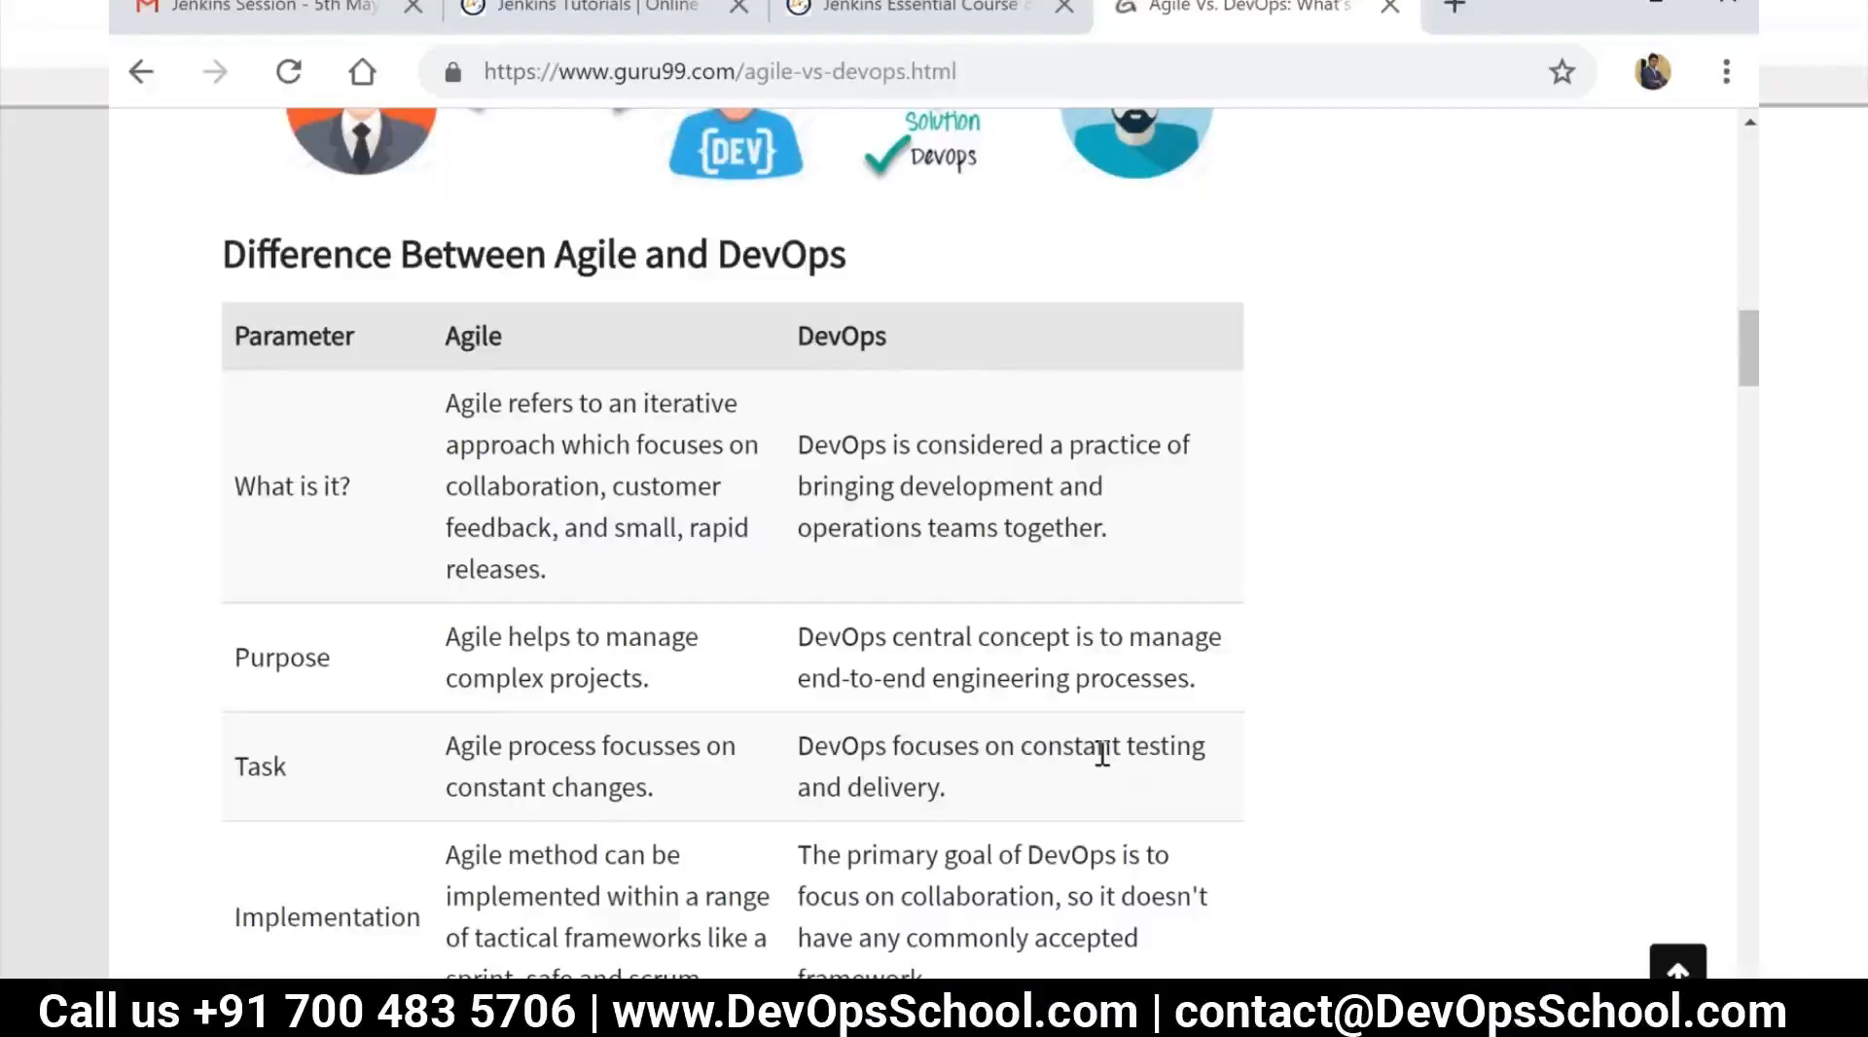
# Switch from the Agile vs DevOps page to the Notepad++ training notes and insert a new line below "What is Jenkins:"
pyautogui.scroll(-8, 955, 813)
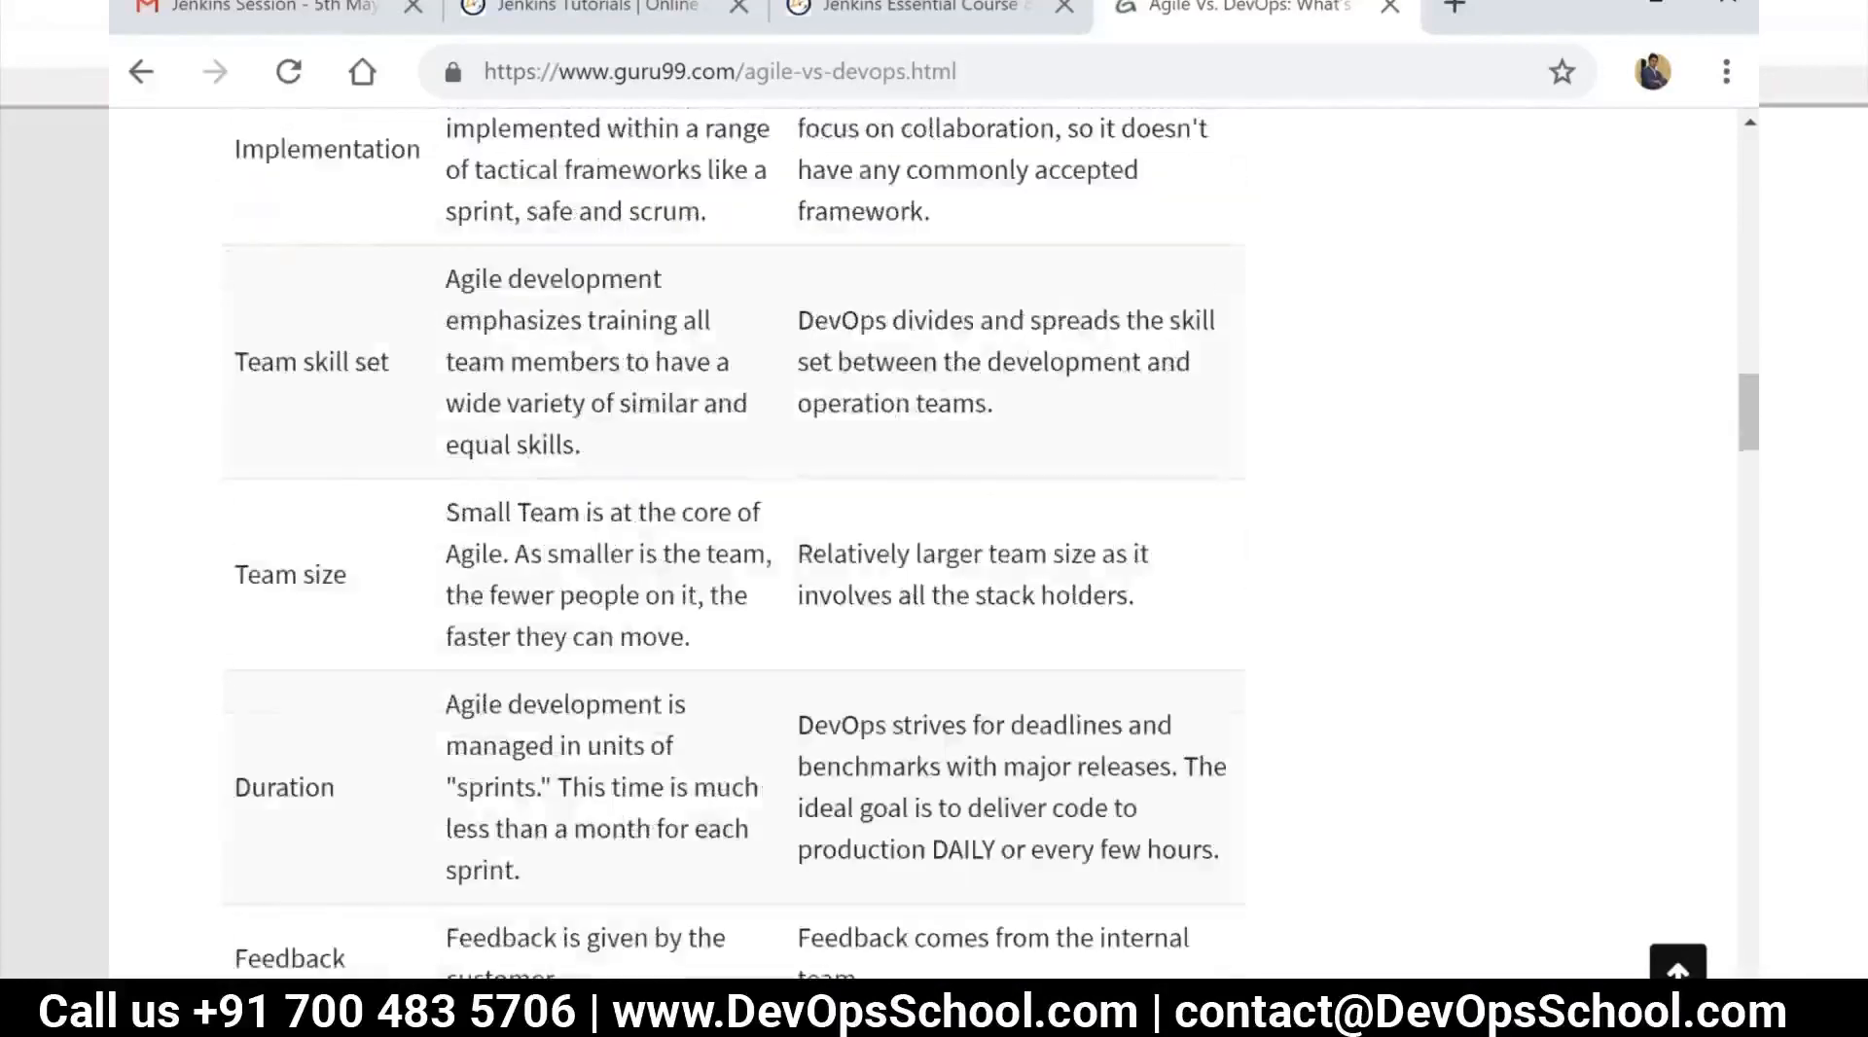
pyautogui.scroll(-3, 820, 705)
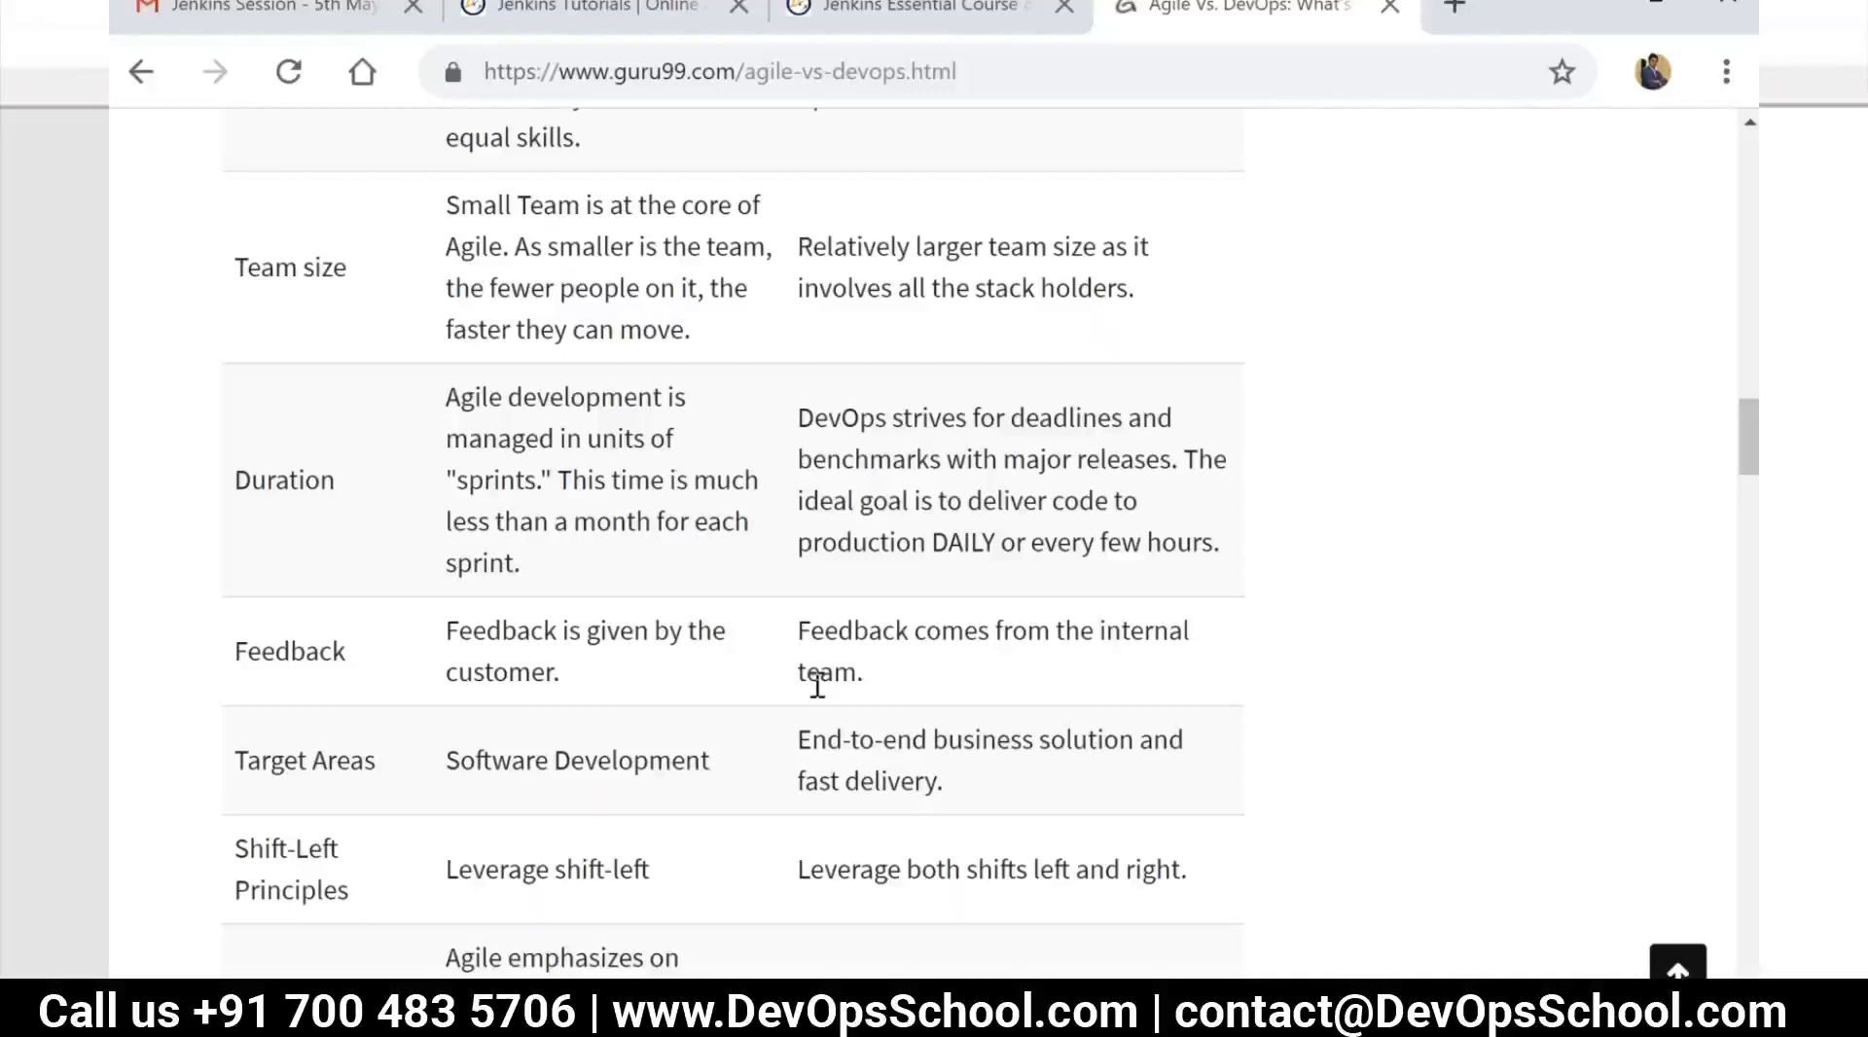
pyautogui.hotkey('alt', 'Tab')
pyautogui.click(847, 618)
pyautogui.click(365, 327)
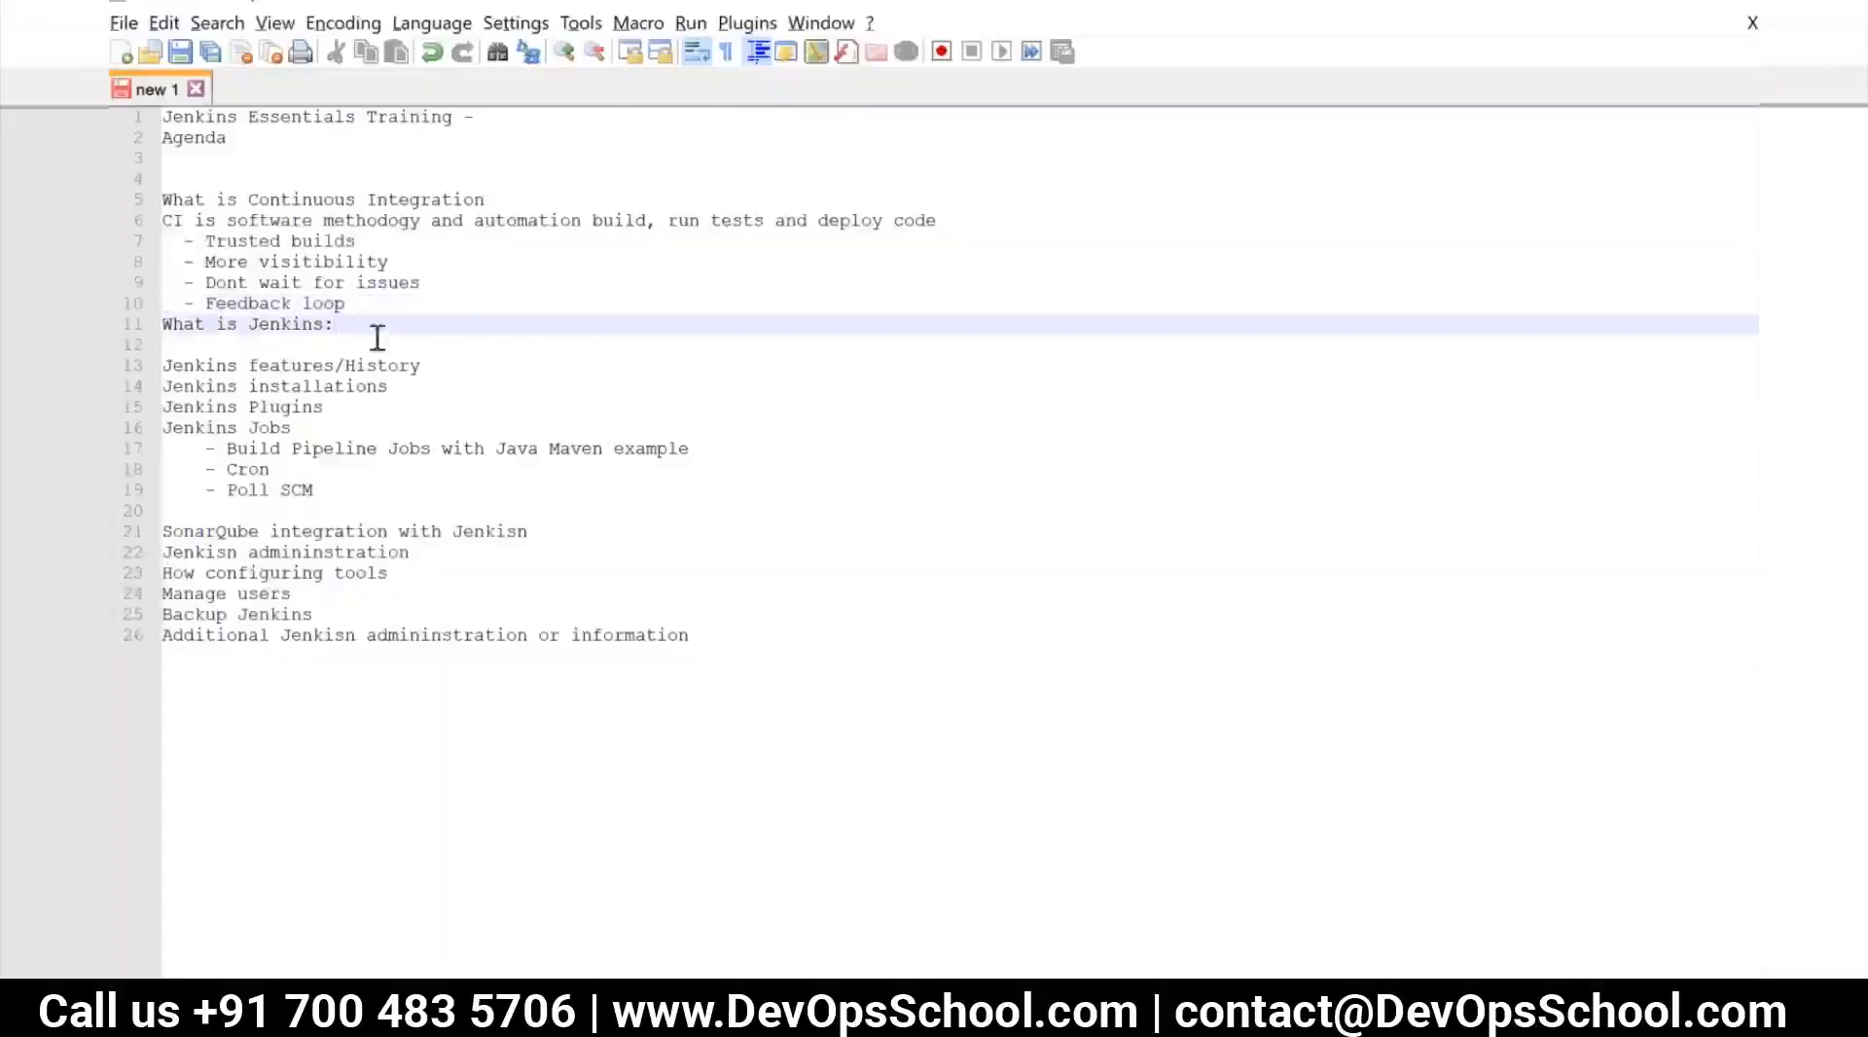
pyautogui.press('Return')
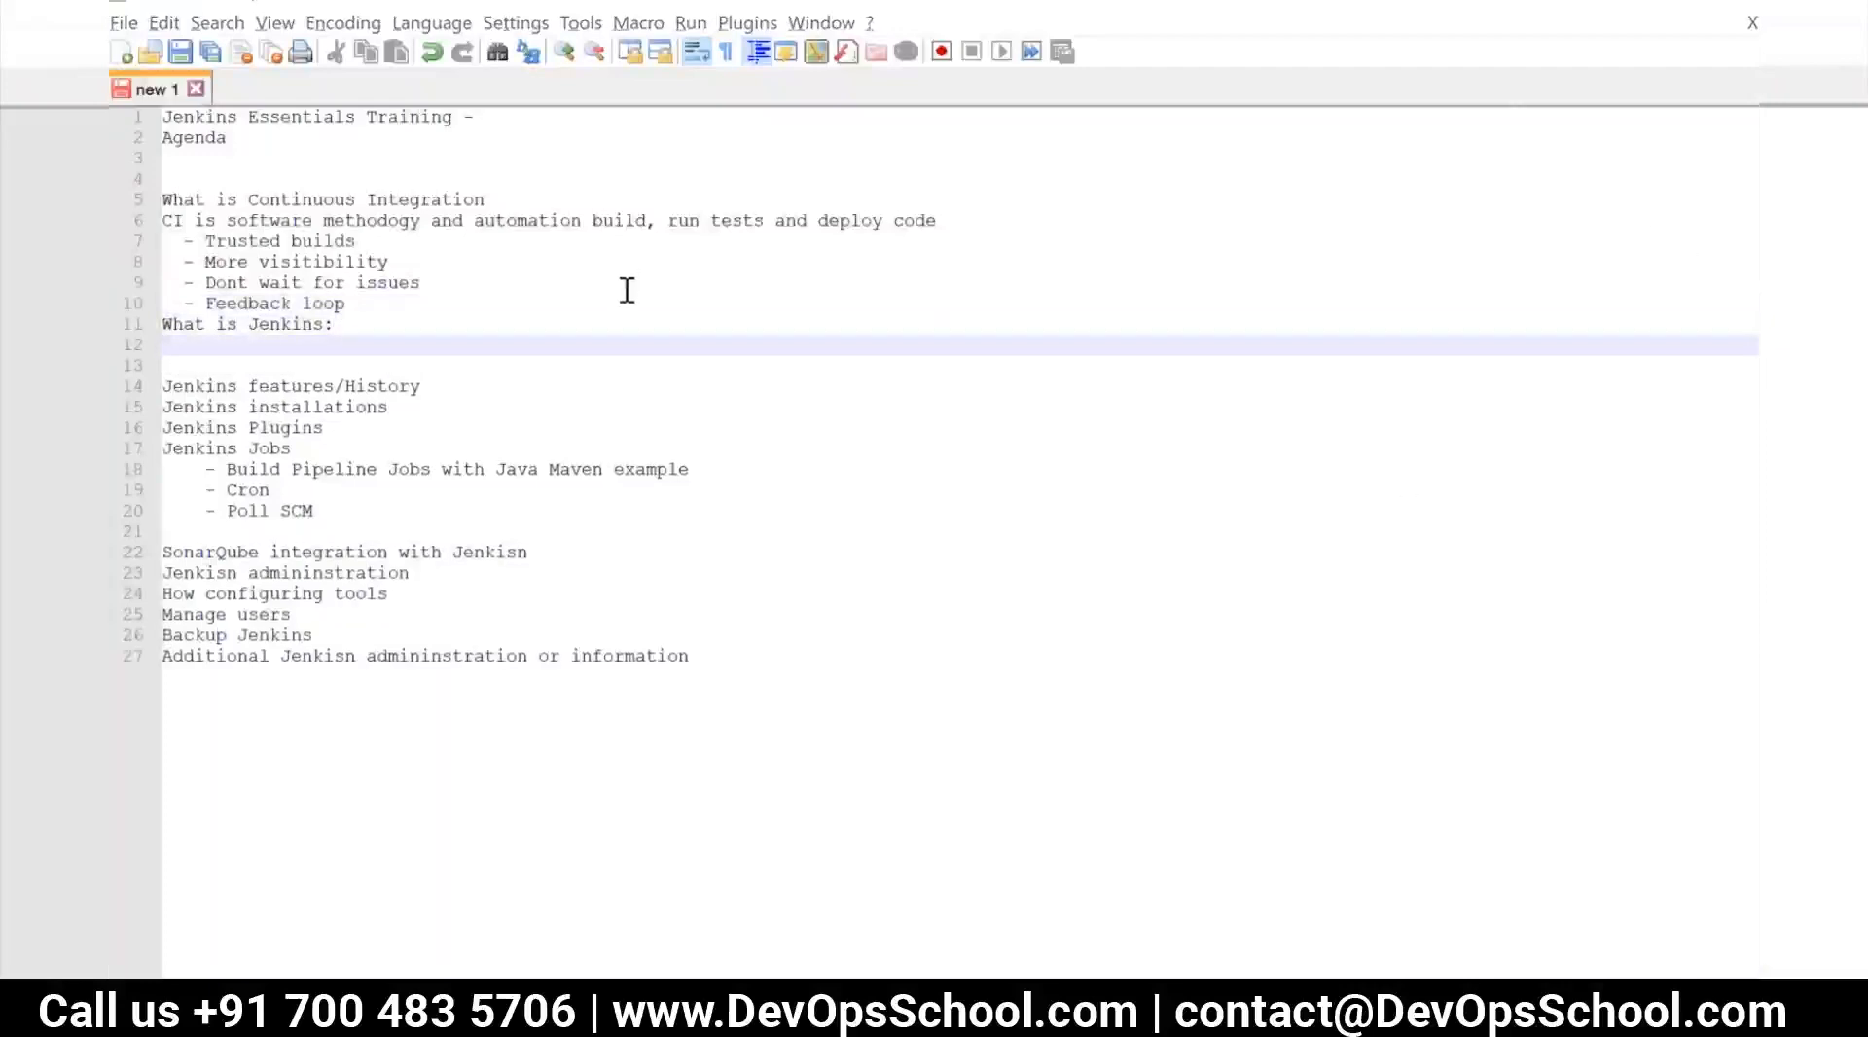
pyautogui.click(332, 333)
pyautogui.click(334, 351)
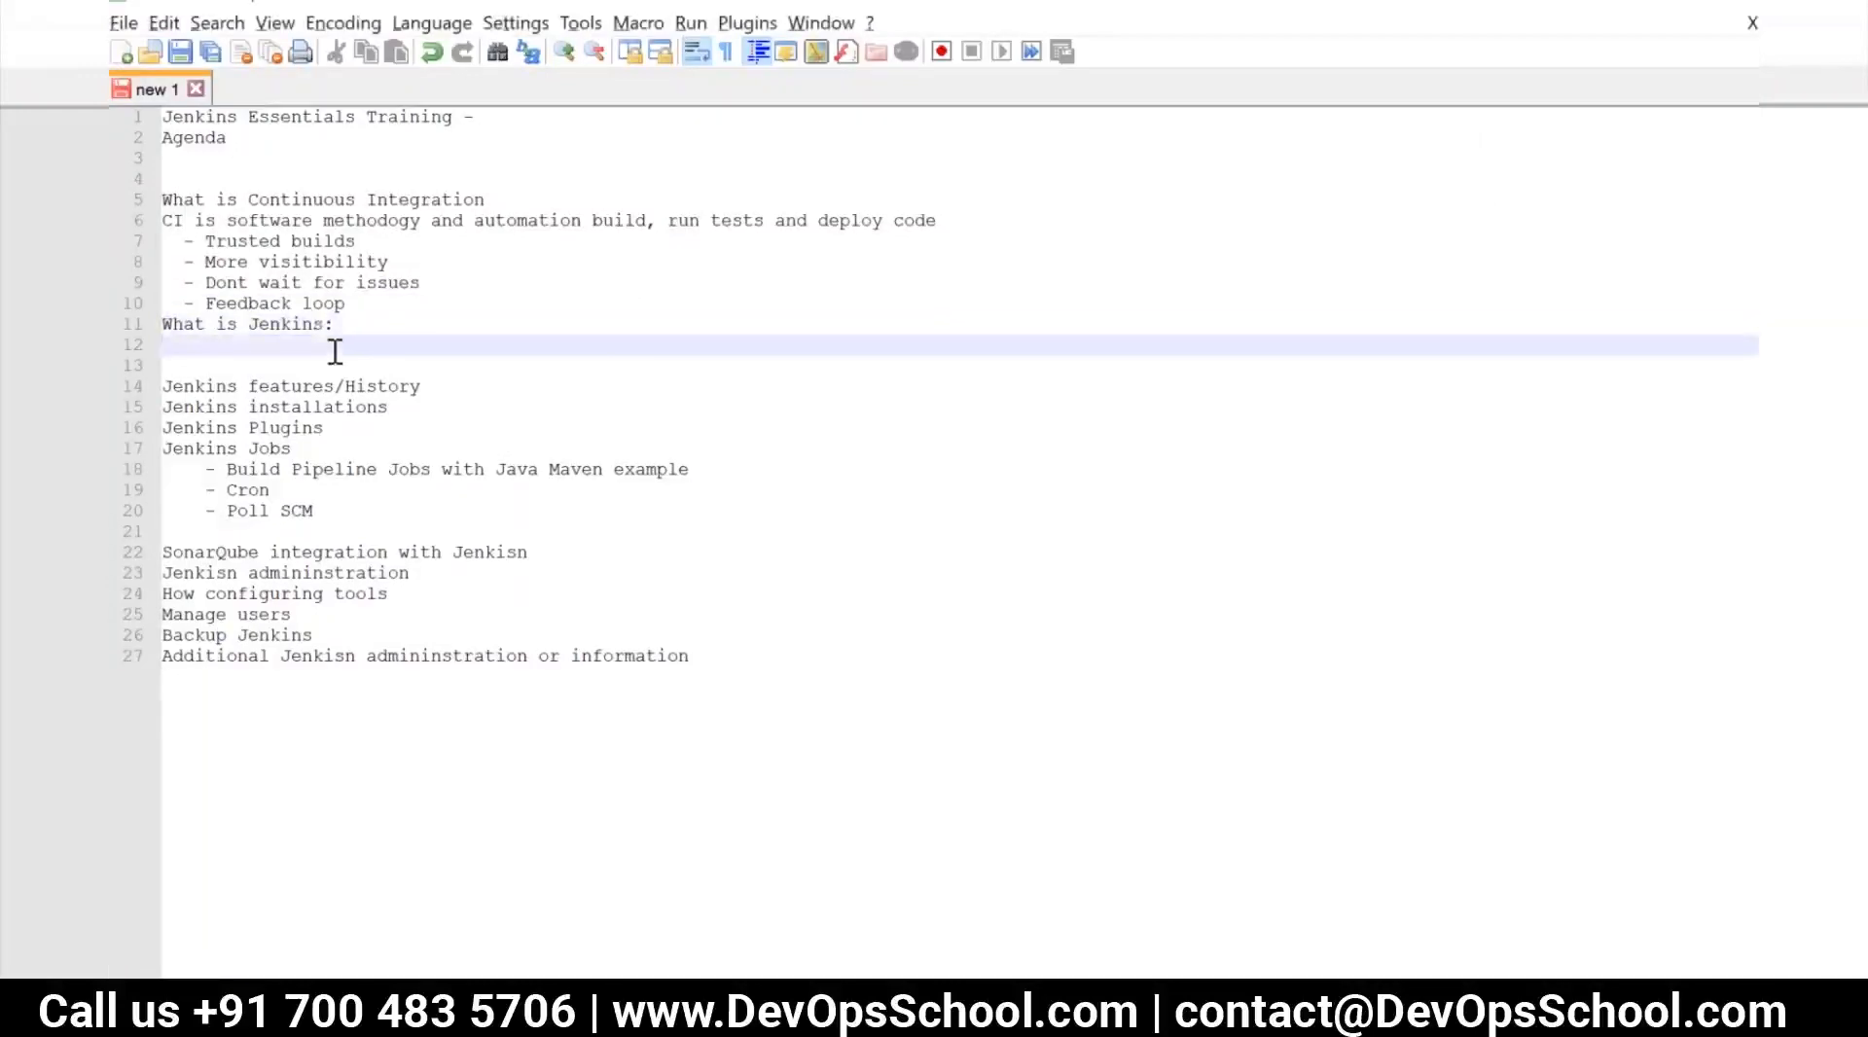
# Begin the definition under "What is Jenkins:" with "Jenkisn Java based application which"
pyautogui.write('JenkisnJav')
pyautogui.press('BackSpace')
pyautogui.press('BackSpace')
pyautogui.press('BackSpace')
pyautogui.write('Java based application which ')
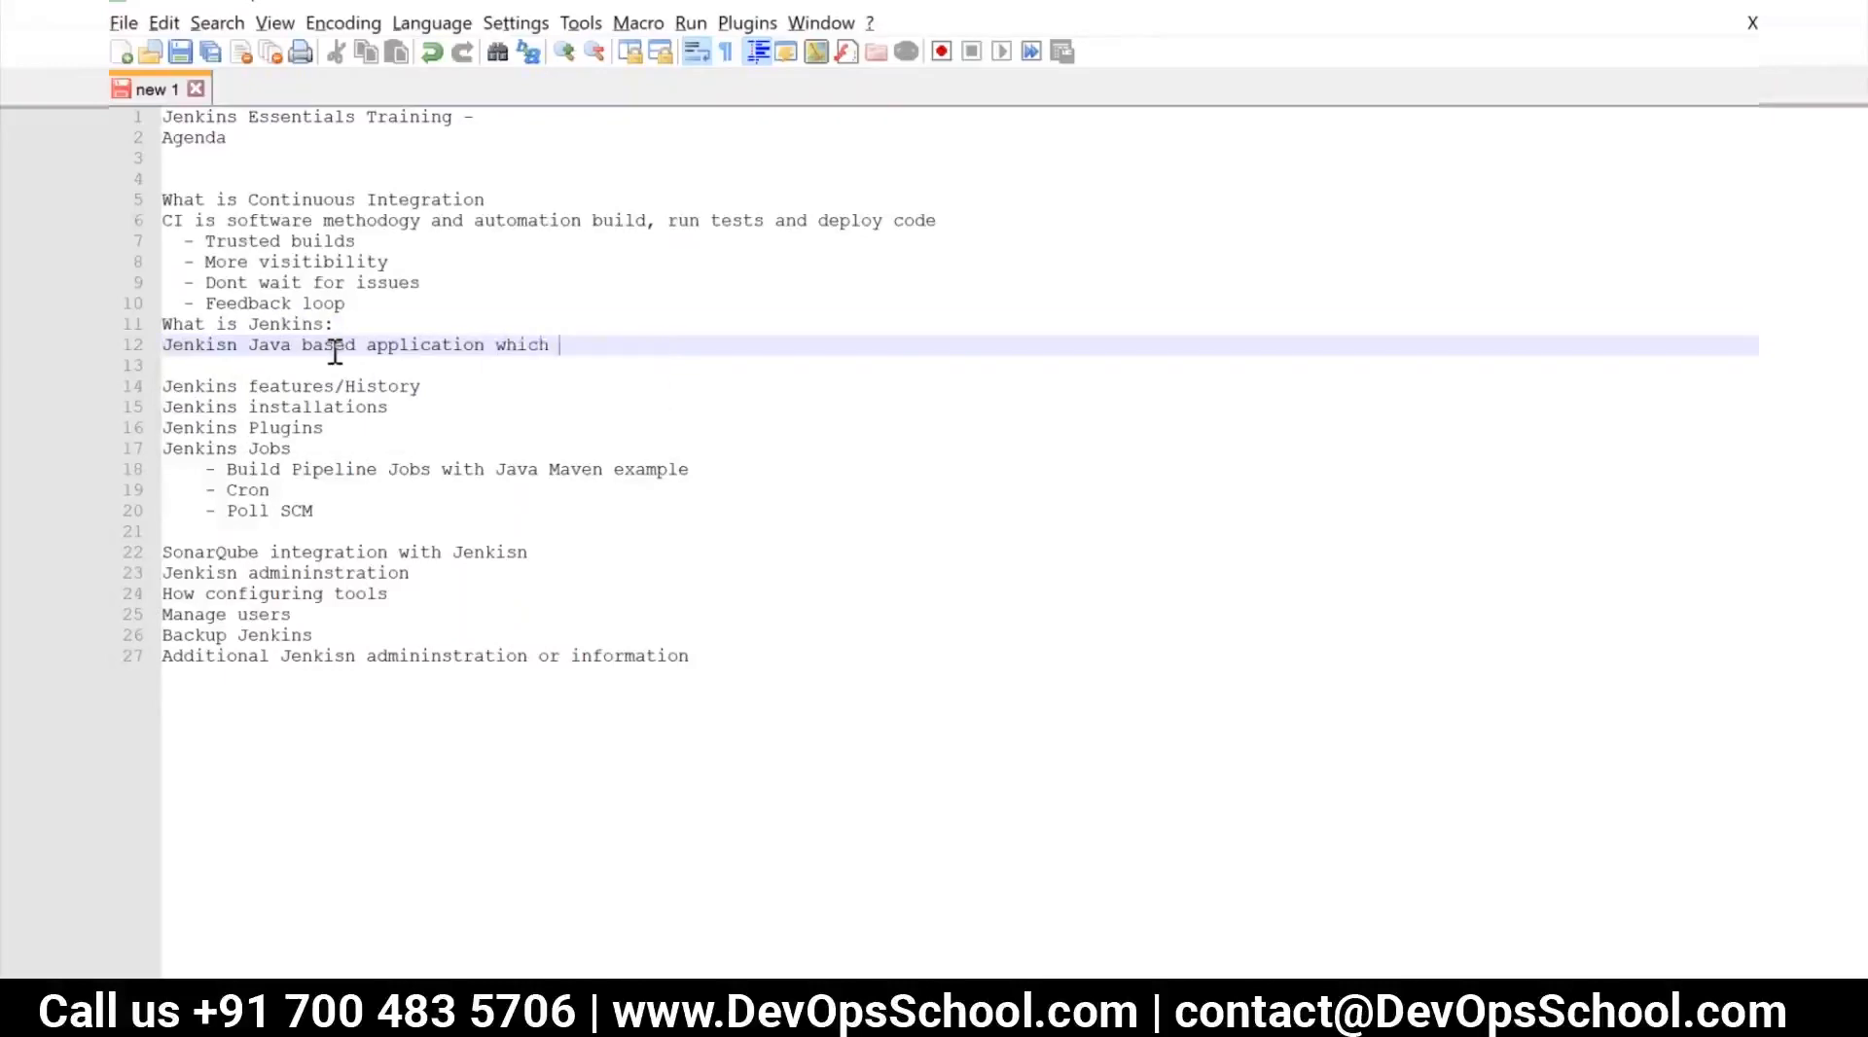
pyautogui.write('Continuous Integatrion')
# Complete the Jenkins definition line with "enables Continuous Integattion"
pyautogui.press('BackSpace')
pyautogui.press('BackSpace')
pyautogui.press('BackSpace')
pyautogui.press('BackSpace')
pyautogui.write('tion')
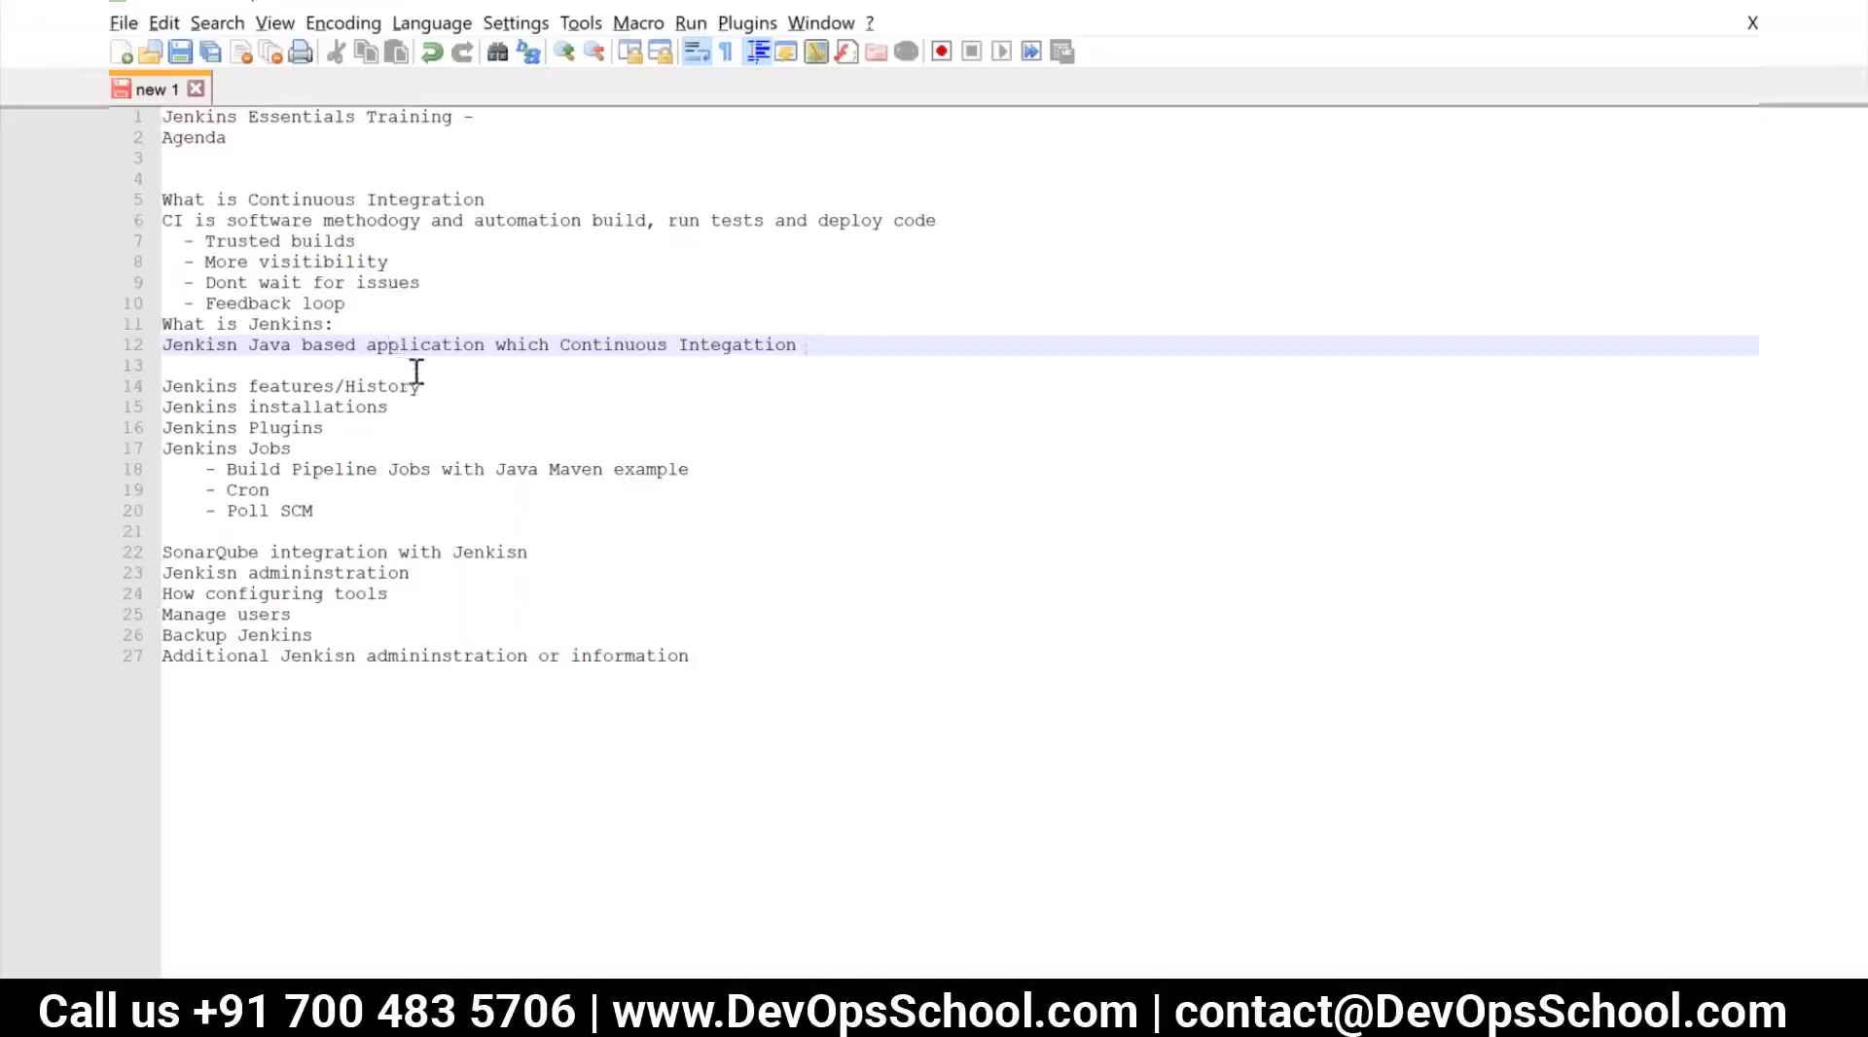
pyautogui.click(572, 340)
pyautogui.write('enables')
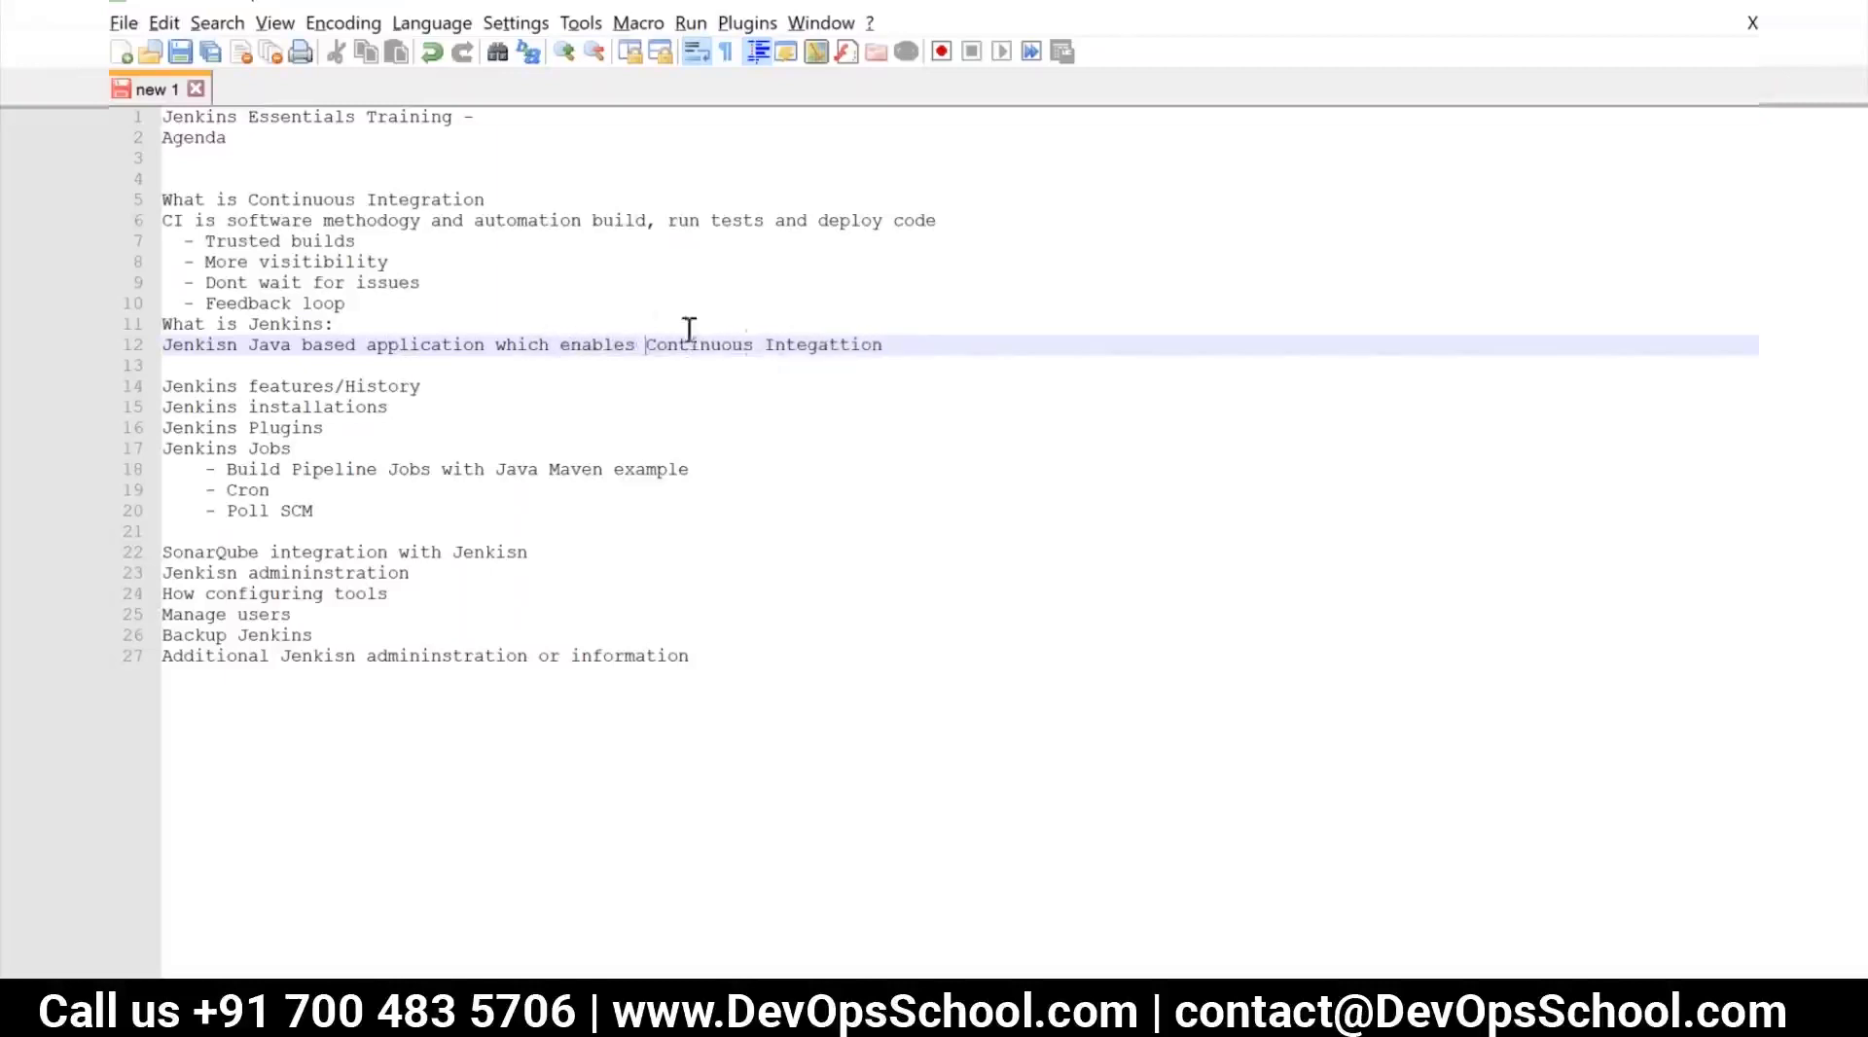
# Add the line "Build automation tool" below the Jenkins definition
pyautogui.press('Return')
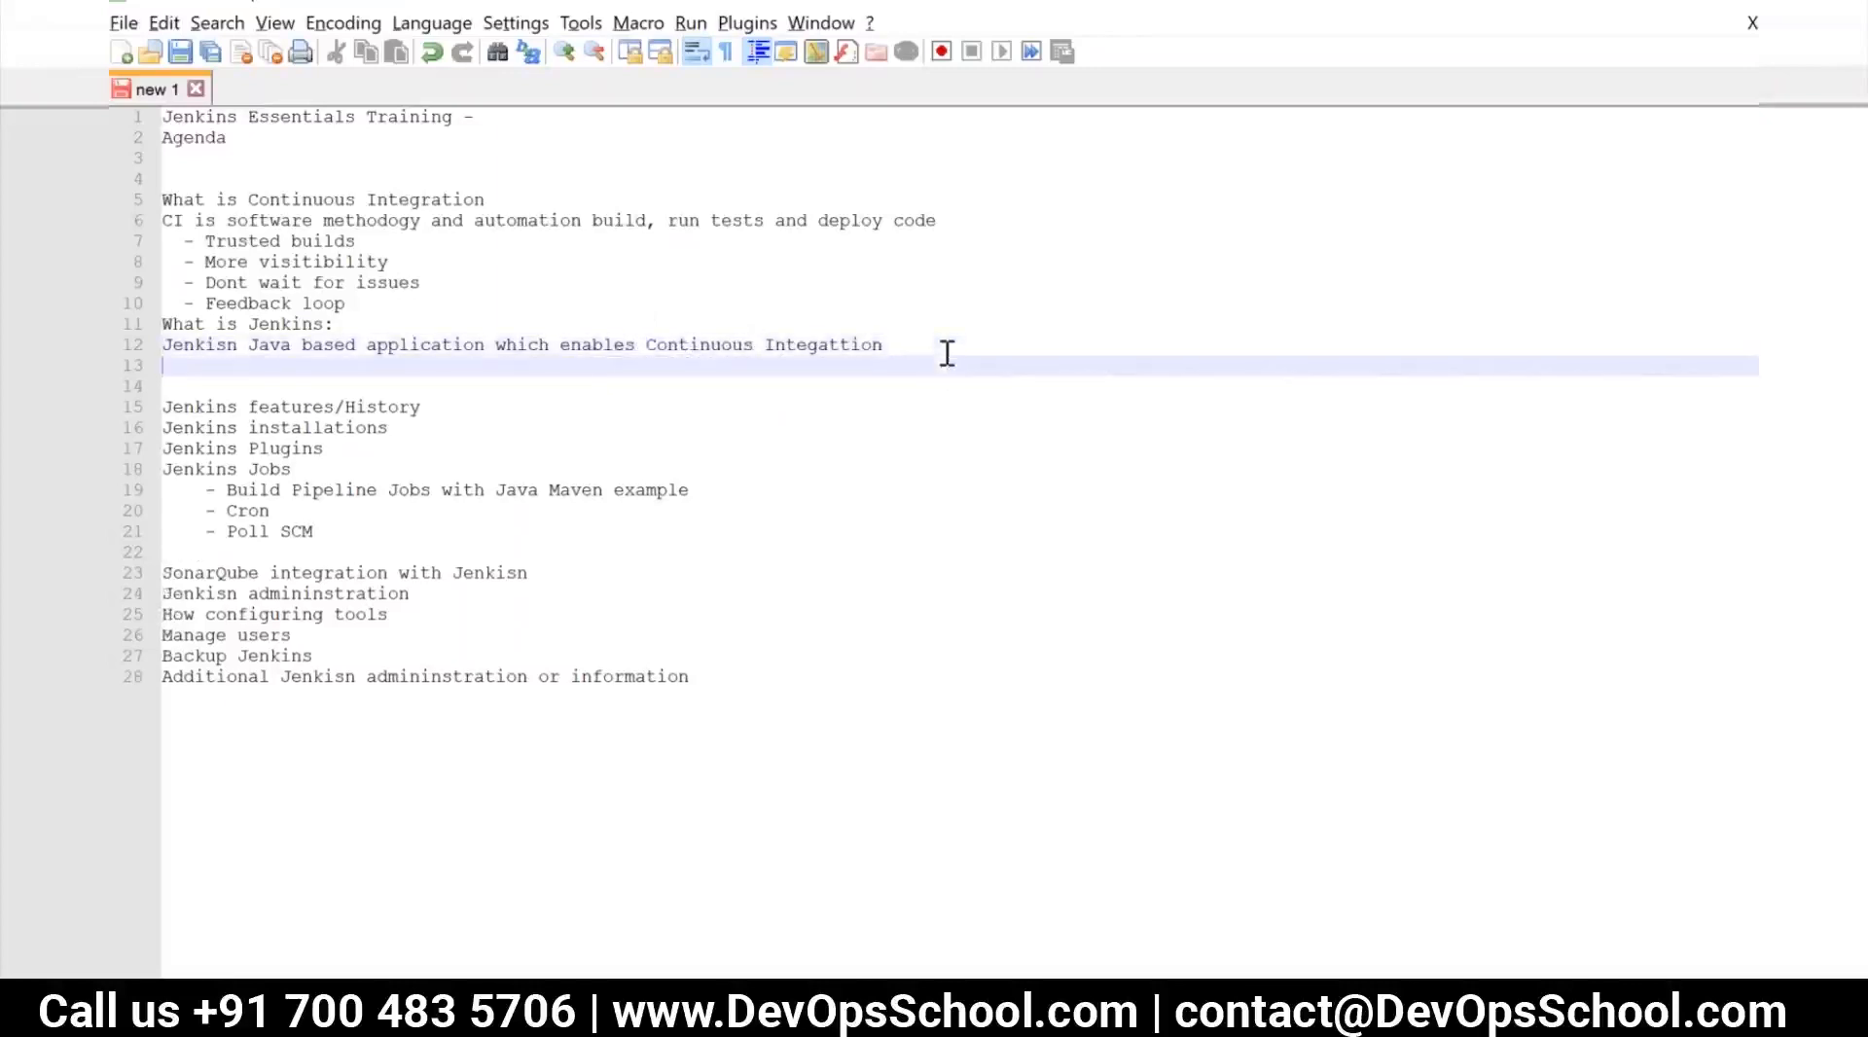
pyautogui.write('Build T')
pyautogui.write('ools')
pyautogui.press('BackSpace')
pyautogui.press('BackSpace')
pyautogui.press('BackSpace')
pyautogui.press('BackSpace')
pyautogui.press('BackSpace')
pyautogui.press('BackSpace')
pyautogui.write('automa')
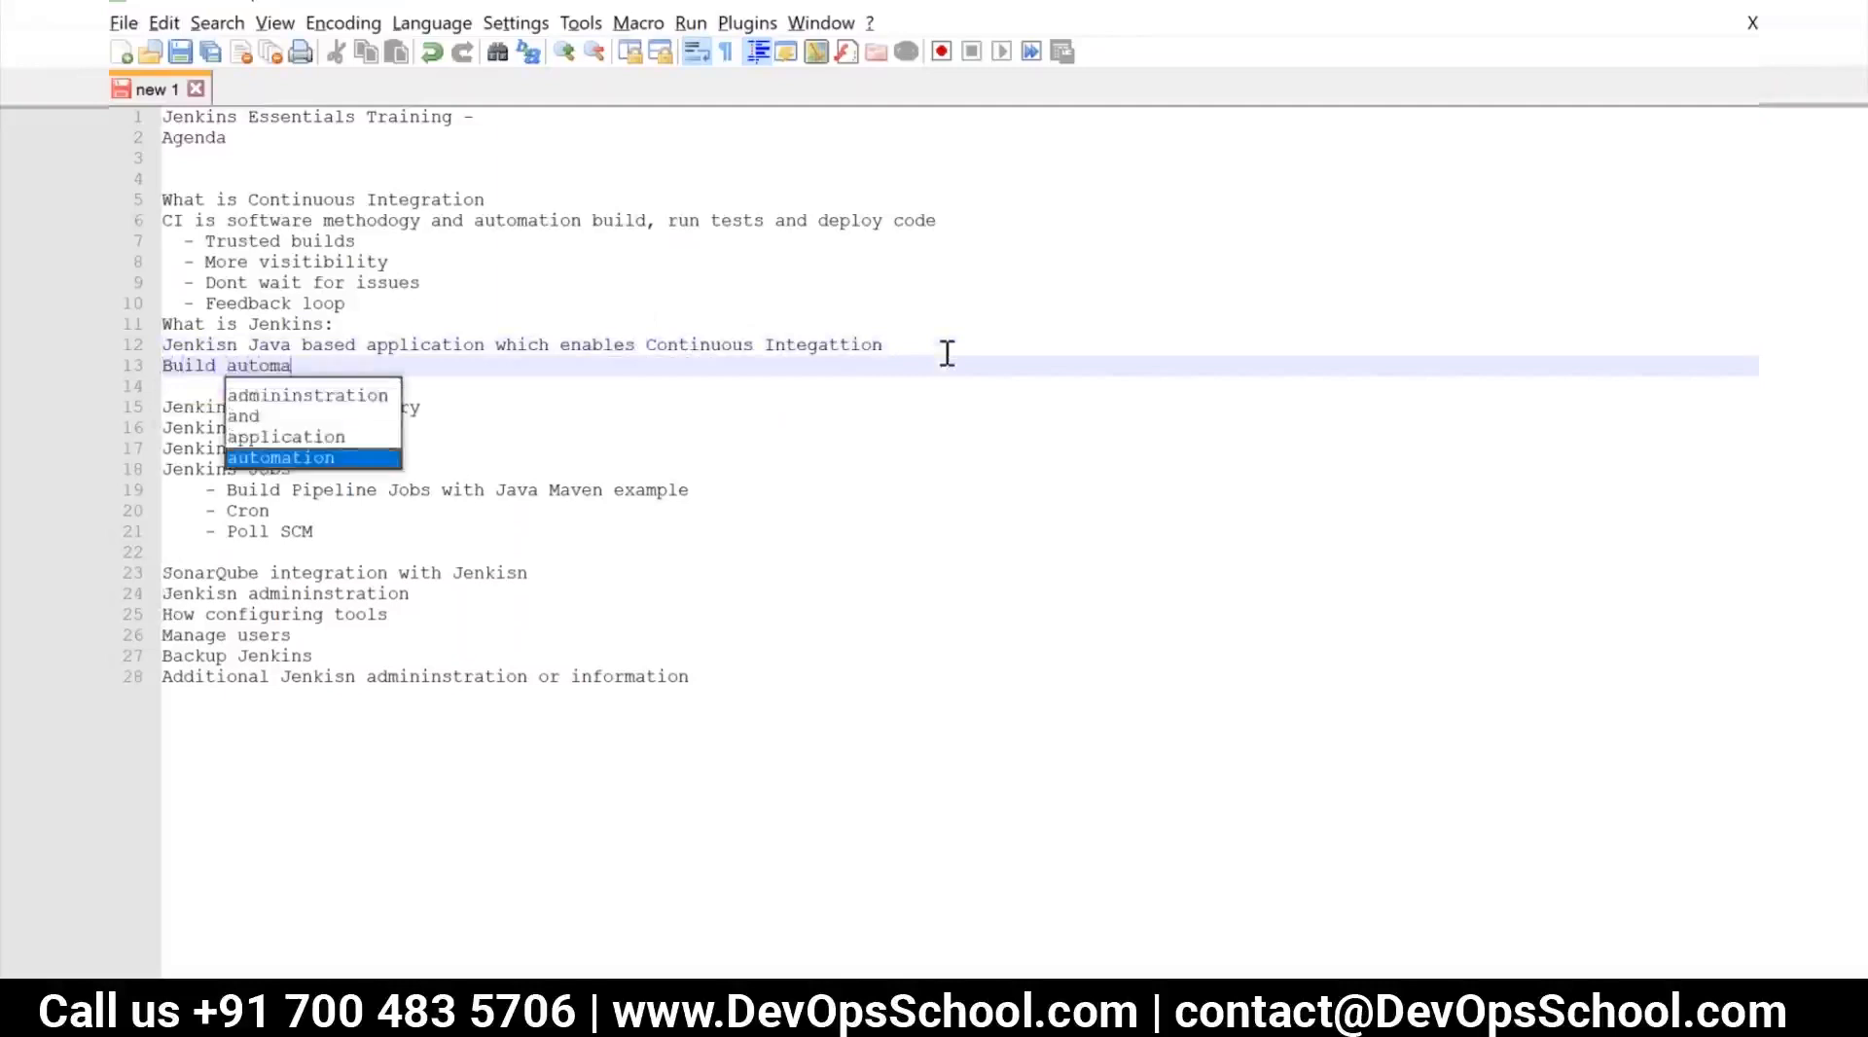
pyautogui.write('tion tools')
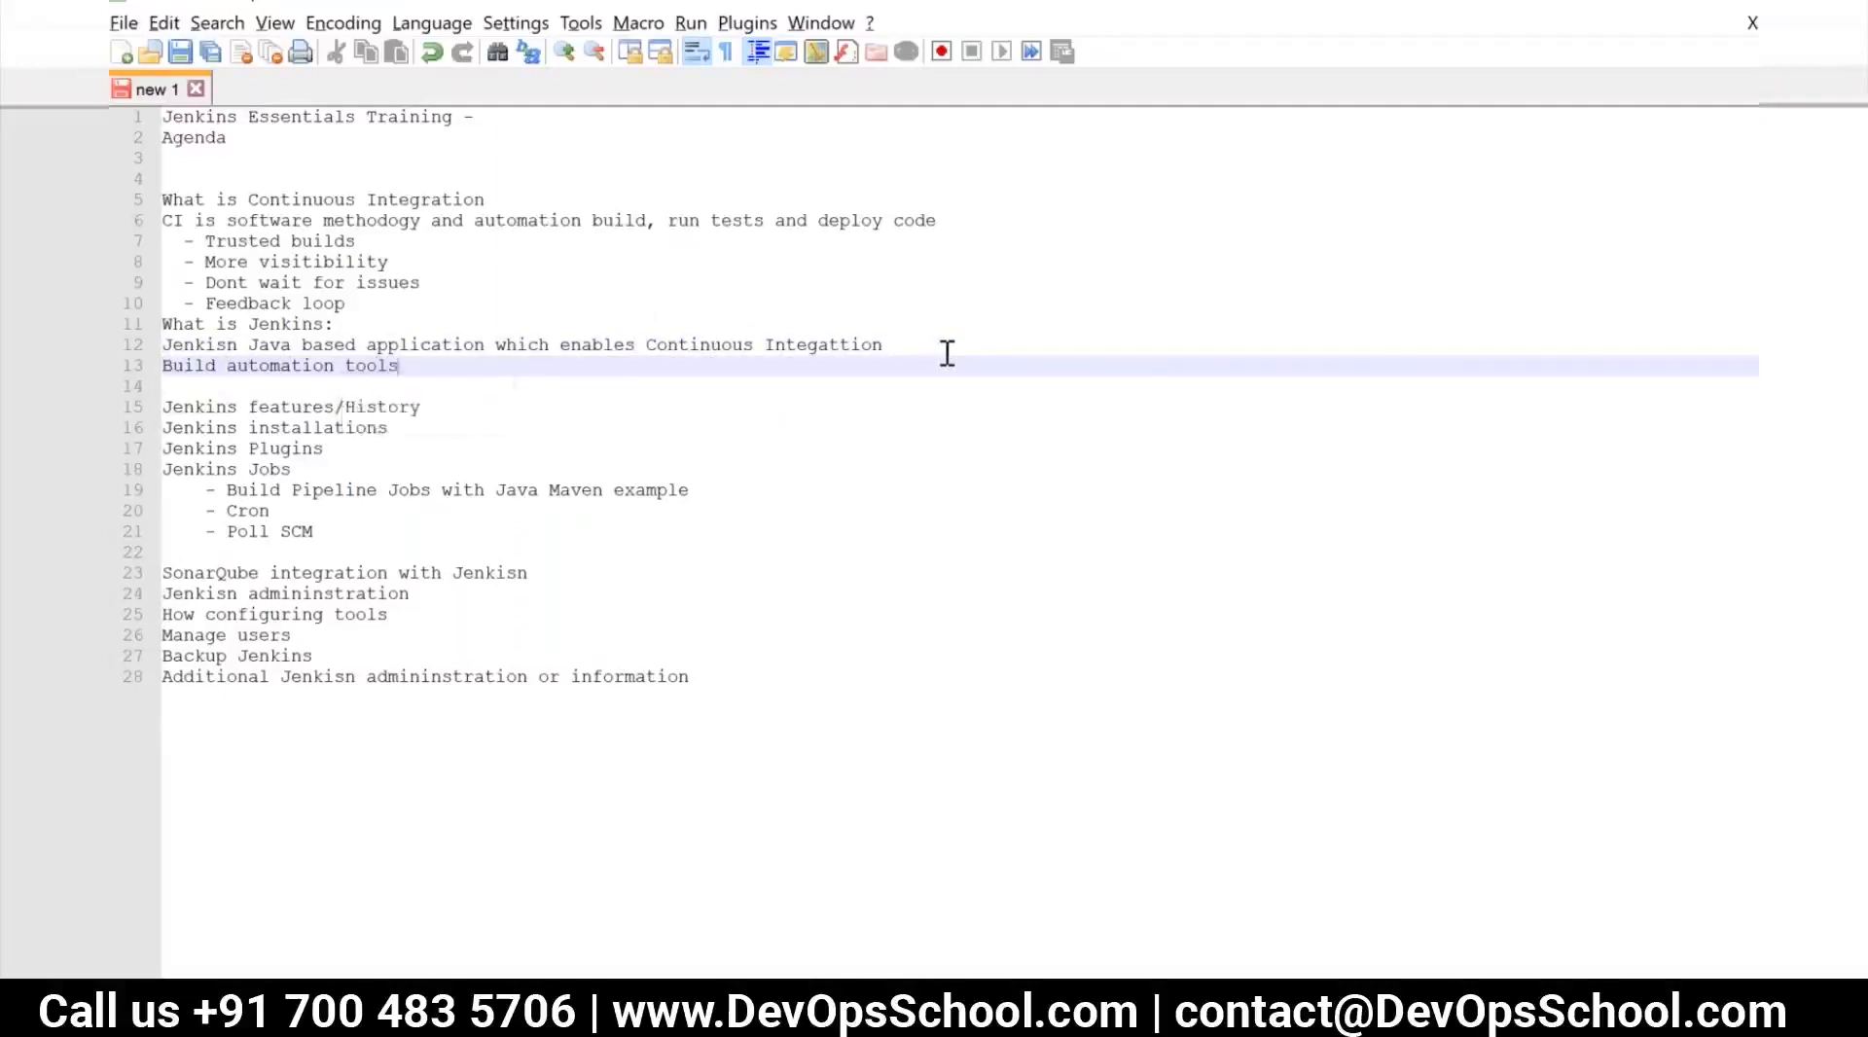
pyautogui.press('BackSpace')
# Add the line "Schedular" below "Build automation tool"
pyautogui.press('Return')
pyautogui.write('Sche')
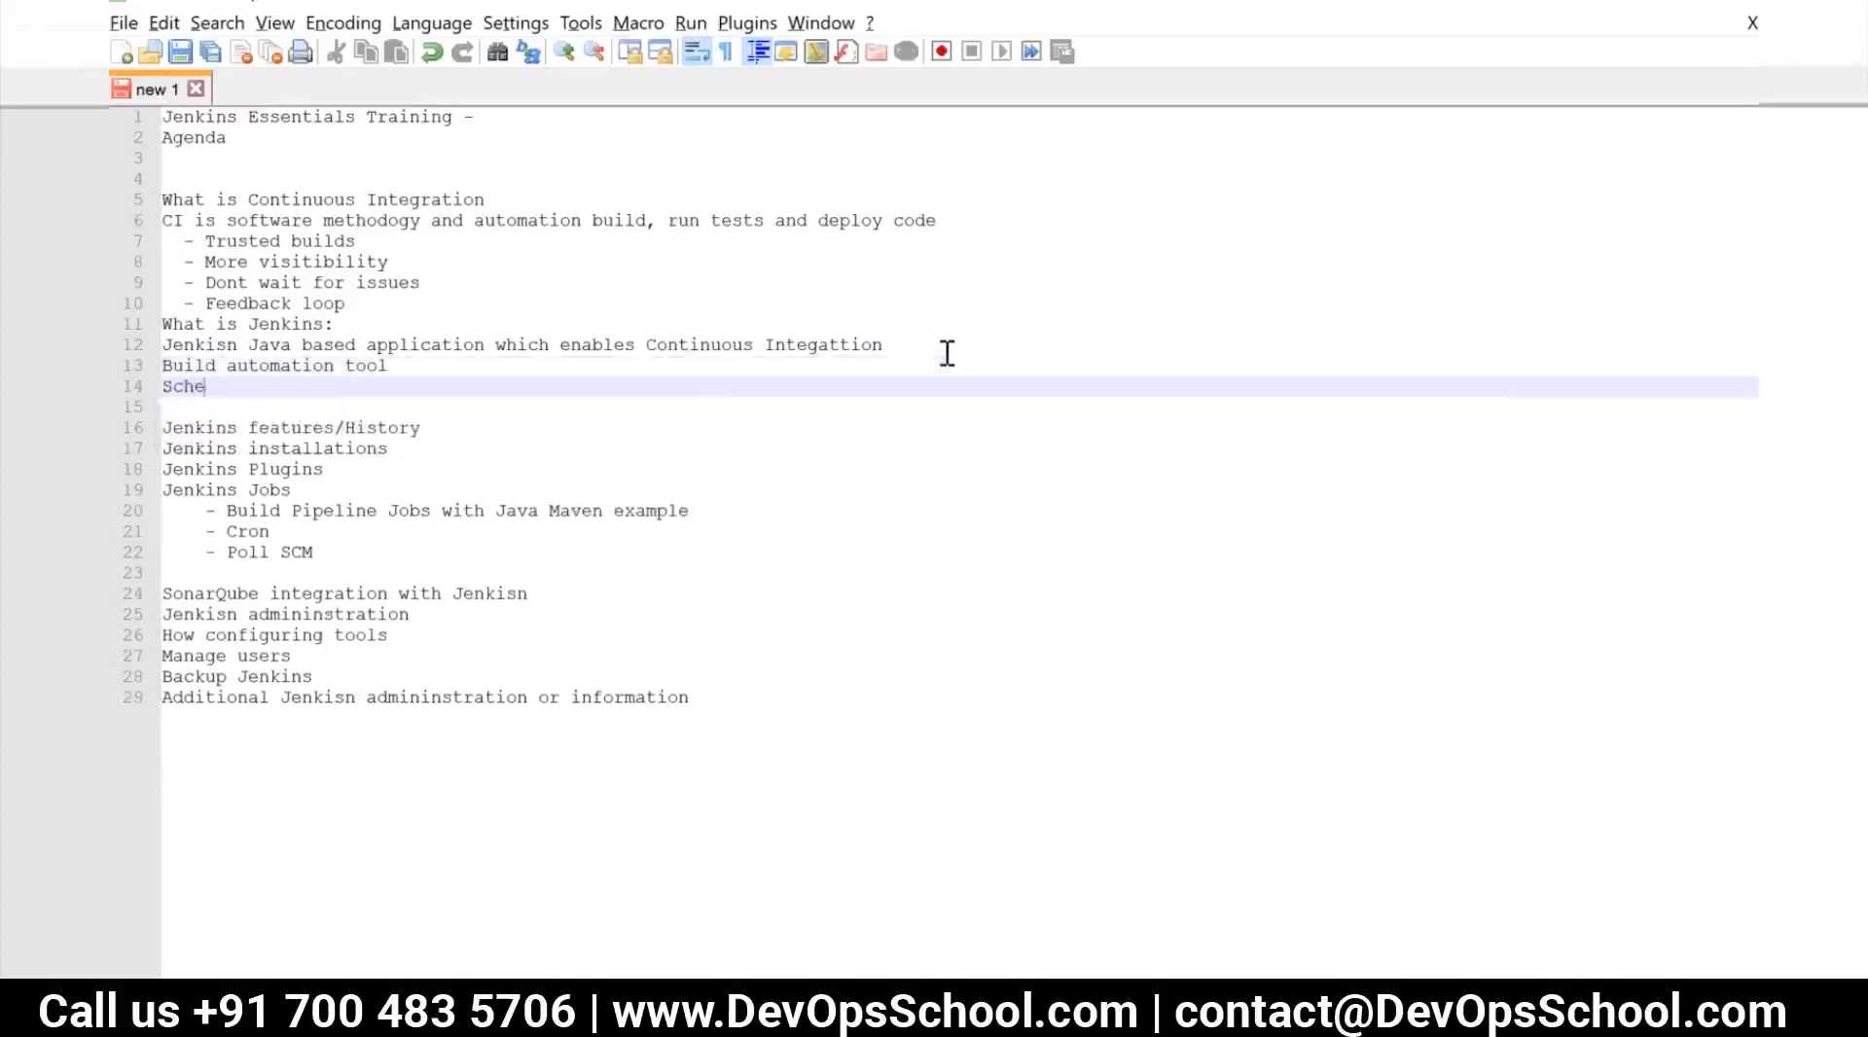
pyautogui.write('duleare')
pyautogui.press('BackSpace')
pyautogui.press('BackSpace')
pyautogui.press('BackSpace')
pyautogui.press('BackSpace')
pyautogui.write('ar')
# Add the line "CI server" below "Schedular"
pyautogui.press('Return')
pyautogui.write('automated')
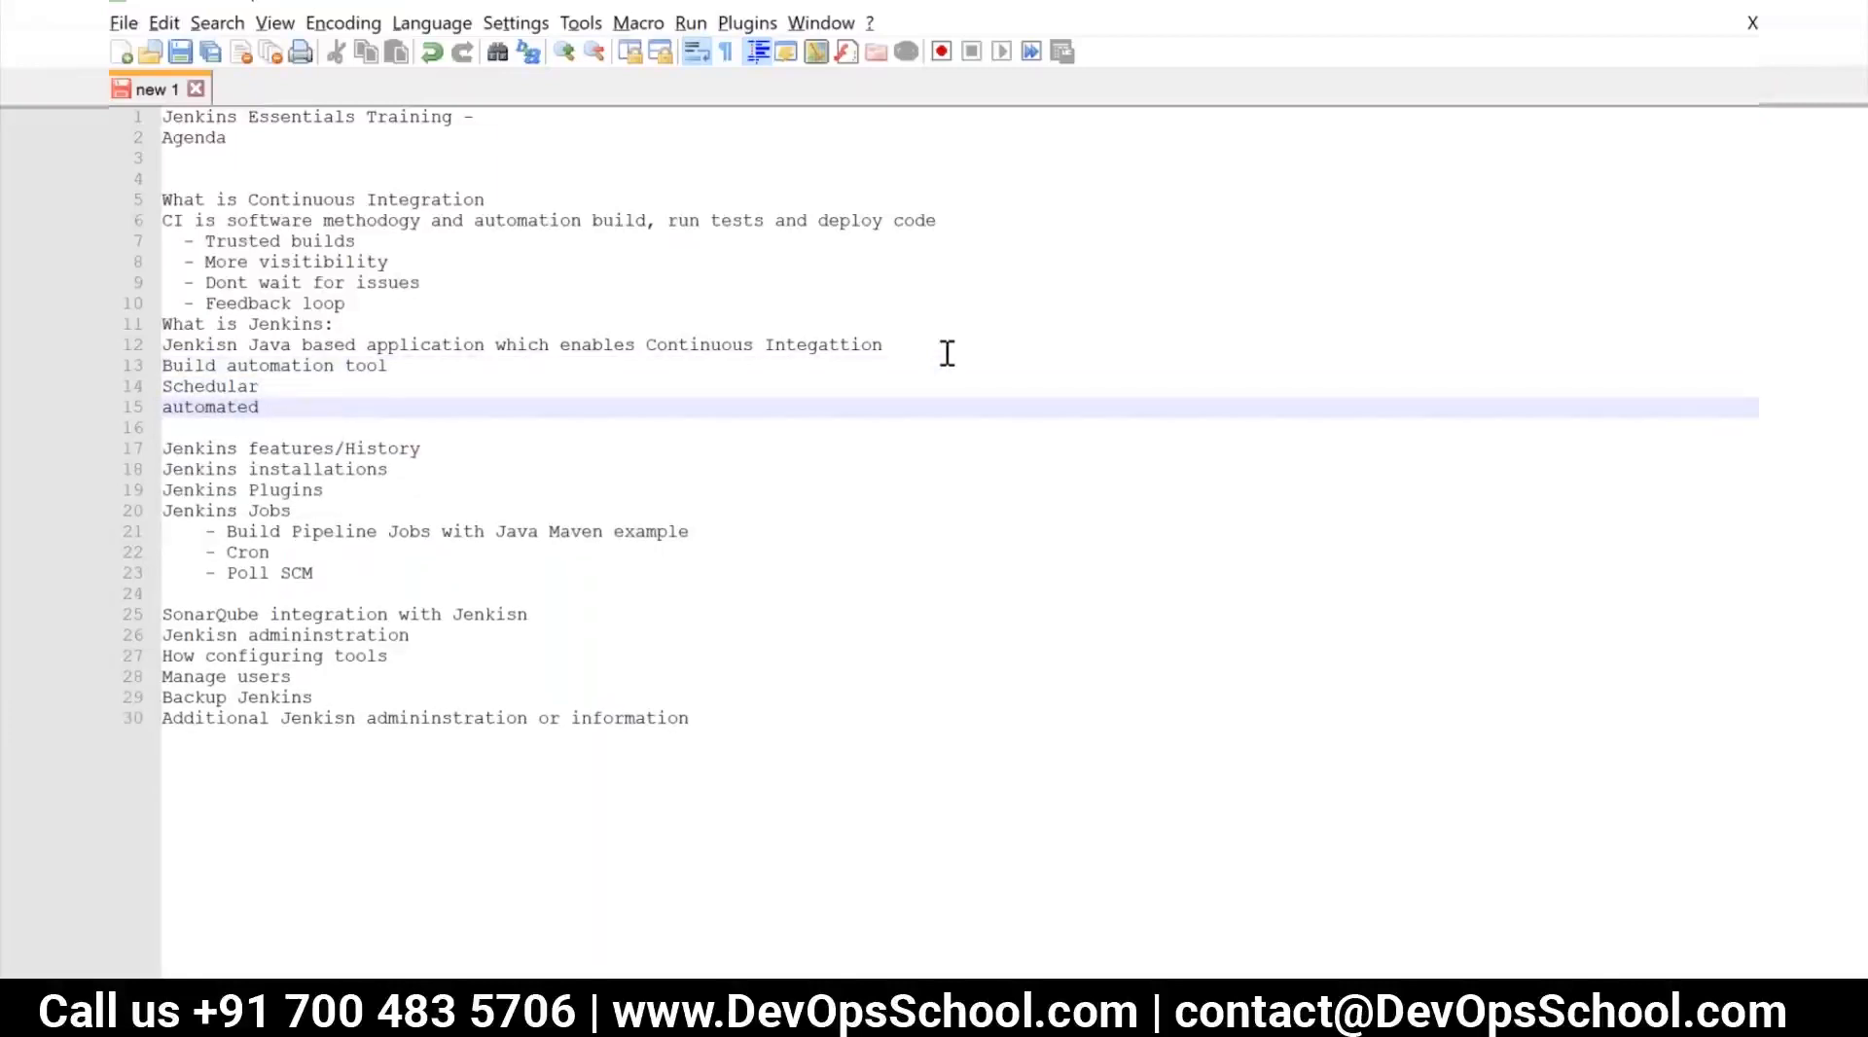
pyautogui.press('BackSpace')
pyautogui.press('BackSpace')
pyautogui.press('BackSpace')
pyautogui.press('BackSpace')
pyautogui.press('BackSpace')
pyautogui.press('BackSpace')
pyautogui.press('BackSpace')
pyautogui.write('CI server')
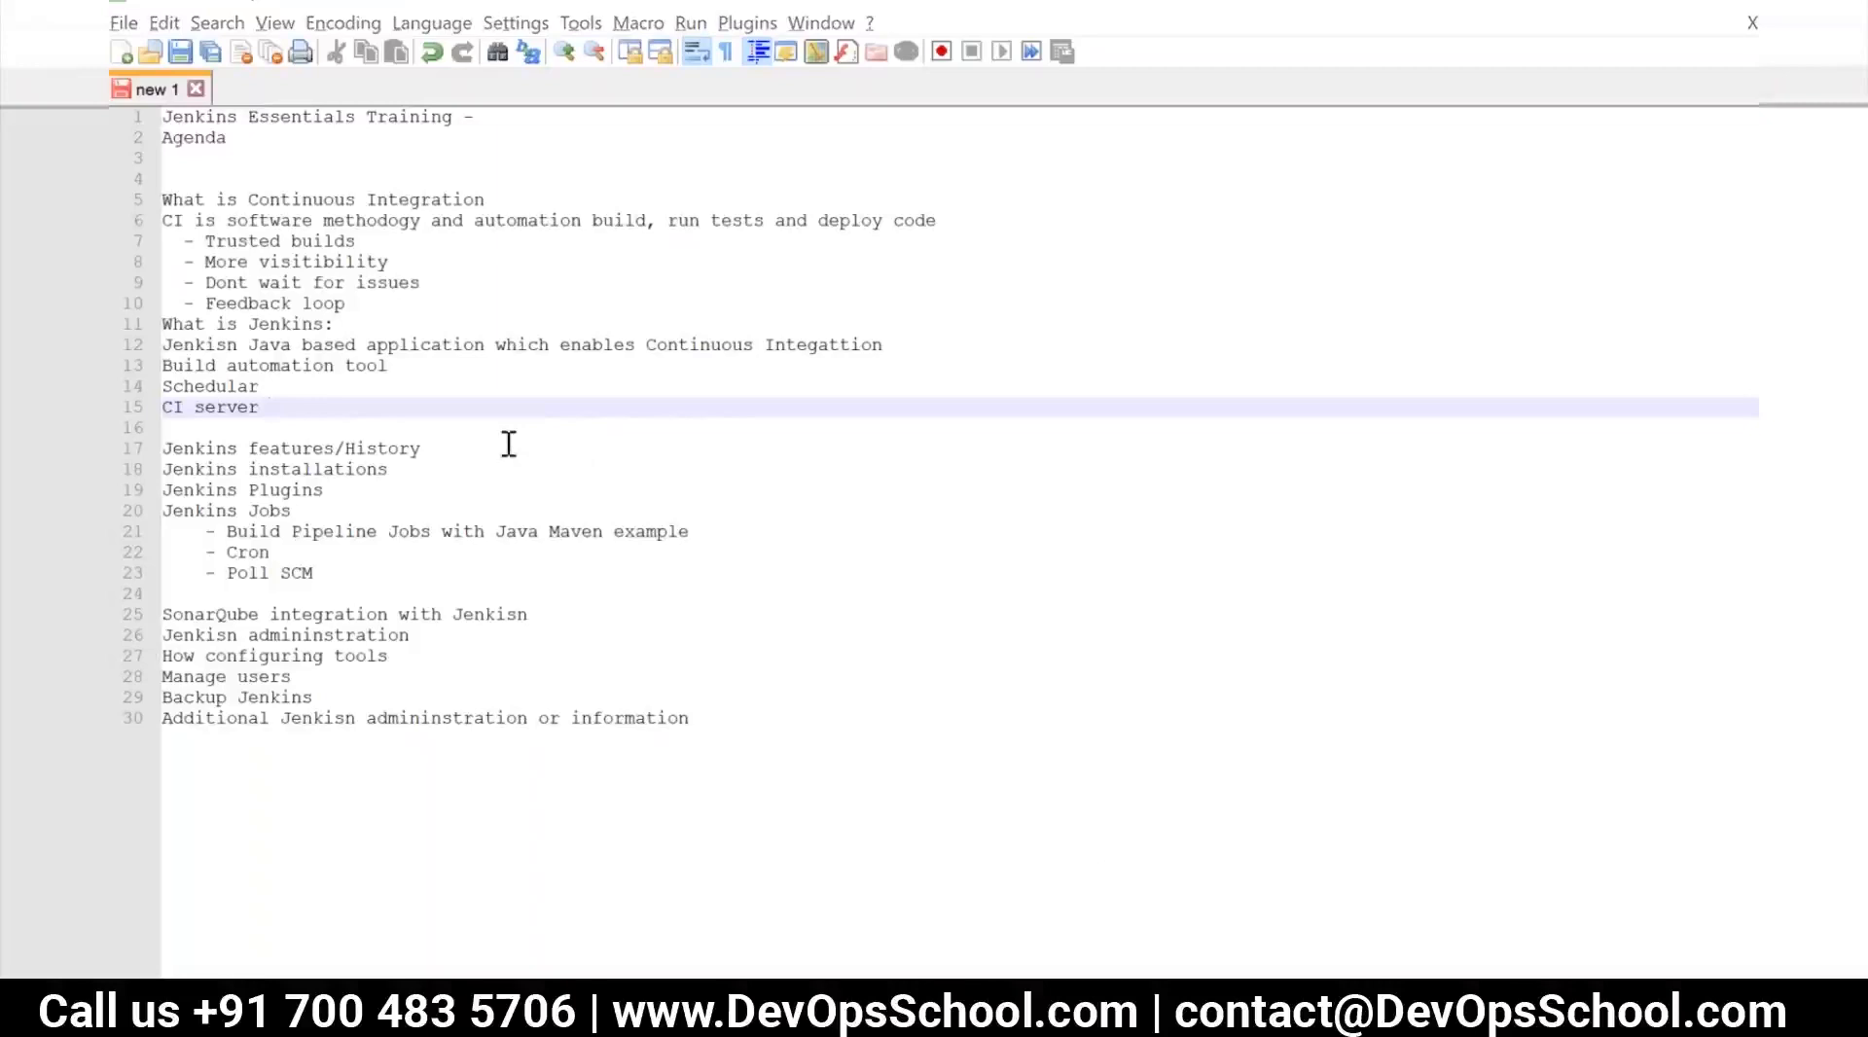
# Add the heading "Alternatives Jenkins" after "CI server", separated by a blank line
pyautogui.click(289, 405)
pyautogui.press('Return')
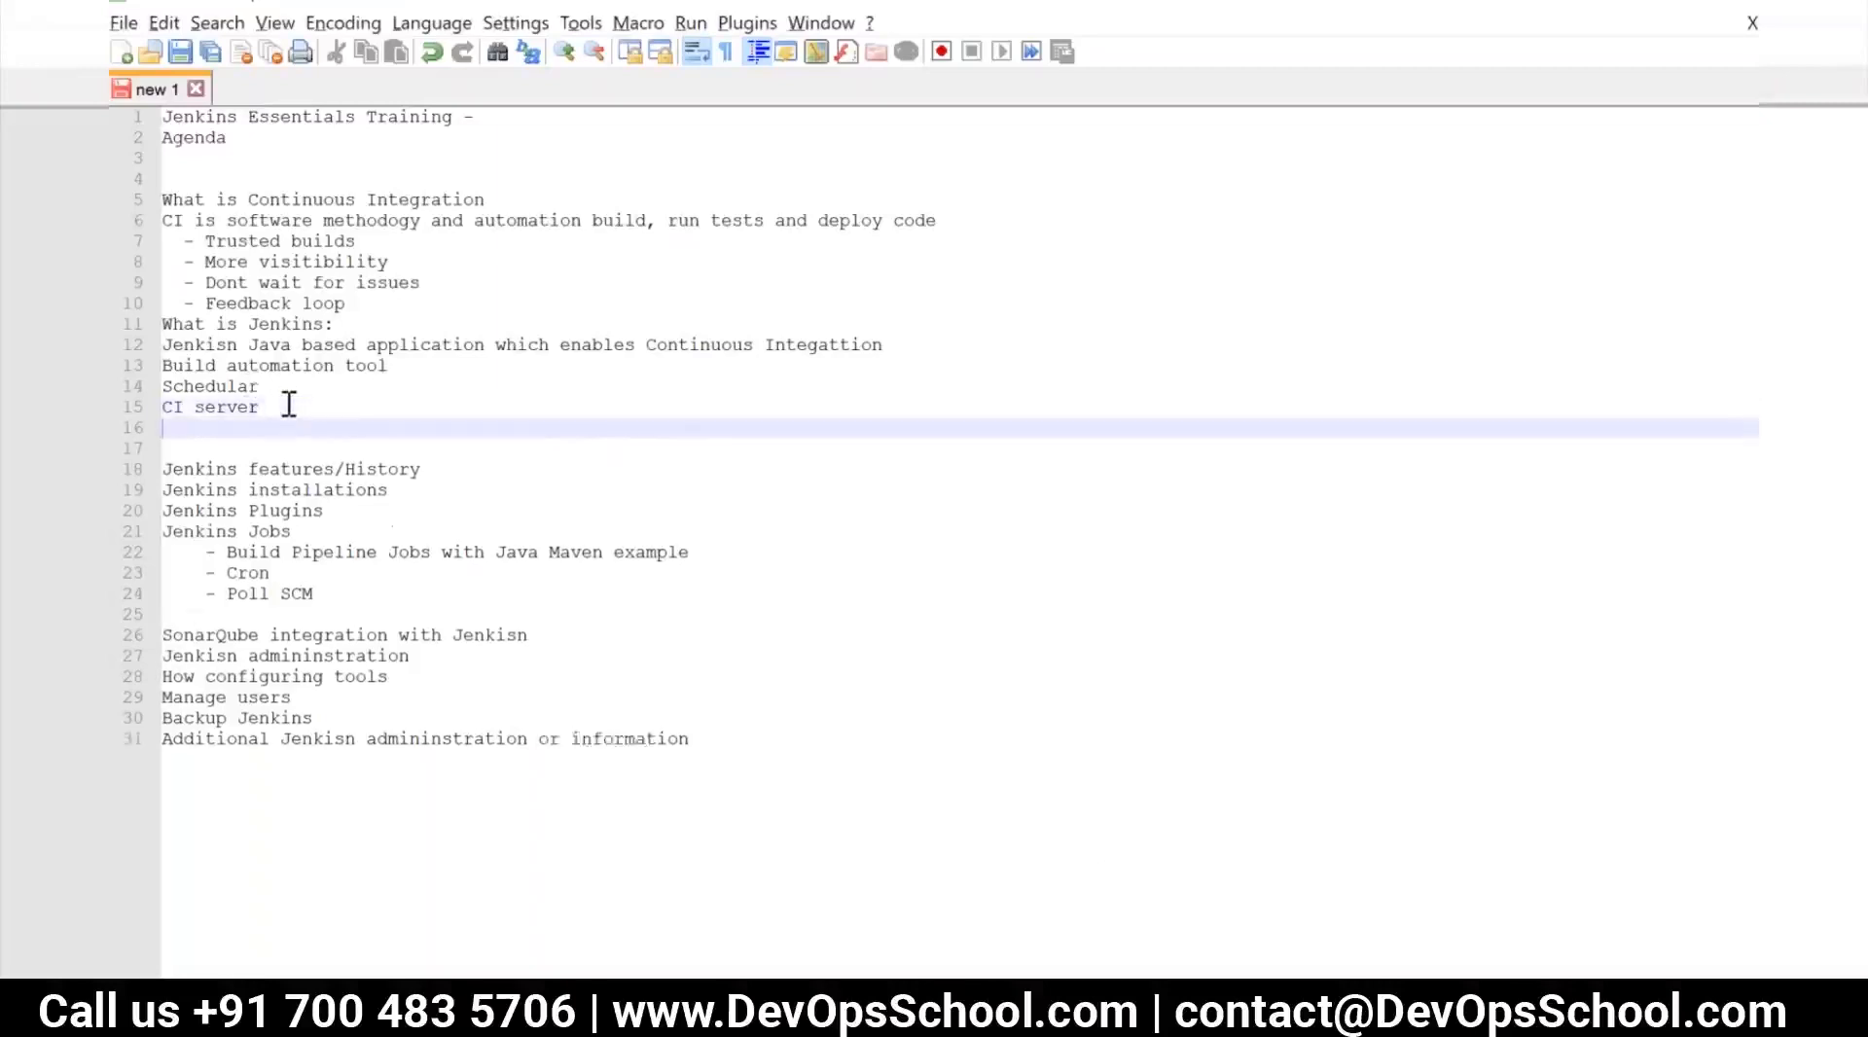
pyautogui.press('Return')
pyautogui.write('What')
pyautogui.press('BackSpace')
pyautogui.press('BackSpace')
pyautogui.press('BackSpace')
pyautogui.press('BackSpace')
pyautogui.write('Alert')
pyautogui.press('BackSpace')
pyautogui.press('BackSpace')
pyautogui.press('BackSpace')
pyautogui.write('ternatives Jenkins')
pyautogui.press('Return')
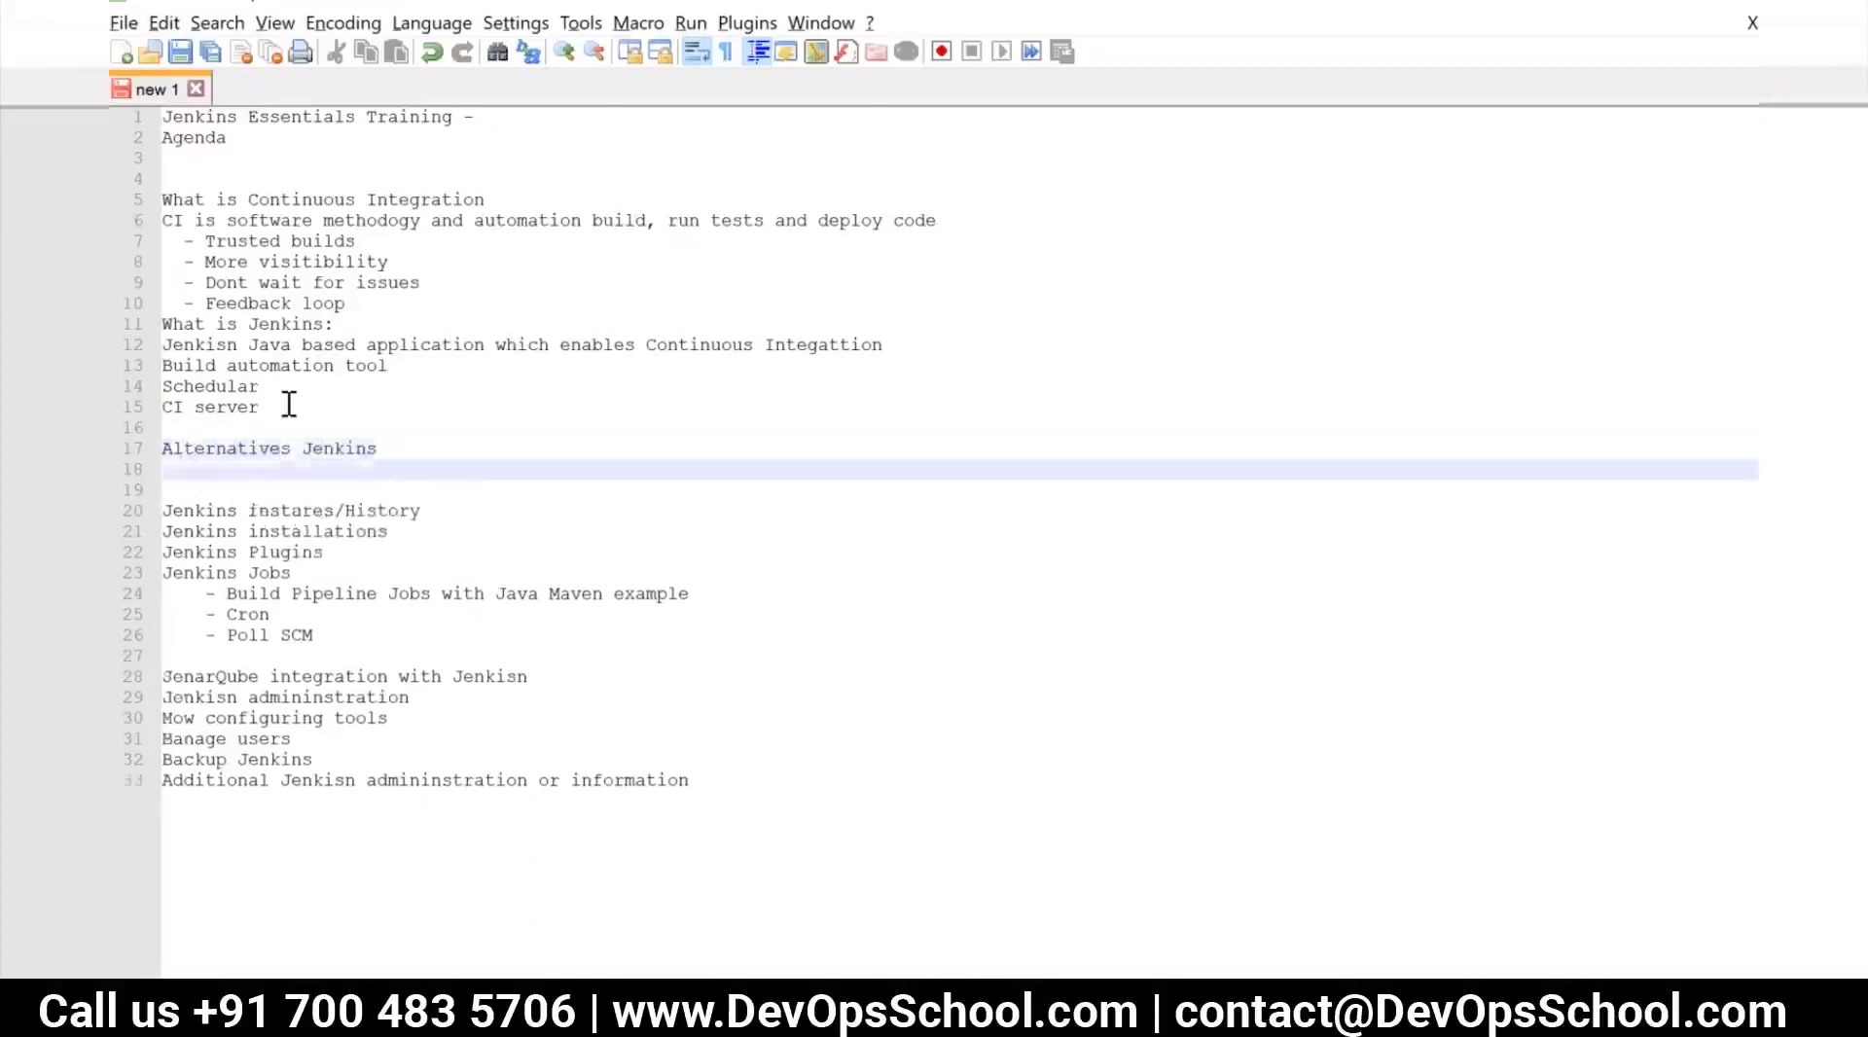
# List "TeamCity, Bambo, Drone, Buil Bot, Travis" on the line under "Alternatives Jenkins"
pyautogui.write('T')
pyautogui.press('BackSpace')
pyautogui.write('TeamCity')
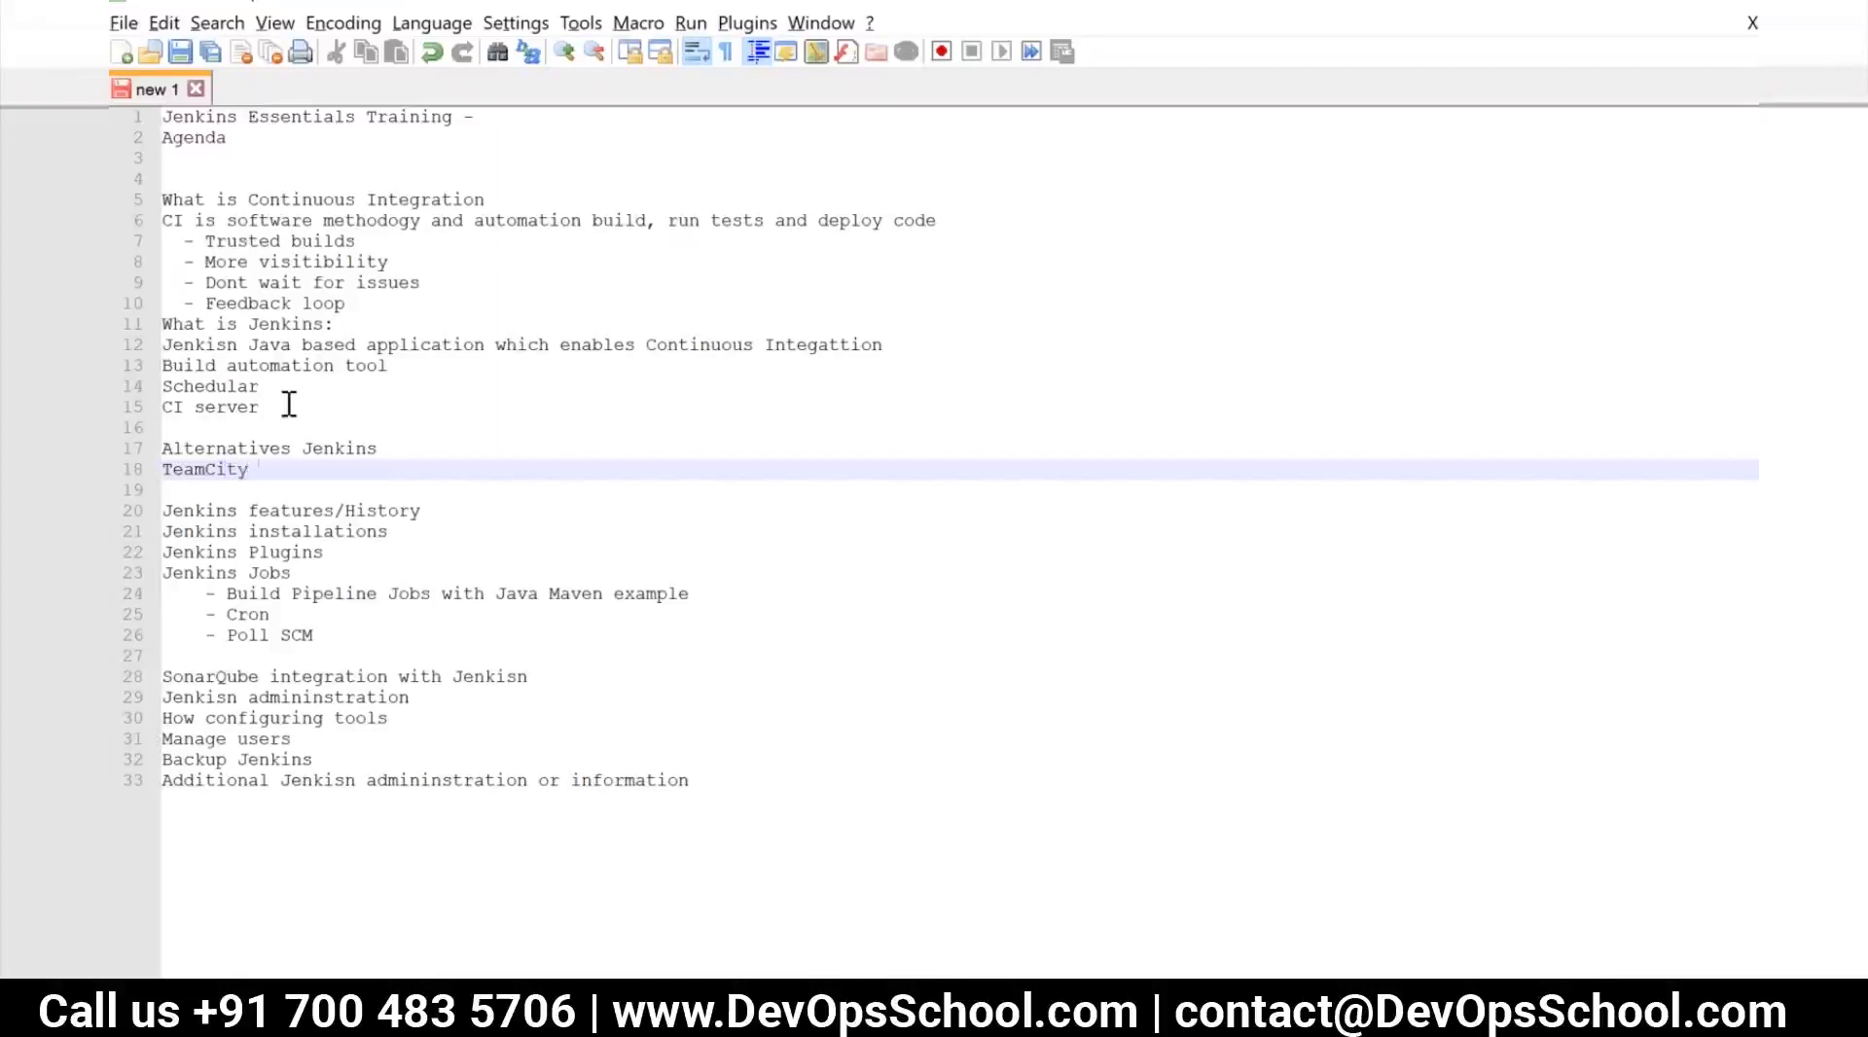
pyautogui.write(', Bambo, Drone, Buil')
pyautogui.press('Escape')
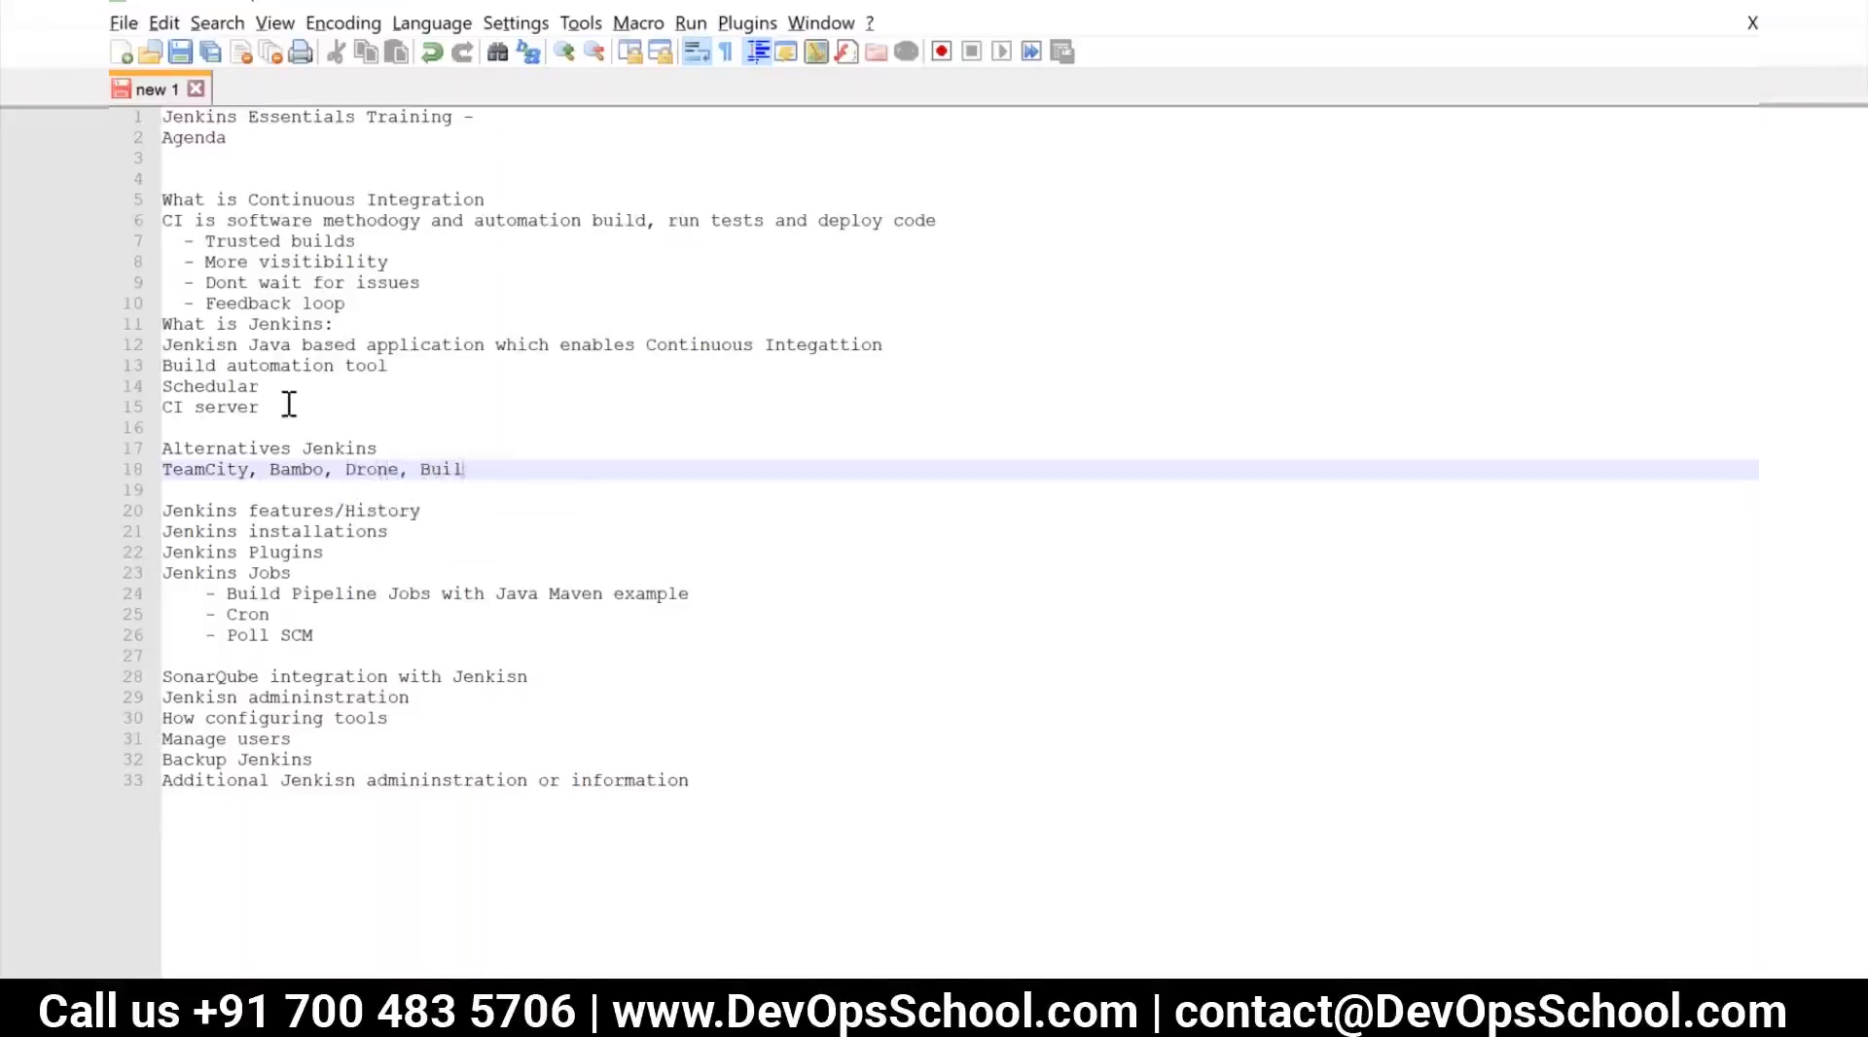
pyautogui.write('Bot, Tra')
pyautogui.press('Escape')
pyautogui.write('vis')
# Add the bullet "- Open Source" under "Jenkins features/History"
pyautogui.click(442, 509)
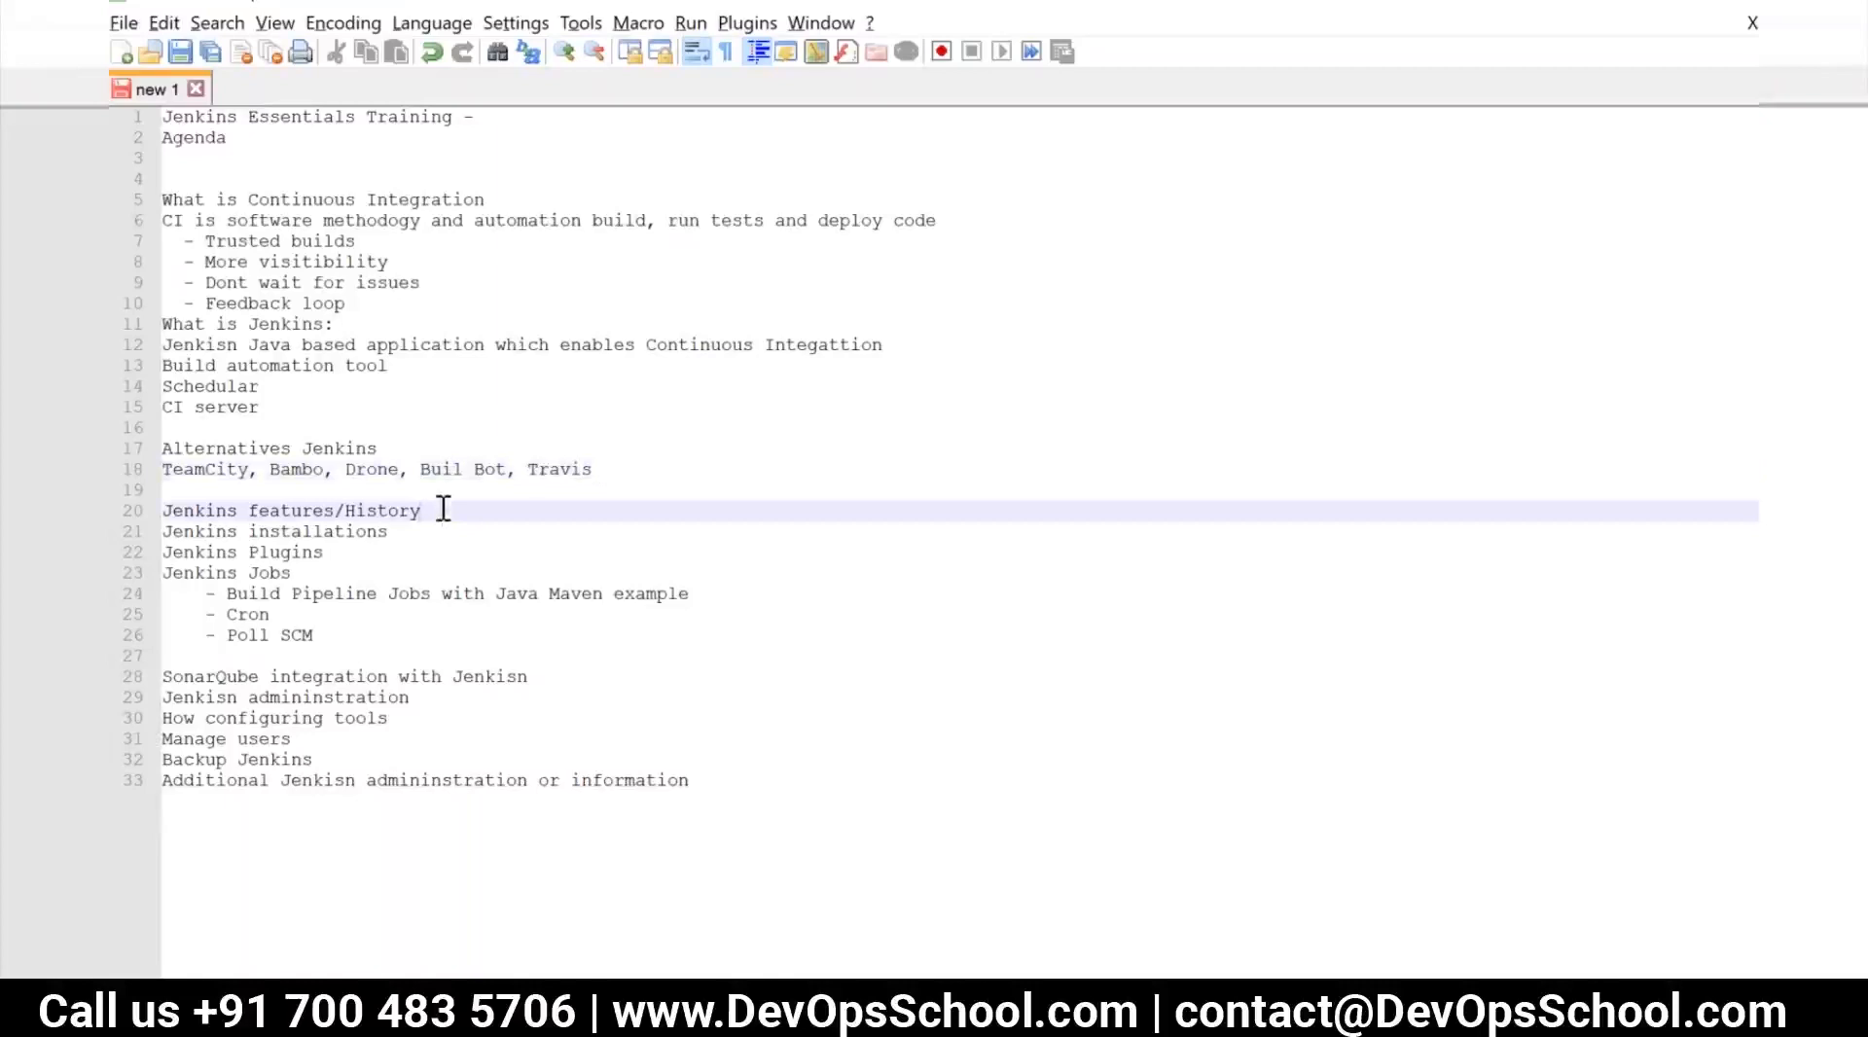
pyautogui.press('Return')
pyautogui.write('- Opens')
pyautogui.press('BackSpace')
pyautogui.press('BackSpace')
pyautogui.write('Source')
pyautogui.press('Return')
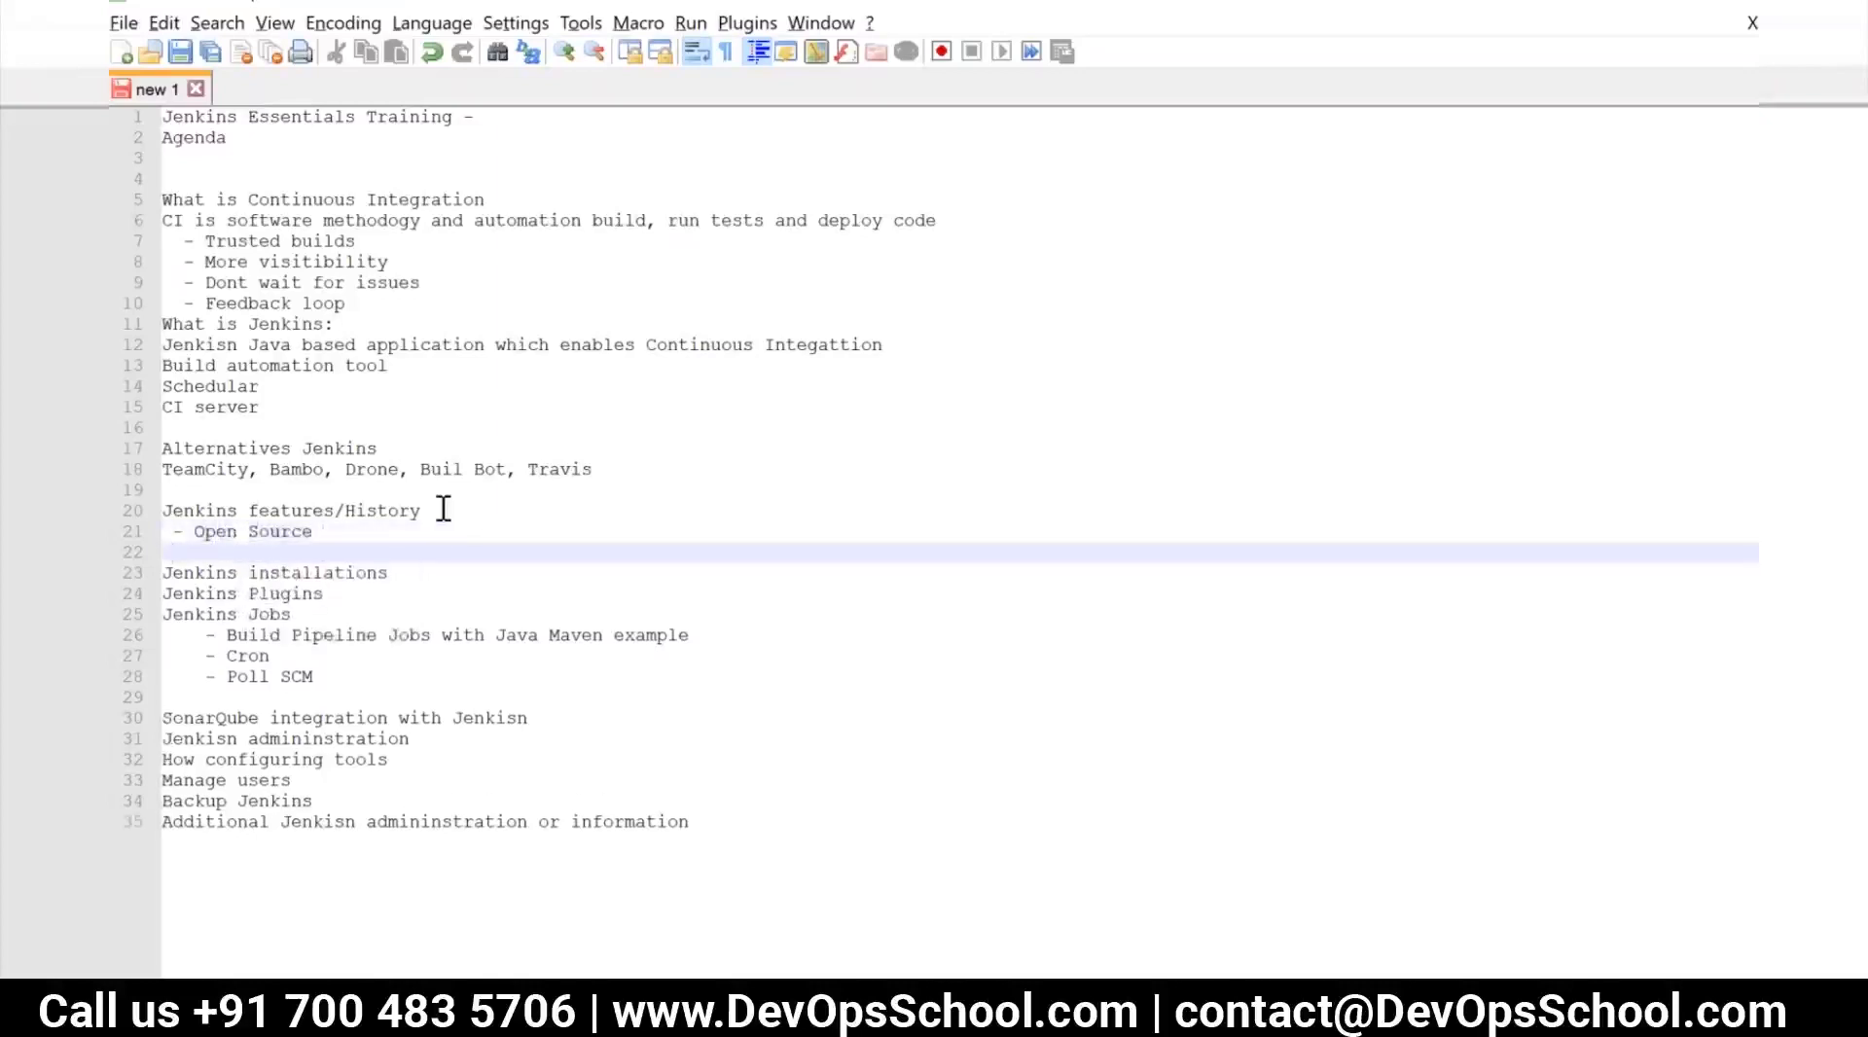
# Add the bullet "- Large community support" below "Open Source" in the Jenkins features list
pyautogui.write('- Lar')
pyautogui.write('ge compa')
pyautogui.write('nys')
pyautogui.press('BackSpace')
pyautogui.press('BackSpace')
pyautogui.press('BackSpace')
pyautogui.press('BackSpace')
pyautogui.press('BackSpace')
pyautogui.press('BackSpace')
pyautogui.write('mmunity support')
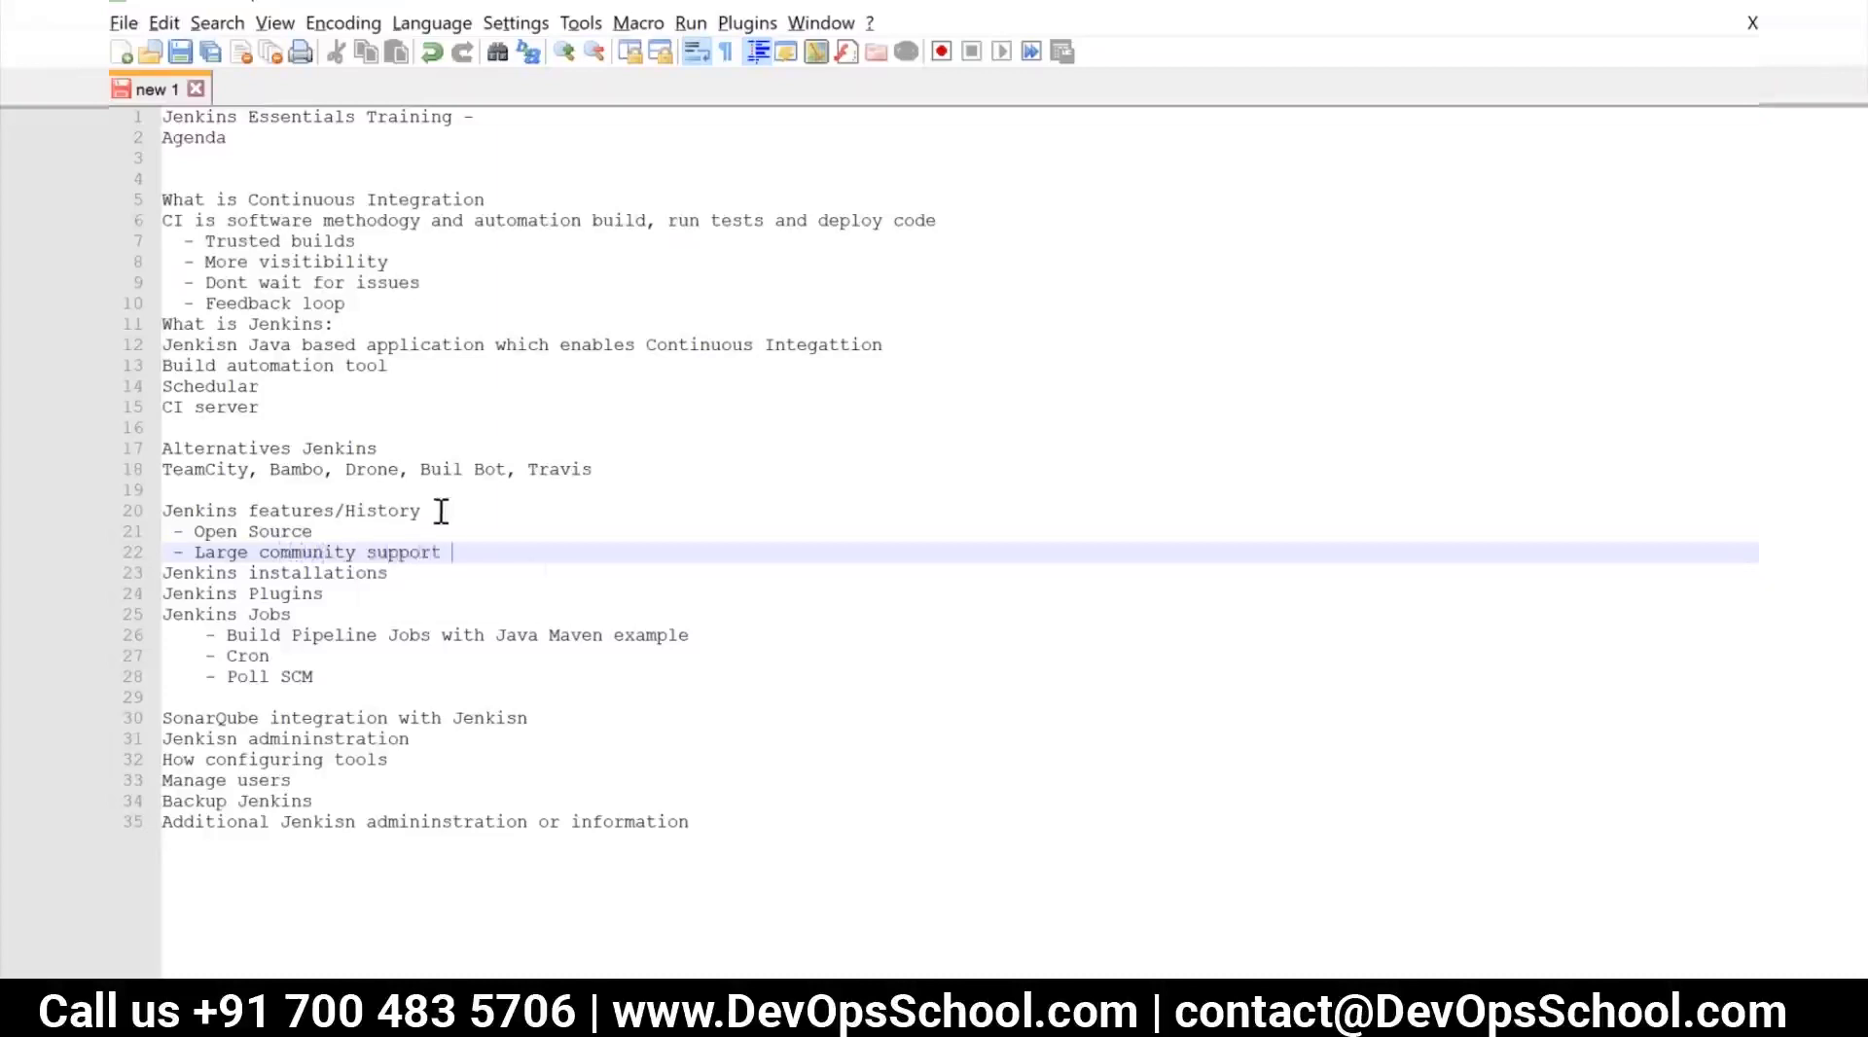
# Add the bullets "- Easy to setup" and "- GUI" to the Jenkins features list
pyautogui.click(216, 469)
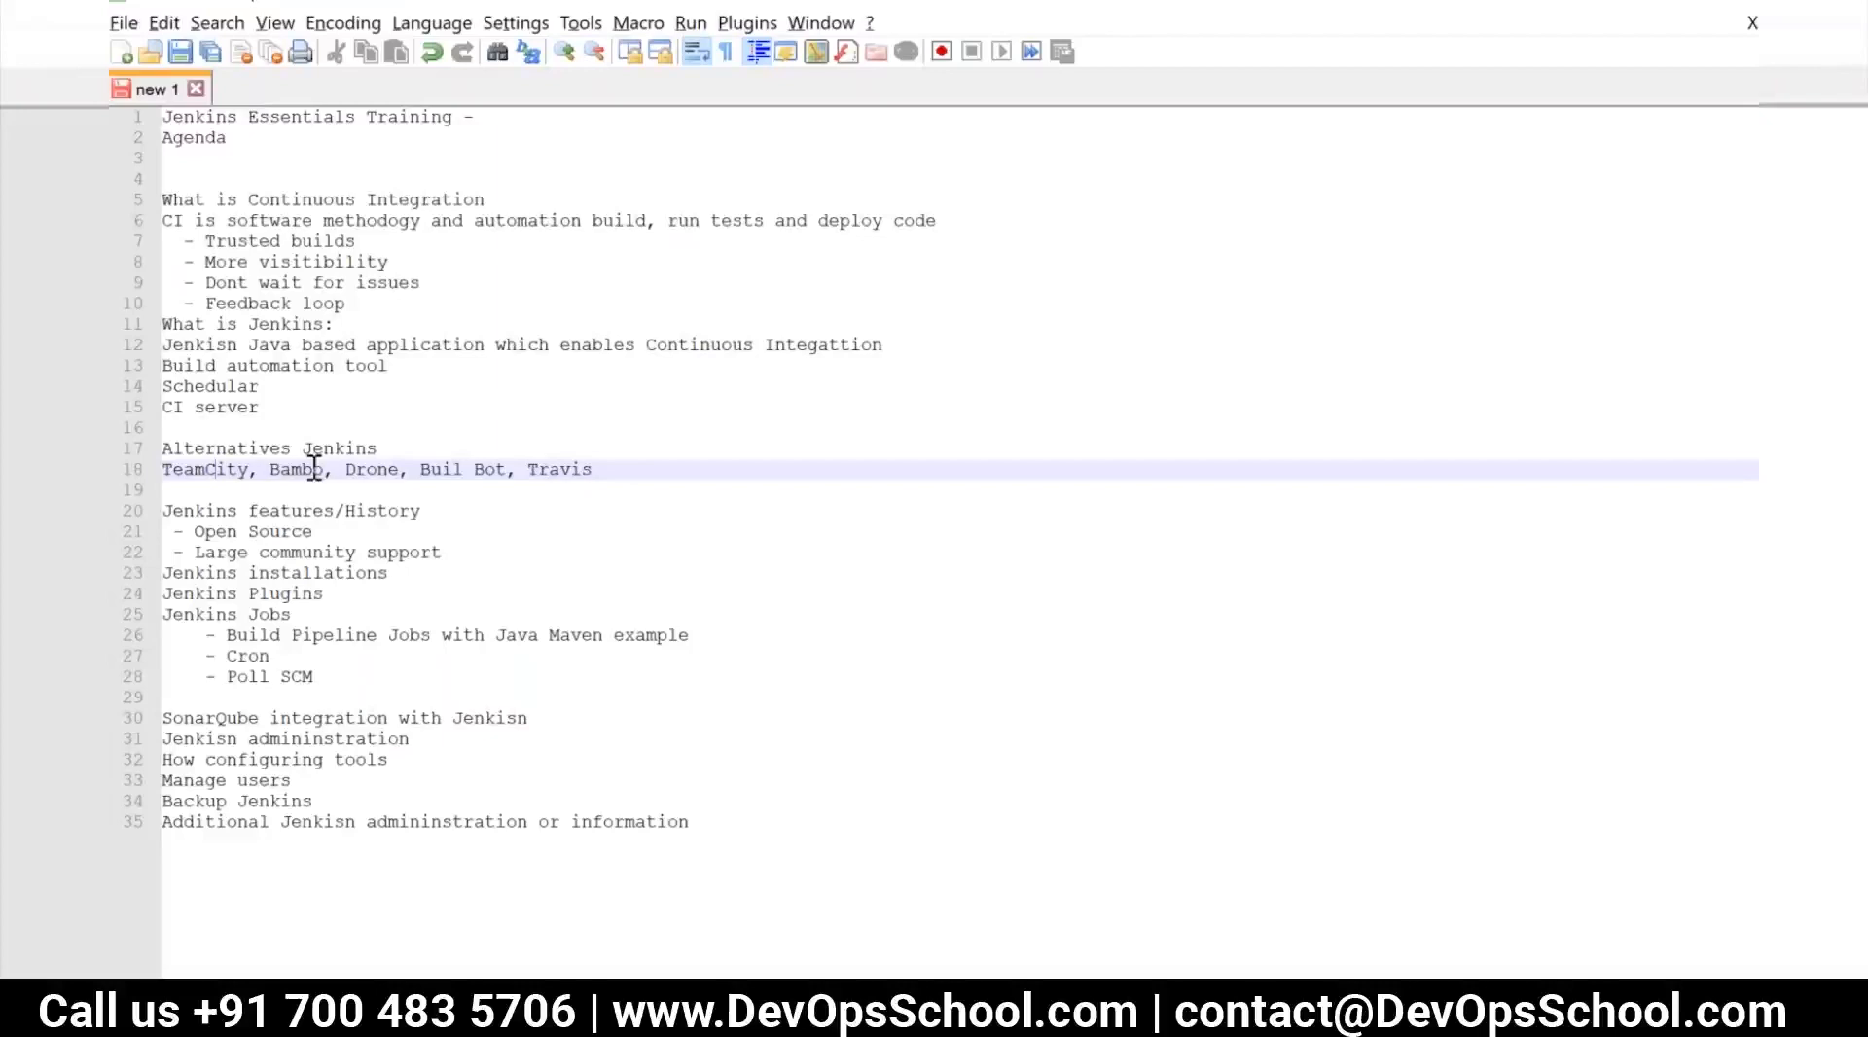
pyautogui.click(466, 554)
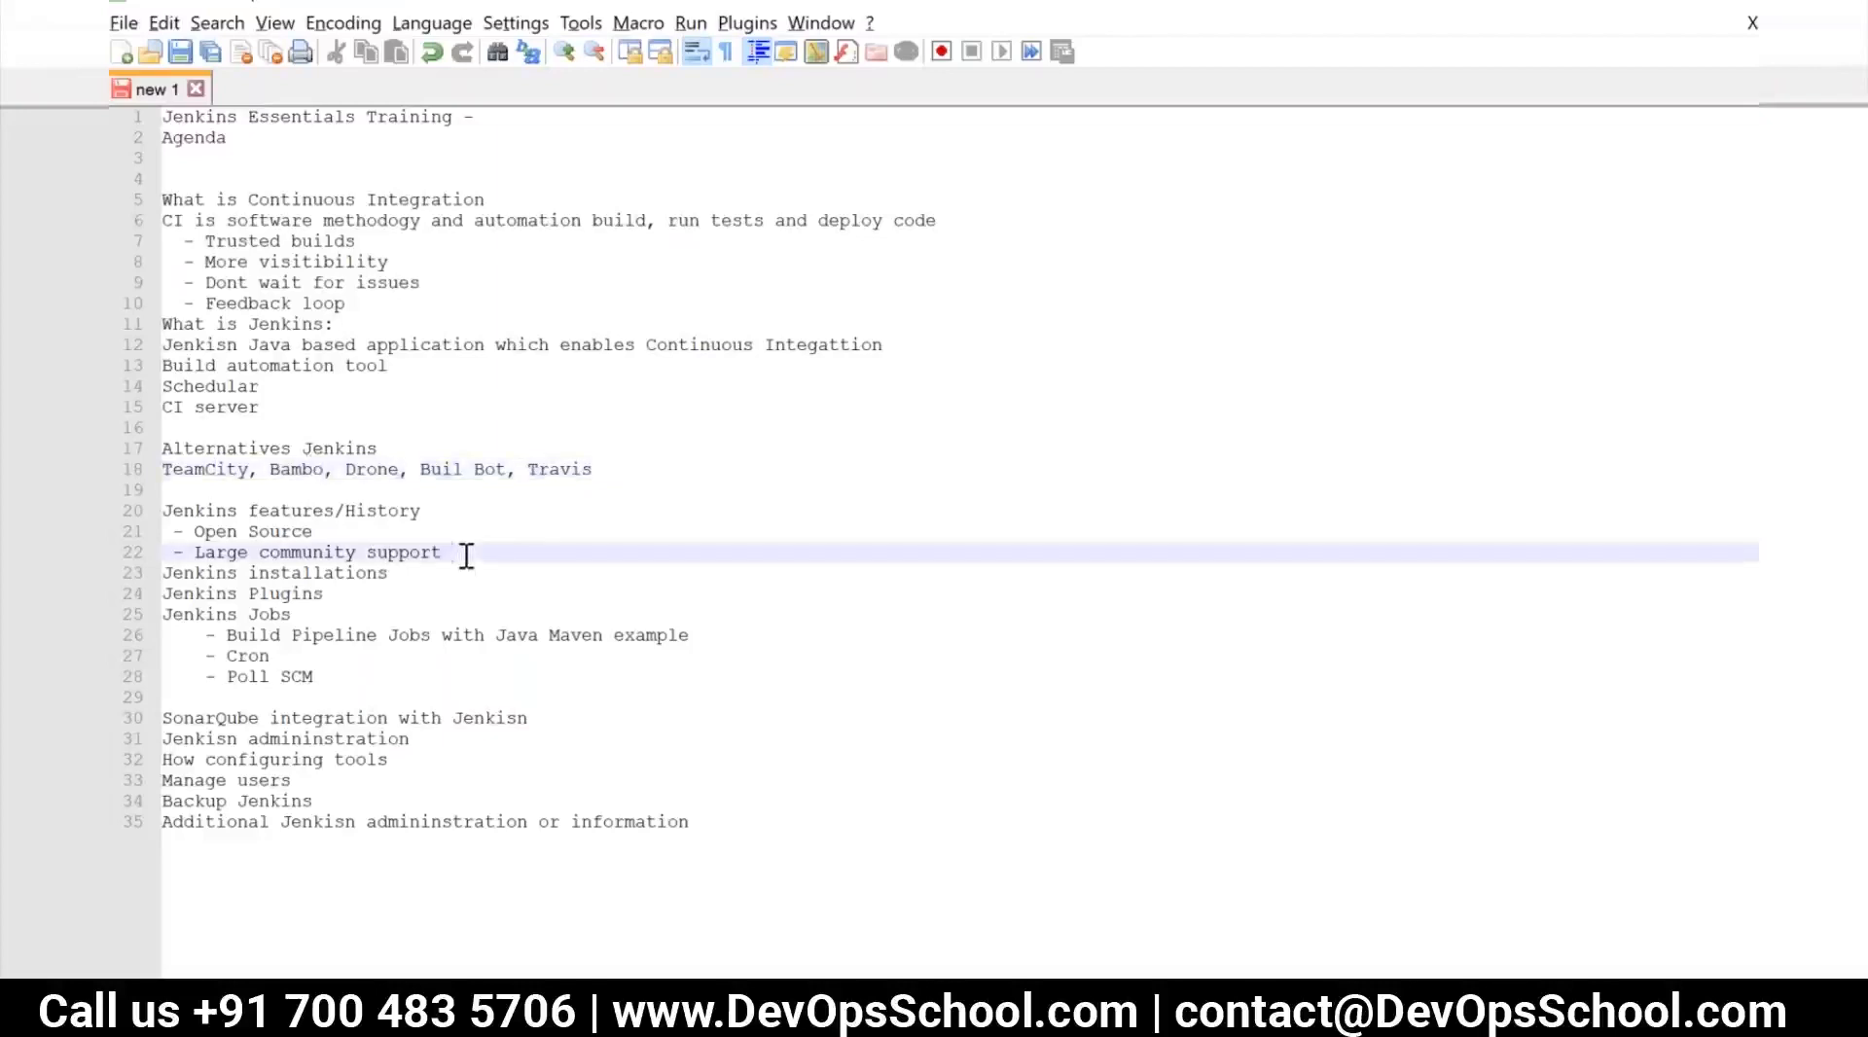
pyautogui.press('Return')
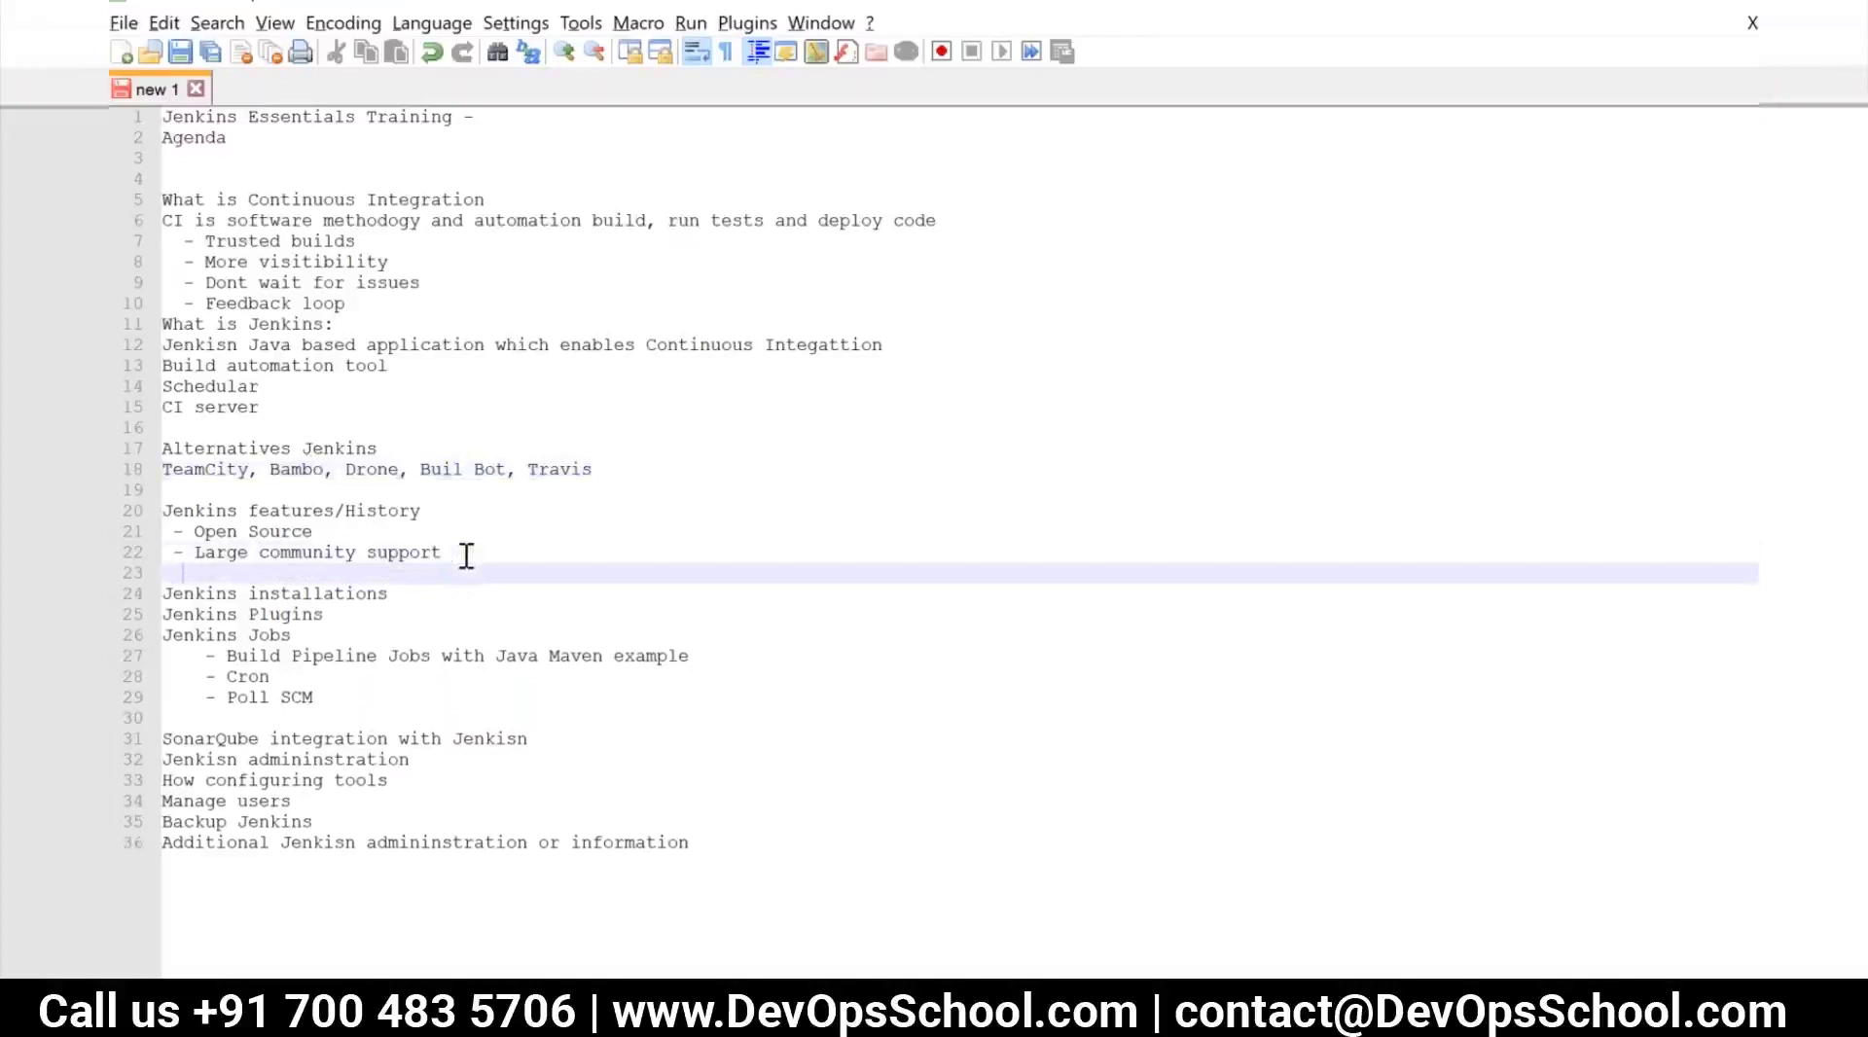
pyautogui.write('- E')
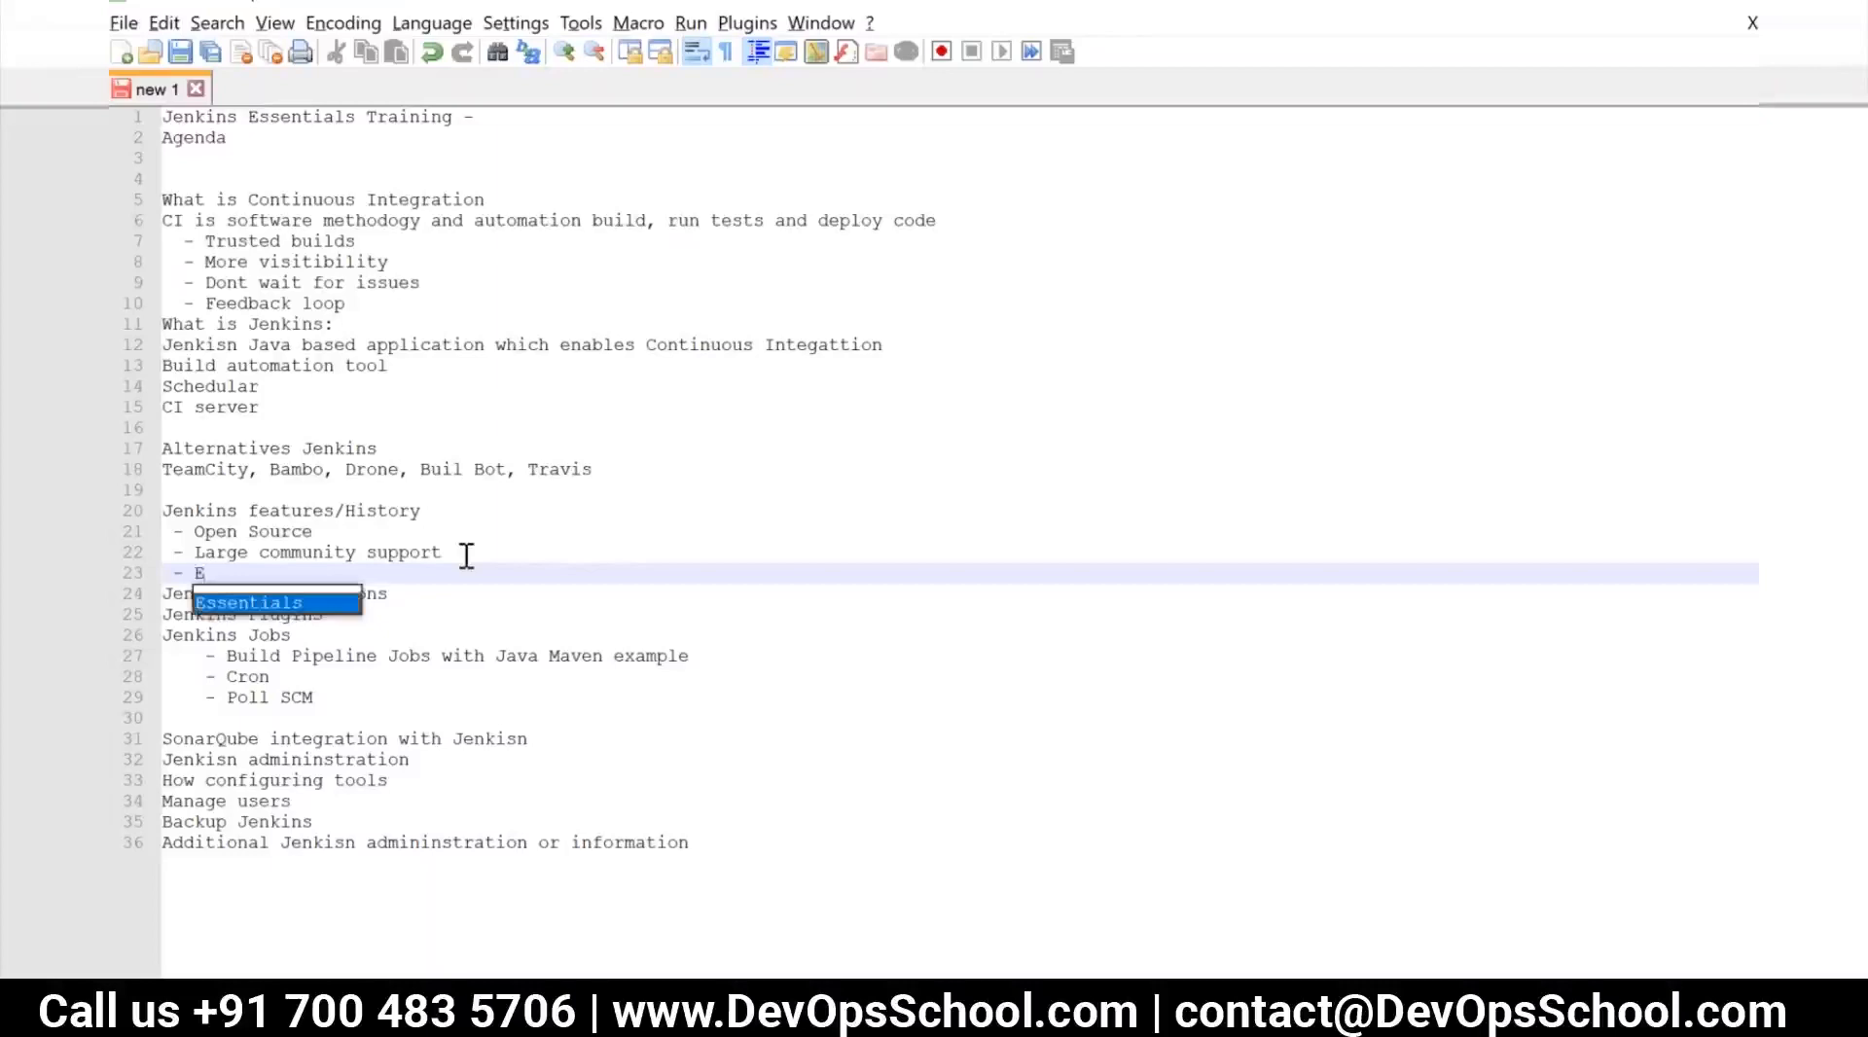
pyautogui.write('asy ')
pyautogui.write('to setu')
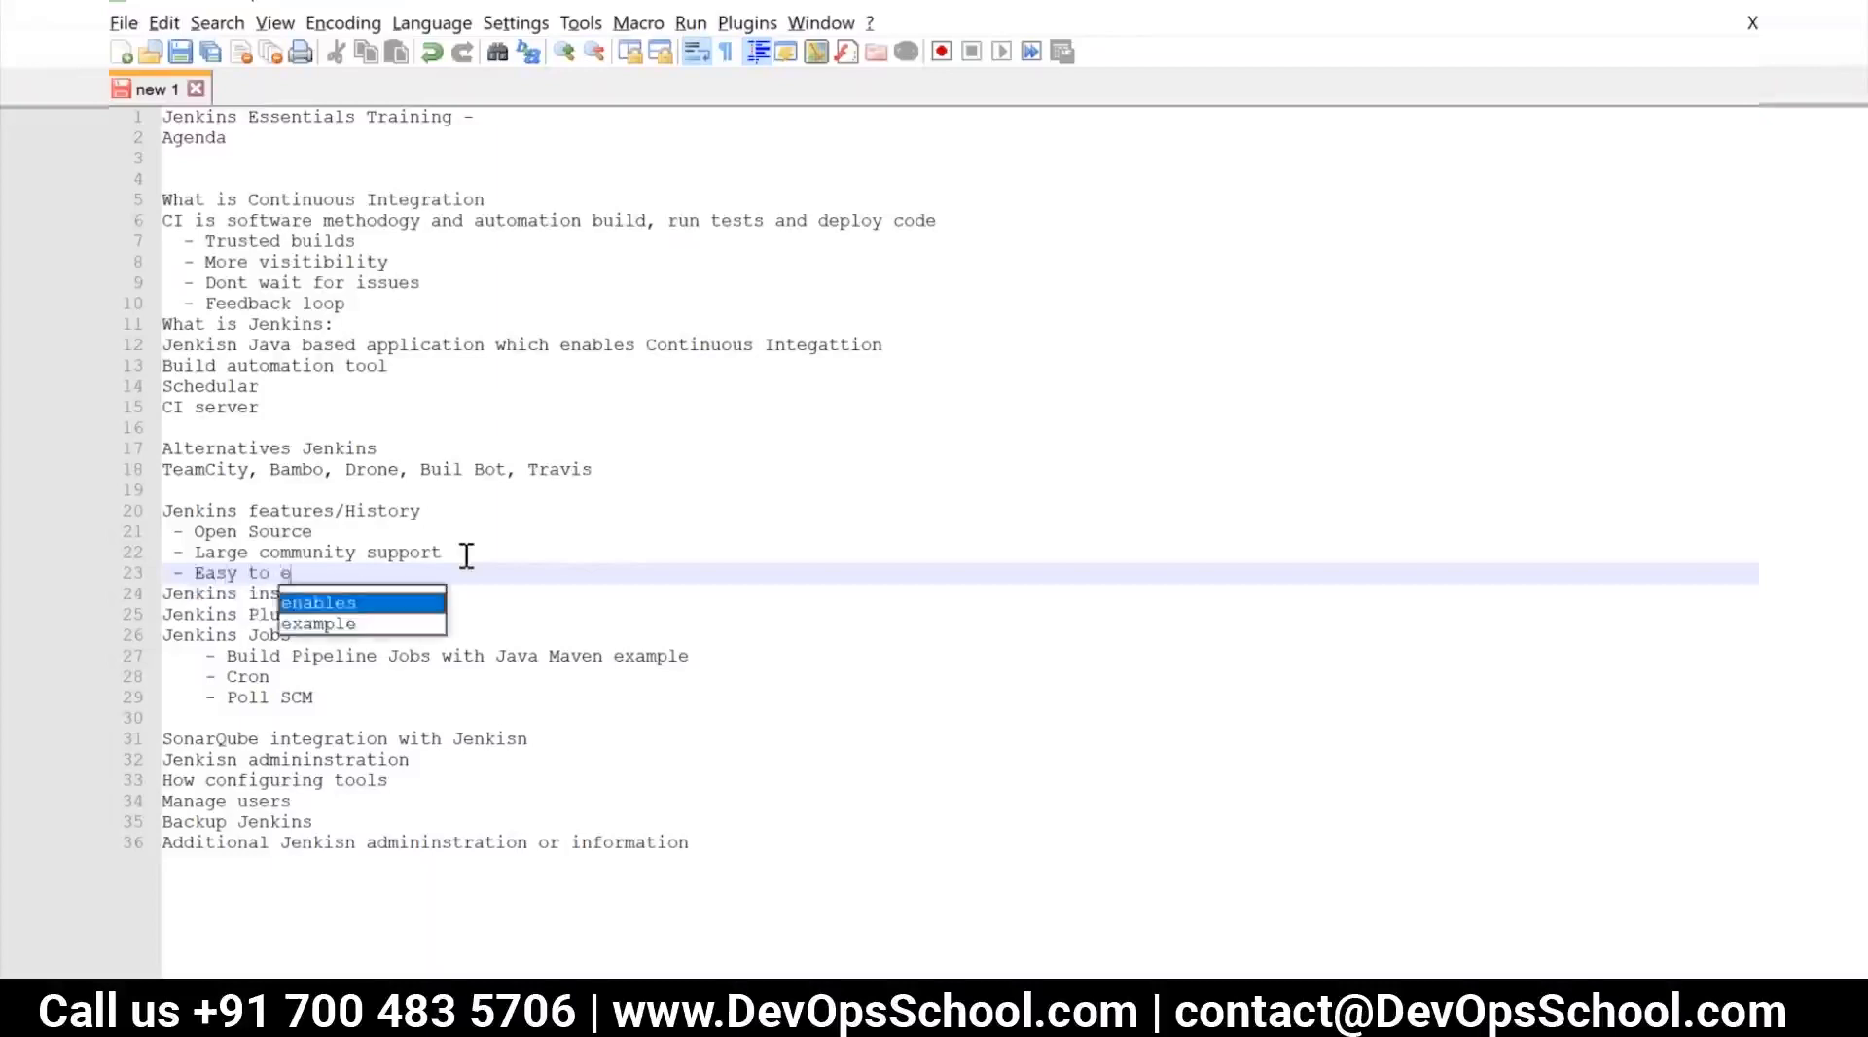
pyautogui.write('p')
pyautogui.press('Return')
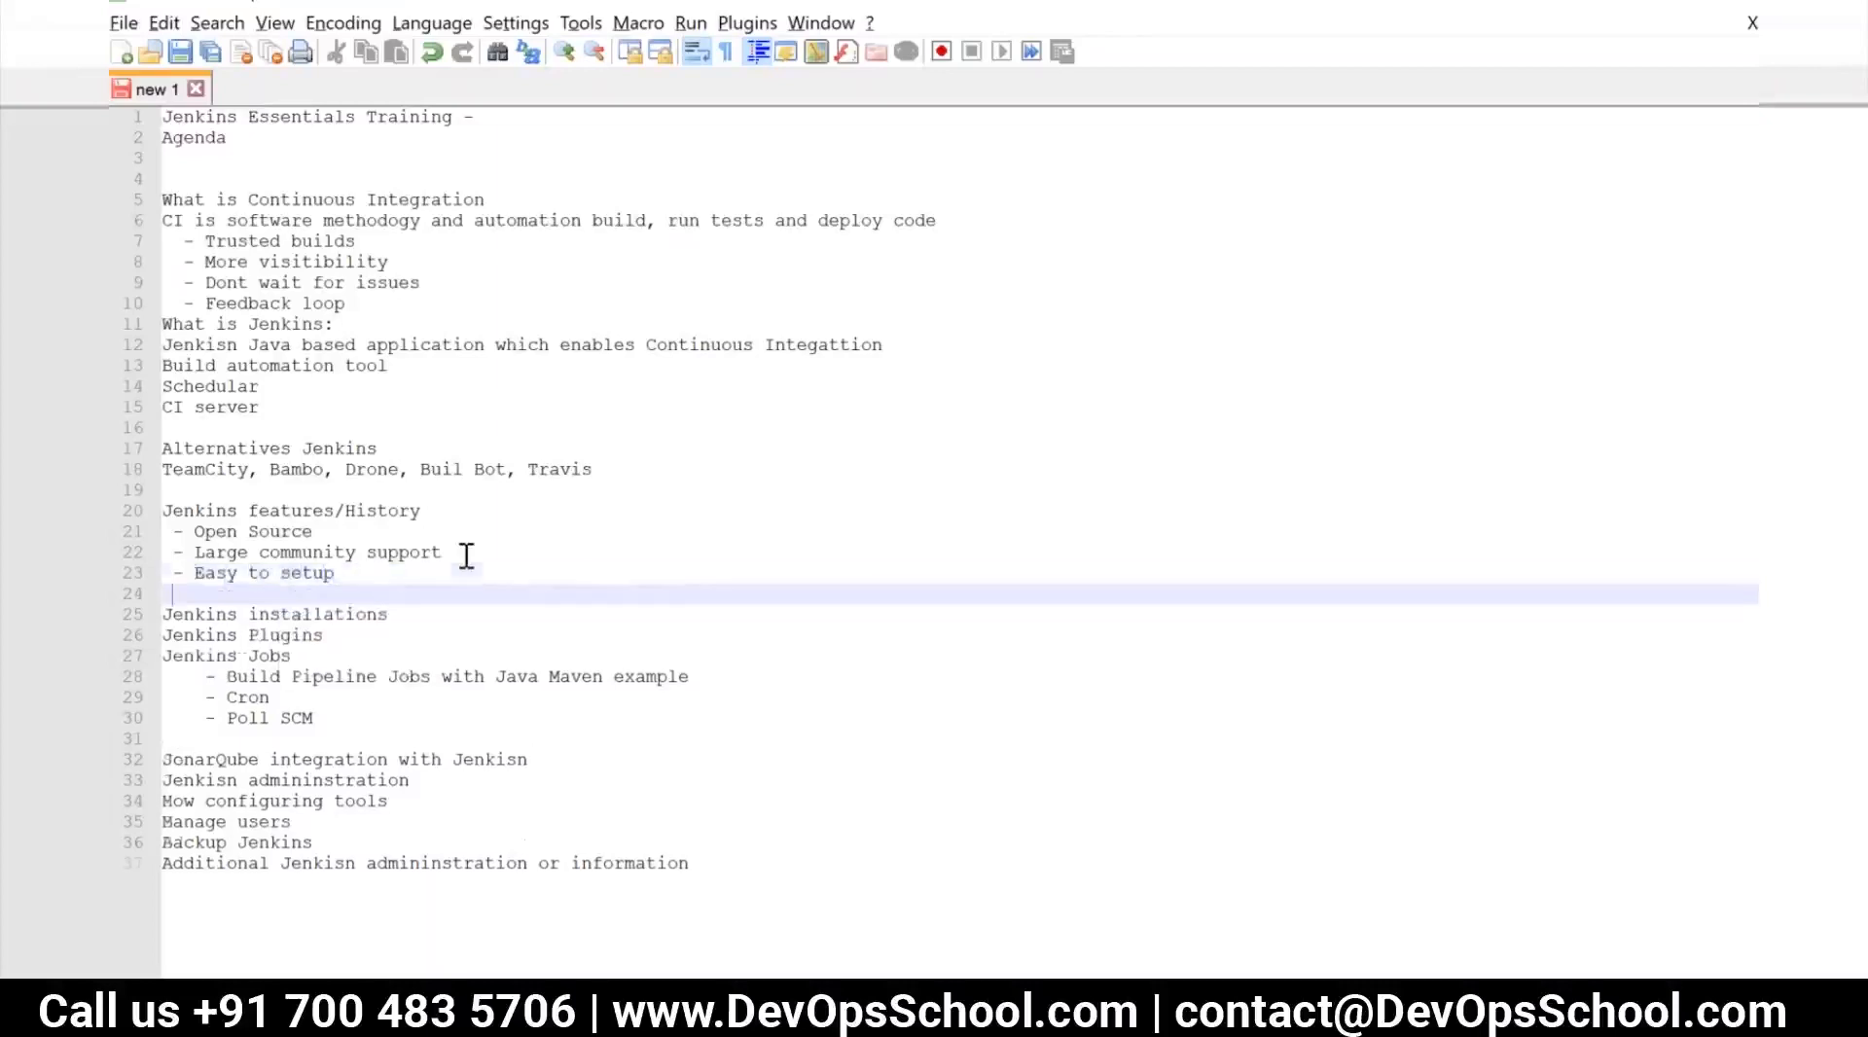
pyautogui.write('-')
pyautogui.write('GUI')
pyautogui.press('Return')
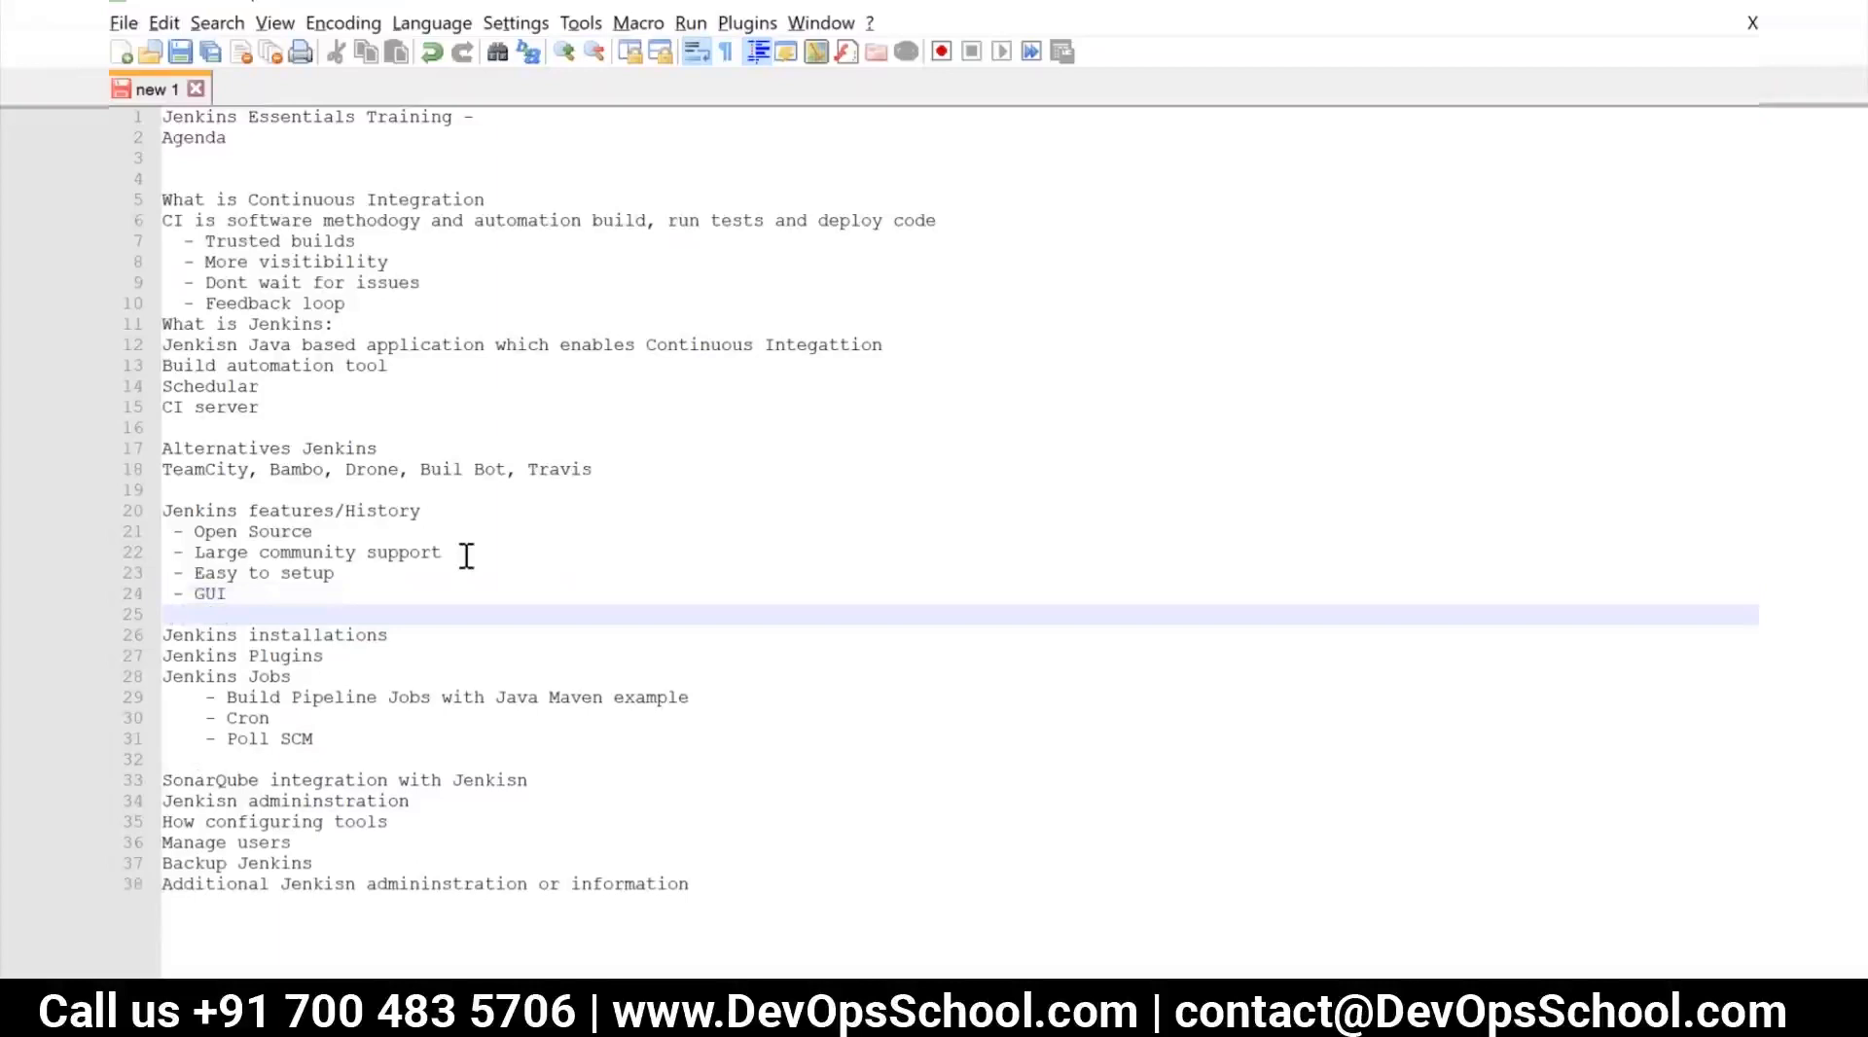
# Add the bullets "- 1400 plugin" and "- exentisble" below "GUI" in the Jenkins features list
pyautogui.write('- 1400 plugin')
pyautogui.press('Return')
pyautogui.write('- exe')
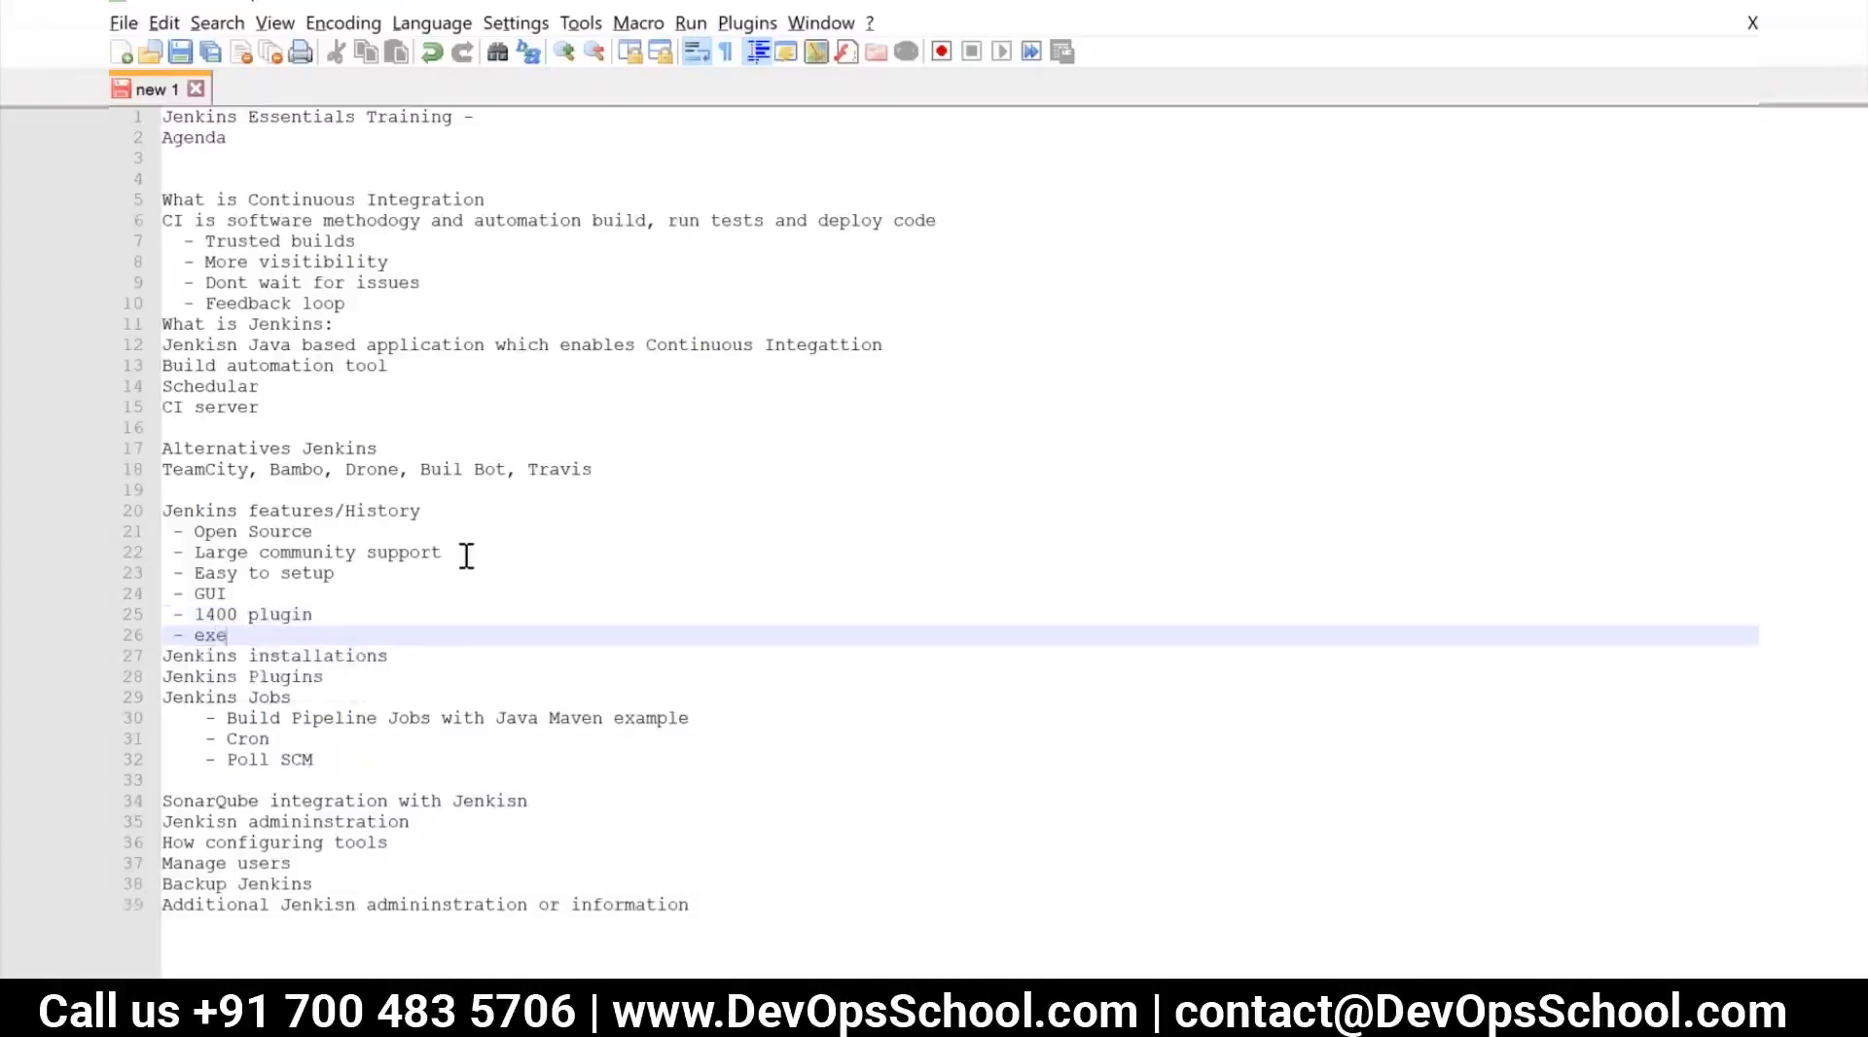
pyautogui.write('ntisble')
pyautogui.press('Return')
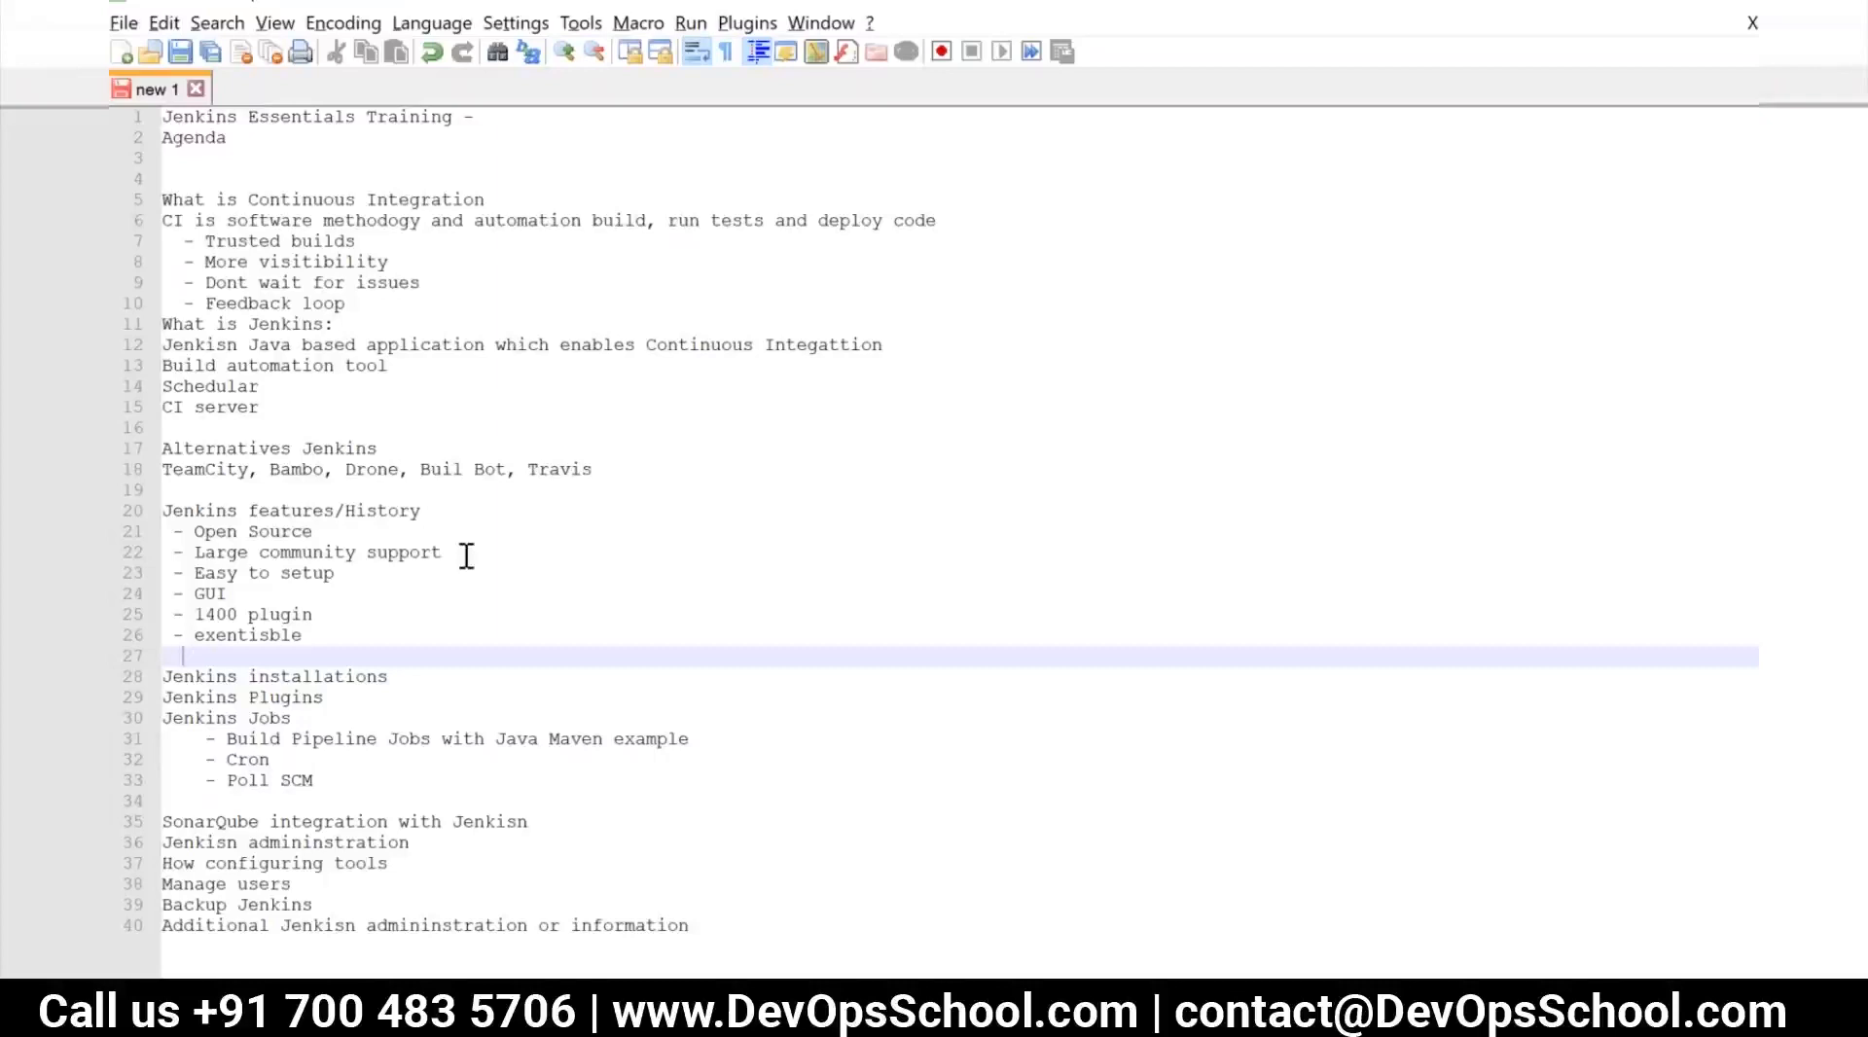
# Add the bullet "- Distributed" at the end of the Jenkins features list
pyautogui.write('Distributed')
# Leave a blank line after the "Distributed" bullet and start an unbulleted history line with "2004"
pyautogui.press('Return')
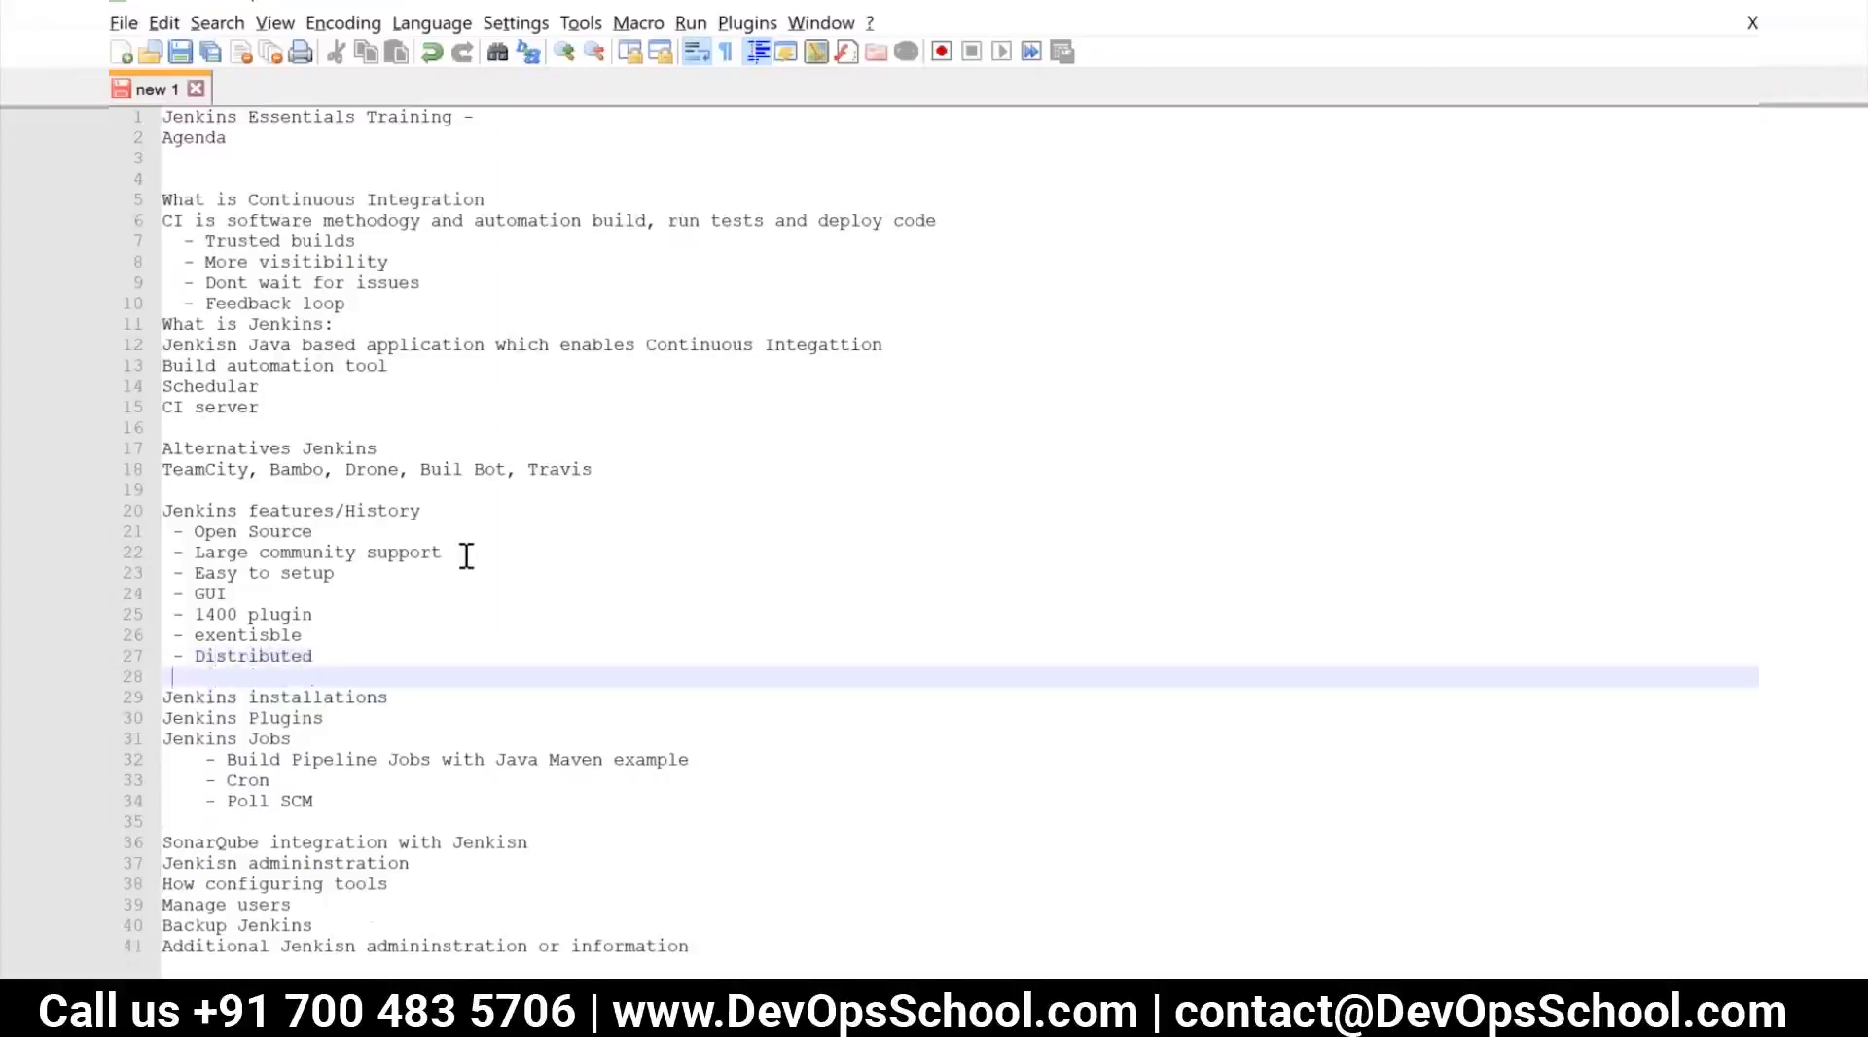
pyautogui.press('Return')
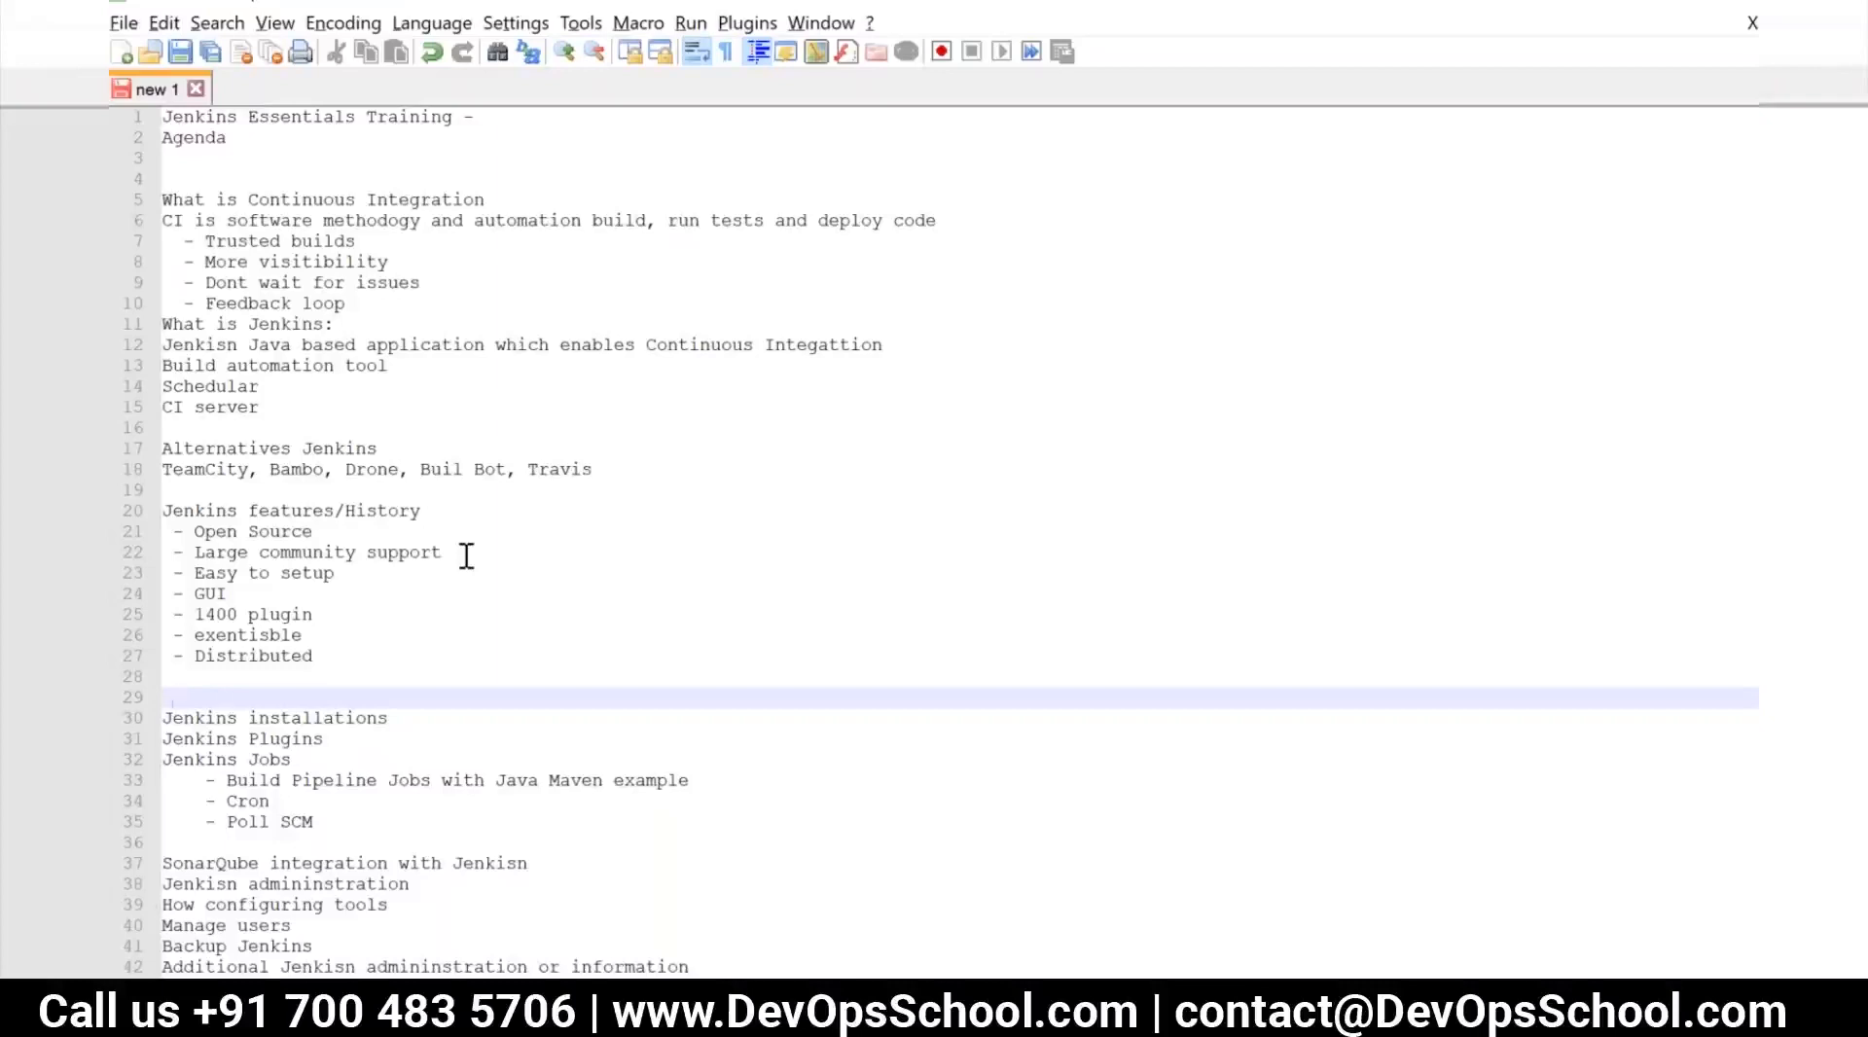
pyautogui.press('Up')
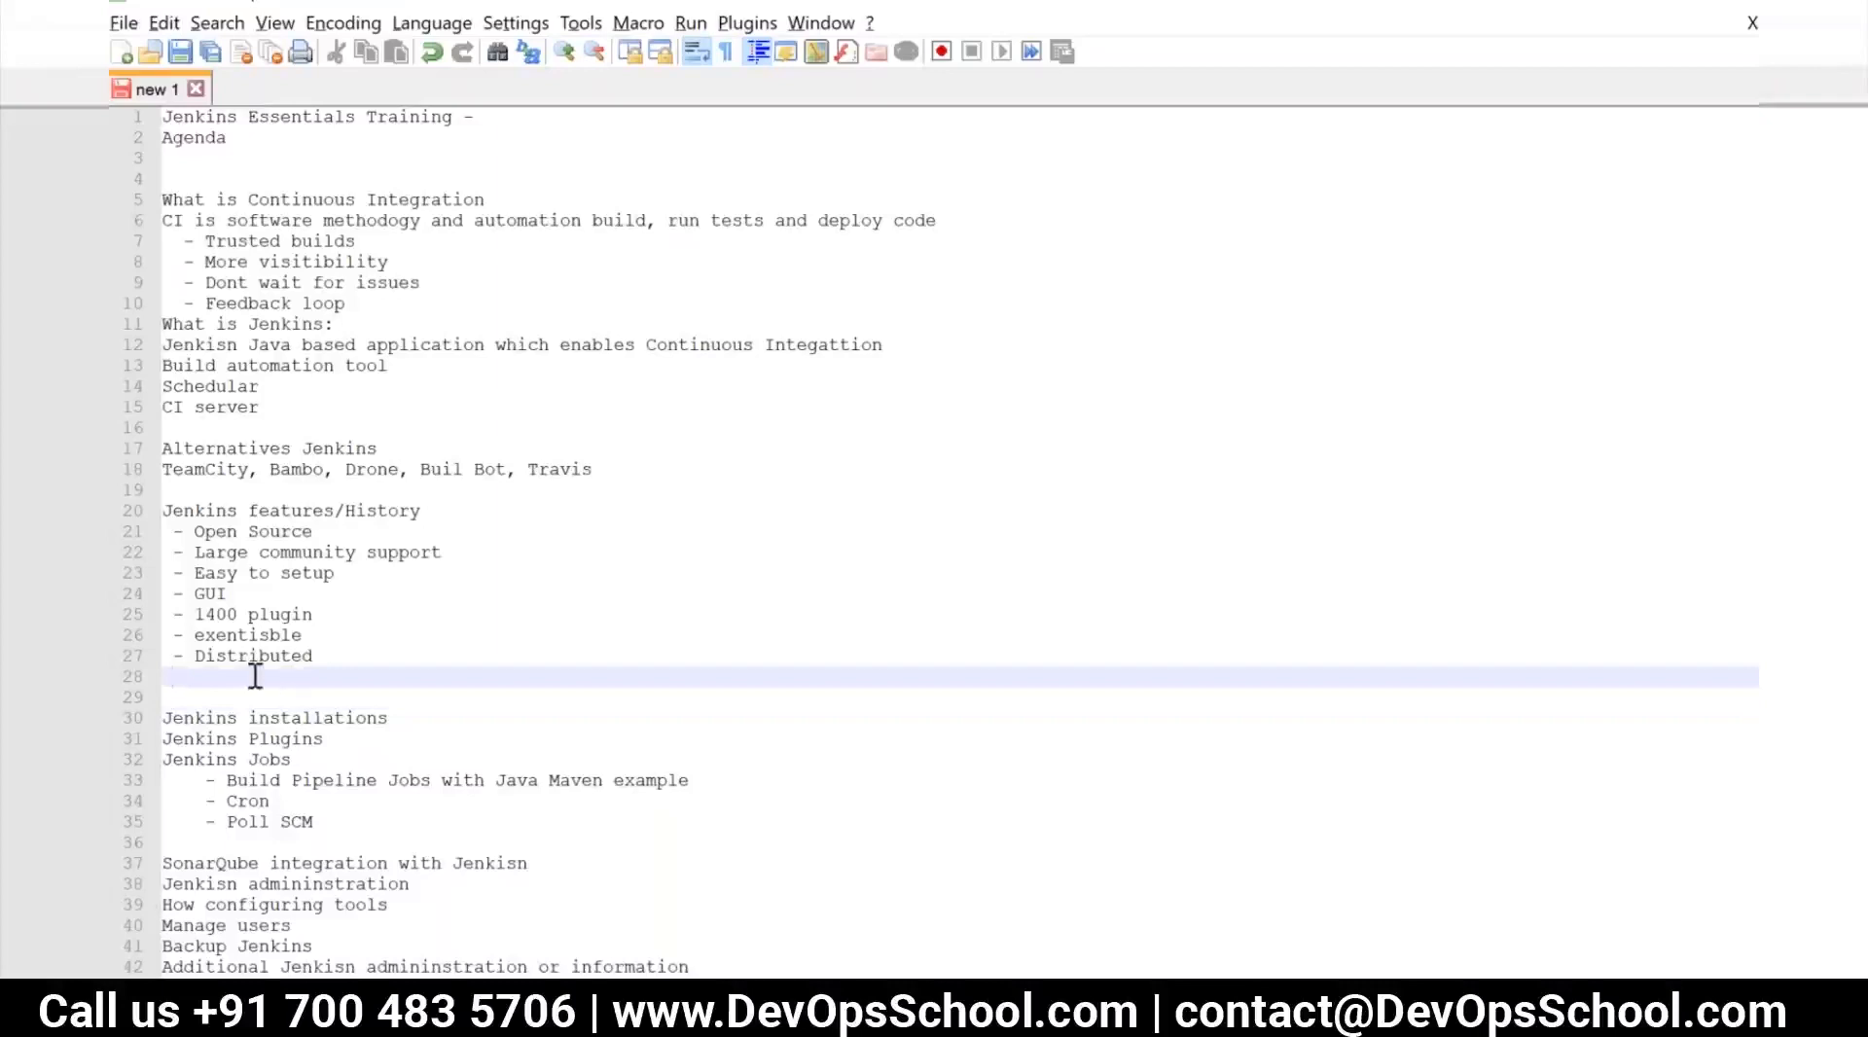
pyautogui.press('Return')
pyautogui.write('--')
pyautogui.press('BackSpace')
pyautogui.press('BackSpace')
pyautogui.press('BackSpace')
pyautogui.write('2004')
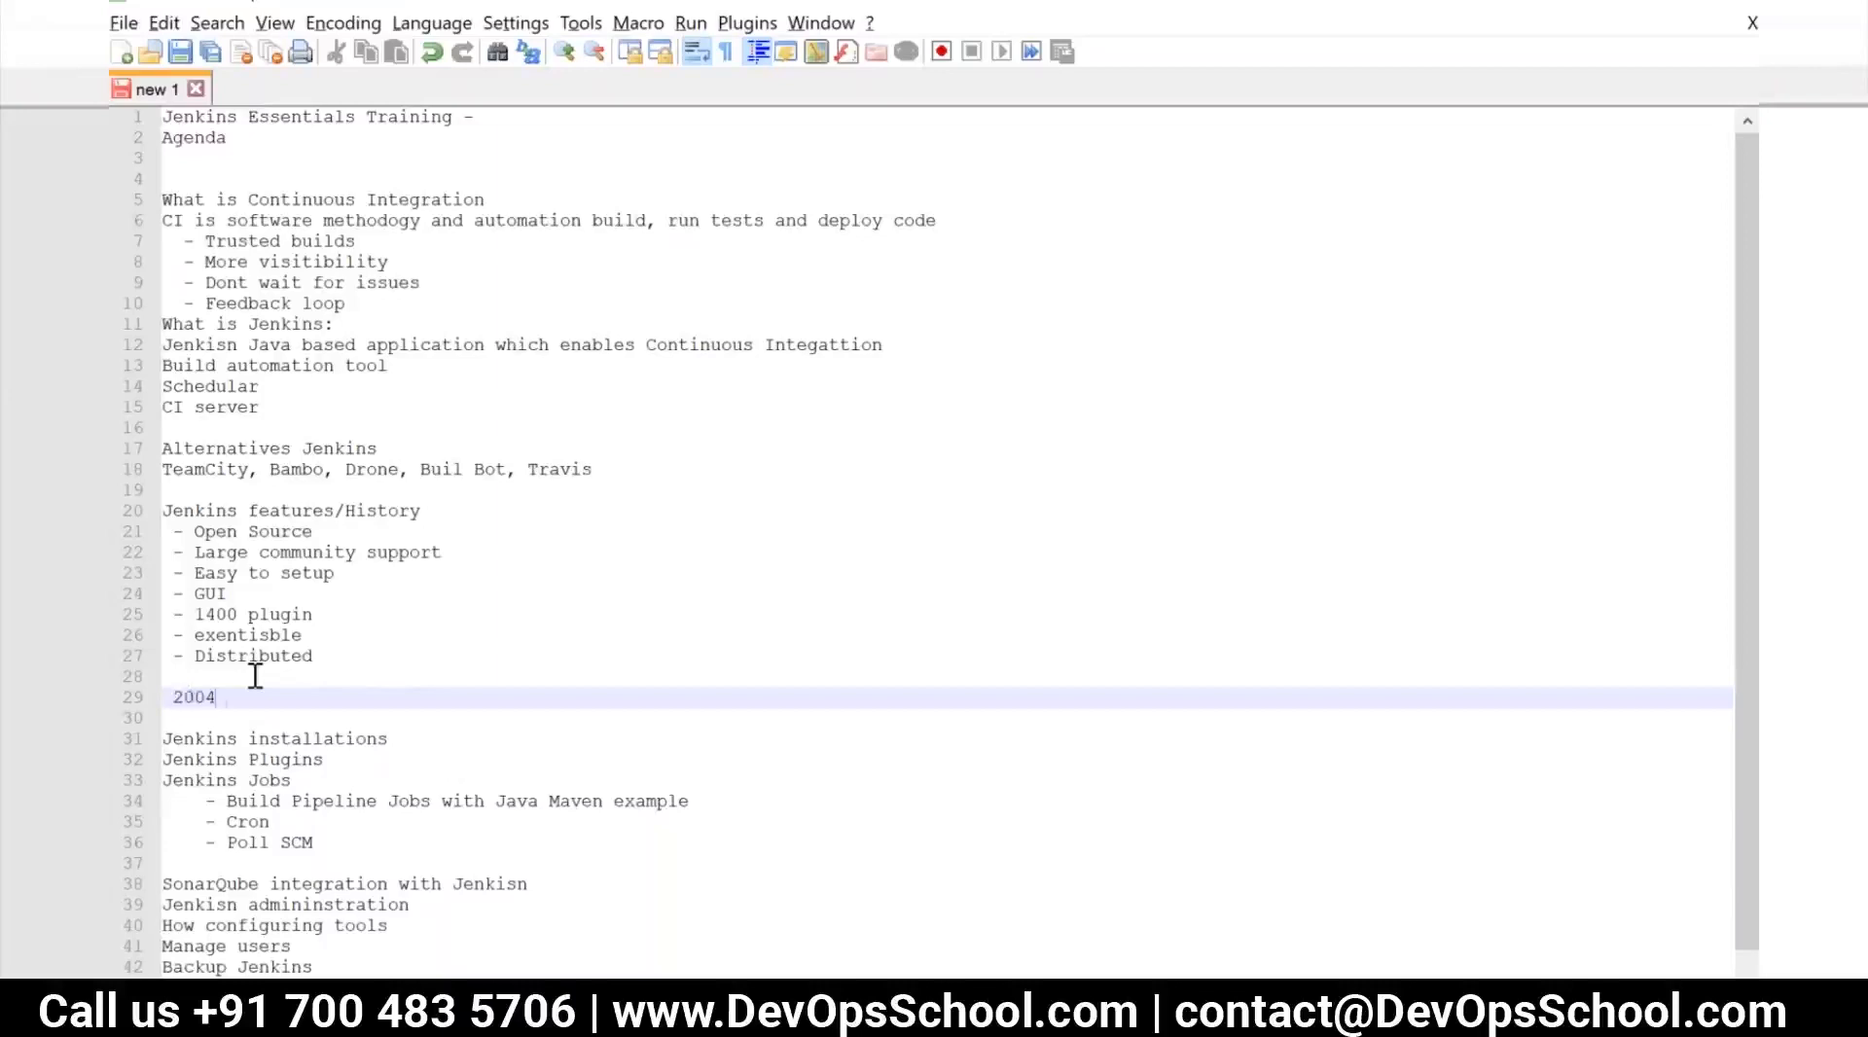
pyautogui.write(' this ')
pyautogui.write('Hudson')
# Complete the 2004 history line with "this Hudson, oracle" and start a new line below it
pyautogui.write(', or')
pyautogui.write('ca')
pyautogui.press('BackSpace')
pyautogui.press('BackSpace')
pyautogui.write('acle')
pyautogui.press('Return')
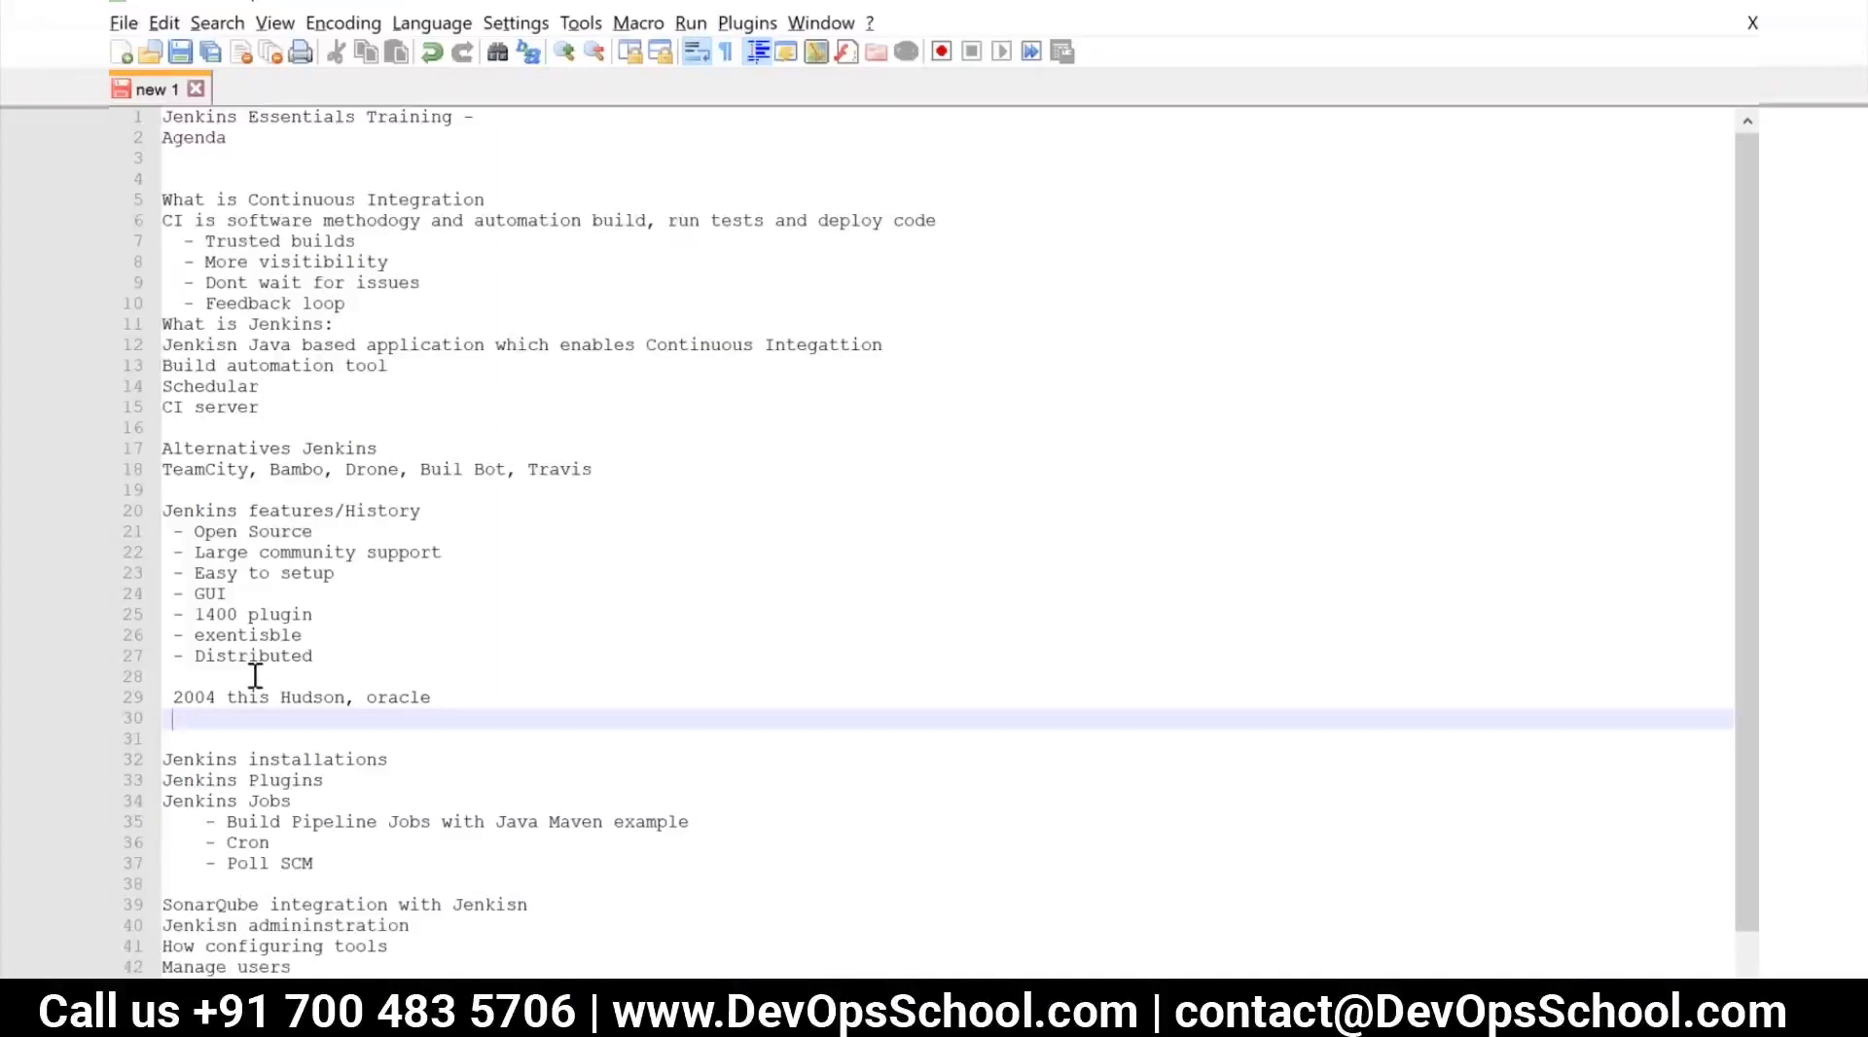
# Write "the guys Koshuke 2011 he forked hudson" on the line below the 2004 Hudson history entry
pyautogui.write('the guys Koshuke 20')
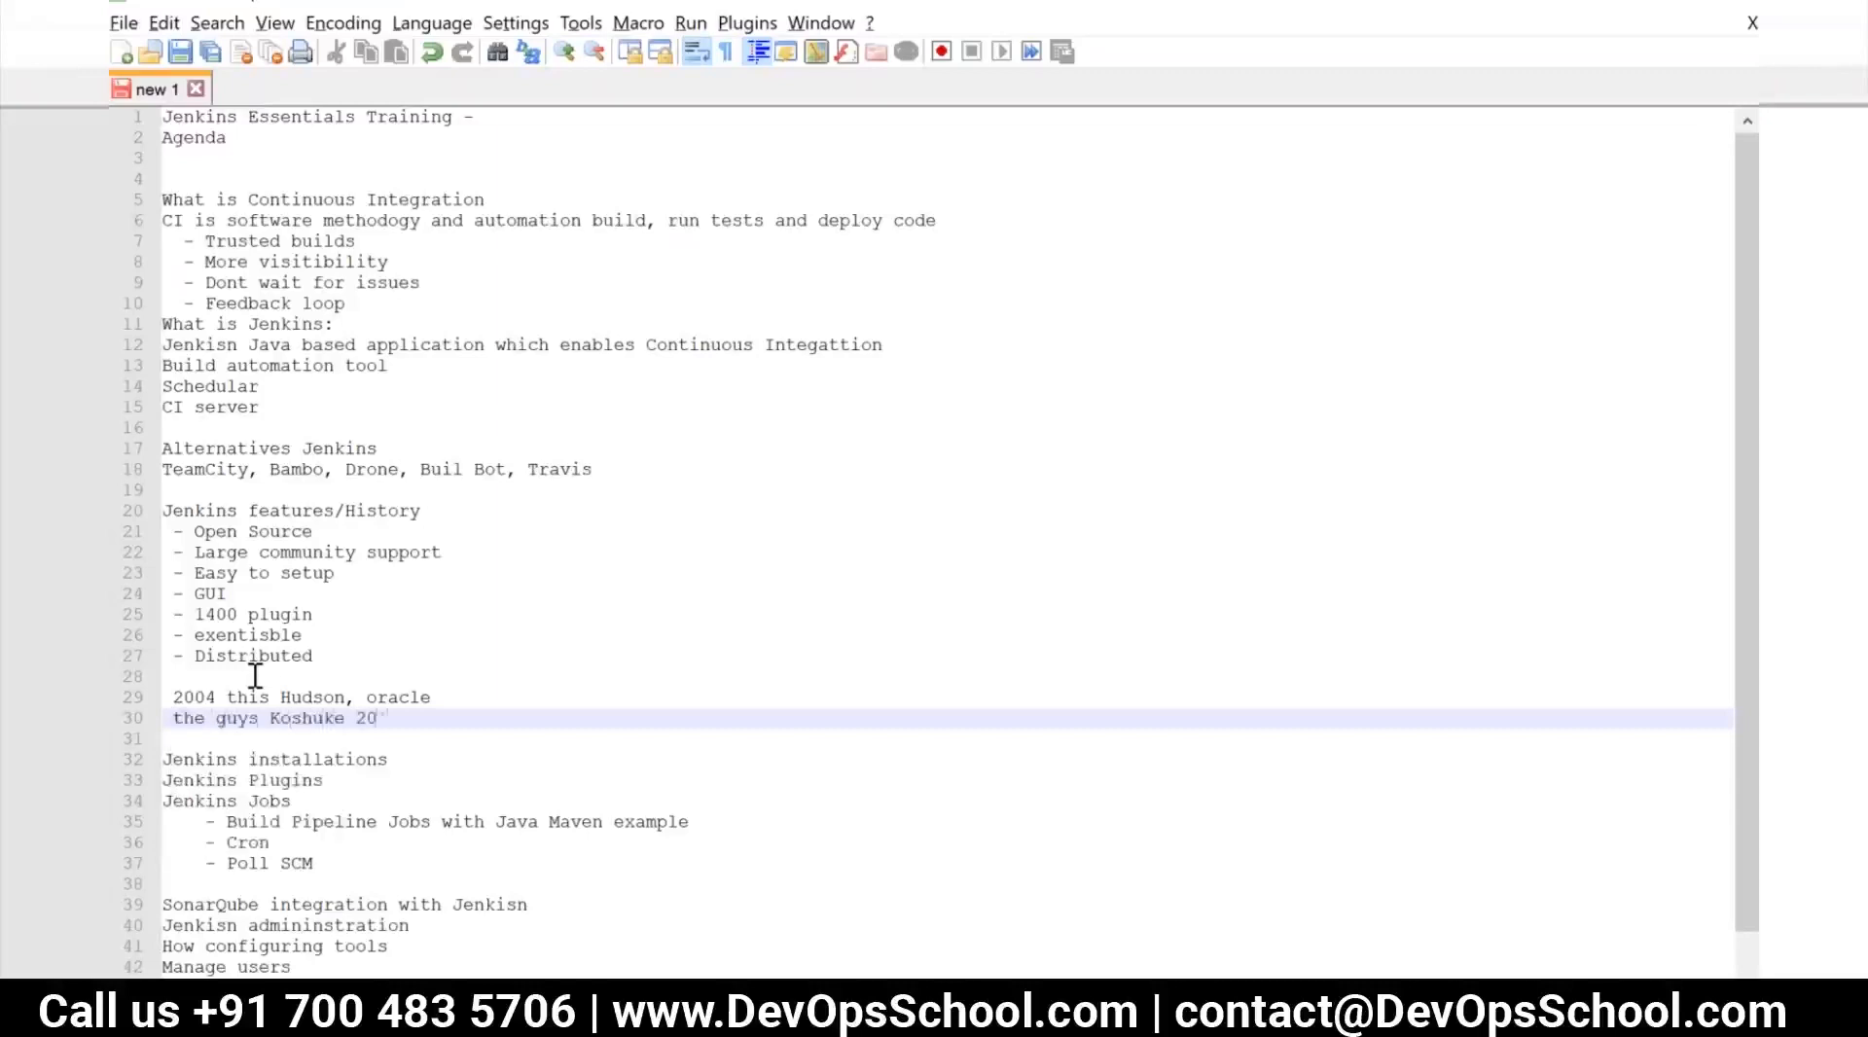
pyautogui.write('11 he cook')
pyautogui.press('BackSpace')
pyautogui.press('BackSpace')
pyautogui.press('BackSpace')
pyautogui.press('BackSpace')
pyautogui.write('forked hudson')
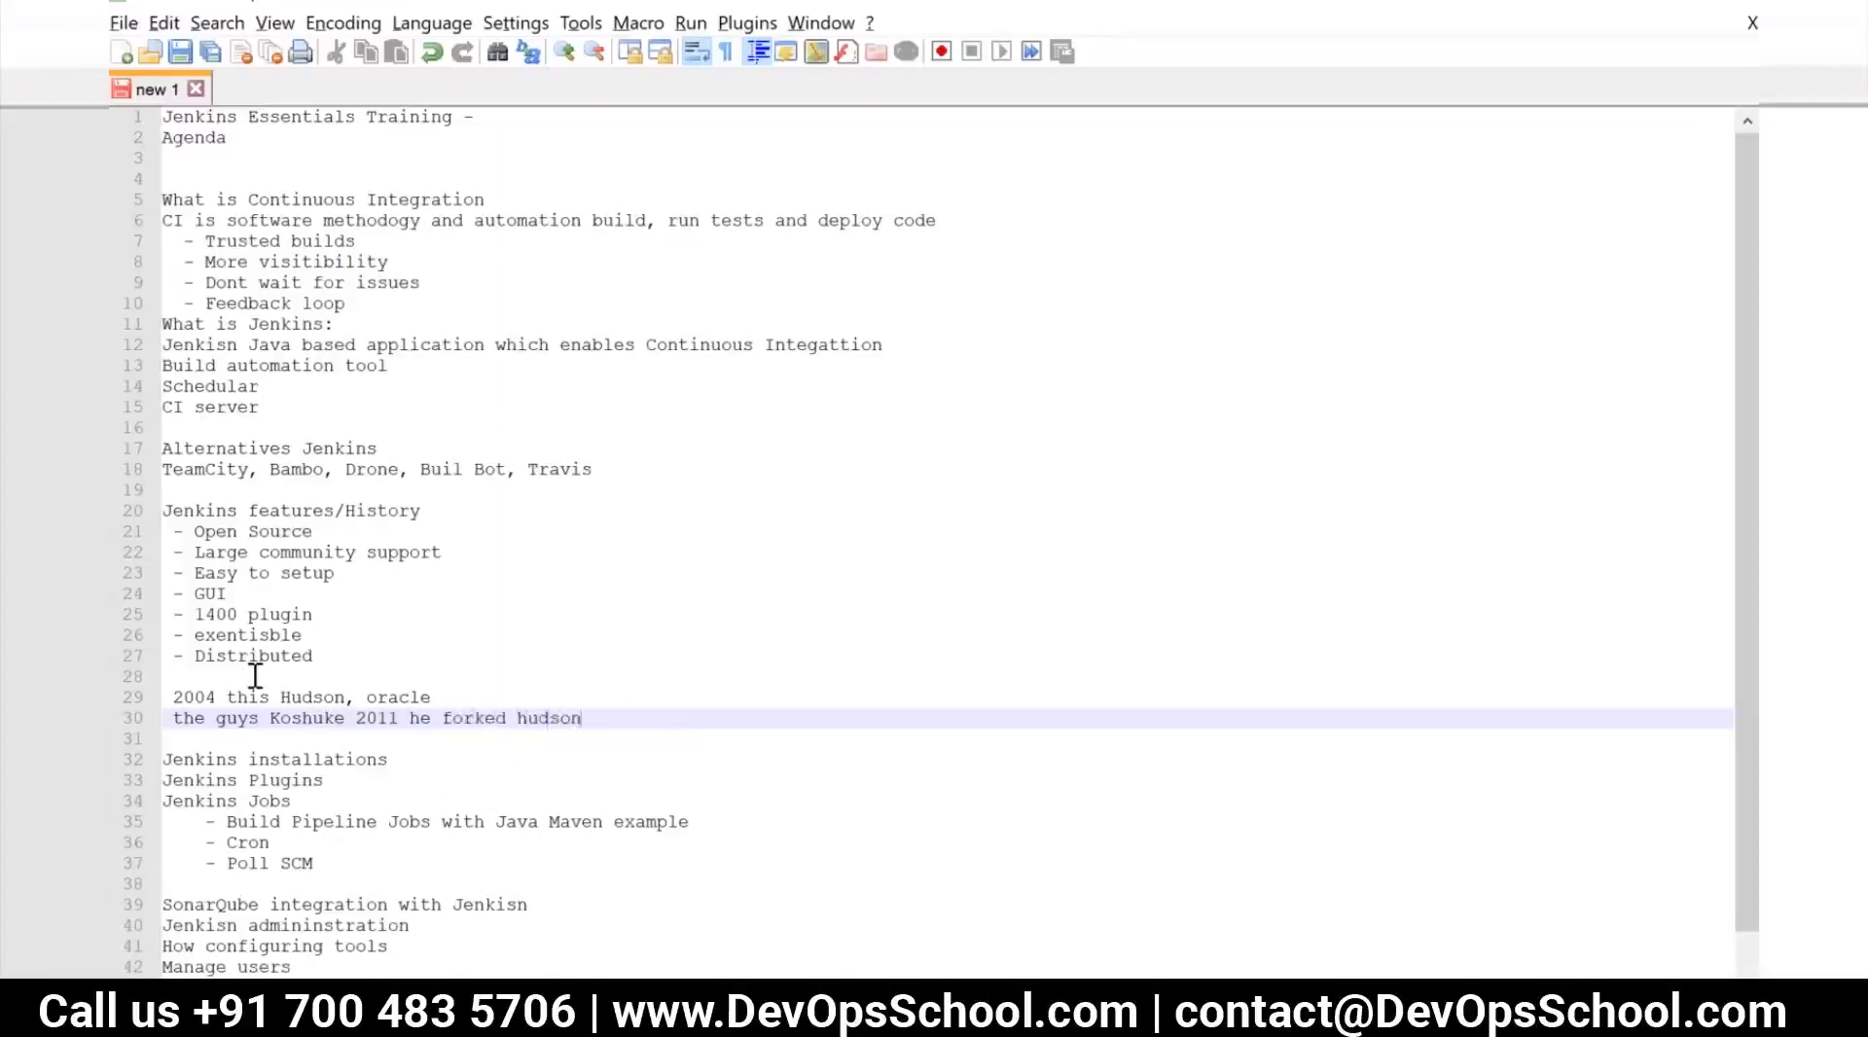
pyautogui.write(' amd')
# Complete the 2011 history line with "and made it opensource" and start a new line below it
pyautogui.press('BackSpace')
pyautogui.press('BackSpace')
pyautogui.press('BackSpace')
pyautogui.write('nd made it')
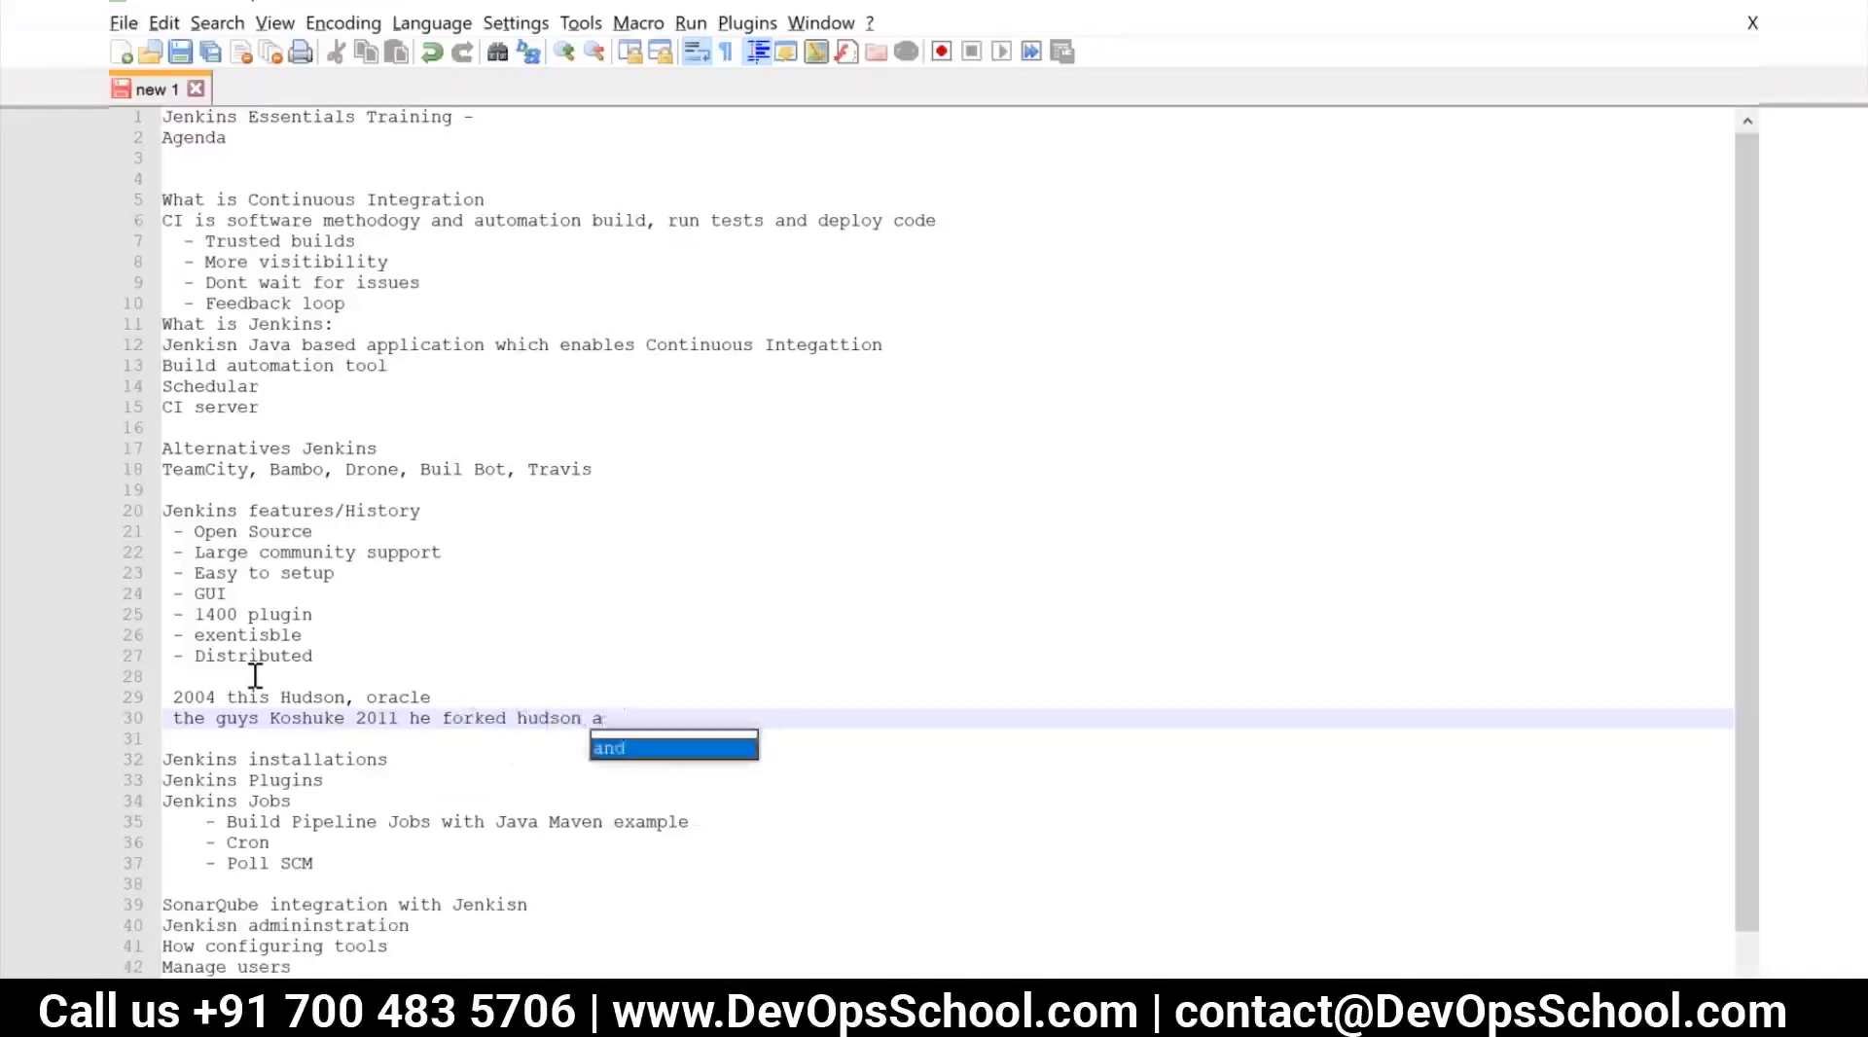
pyautogui.write(' opensource')
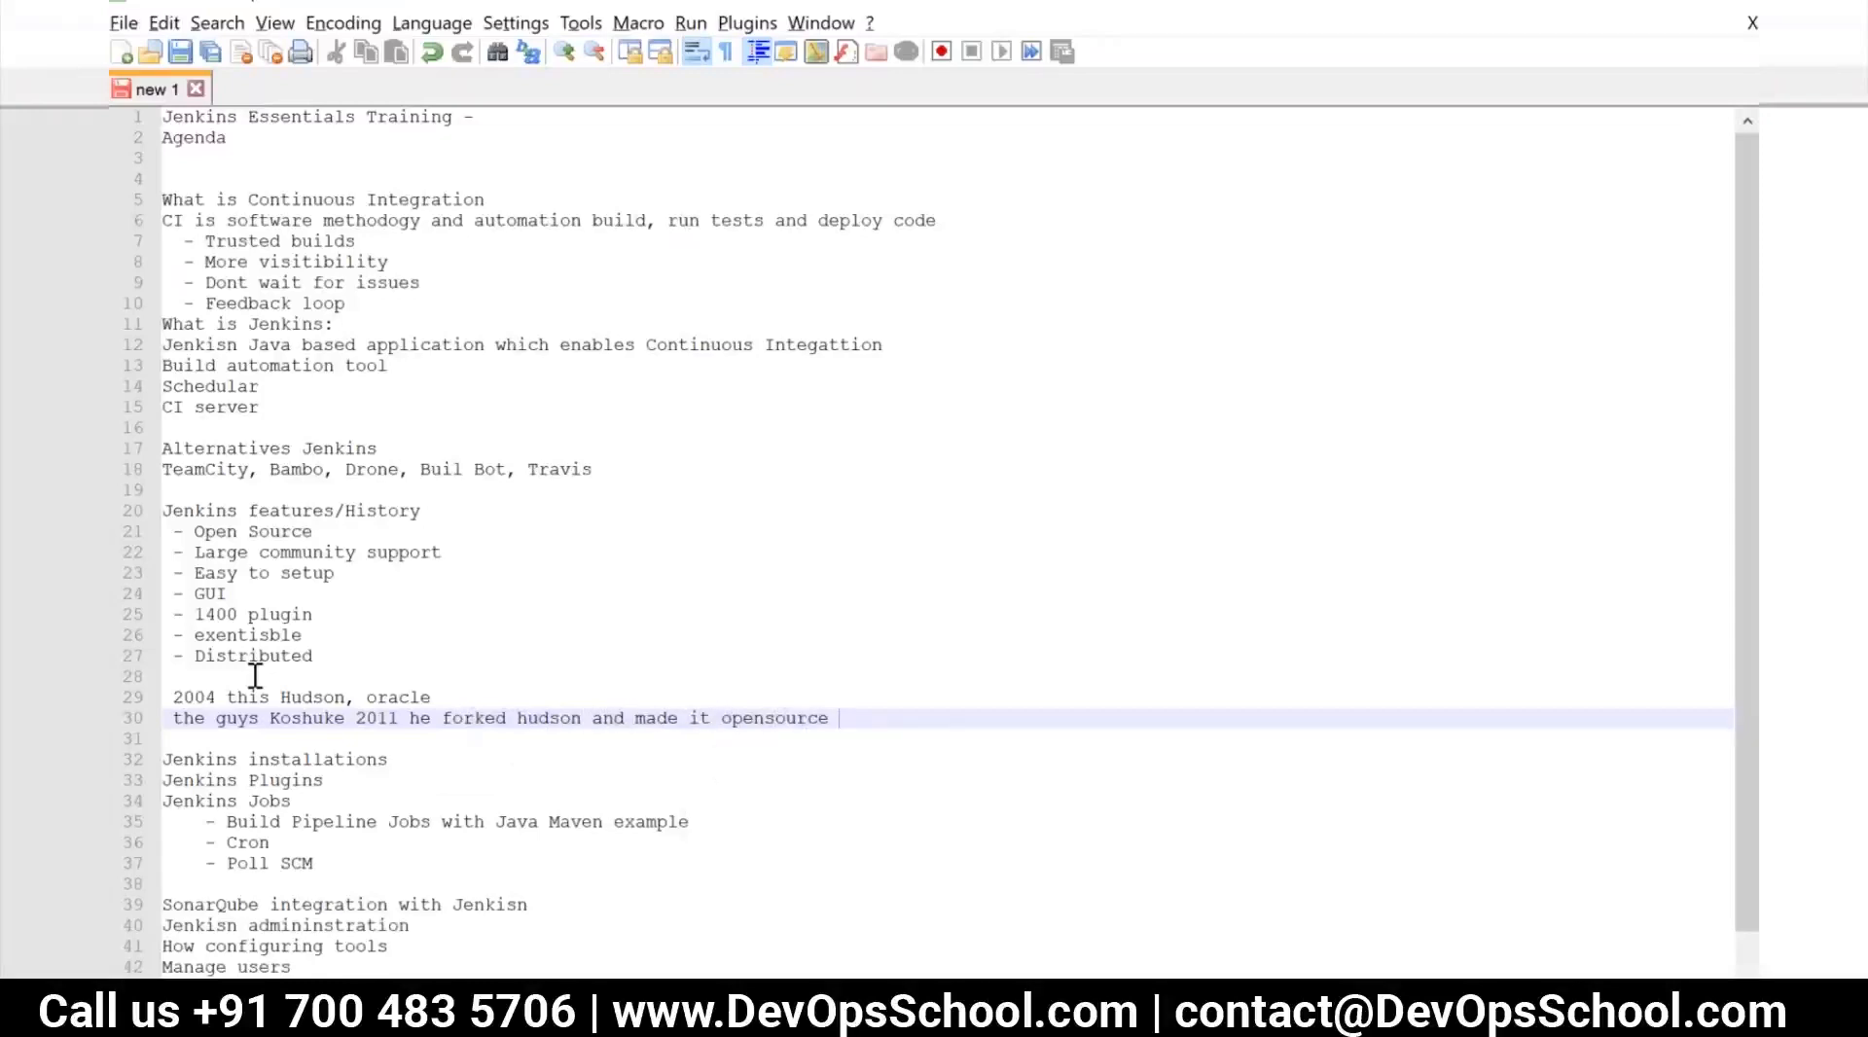
pyautogui.press('Return')
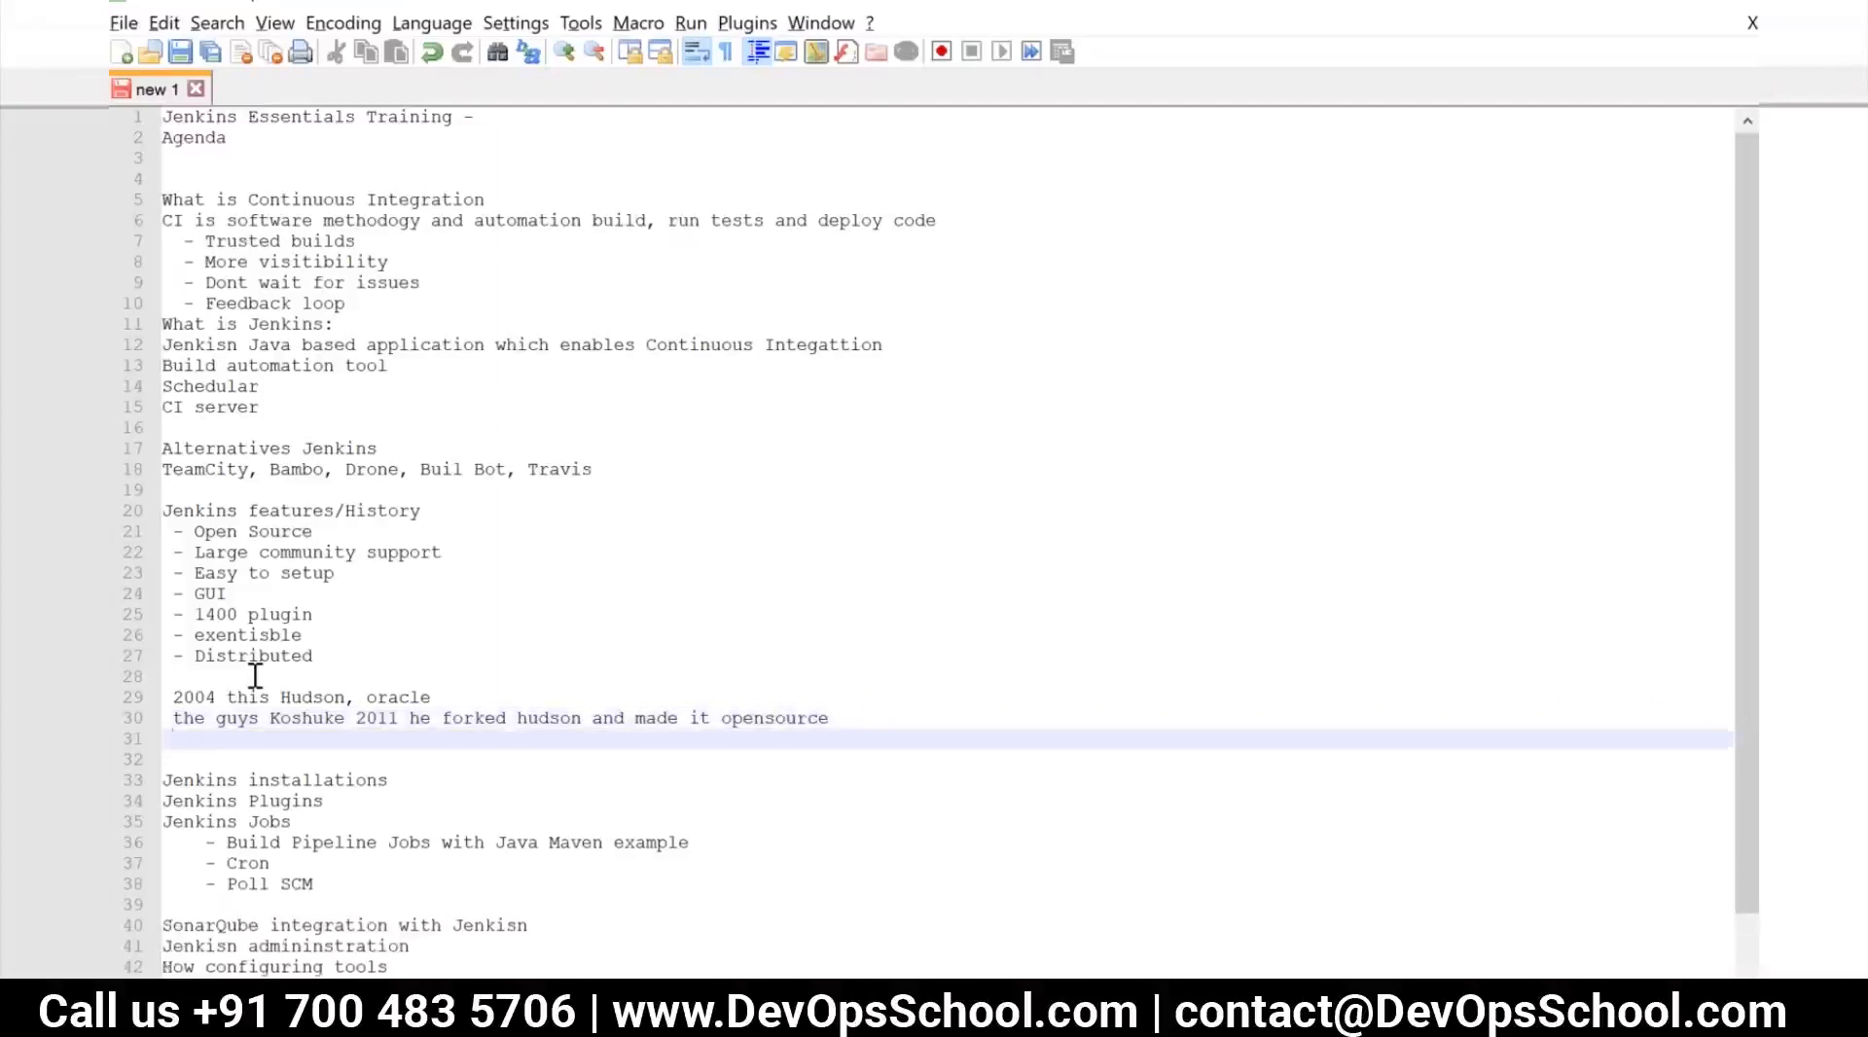
# Add the bullet "- con" below the 2011 history line and place the cursor at its end
pyautogui.write('- con')
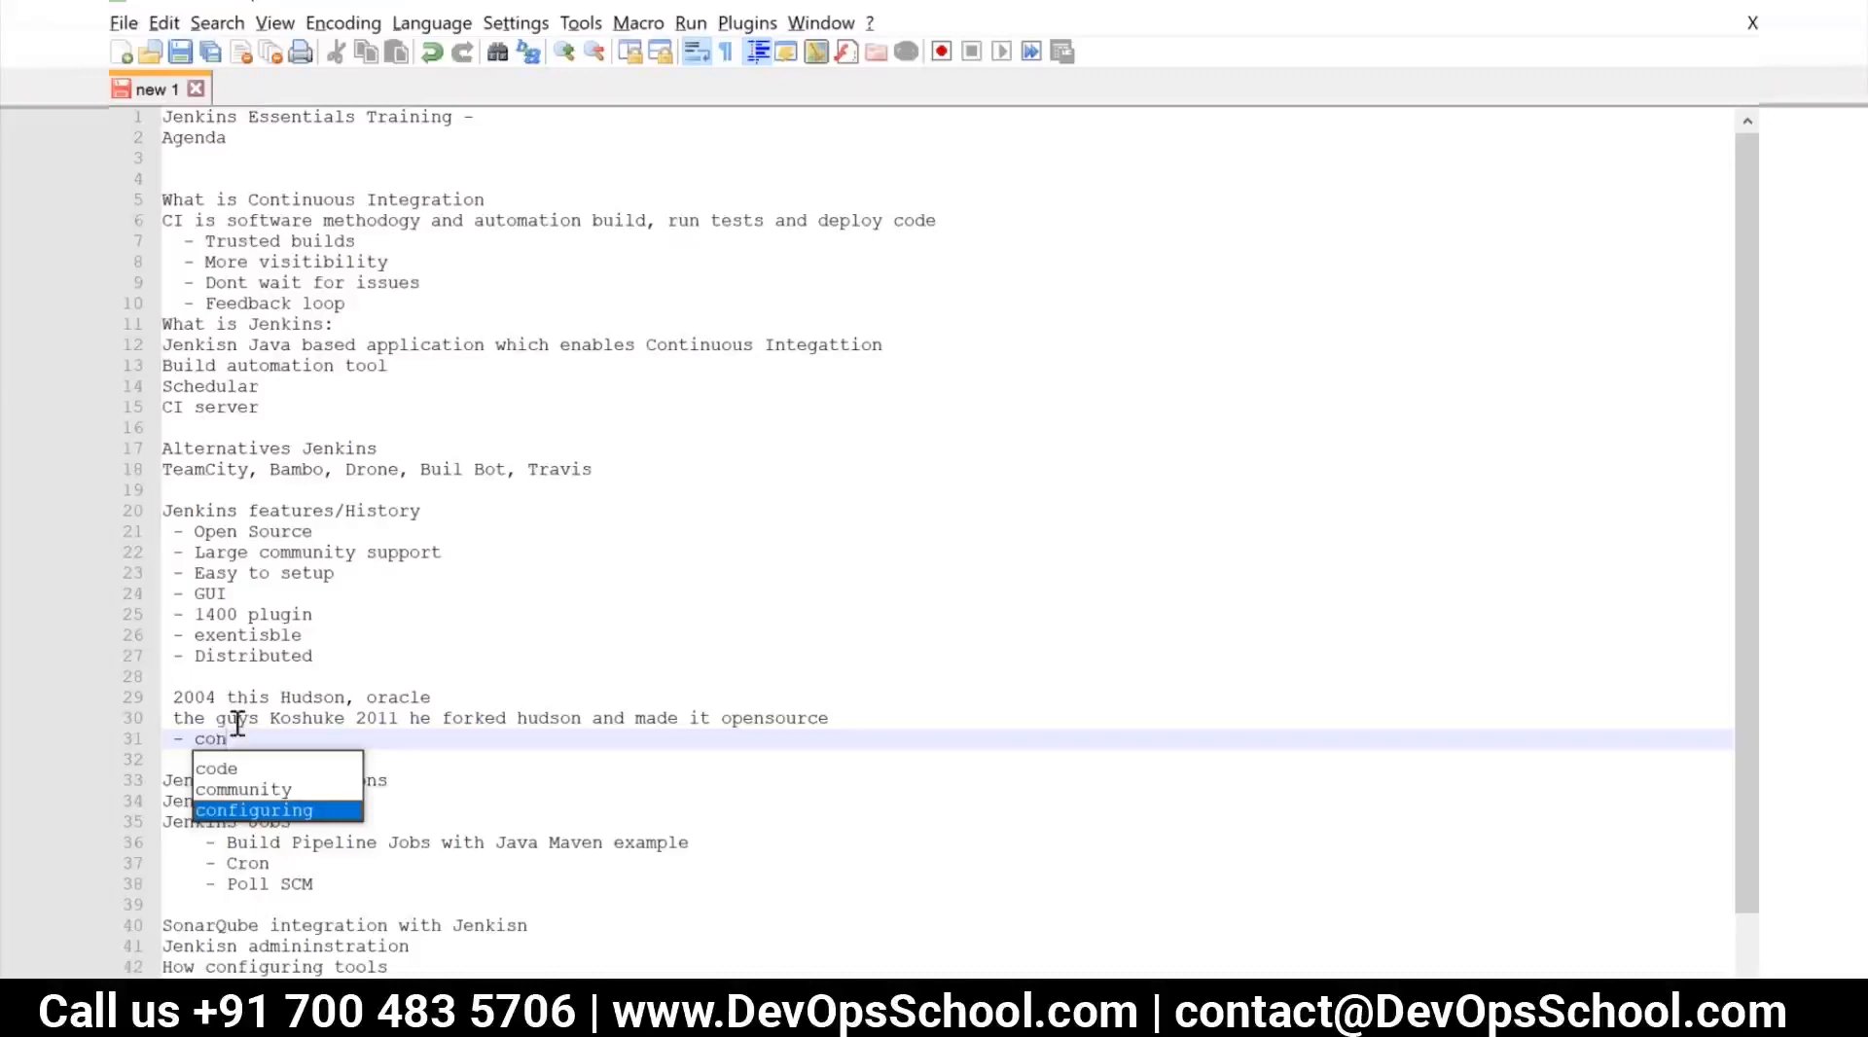
pyautogui.click(334, 718)
pyautogui.scroll(-1, 333, 716)
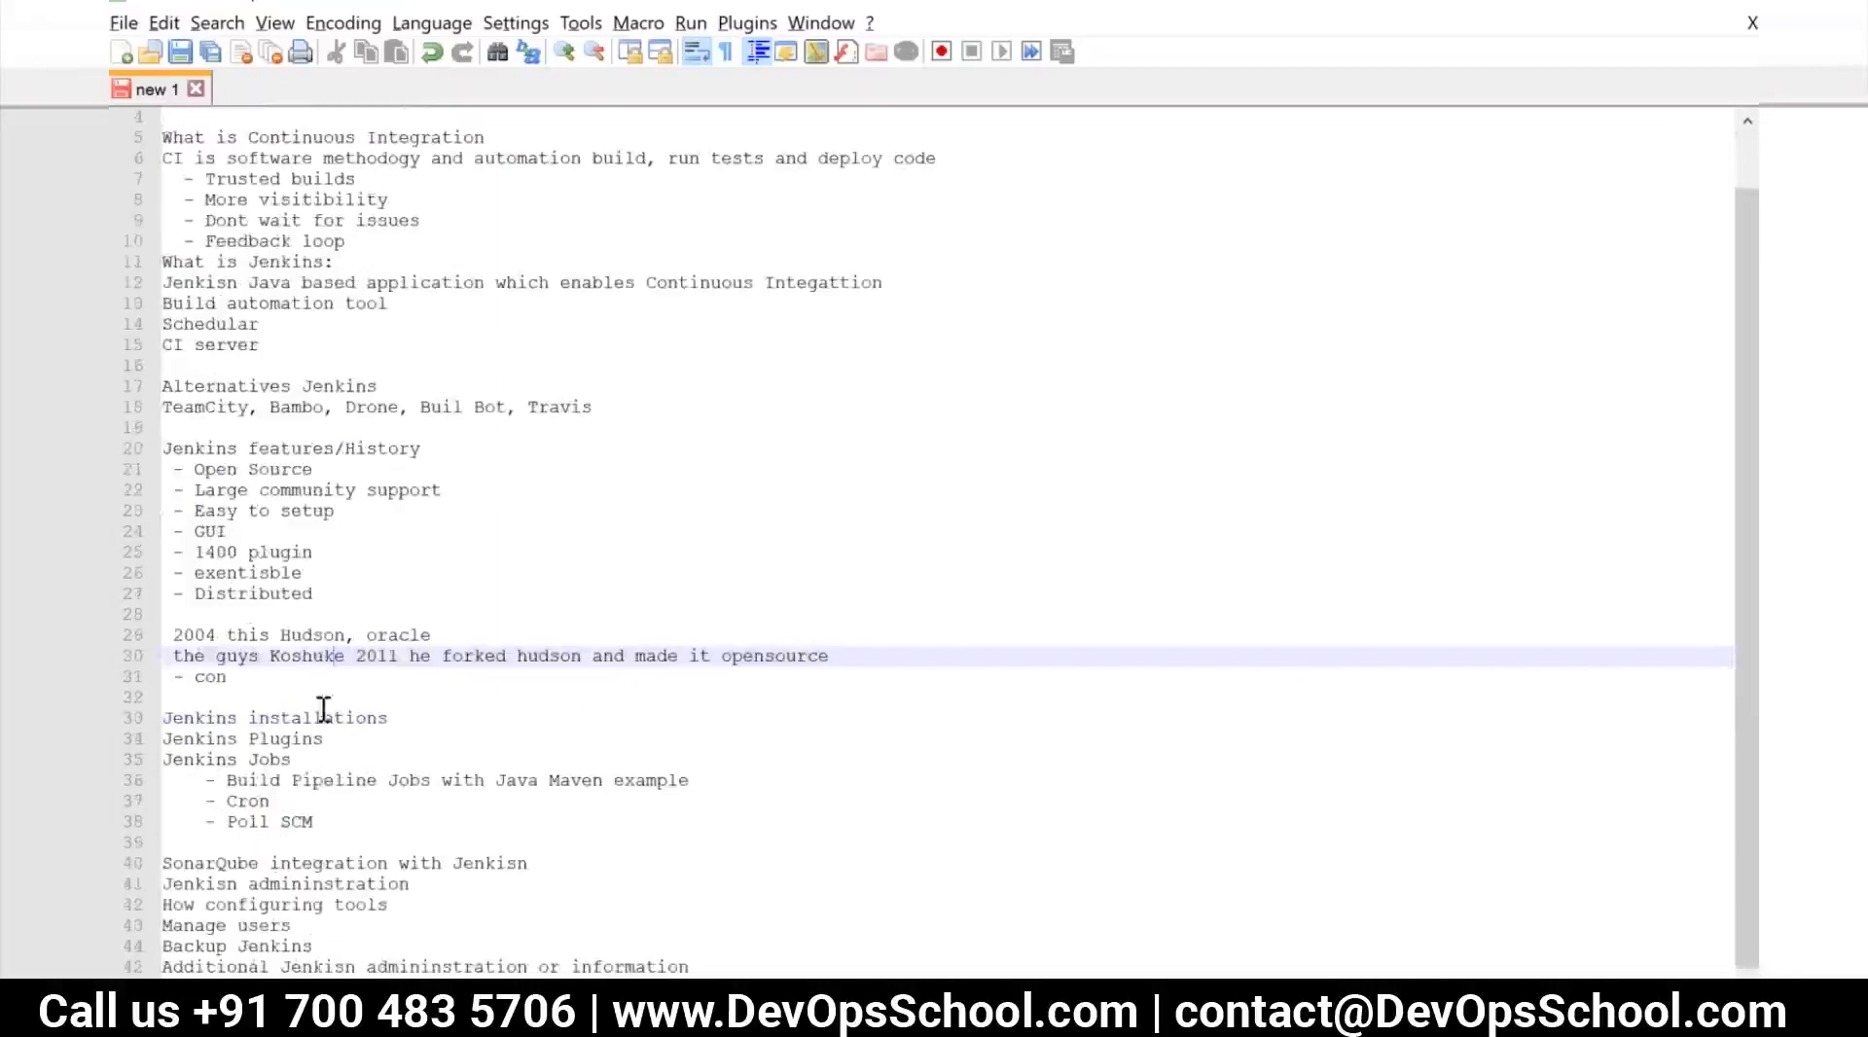
pyautogui.click(244, 679)
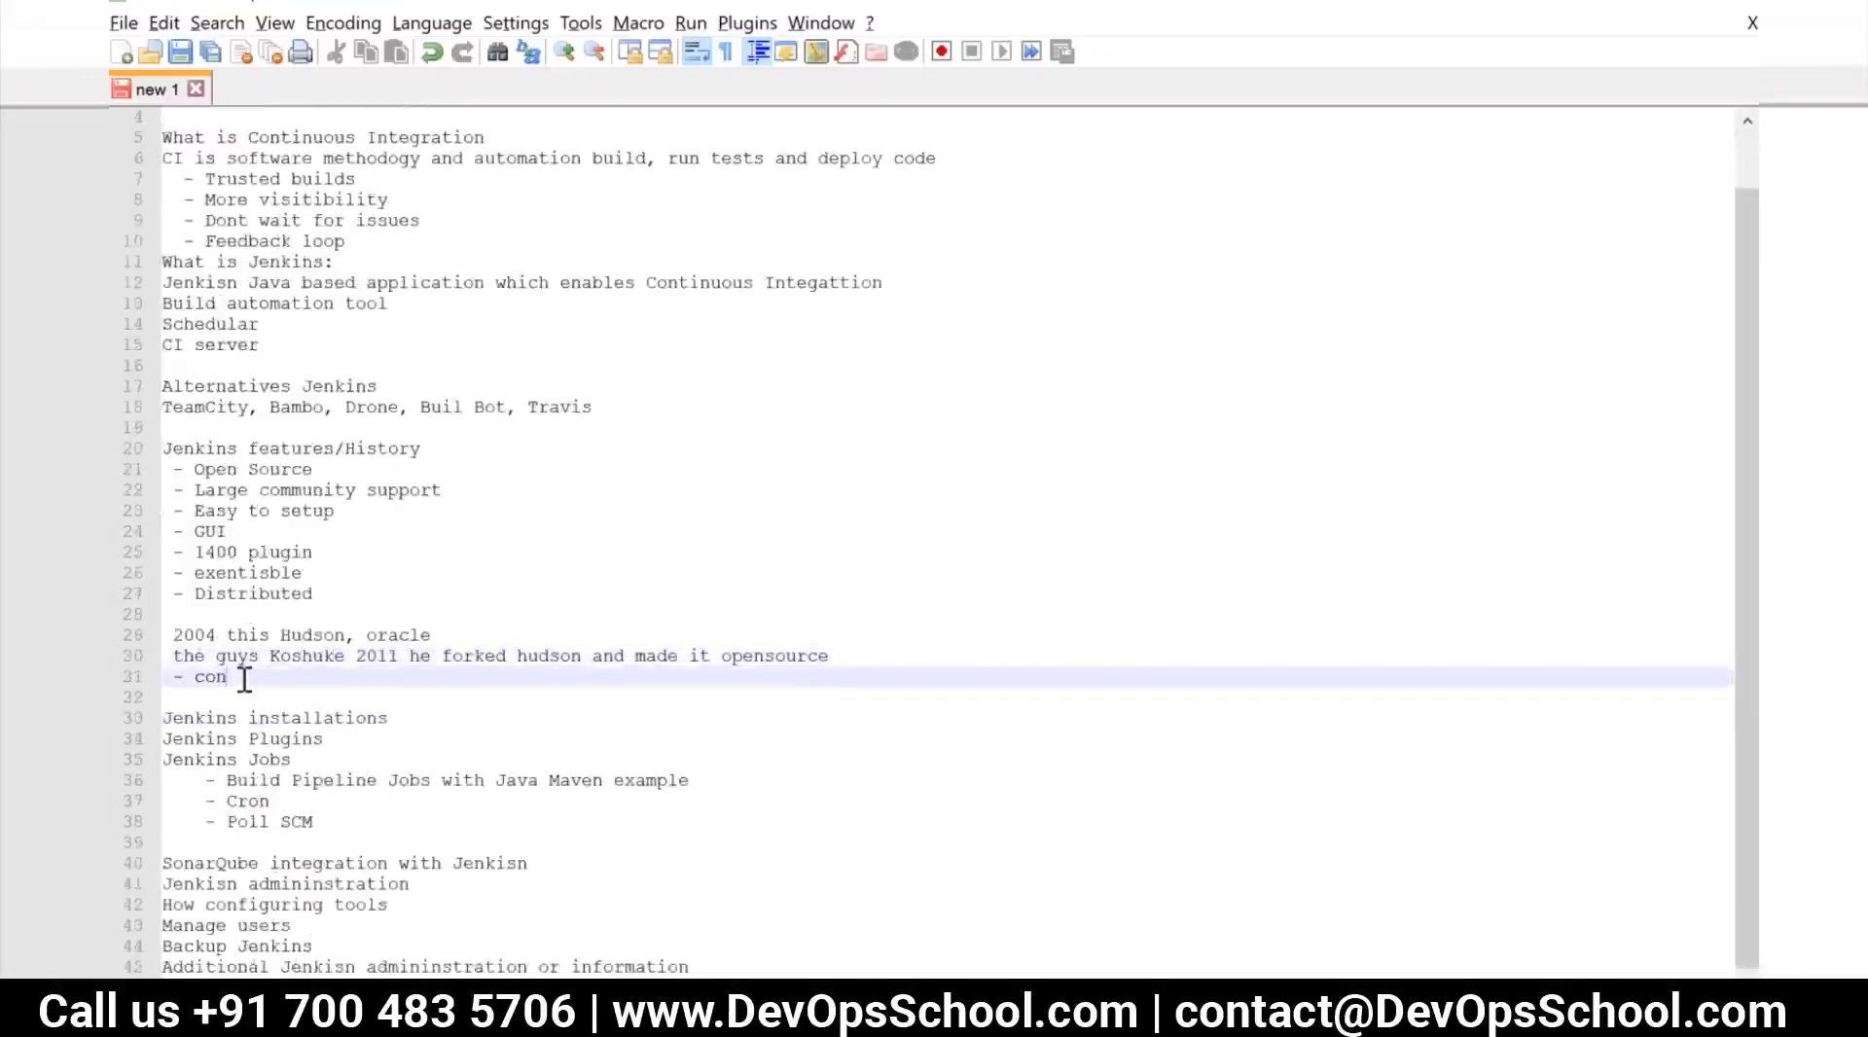
# Add the line "Jenkins opensource vs Jenkins Enterprise (CloudBees)" below the "- con" bullet
pyautogui.press('Return')
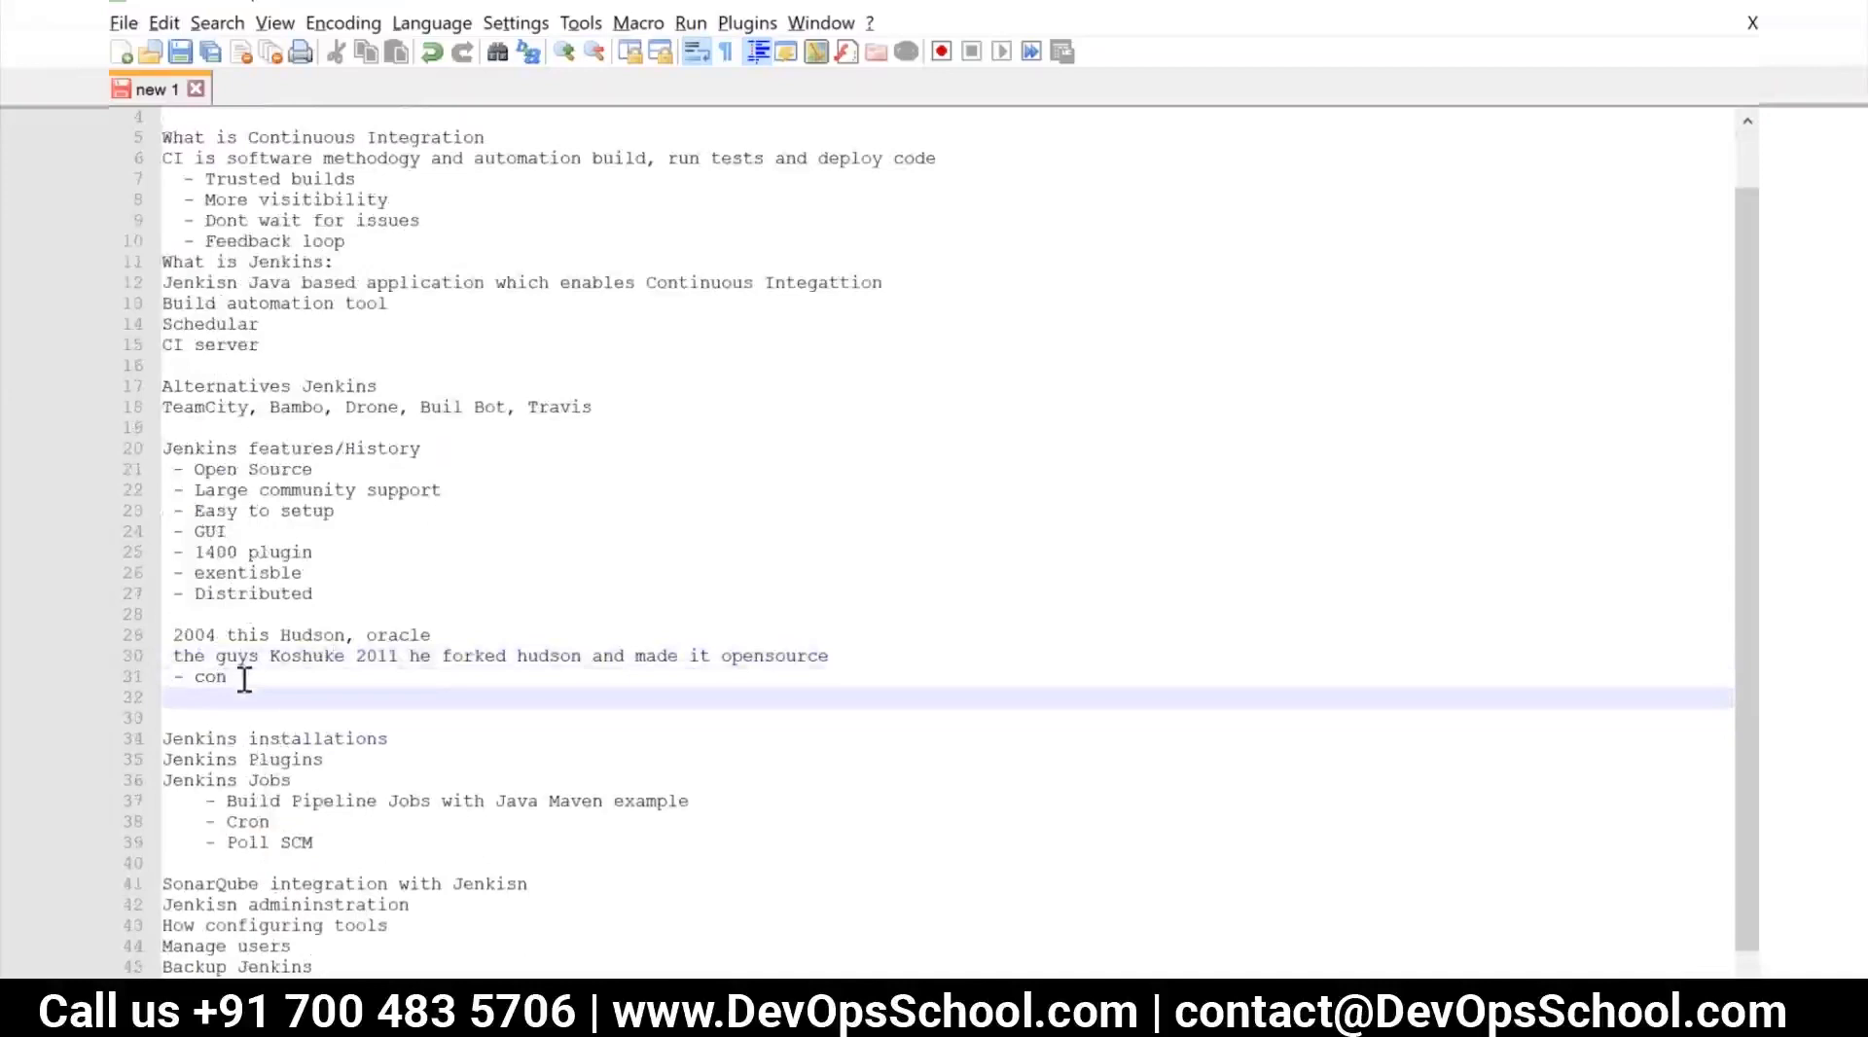
pyautogui.write('Jenkins opens')
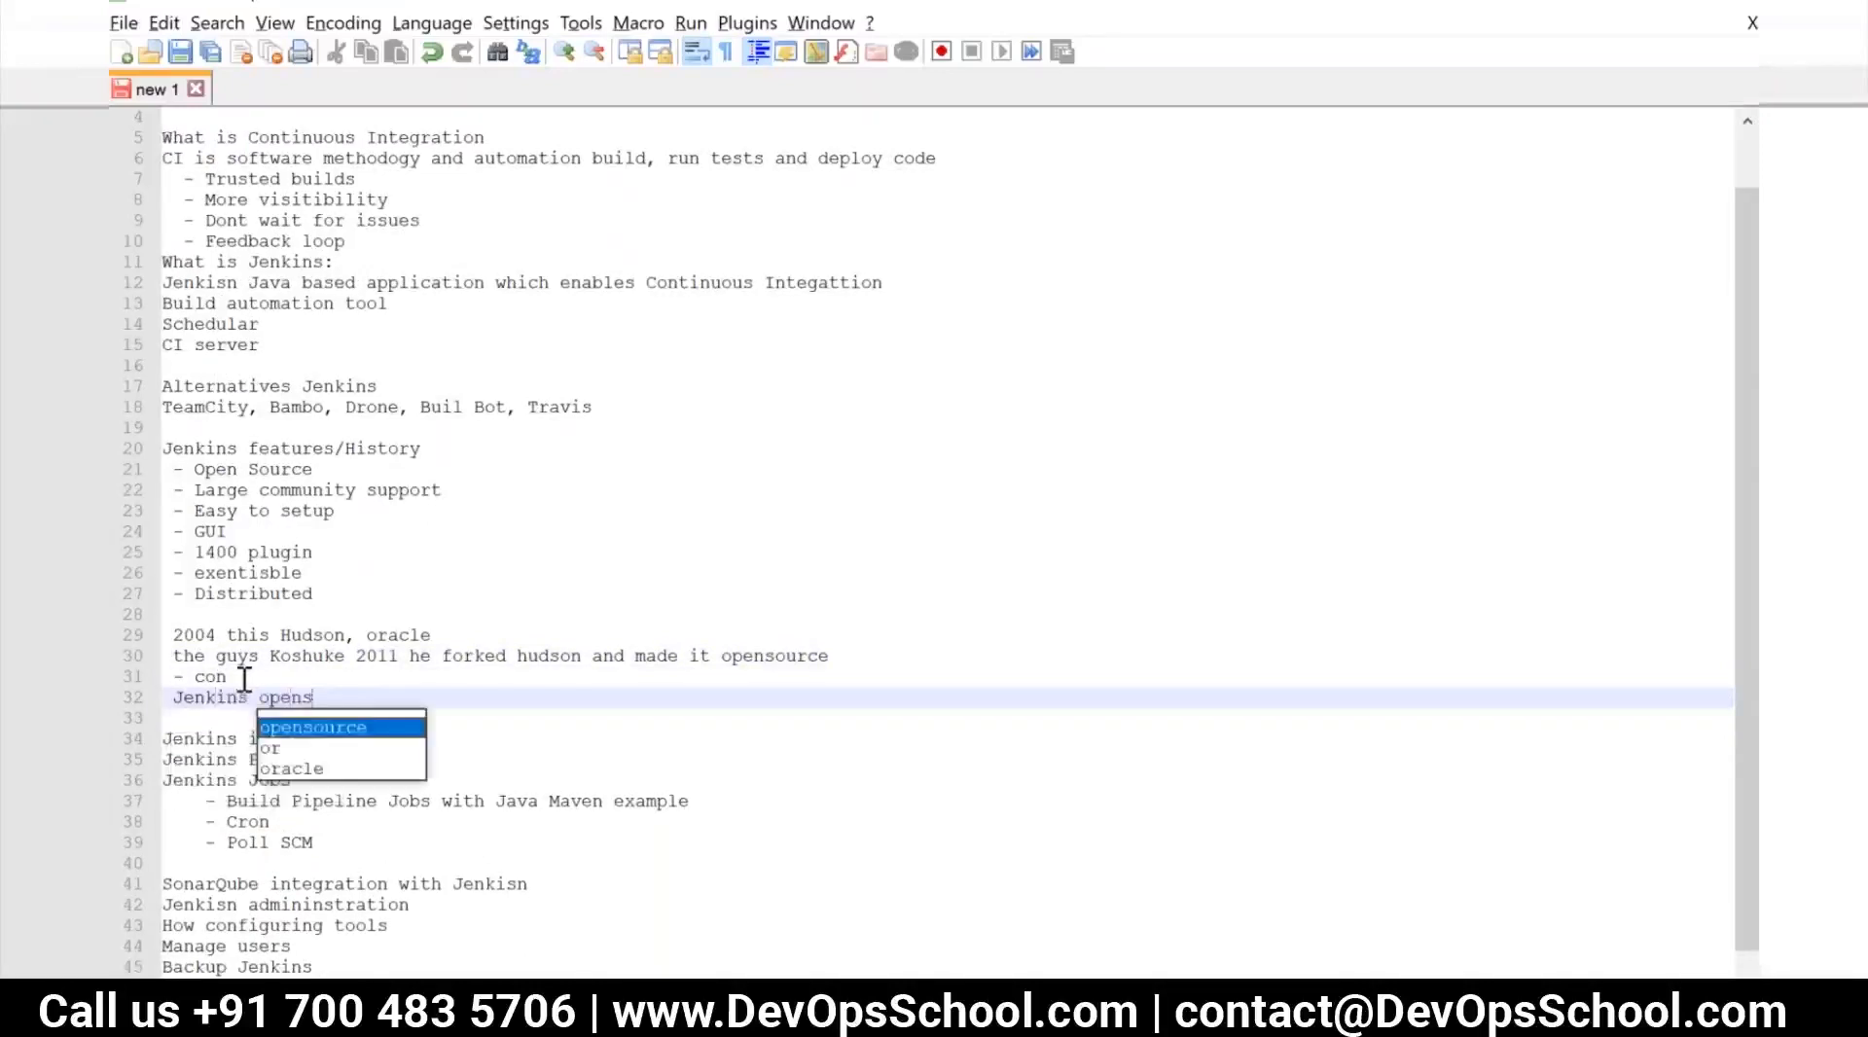
pyautogui.press('Return')
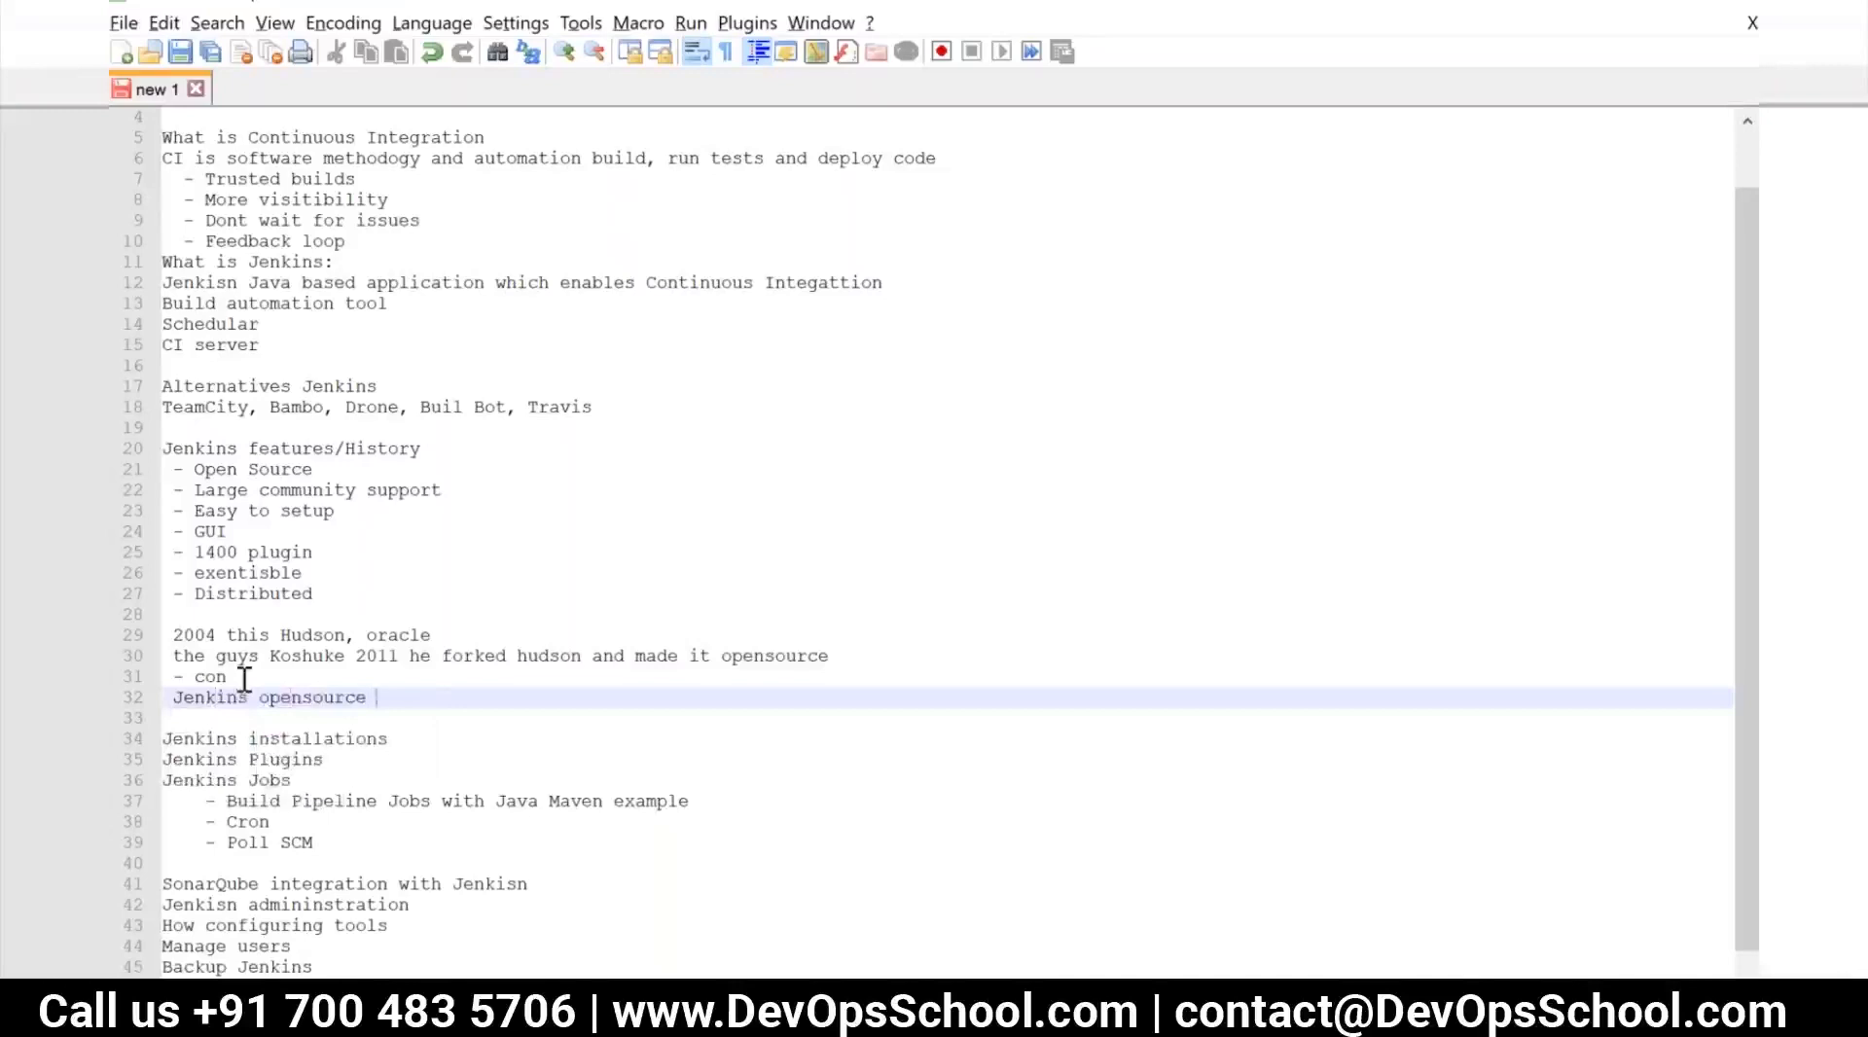
pyautogui.write('vs Jenkin')
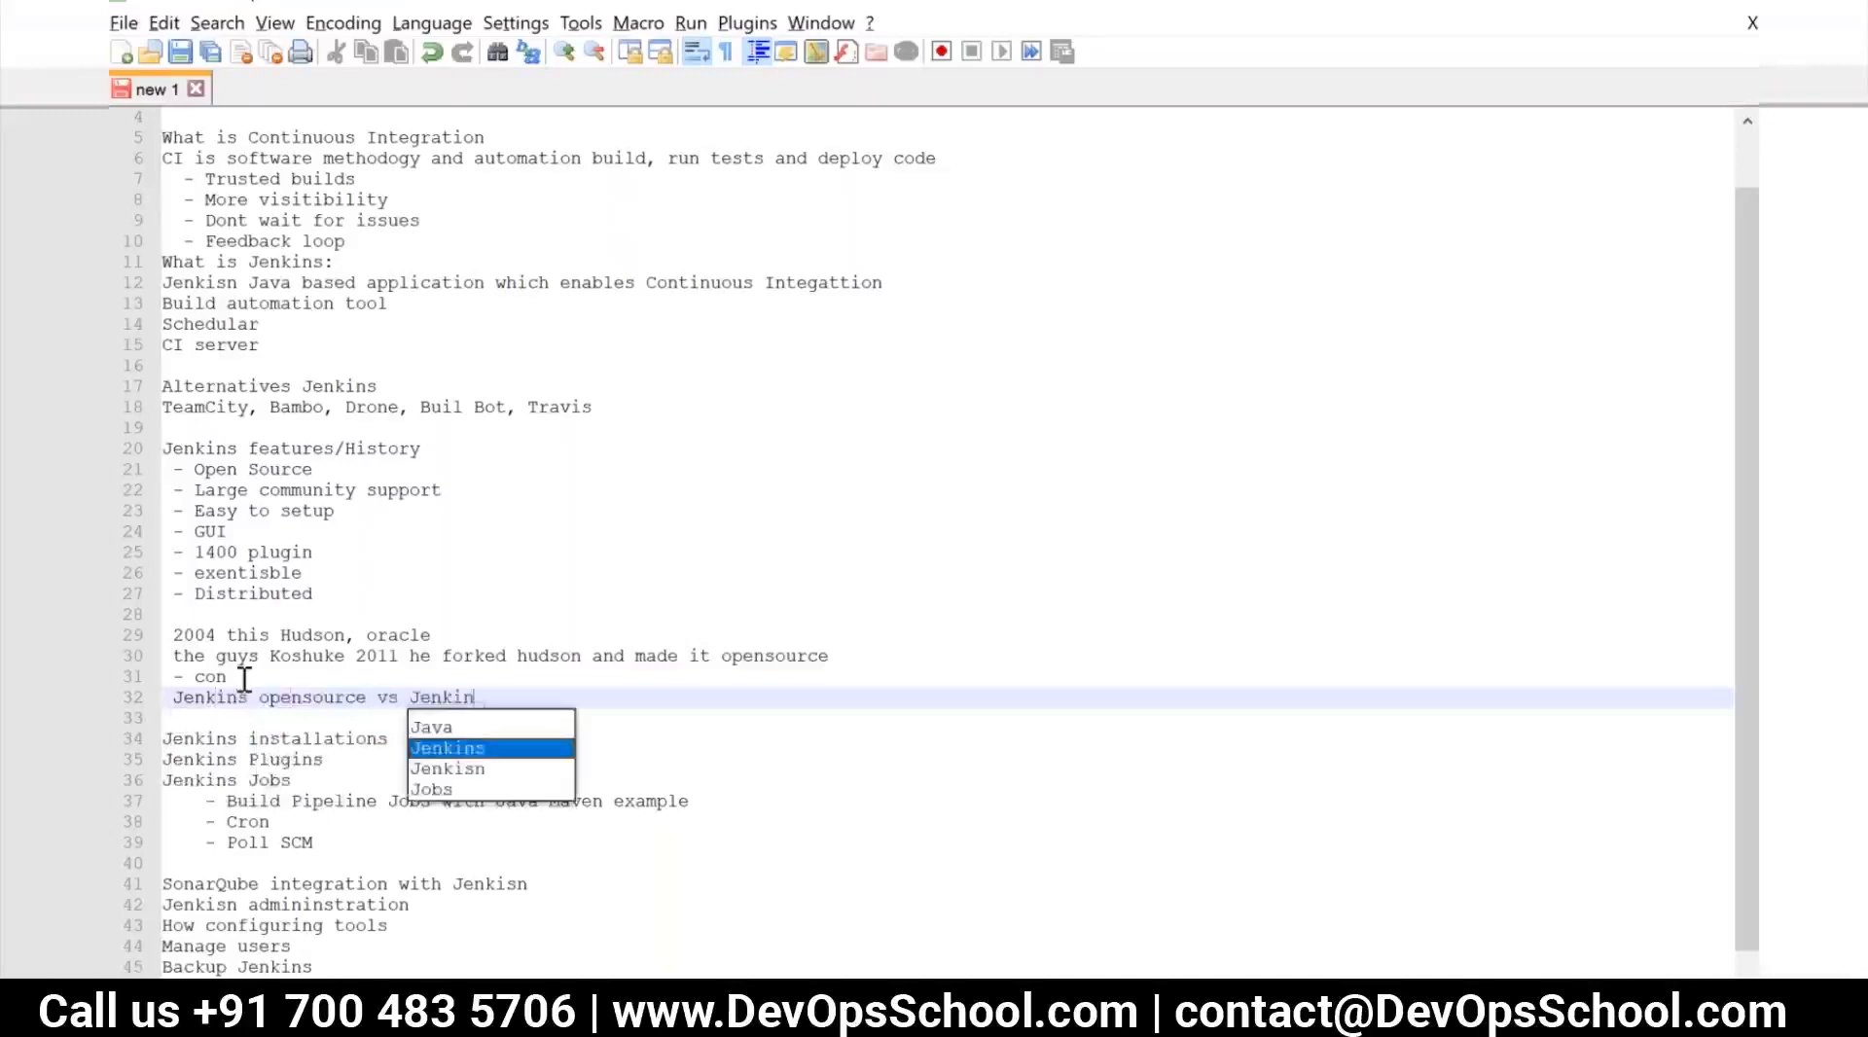
pyautogui.press('Return')
pyautogui.write('Ente')
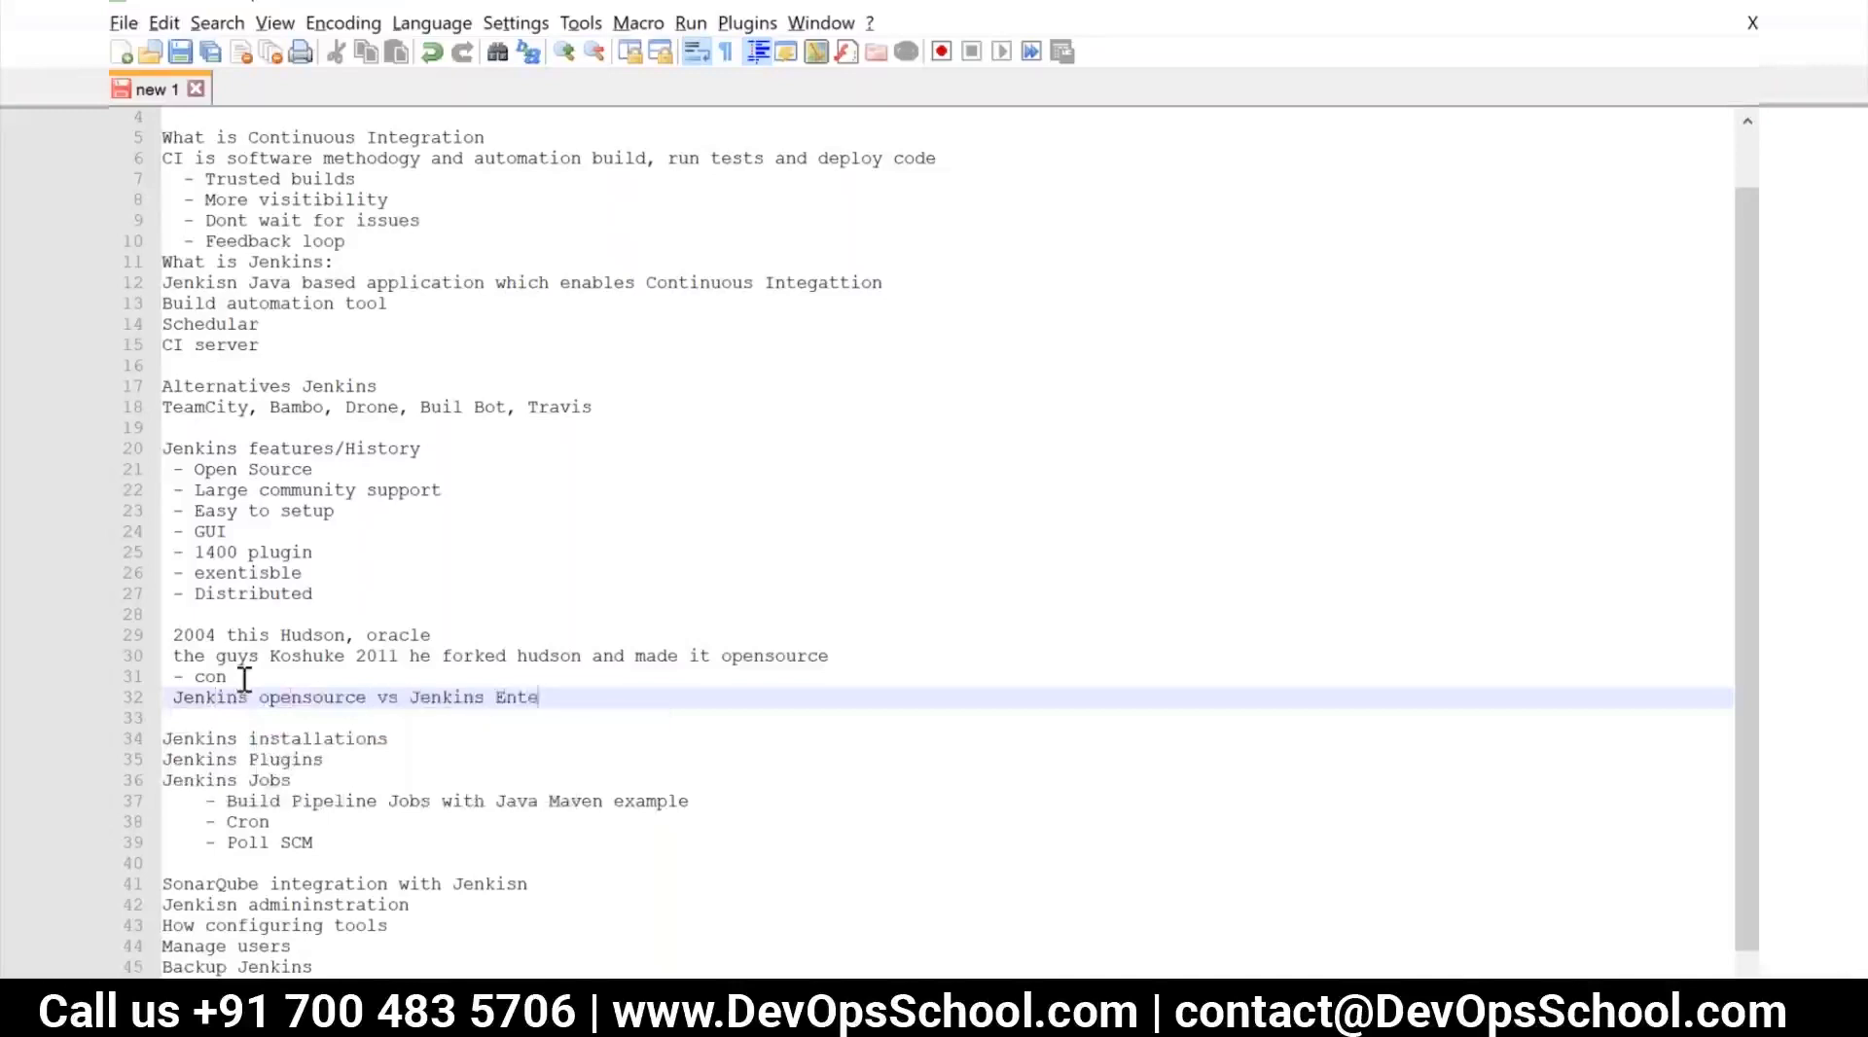
pyautogui.write('rprise (Cloud)Bees')
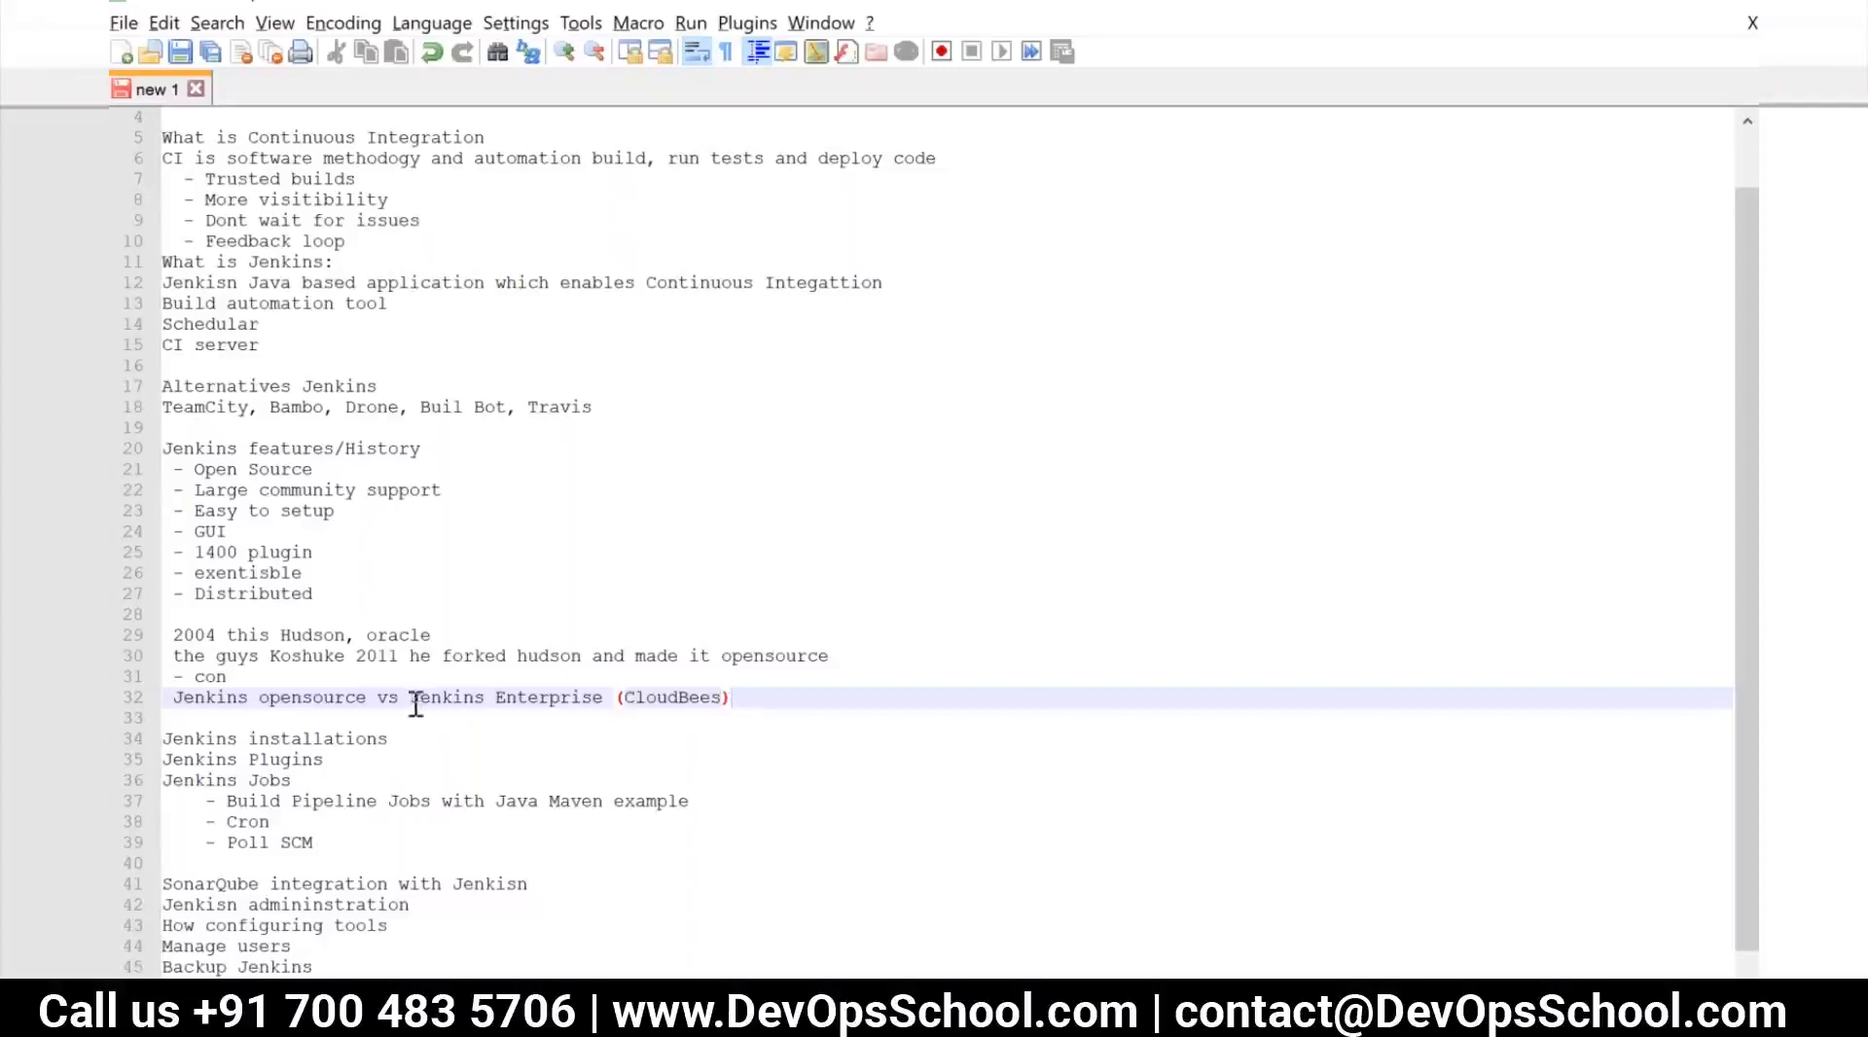
pyautogui.moveTo(413, 699); pyautogui.dragTo(736, 698)
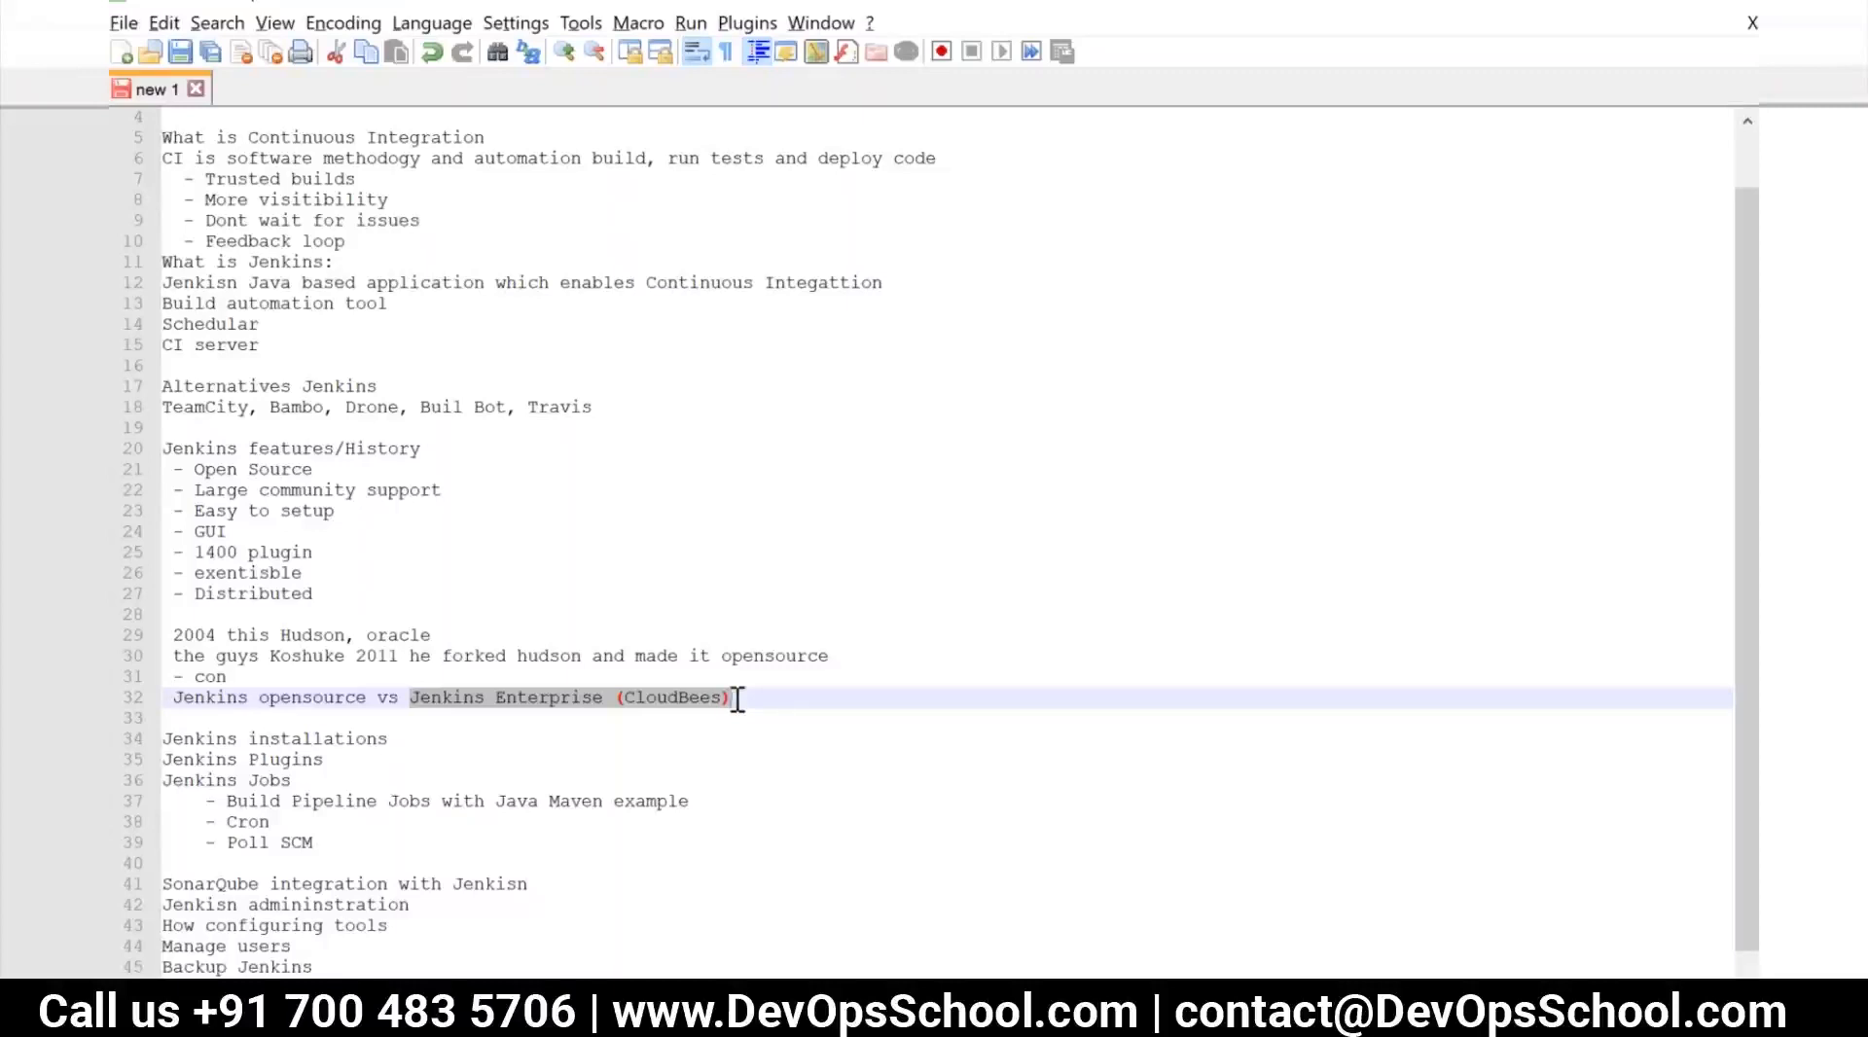
pyautogui.click(742, 698)
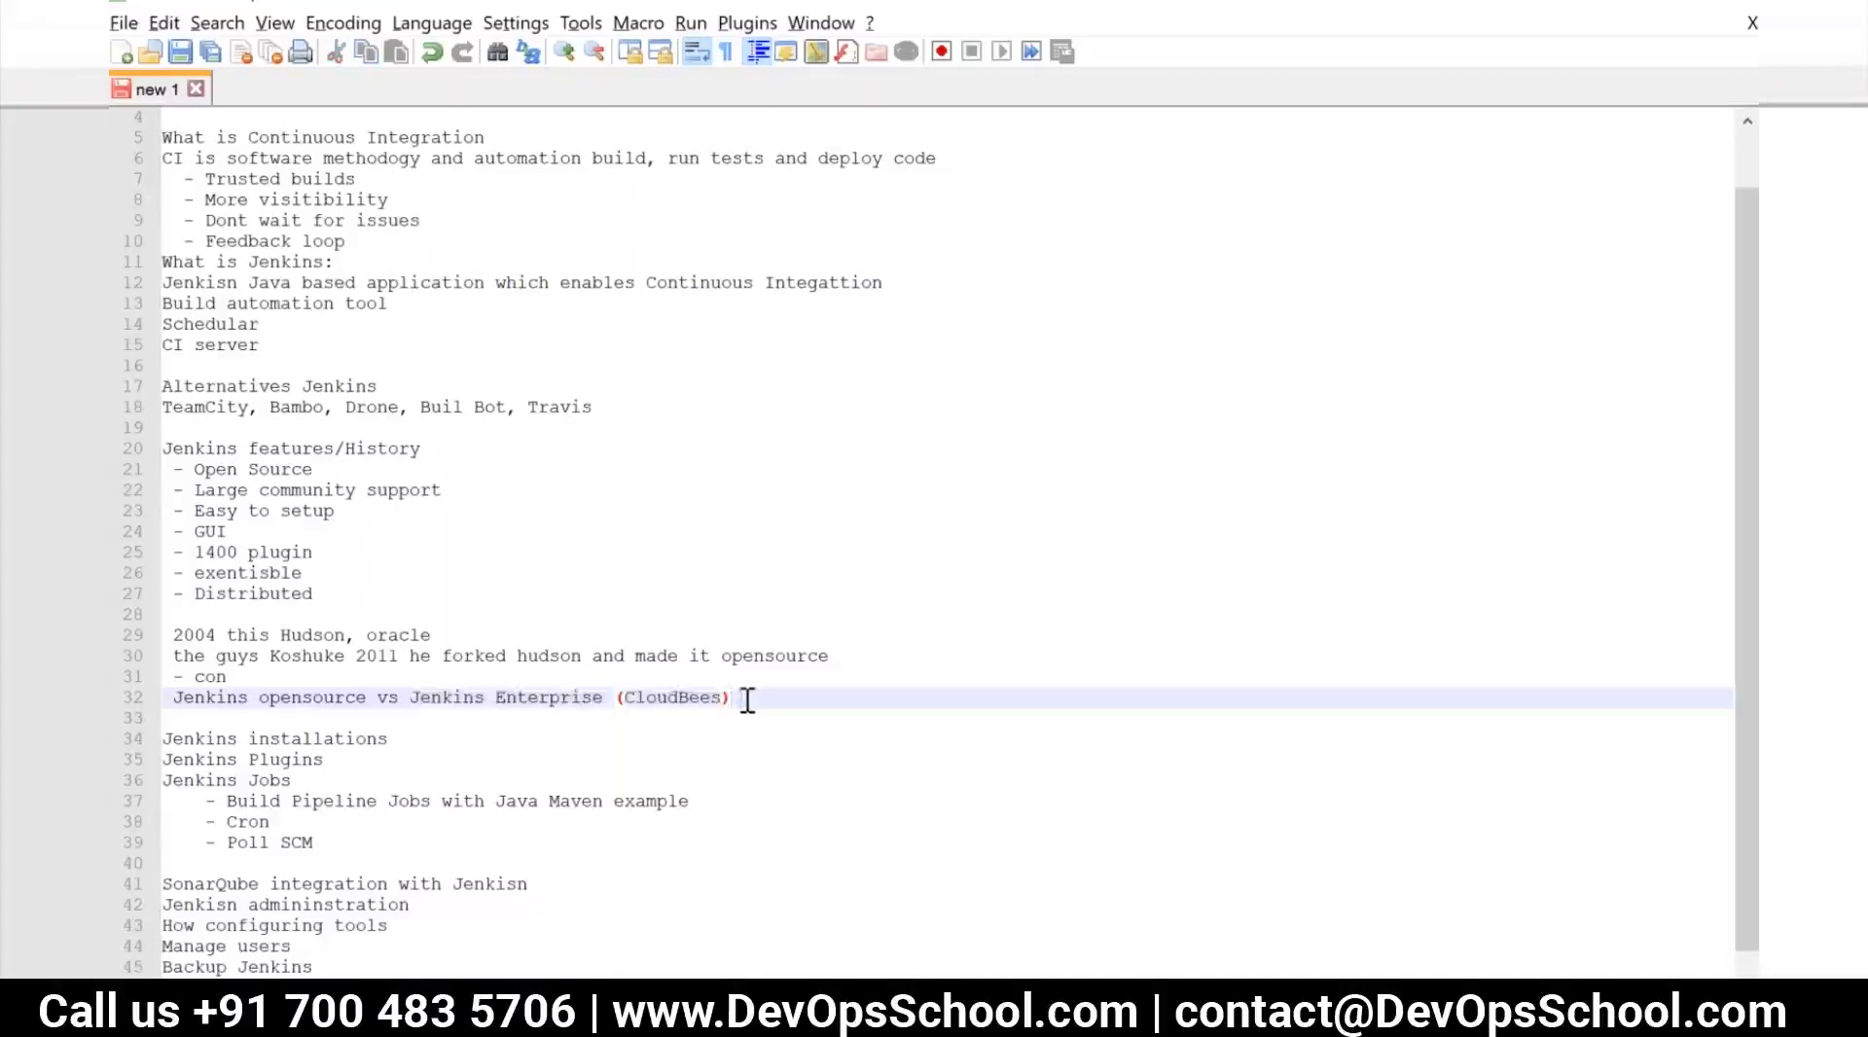
pyautogui.click(858, 664)
pyautogui.press('Return')
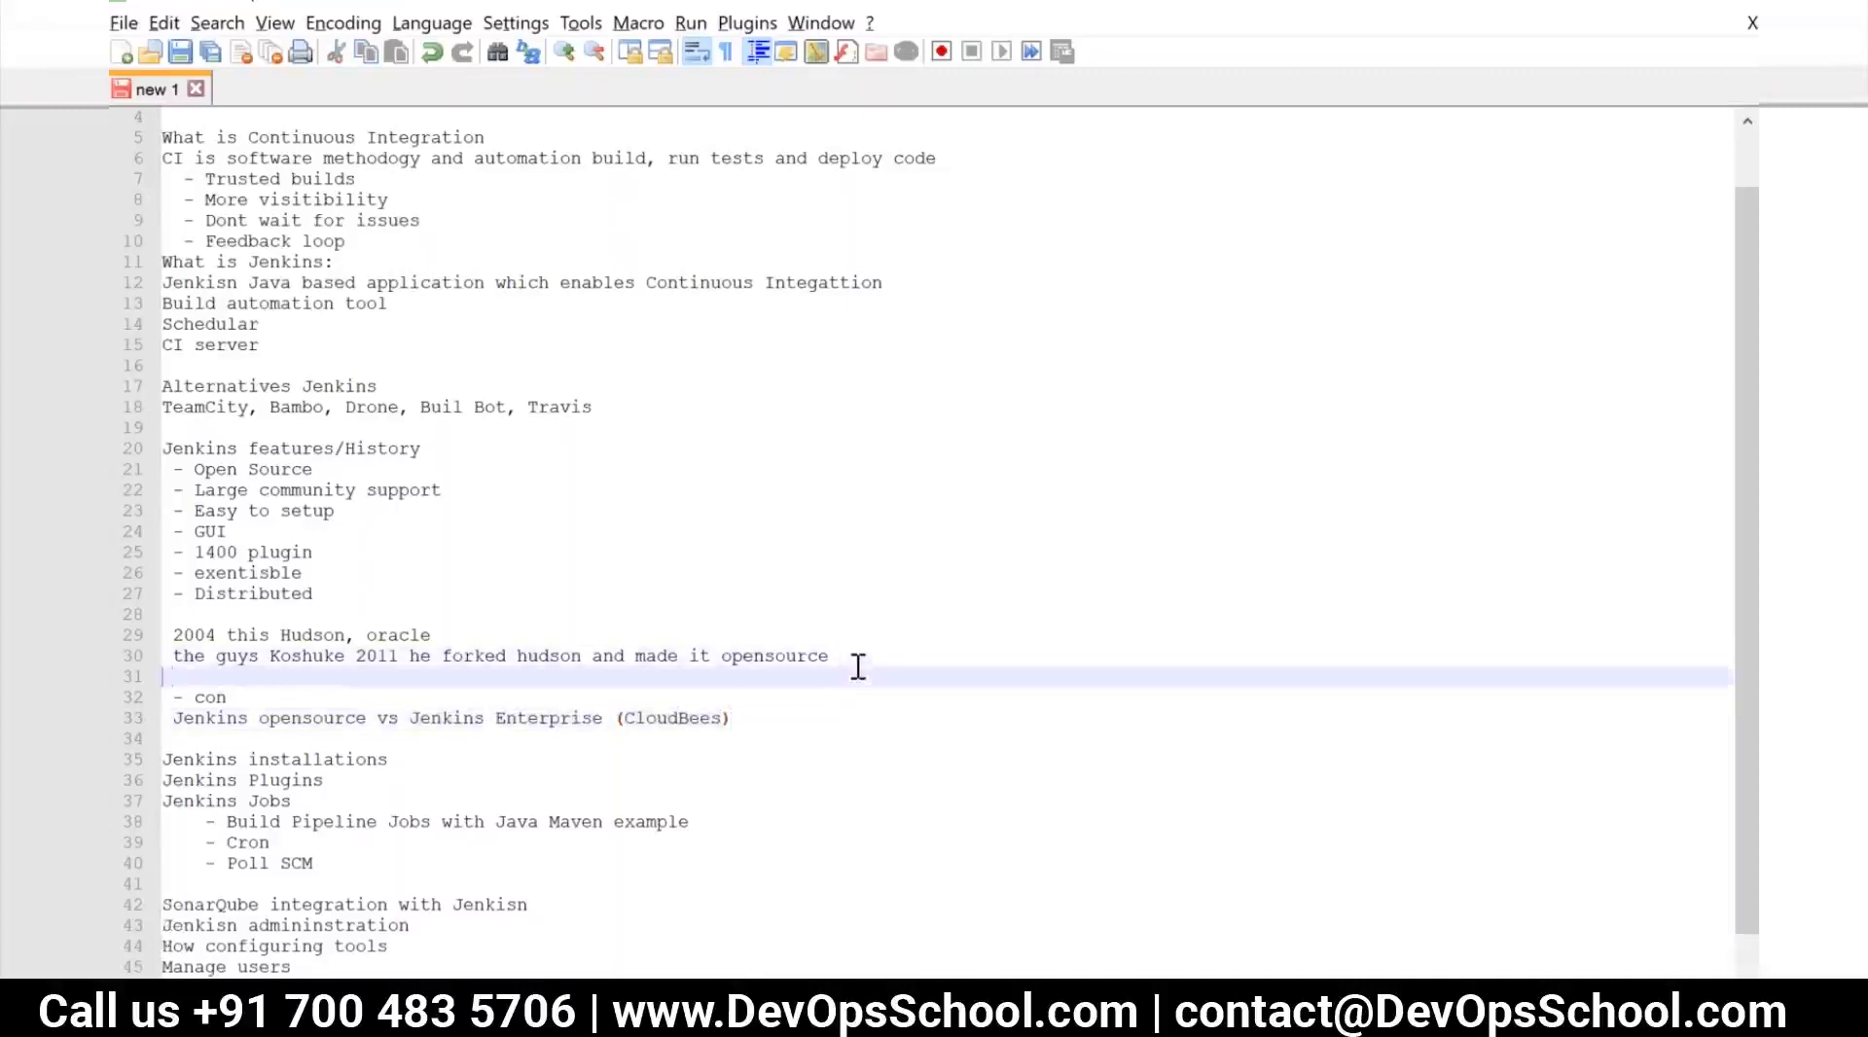
pyautogui.press('BackSpace')
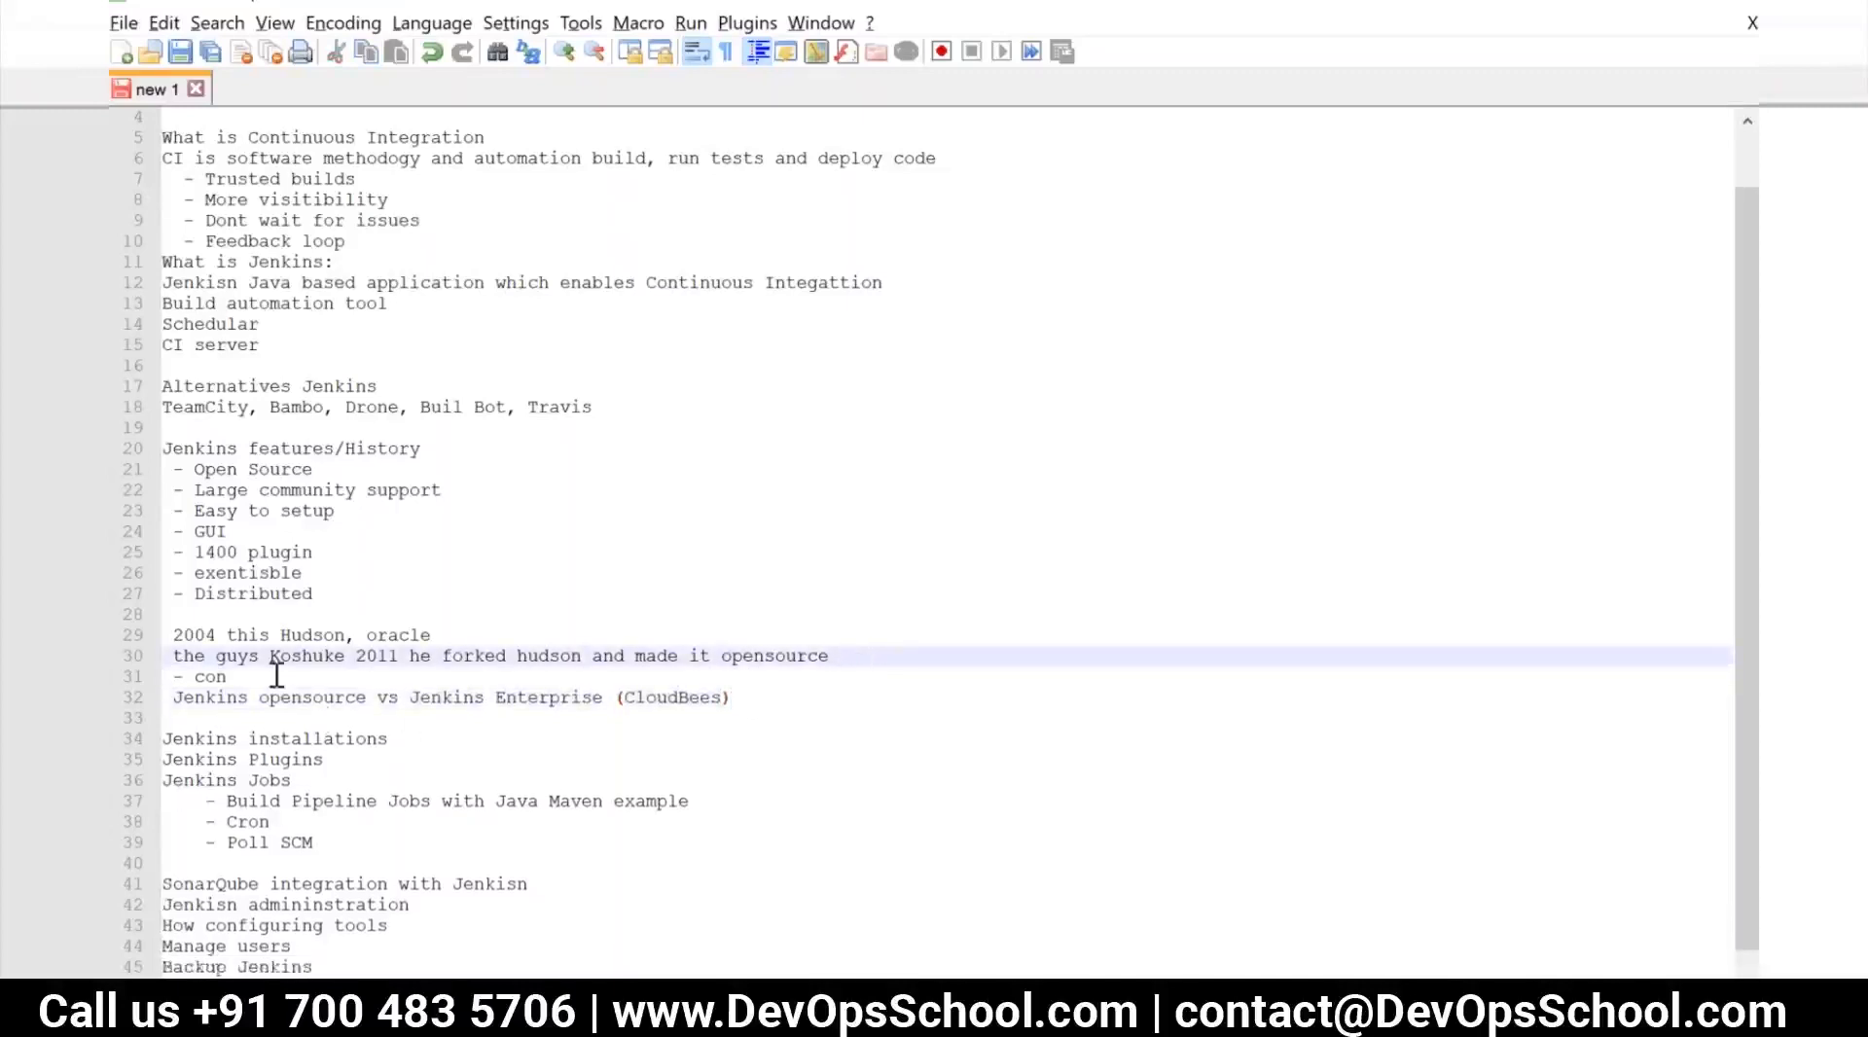
pyautogui.press('Down')
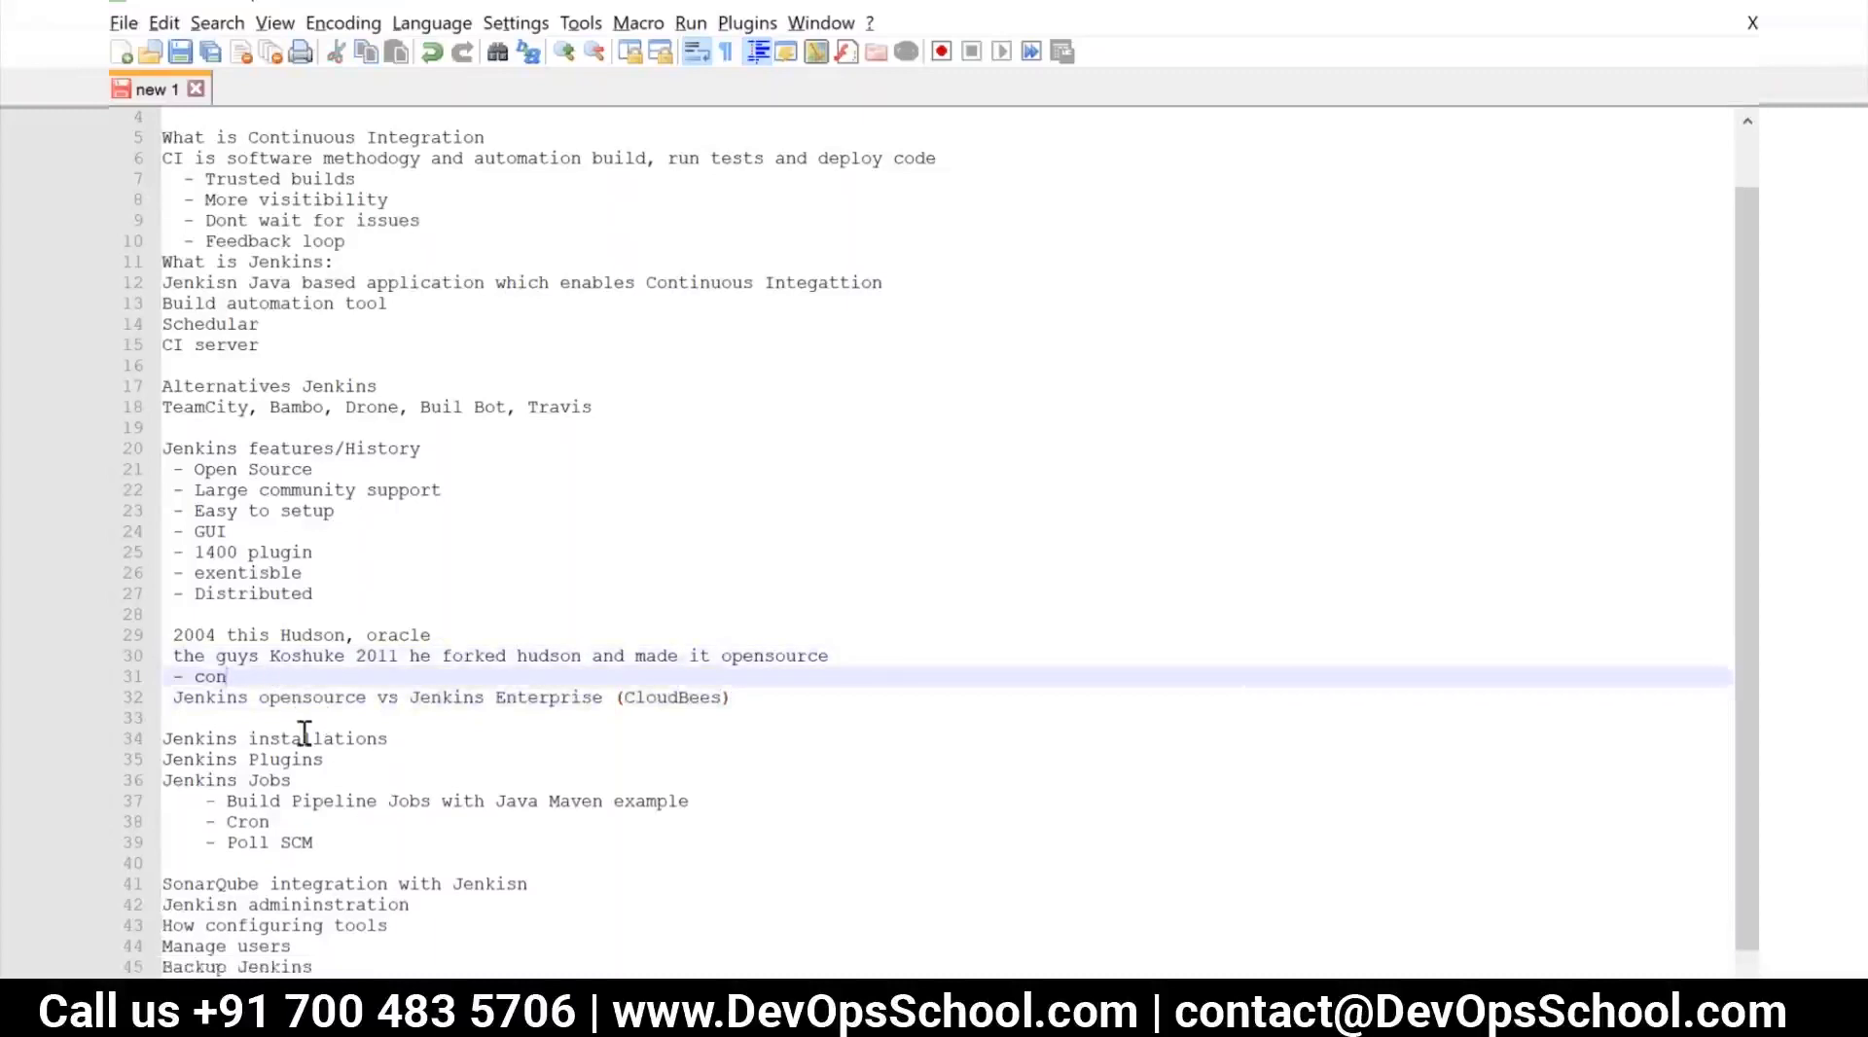
pyautogui.press('Return')
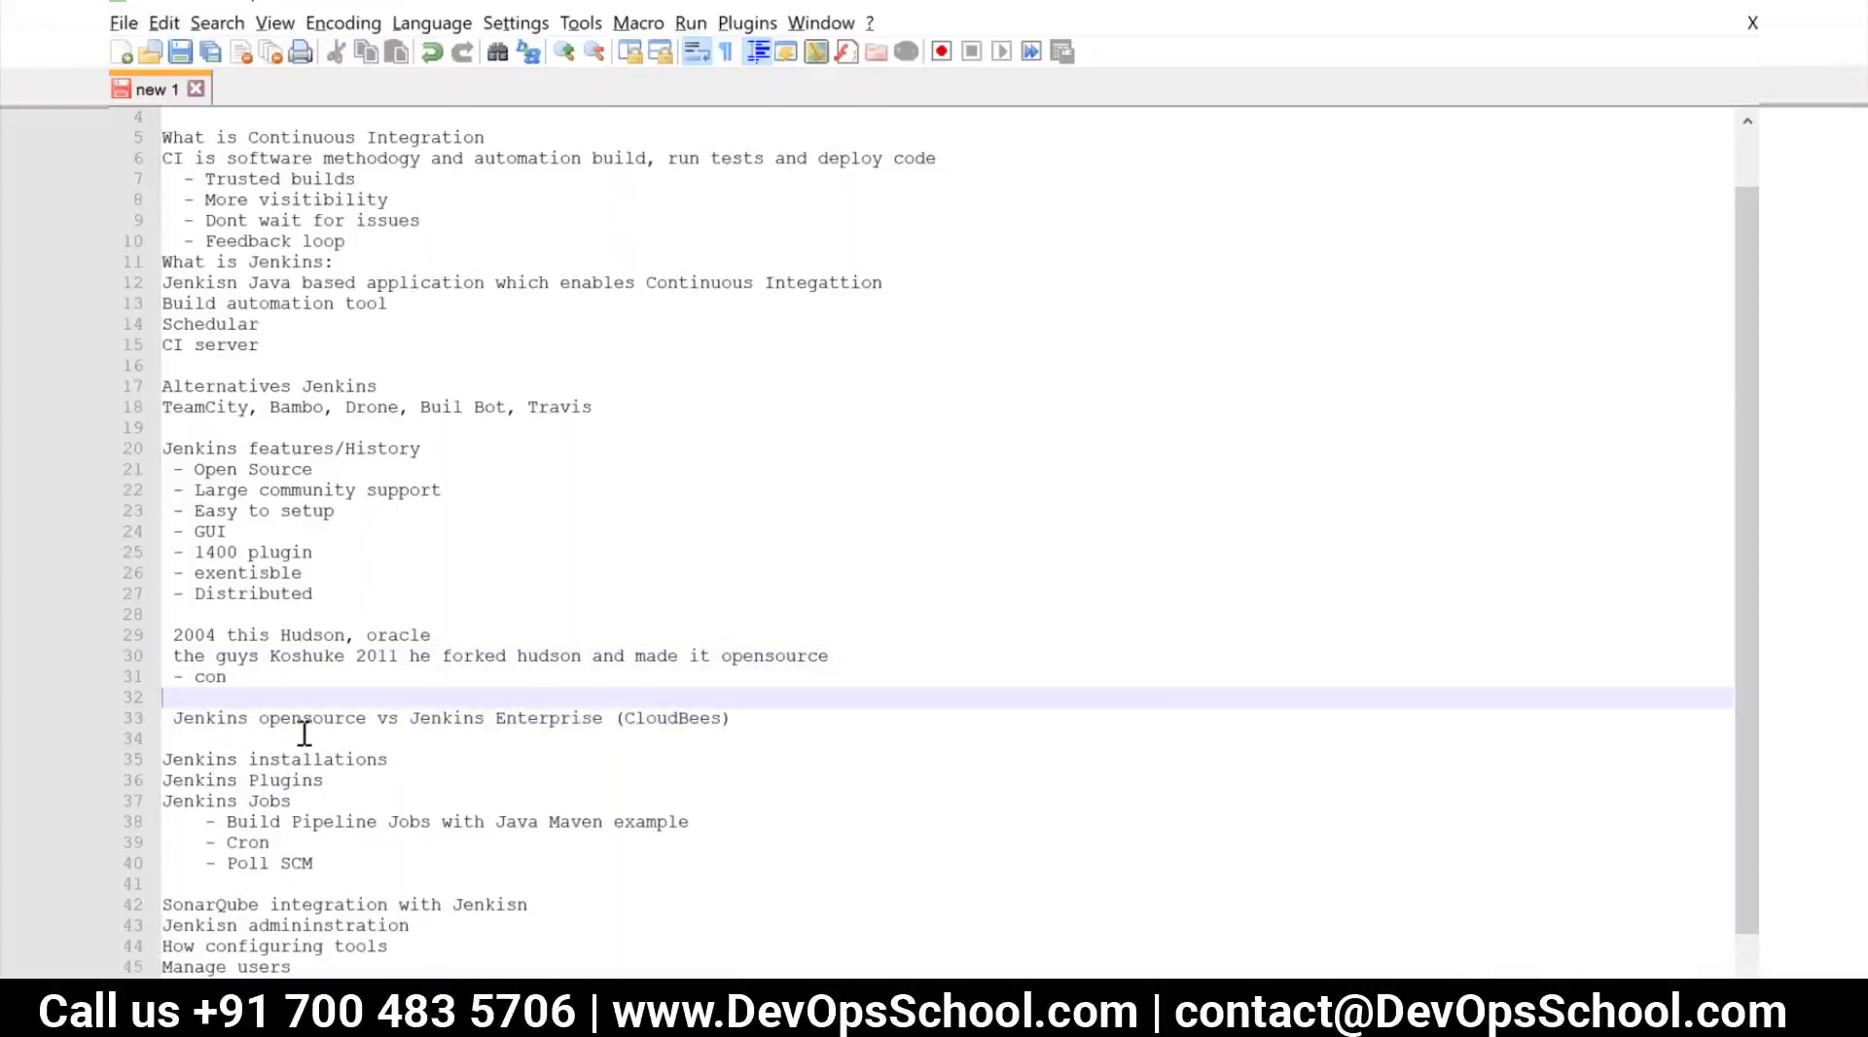
pyautogui.press('BackSpace')
# Insert the line "2.7xx stables release" directly below the 2011 history line about forking Hudson
pyautogui.click(850, 655)
pyautogui.press('Return')
pyautogui.write('2.7xx')
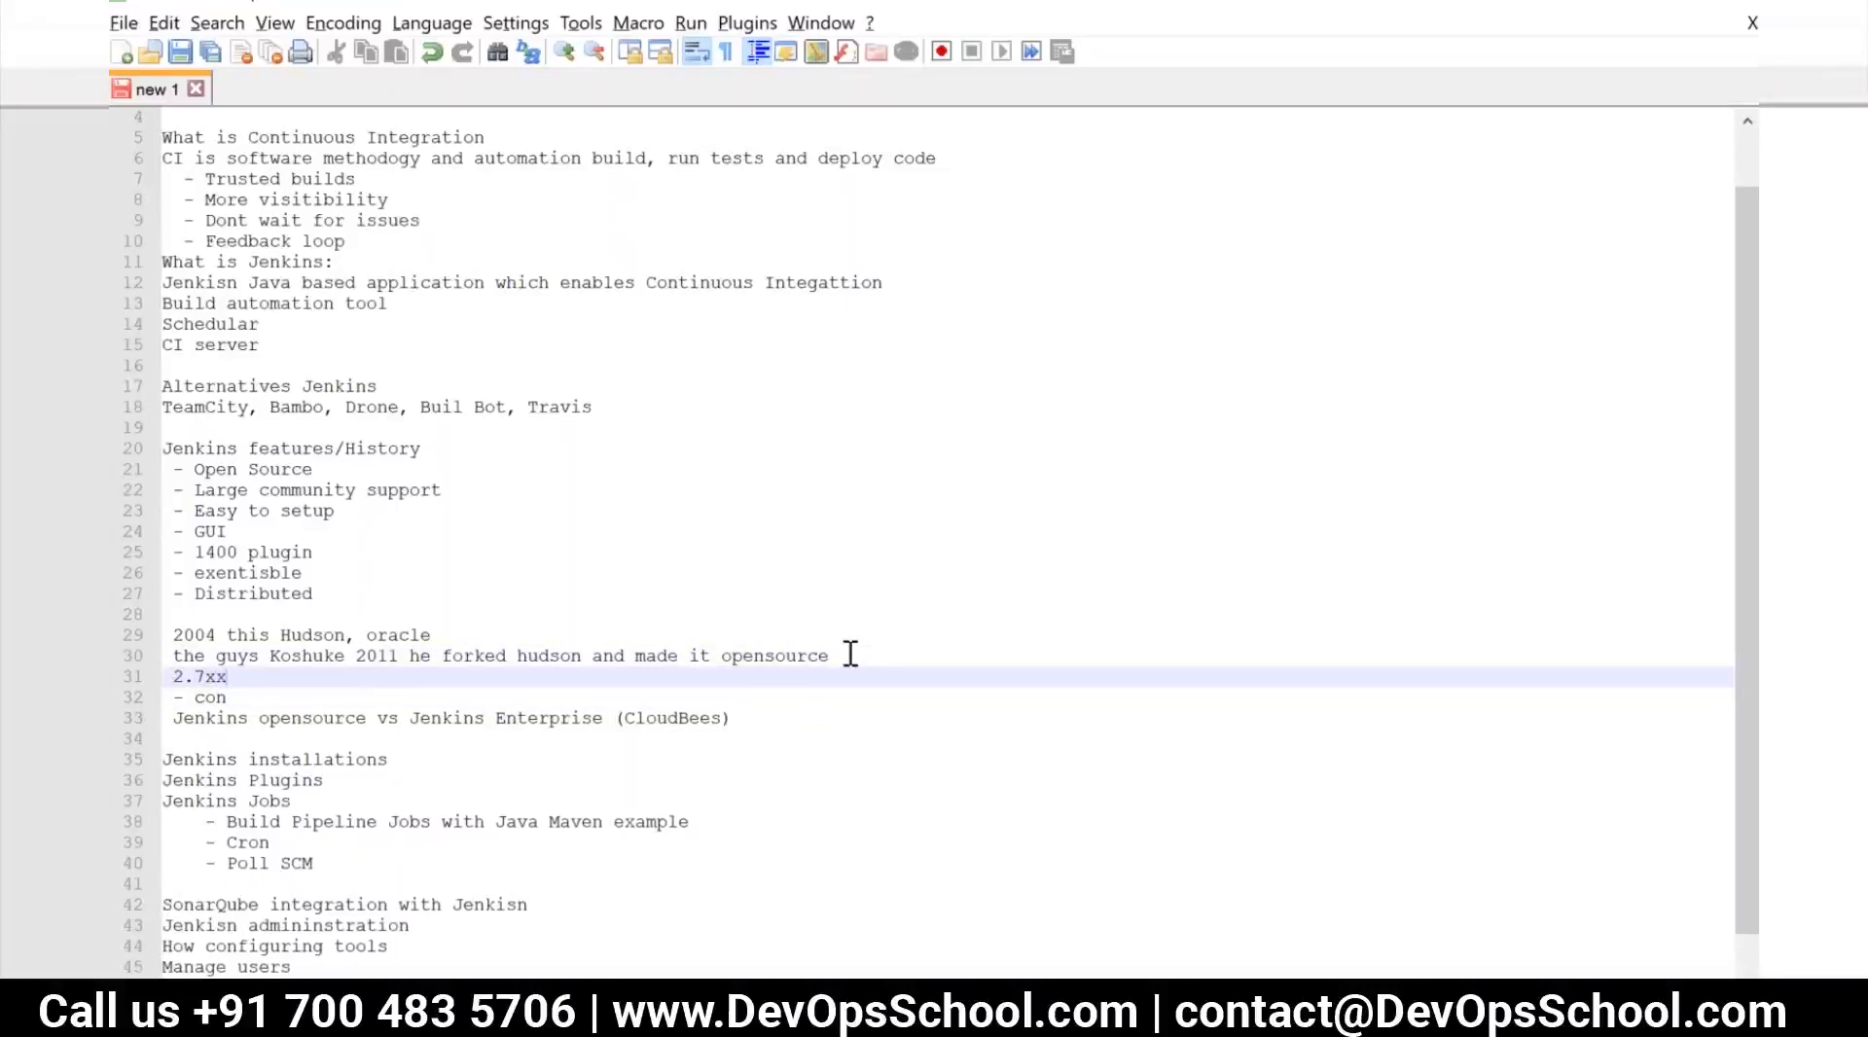
pyautogui.write('stables r')
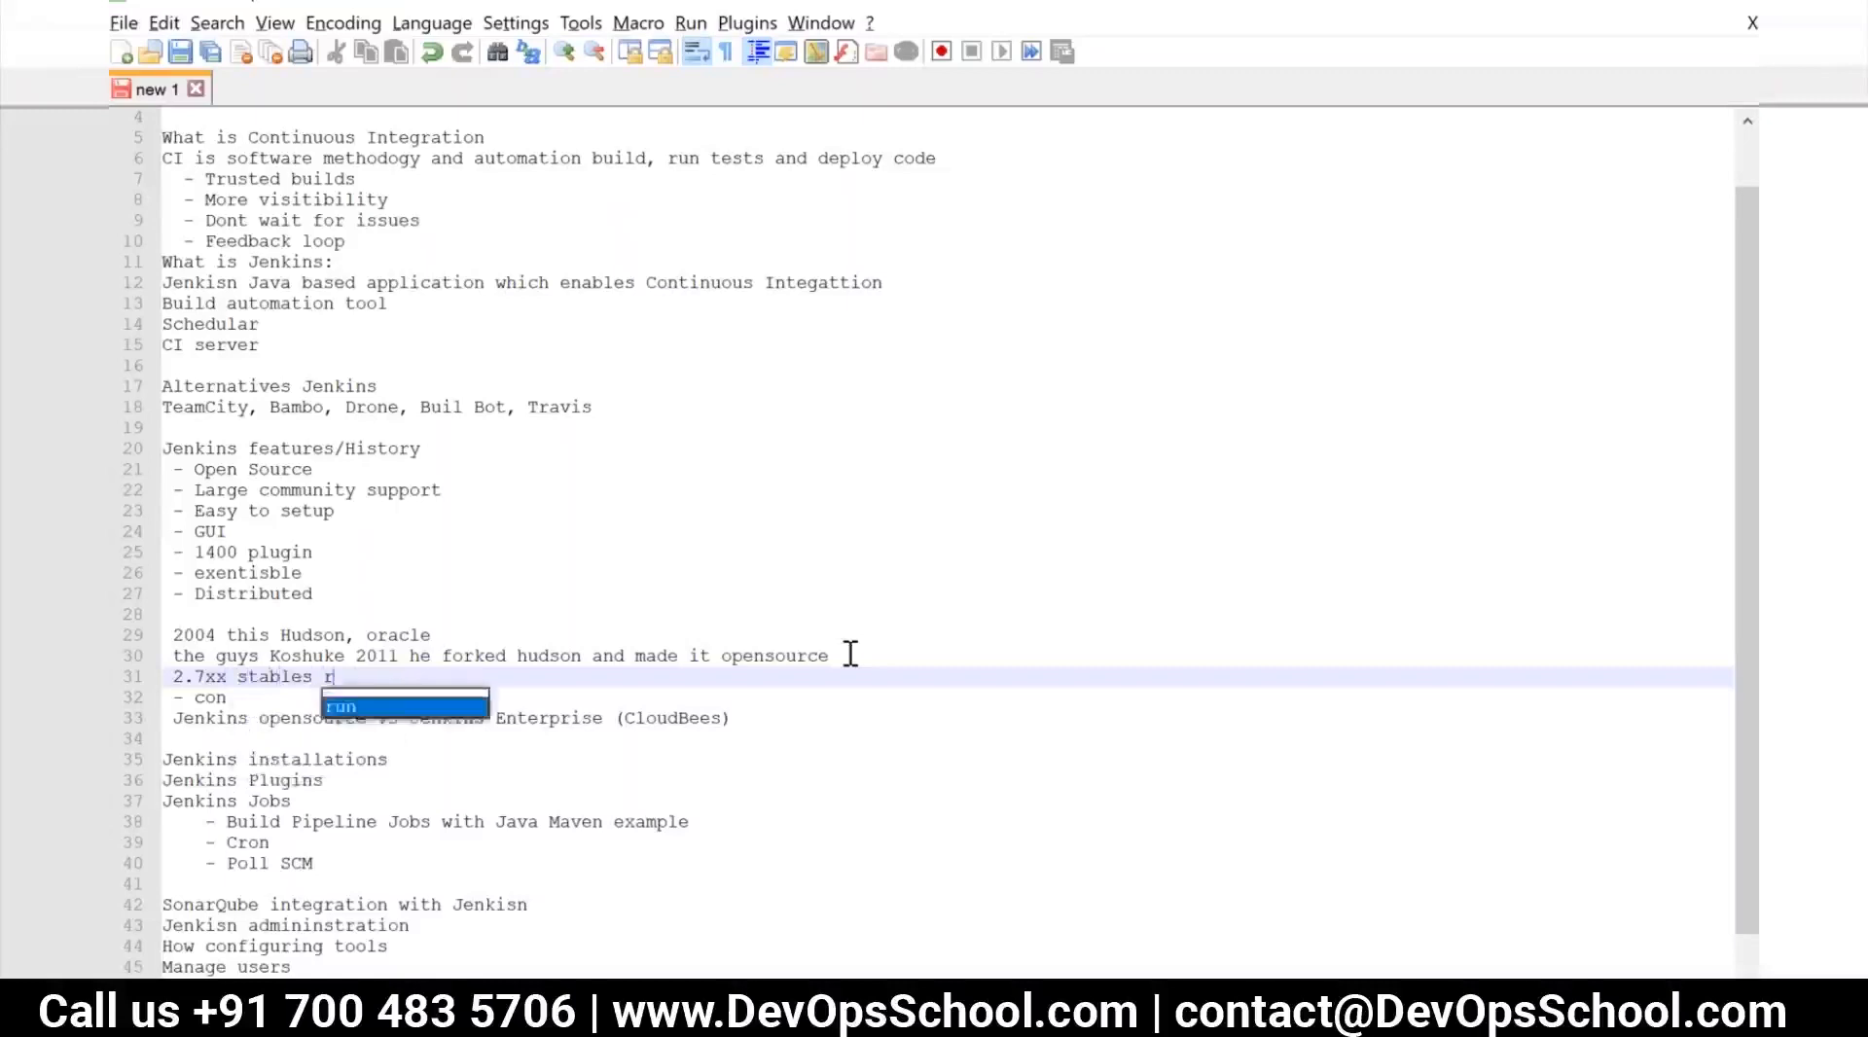
pyautogui.write('elease ')
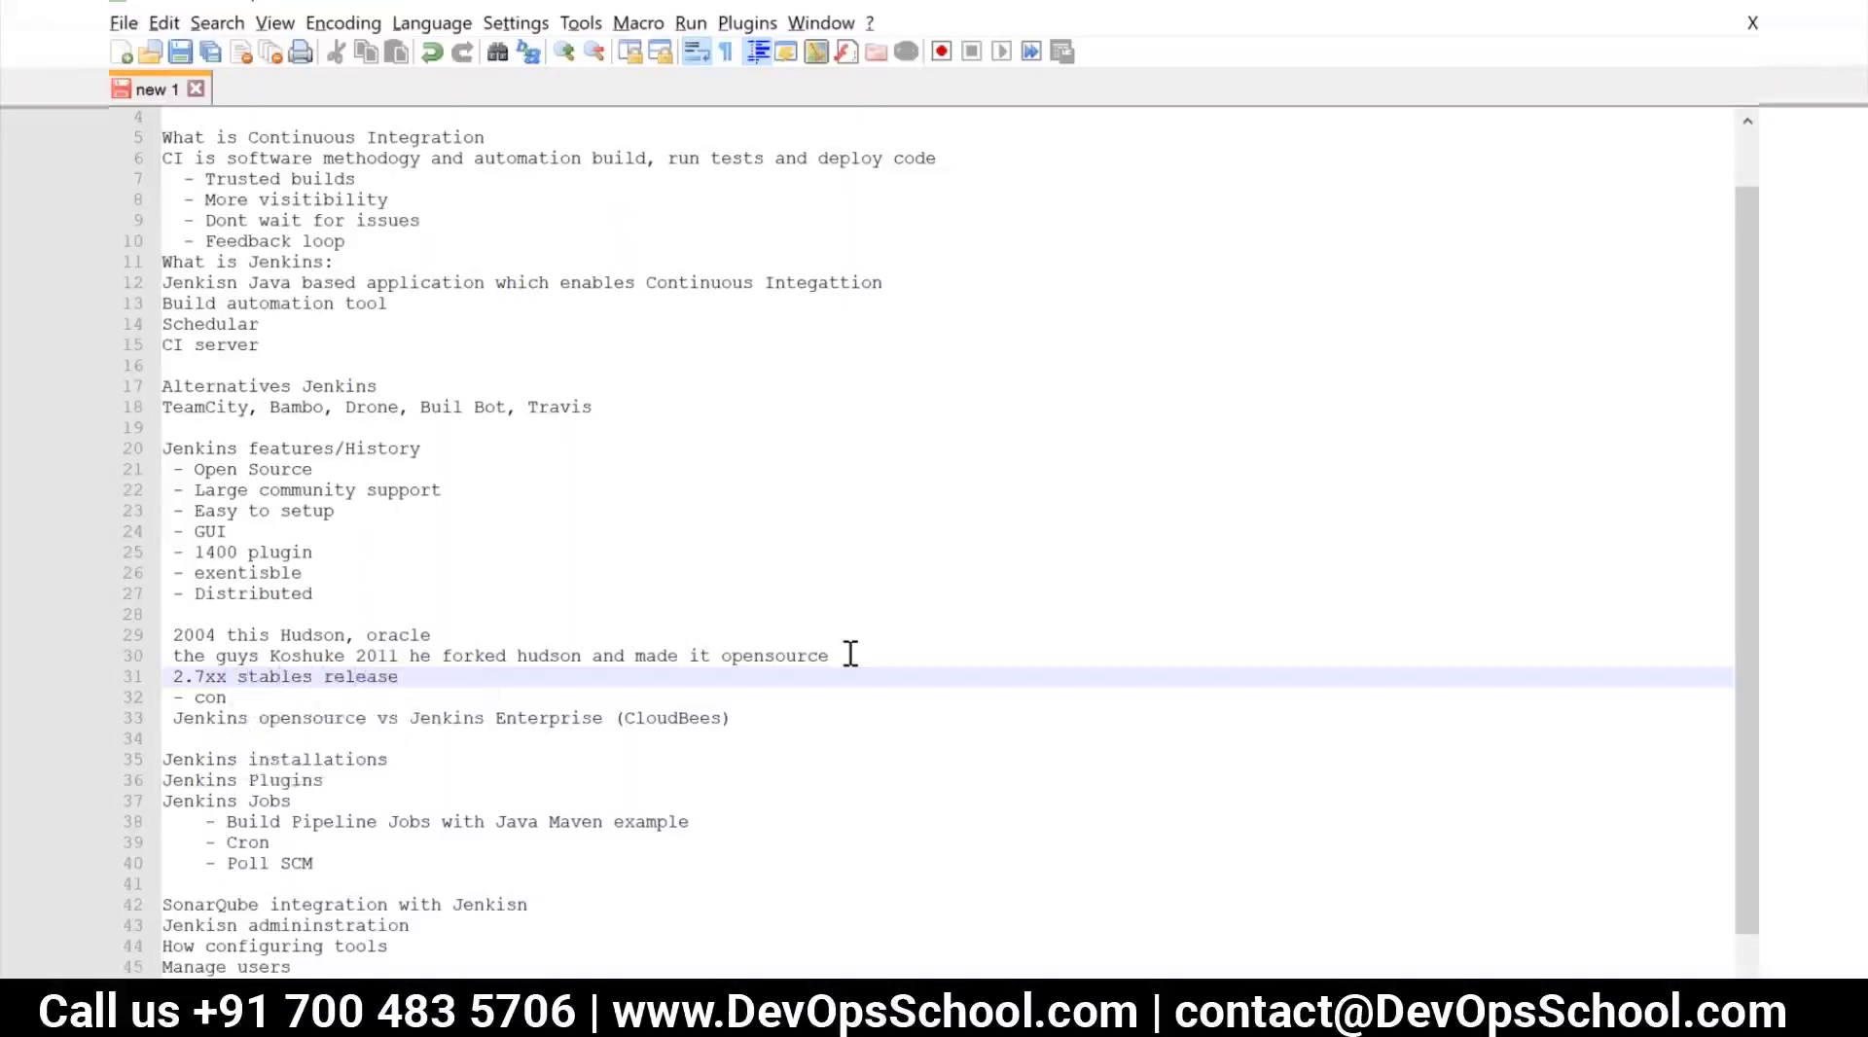
pyautogui.write('wek')
# Extend the "2.7xx stables release" line with "and weekly/nightly"
pyautogui.press('BackSpace')
pyautogui.write('ek')
pyautogui.click(401, 676)
pyautogui.write('and')
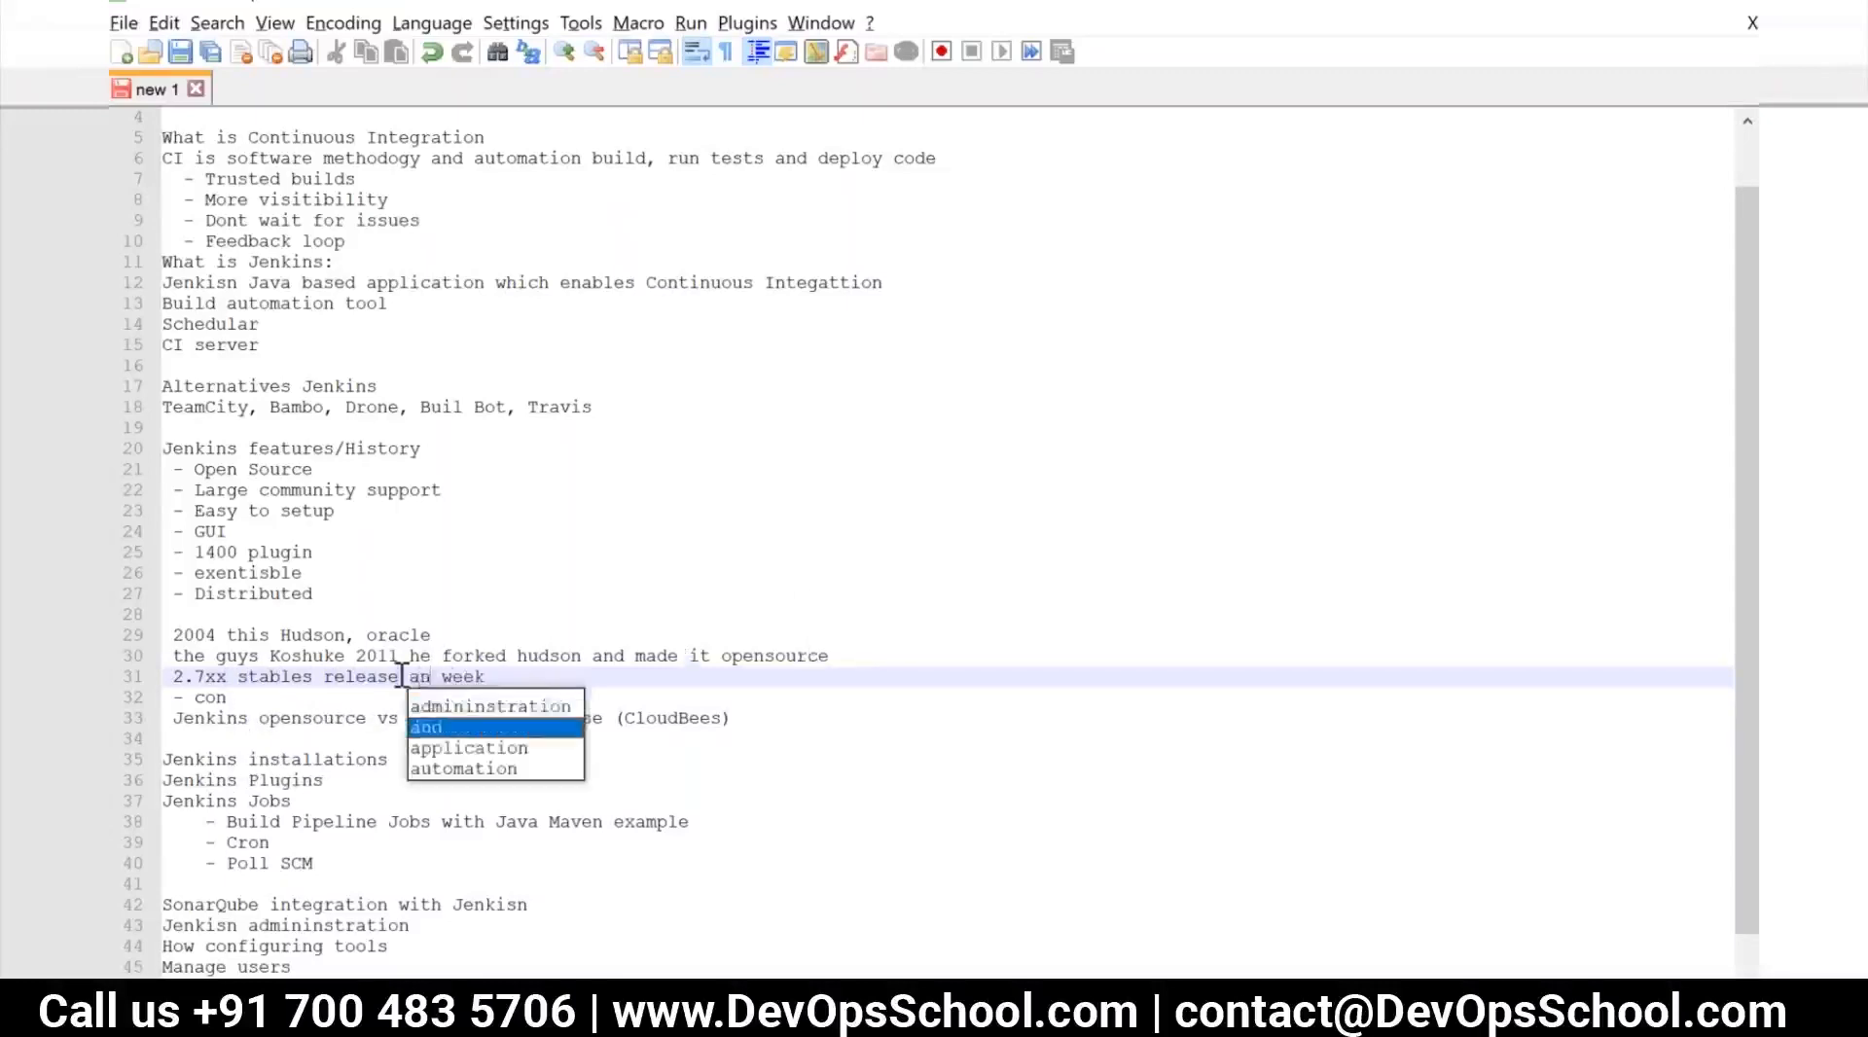
pyautogui.click(501, 677)
pyautogui.write('ly')
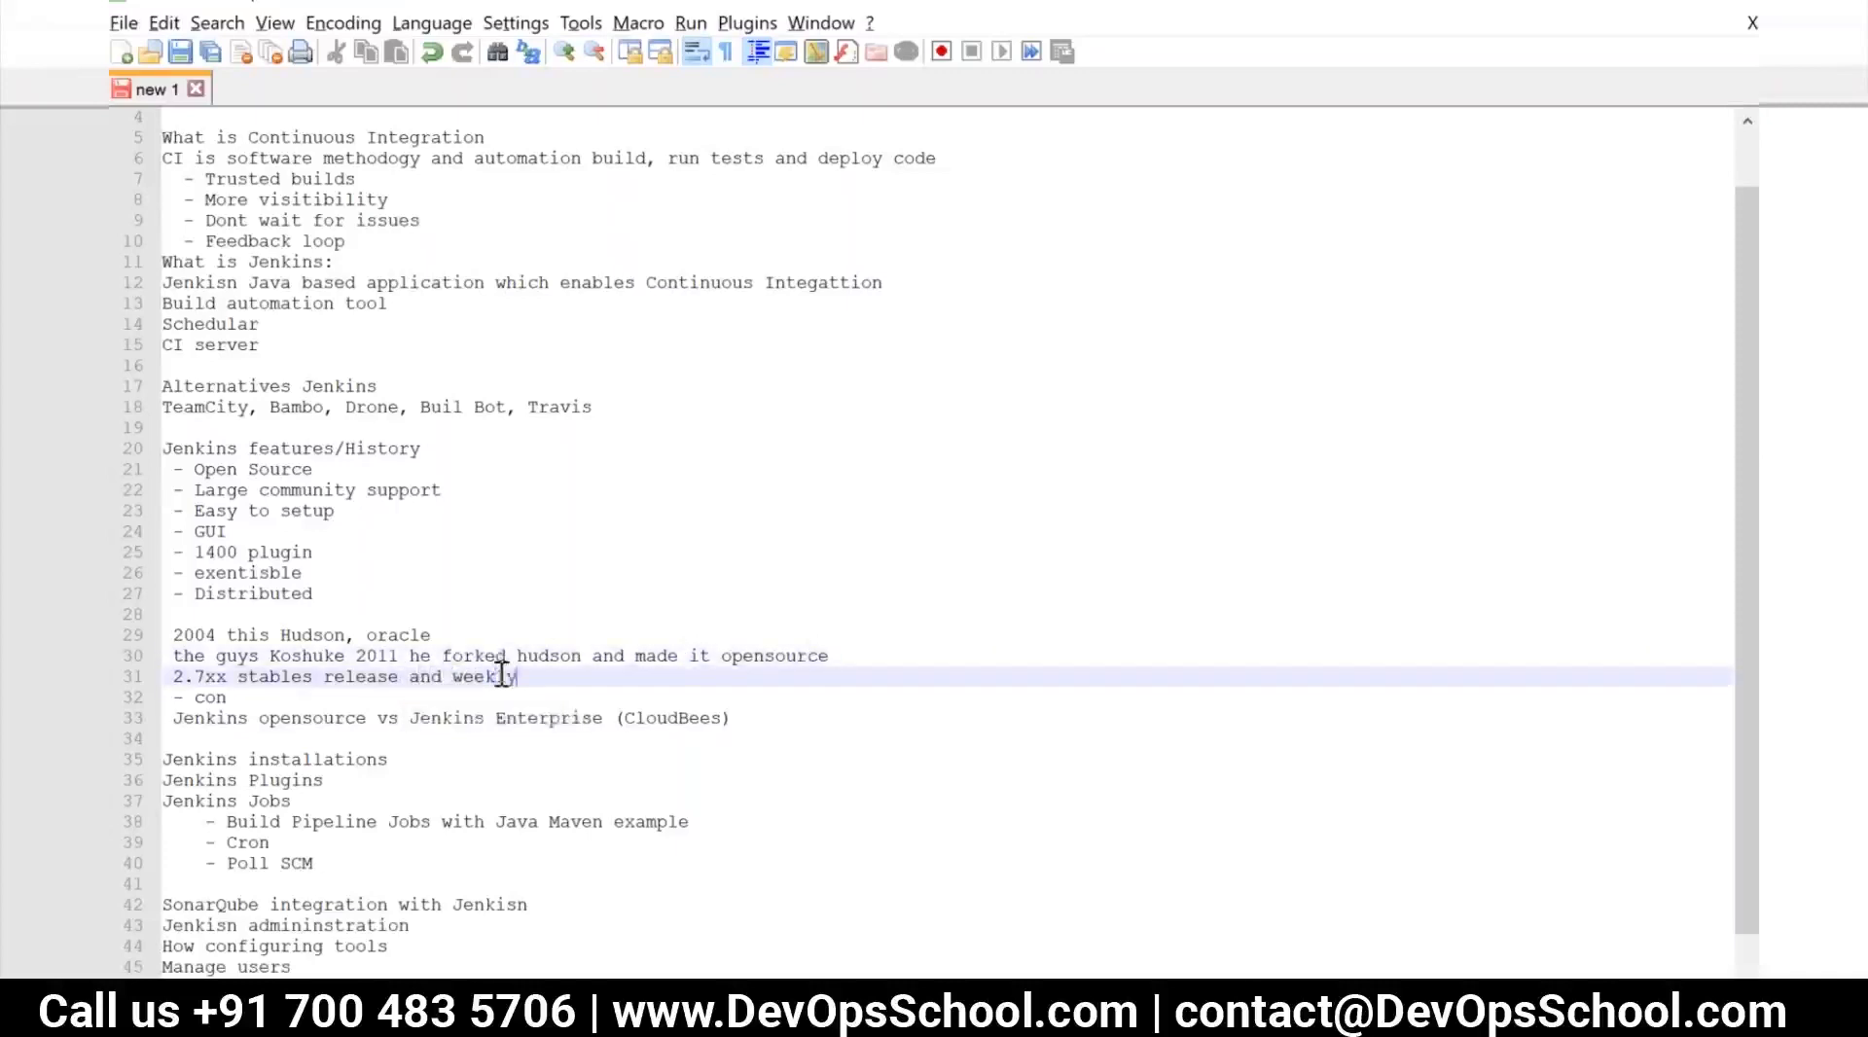
pyautogui.write('/nightly')
pyautogui.click(607, 681)
# Switch to Chrome, look at the DevOpsSchool Jenkins Tutorials page and its address, and open its PDF Slides listing
pyautogui.click(597, 1007)
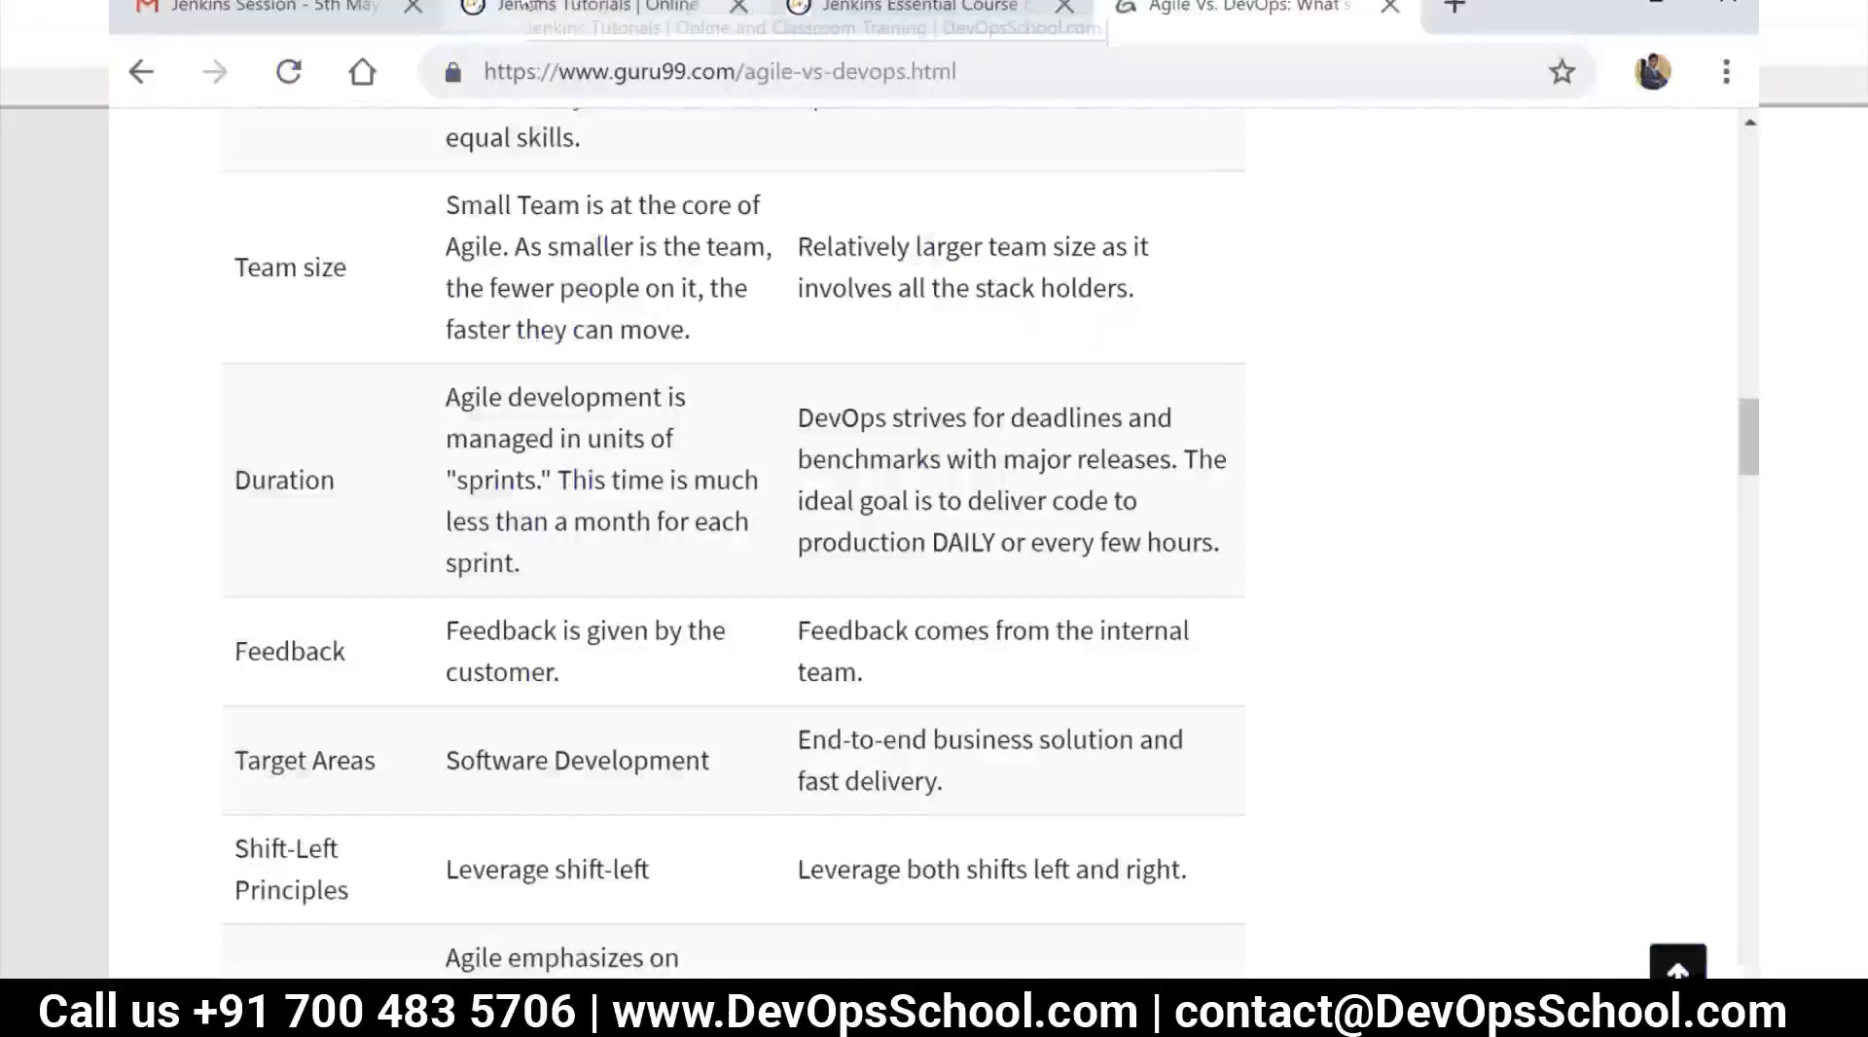
pyautogui.click(530, 7)
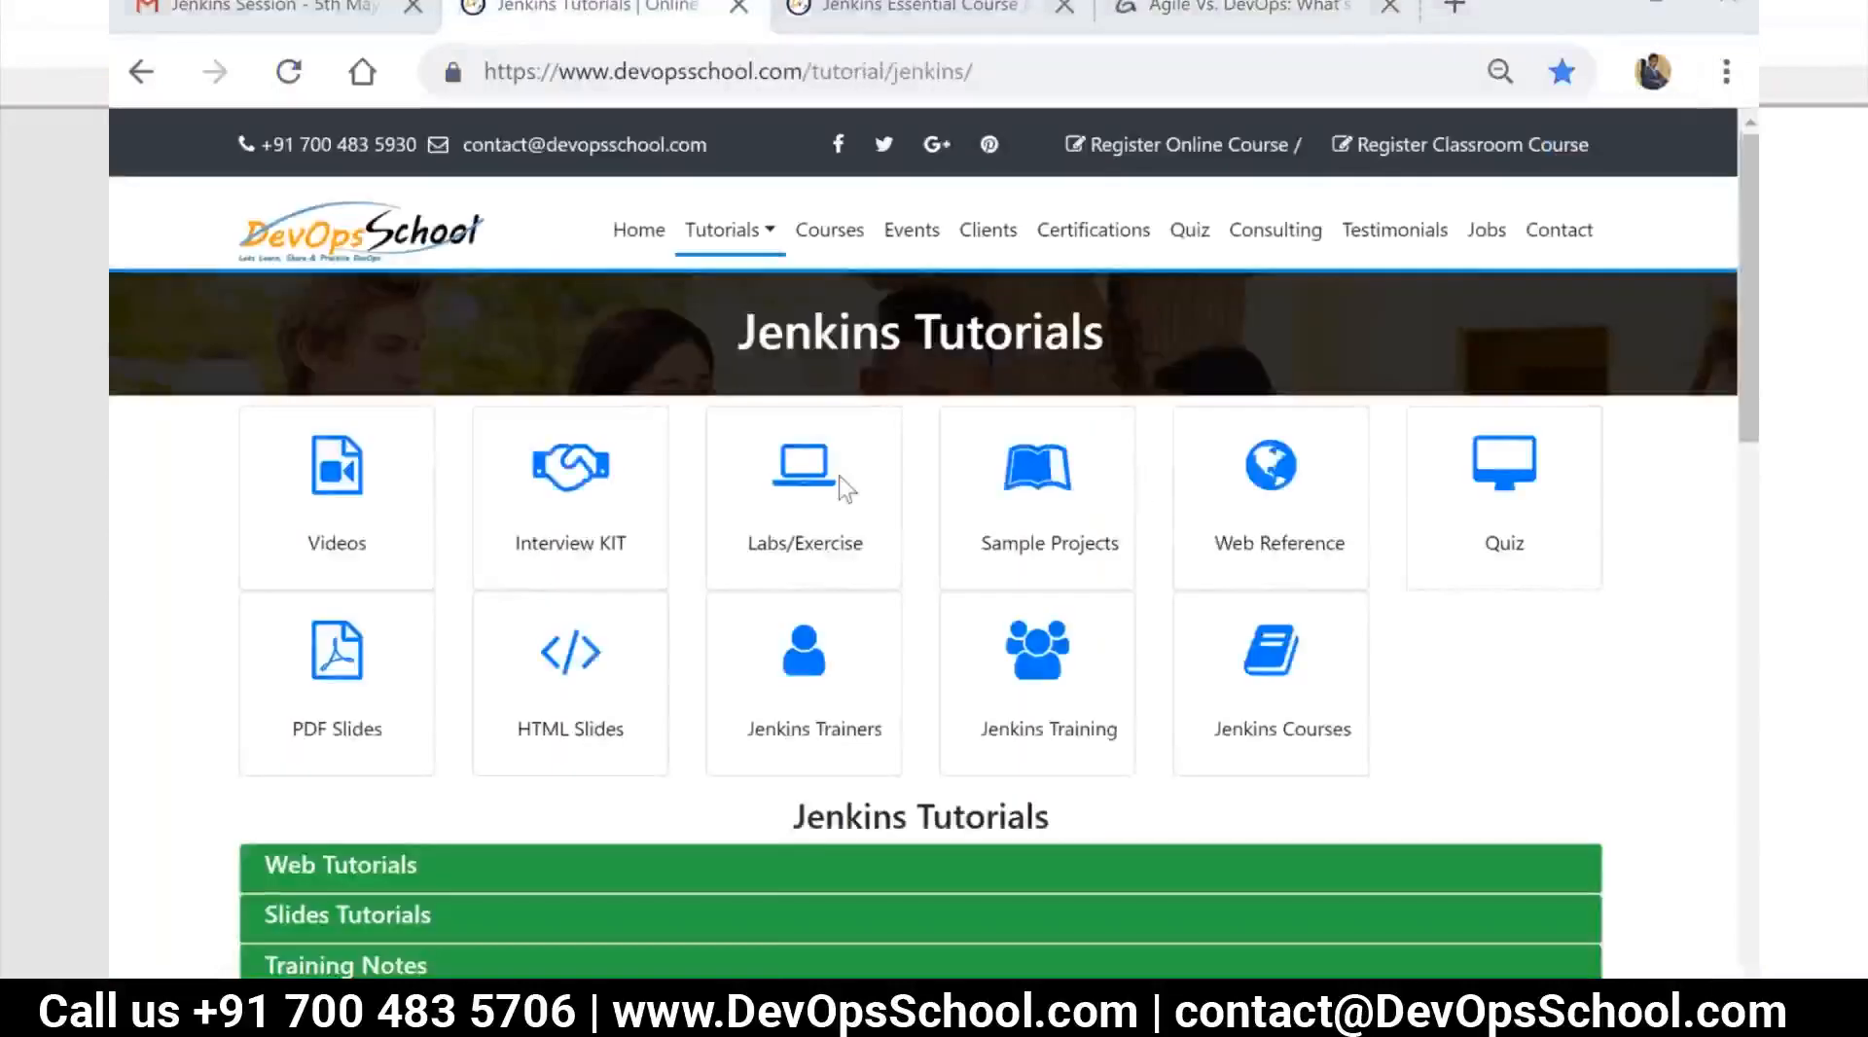
pyautogui.click(489, 68)
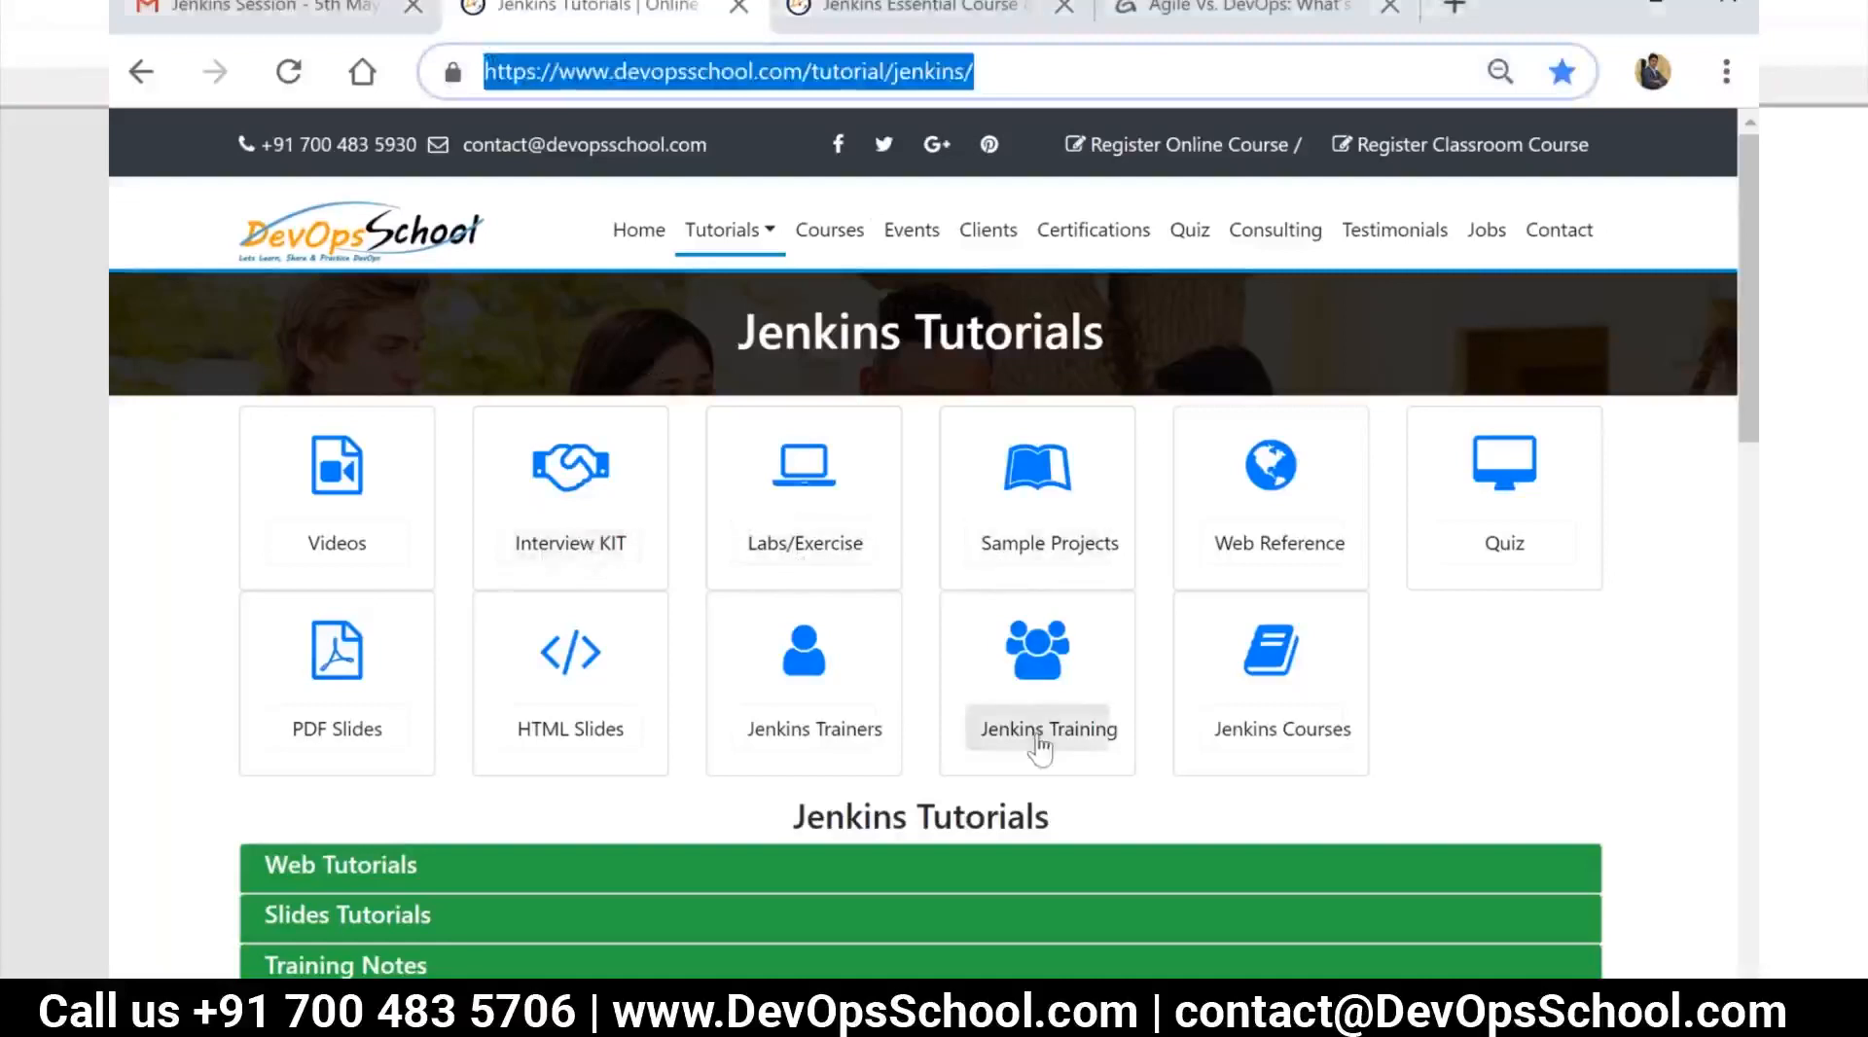
pyautogui.click(360, 727)
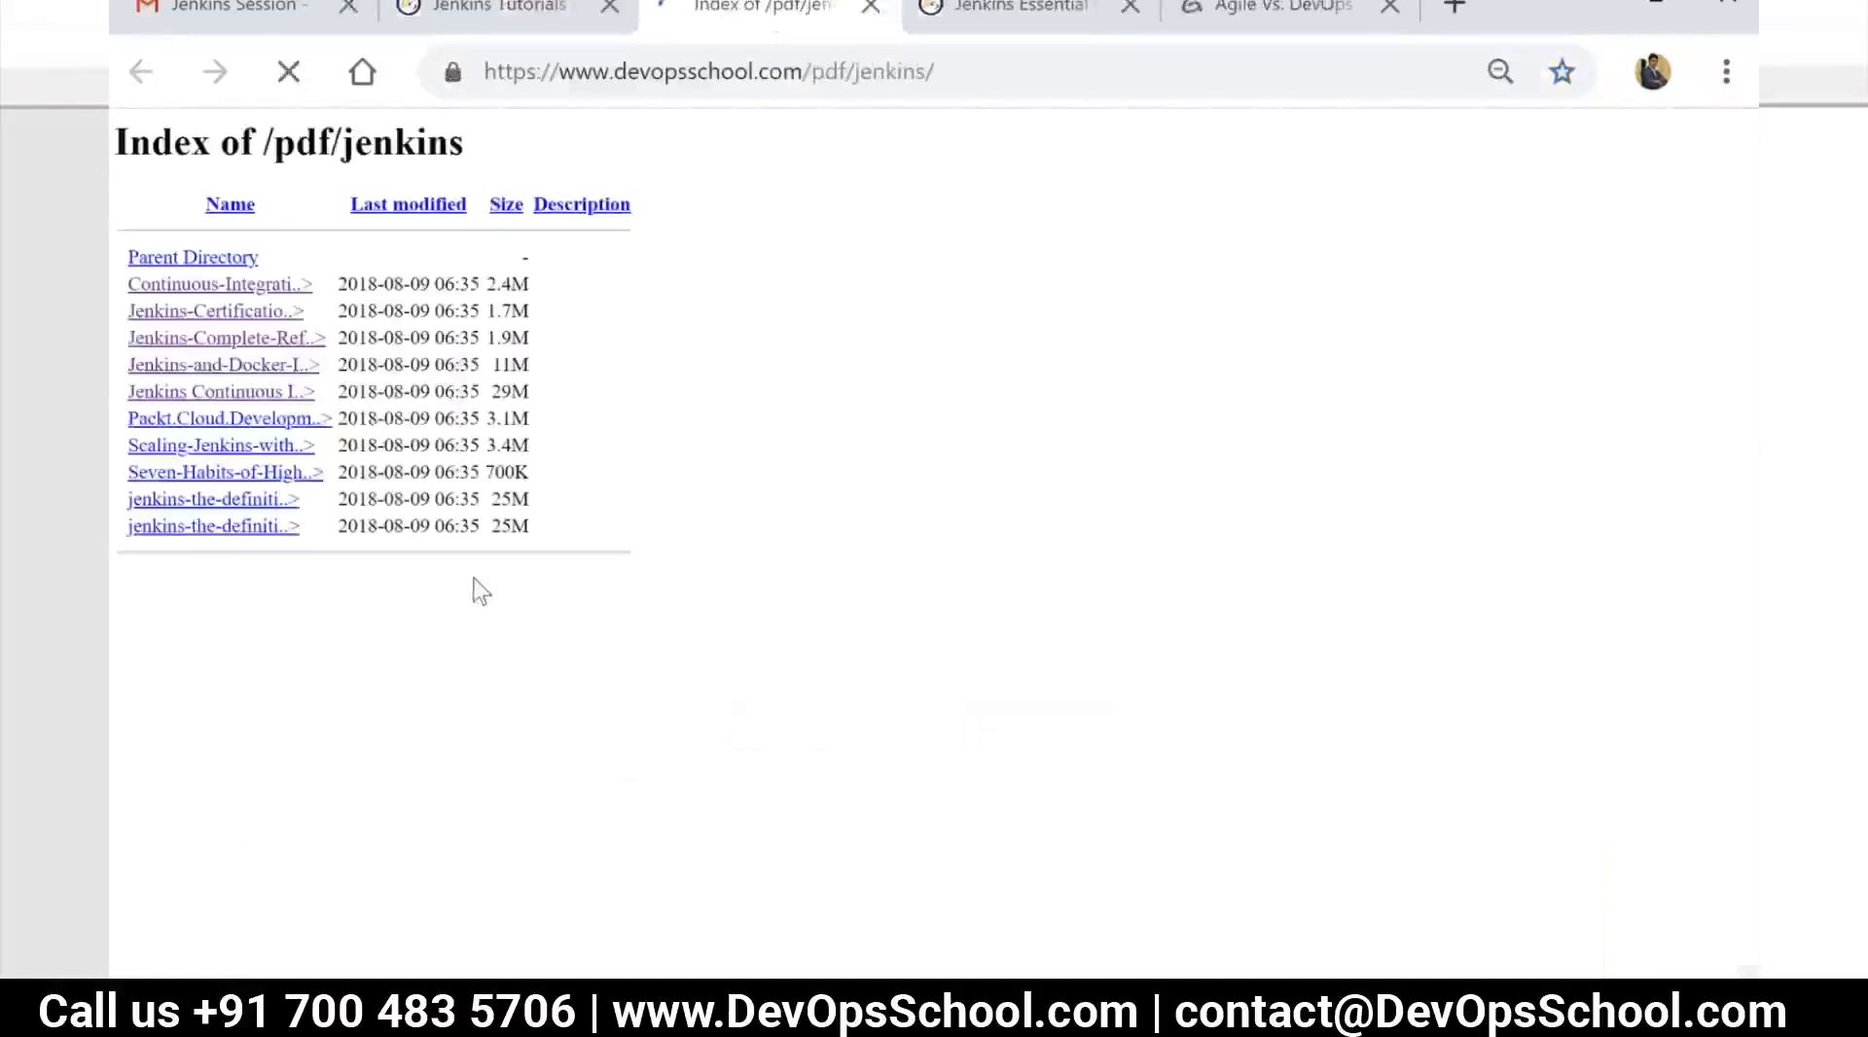
# Go back to the Jenkins Tutorials page, and close the guru99 Agile Vs. DevOps page
pyautogui.click(500, 13)
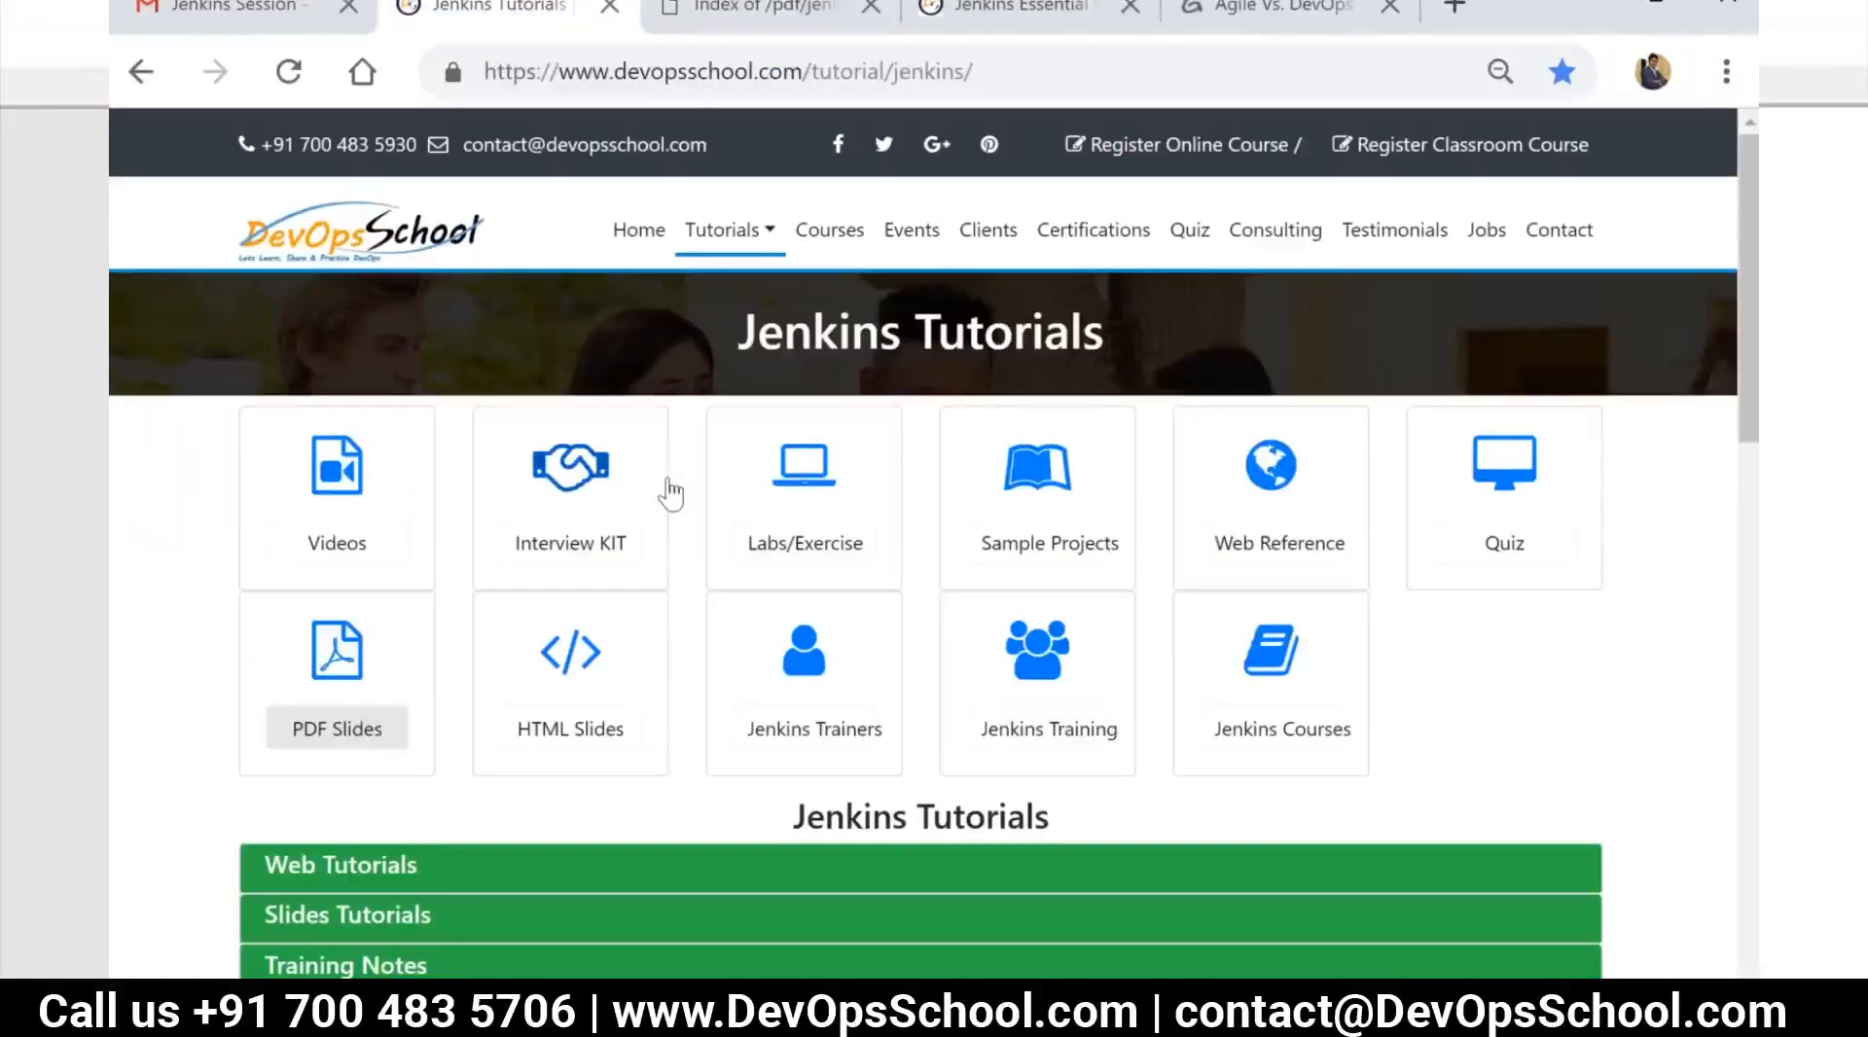
pyautogui.click(1290, 8)
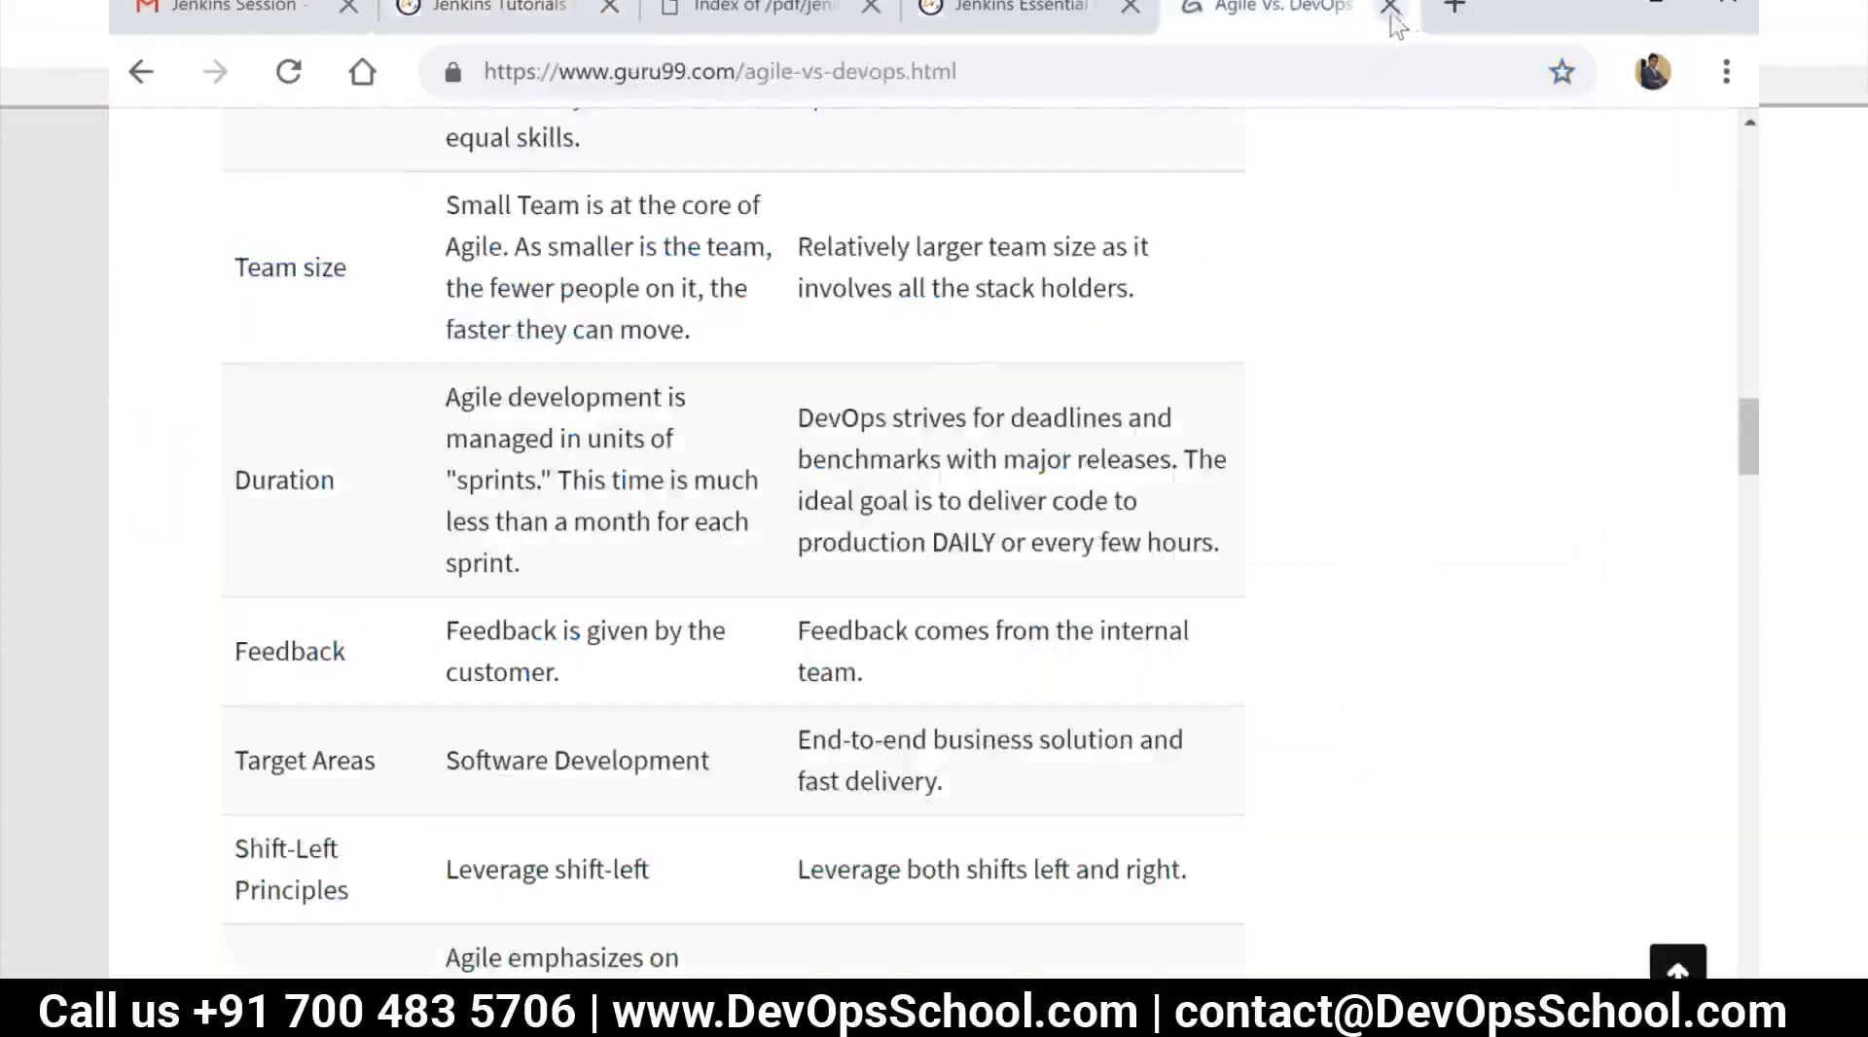
pyautogui.click(1389, 8)
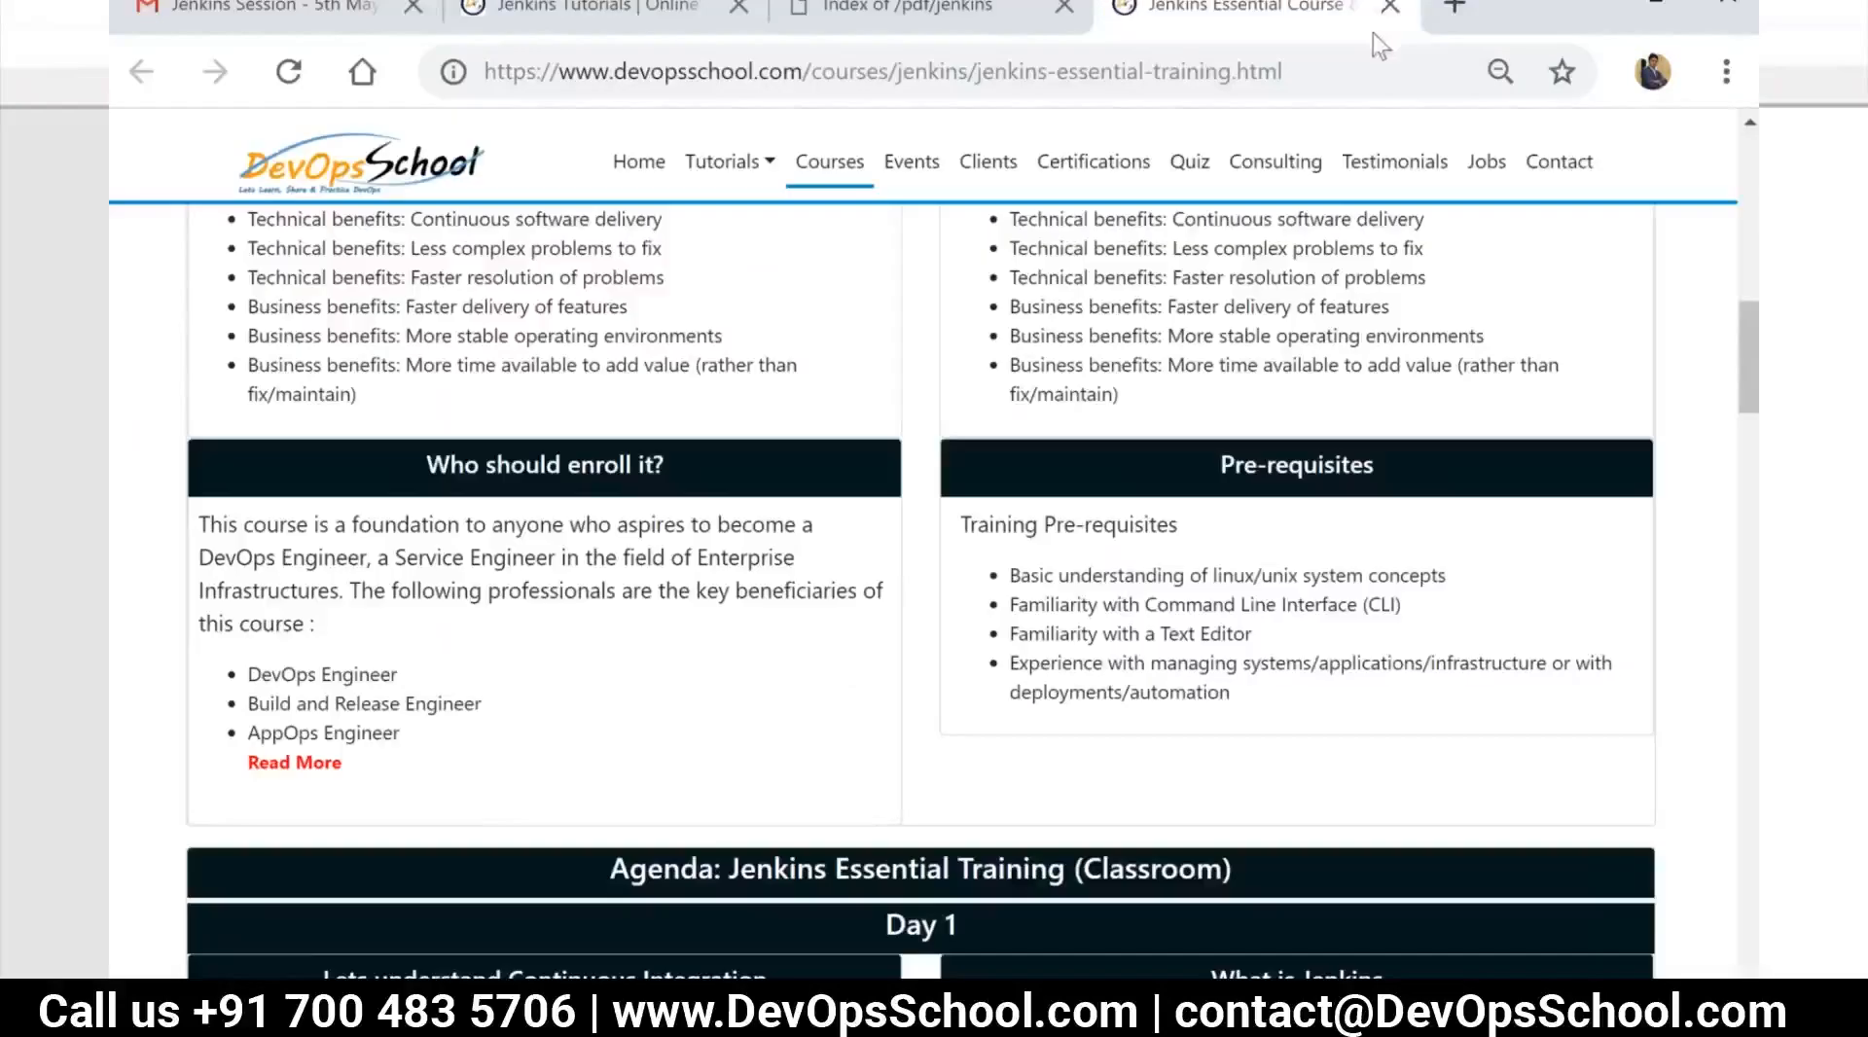
# Open the jenkins.io website in a new browser tab
pyautogui.click(1454, 8)
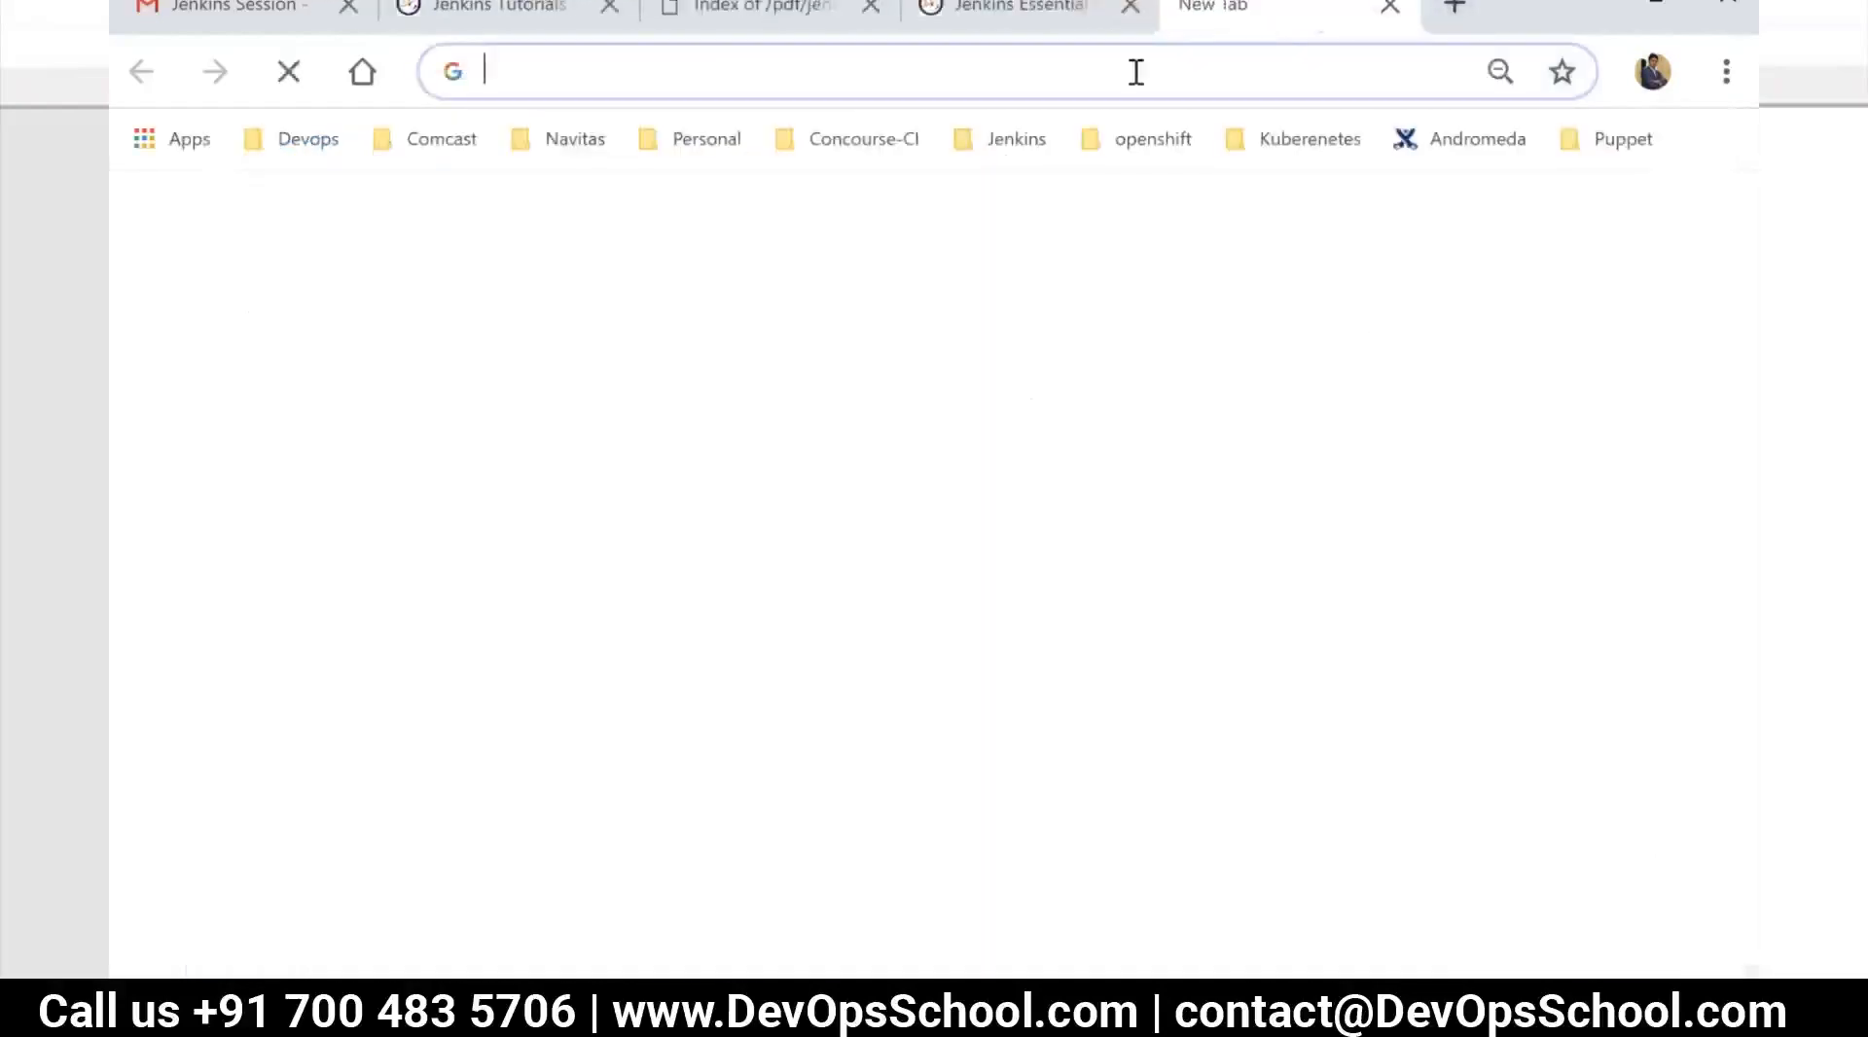
pyautogui.write('jenkins .i')
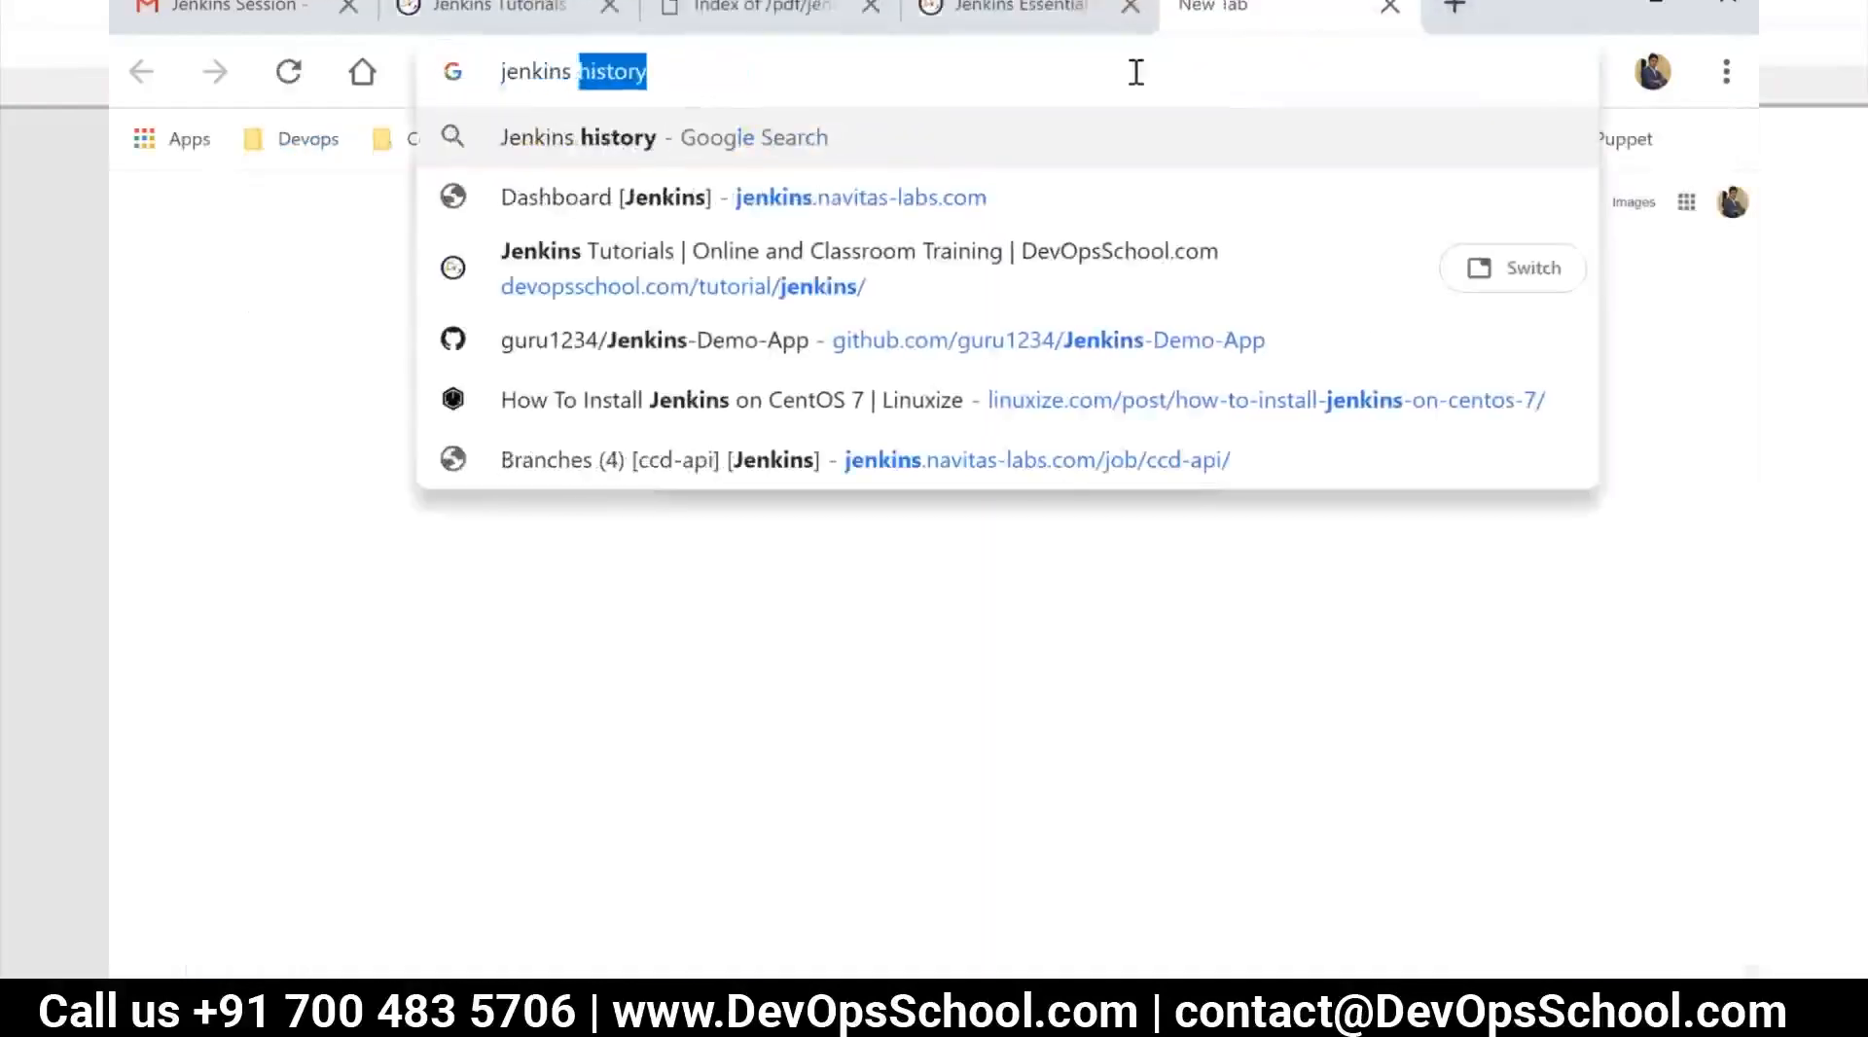
pyautogui.press('BackSpace')
pyautogui.press('BackSpace')
pyautogui.press('BackSpace')
pyautogui.write('.i')
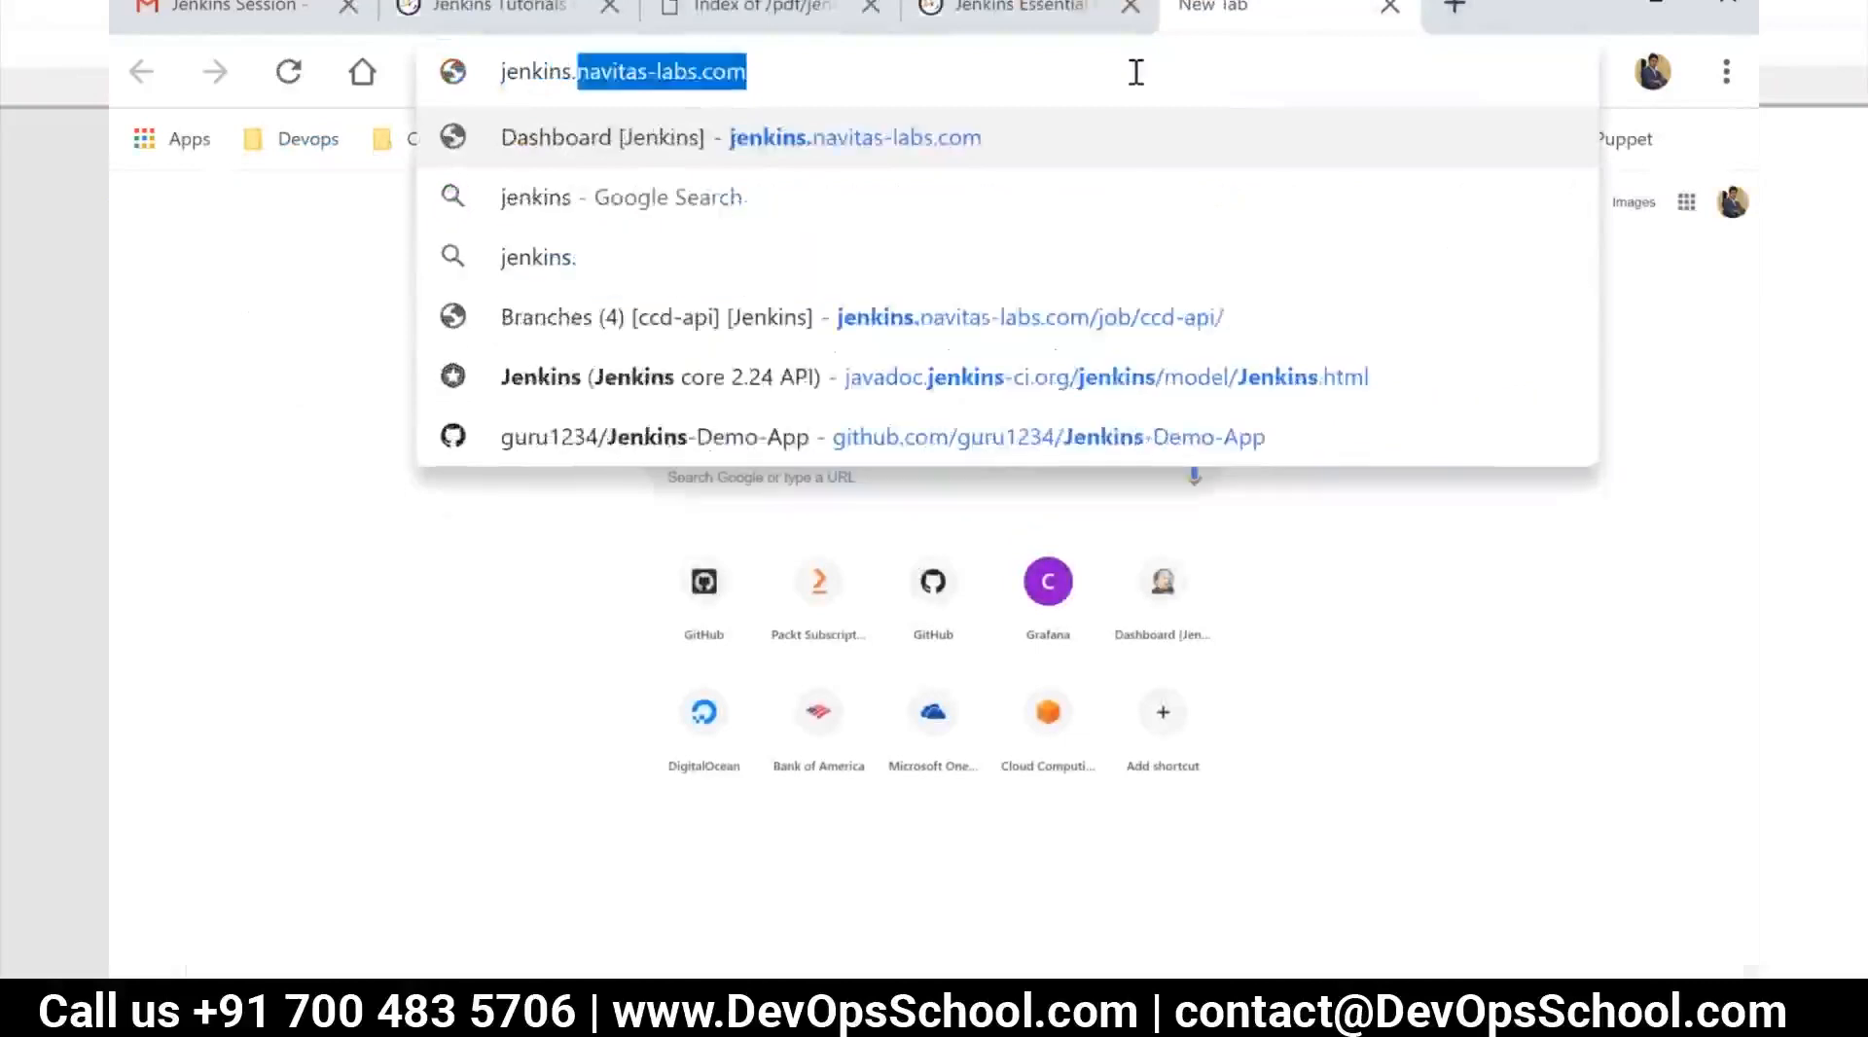
pyautogui.press('Return')
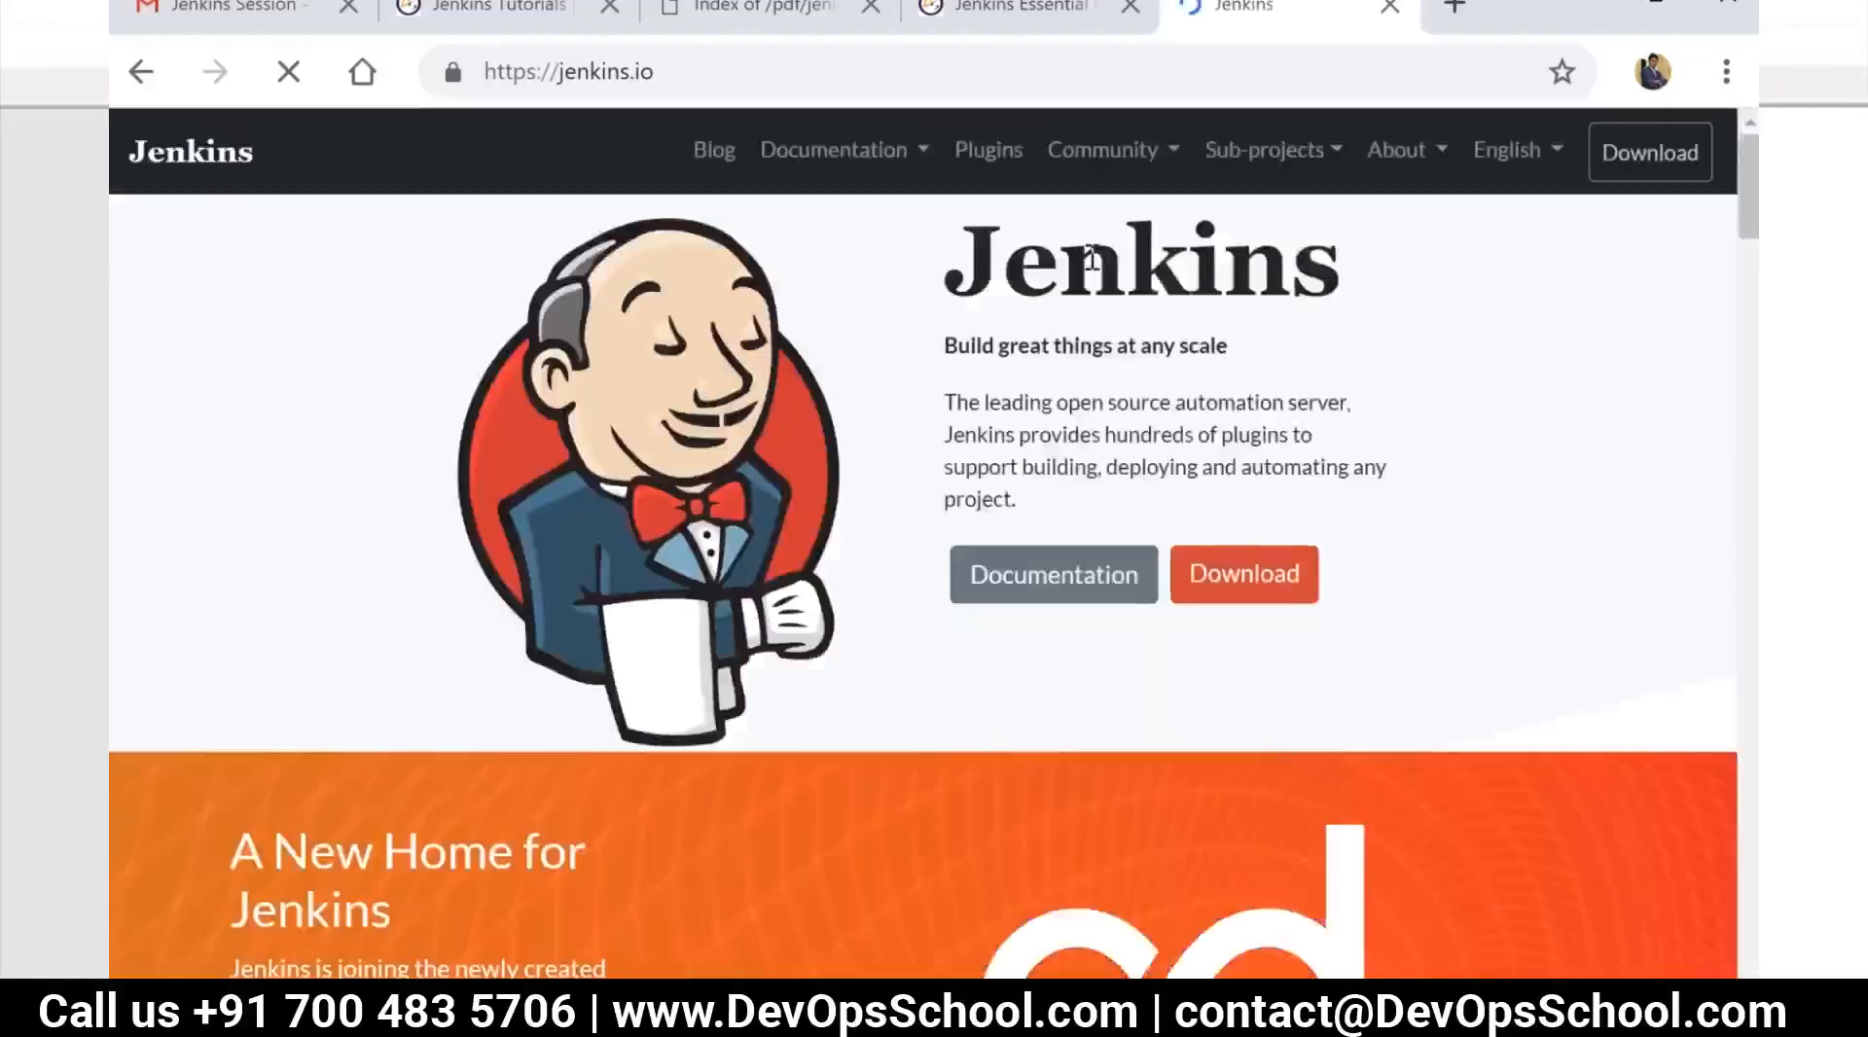
# Examine the Jenkins homepage's address, event dates, recent blog posts and sponsor organizations
pyautogui.click(1006, 15)
pyautogui.click(1220, 15)
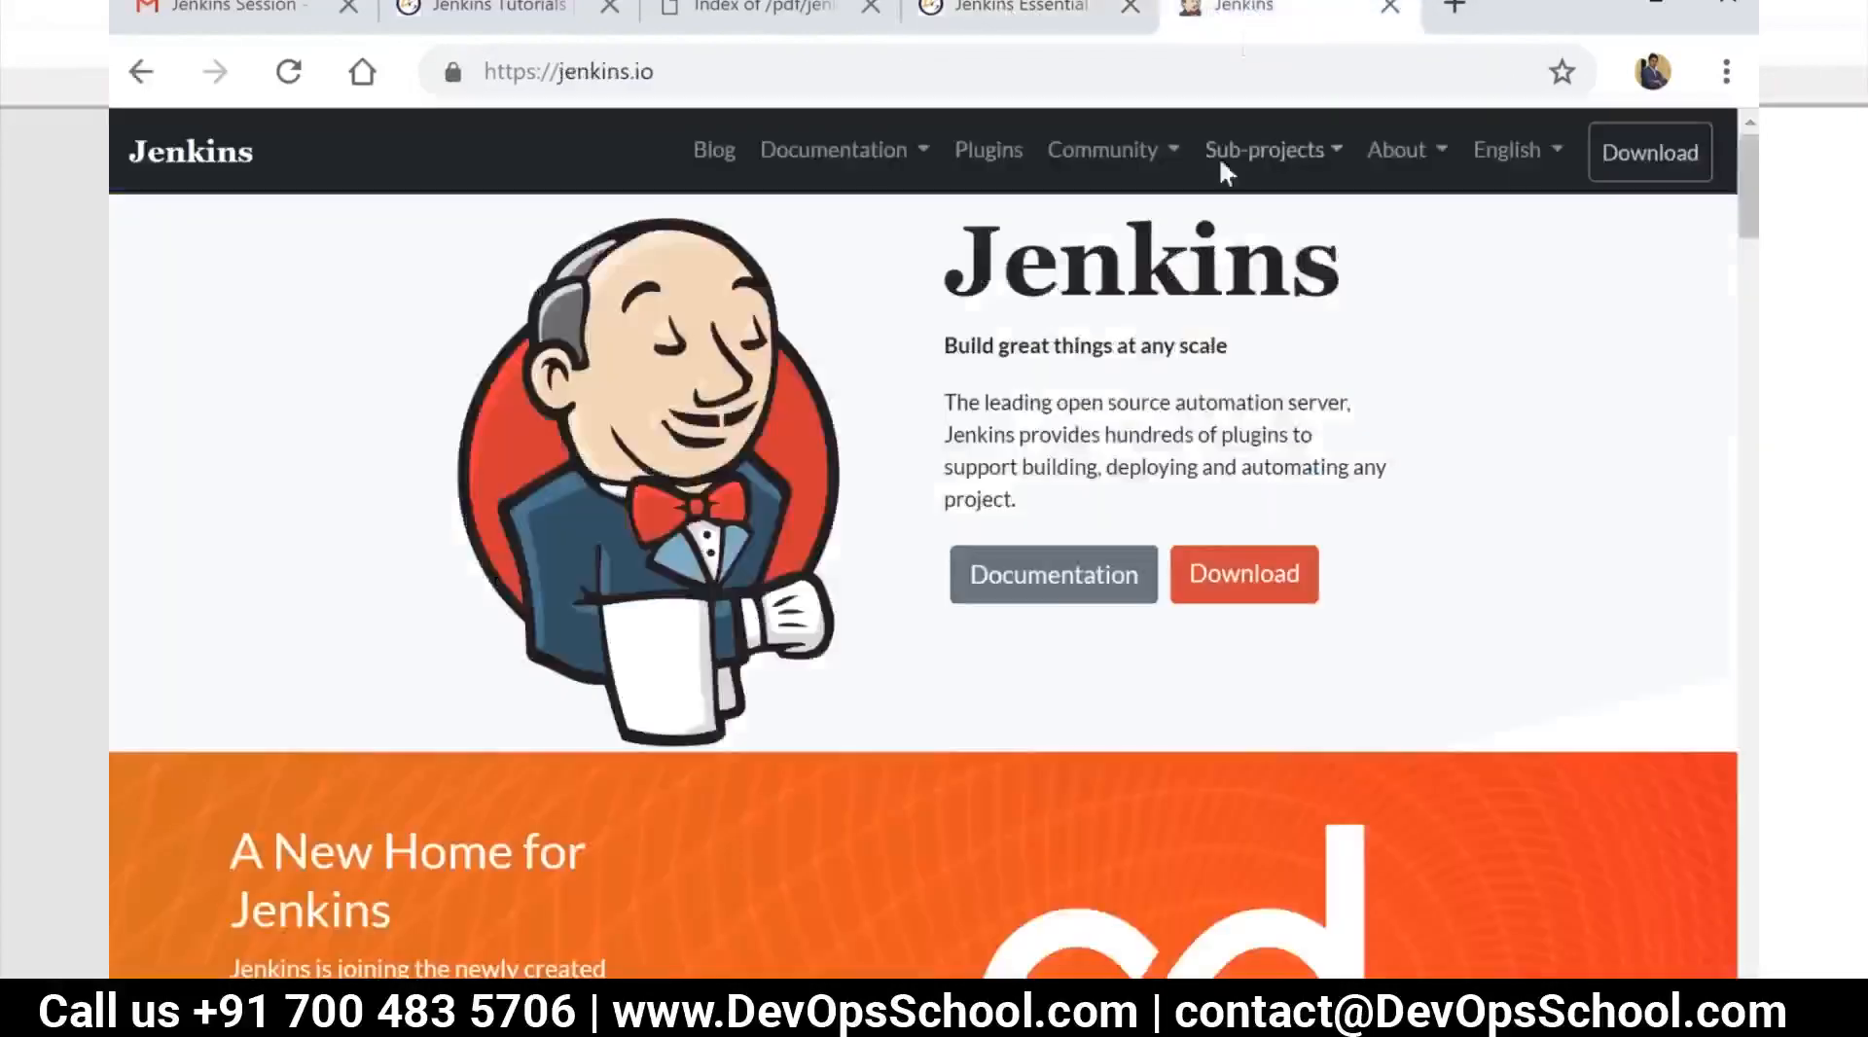
pyautogui.click(680, 80)
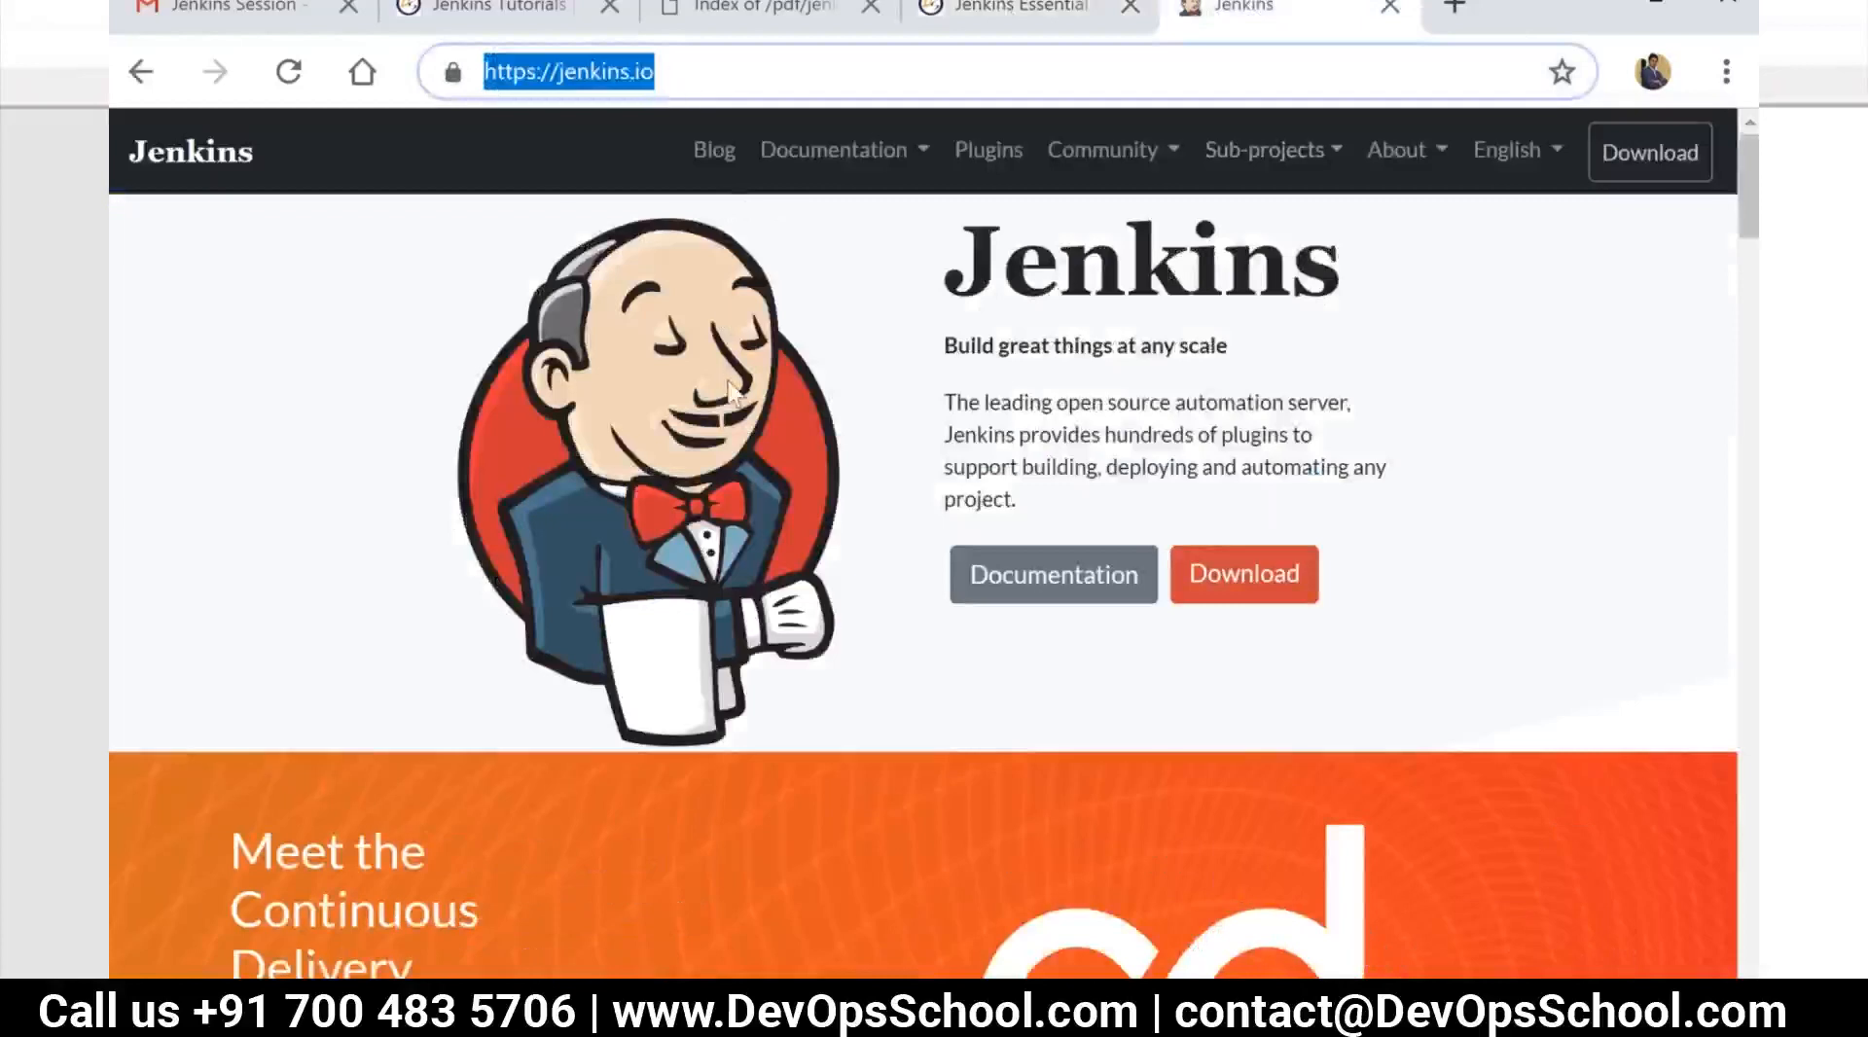
pyautogui.scroll(-7, 731, 389)
pyautogui.scroll(-15, 732, 388)
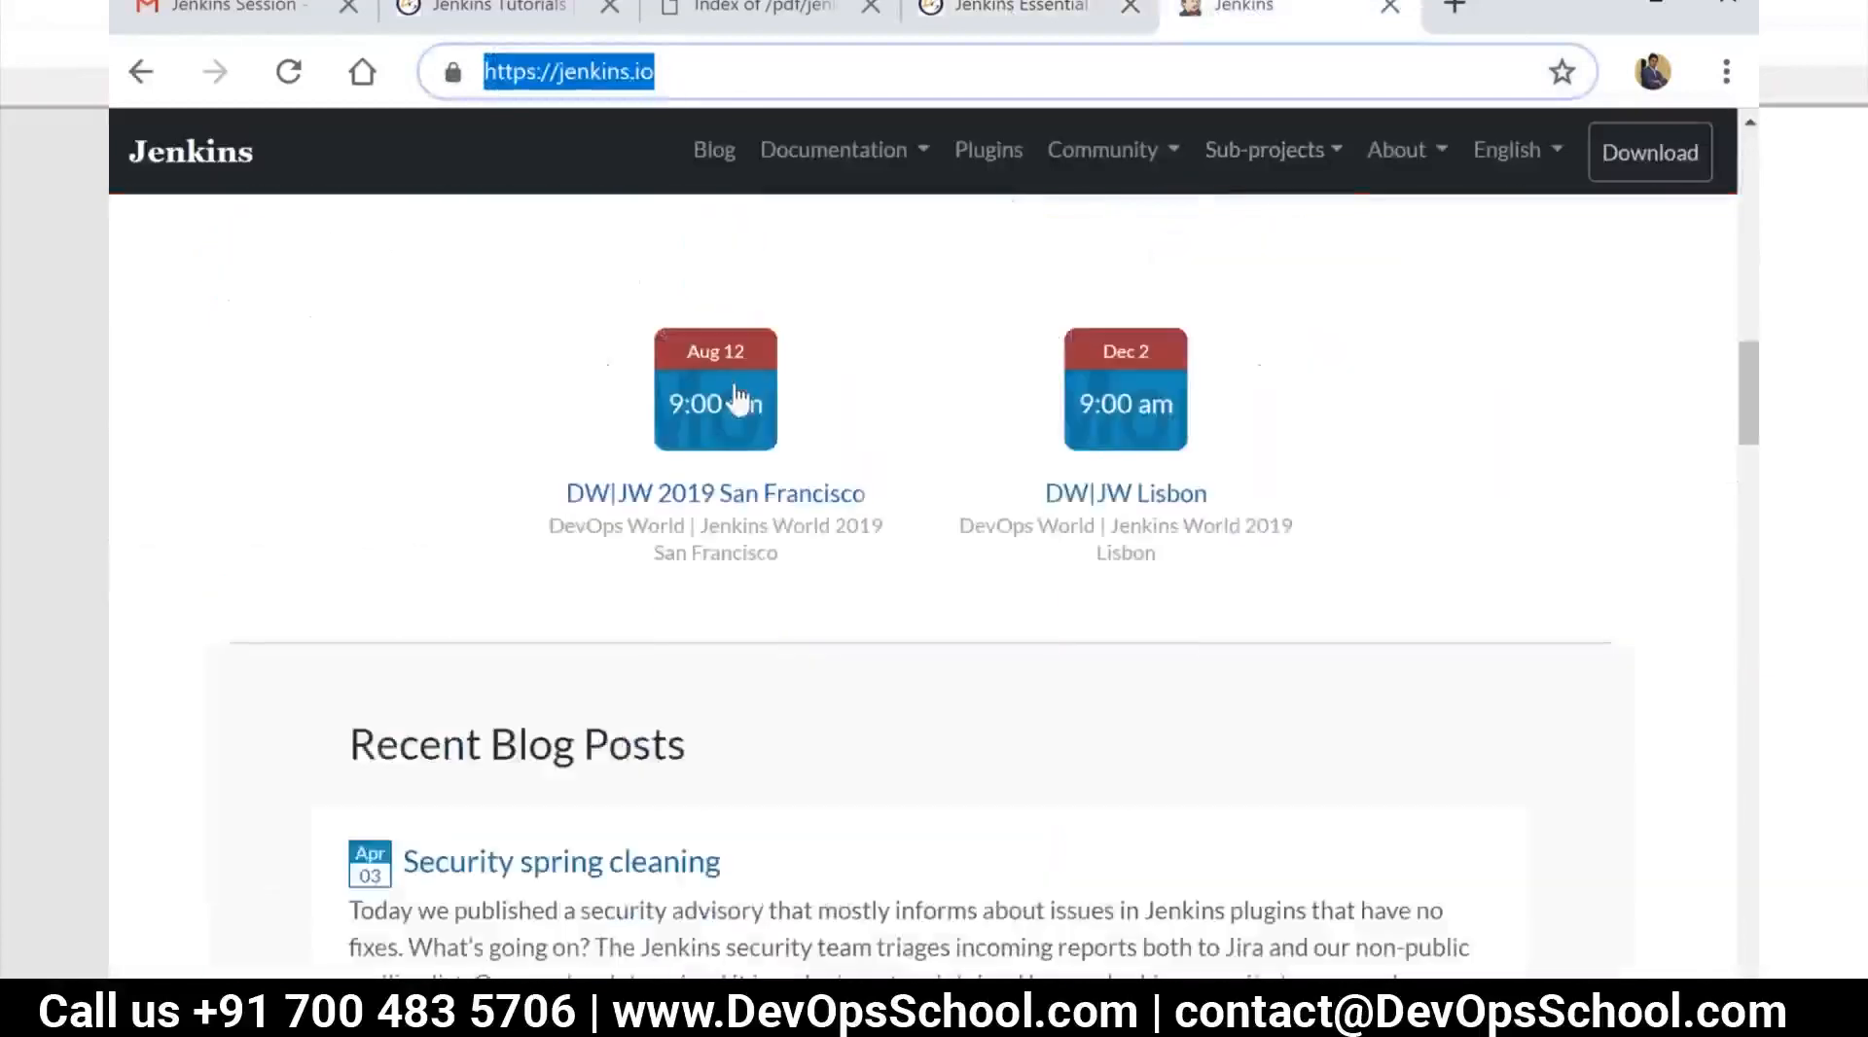
pyautogui.scroll(-5, 740, 399)
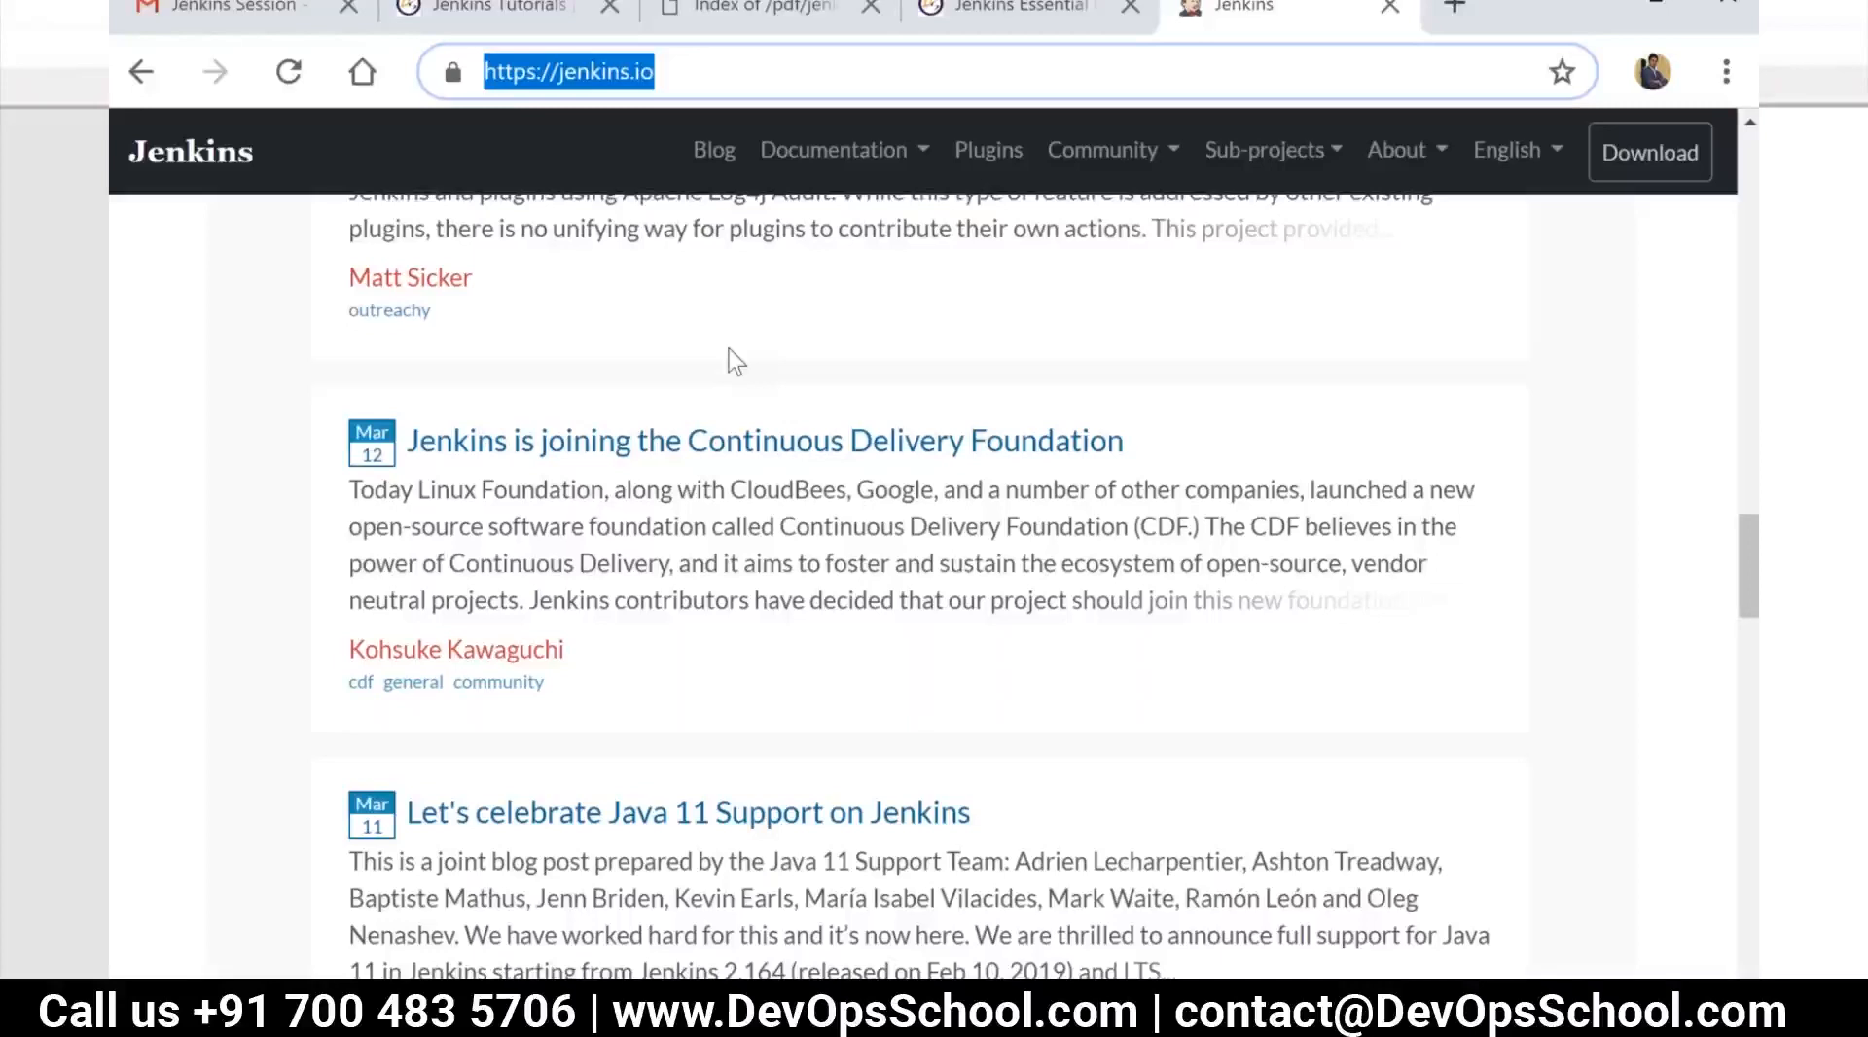
pyautogui.scroll(-15, 762, 404)
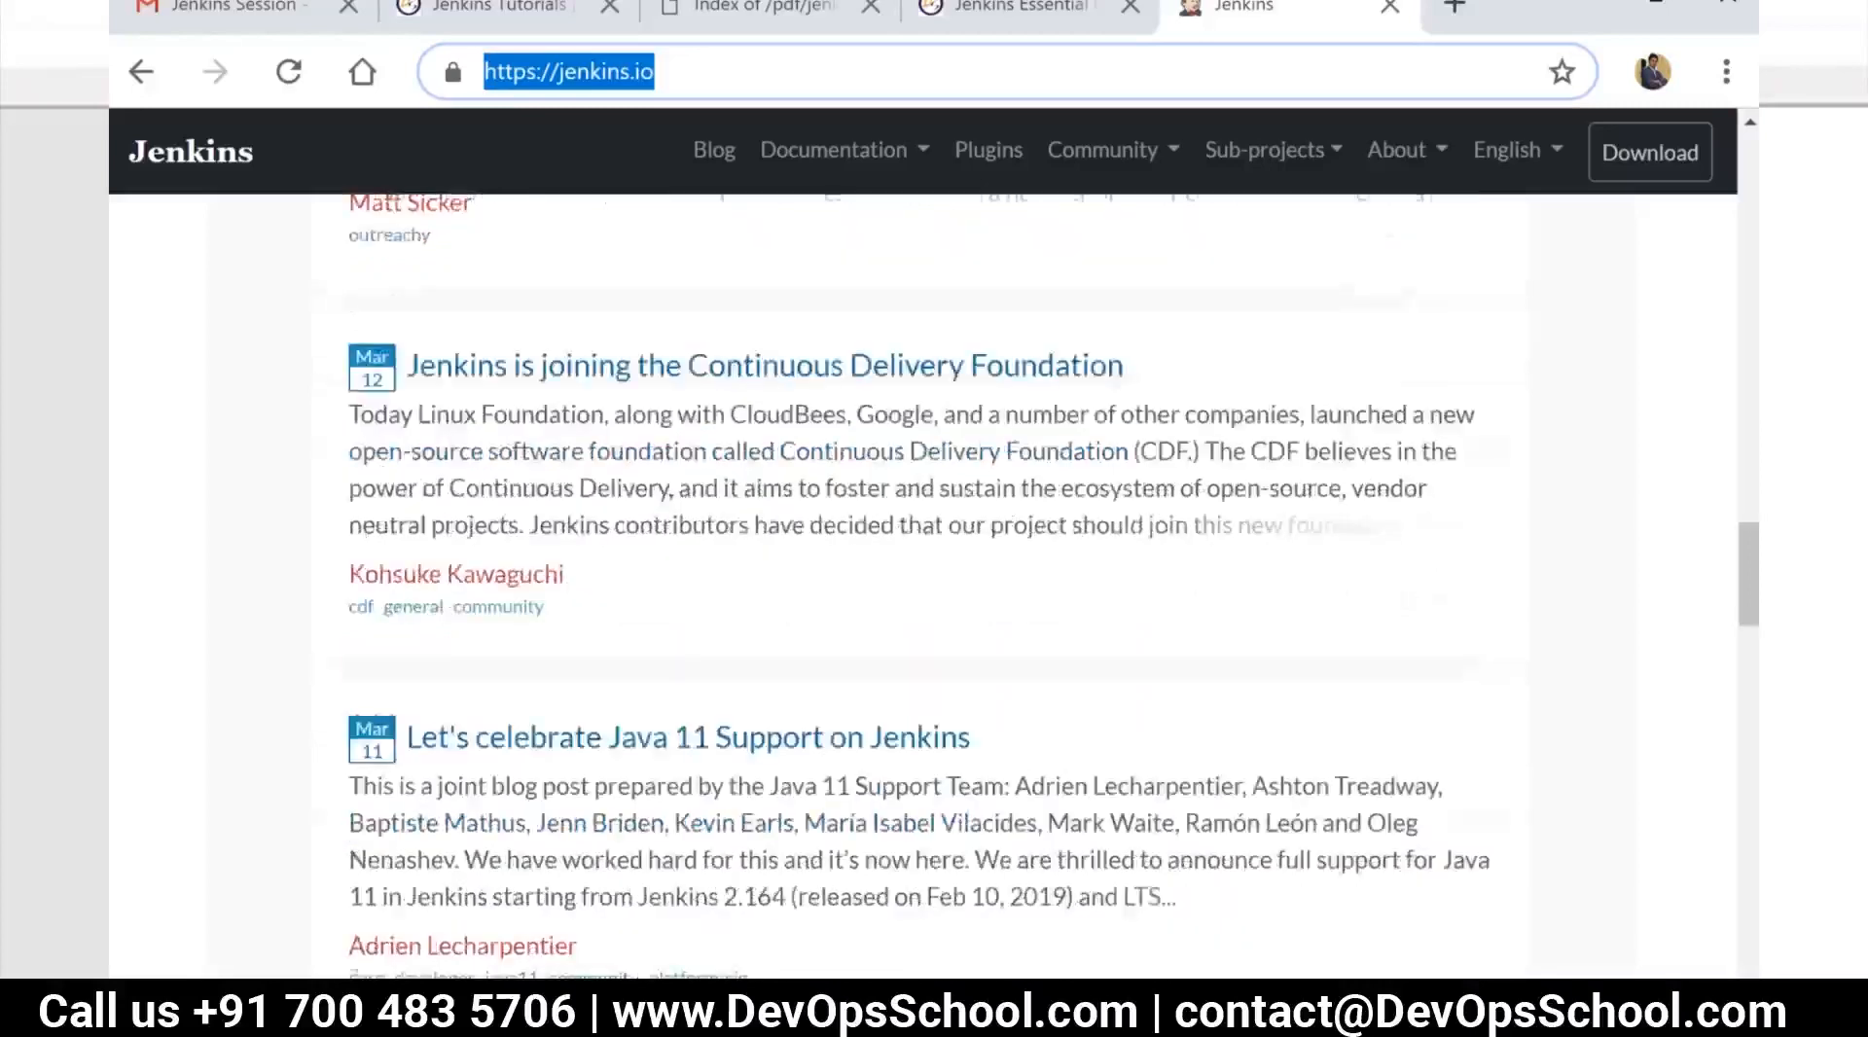
pyautogui.scroll(-10, 829, 512)
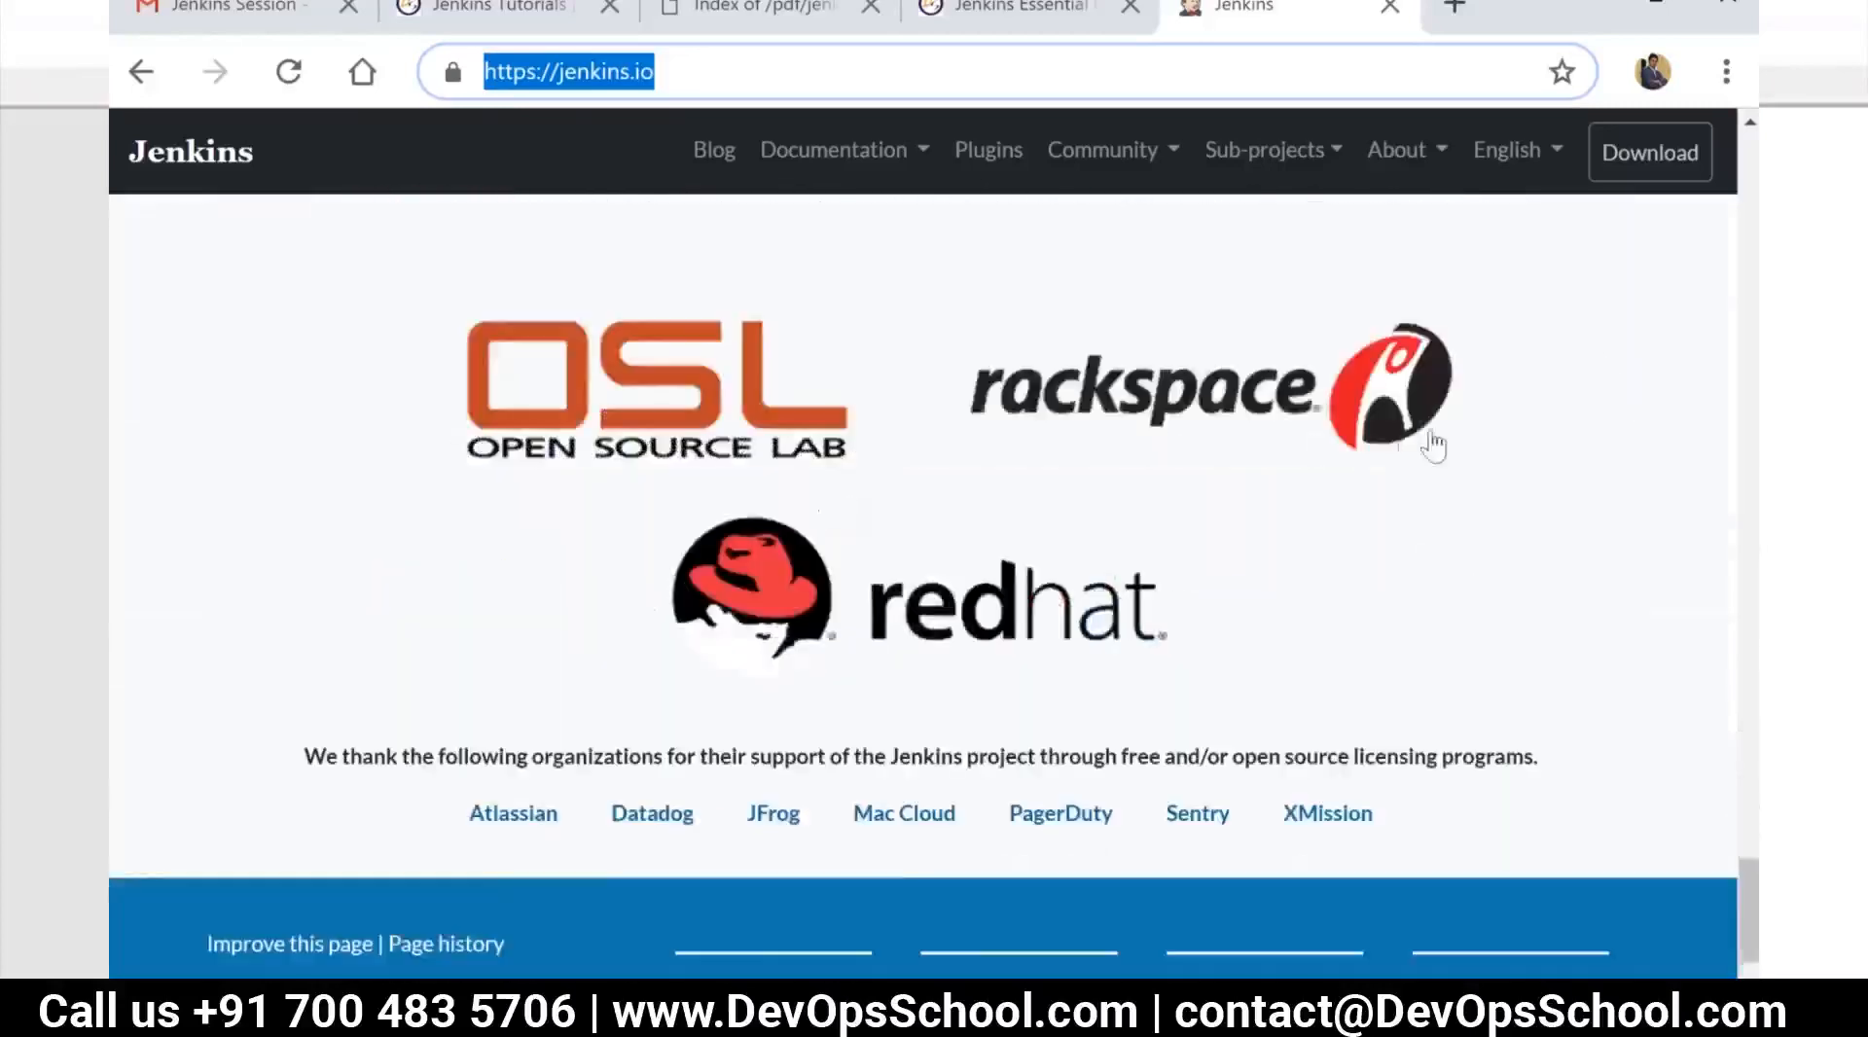
pyautogui.click(1737, 551)
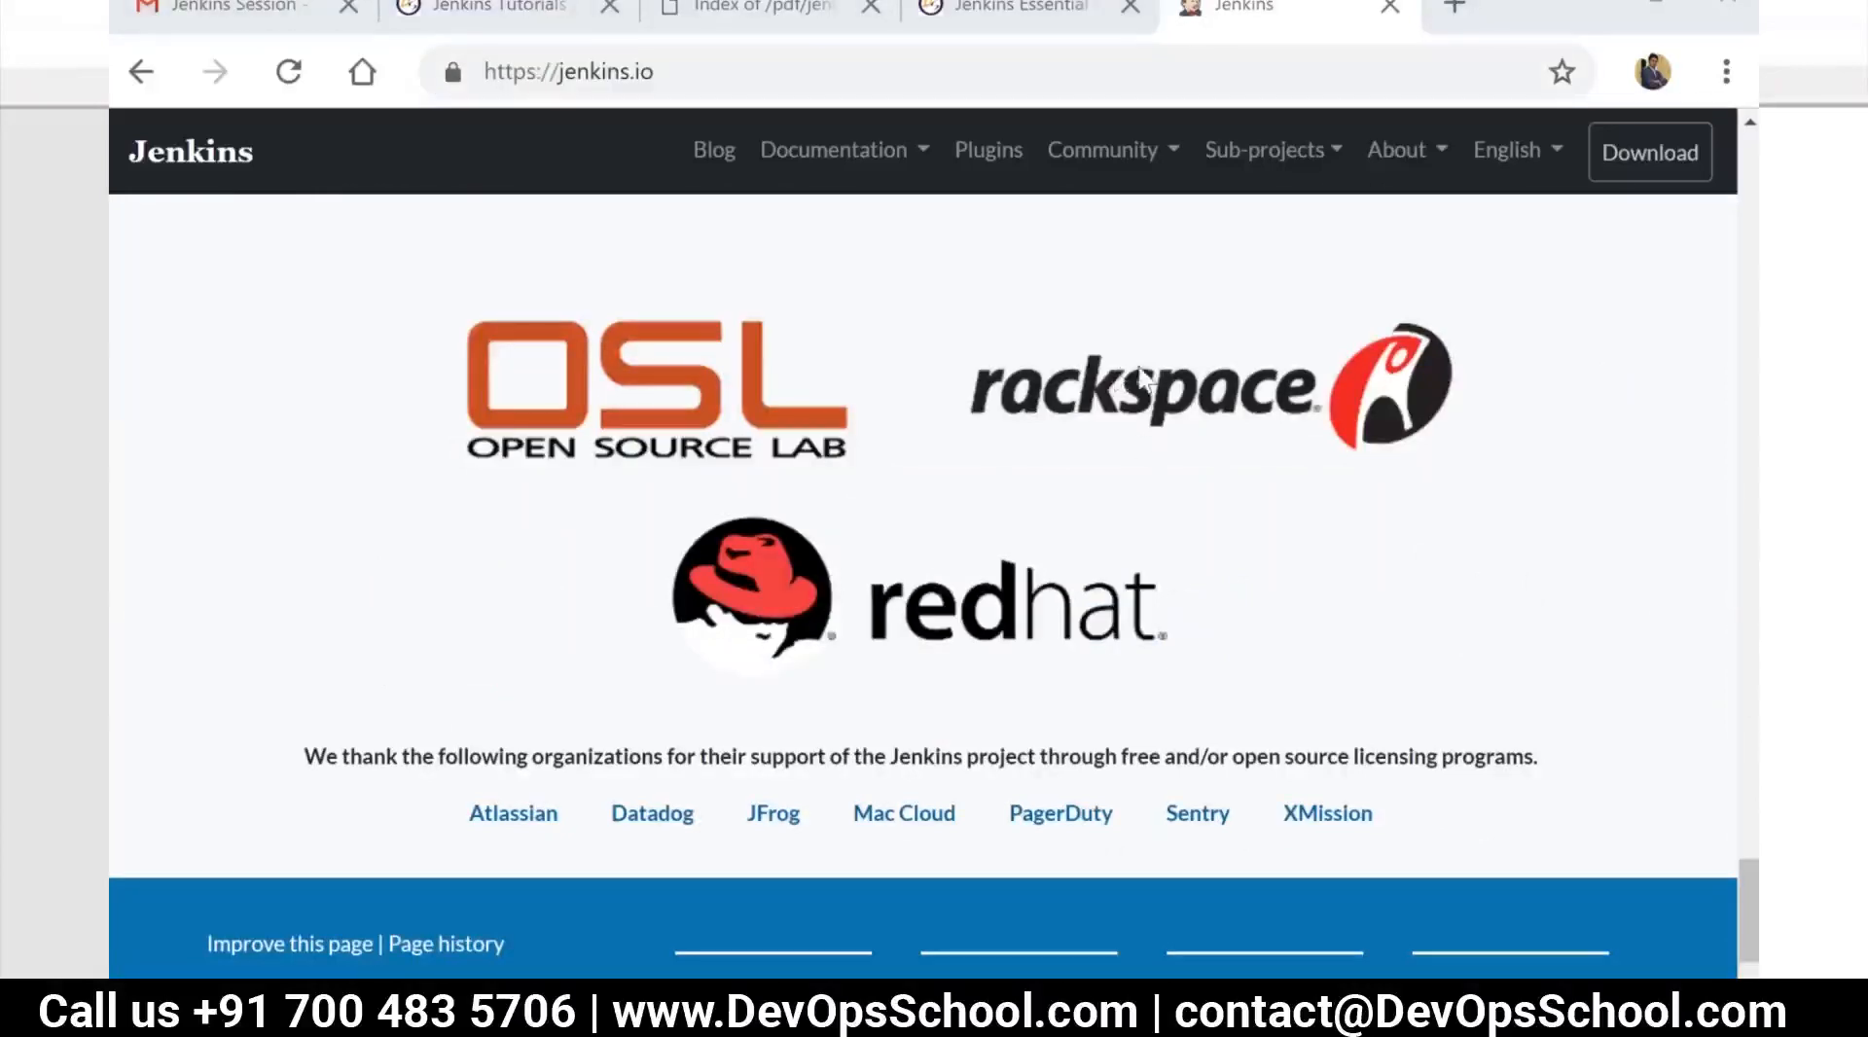
# Return to the start of the Jenkins homepage and review its feature overview and recent blog posts
pyautogui.click(1021, 12)
pyautogui.click(1229, 27)
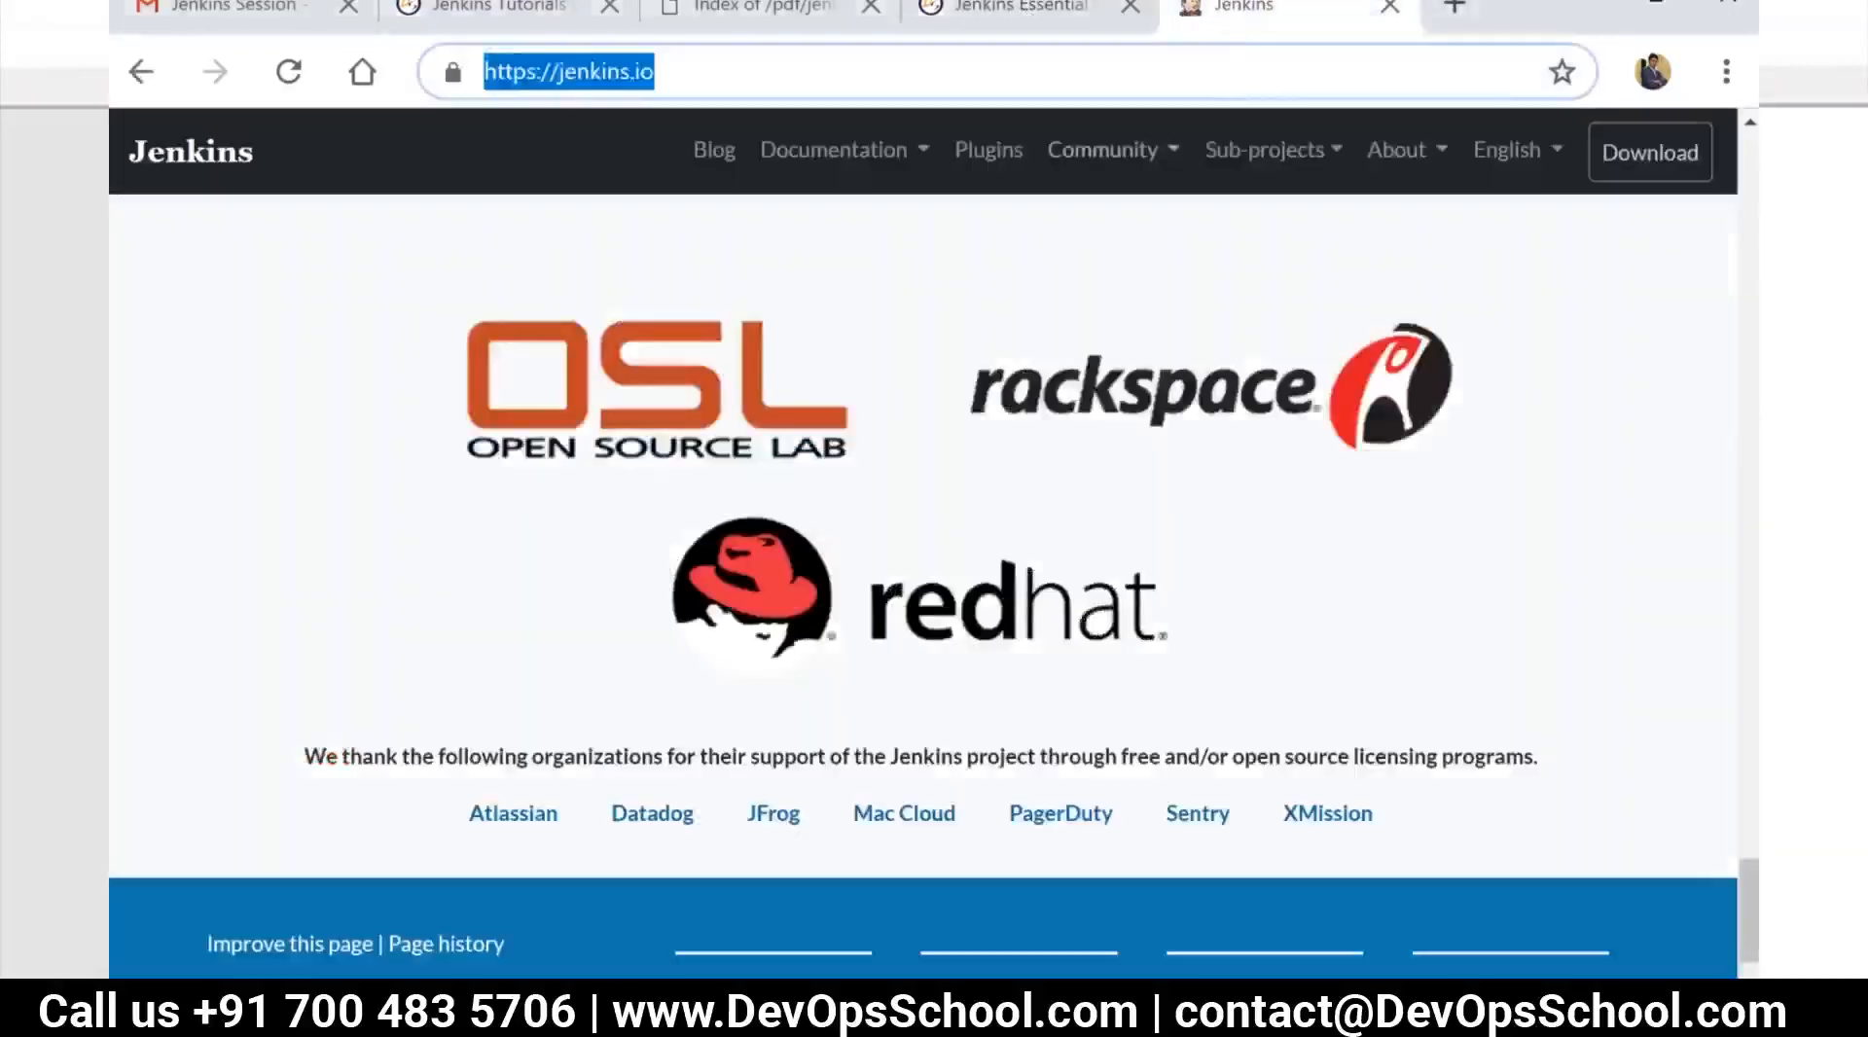
pyautogui.scroll(10, 1002, 316)
pyautogui.scroll(15, 1010, 316)
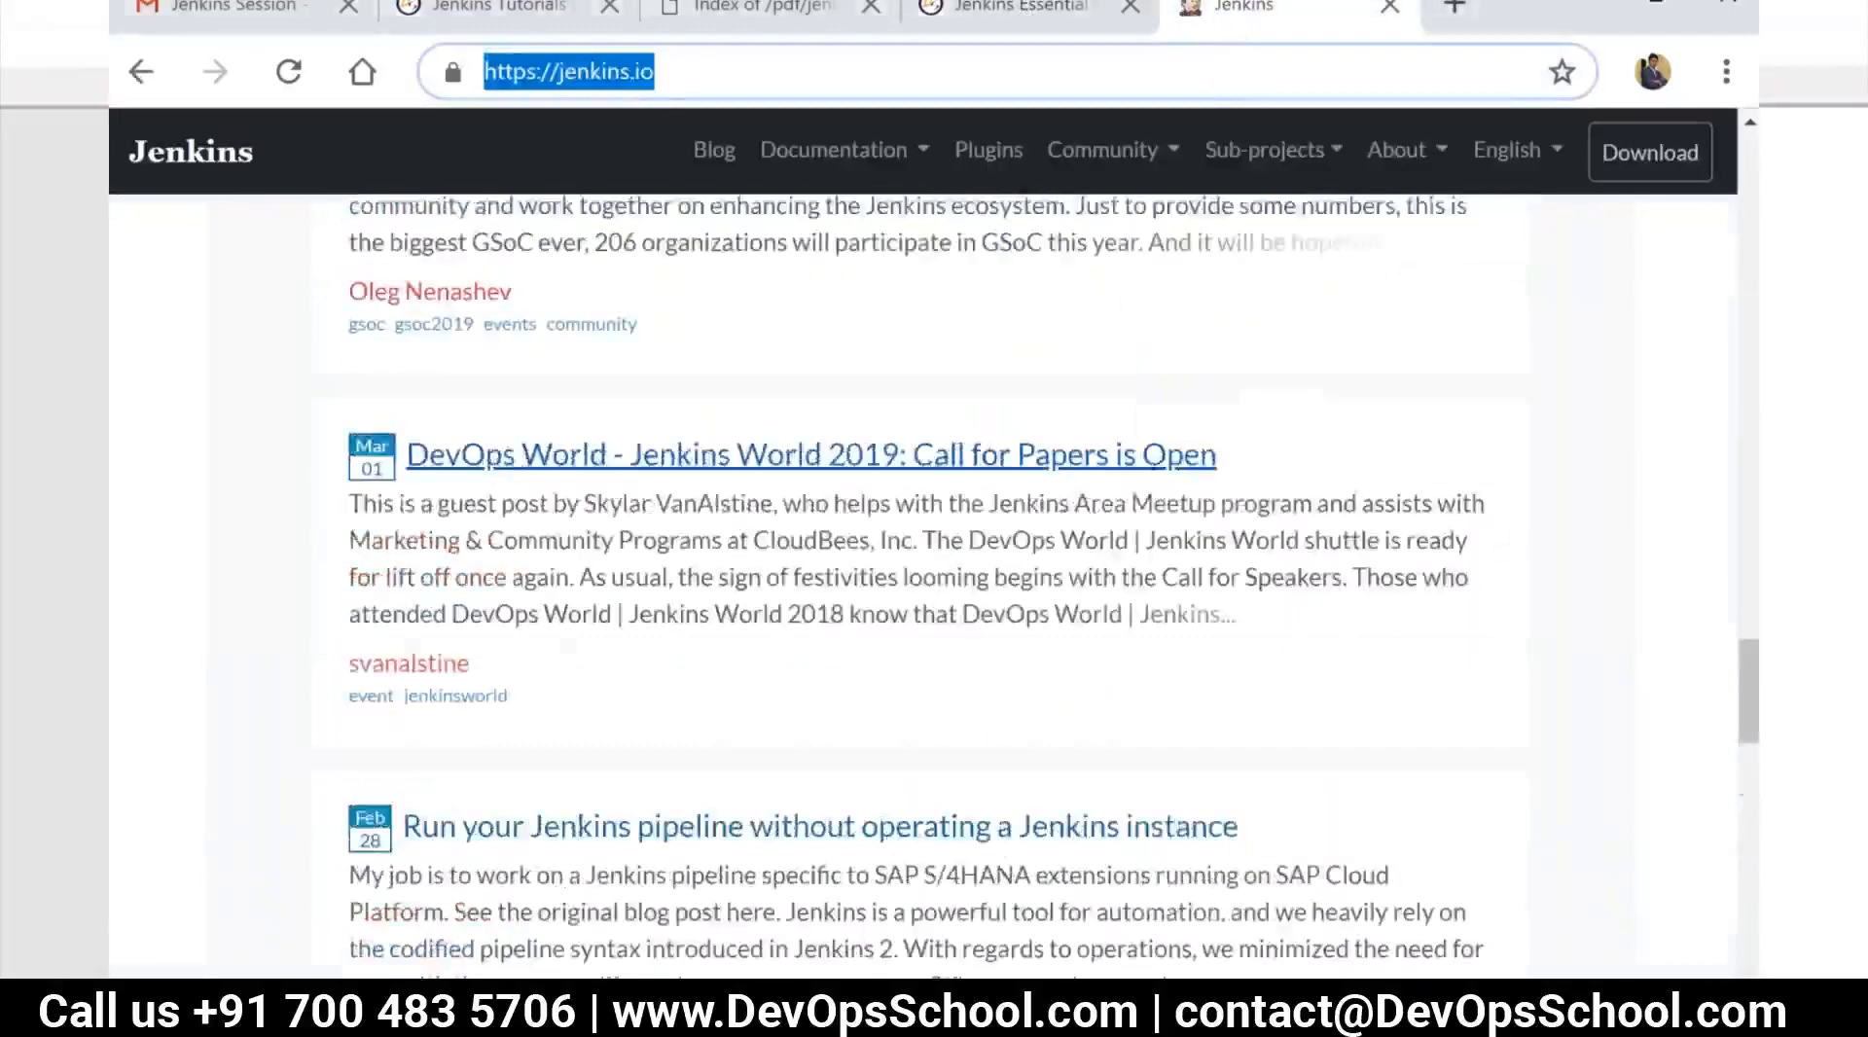
pyautogui.scroll(10, 990, 312)
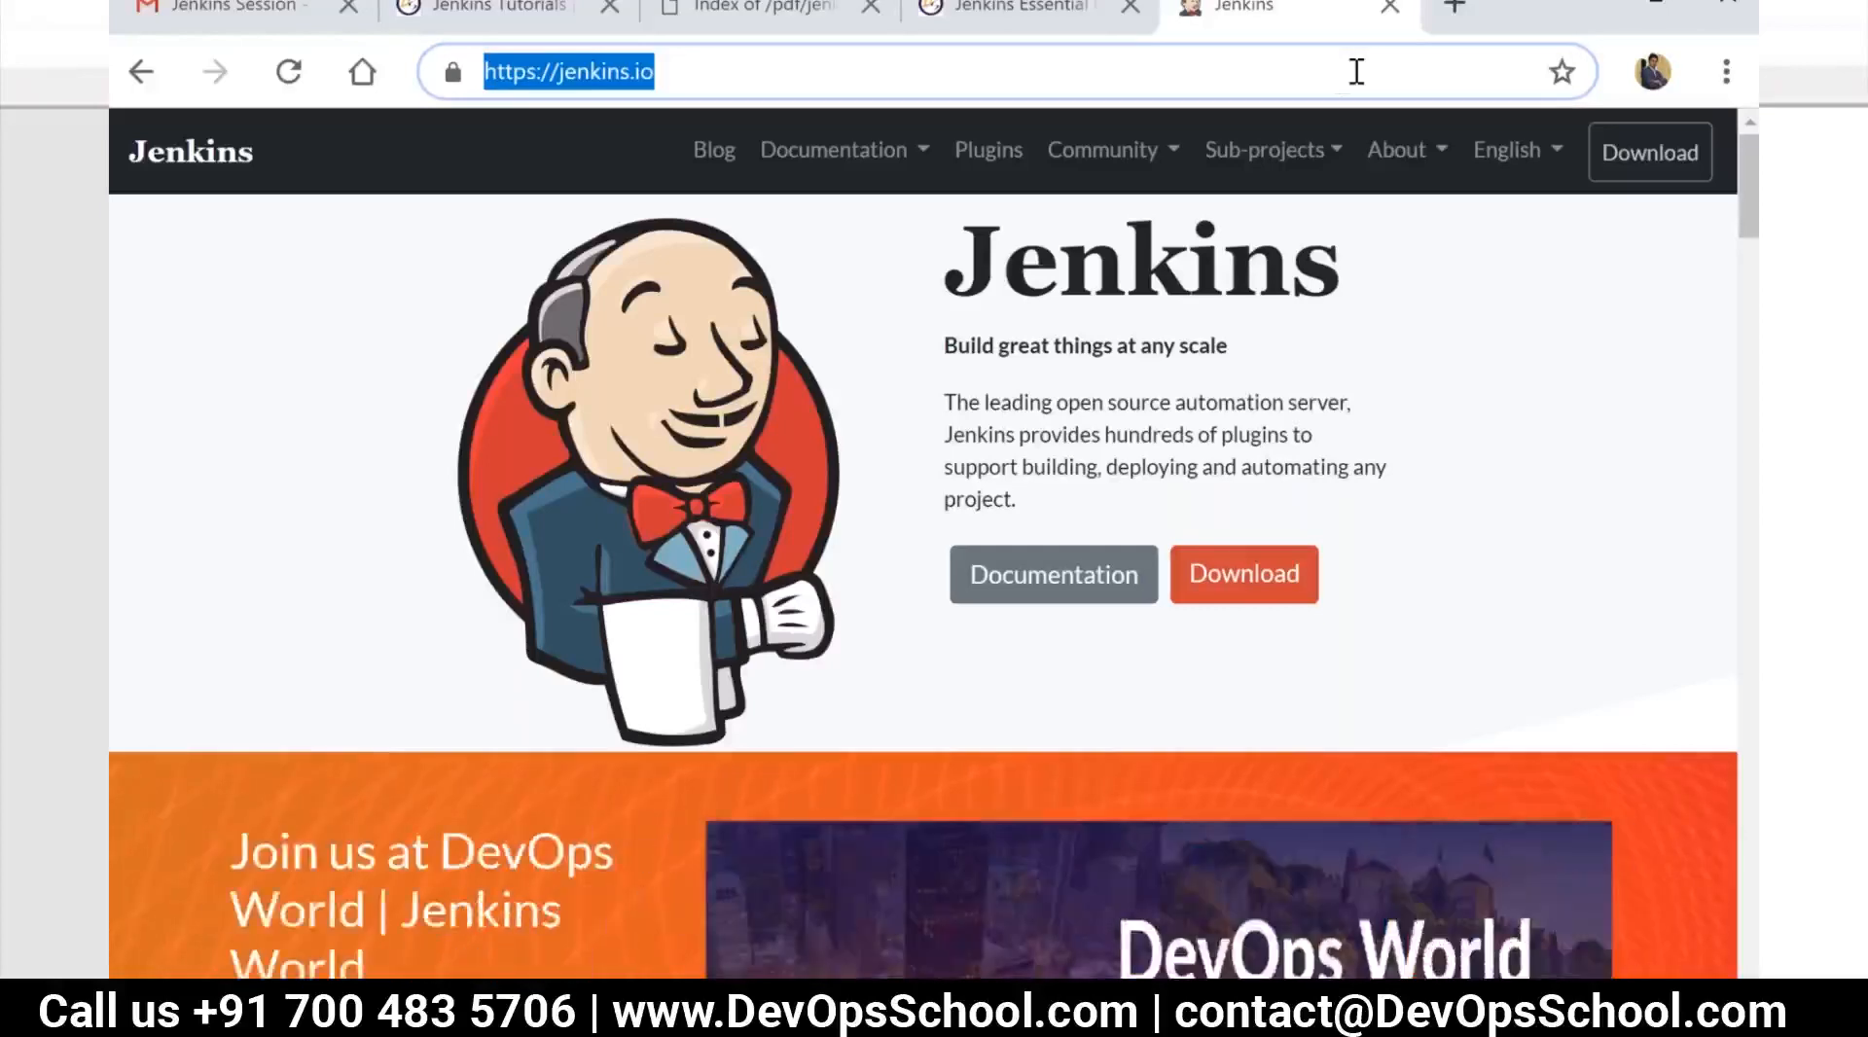
pyautogui.scroll(-10, 1137, 489)
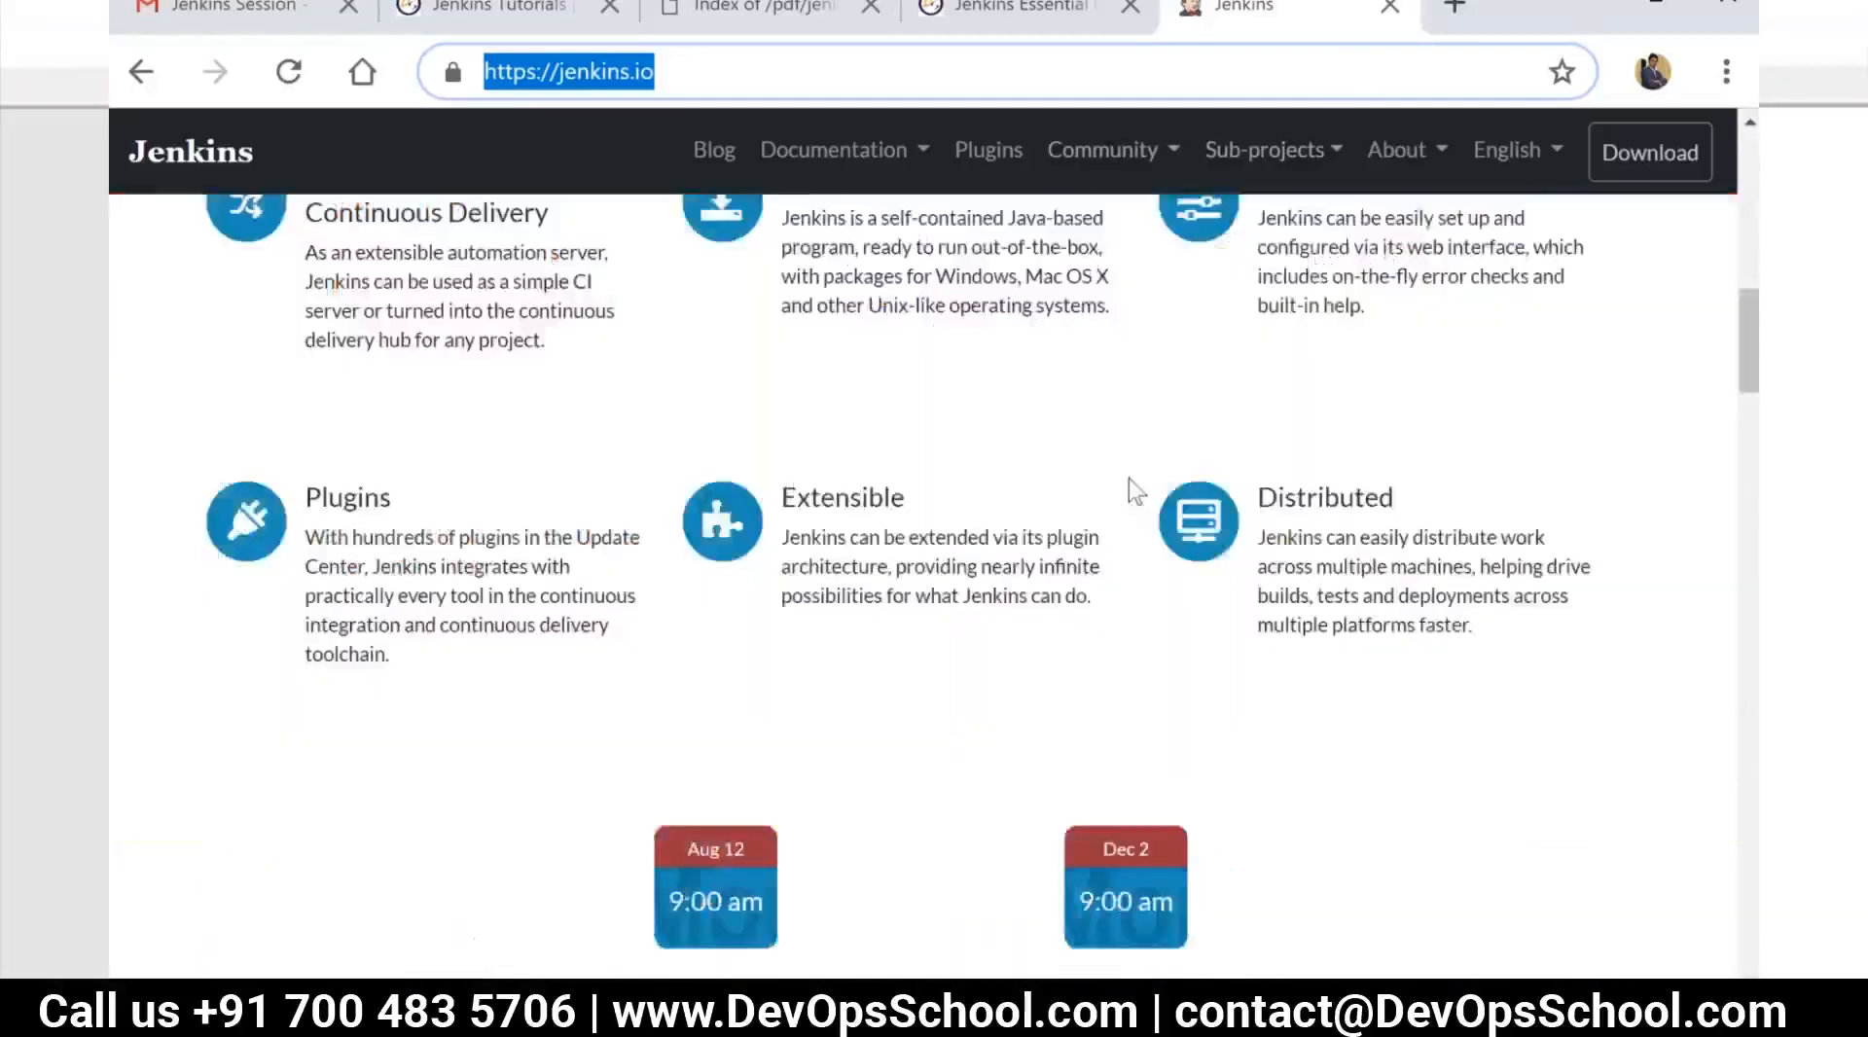
pyautogui.scroll(-15, 1128, 477)
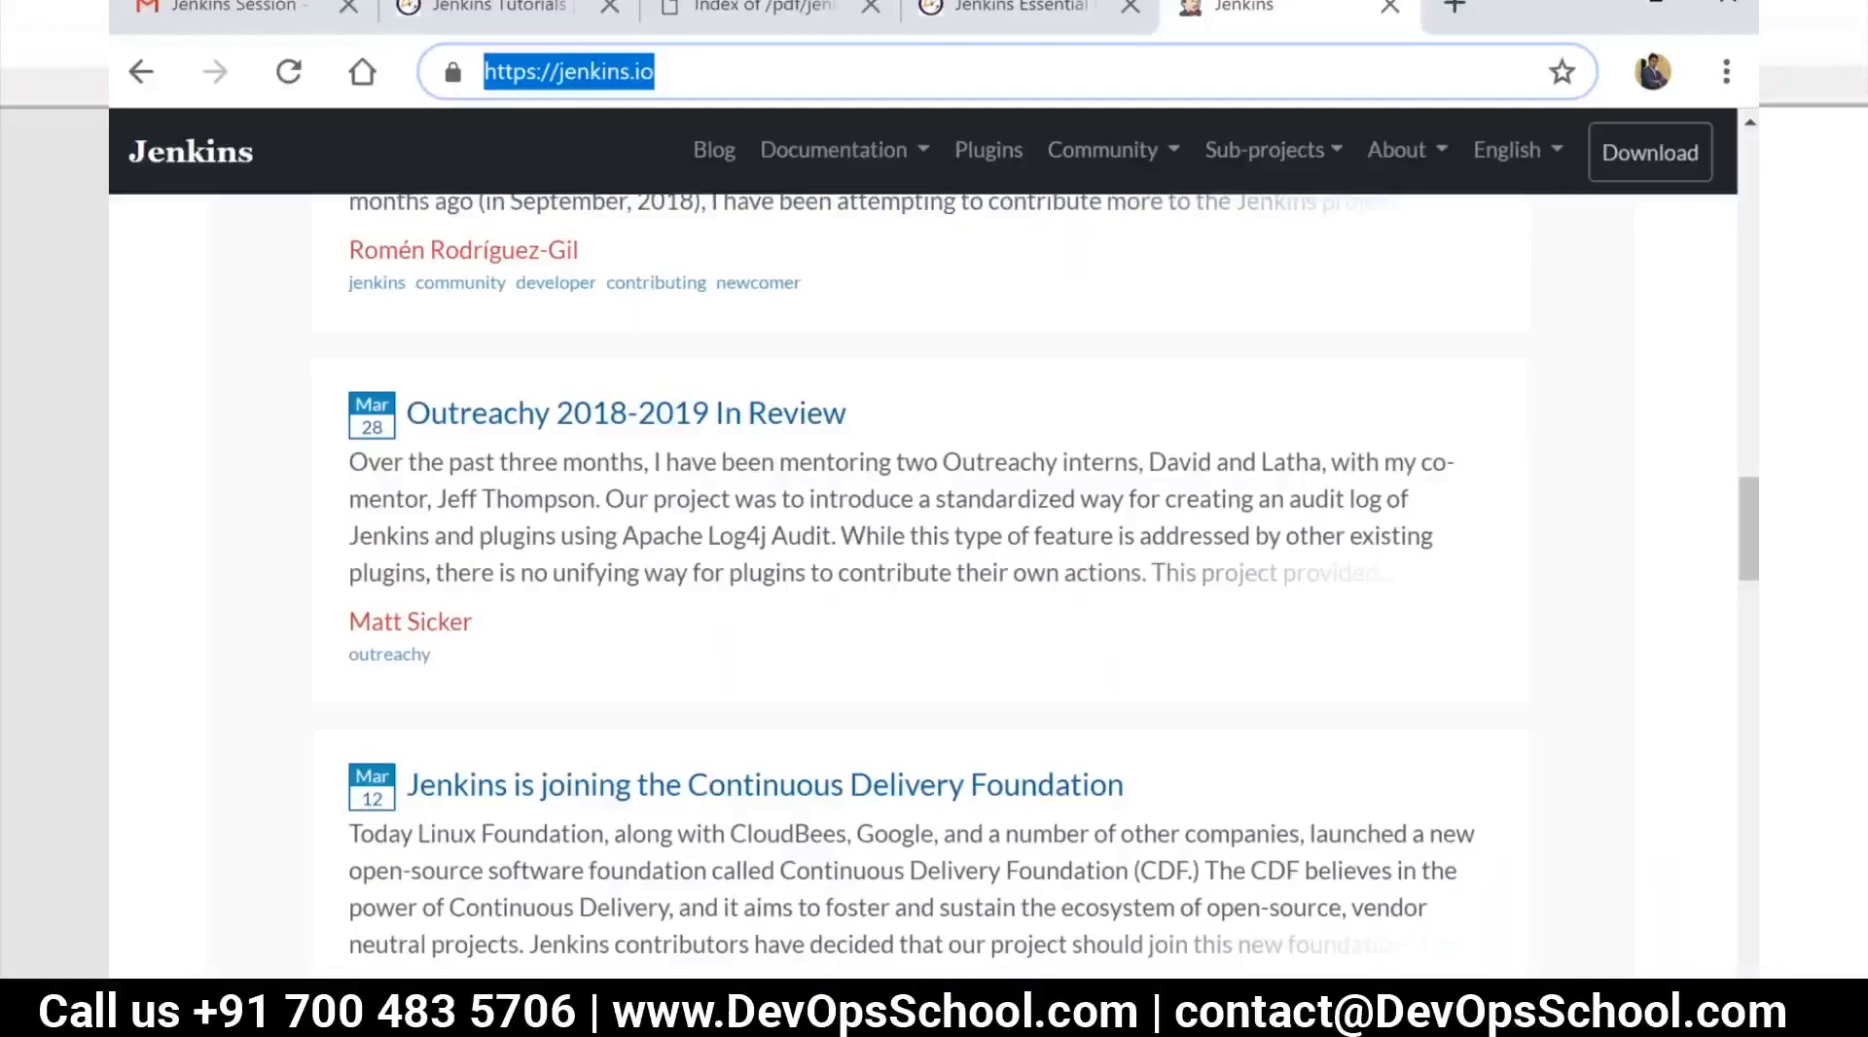
# Switch to Notepad++ and add a dashed line beneath the "Jenkins installations" heading, with empty lines below it
pyautogui.hotkey('alt', 'Tab')
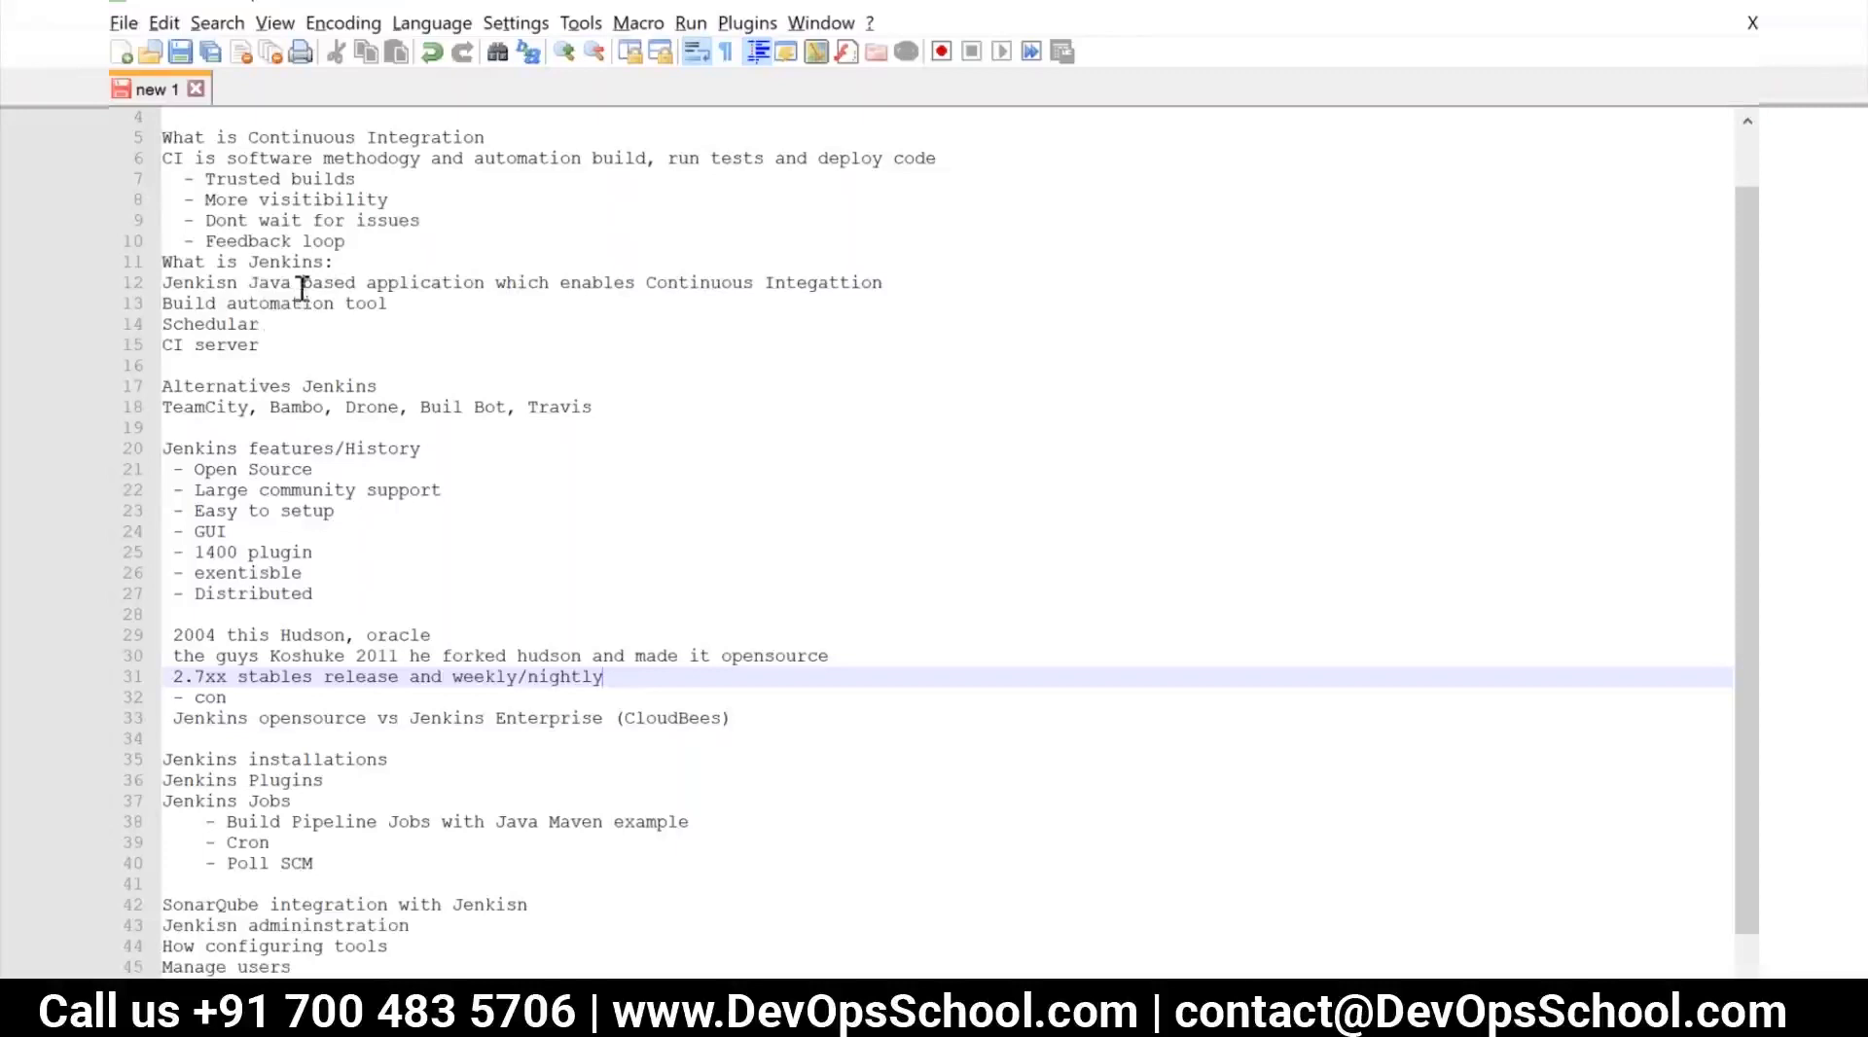
pyautogui.scroll(-1, 317, 357)
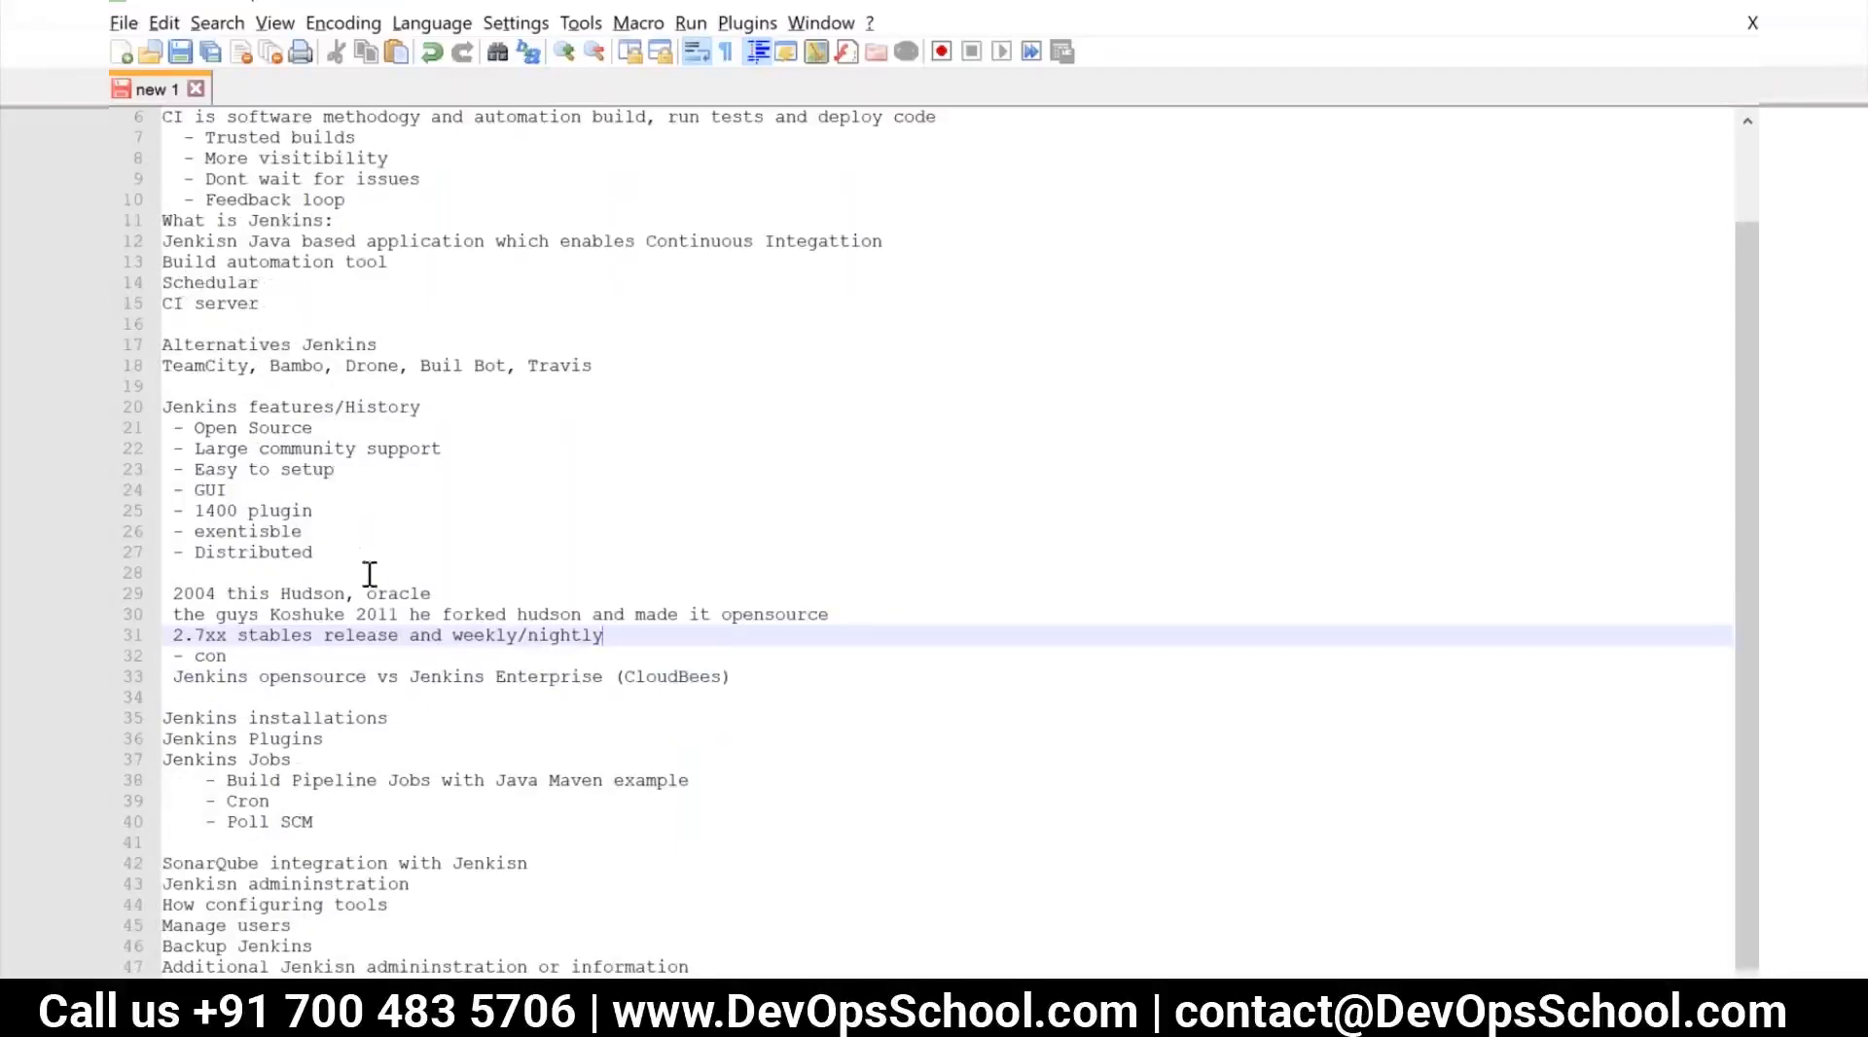
pyautogui.click(323, 531)
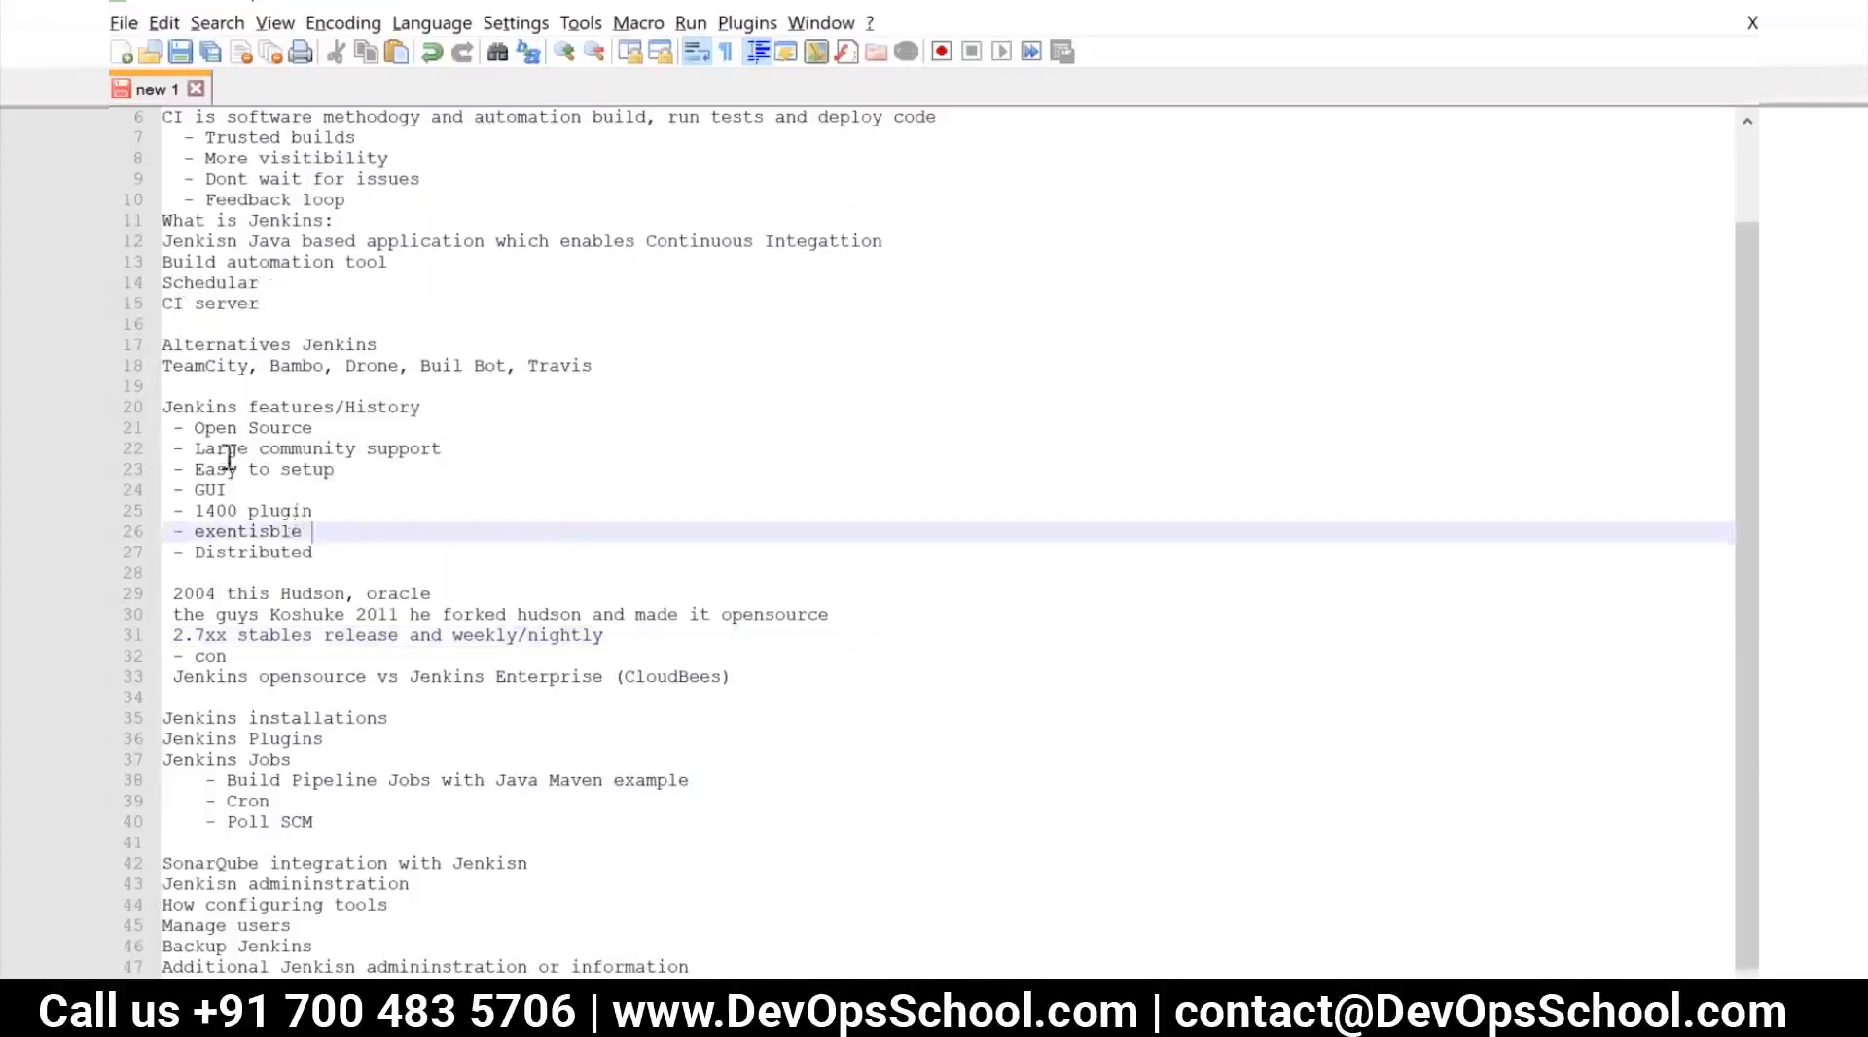
pyautogui.keyDown('shift'); pyautogui.click(218, 449); pyautogui.keyUp('shift')
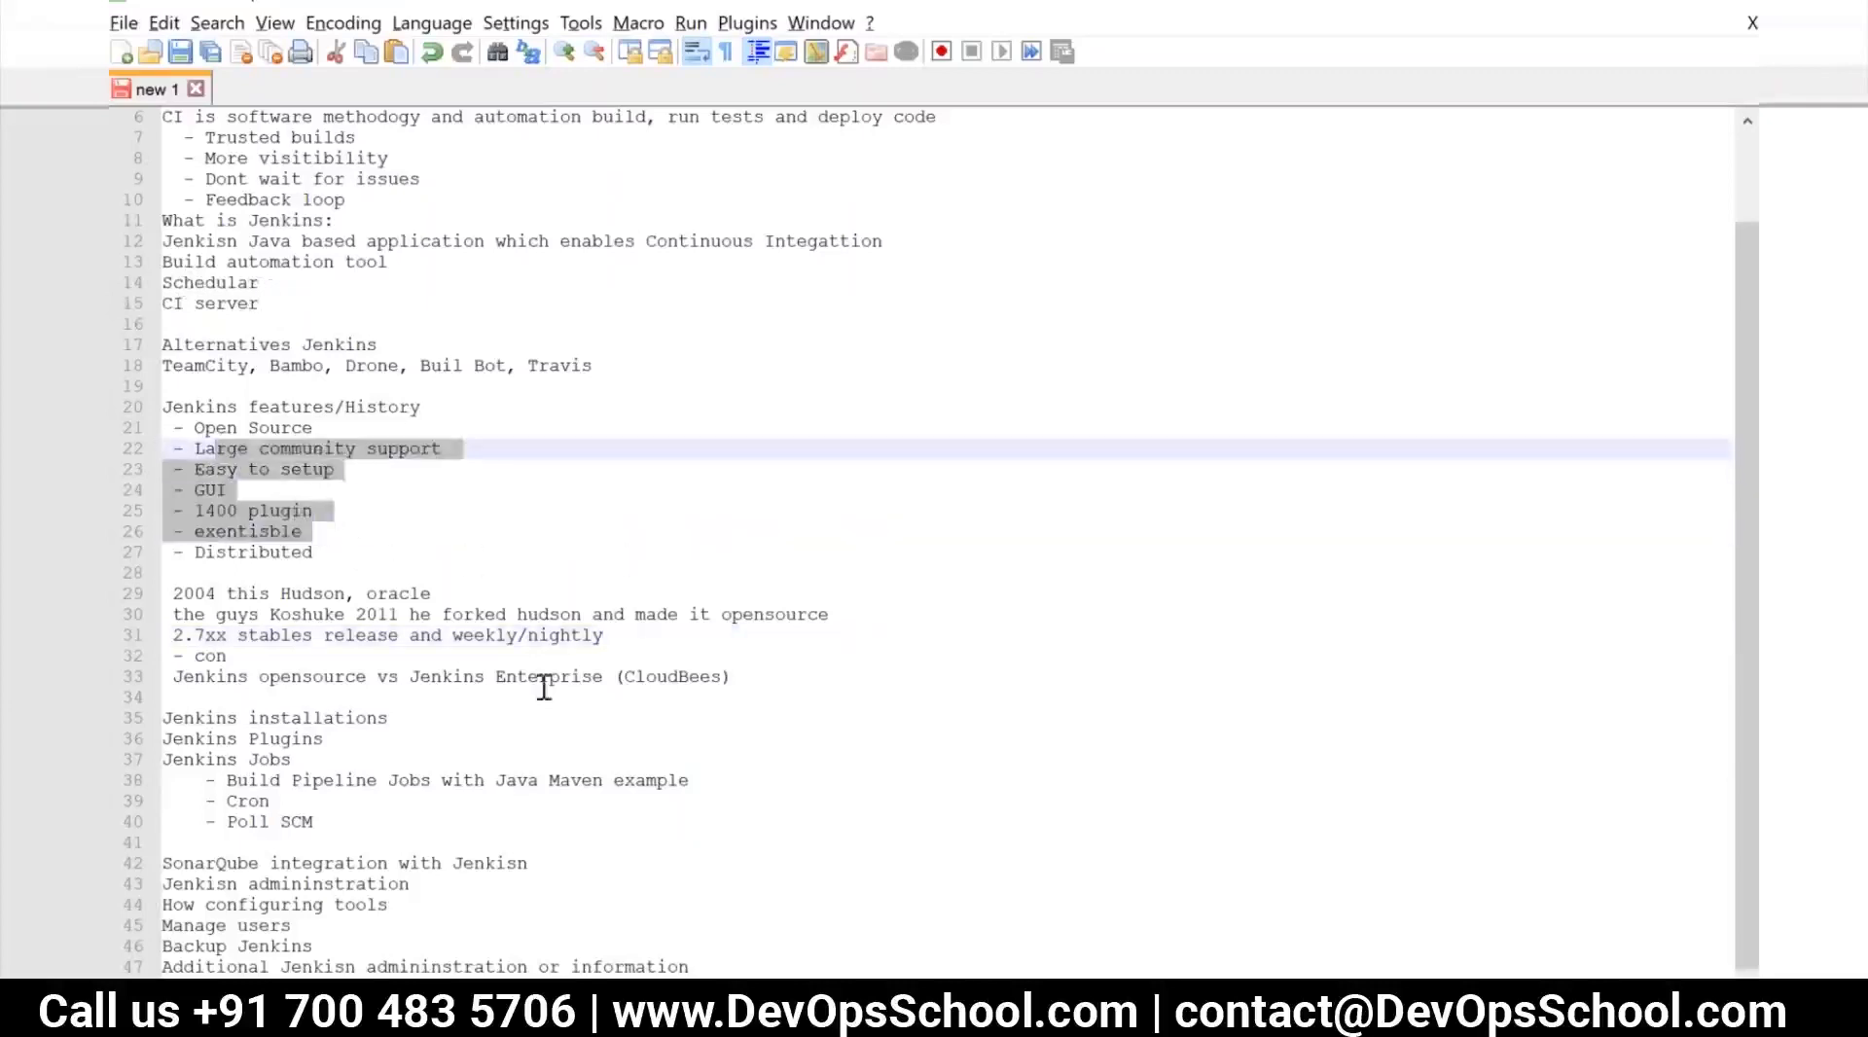
pyautogui.click(404, 720)
pyautogui.press('Return')
pyautogui.press('Return')
pyautogui.press('Up')
pyautogui.write('------------')
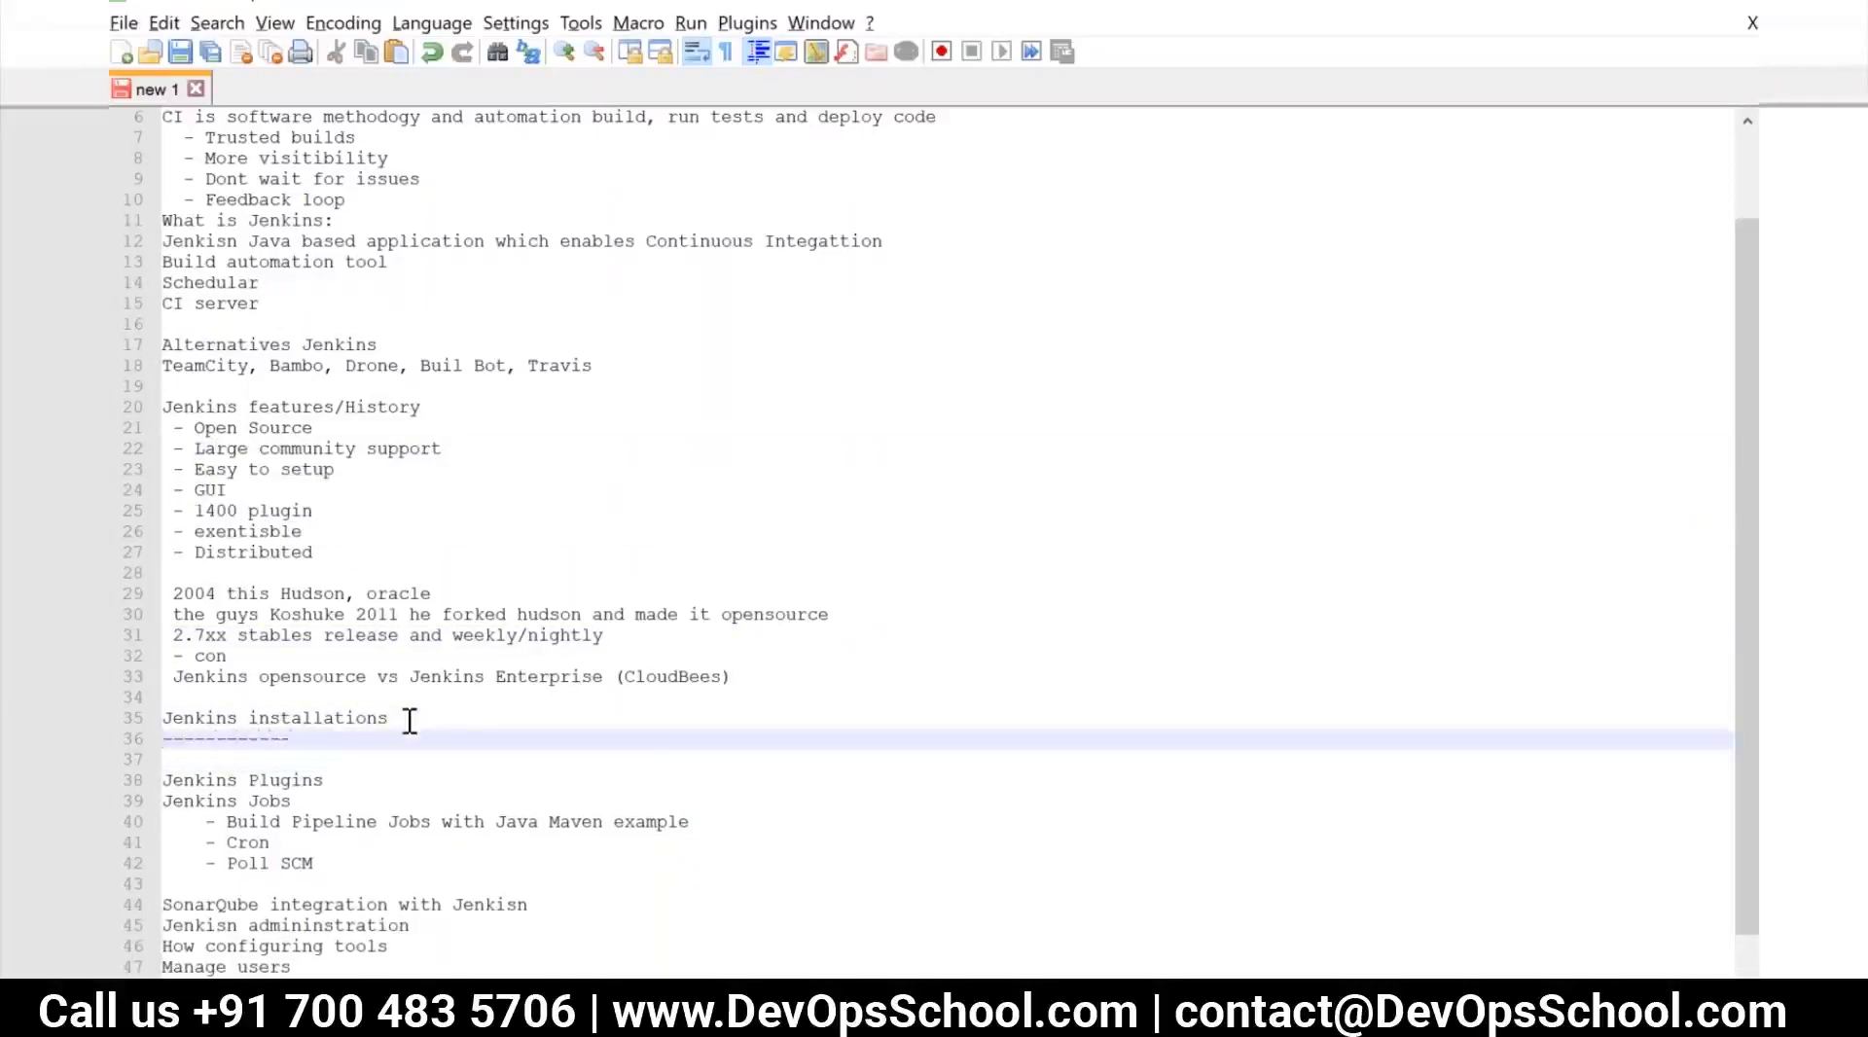
pyautogui.press('Return')
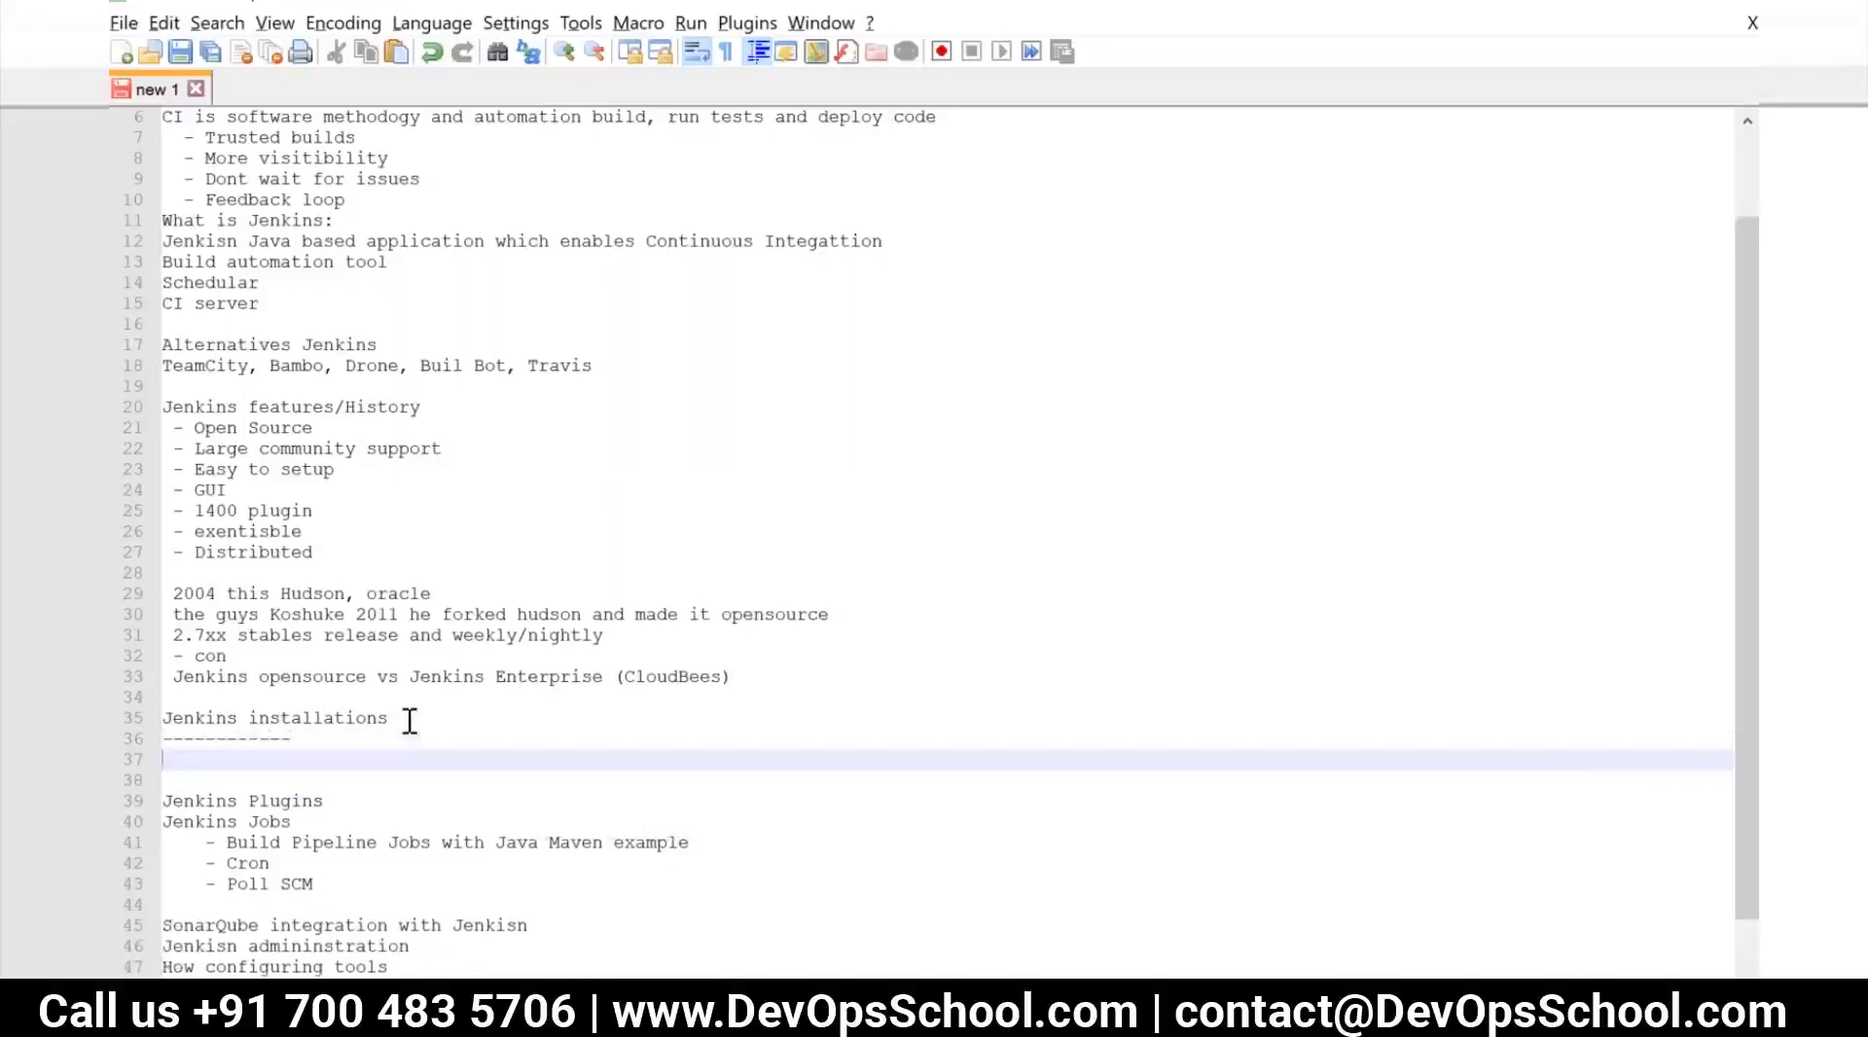
# Write a line beneath the installations heading's dashed line about installing jenkins on Redhat
pyautogui.write('install jenkins  on c')
pyautogui.press('BackSpace')
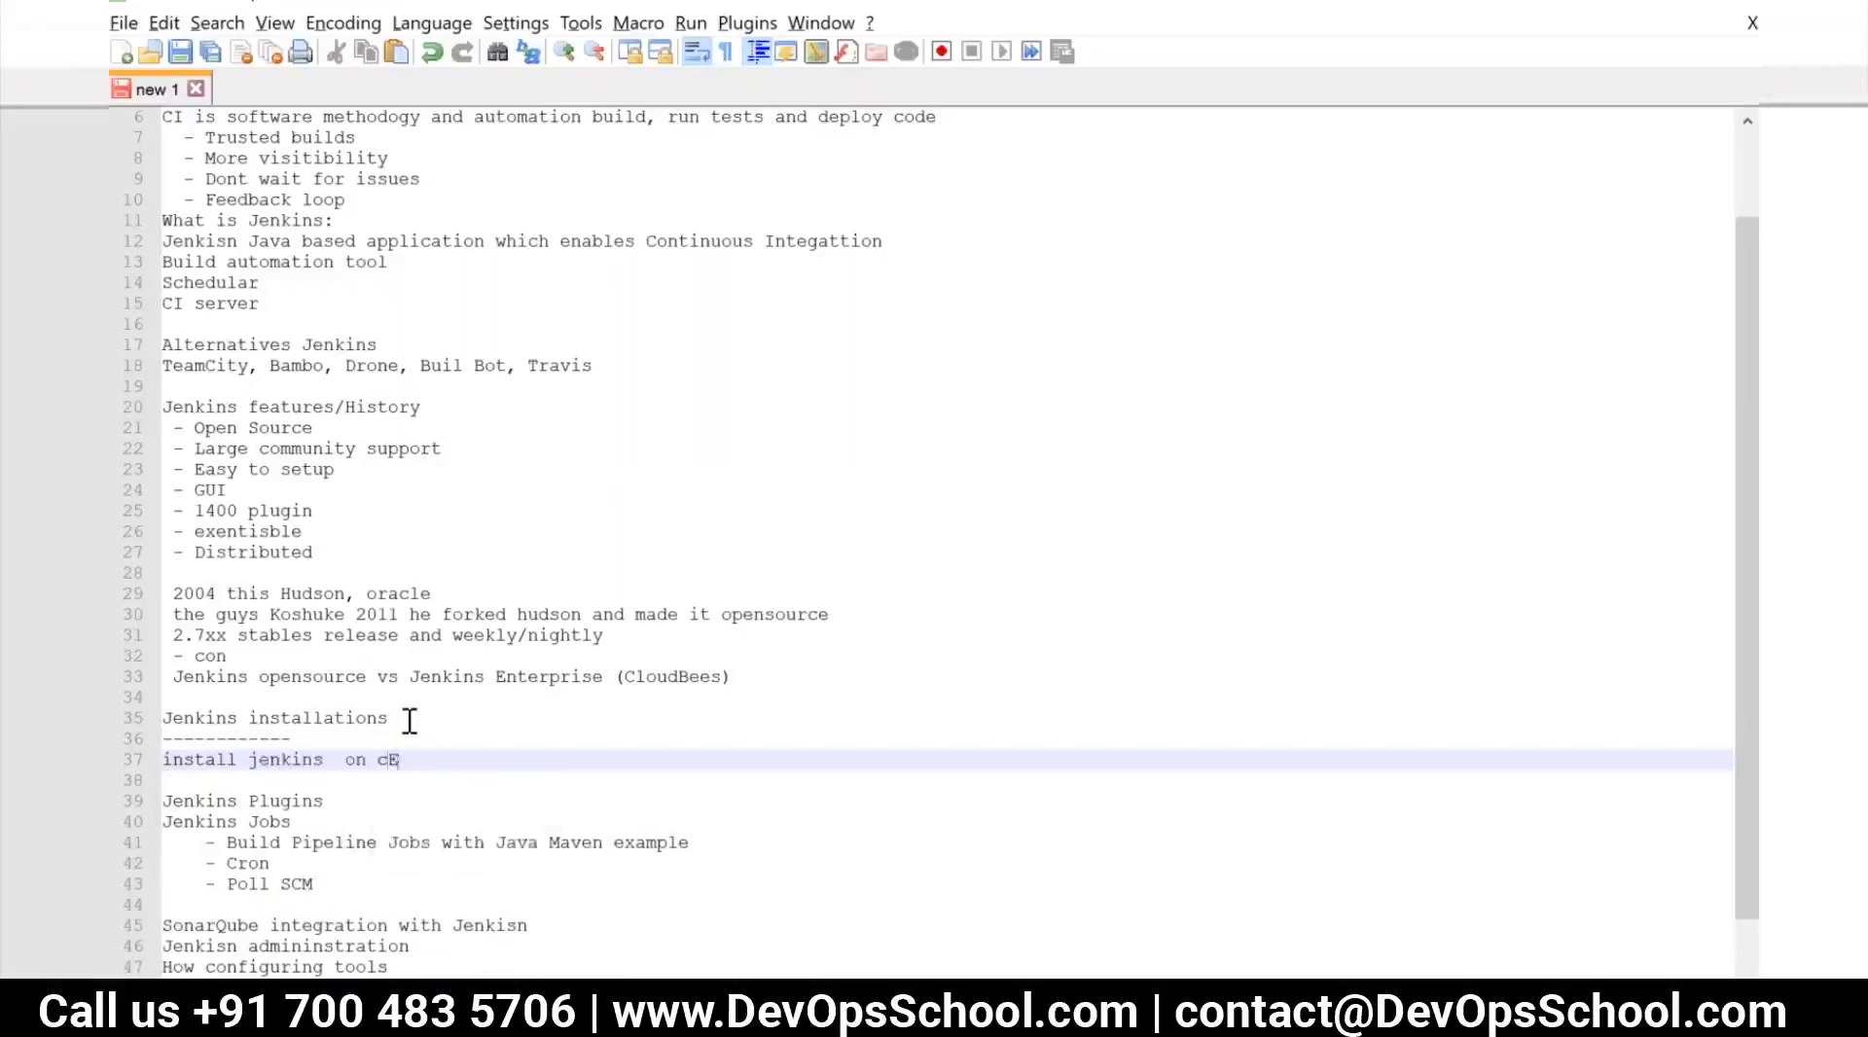
pyautogui.write('Redhat')
# Switch to Chrome and open a new browser tab
pyautogui.hotkey('alt', 'Tab')
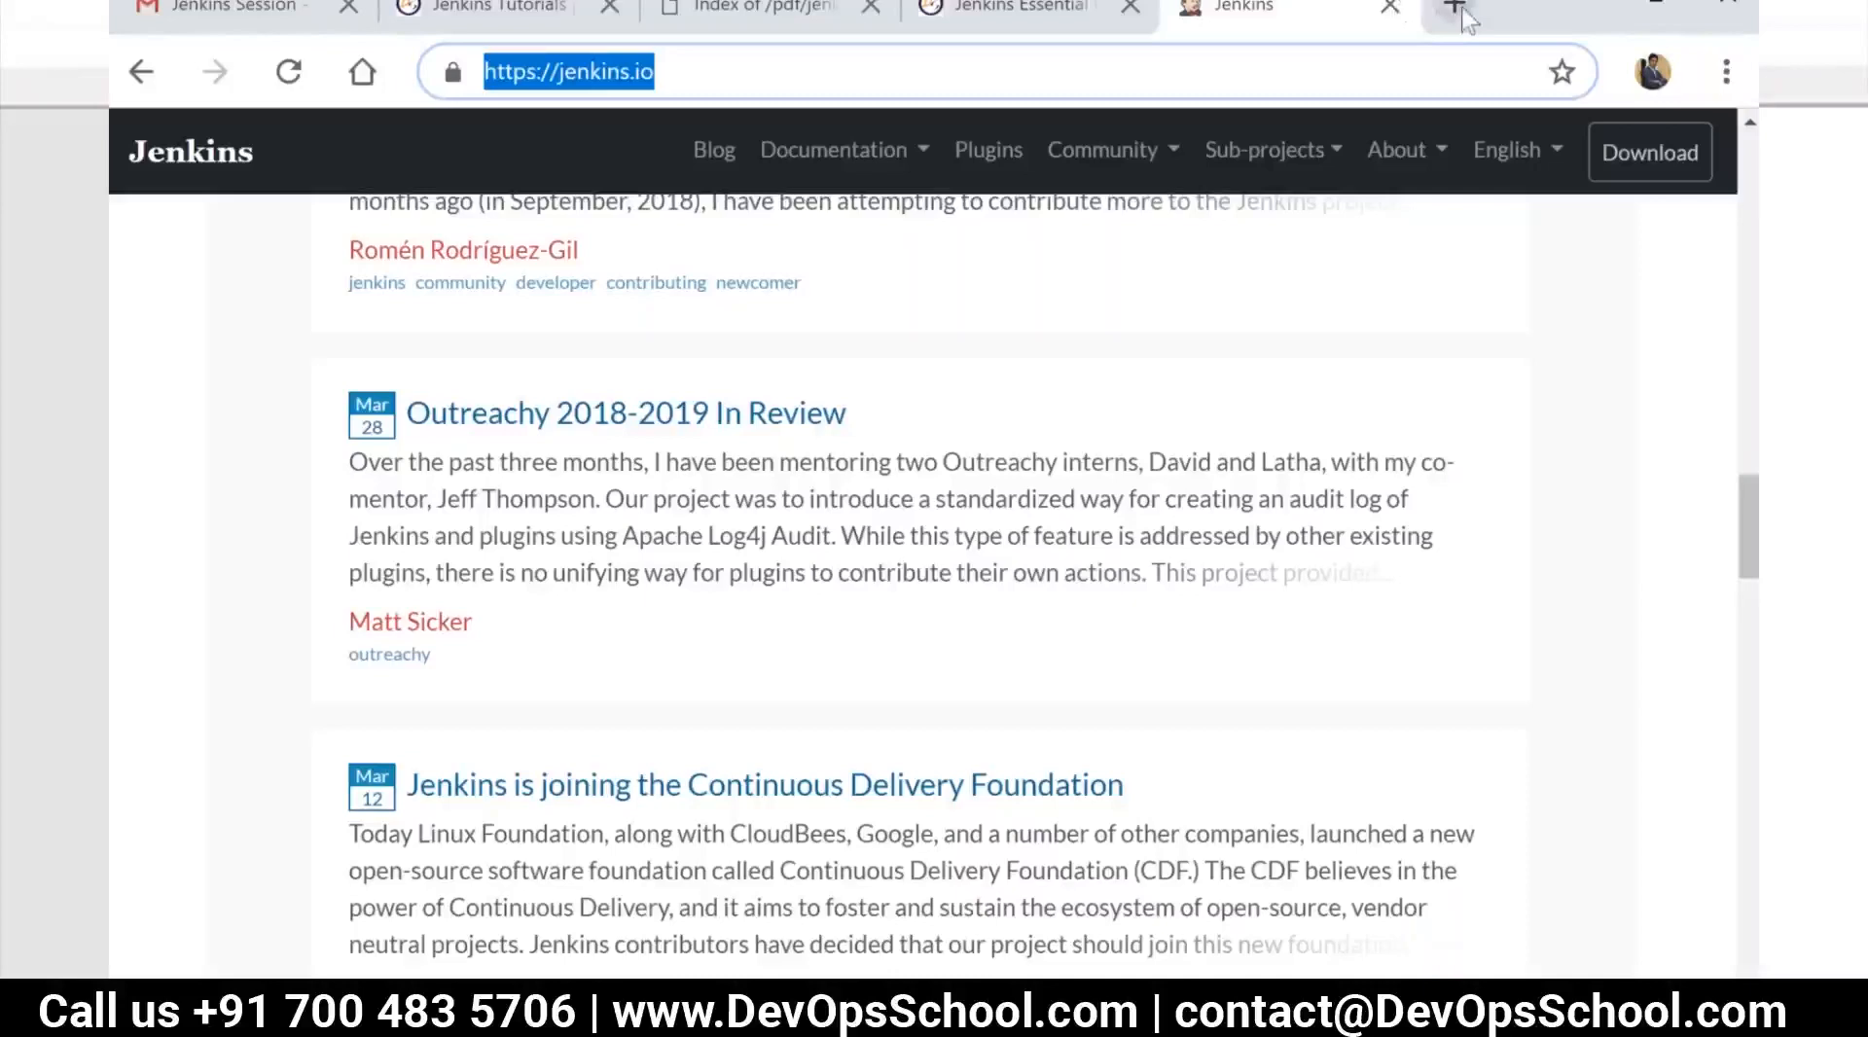
pyautogui.click(1453, 9)
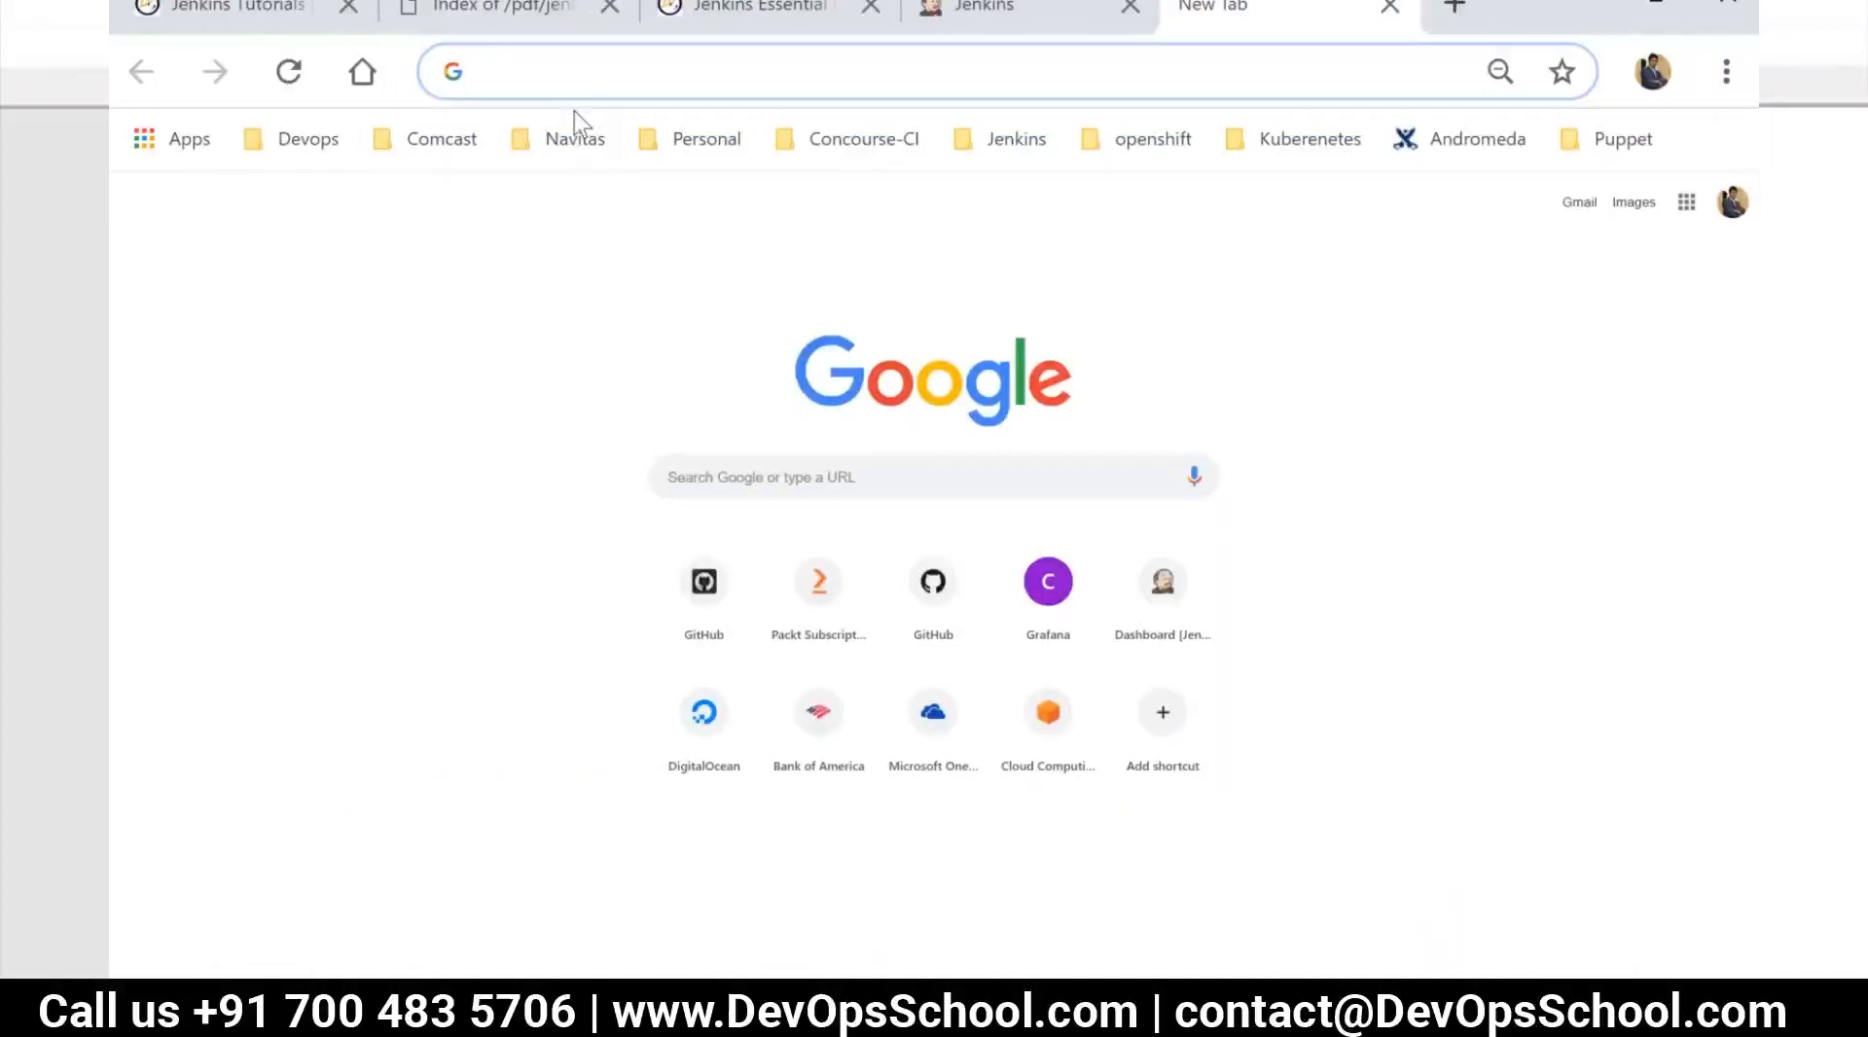
pyautogui.write('d')
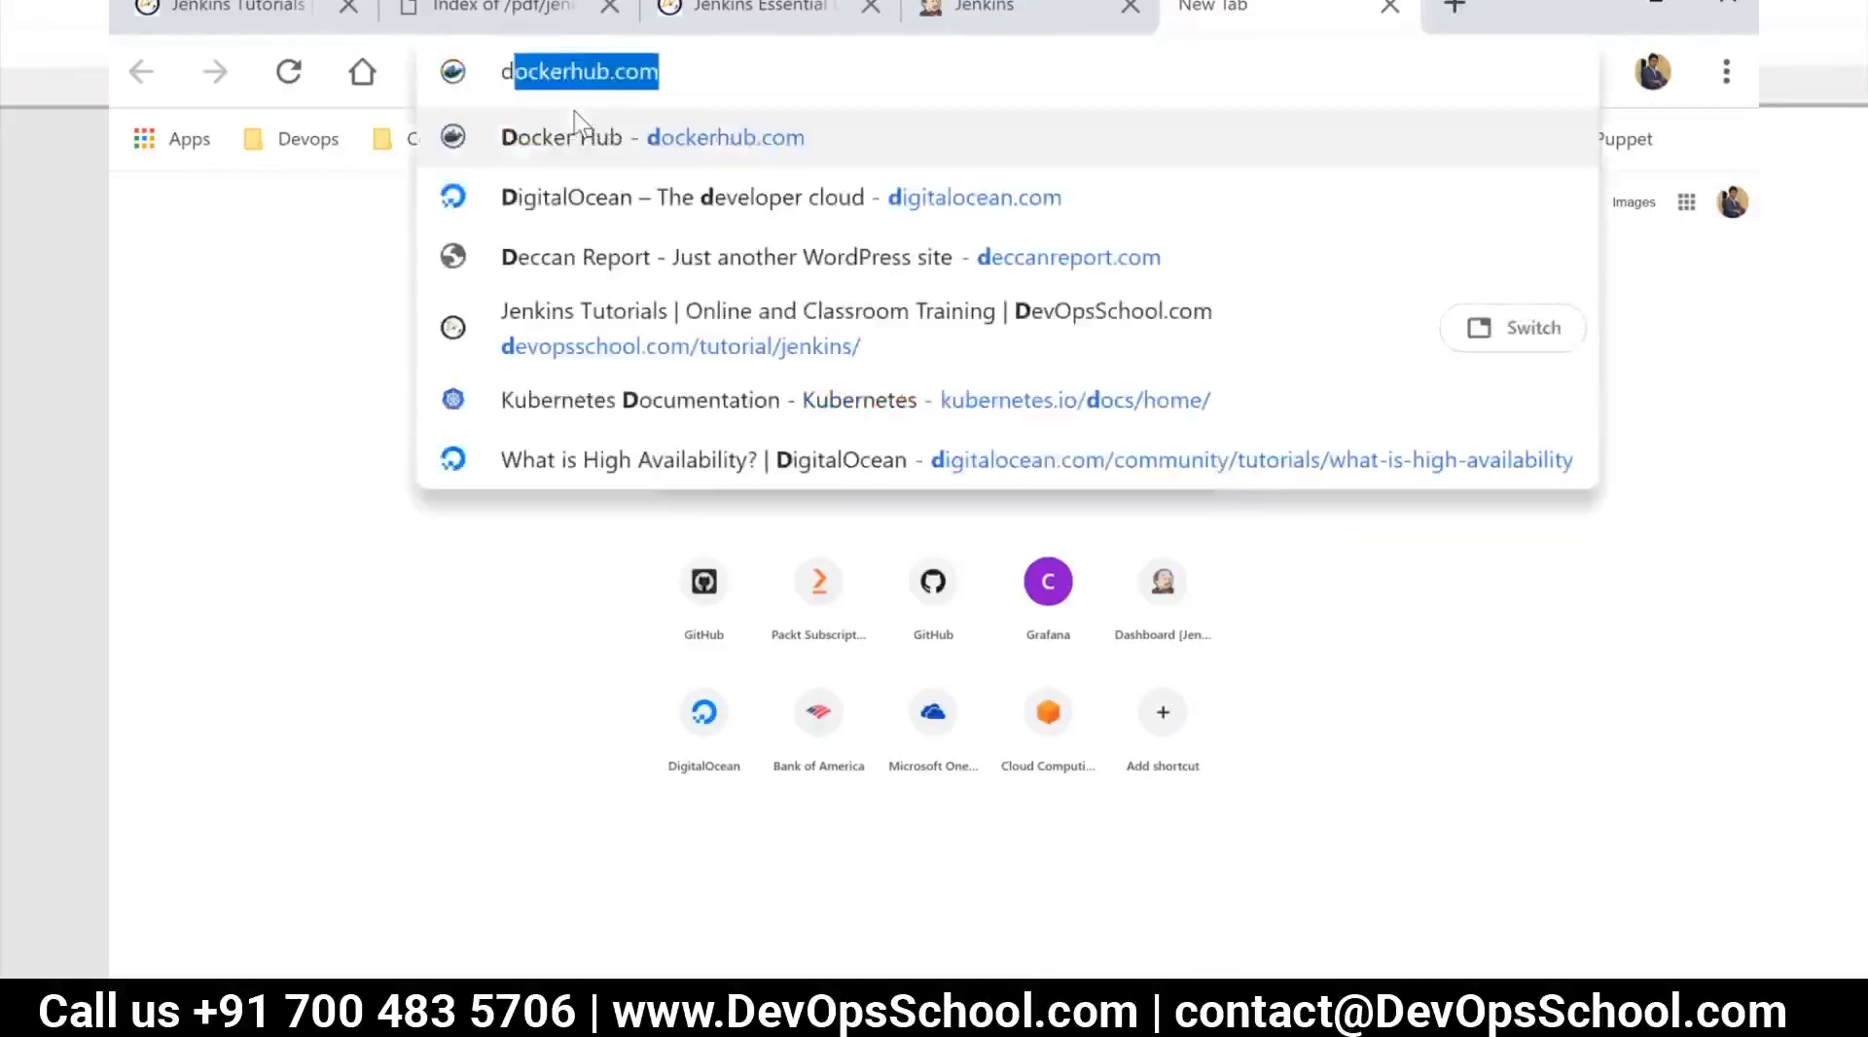
pyautogui.press('BackSpace')
pyautogui.press('BackSpace')
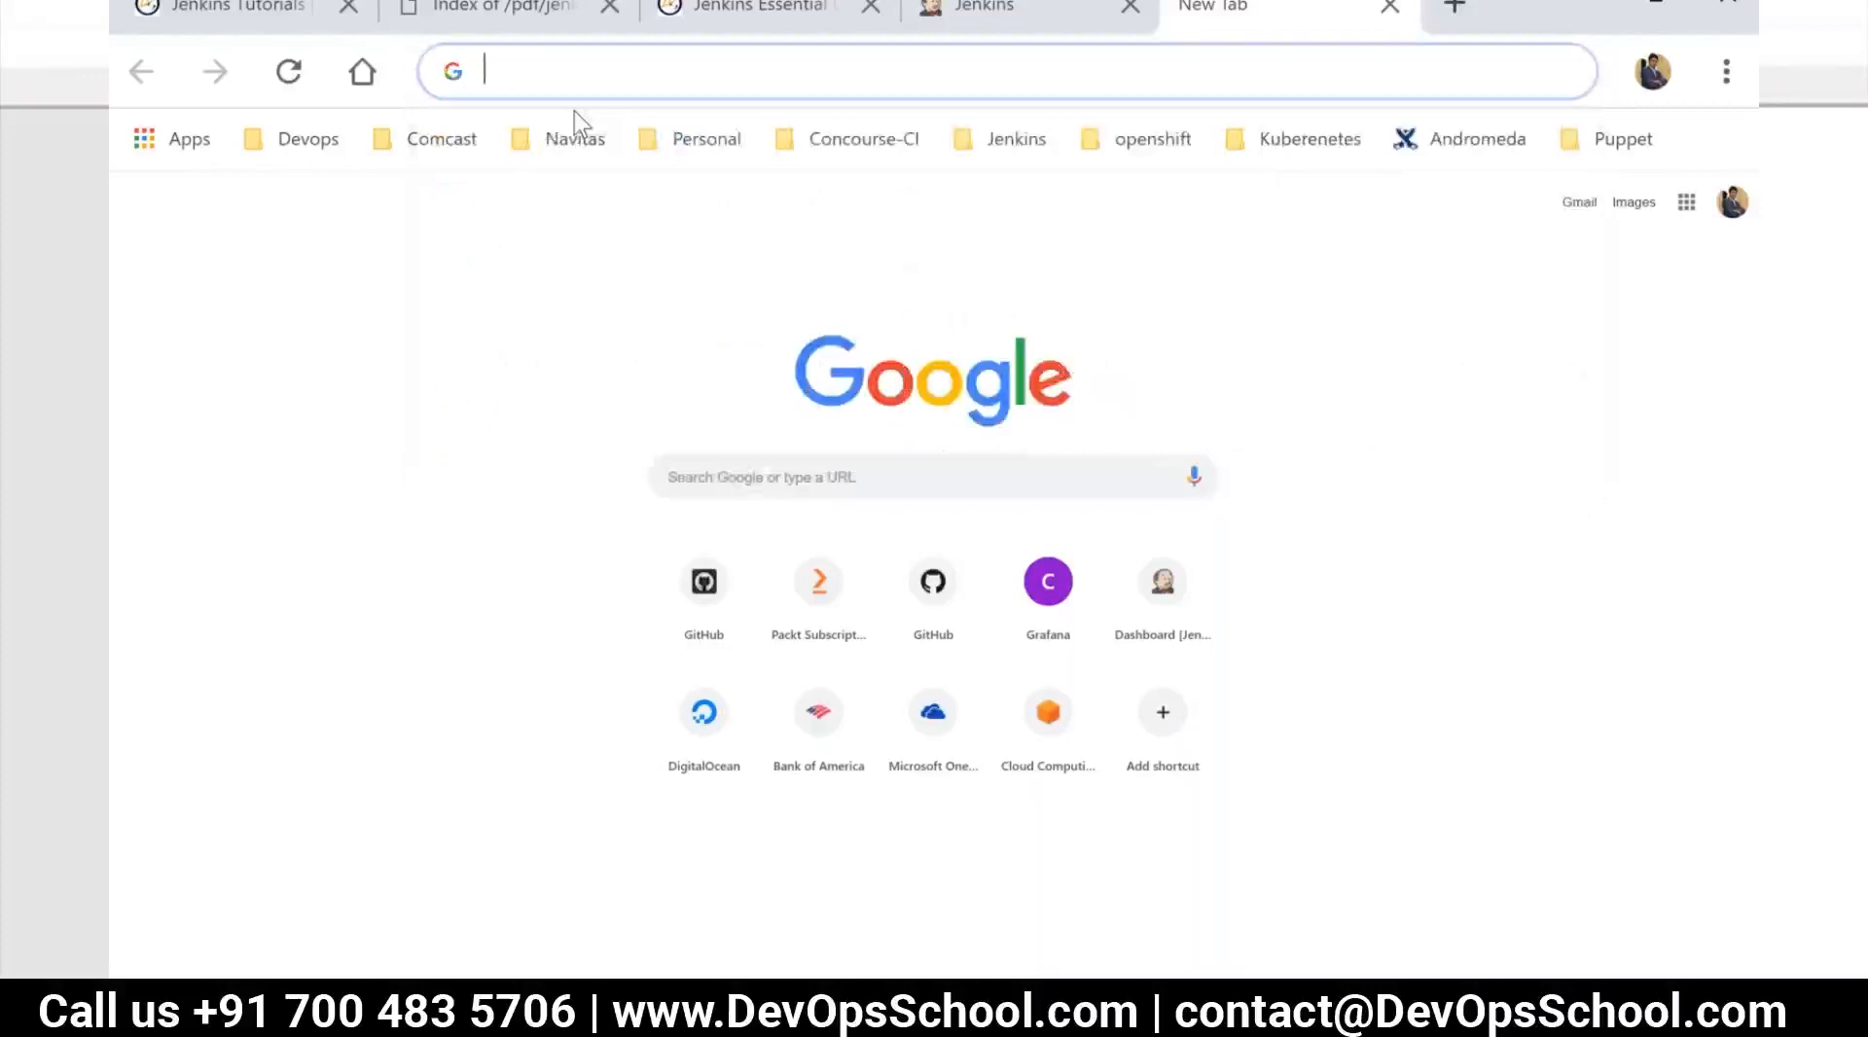
pyautogui.write('digiti')
pyautogui.press('Return')
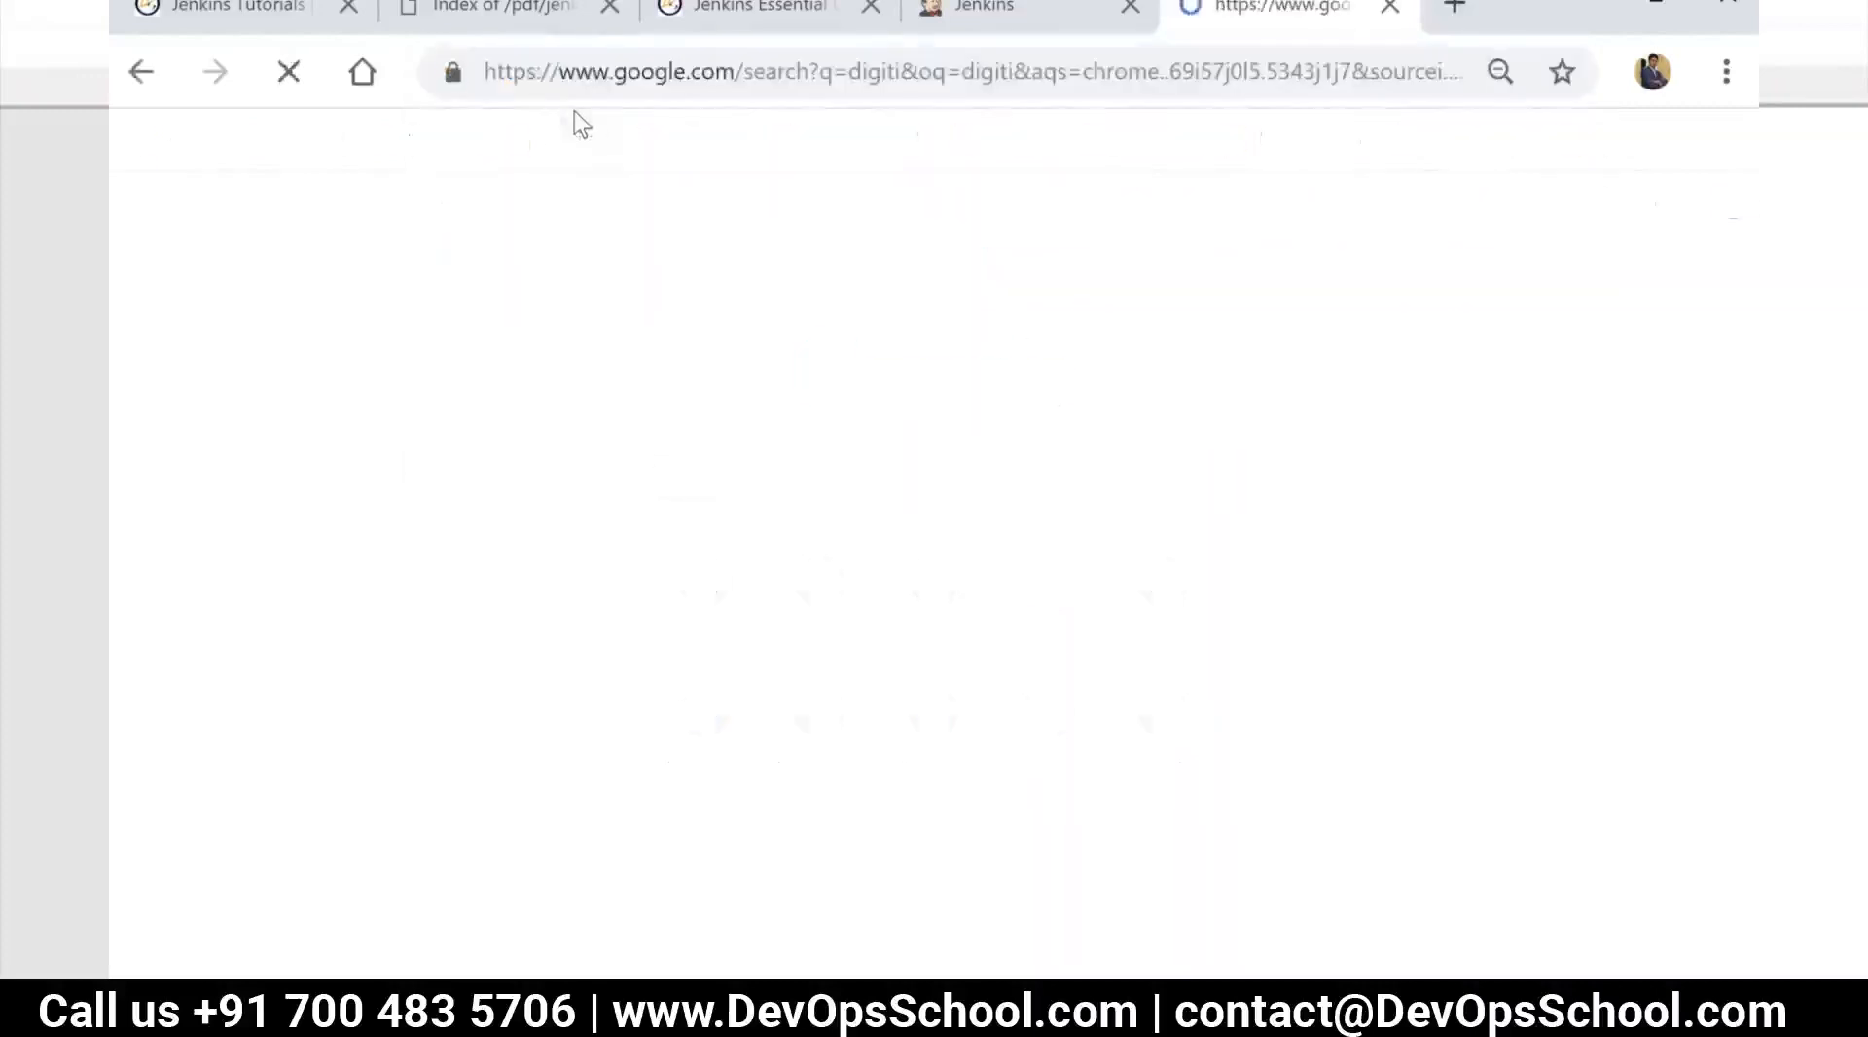
# Open the digitalocean.com website and log in to the cloud account's project page
pyautogui.click(599, 73)
pyautogui.write('d')
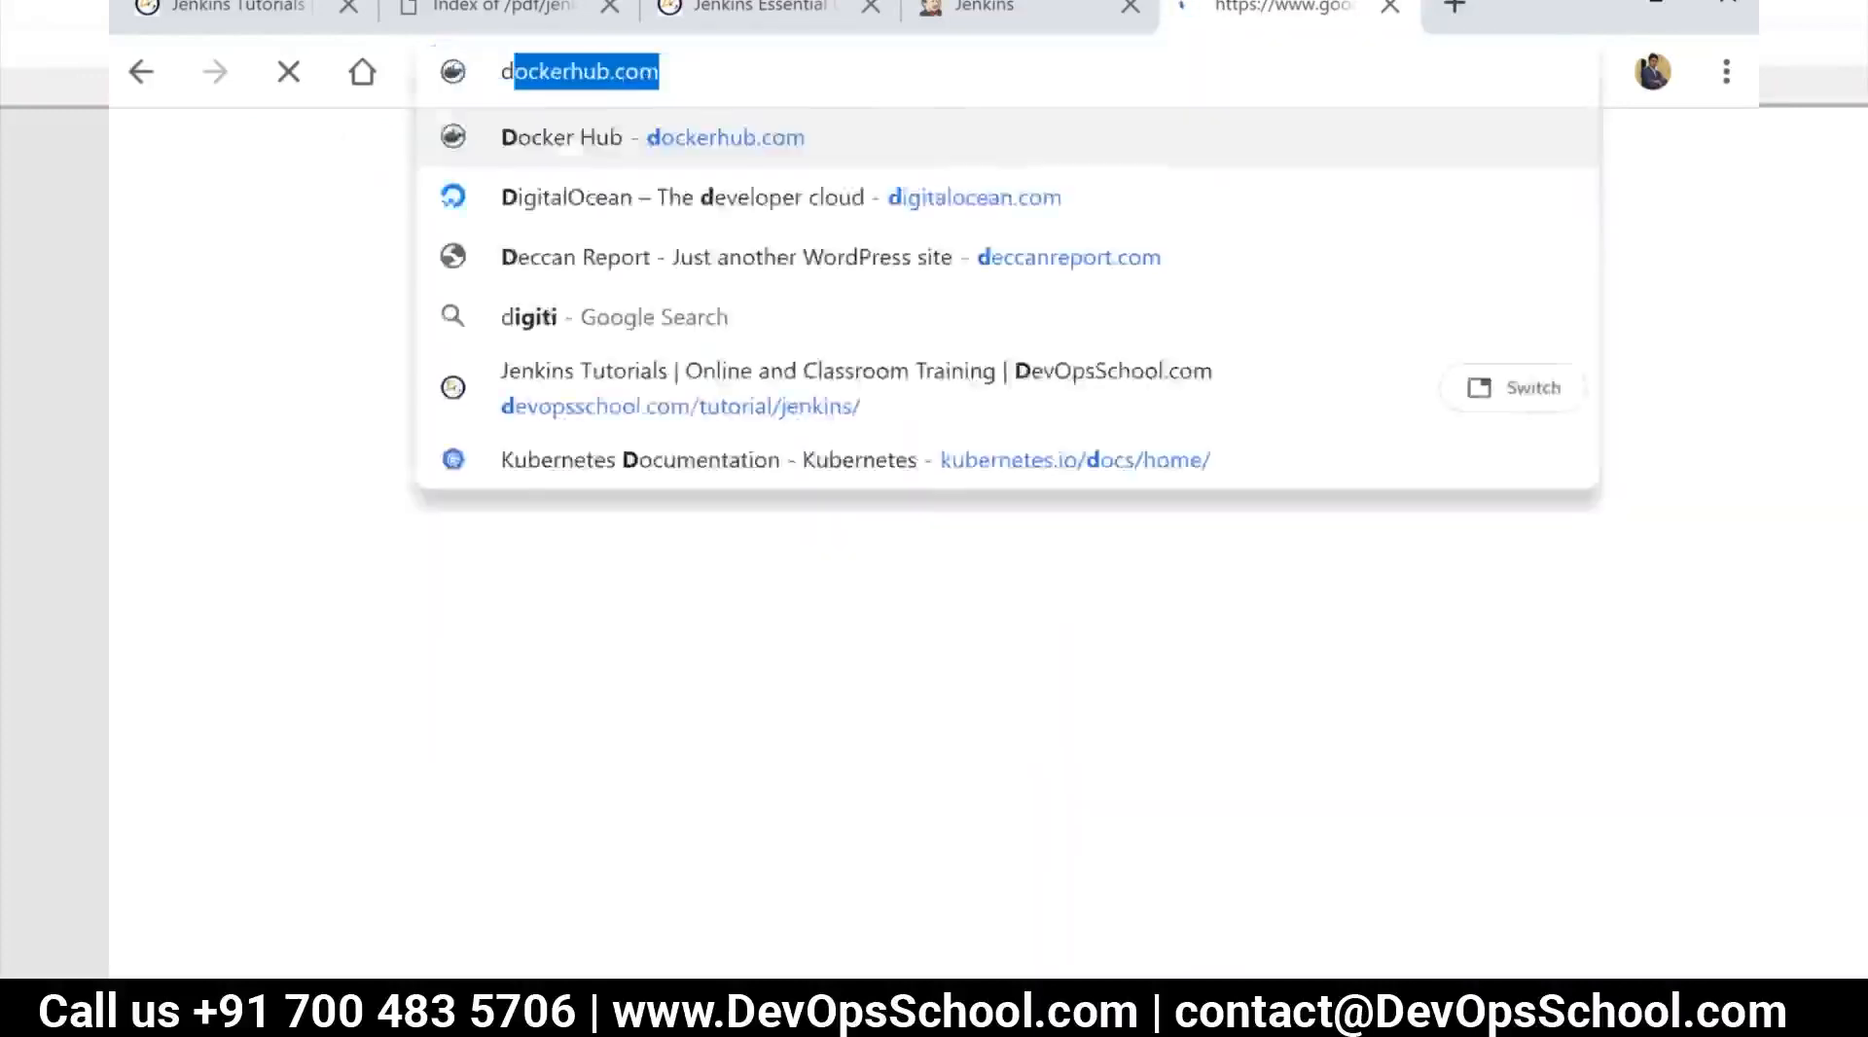
pyautogui.write('igit')
pyautogui.press('BackSpace')
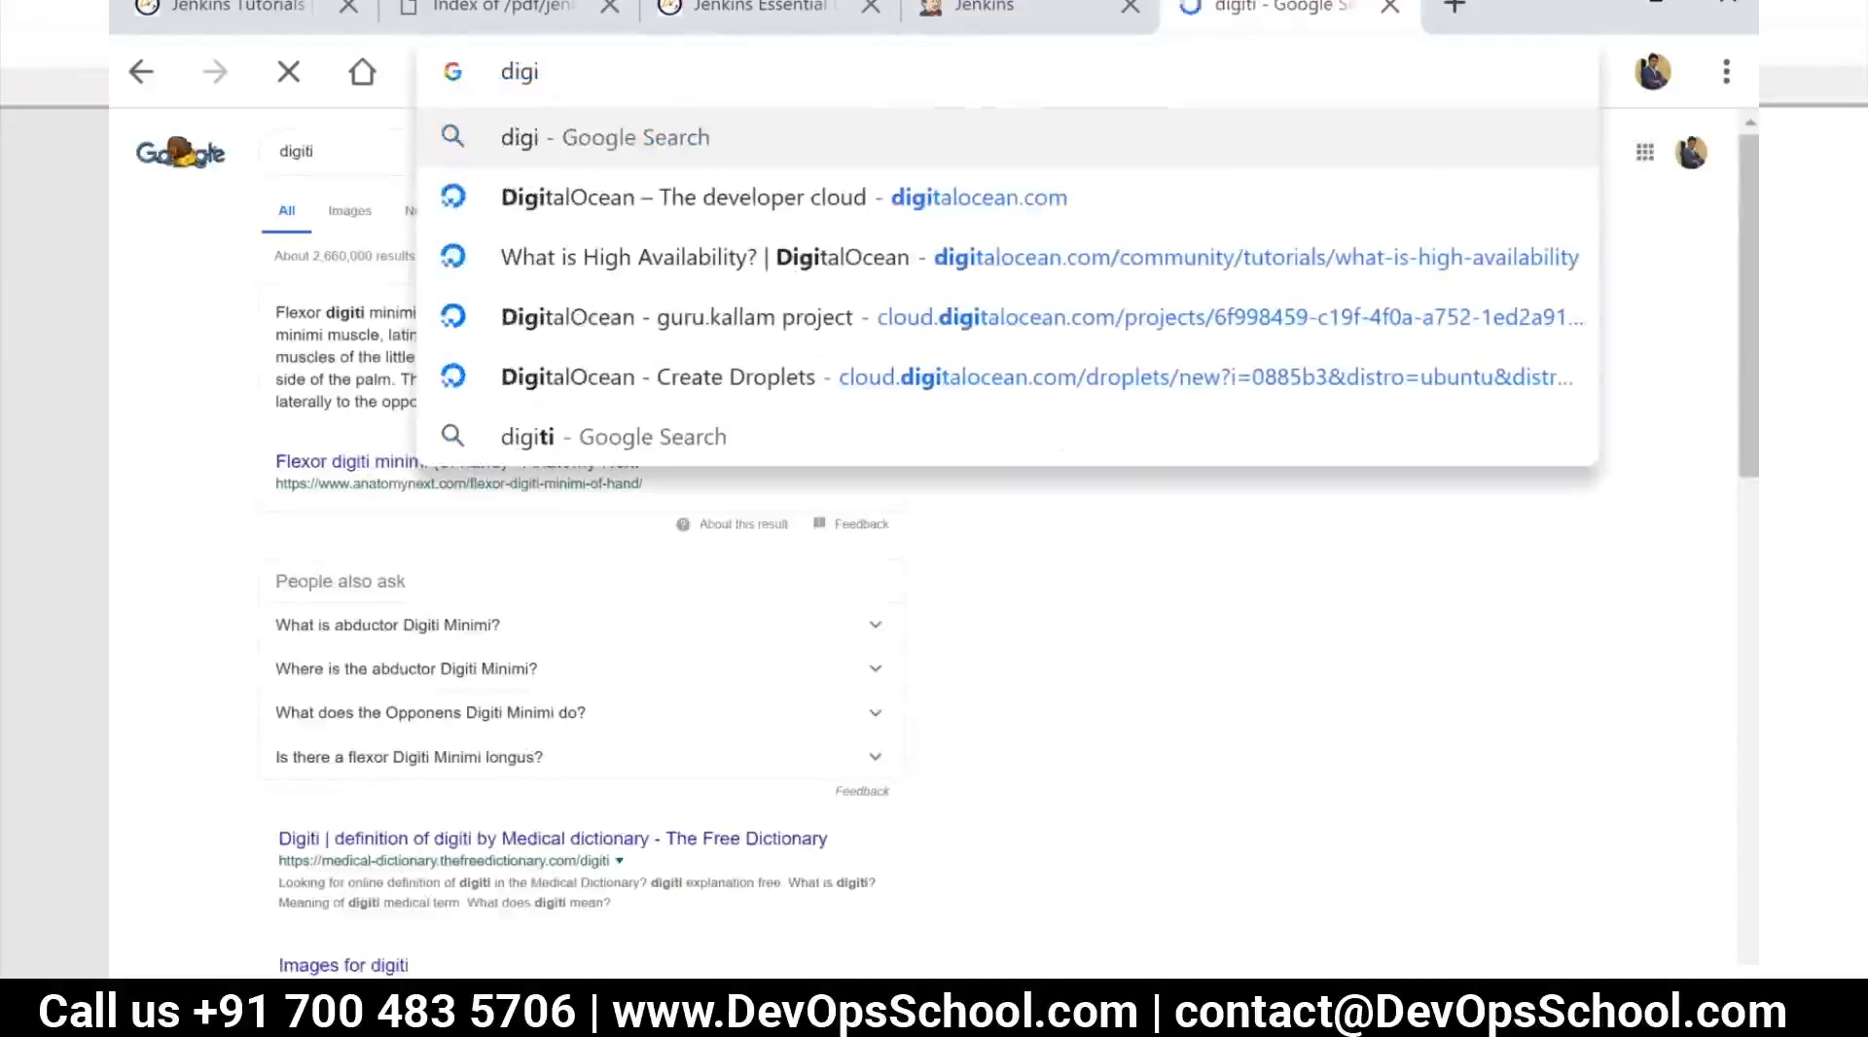
pyautogui.click(653, 216)
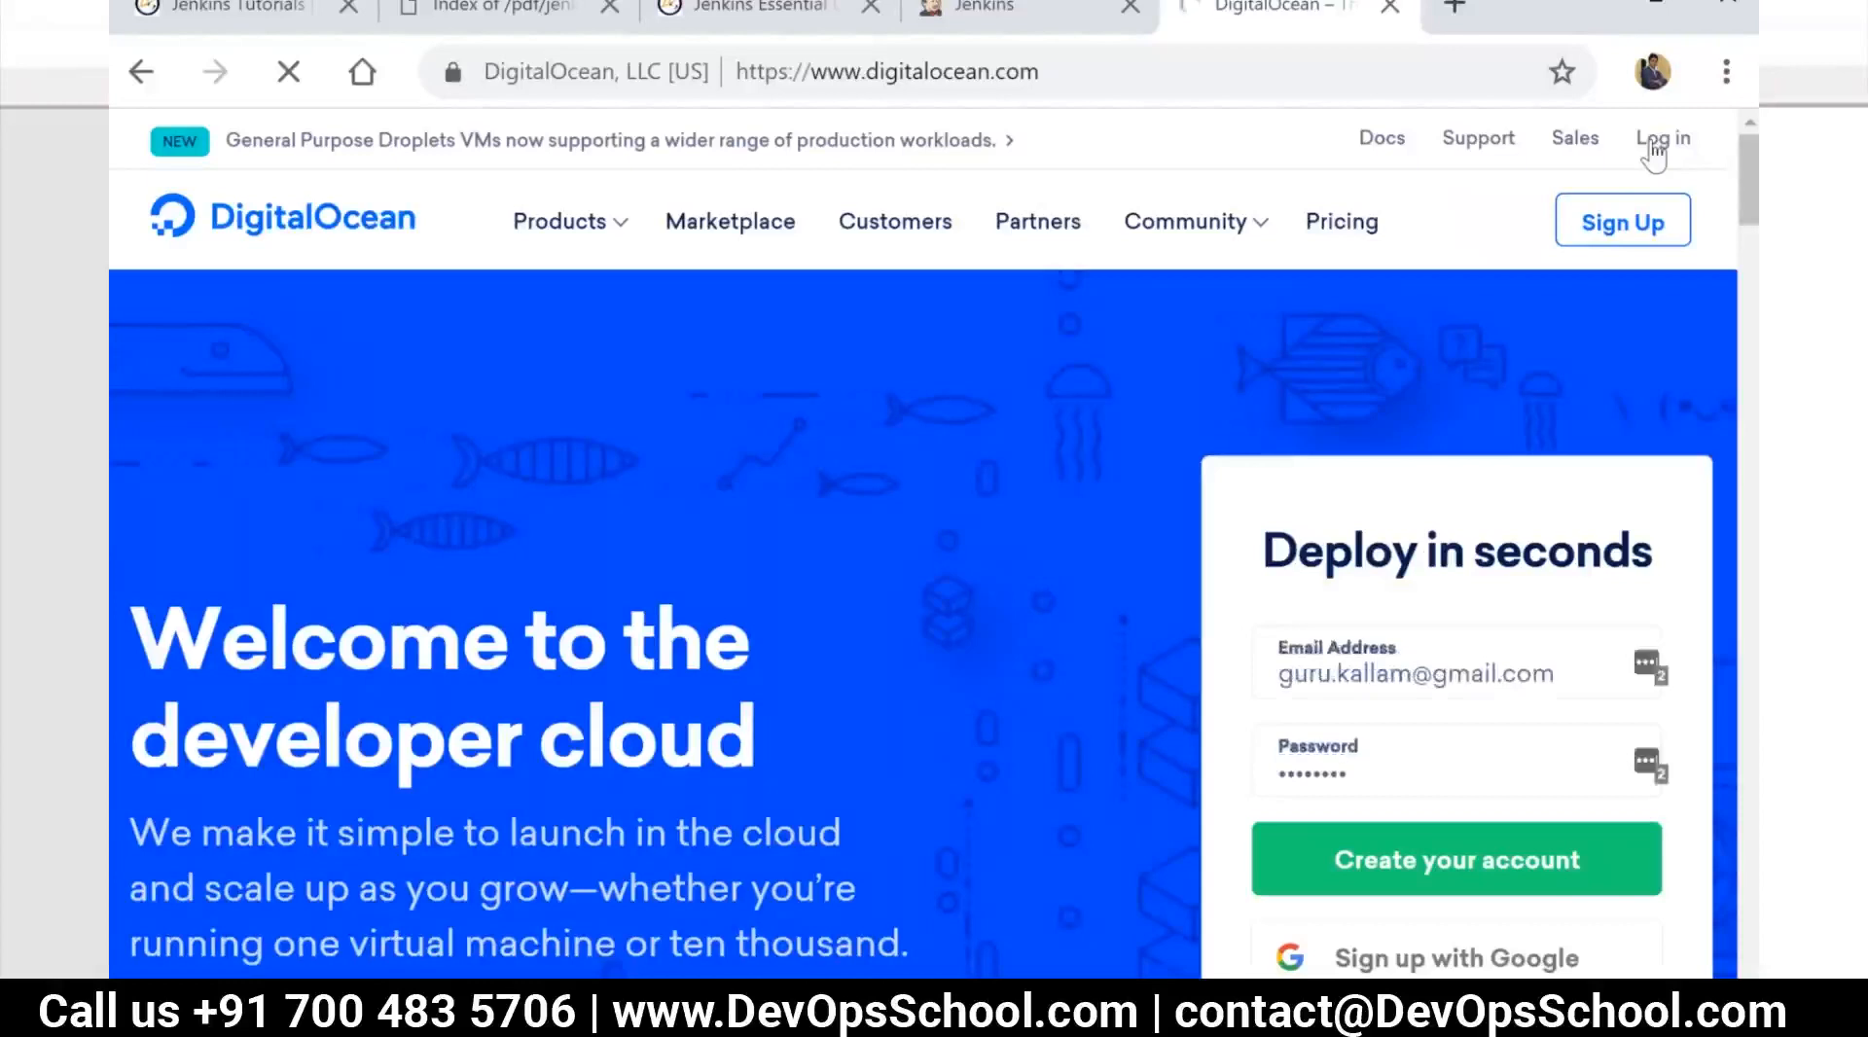
pyautogui.click(1654, 146)
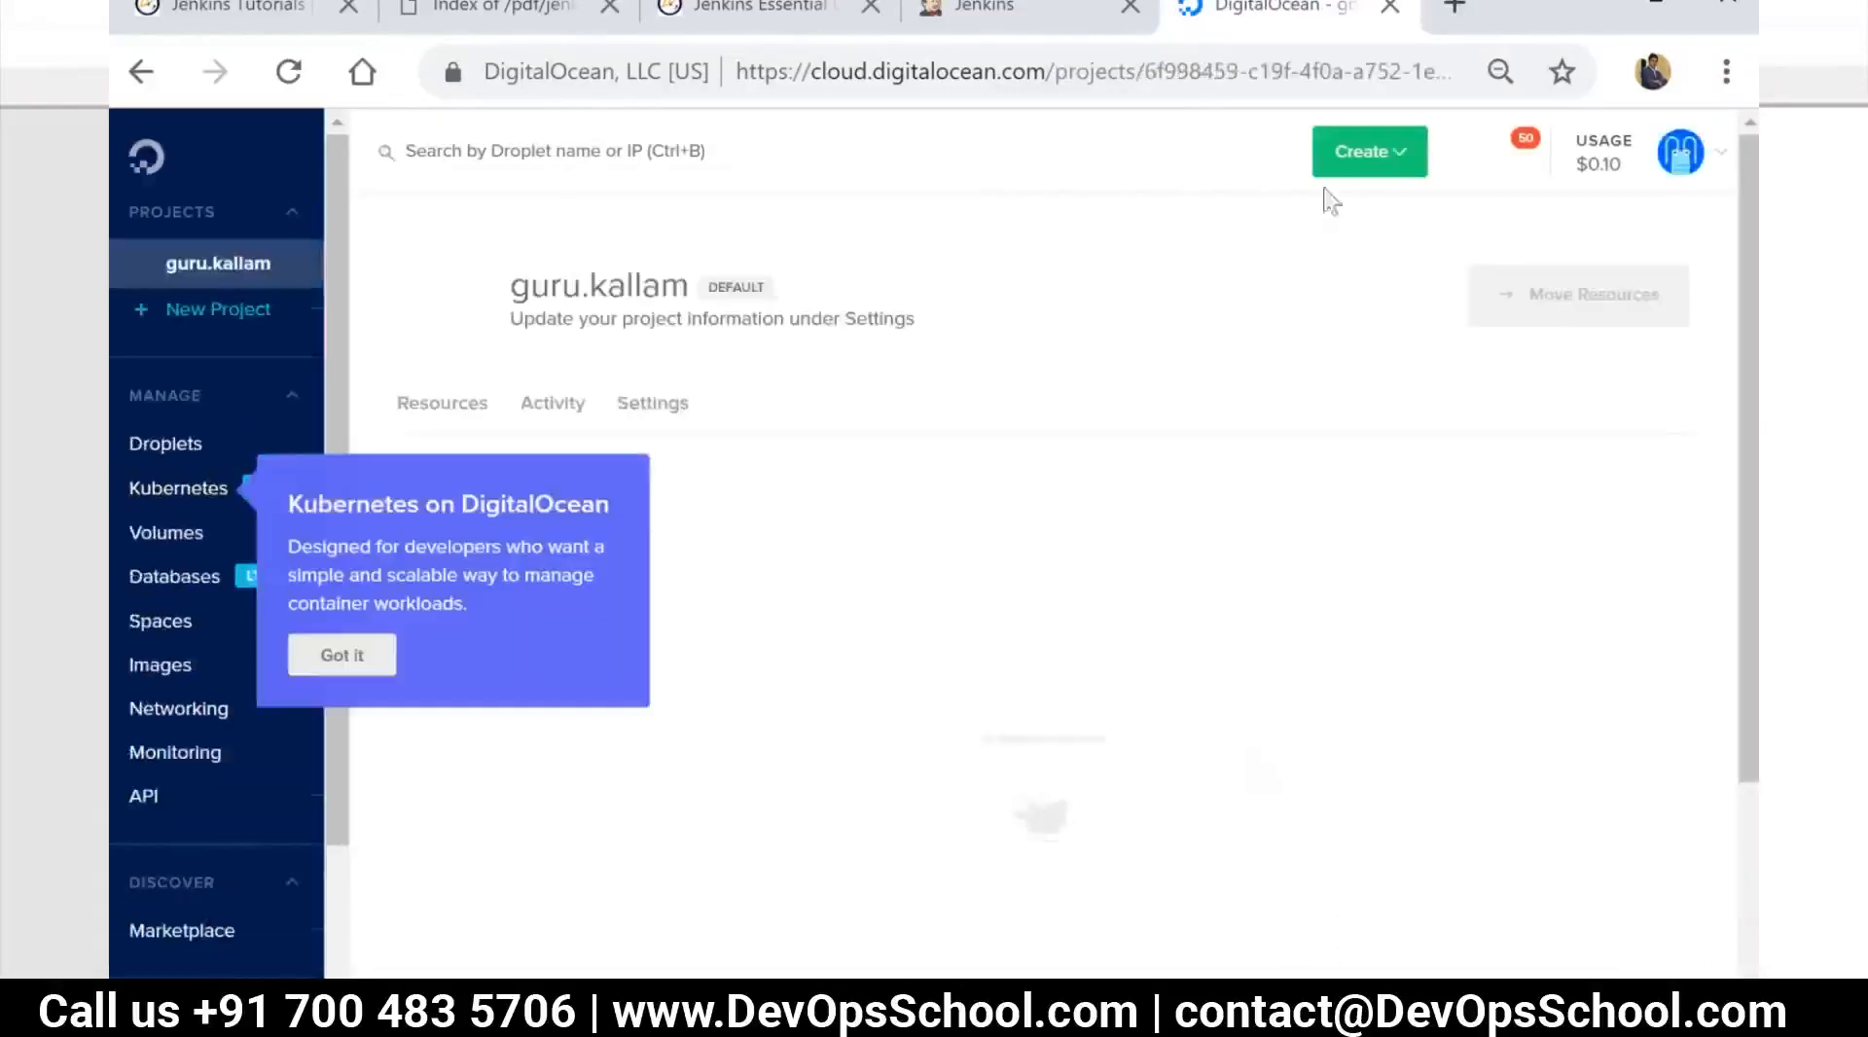
# Start creating a new Droplet and choose the CentOS 7.6 x64 distribution as its image
pyautogui.click(1389, 156)
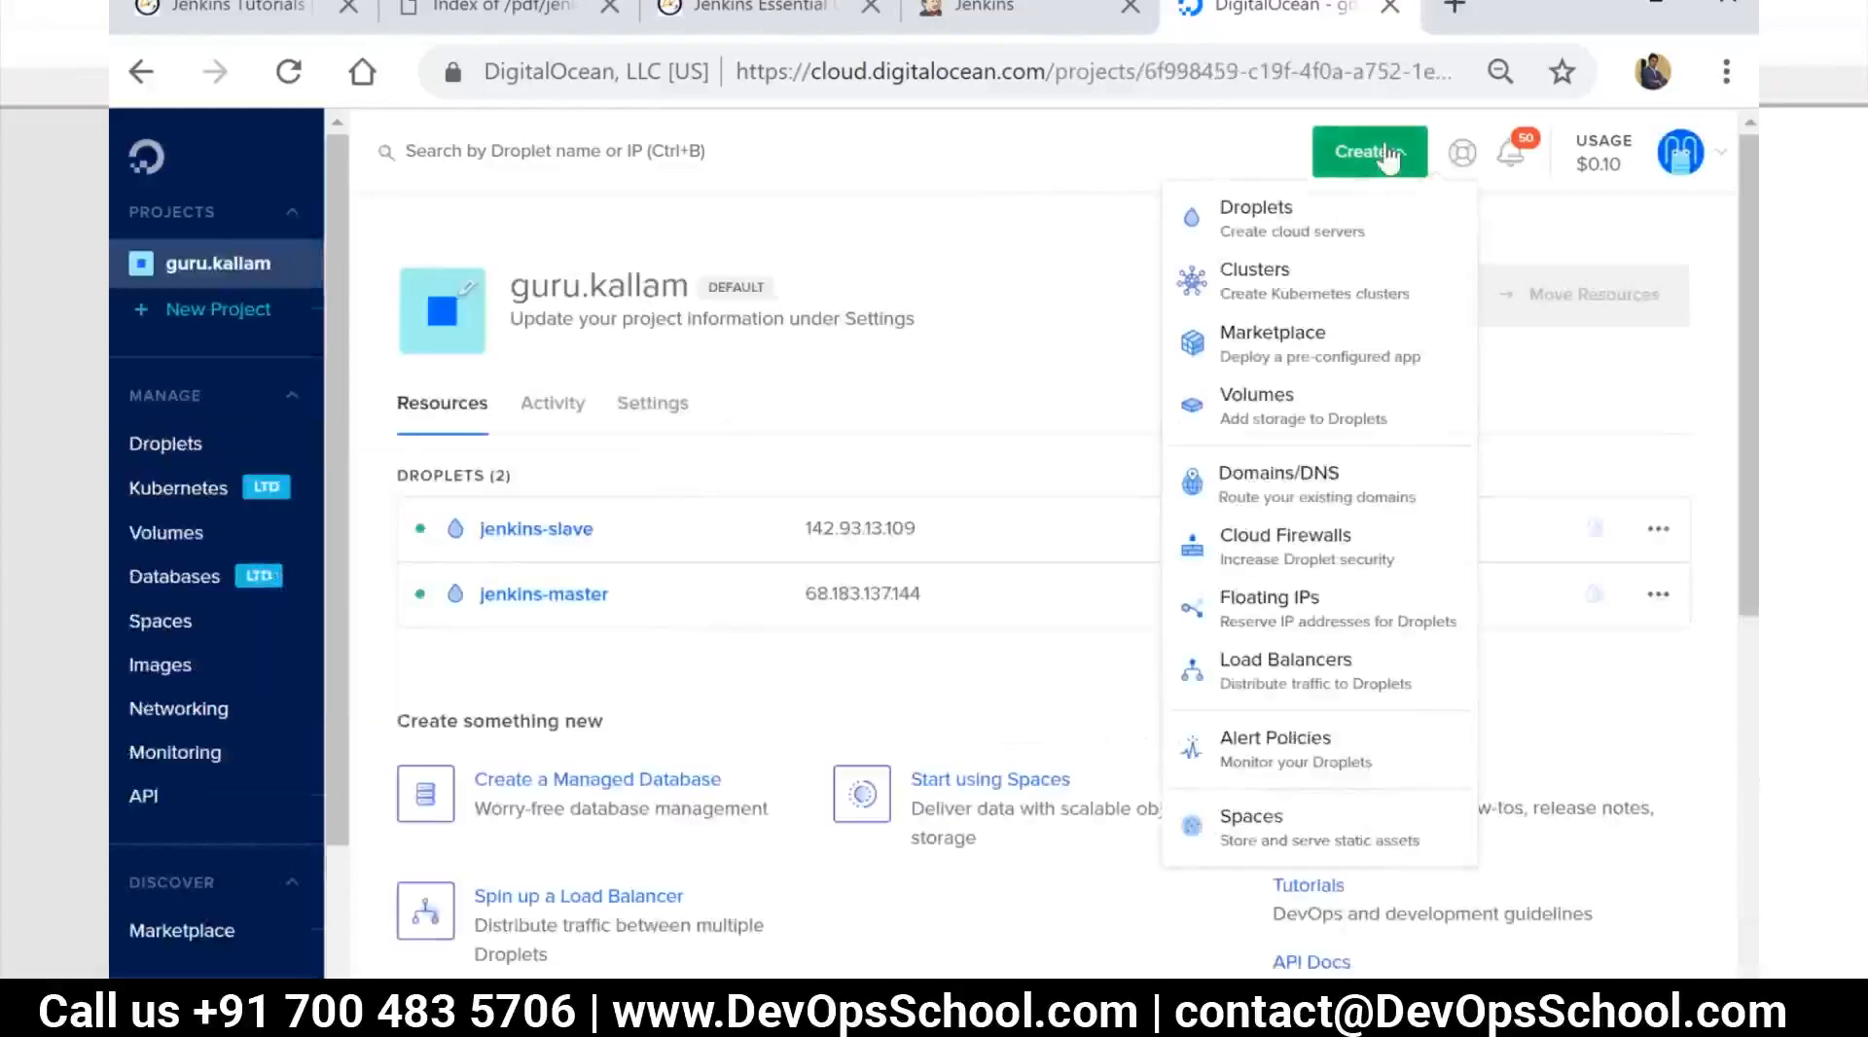
pyautogui.click(1286, 231)
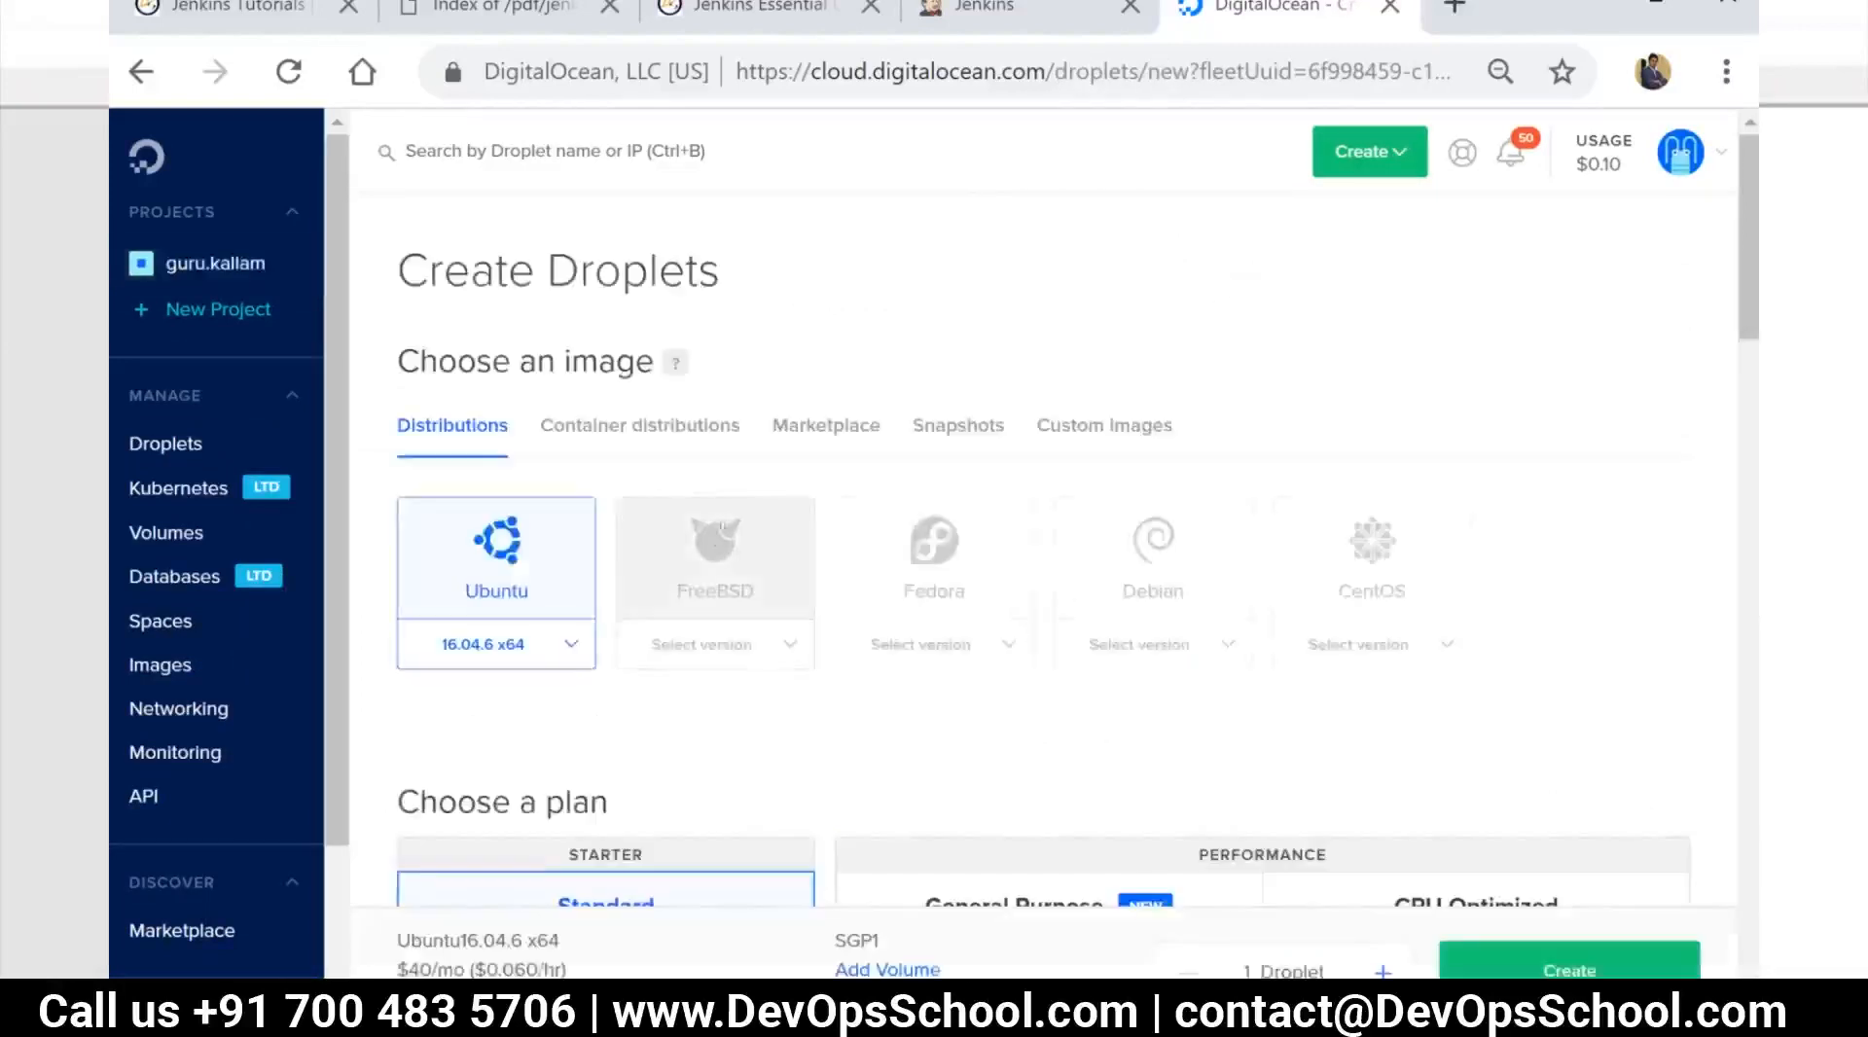
pyautogui.scroll(-3, 1259, 487)
pyautogui.click(1377, 238)
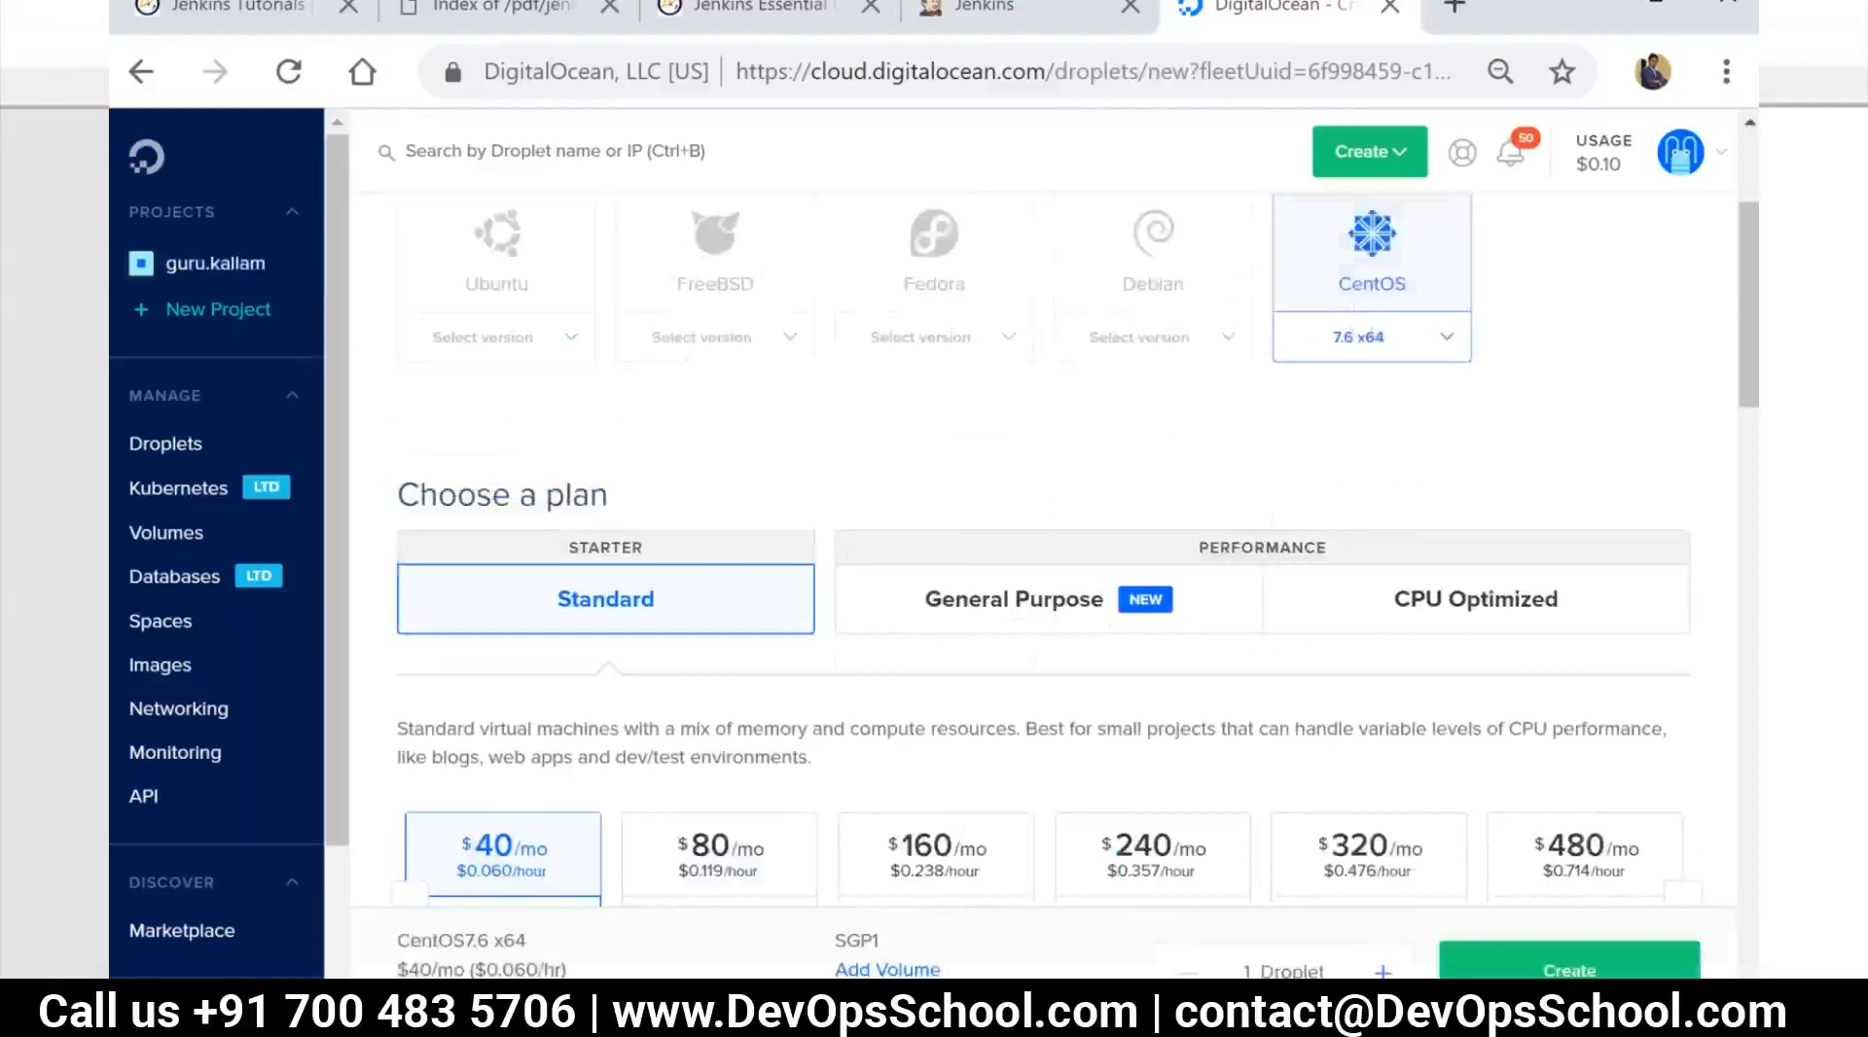
# Choose the Standard $10/mo plan with 2 GB and 1 CPU, and set the datacenter region to New York 1
pyautogui.scroll(-3, 713, 680)
pyautogui.click(410, 607)
pyautogui.click(745, 584)
pyautogui.scroll(-7, 769, 622)
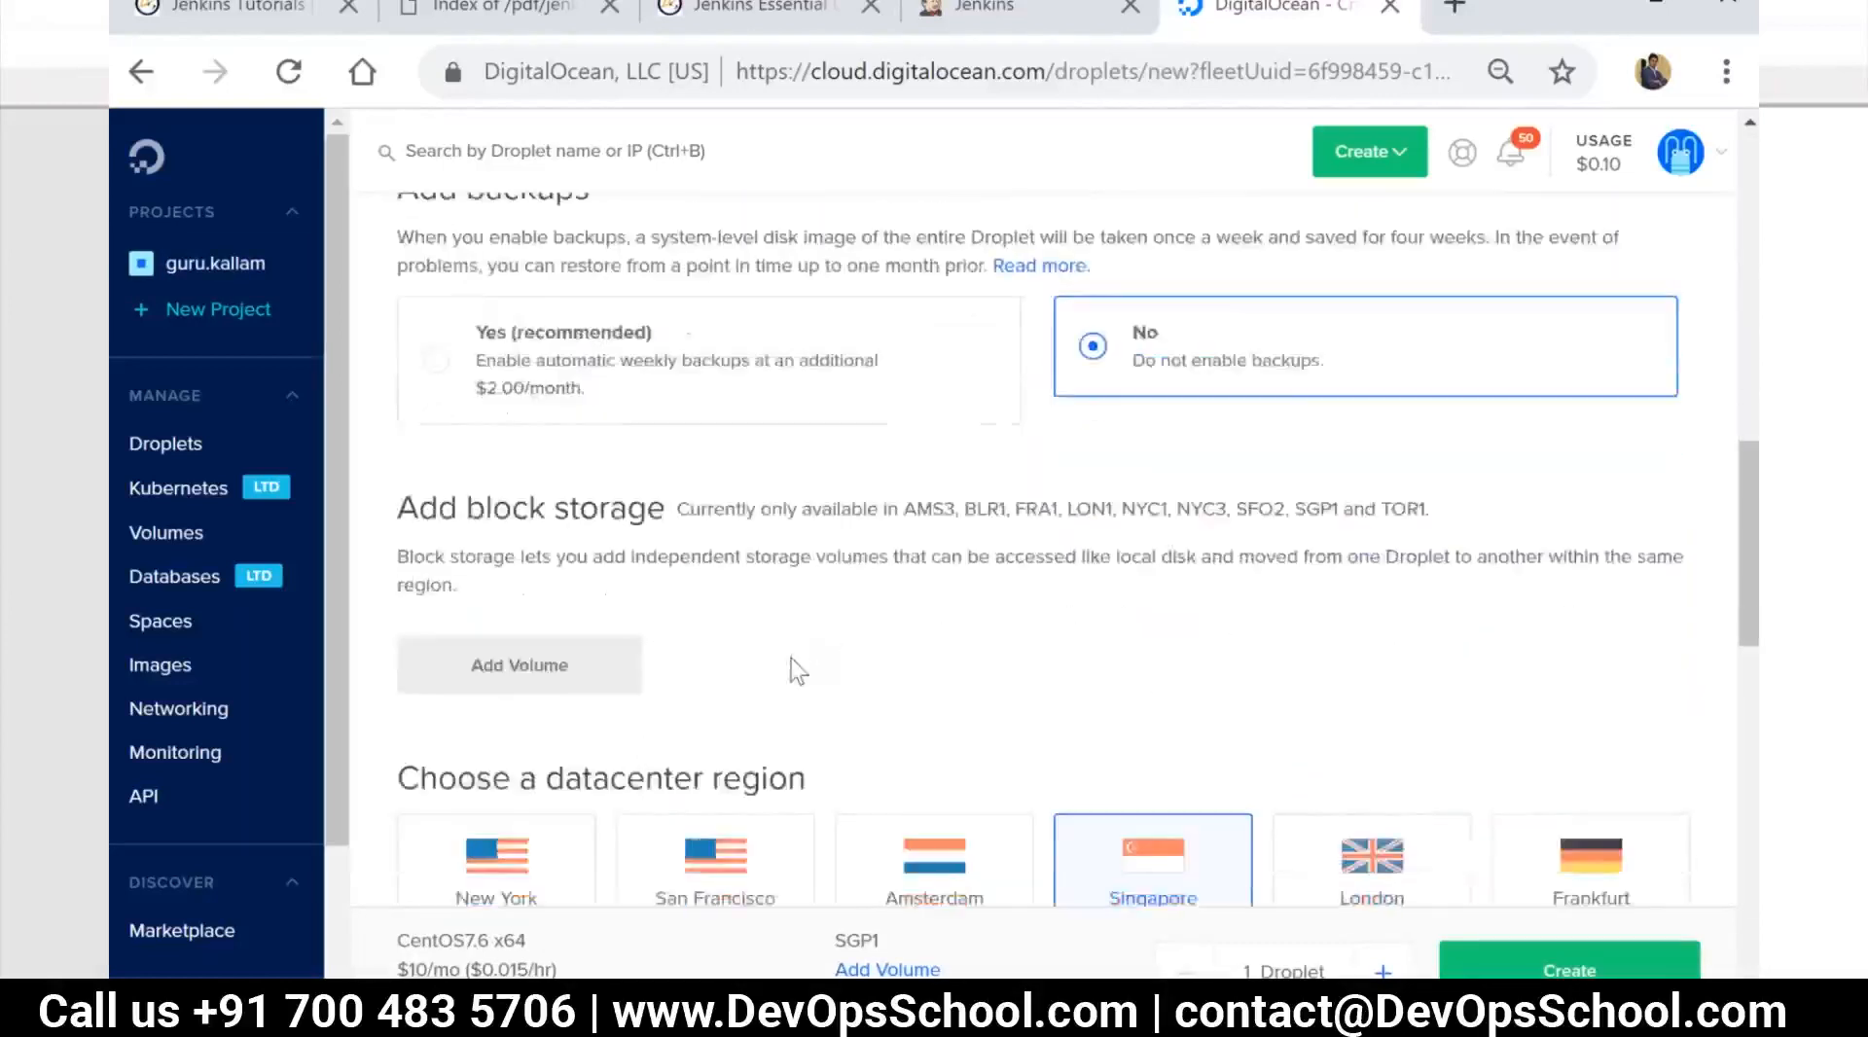
pyautogui.scroll(-2, 798, 671)
pyautogui.click(530, 736)
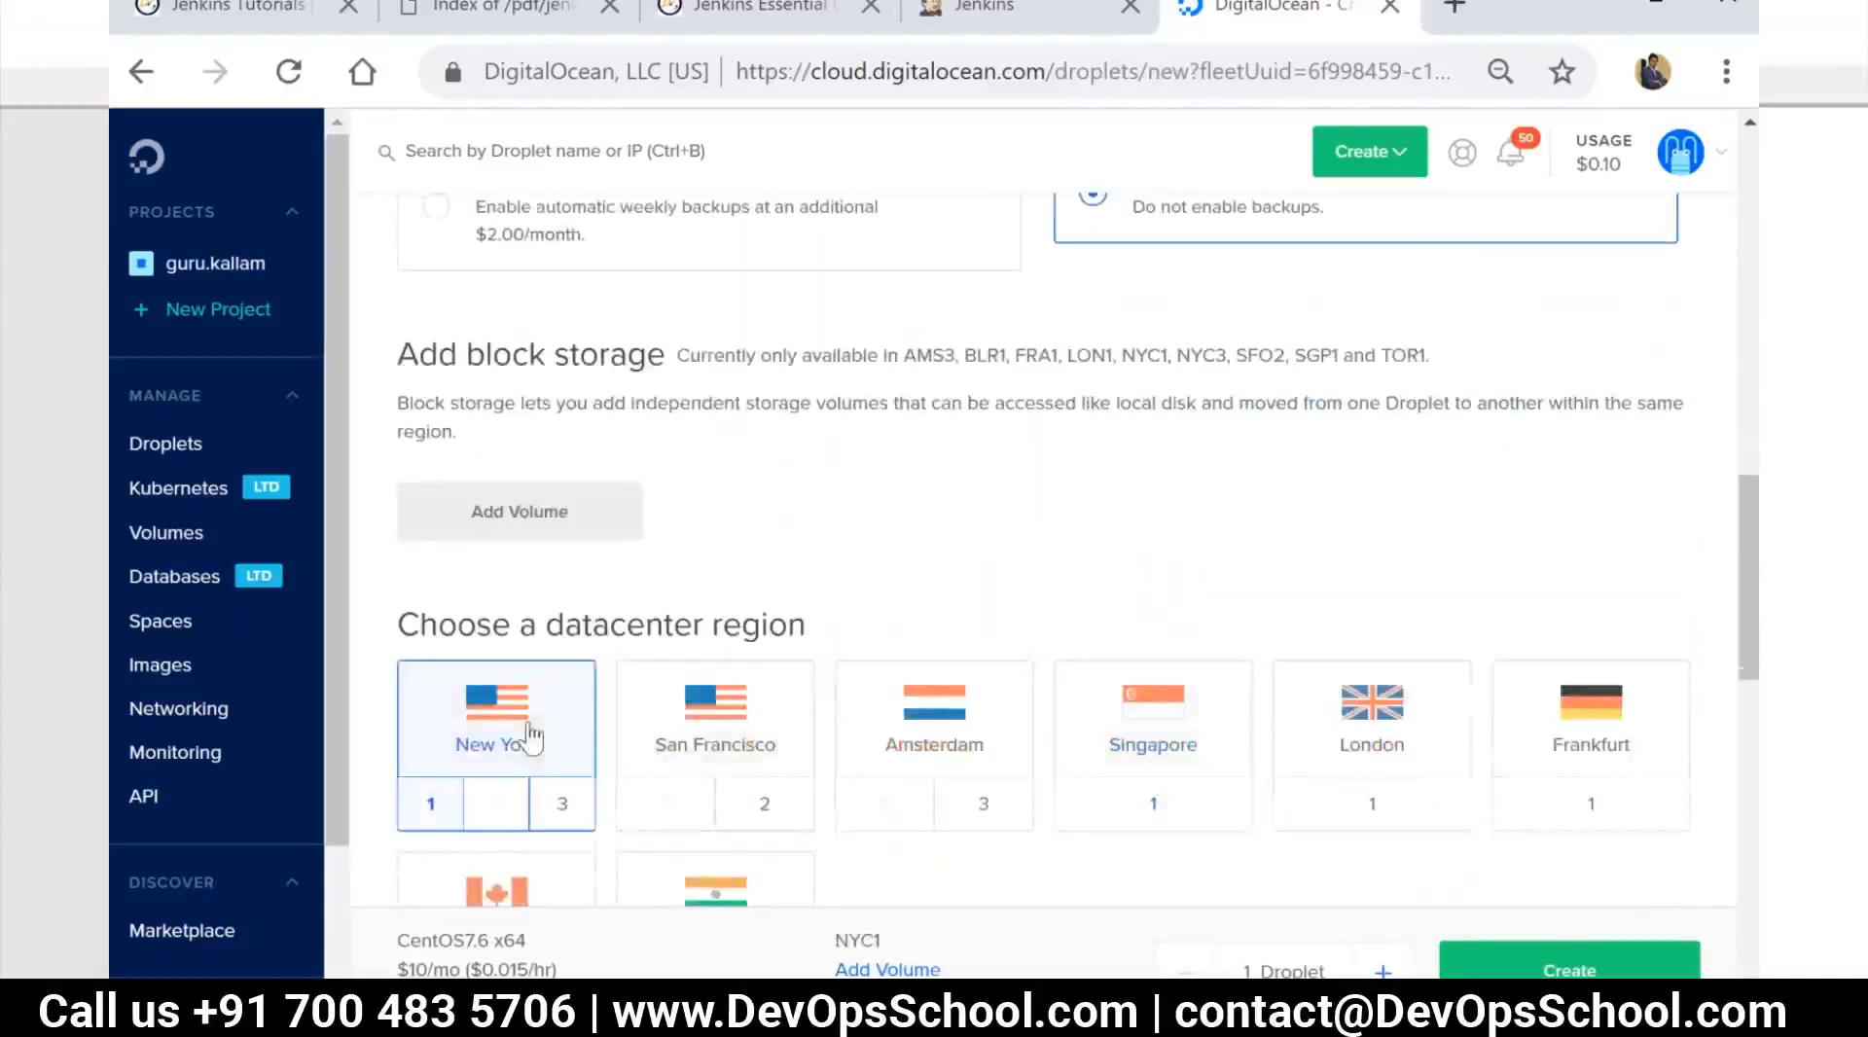
# Add the existing personal SSH key to the new Droplet
pyautogui.scroll(-3, 817, 751)
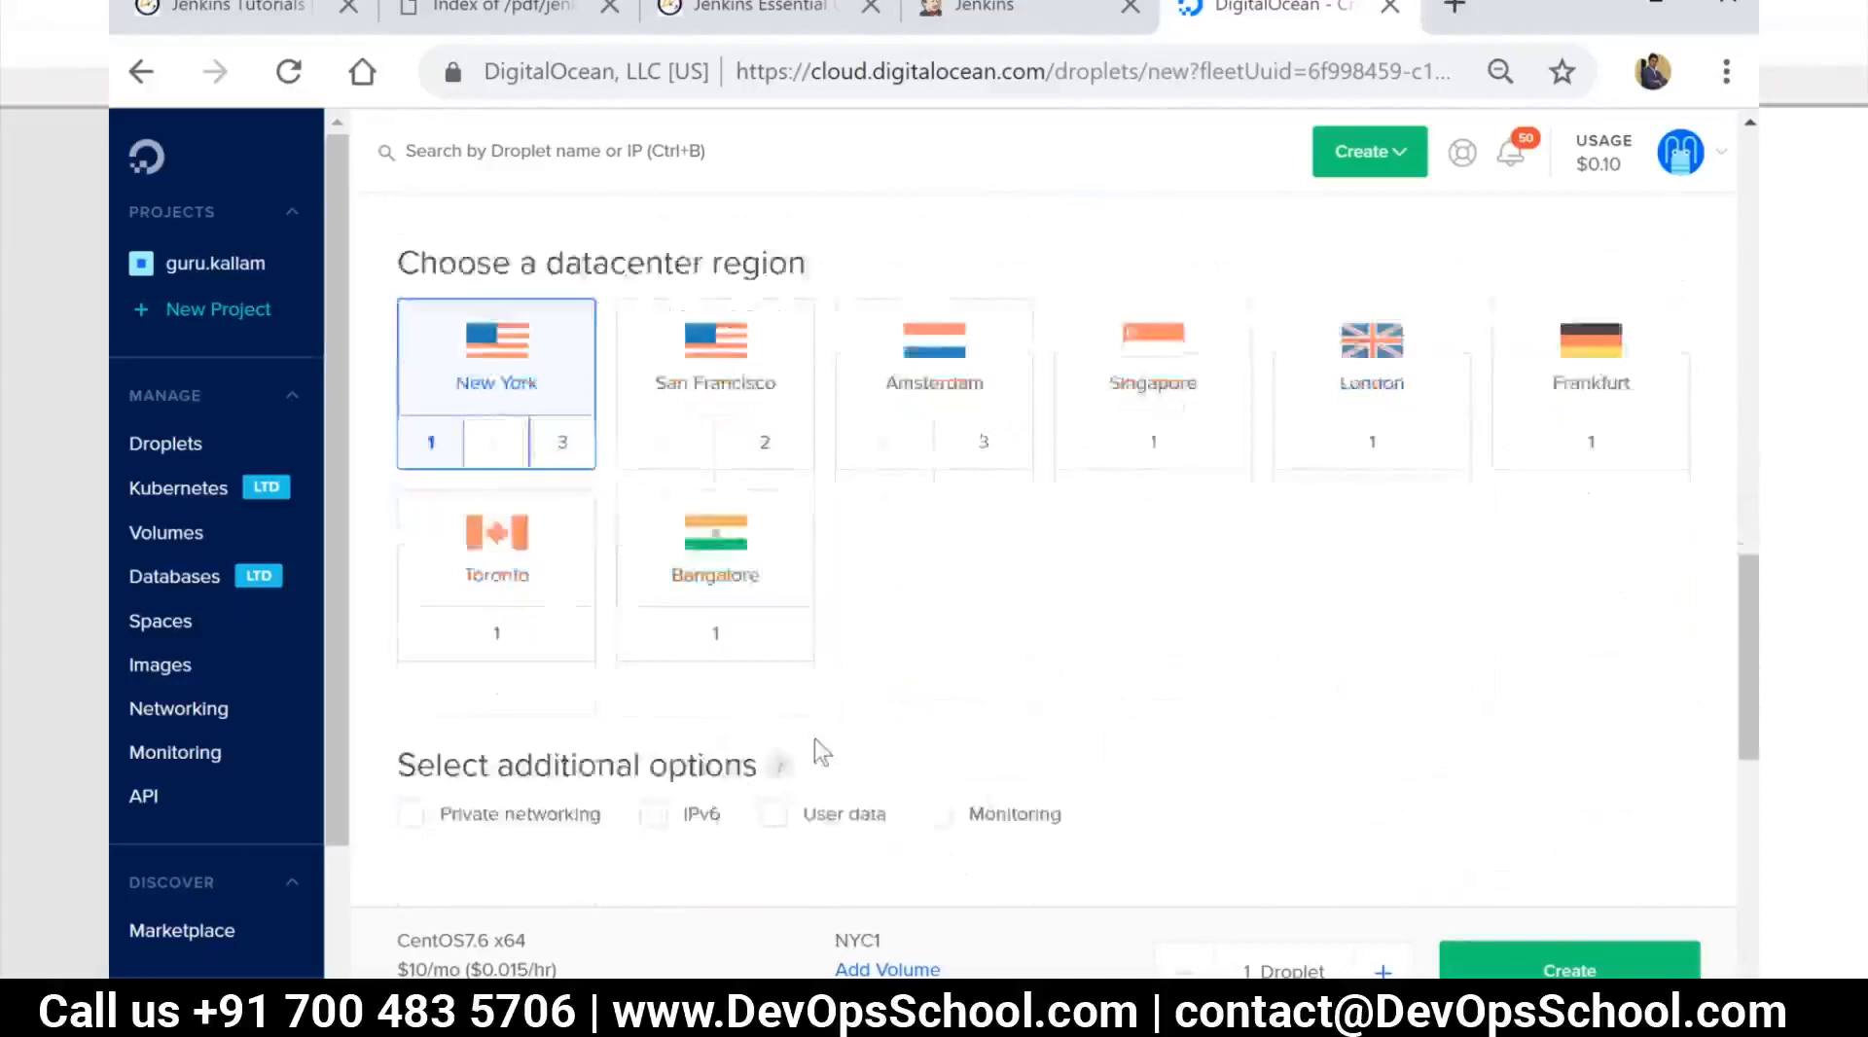
pyautogui.scroll(-2, 817, 751)
pyautogui.click(684, 764)
pyautogui.scroll(-4, 863, 725)
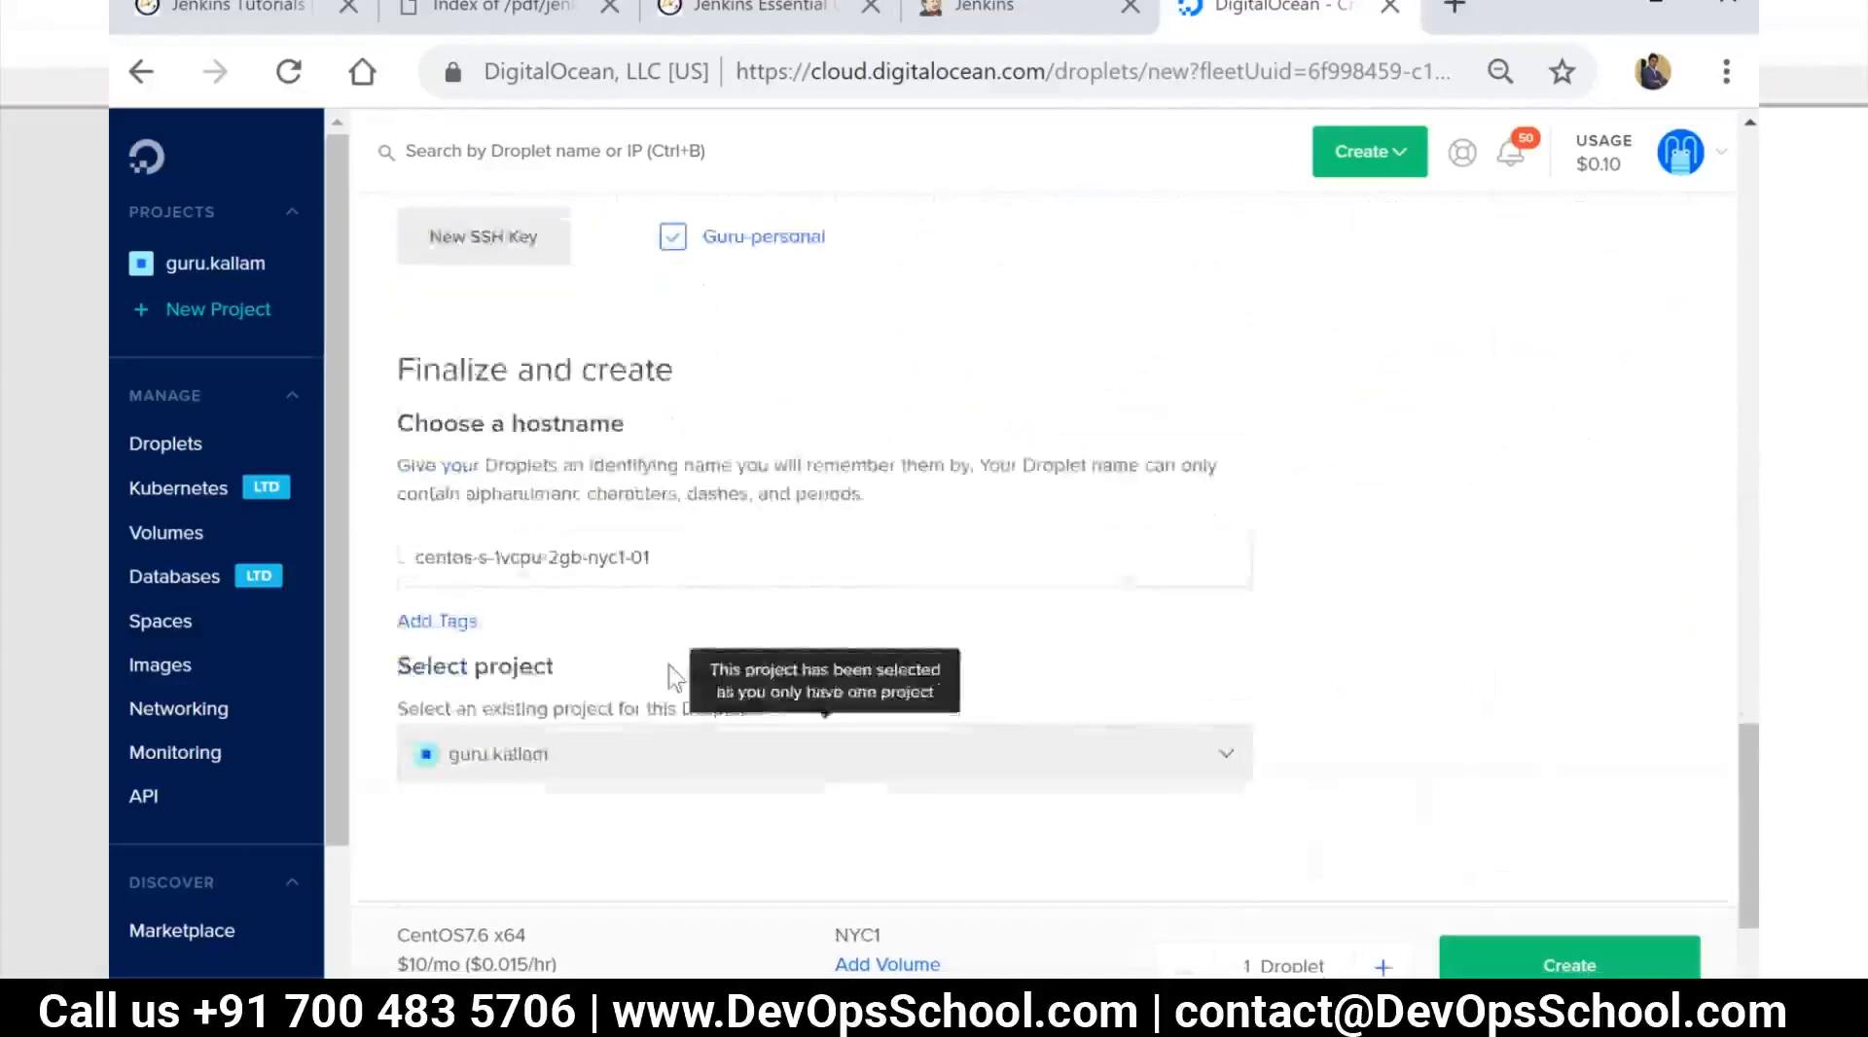
pyautogui.scroll(-3, 674, 678)
# Review the Droplet's plan and region options, and set its hostname to Jenkins-master-01
pyautogui.scroll(6, 674, 679)
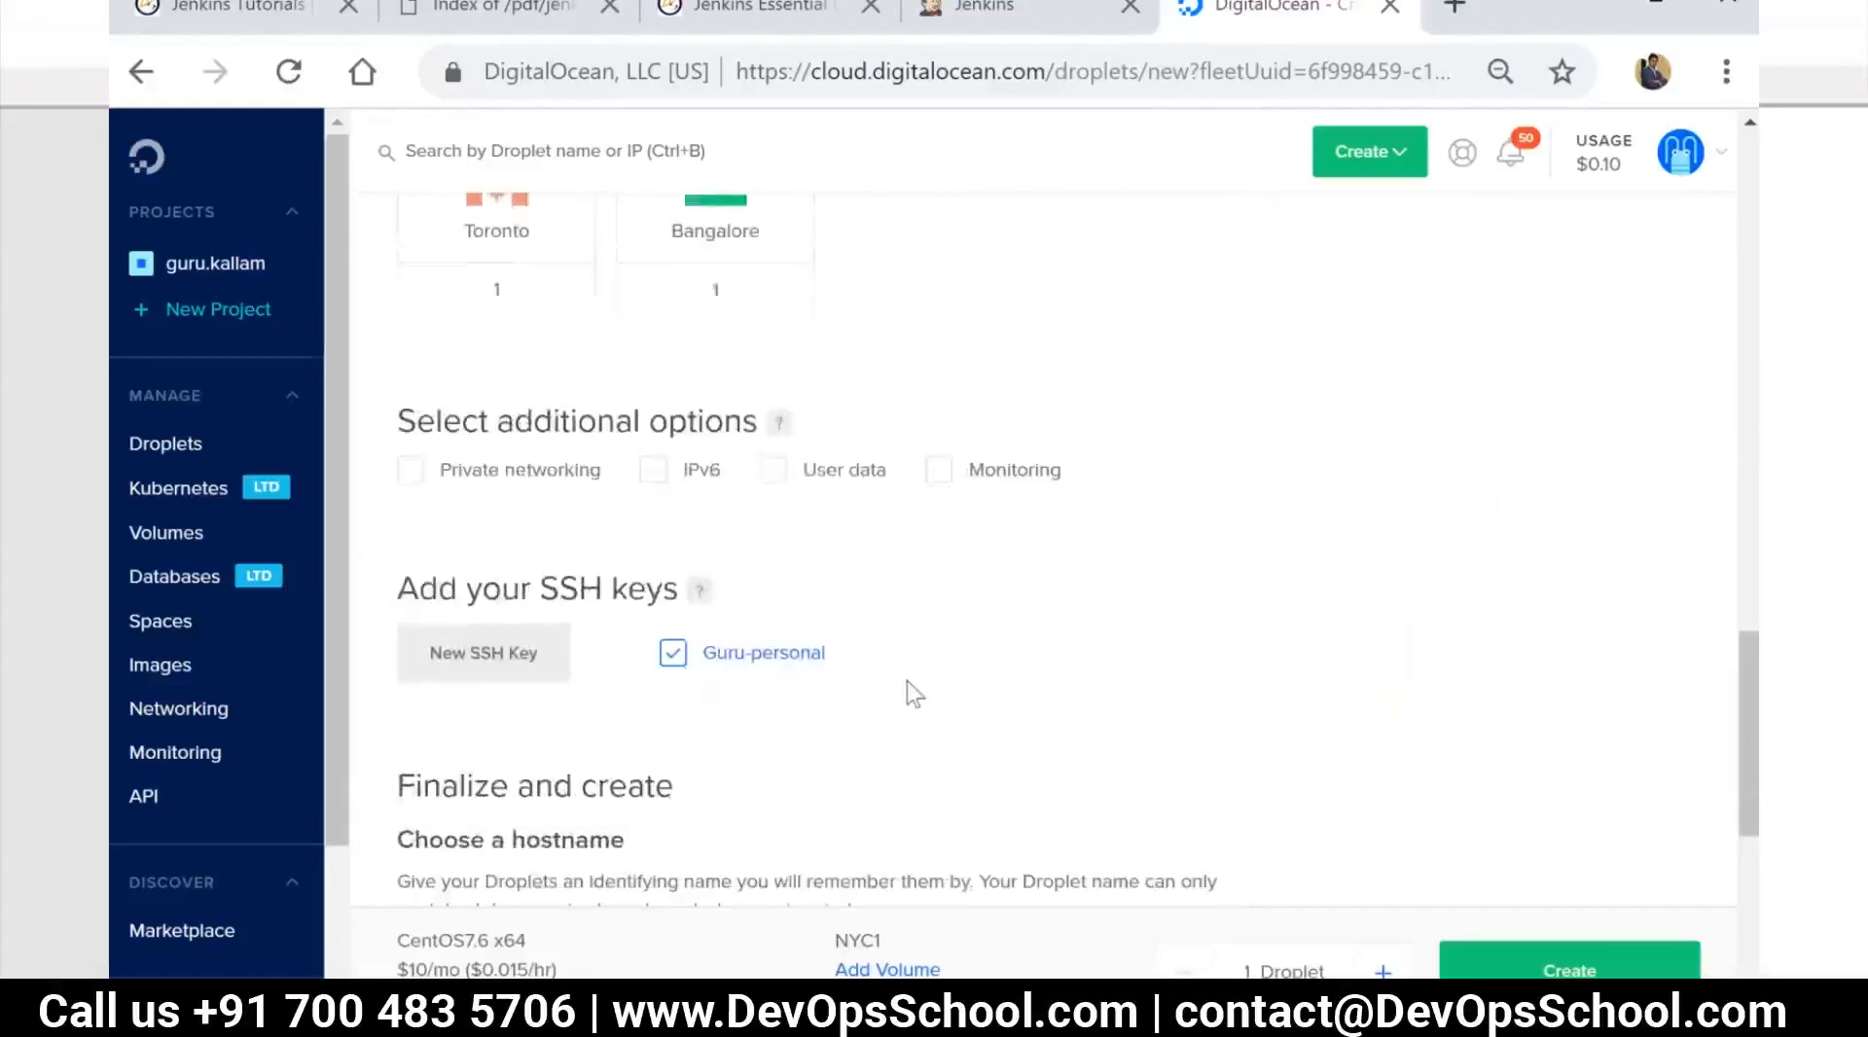
pyautogui.scroll(6, 914, 692)
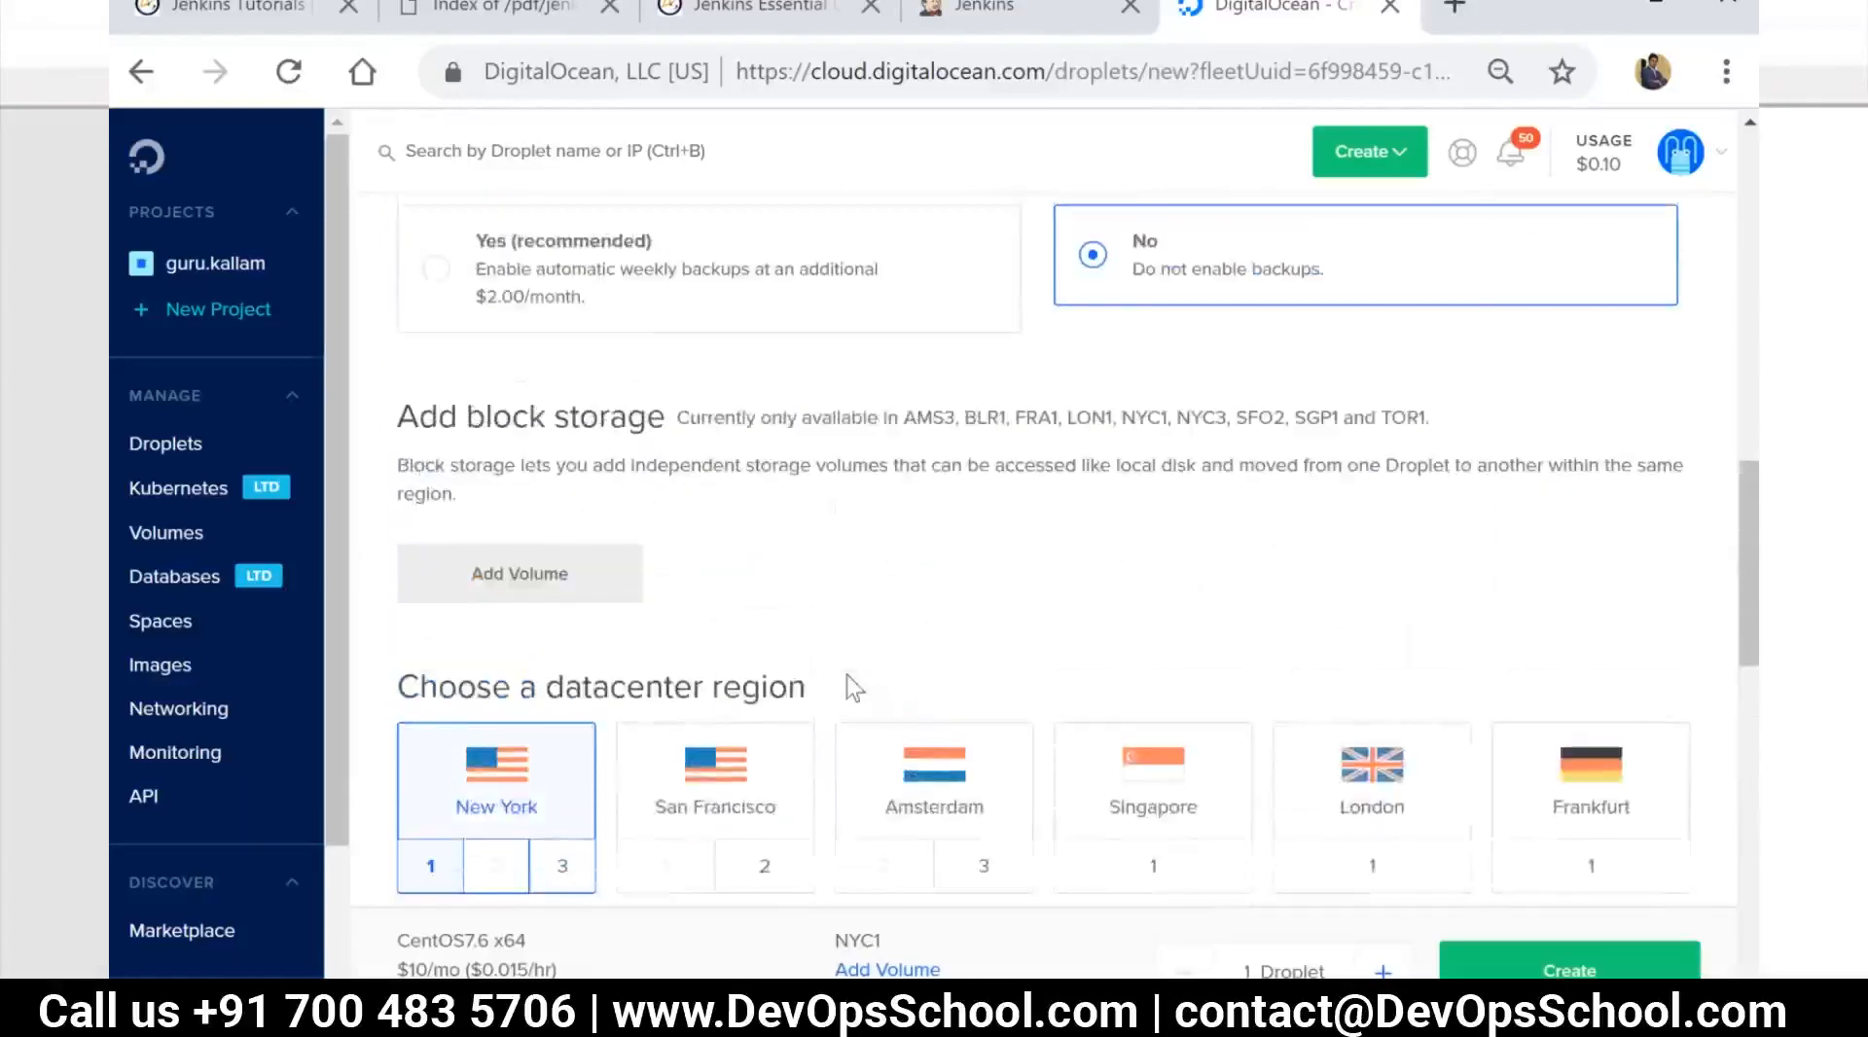
pyautogui.scroll(7, 854, 687)
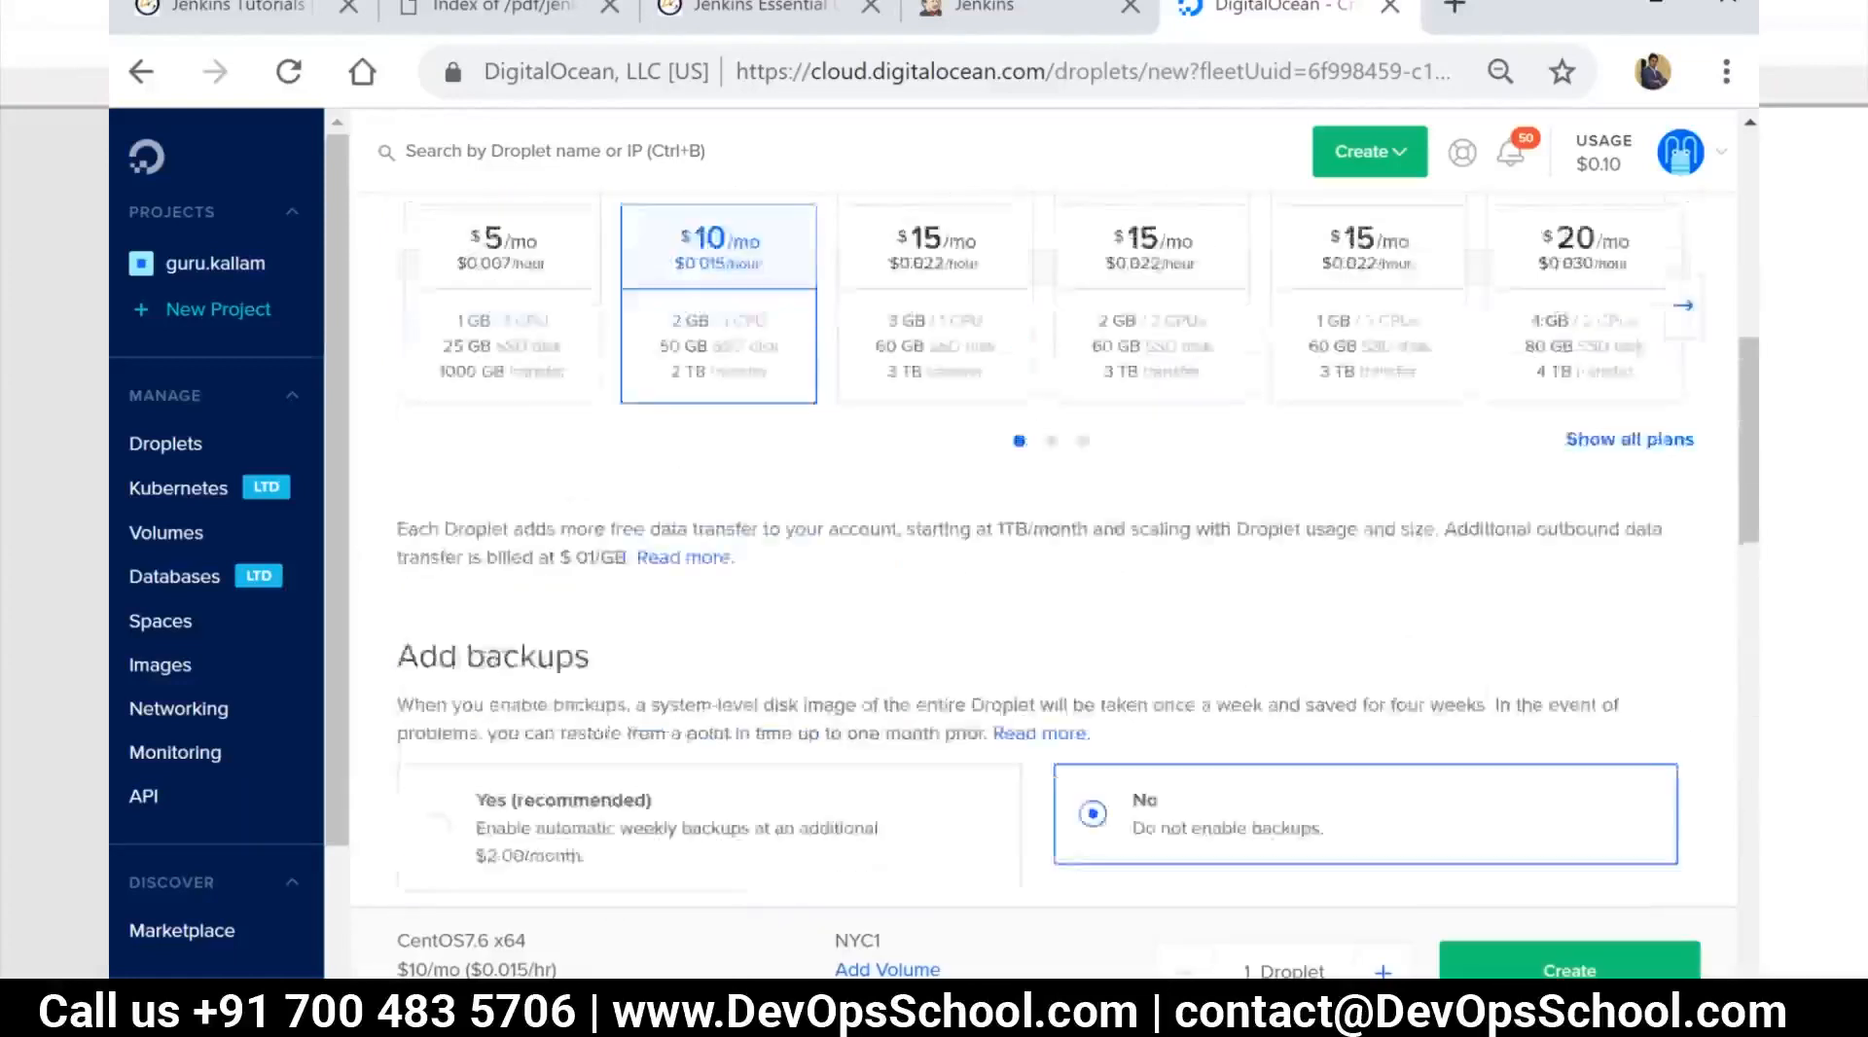
pyautogui.scroll(-12, 854, 688)
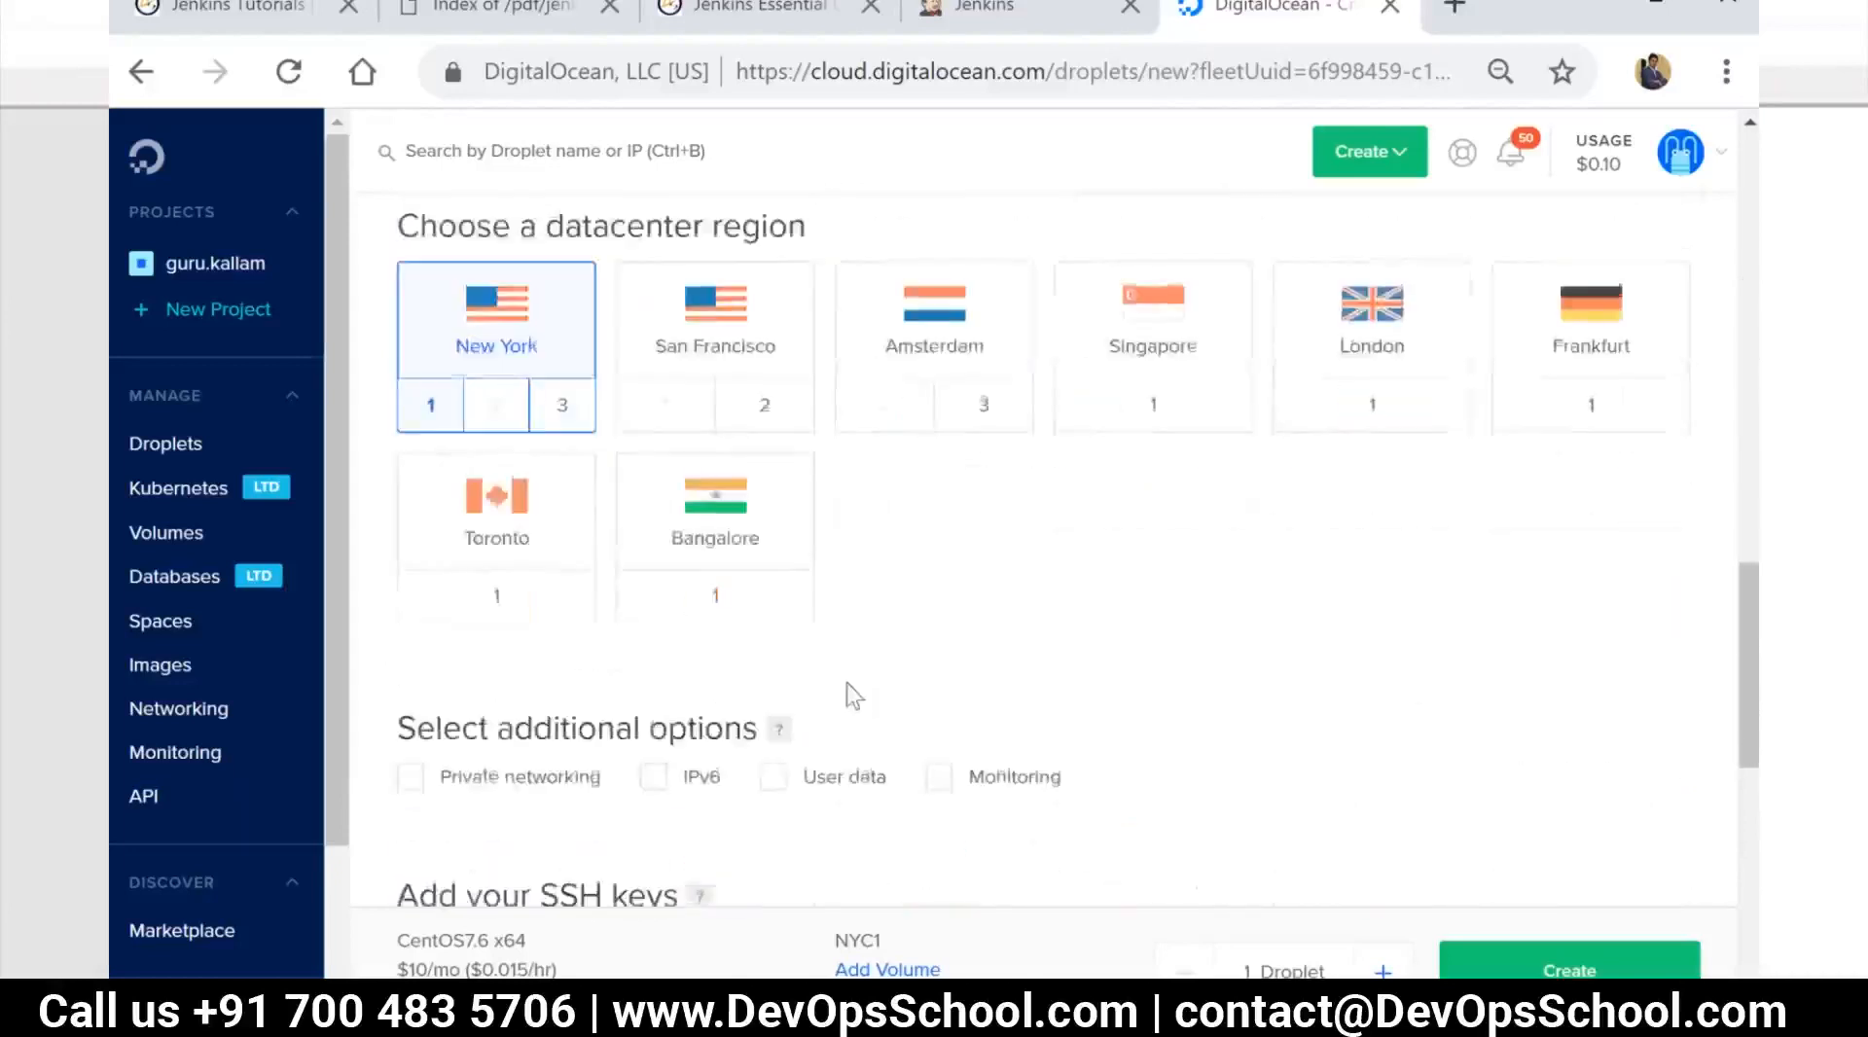
pyautogui.scroll(-4, 854, 688)
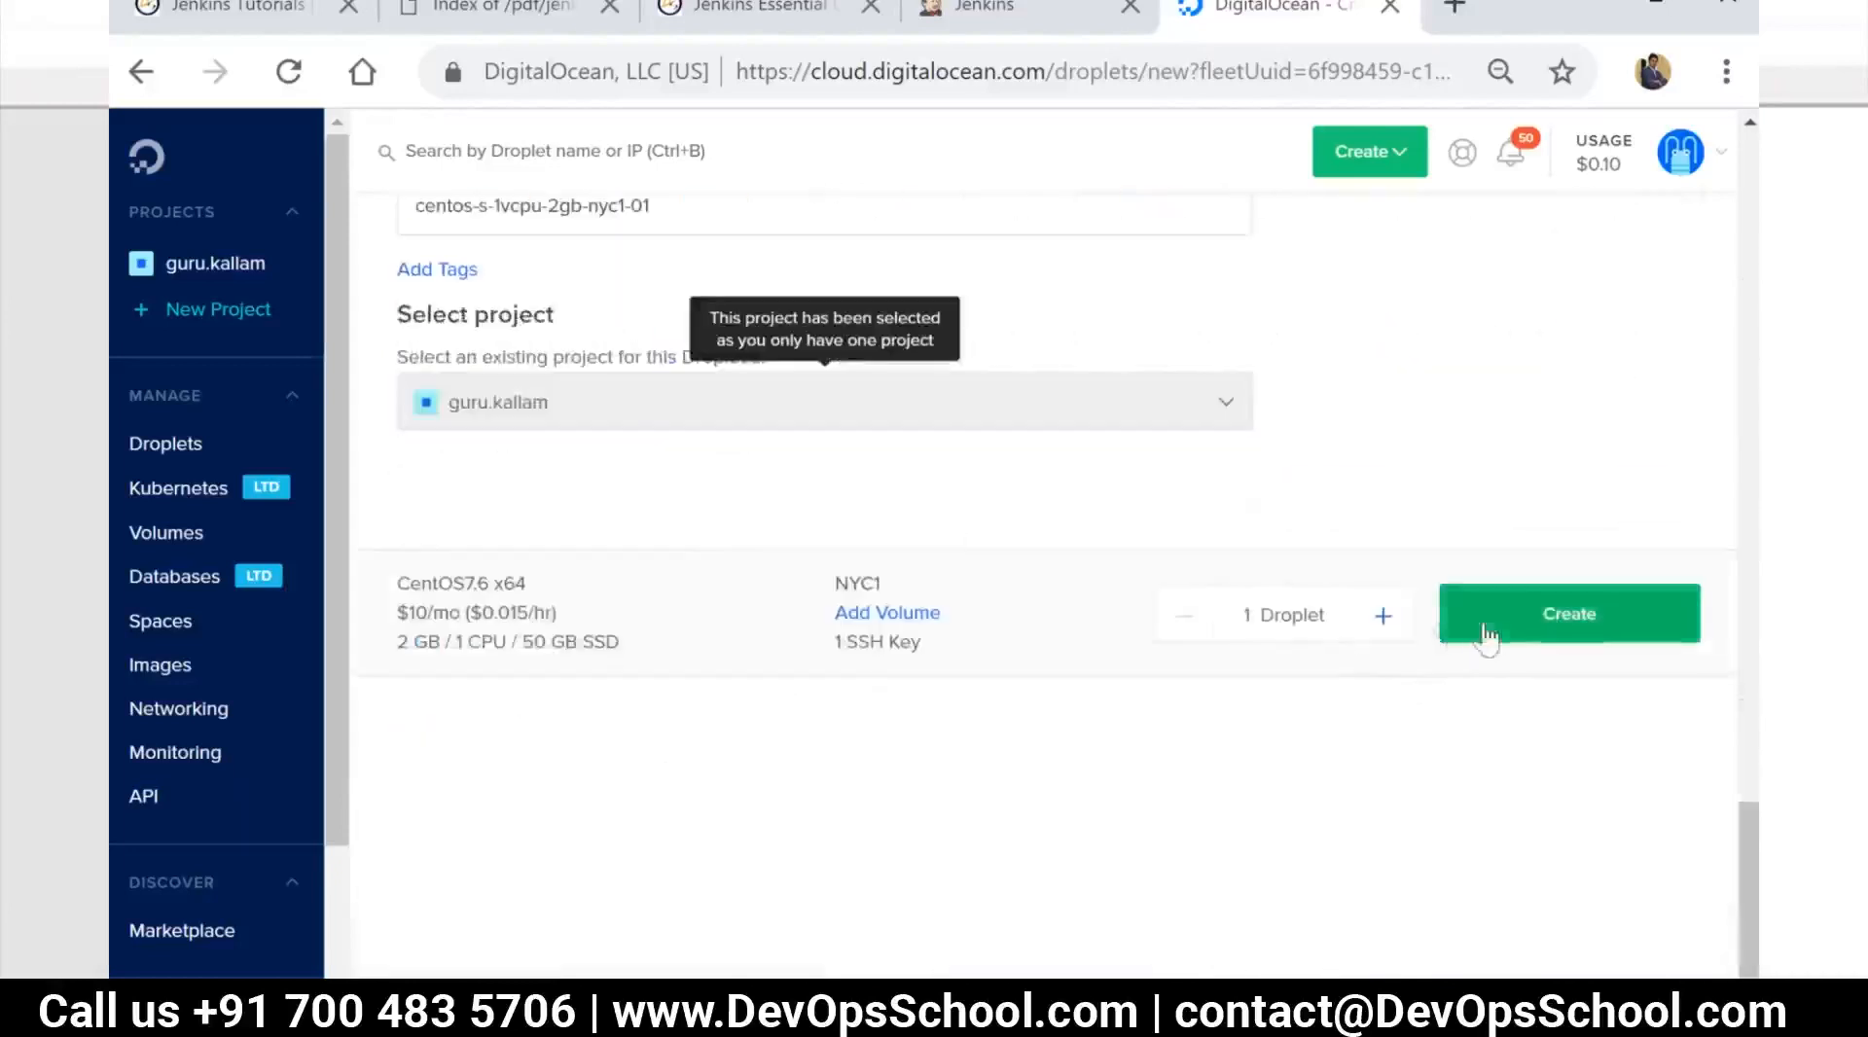
pyautogui.scroll(5, 1094, 635)
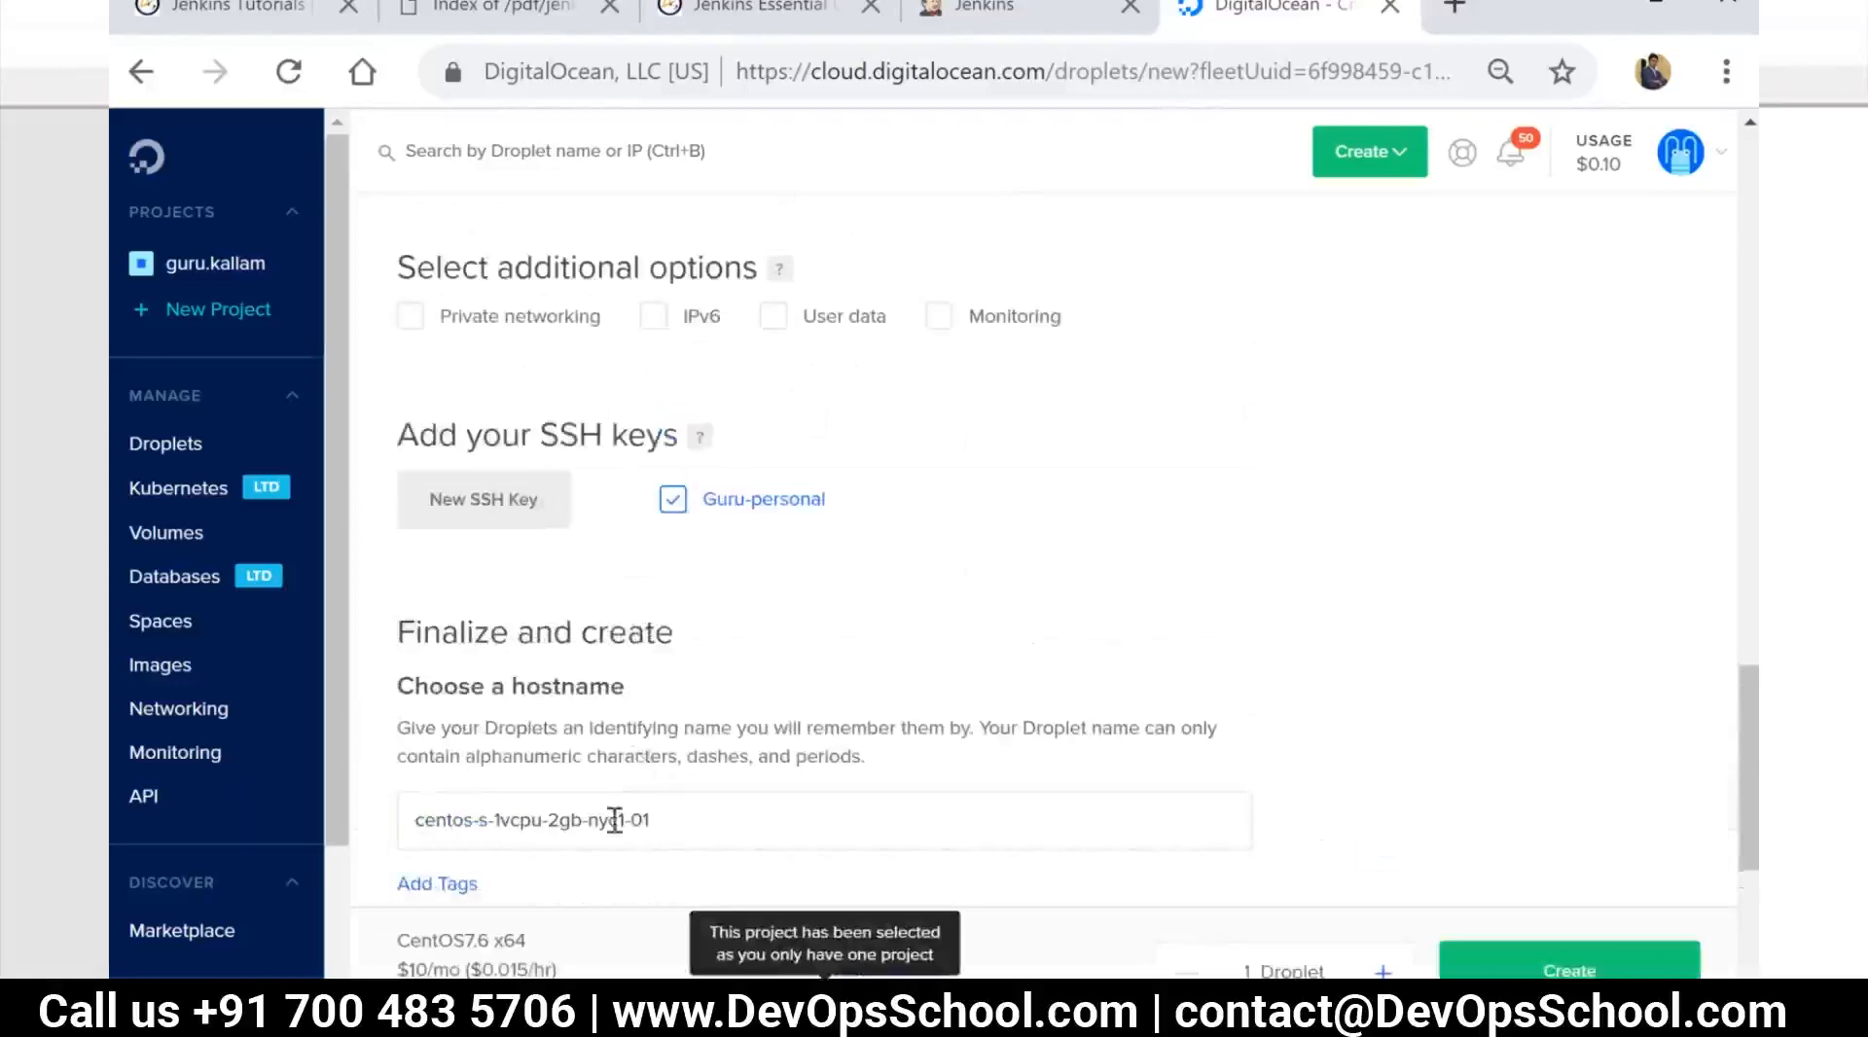
pyautogui.moveTo(667, 819); pyautogui.dragTo(381, 831)
pyautogui.write('Jenk')
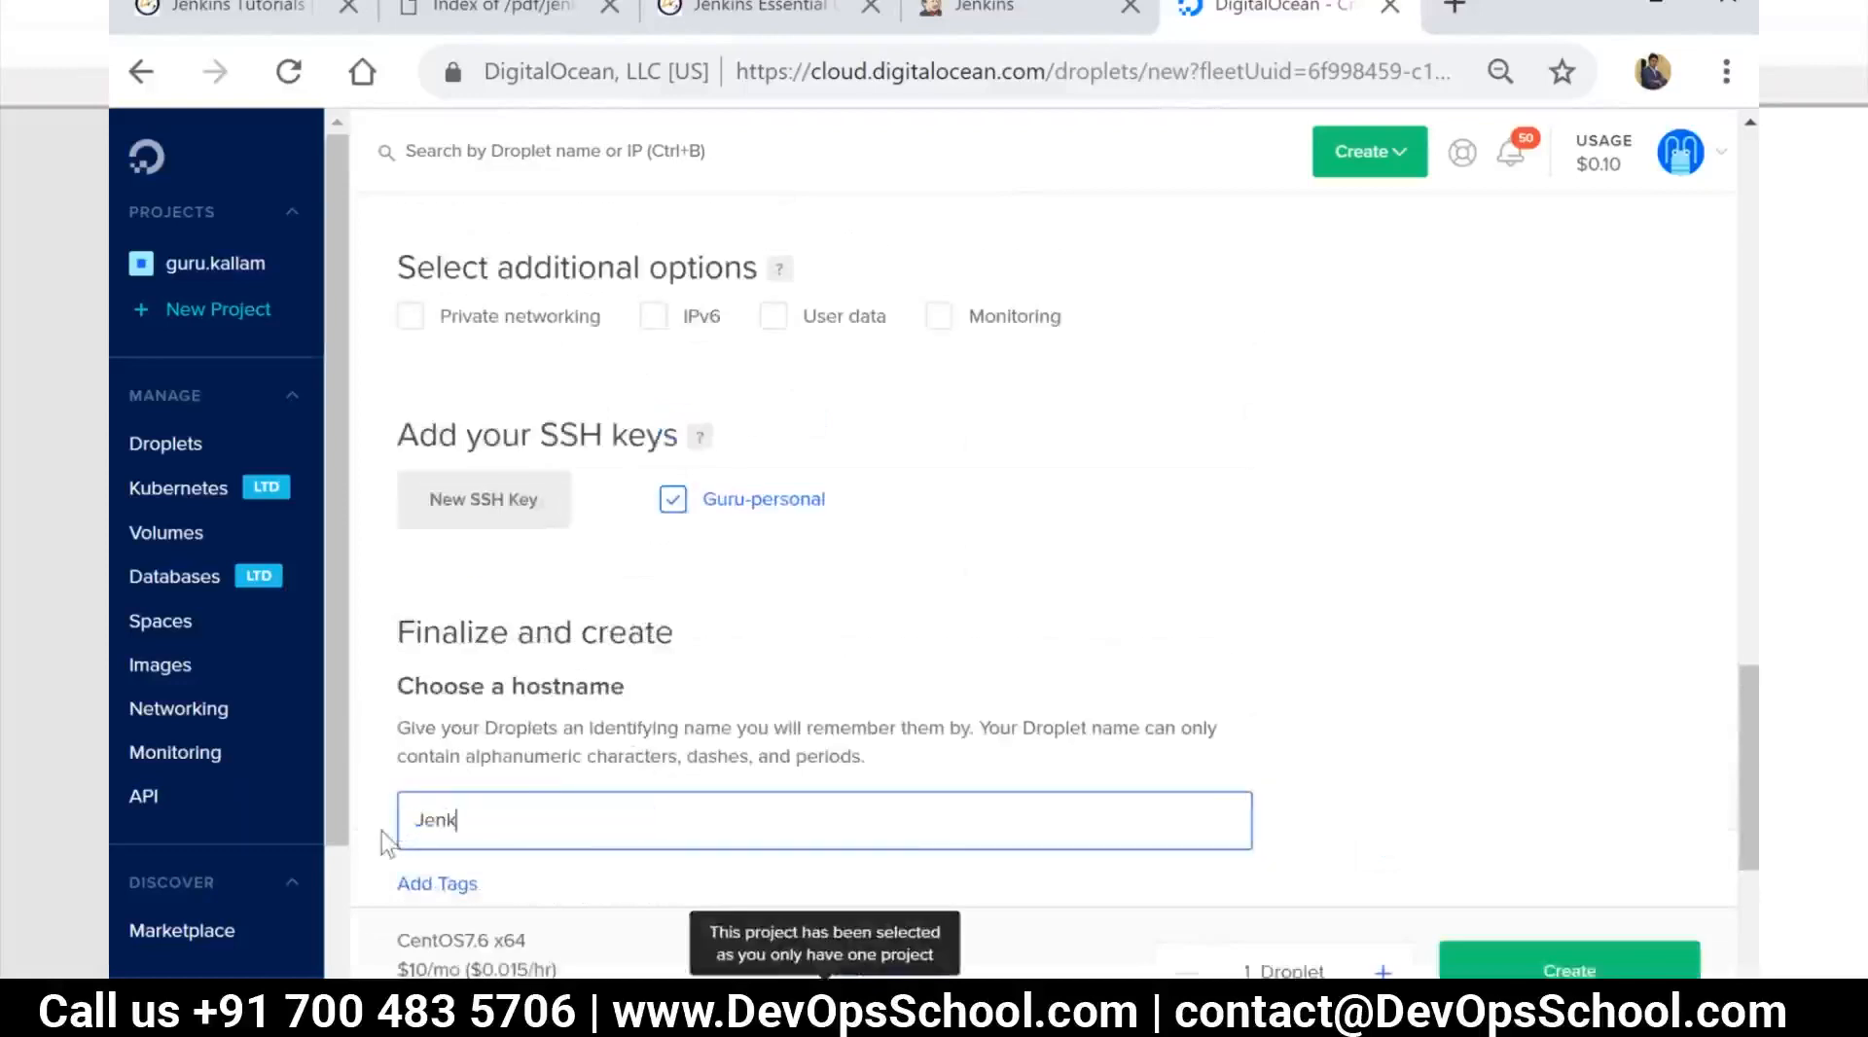
pyautogui.write('ins-master-01')
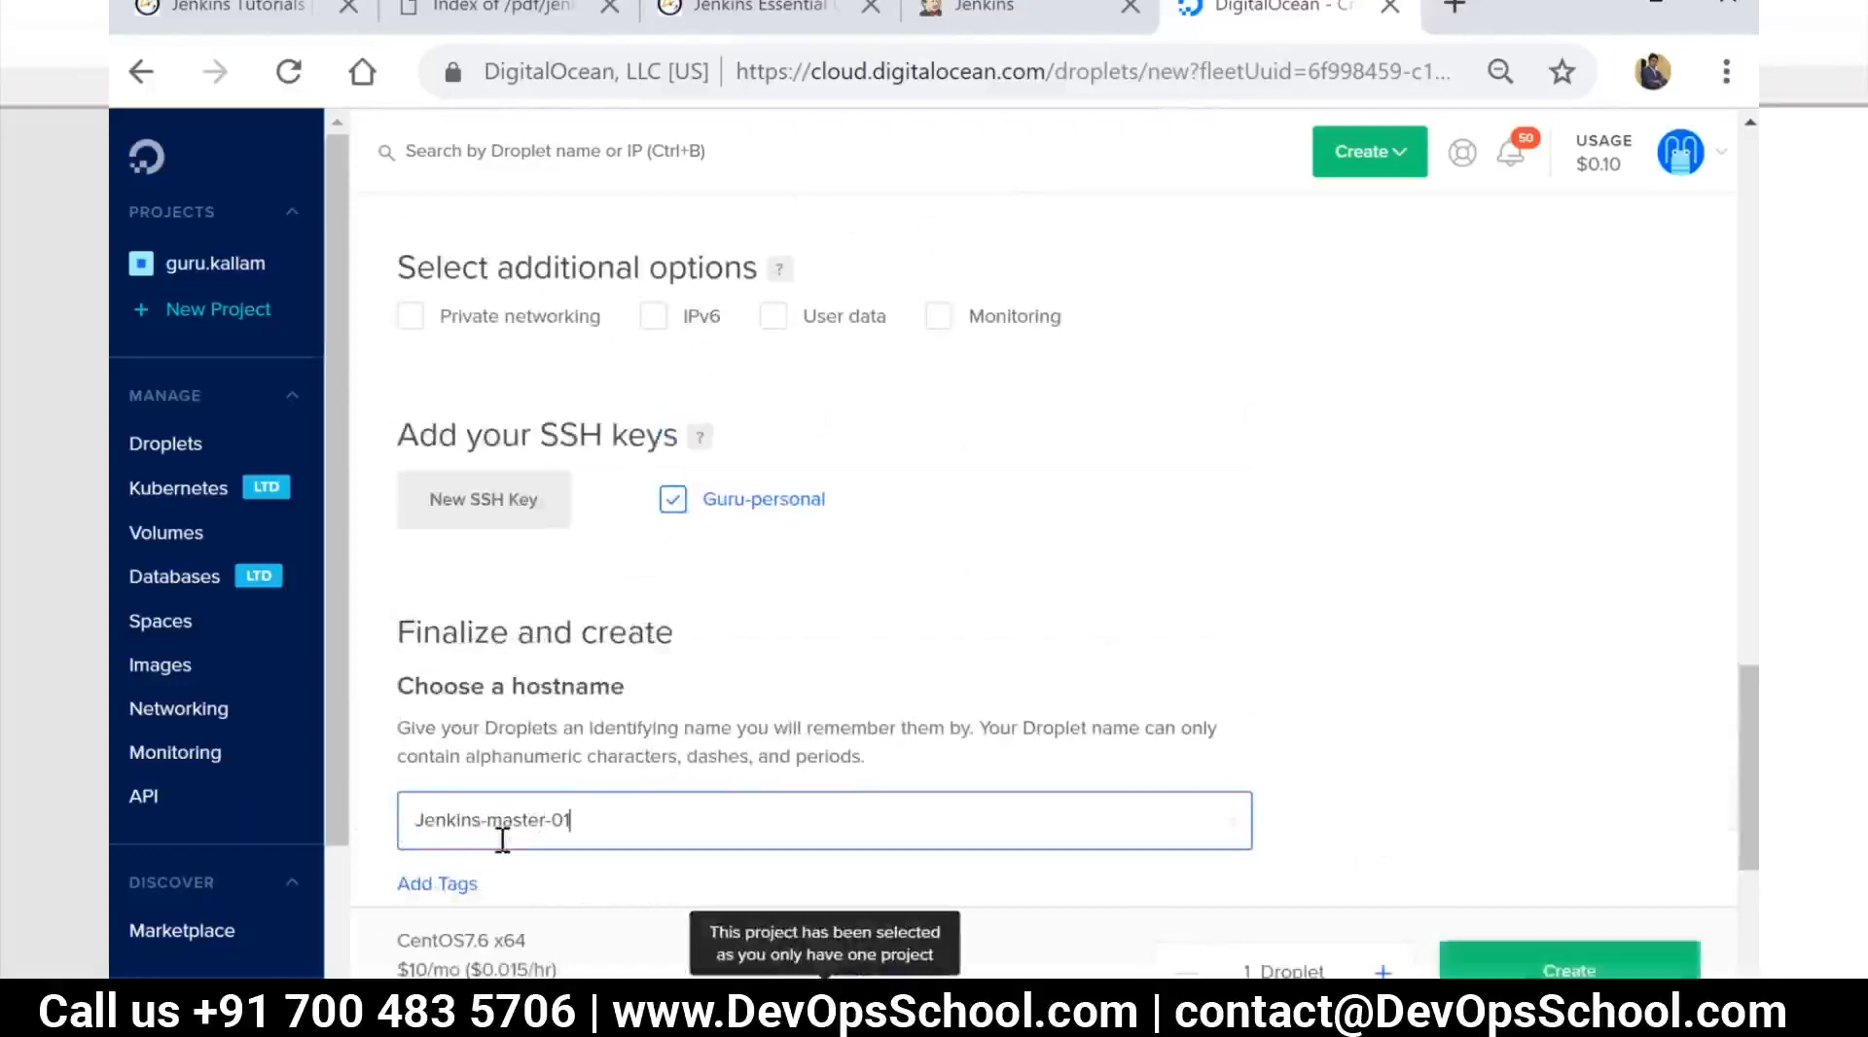
# Change the plan to the $15/mo option with 3 GB, 1 CPU and a 60 GB SSD, and create the Droplet
pyautogui.scroll(5, 1071, 742)
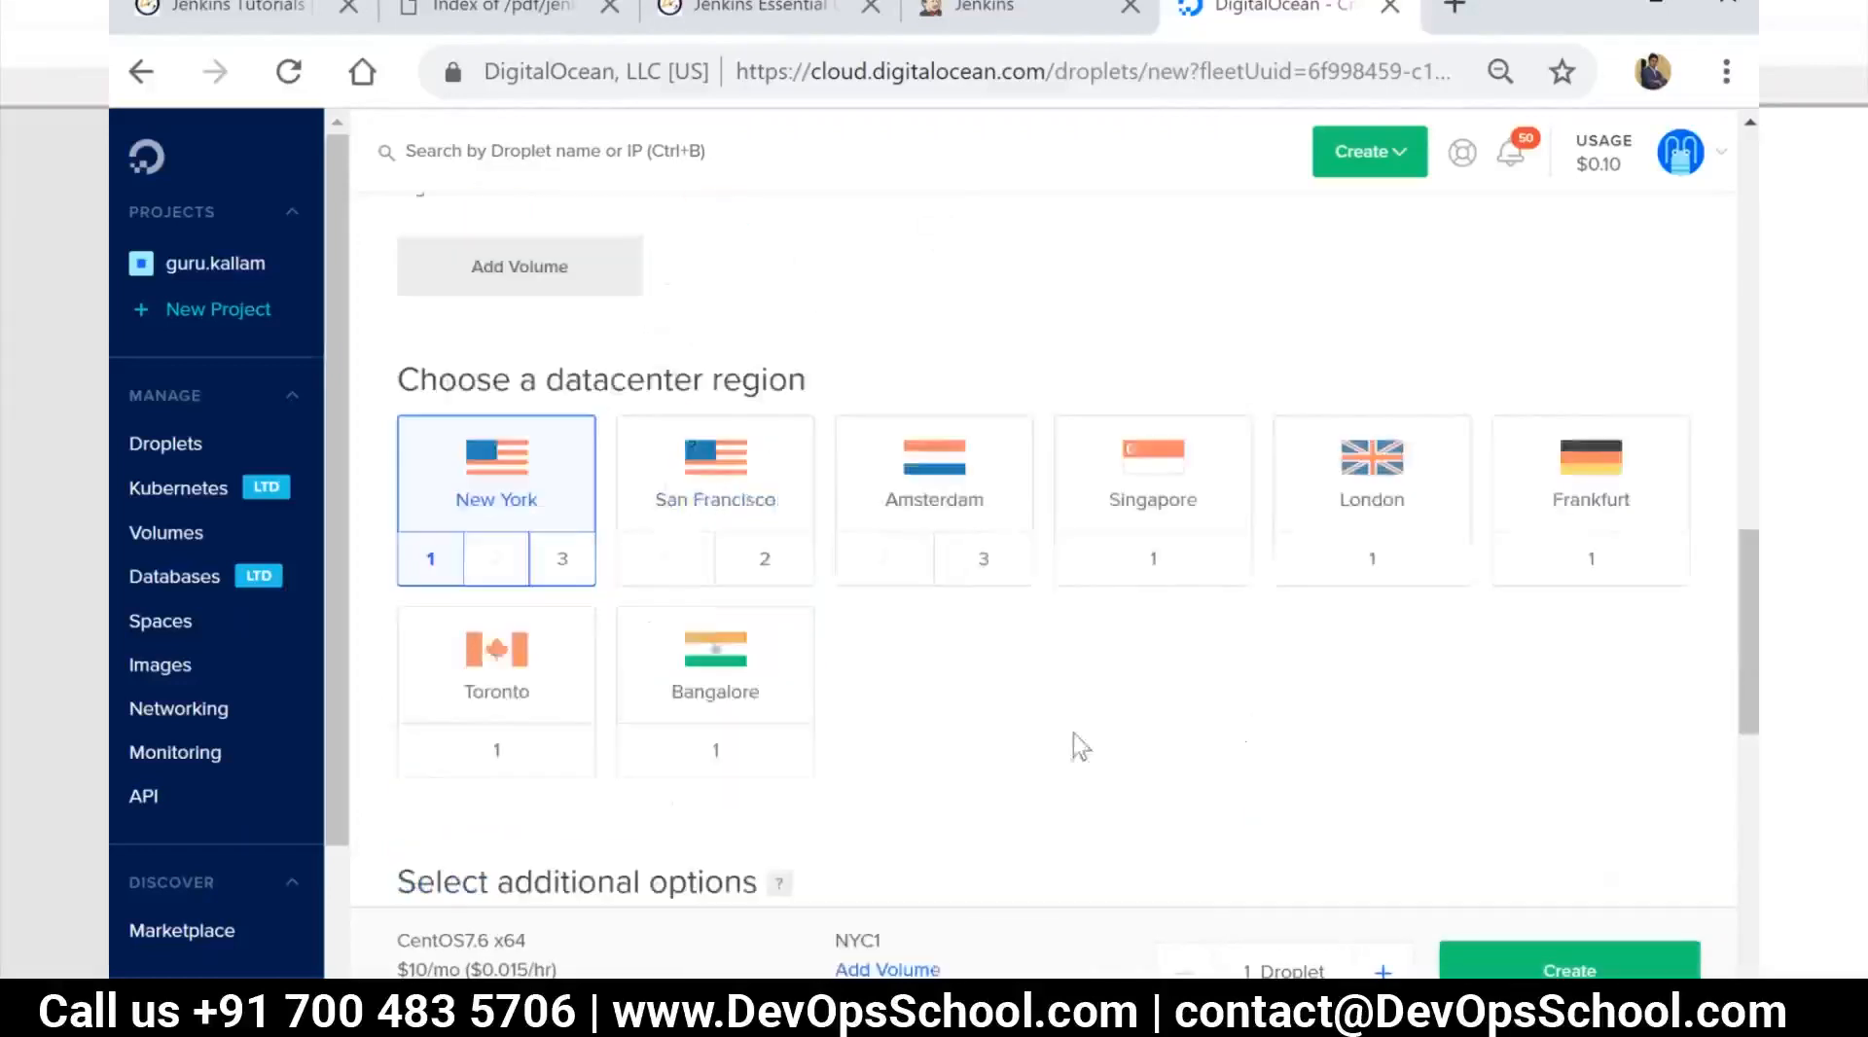
pyautogui.scroll(10, 721, 620)
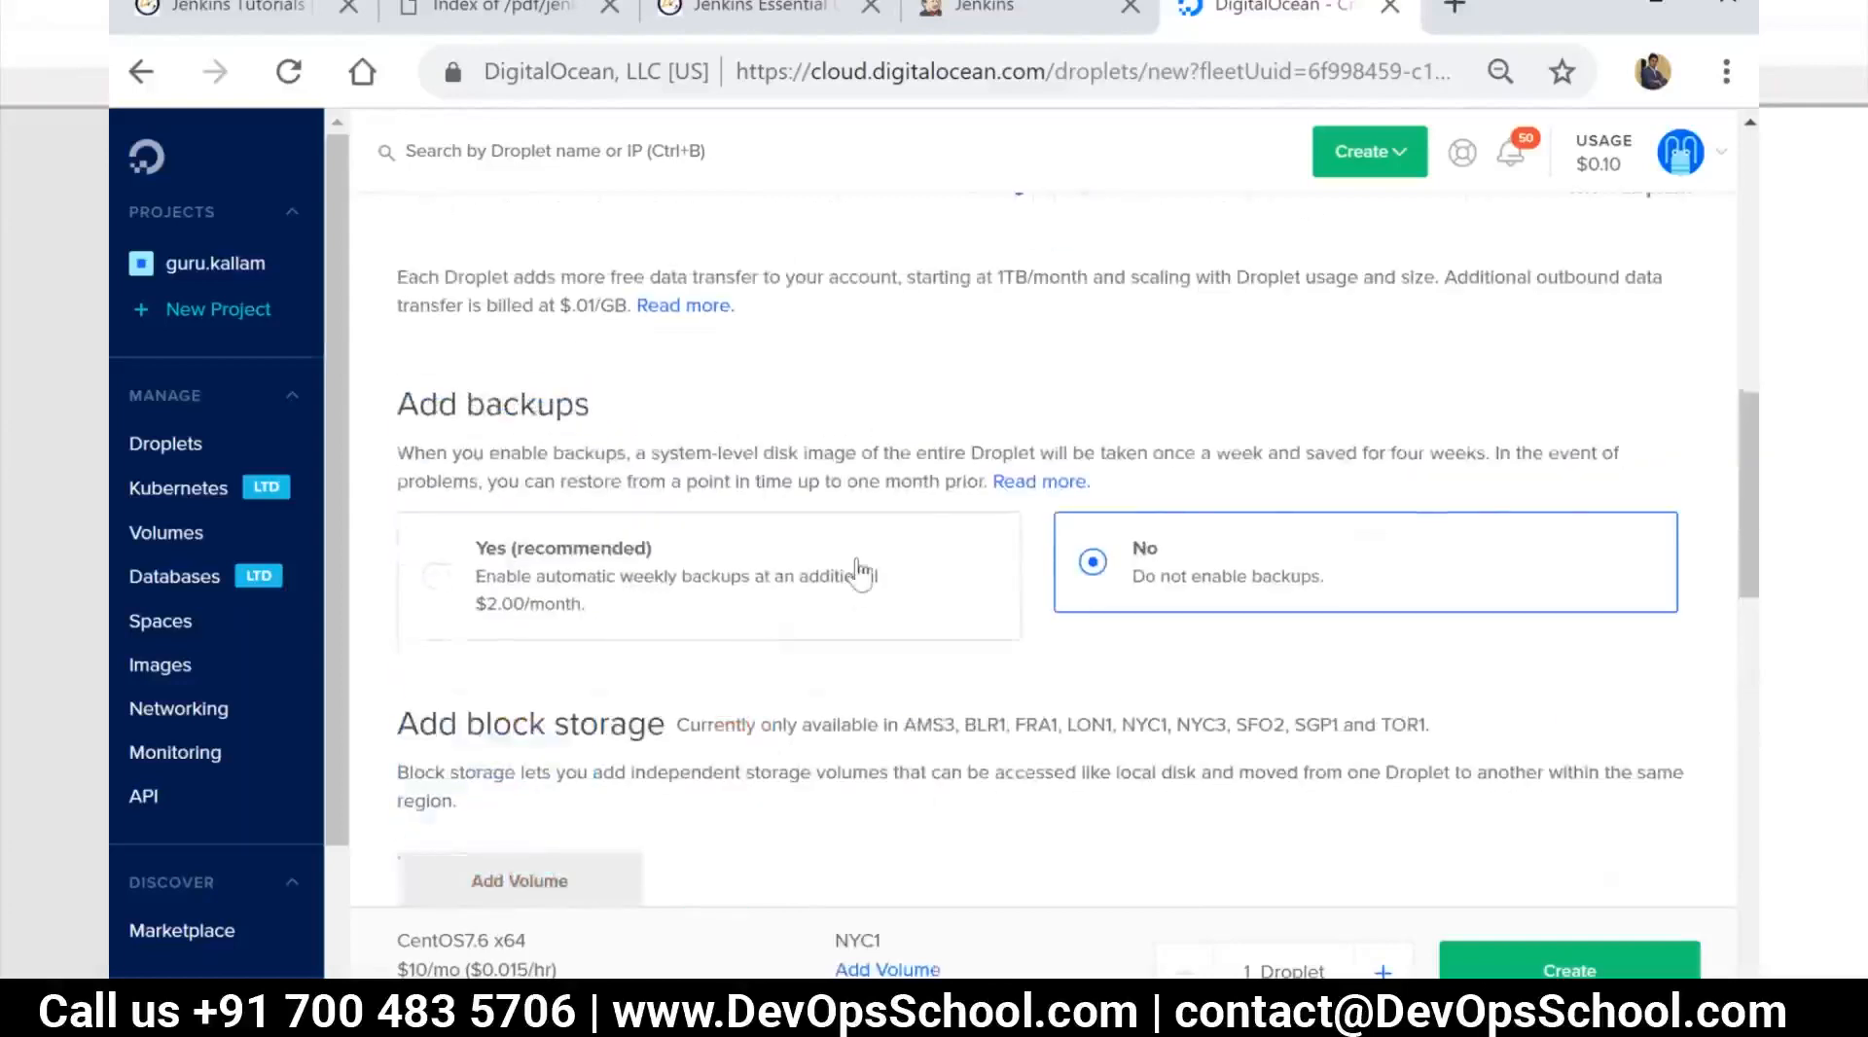
pyautogui.scroll(-1, 855, 581)
pyautogui.scroll(1, 887, 541)
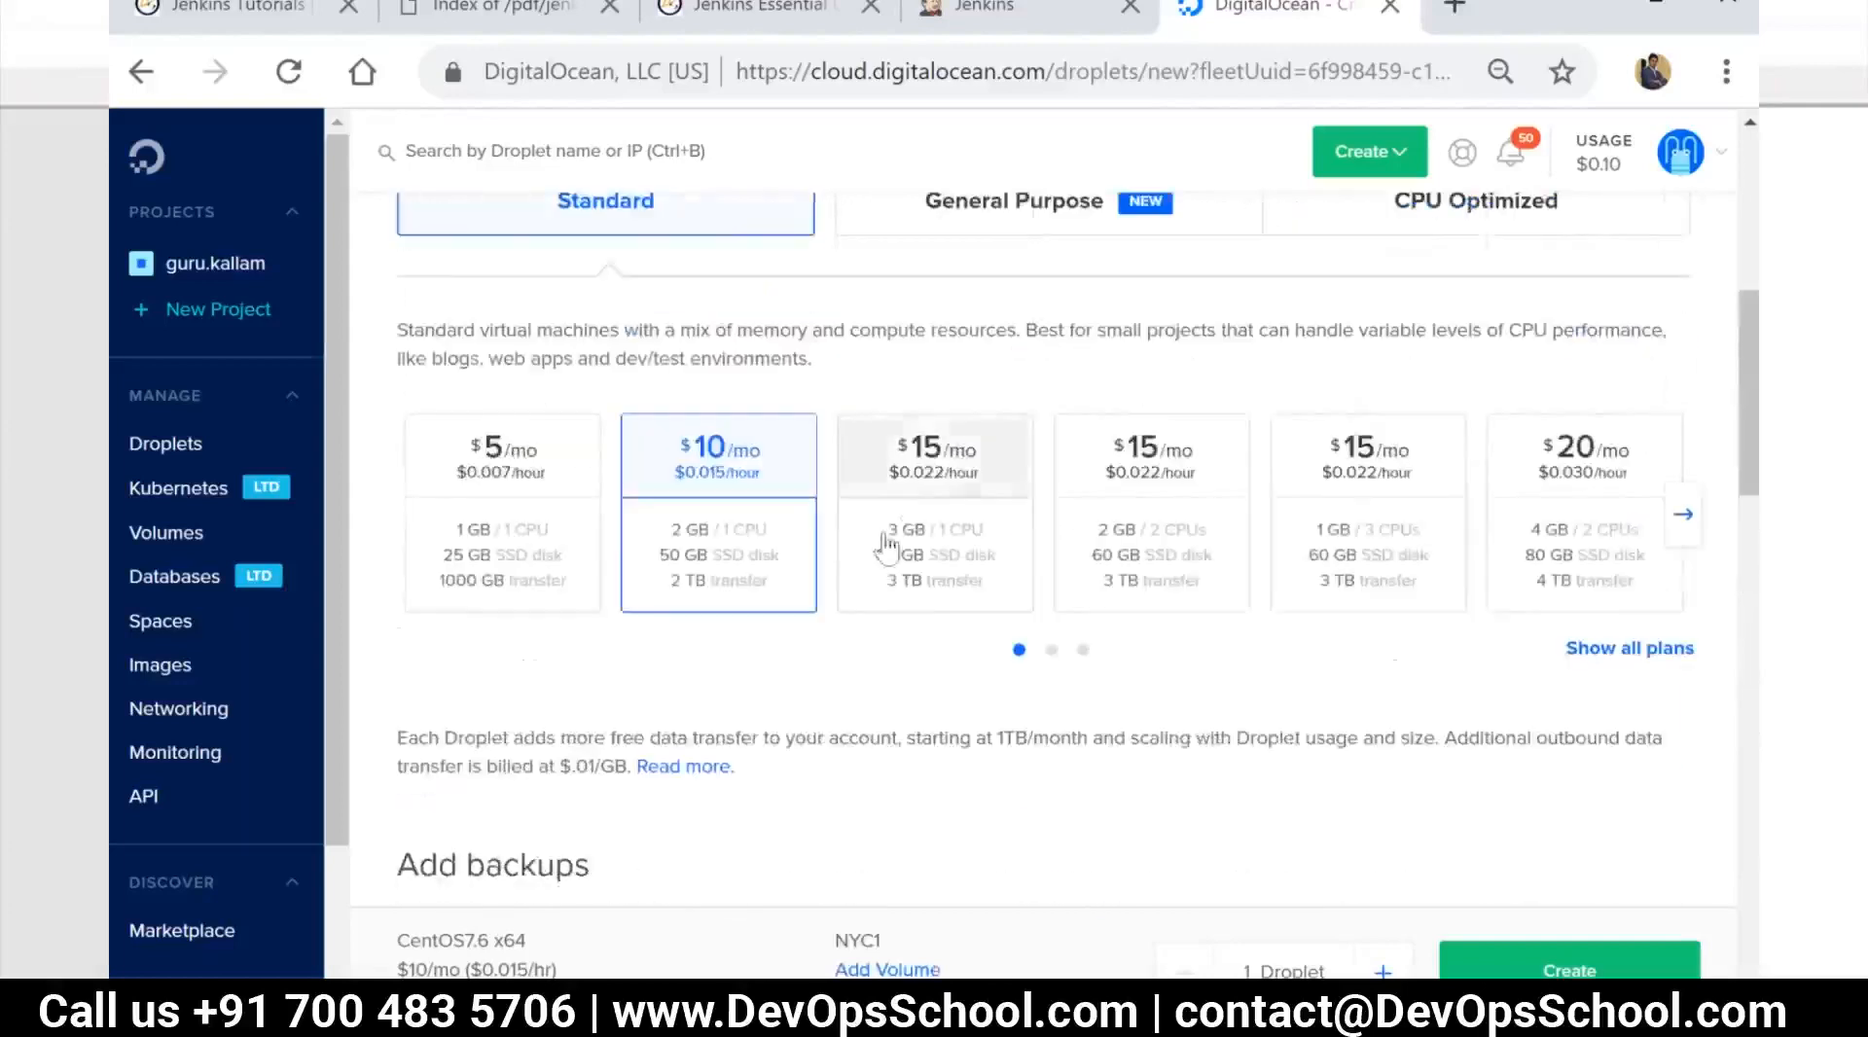
pyautogui.click(920, 503)
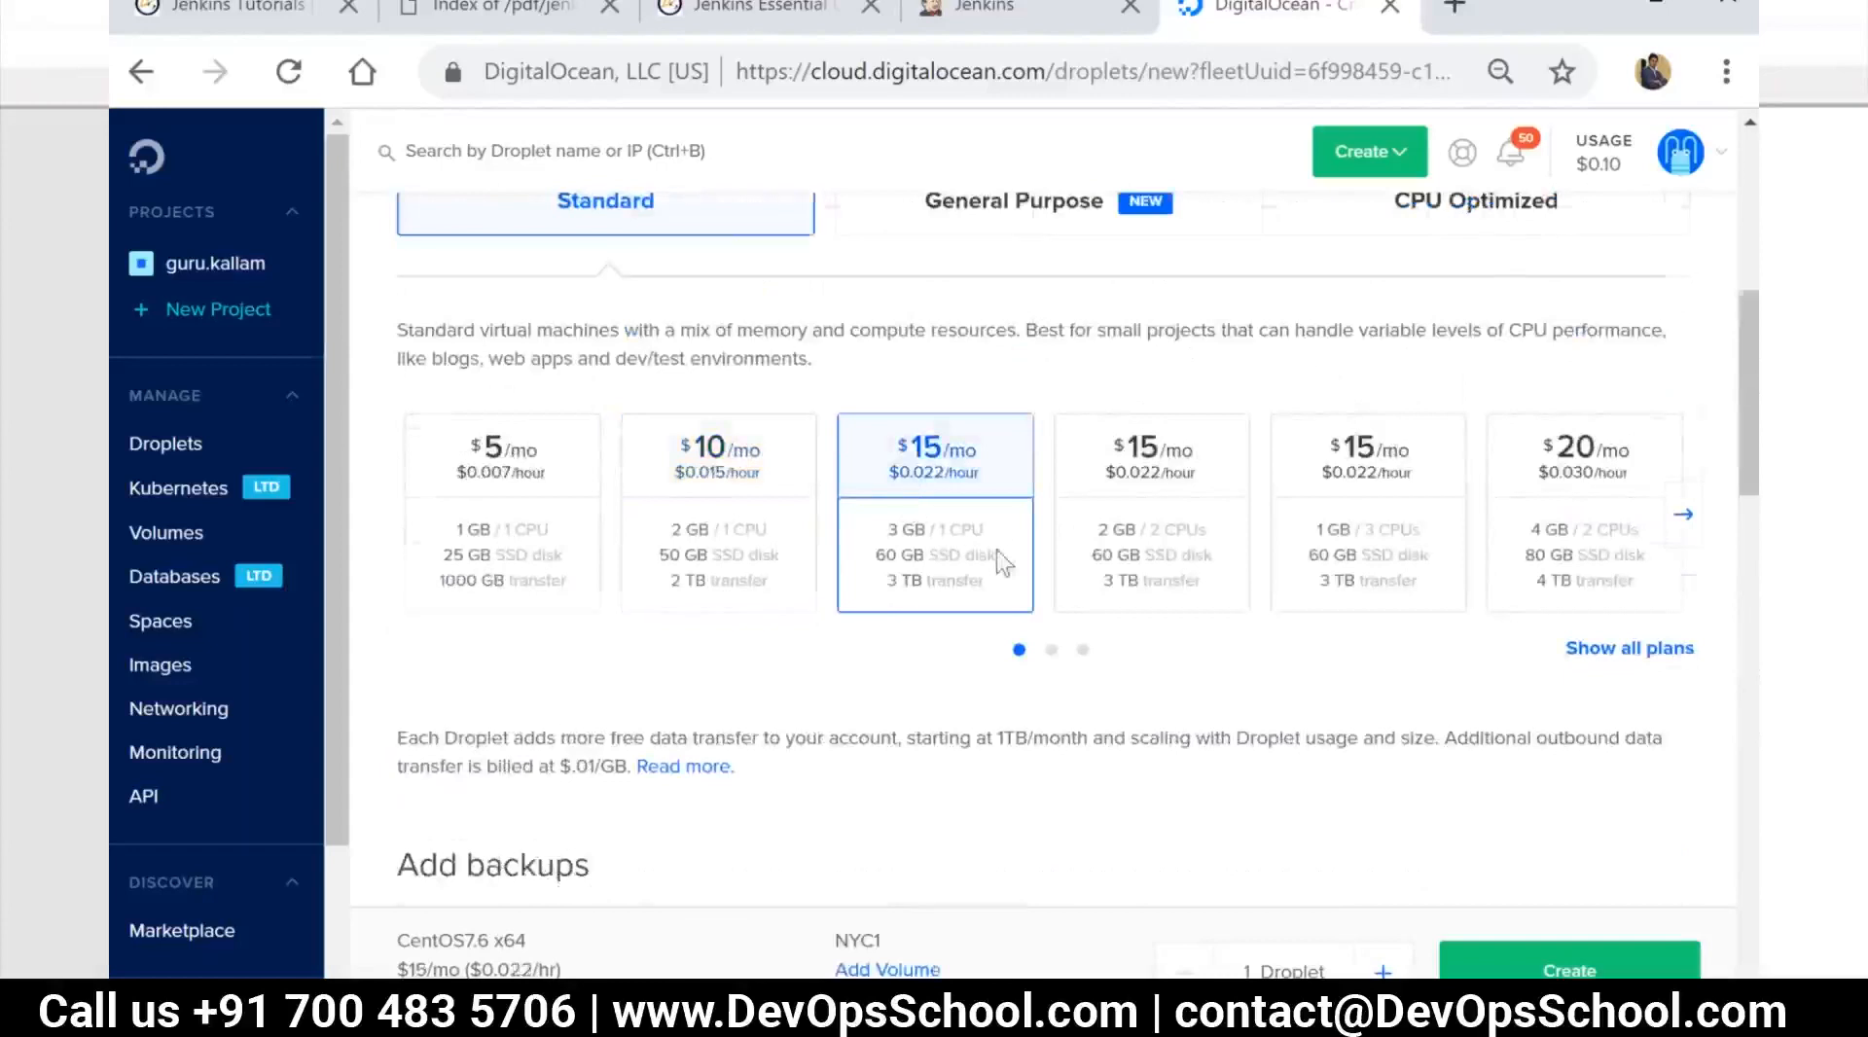
pyautogui.scroll(-5, 992, 562)
pyautogui.click(1539, 970)
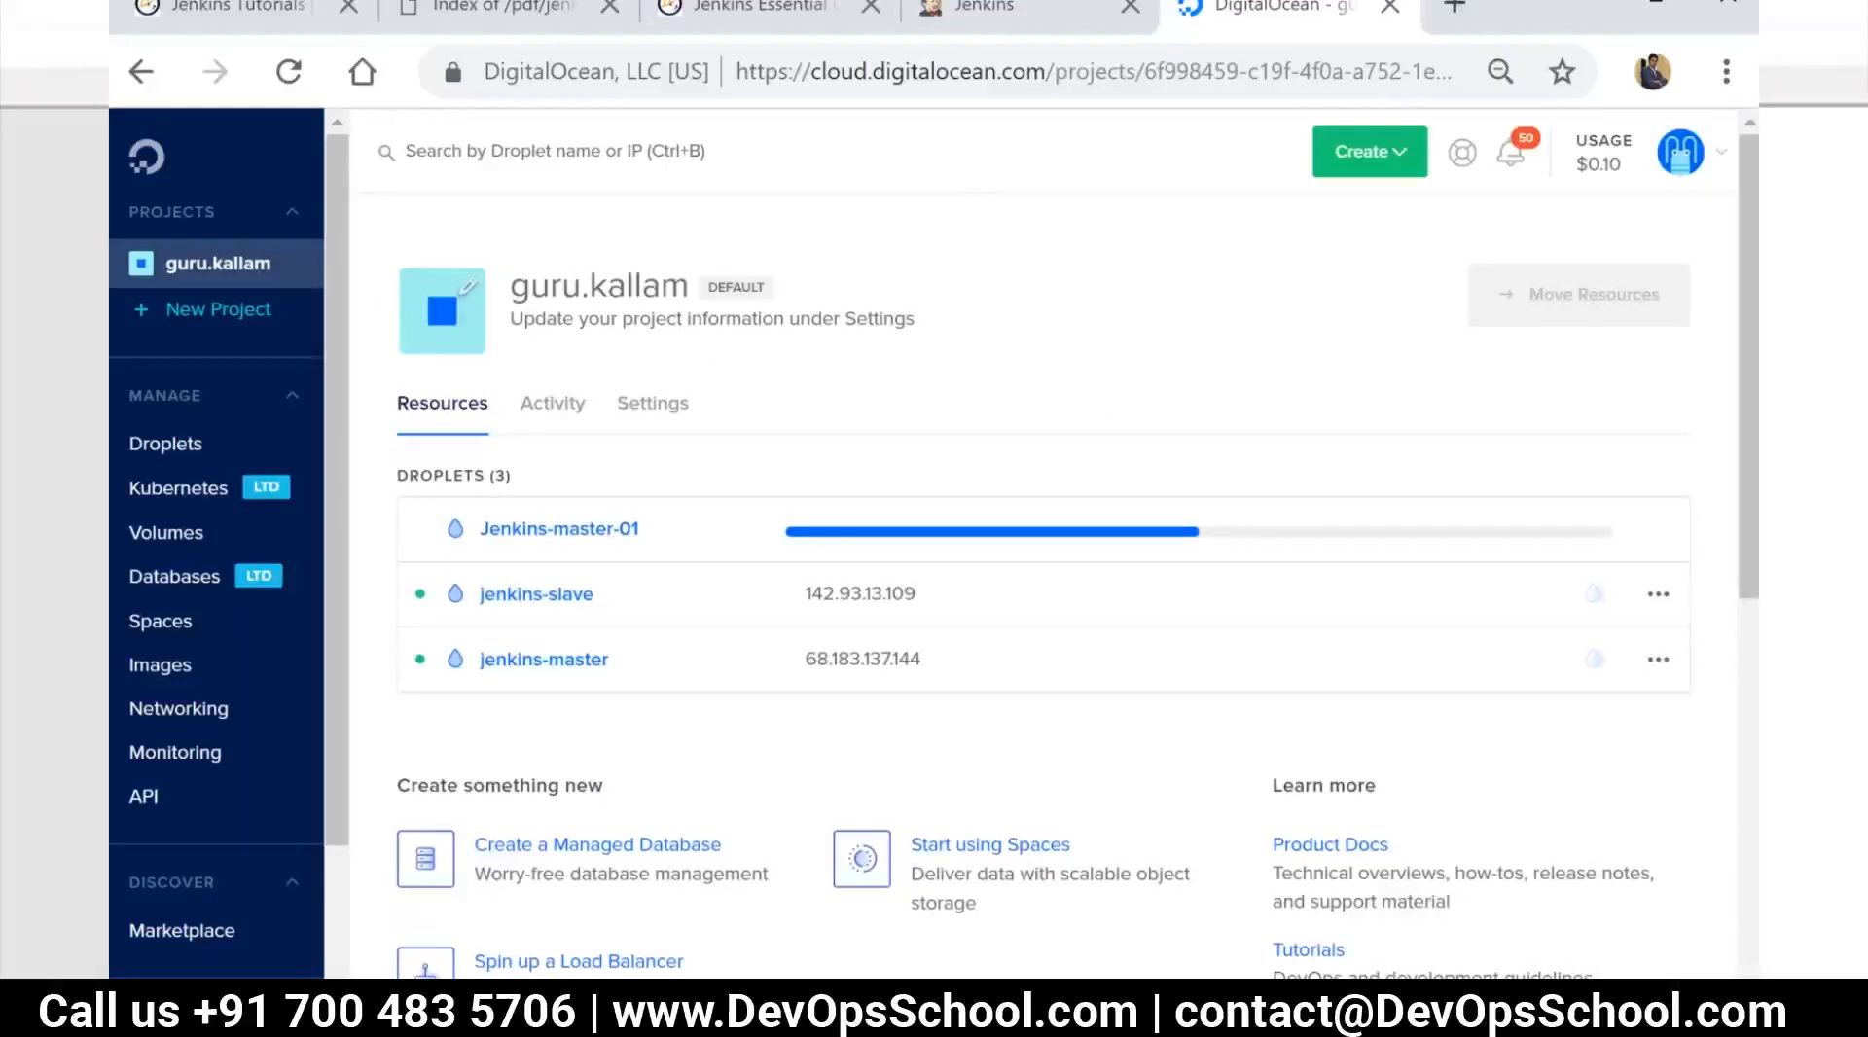
# Find the MobaXterm desktop app through the Windows search and launch it
pyautogui.press('super+s')
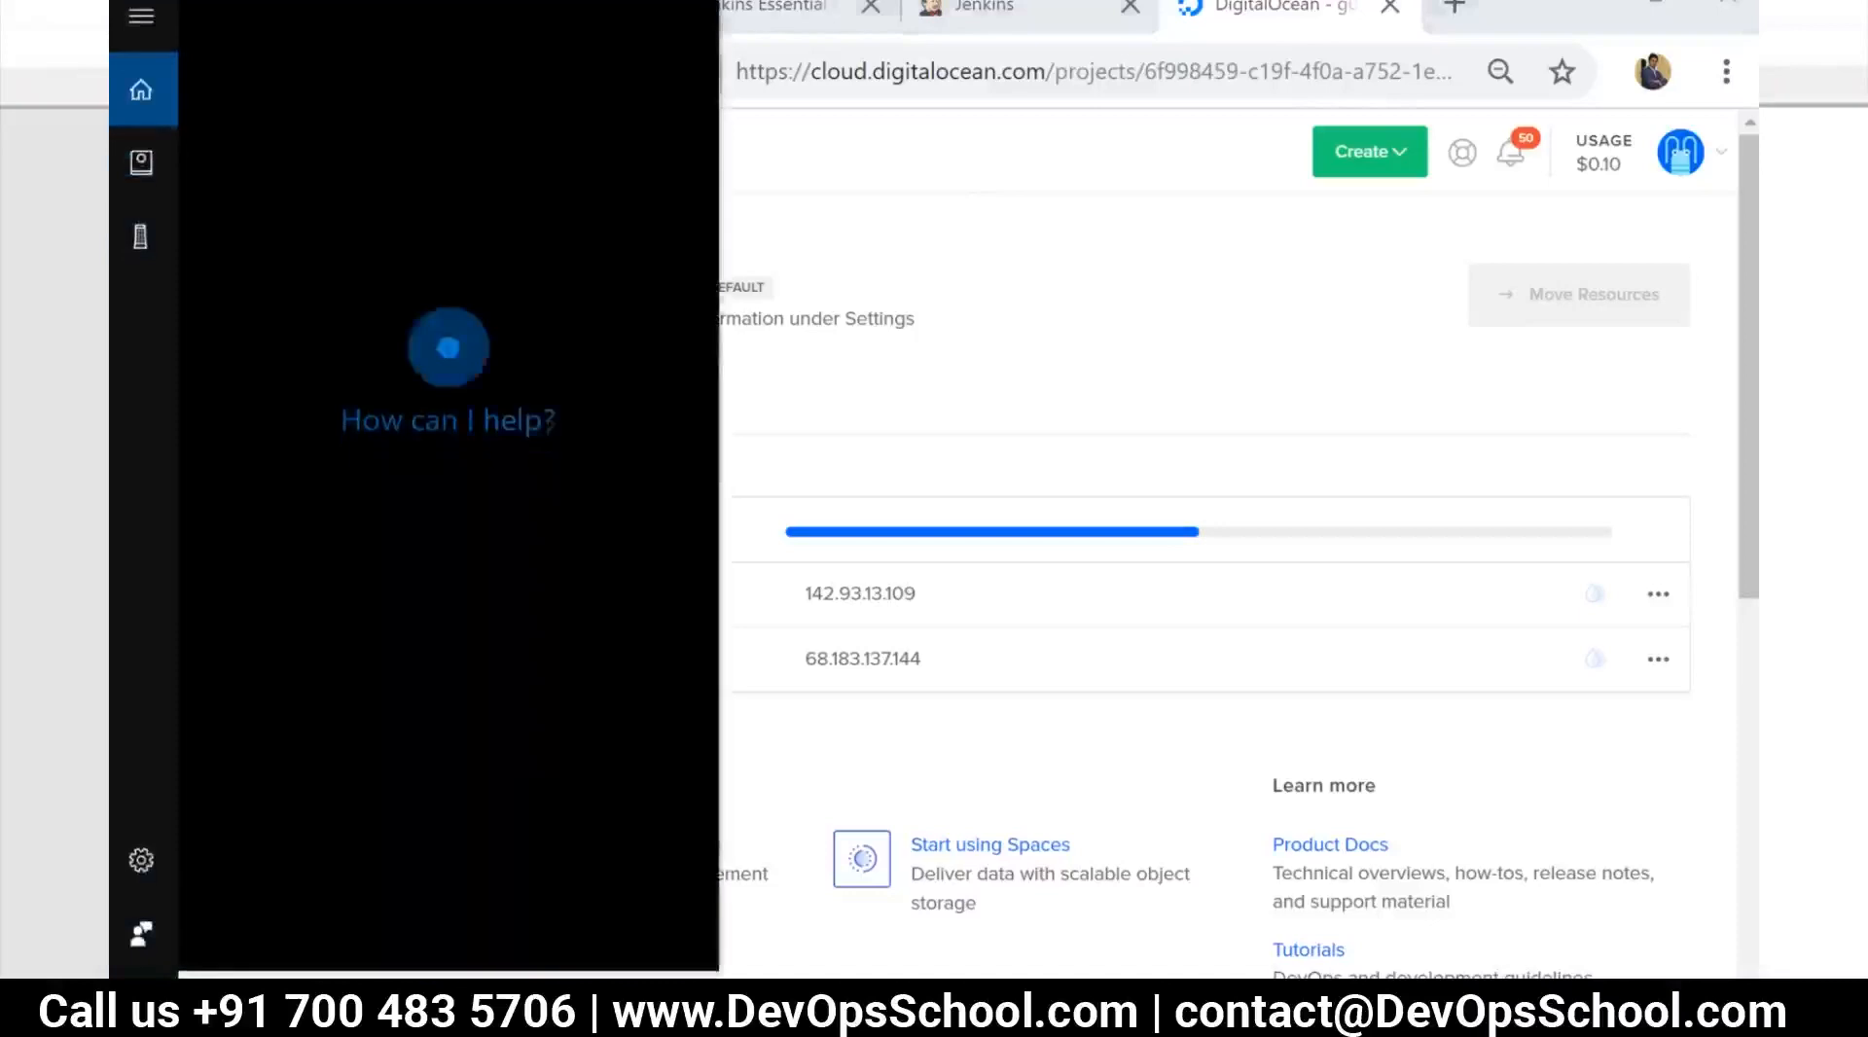
pyautogui.write('mob')
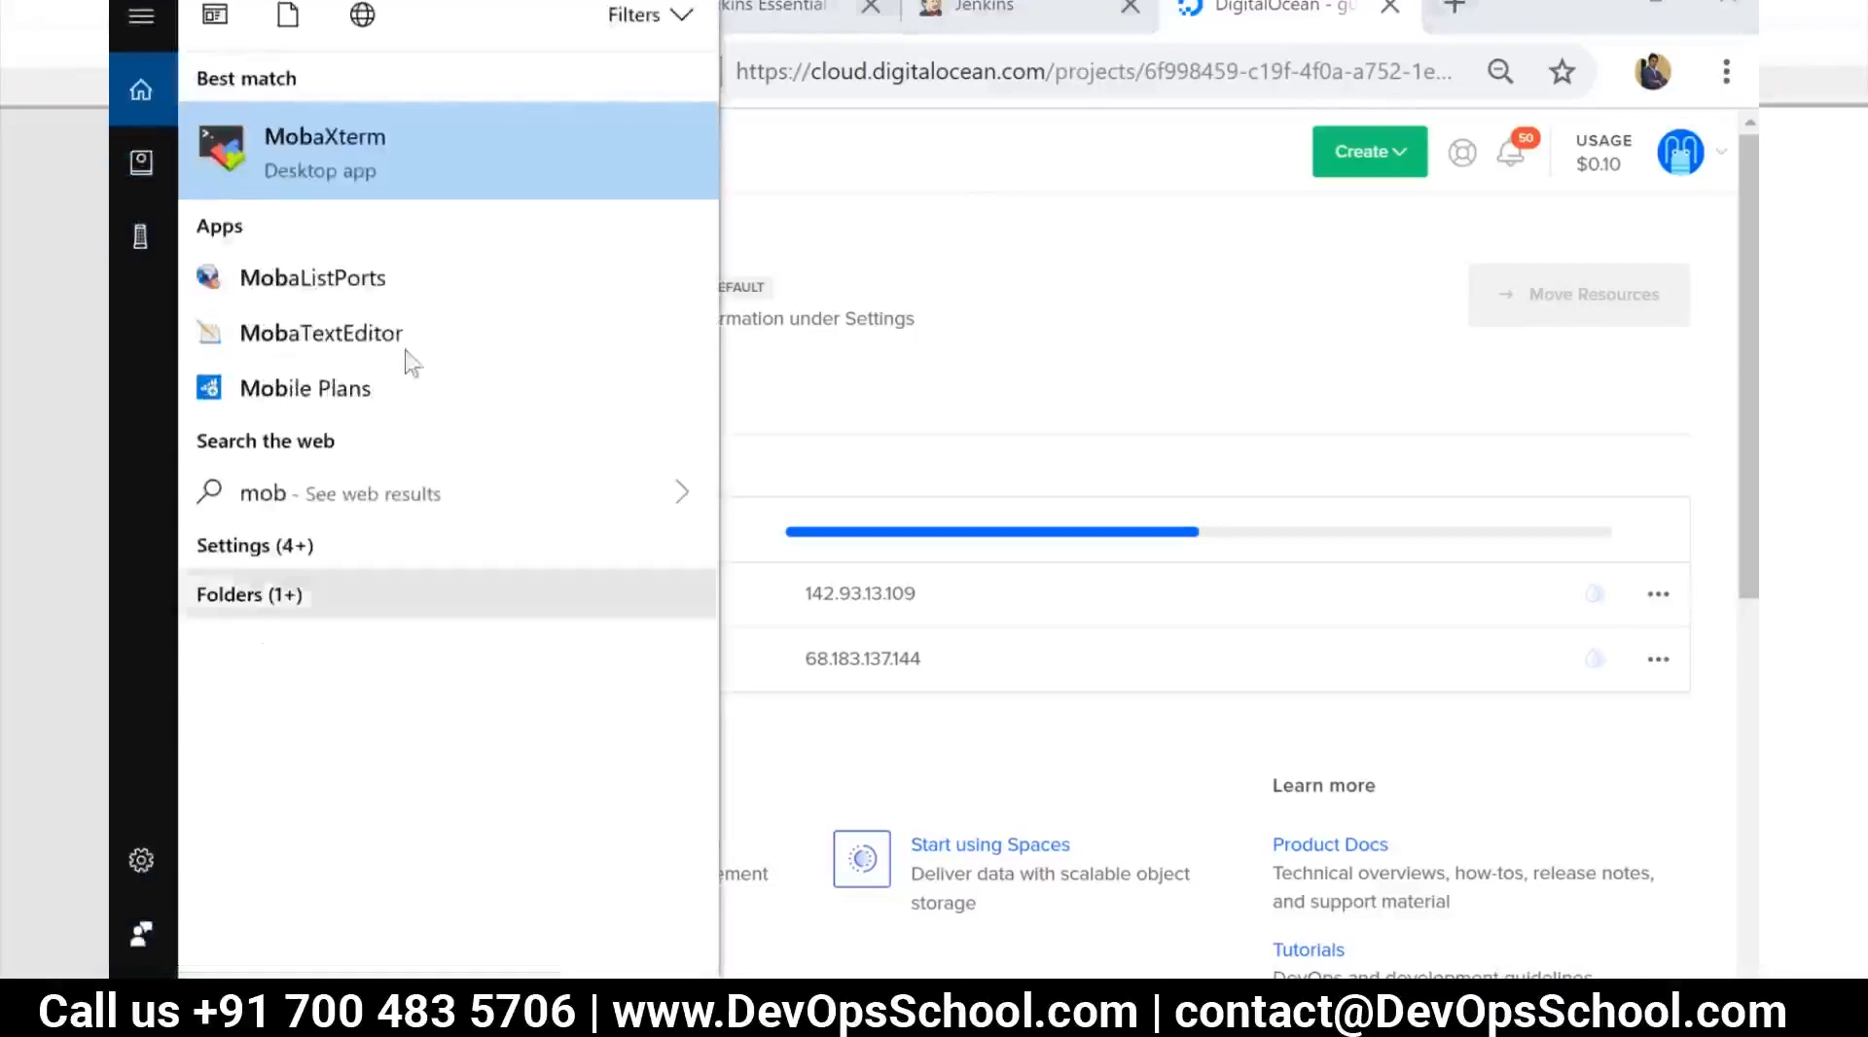
pyautogui.click(365, 175)
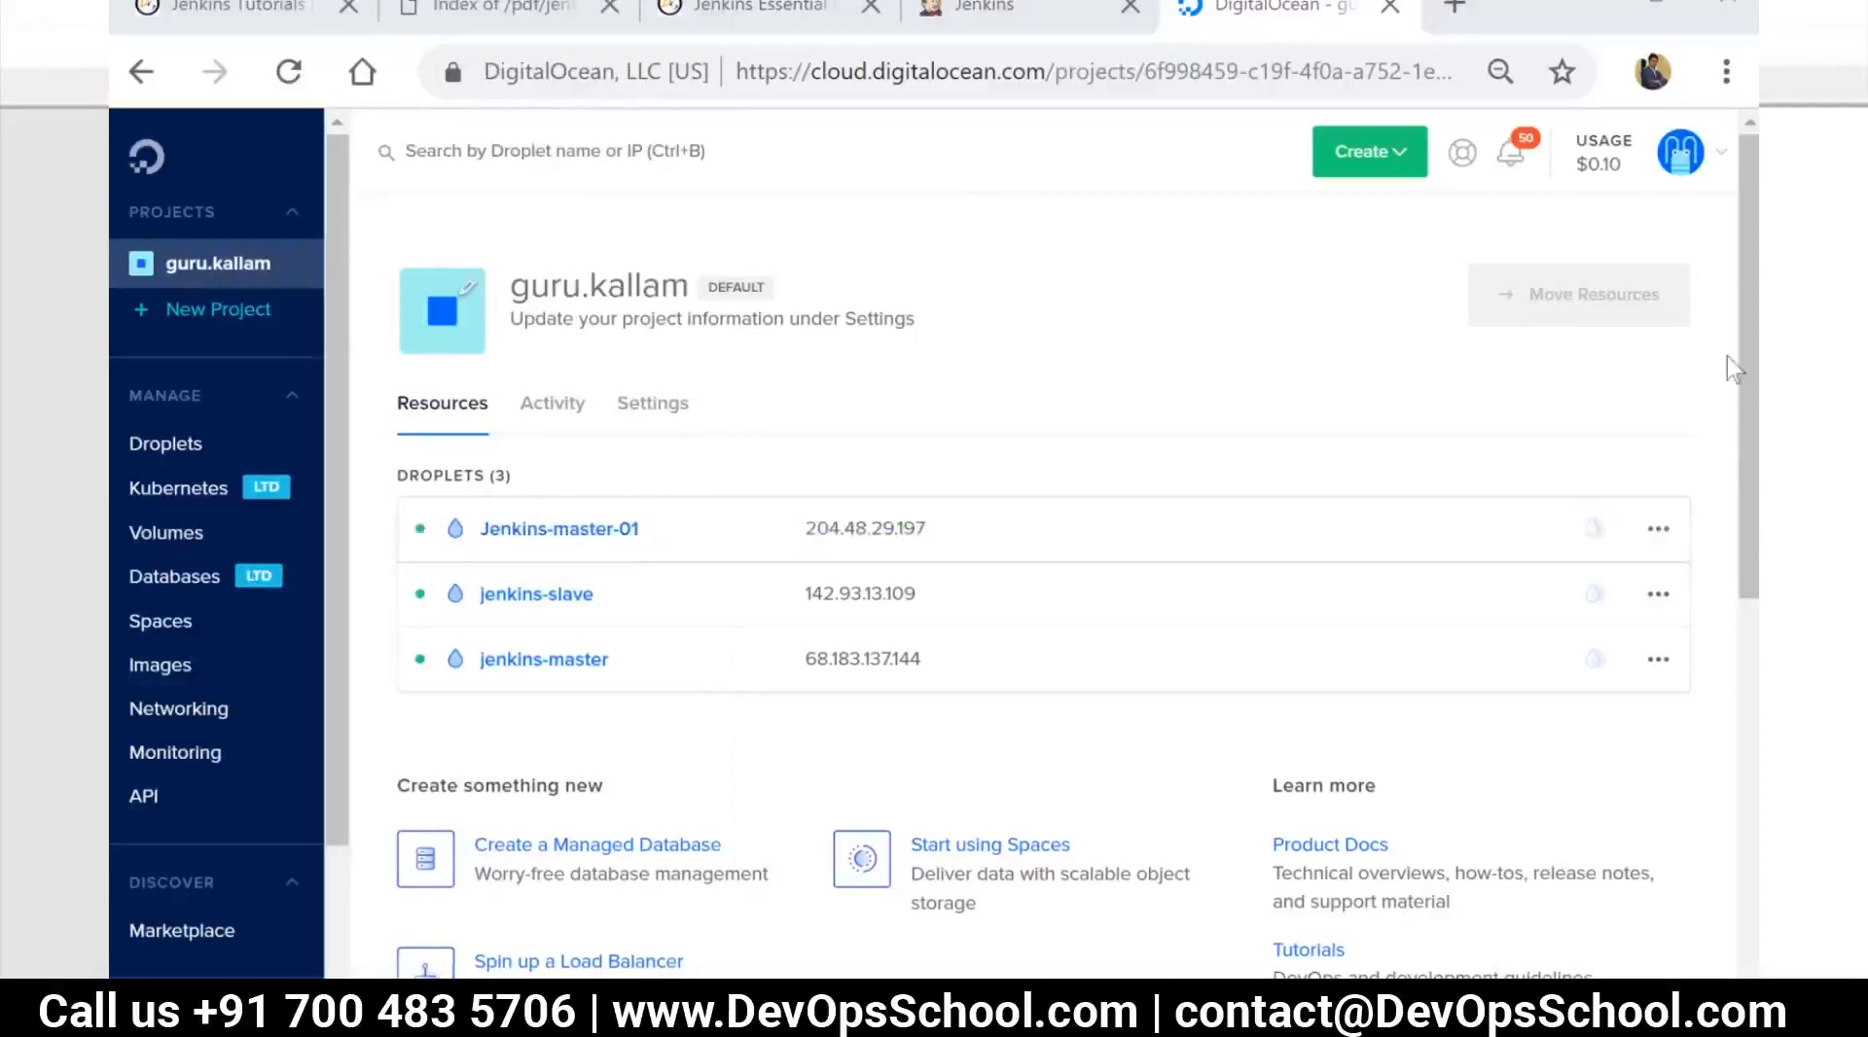
# Copy the Jenkins-master-01 Droplet's IP address and set up a new SSH session in MobaXterm to 204.48.29.197 with username root
pyautogui.click(949, 543)
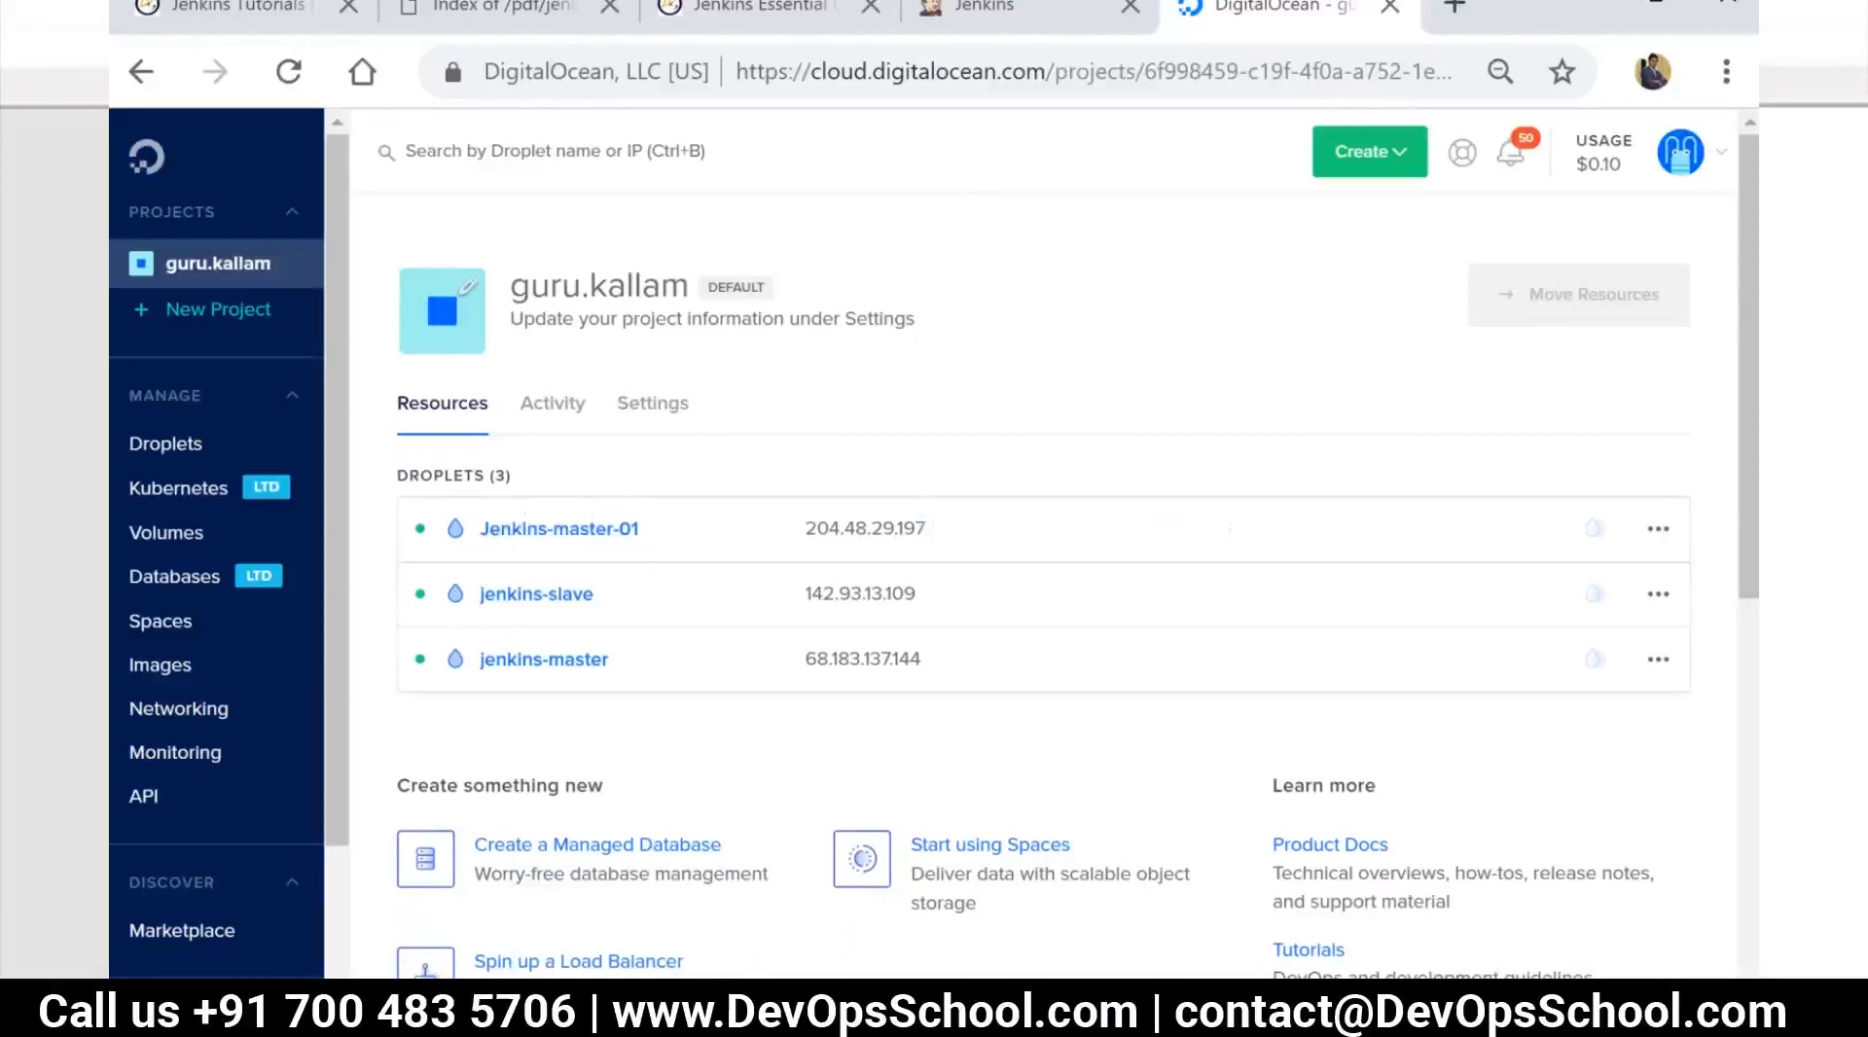
pyautogui.hotkey('alt', 'Tab')
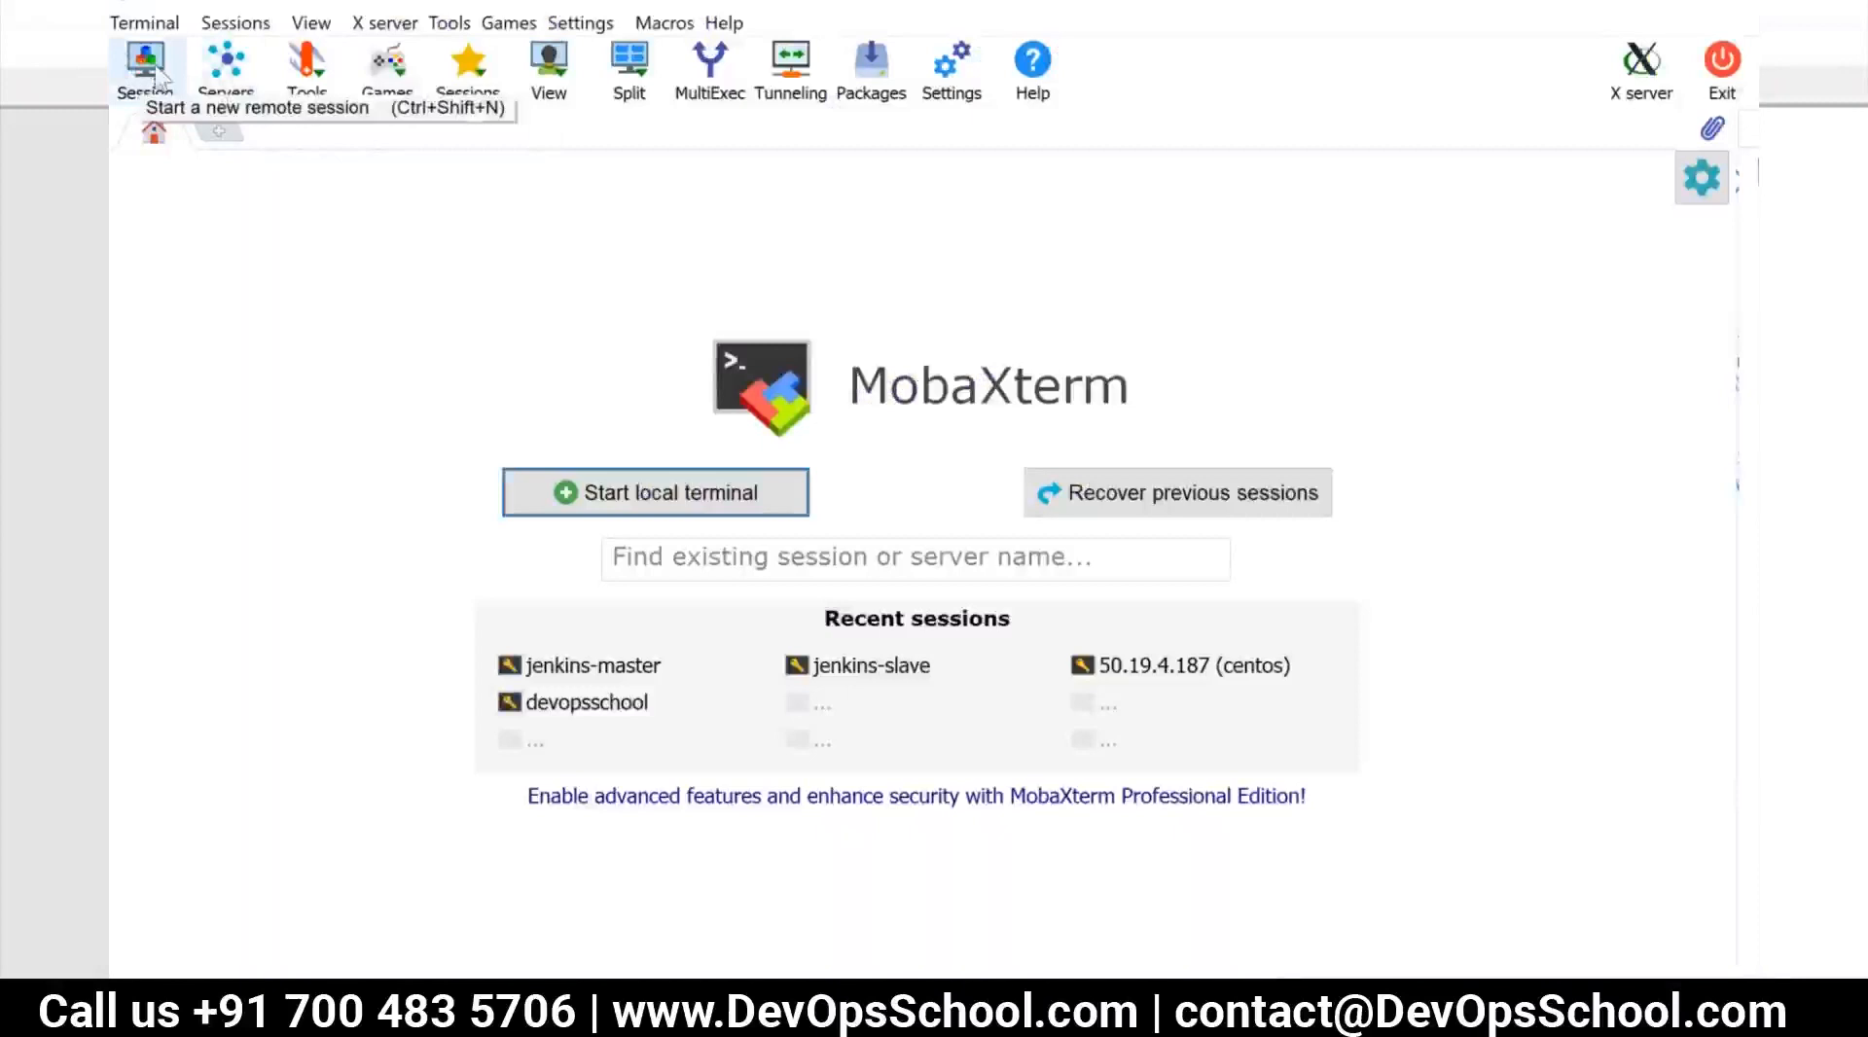
pyautogui.click(170, 80)
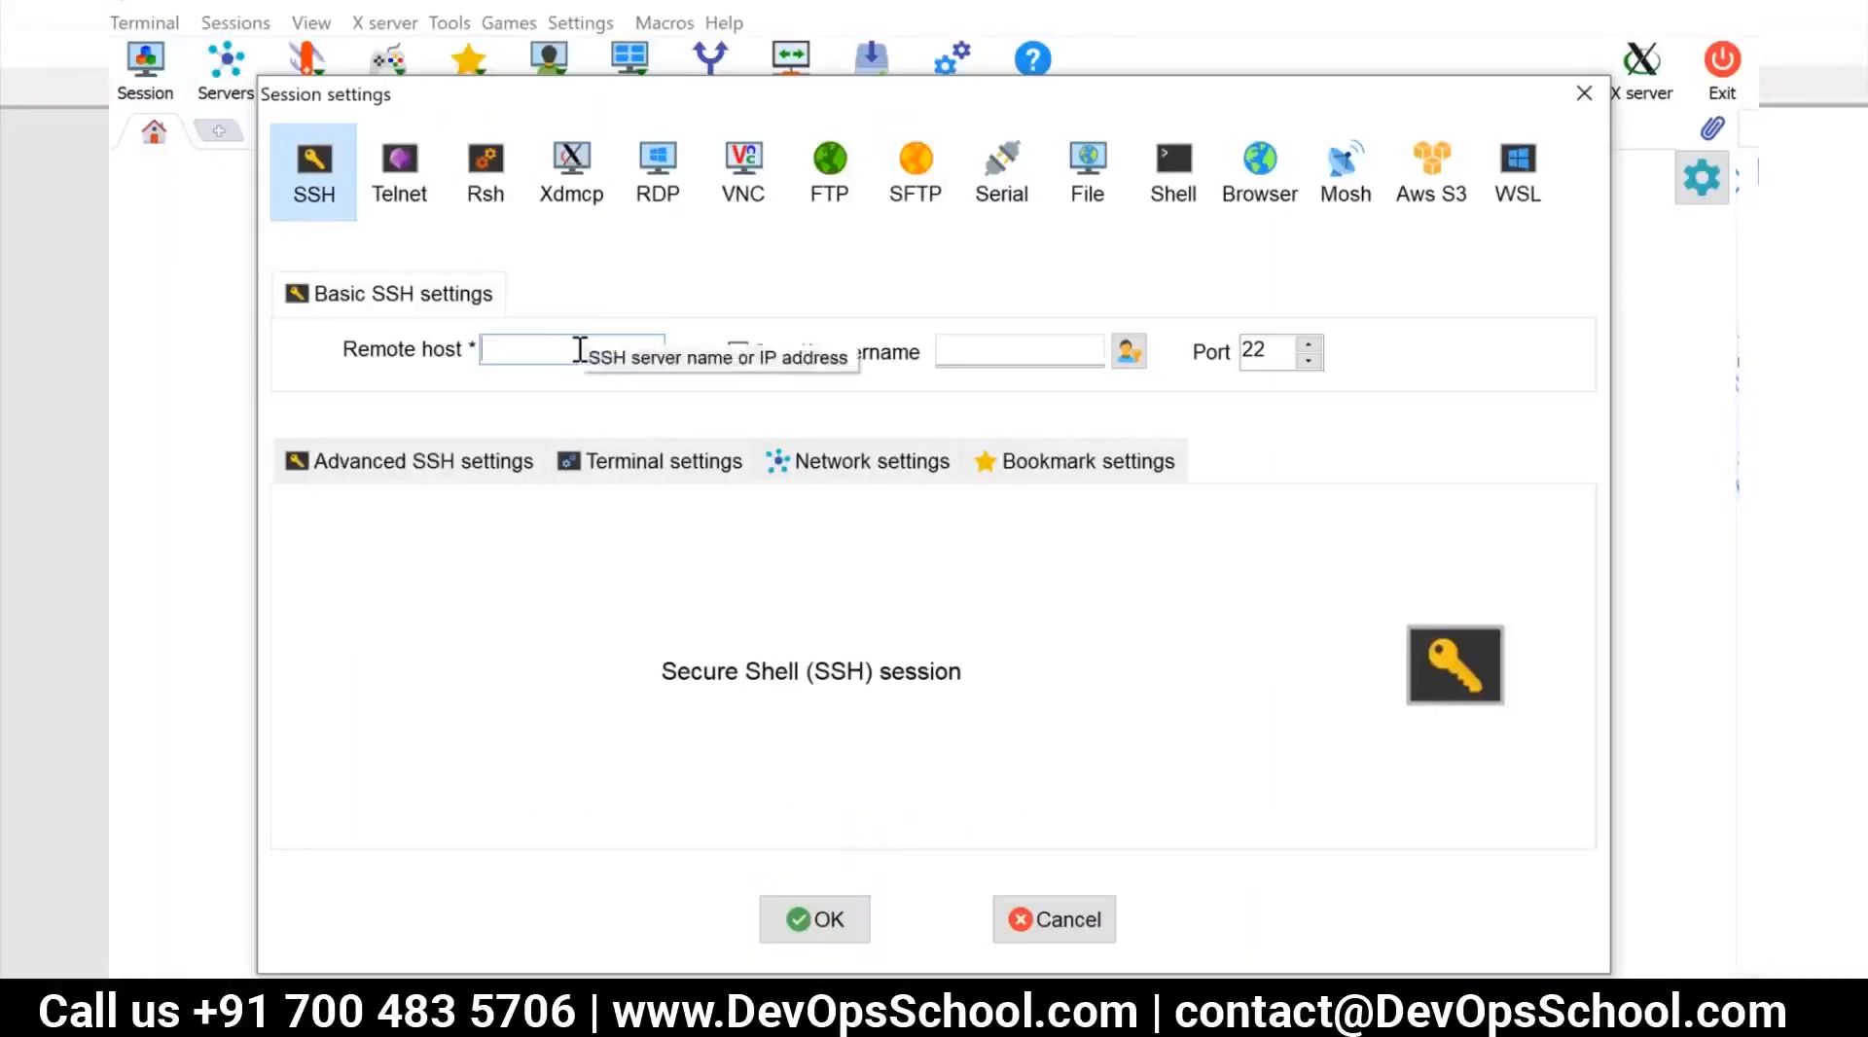
pyautogui.write('204.48.29.197')
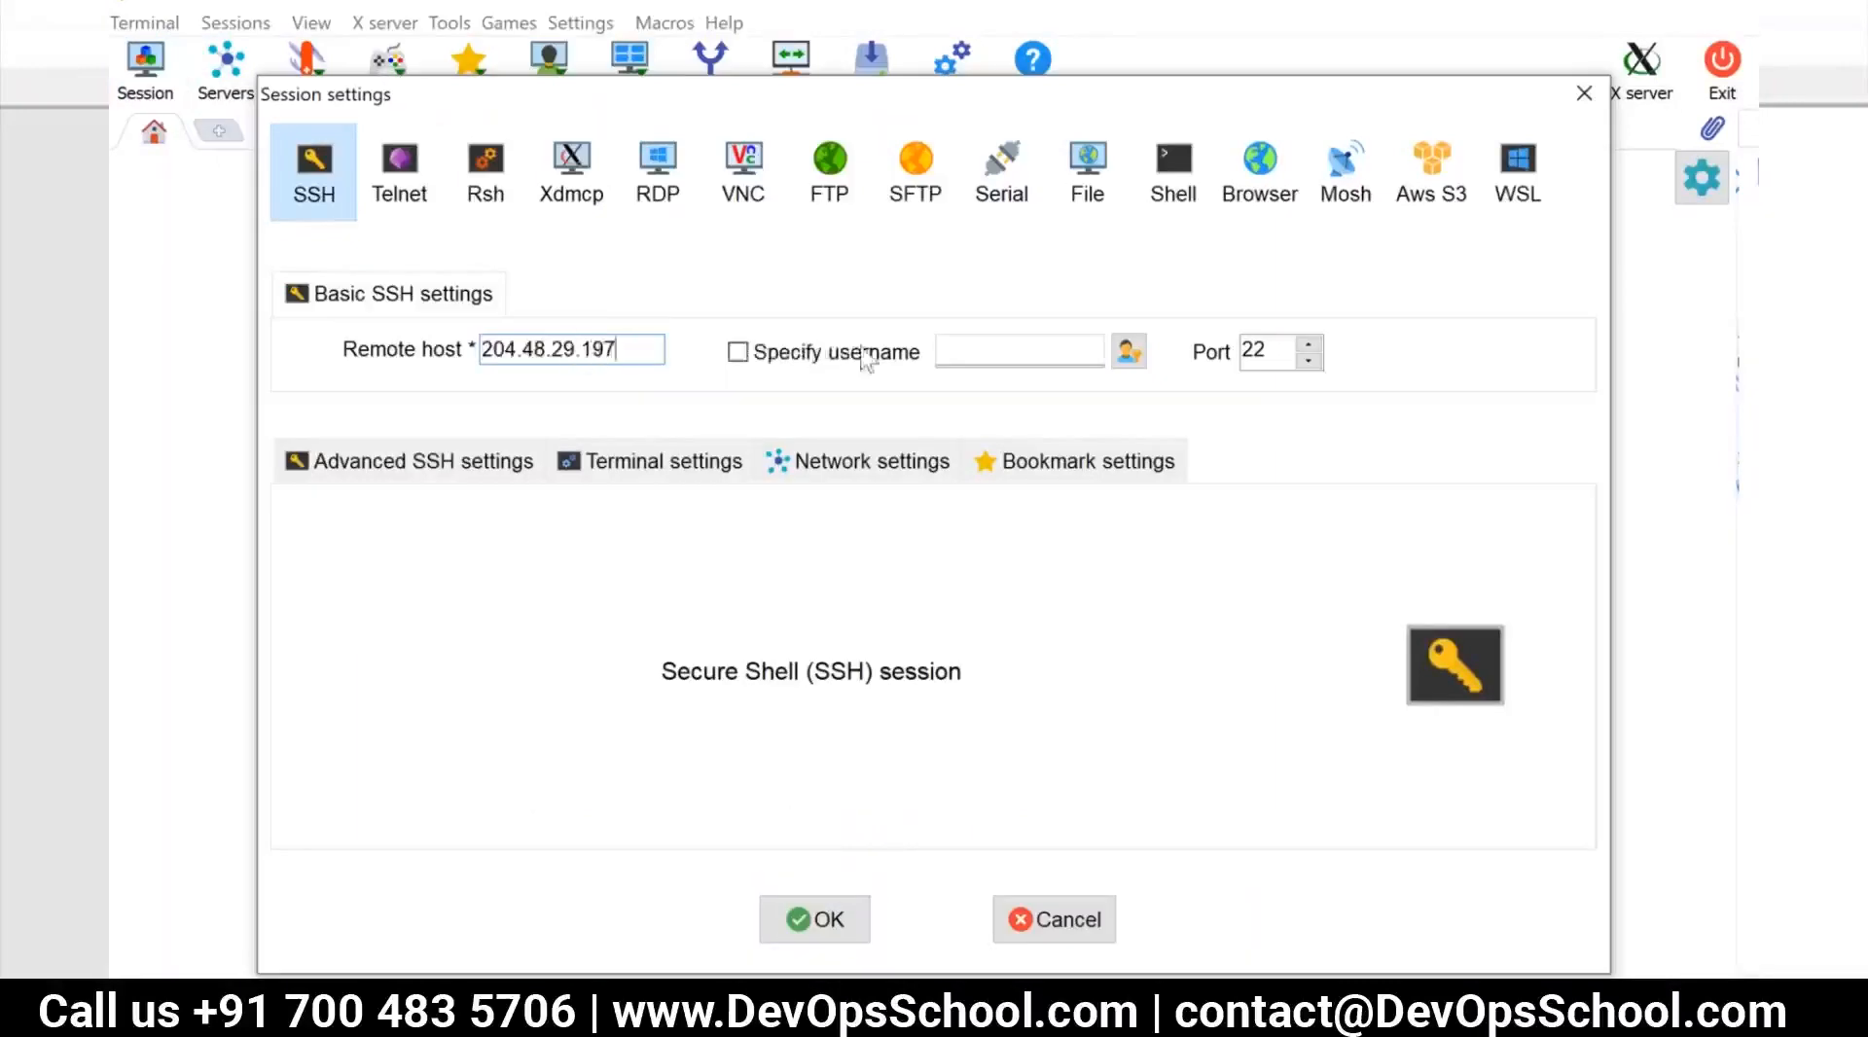
pyautogui.click(738, 352)
pyautogui.write('root')
# Name the SSH session training-jenkins-master in its bookmark settings
pyautogui.click(1090, 461)
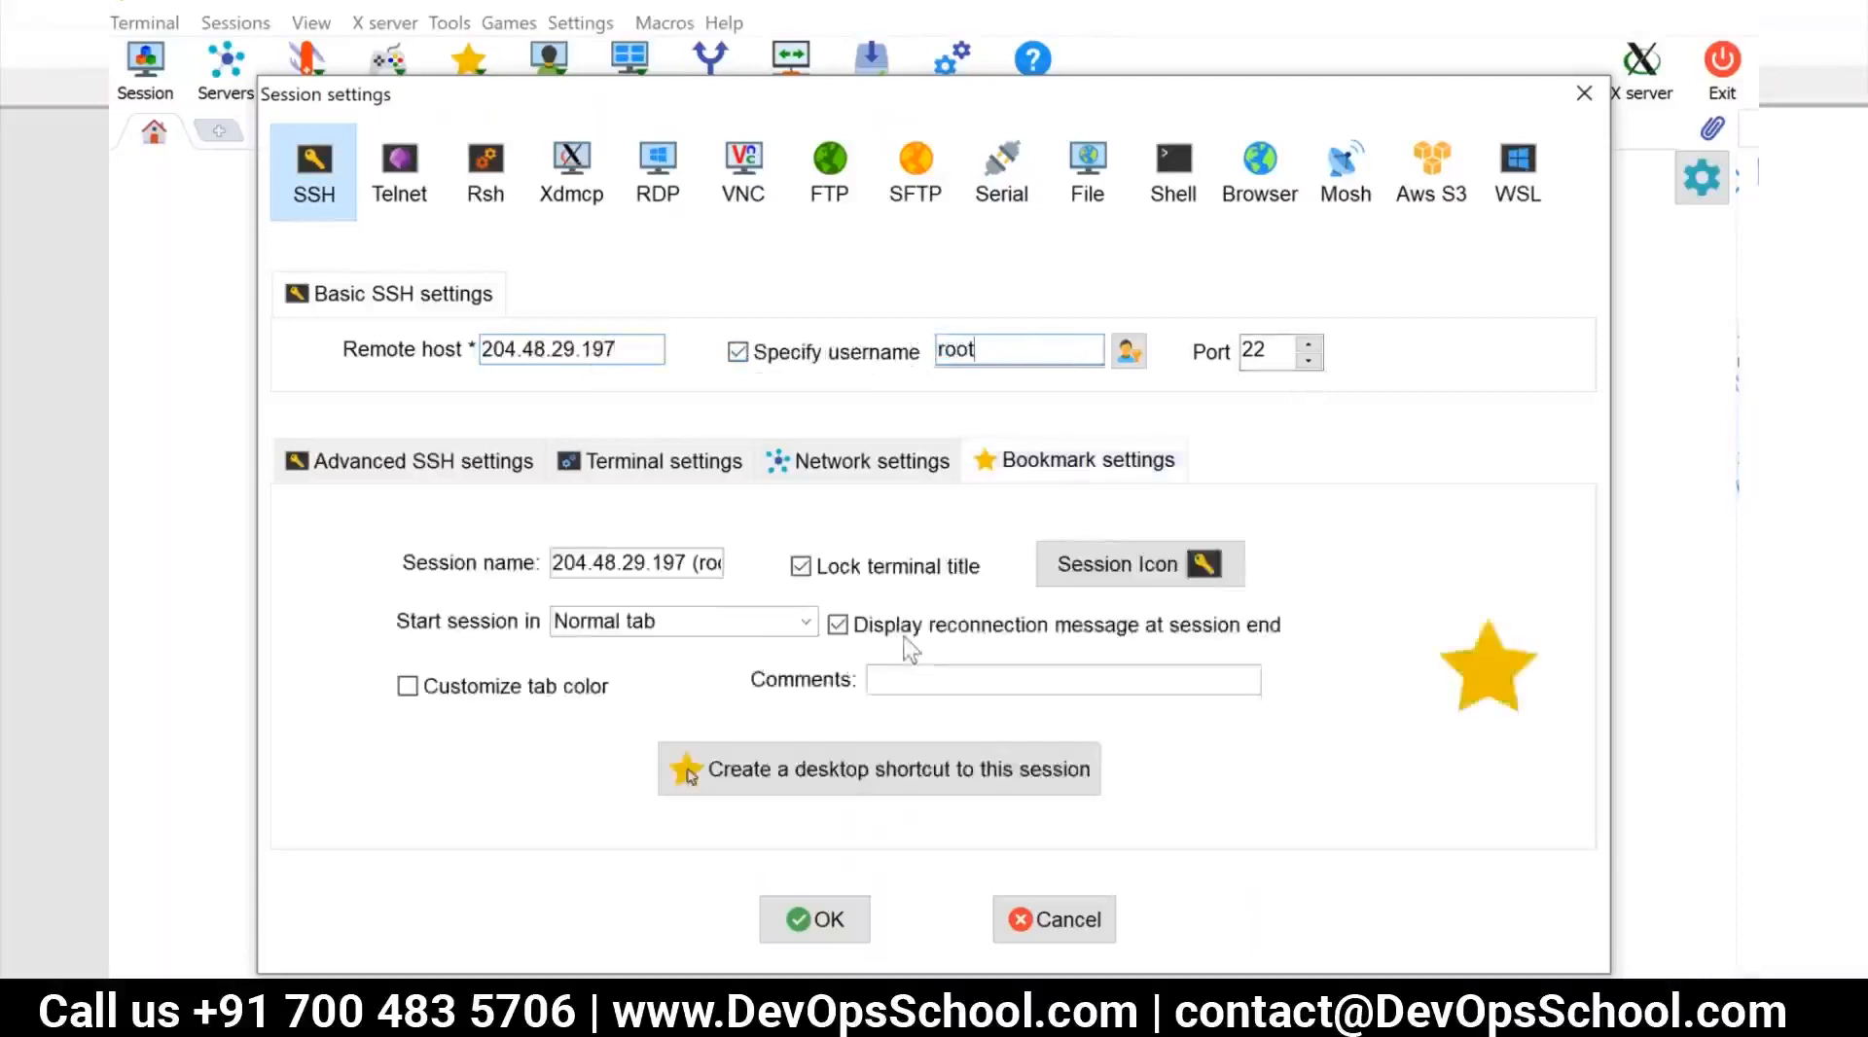
pyautogui.doubleClick(685, 562)
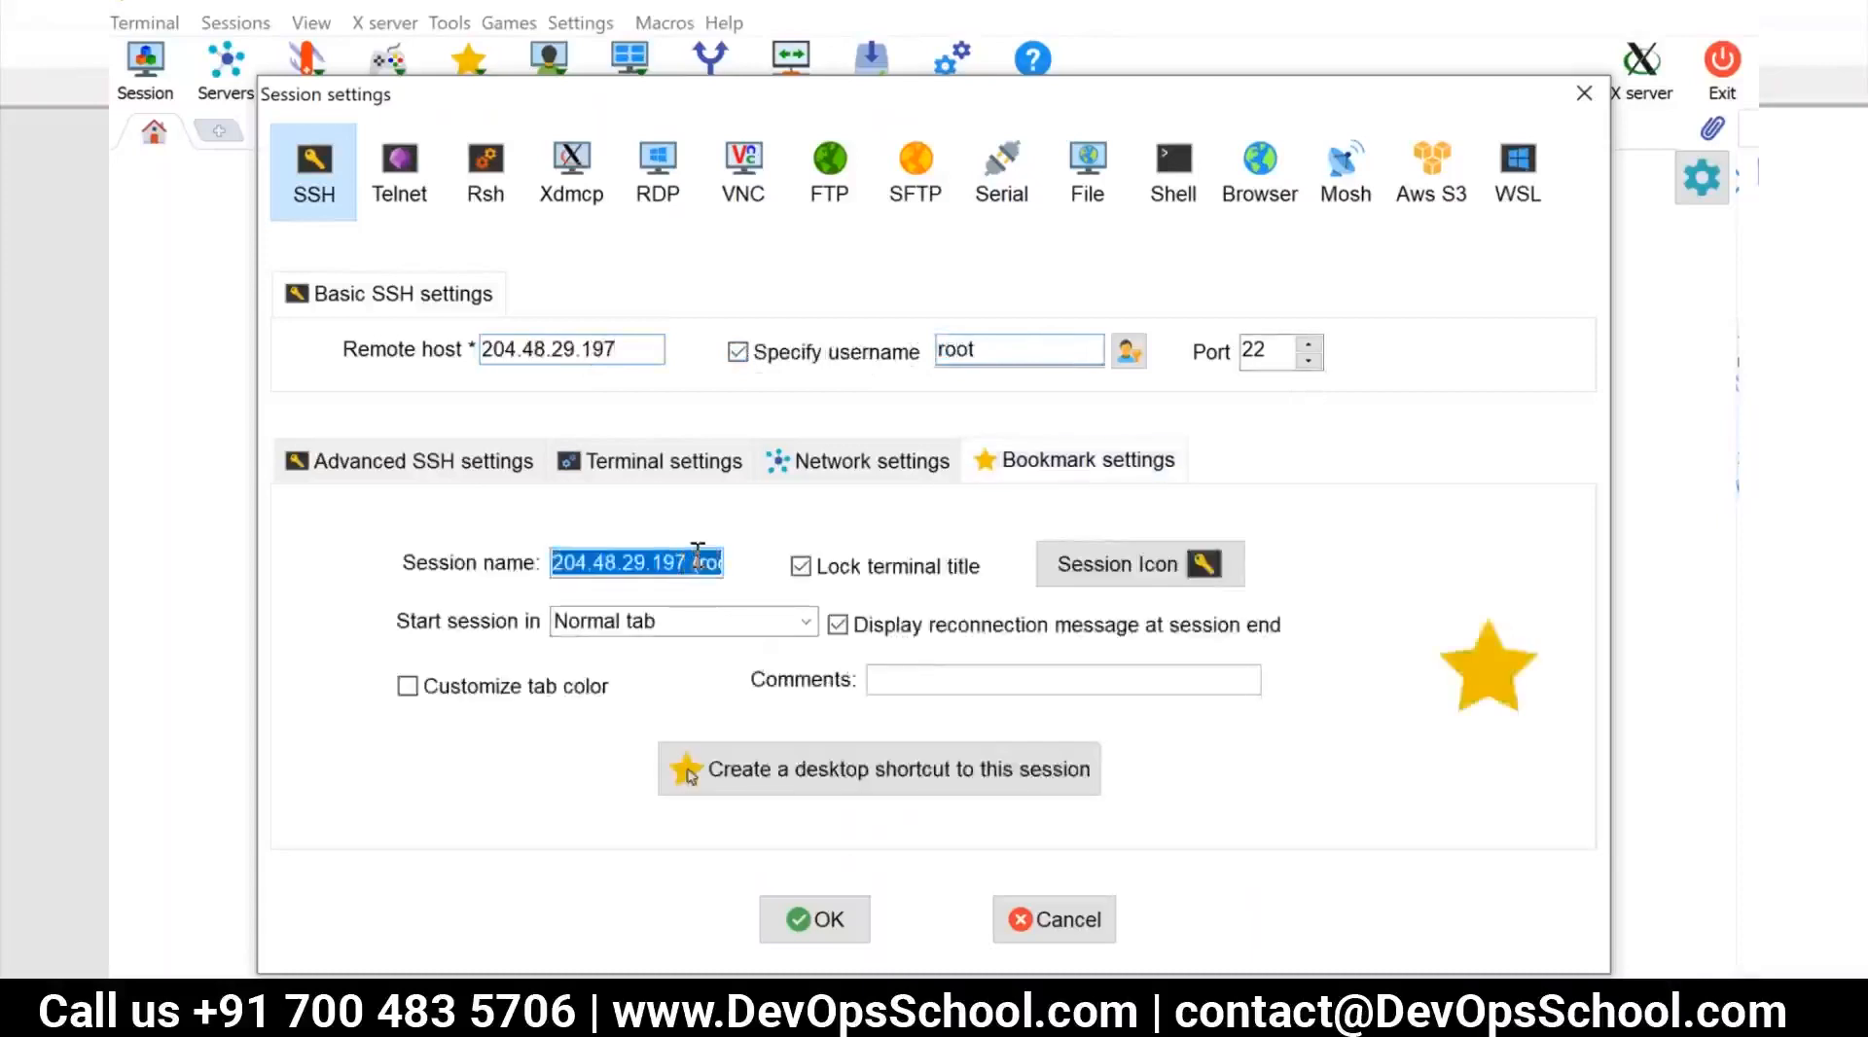
pyautogui.write('dem')
pyautogui.press('BackSpace')
pyautogui.press('BackSpace')
pyautogui.press('BackSpace')
pyautogui.write('t')
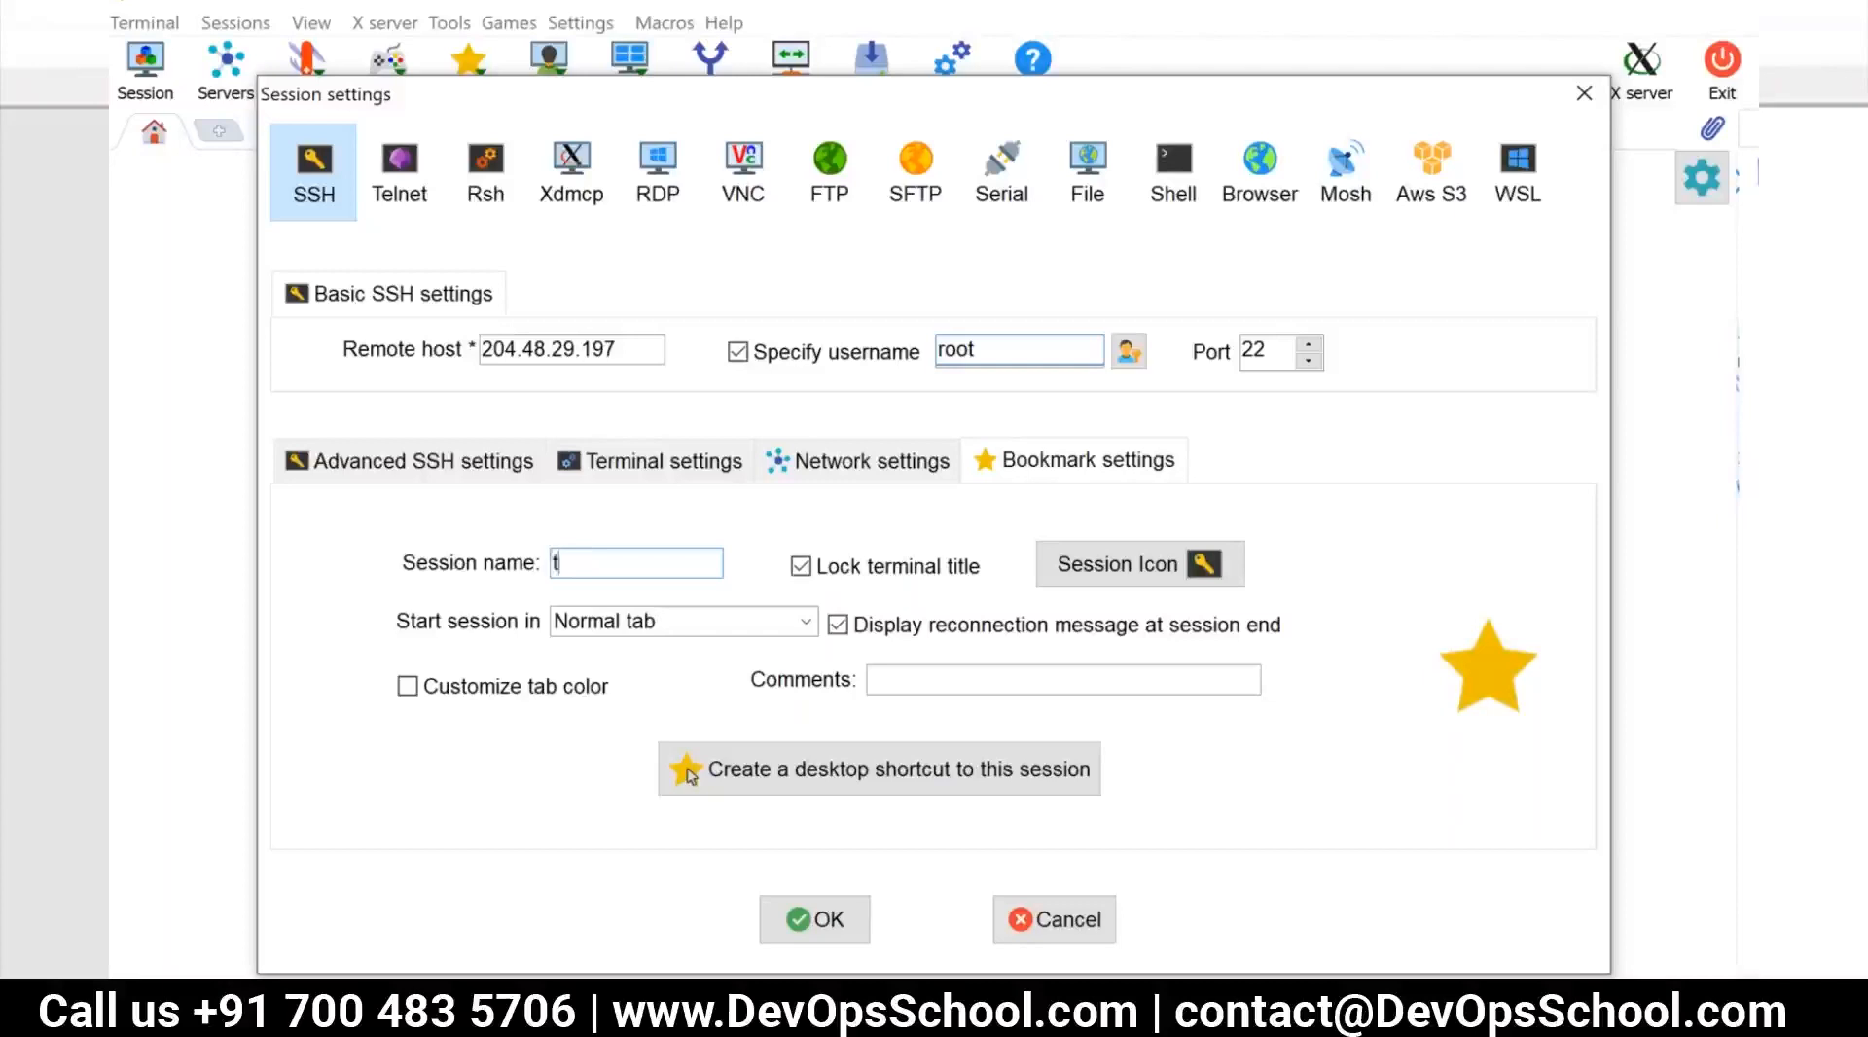
pyautogui.write('raining-')
pyautogui.write('jenkins')
pyautogui.write('-master')
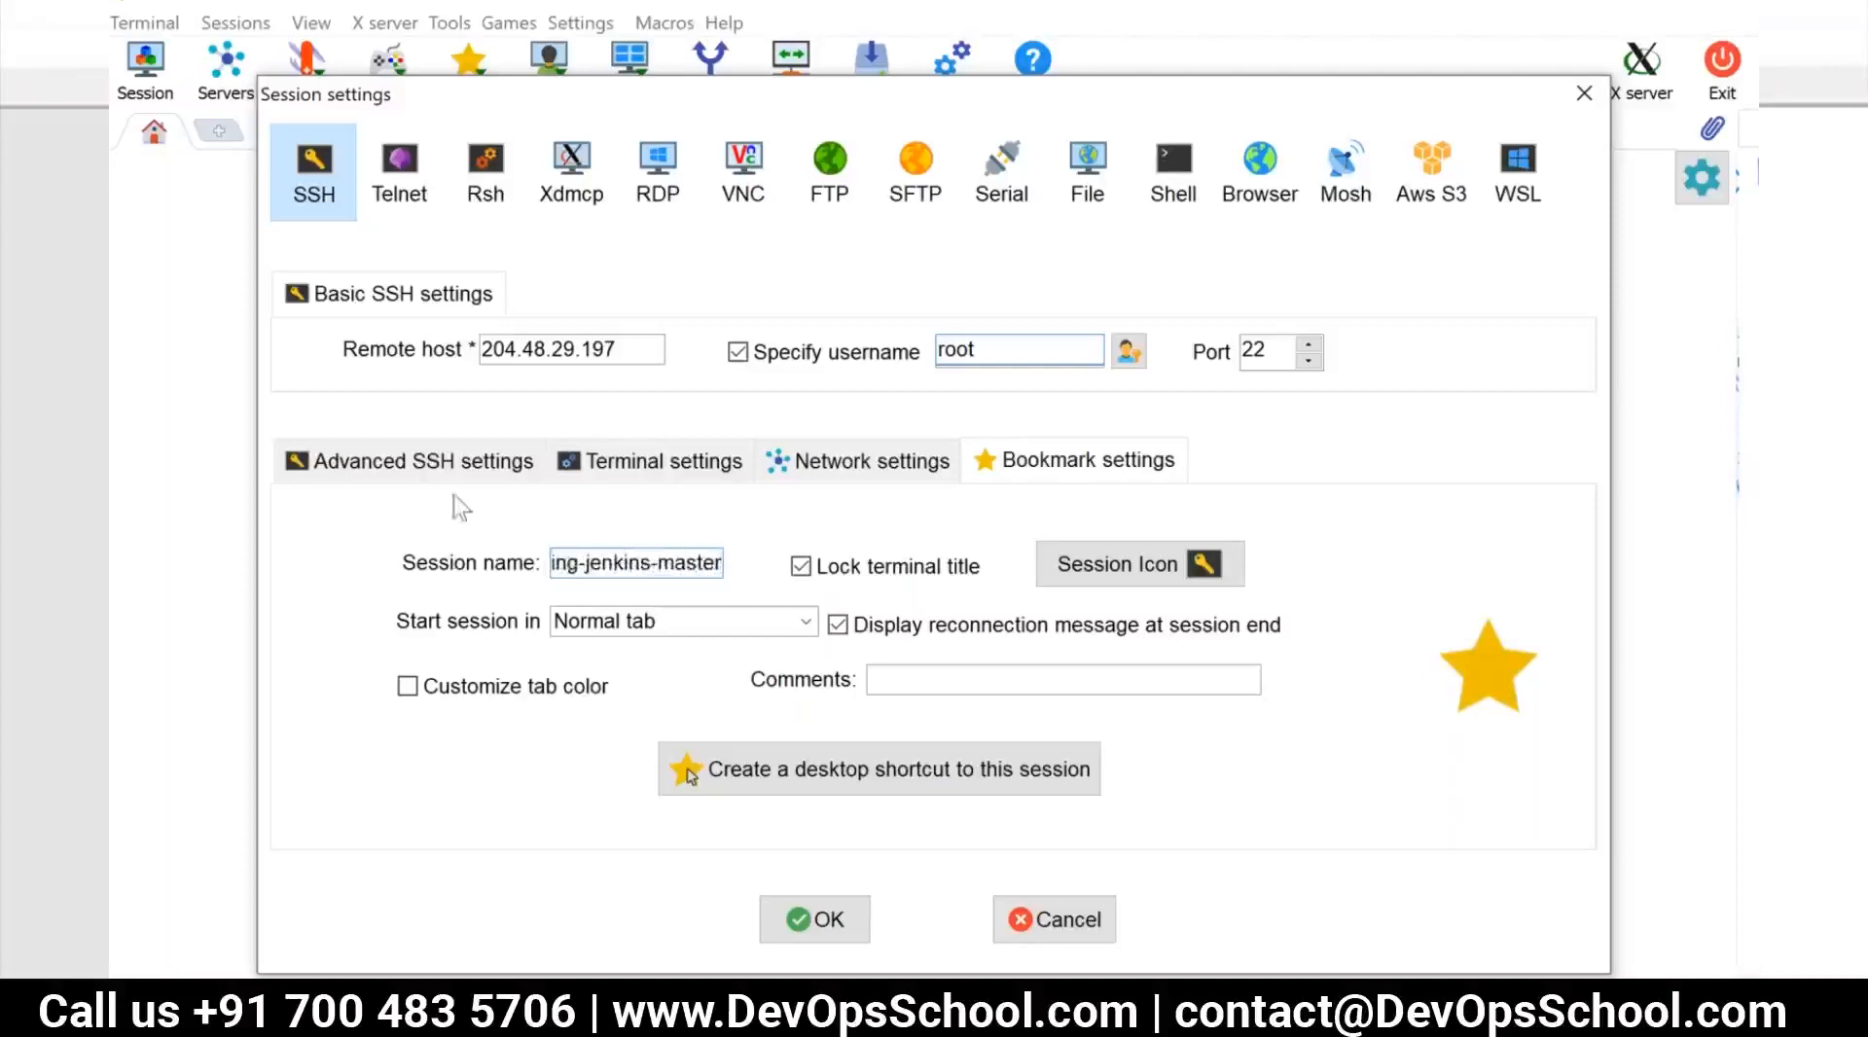
# Enable private key authentication for the SSH session with the preset key file and open the session
pyautogui.click(428, 475)
pyautogui.click(408, 736)
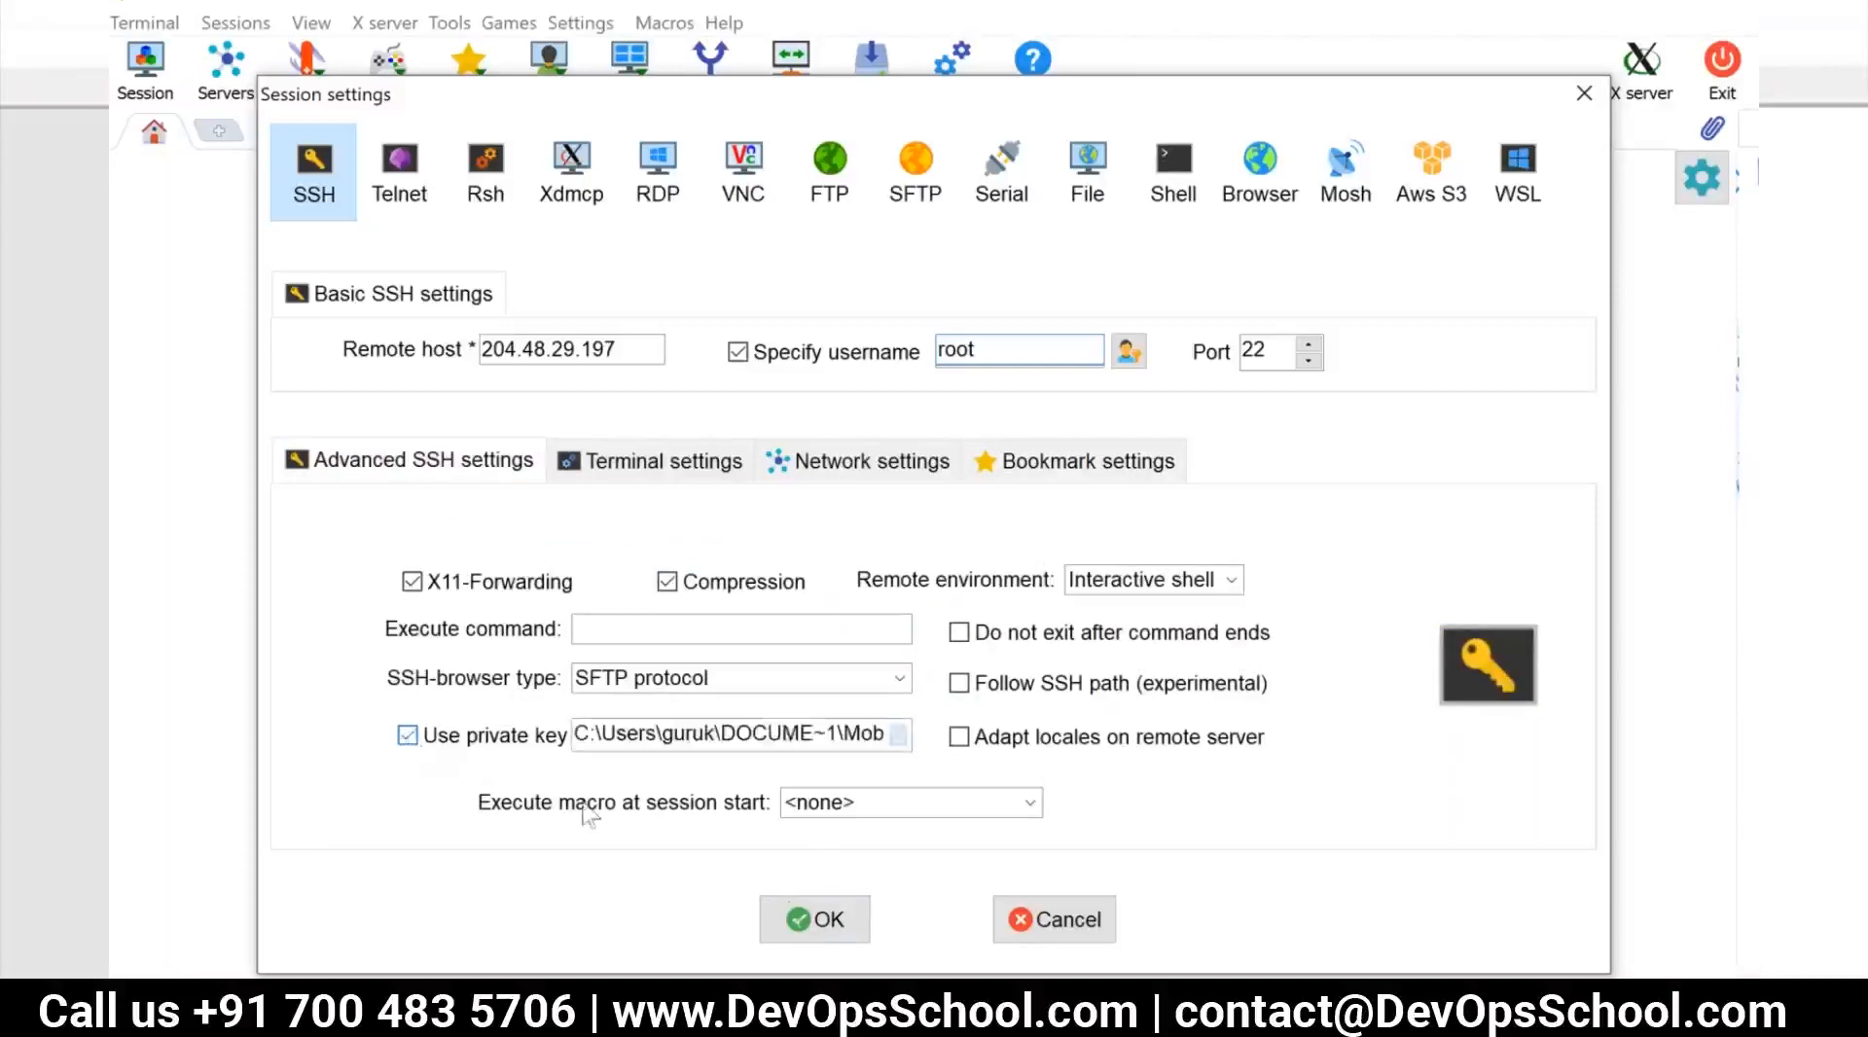
pyautogui.click(811, 928)
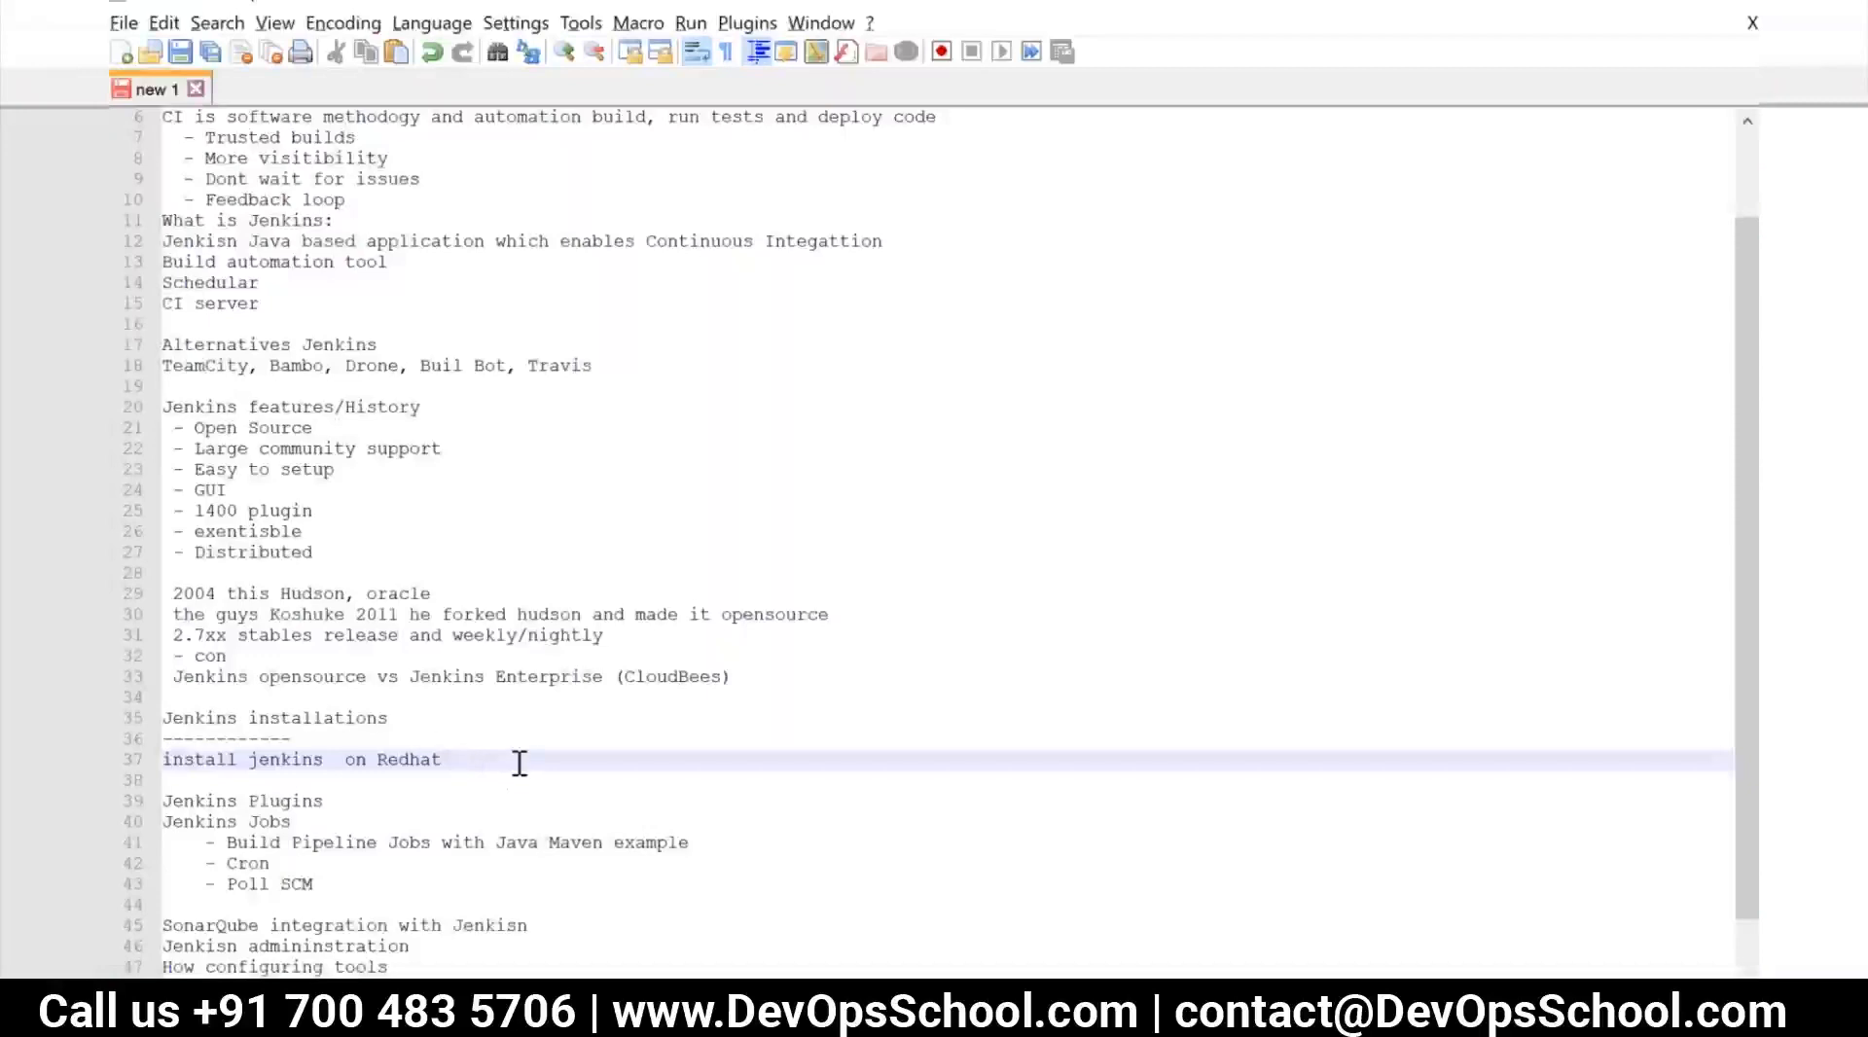
# Switch to the Notepad++ notes, lengthen the dashed line beneath Jenkins installations, and add a "To JDK" line followed by a blank line
pyautogui.click(338, 736)
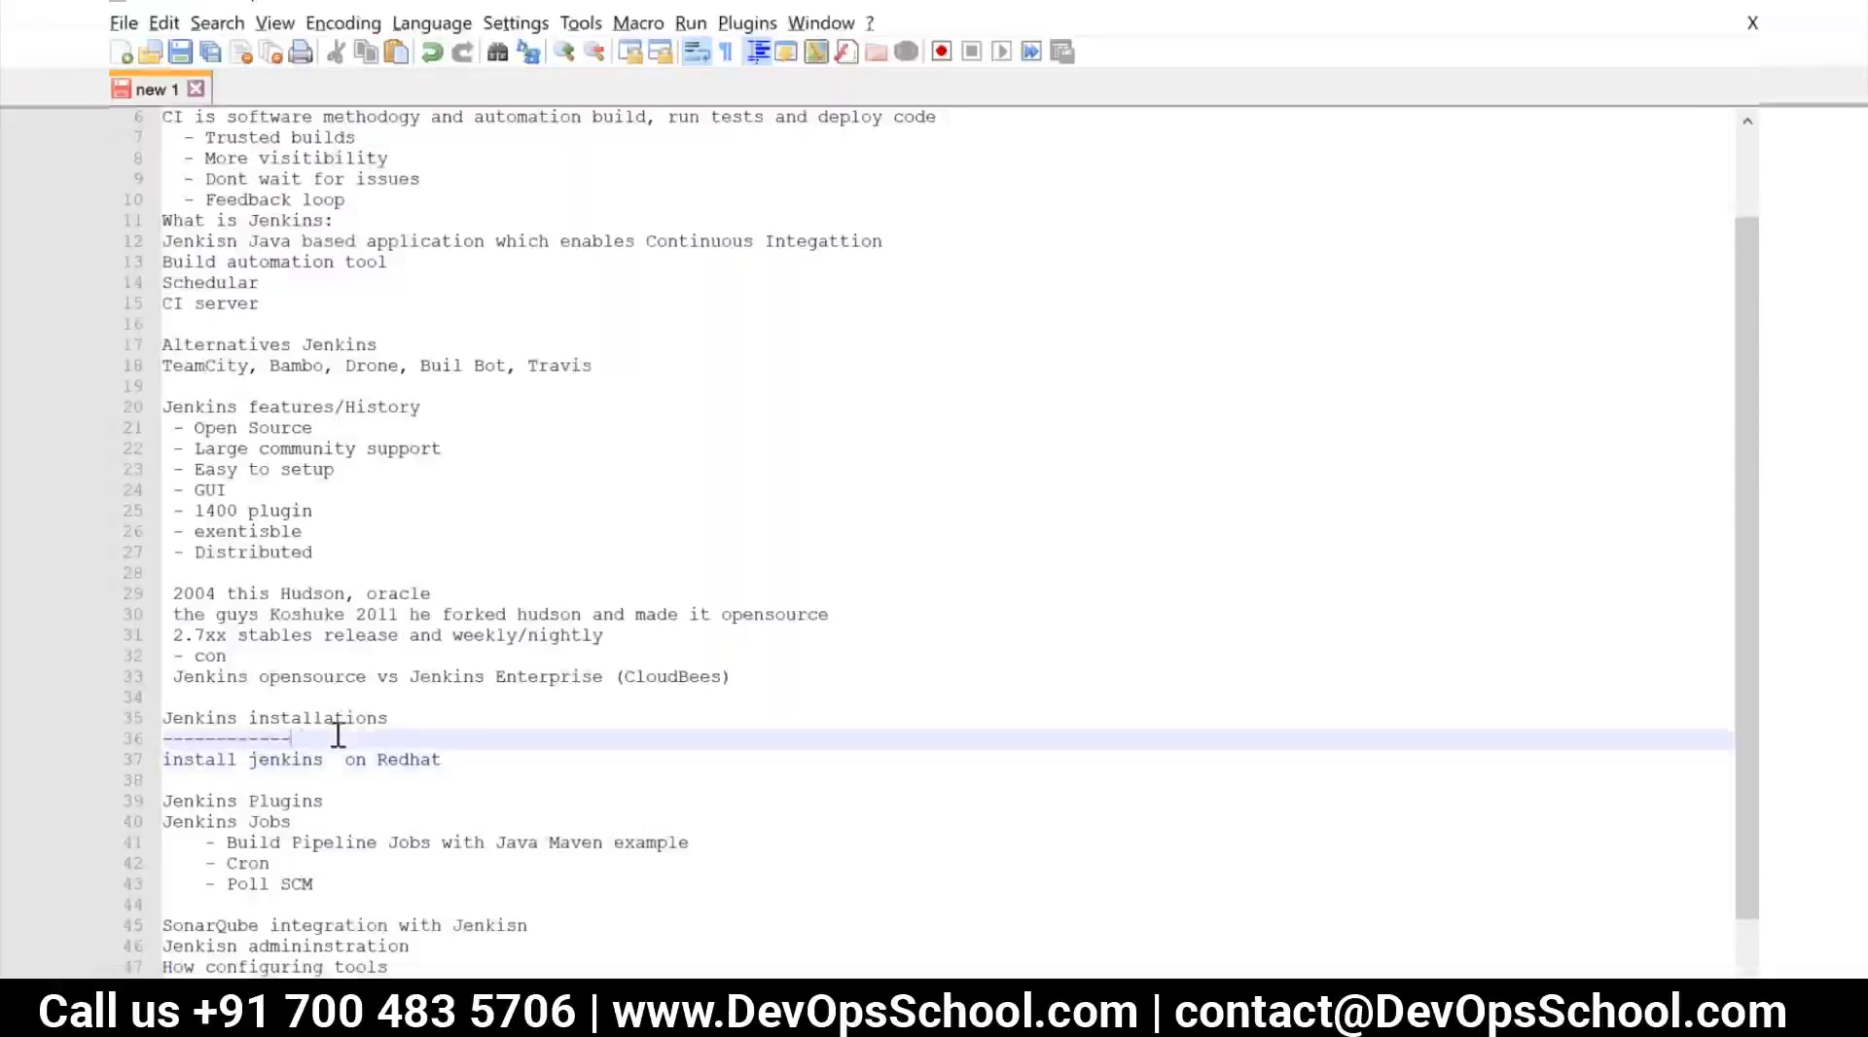
pyautogui.press('Return')
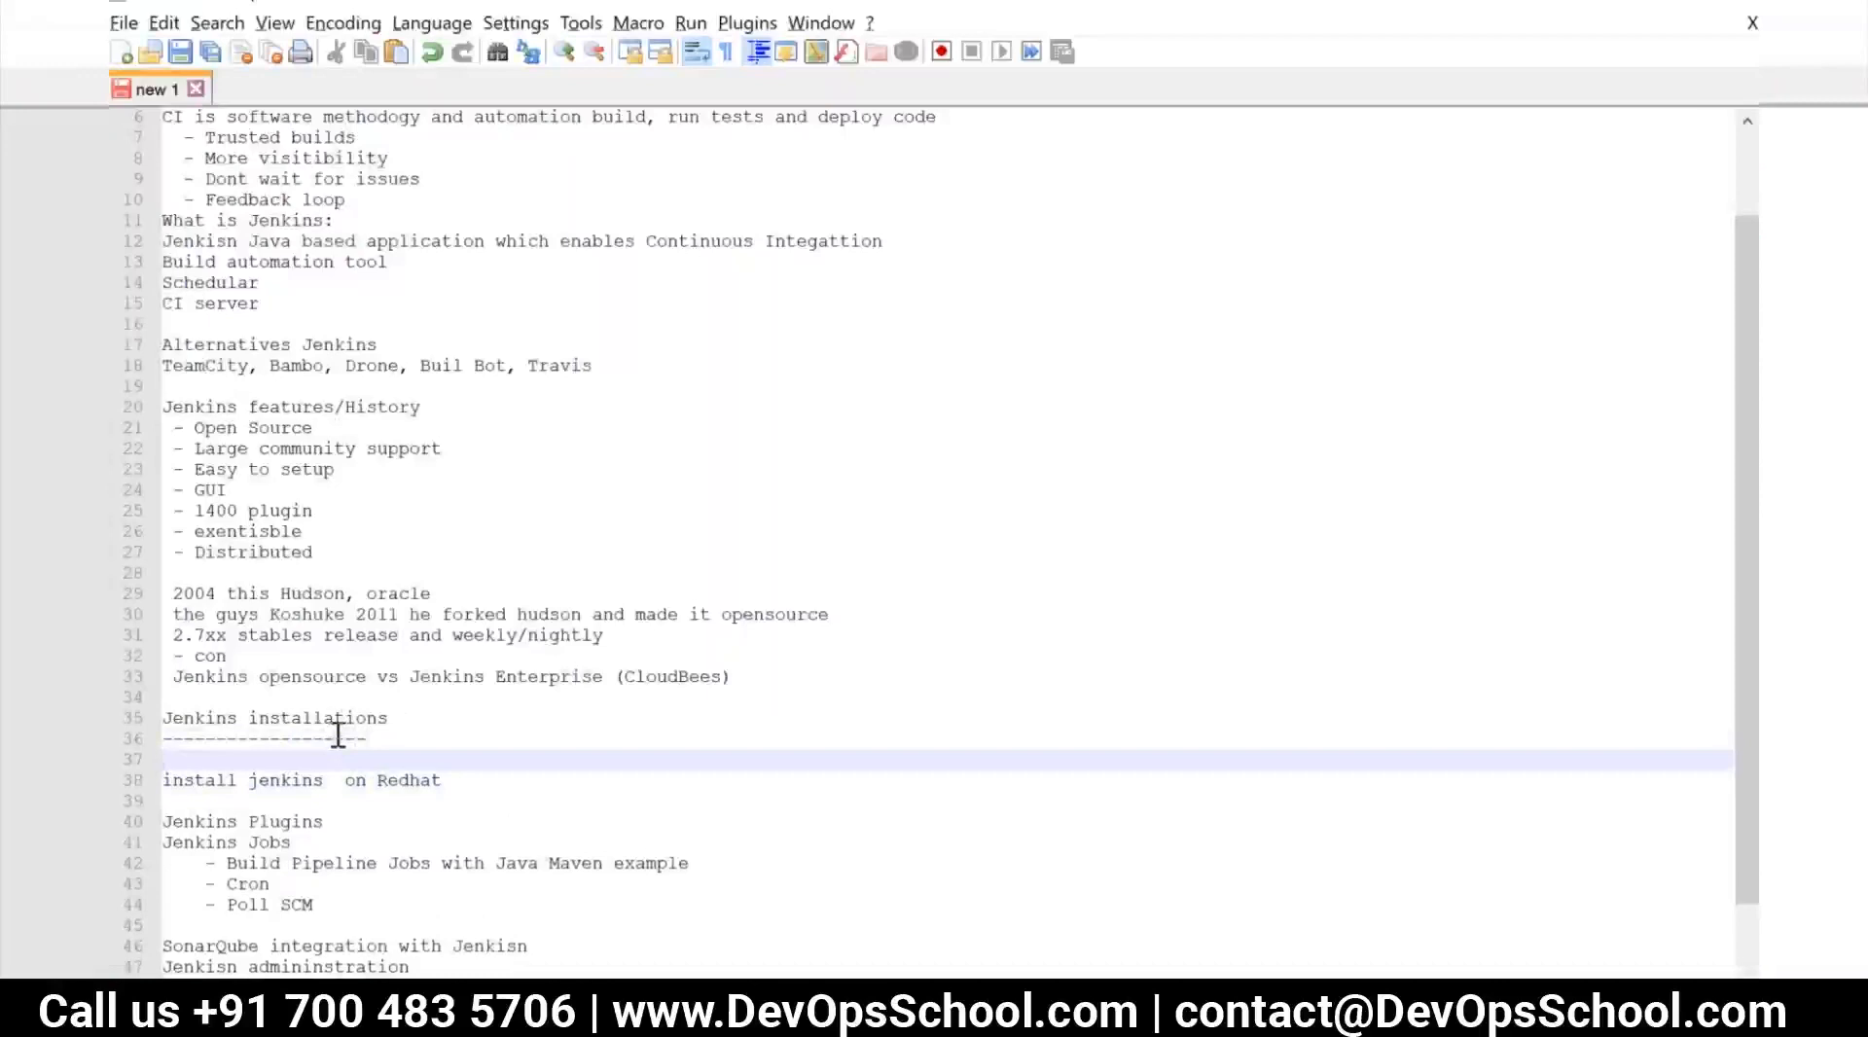
pyautogui.write('T')
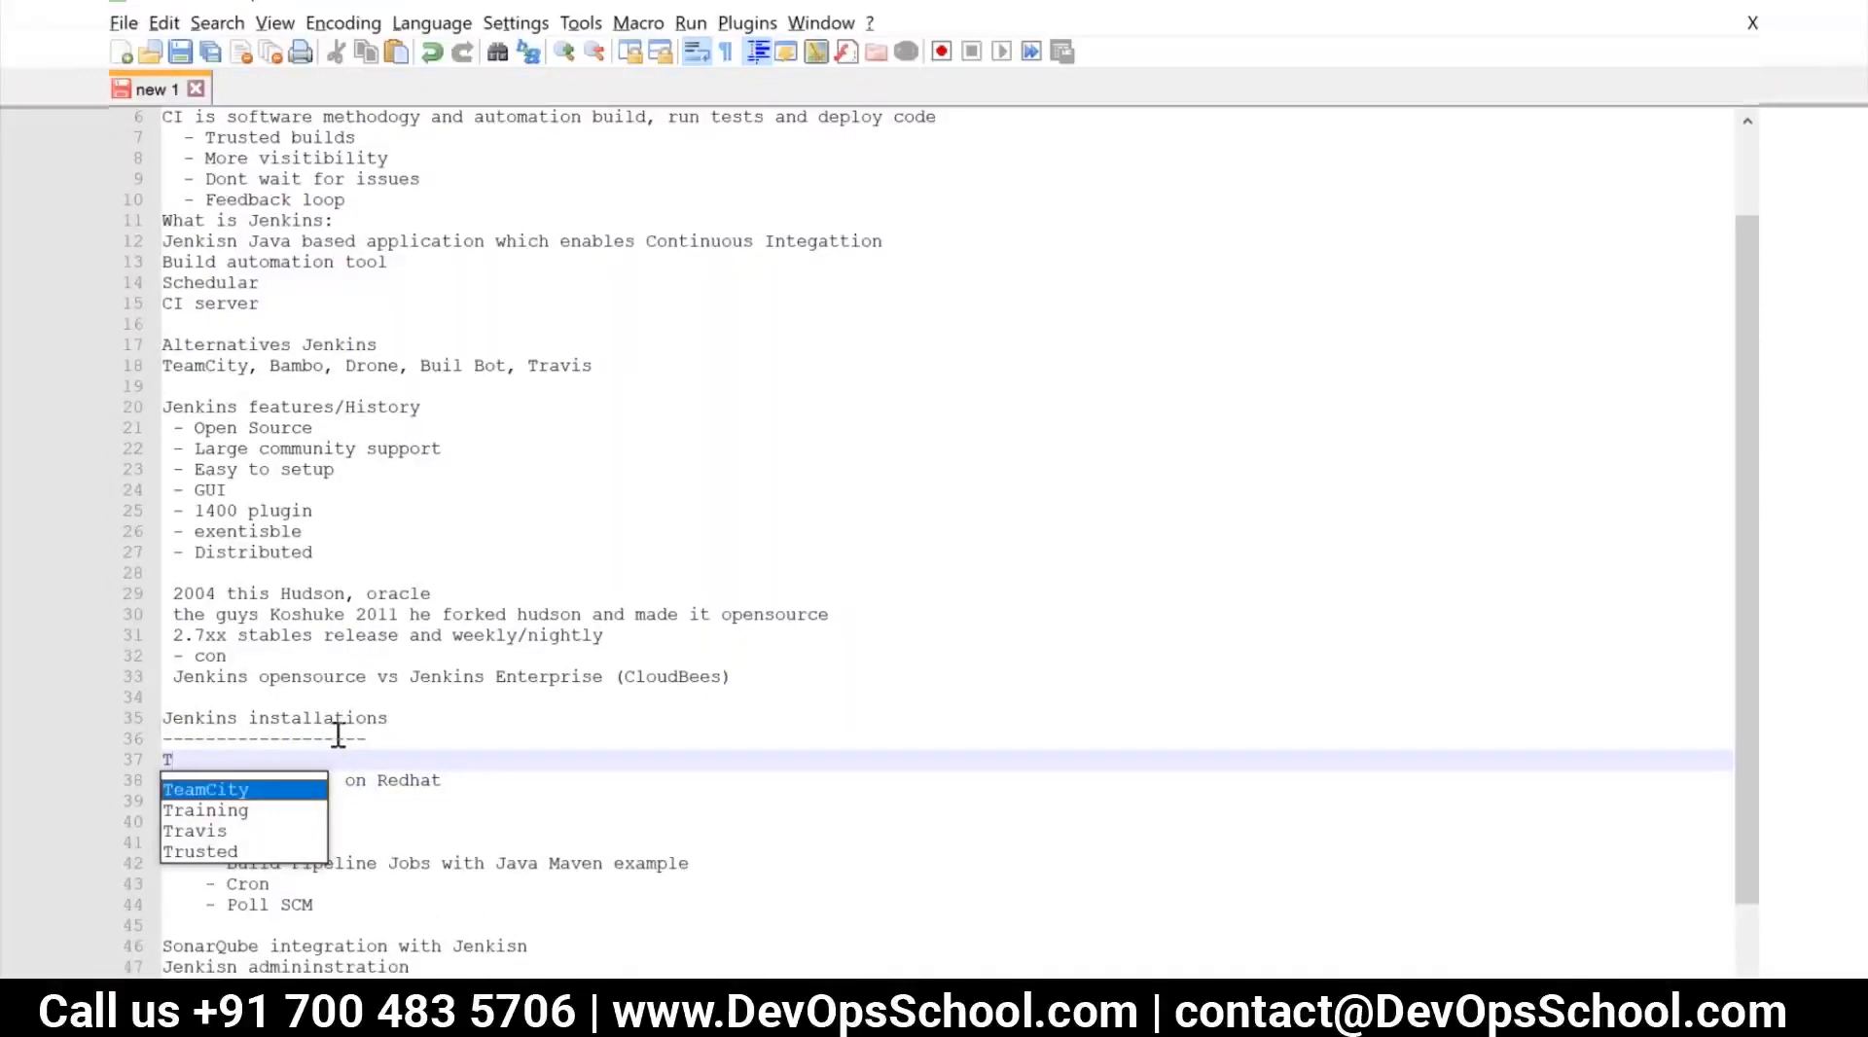
pyautogui.write('o')
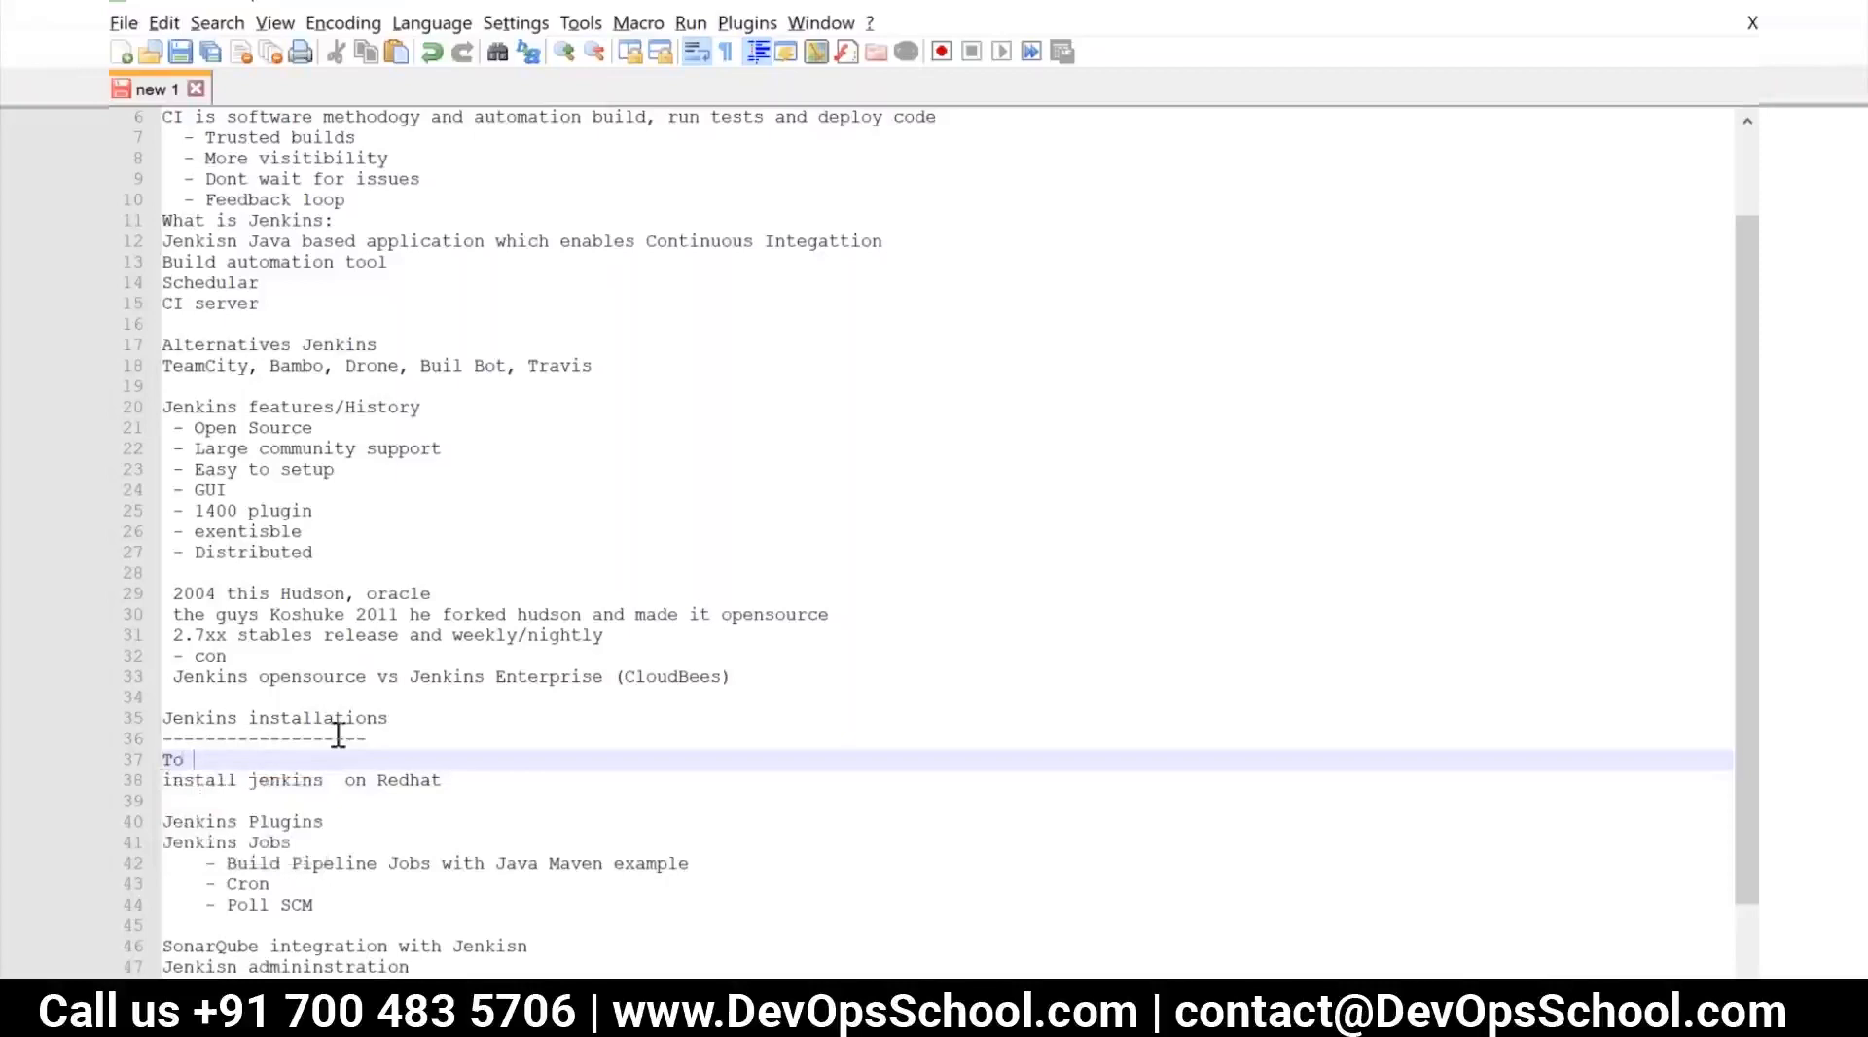
pyautogui.write(' JDK')
pyautogui.press('Return')
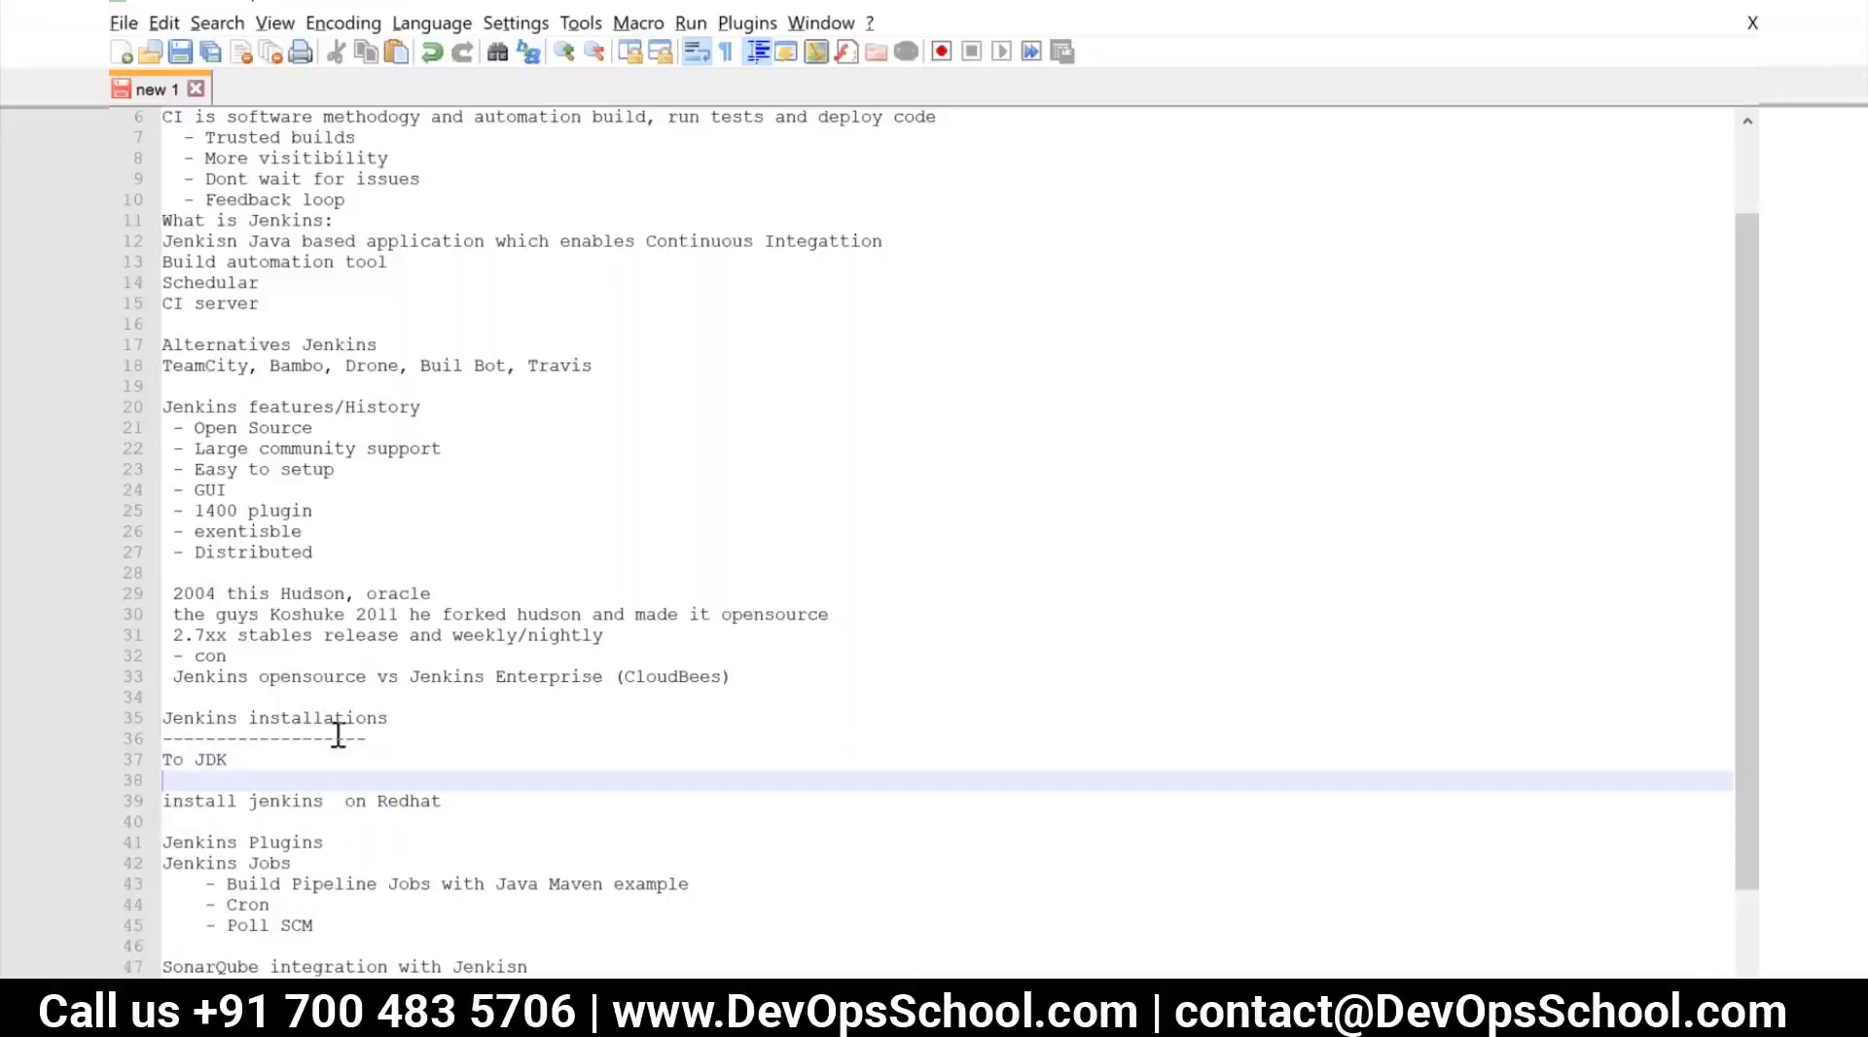
# Add the line "Tomcat/Jboss/any other application" beneath "To JDK", followed by a blank line
pyautogui.write('Tomcat/Jobs')
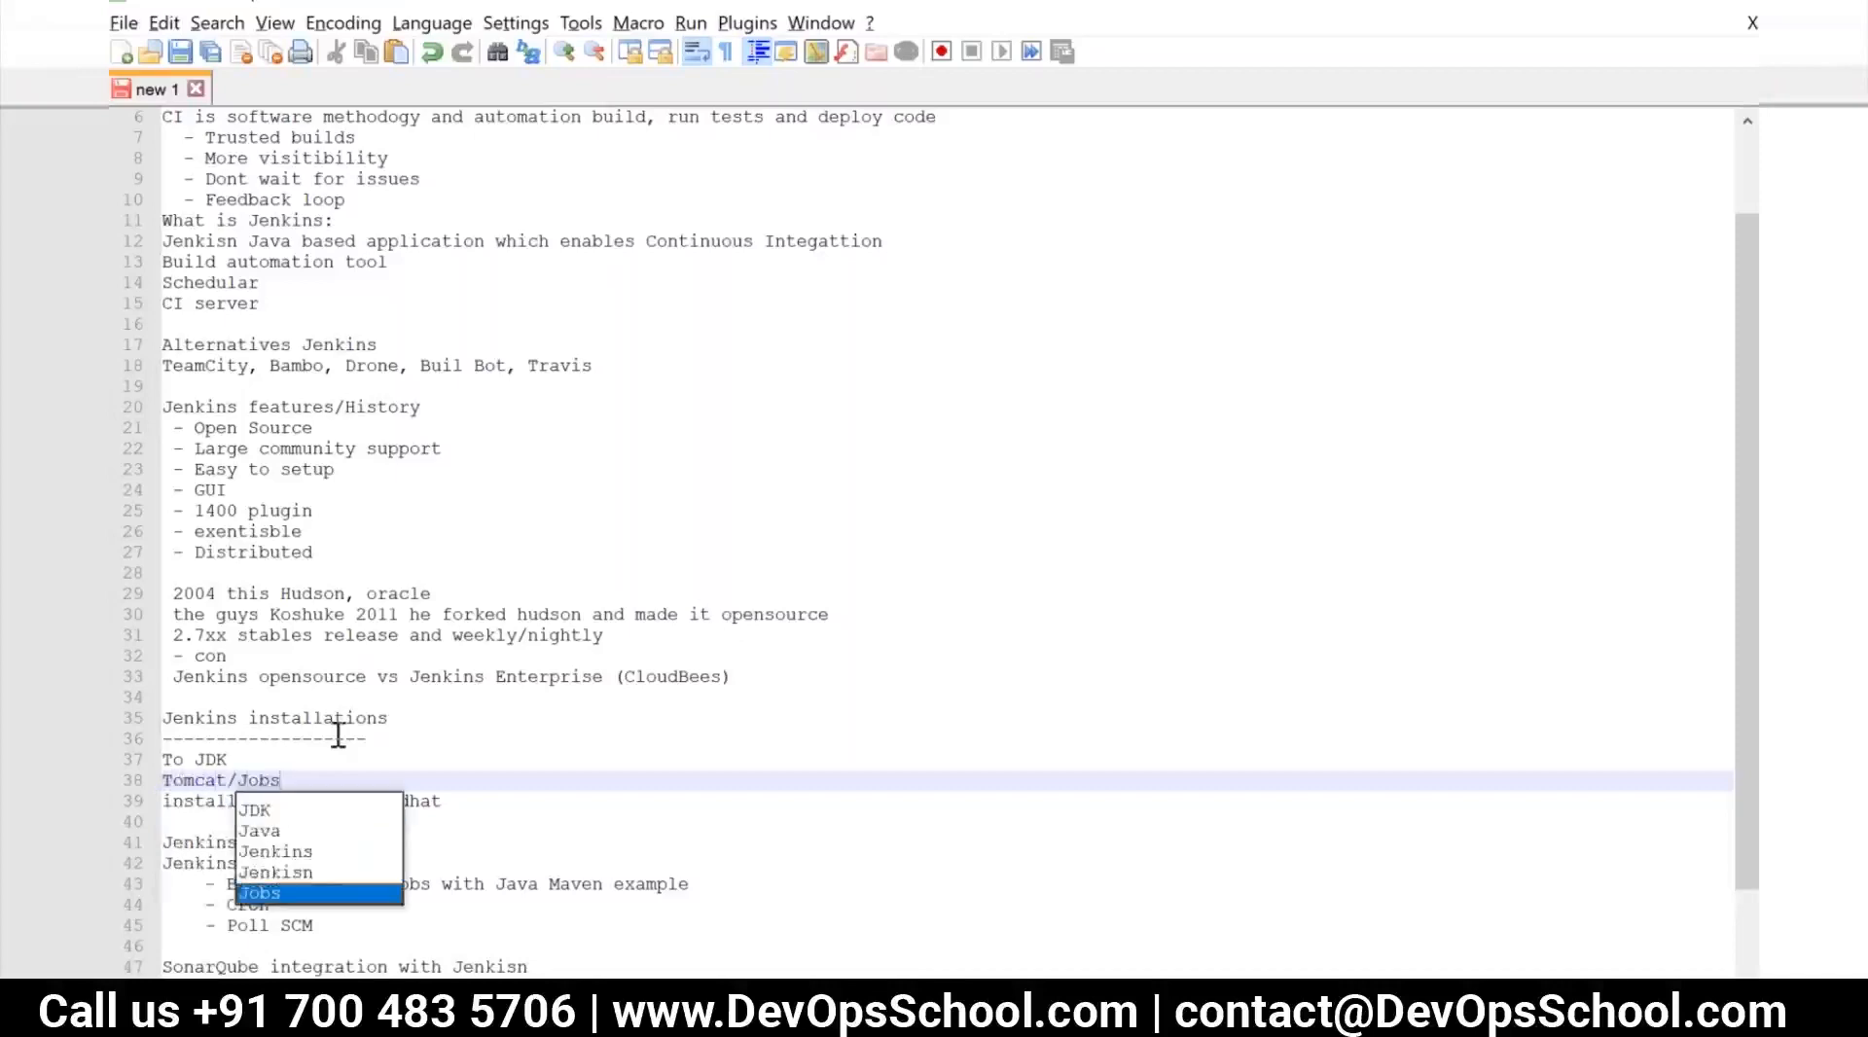
pyautogui.write('oo')
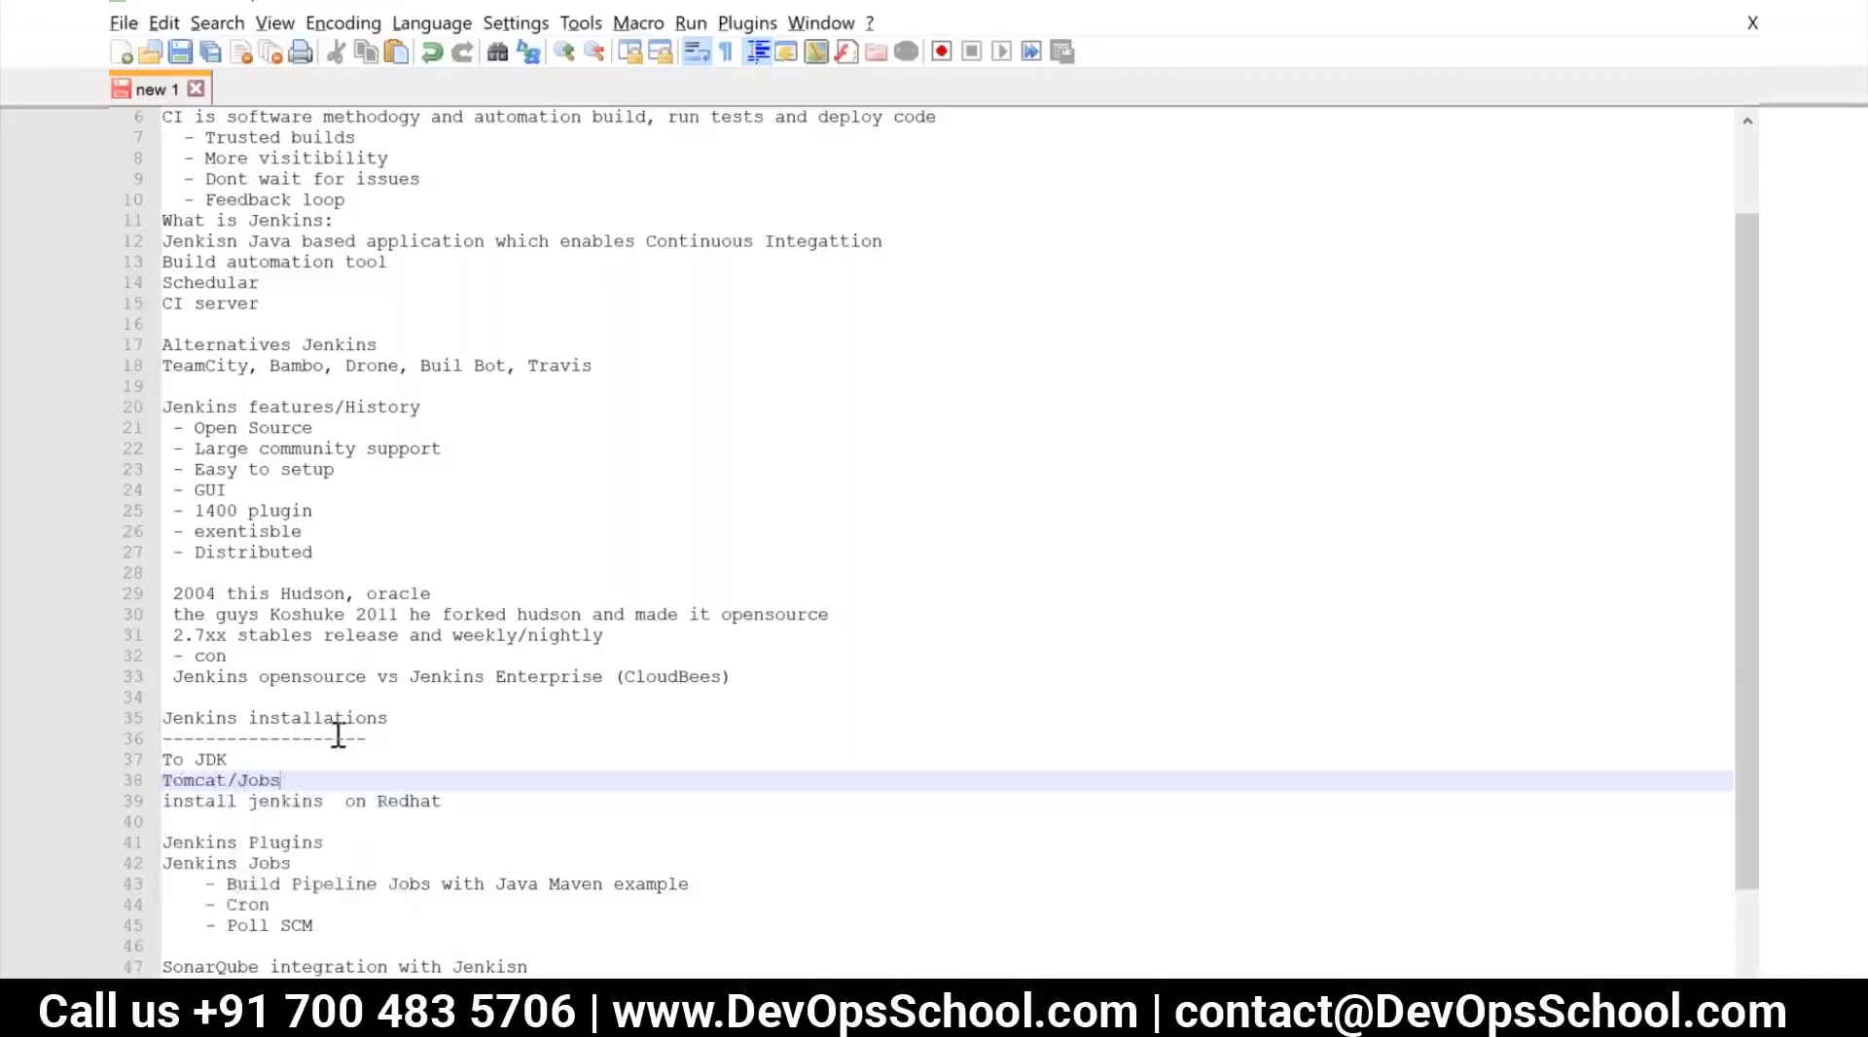
pyautogui.write('boss/')
pyautogui.write('anoty')
pyautogui.write(' other ap')
pyautogui.write('plication')
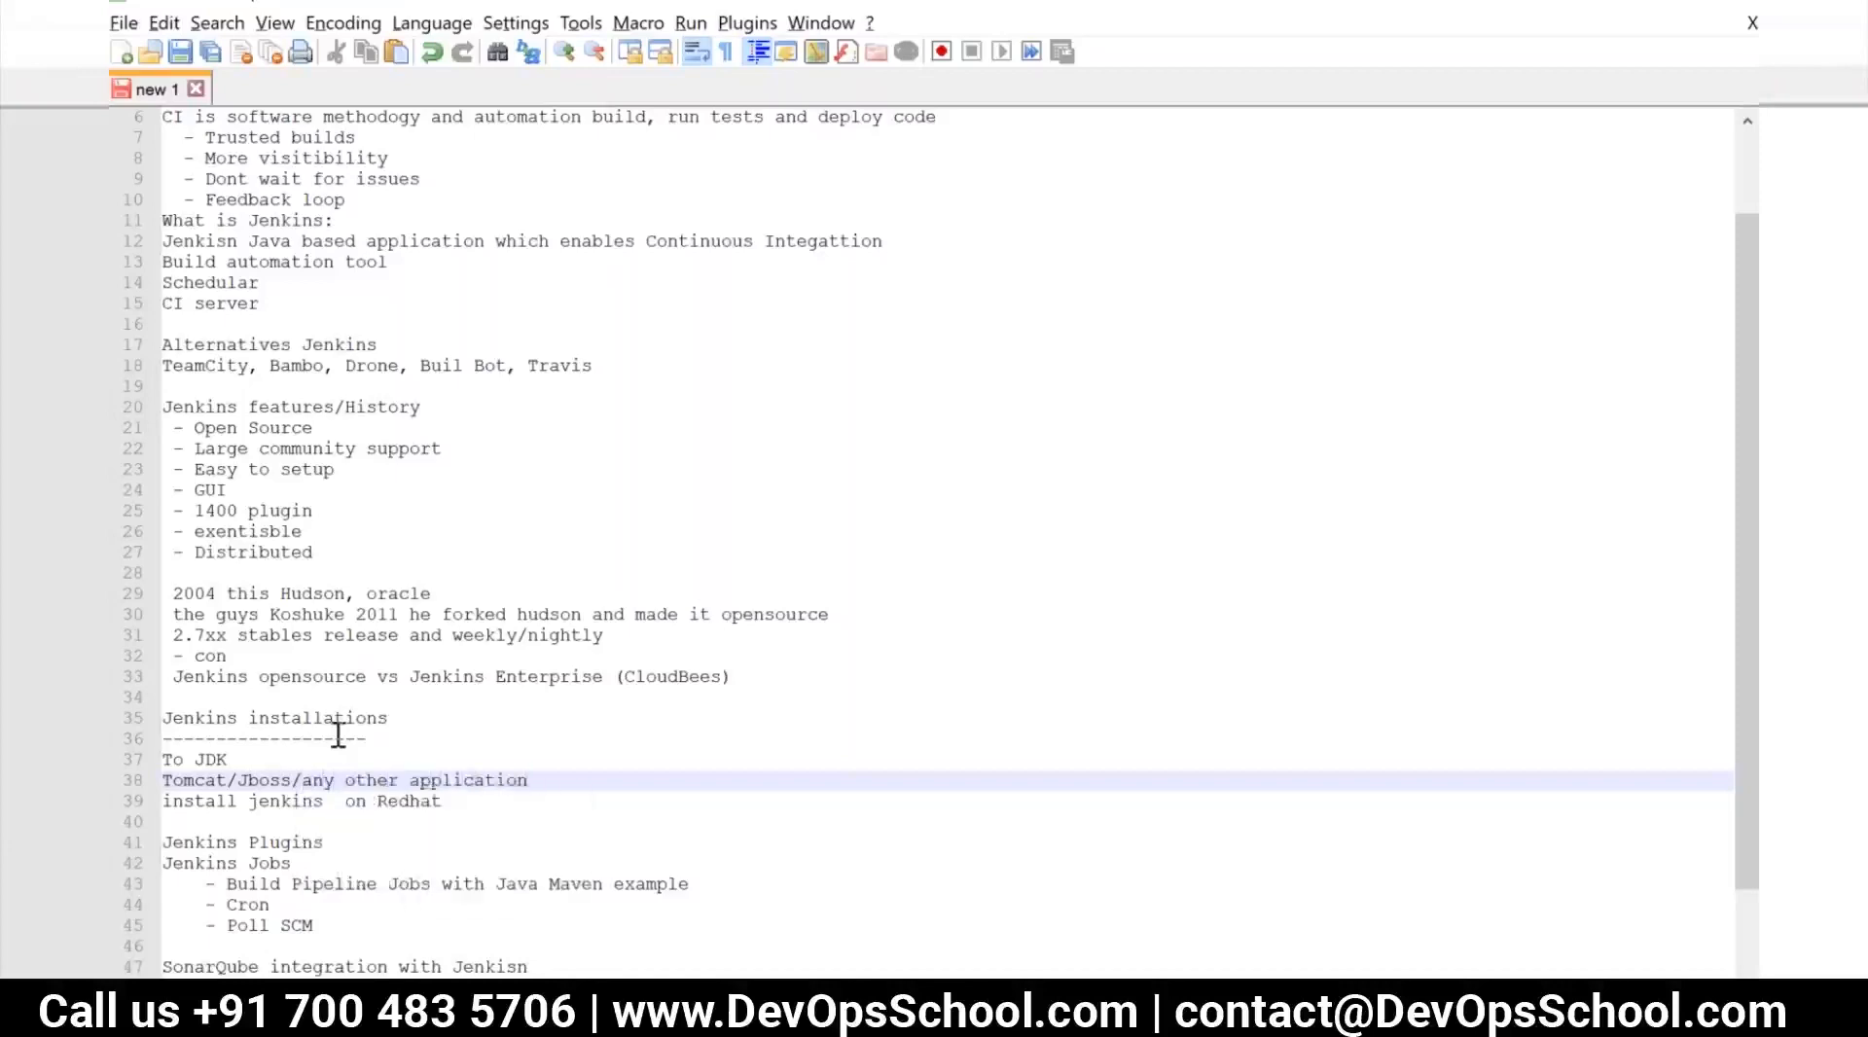
pyautogui.press('Return')
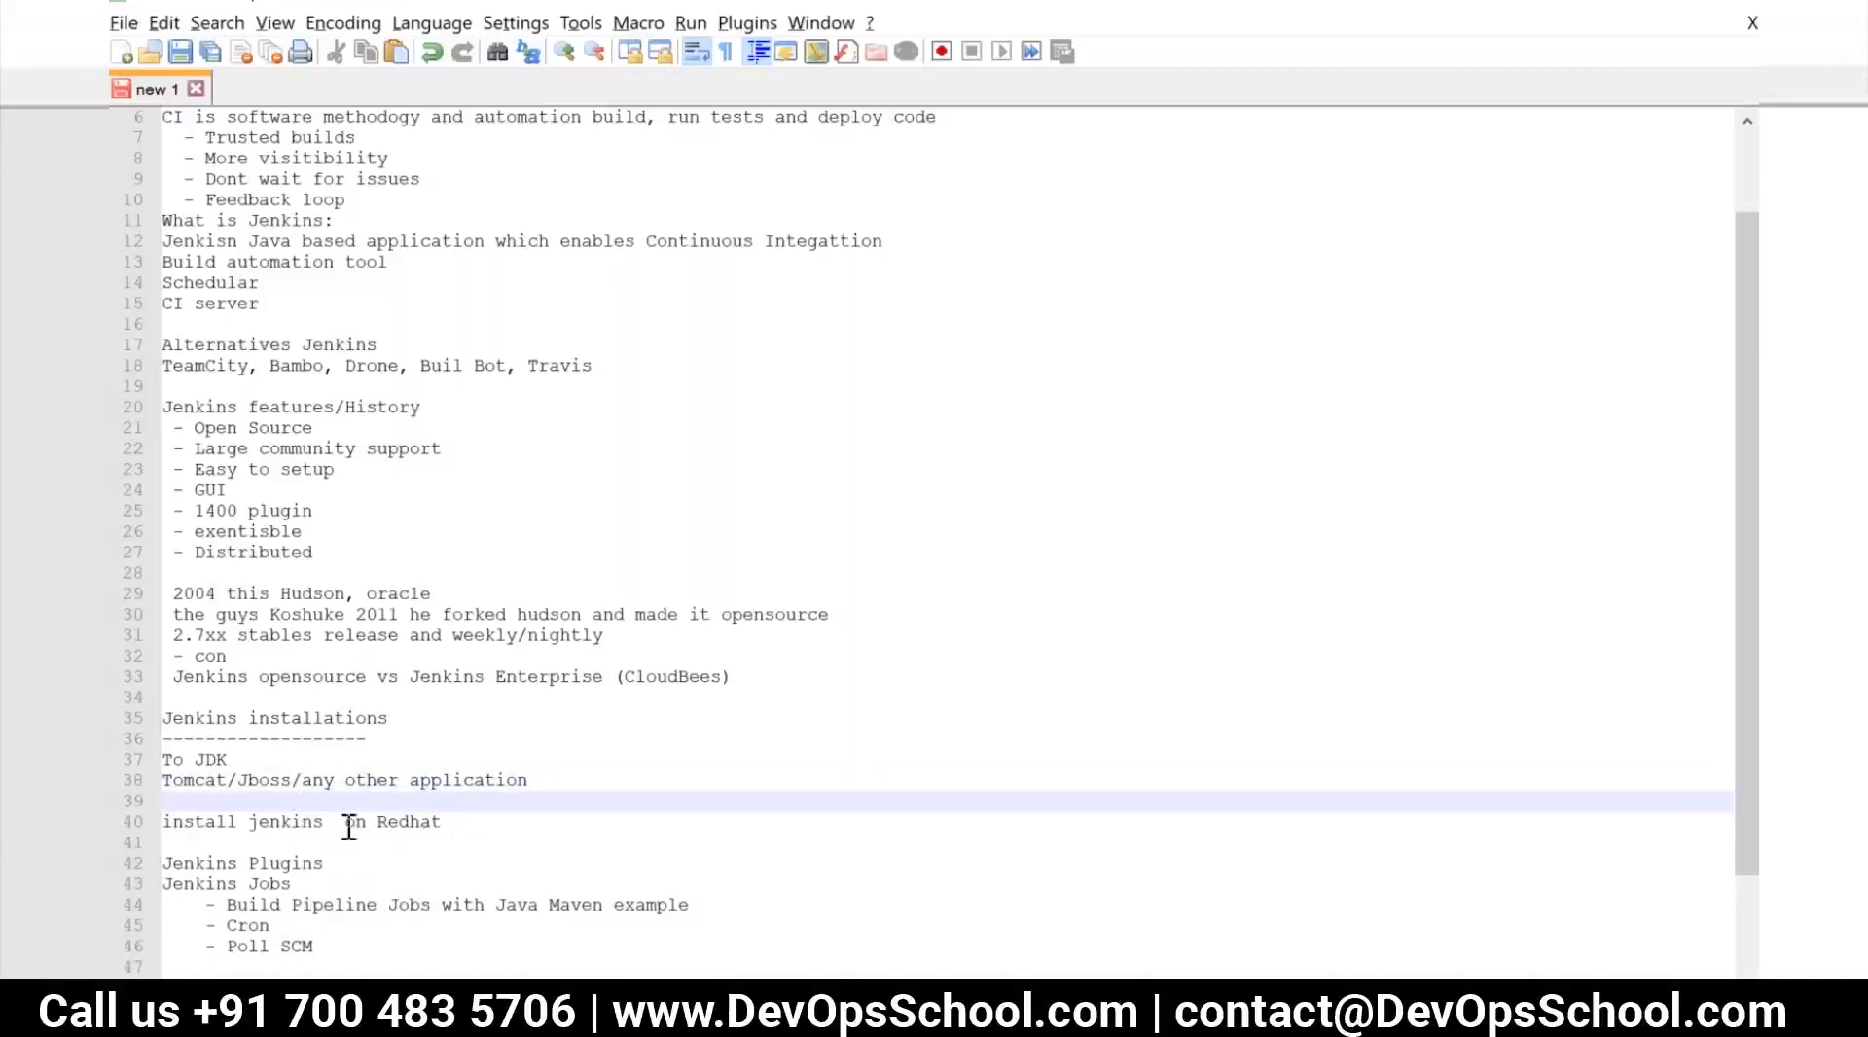
# Replace "on Redhat" in the install line so it reads "install jenkins rpm (jetty)"
pyautogui.doubleClick(443, 820)
pyautogui.moveTo(310, 820); pyautogui.dragTo(336, 820)
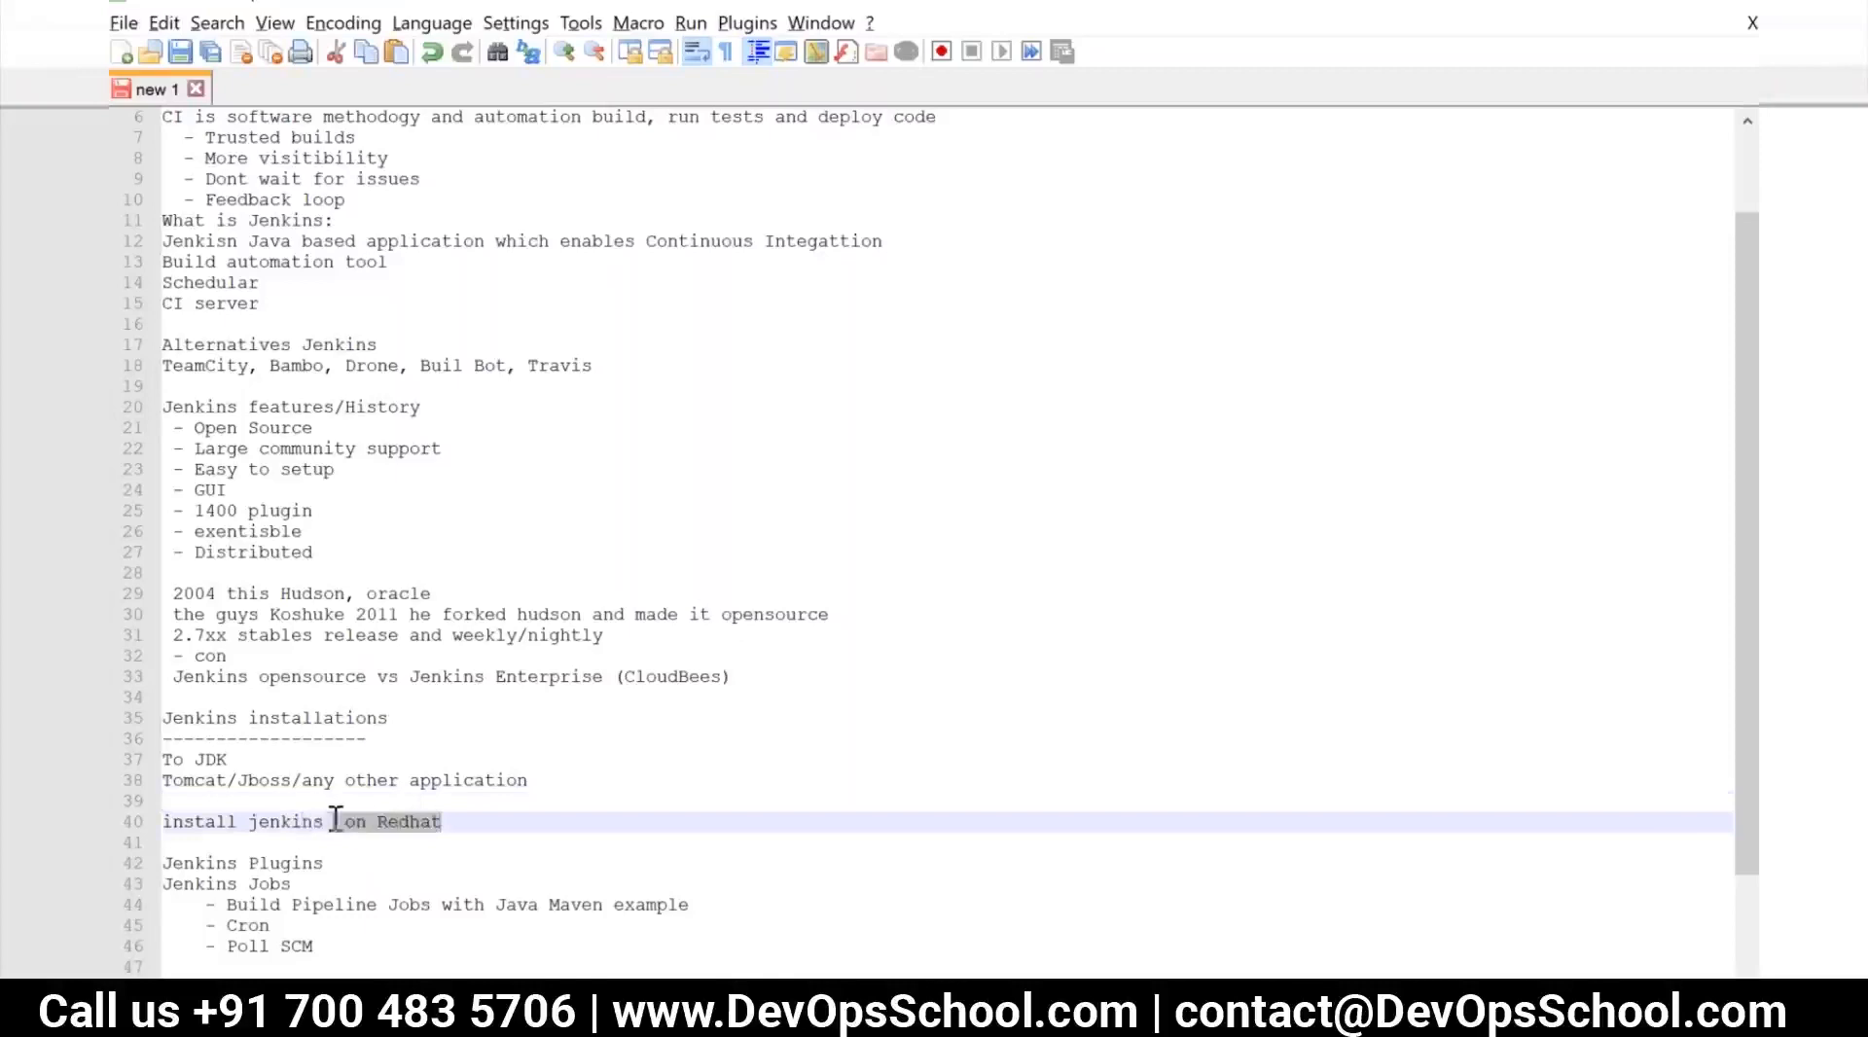
pyautogui.write('rop')
pyautogui.press('BackSpace')
pyautogui.press('BackSpace')
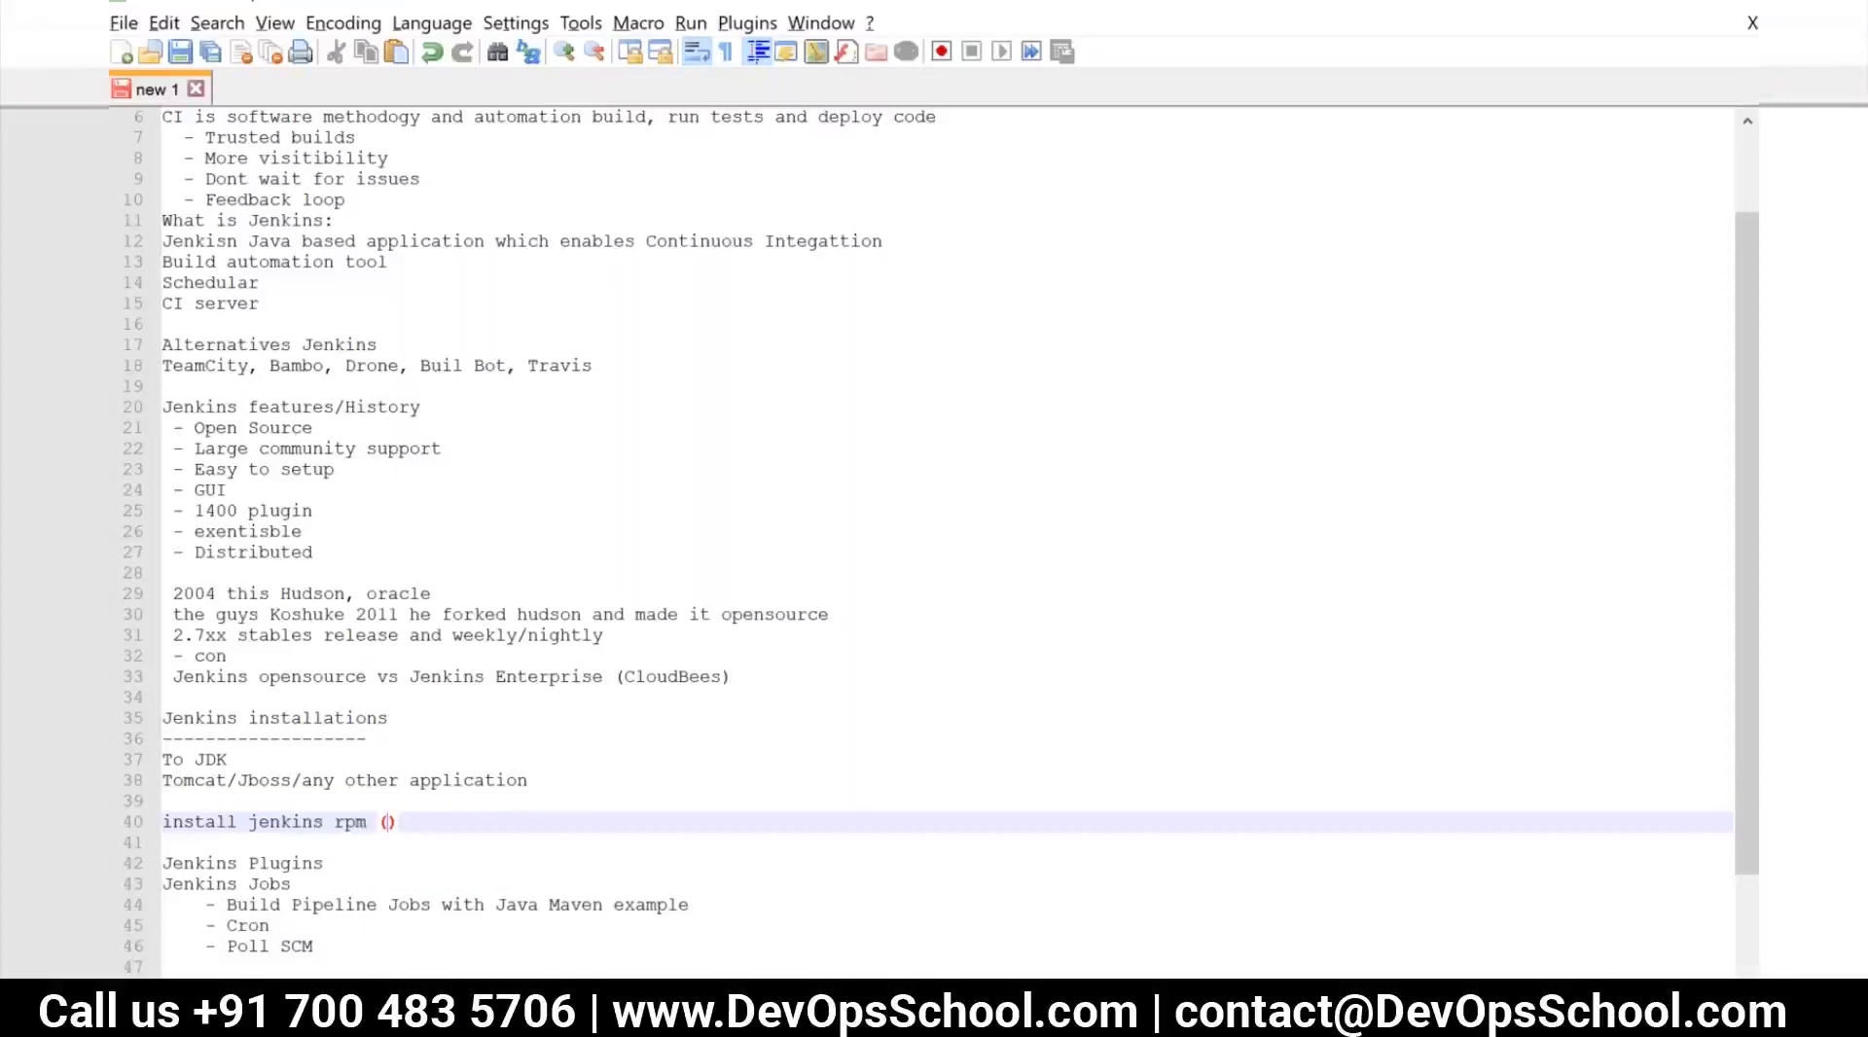
pyautogui.write('jetty')
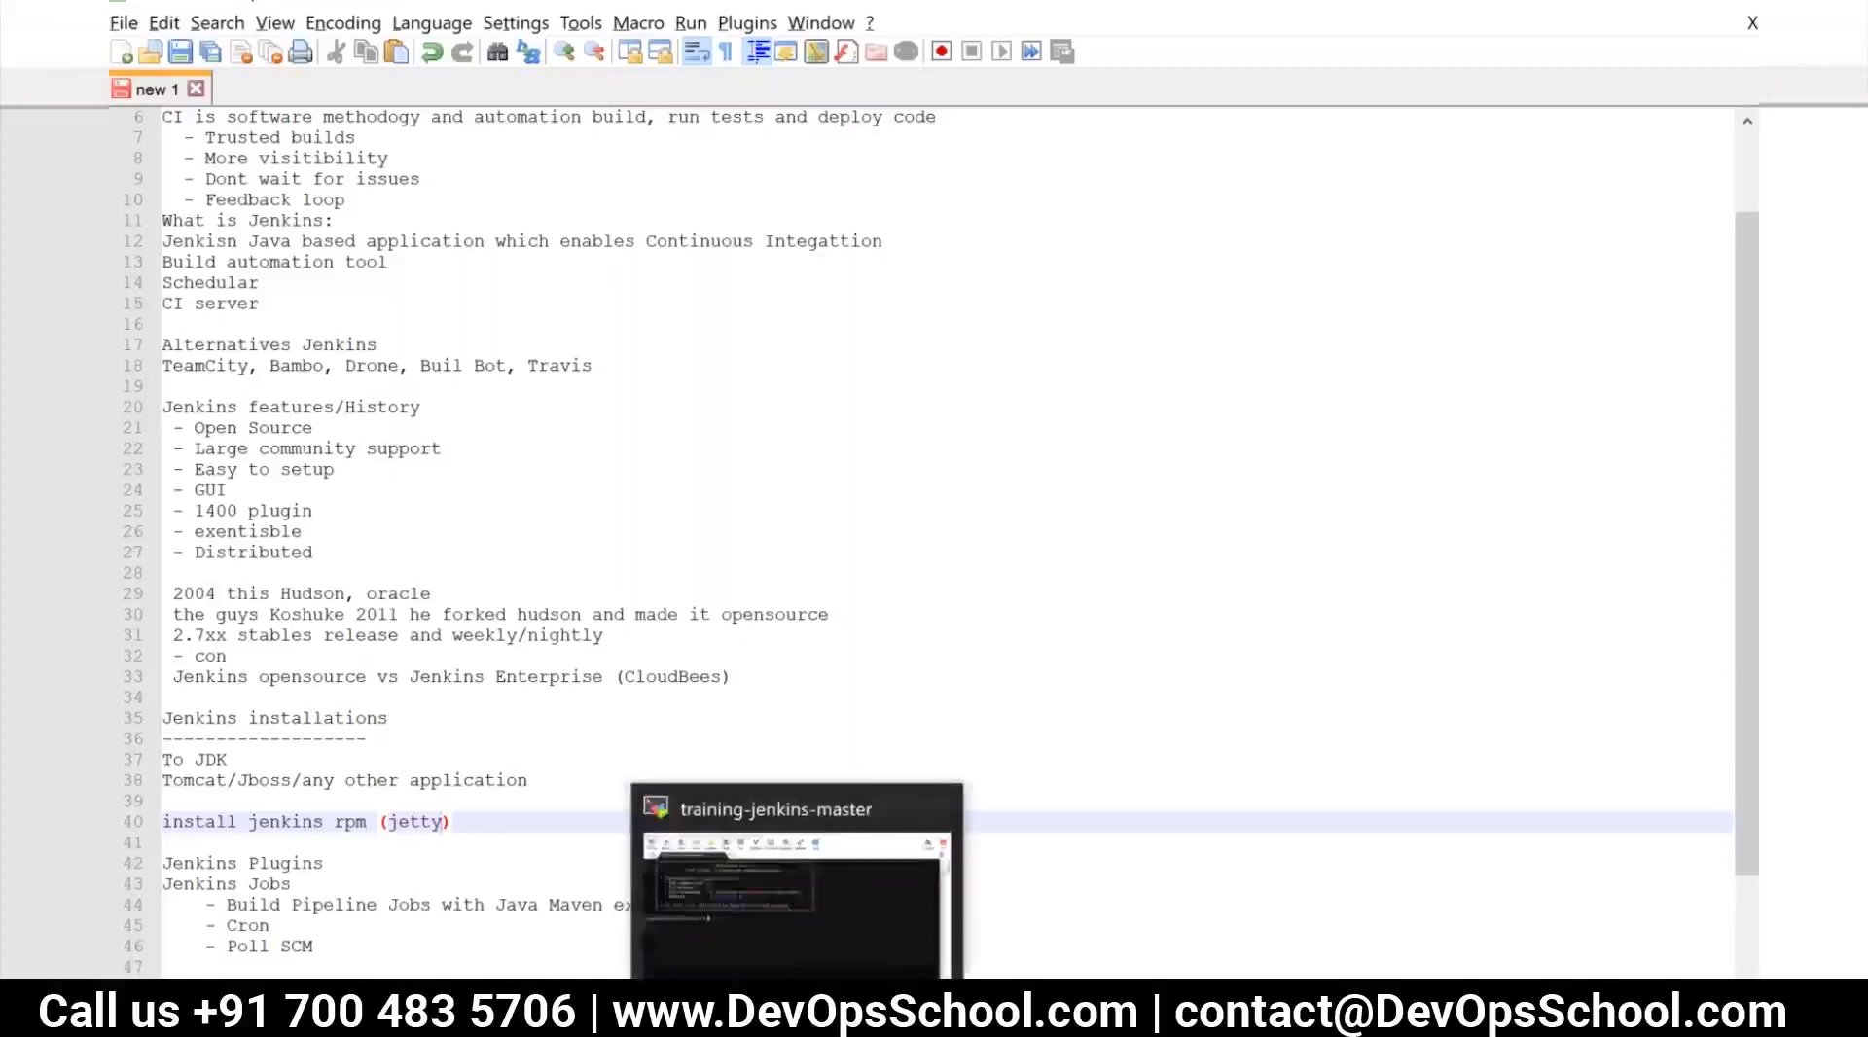
# Switch to Chrome and open the bookmarked Linuxize guide "How To Install Jenkins on CentOS 7" from the Jenkins Training bookmarks
pyautogui.click(802, 942)
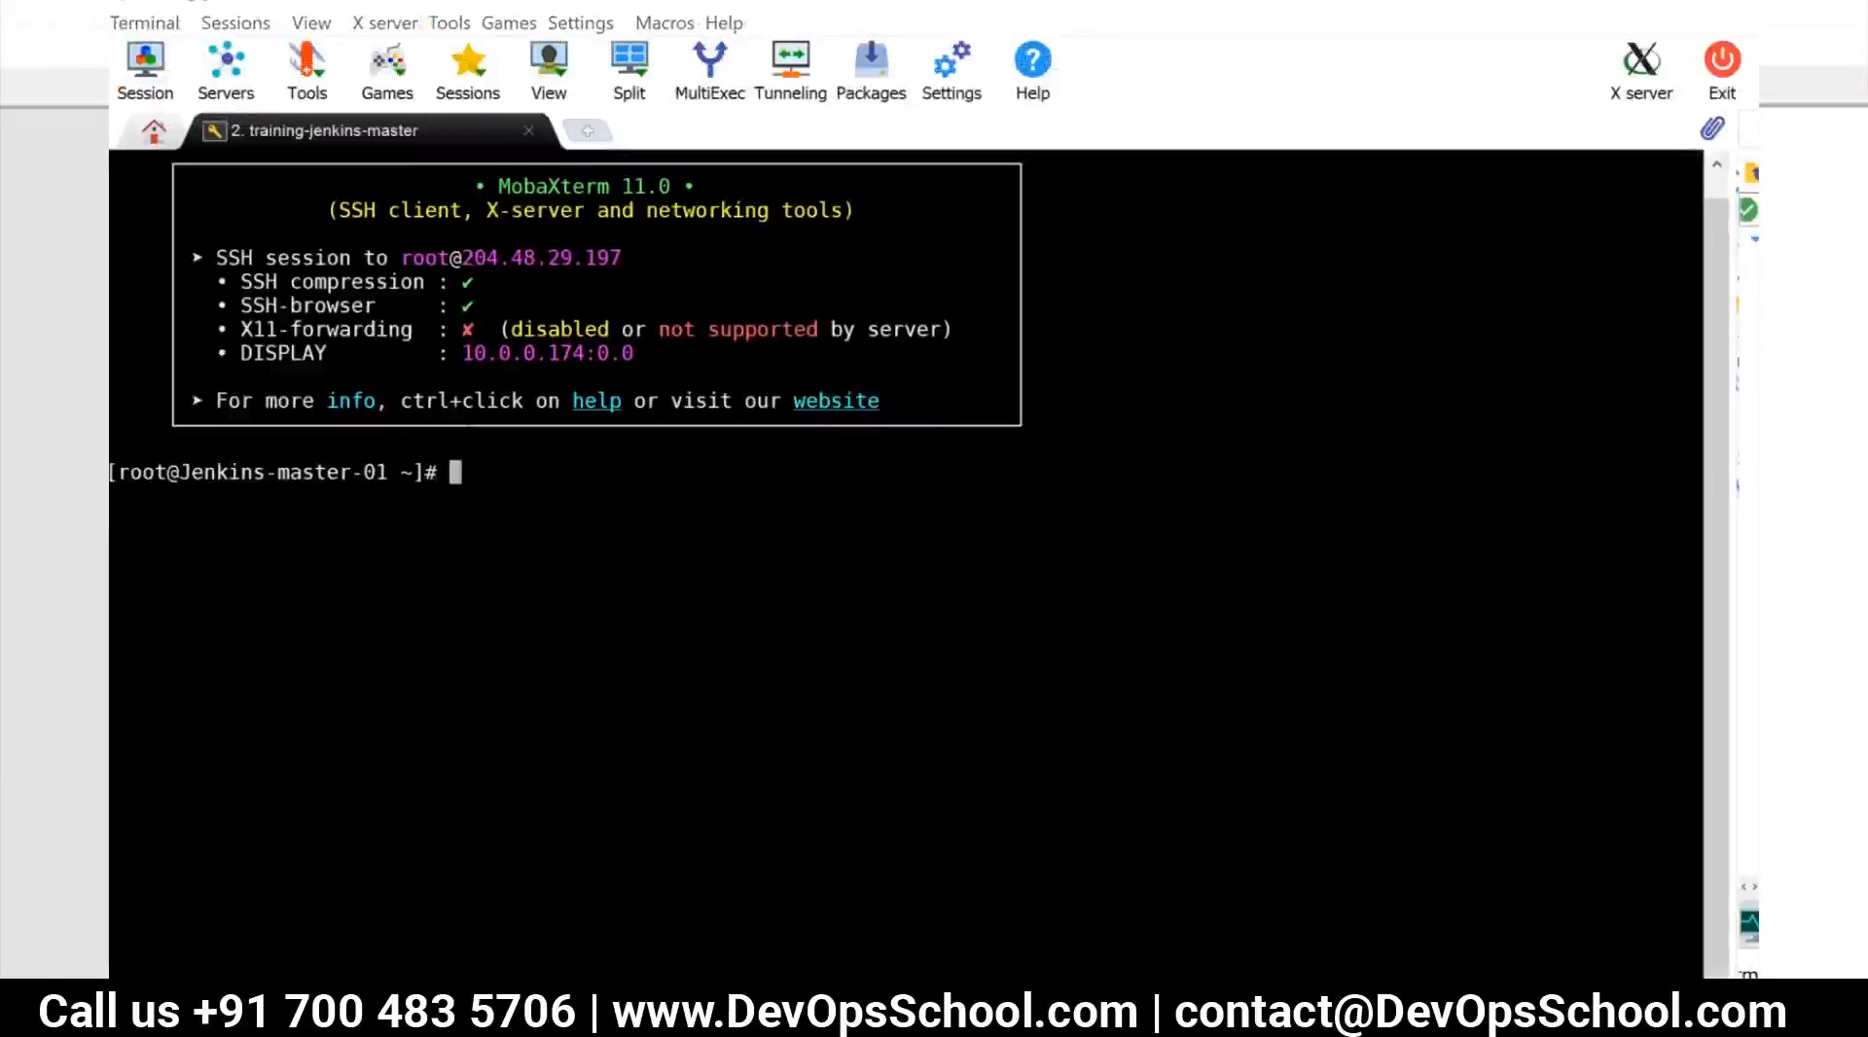
pyautogui.hotkey('alt', 'Tab')
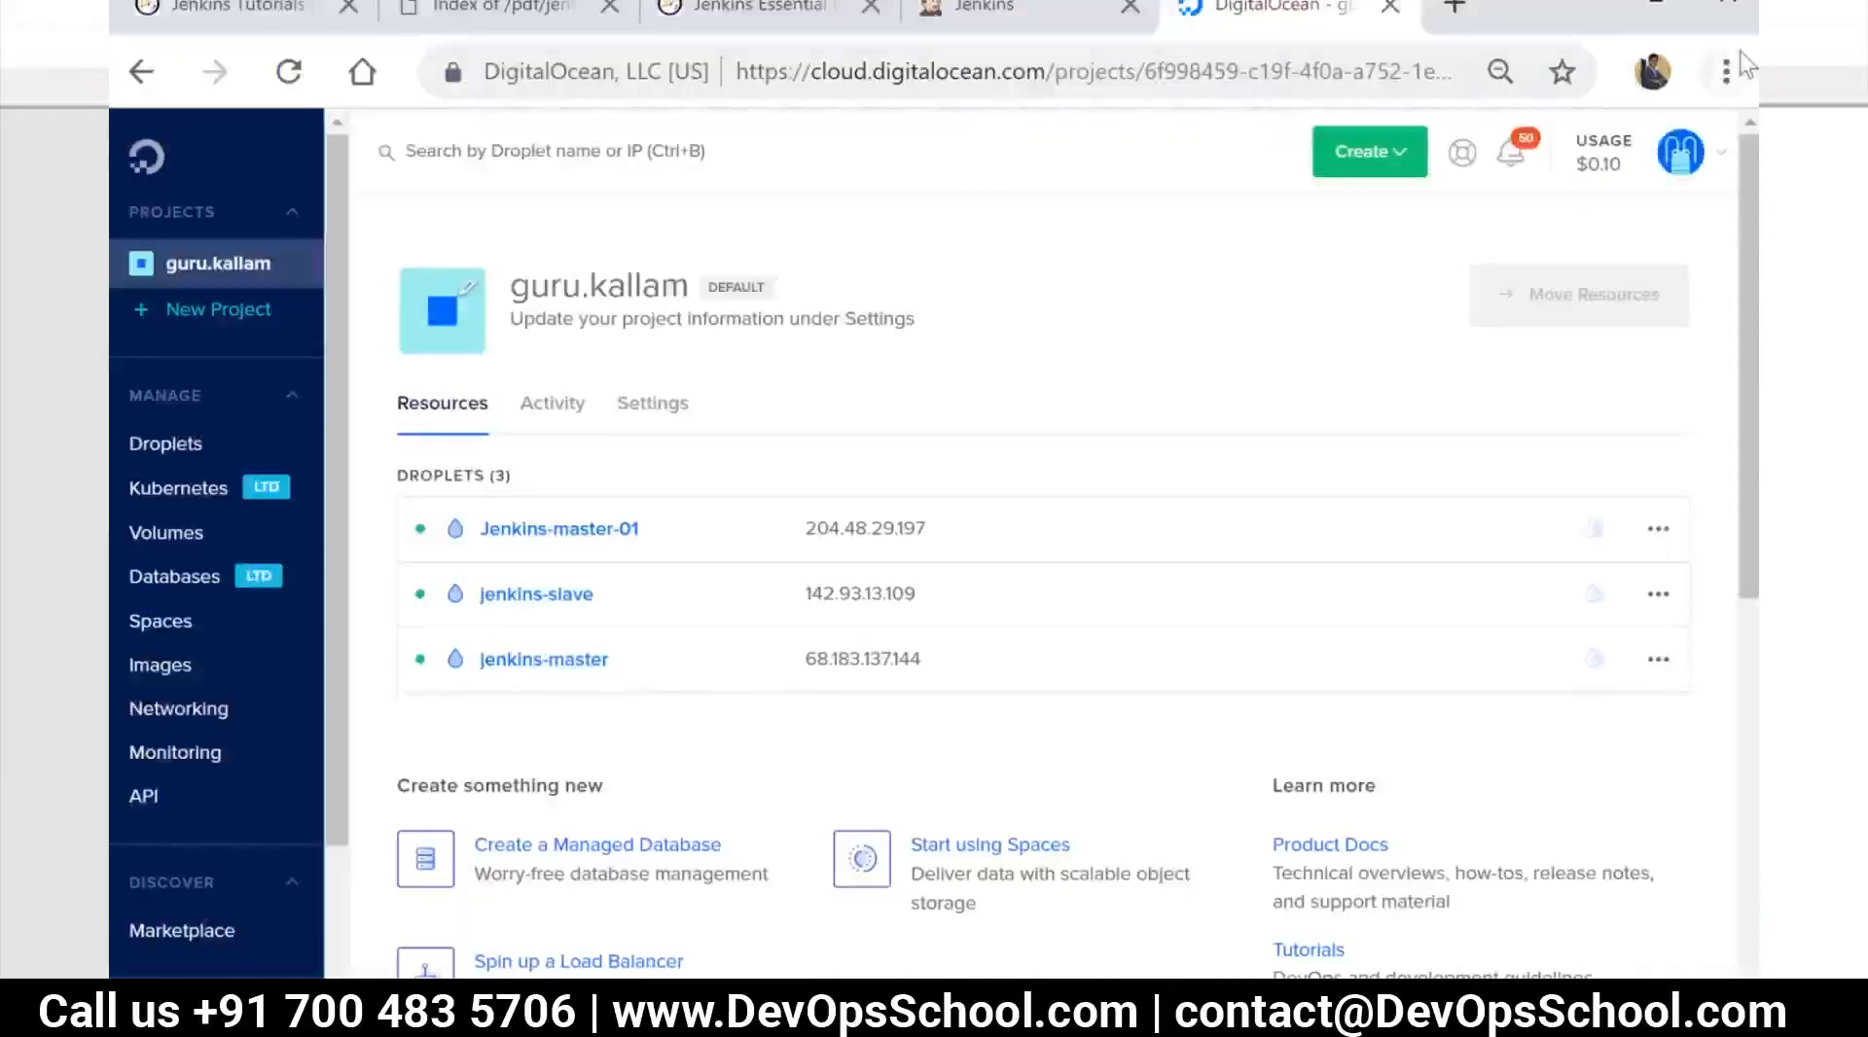
pyautogui.click(1725, 71)
pyautogui.moveTo(1514, 708)
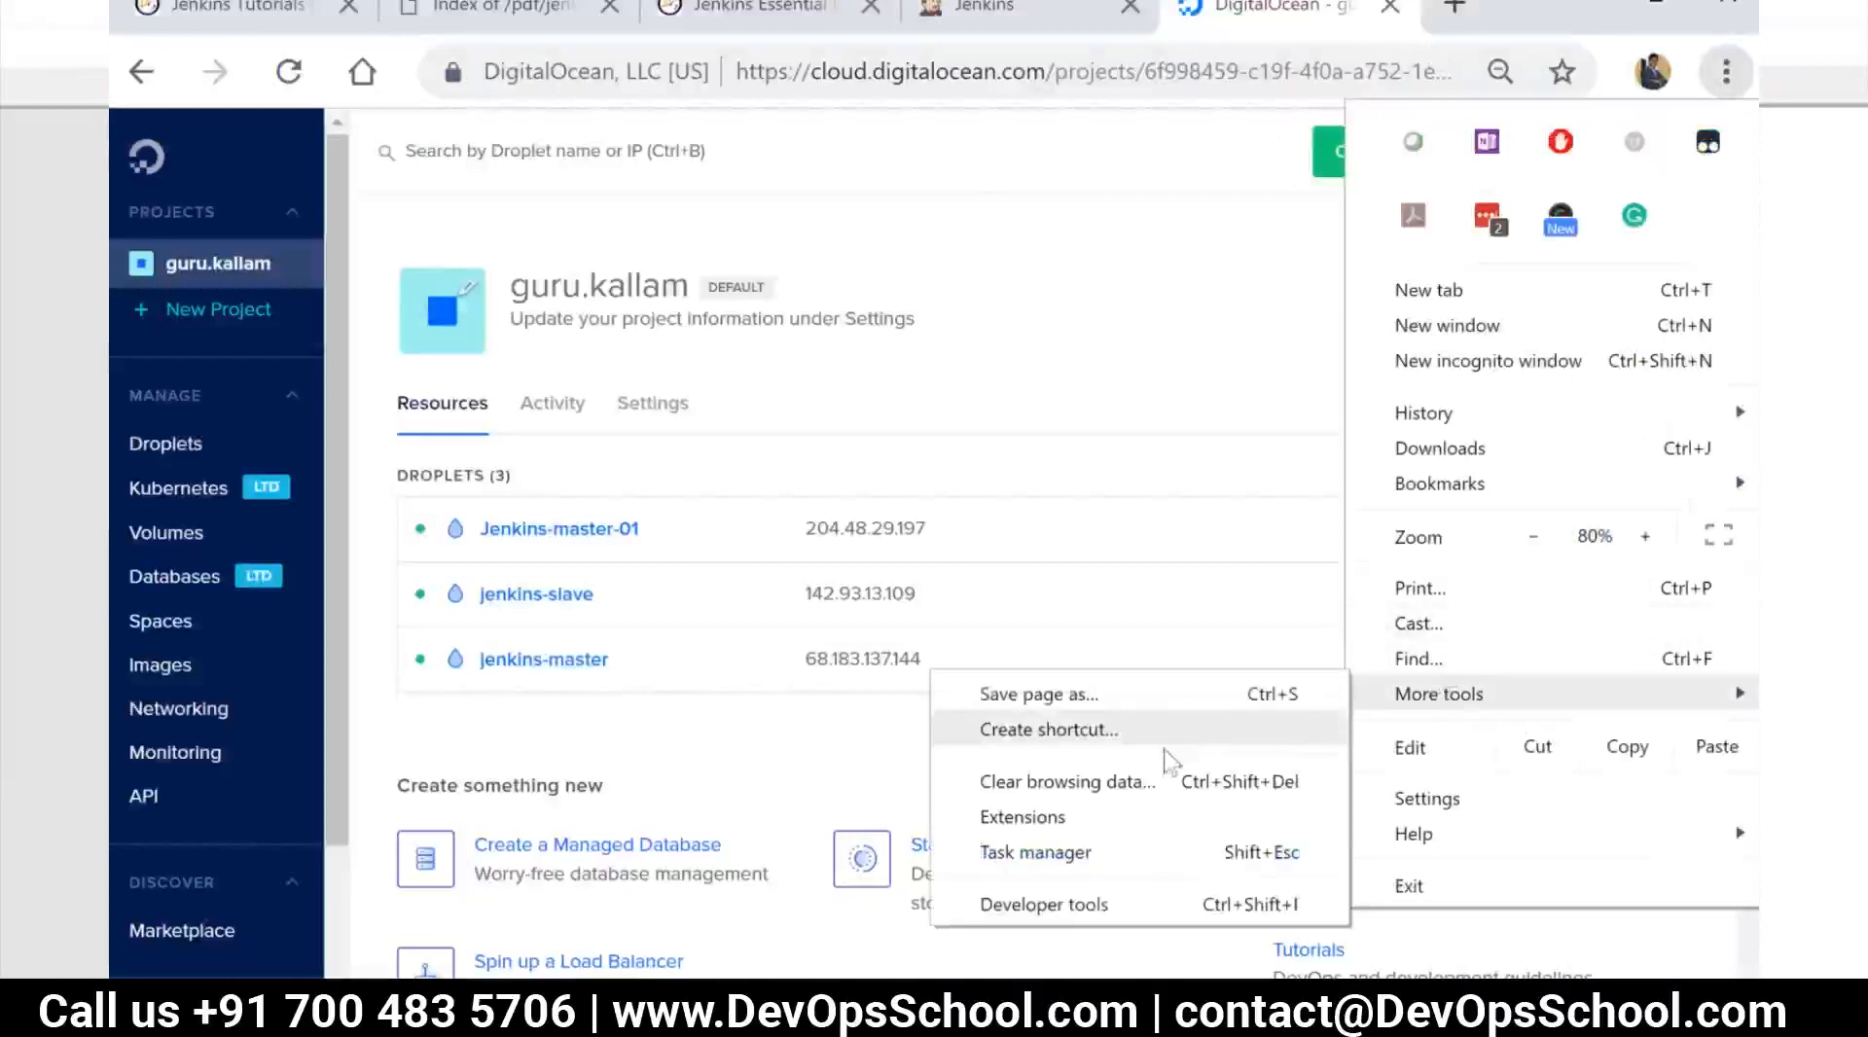
pyautogui.moveTo(1453, 493)
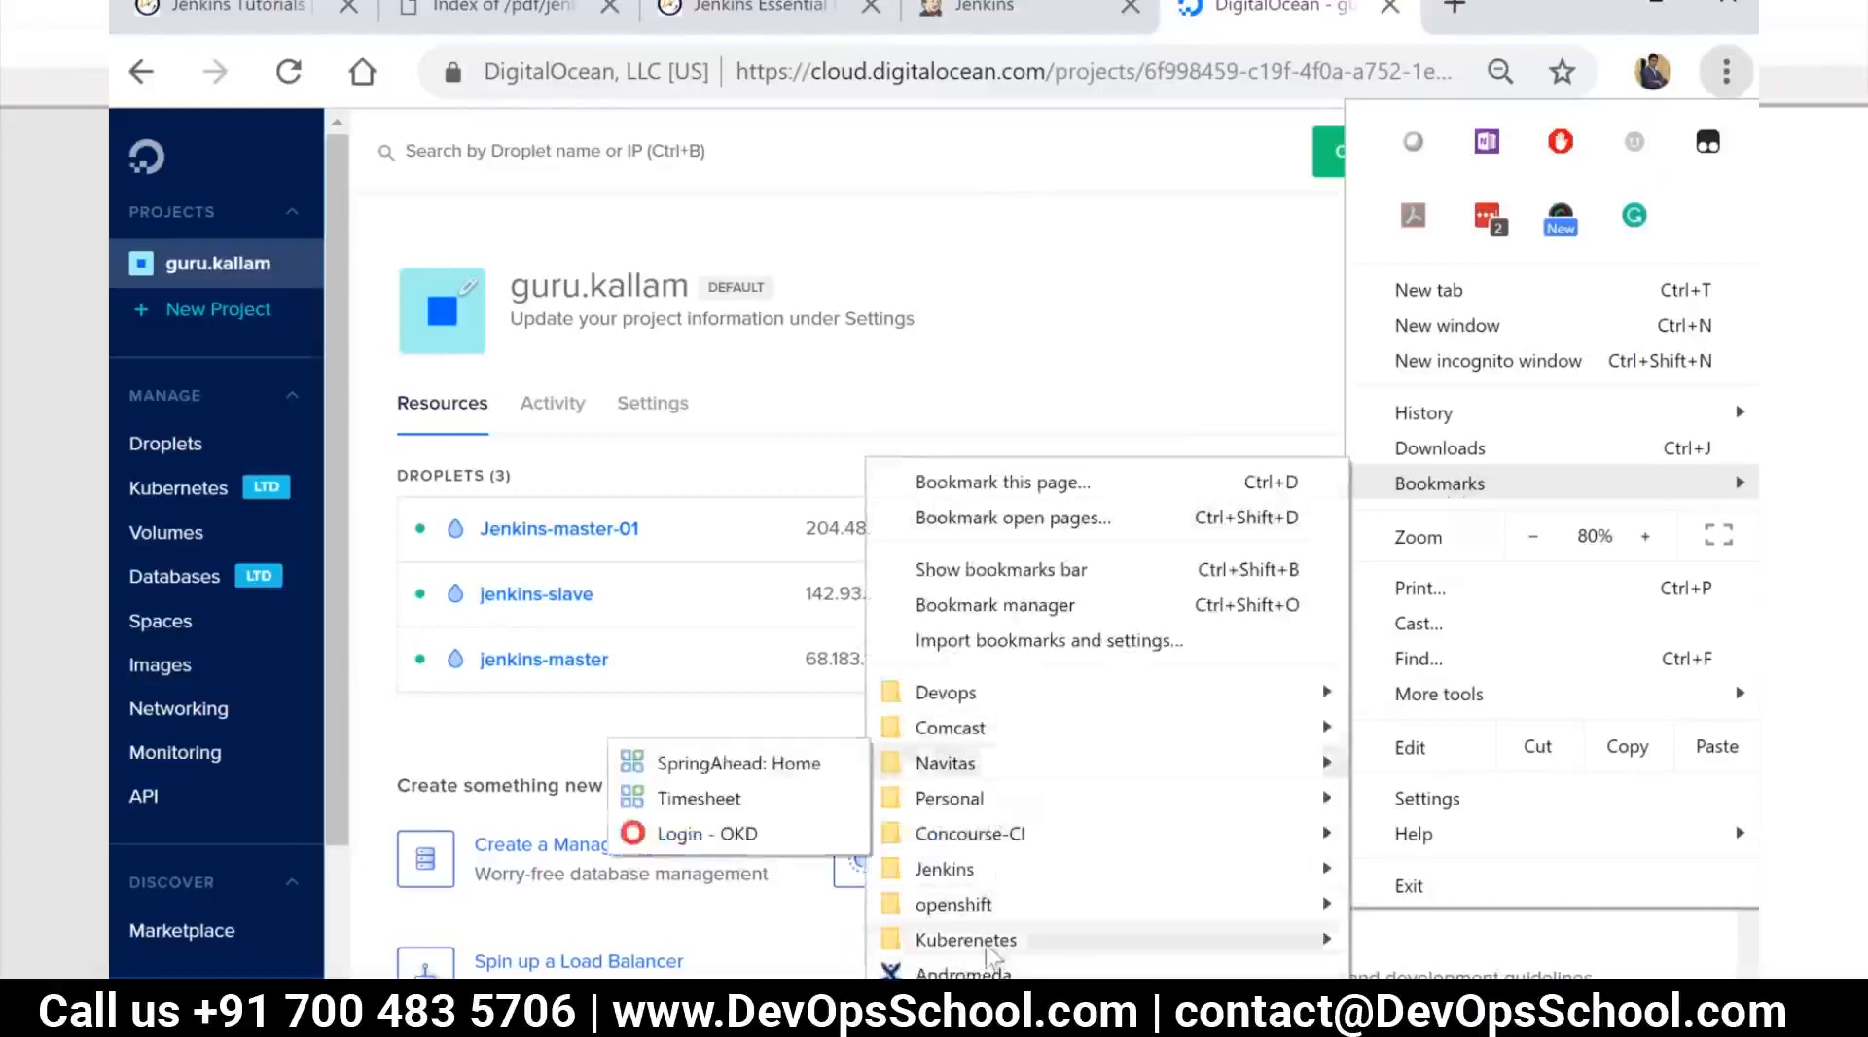
pyautogui.moveTo(916, 871)
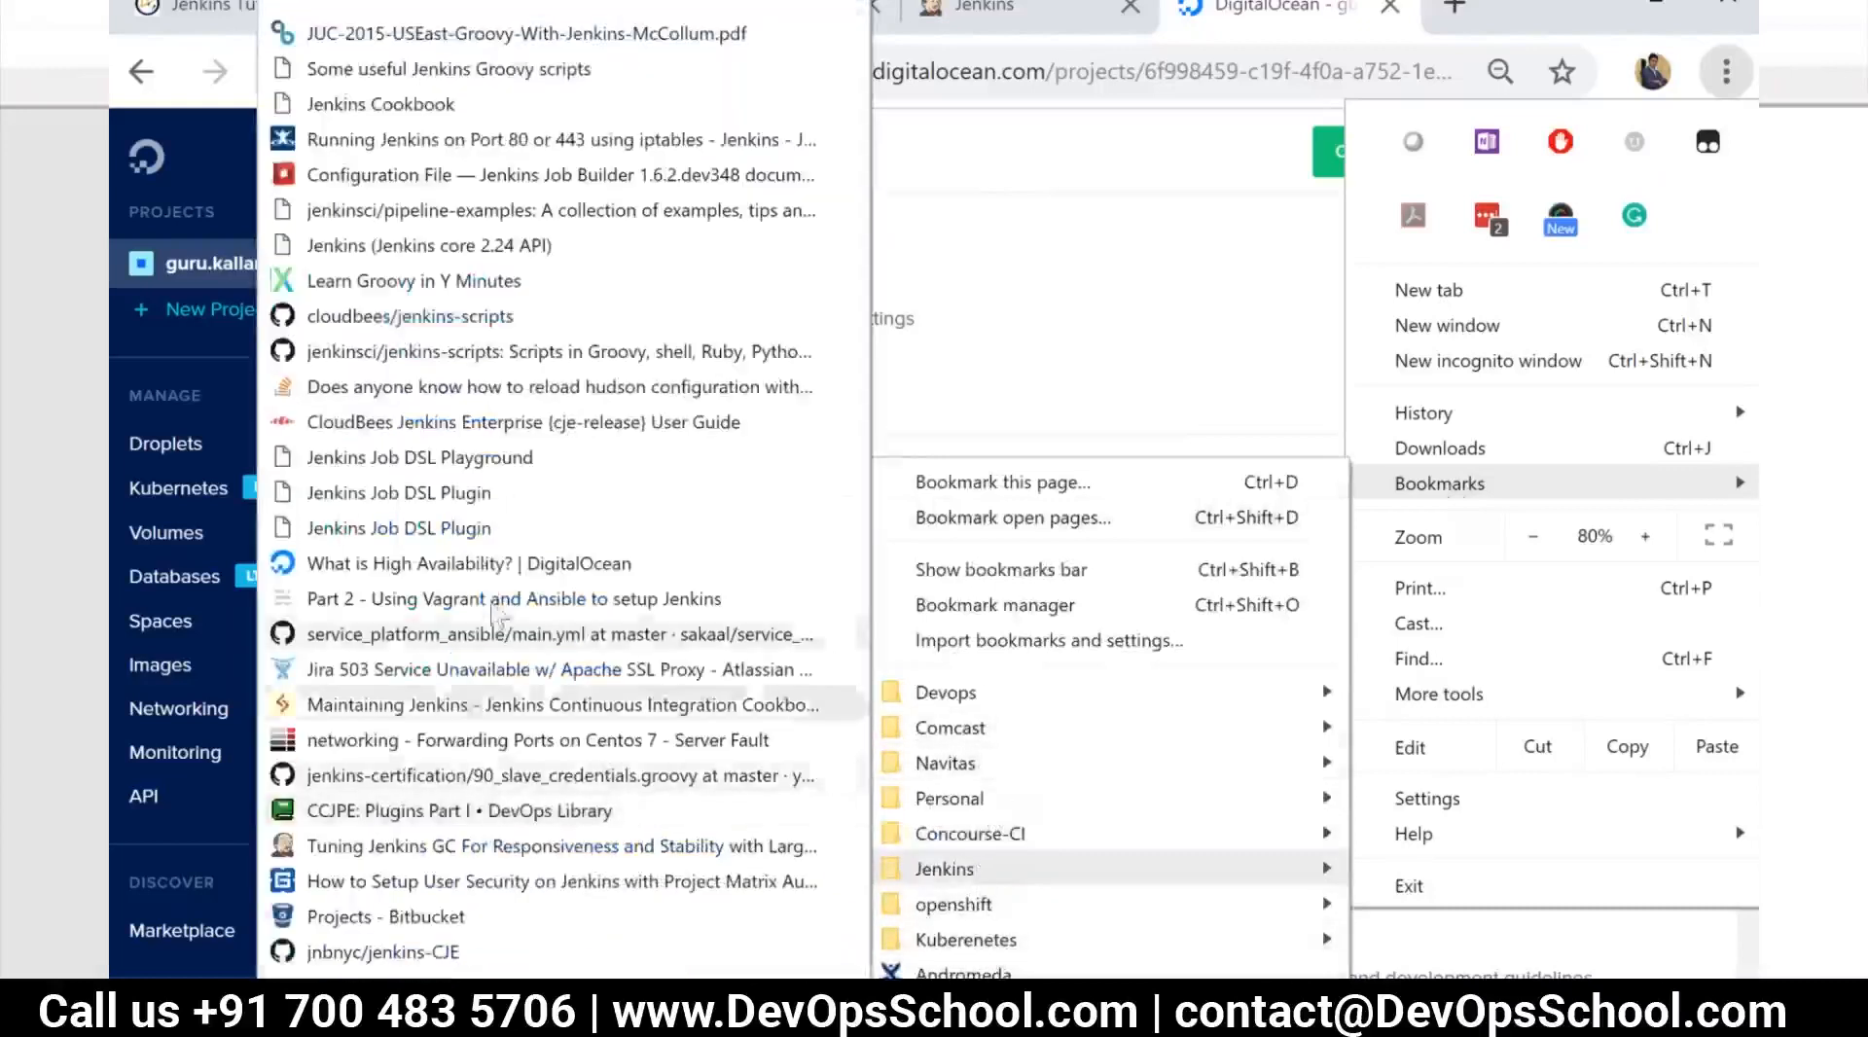
pyautogui.moveTo(508, 1012)
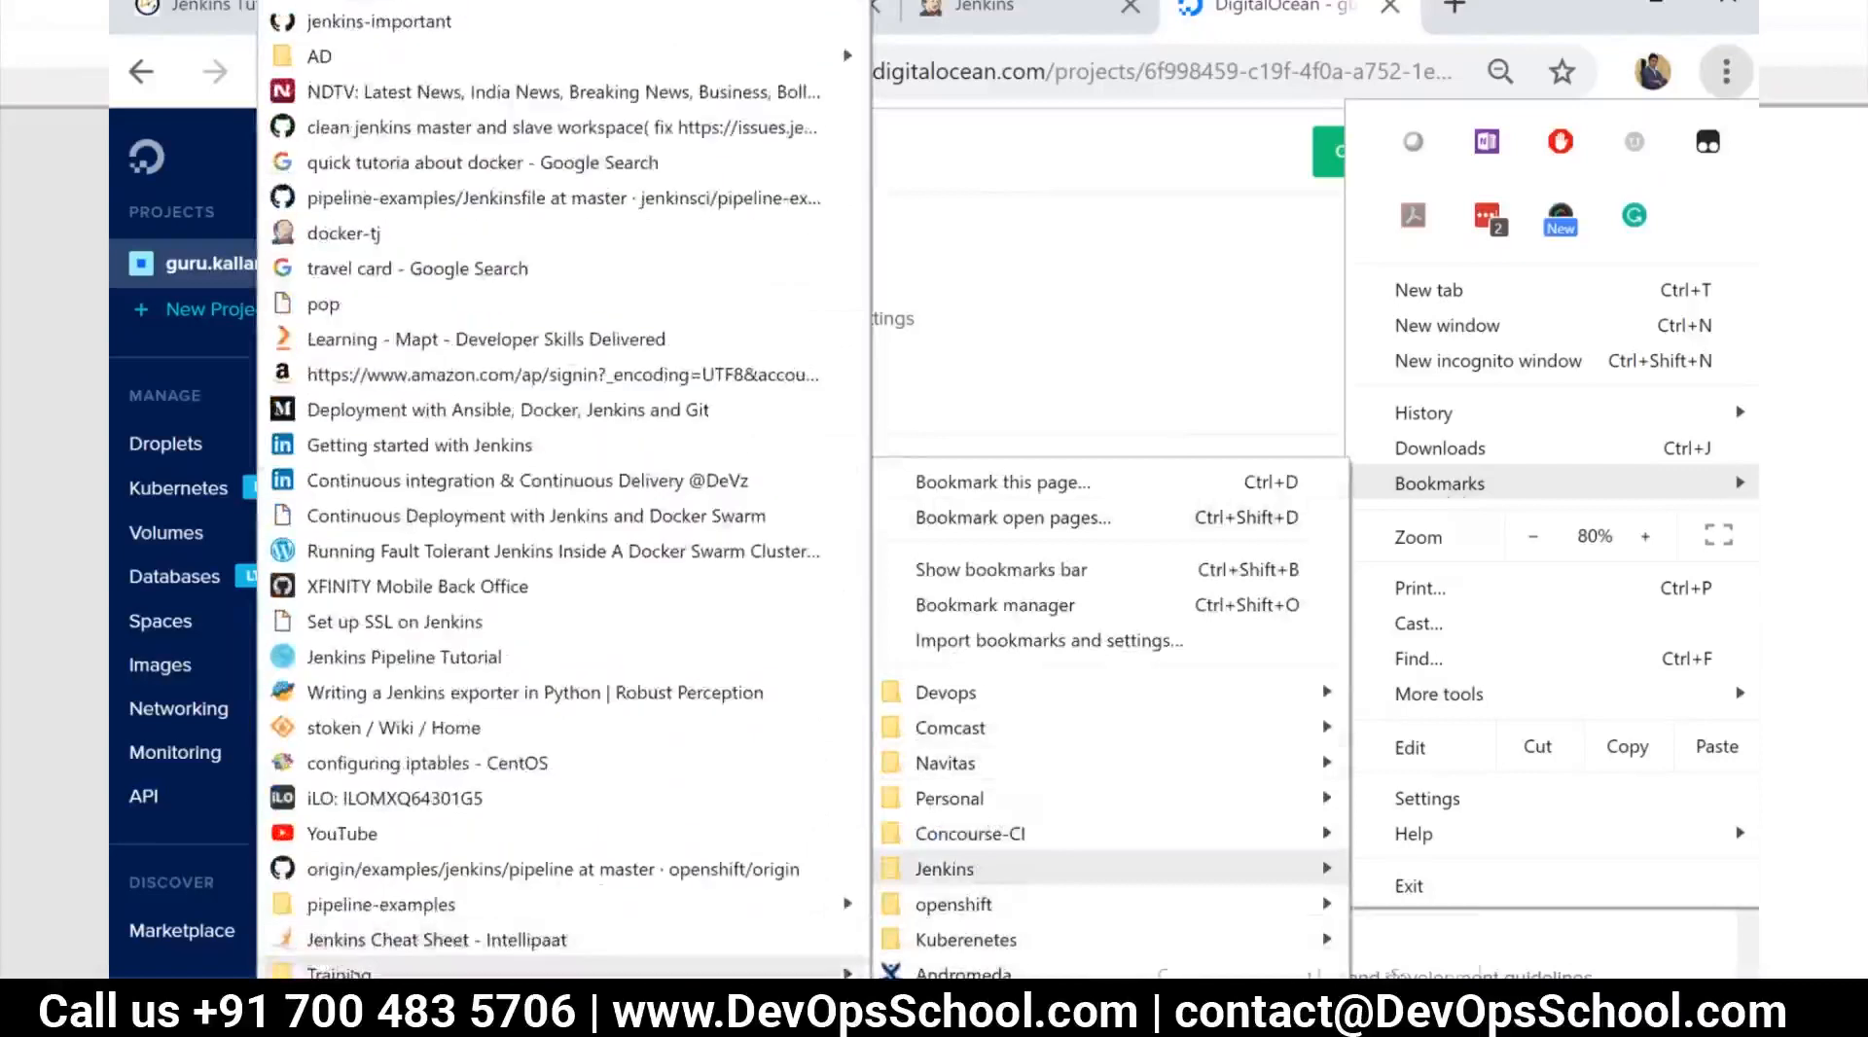
pyautogui.moveTo(337, 971)
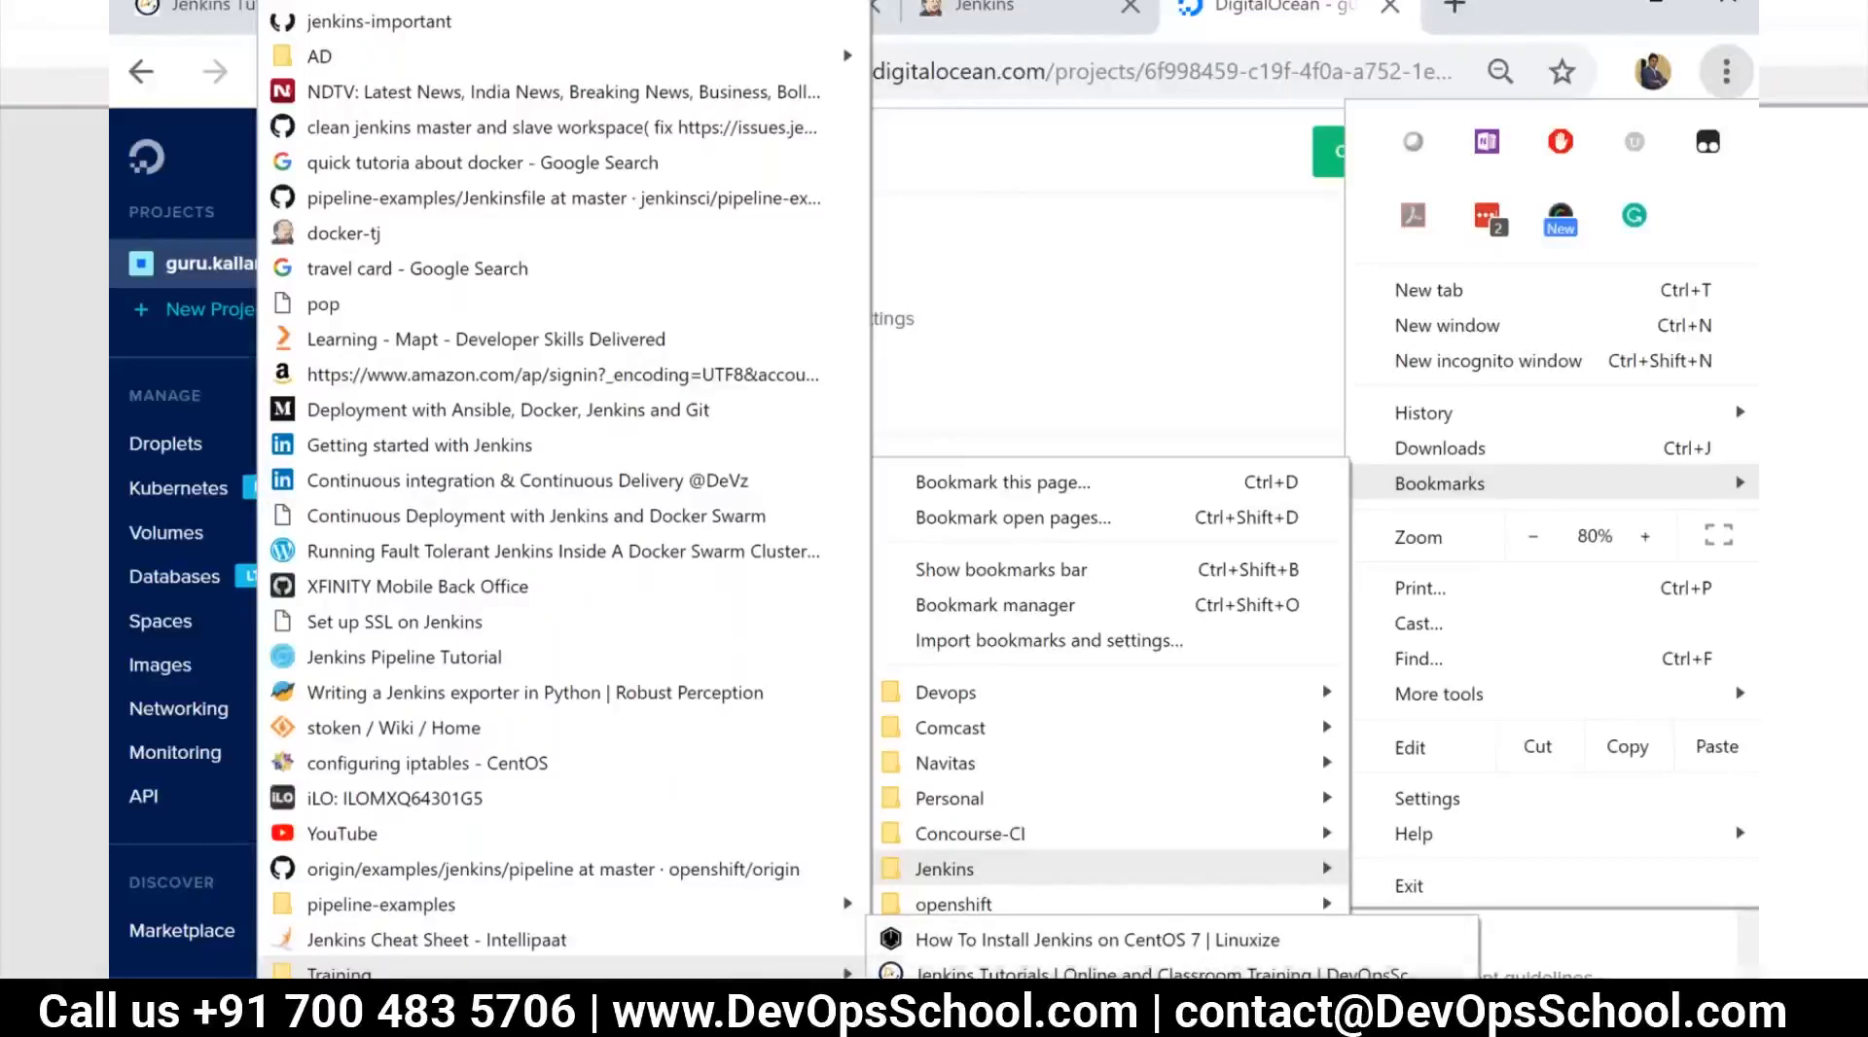
pyautogui.click(1079, 940)
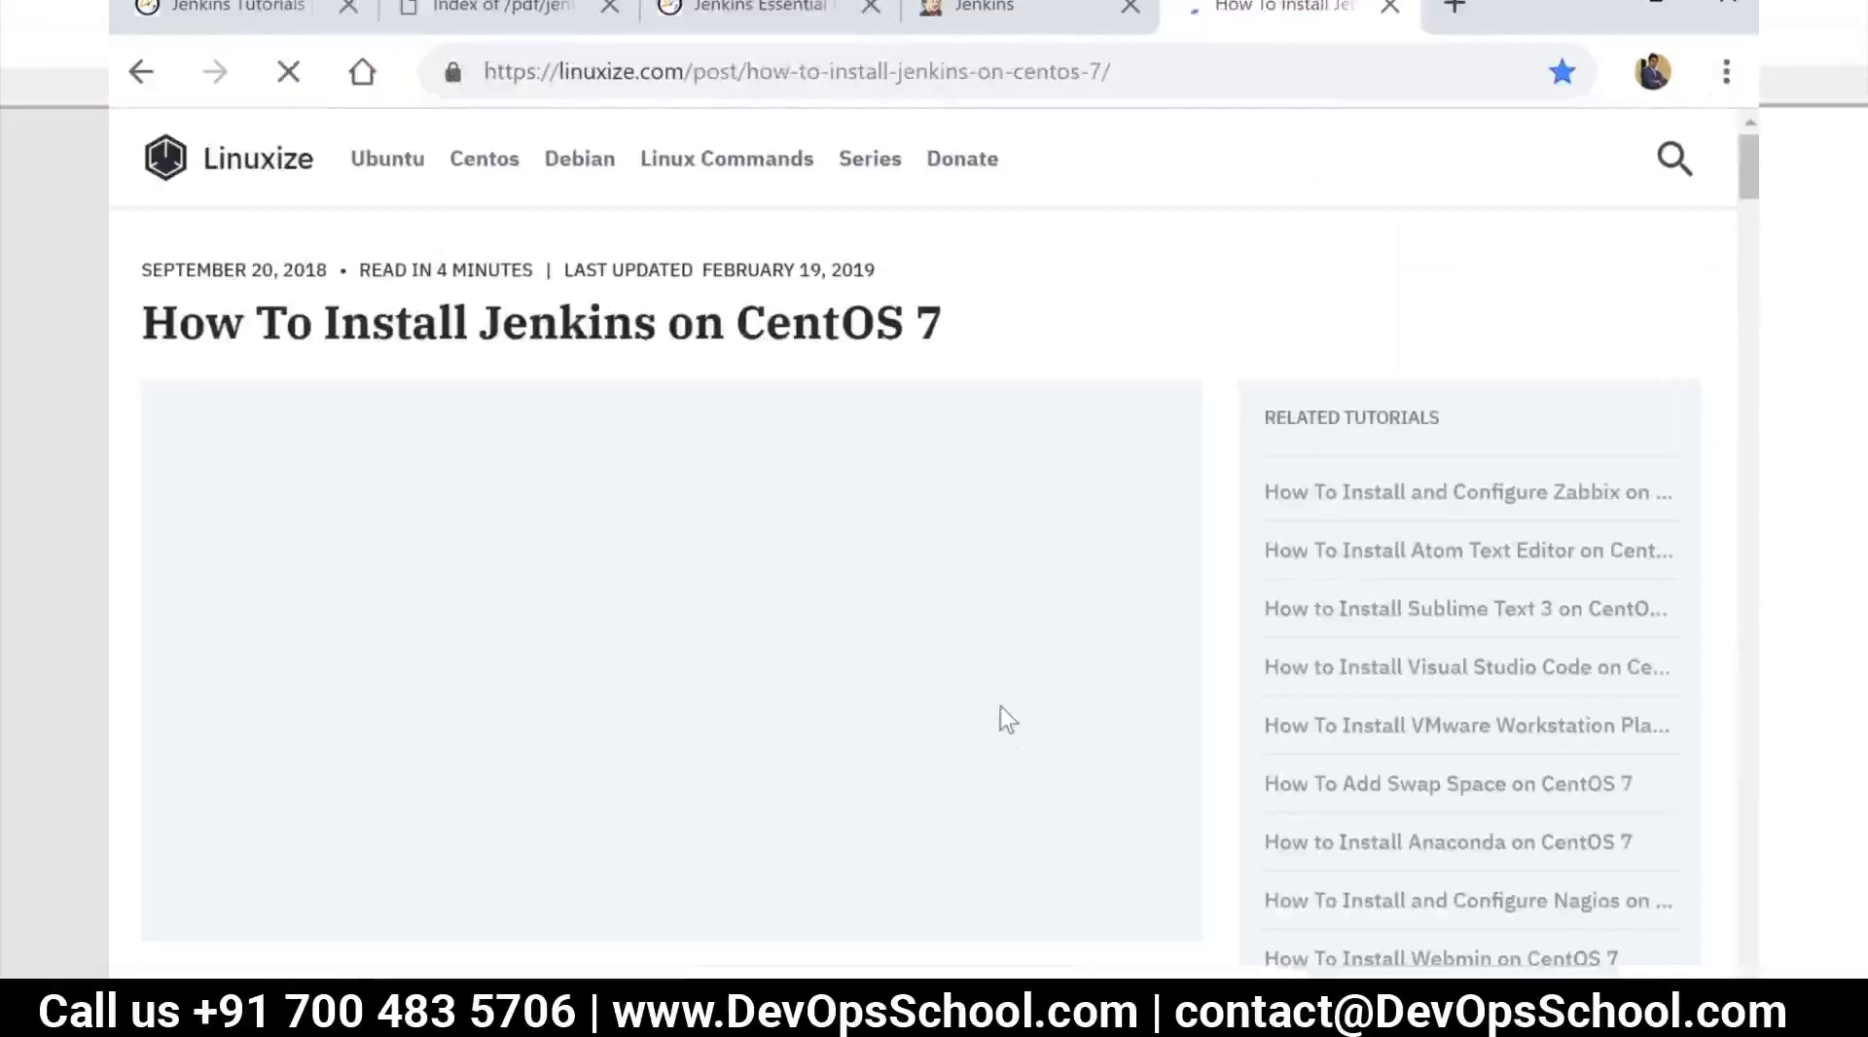
# Copy the guide's OpenJDK 8 command without sudo and run "yum install java-1.8.0-openjdk-devel -y" in the MobaXterm session
pyautogui.scroll(-8, 1001, 706)
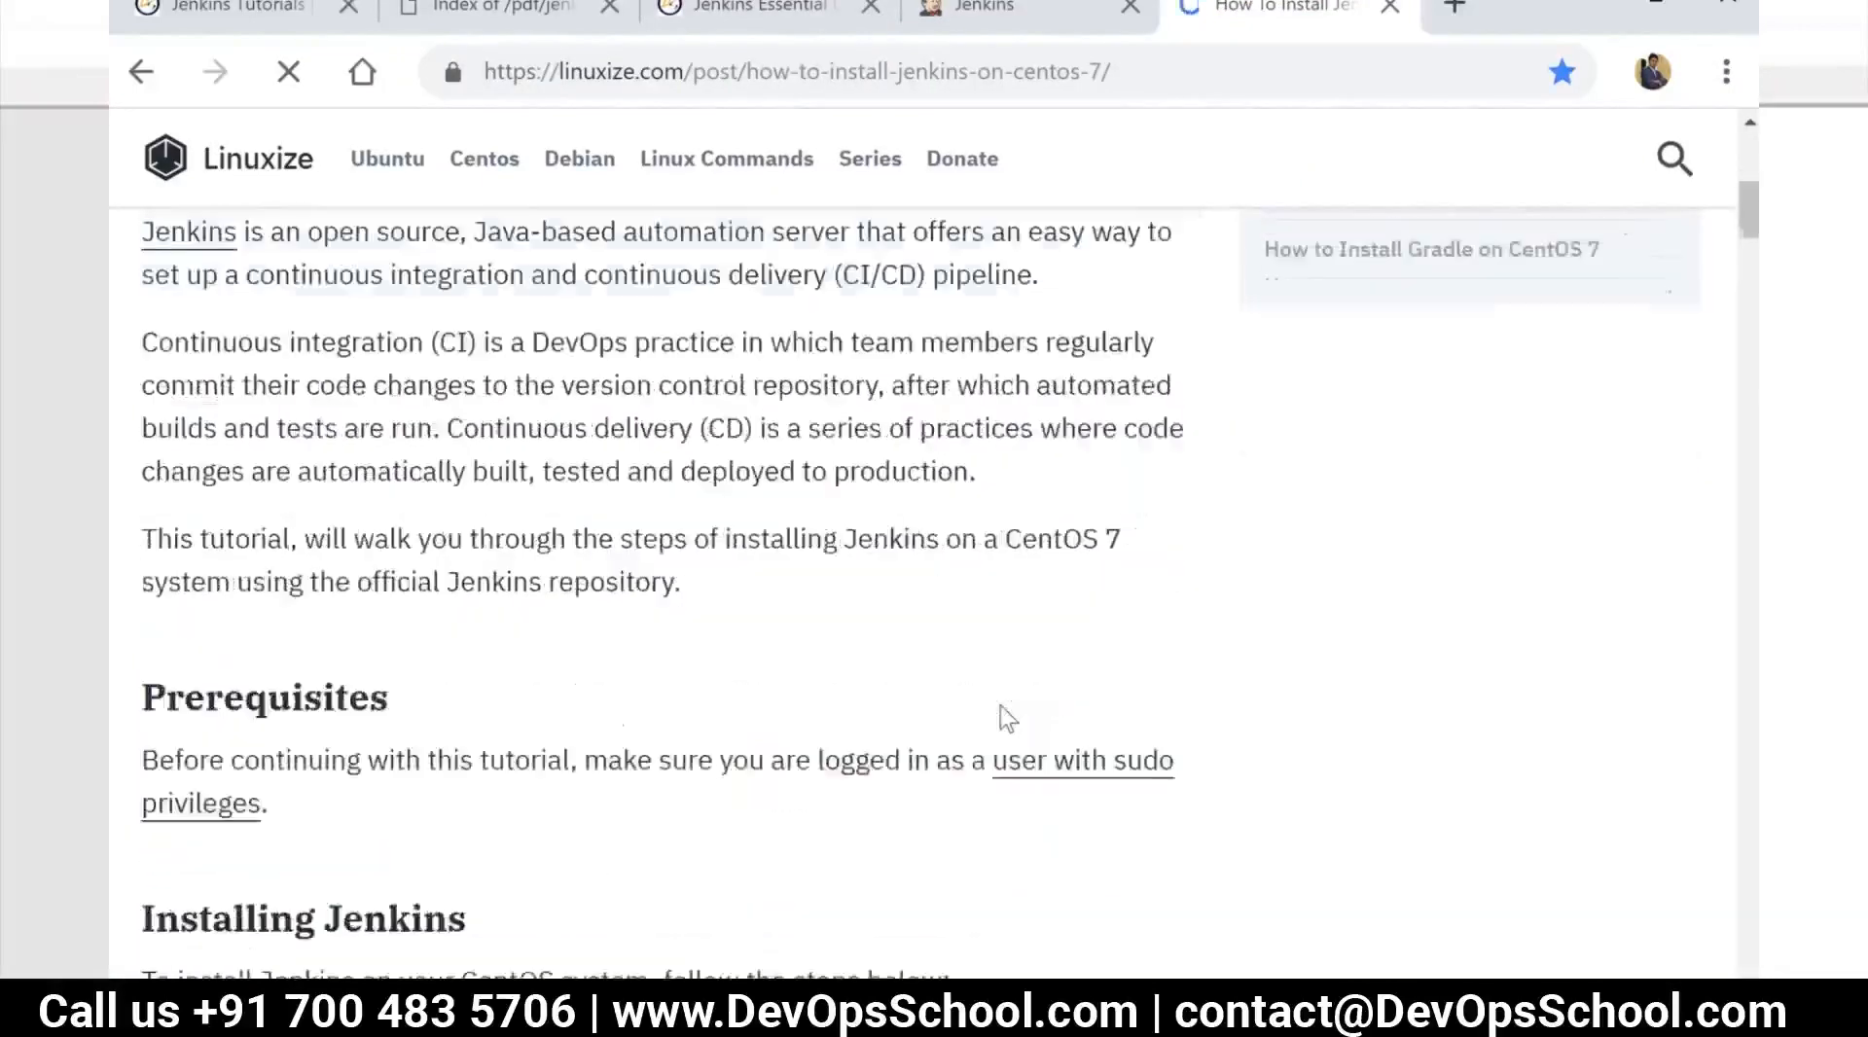
pyautogui.scroll(-5, 1003, 716)
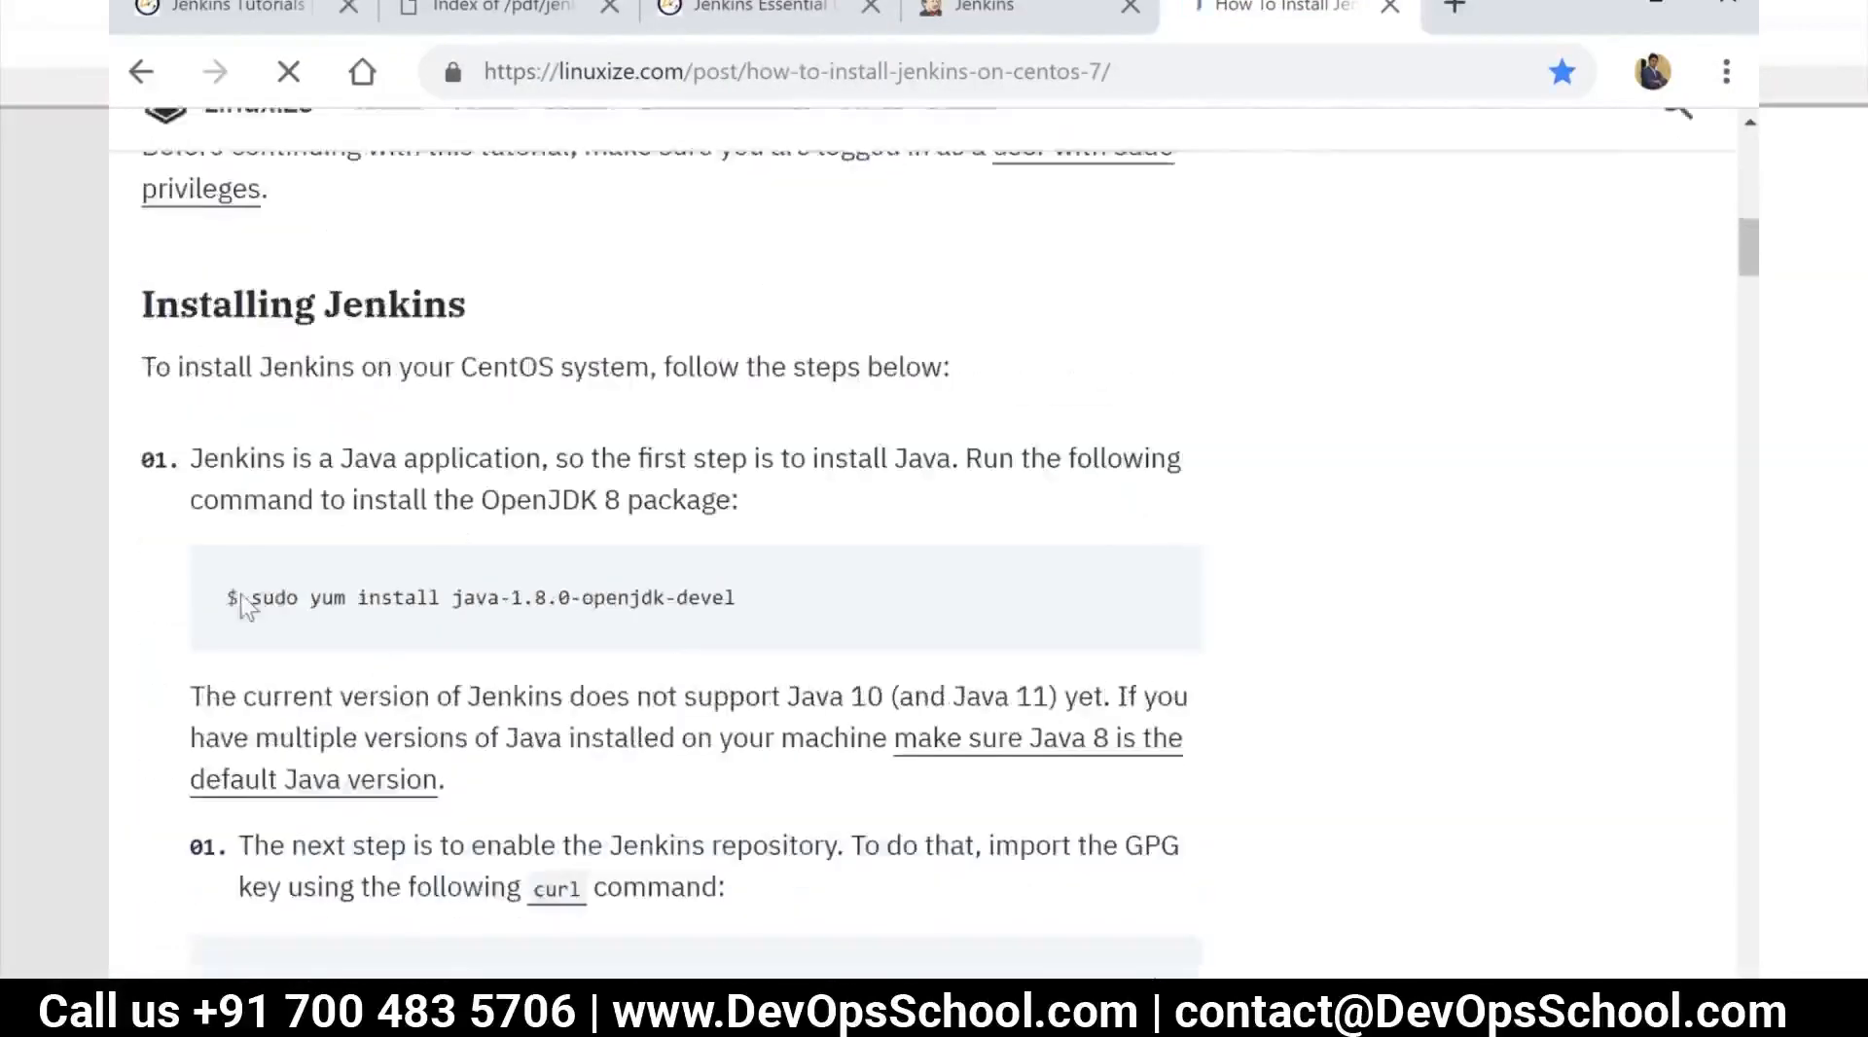
pyautogui.moveTo(309, 600); pyautogui.dragTo(763, 617)
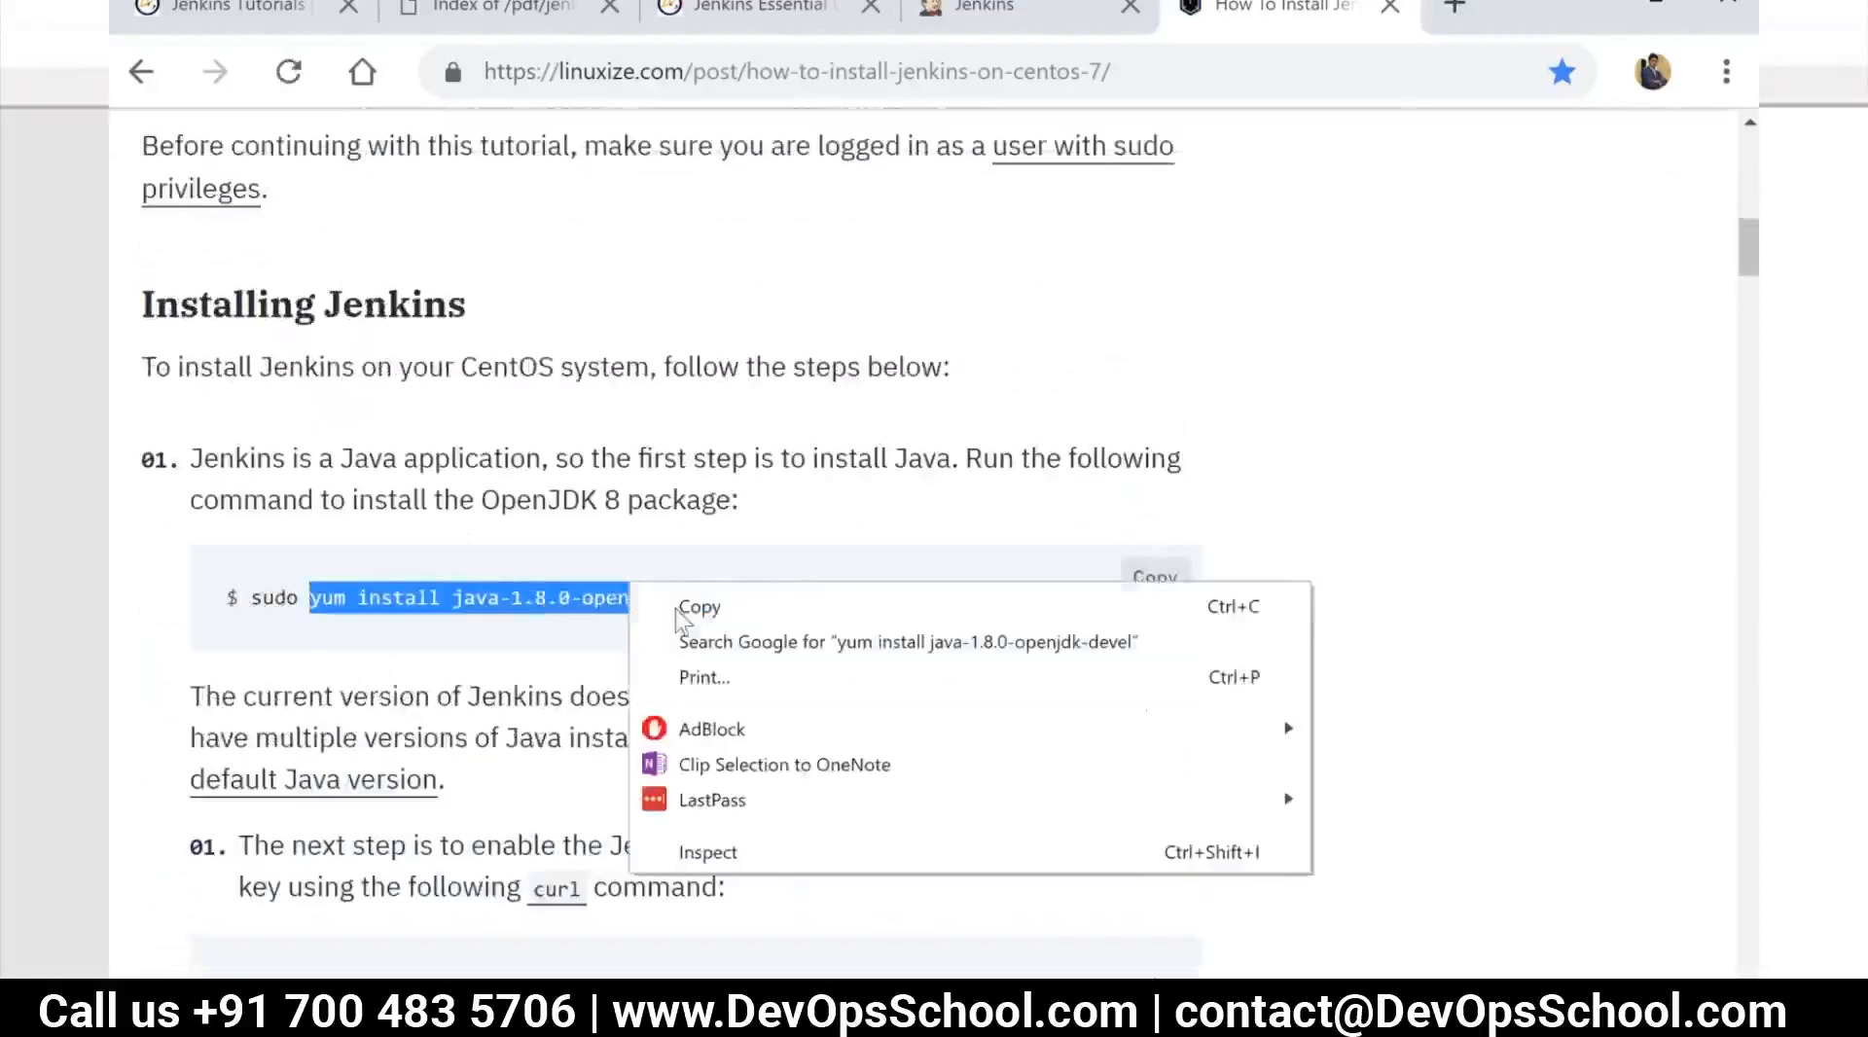
pyautogui.rightClick(632, 585)
pyautogui.click(698, 607)
pyautogui.hotkey('alt', 'Tab')
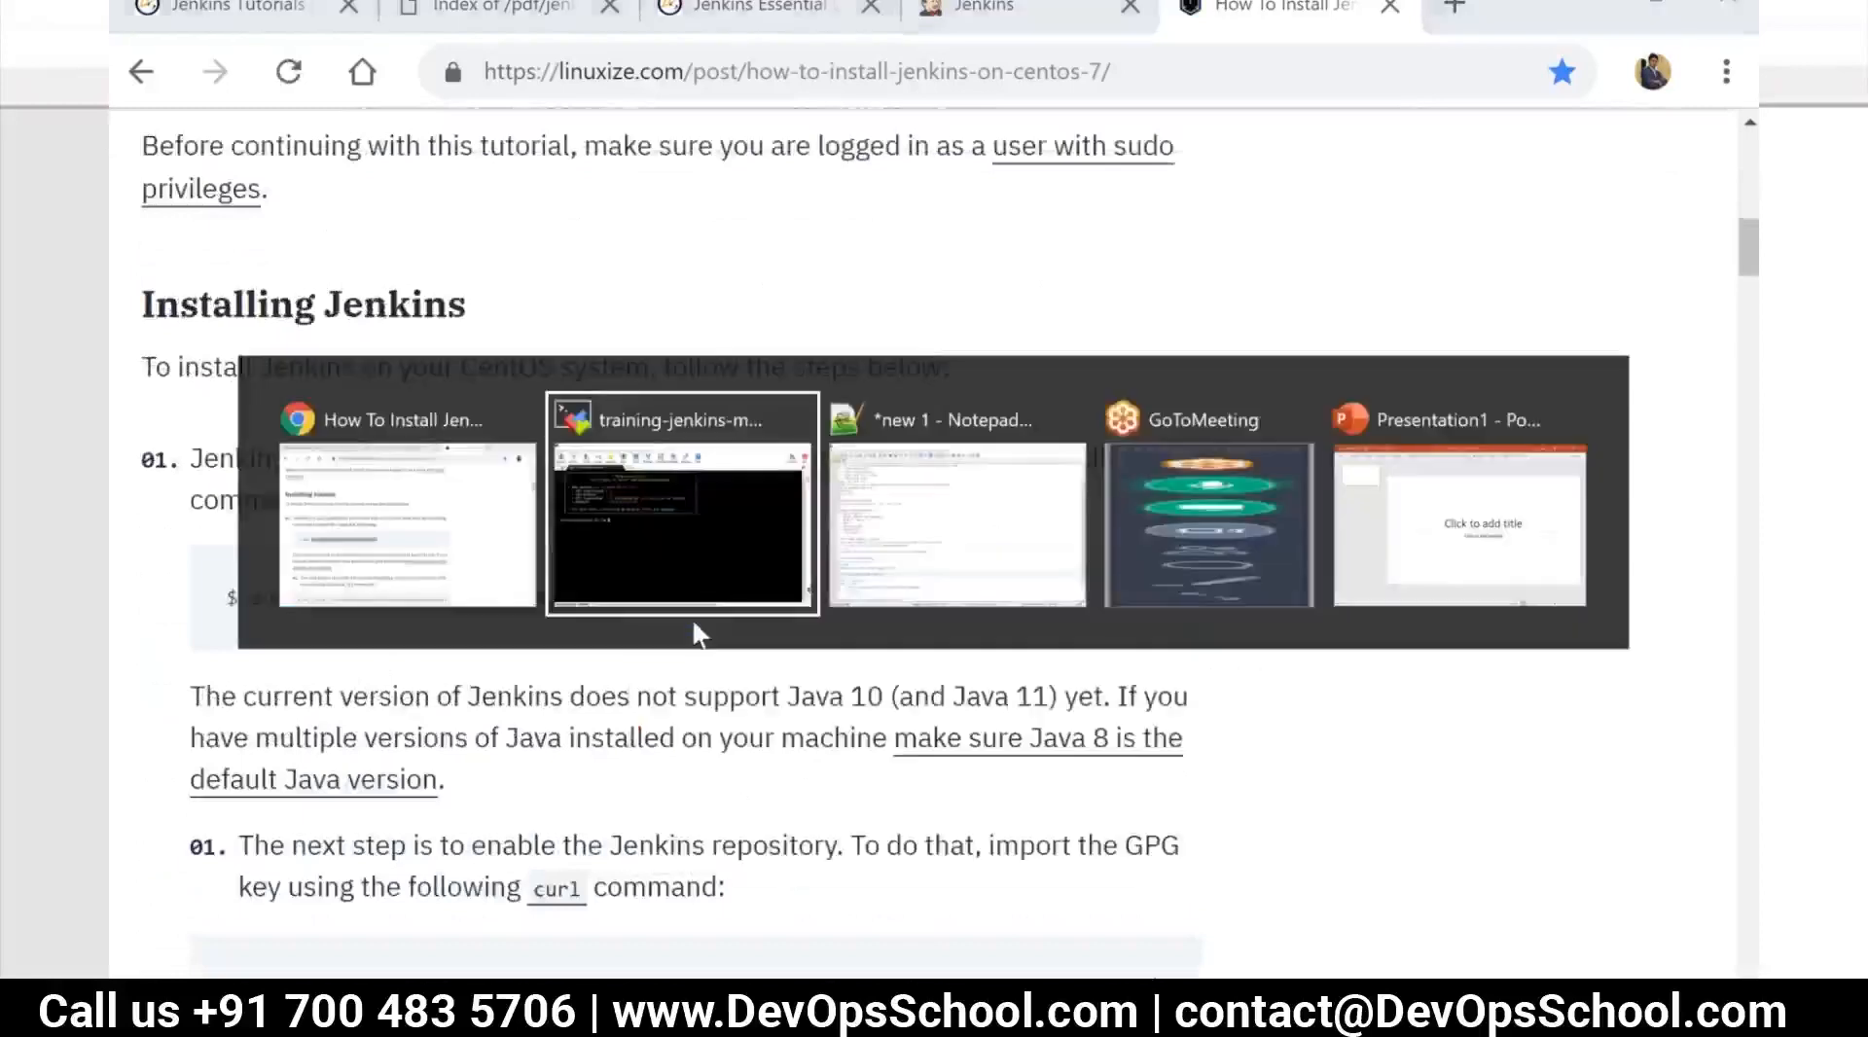
pyautogui.rightClick(484, 463)
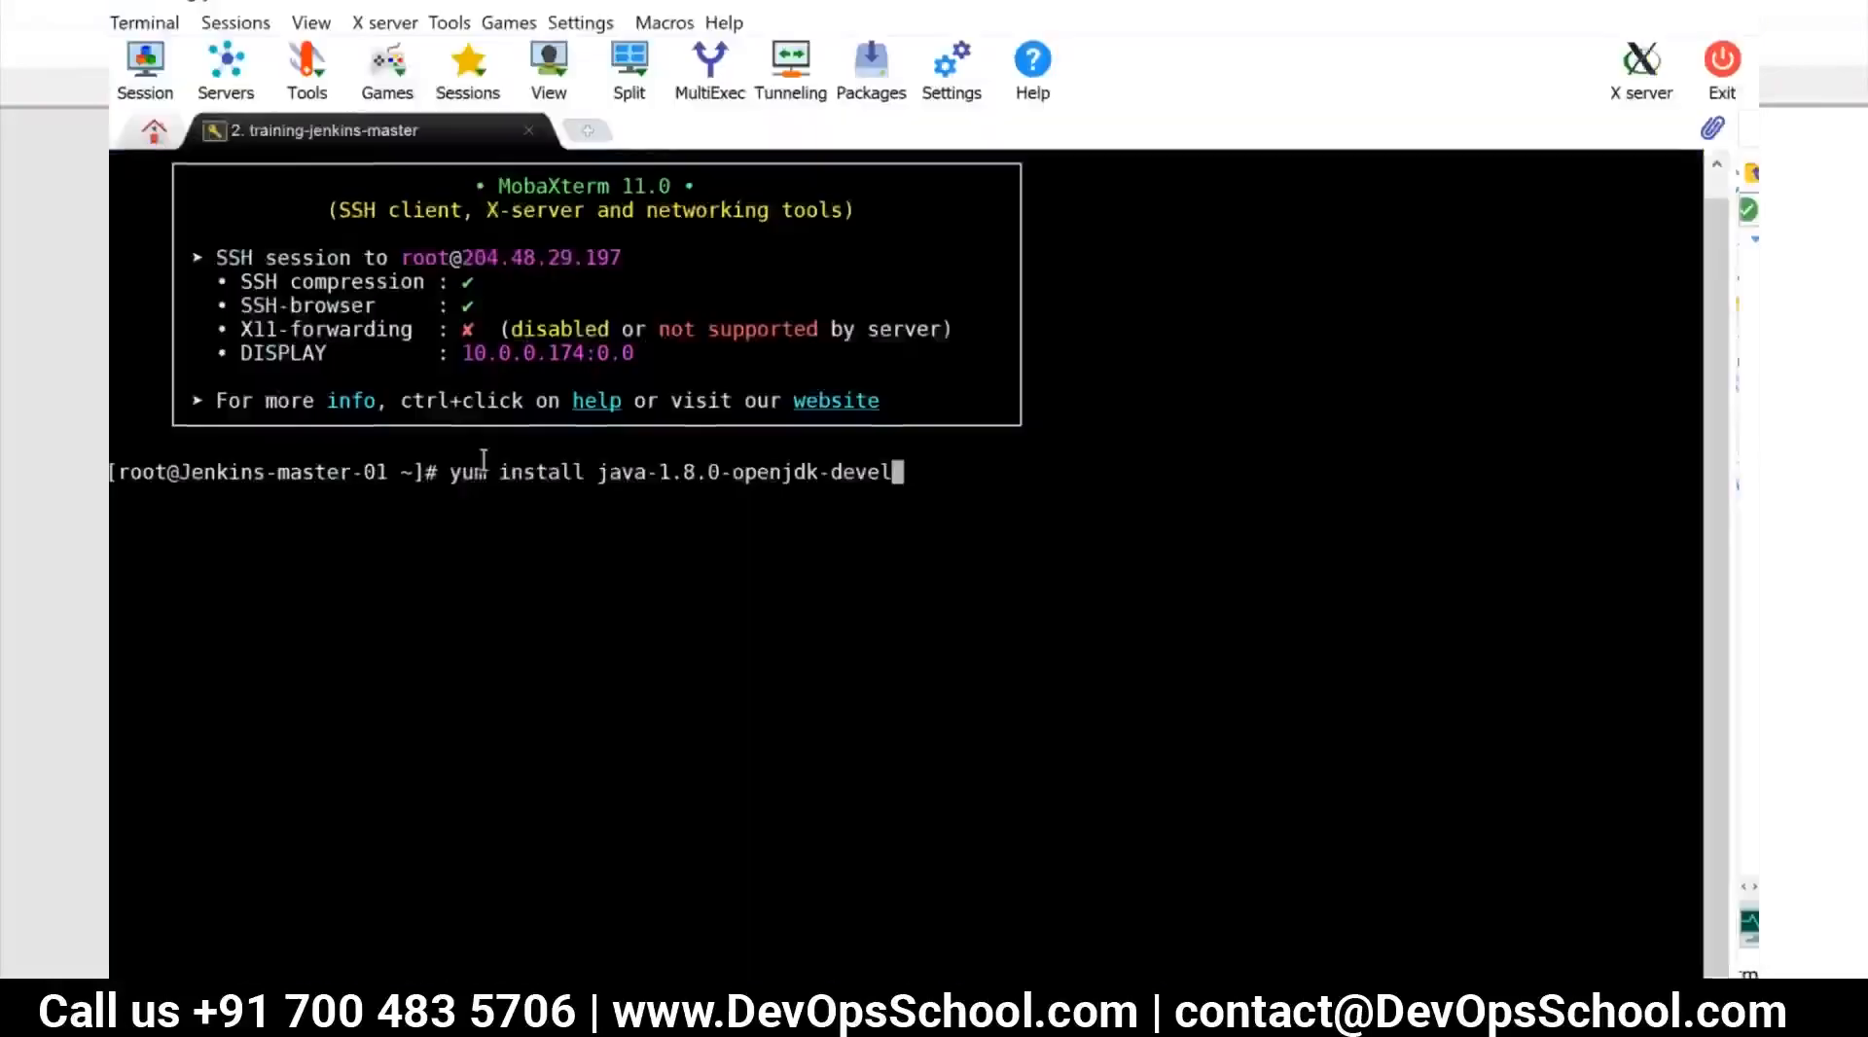
pyautogui.write('-y')
pyautogui.press('Return')
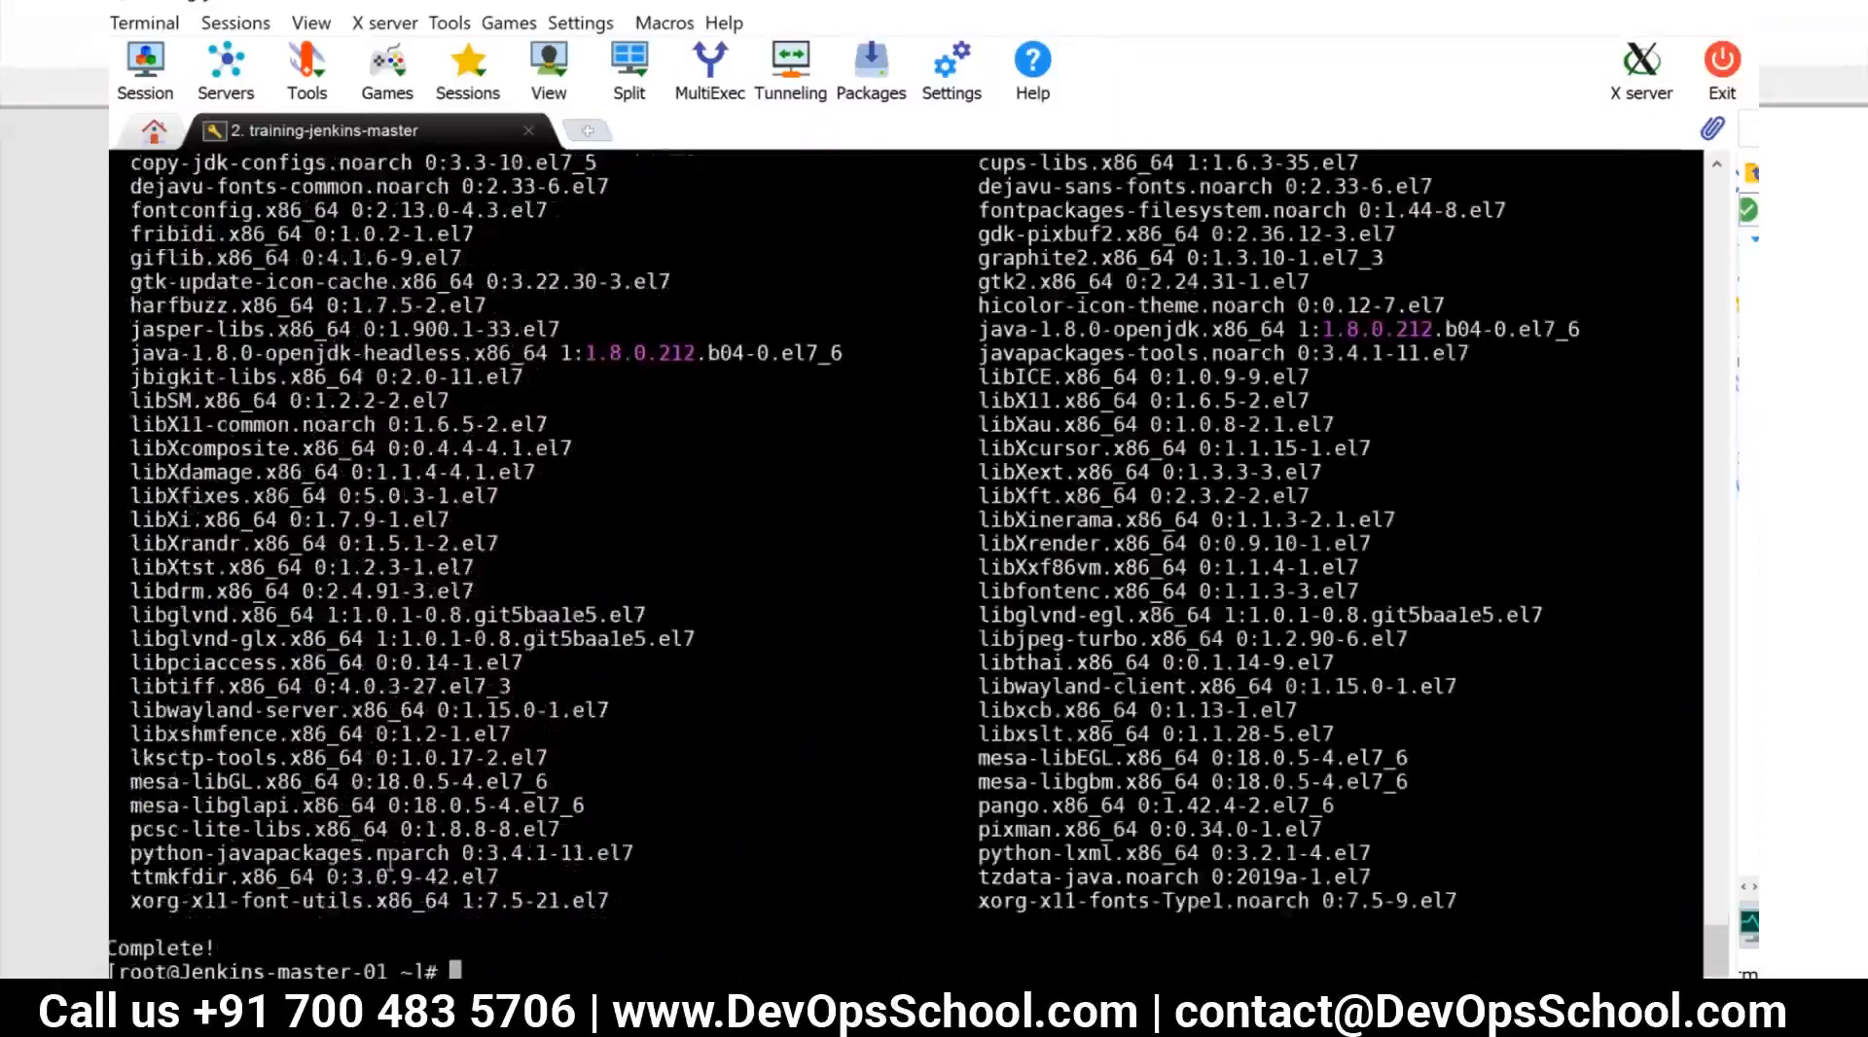
# Check the installed Java version with "java -version"
pyautogui.write('java -version')
pyautogui.press('Return')
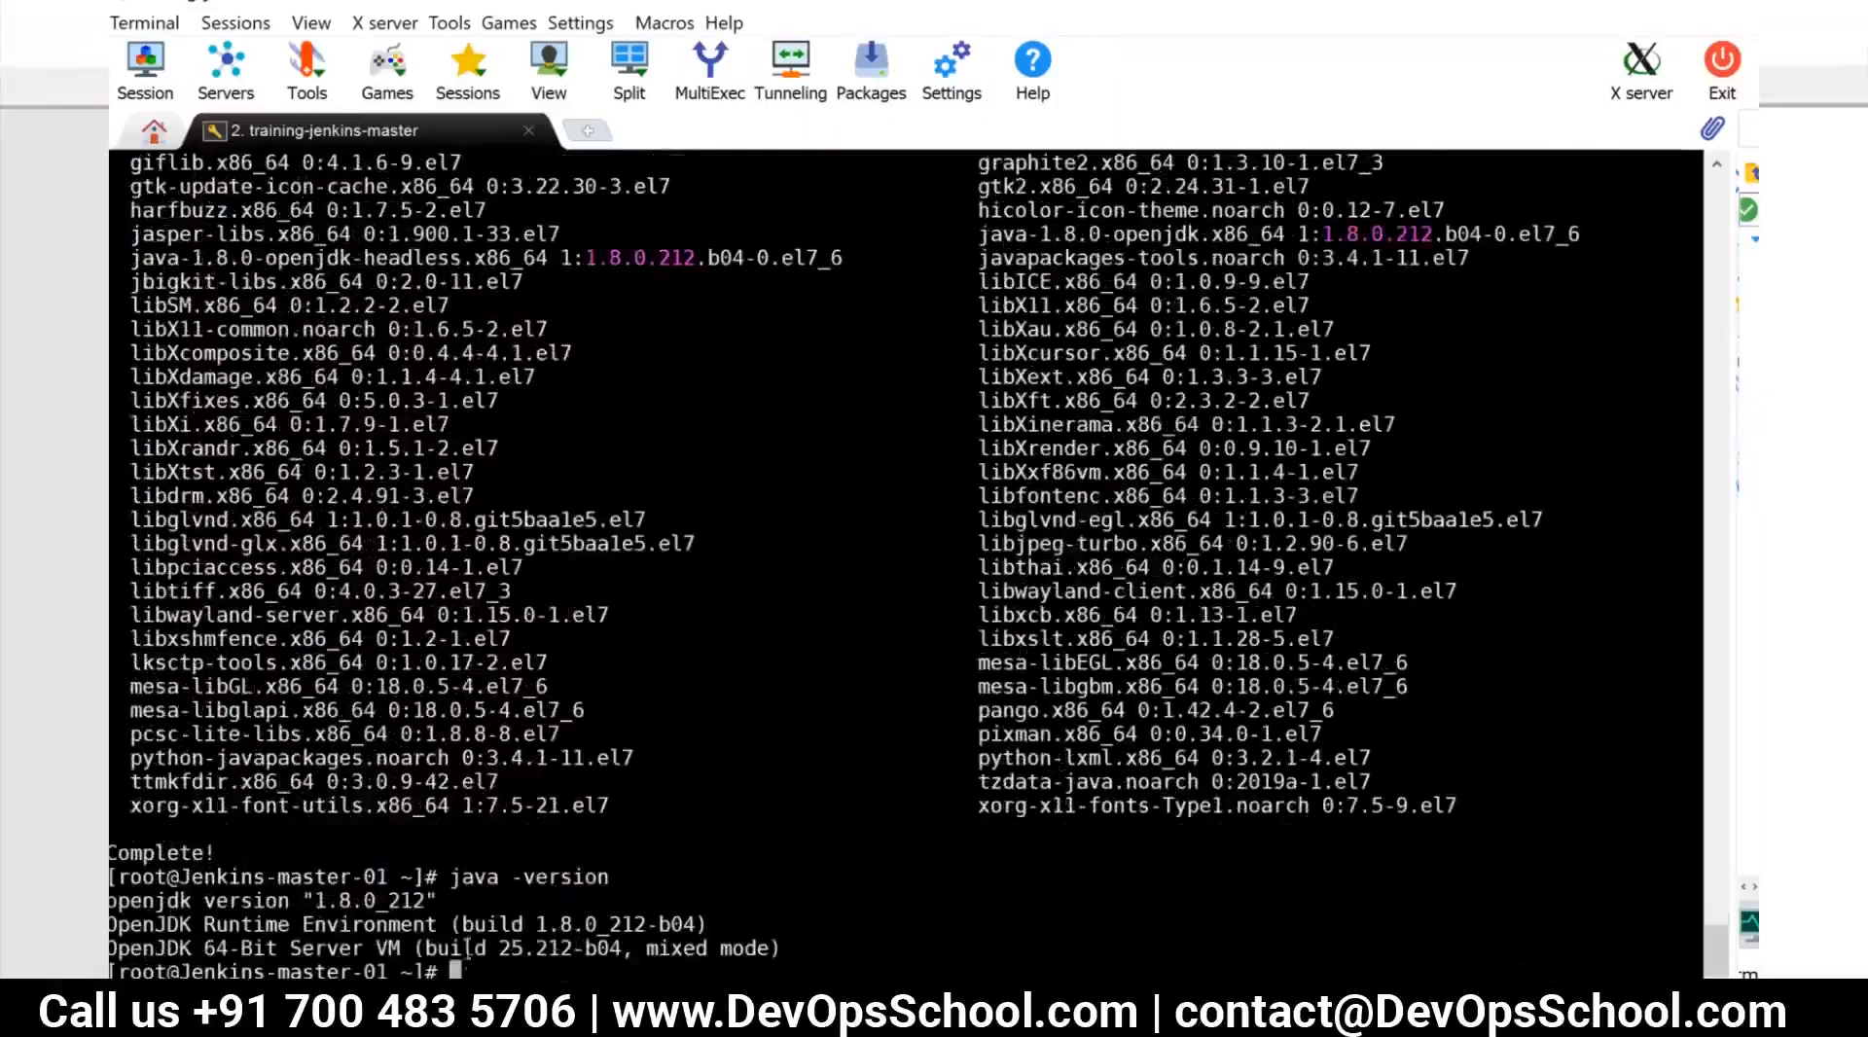
# Copy the curl command for jenkins.repo from the Chrome guide and run it in MobaXterm to add the Jenkins repository
pyautogui.hotkey('alt', 'Tab')
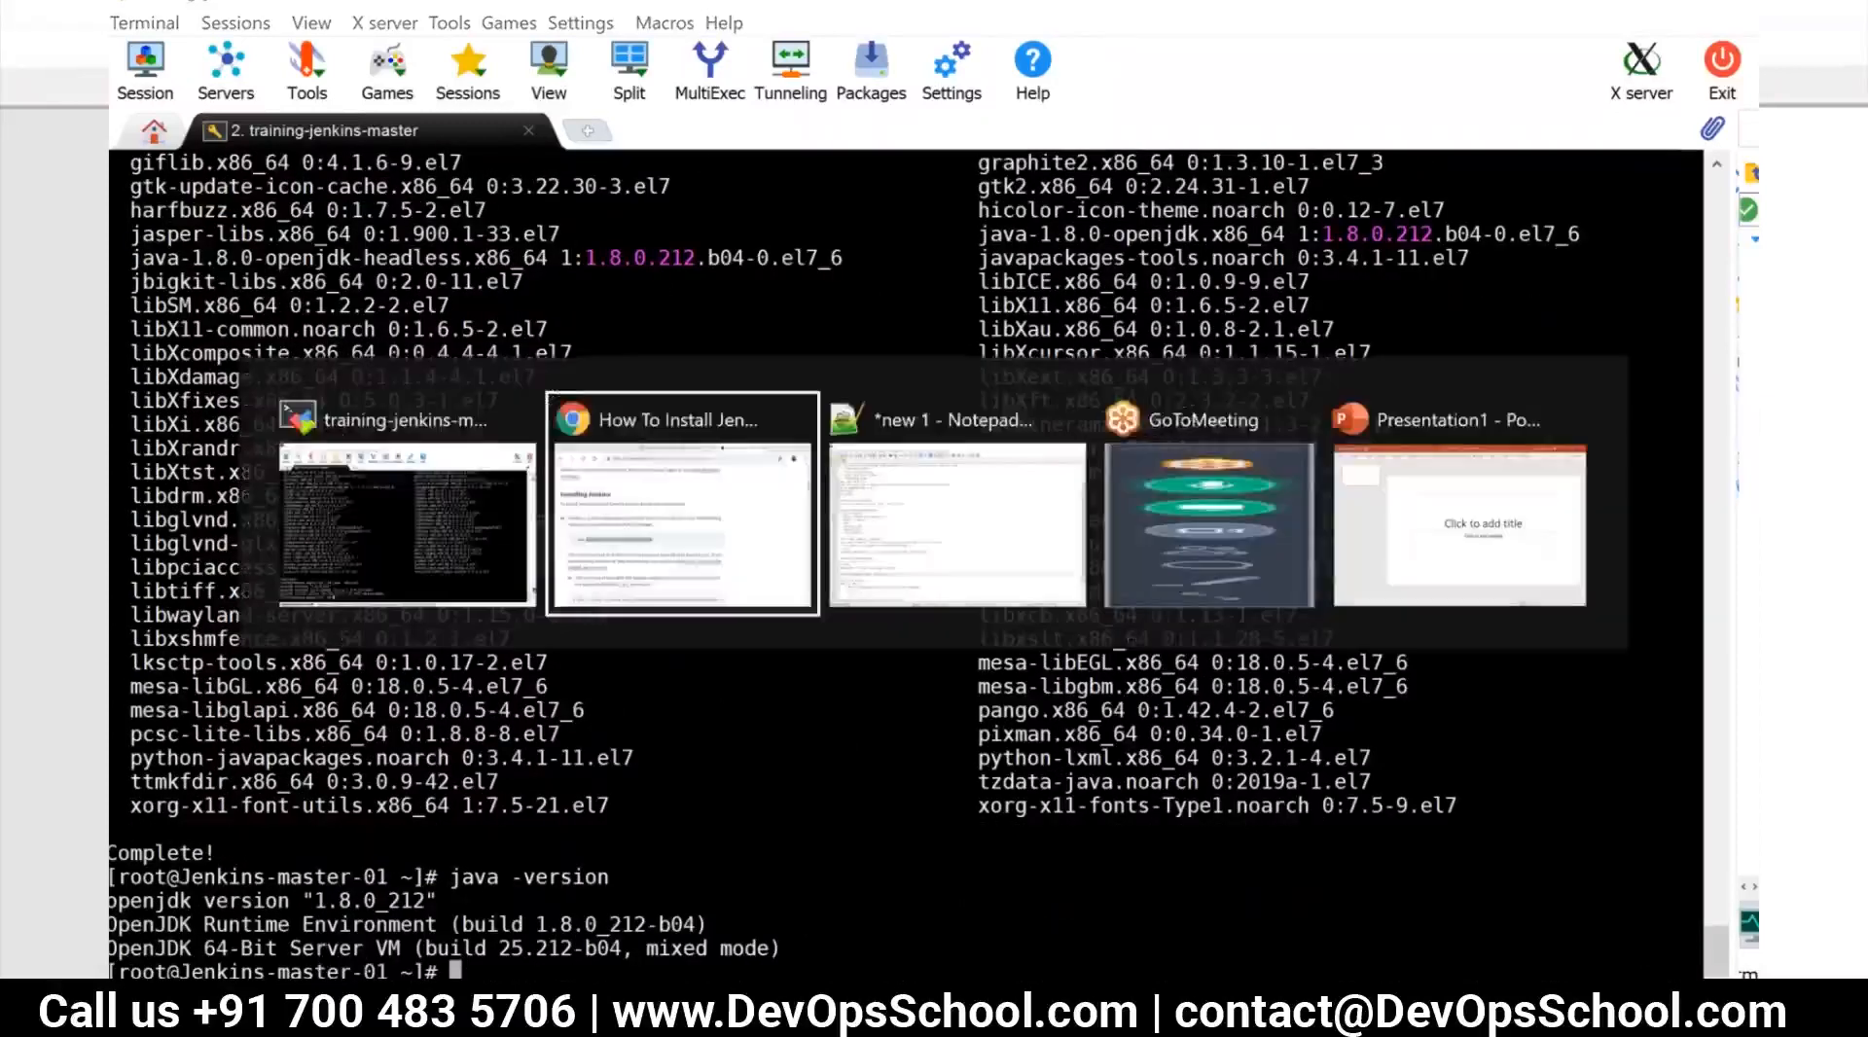
pyautogui.scroll(-1, 504, 838)
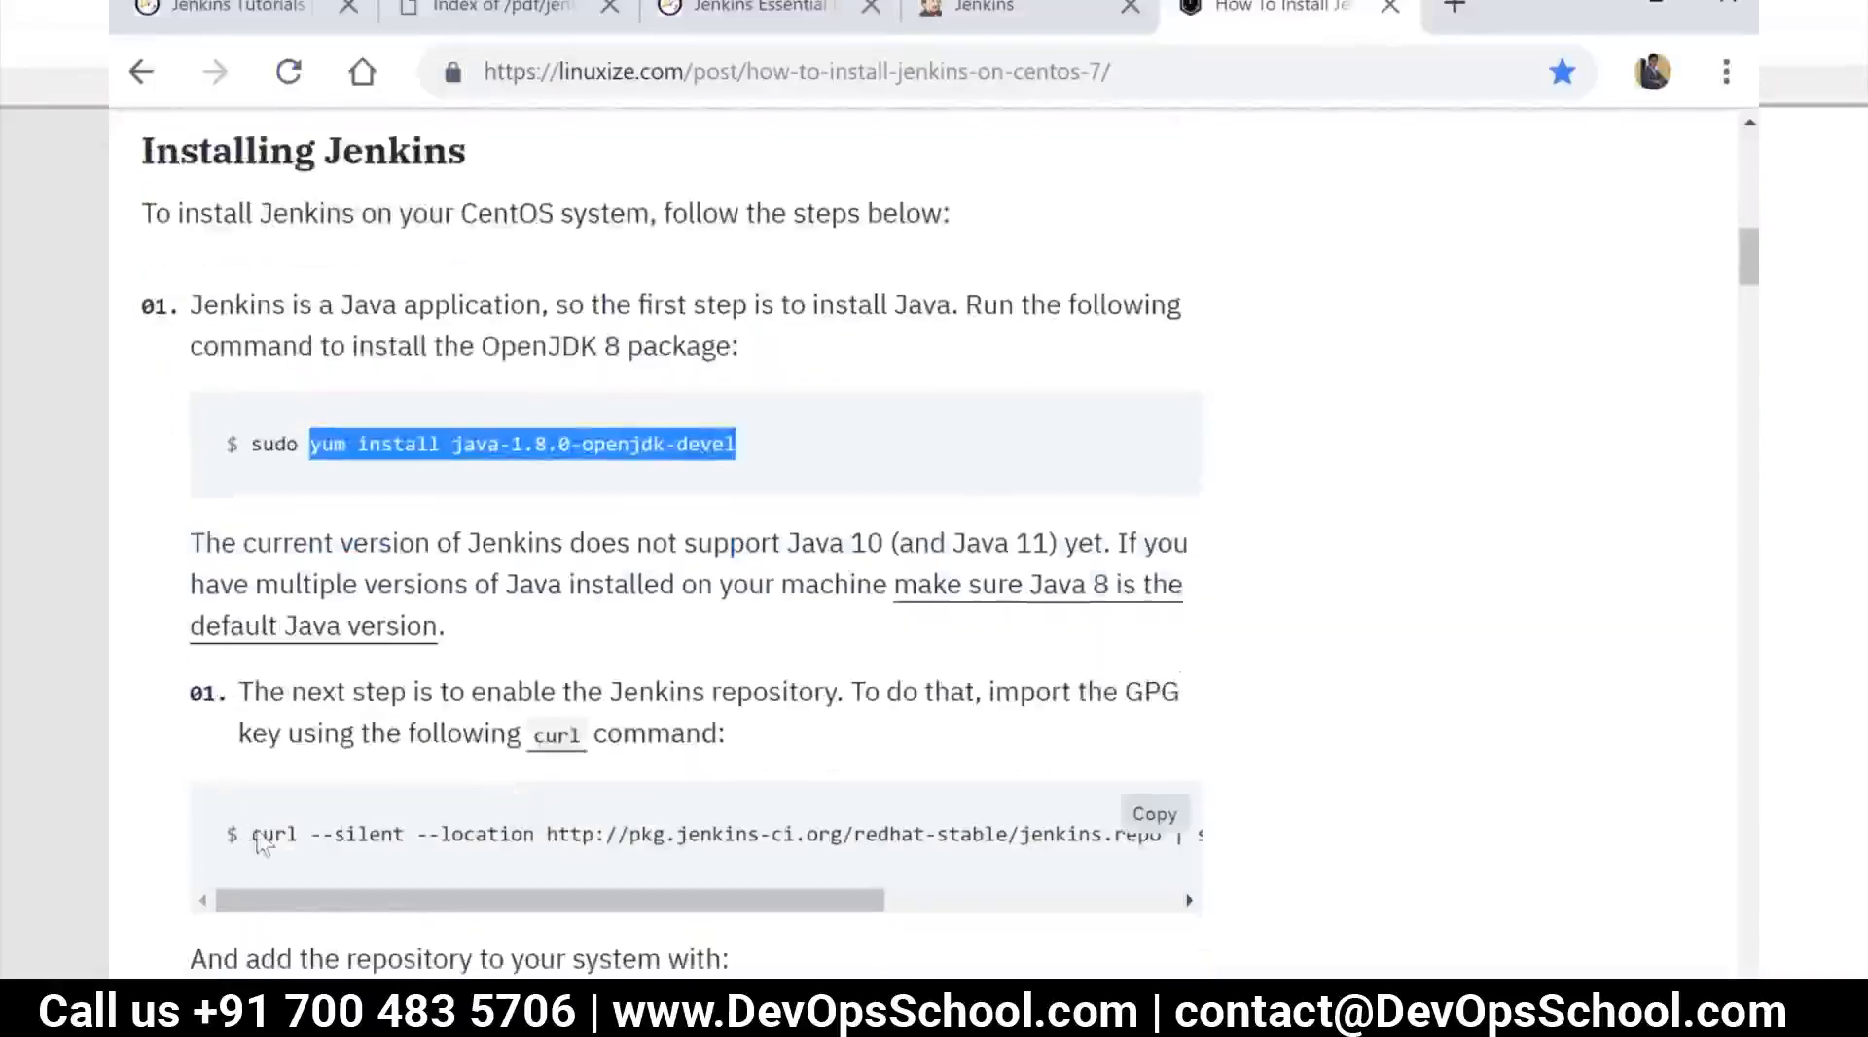
pyautogui.moveTo(255, 834); pyautogui.dragTo(428, 834)
pyautogui.moveTo(769, 890); pyautogui.dragTo(1082, 862)
pyautogui.click(1157, 817)
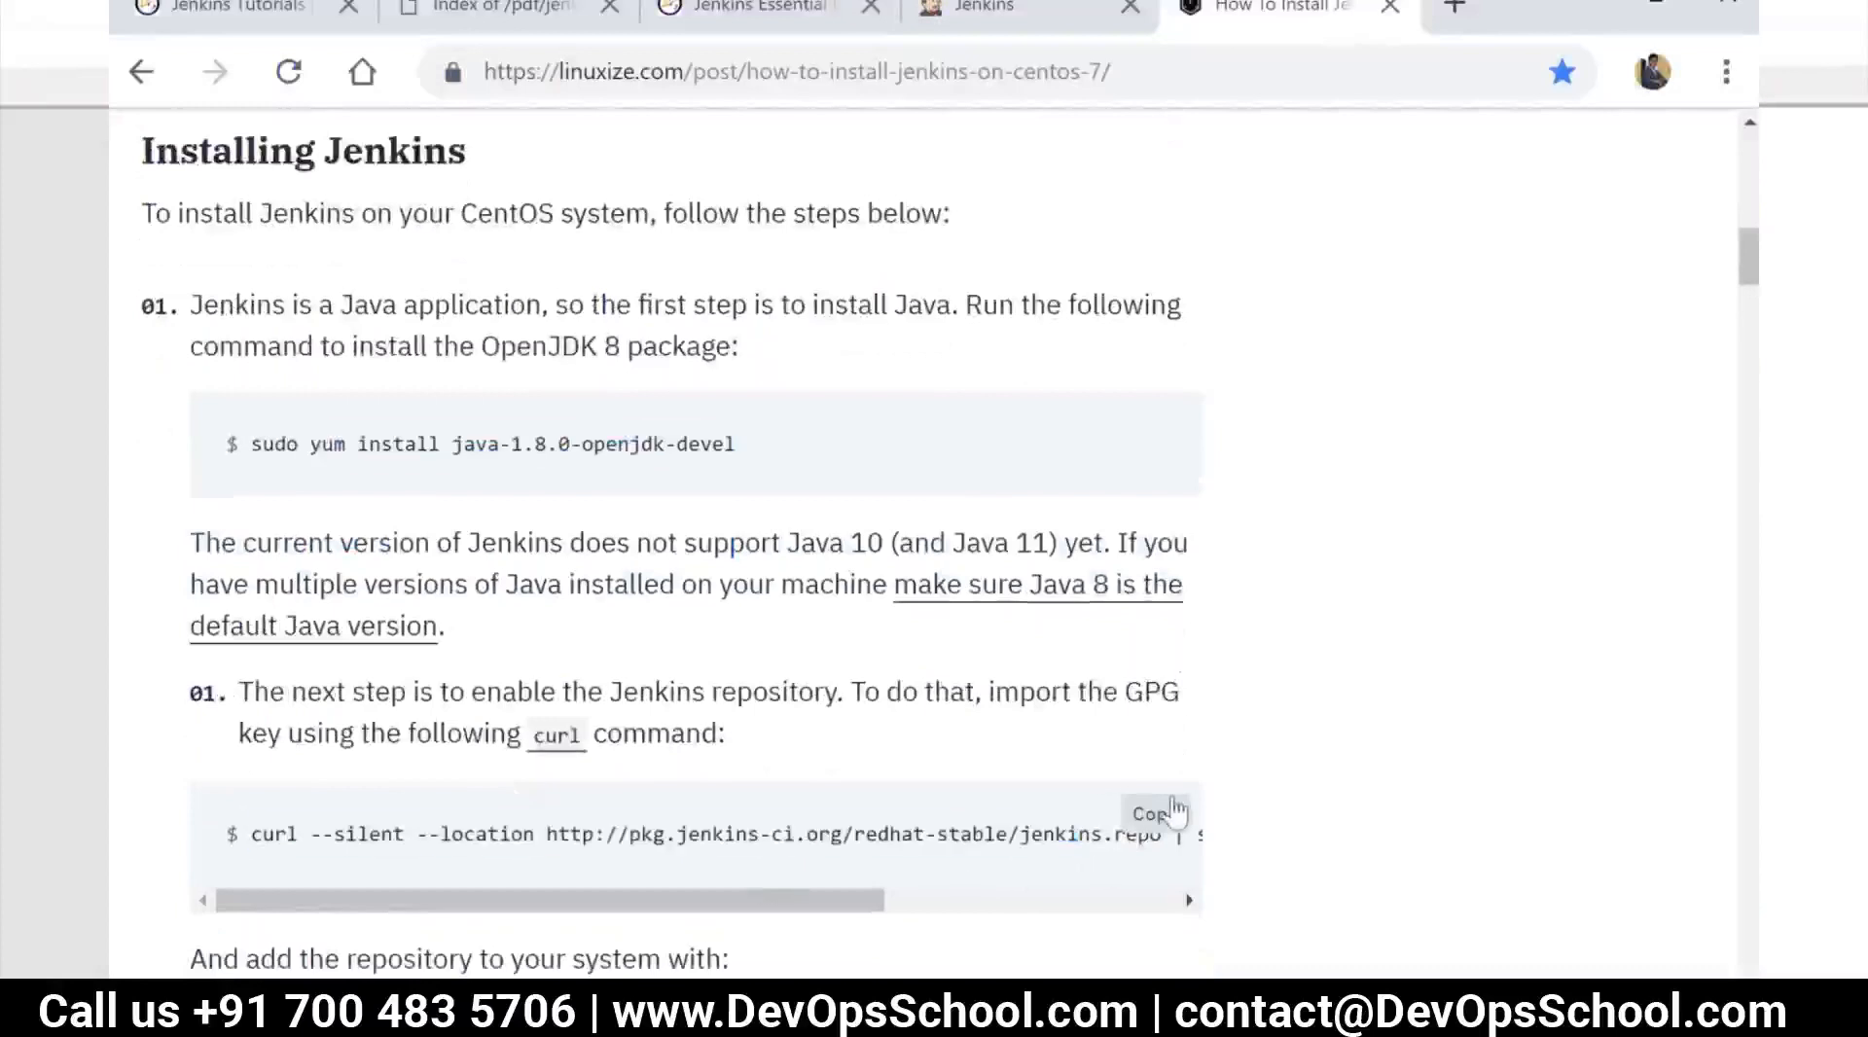
pyautogui.hotkey('alt', 'Tab')
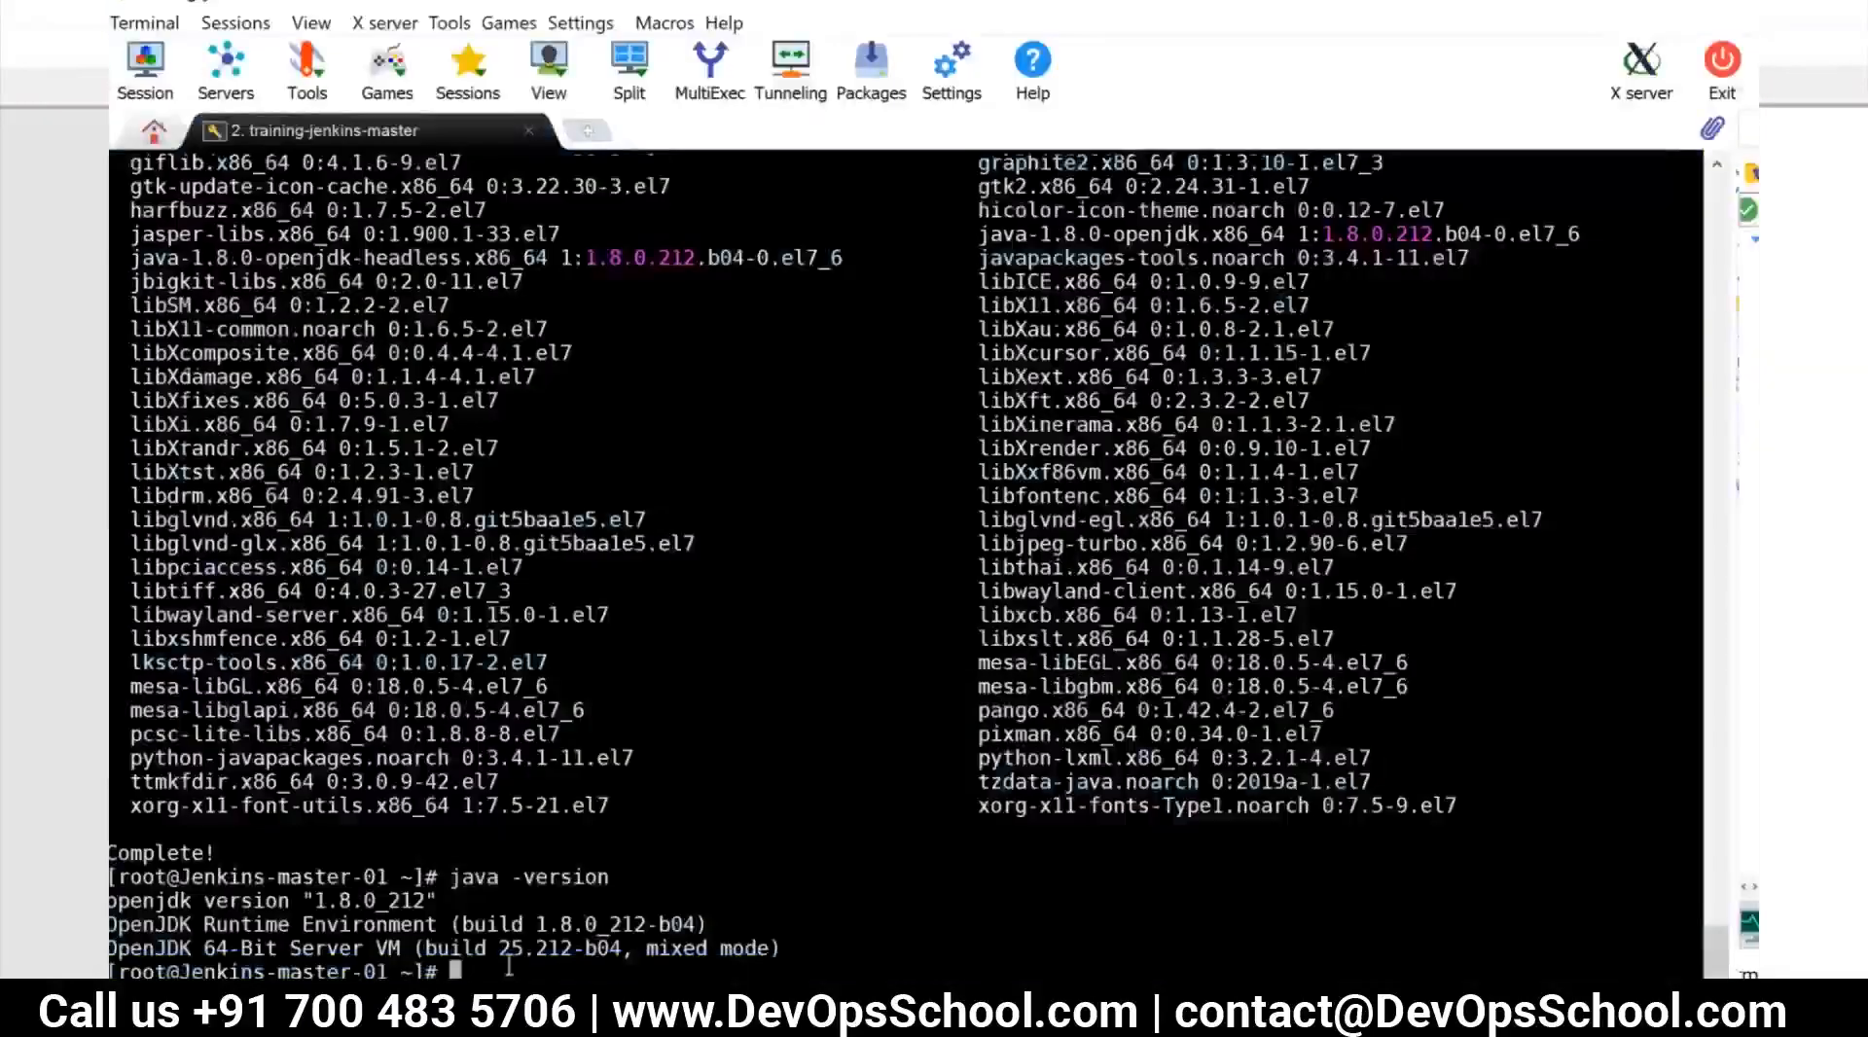
pyautogui.rightClick(581, 968)
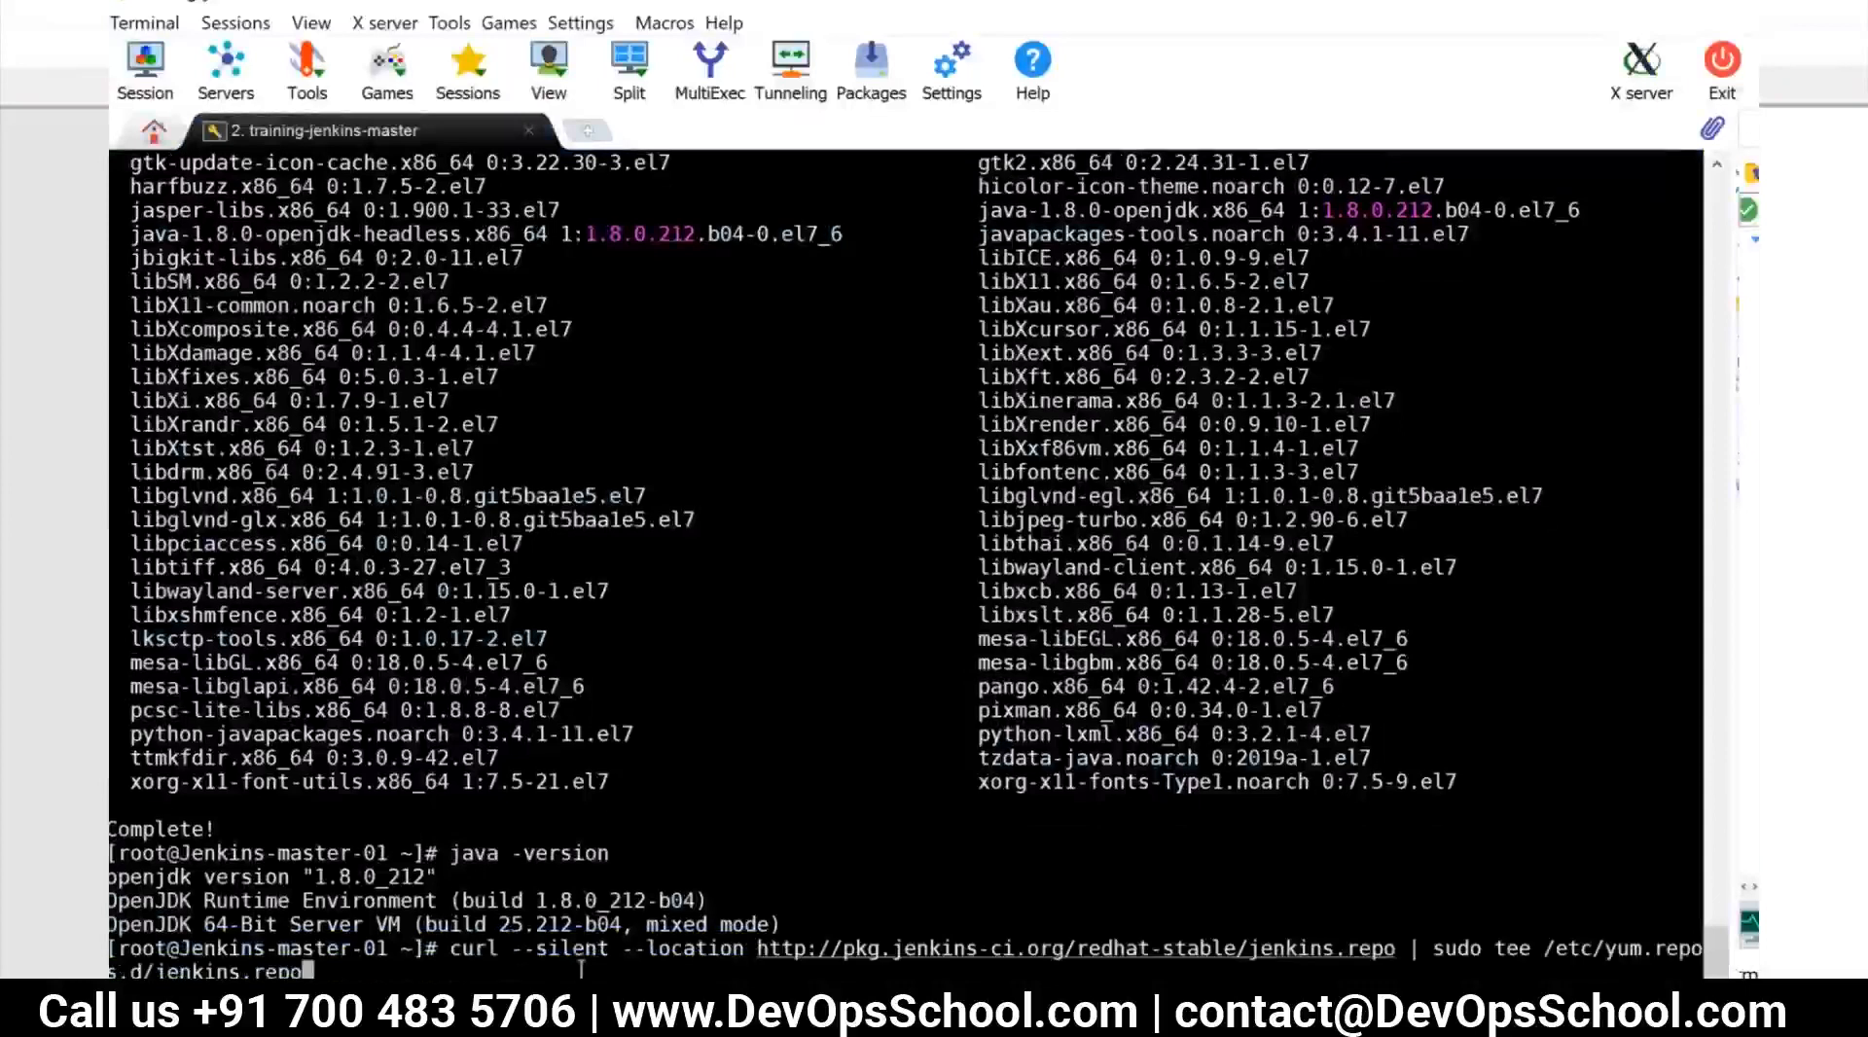
pyautogui.press('Return')
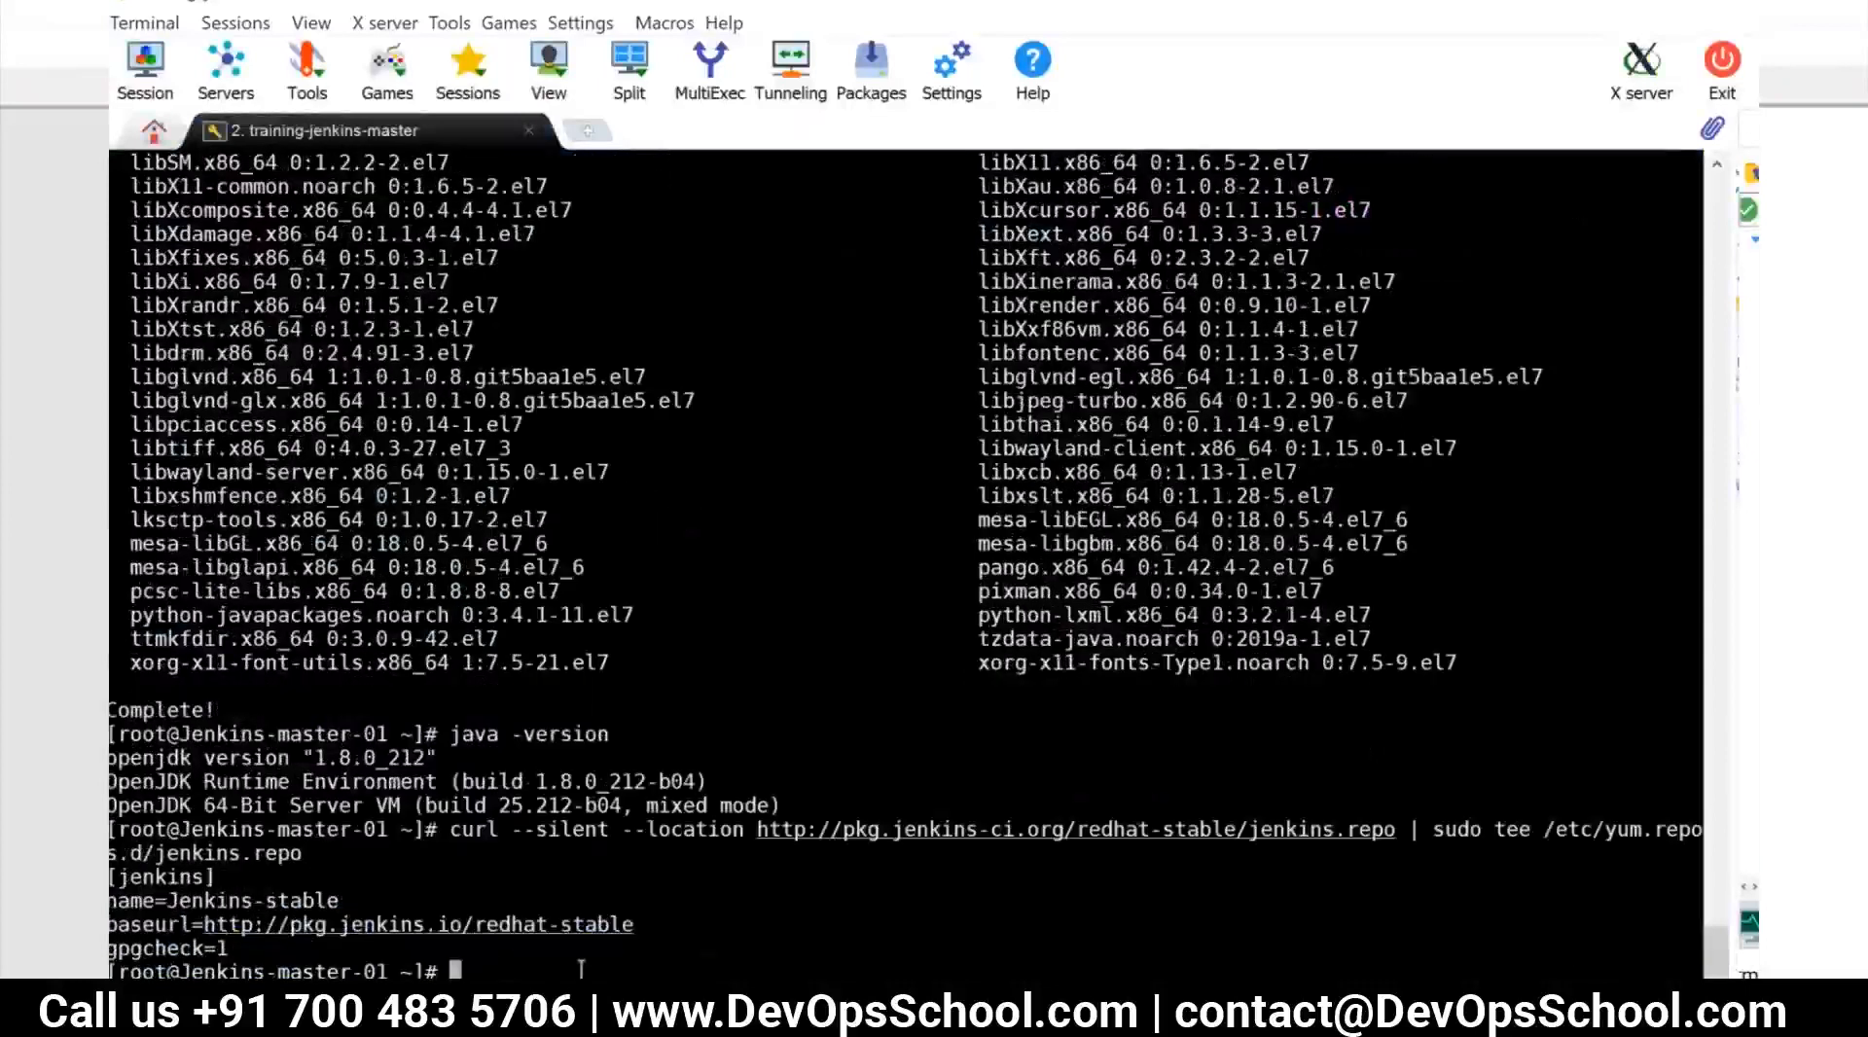
pyautogui.hotkey('alt', 'Tab')
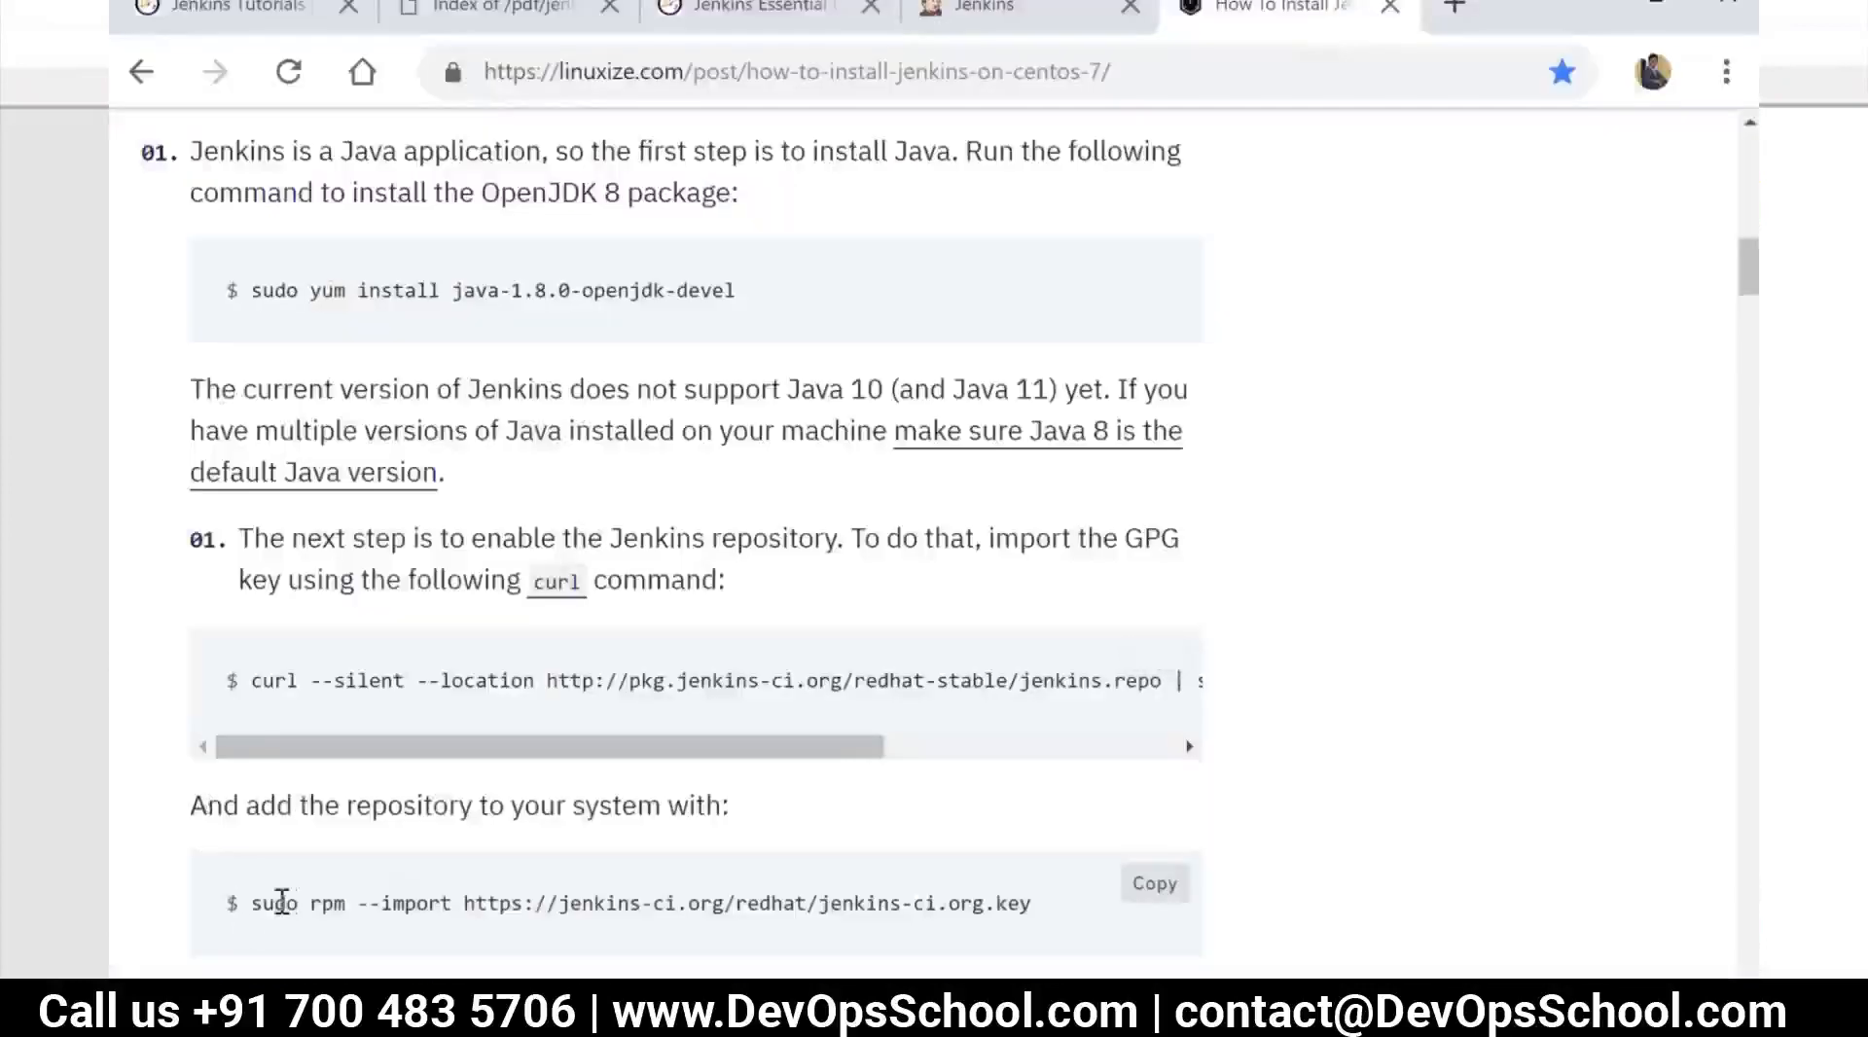
pyautogui.moveTo(251, 903); pyautogui.dragTo(948, 968)
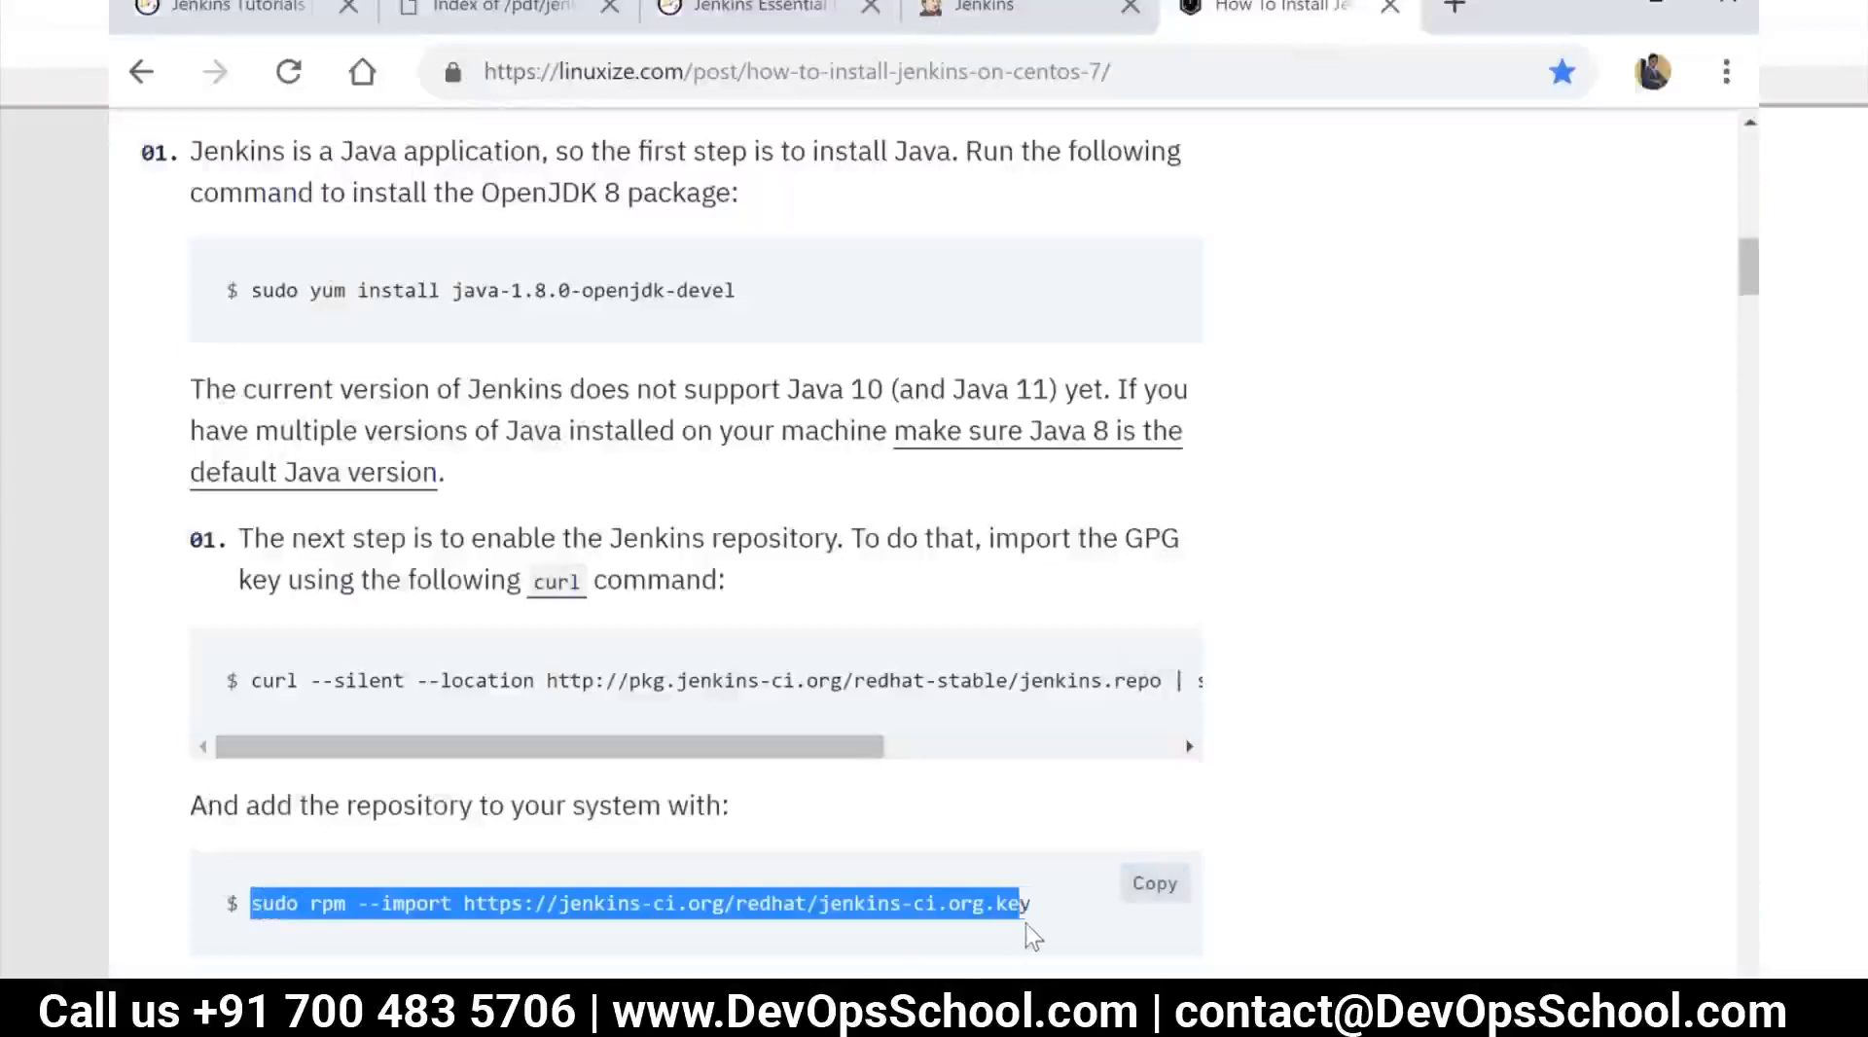
pyautogui.rightClick(945, 916)
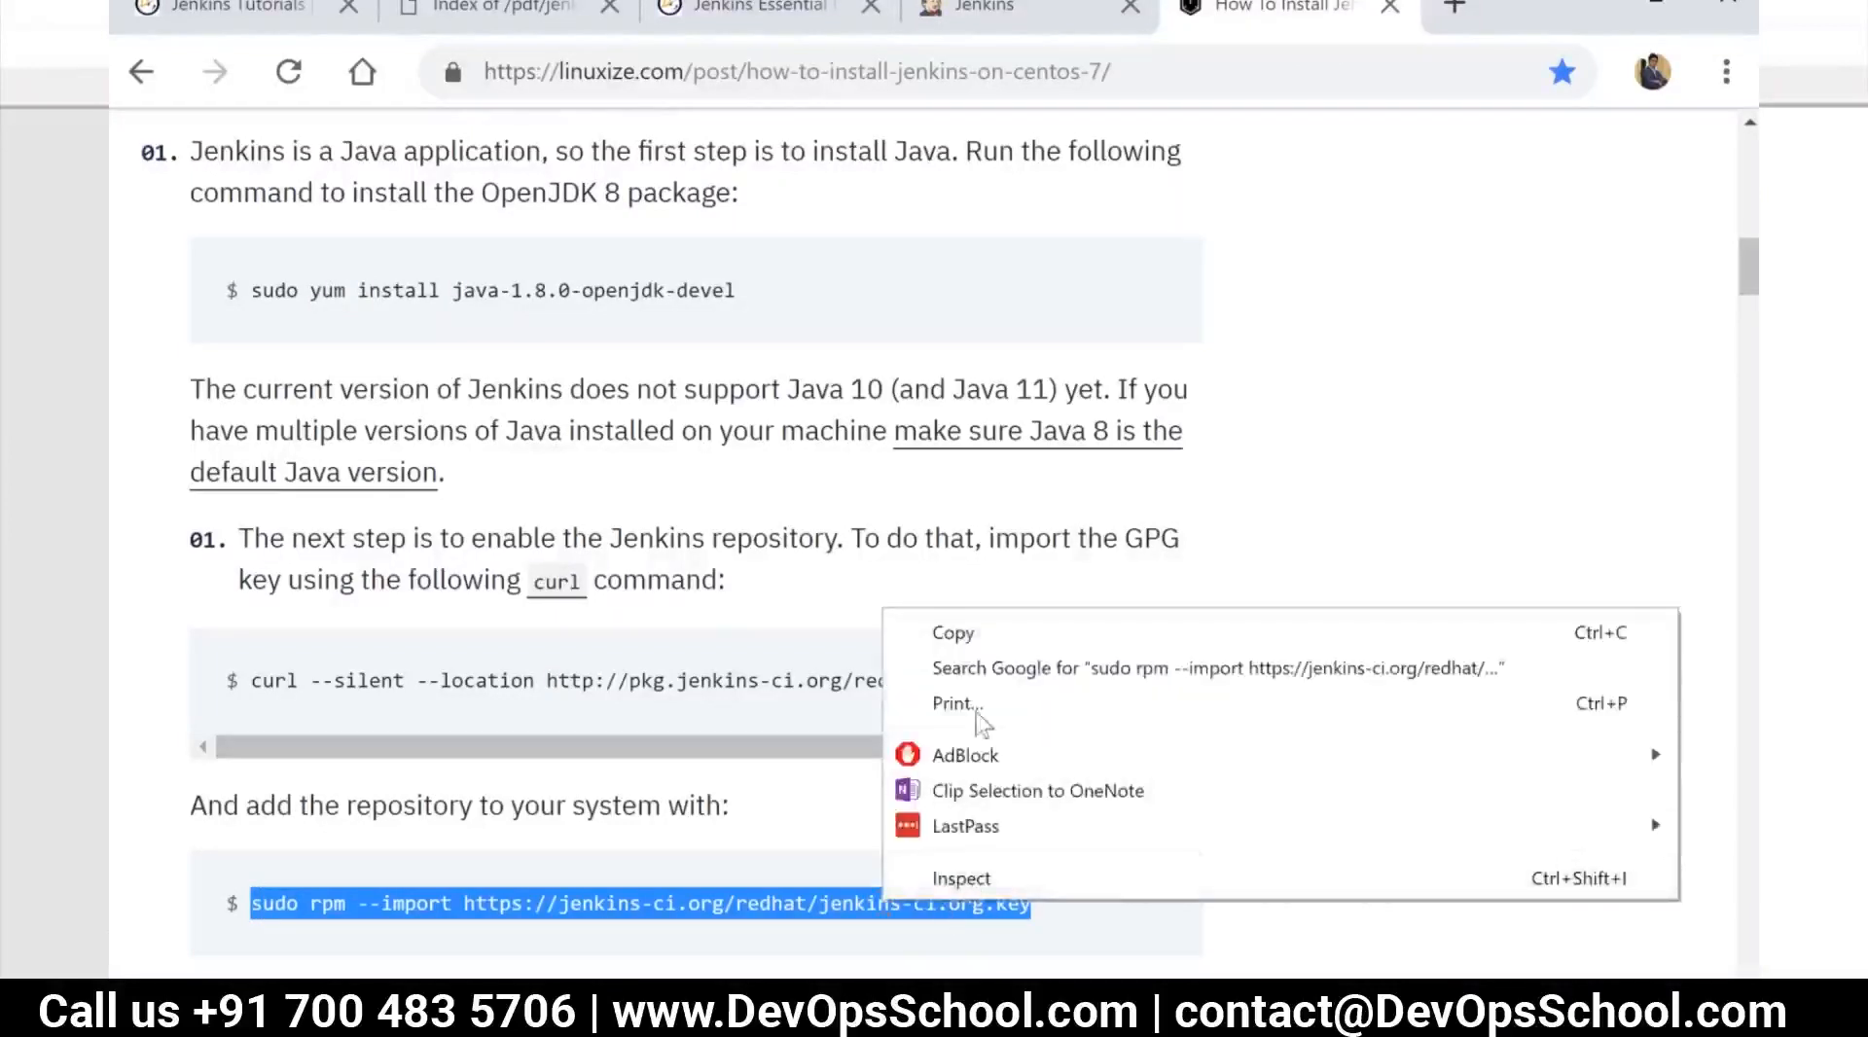
pyautogui.click(953, 633)
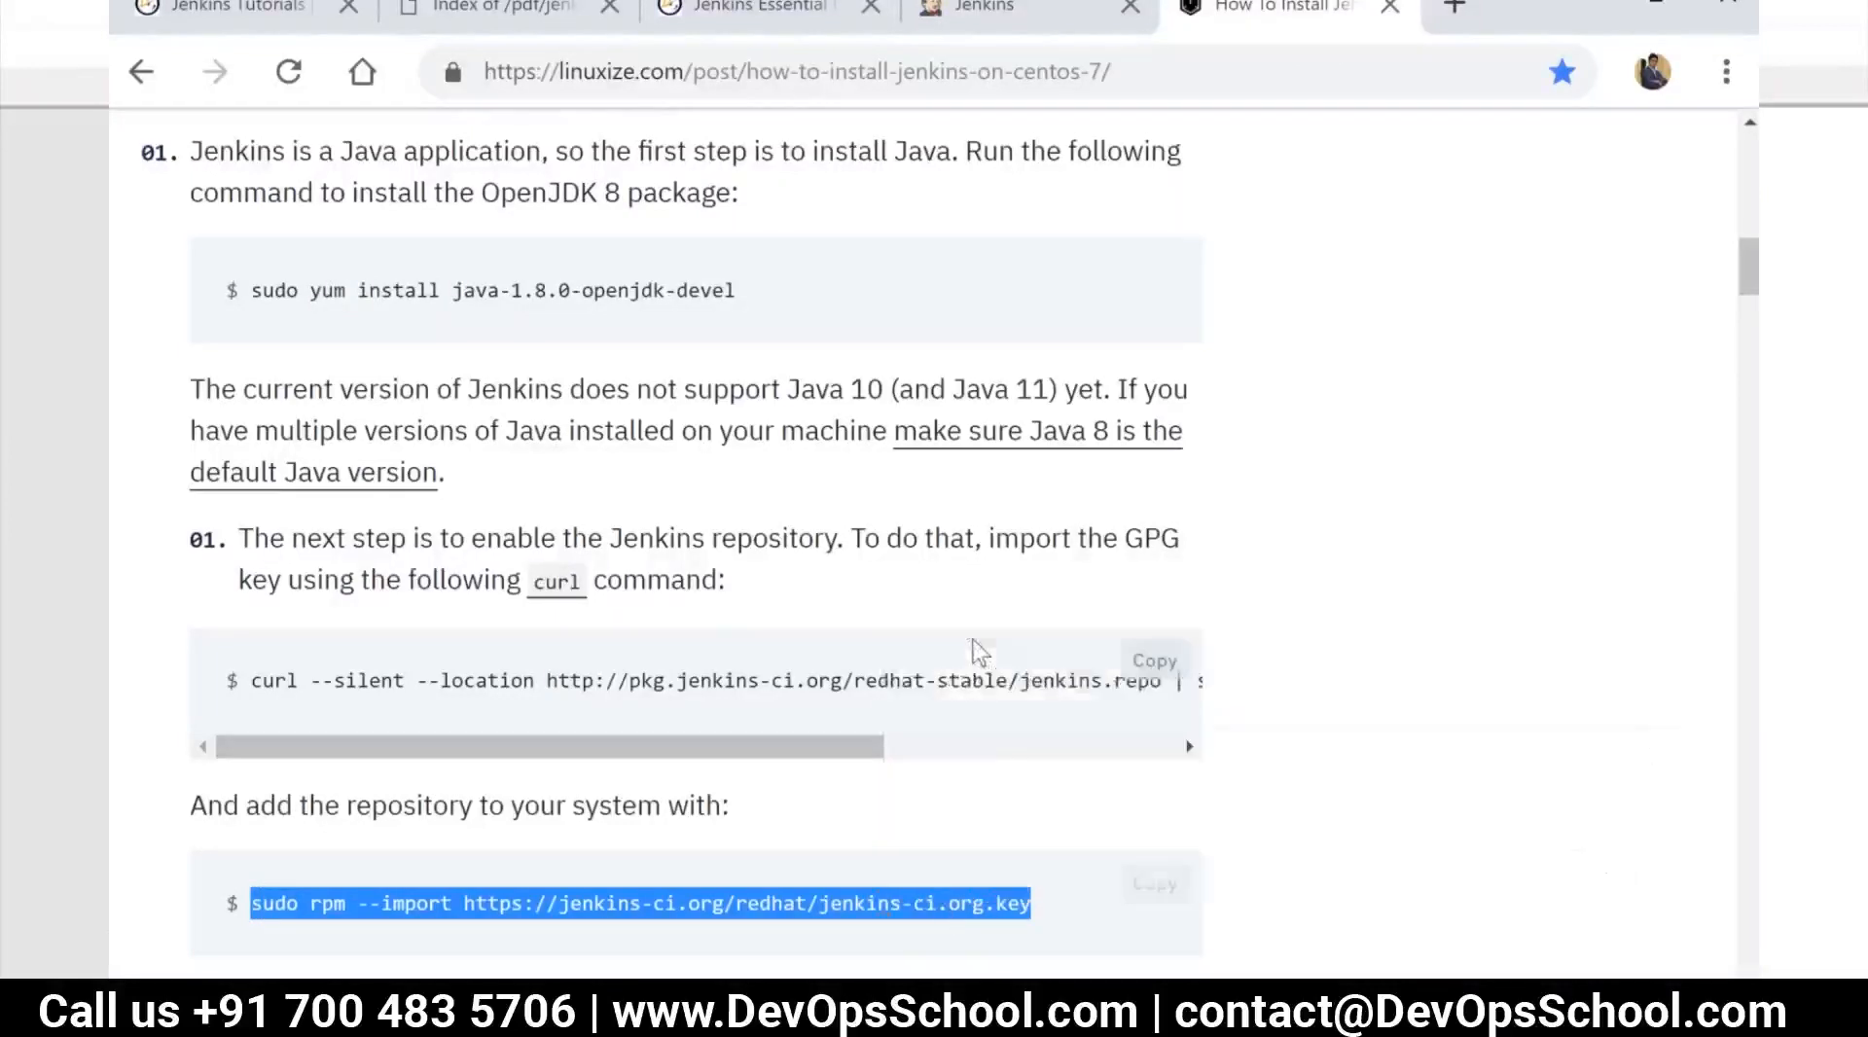
pyautogui.hotkey('alt', 'Tab')
pyautogui.rightClick(569, 949)
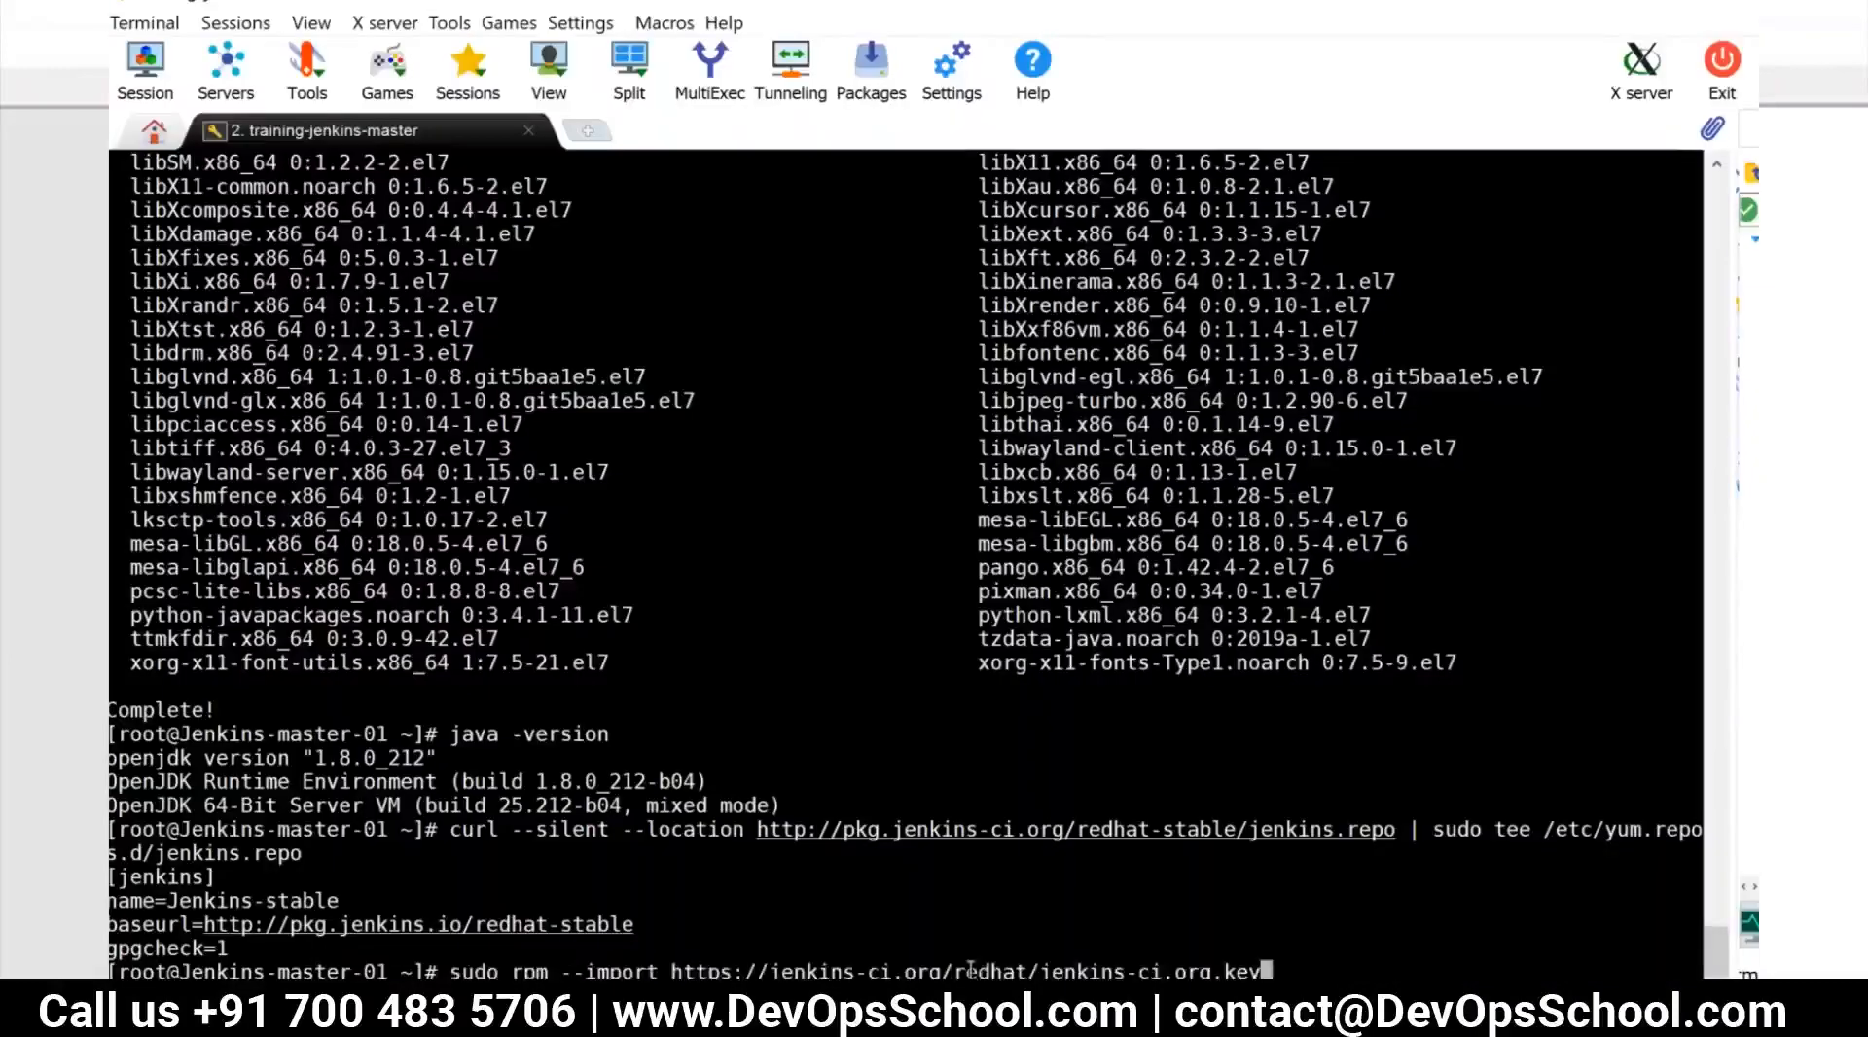
pyautogui.press('Return')
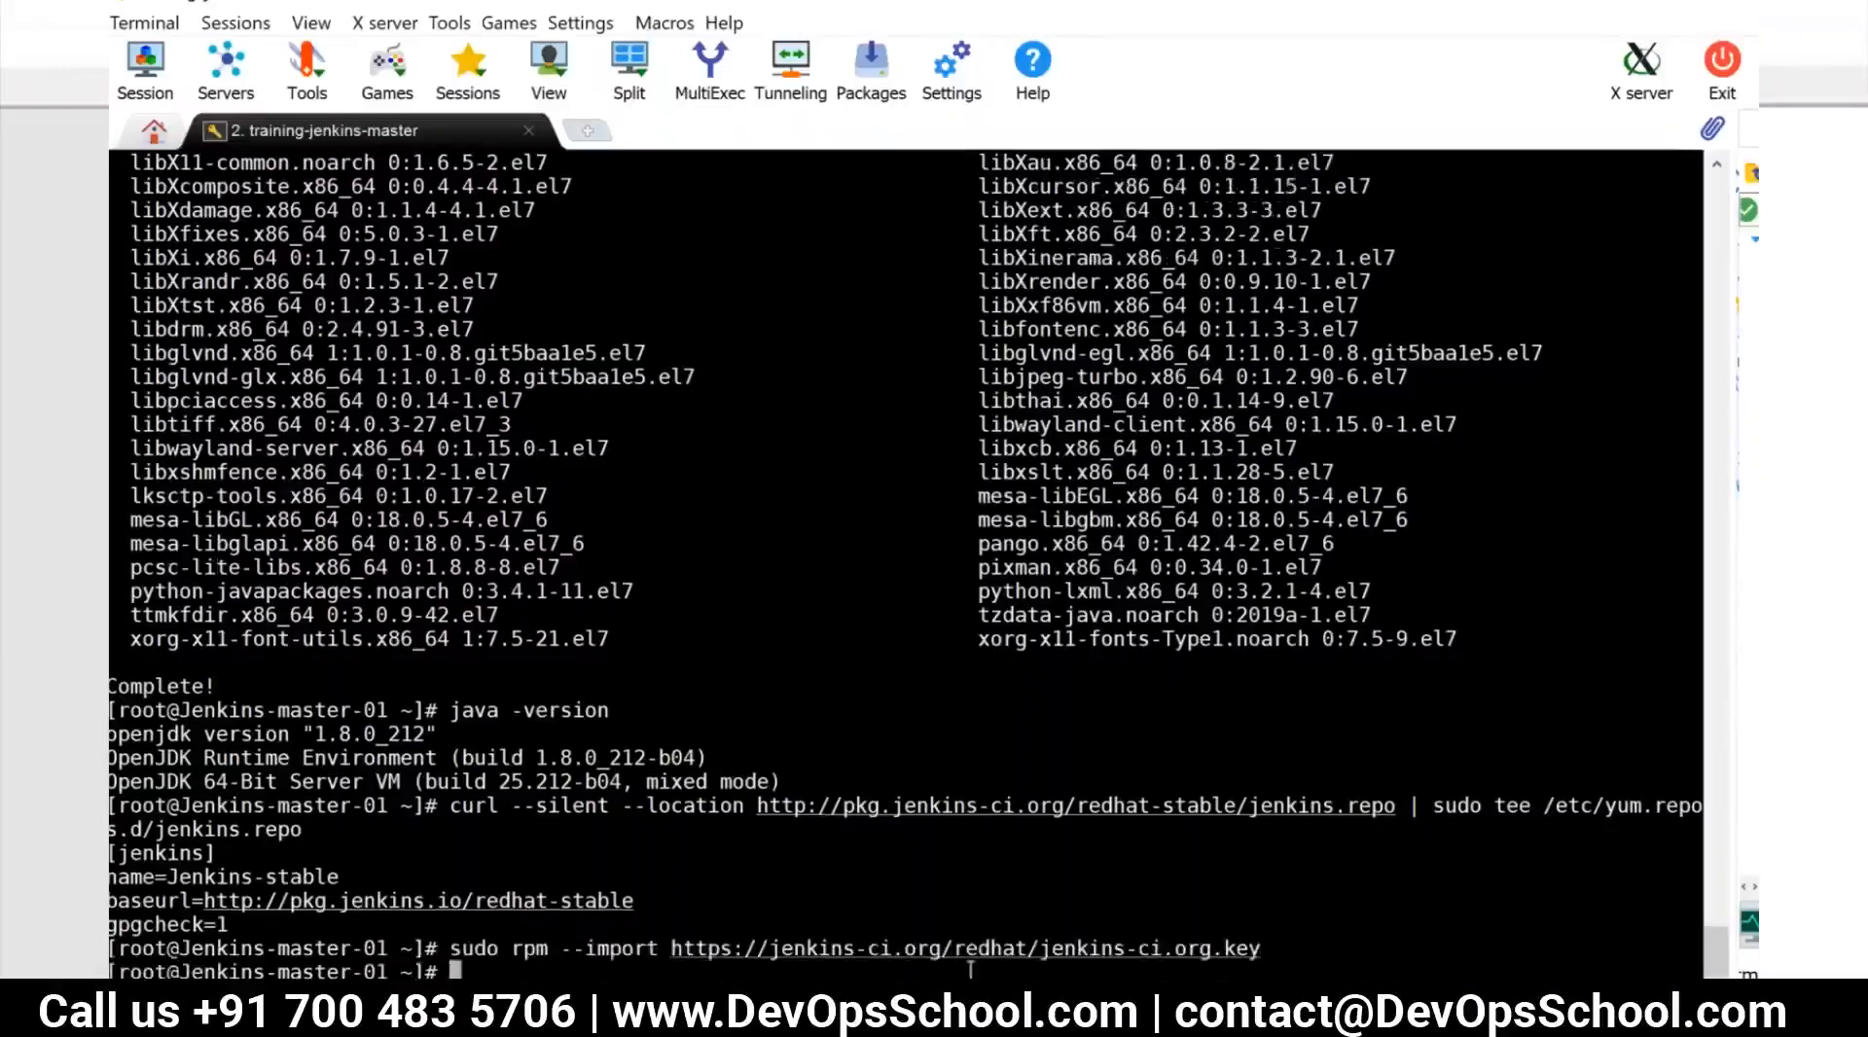
pyautogui.hotkey('alt', 'Tab')
pyautogui.scroll(-4, 525, 856)
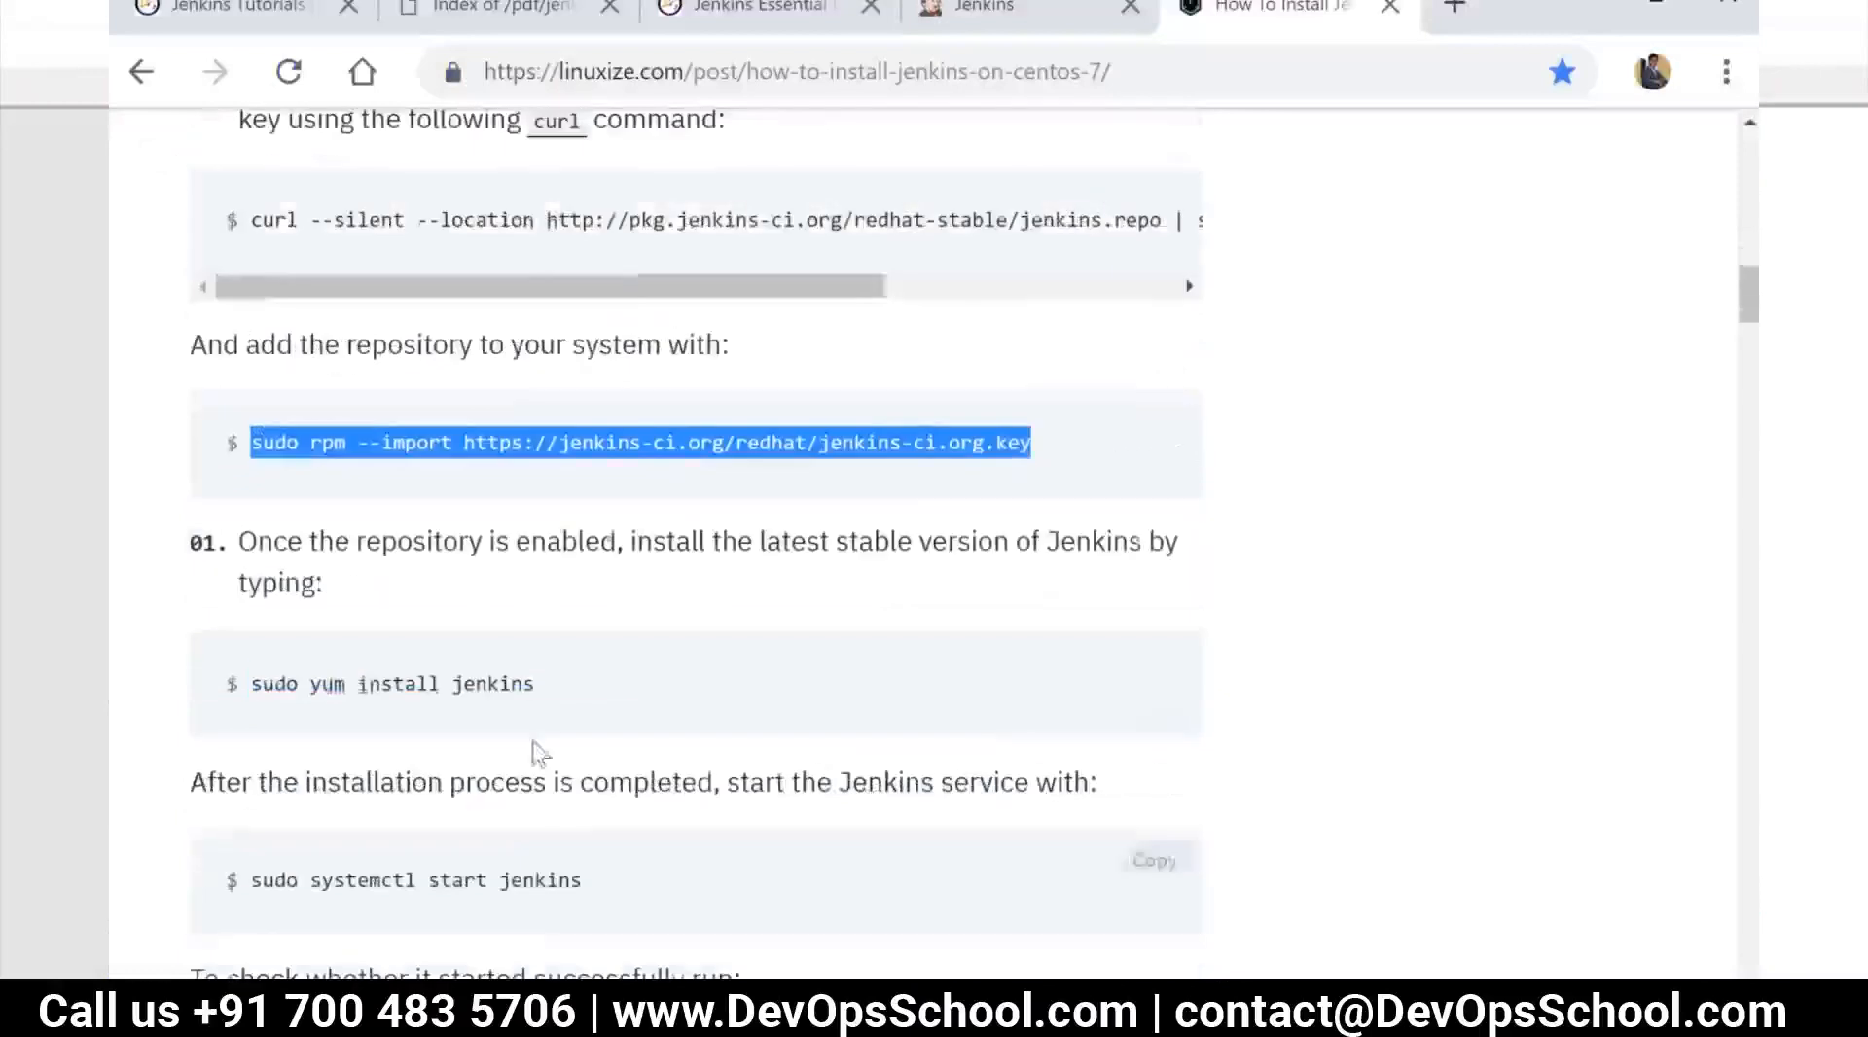
pyautogui.moveTo(535, 686); pyautogui.dragTo(307, 686)
pyautogui.rightClick(307, 686)
pyautogui.click(423, 724)
pyautogui.hotkey('alt', 'Tab')
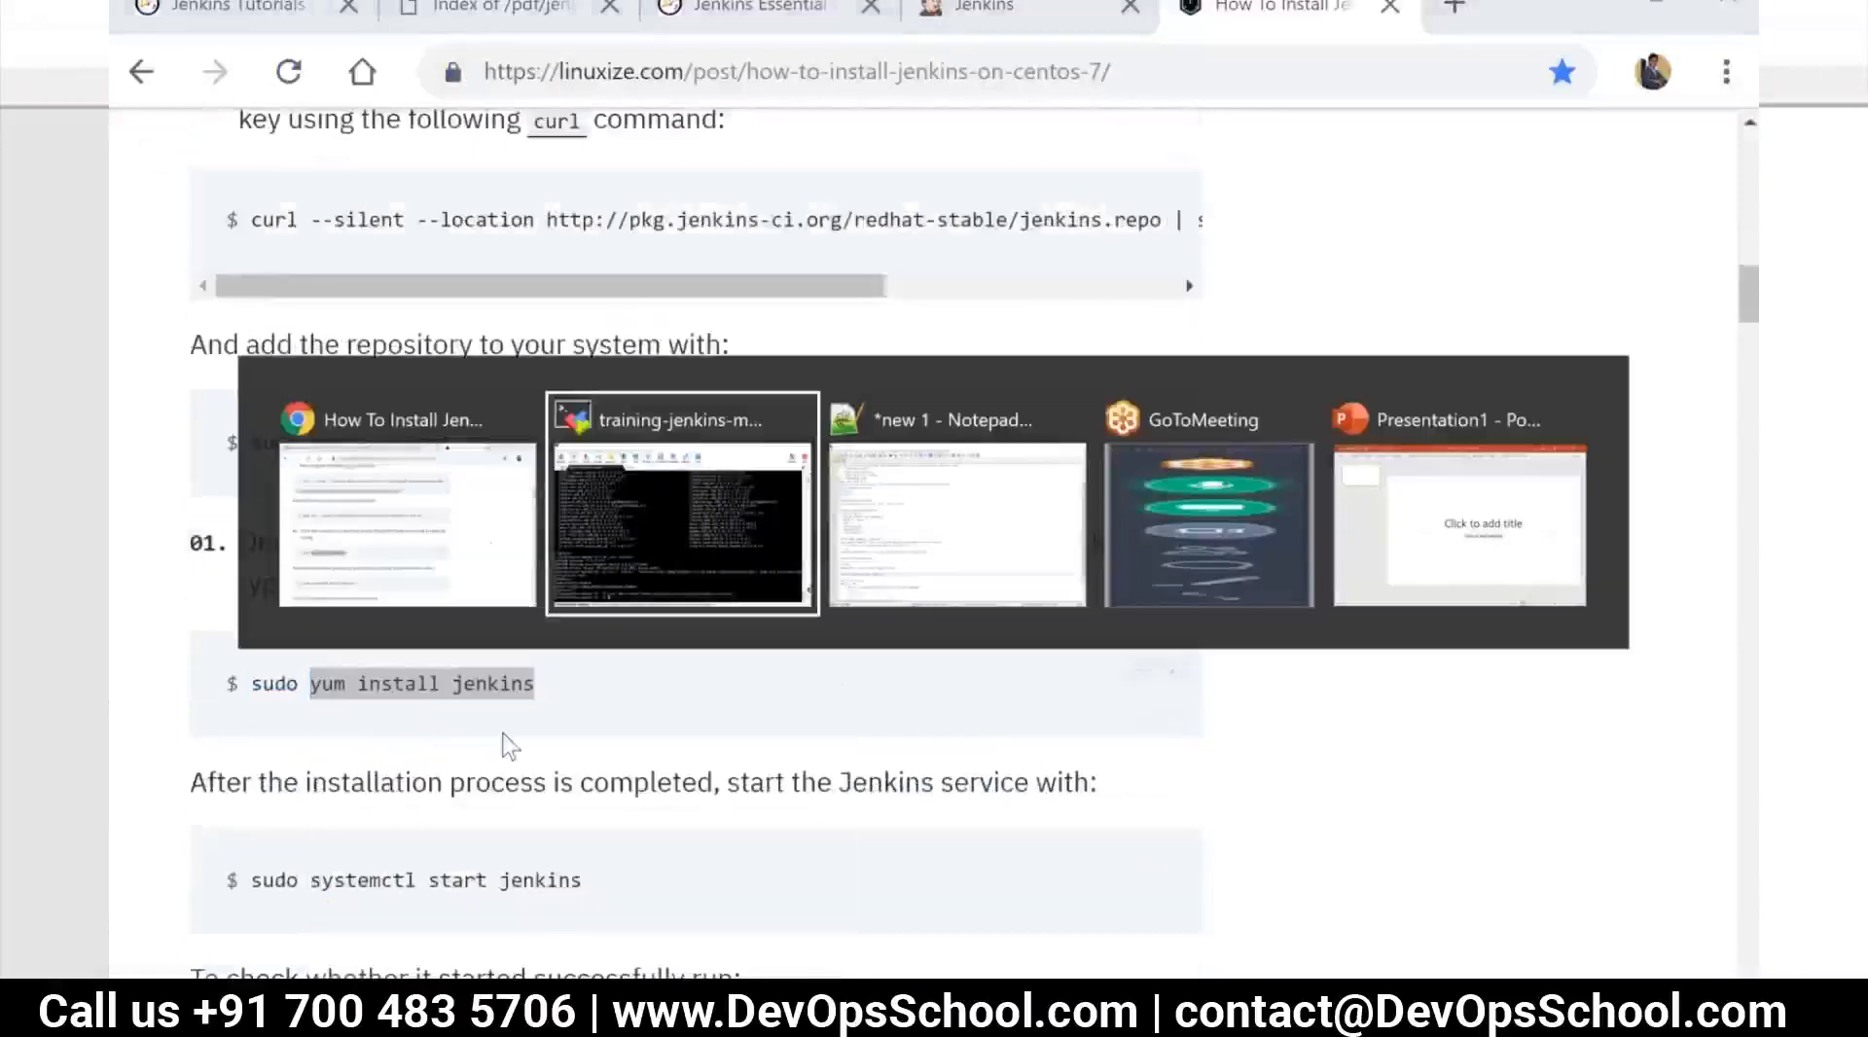
pyautogui.rightClick(678, 956)
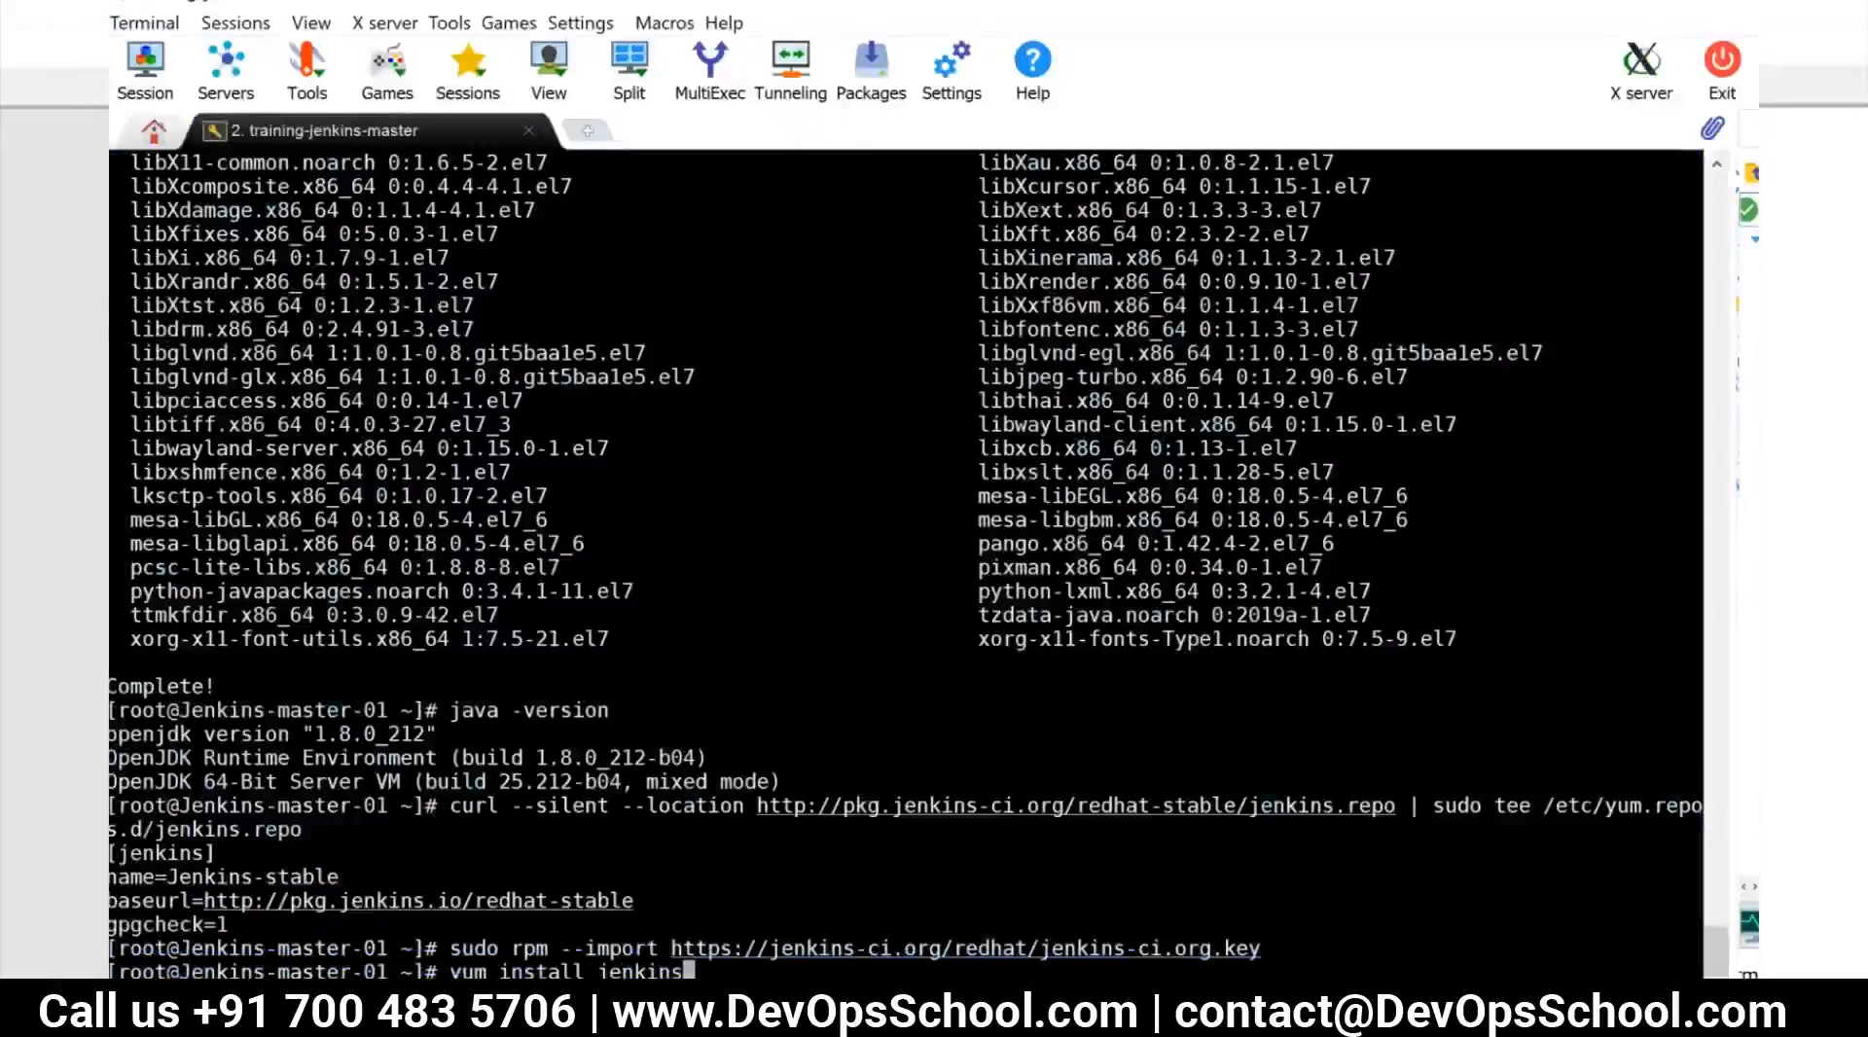
pyautogui.write('-y')
pyautogui.press('BackSpace')
pyautogui.press('BackSpace')
pyautogui.hotkey('ctrl', 'c')
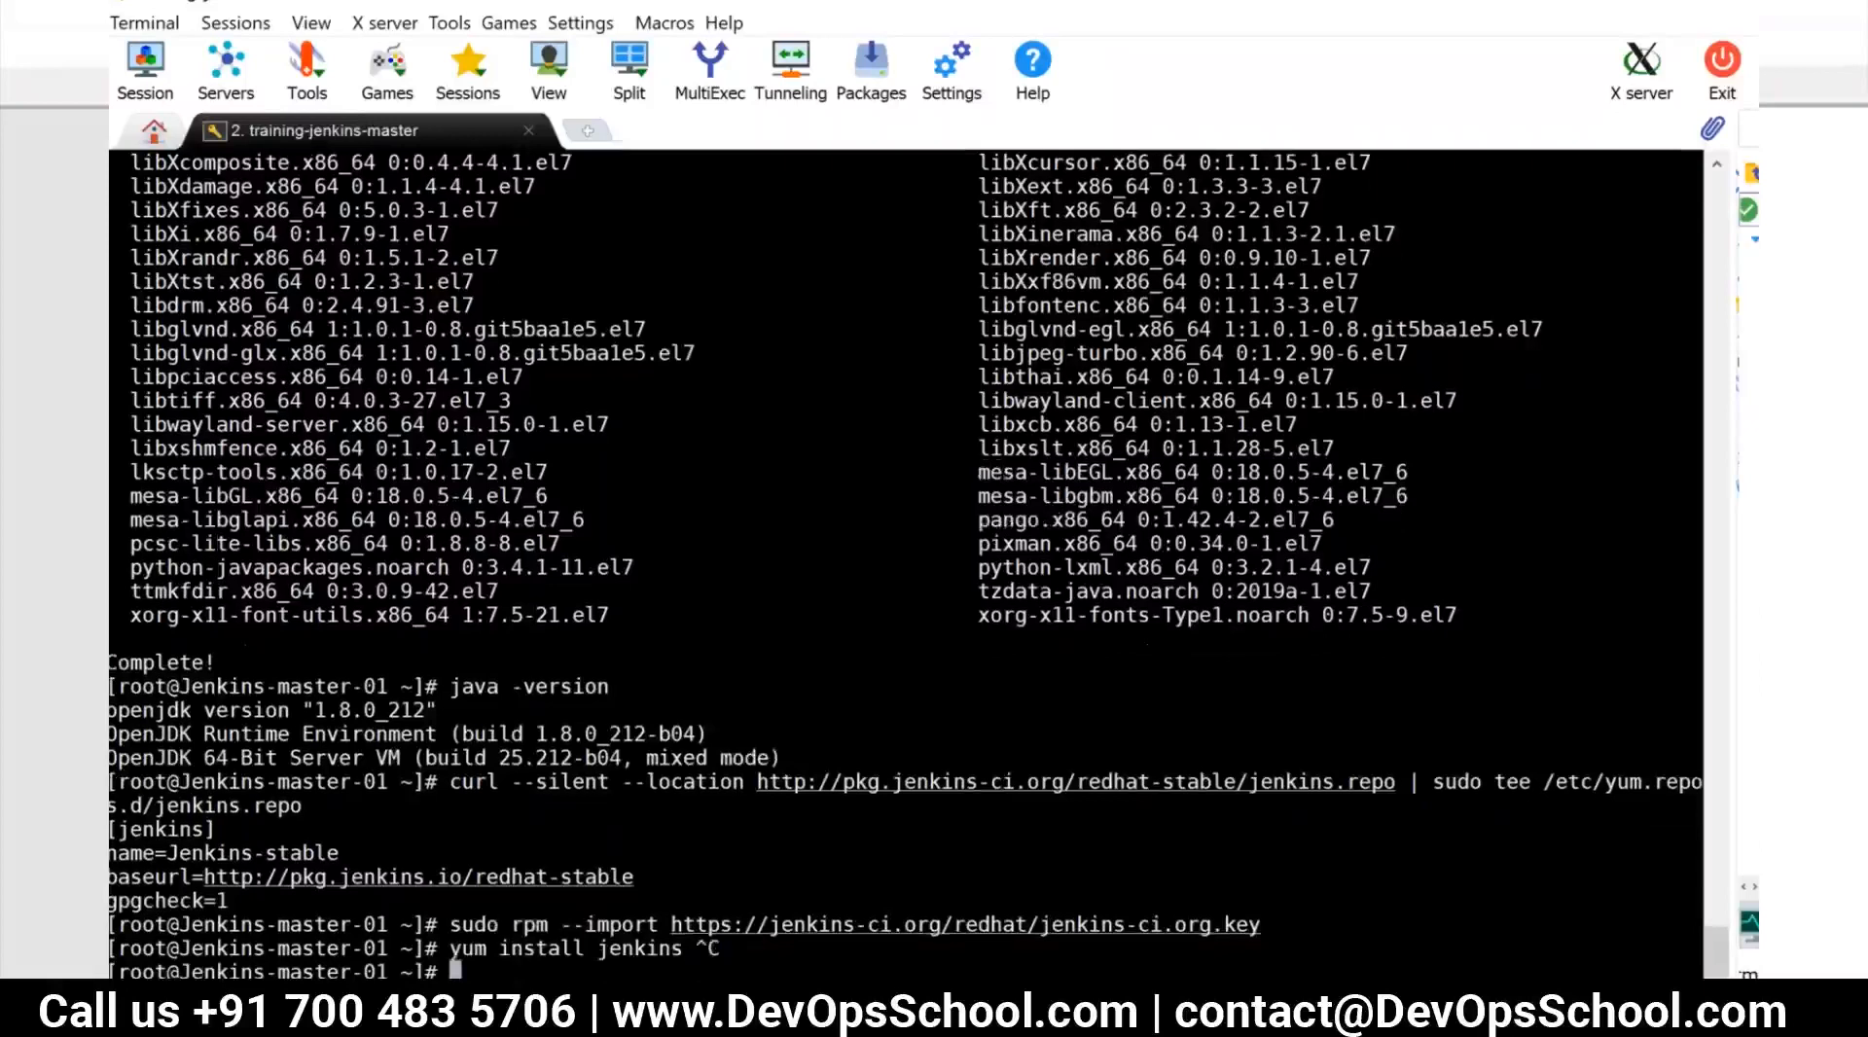
# List all Jenkins package versions in the repository with "yum search jenkins --show-duplicates"
pyautogui.write('su')
pyautogui.press('BackSpace')
pyautogui.press('BackSpace')
pyautogui.write('yyum')
pyautogui.press('BackSpace')
pyautogui.press('BackSpace')
pyautogui.press('BackSpace')
pyautogui.press('BackSpace')
pyautogui.write('um search Jenki')
pyautogui.press('BackSpace')
pyautogui.press('BackSpace')
pyautogui.press('BackSpace')
pyautogui.press('BackSpace')
pyautogui.press('BackSpace')
pyautogui.write('jenkins ')
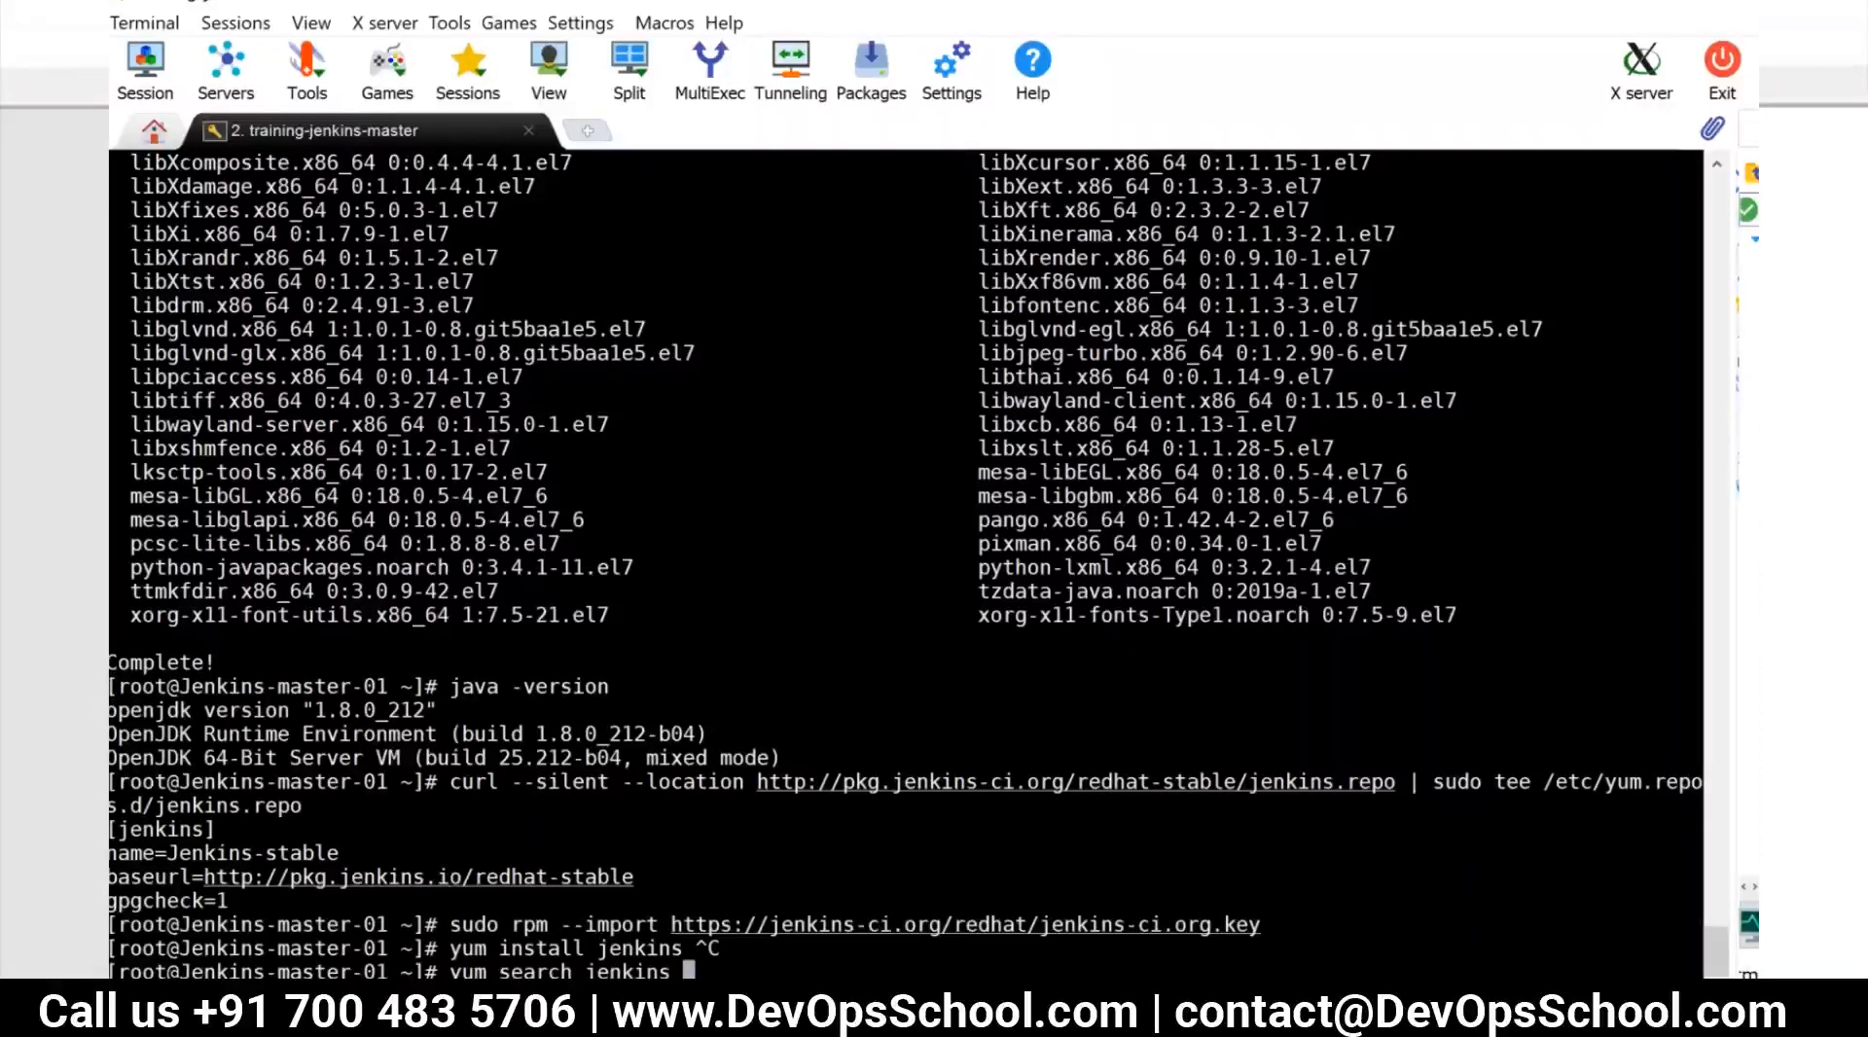
pyautogui.write('--shw')
pyautogui.press('BackSpace')
pyautogui.write('ow-duplicates')
pyautogui.press('Return')
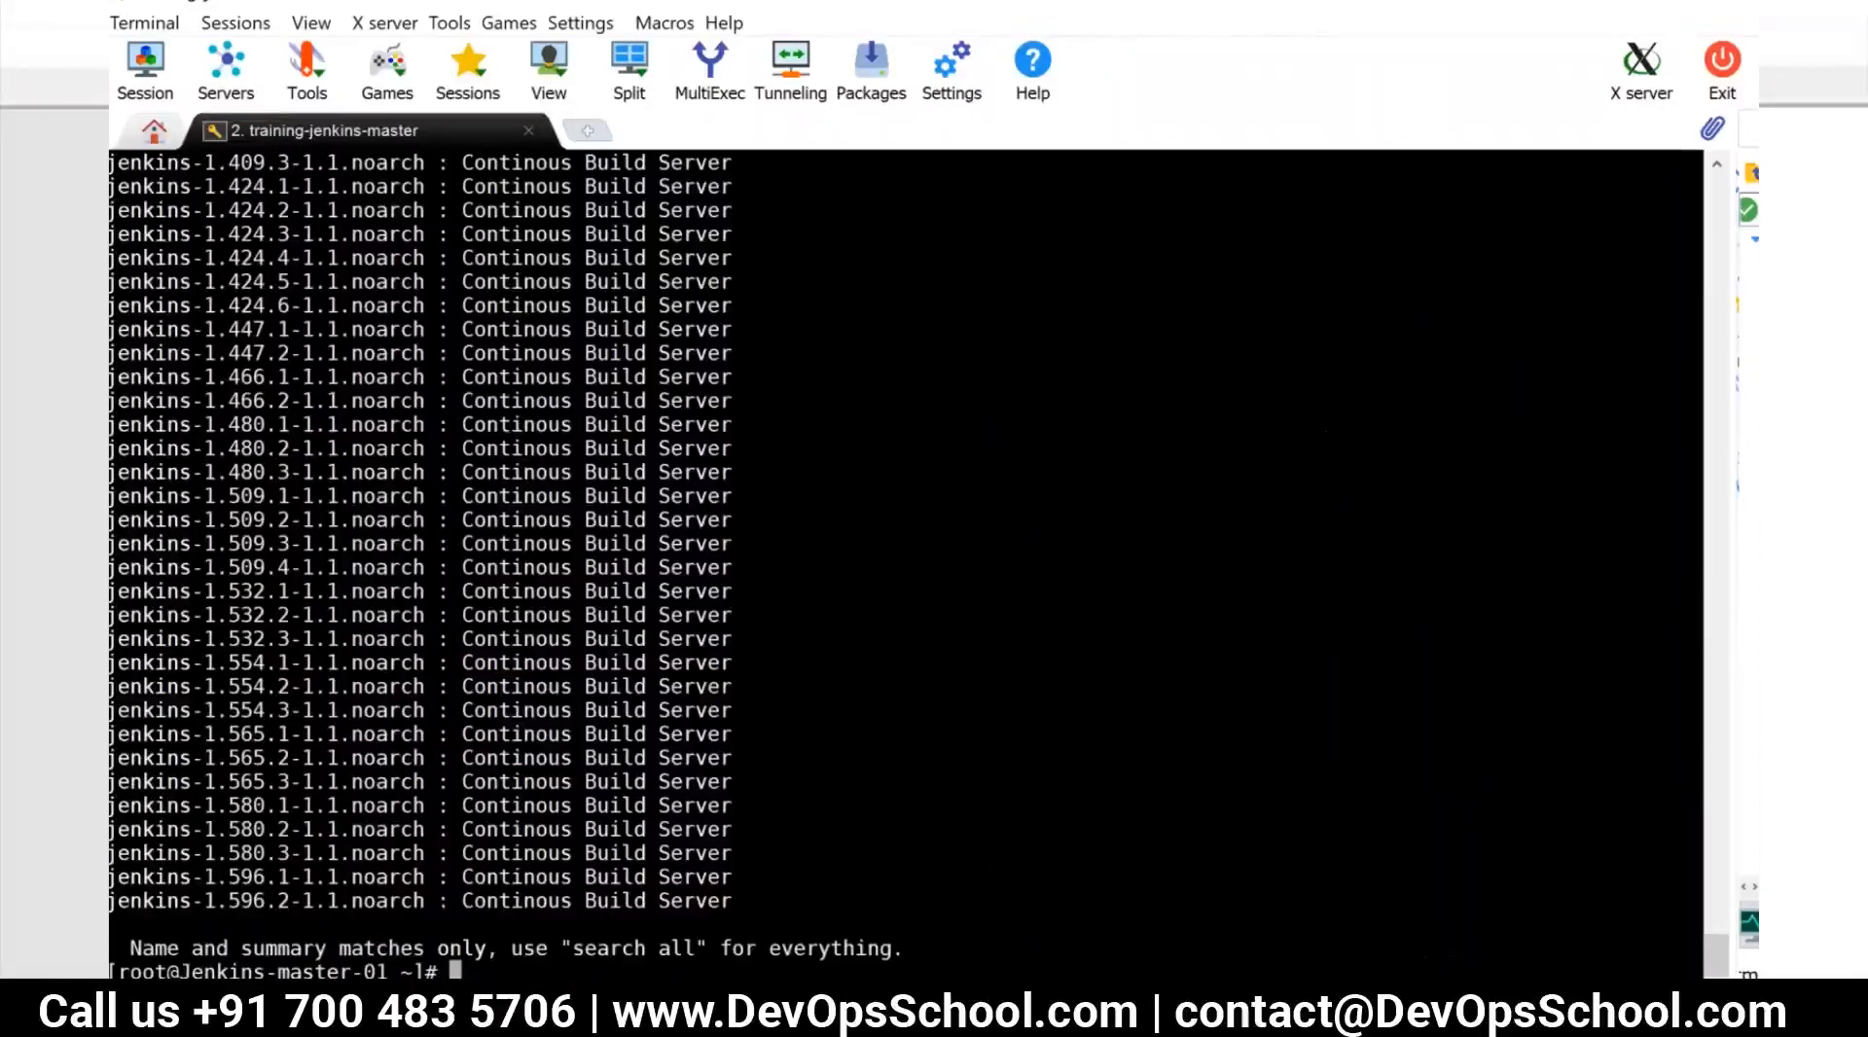
# Switch to Chrome, search Google for "jenkins download" in a new tab and open the official jenkins.io download page
pyautogui.hotkey('alt', 'Tab')
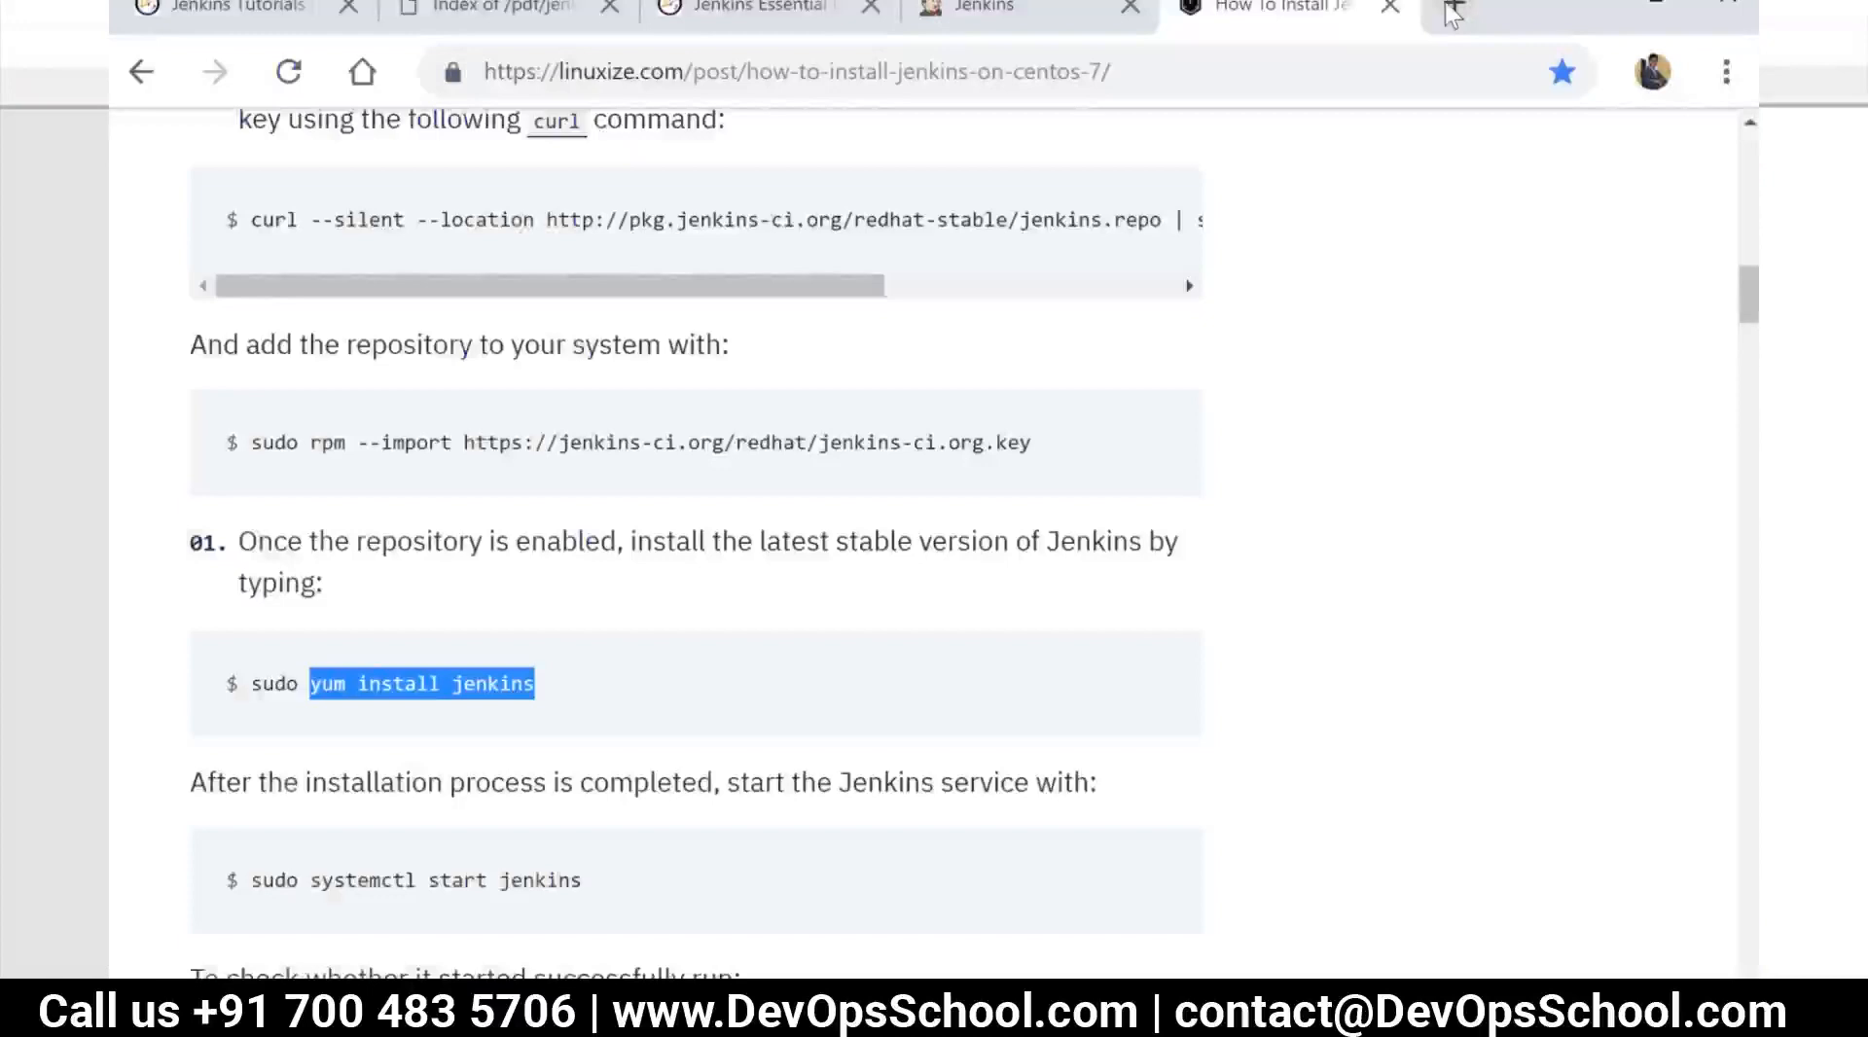
pyautogui.click(1450, 8)
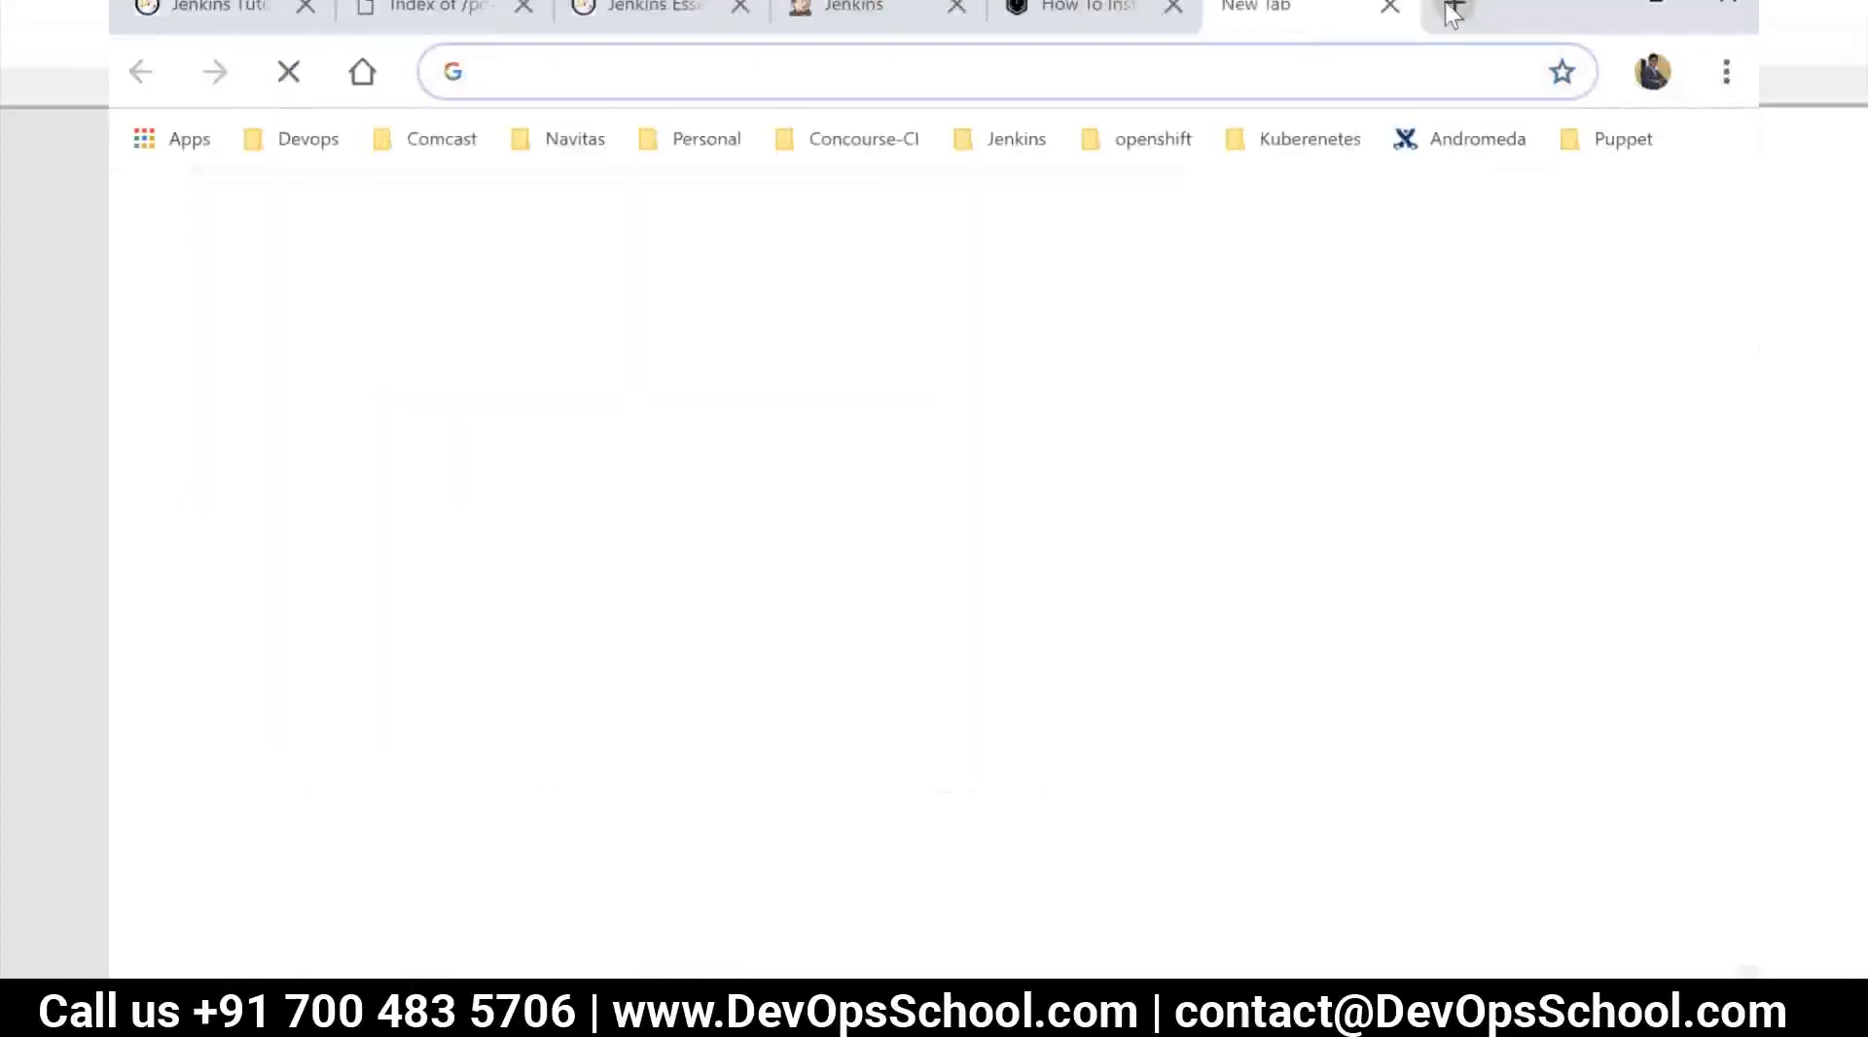
pyautogui.write('jenkins d')
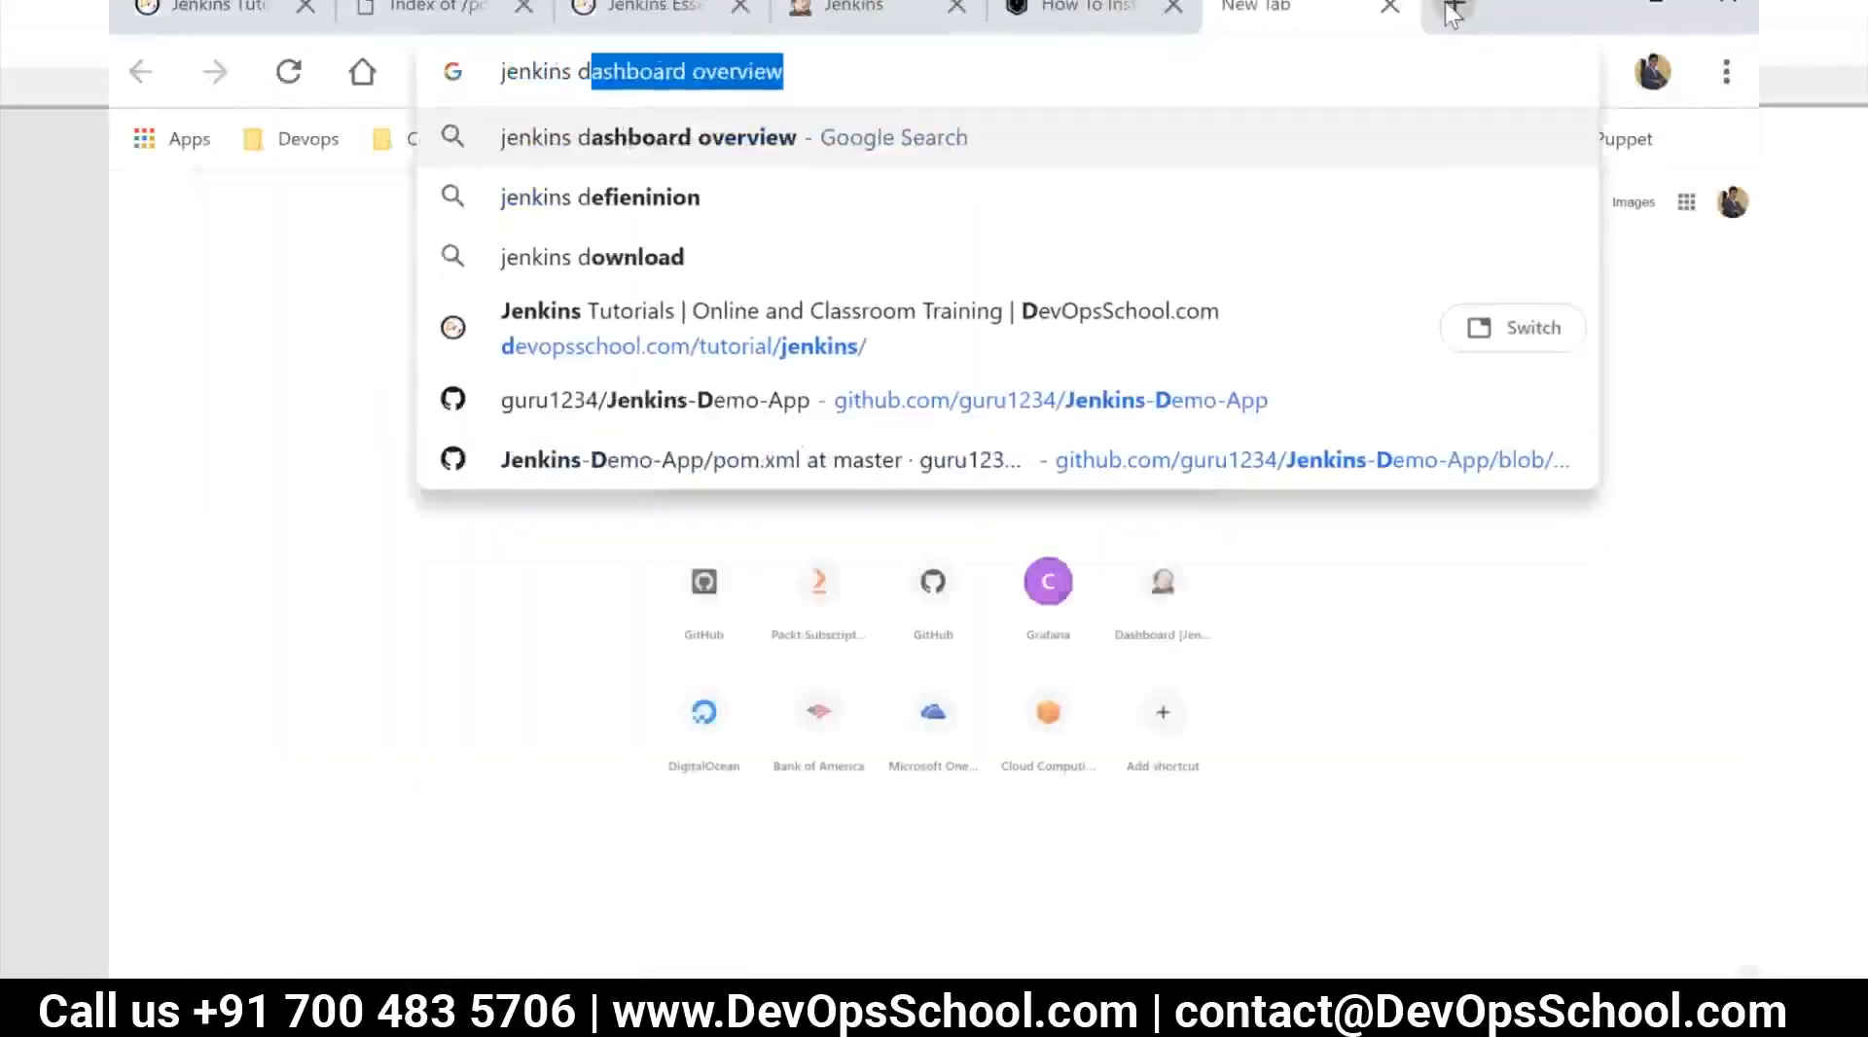
pyautogui.write('ow')
pyautogui.press('Return')
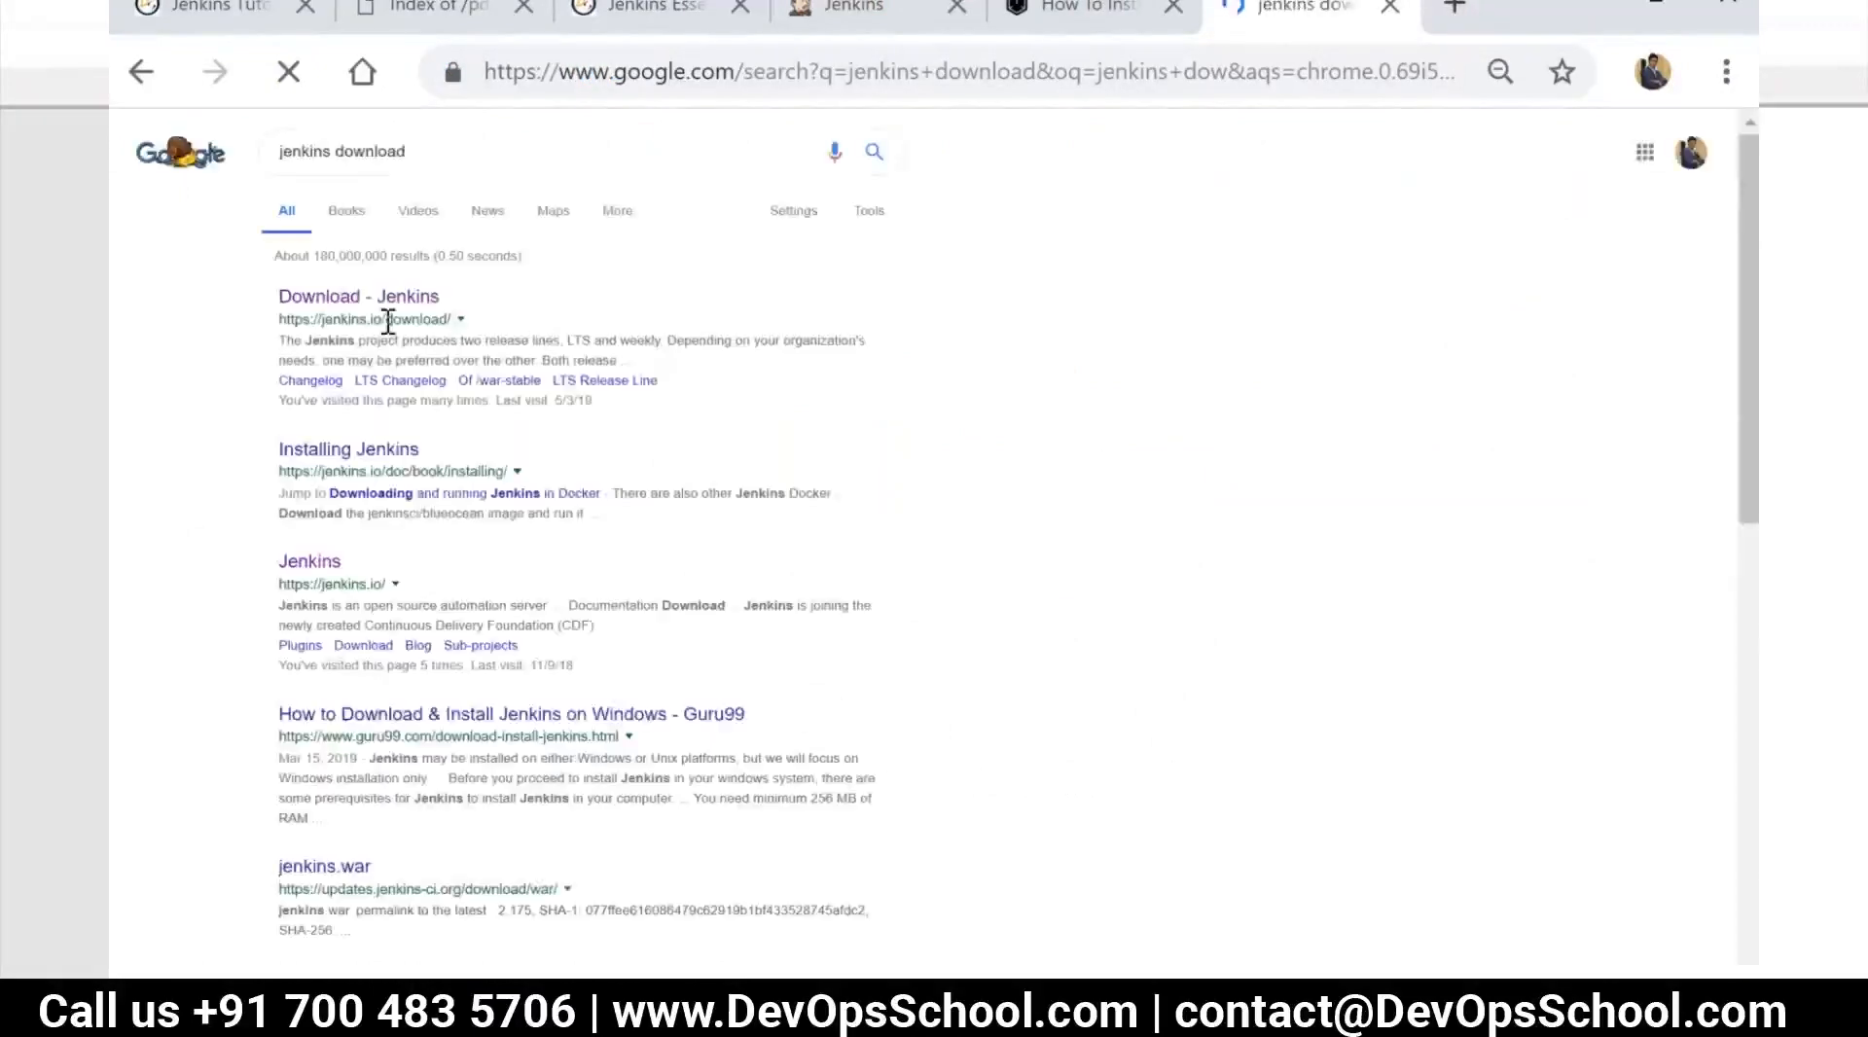
pyautogui.click(387, 304)
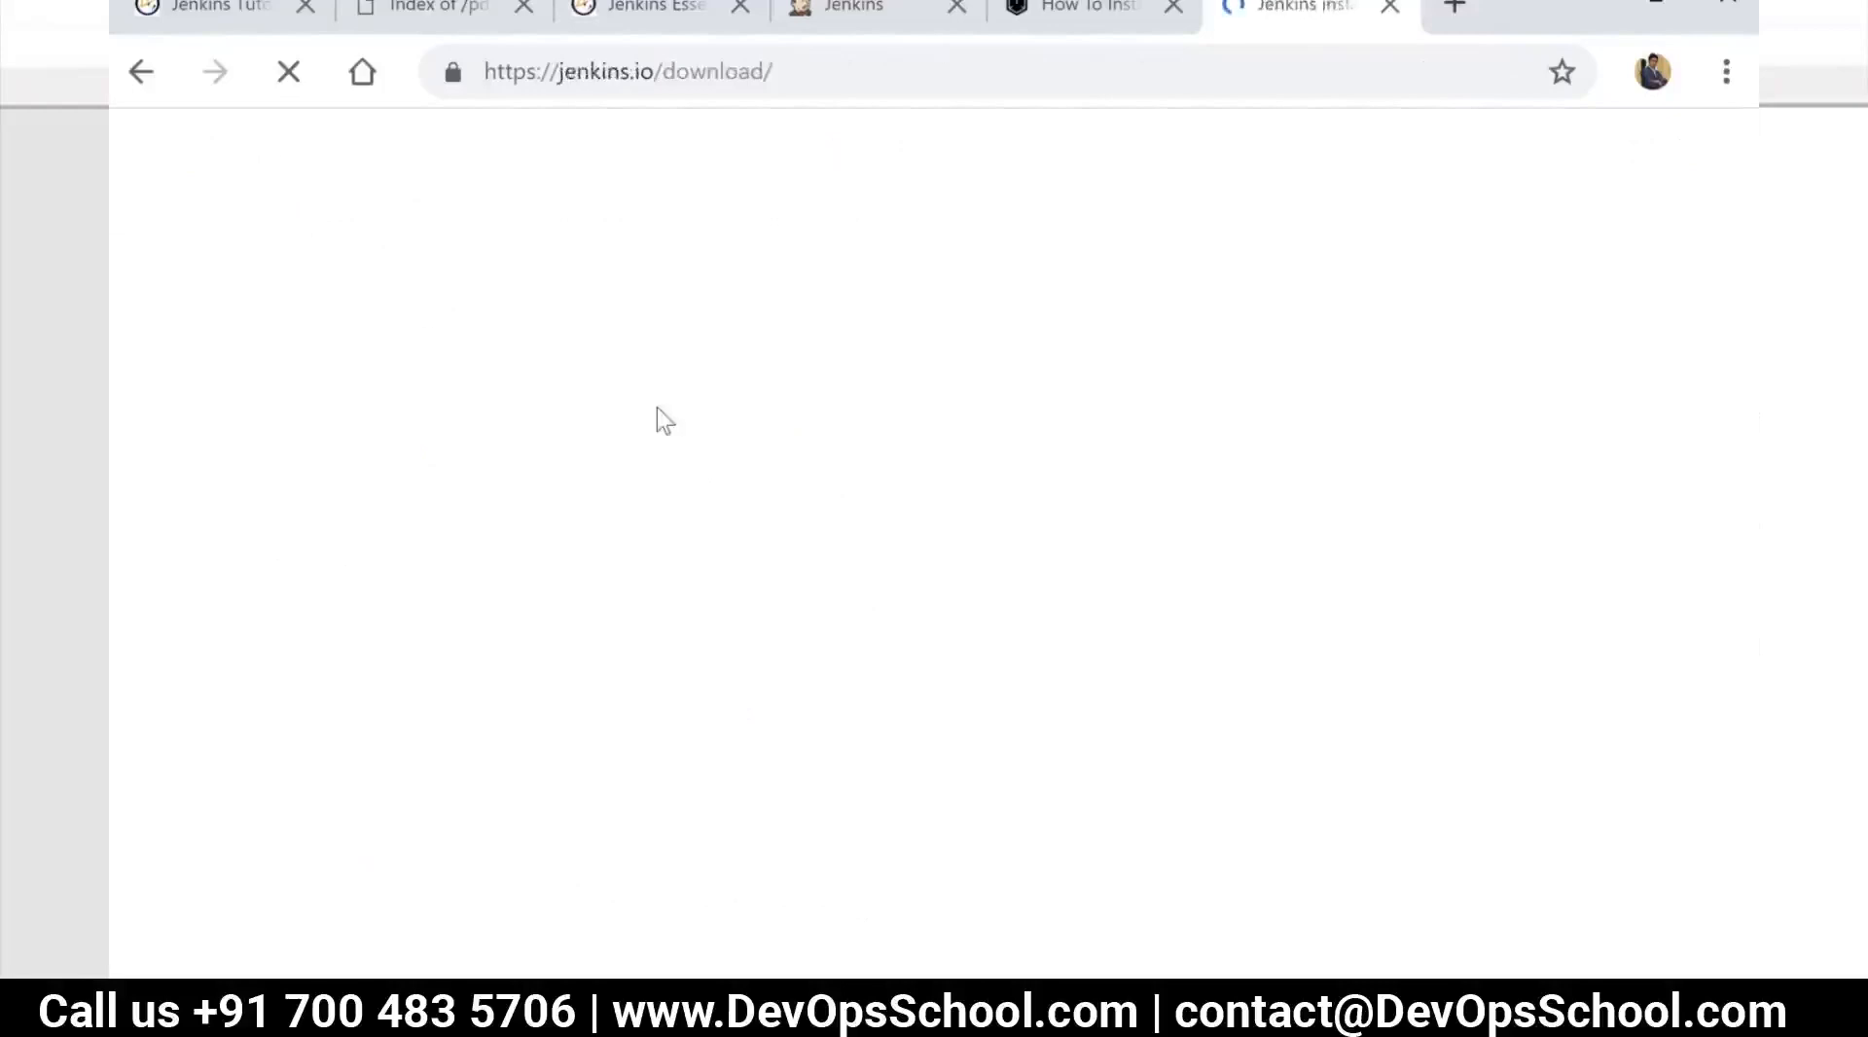
# Examine the Long-term Support and Weekly release lines and their platform packages, including the generic Java package (.war)
pyautogui.scroll(-5, 871, 525)
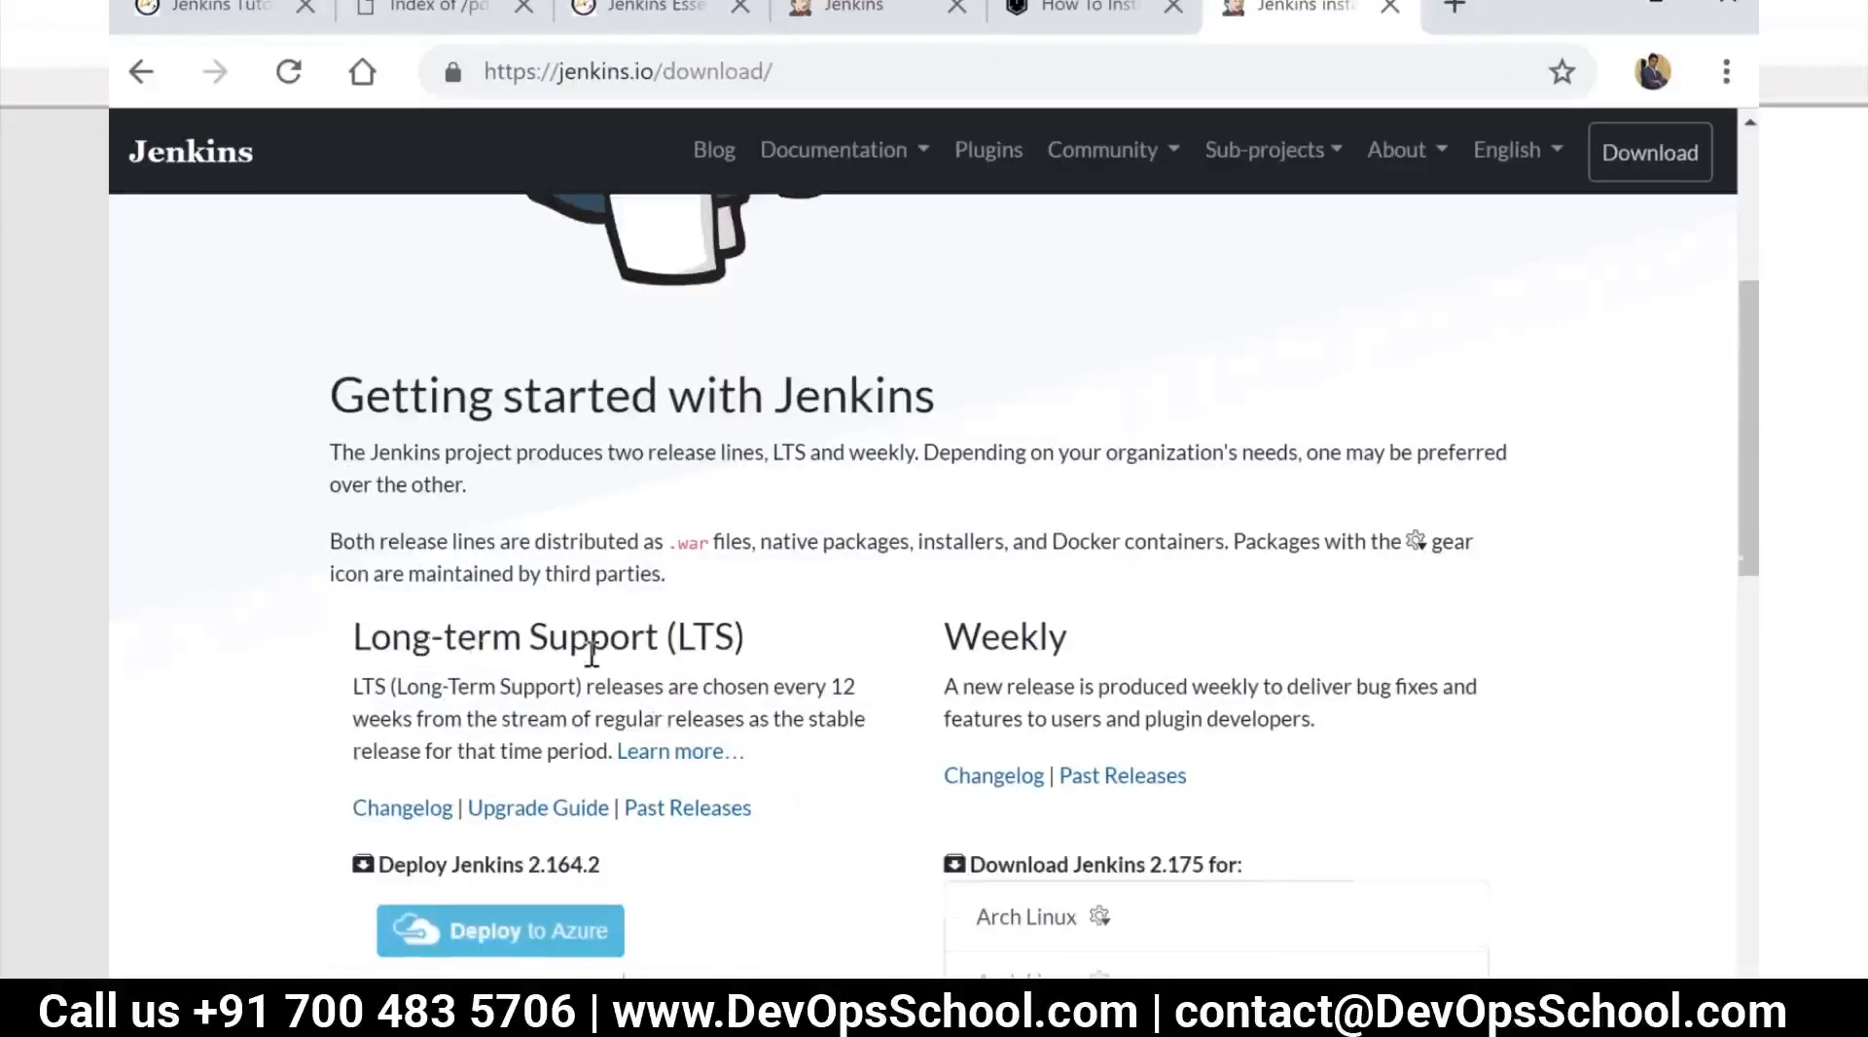
pyautogui.scroll(5, 646, 680)
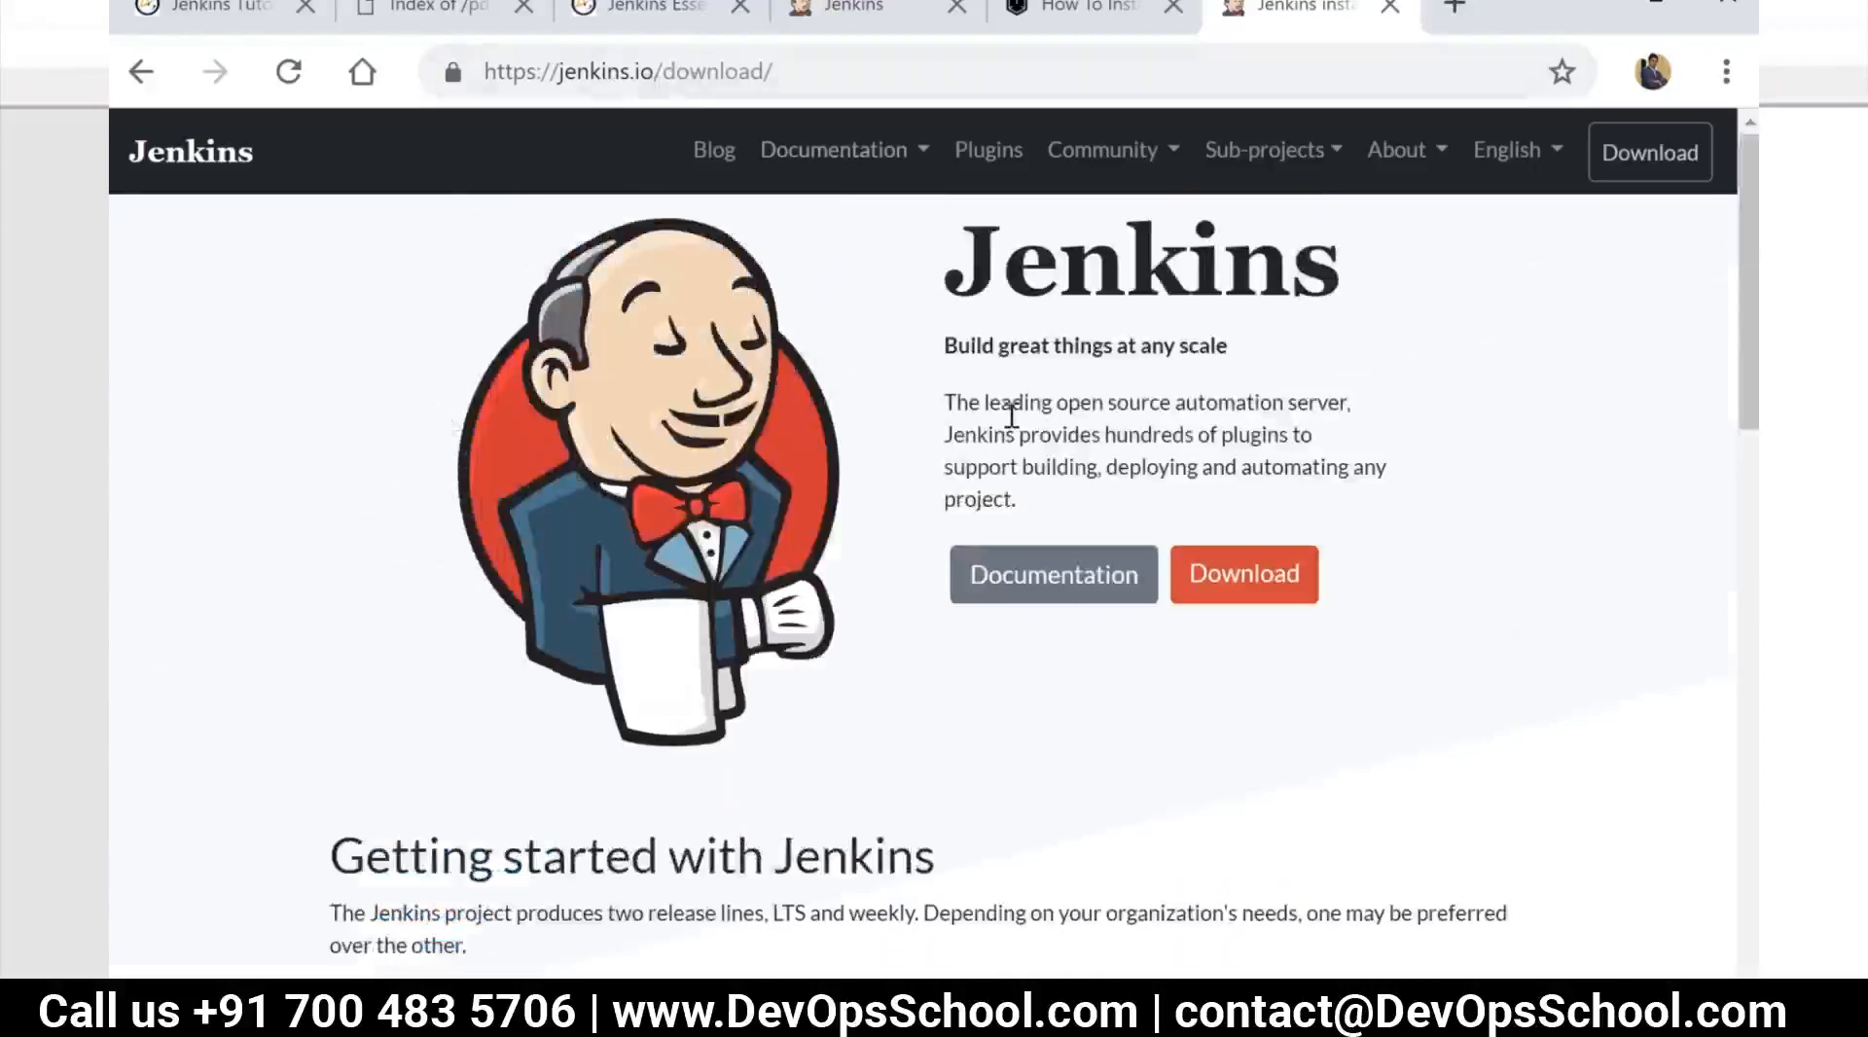
pyautogui.scroll(-8, 913, 496)
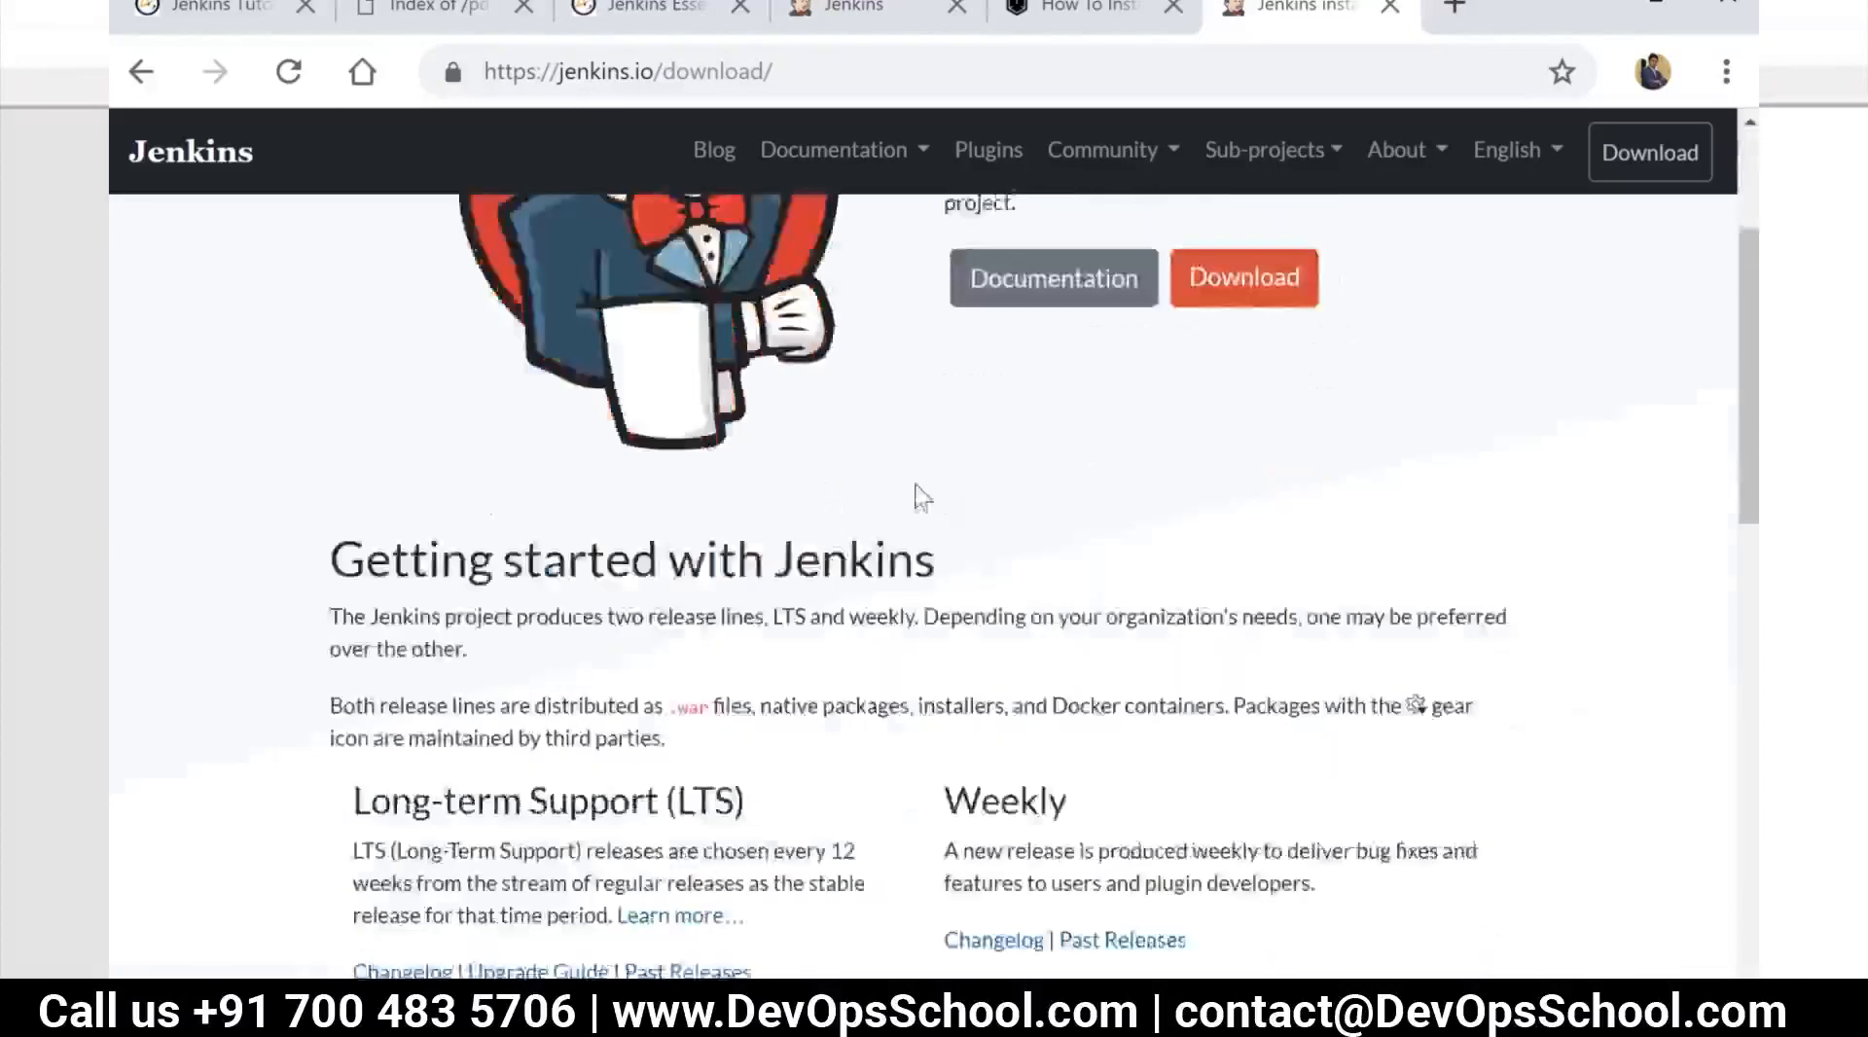
pyautogui.moveTo(355, 328); pyautogui.dragTo(753, 329)
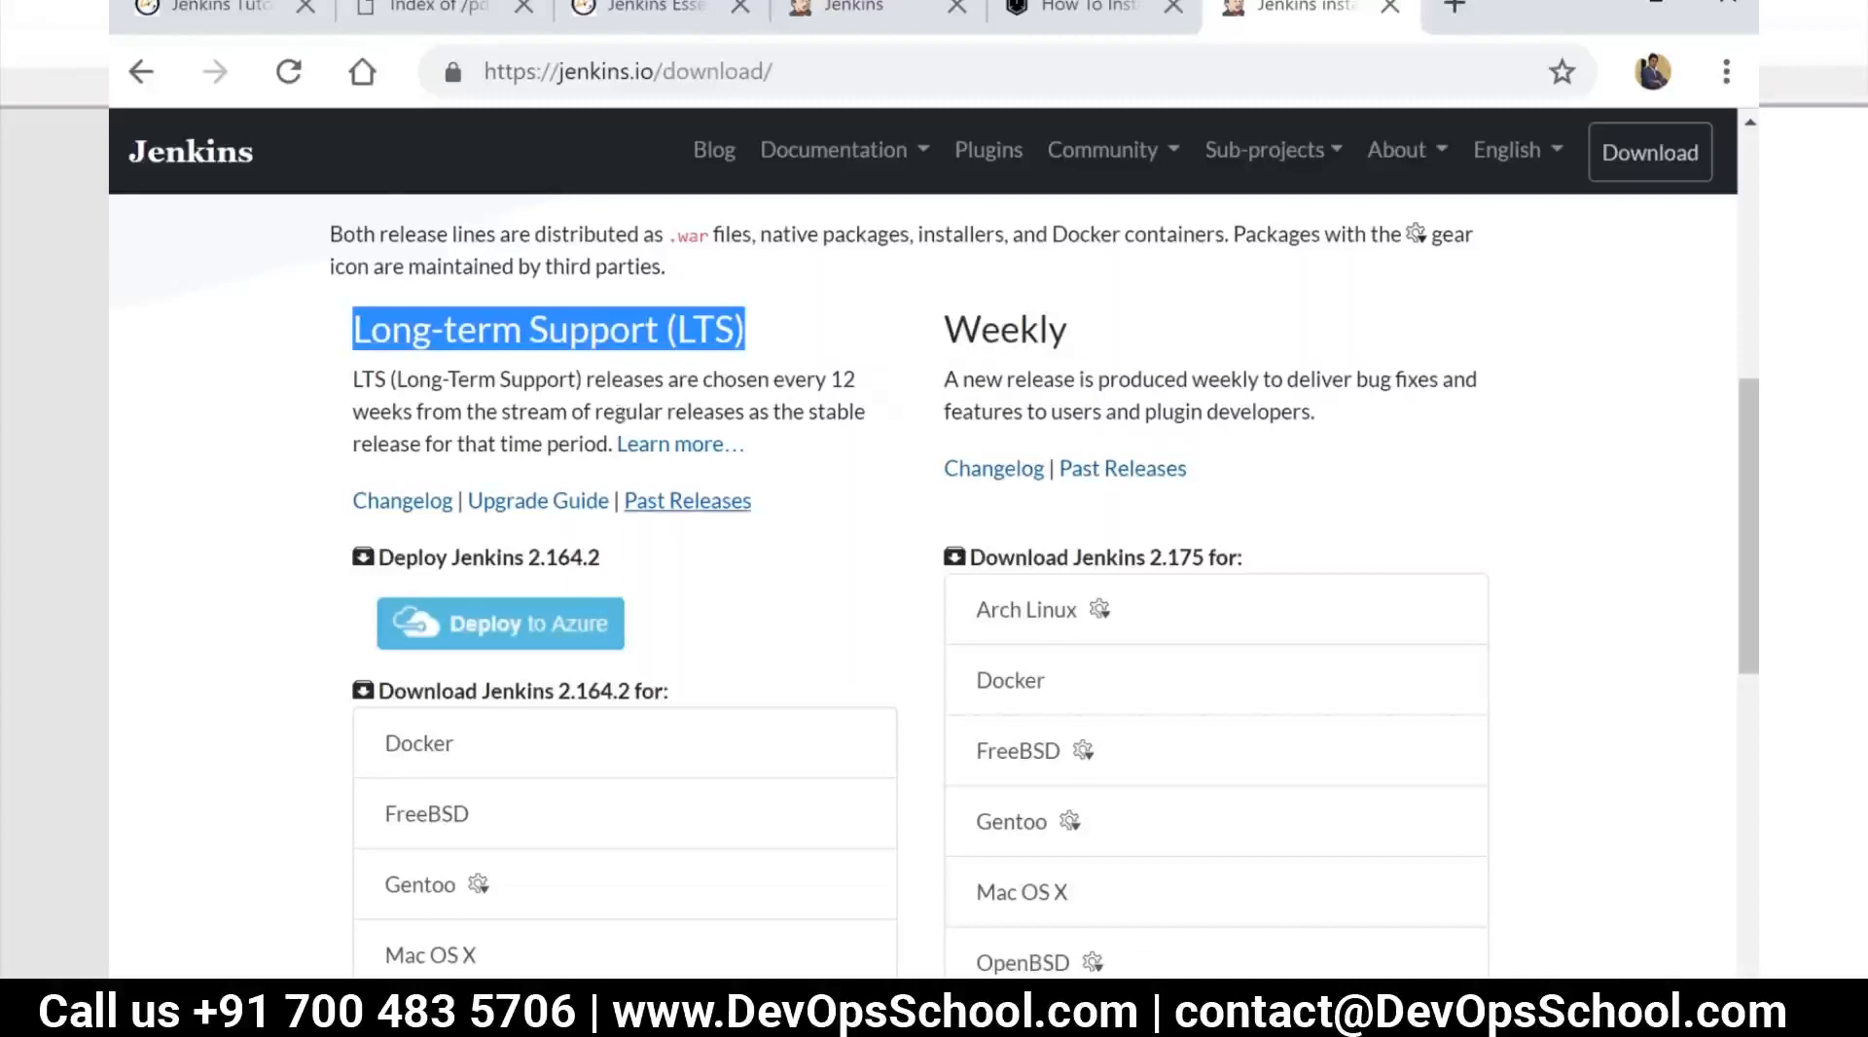
pyautogui.scroll(-5, 622, 414)
pyautogui.scroll(2, 515, 650)
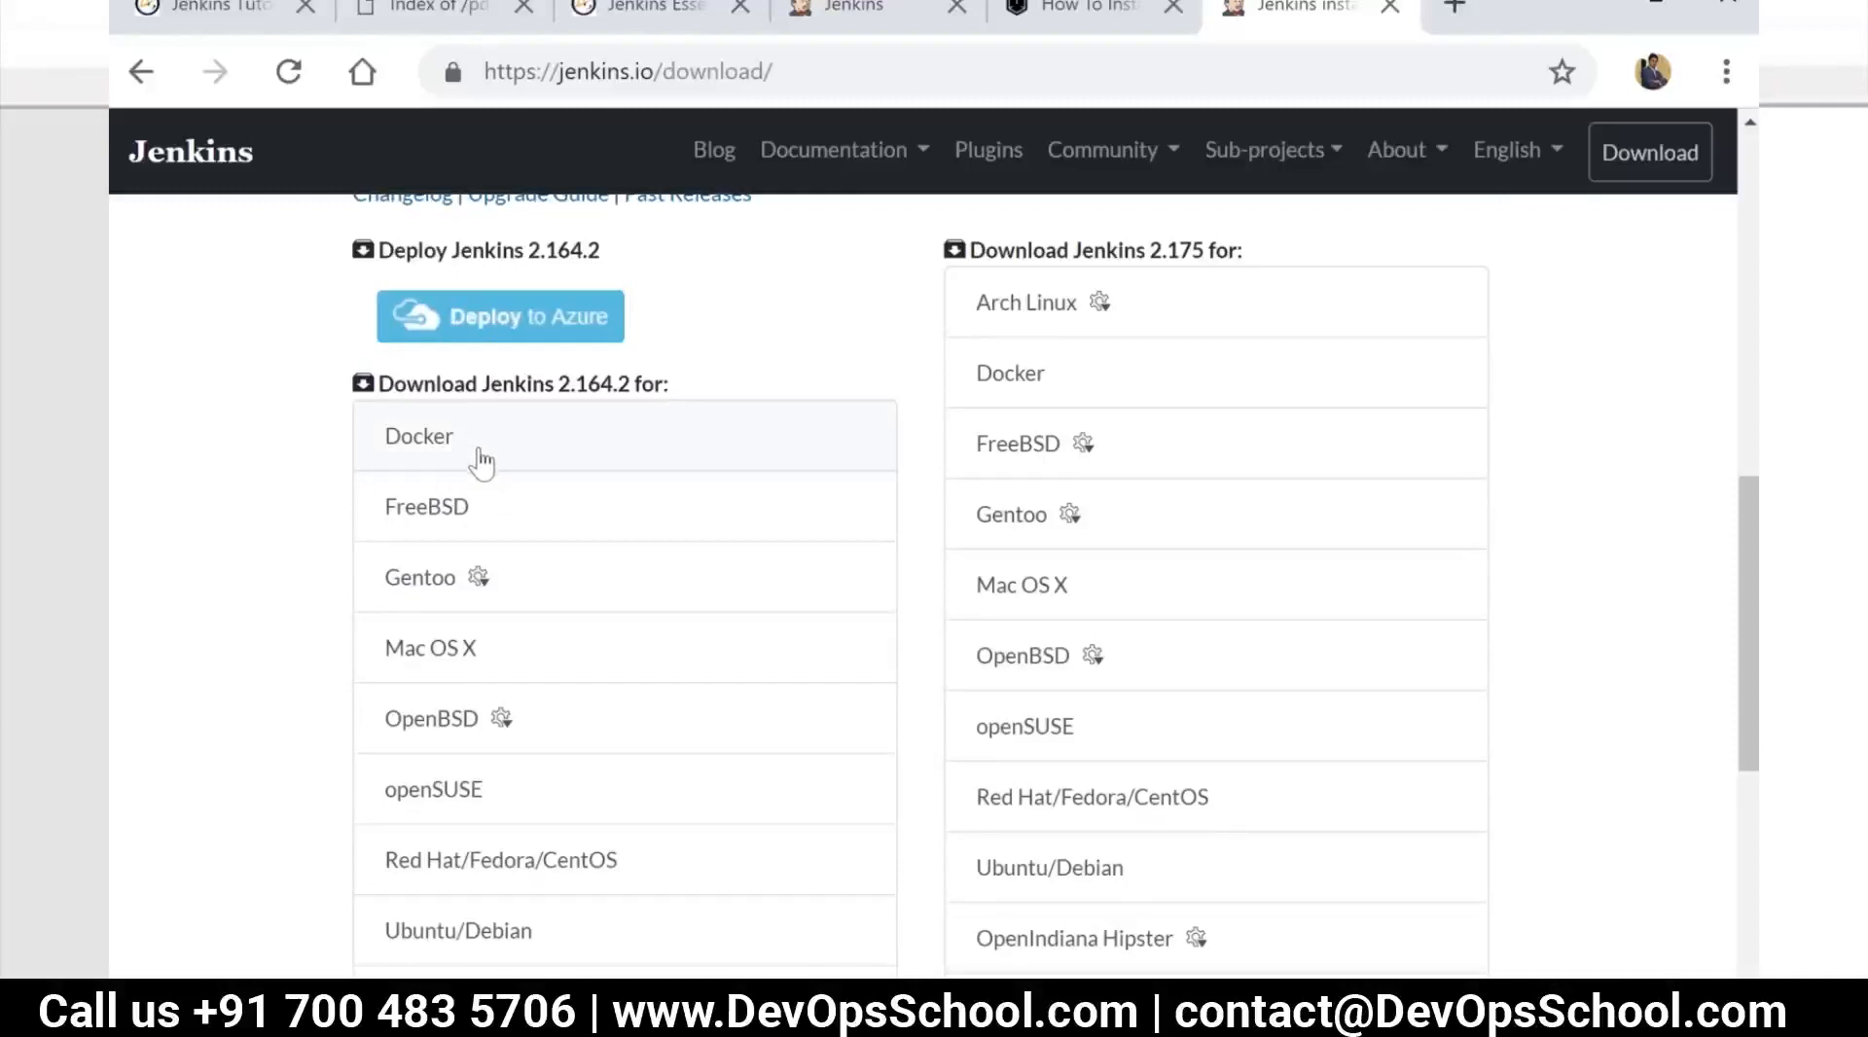
pyautogui.scroll(-3, 481, 476)
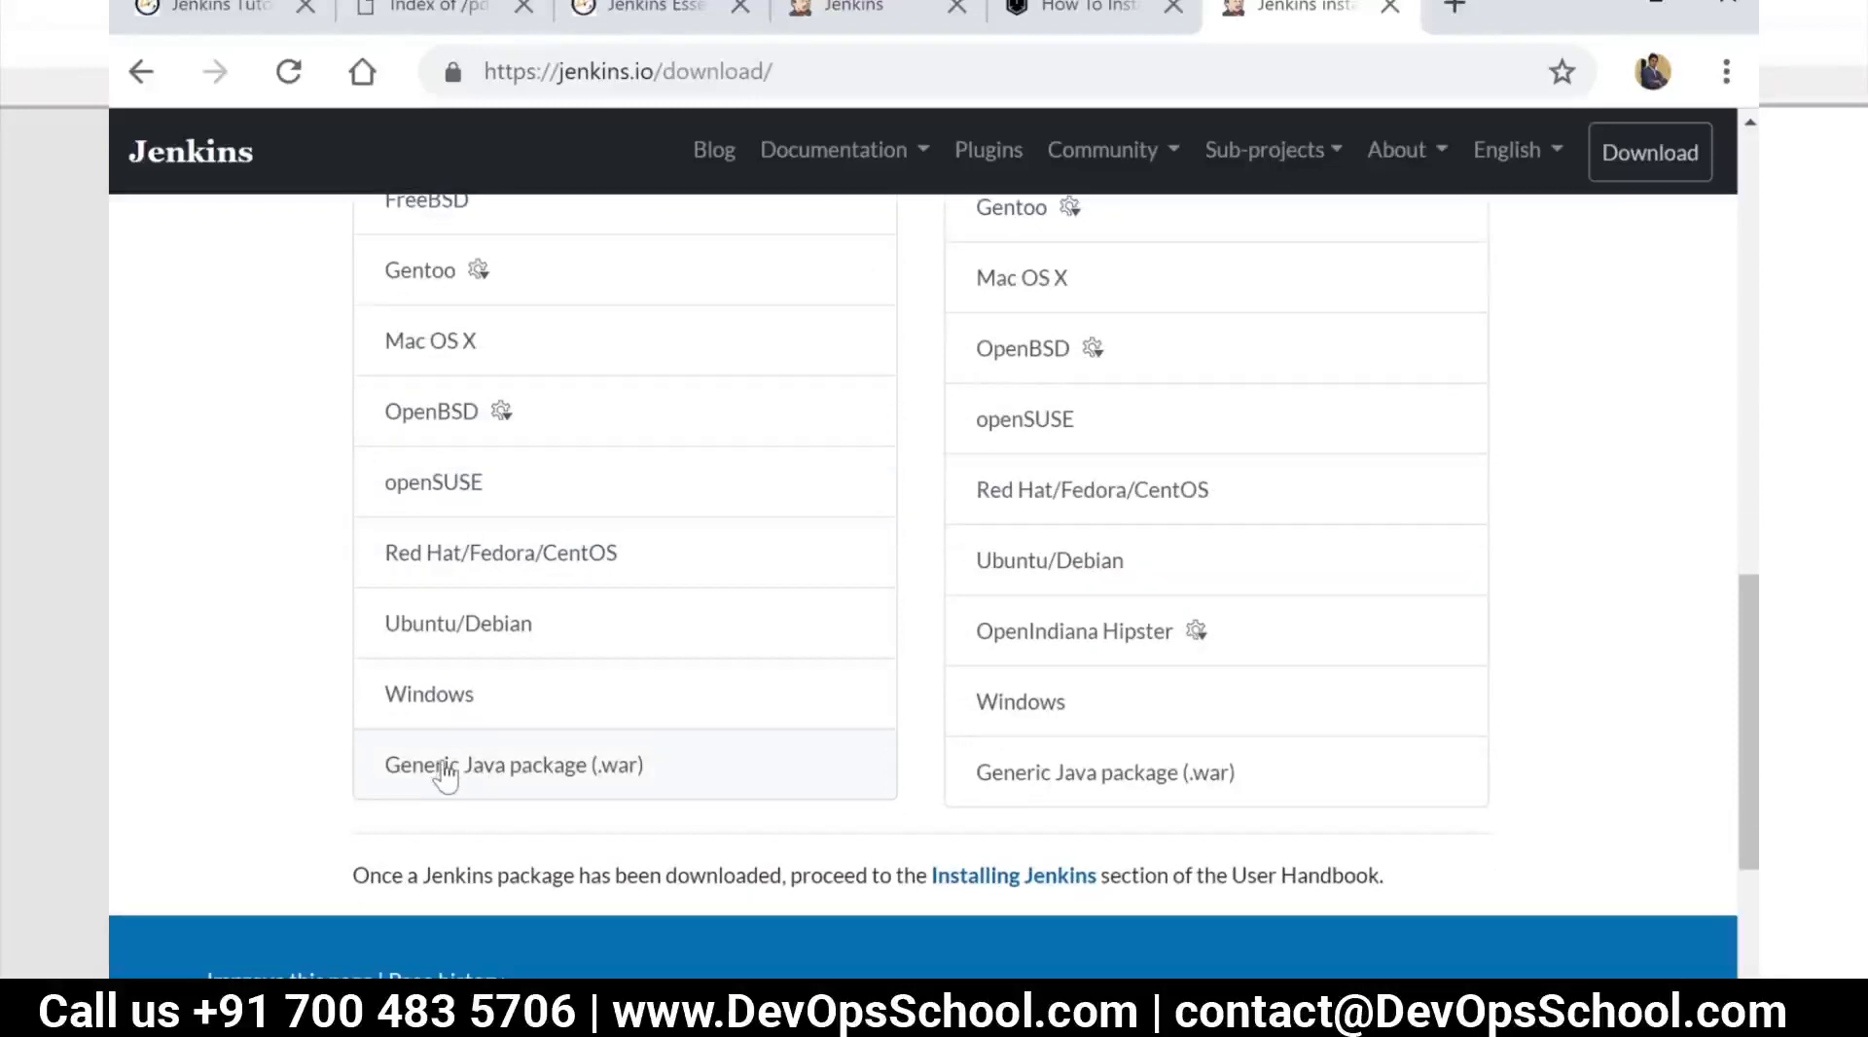
pyautogui.moveTo(700, 775); pyautogui.dragTo(438, 763)
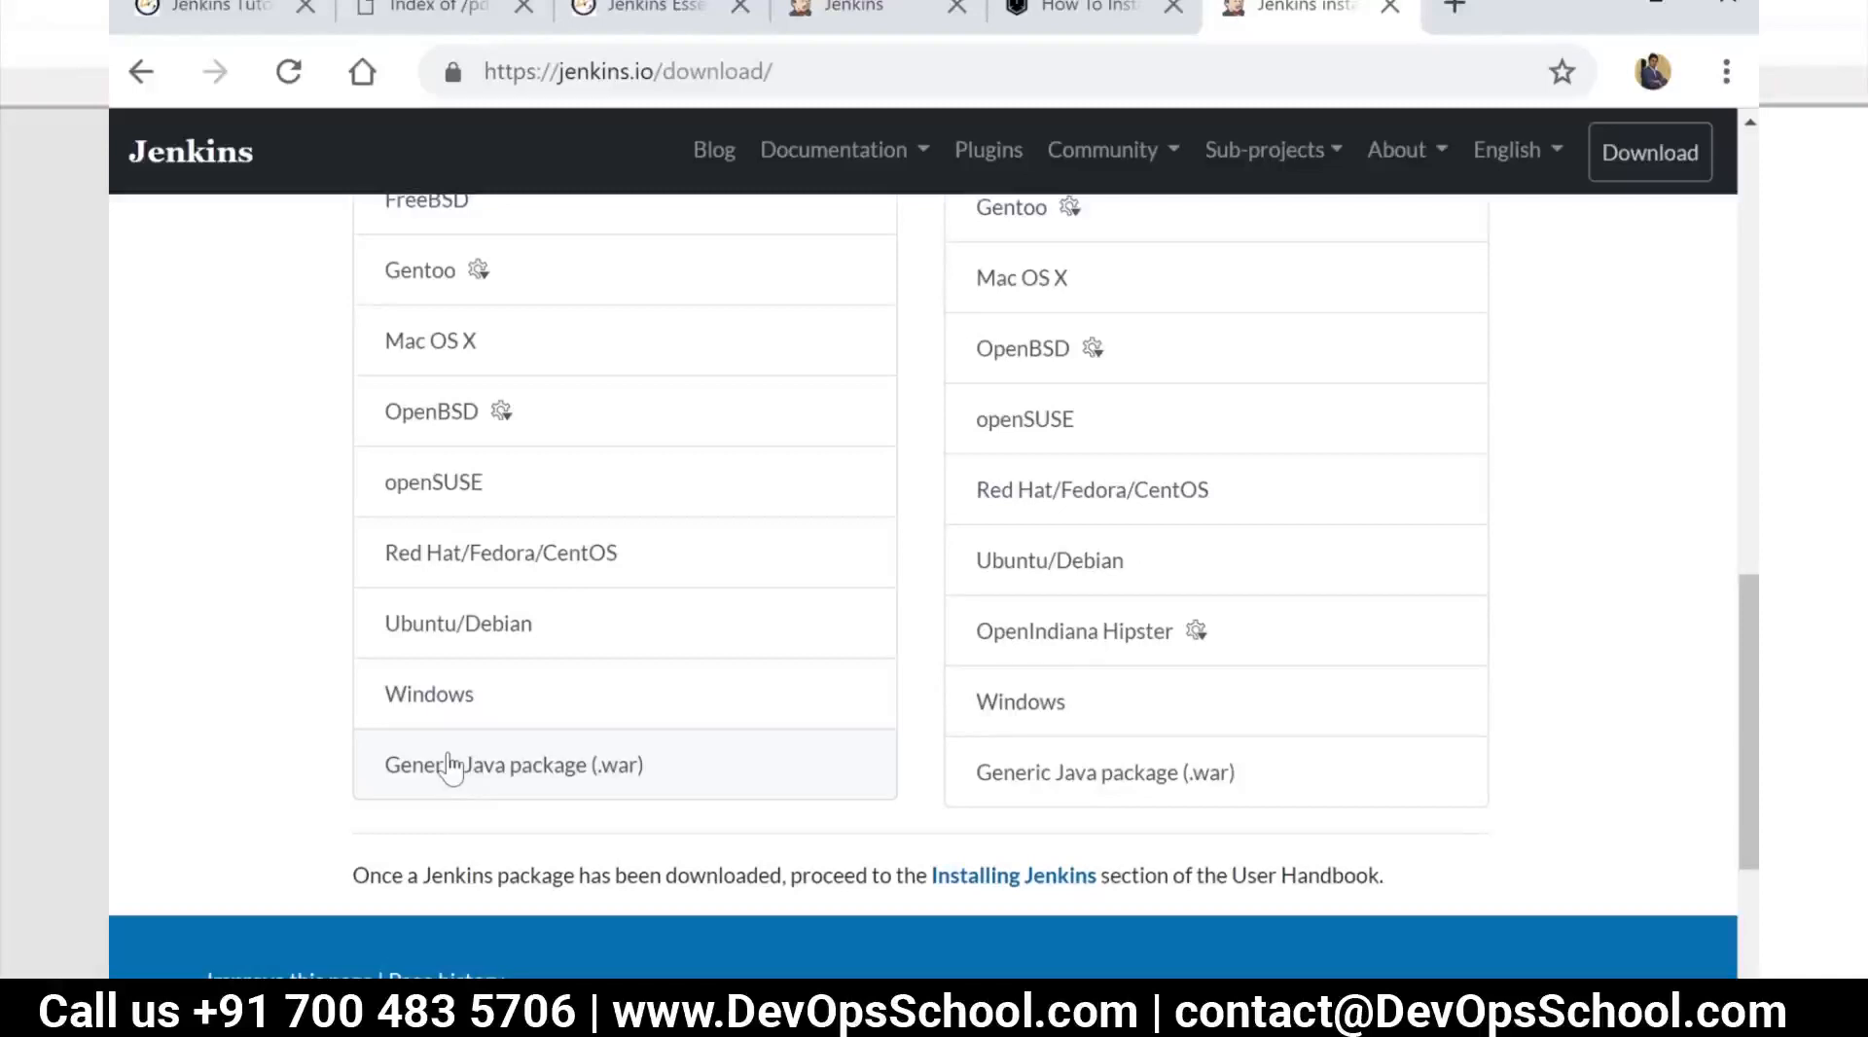
pyautogui.scroll(2, 449, 766)
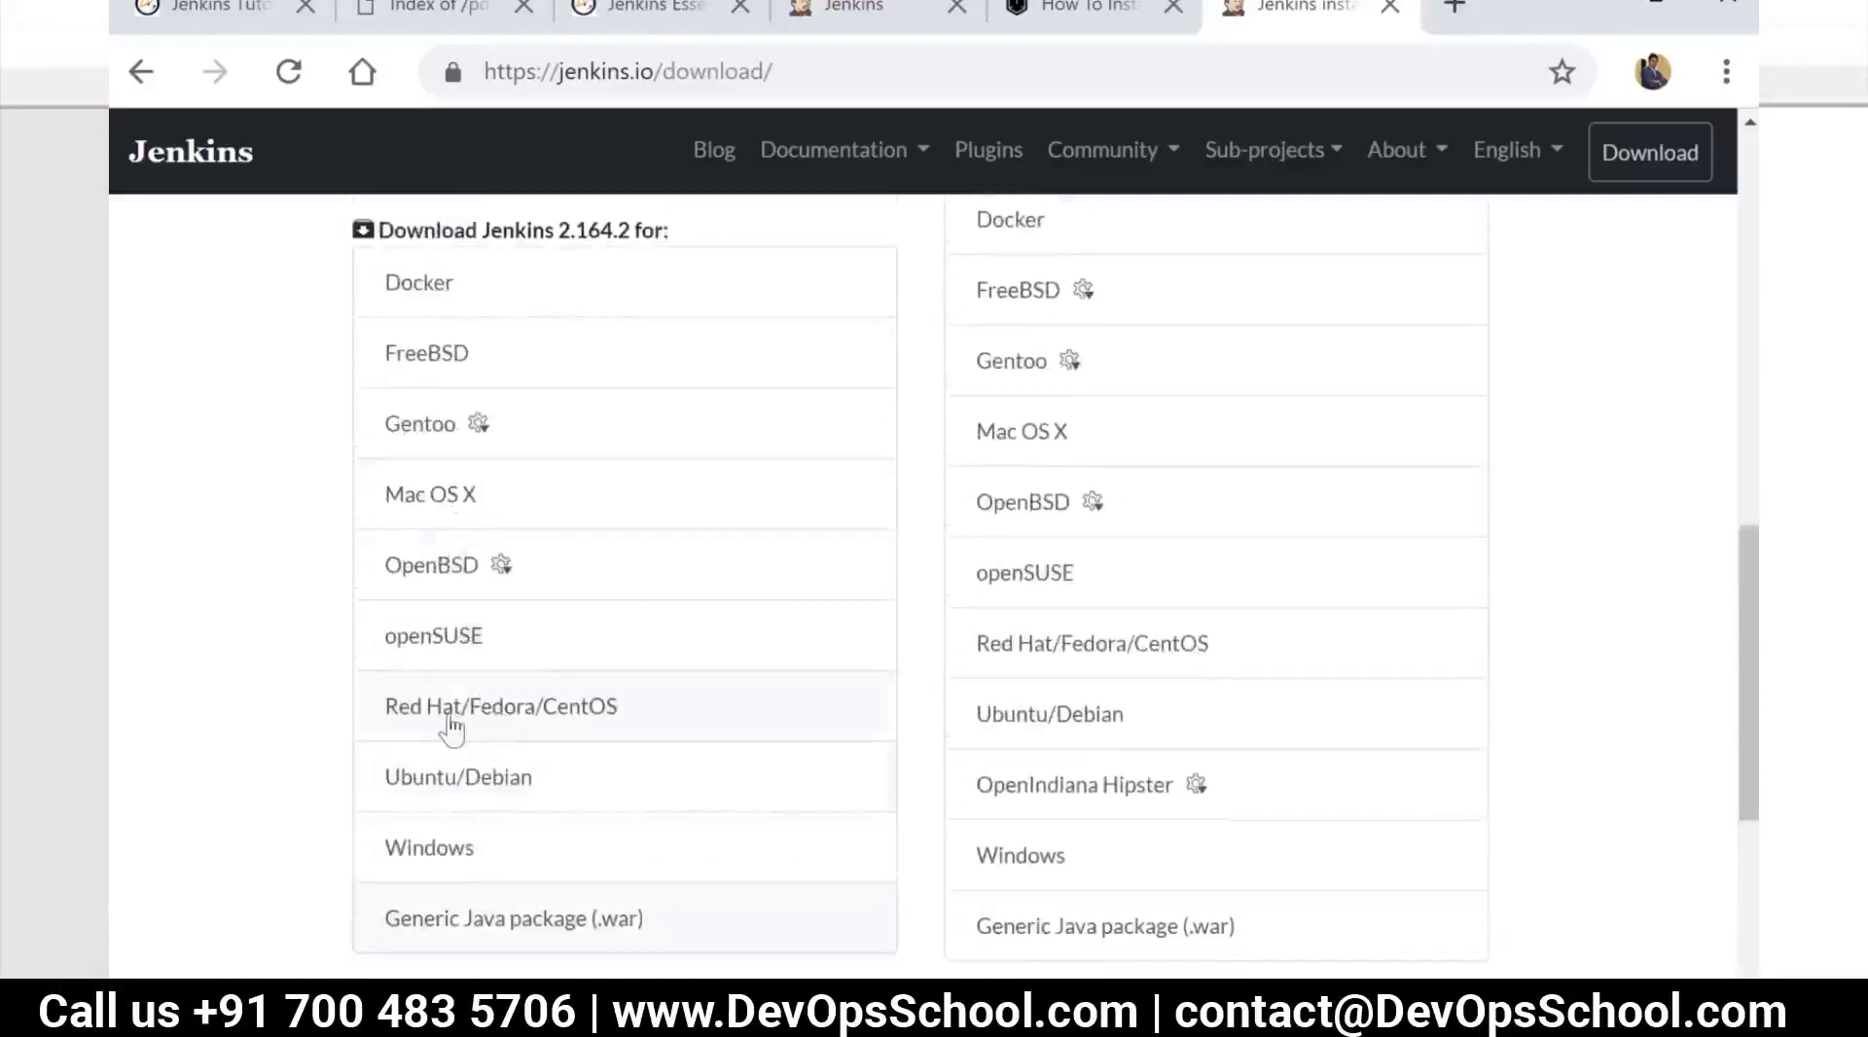
pyautogui.scroll(4, 528, 720)
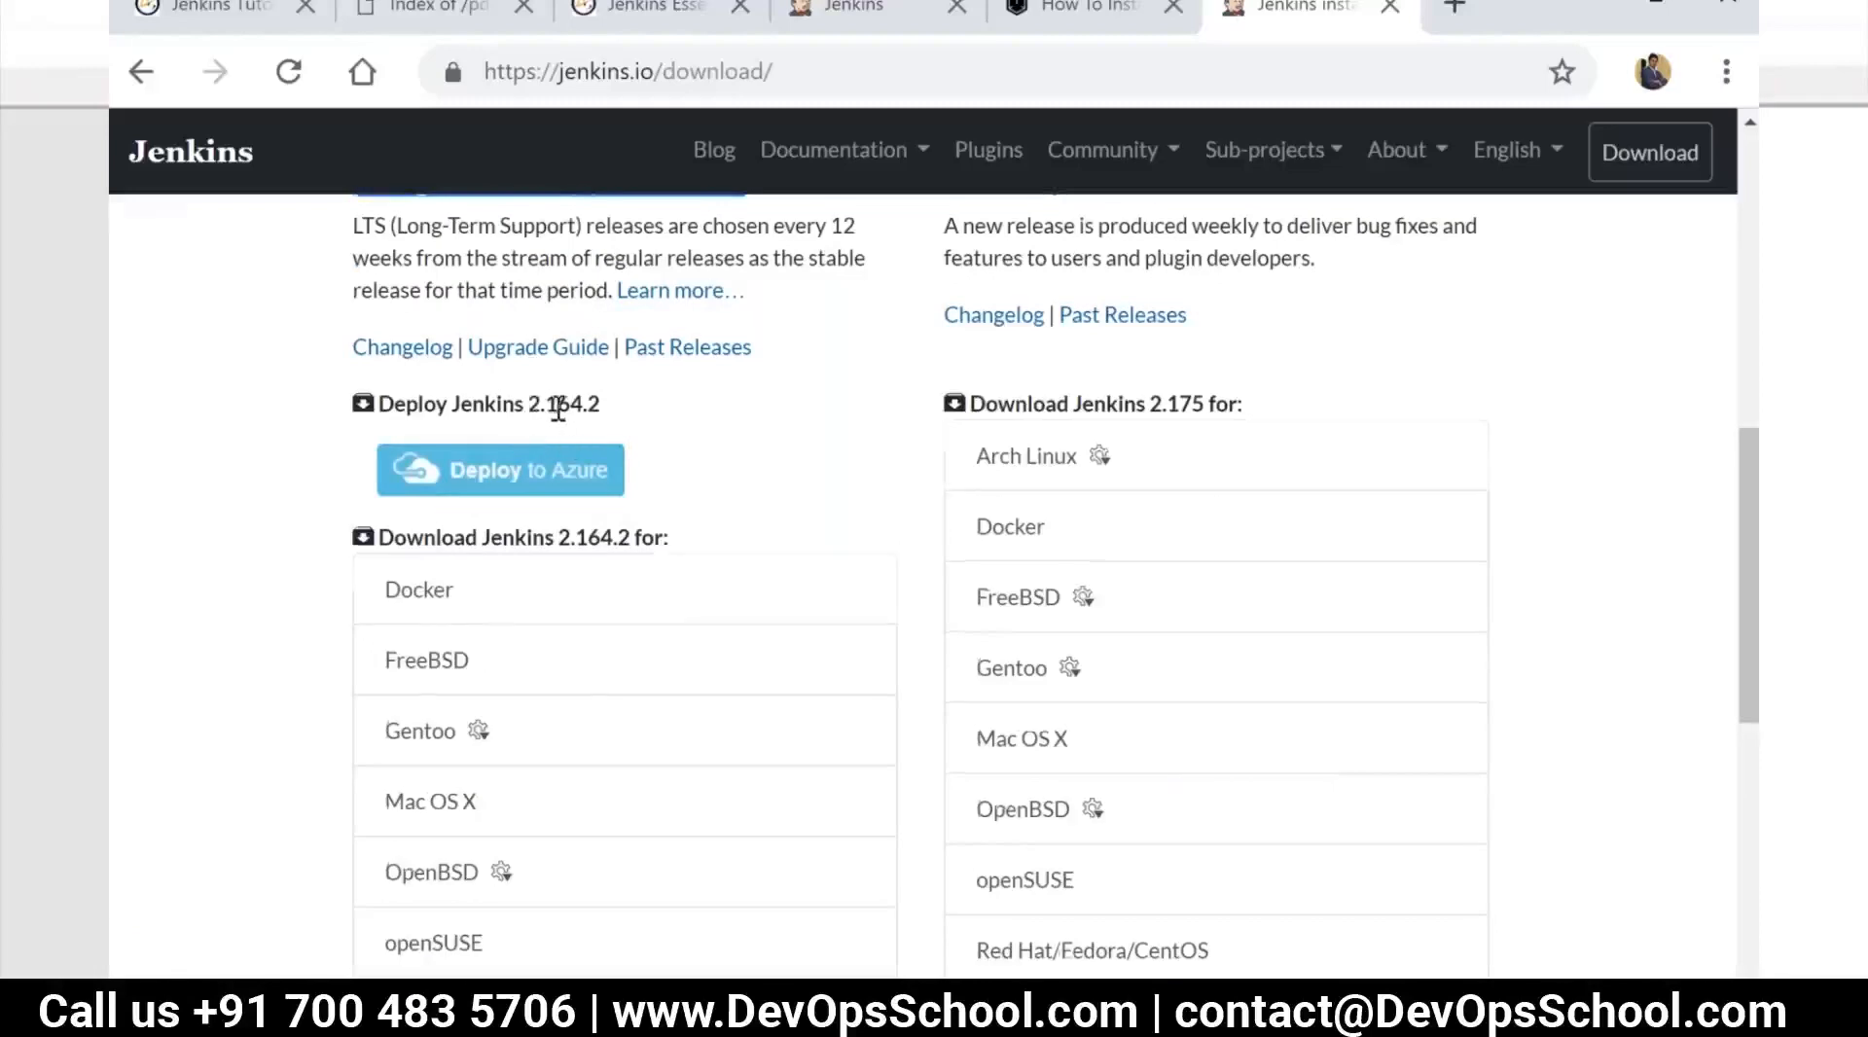
pyautogui.scroll(2, 558, 407)
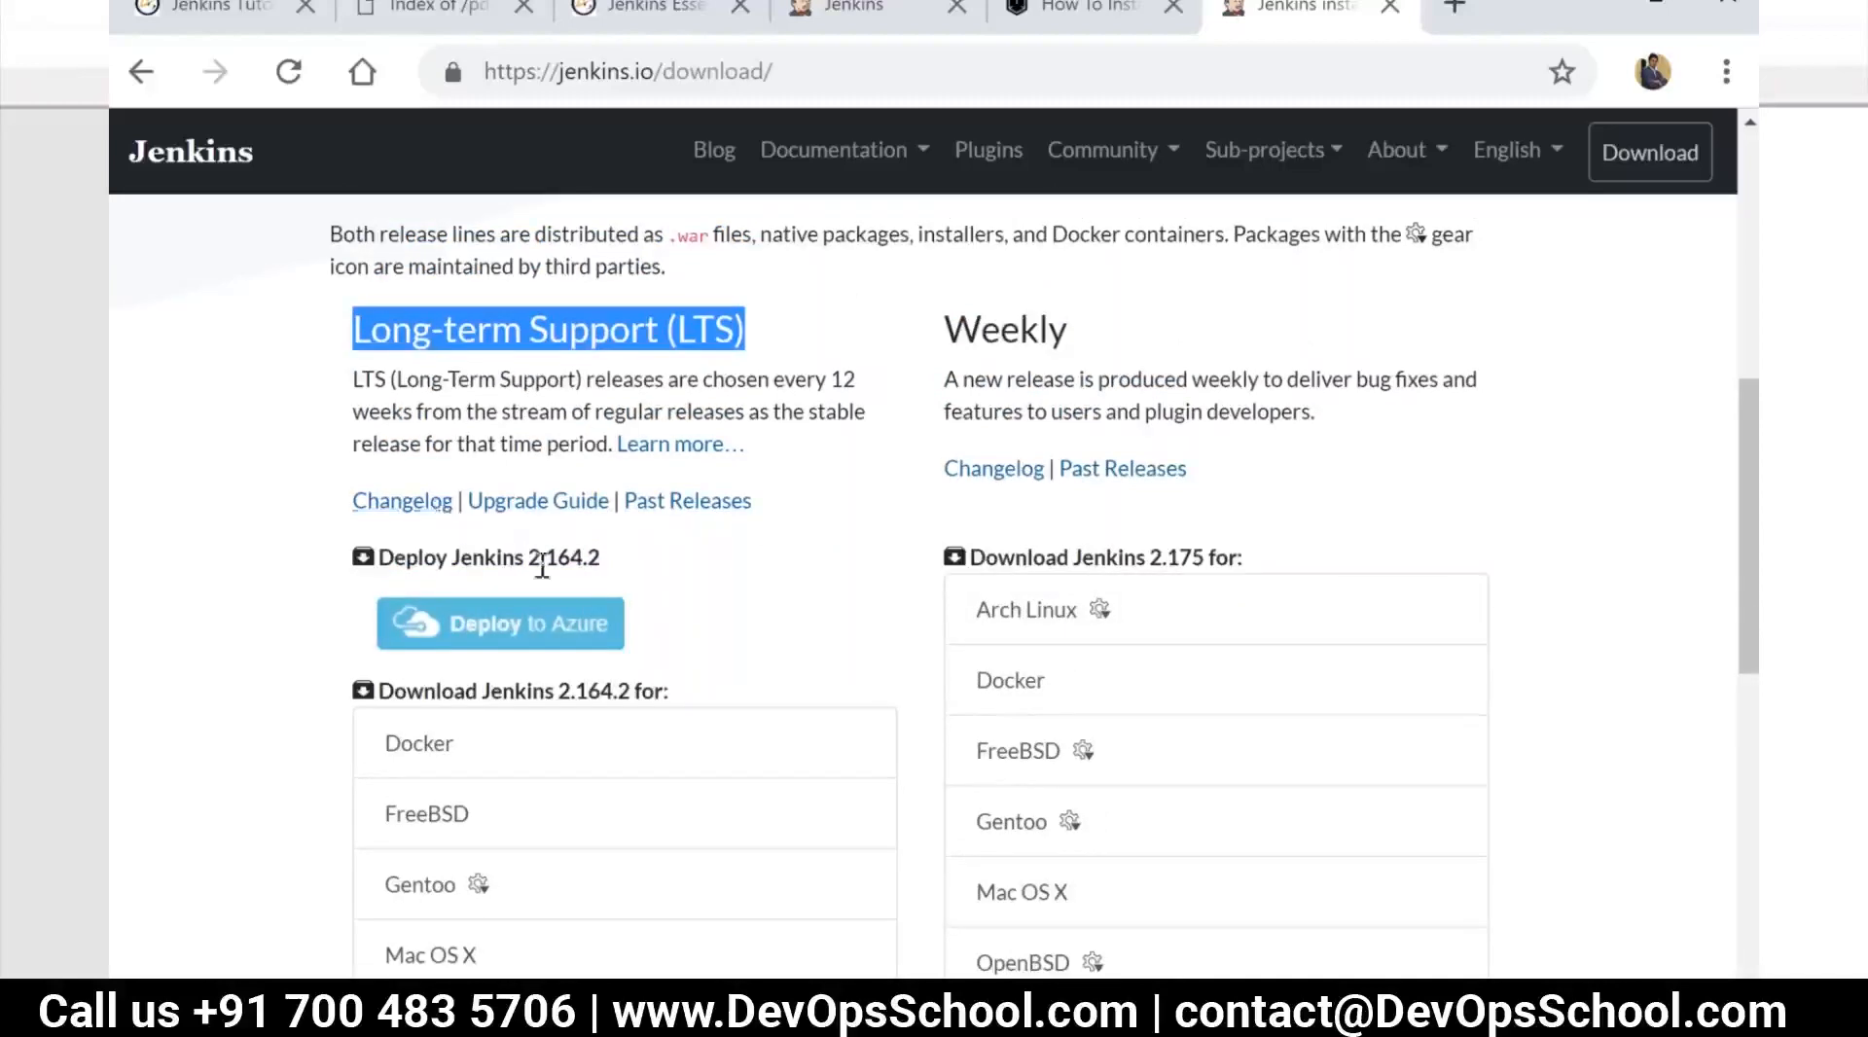
# Browse the past LTS releases in the war-stable index and return to the Jenkins download page
pyautogui.click(700, 503)
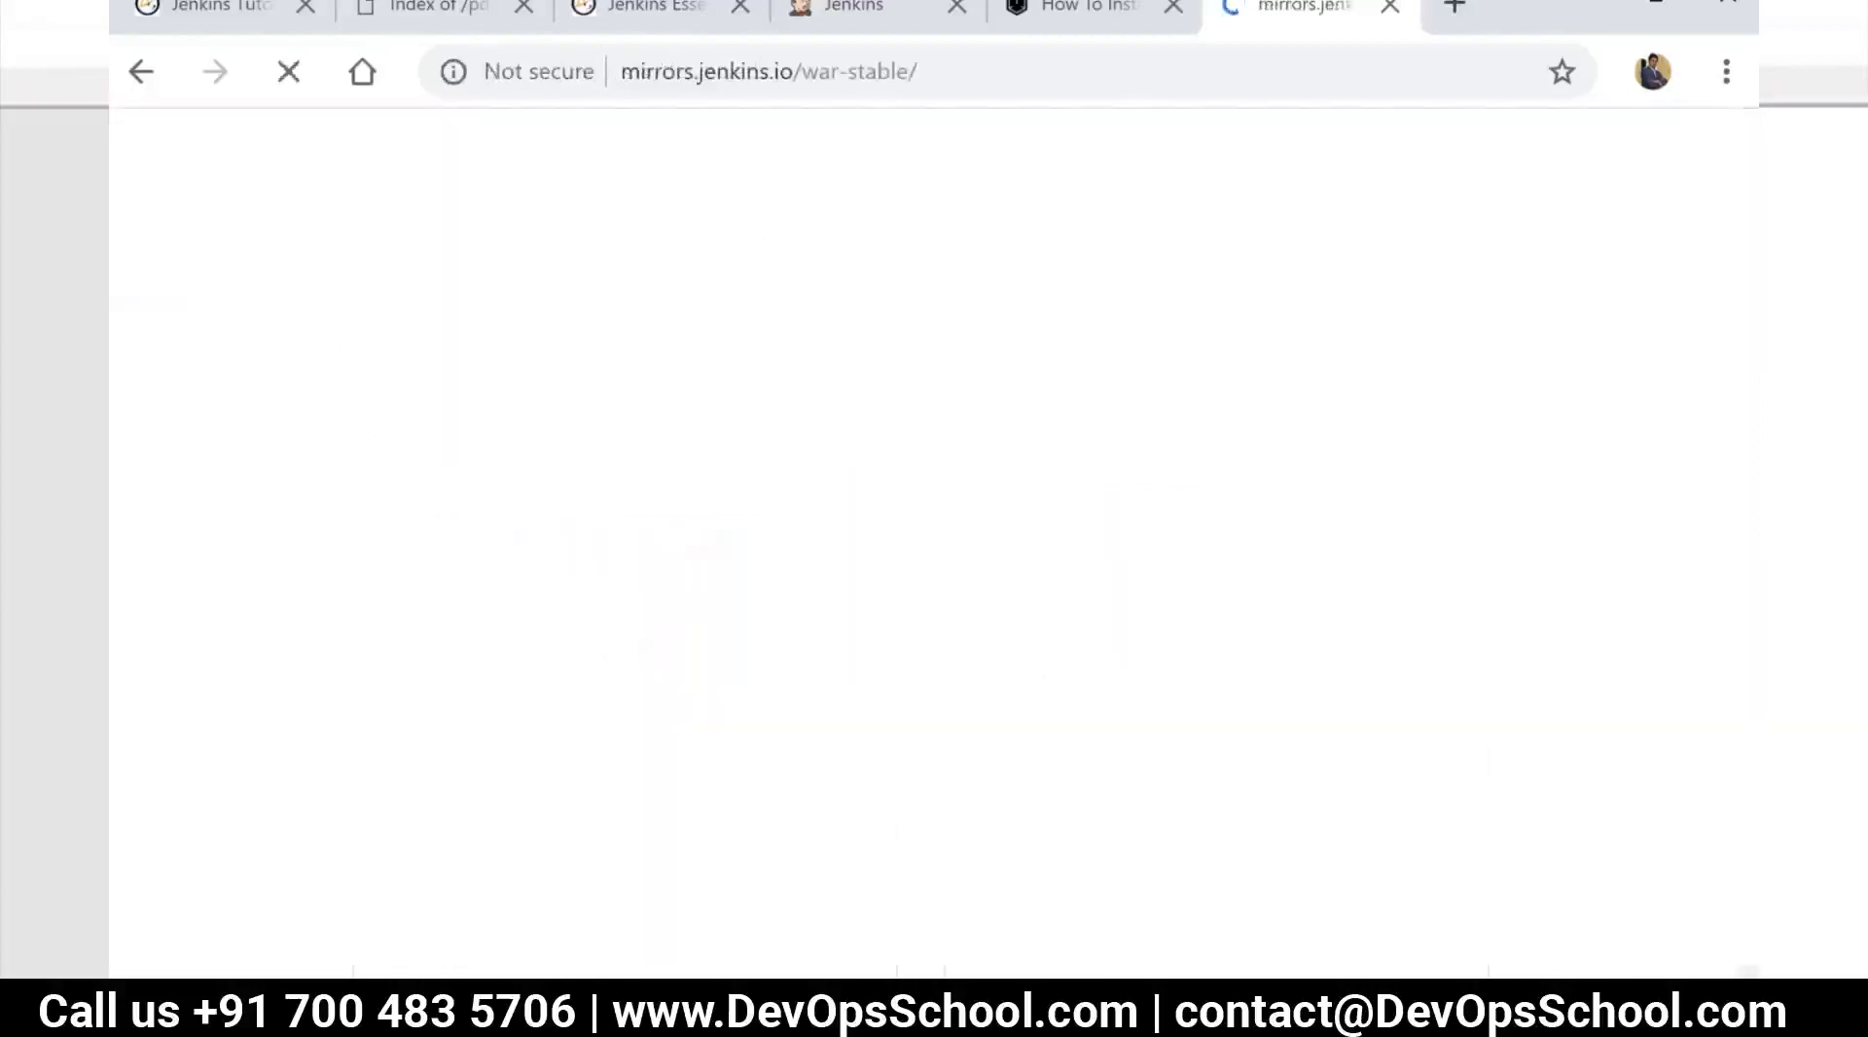
pyautogui.scroll(-20, 659, 525)
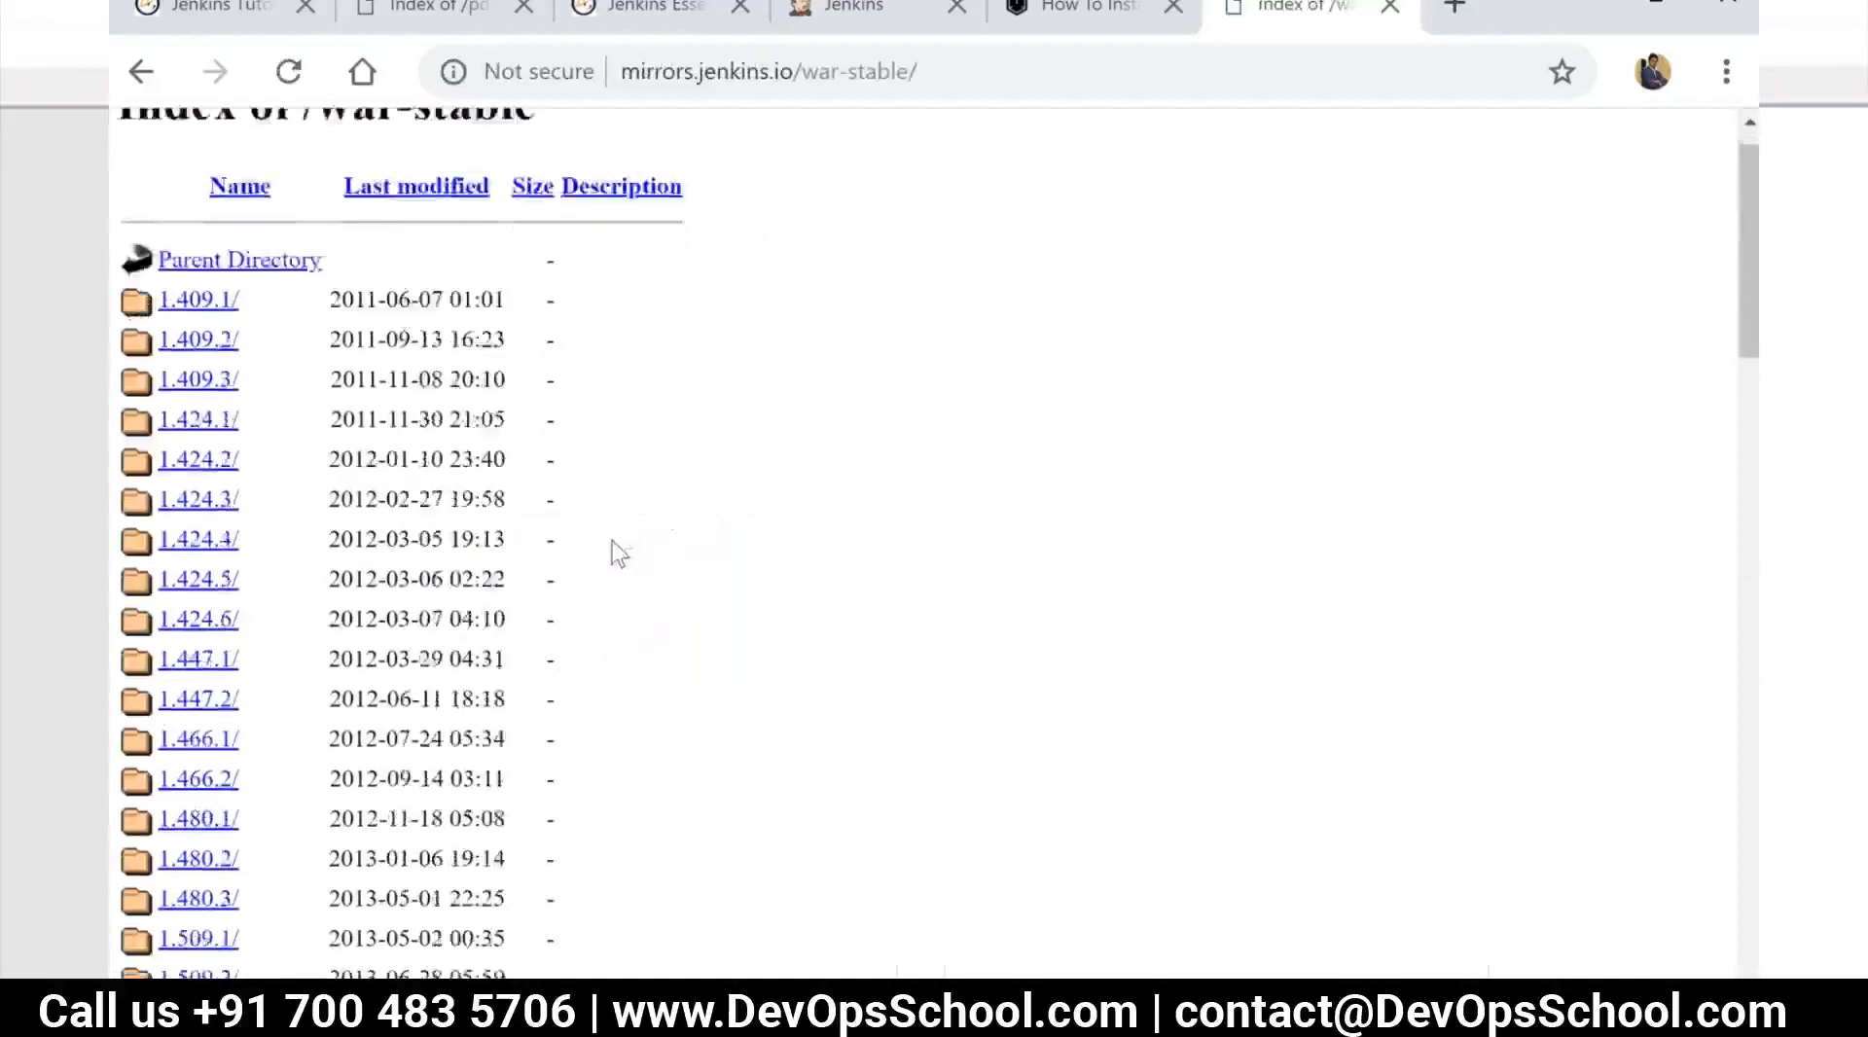
pyautogui.scroll(10, 305, 534)
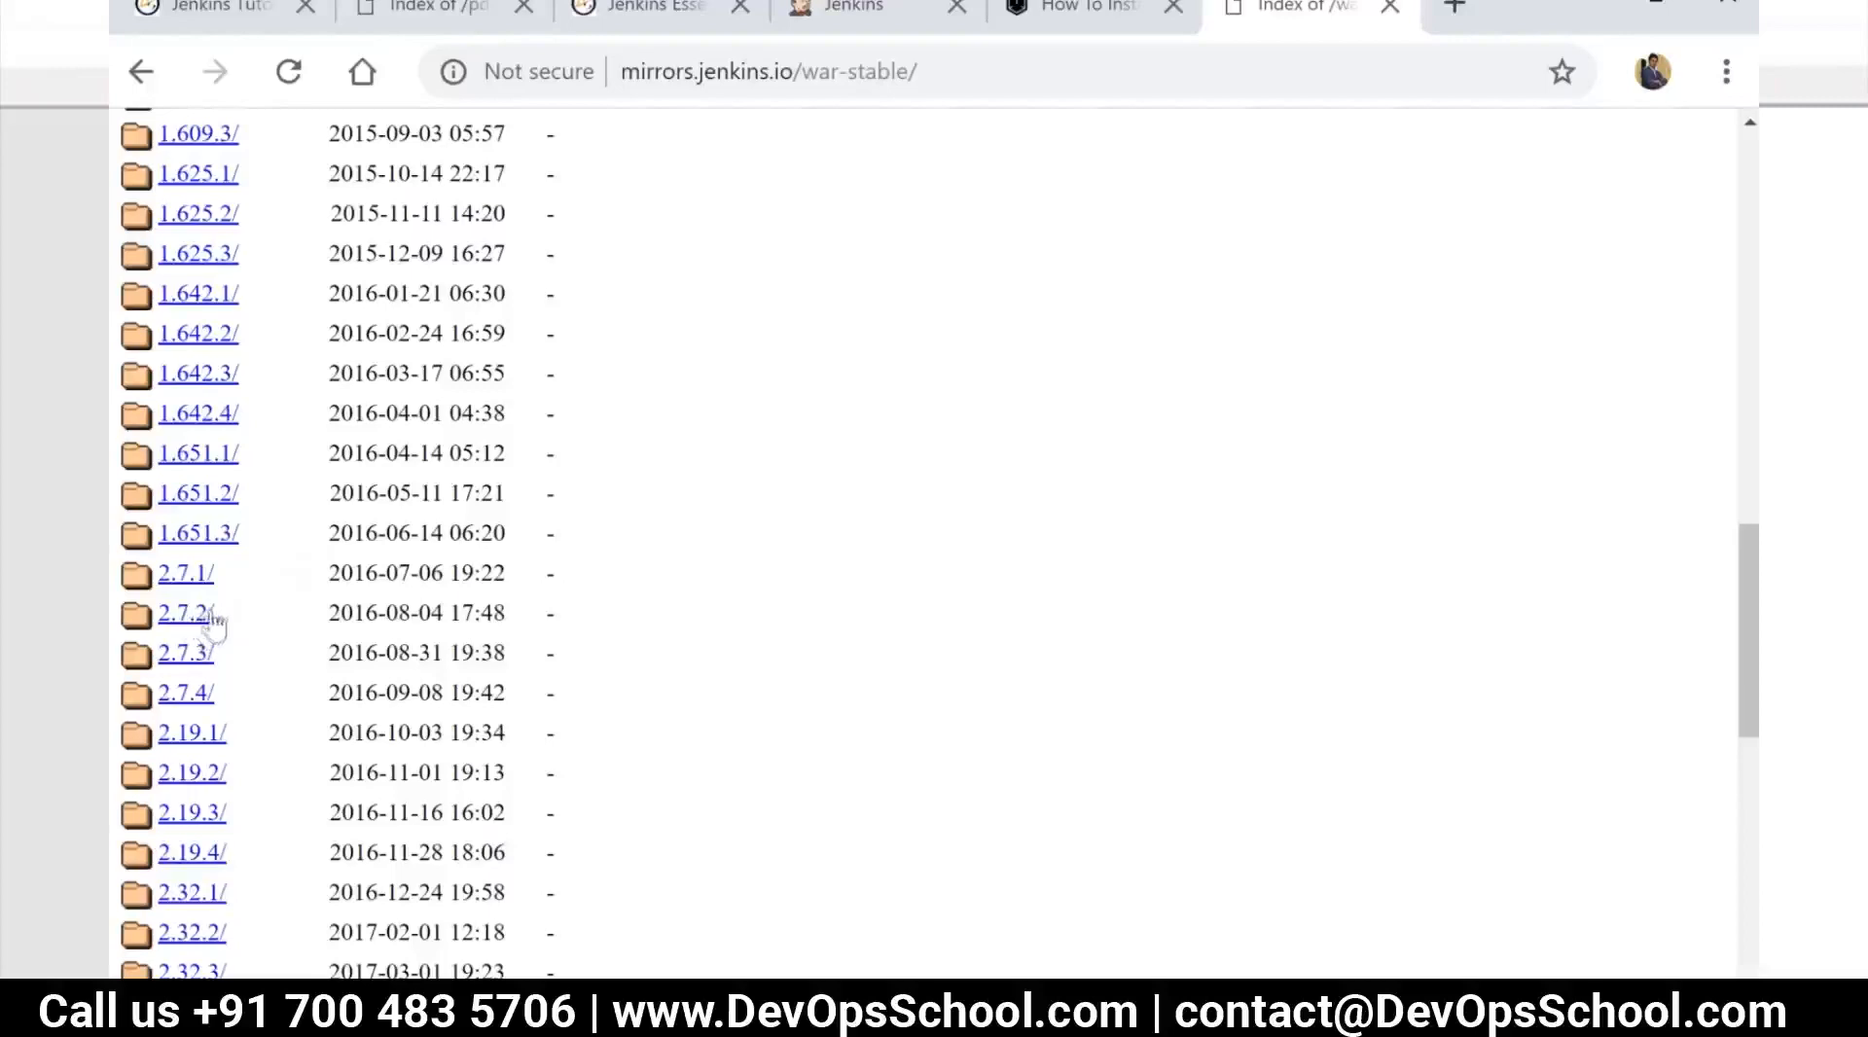
pyautogui.scroll(-12, 234, 603)
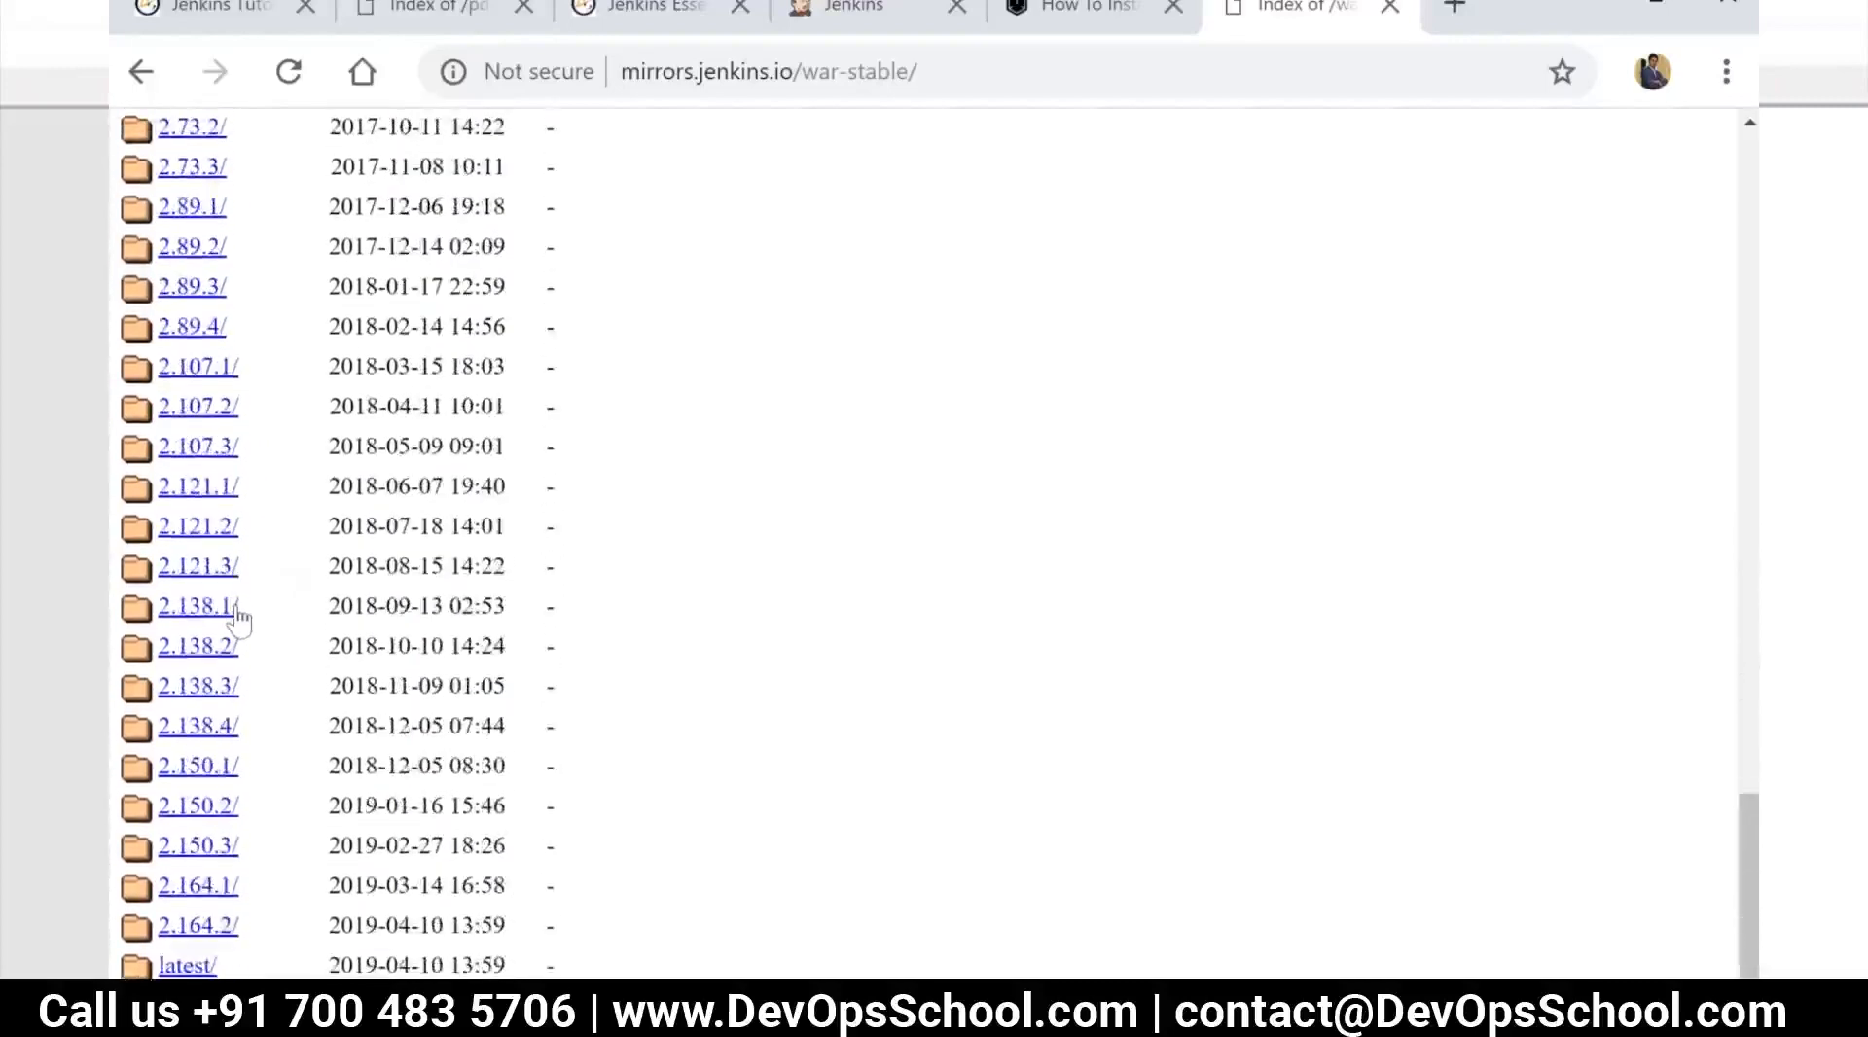
pyautogui.scroll(6, 238, 608)
pyautogui.scroll(-6, 238, 608)
pyautogui.click(141, 71)
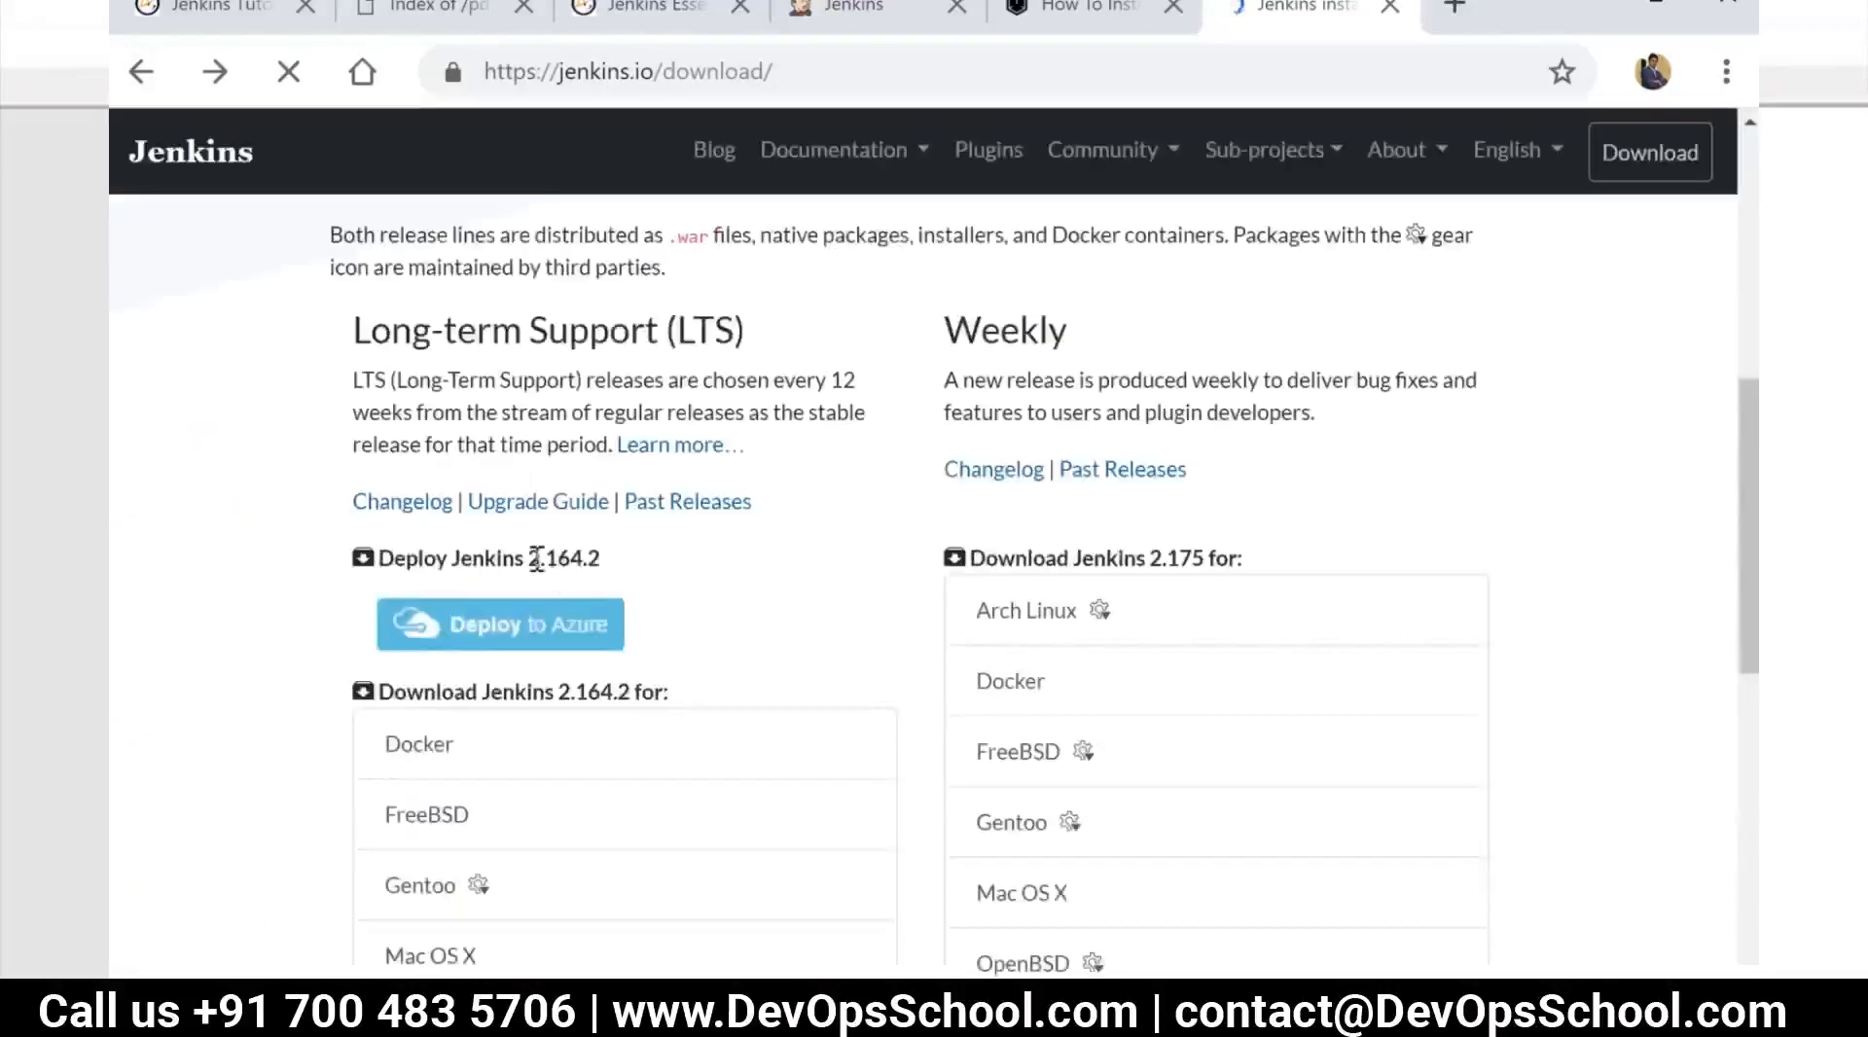
# Switch to the Notepad++ notes and change the version in the stable and weekly/nightly release line to 2.164
pyautogui.hotkey('alt', 'Tab')
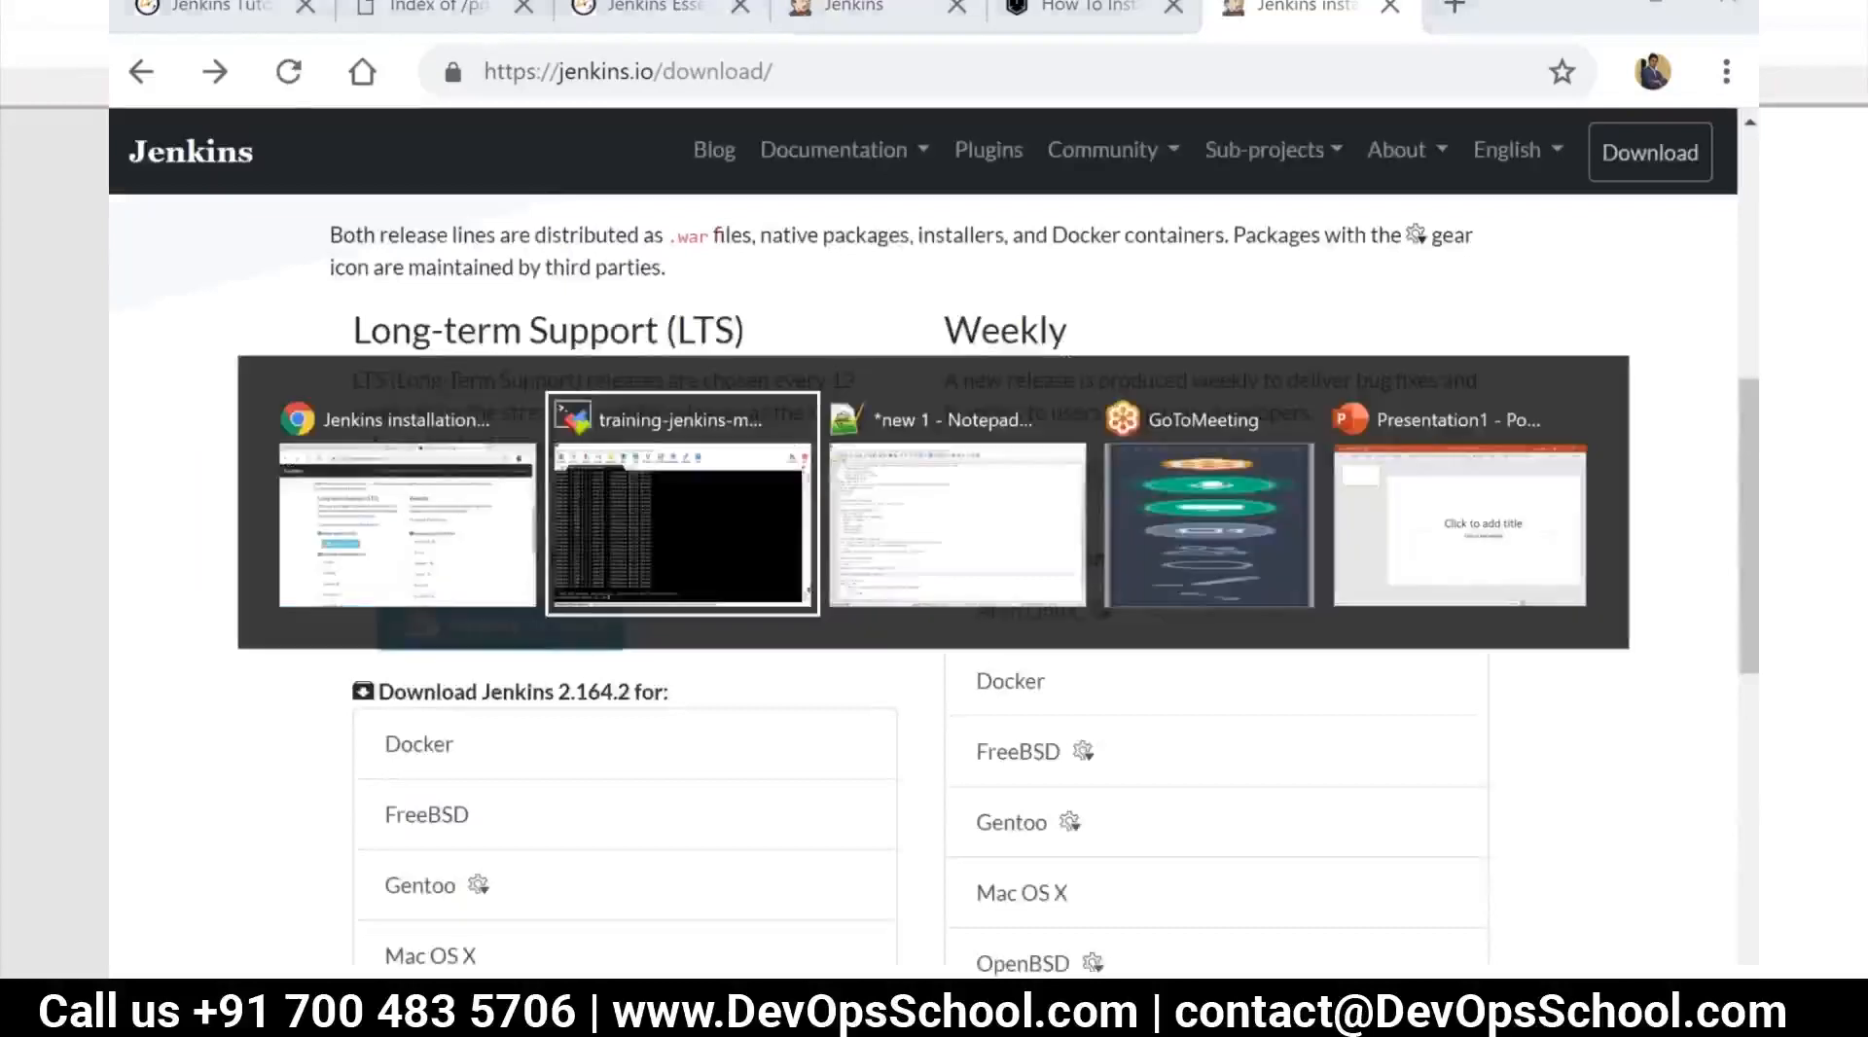
pyautogui.hotkey('alt', 'Tab')
pyautogui.hotkey('alt', 'Tab')
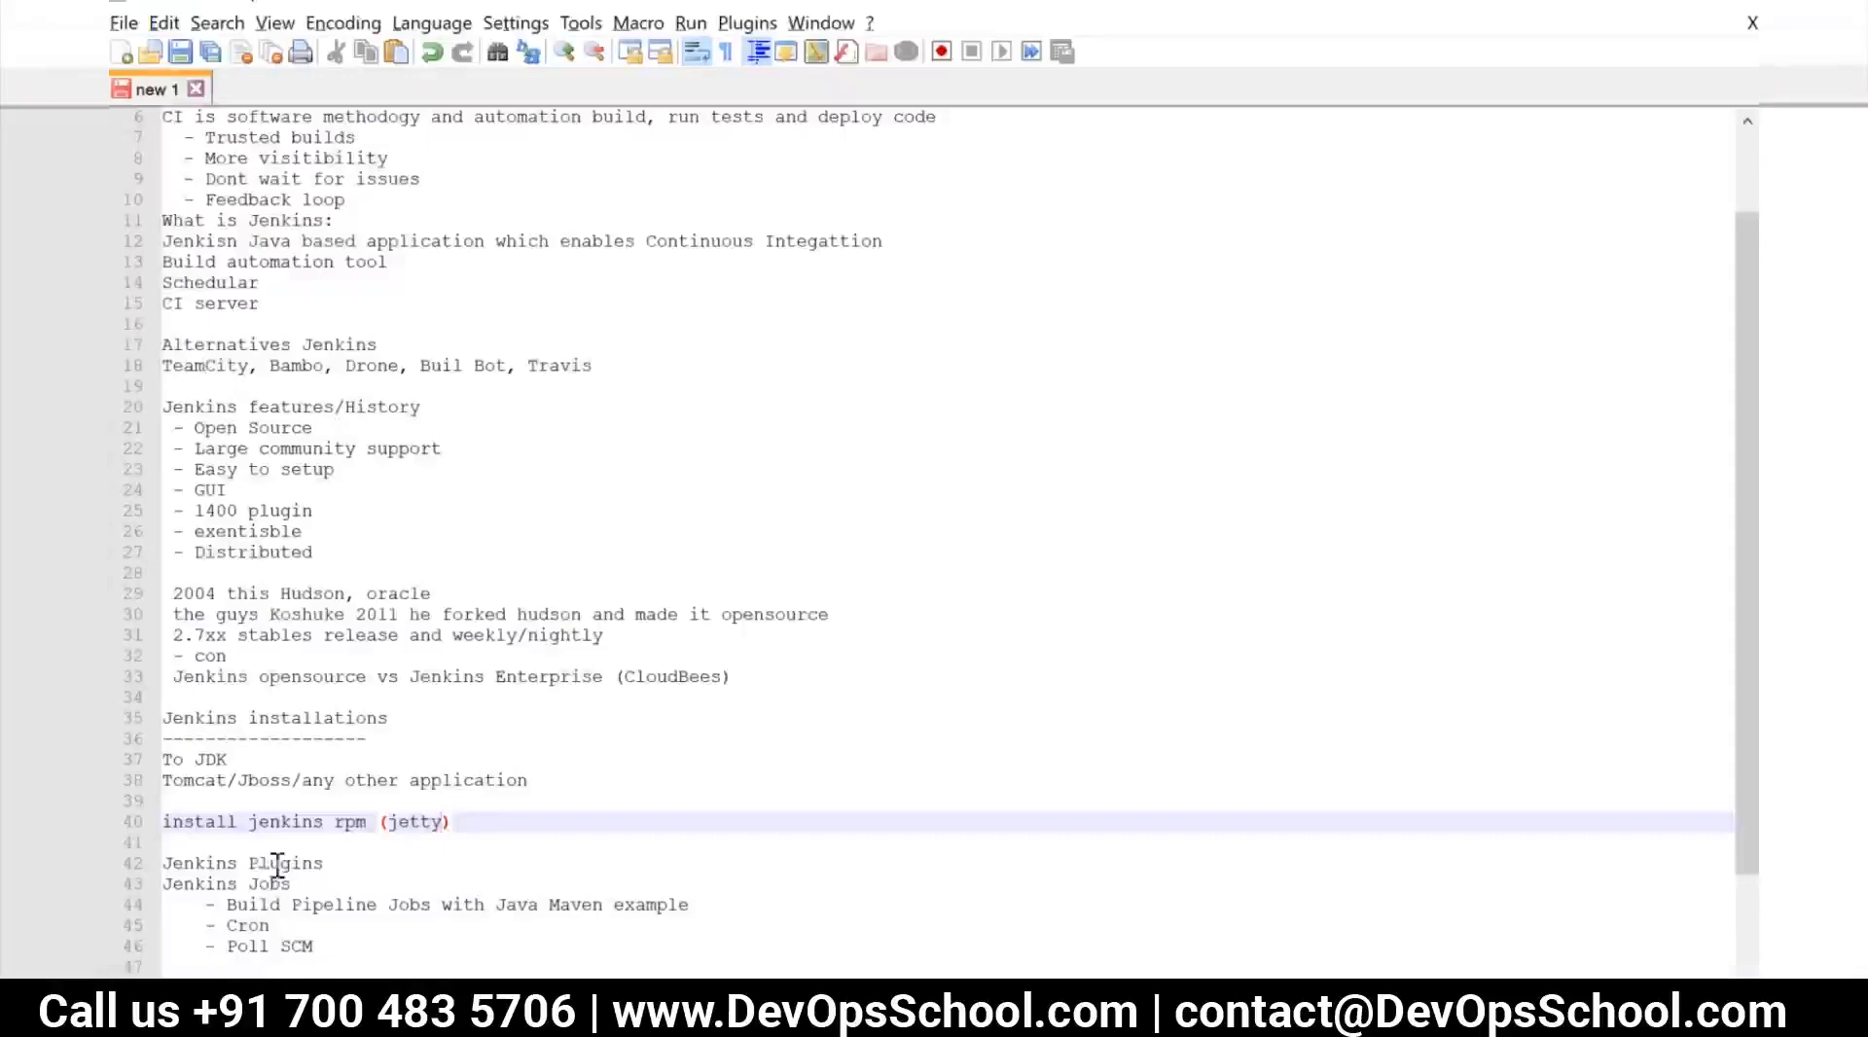
pyautogui.click(195, 634)
pyautogui.moveTo(195, 633); pyautogui.dragTo(227, 634)
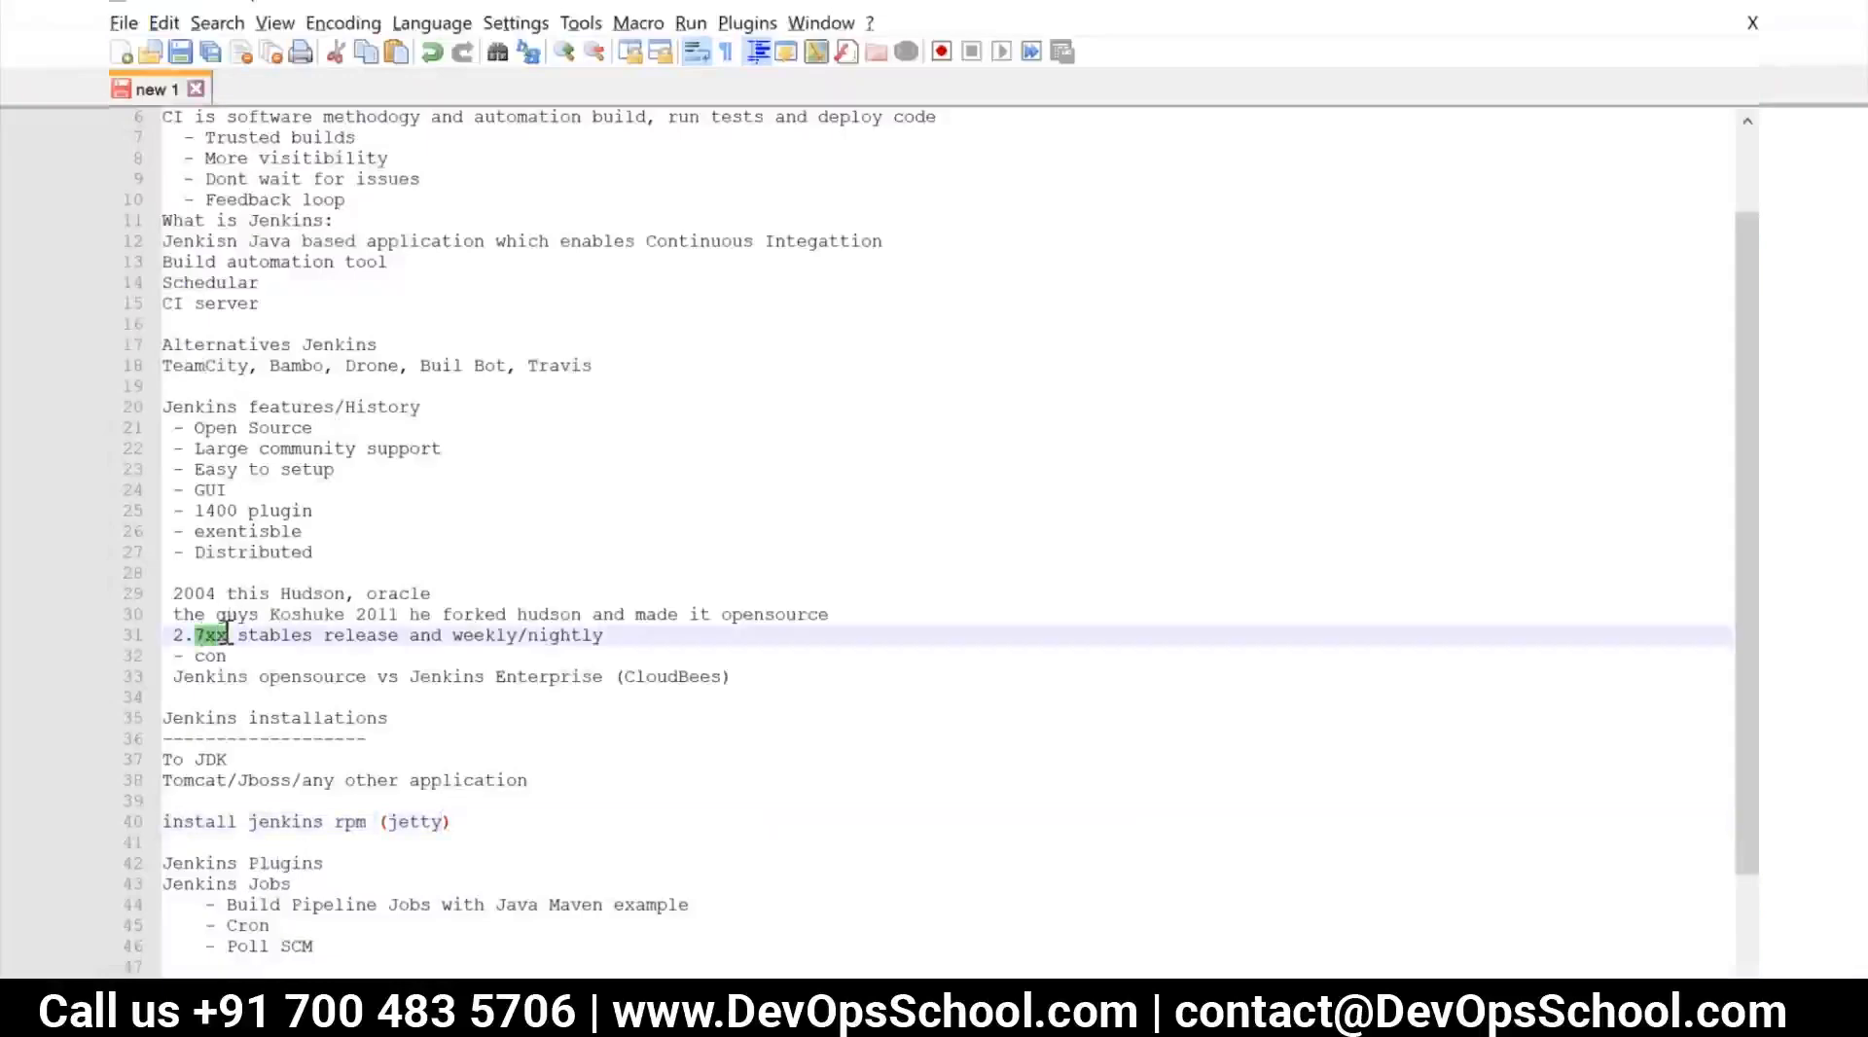
pyautogui.write('164')
# Return to the Jenkins download page in Chrome and review the LTS and Weekly download options
pyautogui.hotkey('alt', 'Tab')
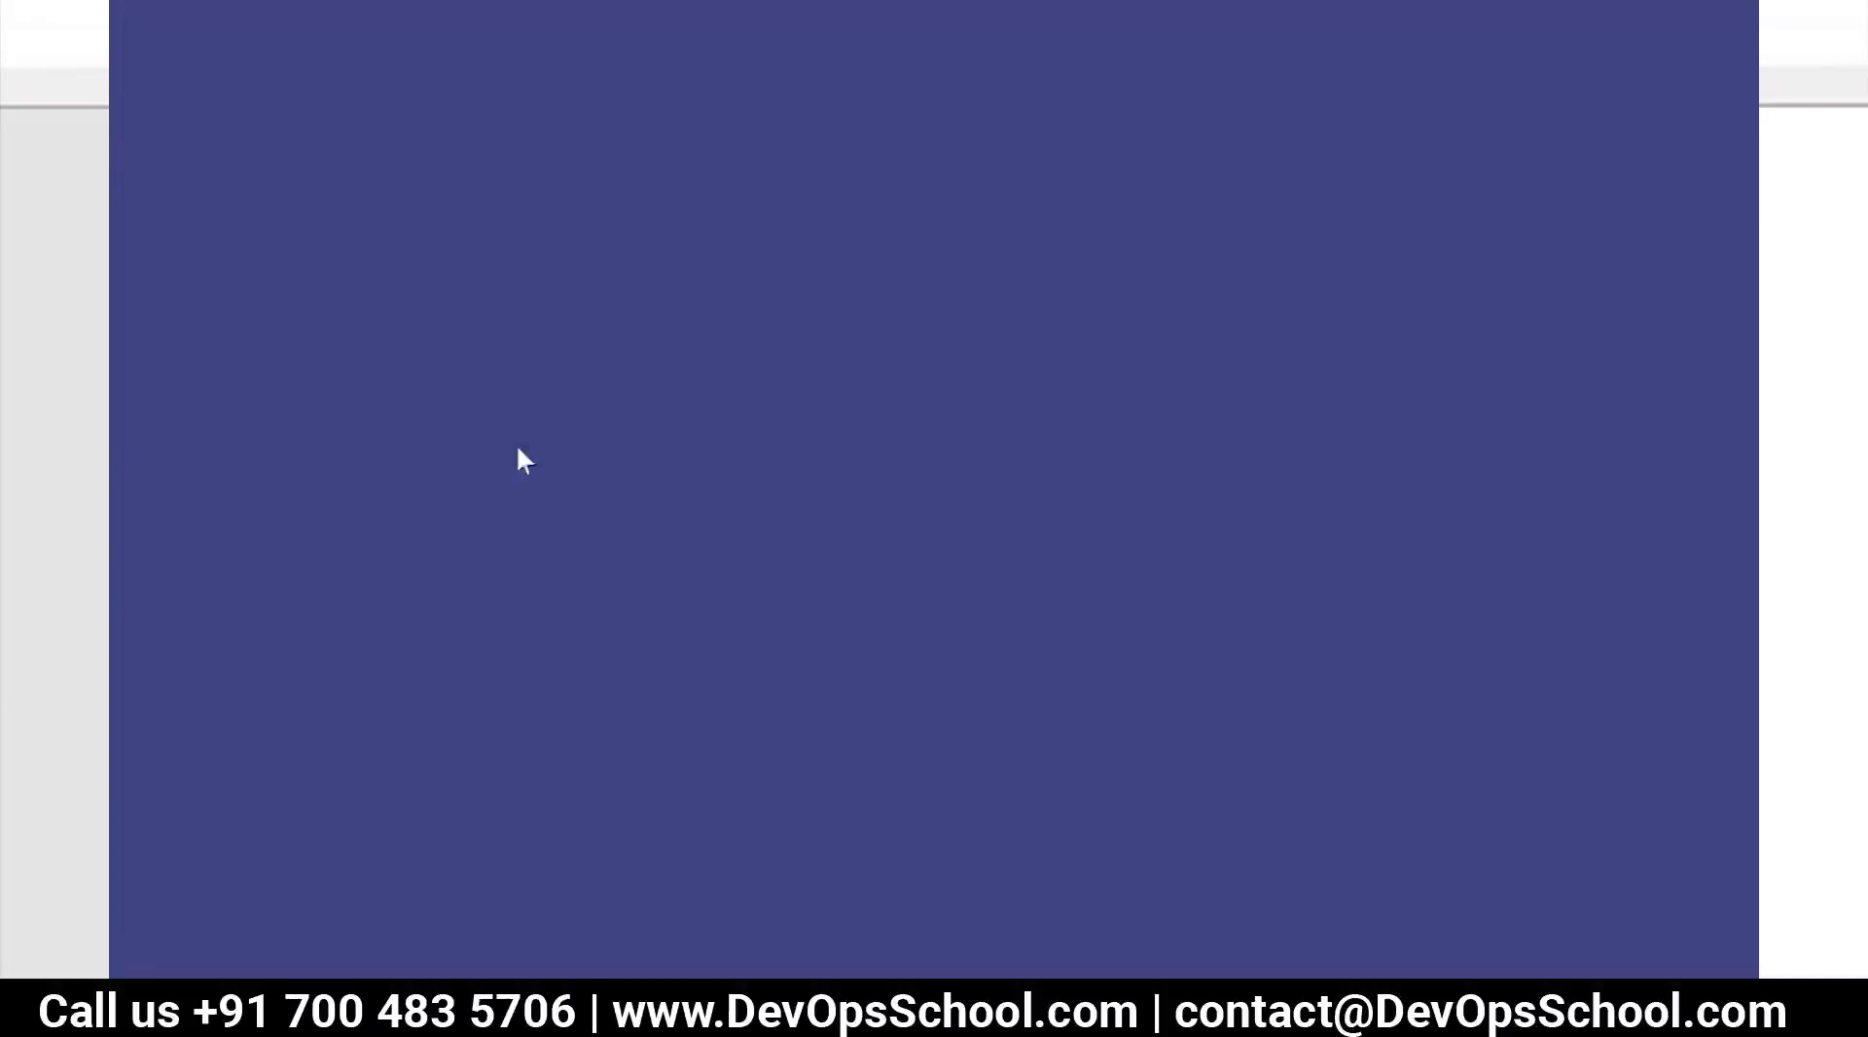
pyautogui.hotkey('alt', 'Tab')
pyautogui.press('Tab')
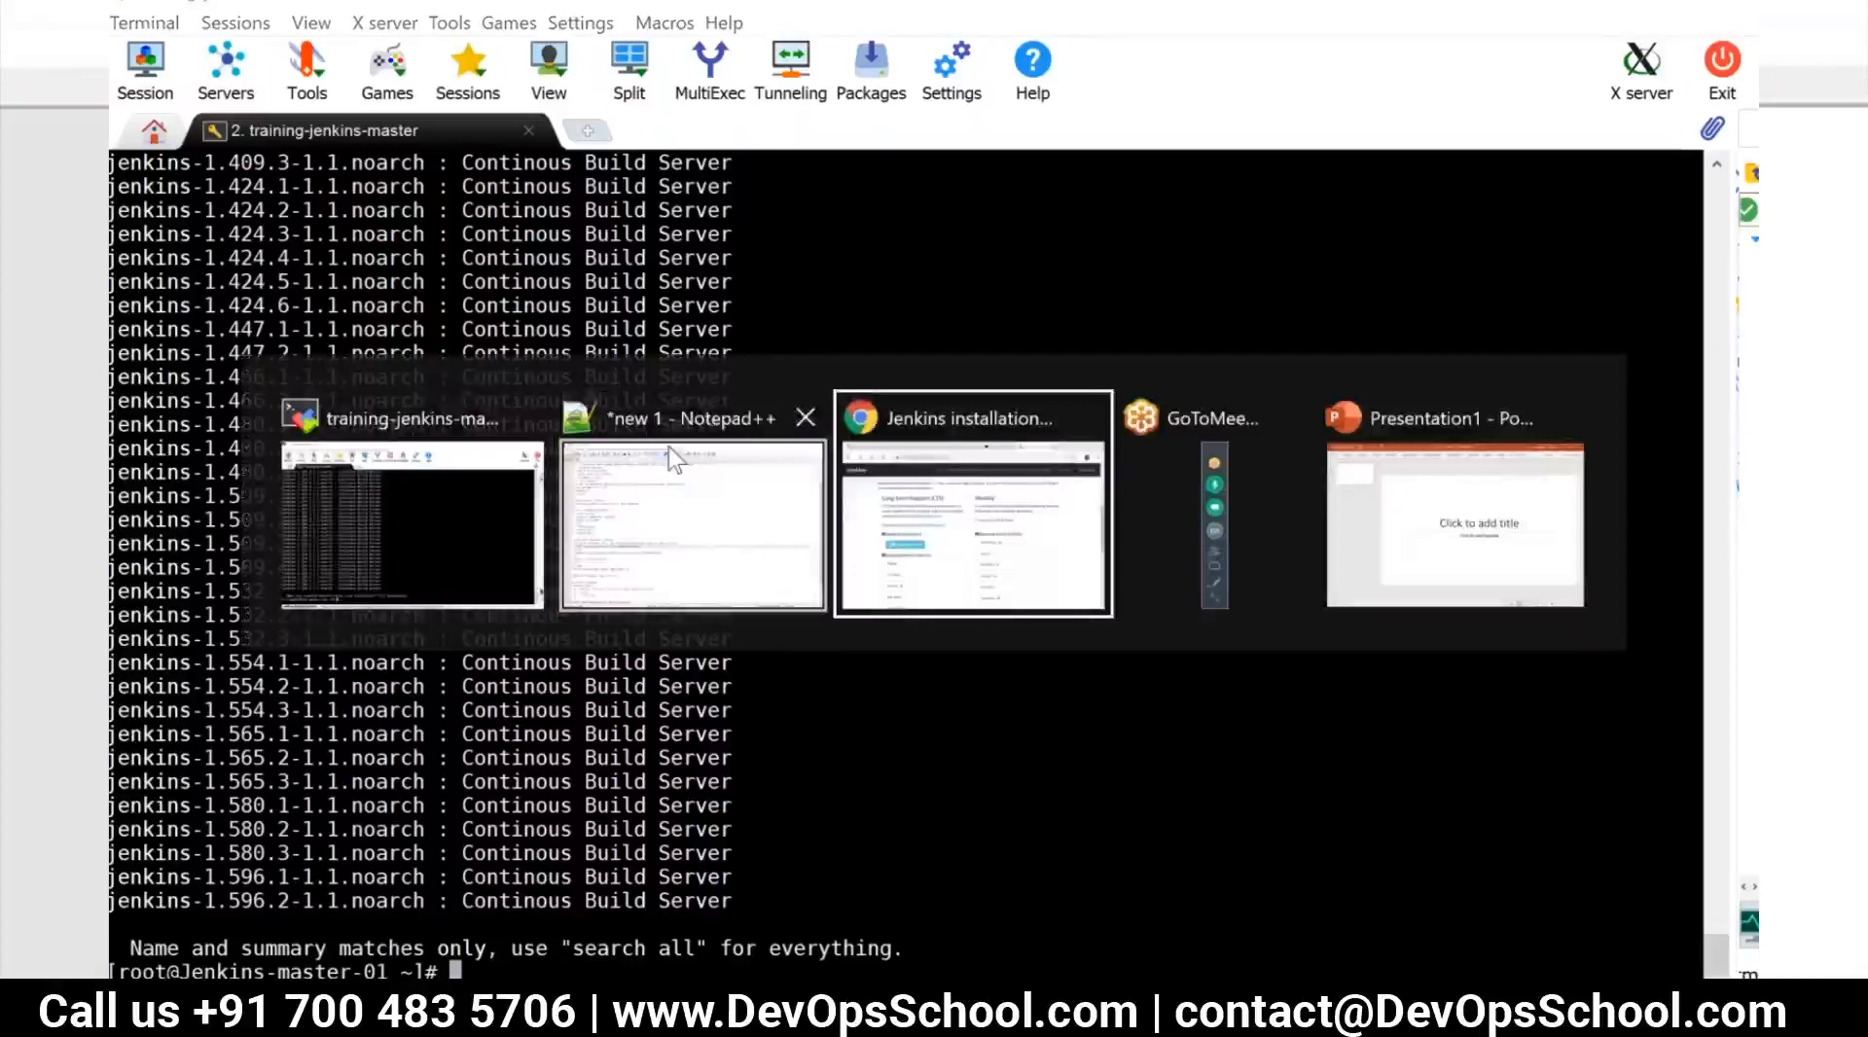
pyautogui.scroll(1, 750, 596)
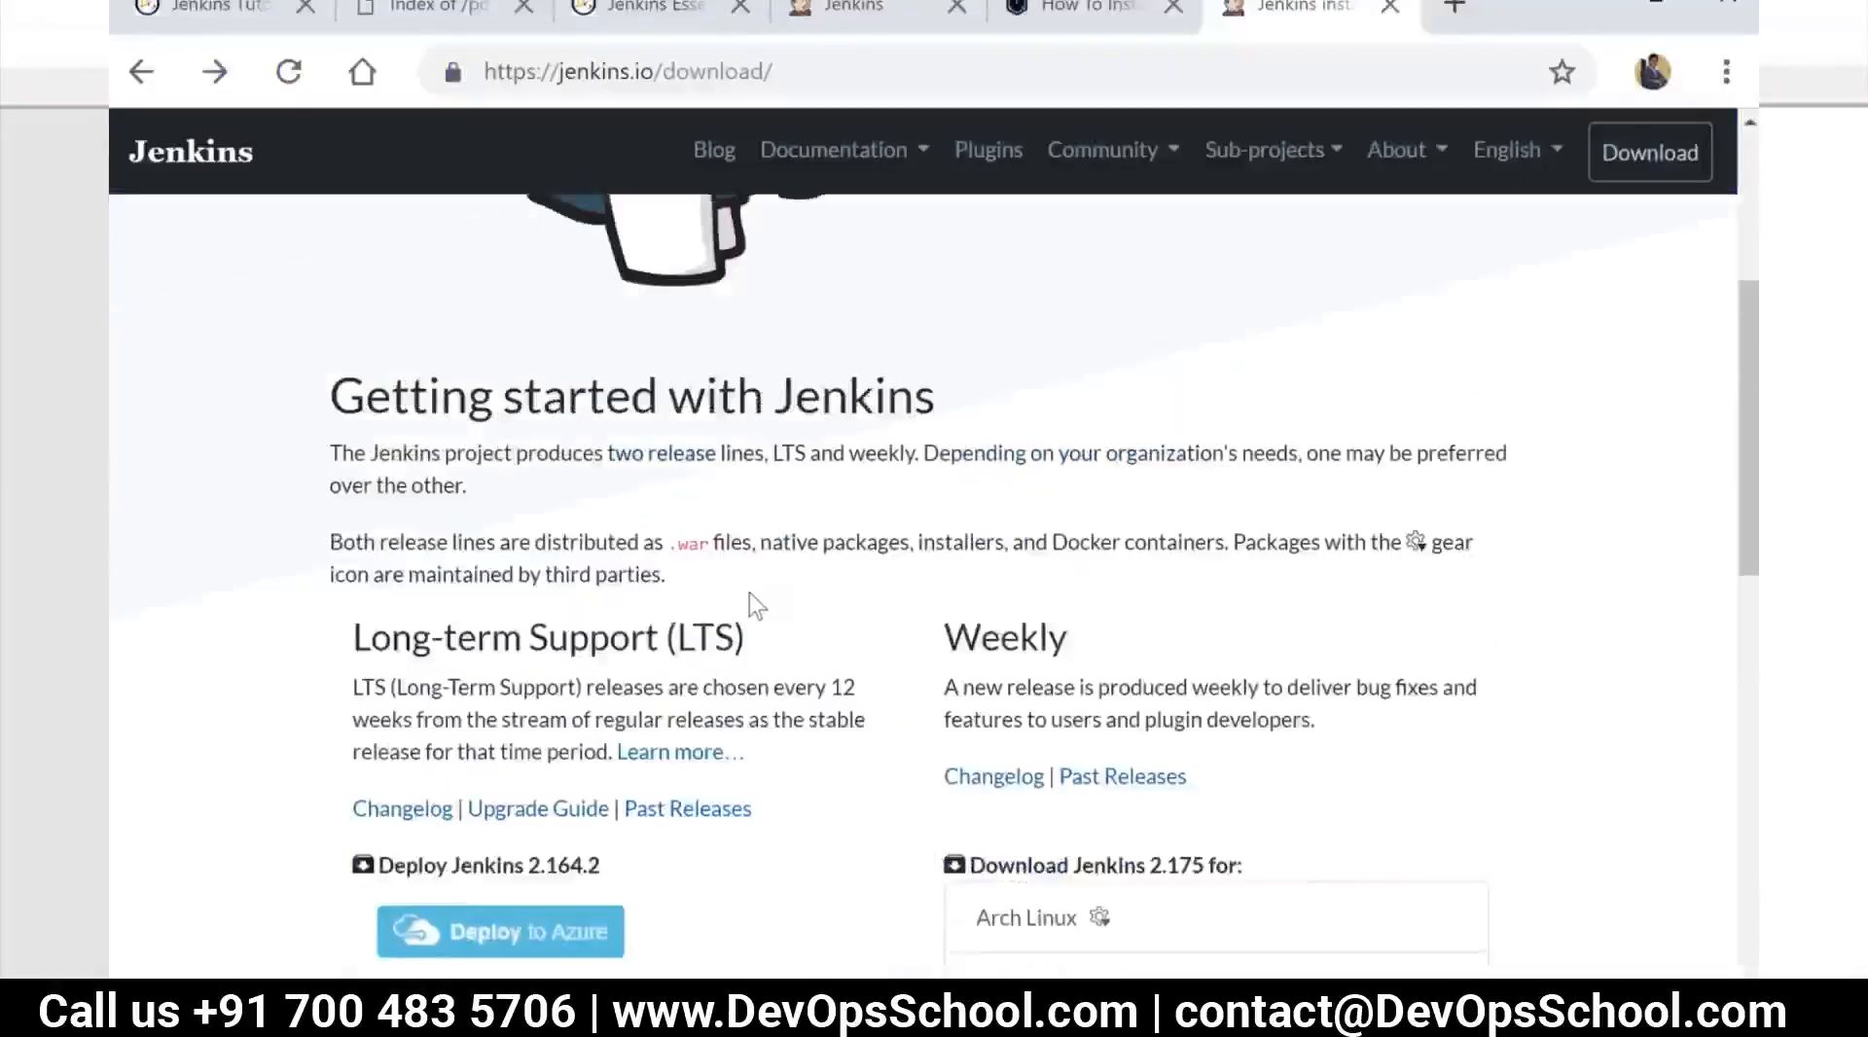
pyautogui.scroll(-2, 759, 595)
pyautogui.scroll(-3, 761, 595)
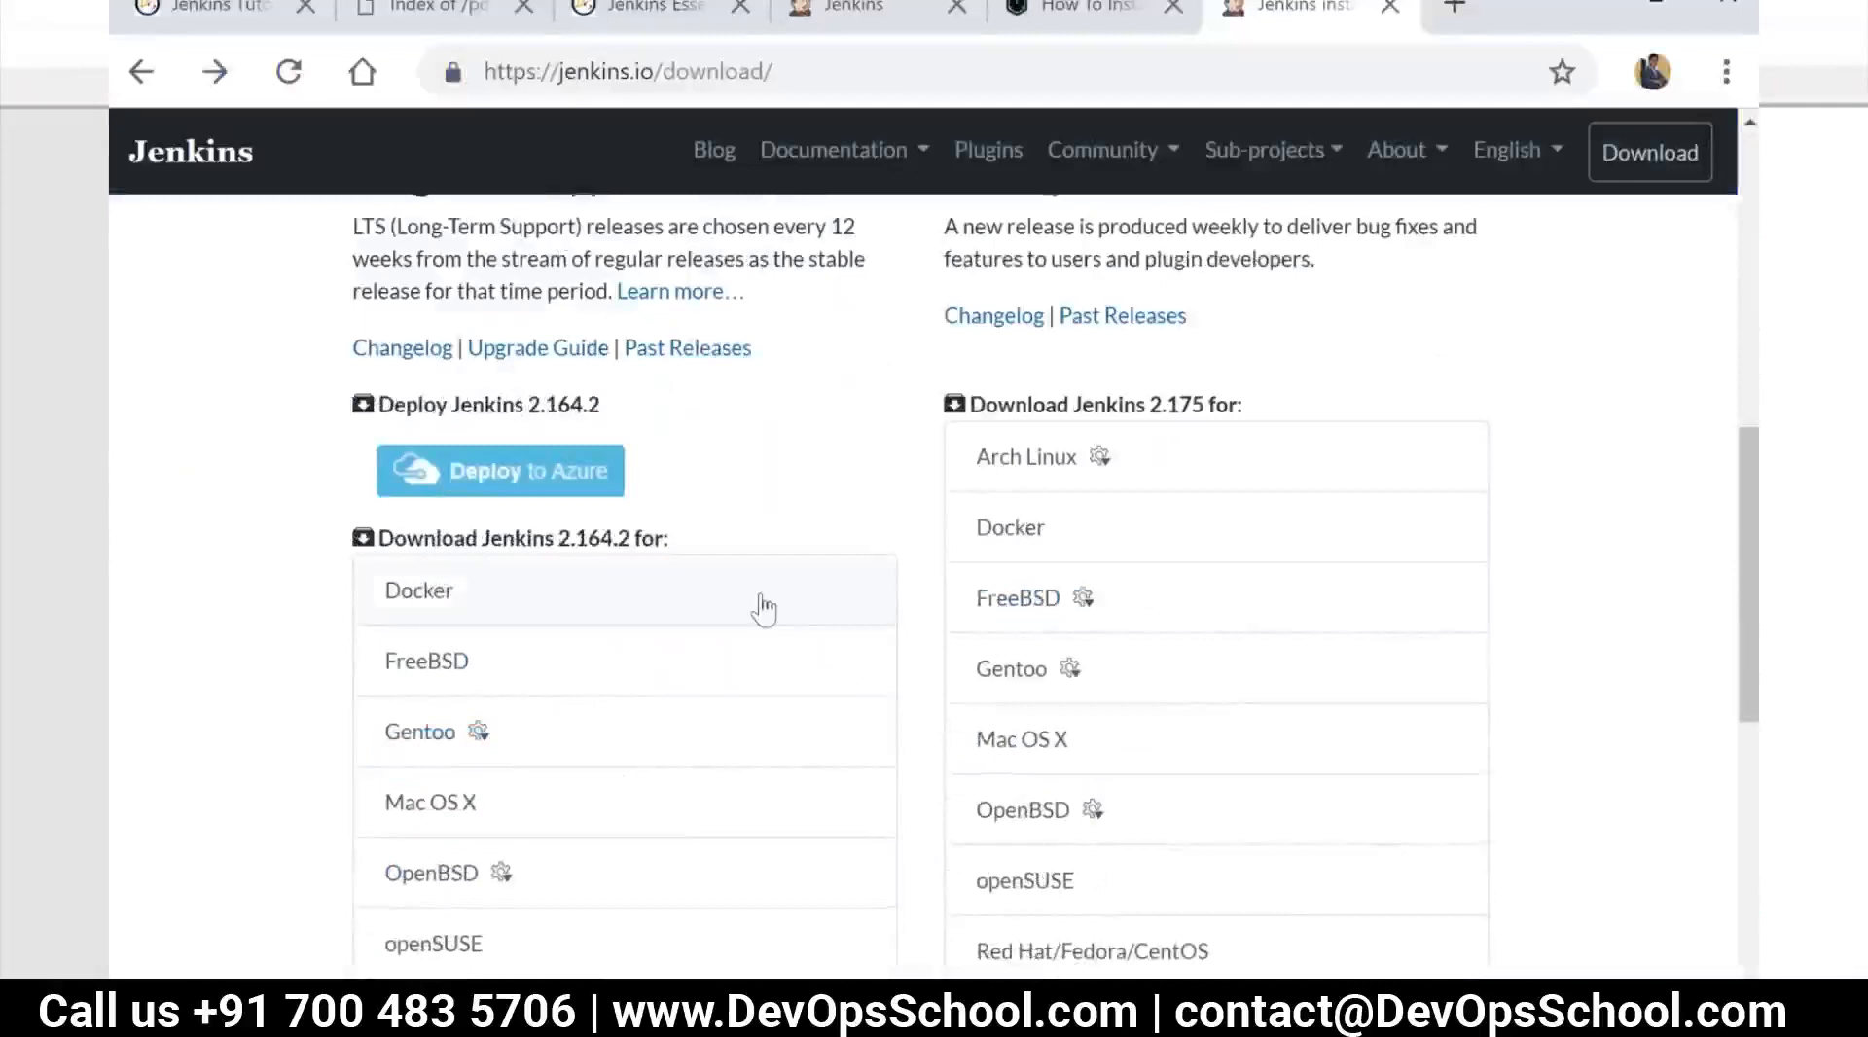
pyautogui.scroll(-3, 736, 713)
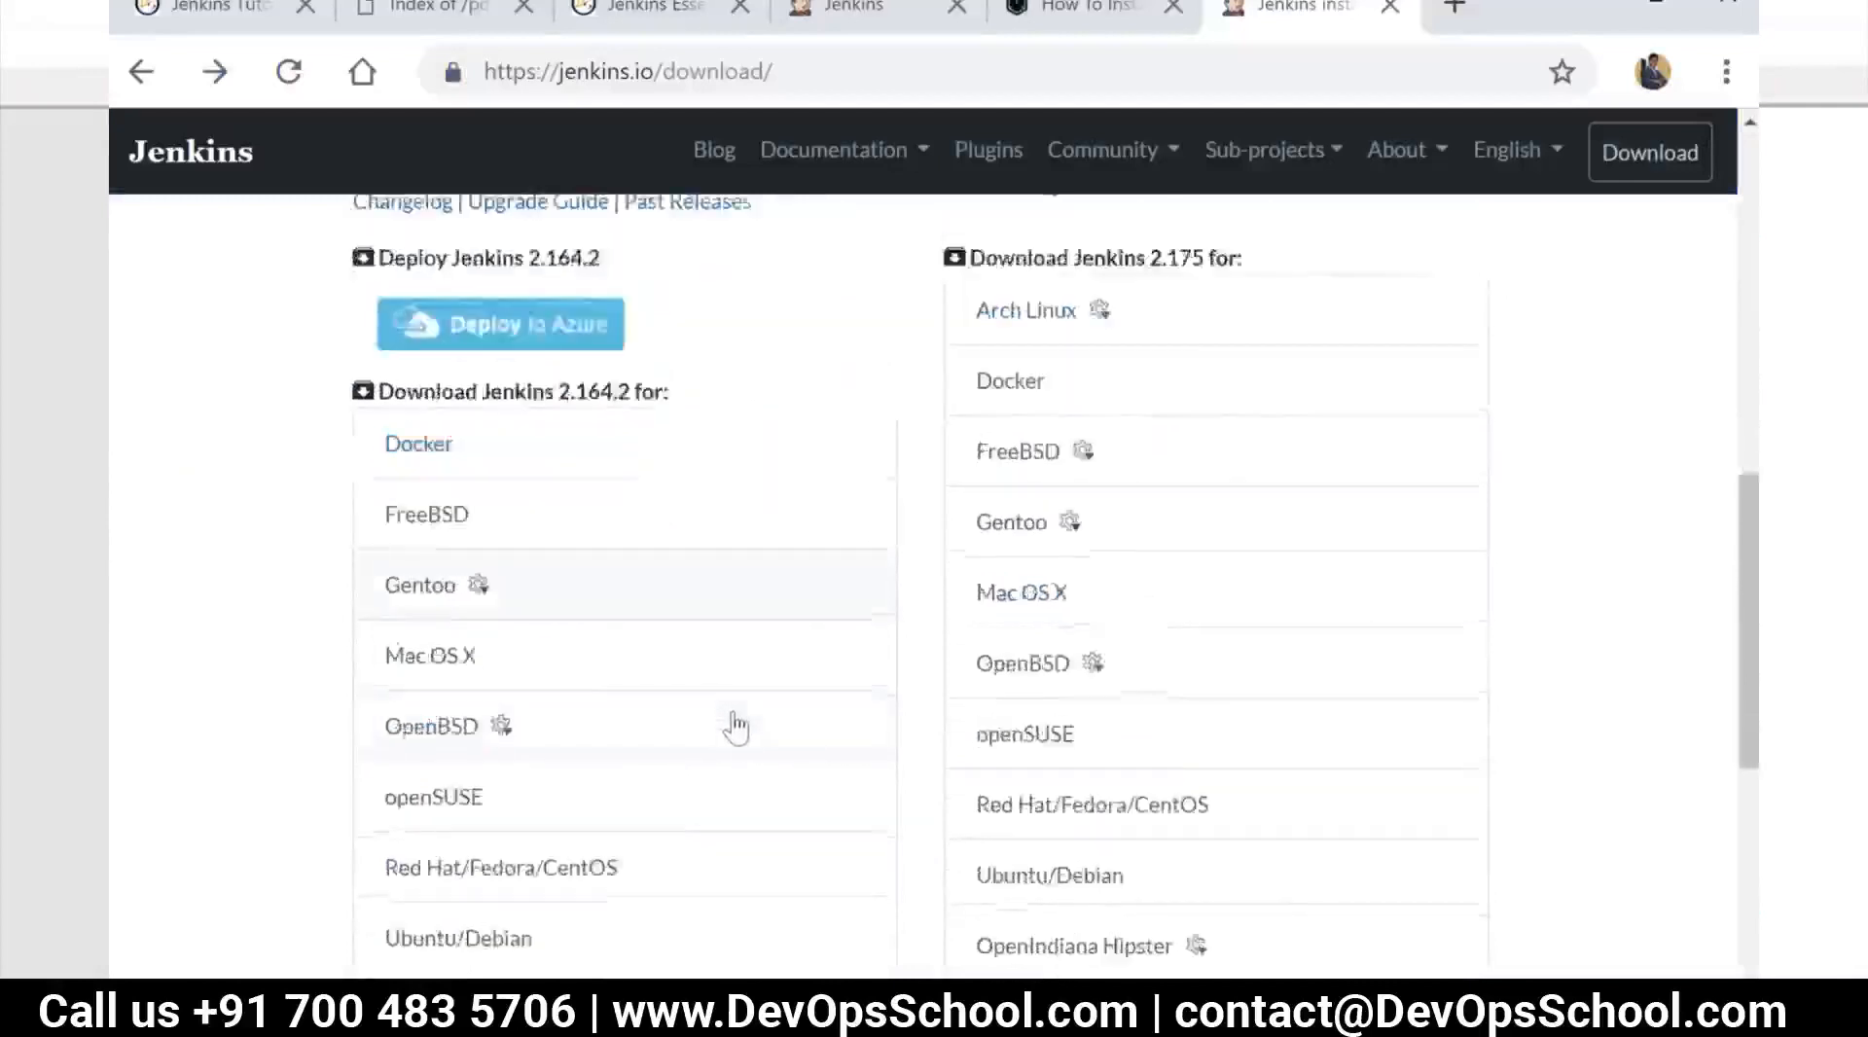
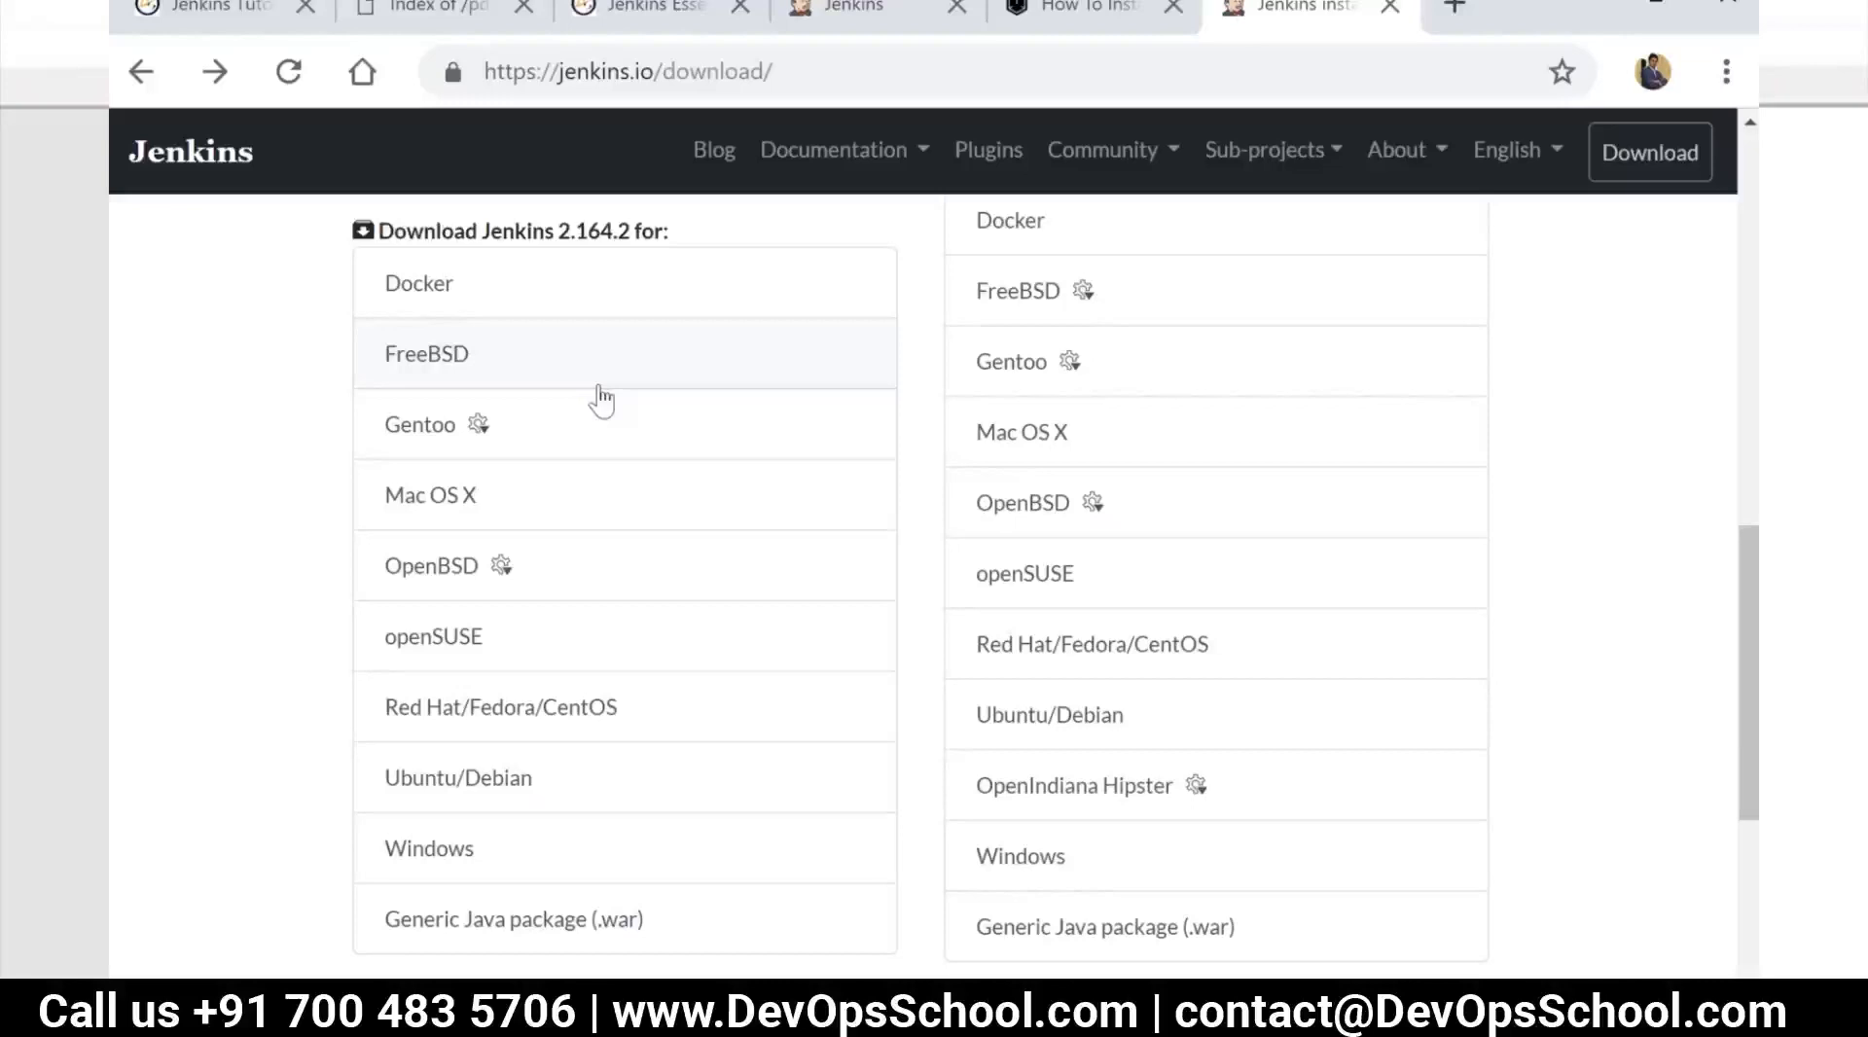
# Review the Jenkins 2.164.2 LTS platform packages, from Docker down to the generic Java package (.war)
pyautogui.moveTo(605, 420)
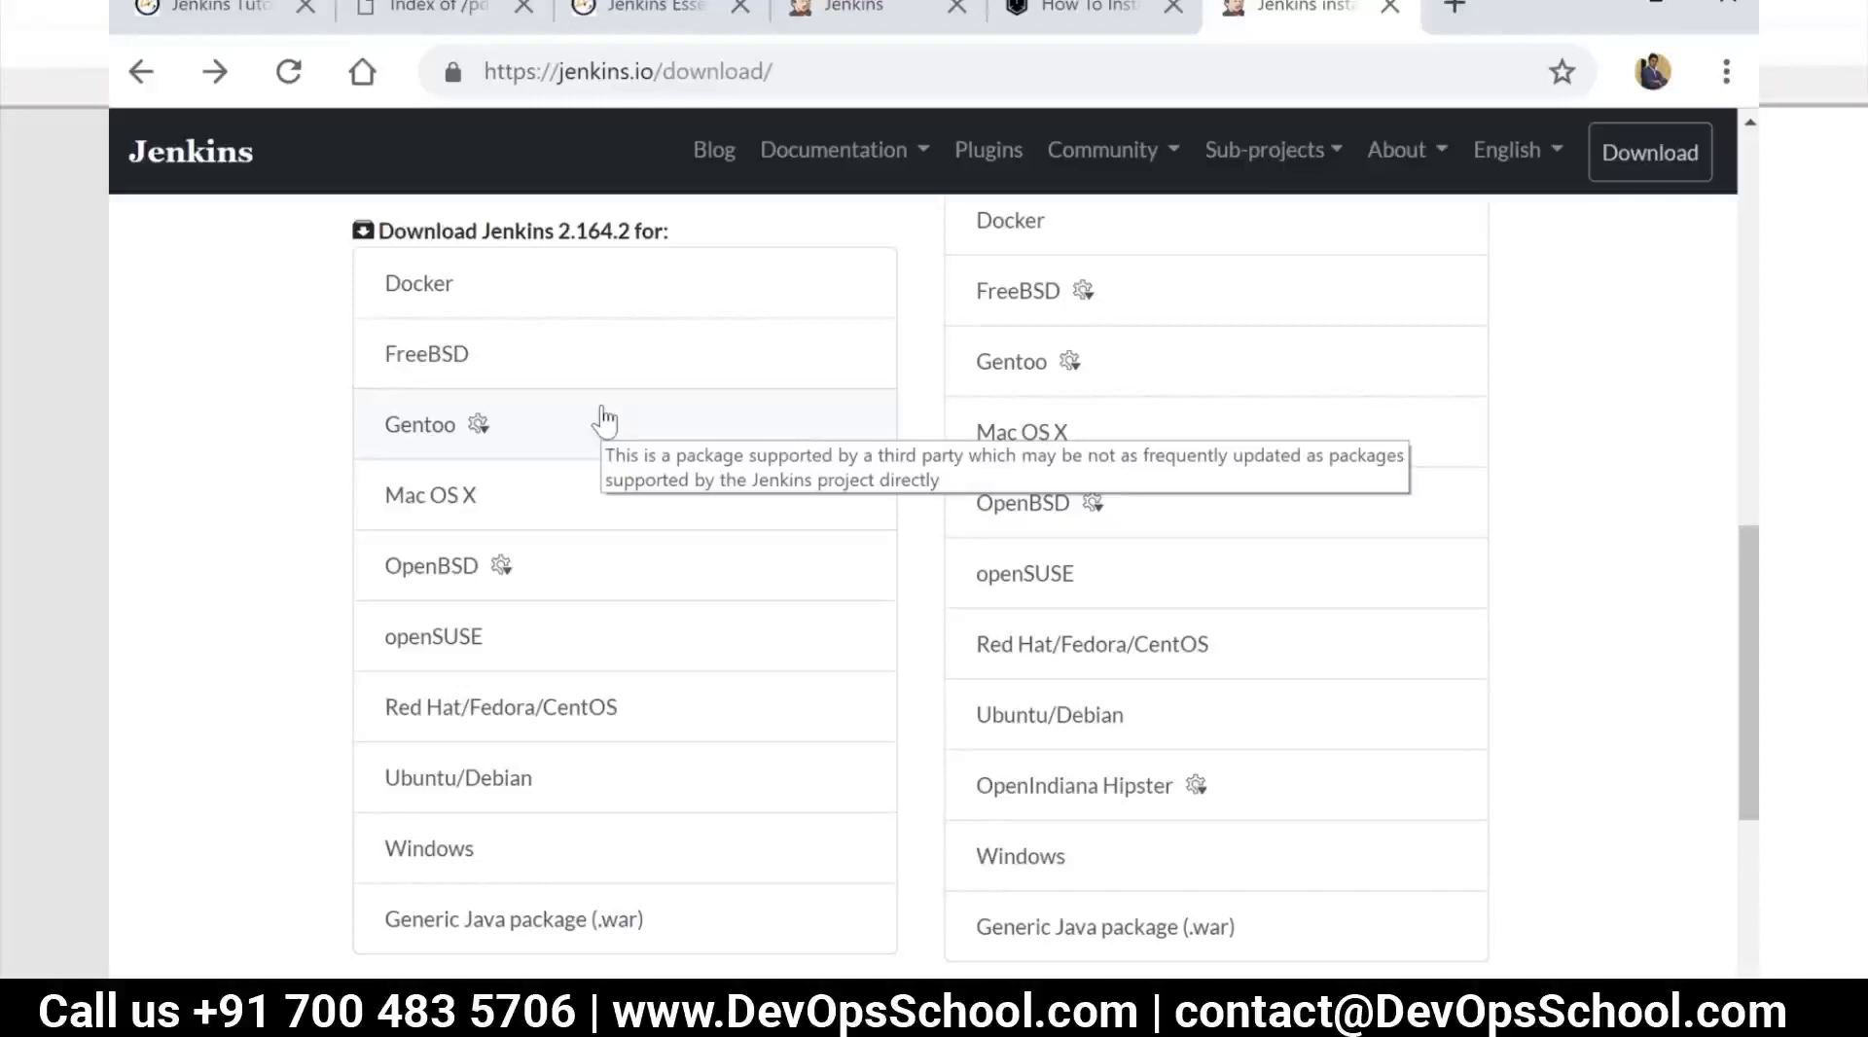
pyautogui.scroll(2, 559, 405)
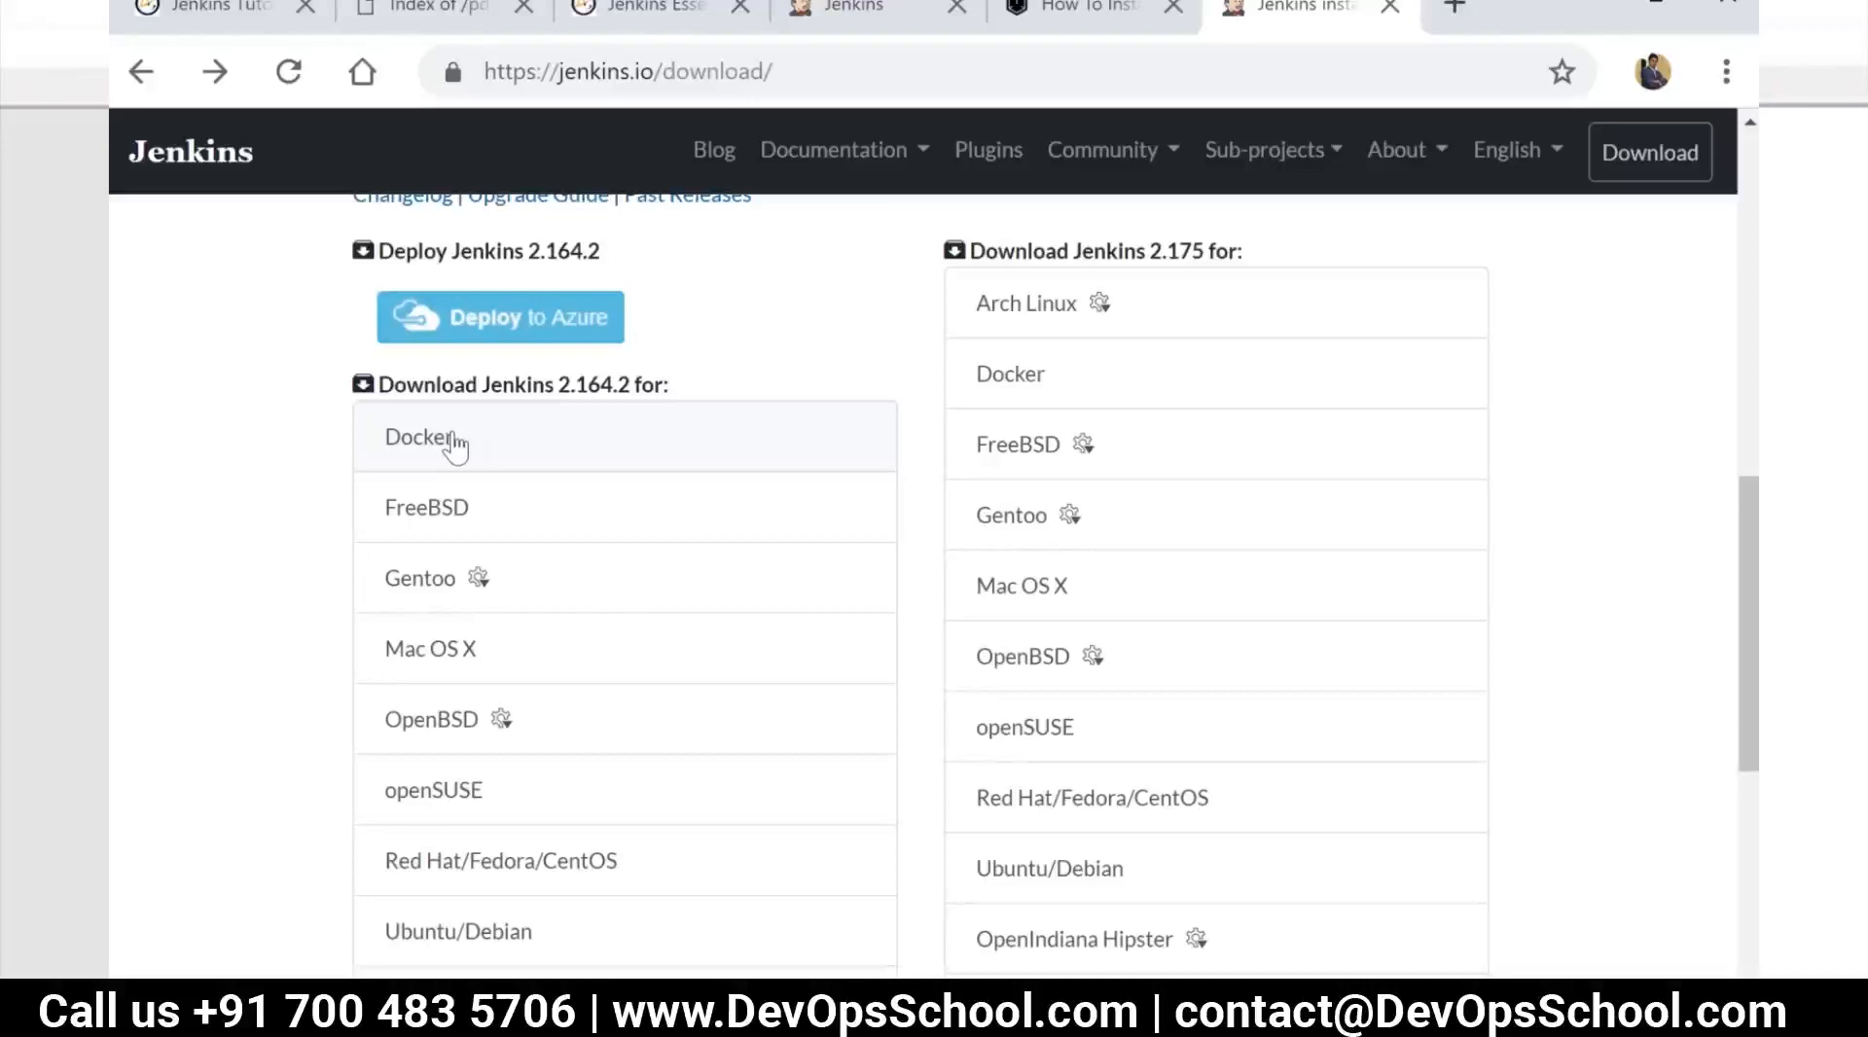
pyautogui.scroll(-3, 500, 634)
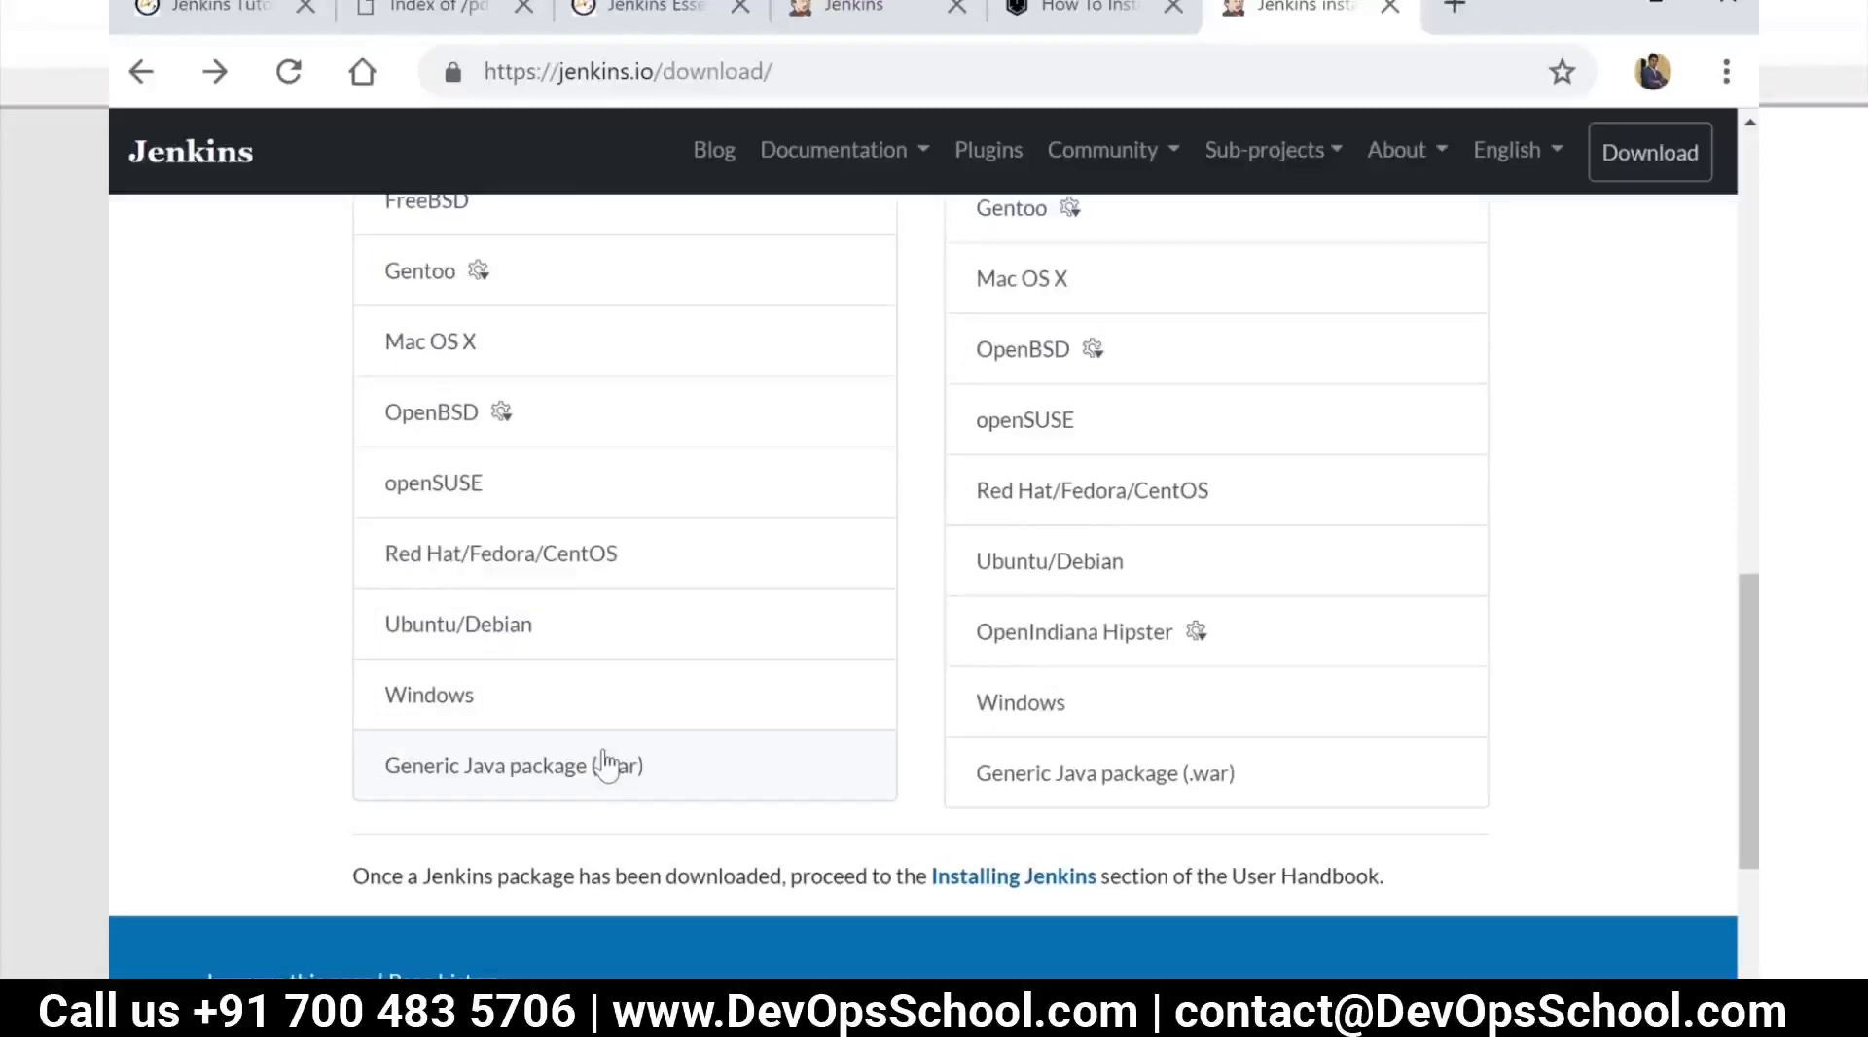
pyautogui.click(607, 765)
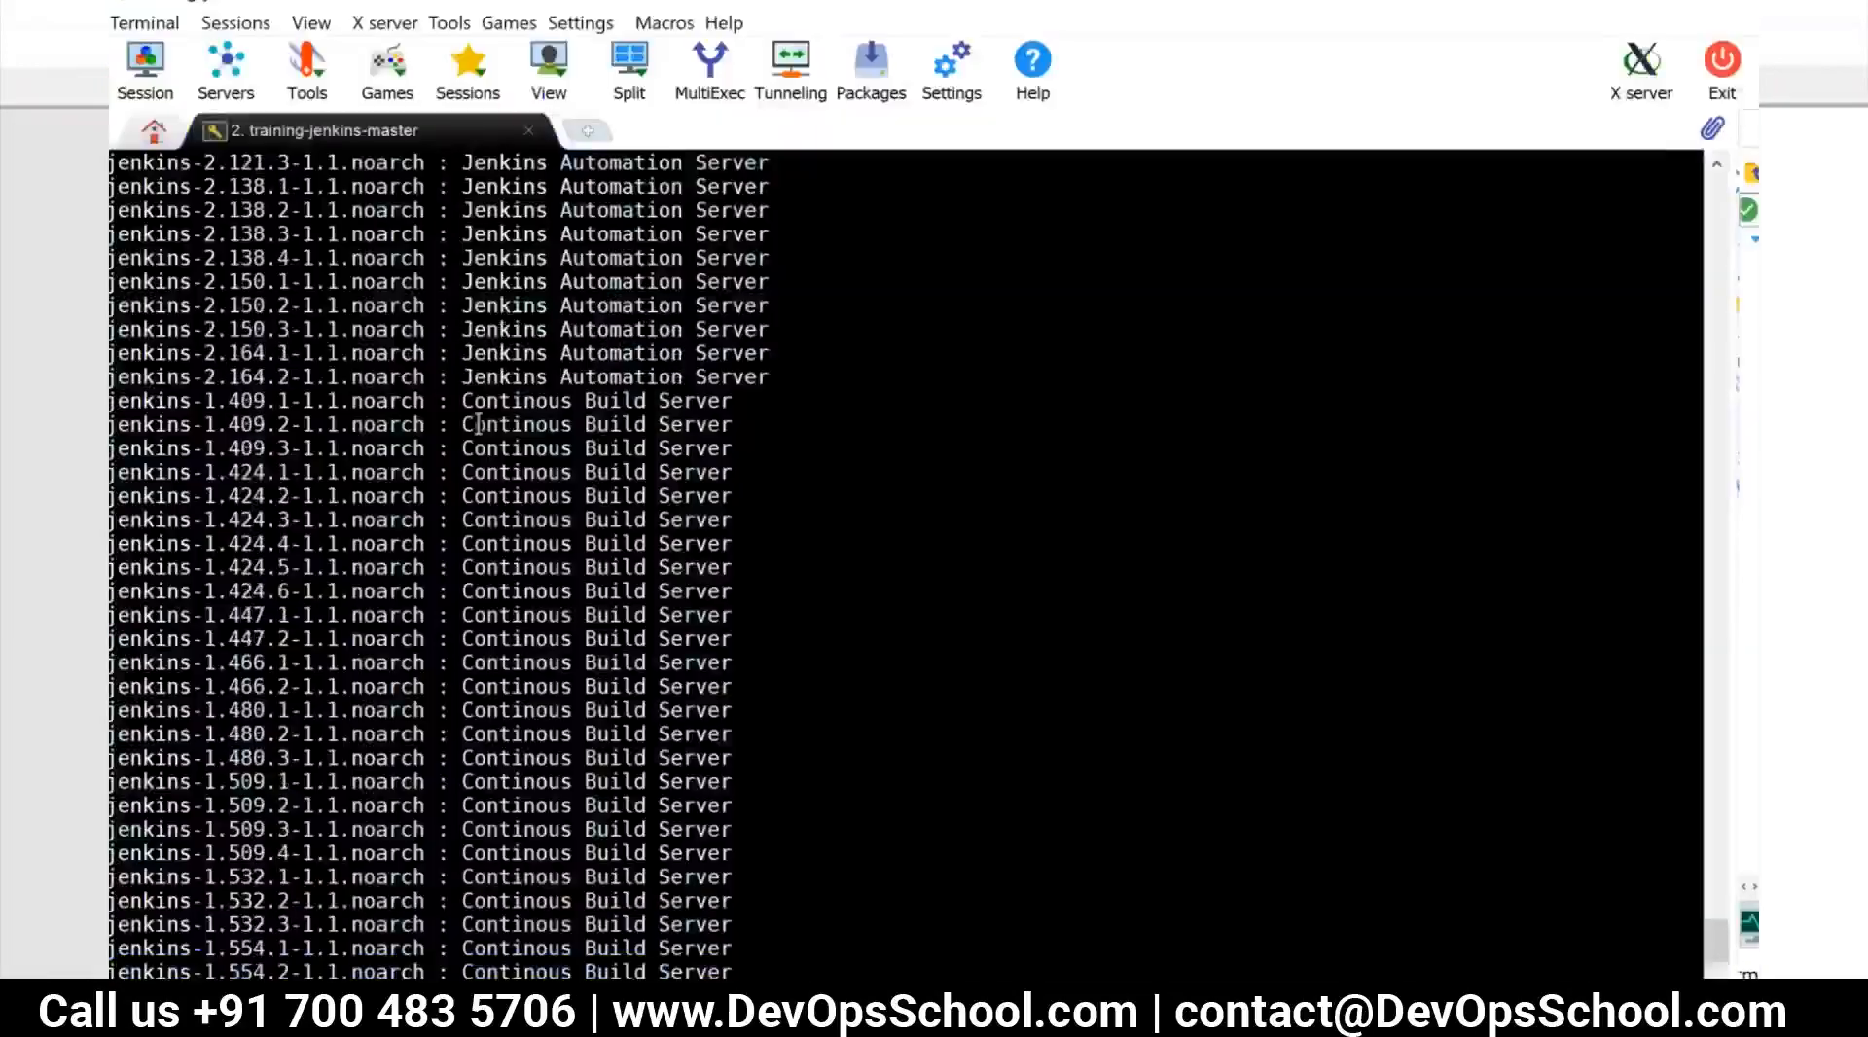
# Switch to the MobaXterm SSH session and copy the package name jenkins-2.164.2 from the yum search results
pyautogui.scroll(1, 477, 424)
pyautogui.scroll(-1, 304, 443)
pyautogui.scroll(2, 292, 445)
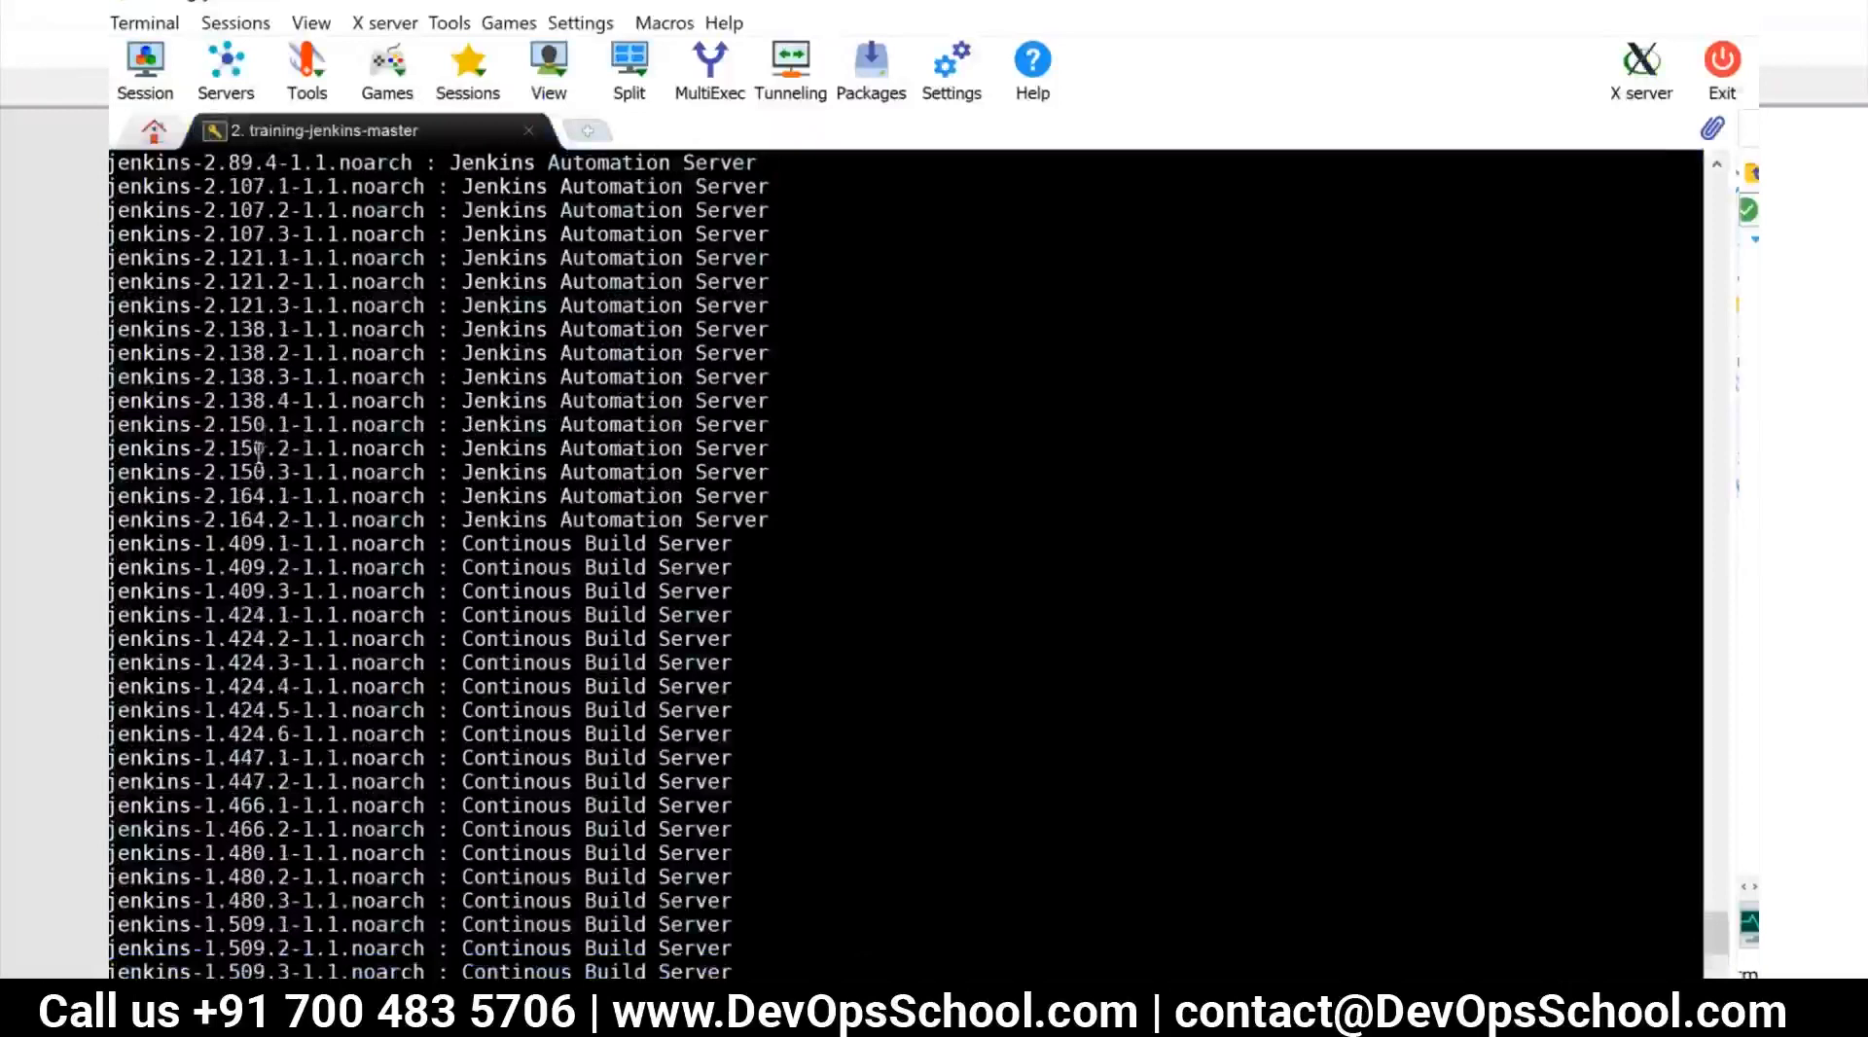
pyautogui.moveTo(114, 521); pyautogui.dragTo(290, 522)
pyautogui.press('super+c')
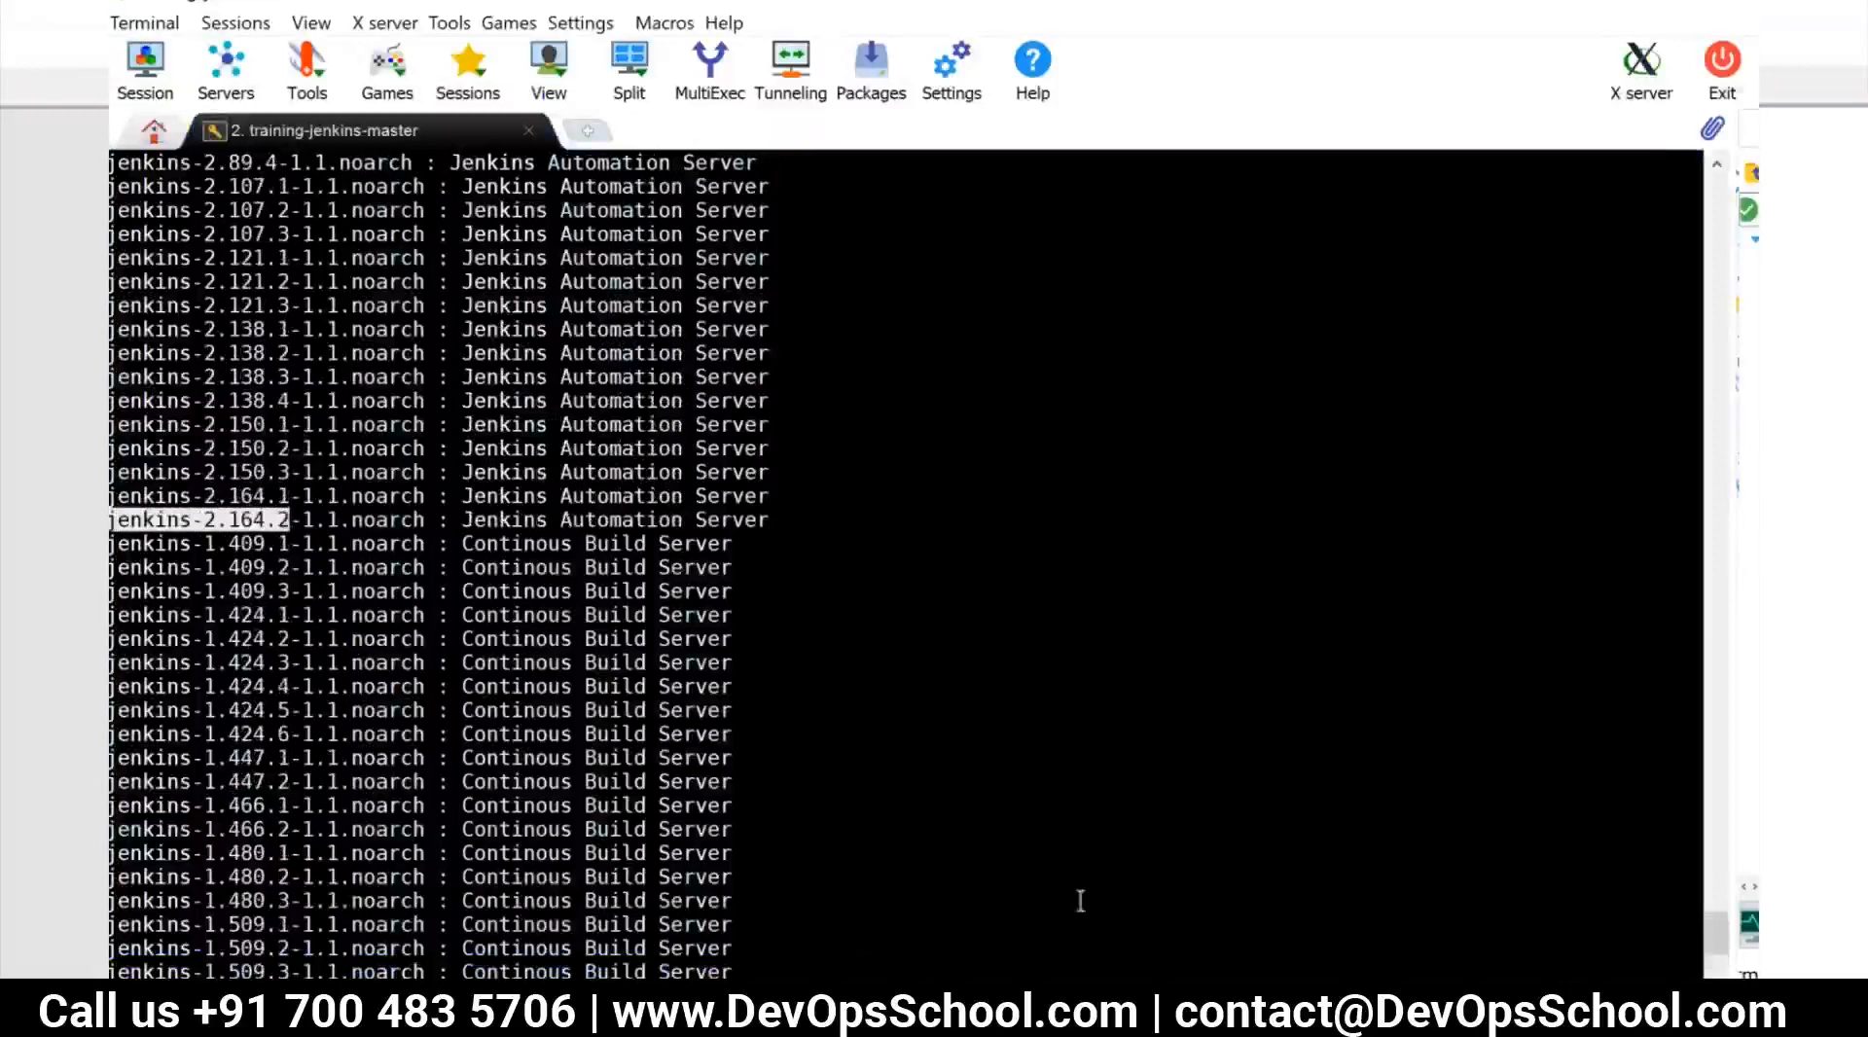
# Install the copied package by running yum install jenkins-2.164.2 -y, and clear the terminal
pyautogui.scroll(-6, 1080, 900)
pyautogui.write('yum install')
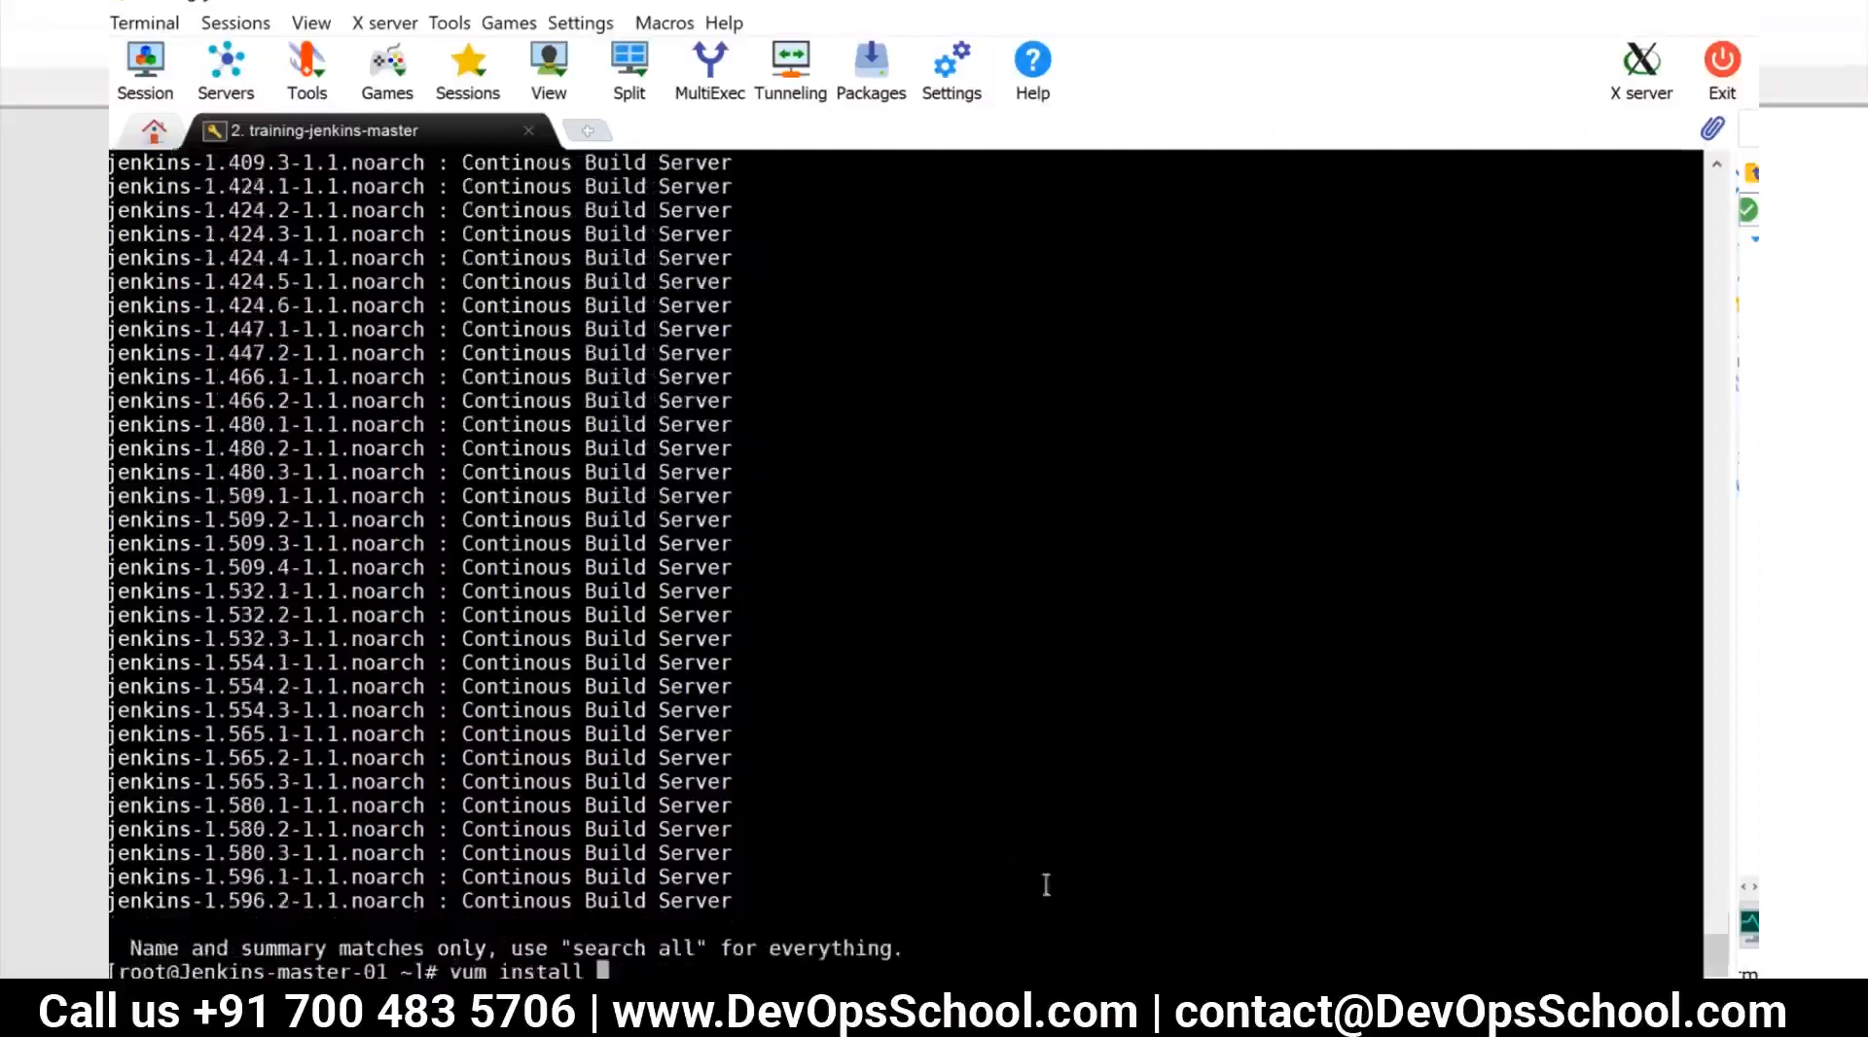
pyautogui.rightClick(638, 956)
pyautogui.write('-y')
pyautogui.press('Return')
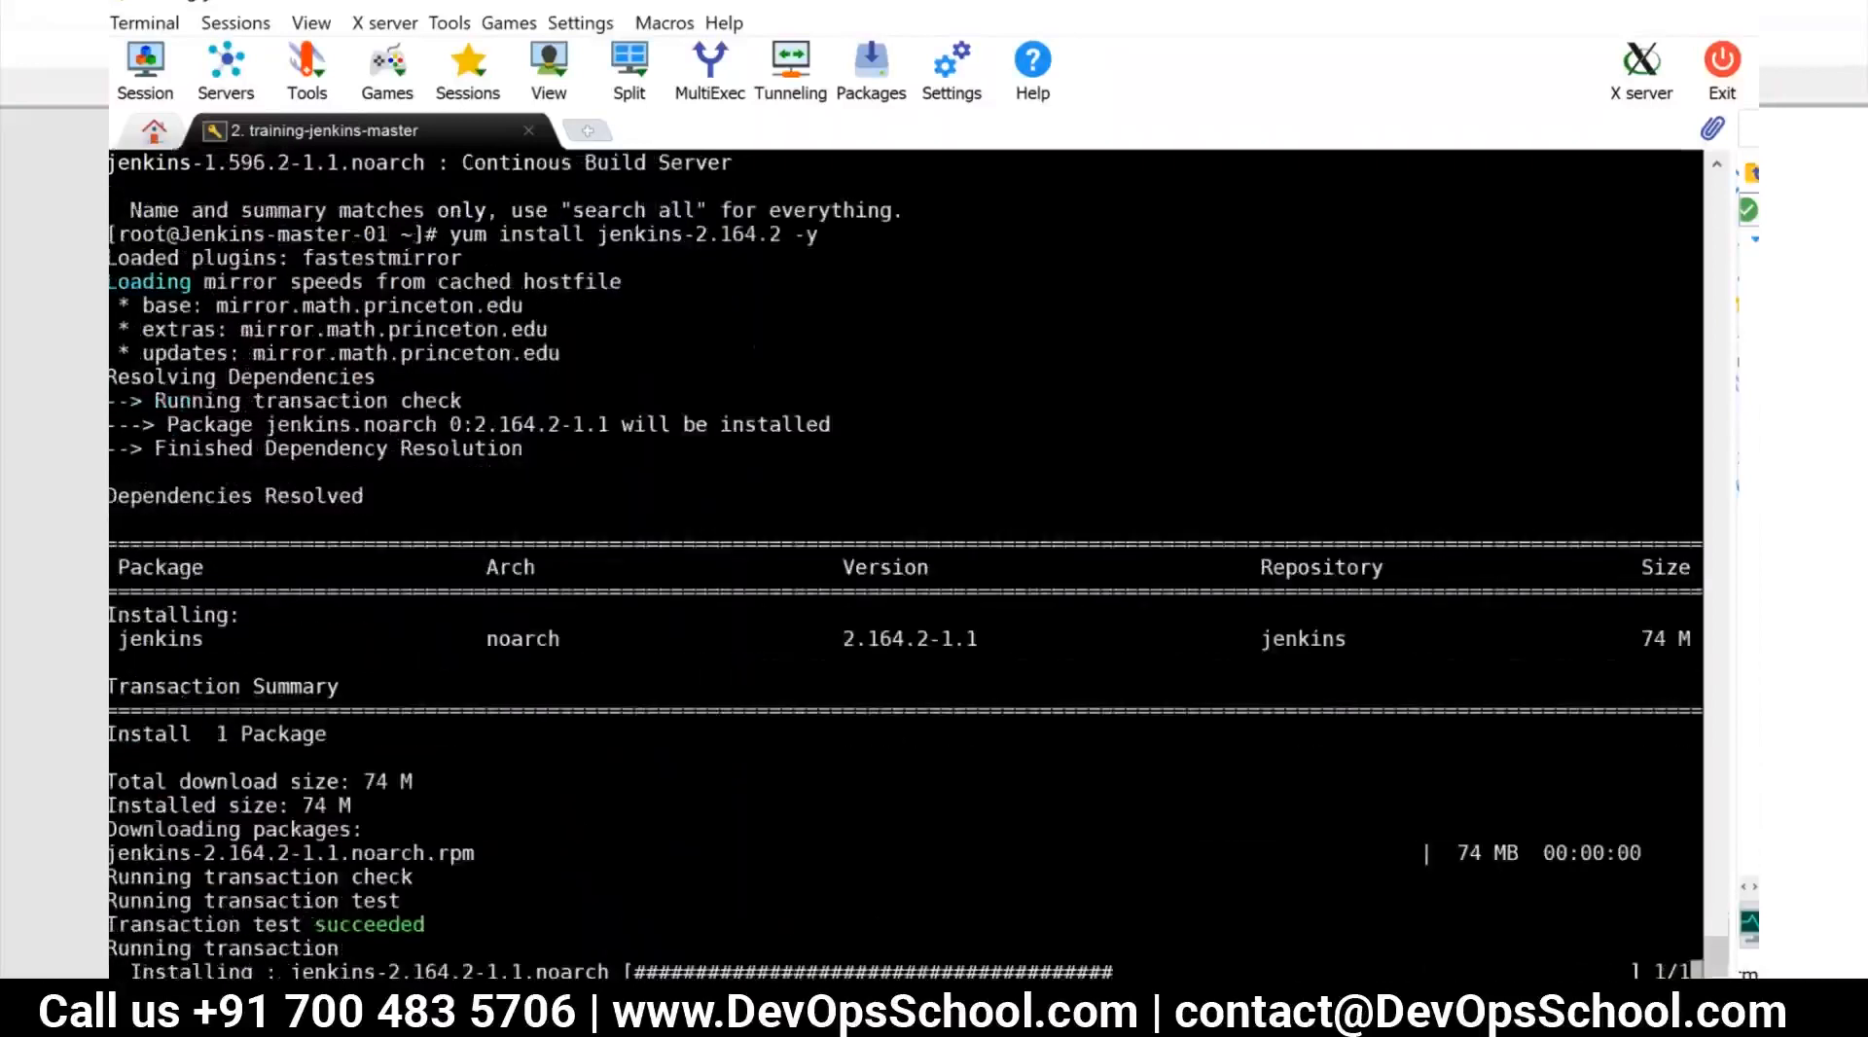
pyautogui.write('clear')
pyautogui.press('Return')
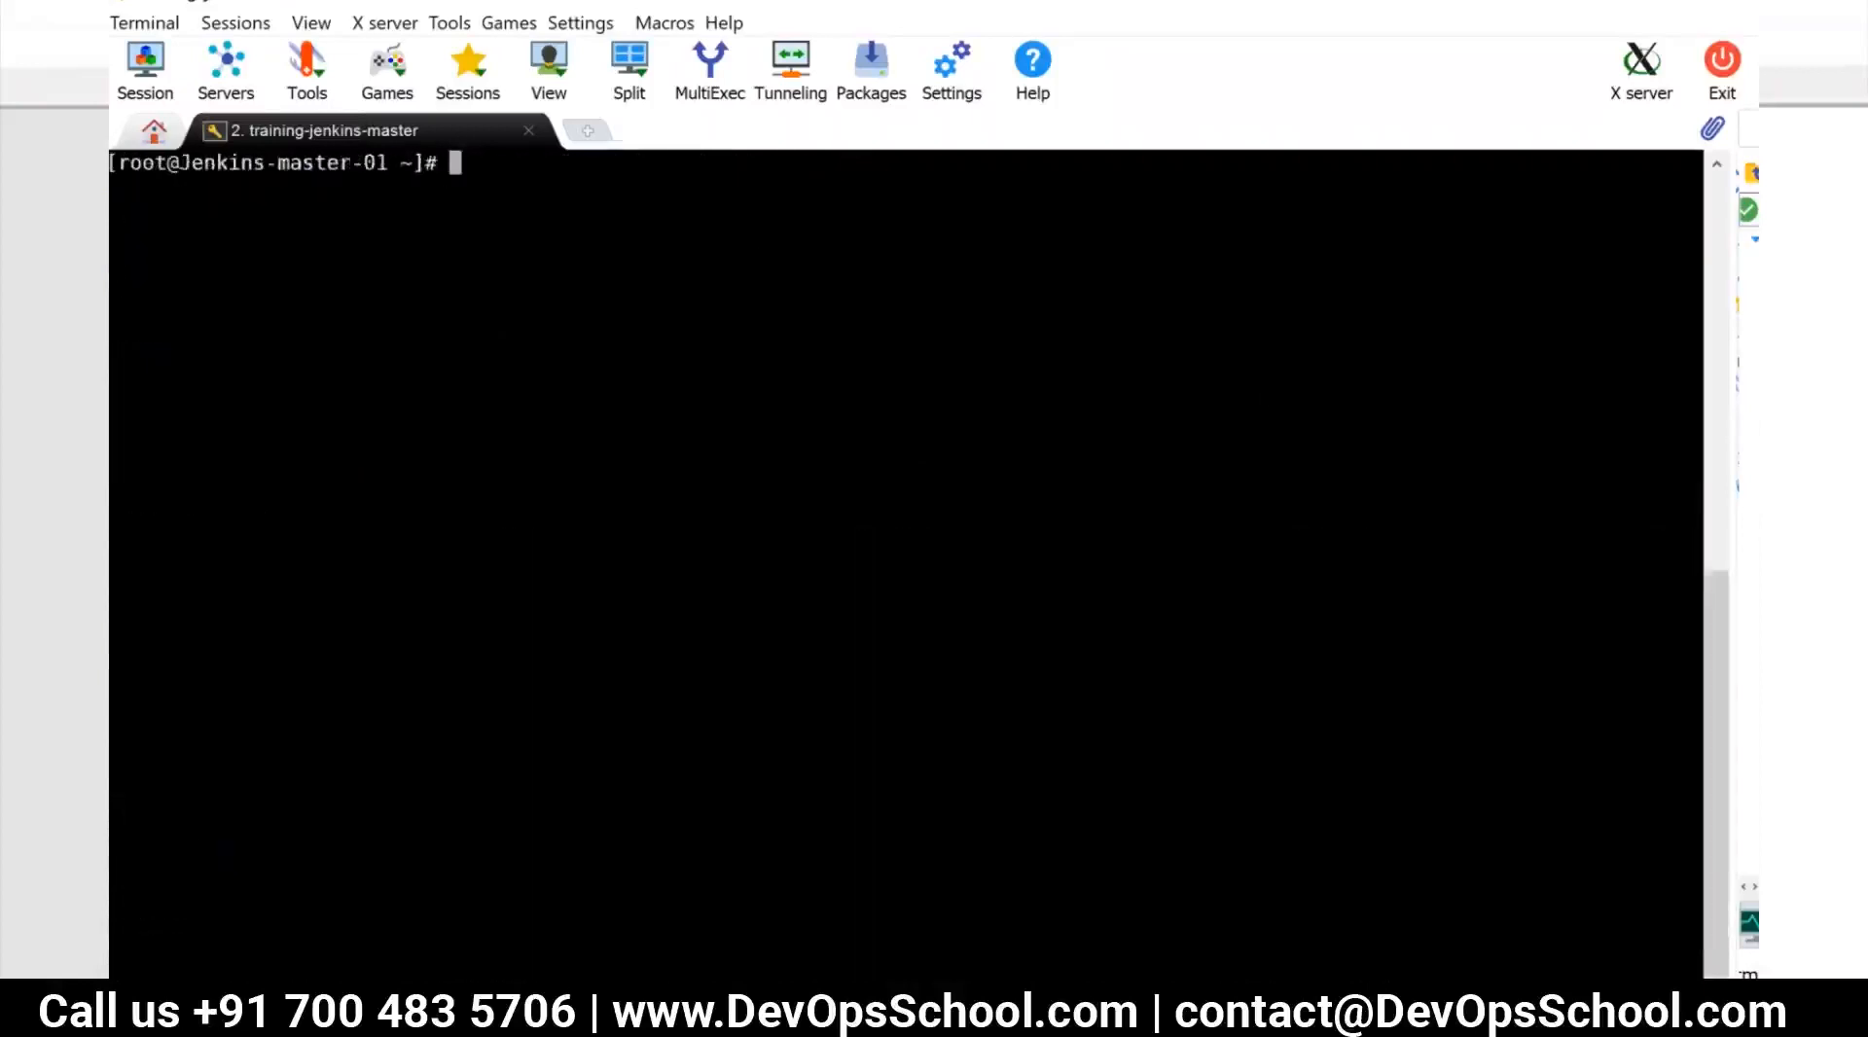
# Switch to the Linuxize CentOS 7 Jenkins guide in Chrome and copy its OpenJDK 8 installation command
pyautogui.hotkey('alt', 'Tab')
pyautogui.hotkey('alt', 'Tab')
pyautogui.hotkey('alt', 'Tab')
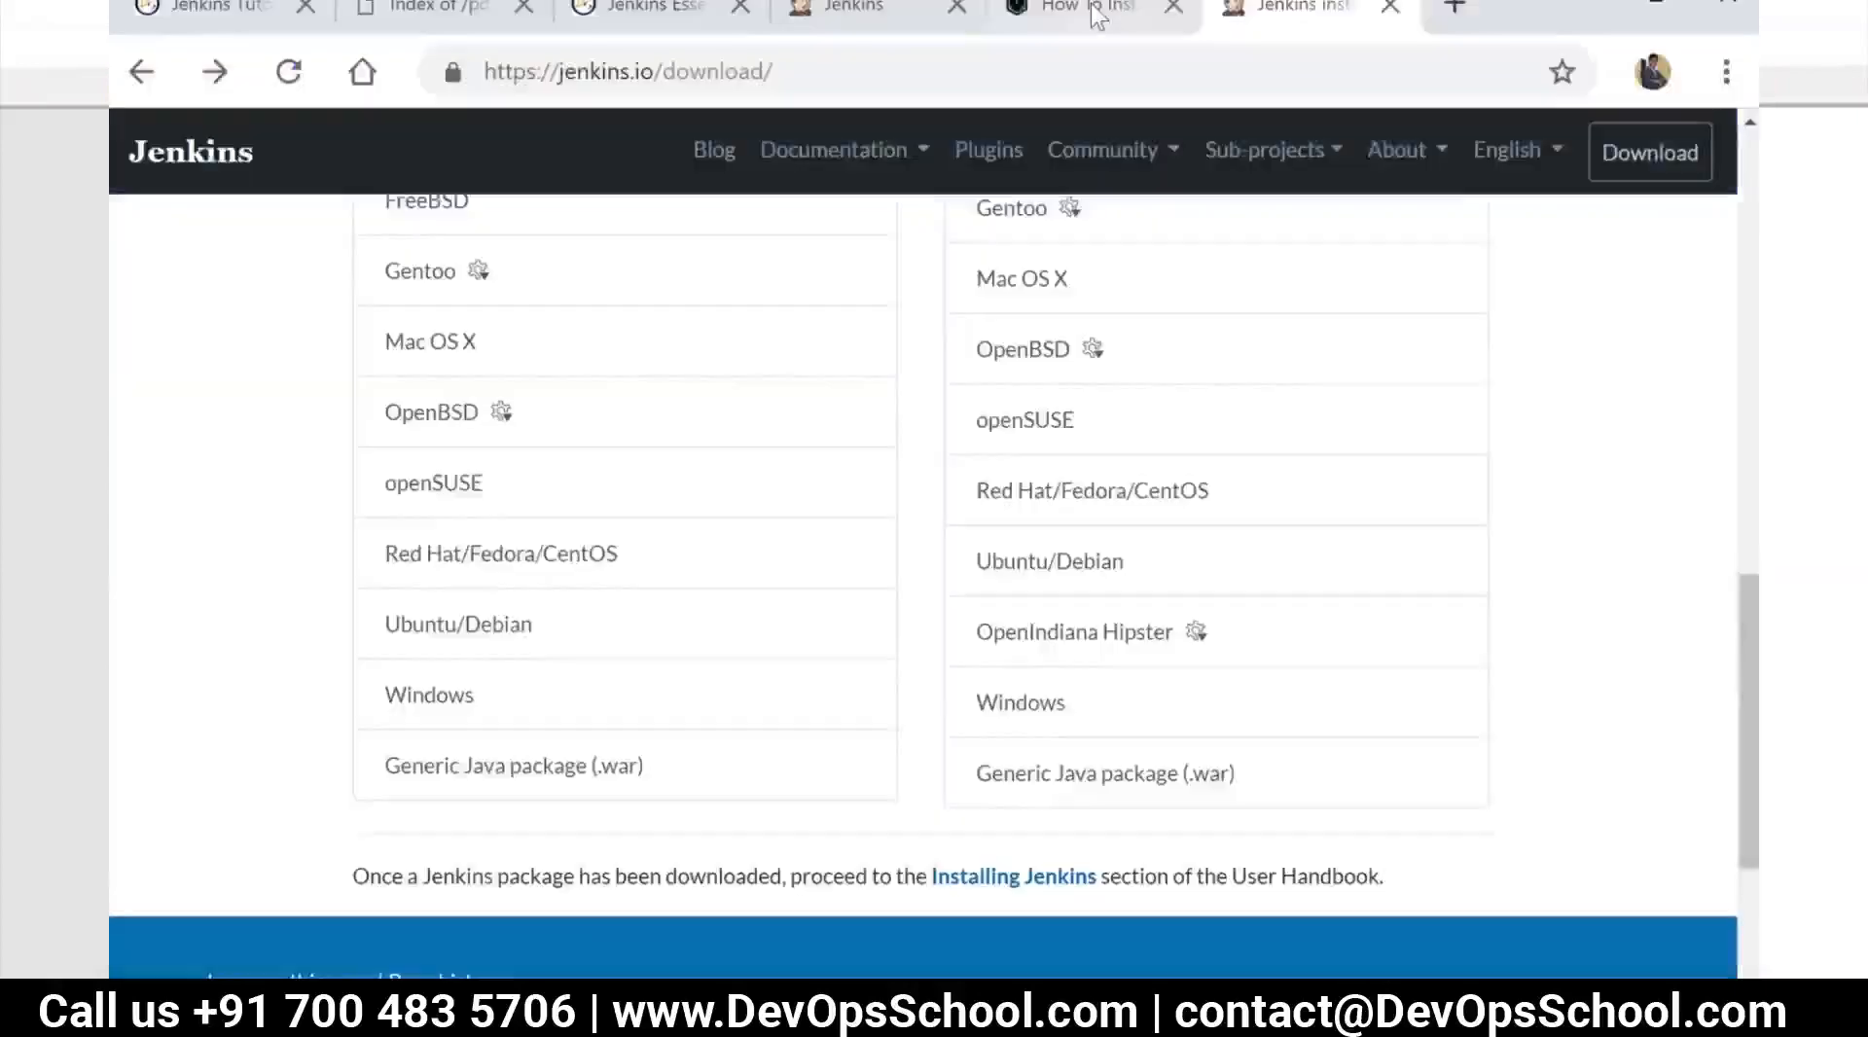
pyautogui.click(1098, 20)
pyautogui.click(329, 459)
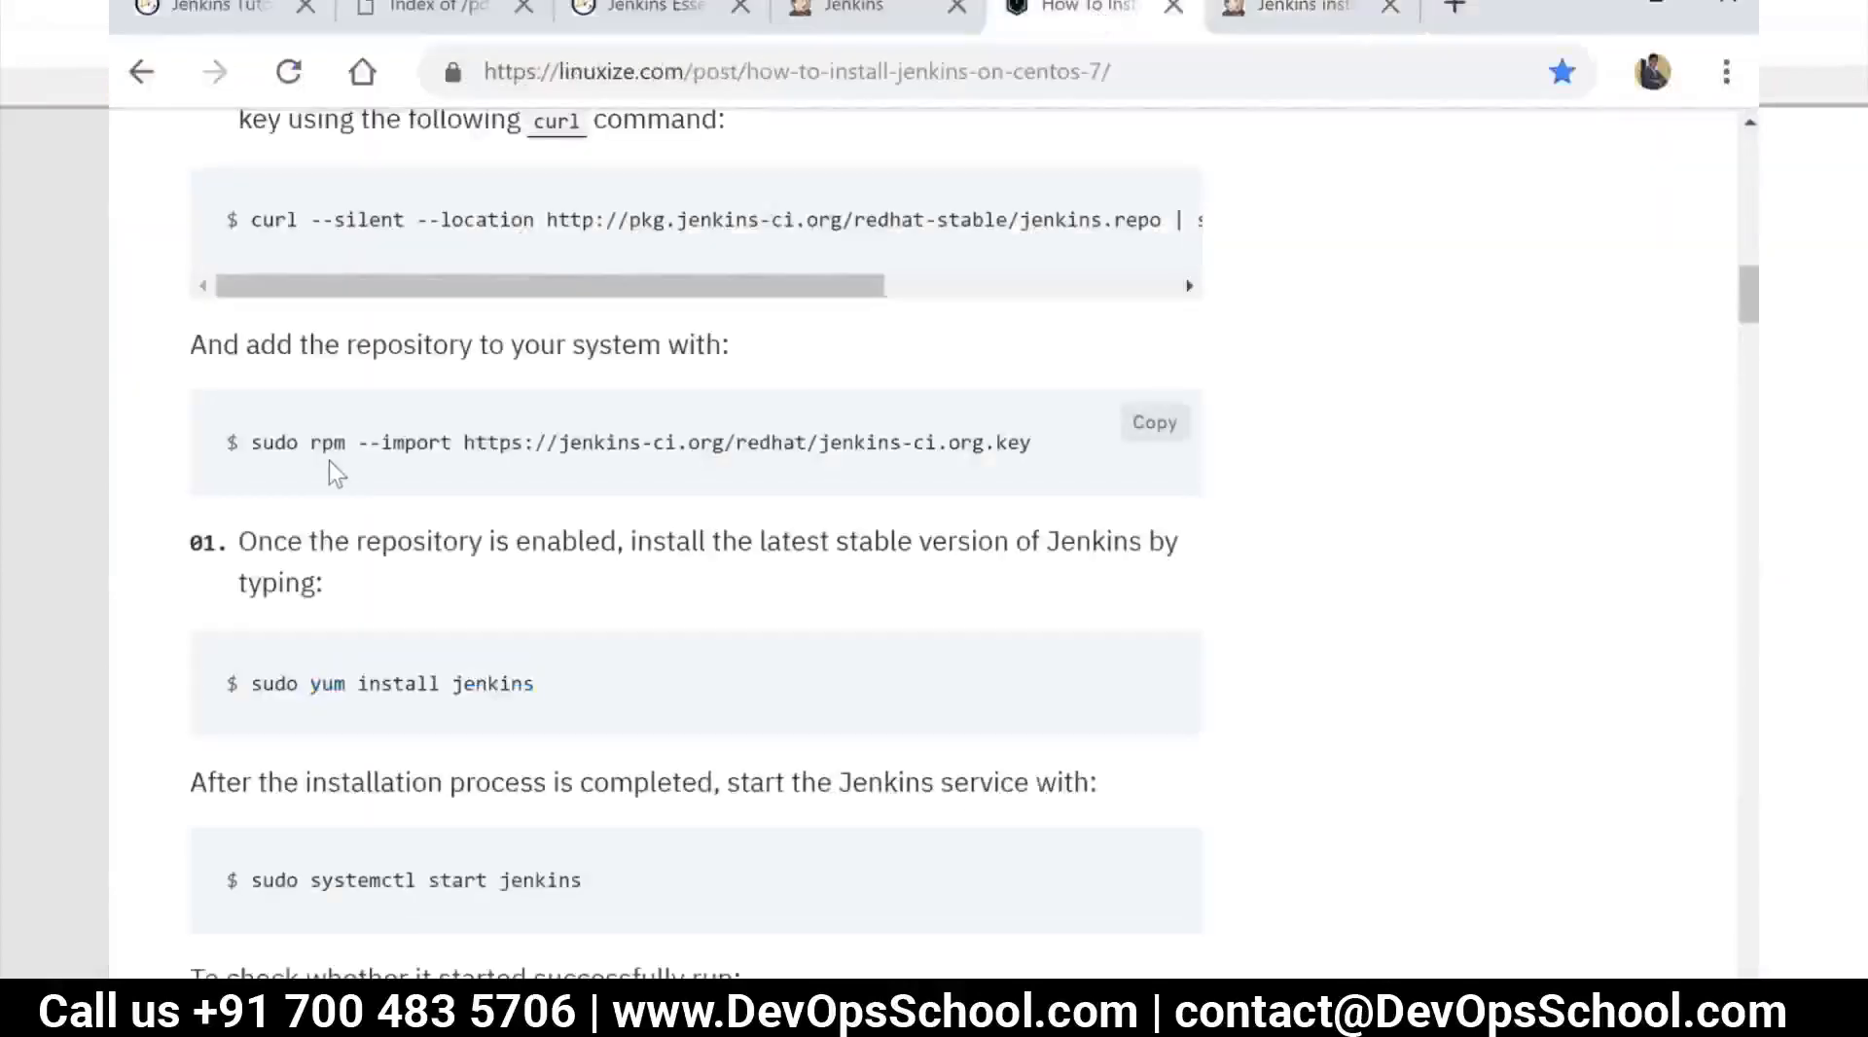
pyautogui.scroll(5, 328, 459)
pyautogui.scroll(2, 259, 438)
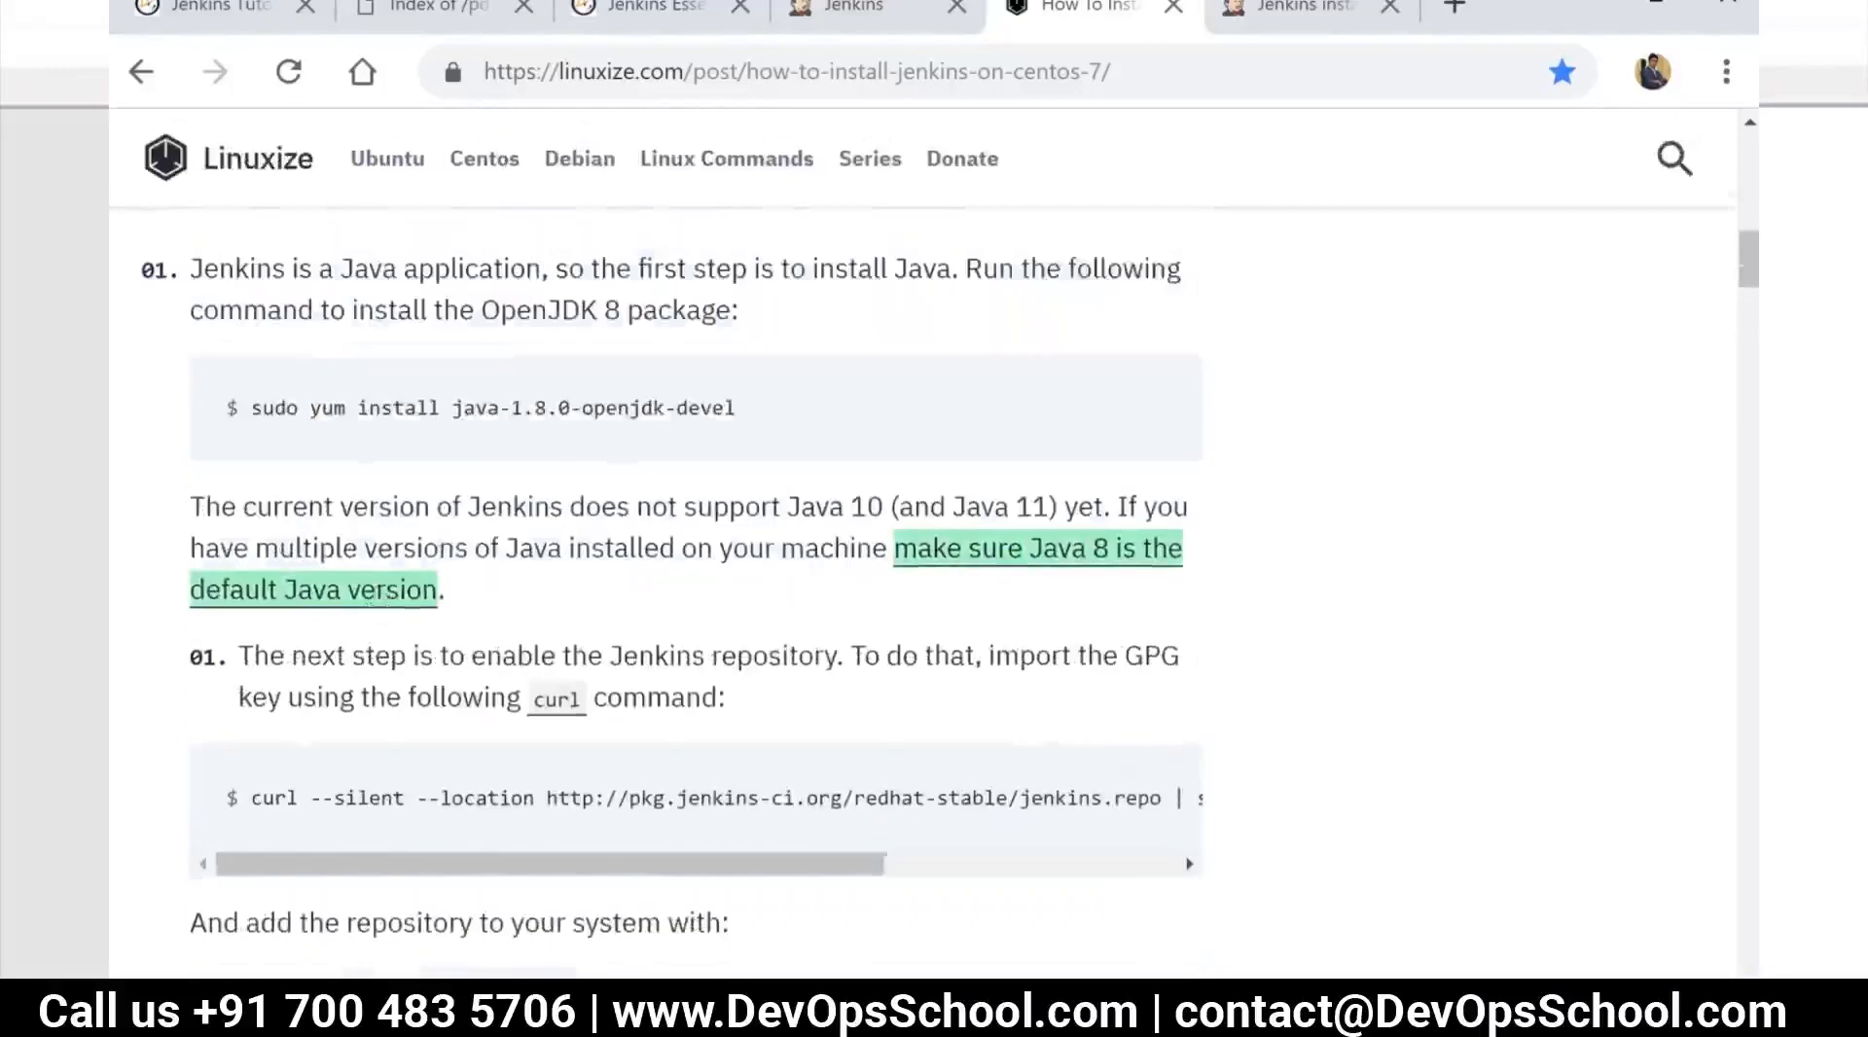
pyautogui.moveTo(251, 443); pyautogui.dragTo(929, 482)
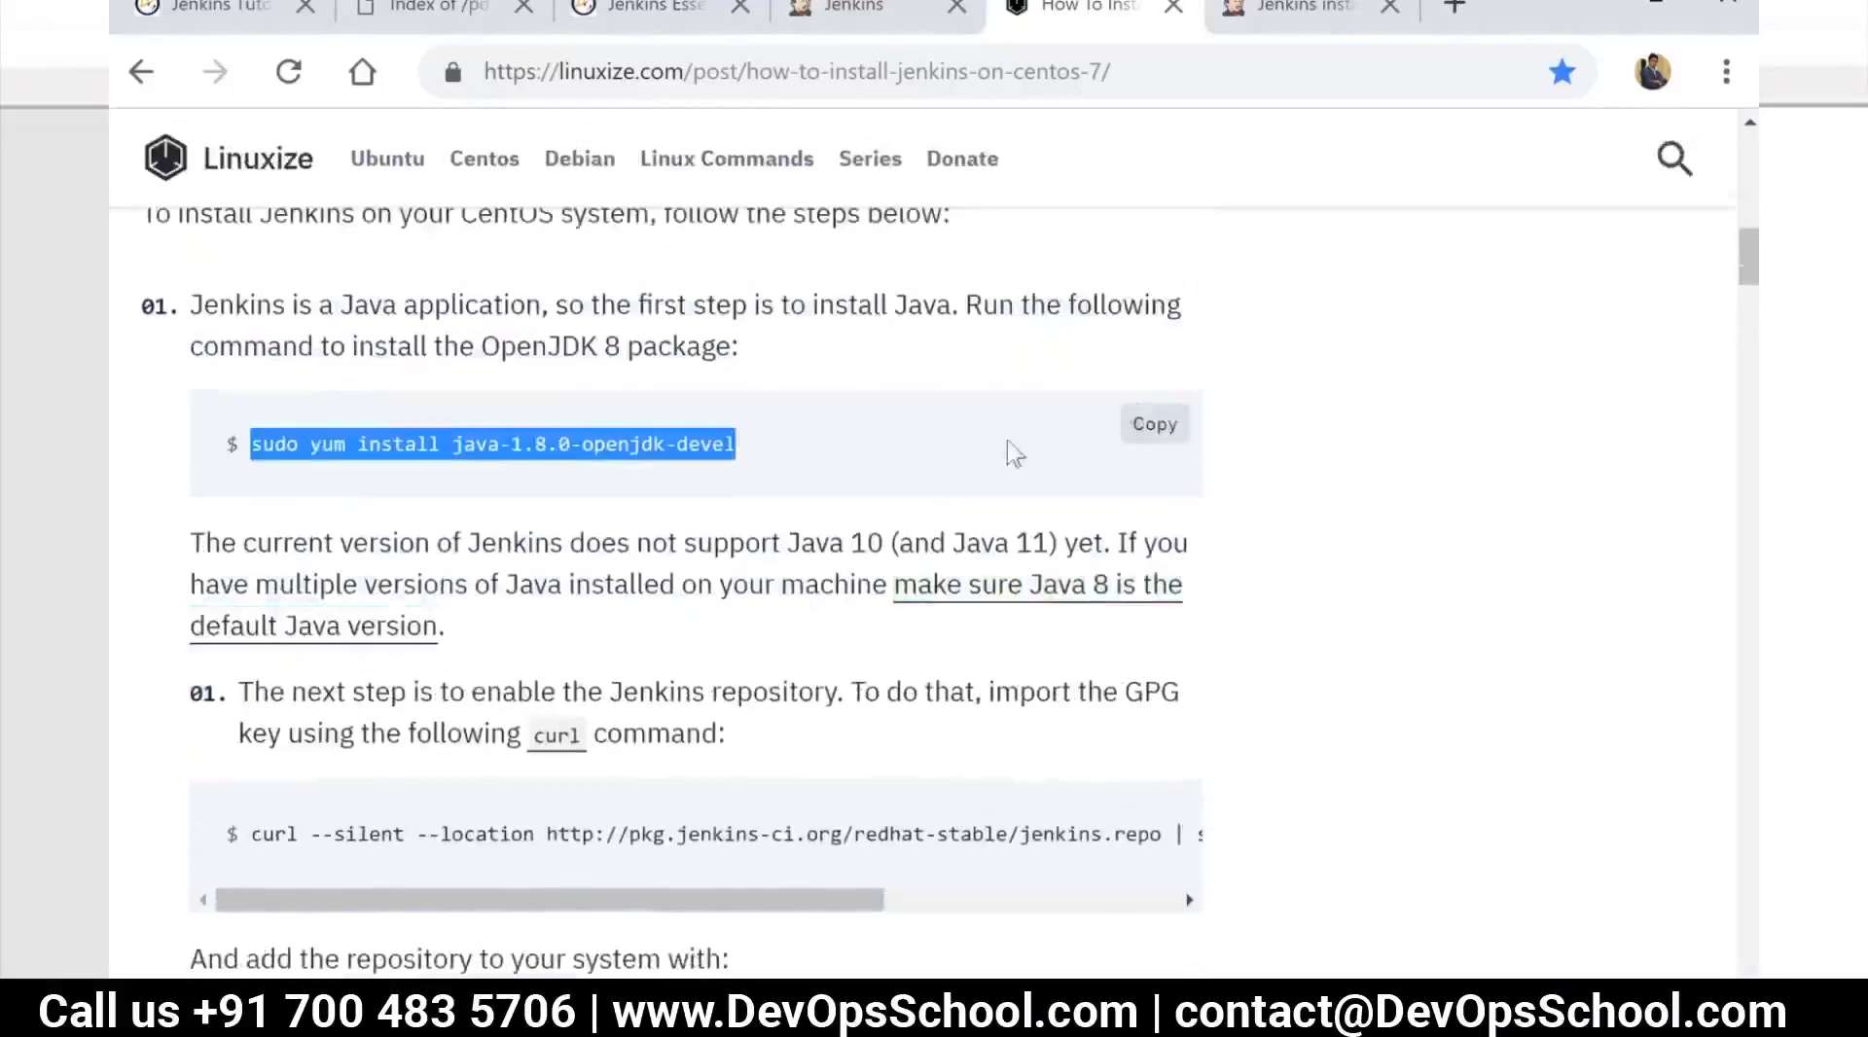
pyautogui.click(1148, 426)
# Switch to the Notepad++ notes and add sudo yum install java-1.8.0-openjdk-devel below the install jenkins rpm (jetty) line
pyautogui.hotkey('alt', 'Tab')
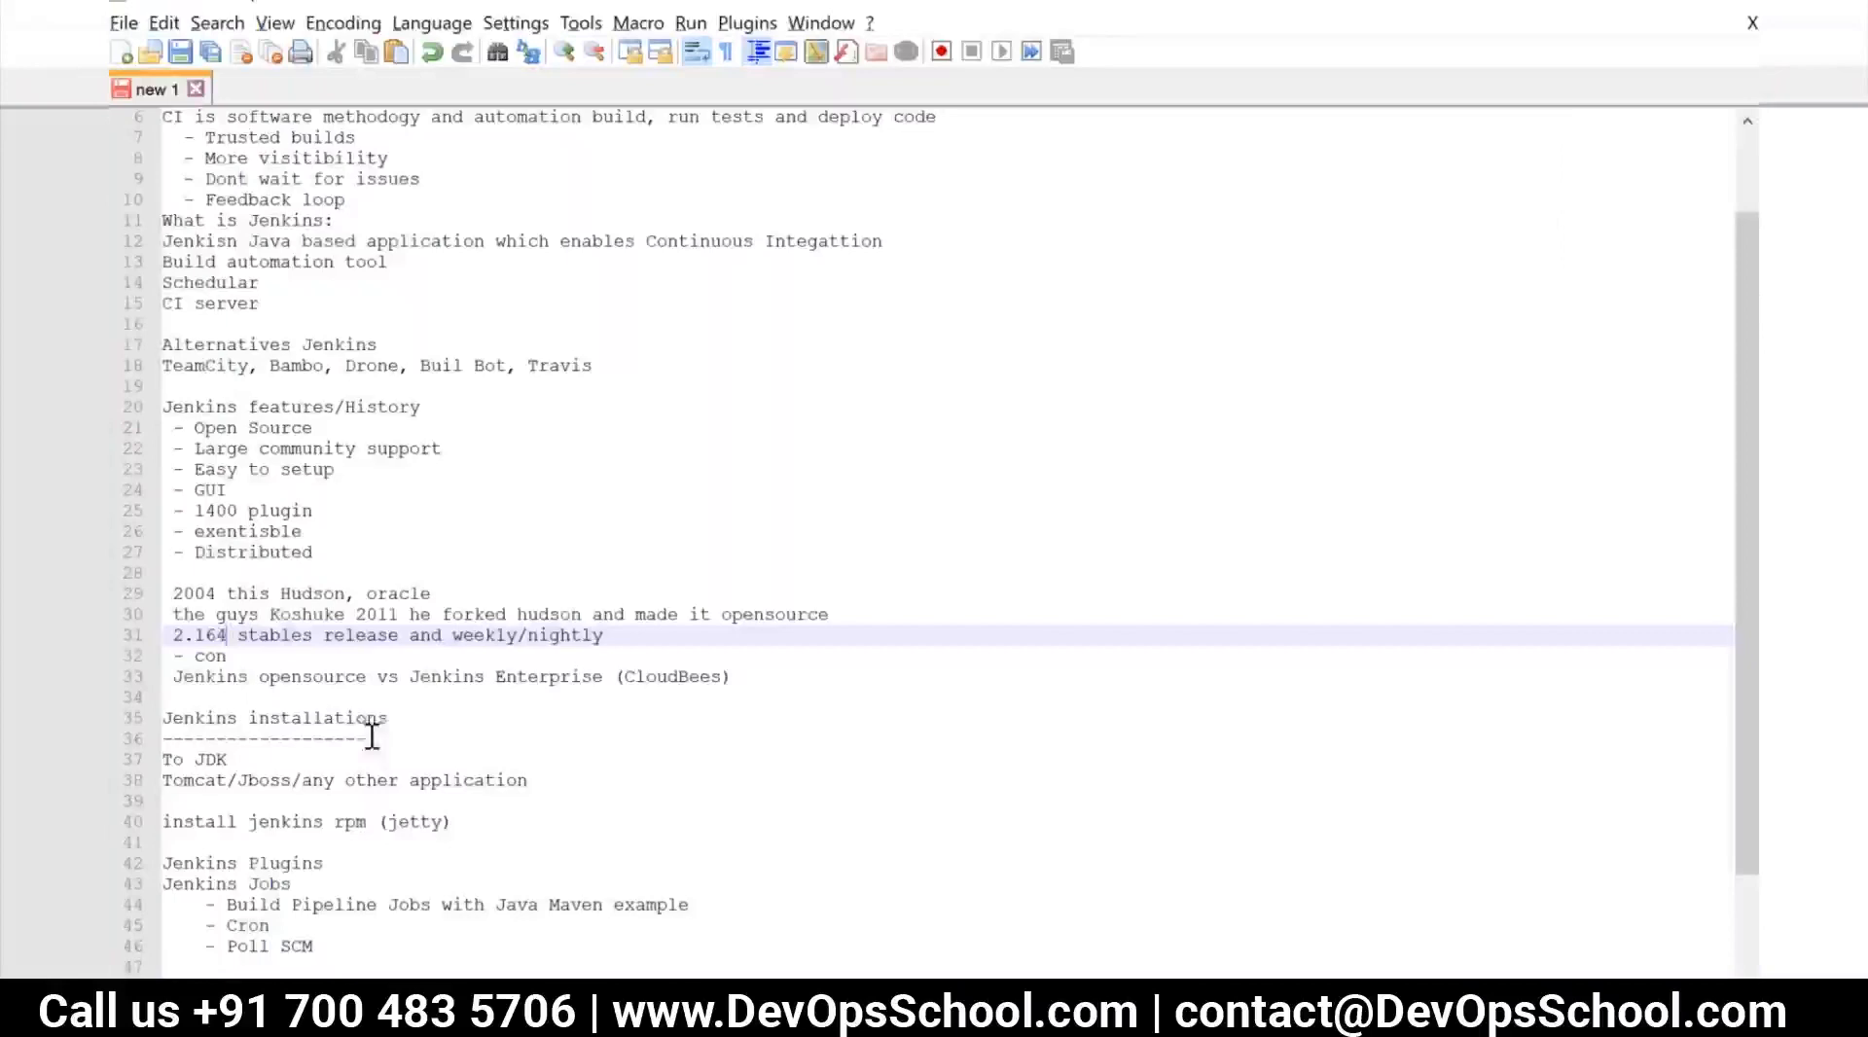
pyautogui.click(578, 778)
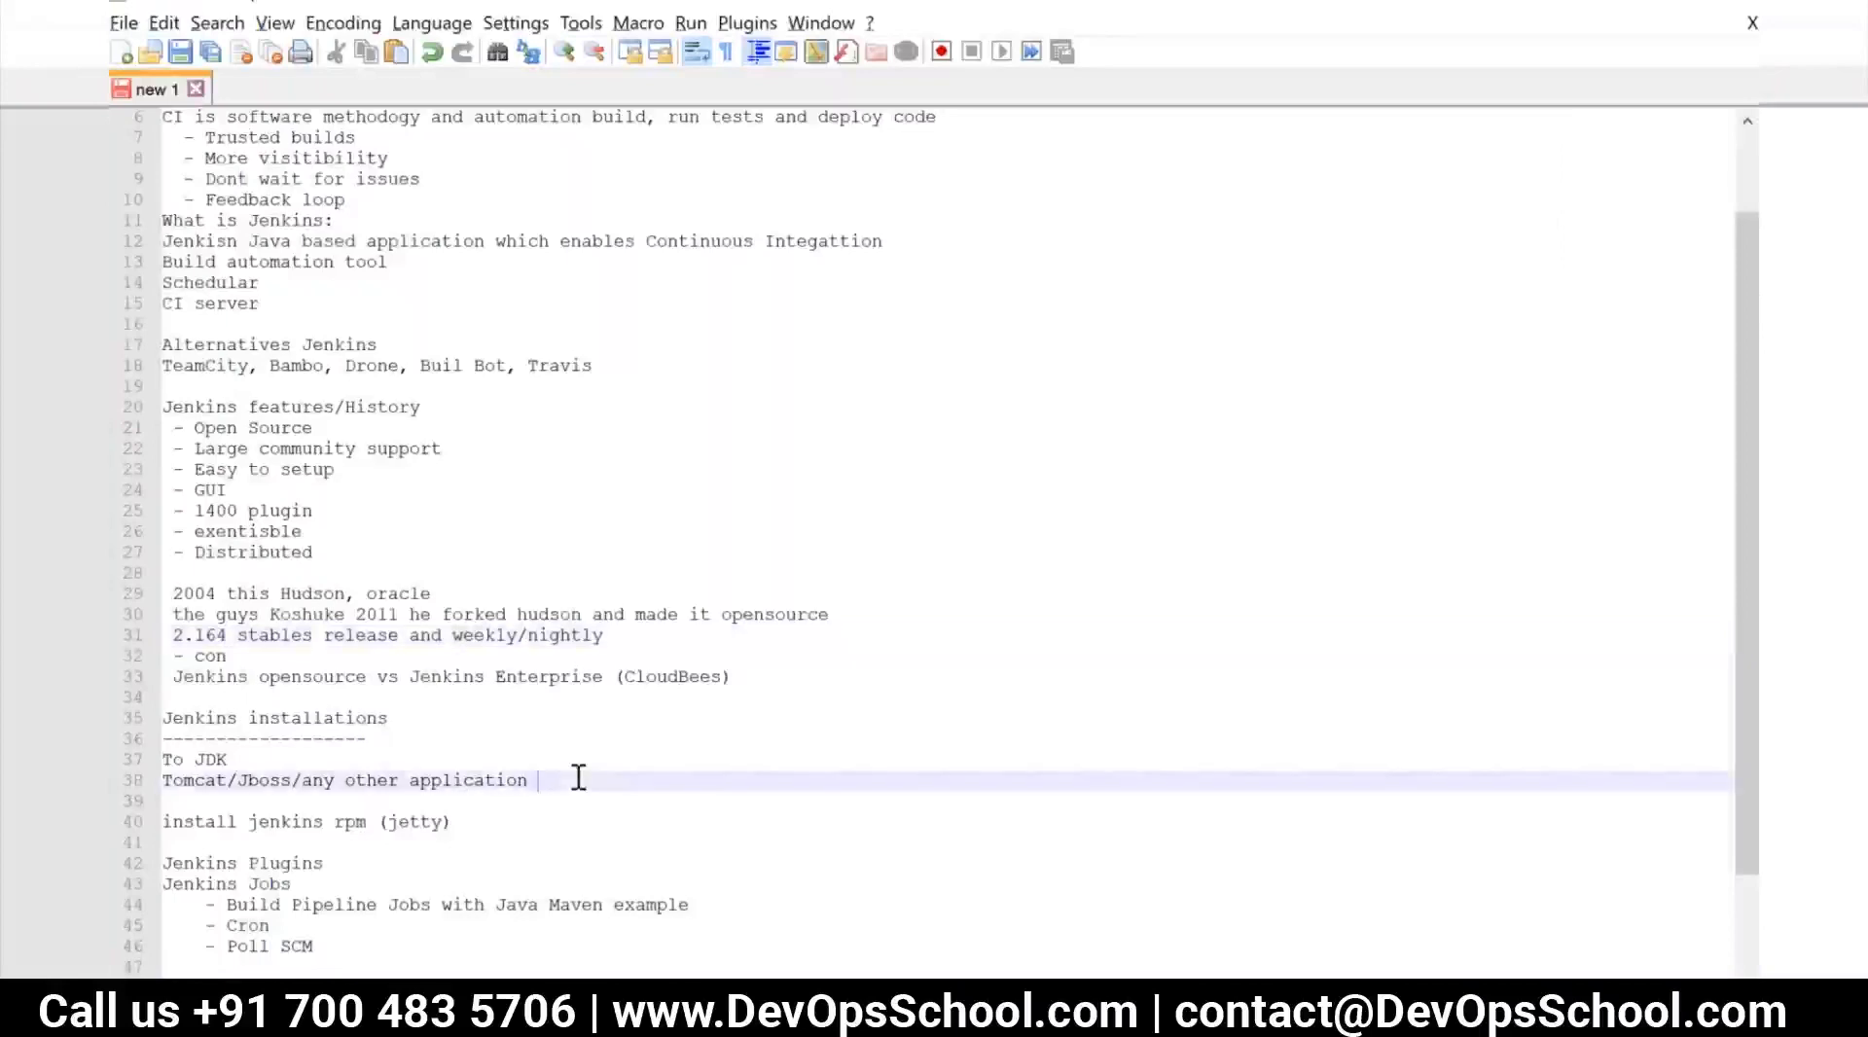
pyautogui.click(478, 825)
pyautogui.press('Return')
pyautogui.press('Return')
pyautogui.hotkey('ctrl', 'v')
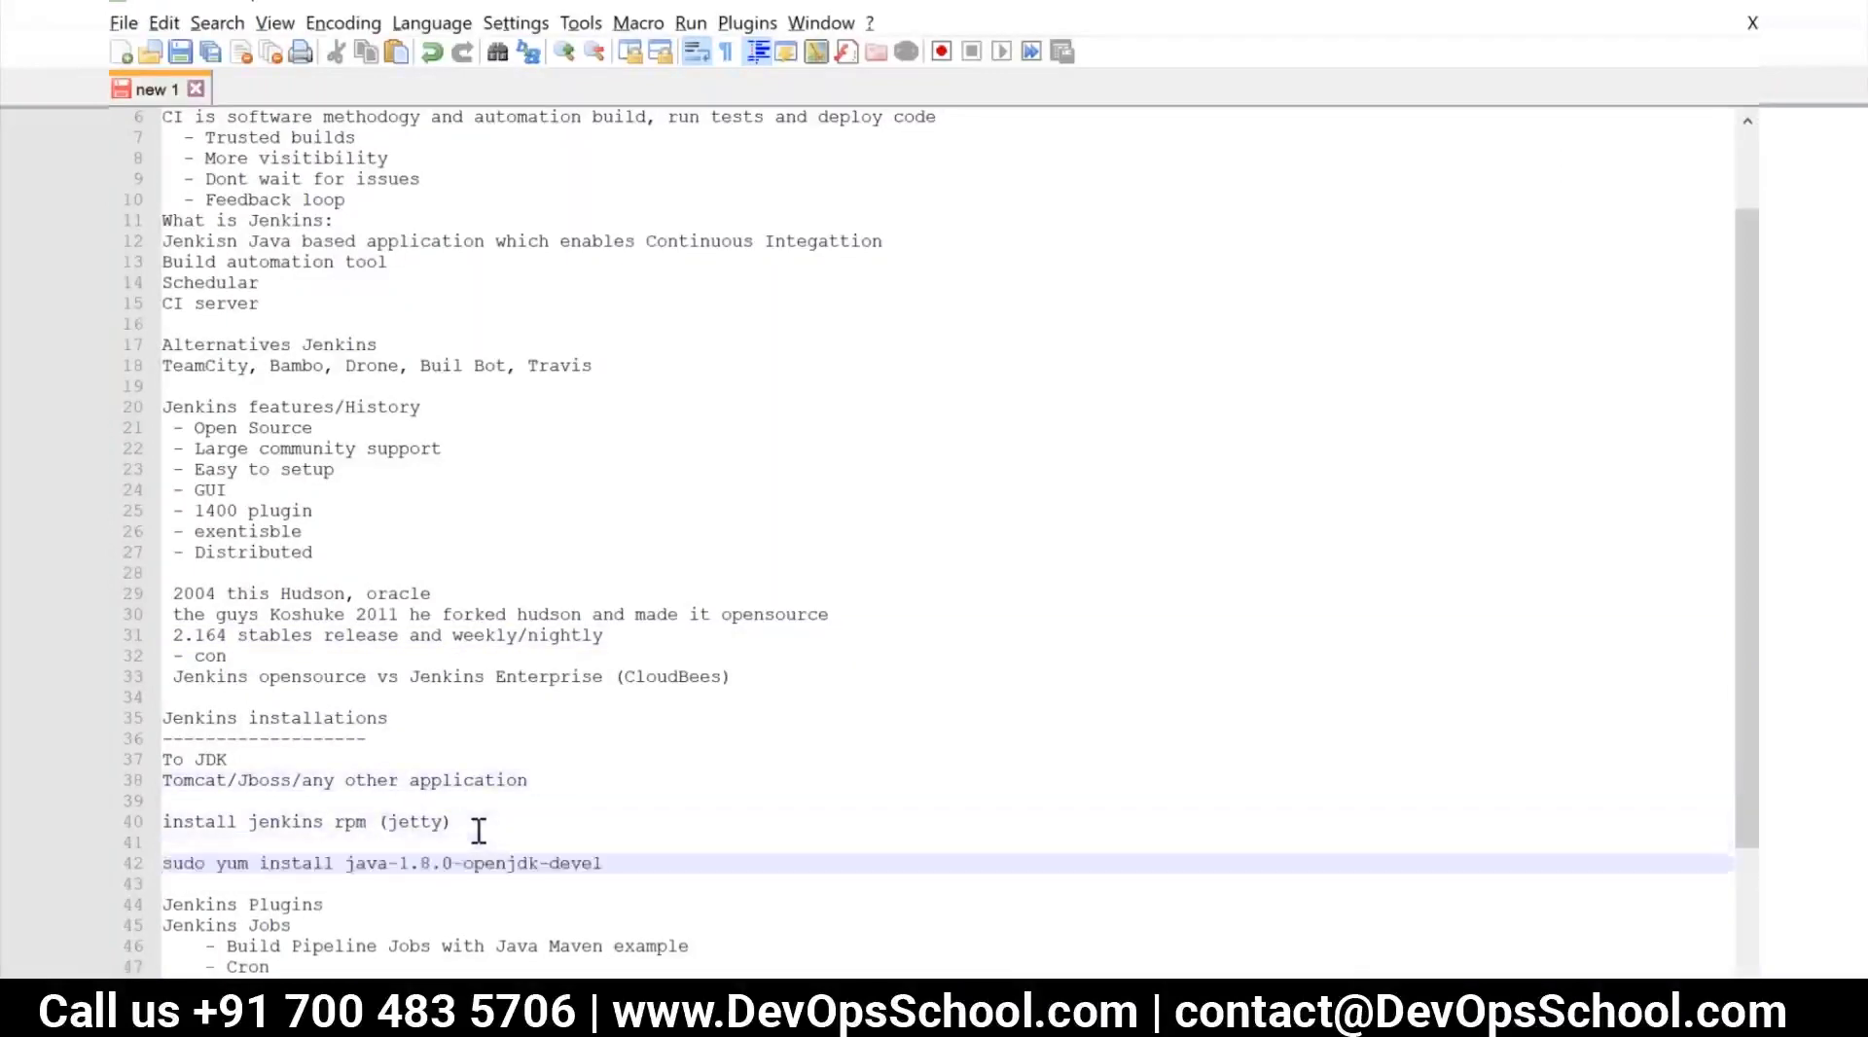
pyautogui.press('Return')
pyautogui.press('Return')
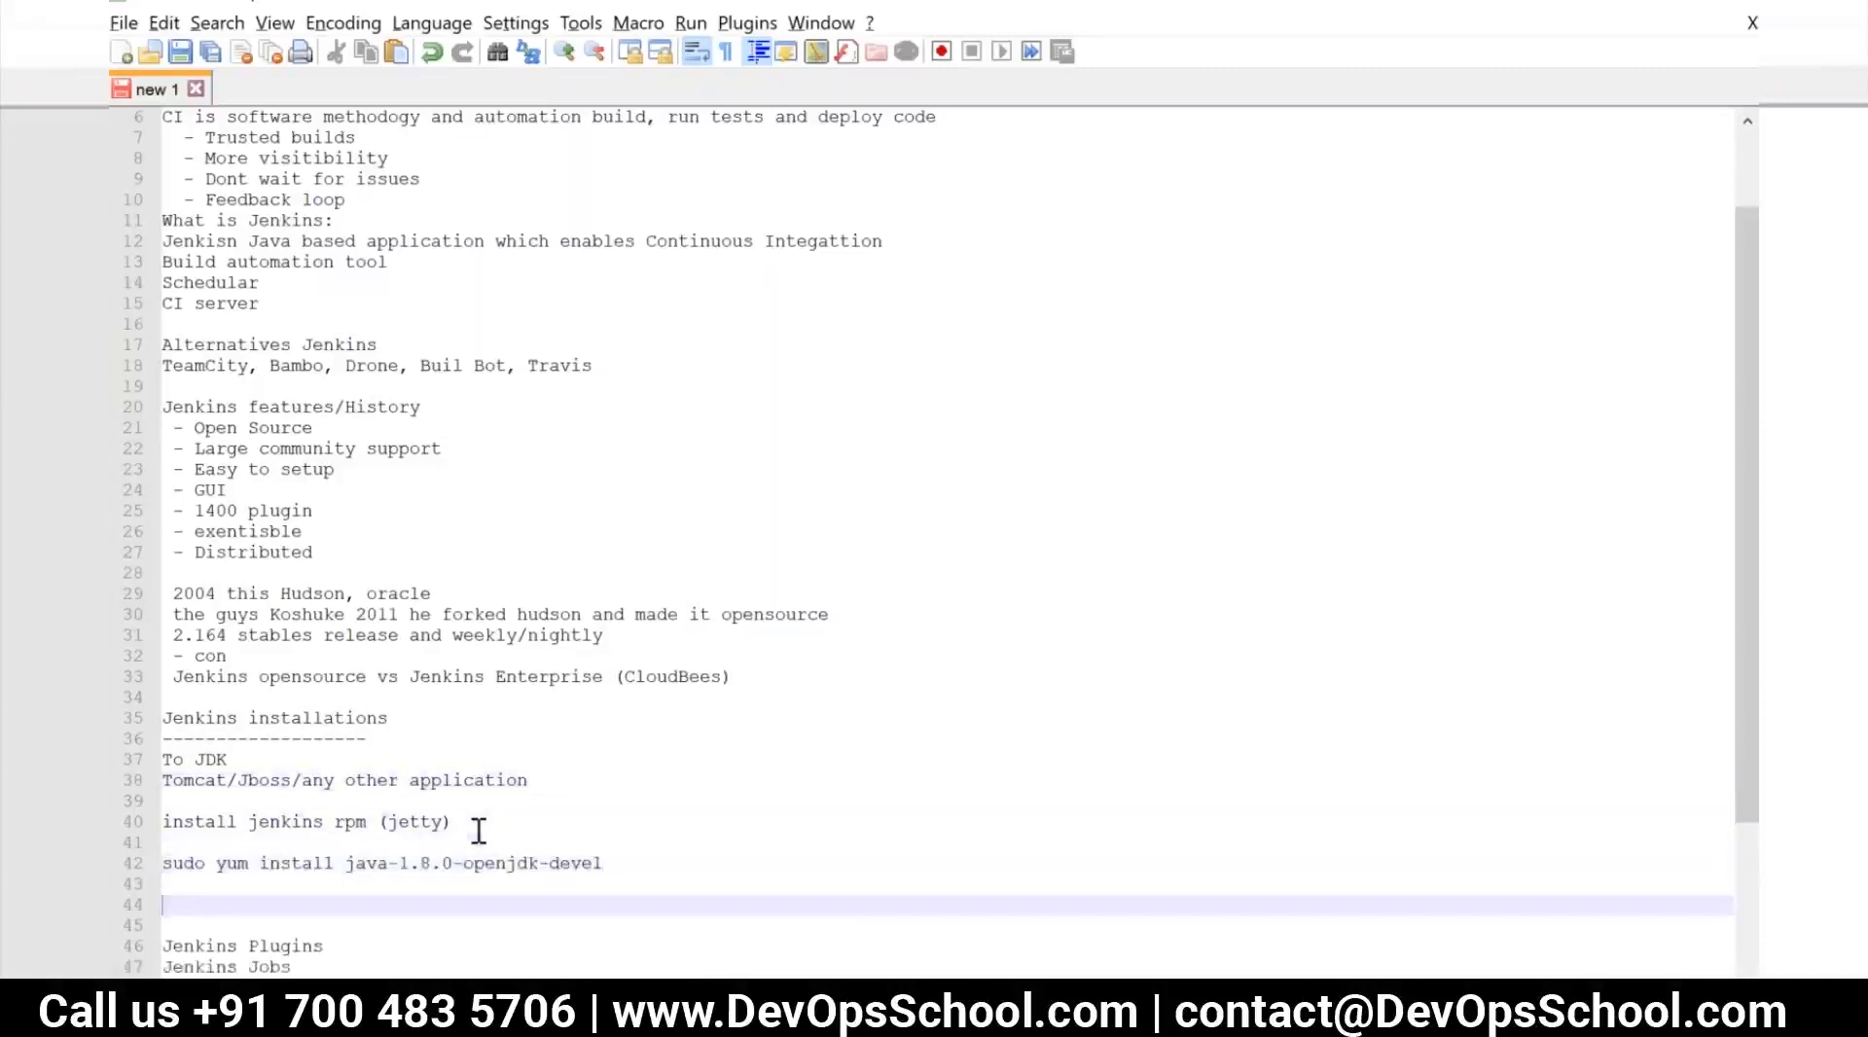
# Copy the curl command for jenkins.repo from the Linuxize guide in Chrome into the Notepad++ notes below the Java command
pyautogui.hotkey('alt', 'Tab')
pyautogui.scroll(-2, 612, 651)
pyautogui.moveTo(969, 681)
pyautogui.click(1154, 667)
pyautogui.hotkey('alt', 'Tab')
pyautogui.hotkey('ctrl', 'v')
# Copy the sudo rpm --import command for the Jenkins key from the Chrome guide into the Notepad++ notes below the curl line
pyautogui.hotkey('alt', 'Tab')
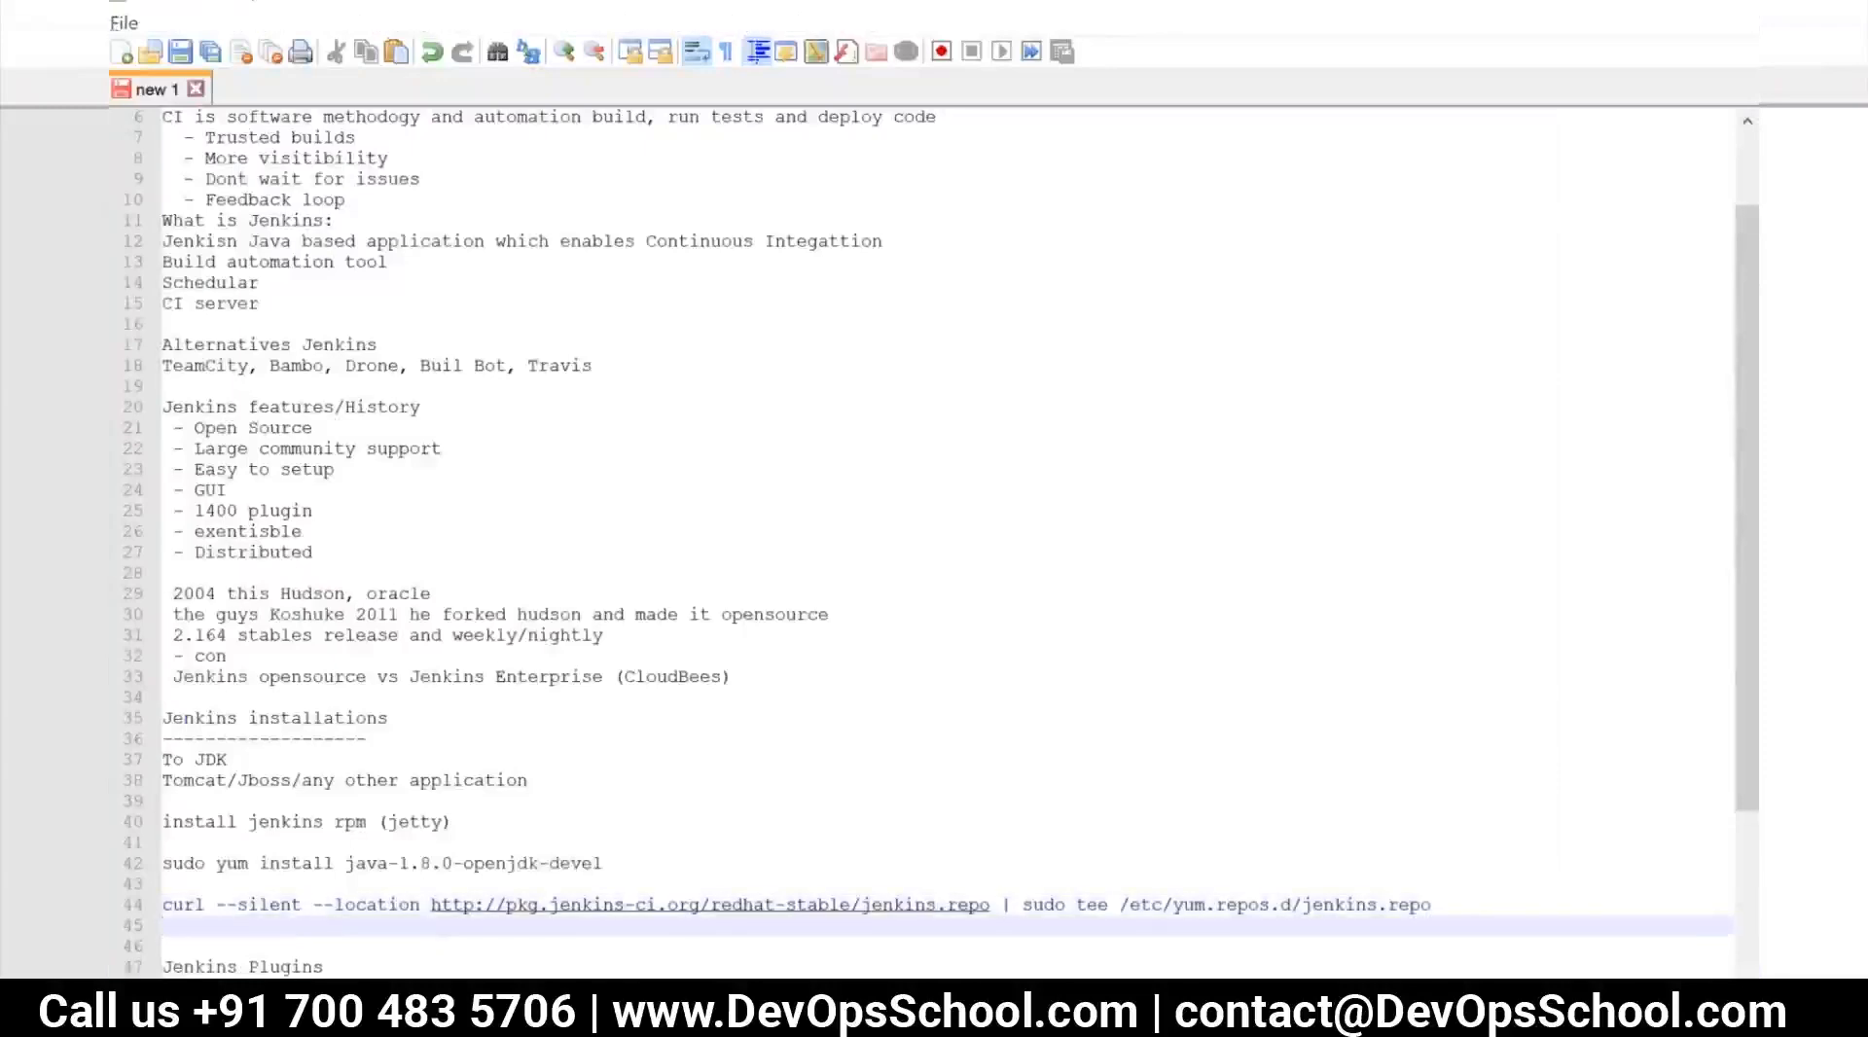
pyautogui.scroll(-1, 721, 790)
pyautogui.click(1142, 729)
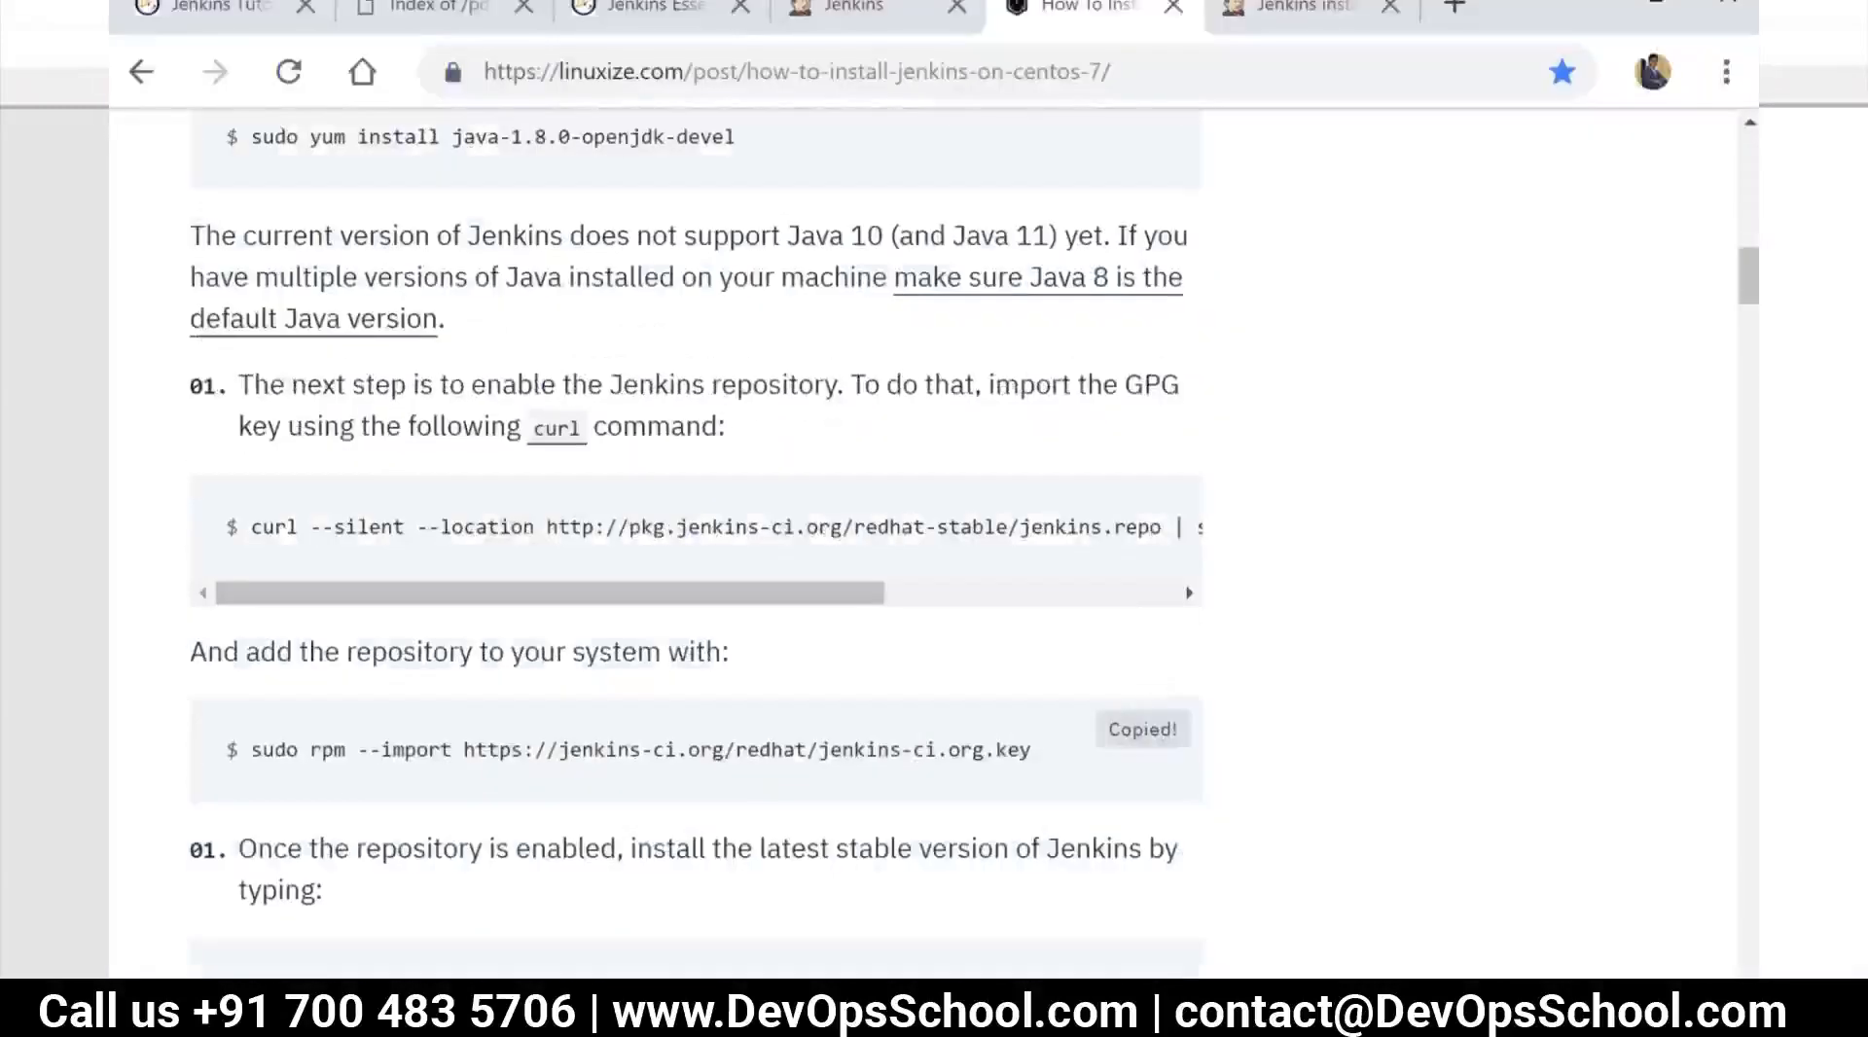
pyautogui.hotkey('alt', 'Tab')
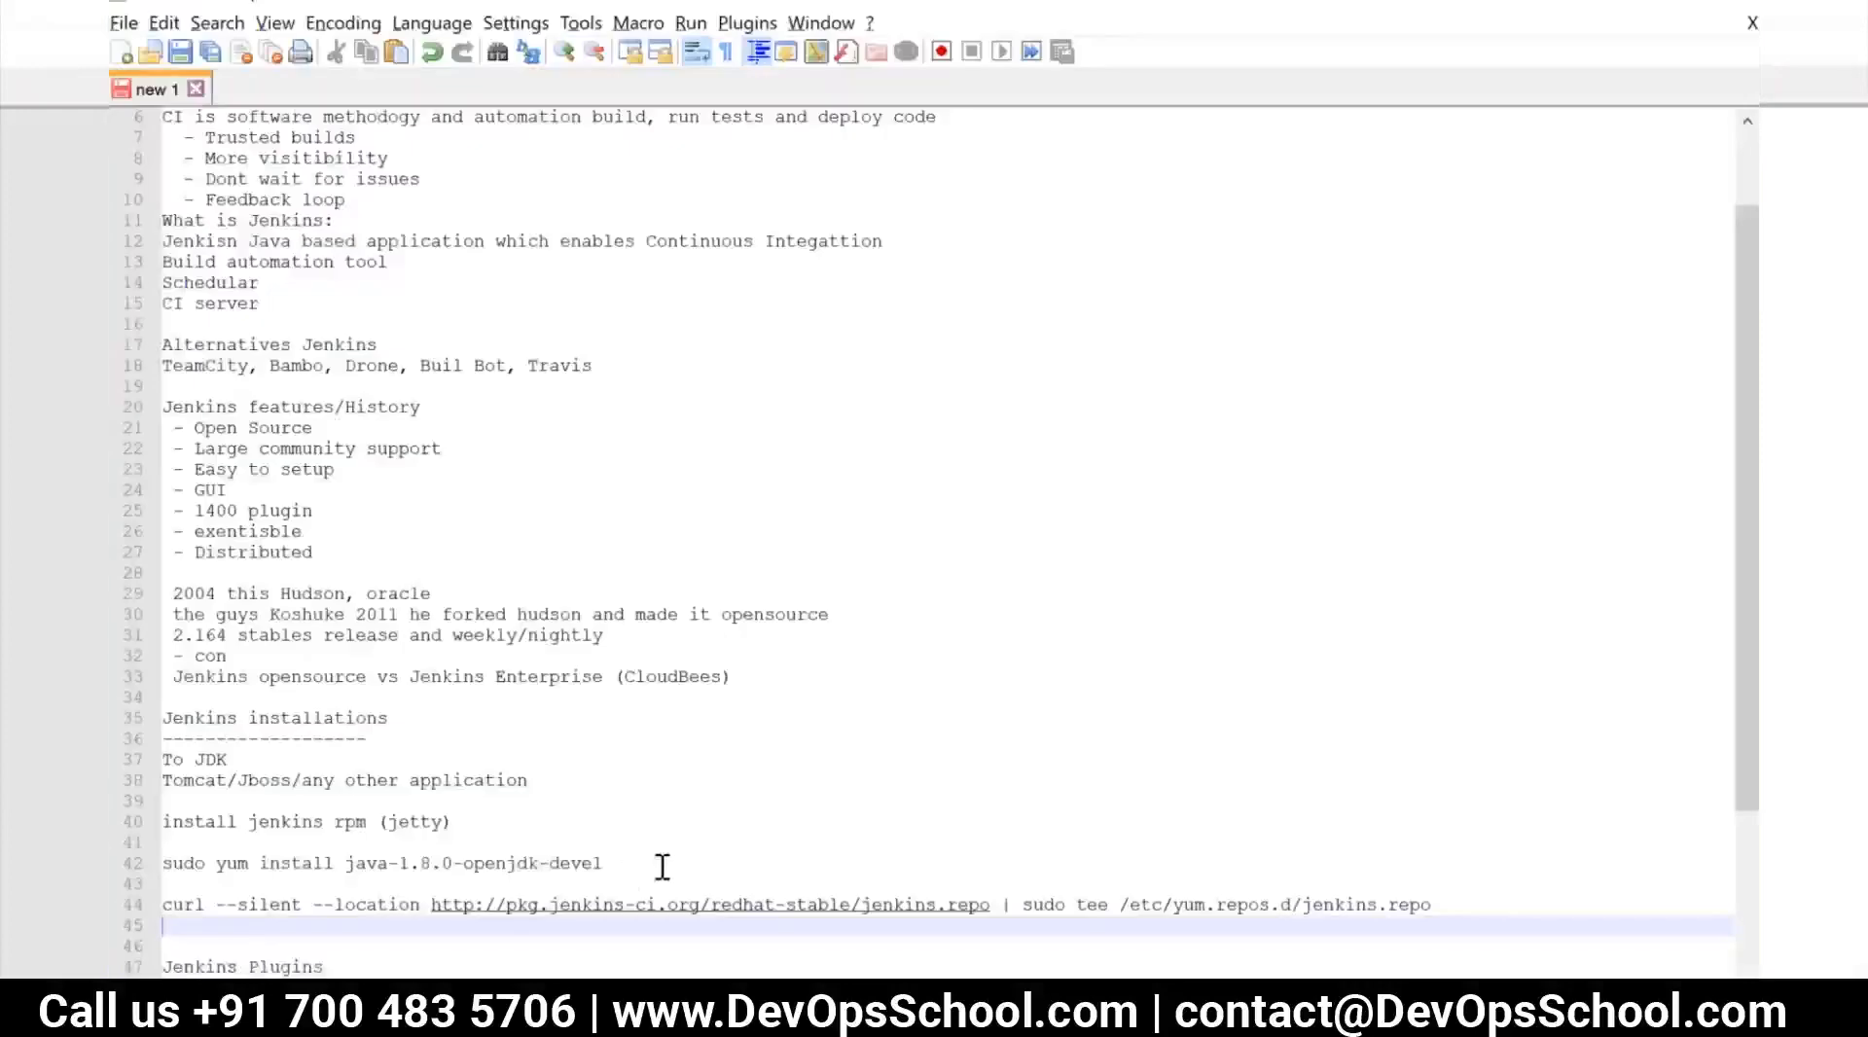
pyautogui.scroll(-1, 662, 866)
pyautogui.hotkey('ctrl', 'v')
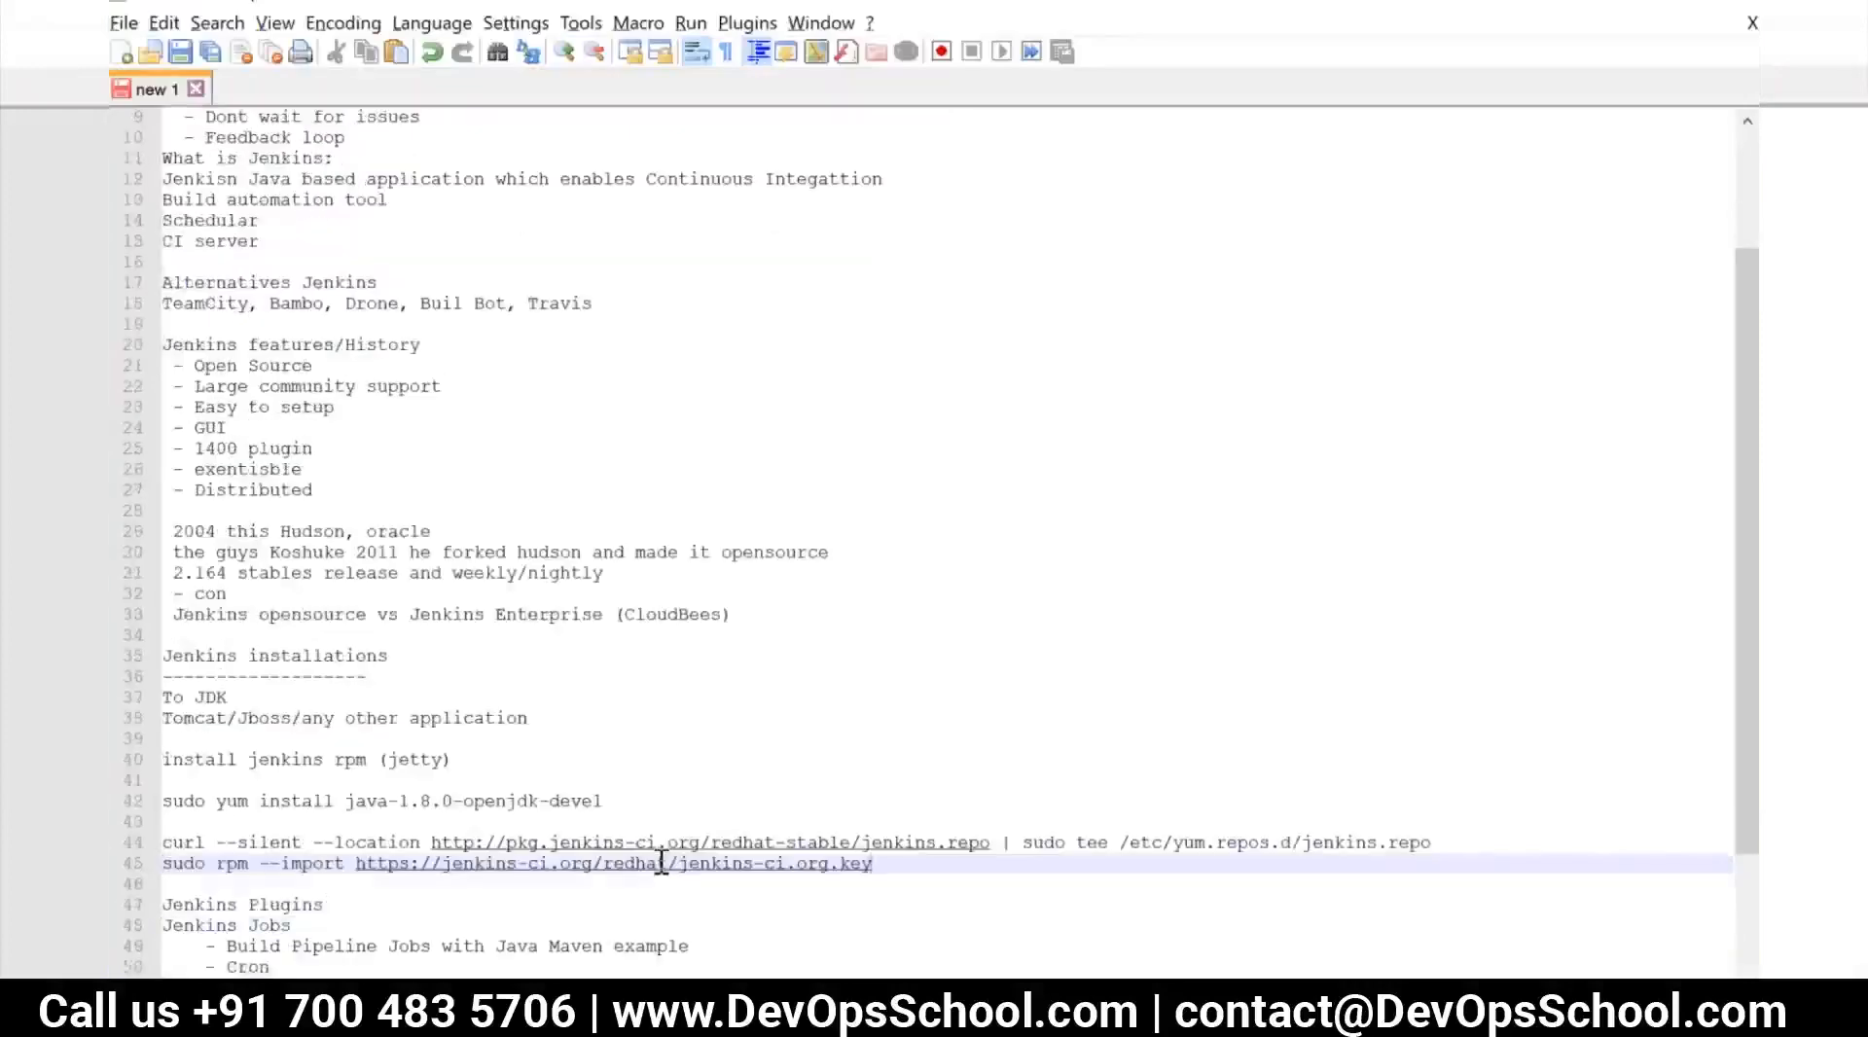
pyautogui.press('Return')
pyautogui.press('Return')
# Copy yum install jenkins from the Chrome guide into the Notepad++ notes, followed by blank lines
pyautogui.hotkey('alt', 'Tab')
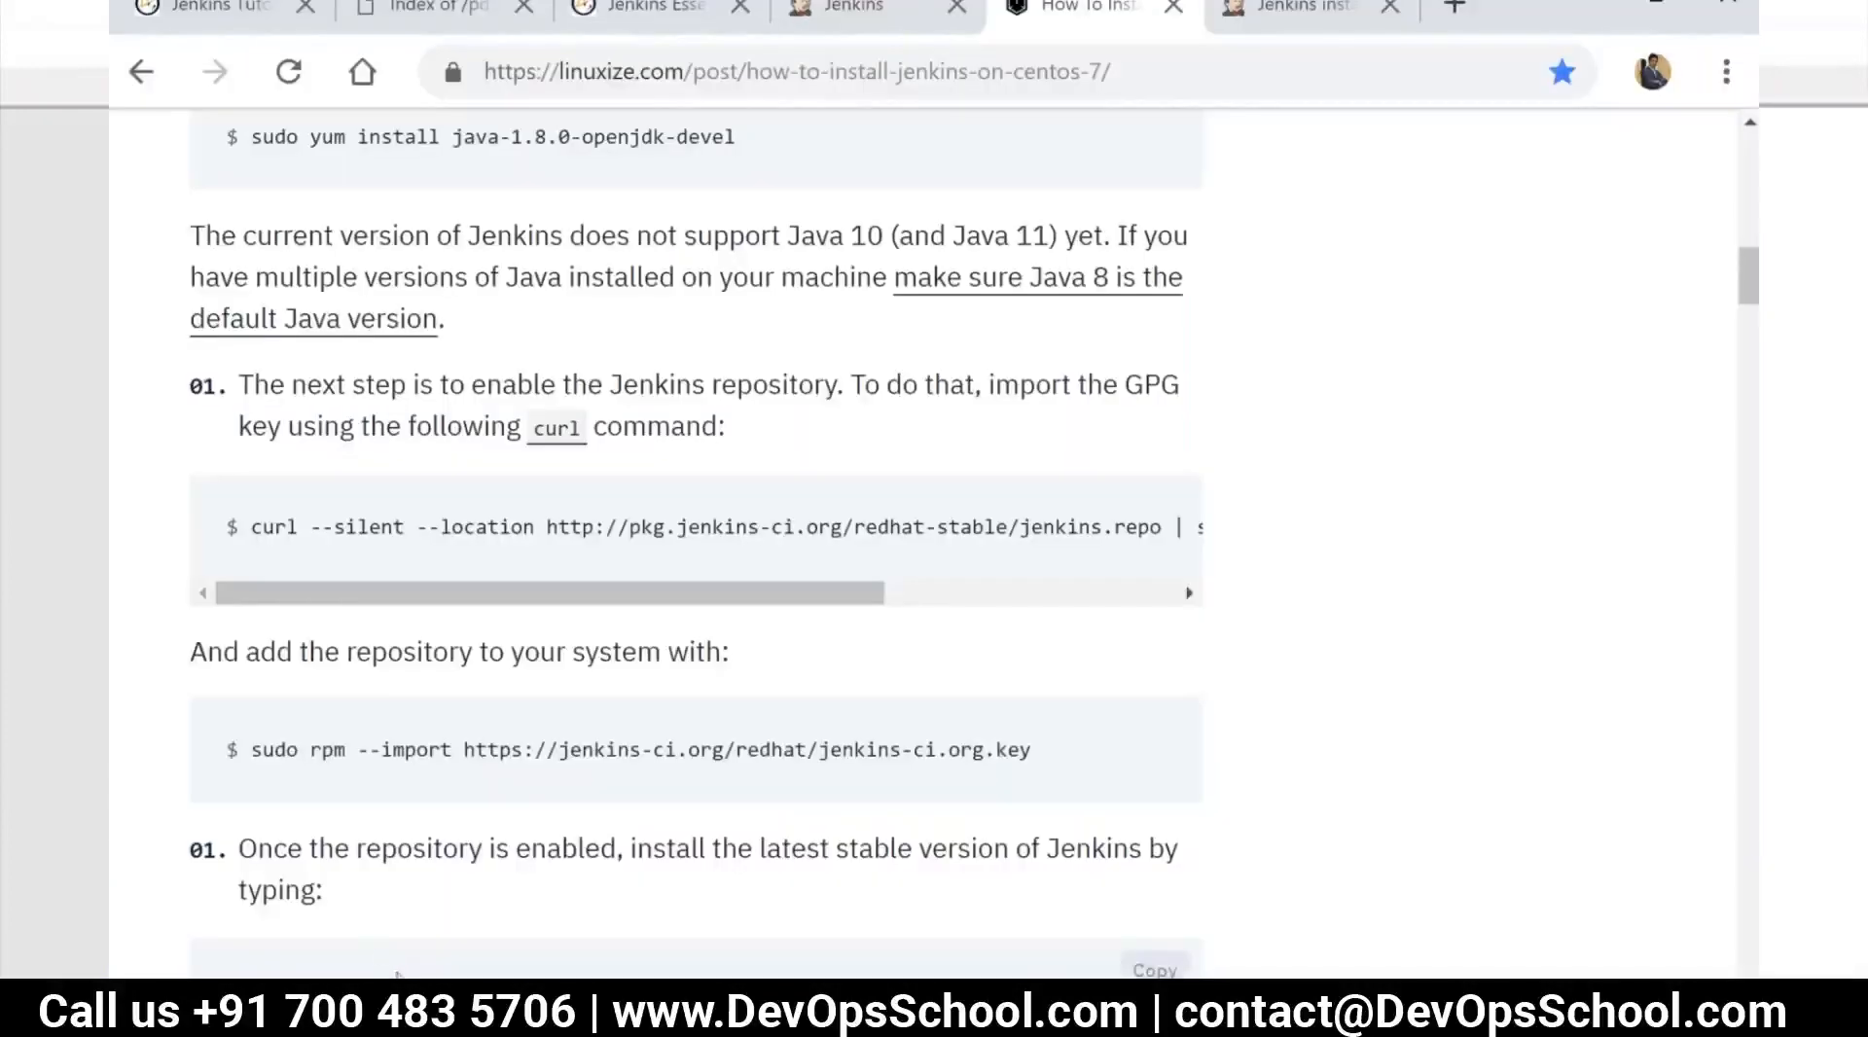
pyautogui.moveTo(310, 972); pyautogui.dragTo(603, 975)
pyautogui.hotkey('alt', 'Tab')
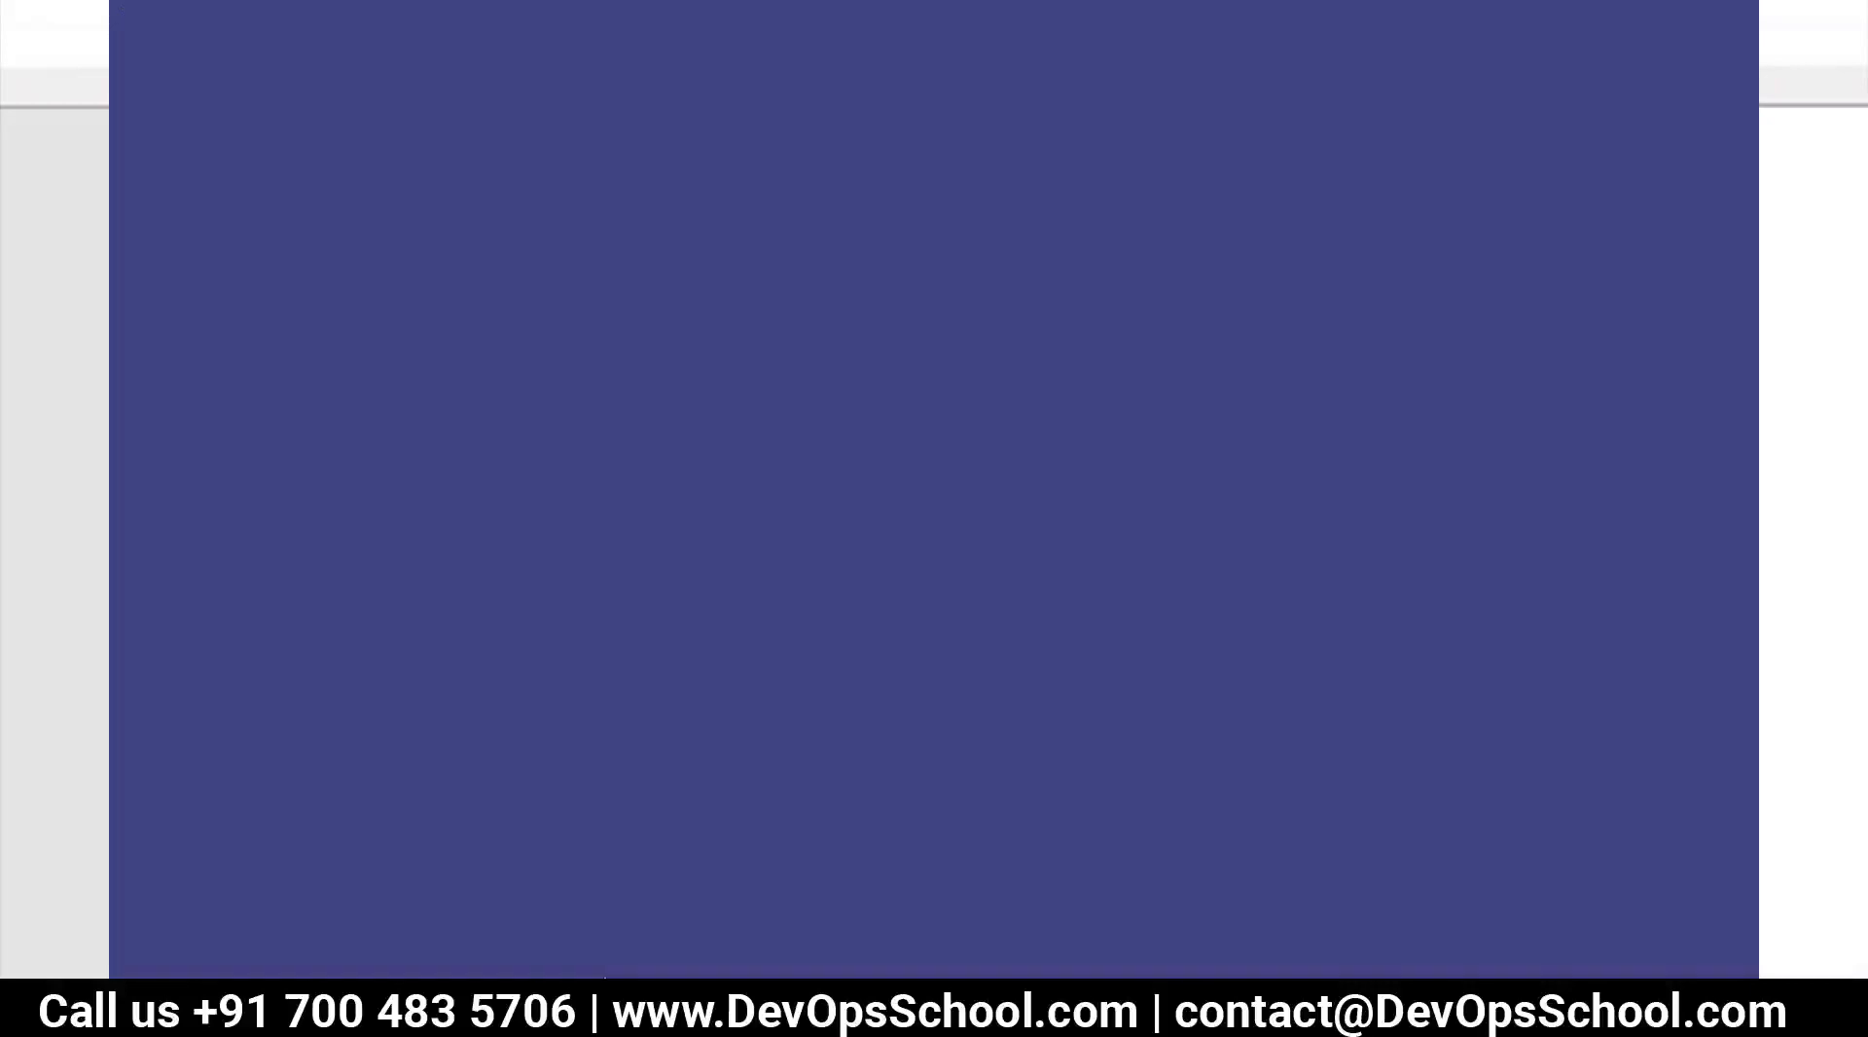
pyautogui.scroll(-1, 443, 954)
pyautogui.hotkey('ctrl', 'v')
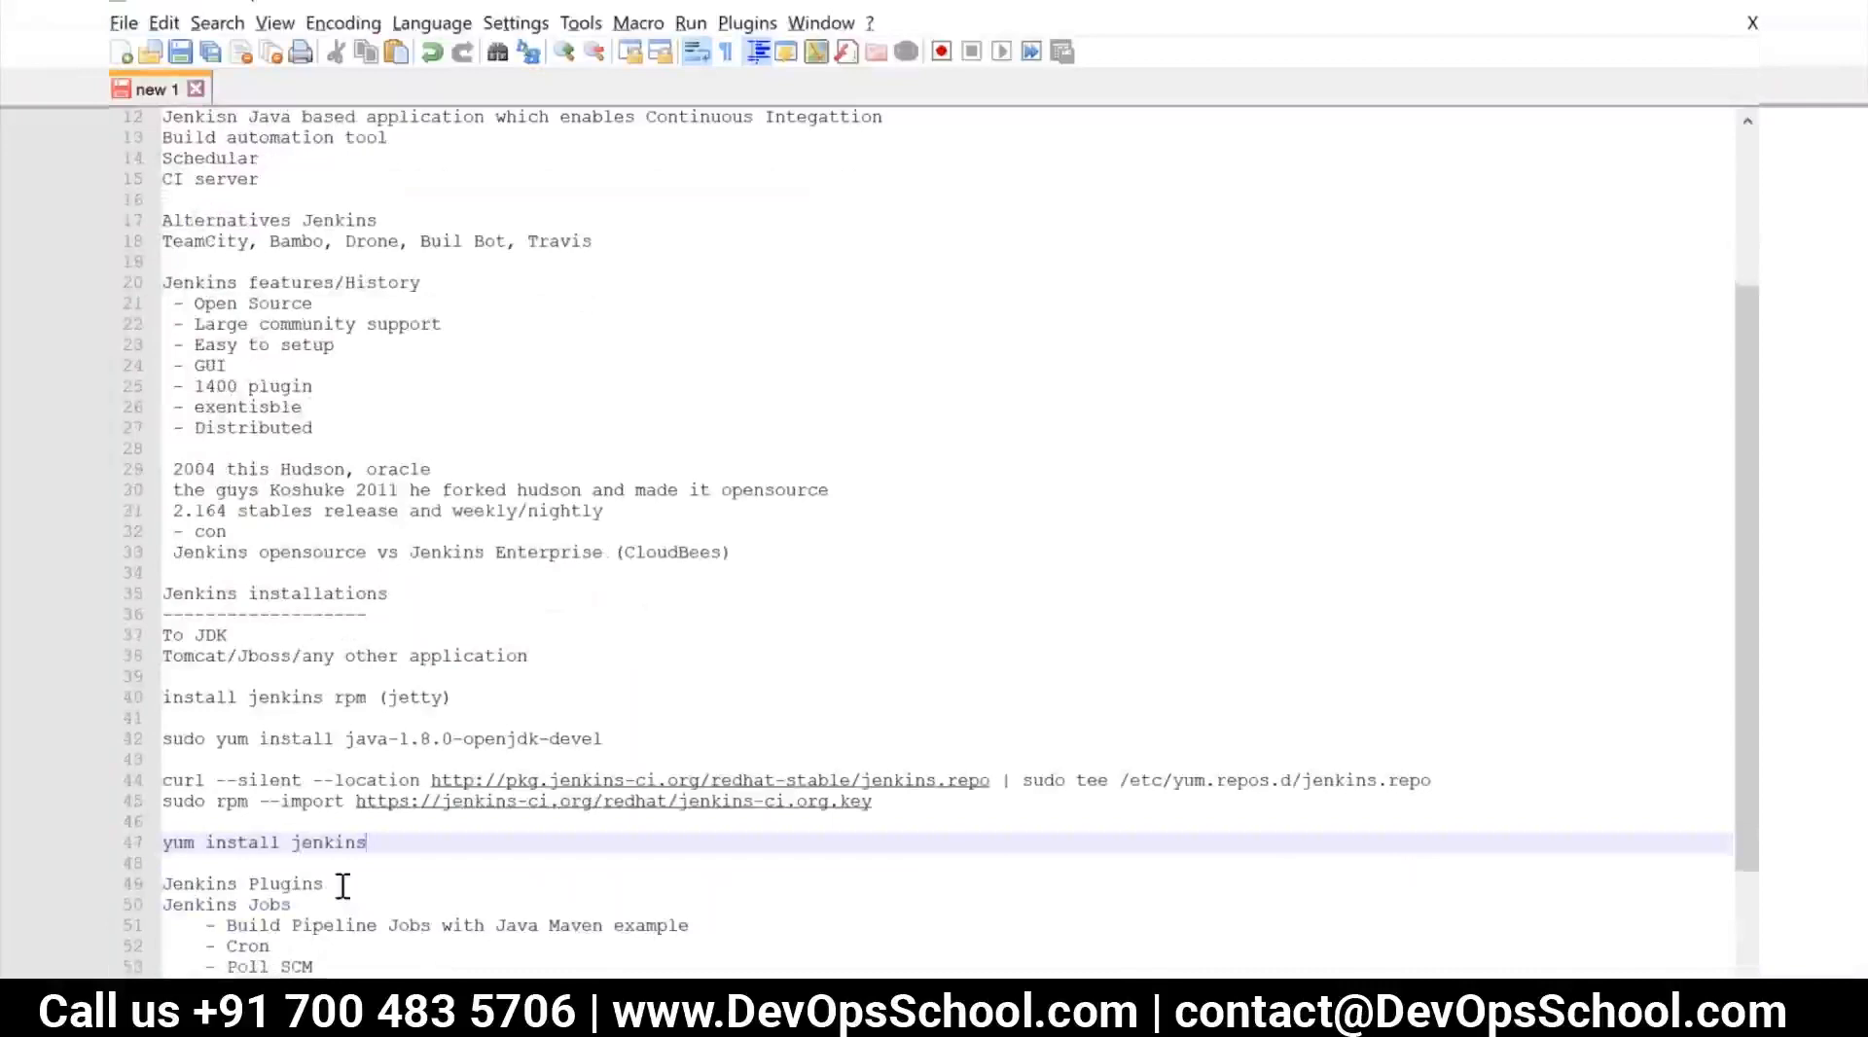
pyautogui.press('Return')
pyautogui.press('Return')
pyautogui.press('Return')
pyautogui.click(342, 885)
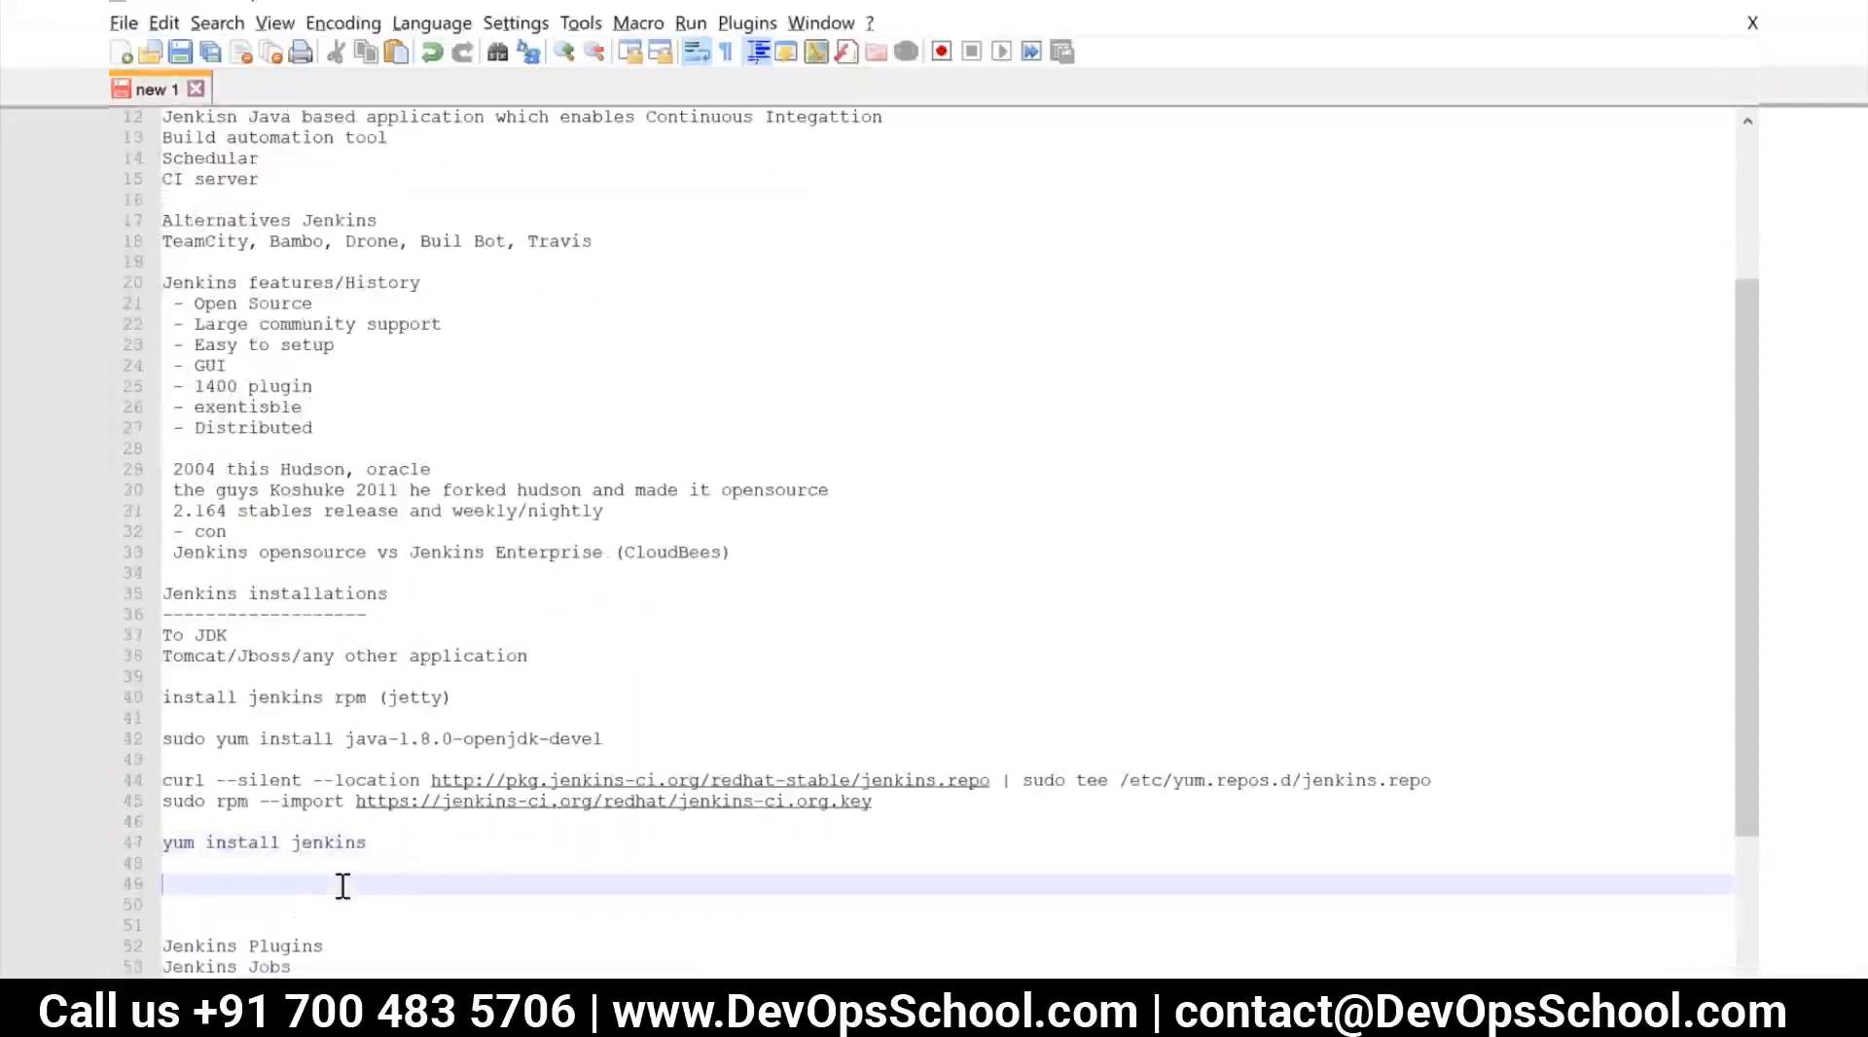
pyautogui.press('Up')
# Switch to the MobaXterm SSH session and check the Jenkins service with systemctl status jenkins
pyautogui.hotkey('alt', 'Tab')
pyautogui.hotkey('alt', 'Tab')
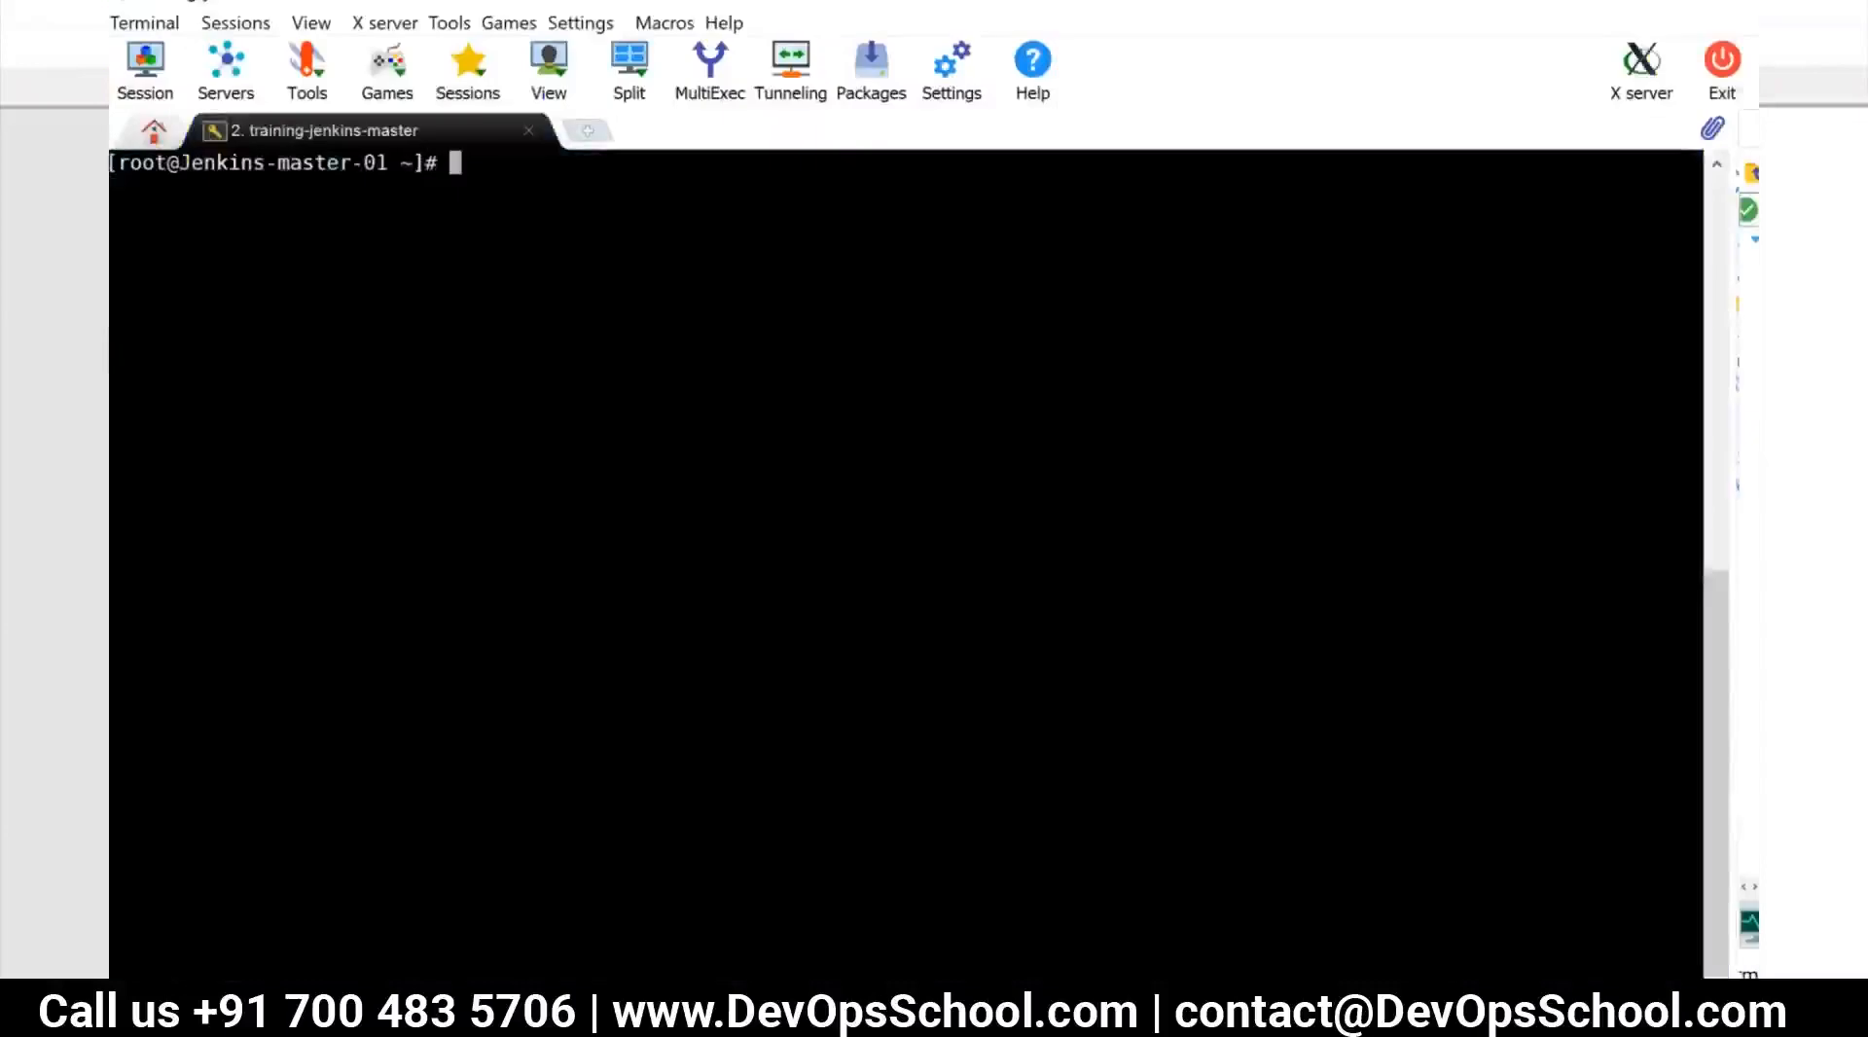
pyautogui.write('systemctl status jenkins')
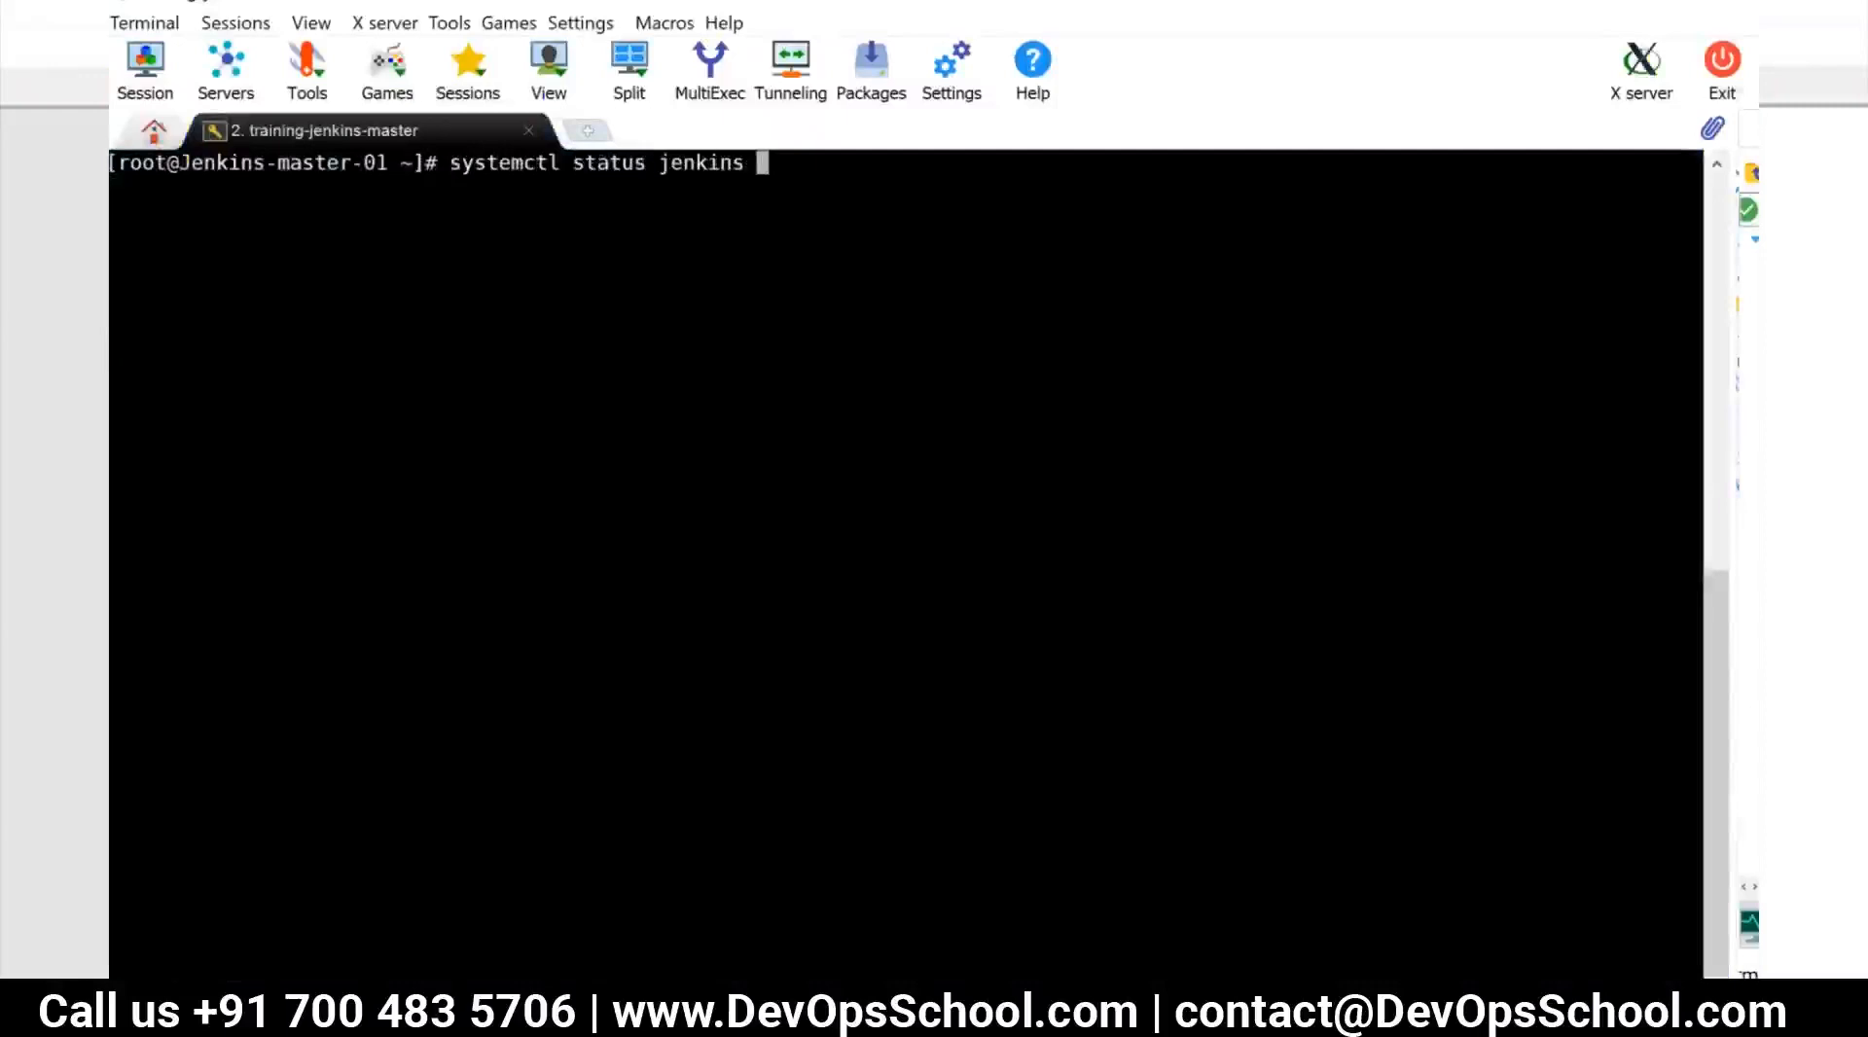
pyautogui.press('Return')
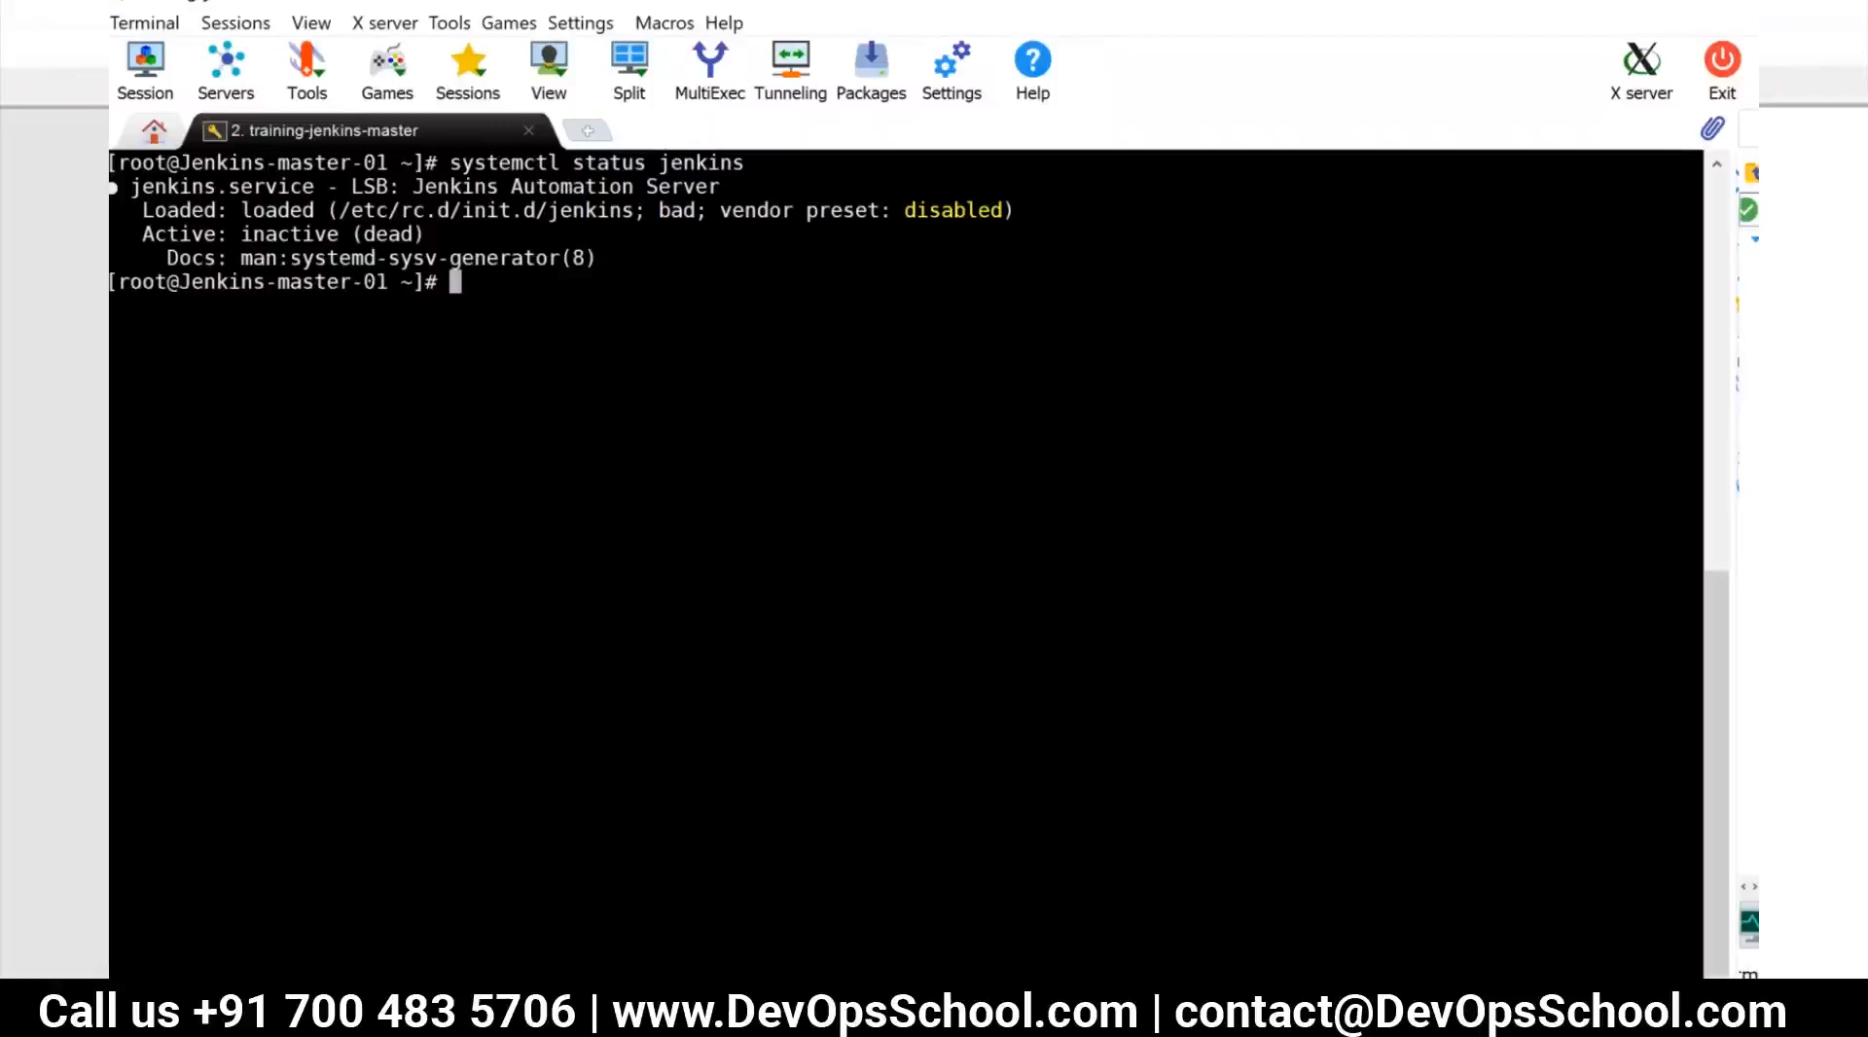
pyautogui.write('tail -f /var/log/jenk')
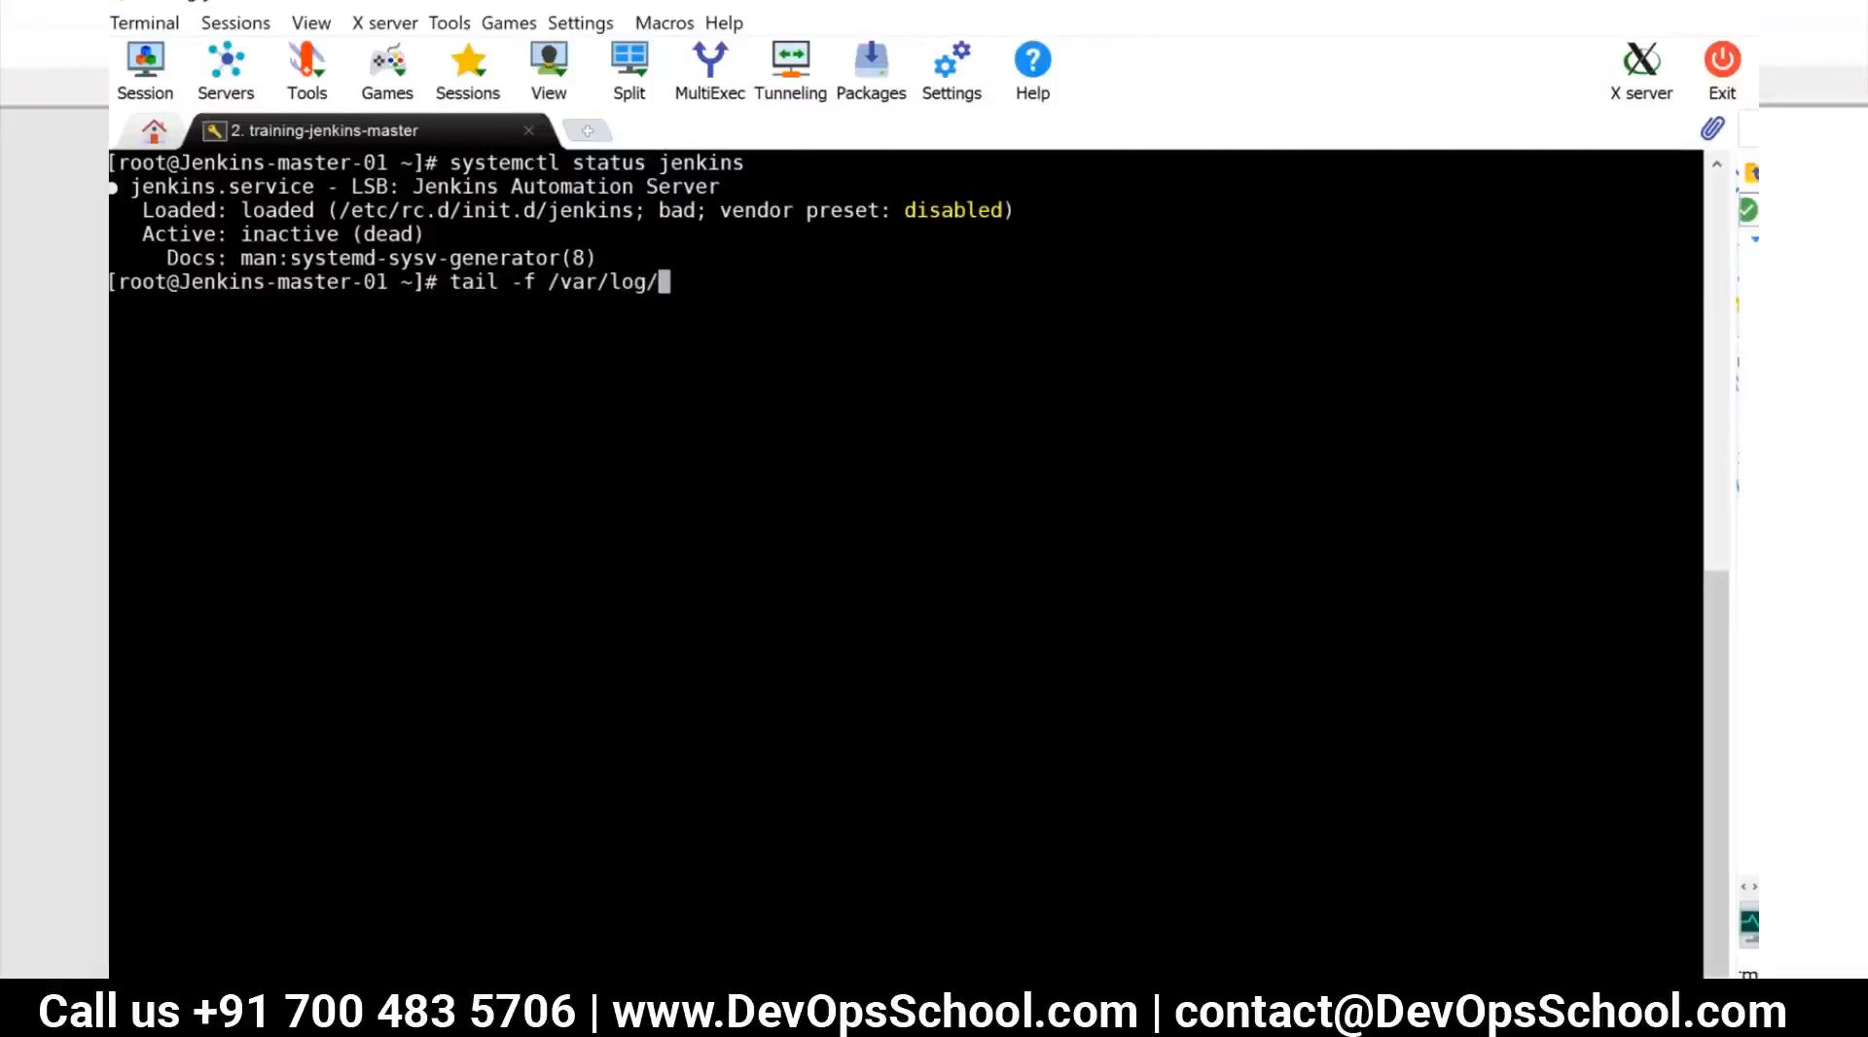
pyautogui.press('Tab')
pyautogui.write('j')
pyautogui.write('enkins')
pyautogui.write('.')
pyautogui.press('BackSpace')
pyautogui.press('BackSpace')
pyautogui.press('BackSpace')
pyautogui.press('BackSpace')
pyautogui.press('BackSpace')
pyautogui.press('BackSpace')
pyautogui.press('BackSpace')
pyautogui.press('BackSpace')
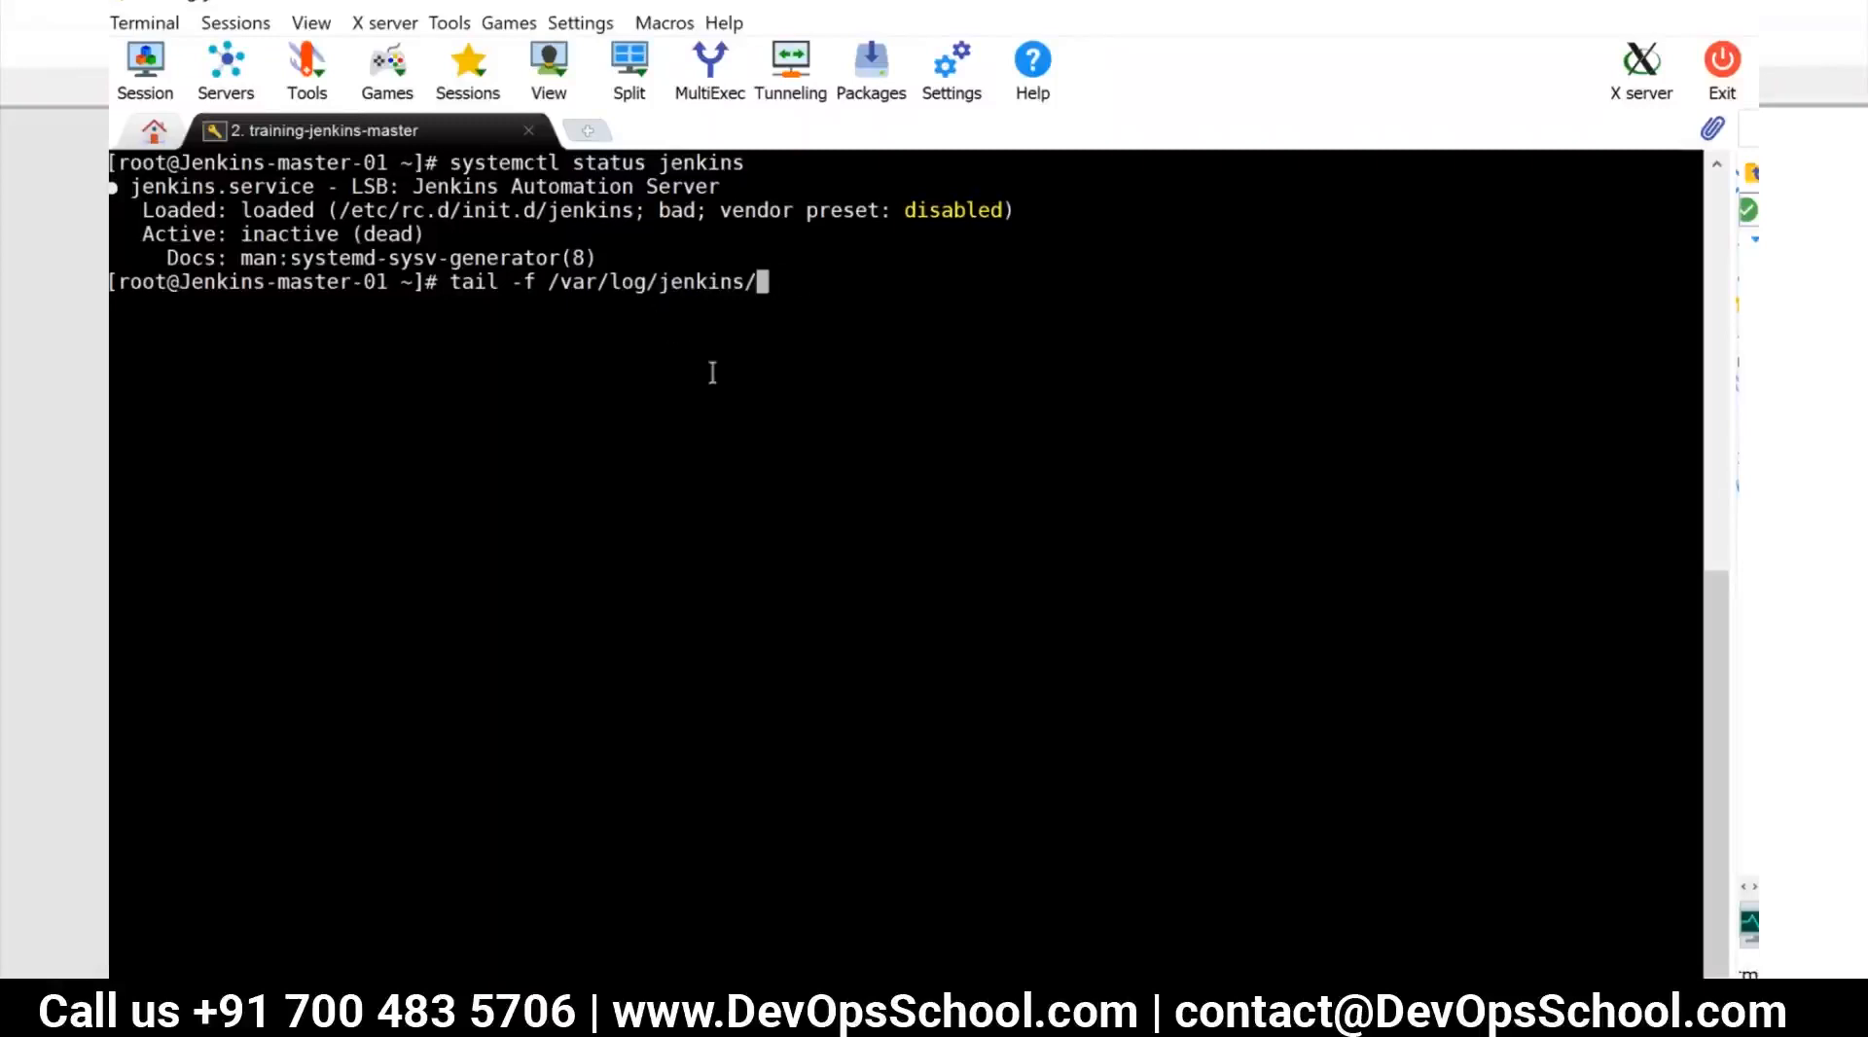
pyautogui.hotkey('ctrl', 'c')
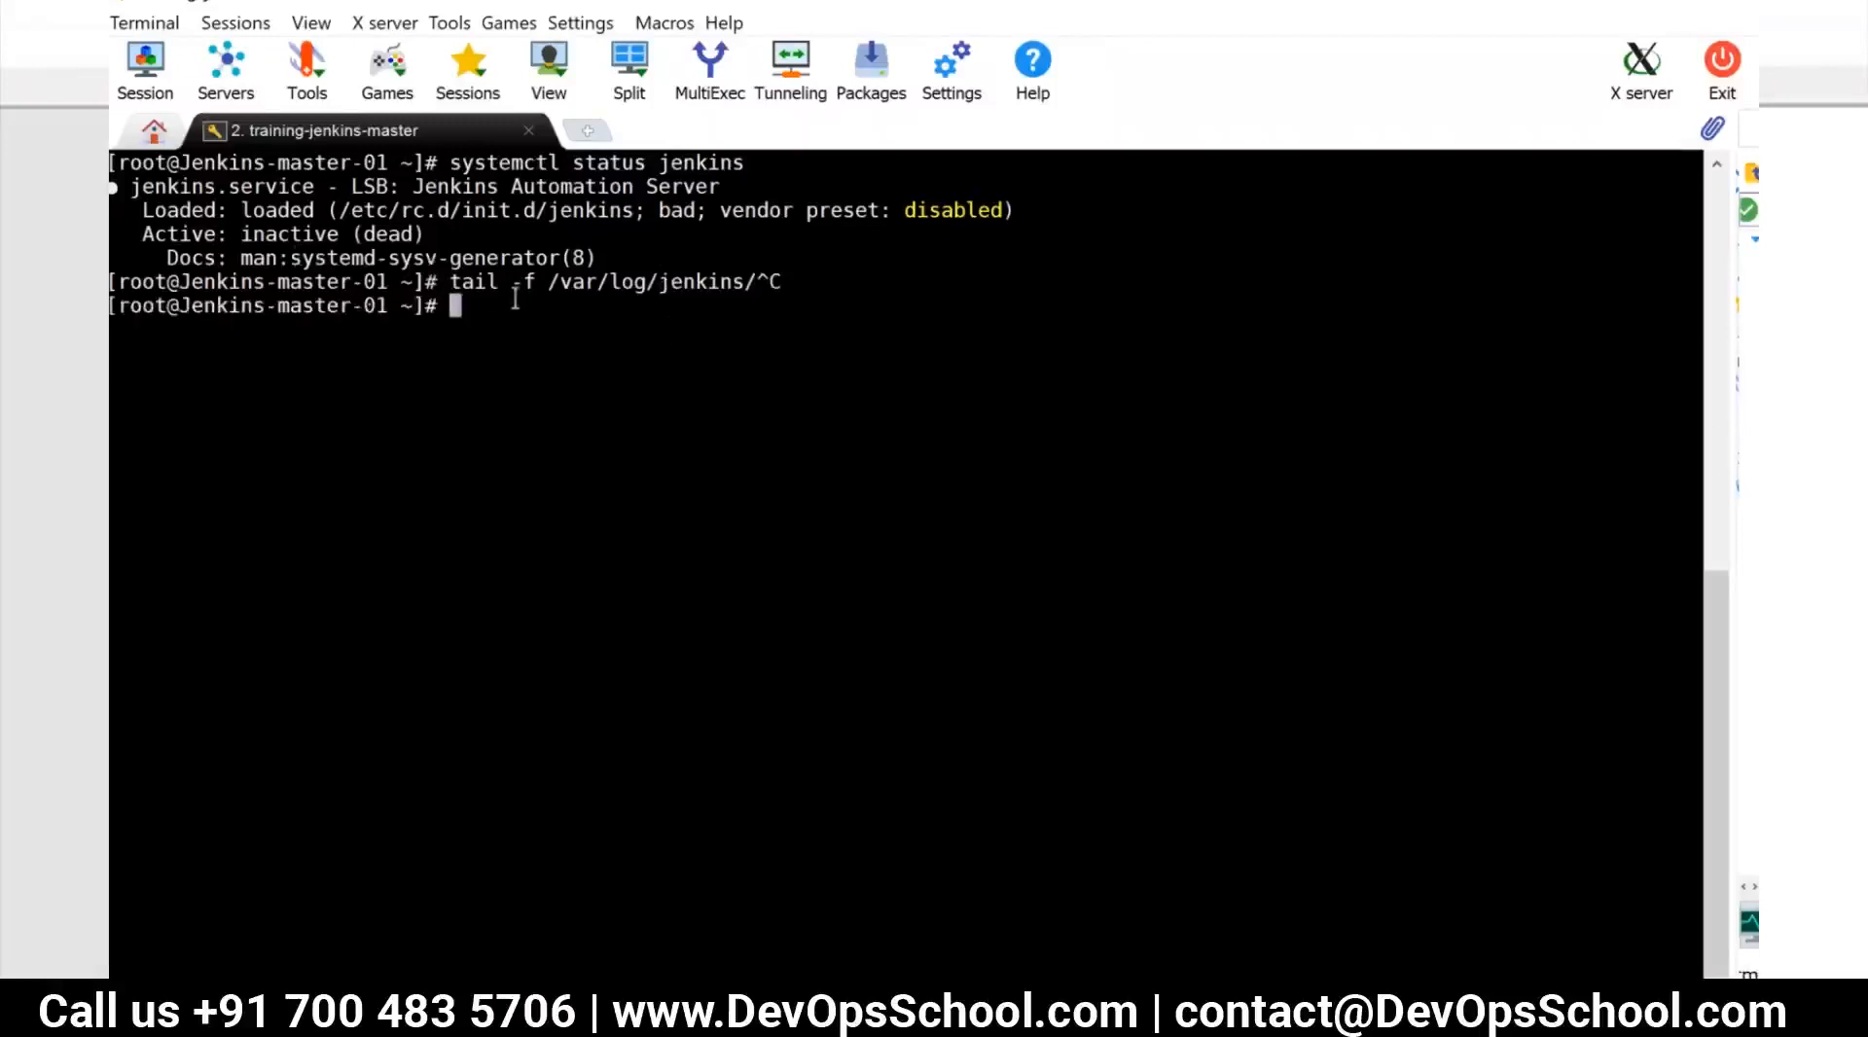
# Check the Jenkins service status again with systemctl status jenkins
pyautogui.press('Up')
pyautogui.press('Up')
pyautogui.press('Down')
pyautogui.press('Return')
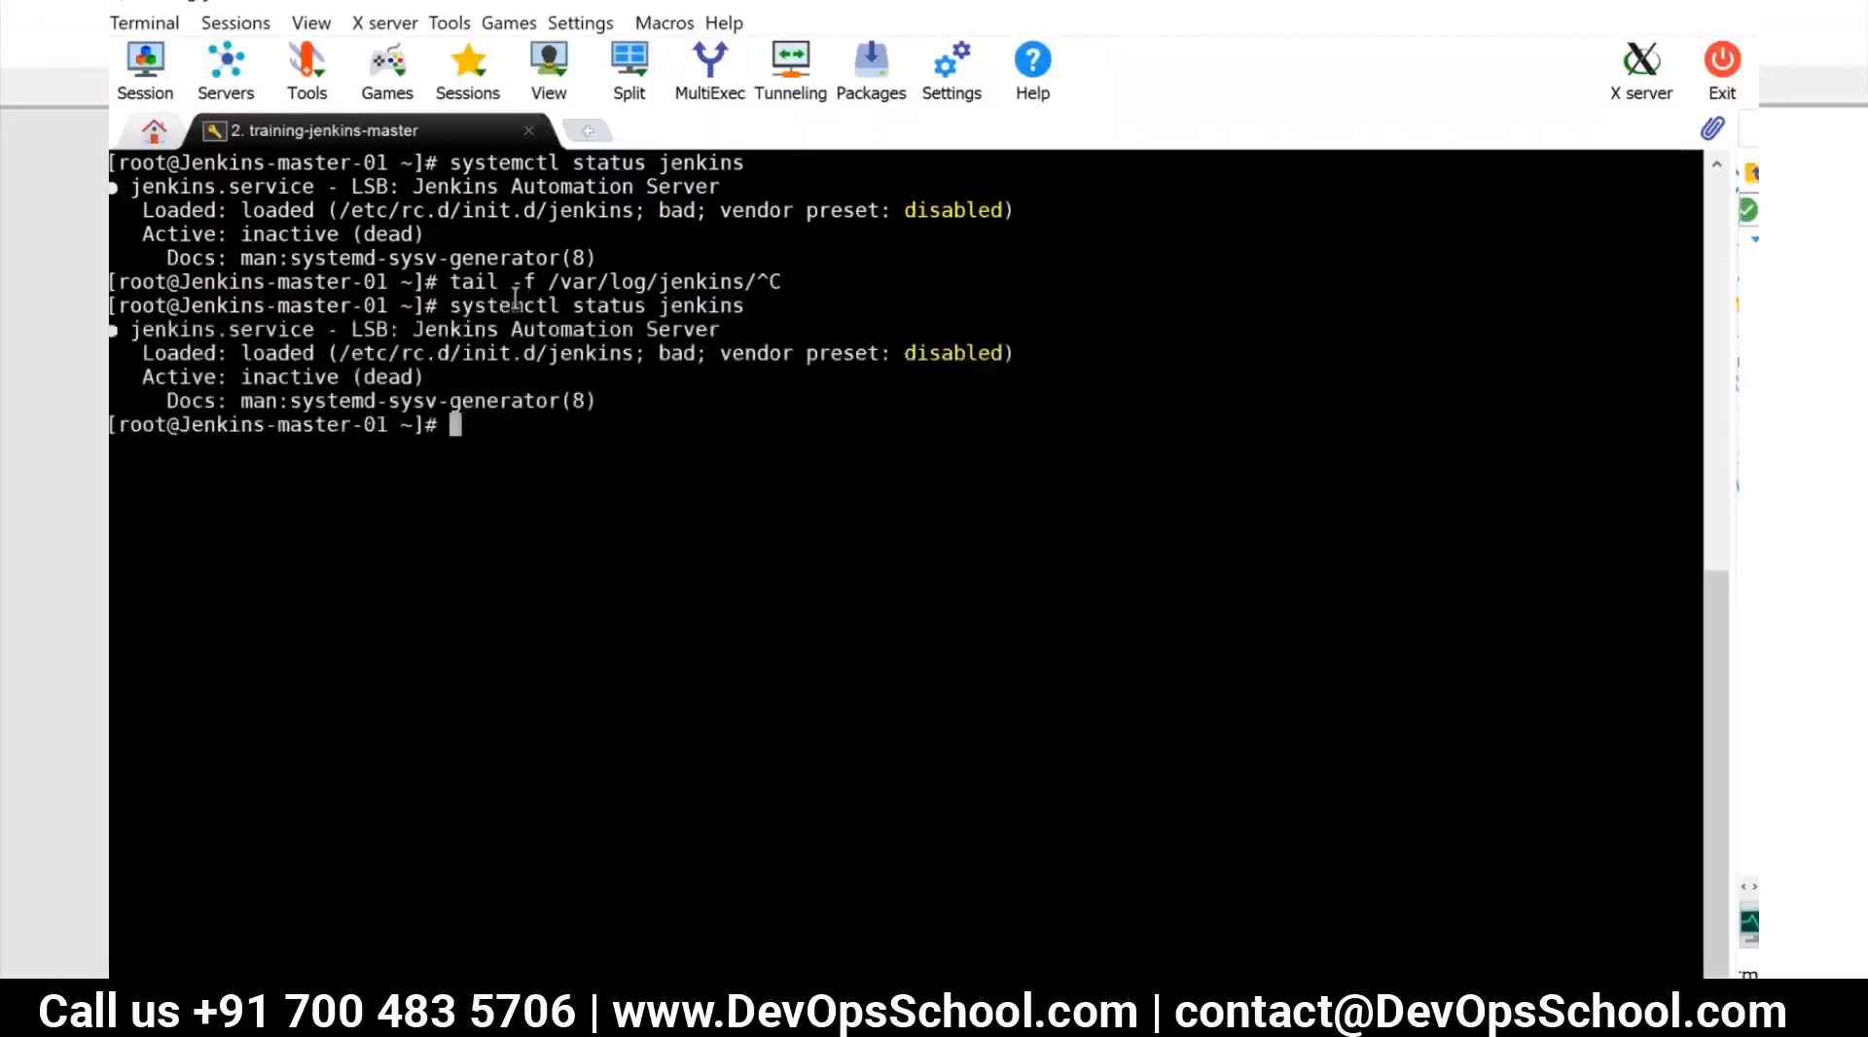
# Follow the system log with tail -f /var/log/messages and highlight the /var/lib/jenkins path in the installer entries
pyautogui.write('tail -f /var/log/messages')
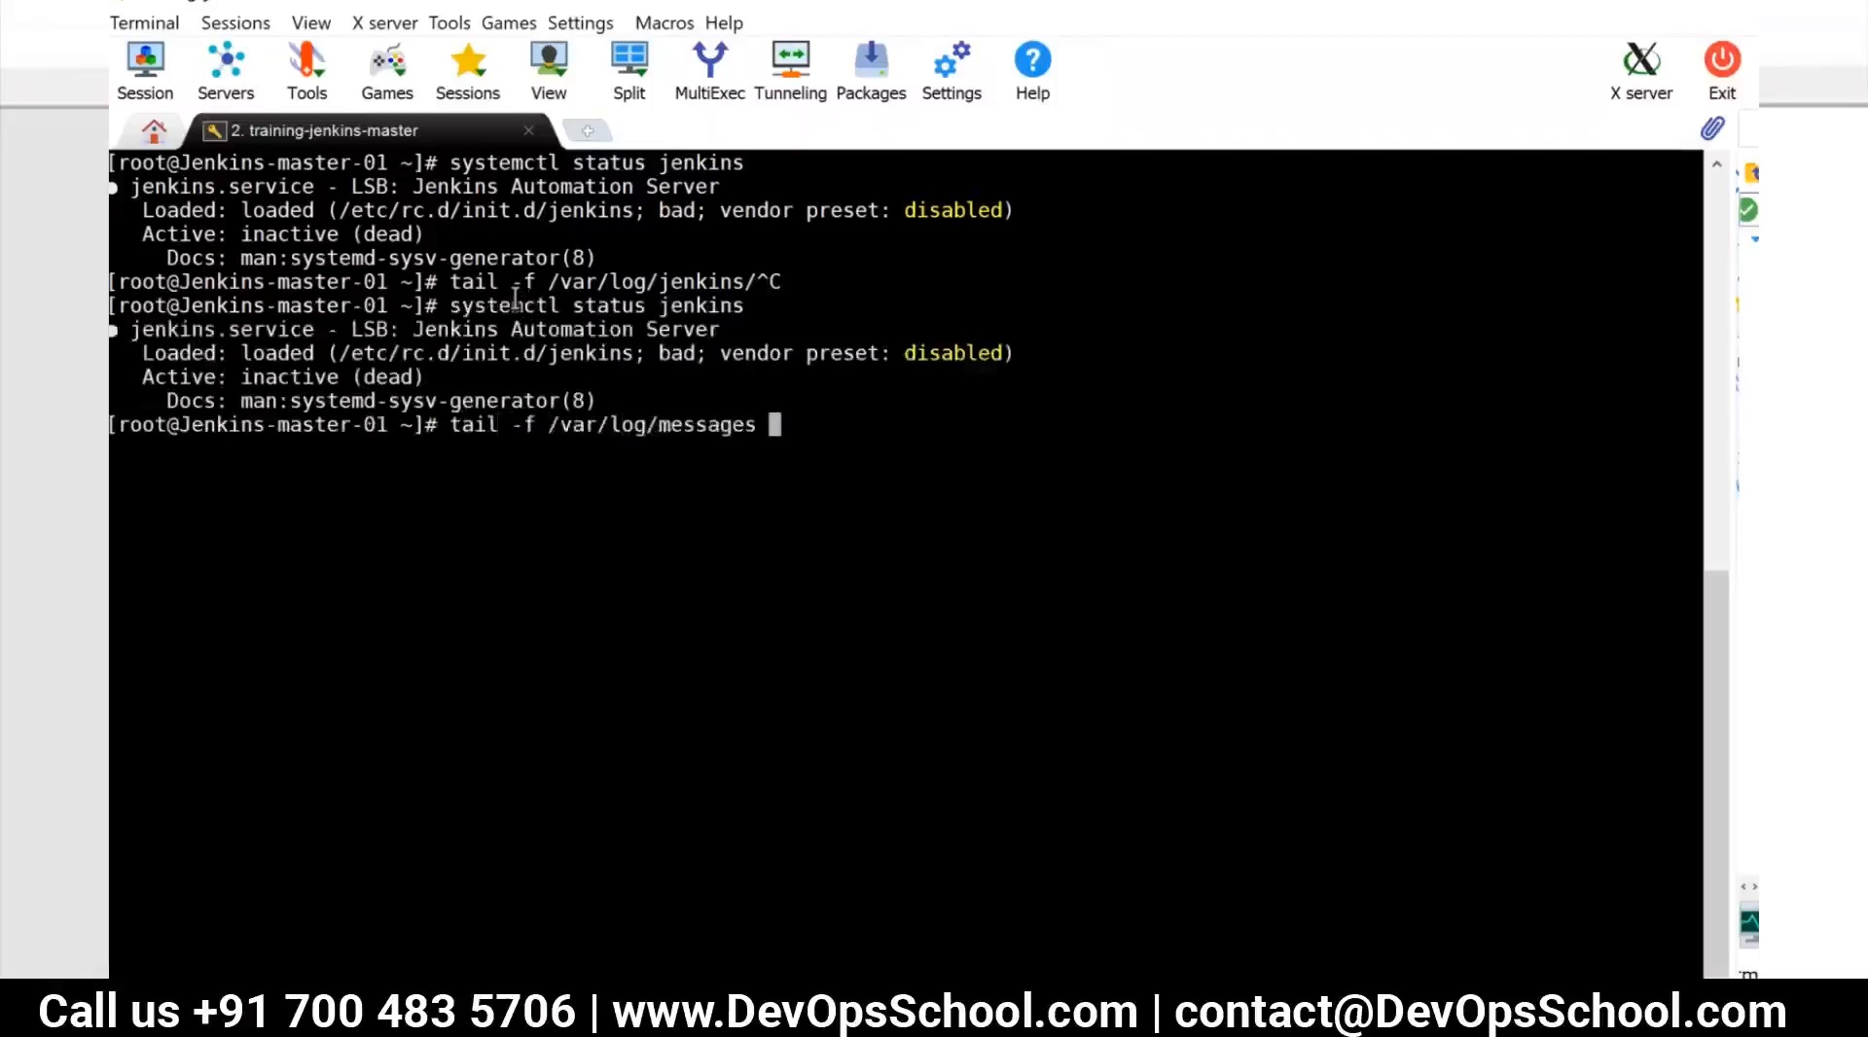
pyautogui.press('Return')
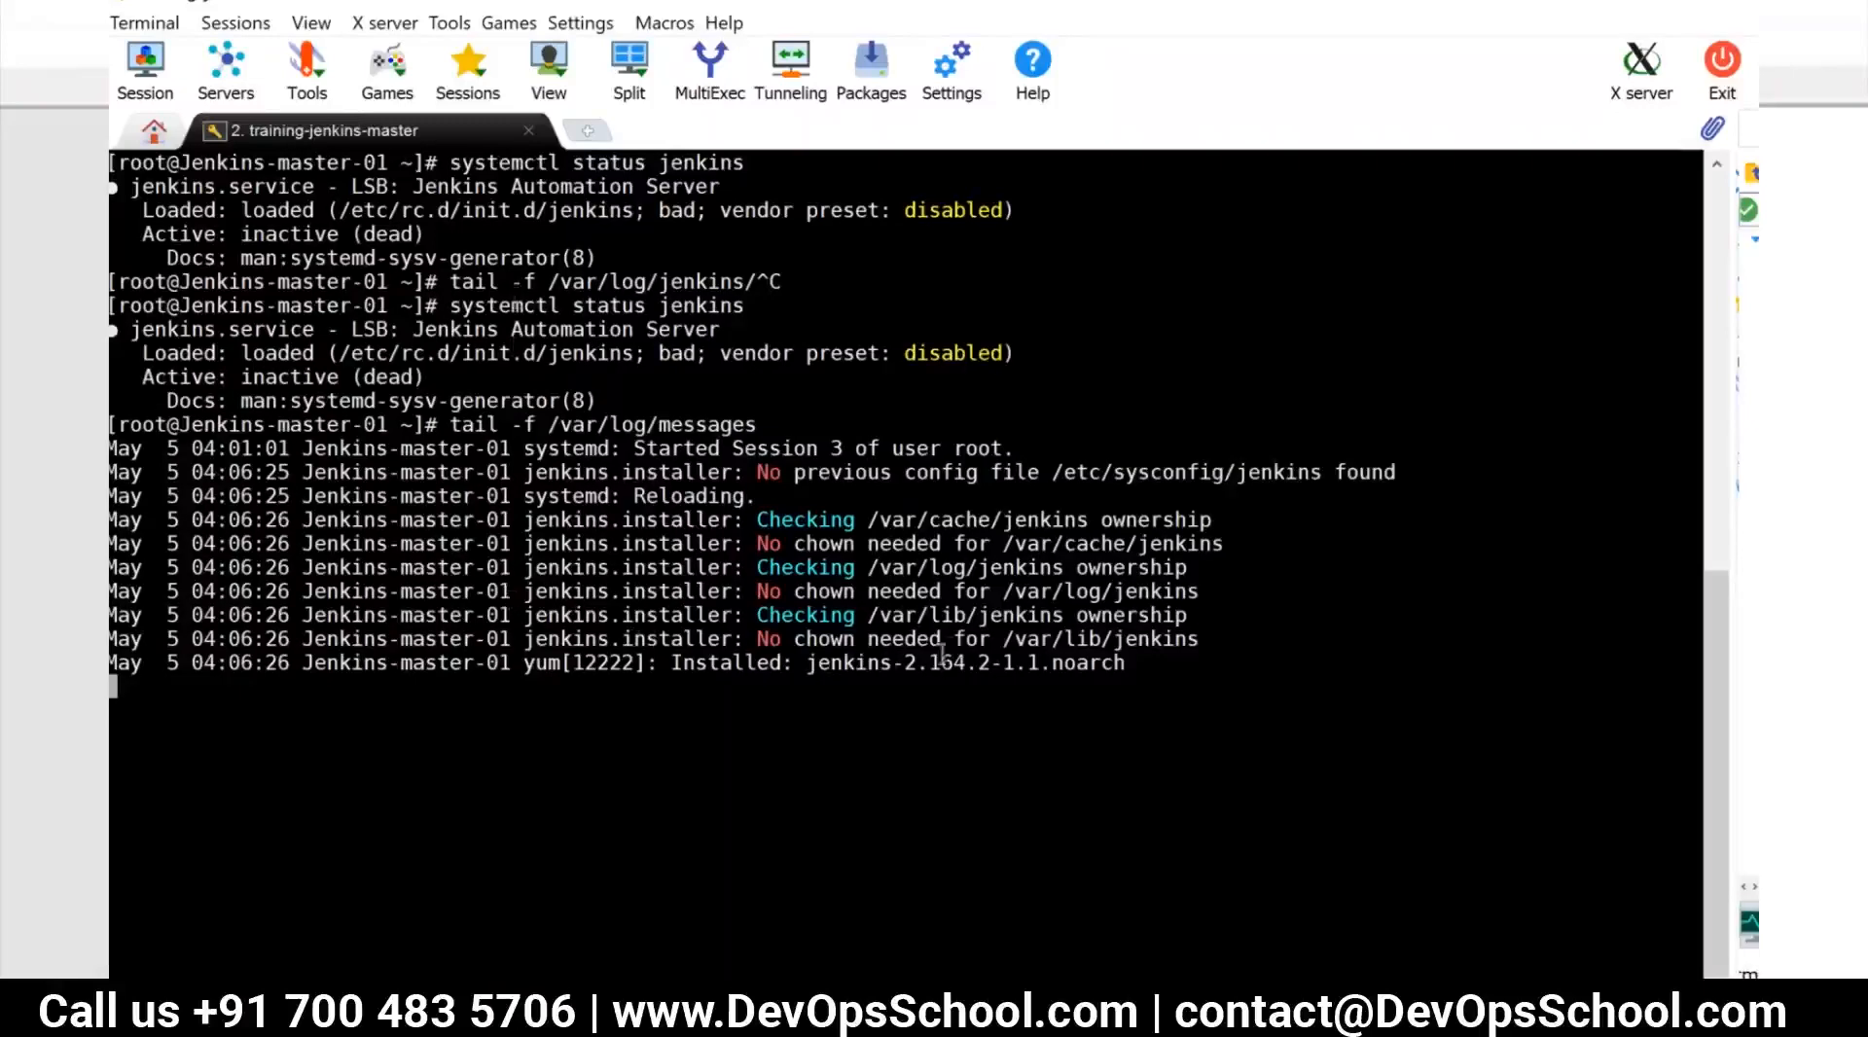
pyautogui.doubleClick(1014, 612)
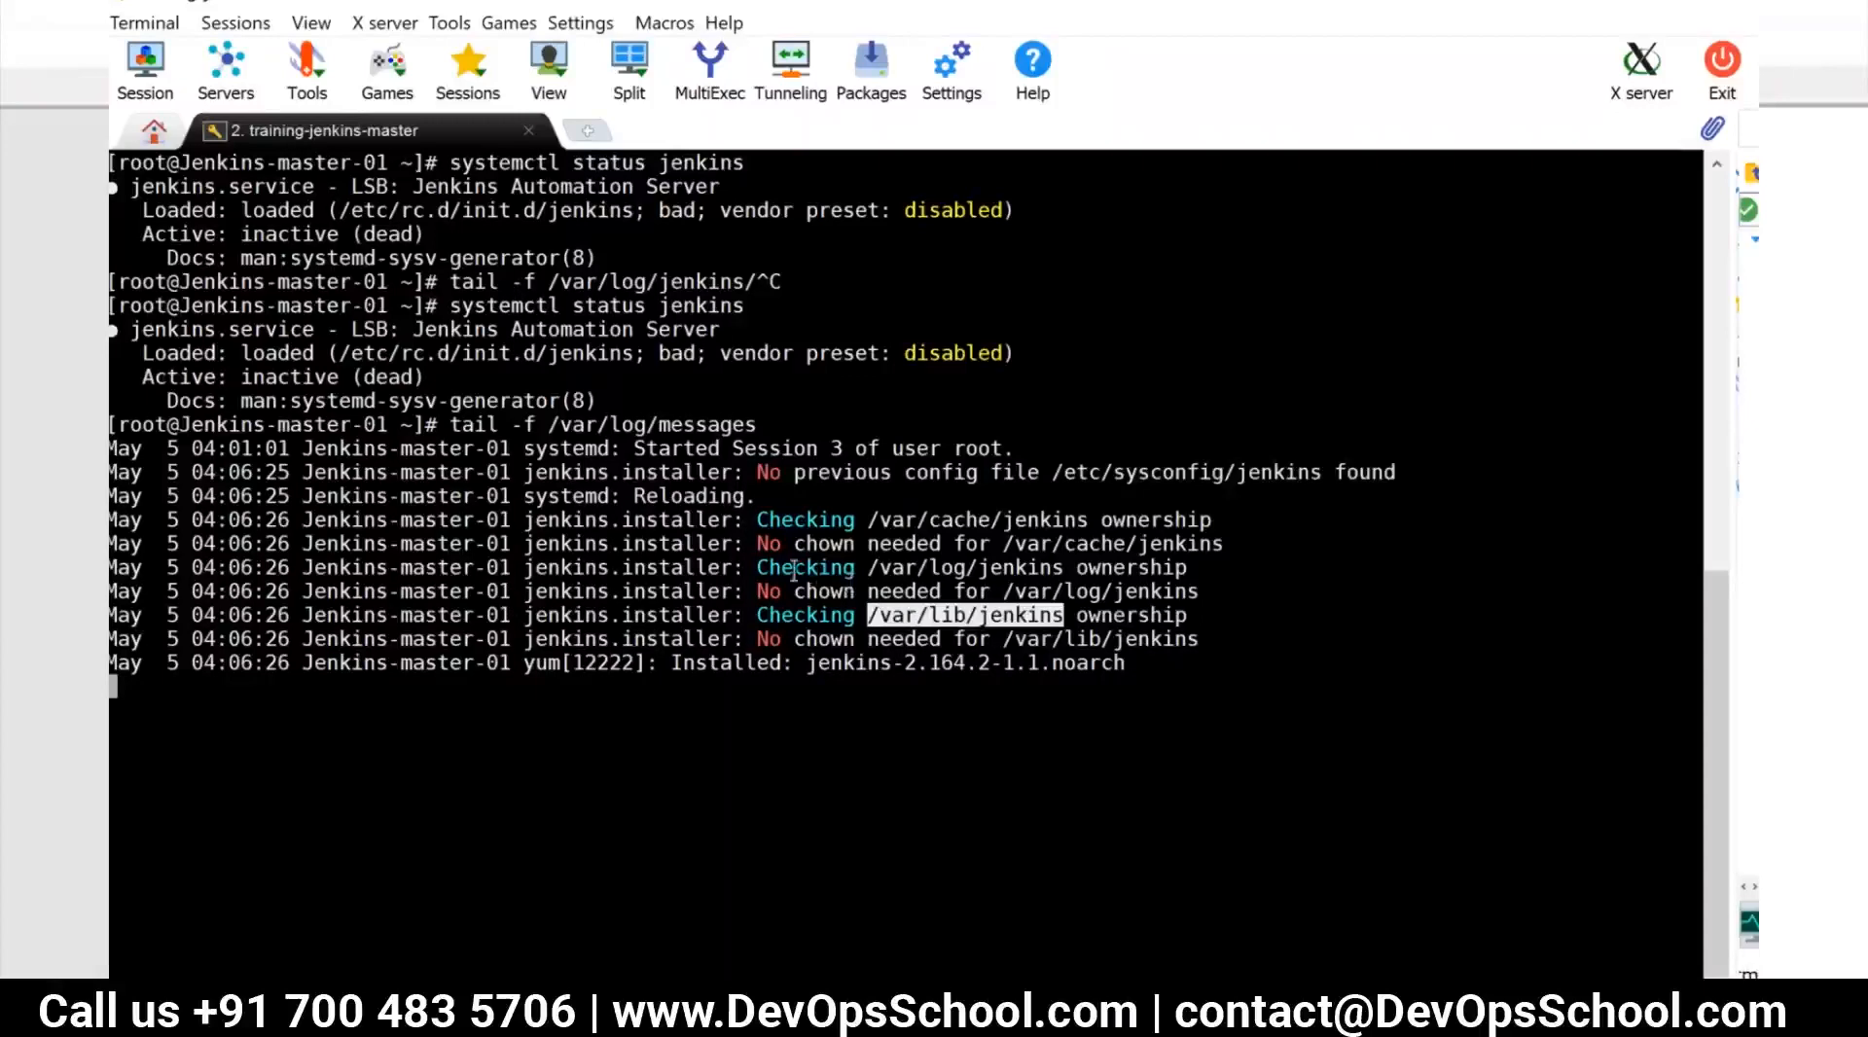
# Stop following the system log and try to reinstall Jenkins with sudo yum install jenkins-2.164.2 -y
pyautogui.hotkey('ctrl', 'c')
pyautogui.press('Up')
pyautogui.press('Up')
pyautogui.press('Up')
pyautogui.press('Left')
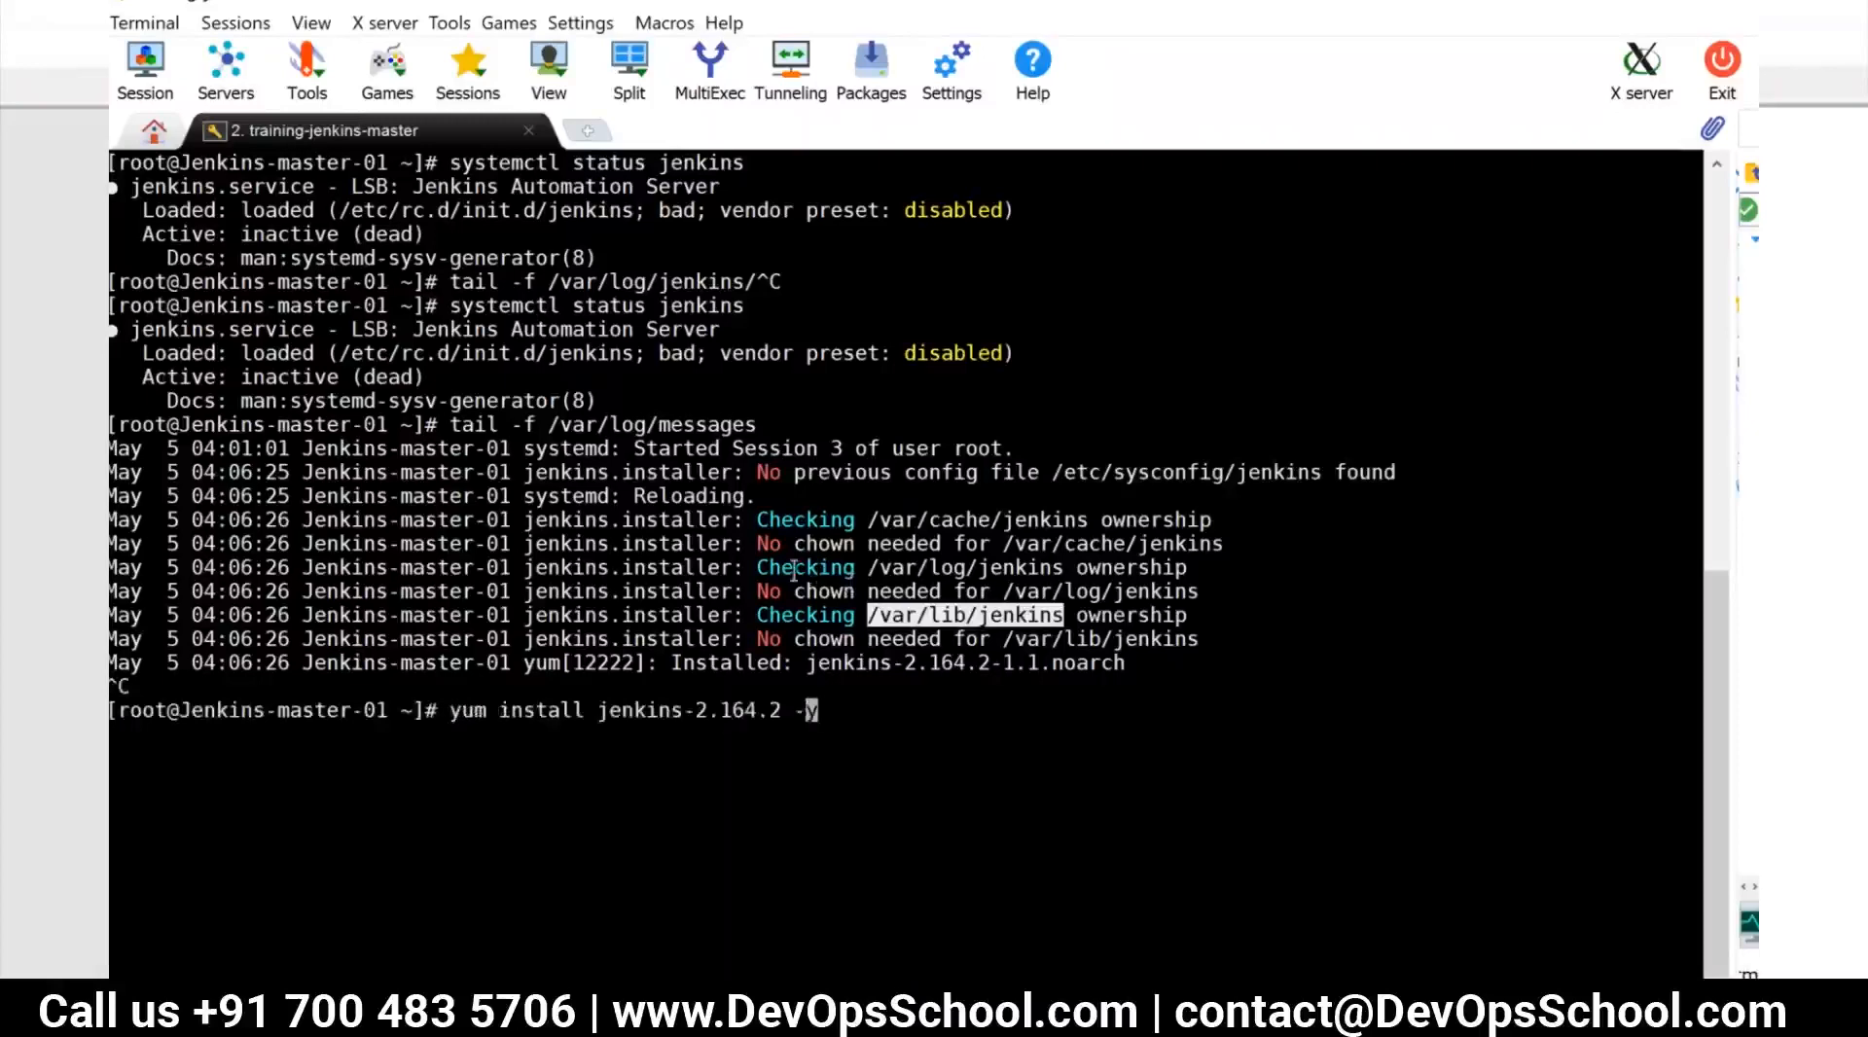
pyautogui.press('Left')
pyautogui.press('Left')
pyautogui.press('Left')
pyautogui.press('Left')
pyautogui.press('Left')
pyautogui.press('Left')
pyautogui.press('Left')
pyautogui.press('Left')
pyautogui.press('Left')
pyautogui.press('Left')
pyautogui.press('Left')
pyautogui.press('Left')
pyautogui.press('Left')
pyautogui.press('Left')
pyautogui.press('Left')
pyautogui.press('Left')
pyautogui.press('Left')
pyautogui.press('Left')
pyautogui.press('Left')
pyautogui.press('Left')
pyautogui.write('sudo')
pyautogui.press('Return')
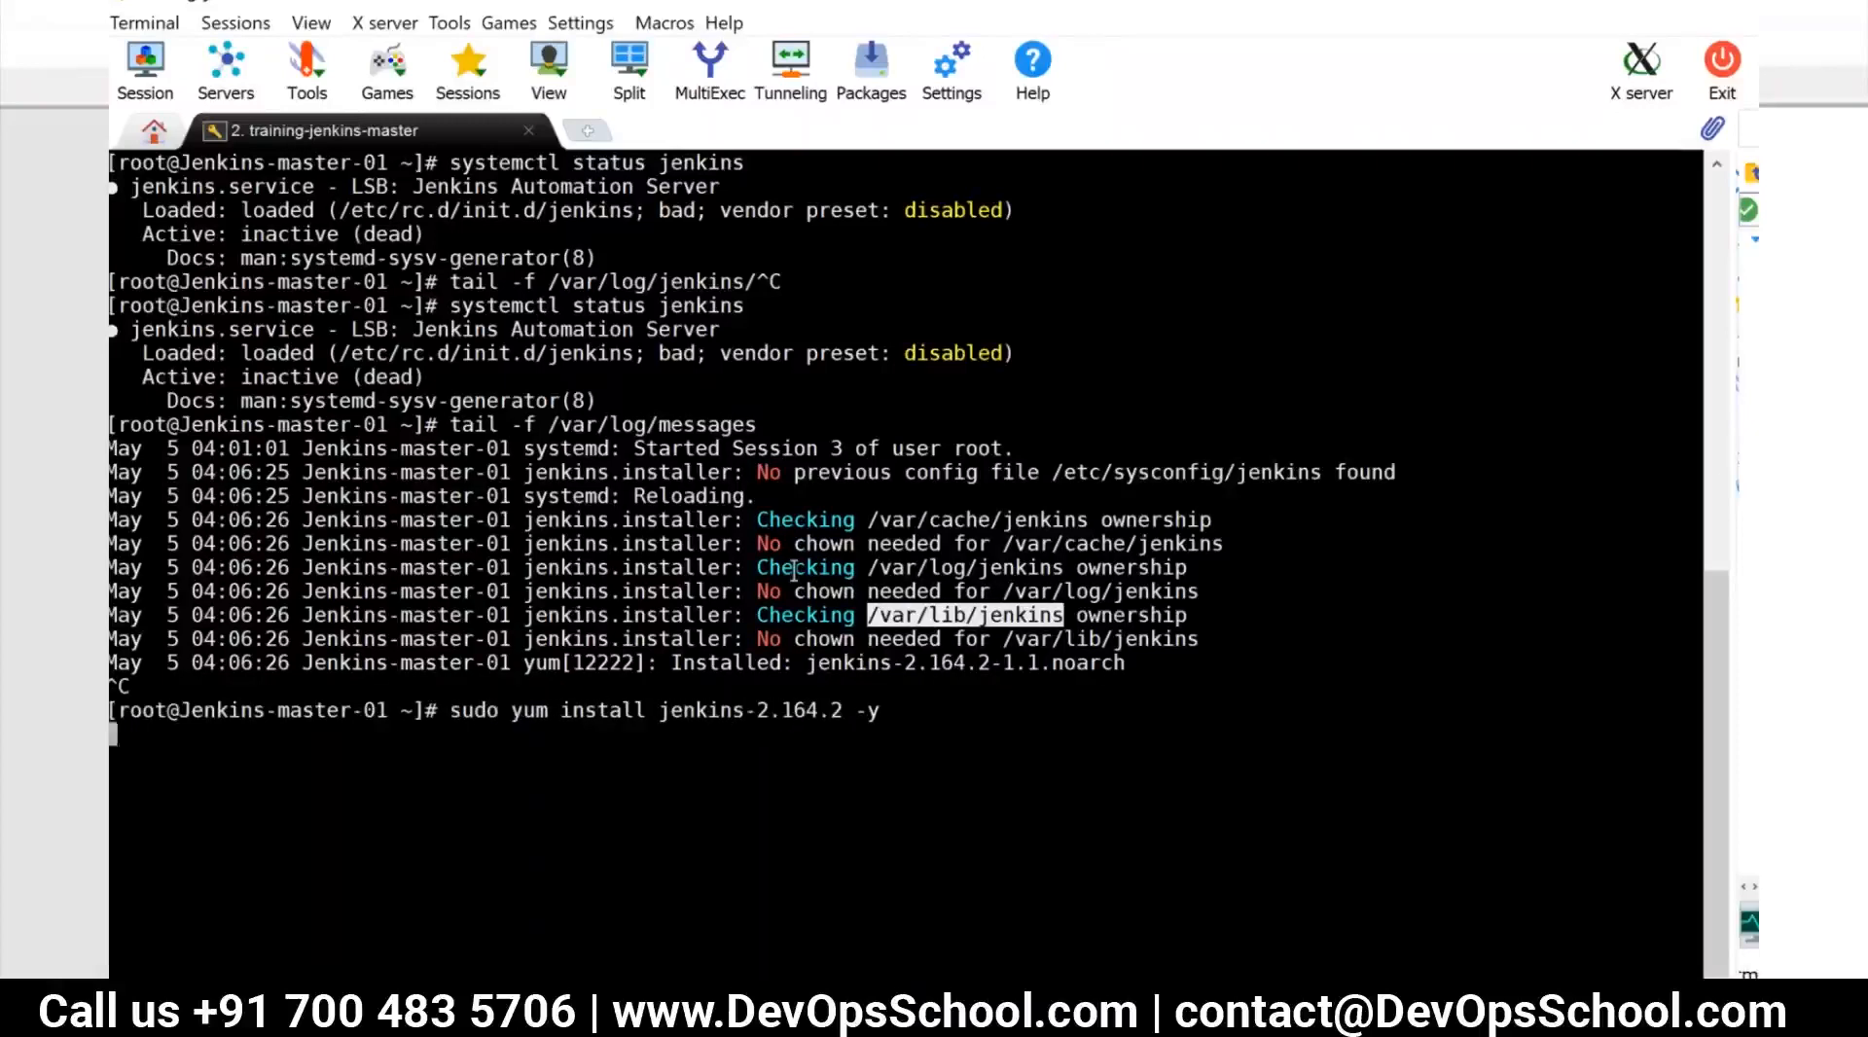
# Remove Jenkins with yum remove jenkins -y and reinstall it with sudo yum install jenkins -y
pyautogui.write('yum')
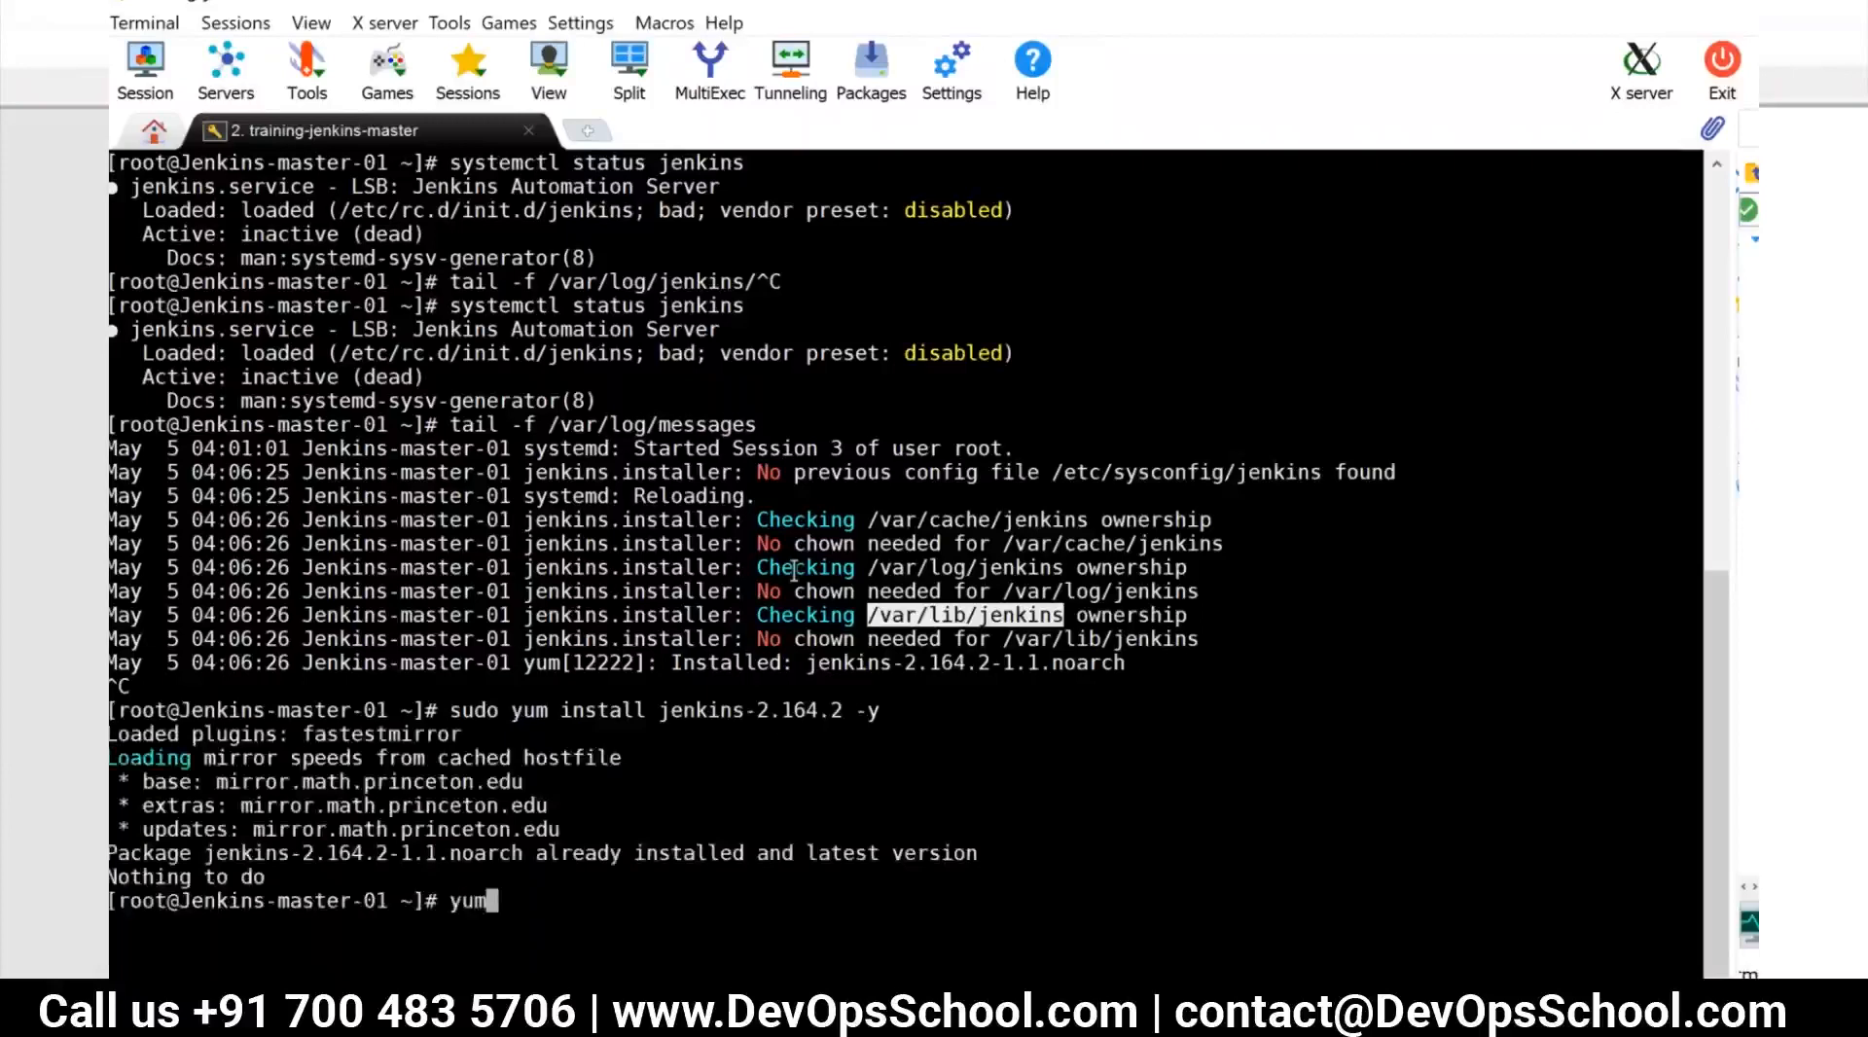
pyautogui.write(' remove jenkins -y')
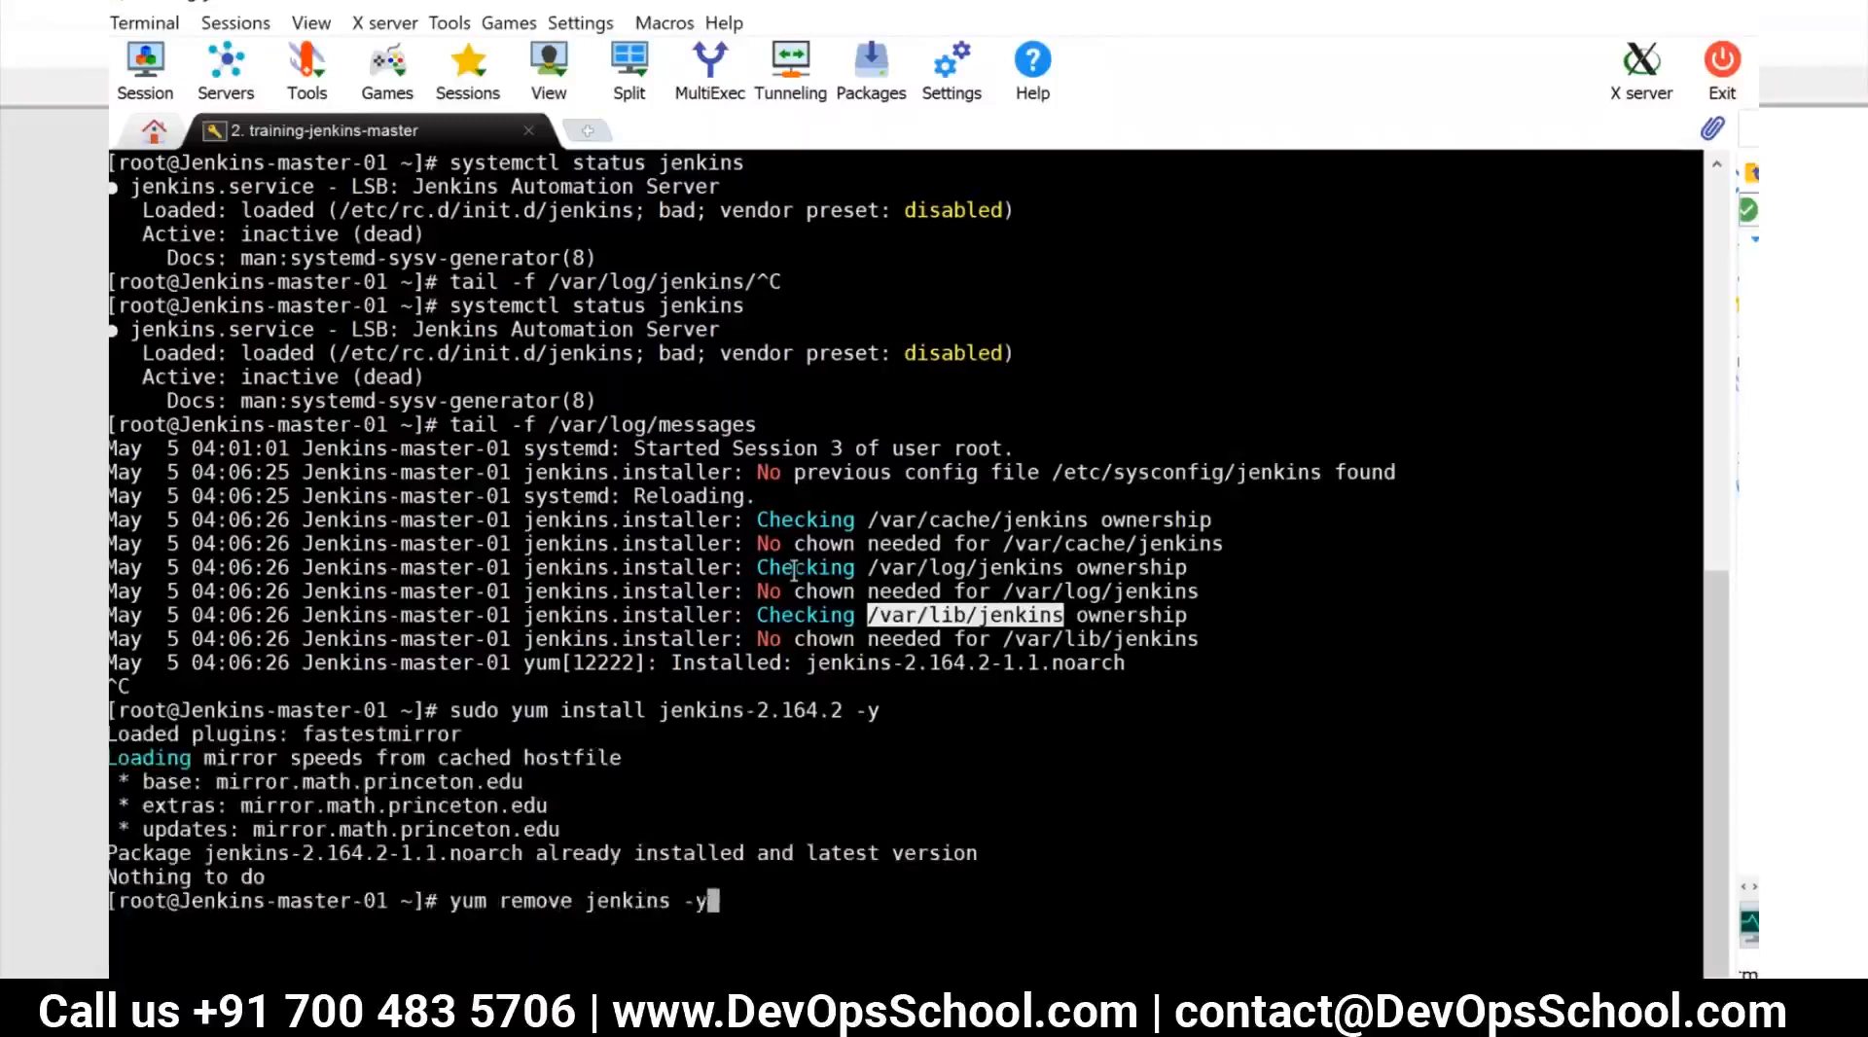
pyautogui.press('Return')
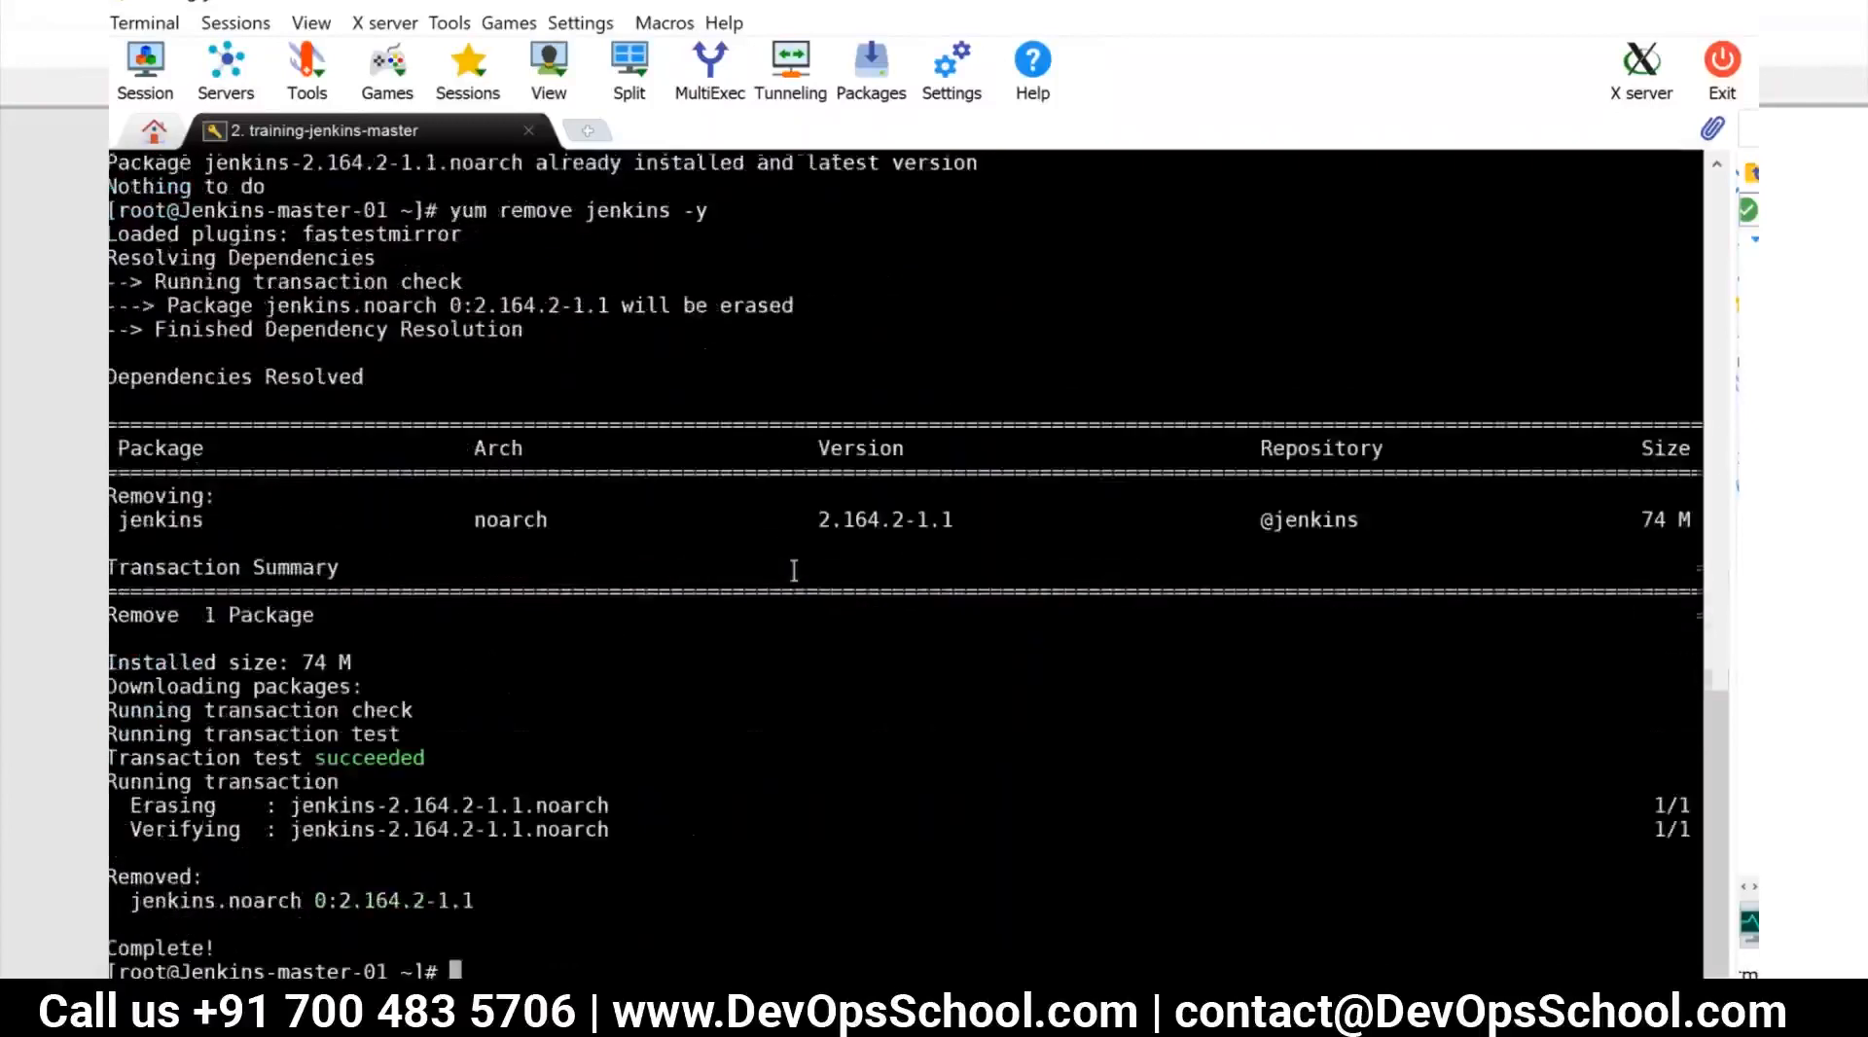
pyautogui.write('sudo yum install jenkins -y')
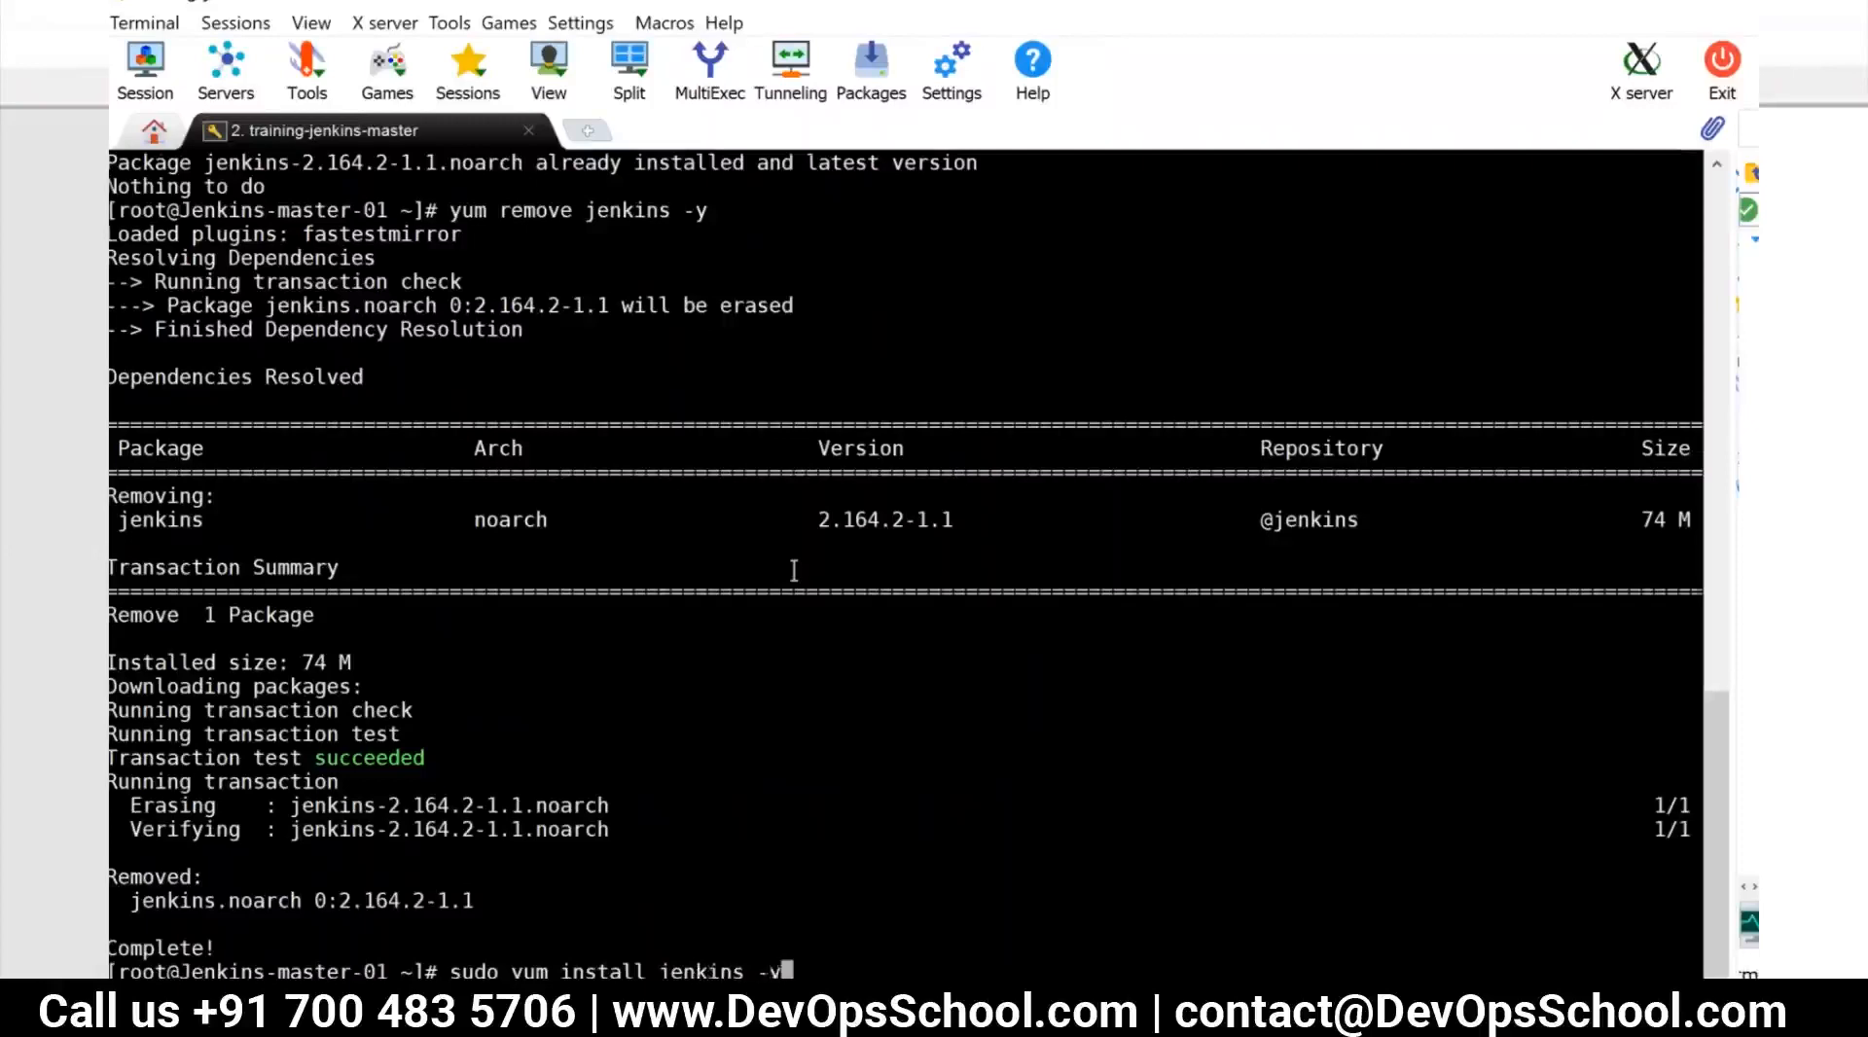
pyautogui.press('Return')
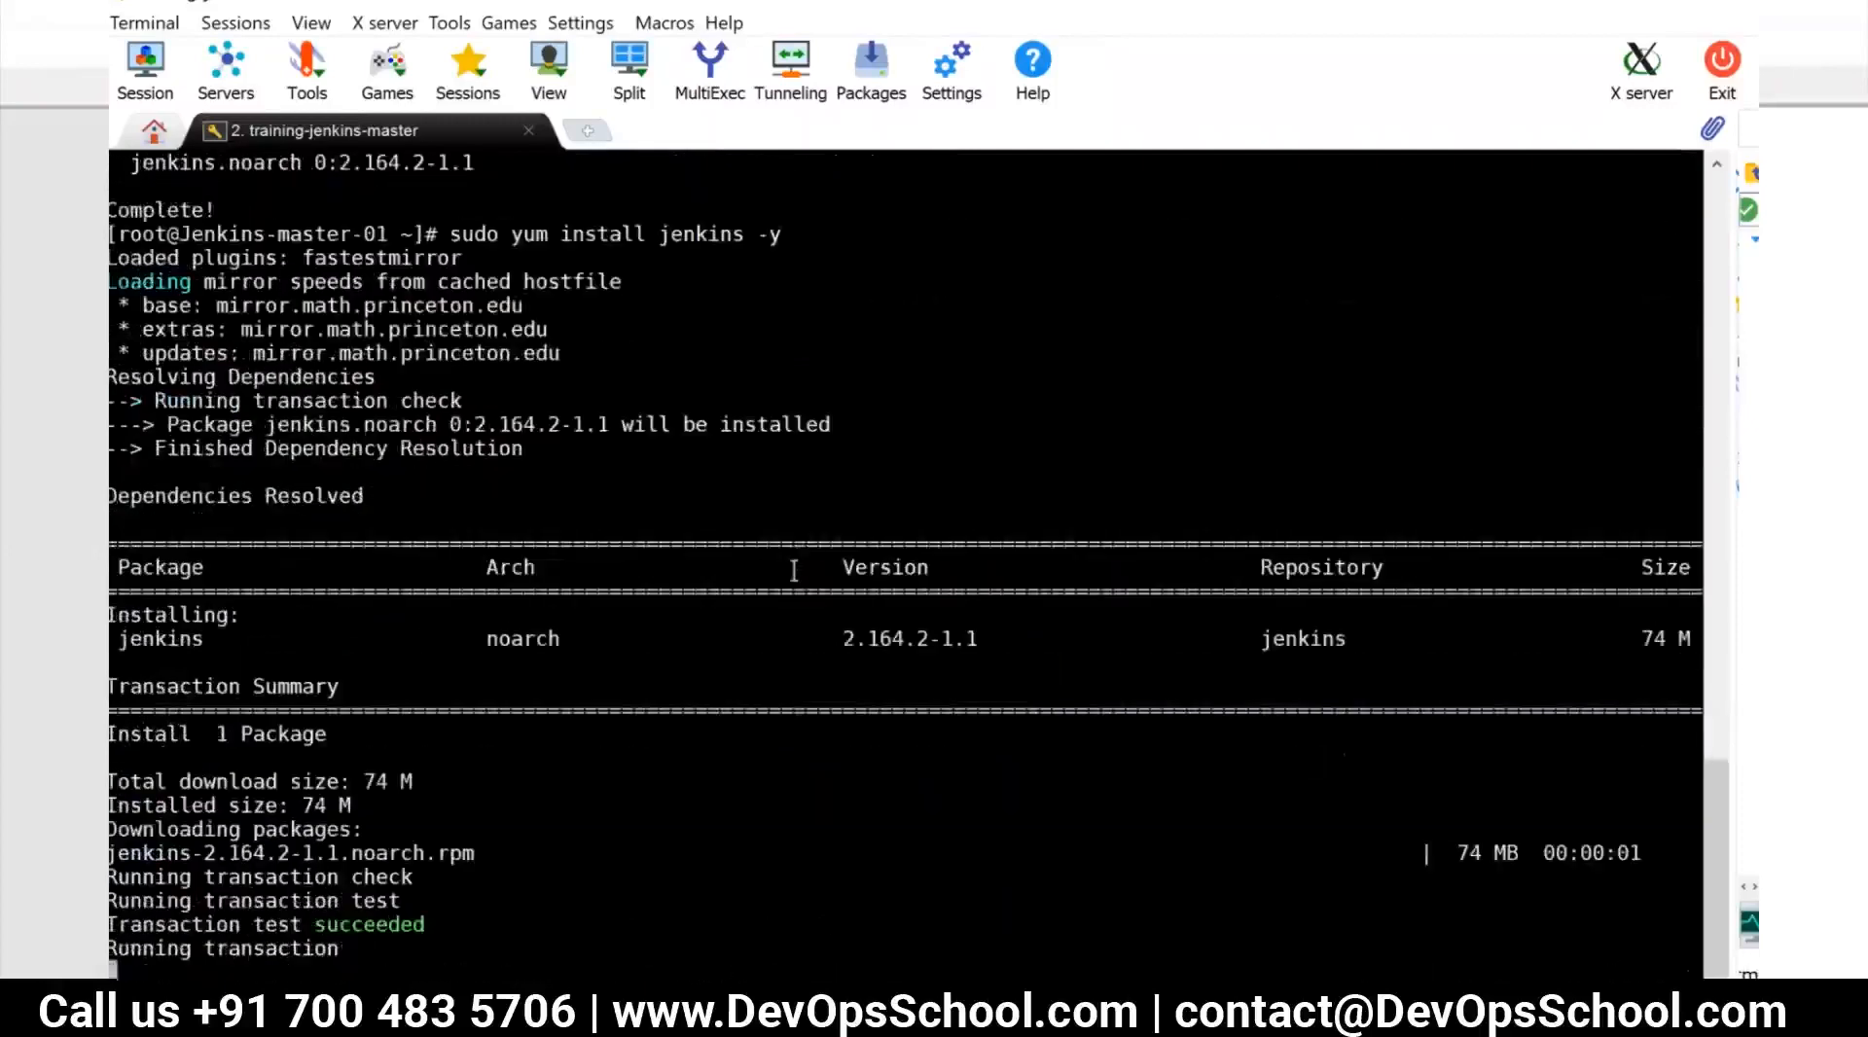
# Restart the Jenkins service with systemctl restart jenkins
pyautogui.write('sy')
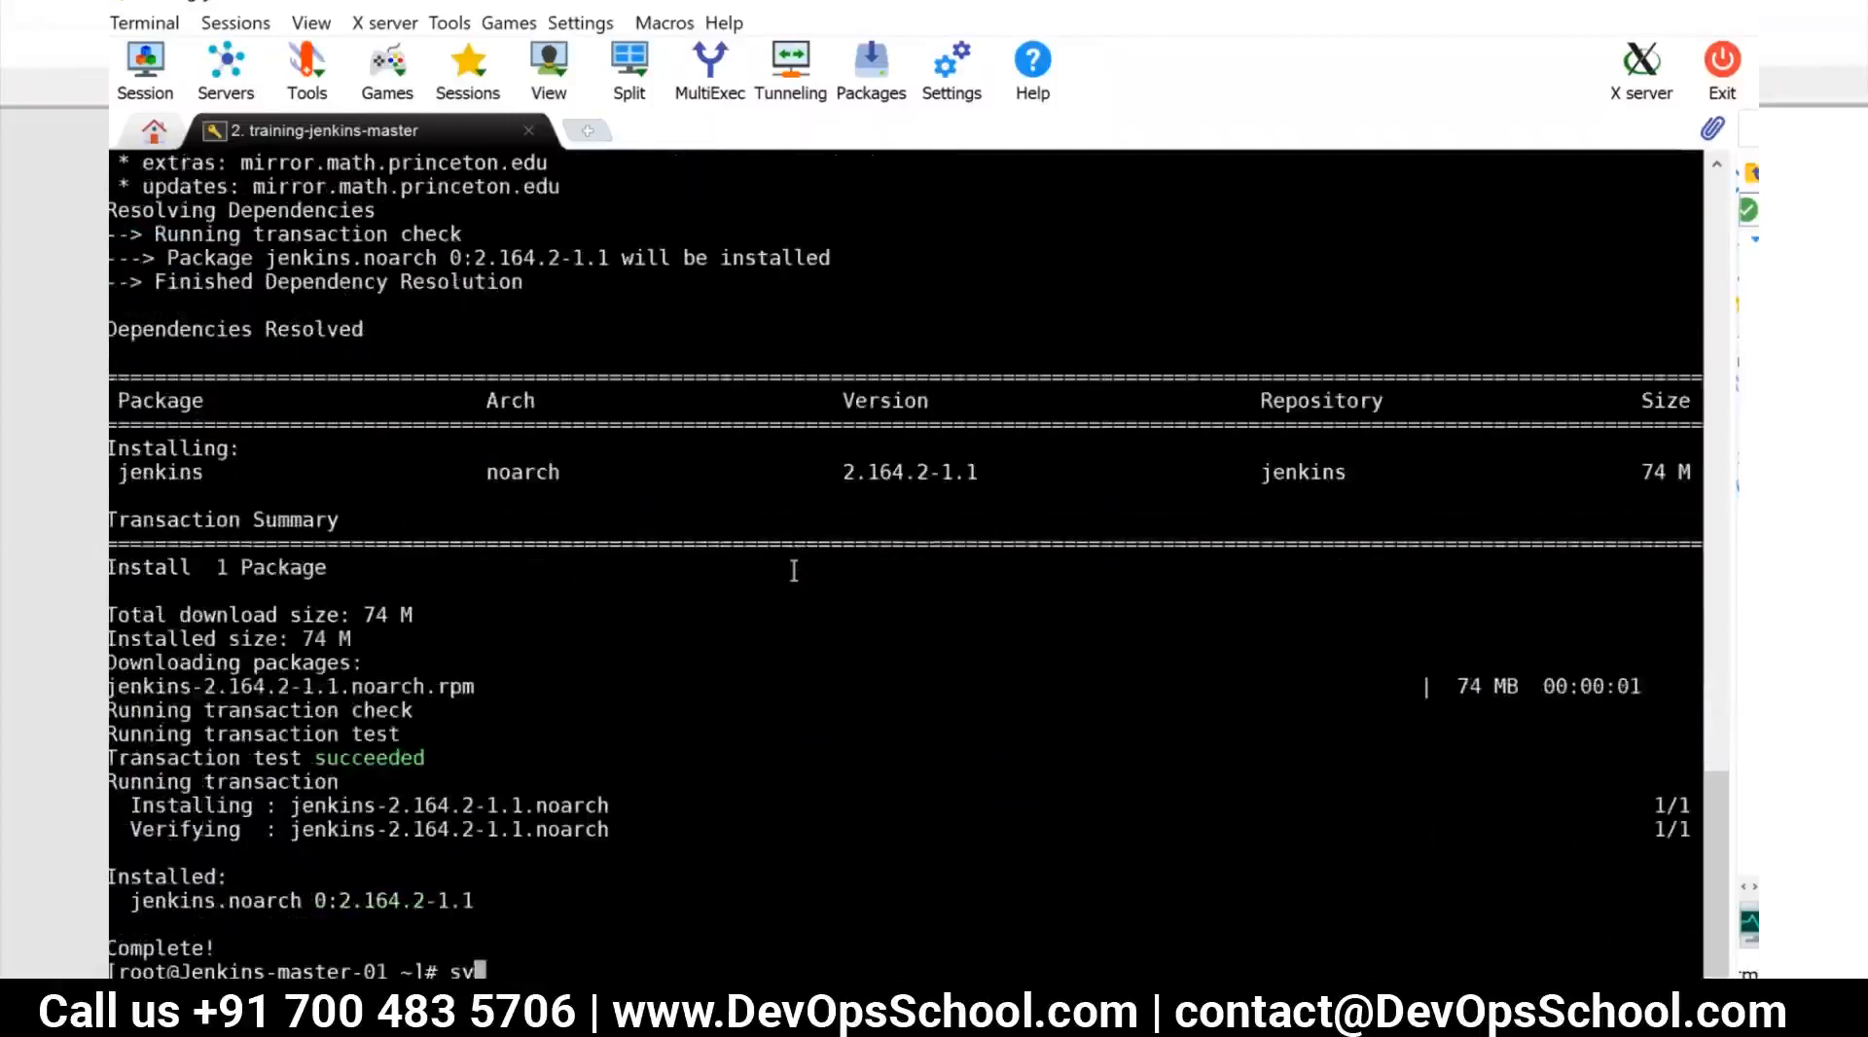
pyautogui.write('stemctl restart jenkisn')
pyautogui.press('Return')
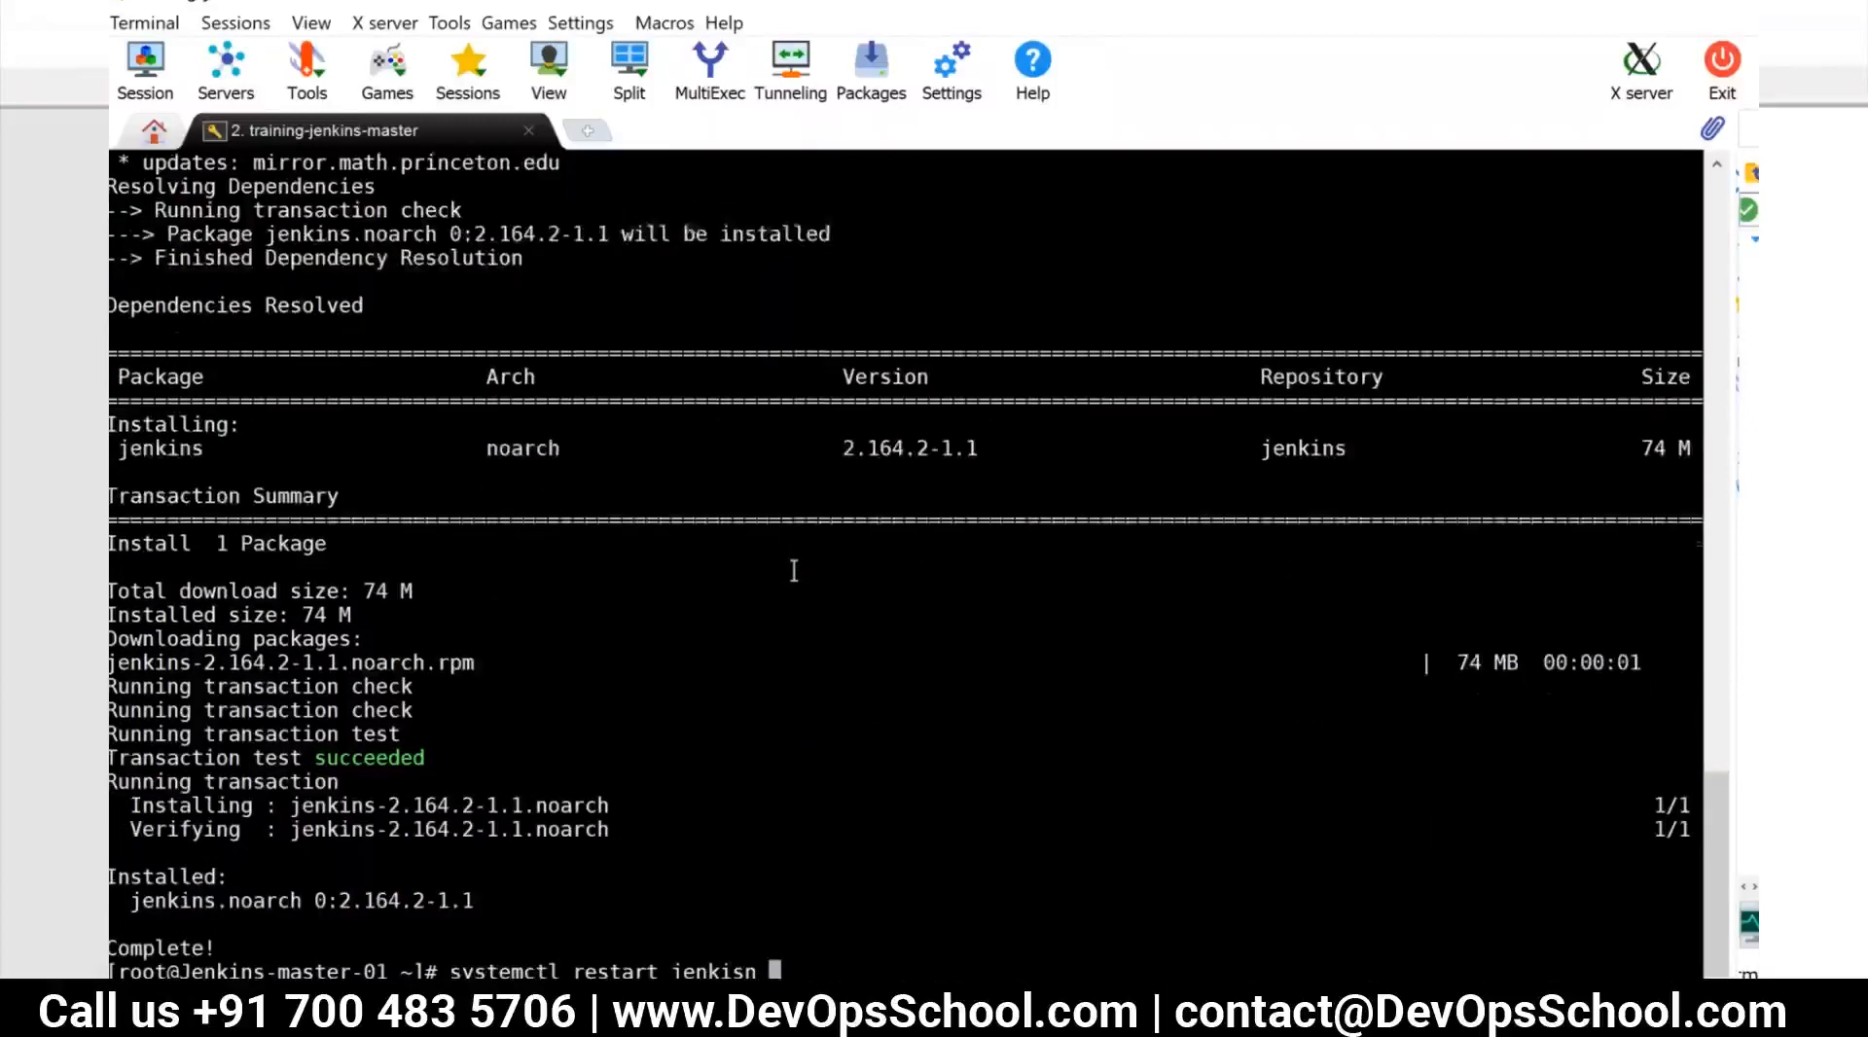
pyautogui.press('Up')
pyautogui.press('BackSpace')
pyautogui.press('BackSpace')
pyautogui.press('BackSpace')
pyautogui.write('ns')
pyautogui.press('Return')
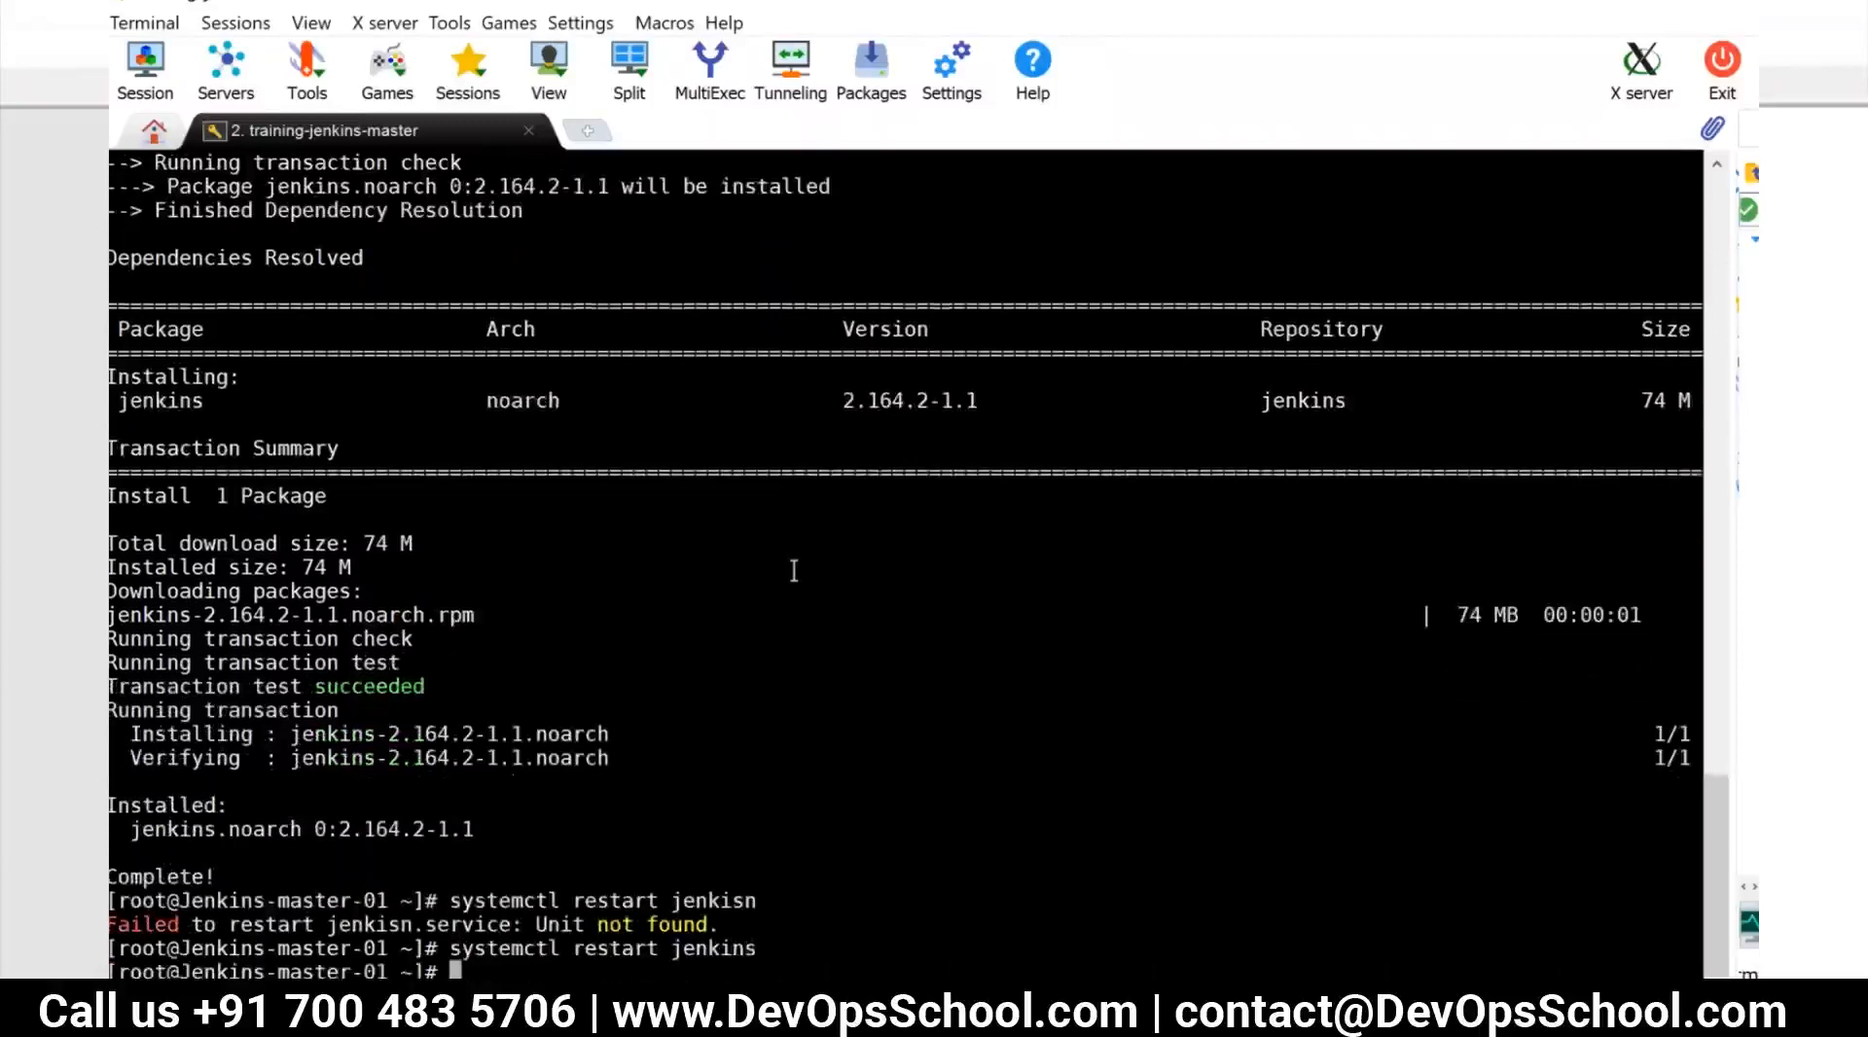
# Follow the Jenkins startup log in /var/log/jenkins with tail -f
pyautogui.write('tail -f /var/l')
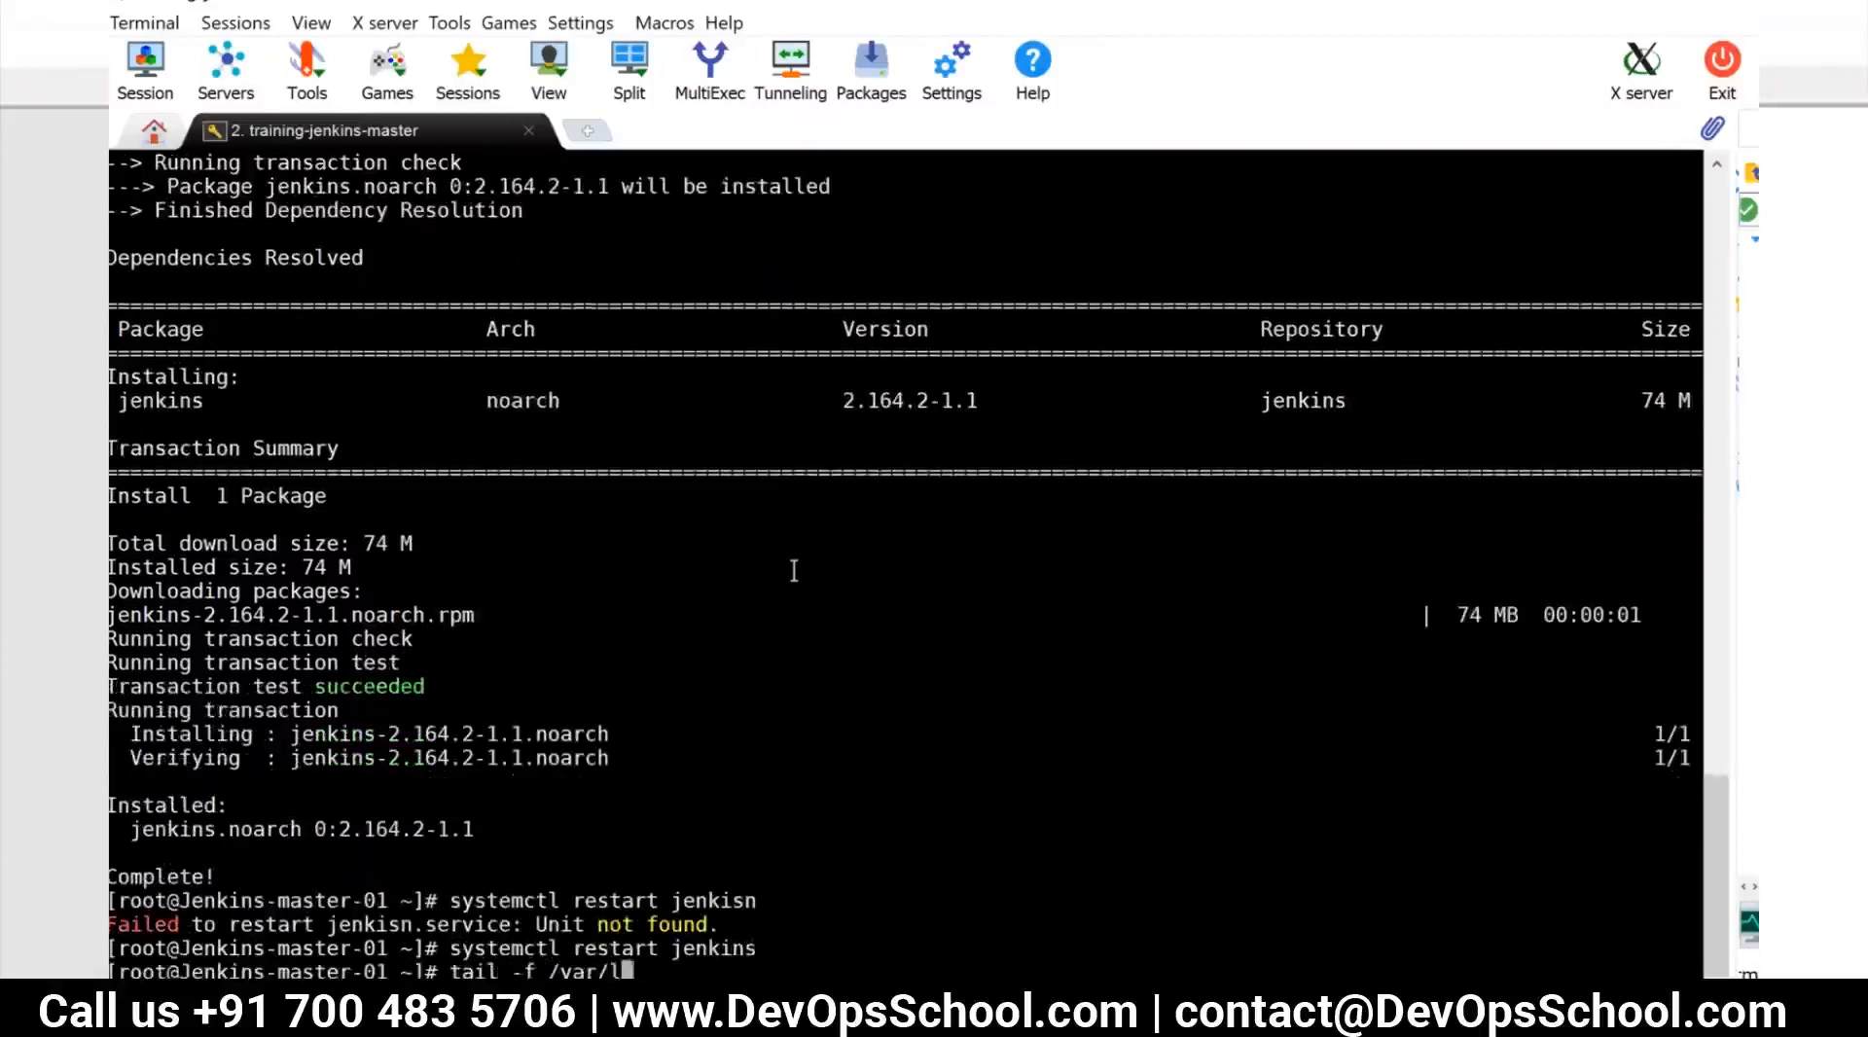
pyautogui.write('og/jenkins/')
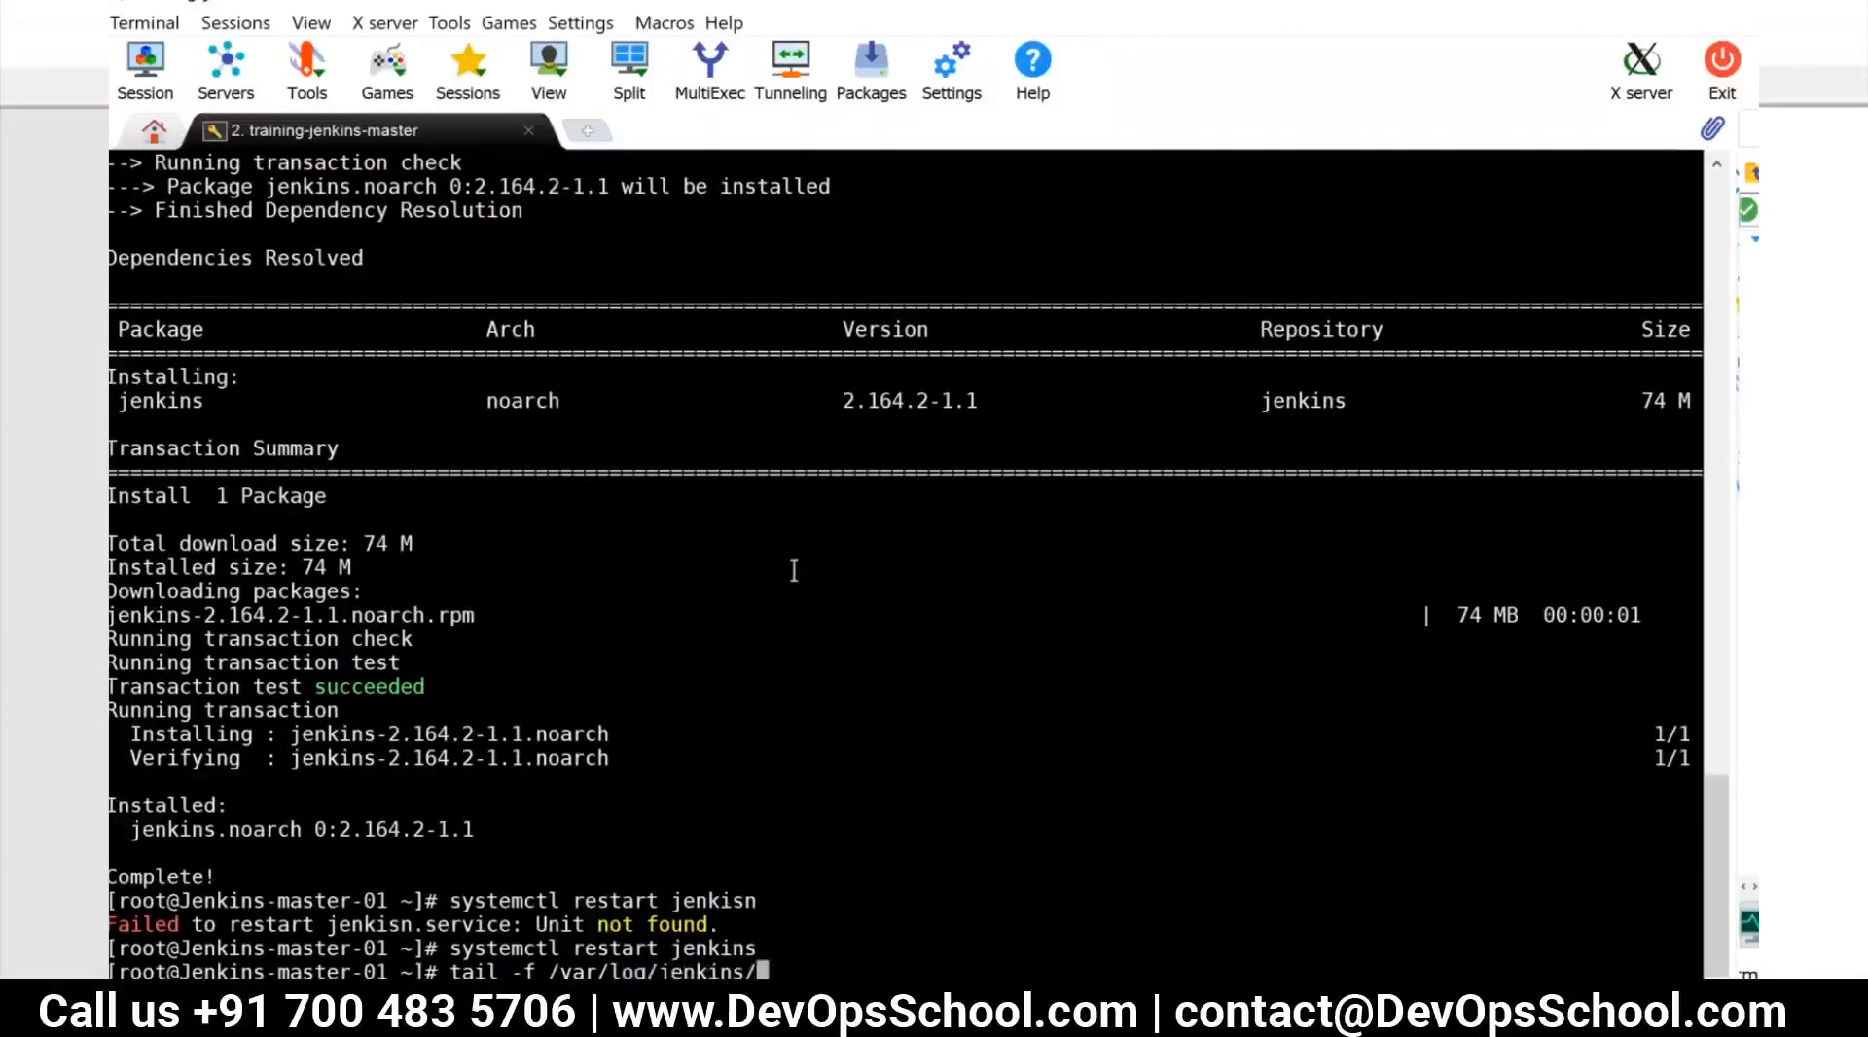
pyautogui.press('Tab')
pyautogui.press('Return')
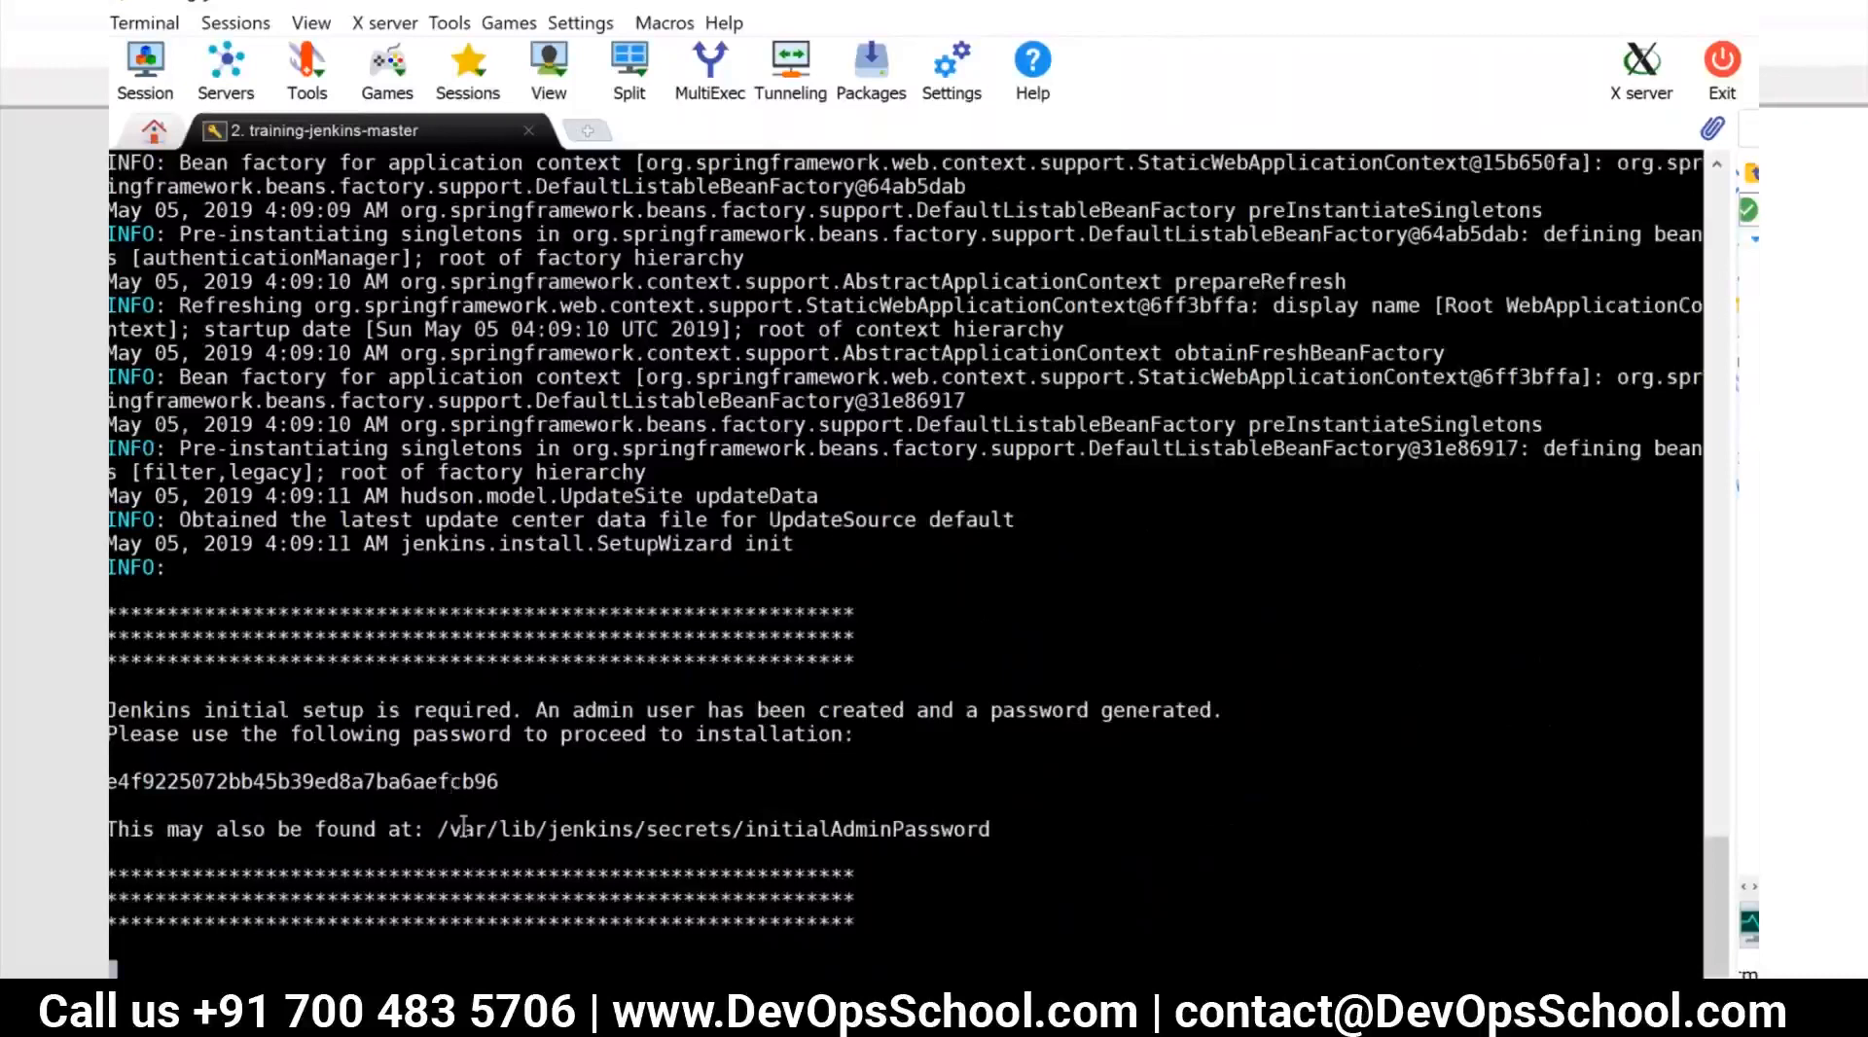
# Stop following the log, run systemctl status jenkins, and highlight the active state, elapsed time and startup entries
pyautogui.hotkey('ctrl', 'c')
pyautogui.write('systemctl status jenkins')
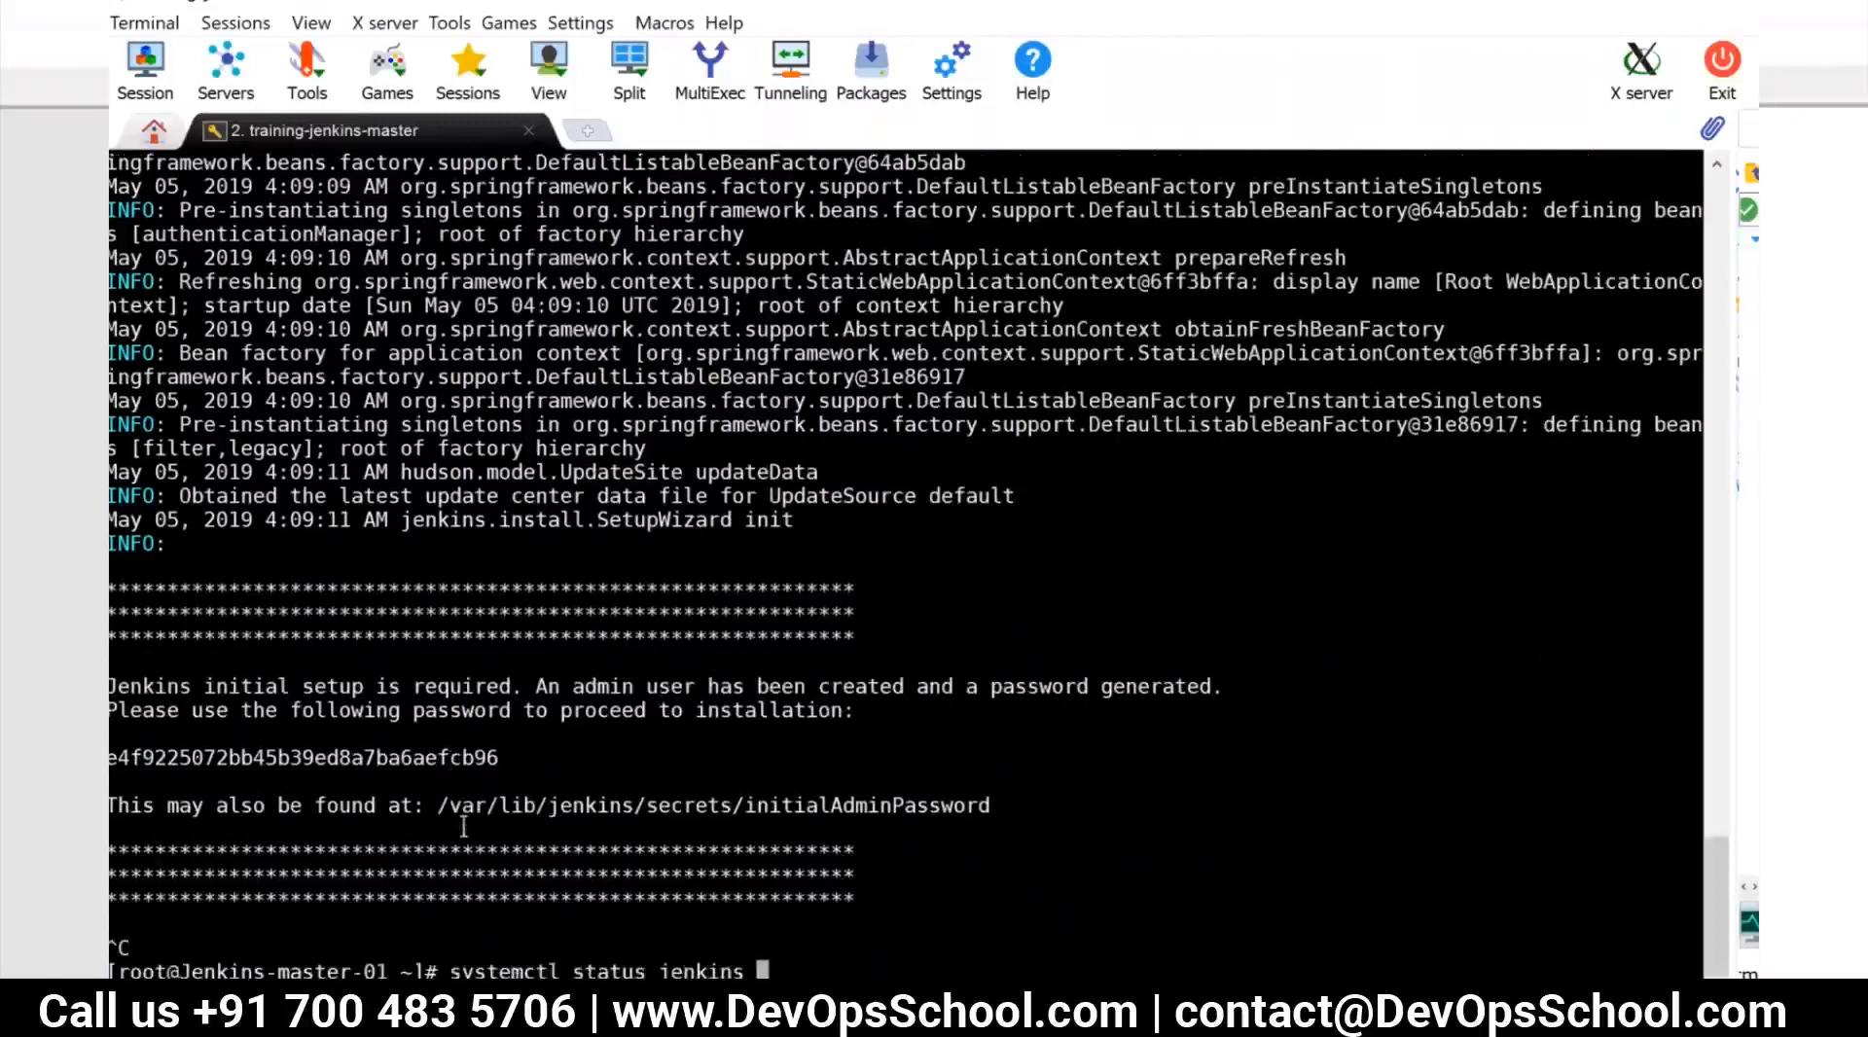
pyautogui.press('Return')
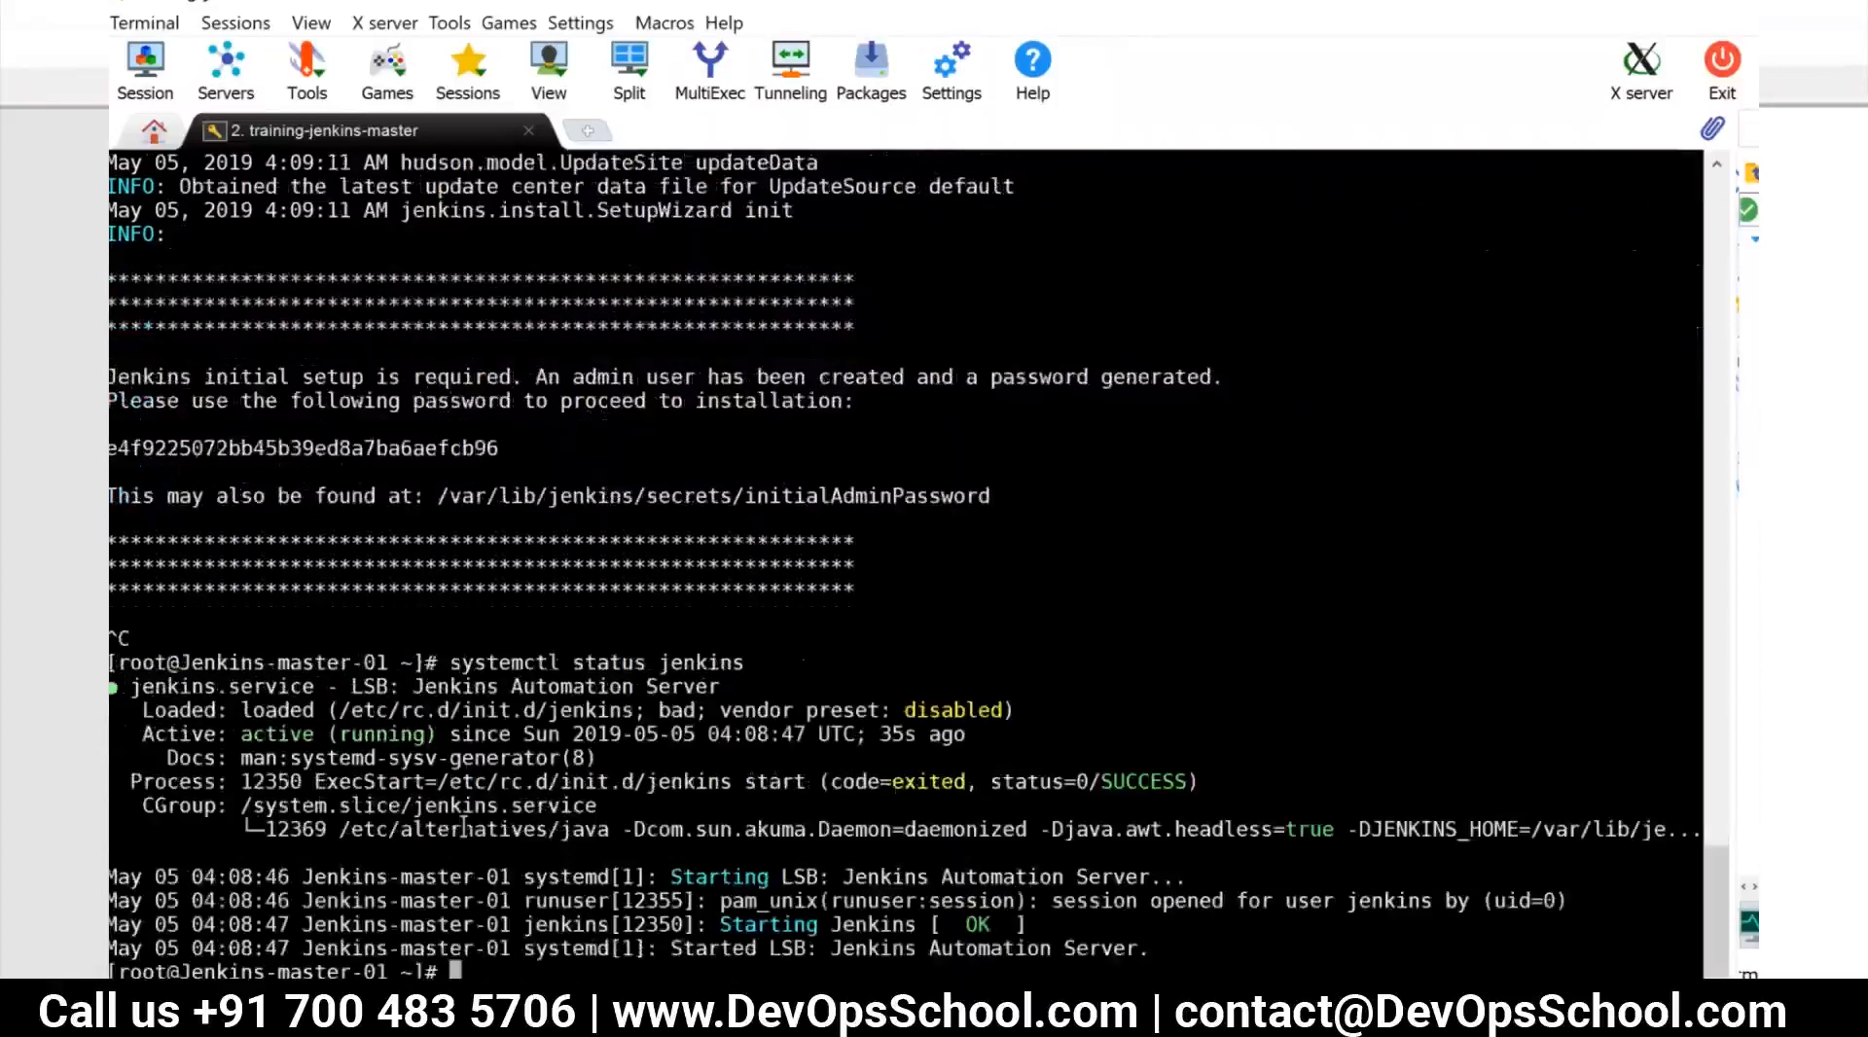
pyautogui.moveTo(240, 736); pyautogui.dragTo(425, 737)
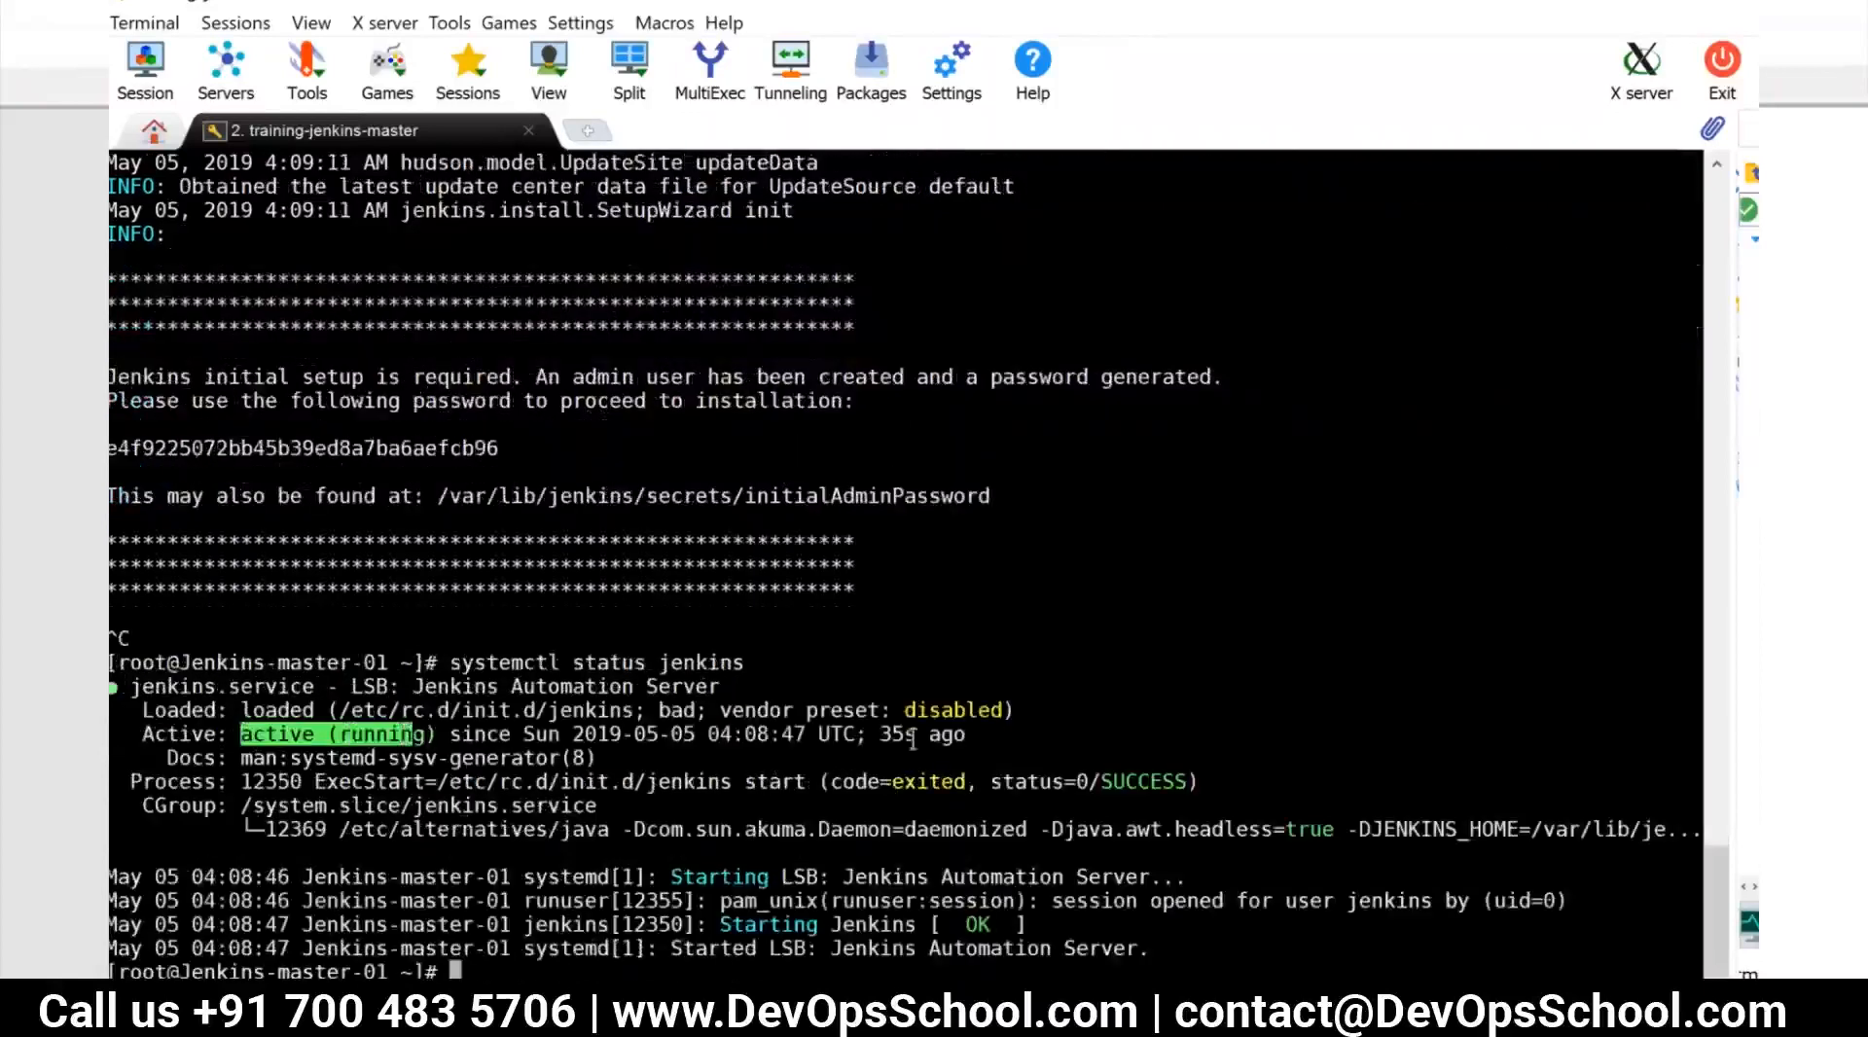
pyautogui.moveTo(872, 730); pyautogui.dragTo(993, 729)
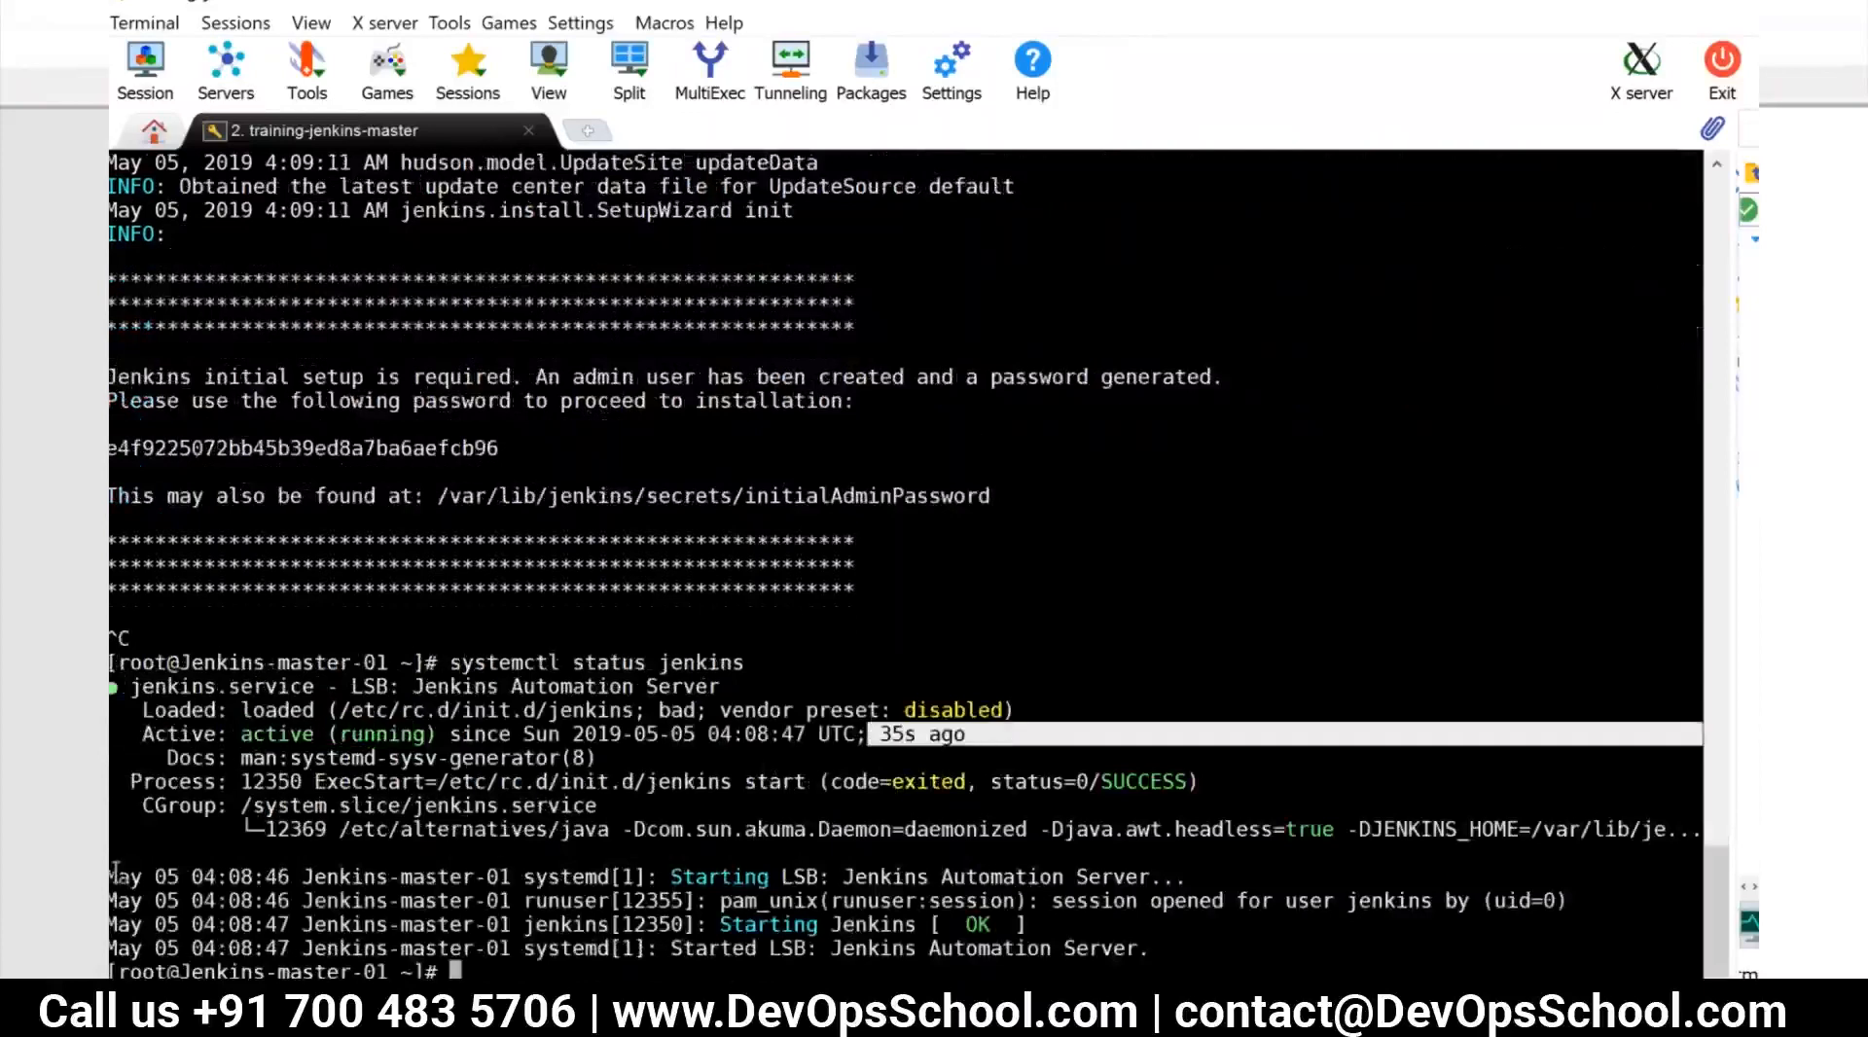
pyautogui.click(196, 877)
pyautogui.moveTo(196, 878); pyautogui.dragTo(1165, 950)
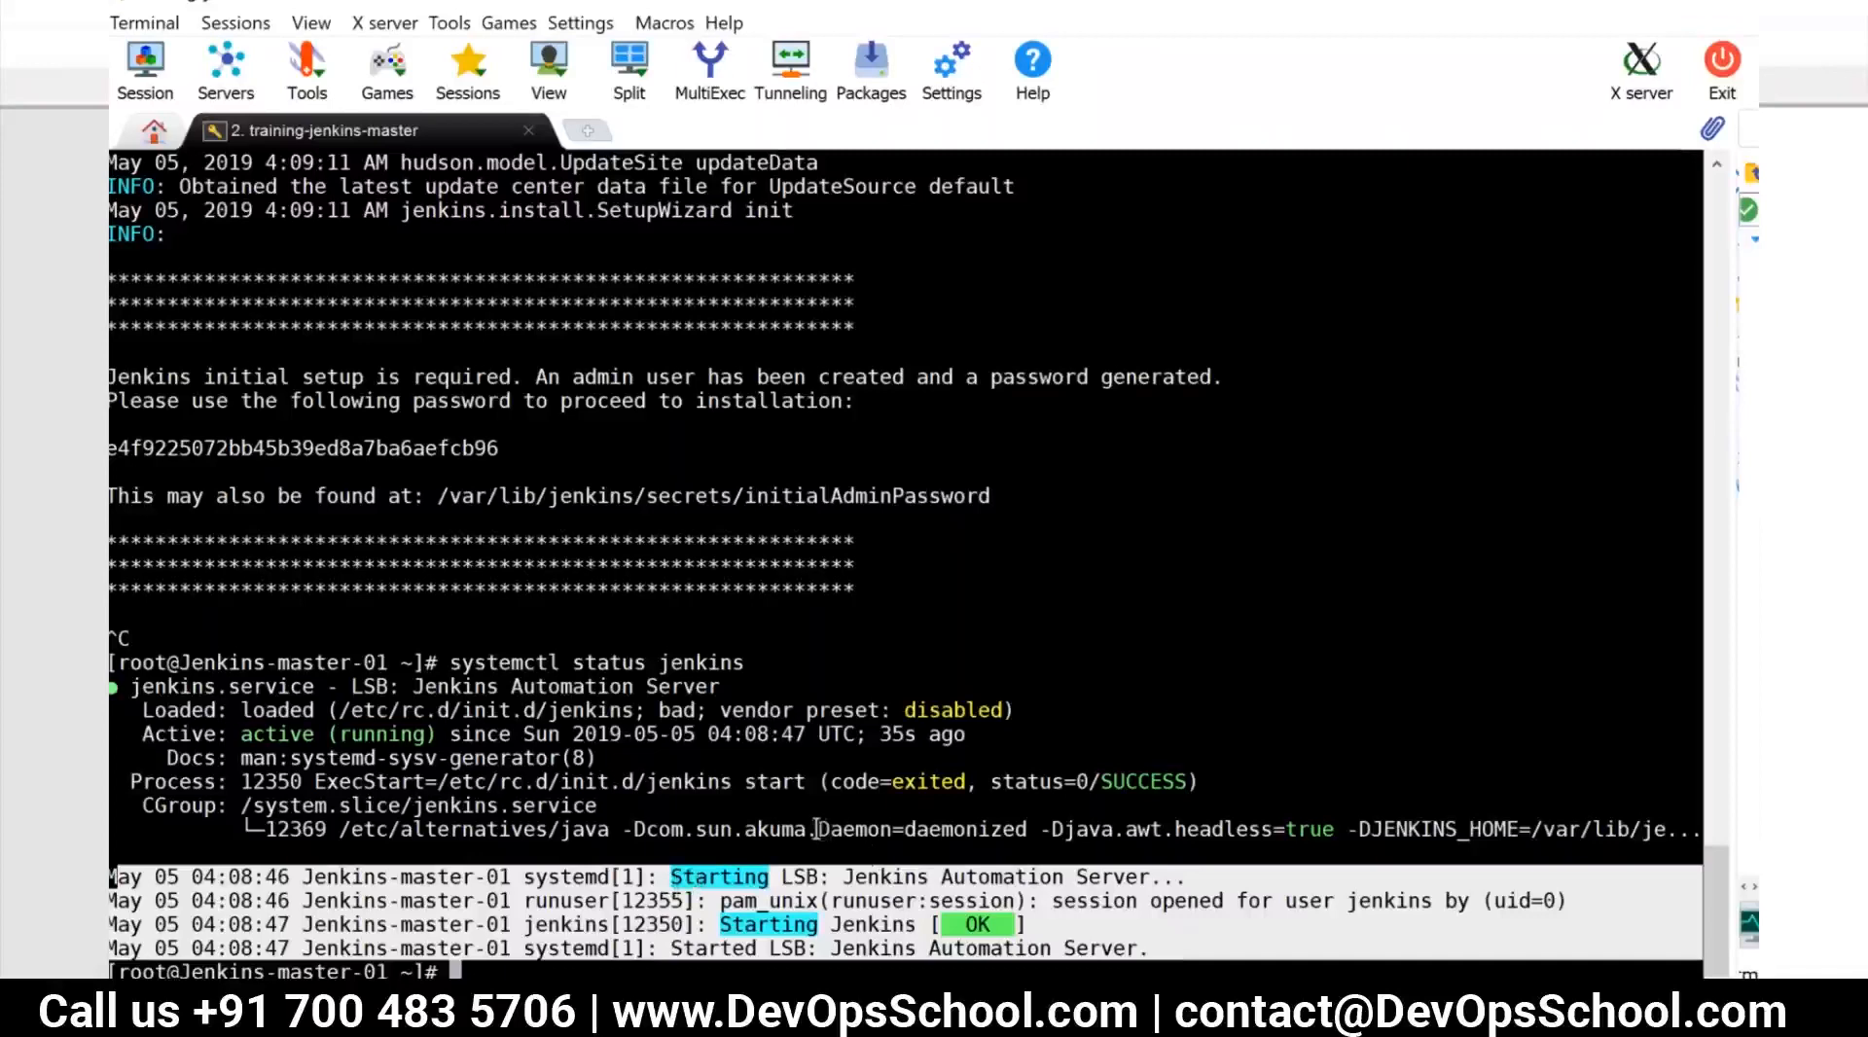
# List the Jenkins log file with ls /var/log/jenkins/jenkins.log
pyautogui.write('ls /var/log/ienkins/je')
pyautogui.press('Tab')
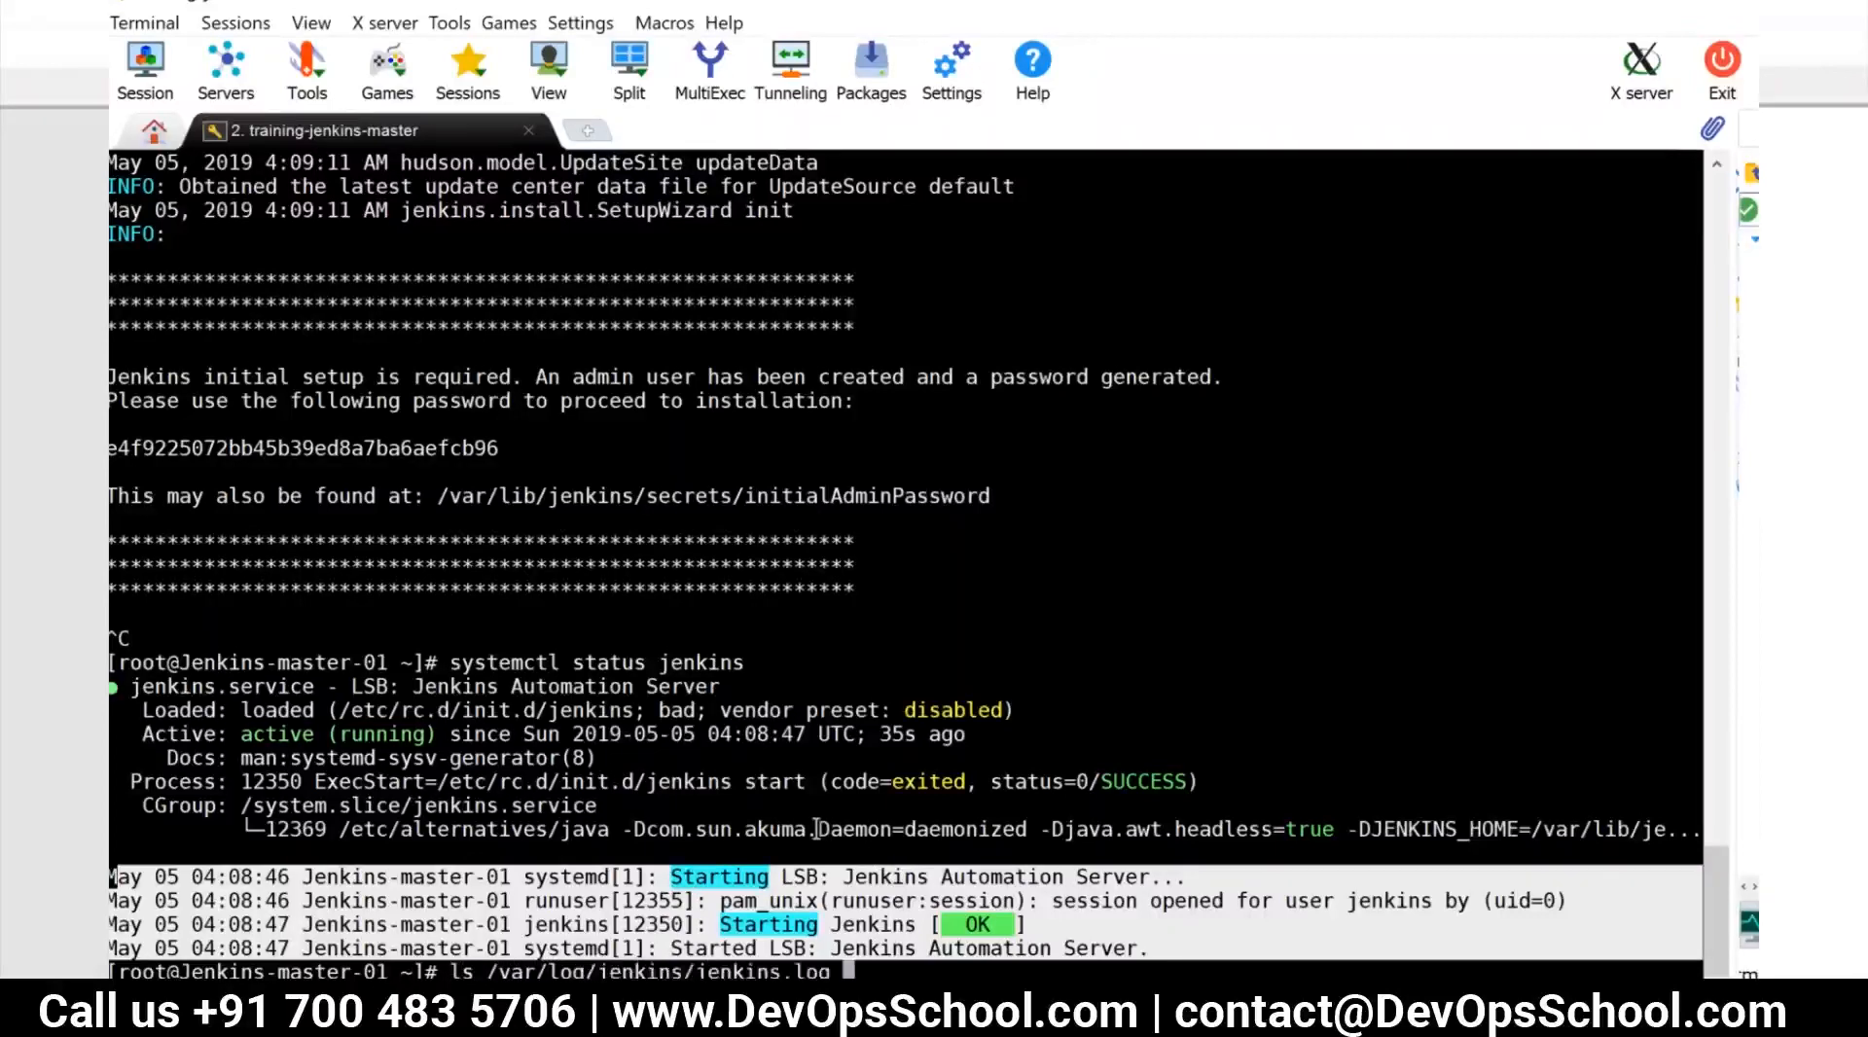
pyautogui.press('Return')
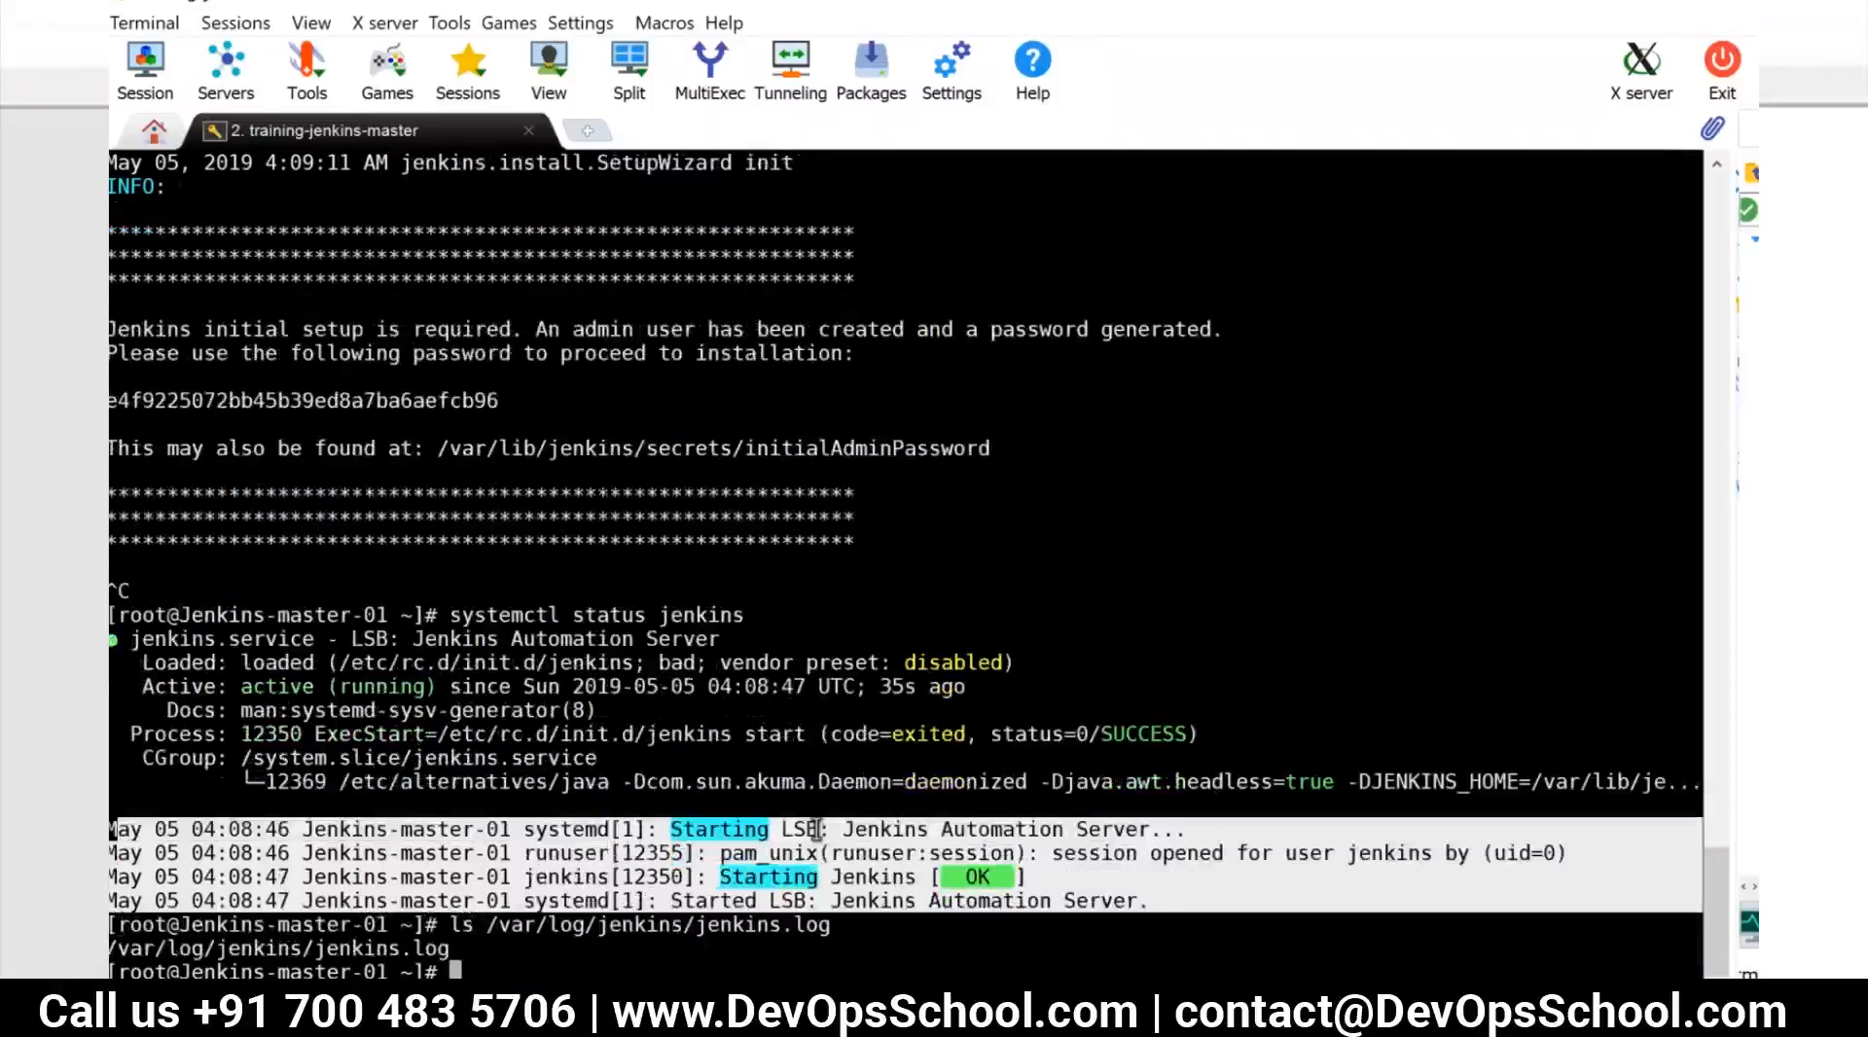
# List the Java processes with ps -aef | grep java and highlight the httpPort value of the Jenkins process
pyautogui.write('ps -aef | grep java')
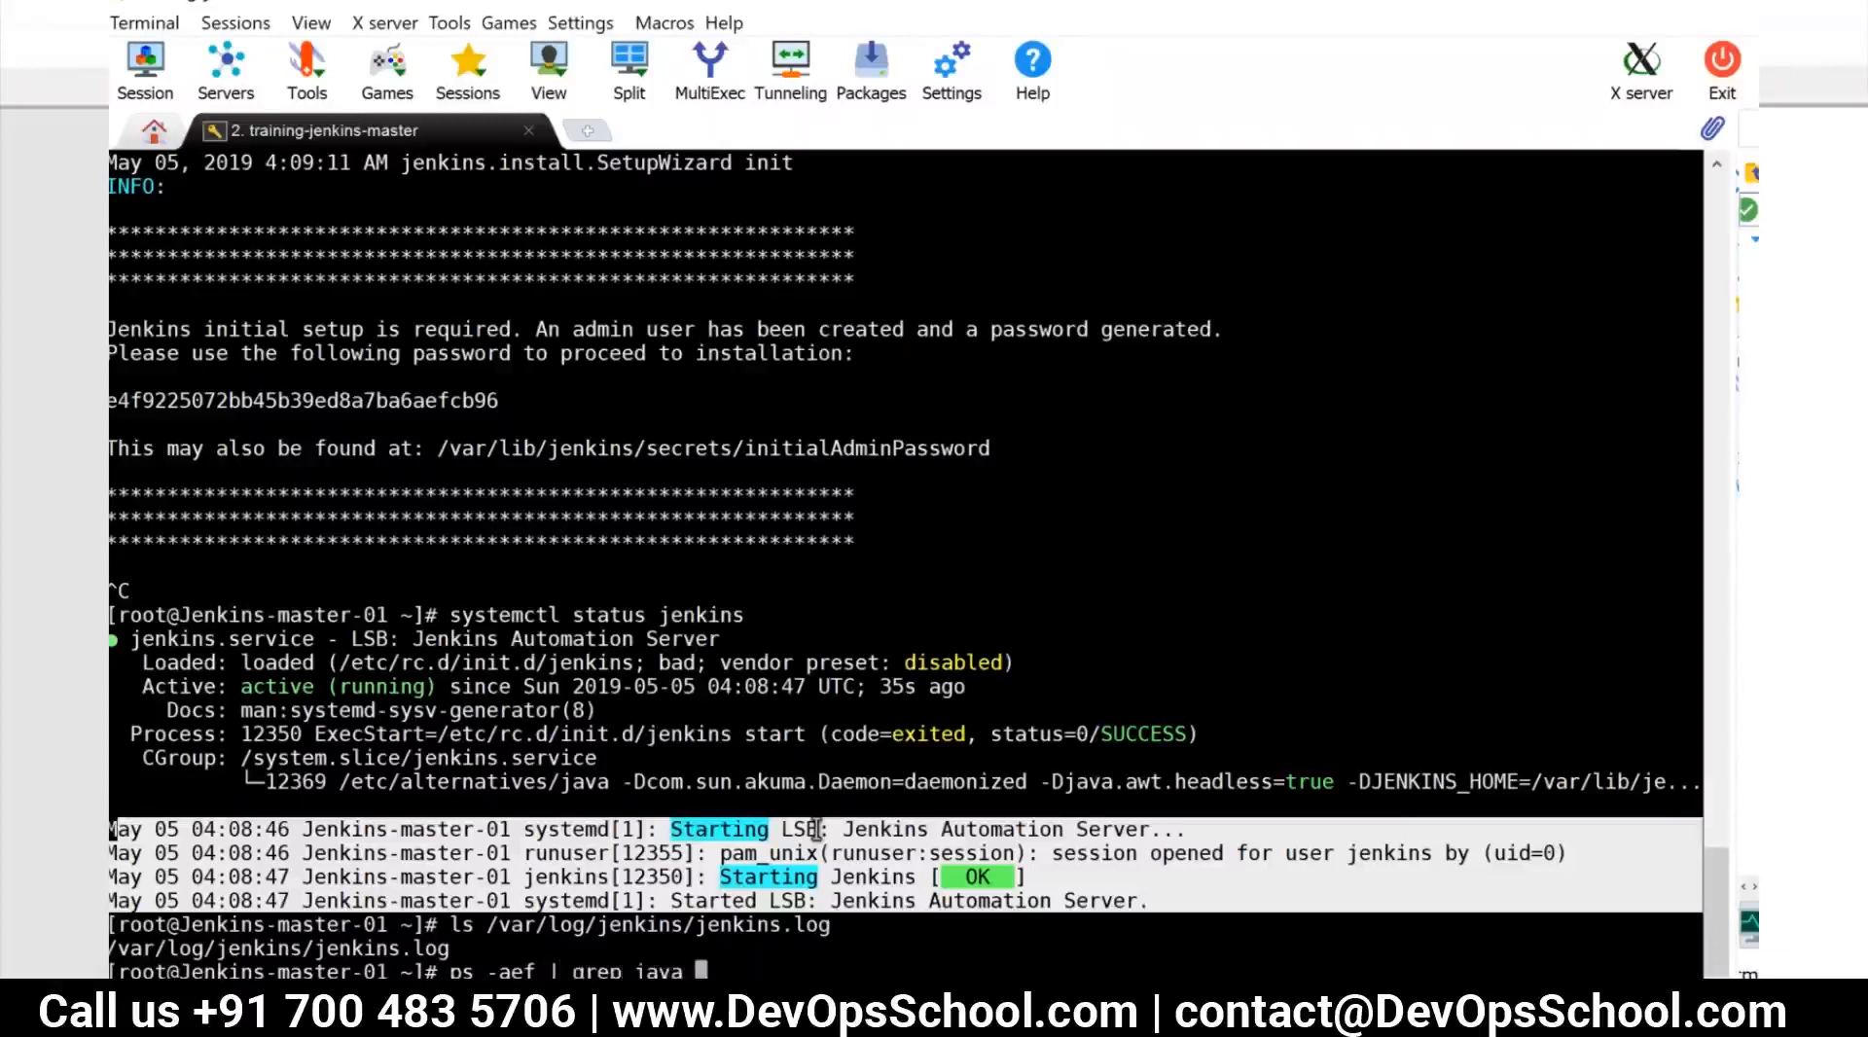
pyautogui.press('Return')
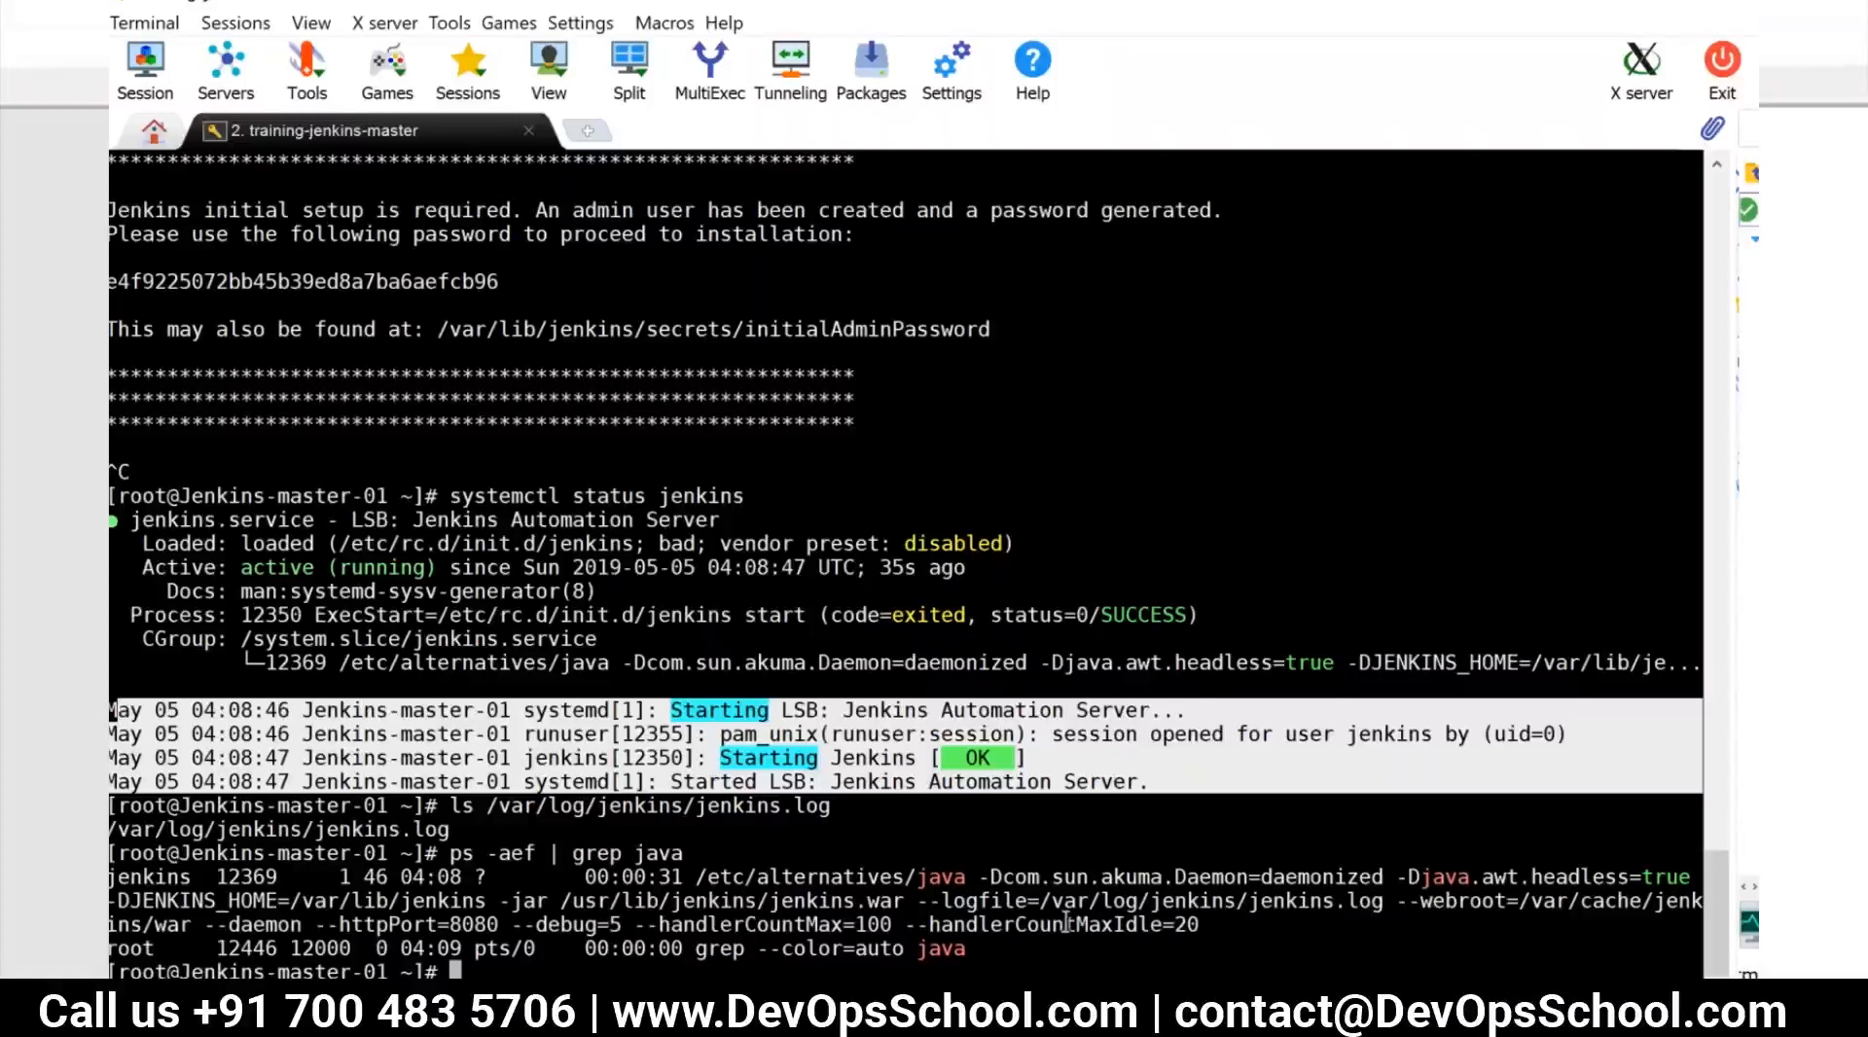
pyautogui.write('vi /')
pyautogui.click(443, 916)
pyautogui.doubleClick(487, 922)
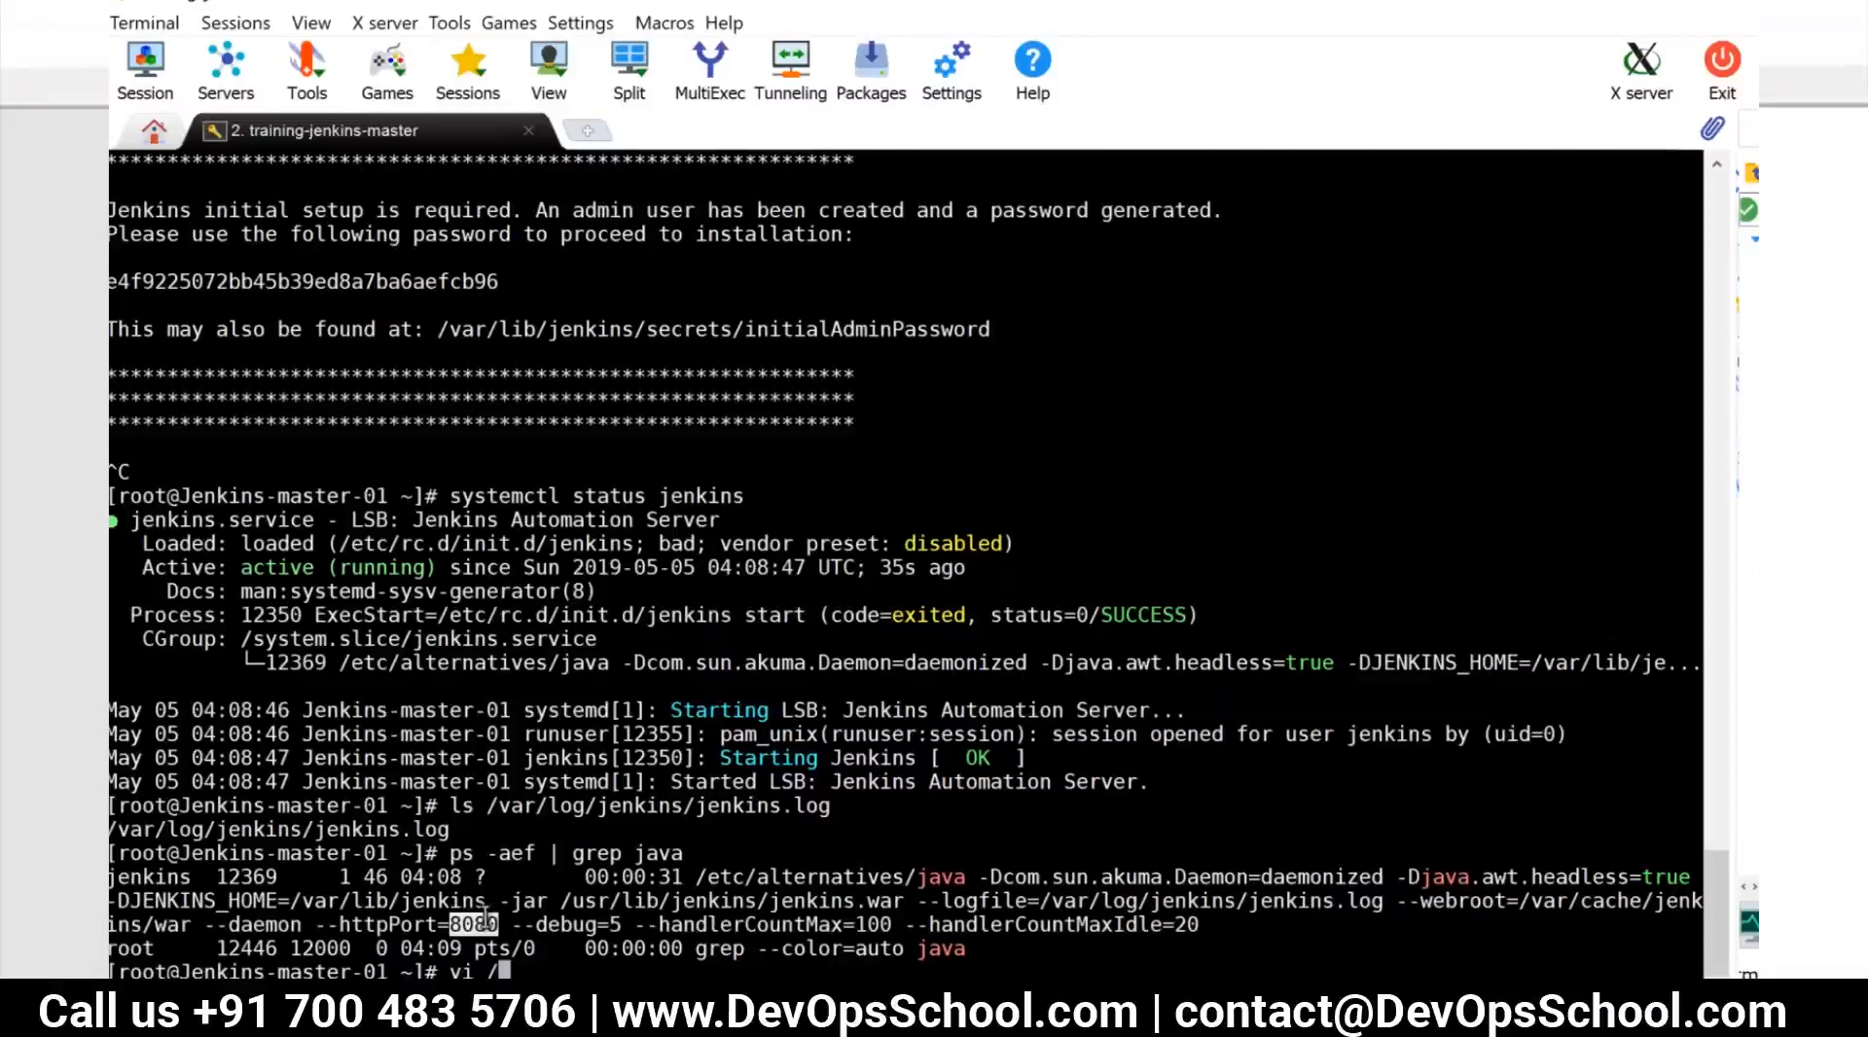
# Clear the unfinished command, show the network interfaces with ip addr, and copy the public IP address of eth0
pyautogui.press('BackSpace')
pyautogui.press('BackSpace')
pyautogui.press('BackSpace')
pyautogui.press('BackSpace')
pyautogui.write('ip addr')
pyautogui.press('Return')
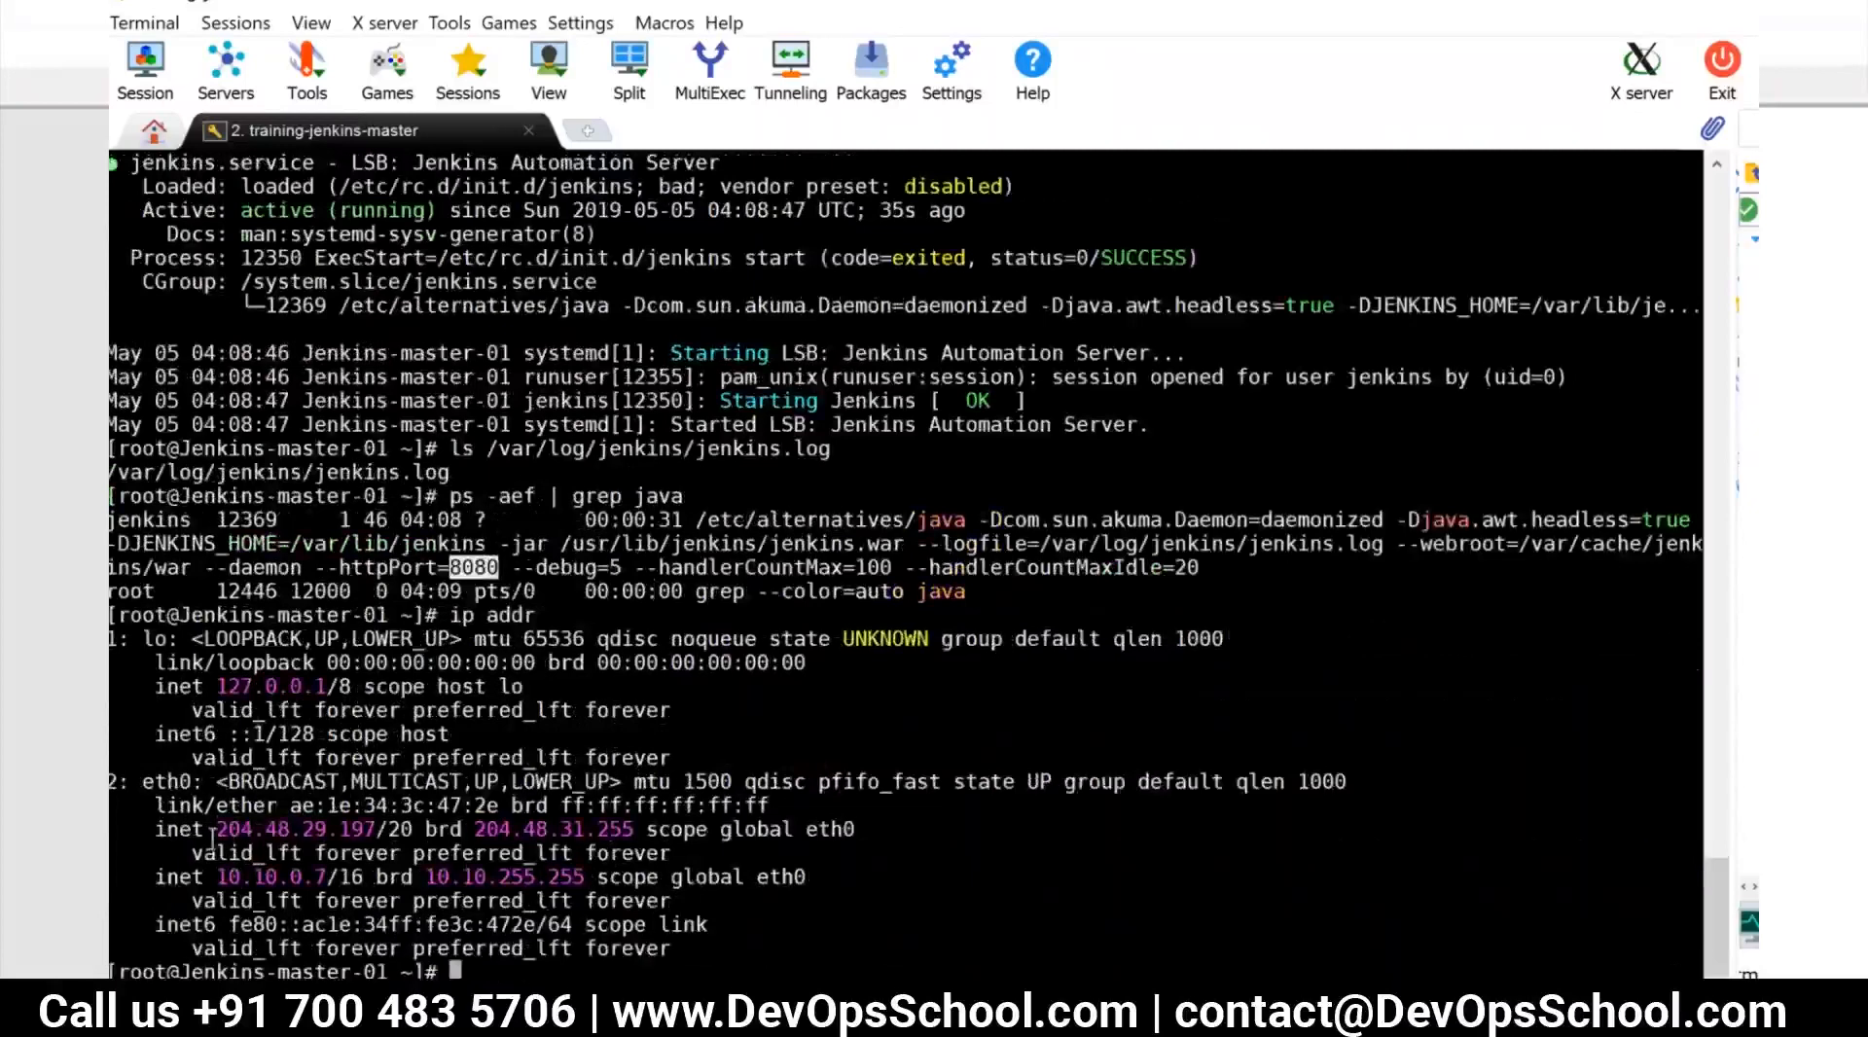
pyautogui.moveTo(213, 830); pyautogui.dragTo(381, 829)
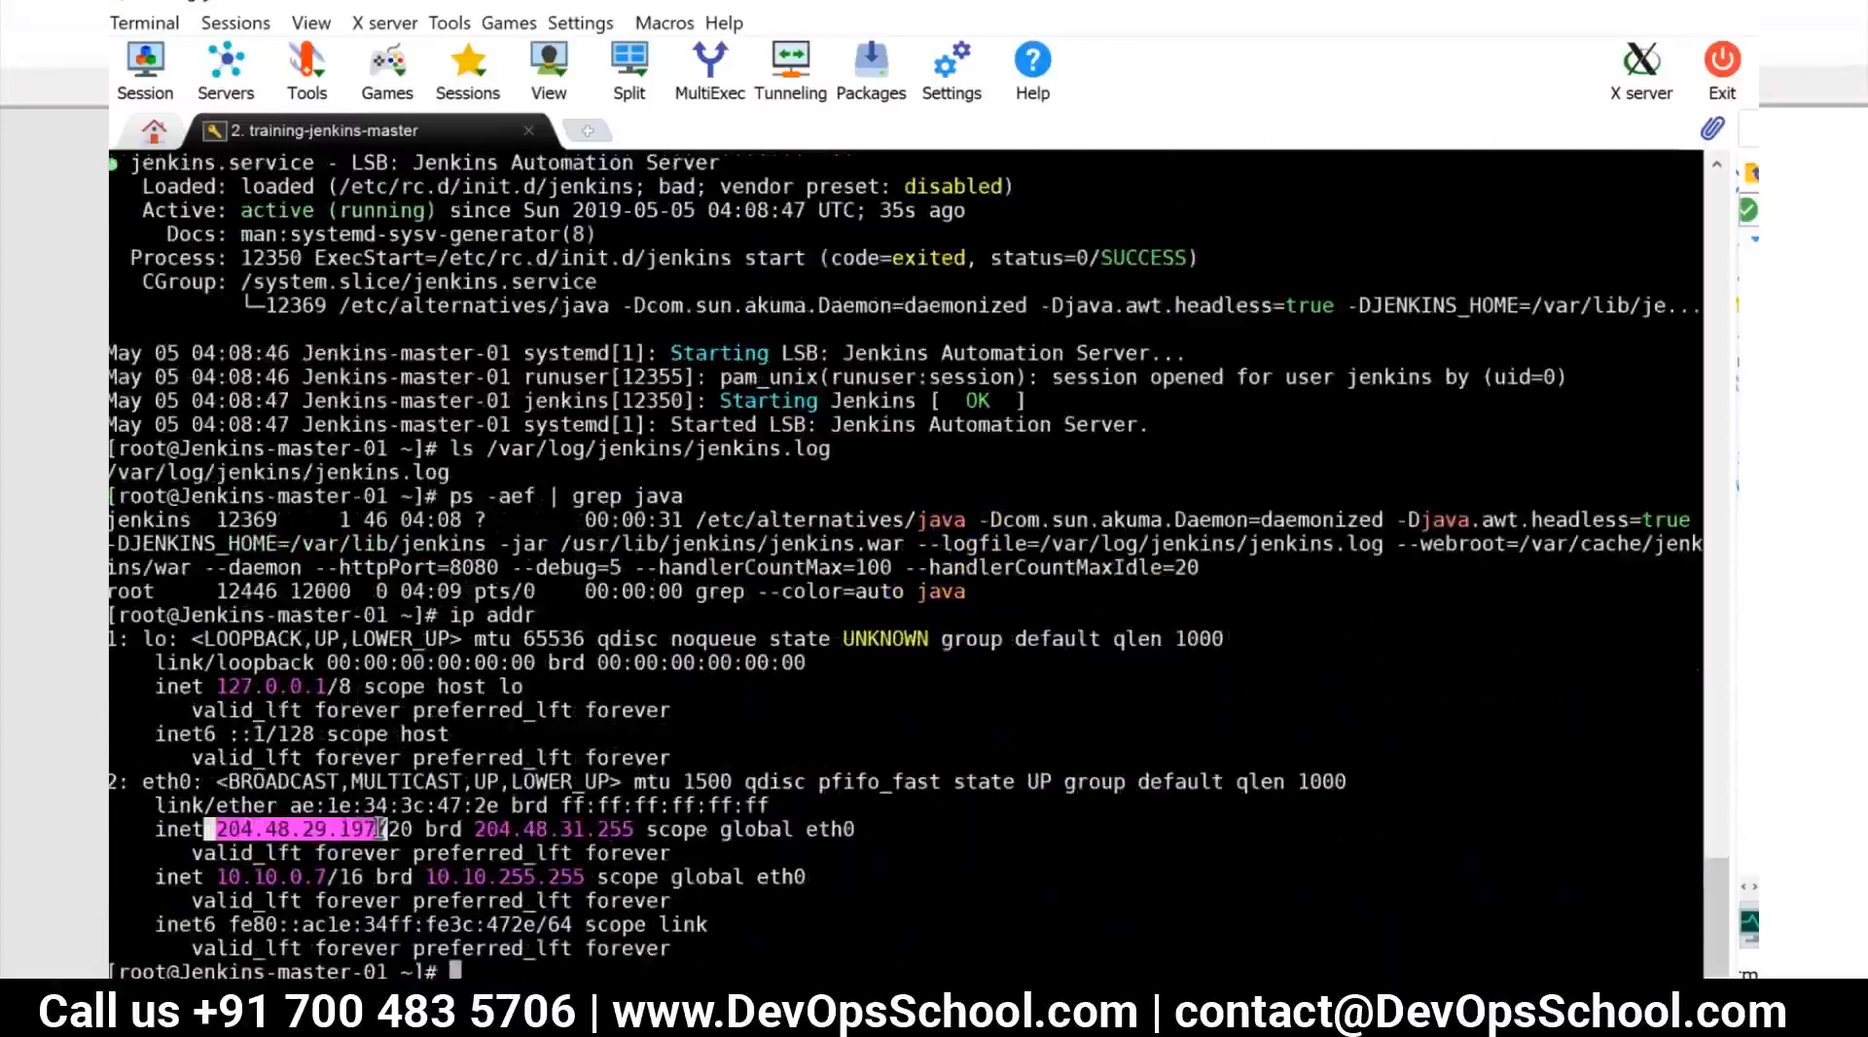
# Switch to Chrome and open the Jenkins server at 204.48.29.197:8080 in a new tab
pyautogui.hotkey('alt', 'Tab')
pyautogui.hotkey('alt', 'Tab')
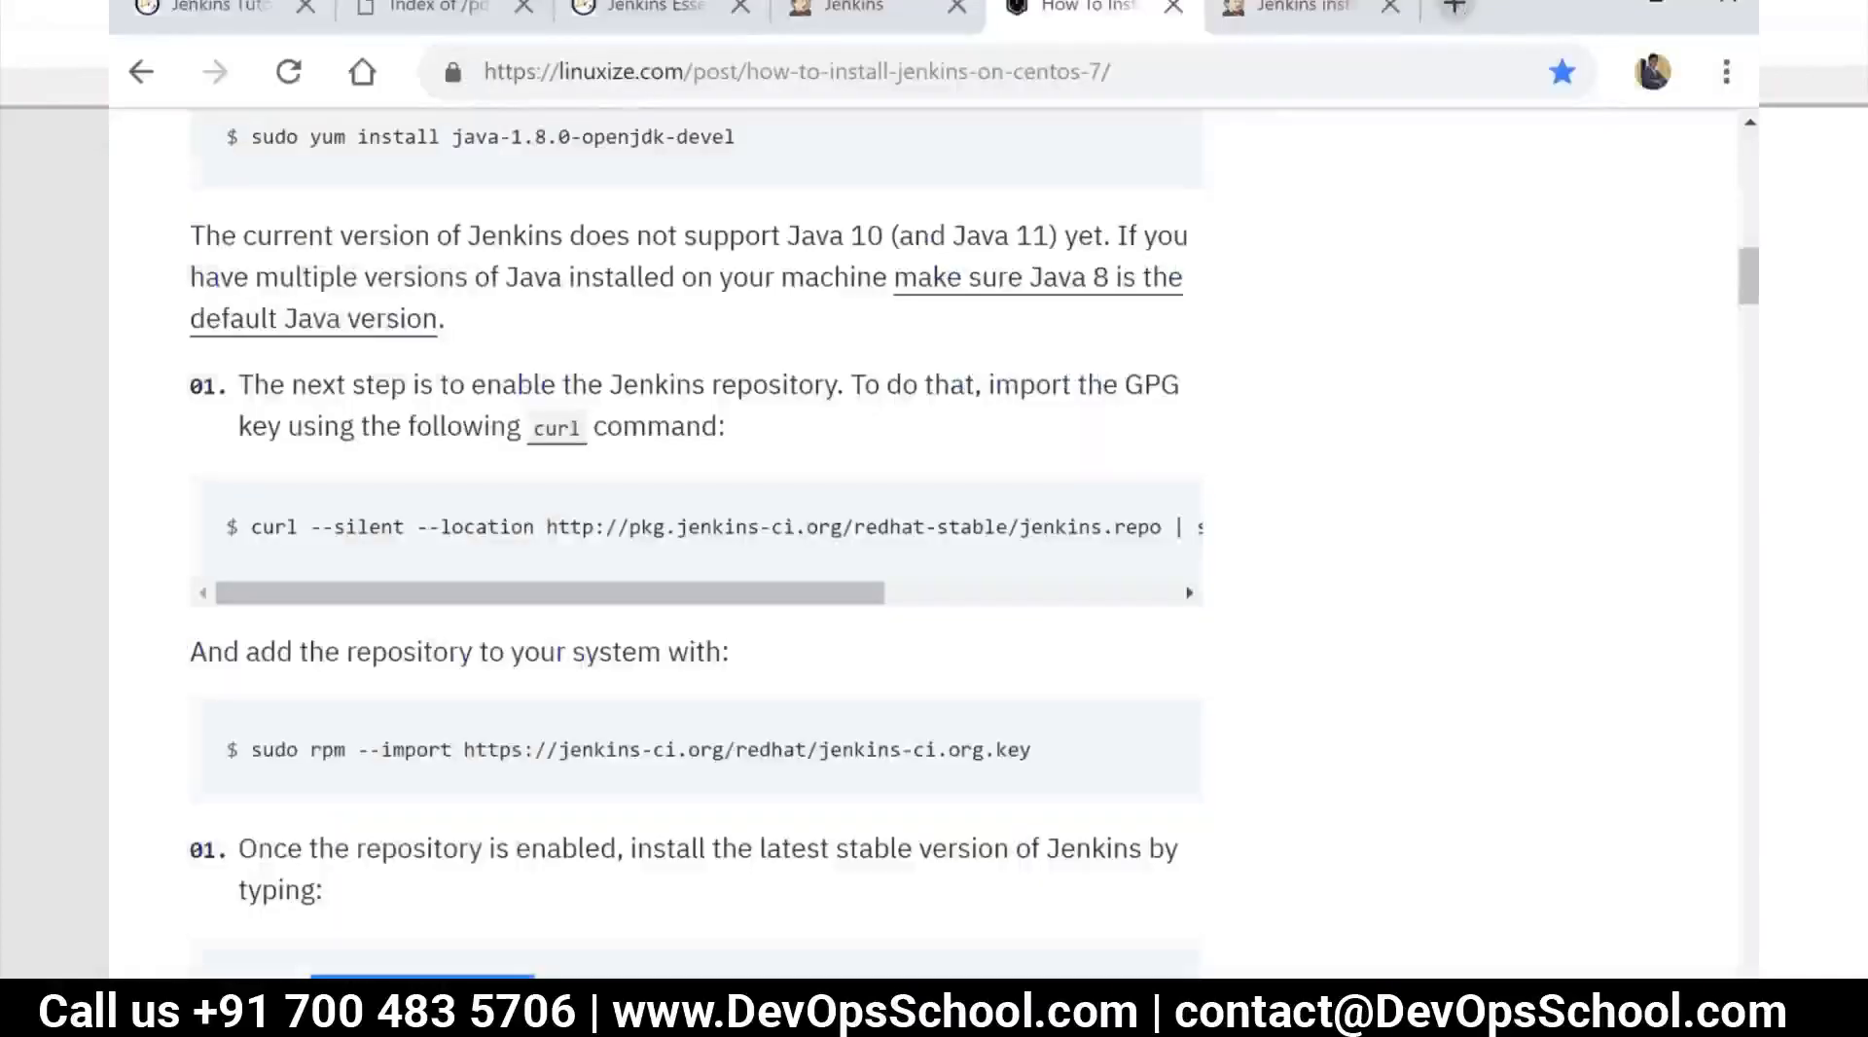
pyautogui.click(1455, 8)
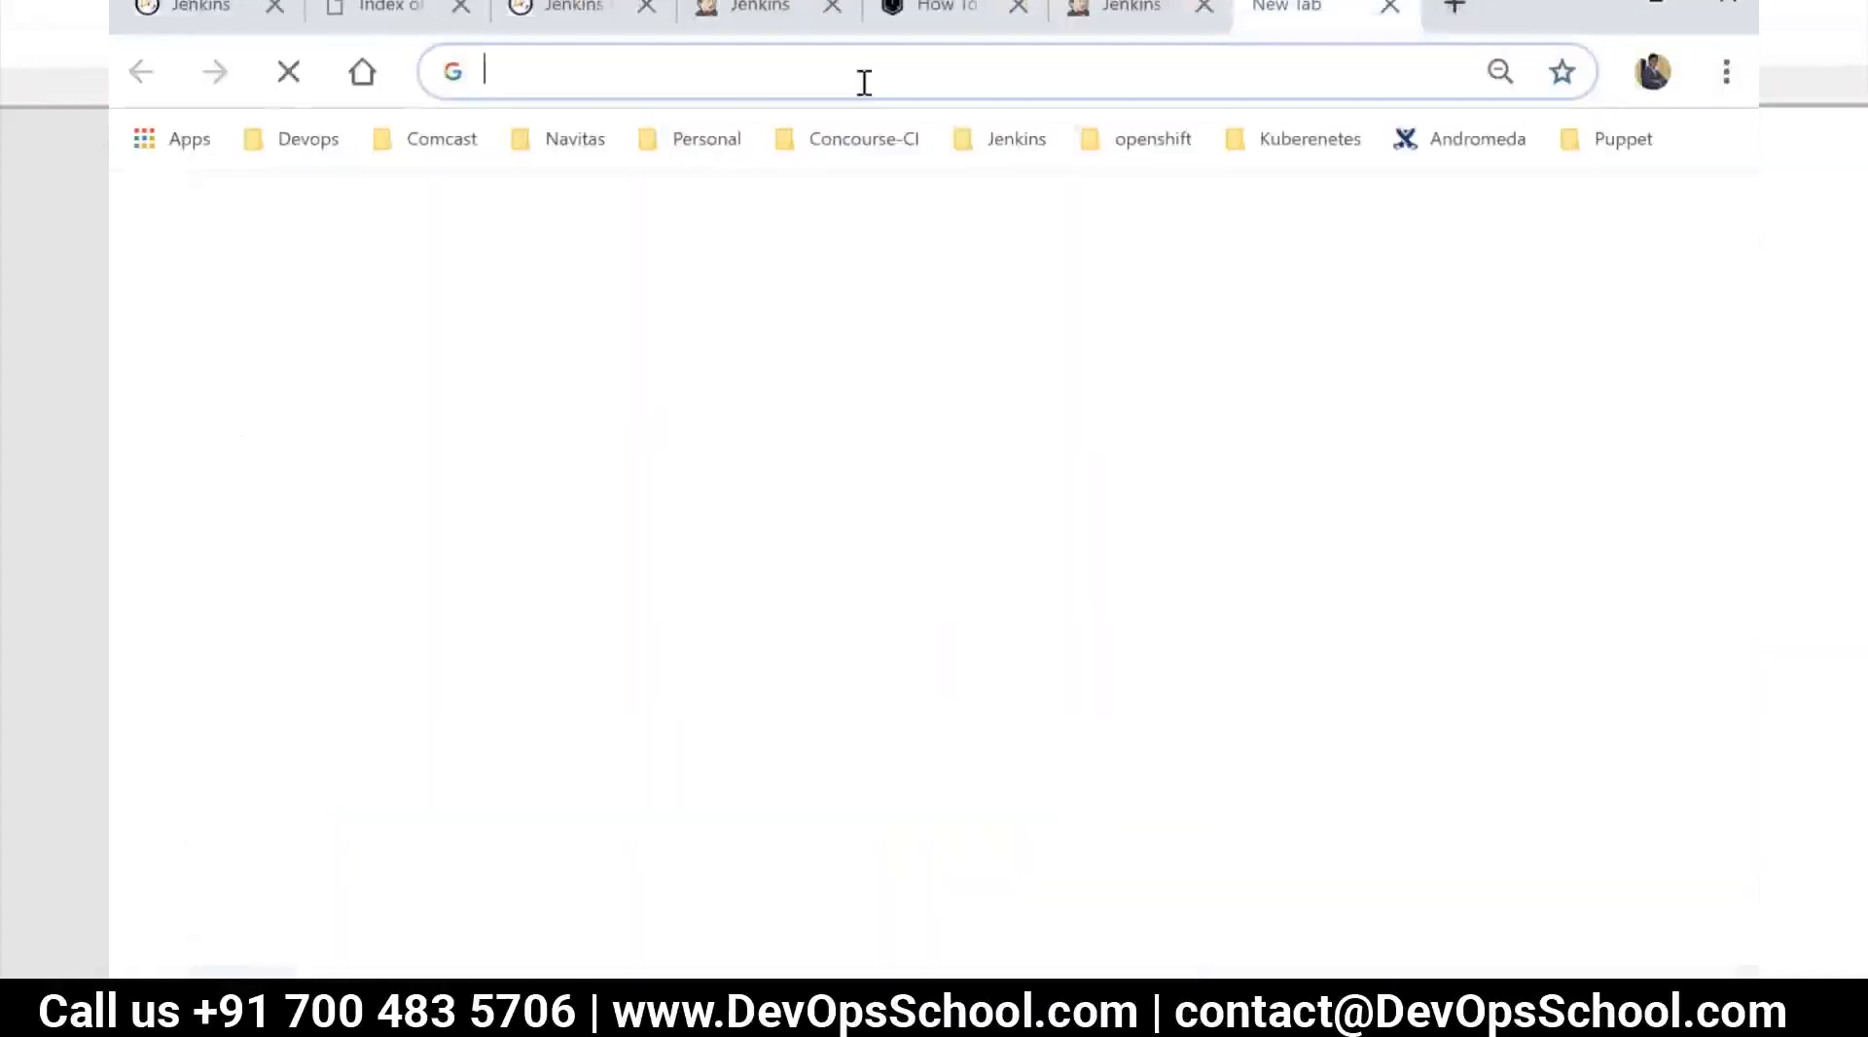
pyautogui.write('204.48.29.197/')
pyautogui.press('BackSpace')
pyautogui.write(':80809')
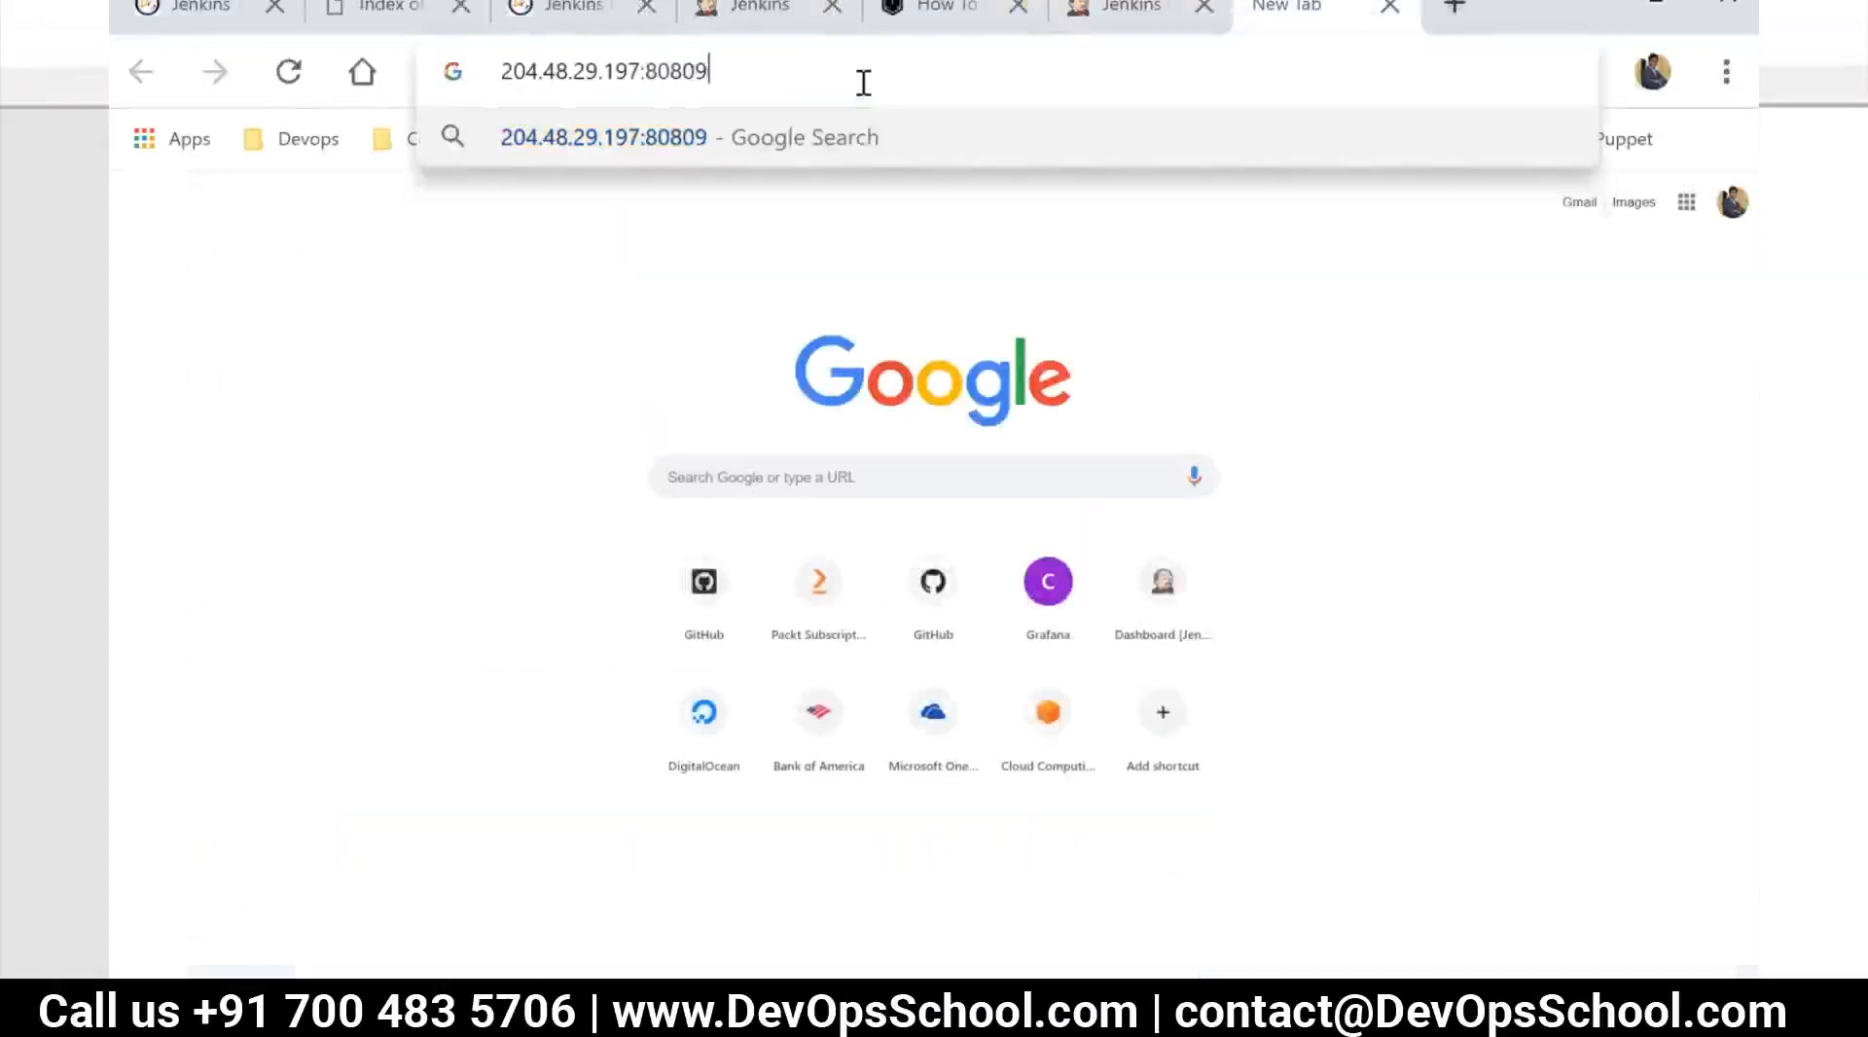
pyautogui.press('BackSpace')
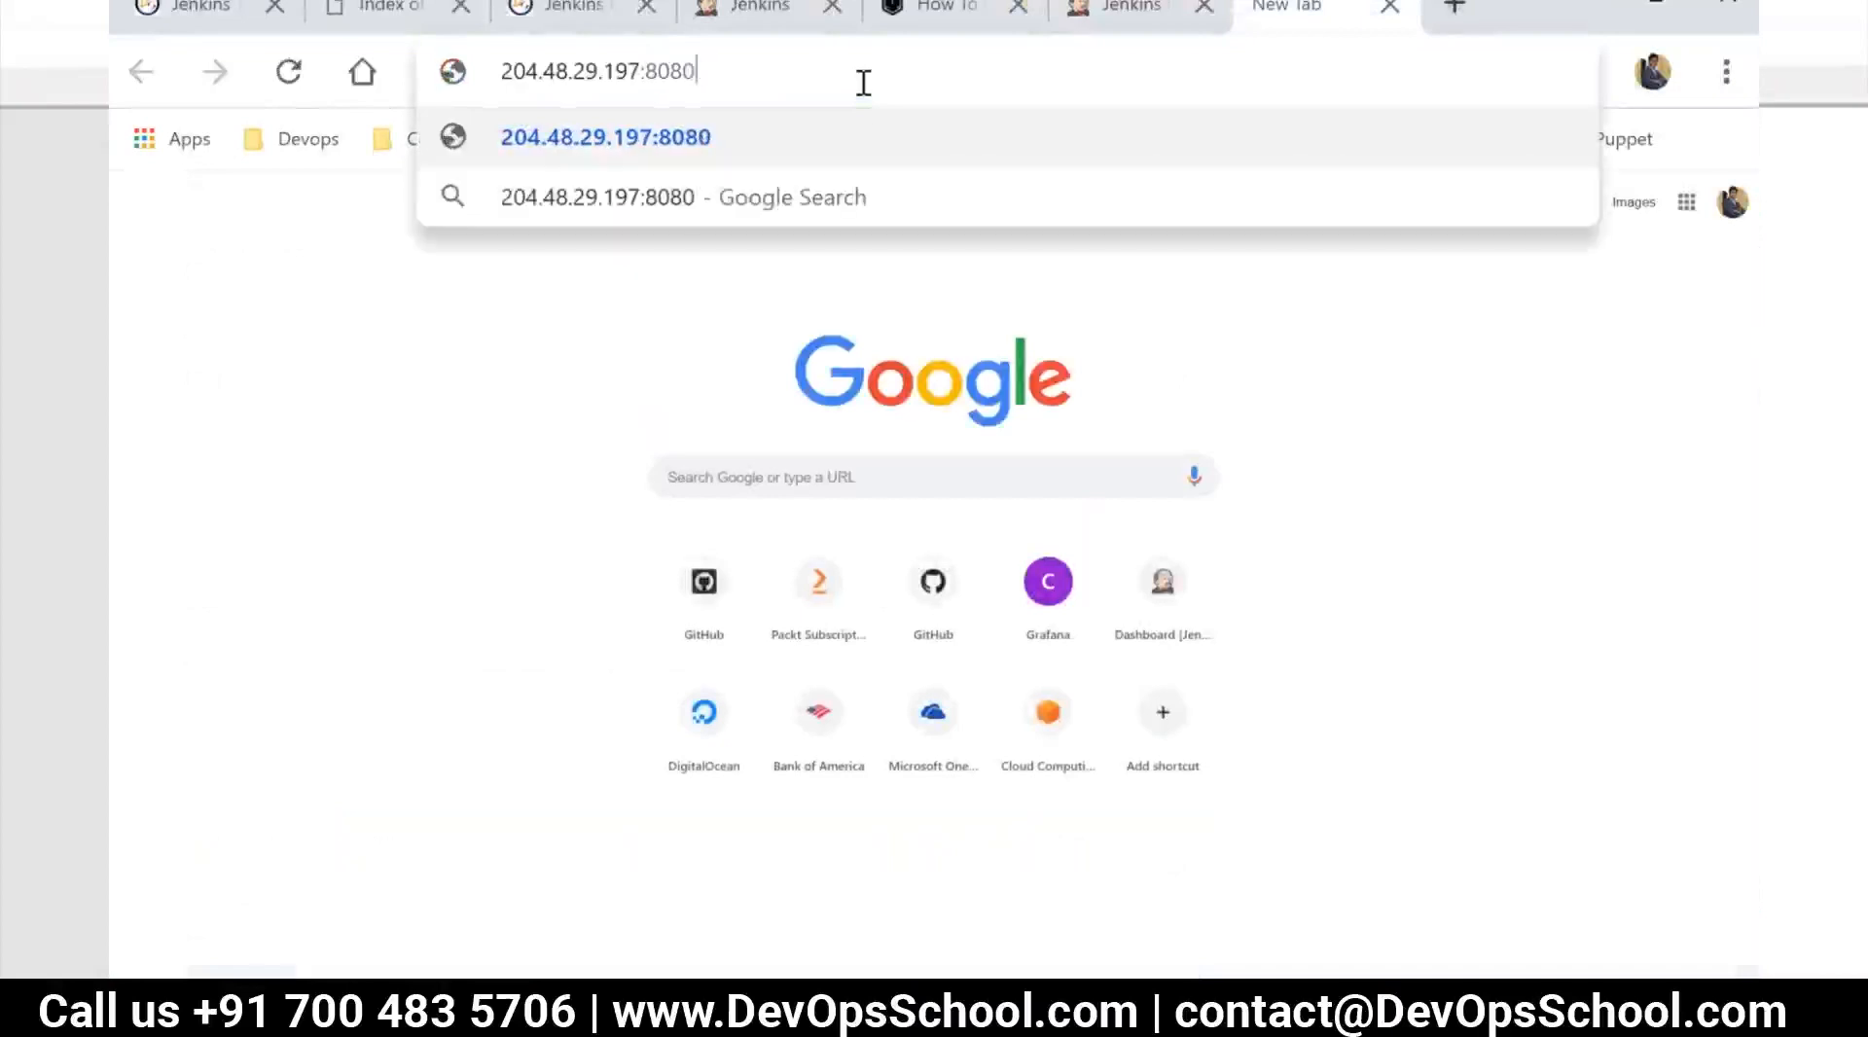
pyautogui.press('Return')
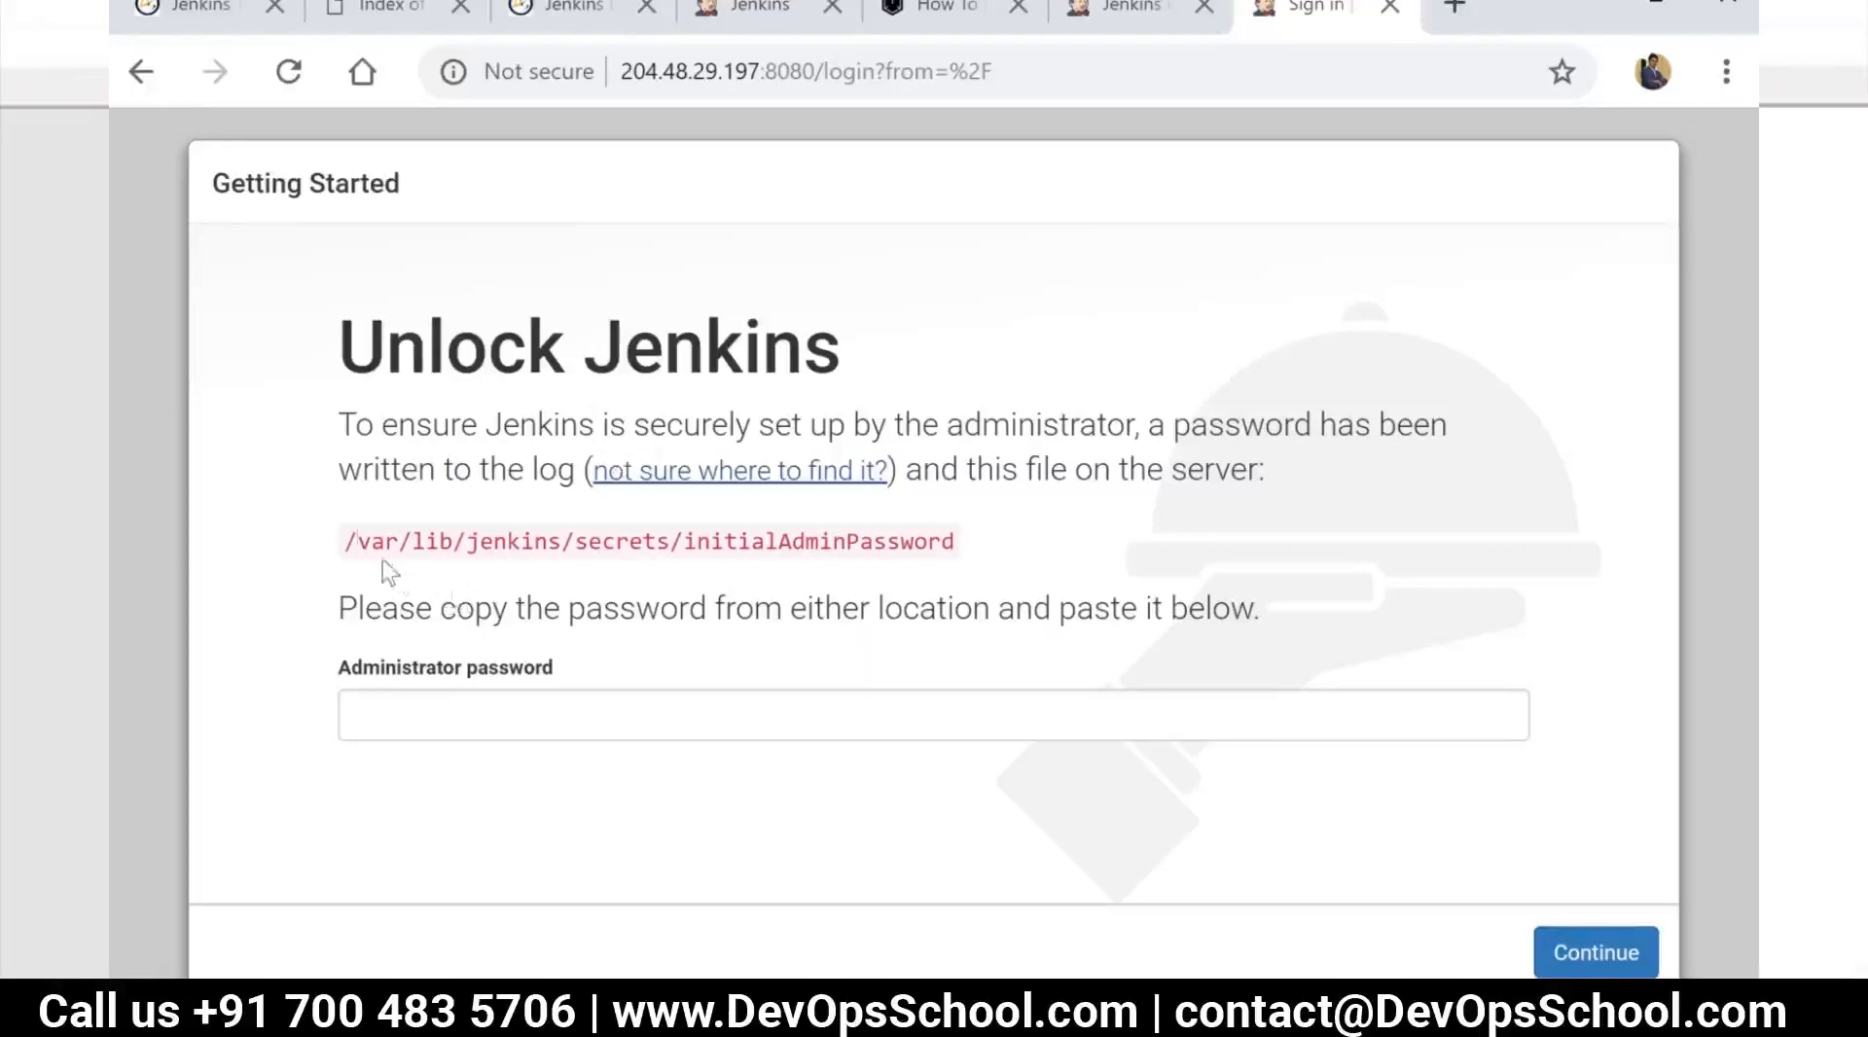
# Copy the initialAdminPassword path from the Unlock Jenkins page and display that file with cat in the MobaXterm session
pyautogui.moveTo(344, 541); pyautogui.dragTo(953, 542)
pyautogui.rightClick(882, 544)
pyautogui.click(948, 574)
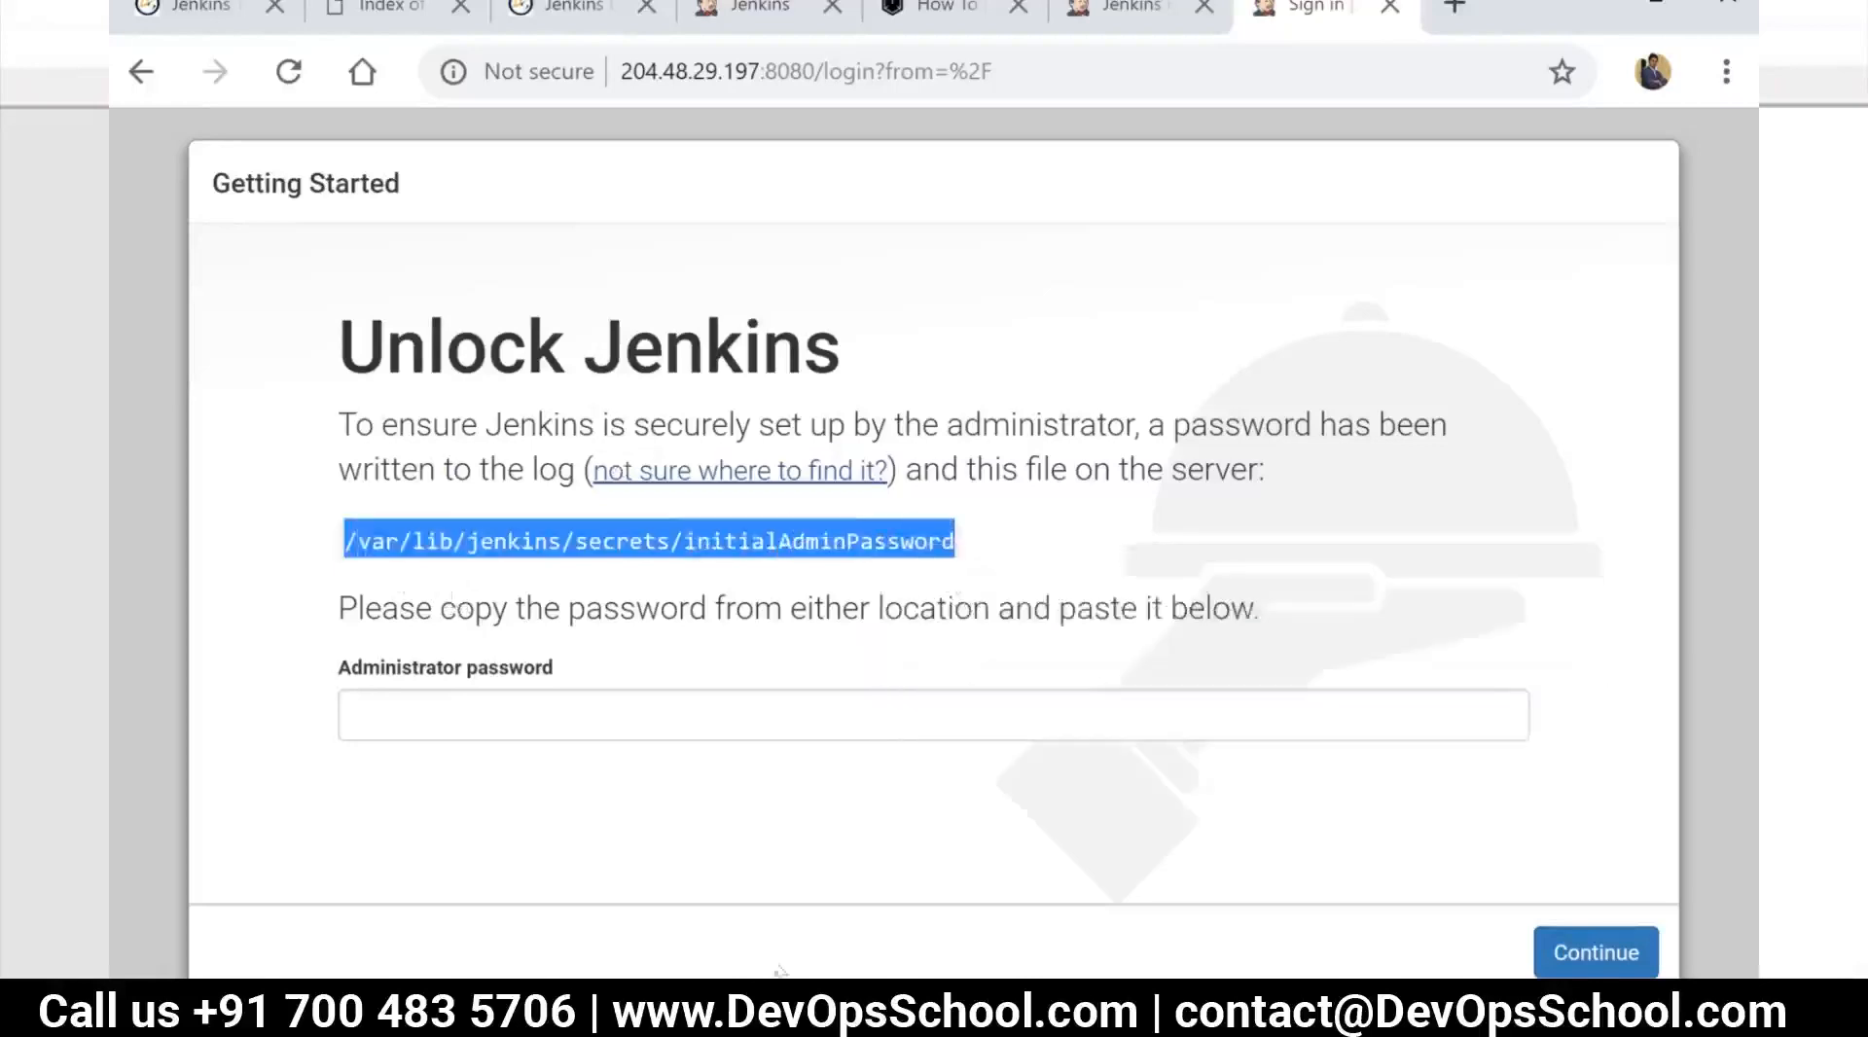
pyautogui.hotkey('alt', 'Tab')
pyautogui.write('cat')
pyautogui.rightClick(846, 942)
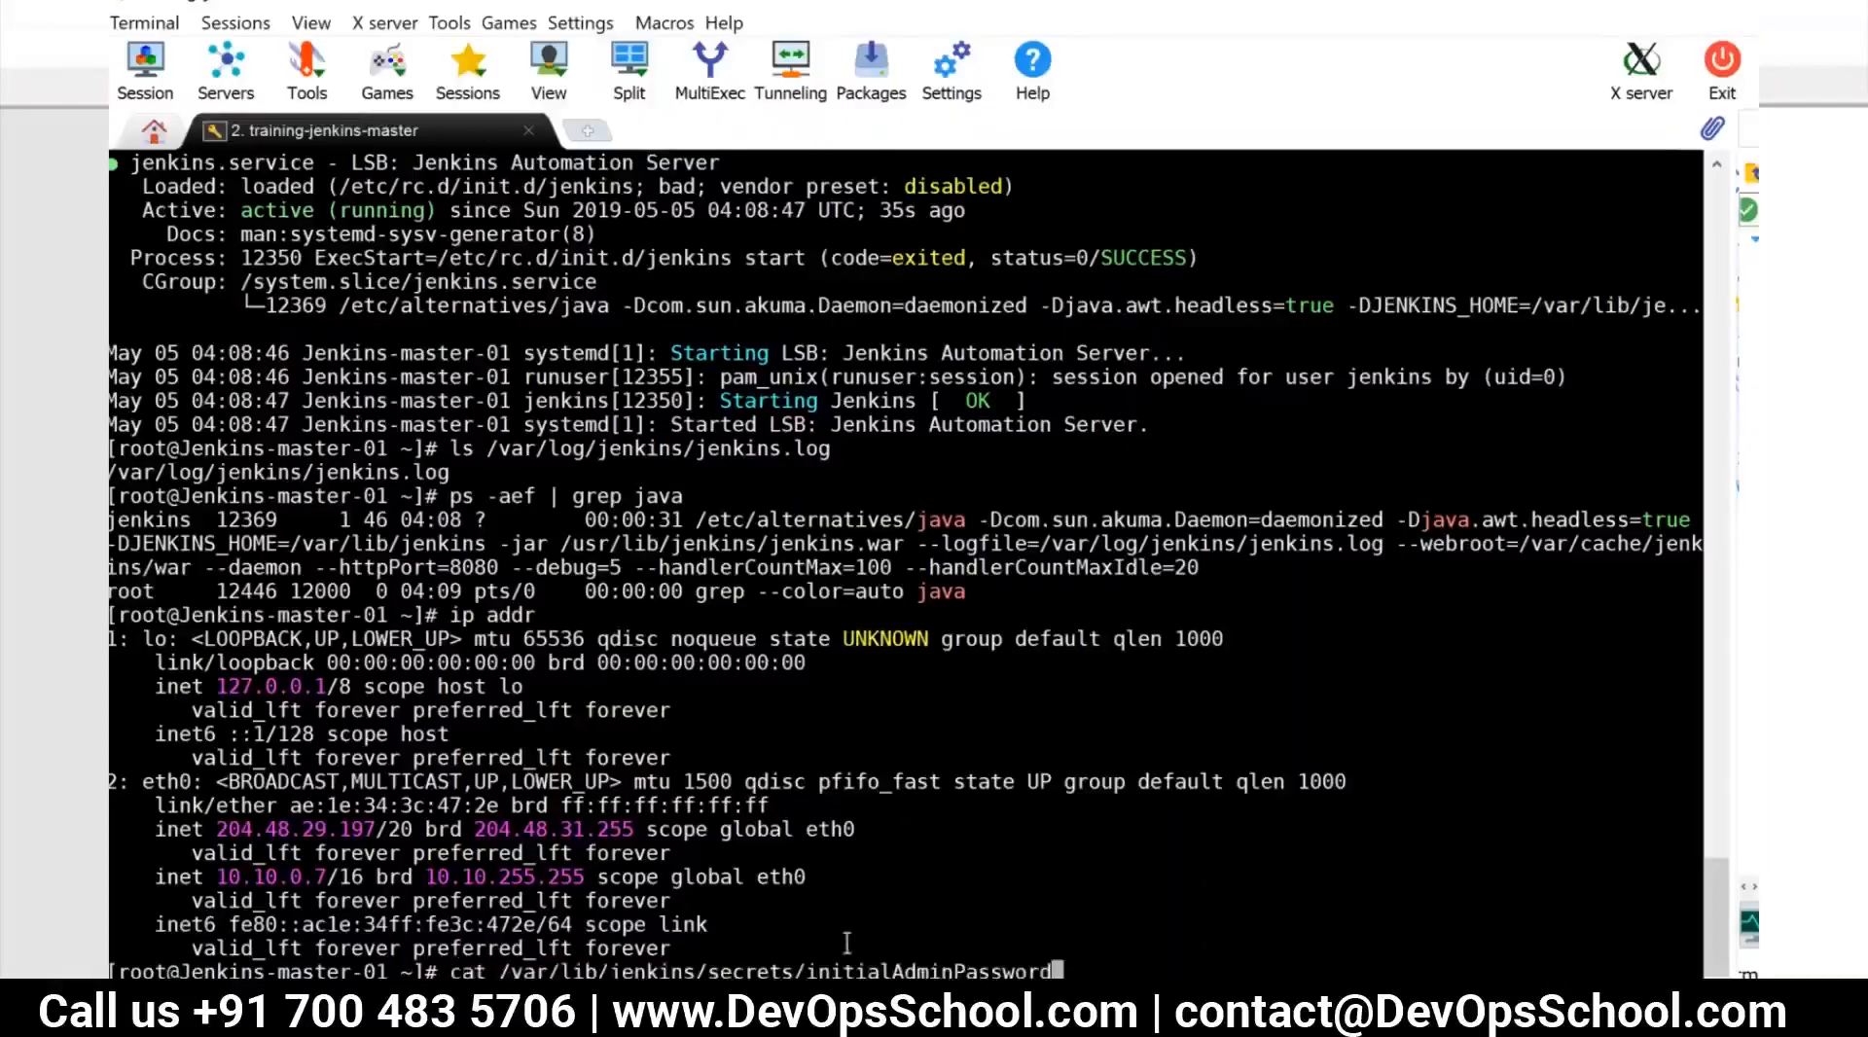
pyautogui.press('Return')
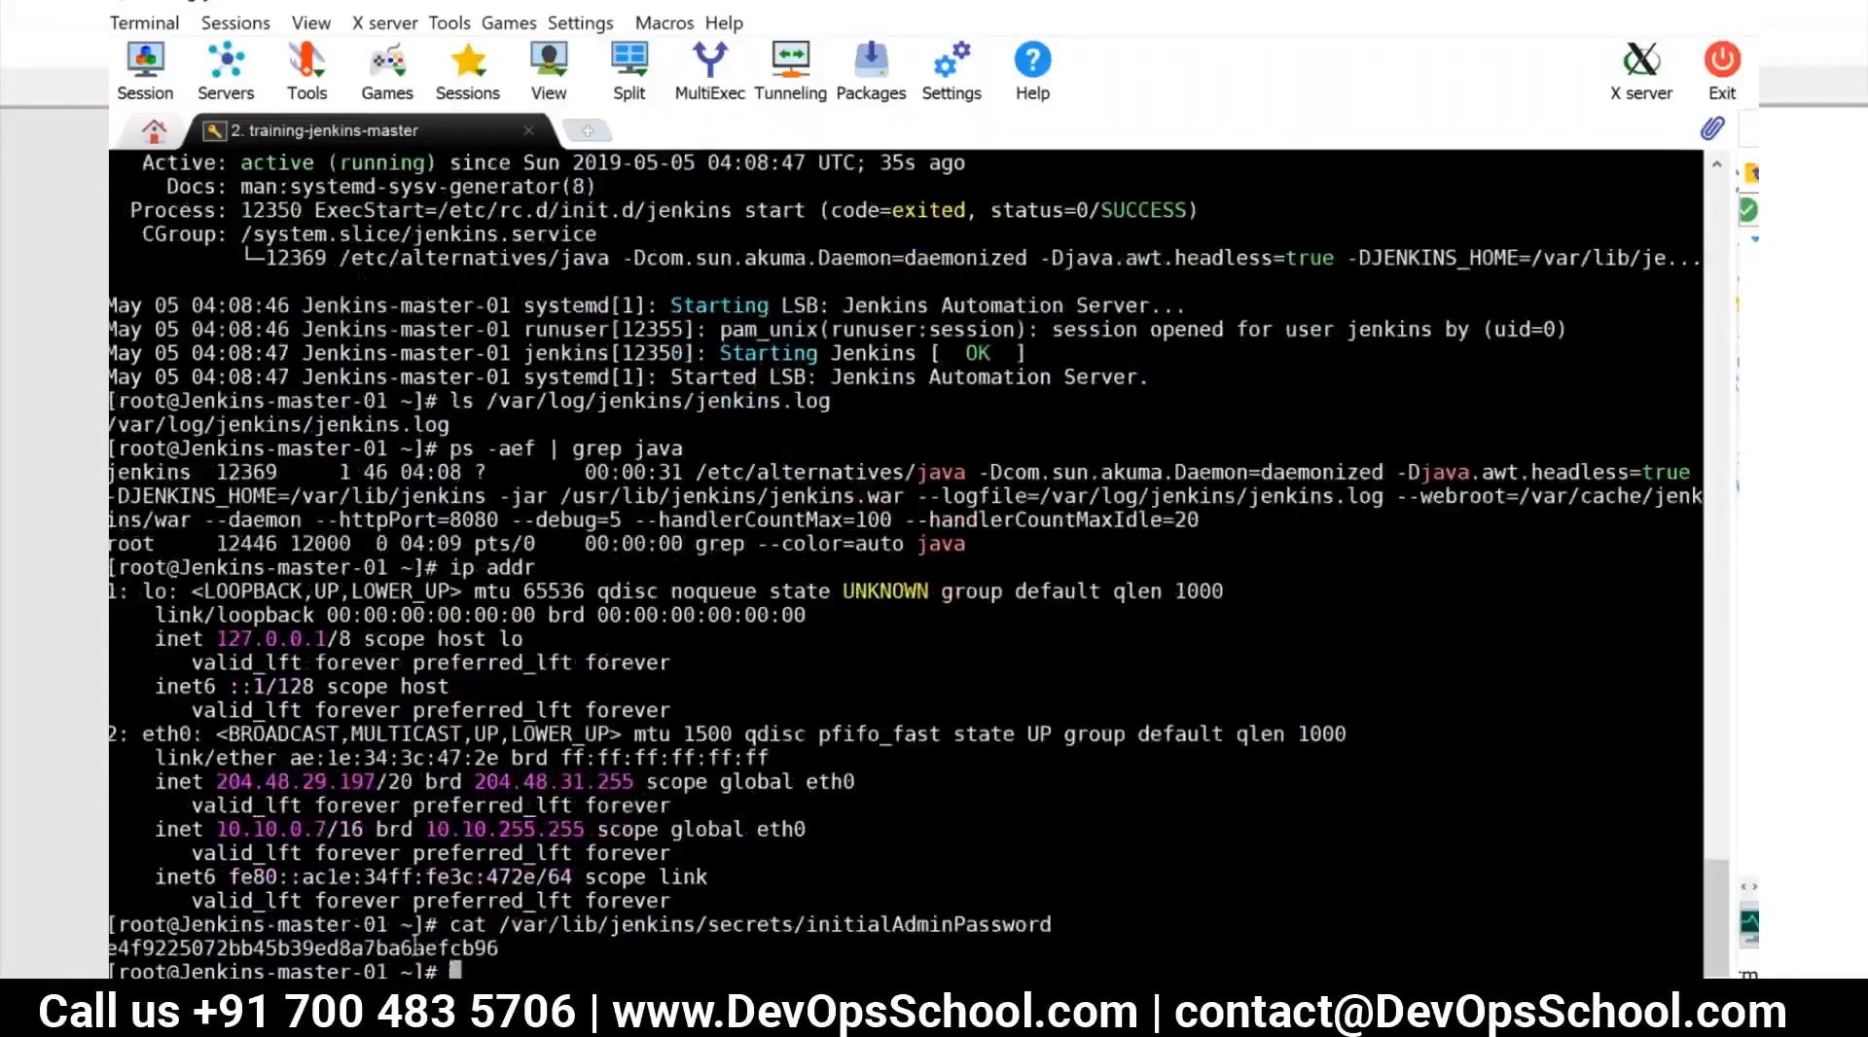
# Copy the initial admin password from the terminal and paste it into the Administrator password field in Chrome
pyautogui.doubleClick(415, 947)
pyautogui.hotkey('alt', 'Tab')
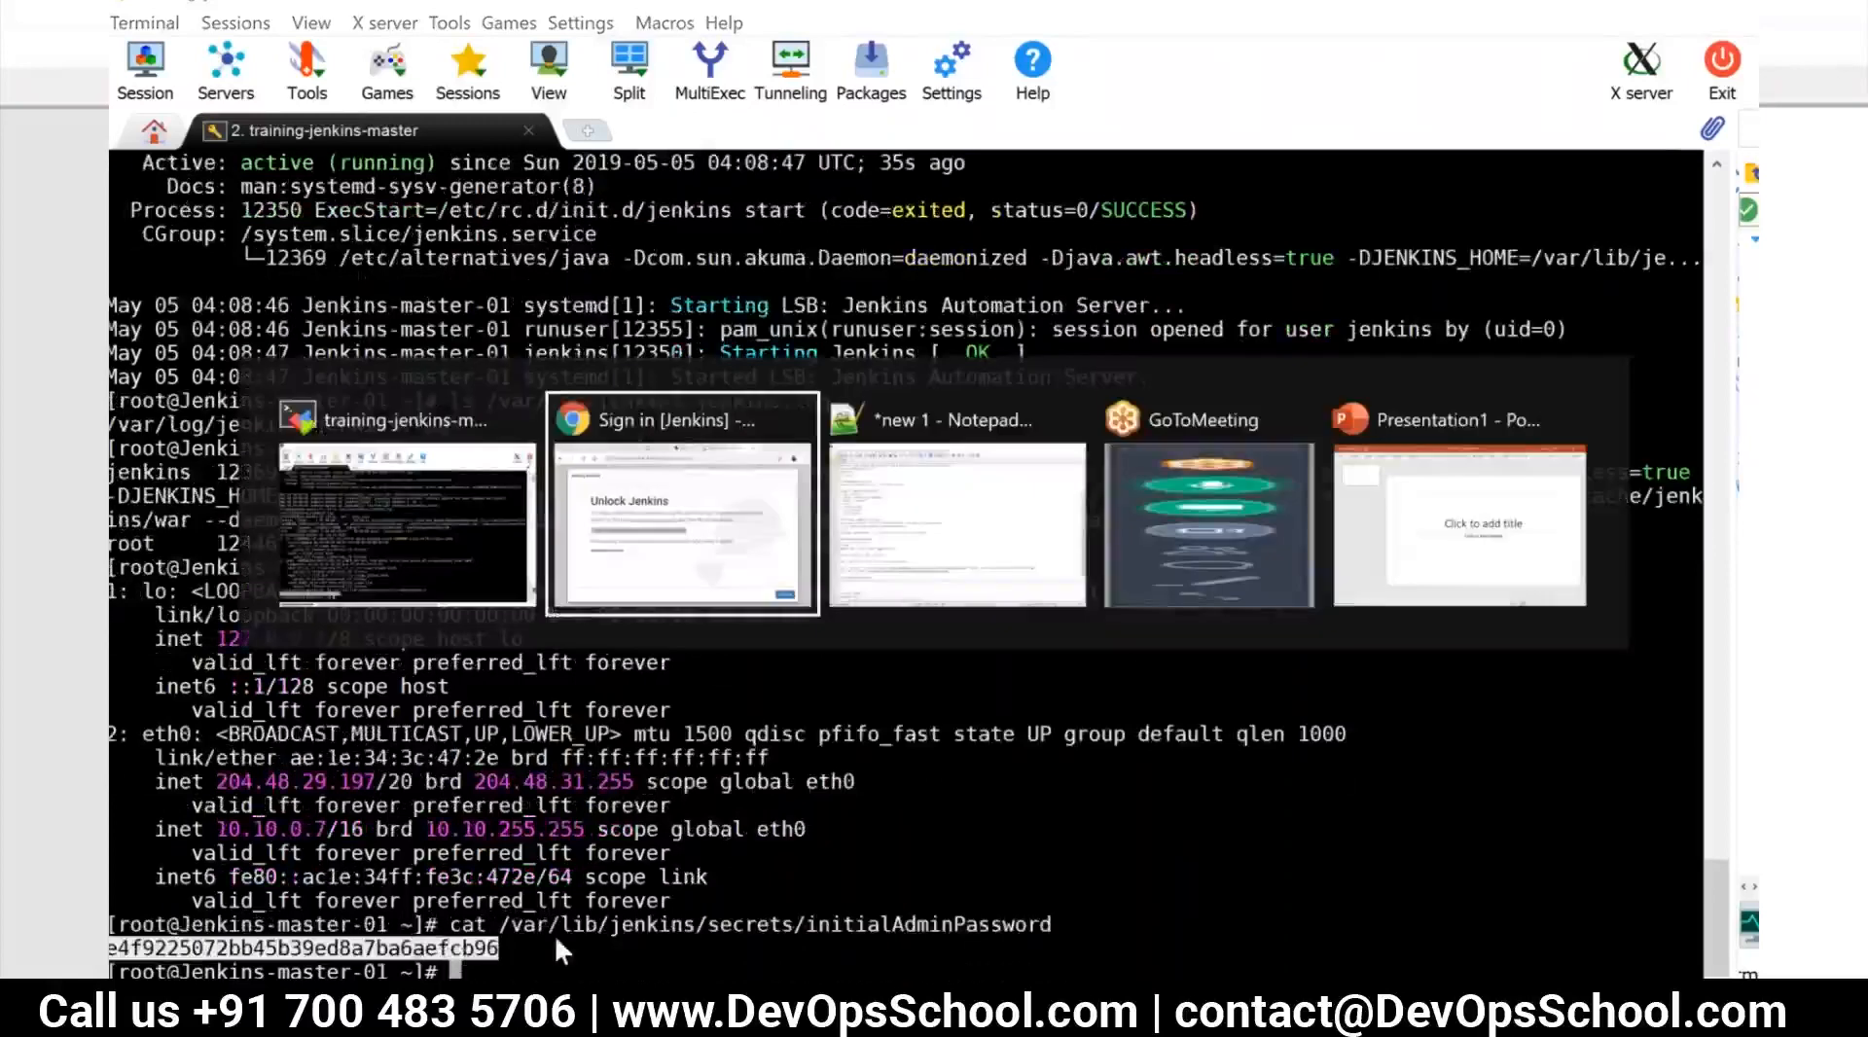
pyautogui.hotkey('ctrl', 'v')
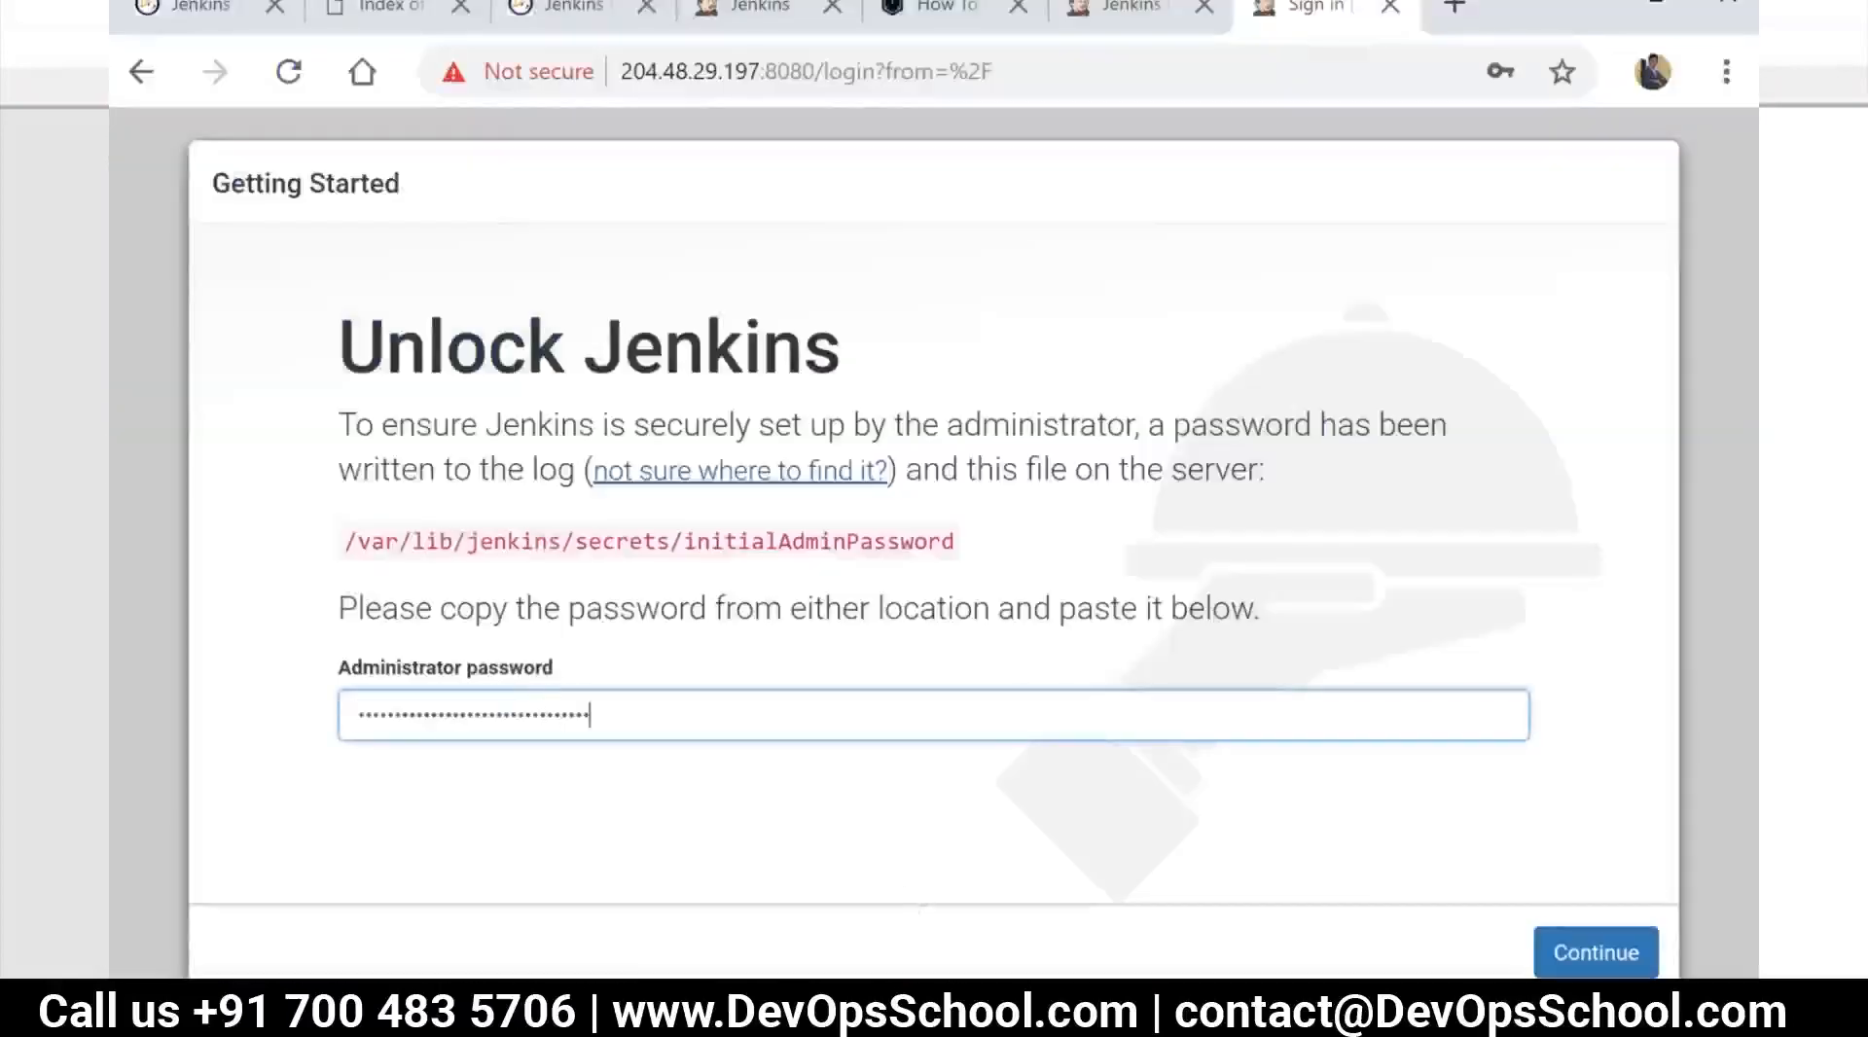
# Submit the administrator password to unlock Jenkins
pyautogui.click(1604, 955)
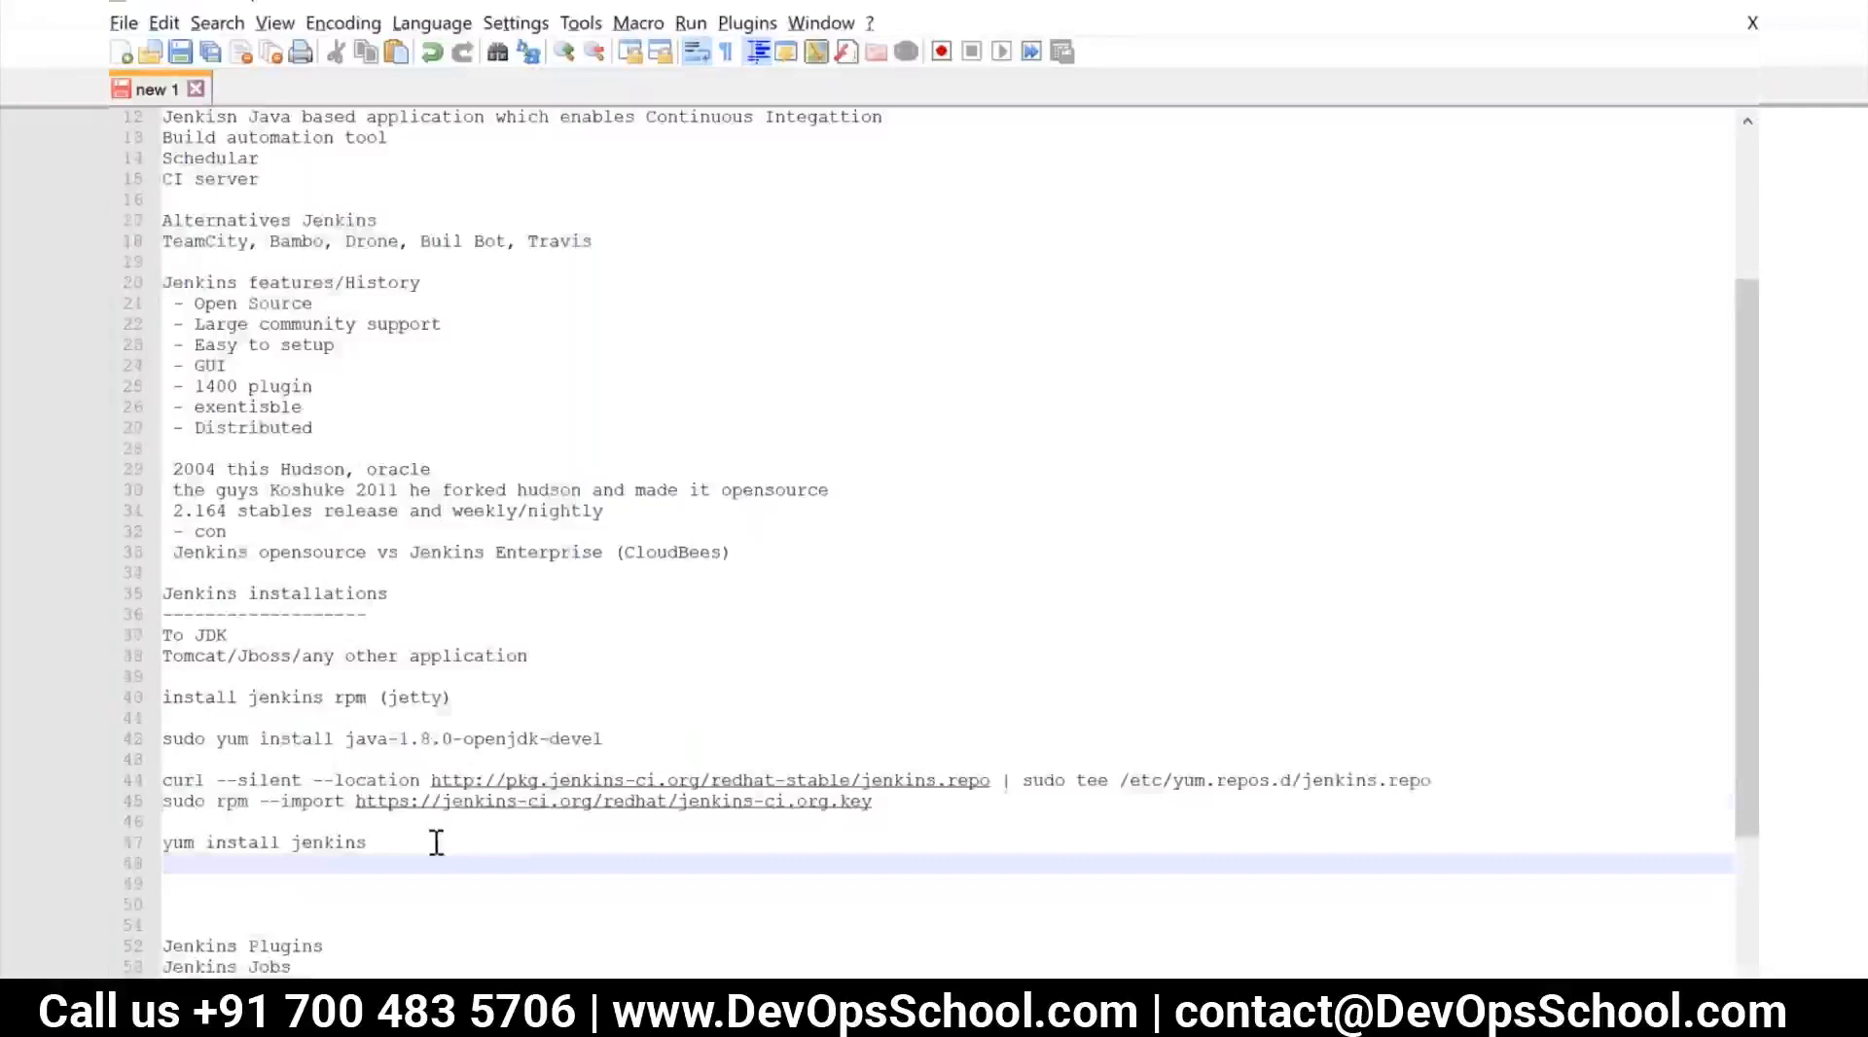
# Switch to the Notepad++ notes and delete the extra blank lines above "Jenkins Plugins", leaving one below "yum install jenkins"
pyautogui.scroll(-1, 434, 845)
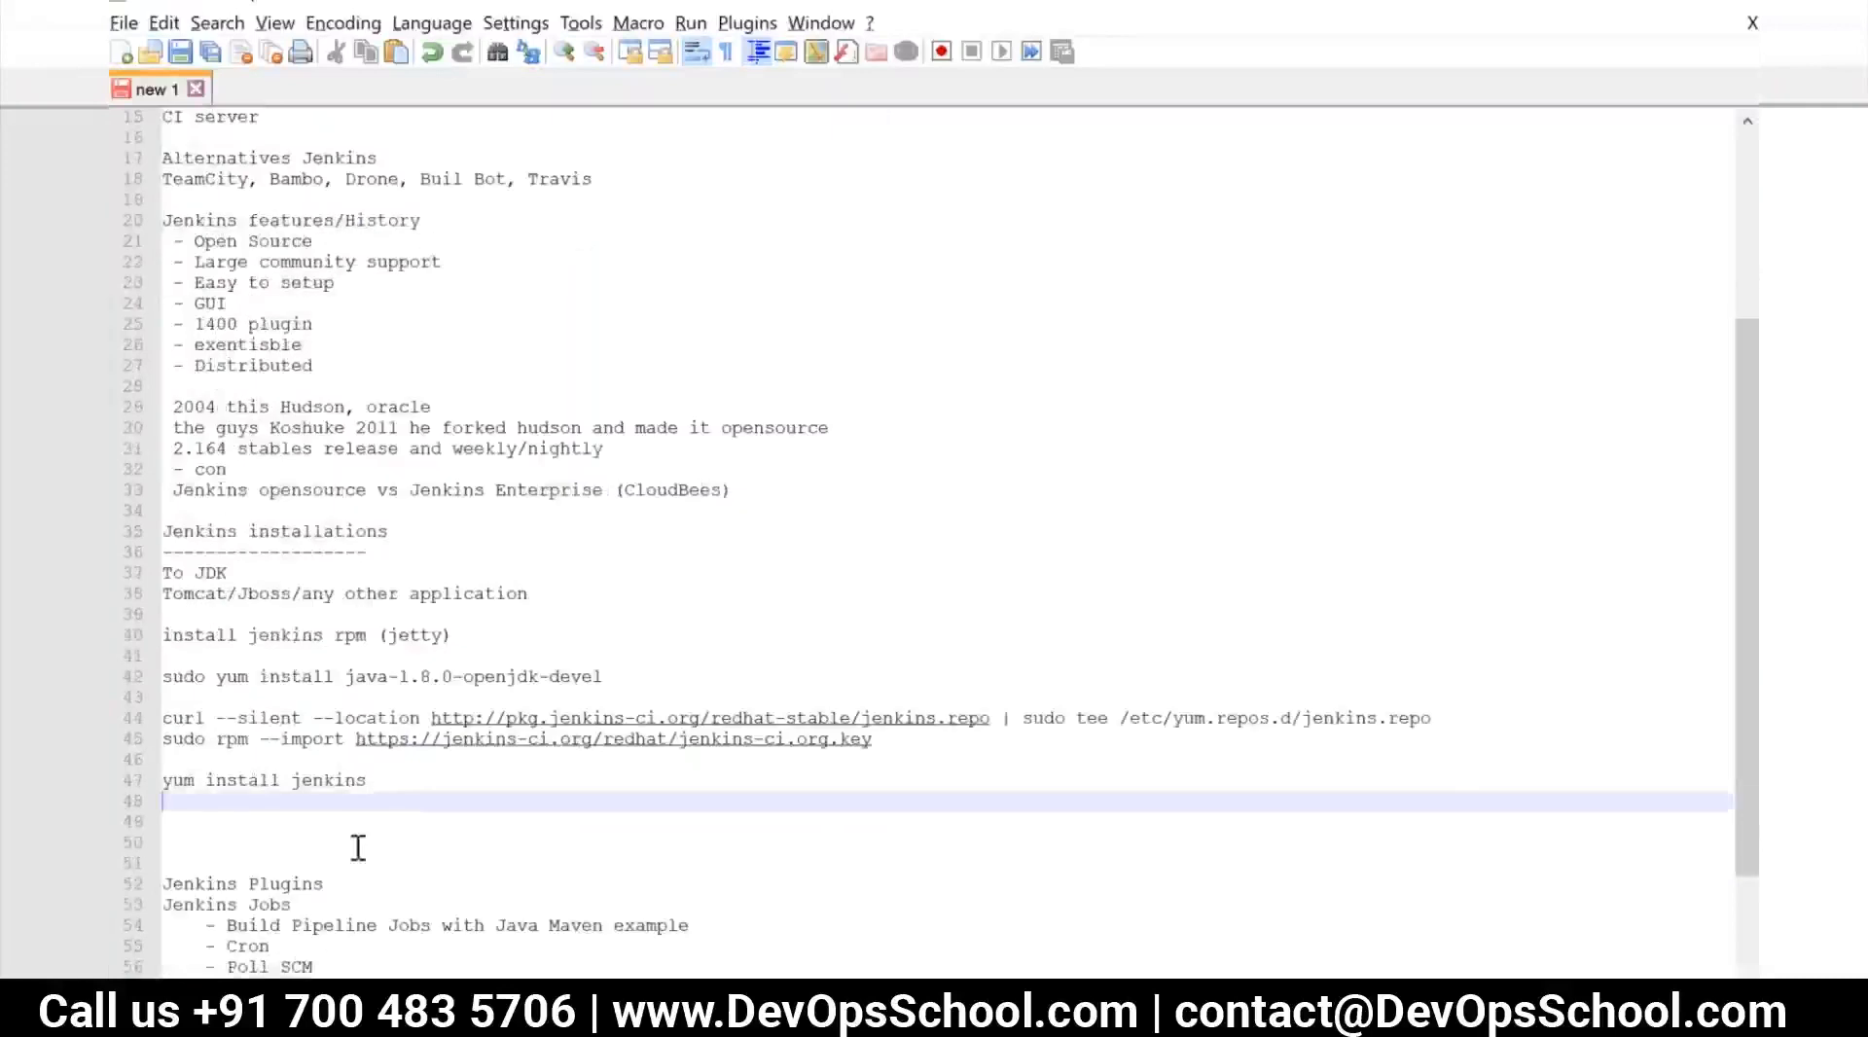
pyautogui.click(223, 843)
pyautogui.press('BackSpace')
pyautogui.press('BackSpace')
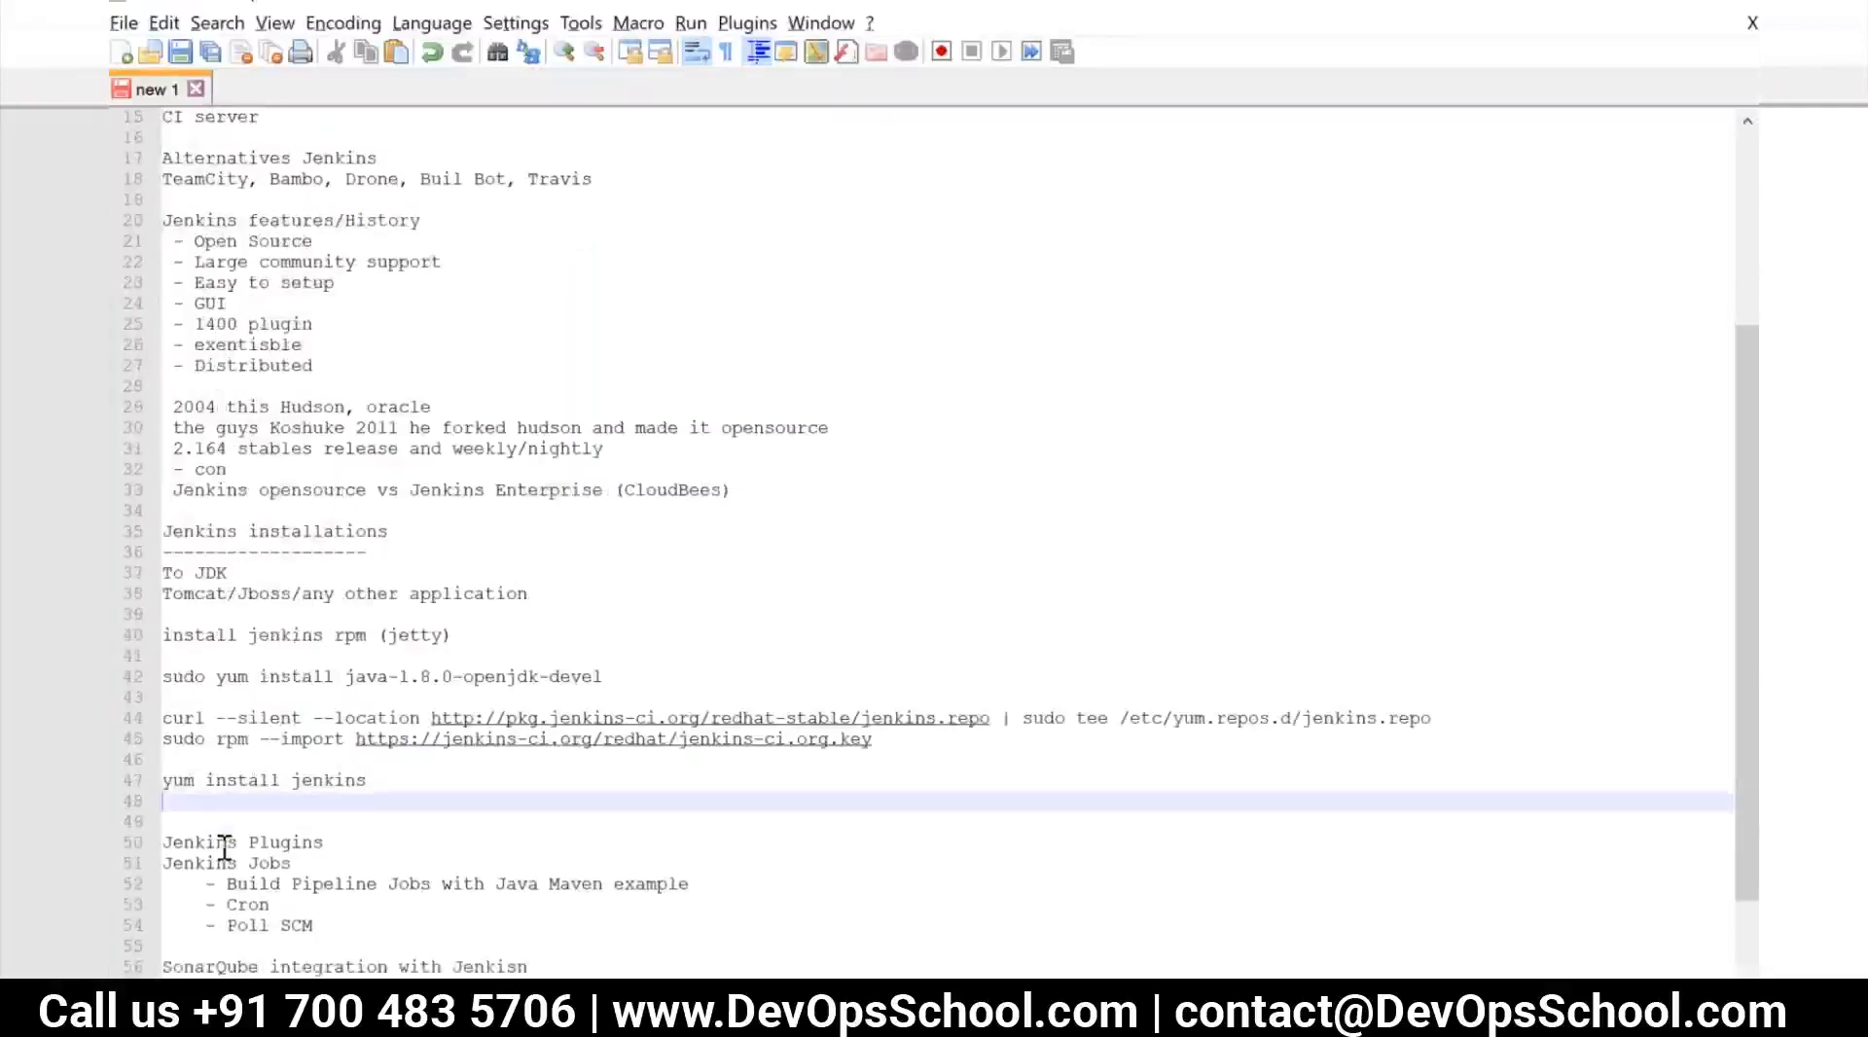
pyautogui.click(189, 822)
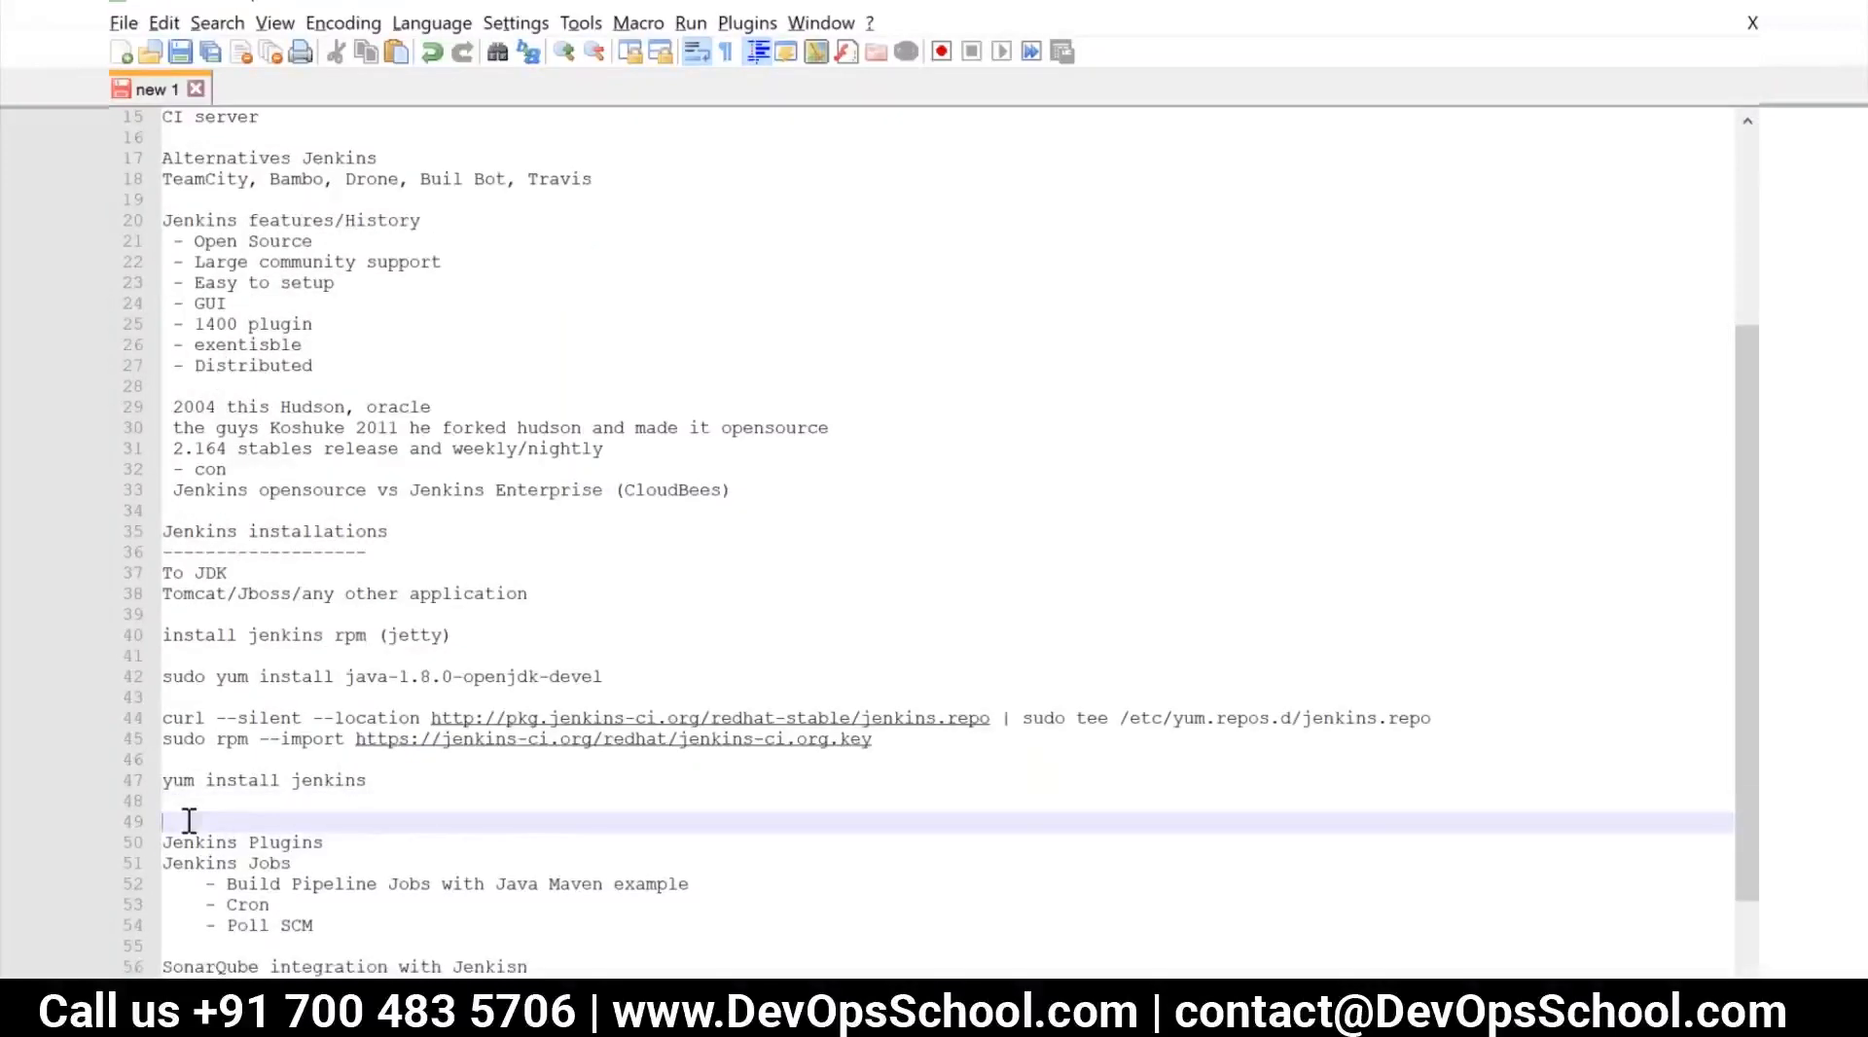
pyautogui.press('BackSpace')
# Add the line "By defaul does come up featus" under "Jenkins Plugins", separated by a blank line
pyautogui.click(333, 820)
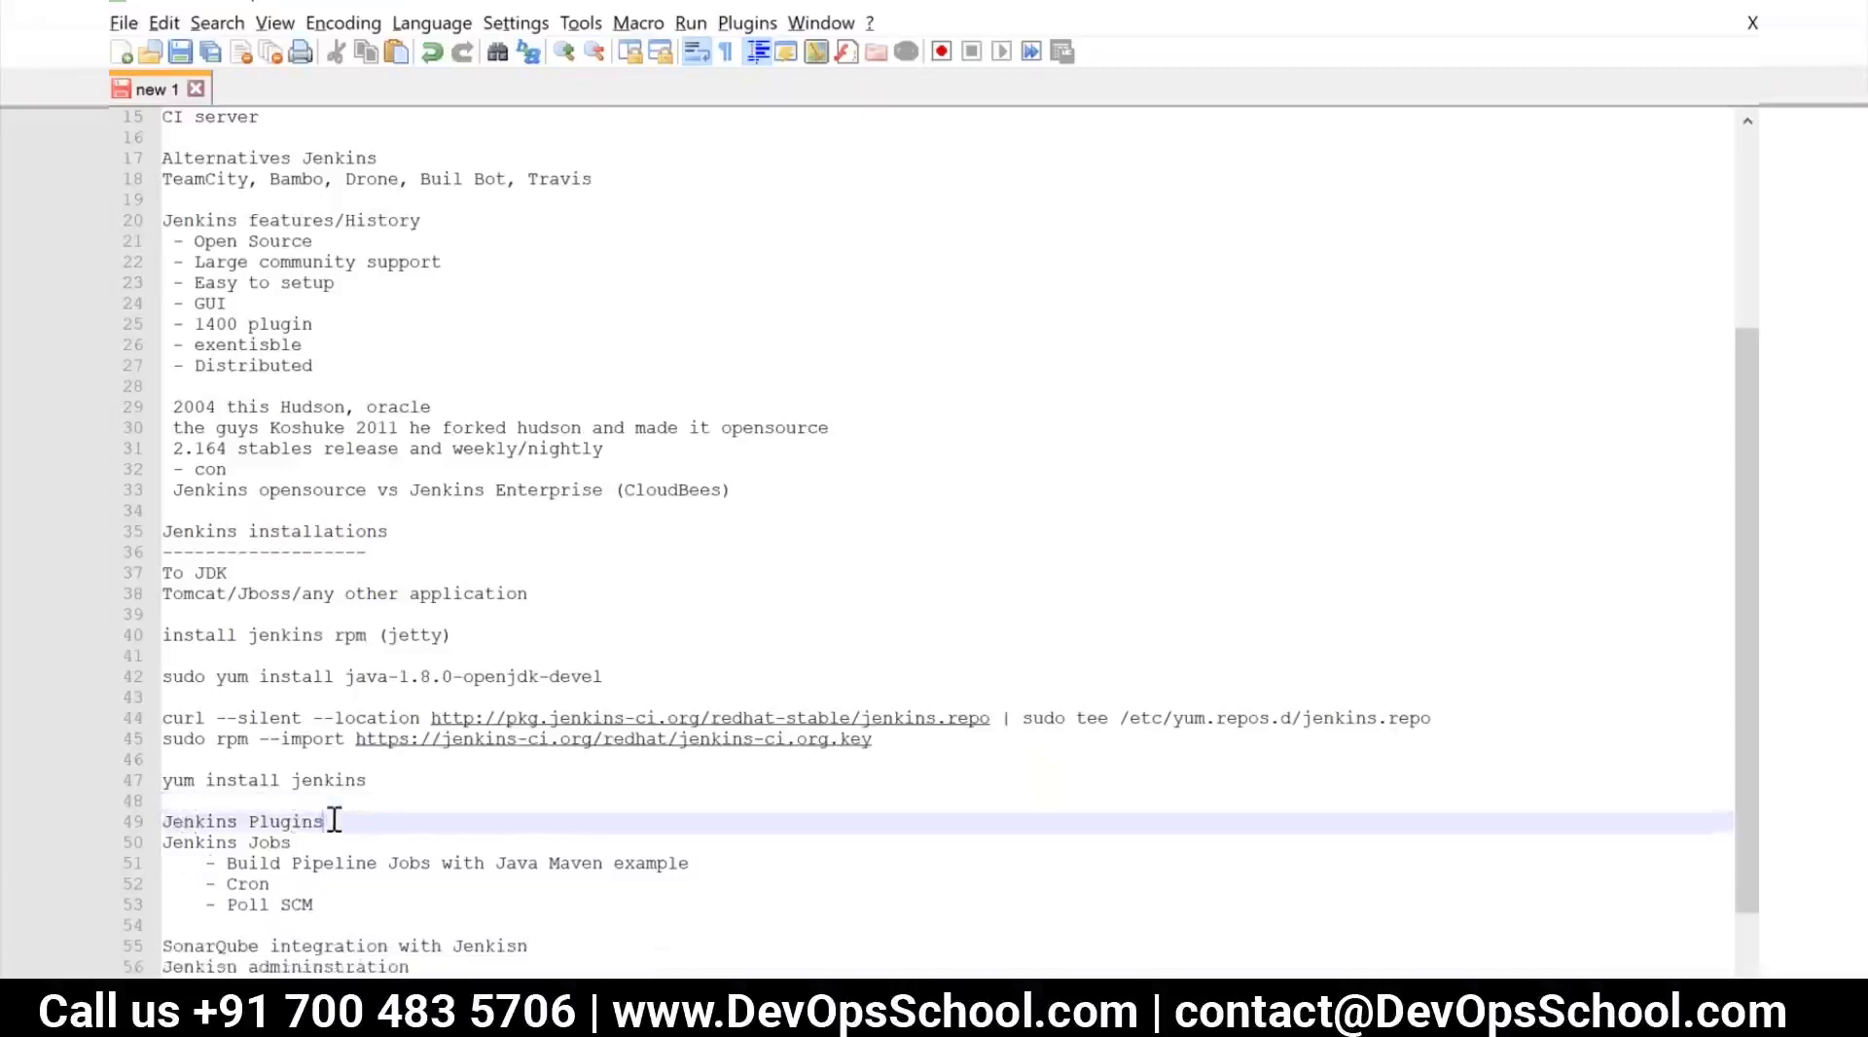
pyautogui.press('Return')
pyautogui.press('Return')
pyautogui.write('By defaul')
pyautogui.write('oes ')
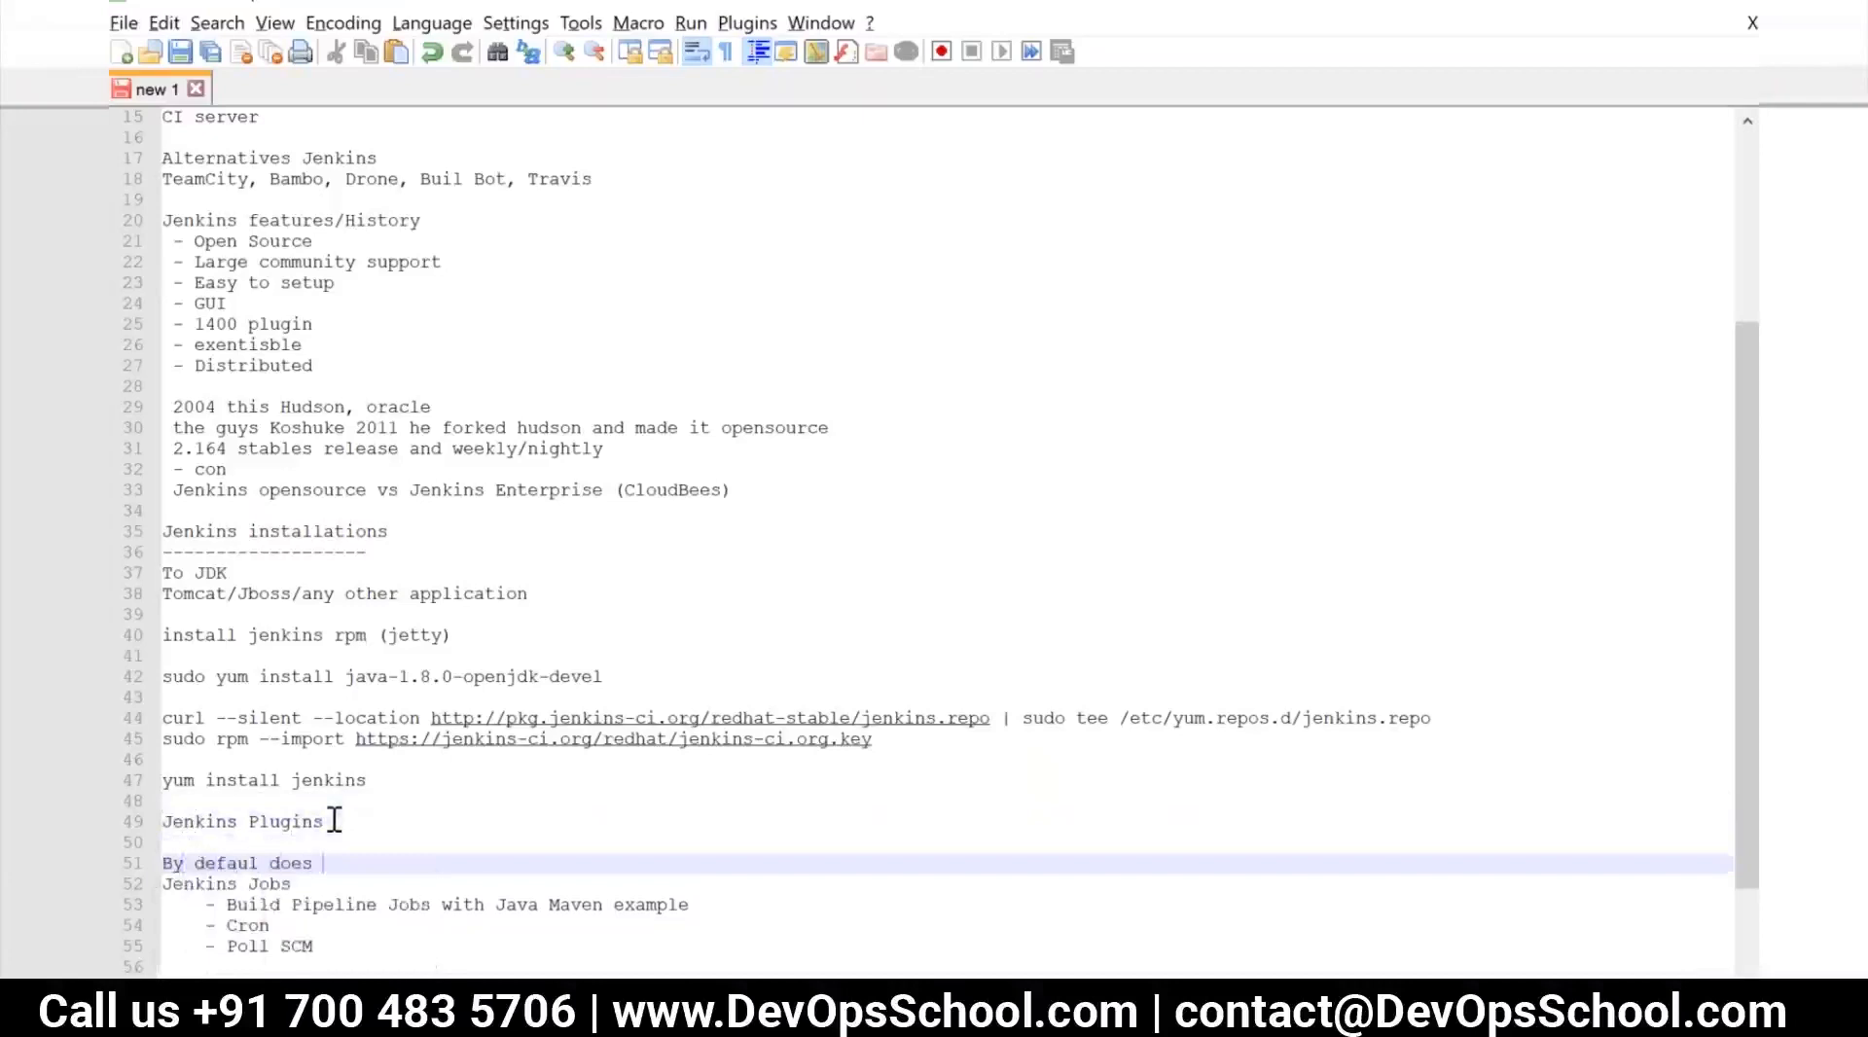
pyautogui.write('co')
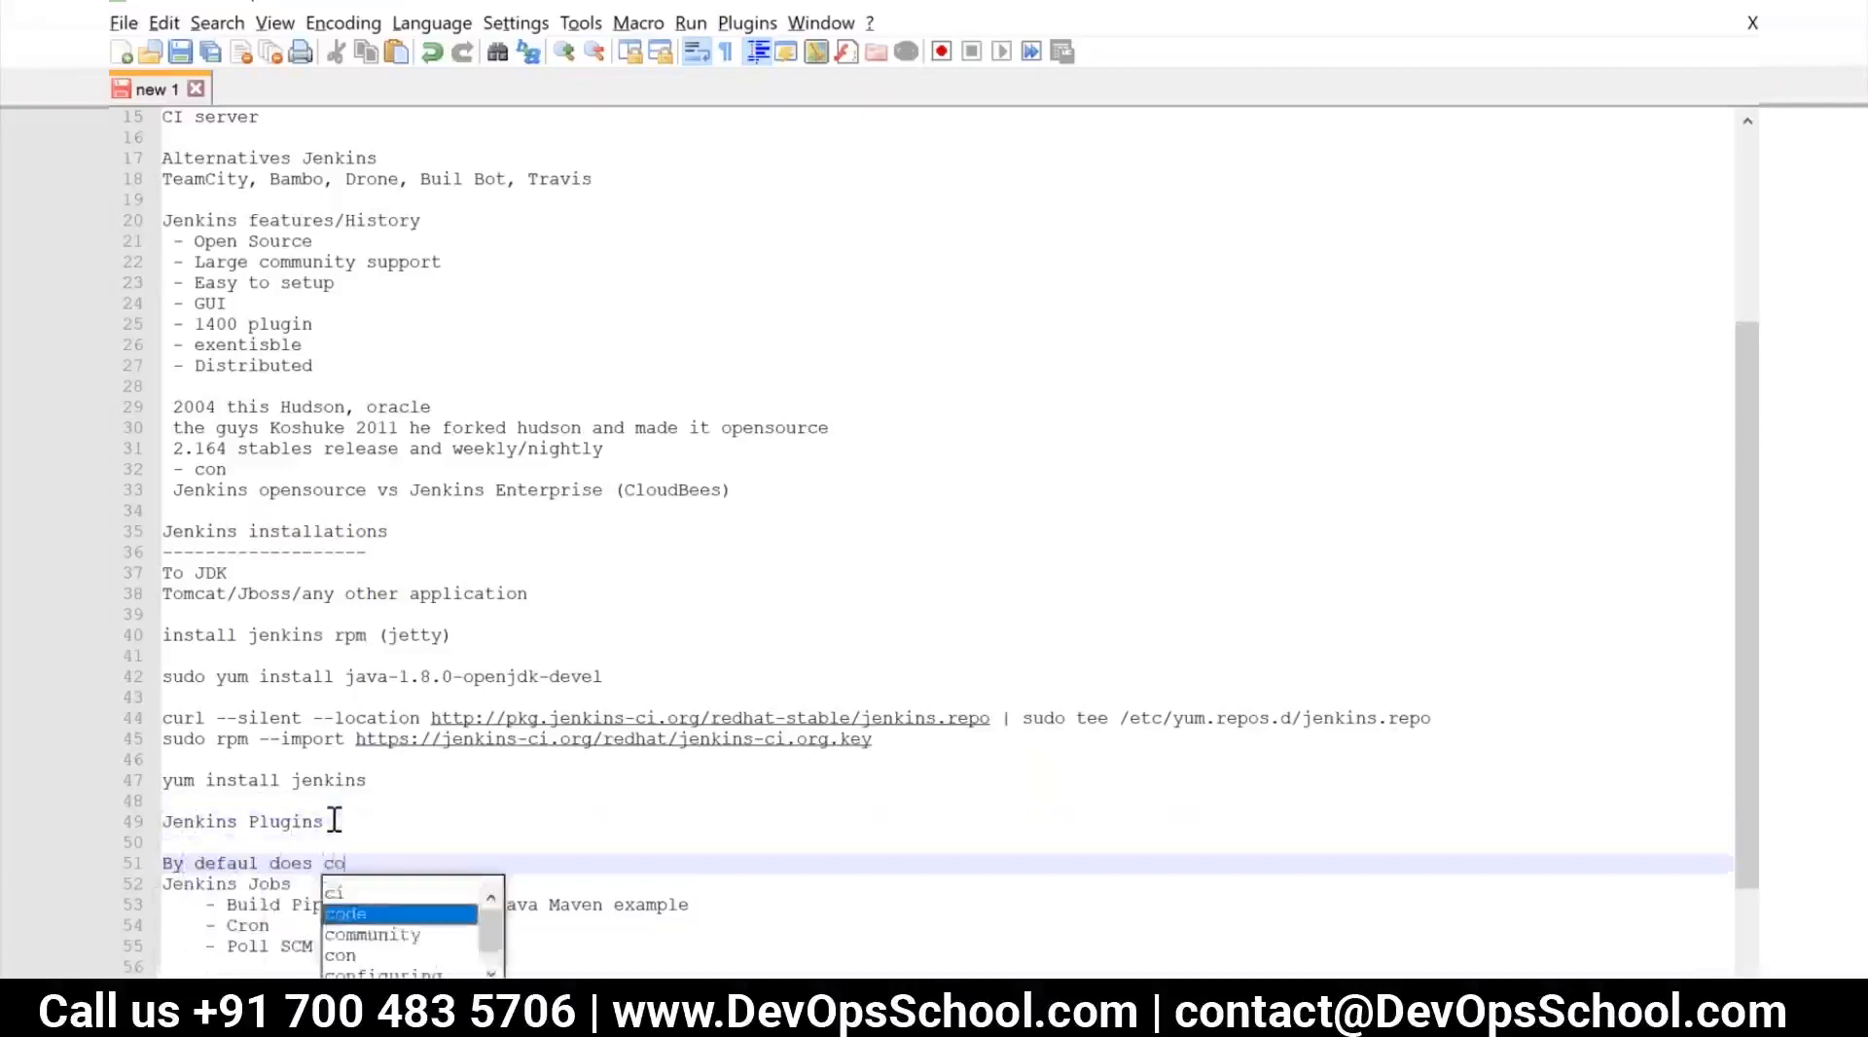
pyautogui.write('me up featus')
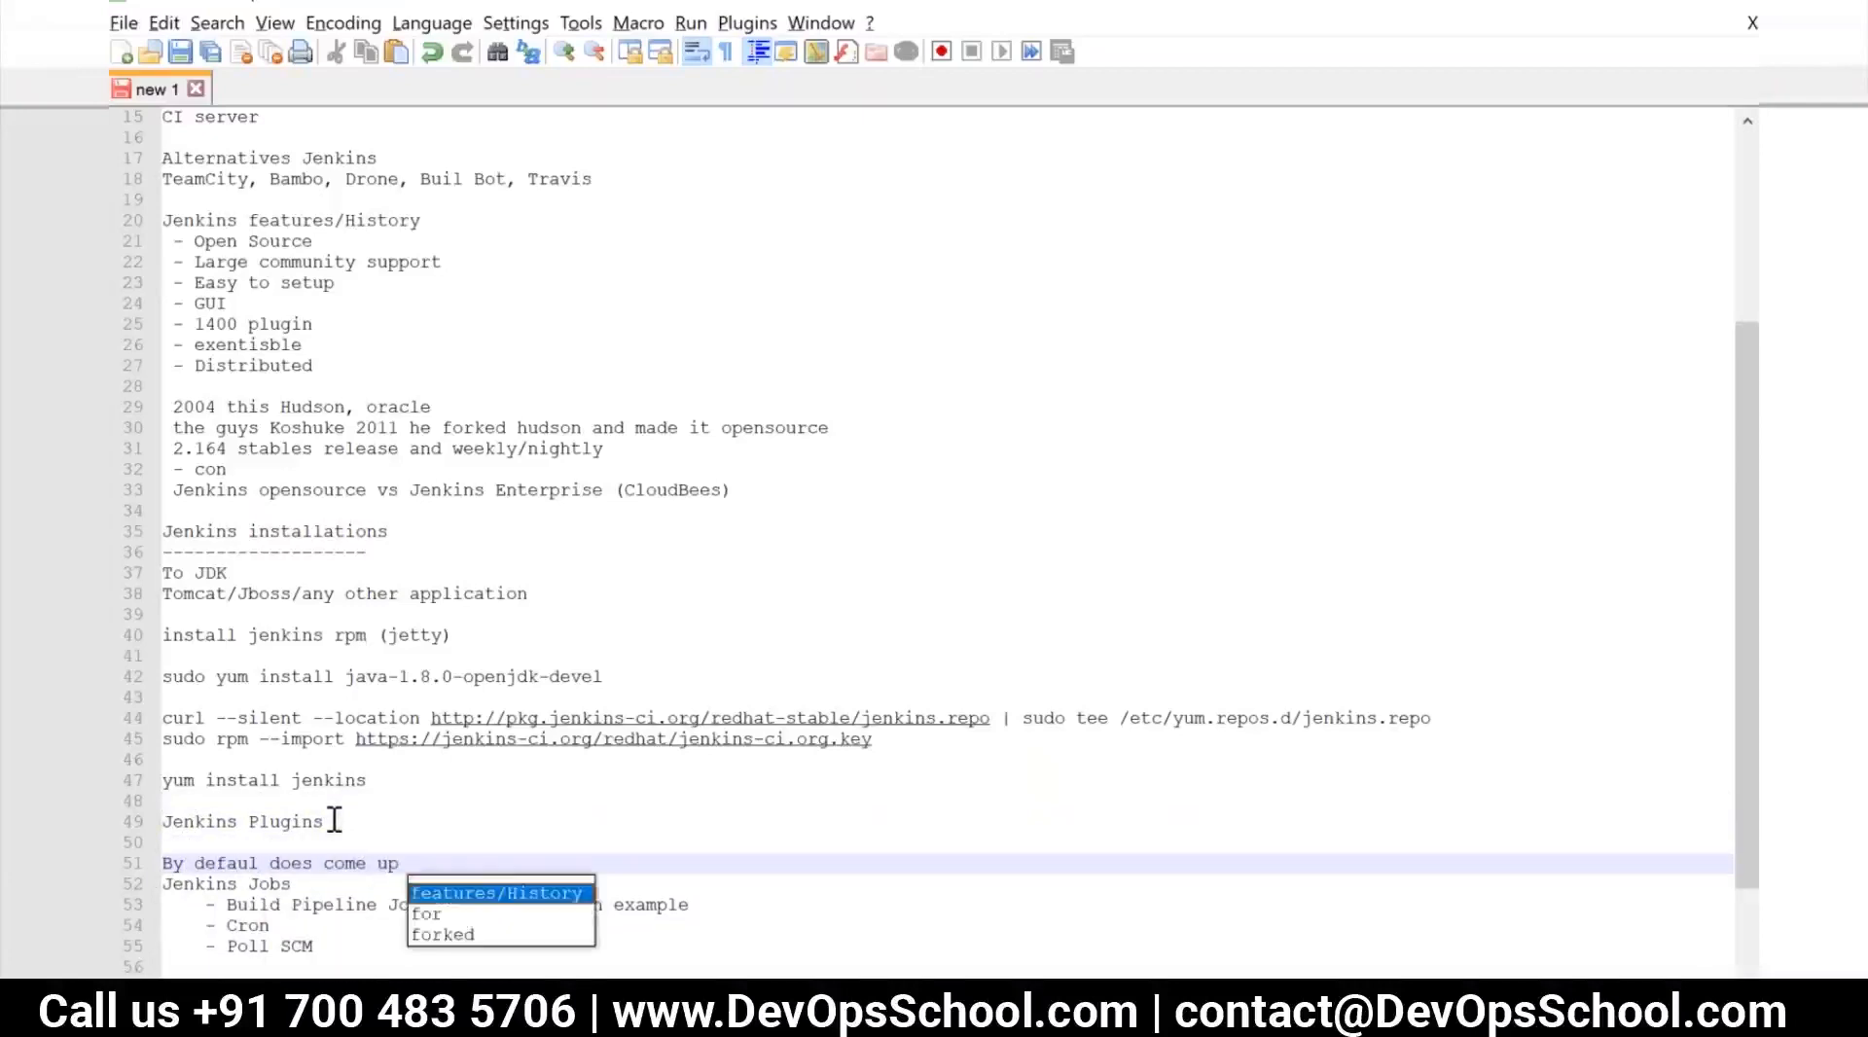
# Insert blank lines above "Jenkins Jobs" and add the line "tool ->broker->integration" to the plugins notes
pyautogui.press('Return')
pyautogui.press('Return')
pyautogui.press('Return')
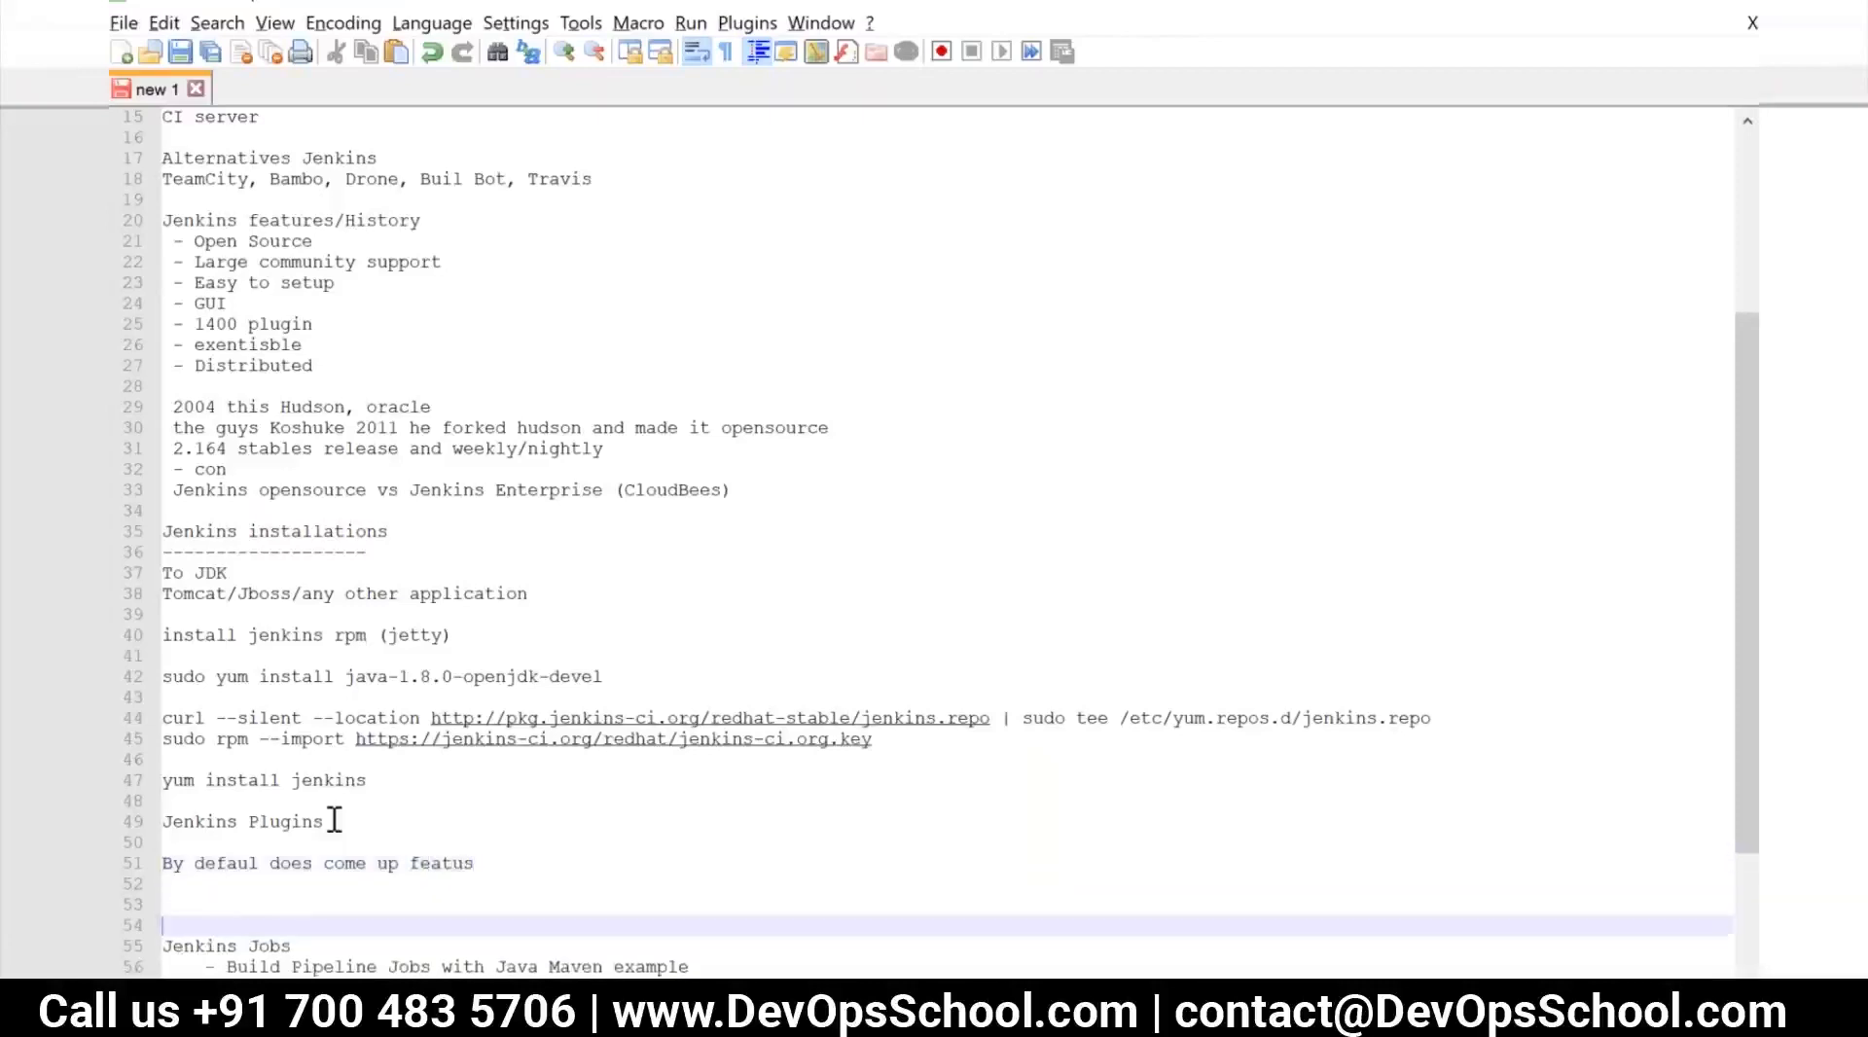
pyautogui.press('Up')
pyautogui.press('Up')
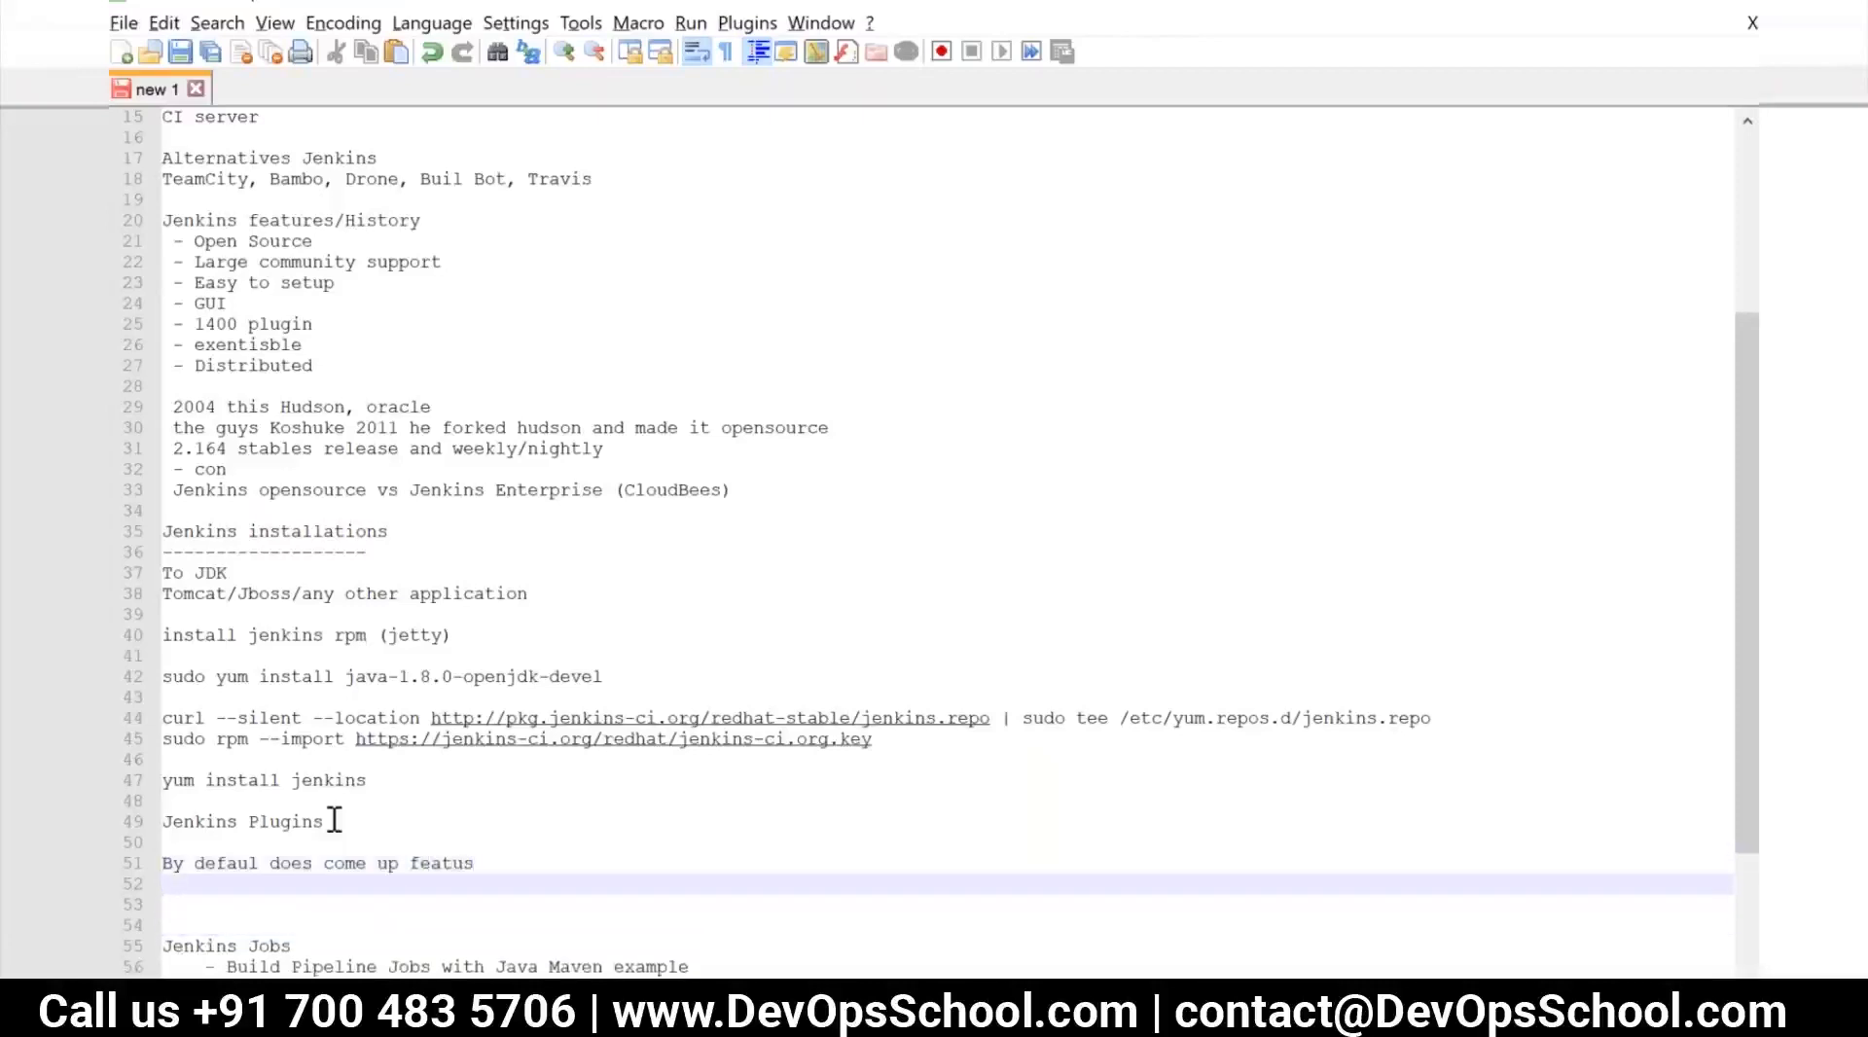
pyautogui.press('Return')
pyautogui.write('tool')
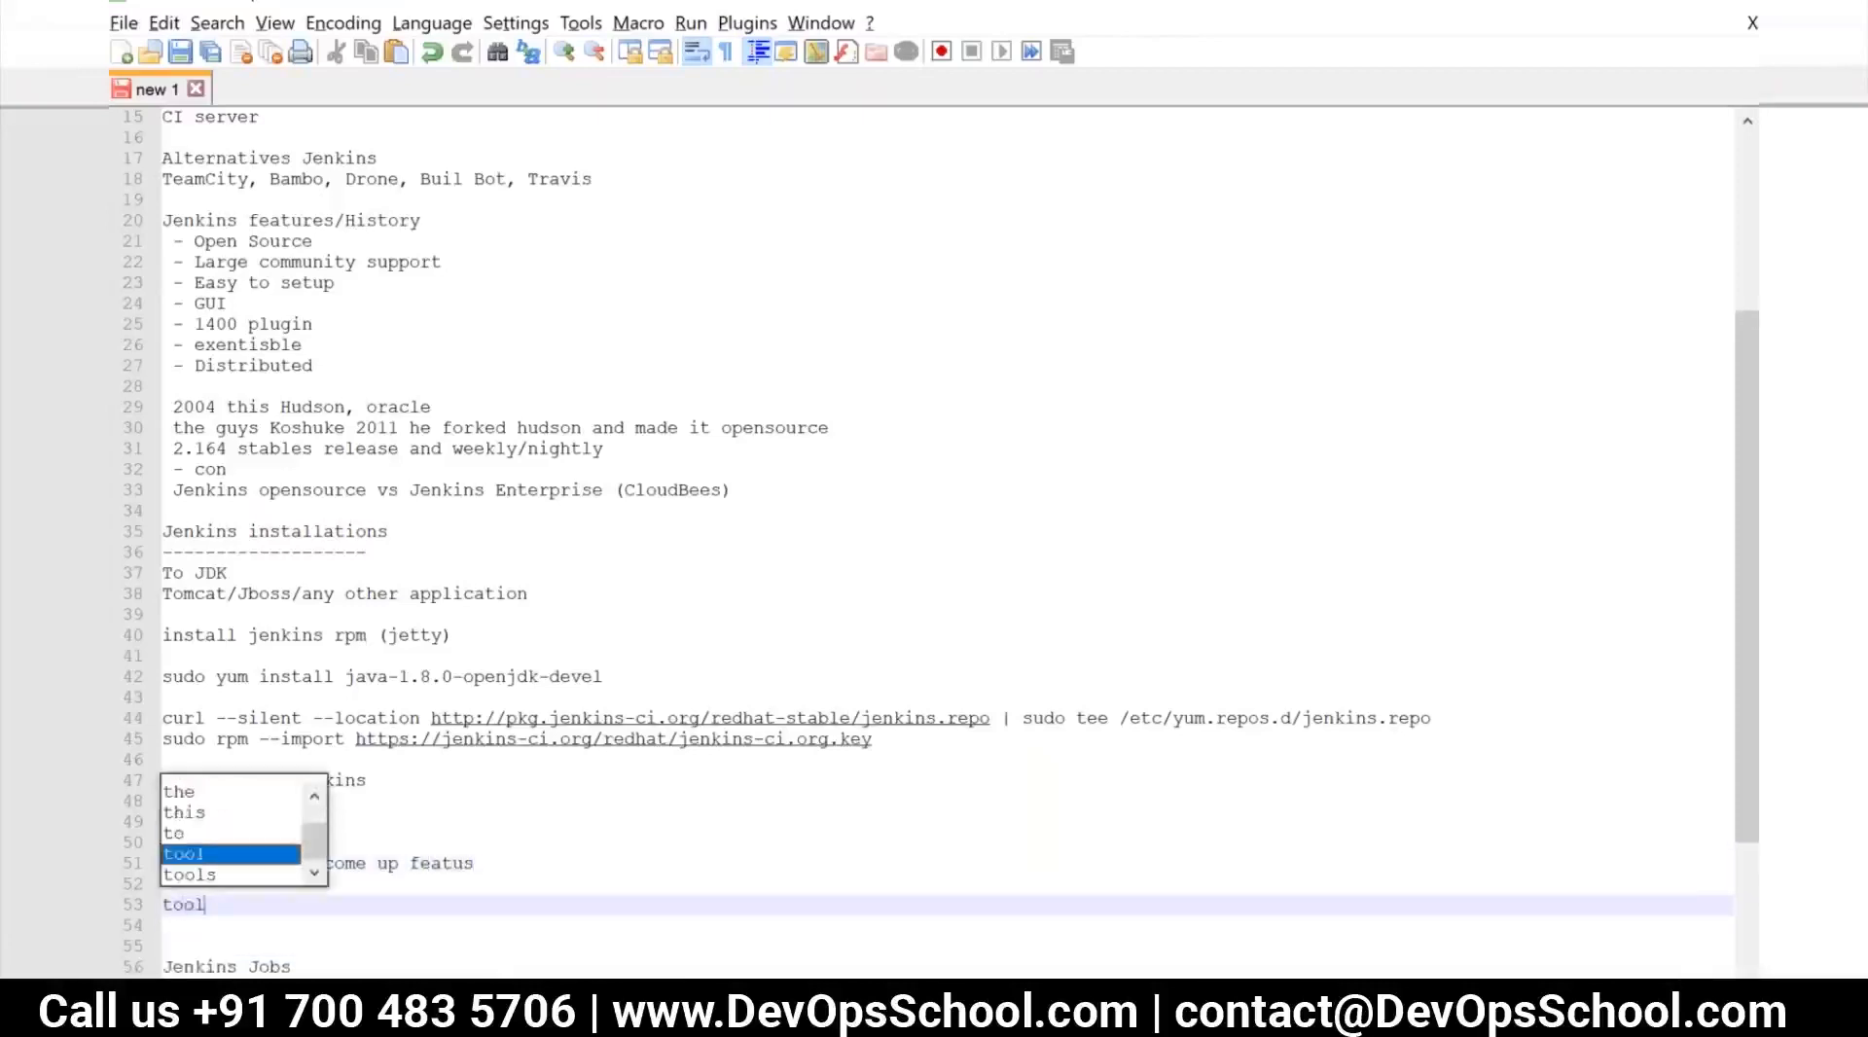
pyautogui.write(' ->broker')
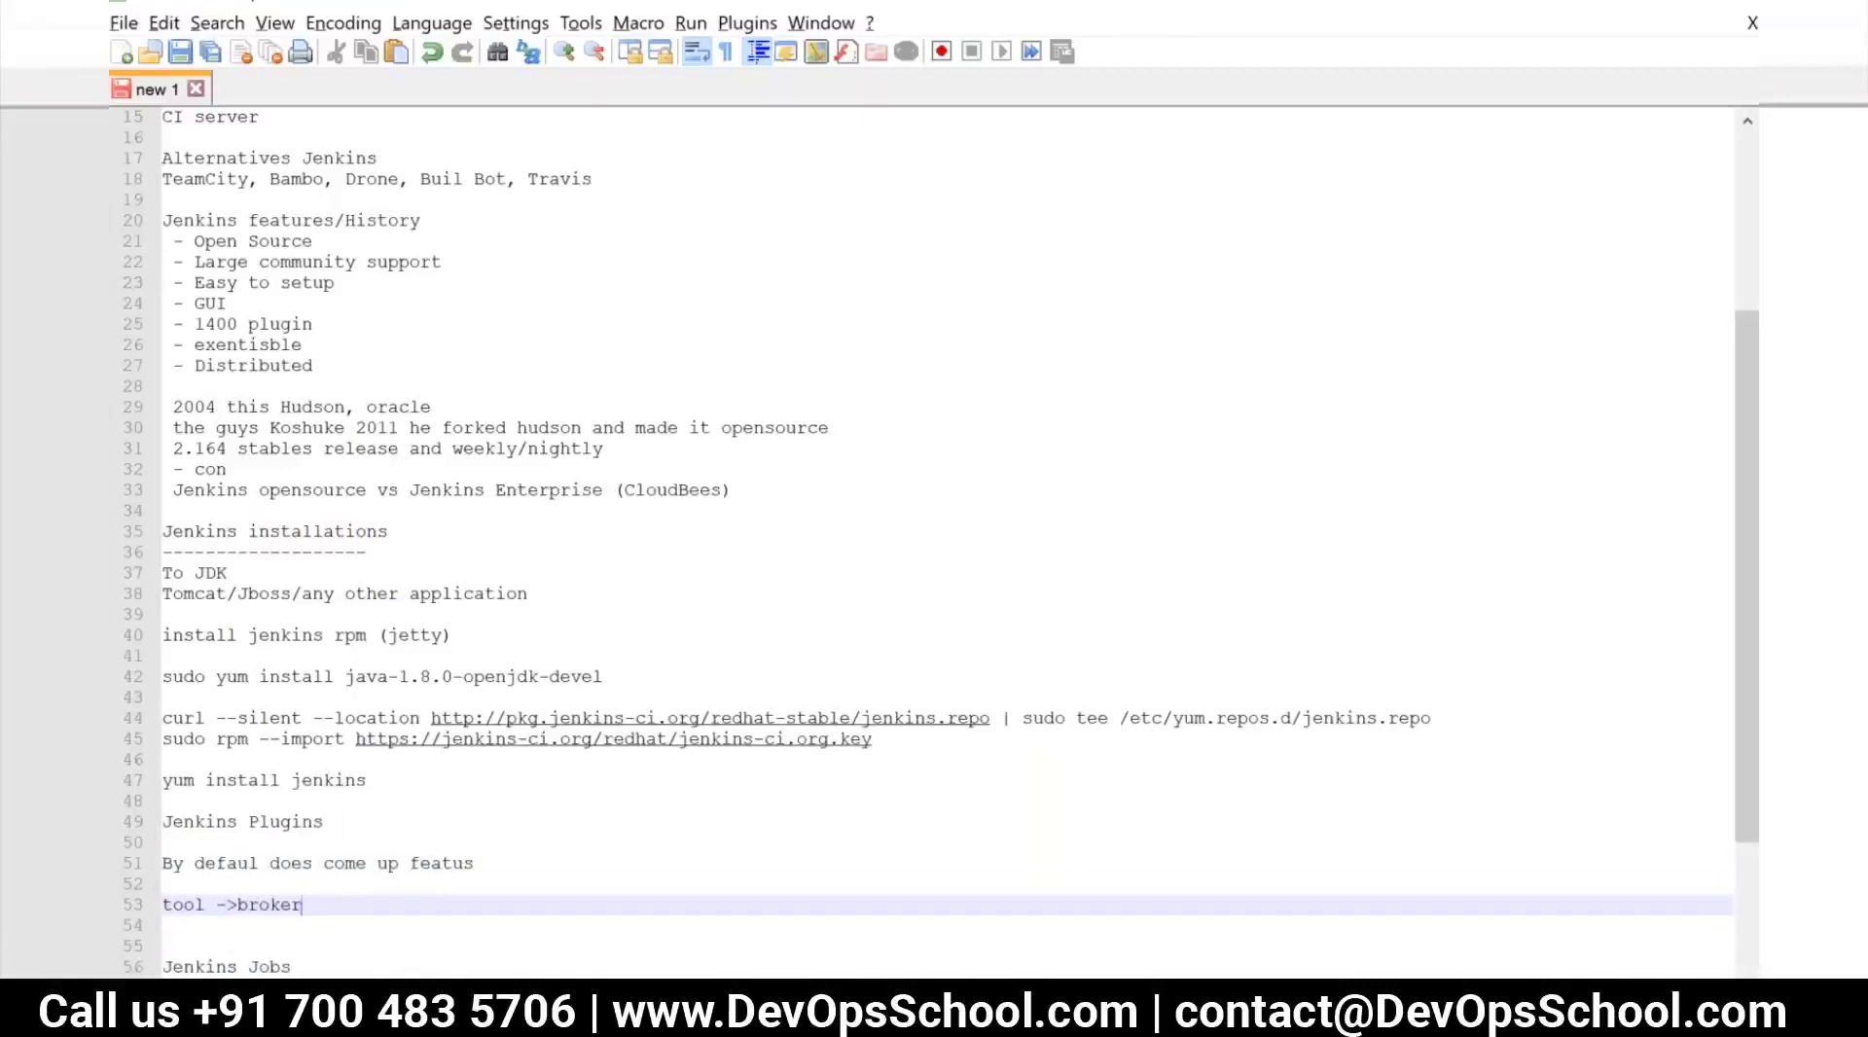
pyautogui.write('->inte')
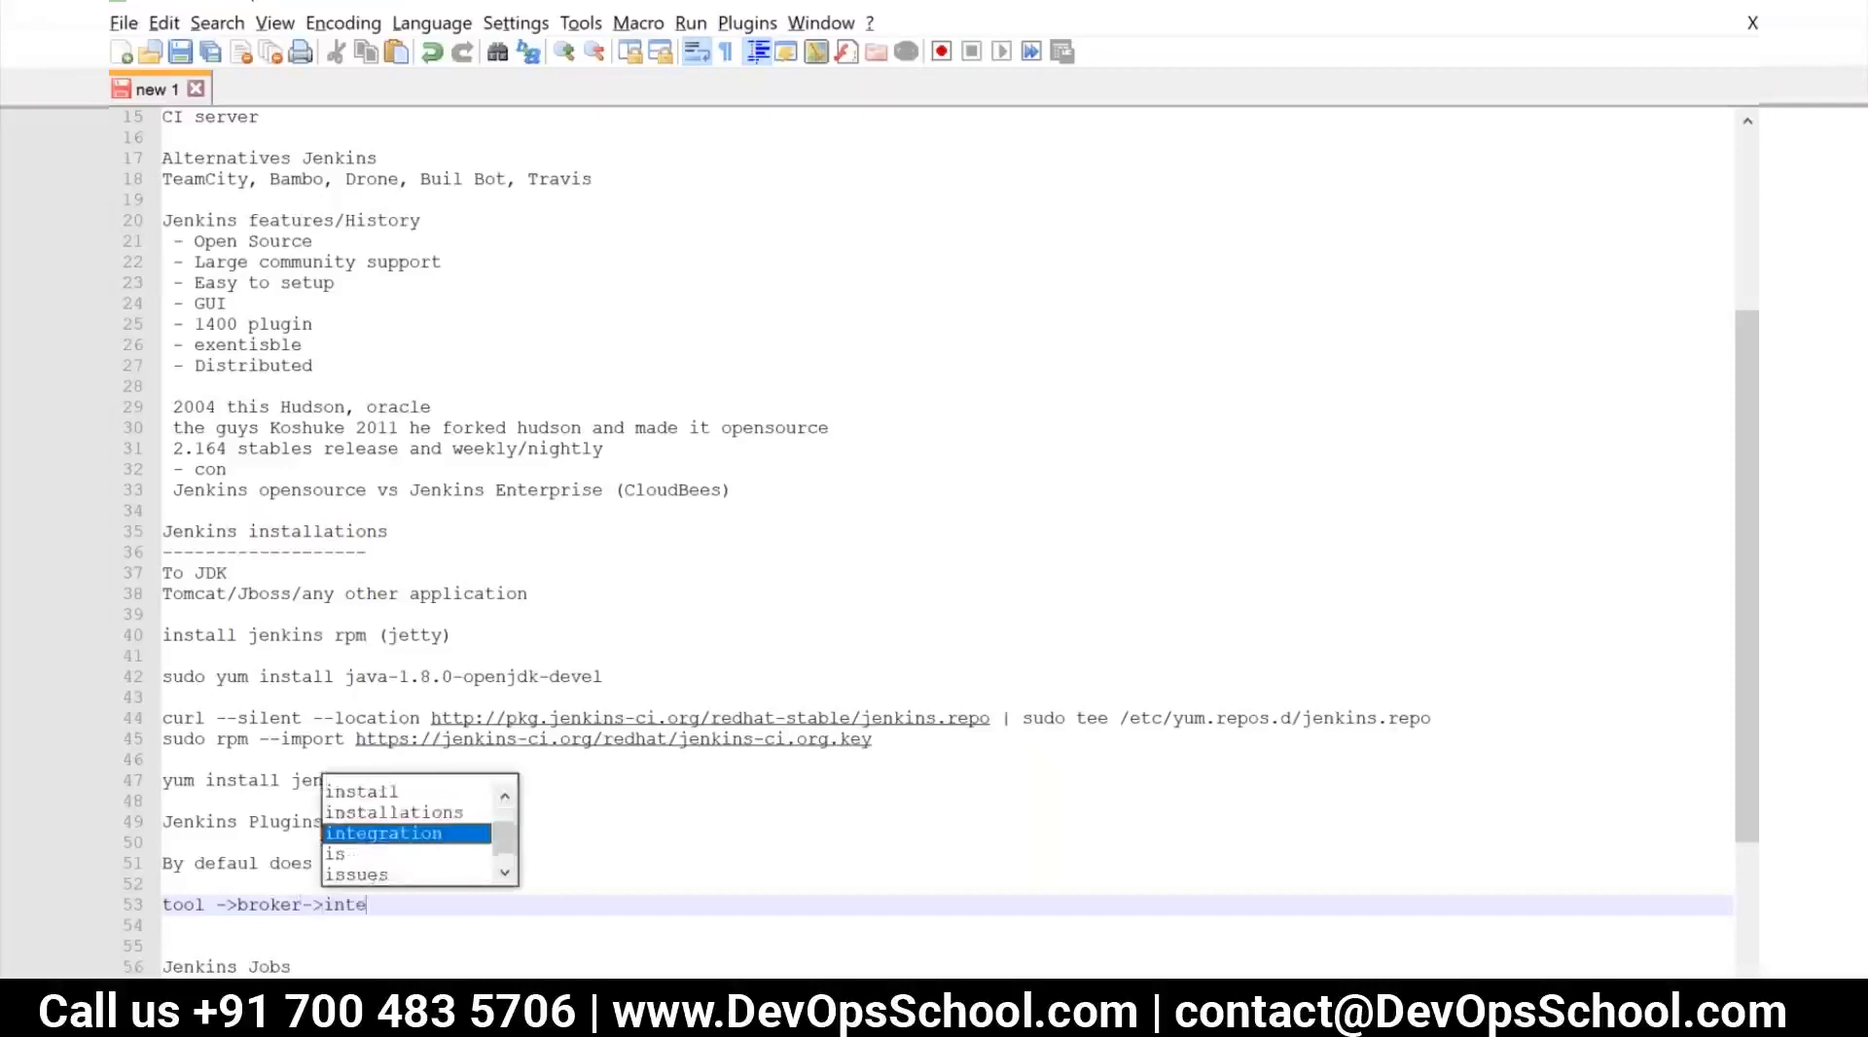
pyautogui.write('gration')
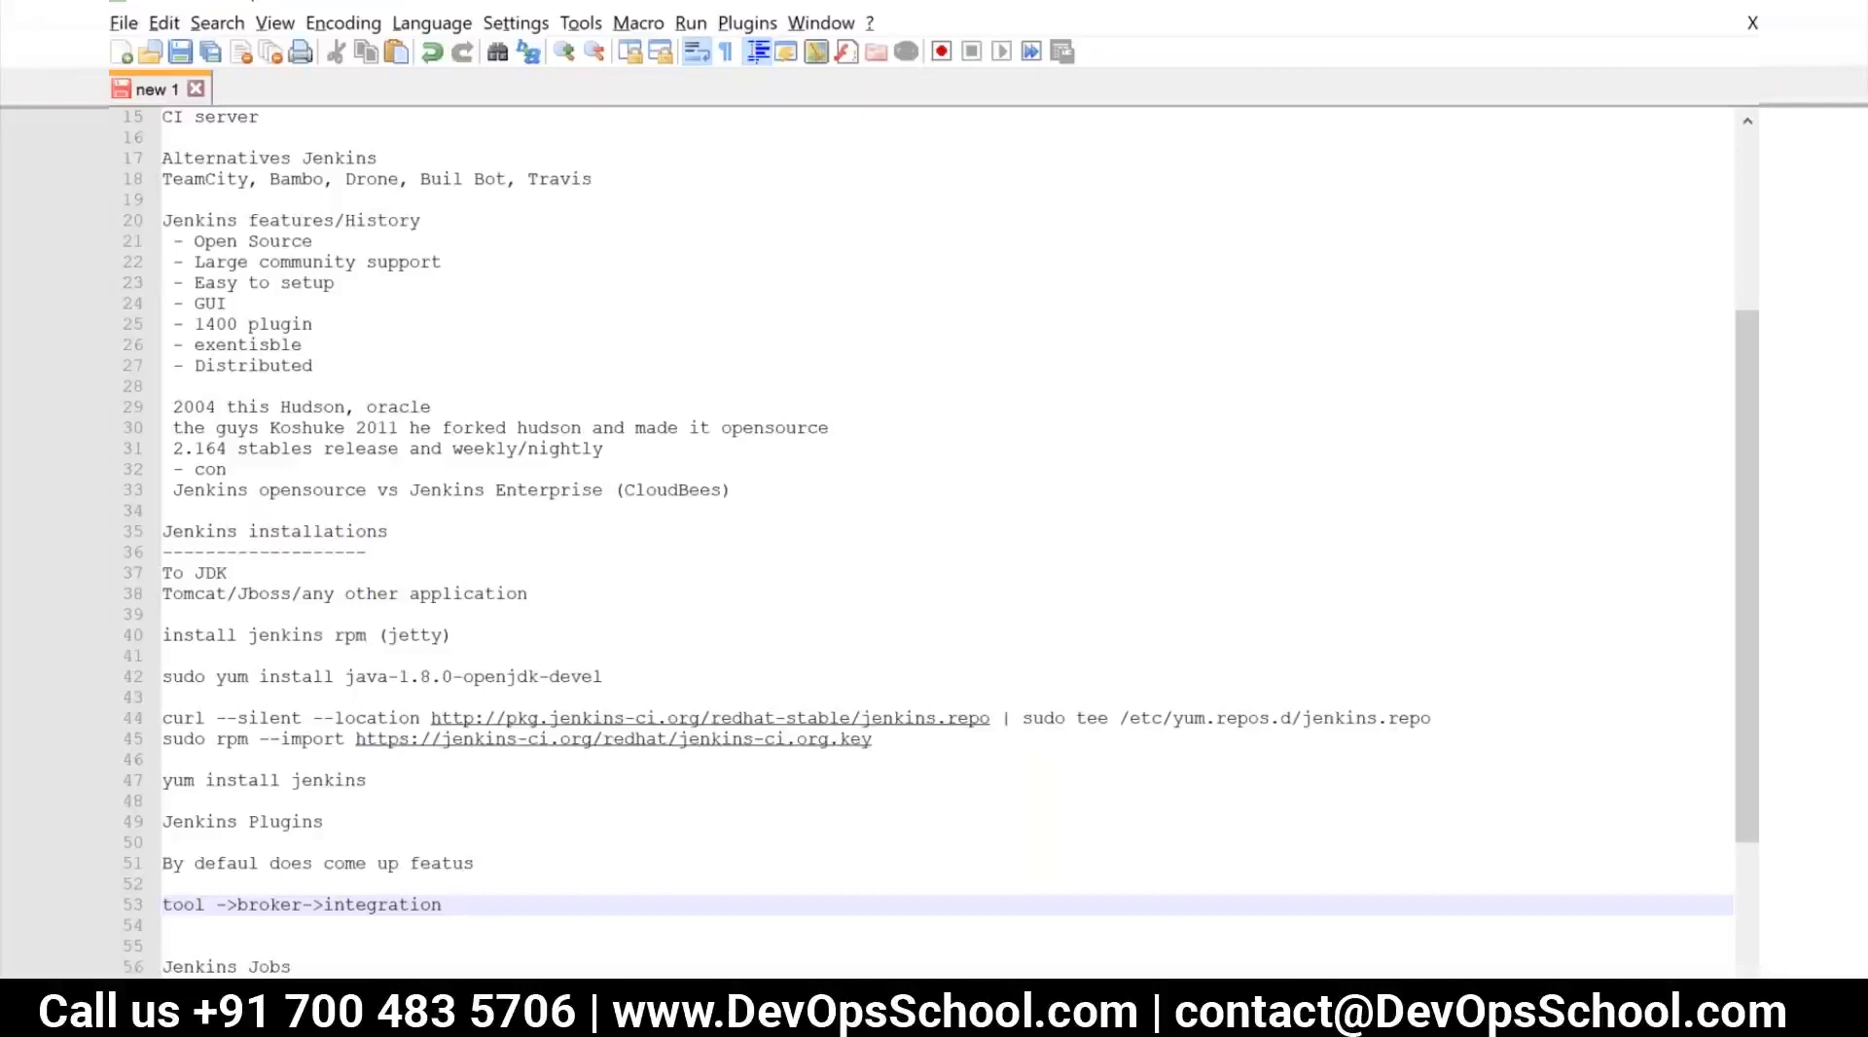
# Add the line "you need install plugin" directly under the "tool ->broker->integration" line
pyautogui.press('Return')
pyautogui.write('you bnee')
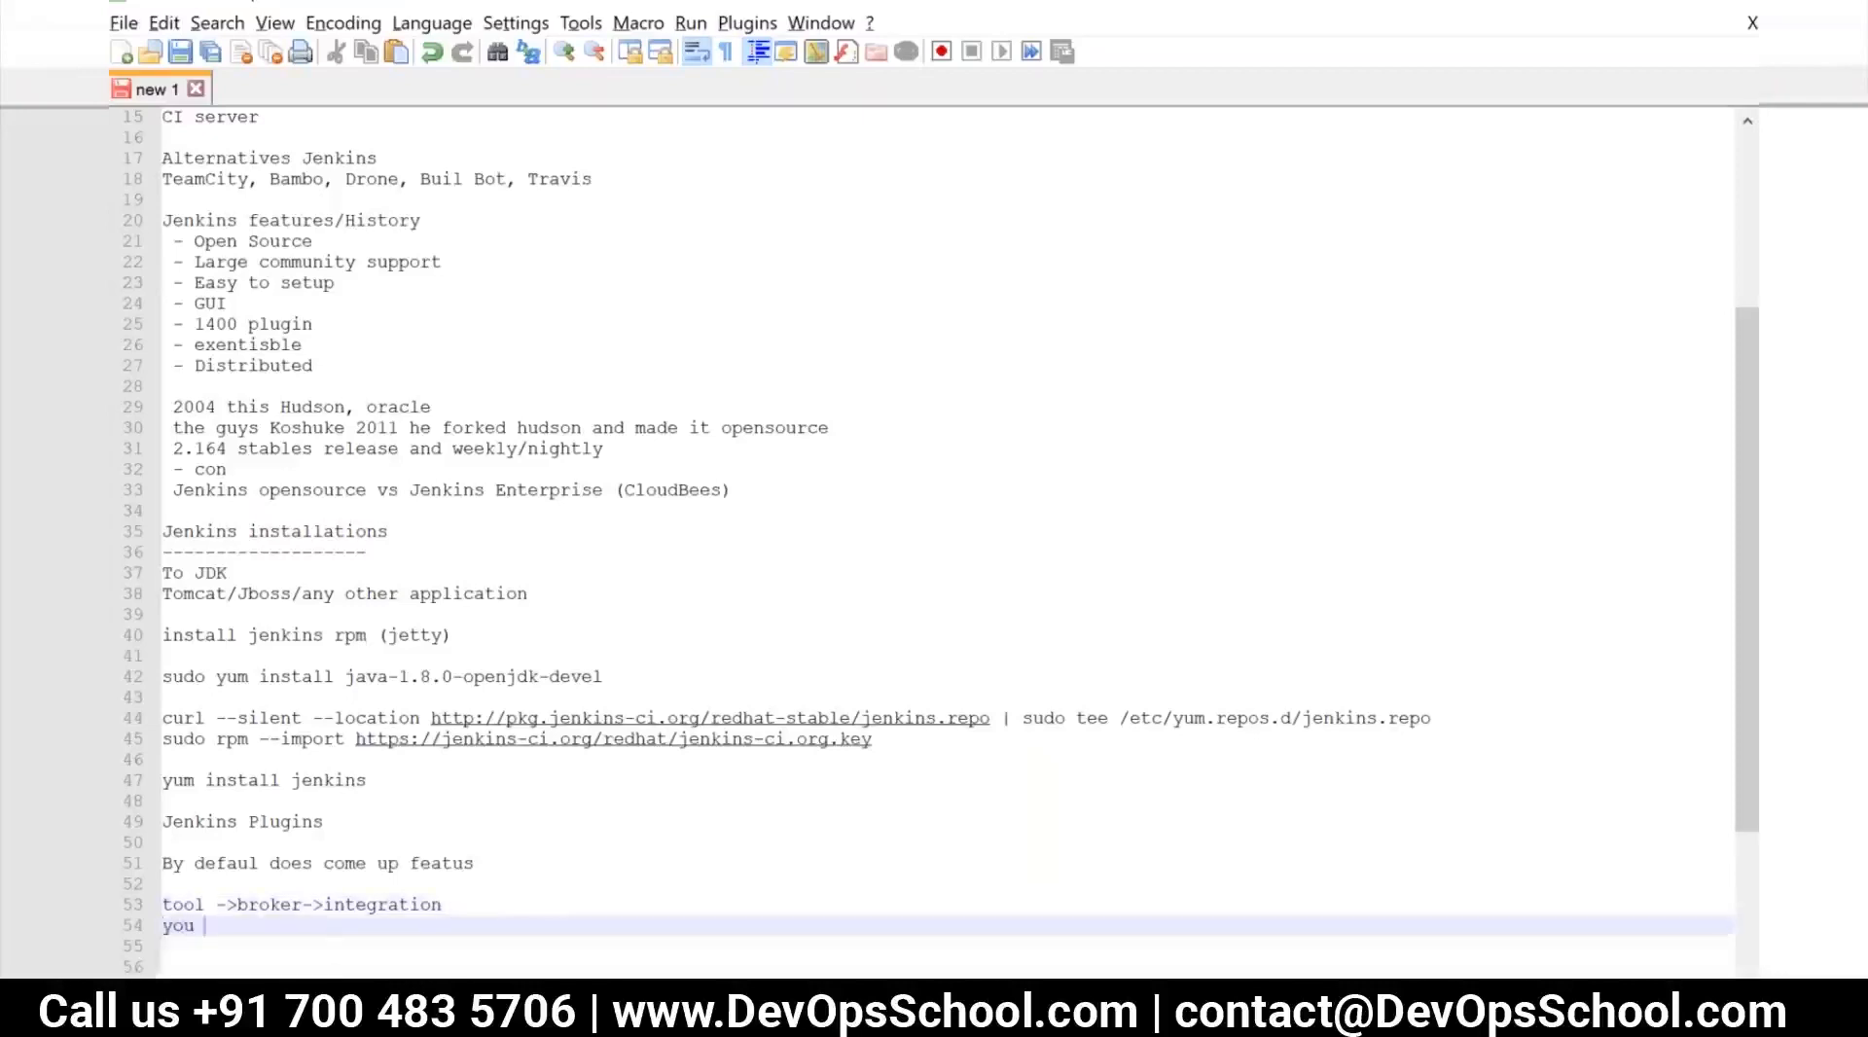
pyautogui.press('BackSpace')
pyautogui.press('BackSpace')
pyautogui.press('BackSpace')
pyautogui.press('BackSpace')
pyautogui.write('need install plugi')
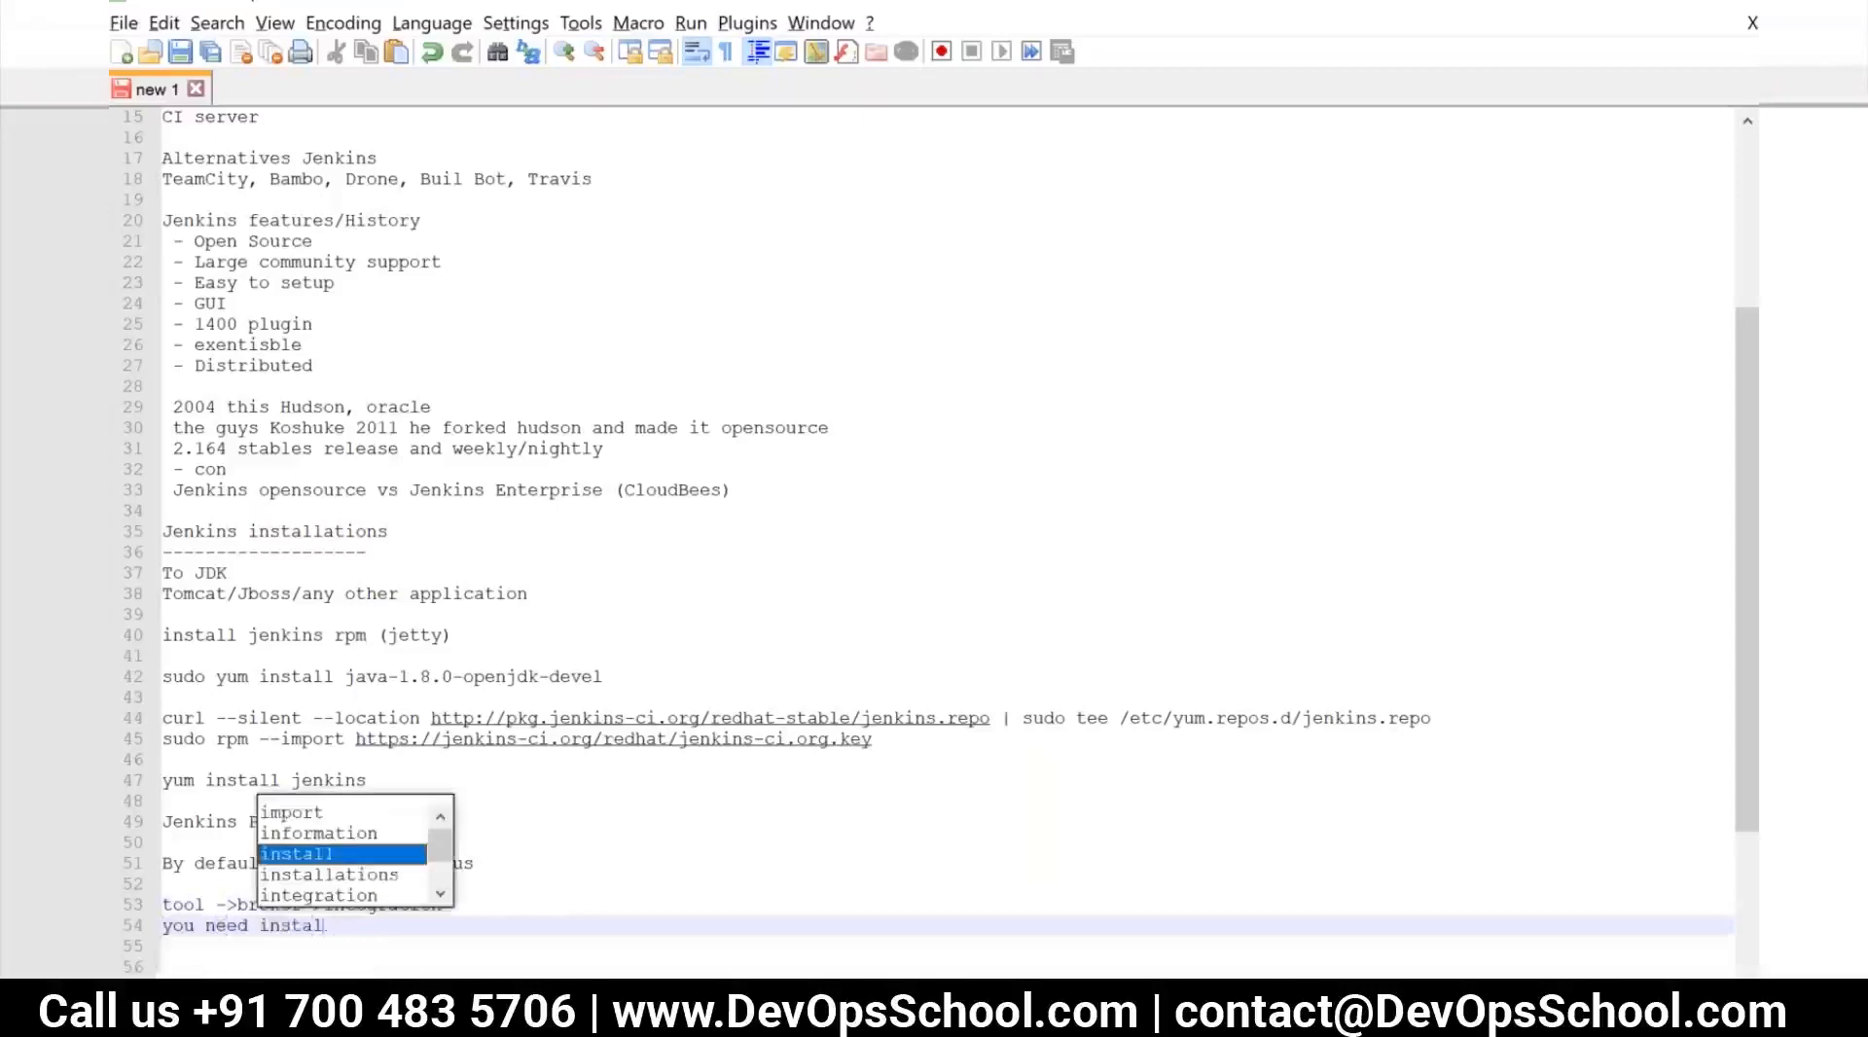
# Add the lines "you configure it" and "use it" below "you need install plugin"
pyautogui.press('Return')
pyautogui.press('Return')
pyautogui.write('you conf')
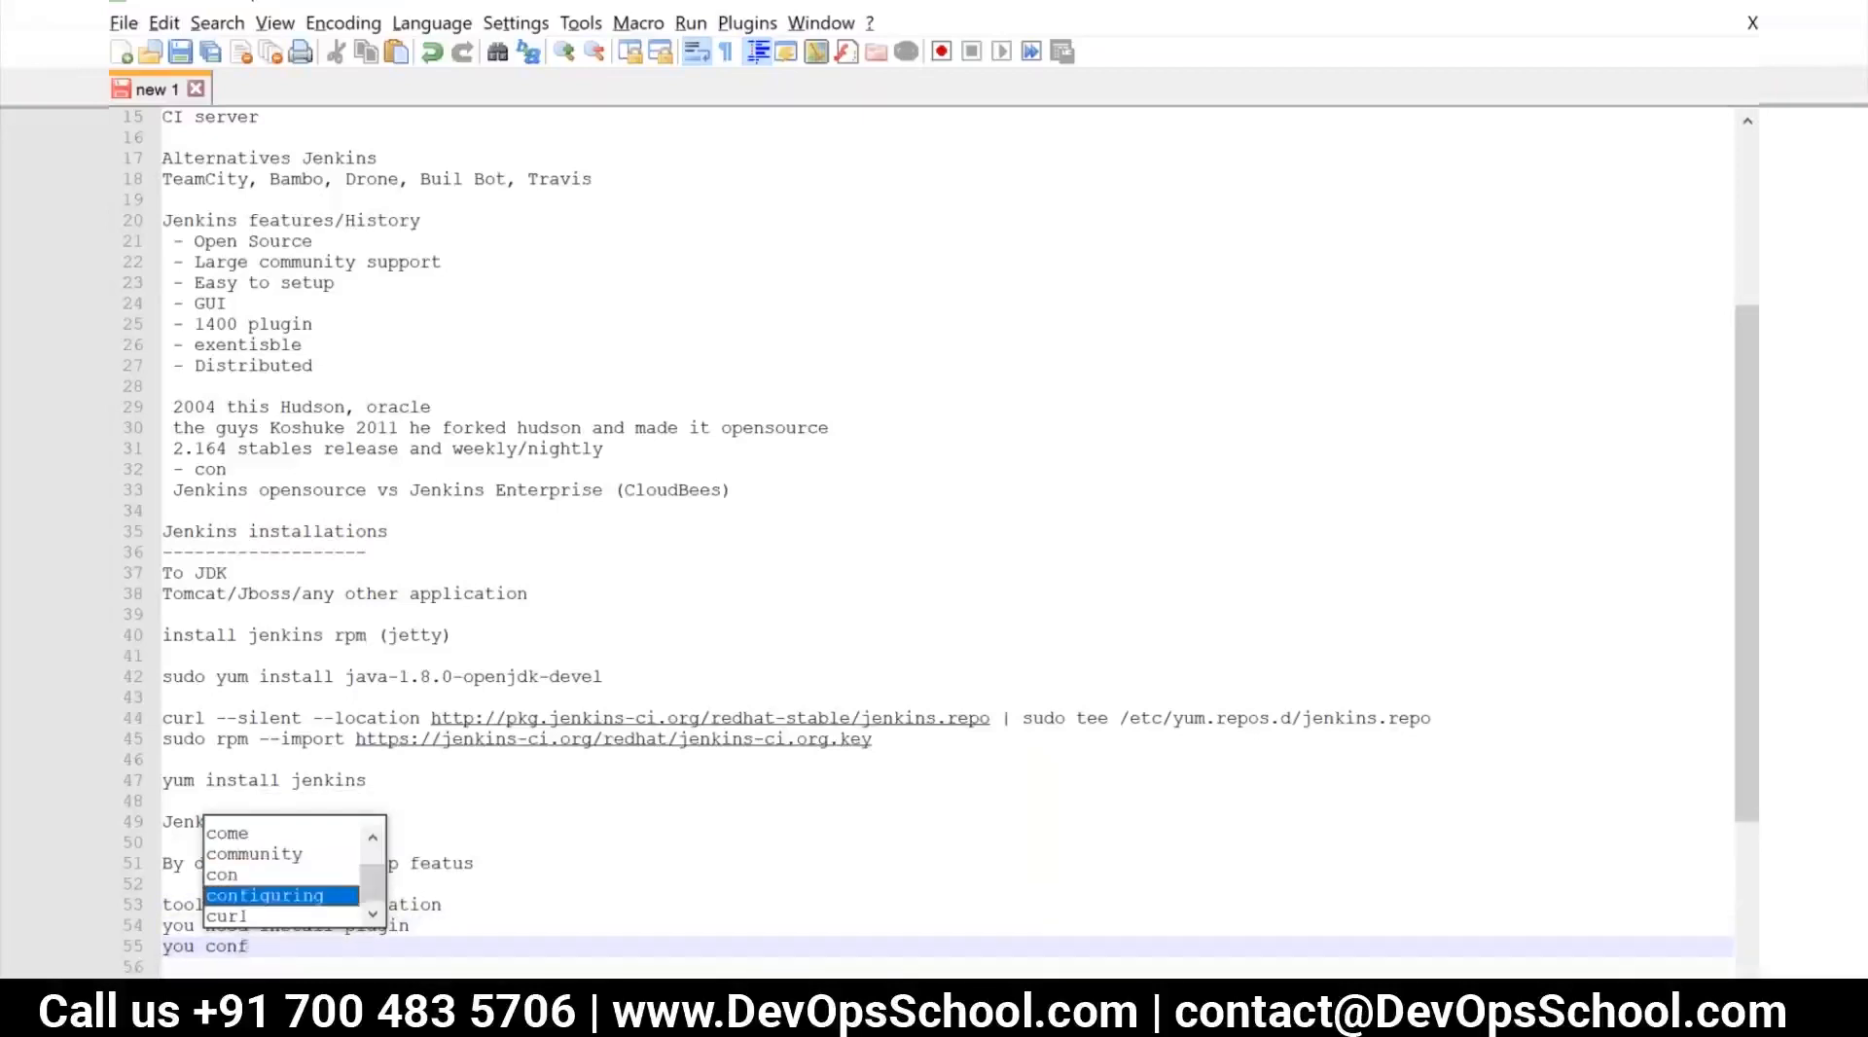
pyautogui.write('igure it')
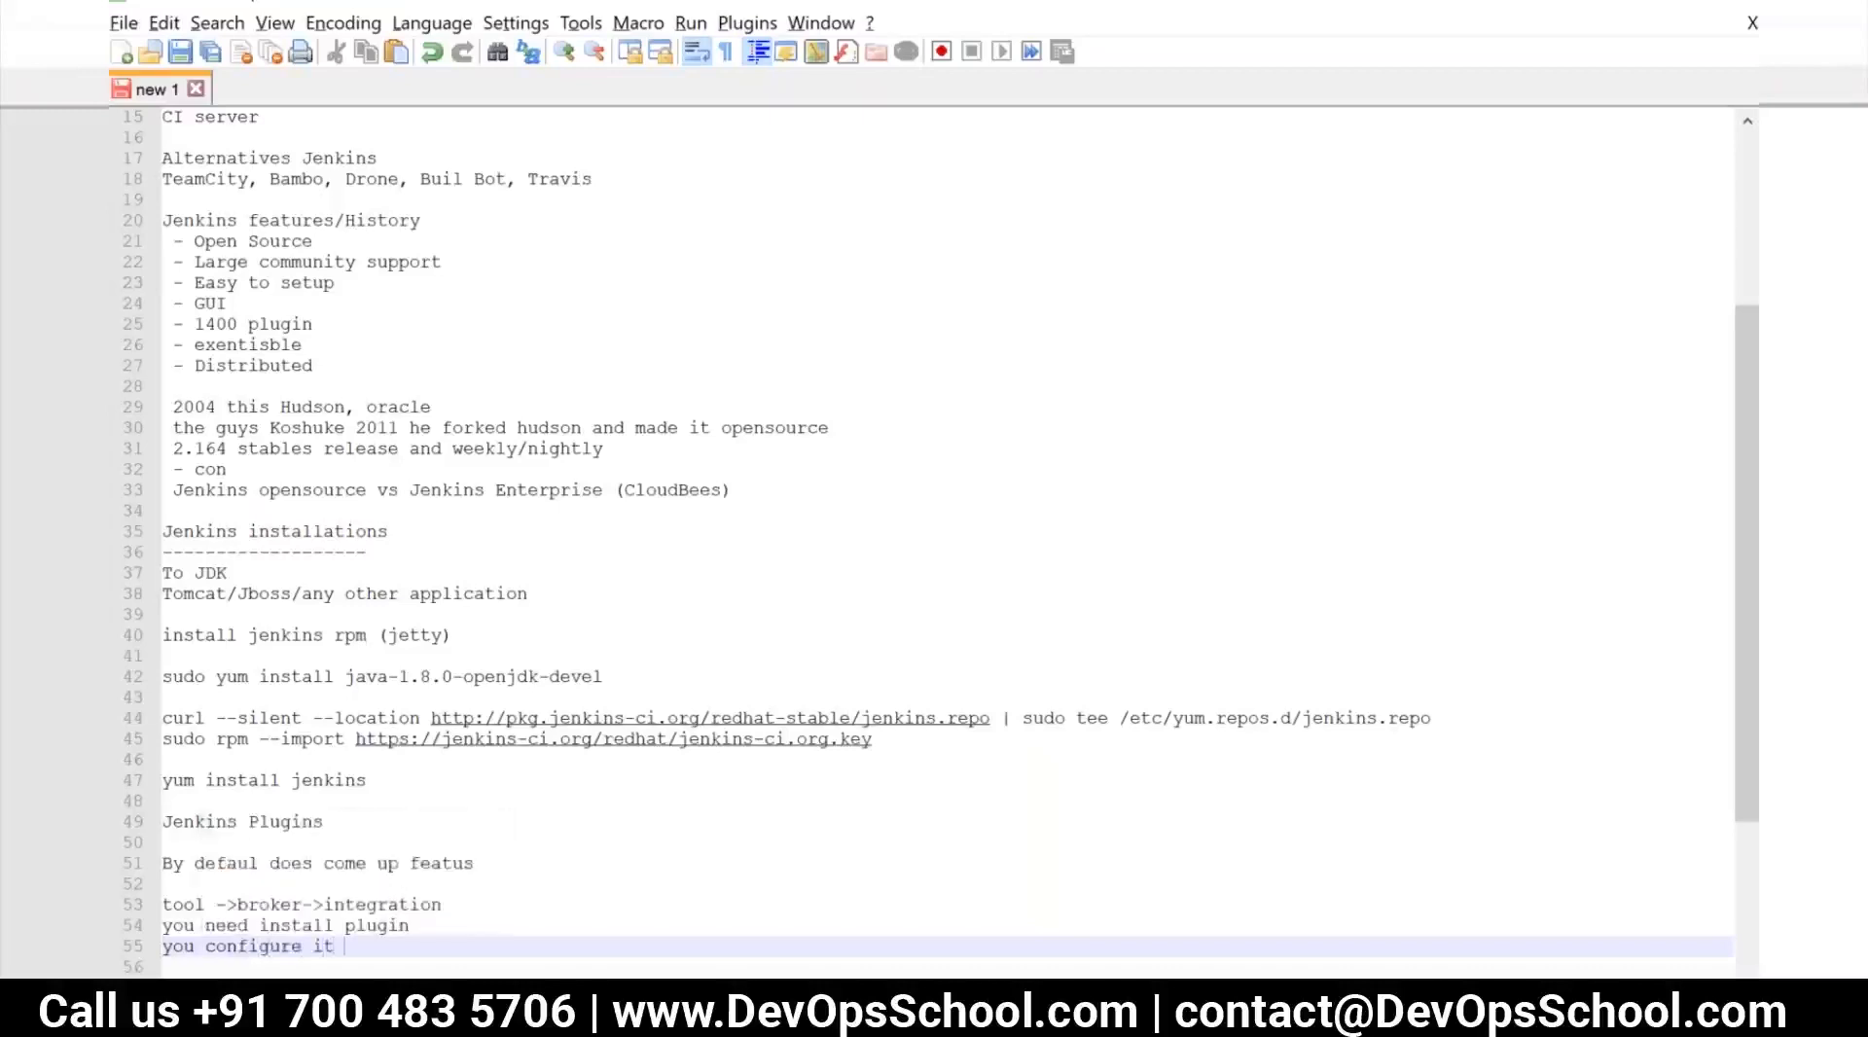
pyautogui.press('Return')
pyautogui.write('use it')
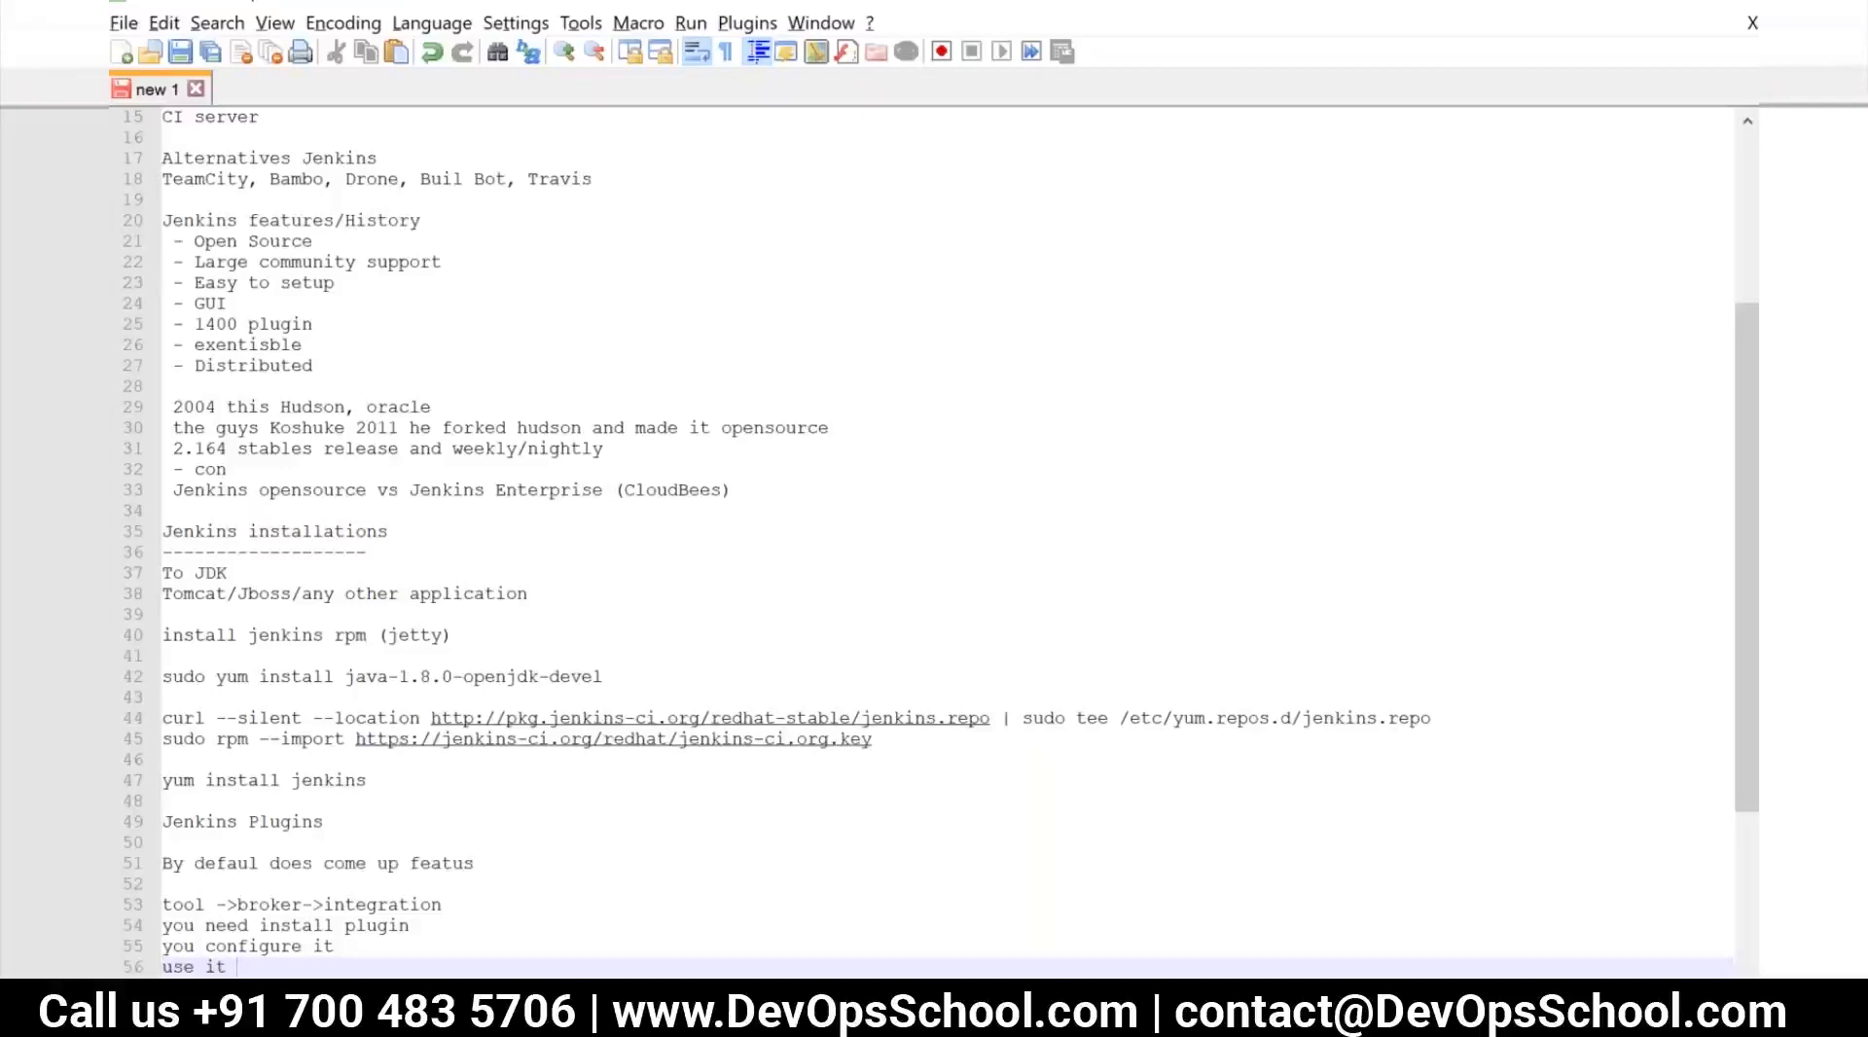
# Add the heading "CI pipeline" one blank line below "use it"
pyautogui.press('Return')
pyautogui.press('Return')
pyautogui.press('Return')
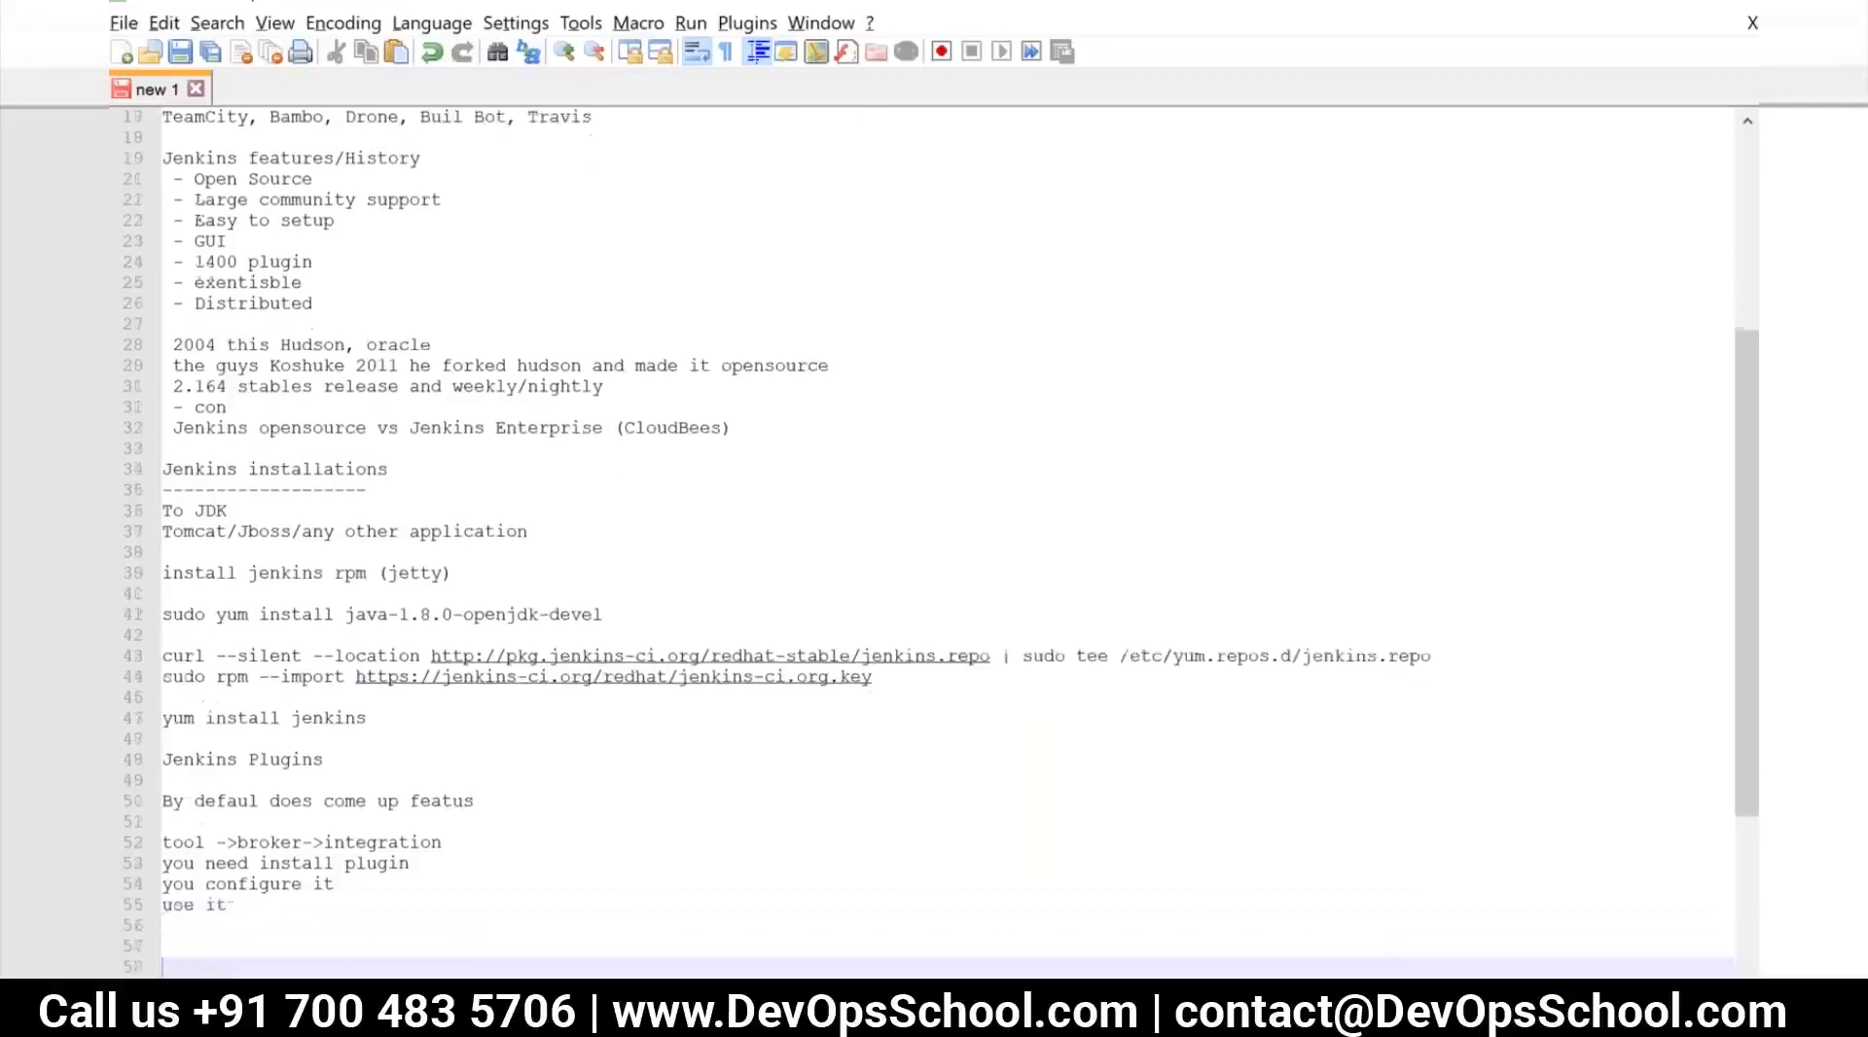
pyautogui.press('Up')
pyautogui.write('Buil')
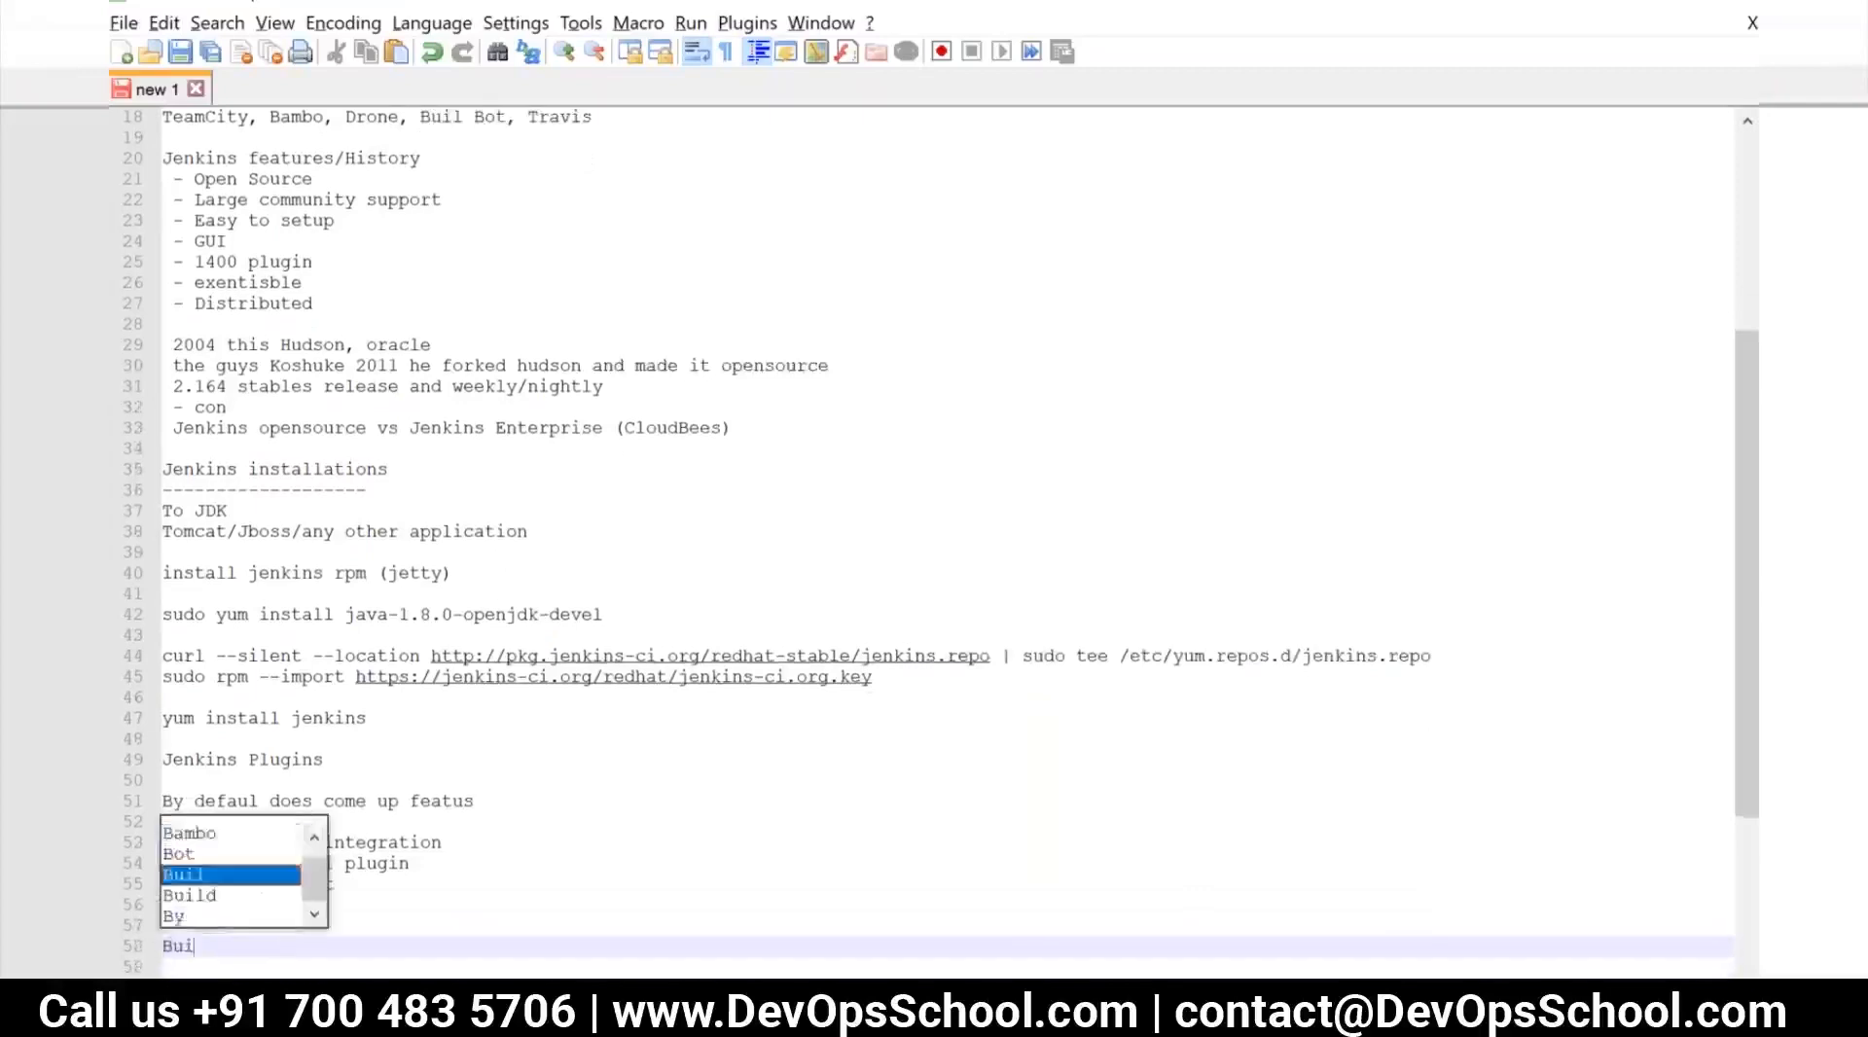
pyautogui.press('BackSpace')
pyautogui.write('l')
pyautogui.press('Escape')
pyautogui.press('BackSpace')
pyautogui.press('BackSpace')
pyautogui.press('BackSpace')
pyautogui.press('BackSpace')
pyautogui.write('CI pip')
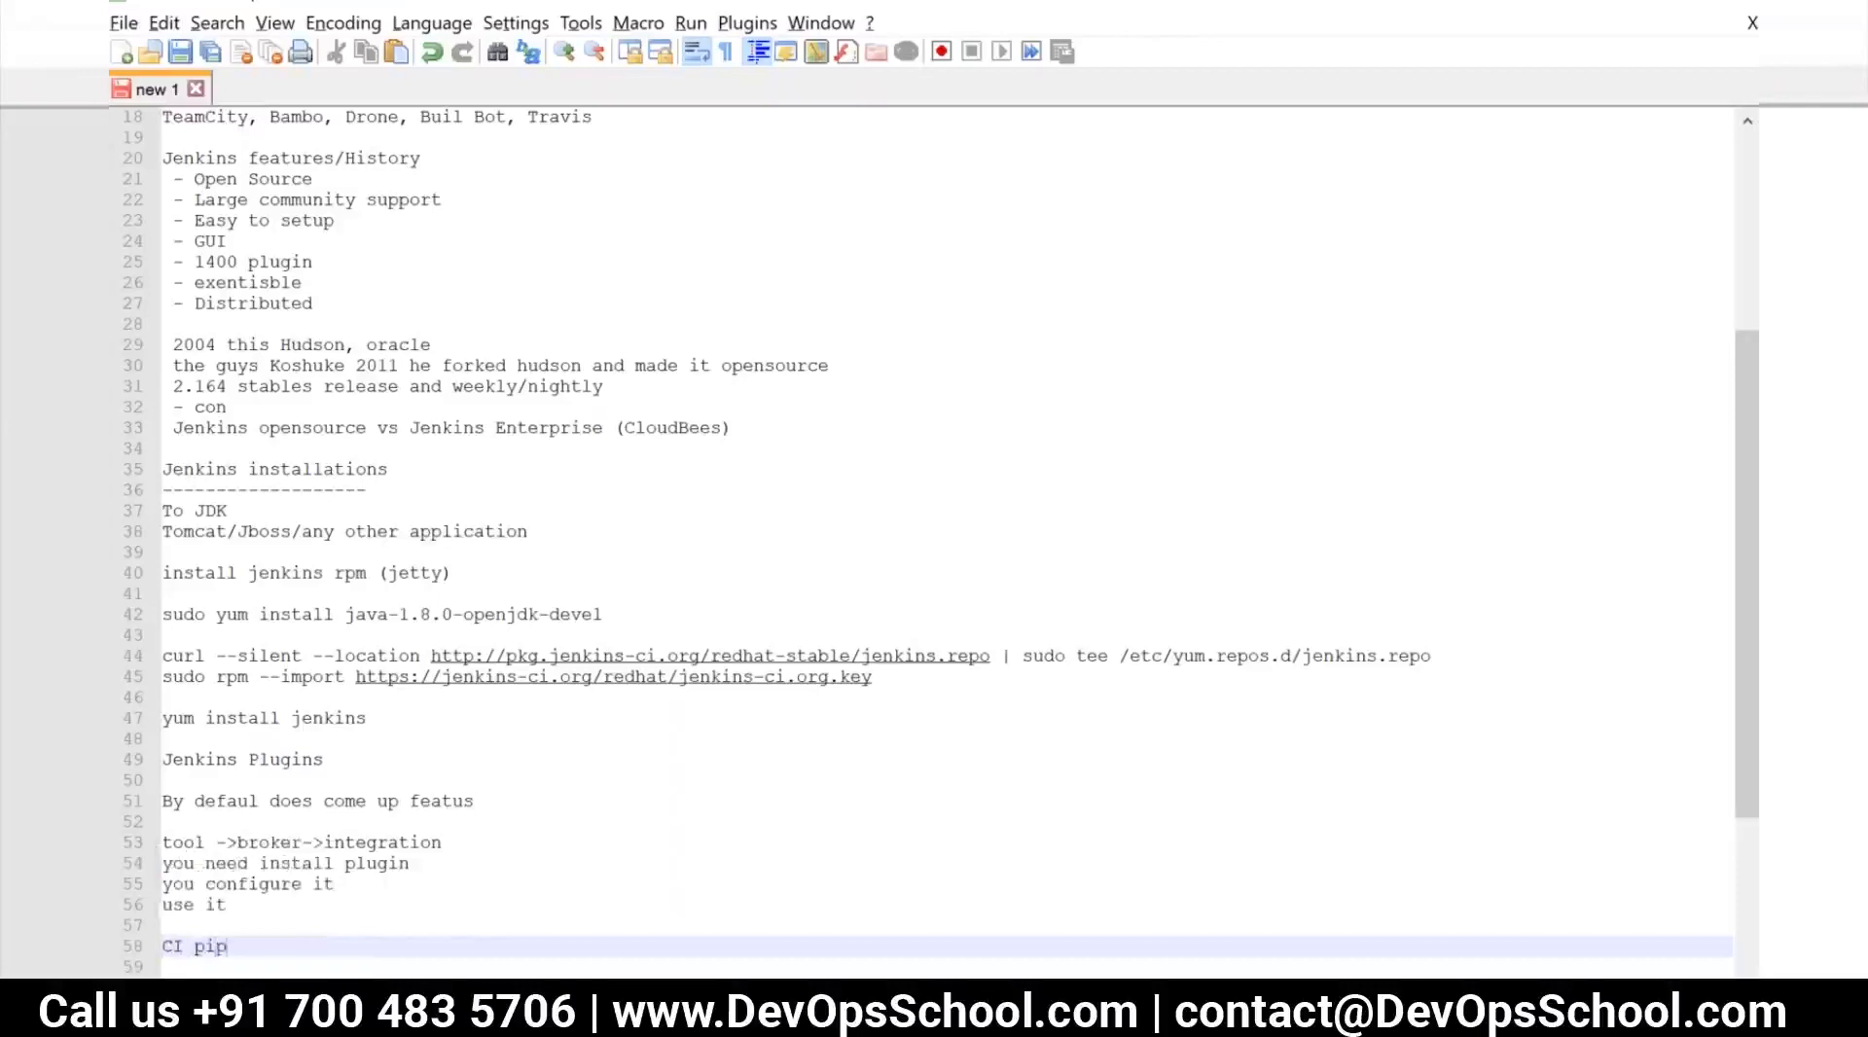
pyautogui.write('eline')
# Make room below "CI pipeline" and begin a line there with "Checkout source code ->"
pyautogui.press('Return')
pyautogui.press('Return')
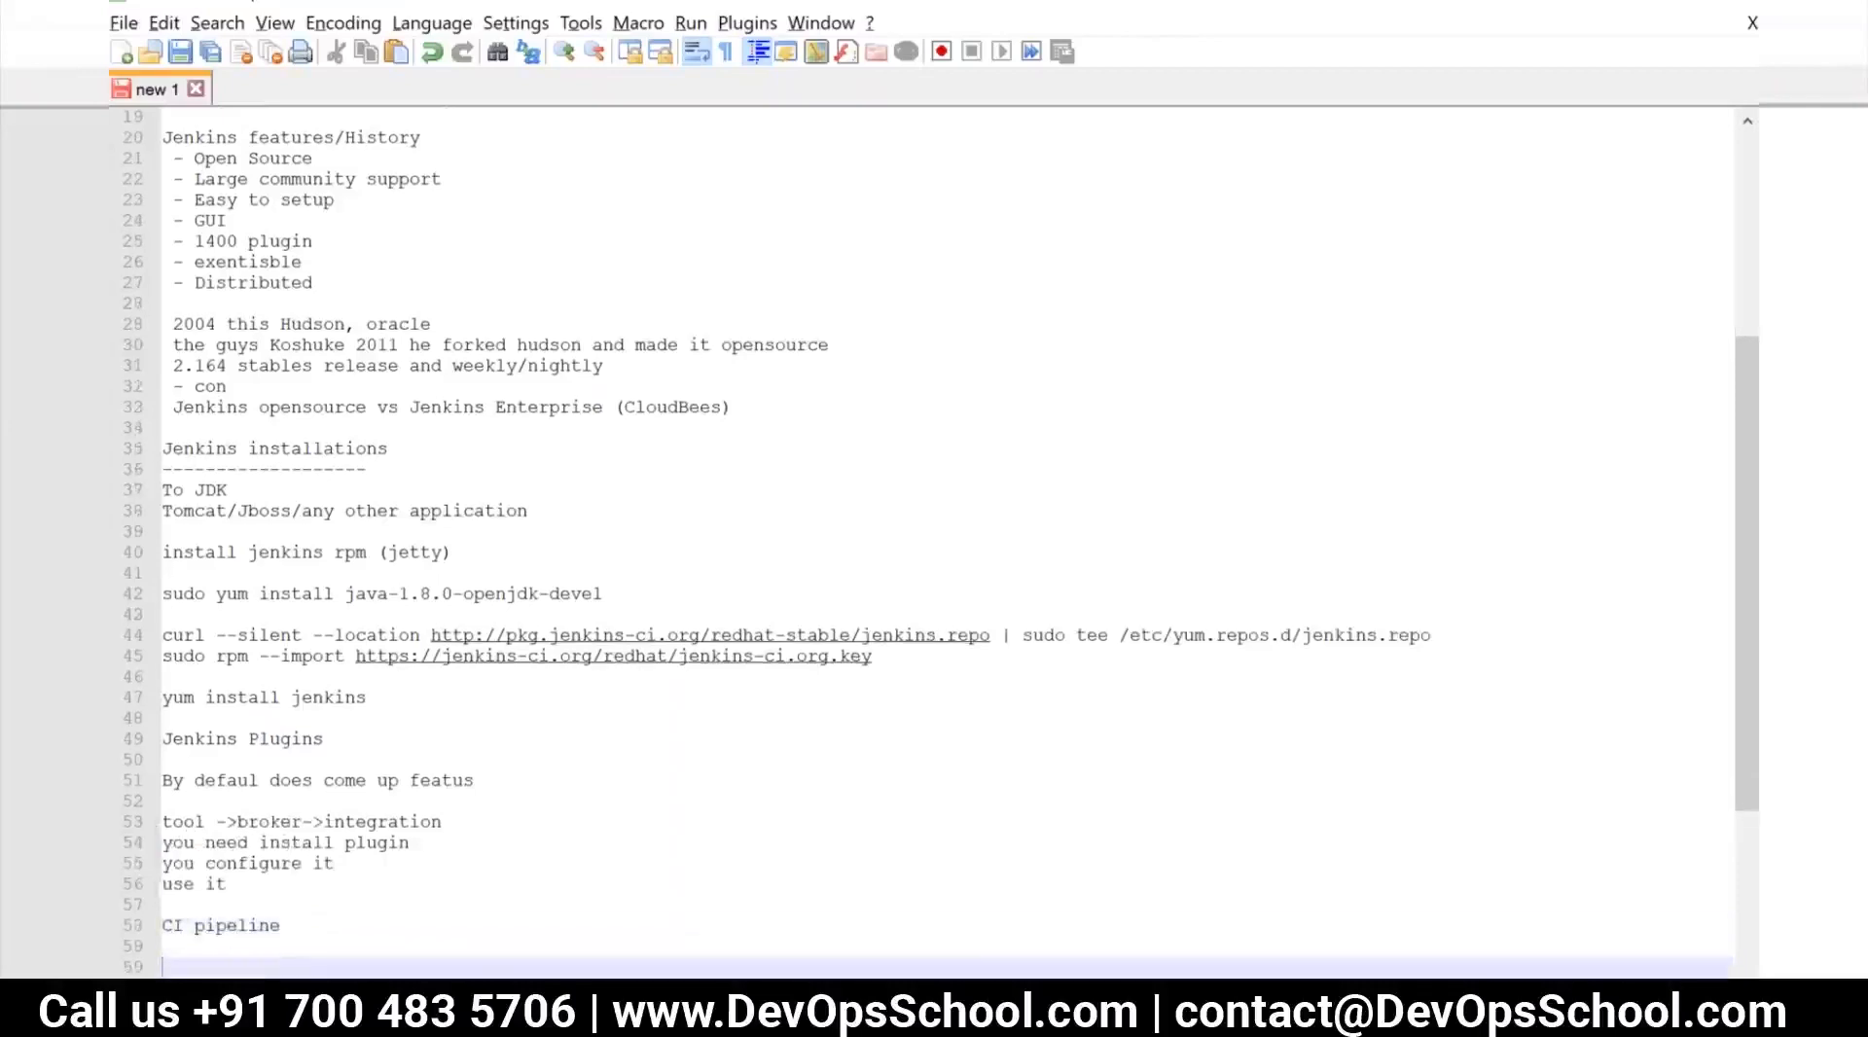
pyautogui.press('Return')
pyautogui.press('Return')
pyautogui.press('Up')
pyautogui.press('Up')
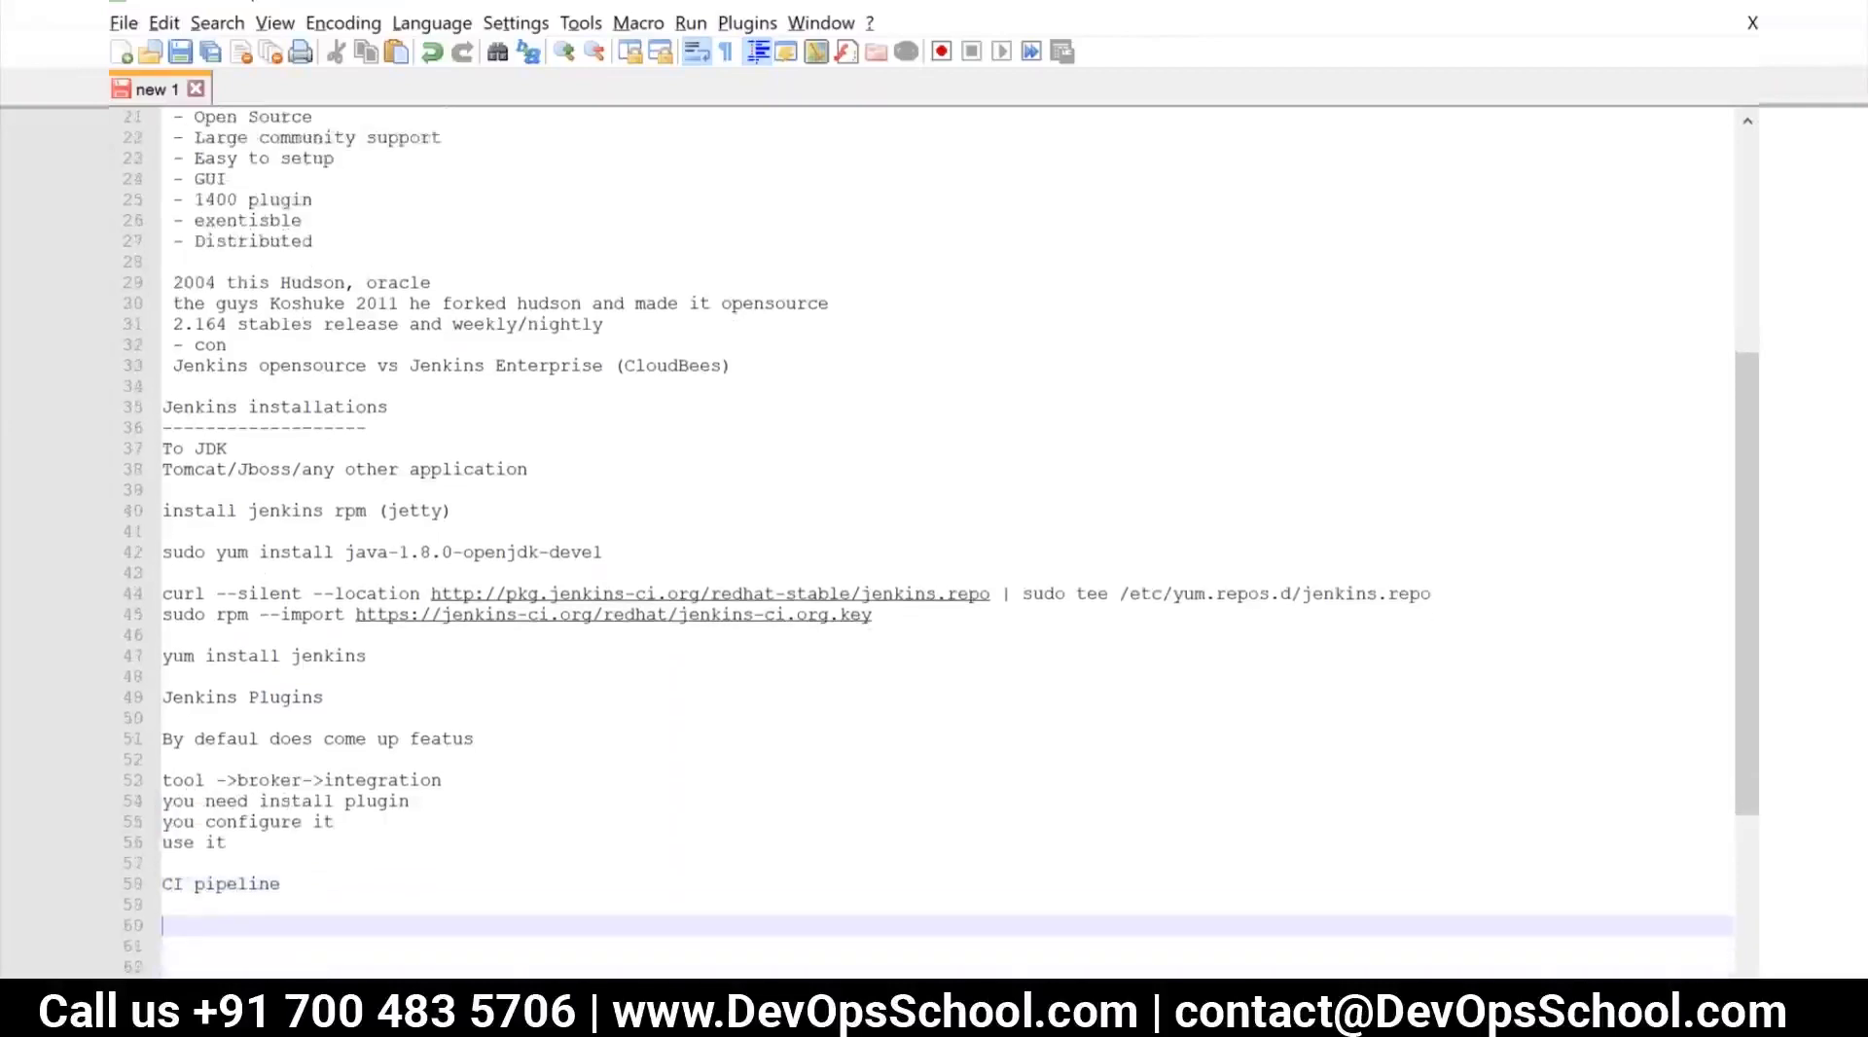
pyautogui.write('B')
pyautogui.press('BackSpace')
pyautogui.write('C')
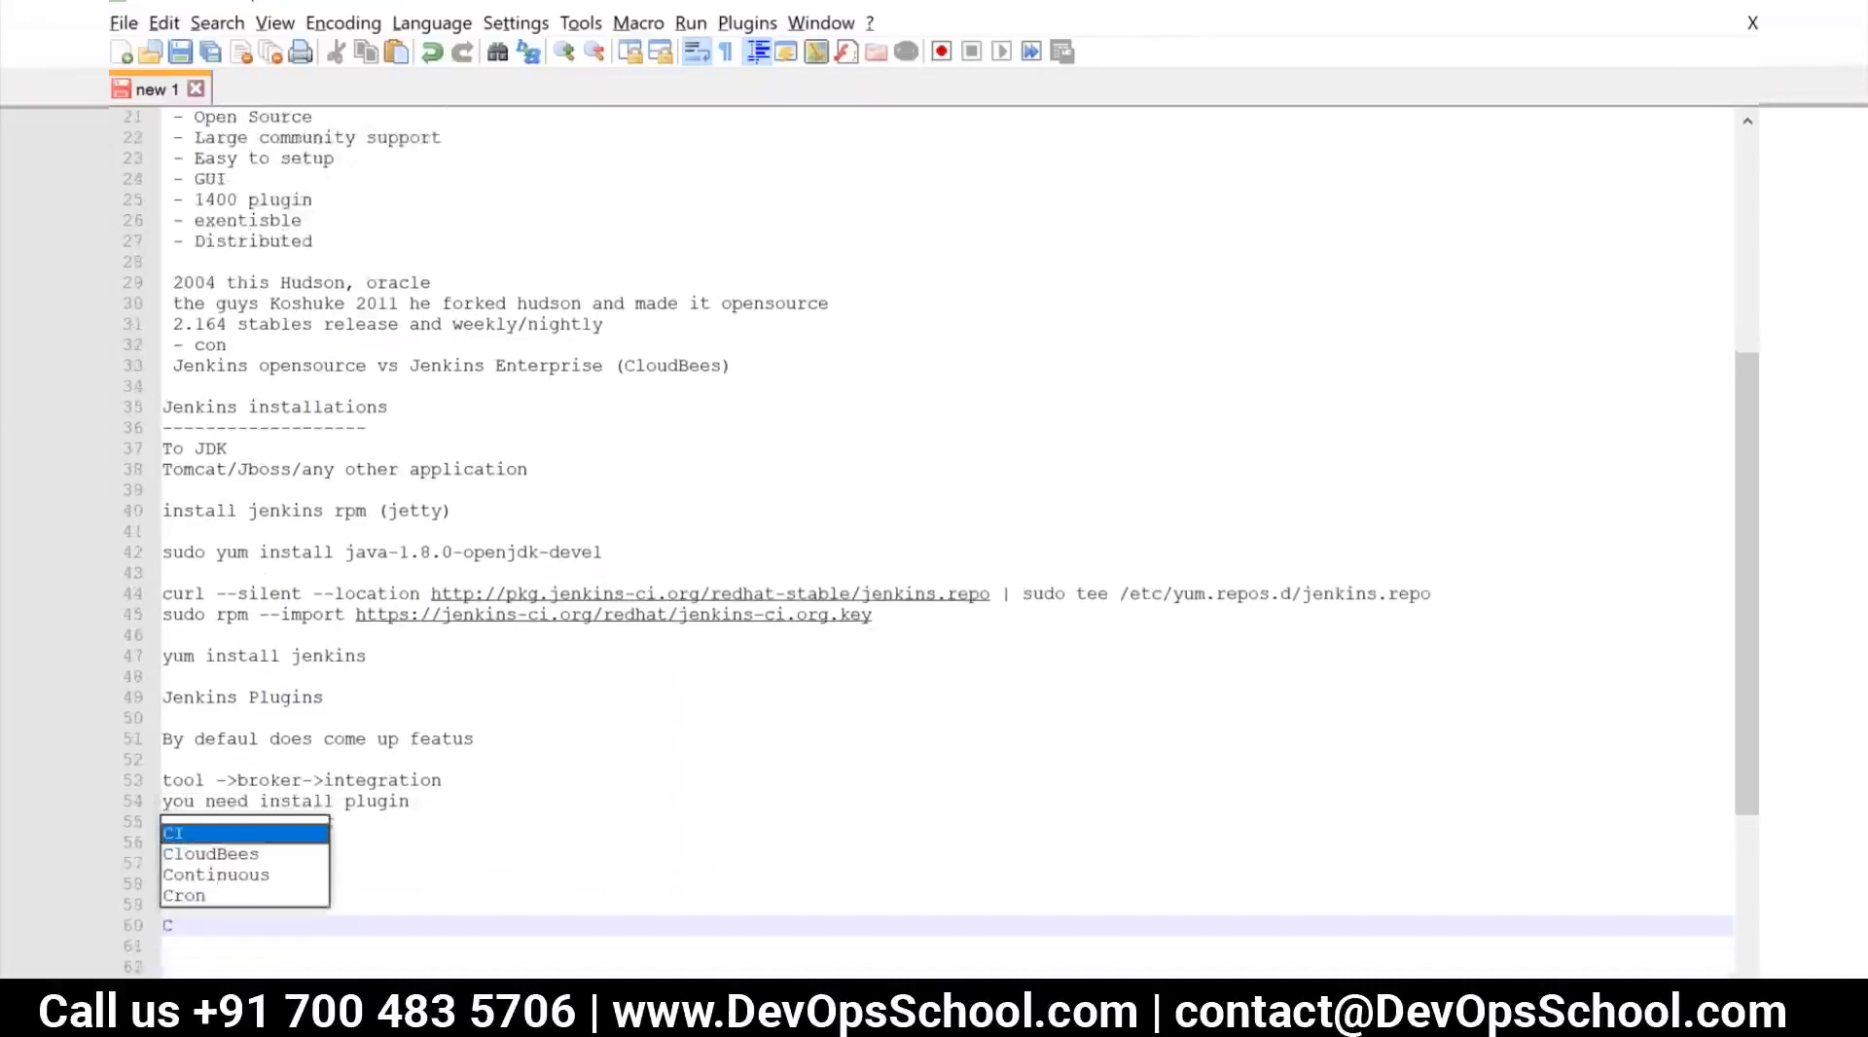
pyautogui.write('heckout soucre')
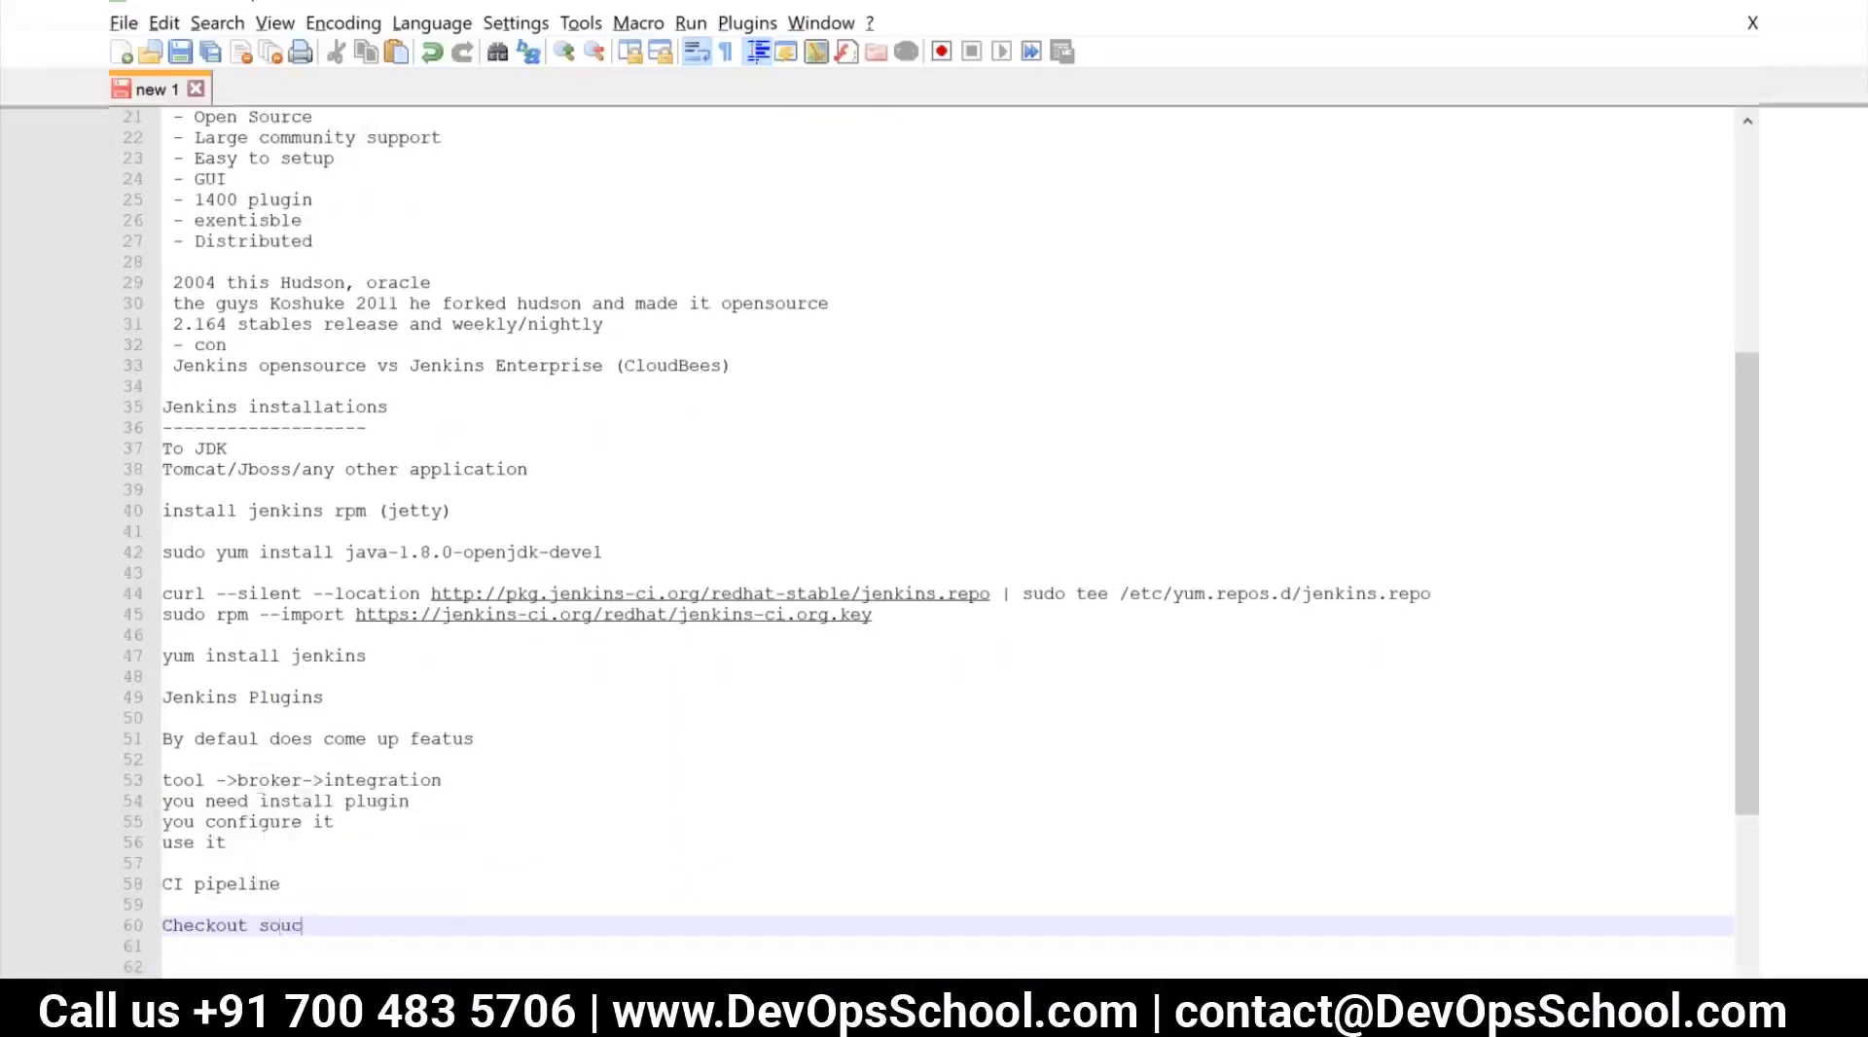
pyautogui.press('BackSpace')
pyautogui.press('BackSpace')
pyautogui.press('BackSpace')
pyautogui.write('rce code ->')
# Extend the "Checkout source code ->" line with the version control tools "Git/SVN/Perforce/"
pyautogui.press('Return')
pyautogui.press('BackSpace')
pyautogui.write('Git/SVN/Perfoce')
pyautogui.press('BackSpace')
pyautogui.press('BackSpace')
pyautogui.write('rce')
pyautogui.press('BackSpace')
pyautogui.write('/')
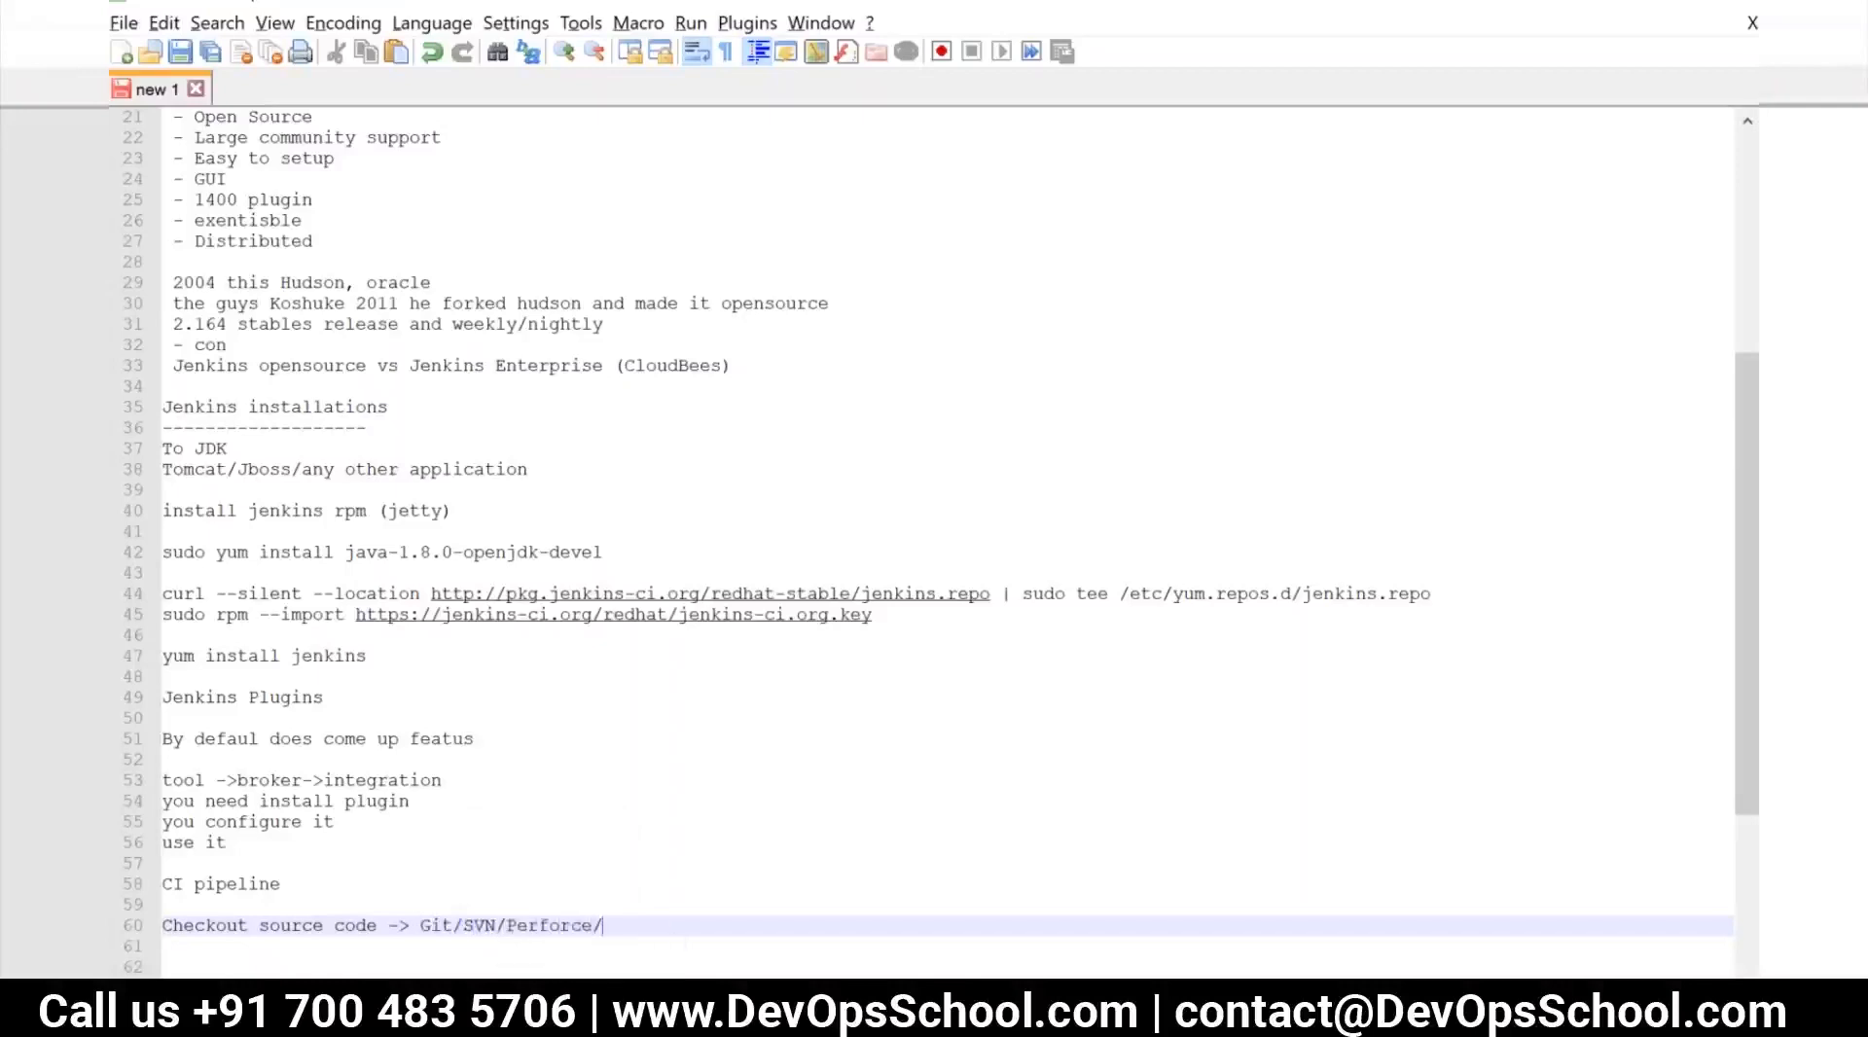
pyautogui.write('T')
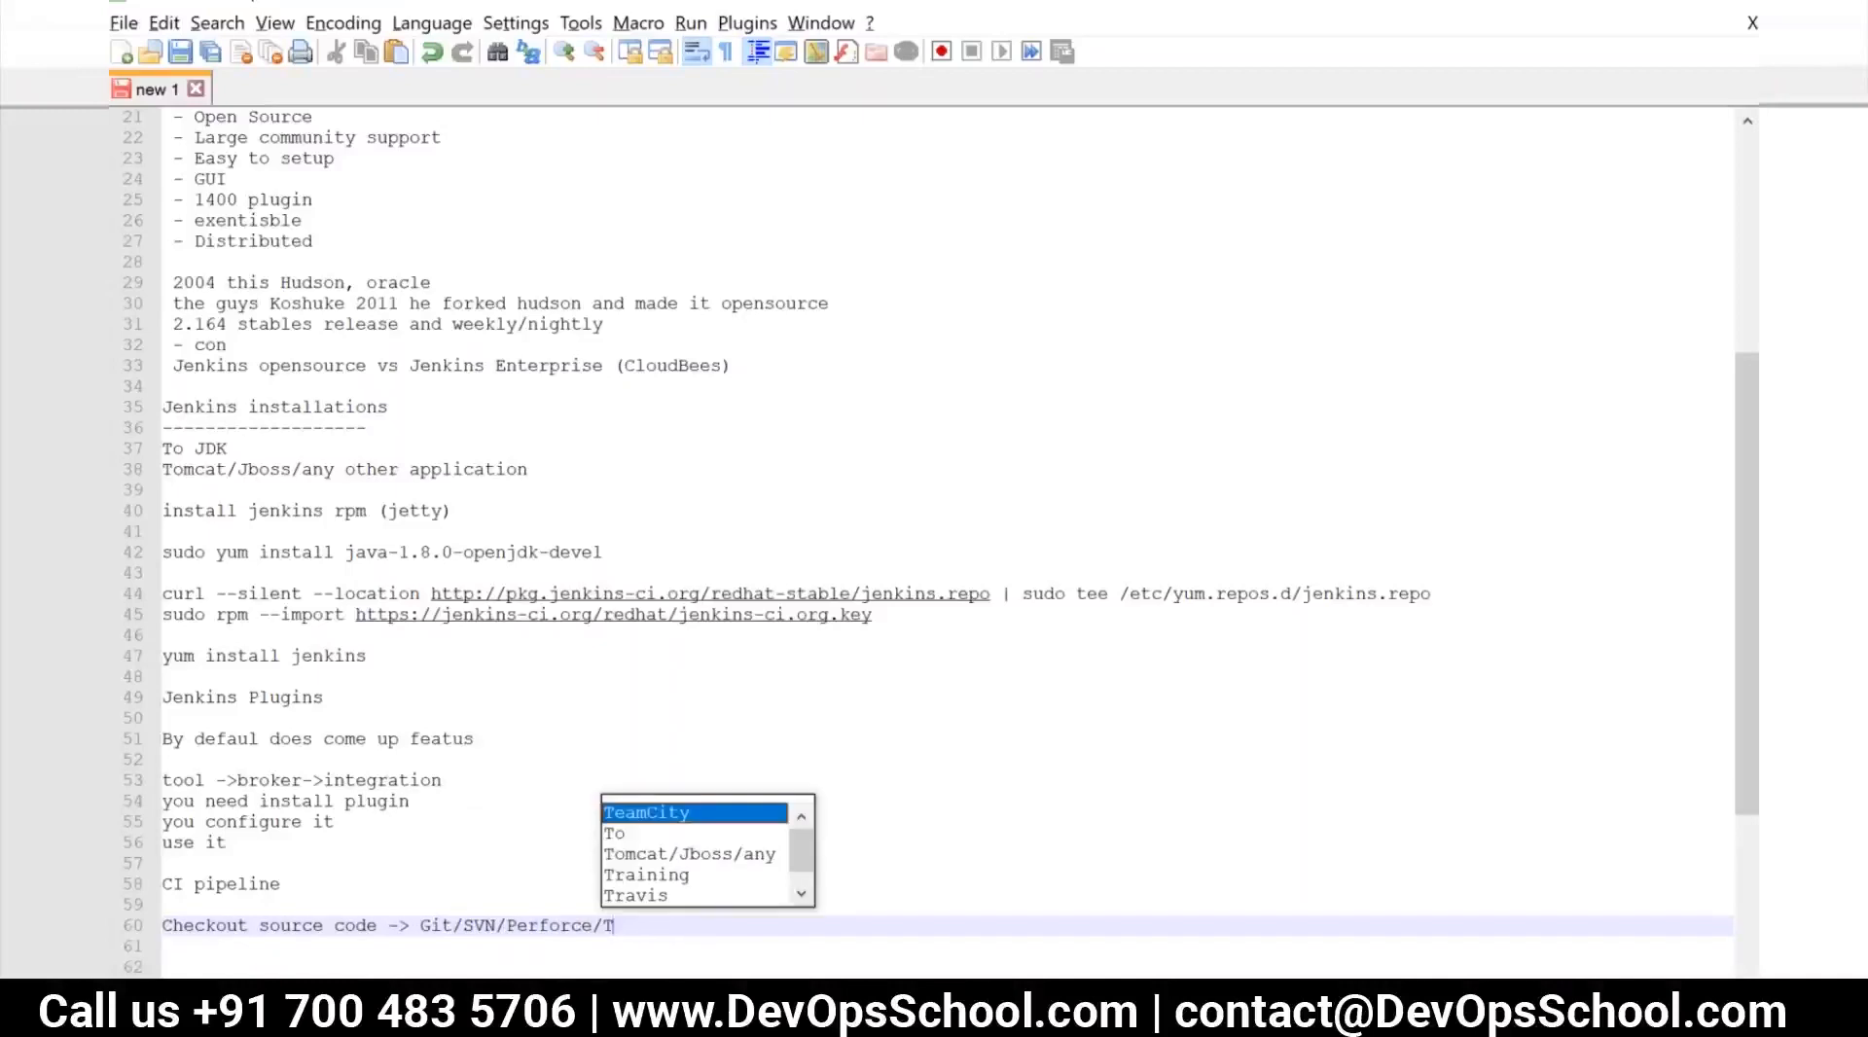
pyautogui.write('FS/vS')
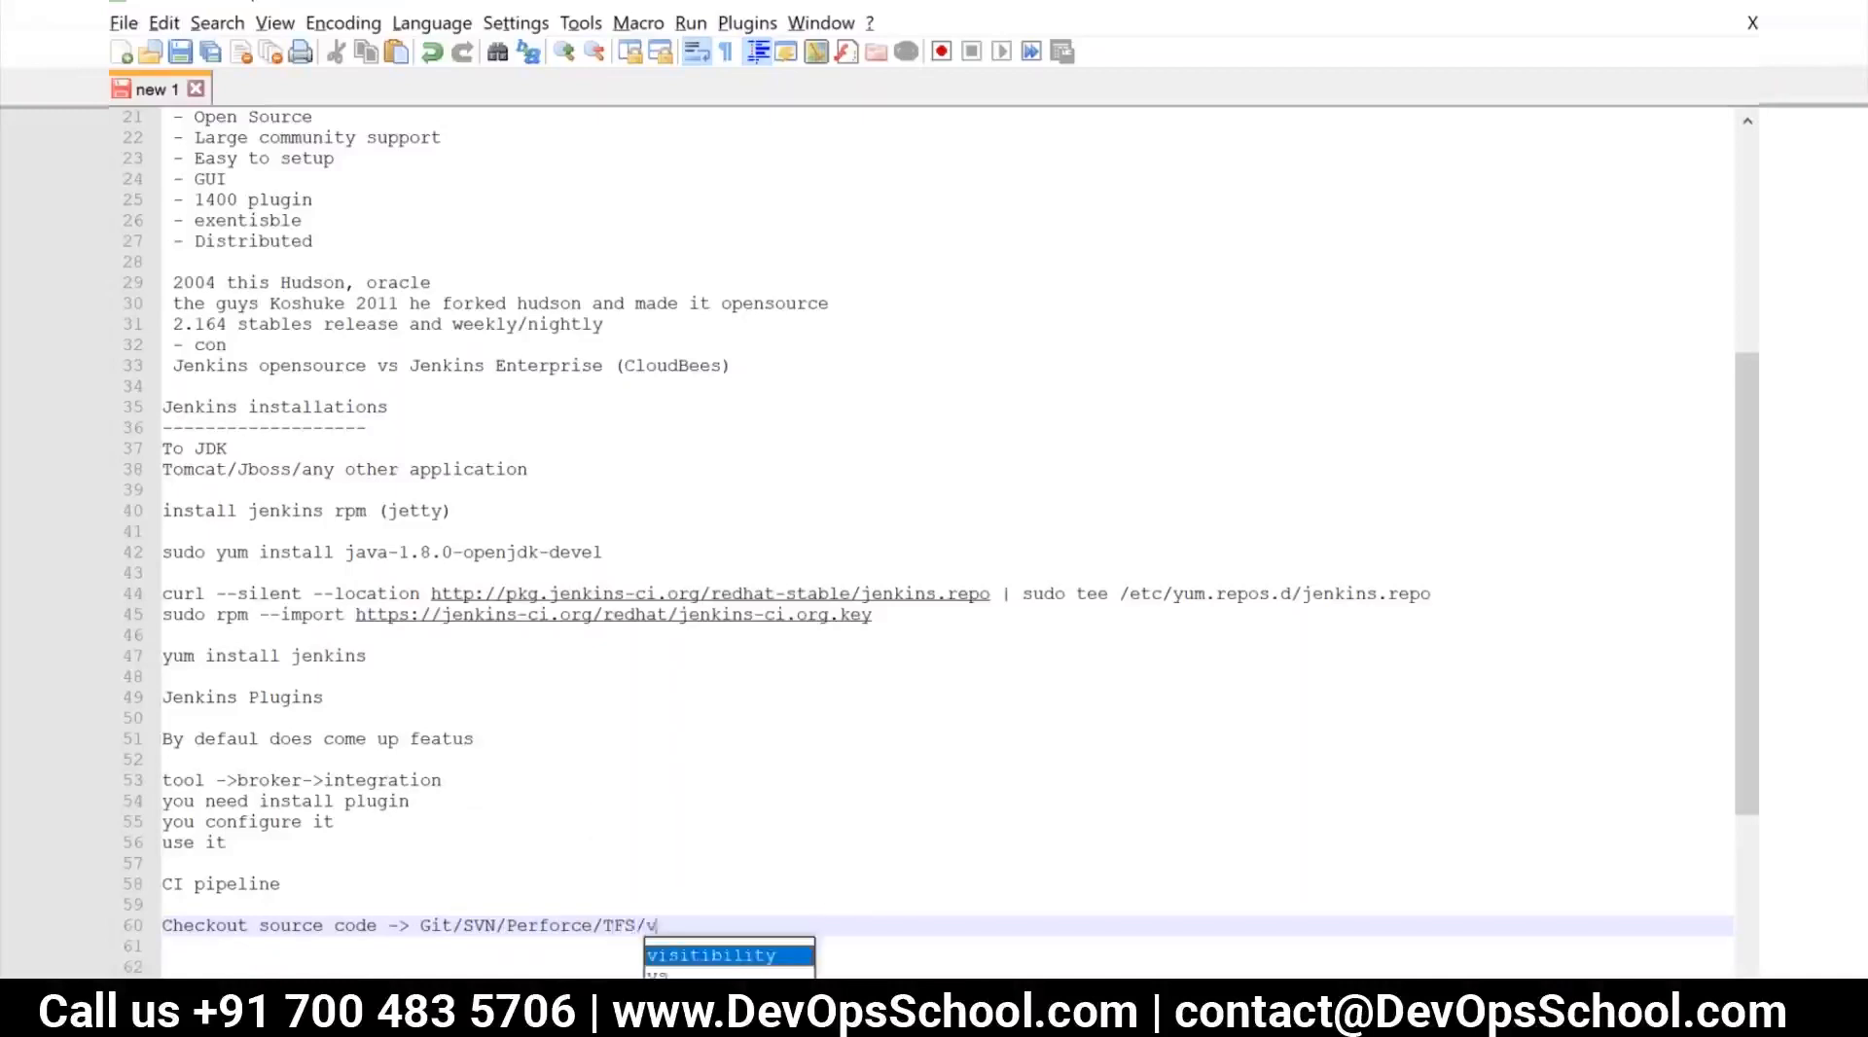
# Complete the "Checkout source code" line with "TFS/VSTS -> plugins"
pyautogui.press('BackSpace')
pyautogui.press('BackSpace')
pyautogui.write('VSTS -')
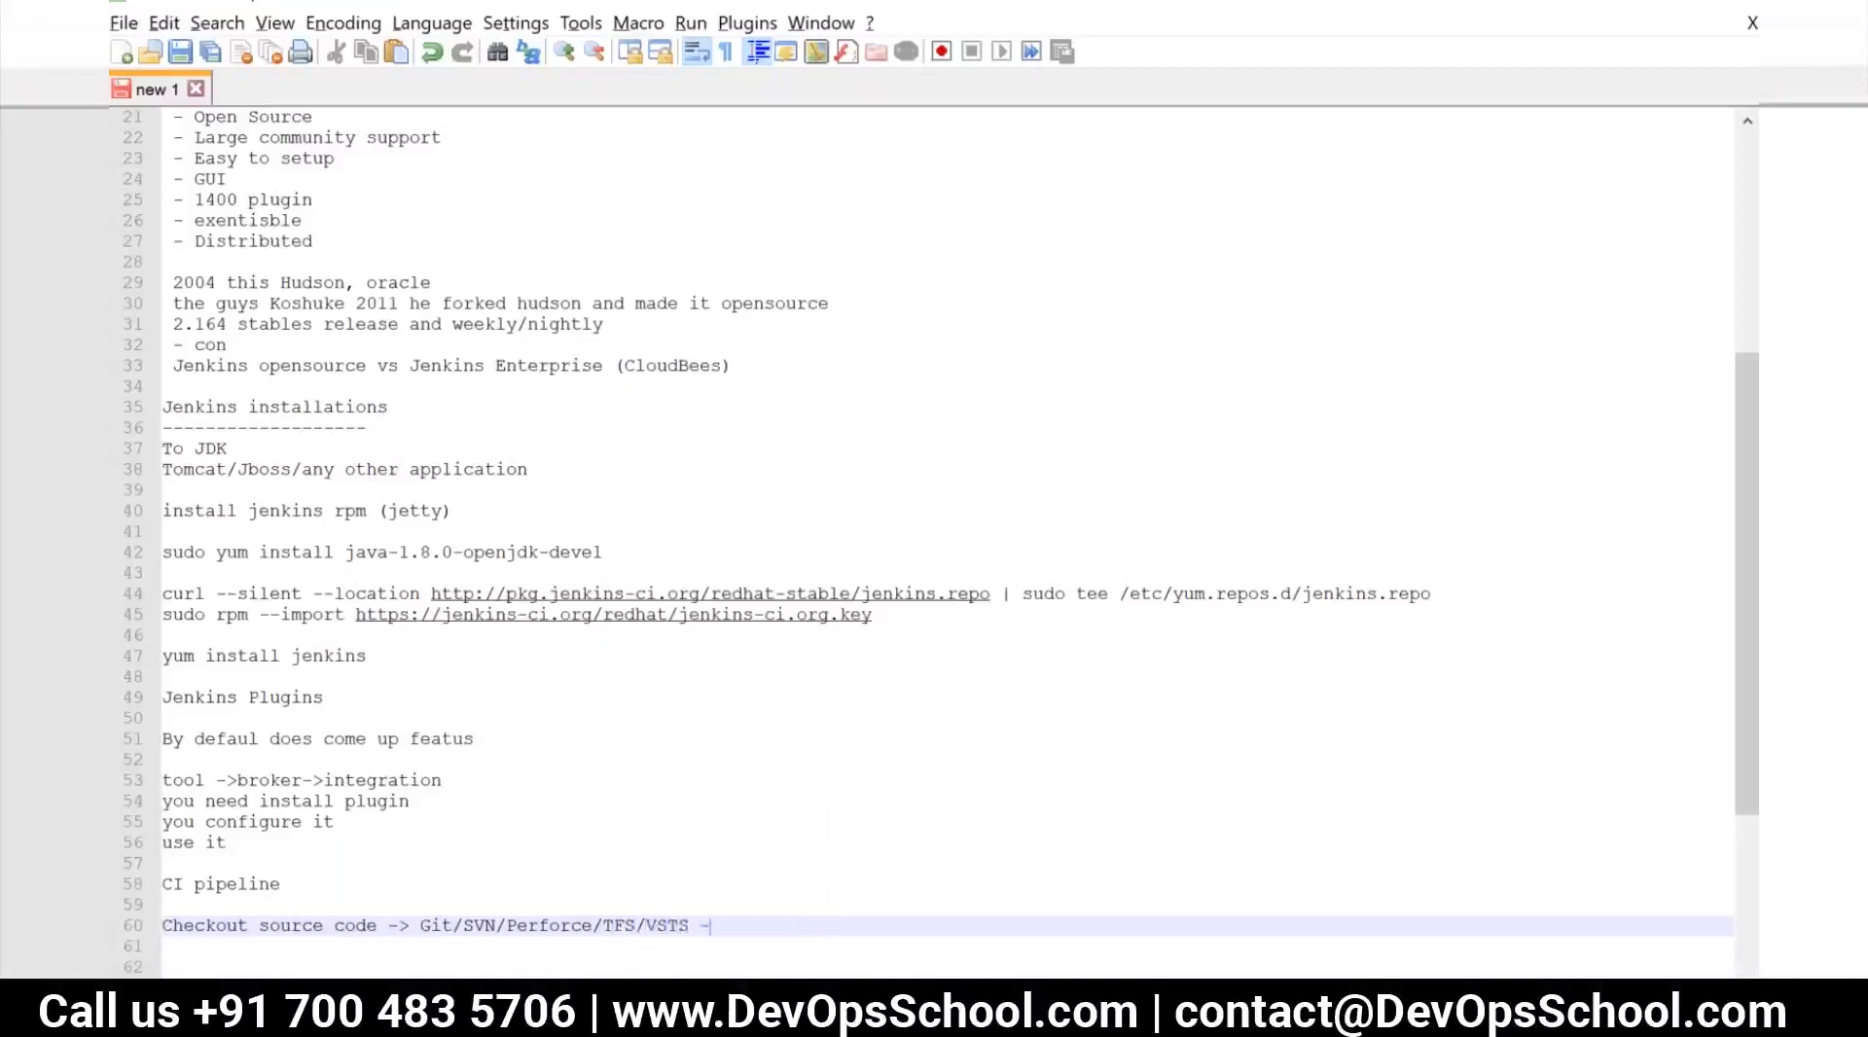
pyautogui.write('> plugins')
# Add the line "Builder/builds tools ->" below the "Checkout source code" line
pyautogui.press('Return')
pyautogui.write('Buil')
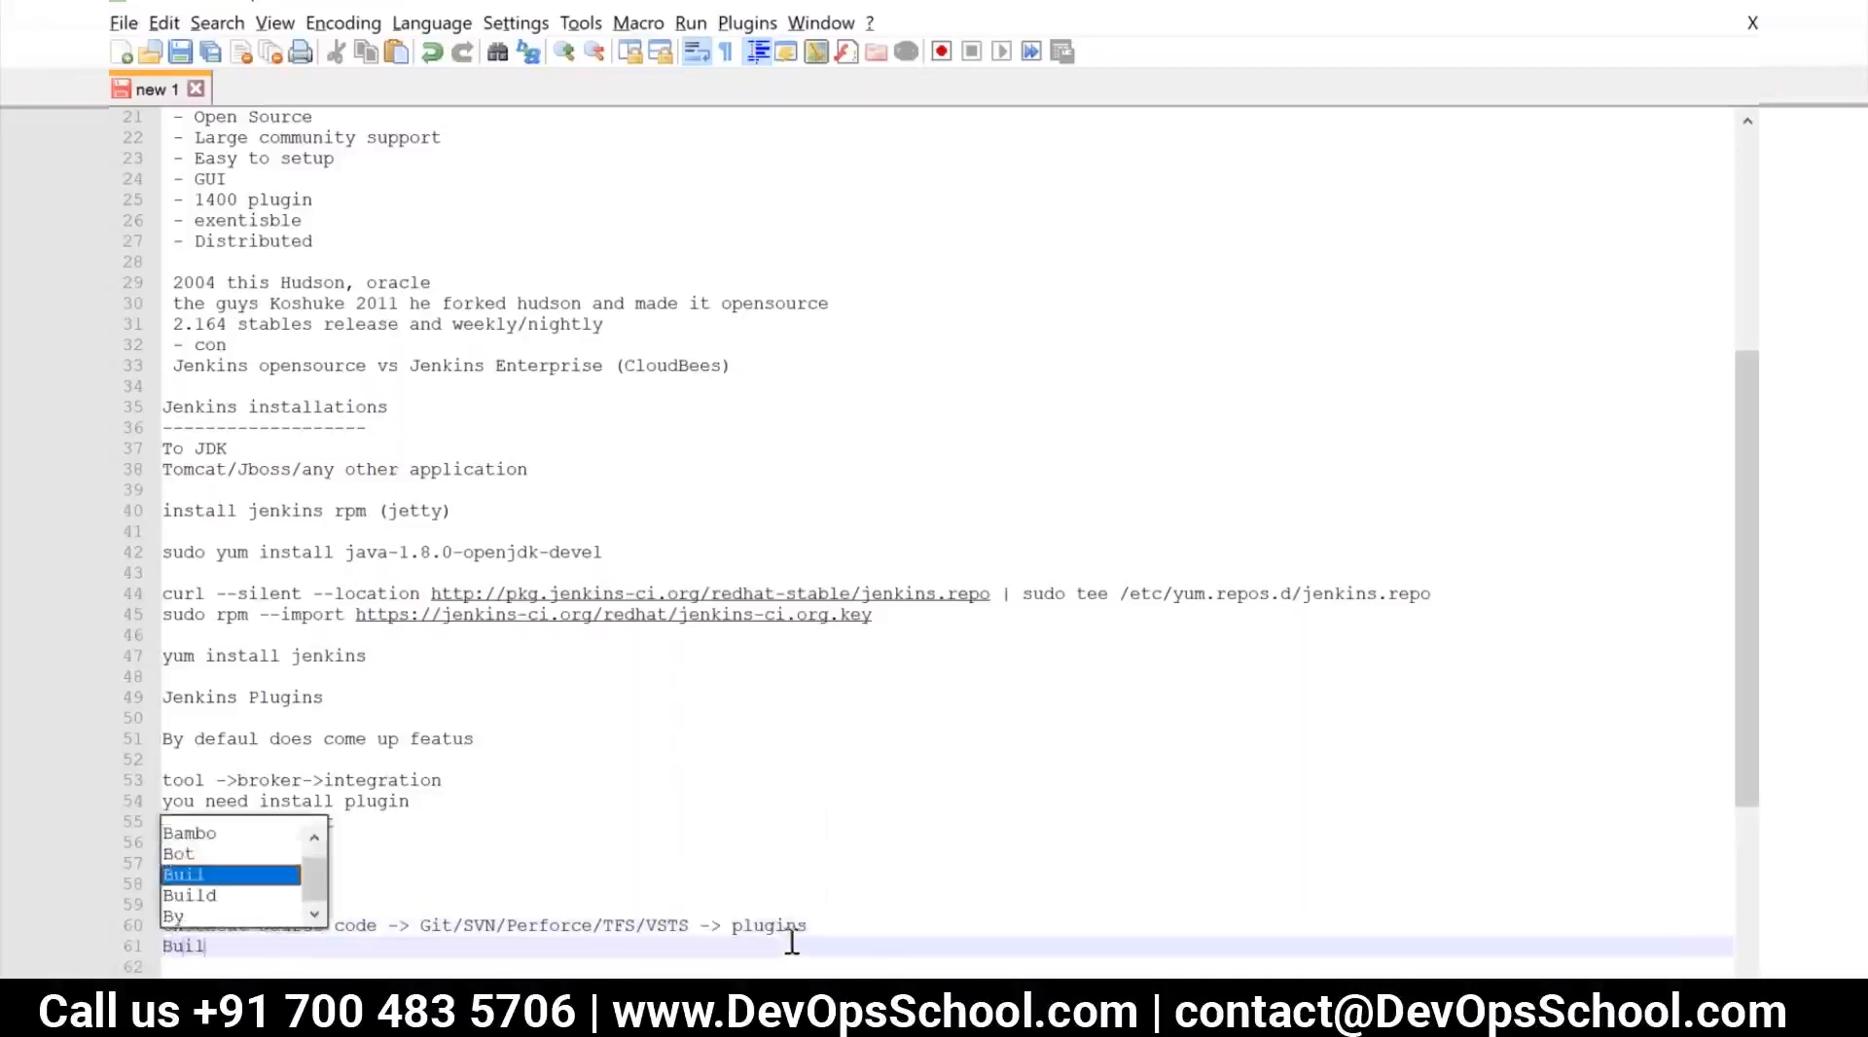
pyautogui.write('der/builds tools -')
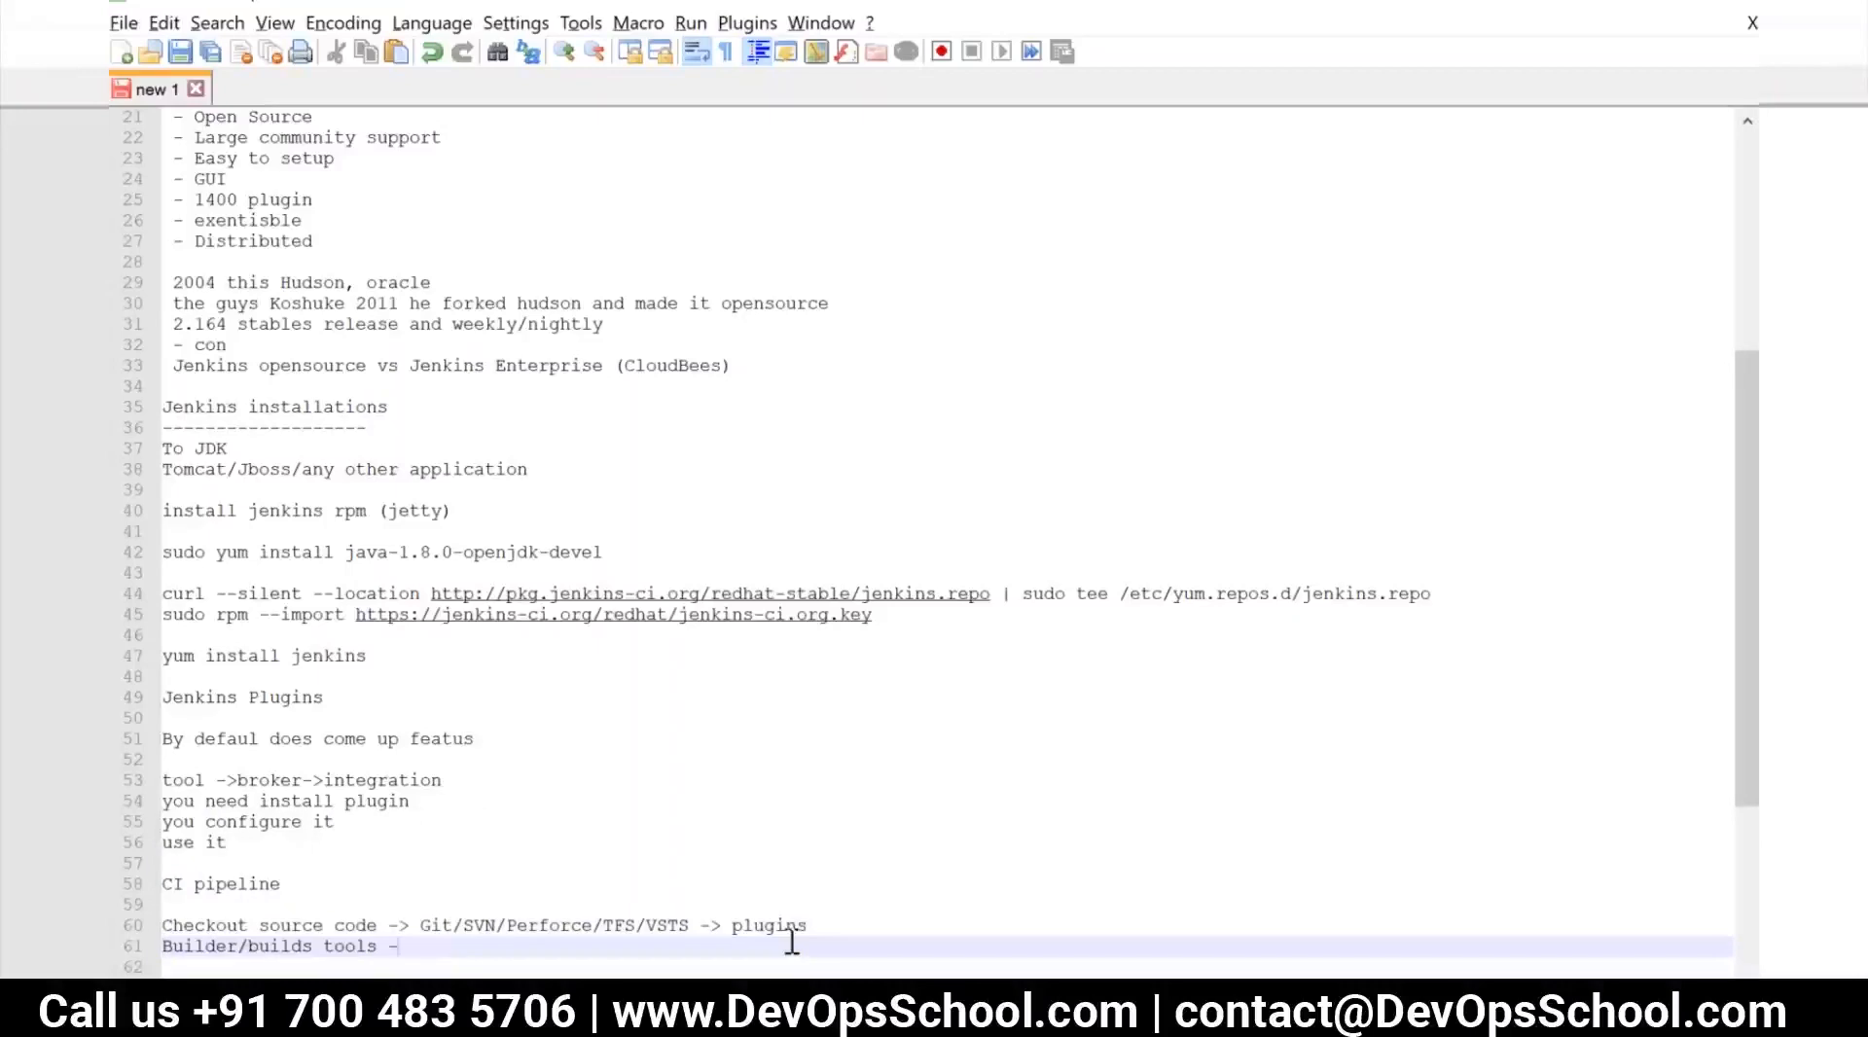
pyautogui.write('>')
# Fill the blank line under "CI pipeline" with the languages "Java/Ruby/Python/.Net/C#"
pyautogui.click(339, 882)
pyautogui.click(337, 895)
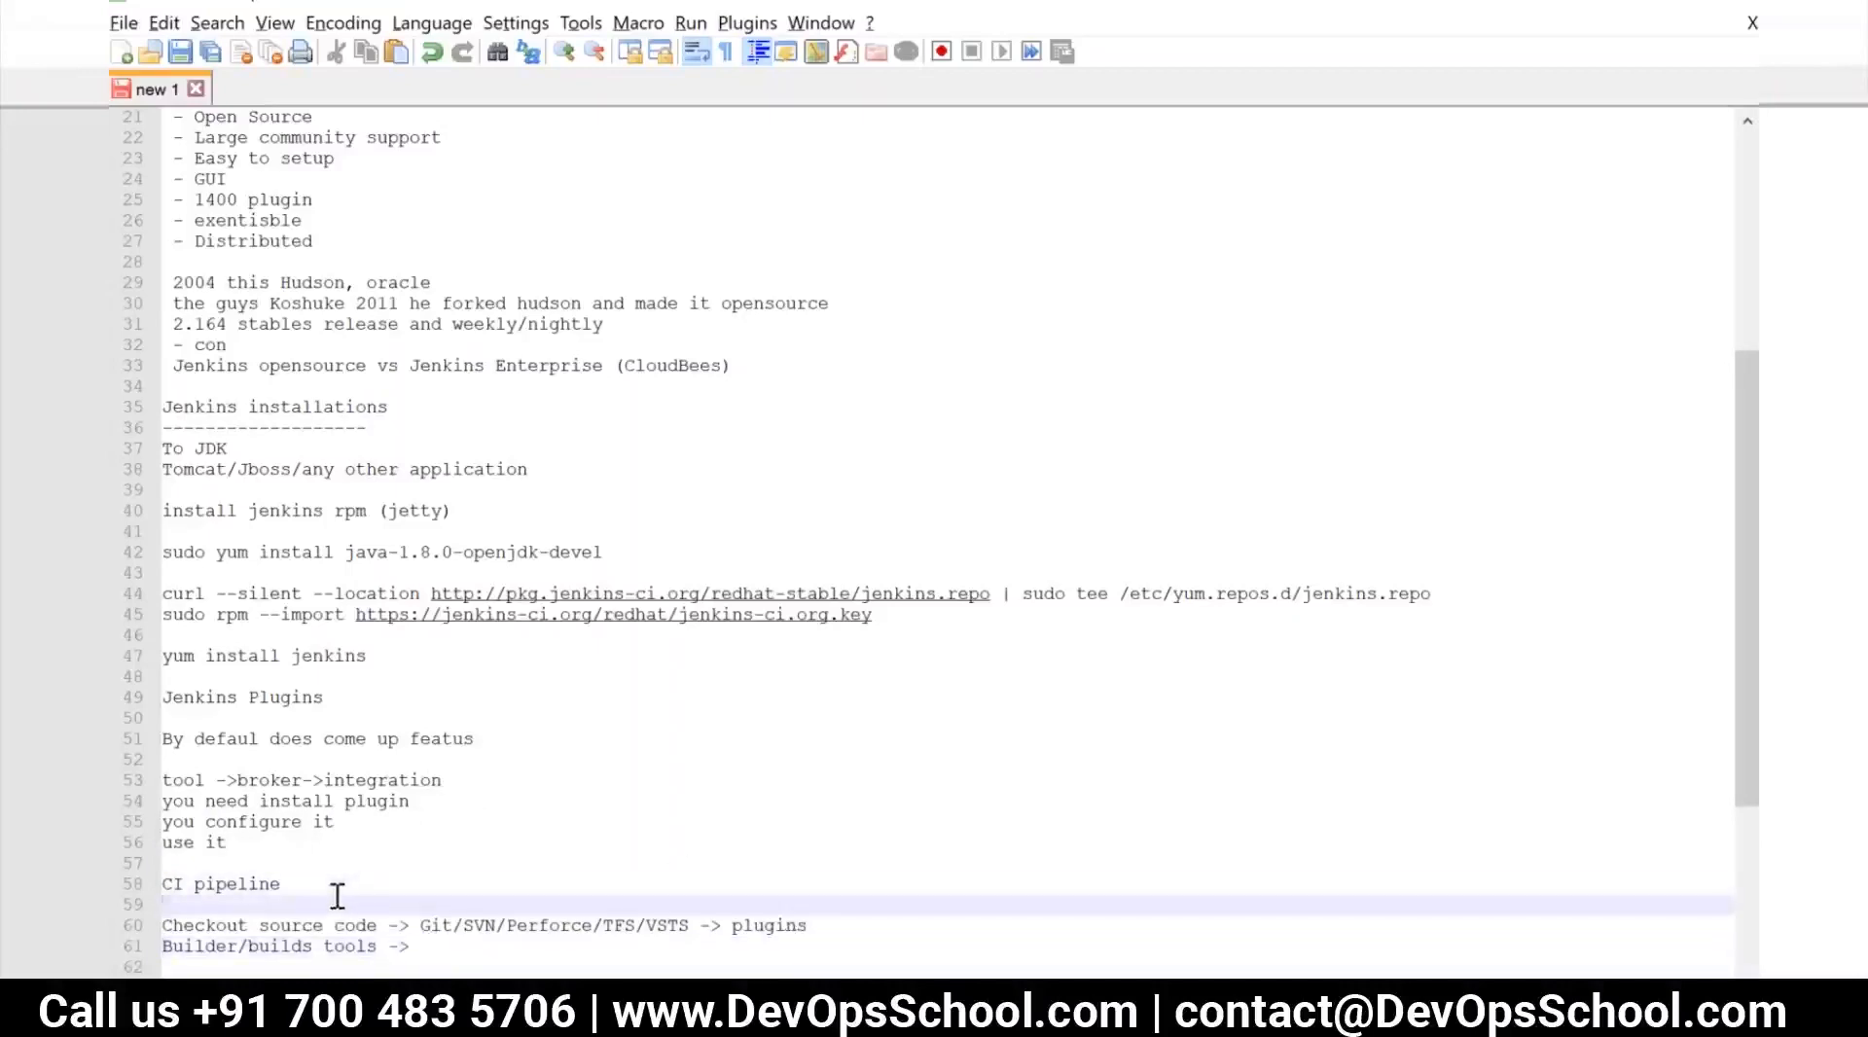
pyautogui.write('Java/Ruby/Python/.Net/C')
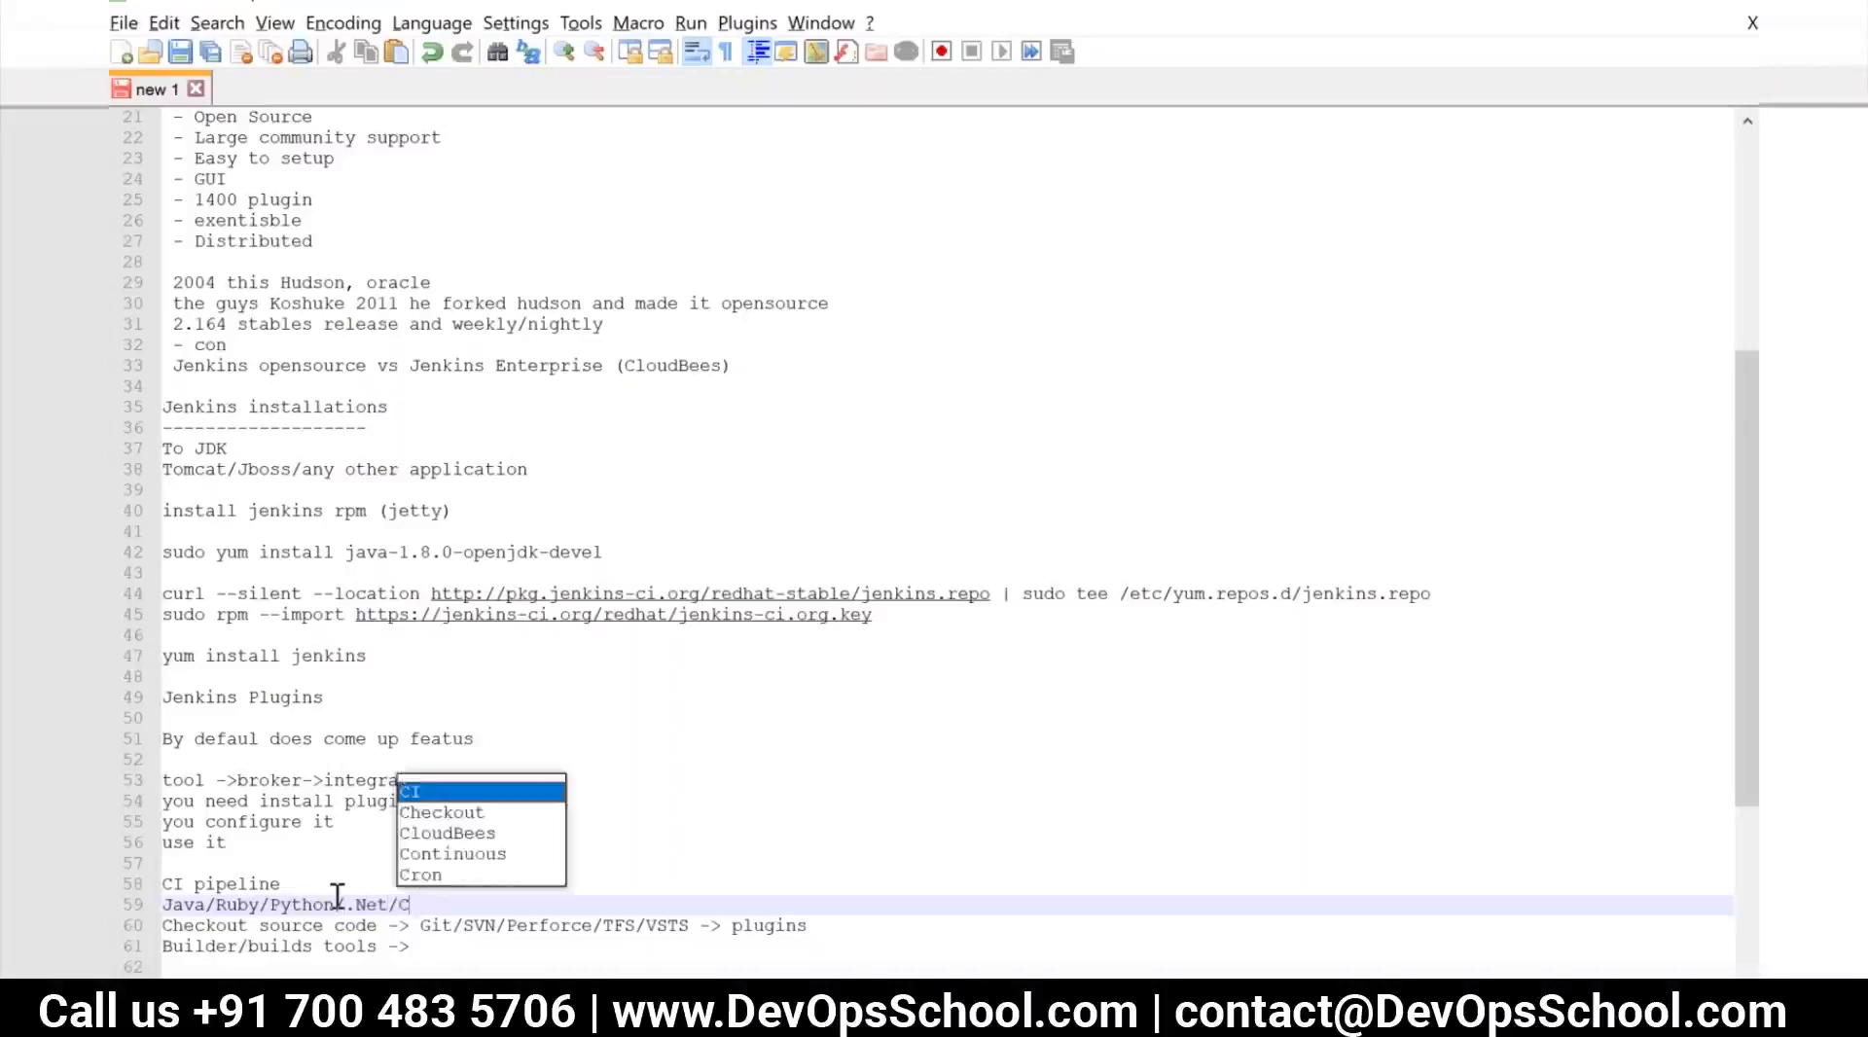
pyautogui.write('#')
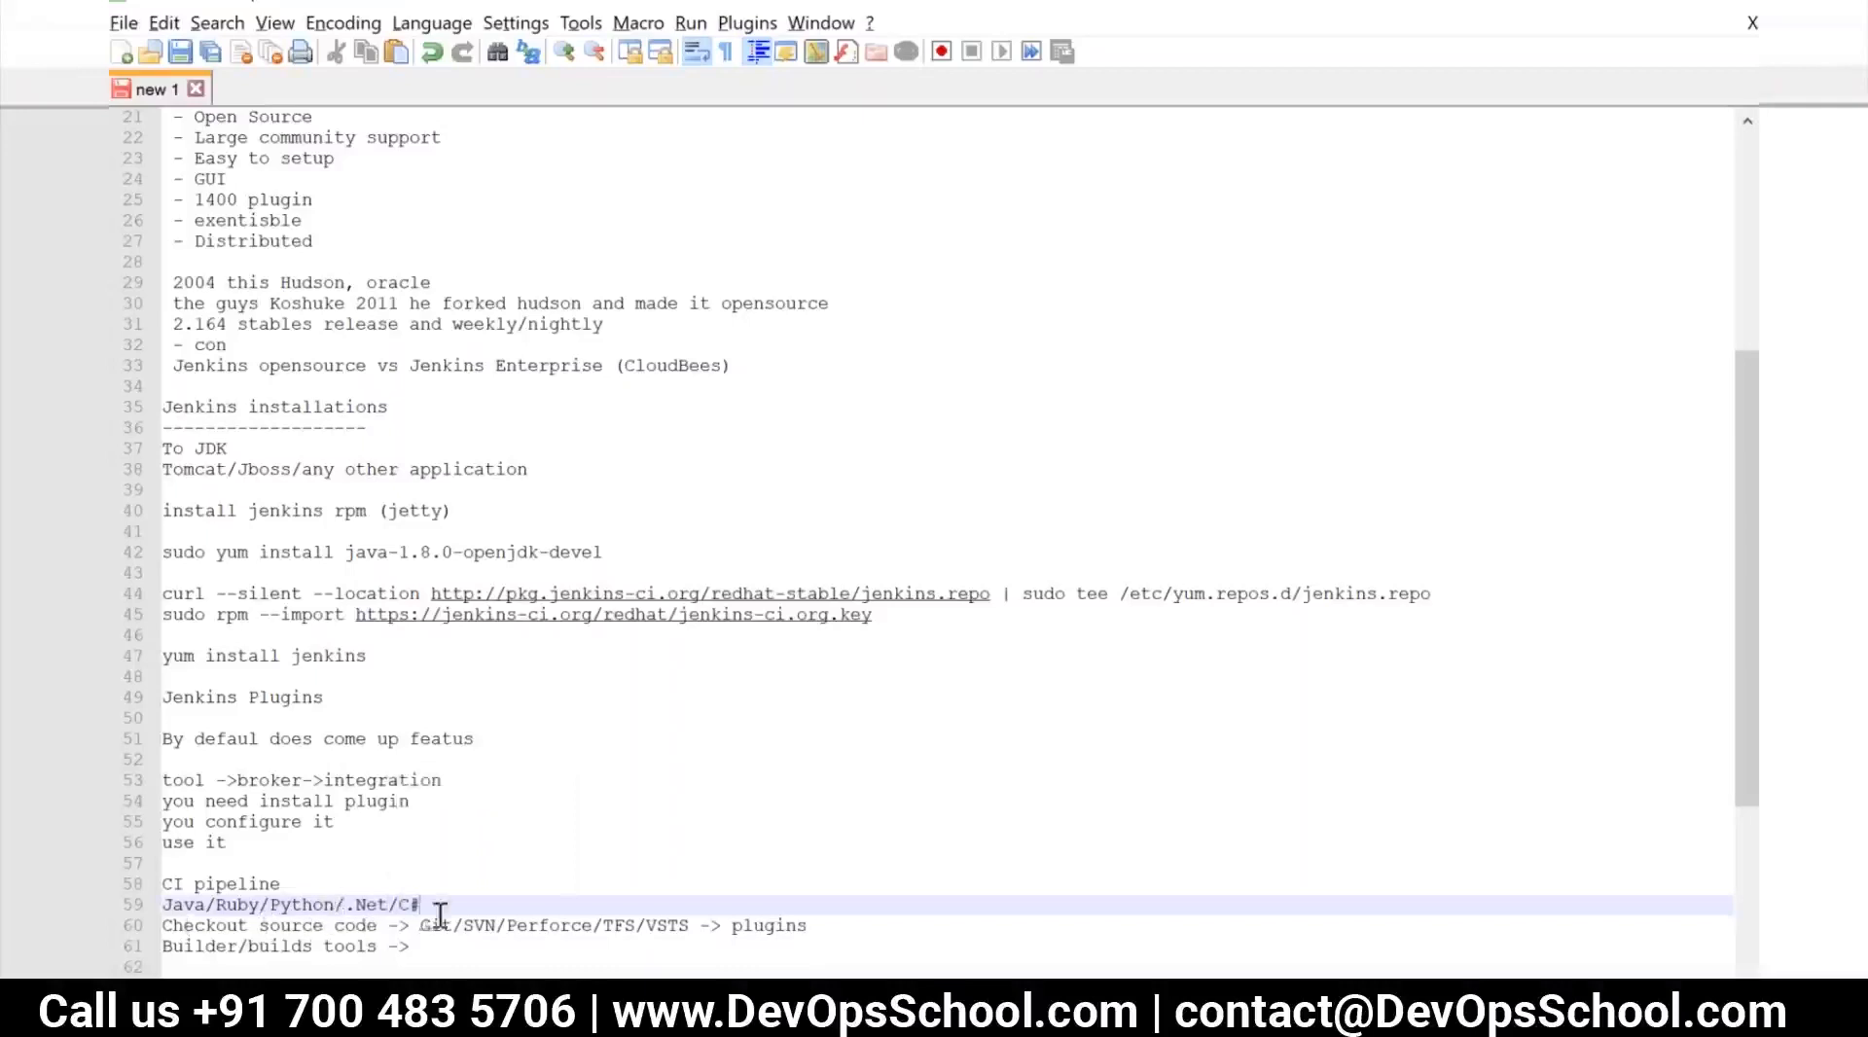
# Complete the "Builder/builds tools ->" line with the tools "Maven/Ant/NANT/MSBUILD/Gradle/python/ruby"
pyautogui.moveTo(420, 925); pyautogui.dragTo(657, 921)
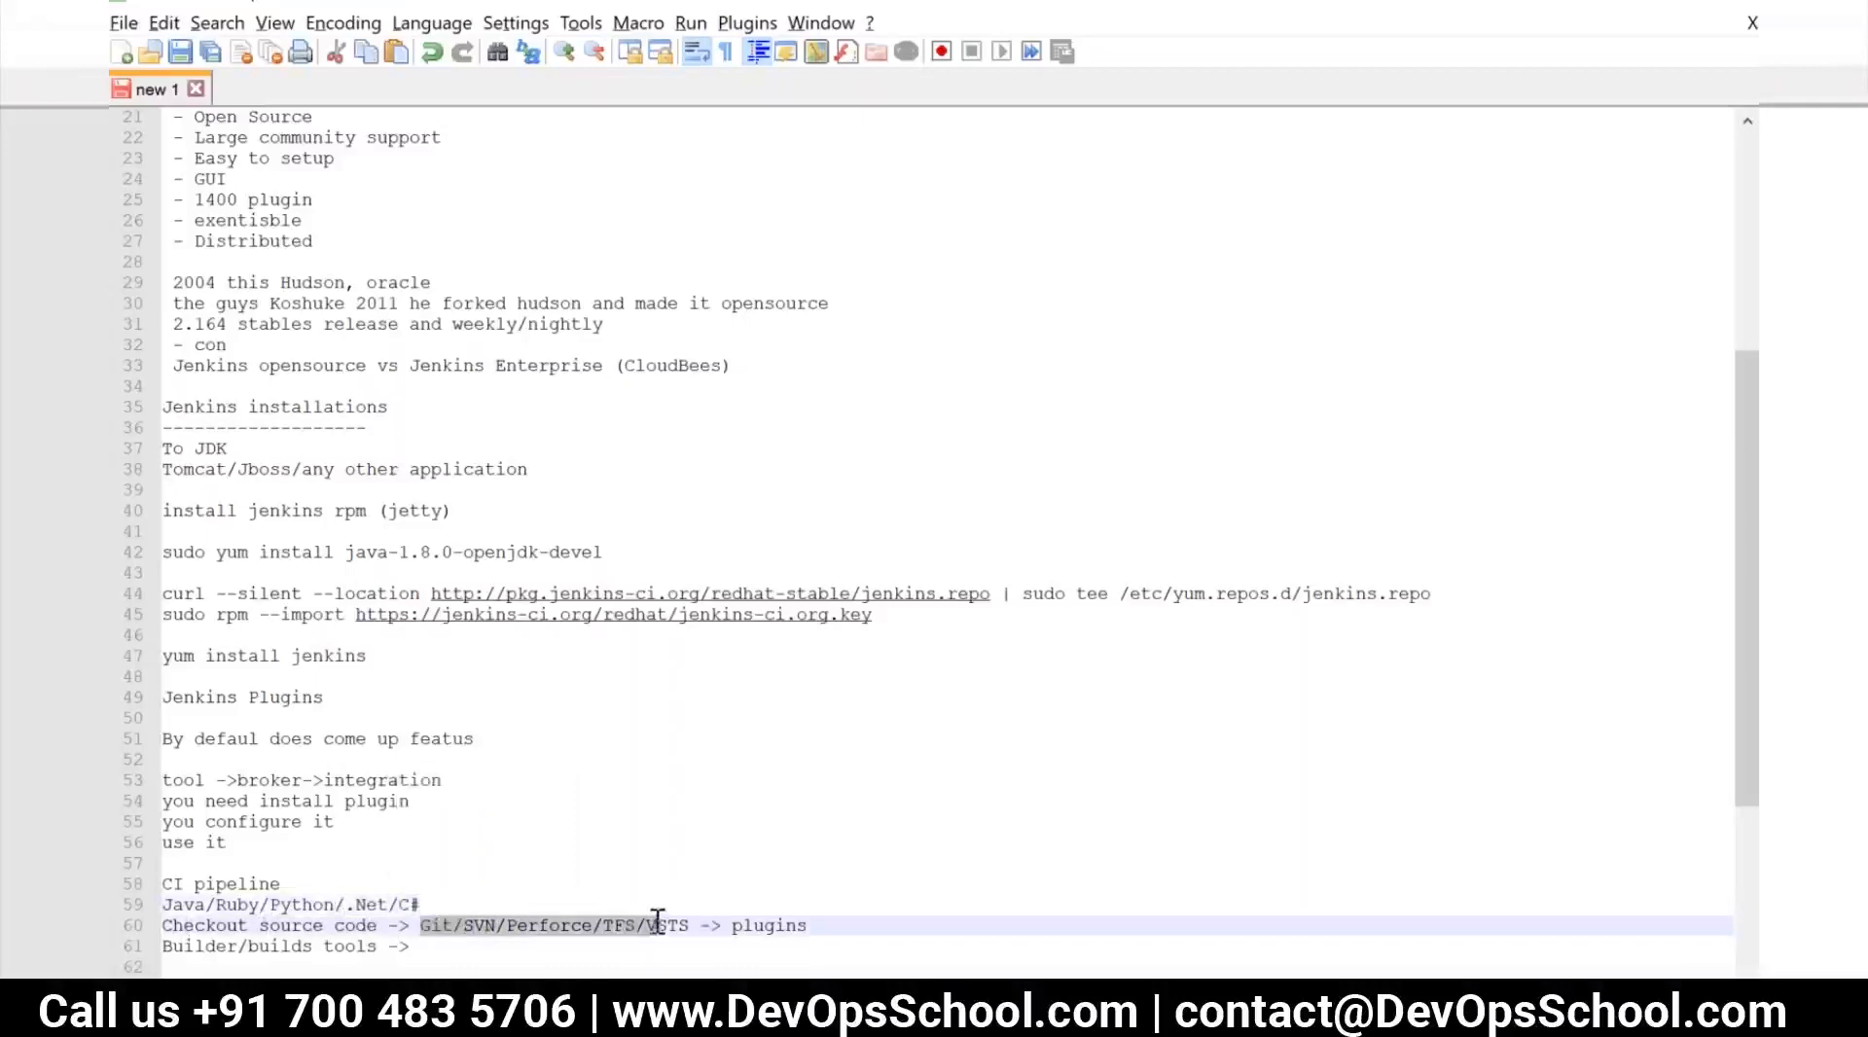
pyautogui.click(458, 948)
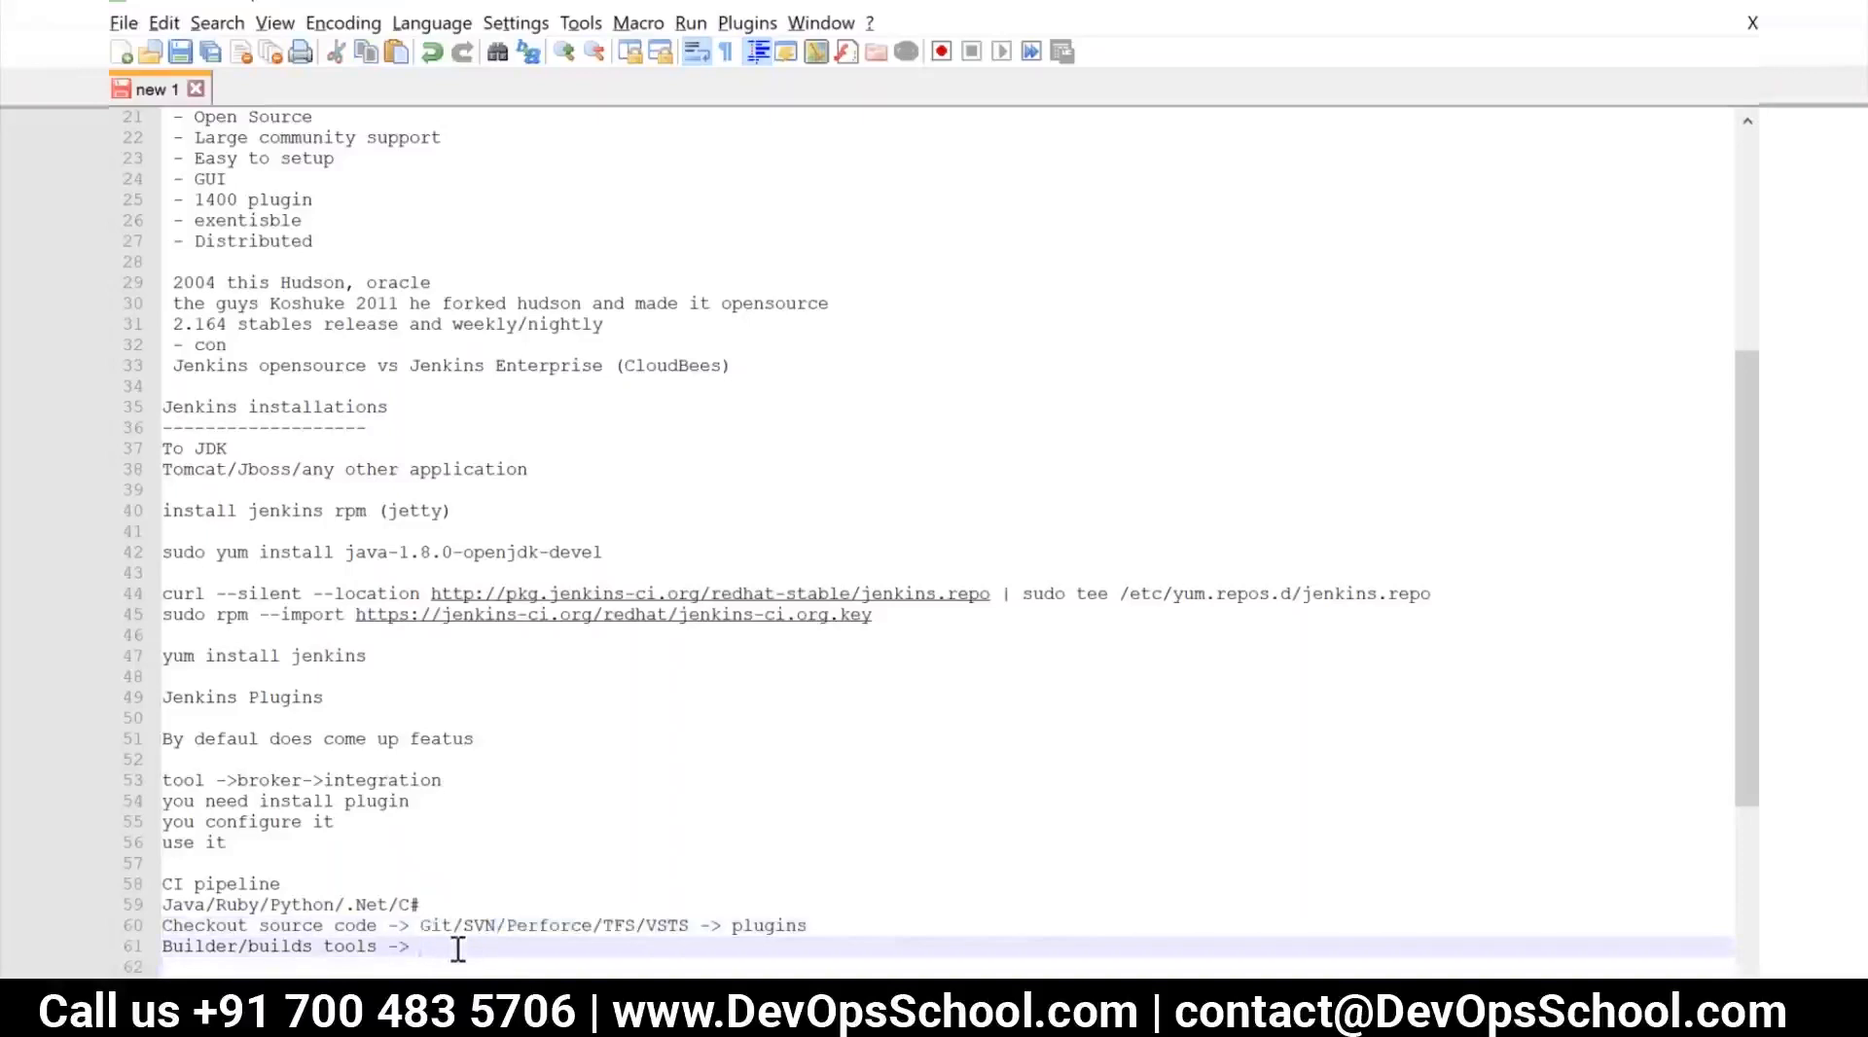
pyautogui.write('Maven/Ant/NANT/MSBUILD/')
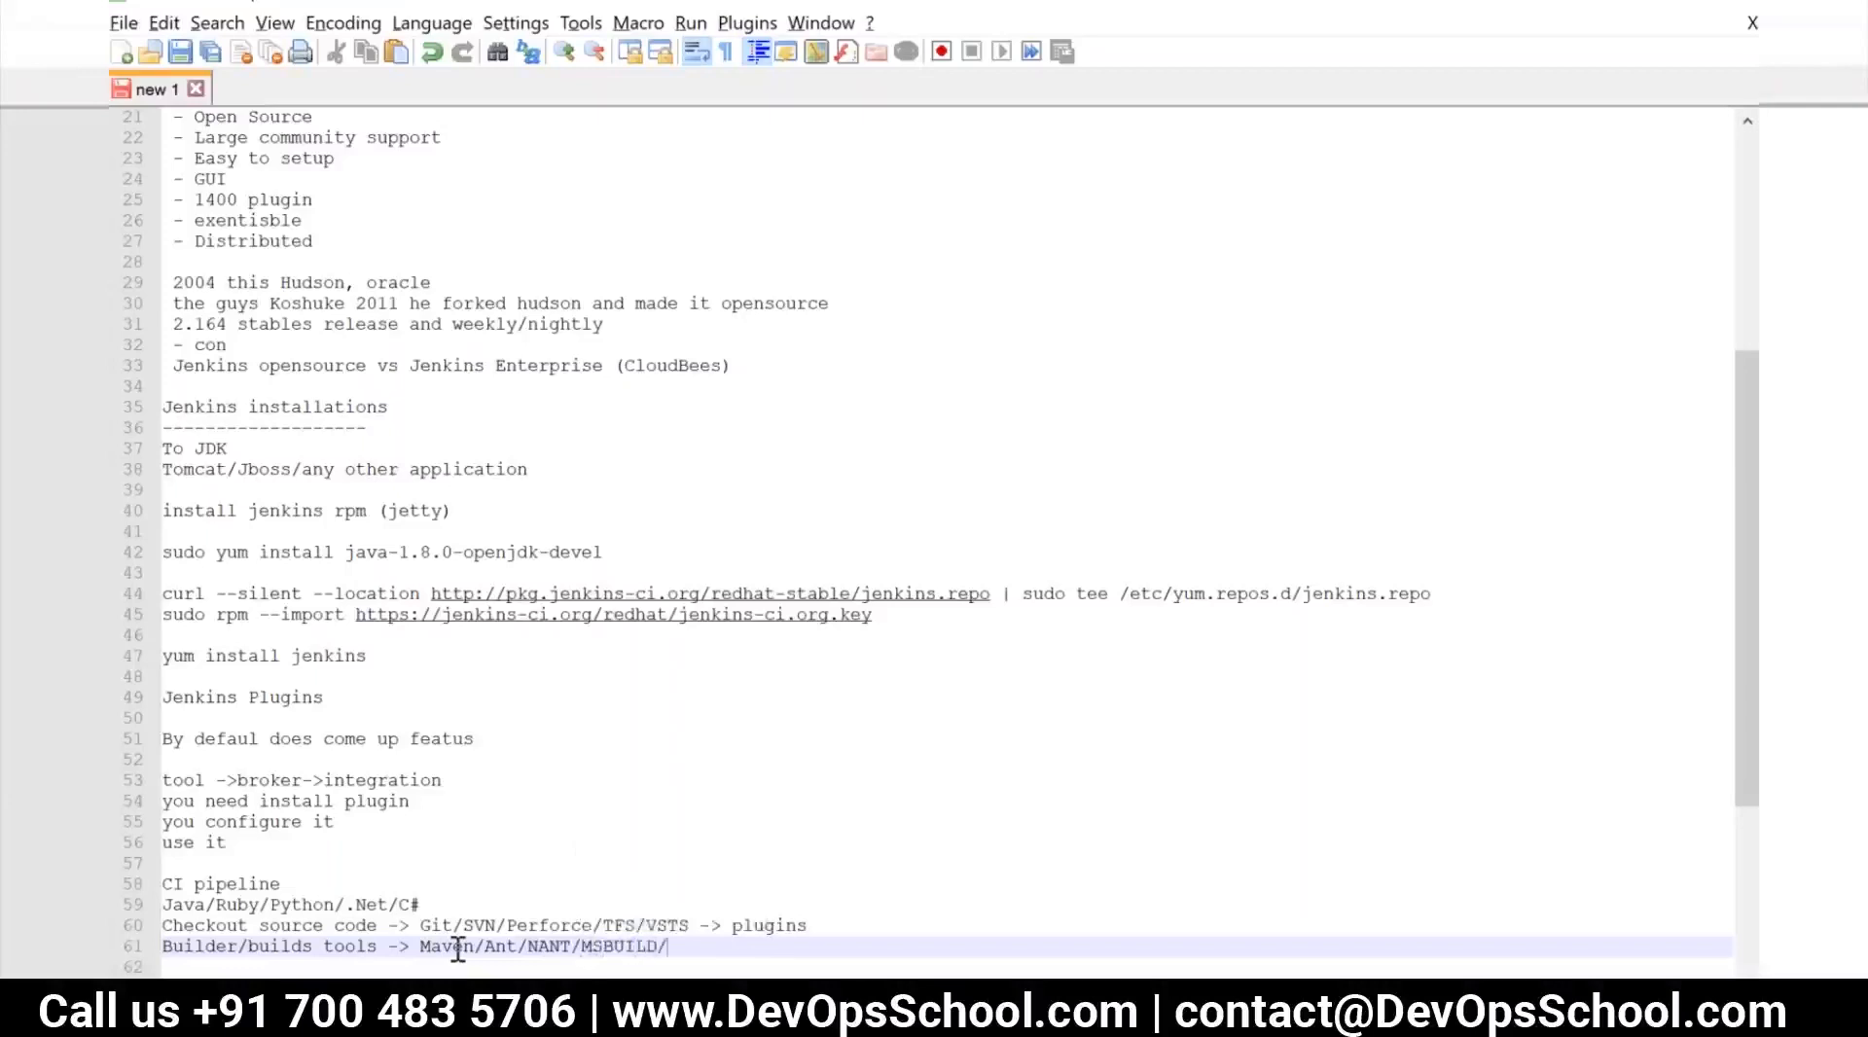
pyautogui.write('Gradle/python/ruby')
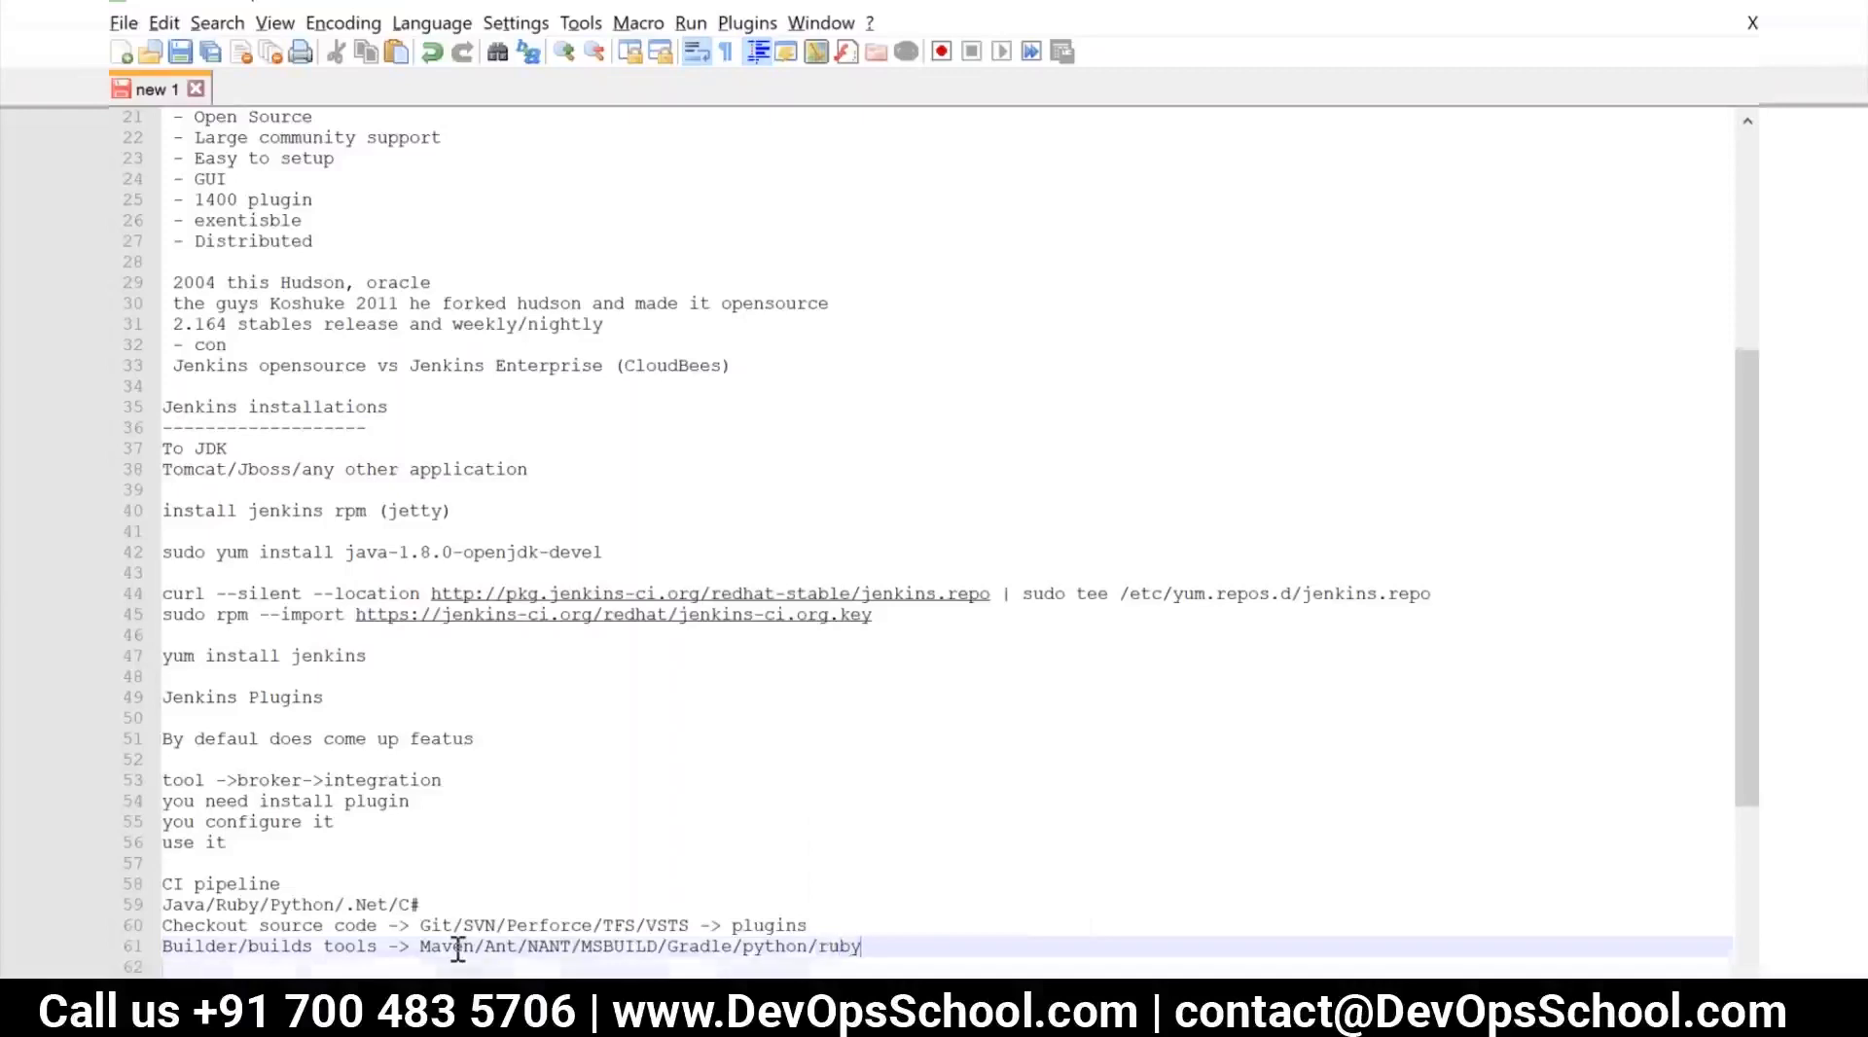
# Add the line "Deployment -> shell(defualt)/Ansible/puppet/chef..etc" below the build tools line
pyautogui.press('Return')
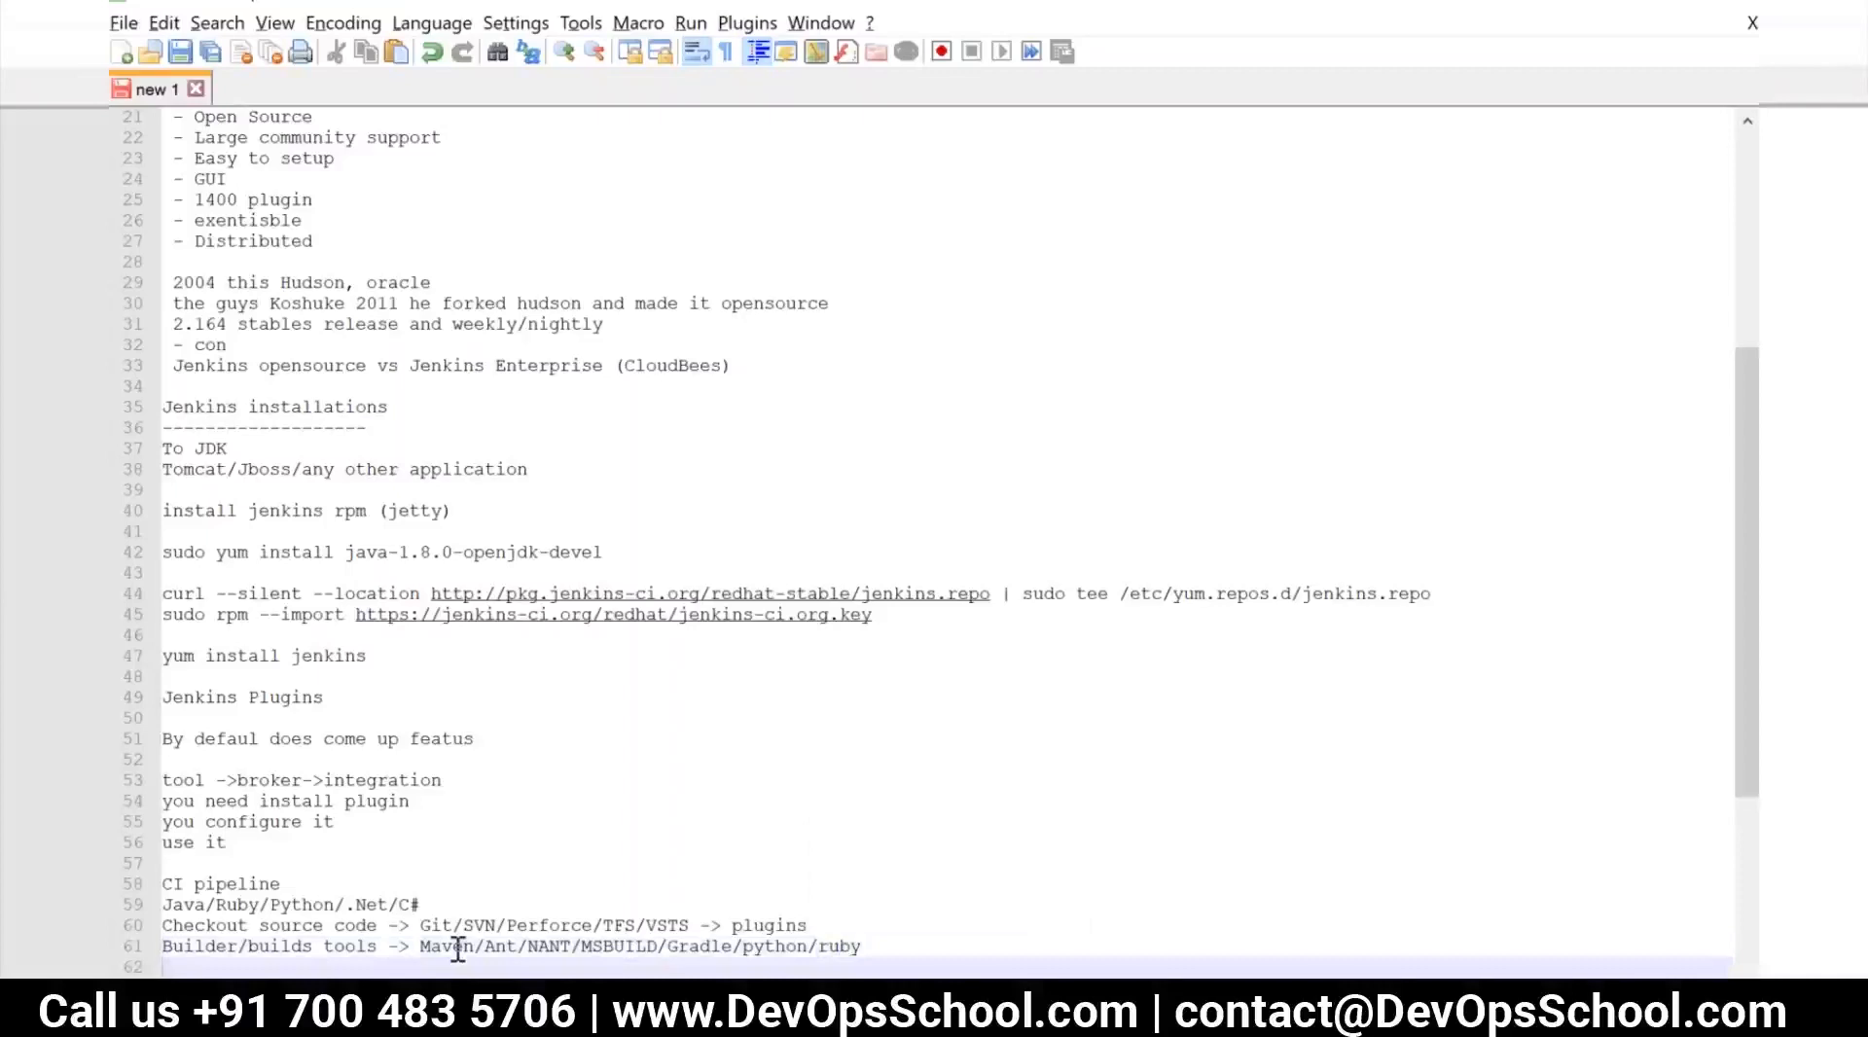
pyautogui.write('Deployment')
pyautogui.write(' -> shell(s')
pyautogui.write('d')
pyautogui.press('BackSpace')
pyautogui.write('defualt)')
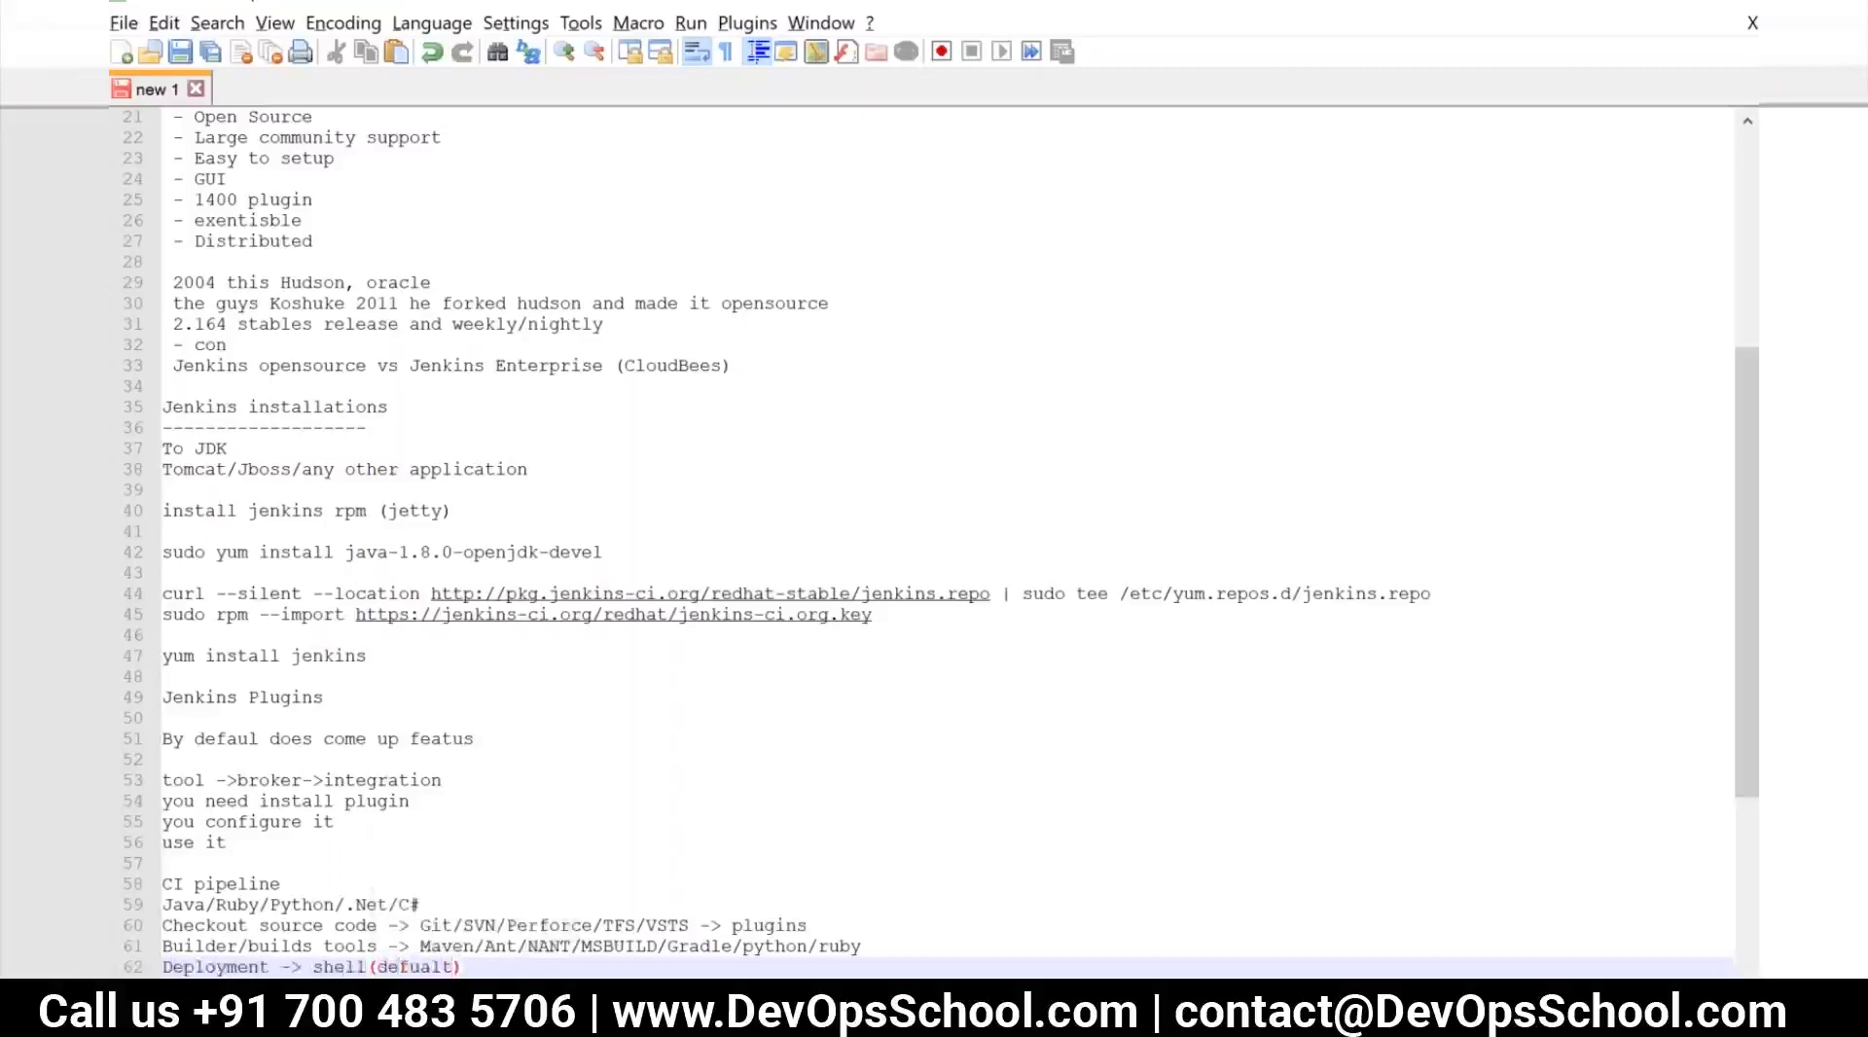
pyautogui.write('/Ansible')
pyautogui.write('/puppet/')
pyautogui.write('chef')
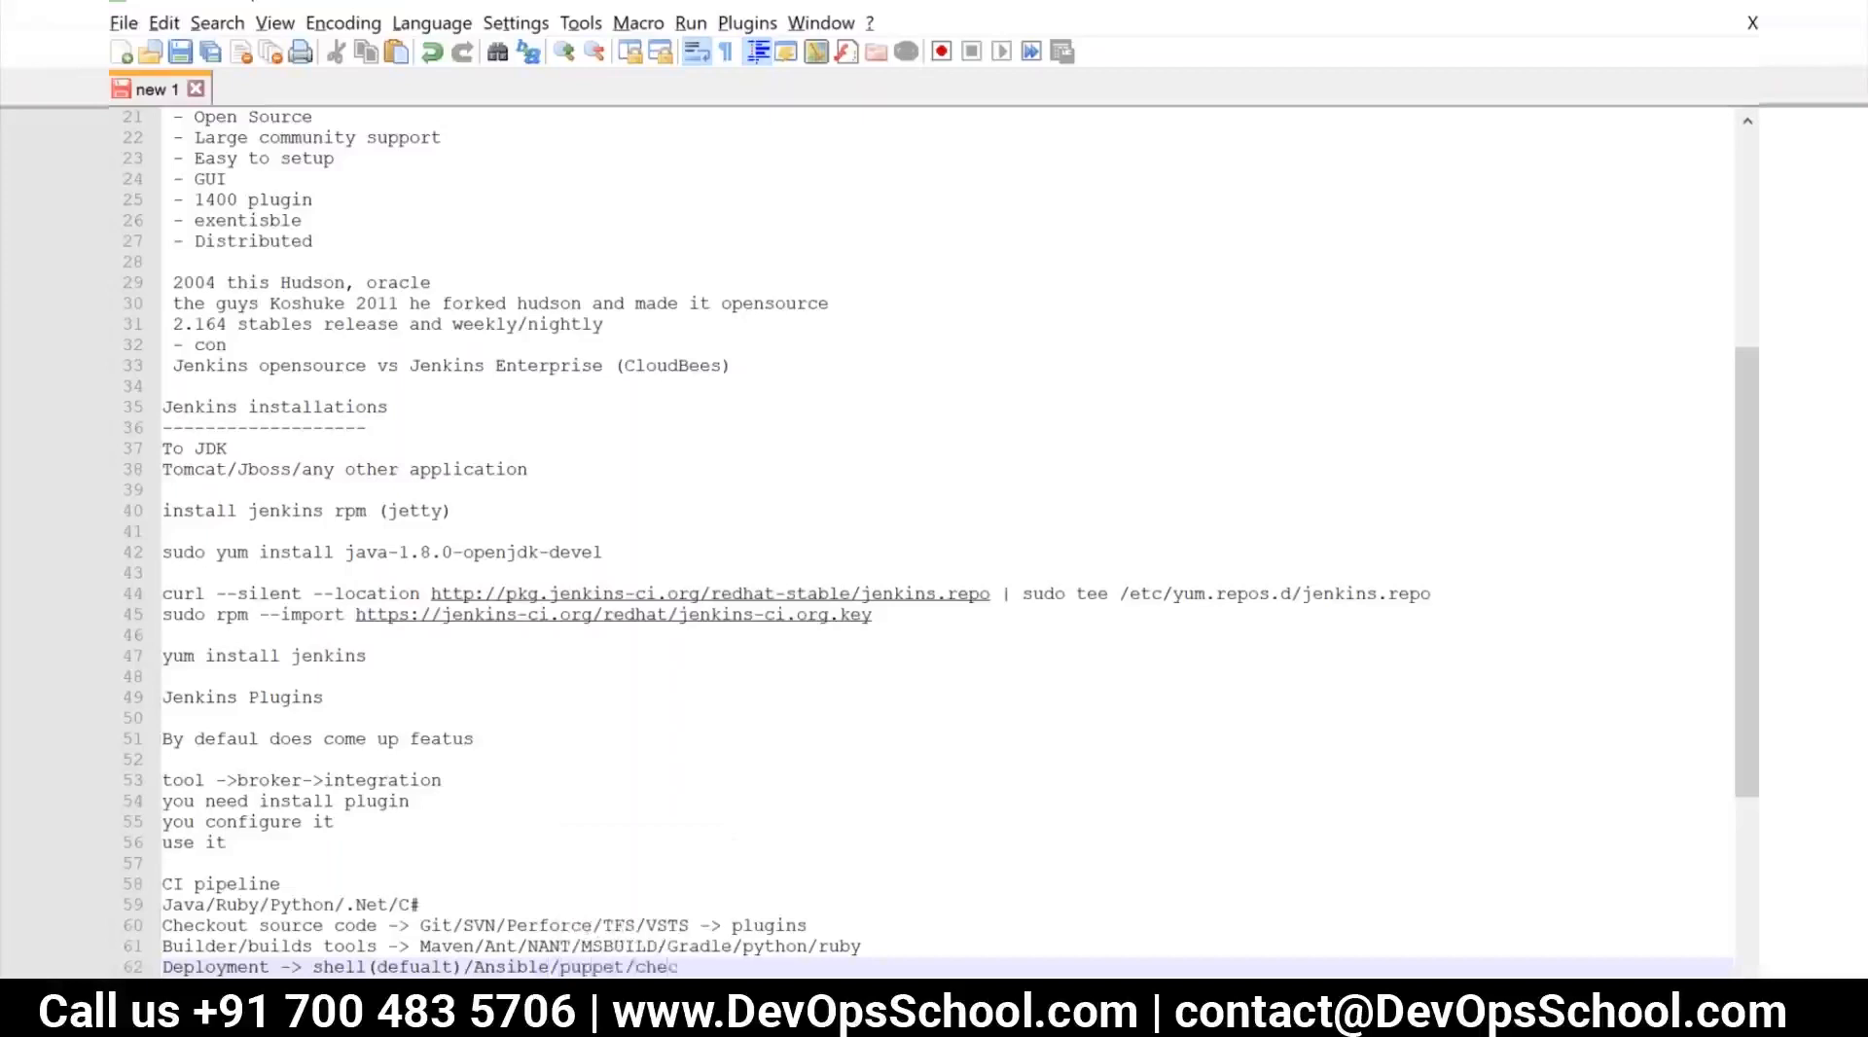
pyautogui.write('..etc')
# Add the line "TEst case -> Junit/sonarQube" below the deployment line
pyautogui.press('Return')
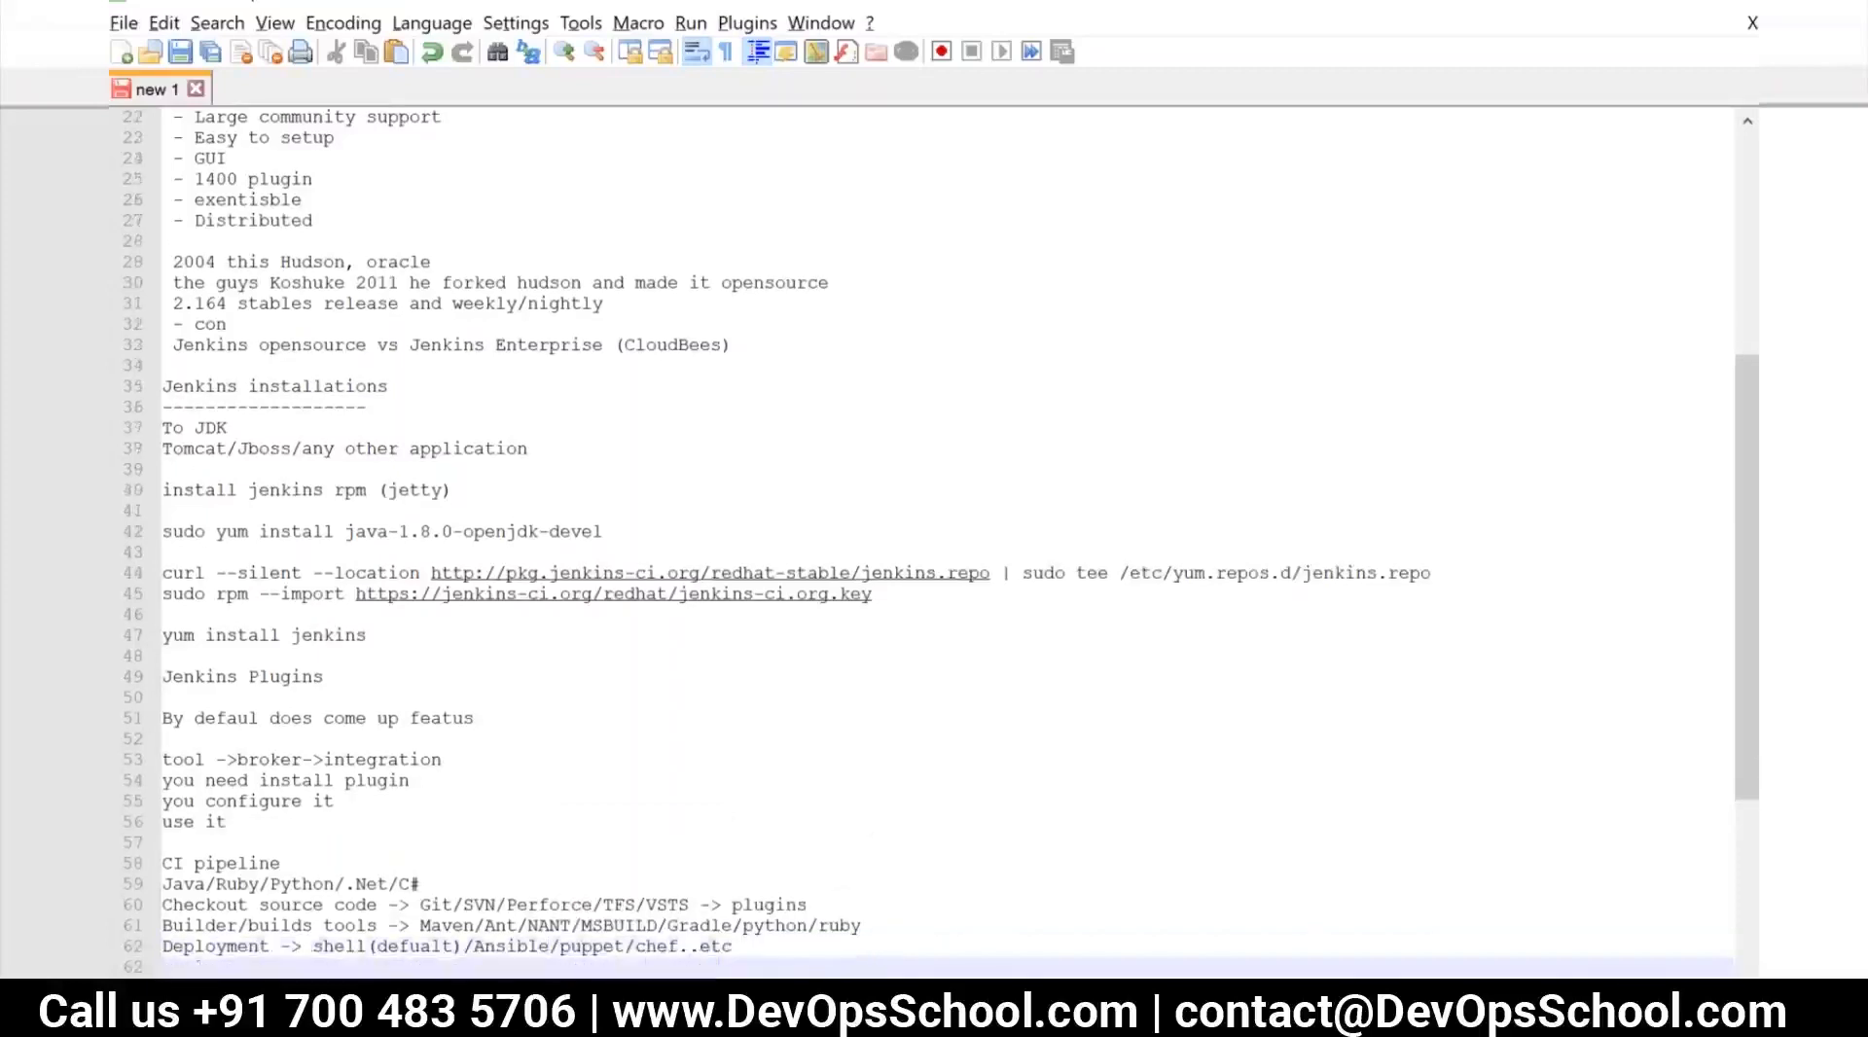
pyautogui.write('TE')
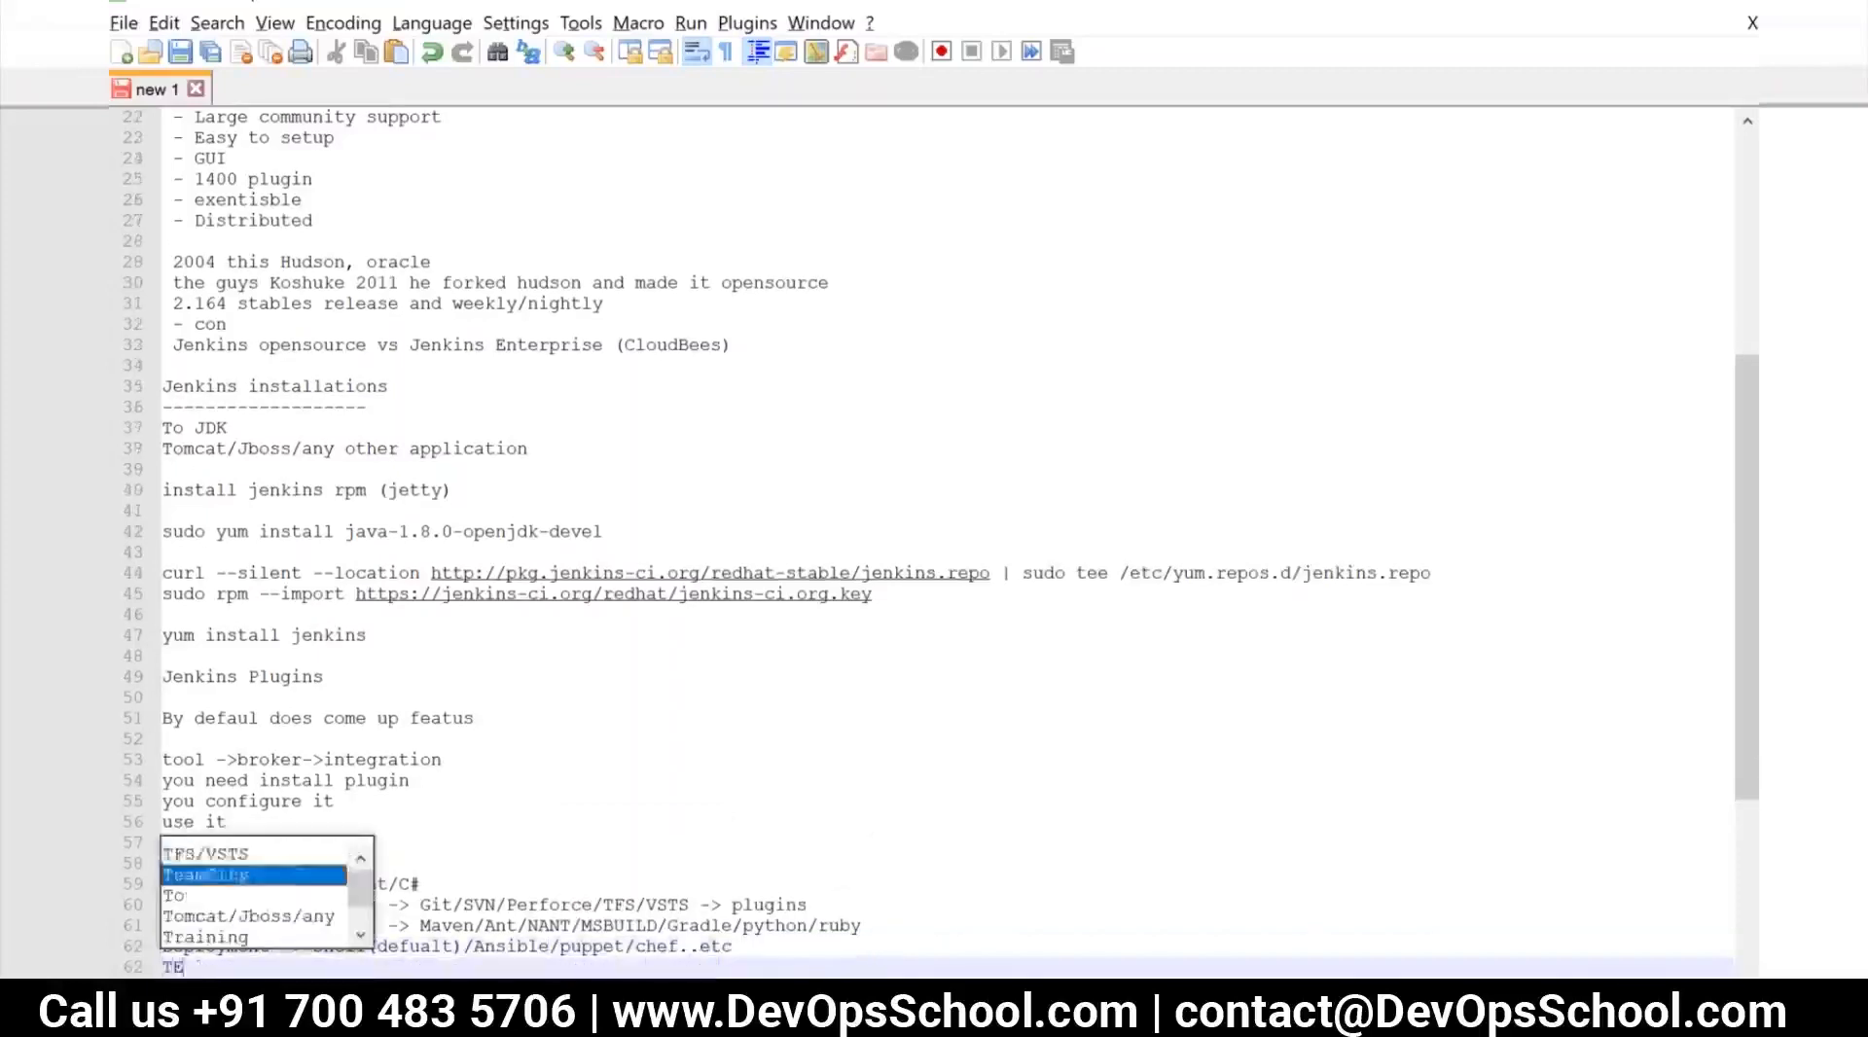
pyautogui.write('st cas')
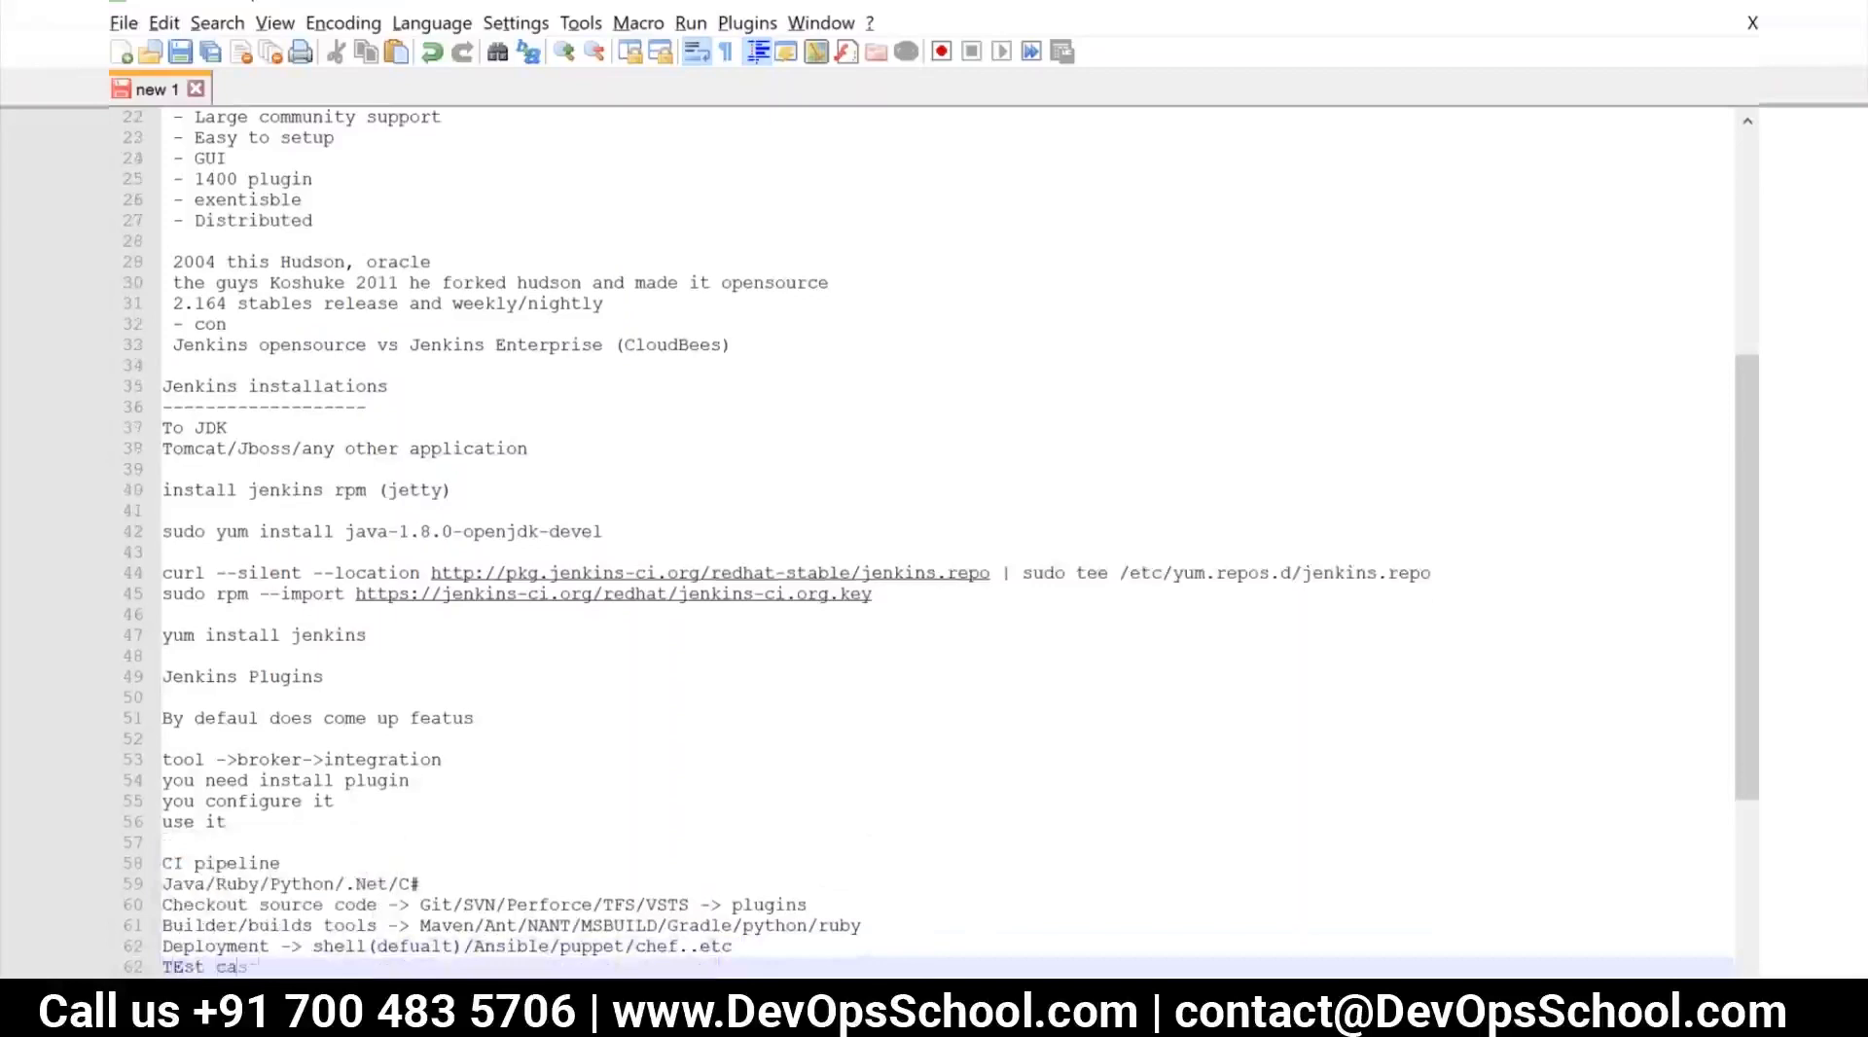
pyautogui.write('e -> Junit/sonar qu')
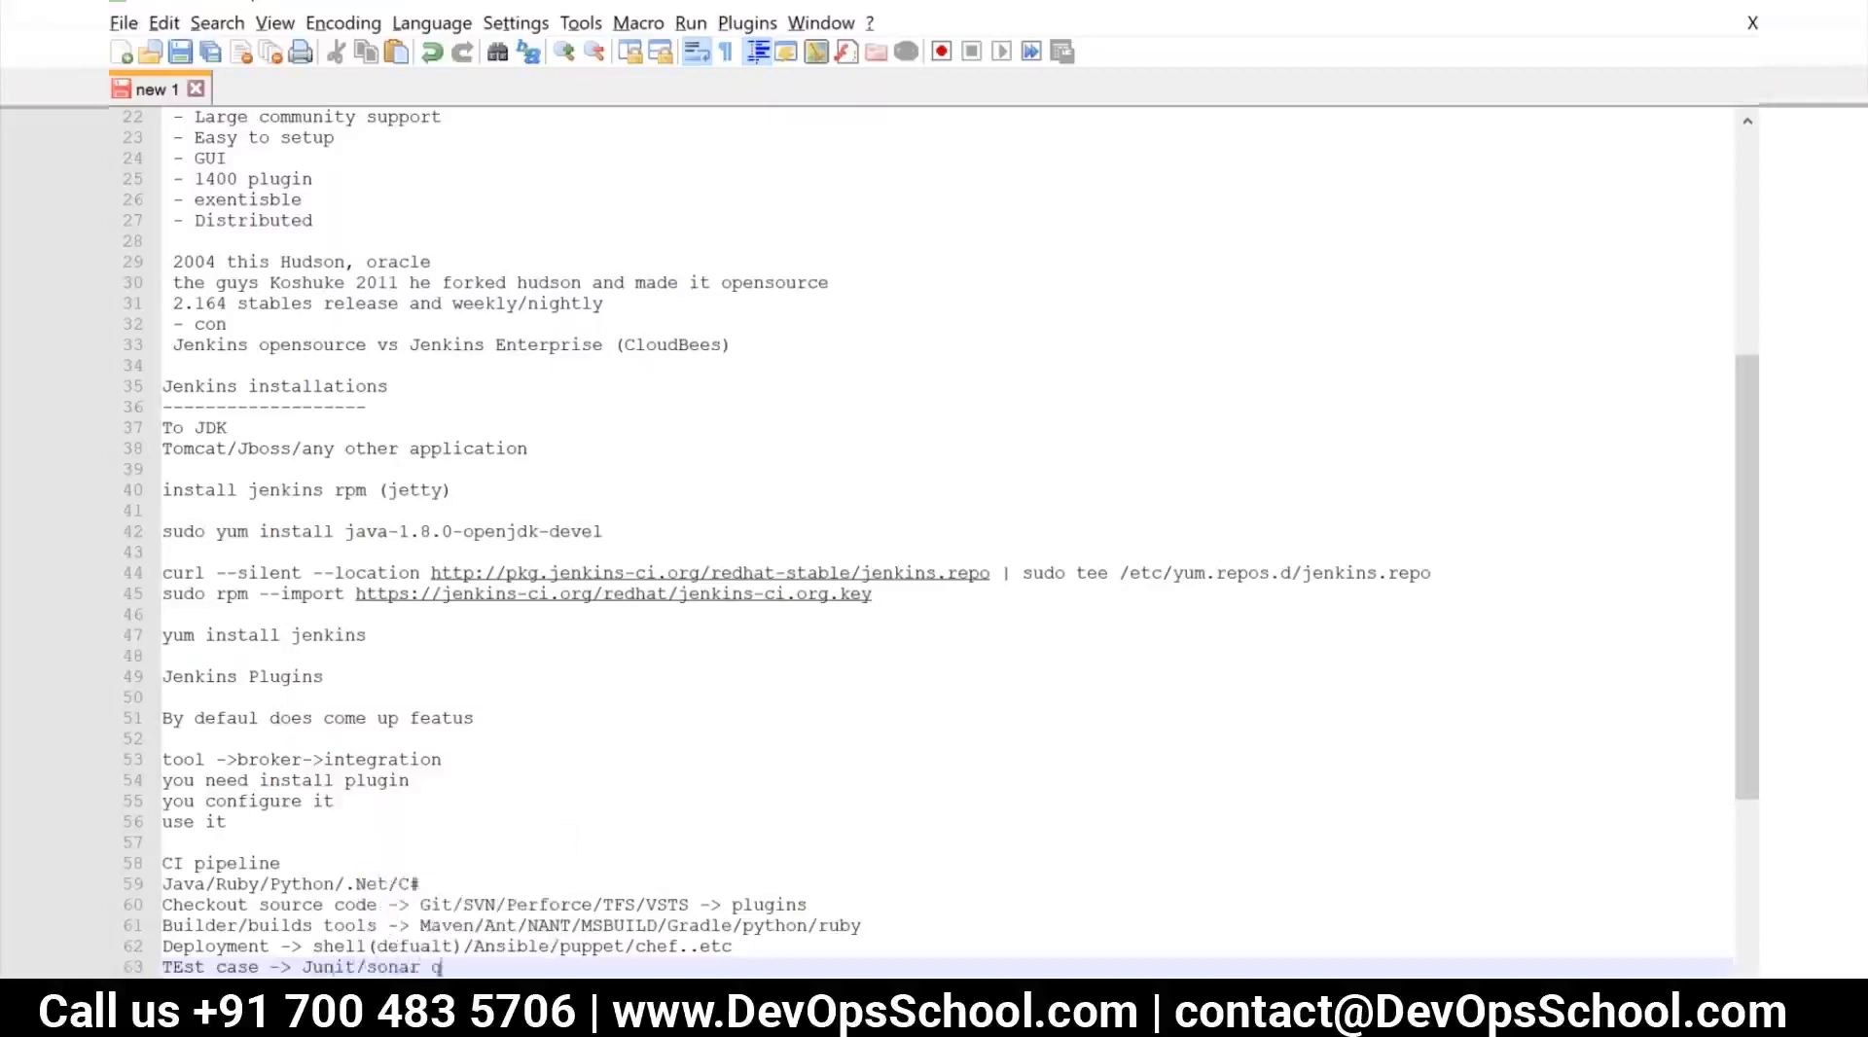
pyautogui.press('BackSpace')
pyautogui.press('BackSpace')
pyautogui.press('BackSpace')
pyautogui.write('Qube/')
pyautogui.press('BackSpace')
# Add the line "Notifcation -> email/slack/skype" at the end of the CI pipeline notes
pyautogui.press('Return')
pyautogui.write('Notifcation')
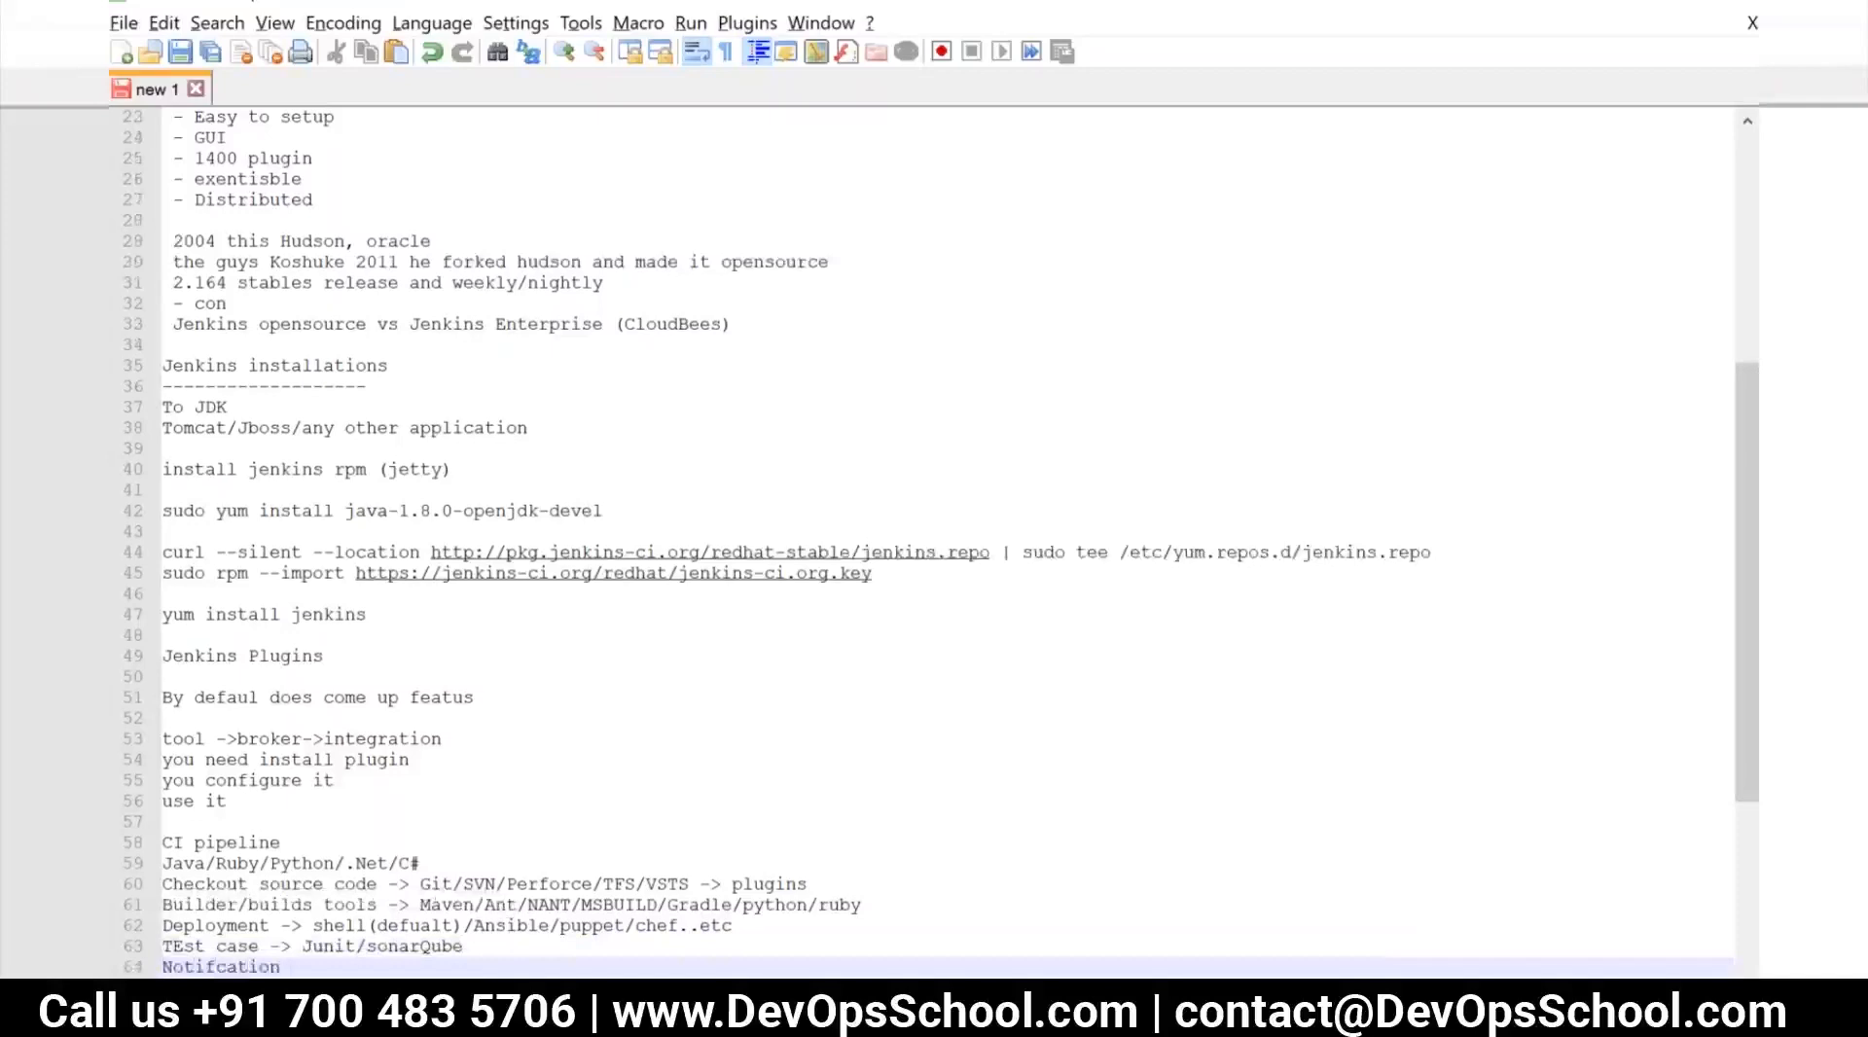
pyautogui.write(' ->> email/slack/skype')
# Switch to the Jenkins setup page in the browser and dismiss both the browser's and LastPass's offers to save the password
pyautogui.hotkey('alt', 'Tab')
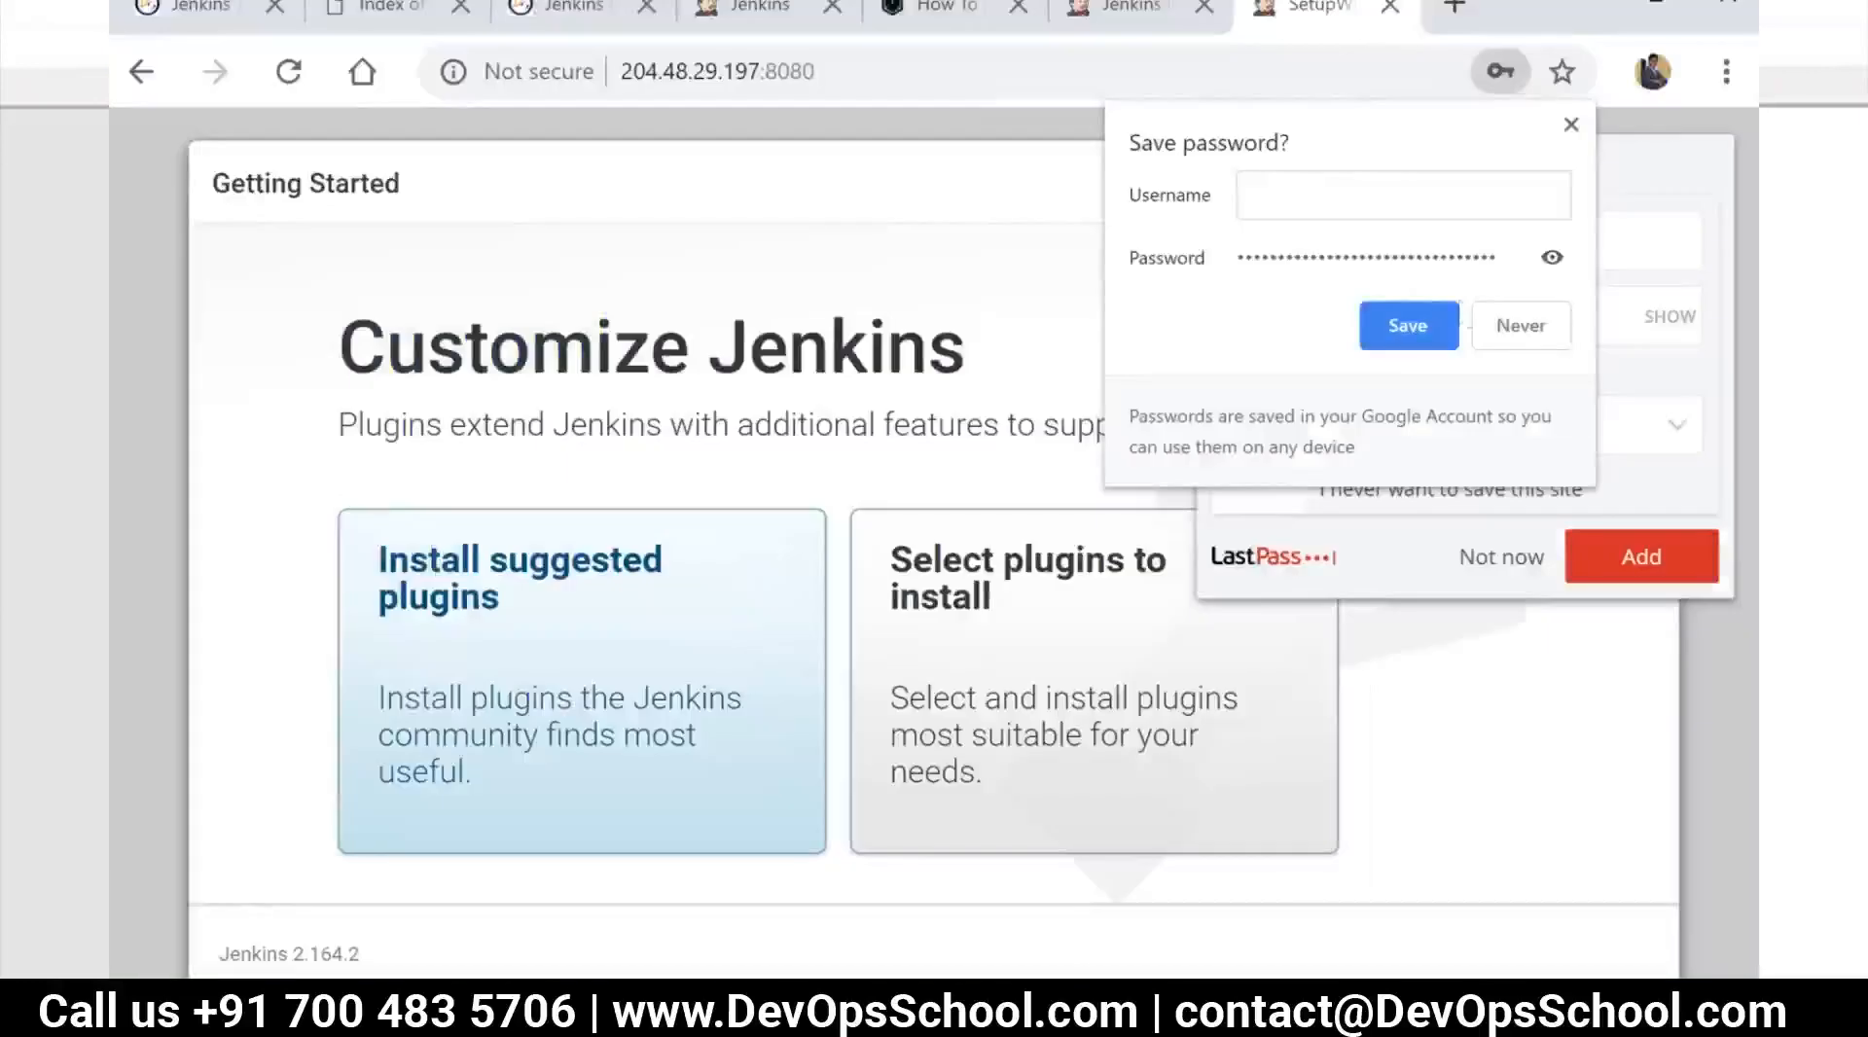
pyautogui.click(1571, 125)
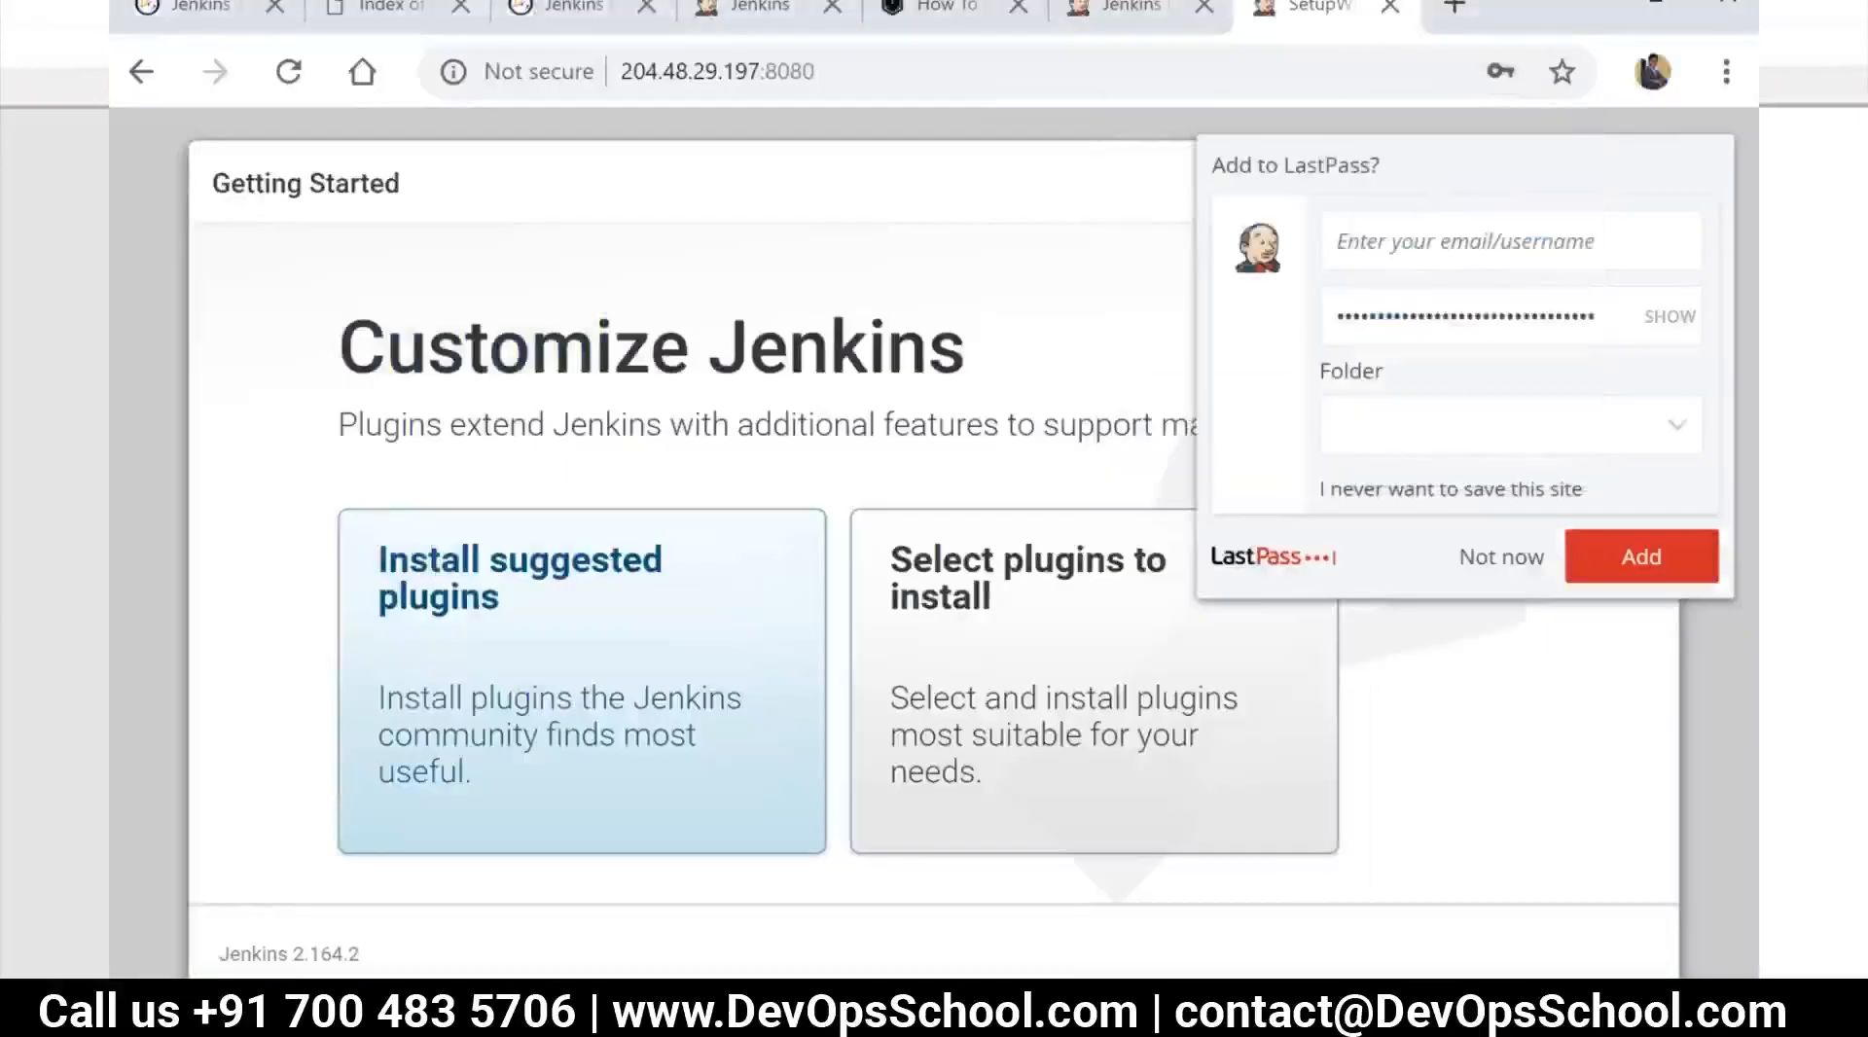
pyautogui.click(1479, 574)
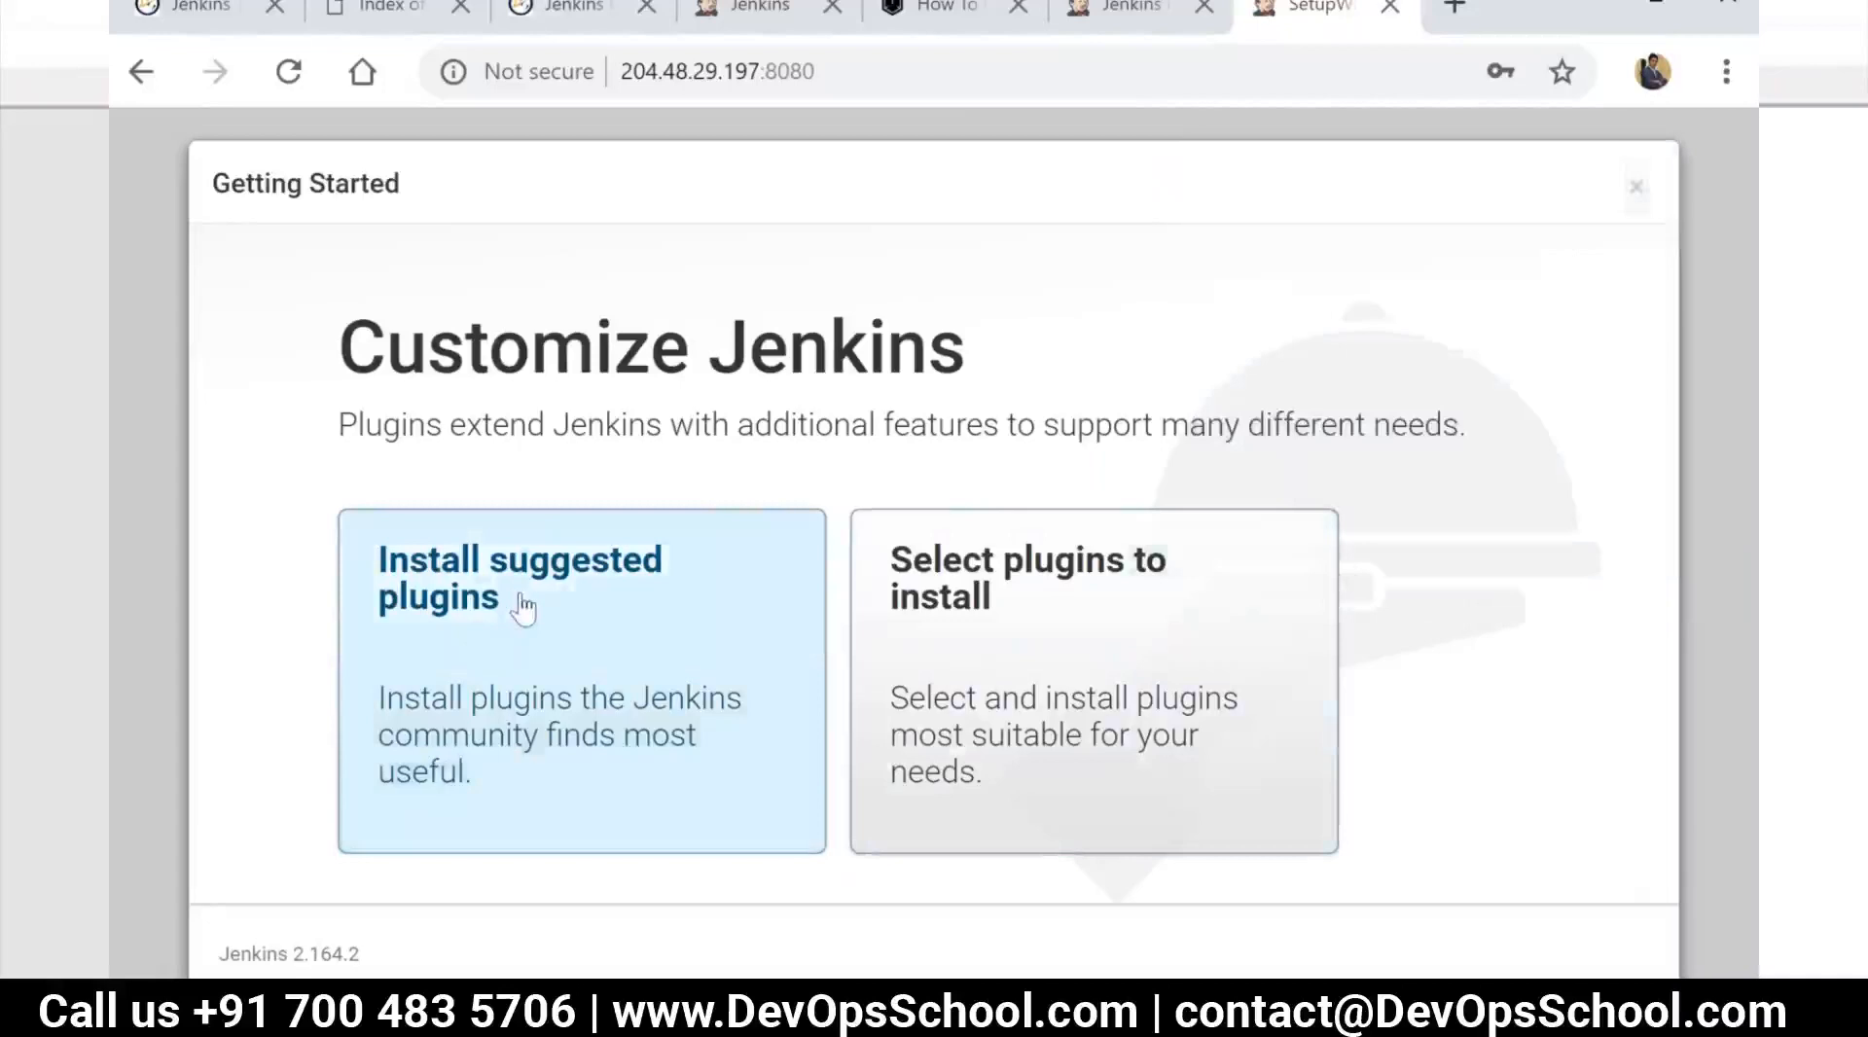
# Open the custom plugin selection and look through the preselected plugins in its categories
pyautogui.click(551, 519)
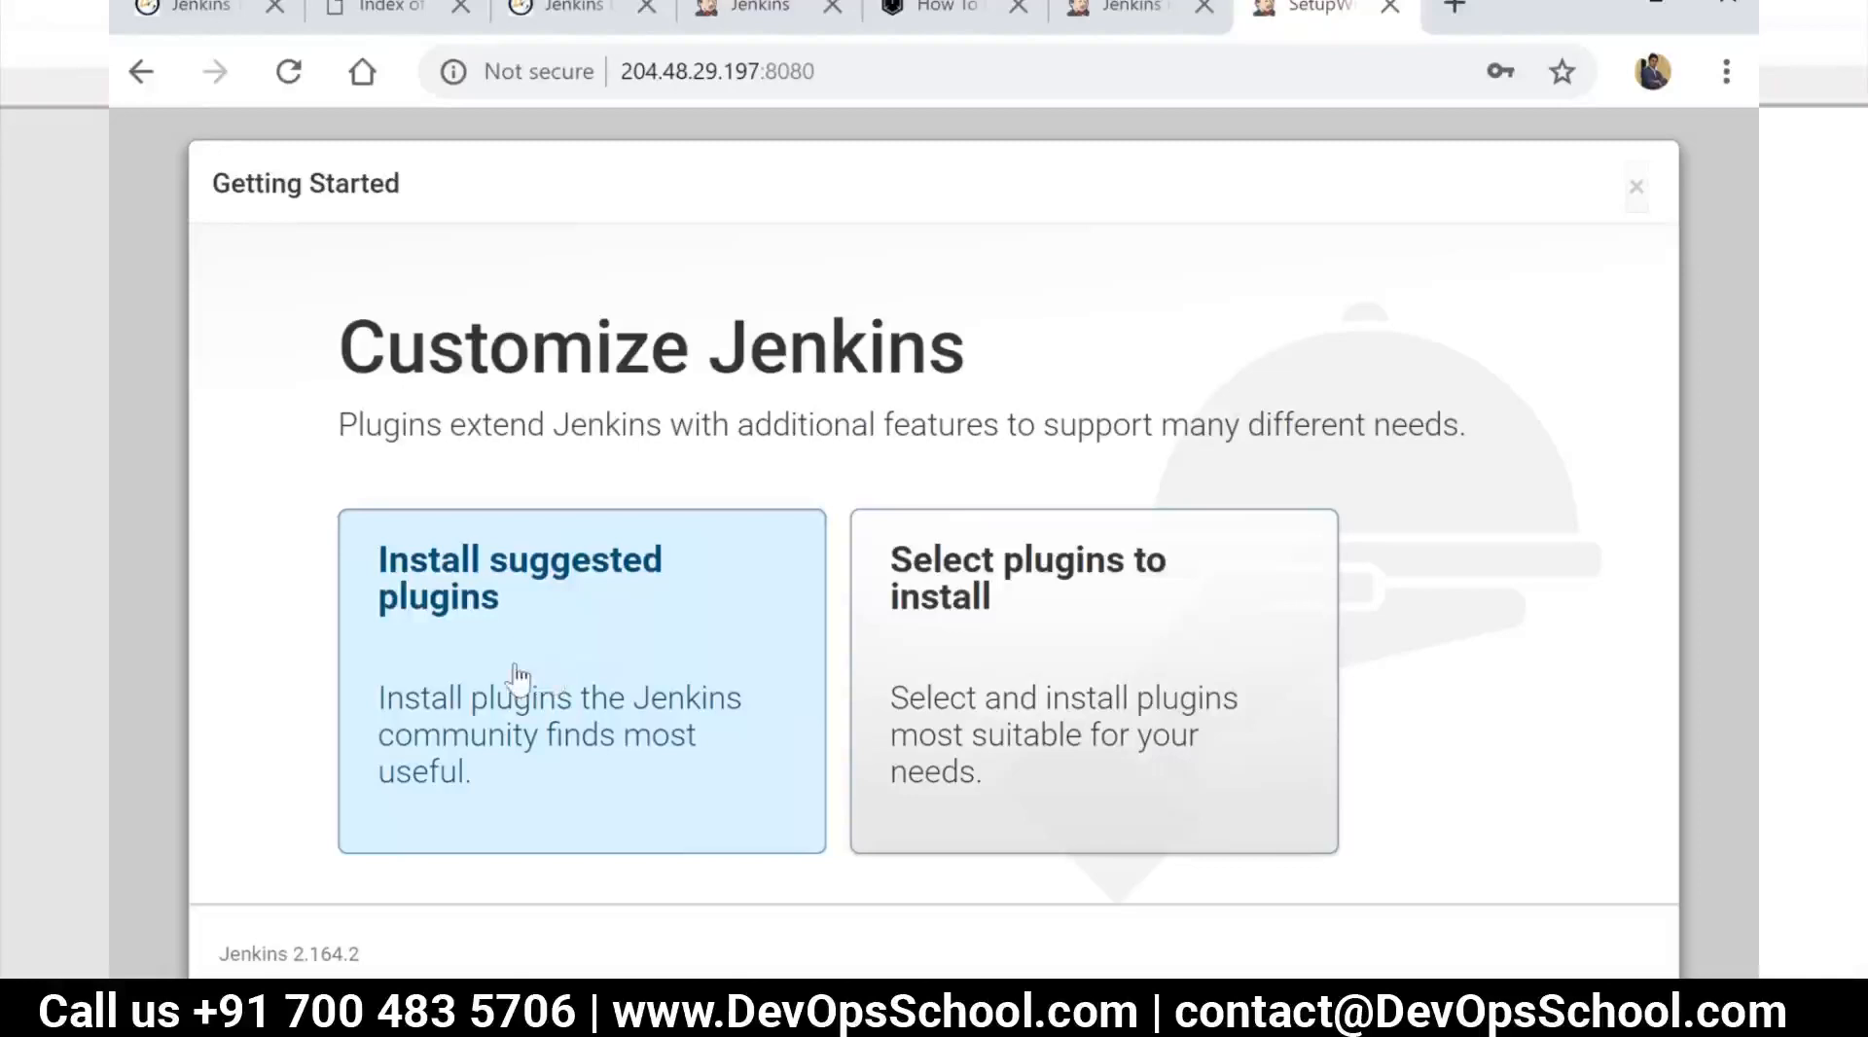
pyautogui.click(1128, 702)
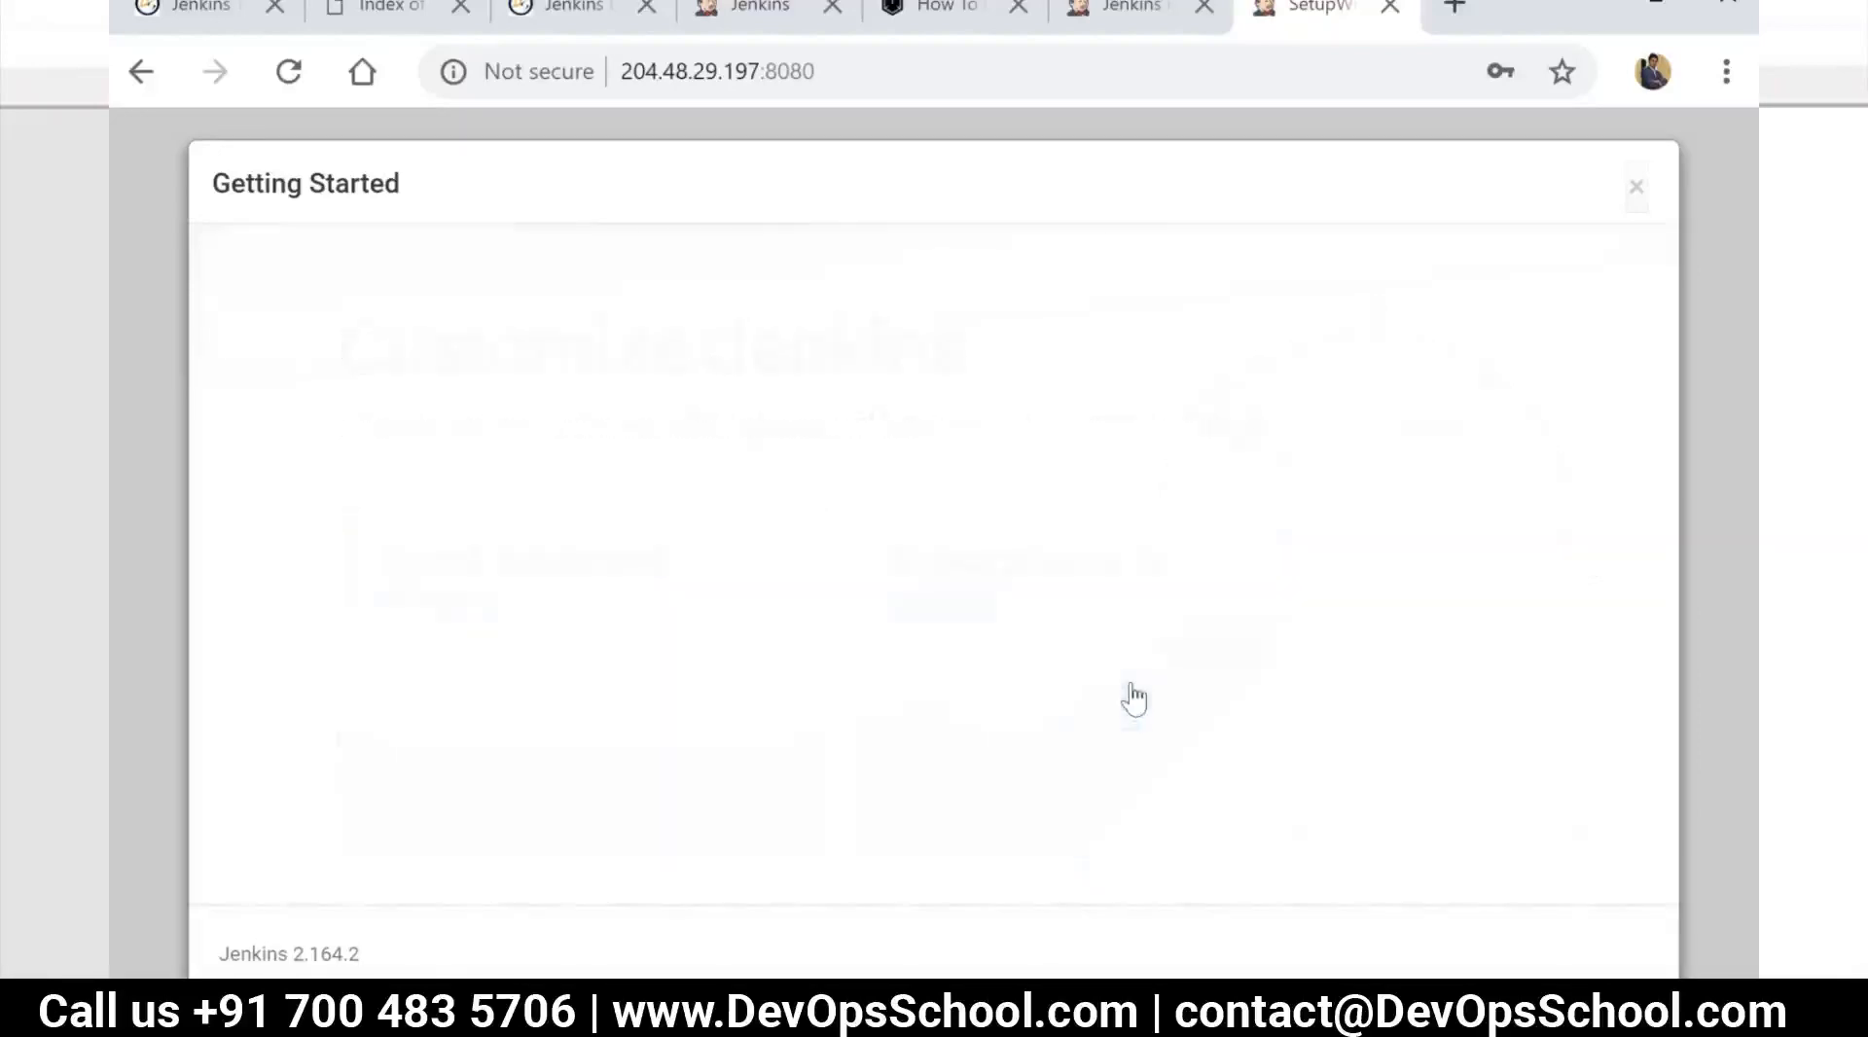
pyautogui.scroll(-10, 866, 583)
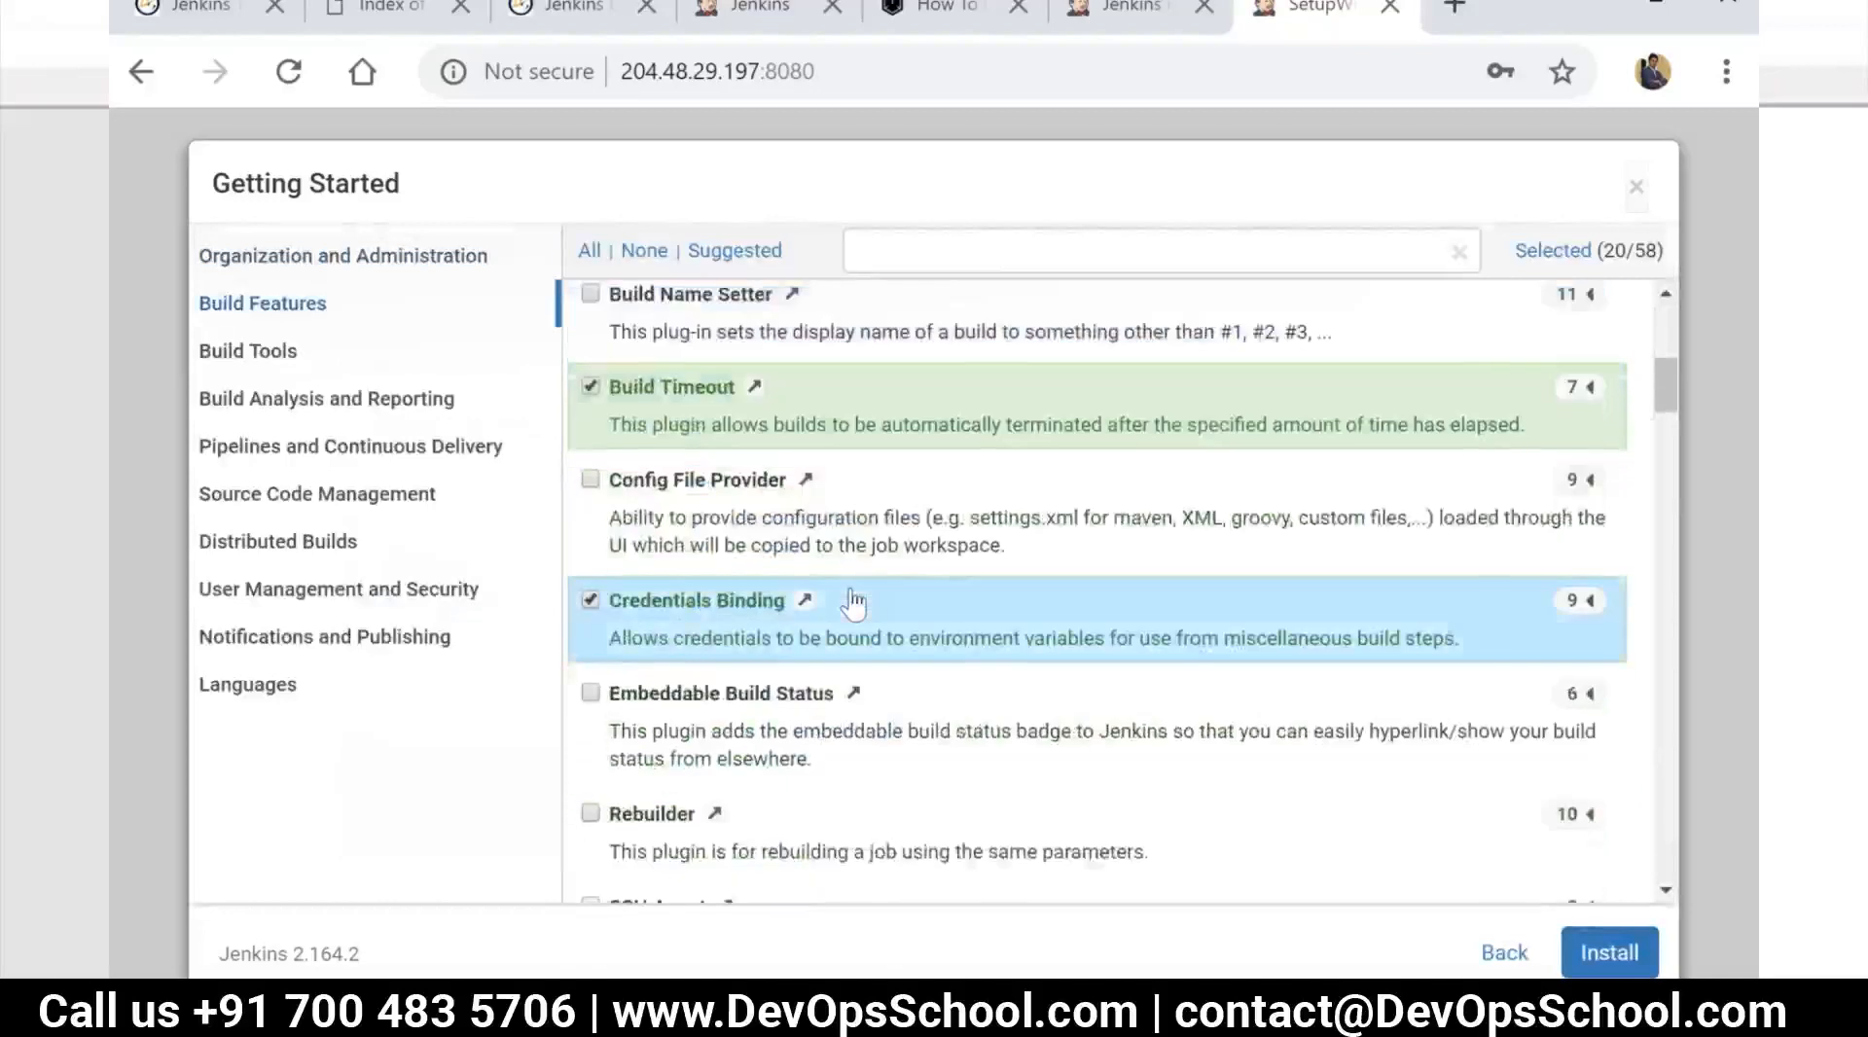
pyautogui.scroll(-20, 853, 604)
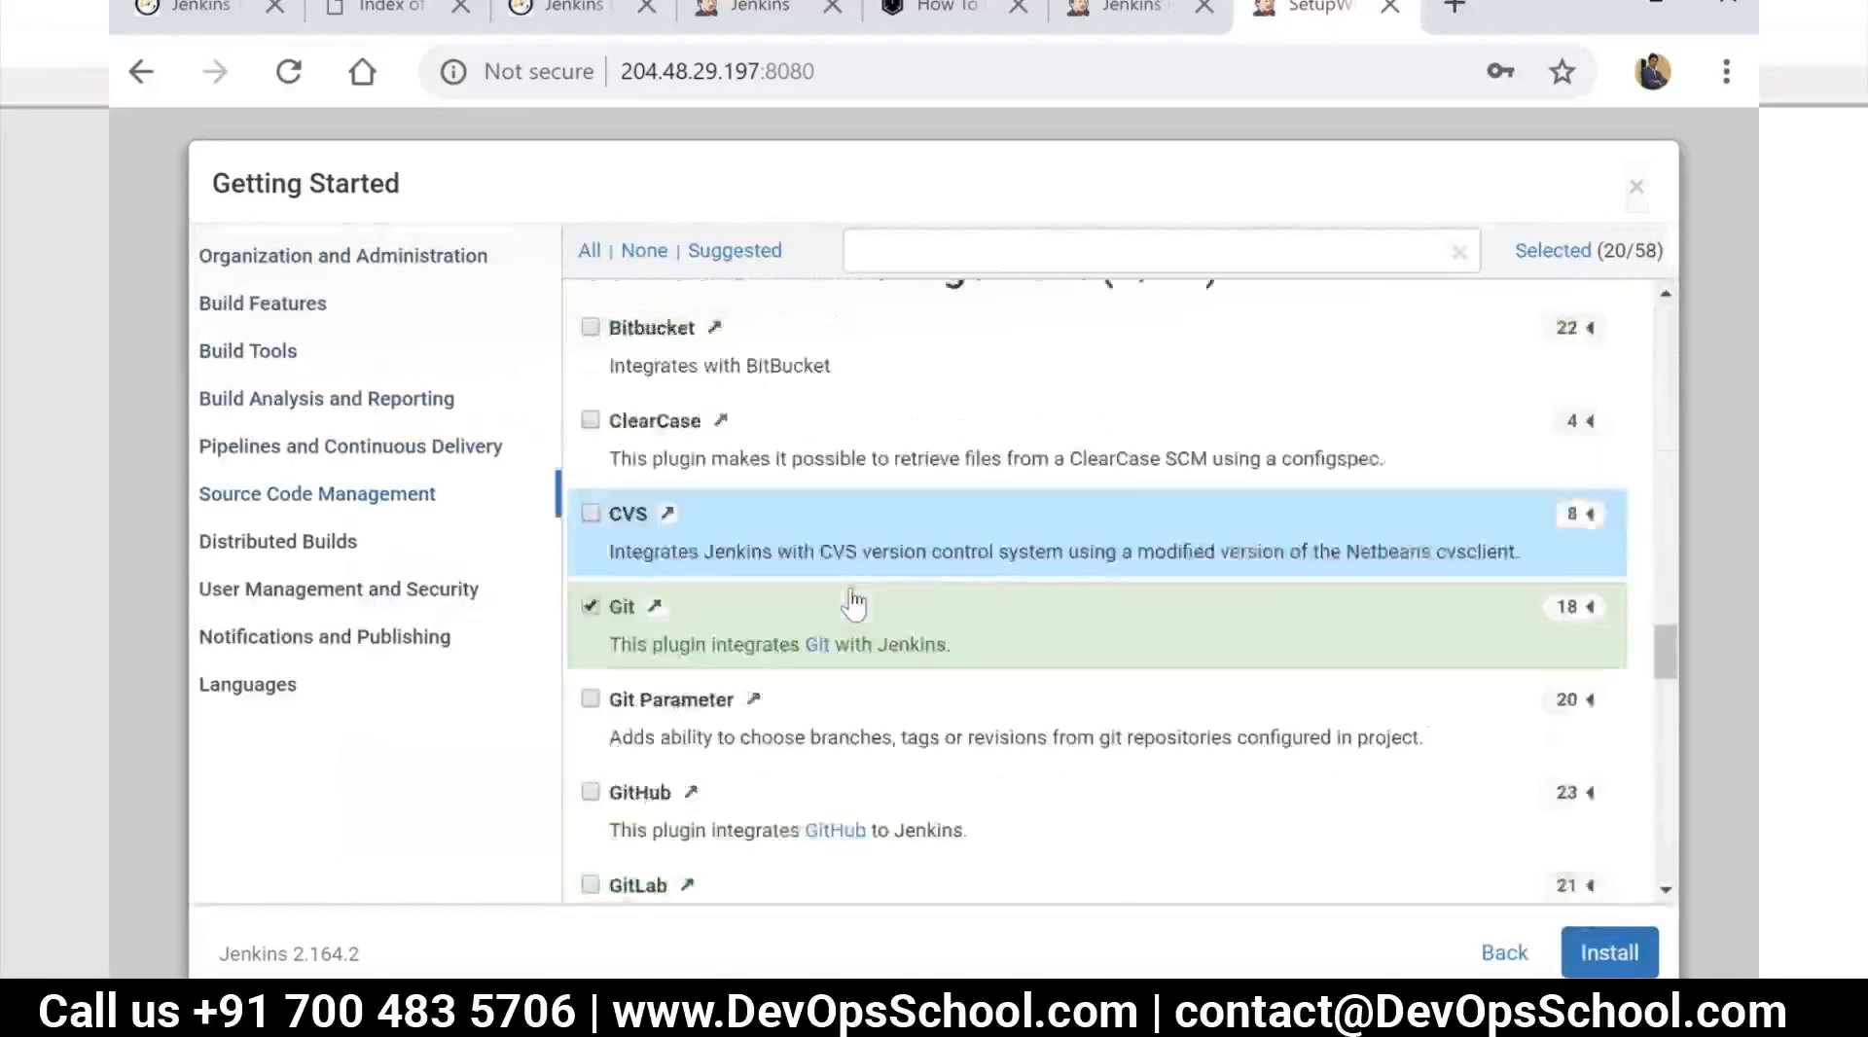
pyautogui.scroll(-15, 854, 603)
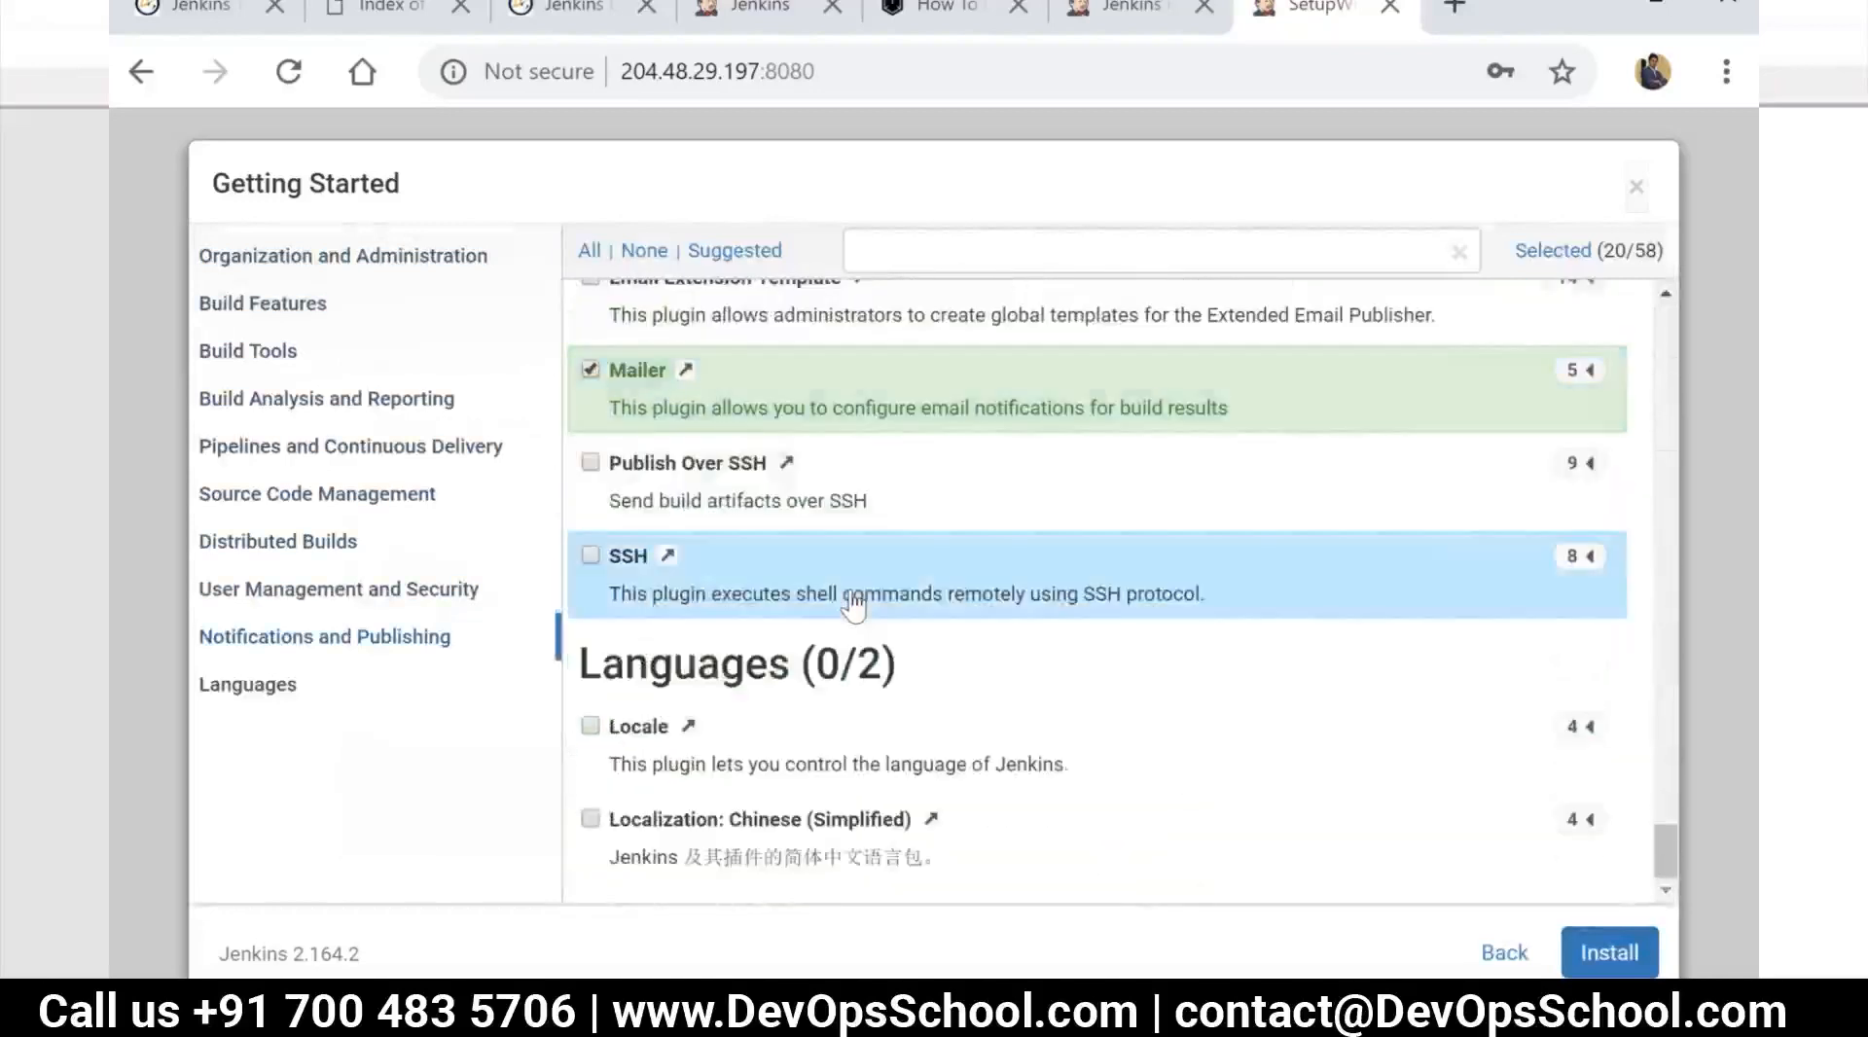
pyautogui.scroll(10, 853, 603)
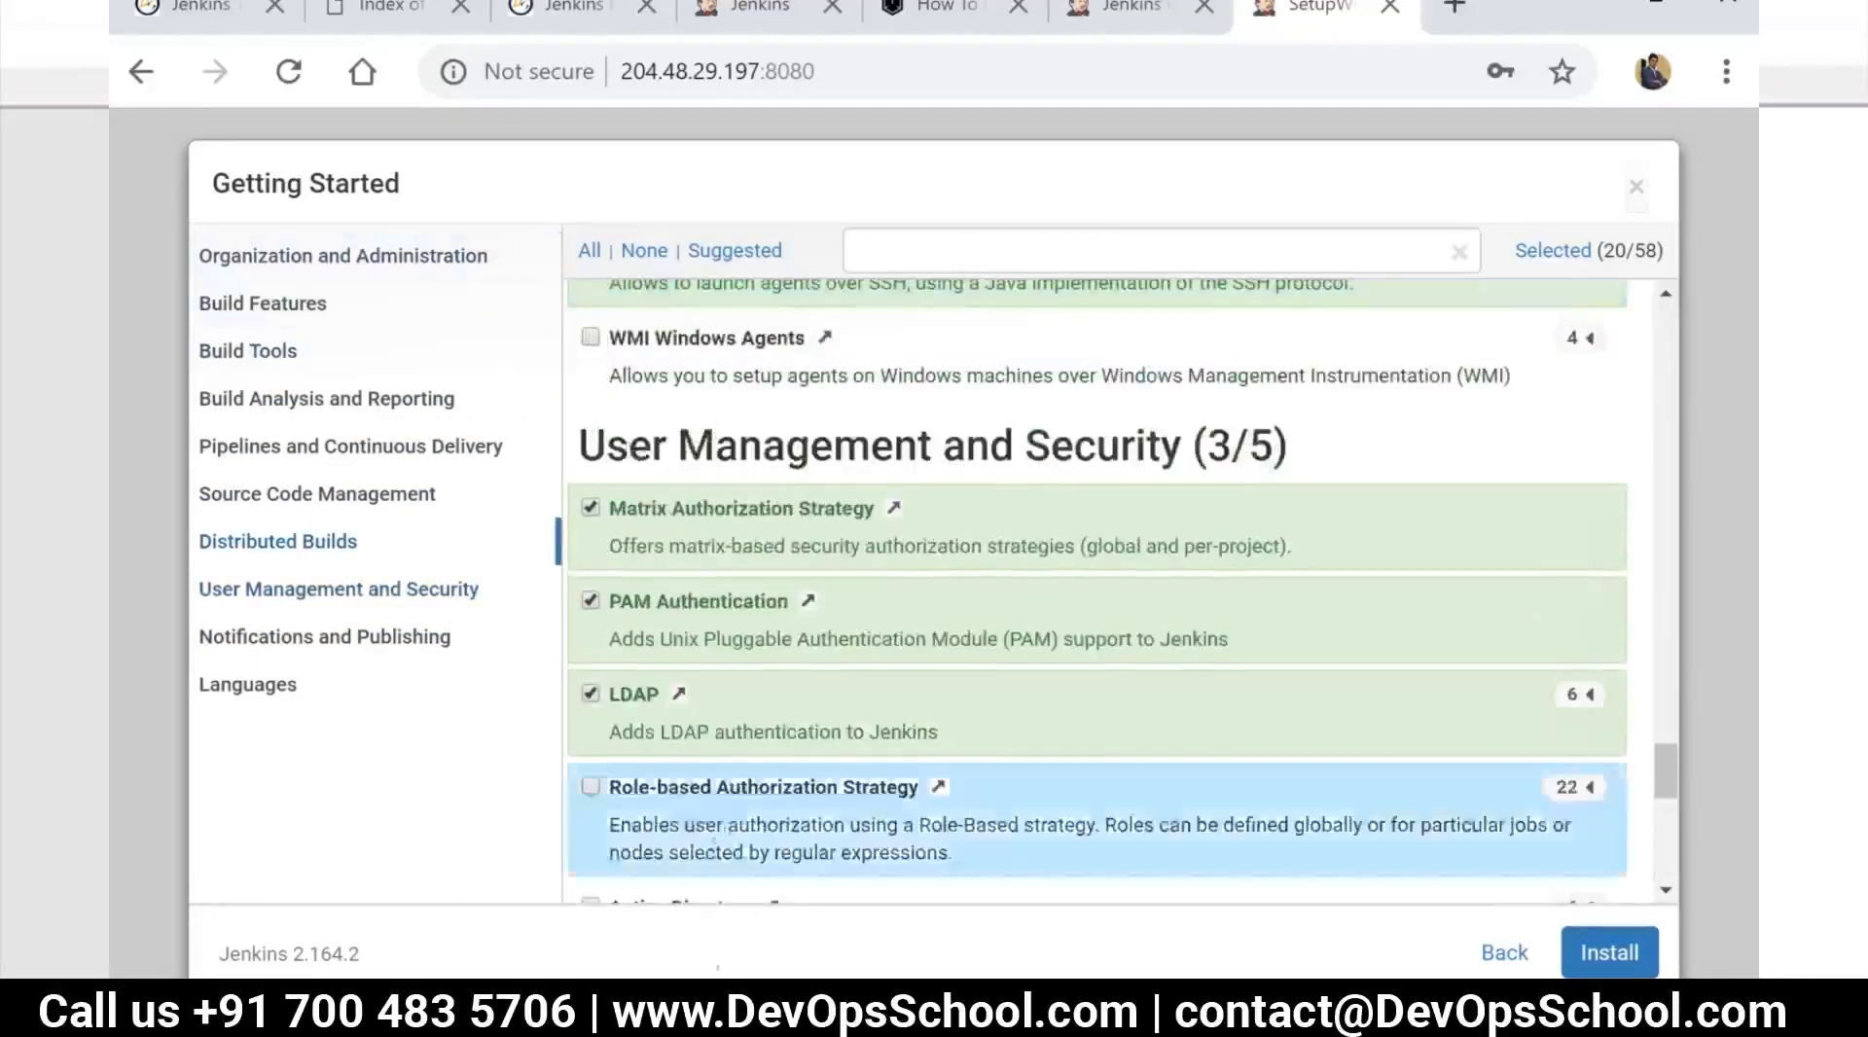
# Go back to the Customize Jenkins page and install the suggested plugins
pyautogui.click(1504, 952)
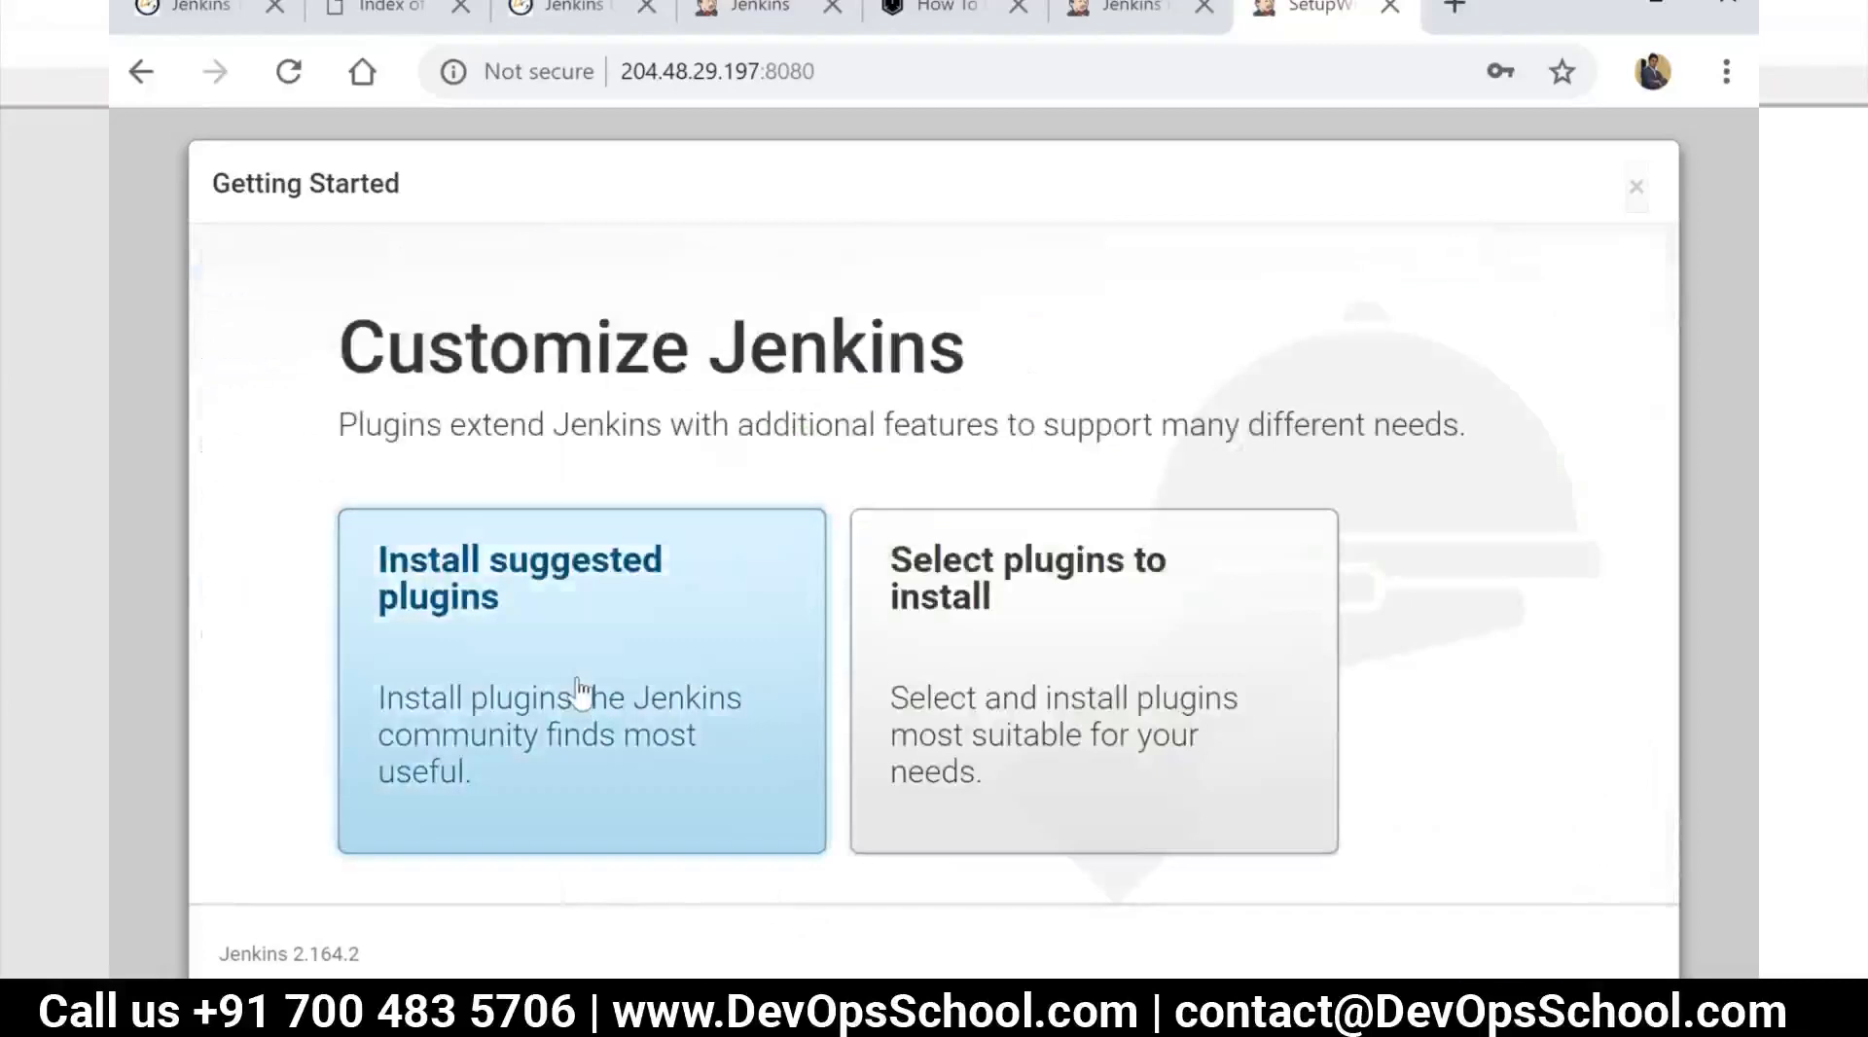
pyautogui.click(581, 690)
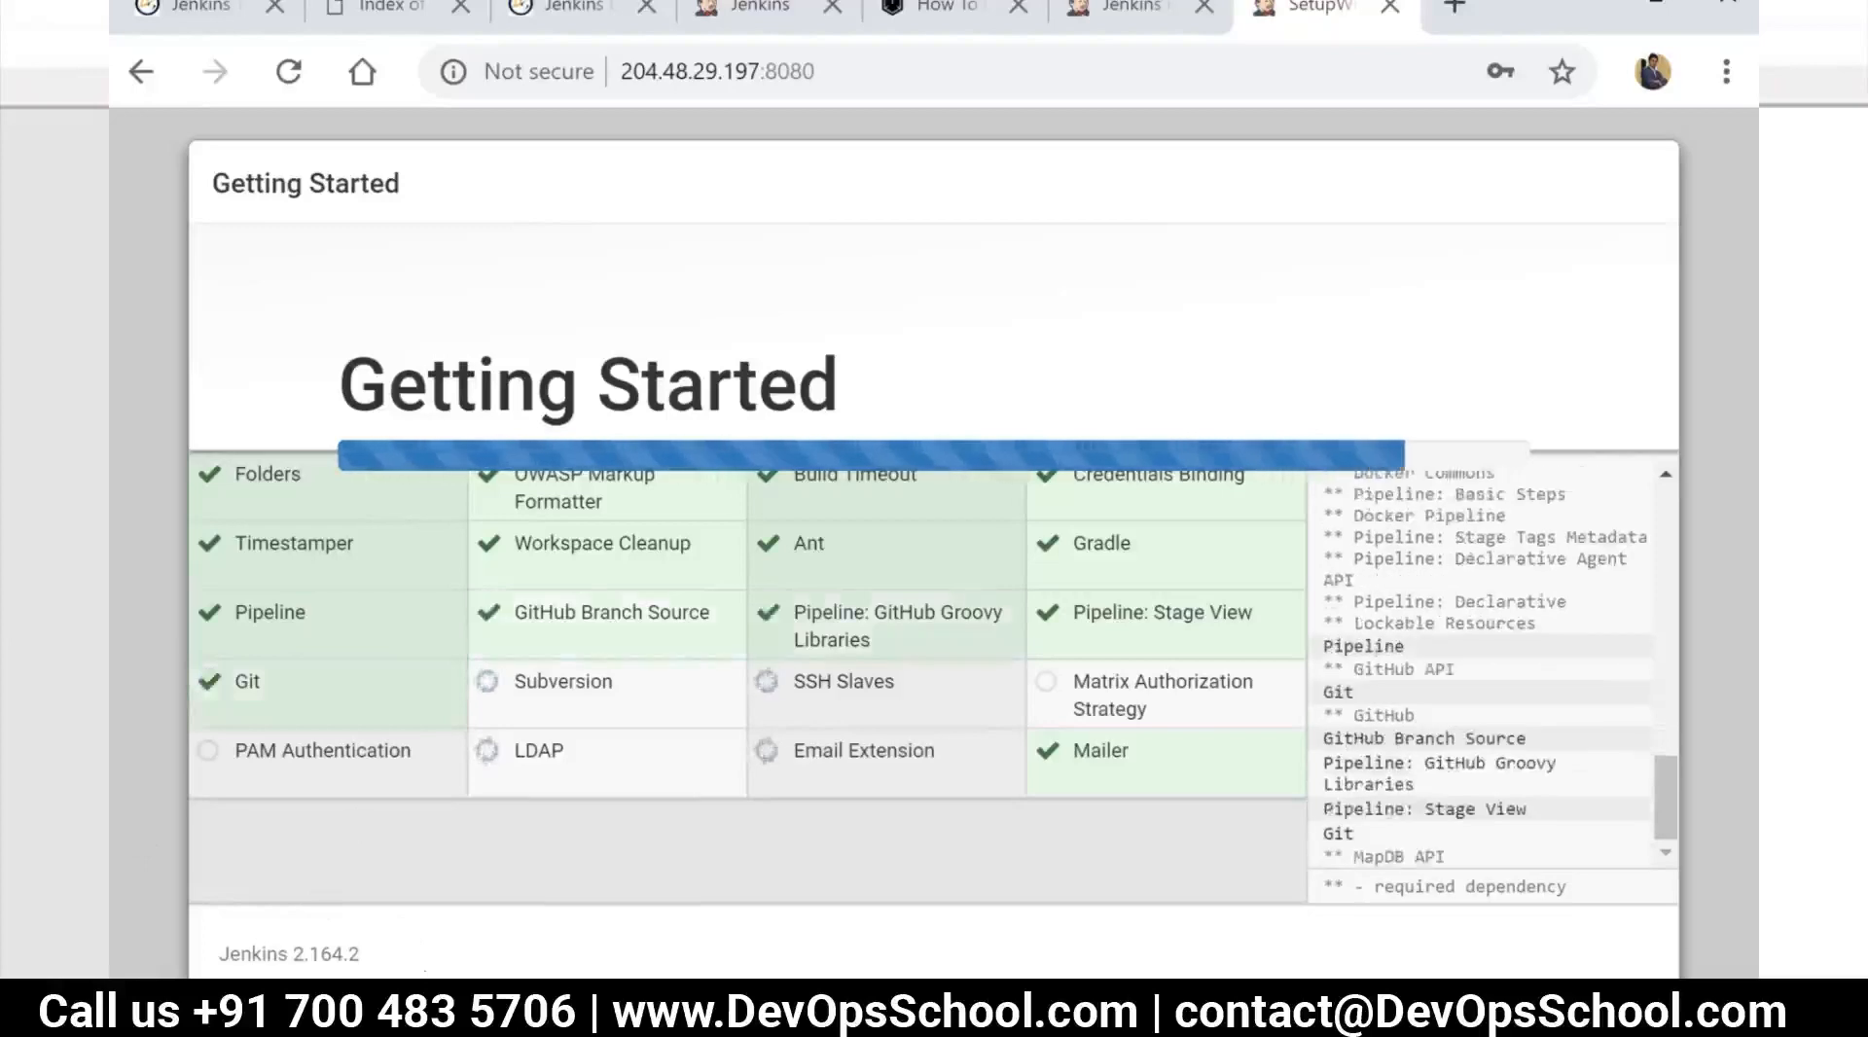
# Switch to Notepad++ and review the CI pipeline notes and the topics listed from "Jenkins Jobs" onward
pyautogui.moveTo(683, 1021)
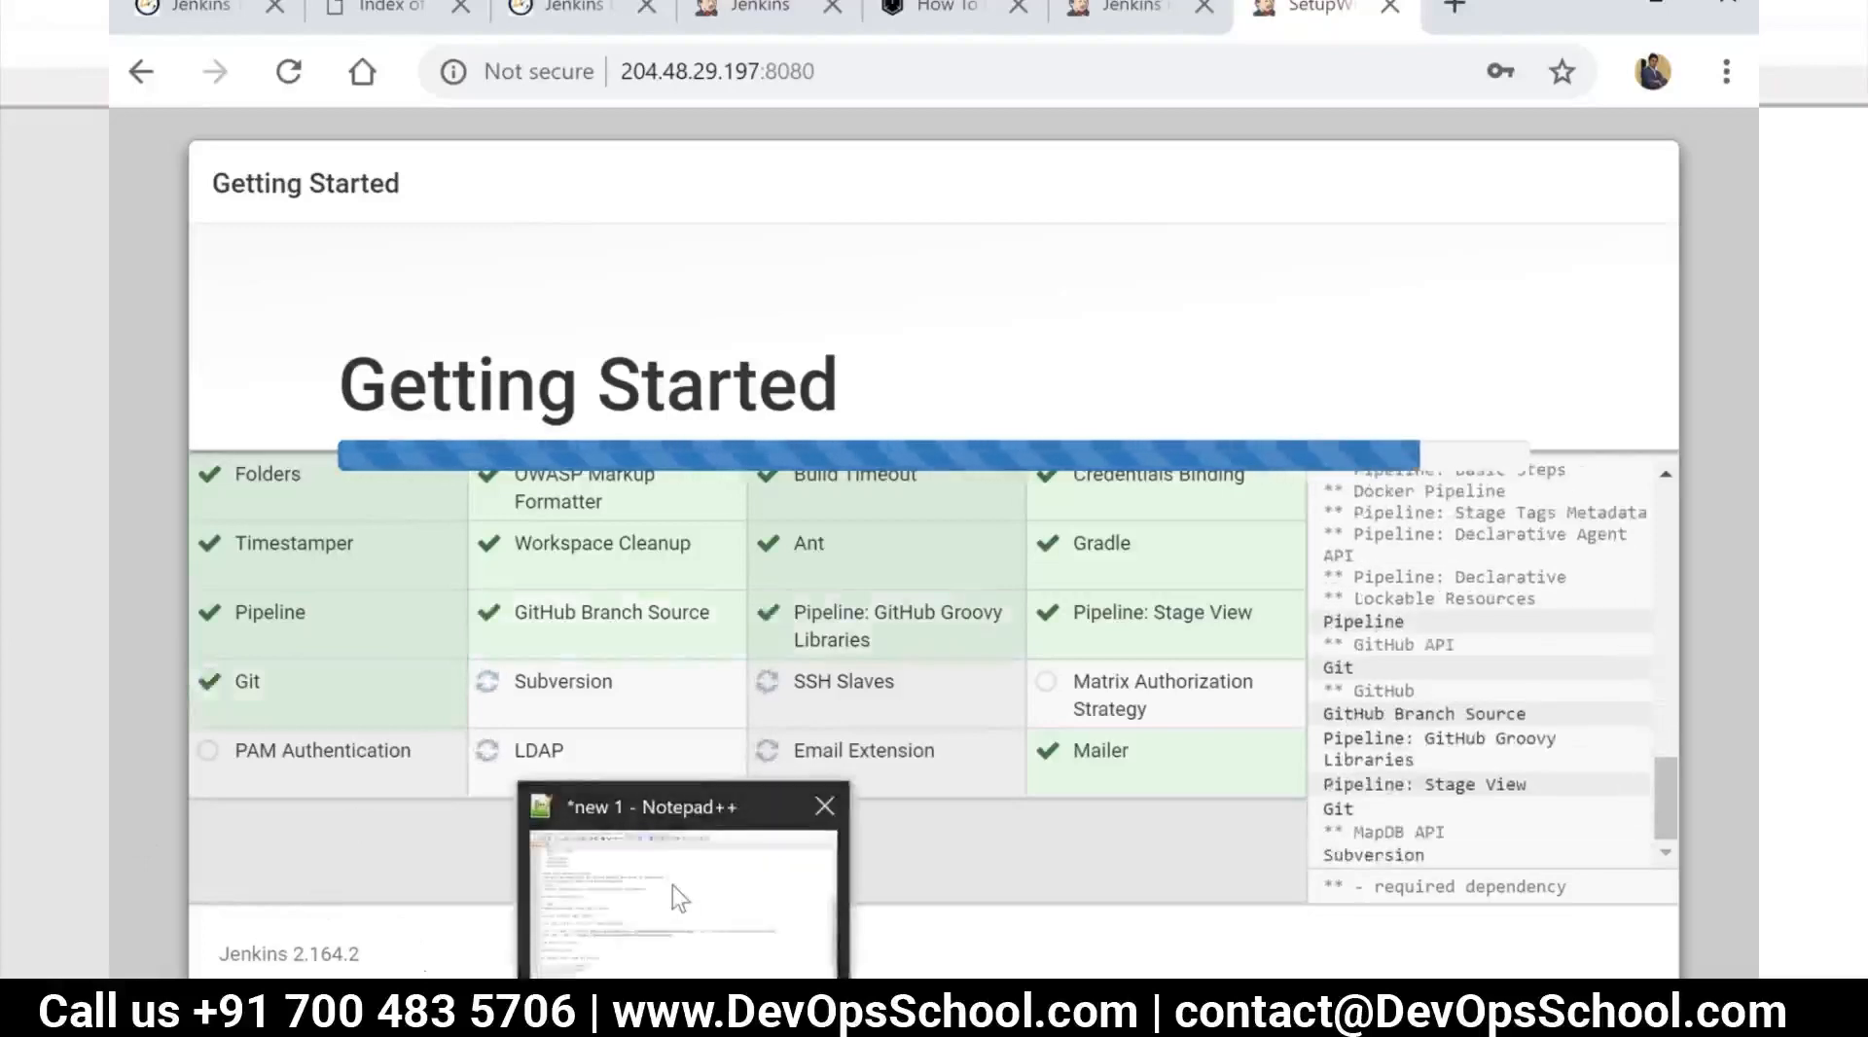
pyautogui.click(673, 885)
pyautogui.scroll(-1, 576, 966)
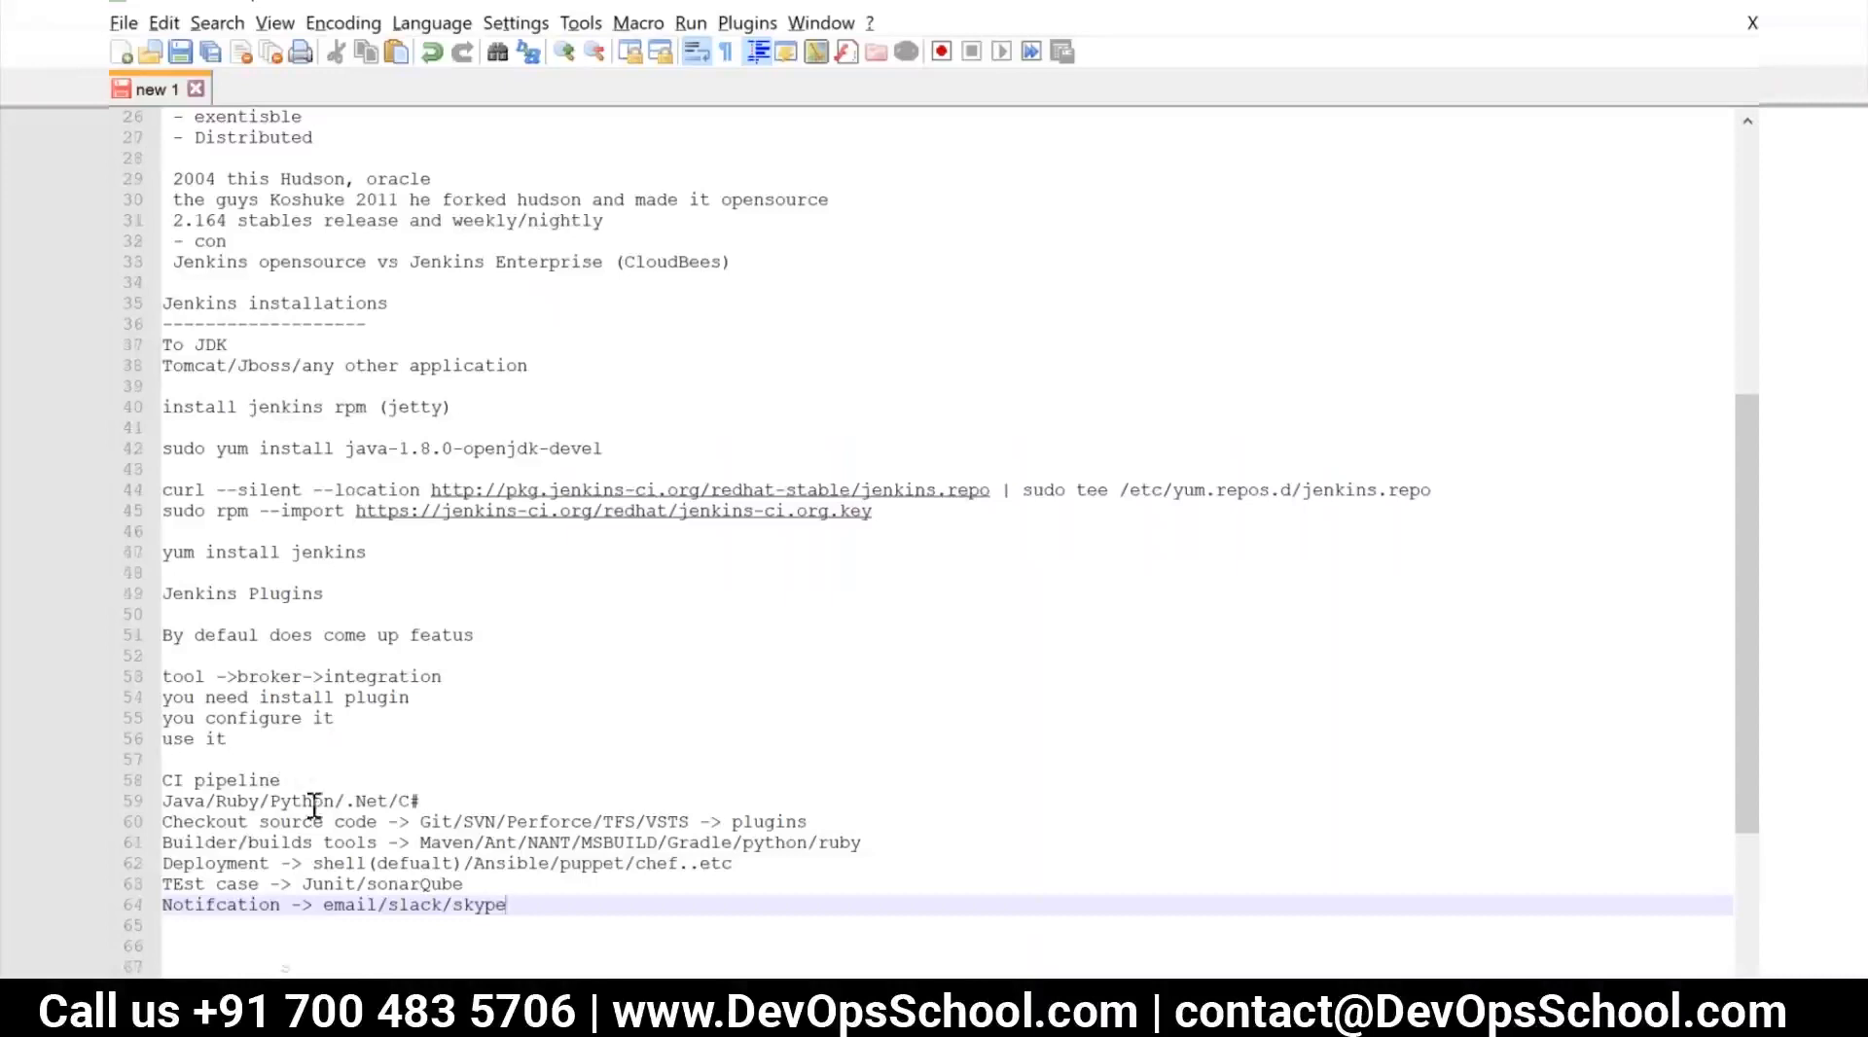
pyautogui.scroll(-4, 312, 802)
pyautogui.click(195, 758)
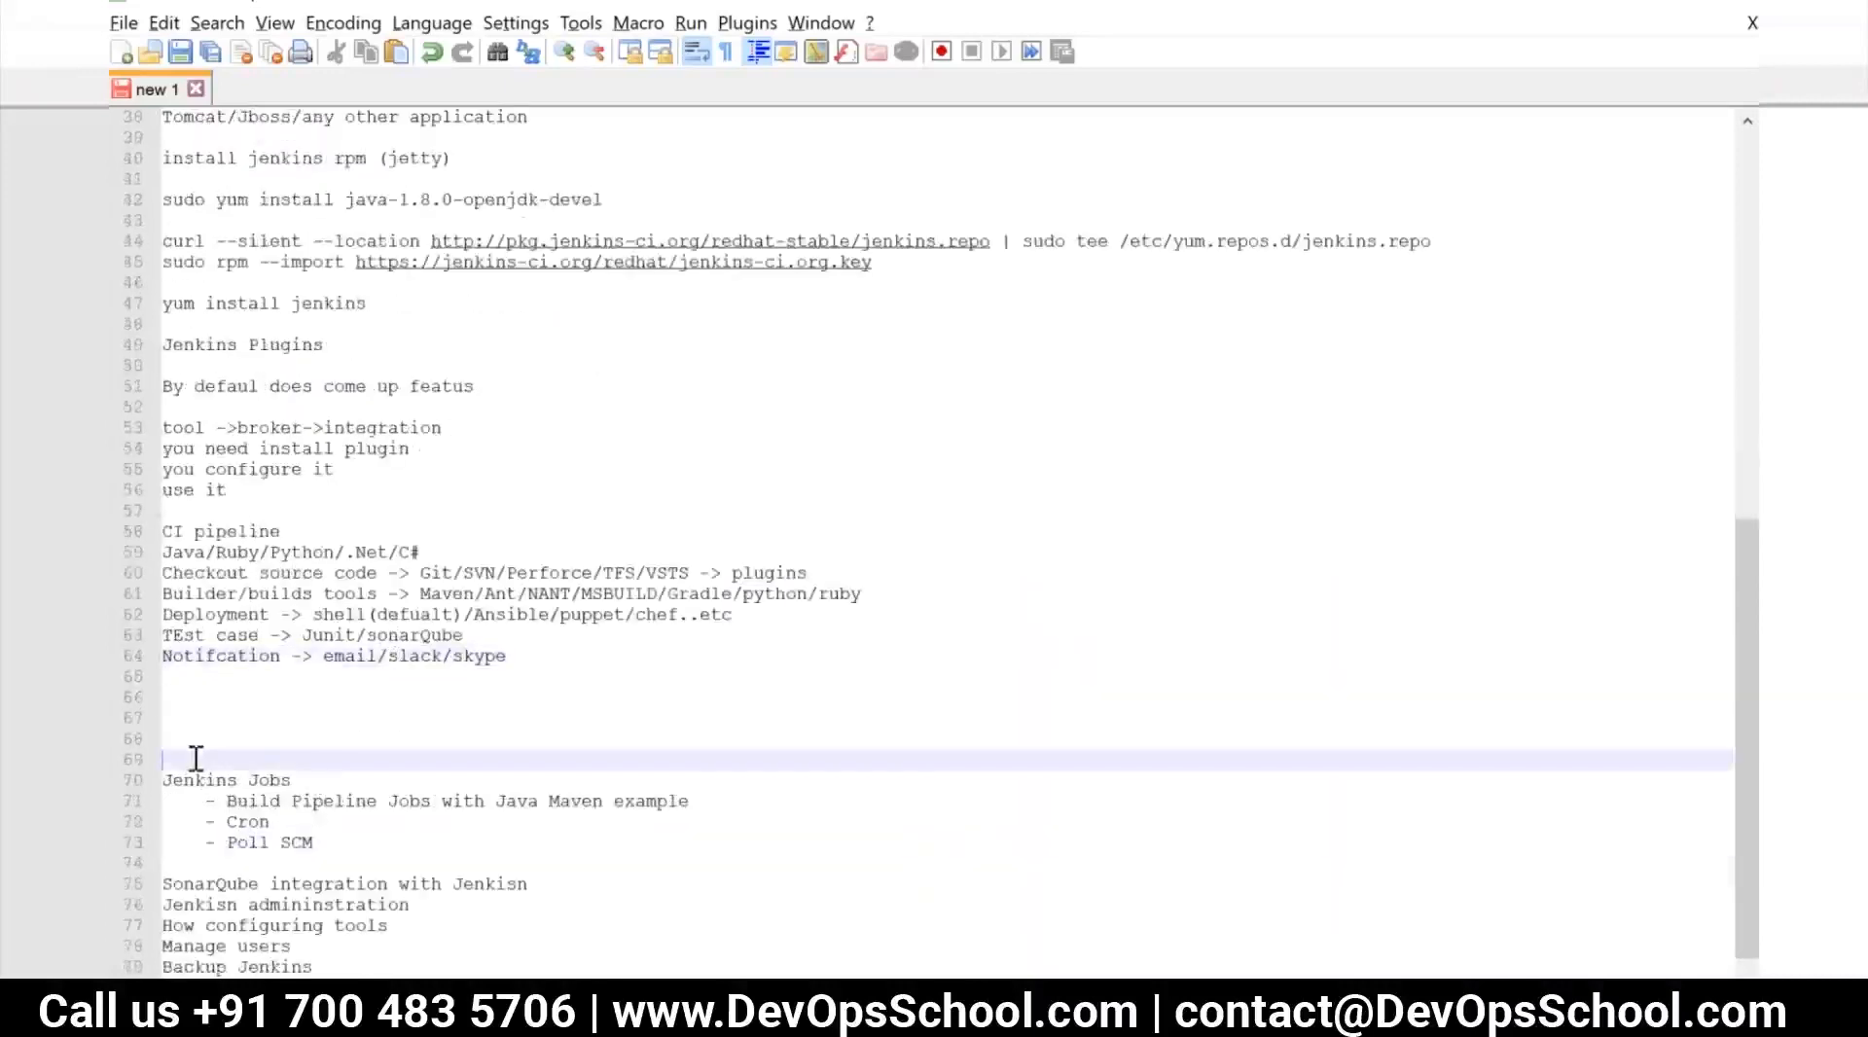
pyautogui.scroll(-1, 327, 773)
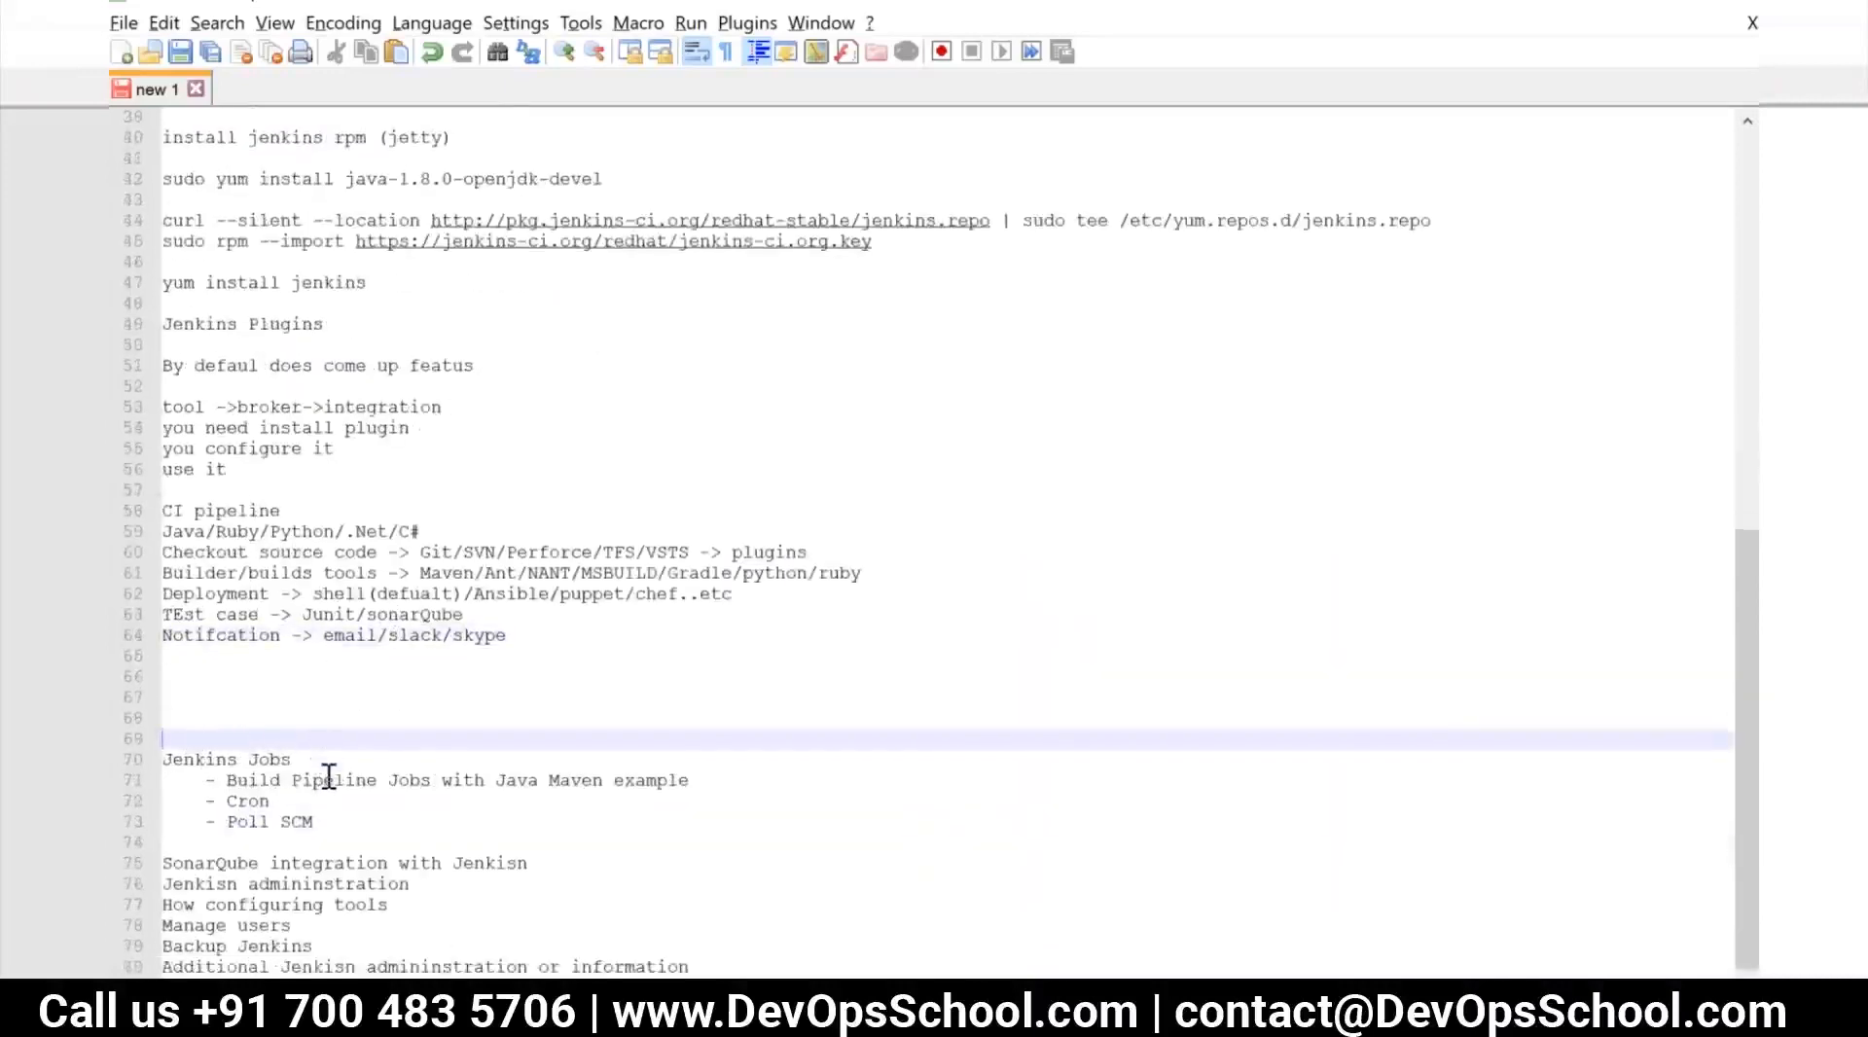
pyautogui.scroll(2, 329, 776)
pyautogui.scroll(2, 328, 775)
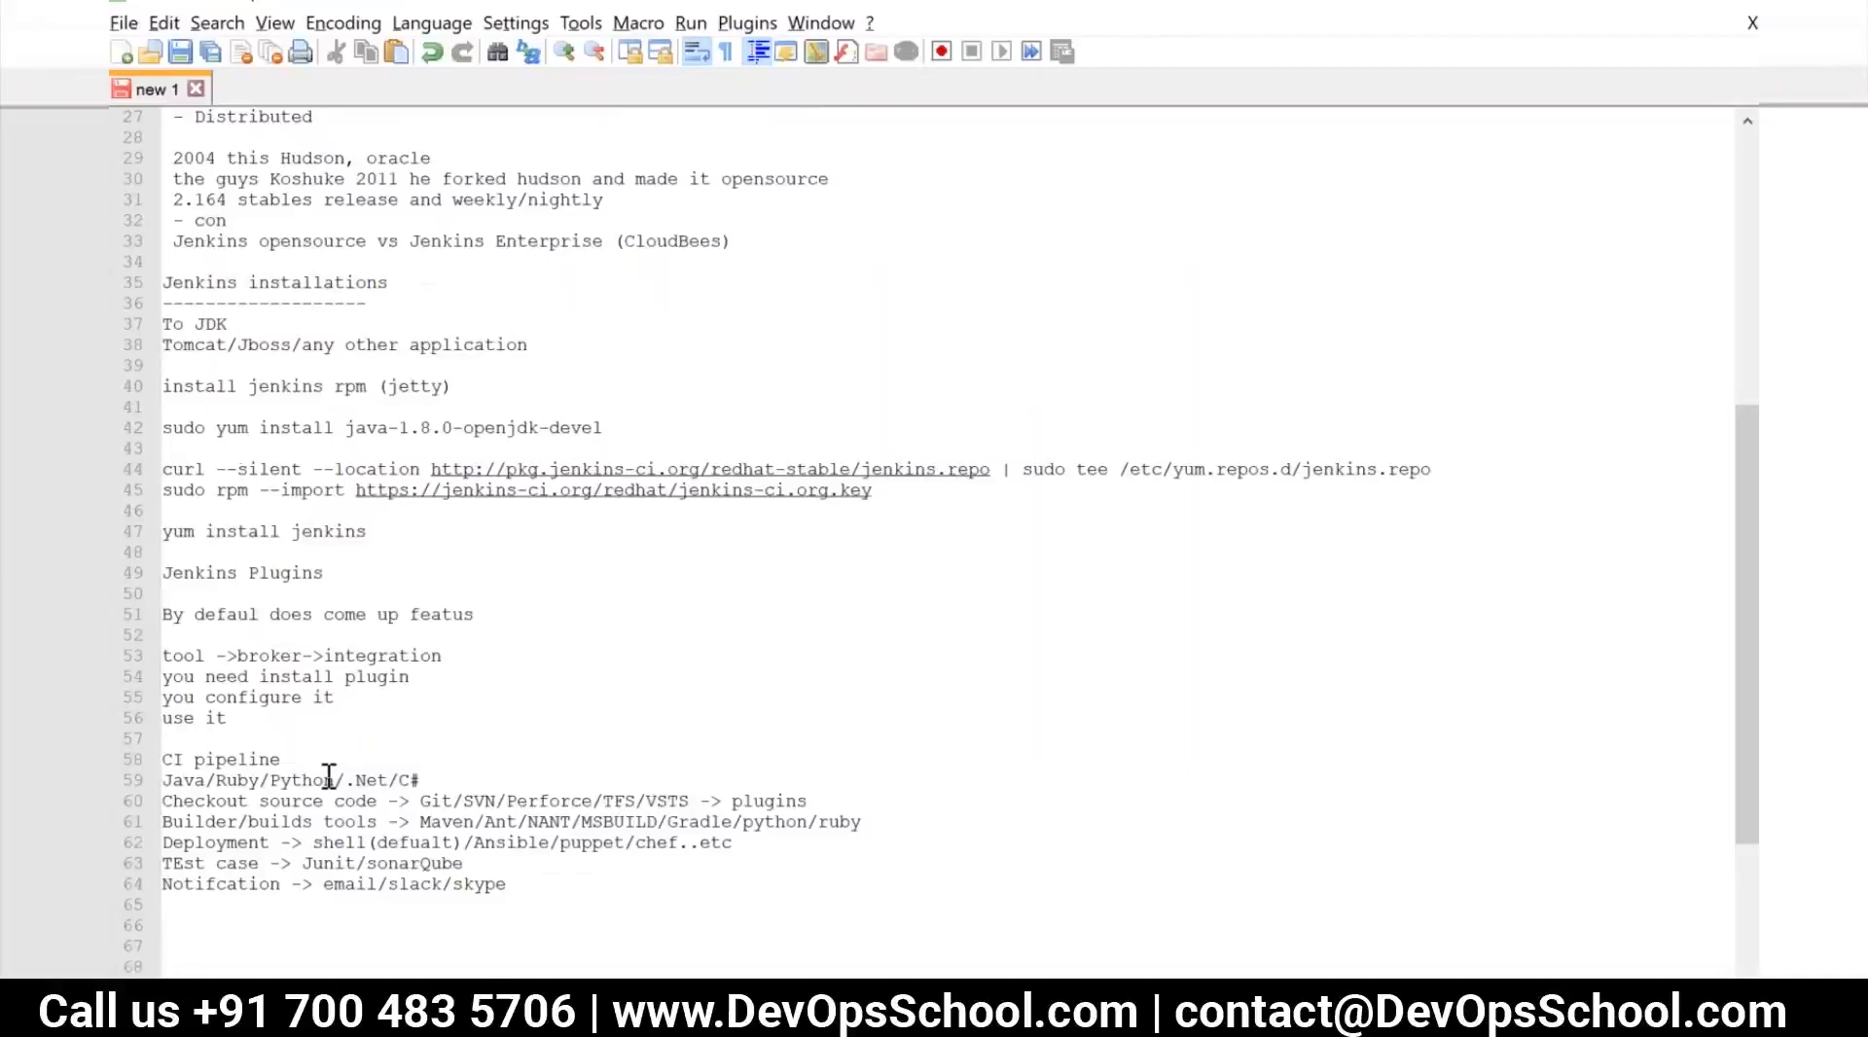
pyautogui.scroll(-4, 329, 775)
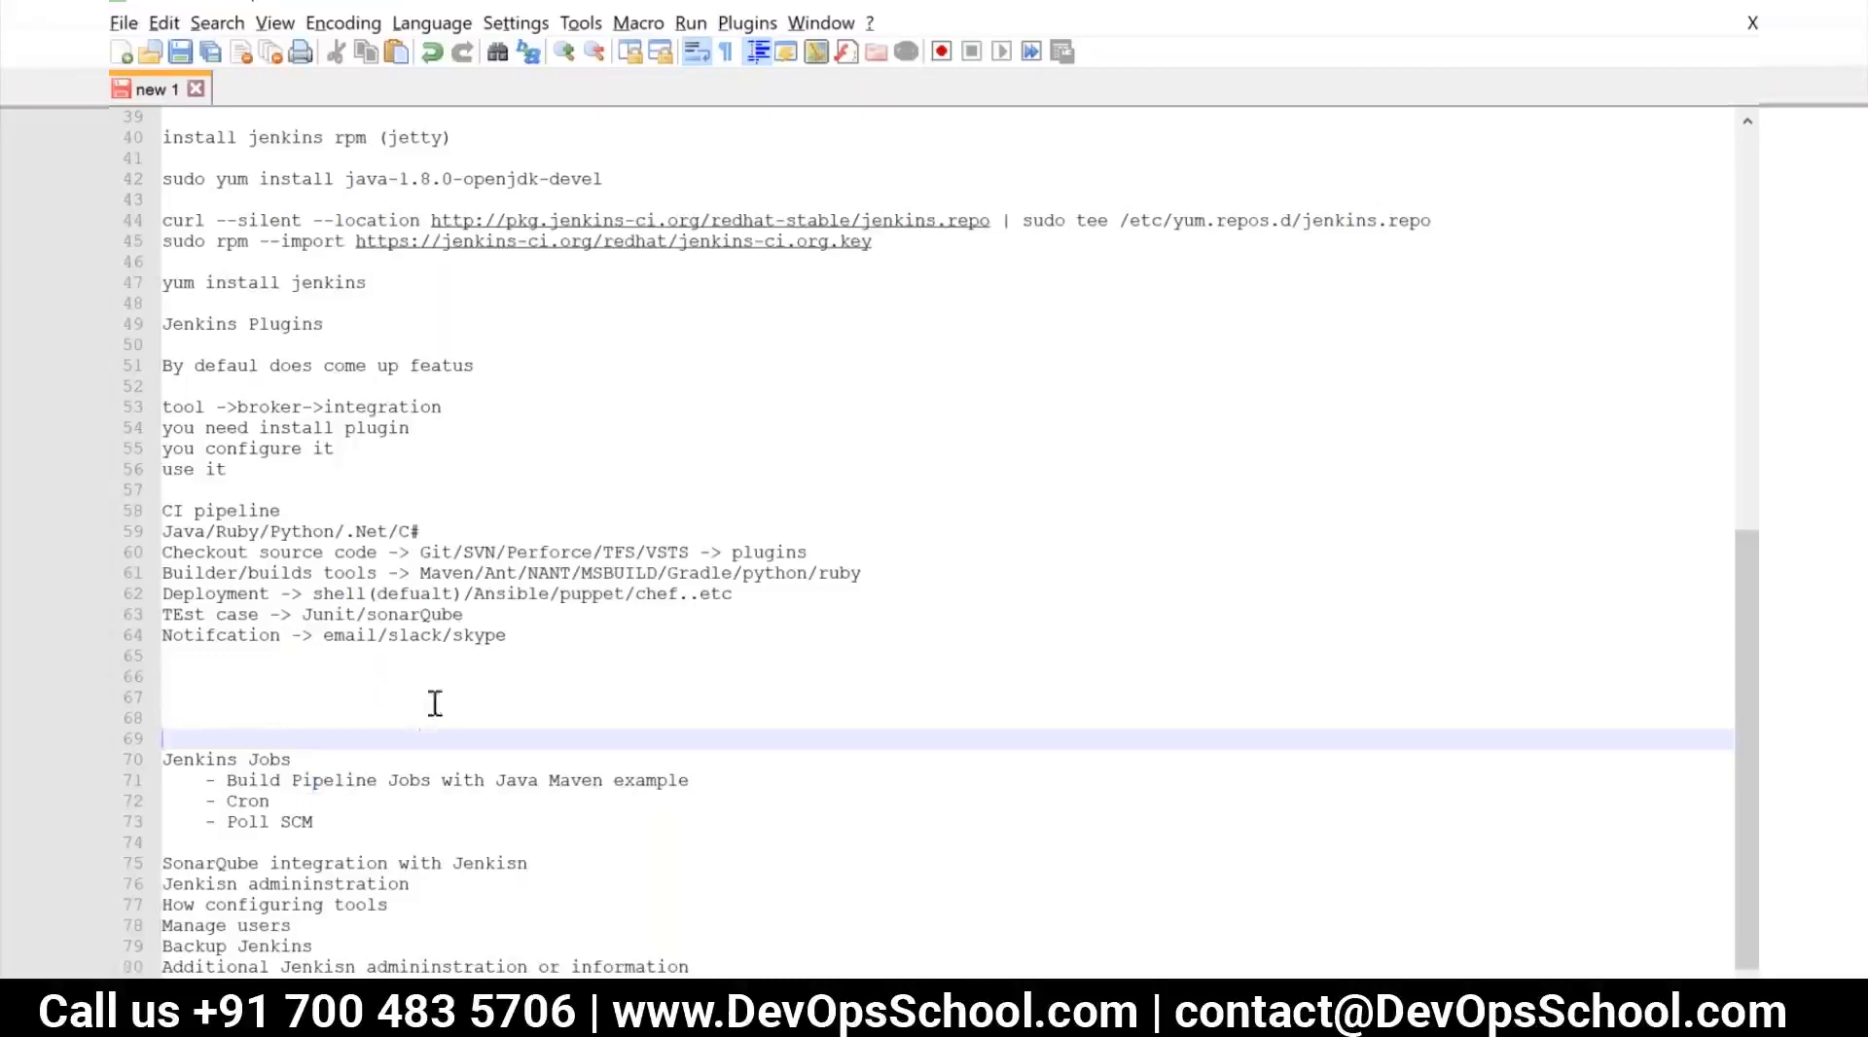
# Return to the Jenkins setup page and fill in the first admin user's username, password, password confirmation and full name
pyautogui.hotkey('alt', 'Tab')
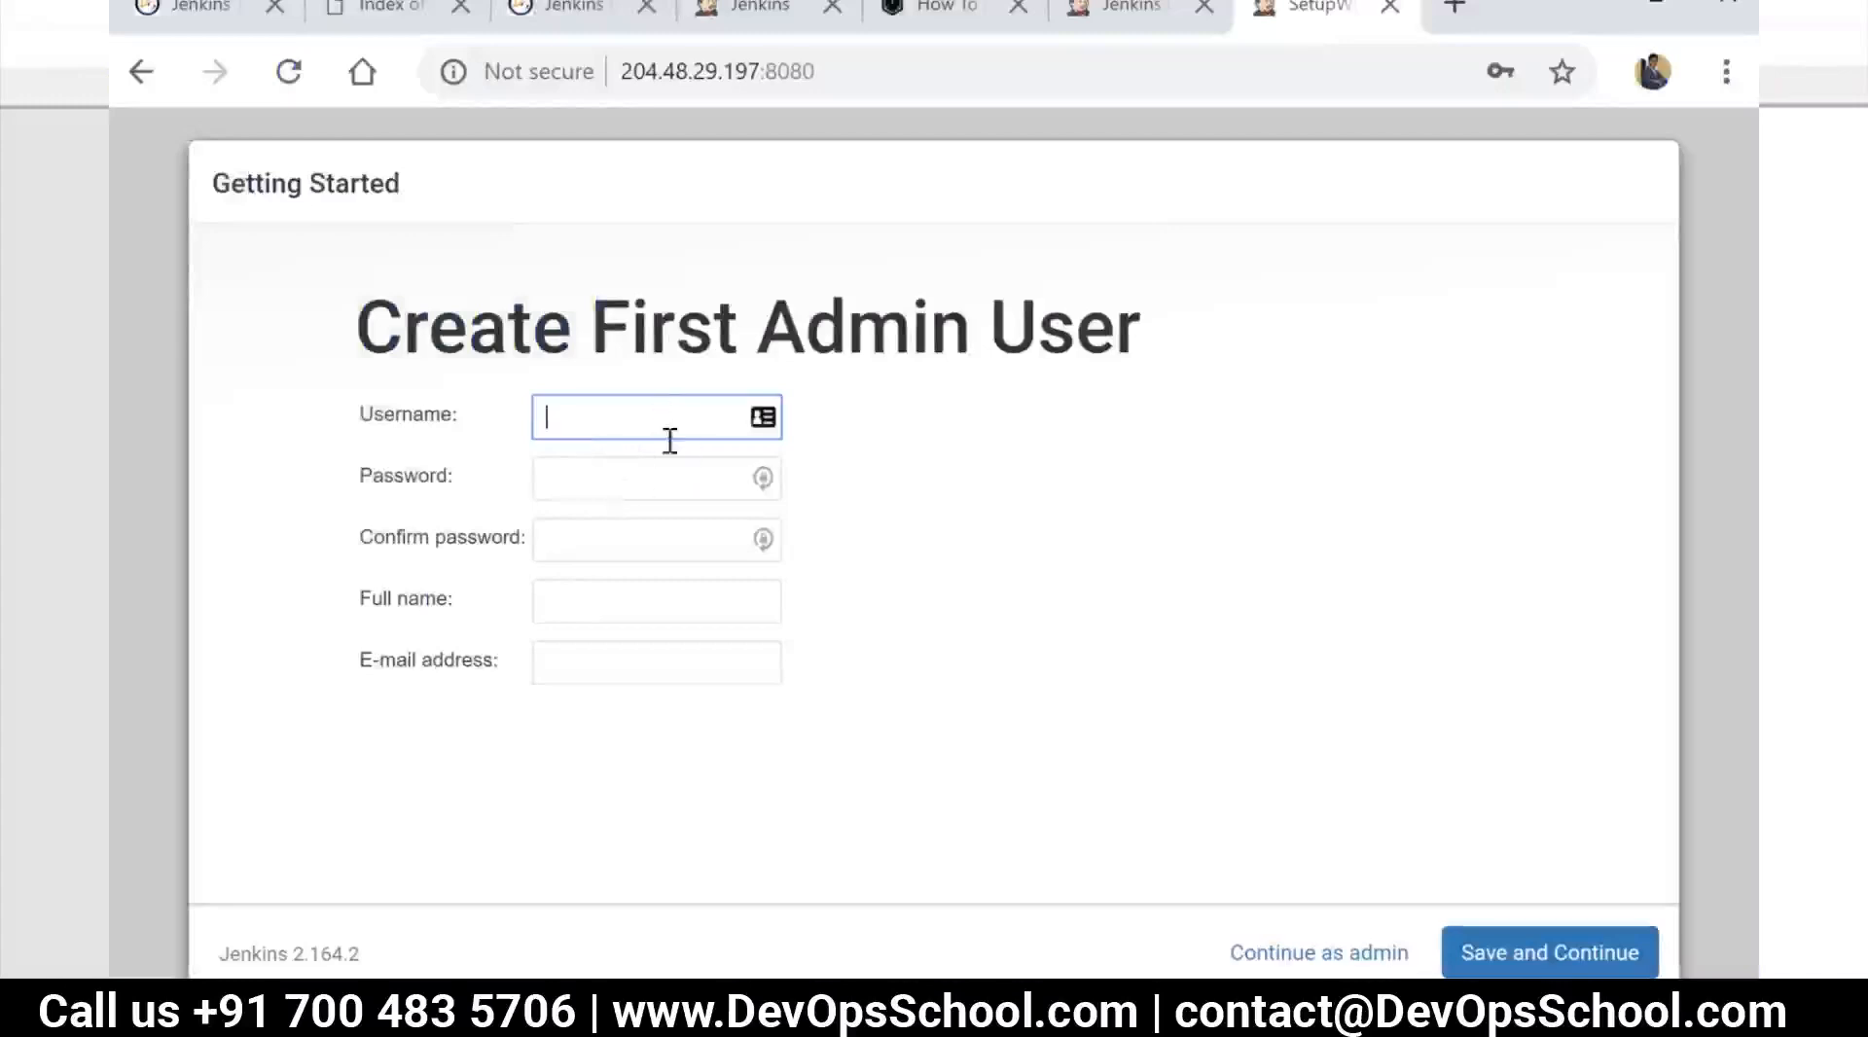
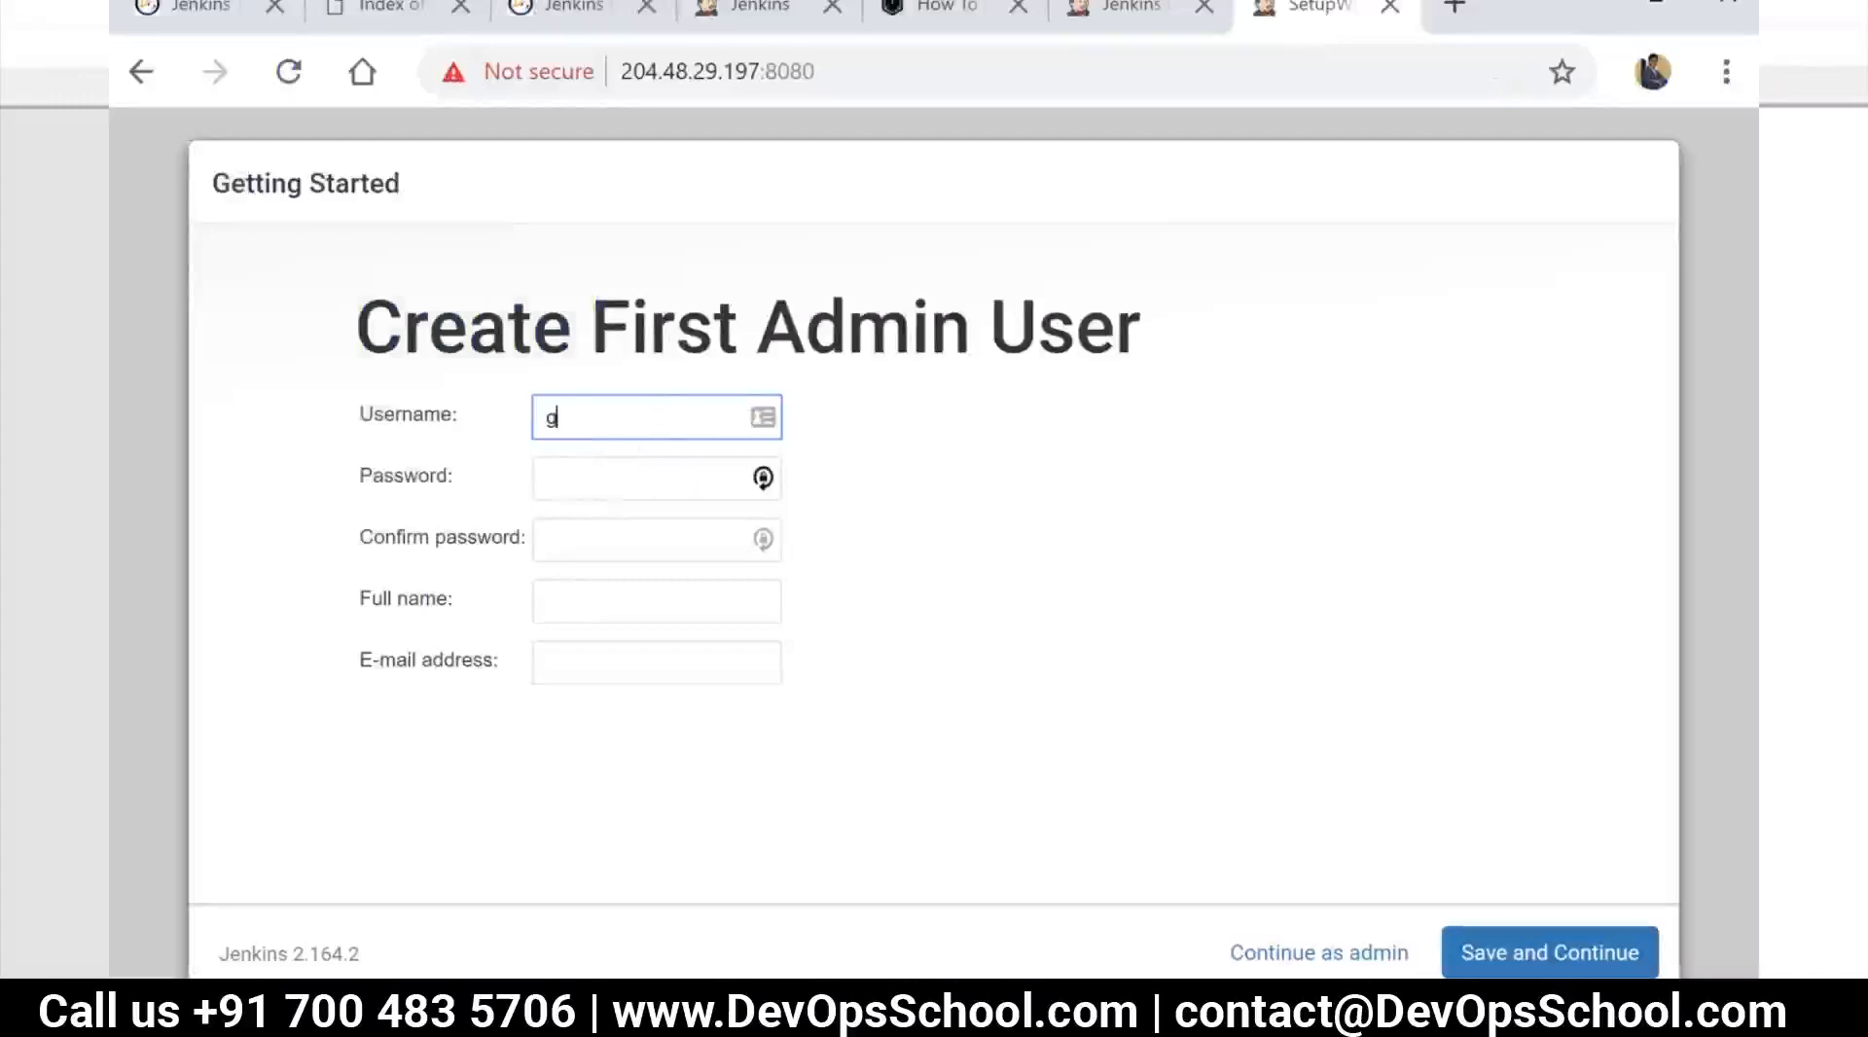
pyautogui.press('Tab')
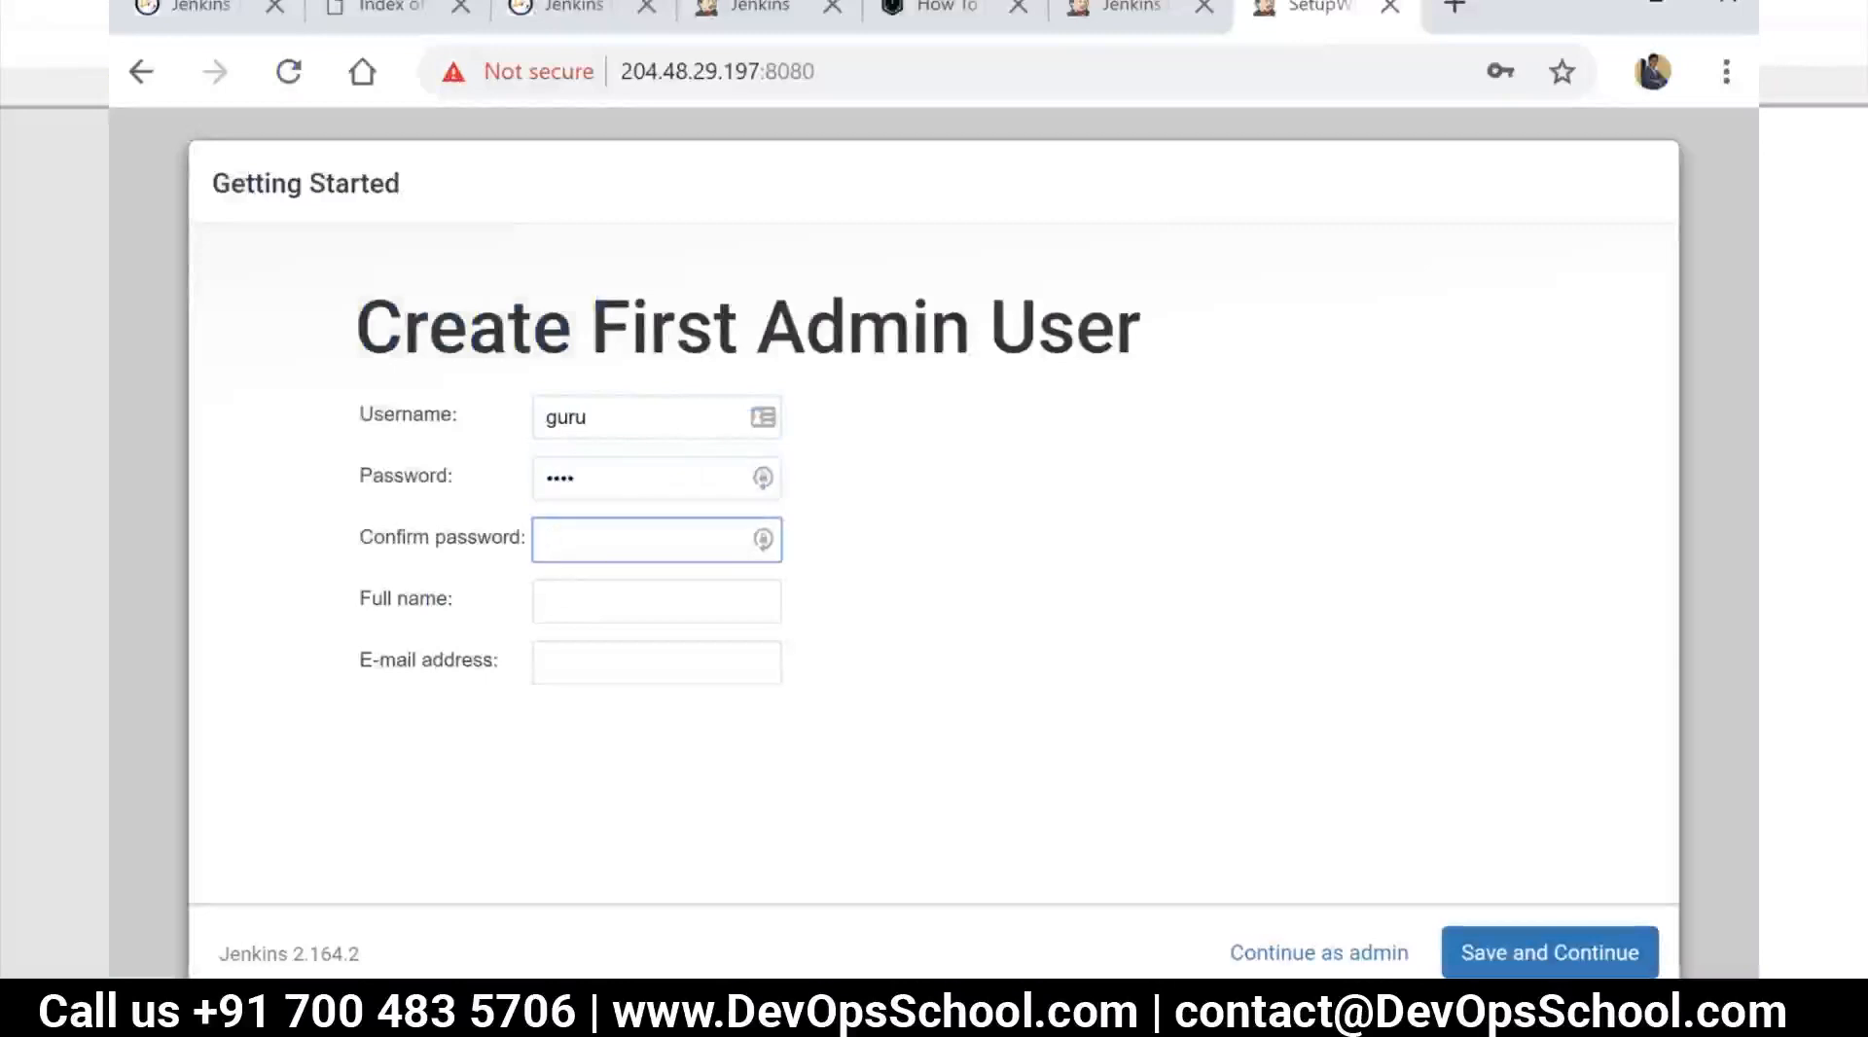
pyautogui.press('Tab')
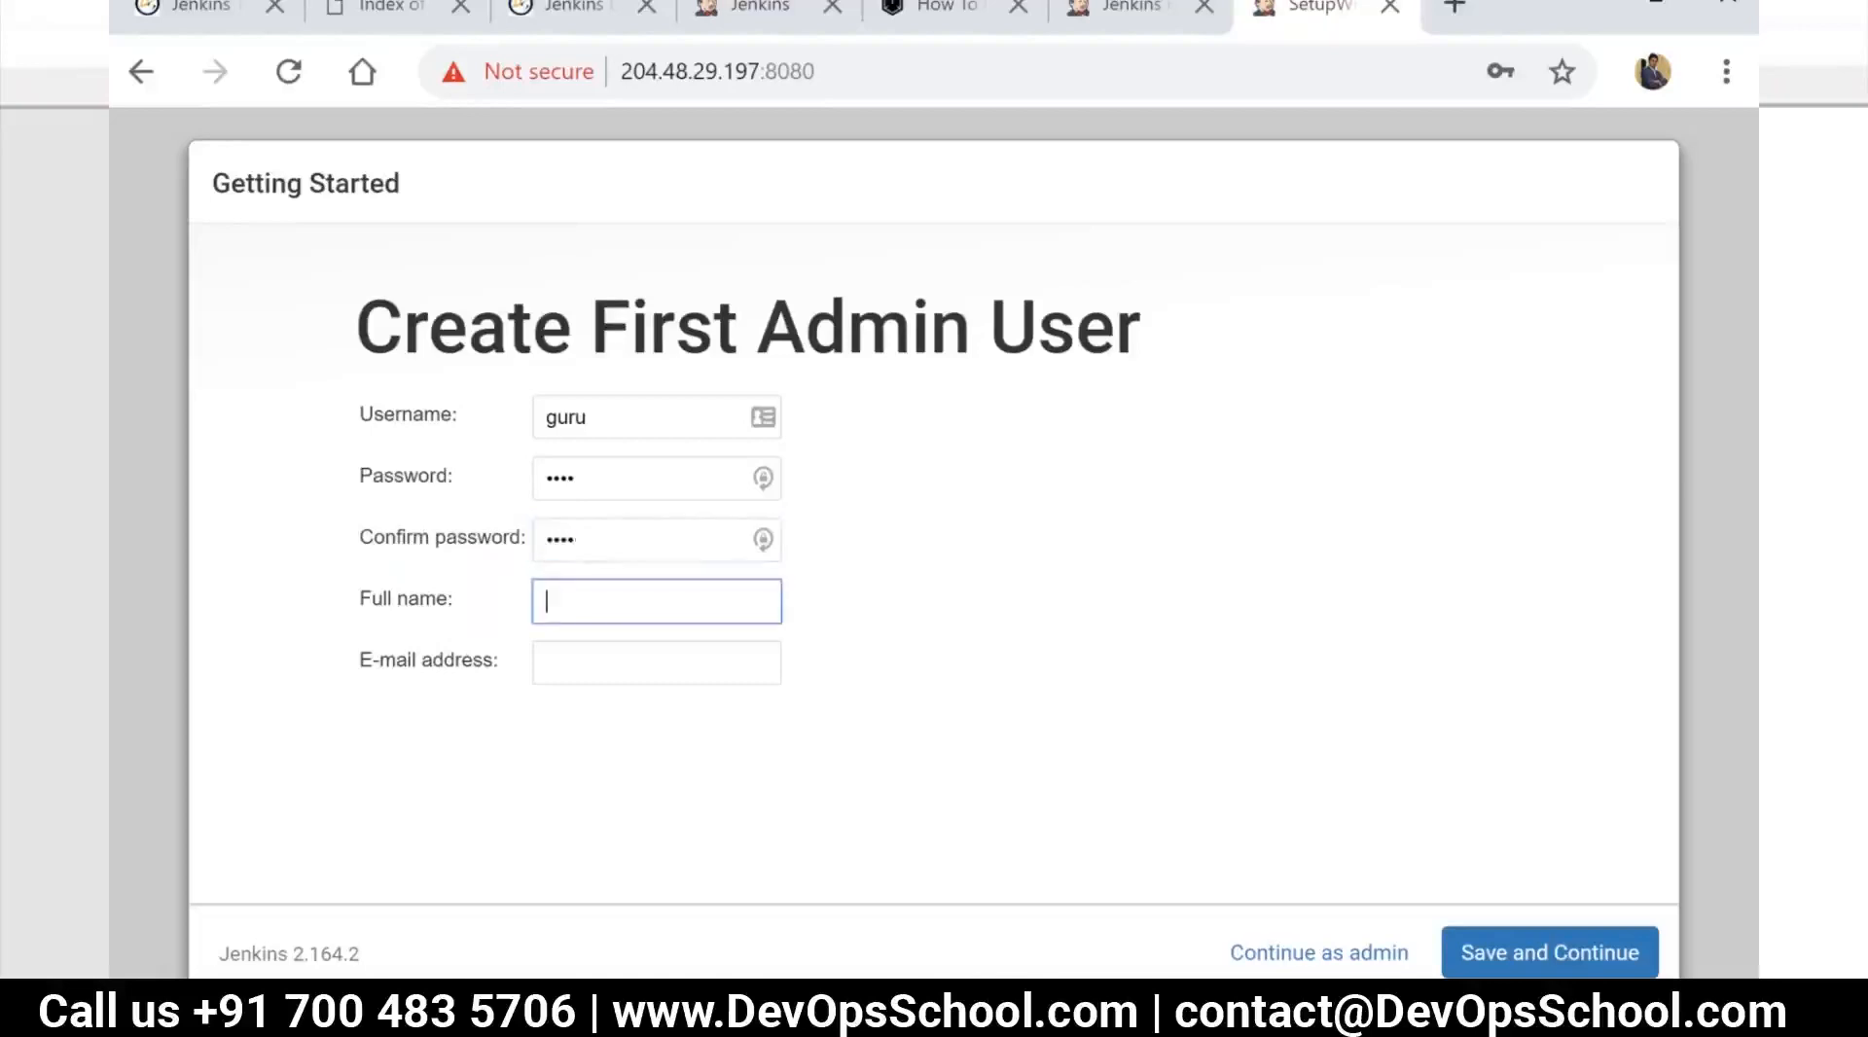
pyautogui.press('Tab')
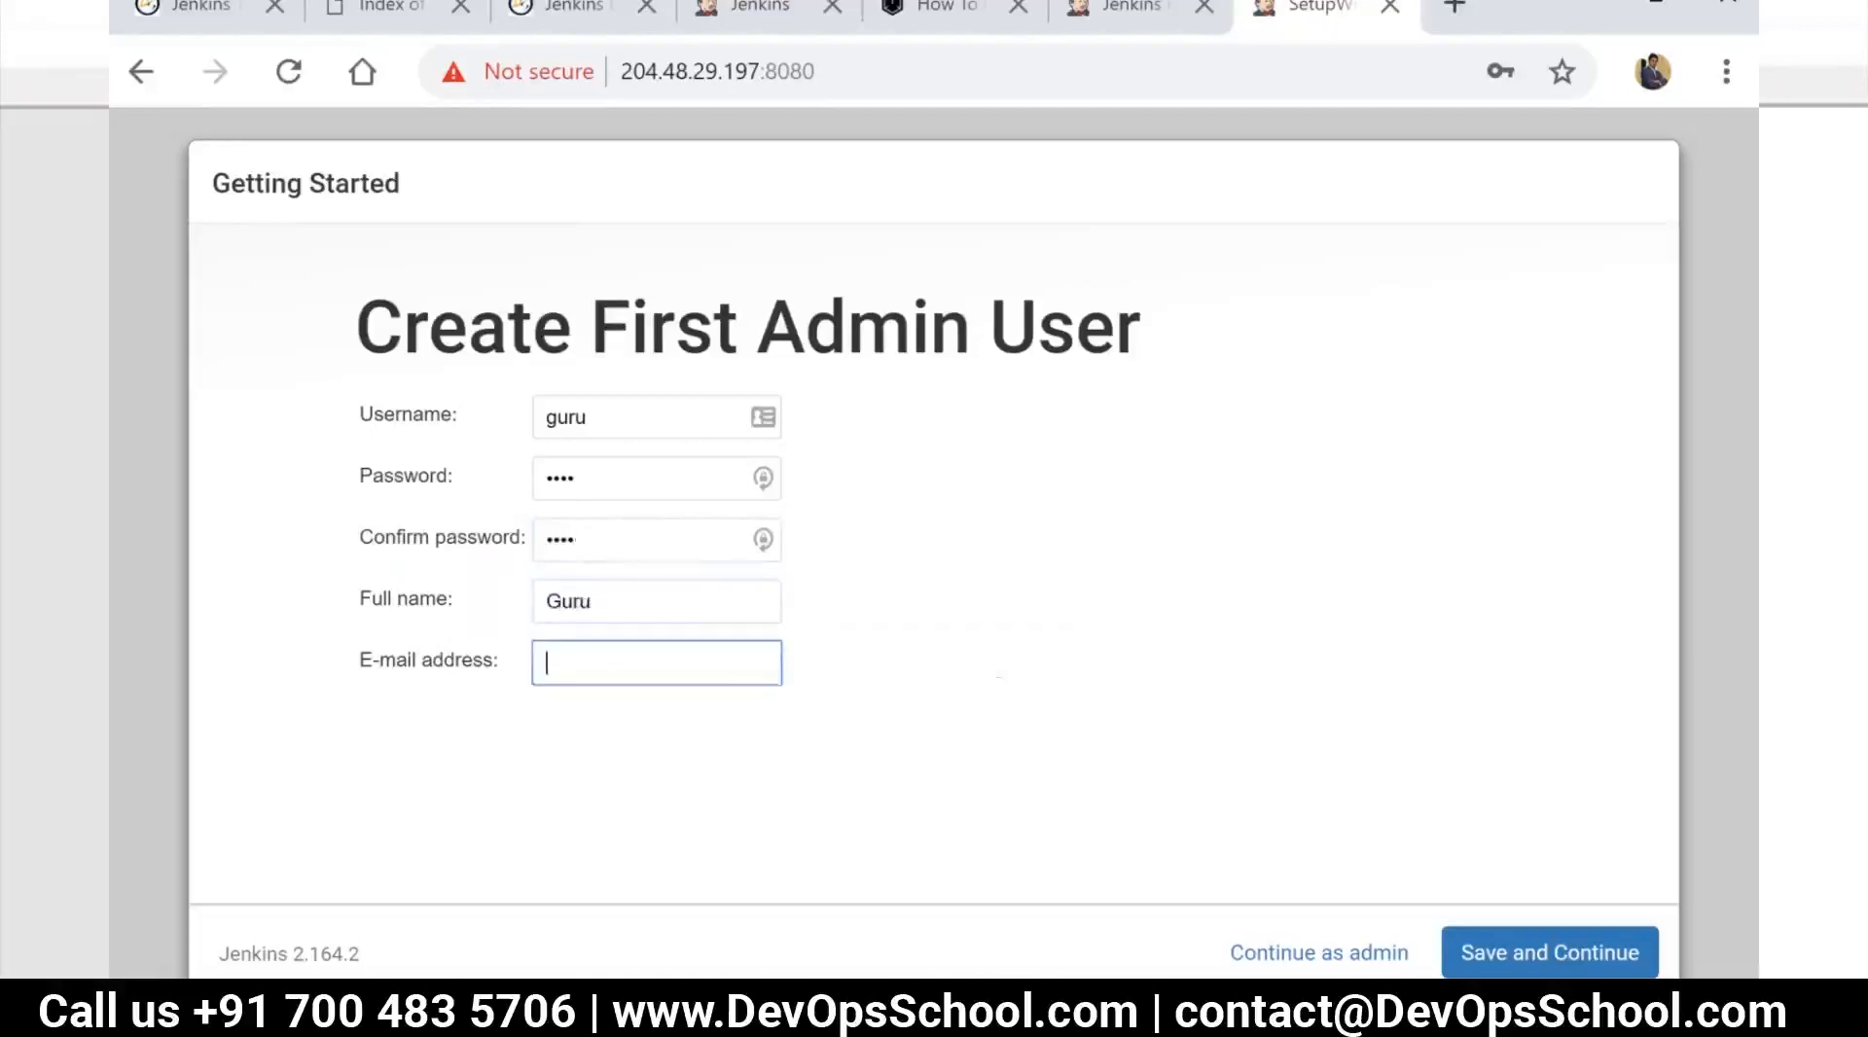
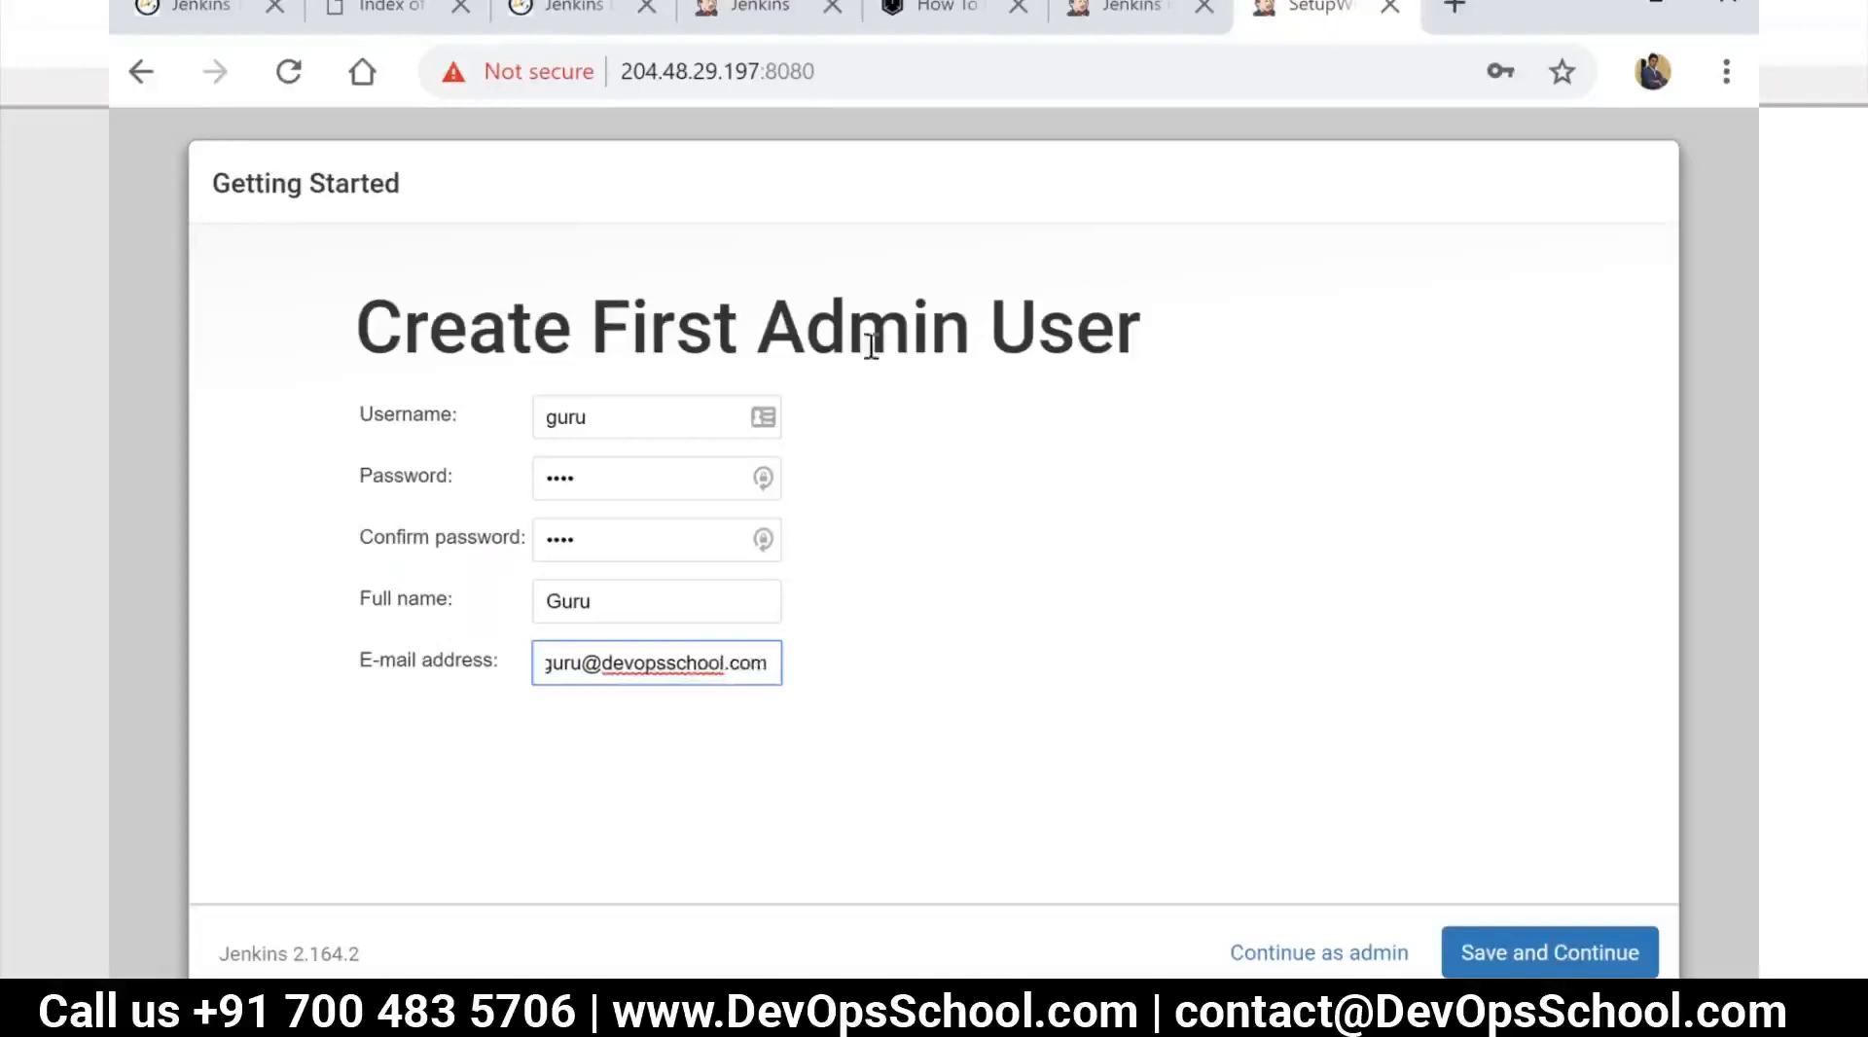
# Fill in the first admin user's e-mail address, save the account and dismiss the browser's offer to save the password
pyautogui.click(1511, 961)
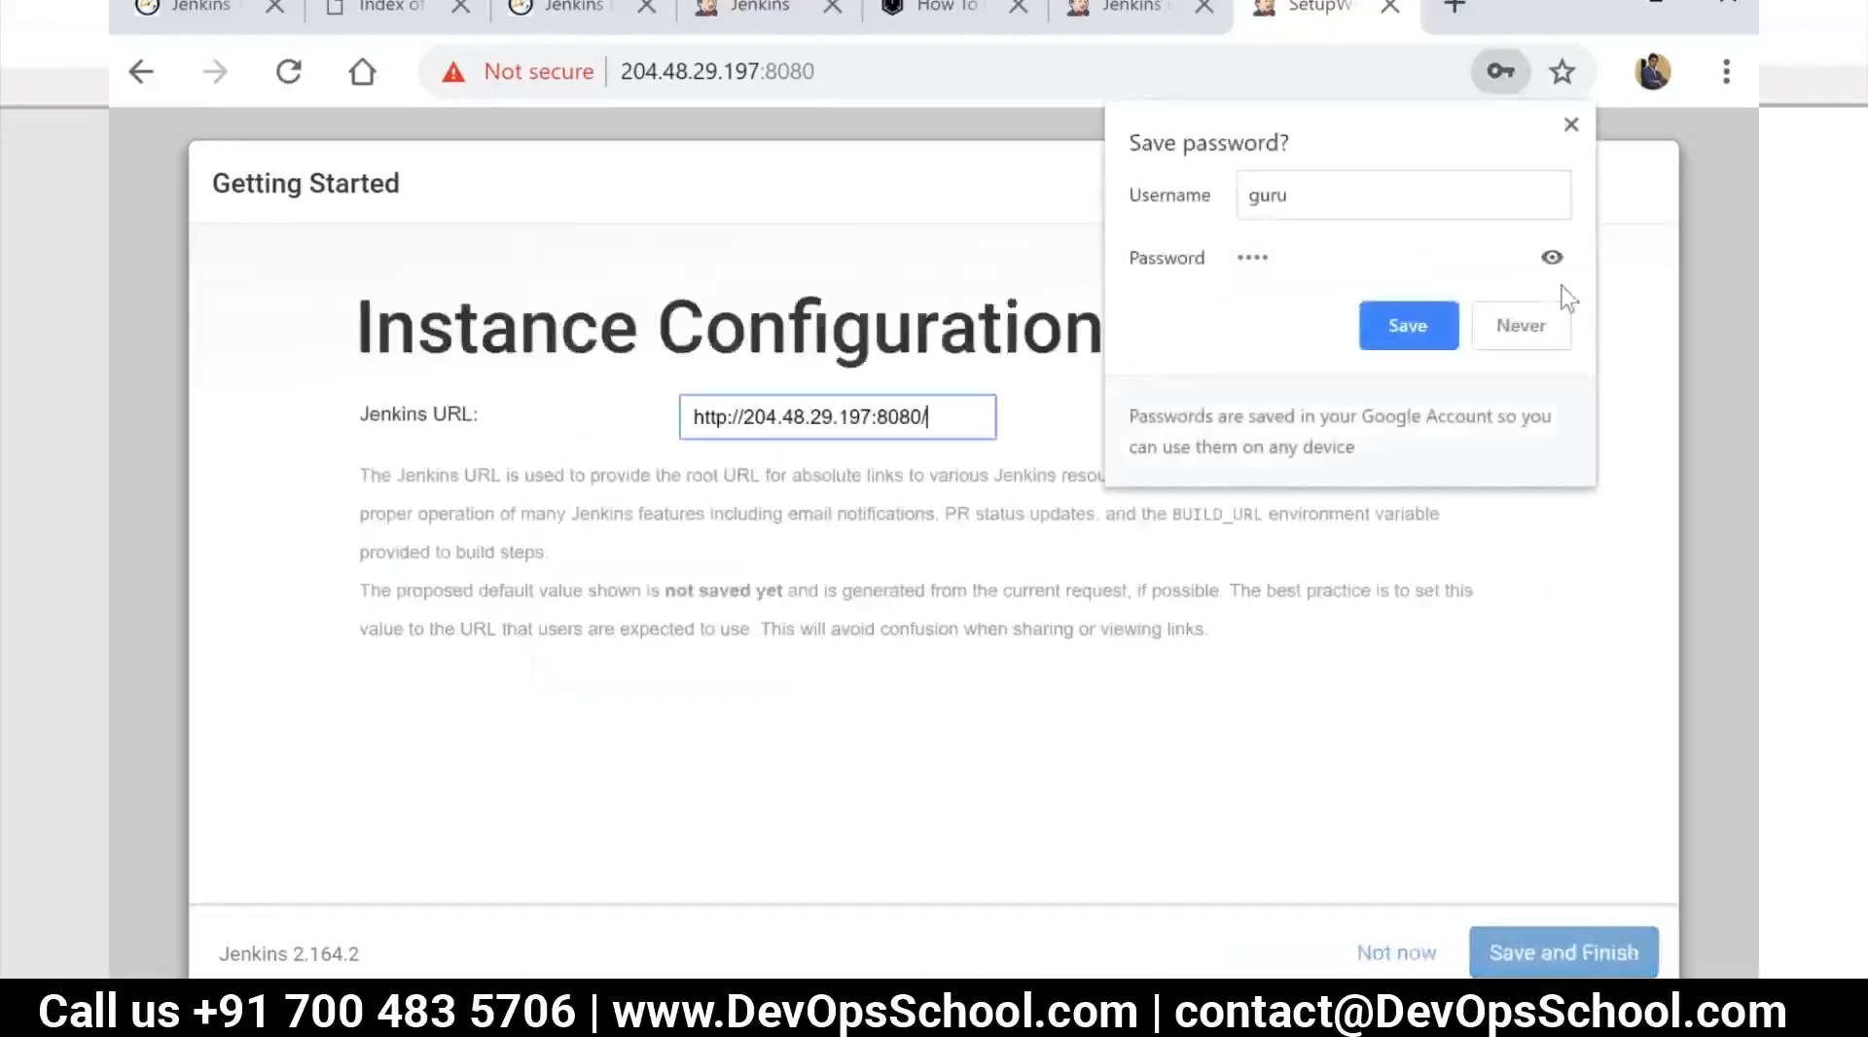
pyautogui.click(1571, 126)
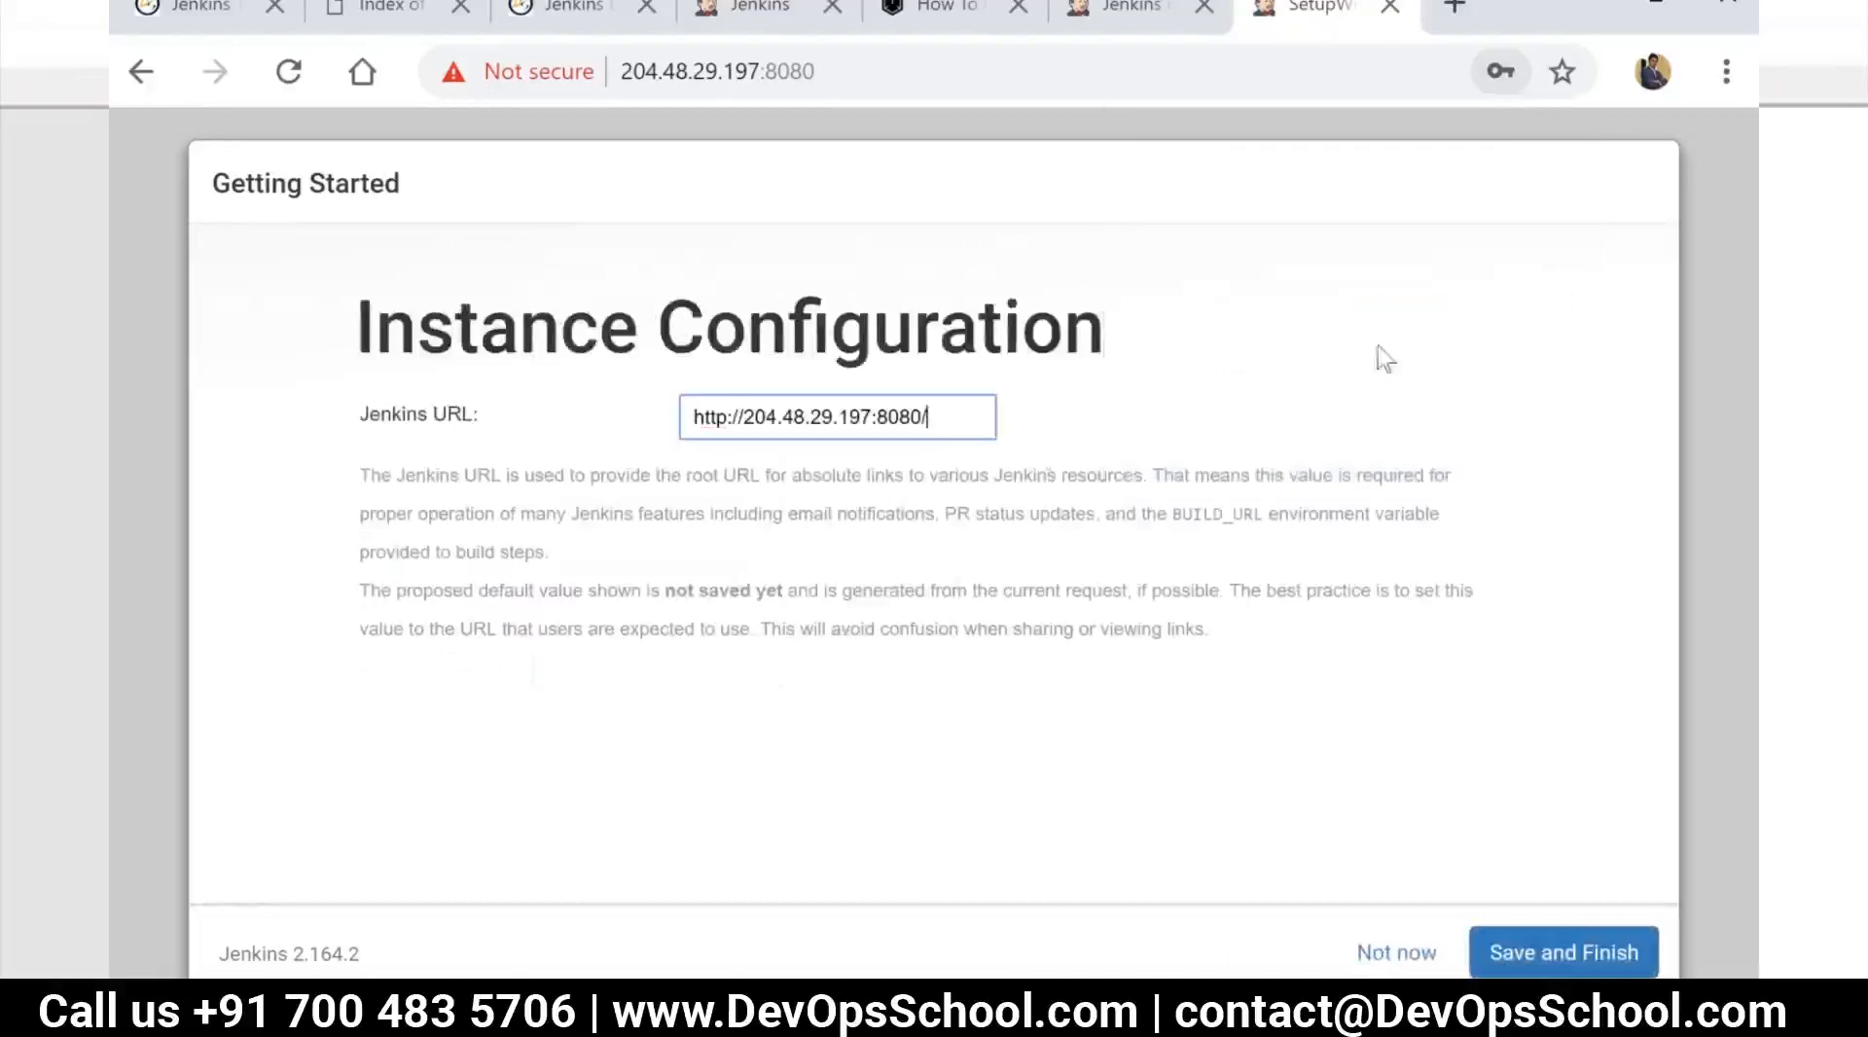
pyautogui.click(873, 416)
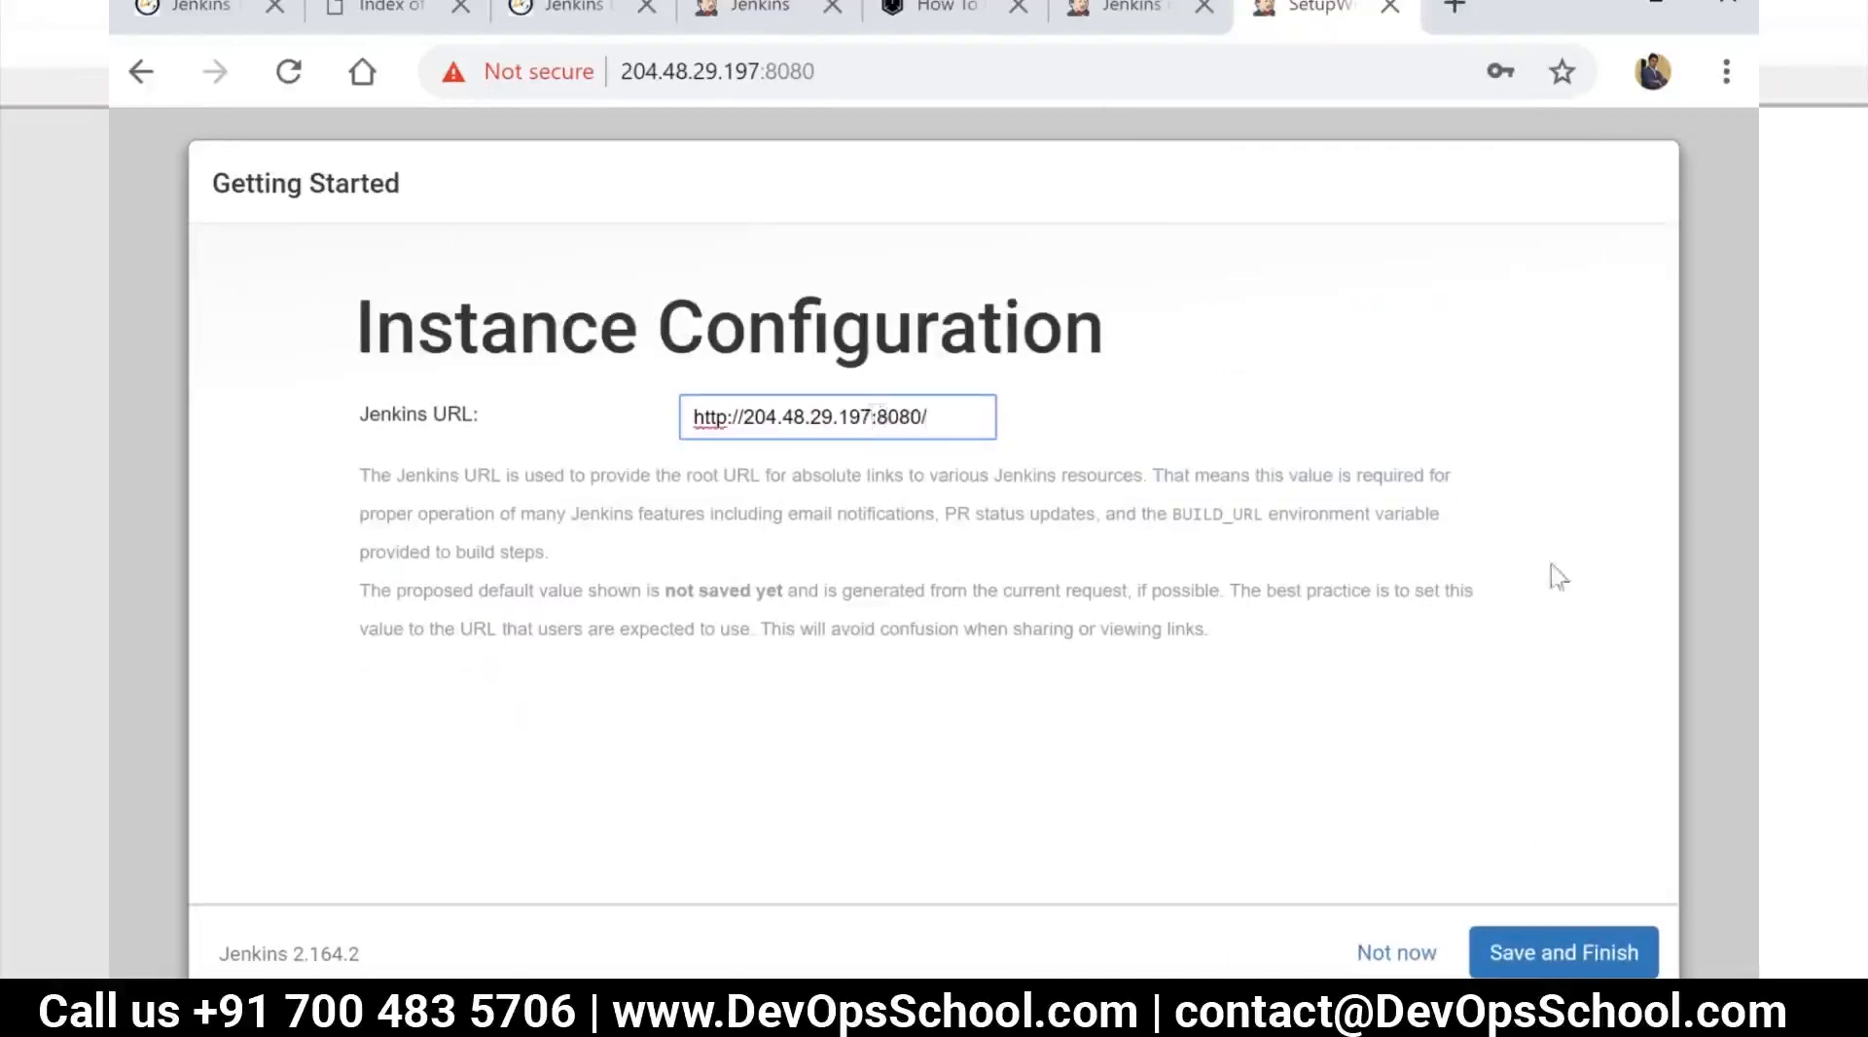
pyautogui.click(1733, 269)
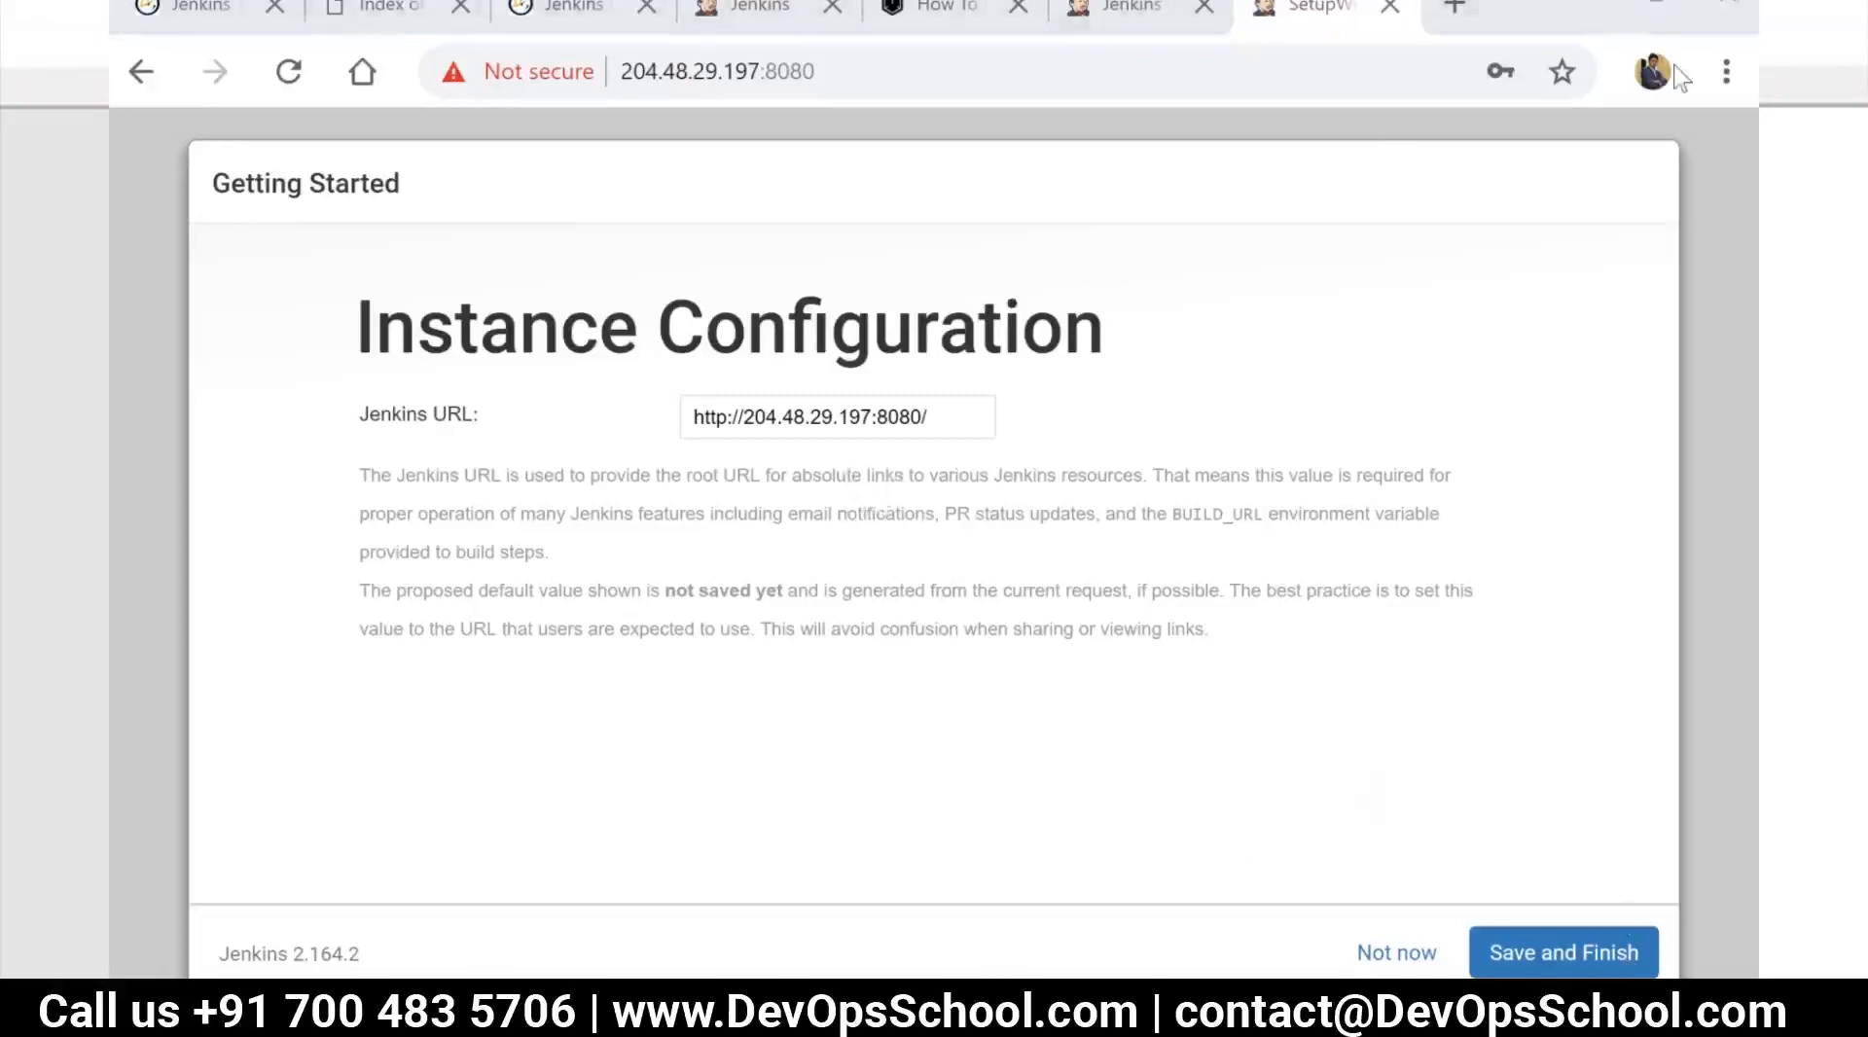
pyautogui.click(927, 416)
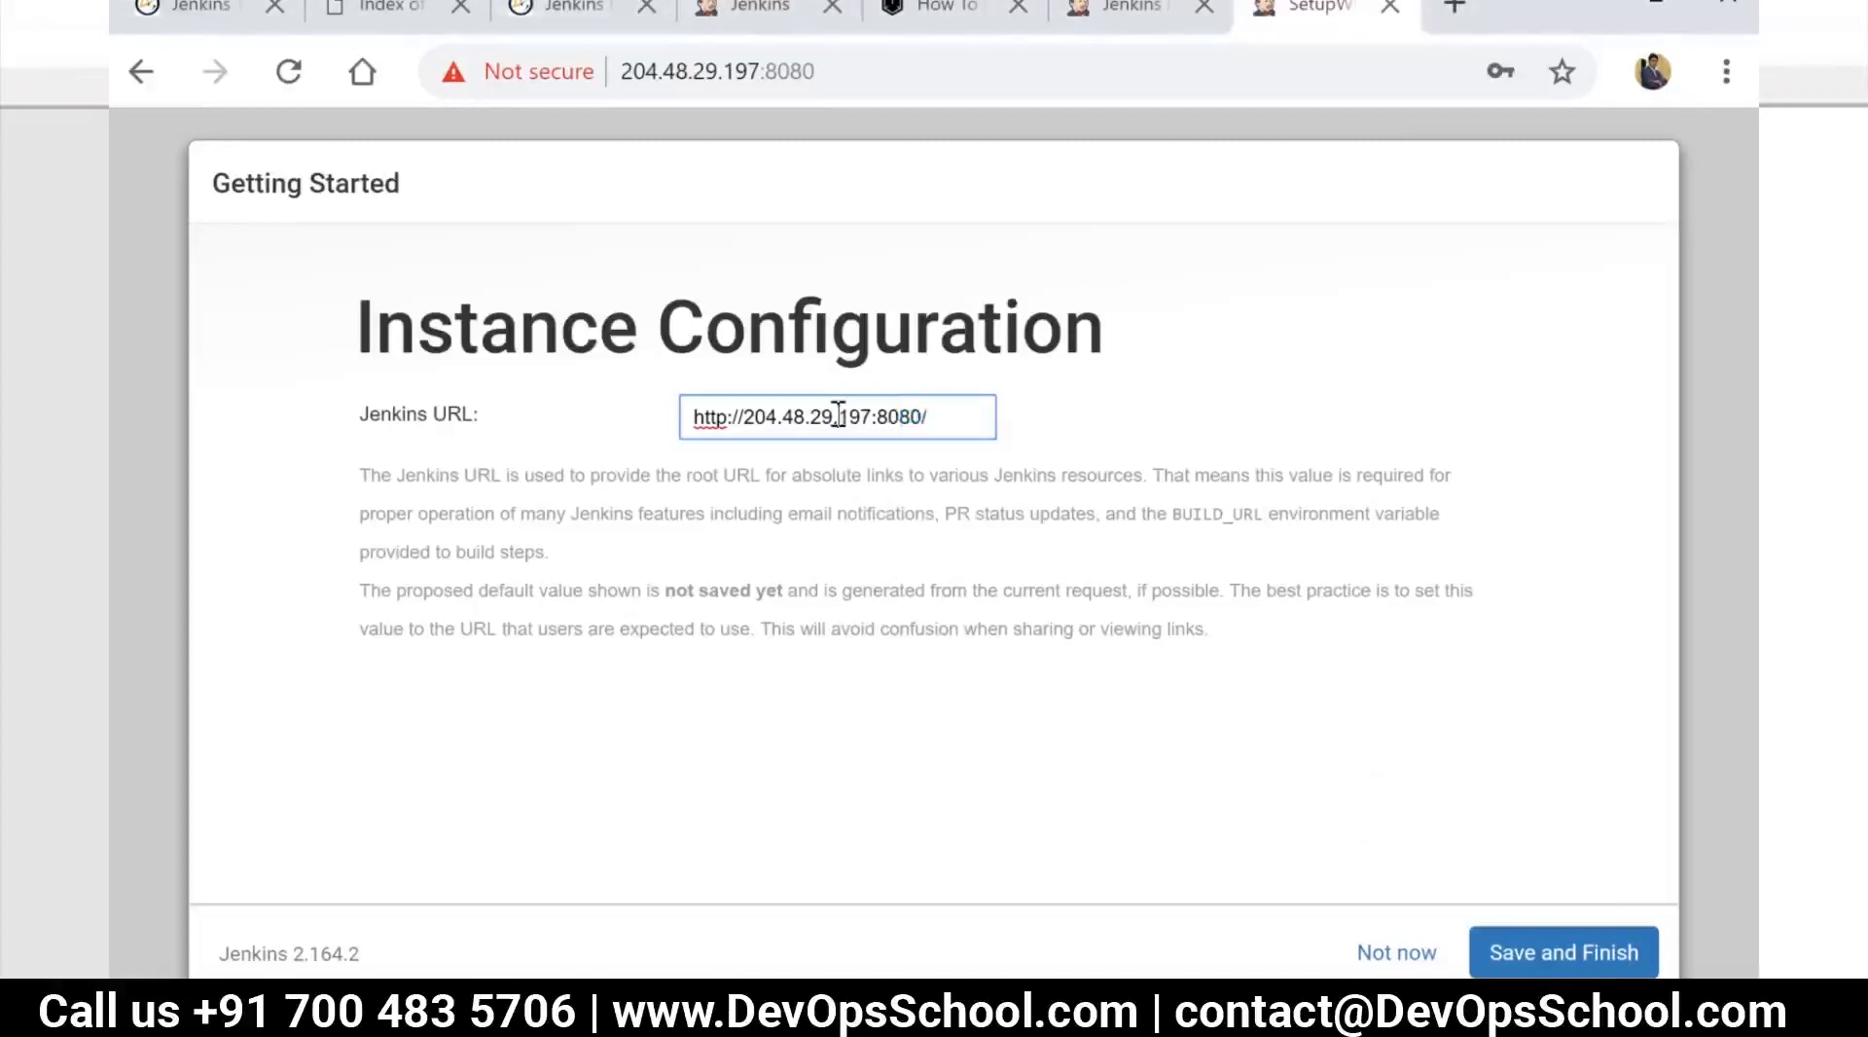
pyautogui.doubleClick(833, 416)
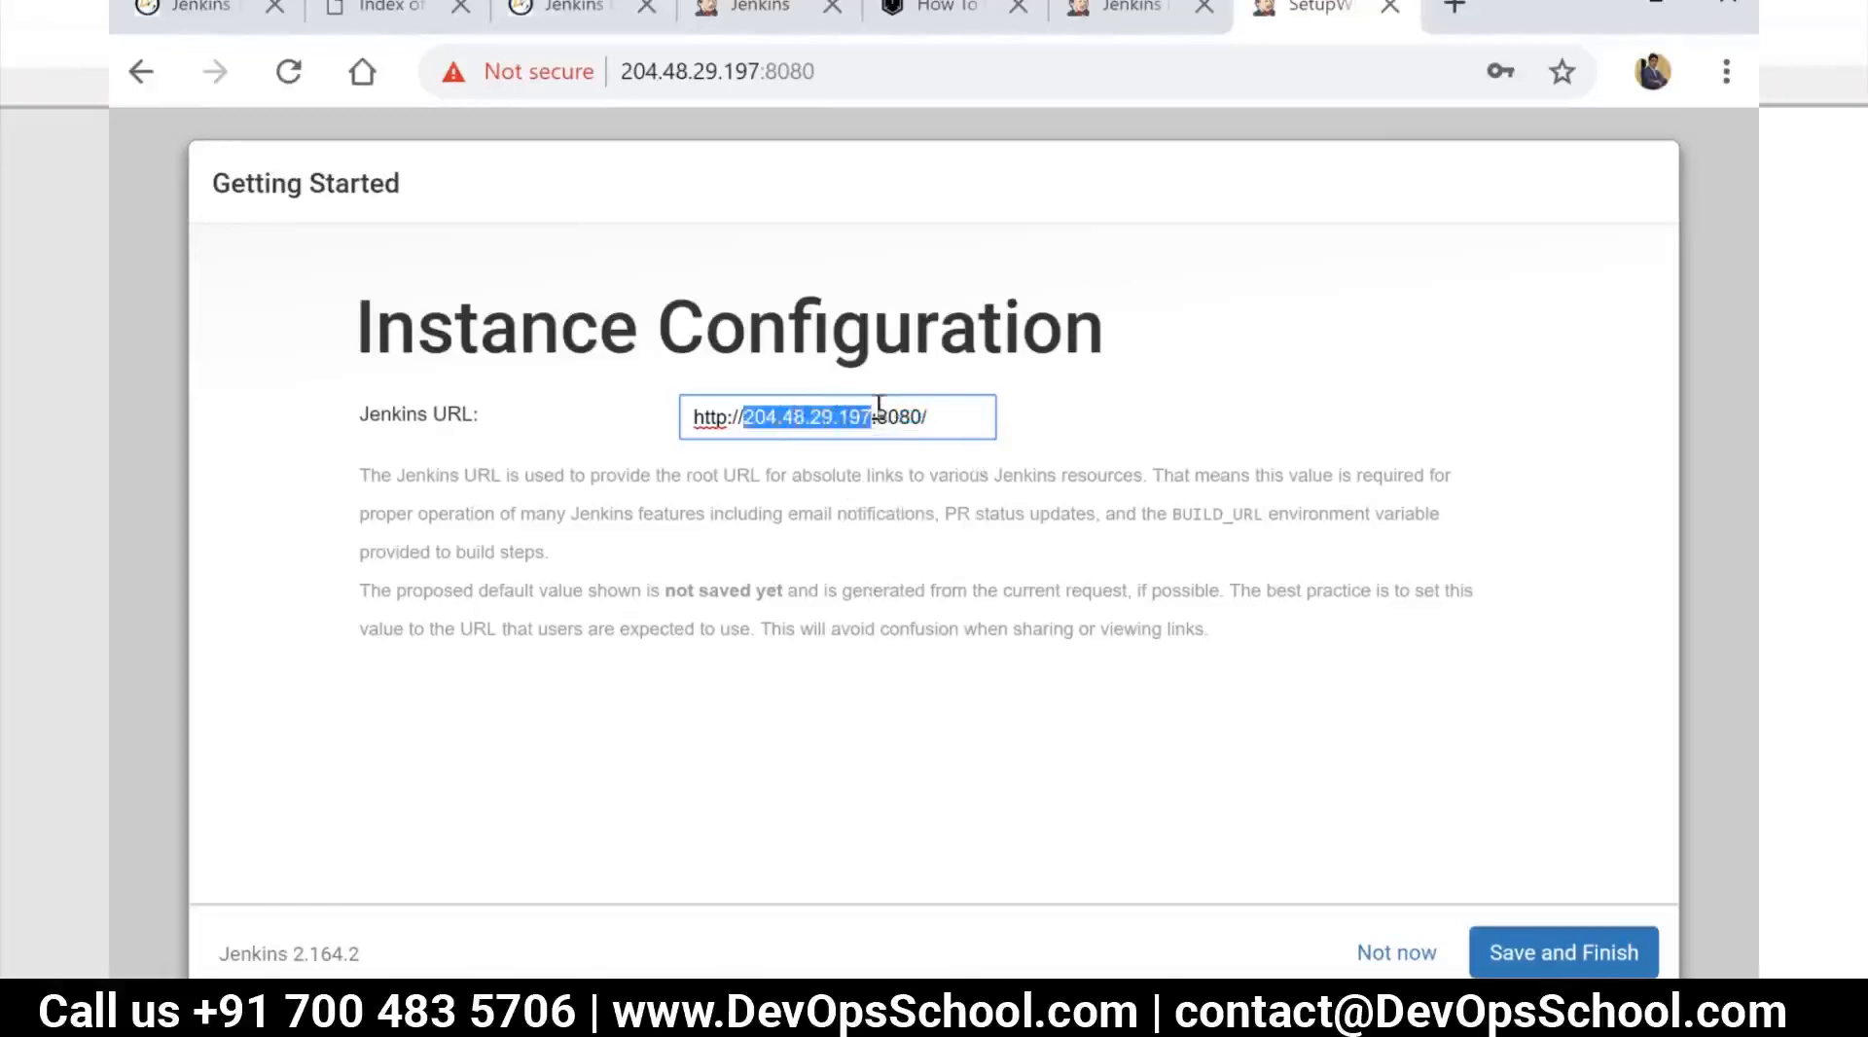
pyautogui.click(1579, 957)
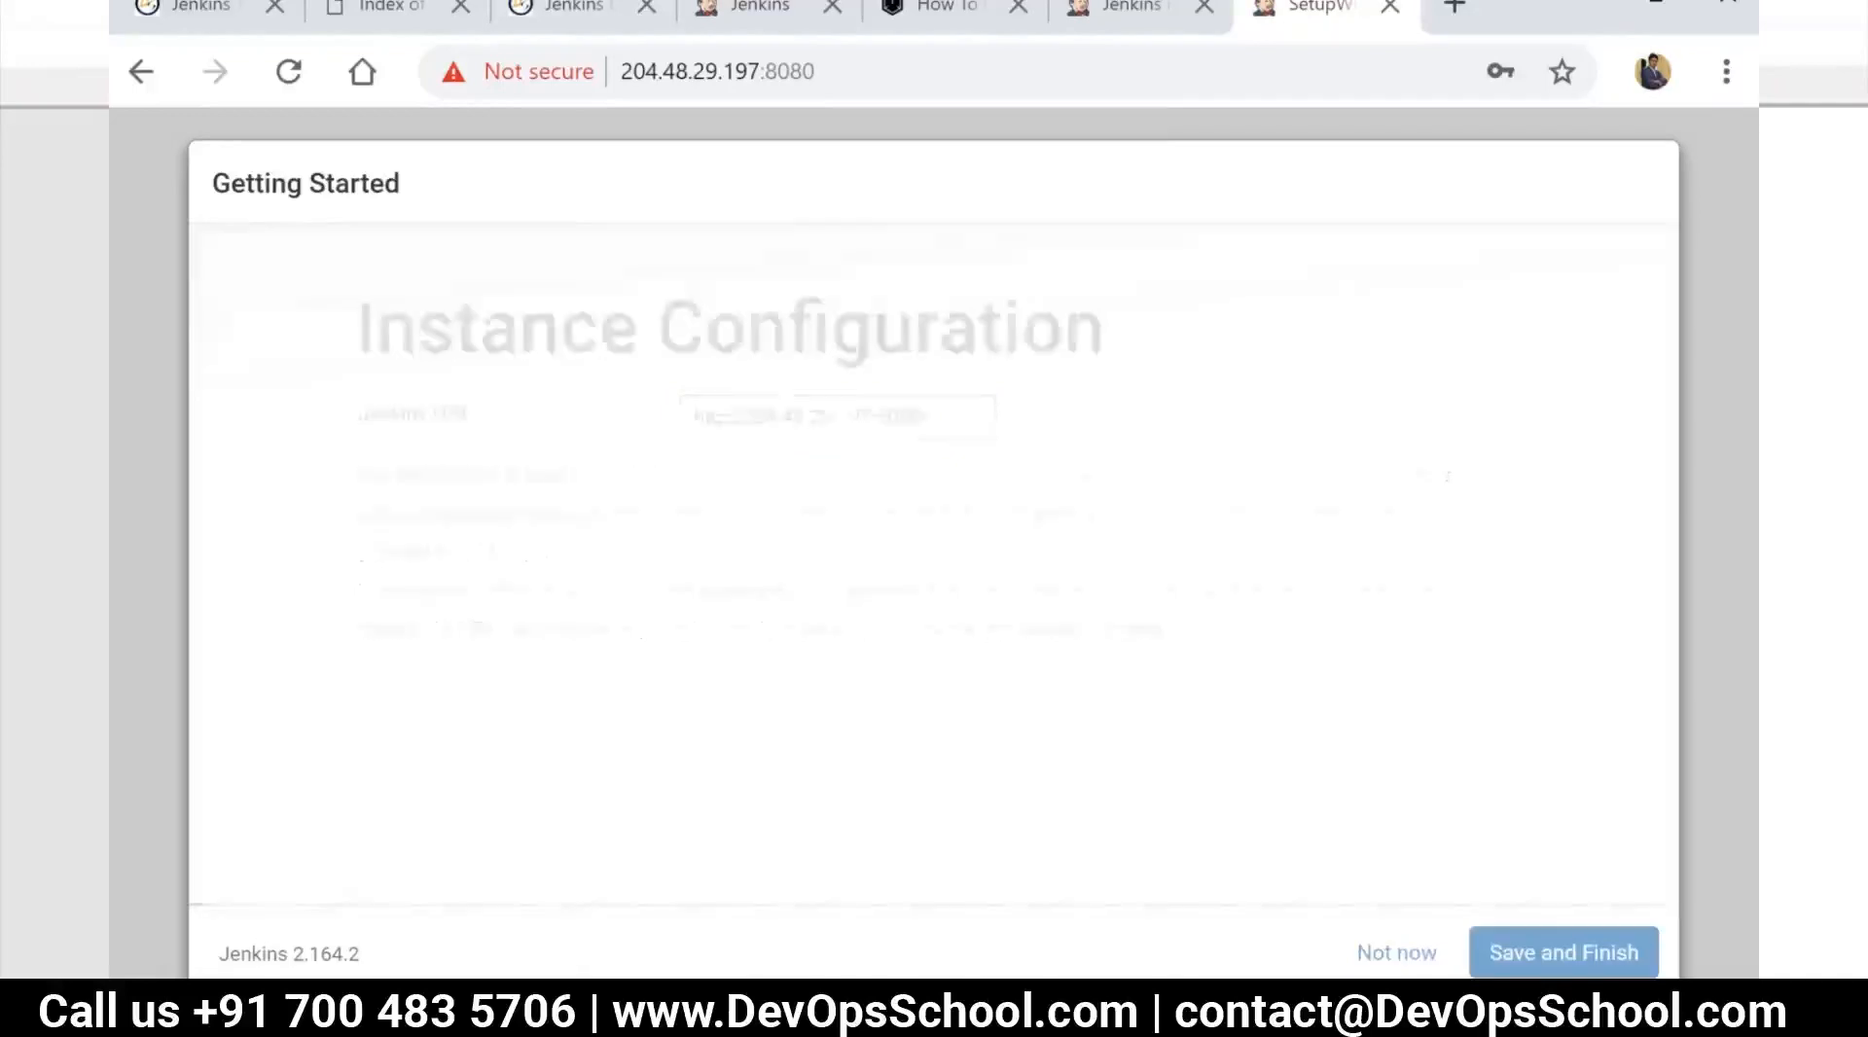
pyautogui.click(443, 514)
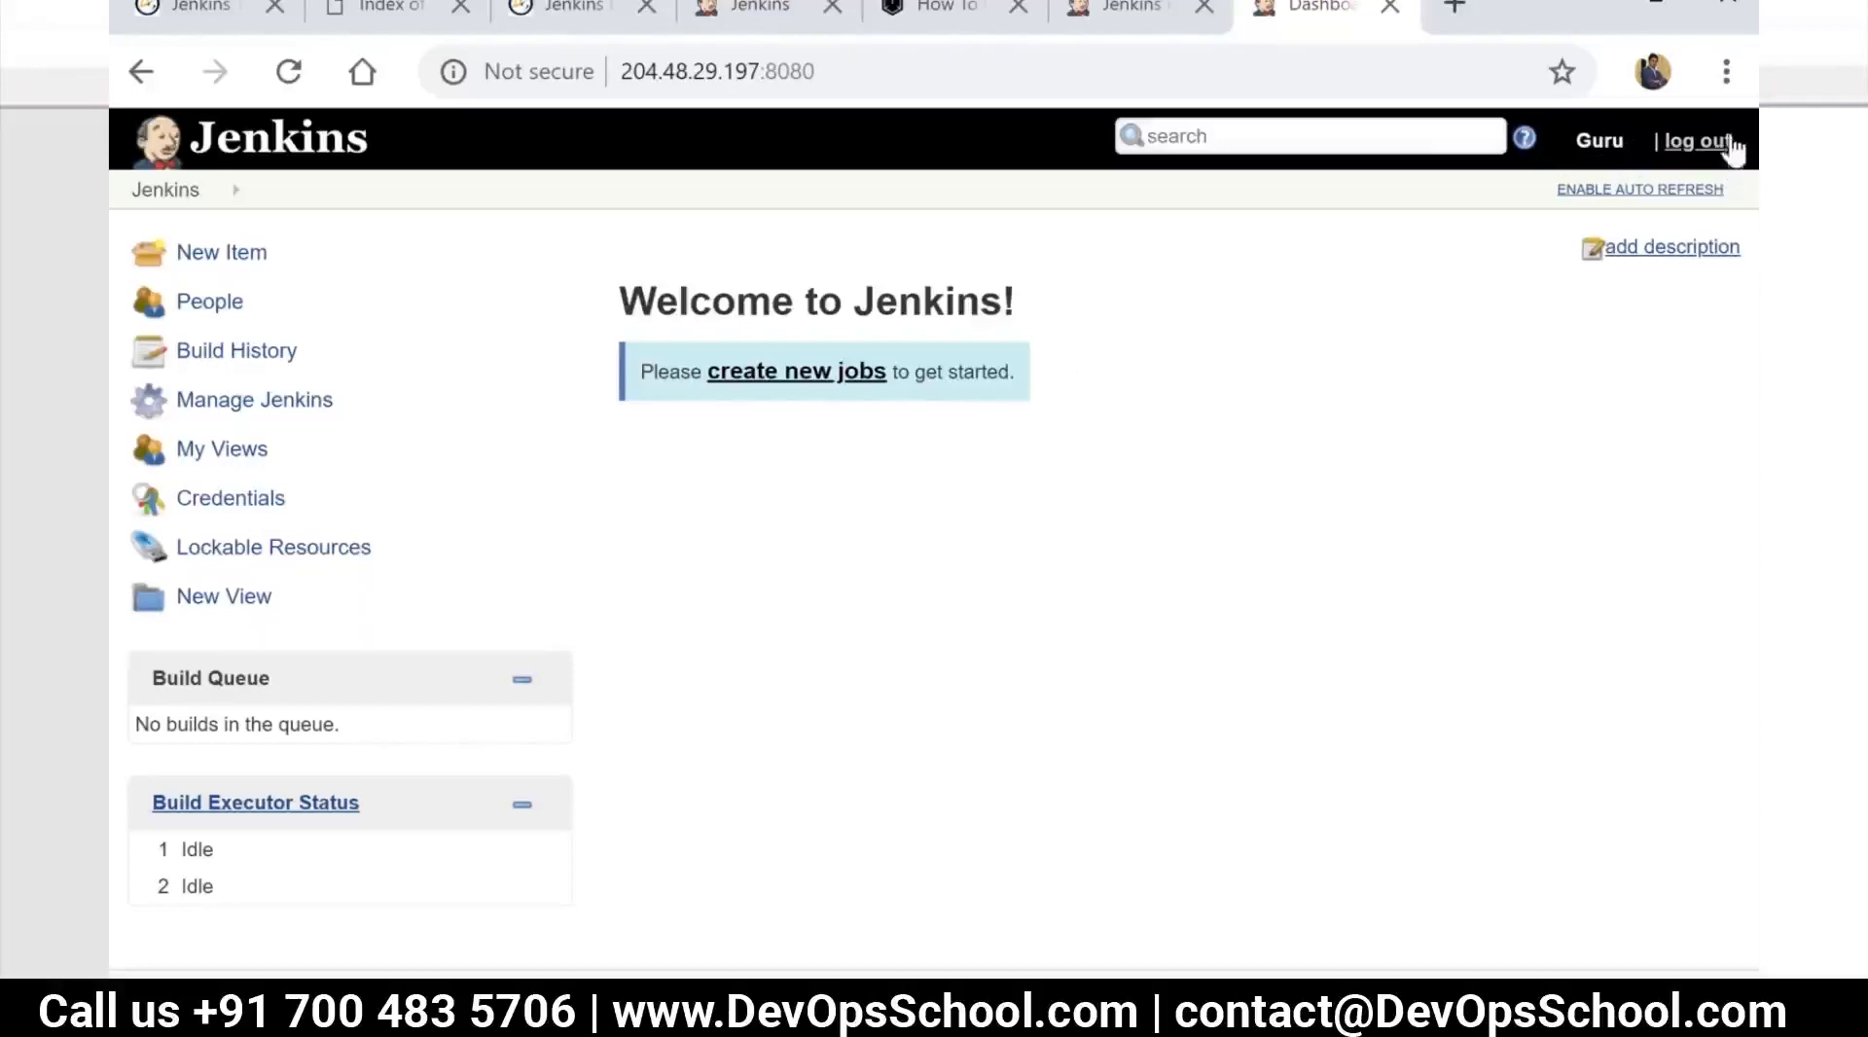
# Examine the admin user's profile and configuration settings, and return to the Jenkins dashboard
pyautogui.click(1614, 156)
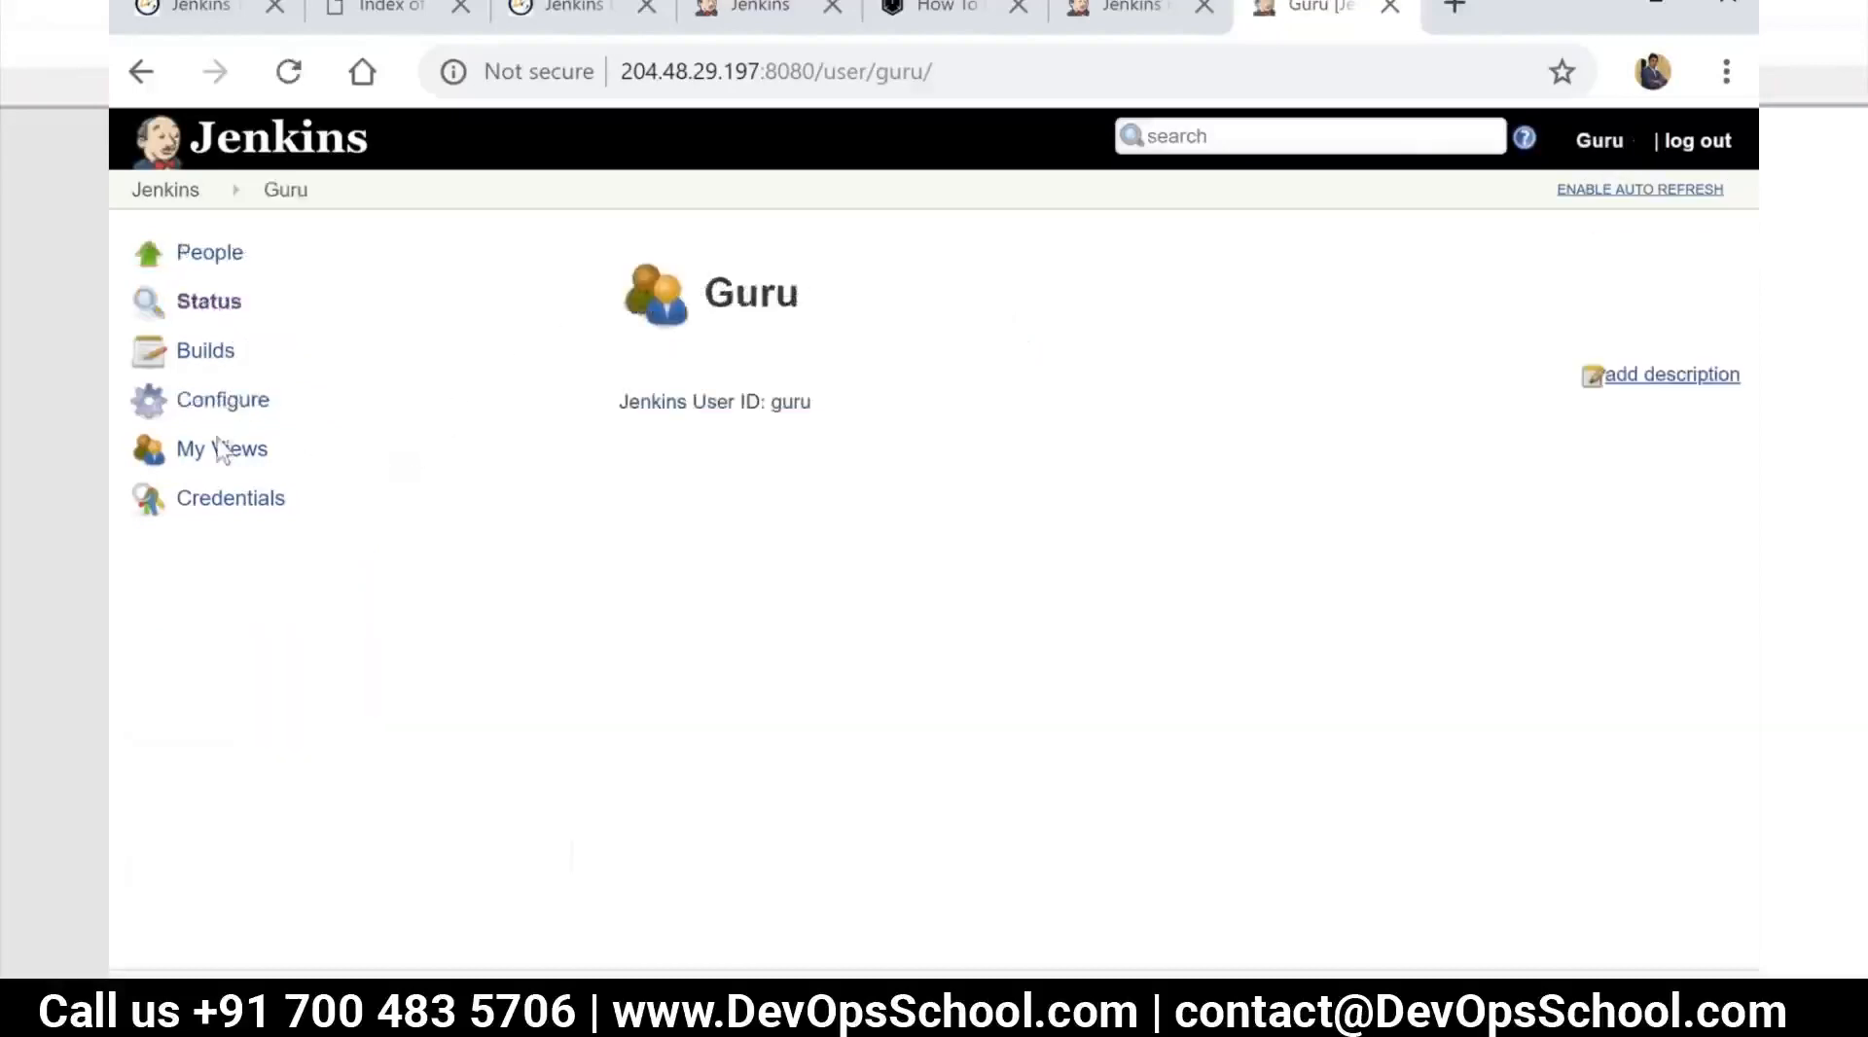
pyautogui.click(220, 407)
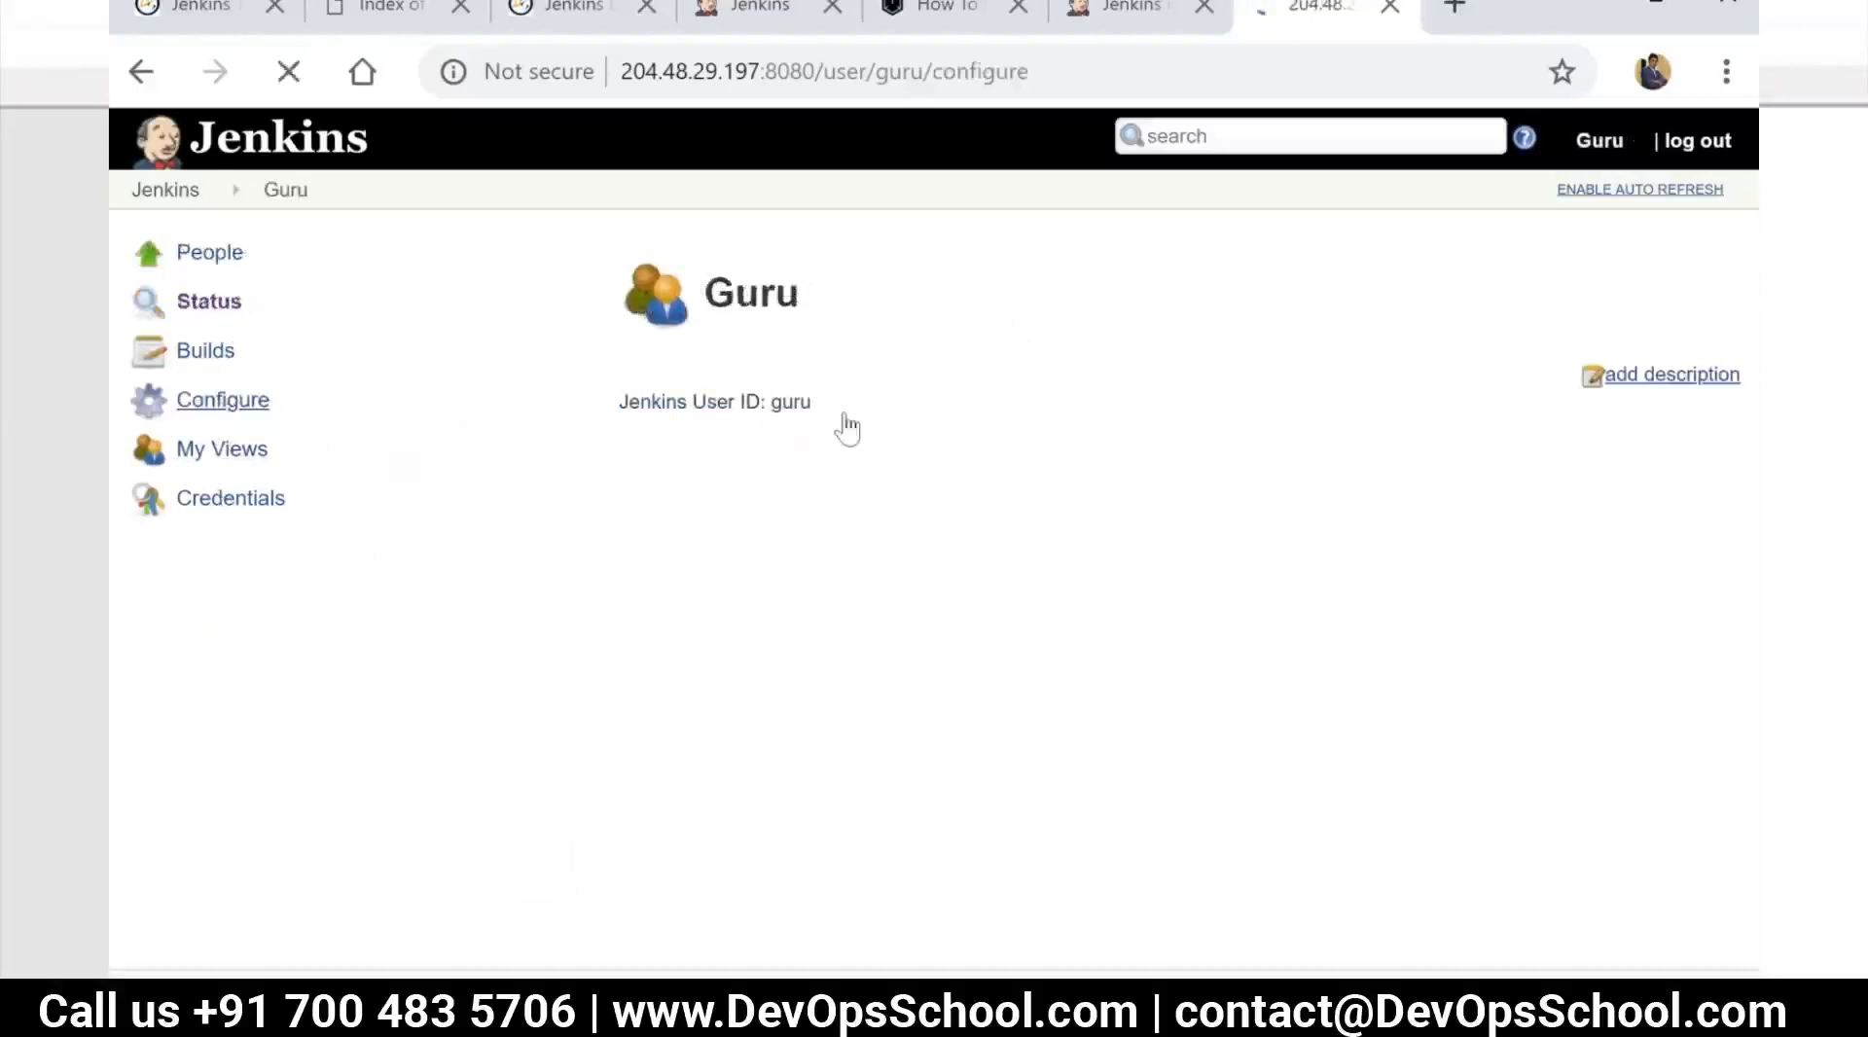
pyautogui.scroll(-5, 859, 503)
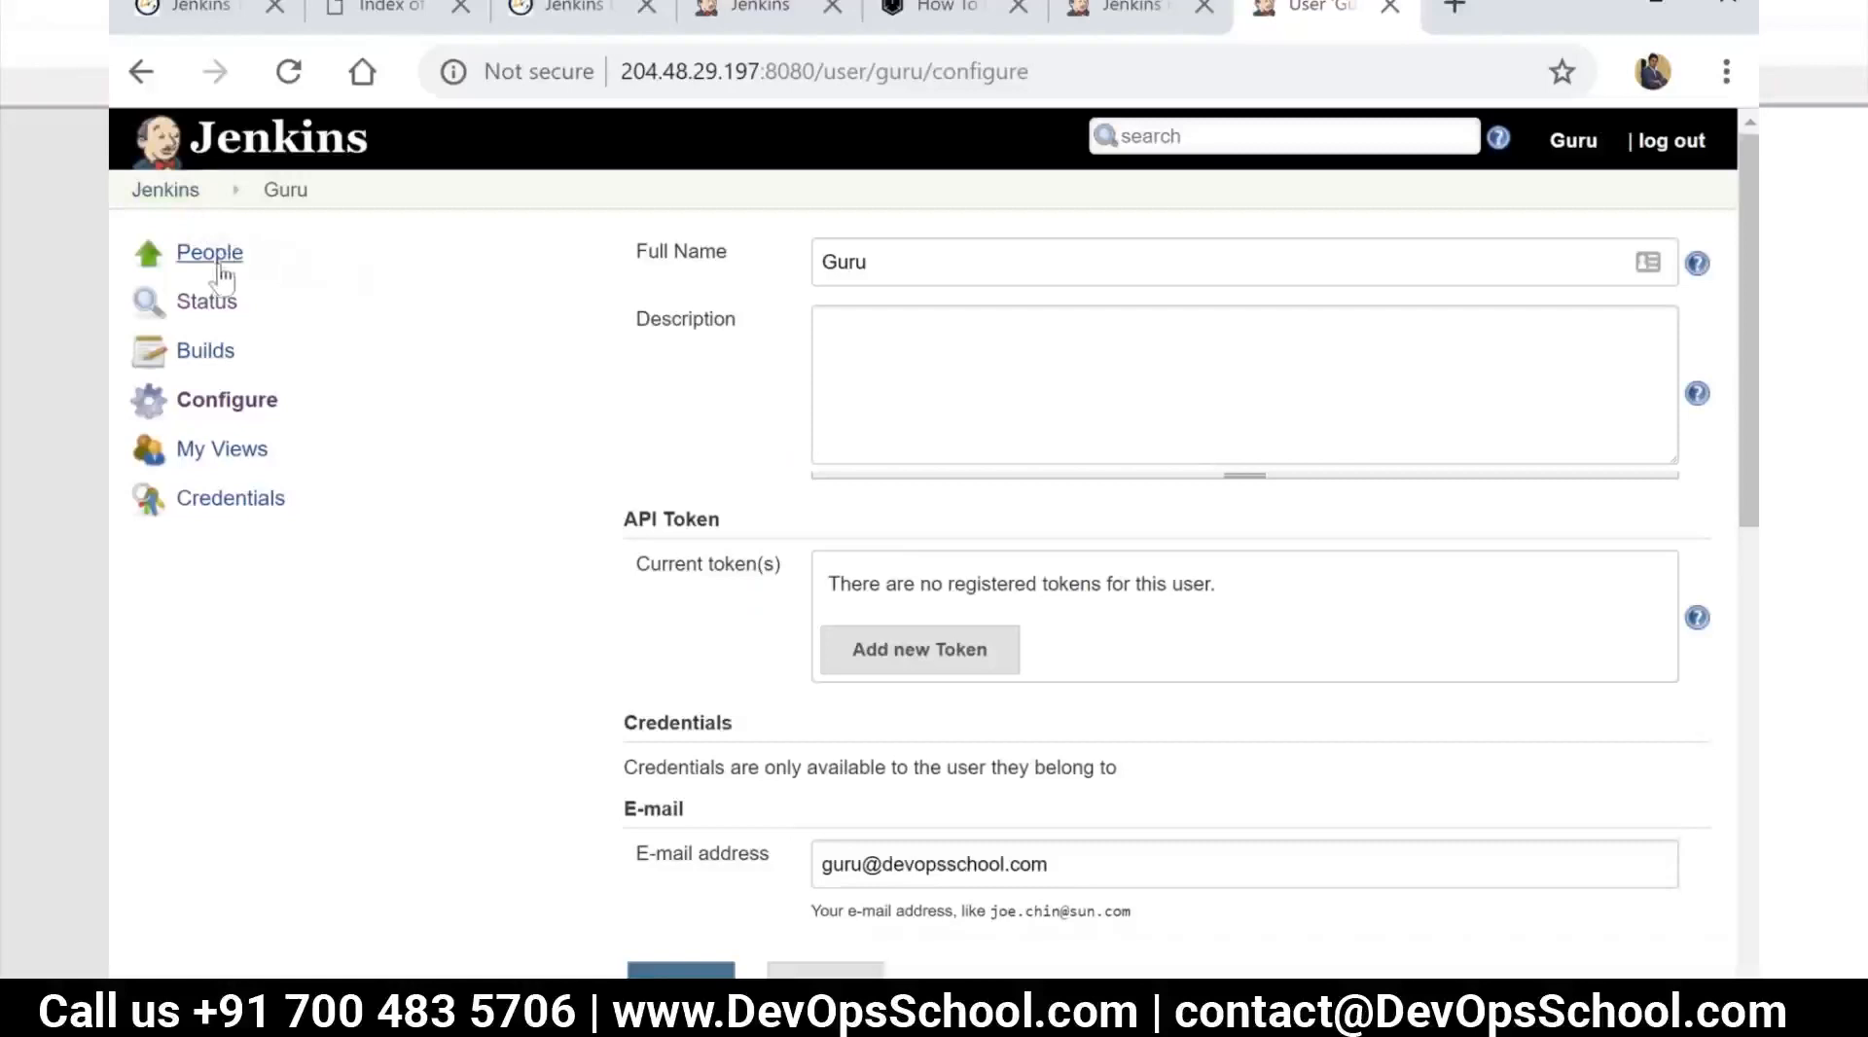
pyautogui.click(201, 193)
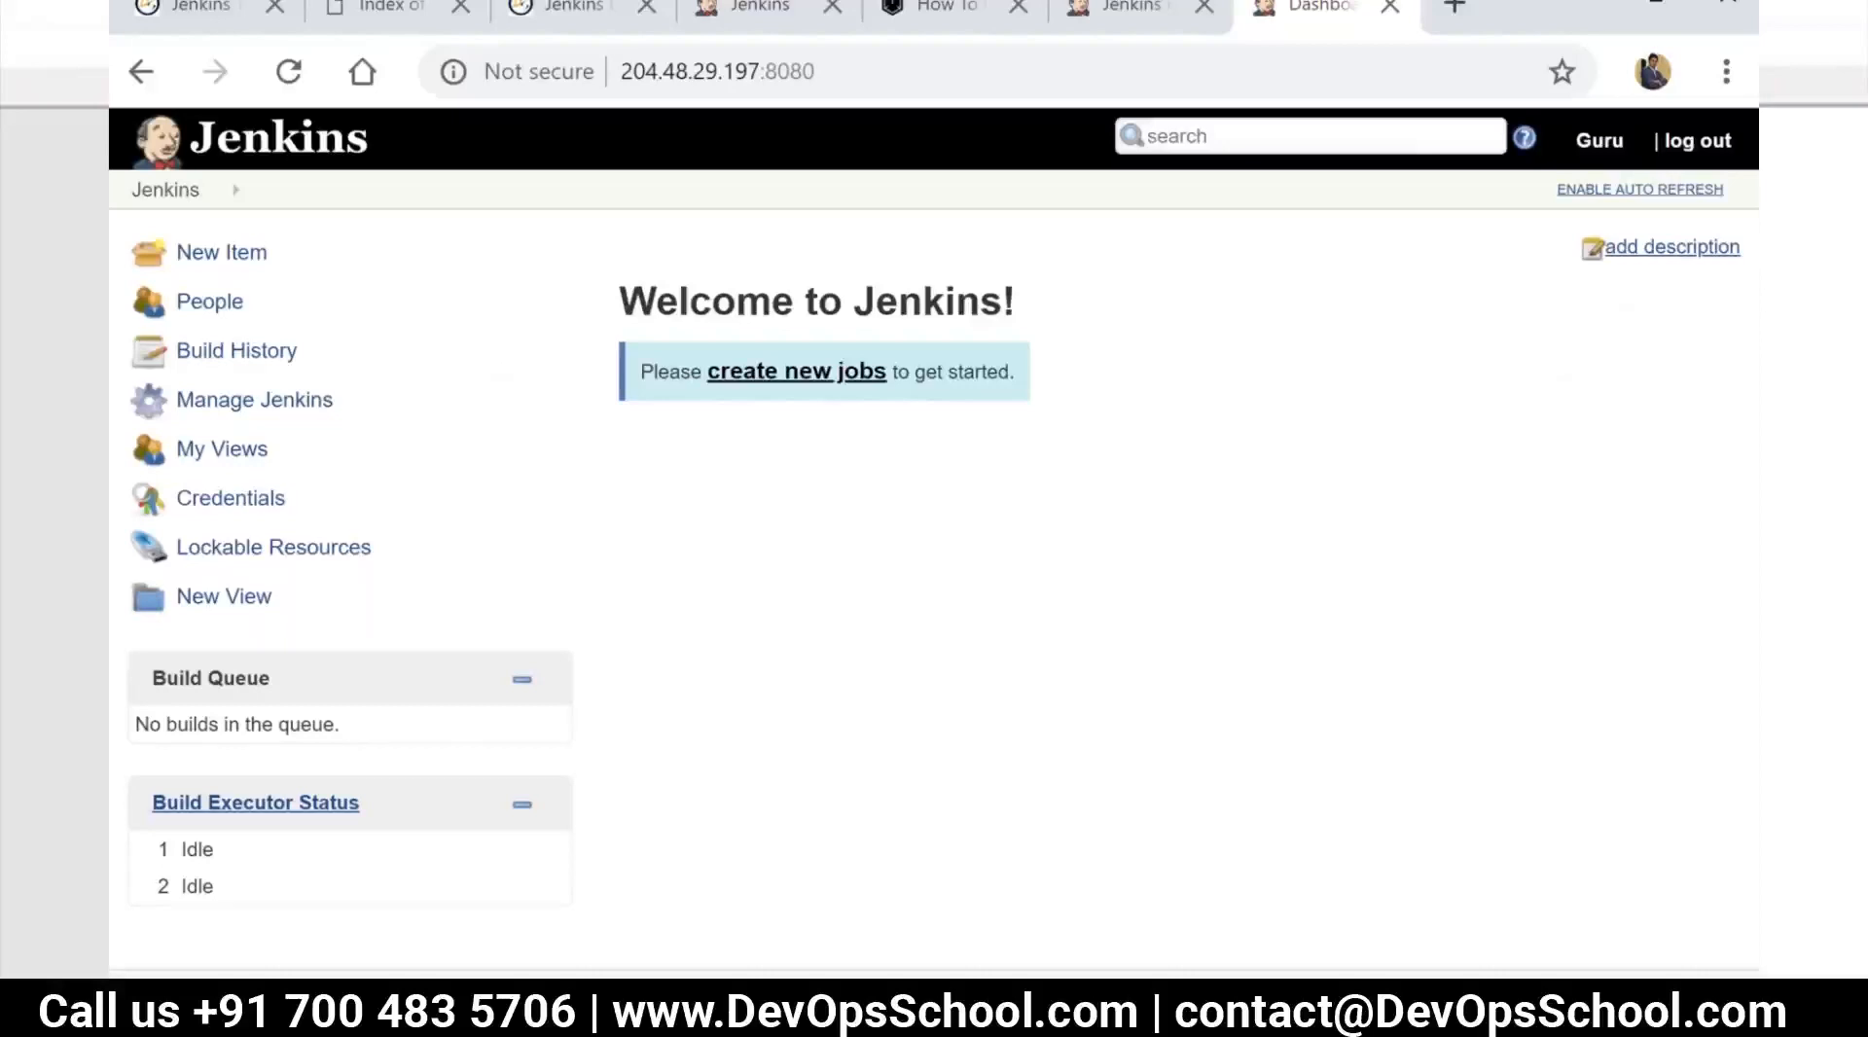
# Switch to Notepad++ and remove the extra blank lines above "Jenkins Jobs", keeping a single one
pyautogui.click(684, 1004)
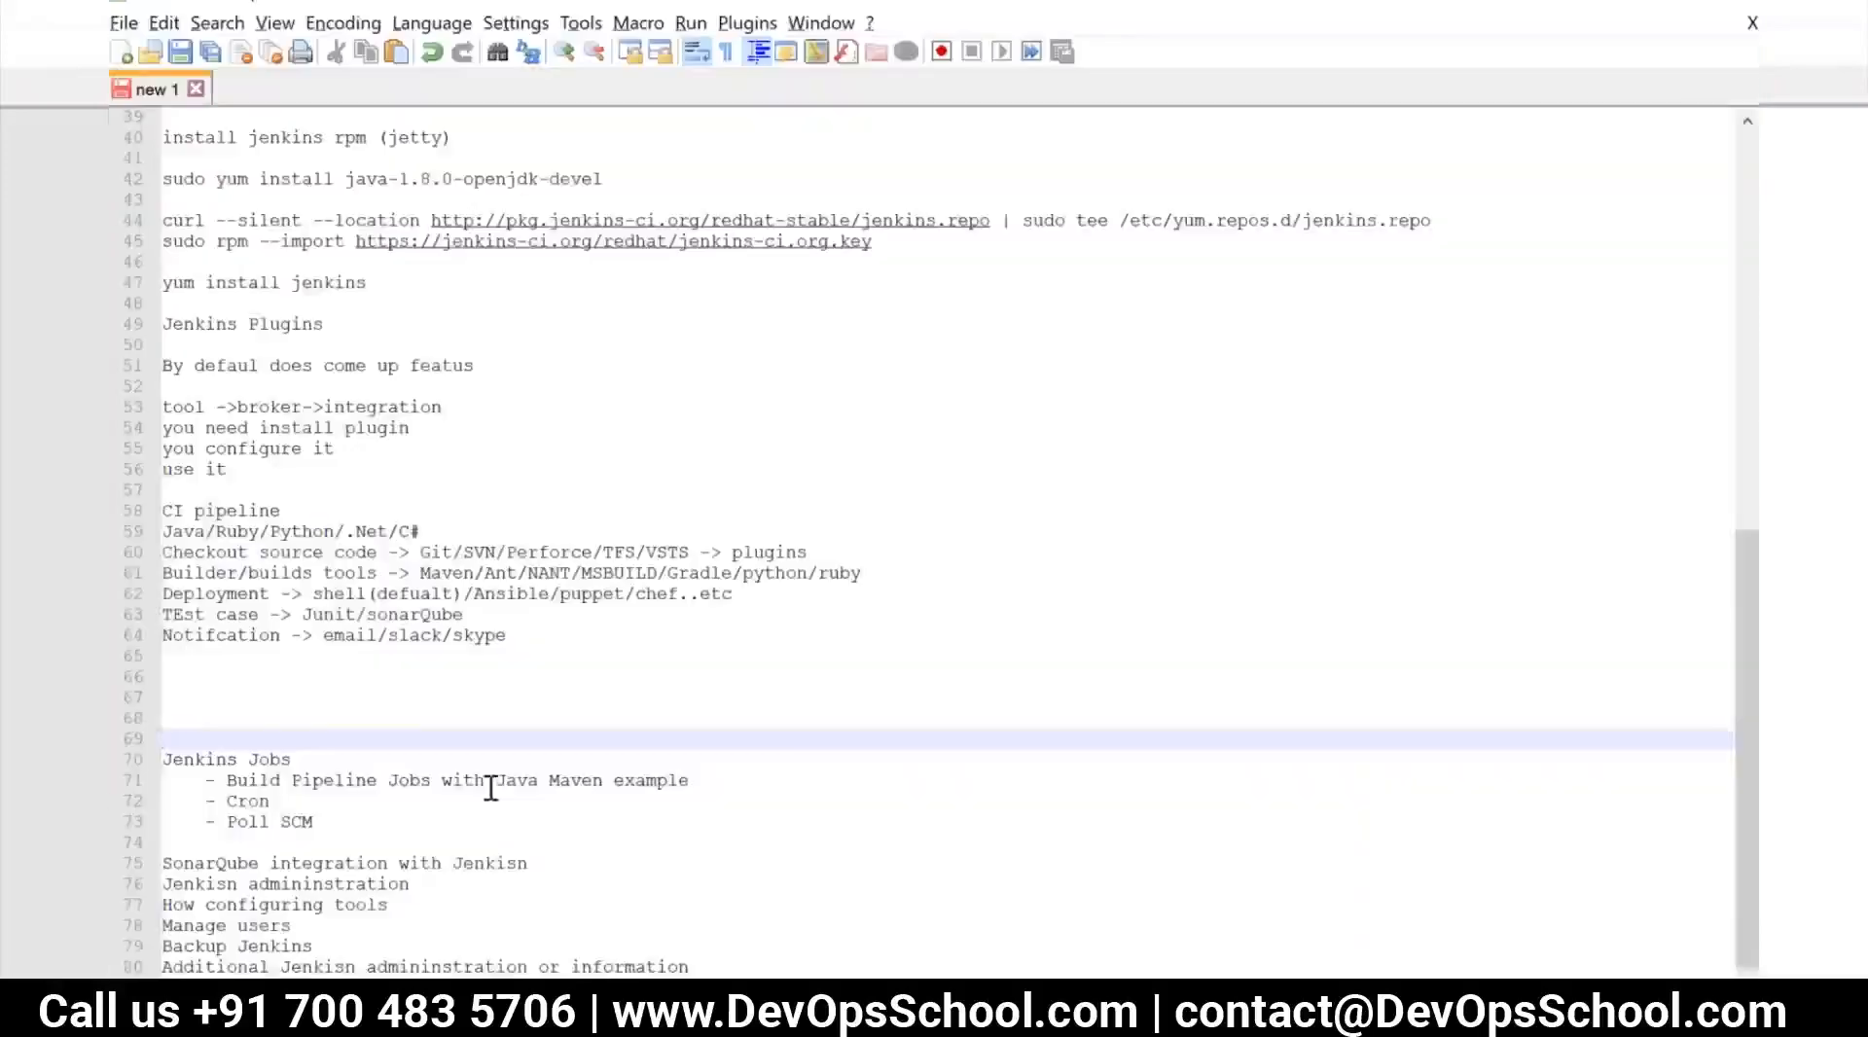
pyautogui.click(191, 721)
pyautogui.press('Down')
pyautogui.press('BackSpace')
pyautogui.press('BackSpace')
pyautogui.press('BackSpace')
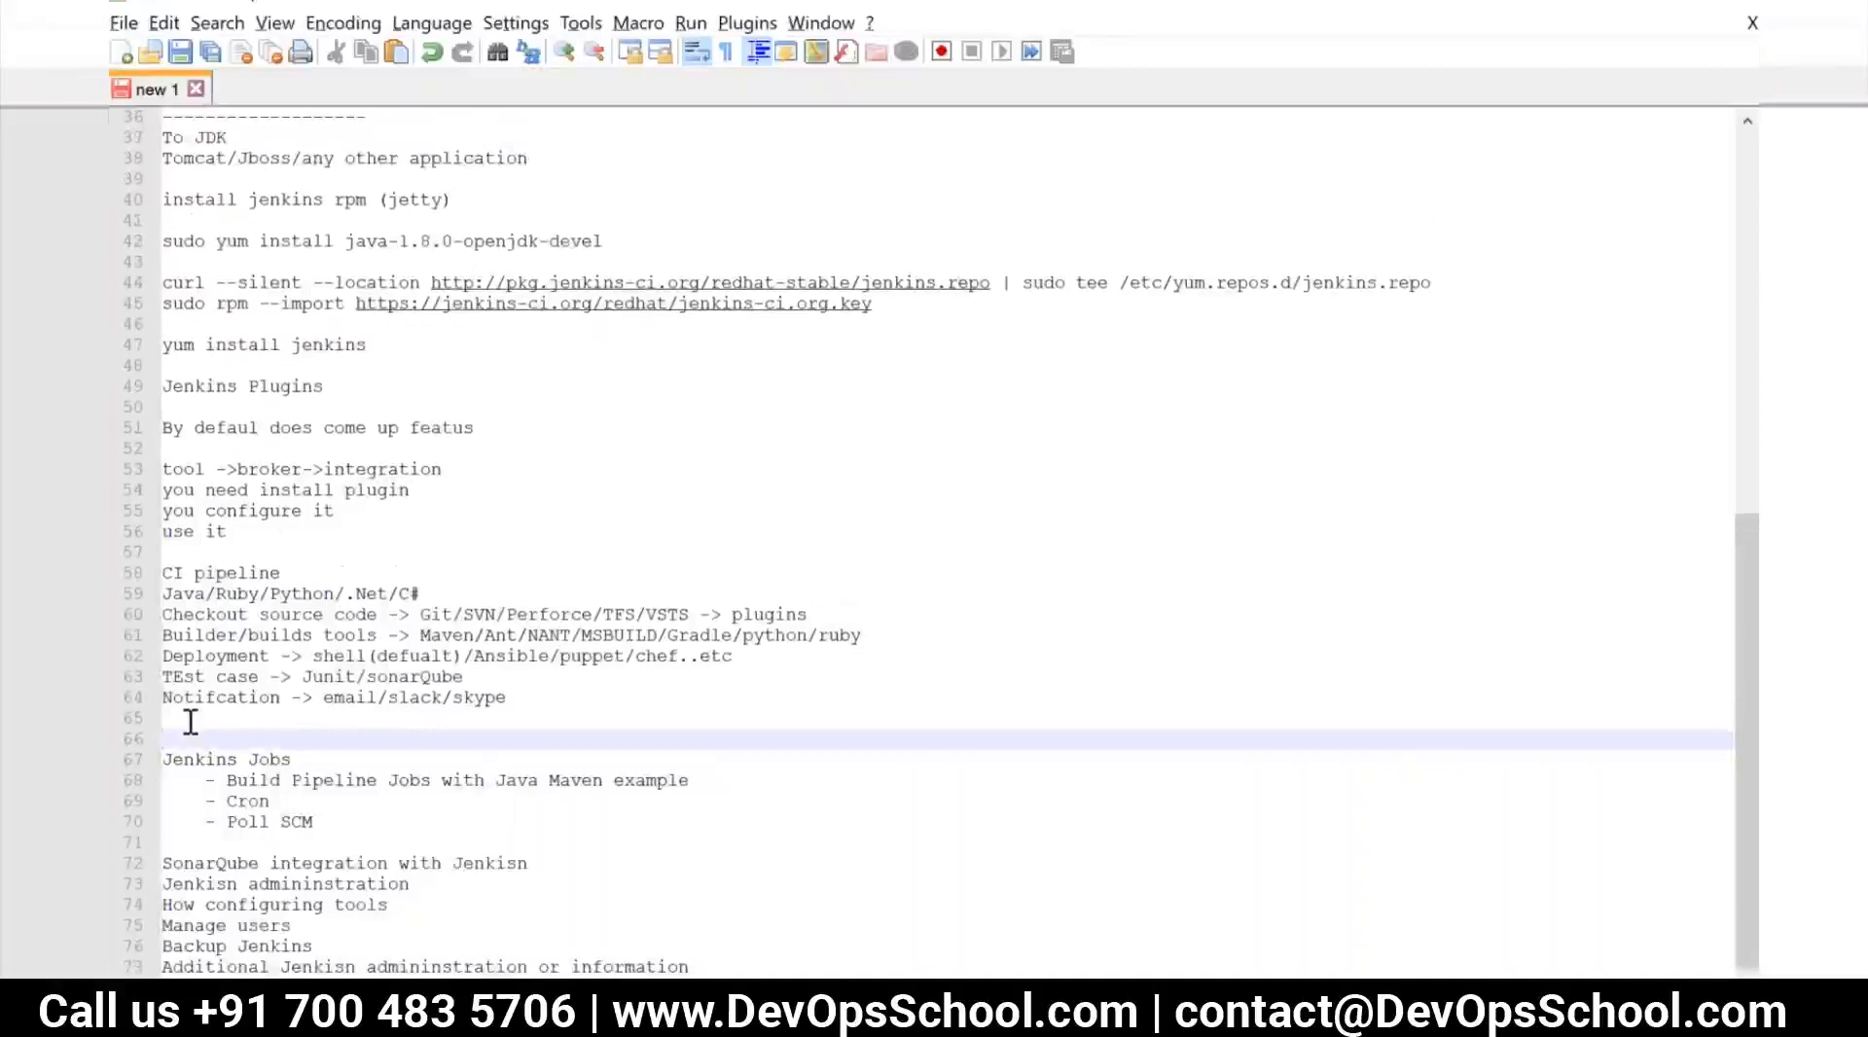
pyautogui.press('BackSpace')
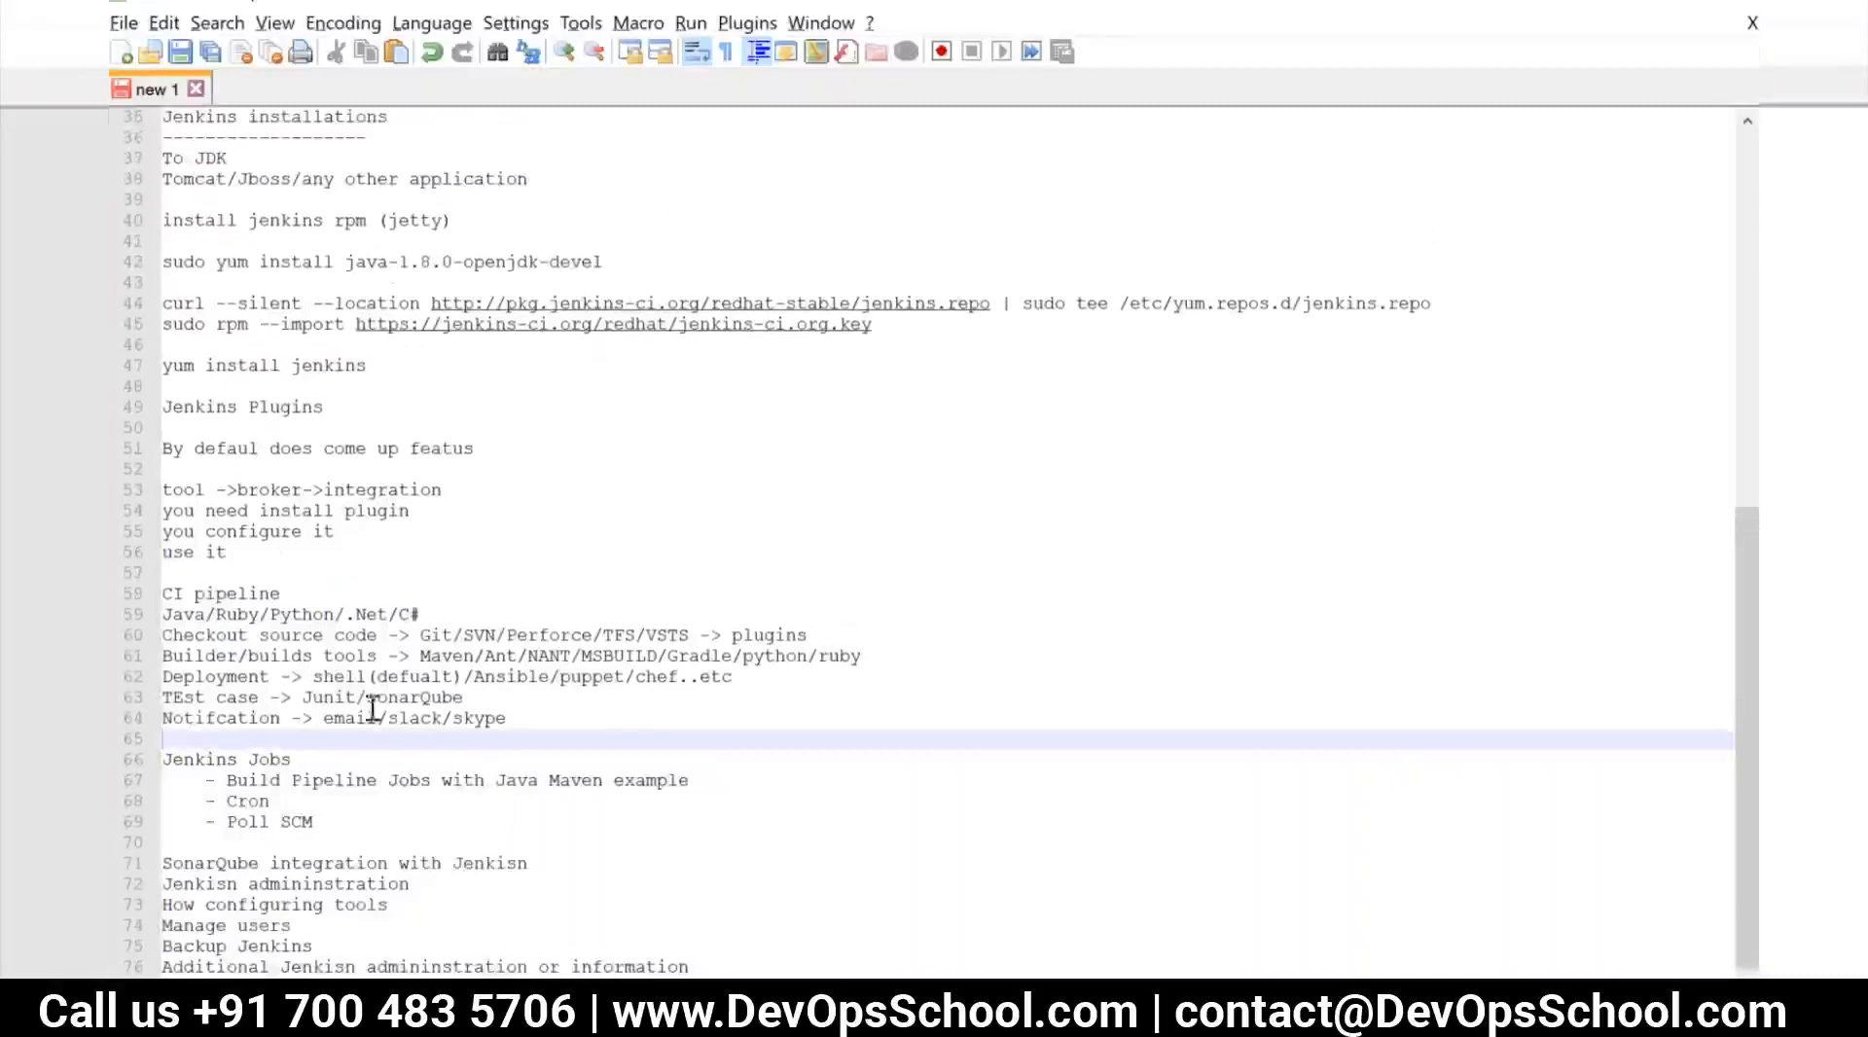
# Add a new line under "Jenkins Jobs" containing "Java -> "
pyautogui.click(320, 764)
pyautogui.press('Return')
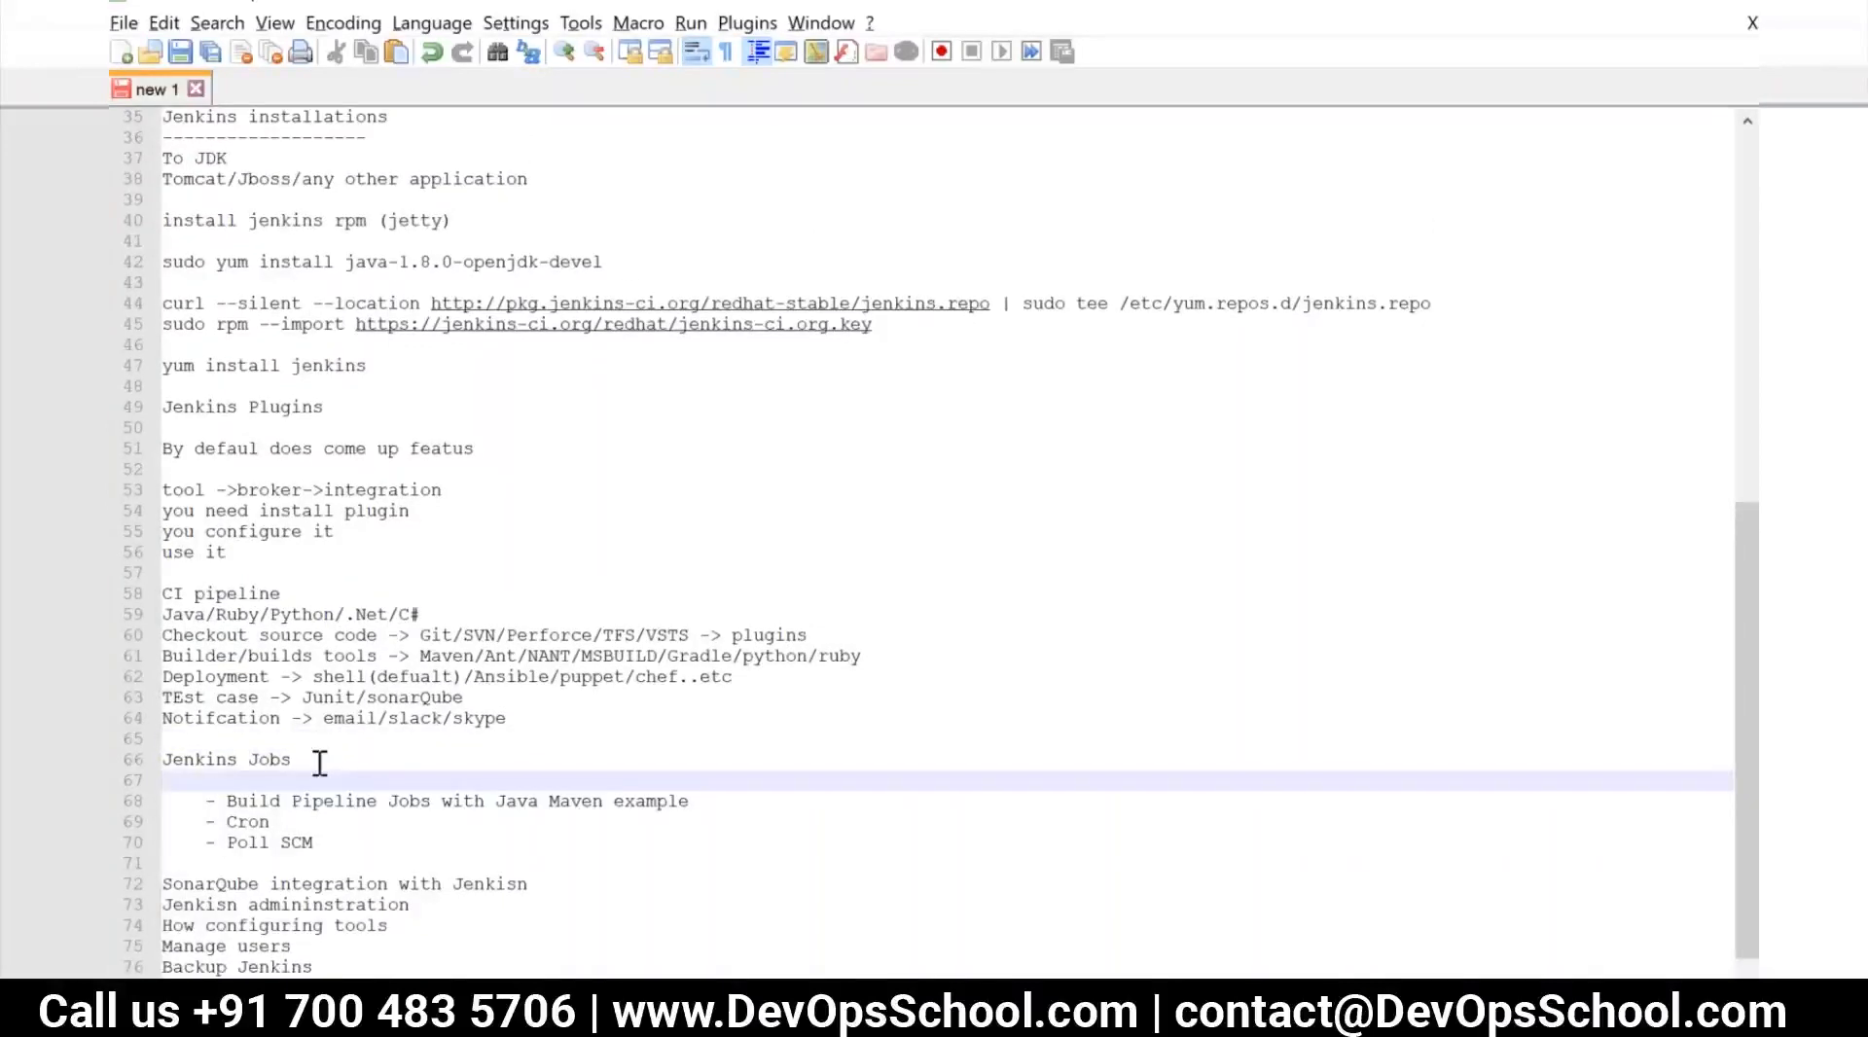
pyautogui.write('Java')
pyautogui.press('BackSpace')
pyautogui.press('BackSpace')
pyautogui.press('BackSpace')
pyautogui.press('BackSpace')
pyautogui.press('BackSpace')
pyautogui.write('-')
pyautogui.press('BackSpace')
pyautogui.write('Java -> G')
pyautogui.press('BackSpace')
# Insert "10 Developers -> " before "Java" on the new line under "Jenkins Jobs"
pyautogui.click(169, 783)
pyautogui.write('10 Devo')
pyautogui.press('Escape')
pyautogui.press('BackSpace')
pyautogui.write('elopers')
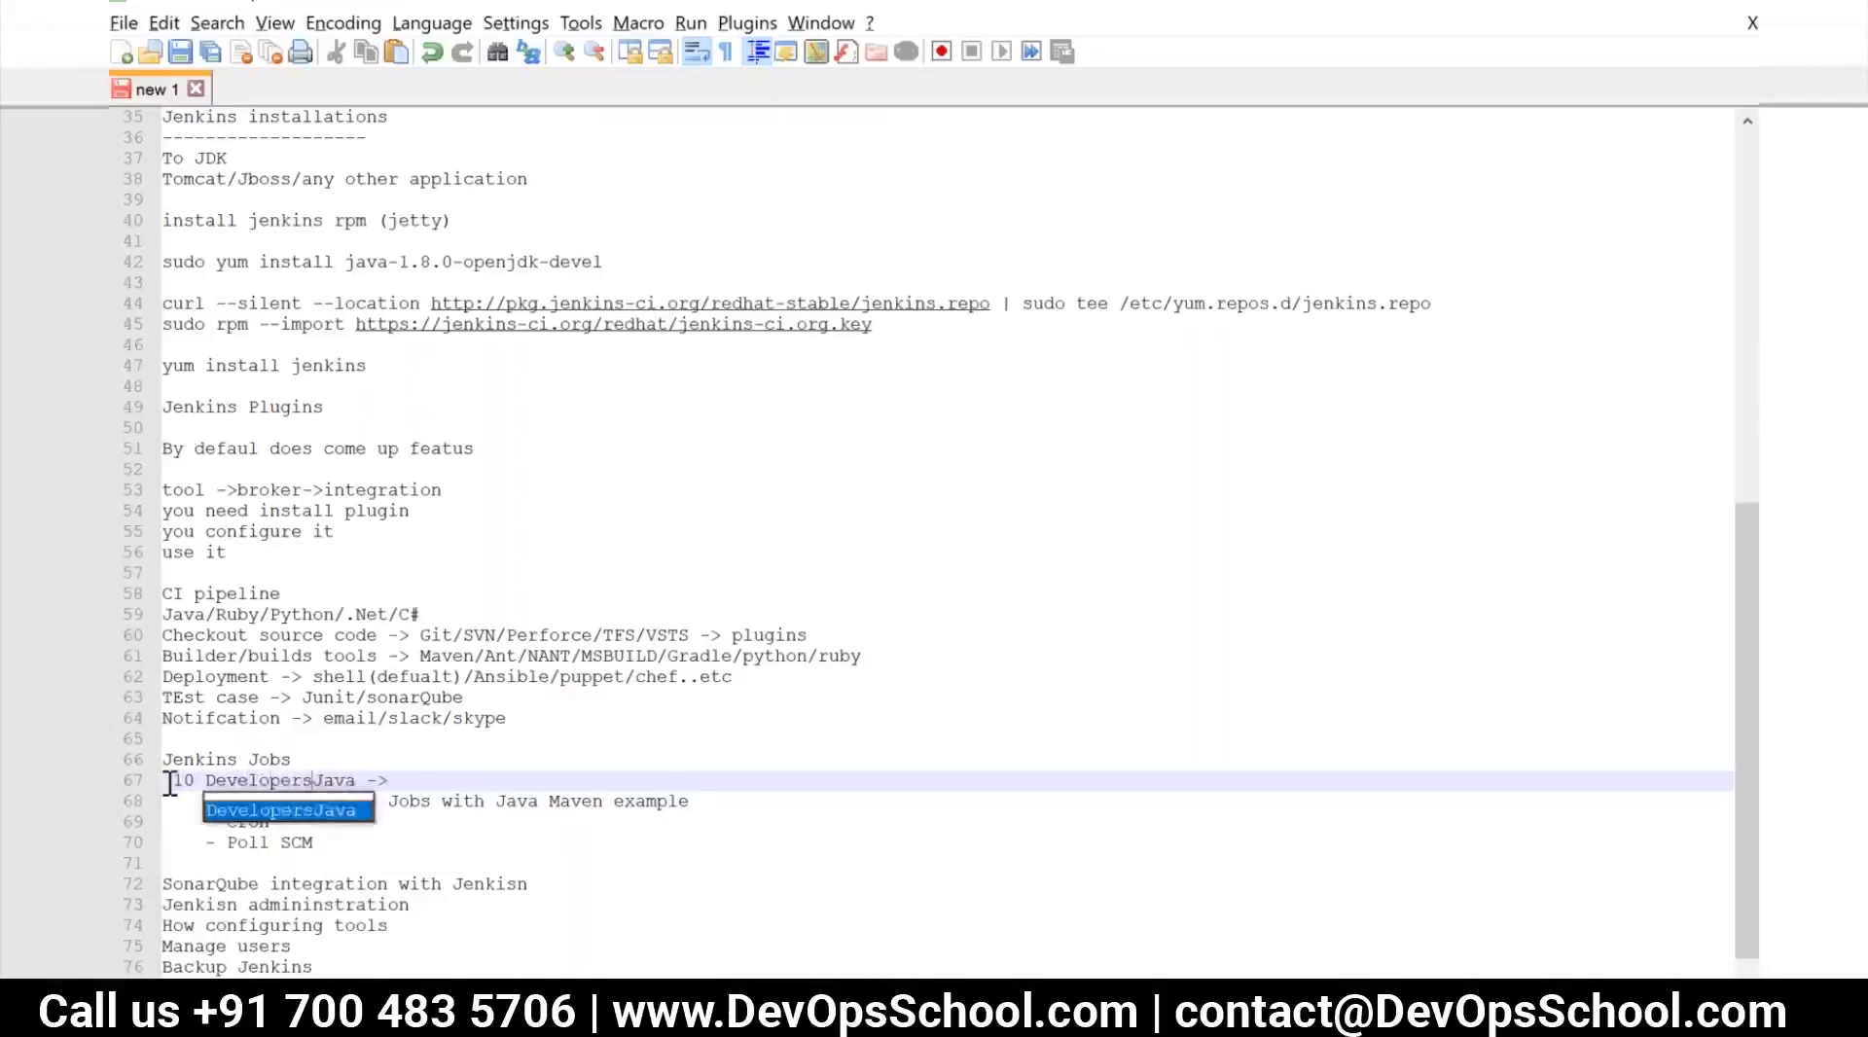
pyautogui.write(' ->')
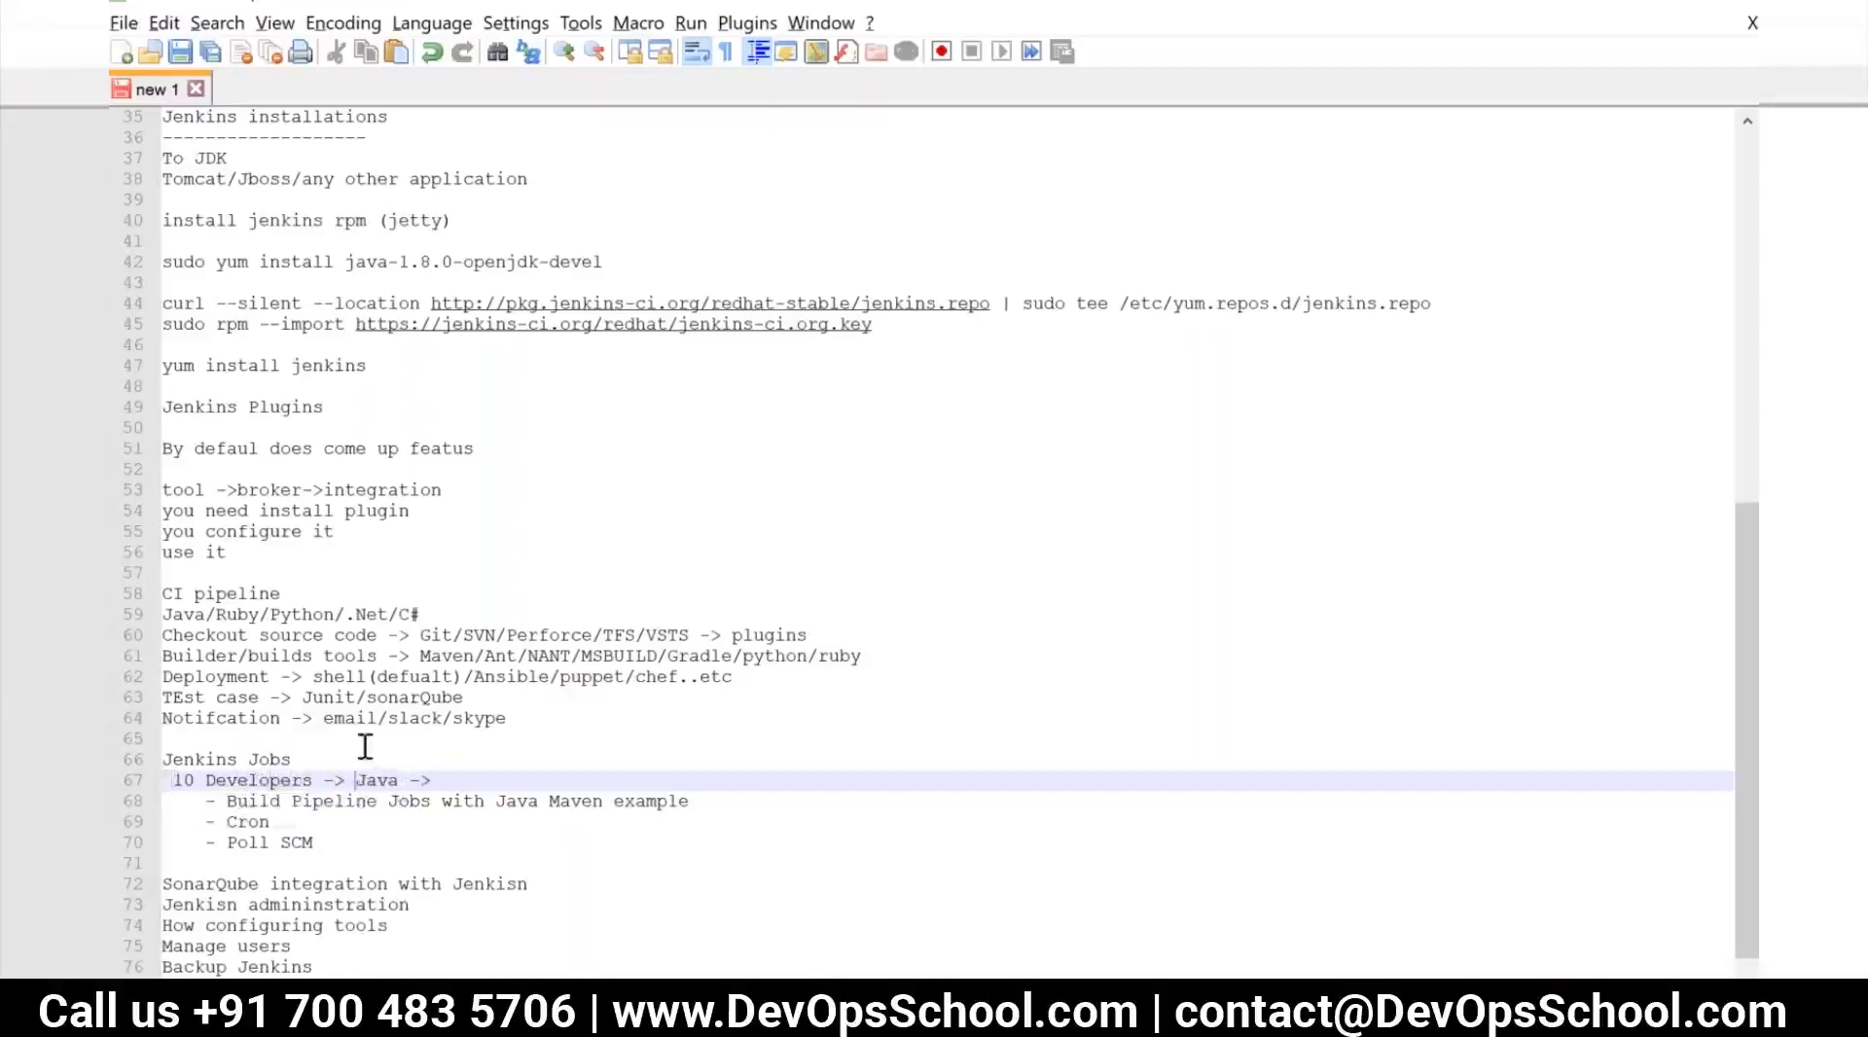
# Change the "Java" entry in the developers flow to "demo-app(Java)"
pyautogui.write('demo-app')
pyautogui.press('BackSpace')
pyautogui.press('BackSpace')
pyautogui.write('(Java)')
# Continue the flow after "demo-app(Java) ->" with "my Github -> Maven (POM.xml)"
pyautogui.click(574, 774)
pyautogui.write('myGithub')
pyautogui.press('BackSpace')
pyautogui.write('b')
pyautogui.write('-> Maven ')
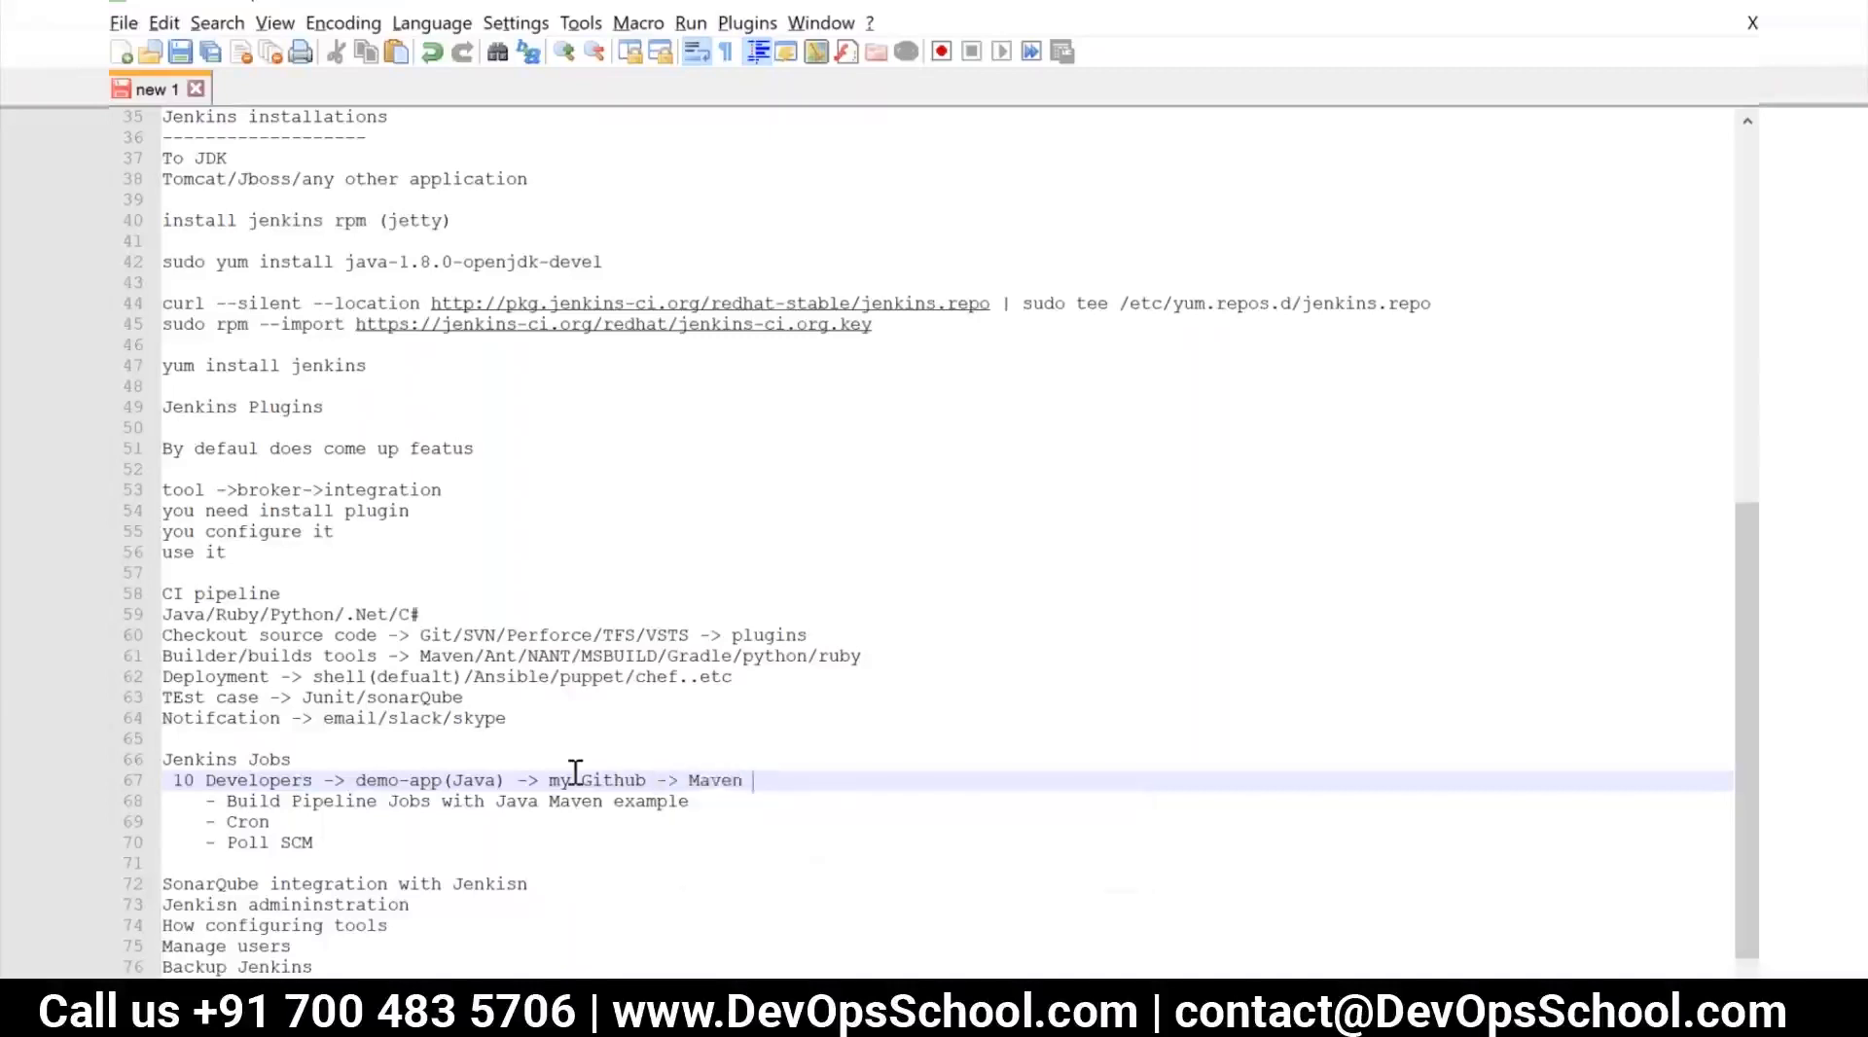
pyautogui.write('(POM.')
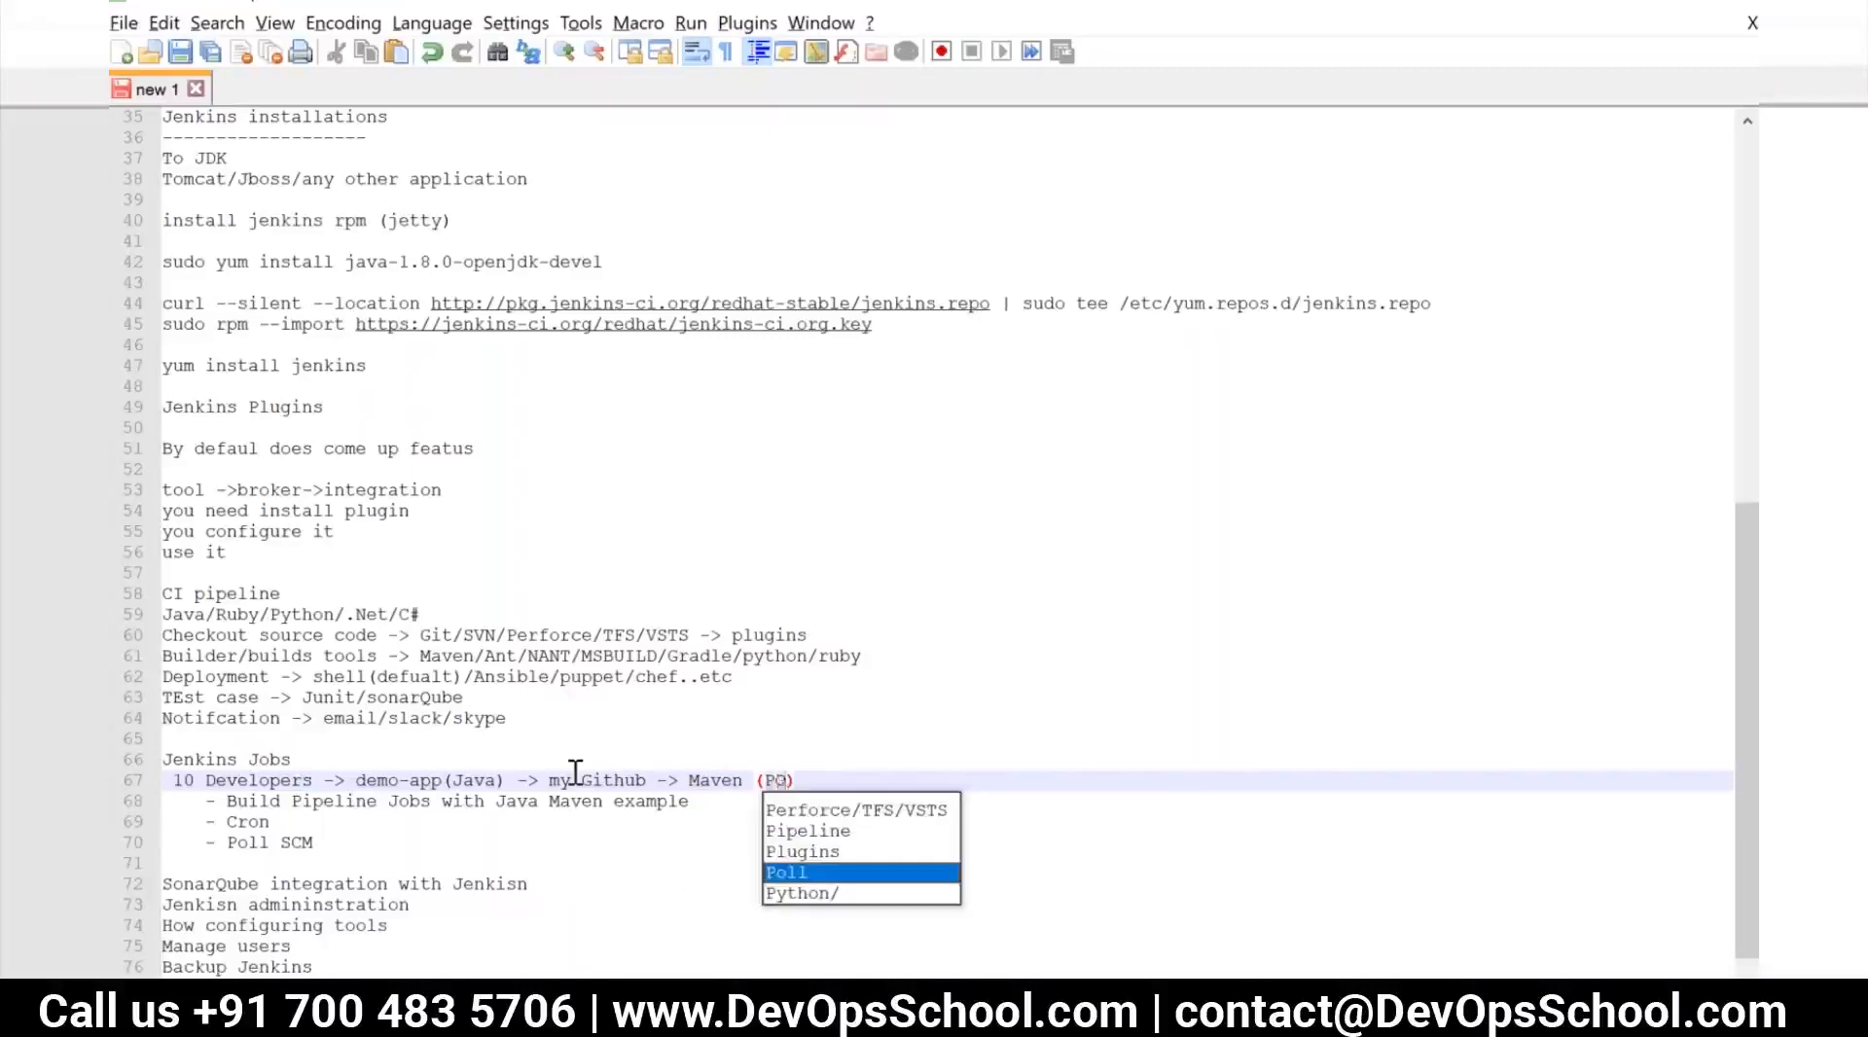
pyautogui.write('xml')
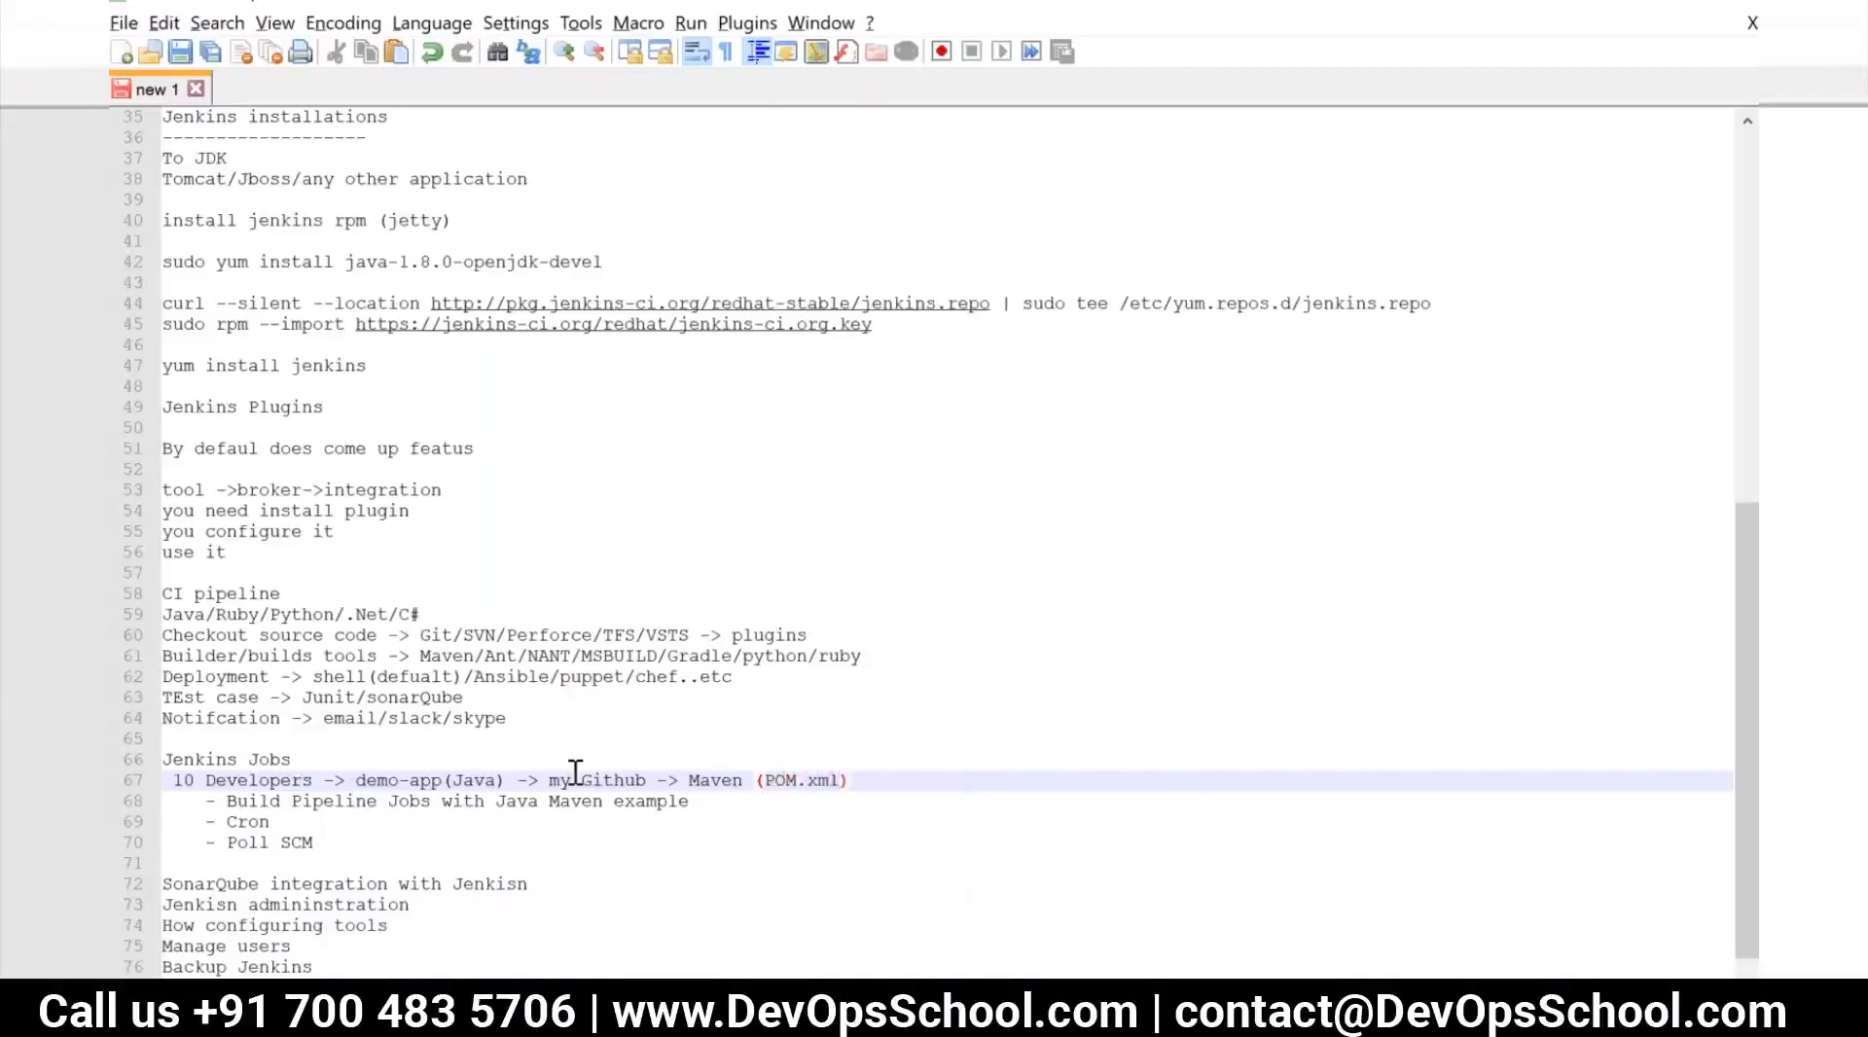
# Extend the flow after "Maven (POM.xml)" with "-> Junit (test)-> Jar/War ->"
pyautogui.click(858, 781)
pyautogui.write('-> Junit (test')
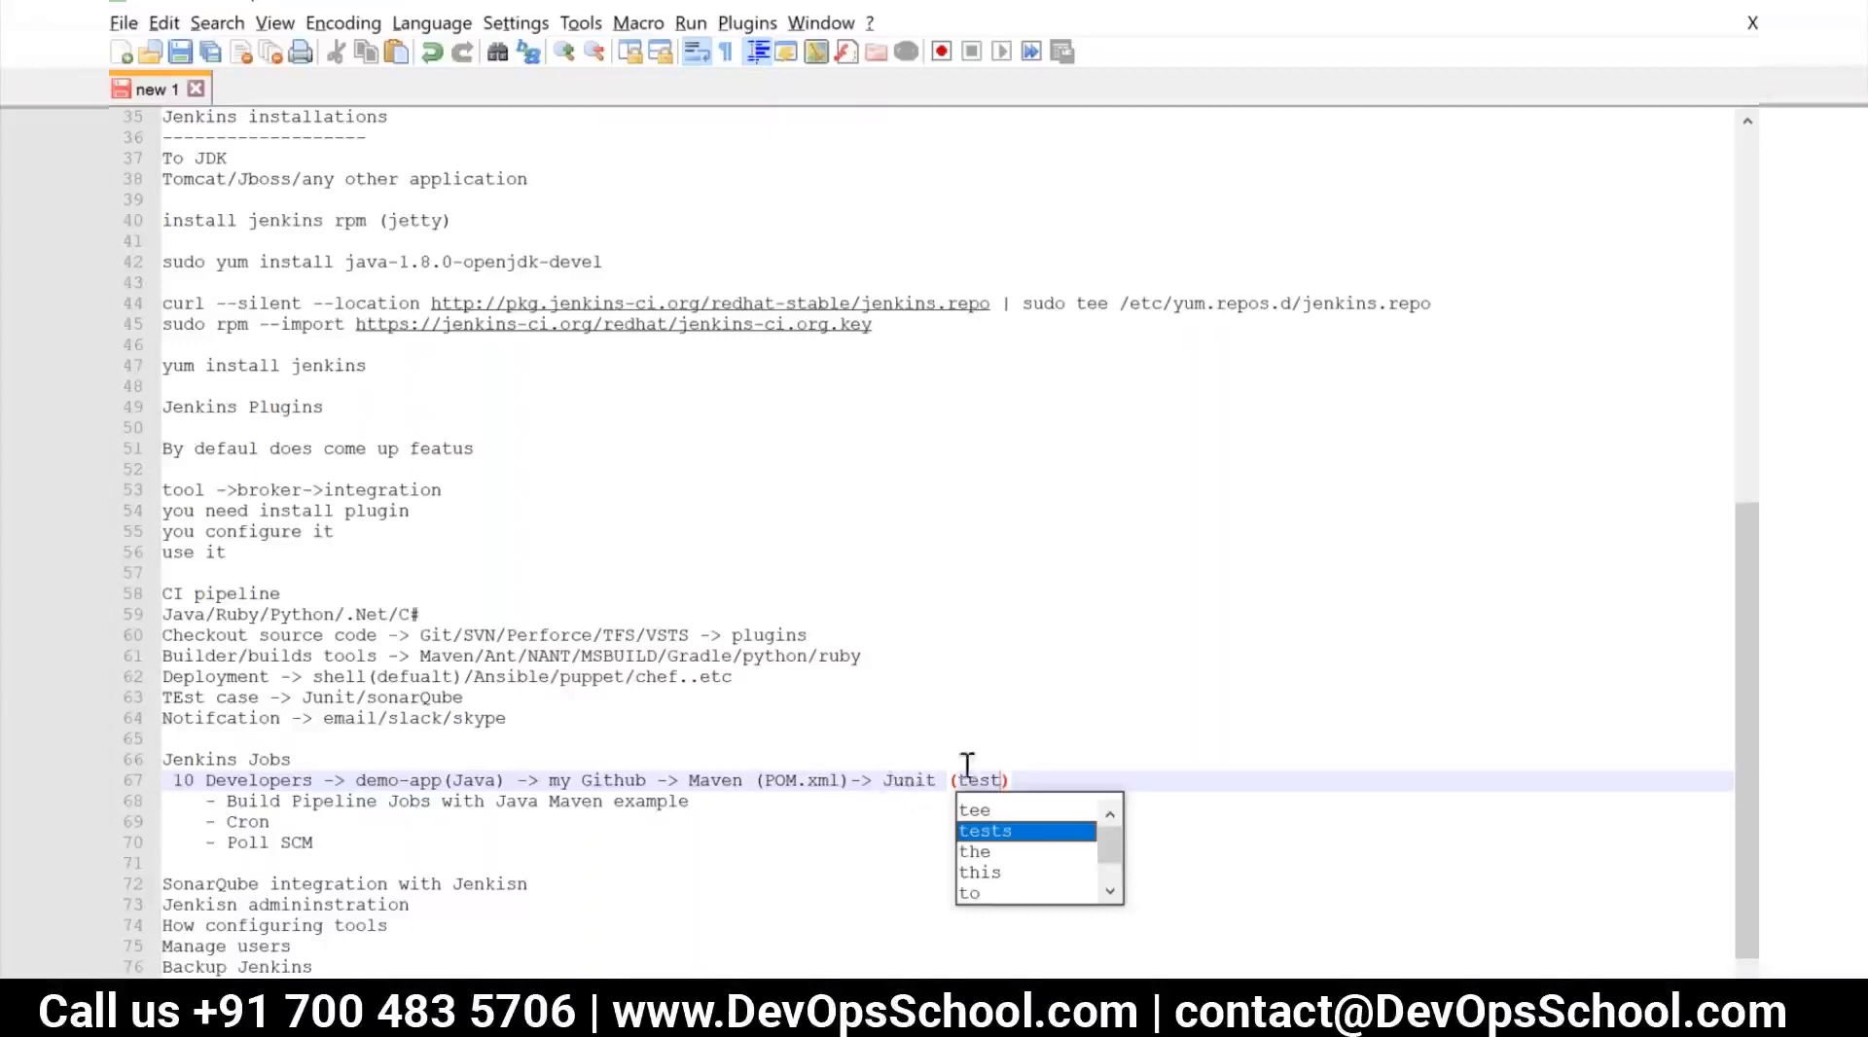
pyautogui.click(1024, 782)
pyautogui.write('->')
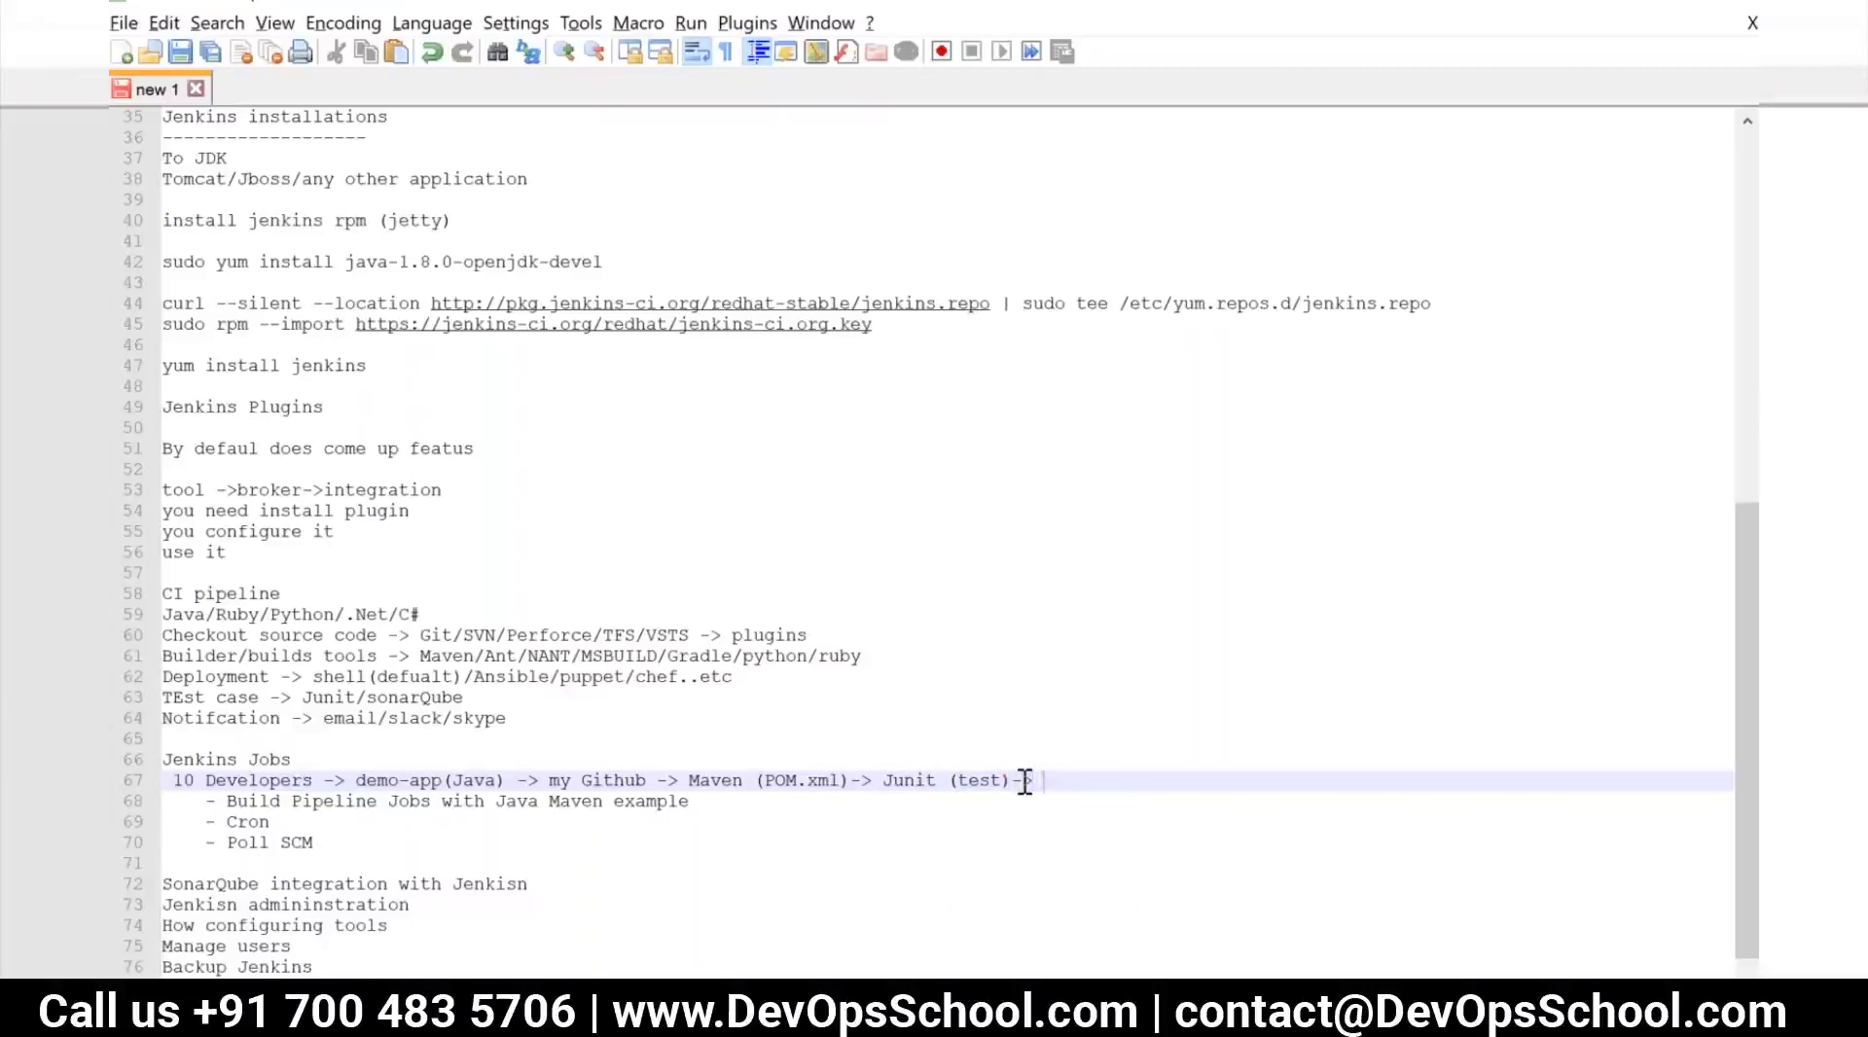
pyautogui.write('J')
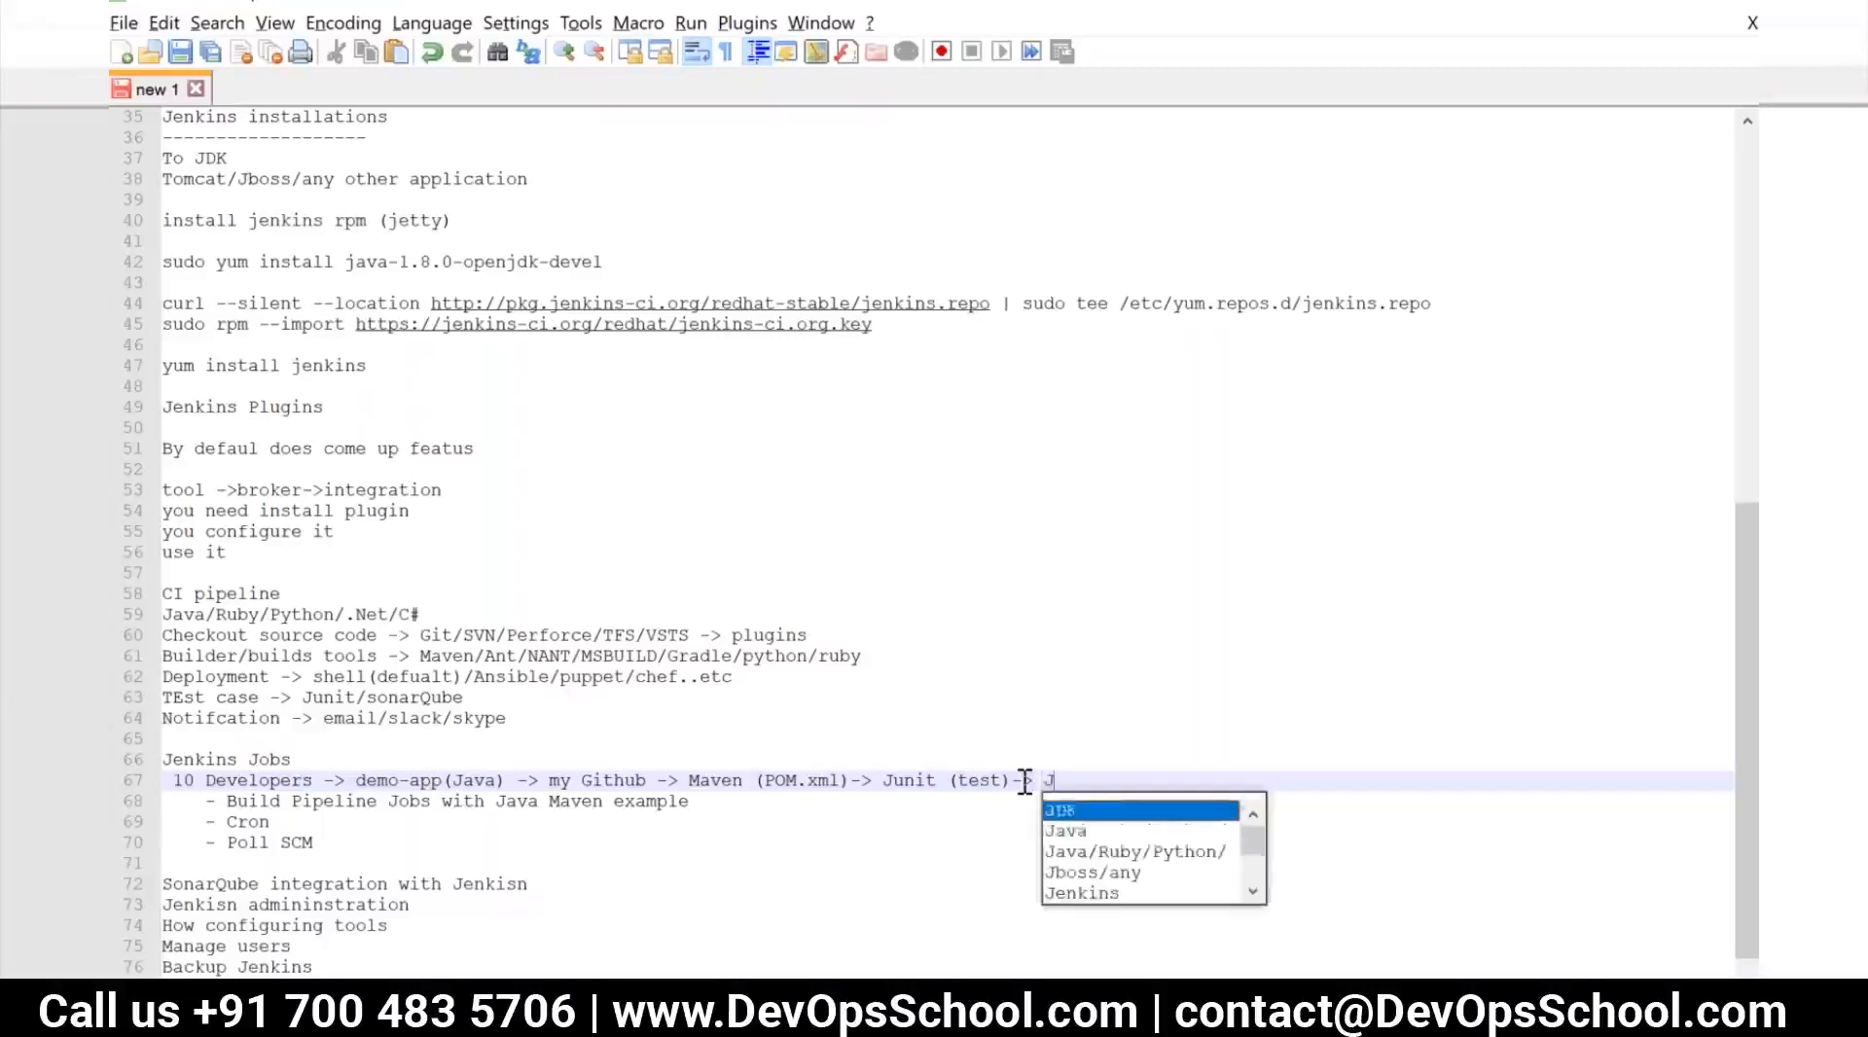
pyautogui.write('ar/war/')
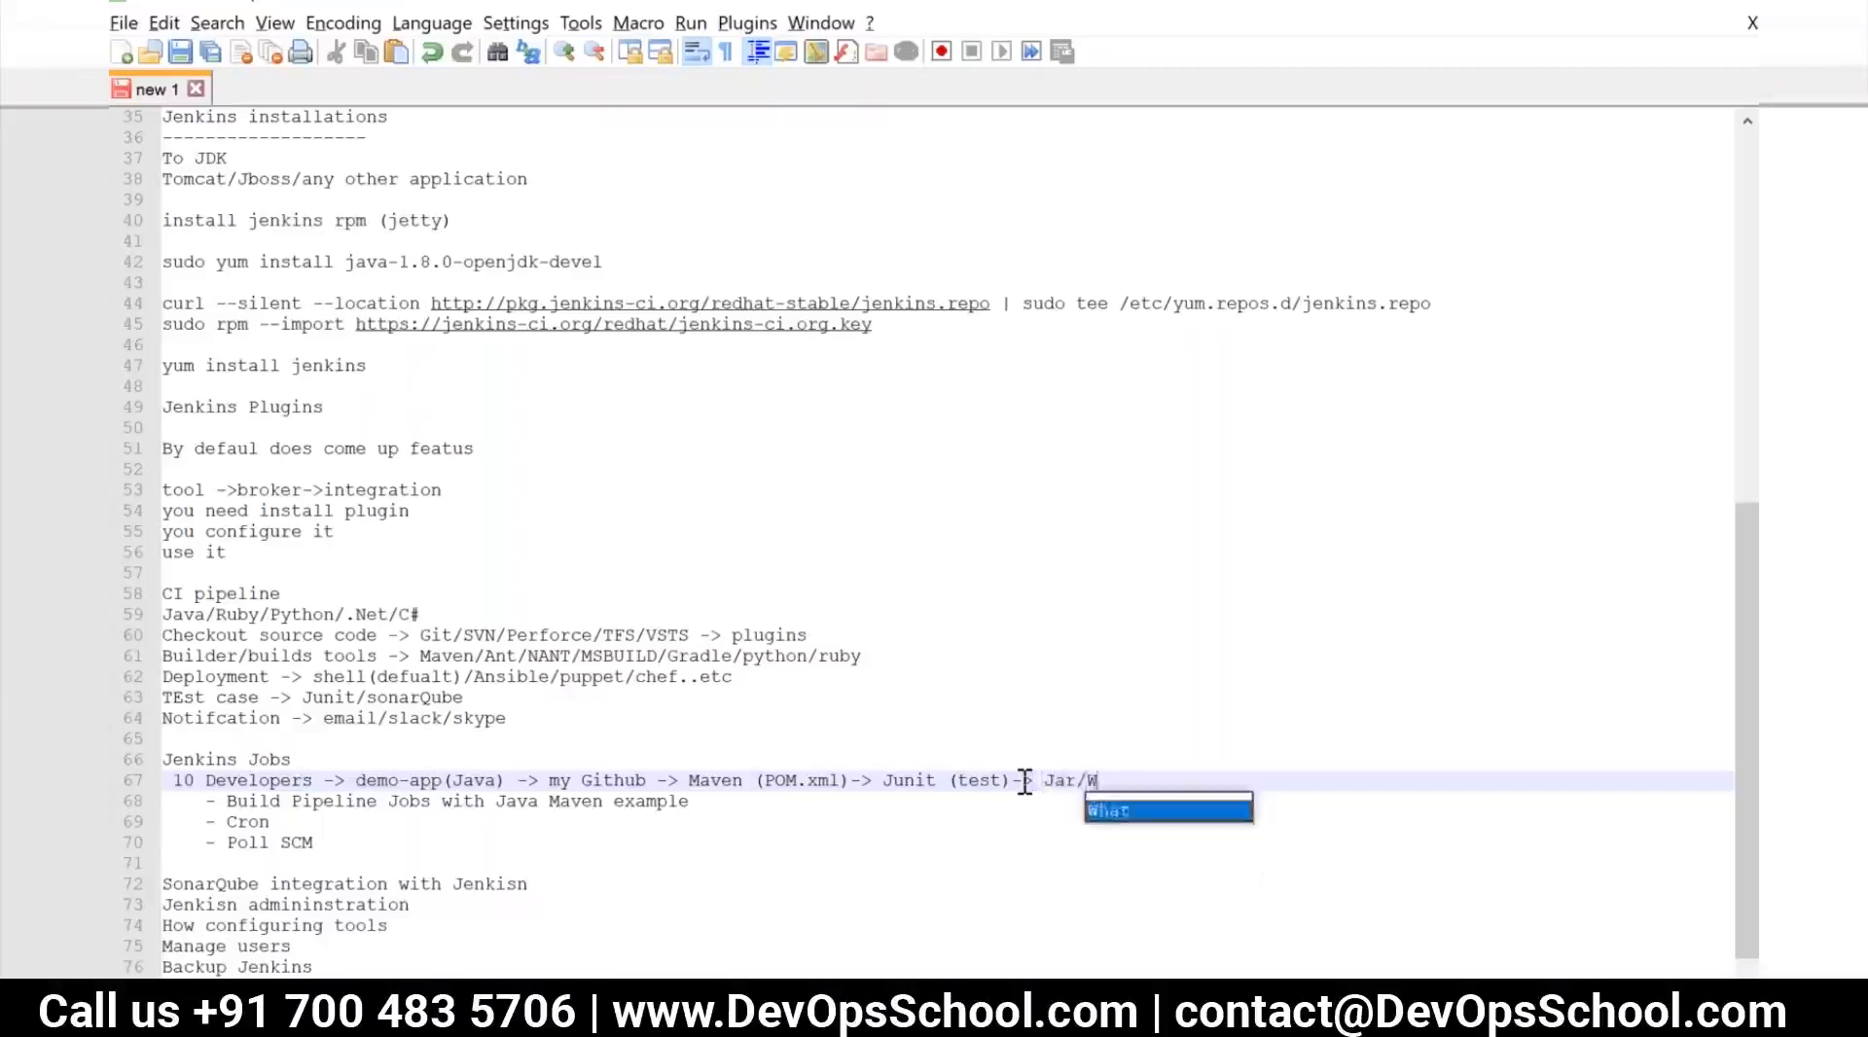
pyautogui.press('BackSpace')
pyautogui.write('->')
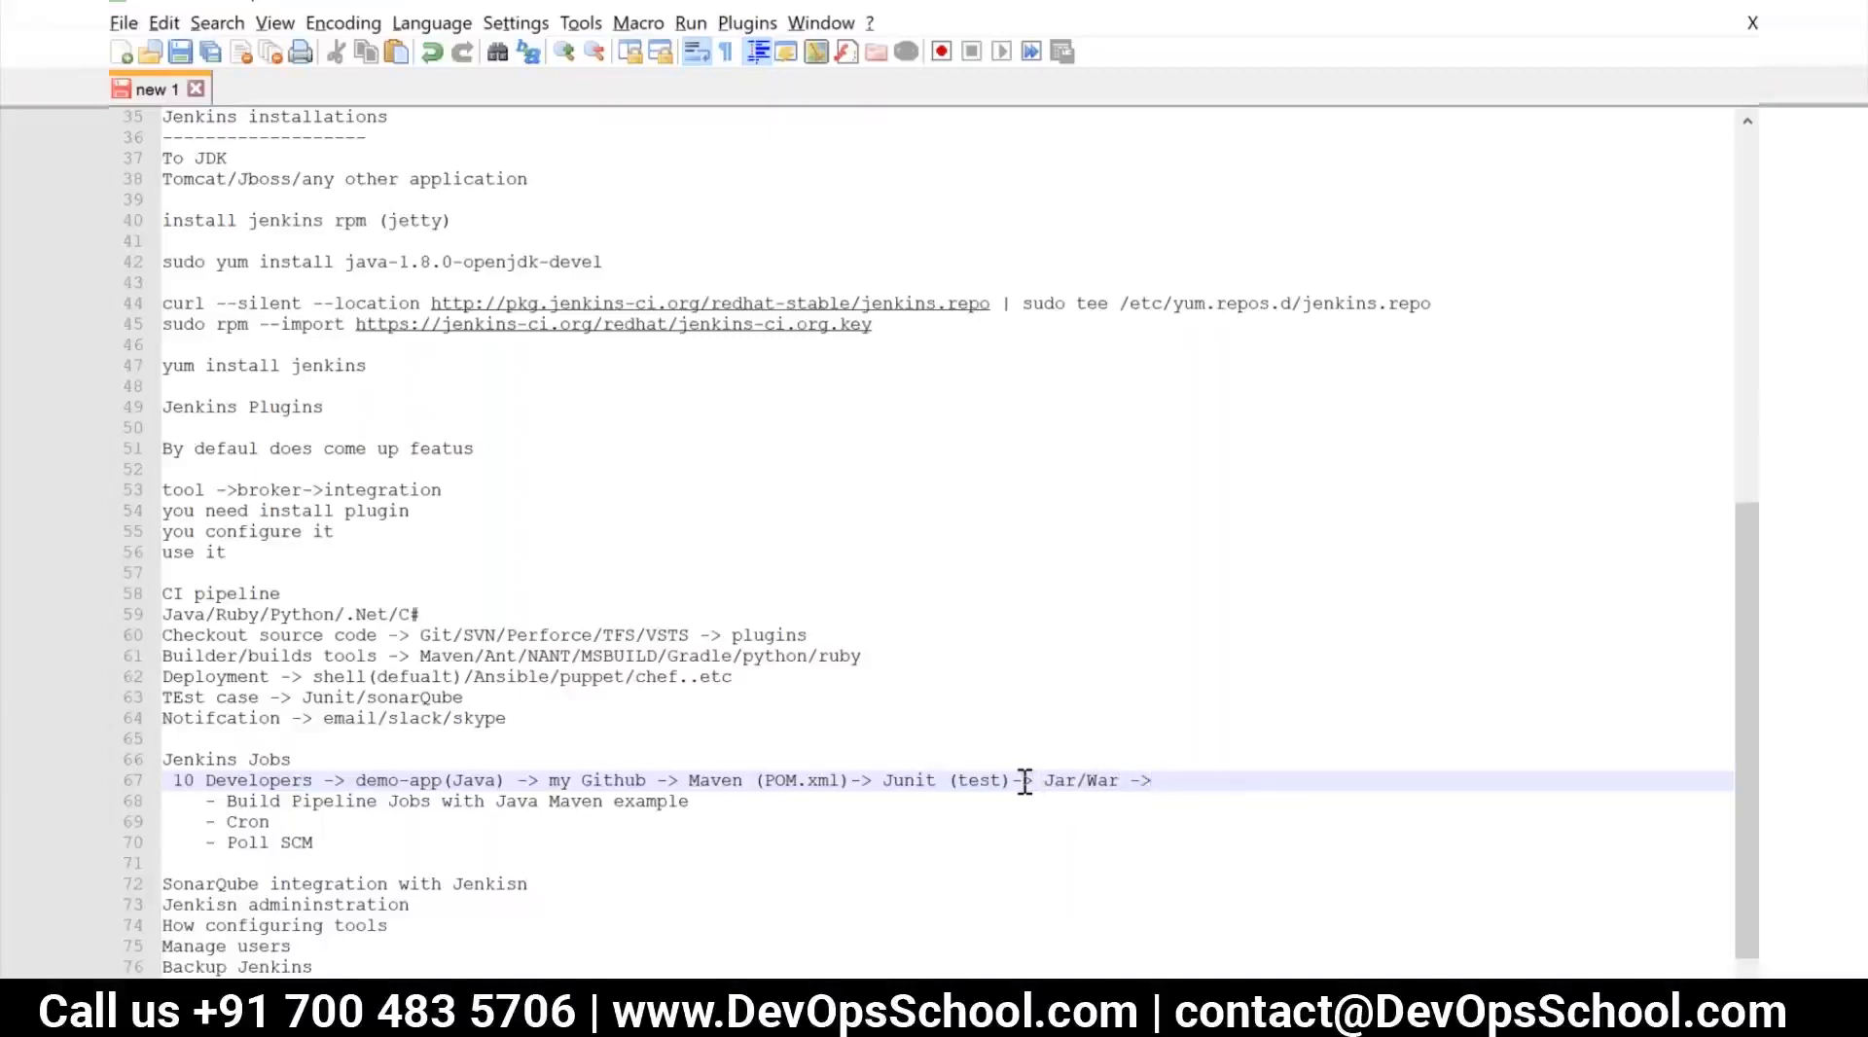
pyautogui.write(' run code')
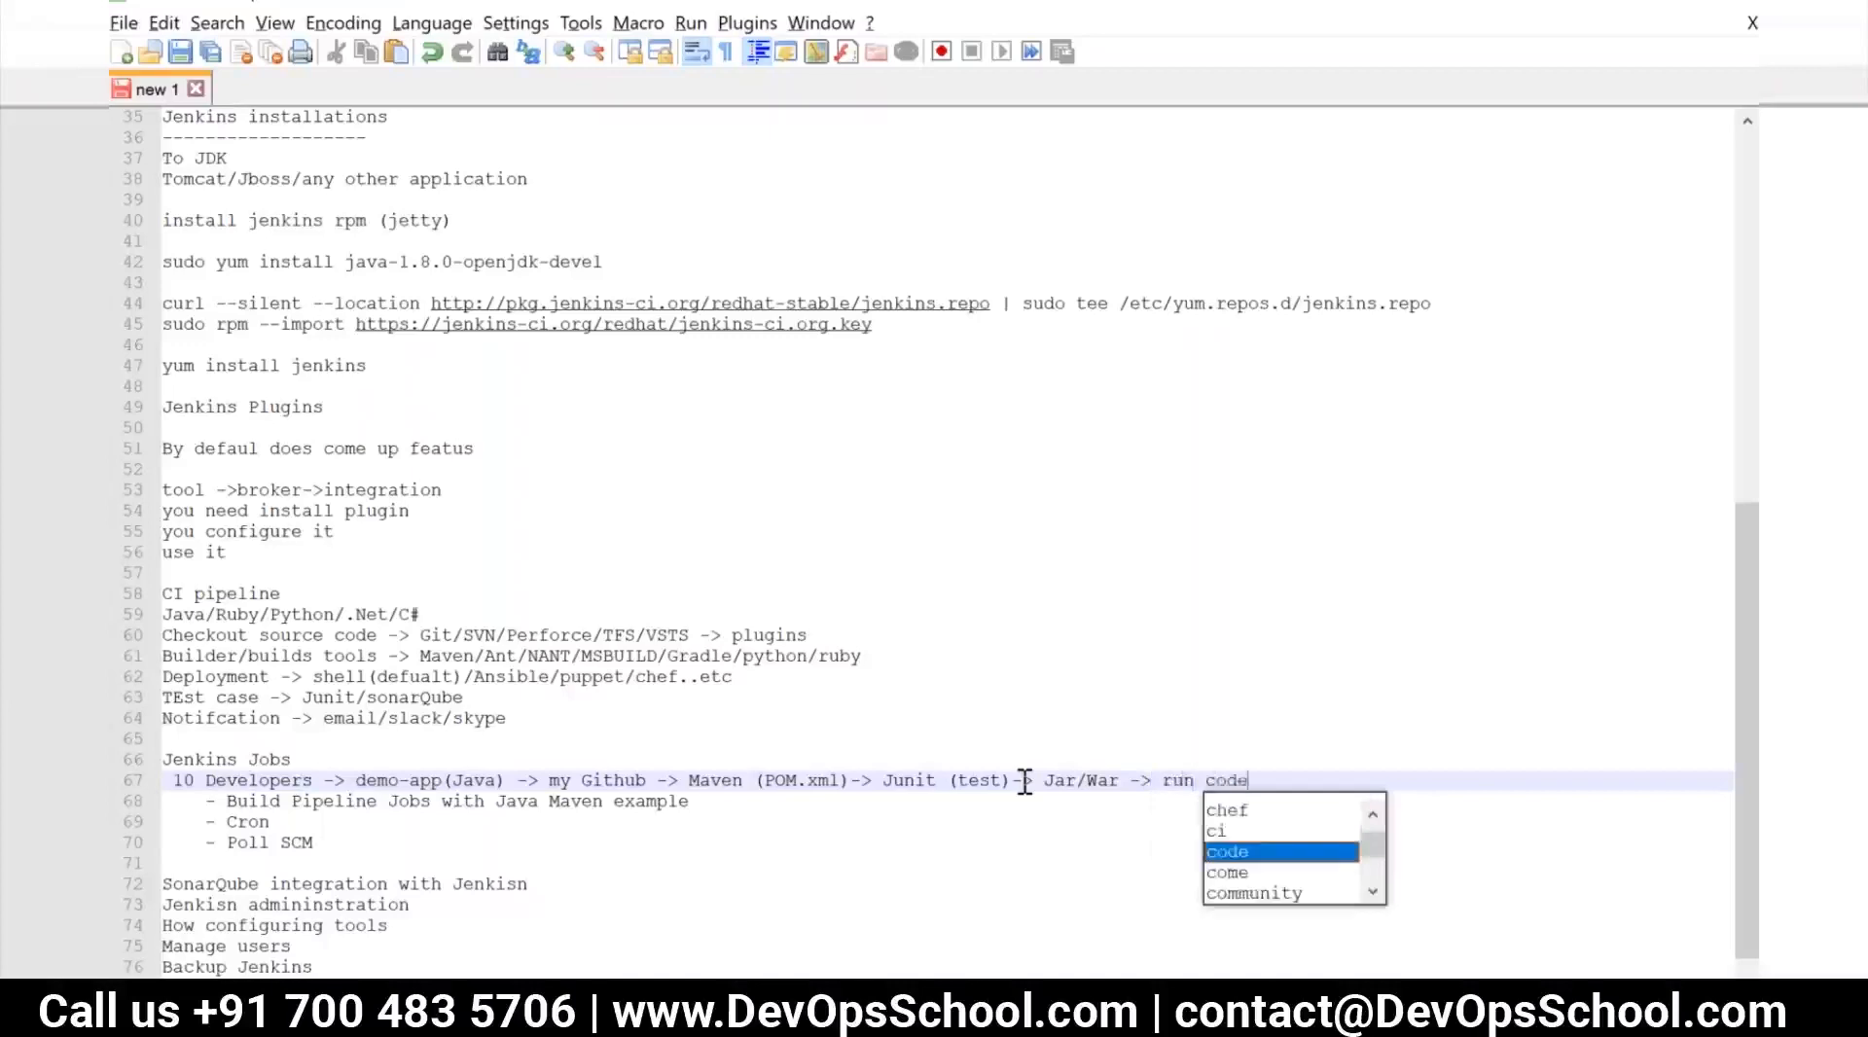
# Add "run static code analysis(sonar cube)" to the flow after "Jar/War ->"
pyautogui.press('Escape')
pyautogui.press('BackSpace')
pyautogui.press('BackSpace')
pyautogui.press('BackSpace')
pyautogui.press('BackSpace')
pyautogui.write('statick')
pyautogui.press('BackSpace')
pyautogui.press('BackSpace')
pyautogui.write('k')
pyautogui.press('BackSpace')
pyautogui.write('ck')
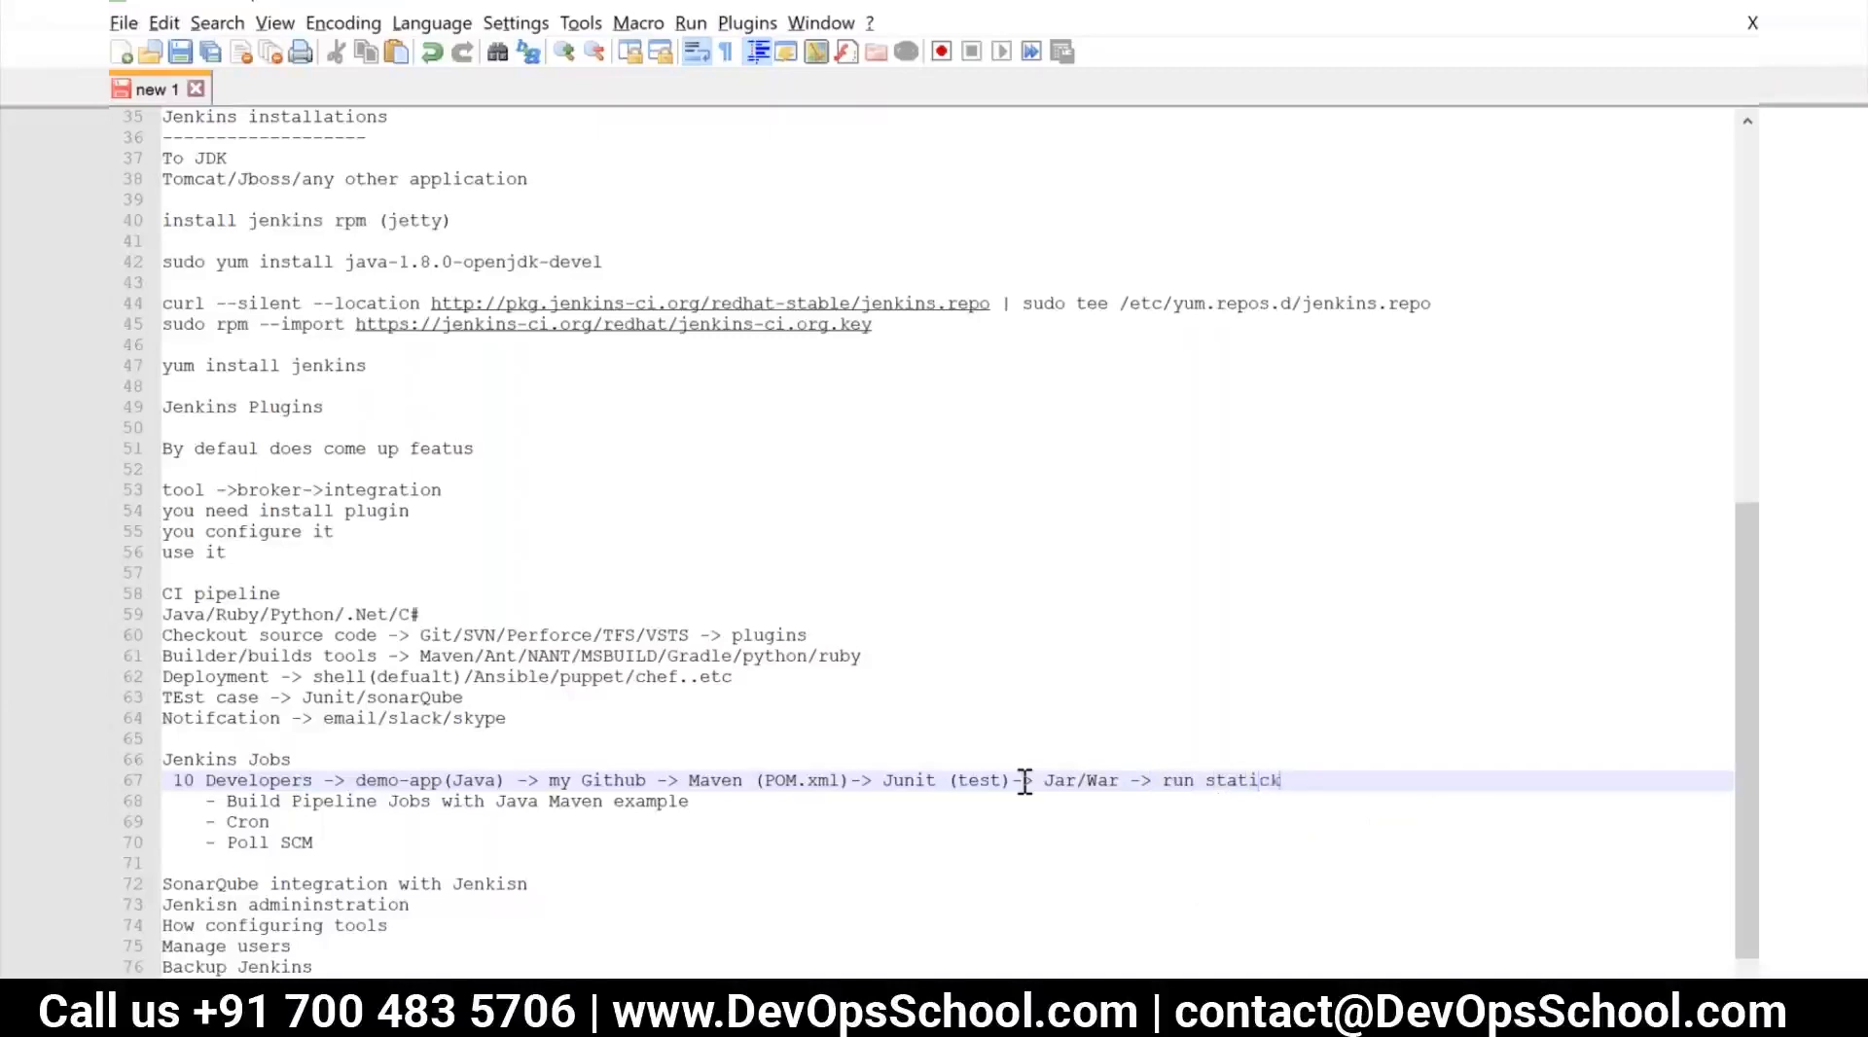
pyautogui.press('BackSpace')
pyautogui.write('code s')
pyautogui.press('BackSpace')
pyautogui.write('analysis (sonar)')
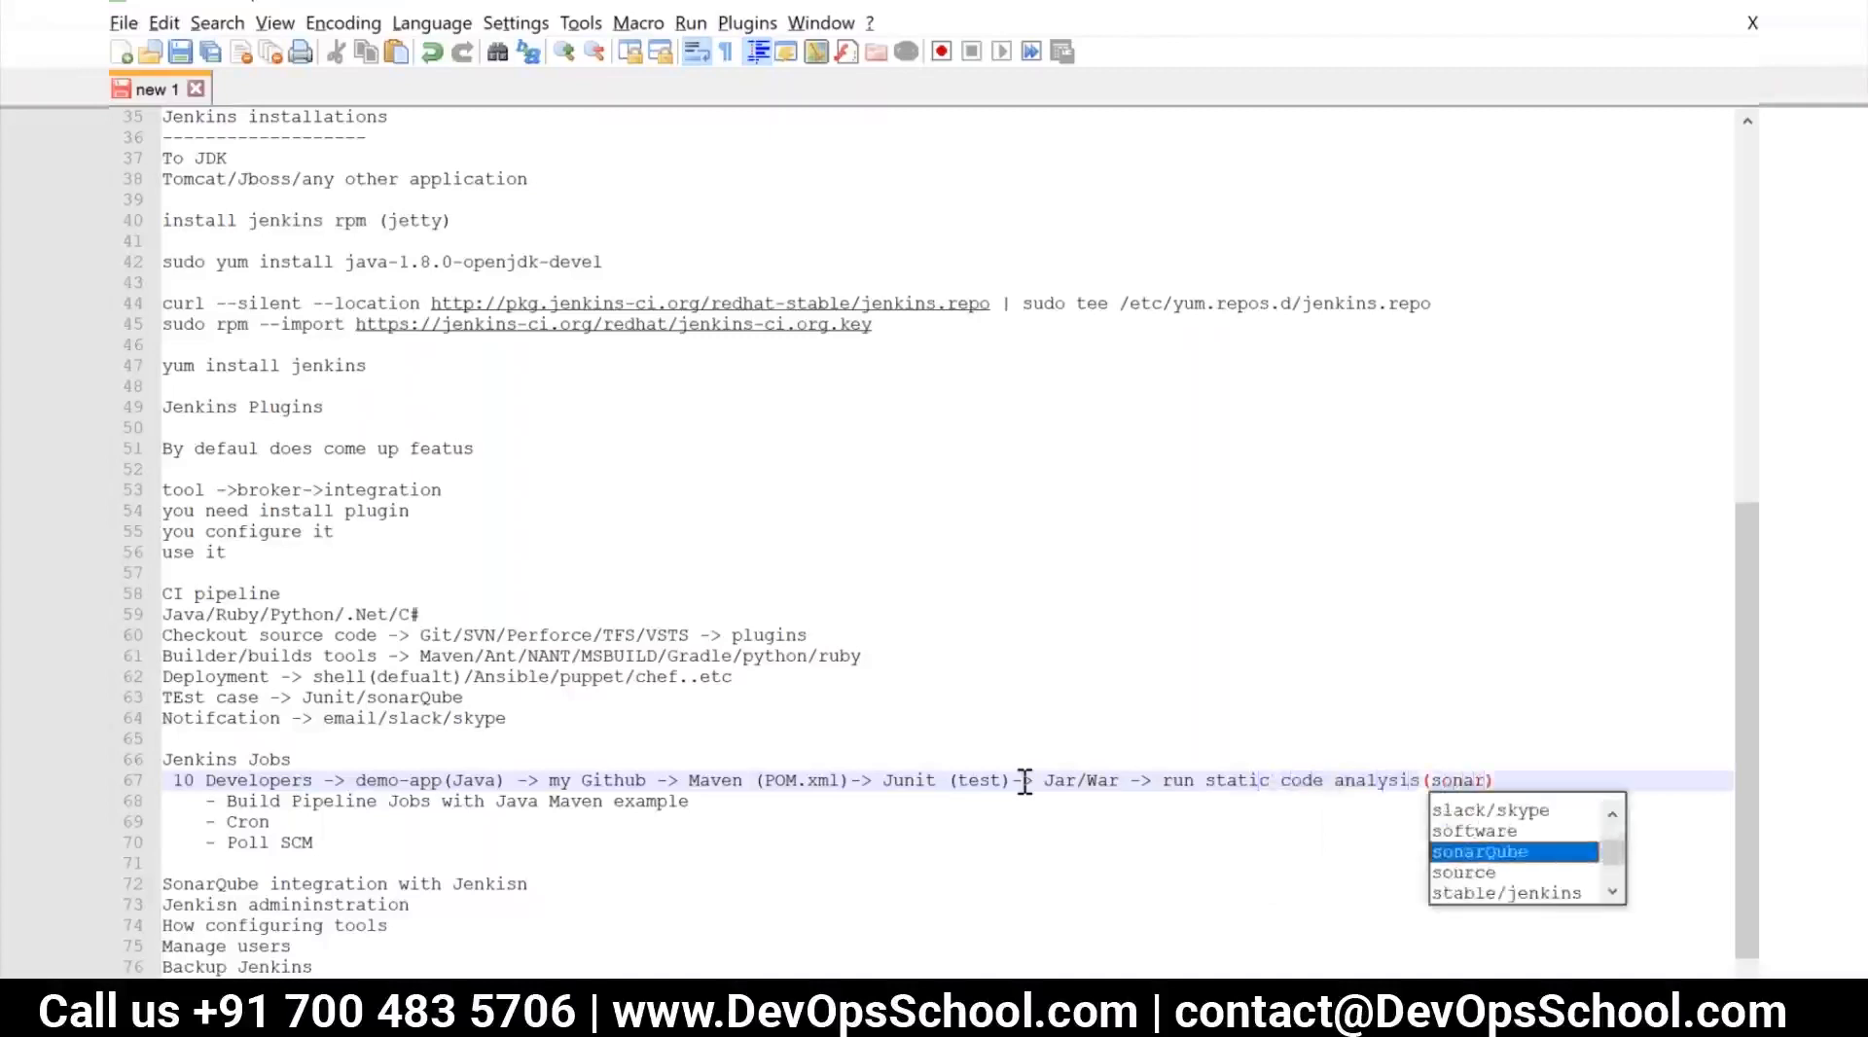
pyautogui.write(' cube')
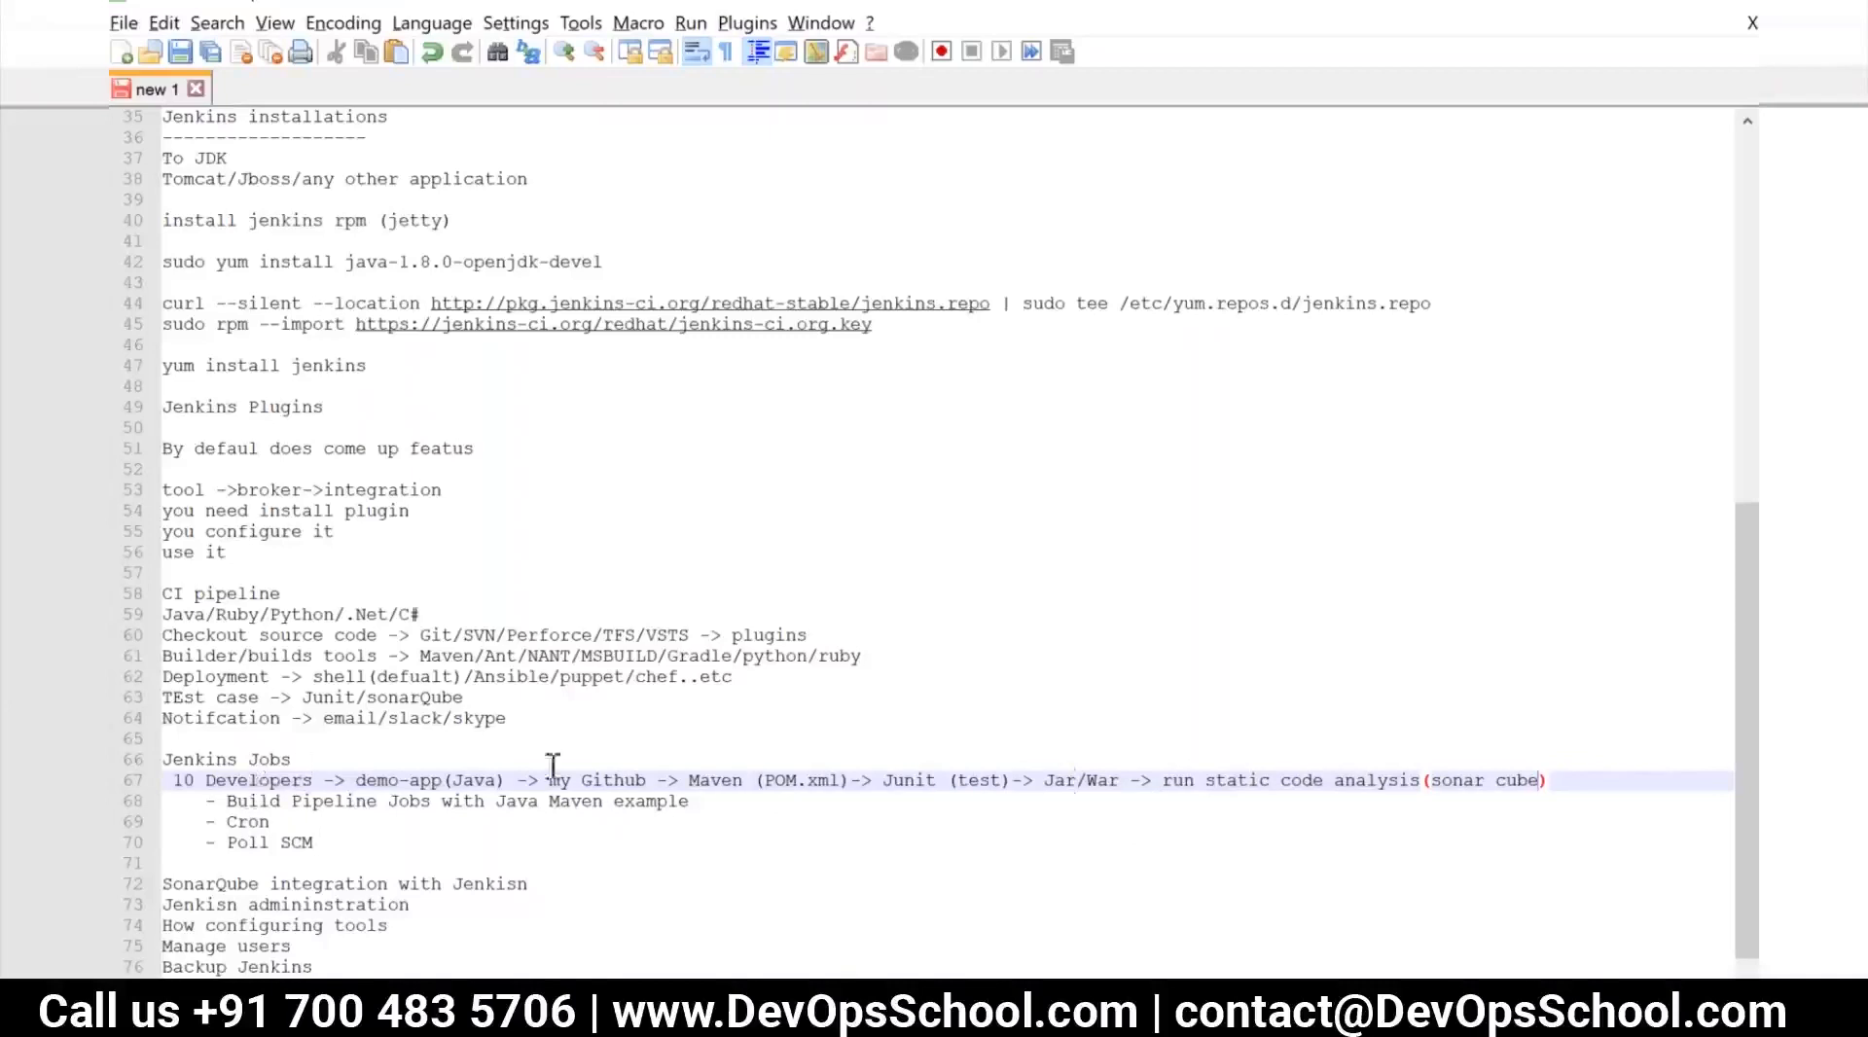
# Append "-> deploy to" at the end of the flow line
pyautogui.click(1575, 786)
pyautogui.write('-')
pyautogui.write('de')
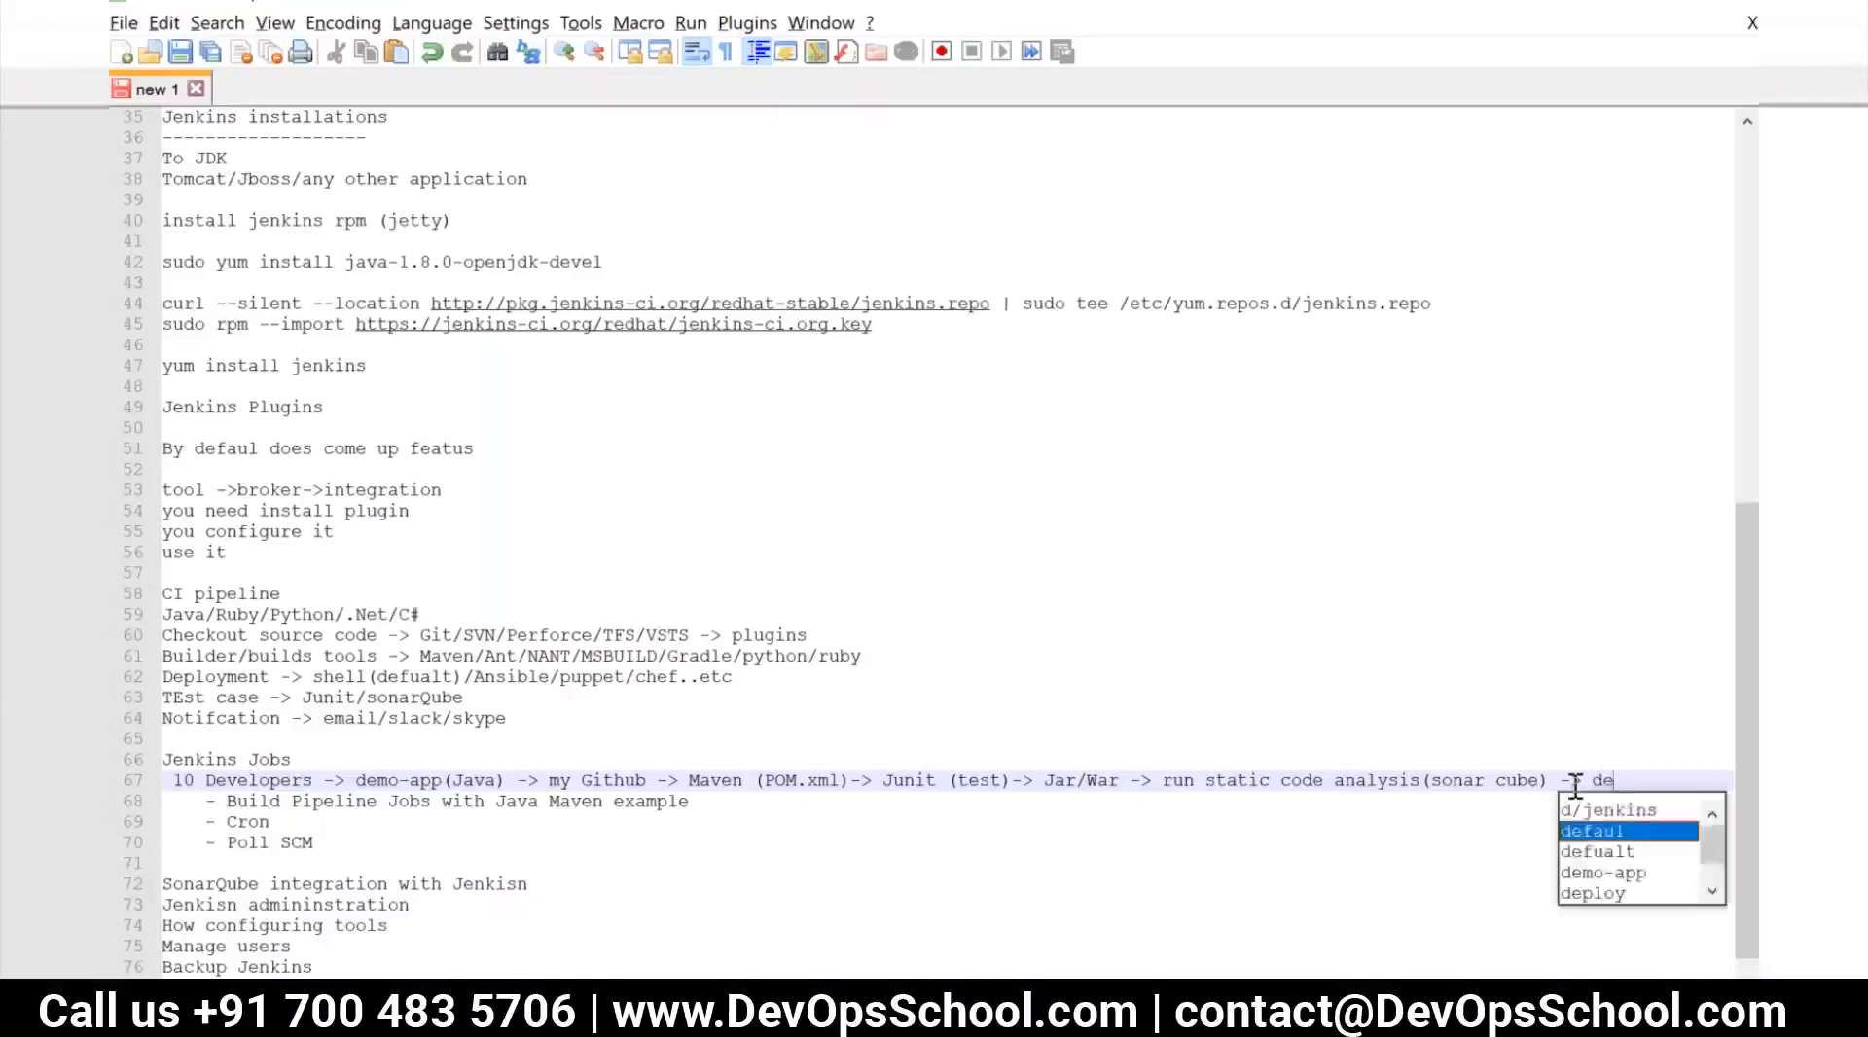
pyautogui.write('ploy to')
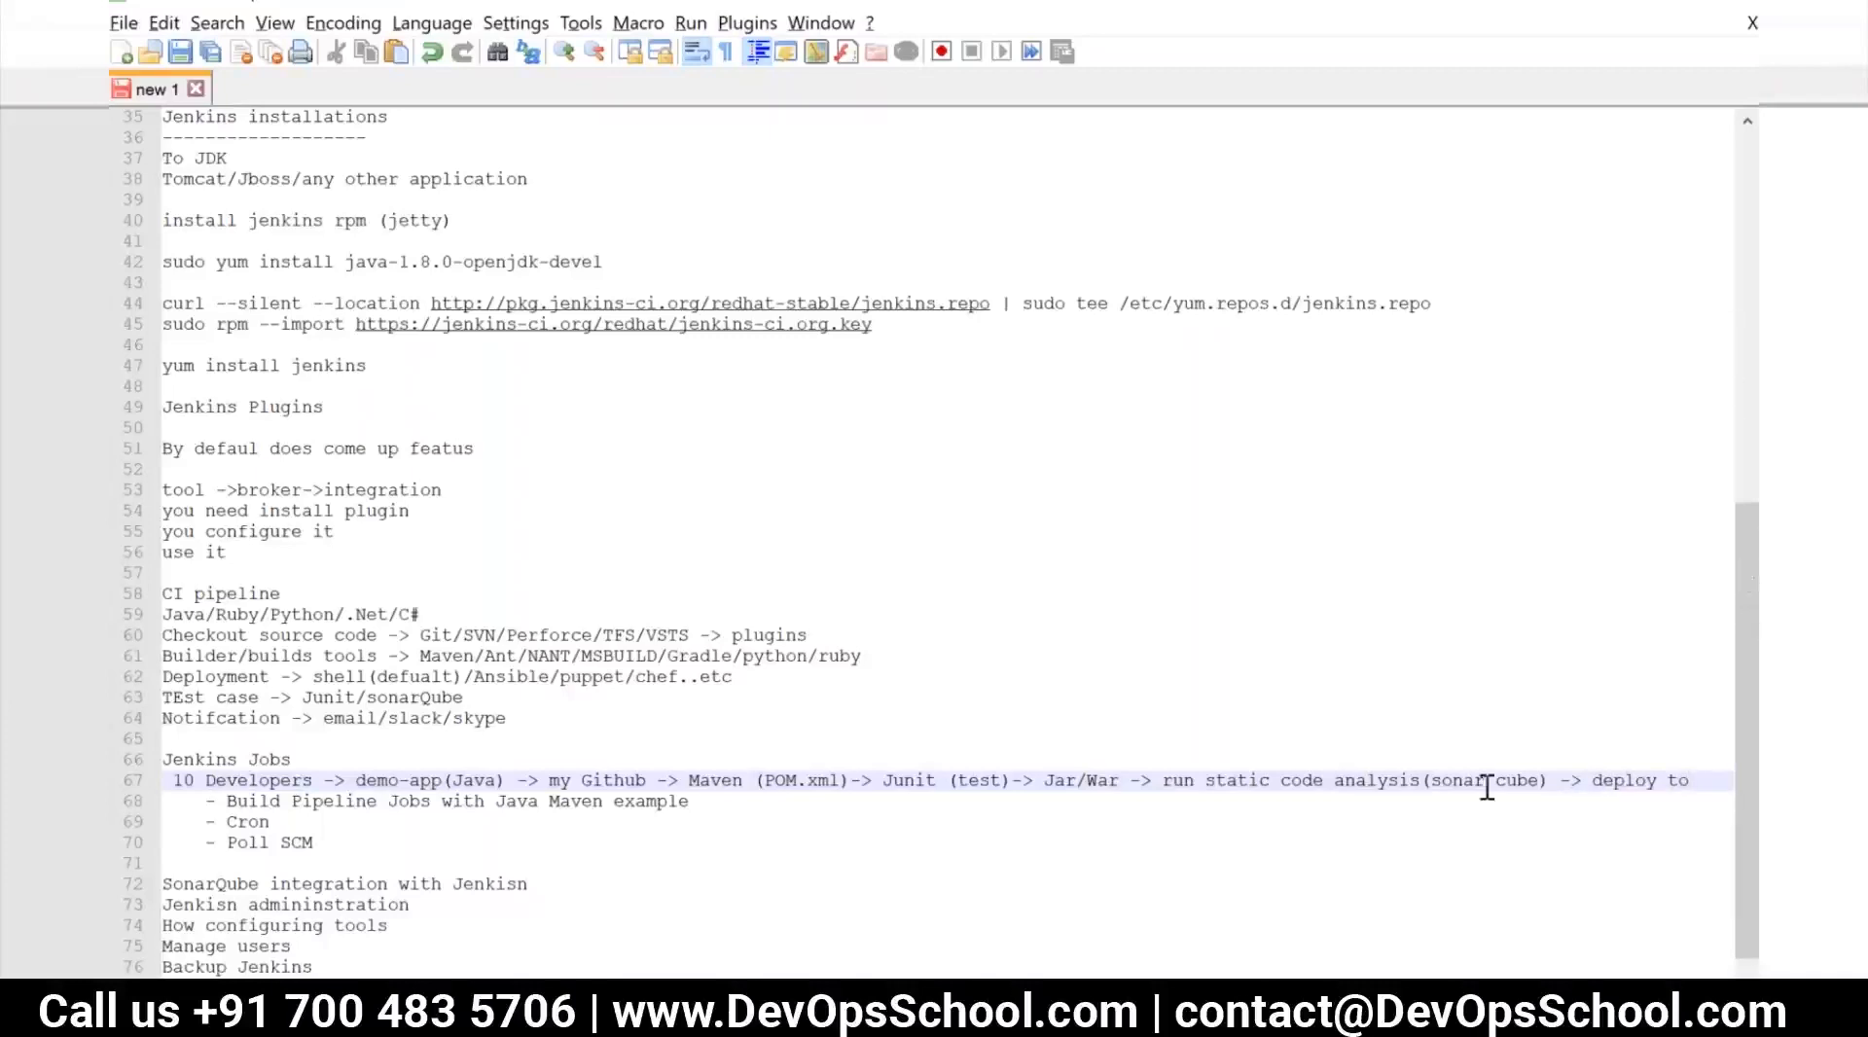
# Move "run static code analysis(sonar cube)" ahead of "Jar/War" in the flow and separate the two with "->"
pyautogui.moveTo(1167, 781); pyautogui.dragTo(1559, 781)
pyautogui.hotkey('ctrl', 'c')
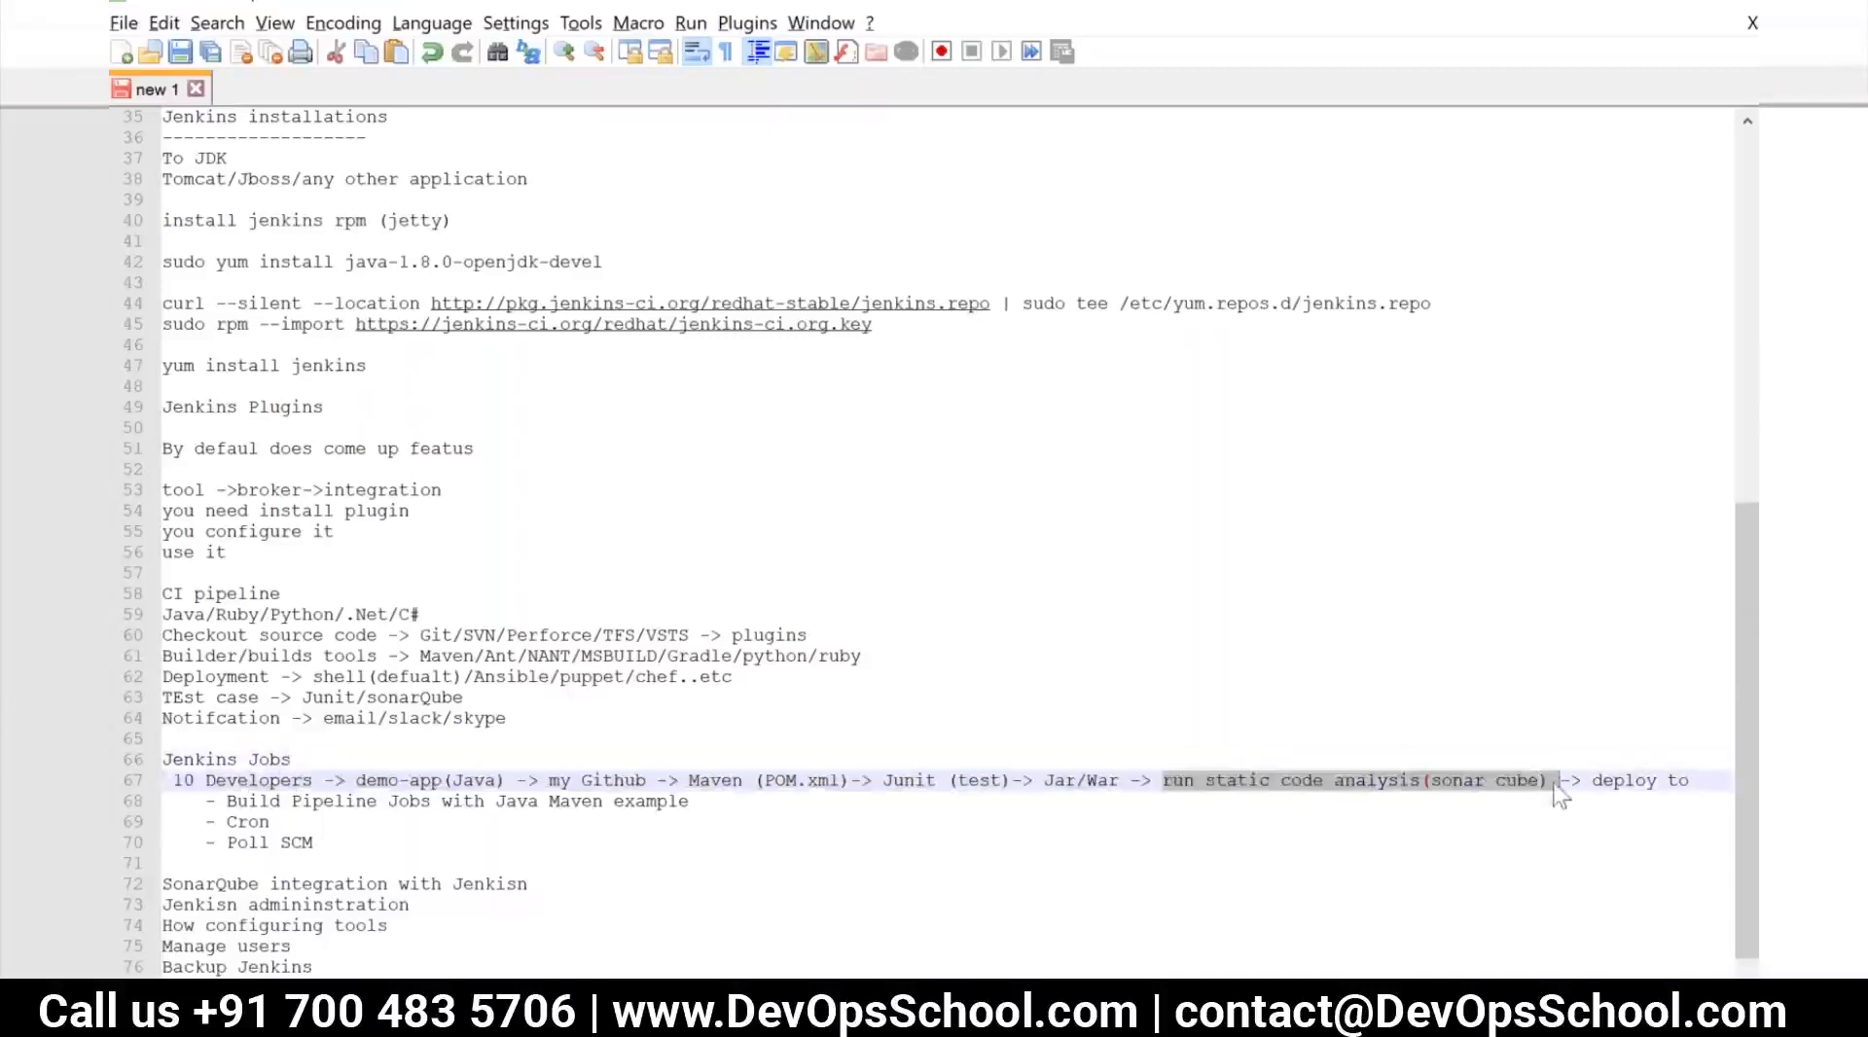
pyautogui.press('Delete')
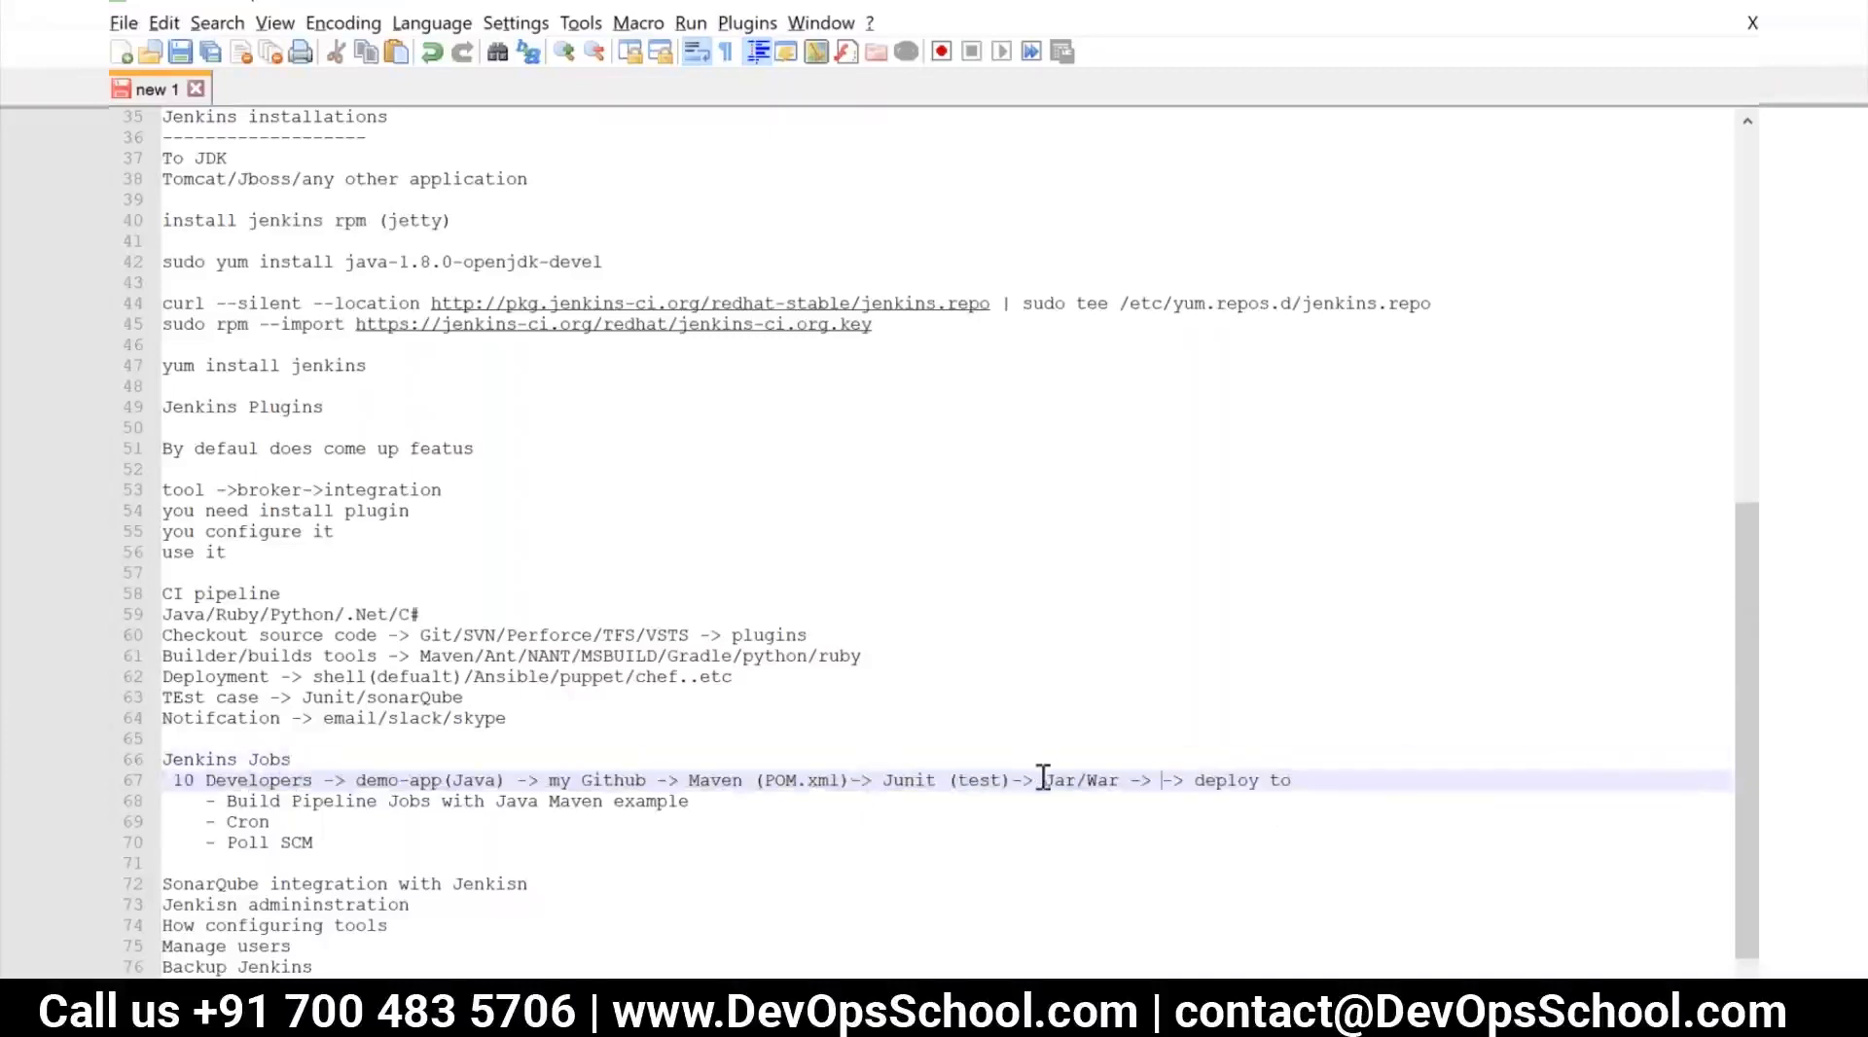
pyautogui.hotkey('ctrl', 'v')
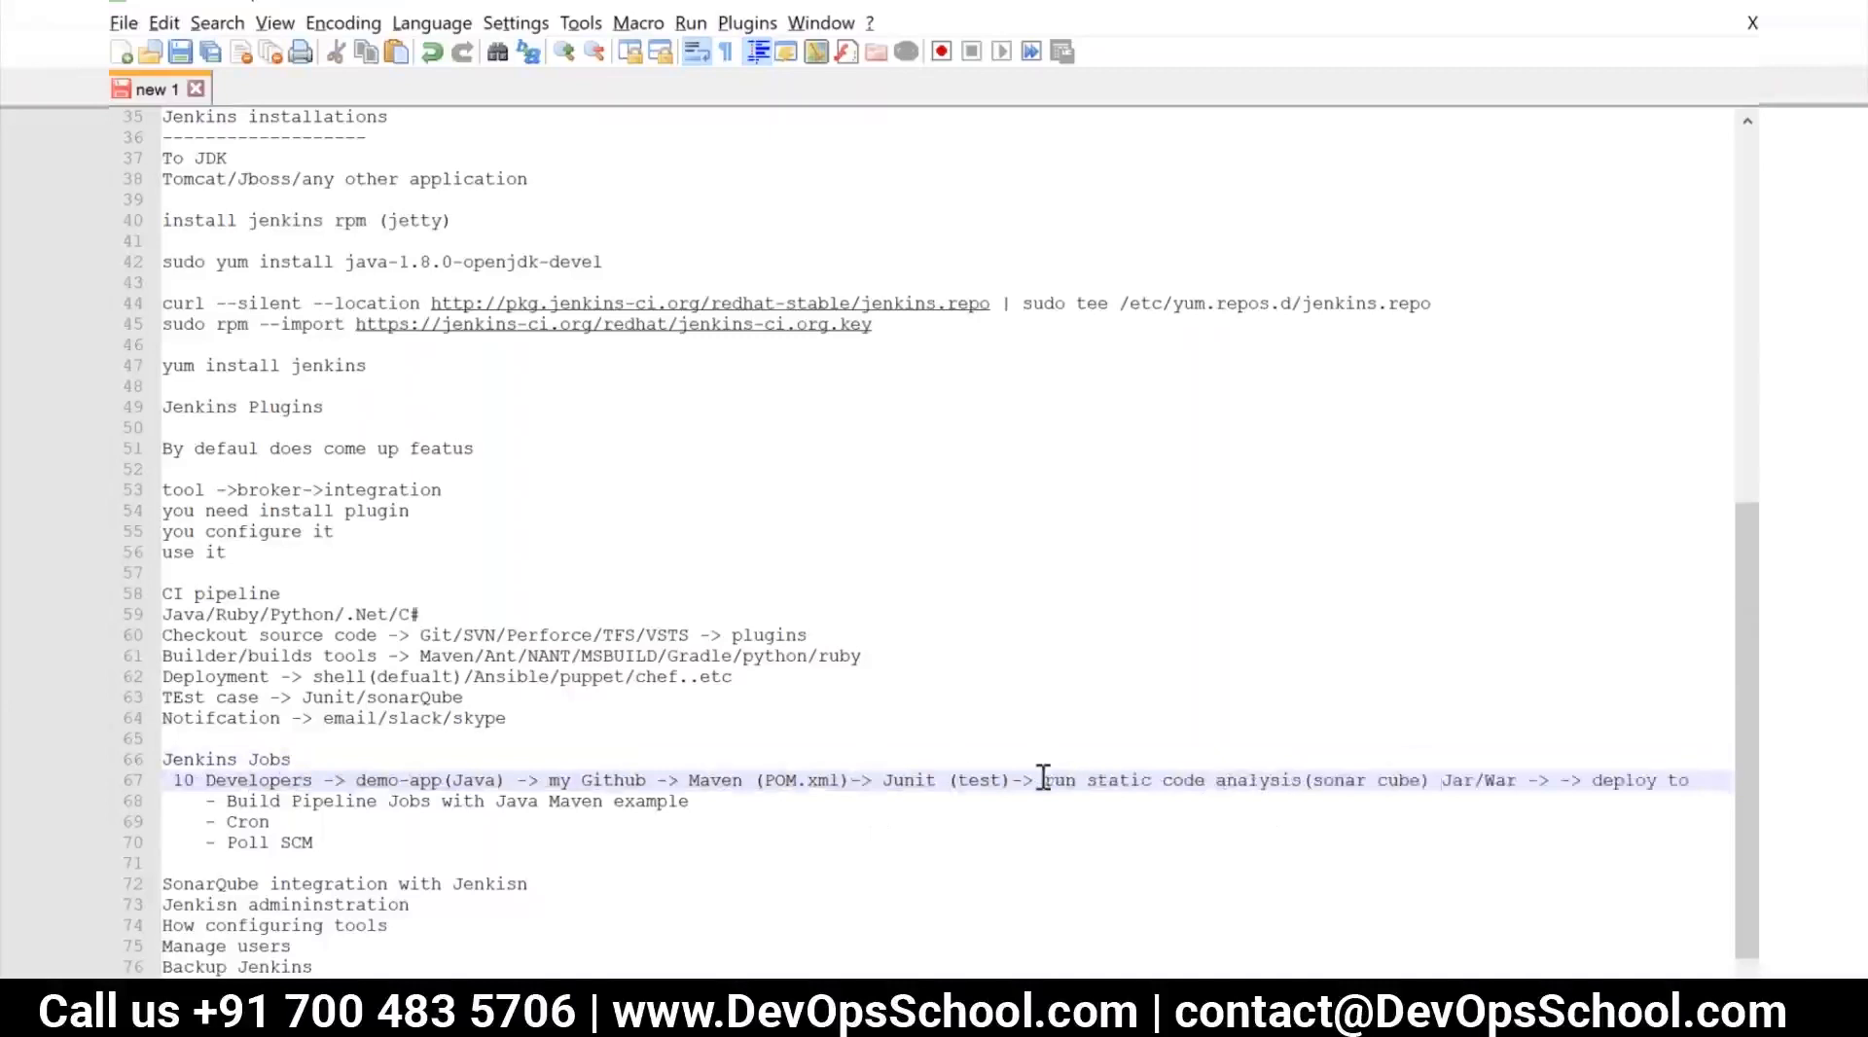
pyautogui.write('->')
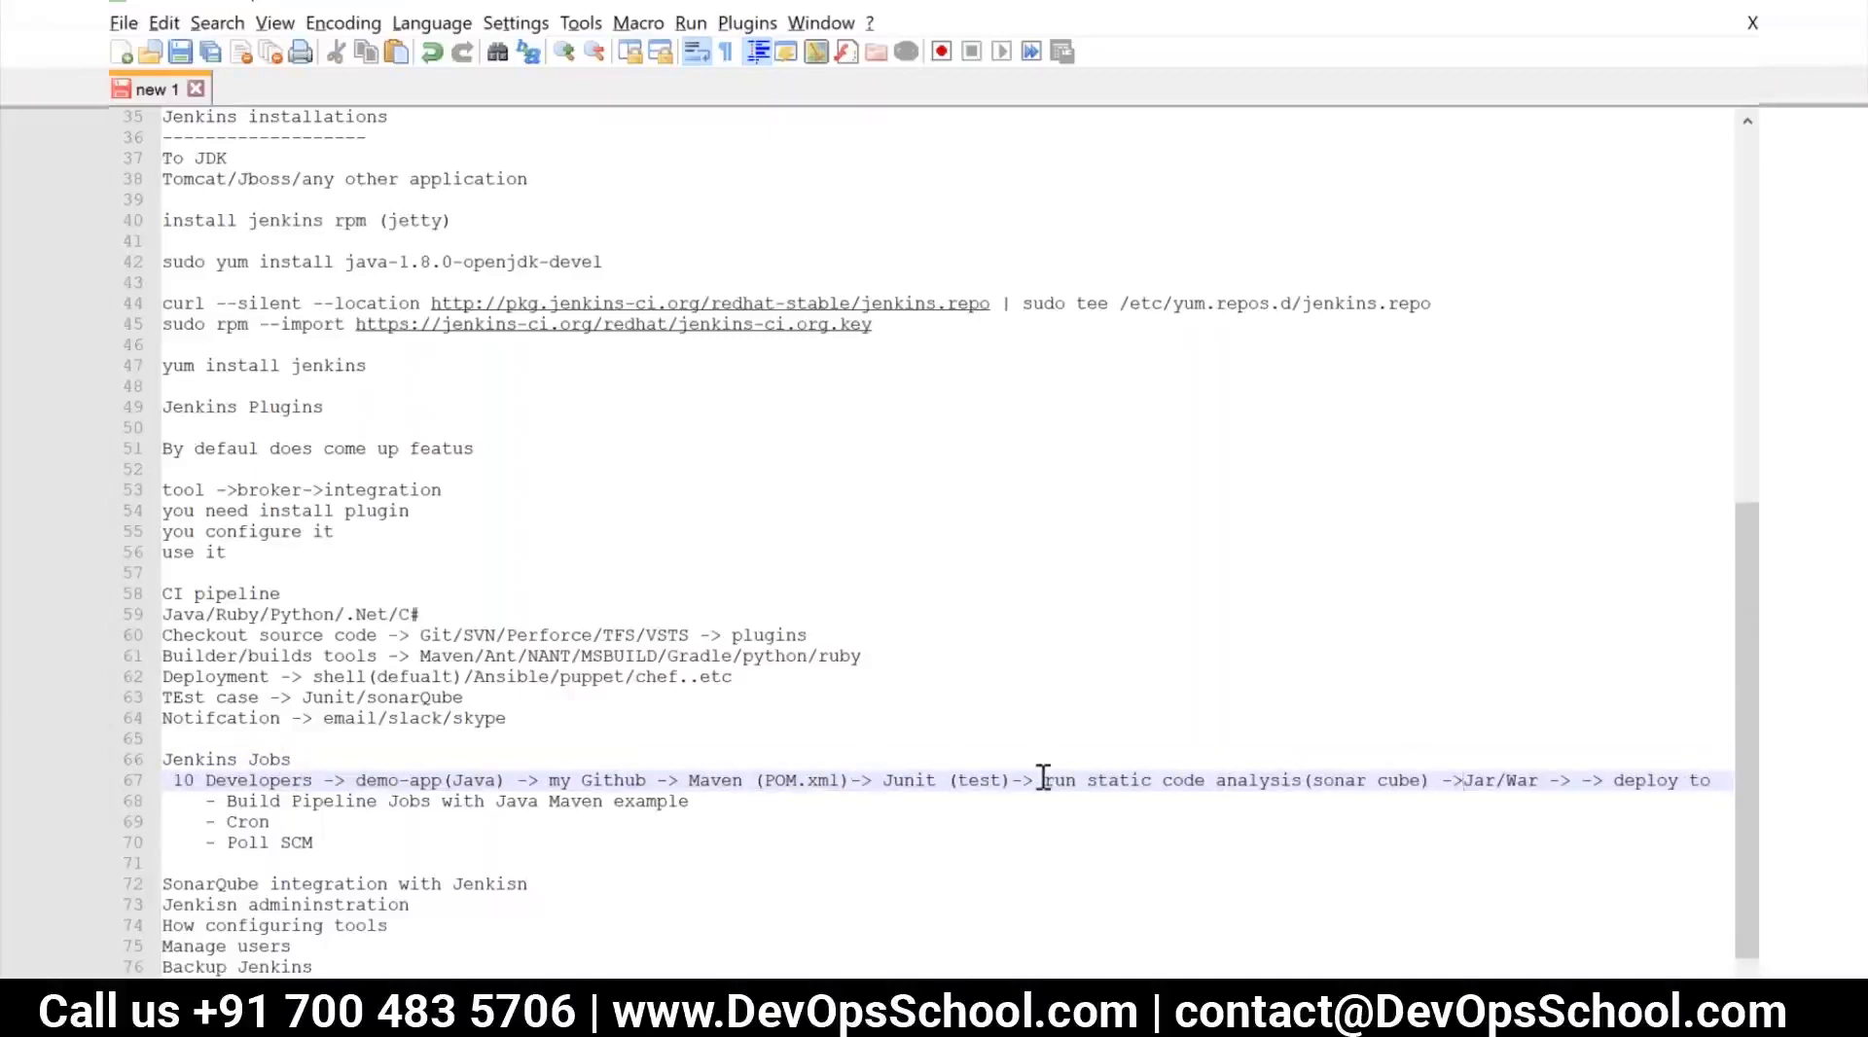
pyautogui.click(1443, 790)
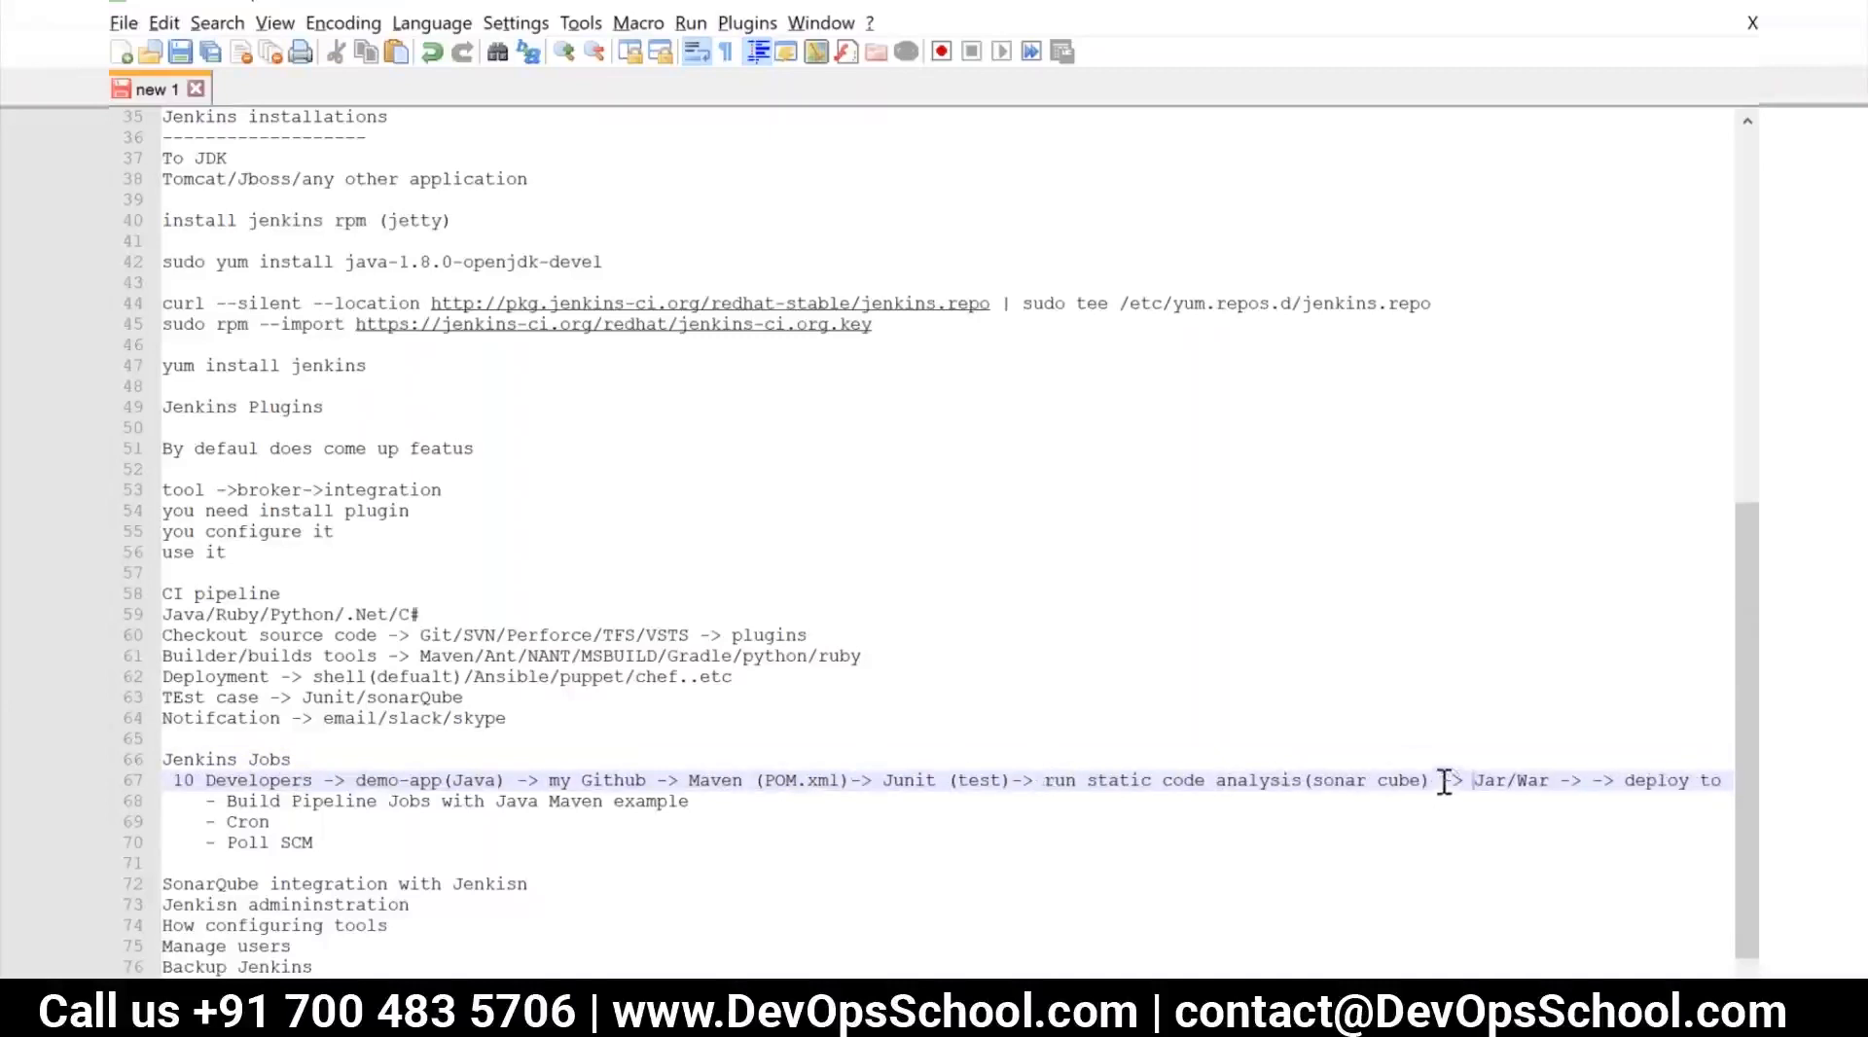
pyautogui.moveTo(689, 790); pyautogui.dragTo(852, 786)
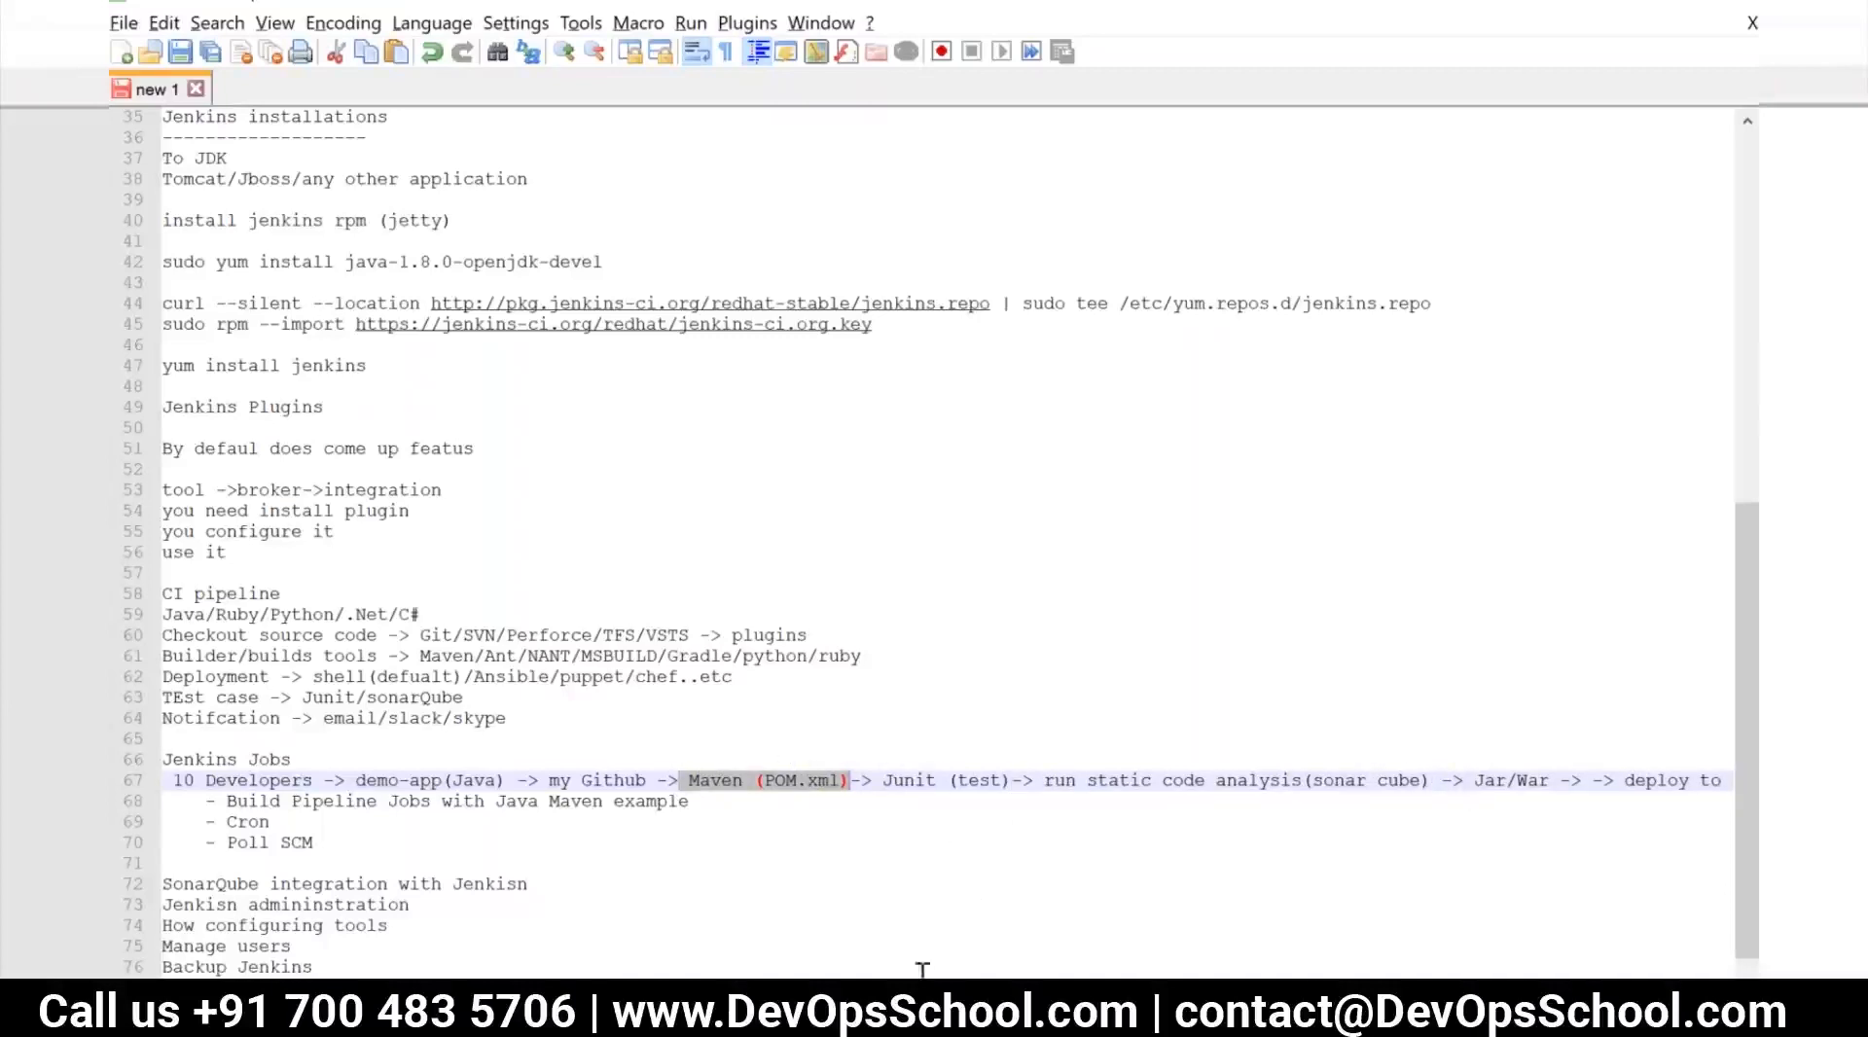
# Extend the flow after "deploy to" with "dev -> Deploy integration env"
pyautogui.moveTo(1623, 780); pyautogui.dragTo(1722, 773)
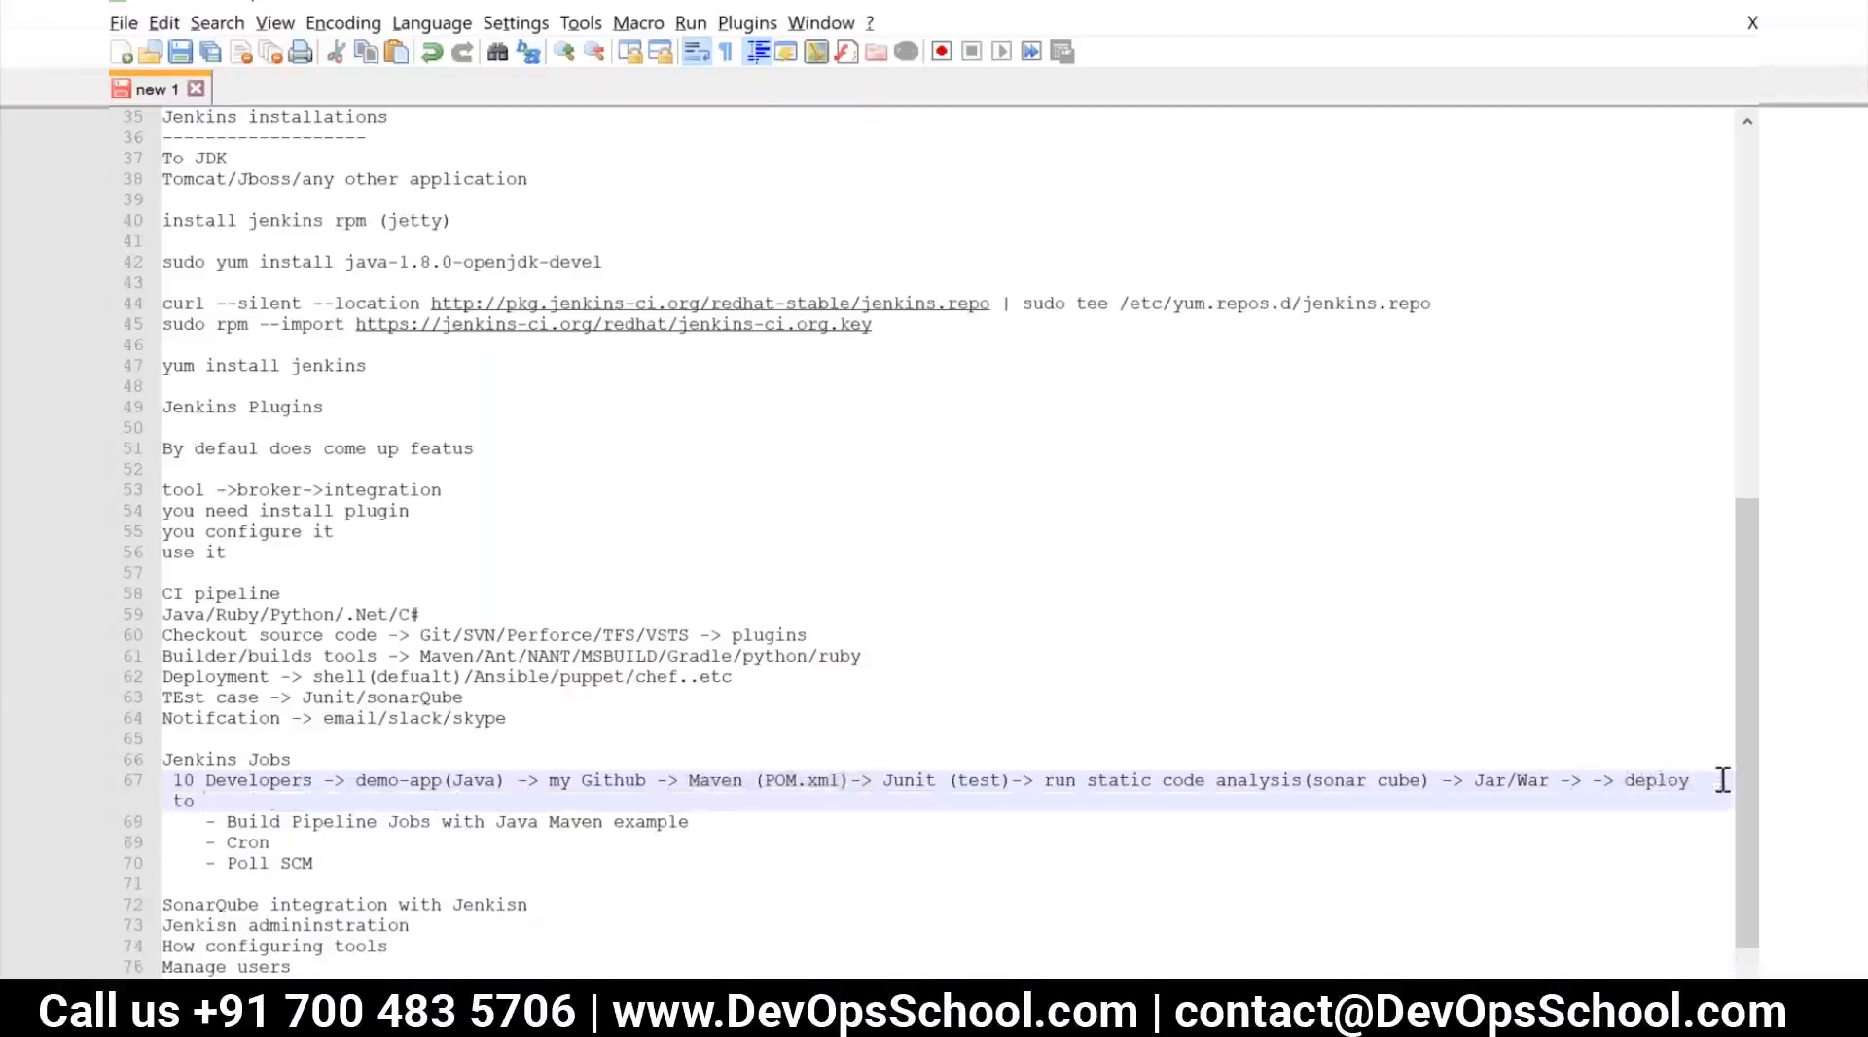
pyautogui.write('dev/> Depl')
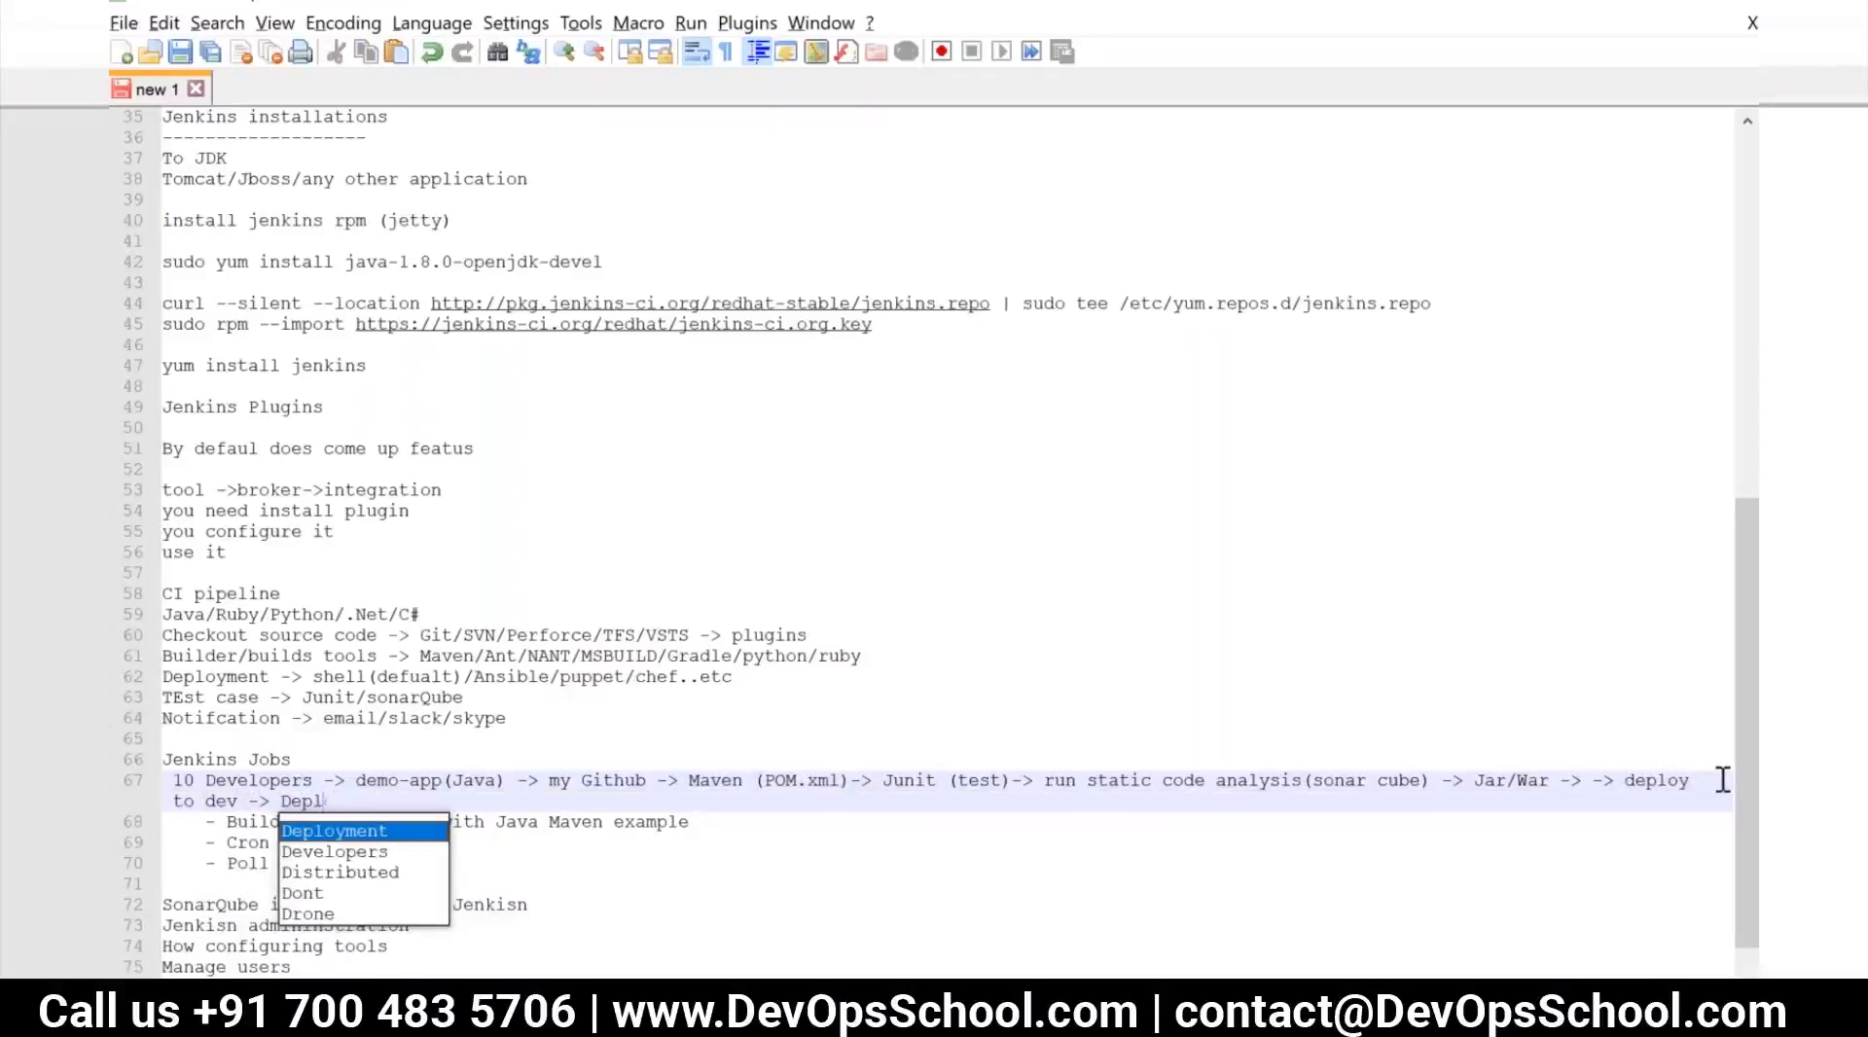
pyautogui.write('oy ine')
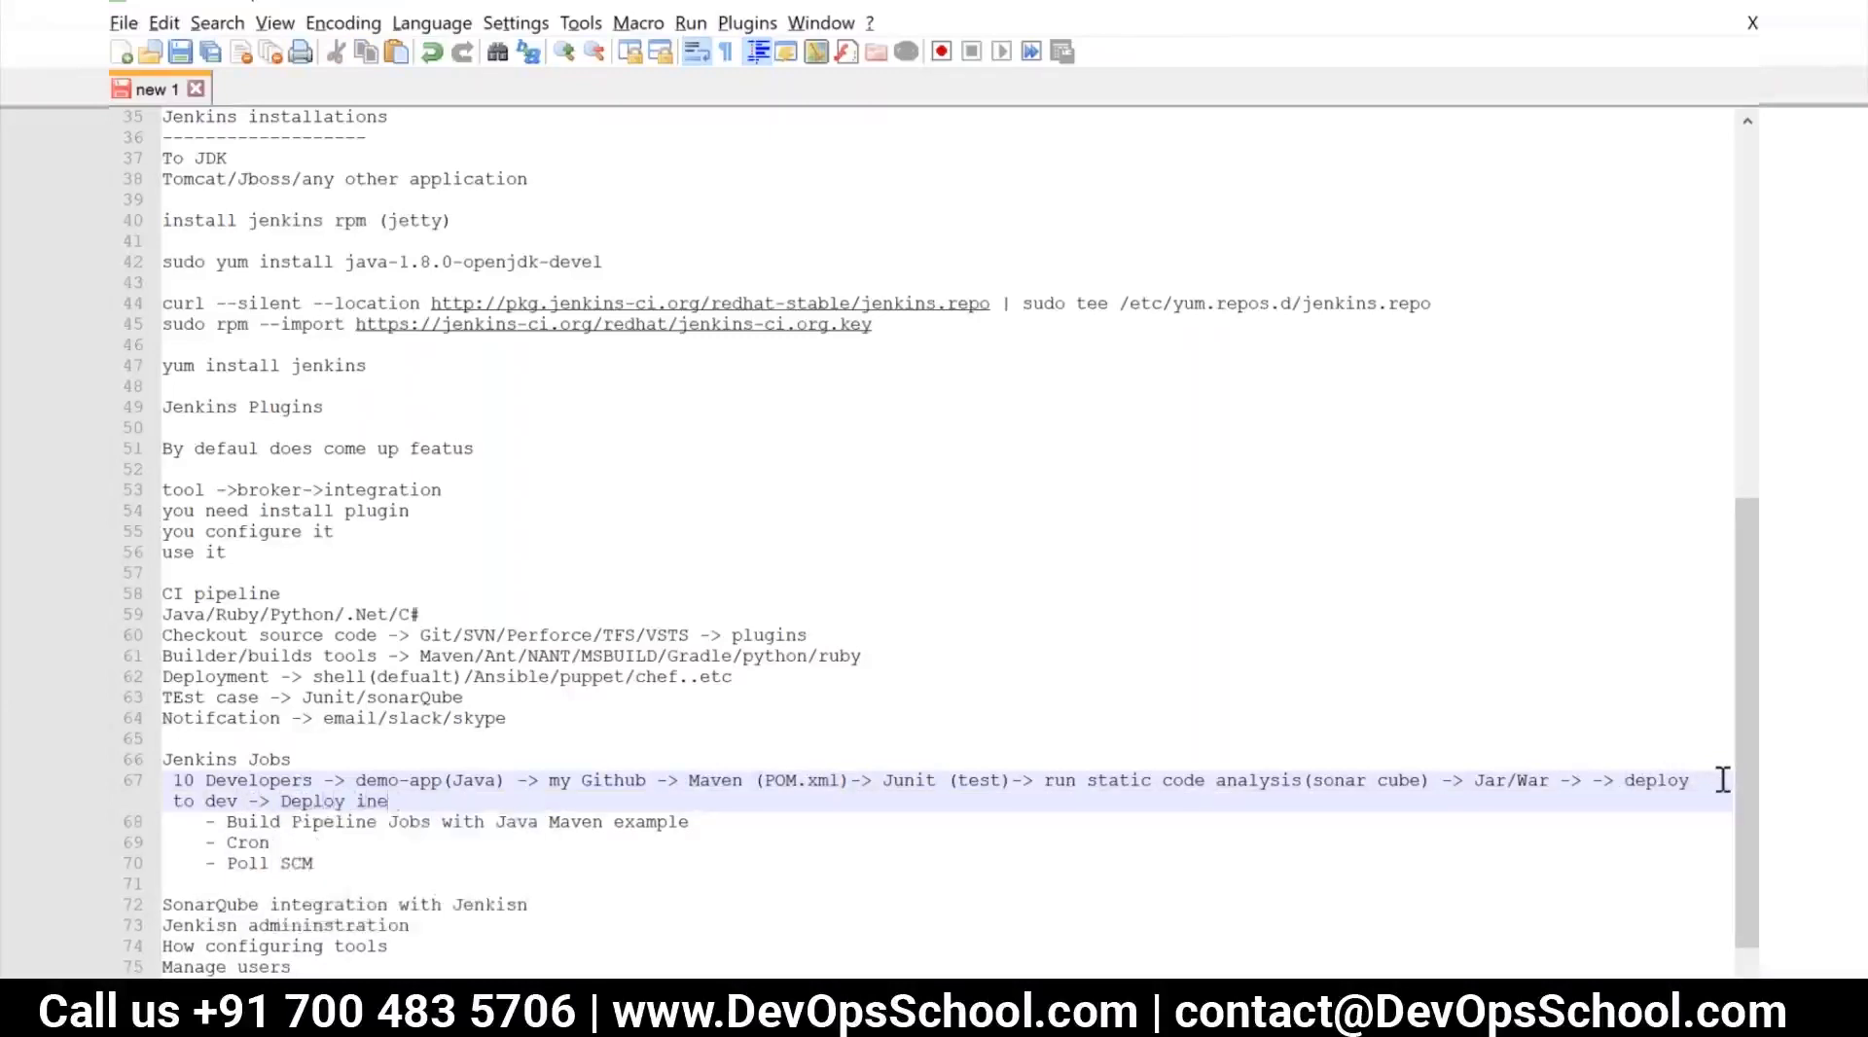
pyautogui.write('ragation')
pyautogui.press('BackSpace')
pyautogui.press('BackSpace')
pyautogui.press('BackSpace')
pyautogui.press('BackSpace')
pyautogui.press('BackSpace')
pyautogui.press('BackSpace')
pyautogui.press('BackSpace')
pyautogui.press('BackSpace')
pyautogui.press('BackSpace')
pyautogui.press('BackSpace')
pyautogui.write('tegr')
pyautogui.press('Return')
pyautogui.write('e')
pyautogui.press('BackSpace')
pyautogui.write('env -> deploy')
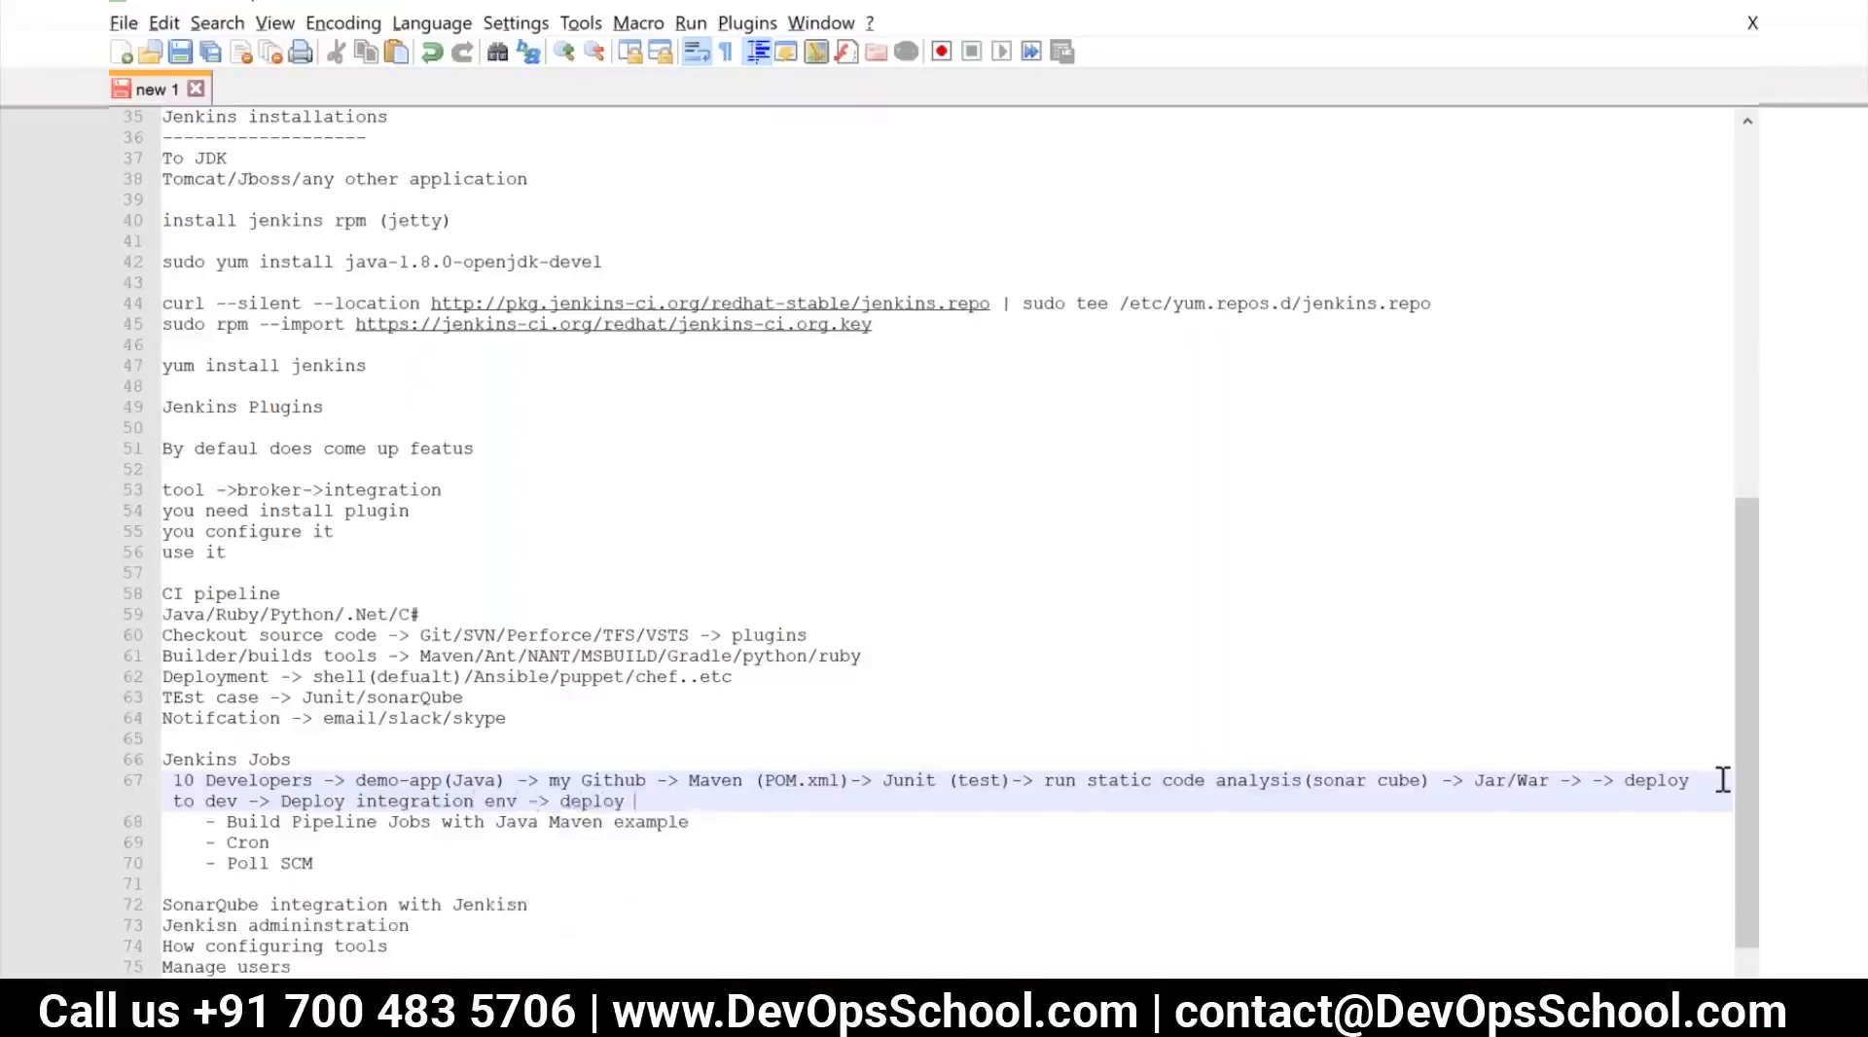
pyautogui.write(' ACpt -> manual approal')
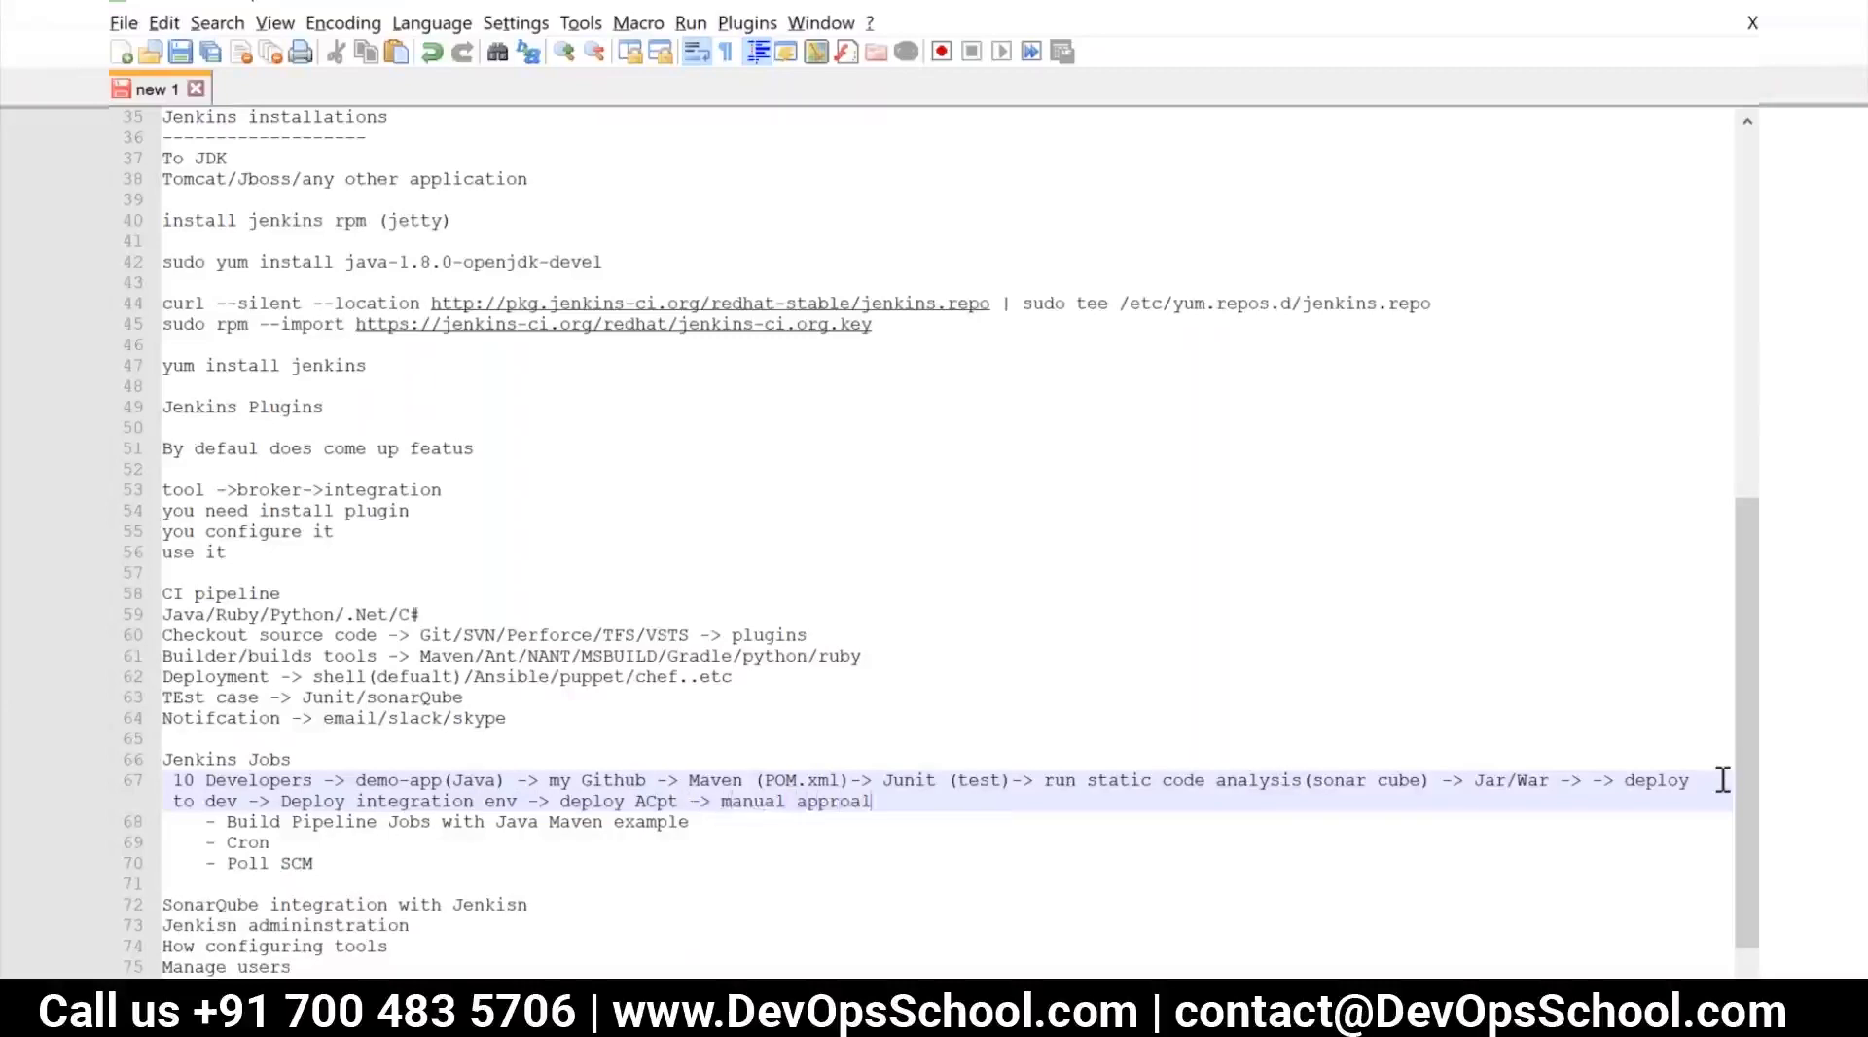
pyautogui.write('-> Deploy prod')
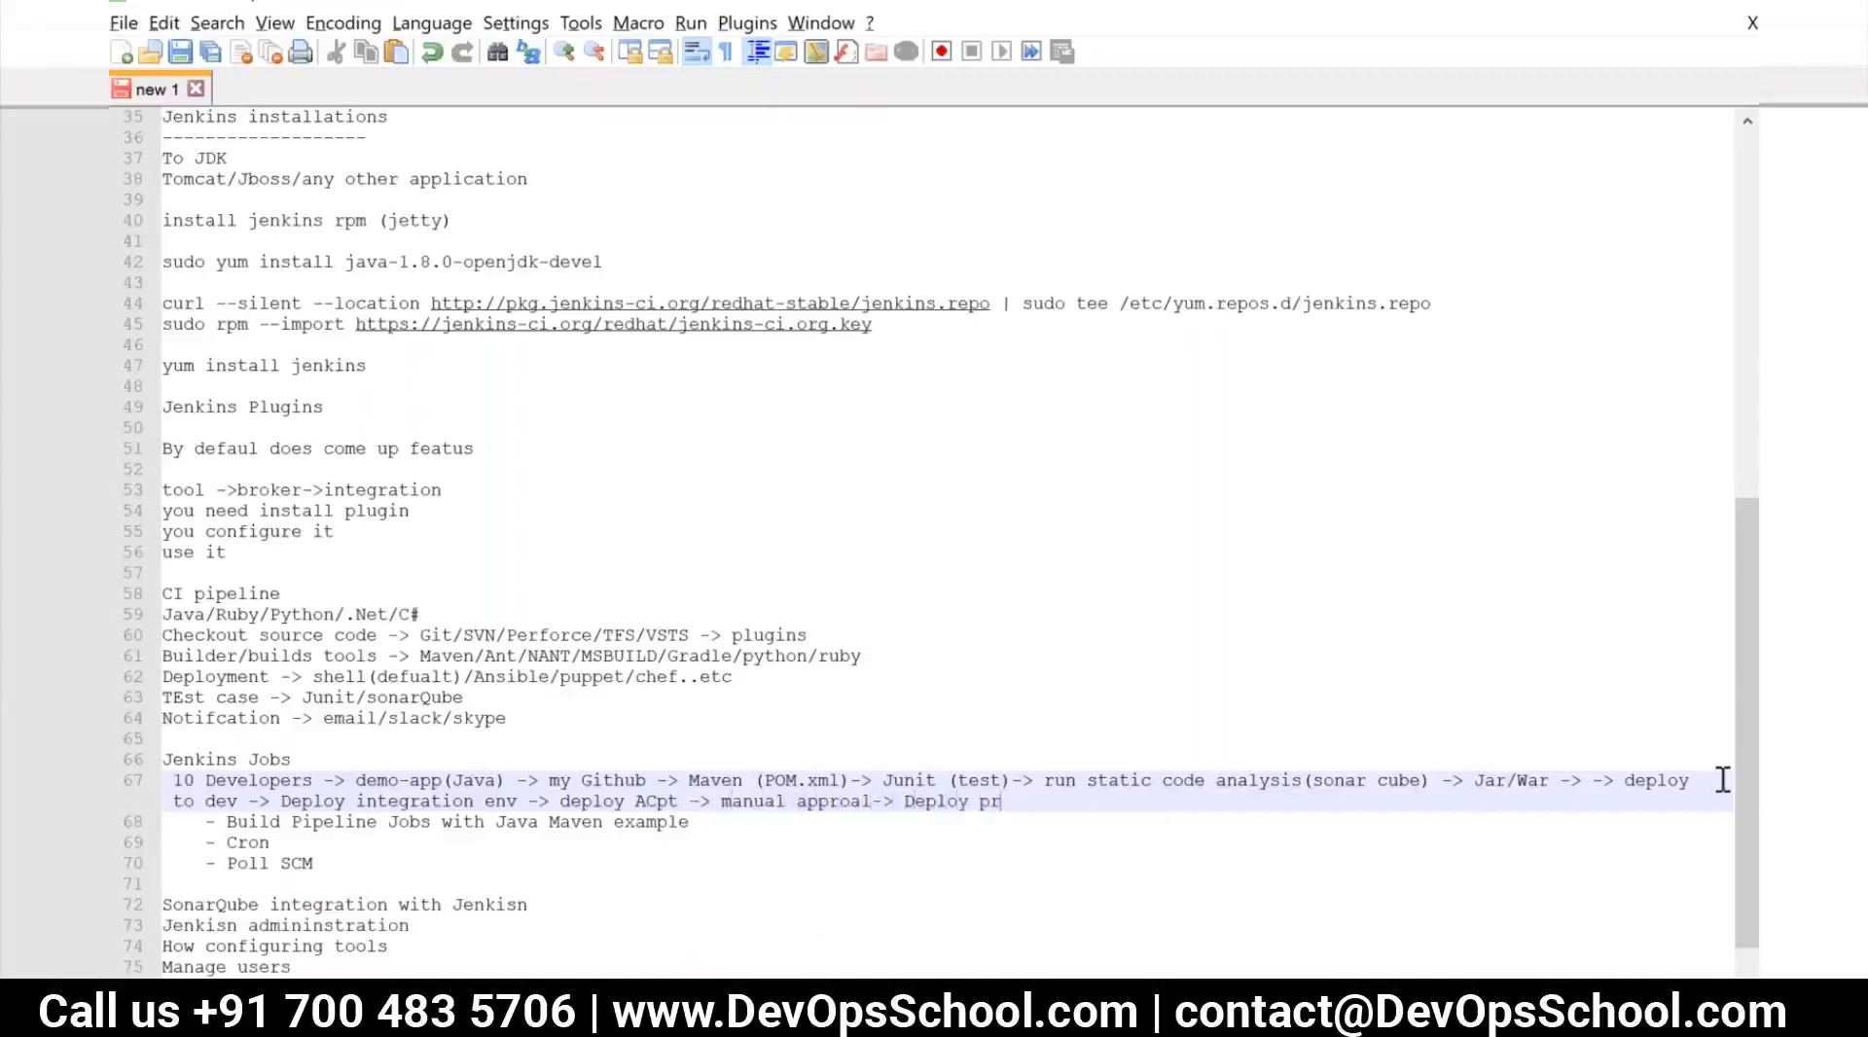
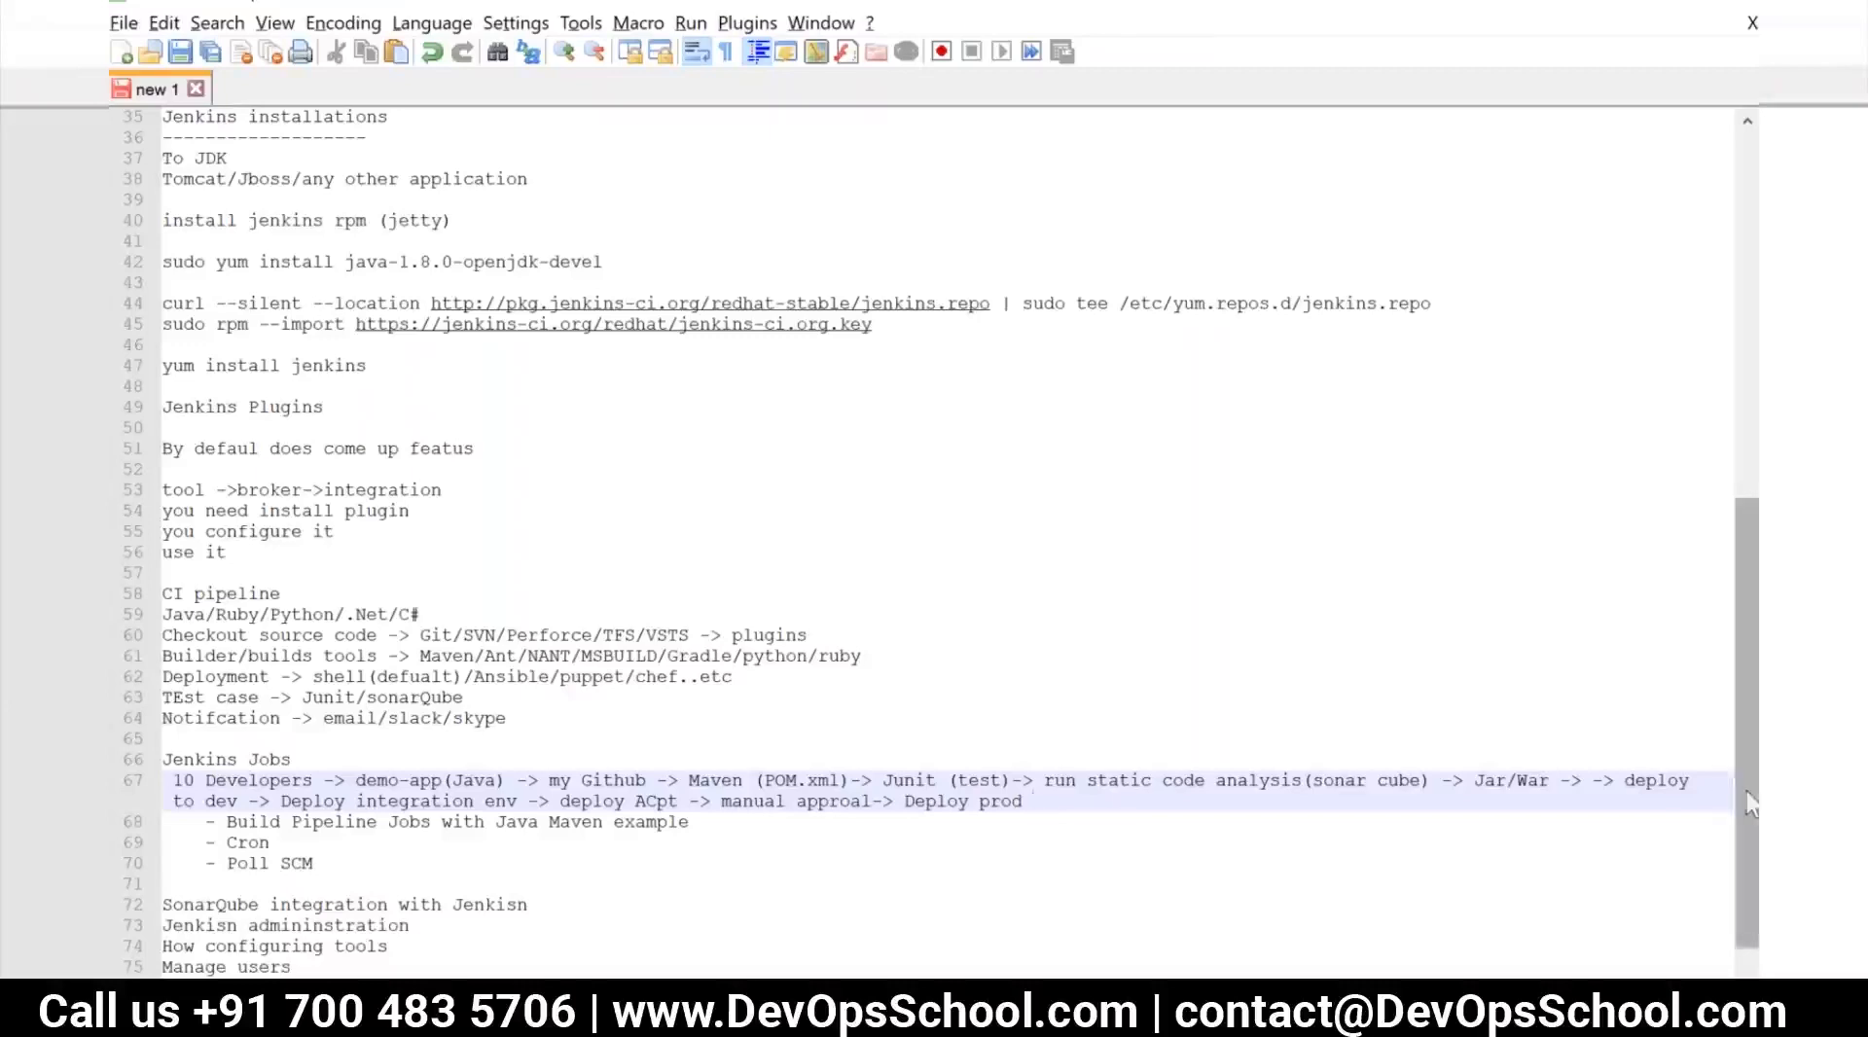
# Insert "Nexus" after "Jar/War ->" in the flow and replace everything after "deploy ACpt" with "(continues )"
pyautogui.click(1592, 779)
pyautogui.write('Nexus')
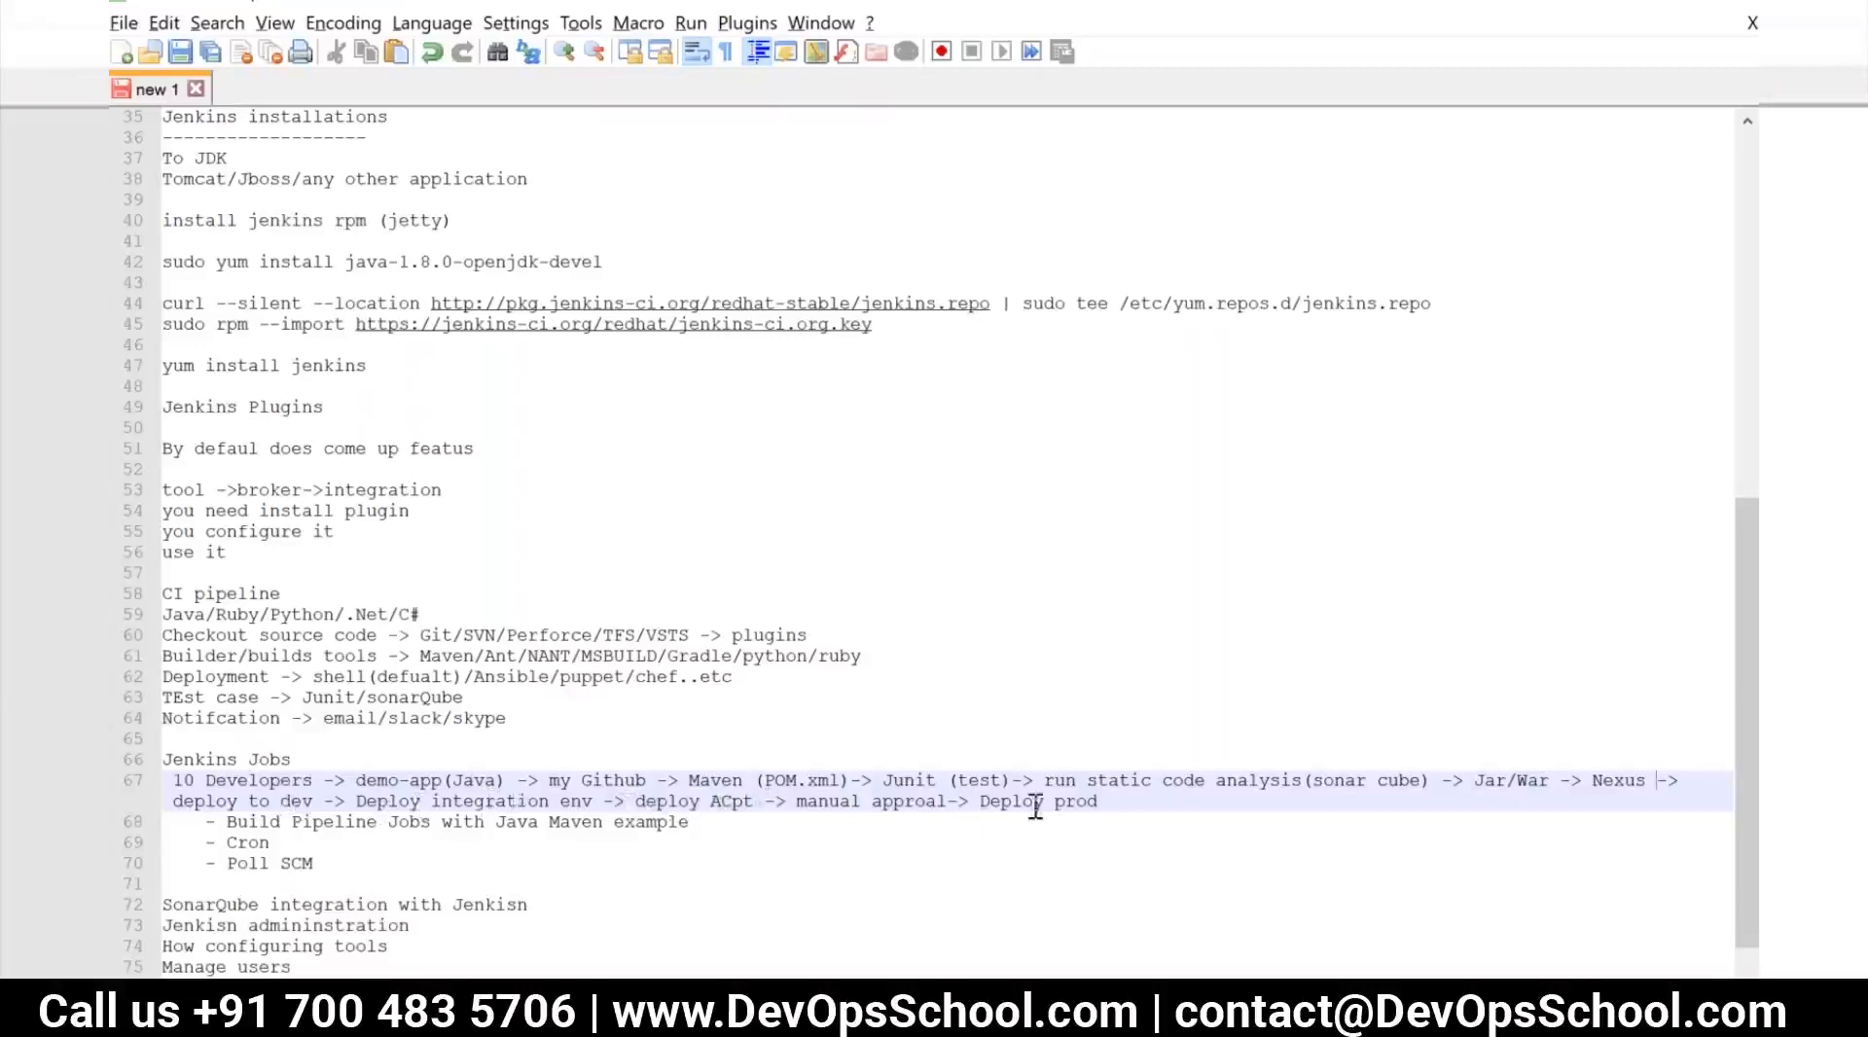
pyautogui.moveTo(768, 804); pyautogui.dragTo(1110, 805)
pyautogui.press('Delete')
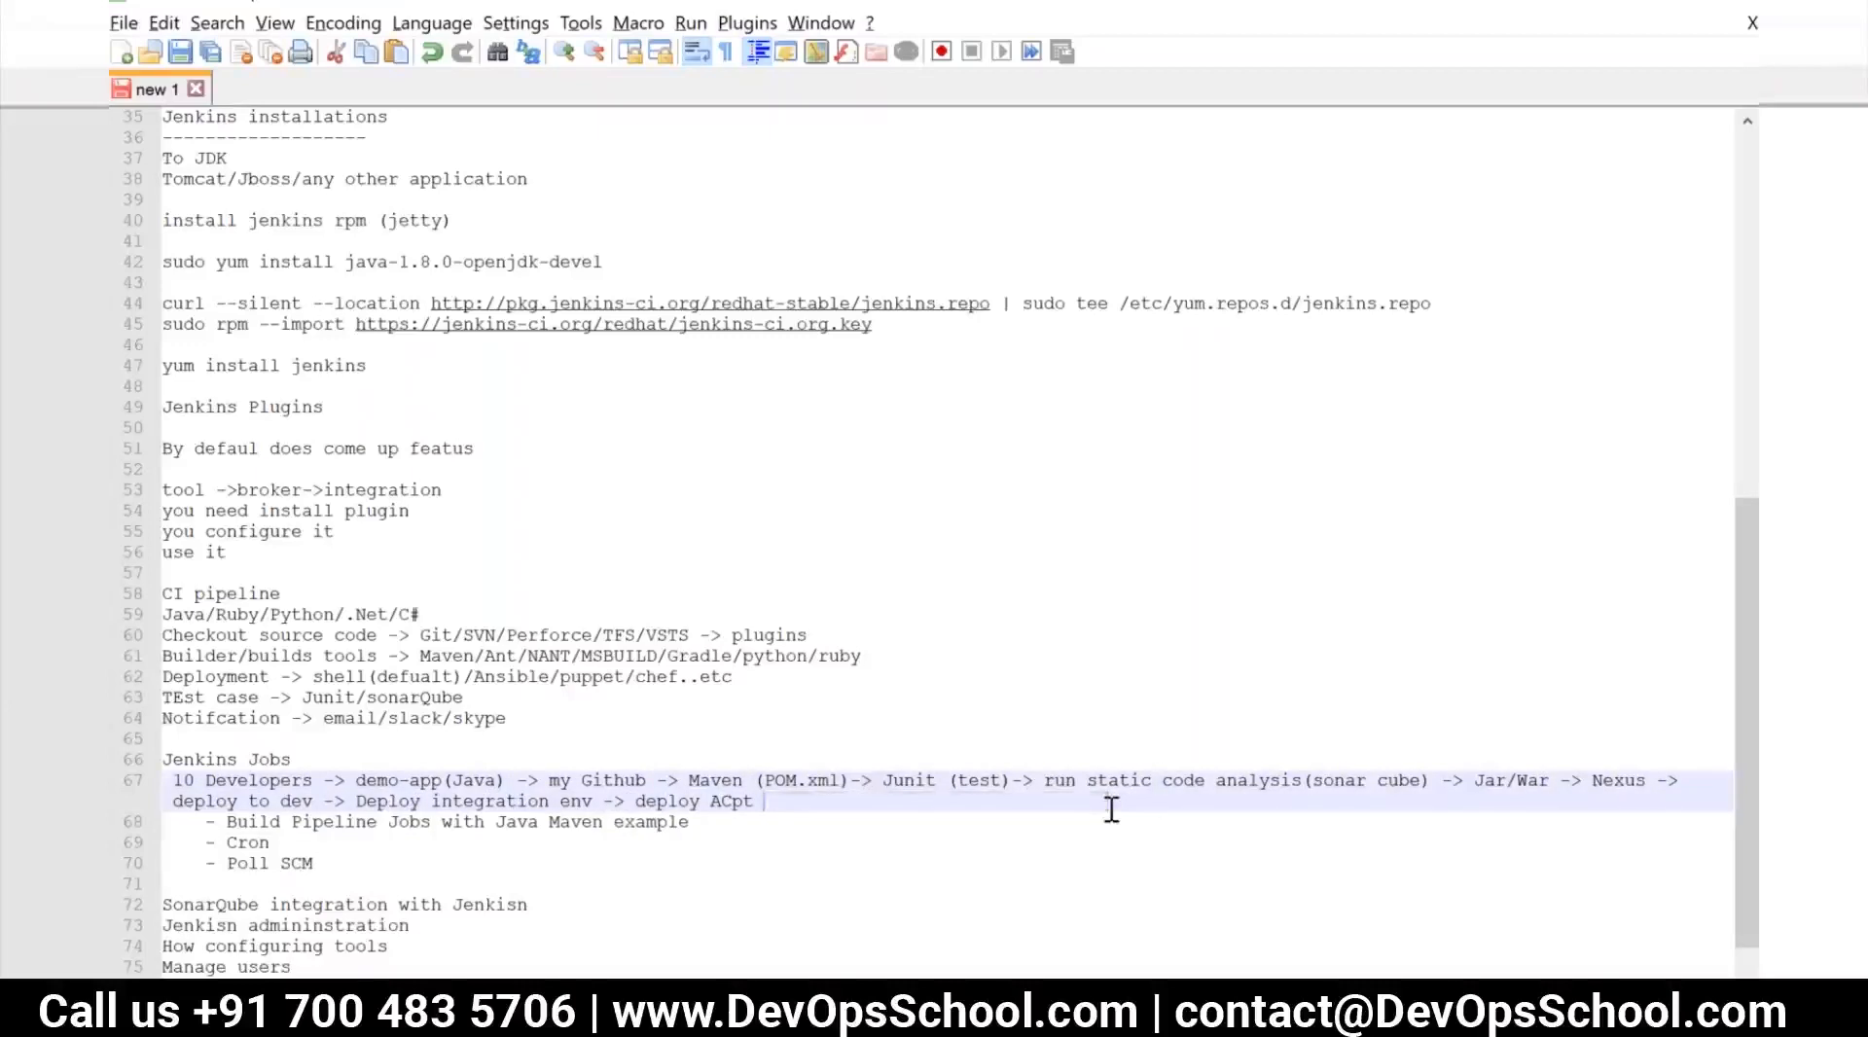
pyautogui.write('()continues')
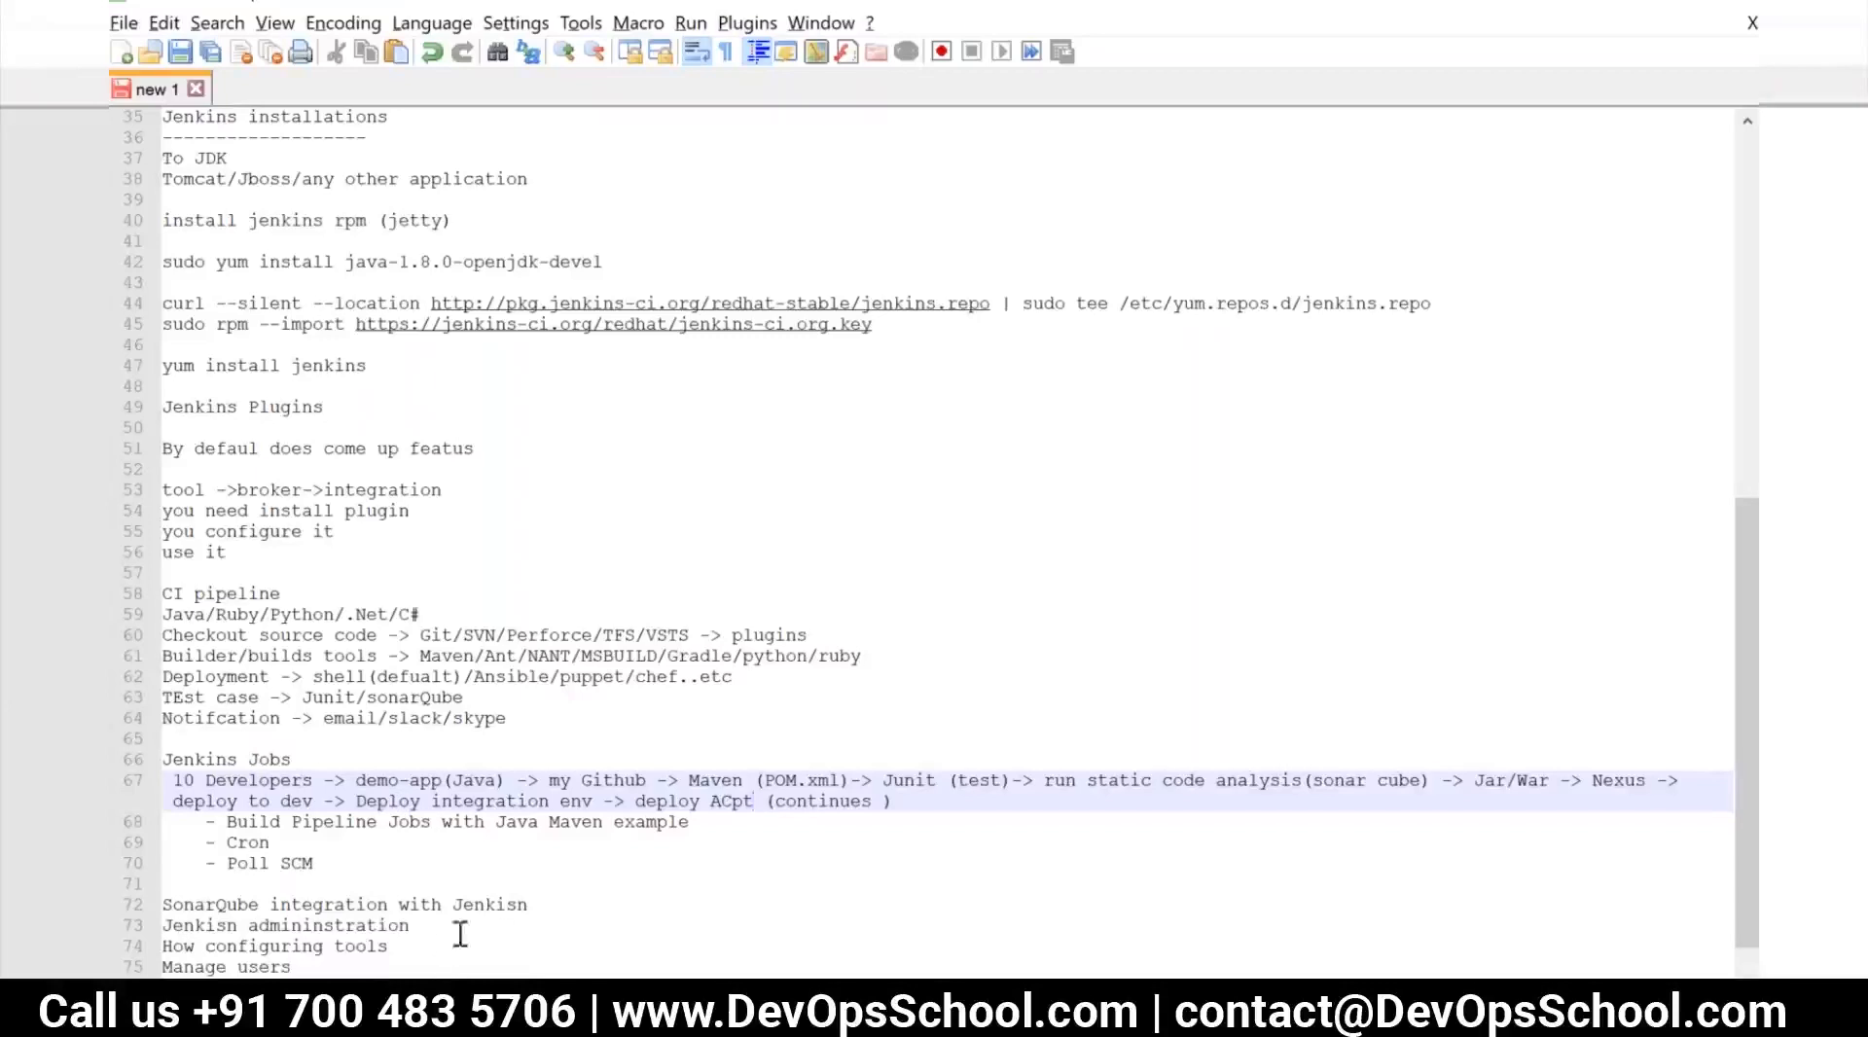
# Switch to the Chrome browser and start creating a new item on the Jenkins dashboard
pyautogui.click(681, 1008)
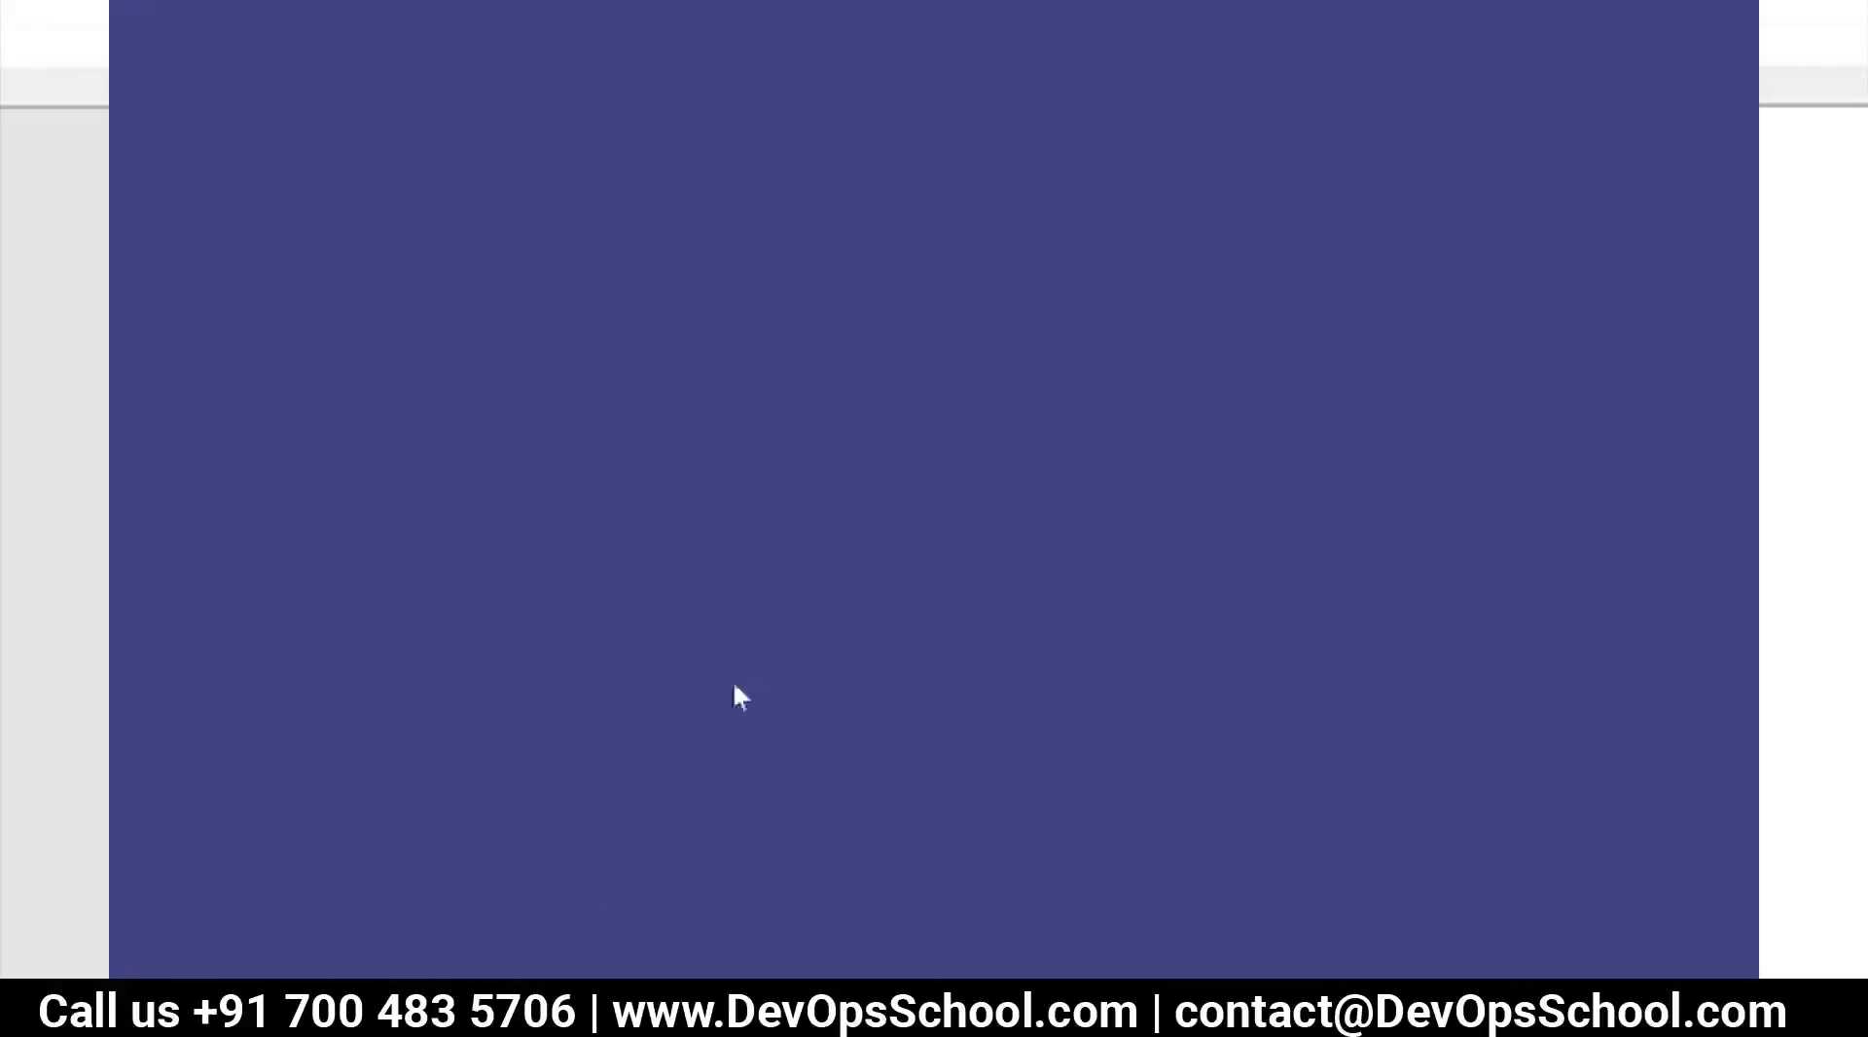
pyautogui.click(177, 199)
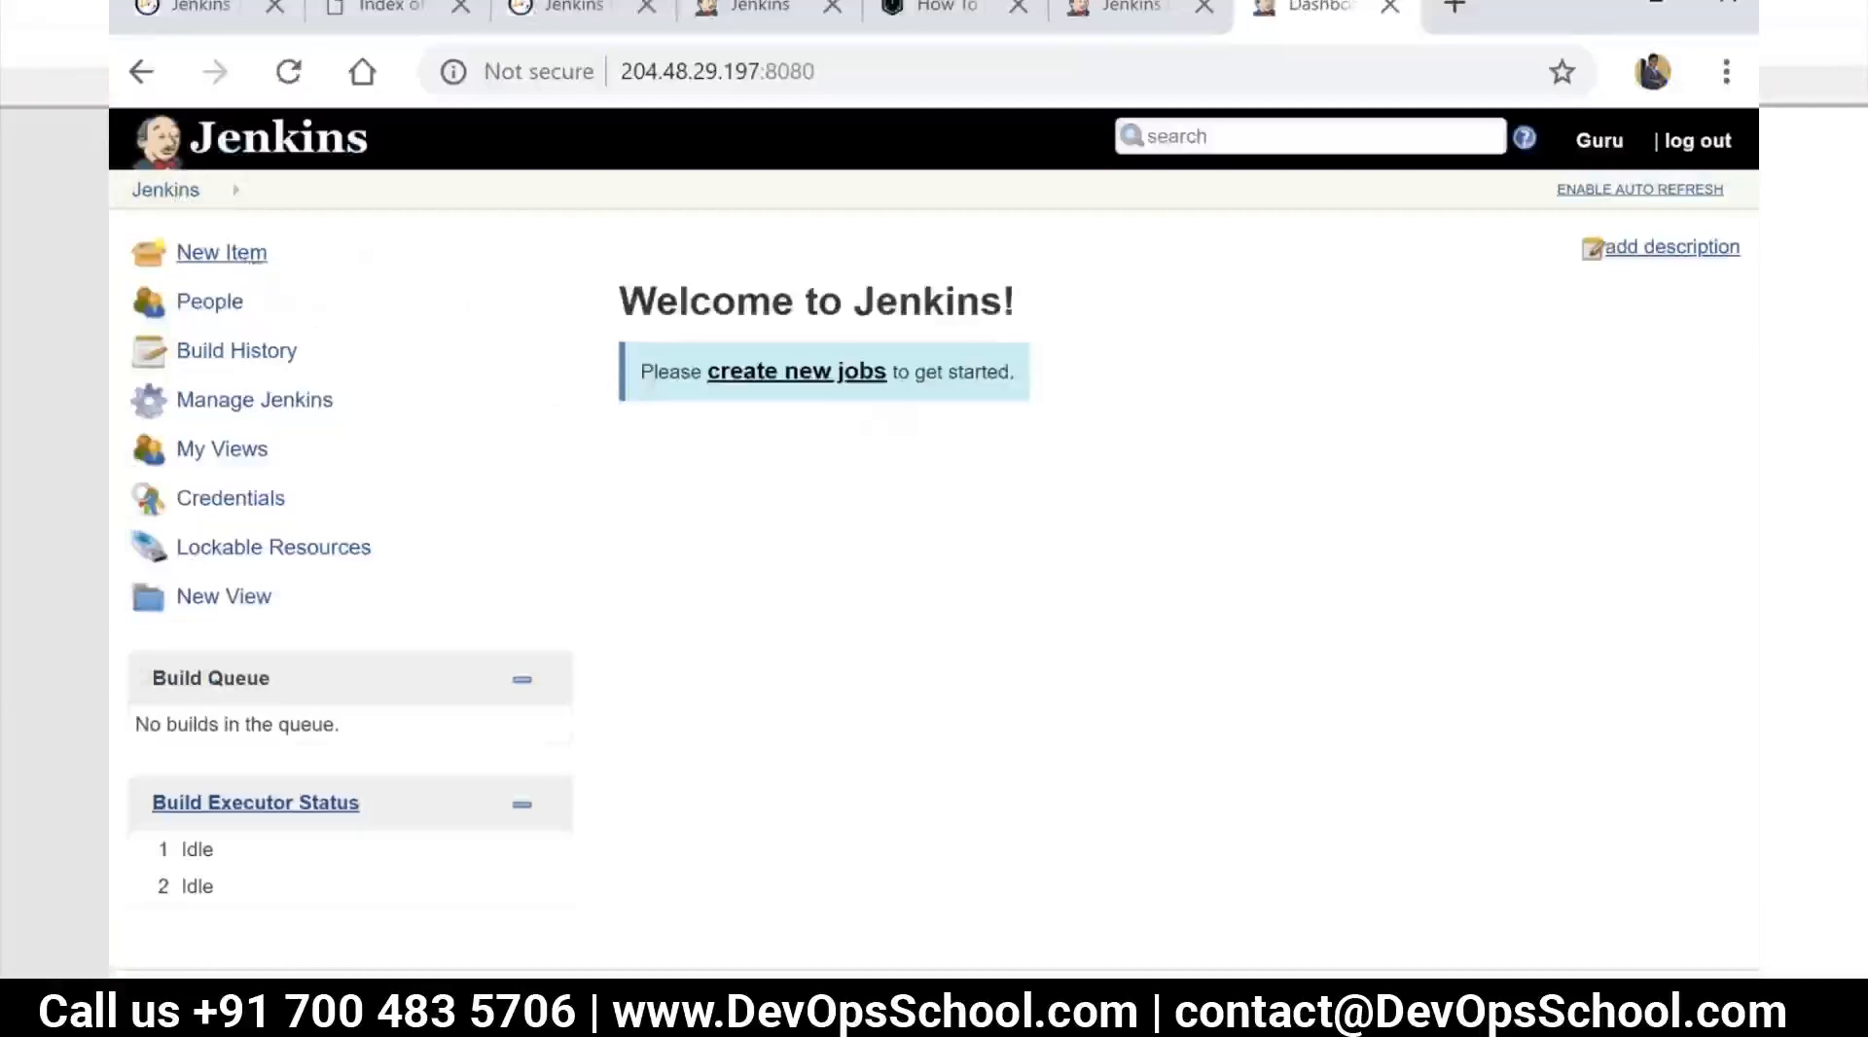
pyautogui.click(246, 254)
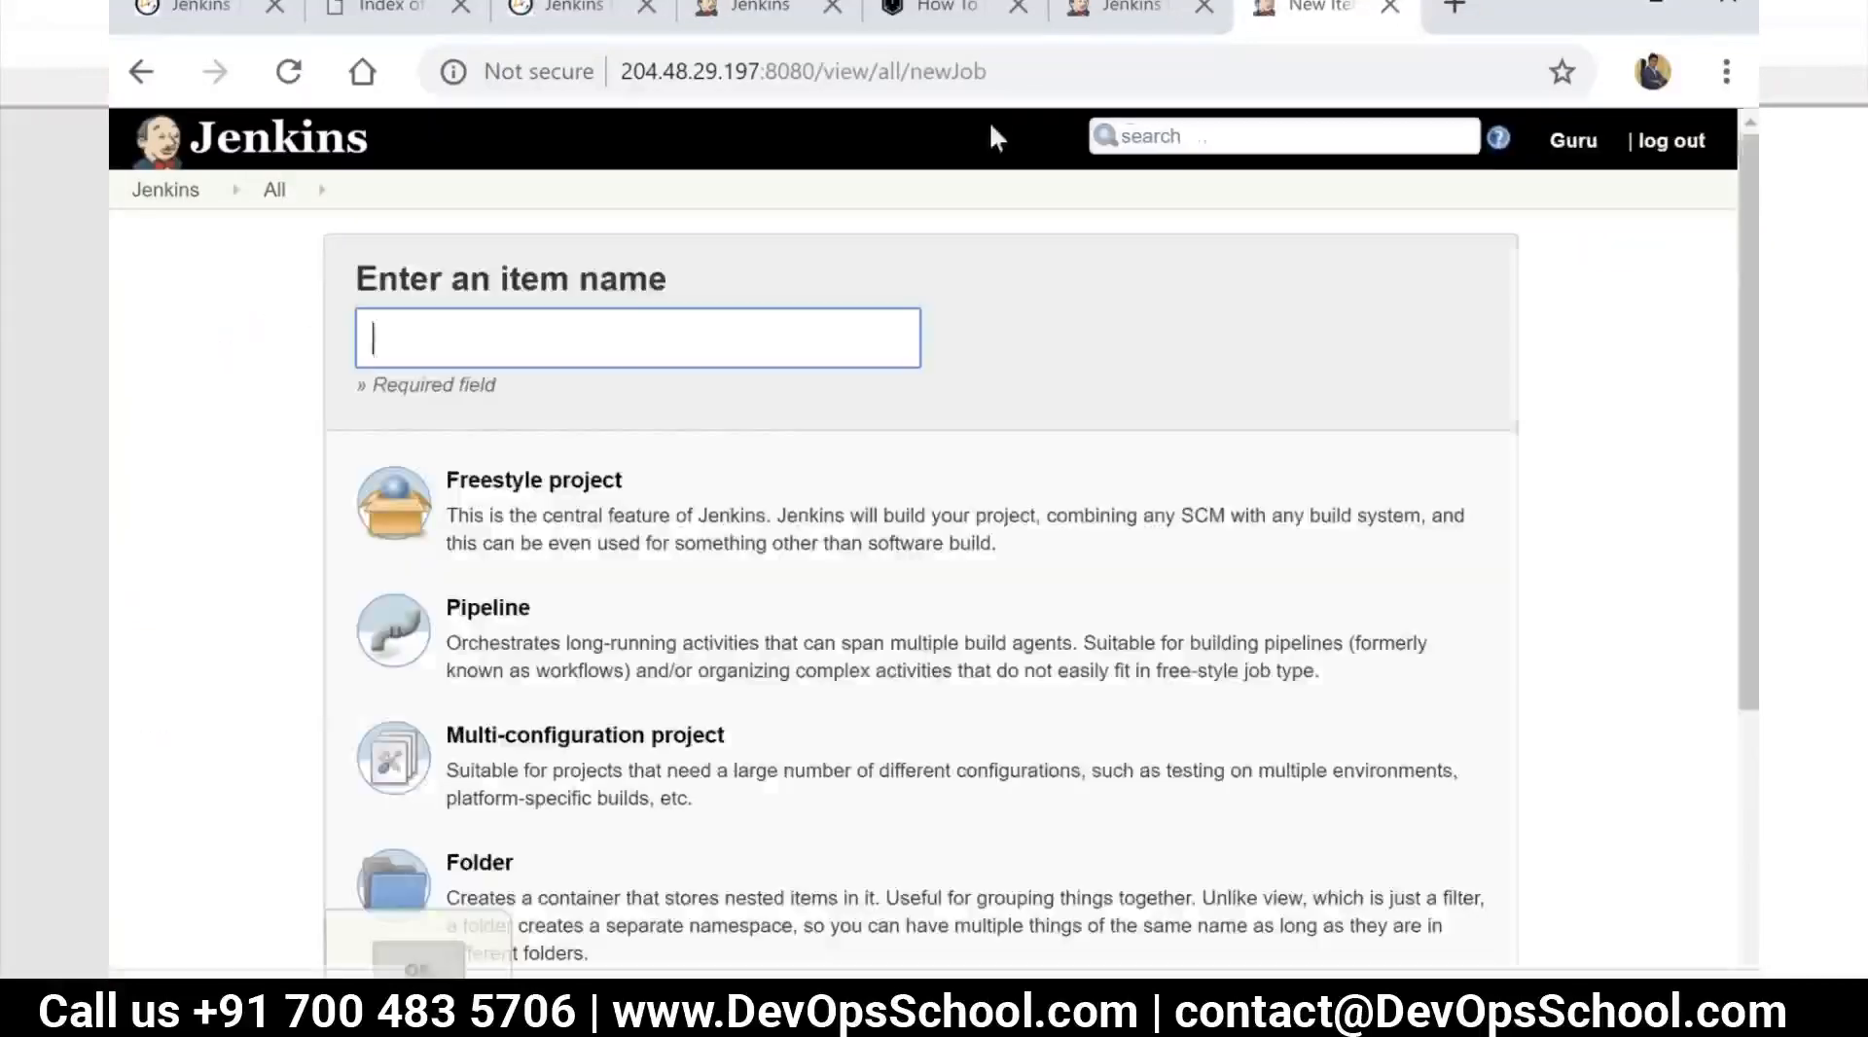
# Open the scmgalaxy/helloworld-java-maven GitHub repository from the Training folder of the Jenkins bookmarks
pyautogui.click(1723, 74)
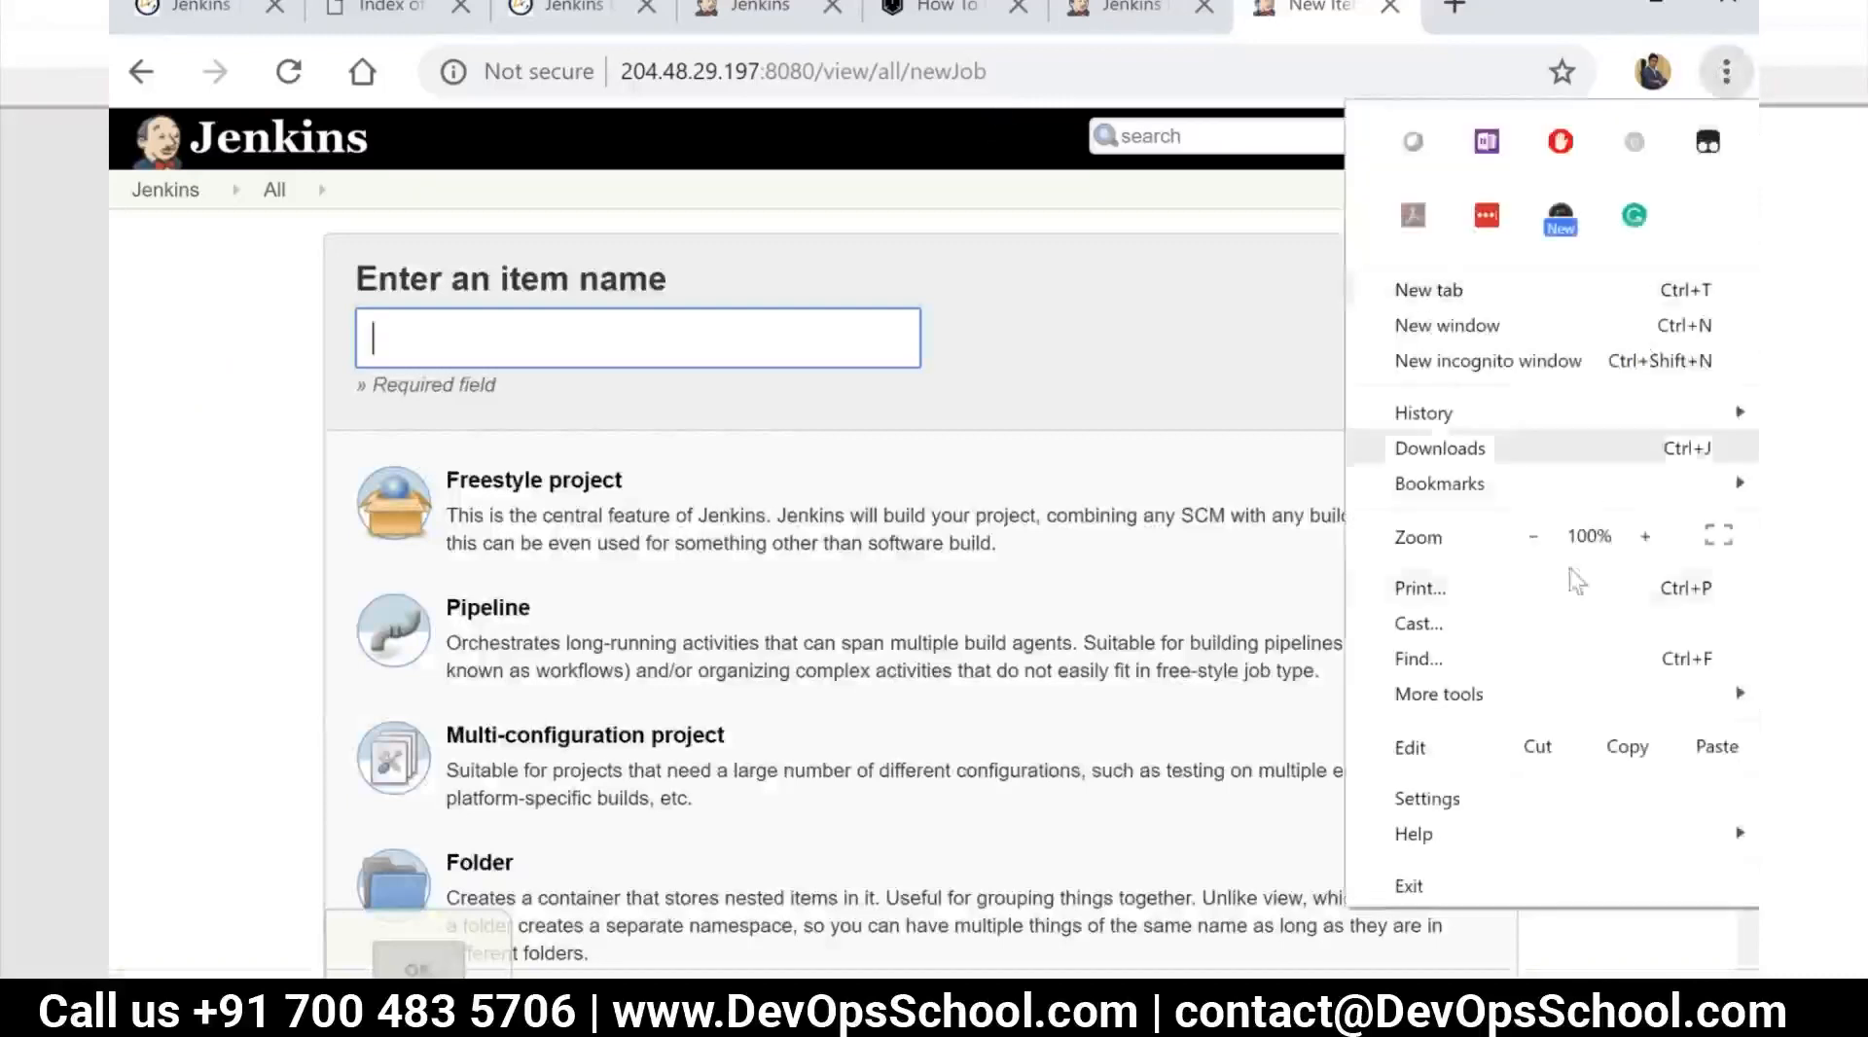
pyautogui.moveTo(1479, 696)
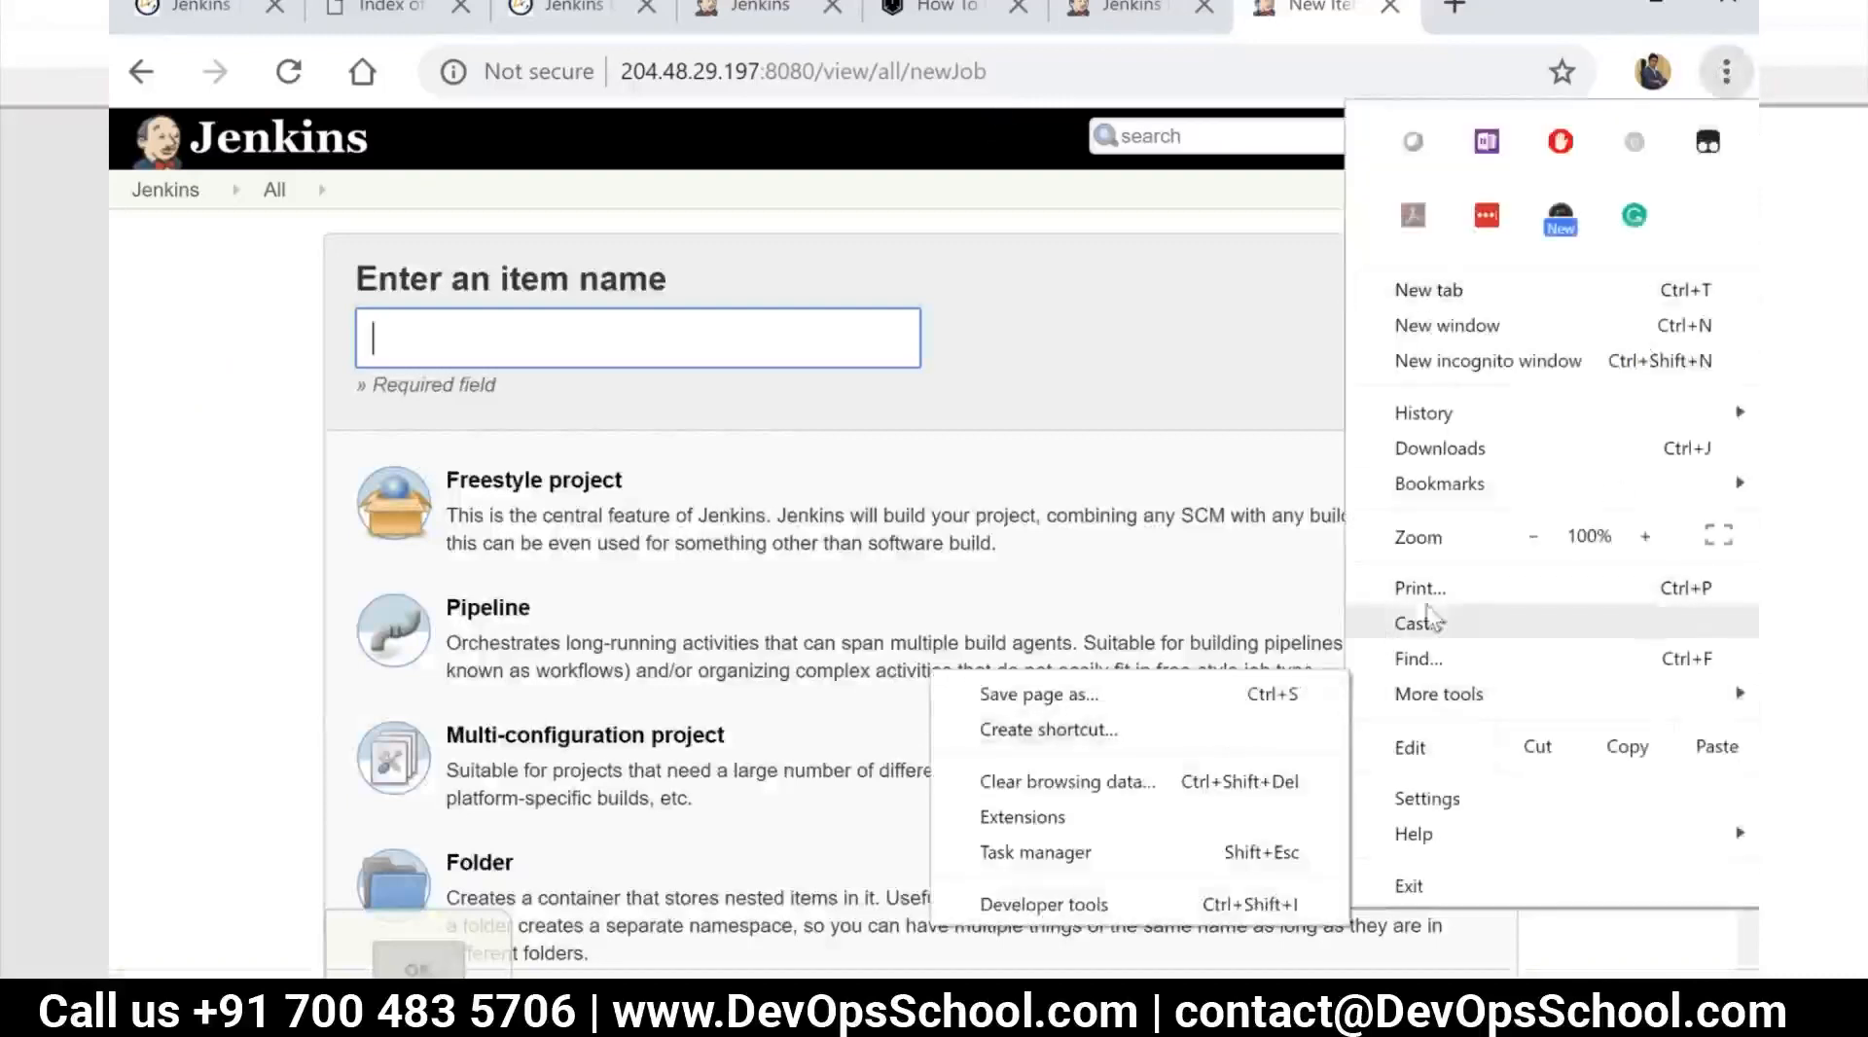
pyautogui.moveTo(1453, 487)
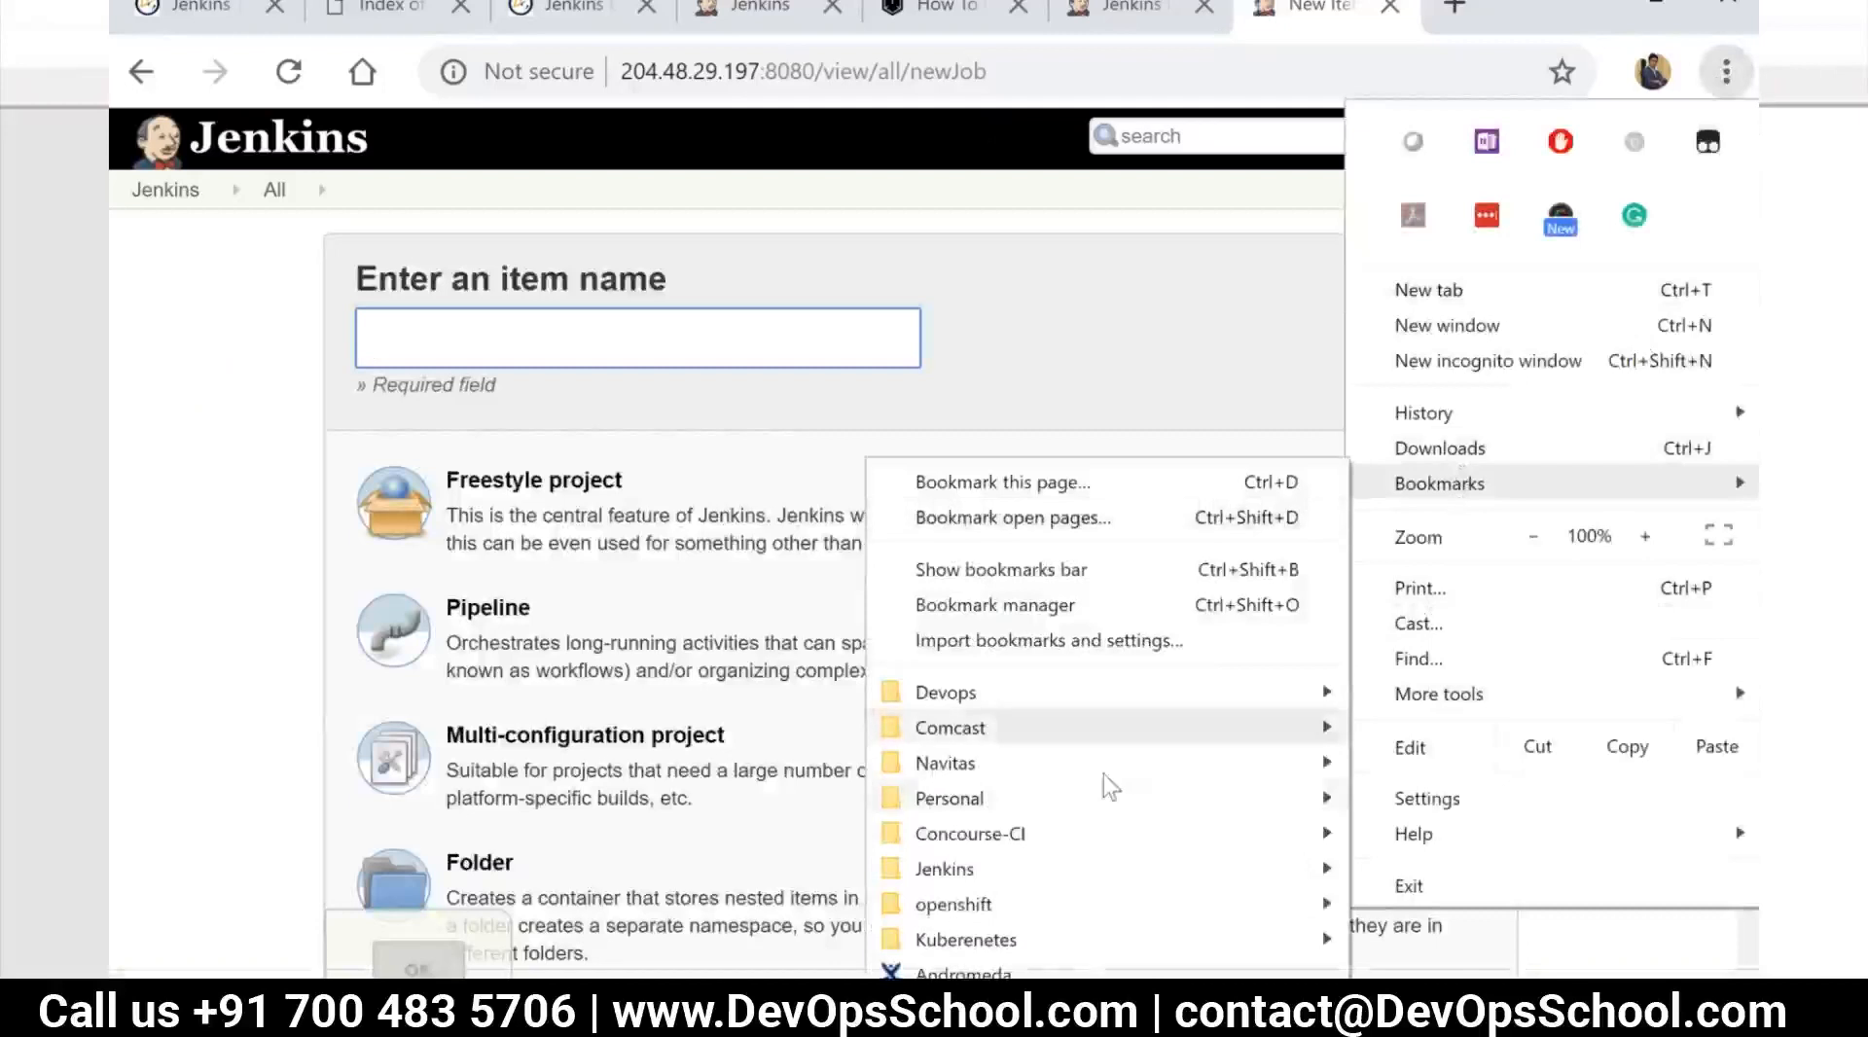
pyautogui.moveTo(1070, 940)
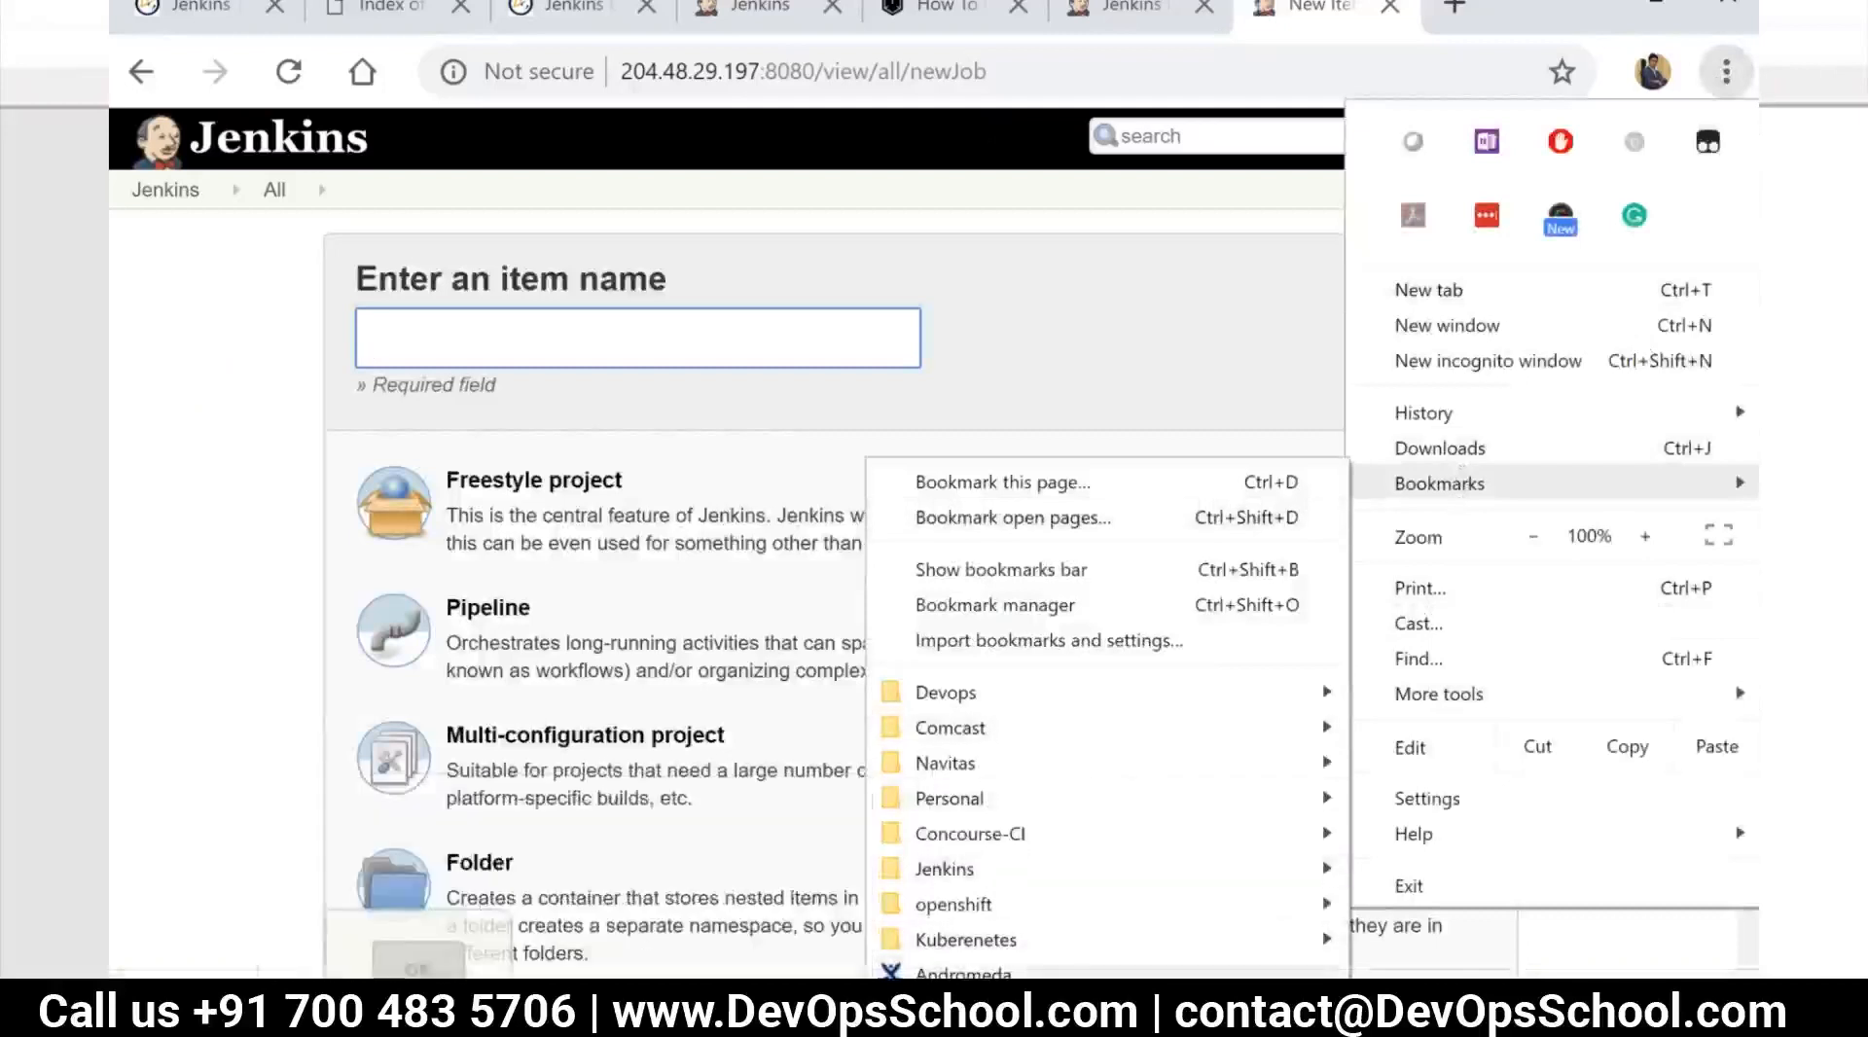
pyautogui.moveTo(968, 876)
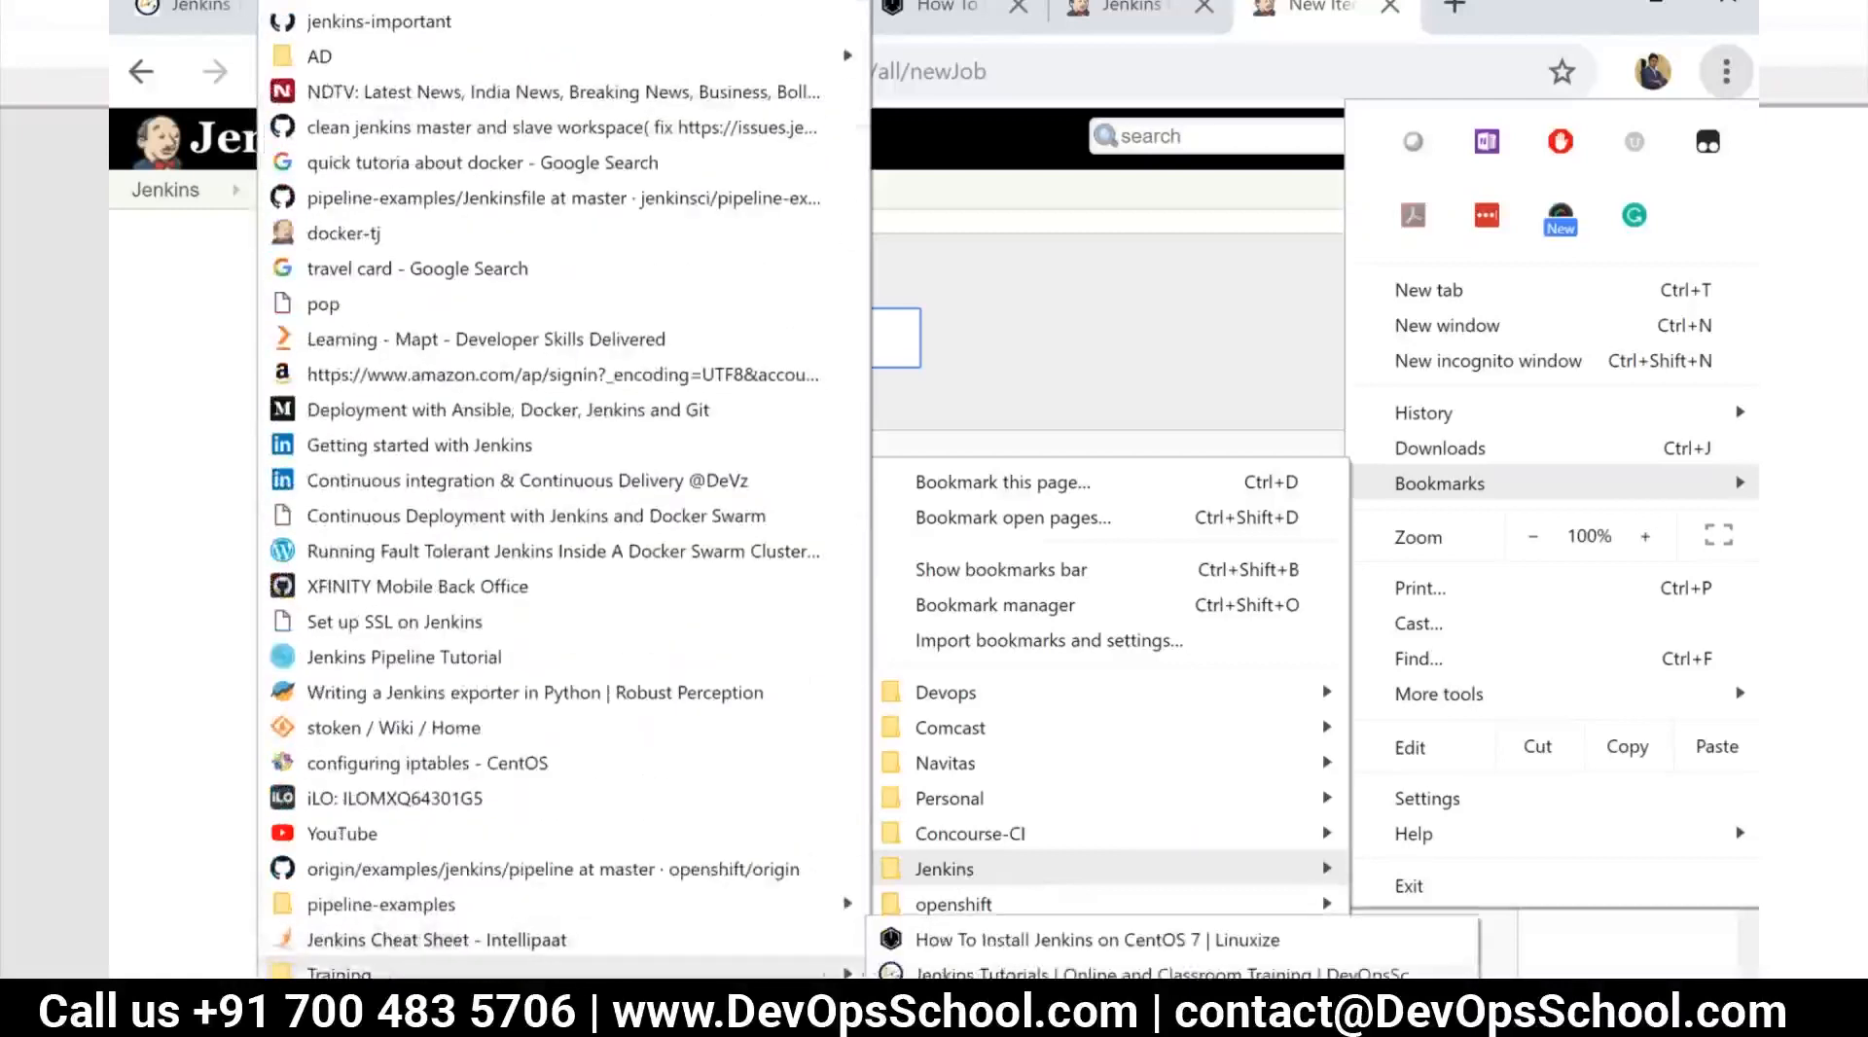
pyautogui.click(1099, 1010)
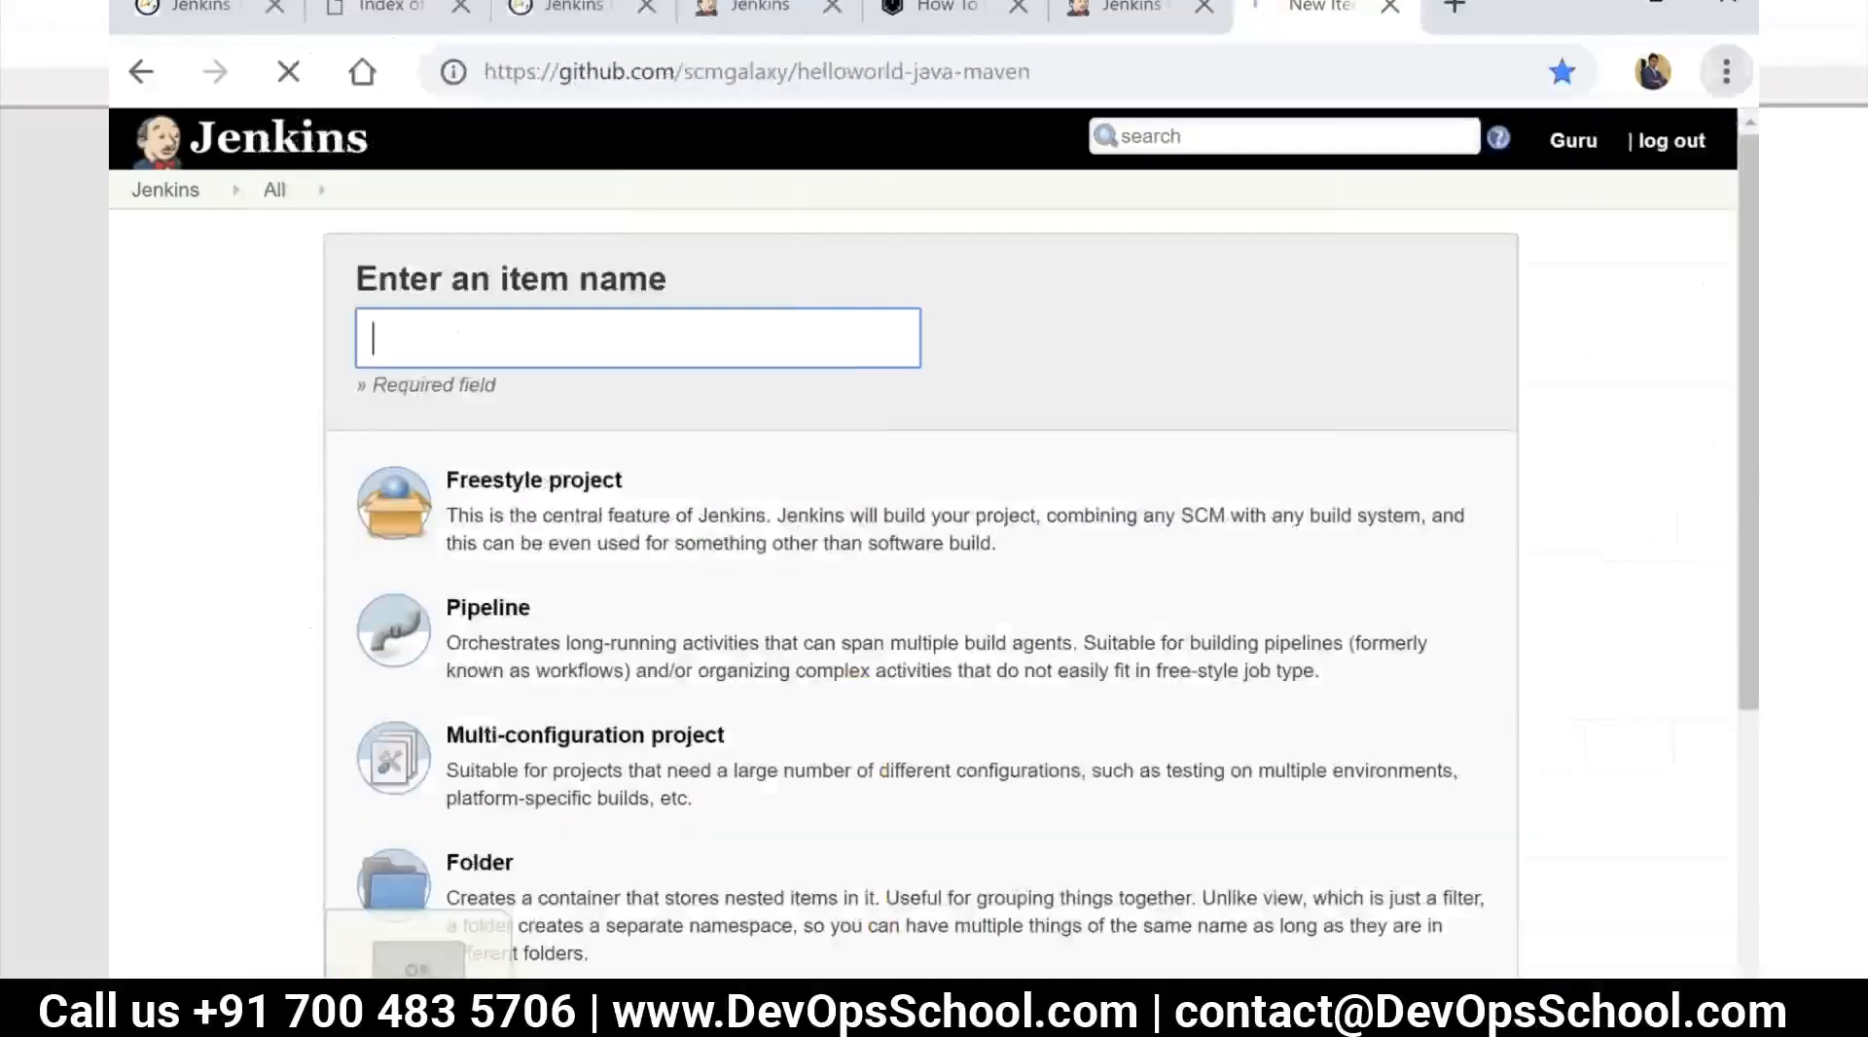
pyautogui.click(1136, 12)
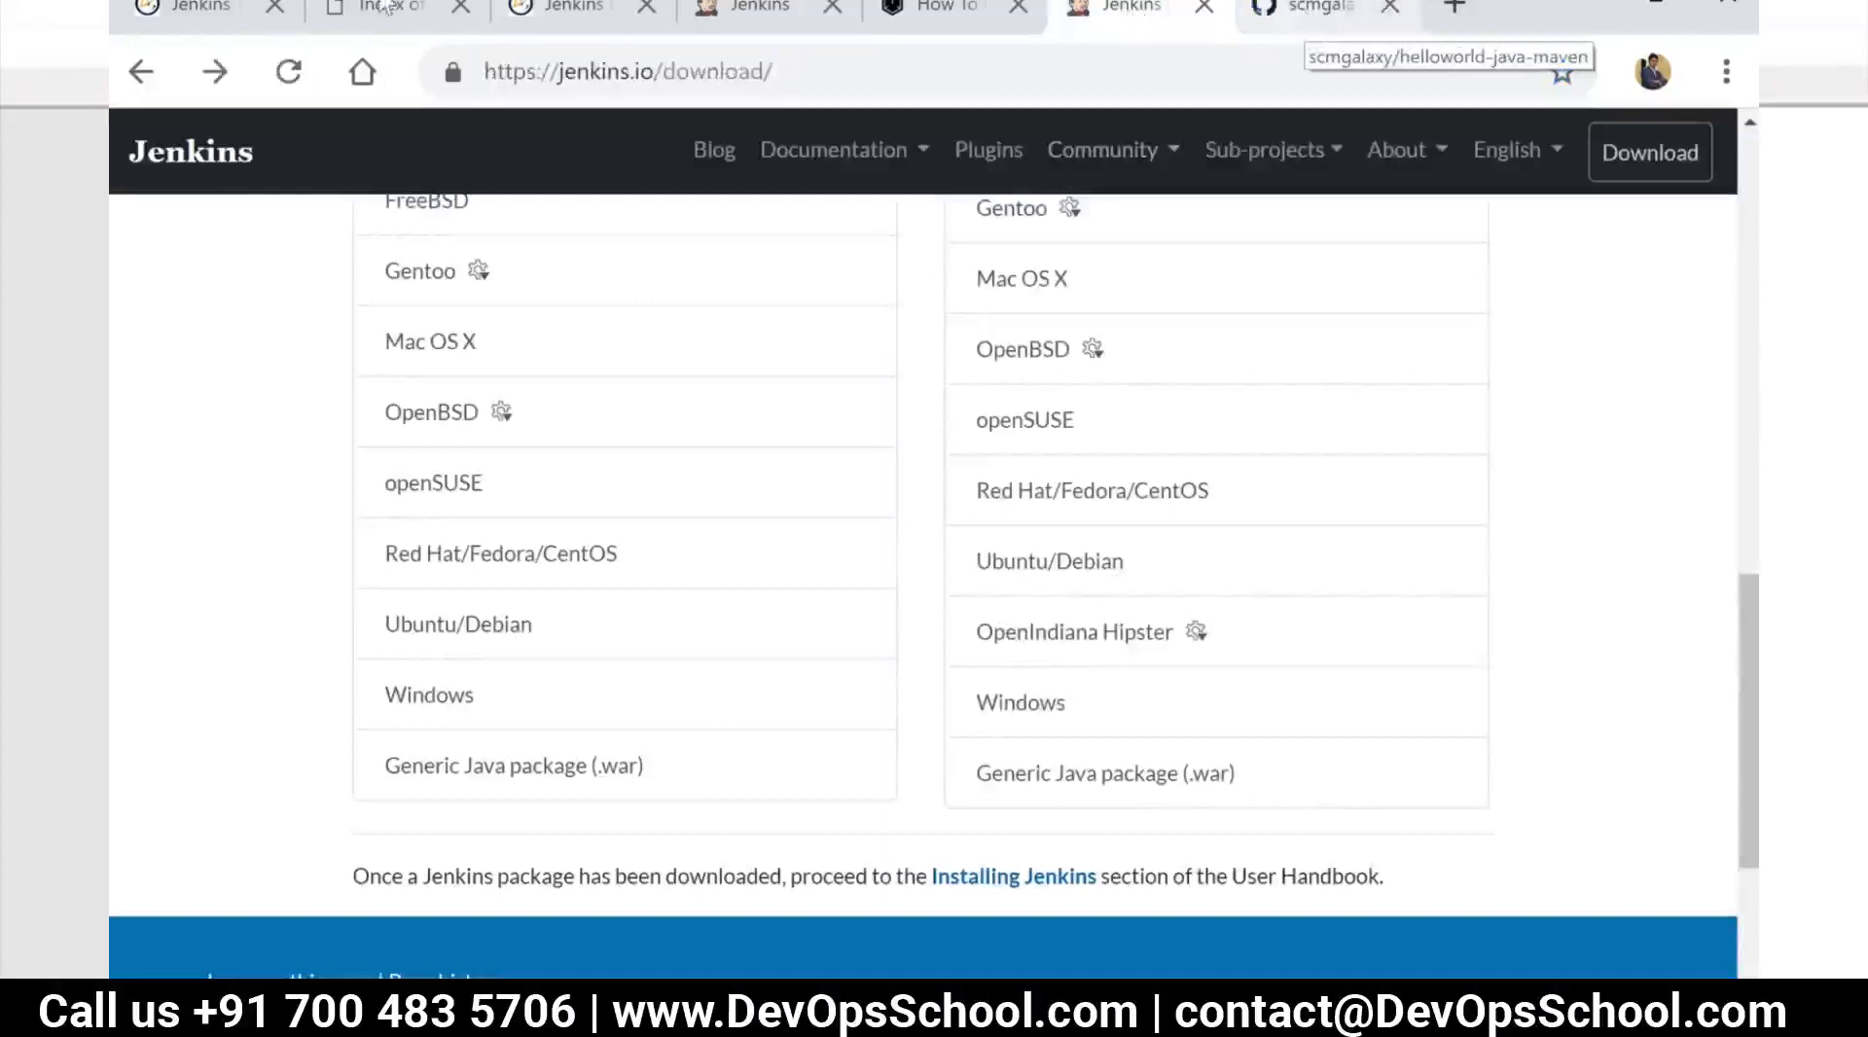
pyautogui.click(141, 71)
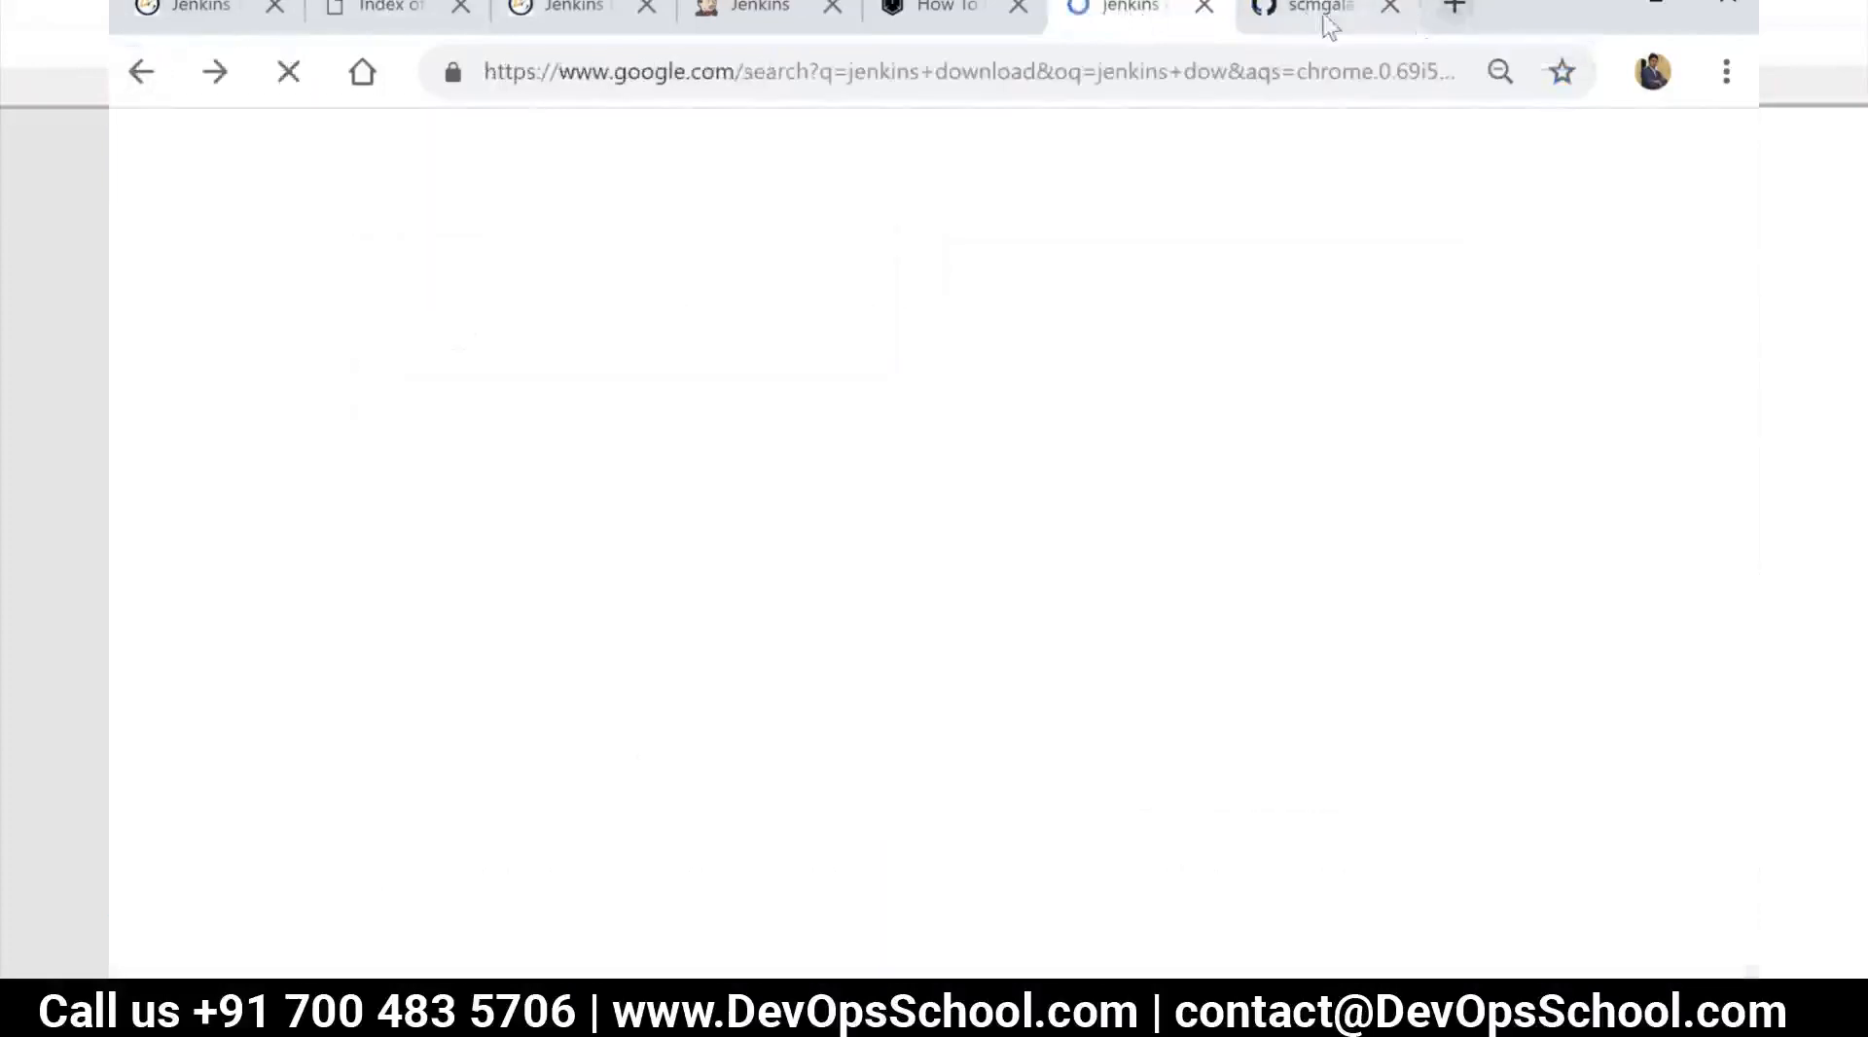
pyautogui.click(1323, 17)
pyautogui.click(1109, 8)
pyautogui.click(216, 72)
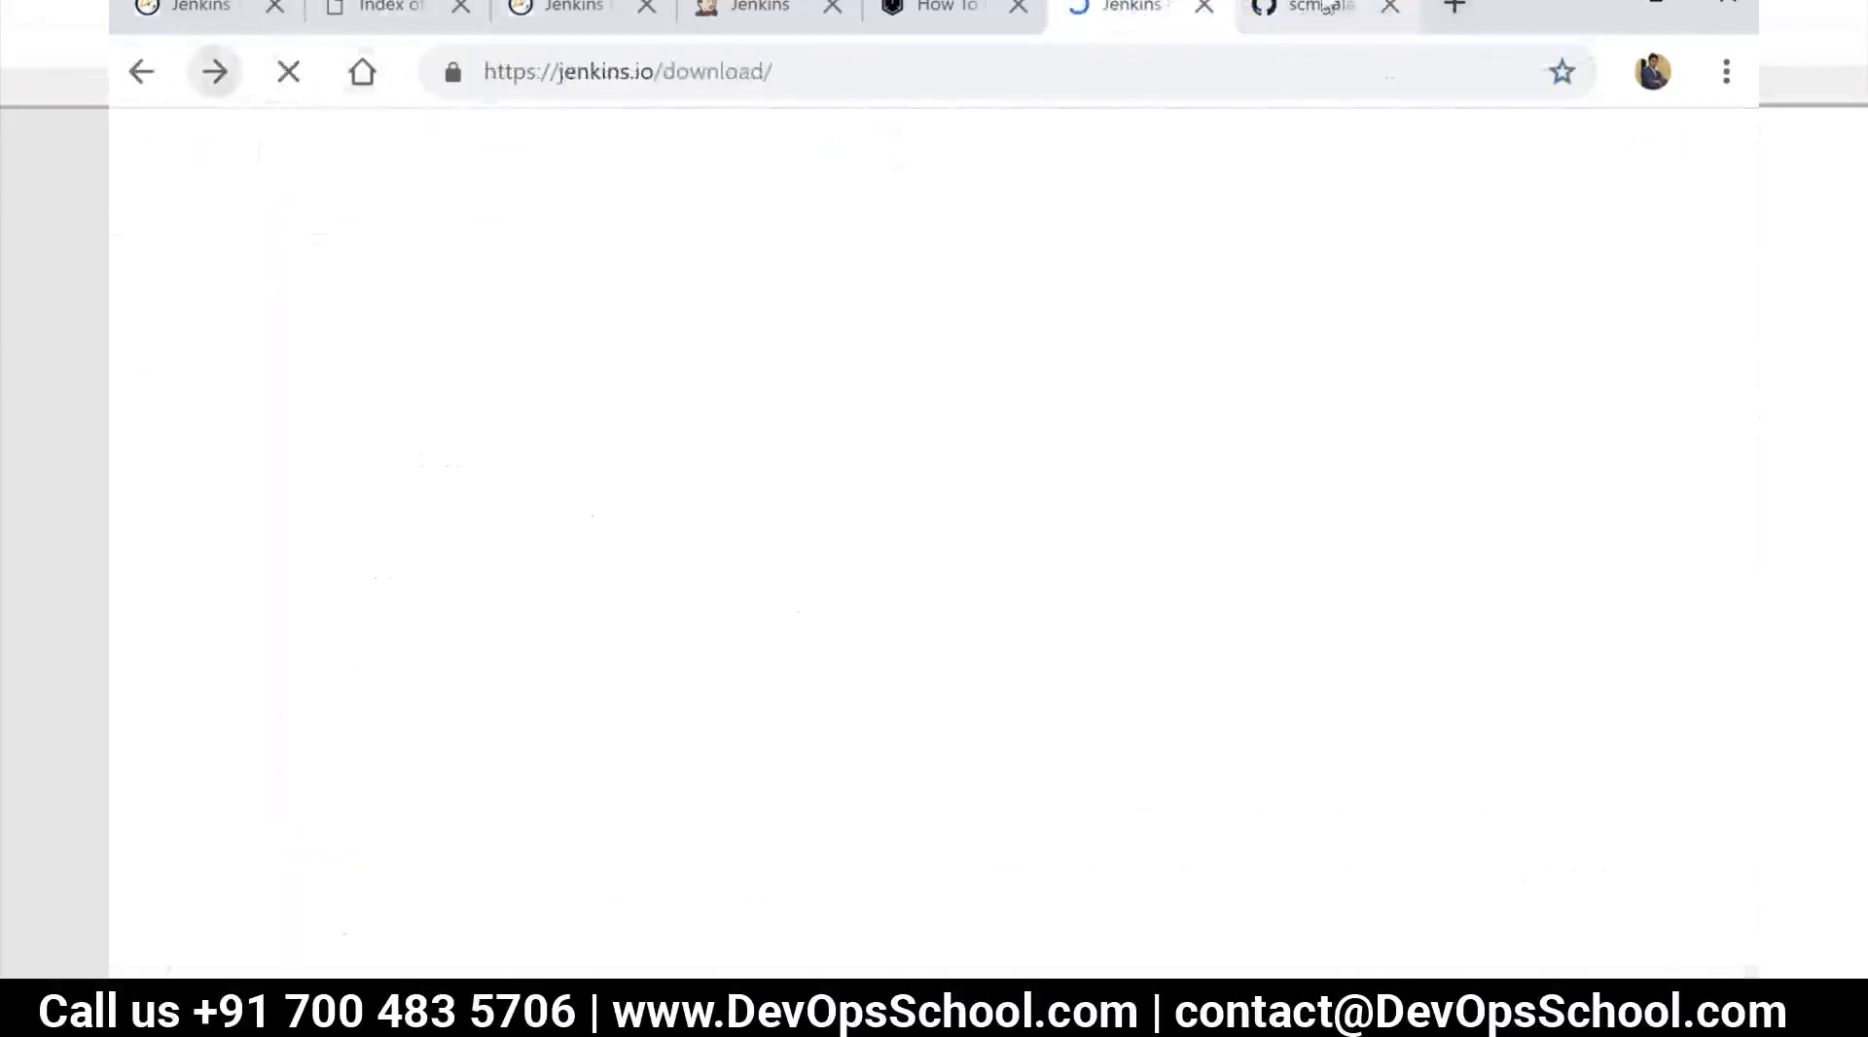
pyautogui.click(1325, 8)
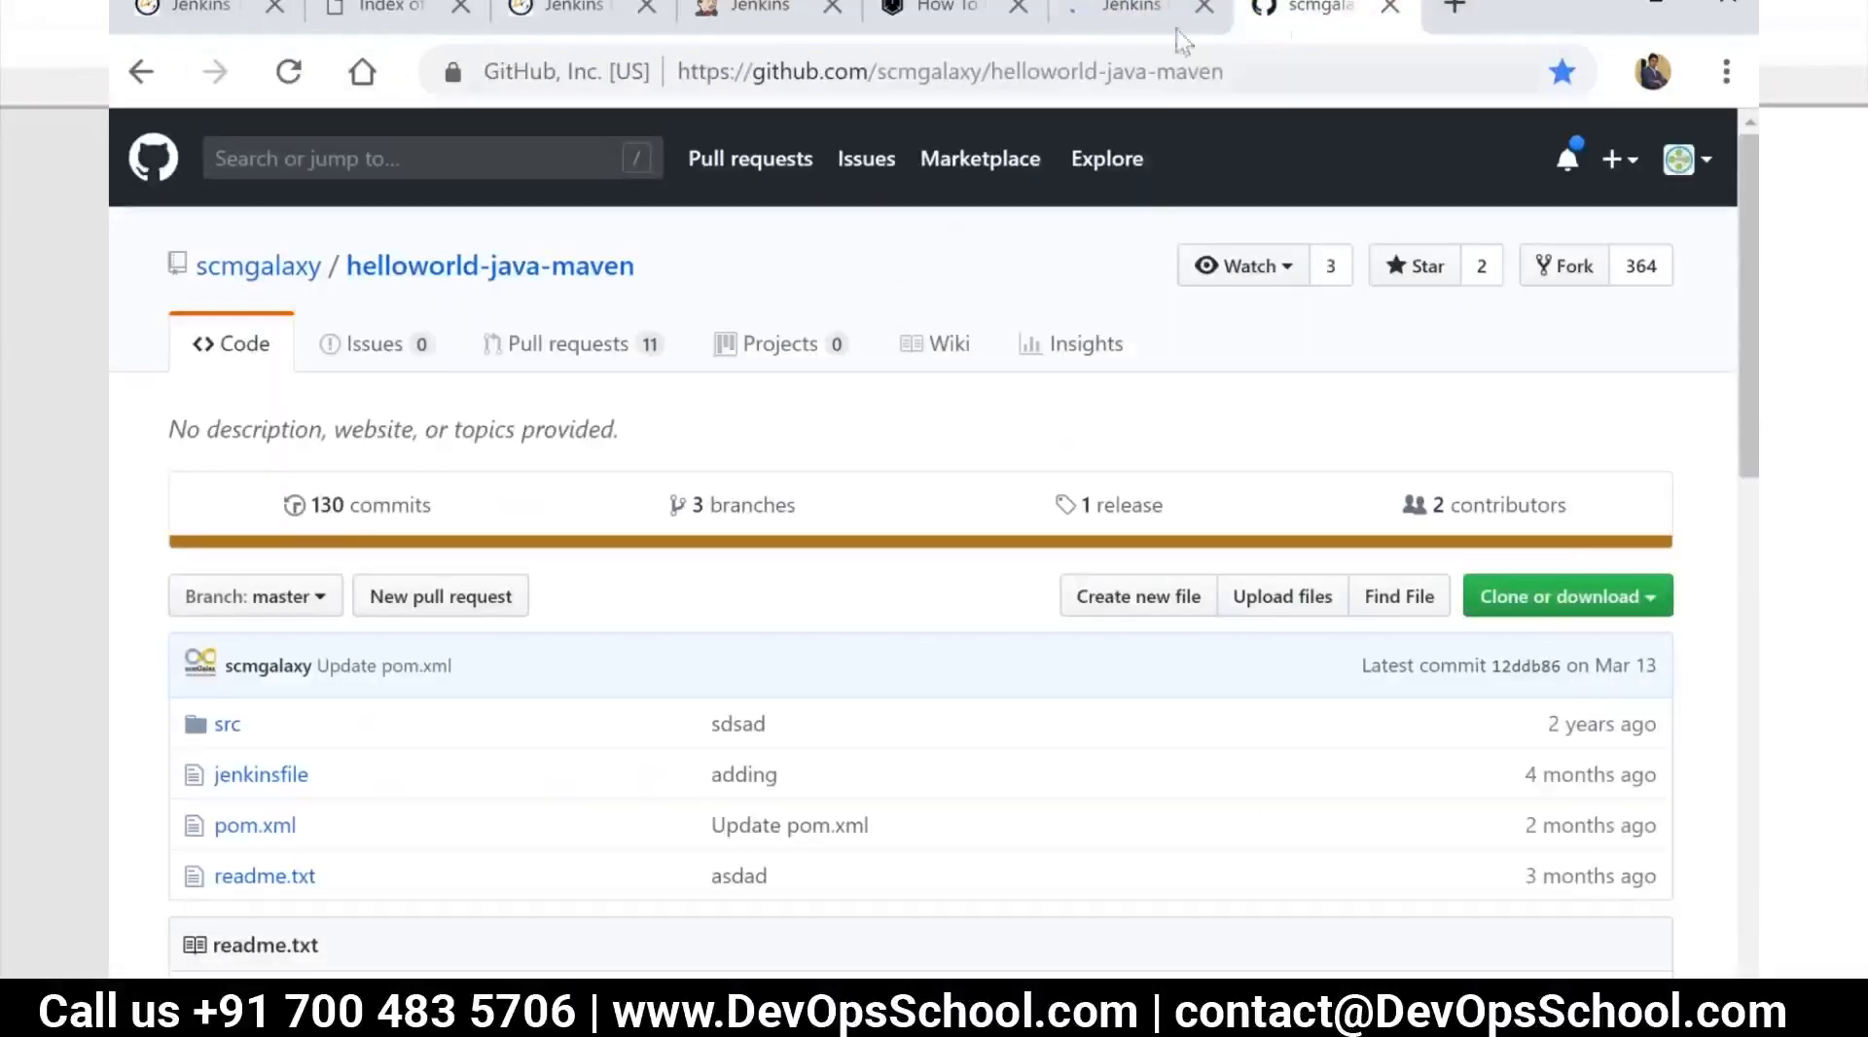
# Copy the repository URL, return this page to Jenkins, and open github.com/scmgalaxy/helloworld-java-maven in a new tab
pyautogui.click(878, 73)
pyautogui.rightClick(877, 74)
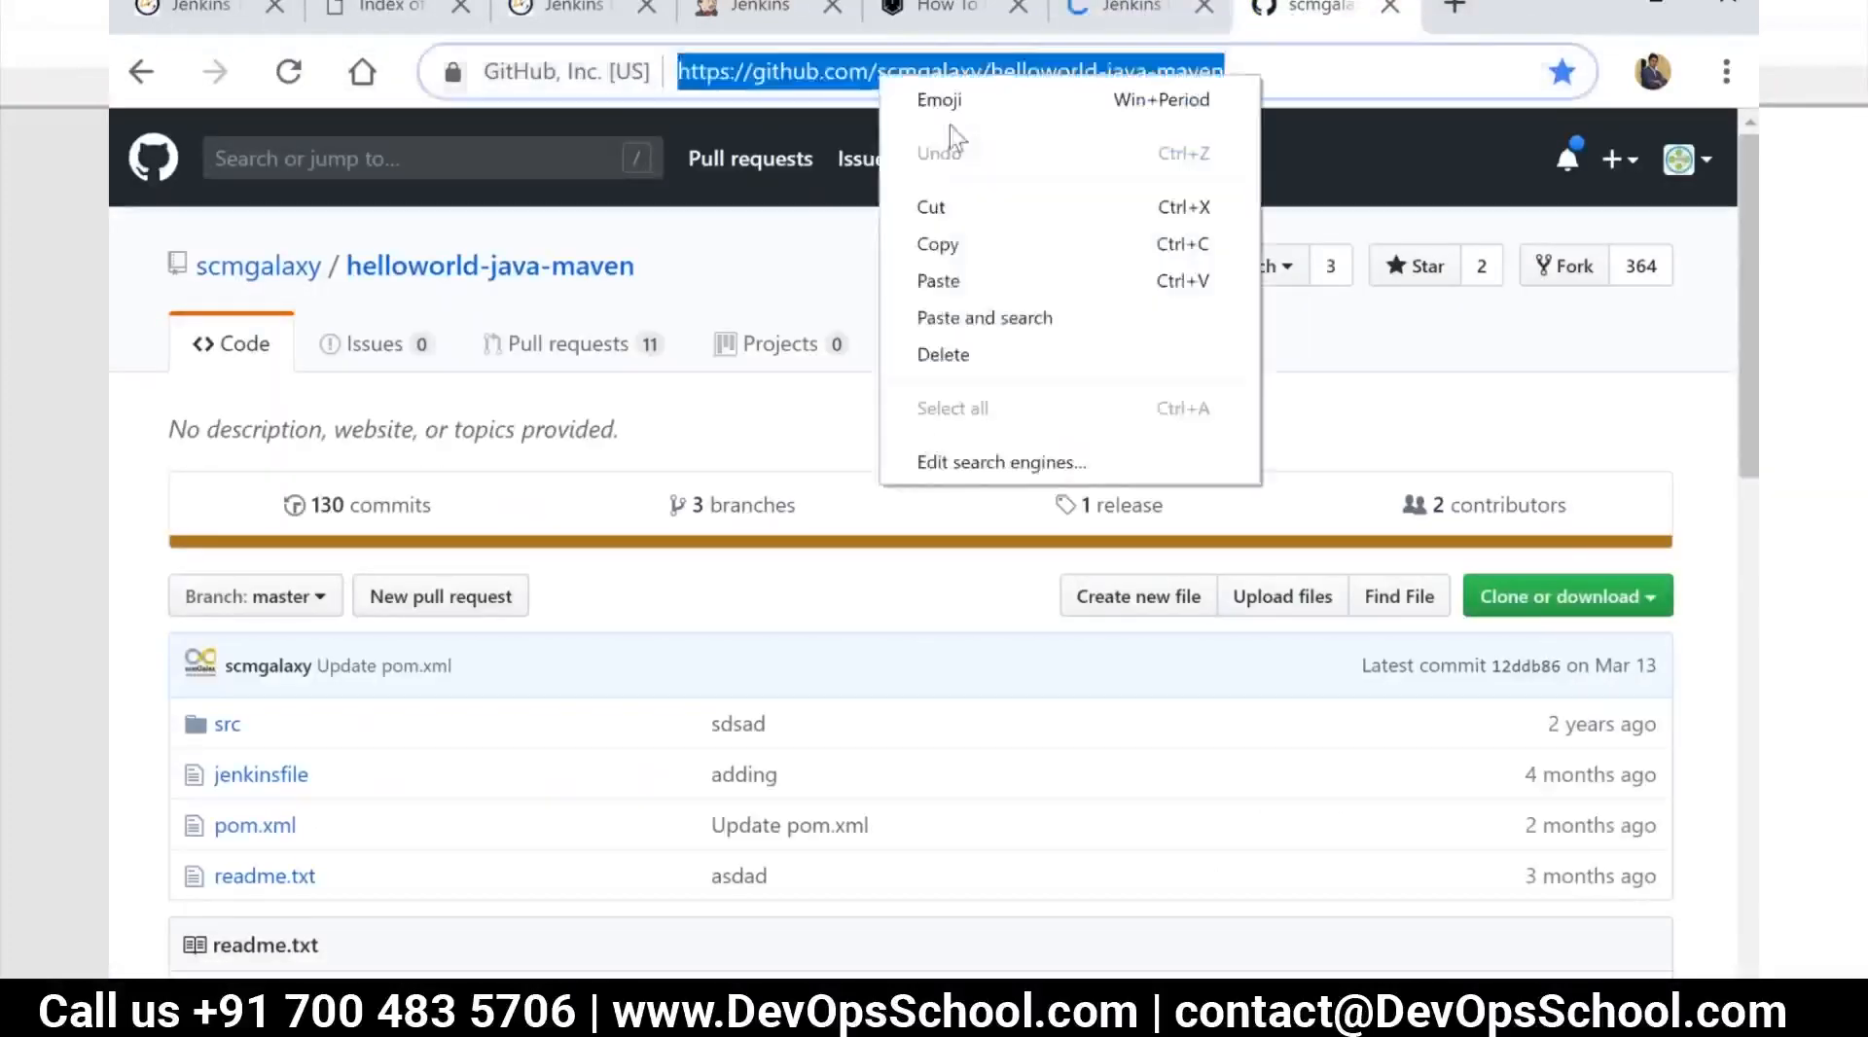
pyautogui.click(949, 243)
pyautogui.click(141, 72)
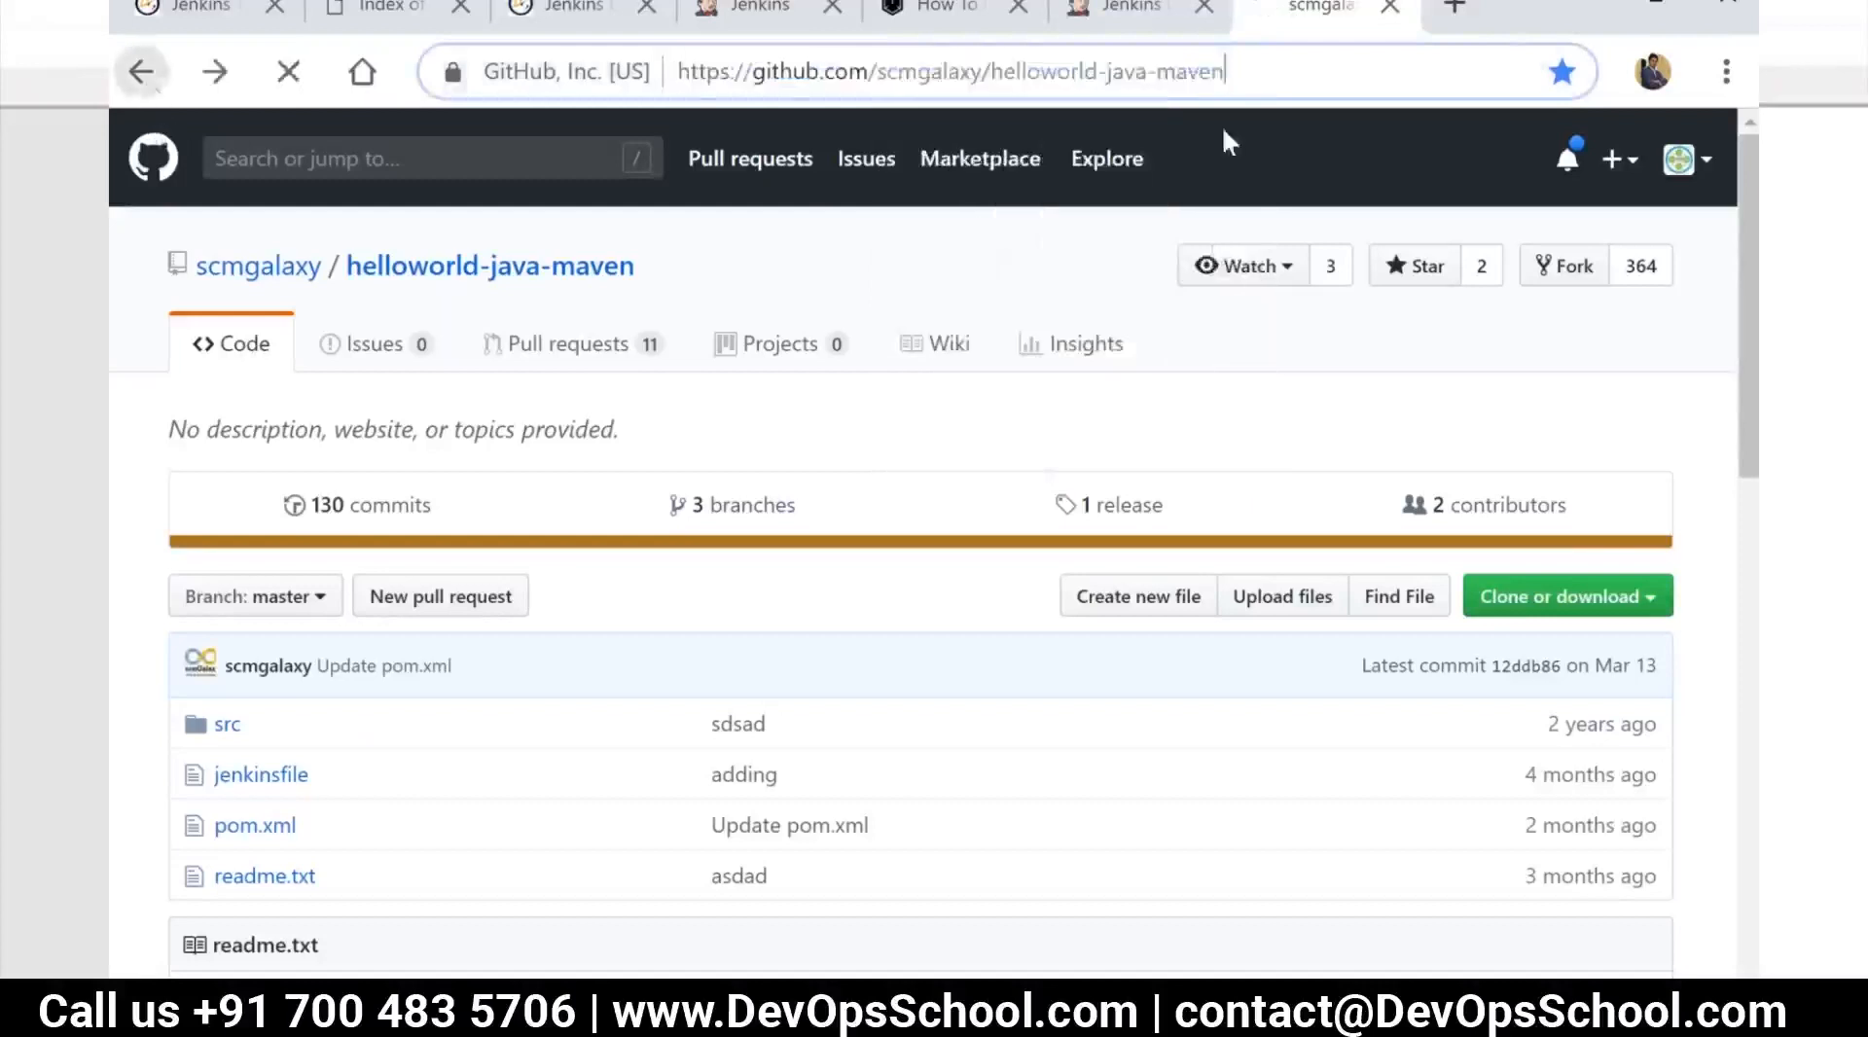
pyautogui.click(1454, 6)
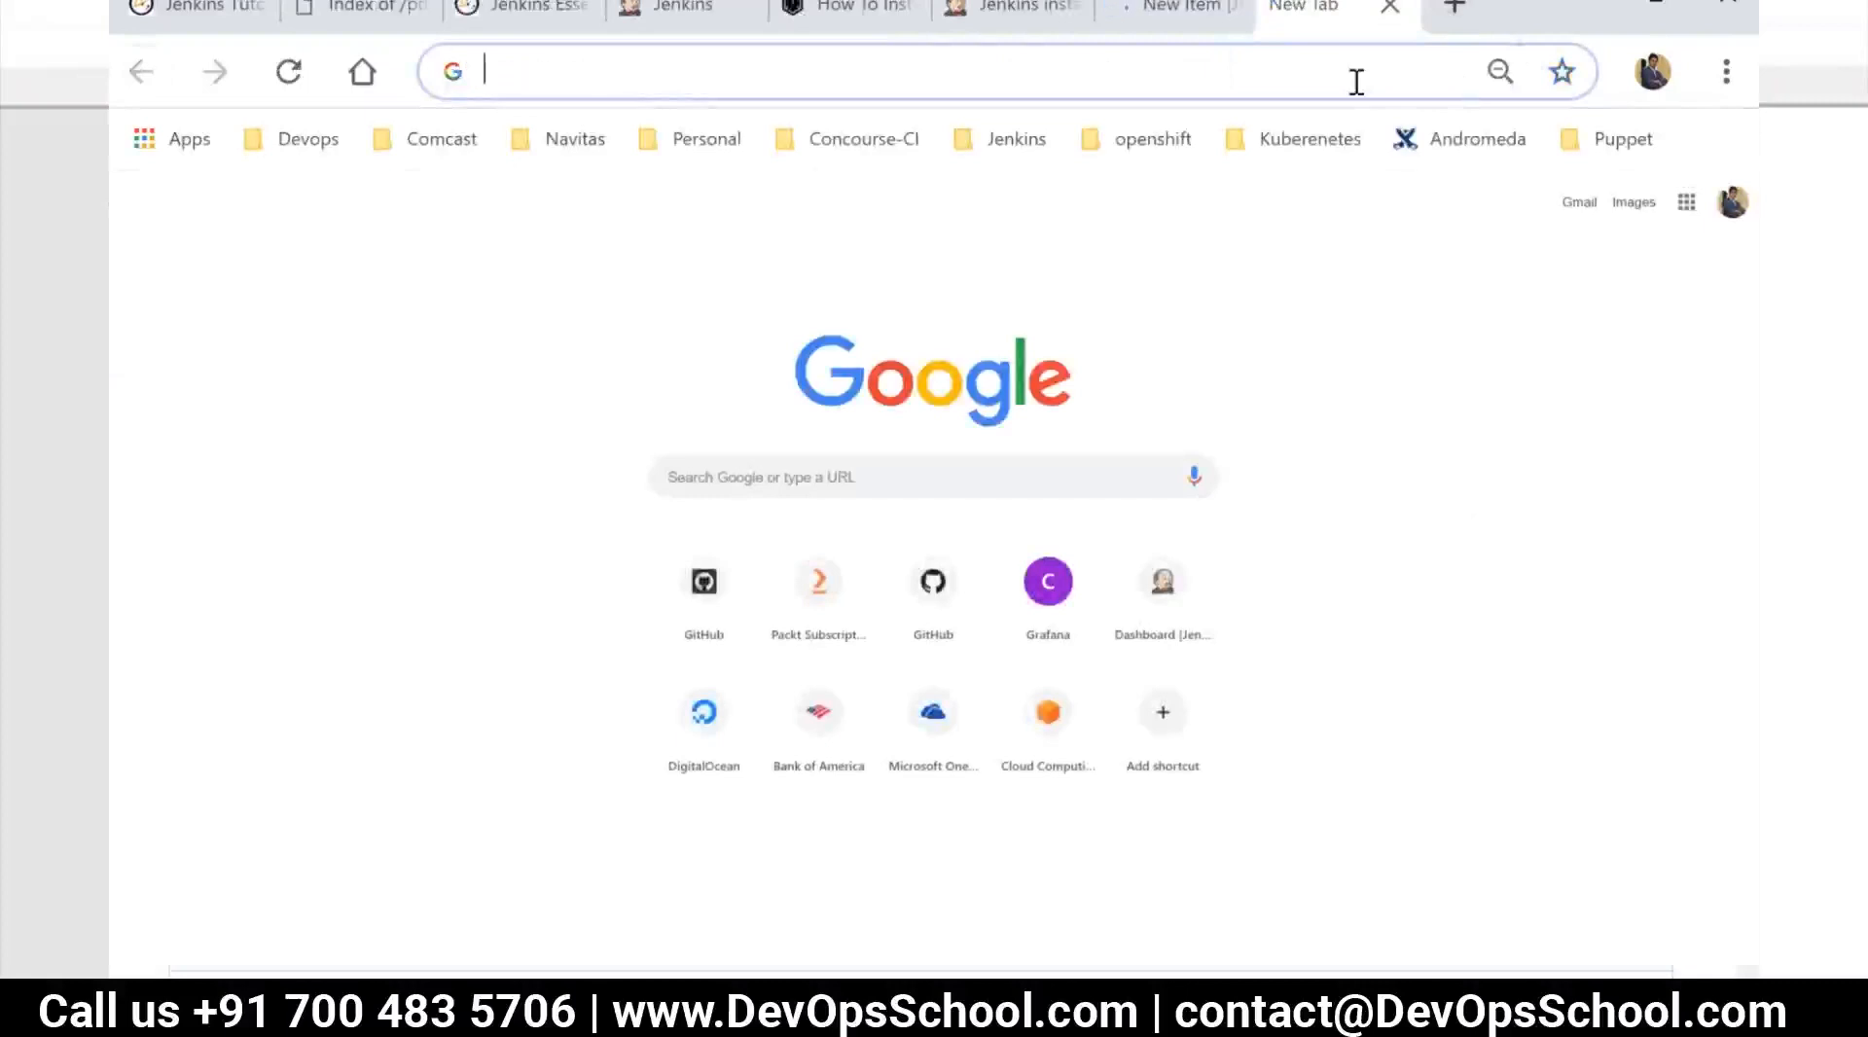
pyautogui.hotkey('ctrl', 'v')
pyautogui.press('Return')
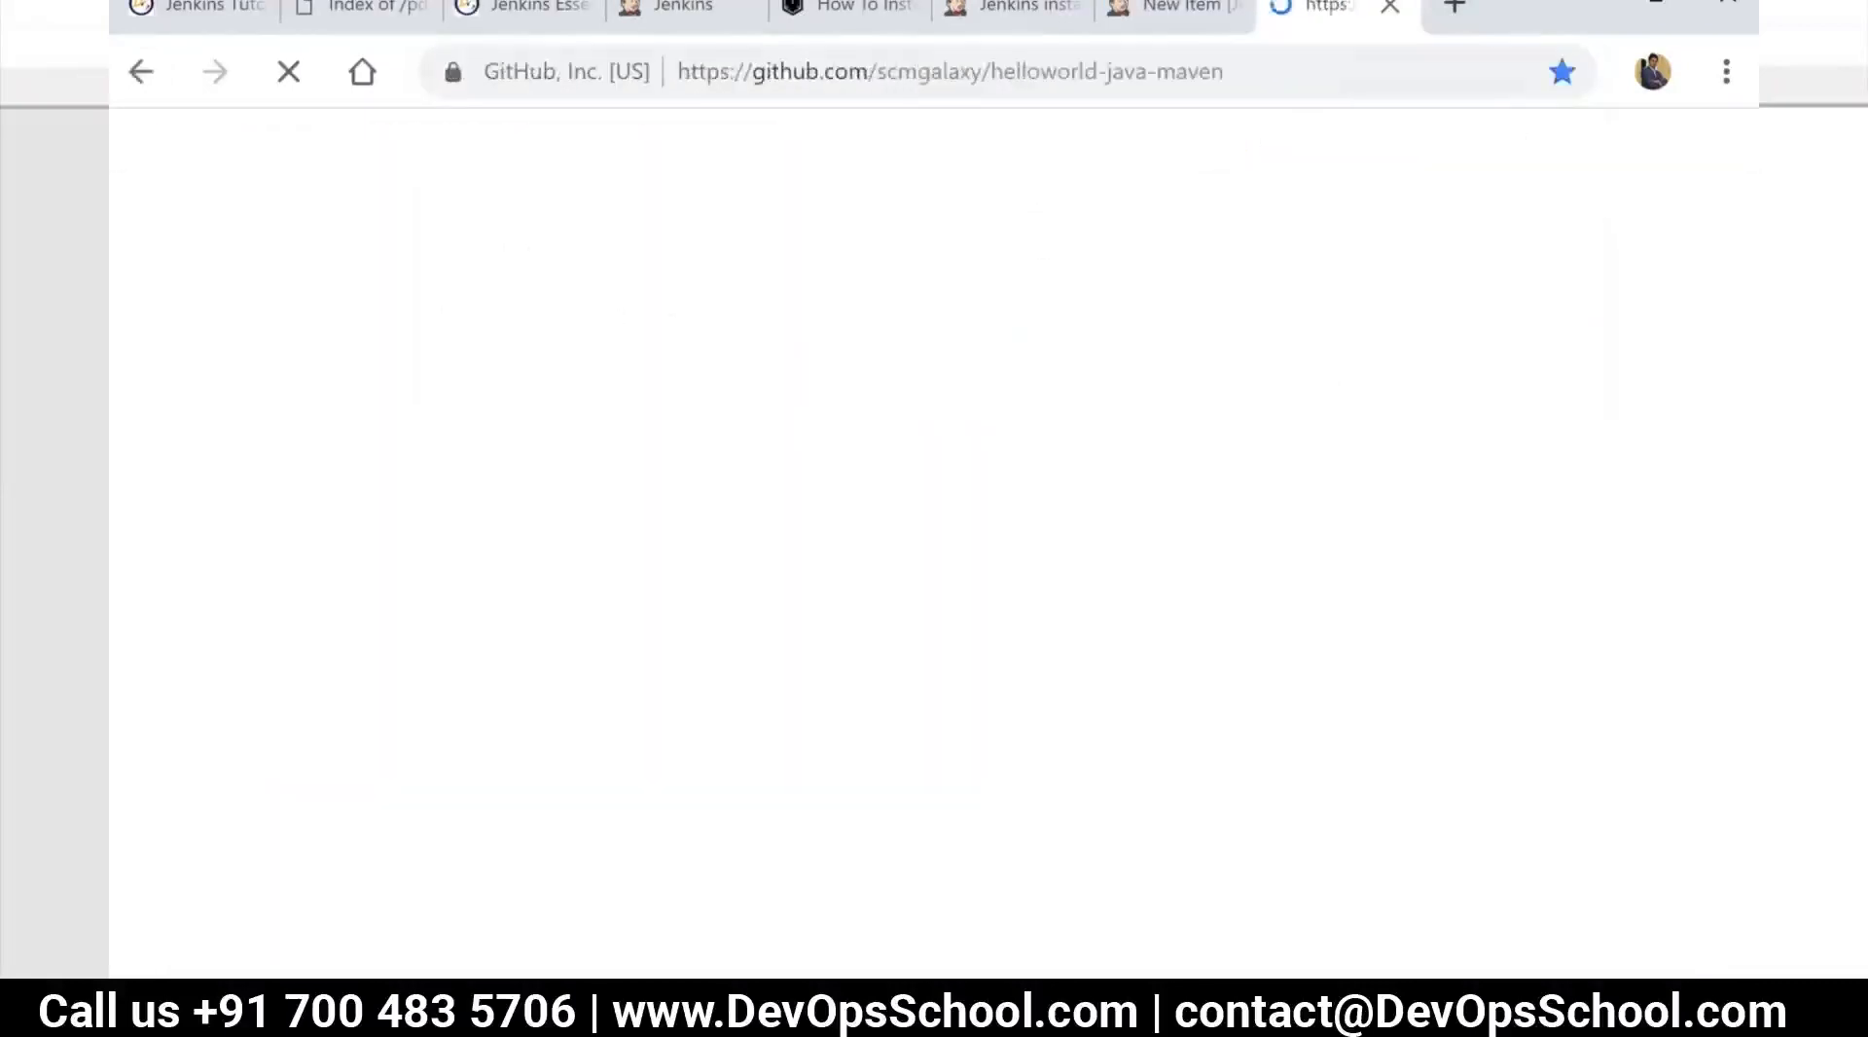
pyautogui.click(1182, 15)
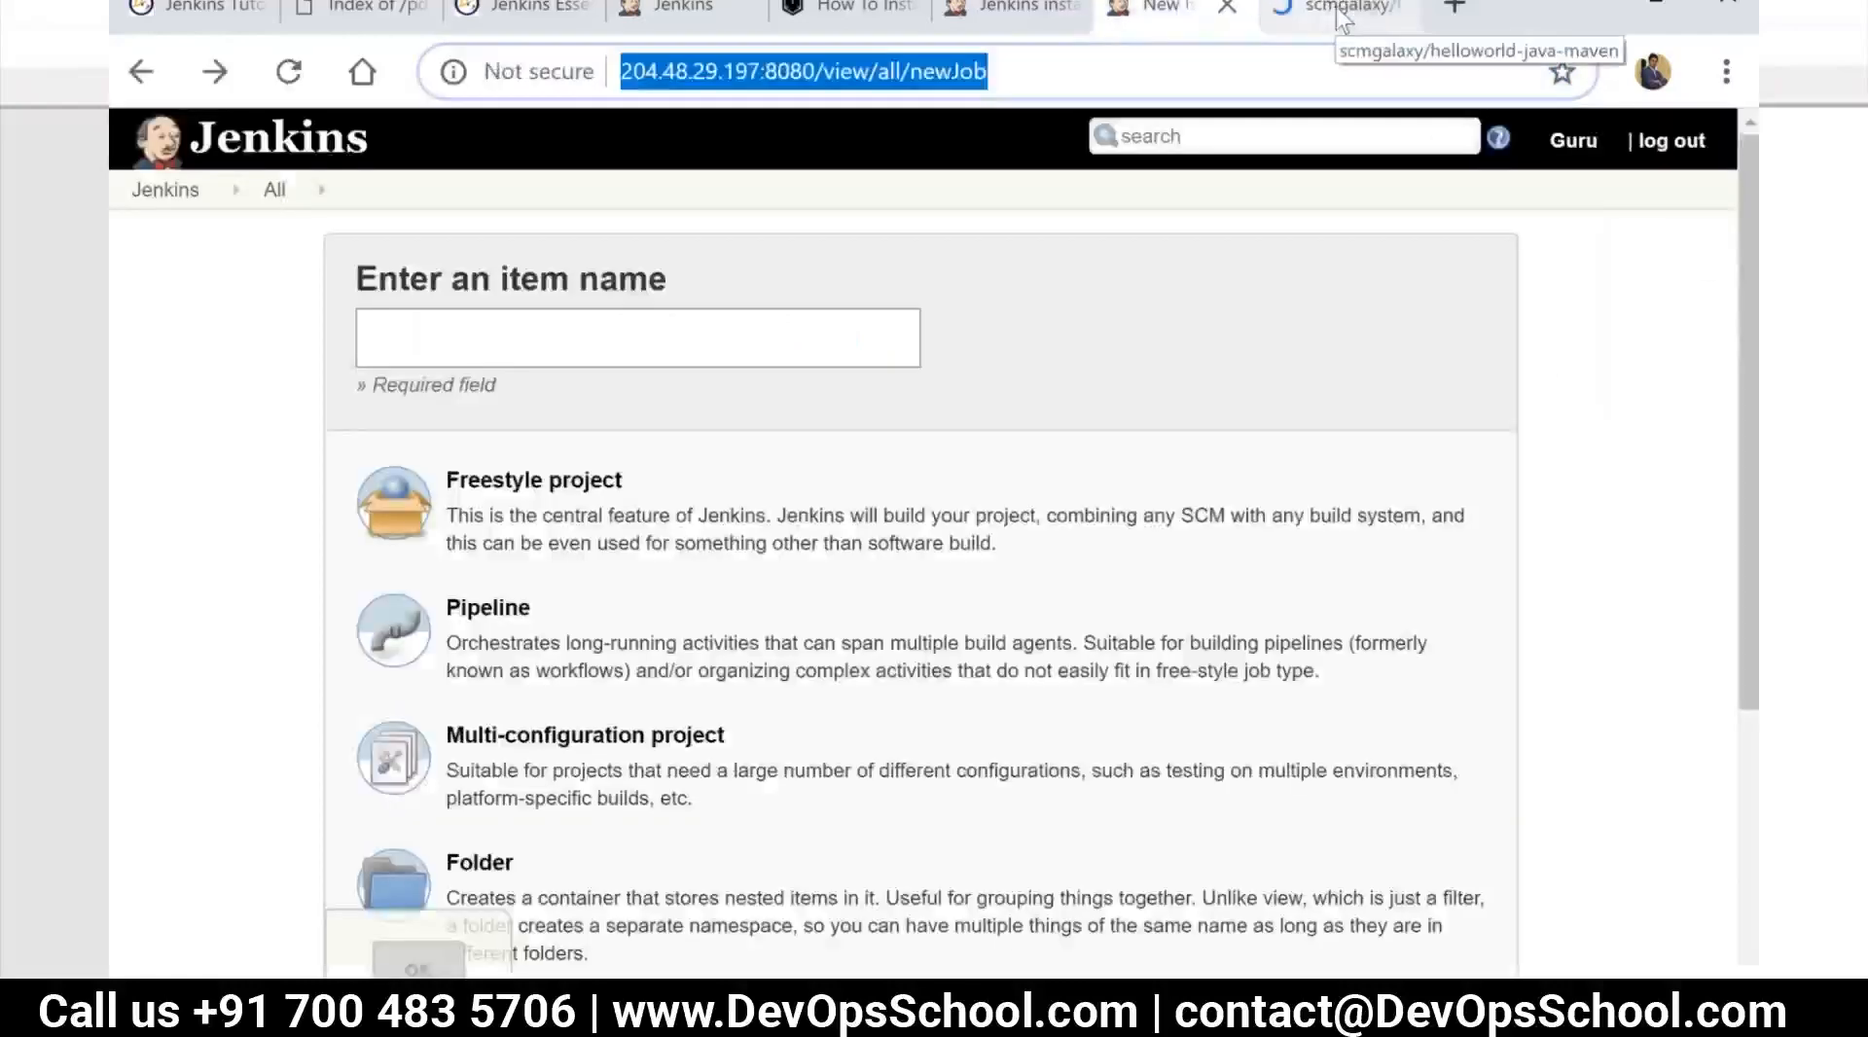
pyautogui.click(1334, 8)
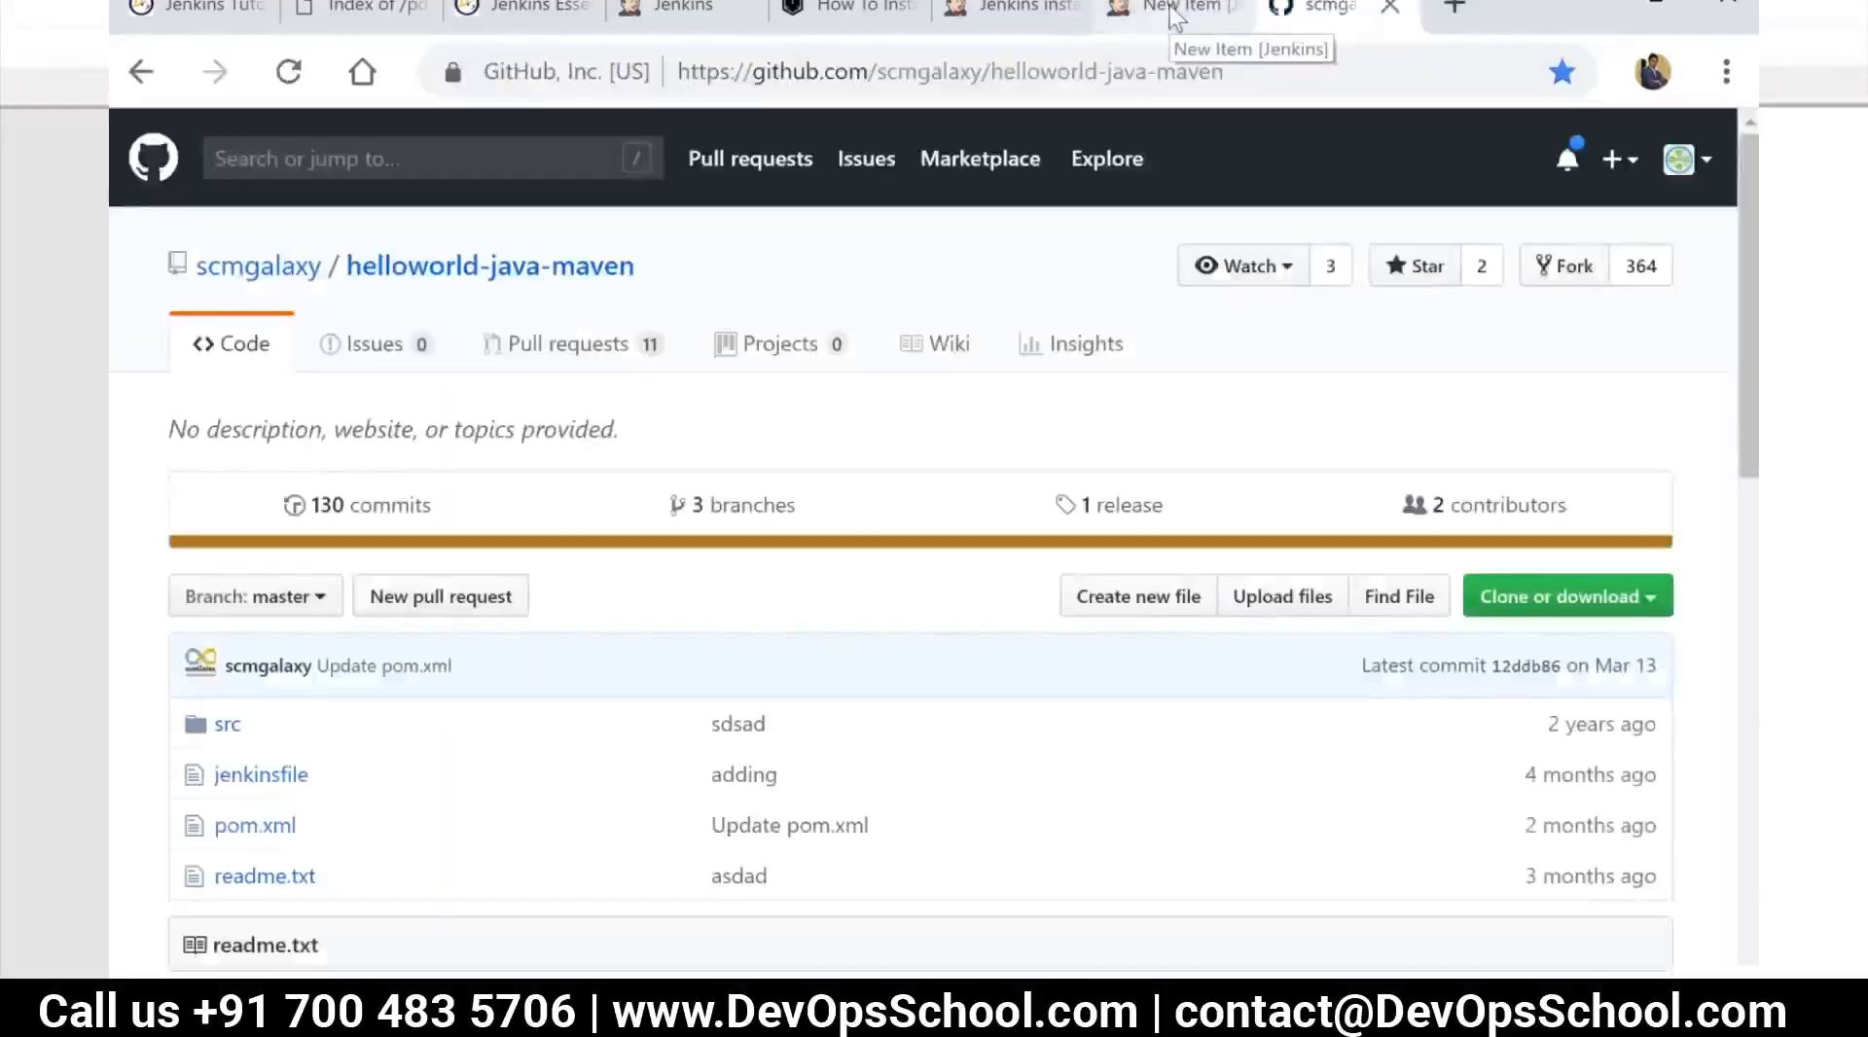
pyautogui.click(1172, 13)
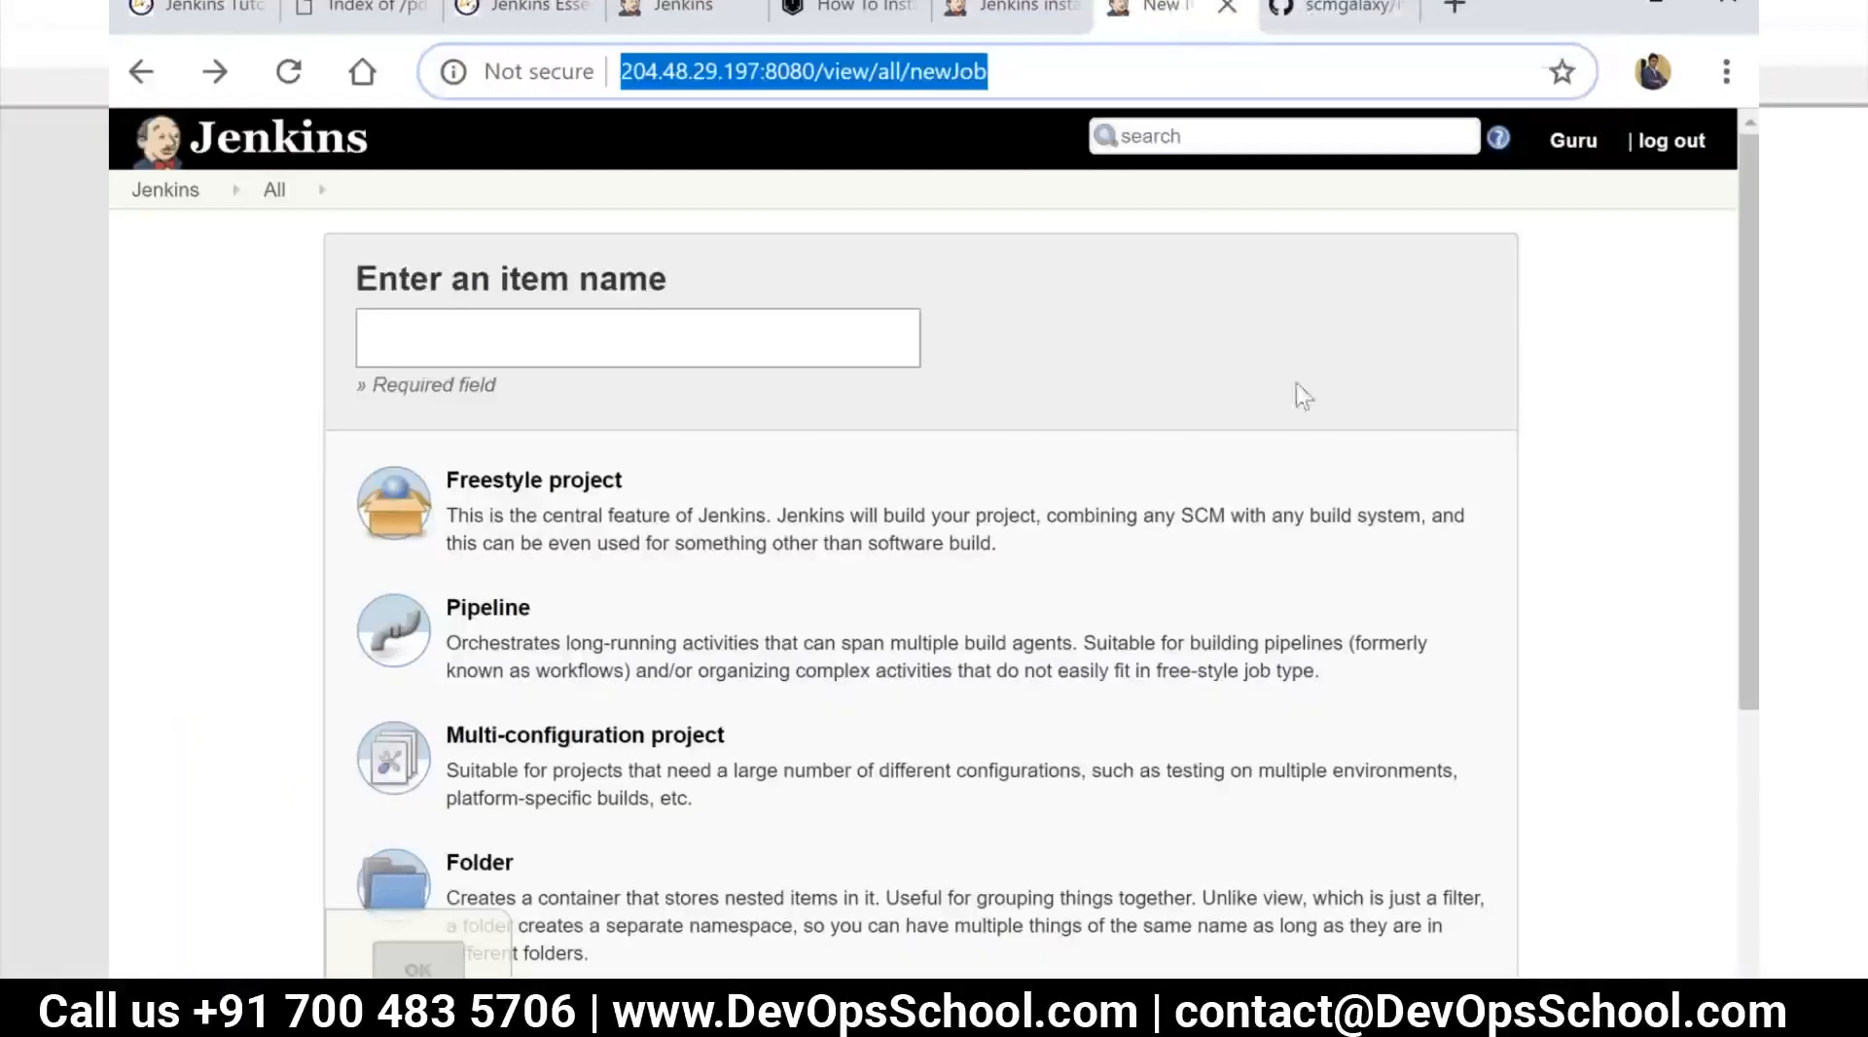
pyautogui.click(1325, 8)
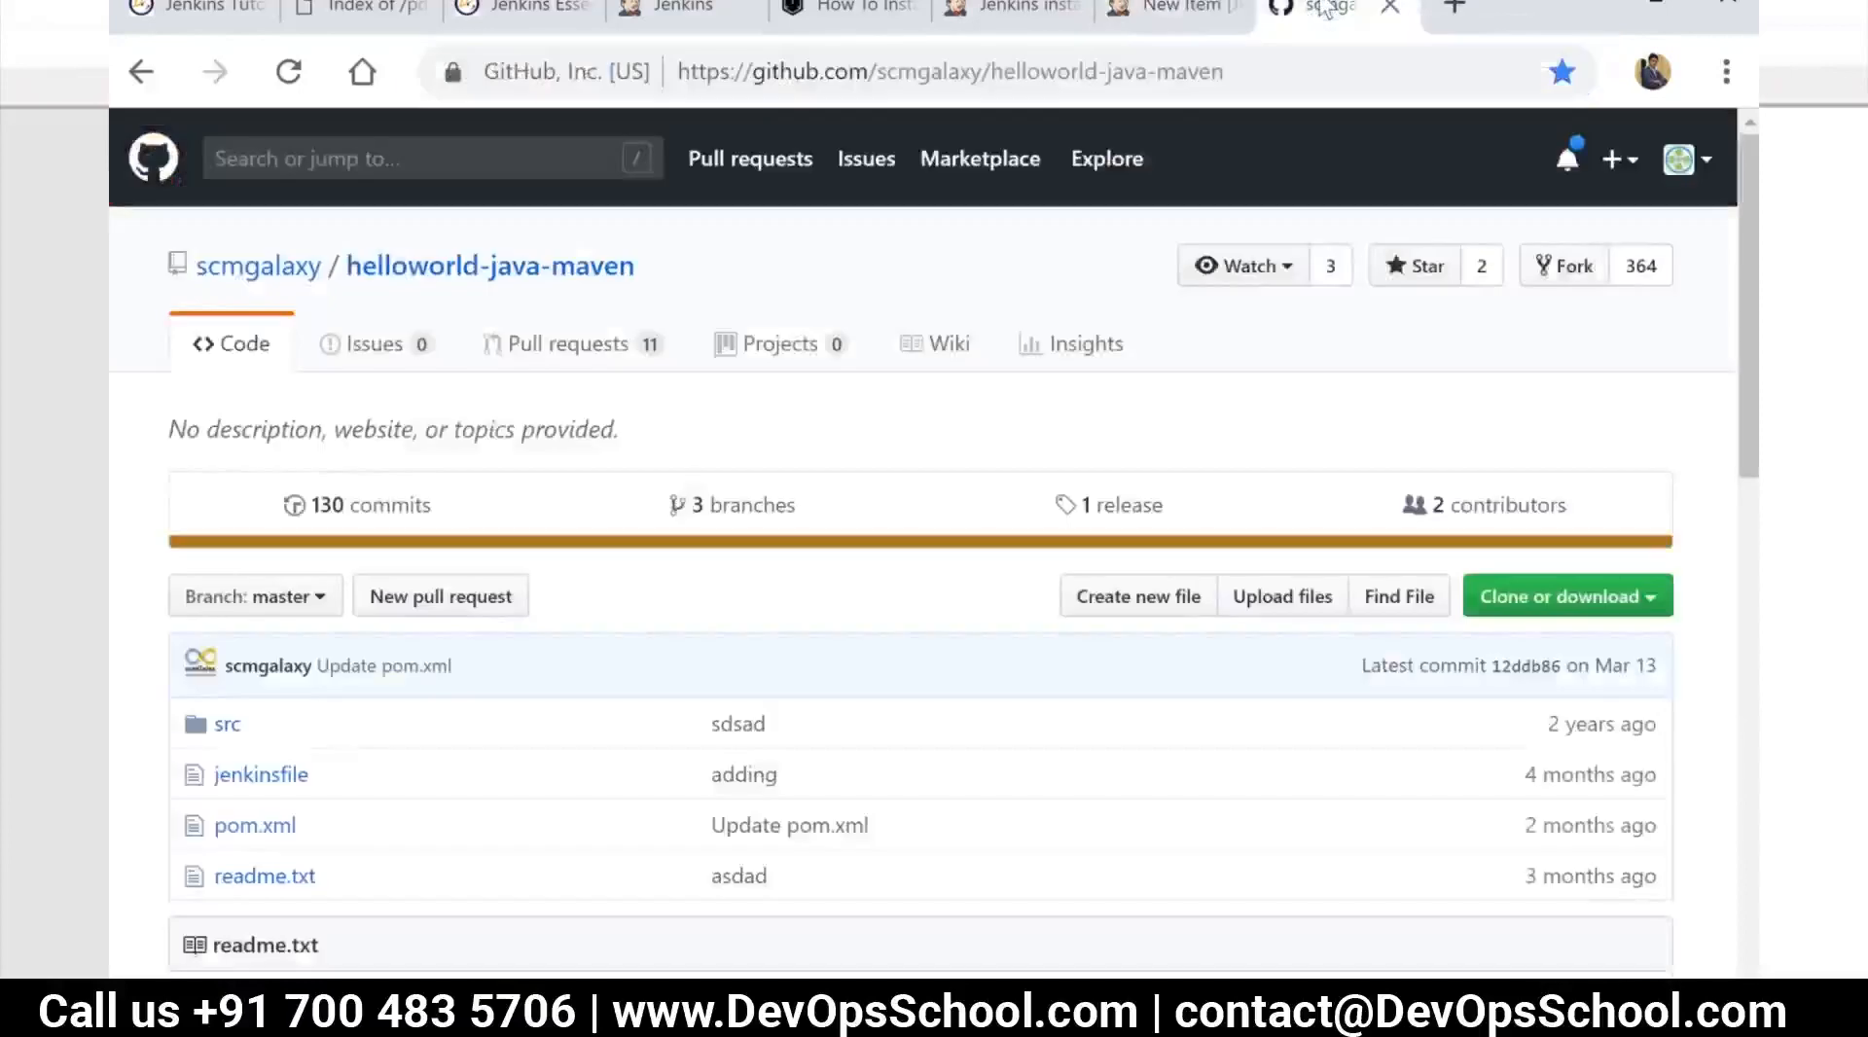
# Return to the Jenkins new item page and enter "d-build" as the item name
pyautogui.click(1187, 32)
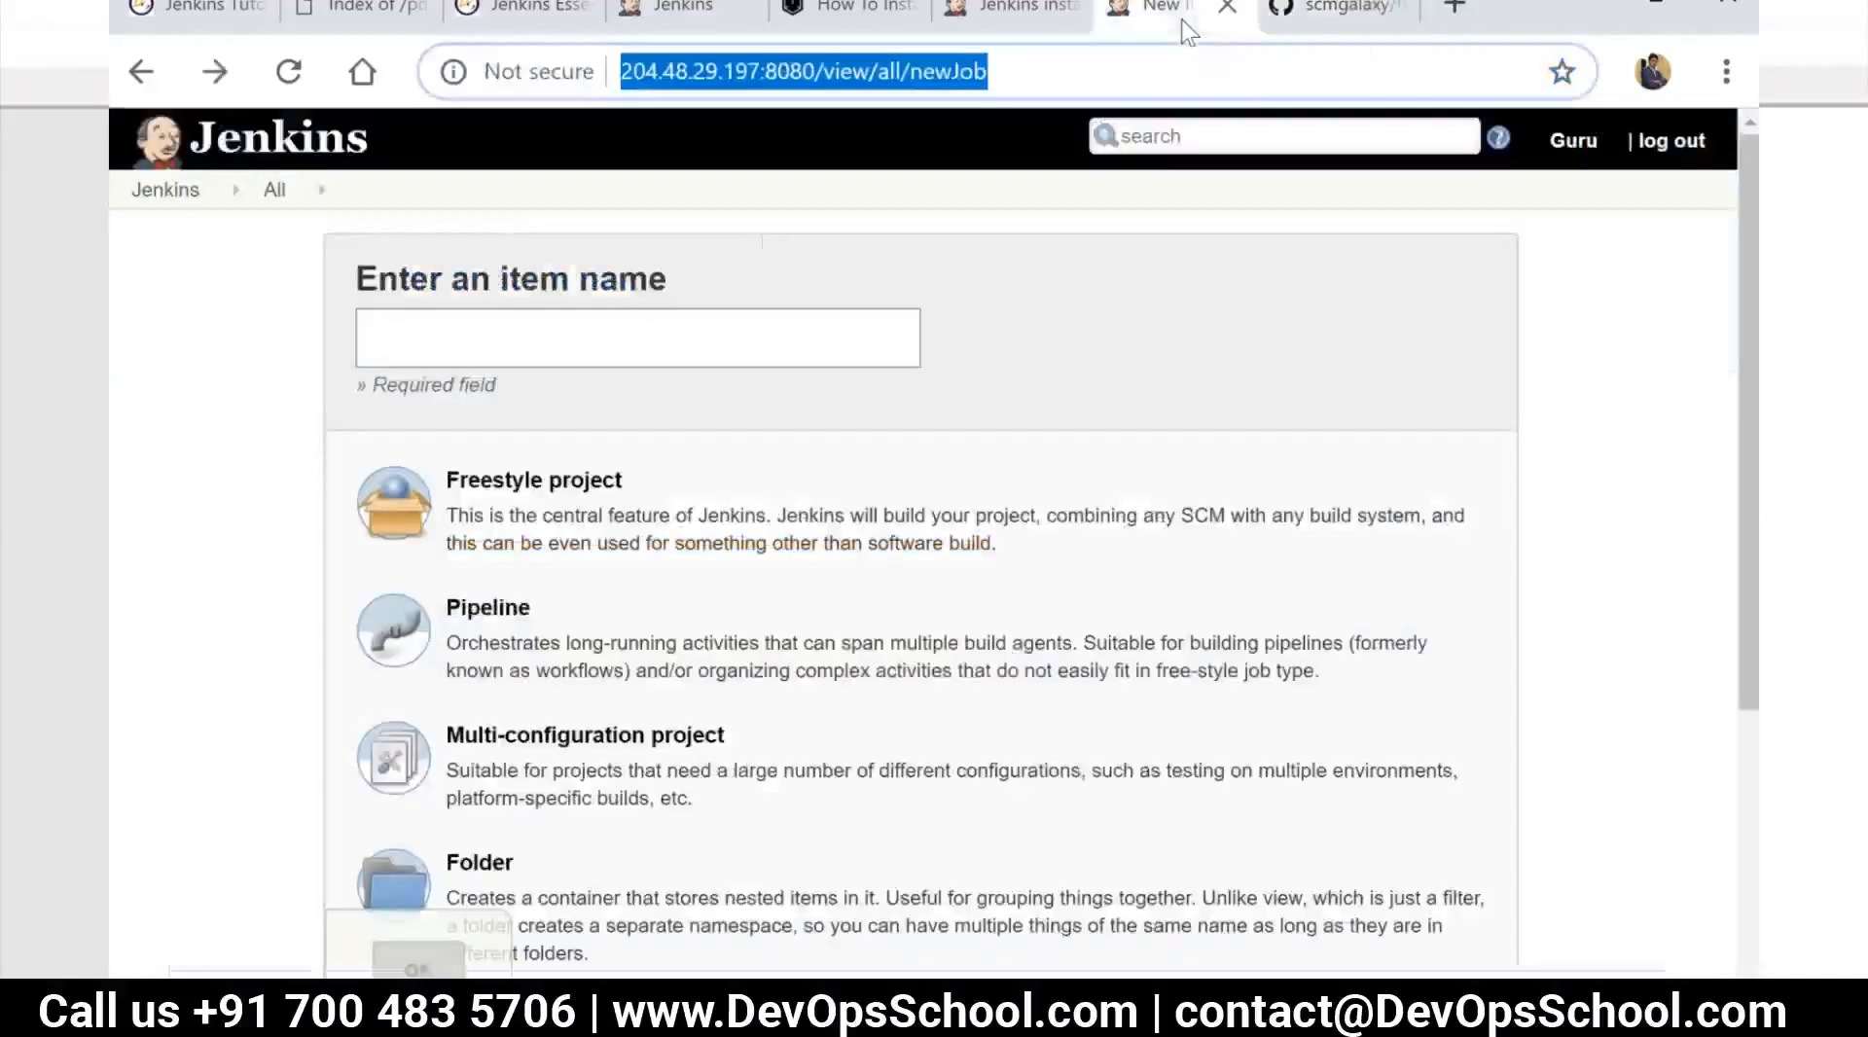
pyautogui.click(541, 326)
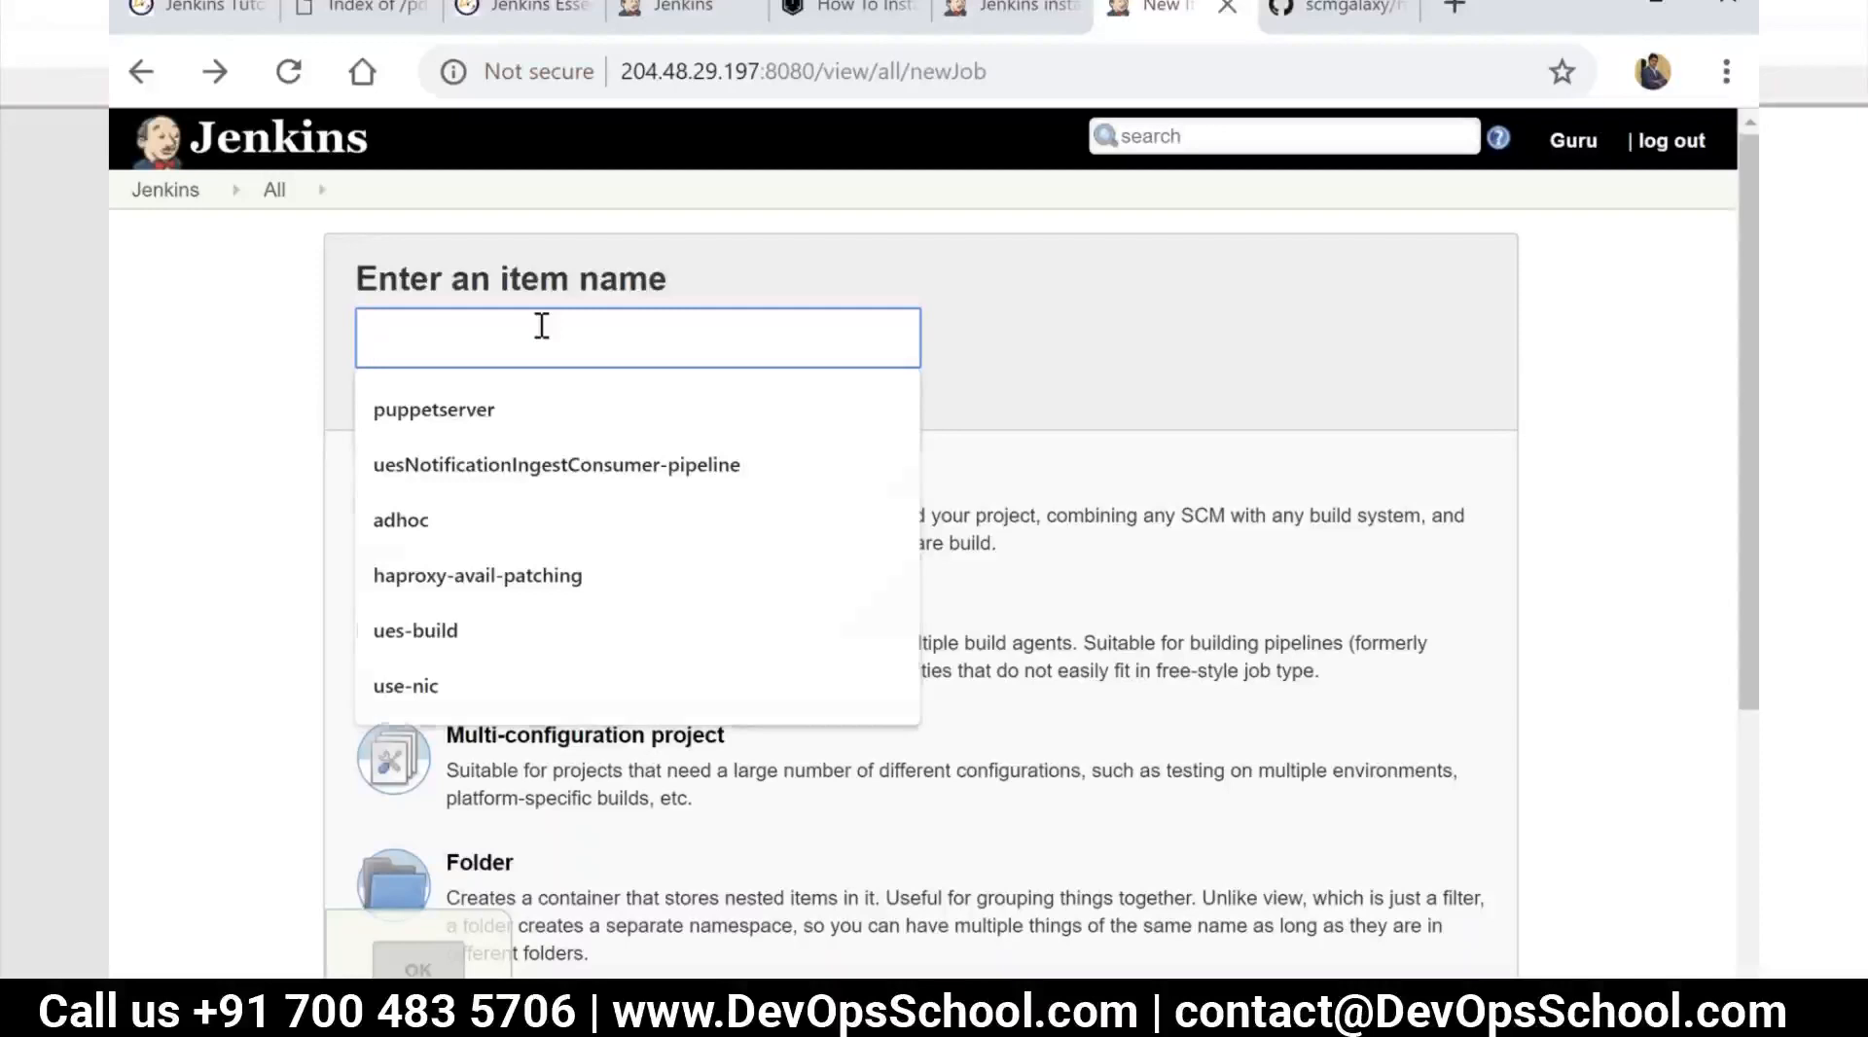
pyautogui.write('a')
pyautogui.press('BackSpace')
pyautogui.write('t')
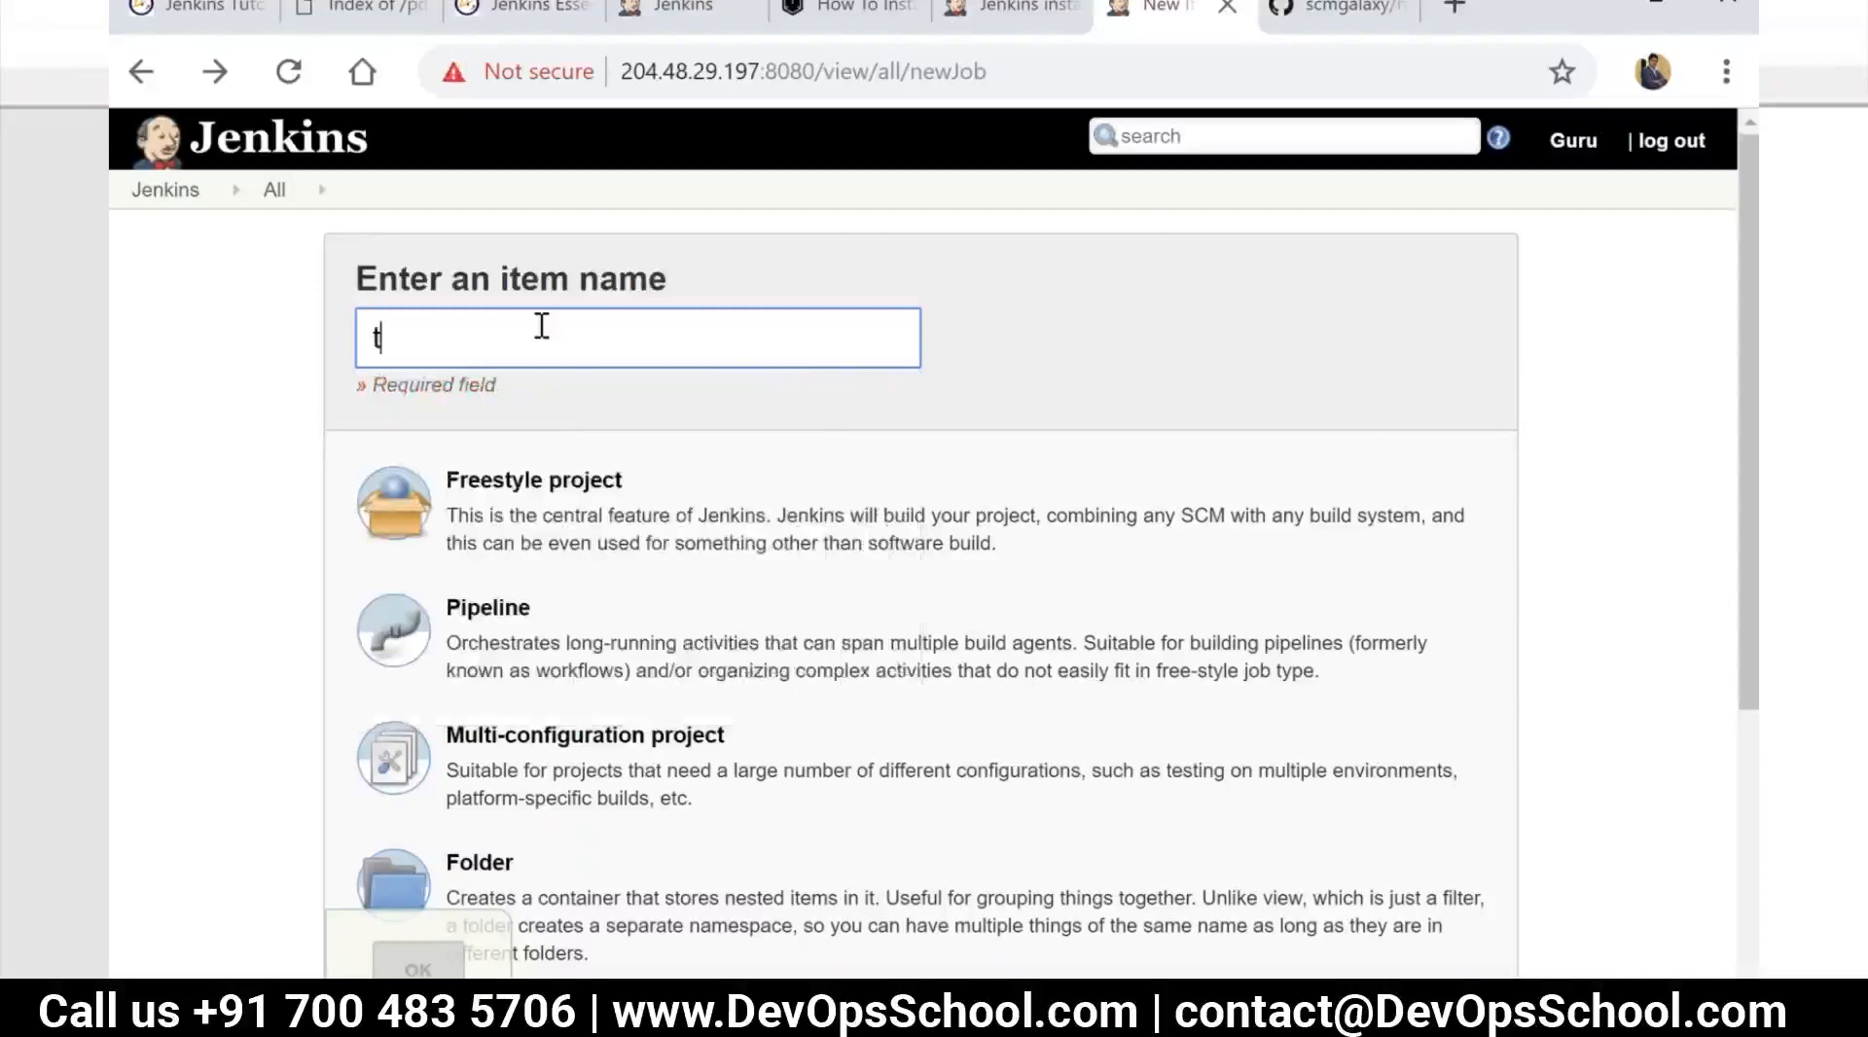
pyautogui.press('BackSpace')
pyautogui.write('d-')
pyautogui.write('chec')
pyautogui.press('BackSpace')
pyautogui.press('BackSpace')
pyautogui.press('BackSpace')
pyautogui.press('BackSpace')
pyautogui.write('Build')
pyautogui.press('BackSpace')
pyautogui.press('BackSpace')
pyautogui.press('BackSpace')
pyautogui.press('BackSpace')
pyautogui.press('BackSpace')
pyautogui.write('build')
# Change the item name's prefix from "d" to "p" so that it reads "p-build"
pyautogui.moveTo(388, 335); pyautogui.dragTo(368, 331)
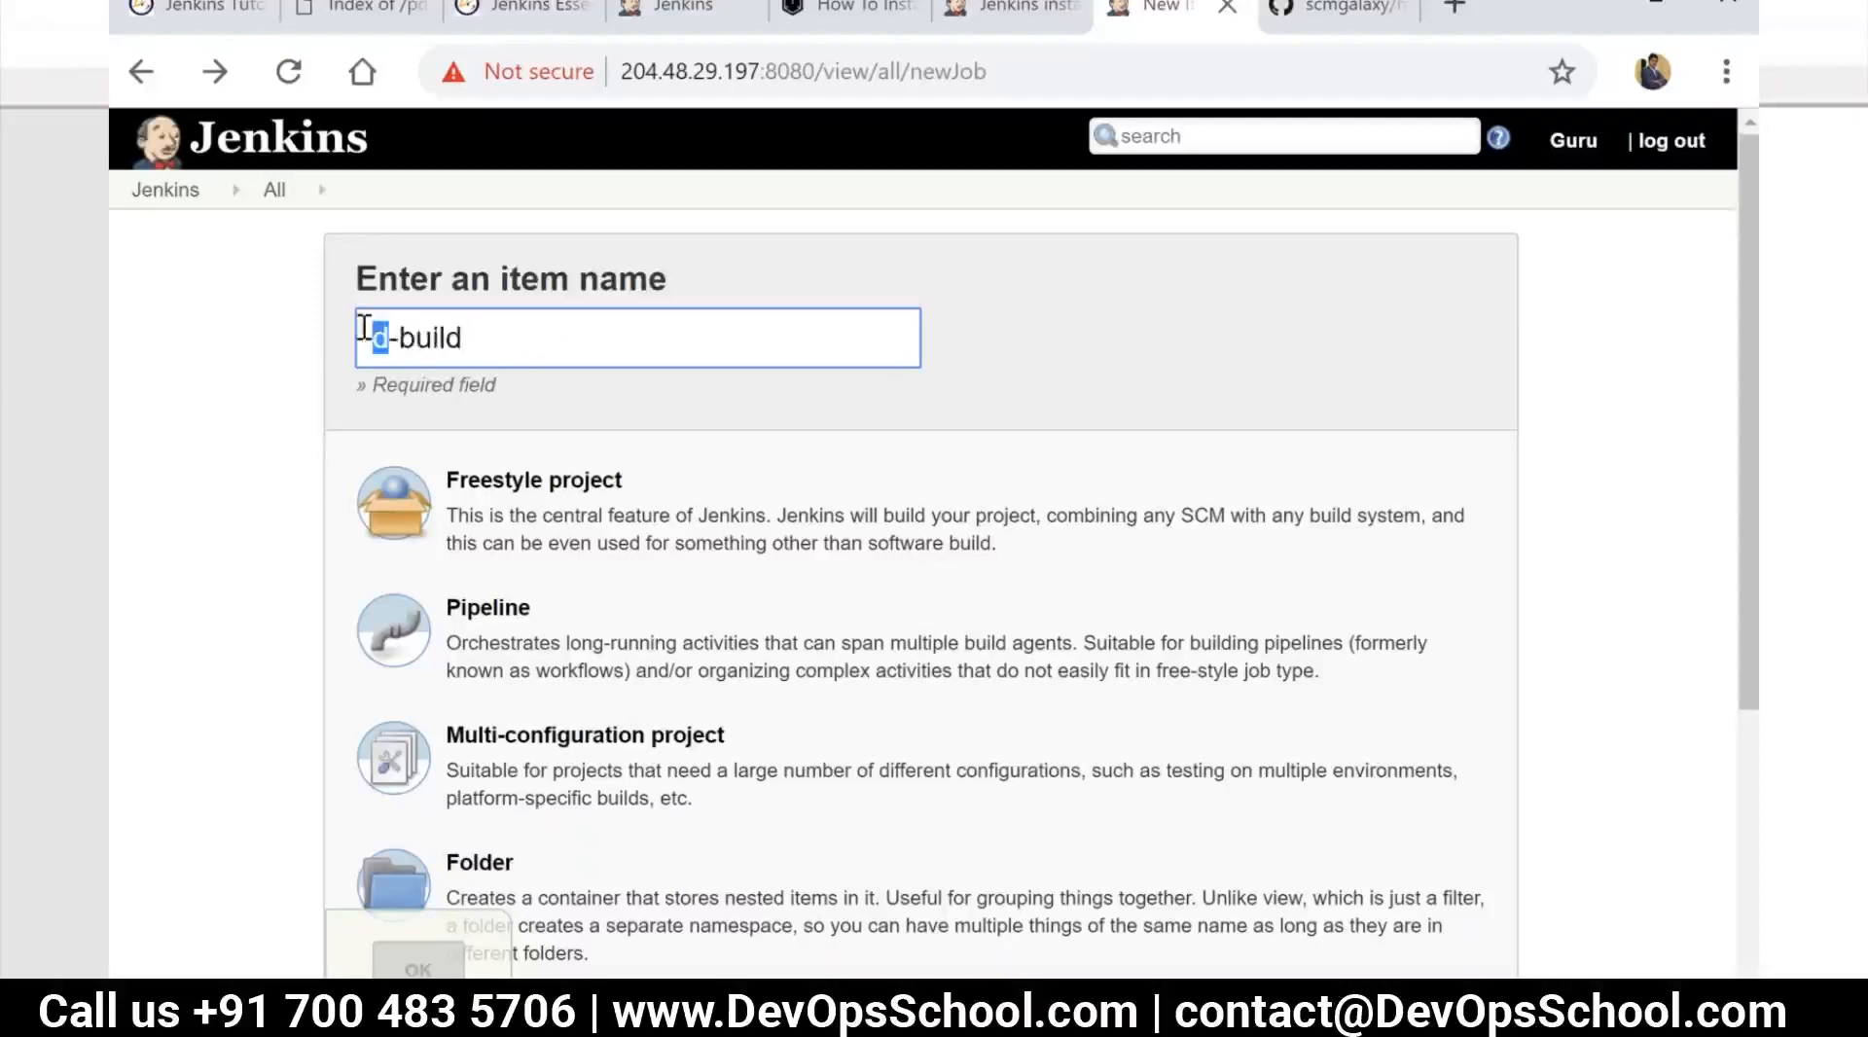
pyautogui.write('p')
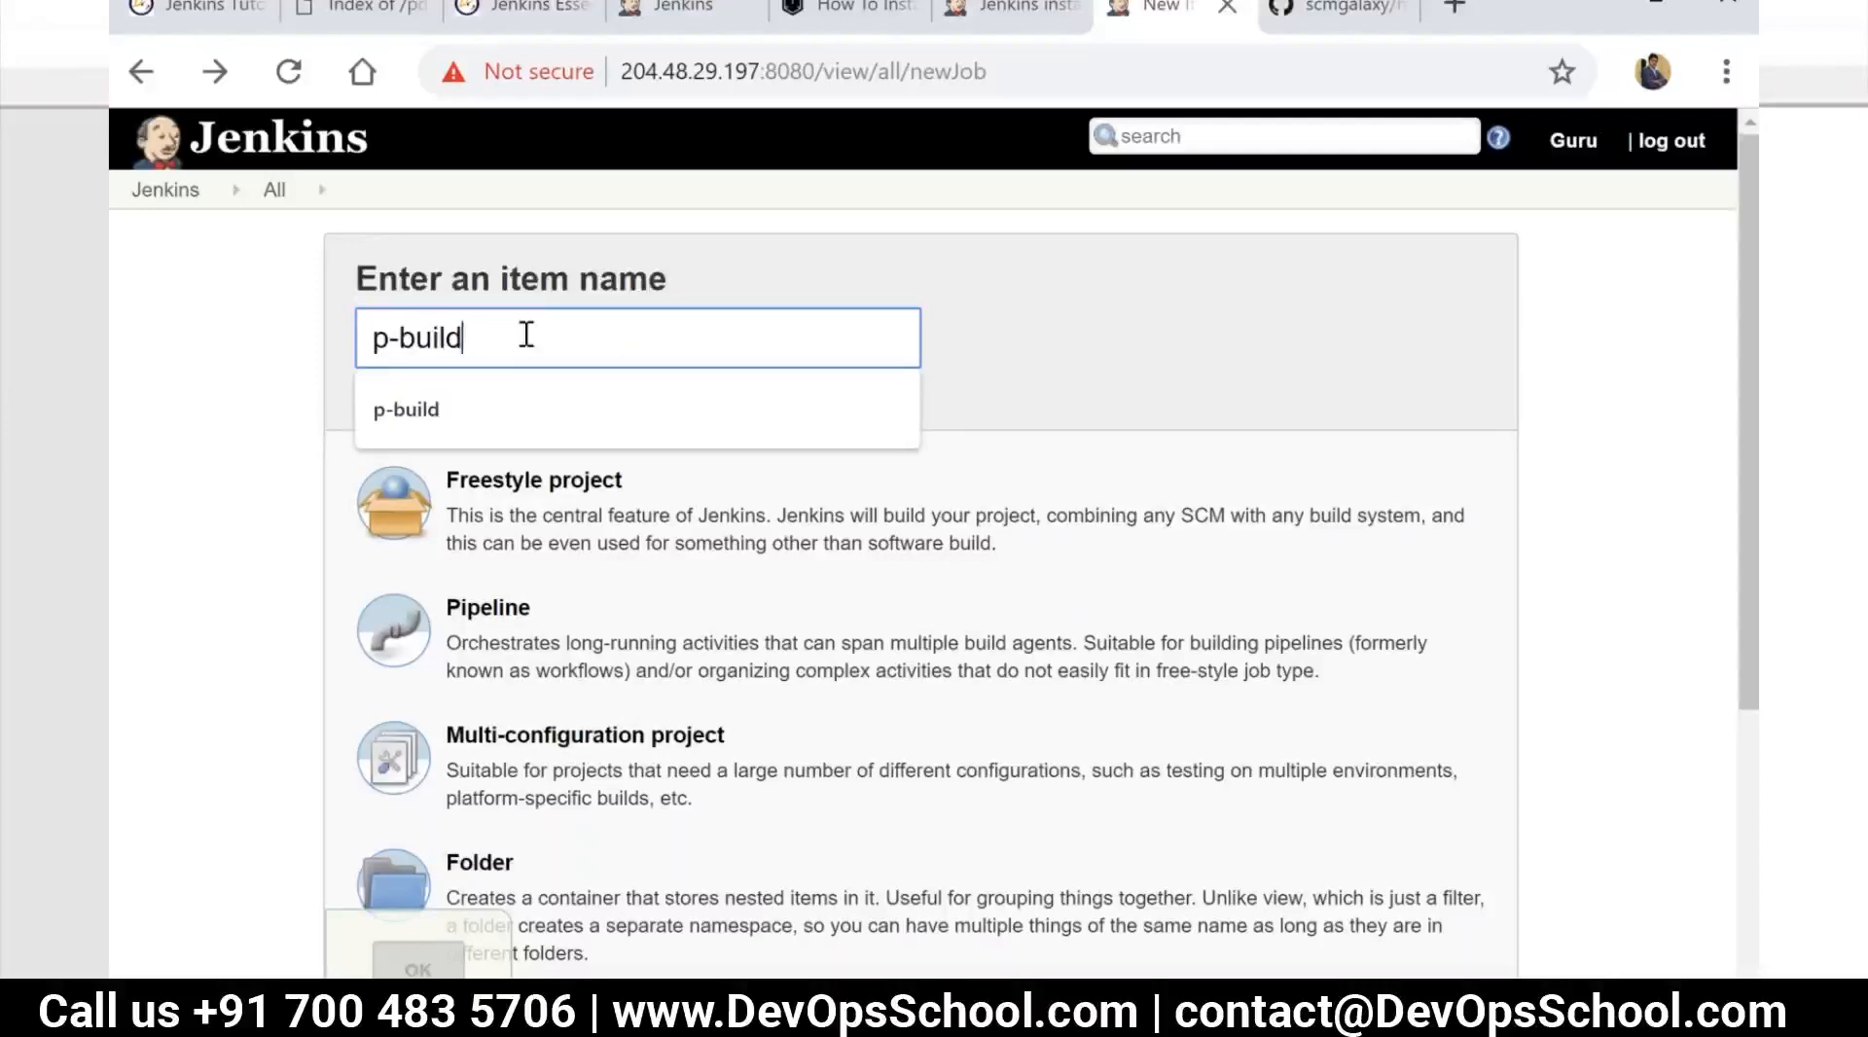
pyautogui.click(1064, 360)
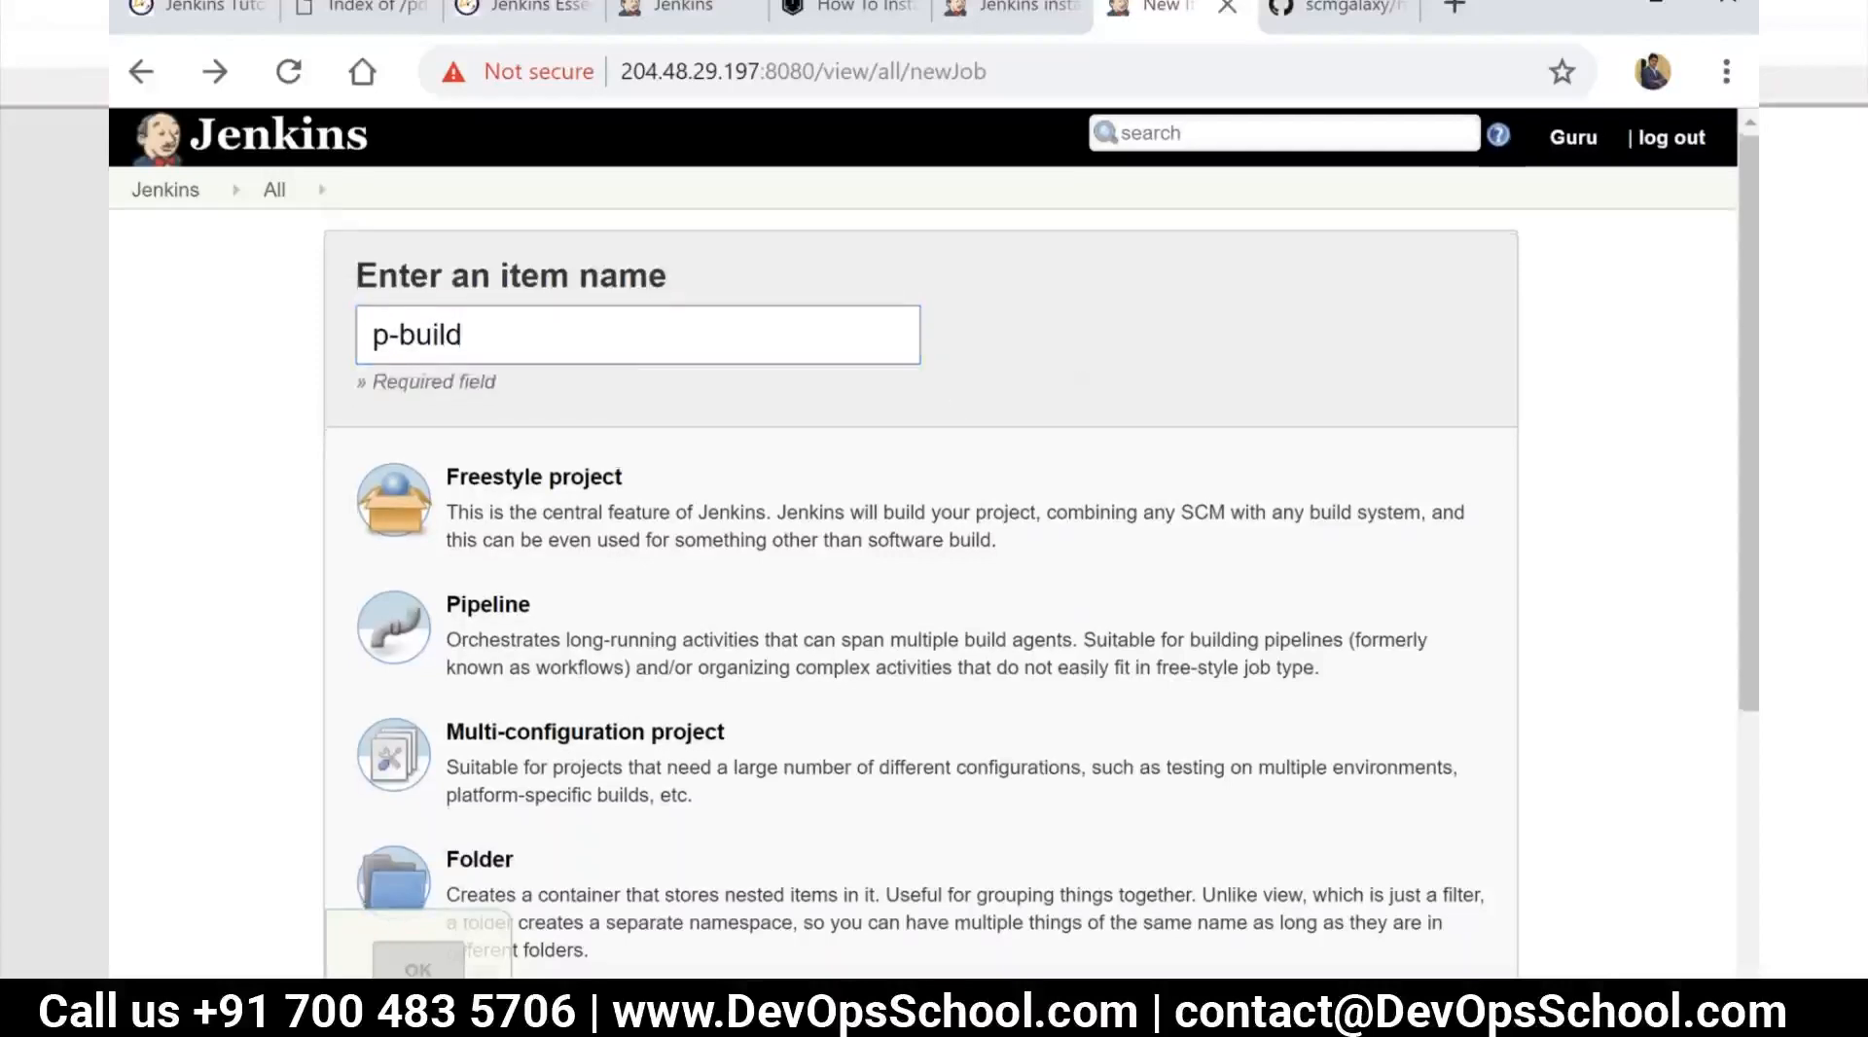
# Review the project types offered for the new item, from Freestyle project to Multibranch Pipeline
pyautogui.scroll(-2, 569, 384)
pyautogui.scroll(2, 589, 409)
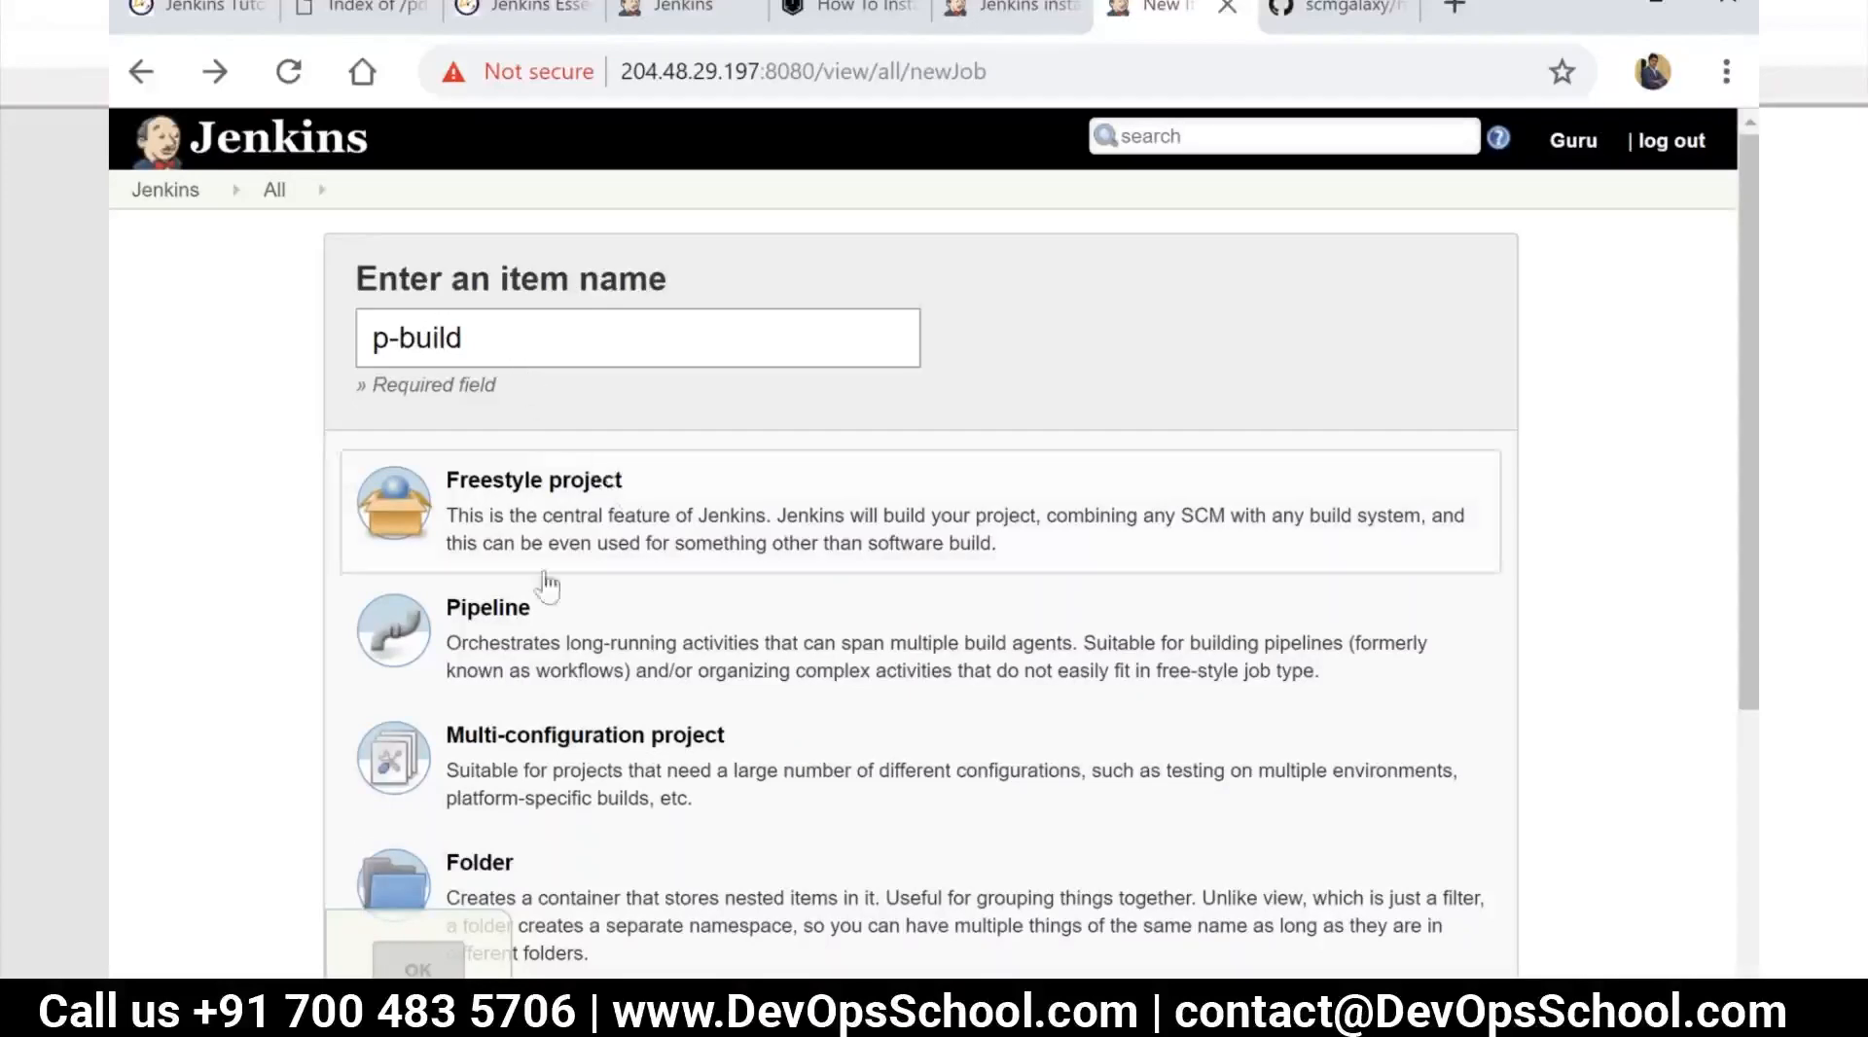
pyautogui.scroll(-2, 542, 480)
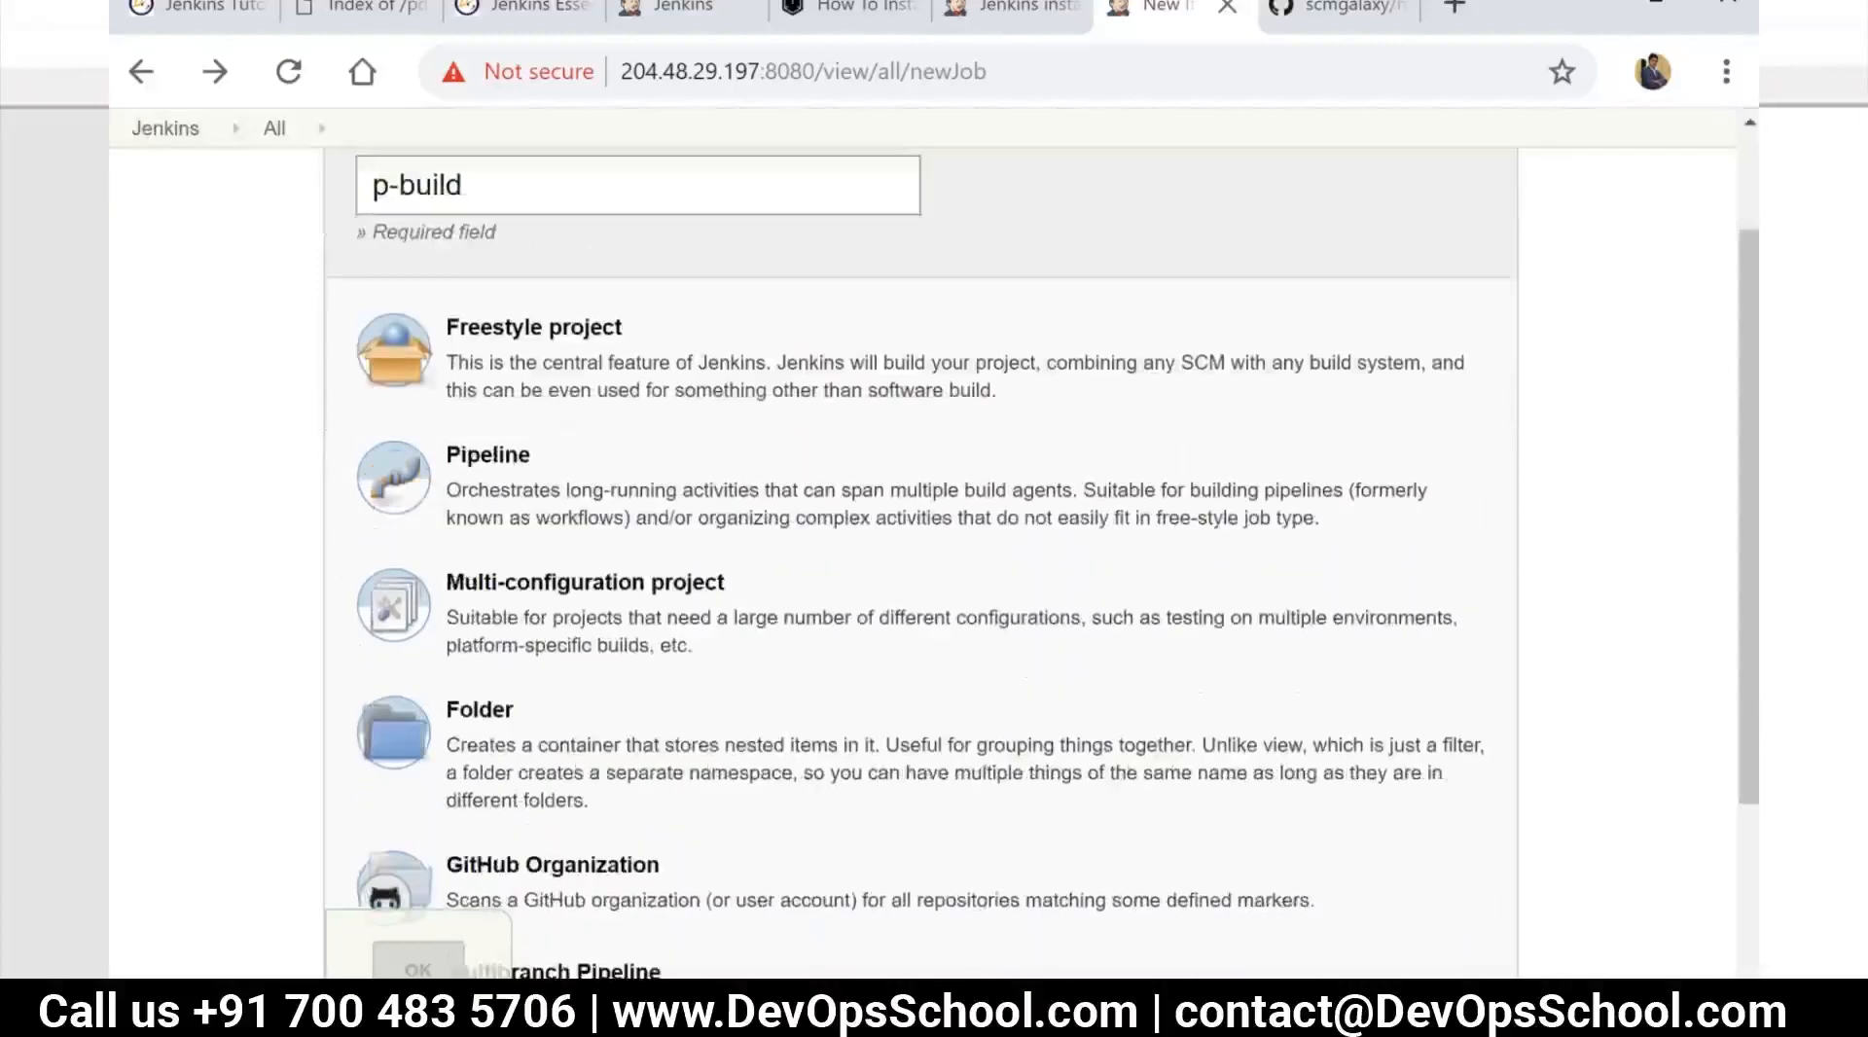
pyautogui.scroll(2, 521, 454)
pyautogui.scroll(-3, 535, 584)
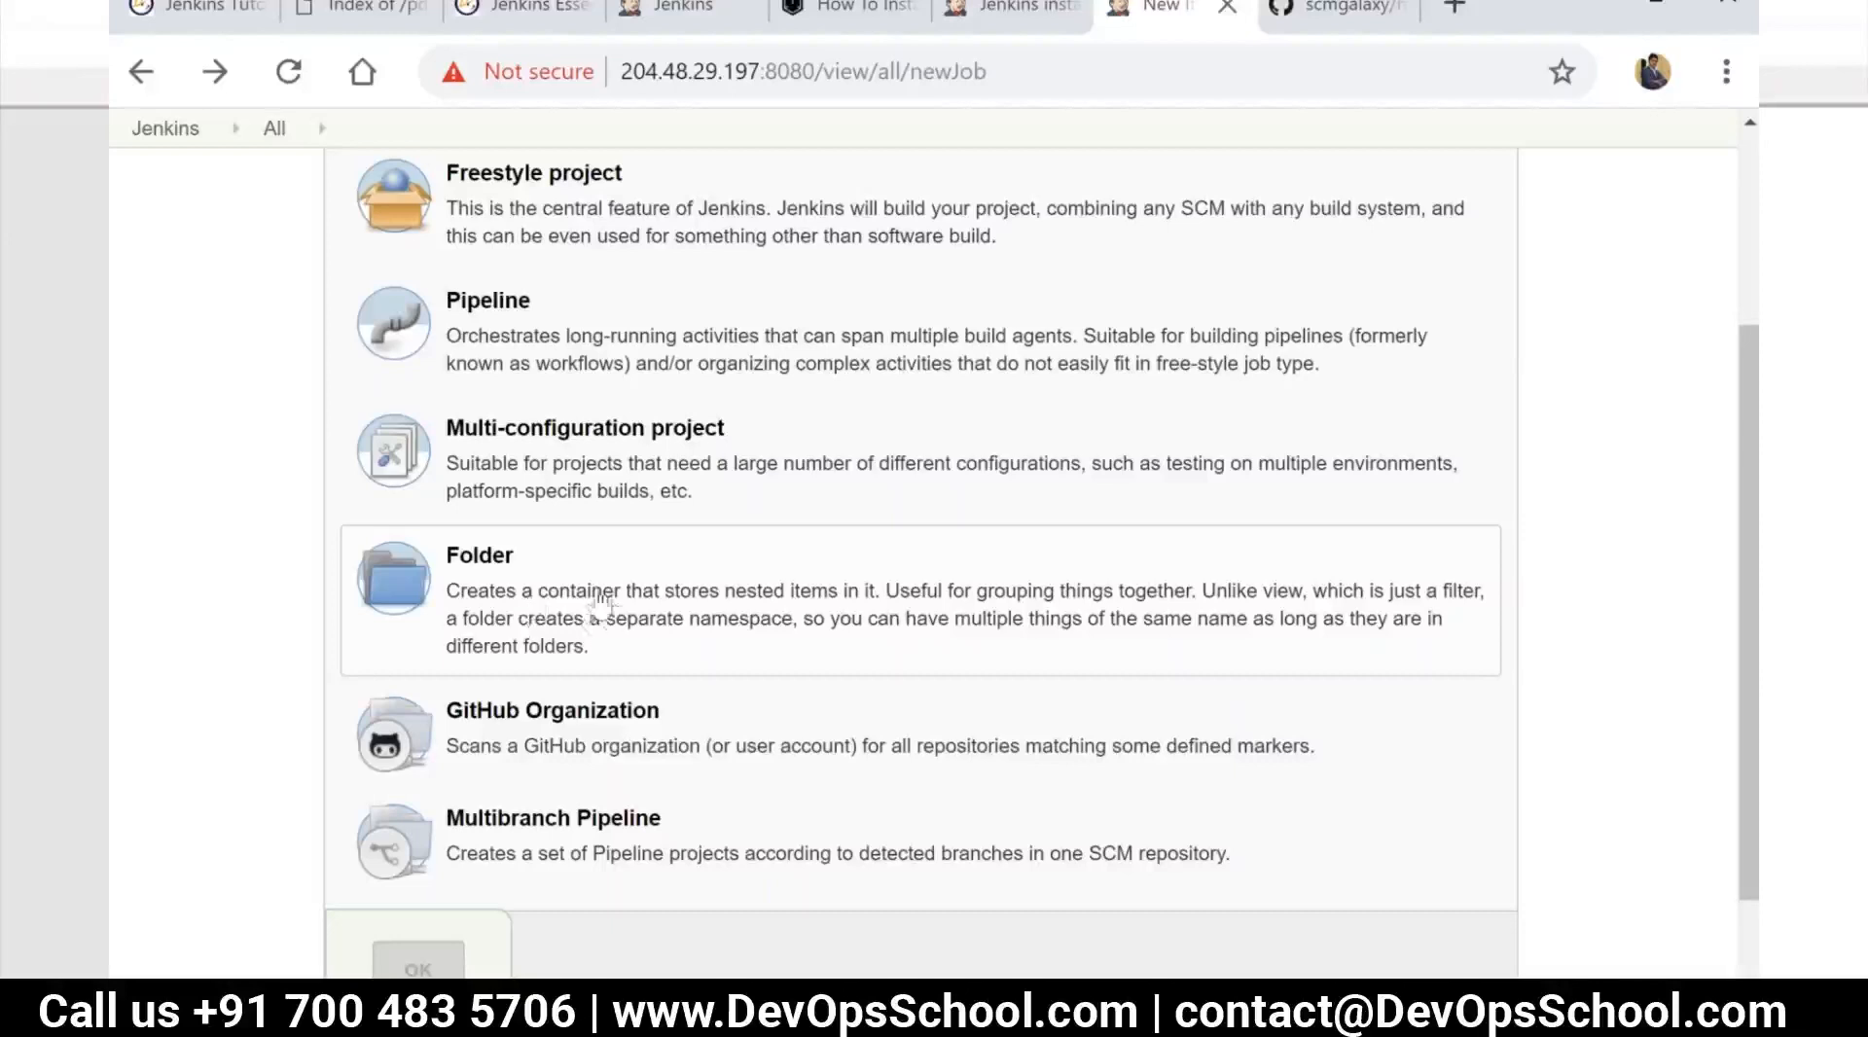
pyautogui.scroll(2, 569, 516)
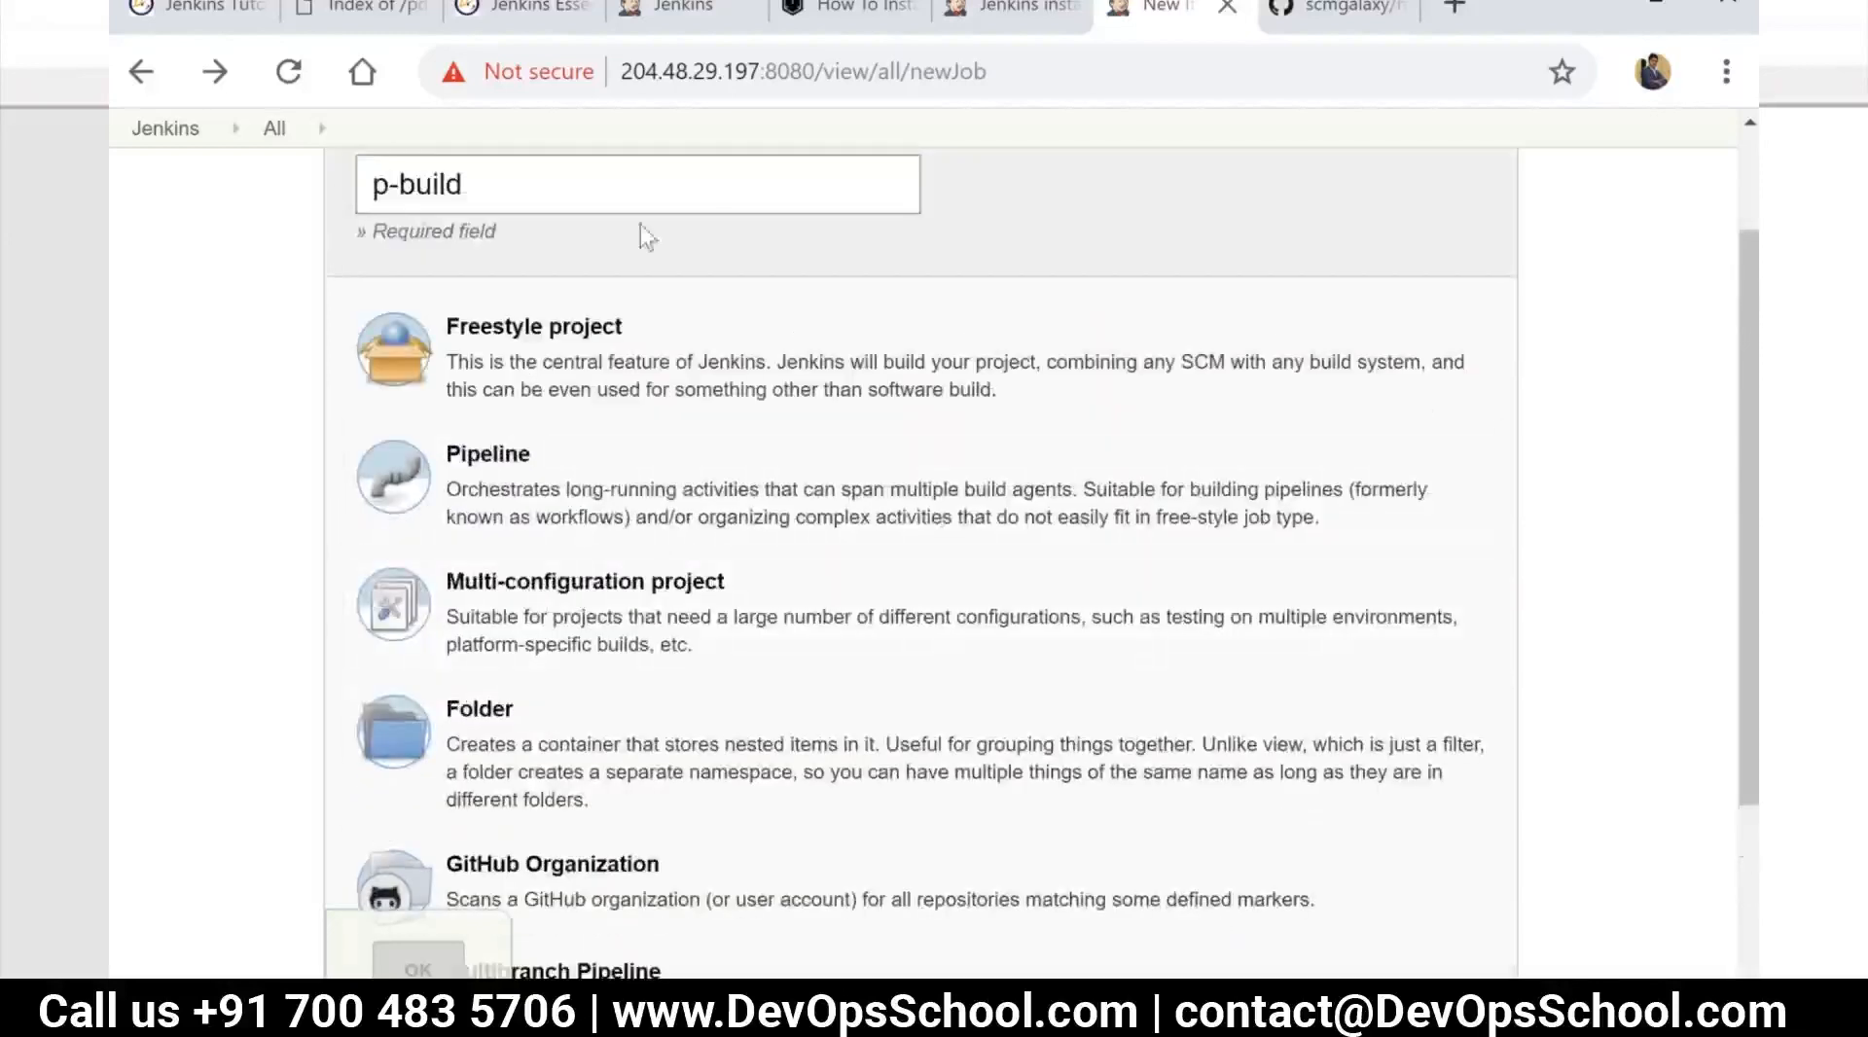
pyautogui.click(504, 184)
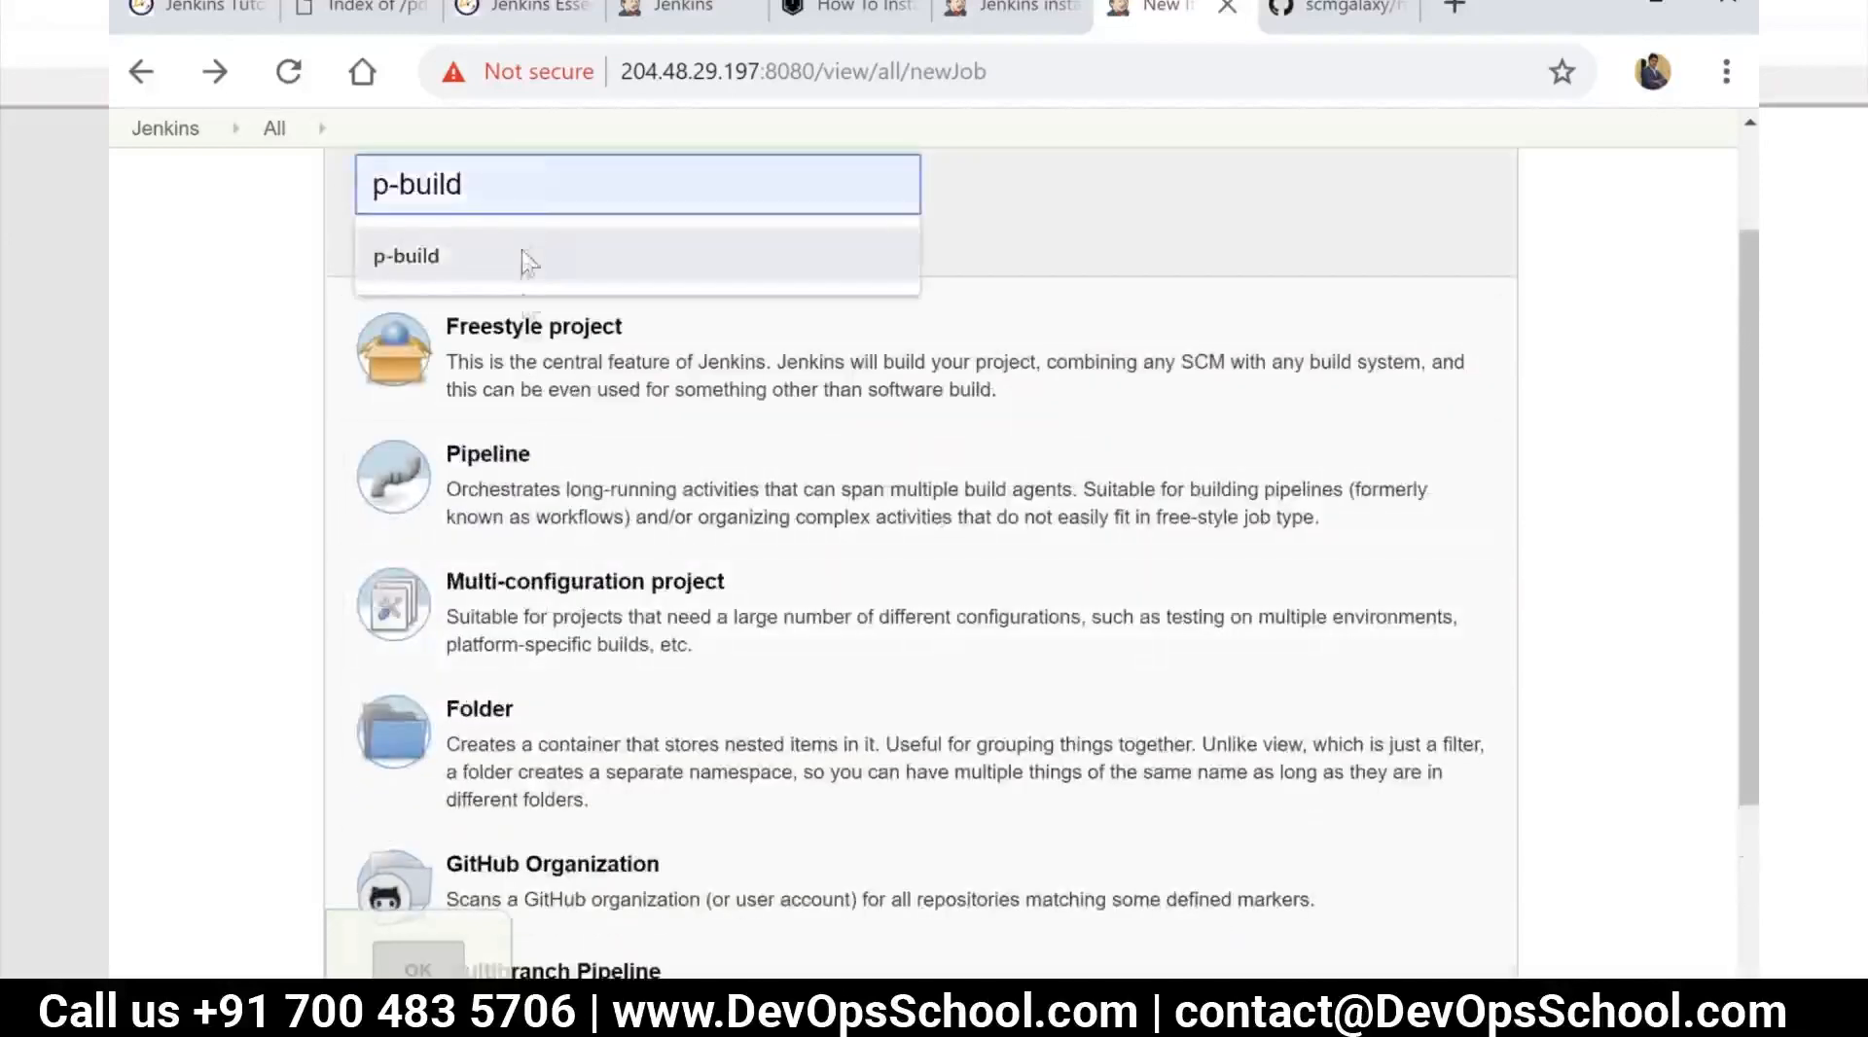
# Create the p-build item as a Freestyle project
pyautogui.click(329, 319)
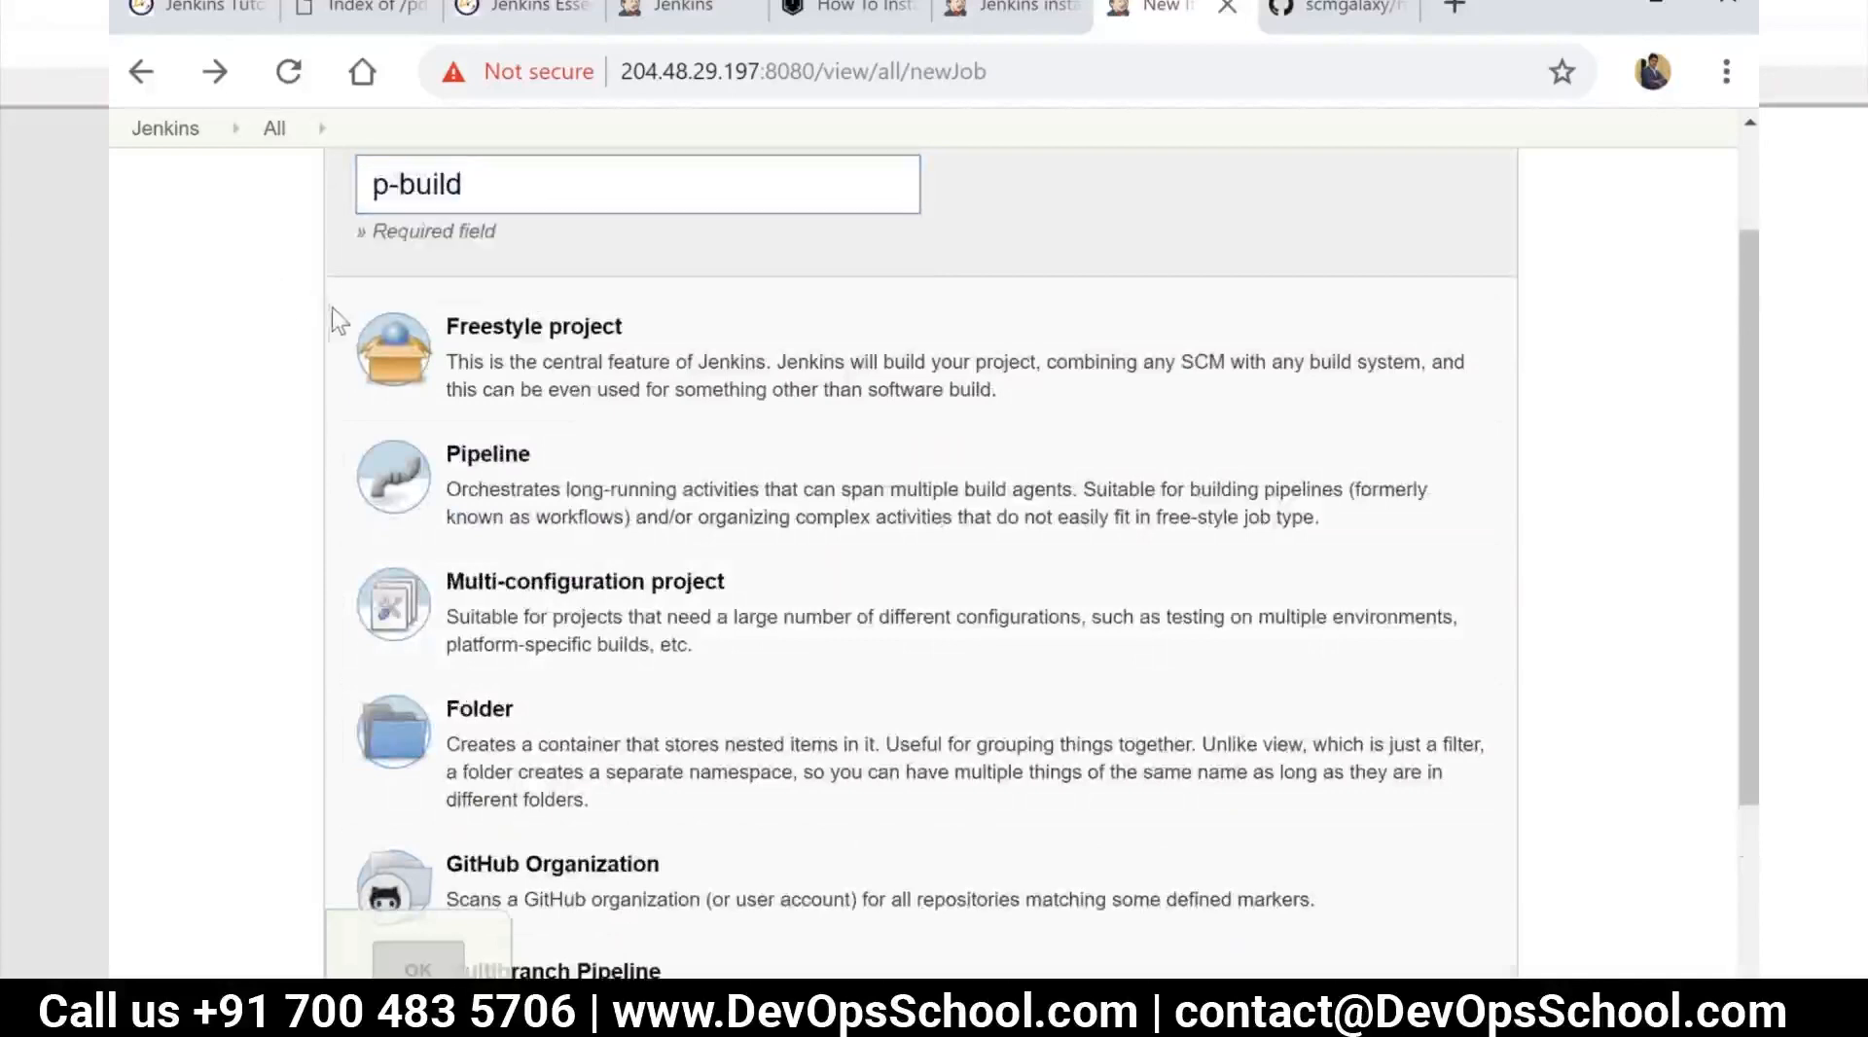
pyautogui.click(644, 379)
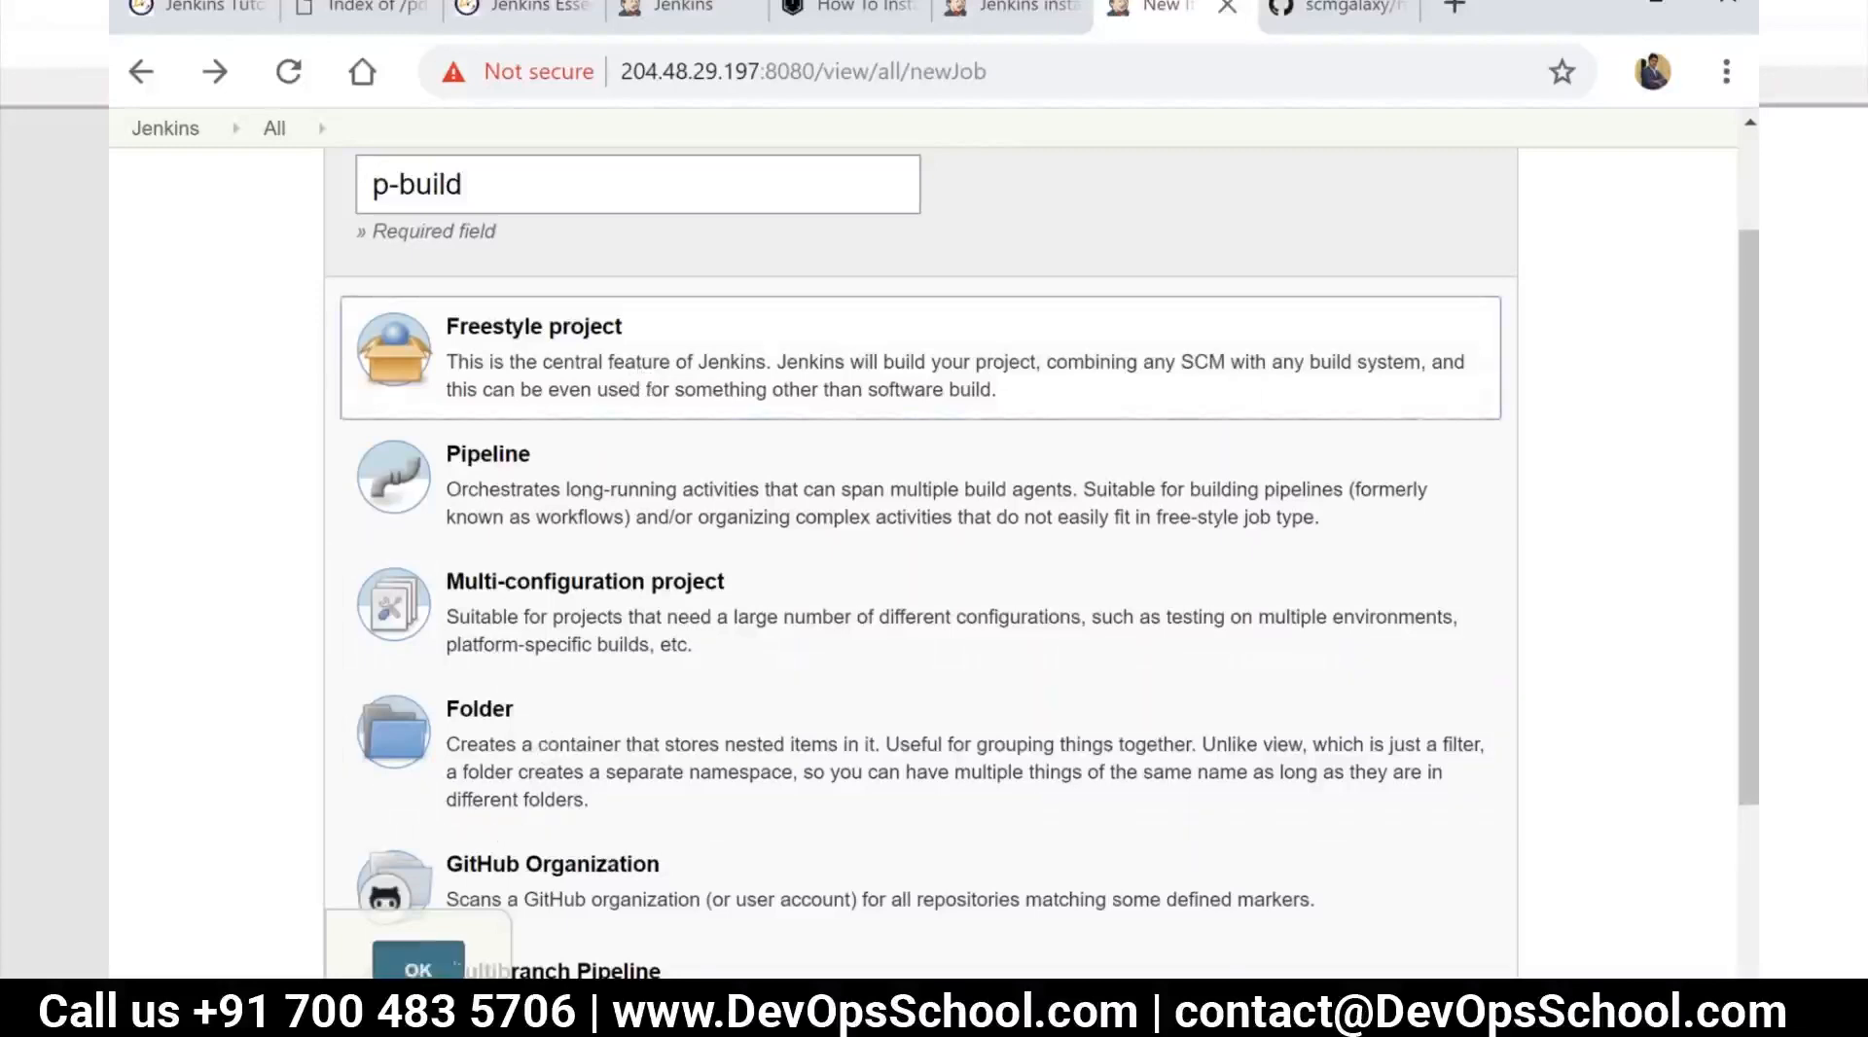
pyautogui.click(444, 970)
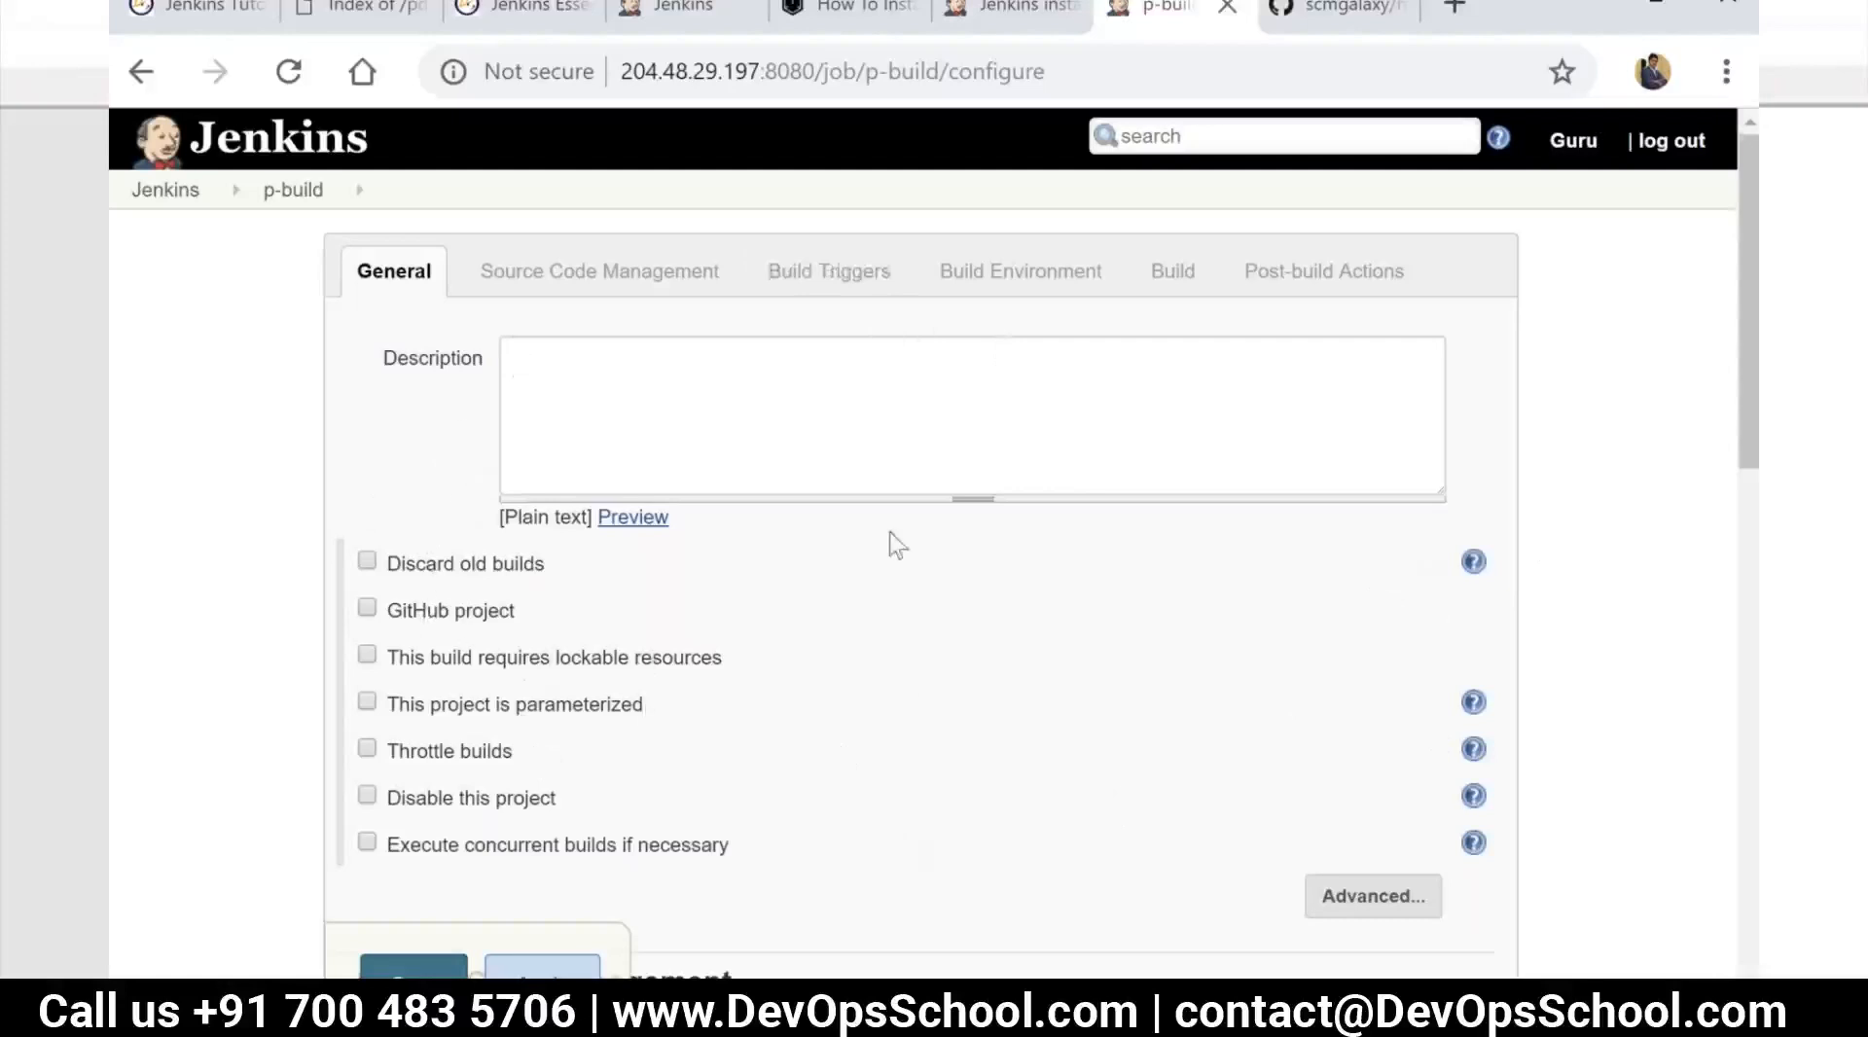
# Enter "Build code" as the job description
pyautogui.click(515, 365)
pyautogui.write('Build code')
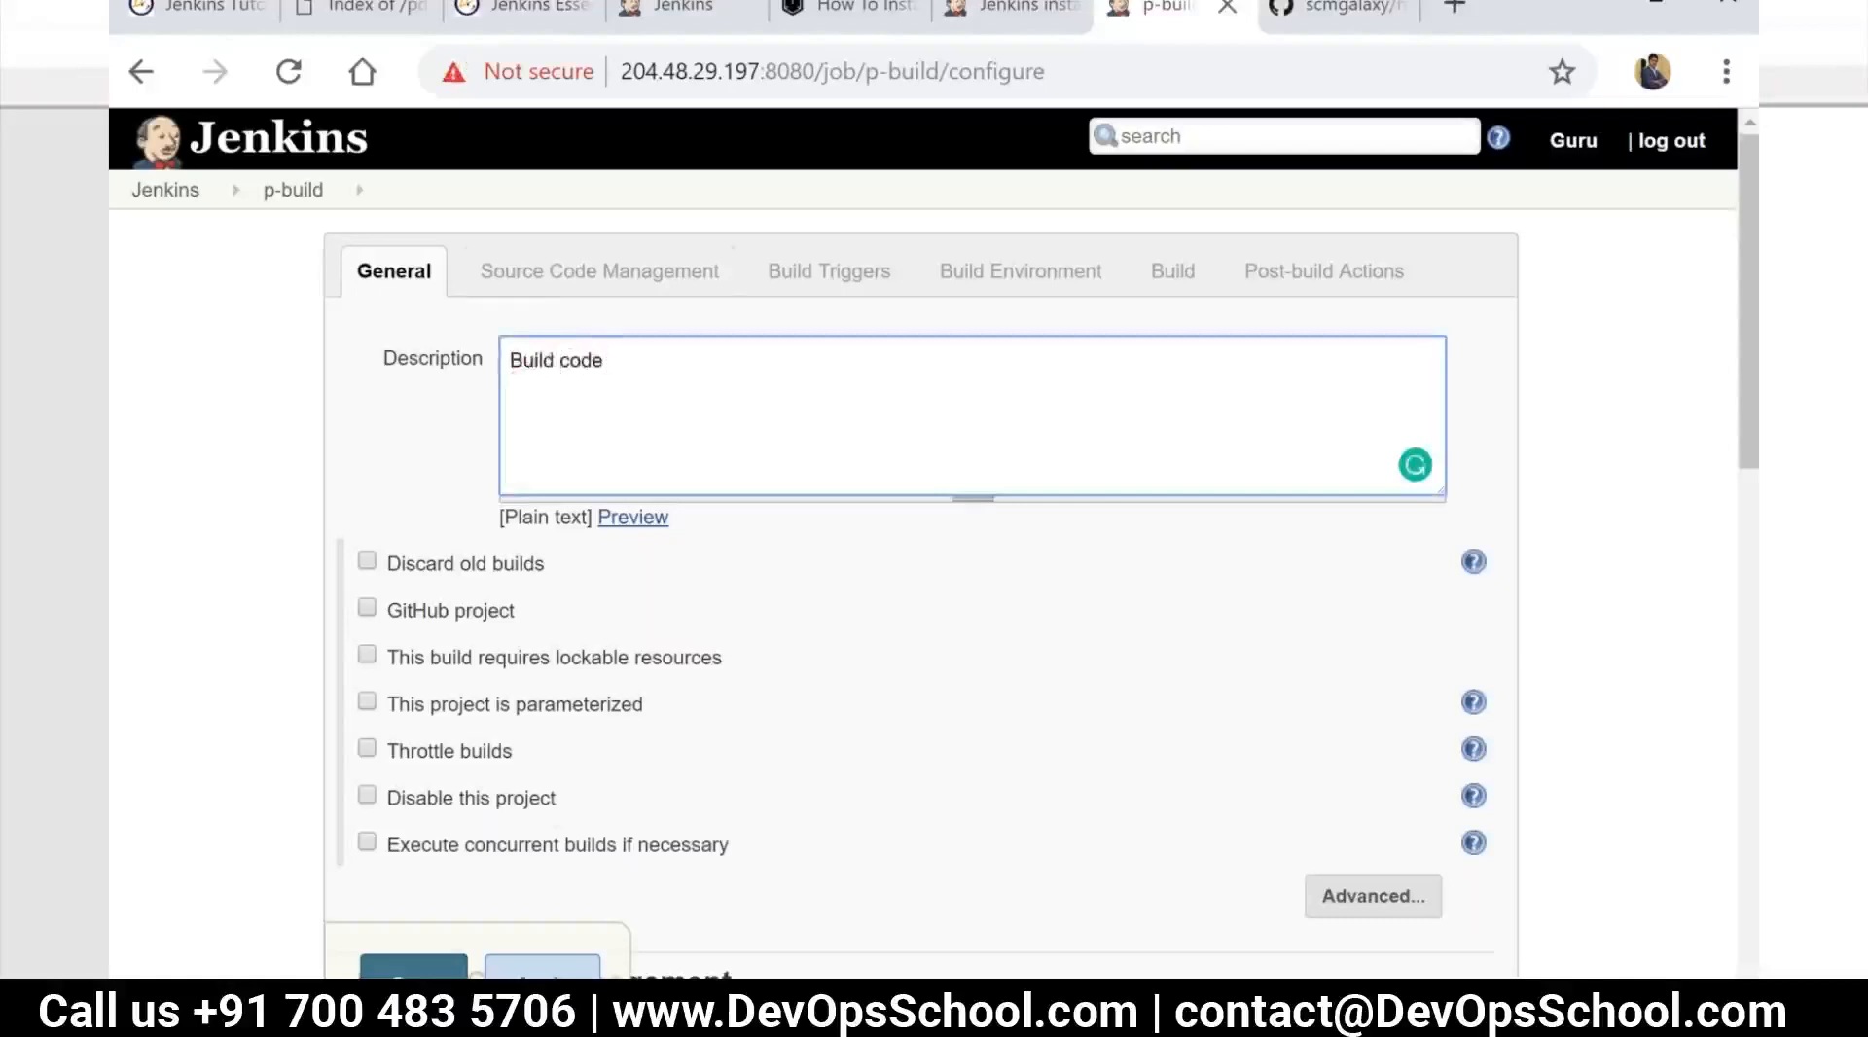
# Review the job's source code management options, the available build steps and the available post-build actions
pyautogui.click(576, 277)
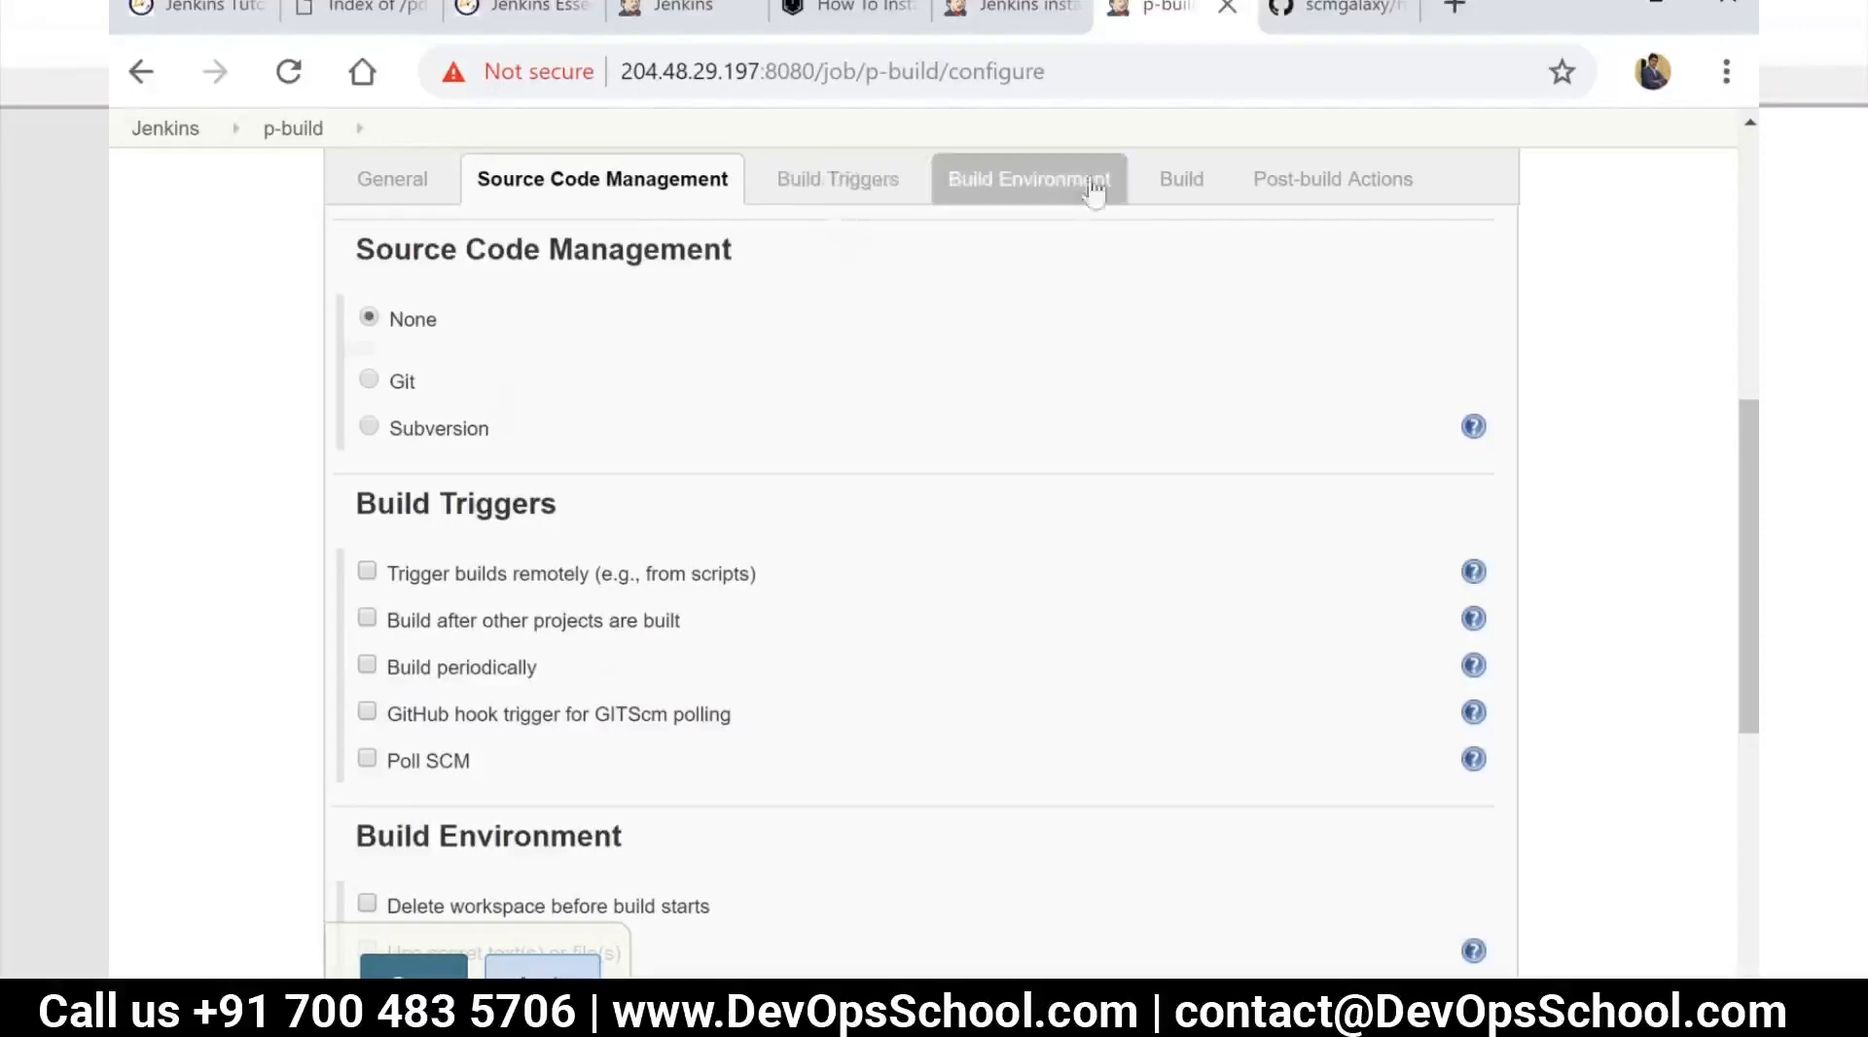
pyautogui.click(1209, 190)
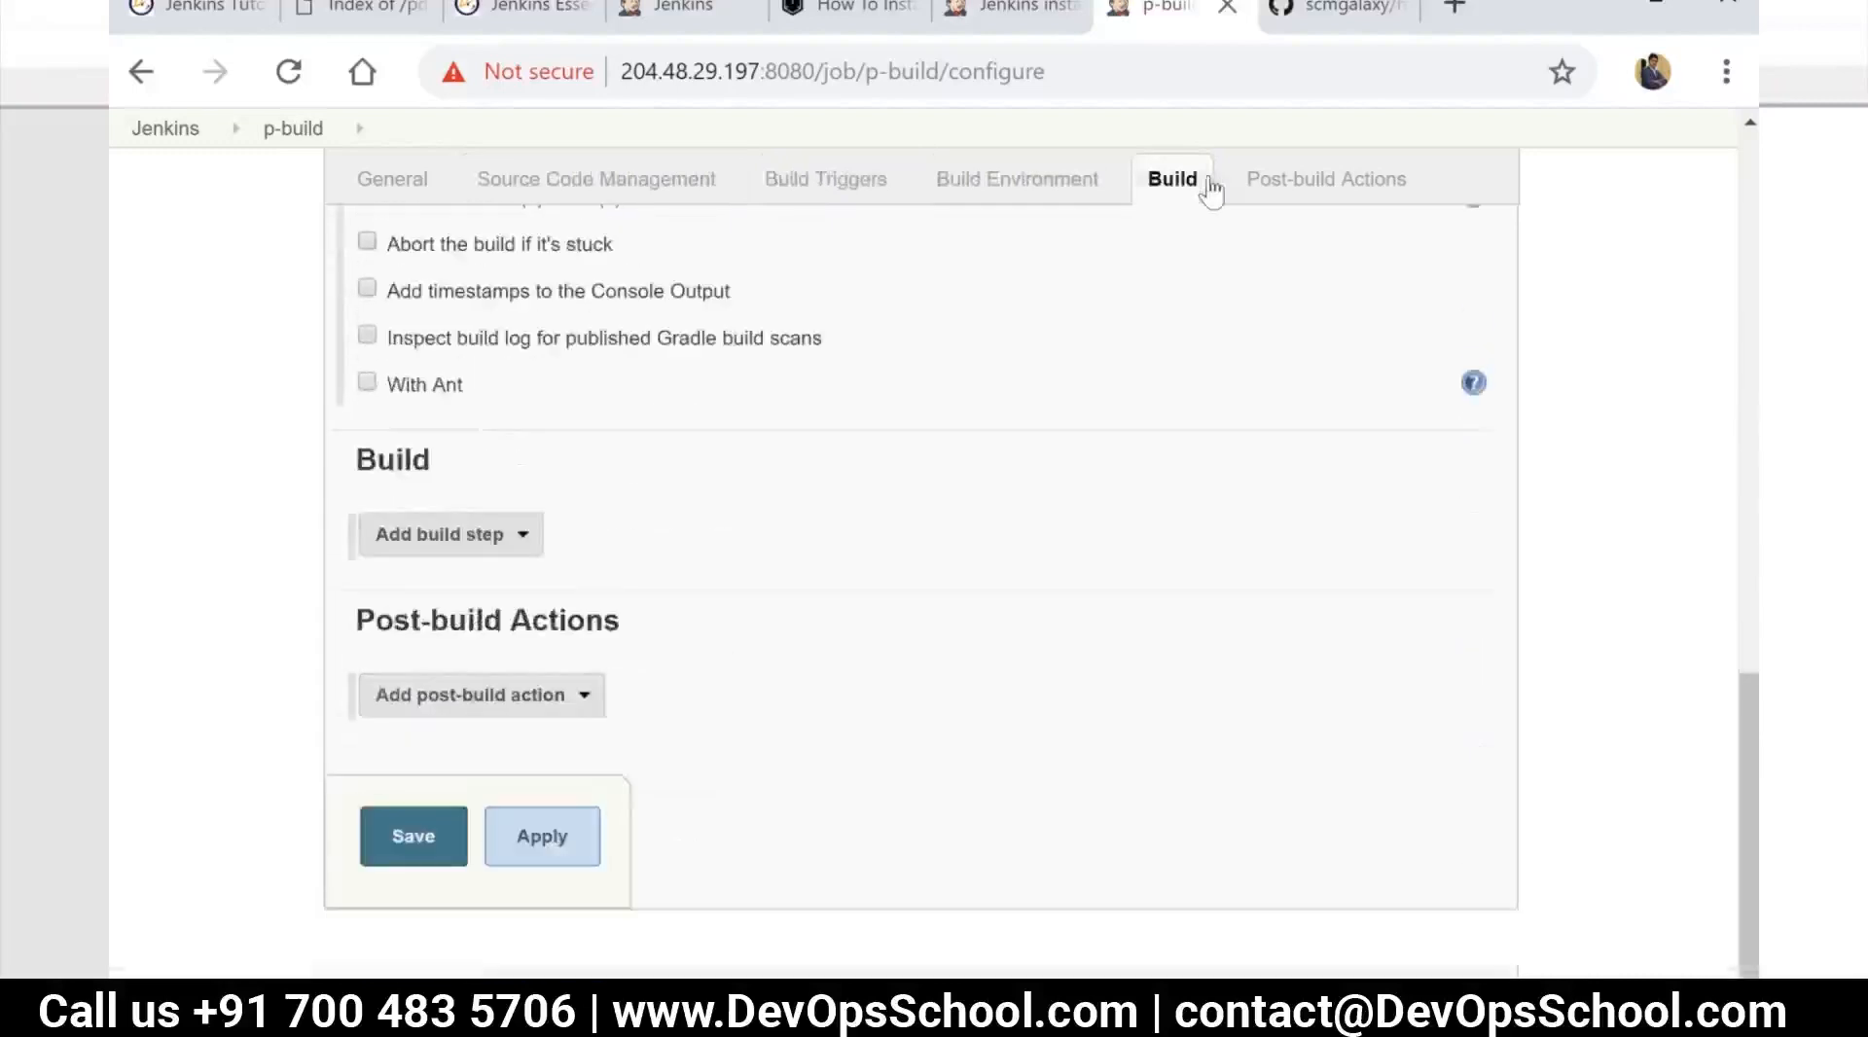
pyautogui.click(527, 541)
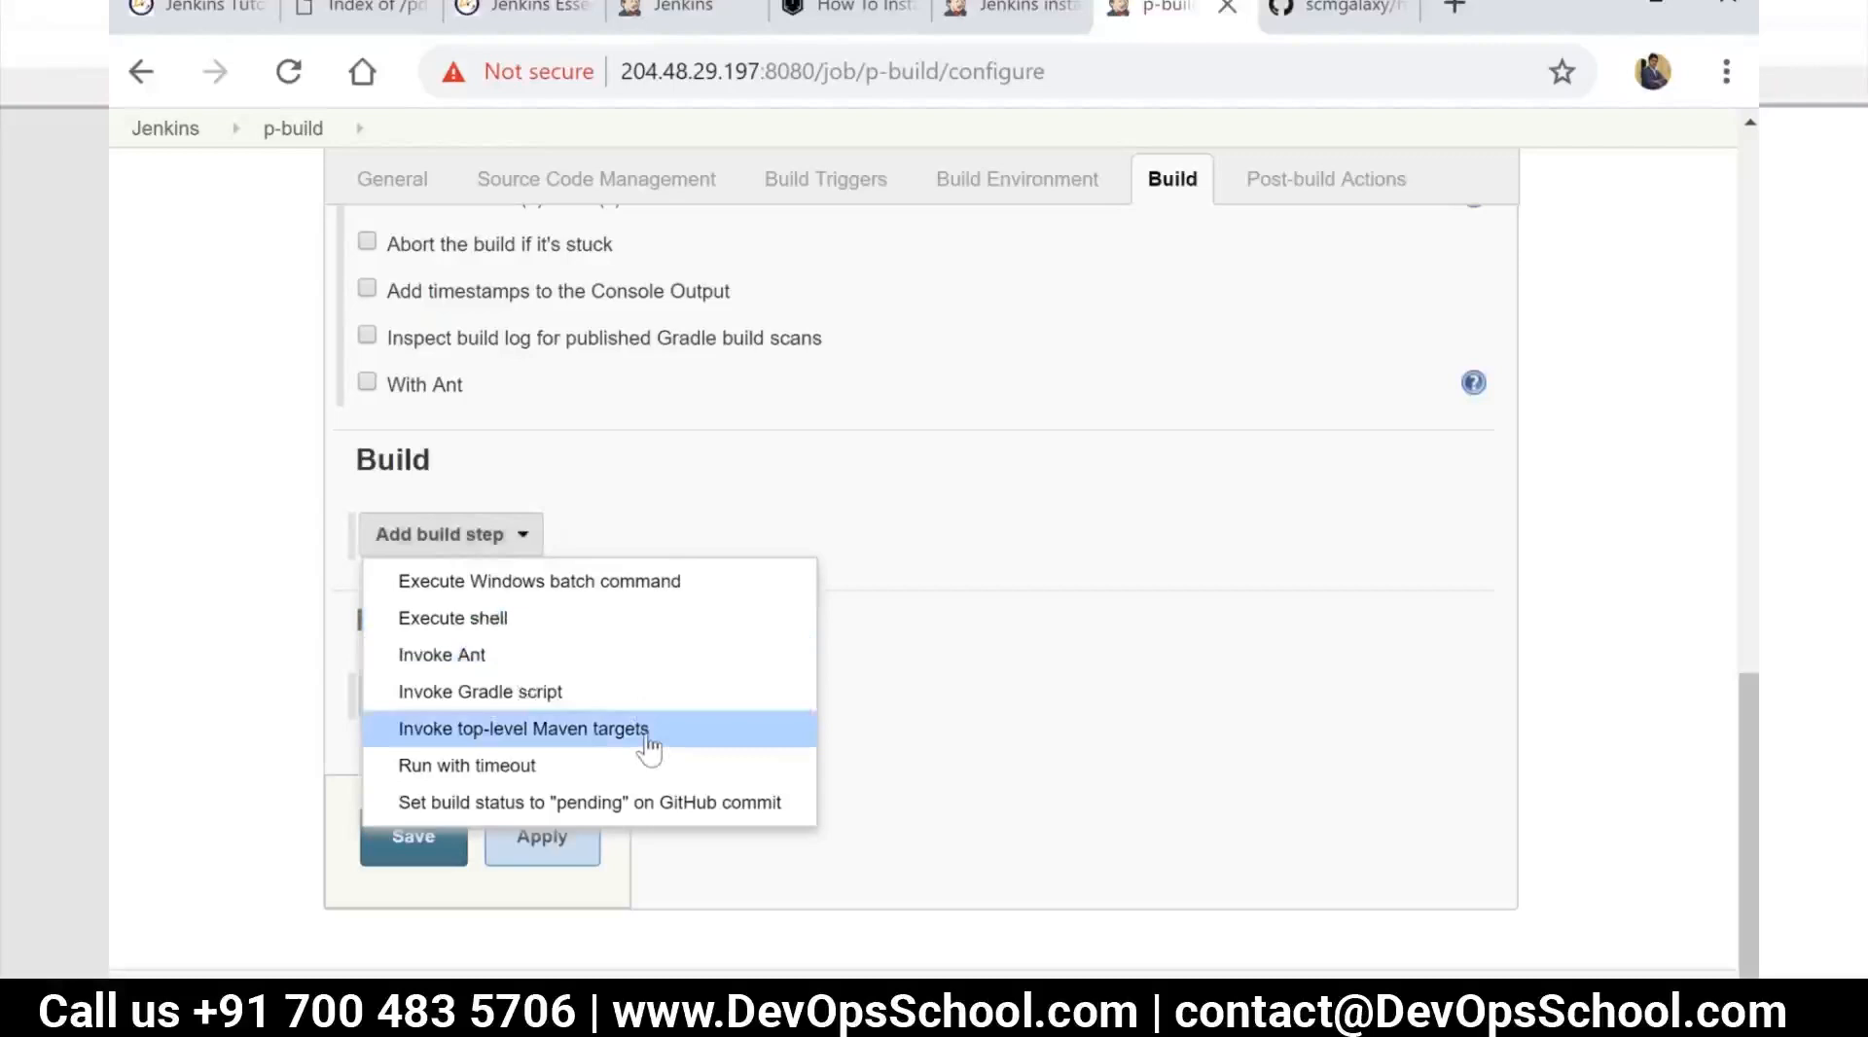
pyautogui.click(903, 673)
pyautogui.click(577, 710)
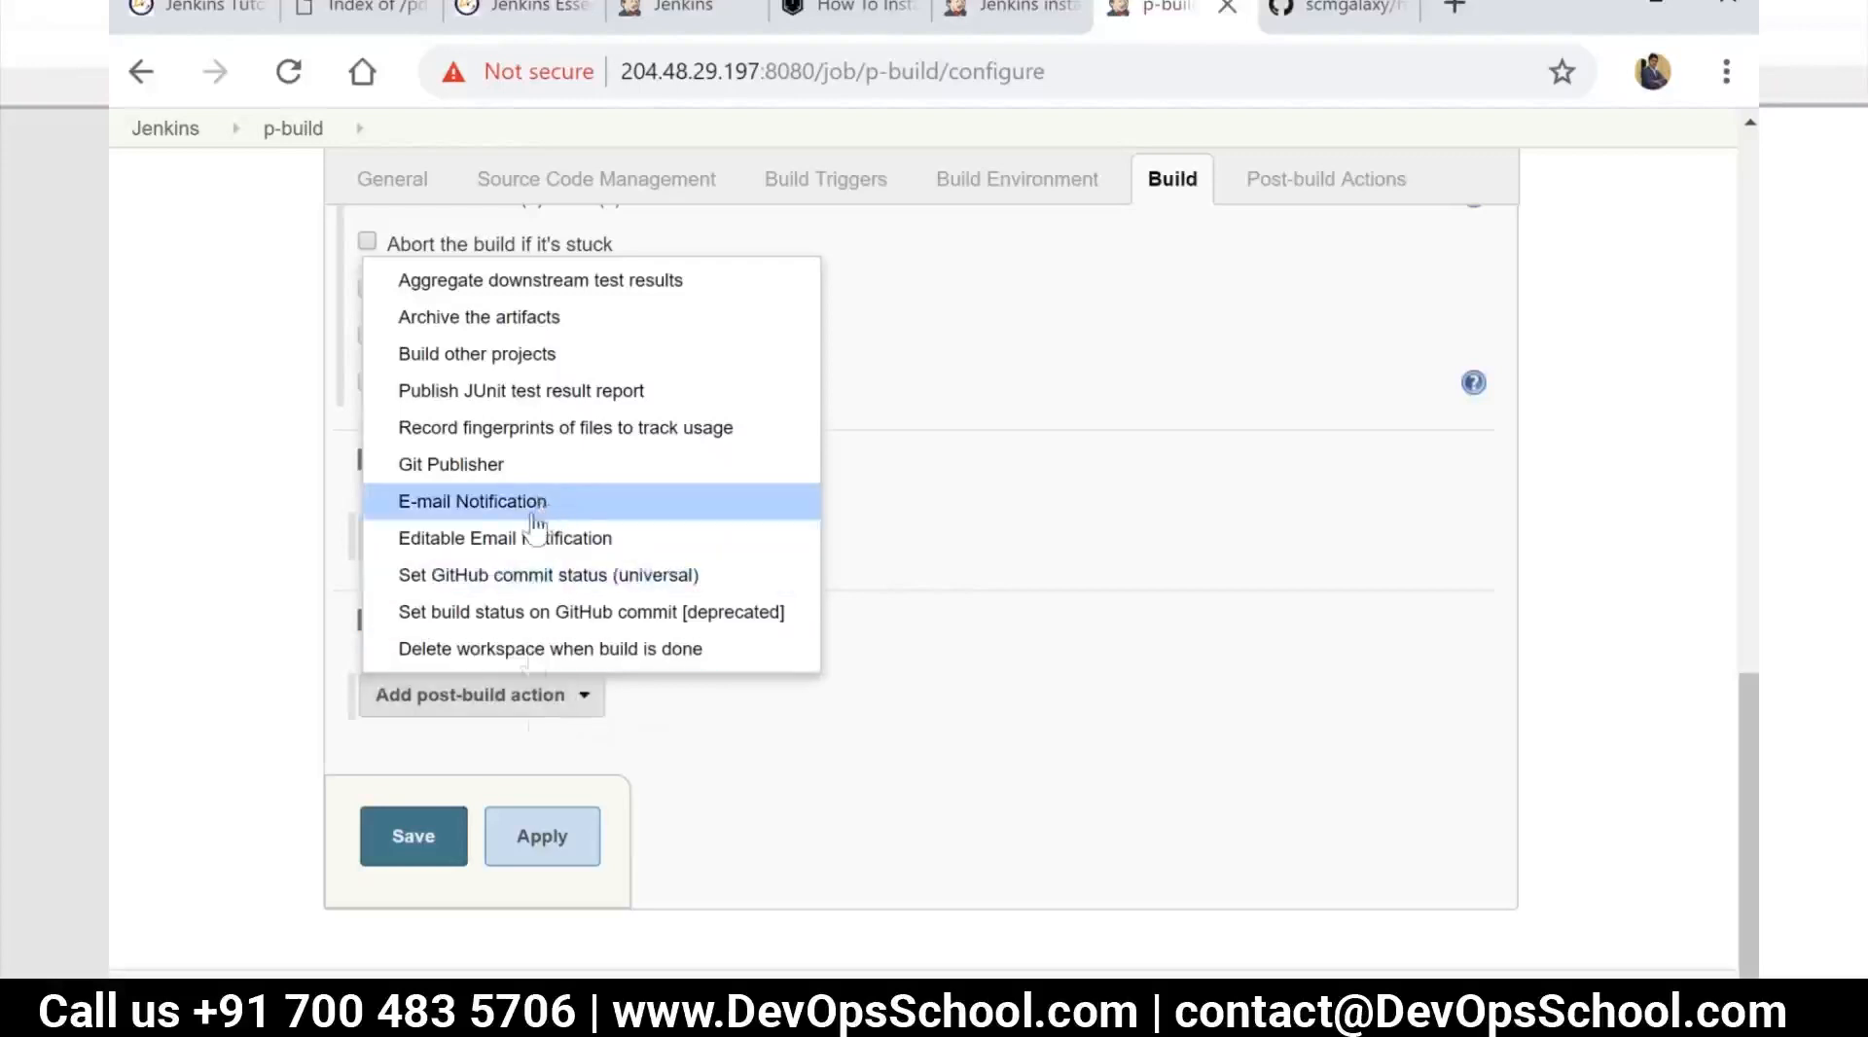
pyautogui.click(540, 749)
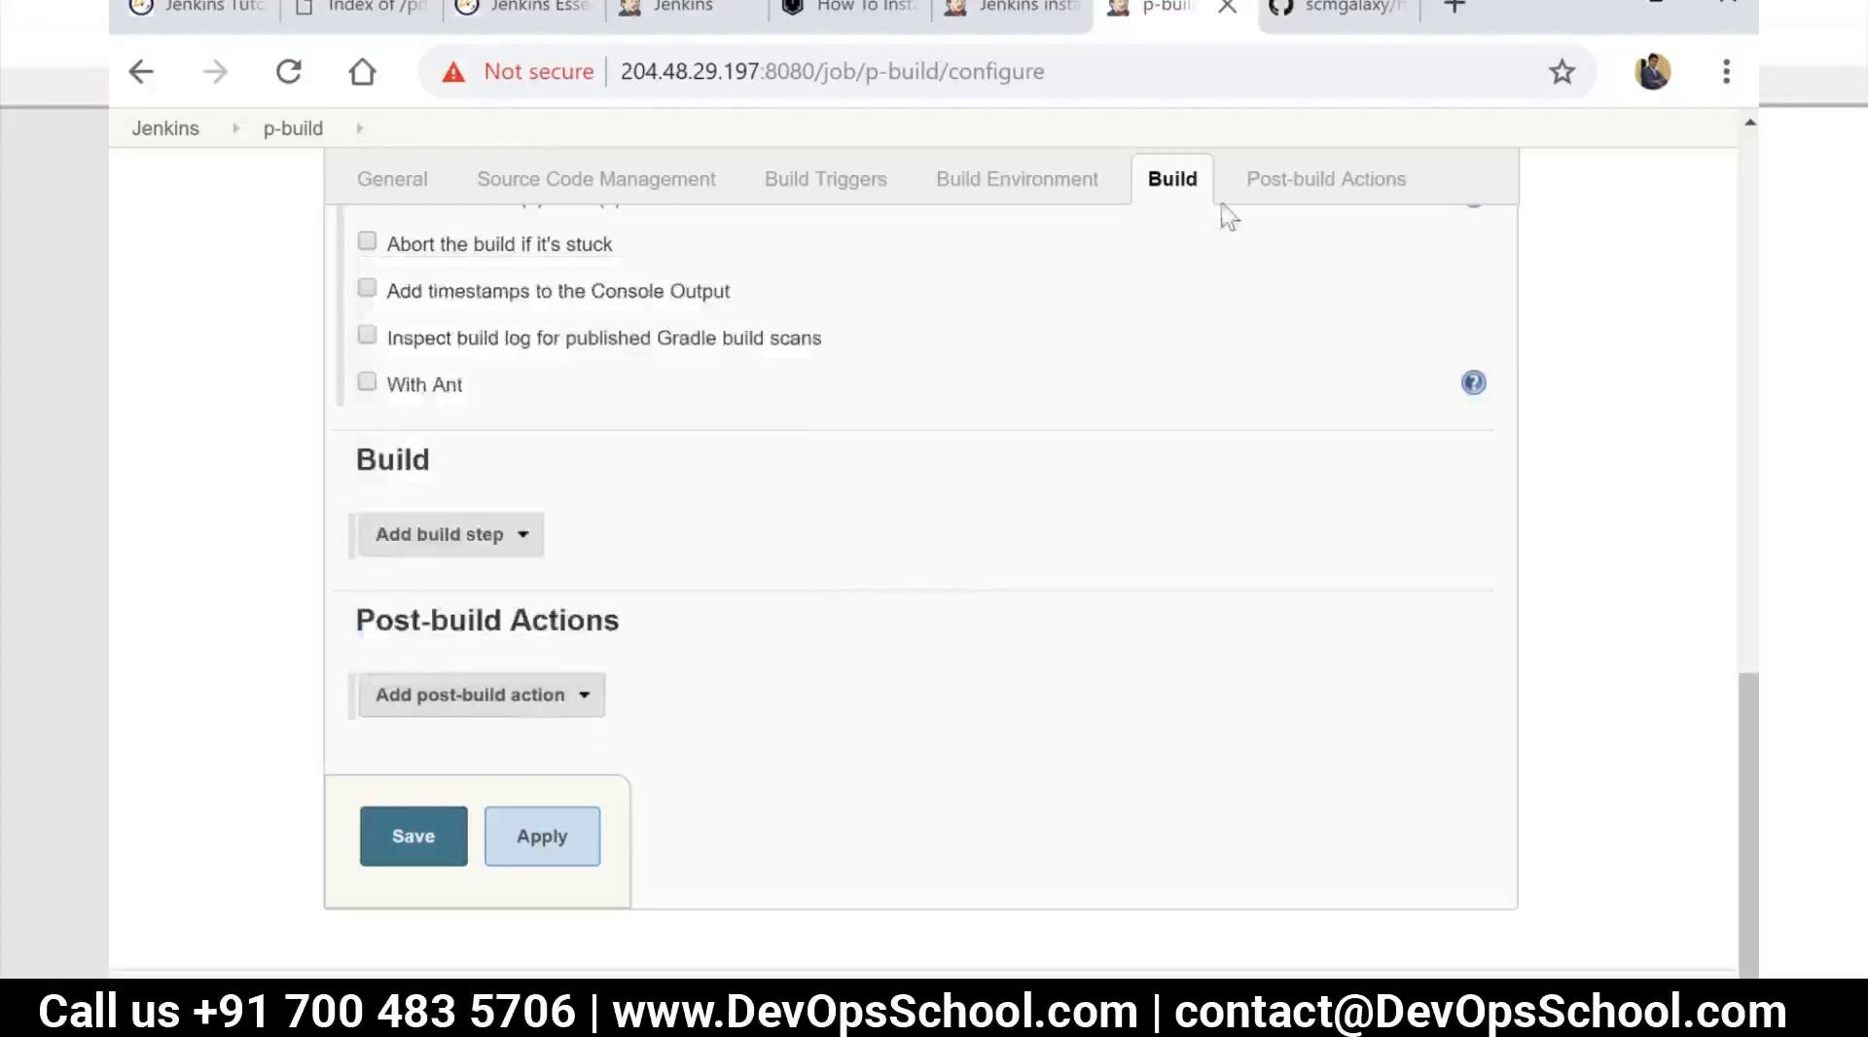
pyautogui.click(1263, 197)
pyautogui.click(1164, 197)
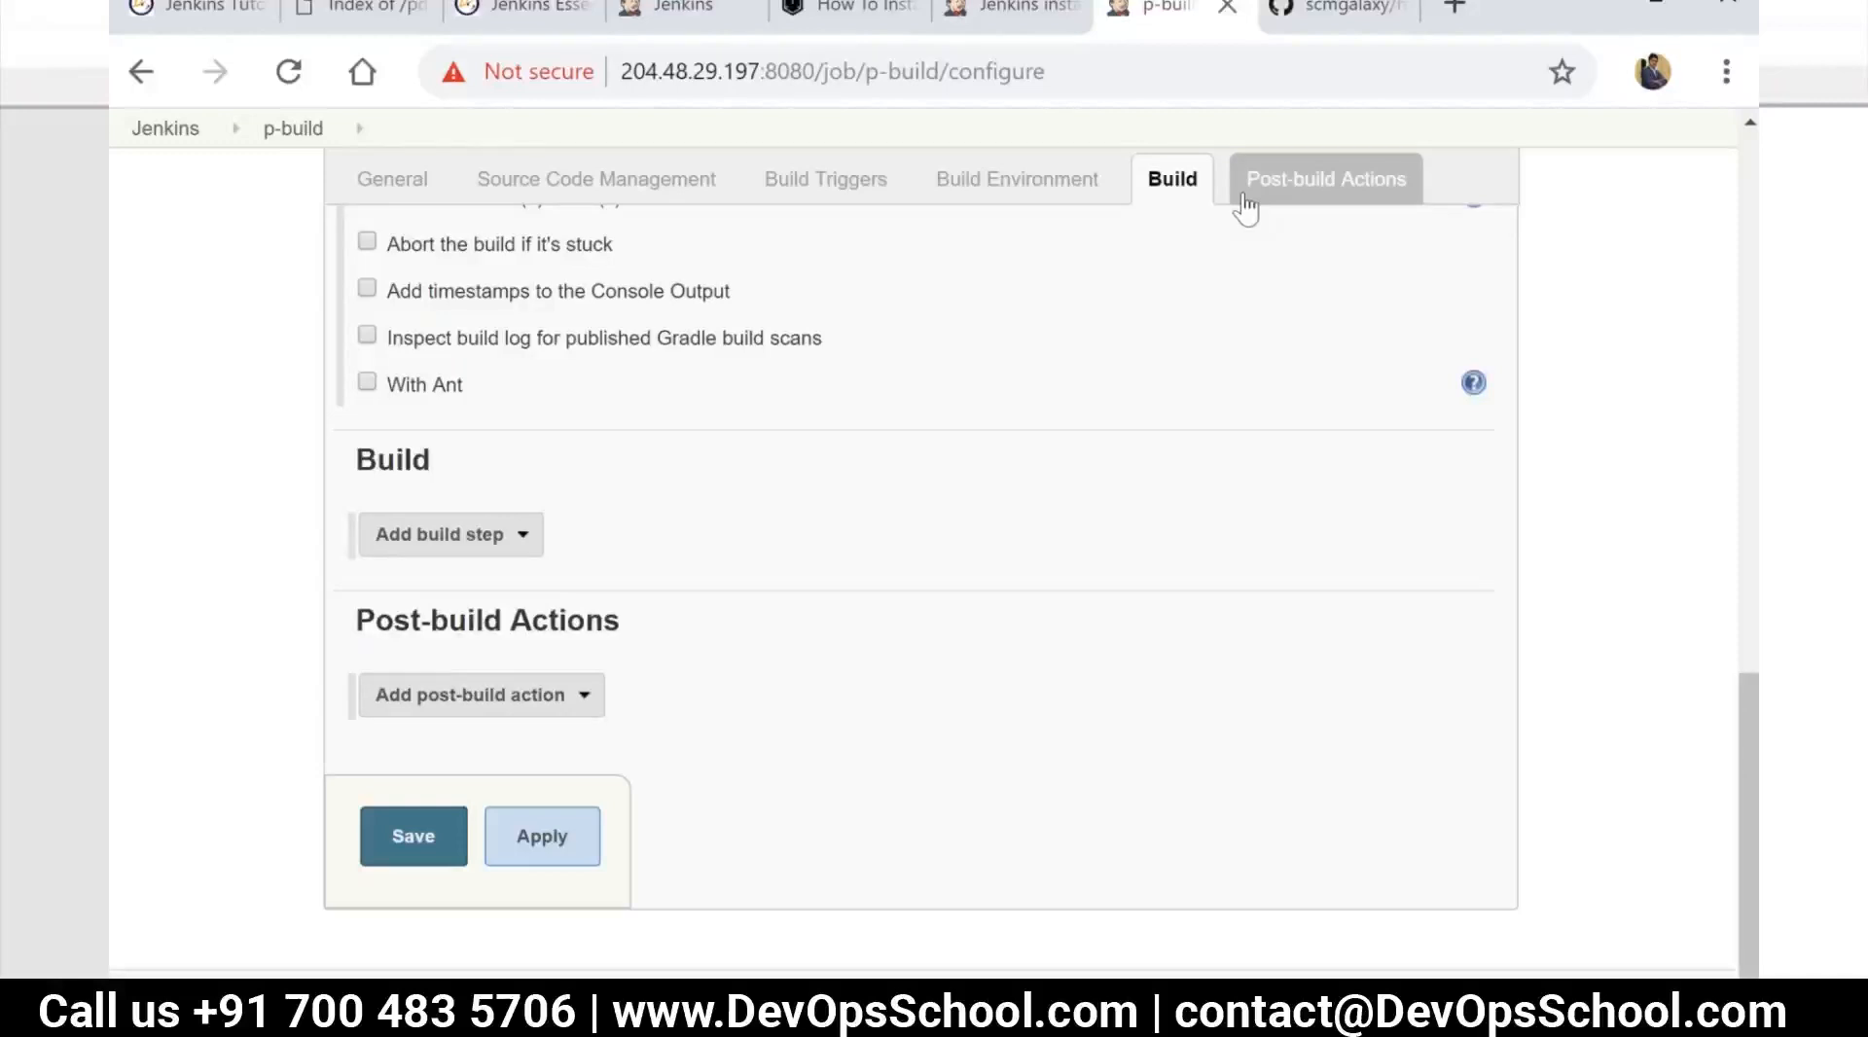
# Enable the Build periodically trigger and give it the schedule "9 * * * *"
pyautogui.click(784, 199)
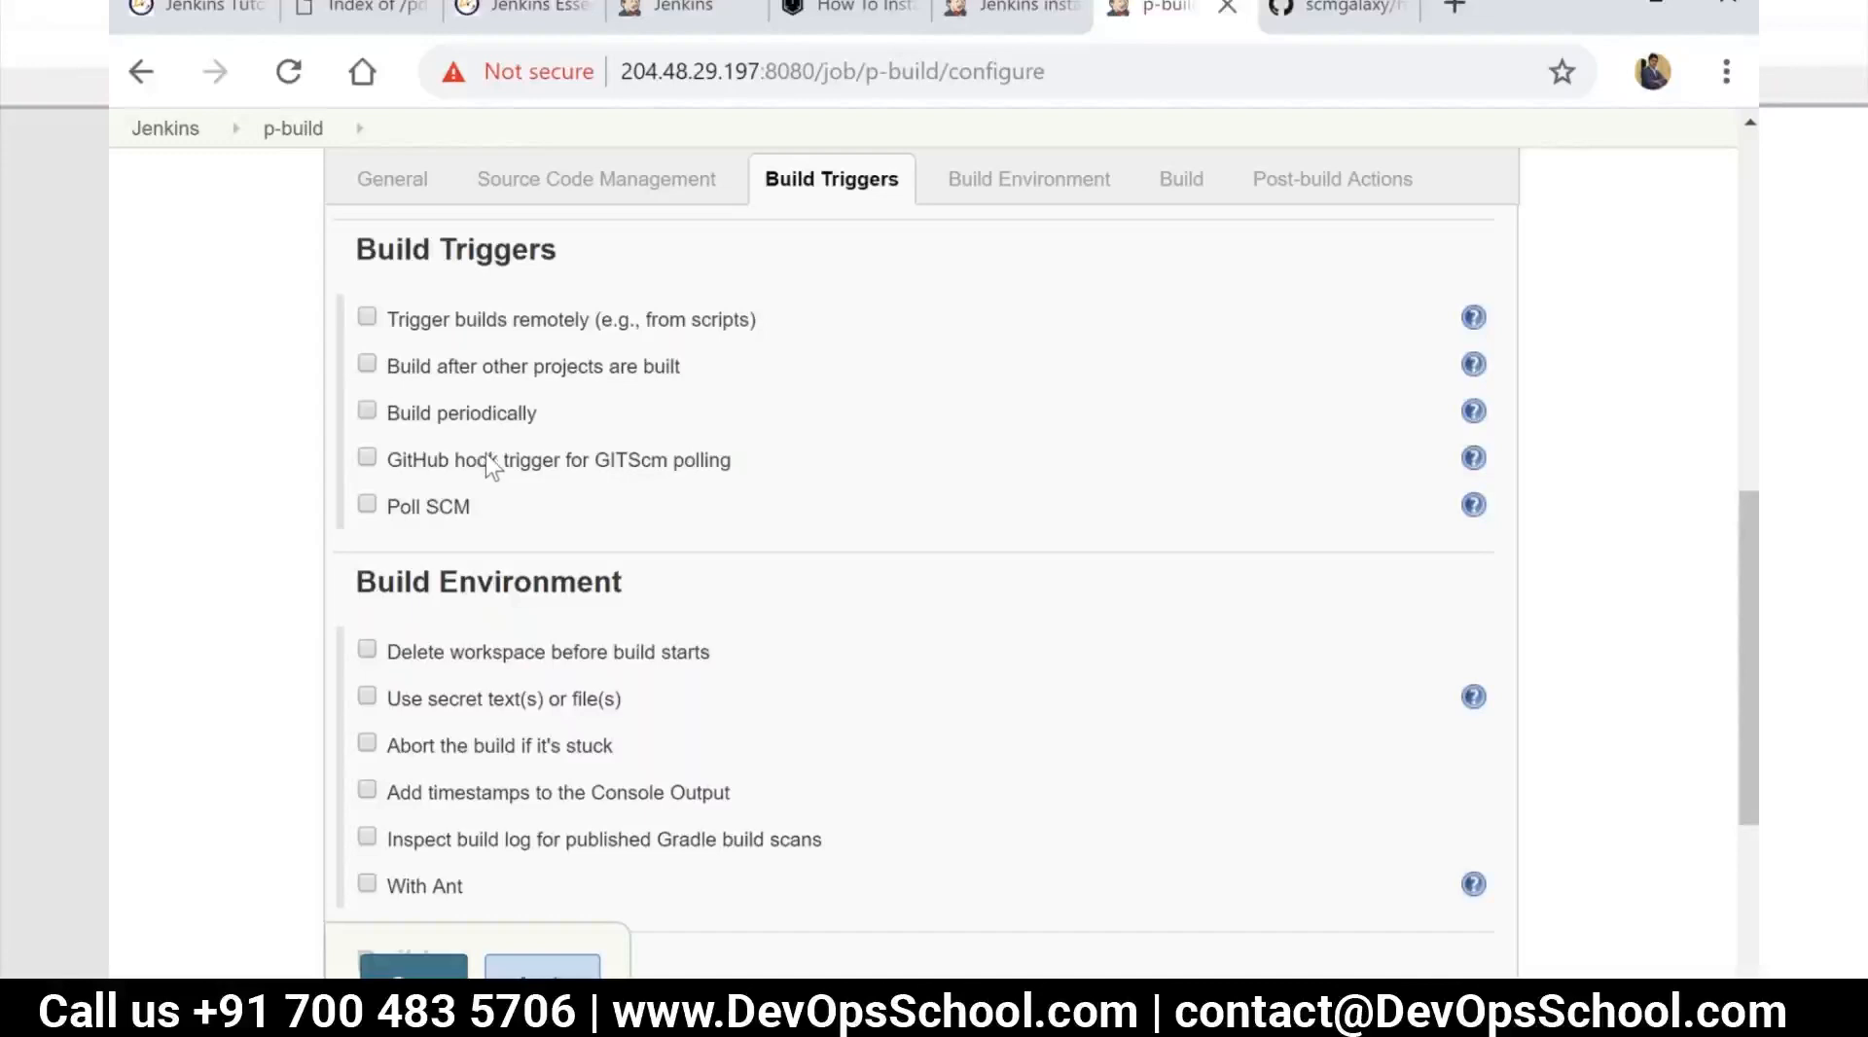
pyautogui.moveTo(494, 514); pyautogui.dragTo(396, 504)
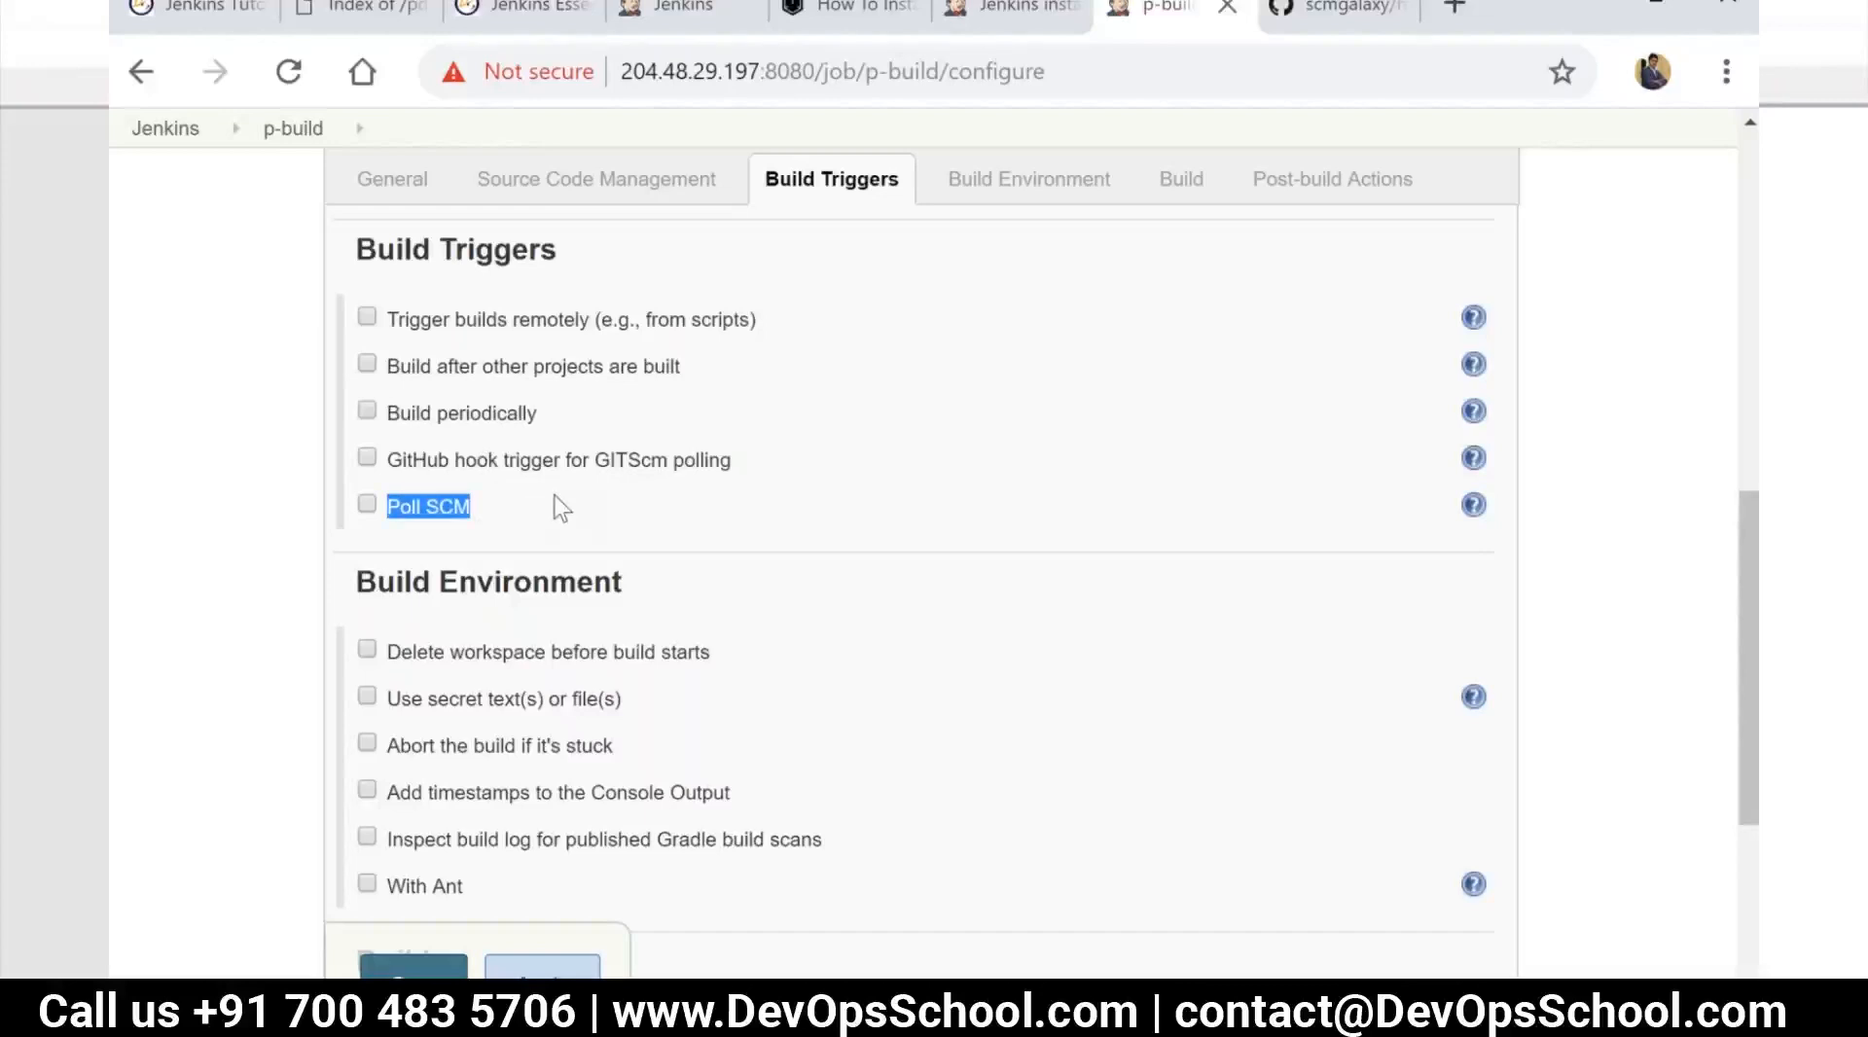
pyautogui.click(399, 425)
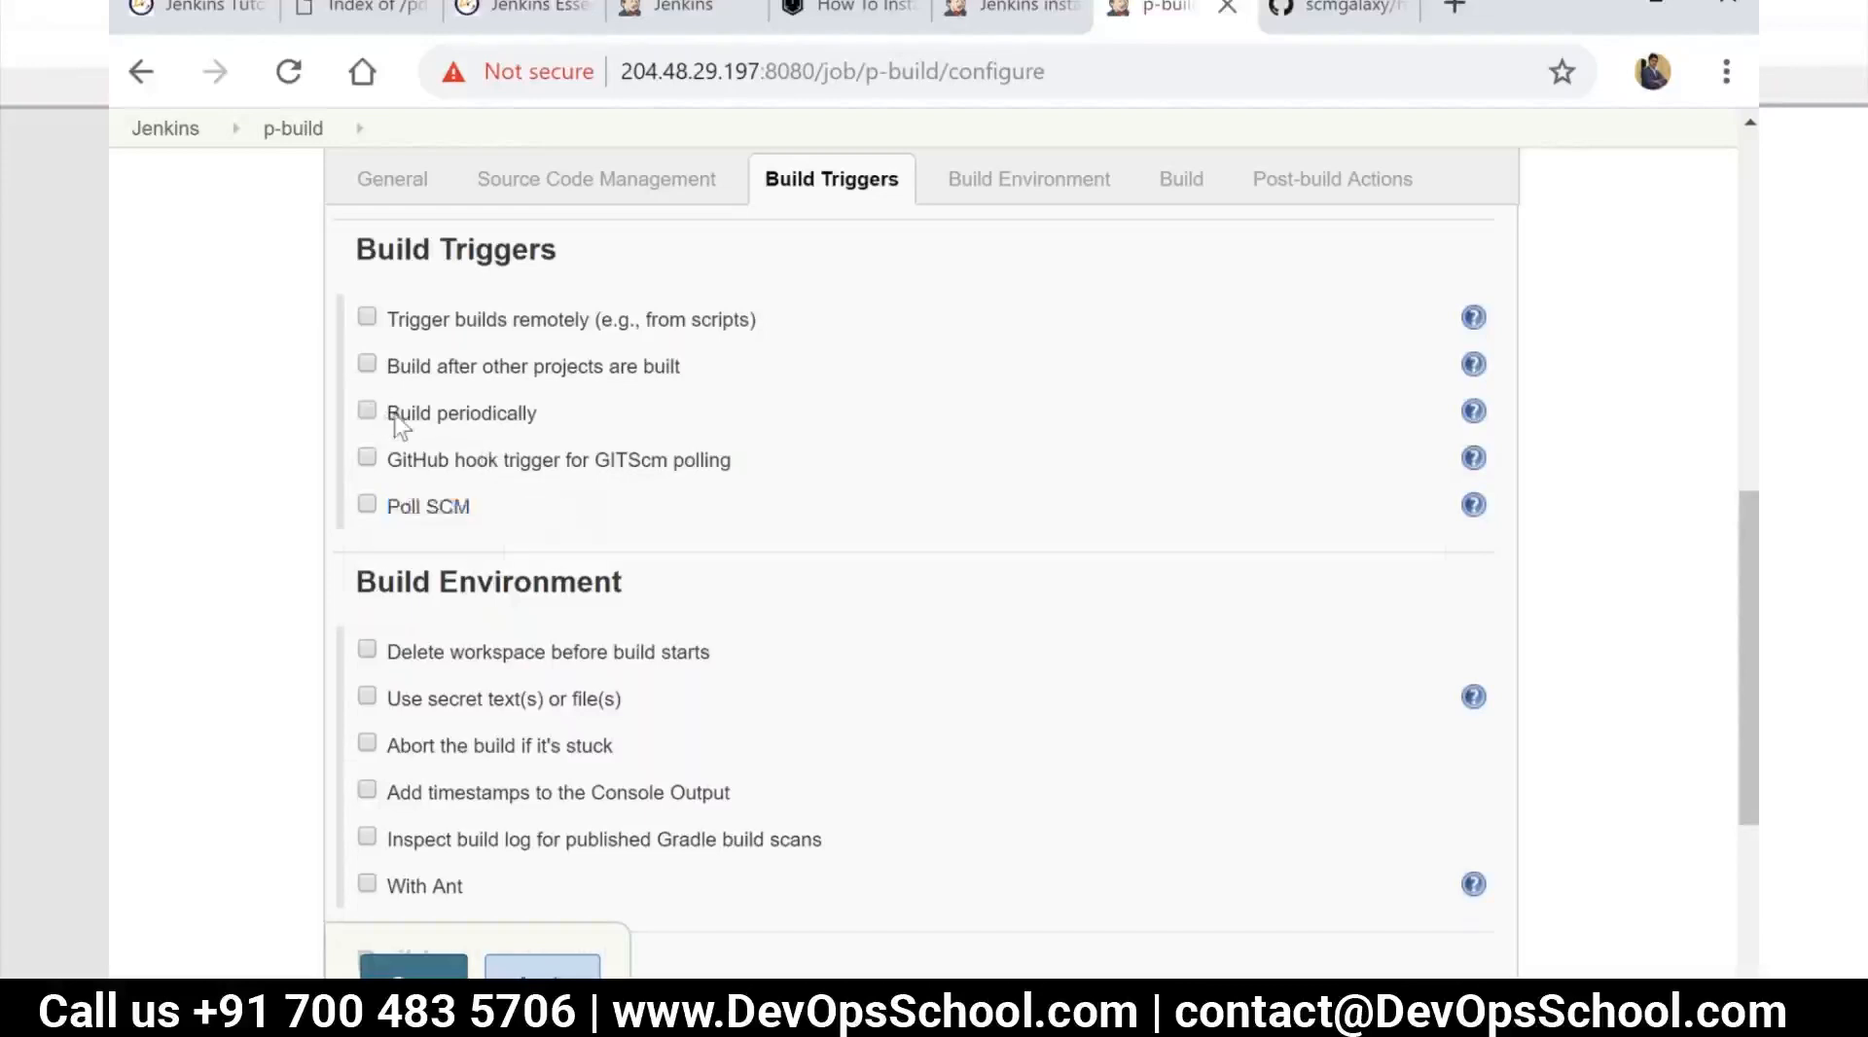
pyautogui.click(398, 425)
pyautogui.click(534, 471)
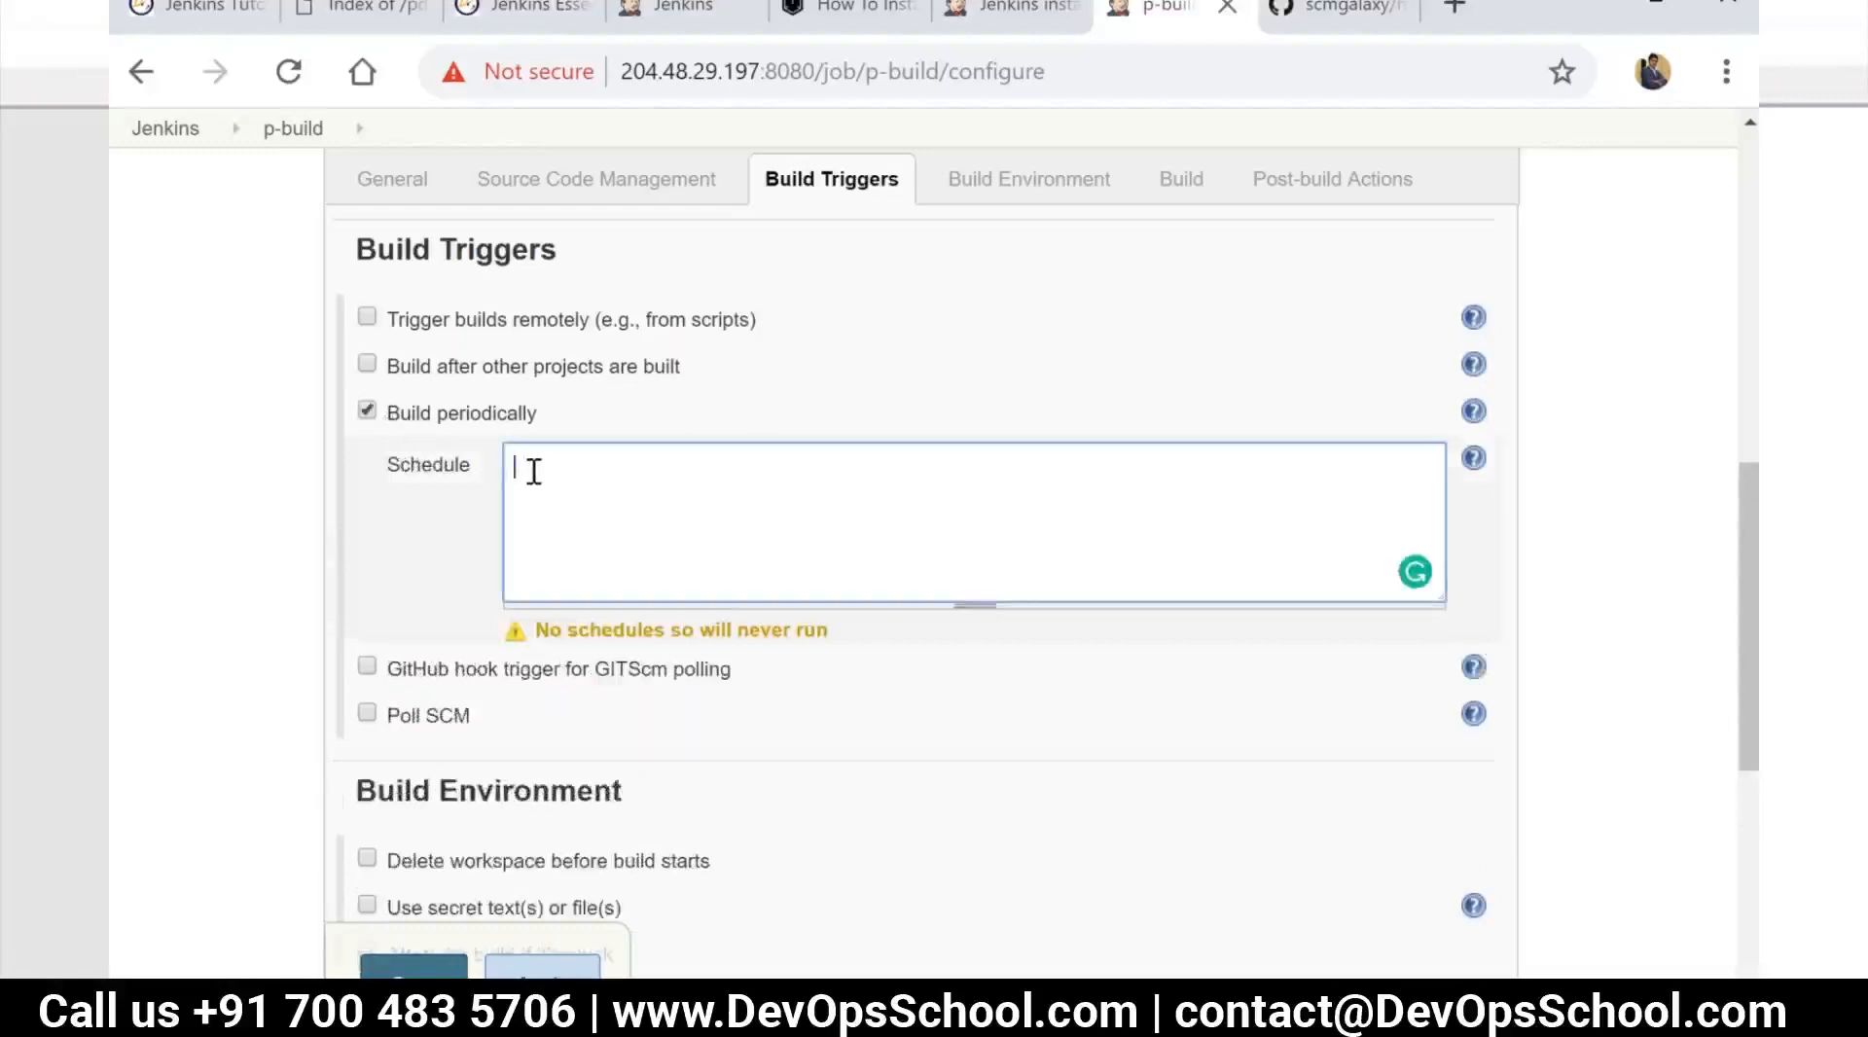
pyautogui.write('H')
pyautogui.press('BackSpace')
pyautogui.write('9 * * * *')
pyautogui.click(784, 665)
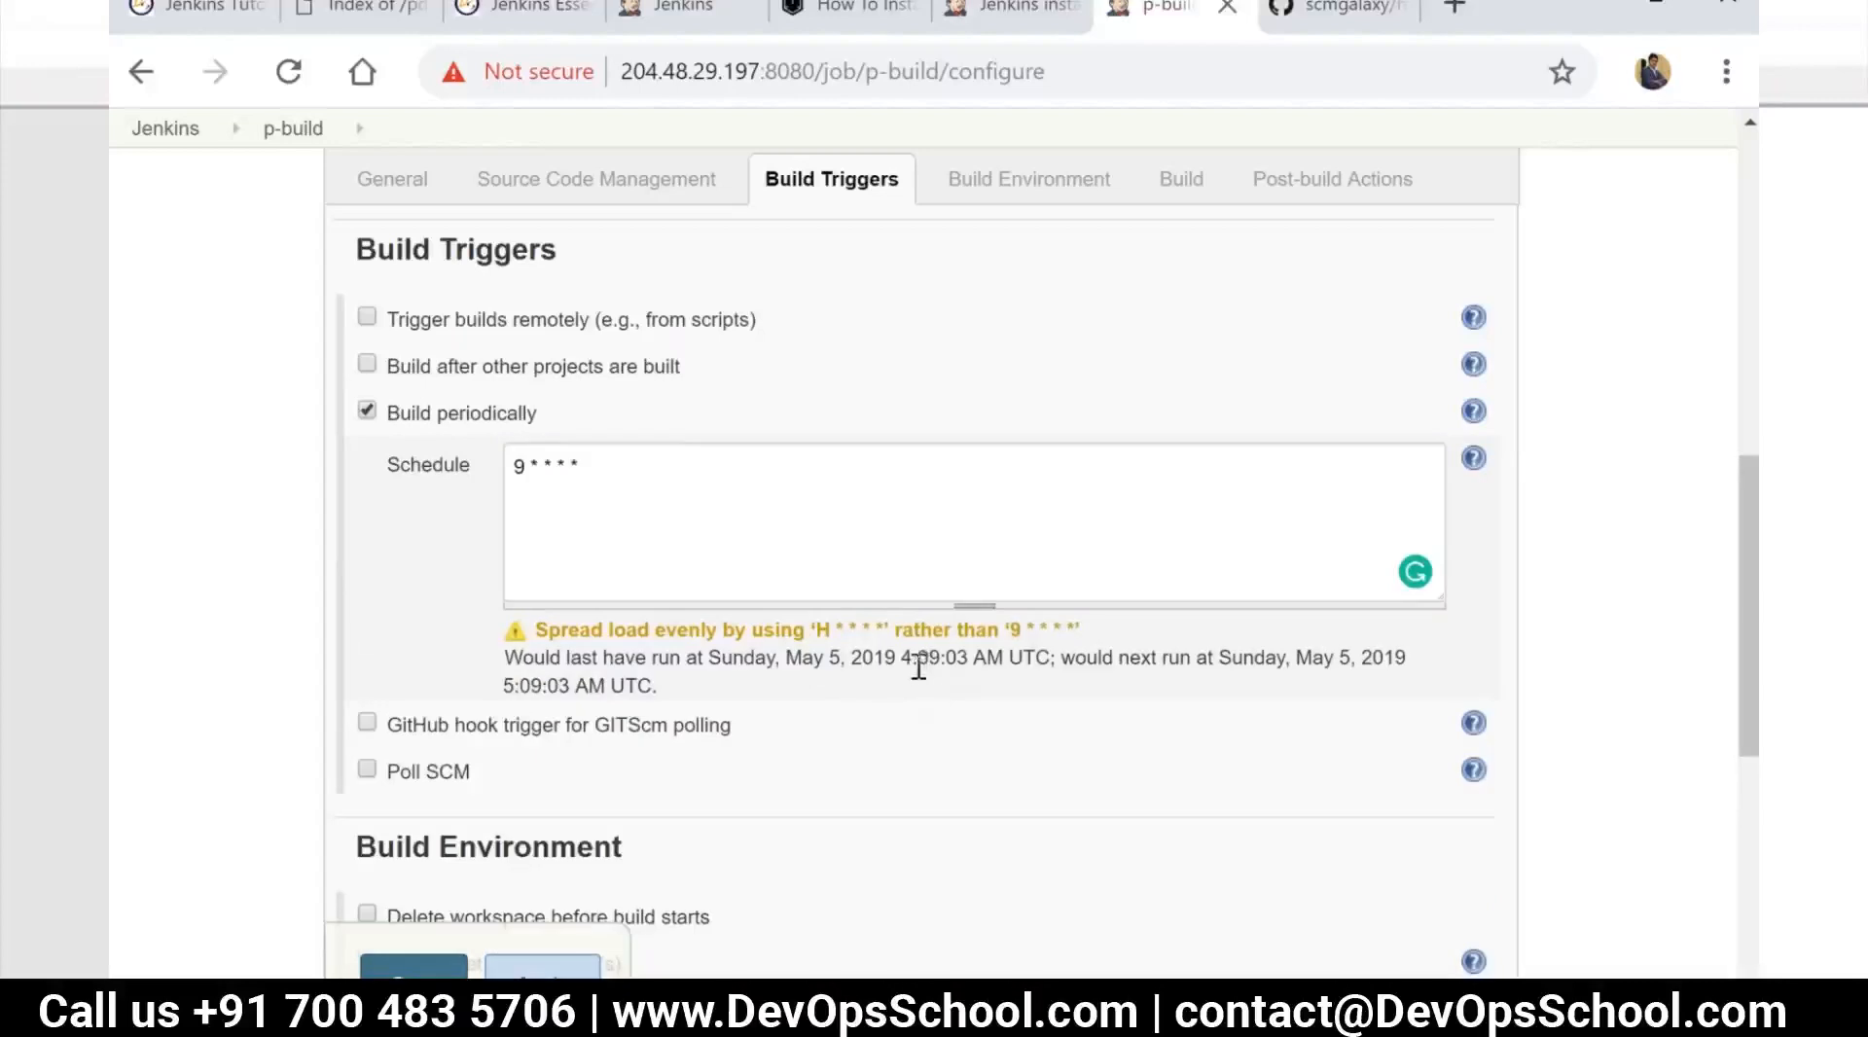
# Examine the periodic schedule's predicted run times and its help on cron field syntax
pyautogui.doubleClick(904, 656)
pyautogui.doubleClick(506, 685)
pyautogui.doubleClick(516, 465)
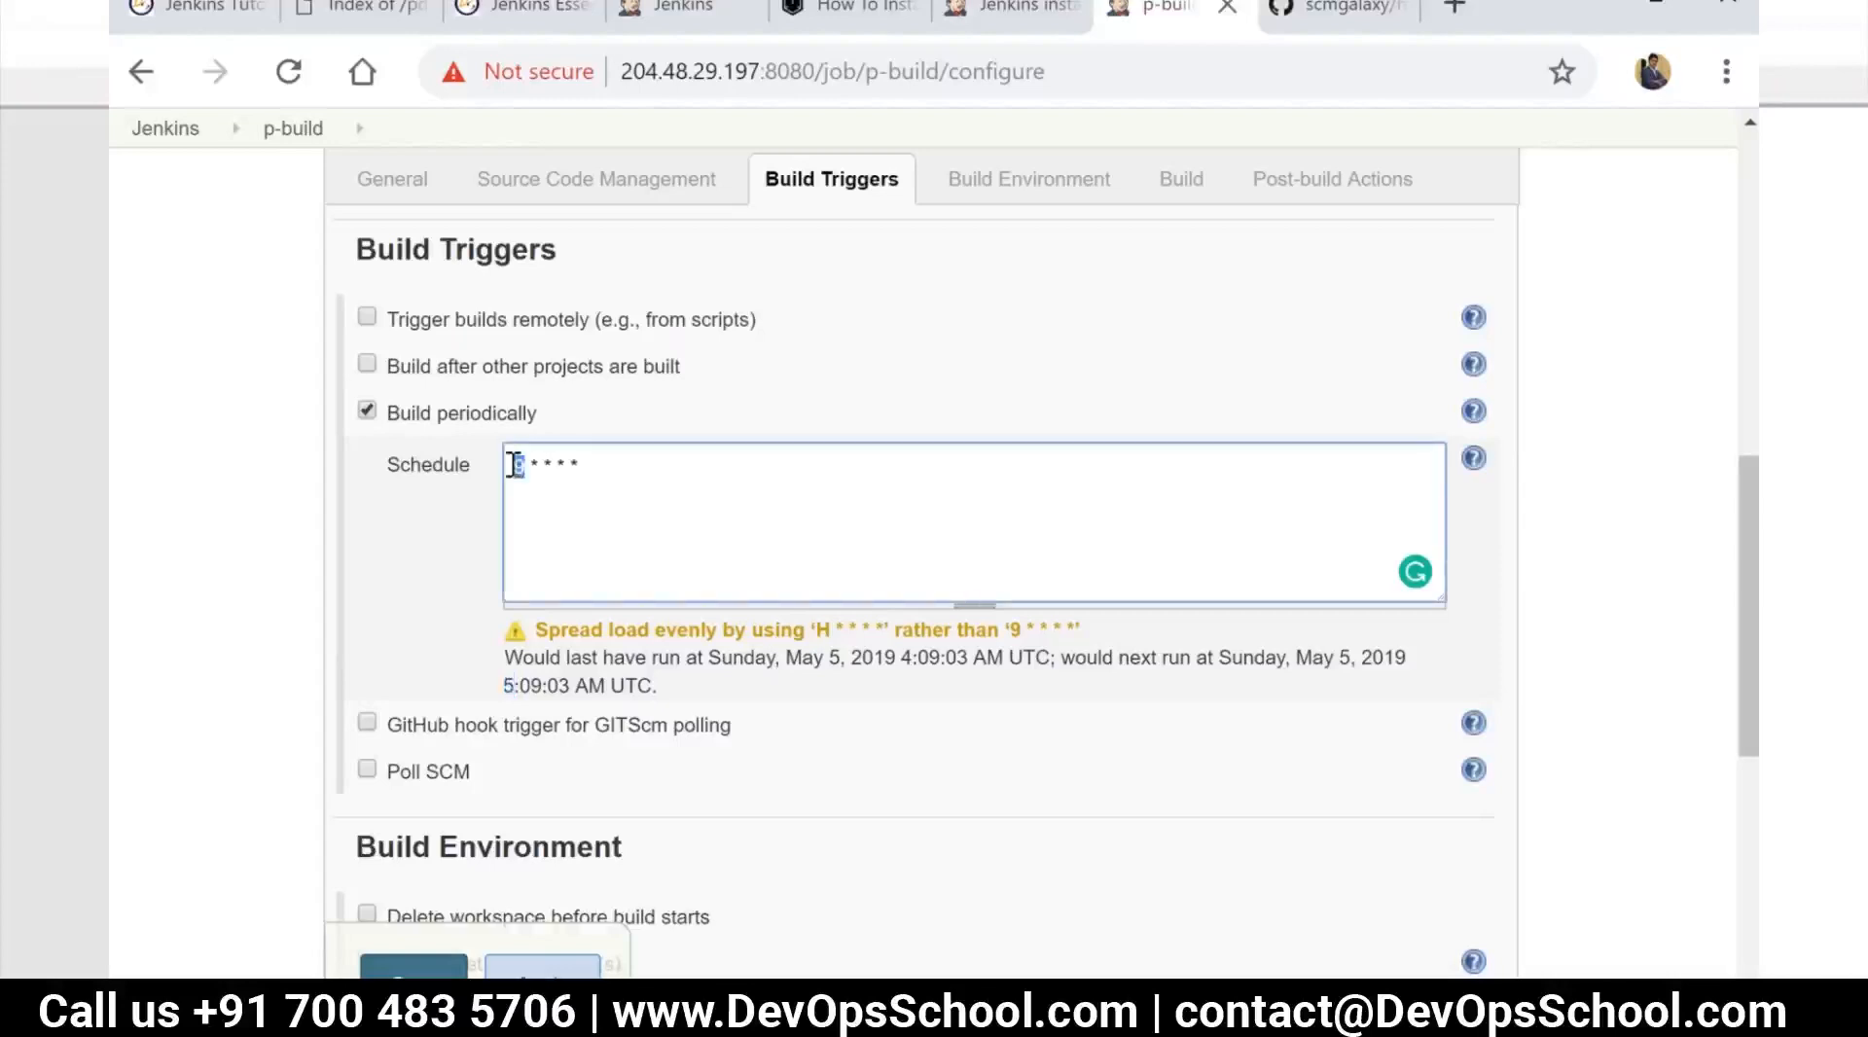
pyautogui.click(533, 465)
pyautogui.doubleClick(535, 465)
pyautogui.click(1473, 460)
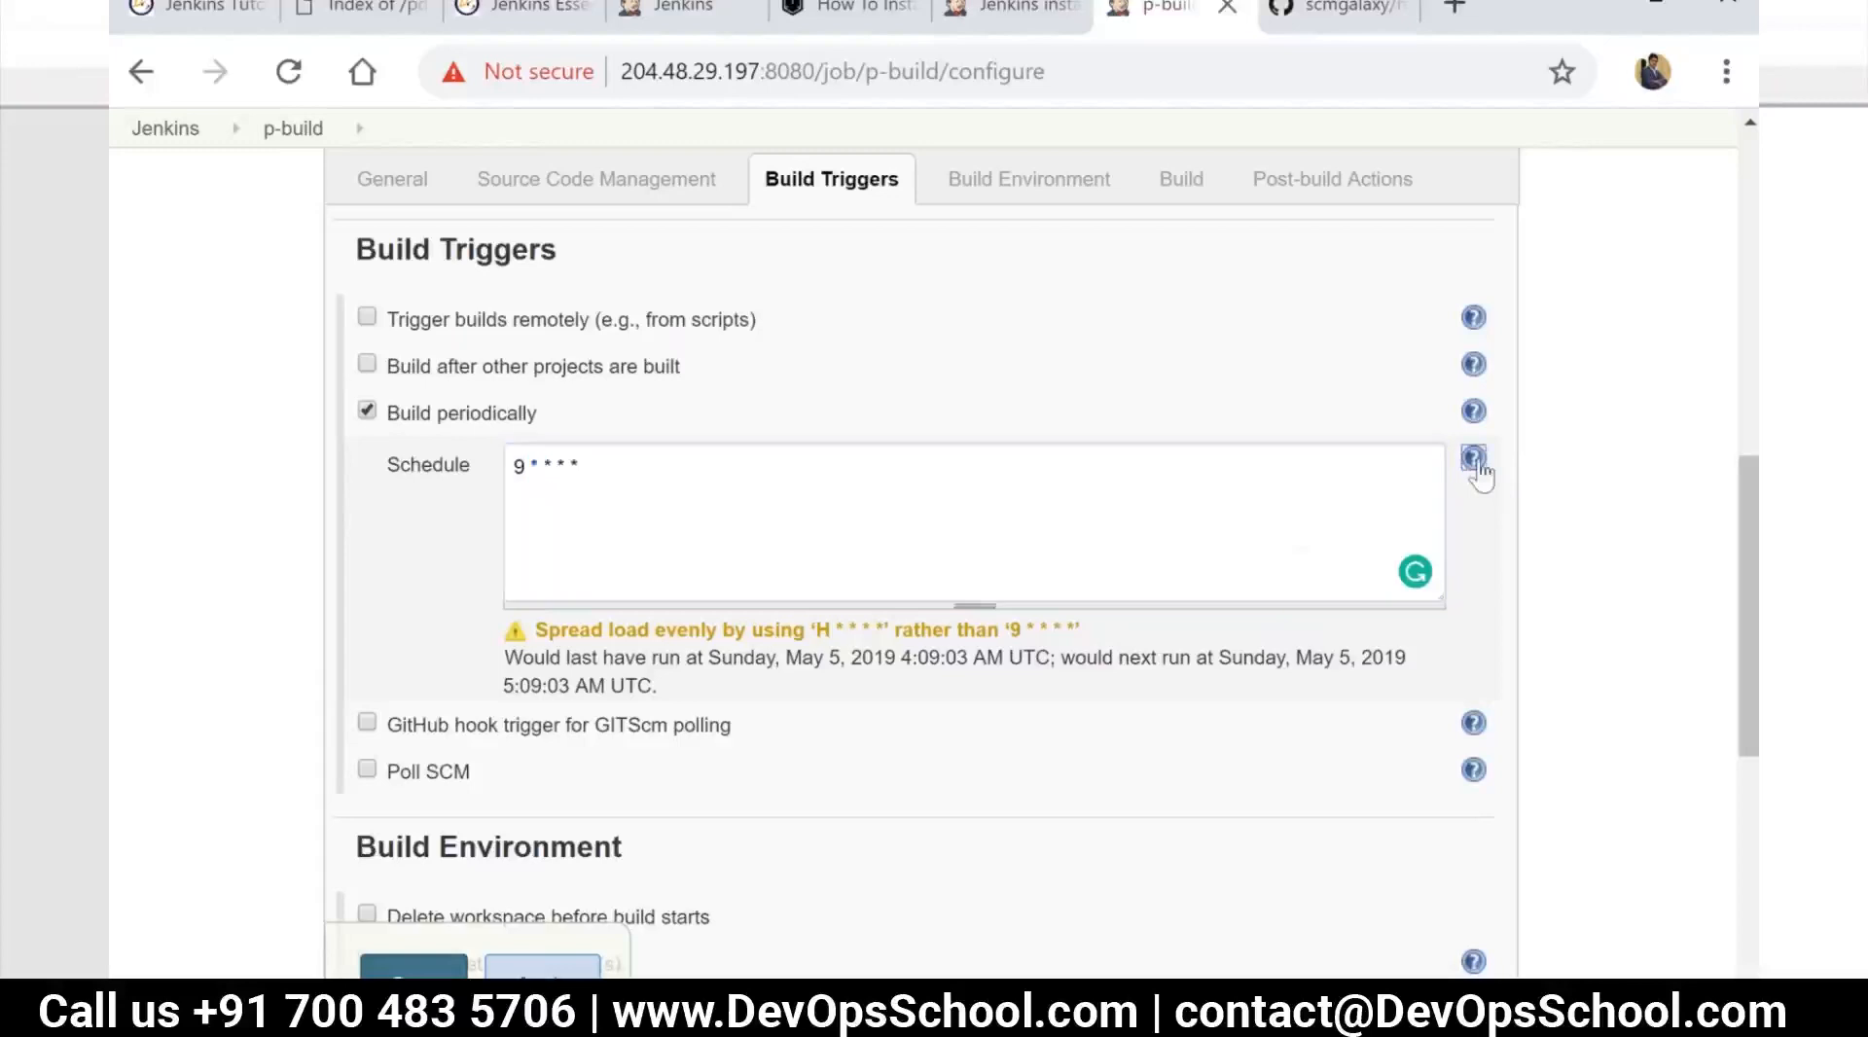
pyautogui.scroll(-1, 899, 772)
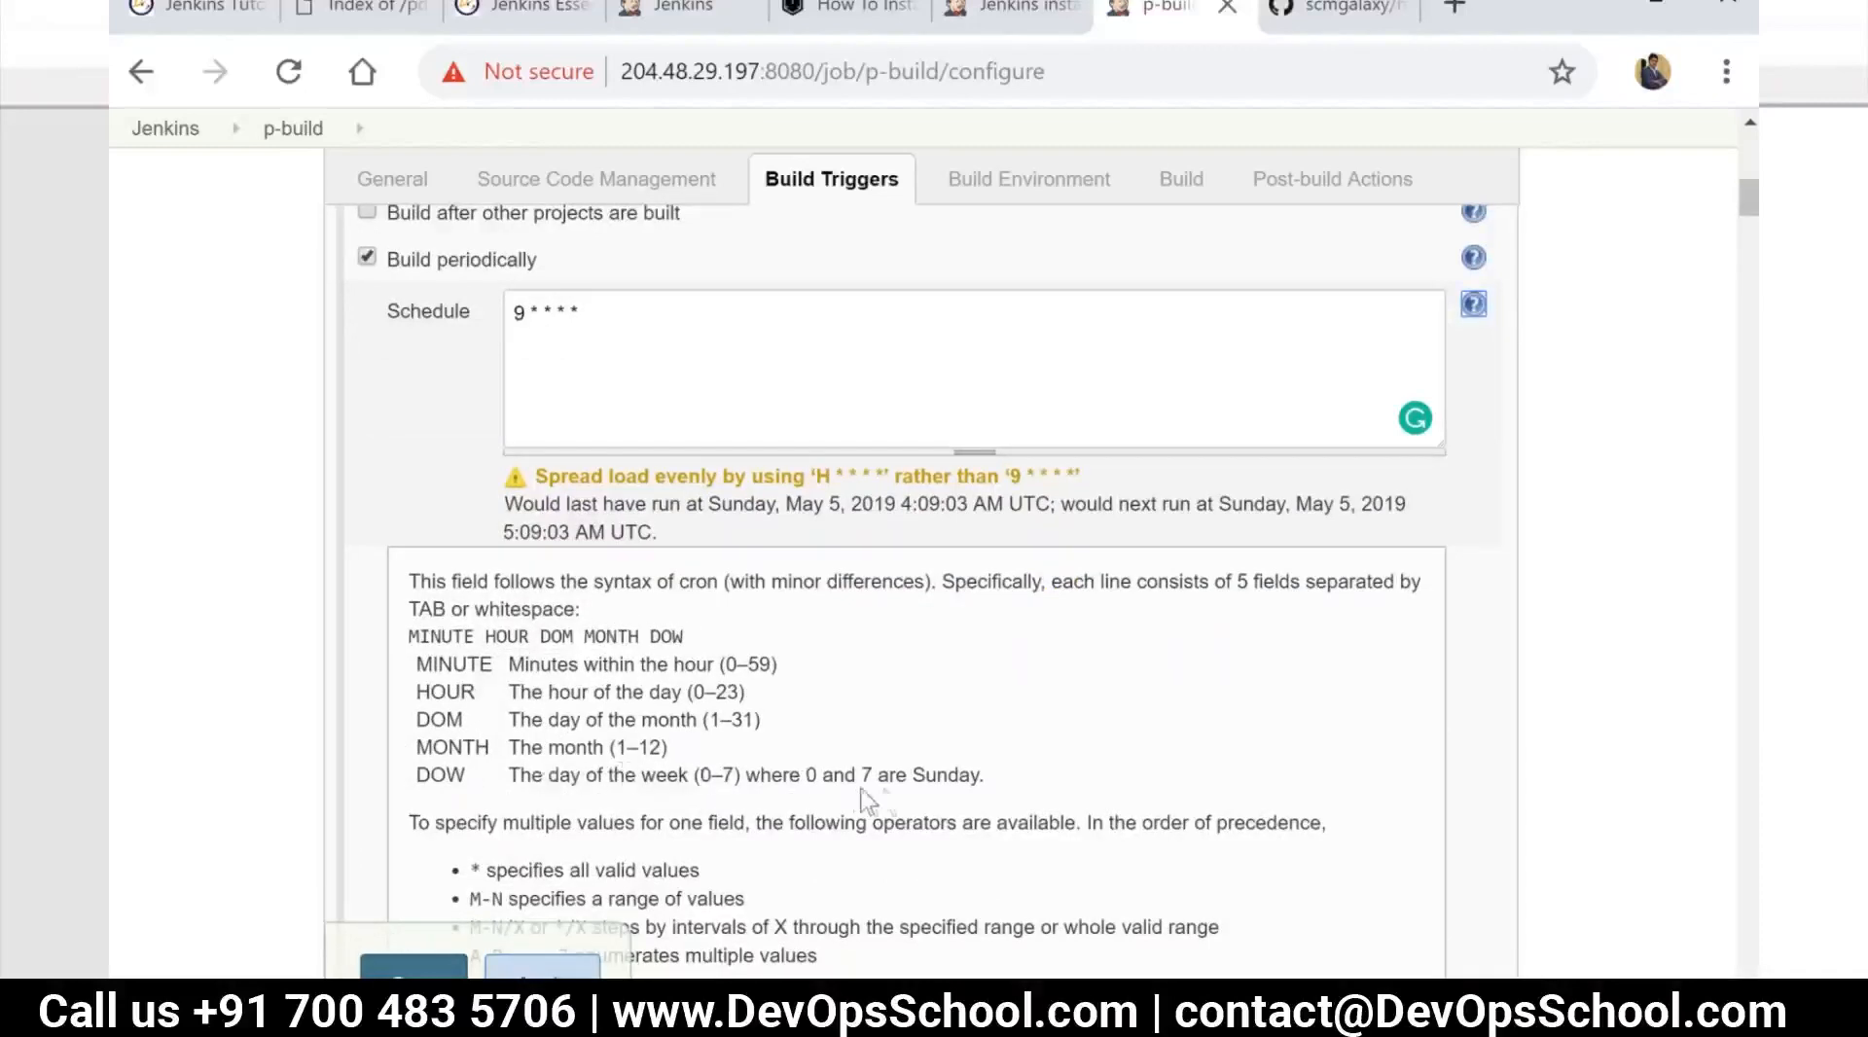
# Set the hour field of the periodic build schedule to 00, giving "9 00 * * *", and check the predicted run times
pyautogui.doubleClick(538, 313)
pyautogui.write('20')
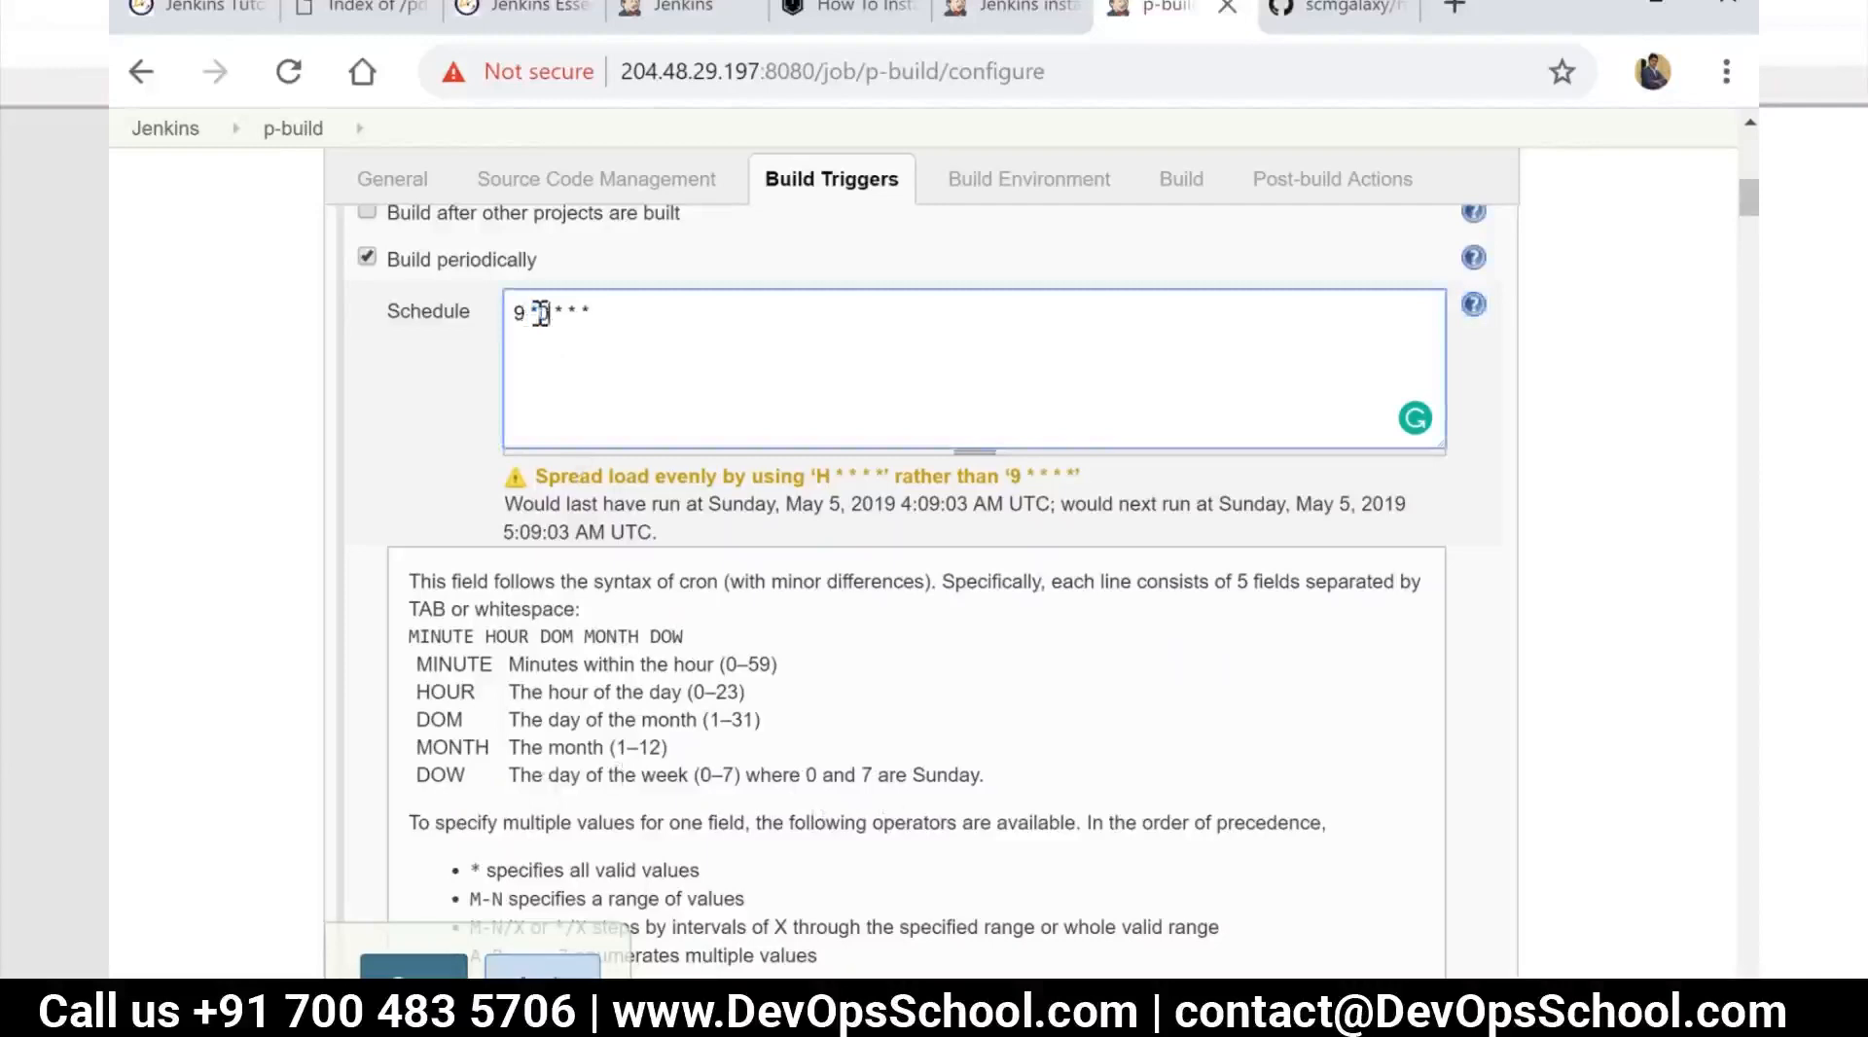
pyautogui.press('BackSpace')
pyautogui.press('BackSpace')
pyautogui.write('00')
pyautogui.click(690, 535)
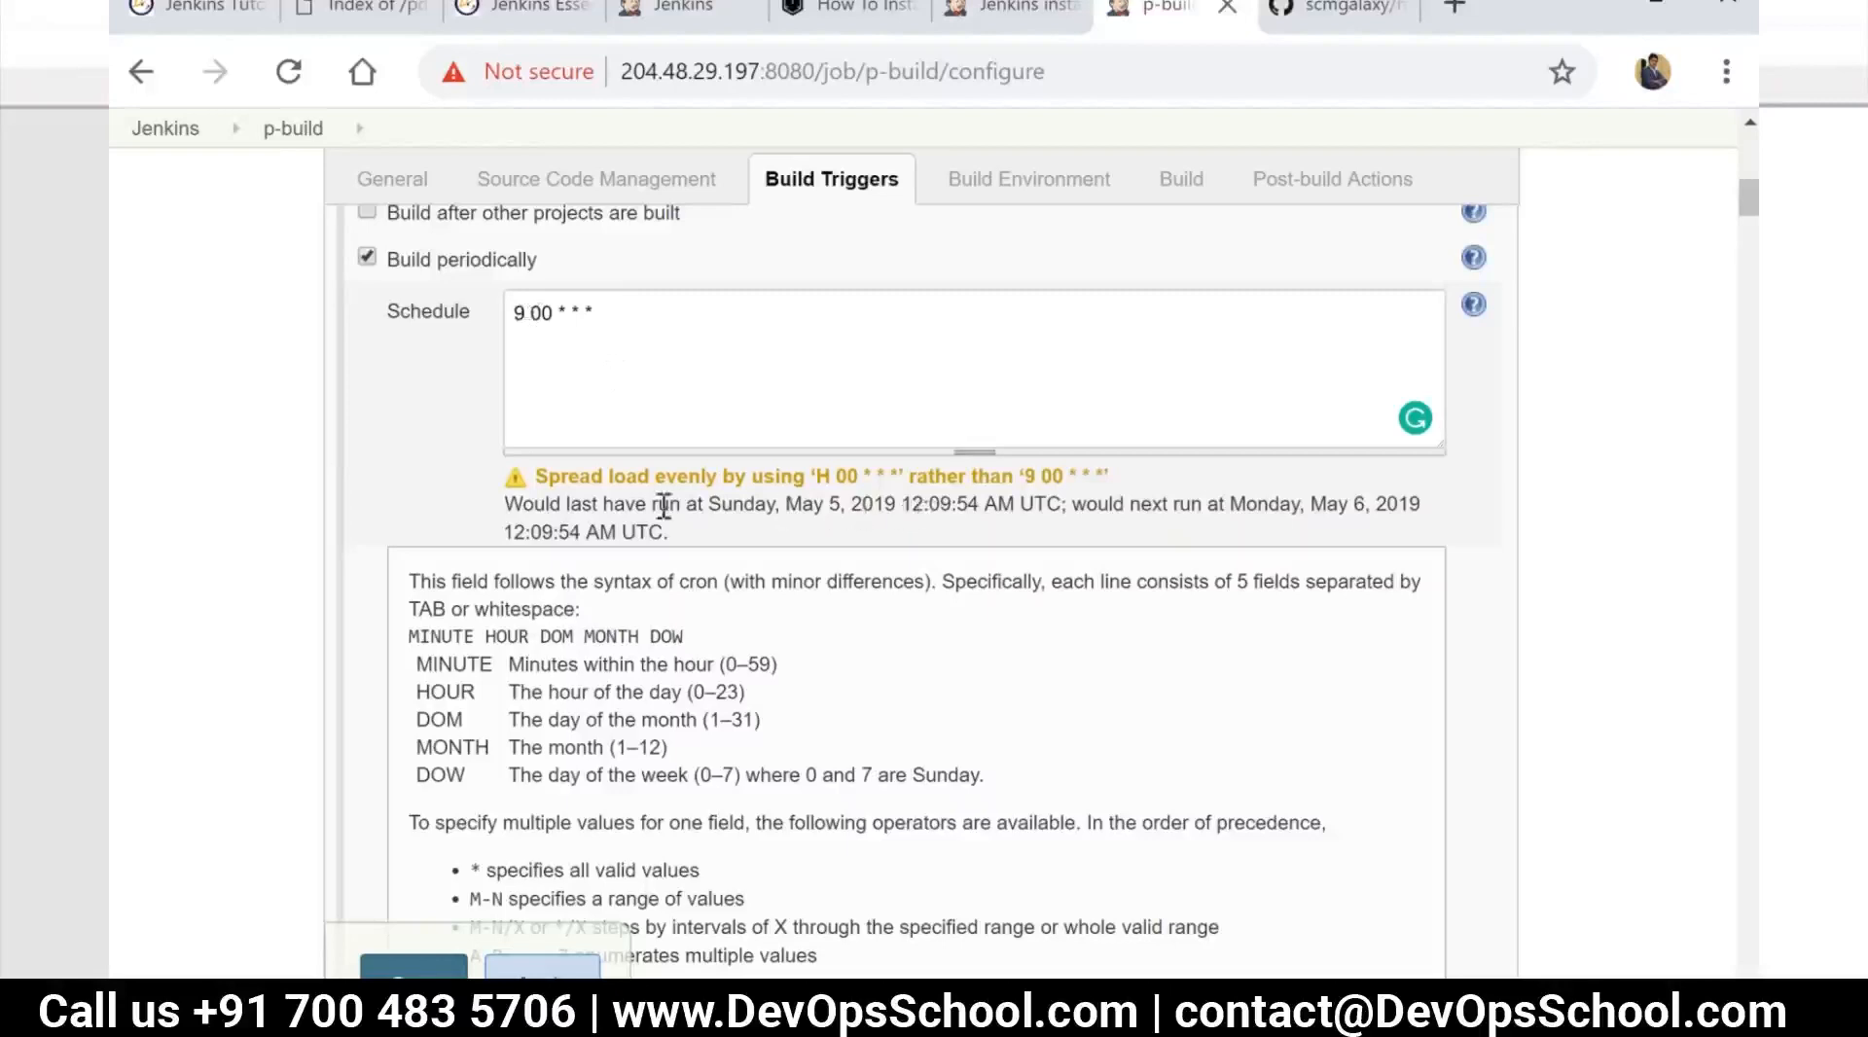
pyautogui.moveTo(808, 504); pyautogui.dragTo(952, 524)
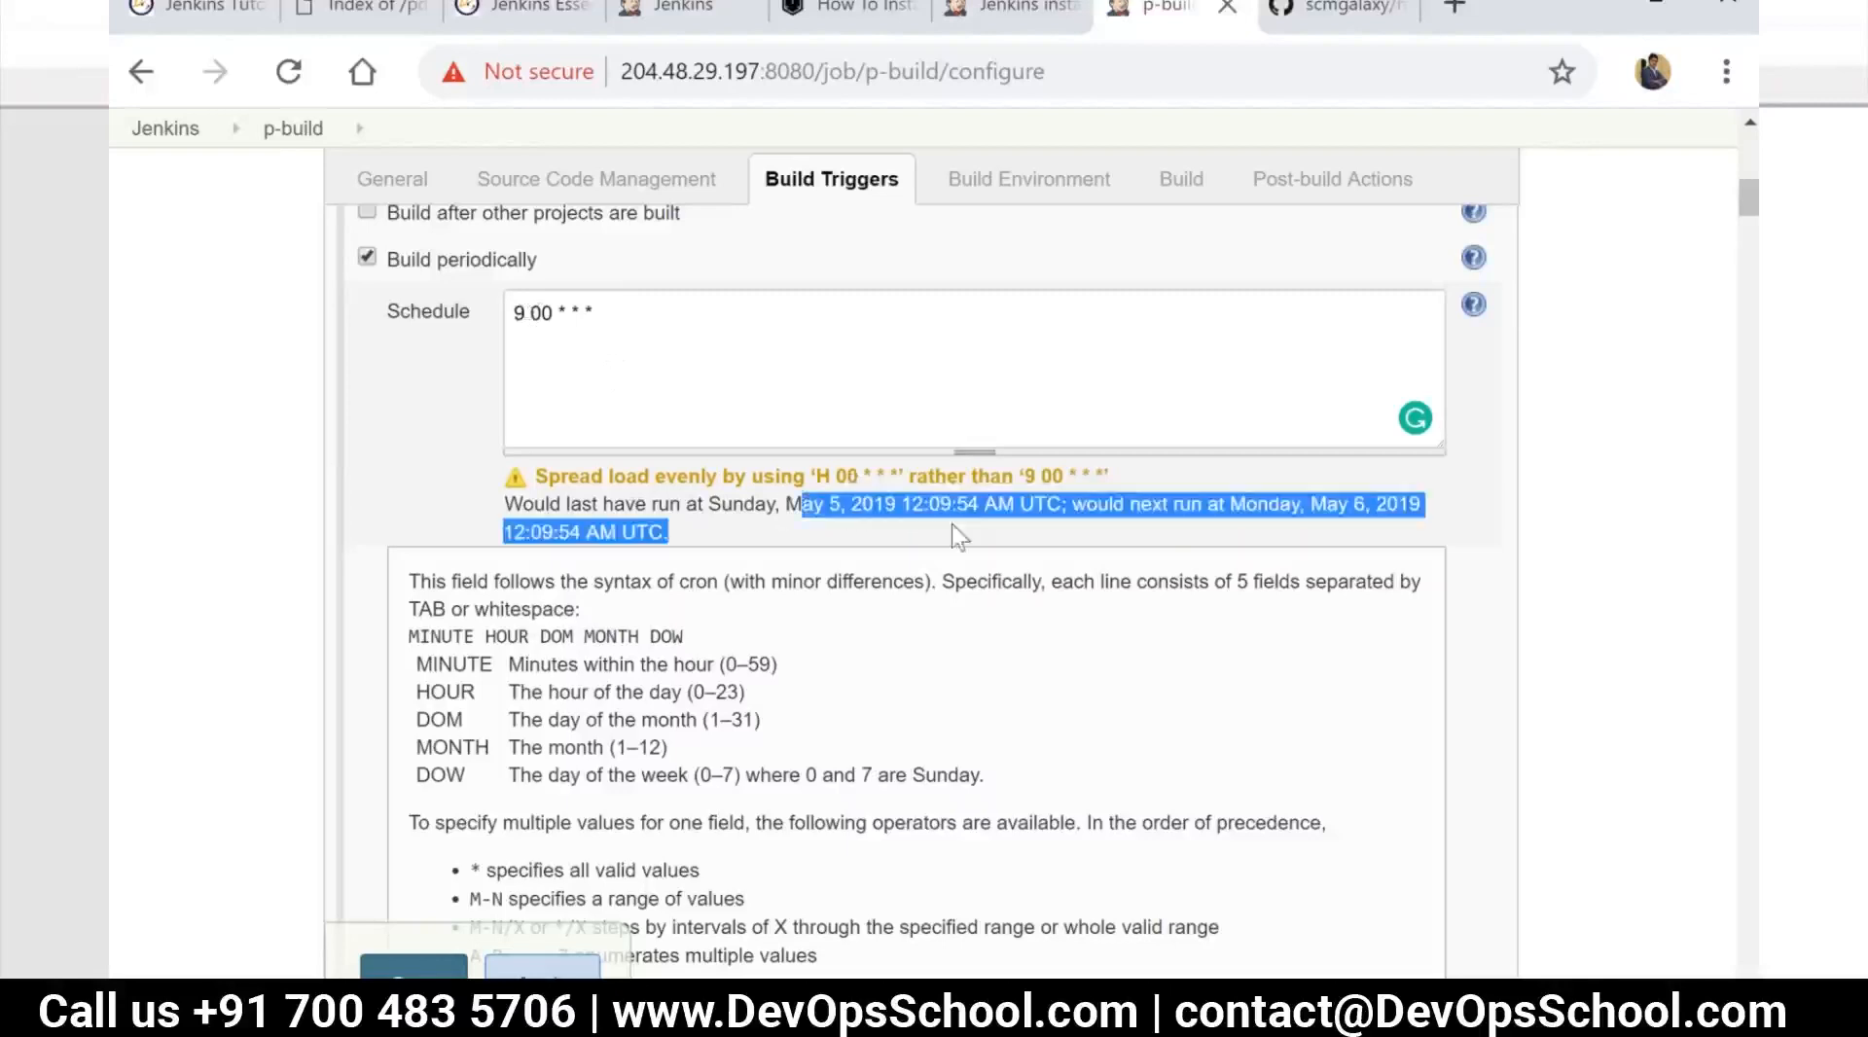
# Disable the Build periodically trigger and briefly switch Poll SCM on and off
pyautogui.click(368, 258)
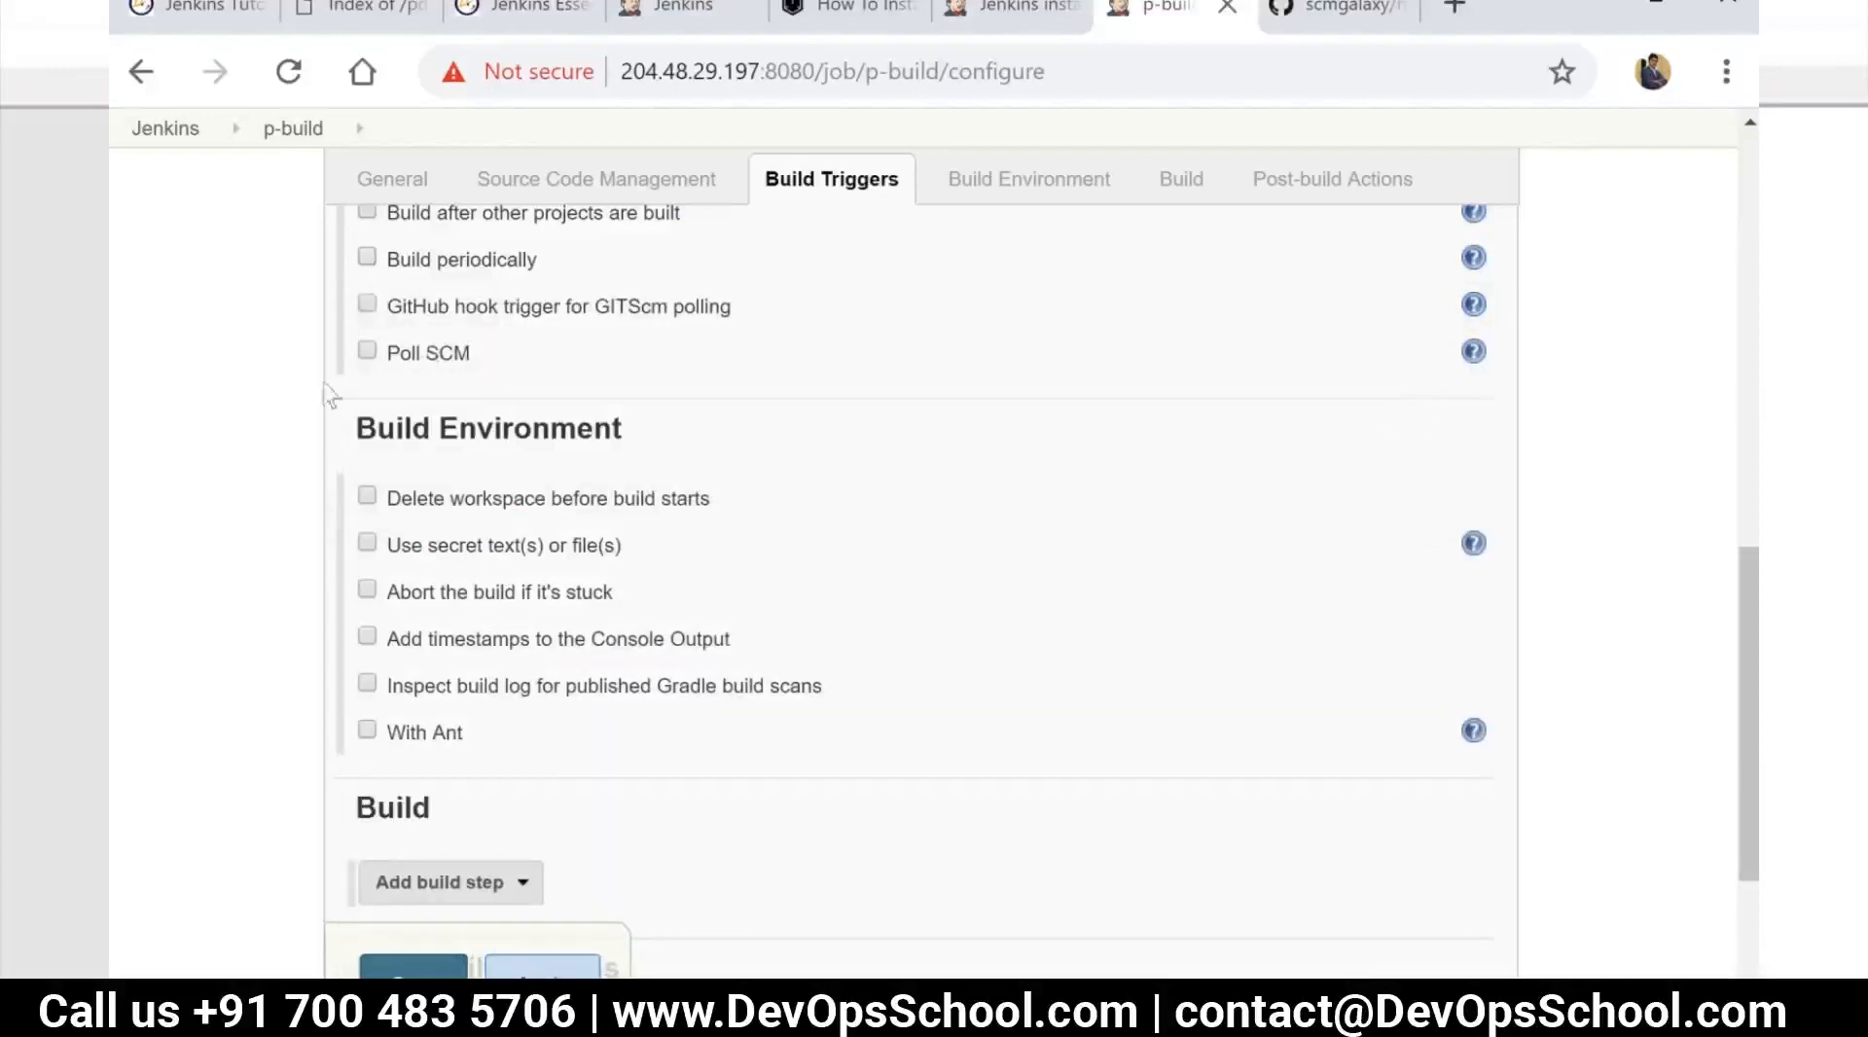
pyautogui.click(369, 351)
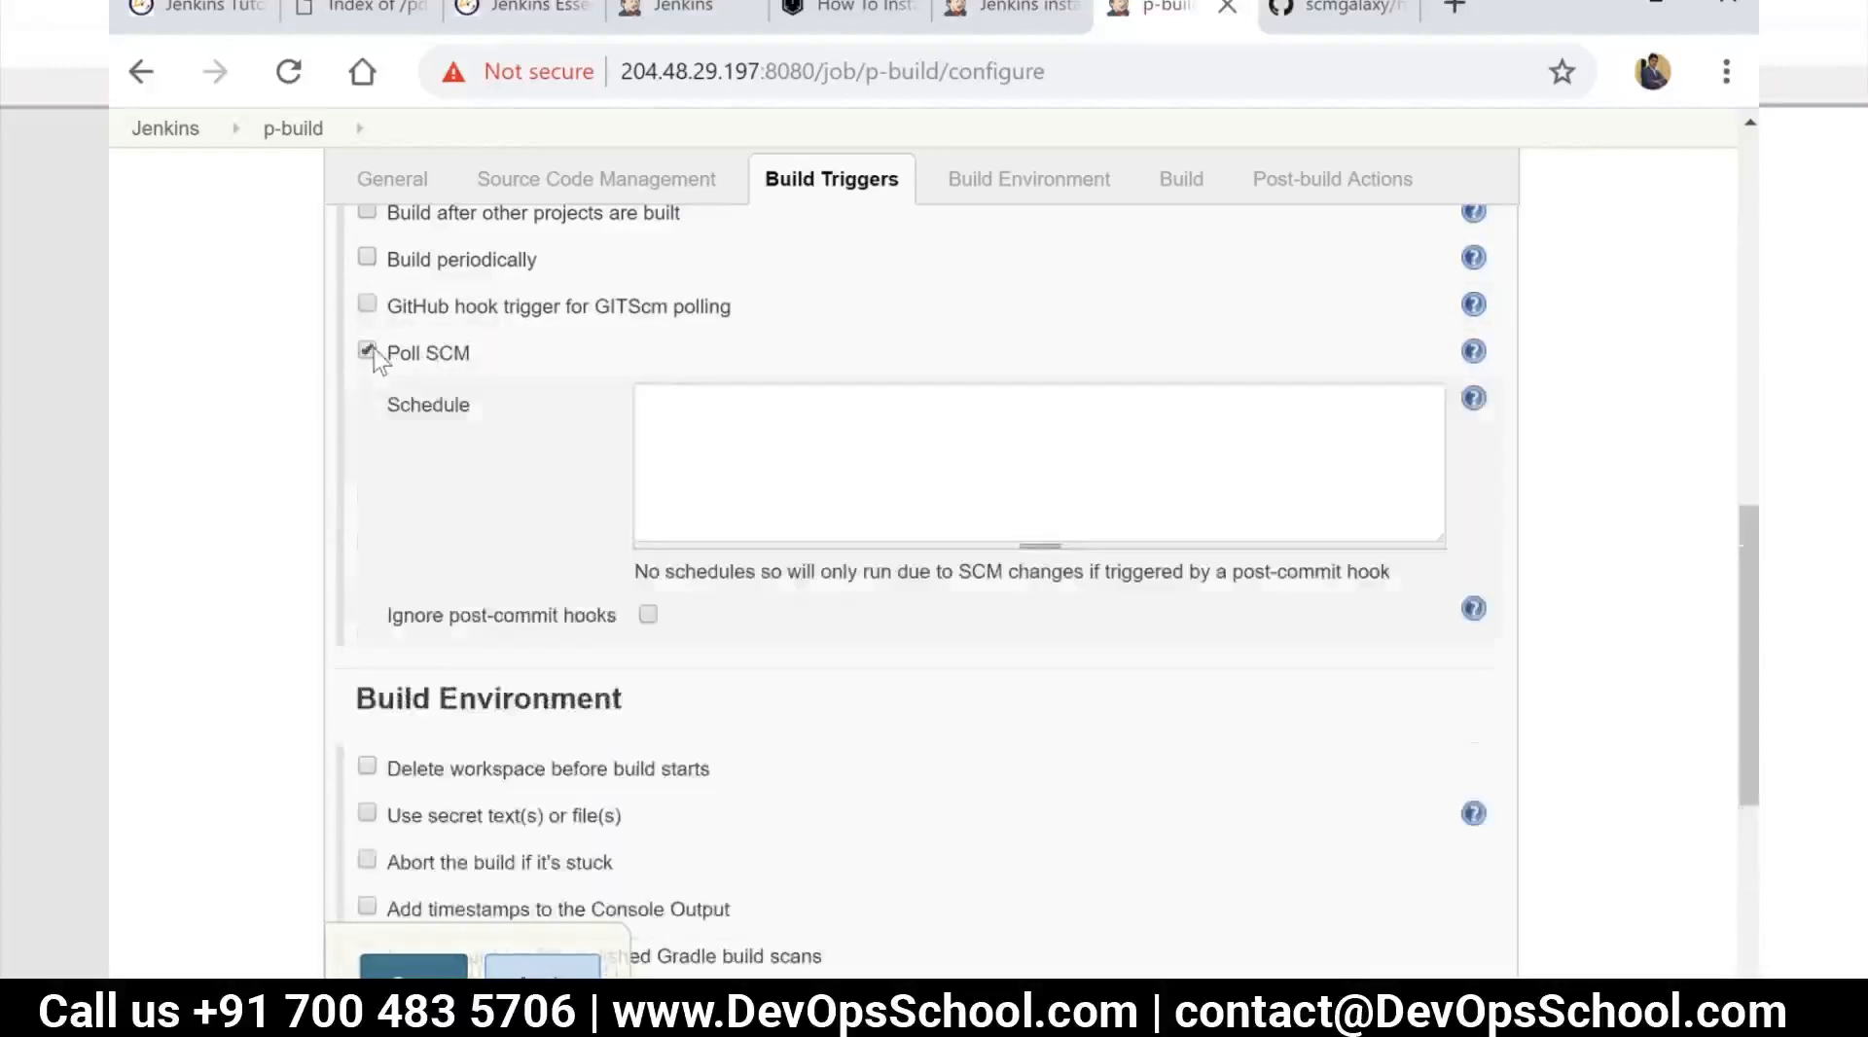
pyautogui.click(368, 352)
pyautogui.scroll(2, 459, 366)
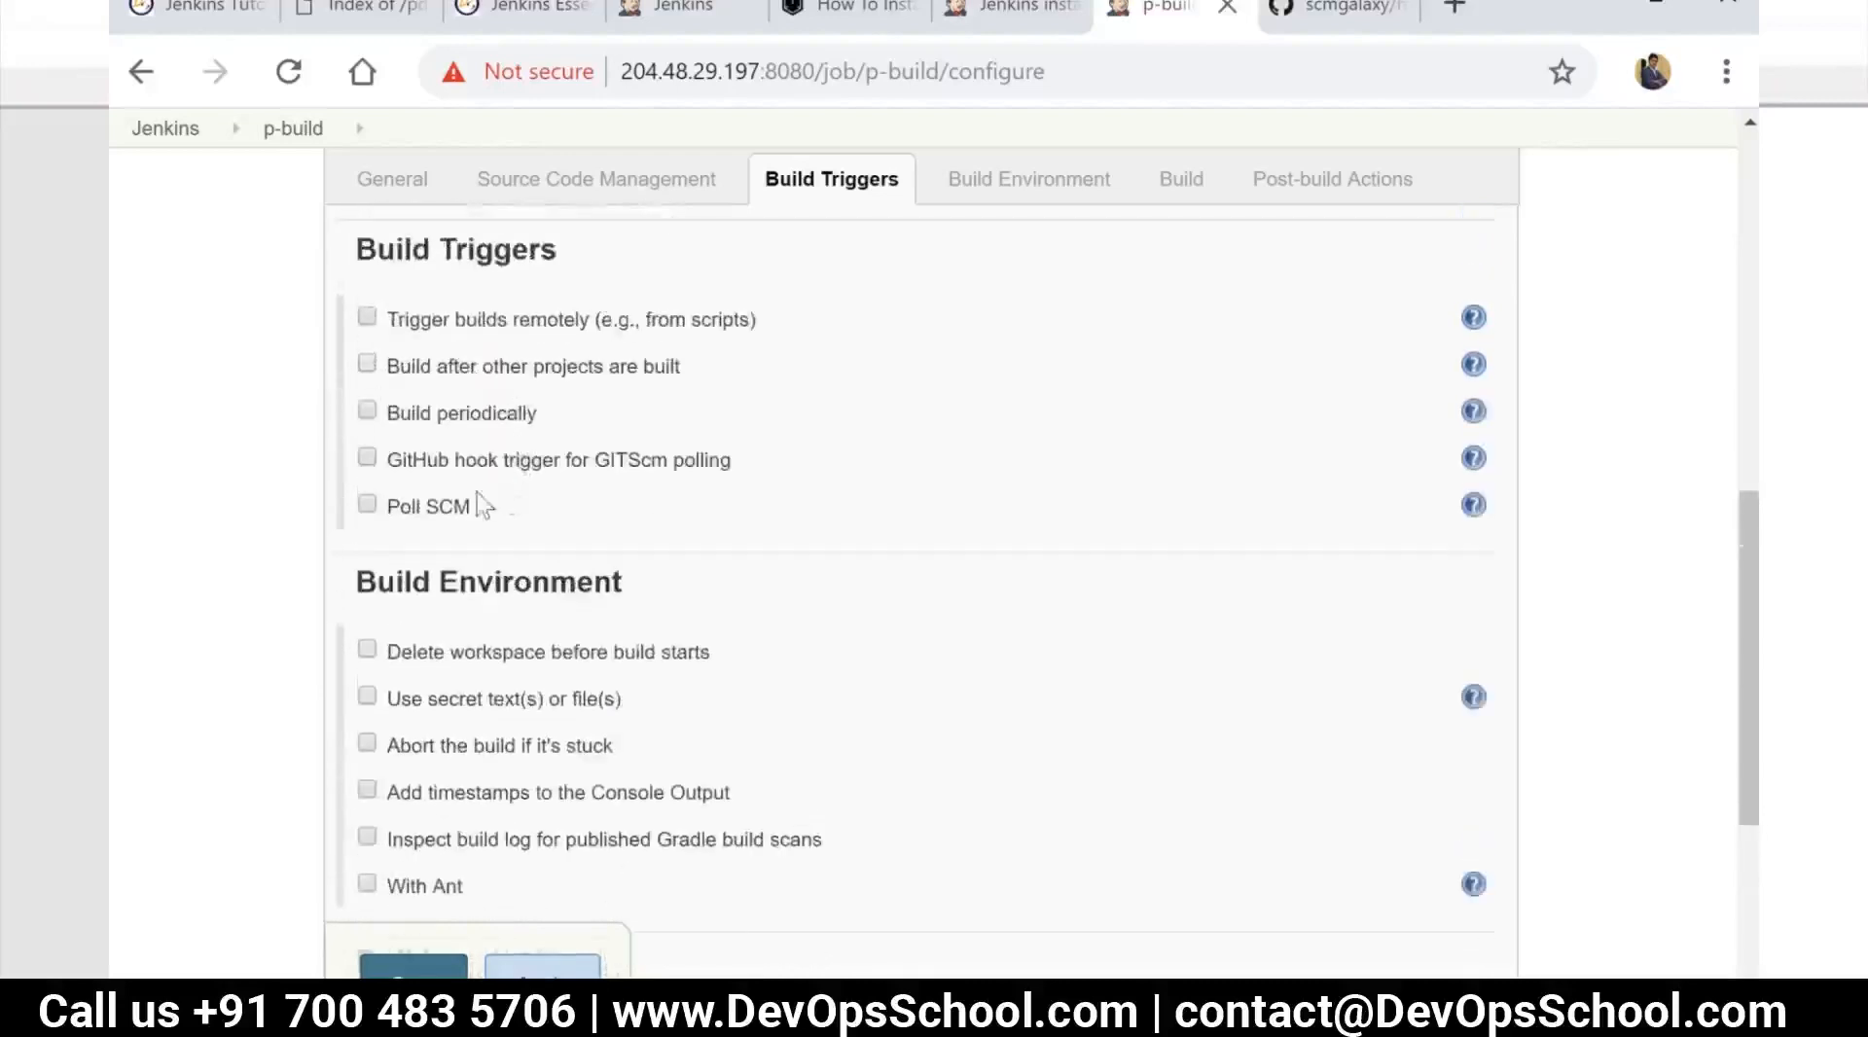
# Enable Poll SCM with the schedule "*/2 * * * *" and glance at the helloworld-java-maven repository on GitHub
pyautogui.click(371, 500)
pyautogui.click(741, 608)
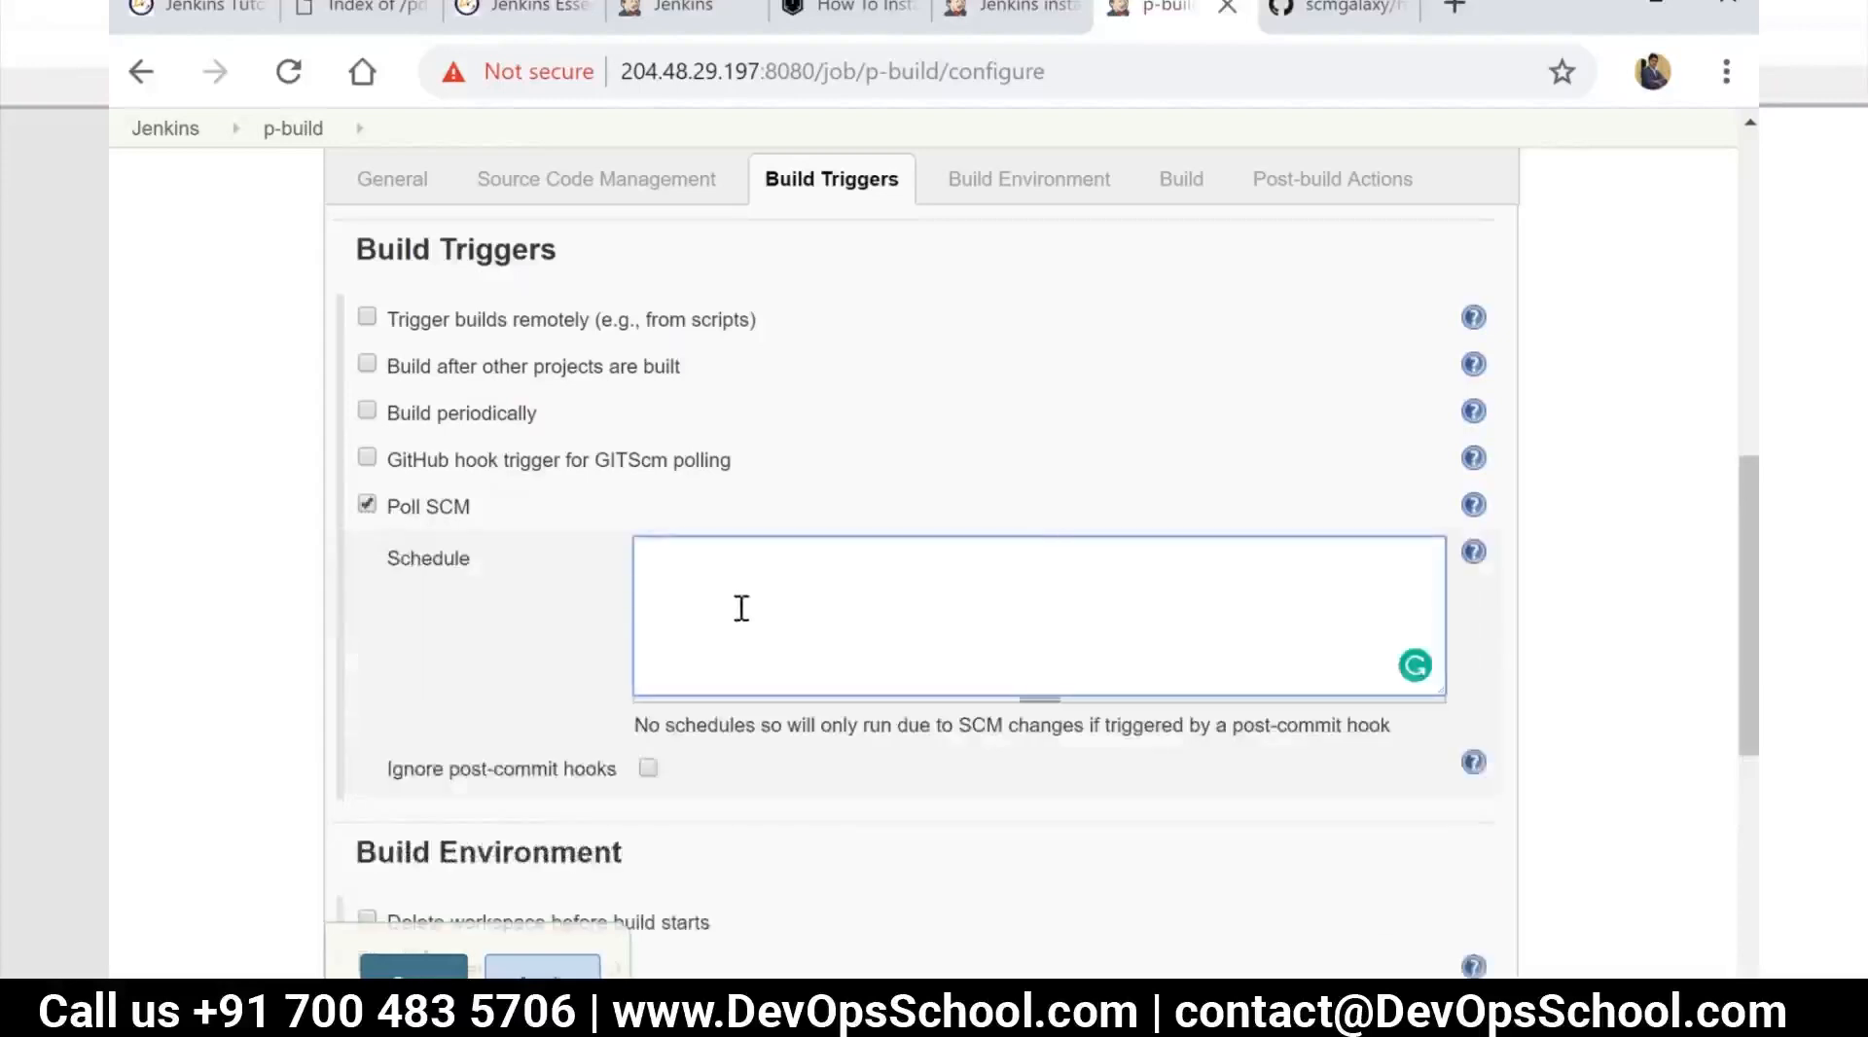
pyautogui.write('*/2 * * * *')
pyautogui.click(1347, 9)
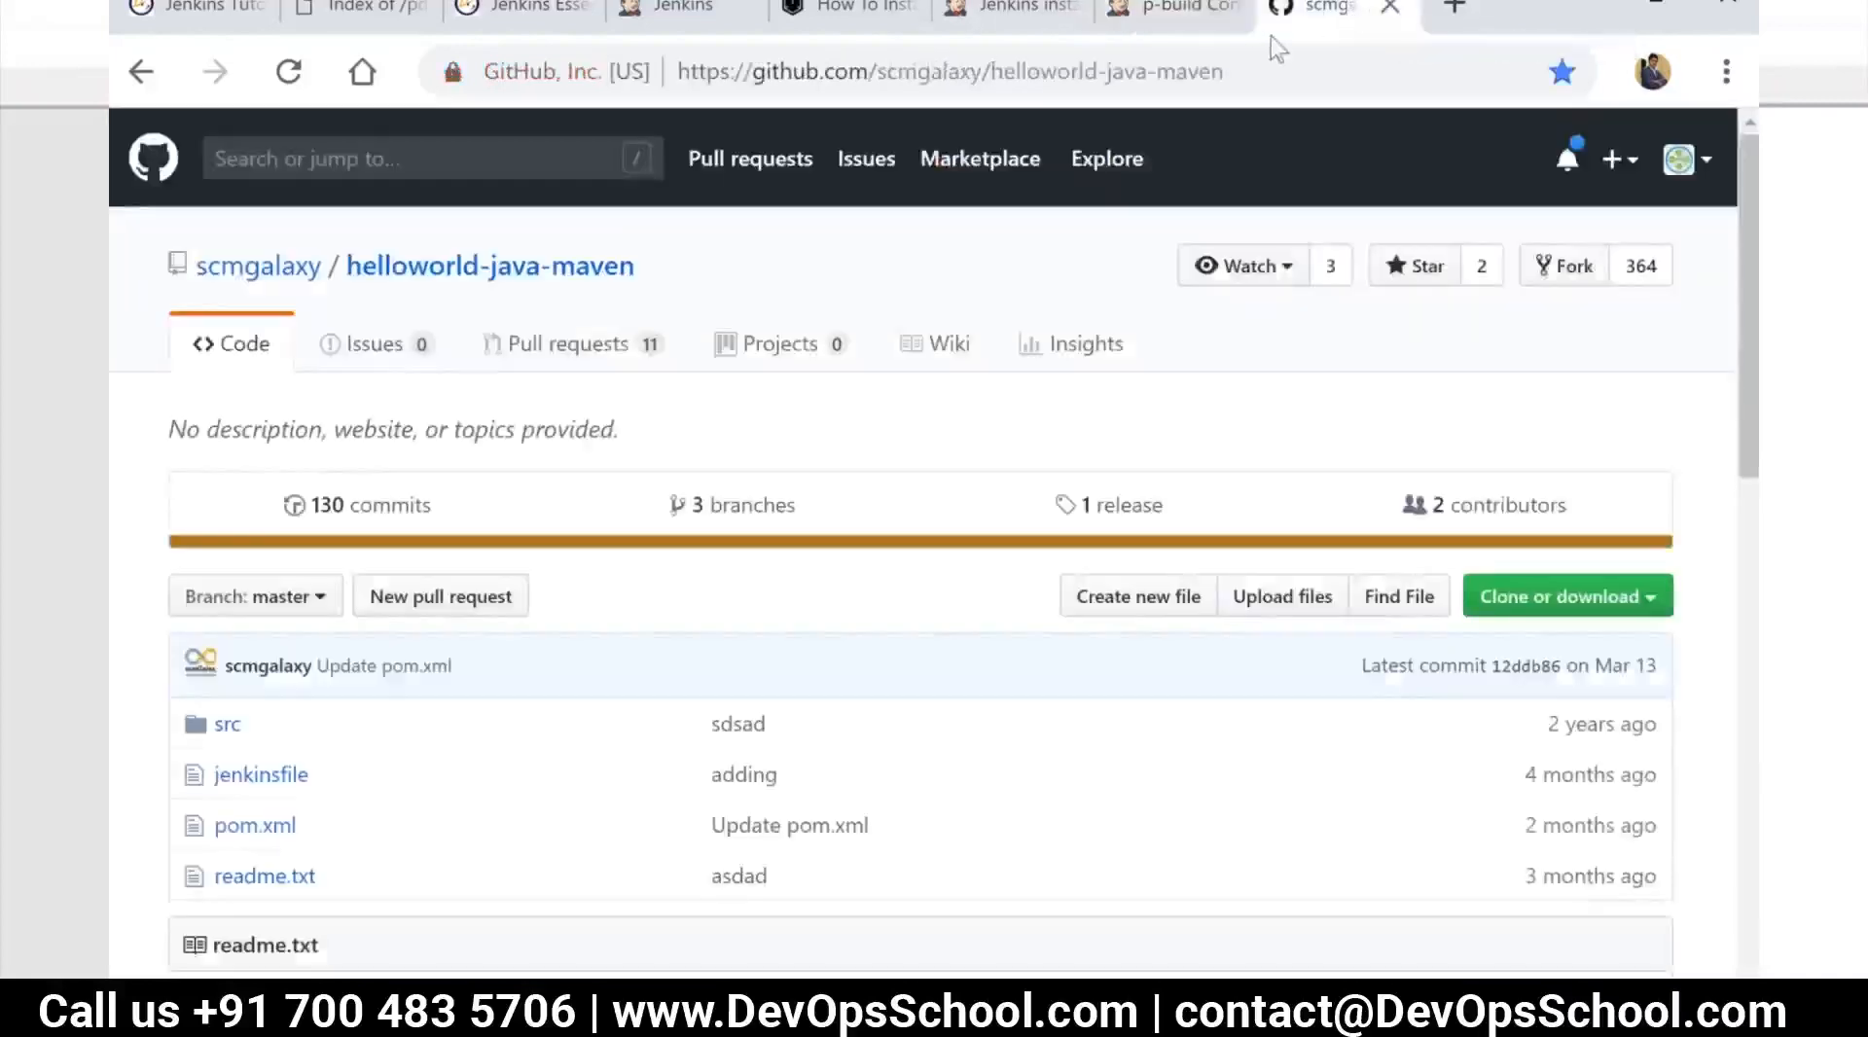
pyautogui.click(1166, 10)
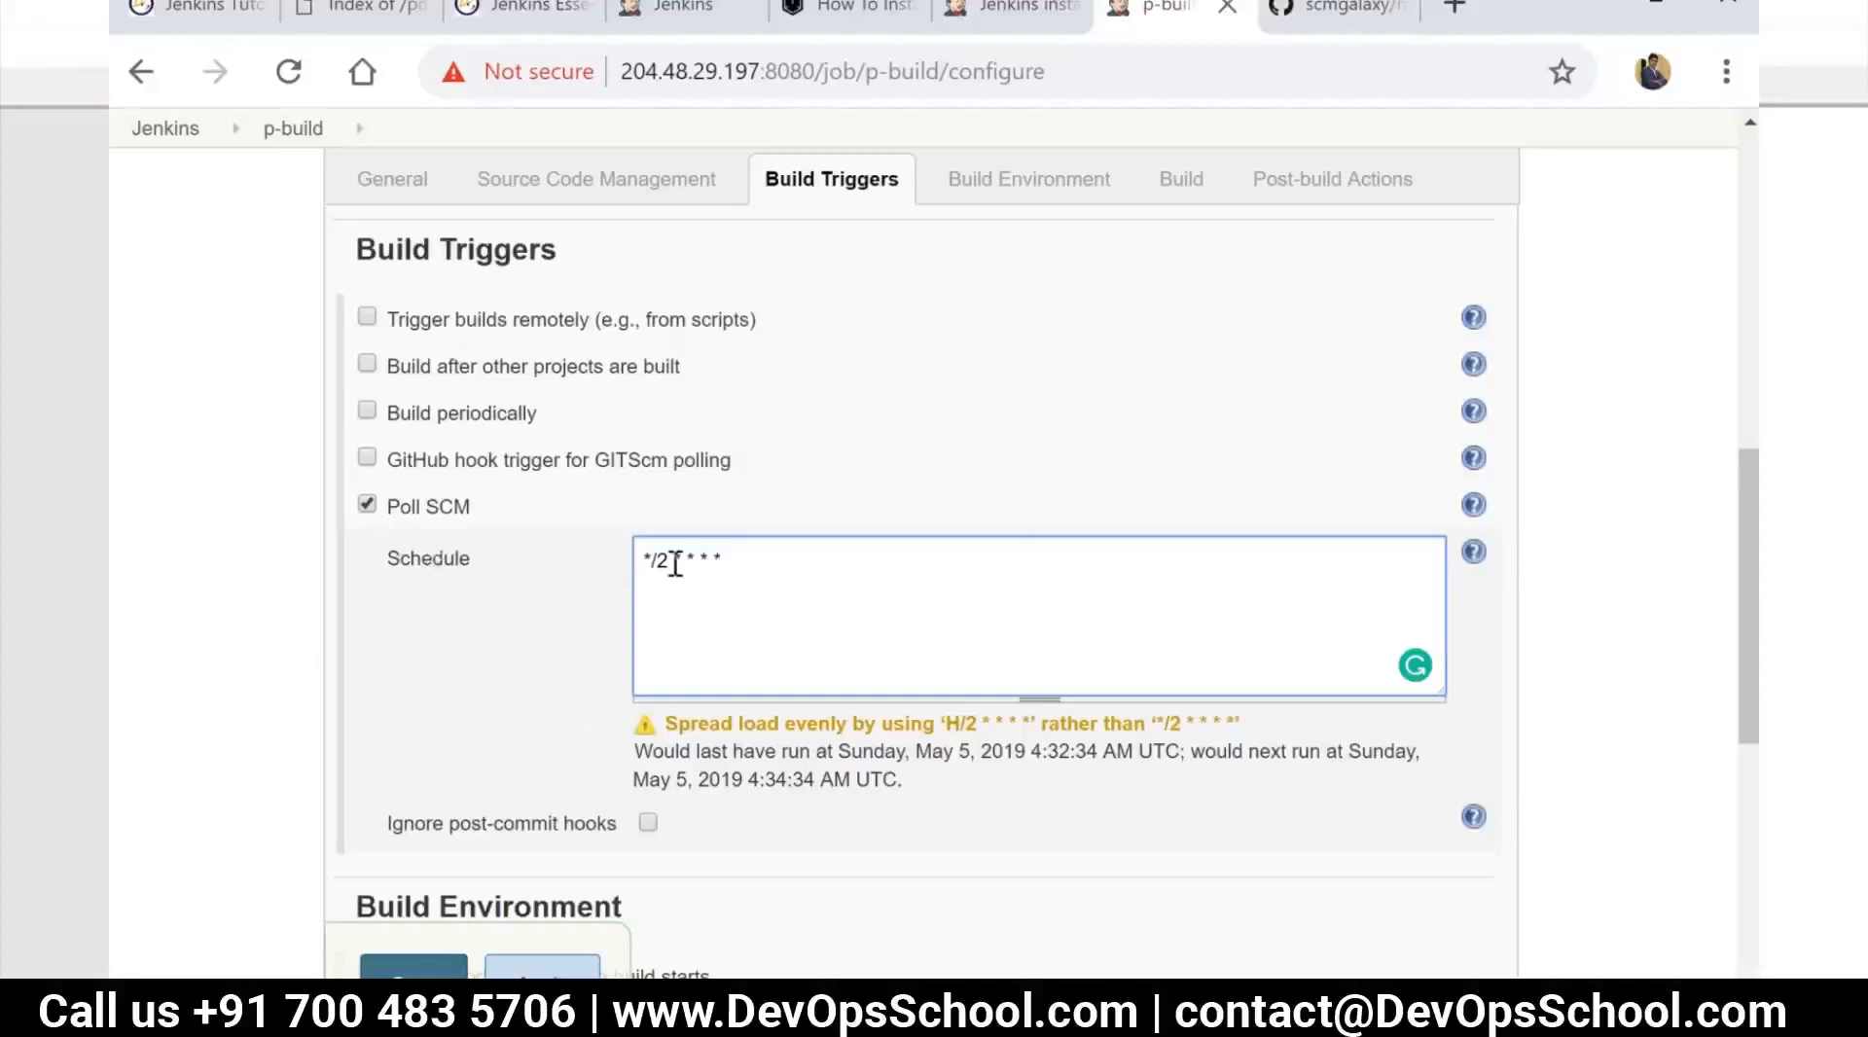
# Change the Poll SCM schedule to "00 5 * * *"
pyautogui.moveTo(683, 558); pyautogui.dragTo(643, 557)
pyautogui.click(669, 565)
pyautogui.moveTo(642, 560)
pyautogui.mouseDown()
pyautogui.moveTo(675, 553)
pyautogui.moveTo(639, 562)
pyautogui.mouseUp()
pyautogui.click(675, 552)
pyautogui.write('5')
pyautogui.press('BackSpace')
pyautogui.write('00 5')
pyautogui.click(708, 598)
pyautogui.click(763, 500)
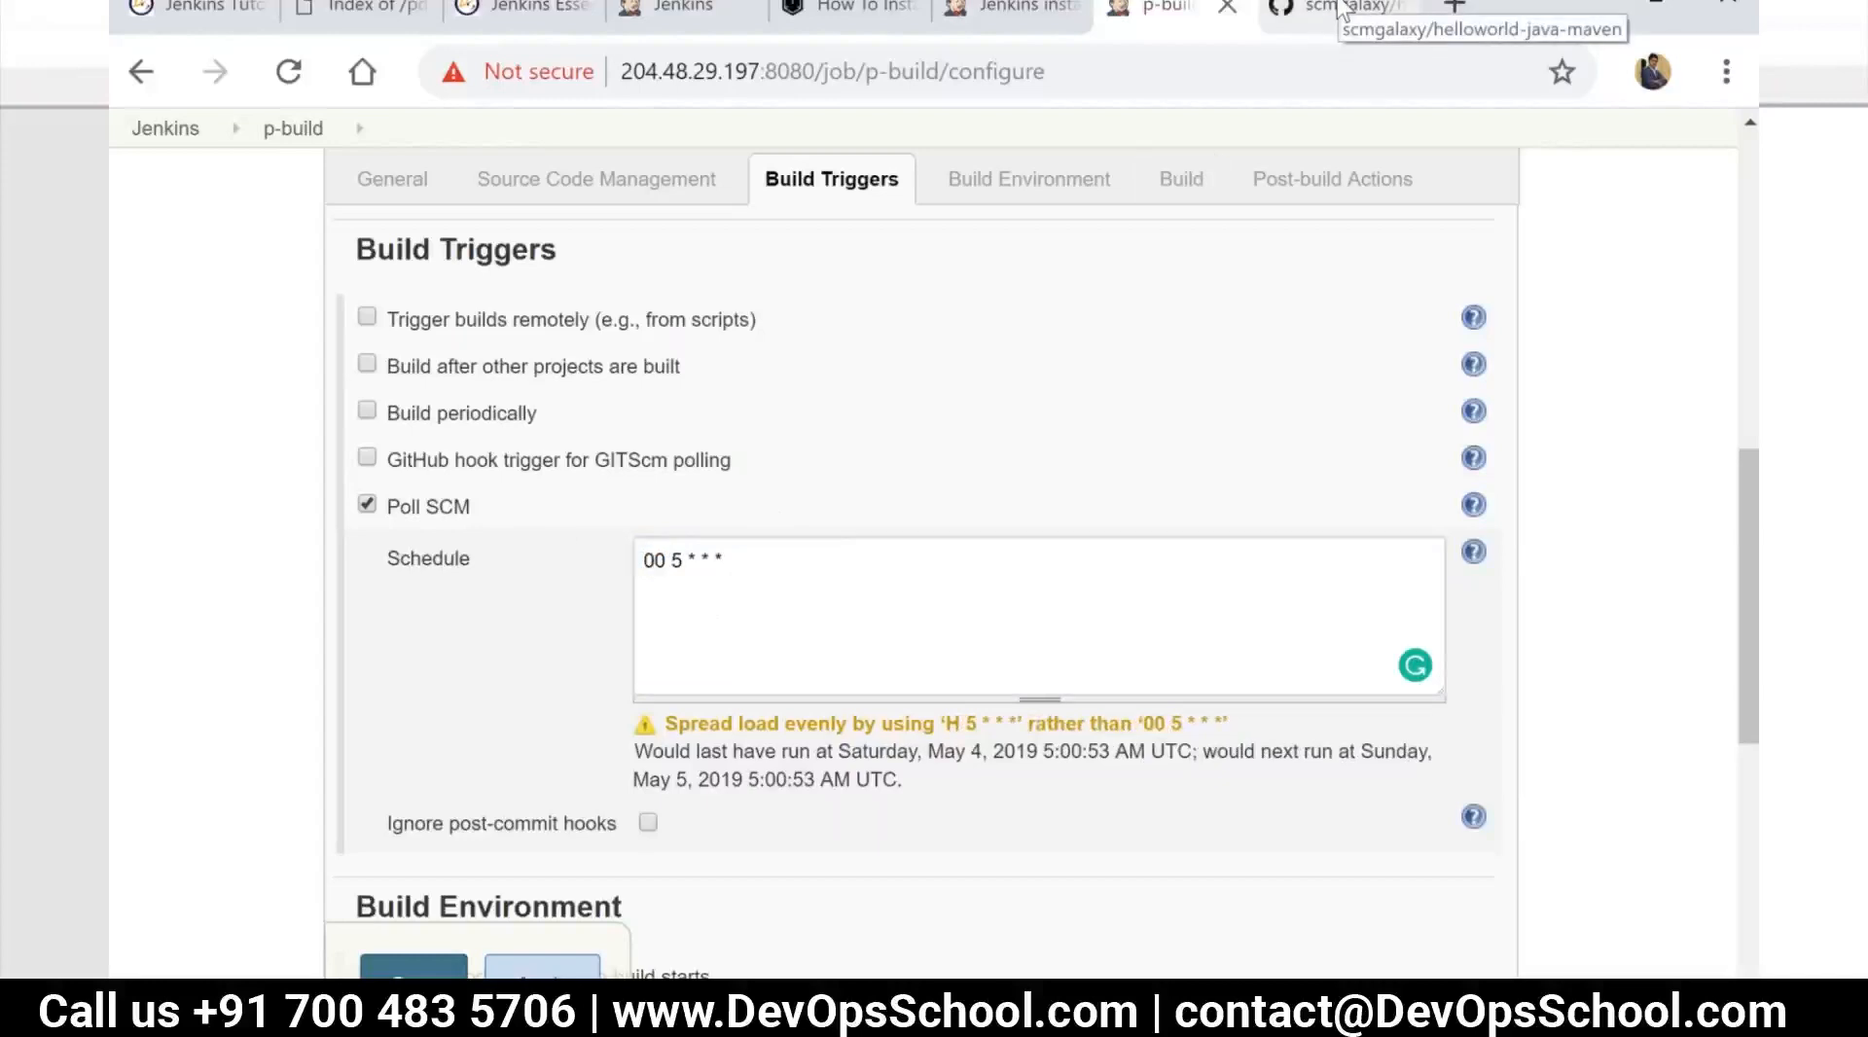
# Disable Poll SCM, look at the helloworld-java-maven repository on GitHub and return to the job configuration
pyautogui.click(378, 510)
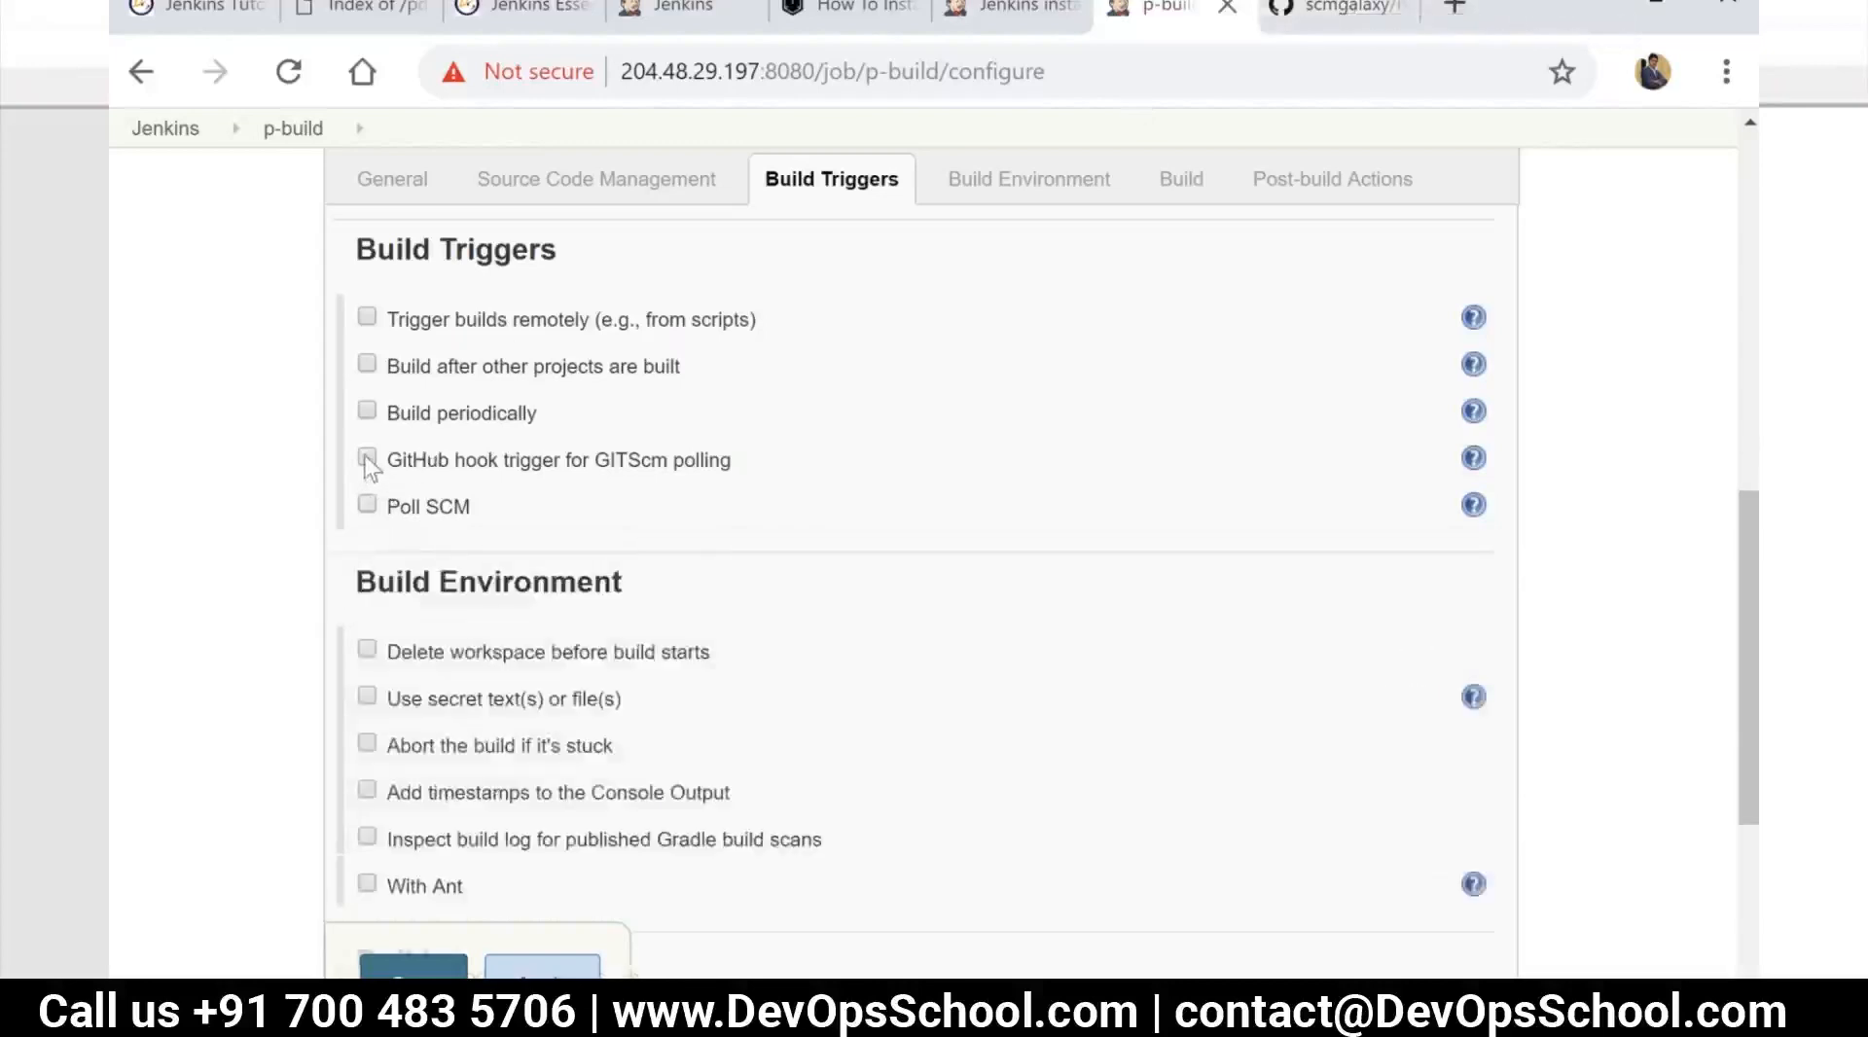
pyautogui.click(1320, 14)
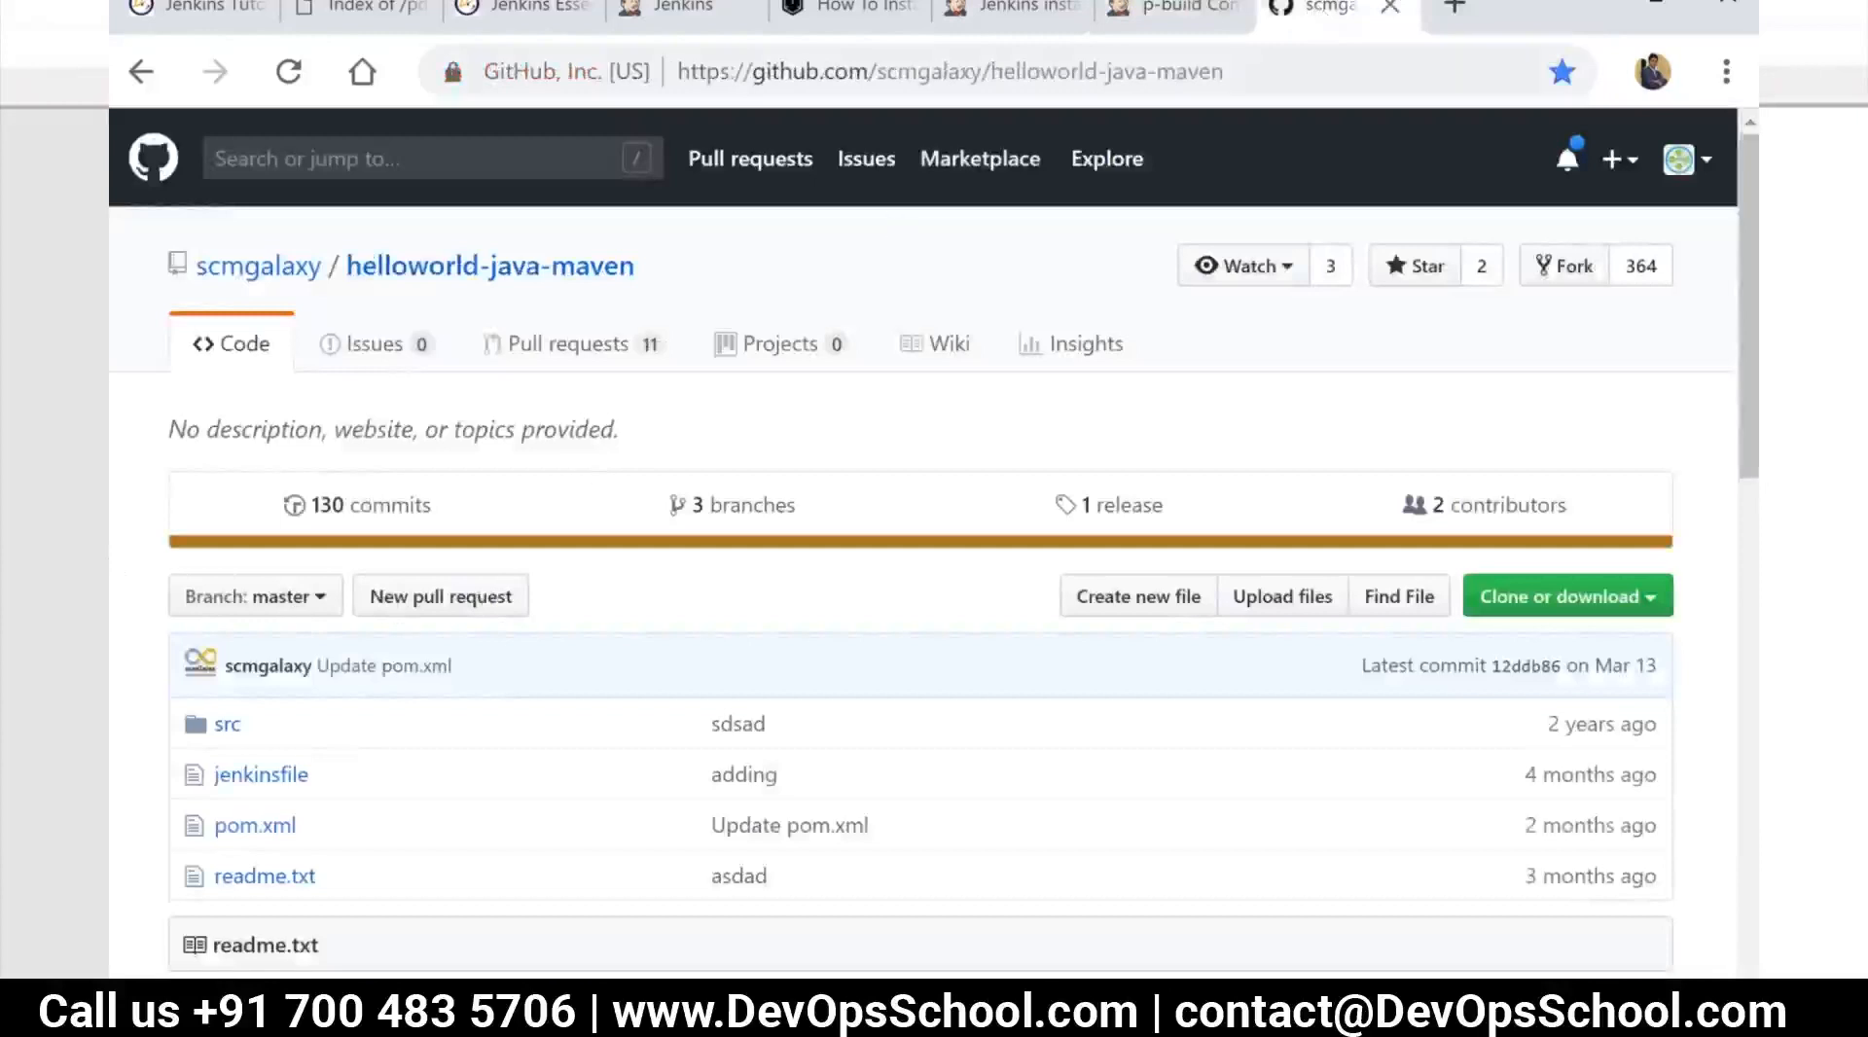
pyautogui.click(1179, 31)
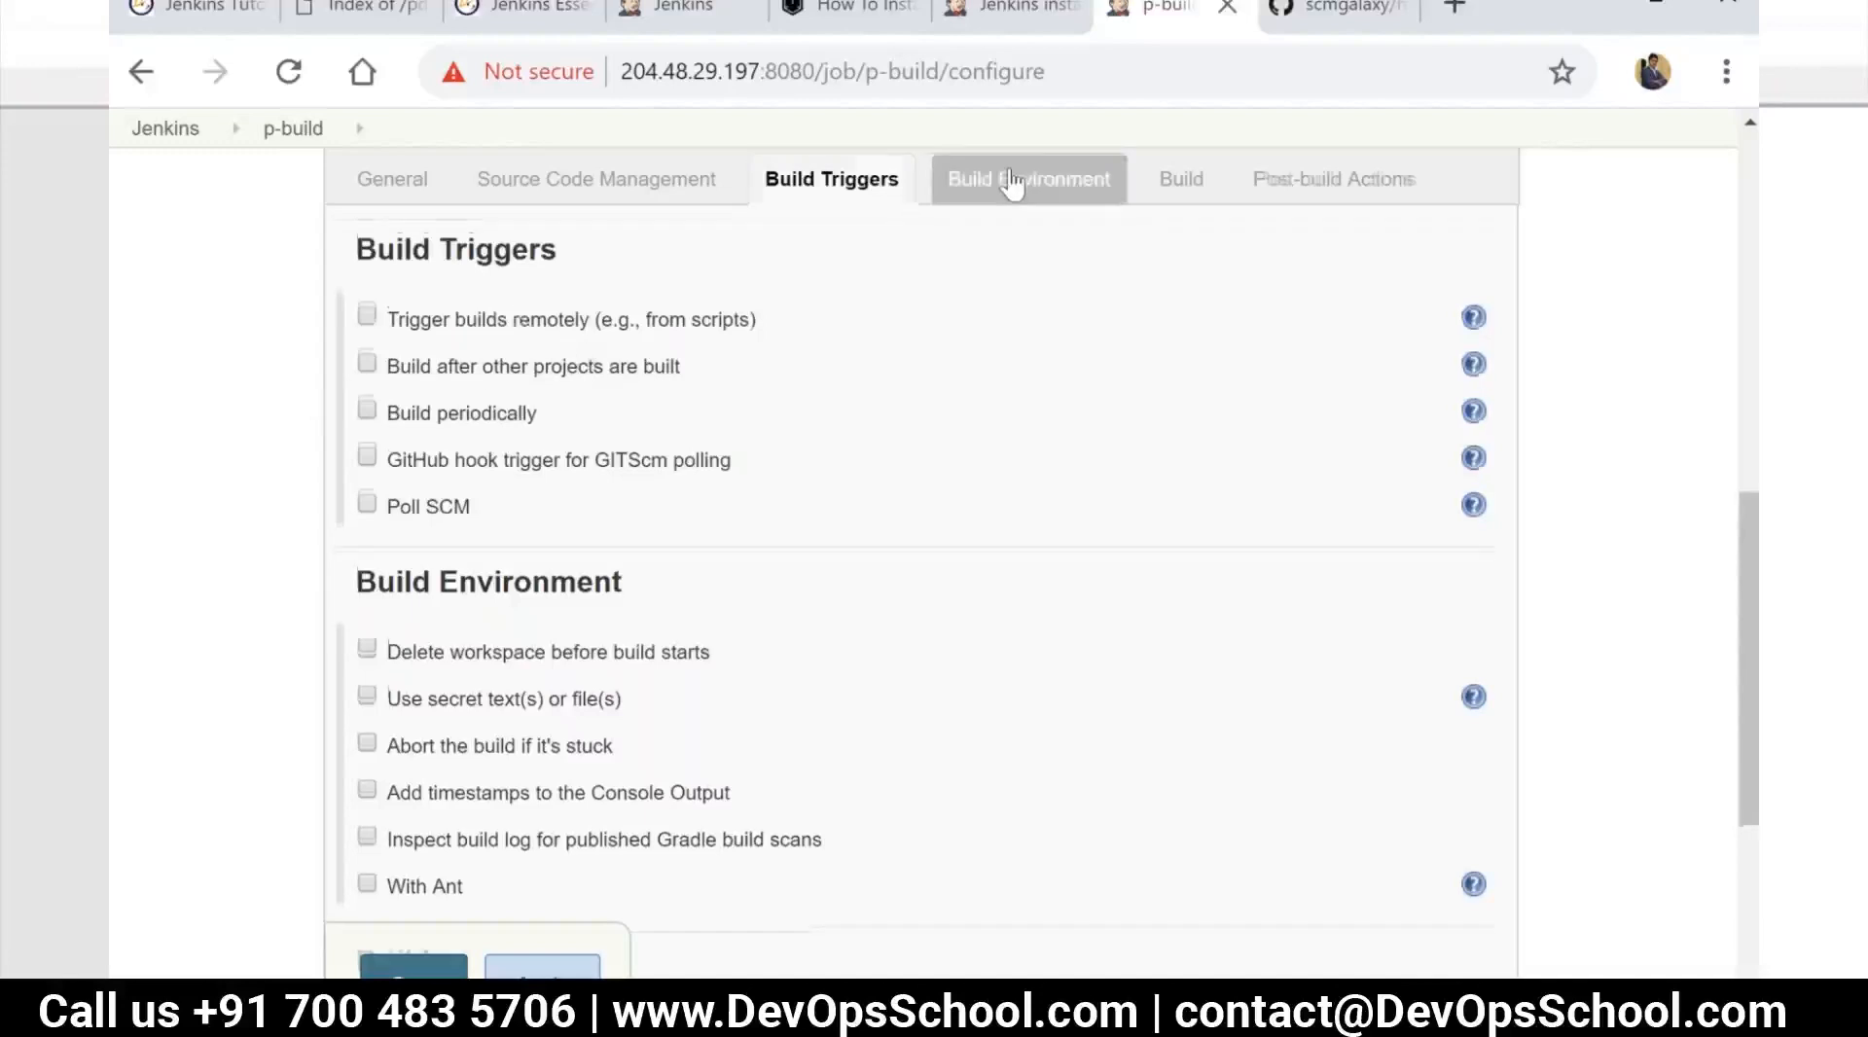
# Review the Build Environment options and go back to the job's Source Code Management section
pyautogui.click(1012, 183)
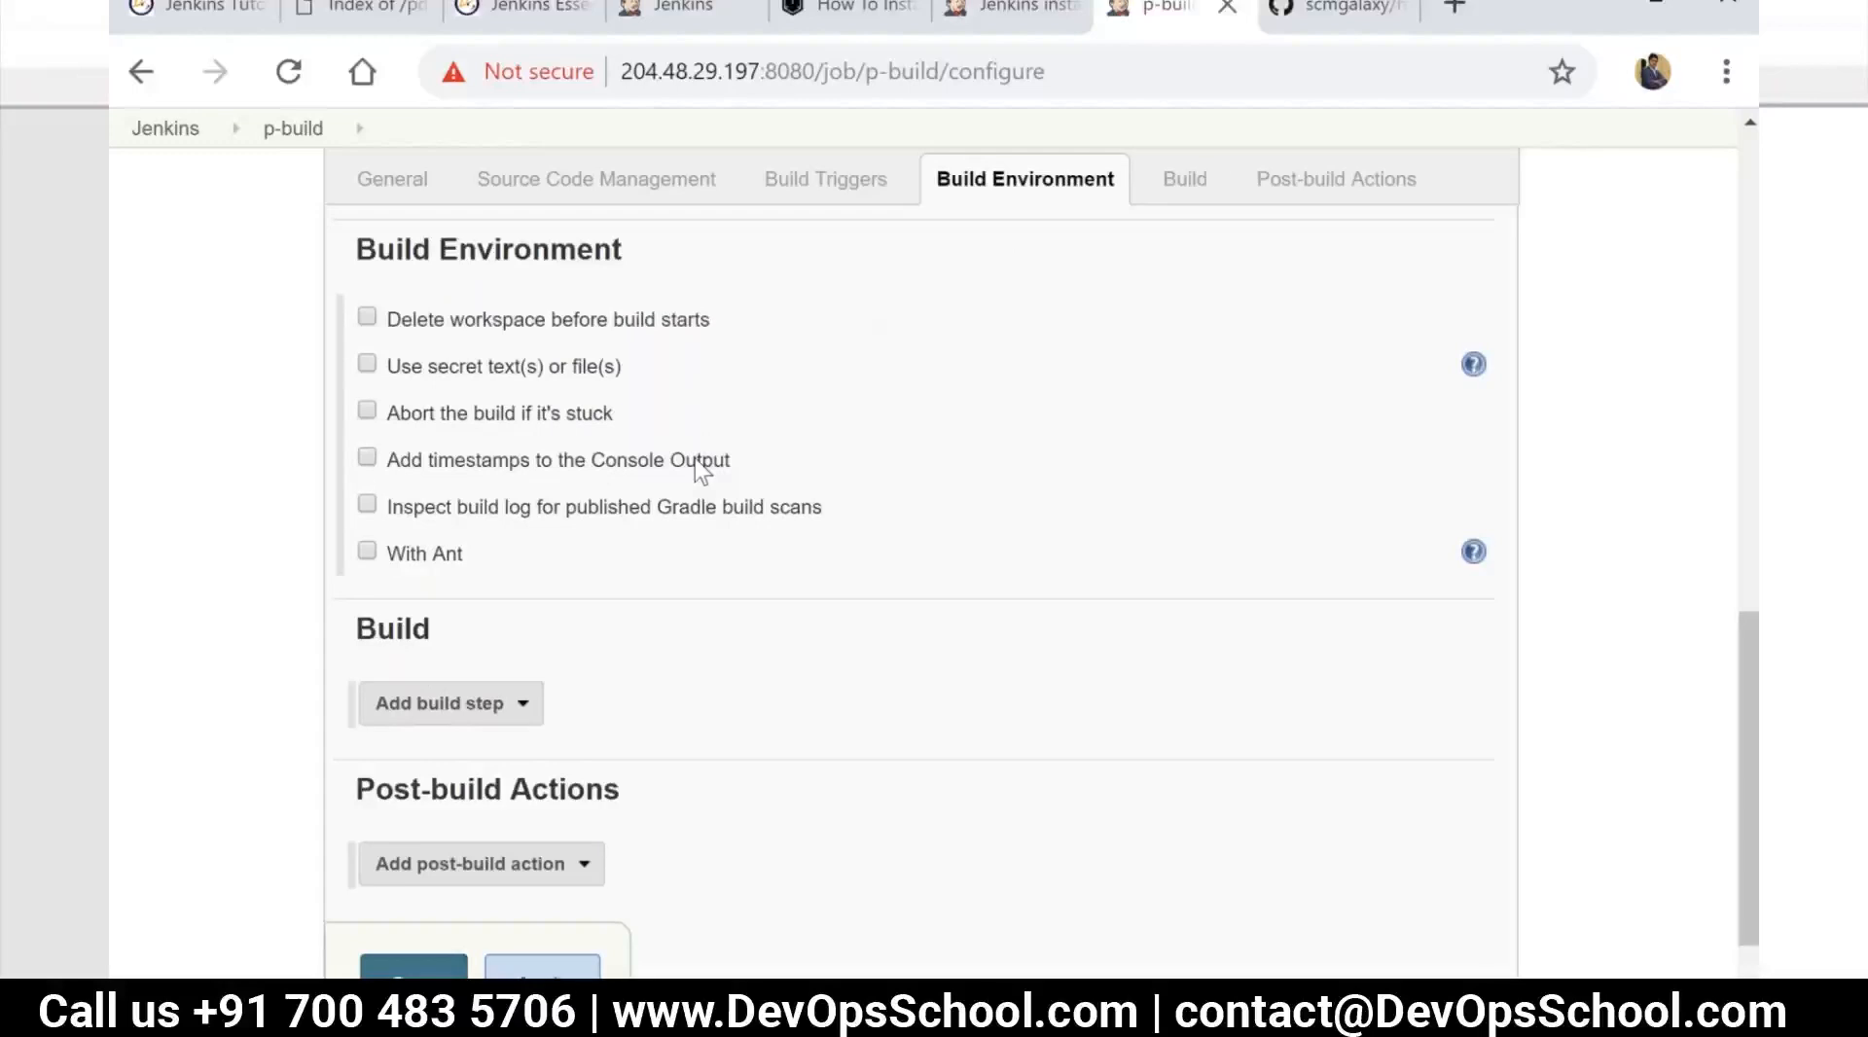
pyautogui.scroll(3, 729, 459)
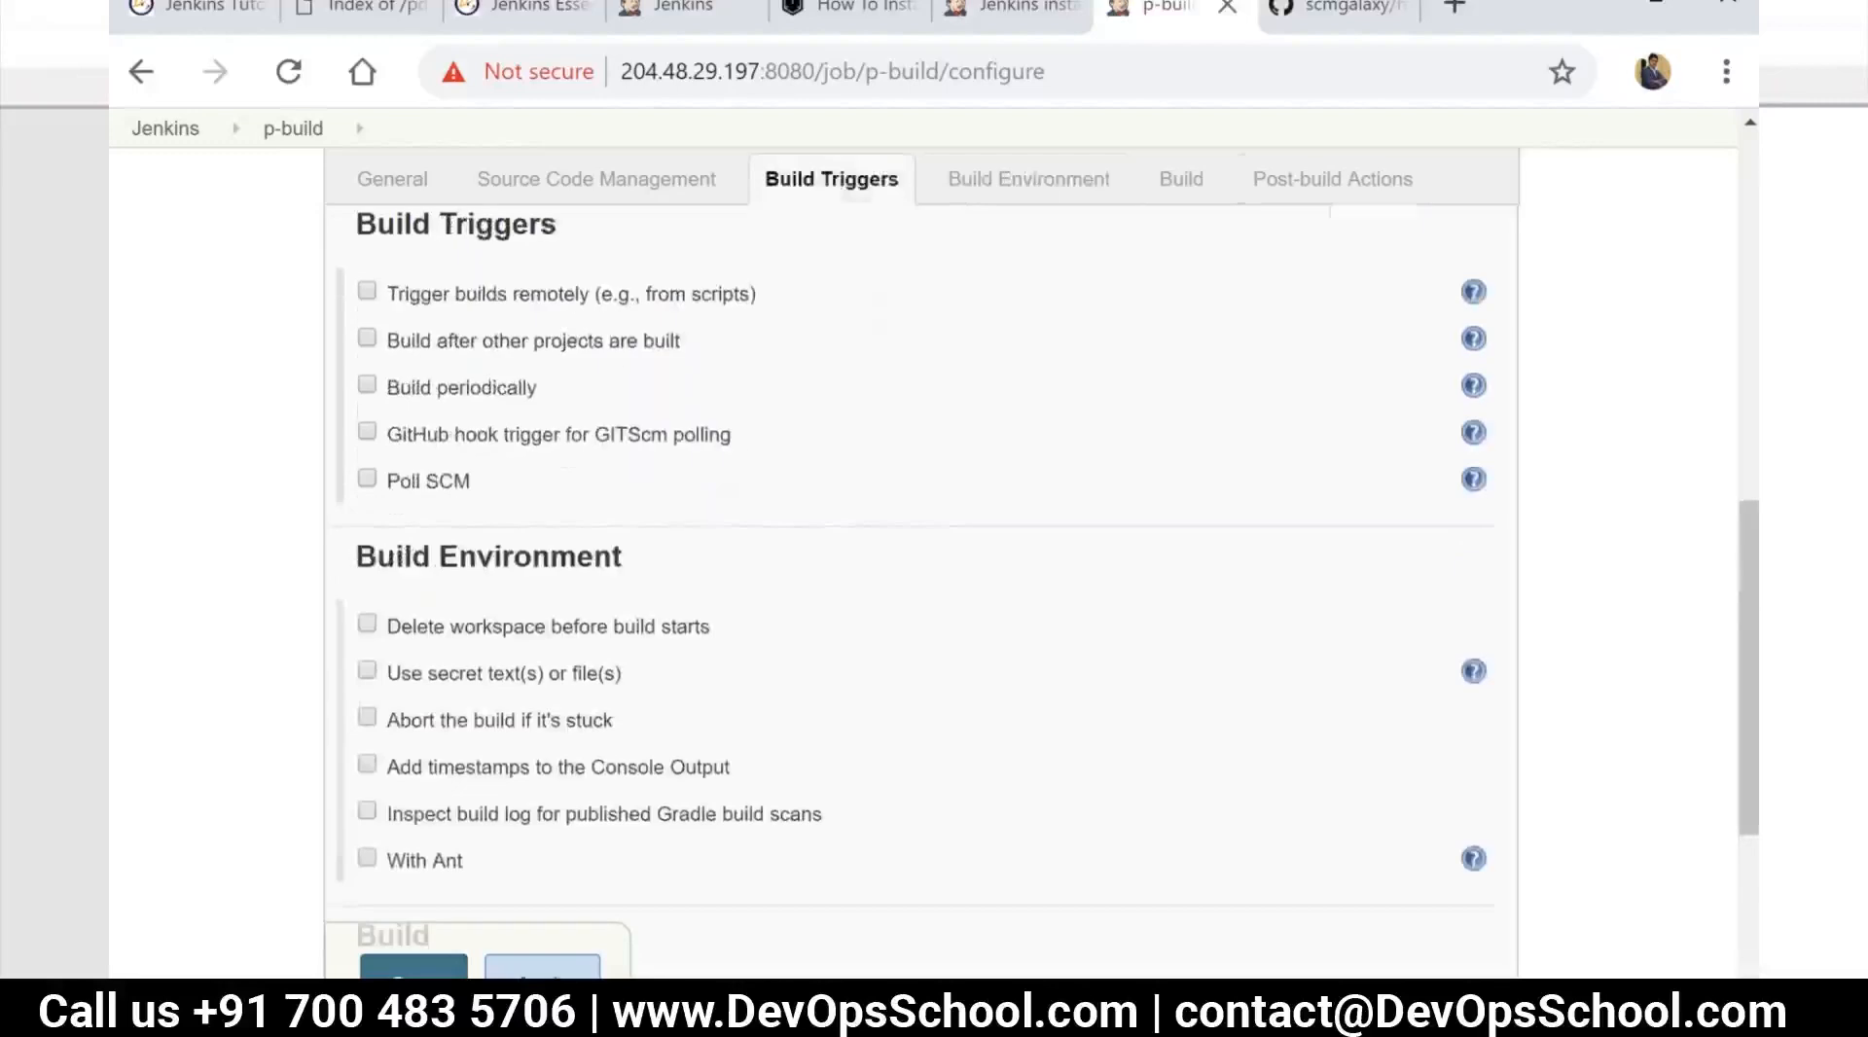
pyautogui.scroll(5, 725, 425)
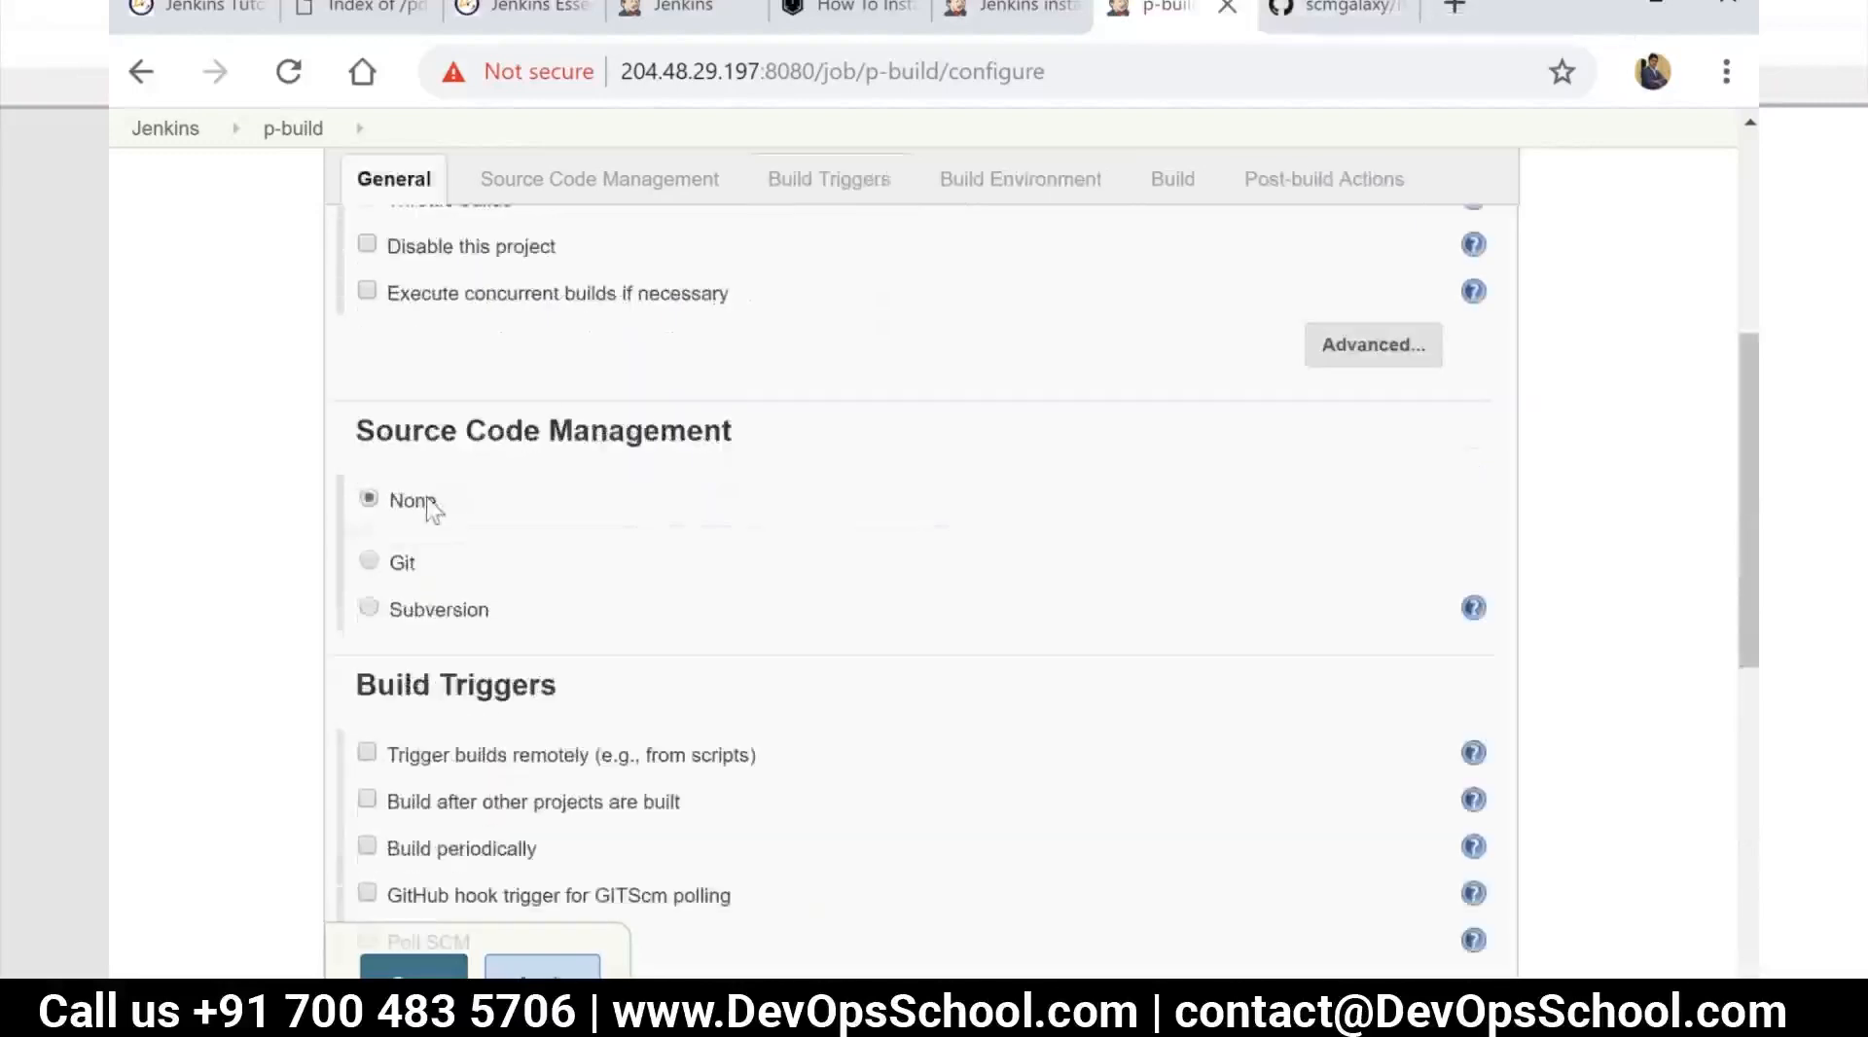
pyautogui.scroll(-2, 579, 481)
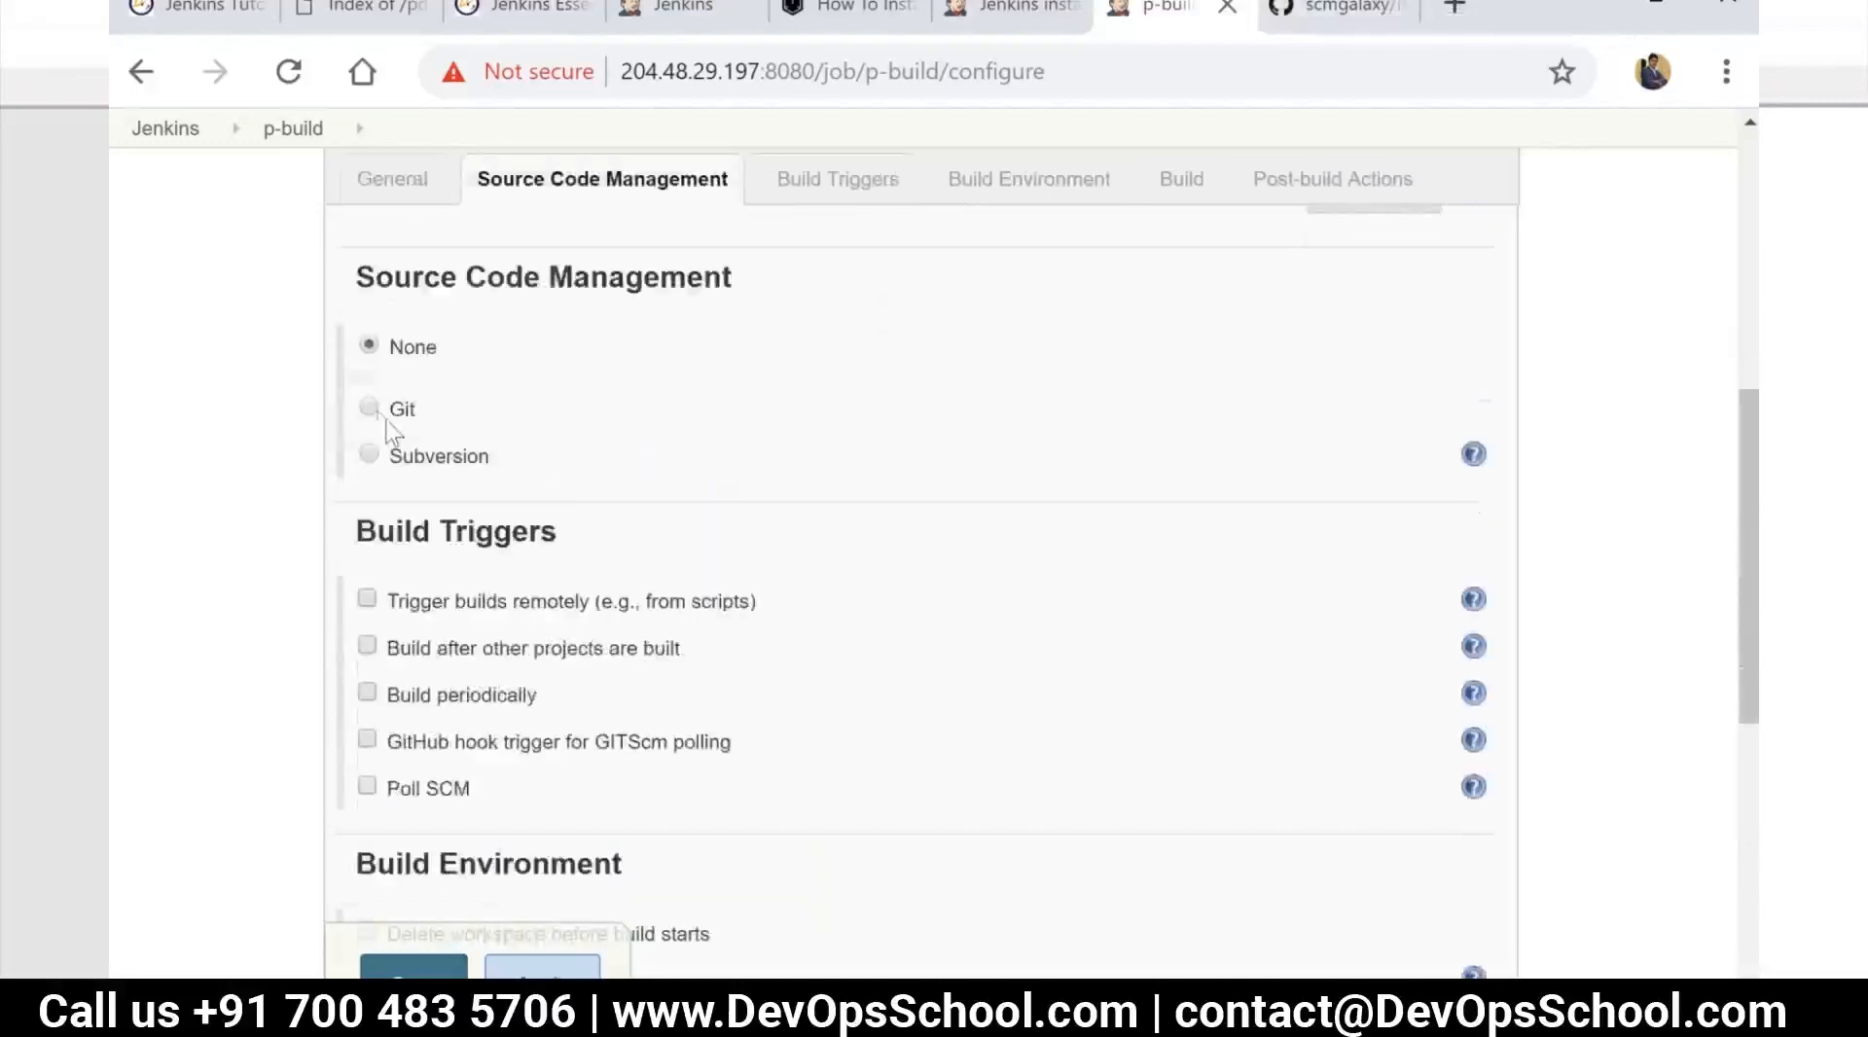
pyautogui.click(370, 406)
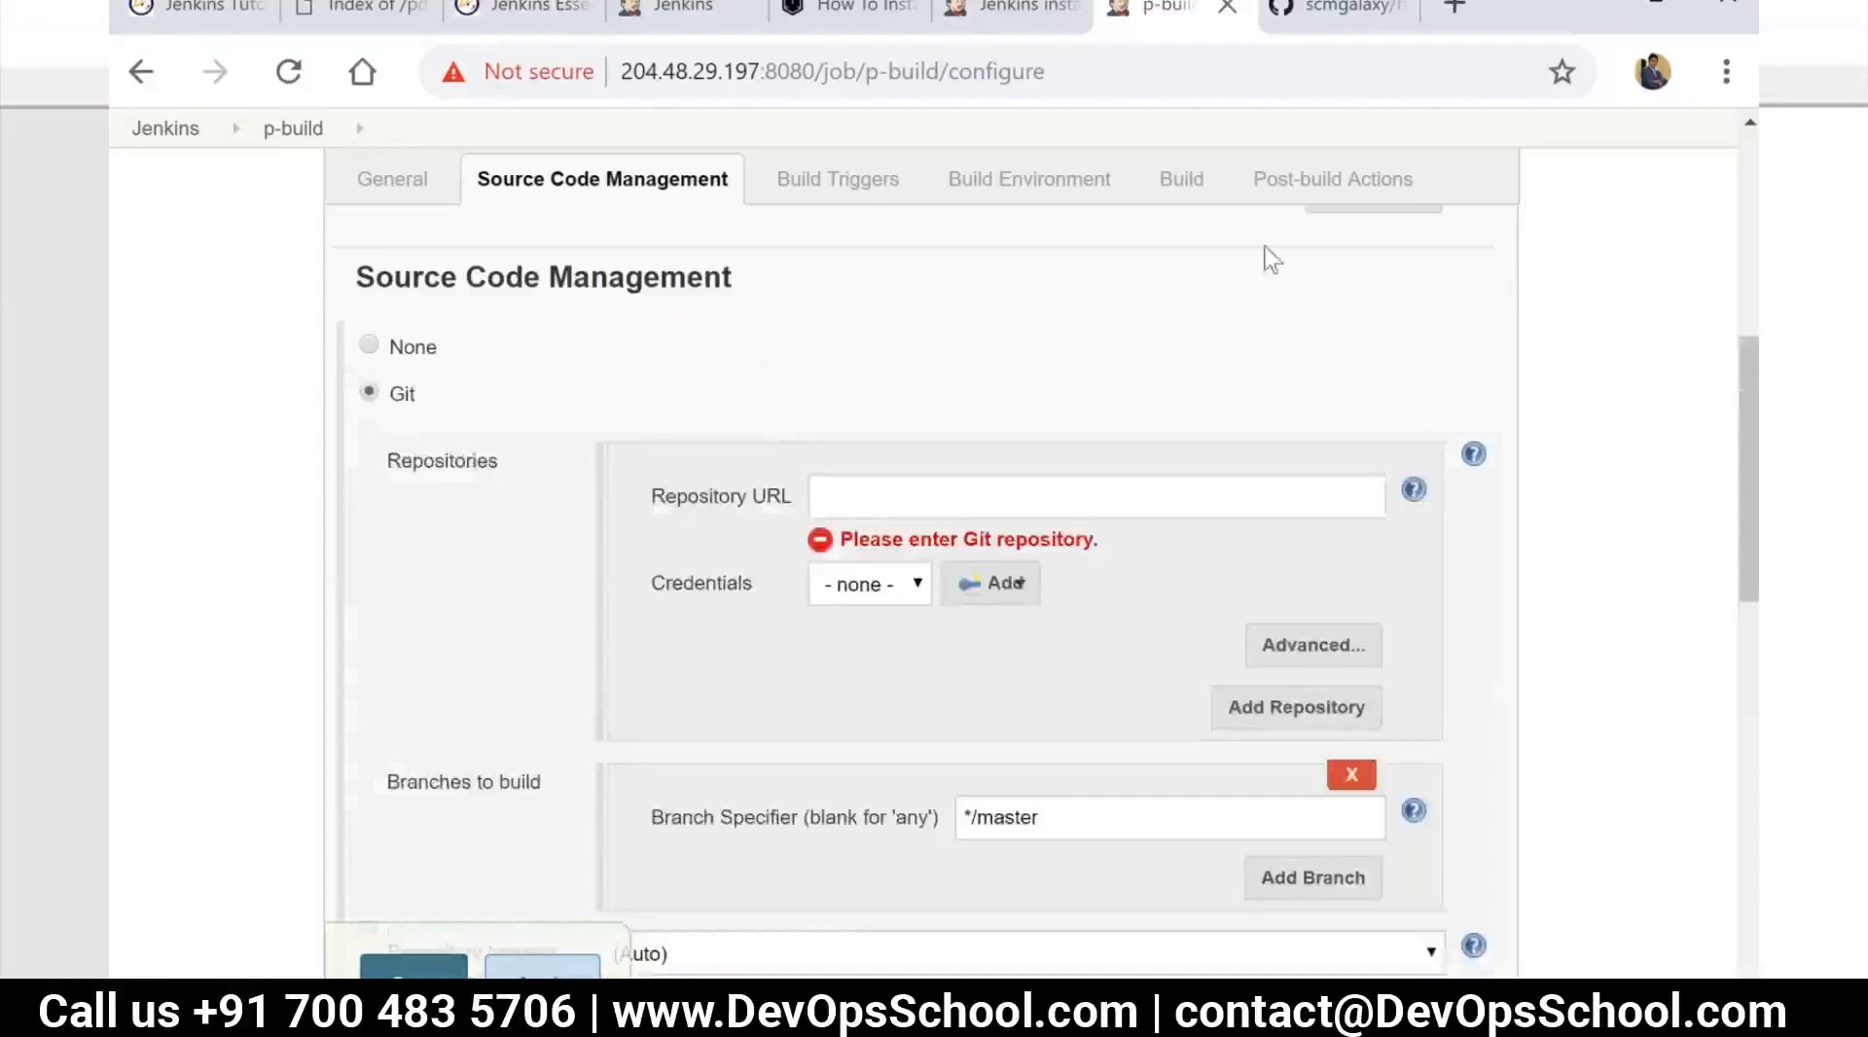
pyautogui.click(1348, 14)
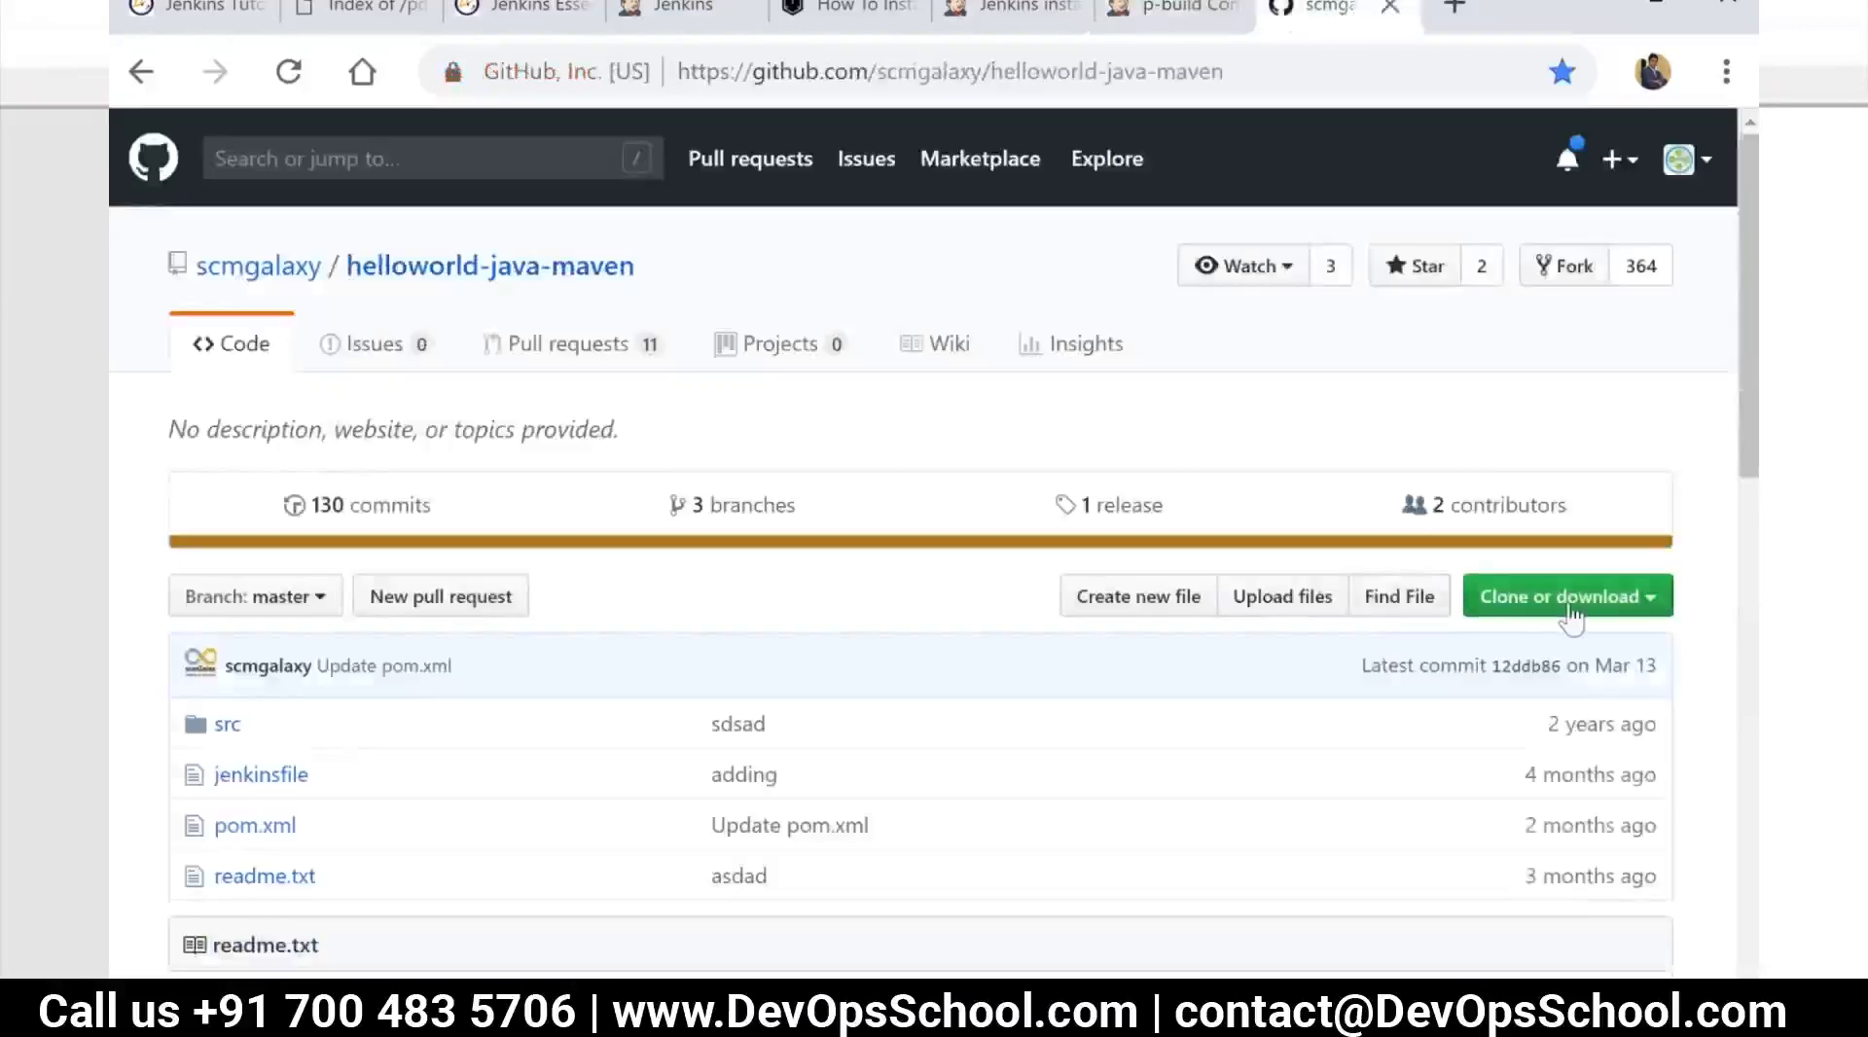
pyautogui.click(1568, 601)
pyautogui.click(1618, 758)
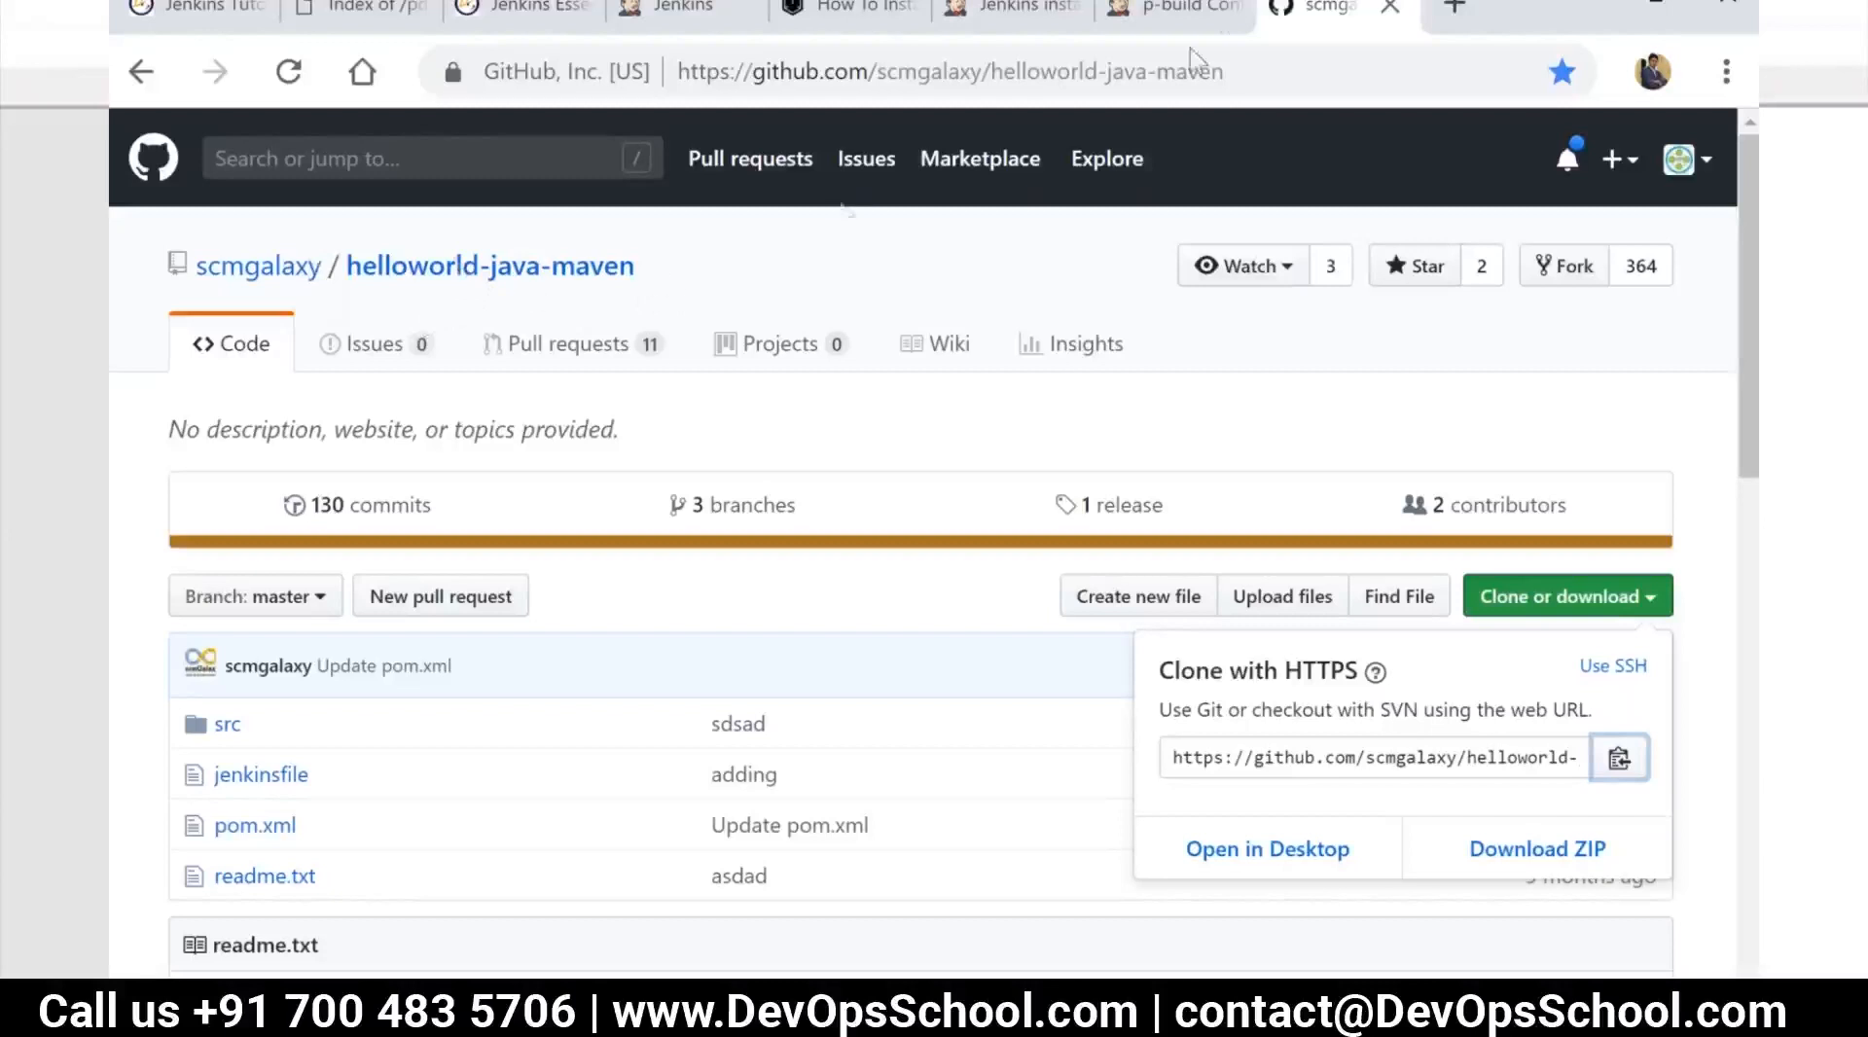
pyautogui.click(1204, 12)
pyautogui.click(1021, 501)
pyautogui.hotkey('ctrl', 'v')
pyautogui.click(1124, 666)
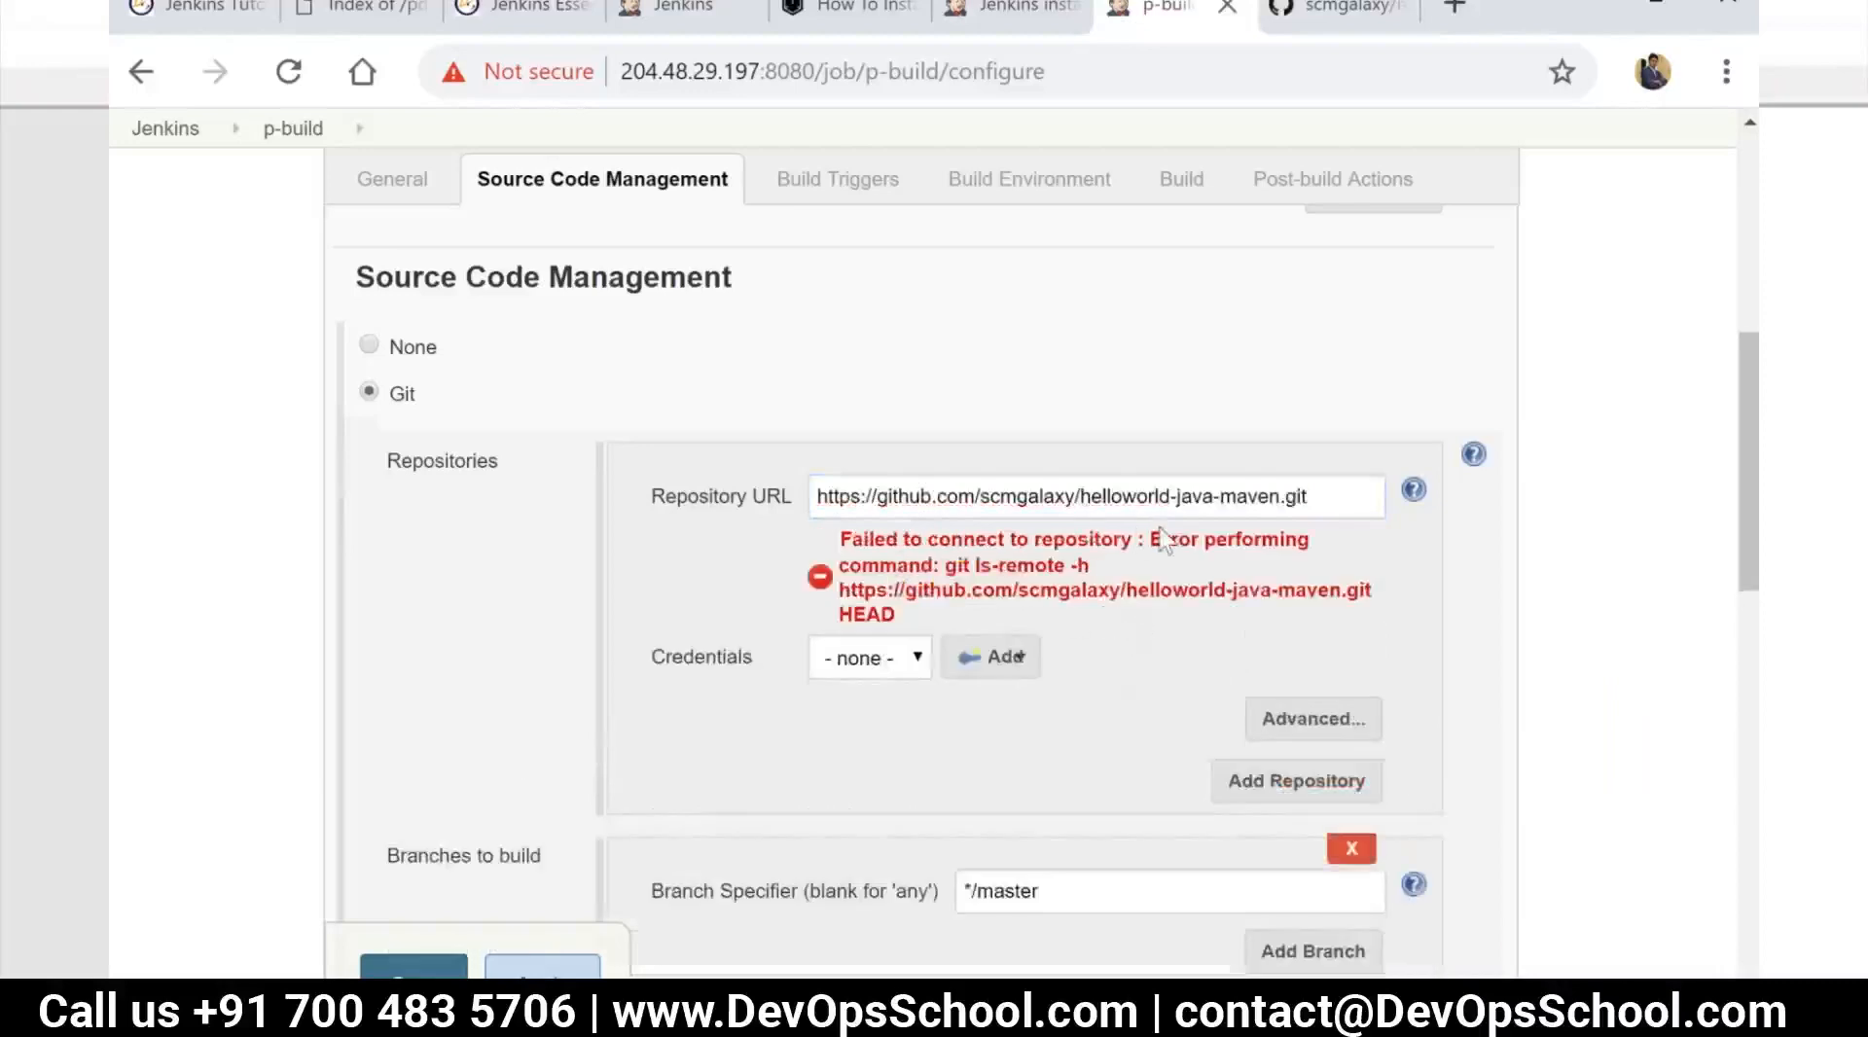
pyautogui.moveTo(1150, 538); pyautogui.dragTo(895, 615)
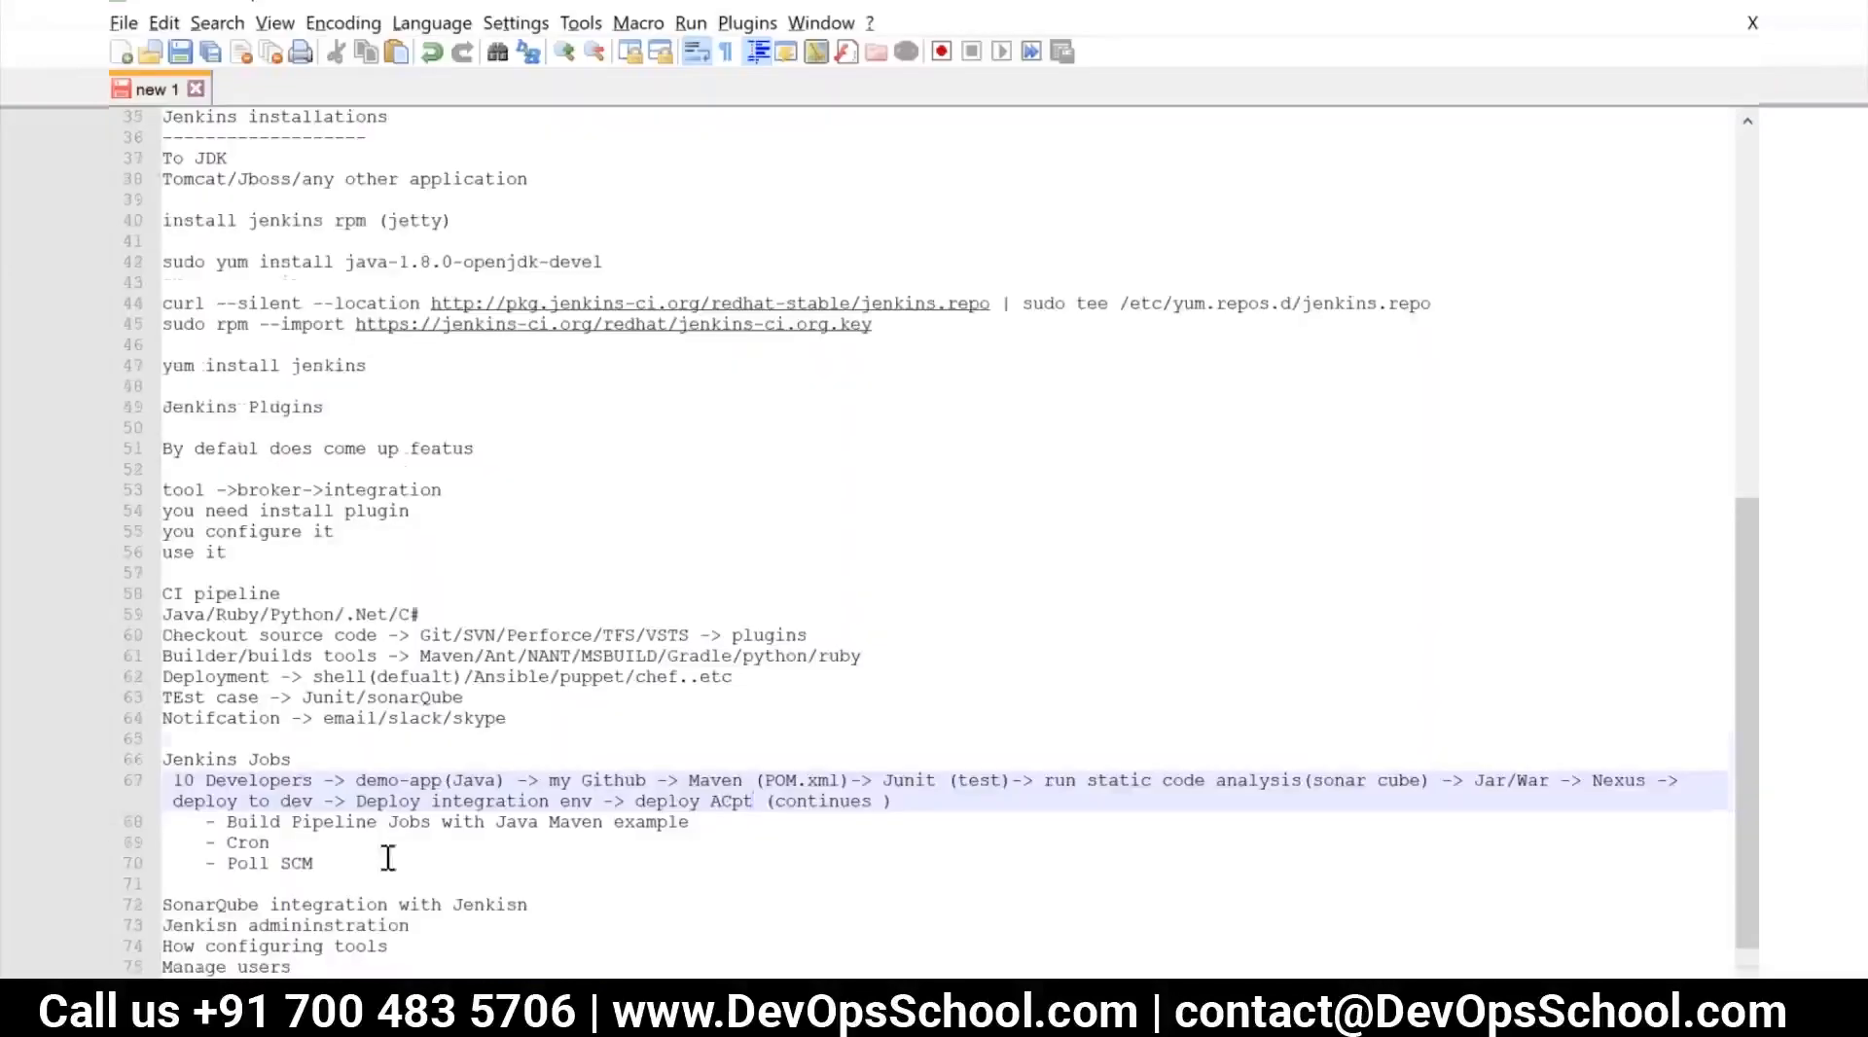
# Switch to the Notepad++ notes and insert "install server /" before "configure it" in the Jenkins Plugins section
pyautogui.scroll(-1, 389, 773)
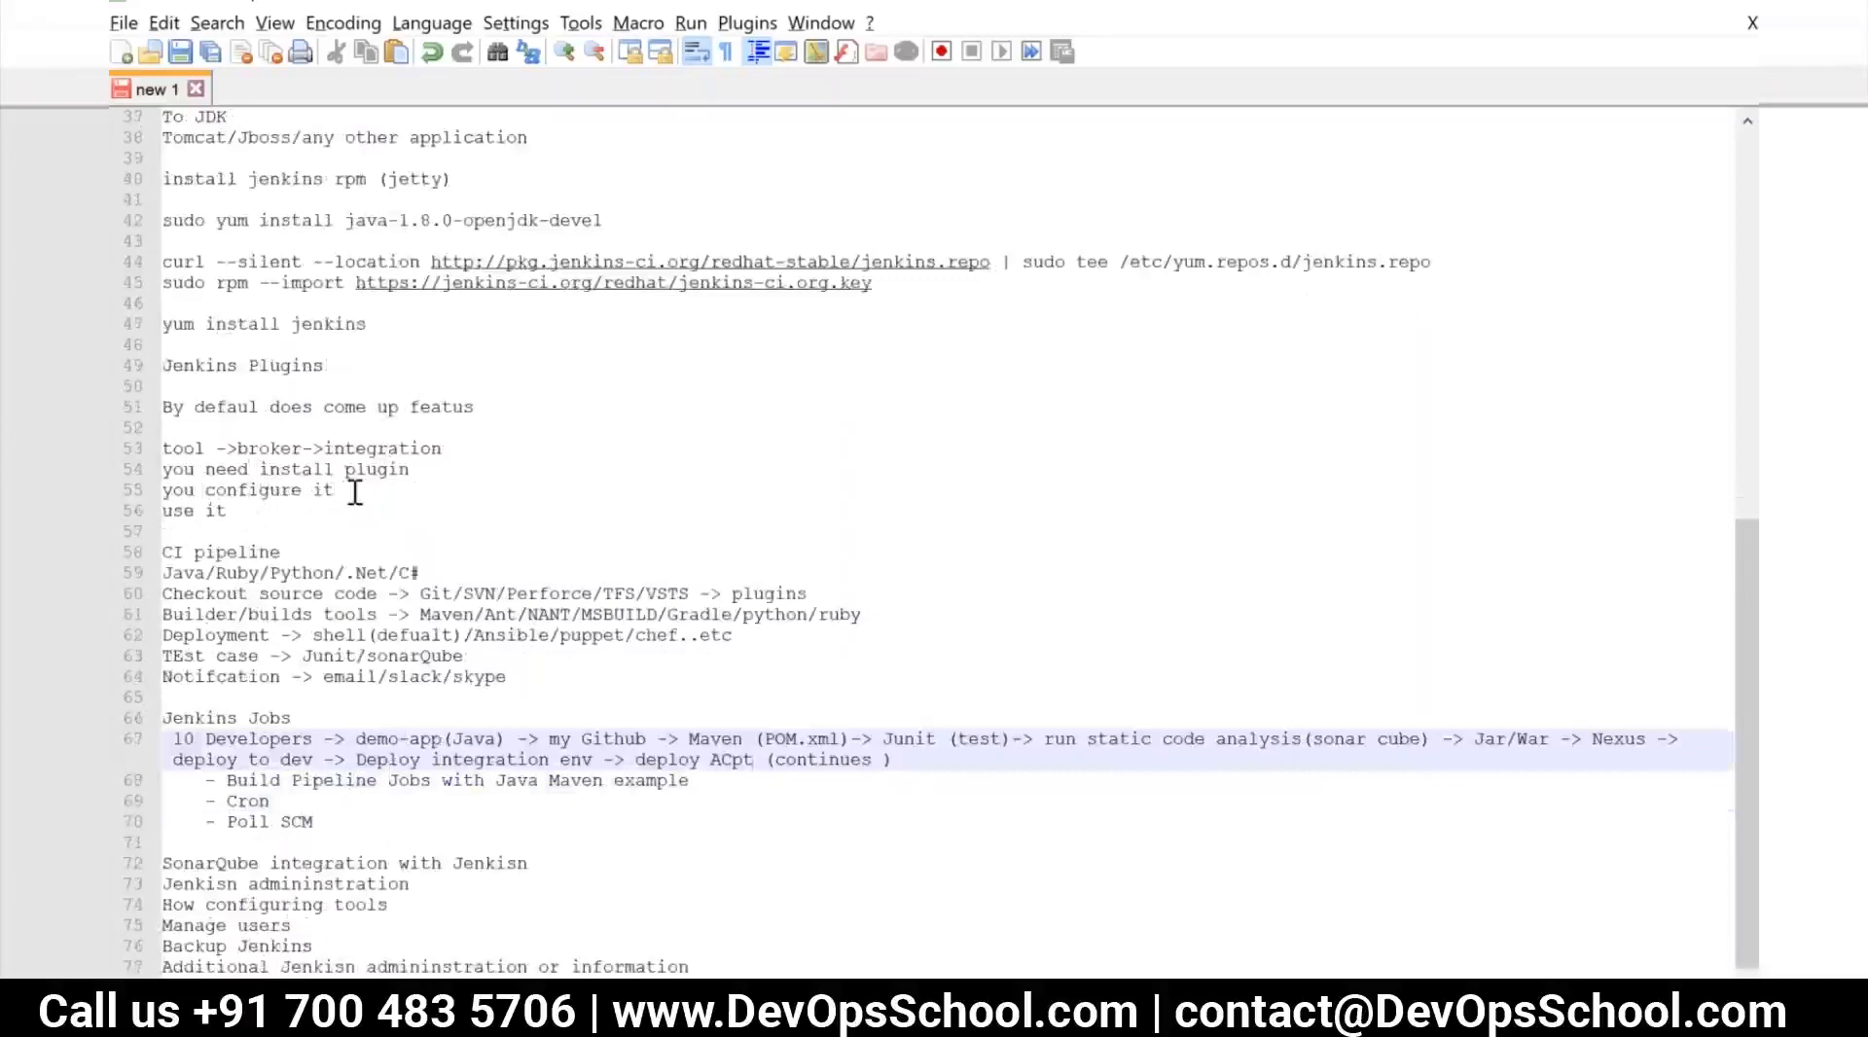
pyautogui.click(209, 494)
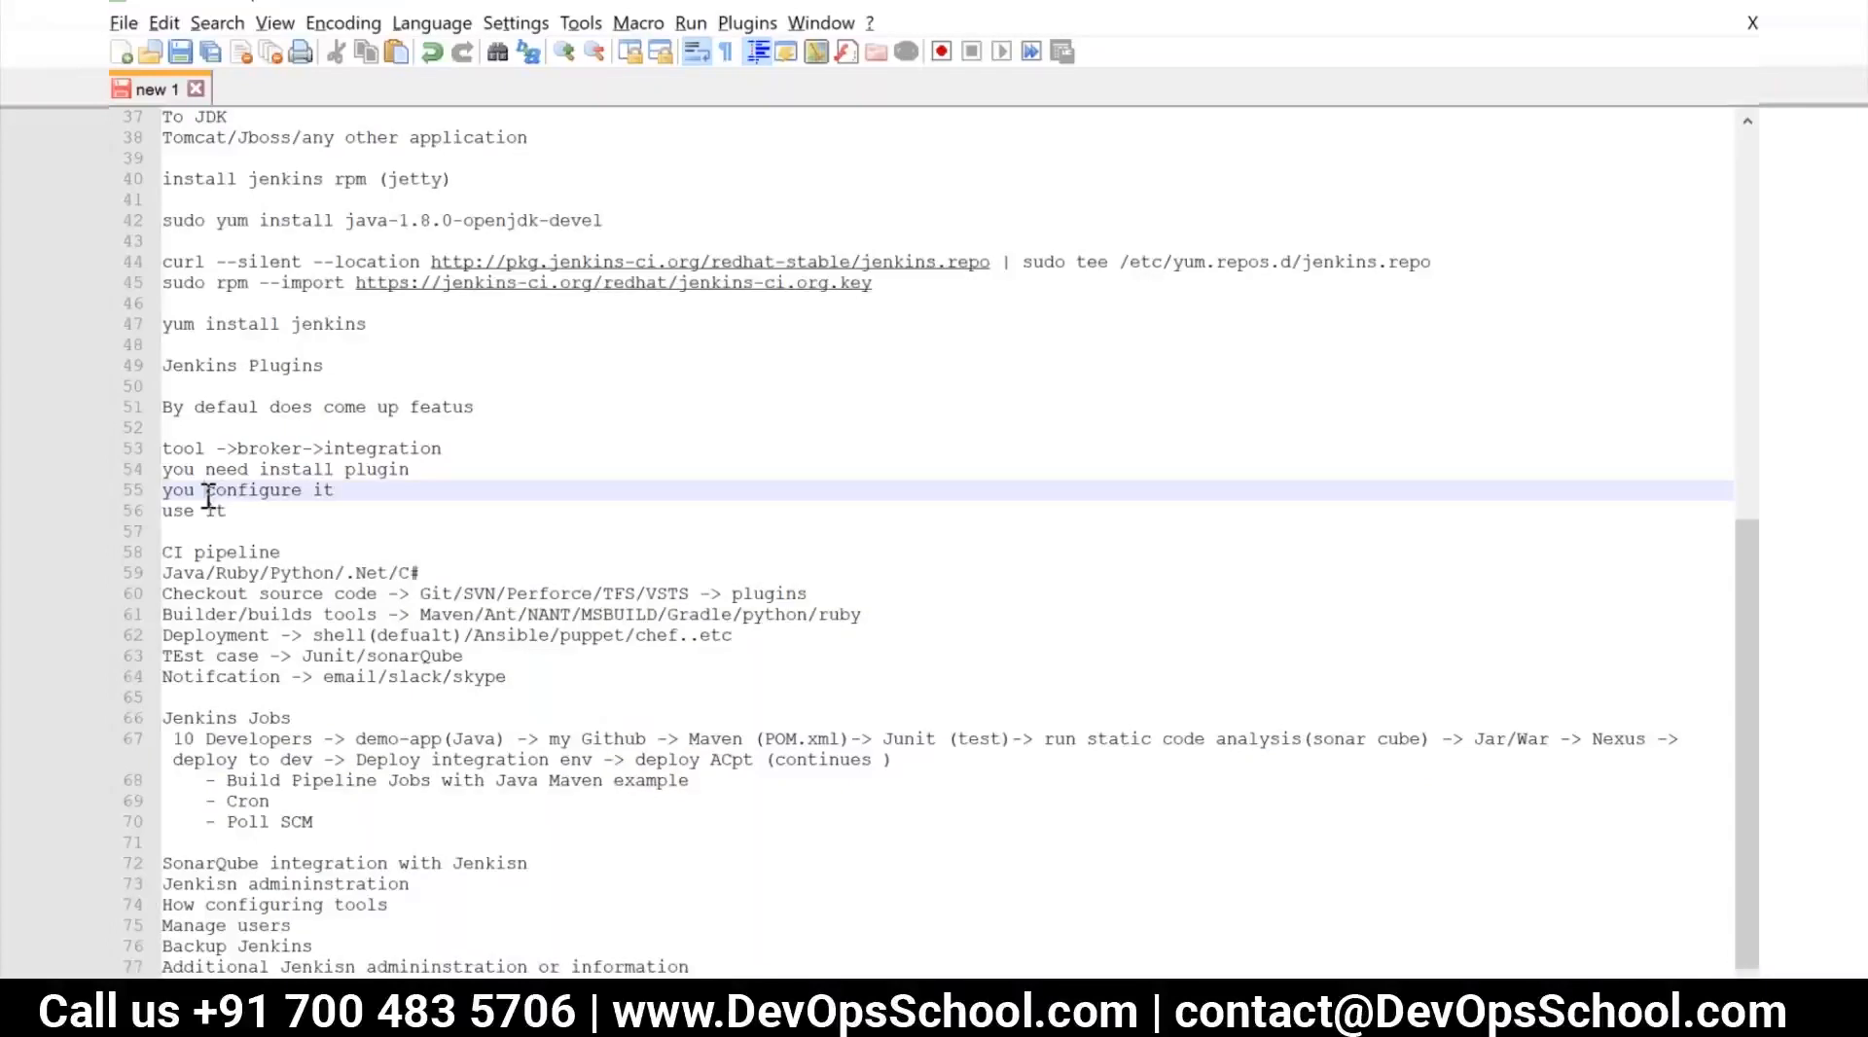
pyautogui.write('install ')
pyautogui.write('server ')
pyautogui.write('/')
# Switch to the training-jenkins-master terminal and check for Git with "git --version"
pyautogui.hotkey('alt', 'Tab')
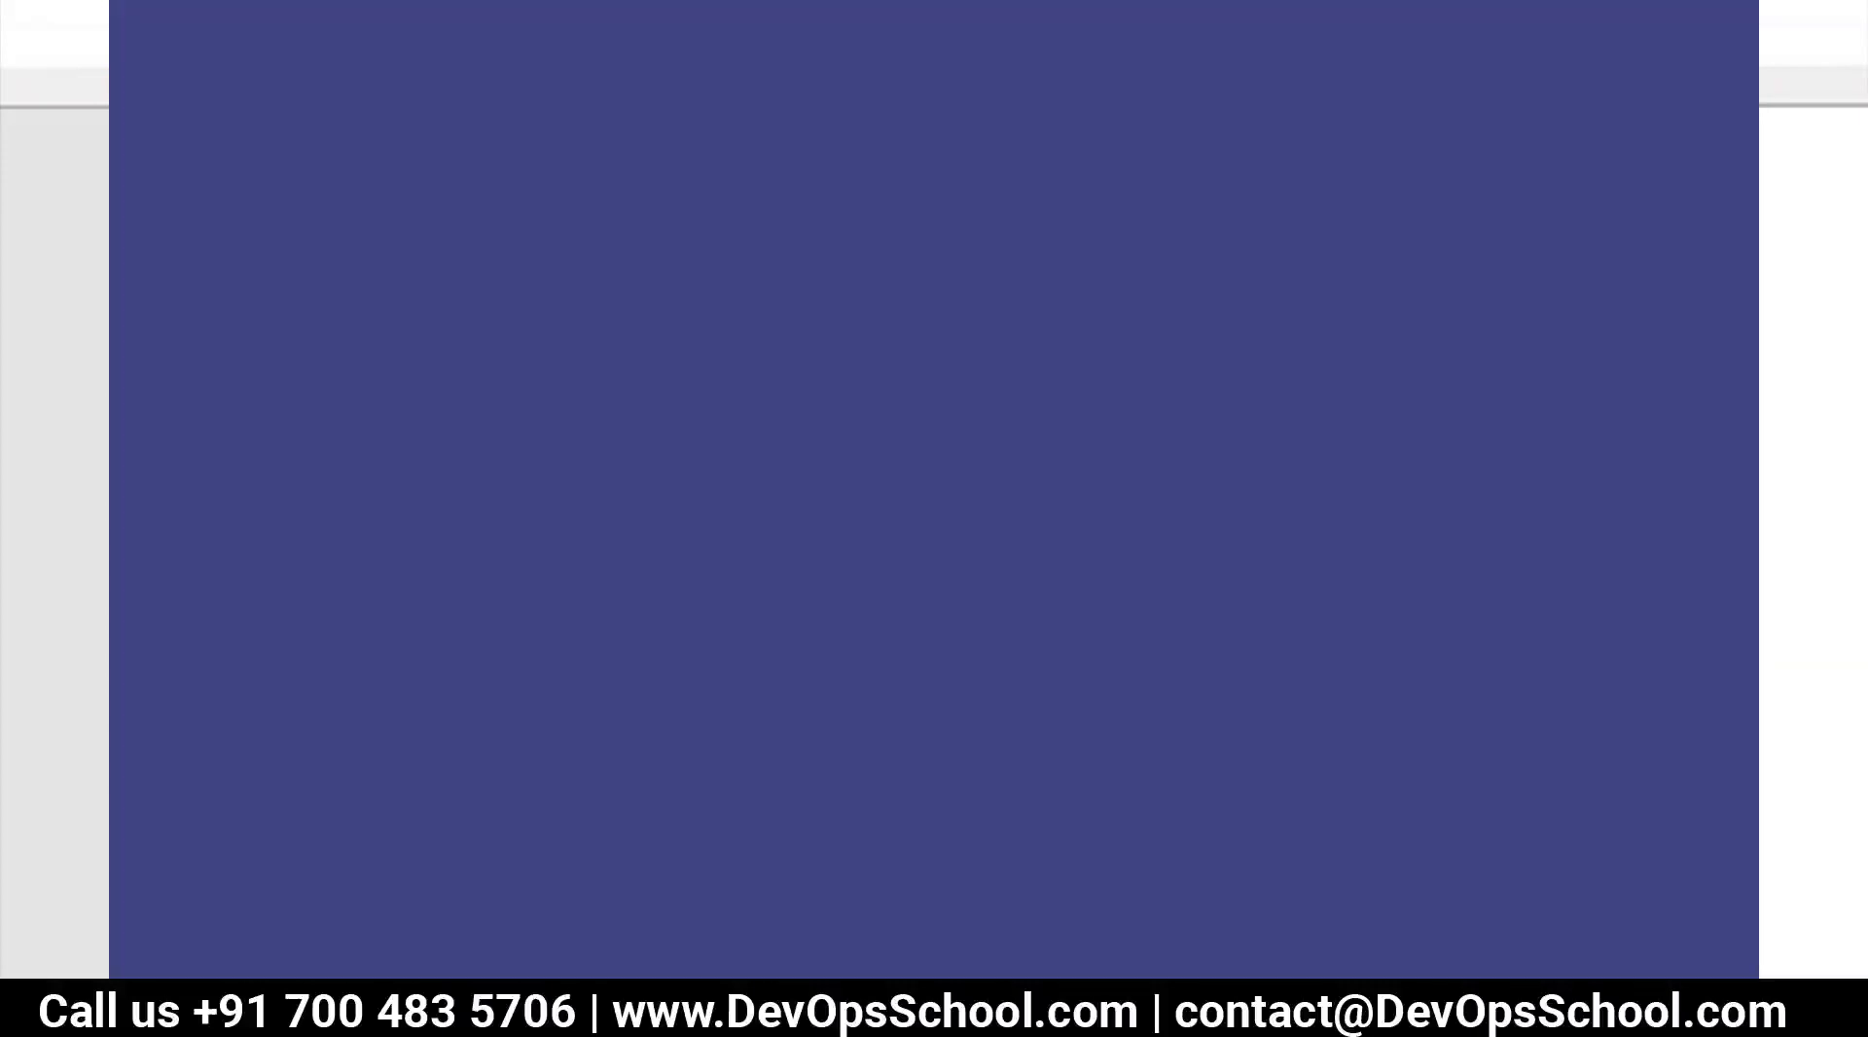
pyautogui.write('git --versio')
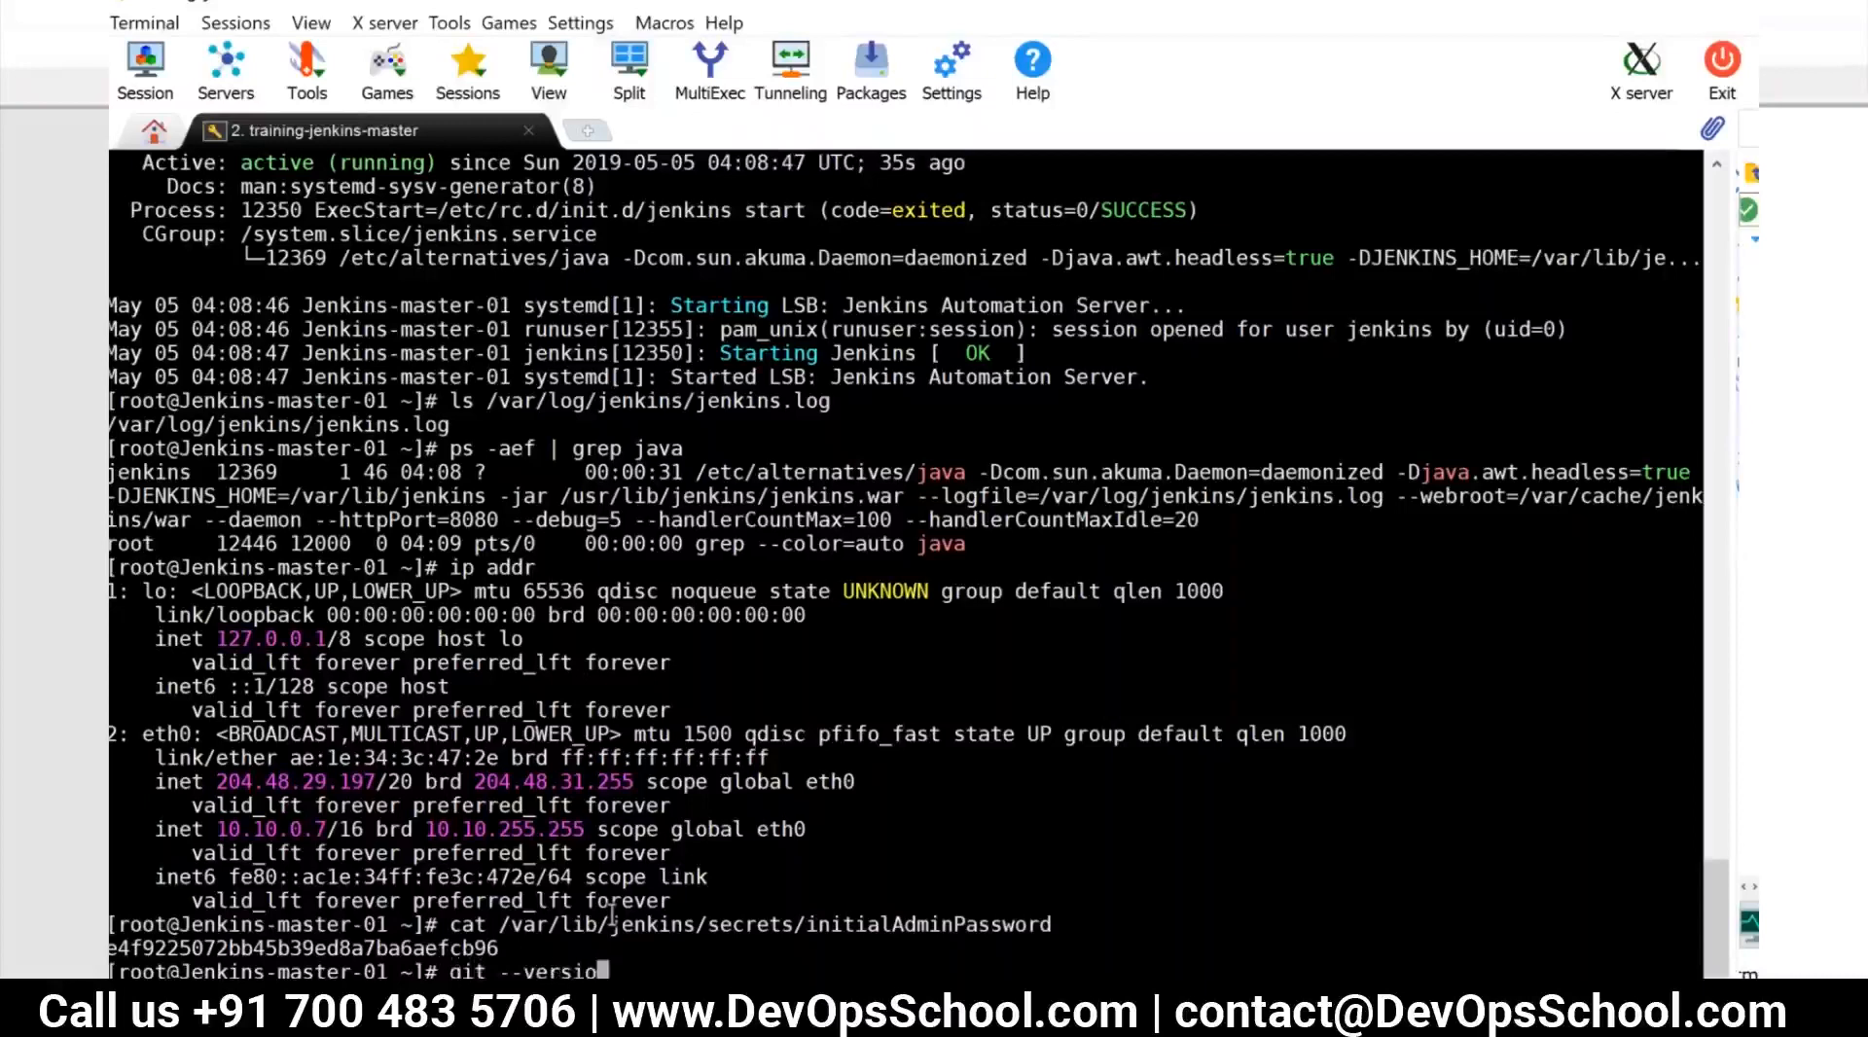
pyautogui.write('n')
pyautogui.press('Return')
# Try to run "yum install -y" without a package name
pyautogui.write('yum isntall')
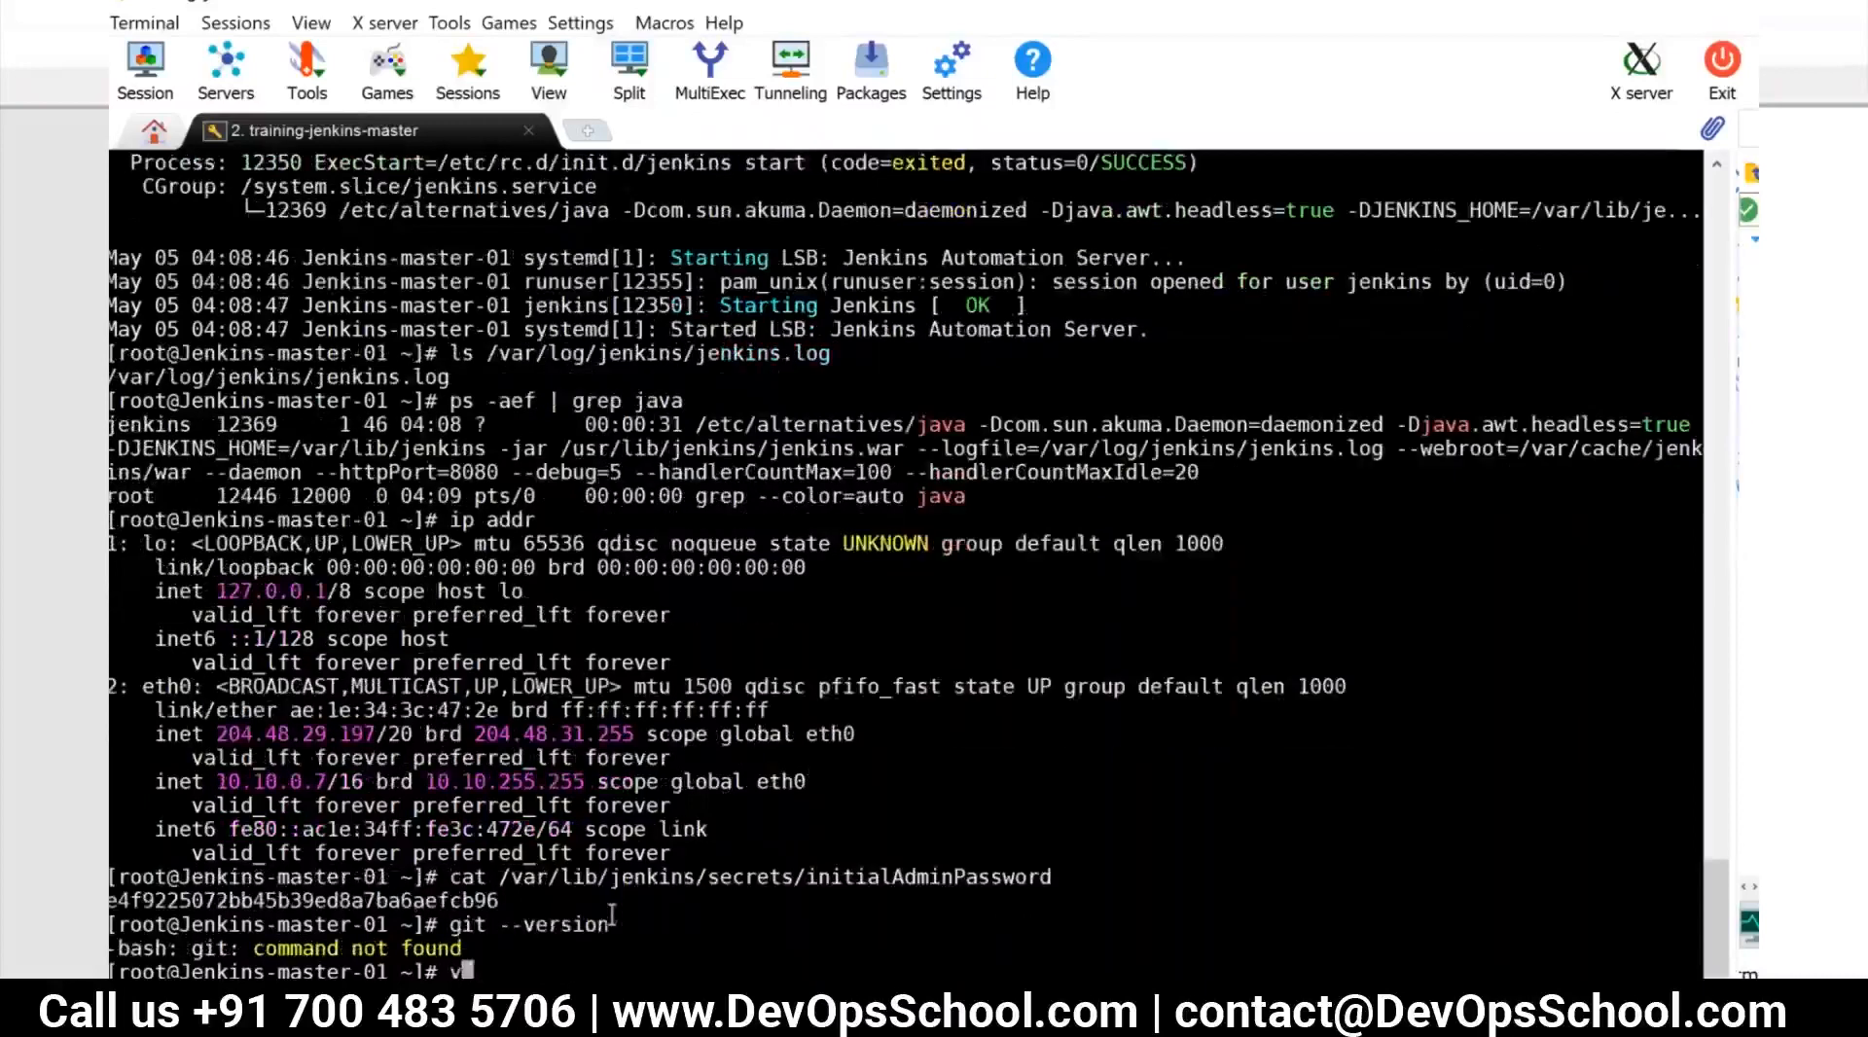
pyautogui.press('BackSpace')
pyautogui.press('BackSpace')
pyautogui.press('BackSpace')
pyautogui.press('BackSpace')
pyautogui.press('BackSpace')
pyautogui.press('BackSpace')
pyautogui.write('nstall -y')
pyautogui.press('Return')
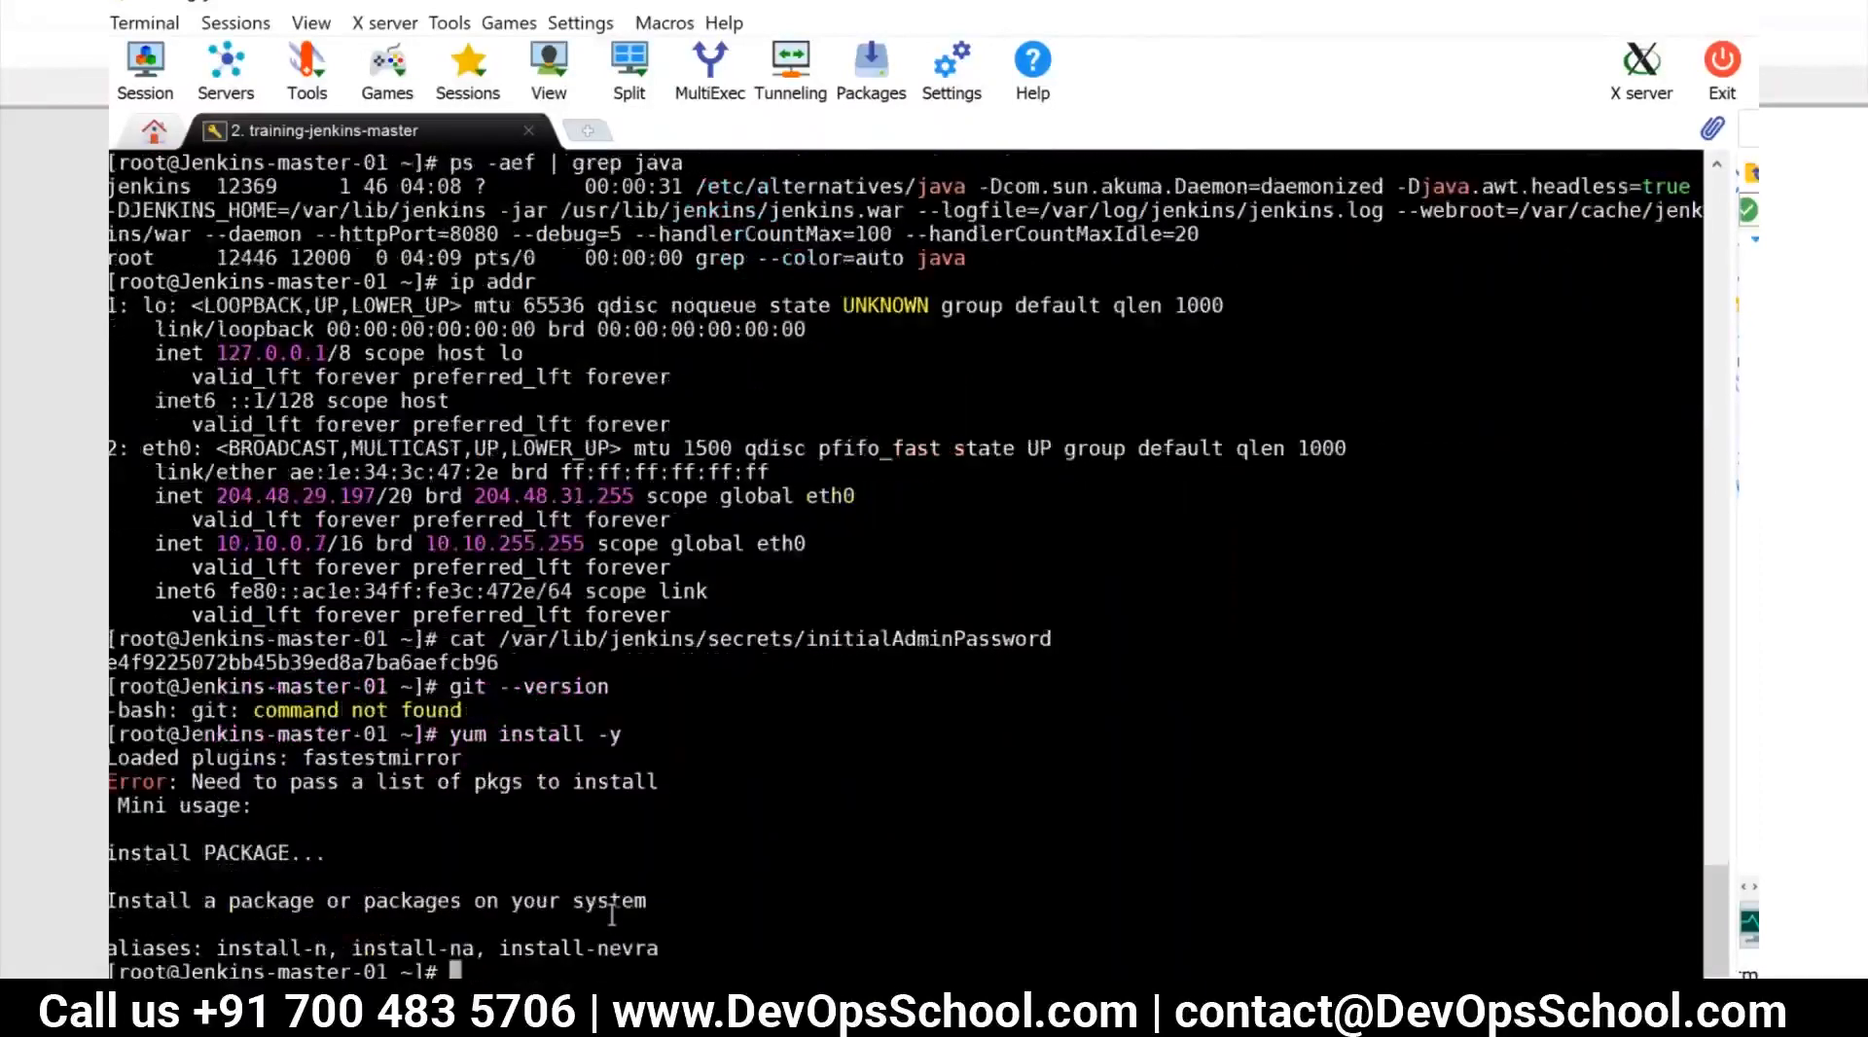
# Install Git on the Jenkins server with "yum install git -y" and check it with "git --version"
pyautogui.write('yum install git -y')
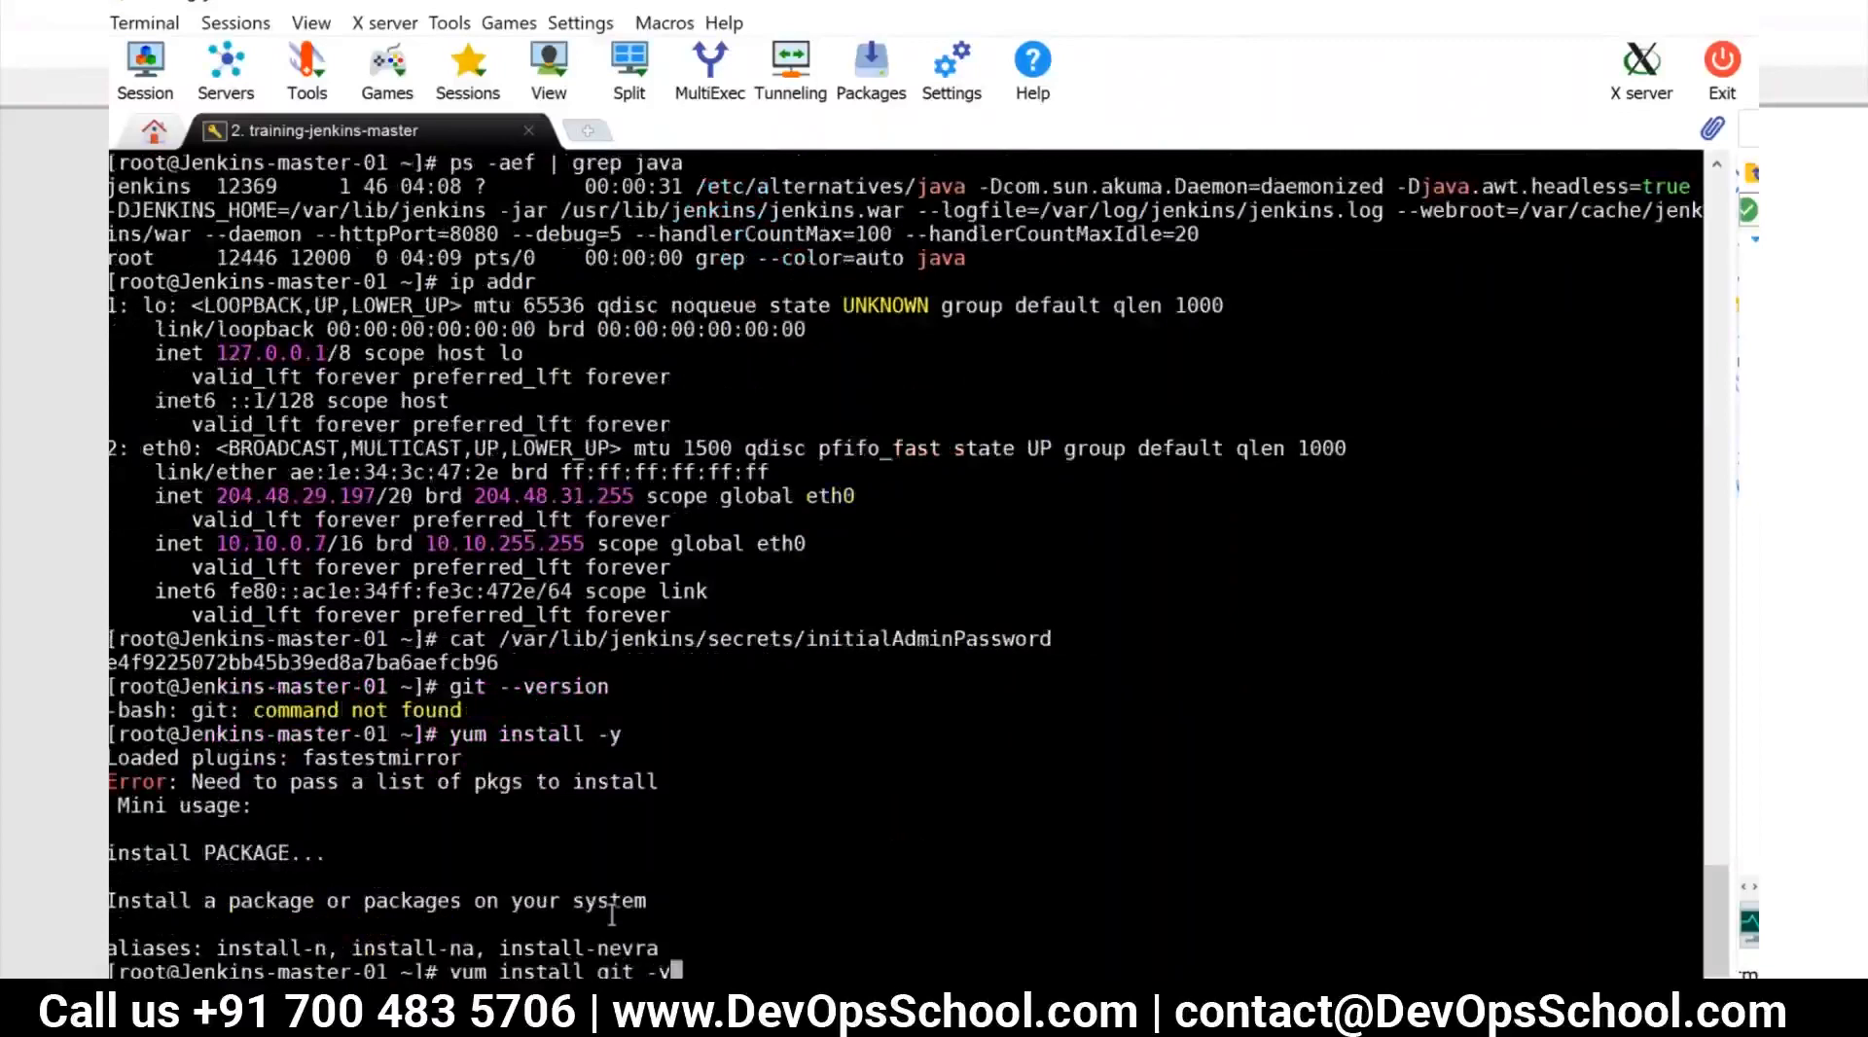
pyautogui.press('Return')
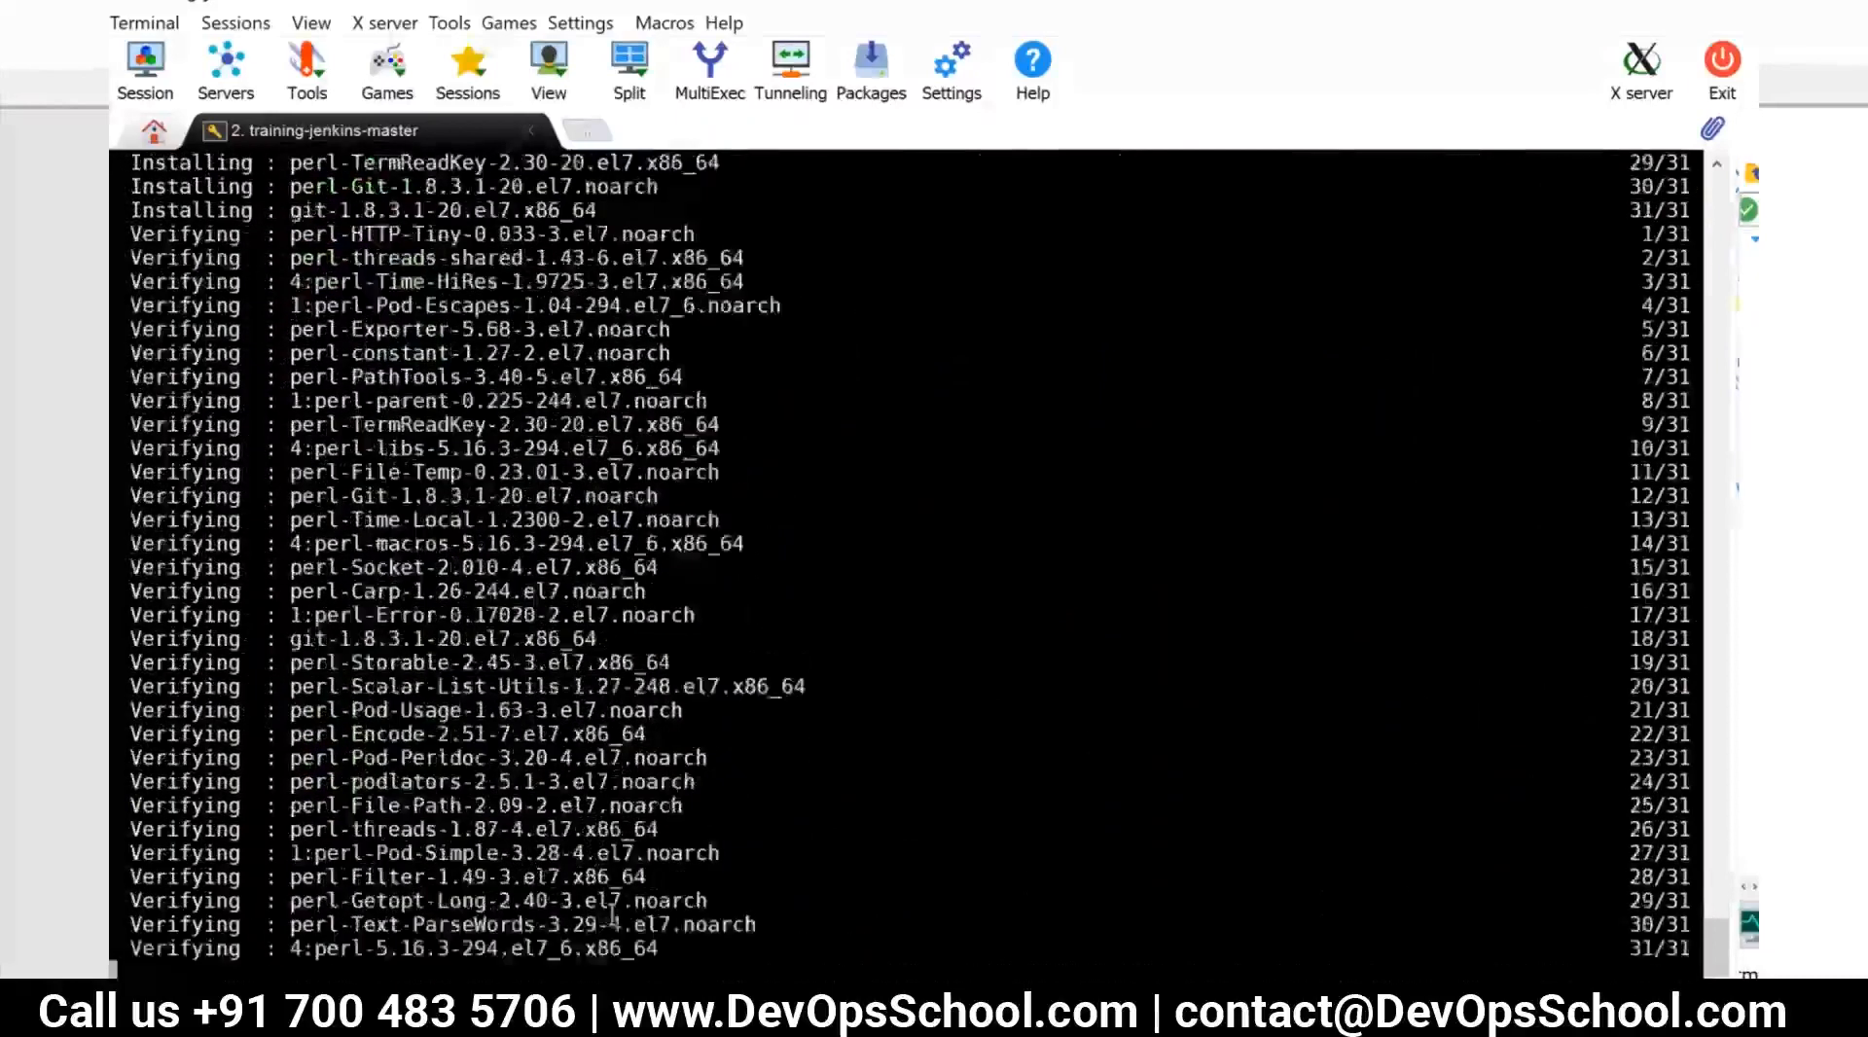
pyautogui.write('git --version')
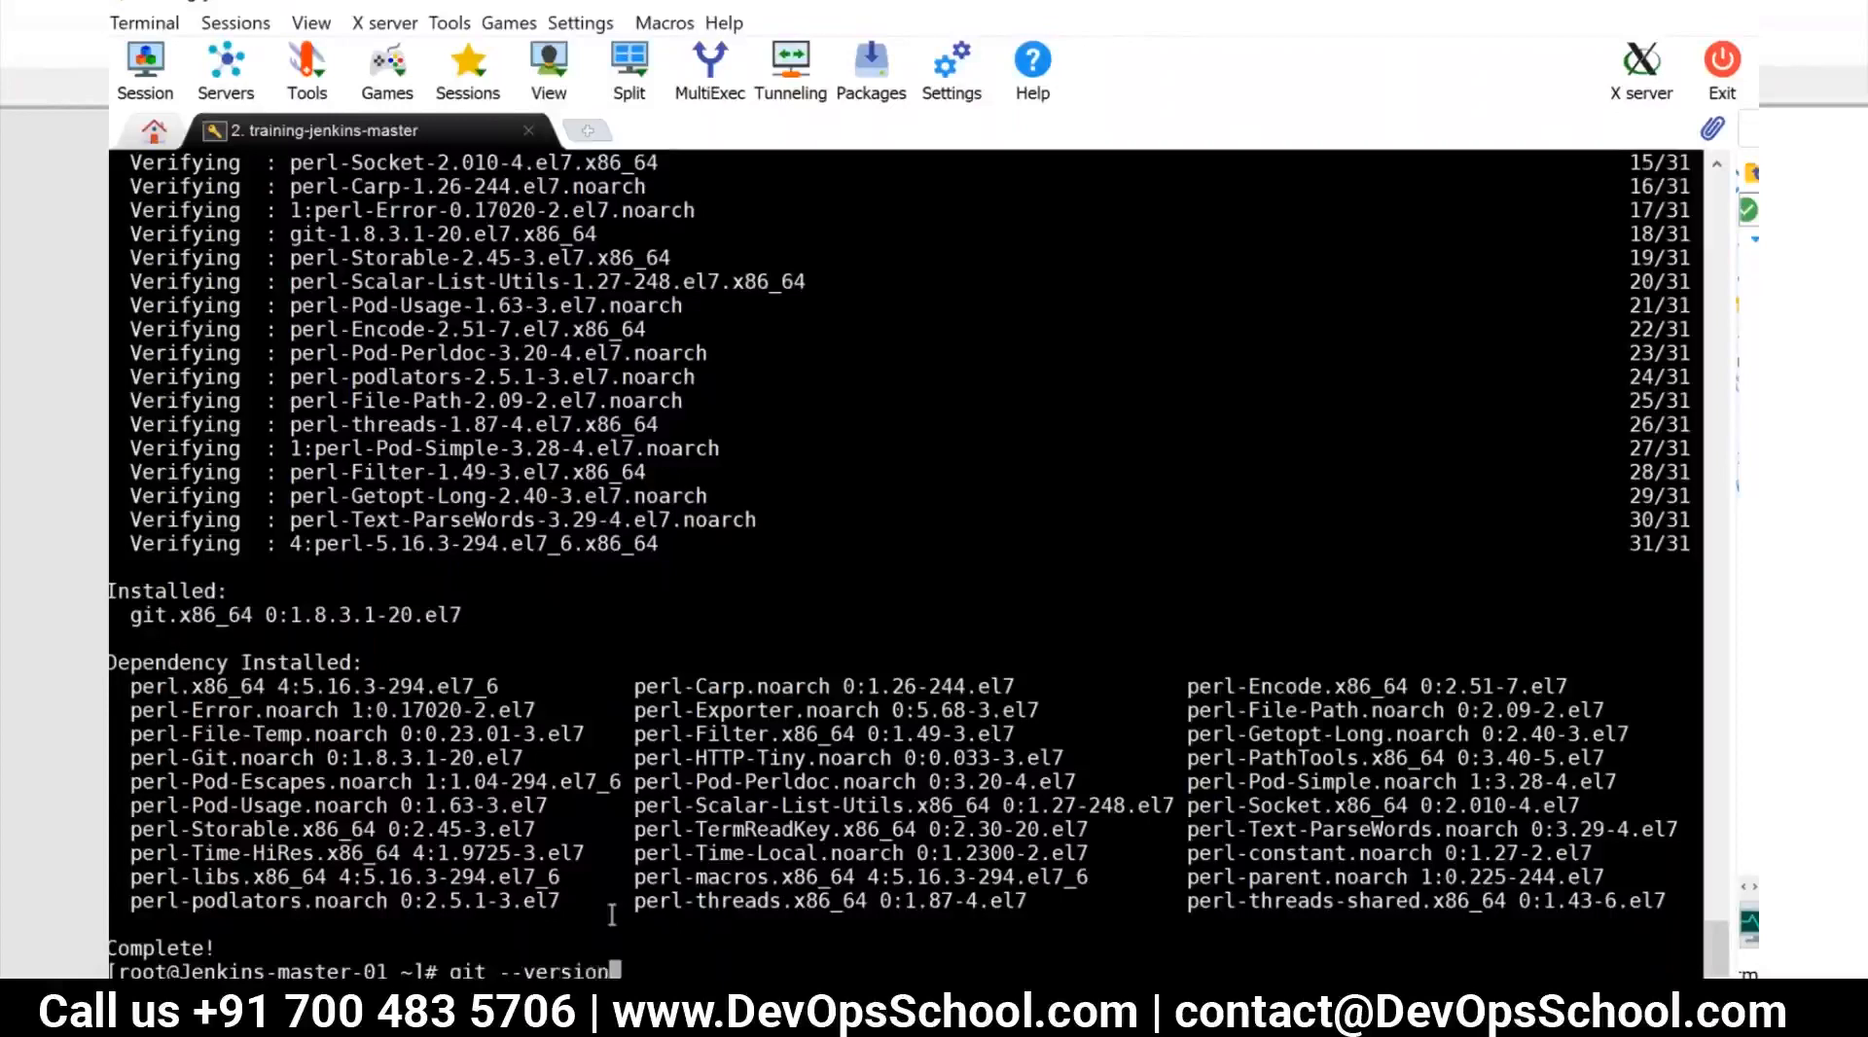
pyautogui.press('Return')
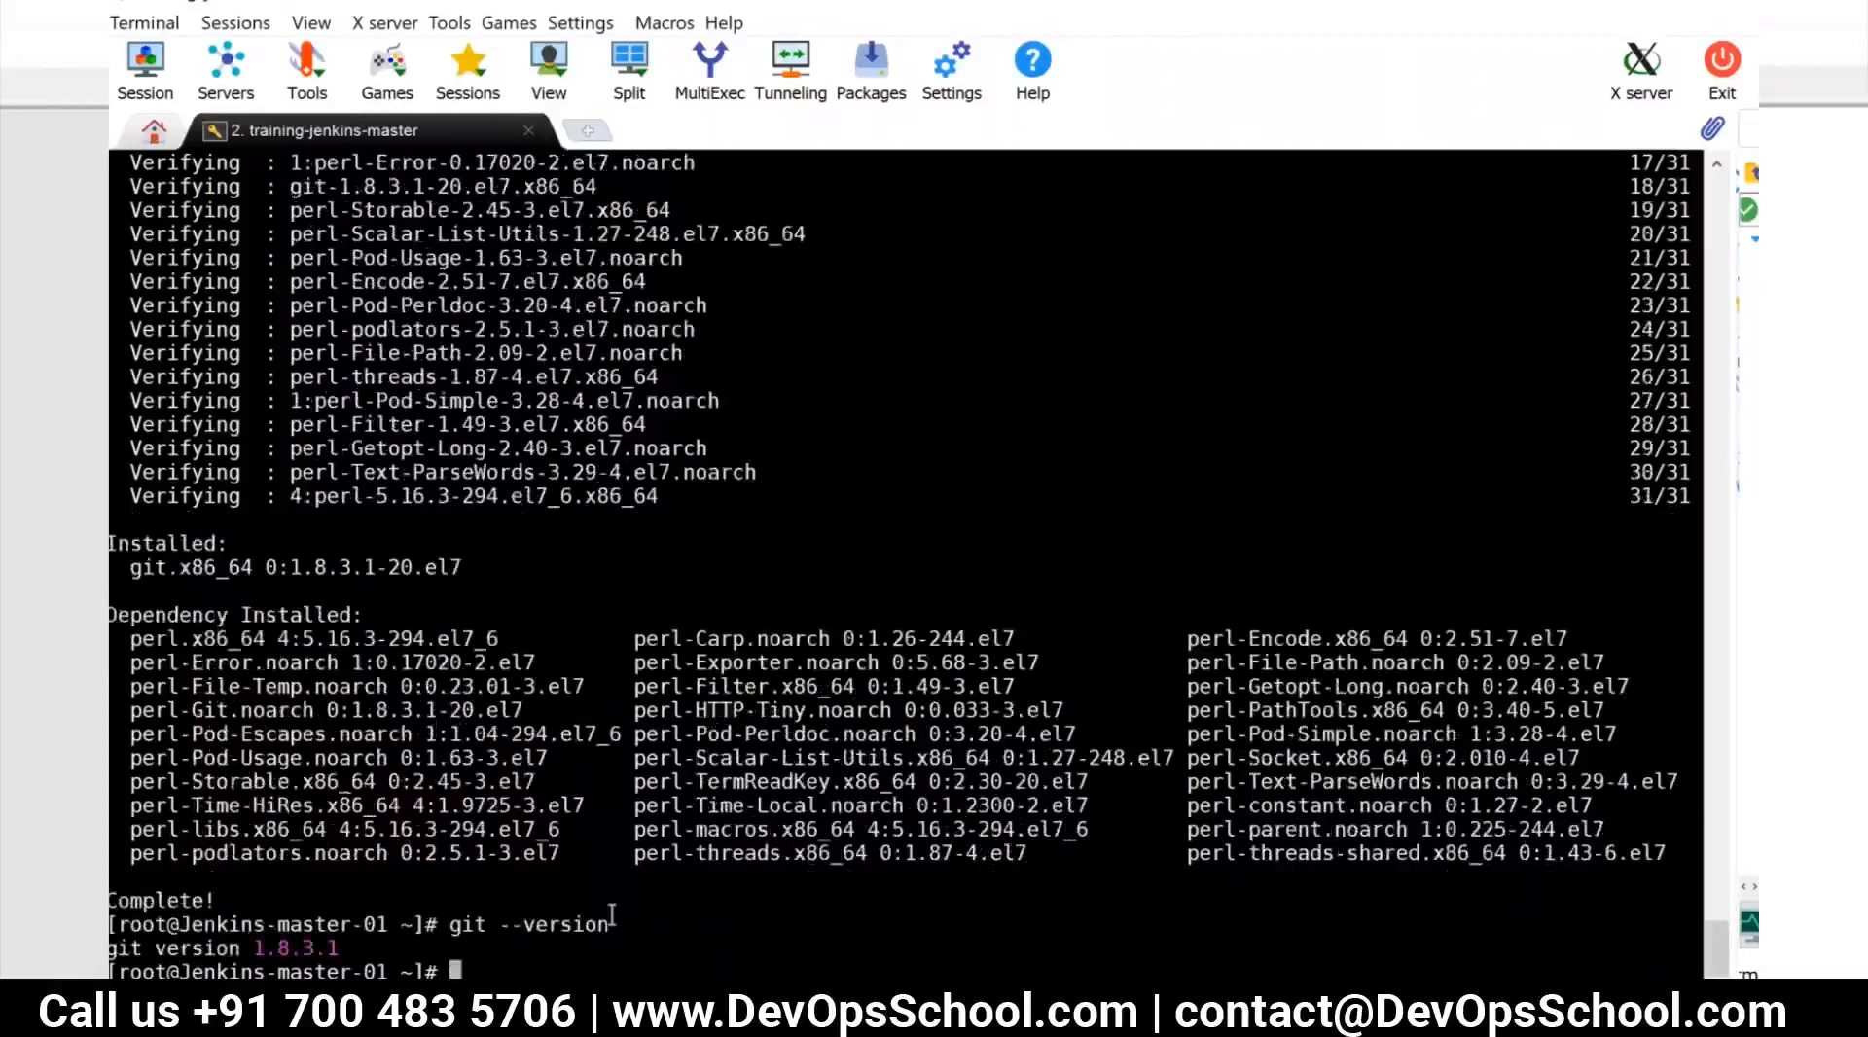
# Return to the p-build configuration in Chrome and review the Git repository URL, branch specifier and build triggers
pyautogui.hotkey('alt', 'Tab')
pyautogui.hotkey('alt', 'Tab')
pyautogui.hotkey('alt', 'Tab')
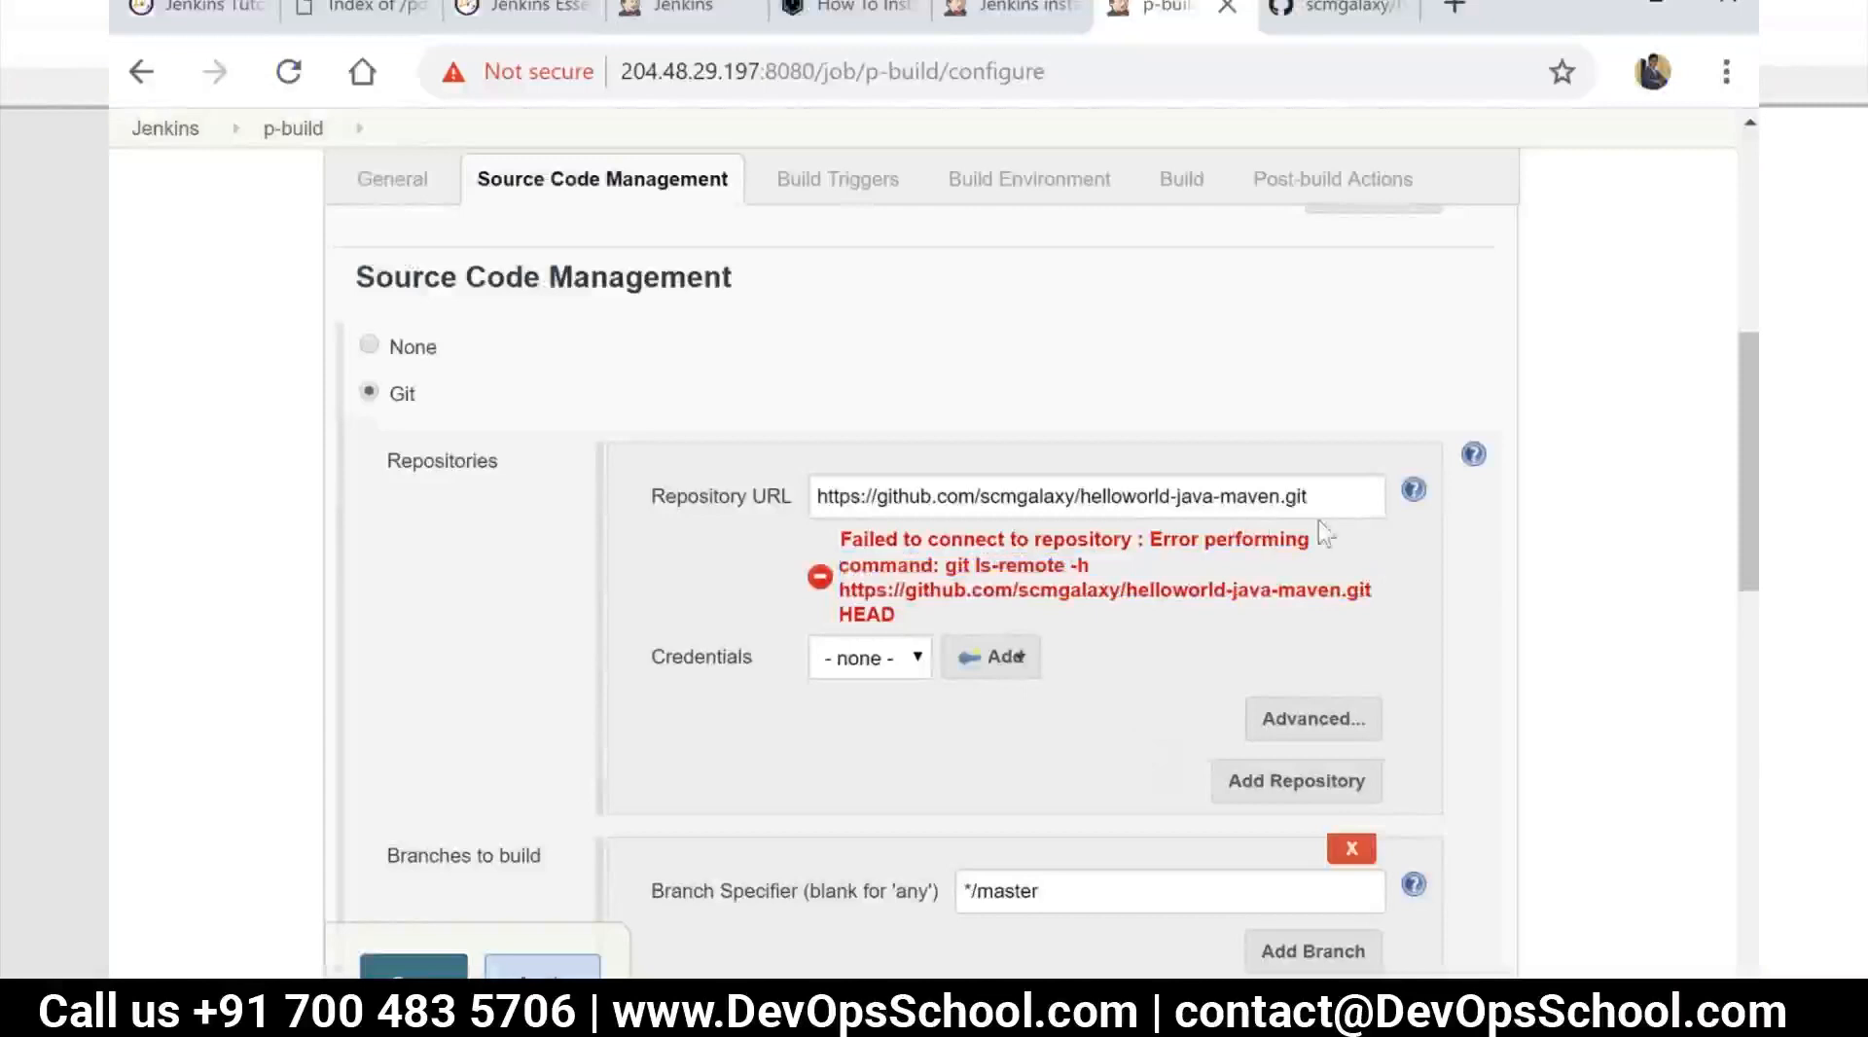
pyautogui.click(1343, 498)
pyautogui.scroll(-2, 1264, 574)
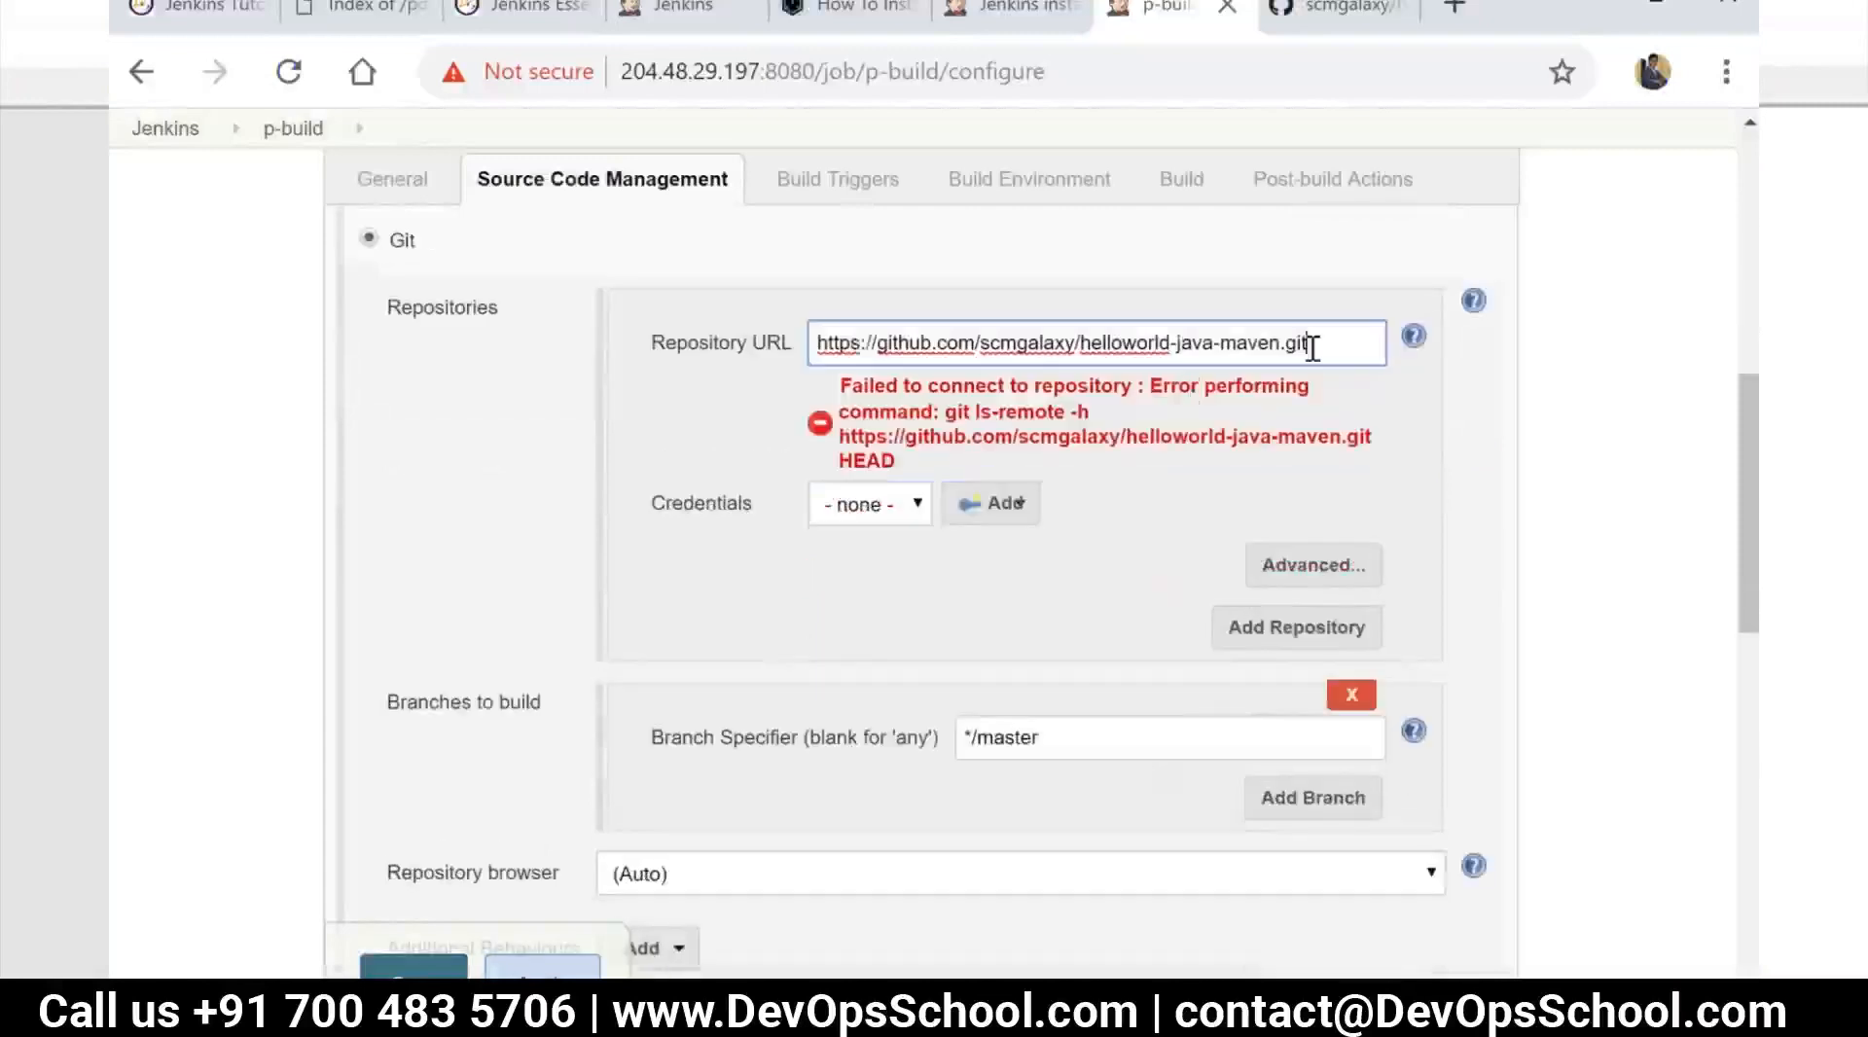
pyautogui.scroll(-3, 1148, 505)
pyautogui.scroll(2, 895, 420)
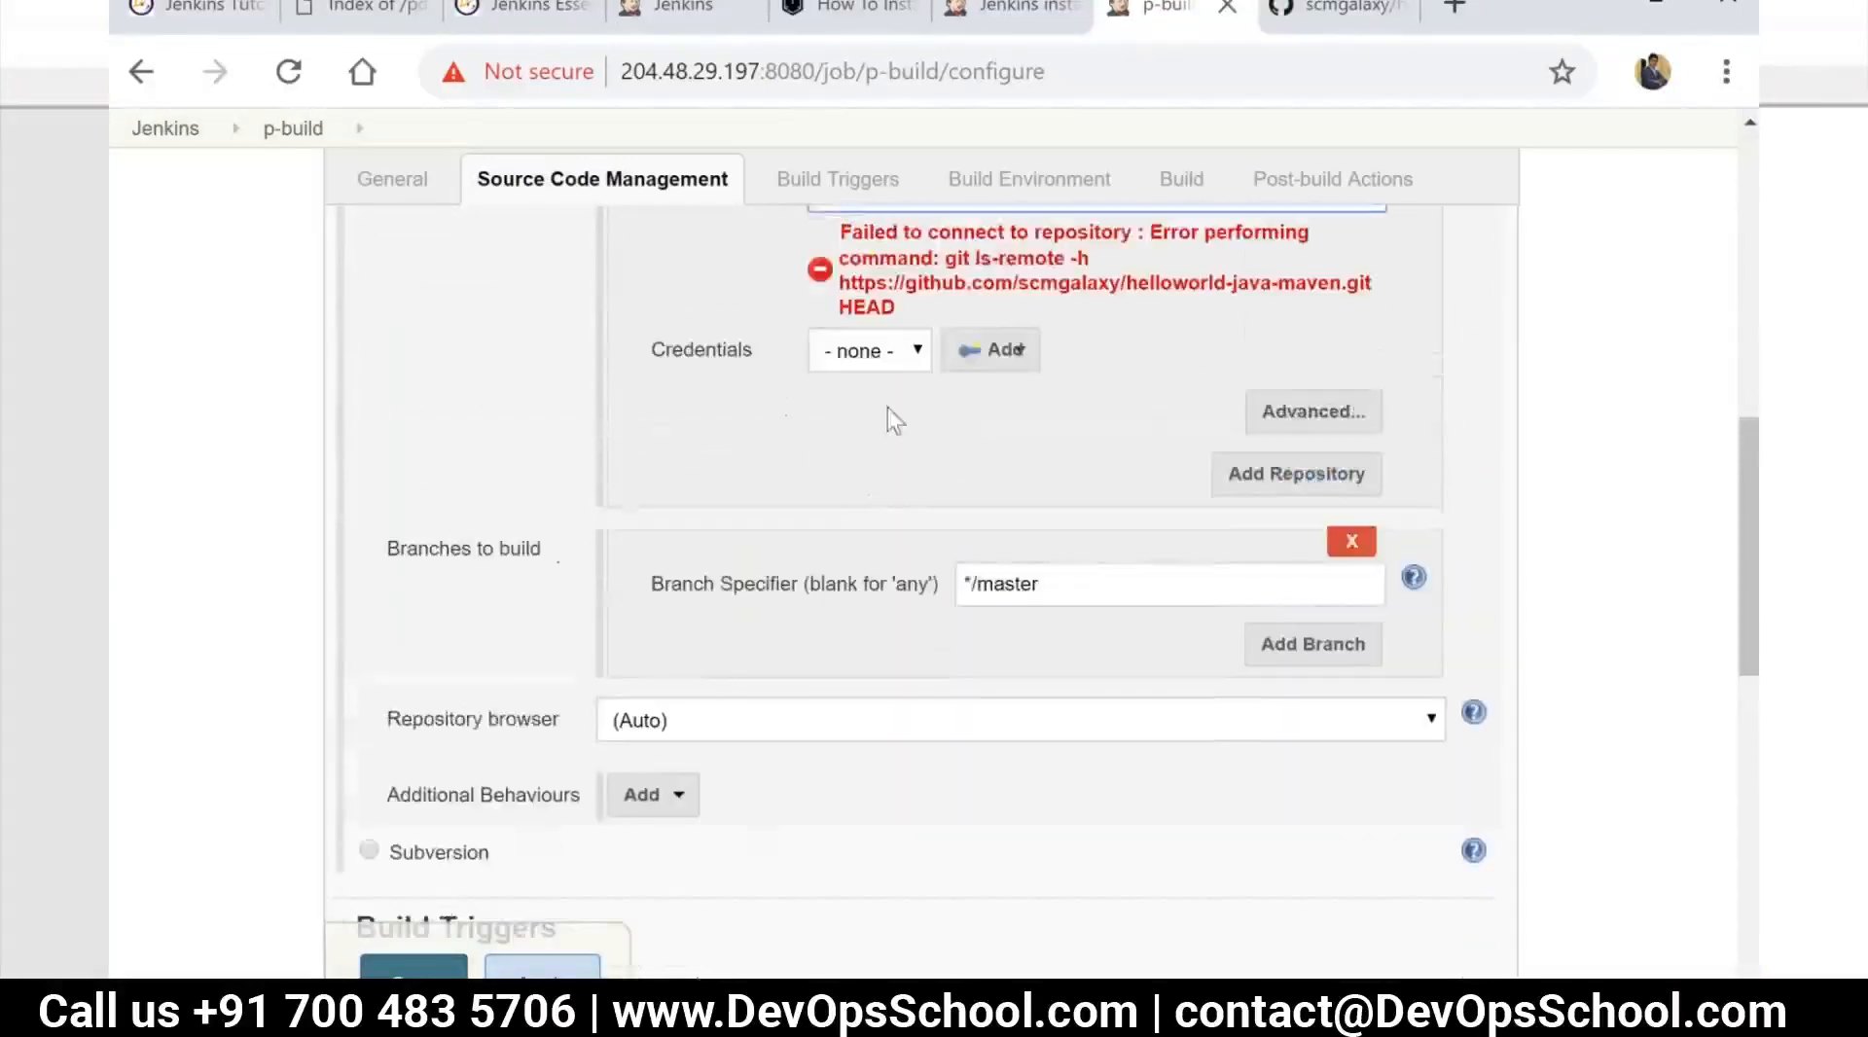
pyautogui.tripleClick(1089, 588)
pyautogui.scroll(-6, 863, 721)
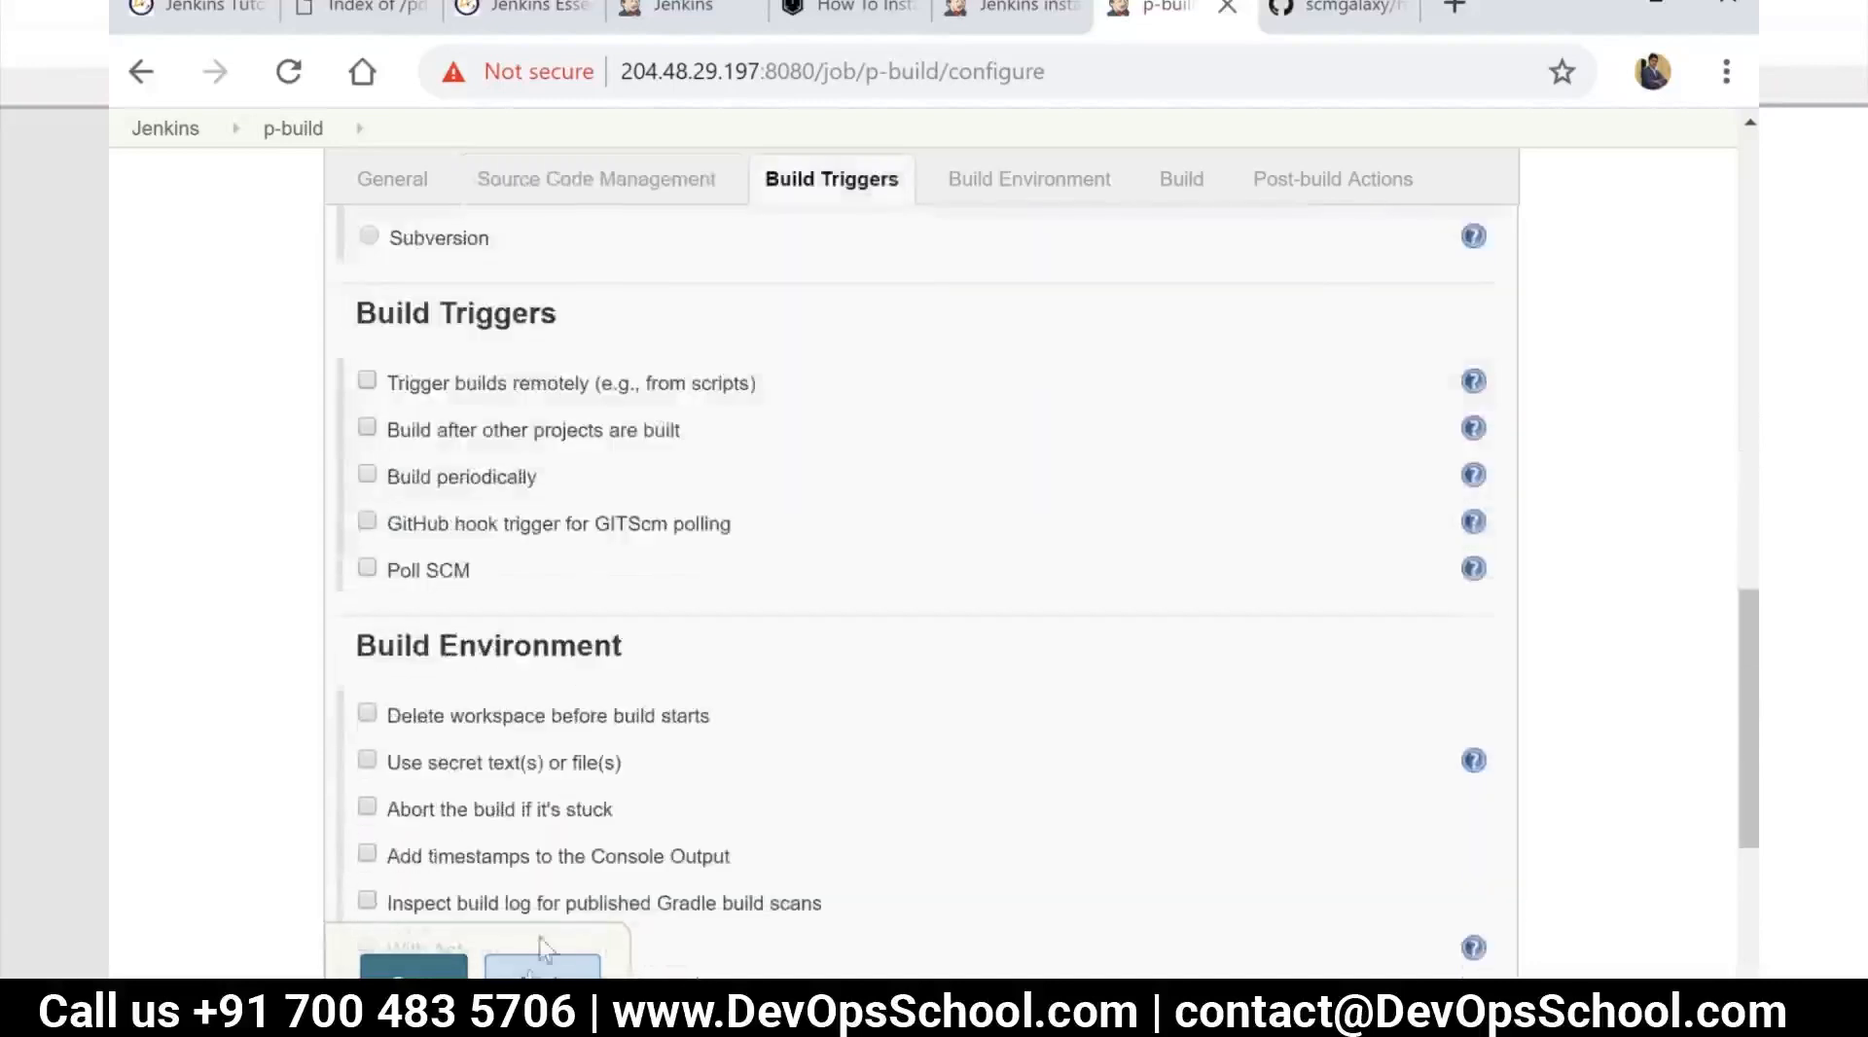
# Apply the p-build configuration, glance over the Git repository settings again and save the job
pyautogui.click(542, 966)
pyautogui.scroll(3, 862, 700)
pyautogui.scroll(6, 866, 685)
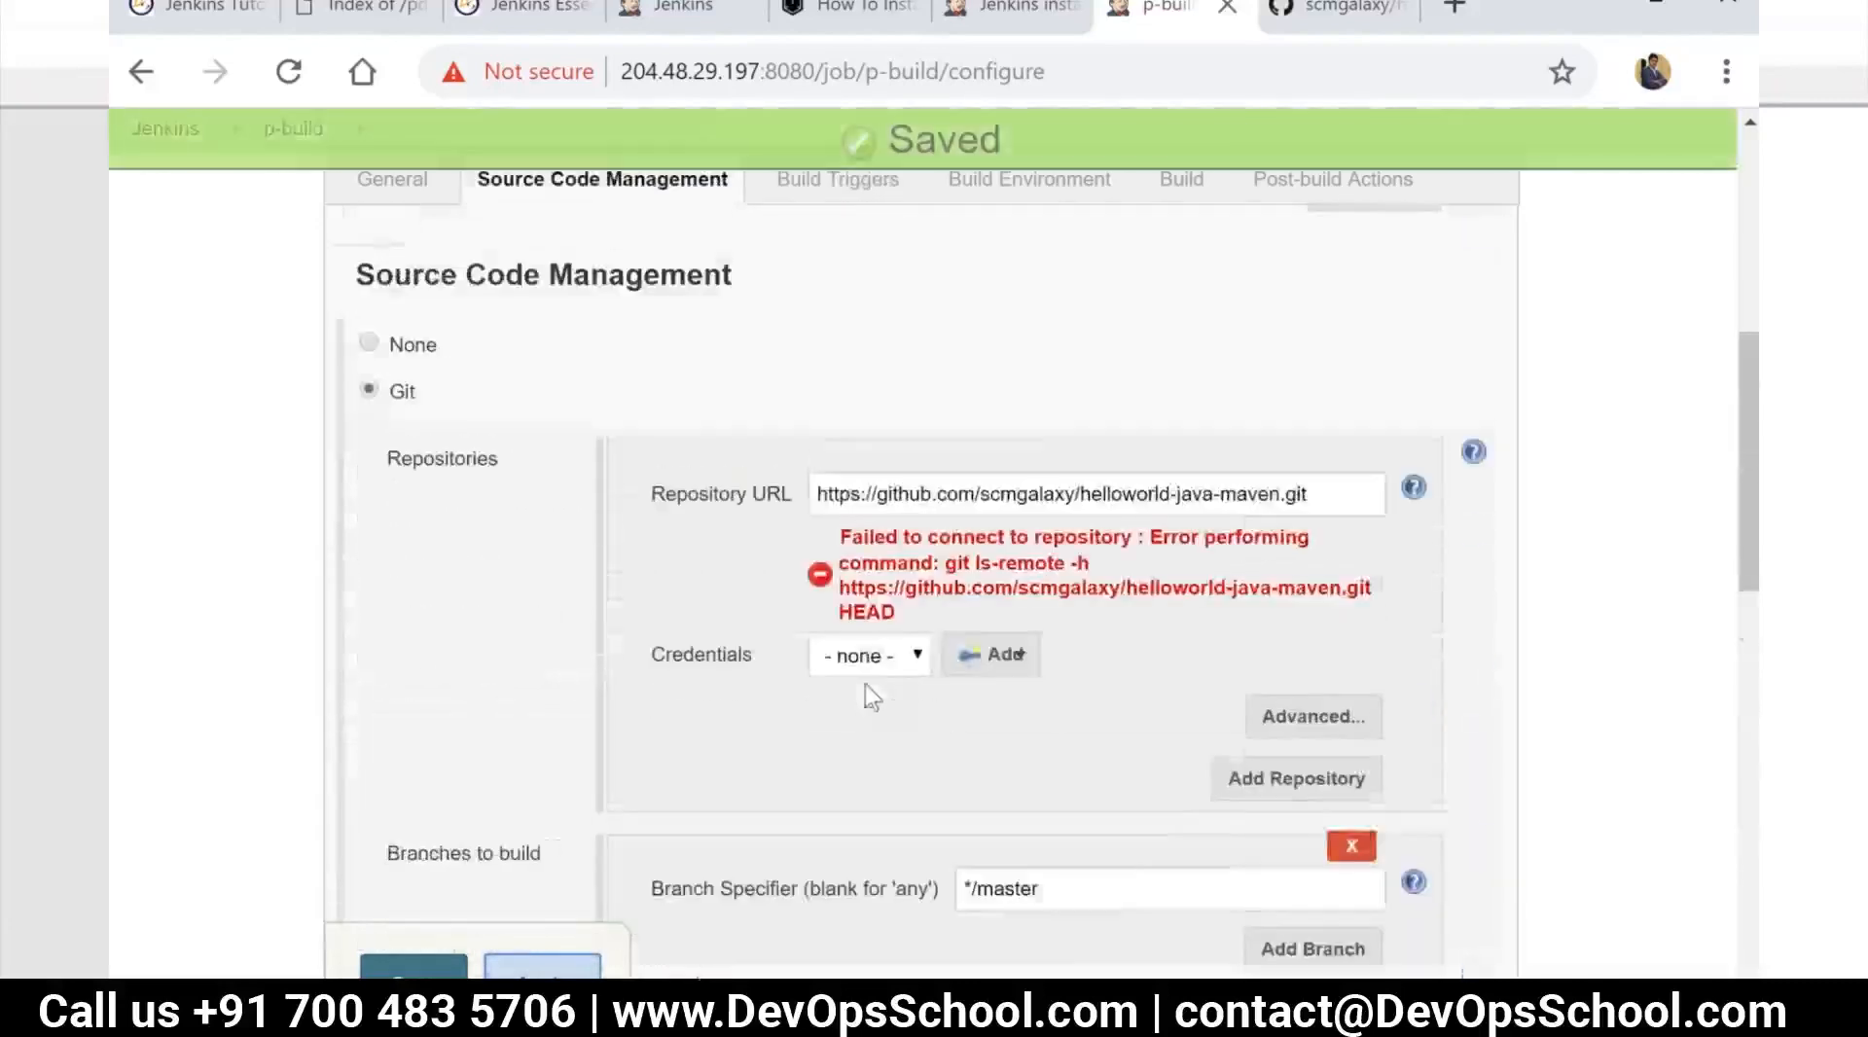
pyautogui.click(413, 966)
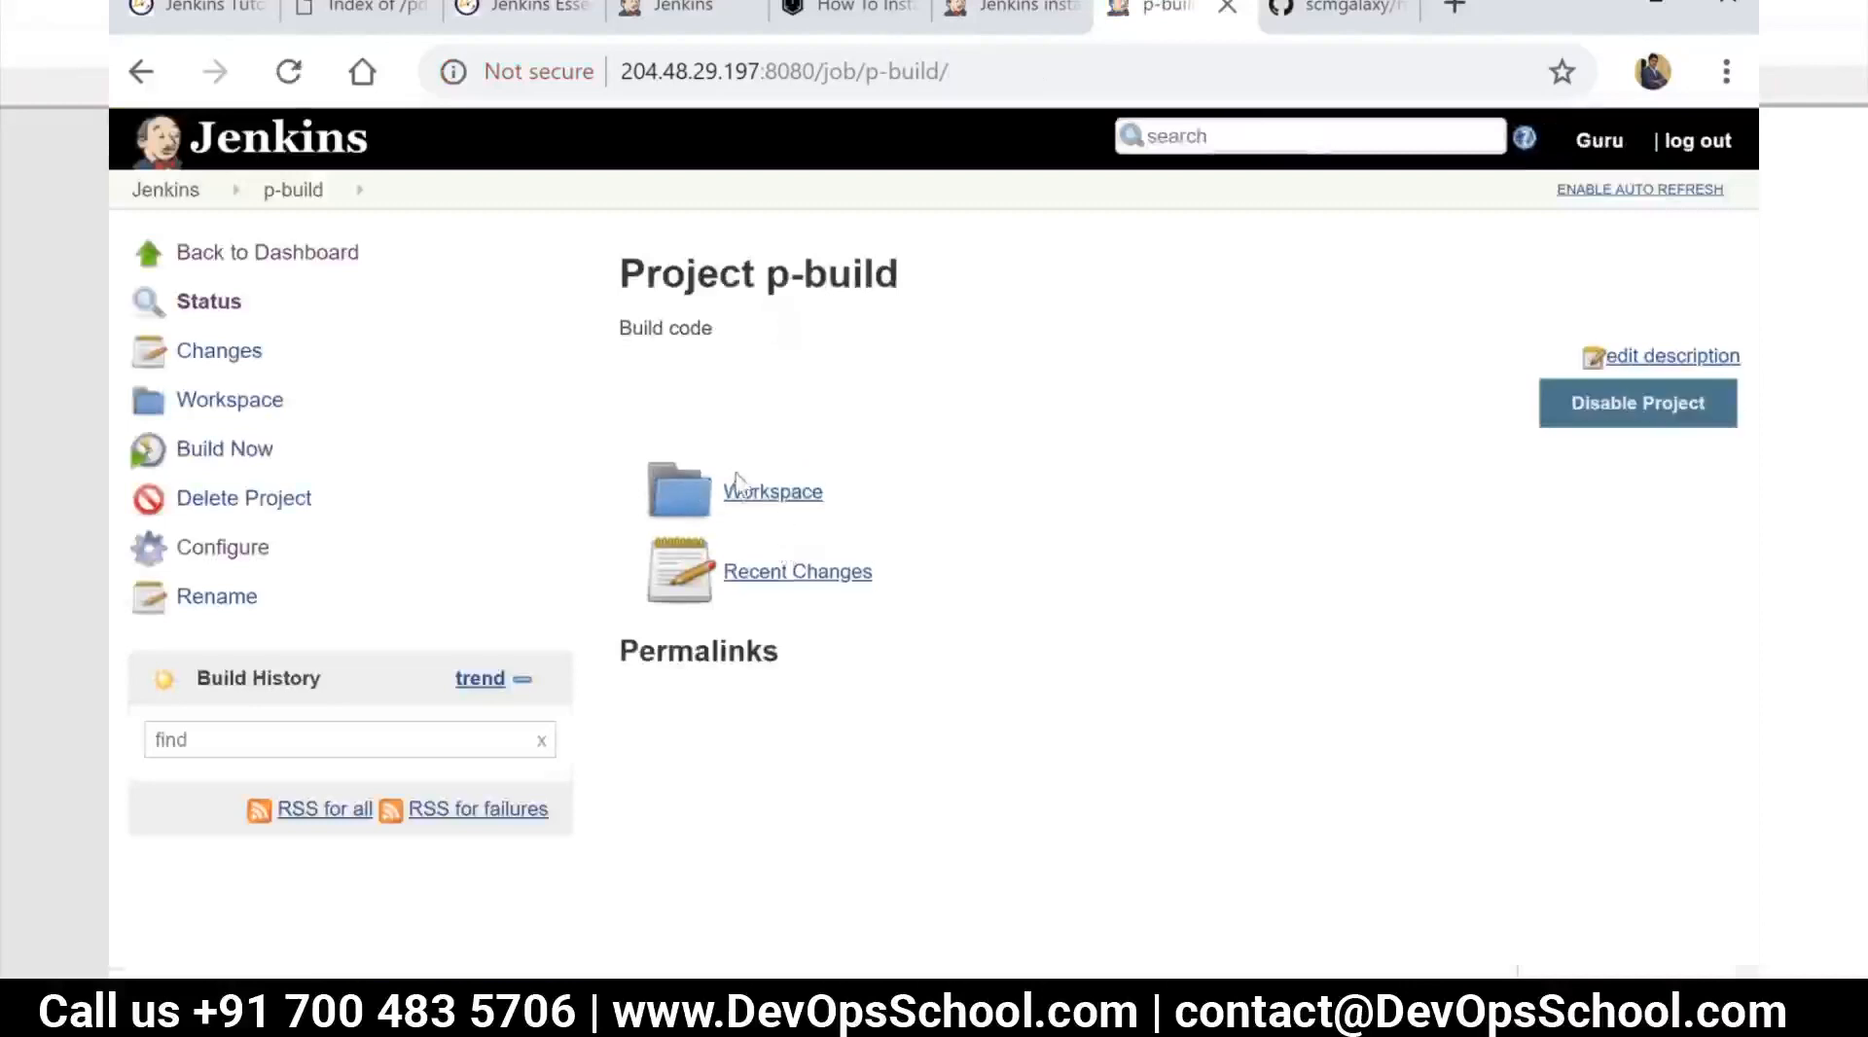
# Run a build of p-build and examine its console output, including the workspace path and the closing lines
pyautogui.click(222, 458)
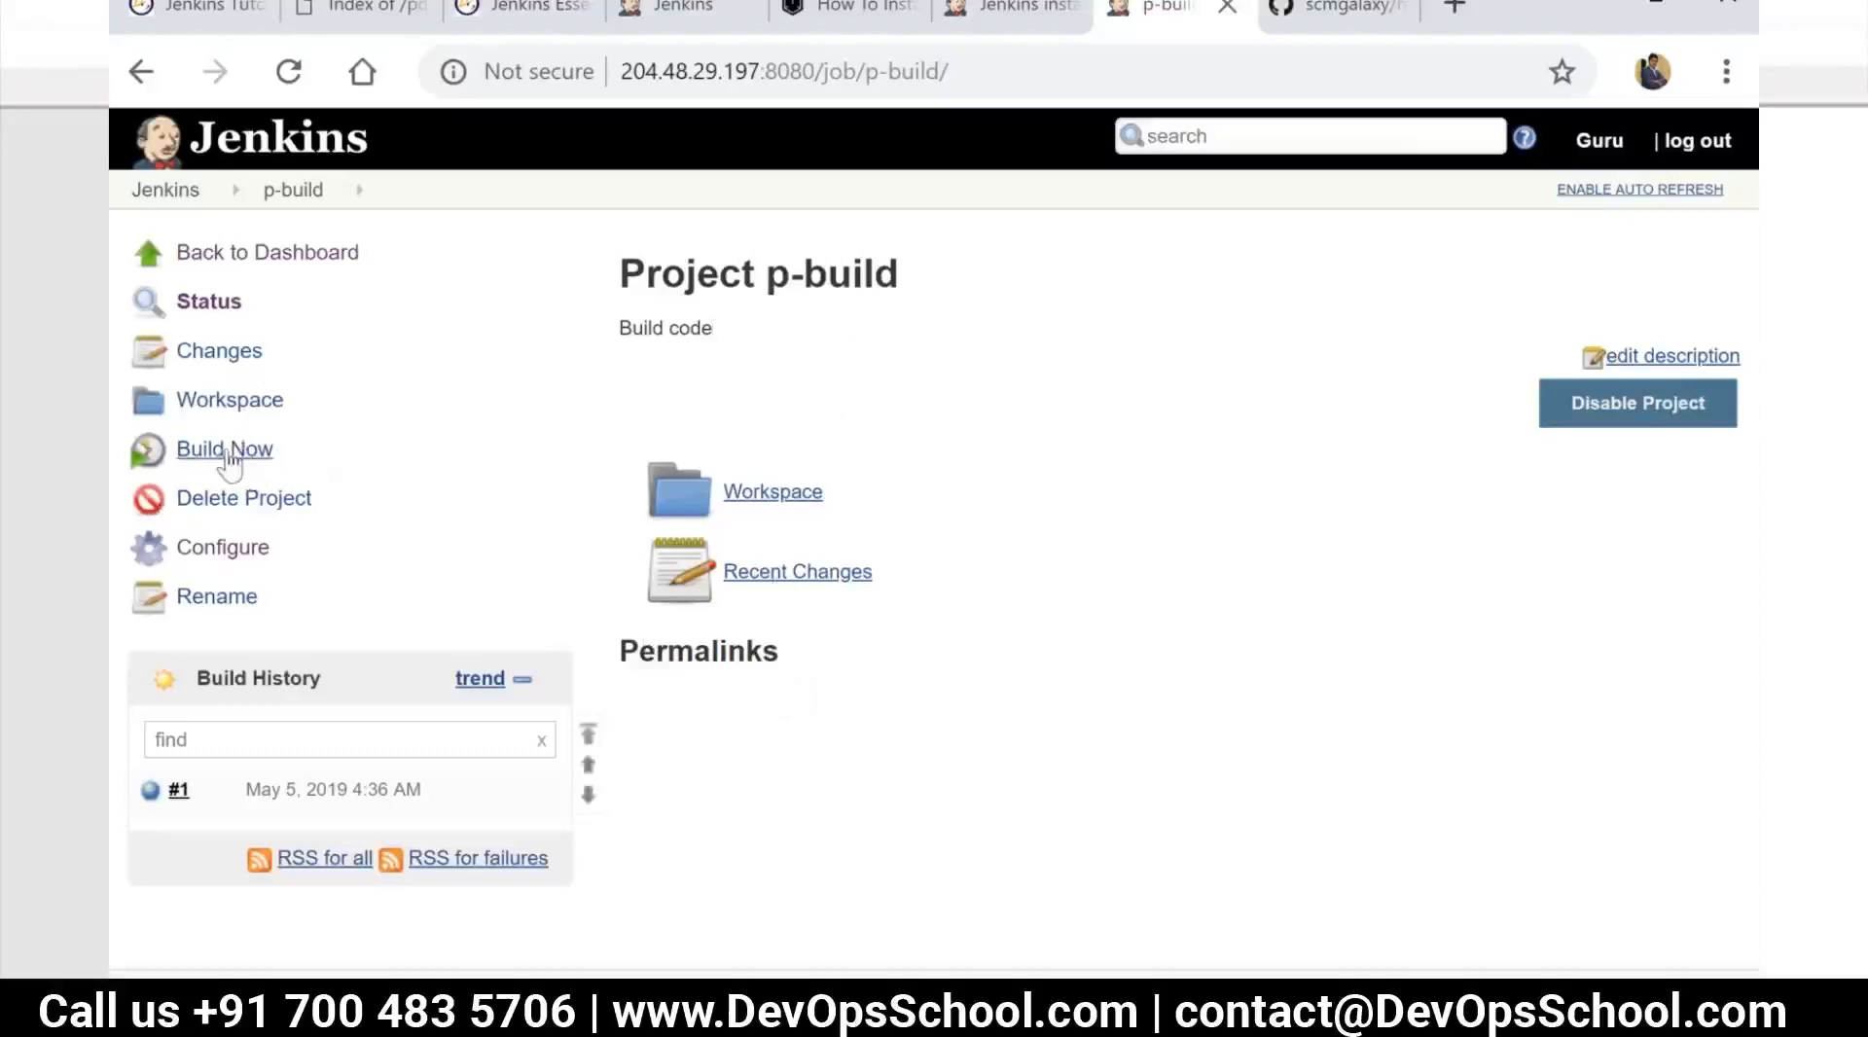
pyautogui.click(149, 792)
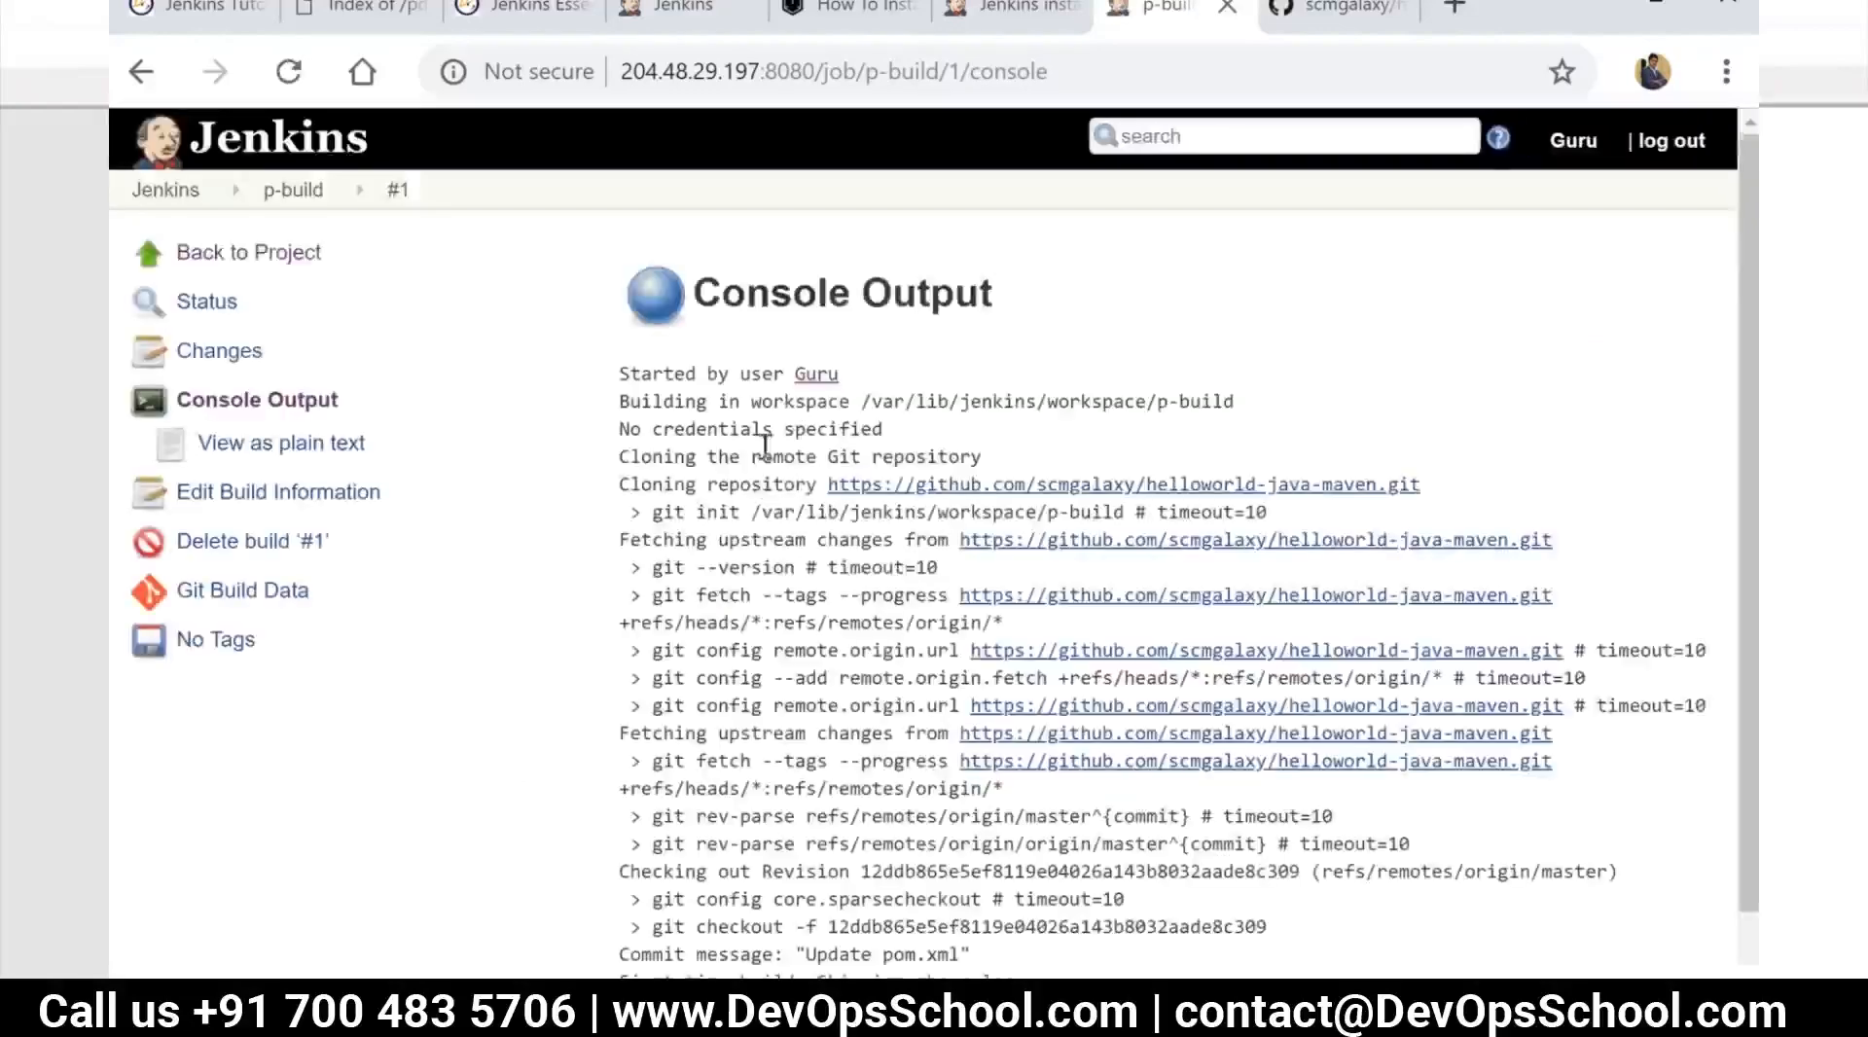
pyautogui.scroll(-1, 740, 525)
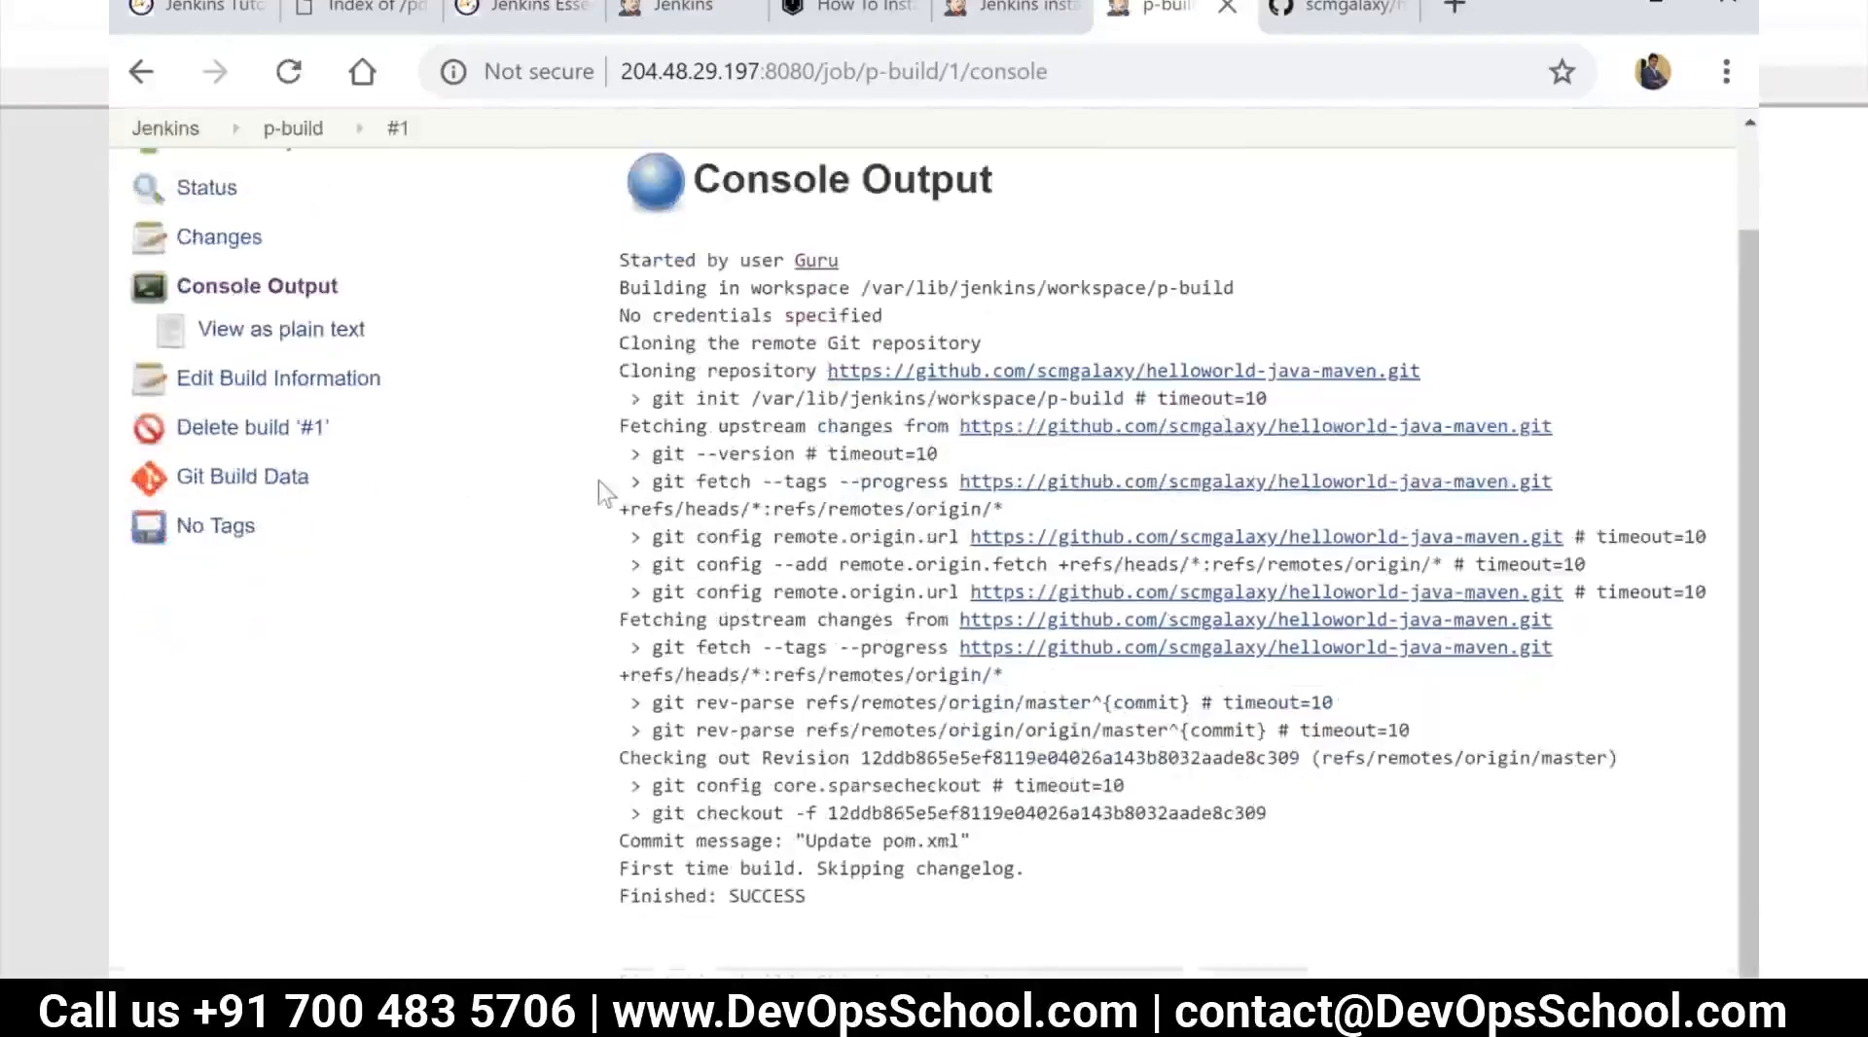
pyautogui.scroll(1, 599, 481)
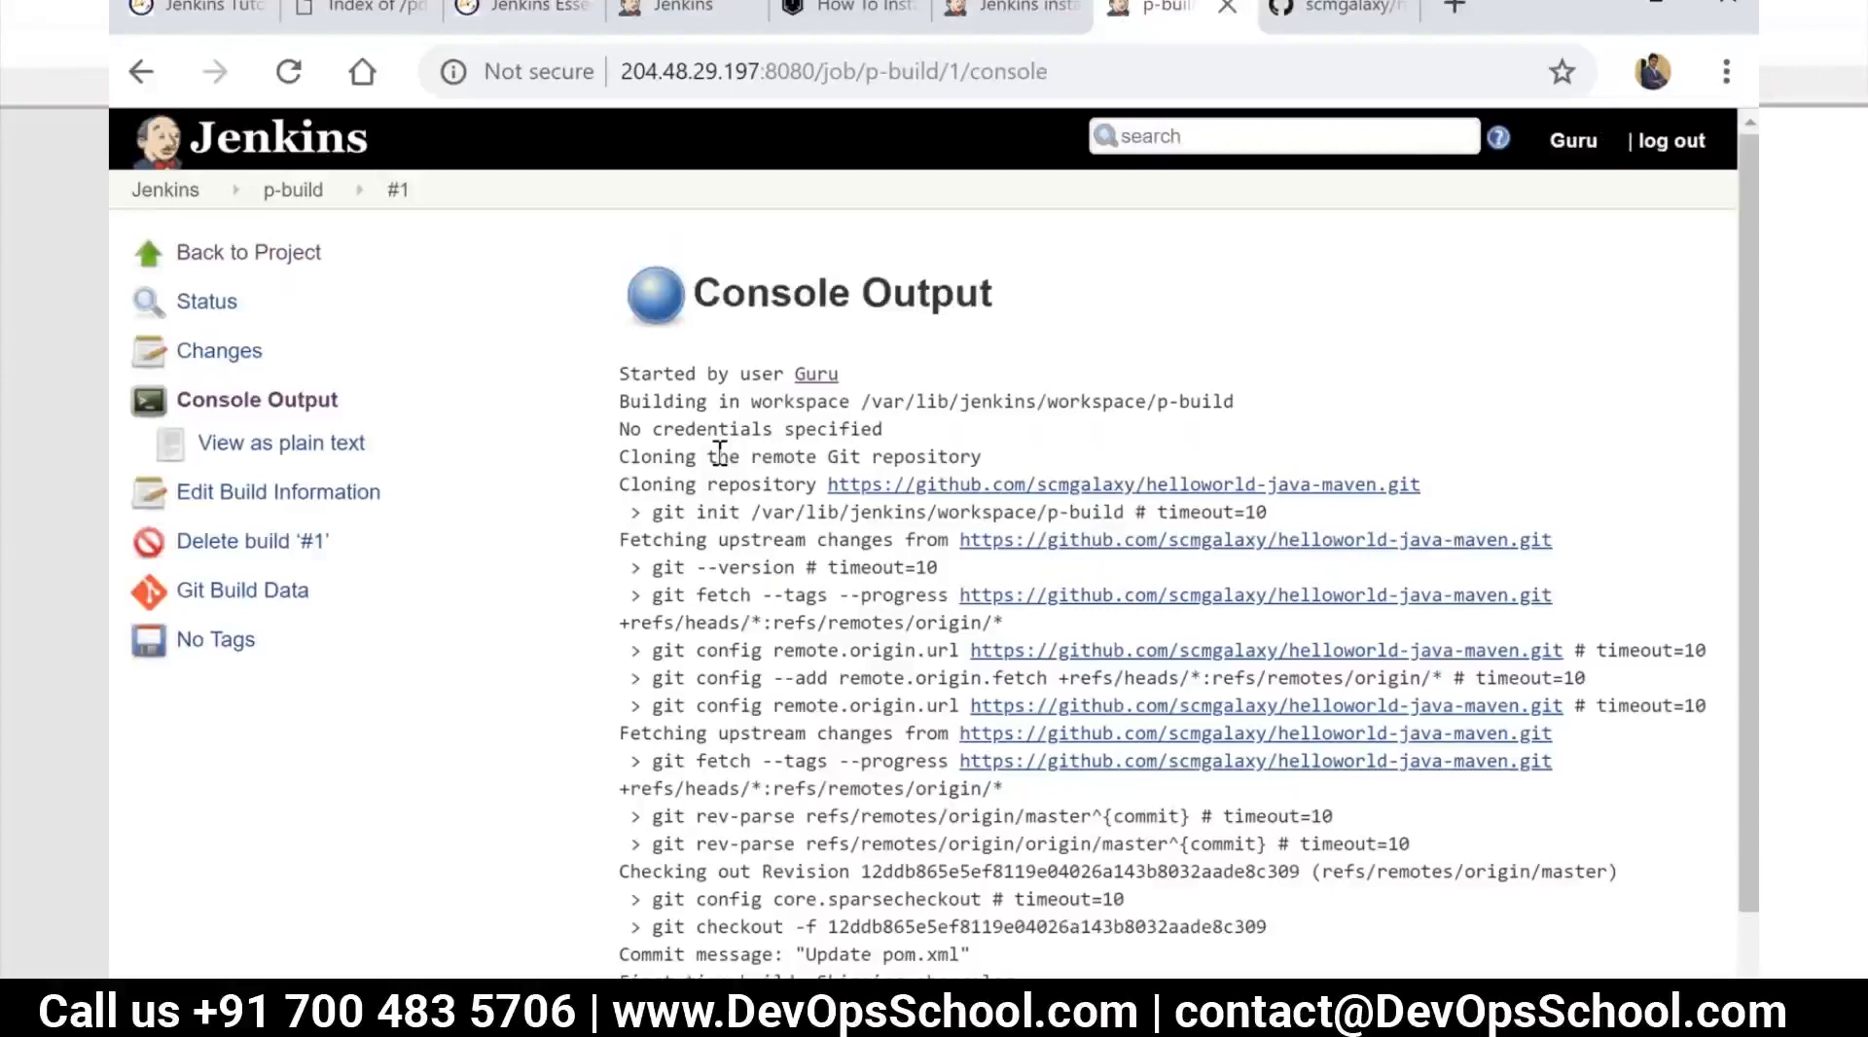
pyautogui.scroll(-1, 719, 453)
pyautogui.moveTo(871, 288); pyautogui.dragTo(1253, 287)
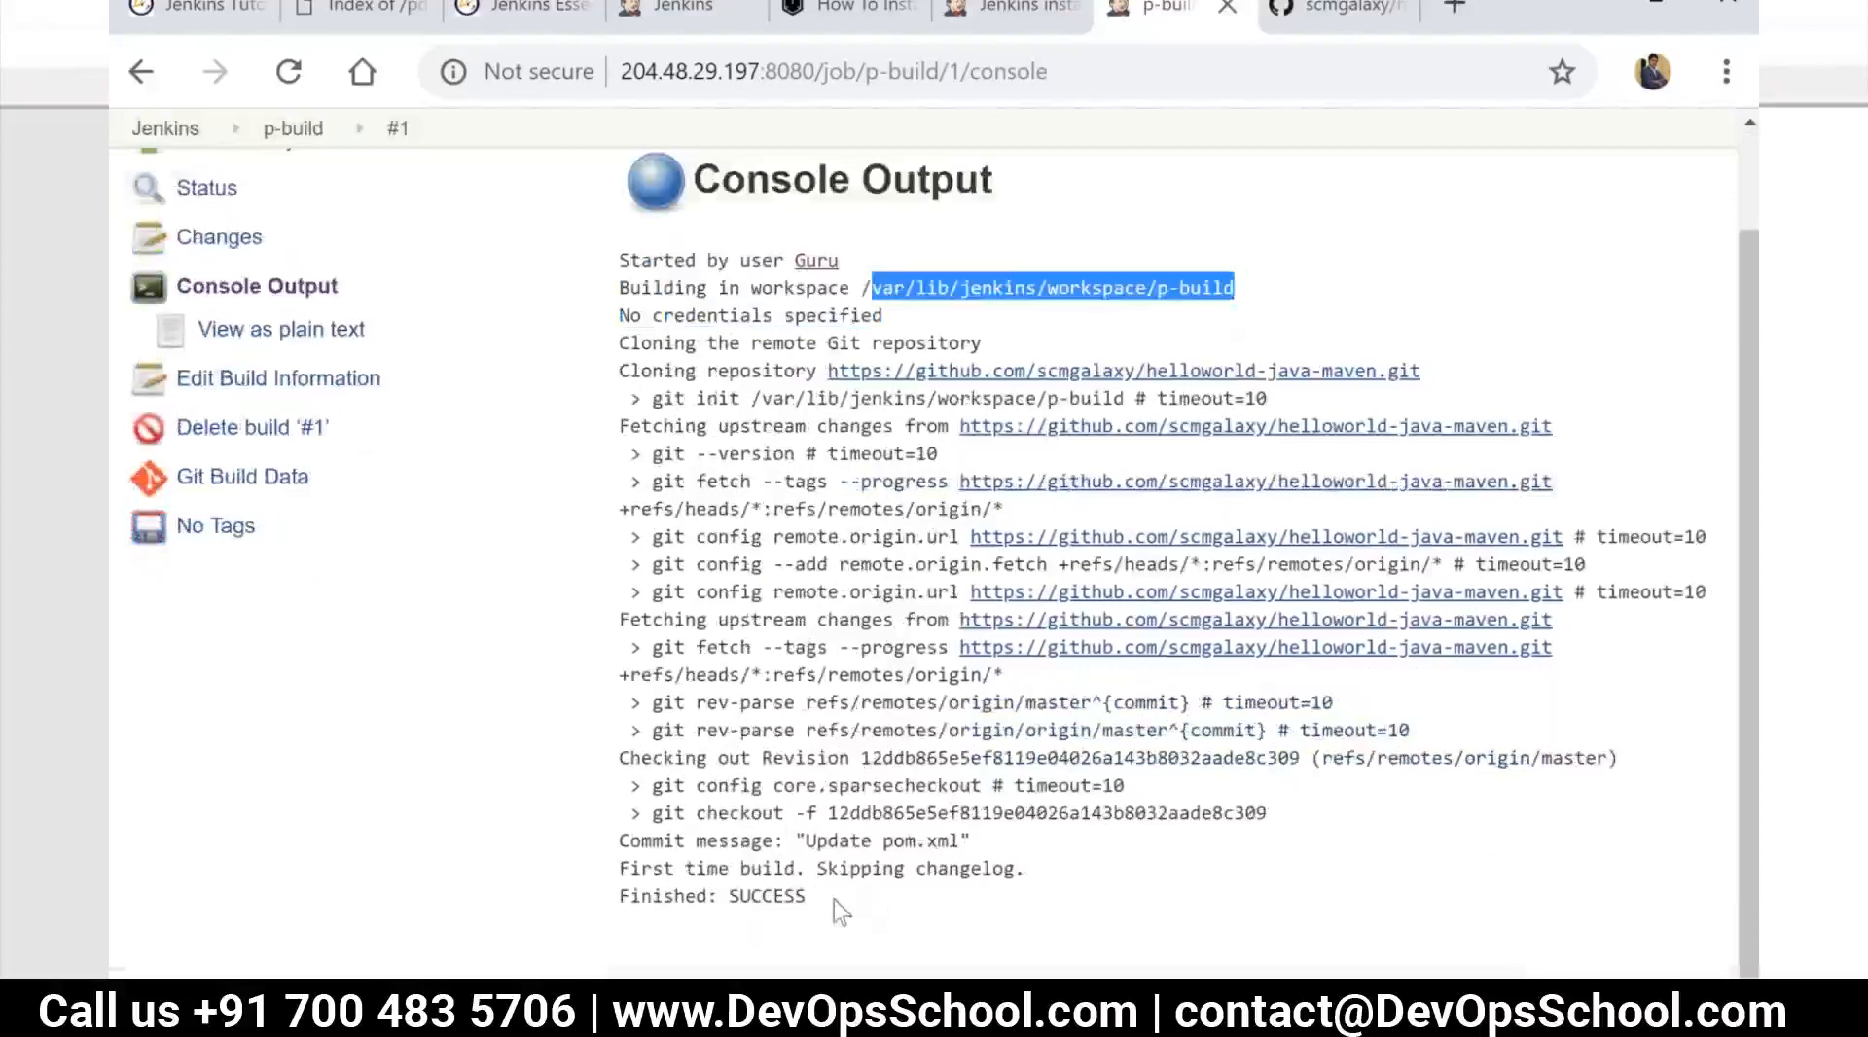
pyautogui.moveTo(833, 899); pyautogui.dragTo(619, 871)
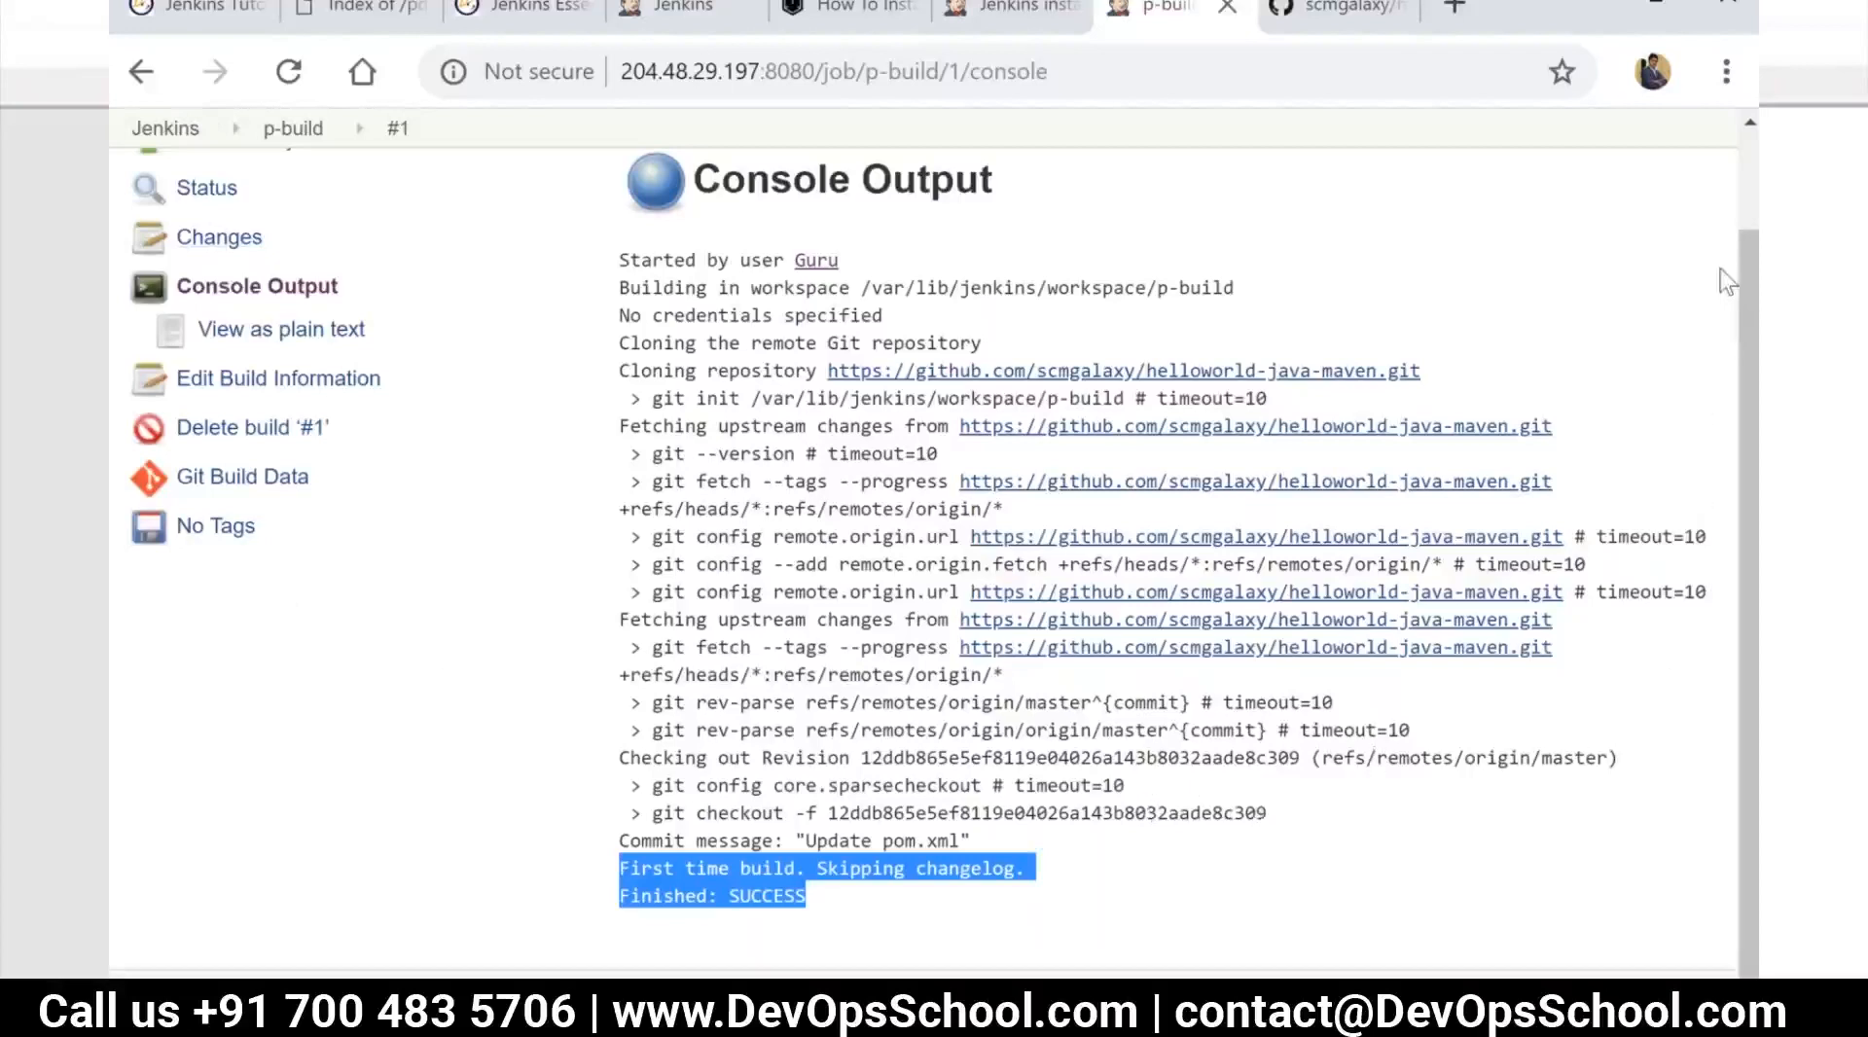
pyautogui.click(1215, 248)
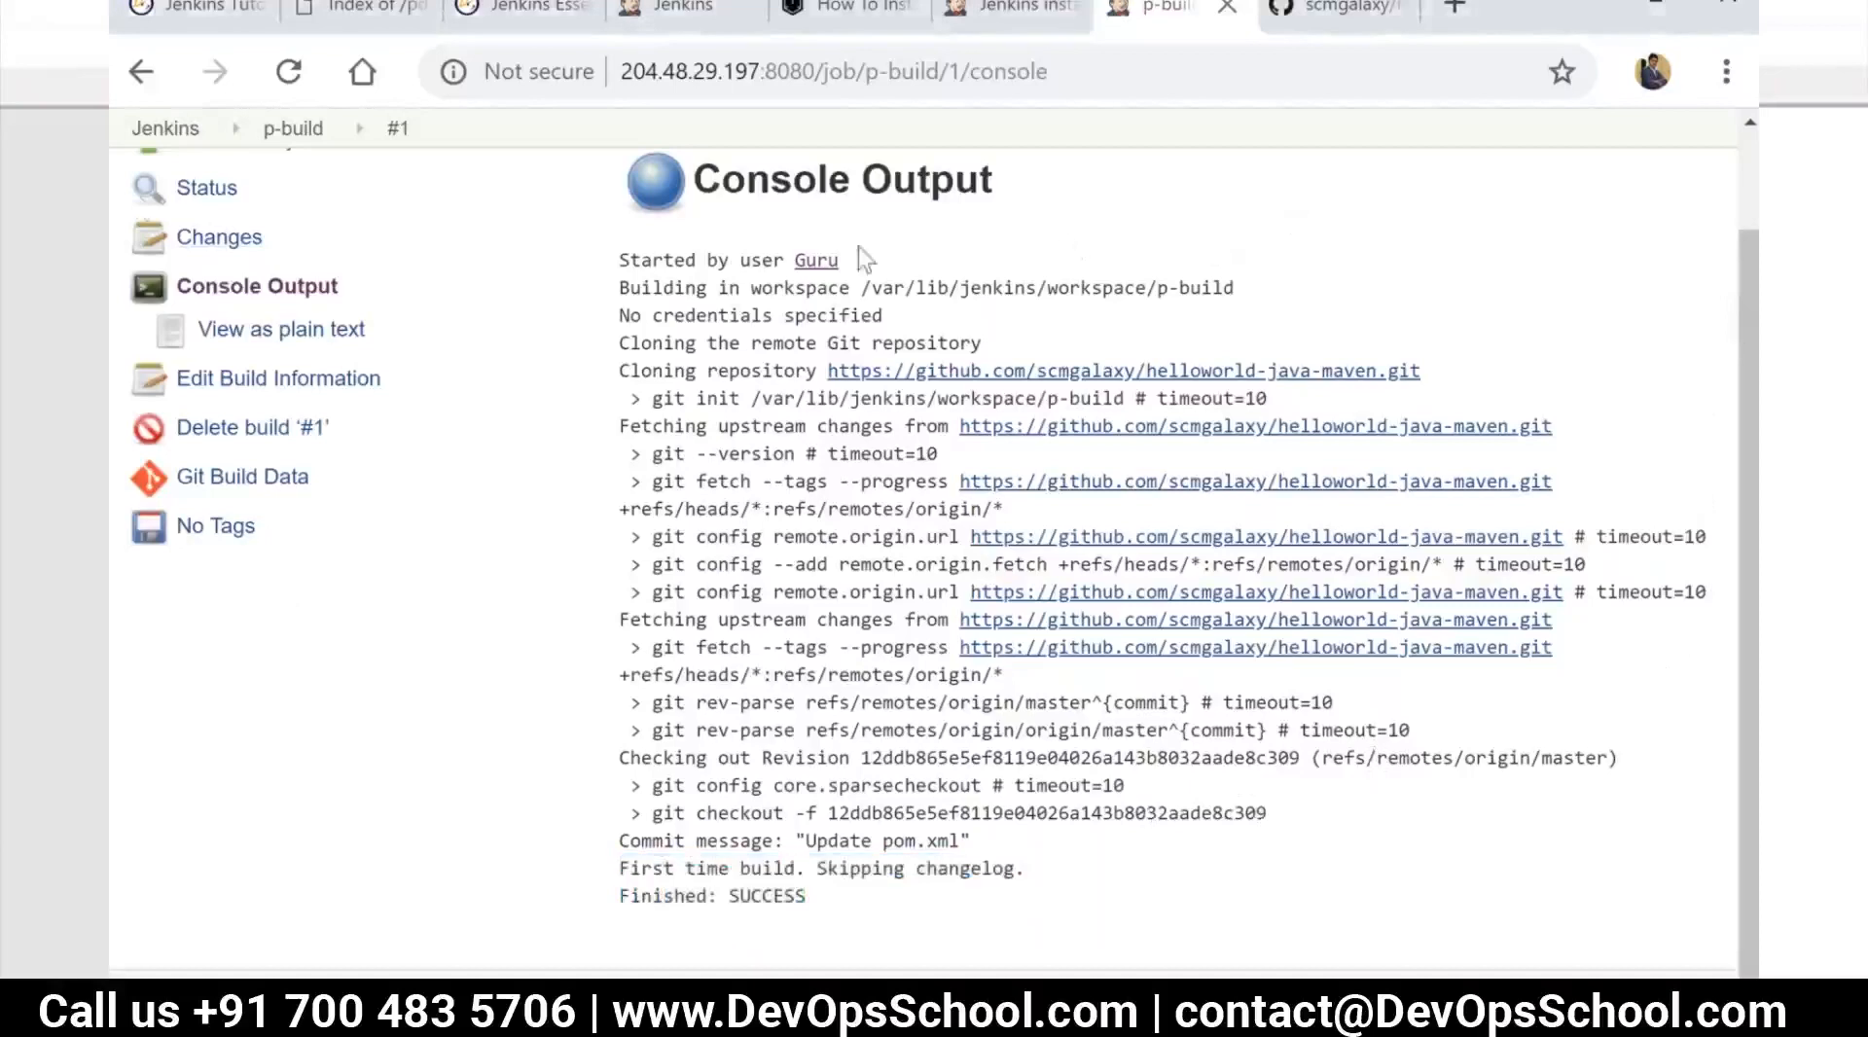
# Go back to the Jenkins dashboard and inspect the status and weather indicators of p-build
pyautogui.click(304, 129)
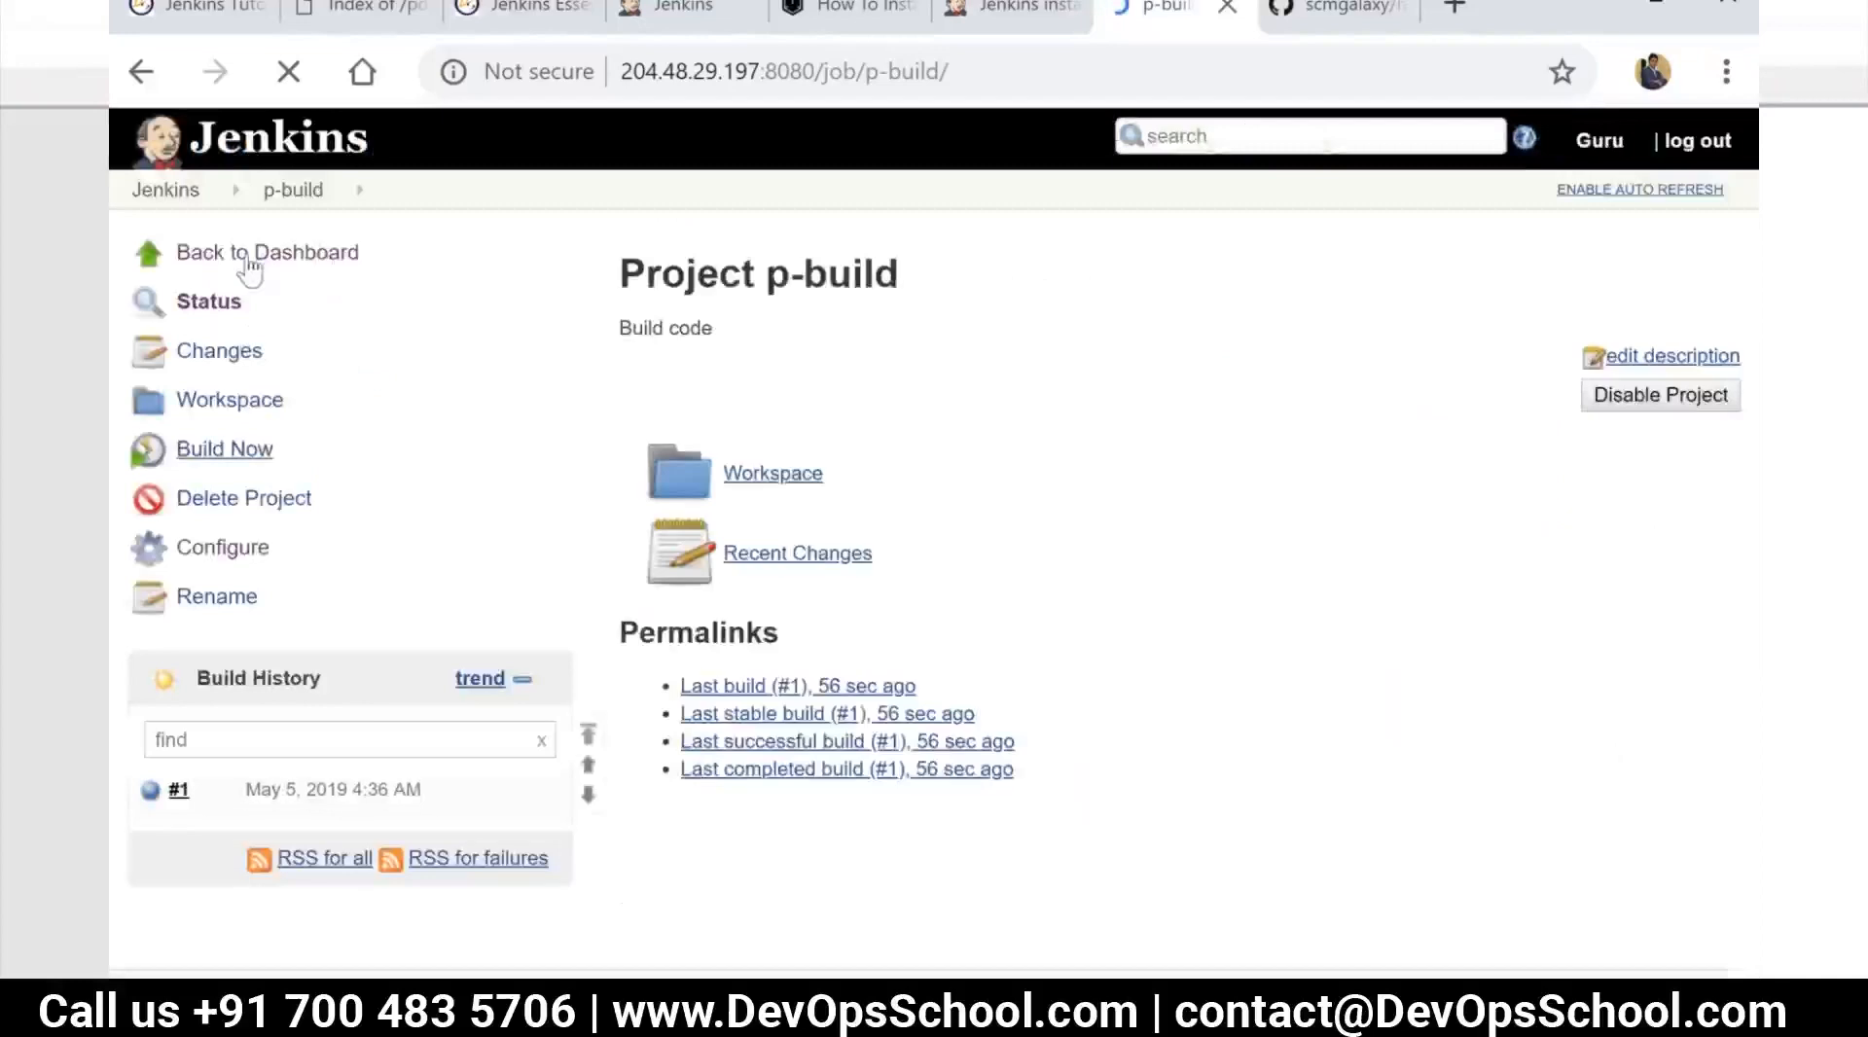
pyautogui.click(250, 265)
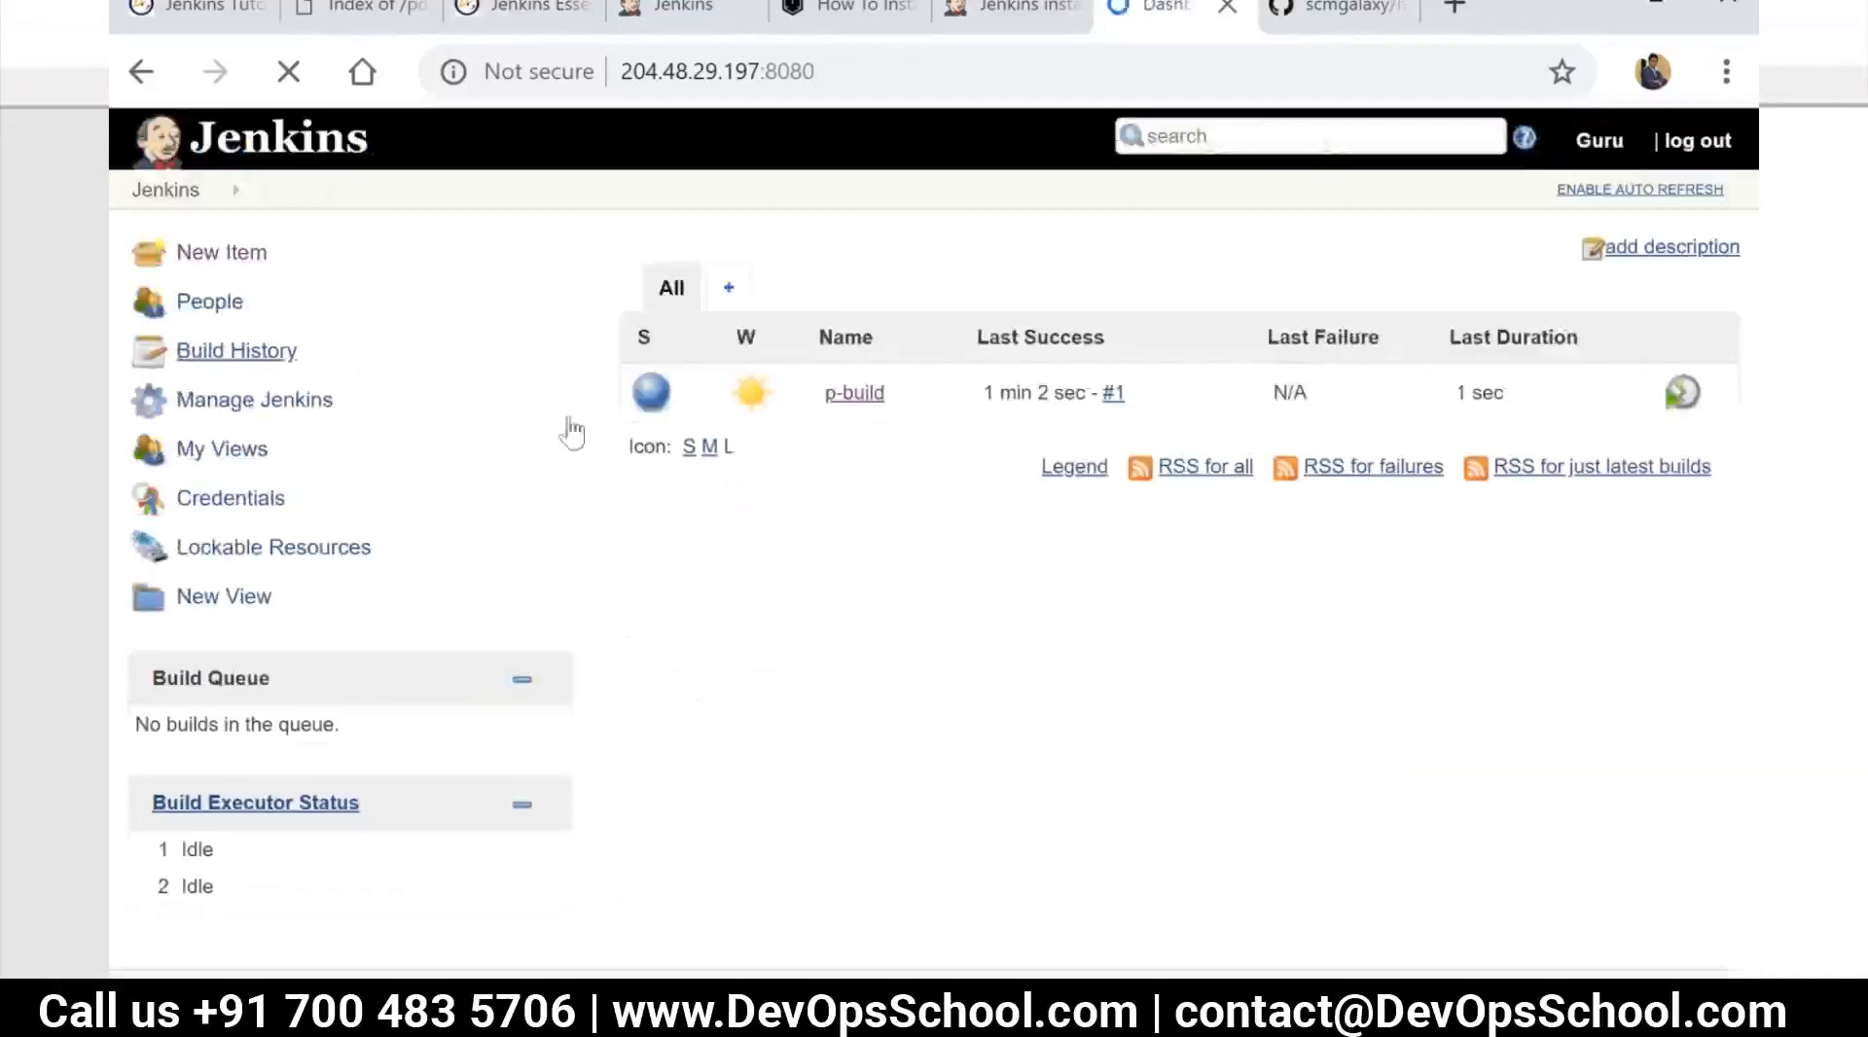
pyautogui.click(844, 397)
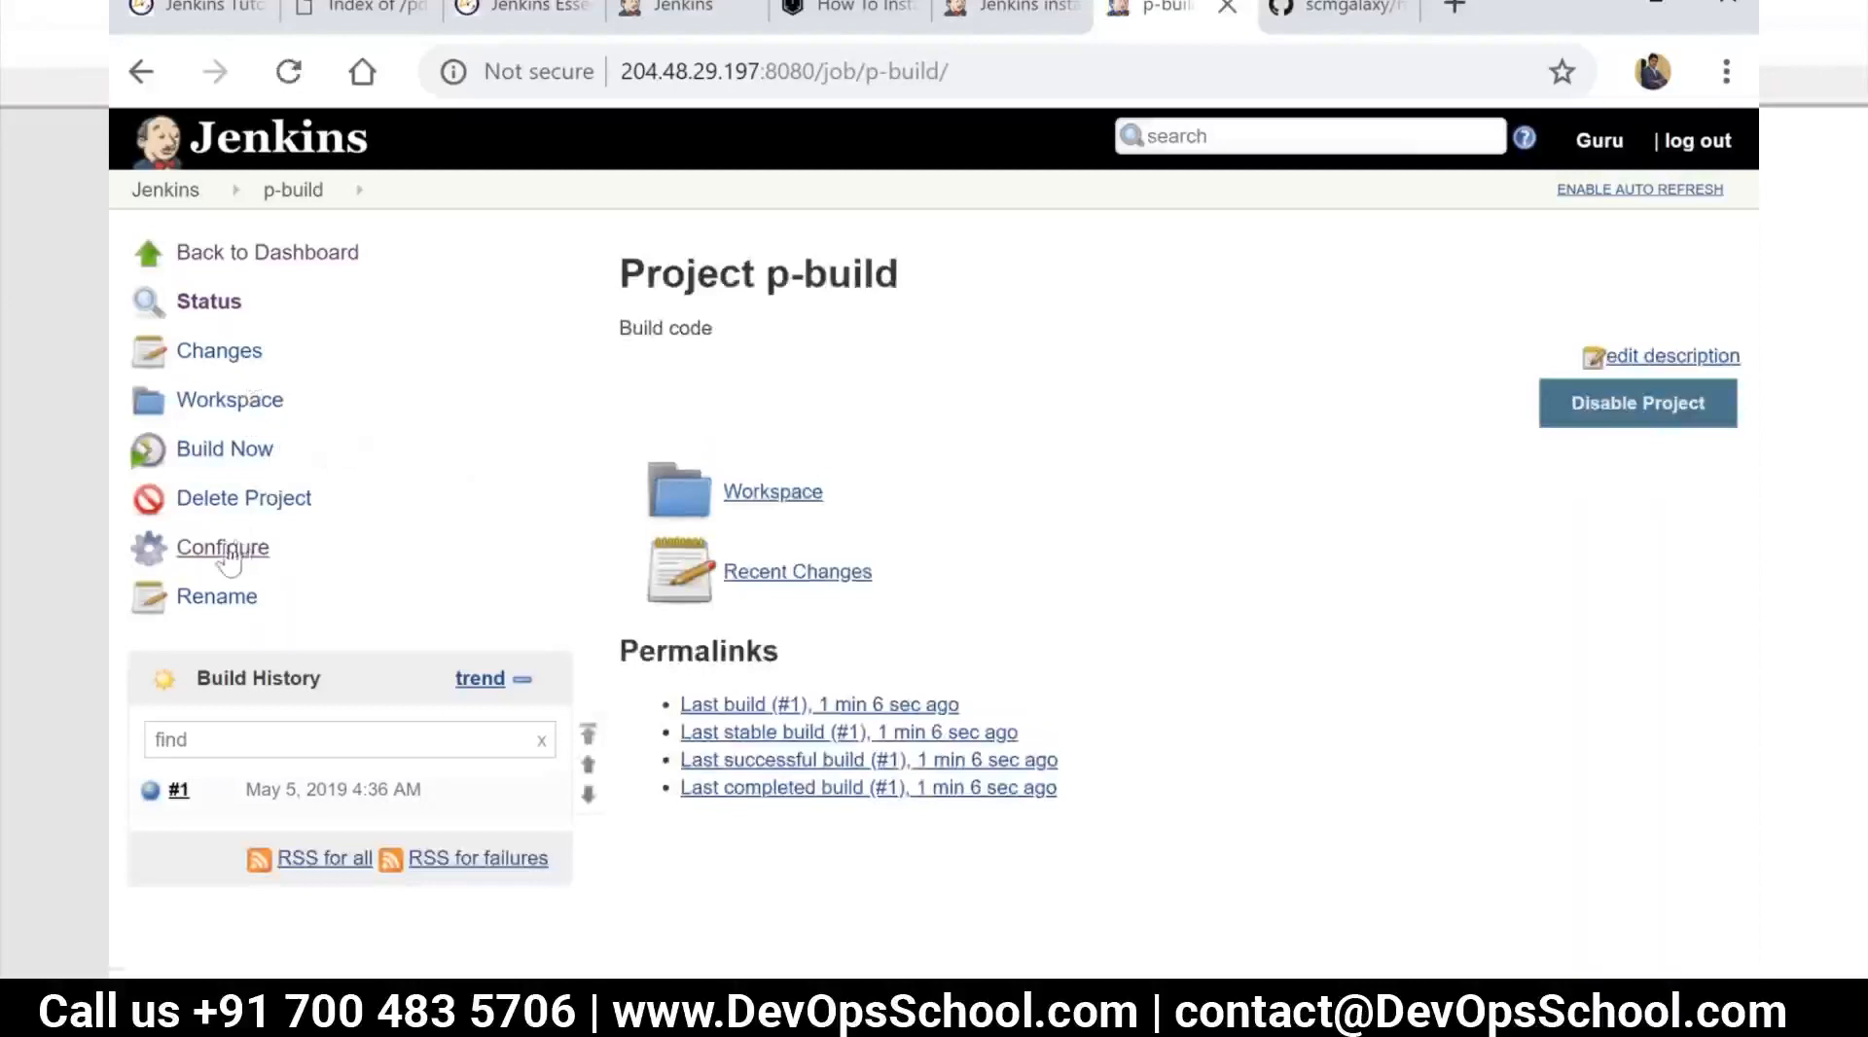
pyautogui.click(199, 198)
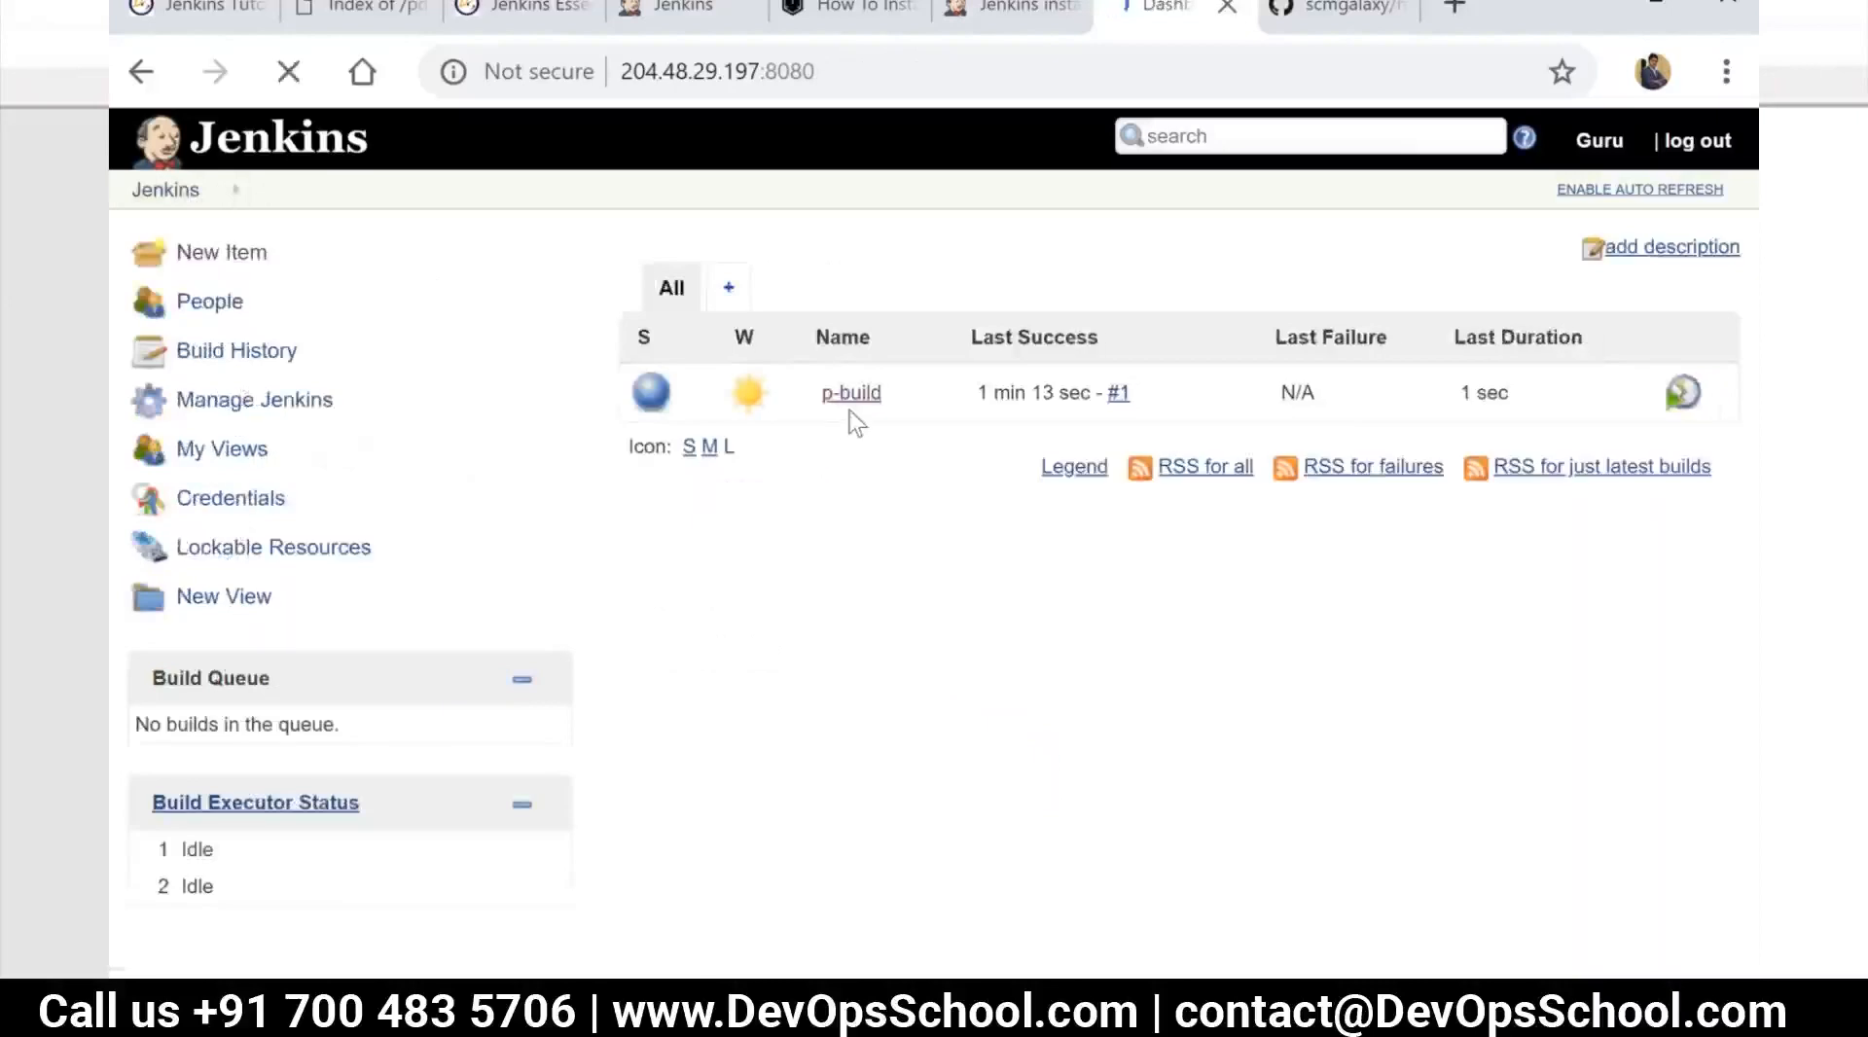
pyautogui.moveTo(746, 394)
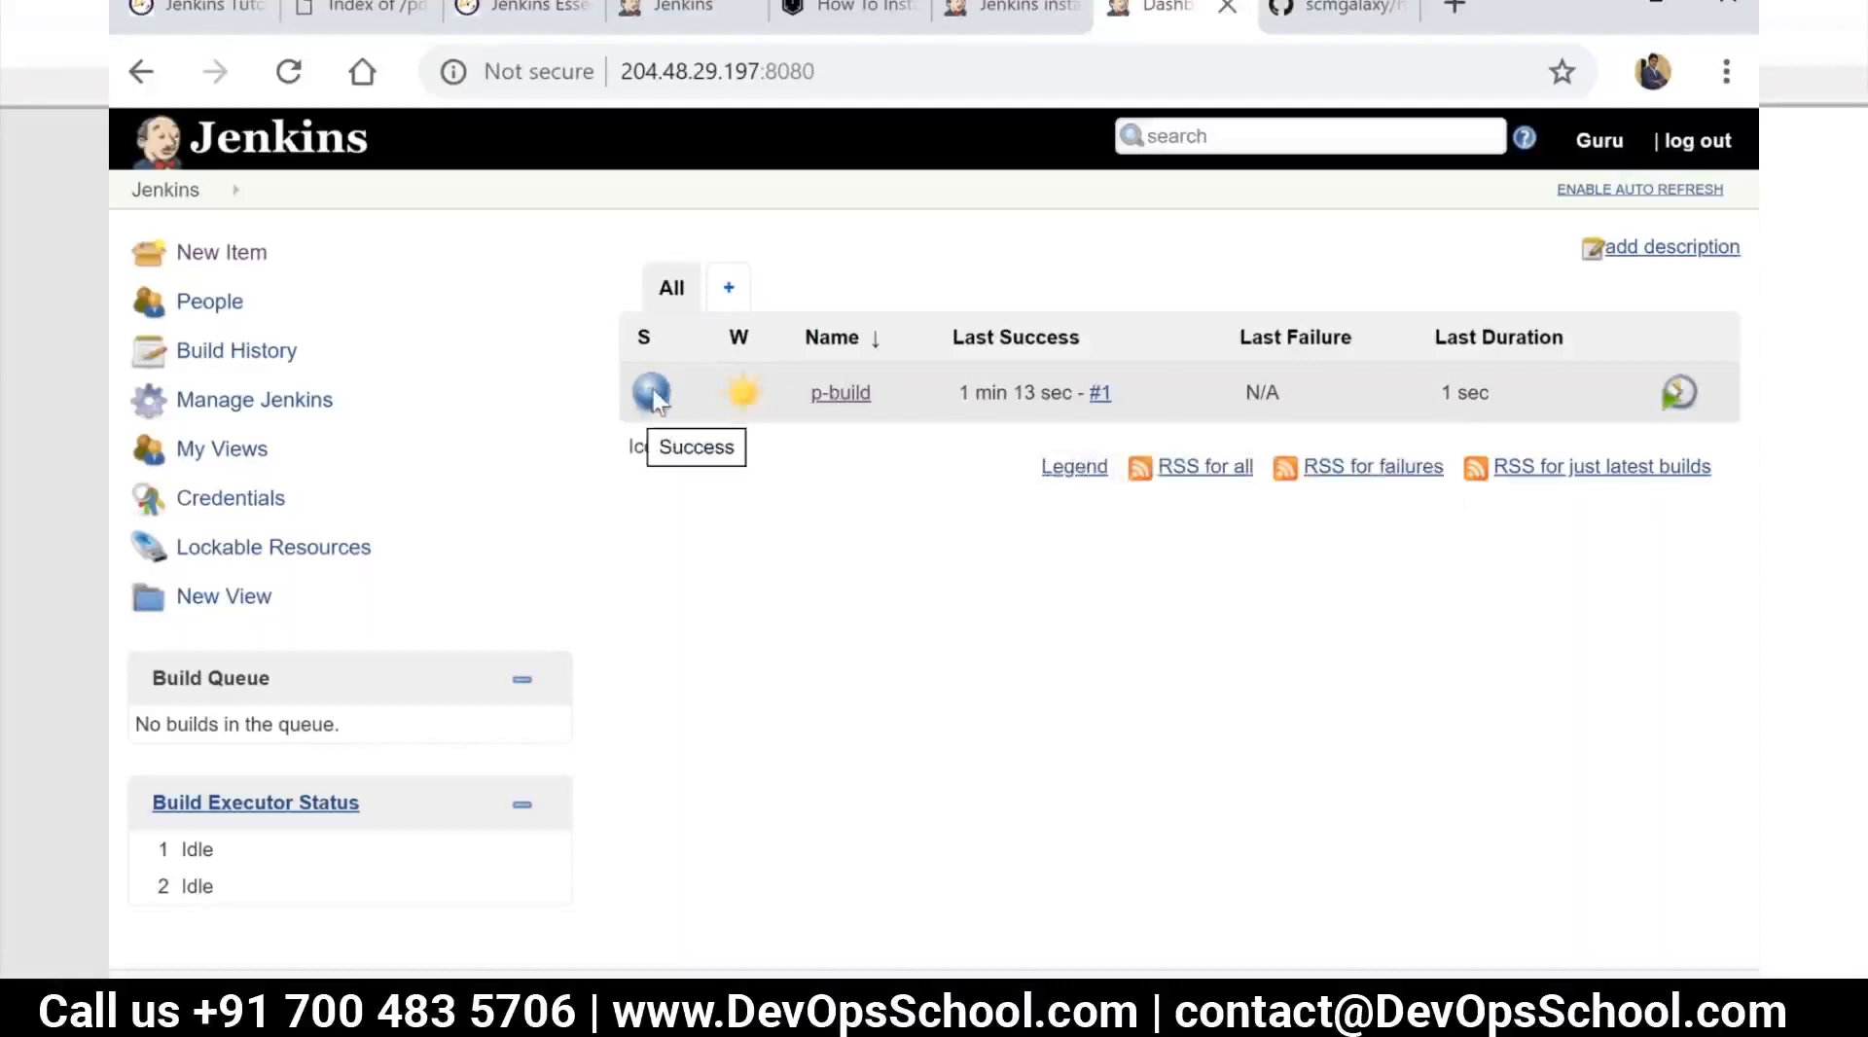
# Open the p-build project and reopen its configuration at the General section
pyautogui.click(850, 401)
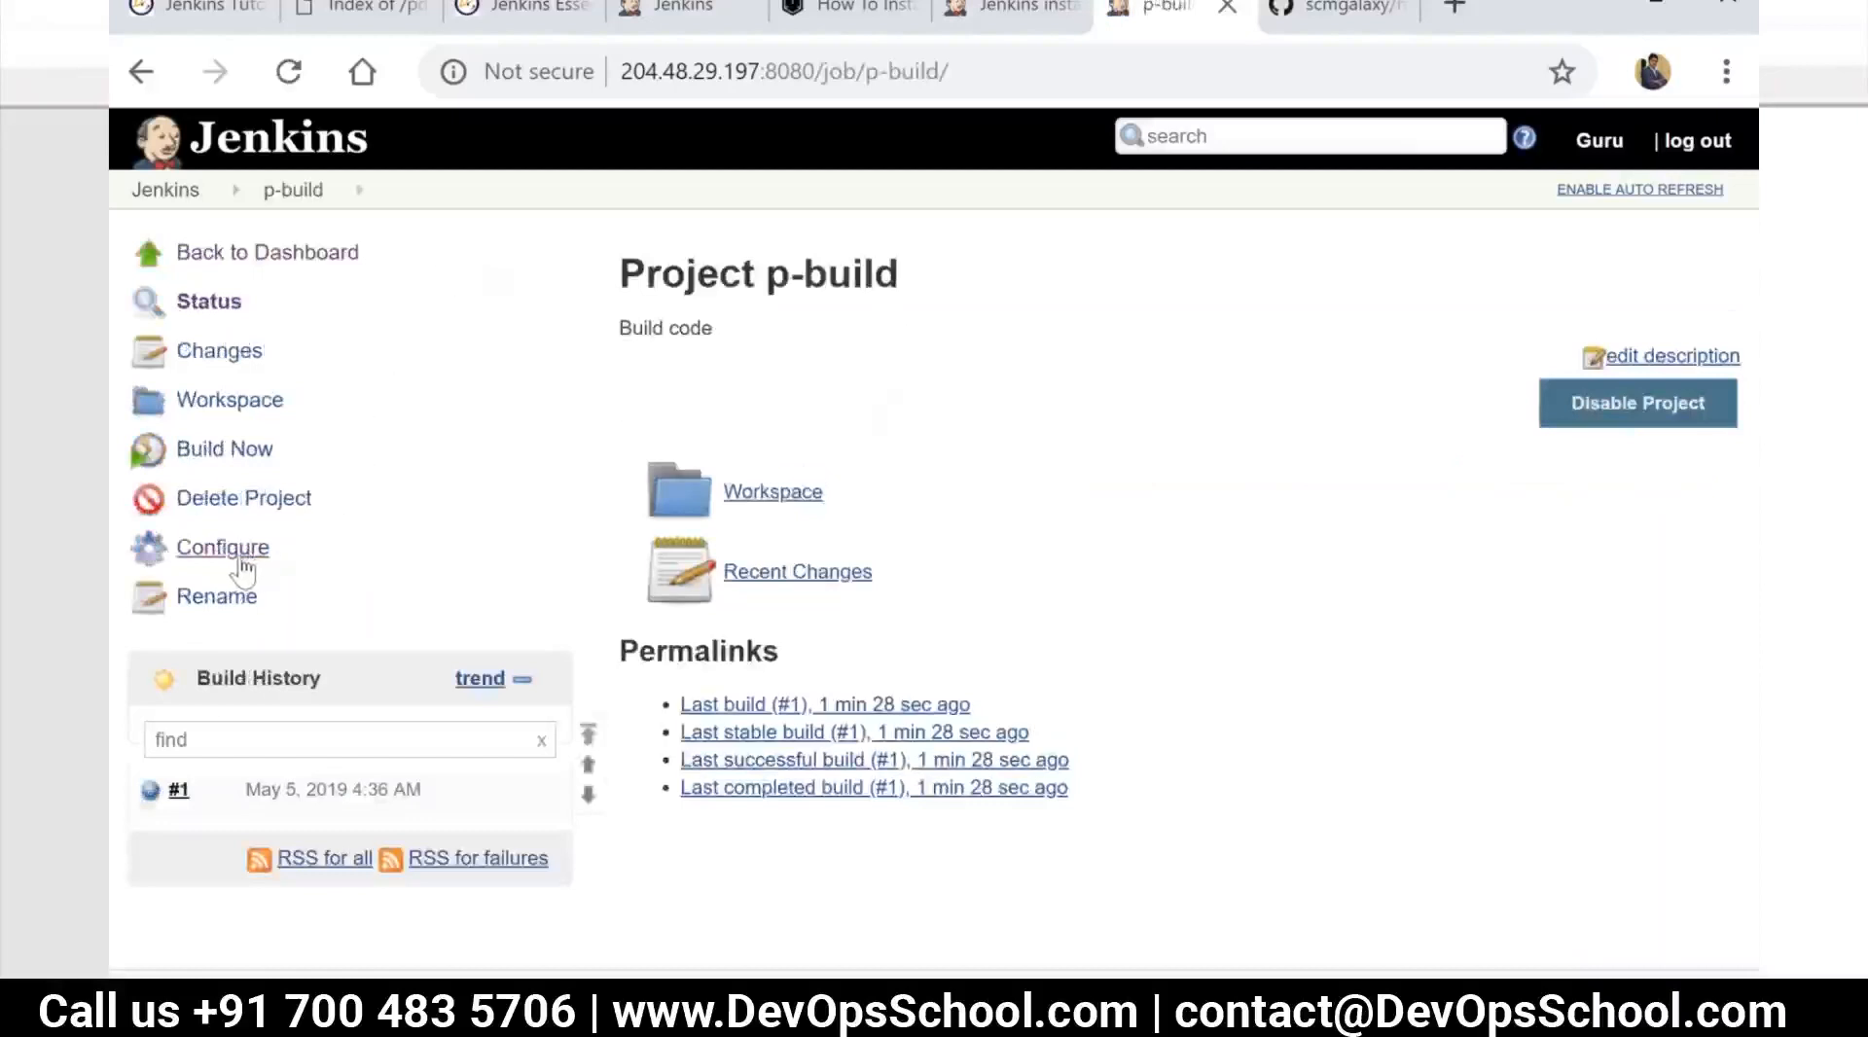
pyautogui.moveTo(321, 209)
pyautogui.click(223, 548)
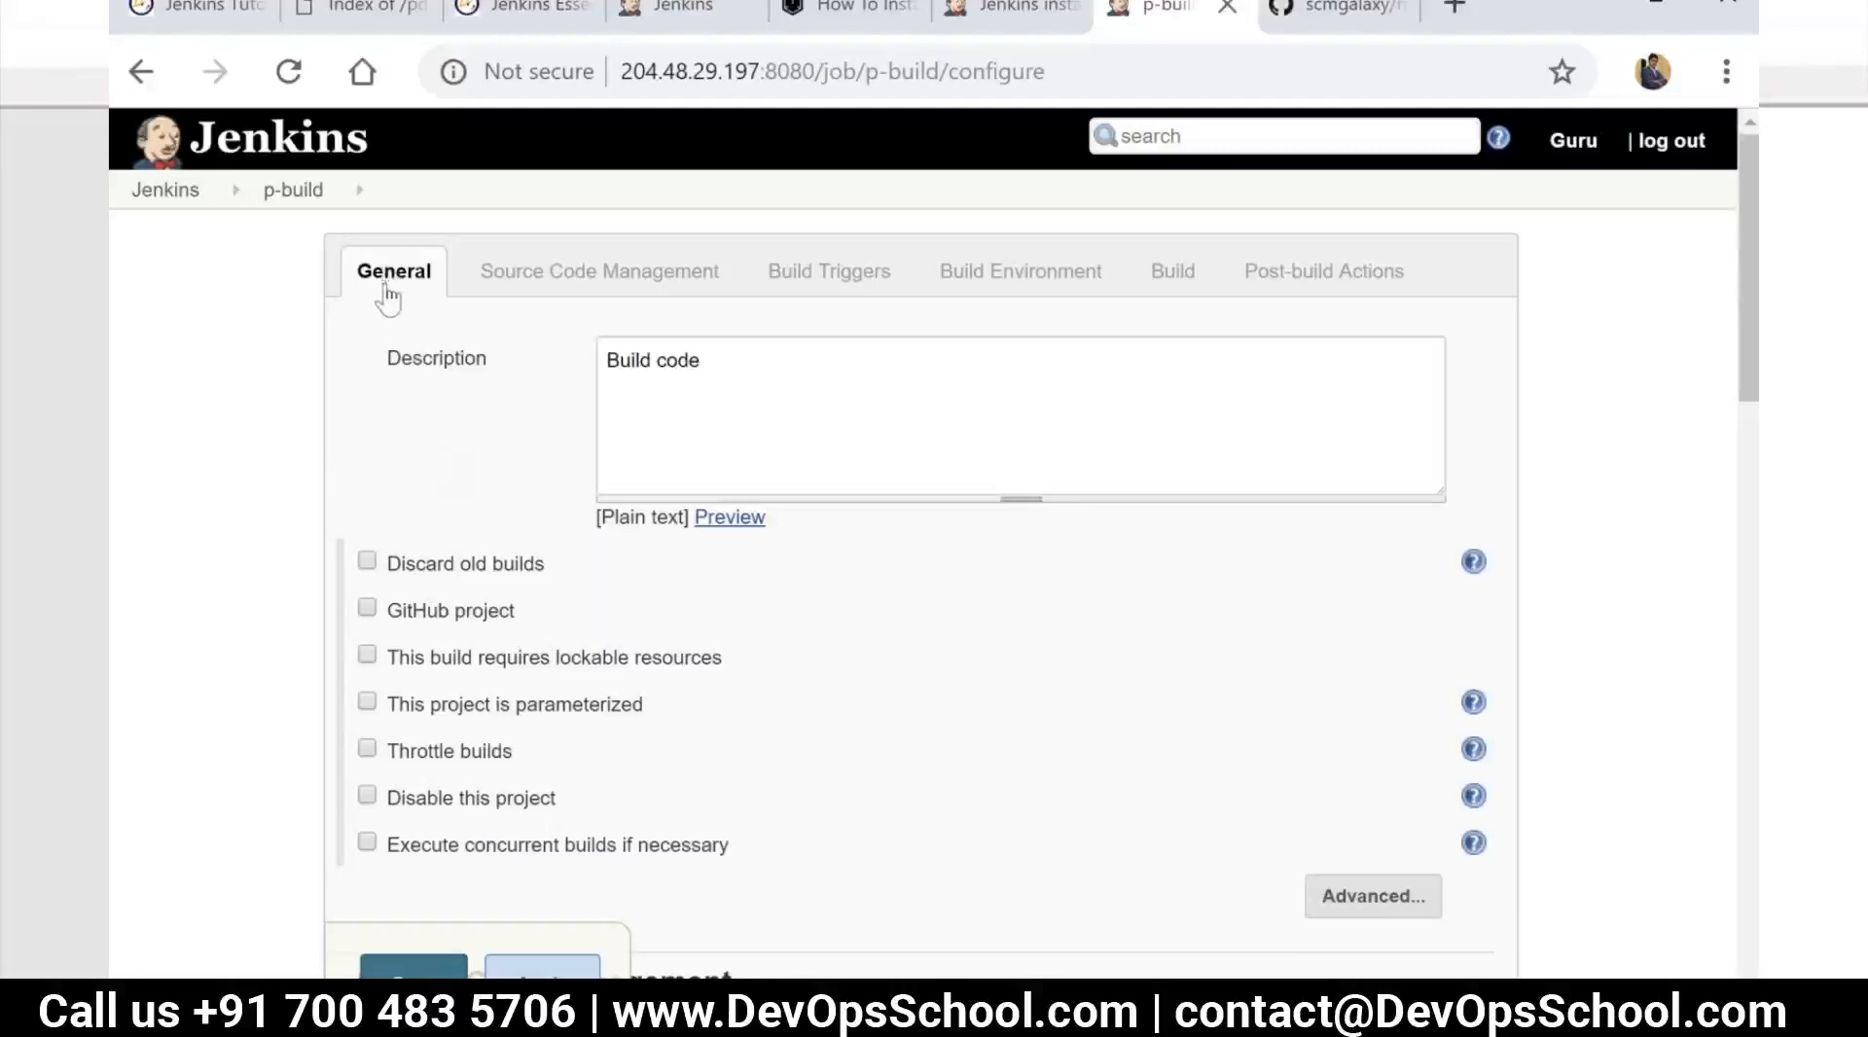
# Replace the p-build job's description with "Checkout source code"
pyautogui.click(737, 358)
pyautogui.press('BackSpace')
pyautogui.press('BackSpace')
pyautogui.press('BackSpace')
pyautogui.press('BackSpace')
pyautogui.press('BackSpace')
pyautogui.press('BackSpace')
pyautogui.press('BackSpace')
pyautogui.press('BackSpace')
pyautogui.press('BackSpace')
pyautogui.press('BackSpace')
pyautogui.press('BackSpace')
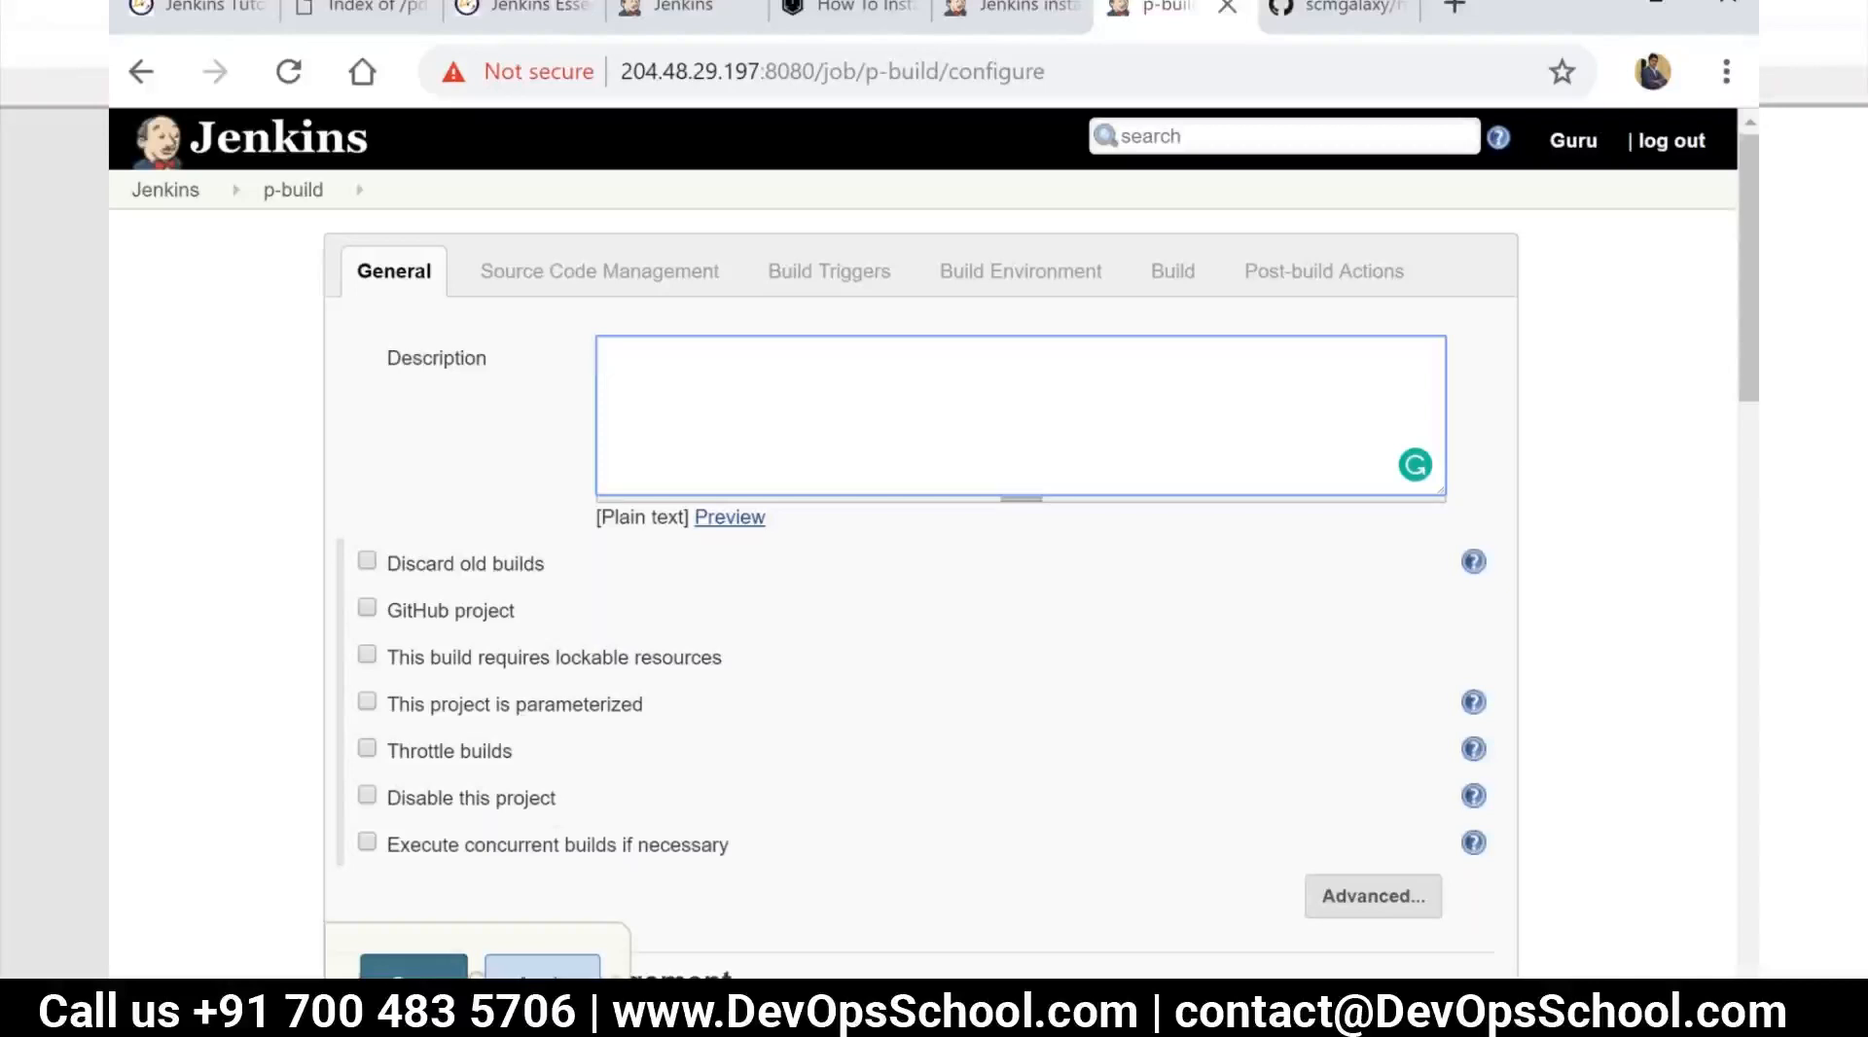
pyautogui.write('Checkout source code')
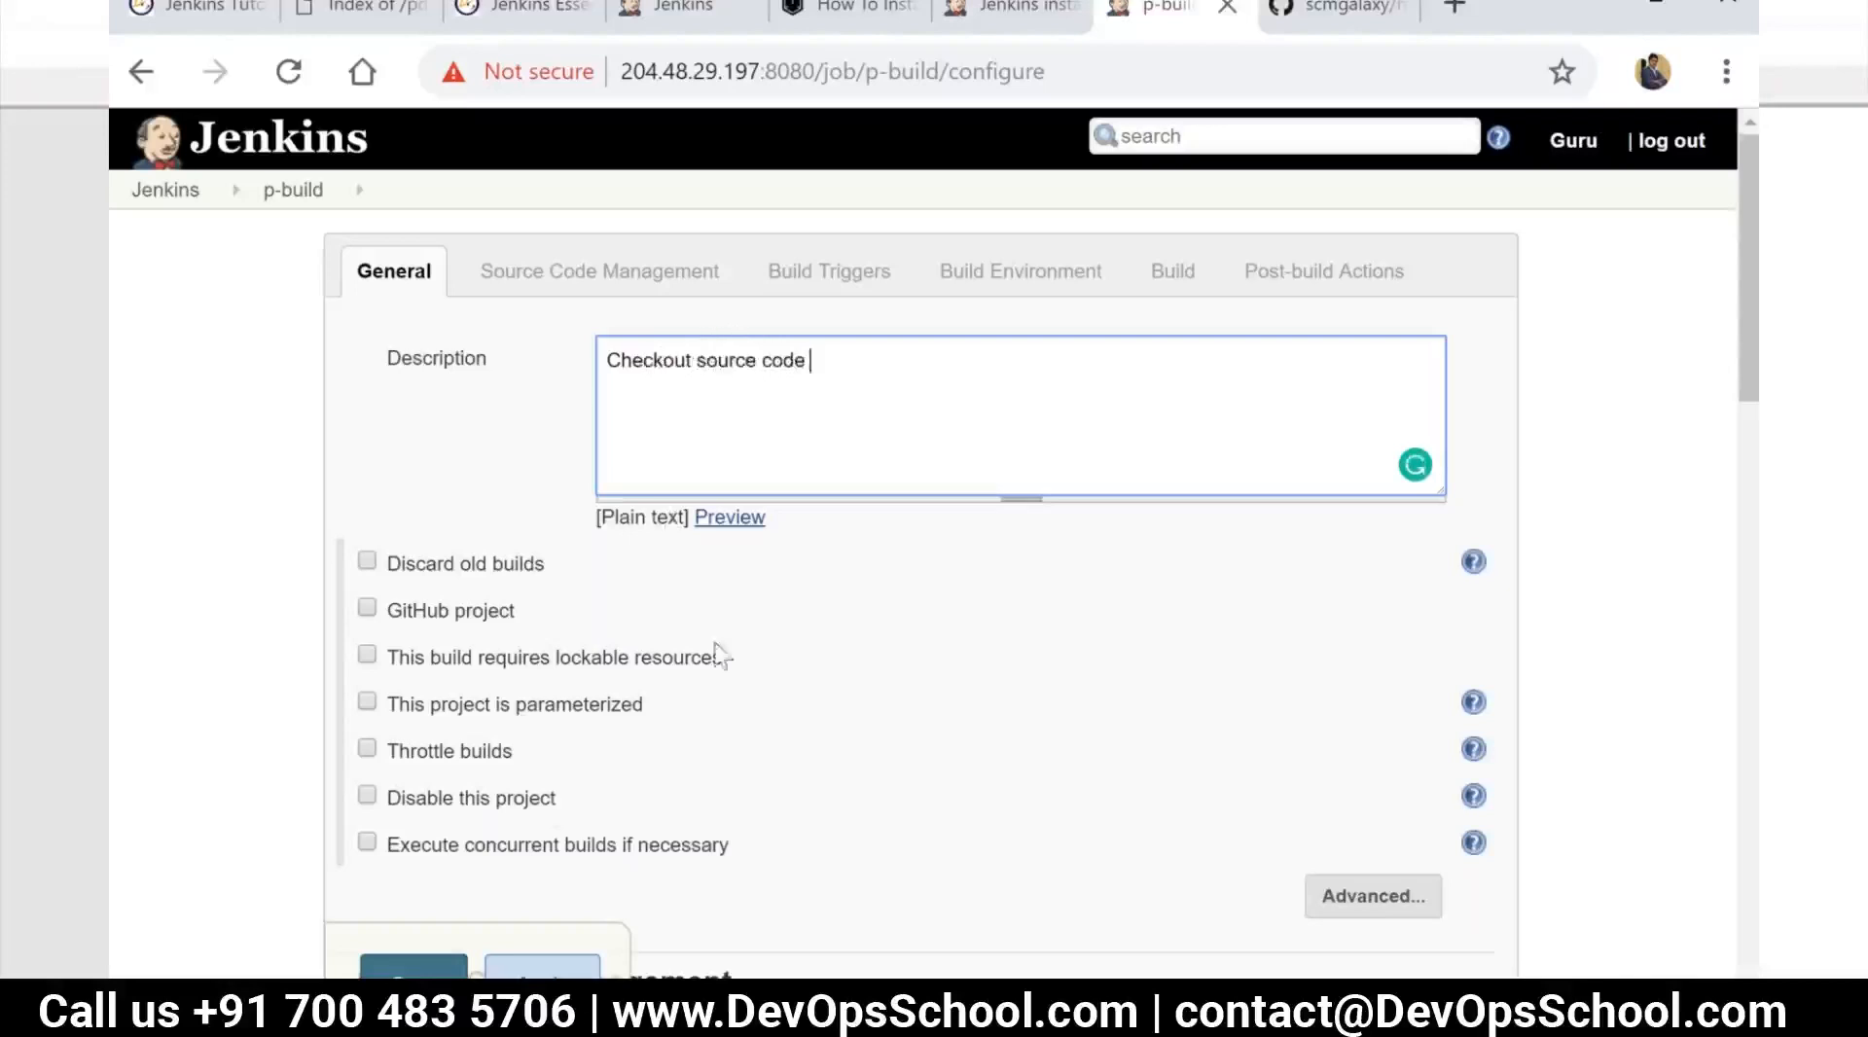
# Highlight the Git repository URL of p-build and look at the clone options on the helloworld-java-maven GitHub page
pyautogui.scroll(-5, 624, 625)
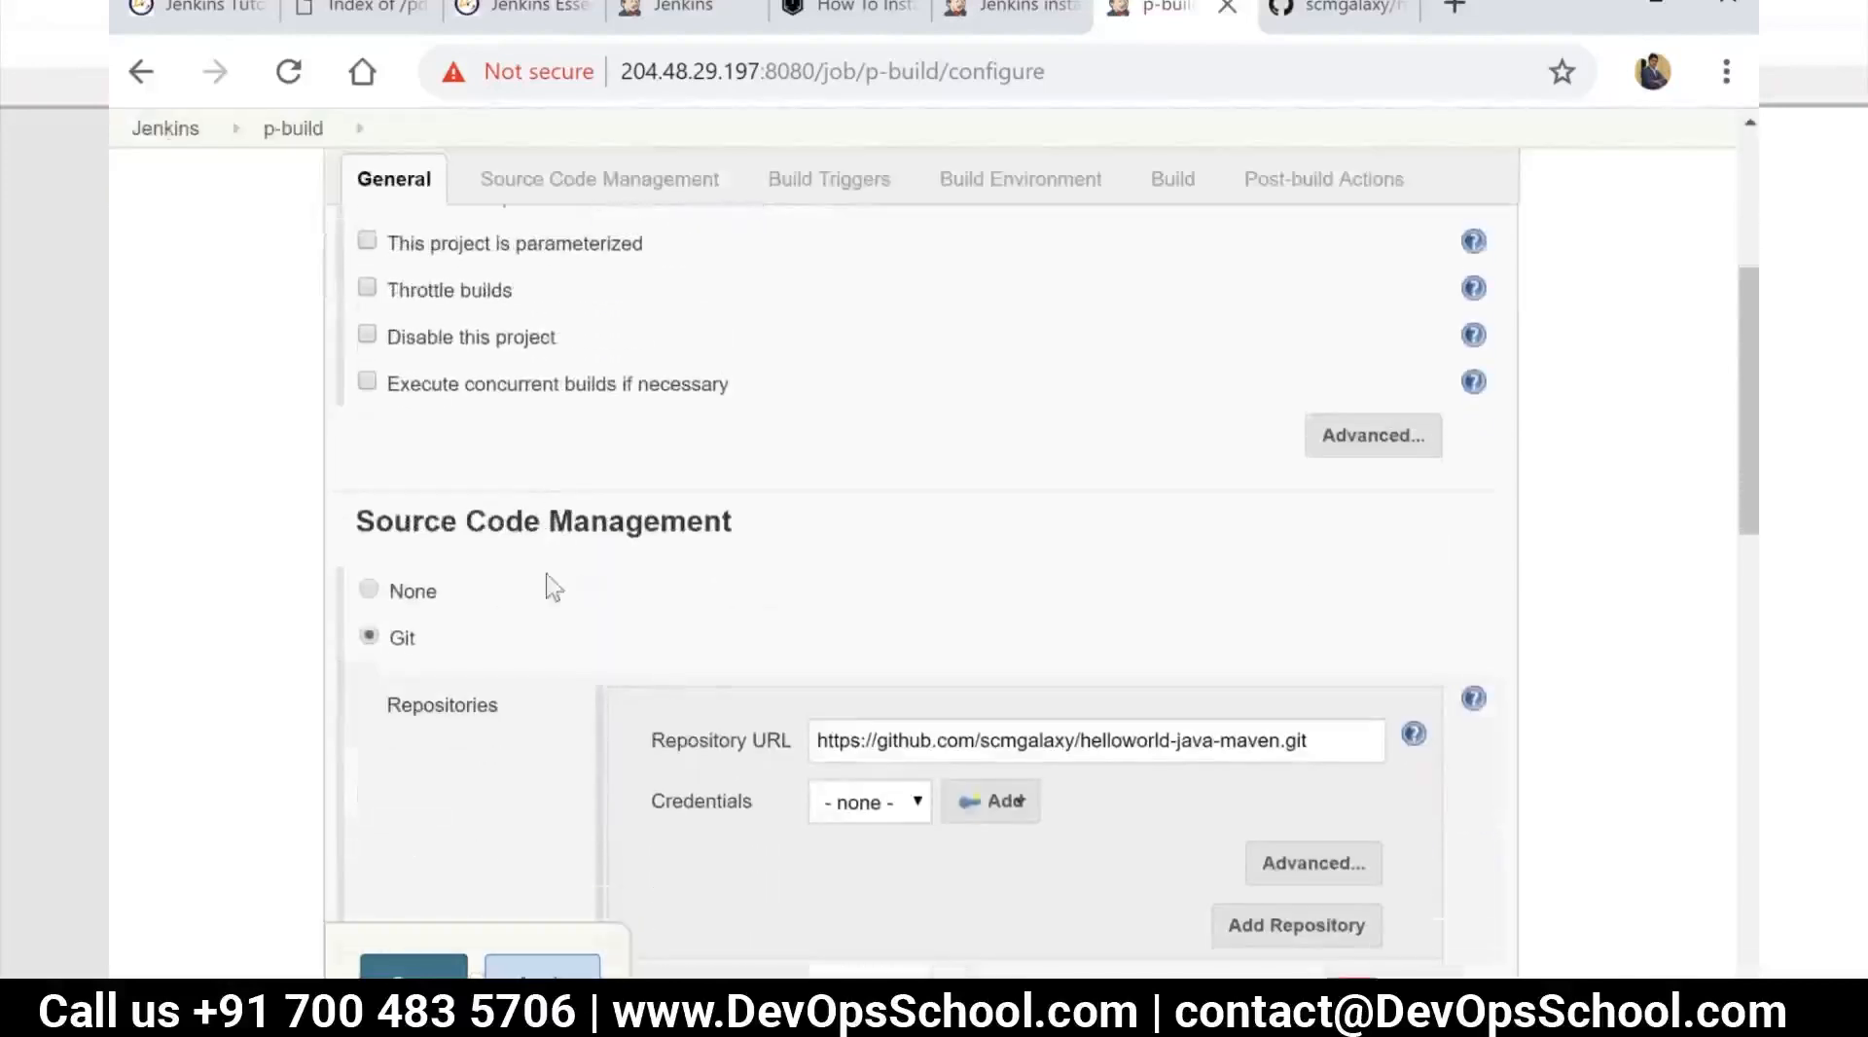
pyautogui.click(1246, 744)
pyautogui.moveTo(1326, 739); pyautogui.dragTo(805, 642)
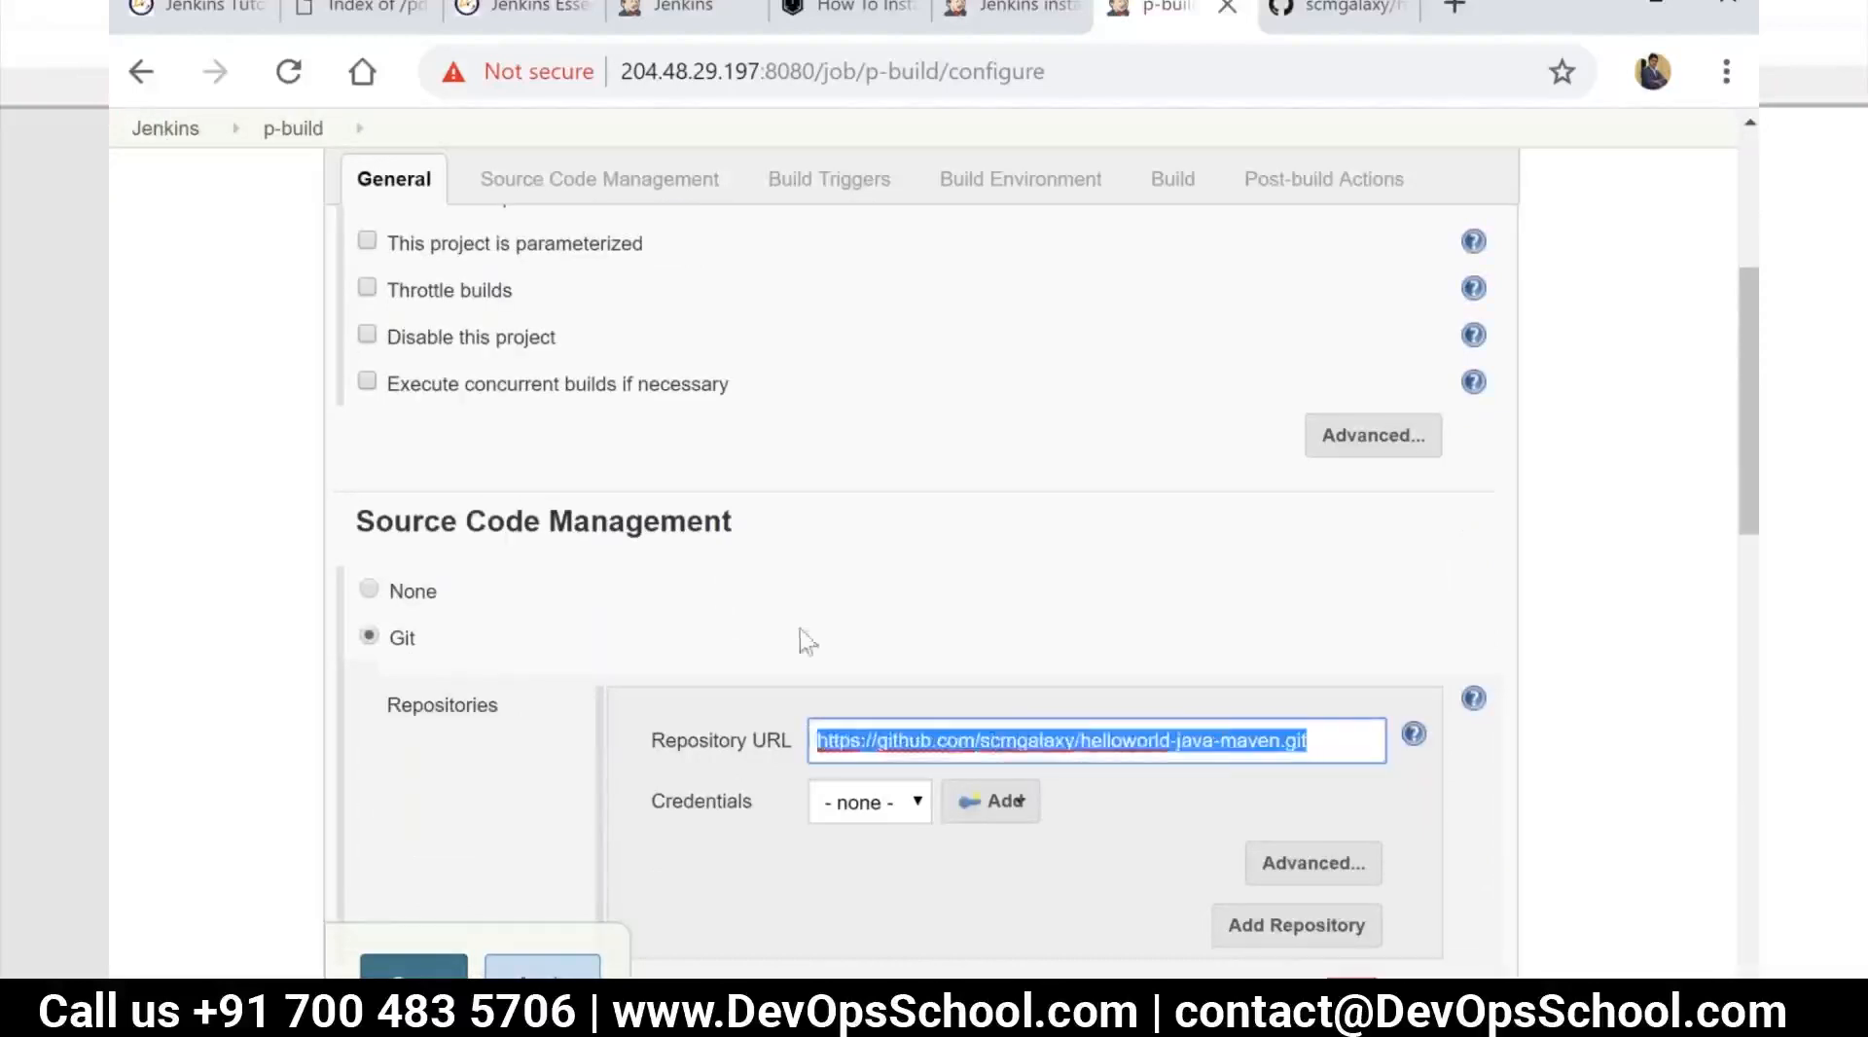
pyautogui.click(1343, 8)
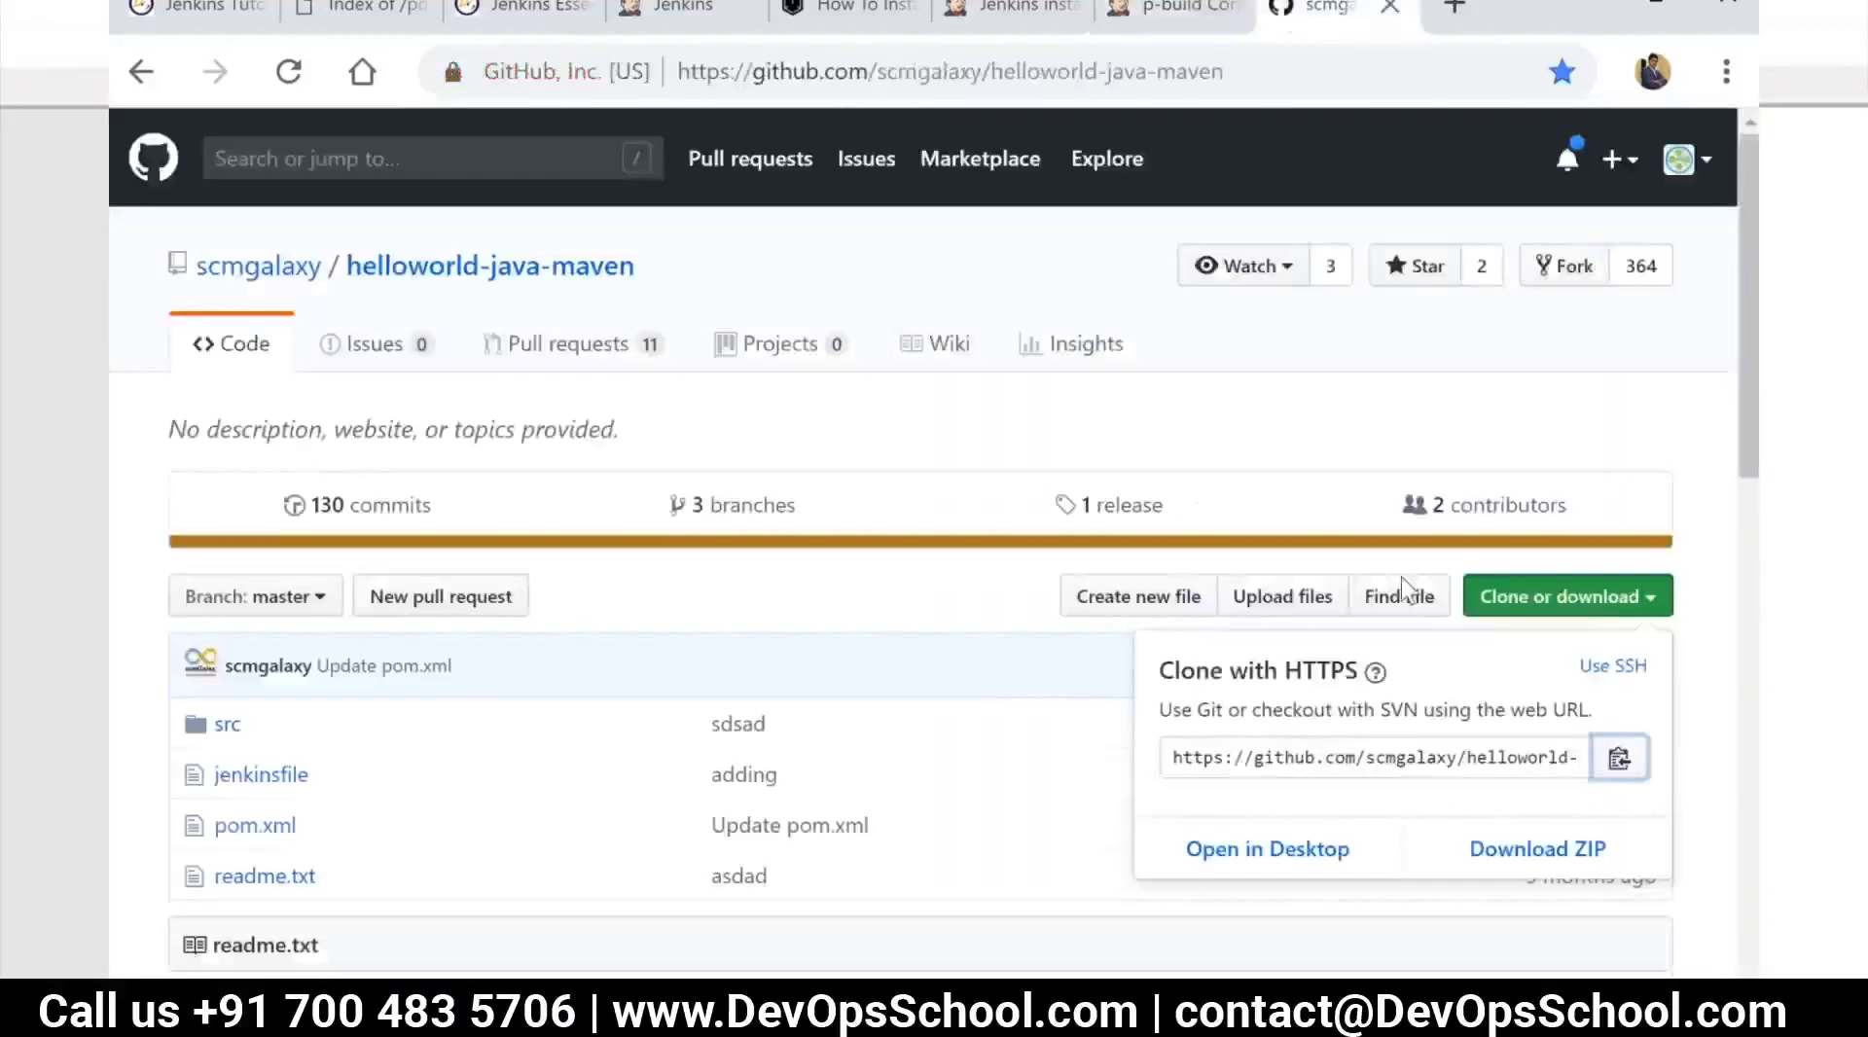
pyautogui.click(1589, 605)
pyautogui.click(1588, 605)
# Search GitHub for scmgalaxy, filter to users, and open that account's helloworld-java-maven repository
pyautogui.click(171, 175)
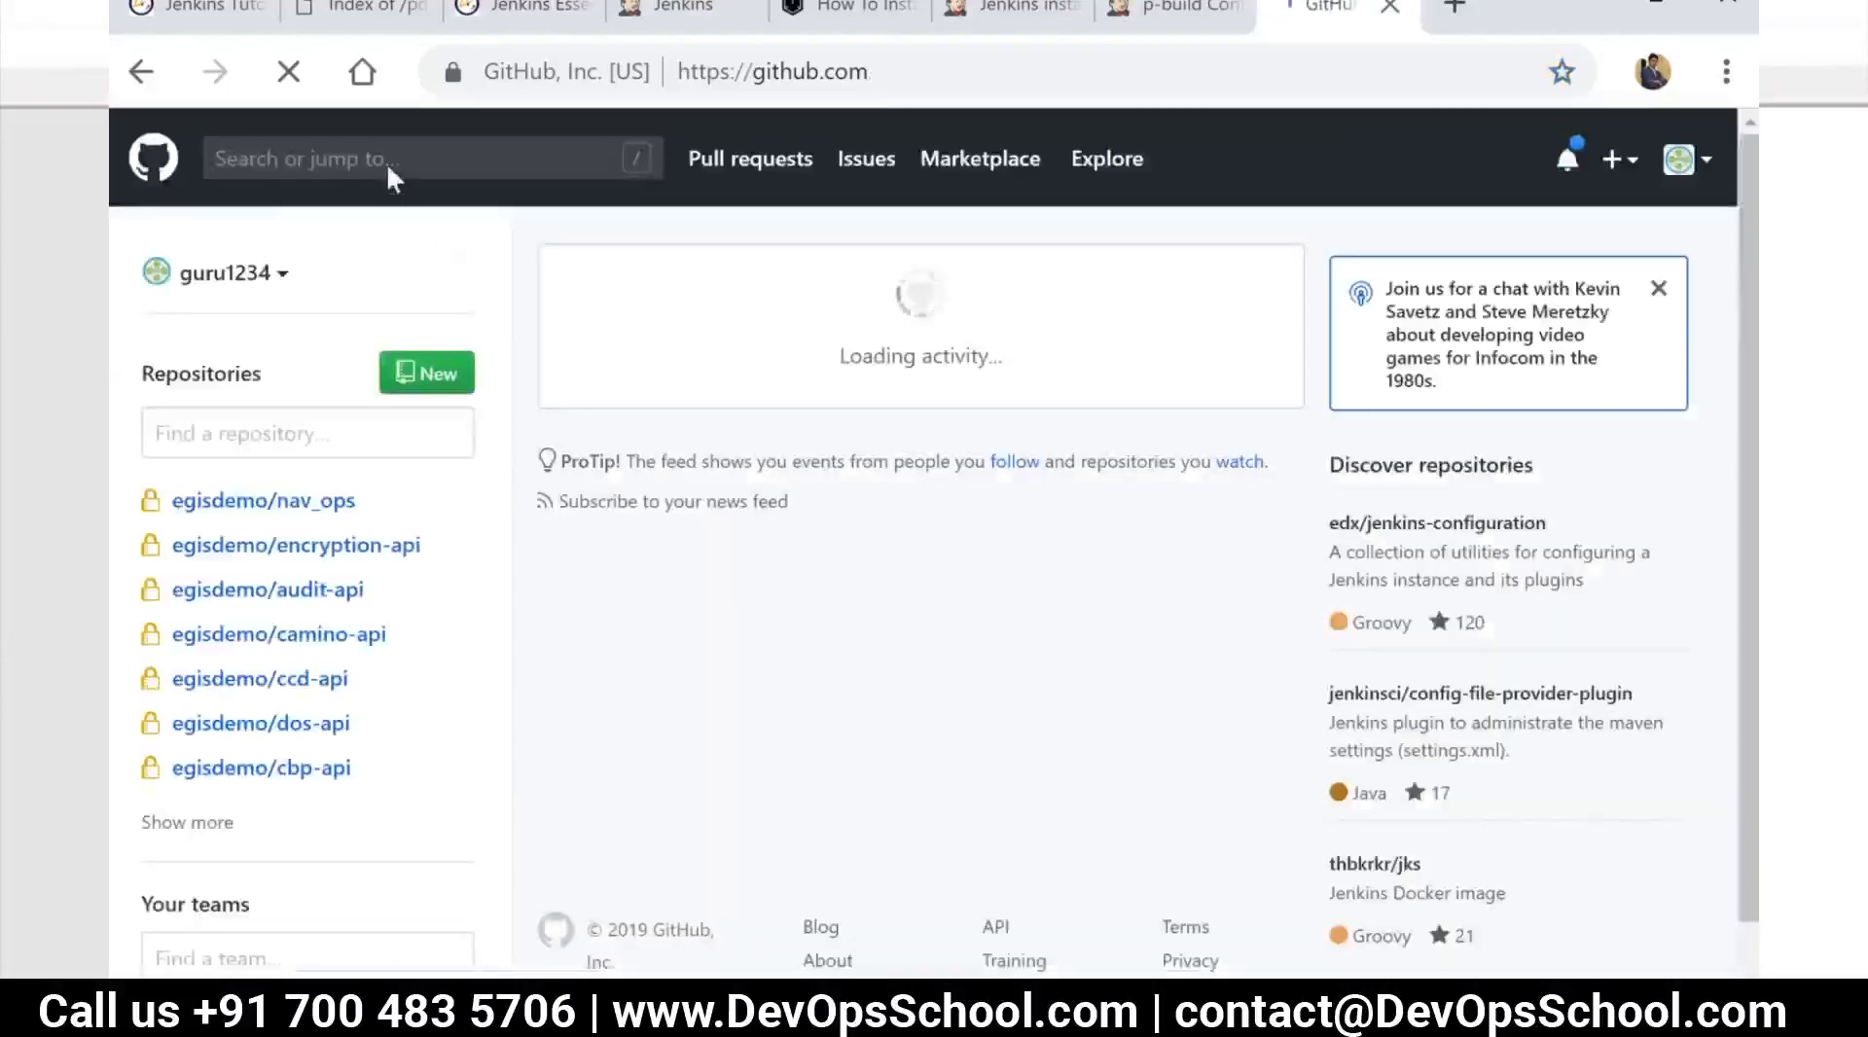
pyautogui.click(418, 159)
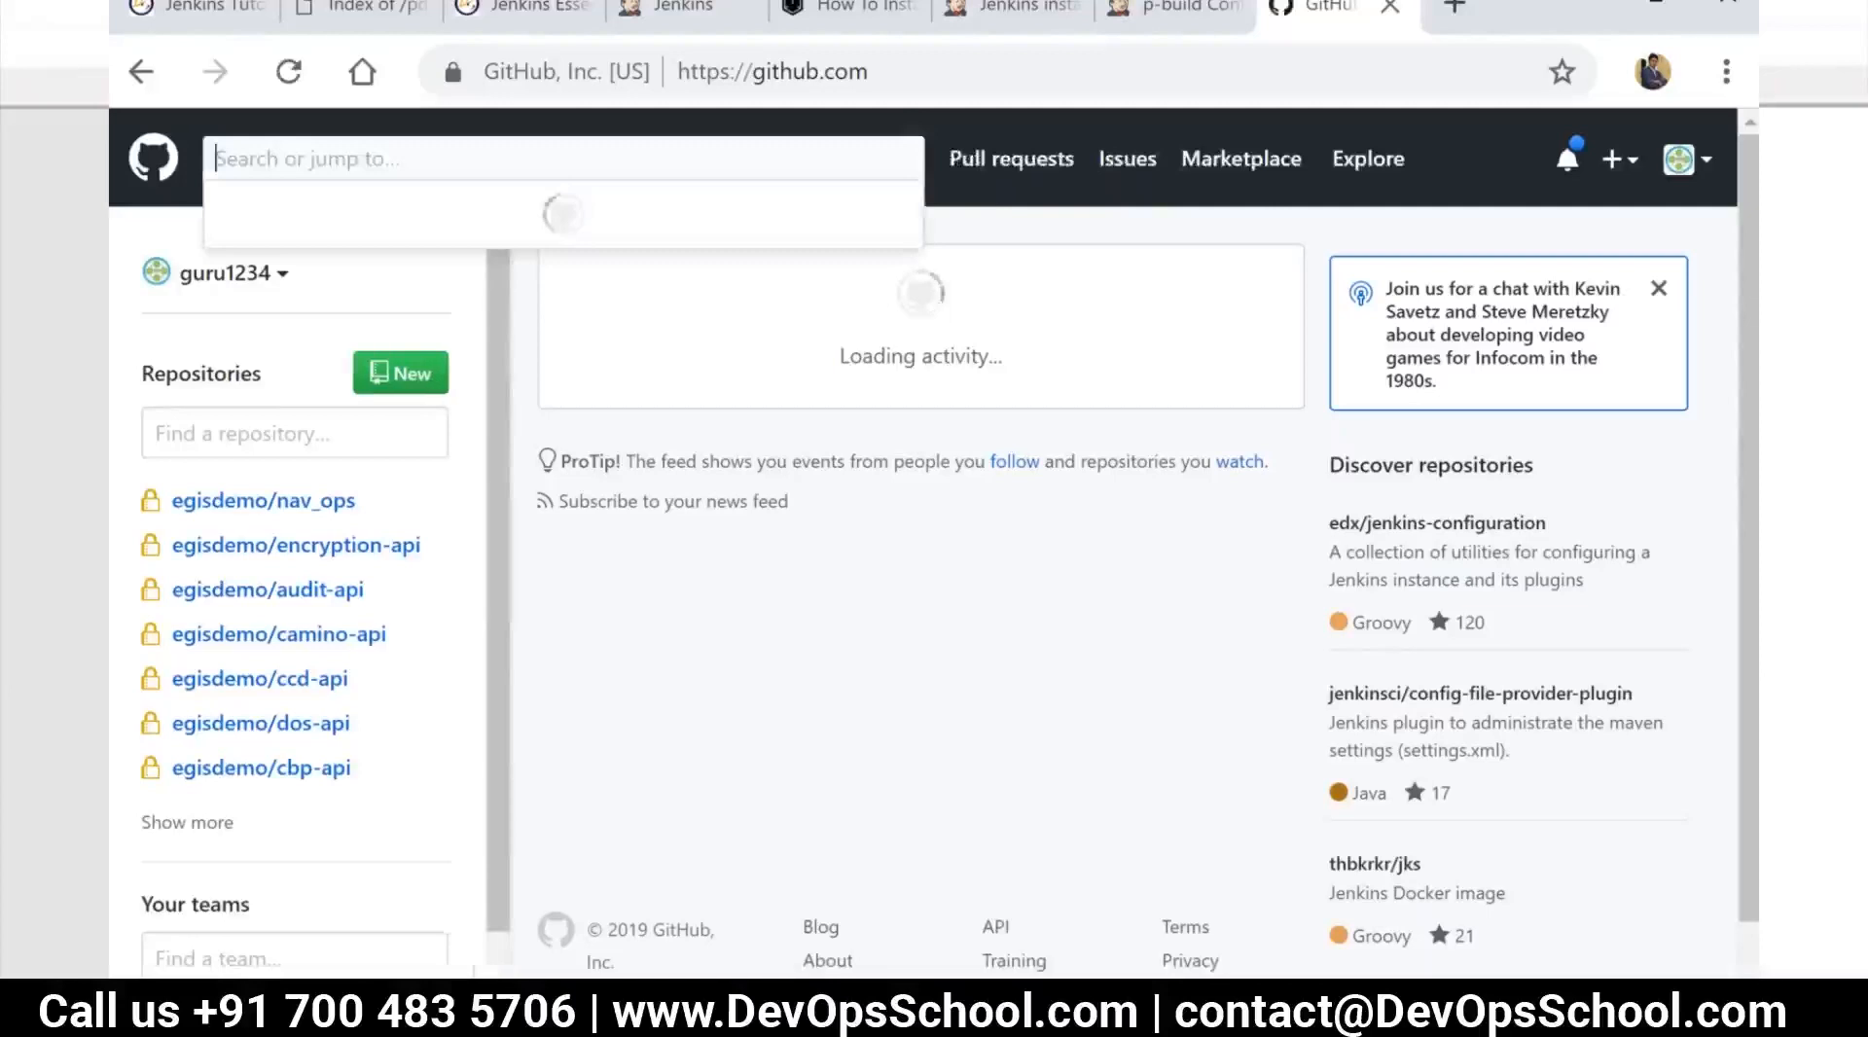
pyautogui.write('scm')
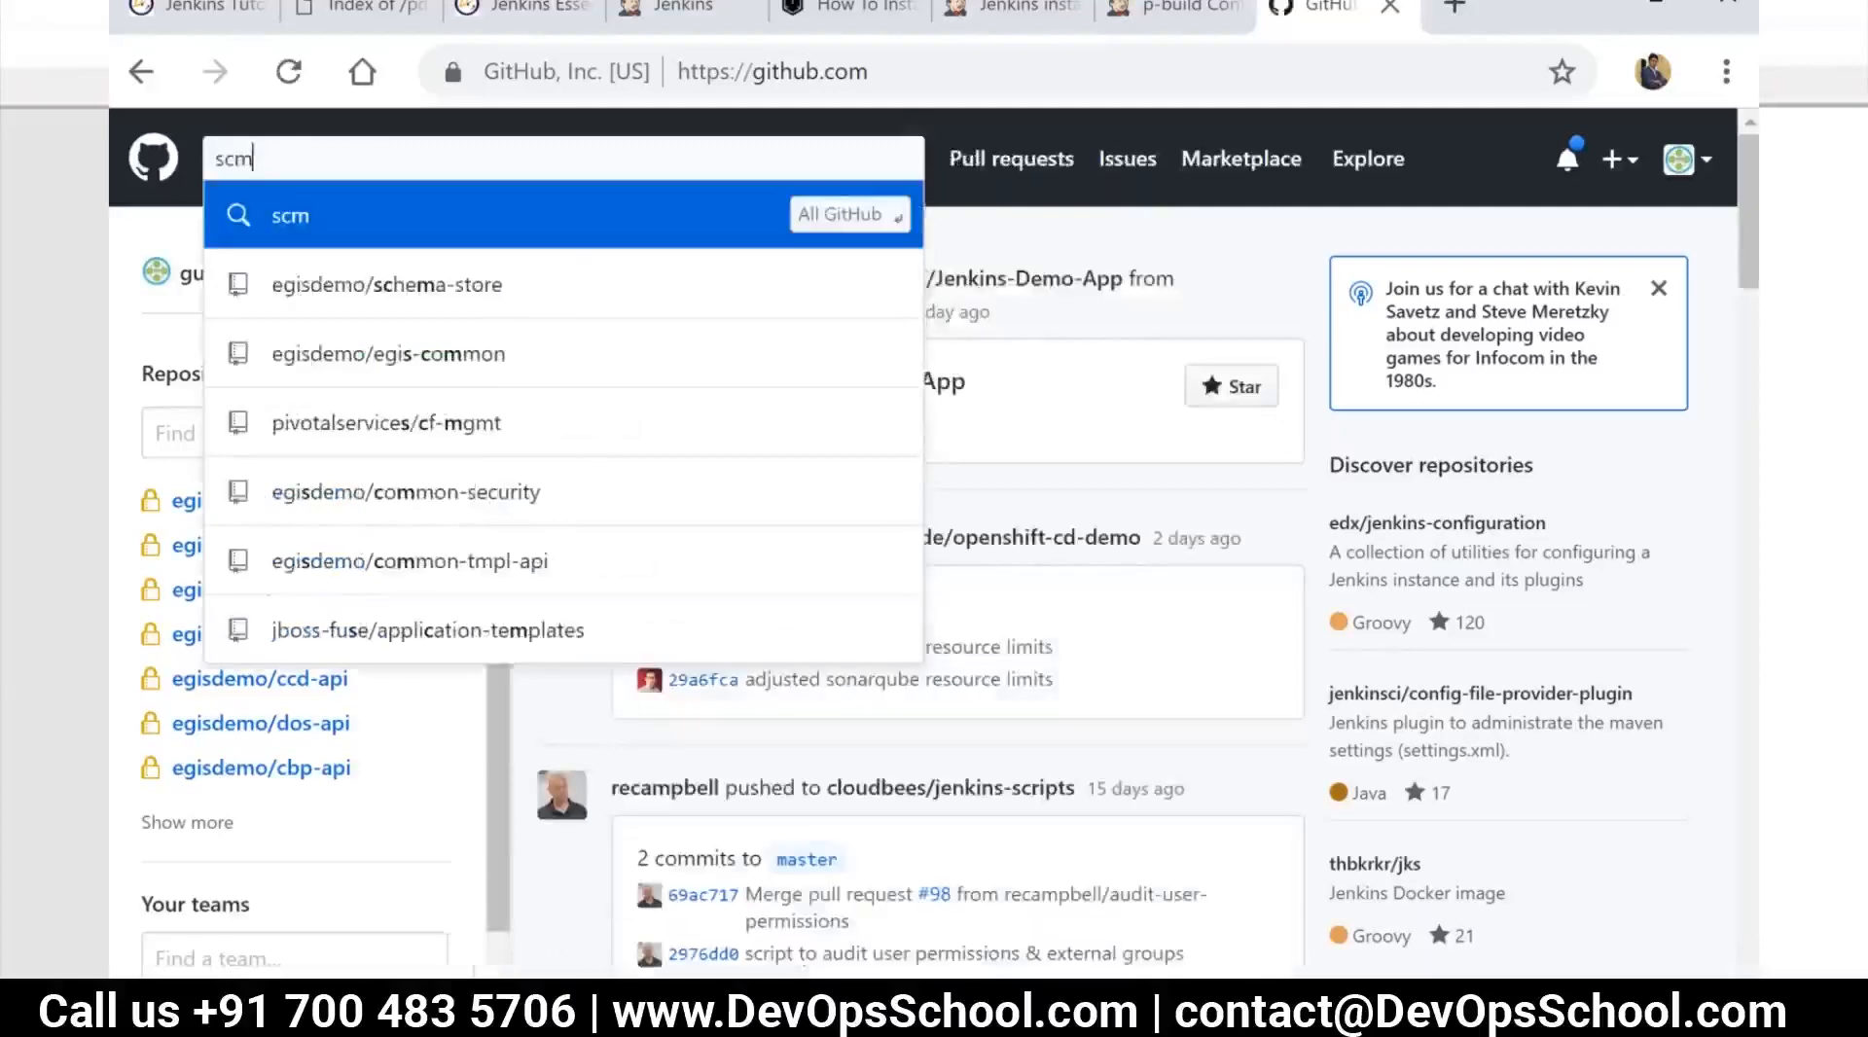
pyautogui.write('g')
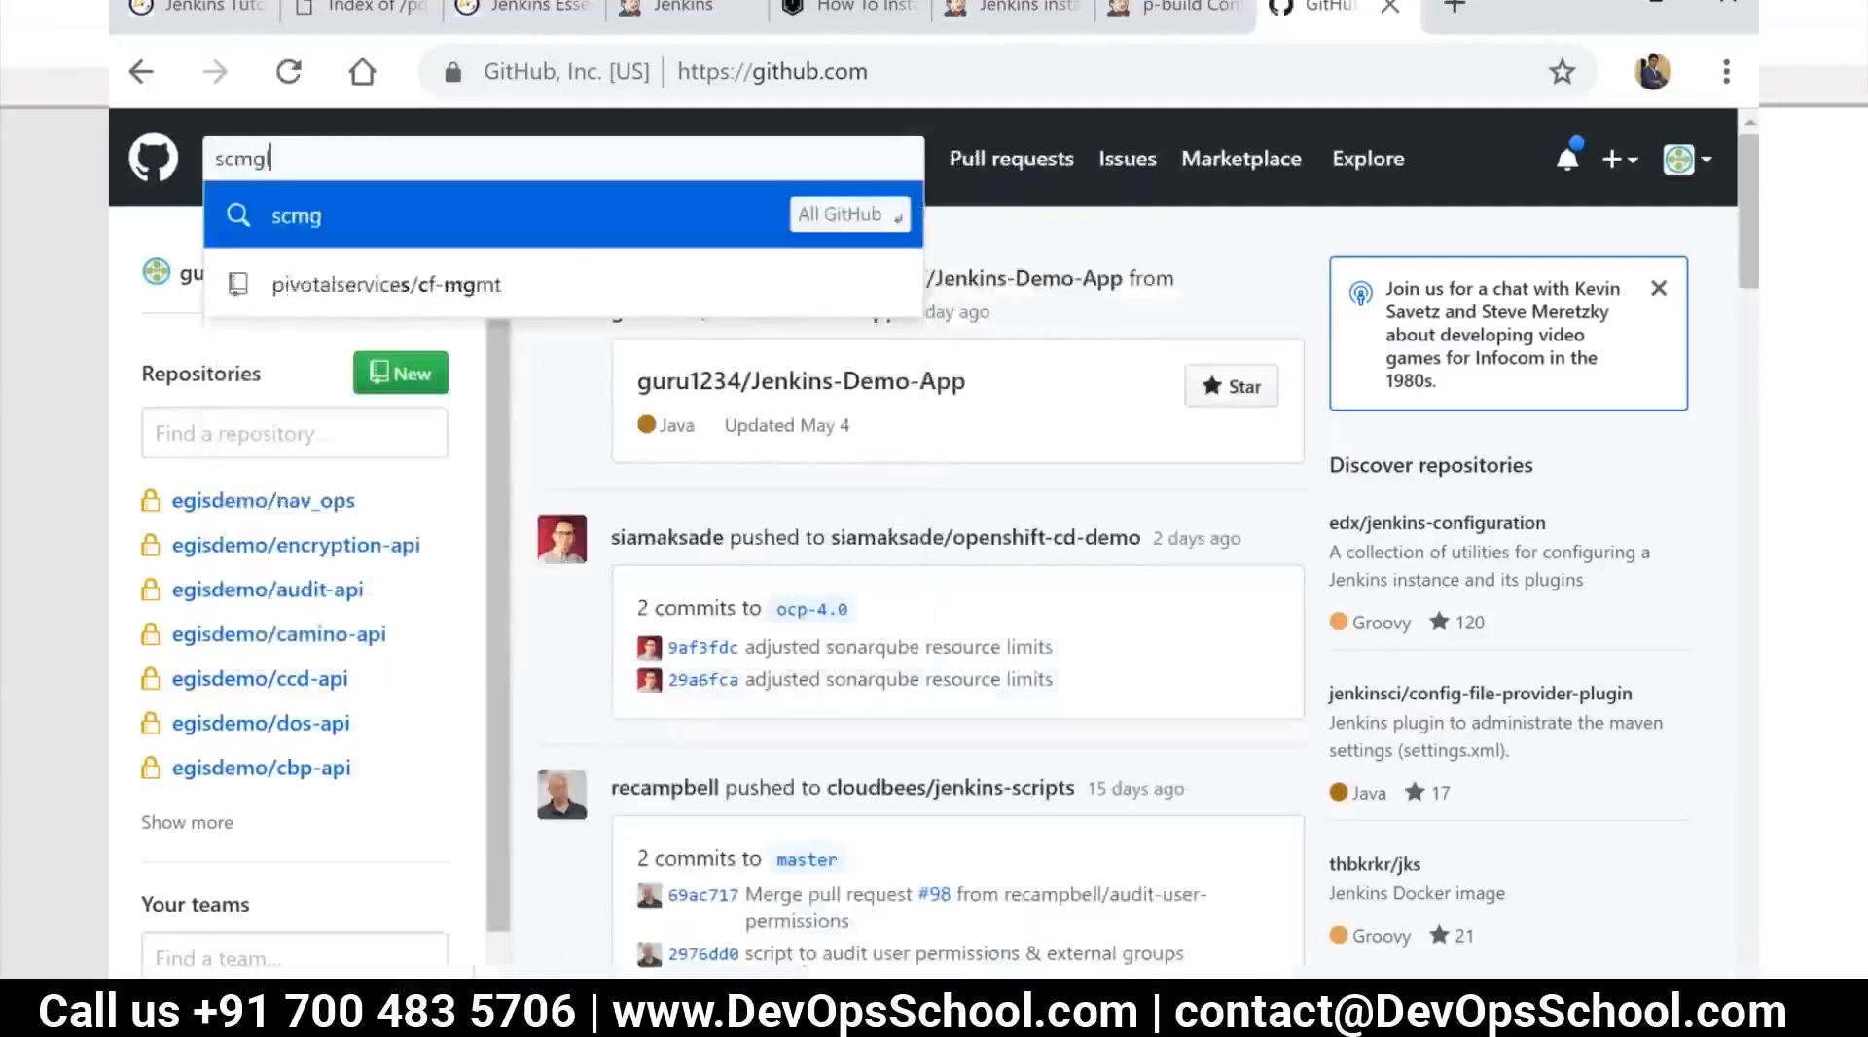
pyautogui.write('alaxy')
pyautogui.press('Return')
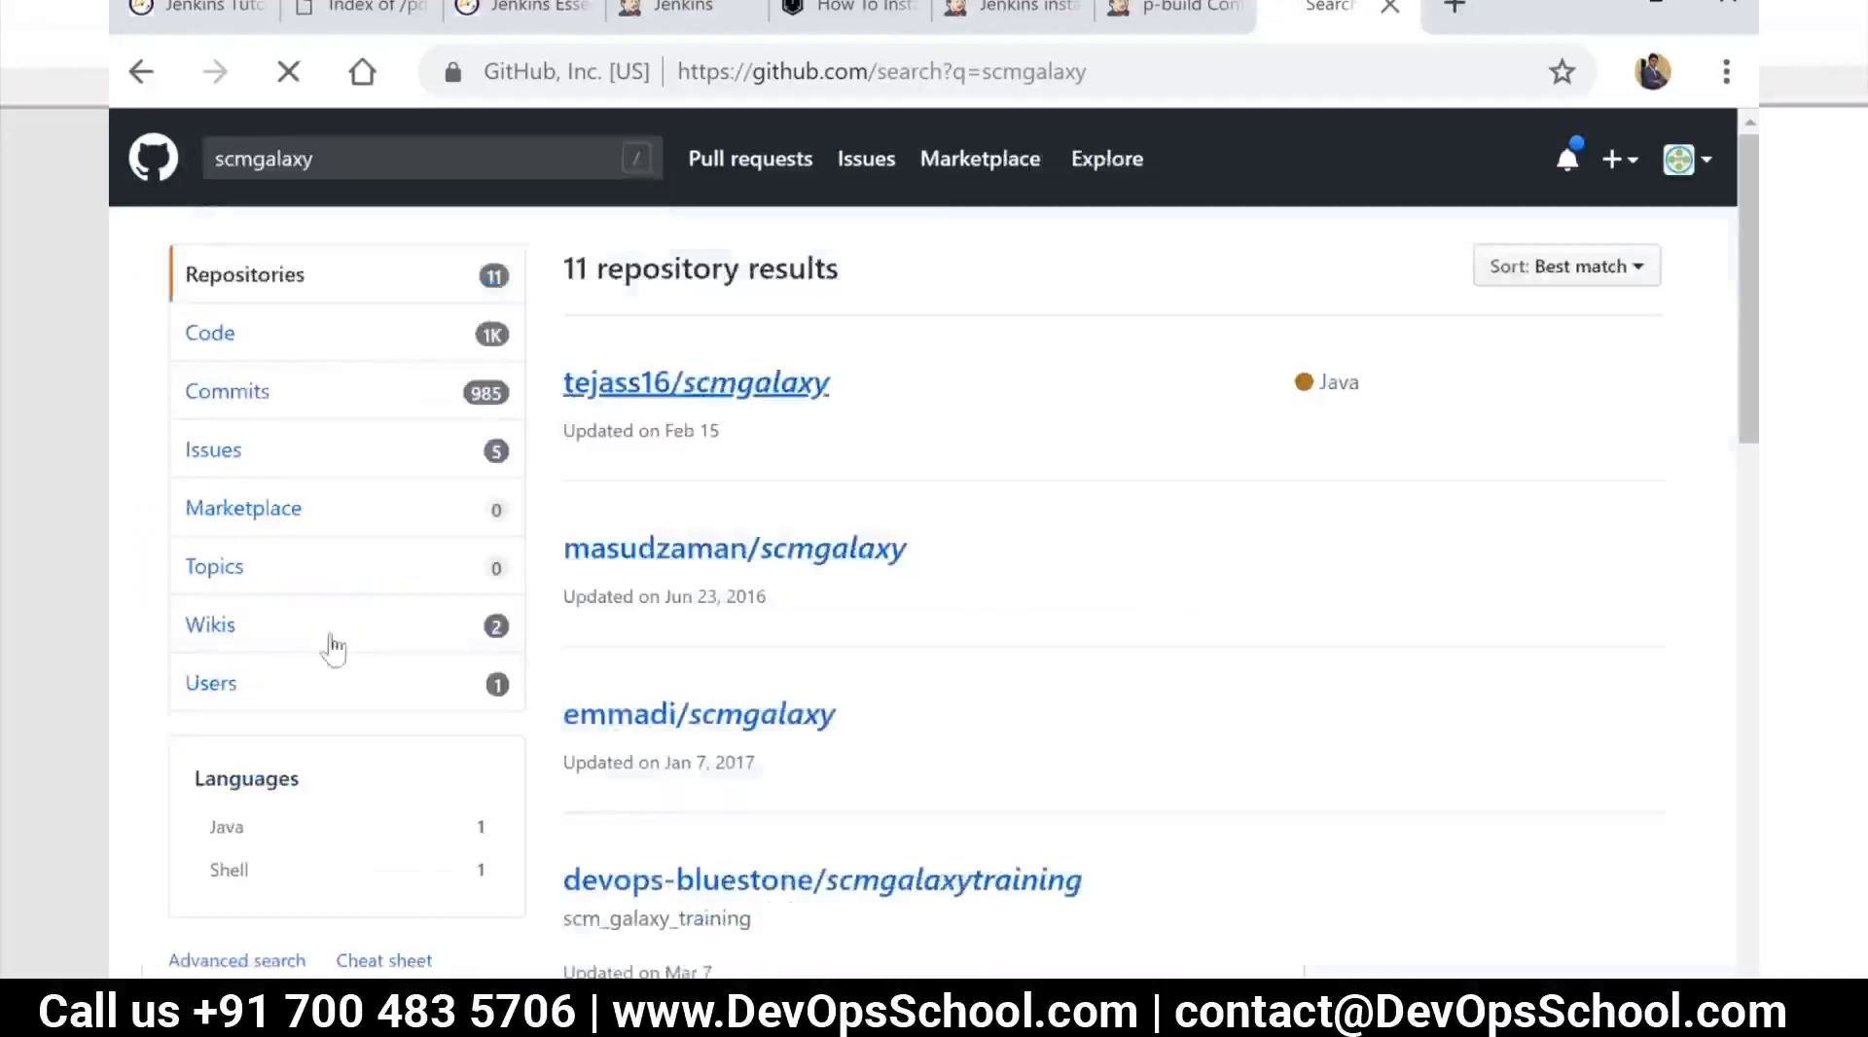
pyautogui.click(365, 686)
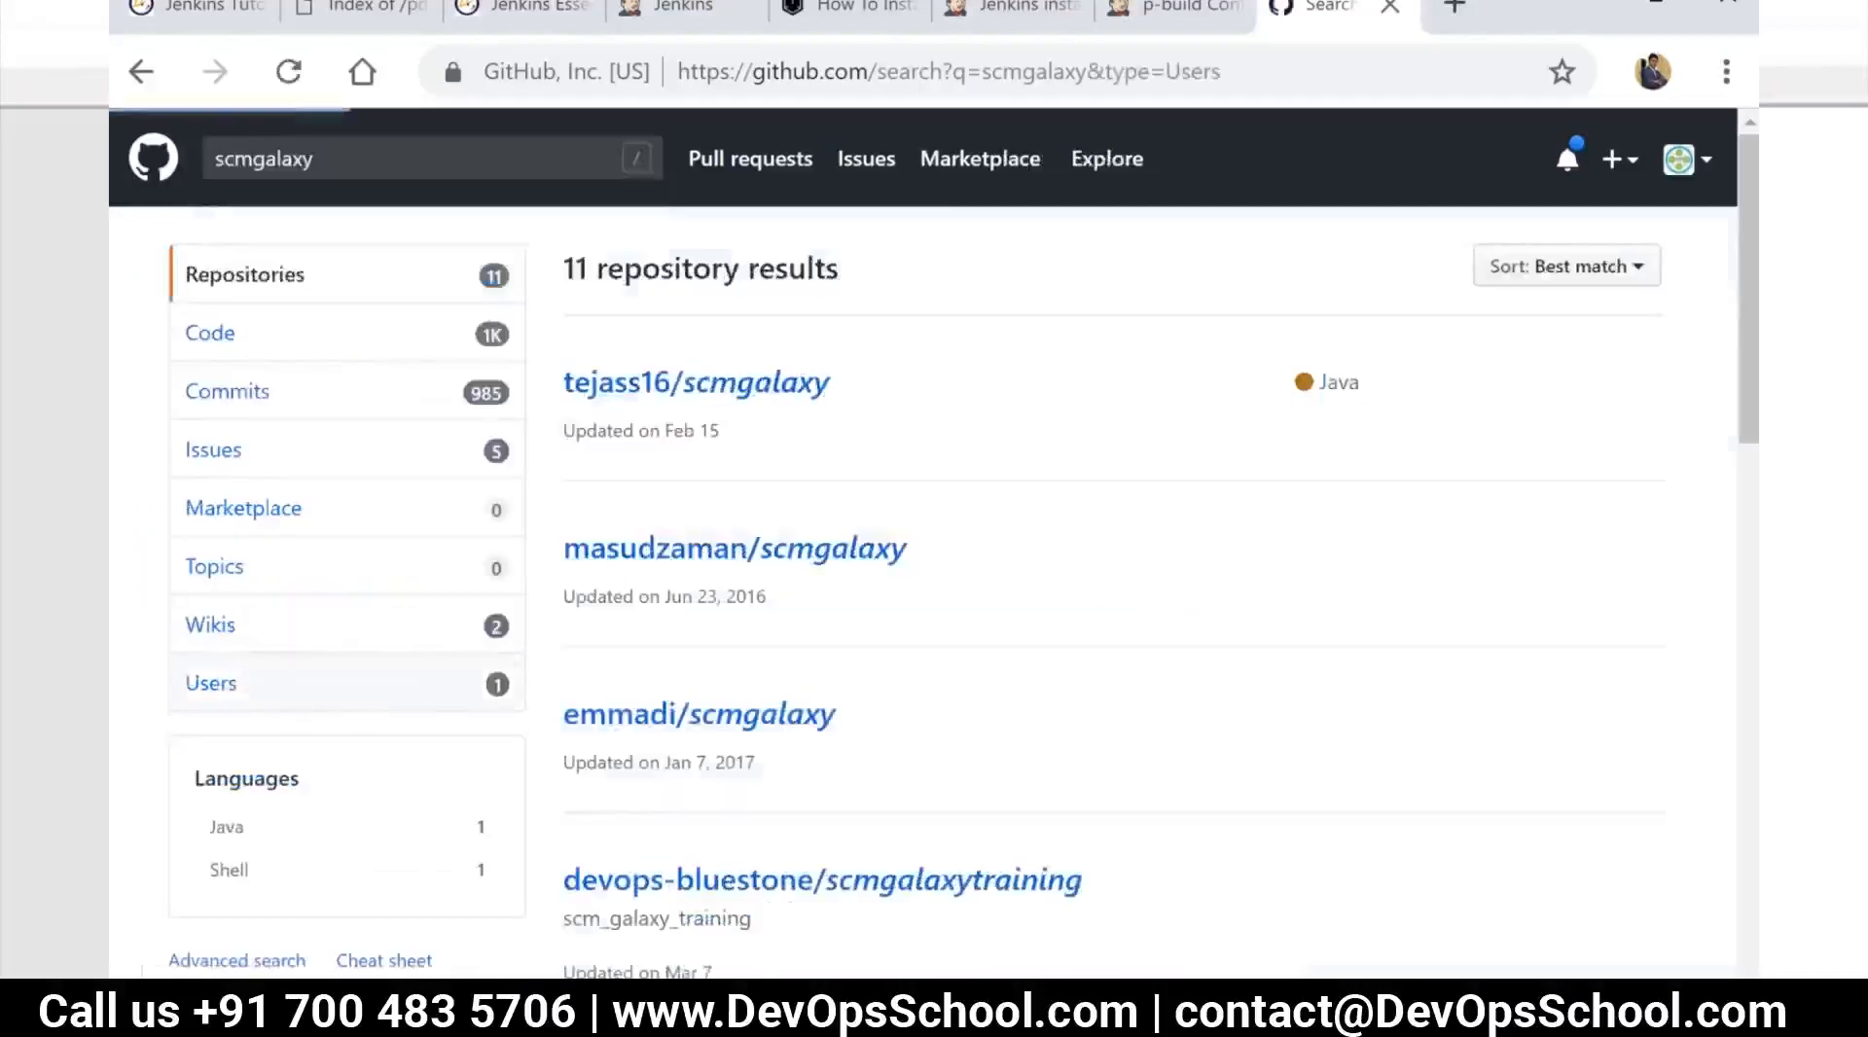
pyautogui.click(717, 385)
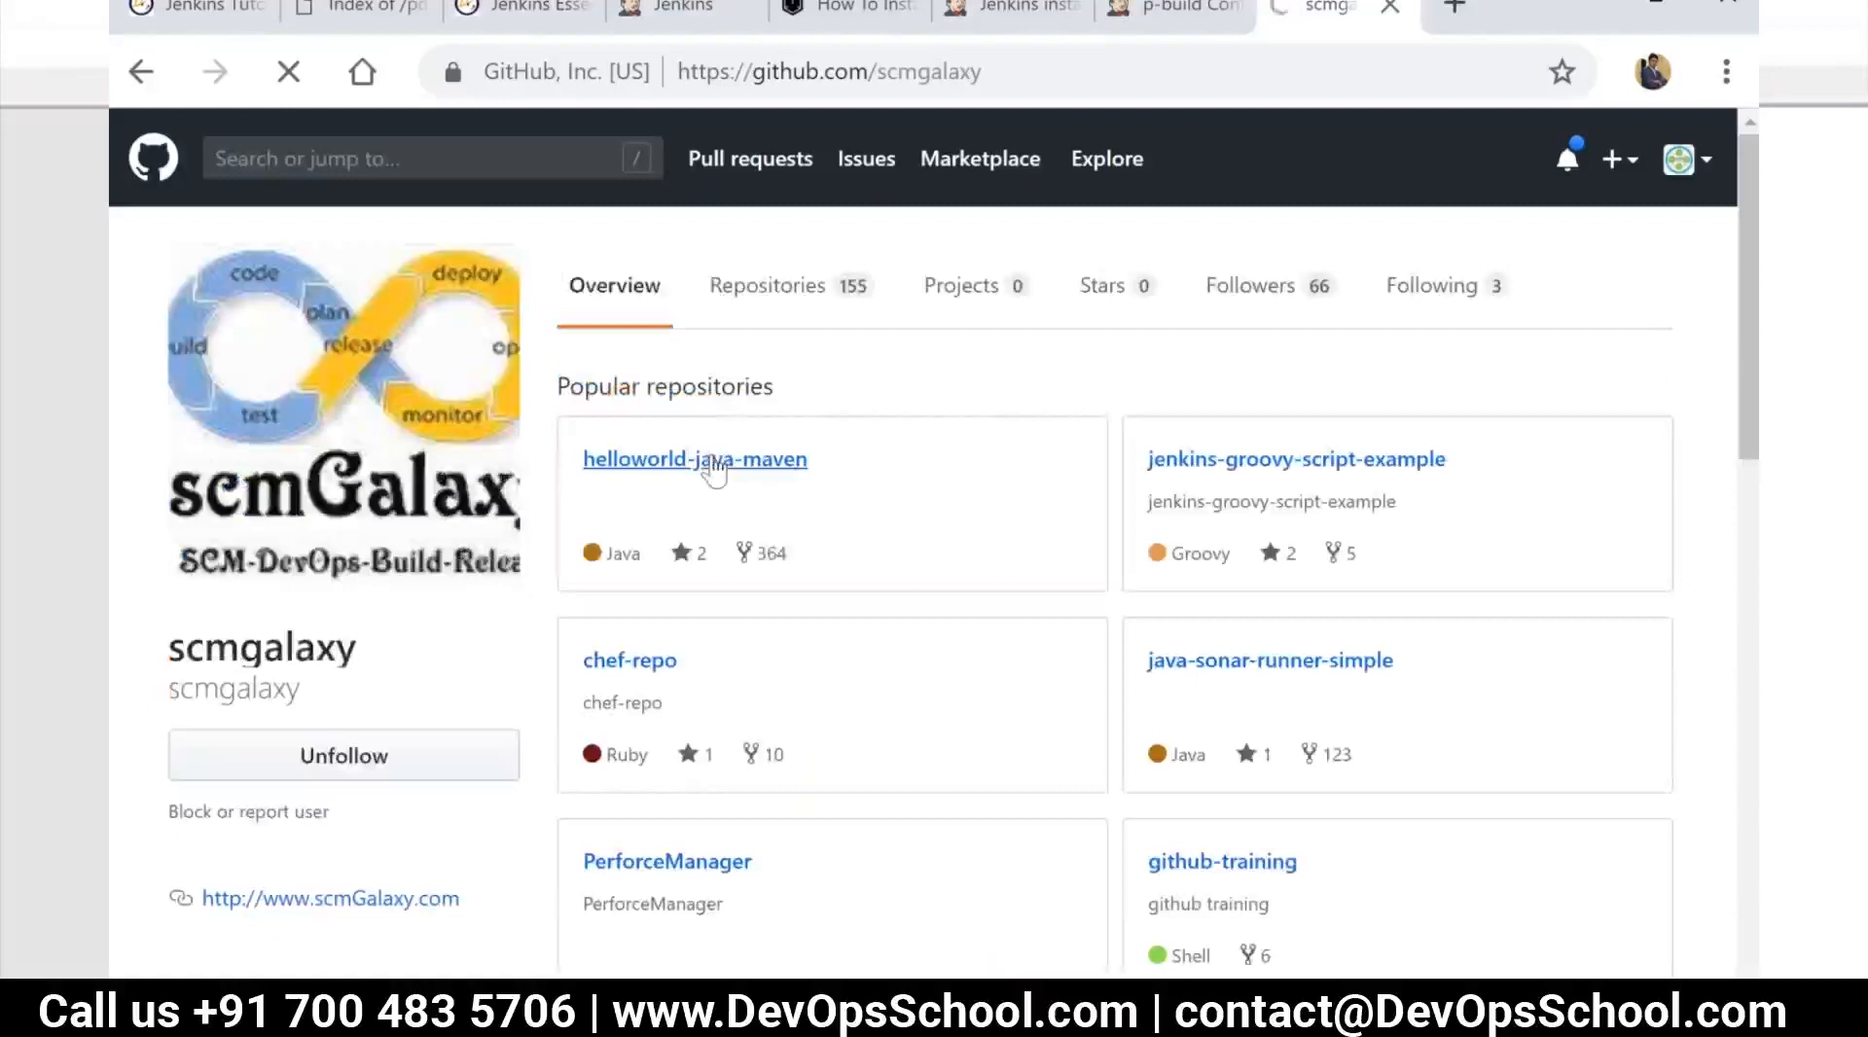
pyautogui.click(715, 472)
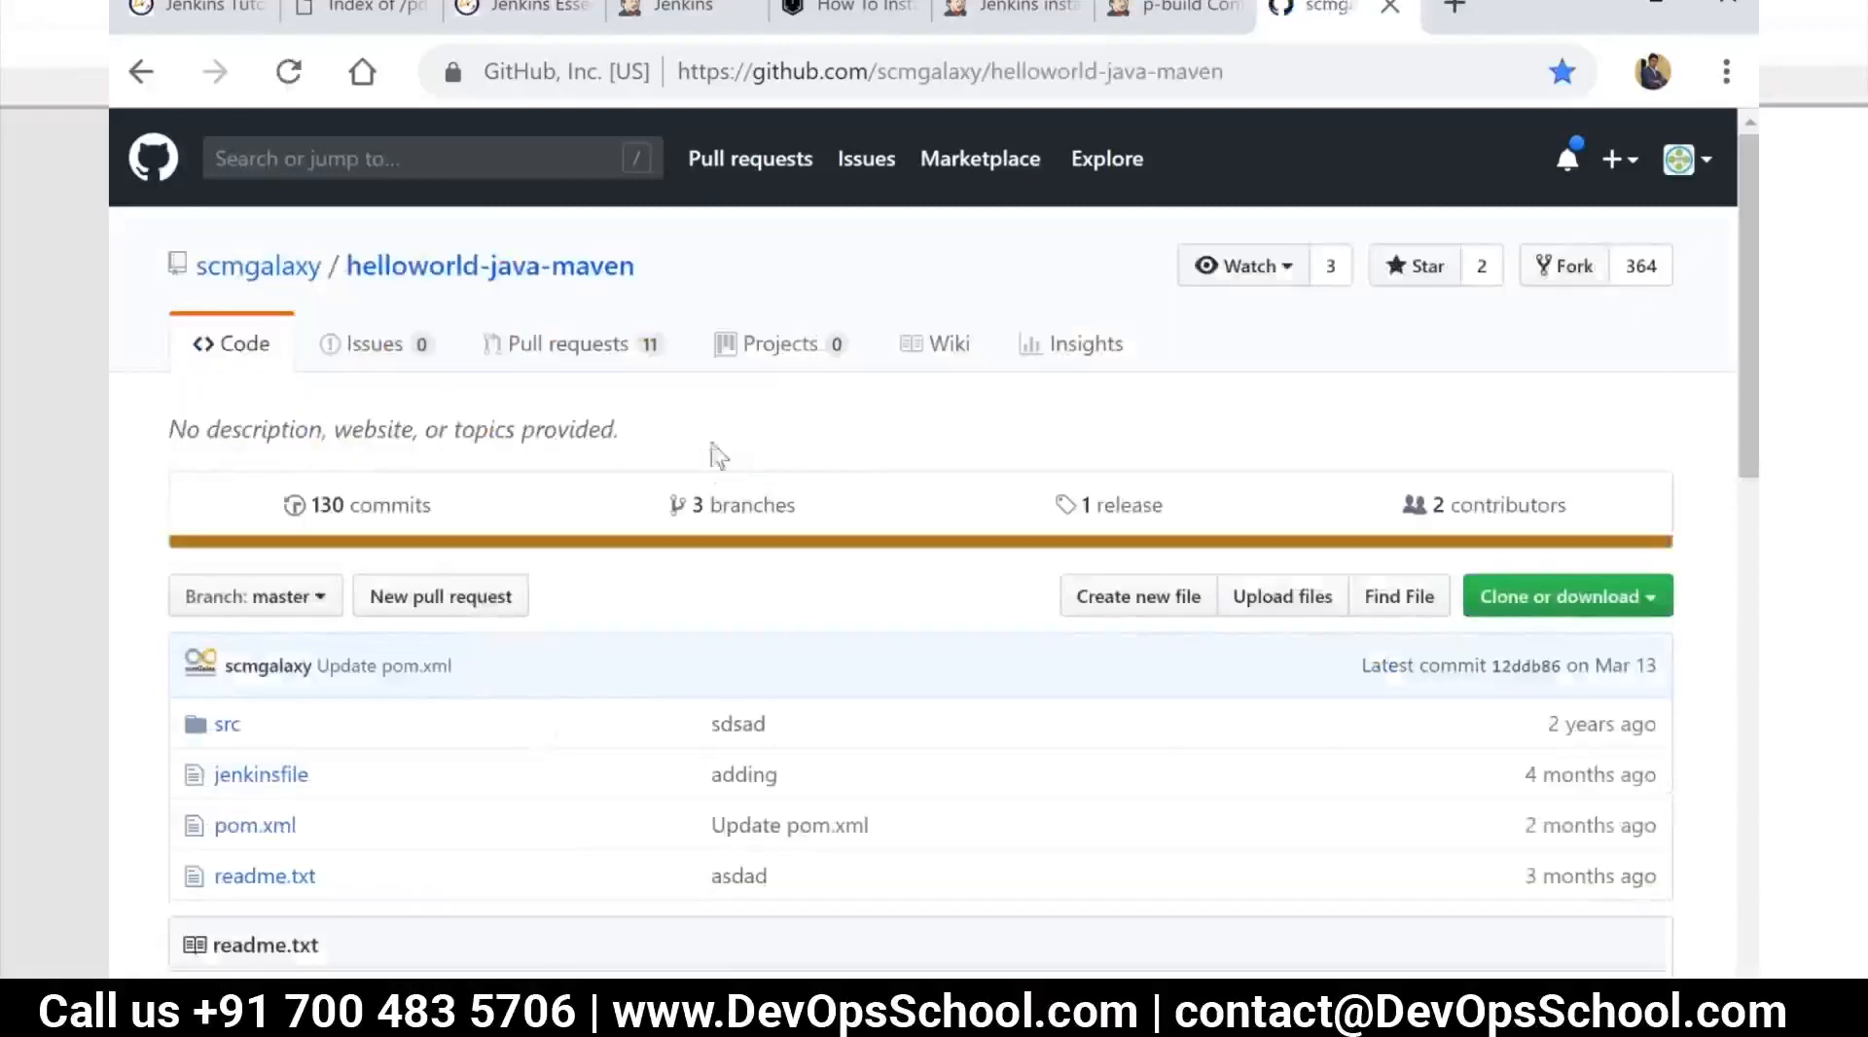
# Copy the HTTPS clone URL of helloworld-java-maven and return to the p-build configuration in Jenkins
pyautogui.scroll(-2, 646, 479)
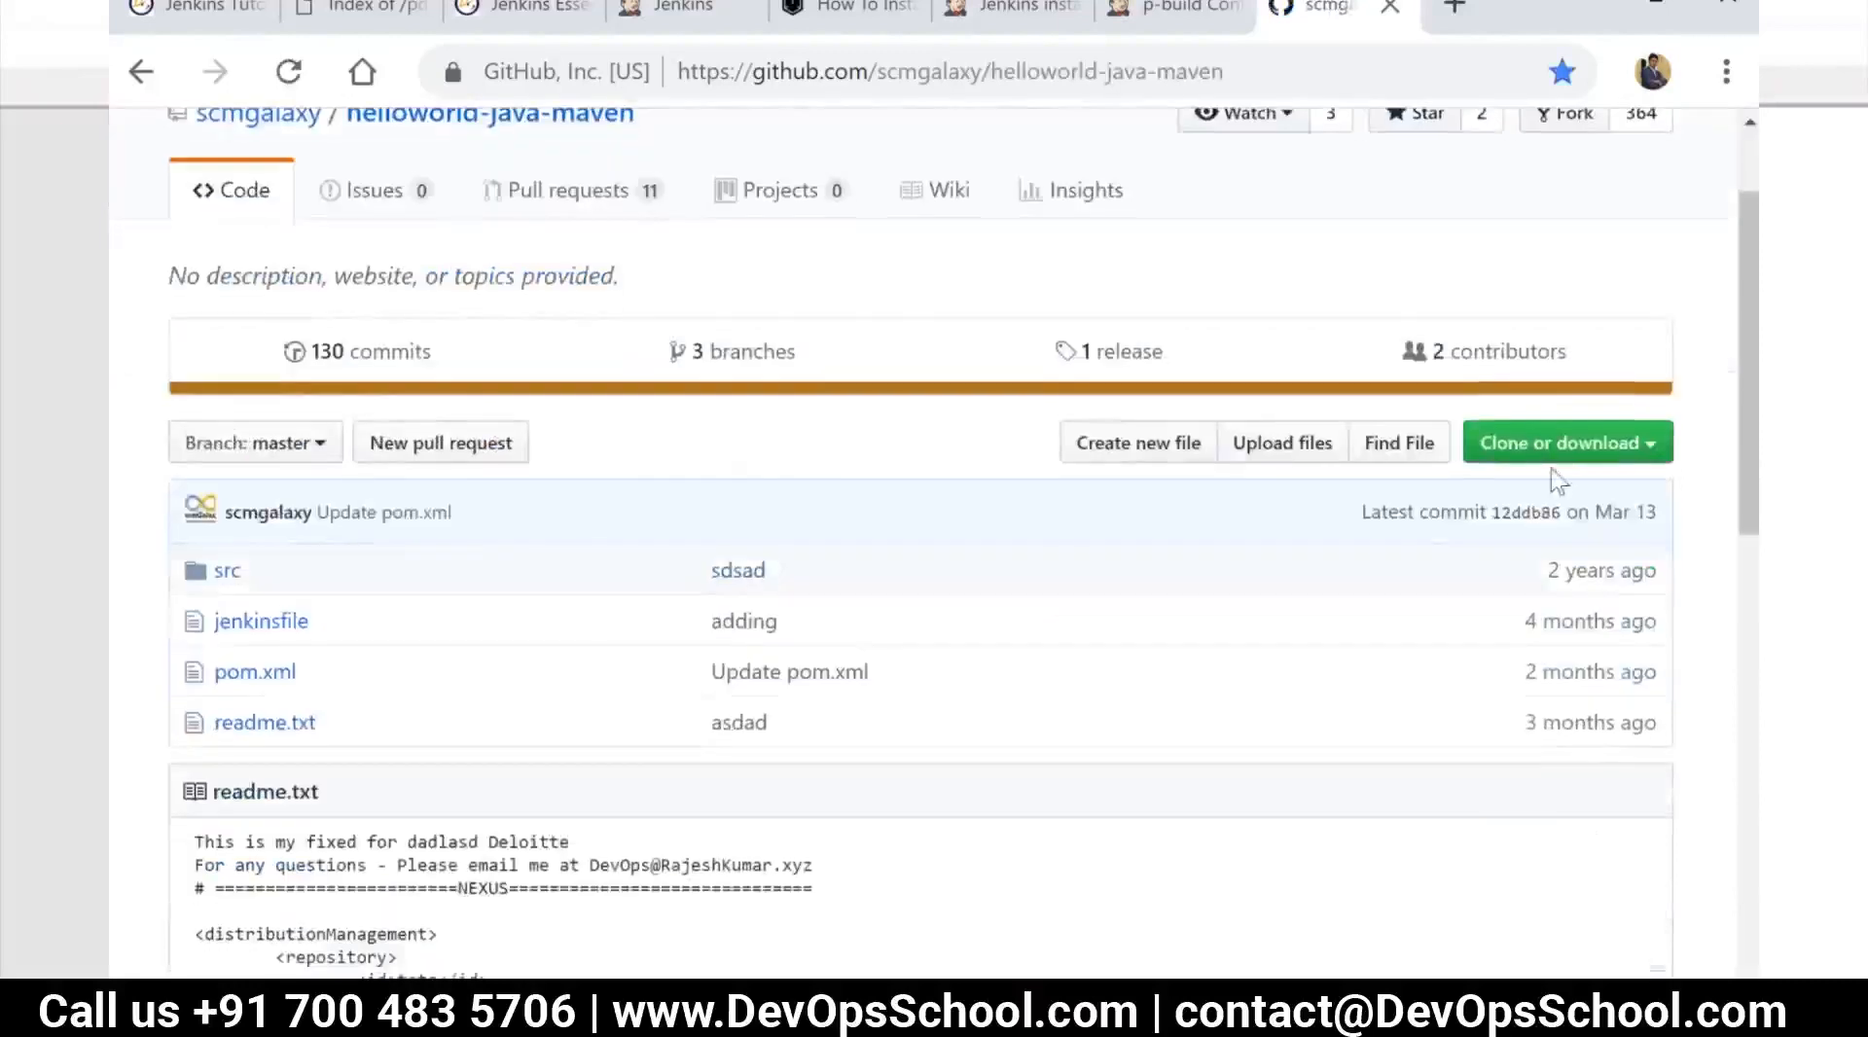
pyautogui.click(1565, 449)
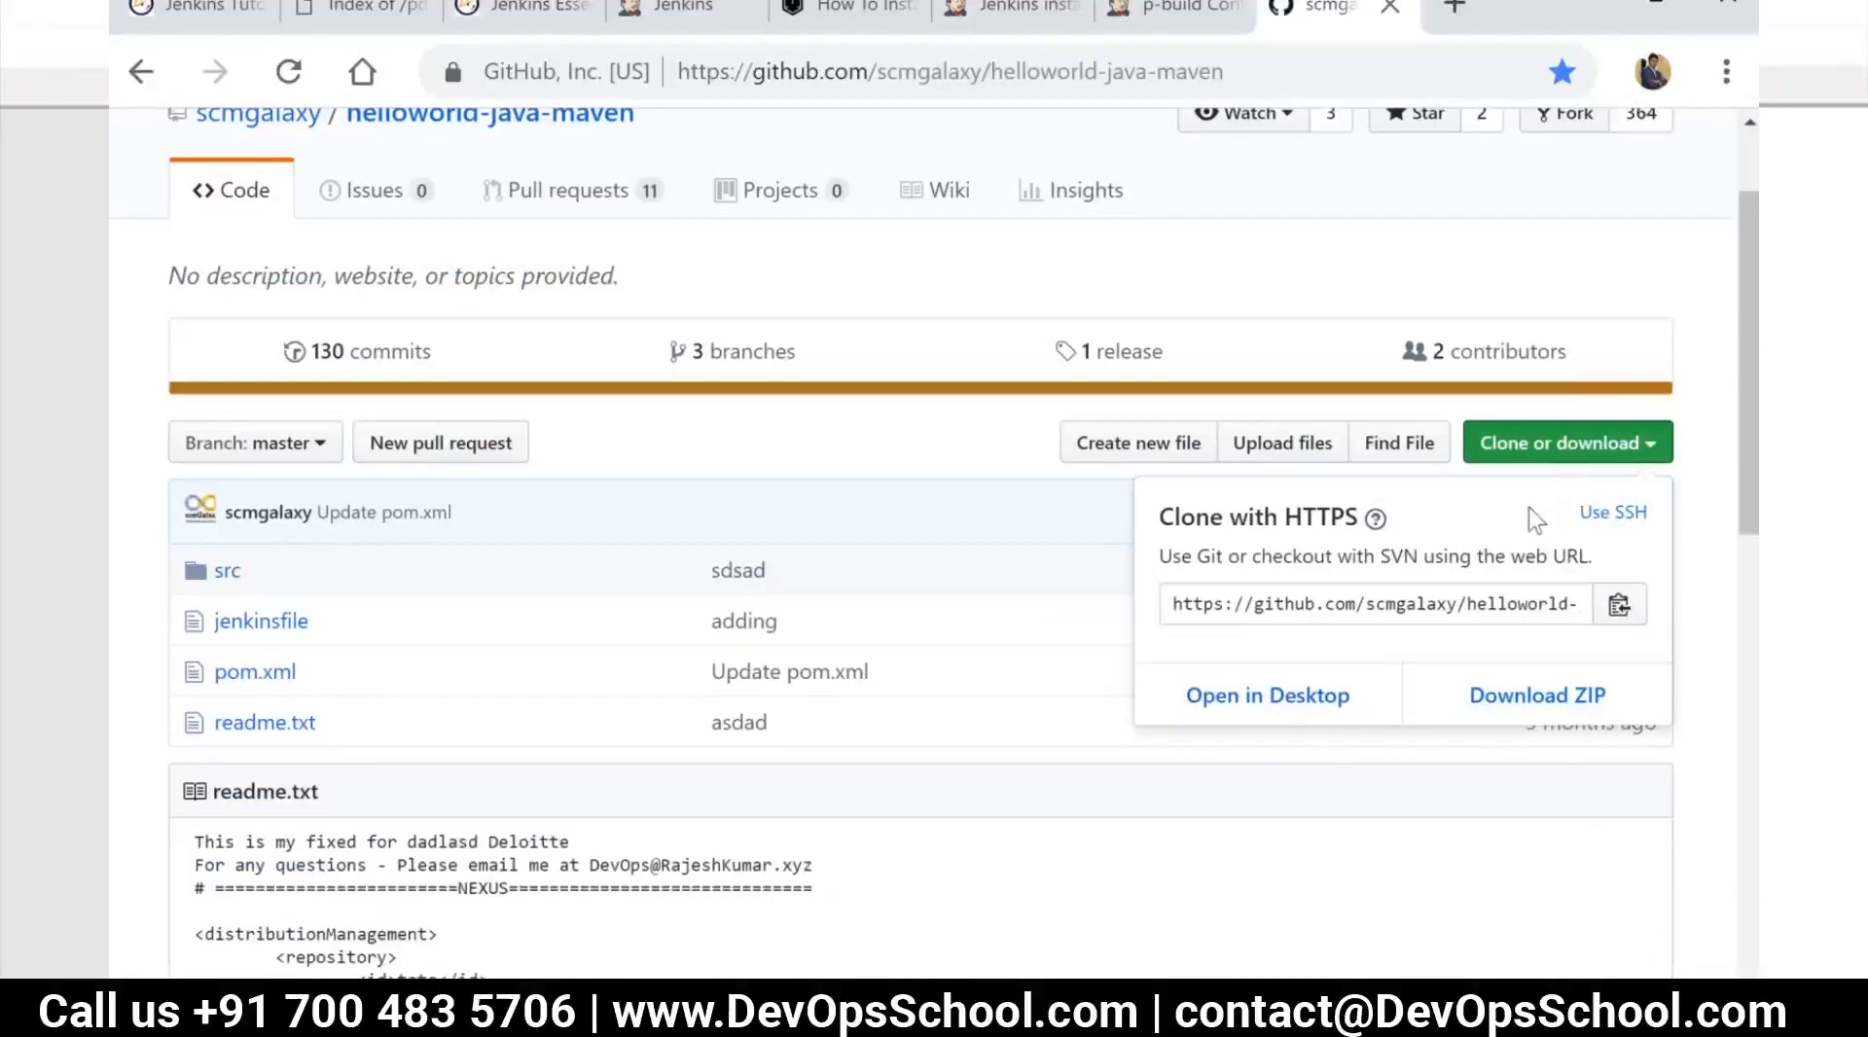
pyautogui.click(1619, 605)
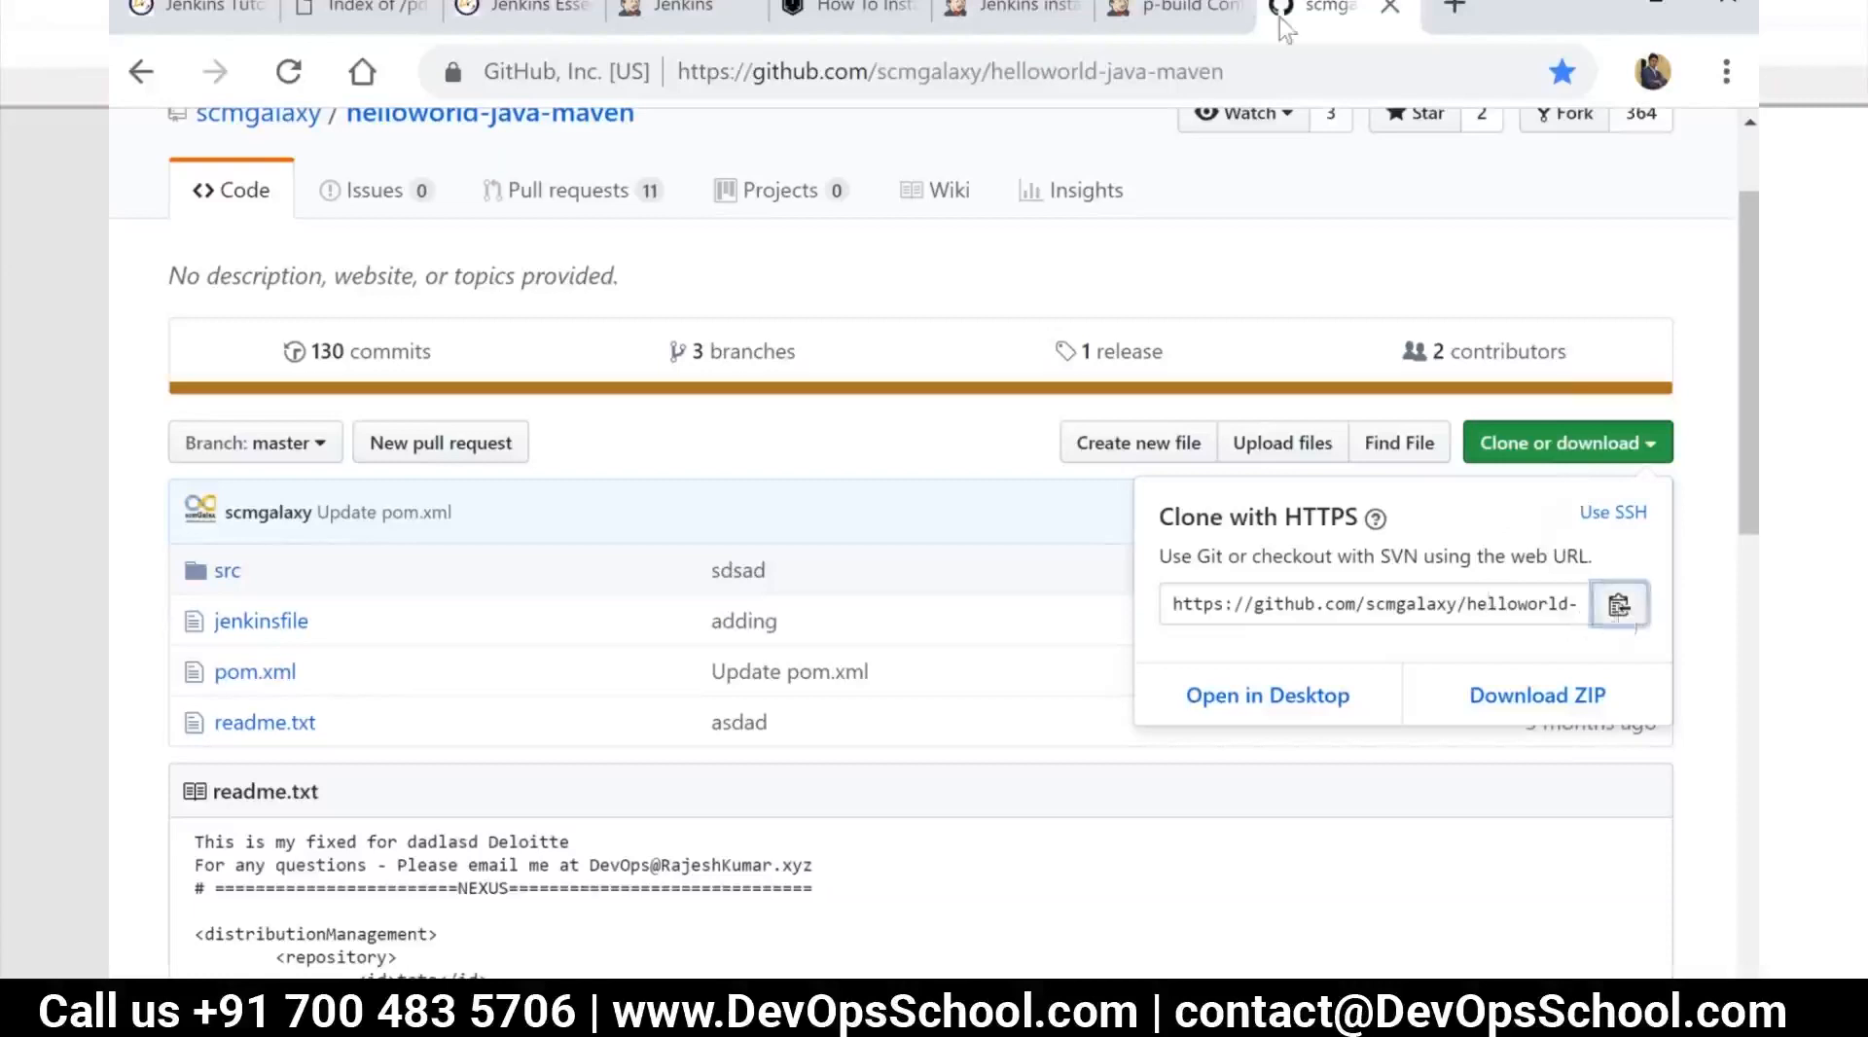
pyautogui.click(1172, 10)
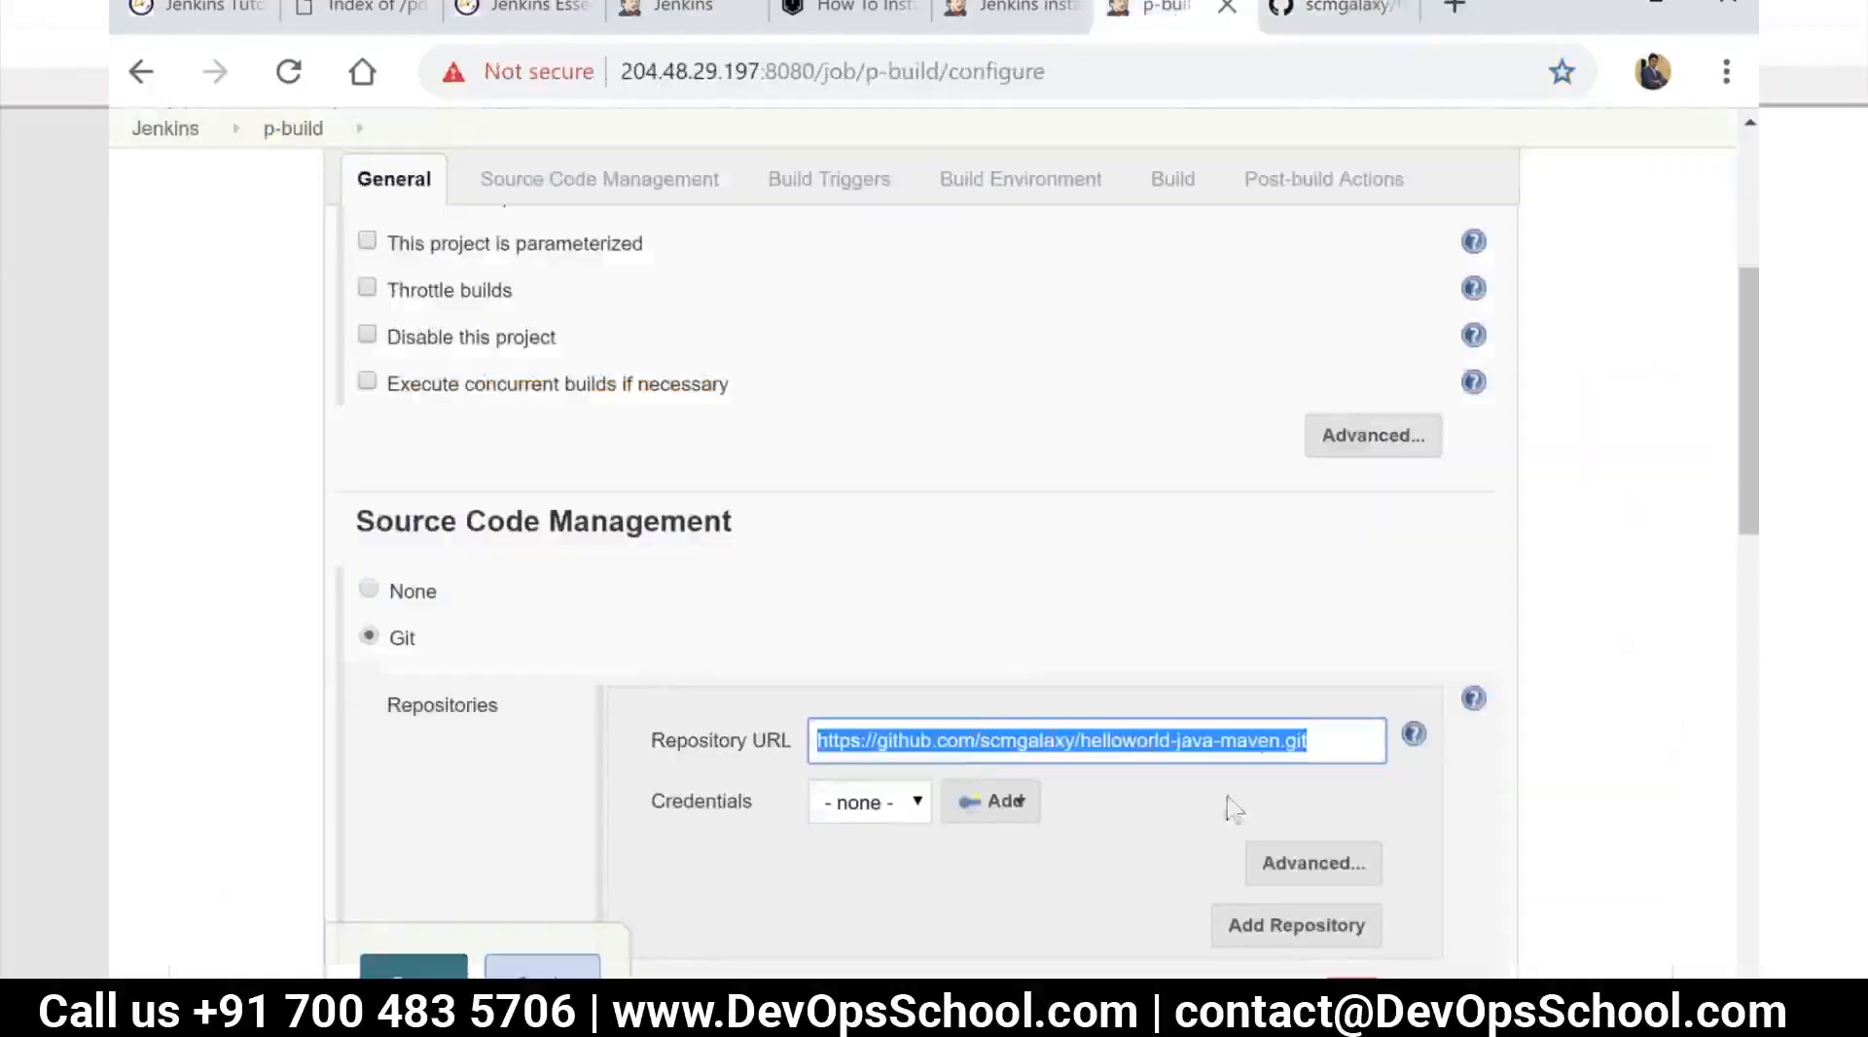
# Review the p-build configuration from Source Code Management through Build Triggers, Build Environment and Post-build Actions, then back up to General
pyautogui.scroll(-2, 735, 676)
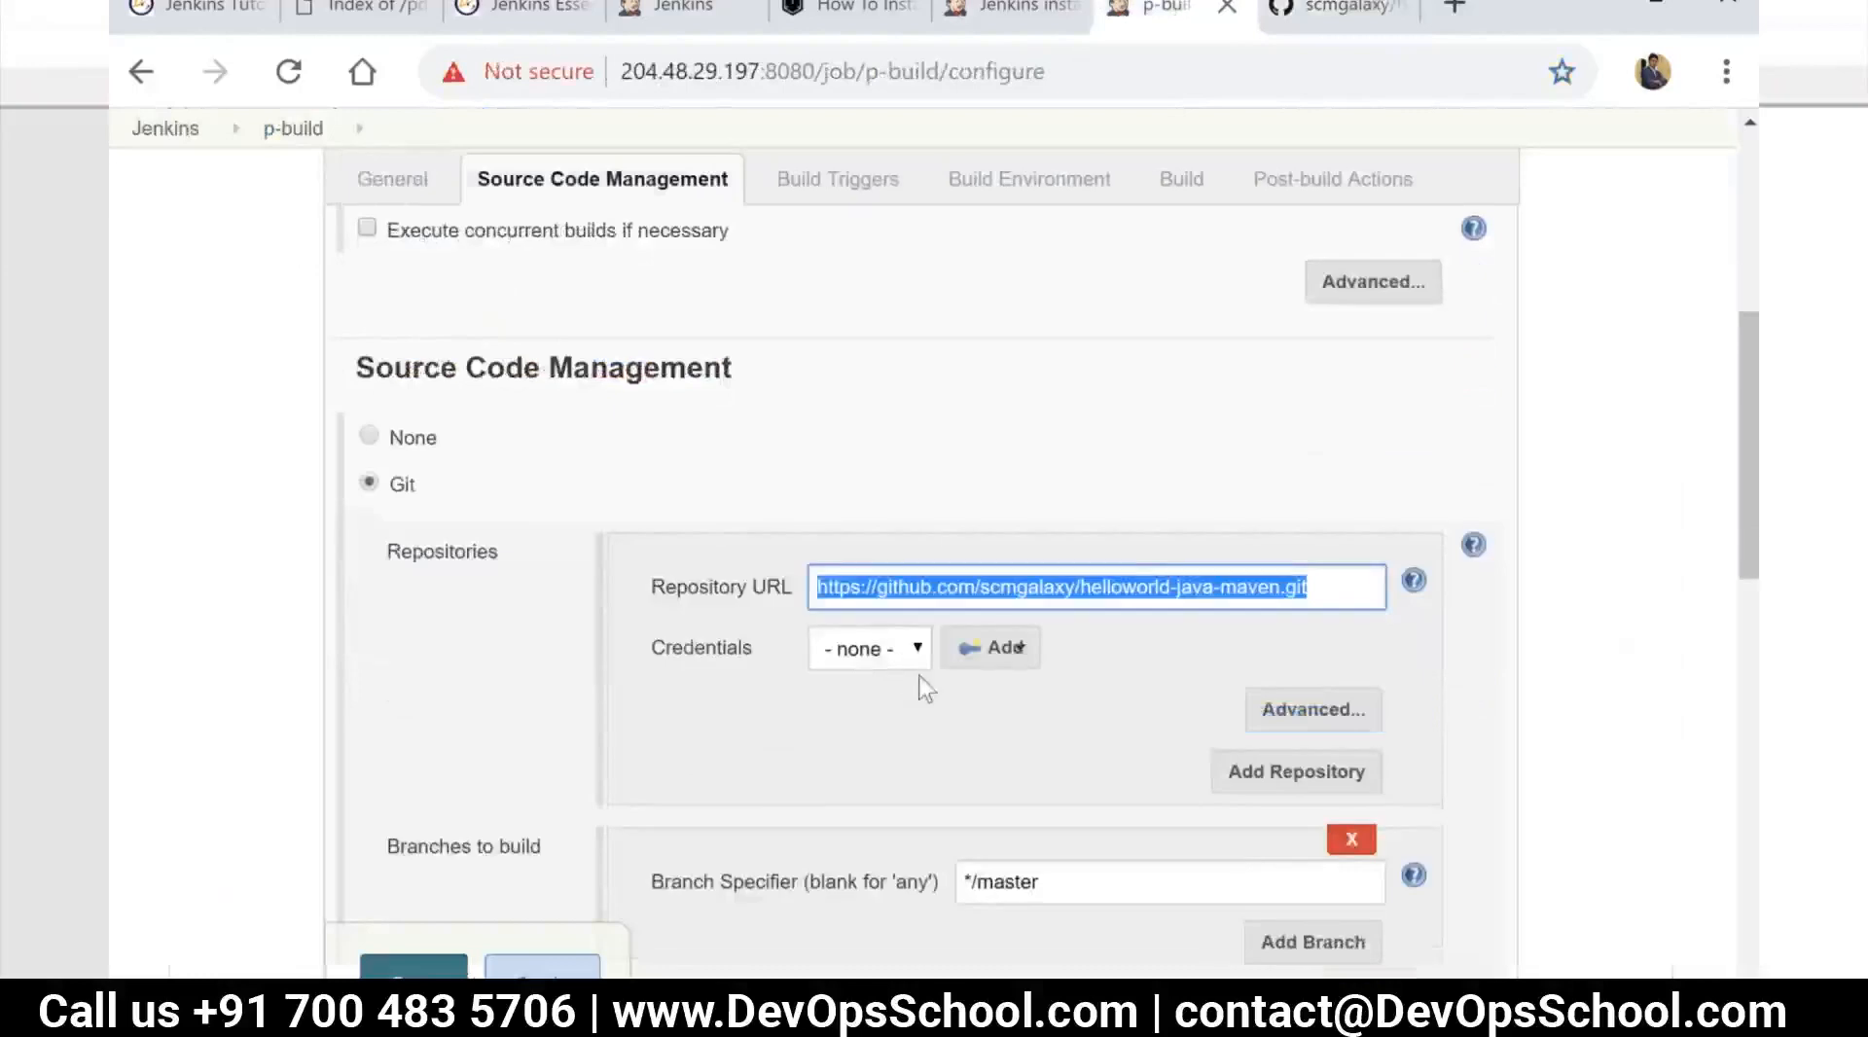
pyautogui.scroll(-2, 924, 661)
pyautogui.scroll(-1, 954, 583)
pyautogui.scroll(-4, 939, 604)
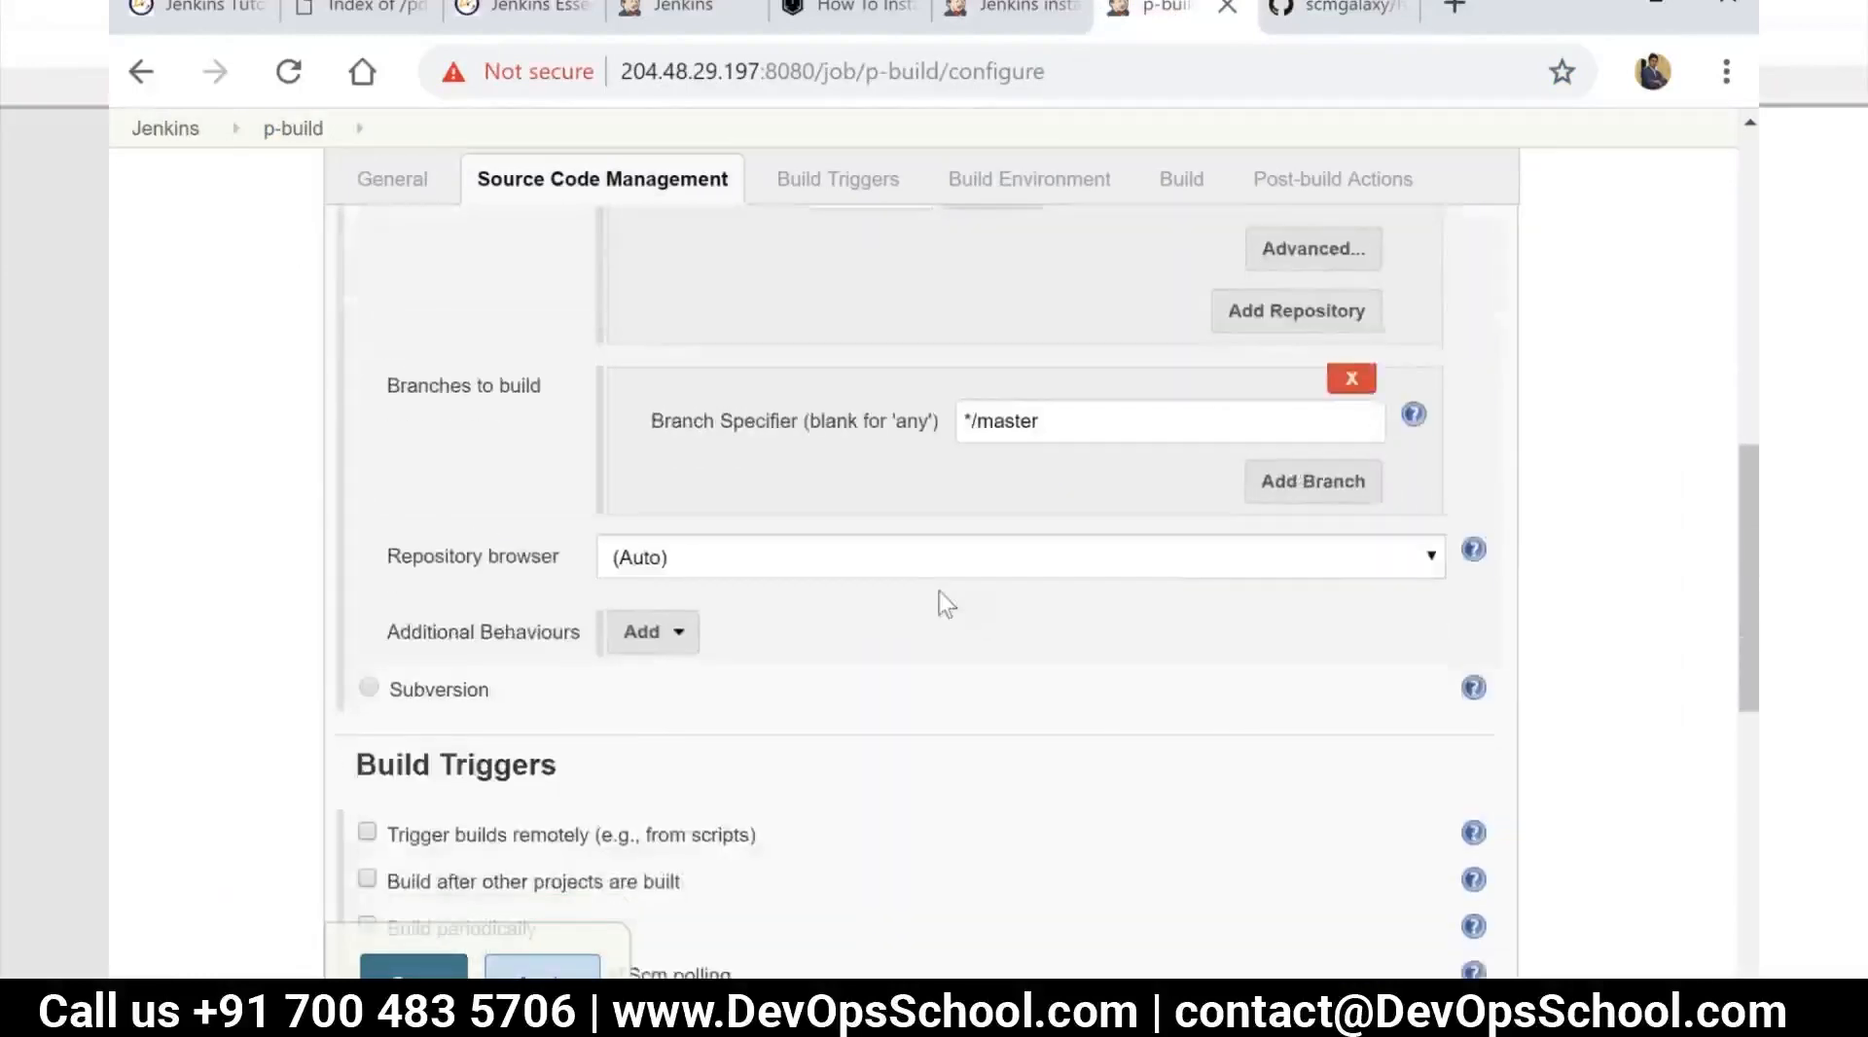
pyautogui.scroll(-2, 938, 603)
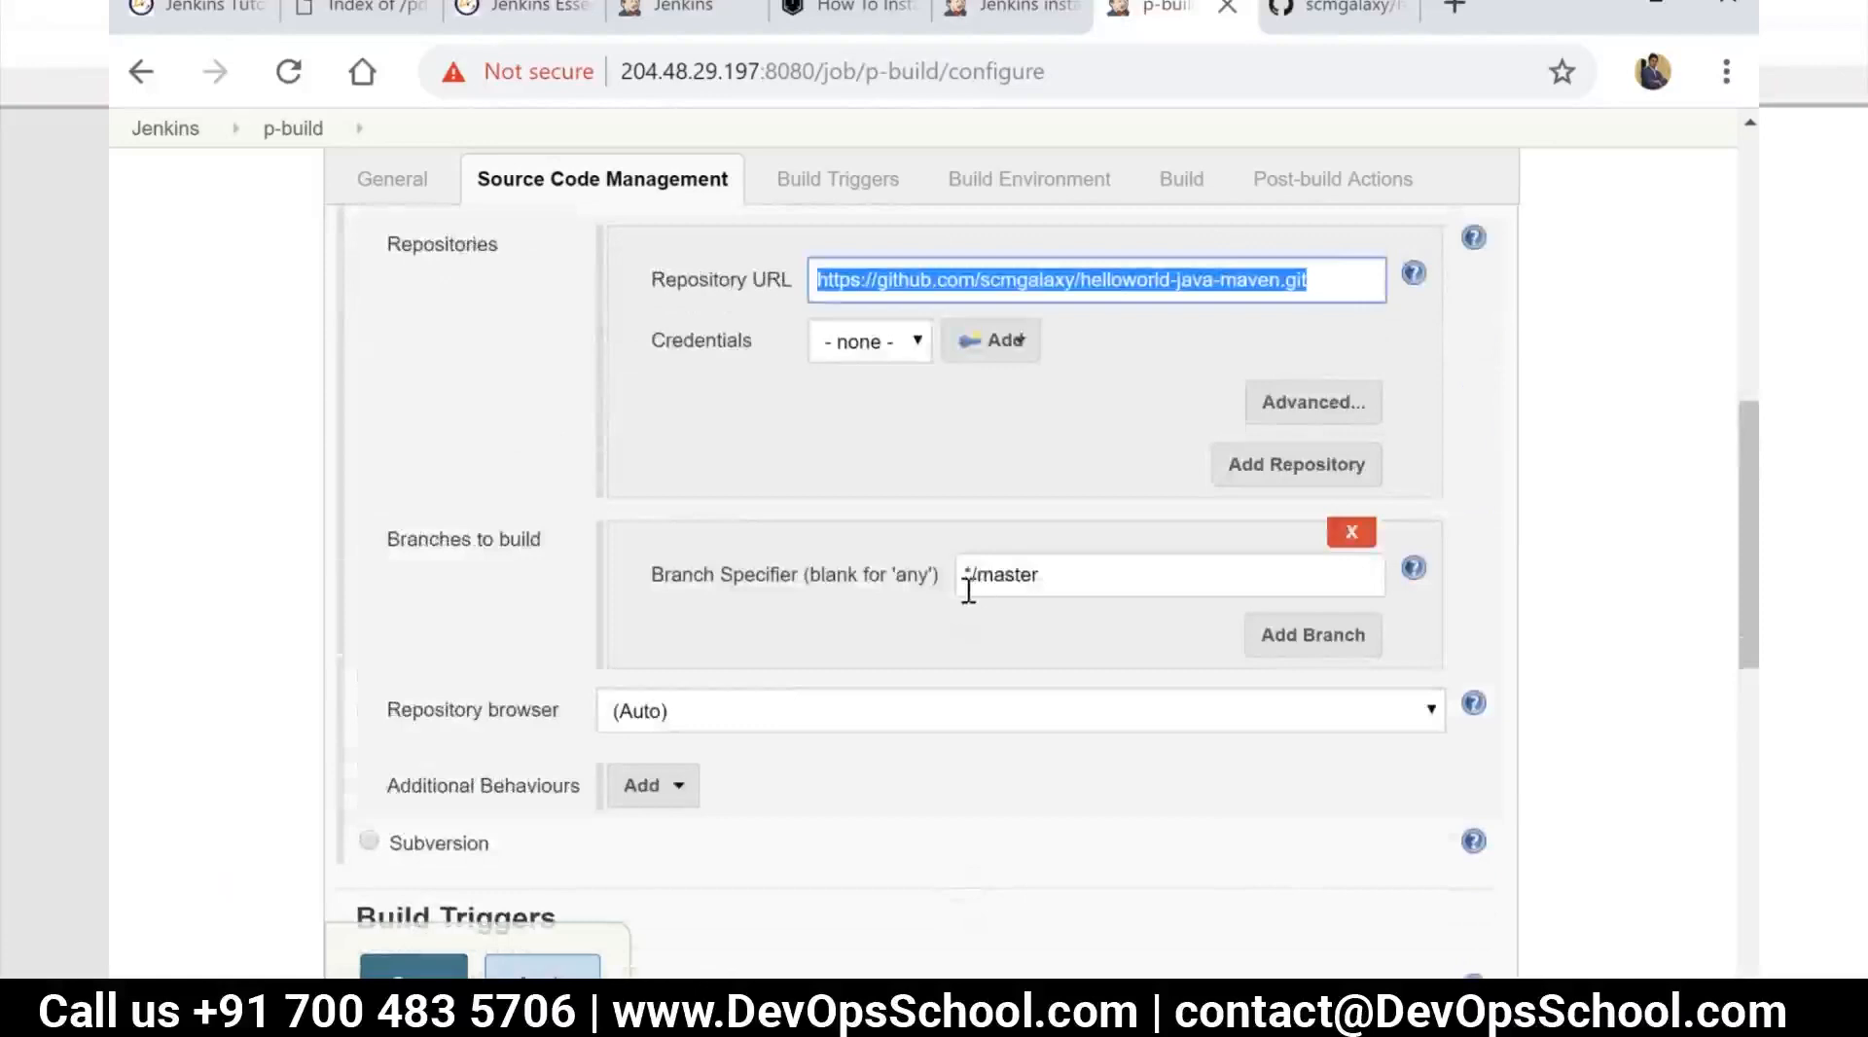
pyautogui.scroll(2, 968, 589)
pyautogui.scroll(-8, 973, 613)
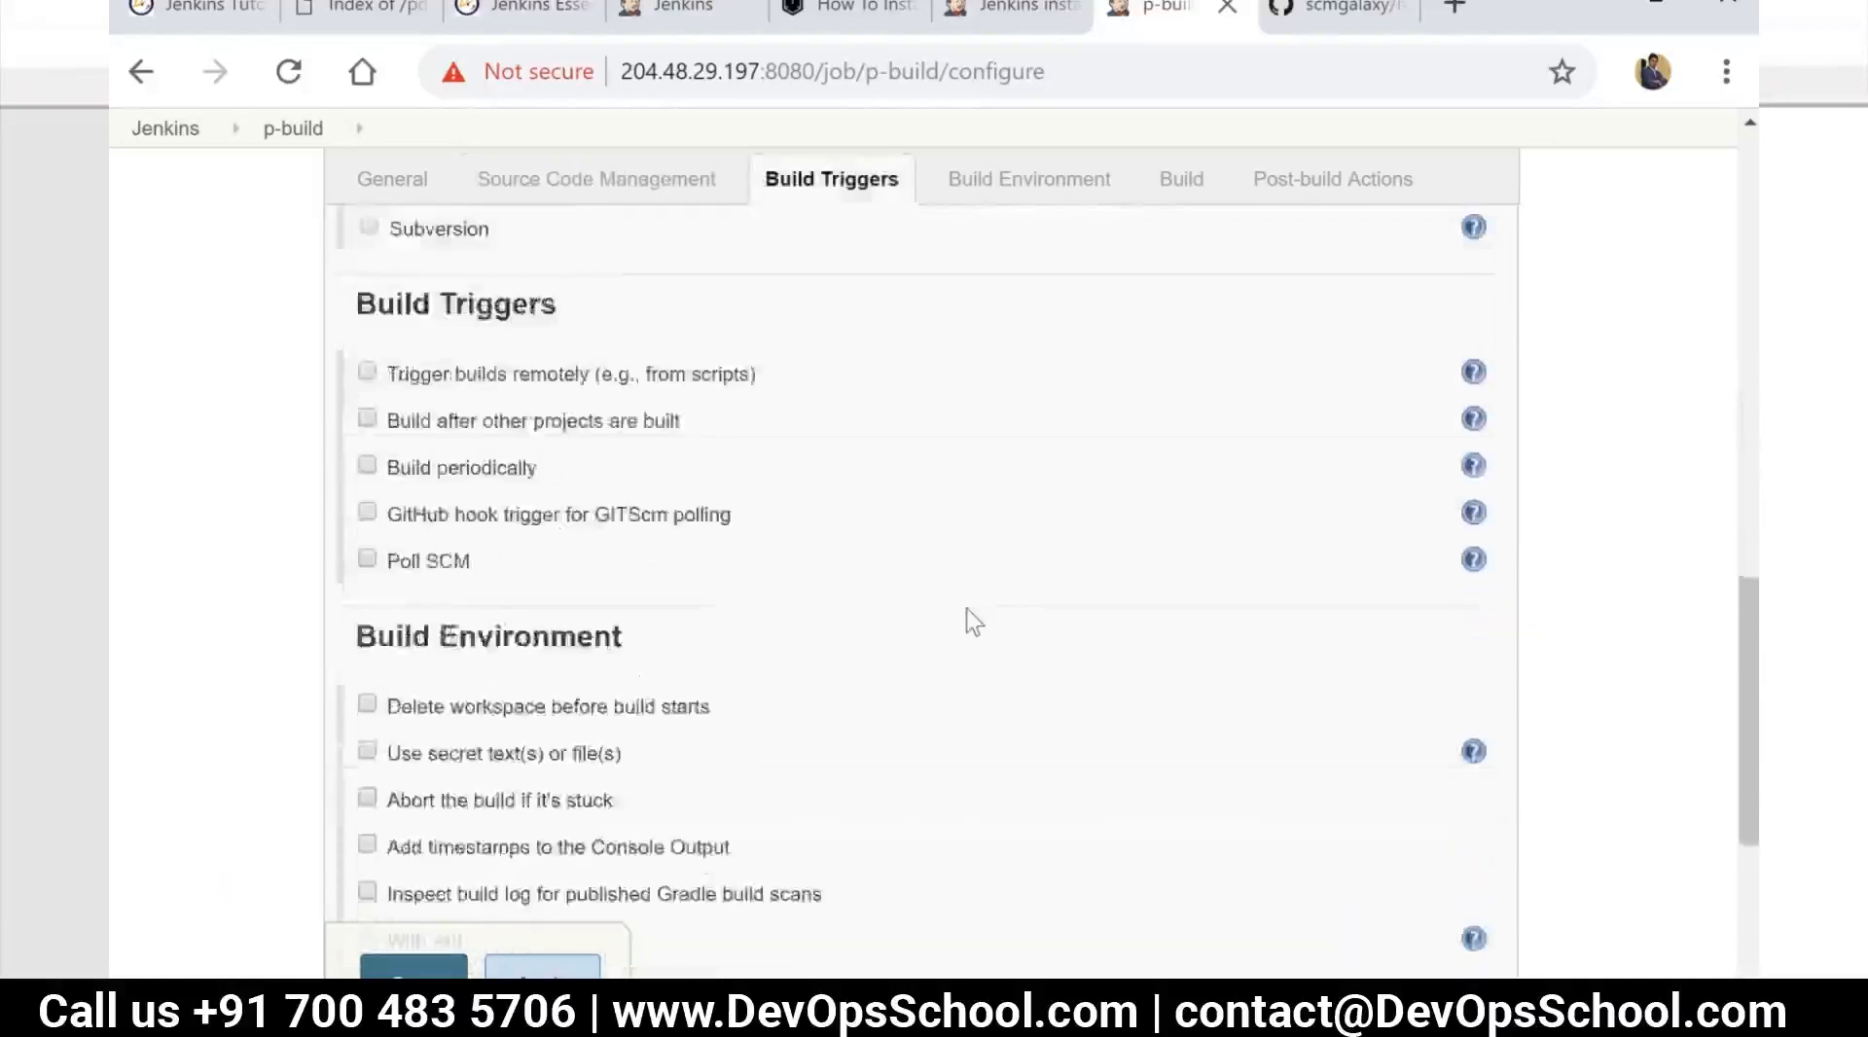
pyautogui.scroll(-5, 972, 621)
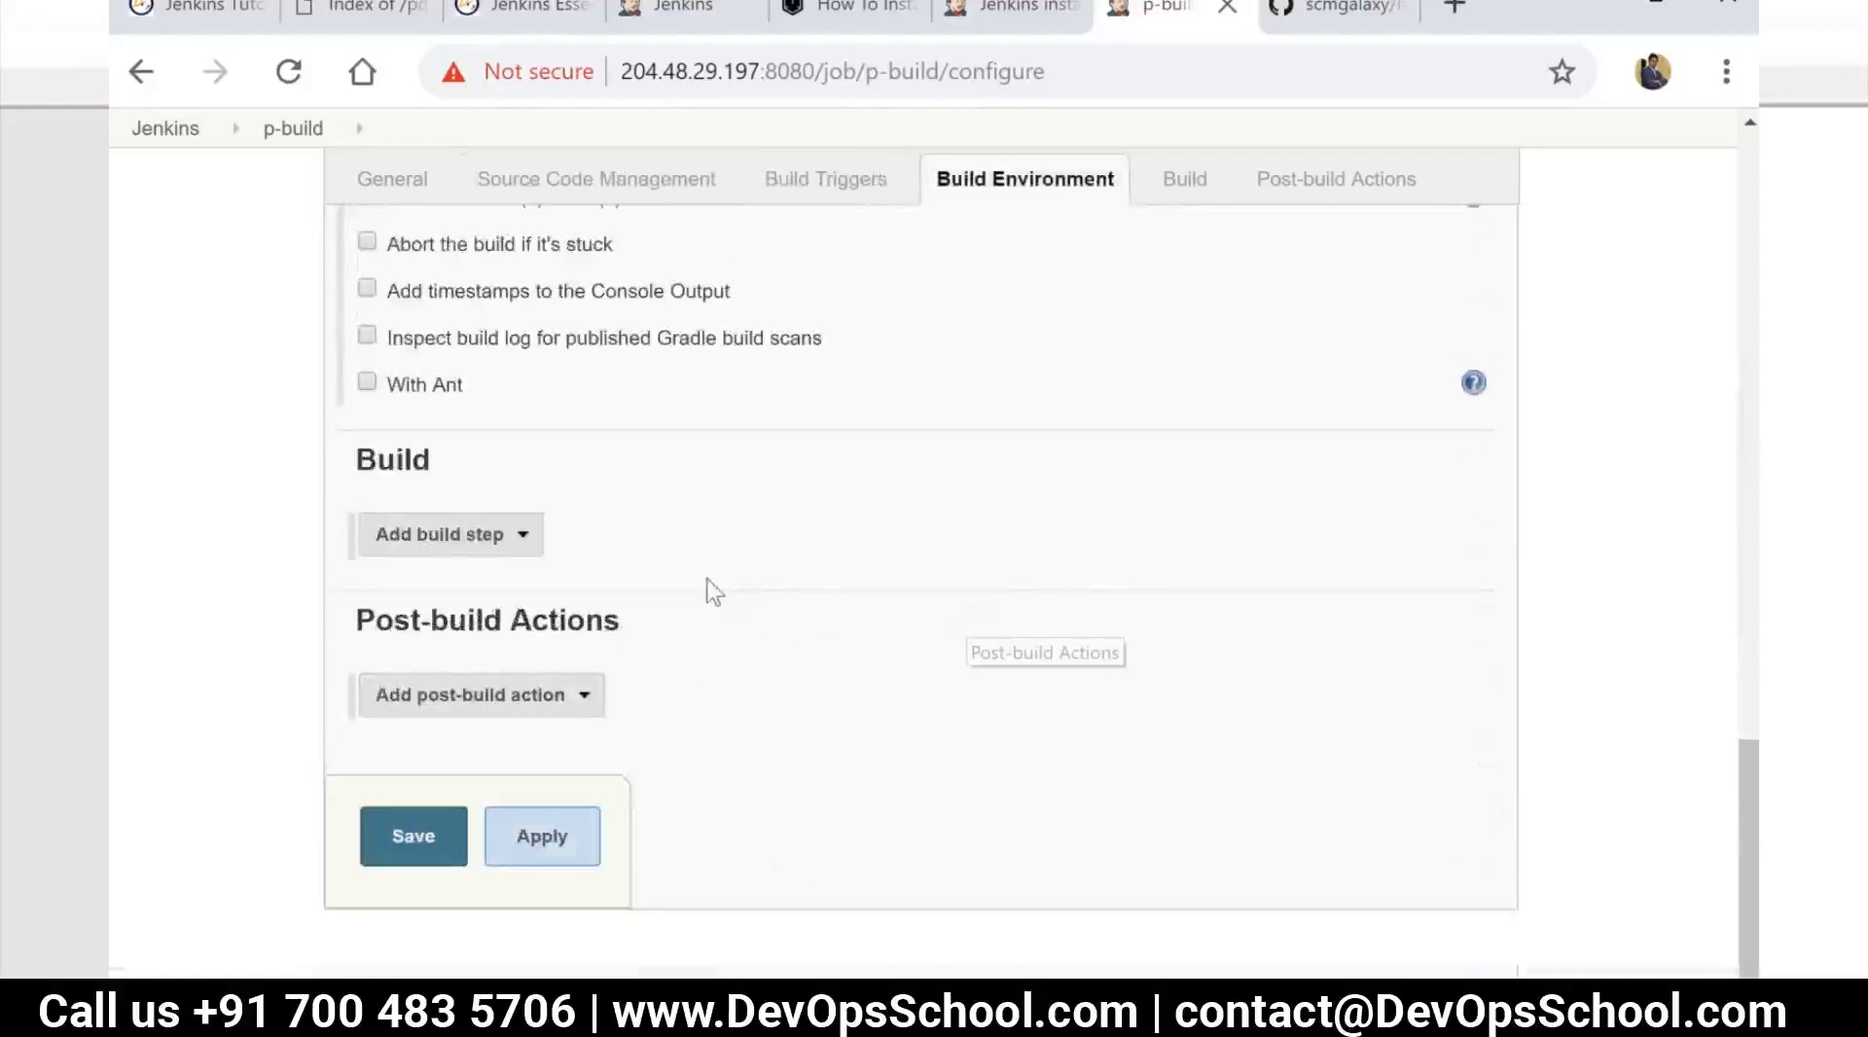
pyautogui.scroll(5, 715, 584)
pyautogui.scroll(10, 722, 588)
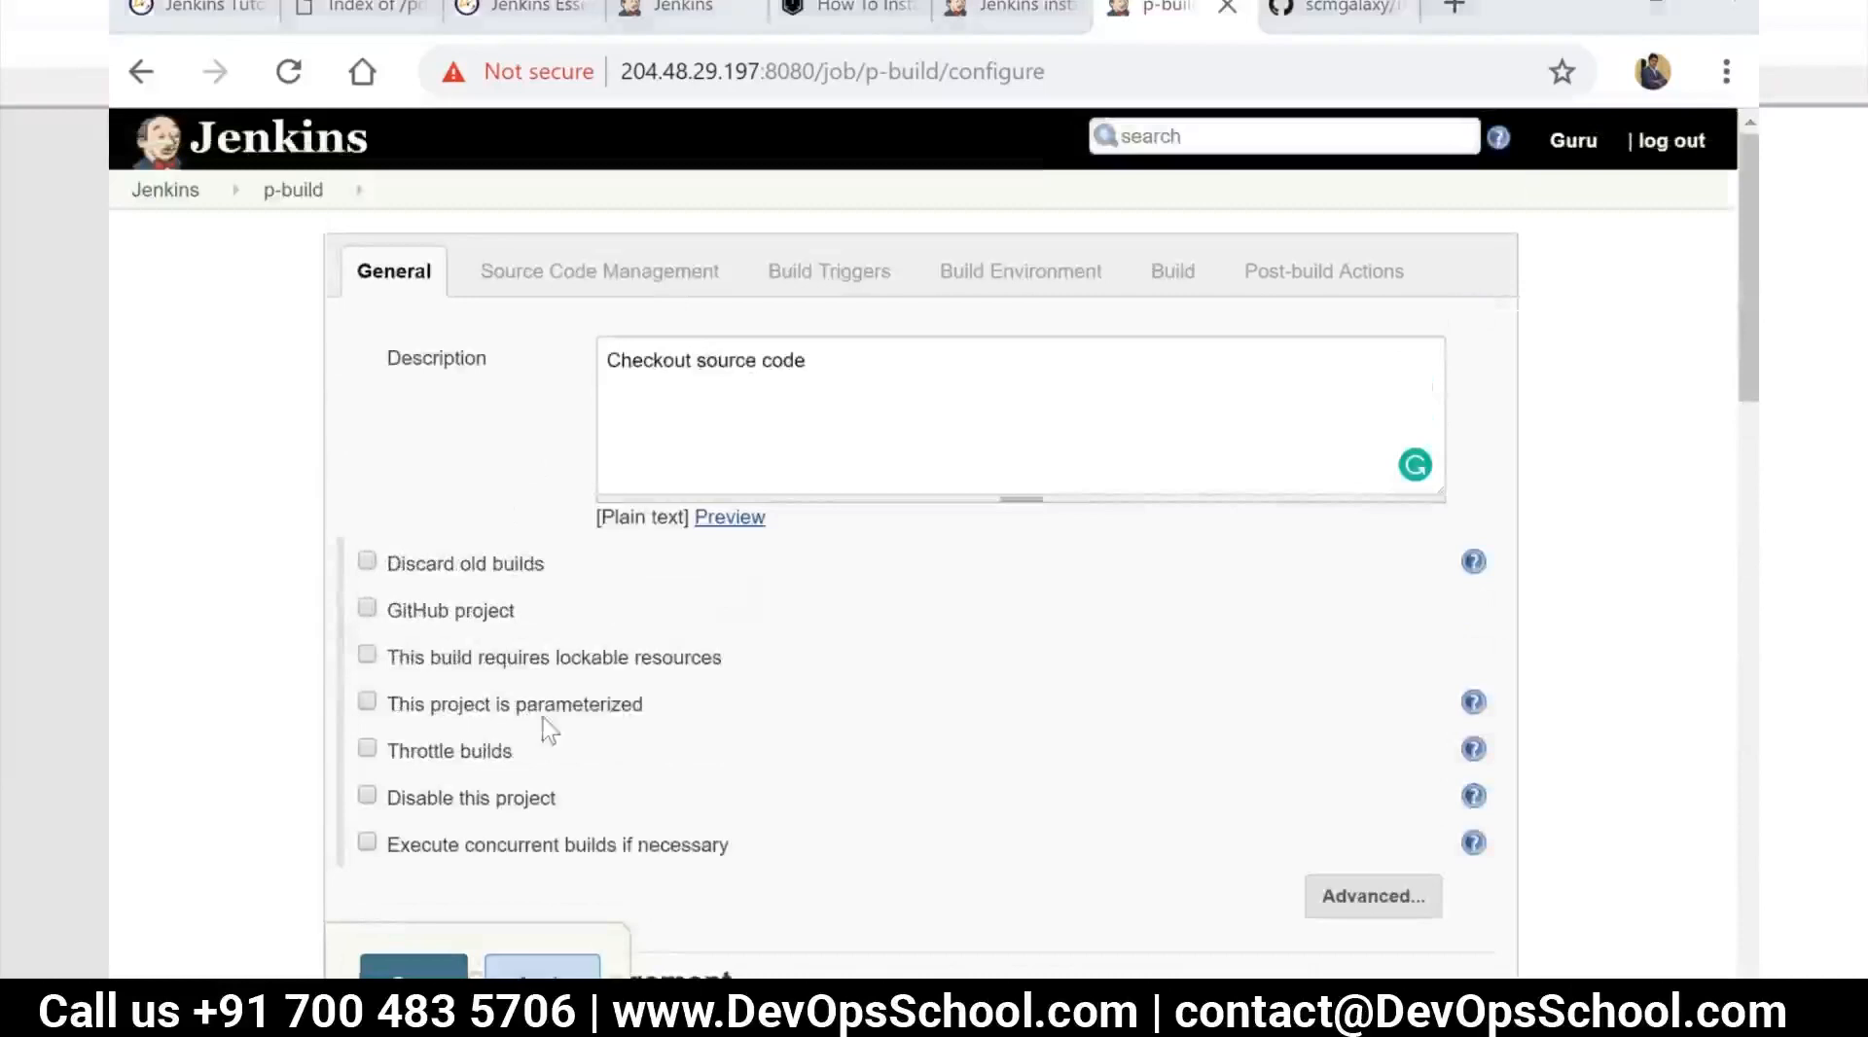
# Switch to the Notepad++ notes and highlight the Jenkins Jobs text from Maven (POM.xml) through Poll SCM, then clear the selection
pyautogui.hotkey('alt', 'Tab')
pyautogui.click(651, 740)
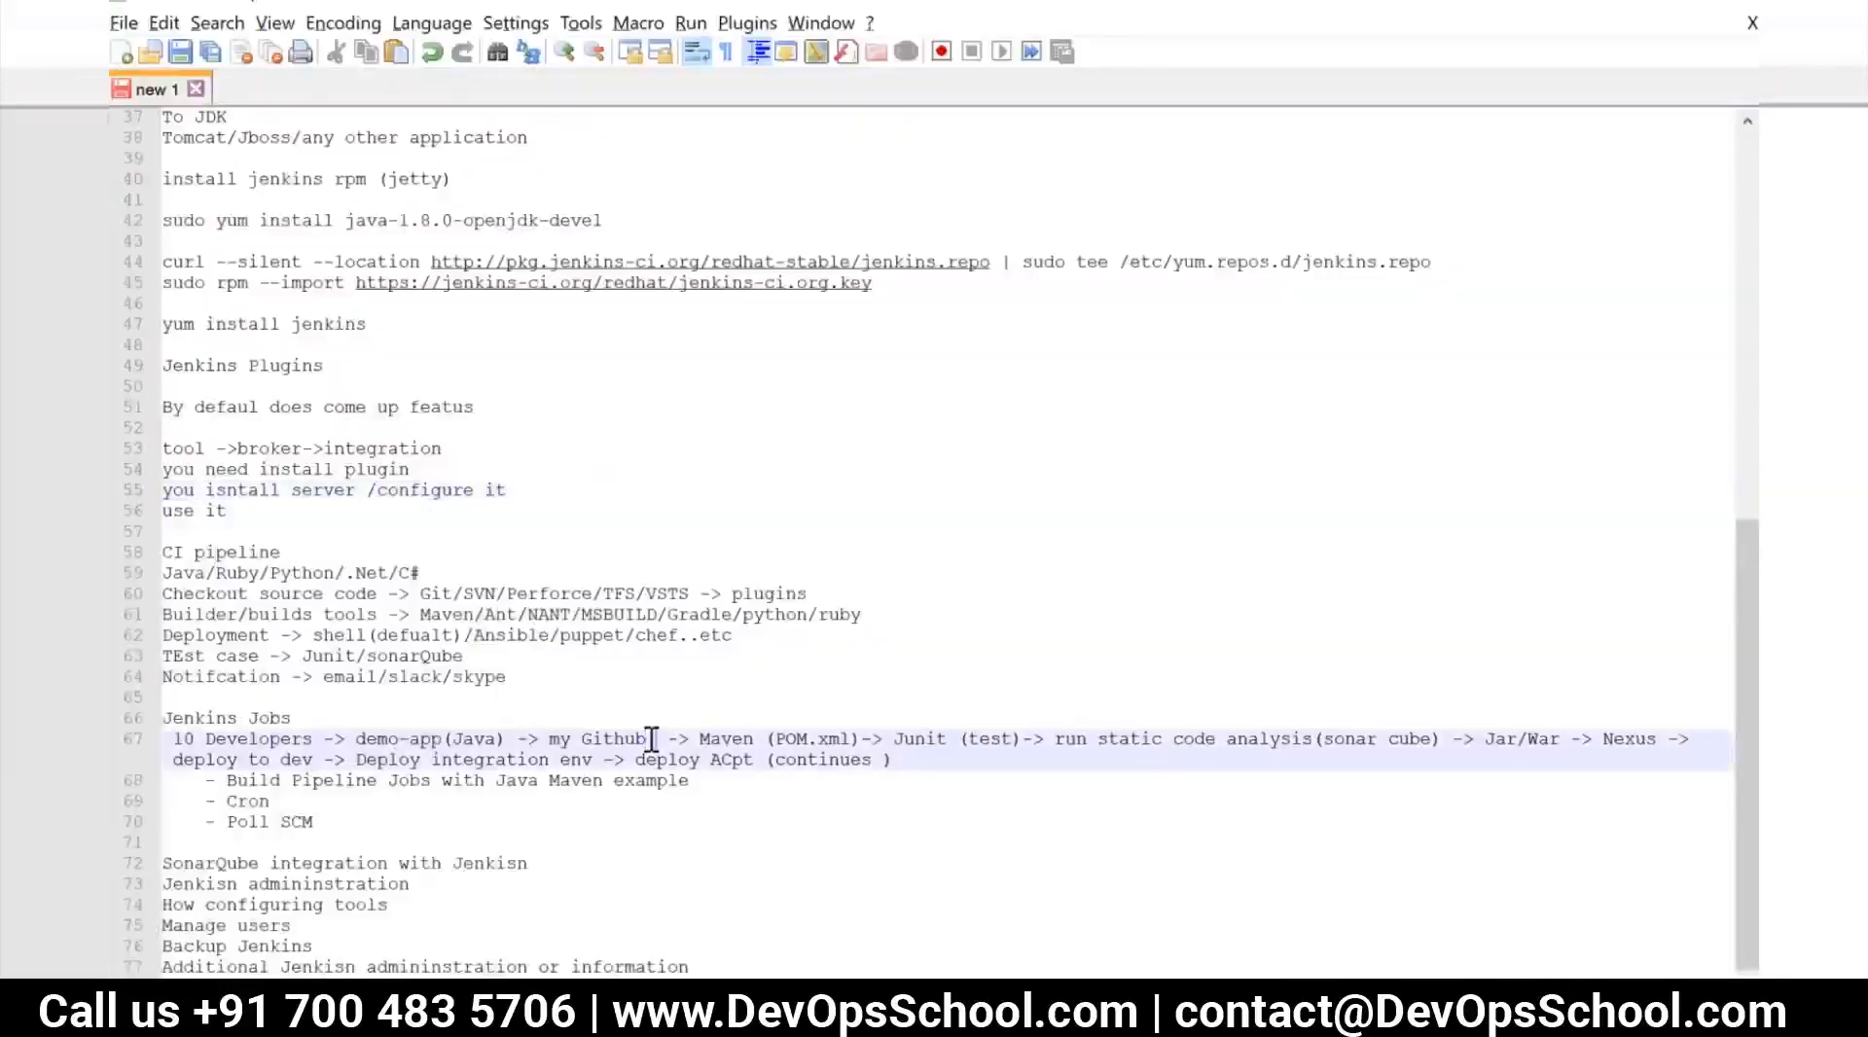
pyautogui.click(695, 740)
pyautogui.hotkey('shift', 'Up')
pyautogui.moveTo(883, 739); pyautogui.dragTo(868, 815)
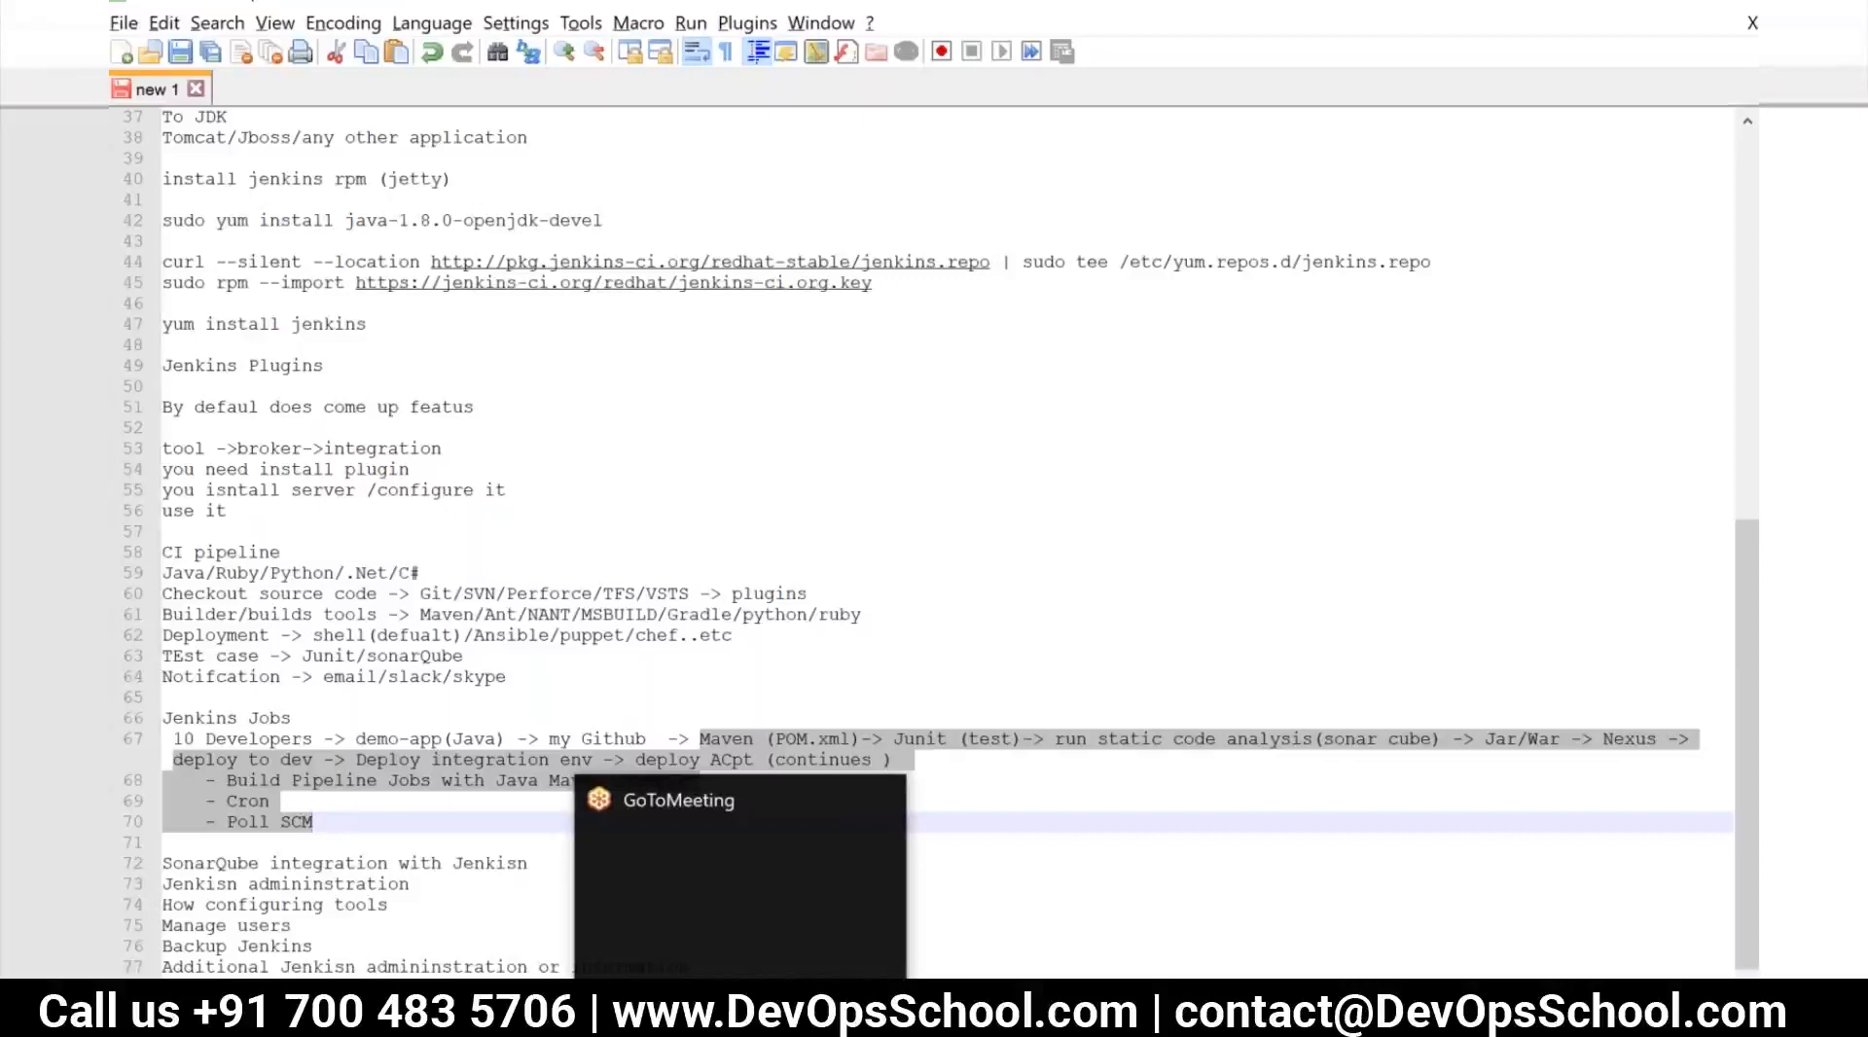
pyautogui.click(287, 904)
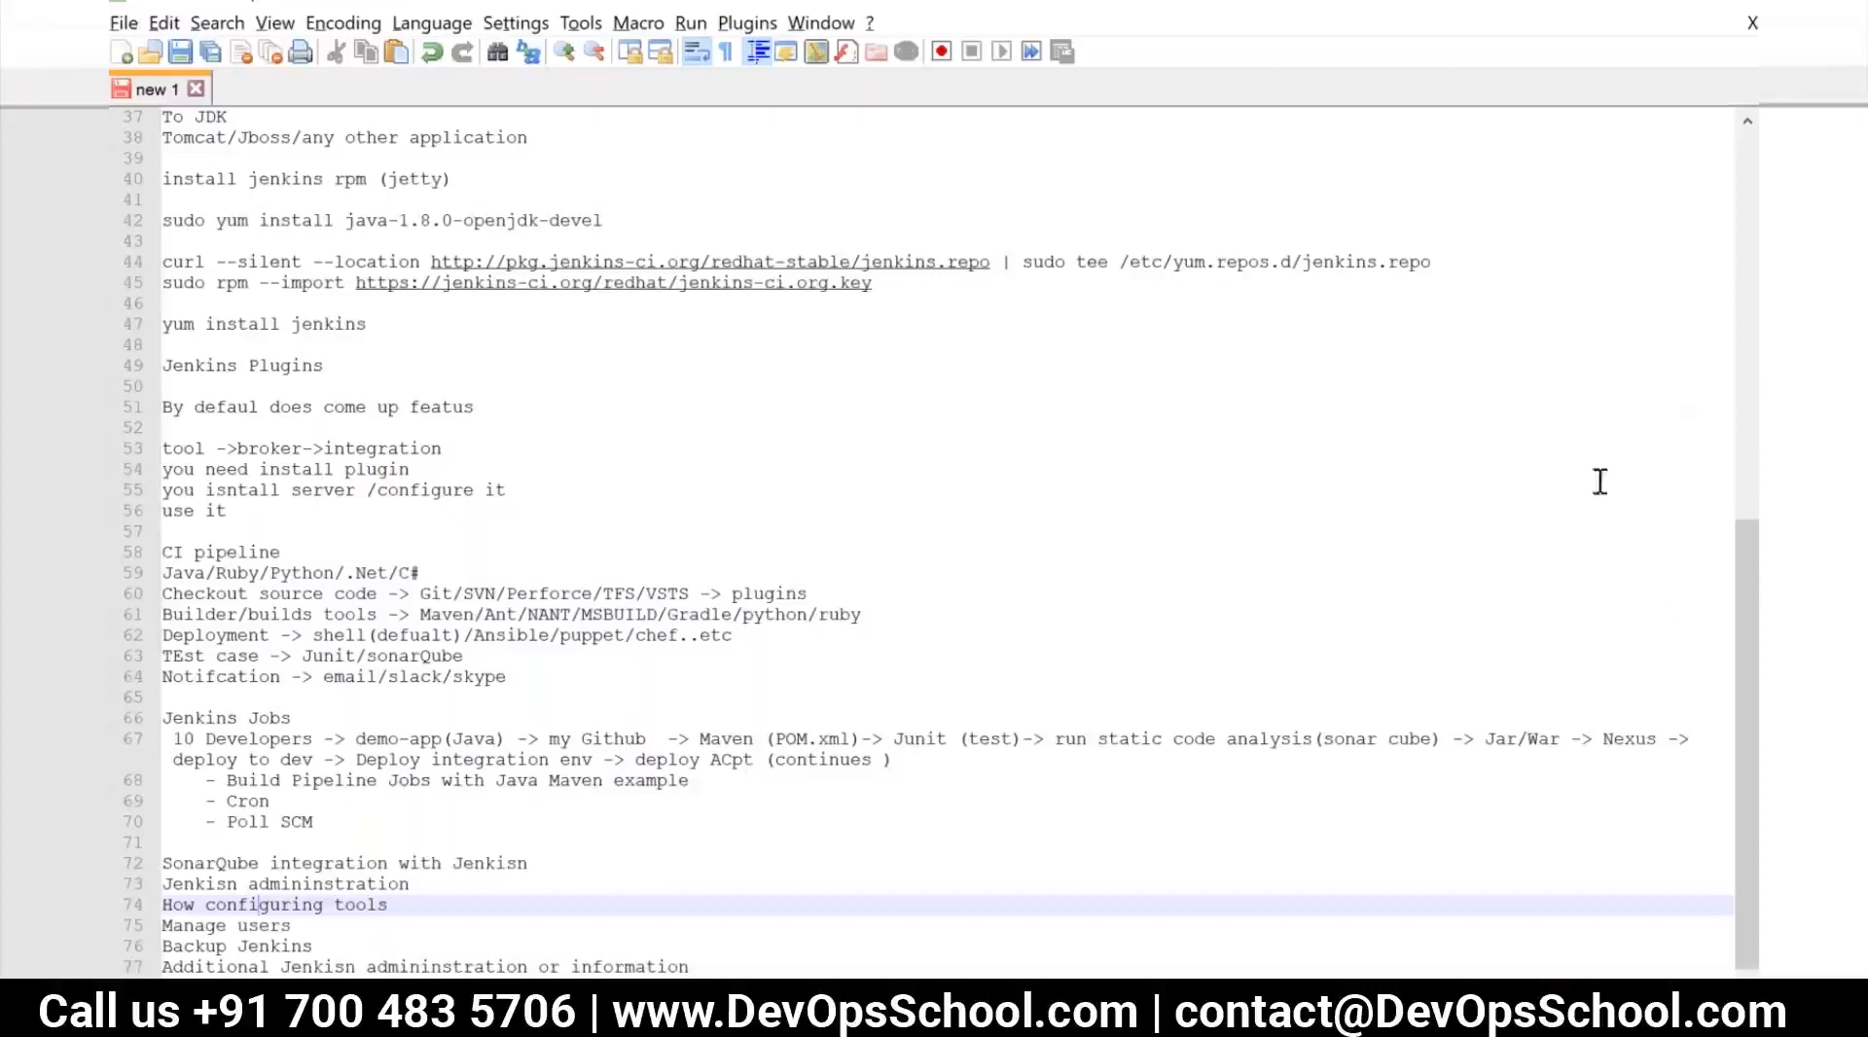
# Highlight the complete "10 Developers" pipeline flow under Jenkins Jobs in the notes, then clear the selection
pyautogui.moveTo(953, 757); pyautogui.dragTo(175, 742)
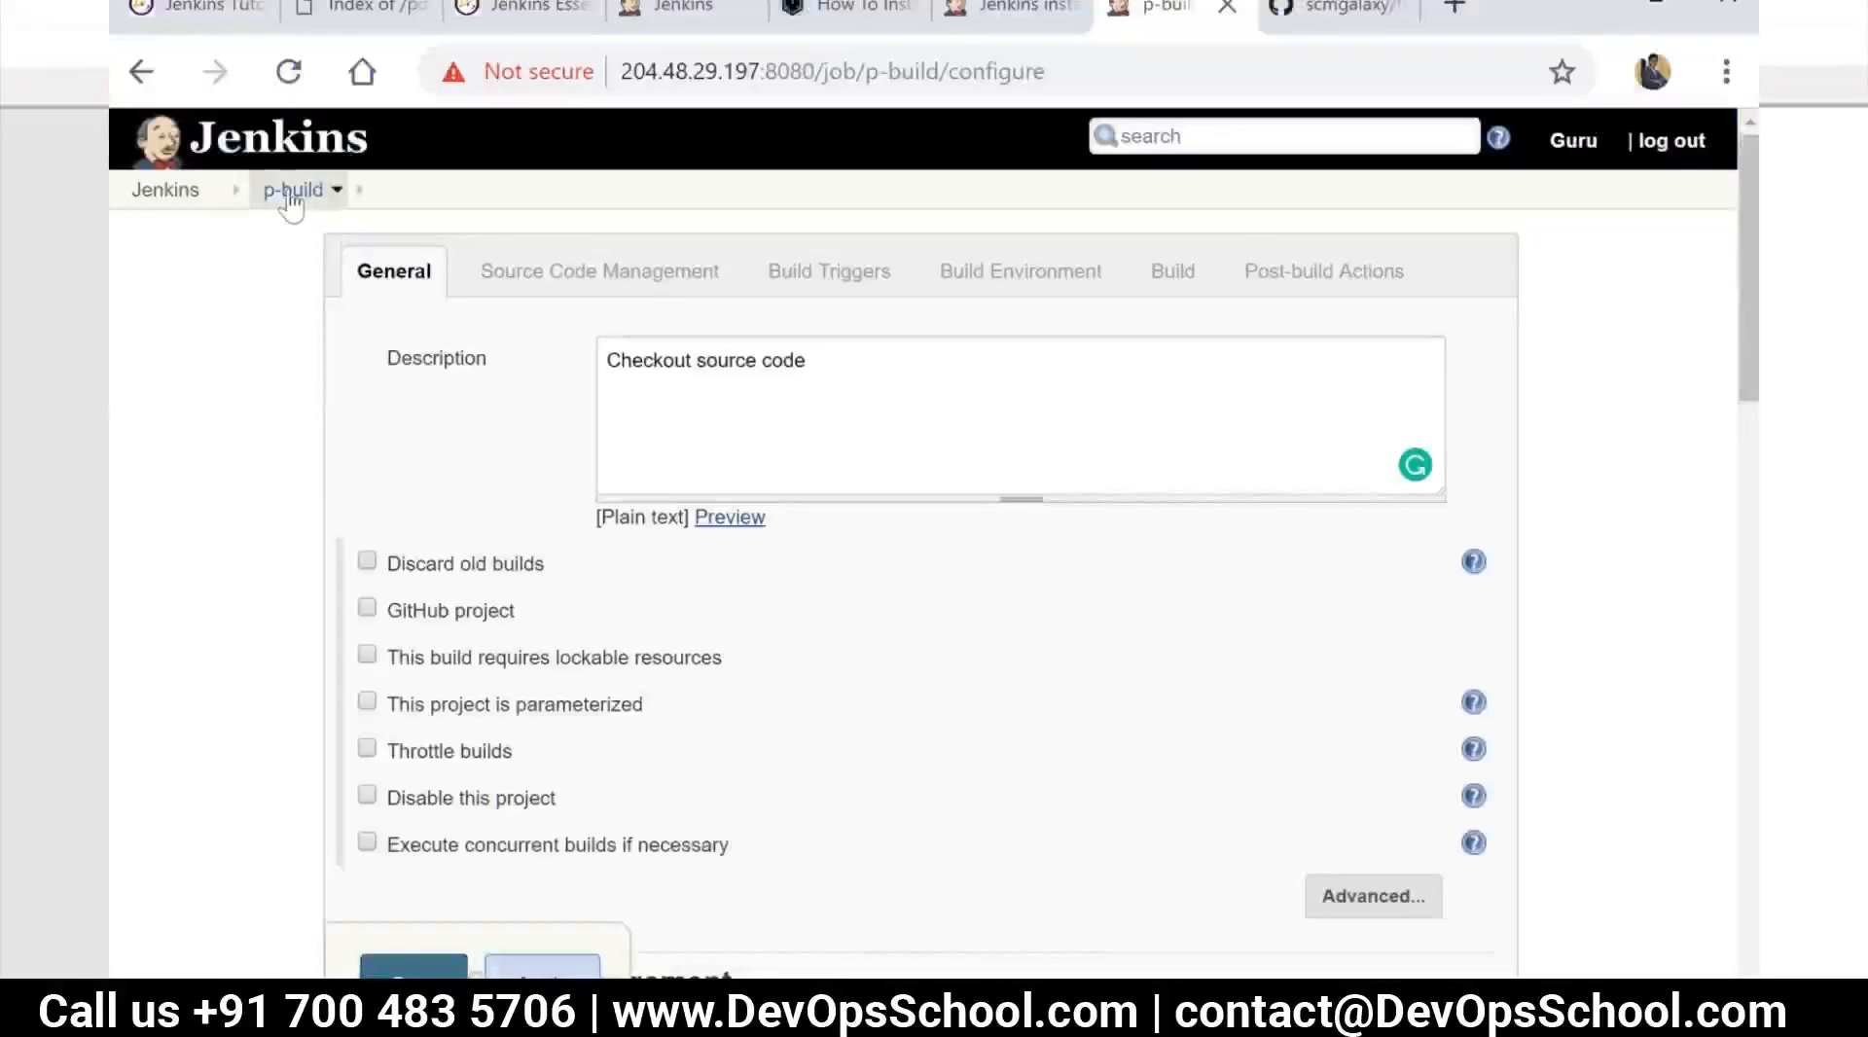
pyautogui.moveTo(292, 197); pyautogui.dragTo(525, 457)
pyautogui.click(414, 968)
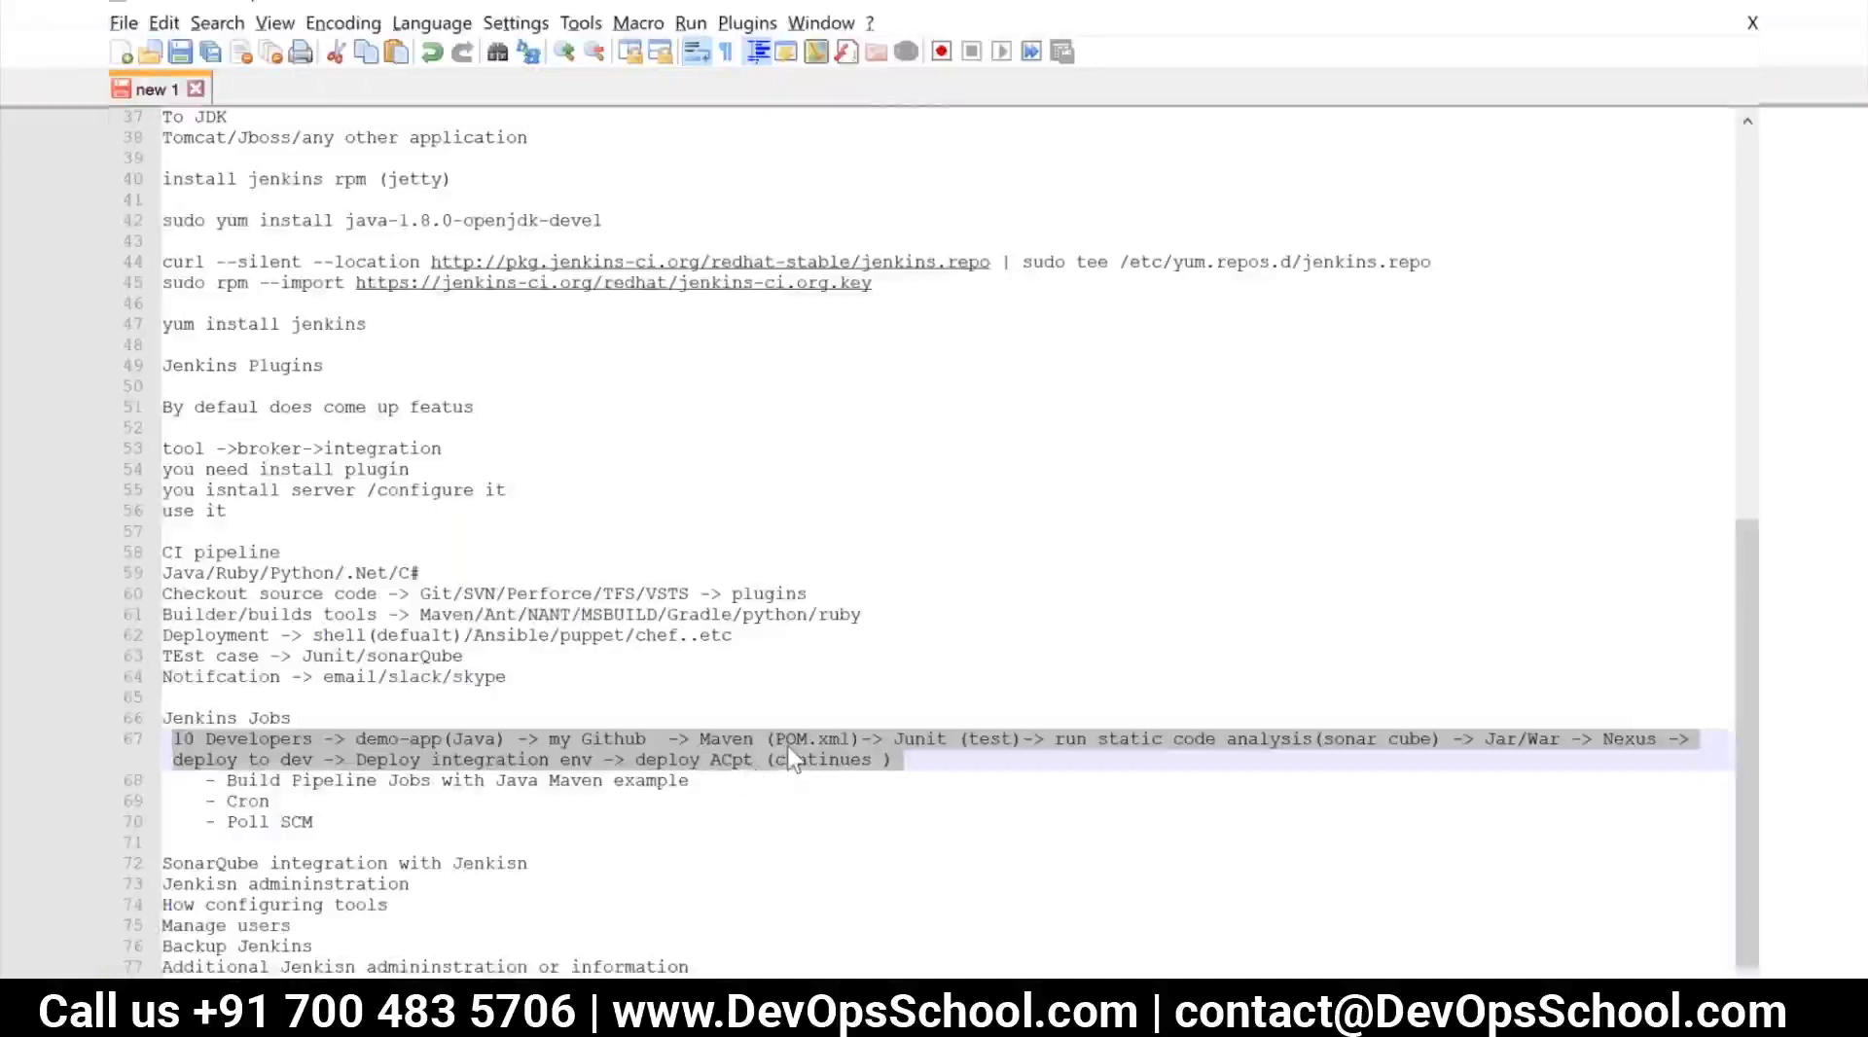
pyautogui.click(764, 897)
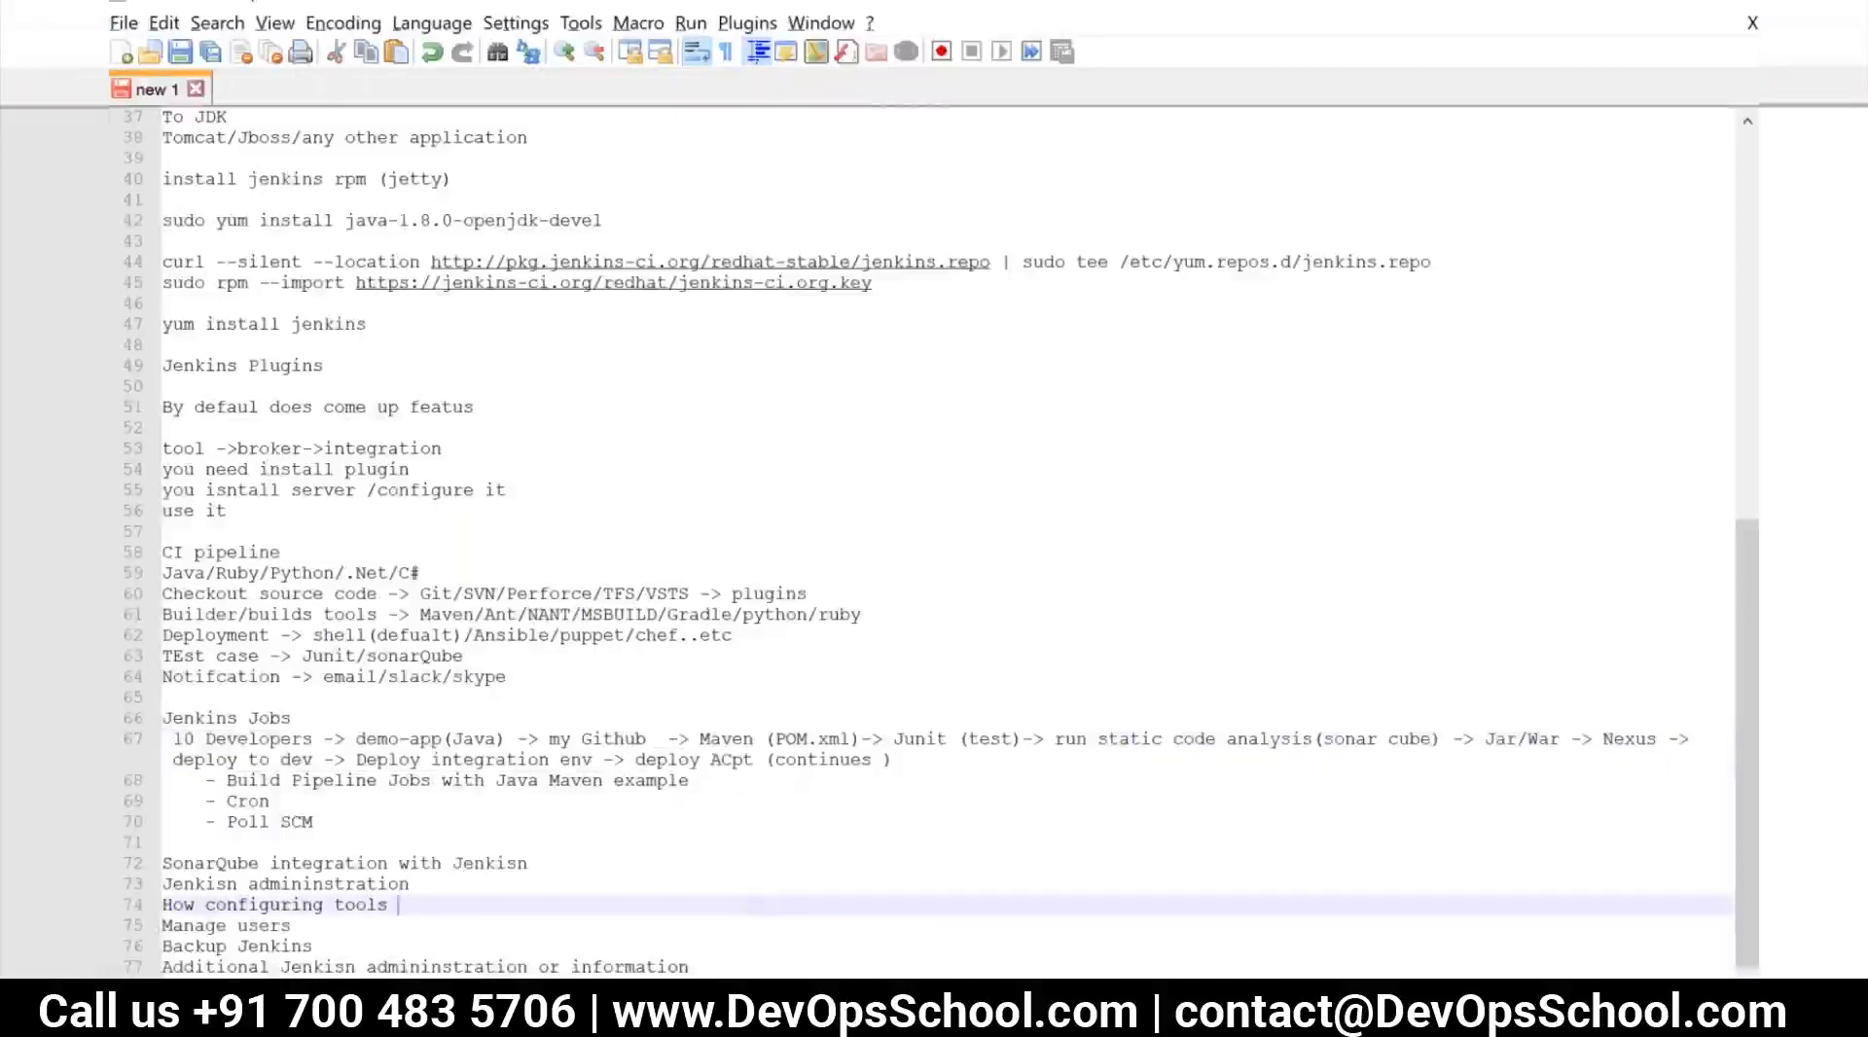
# Switch back to Chrome and search Google for "maven lifecycle" in a new tab
pyautogui.moveTo(512, 1016)
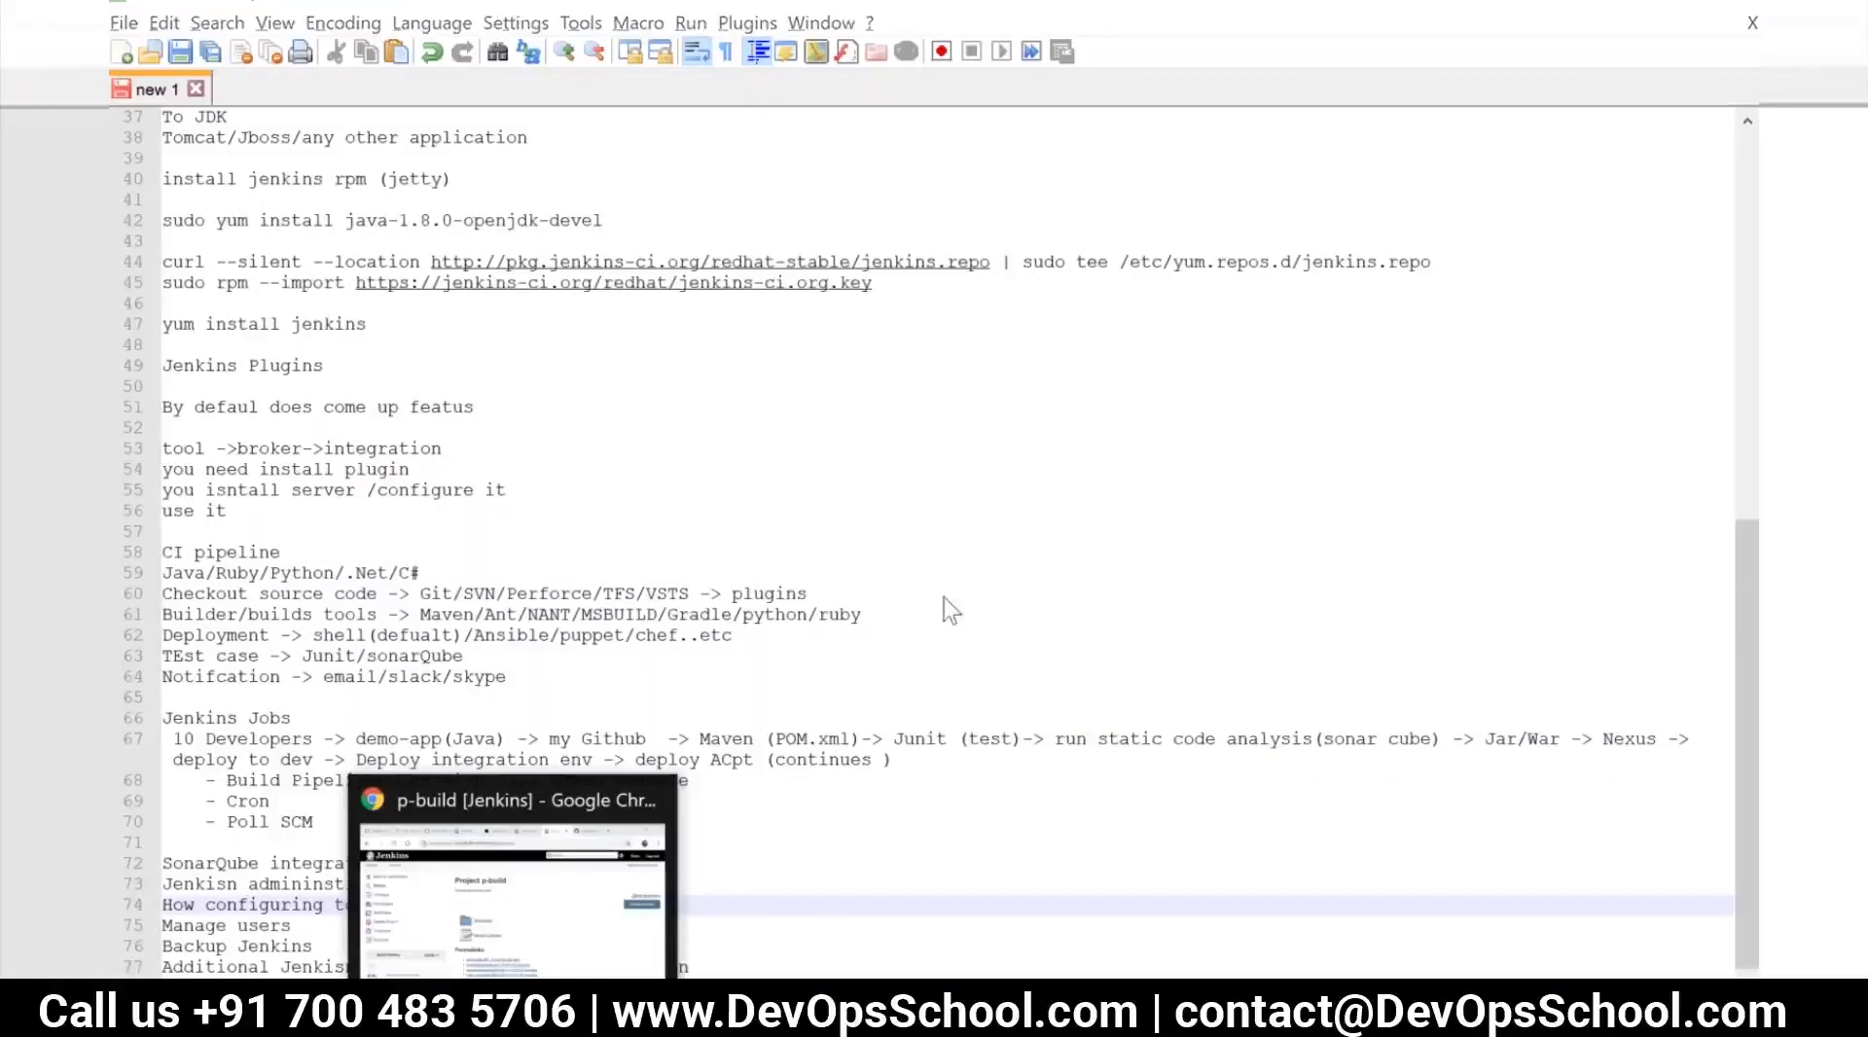
pyautogui.click(513, 1017)
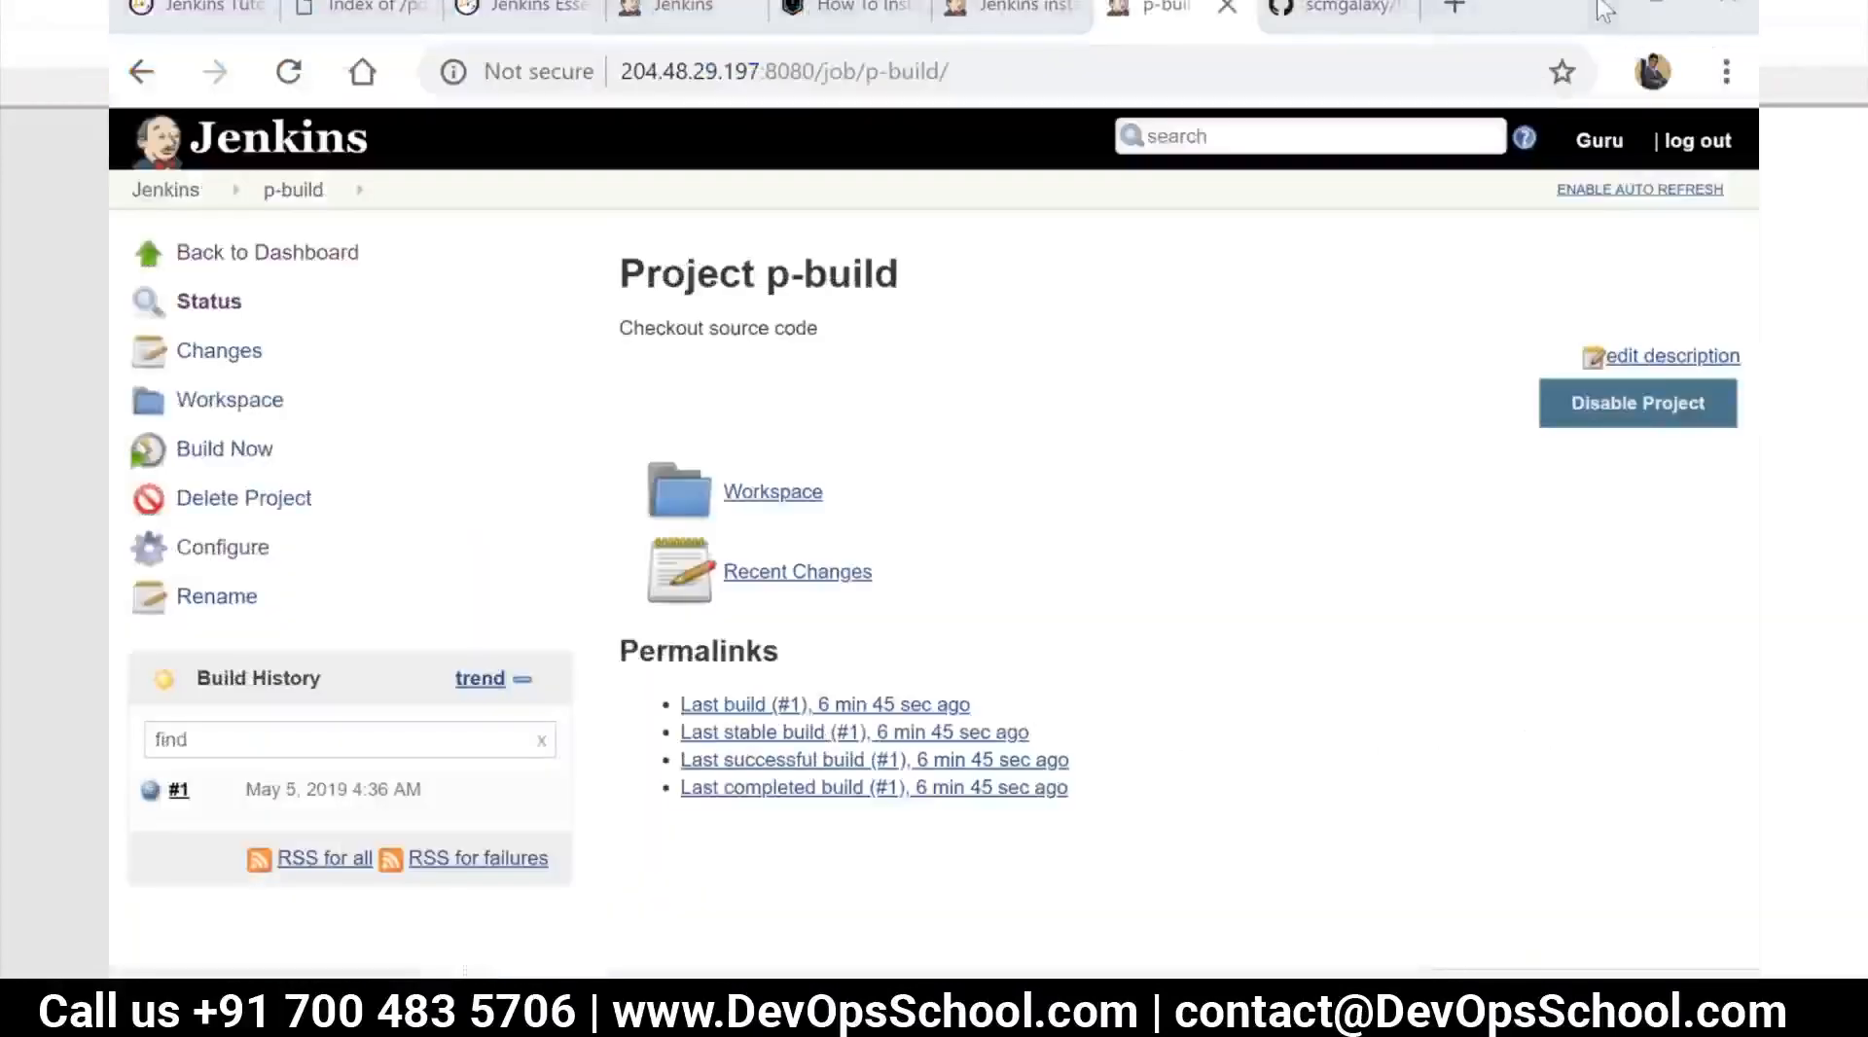
pyautogui.click(1455, 7)
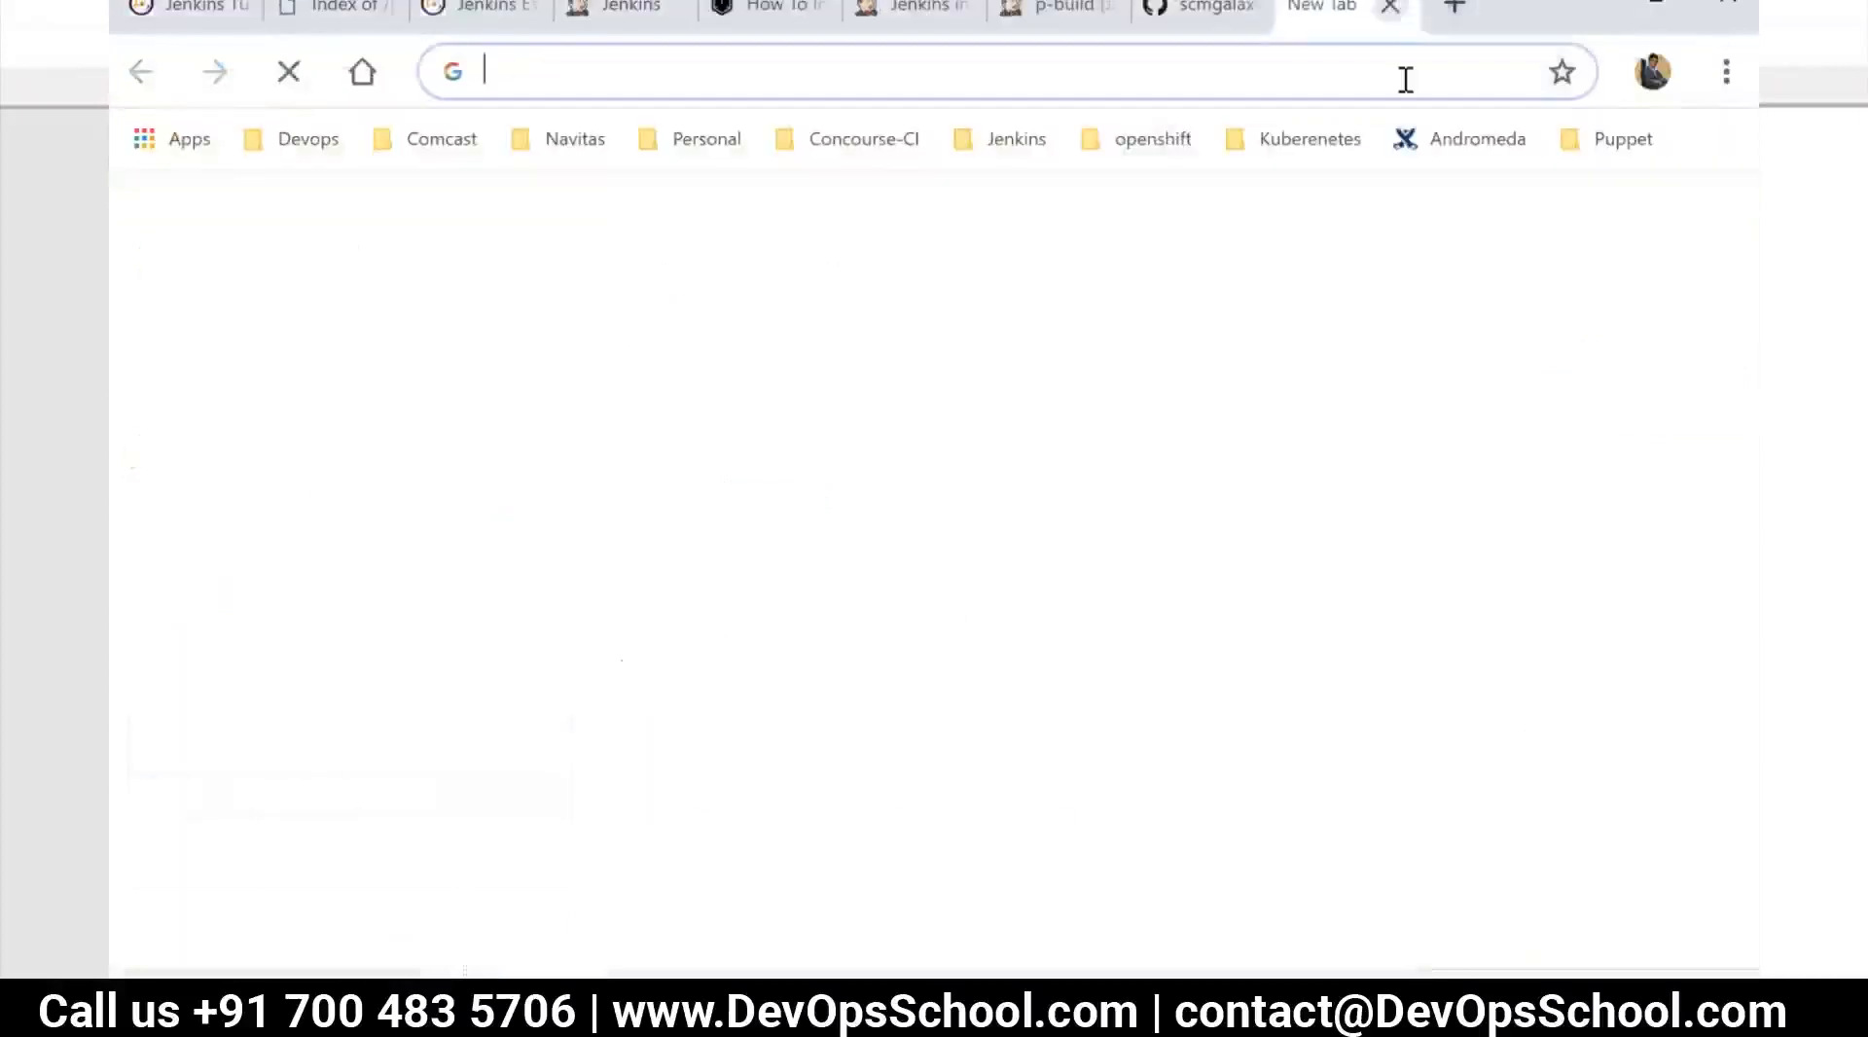
pyautogui.write('ma')
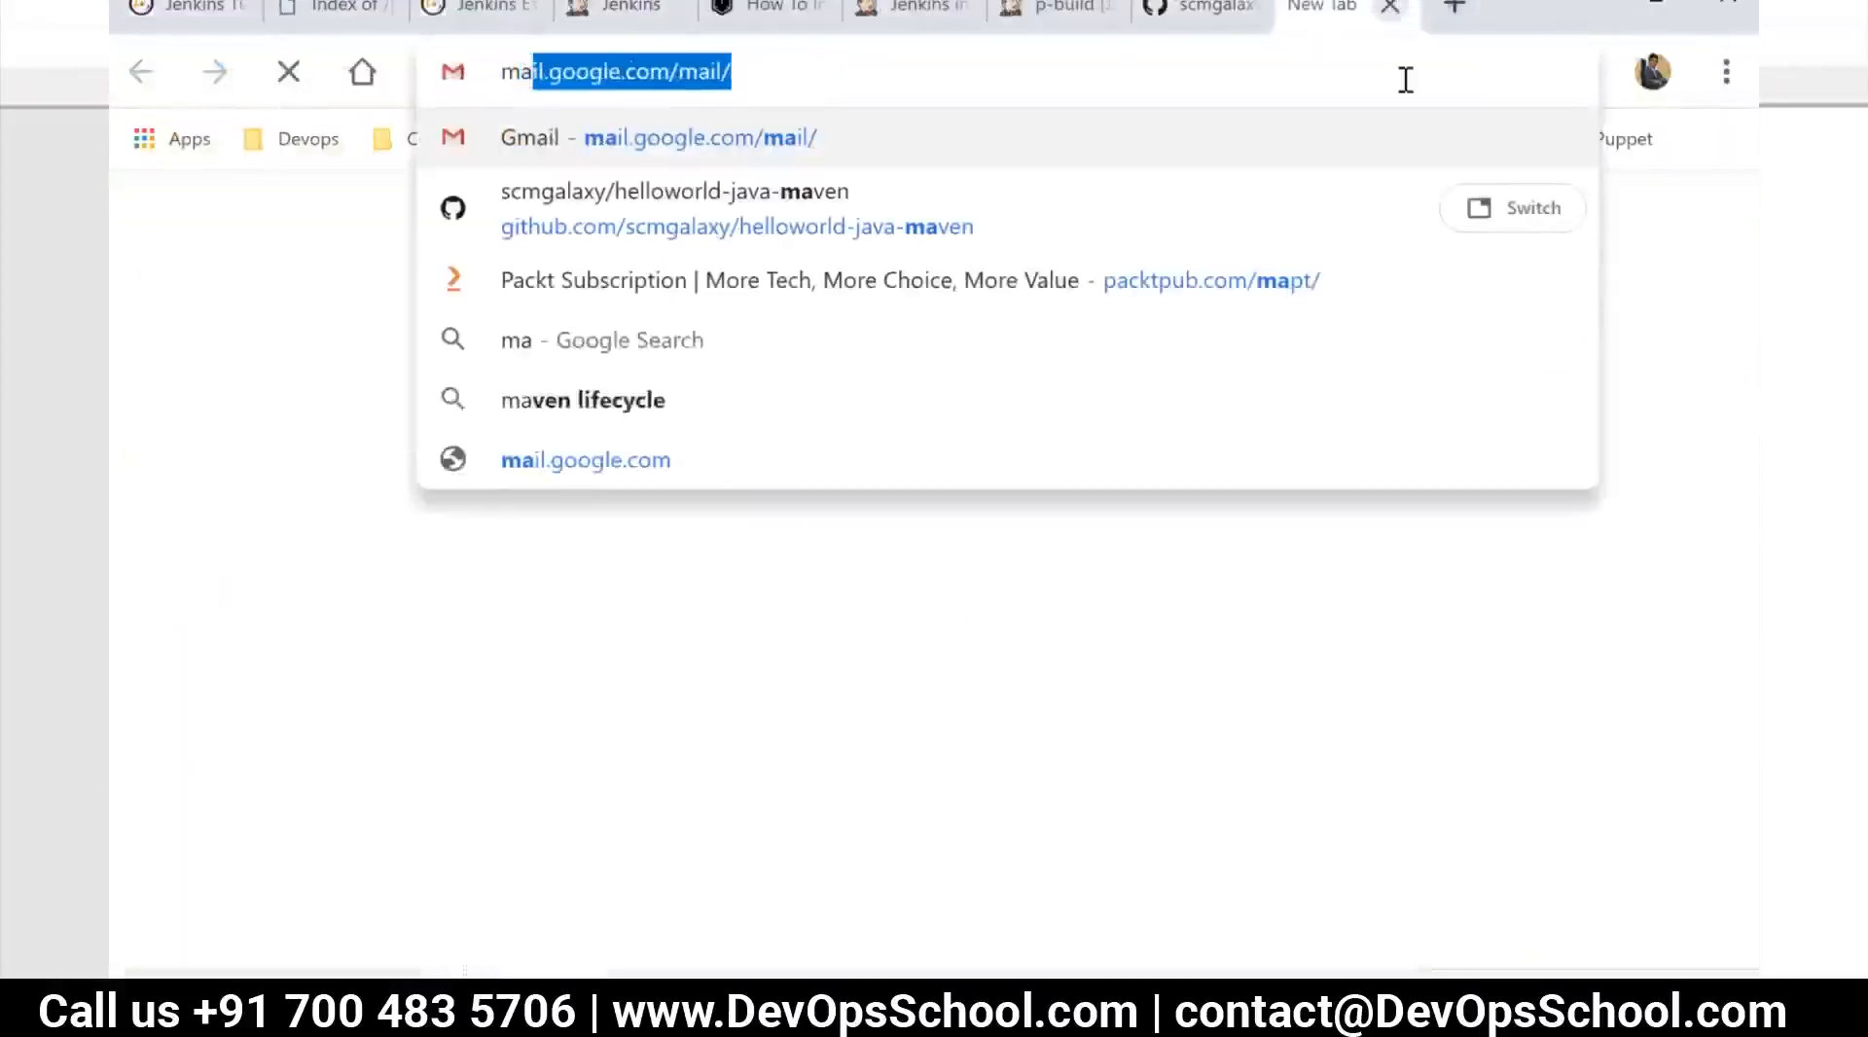
pyautogui.write('ven')
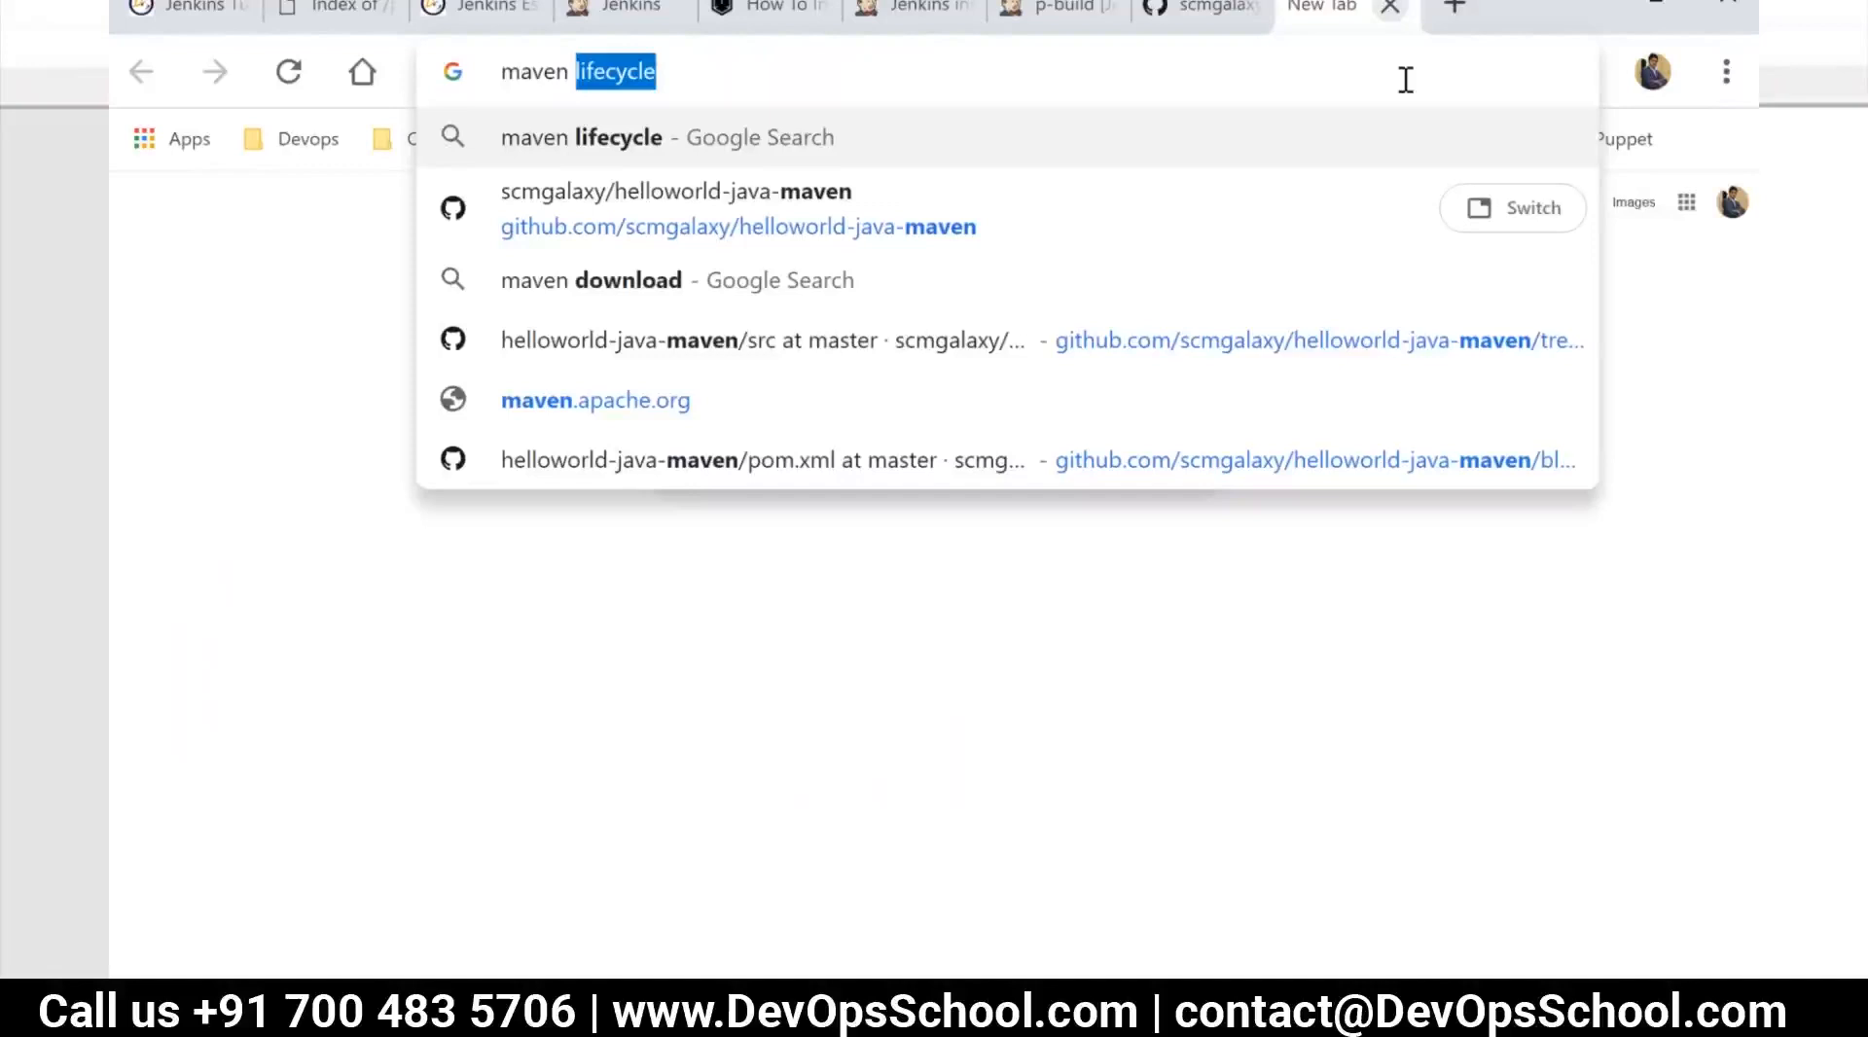
pyautogui.press('Return')
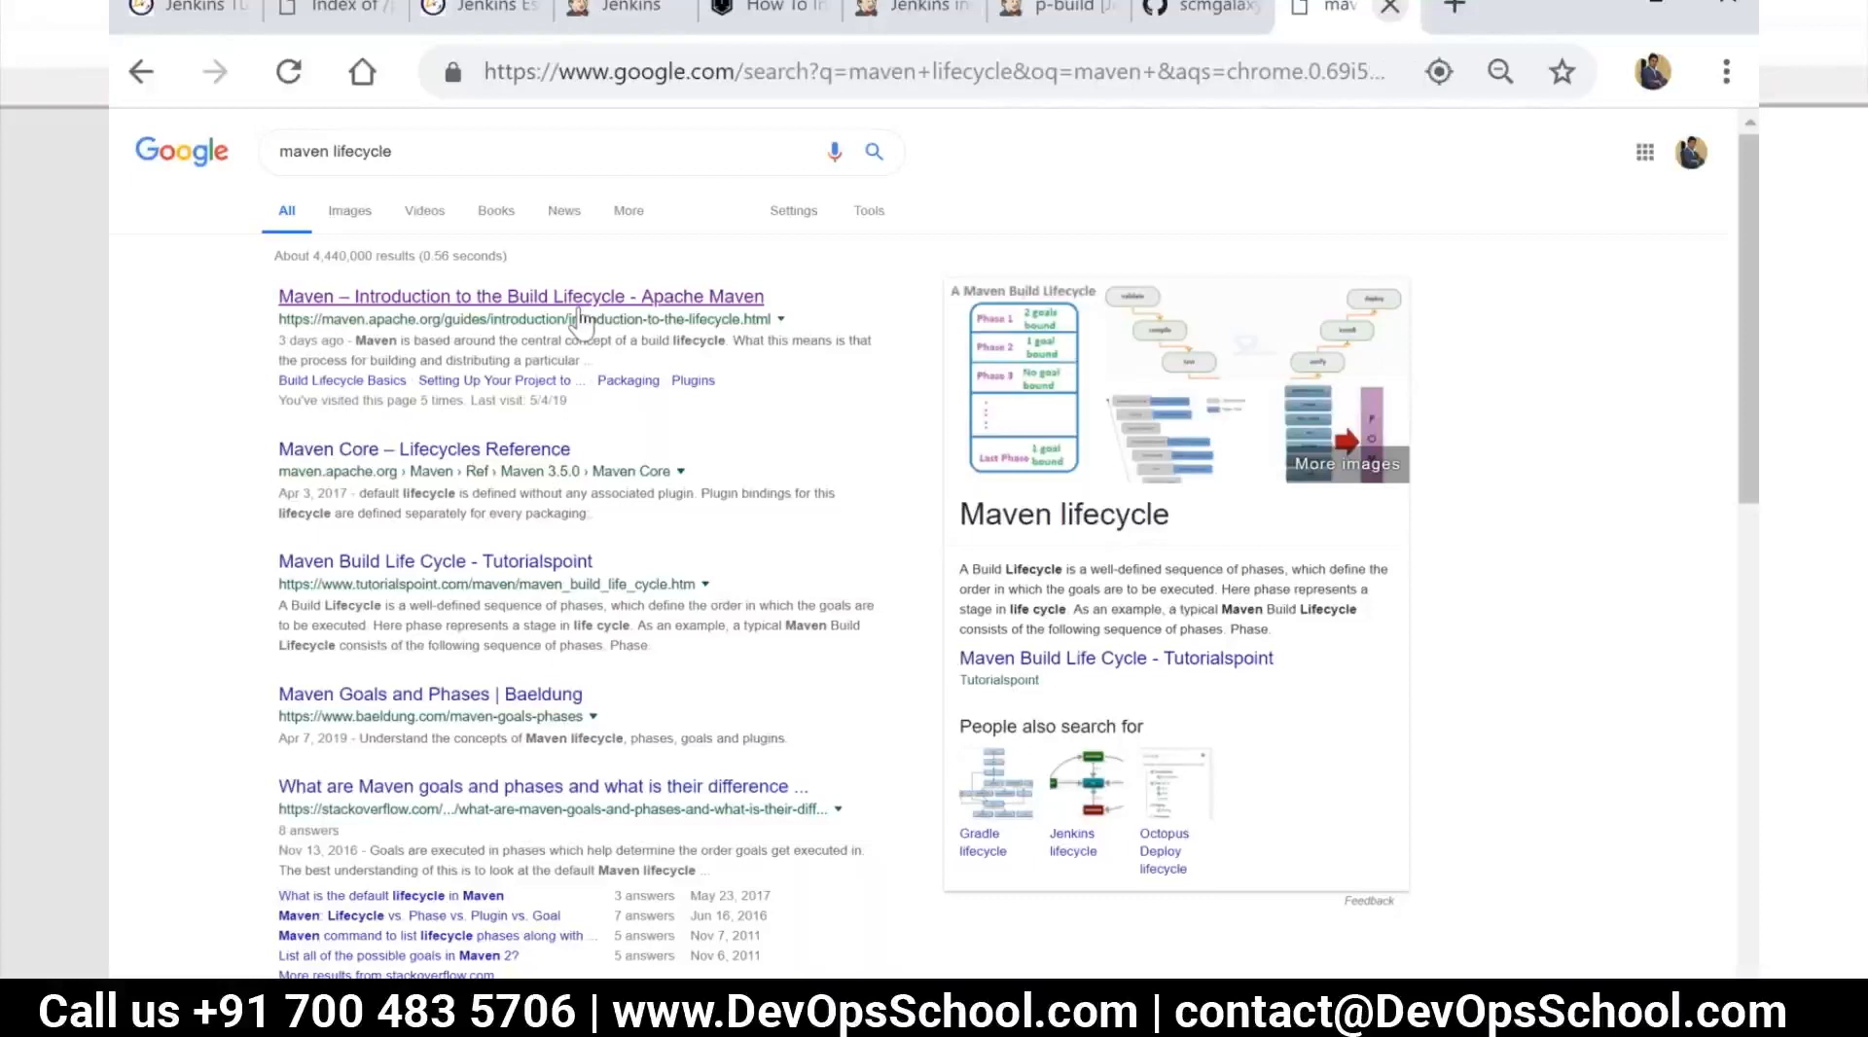
# Open Apache Maven's Introduction to the Build Lifecycle guide at its phase list and check it against pom.xml in the helloworld-java-maven GitHub repository
pyautogui.click(581, 318)
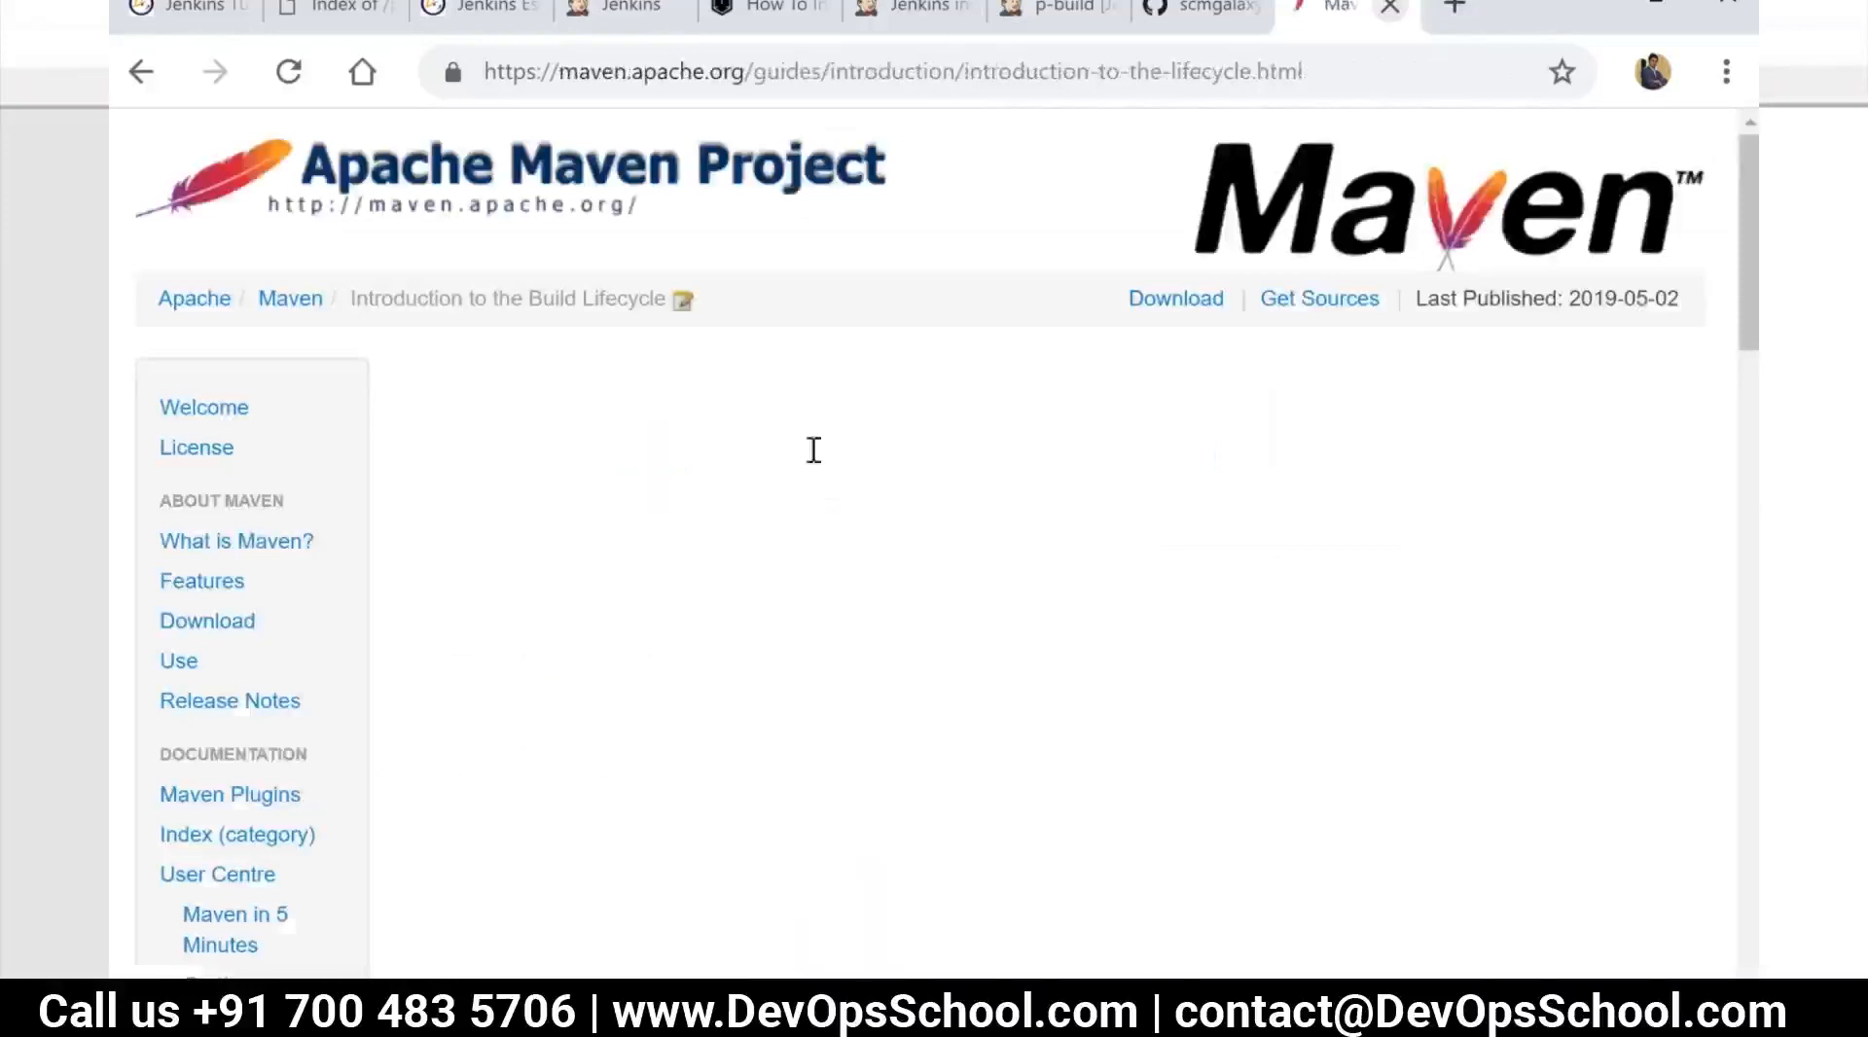
pyautogui.scroll(-8, 997, 606)
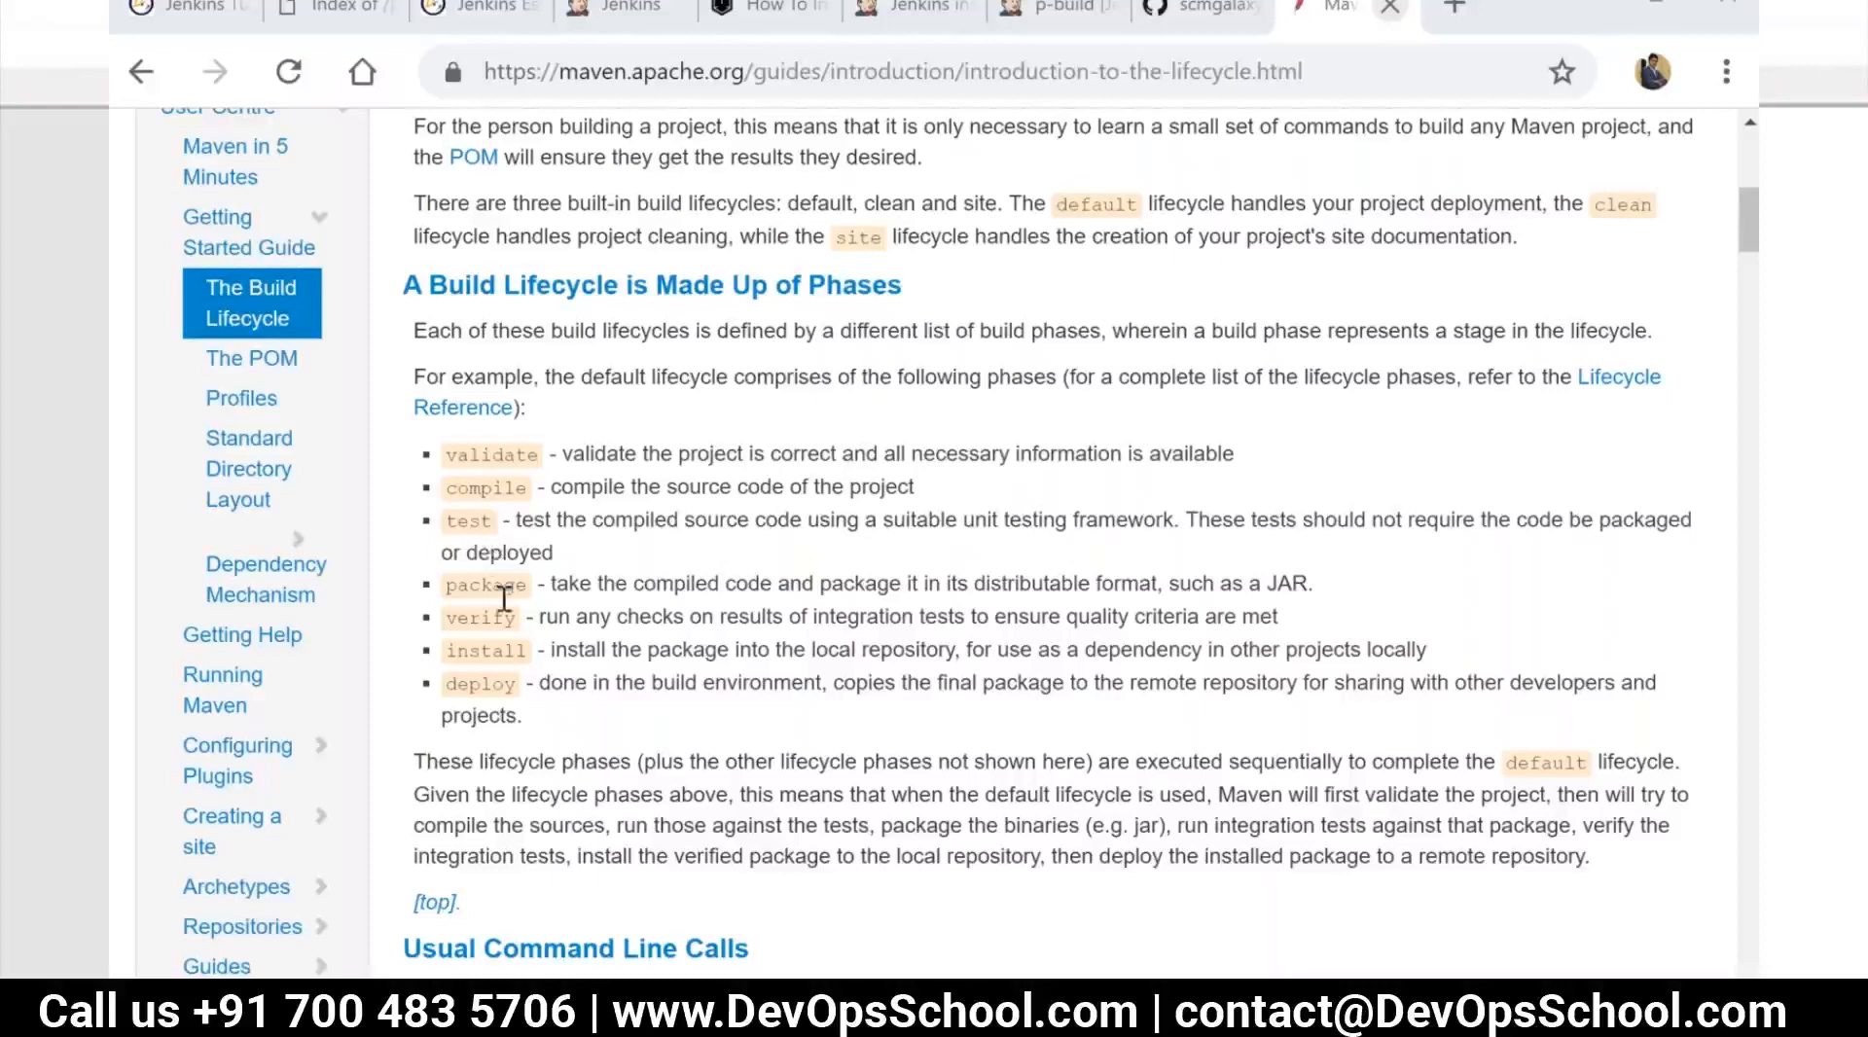
pyautogui.click(1182, 8)
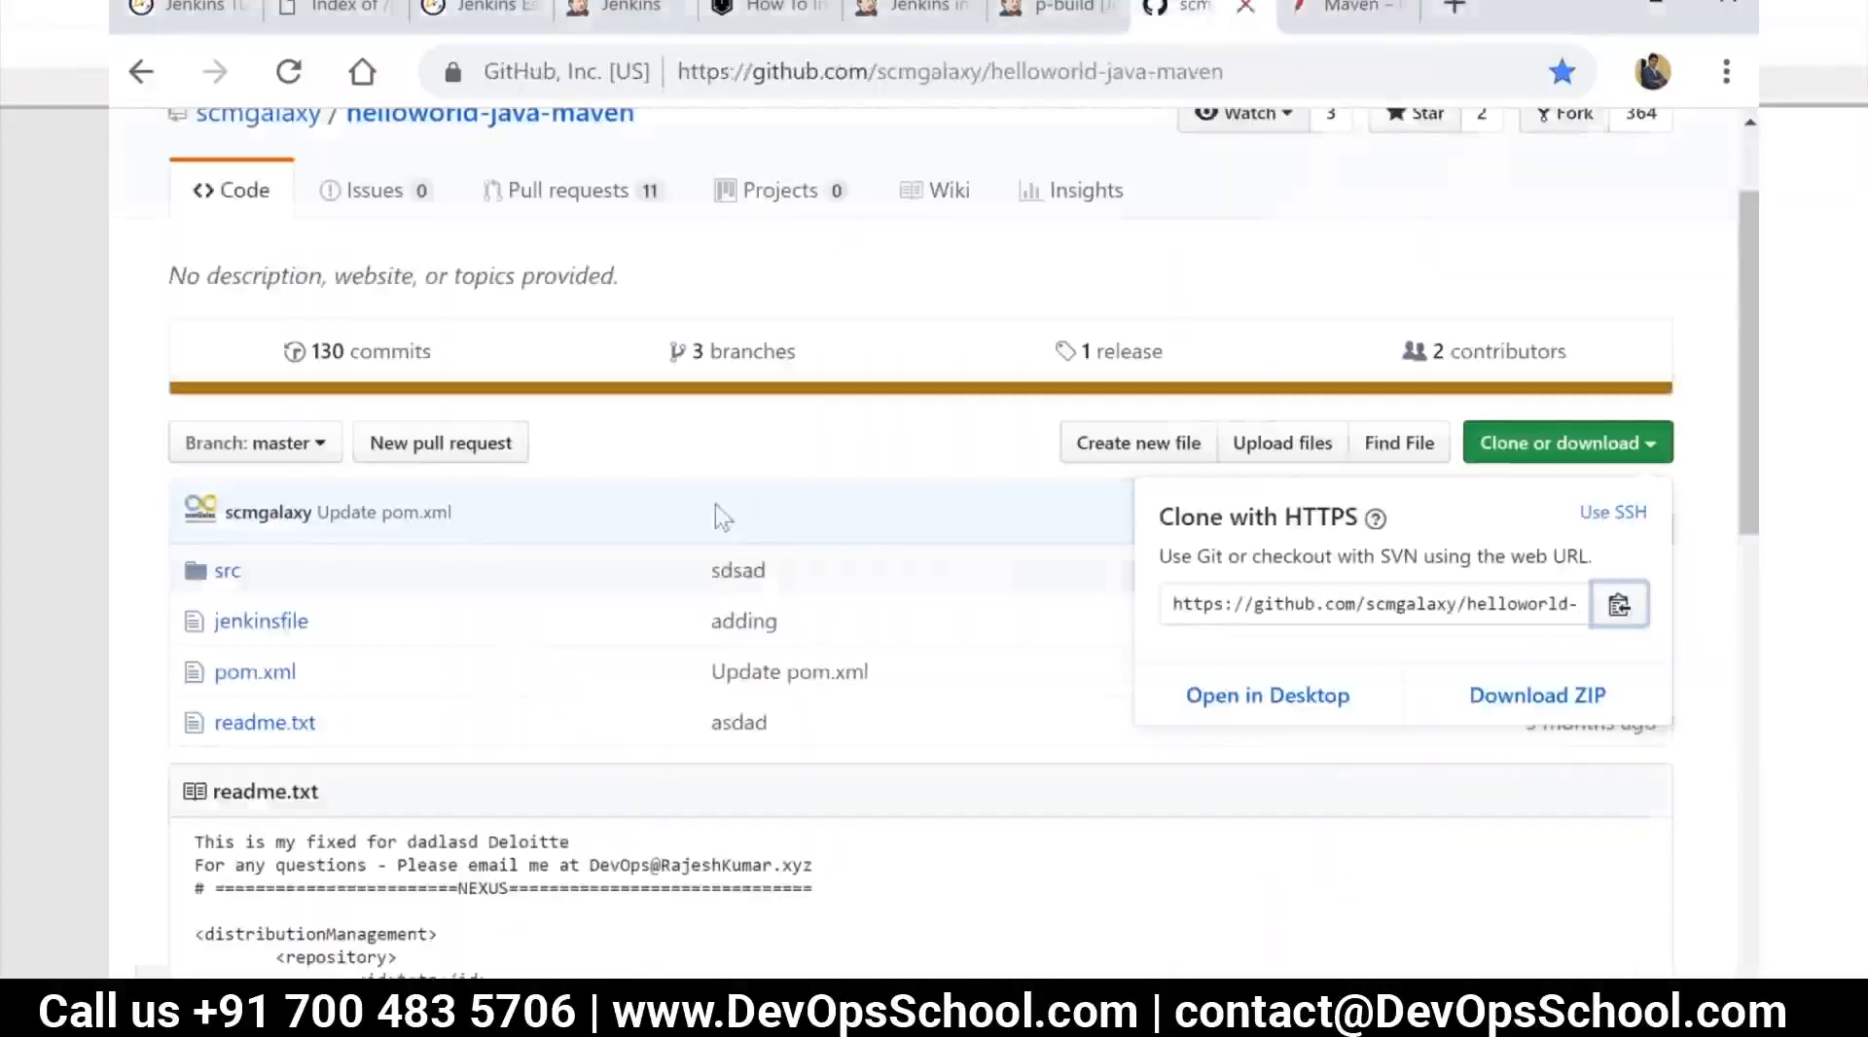
pyautogui.click(257, 681)
pyautogui.click(258, 681)
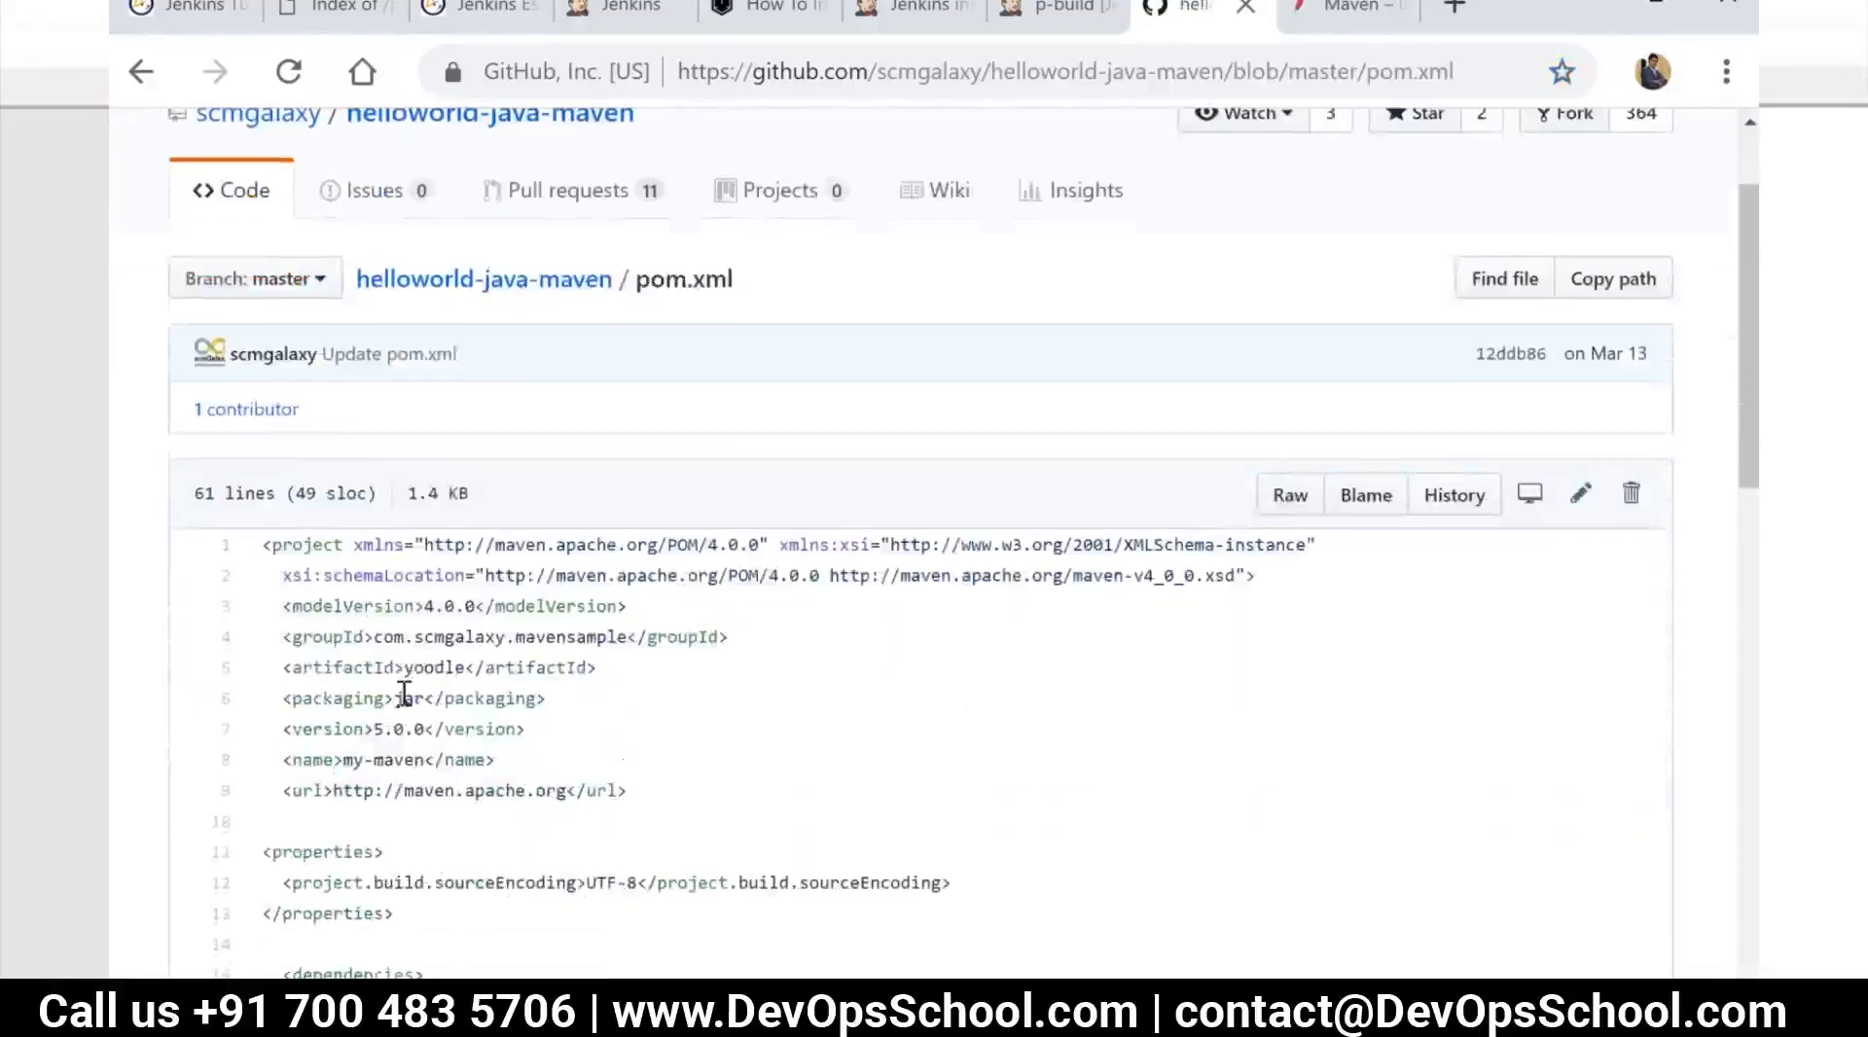
pyautogui.click(1323, 10)
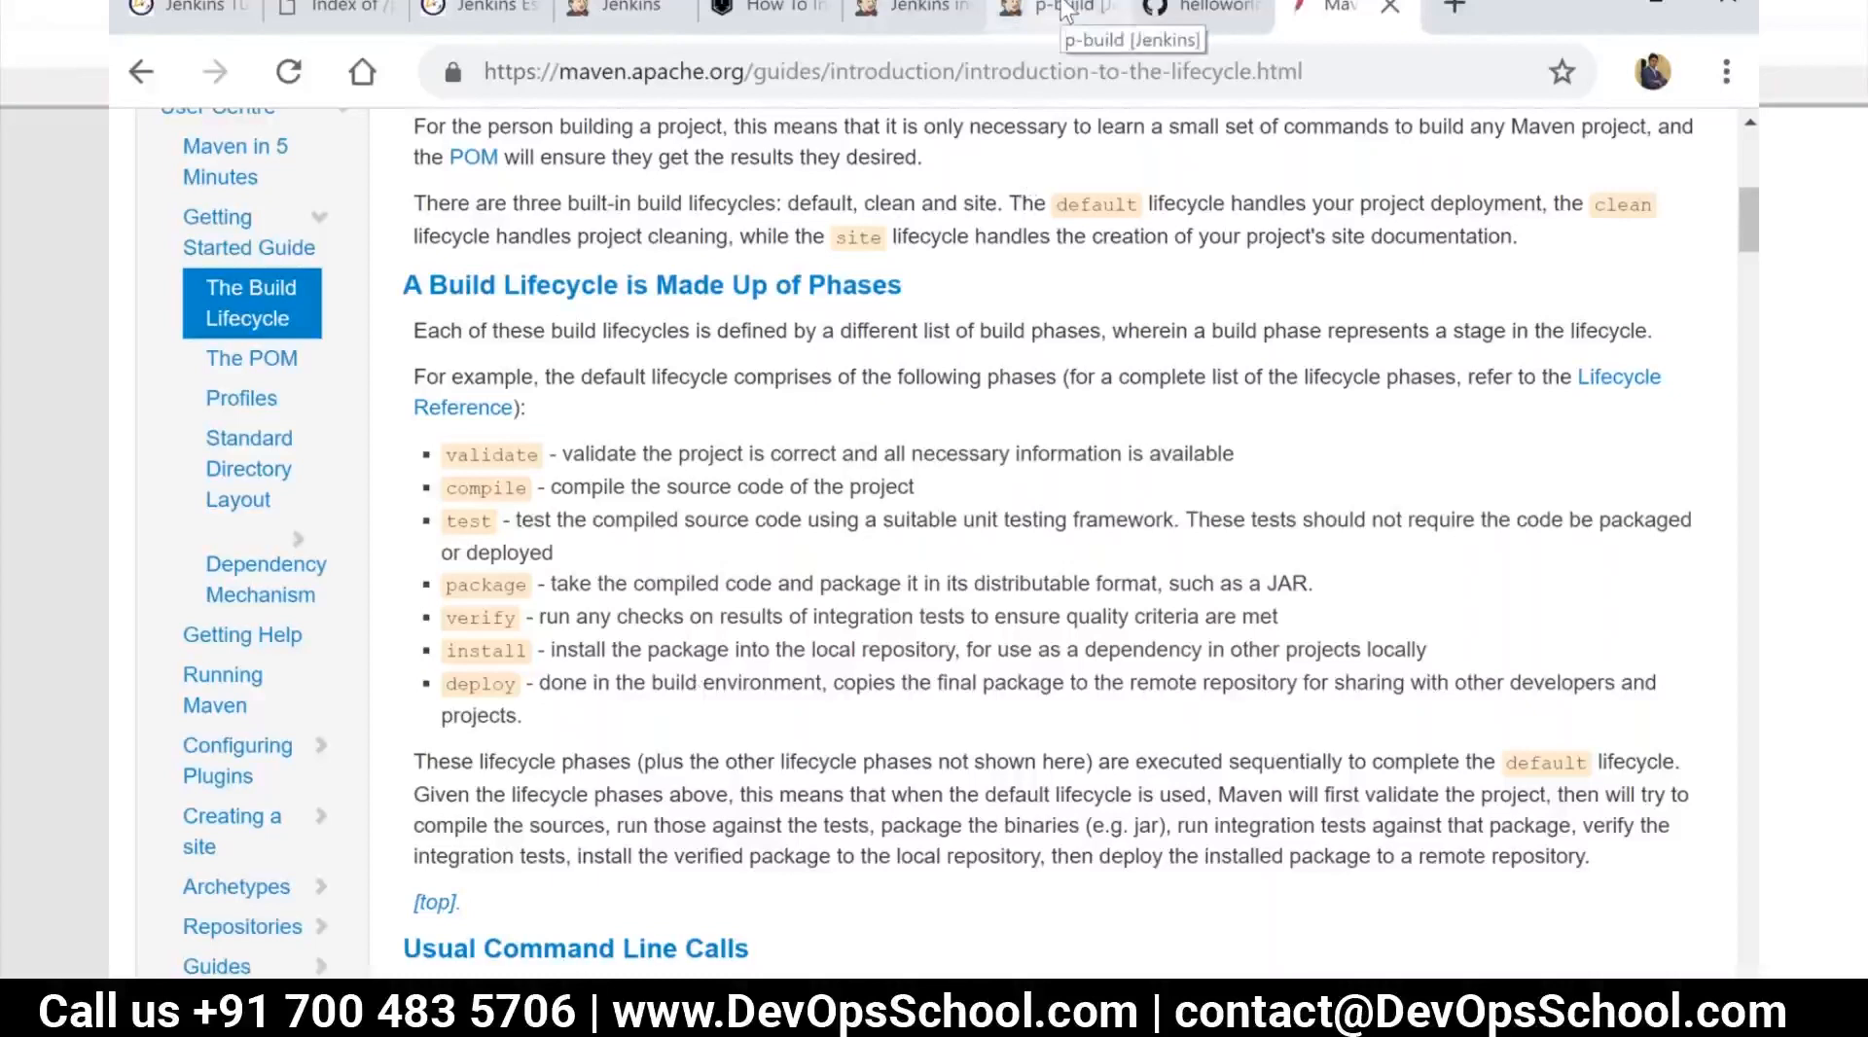
# Switch to the Notepad++ notes and add "Compile" right after "Maven (POM.xml)" in the 10 Developers pipeline flow
pyautogui.click(1075, 11)
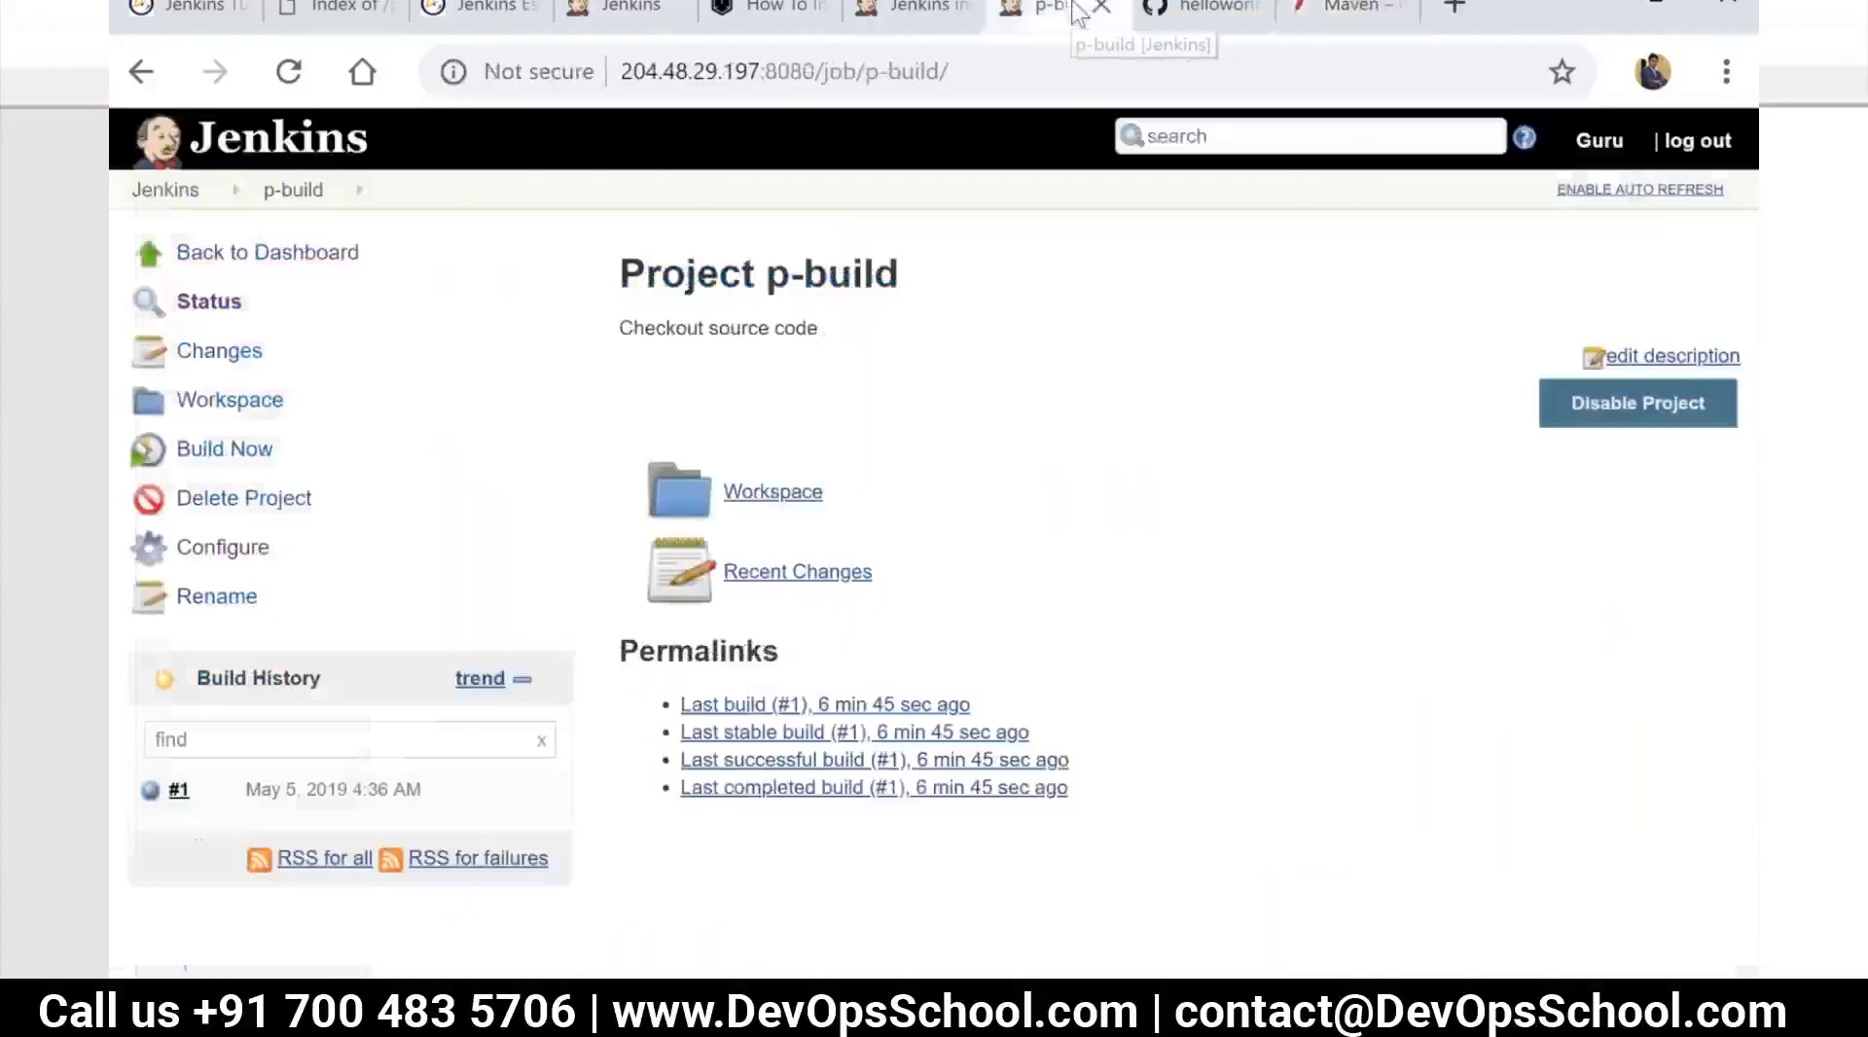
pyautogui.hotkey('alt', 'Tab')
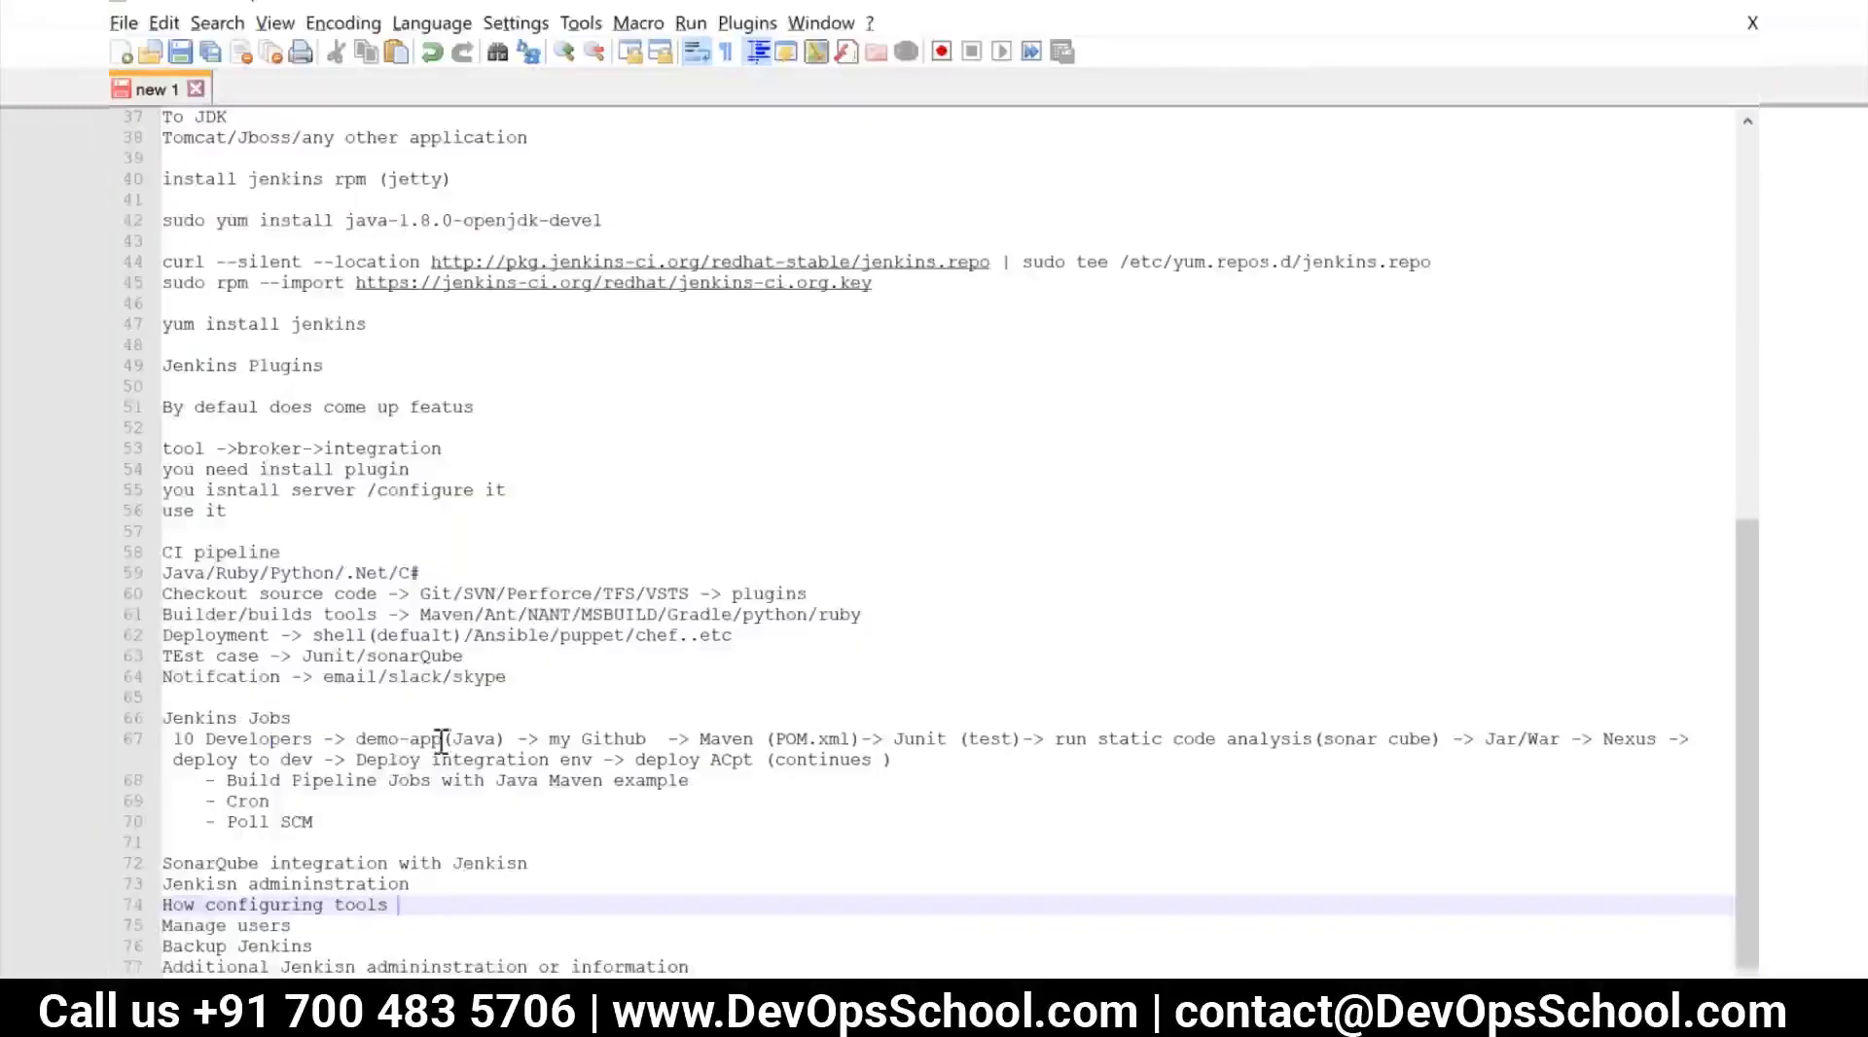
pyautogui.click(647, 740)
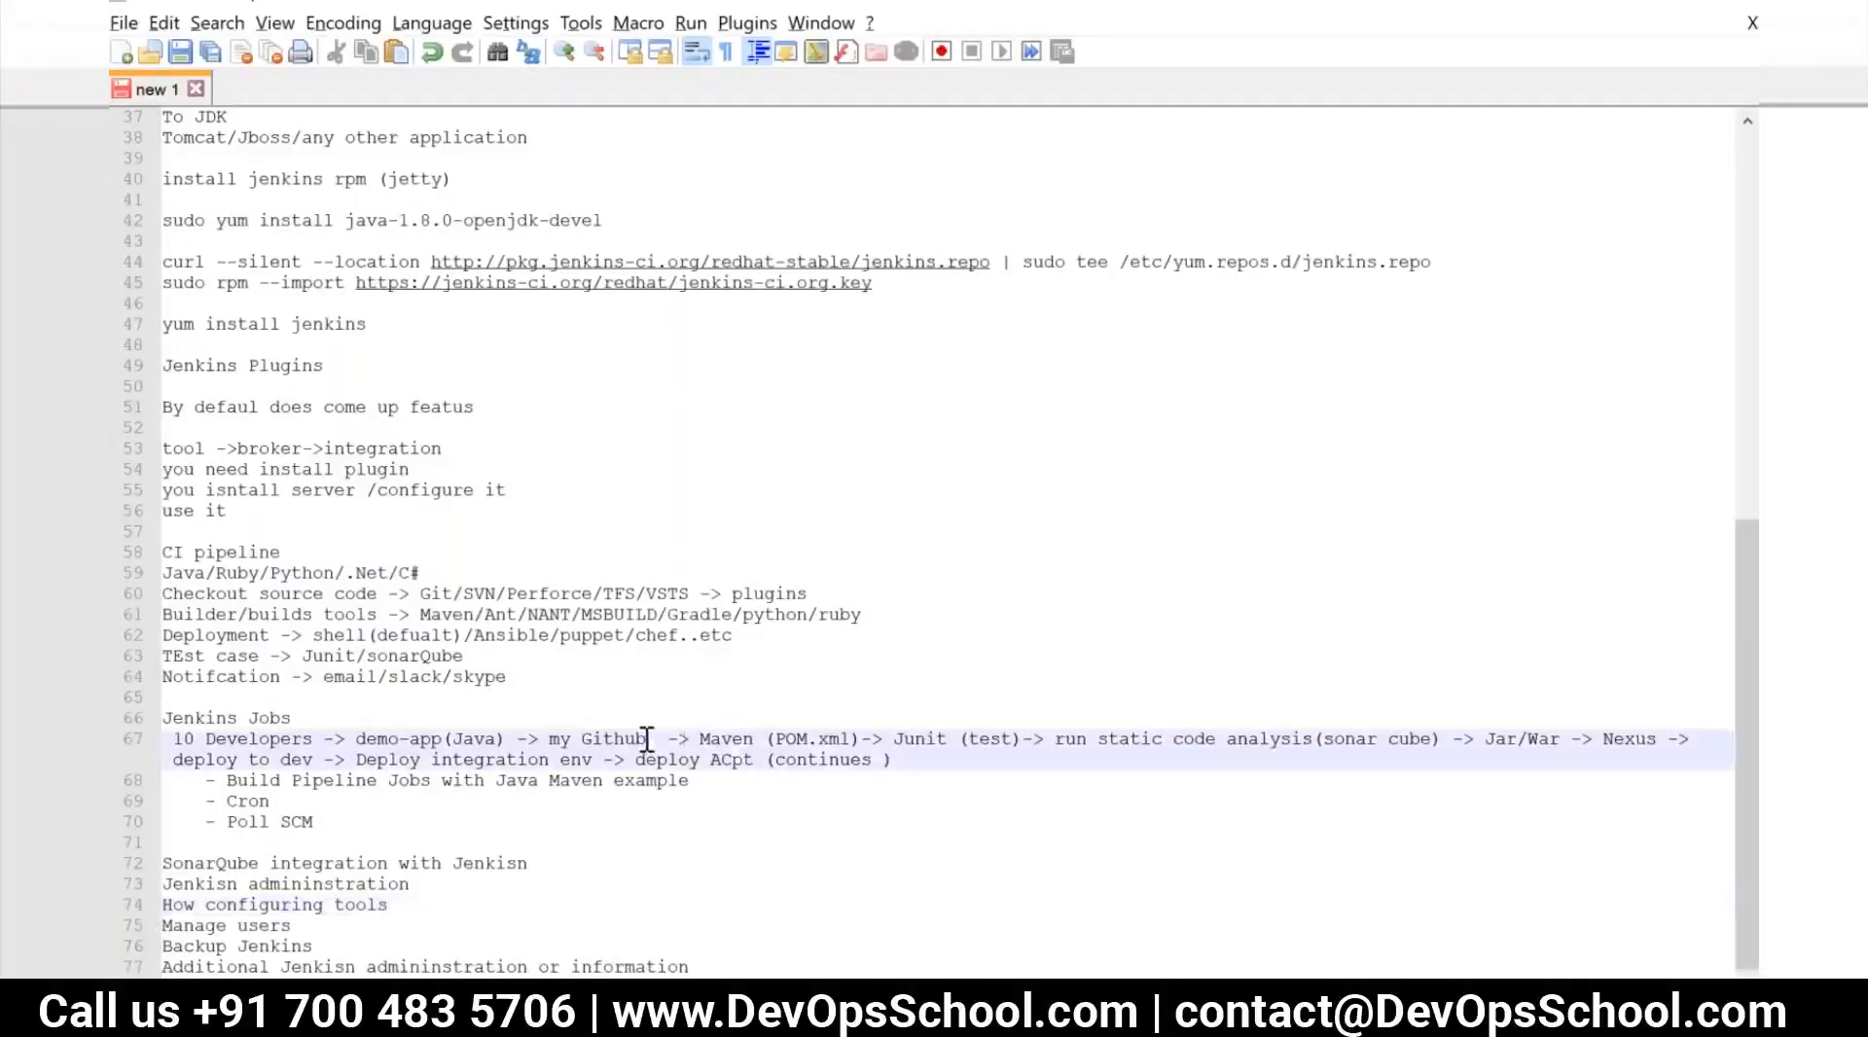
pyautogui.click(856, 737)
pyautogui.write('Compile')
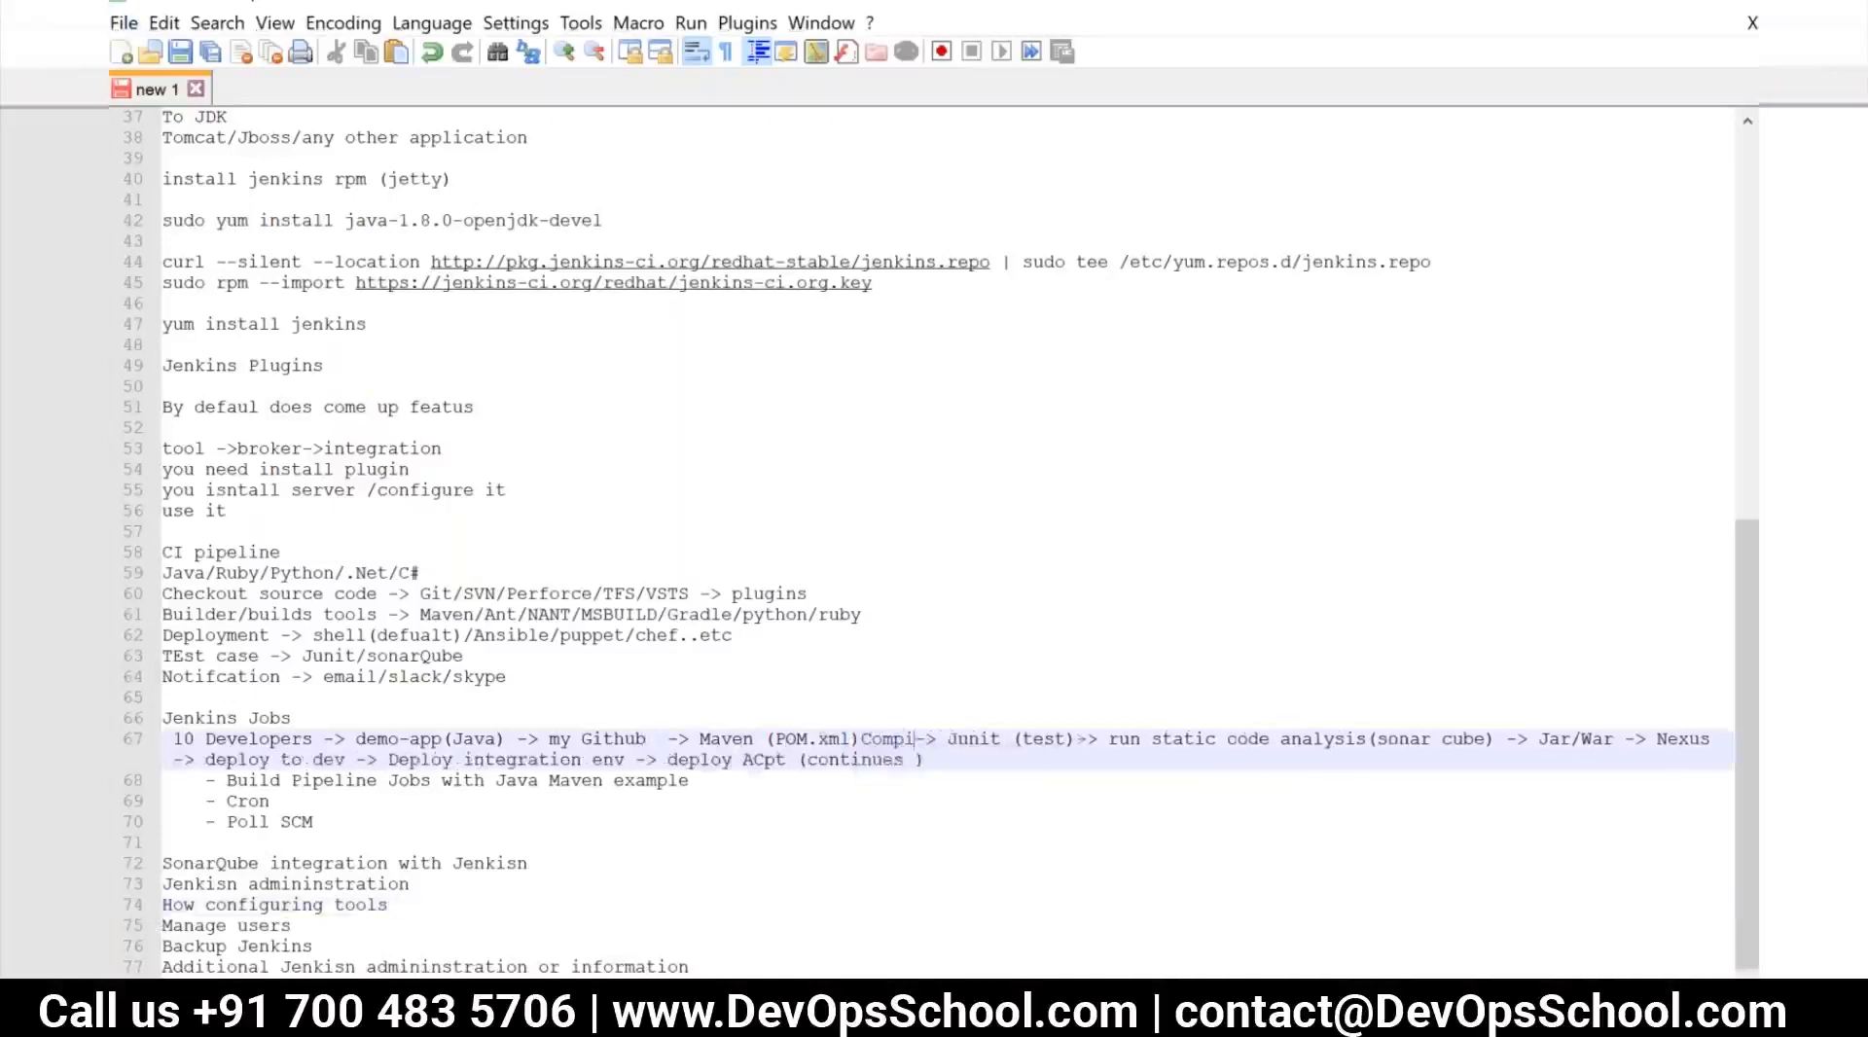
# Switch back to Chrome and open the p-build workspace from the Jenkins dashboard to examine its checked-out files
pyautogui.hotkey('alt', 'Tab')
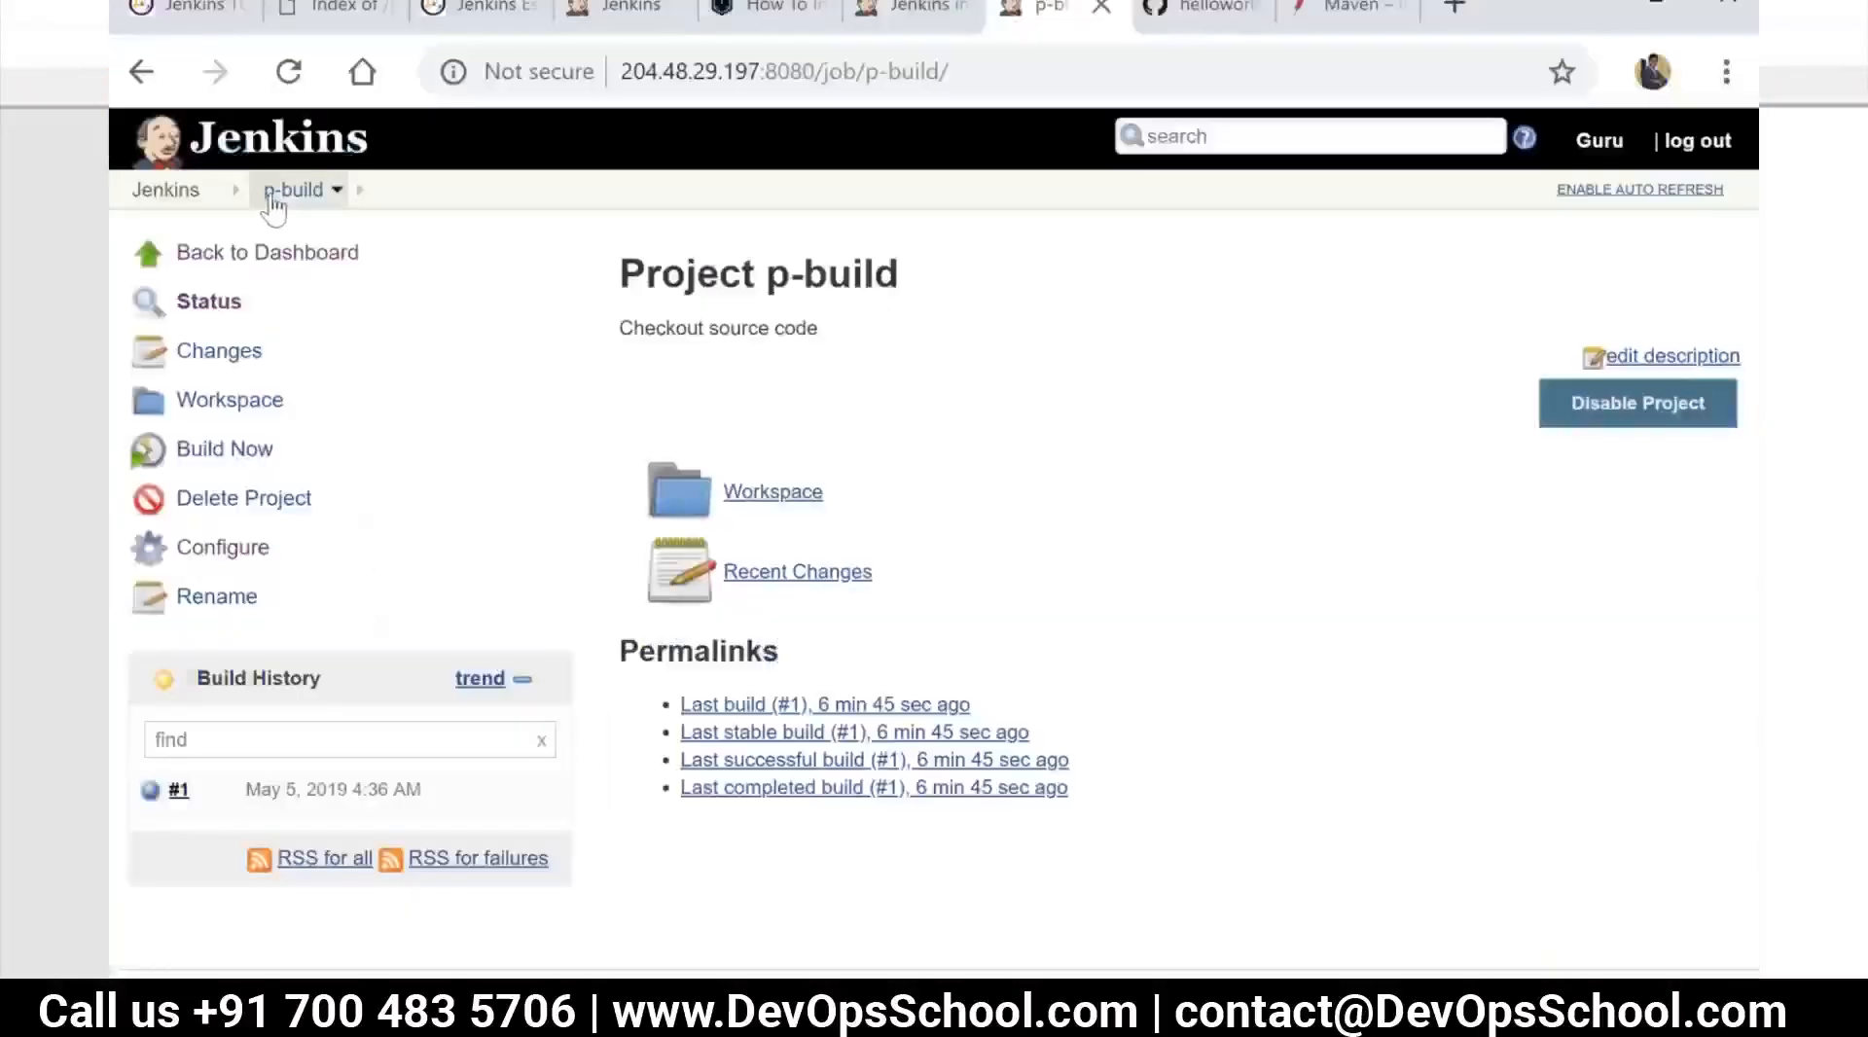
pyautogui.click(282, 190)
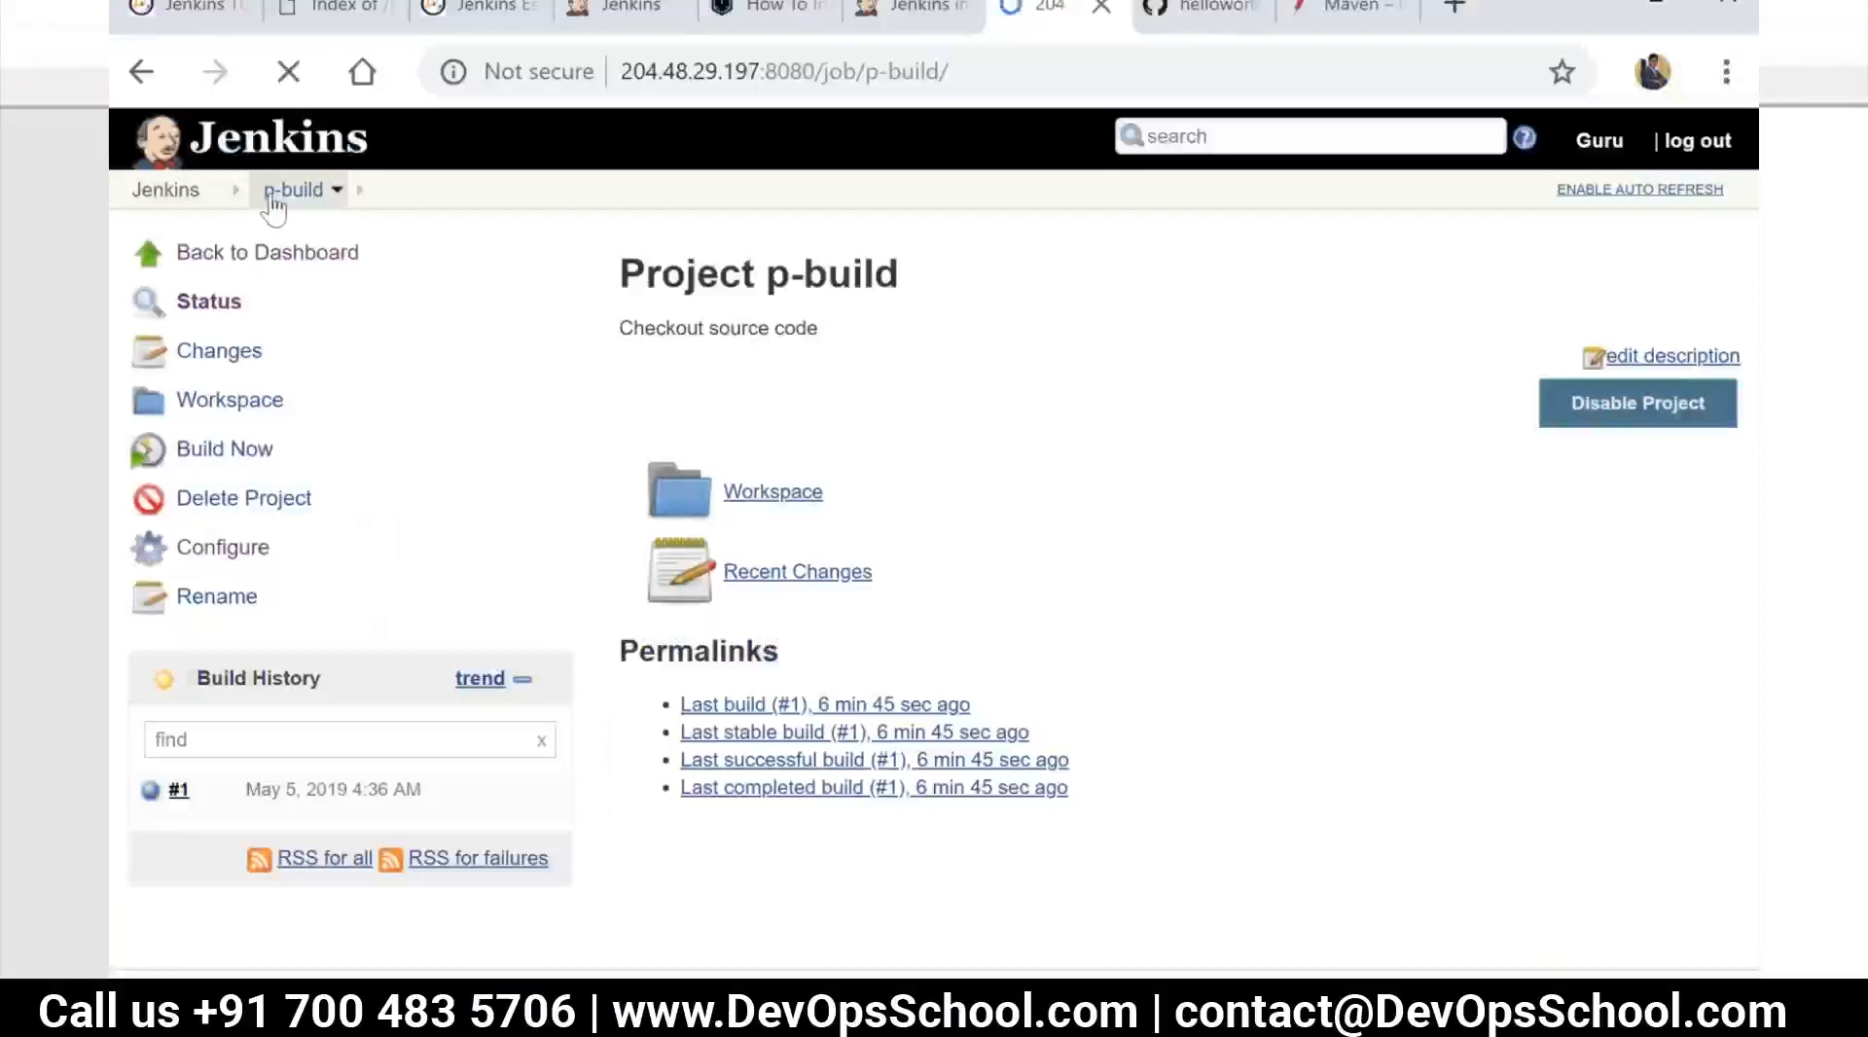
pyautogui.click(213, 190)
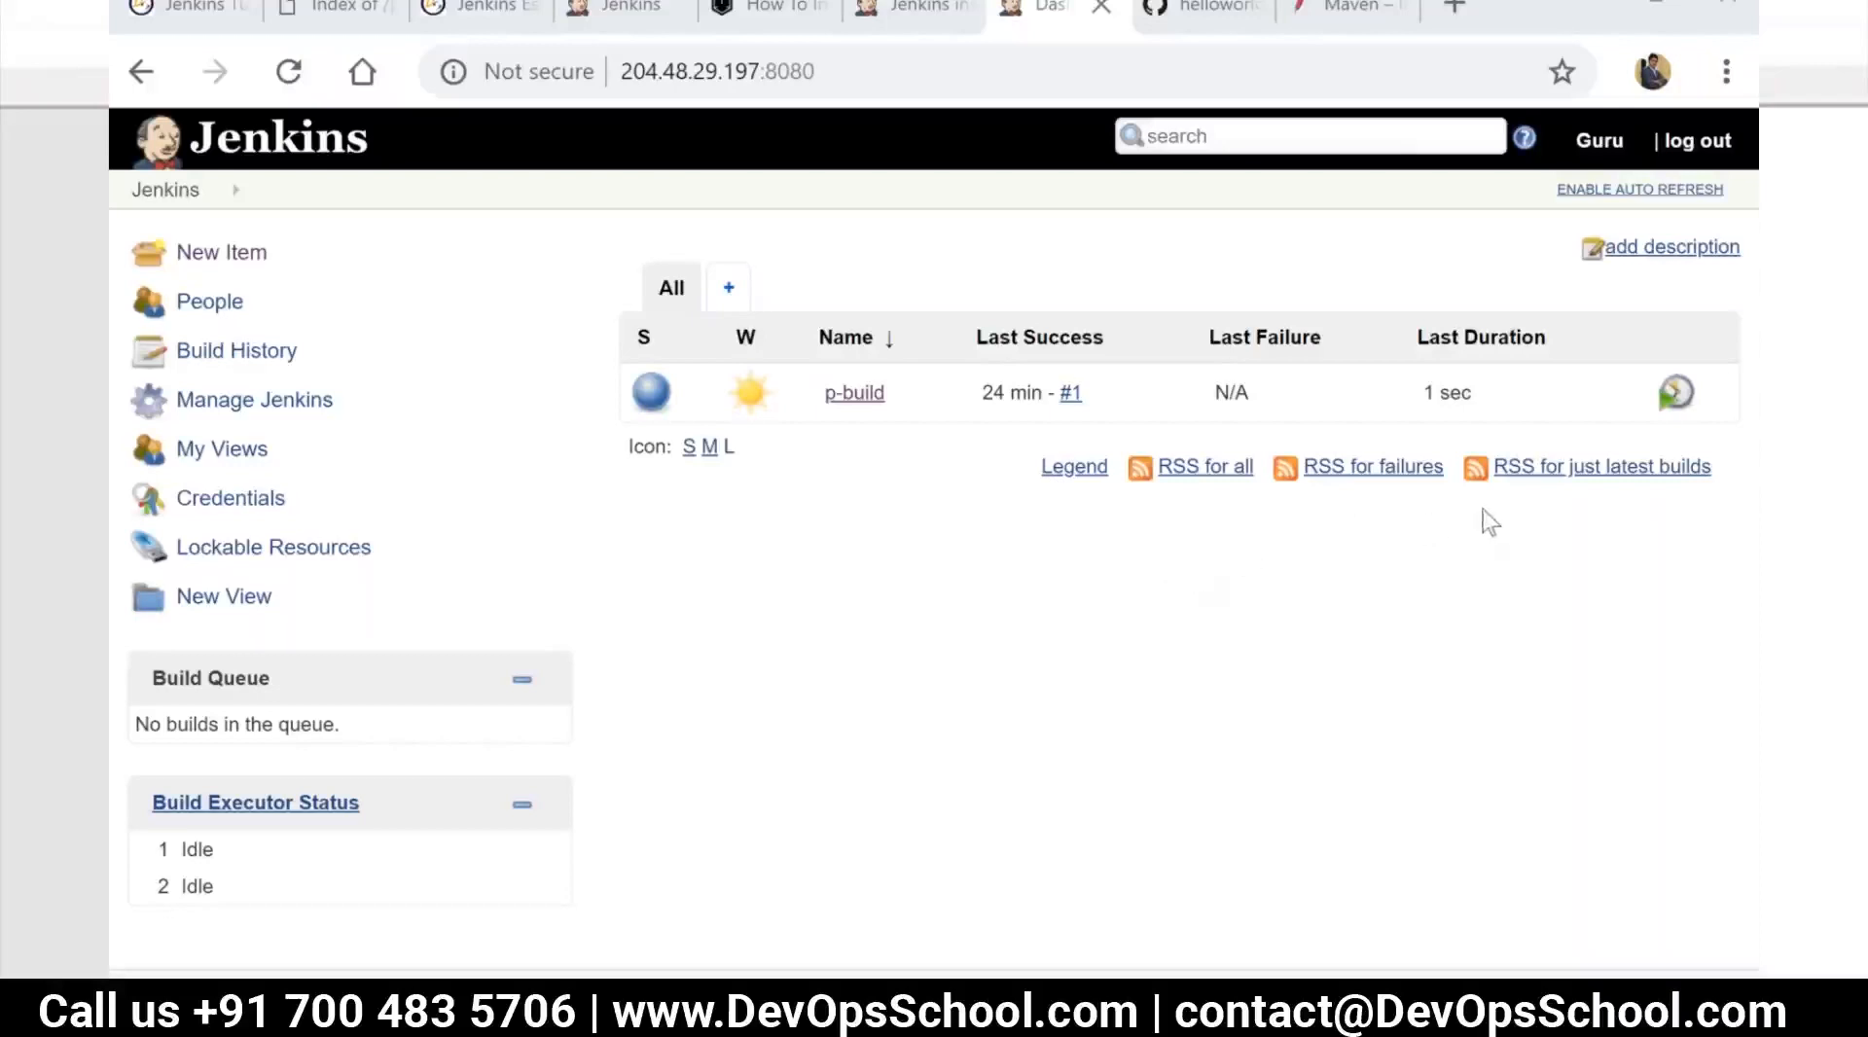
pyautogui.click(855, 401)
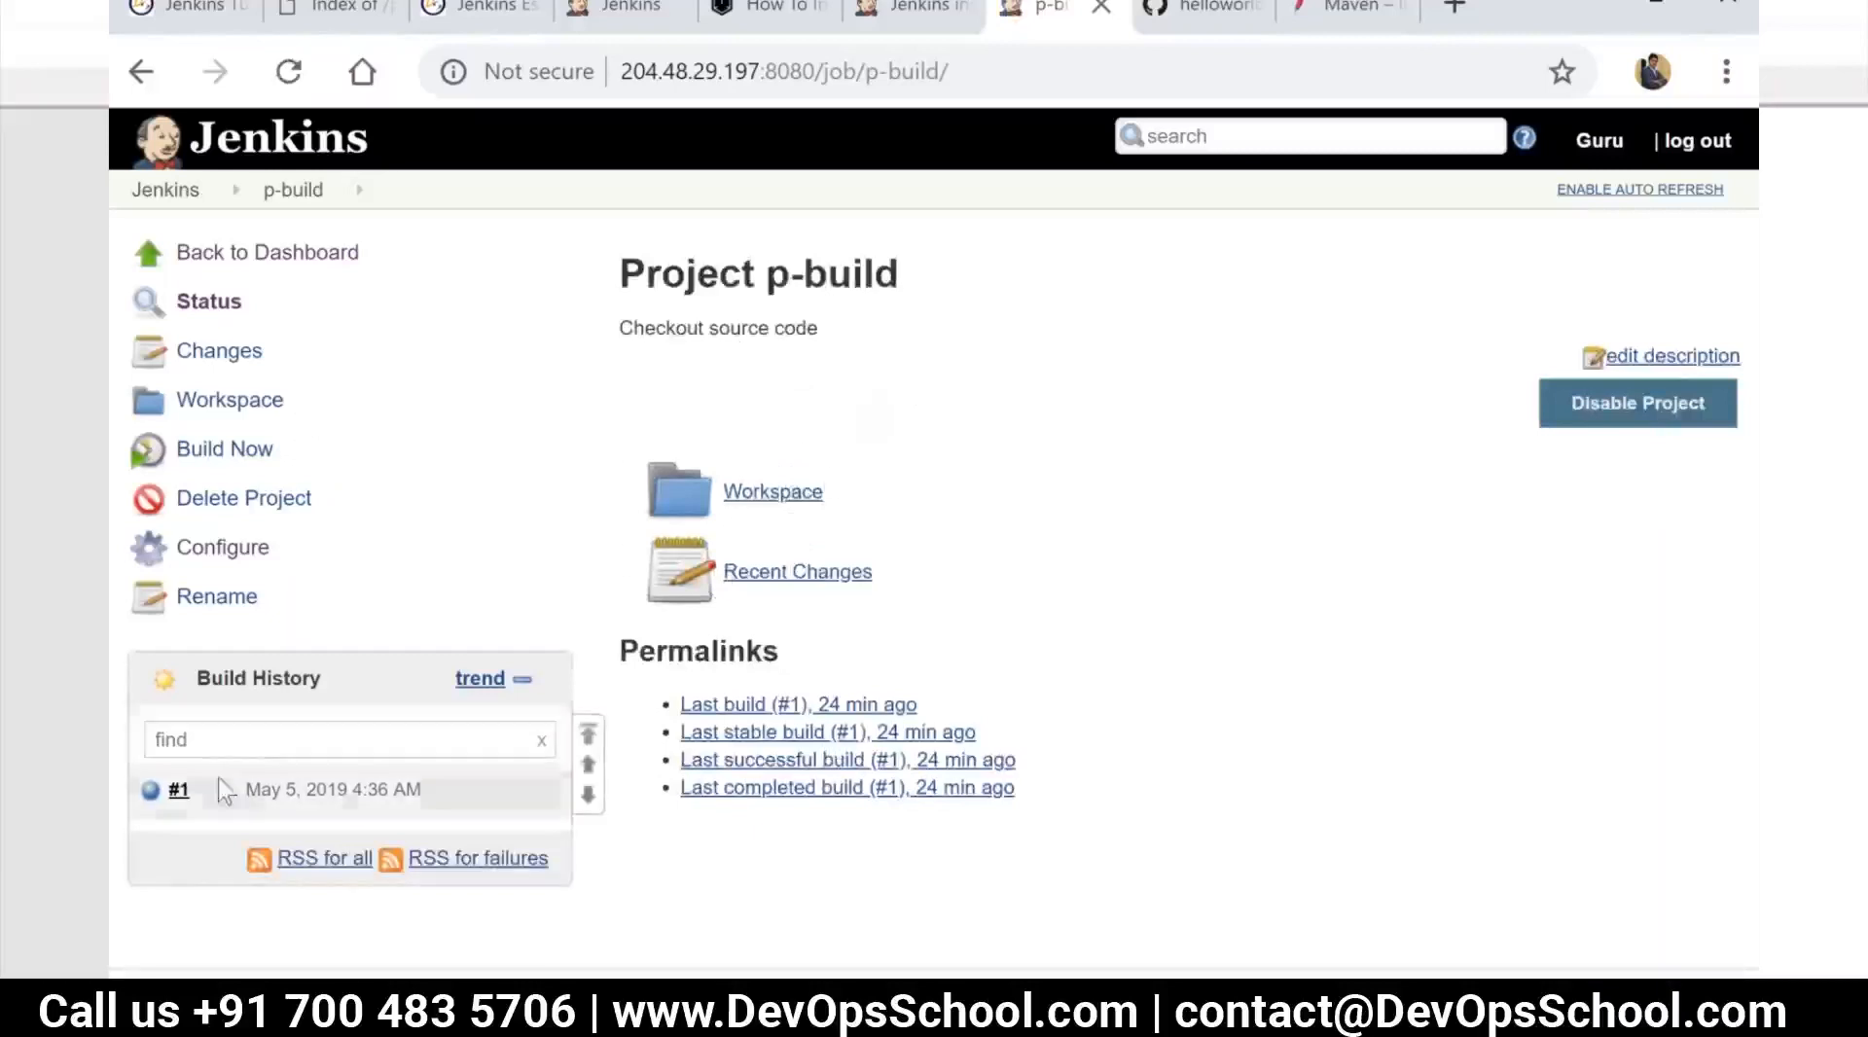
pyautogui.click(793, 496)
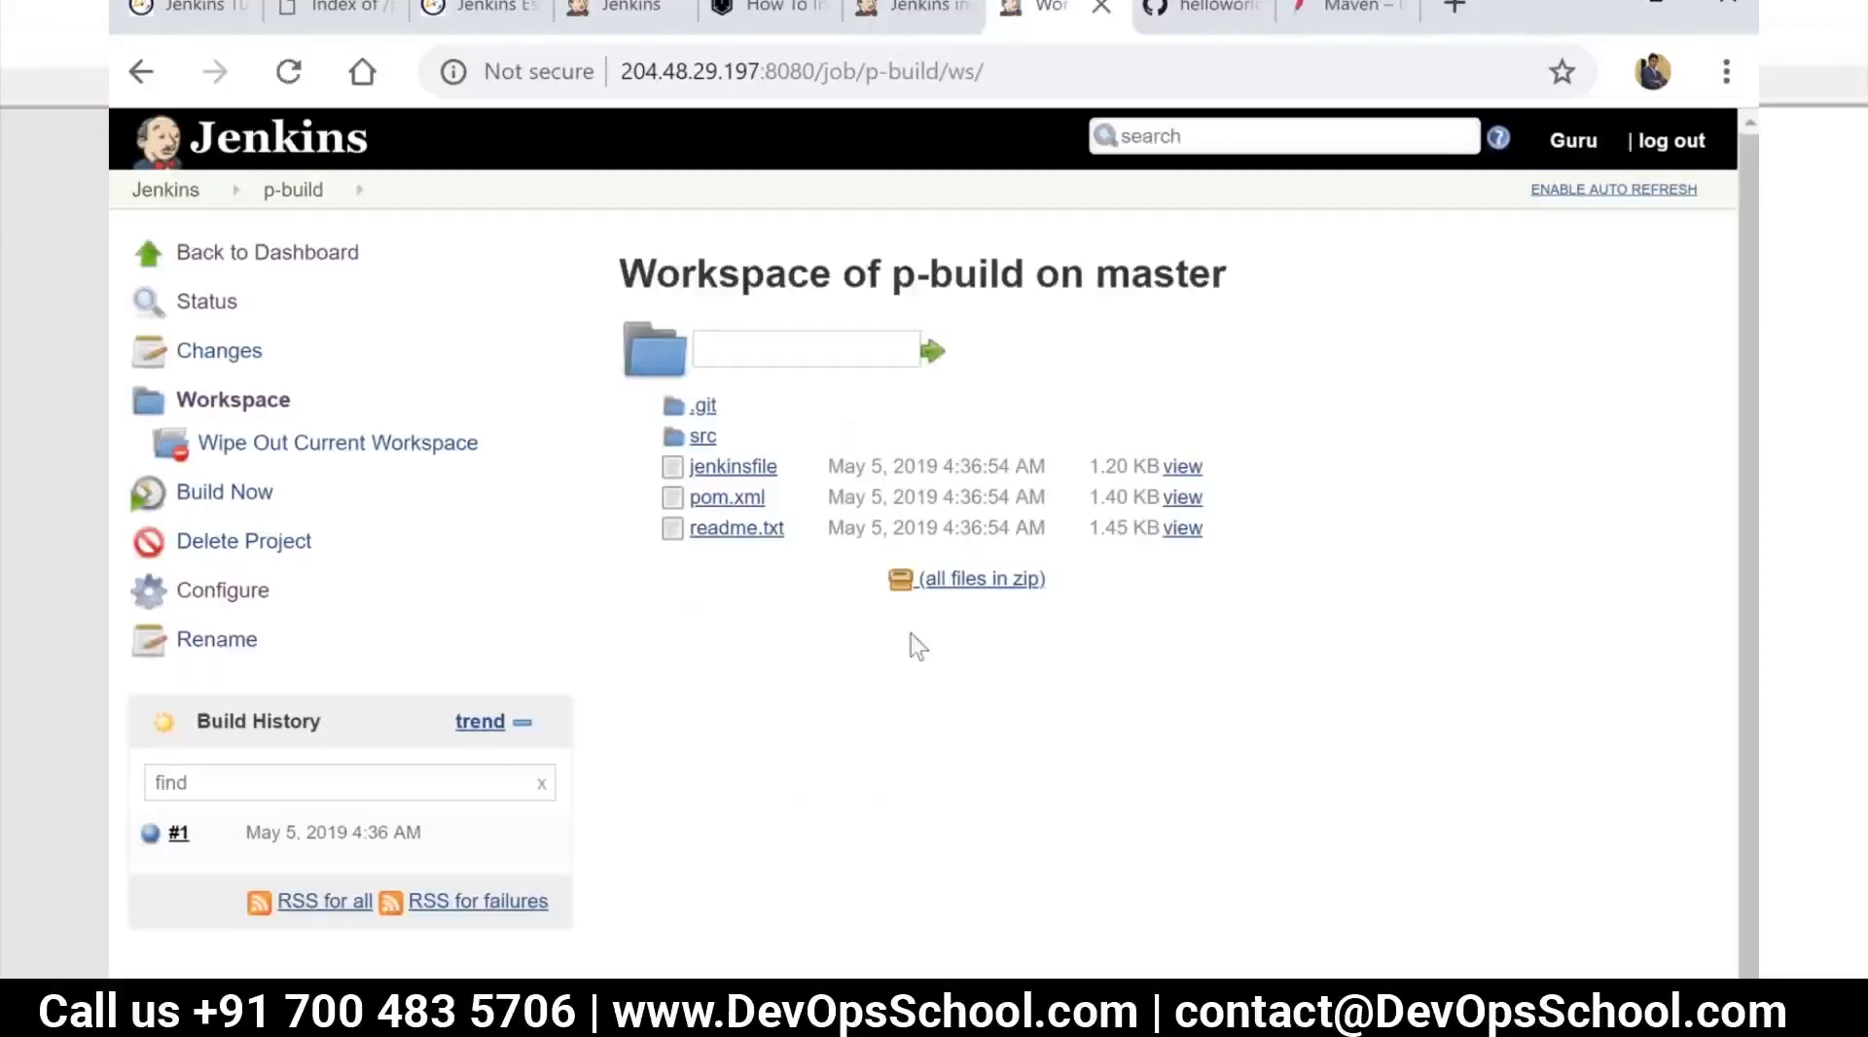
# Look up the home directory in the global Jenkins system configuration and return to the dashboard
pyautogui.click(276, 255)
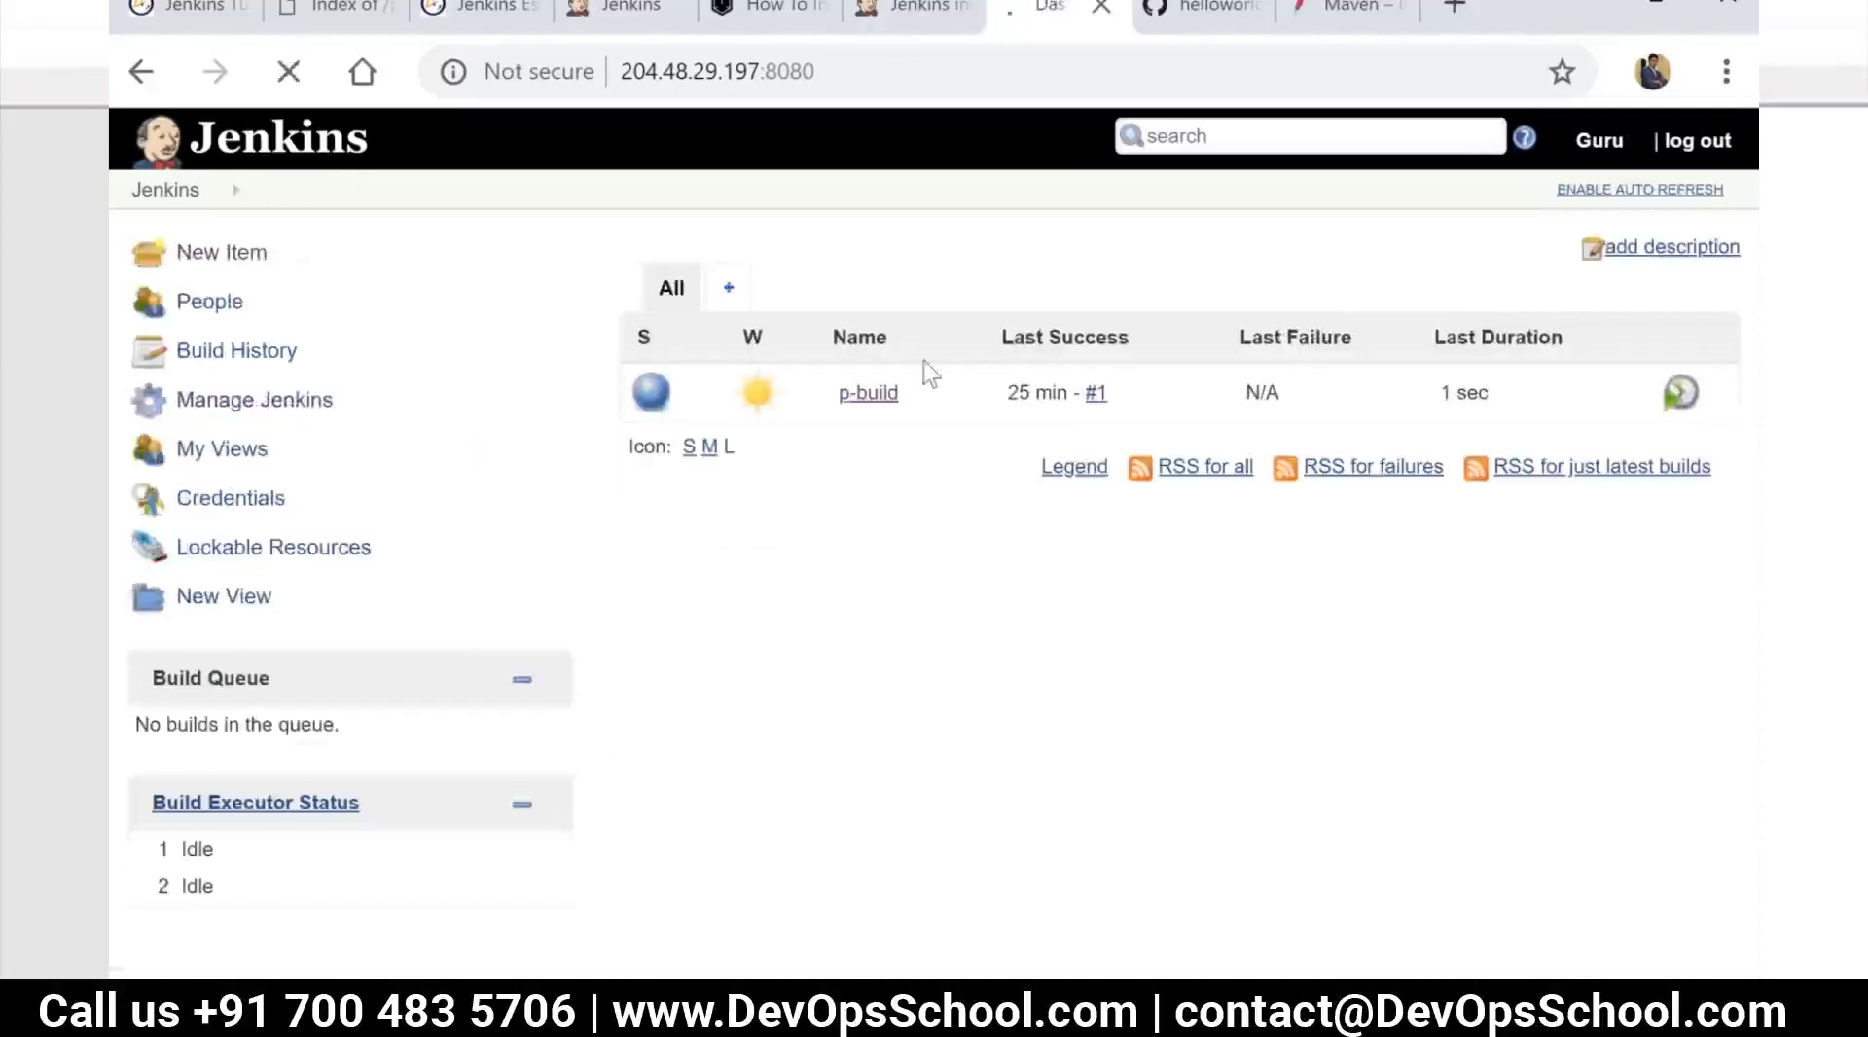
pyautogui.click(876, 392)
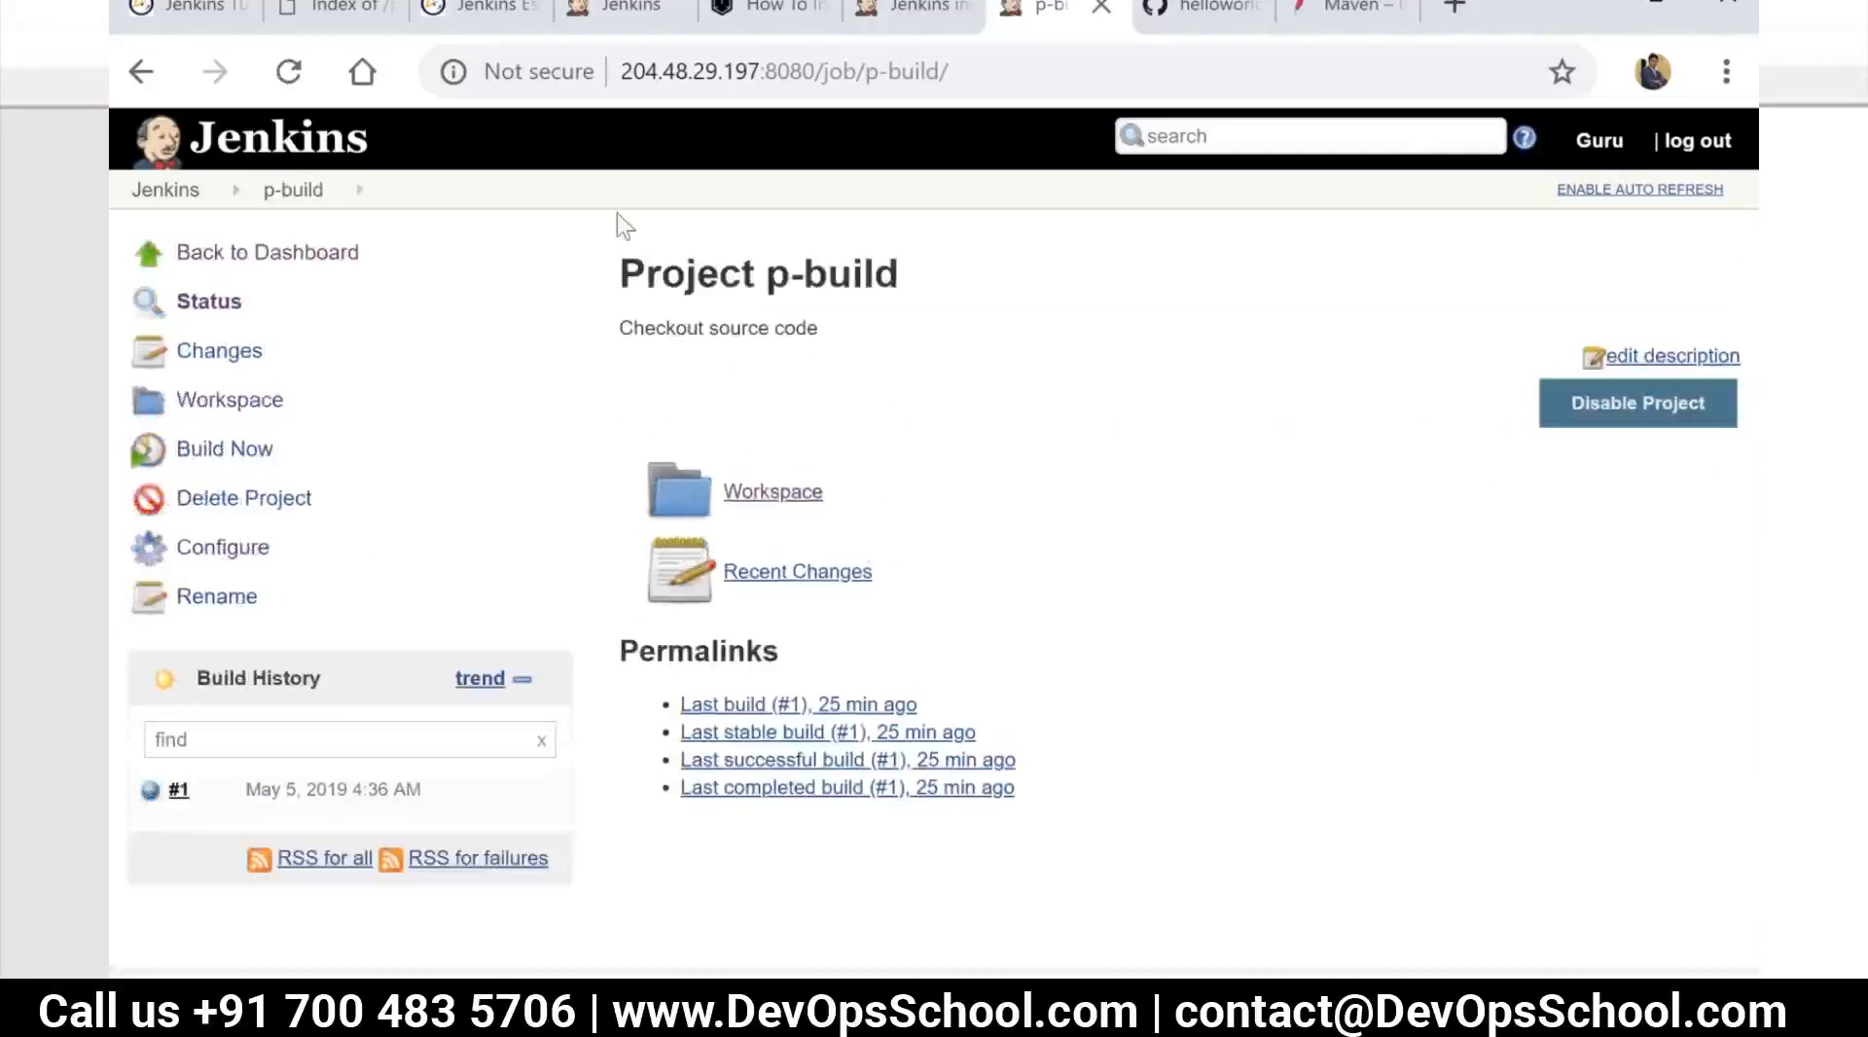
pyautogui.click(164, 193)
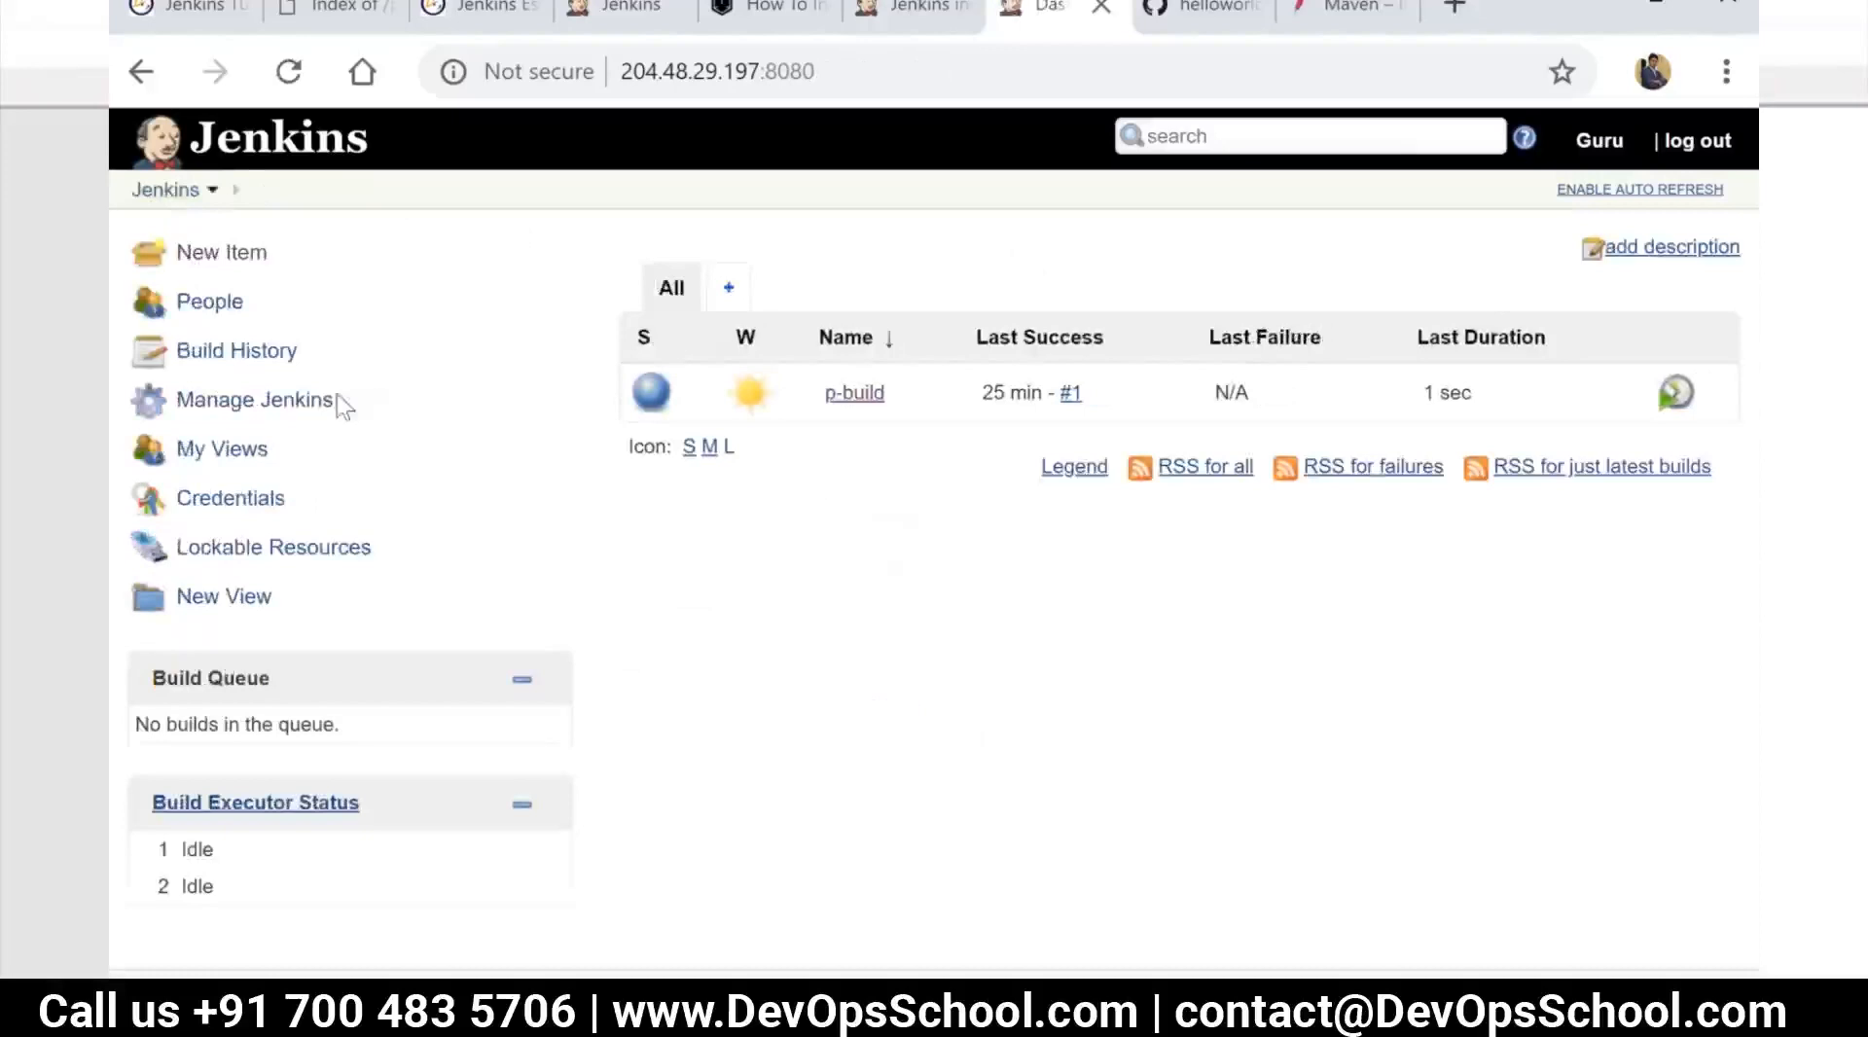
pyautogui.click(254, 399)
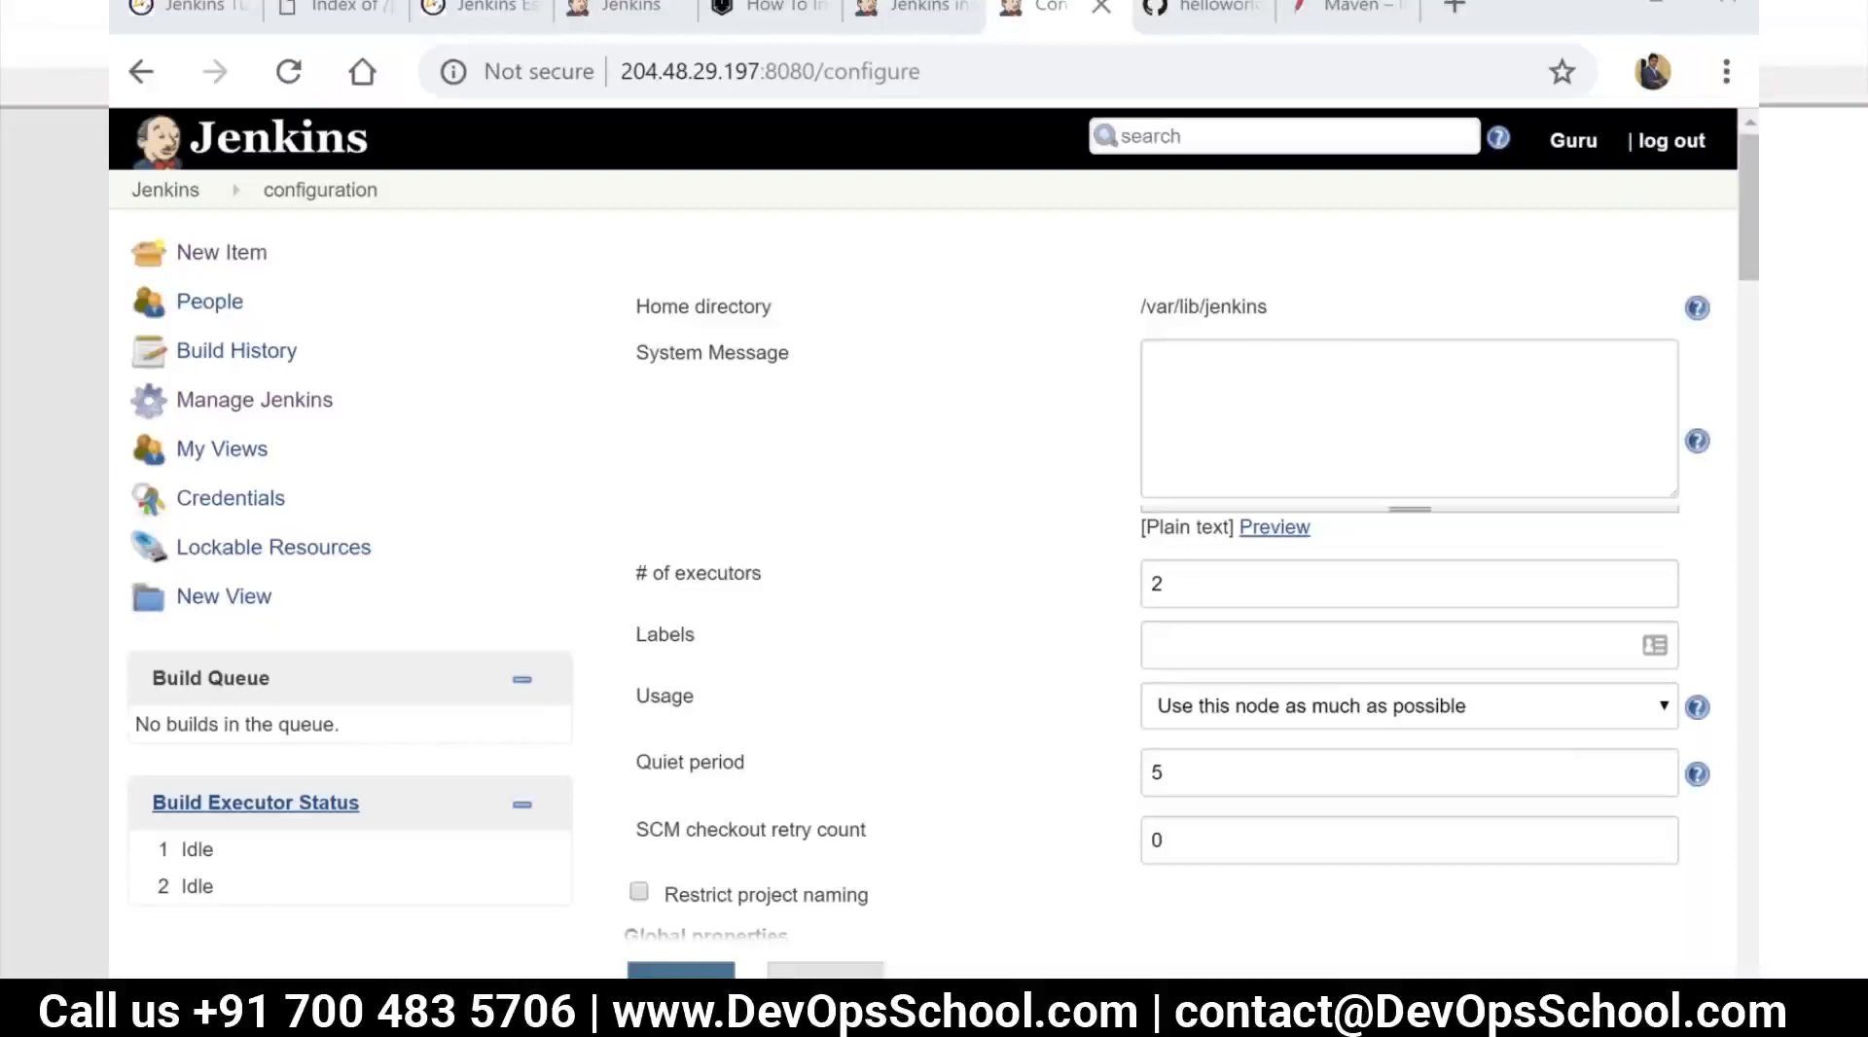
pyautogui.click(168, 191)
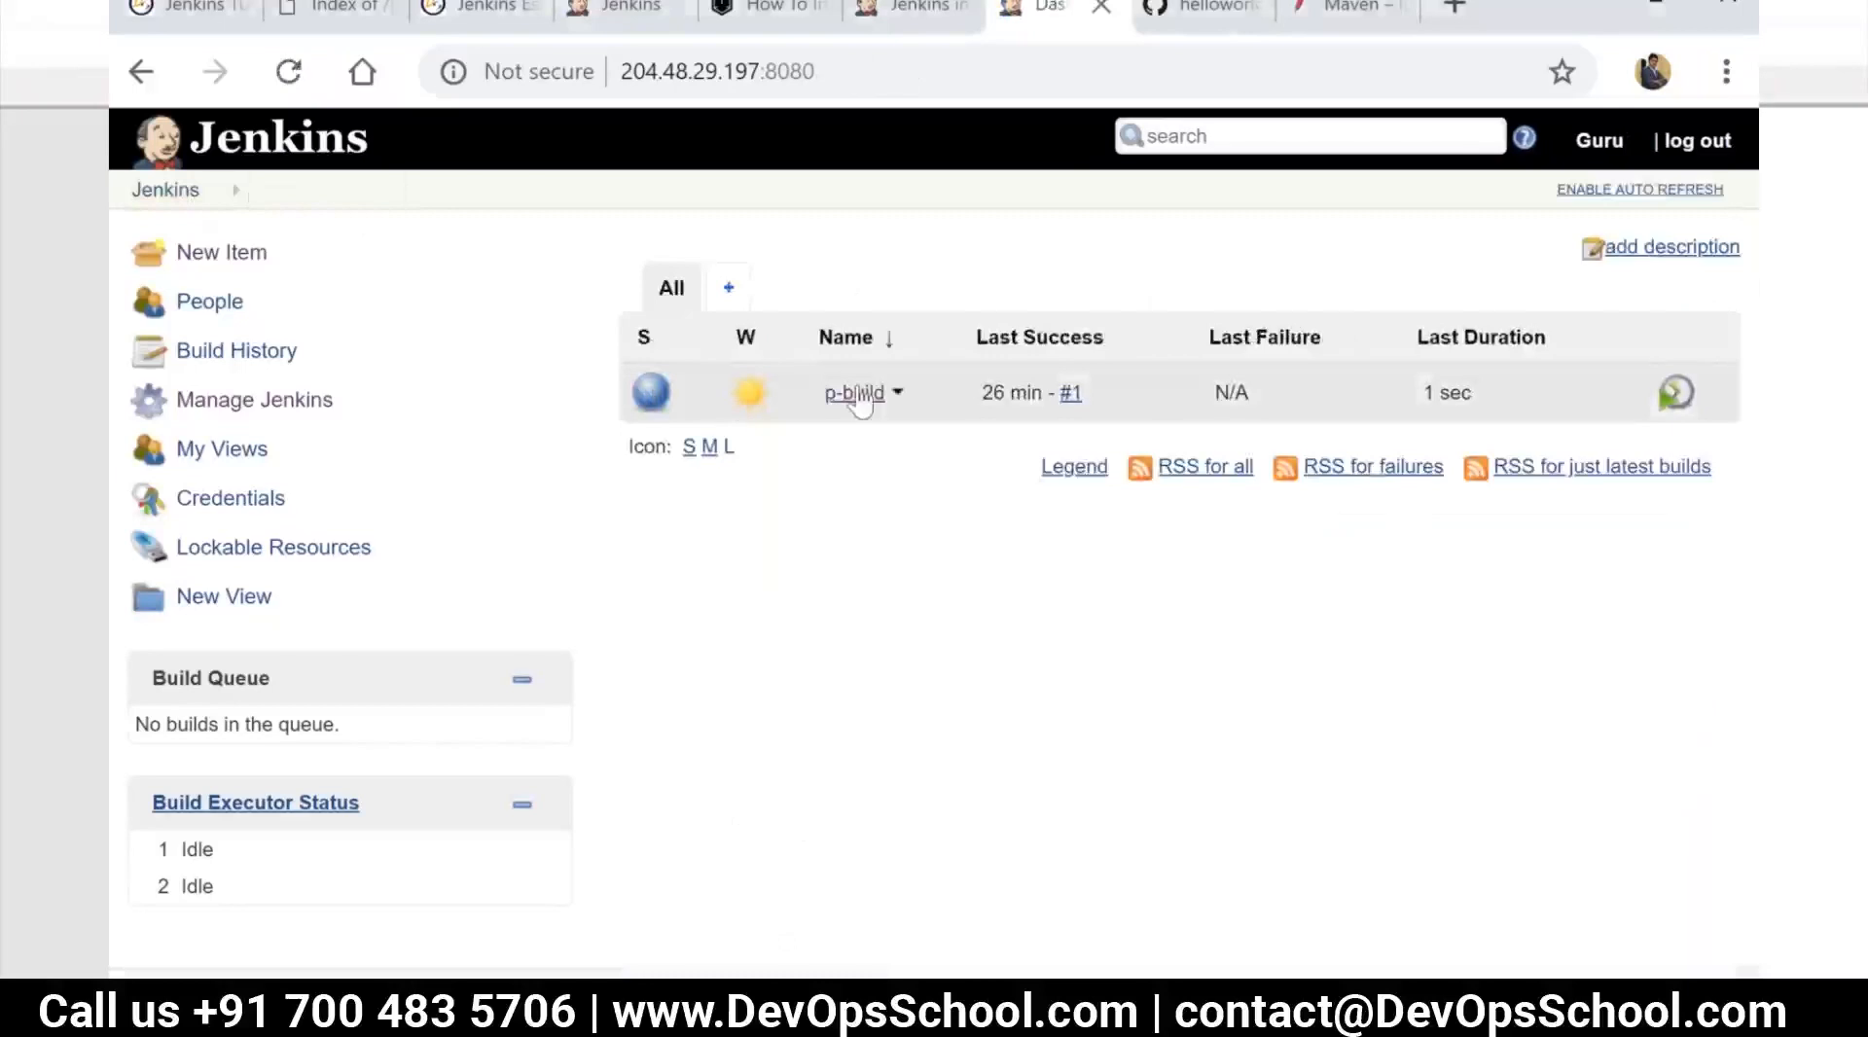
# Open the console output of p-build's build #1 and highlight the lines naming the starting user and the workspace
pyautogui.click(856, 394)
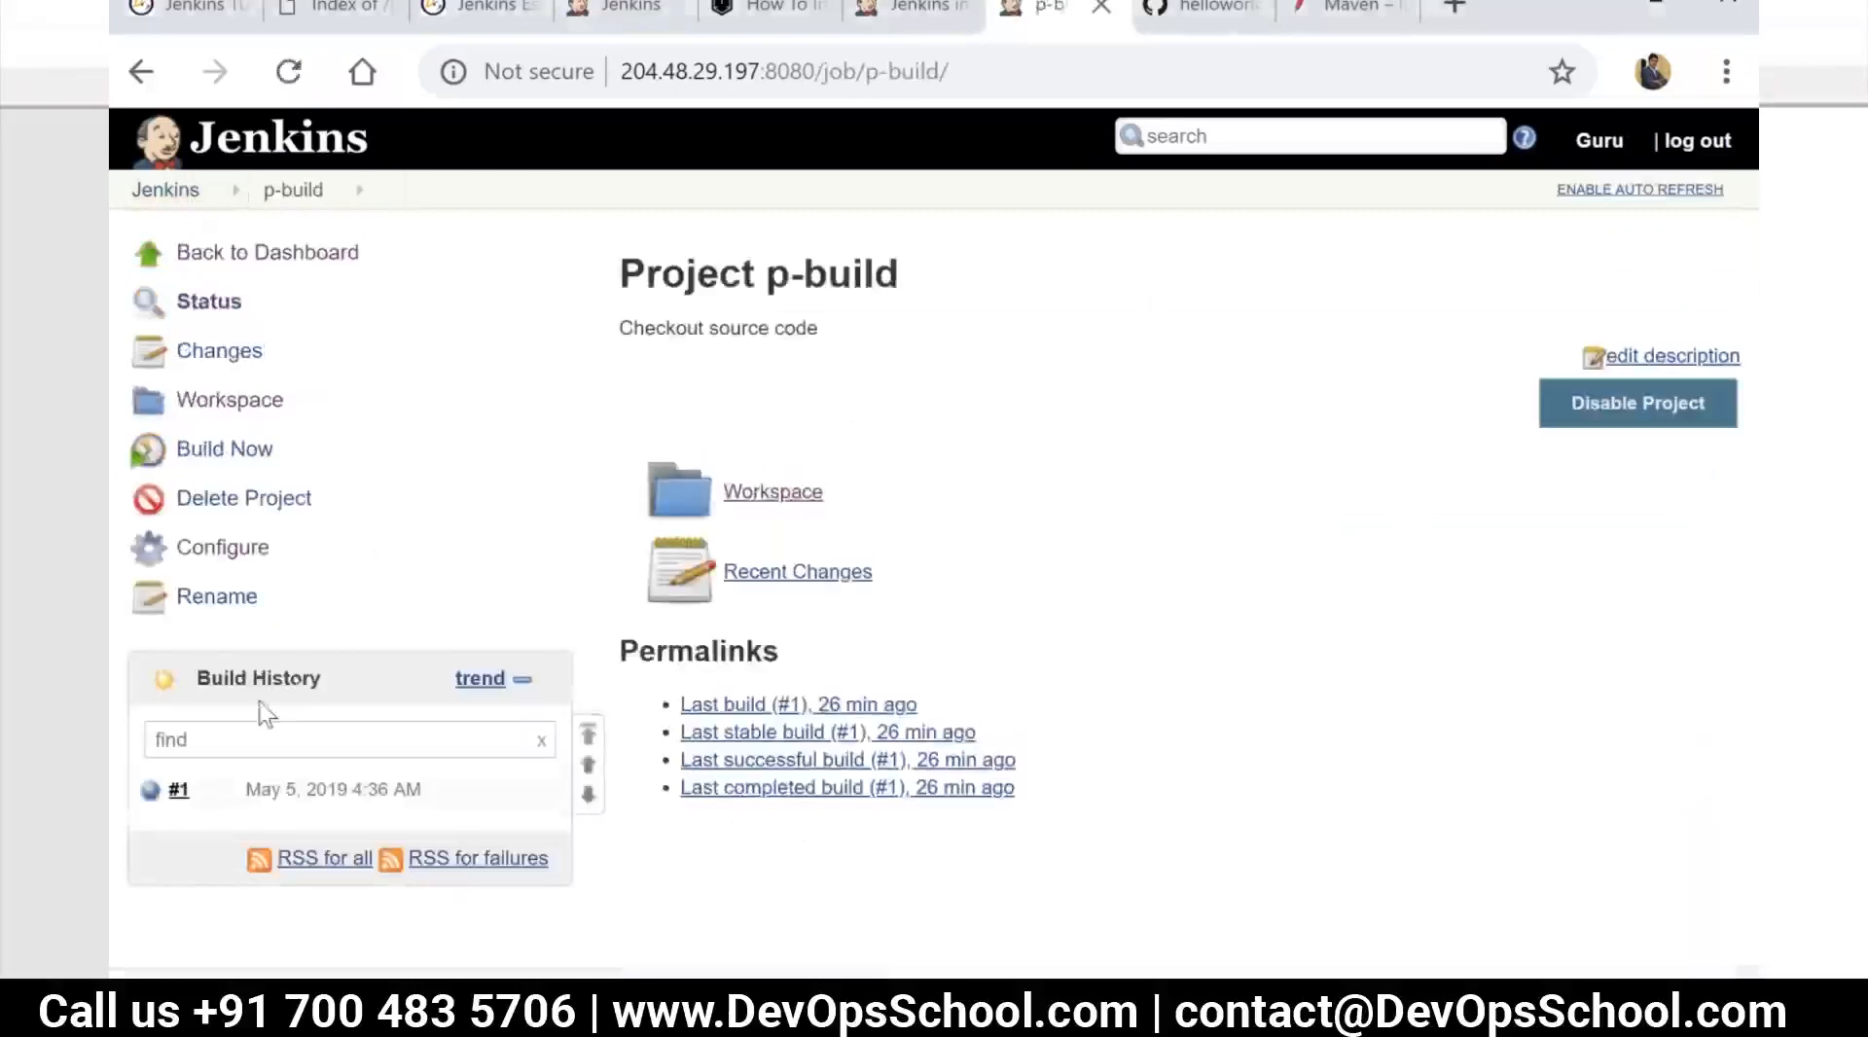
pyautogui.click(151, 800)
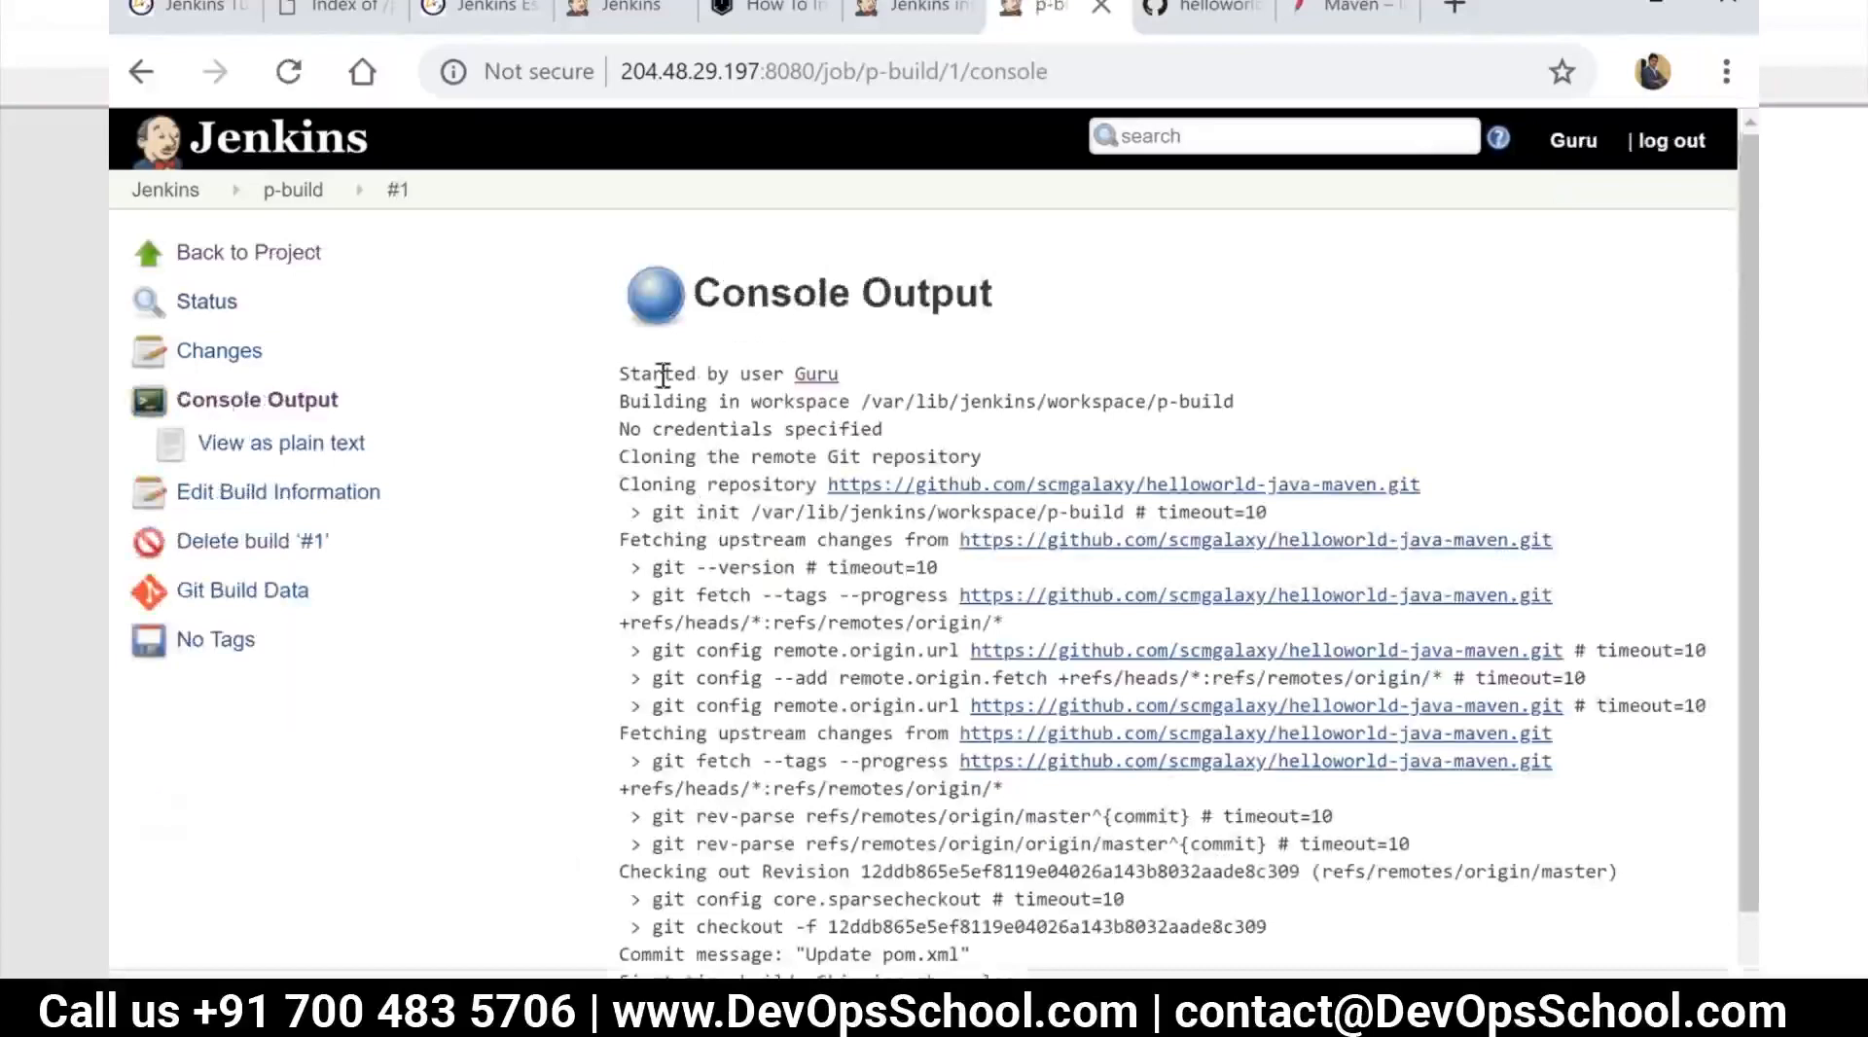
pyautogui.moveTo(620, 373); pyautogui.dragTo(820, 372)
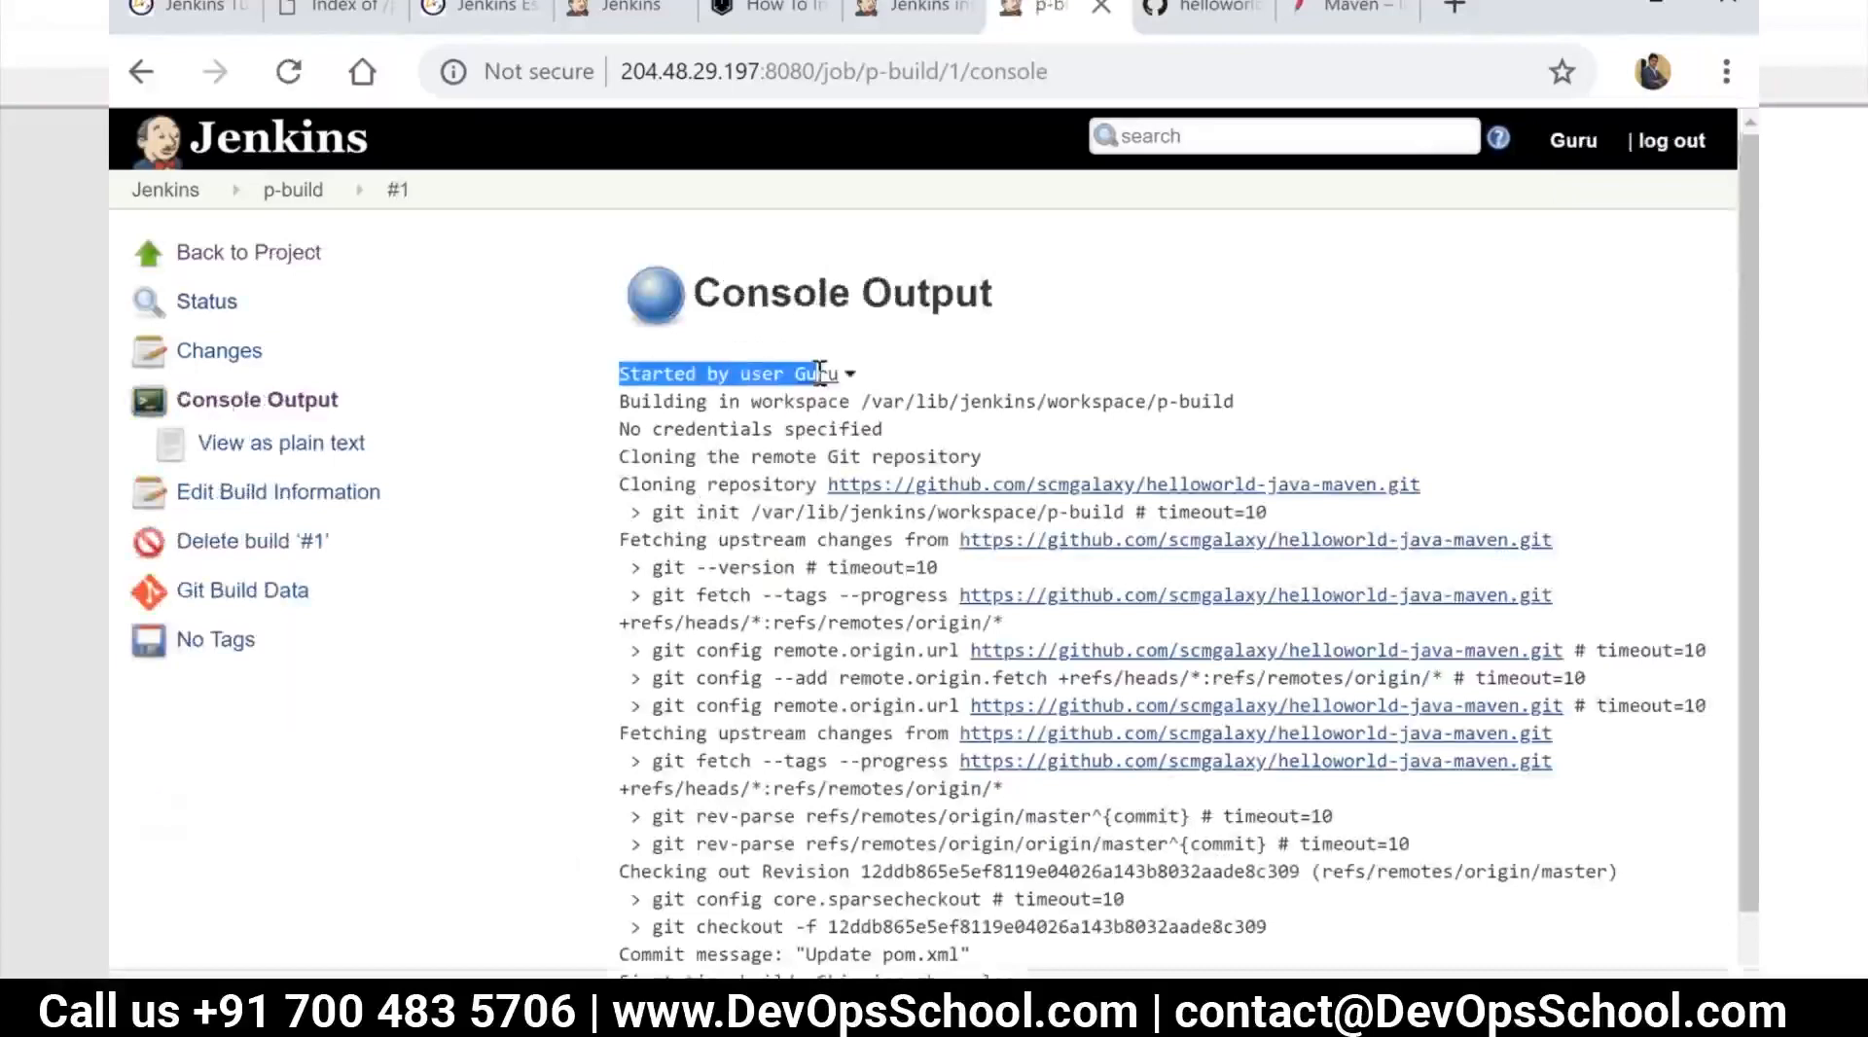
pyautogui.click(623, 403)
pyautogui.moveTo(623, 402); pyautogui.dragTo(1236, 405)
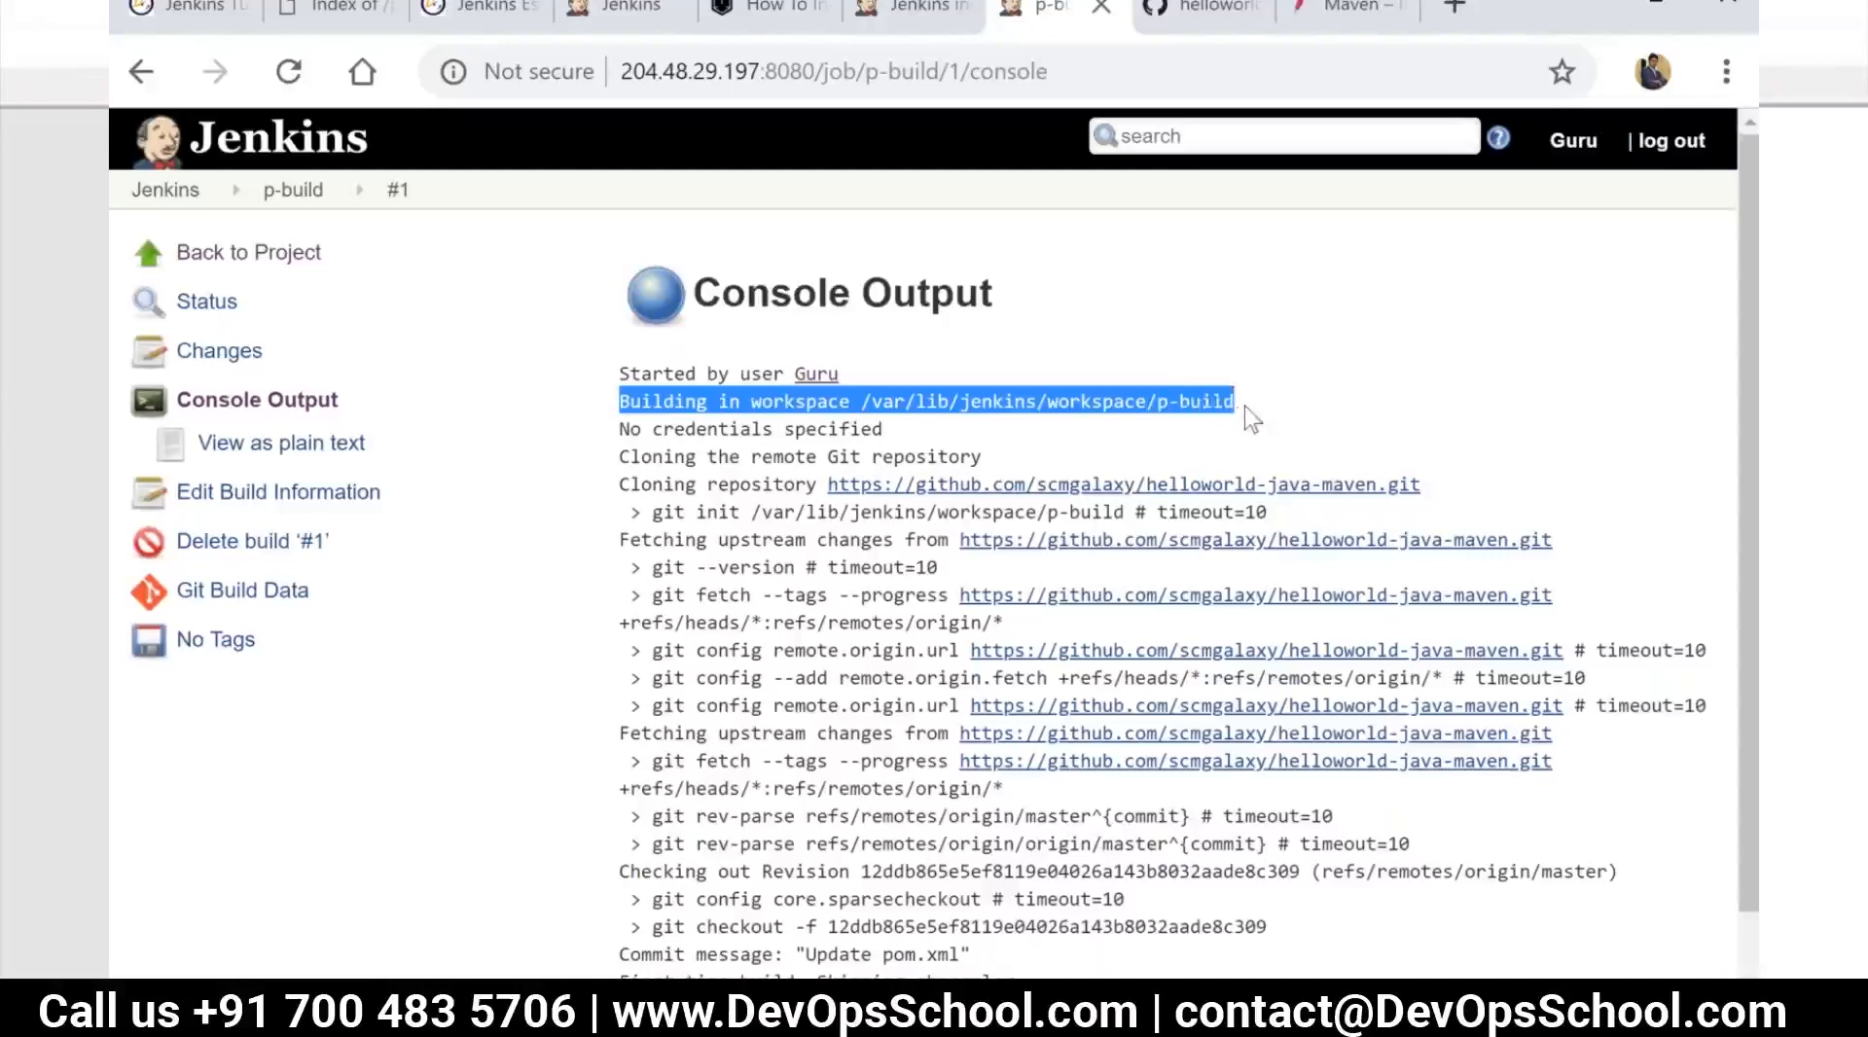
# Copy the workspace path /var/lib/jenkins/workspace/p-build from the console output
pyautogui.click(1080, 413)
pyautogui.moveTo(860, 402); pyautogui.dragTo(1238, 404)
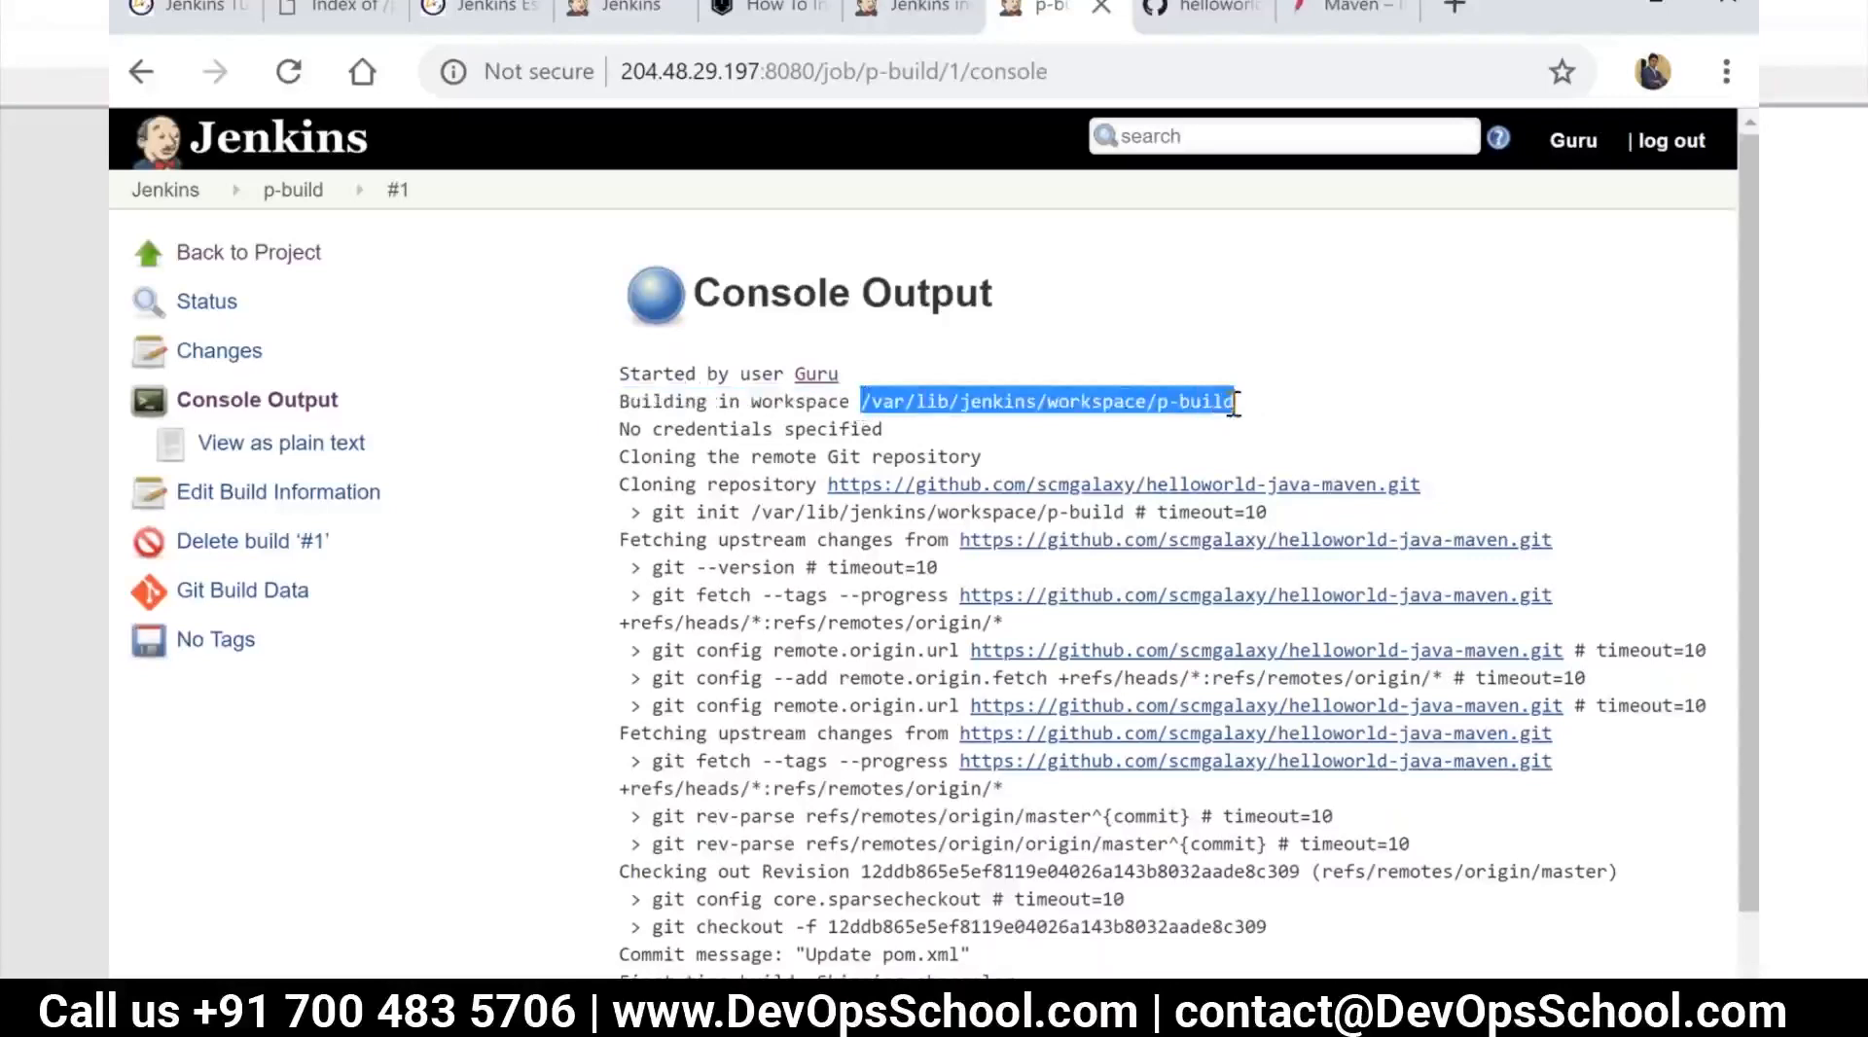
pyautogui.rightClick(1107, 404)
pyautogui.click(1160, 425)
# Highlight the remote Git repository cloning line, the checked-out commit hash and the commit message in the console output
pyautogui.scroll(-2, 778, 458)
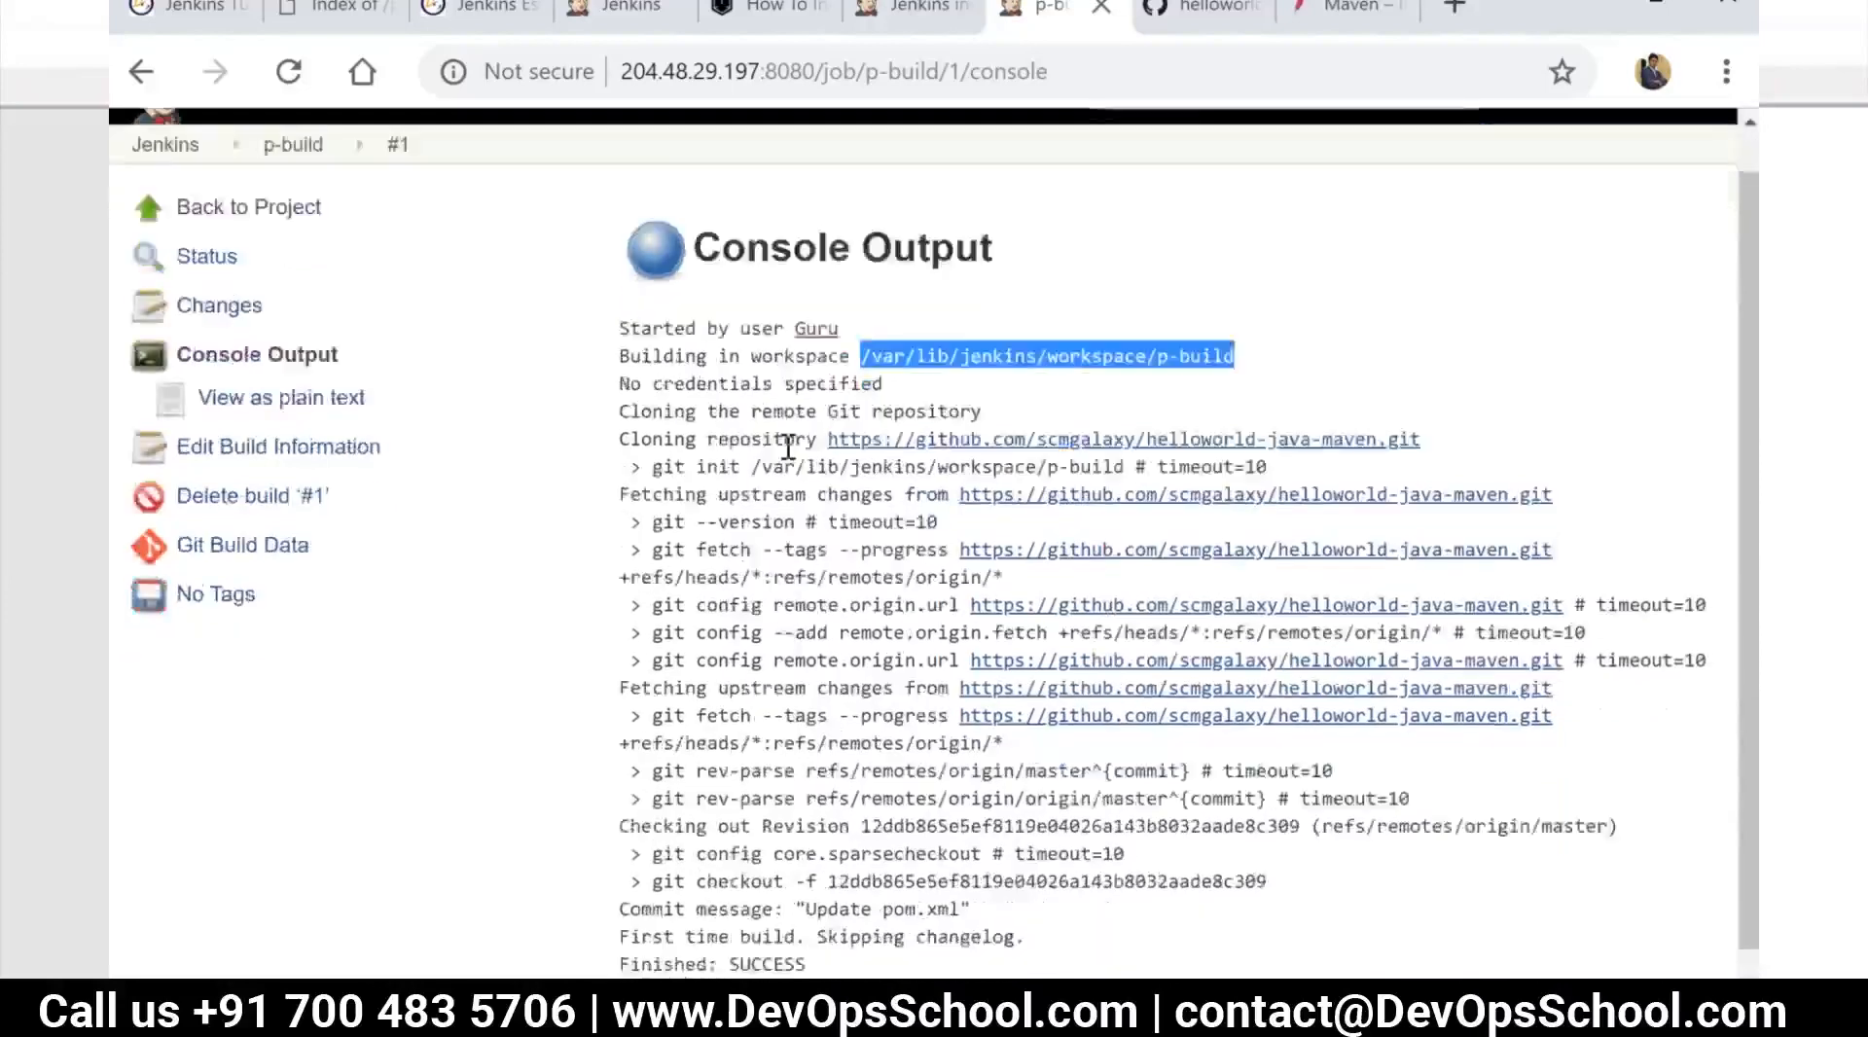
pyautogui.moveTo(624, 346); pyautogui.dragTo(1080, 352)
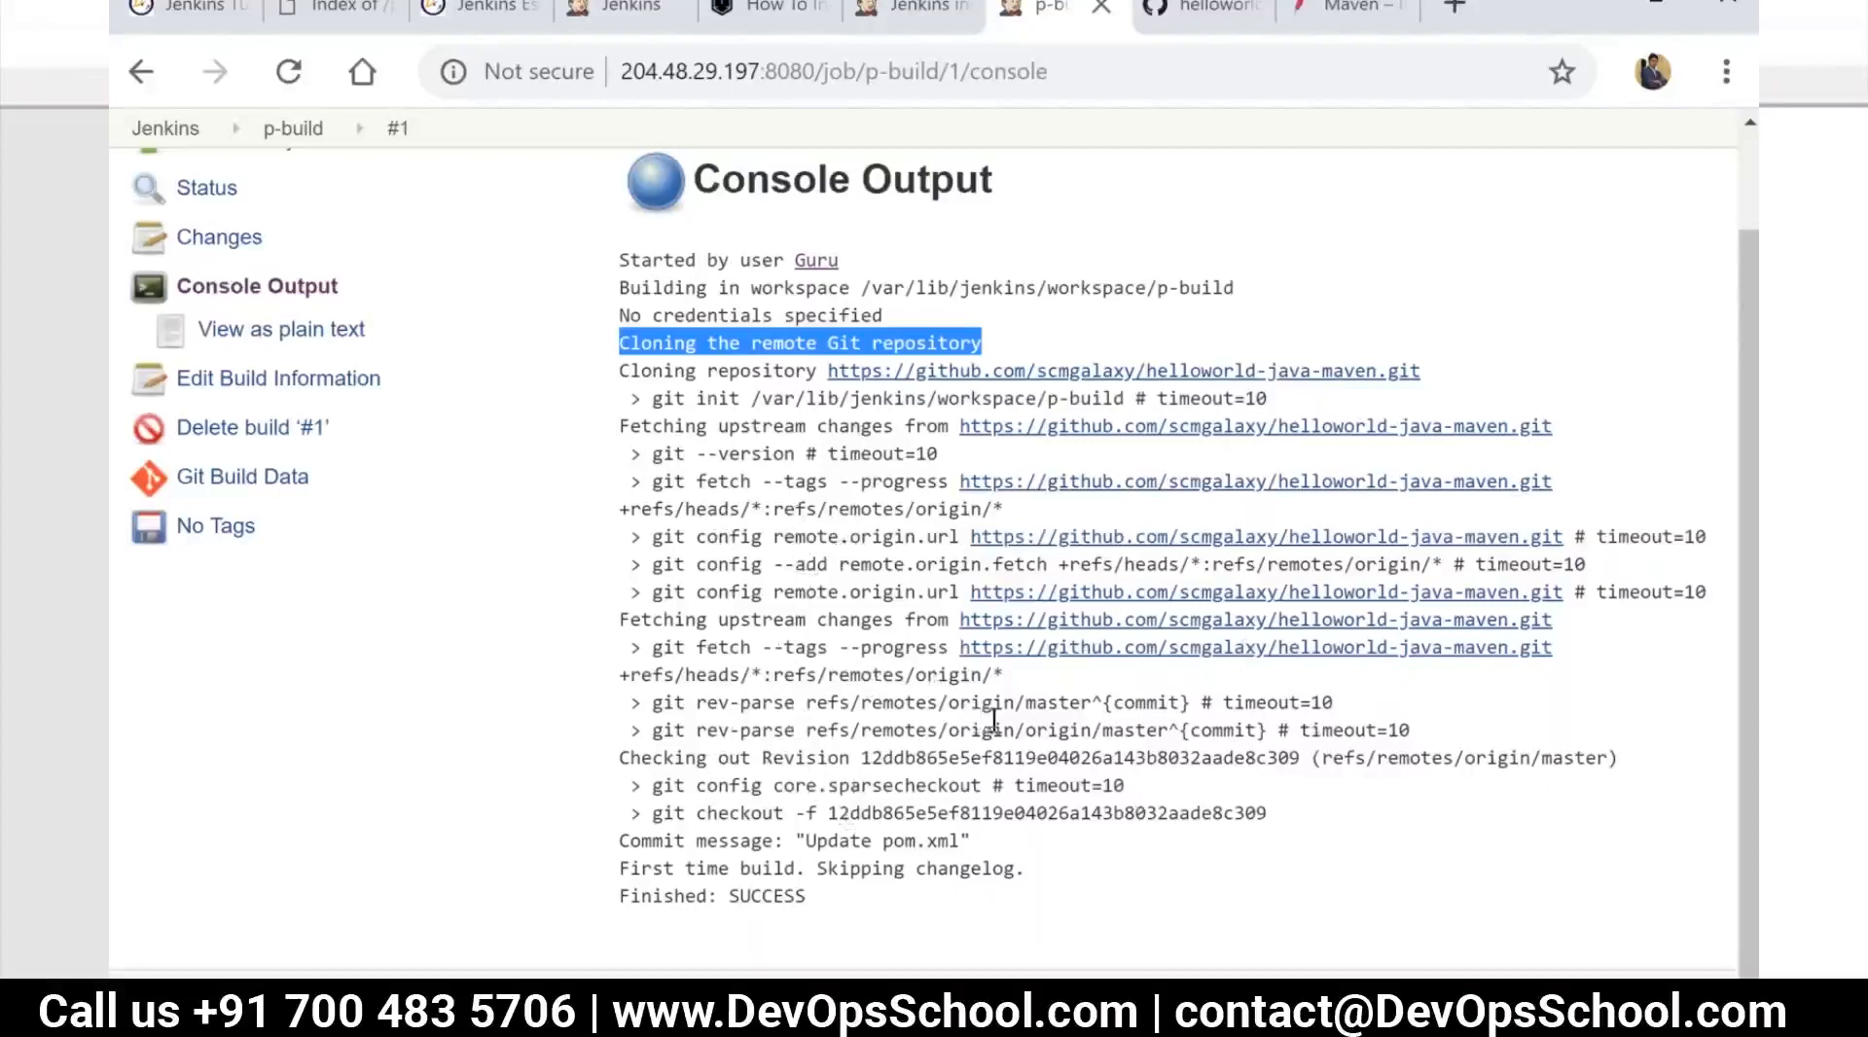
pyautogui.doubleClick(1032, 810)
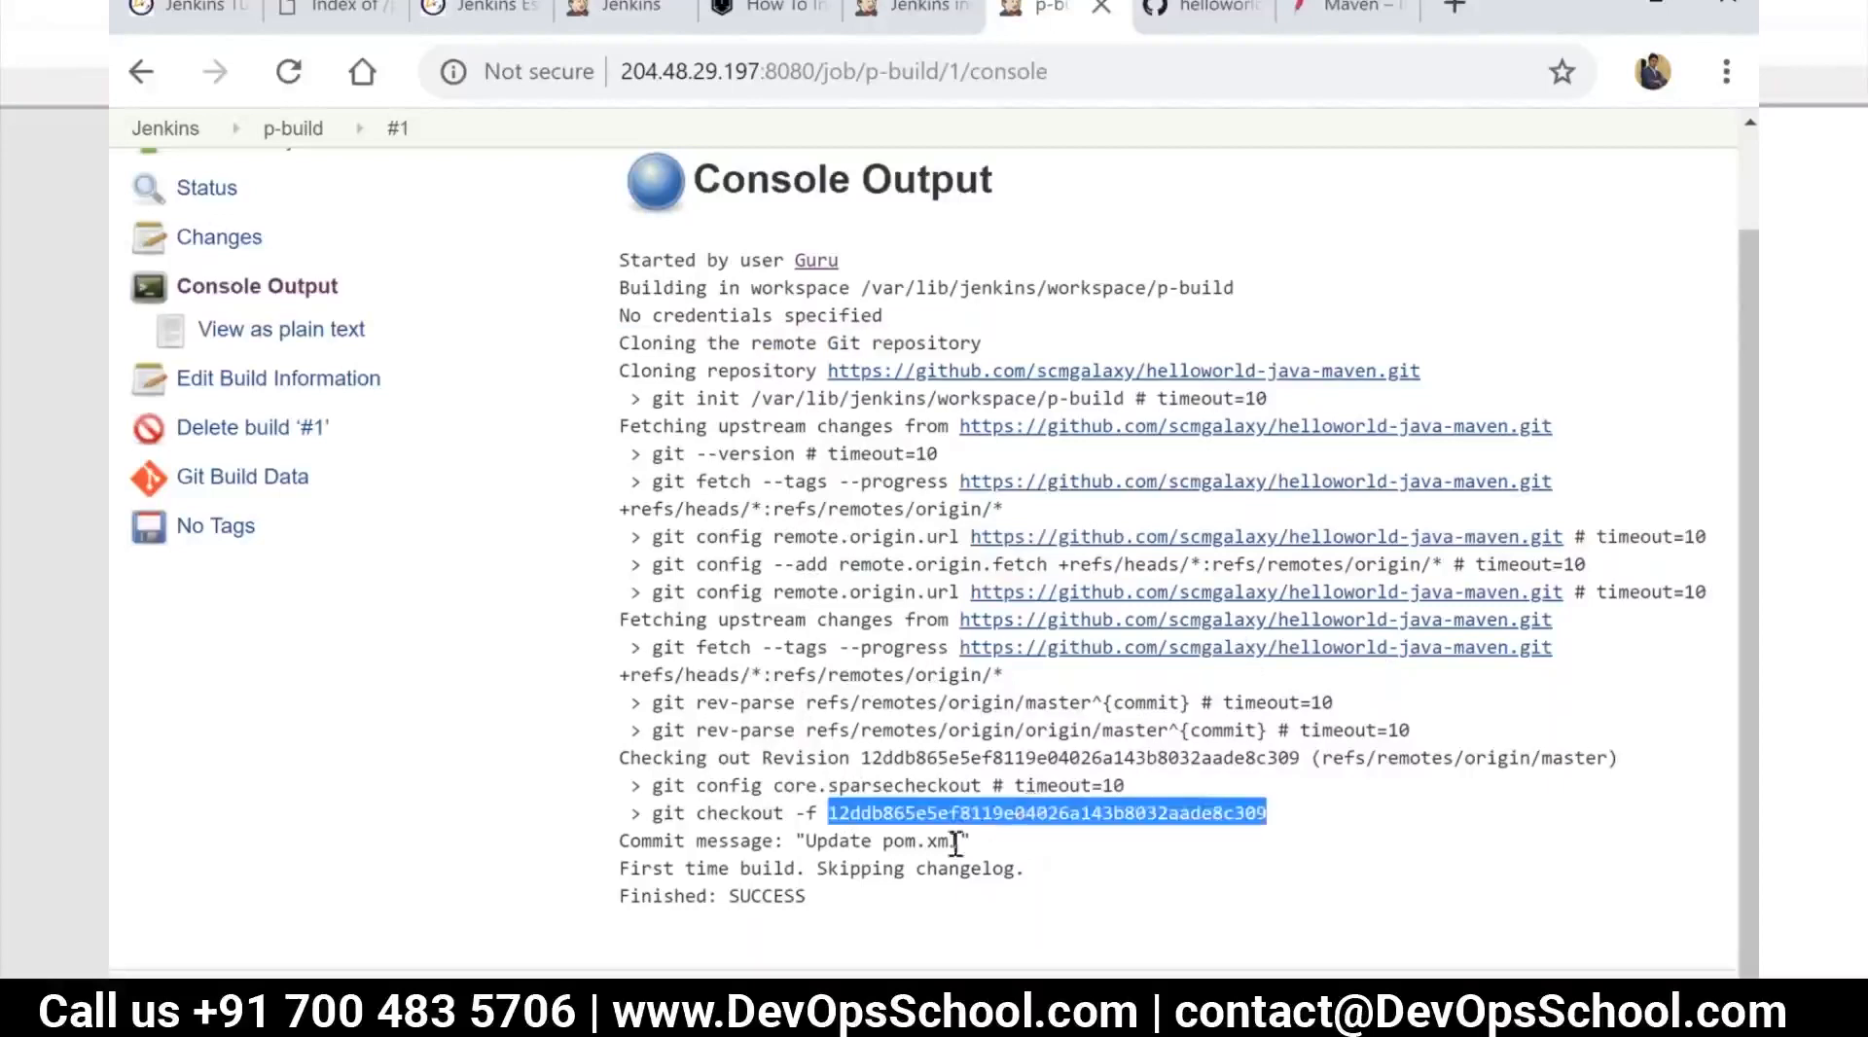
pyautogui.moveTo(631, 841); pyautogui.dragTo(973, 841)
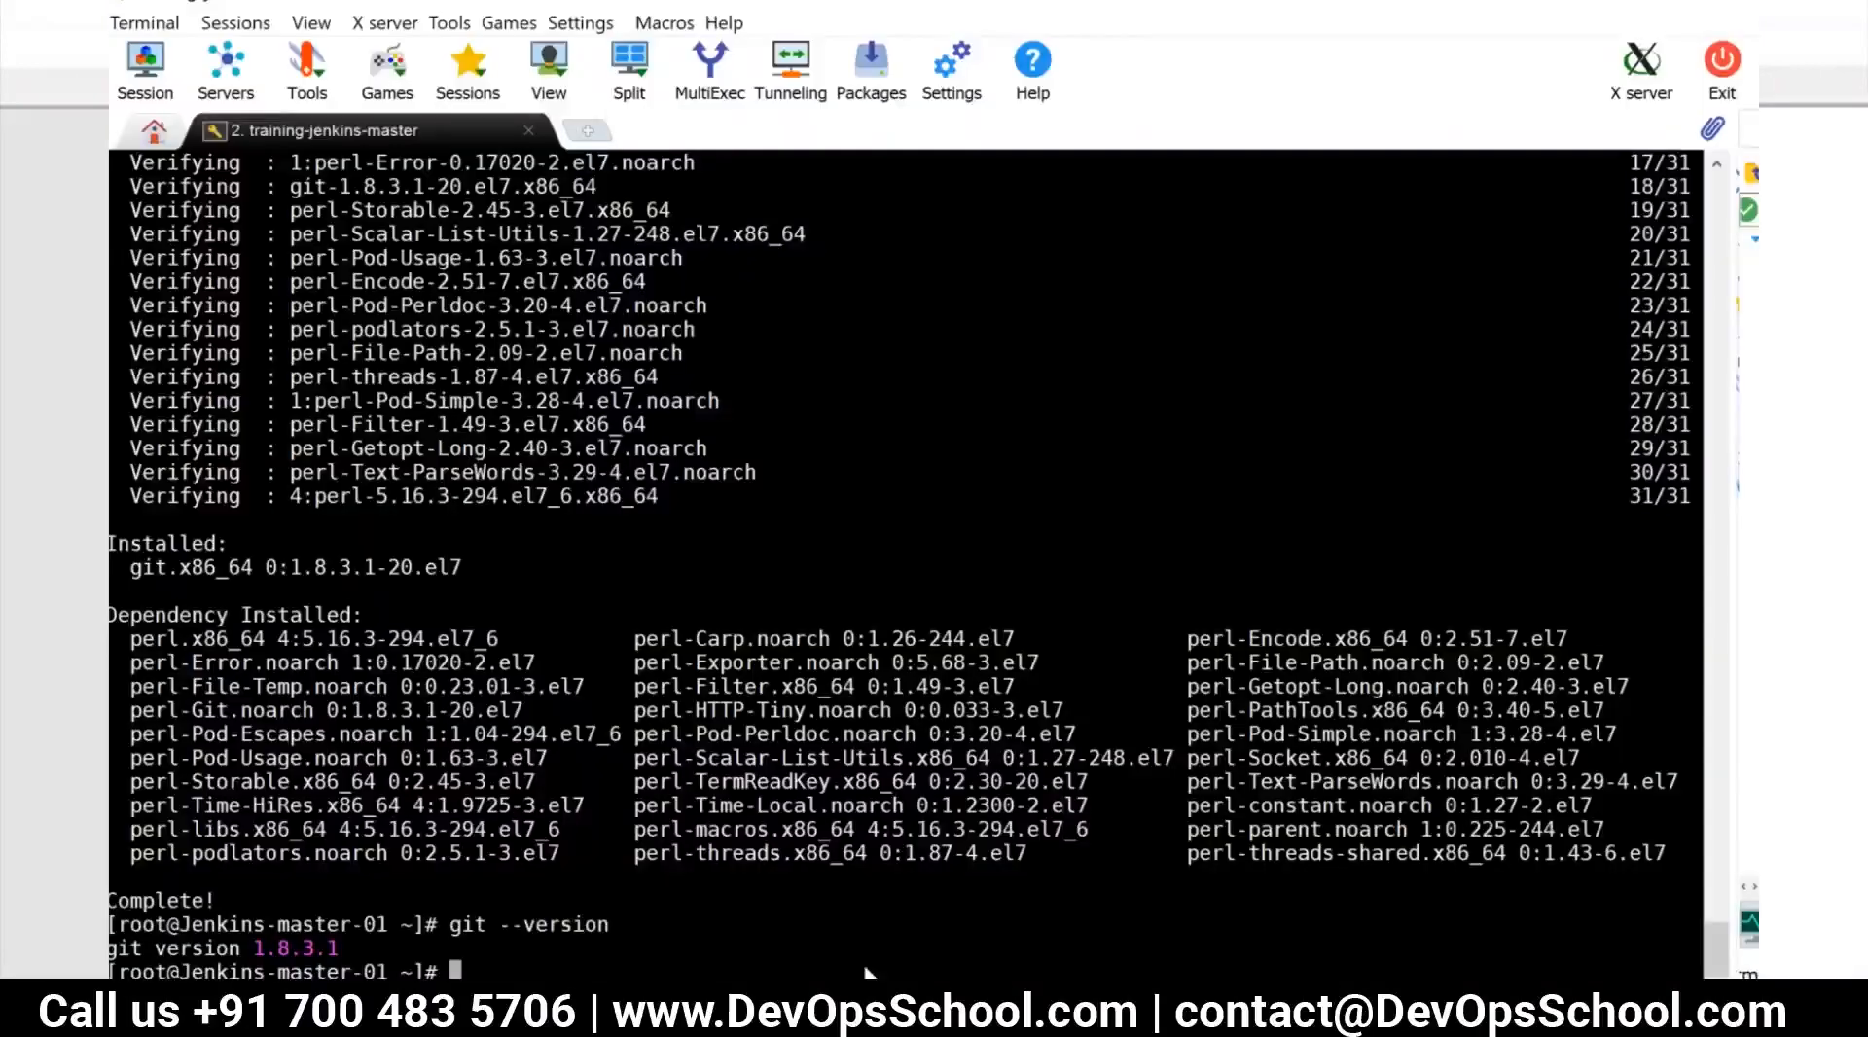
# Switch to the MobaXterm terminal, change to /var/lib/jenkins/workspace/p-build and list all its contents with ls -al
pyautogui.write('cd')
pyautogui.rightClick(649, 963)
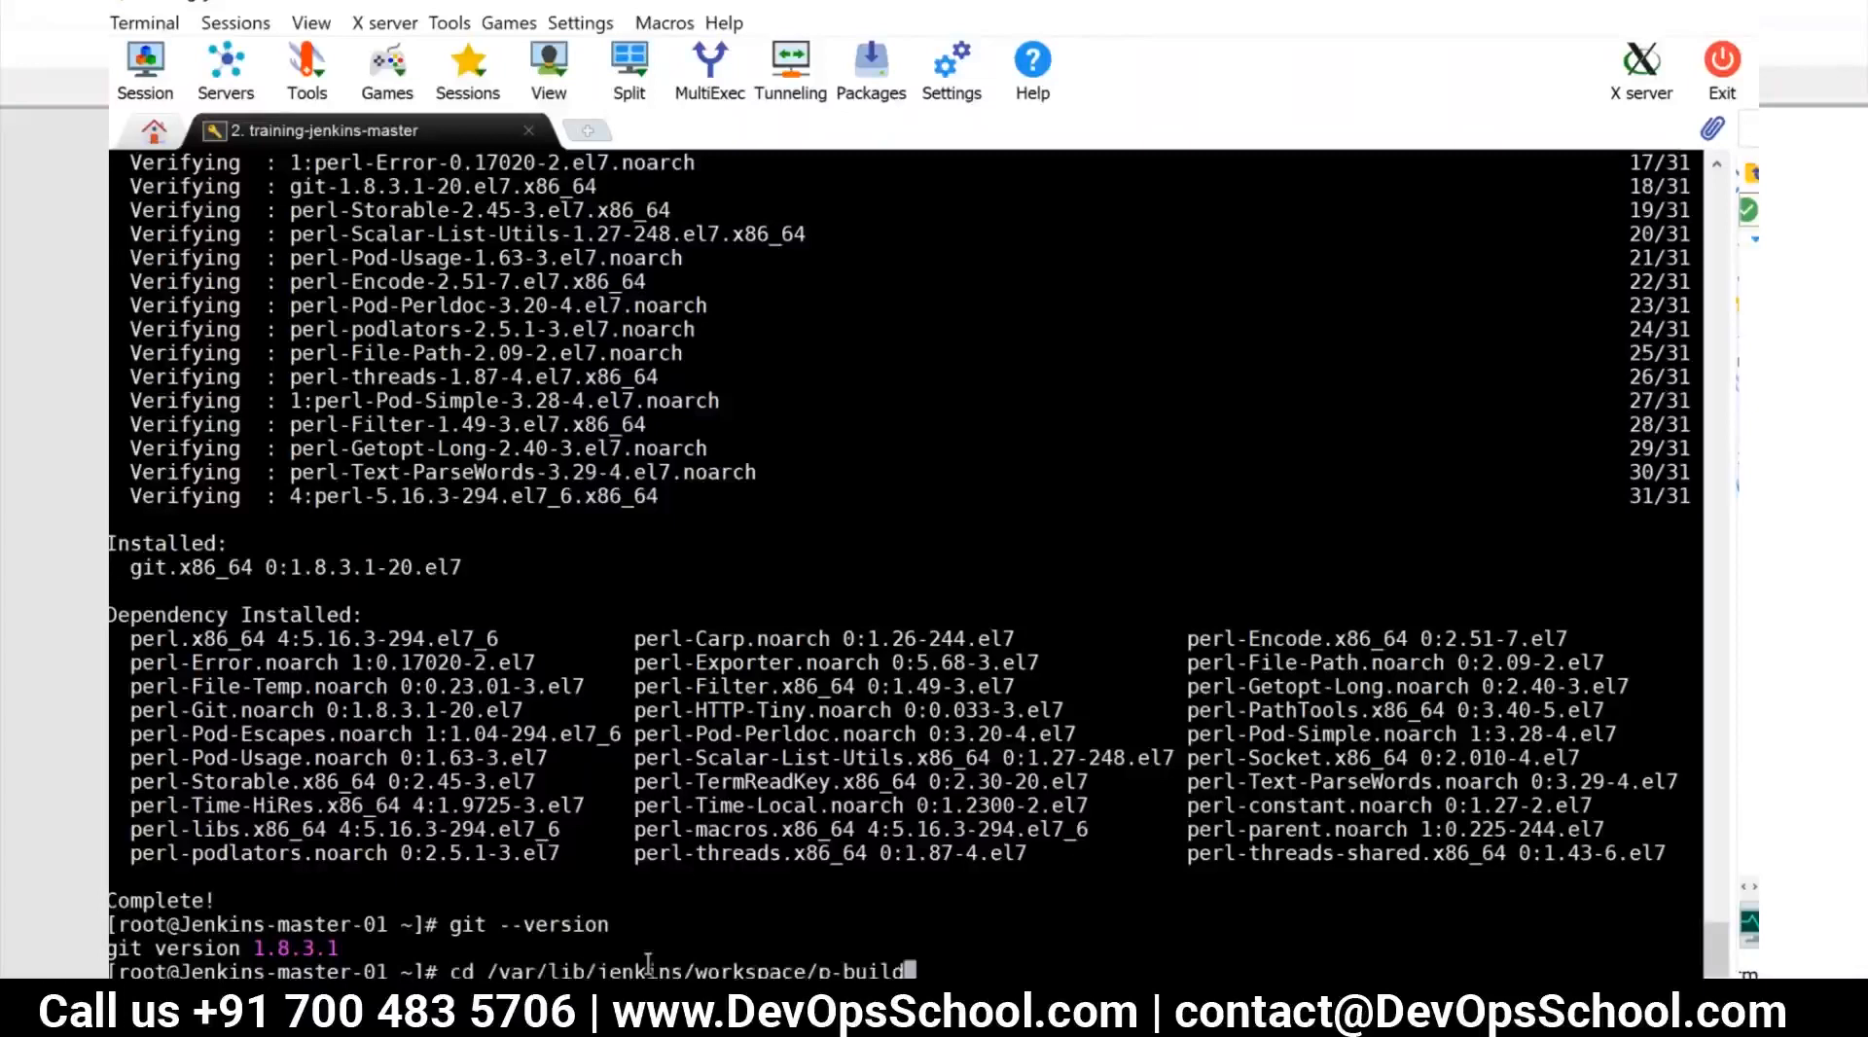
pyautogui.press('Return')
pyautogui.write('ls -al')
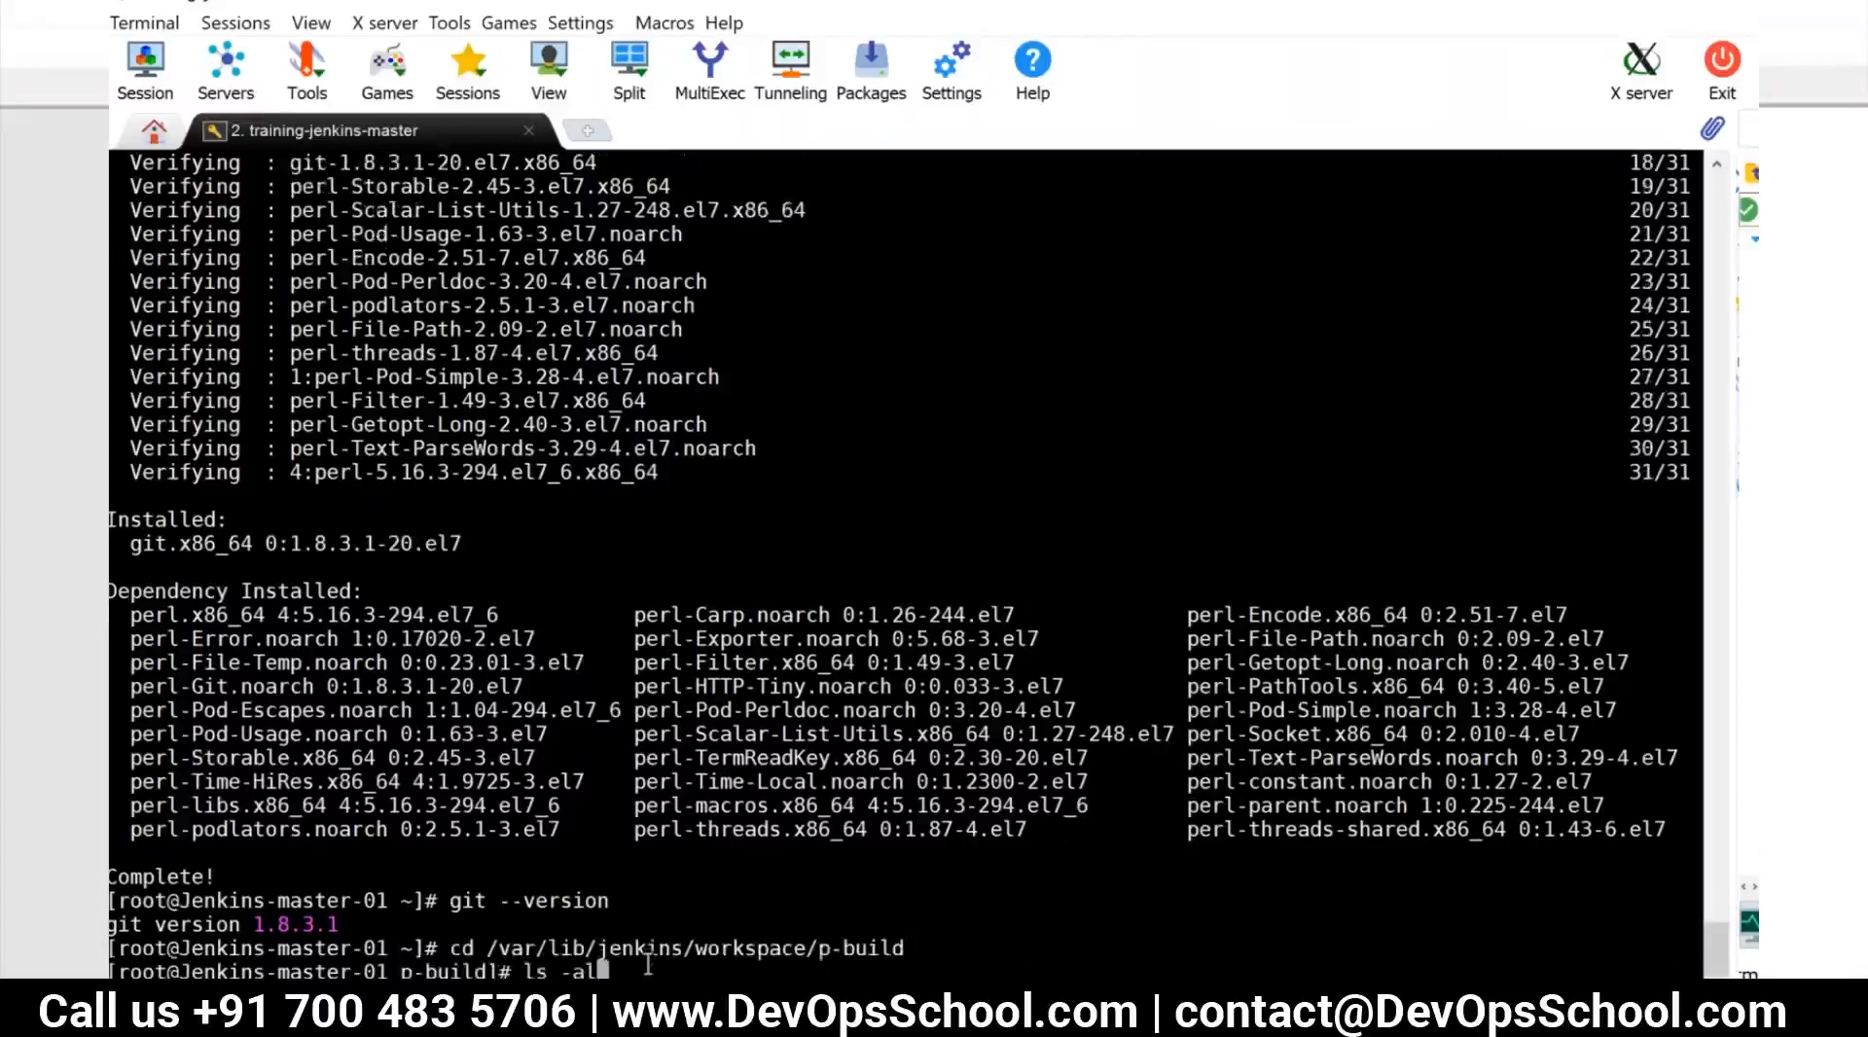
pyautogui.press('Return')
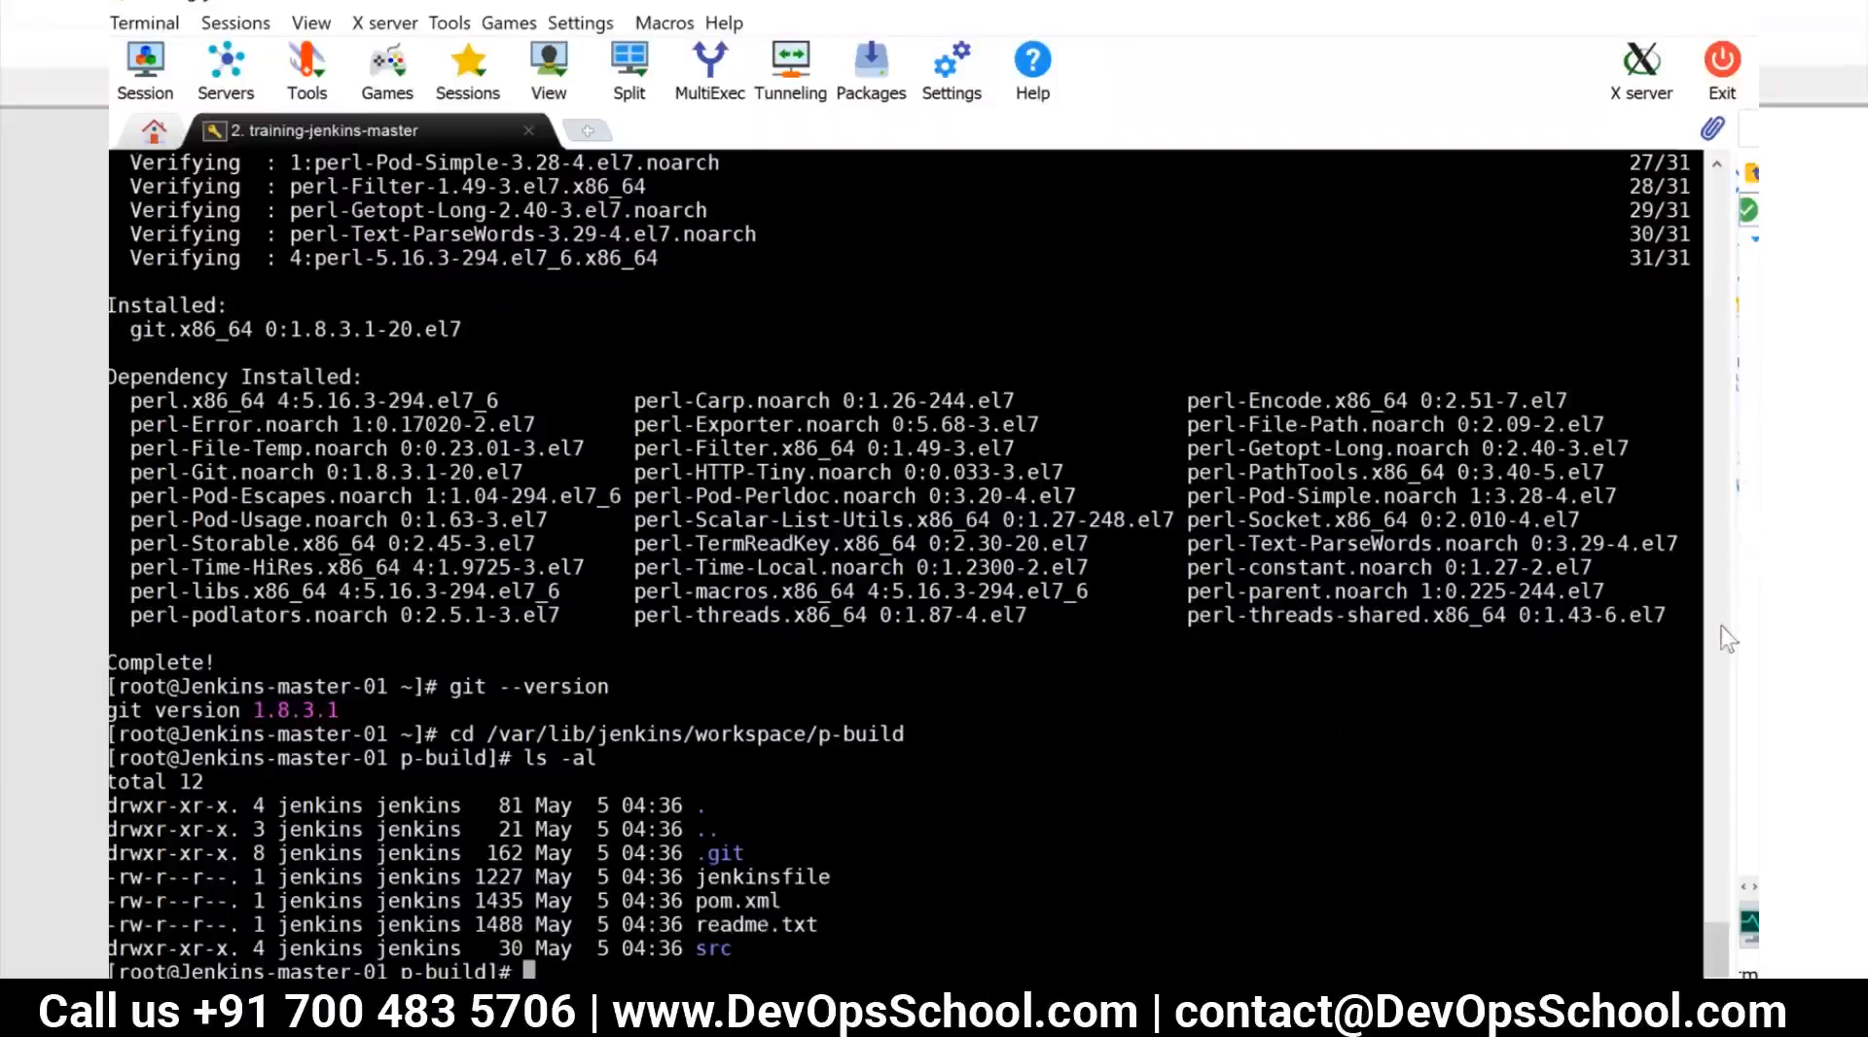
# Switch back to Chrome and go from the build #1 console output back to the Jenkins dashboard
pyautogui.hotkey('alt', 'Tab')
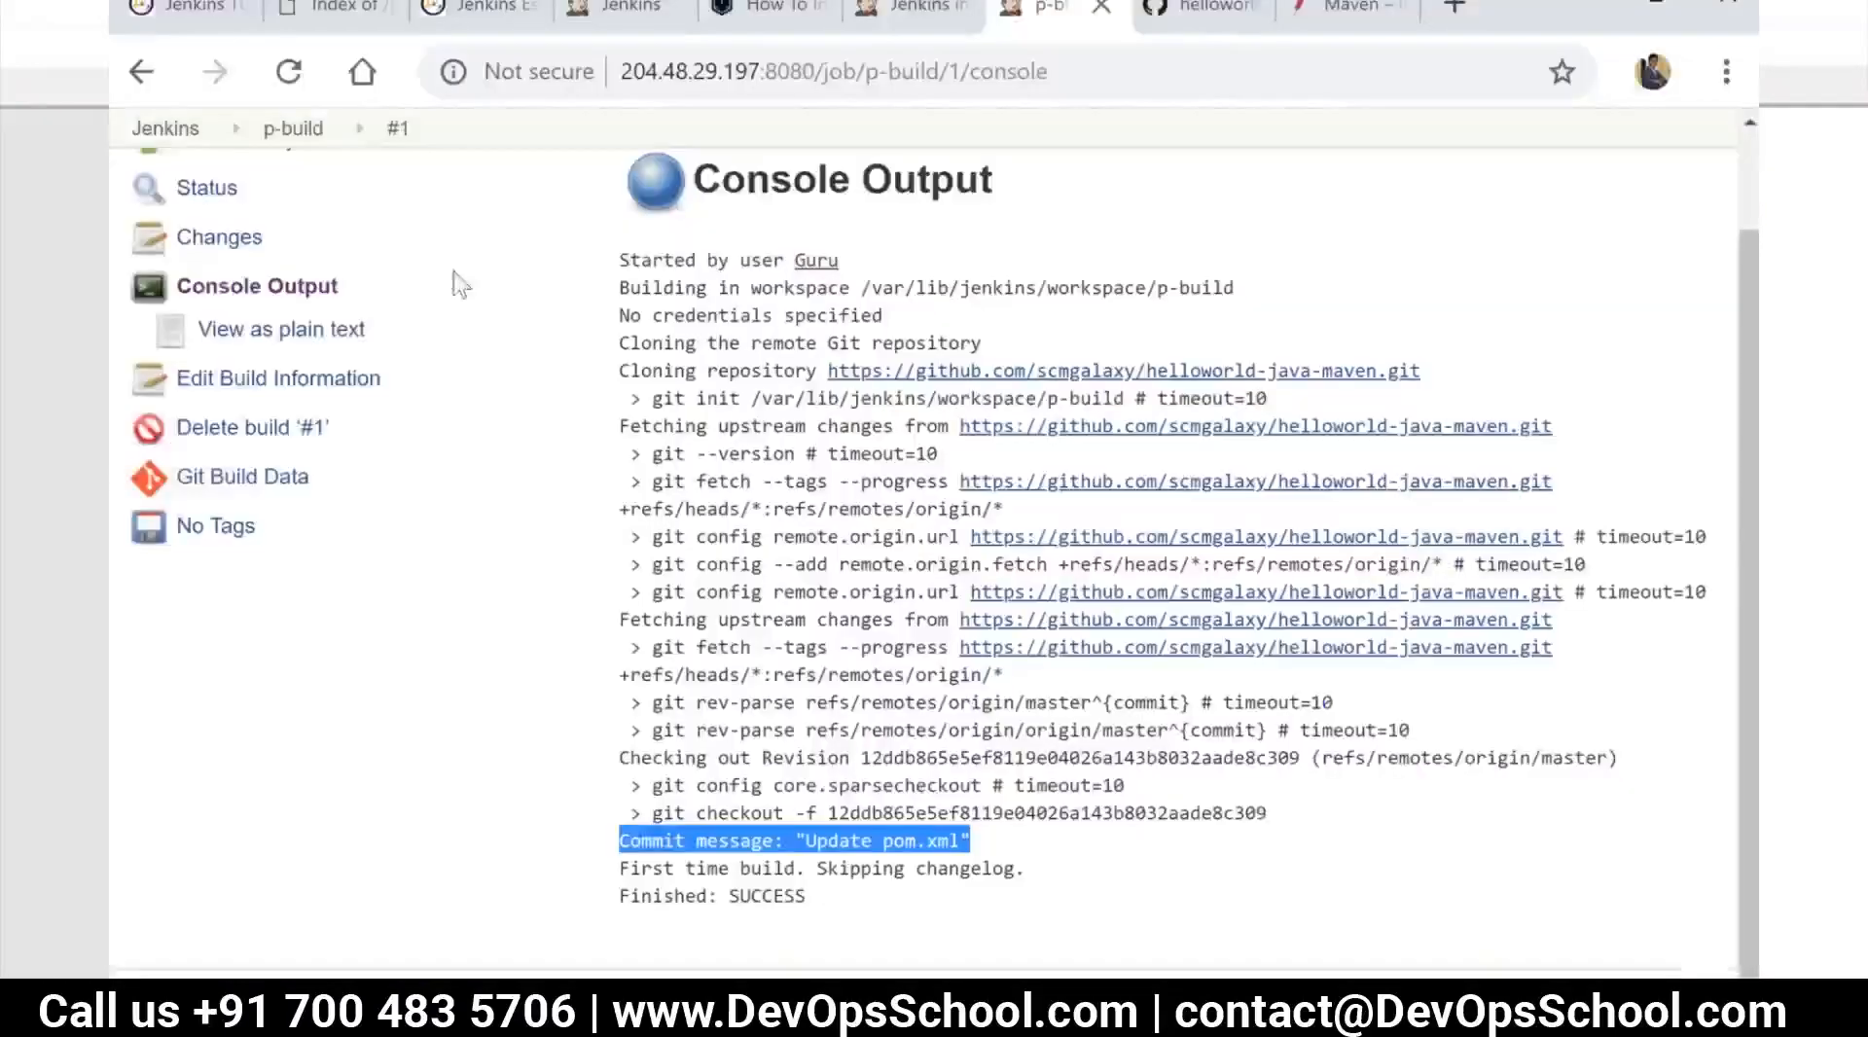
pyautogui.click(280, 130)
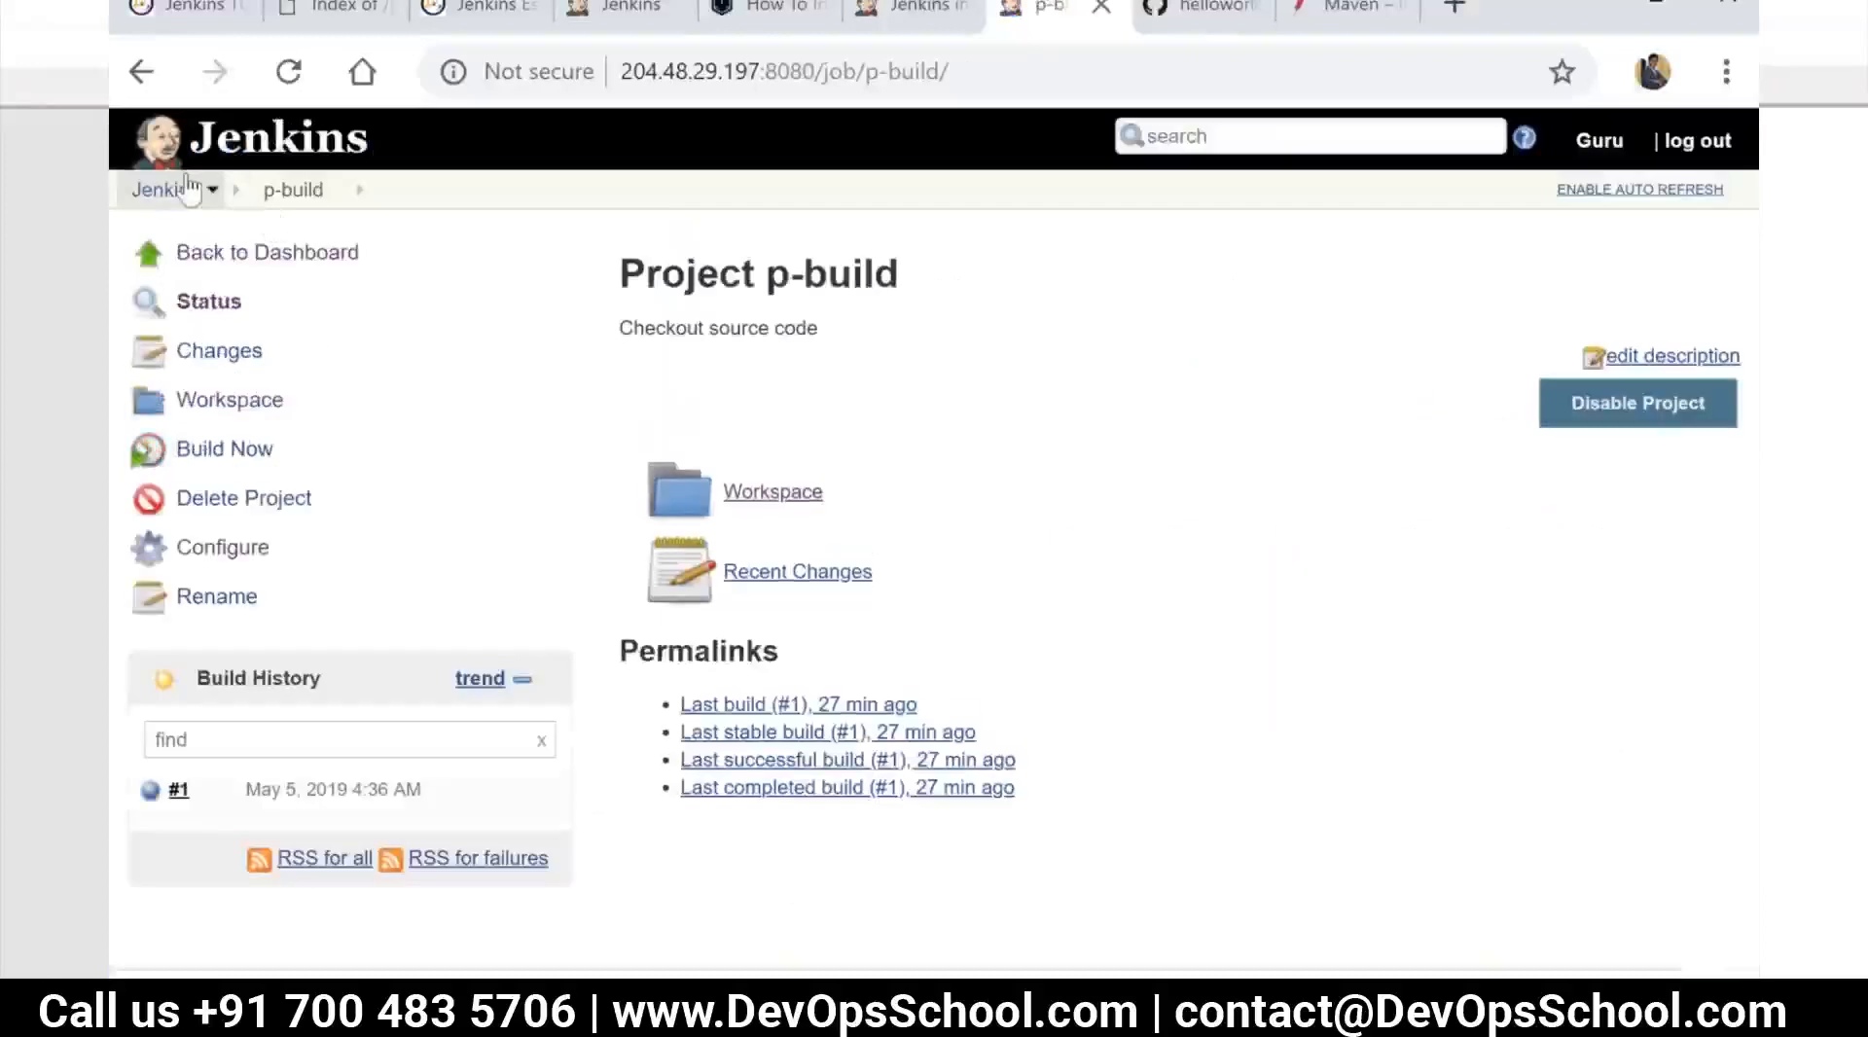
pyautogui.click(188, 187)
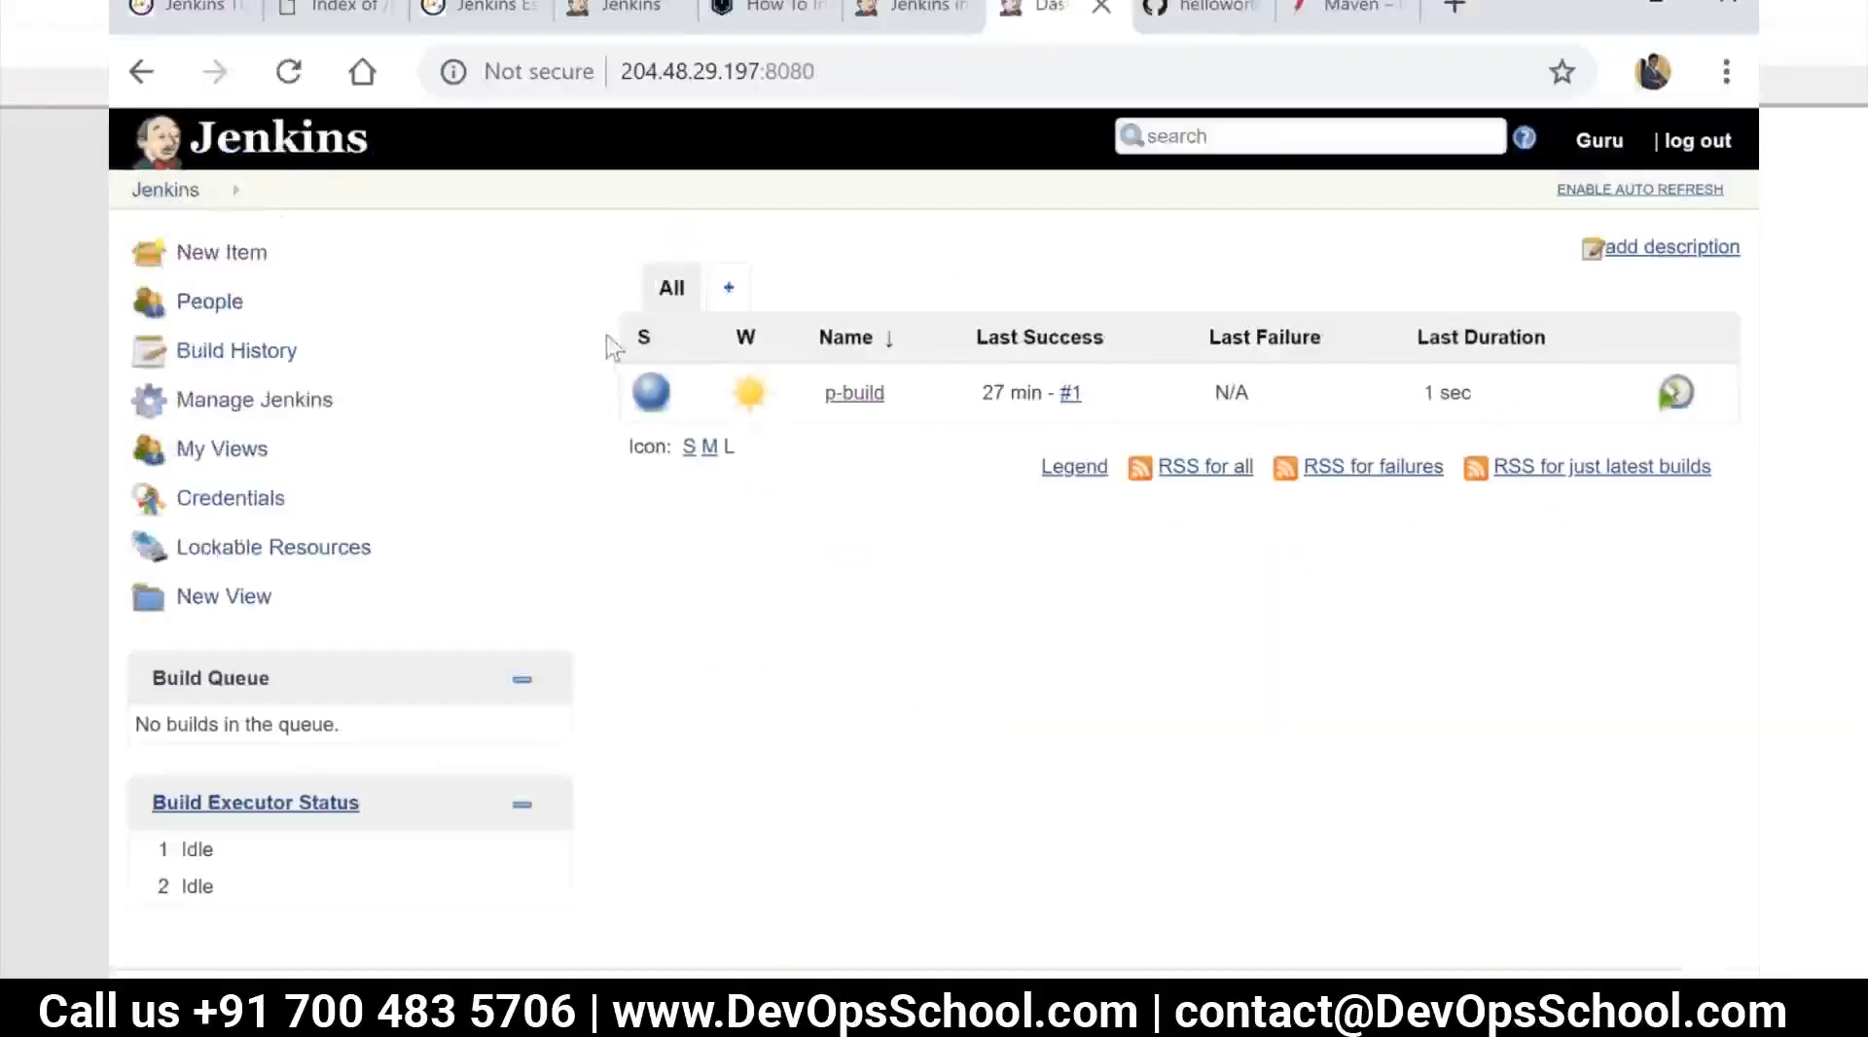
# Create a new freestyle project named p-compile
pyautogui.click(231, 257)
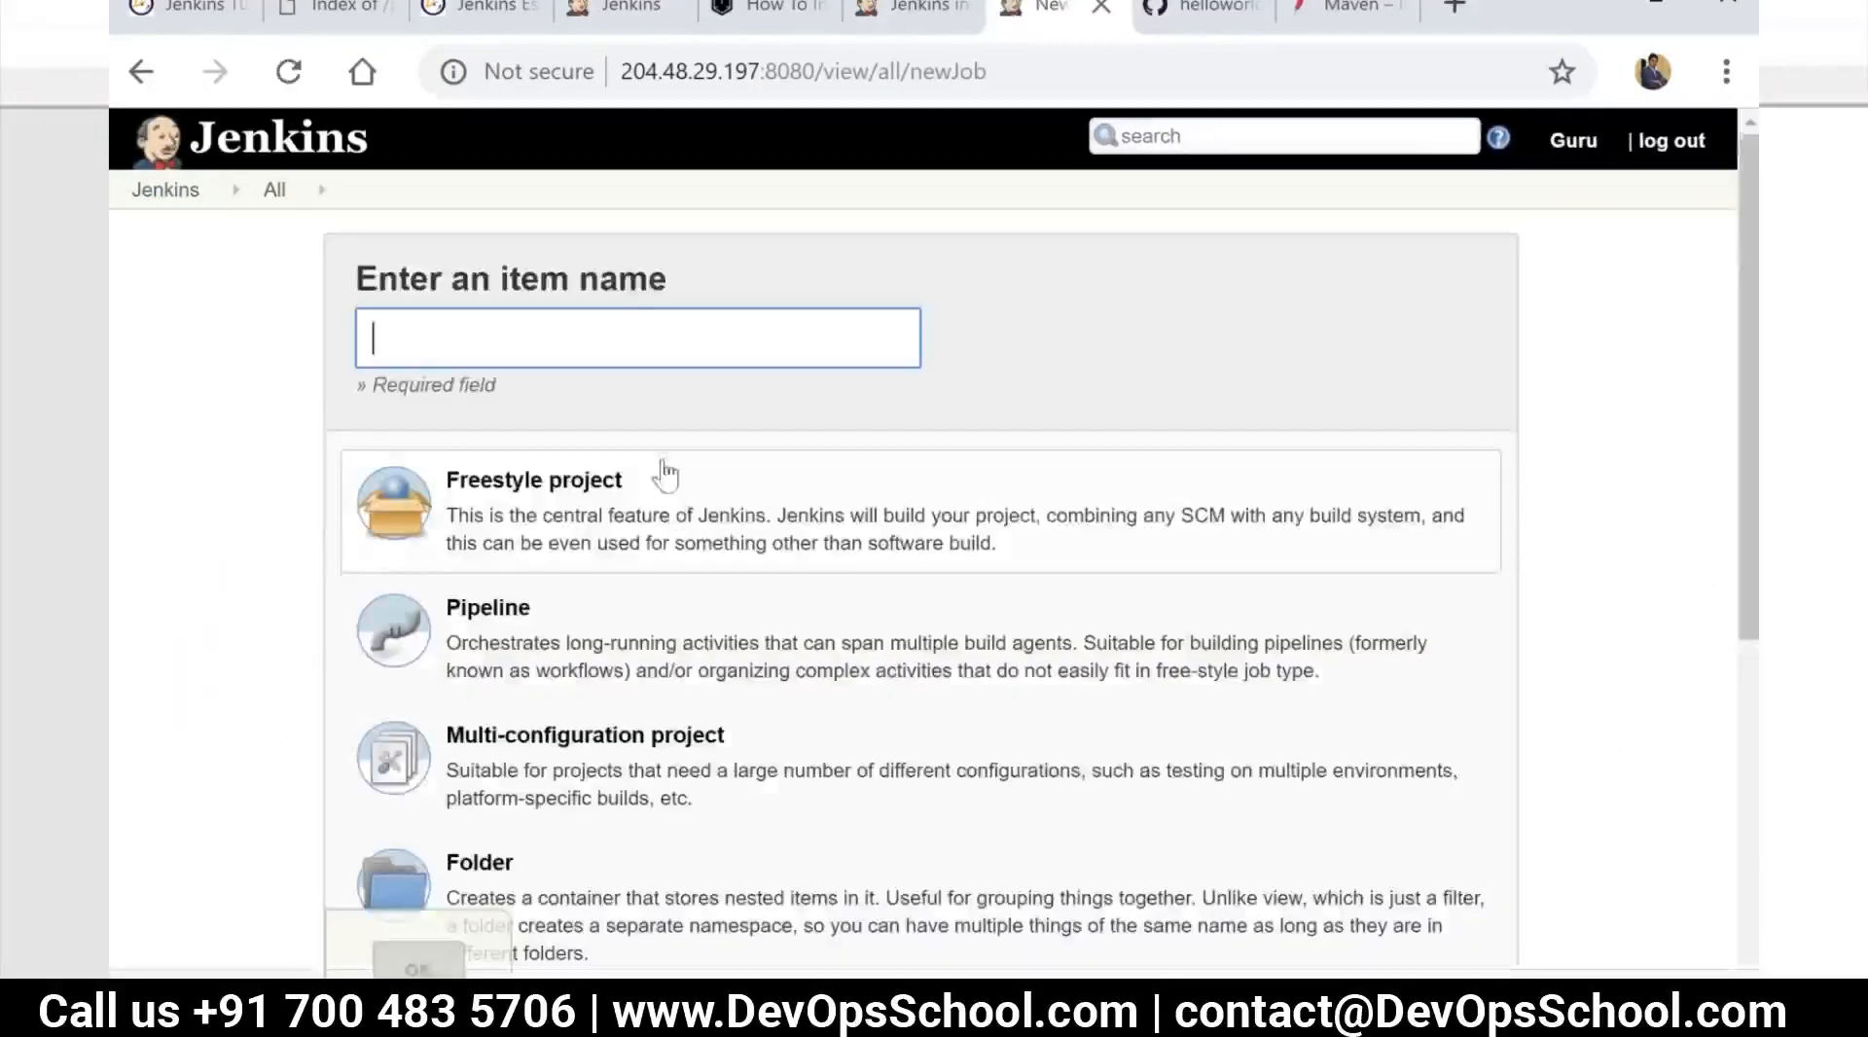
pyautogui.write('p-comi')
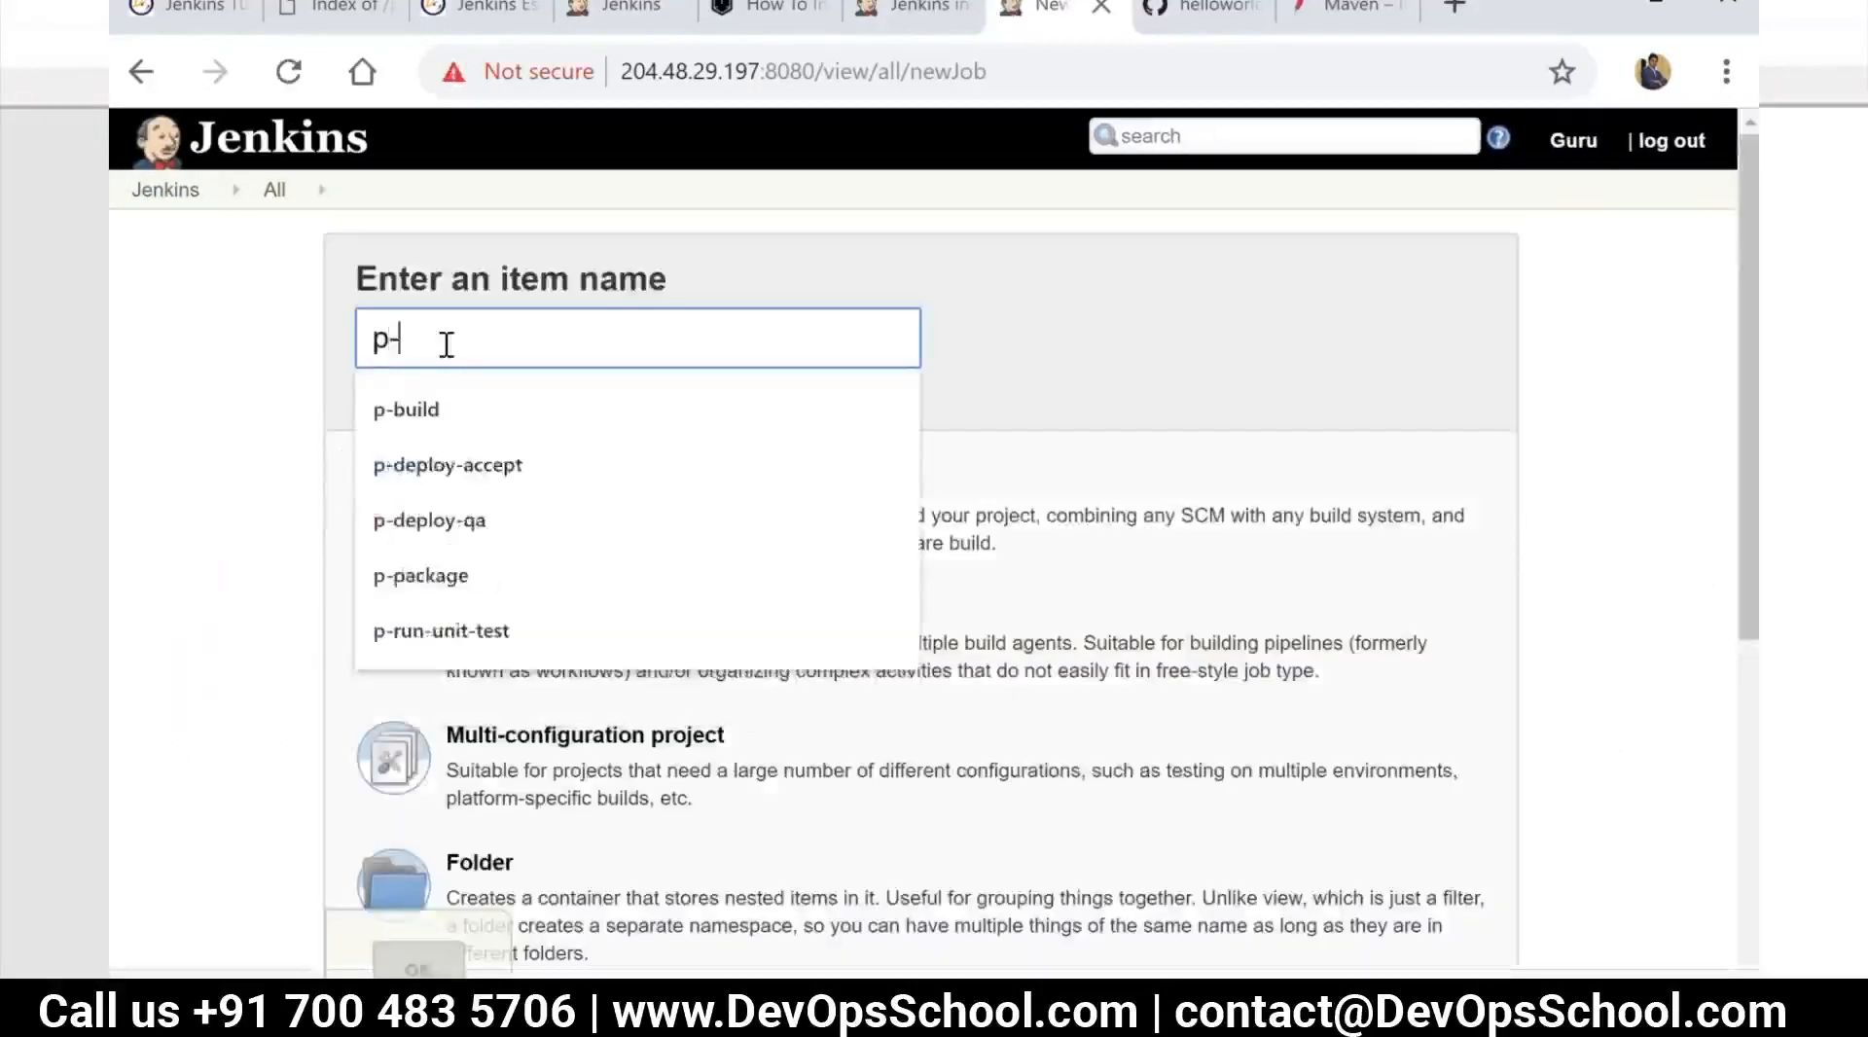
pyautogui.press('BackSpace')
pyautogui.press('BackSpace')
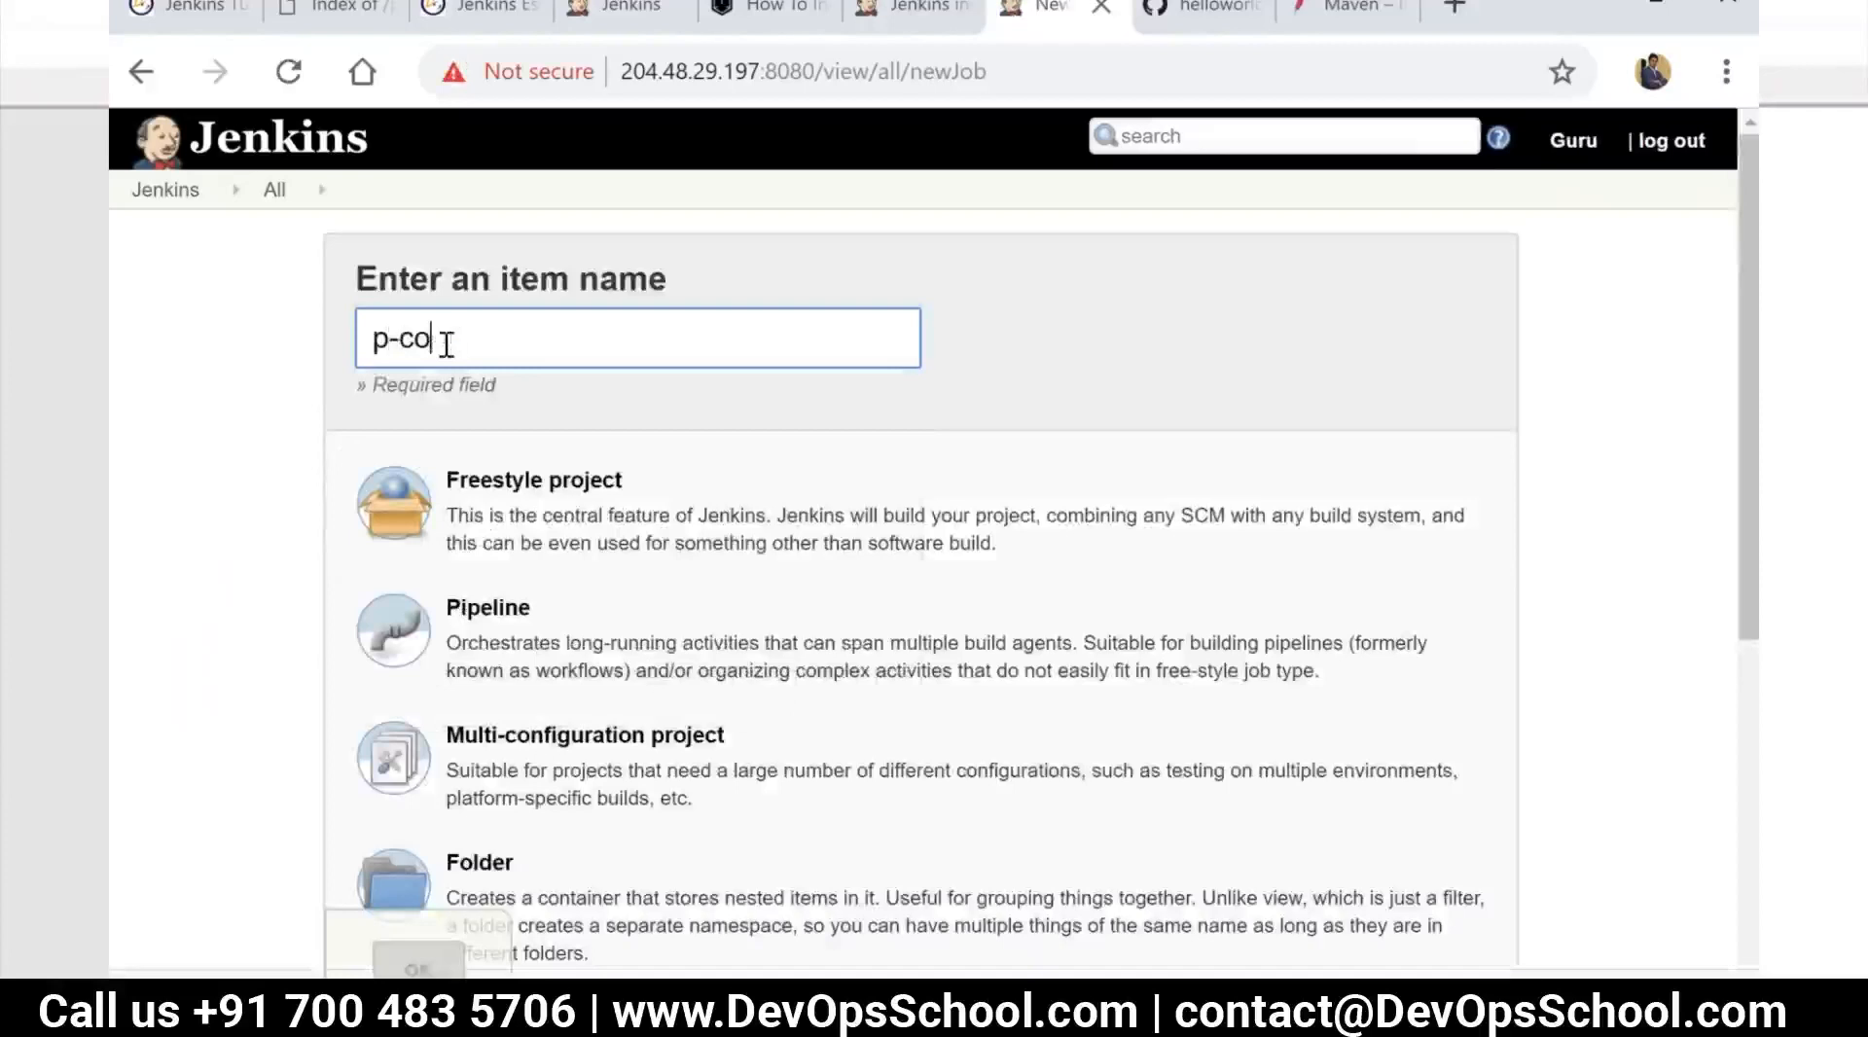
pyautogui.write('mpile')
pyautogui.click(737, 512)
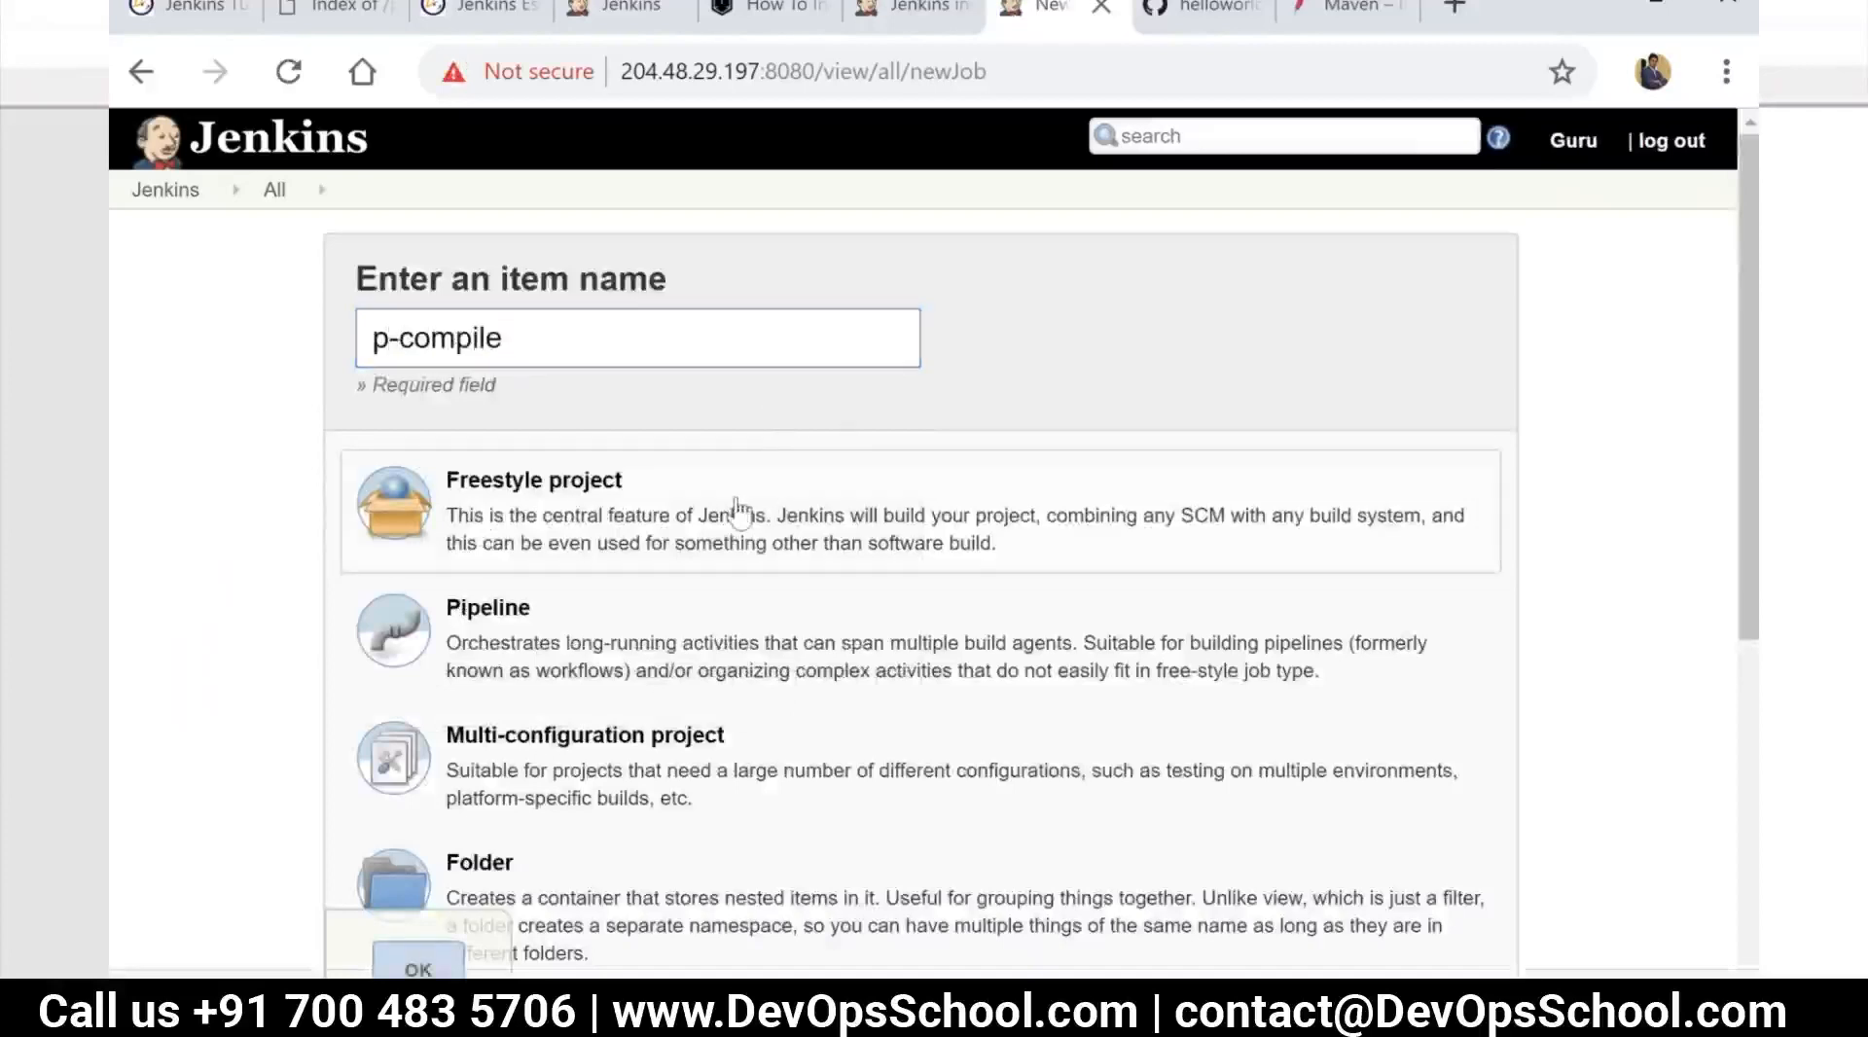
pyautogui.click(419, 963)
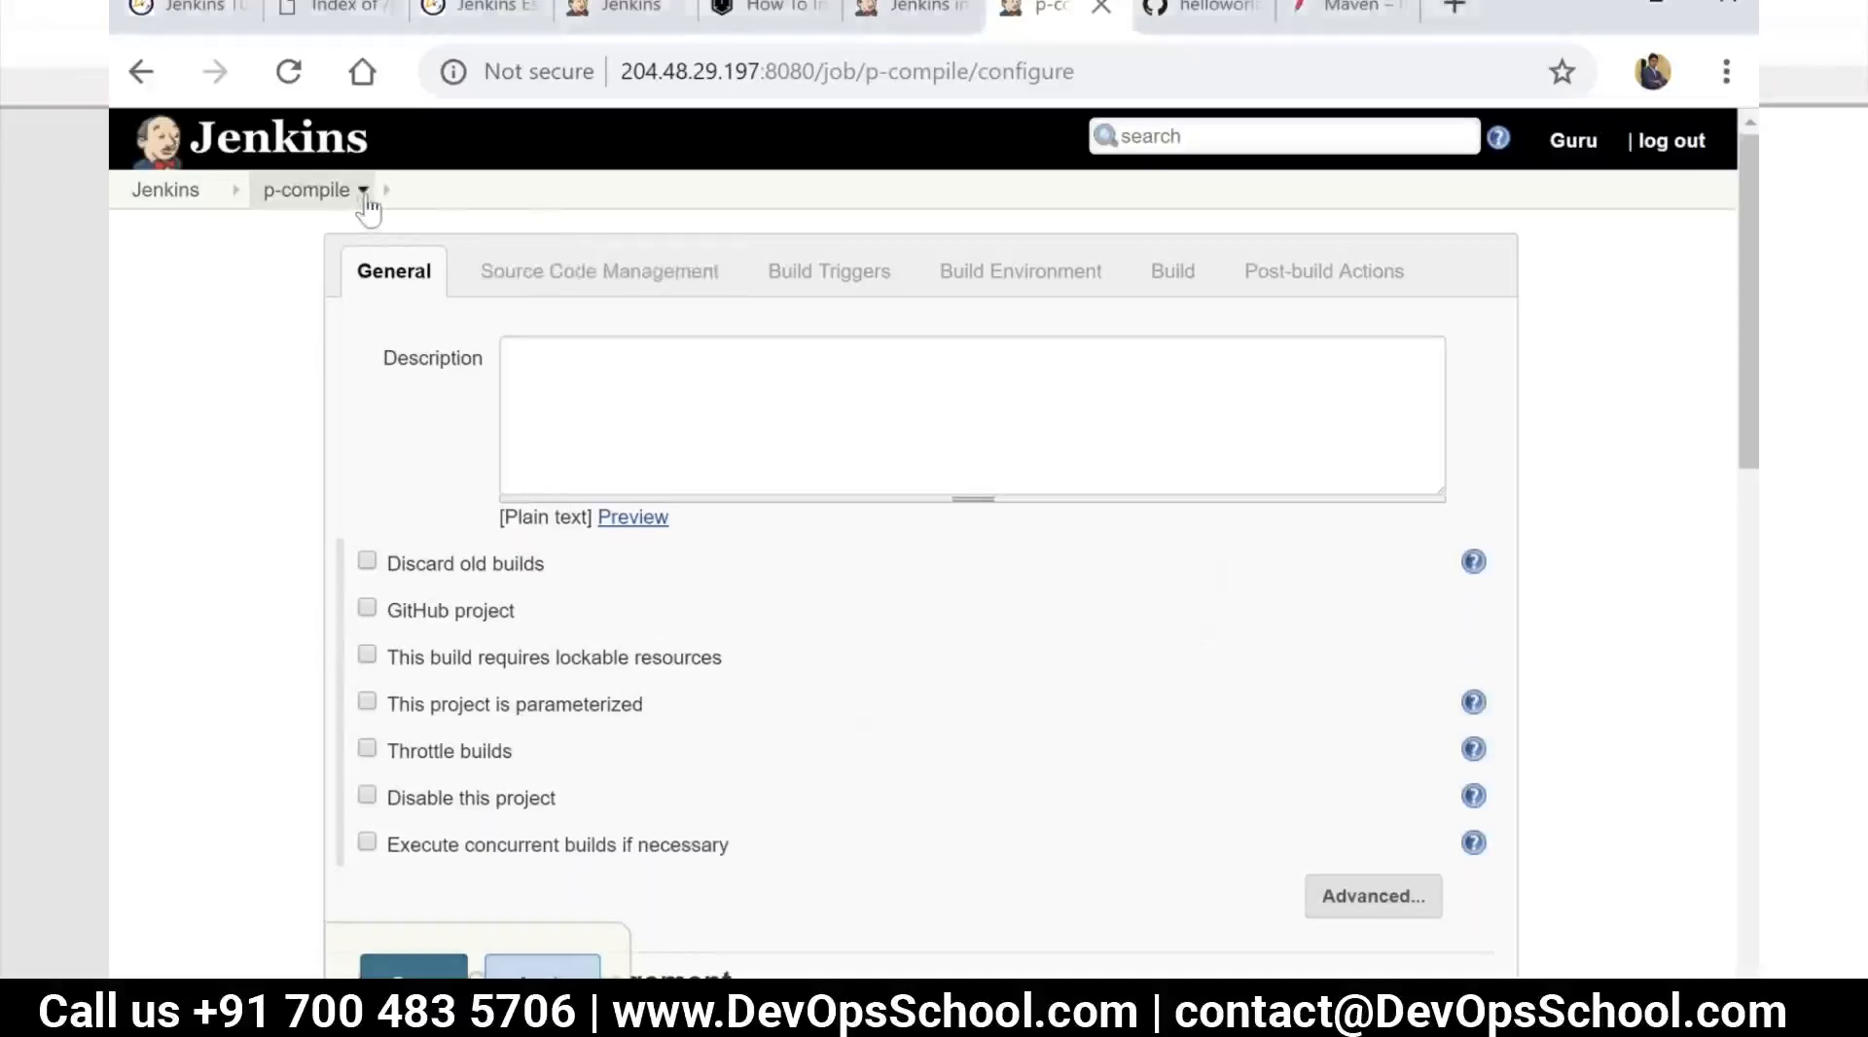
# Delete the p-compile project, confirming the deletion, and return to the Jenkins dashboard after viewing p-build
pyautogui.click(363, 195)
pyautogui.click(389, 397)
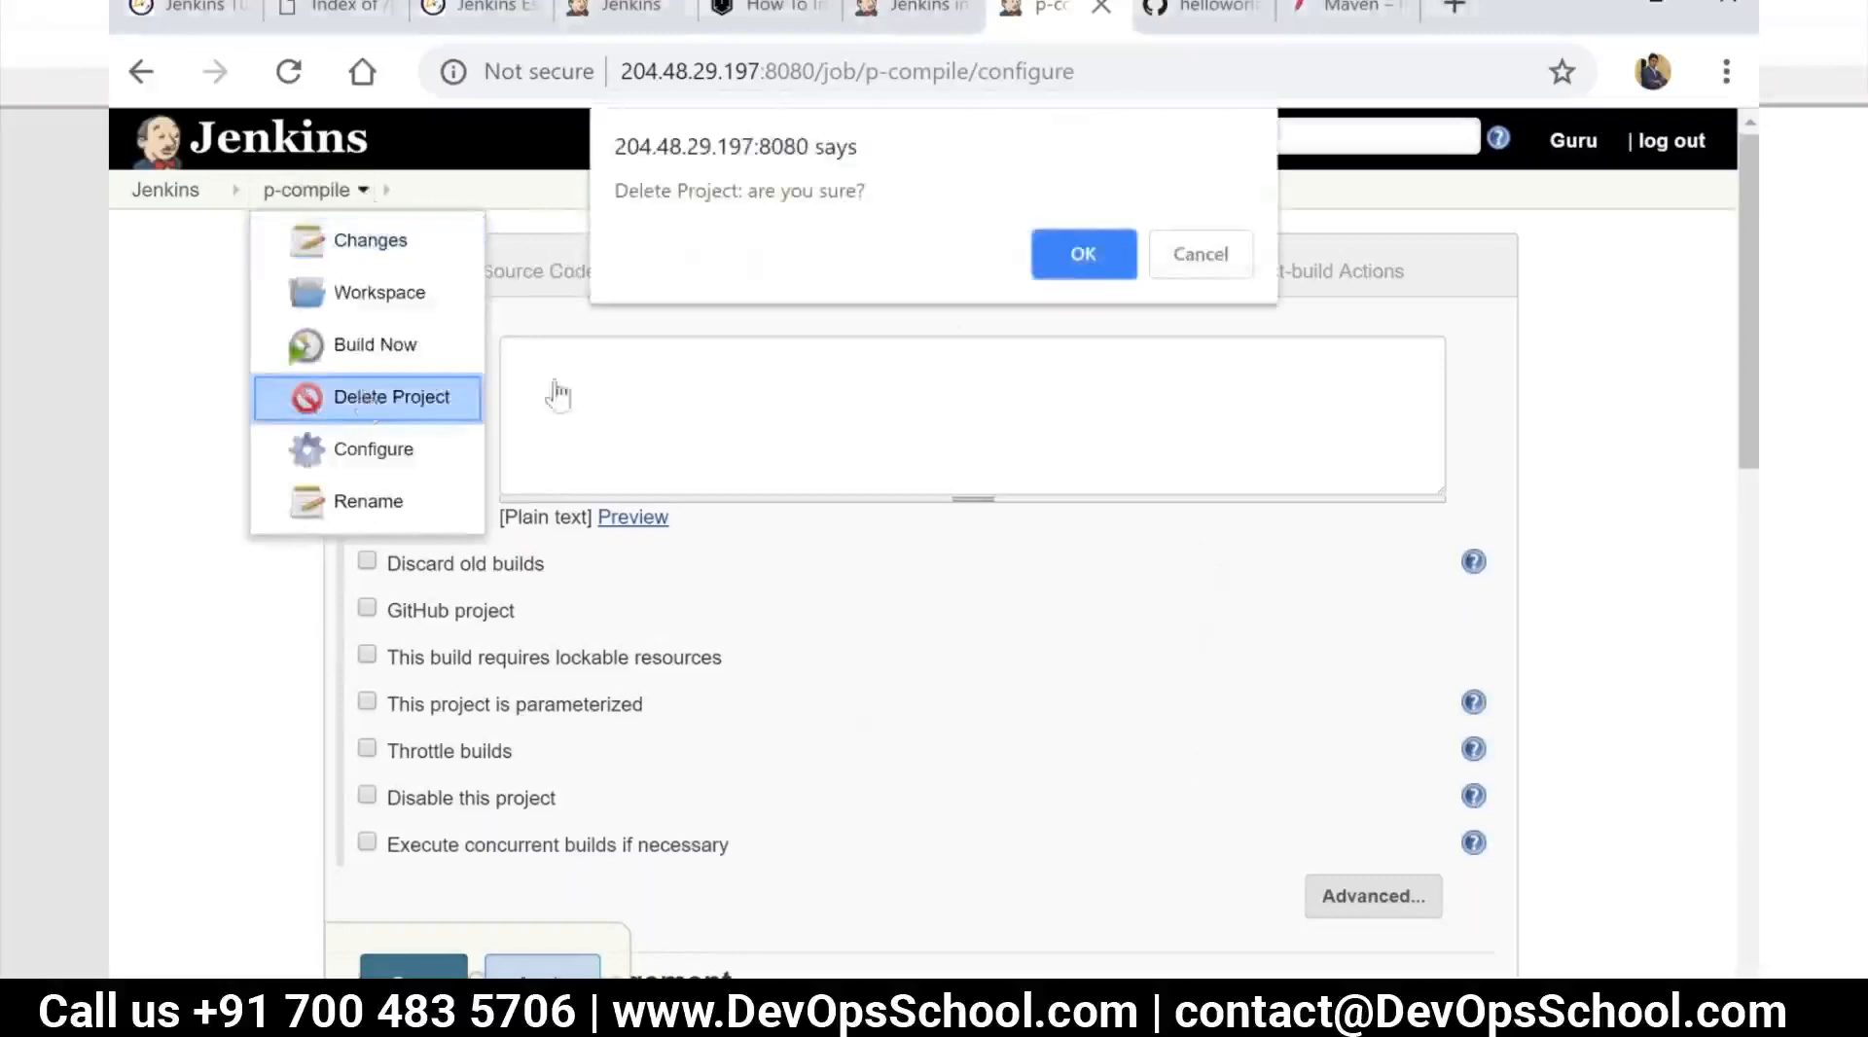
pyautogui.click(1089, 258)
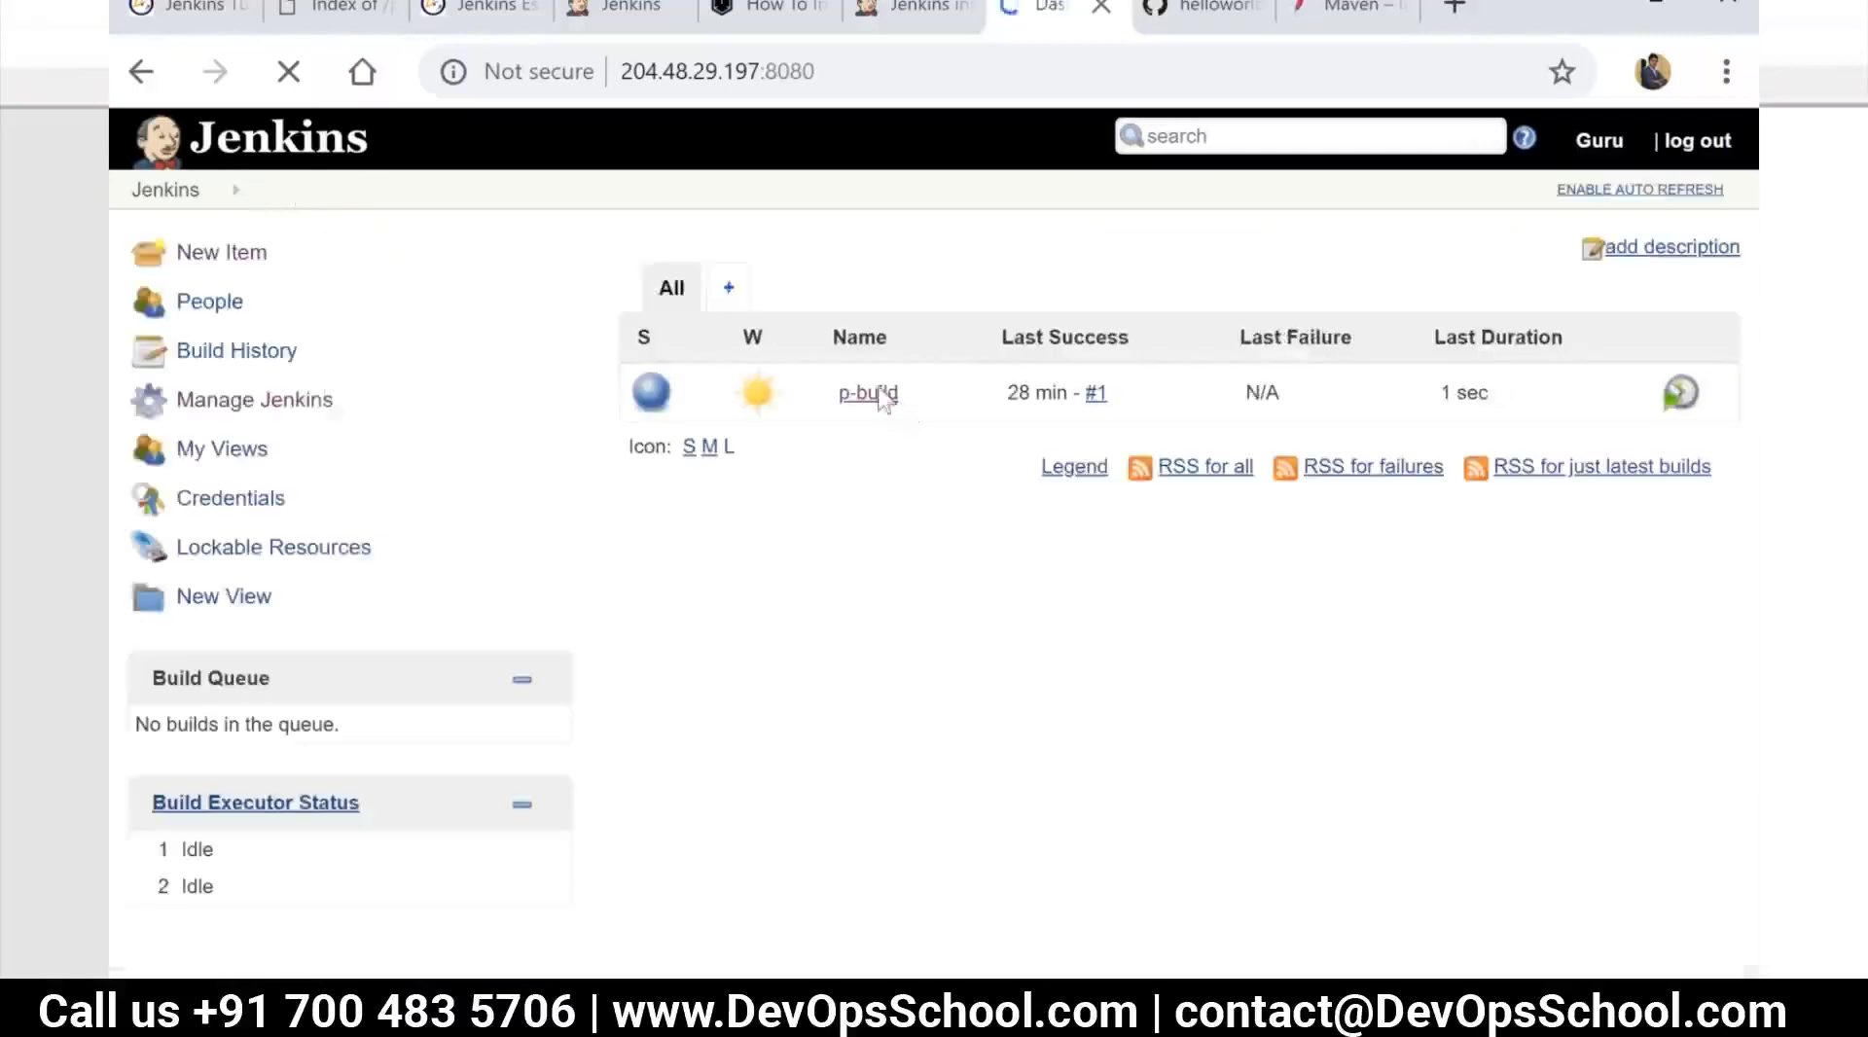
pyautogui.click(856, 393)
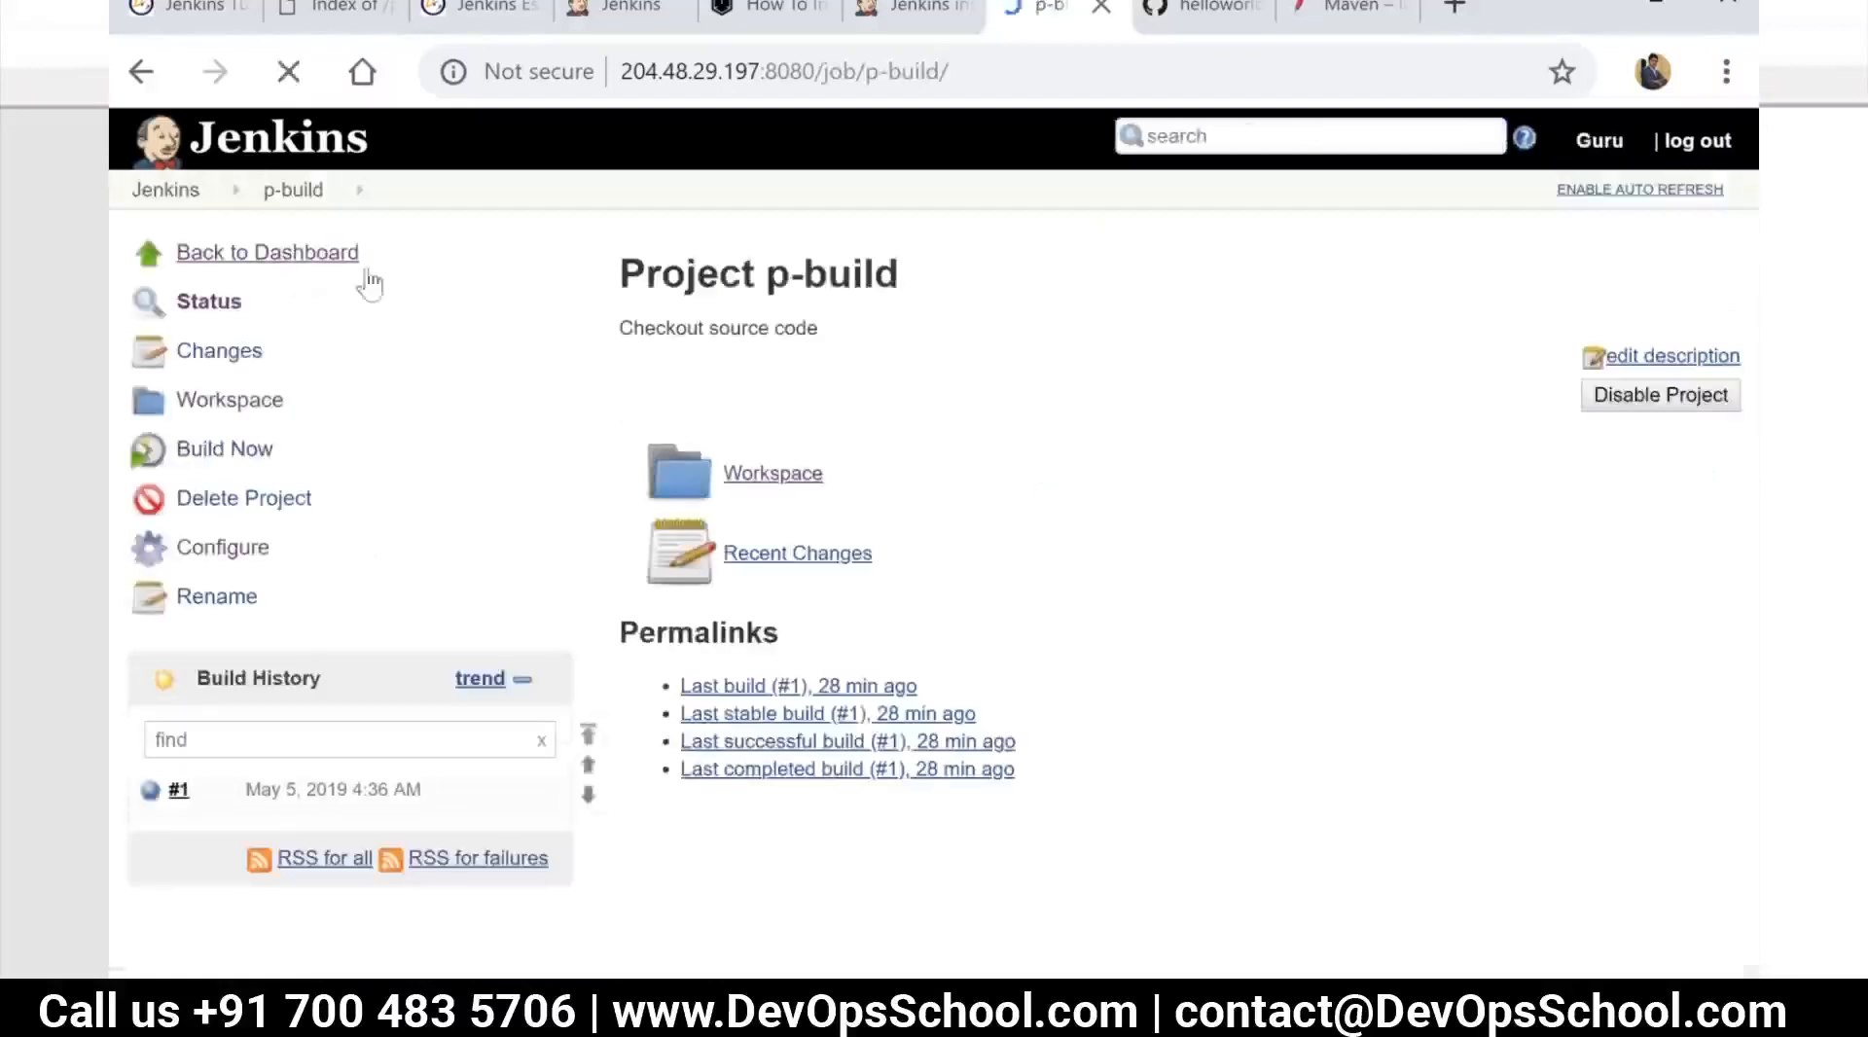
pyautogui.click(173, 189)
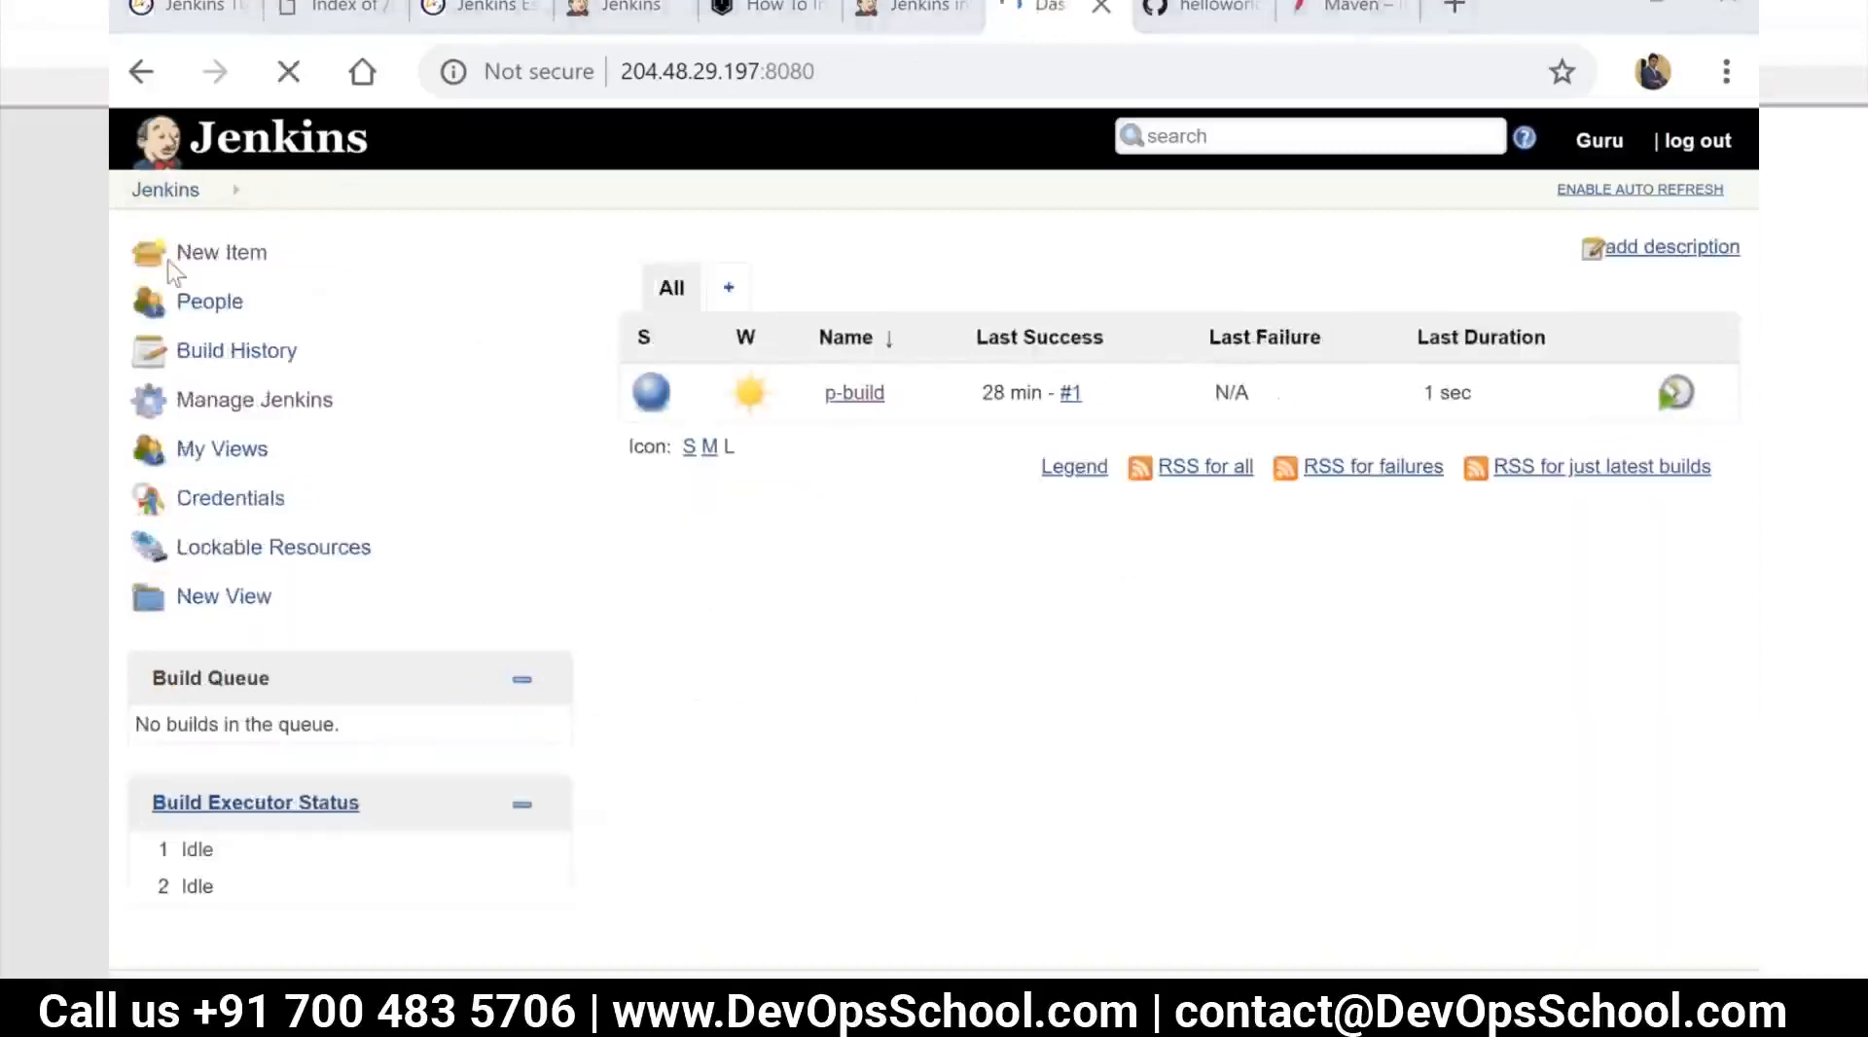
# Create a new item named p-compile-code by copying the existing p-build project
pyautogui.click(255, 255)
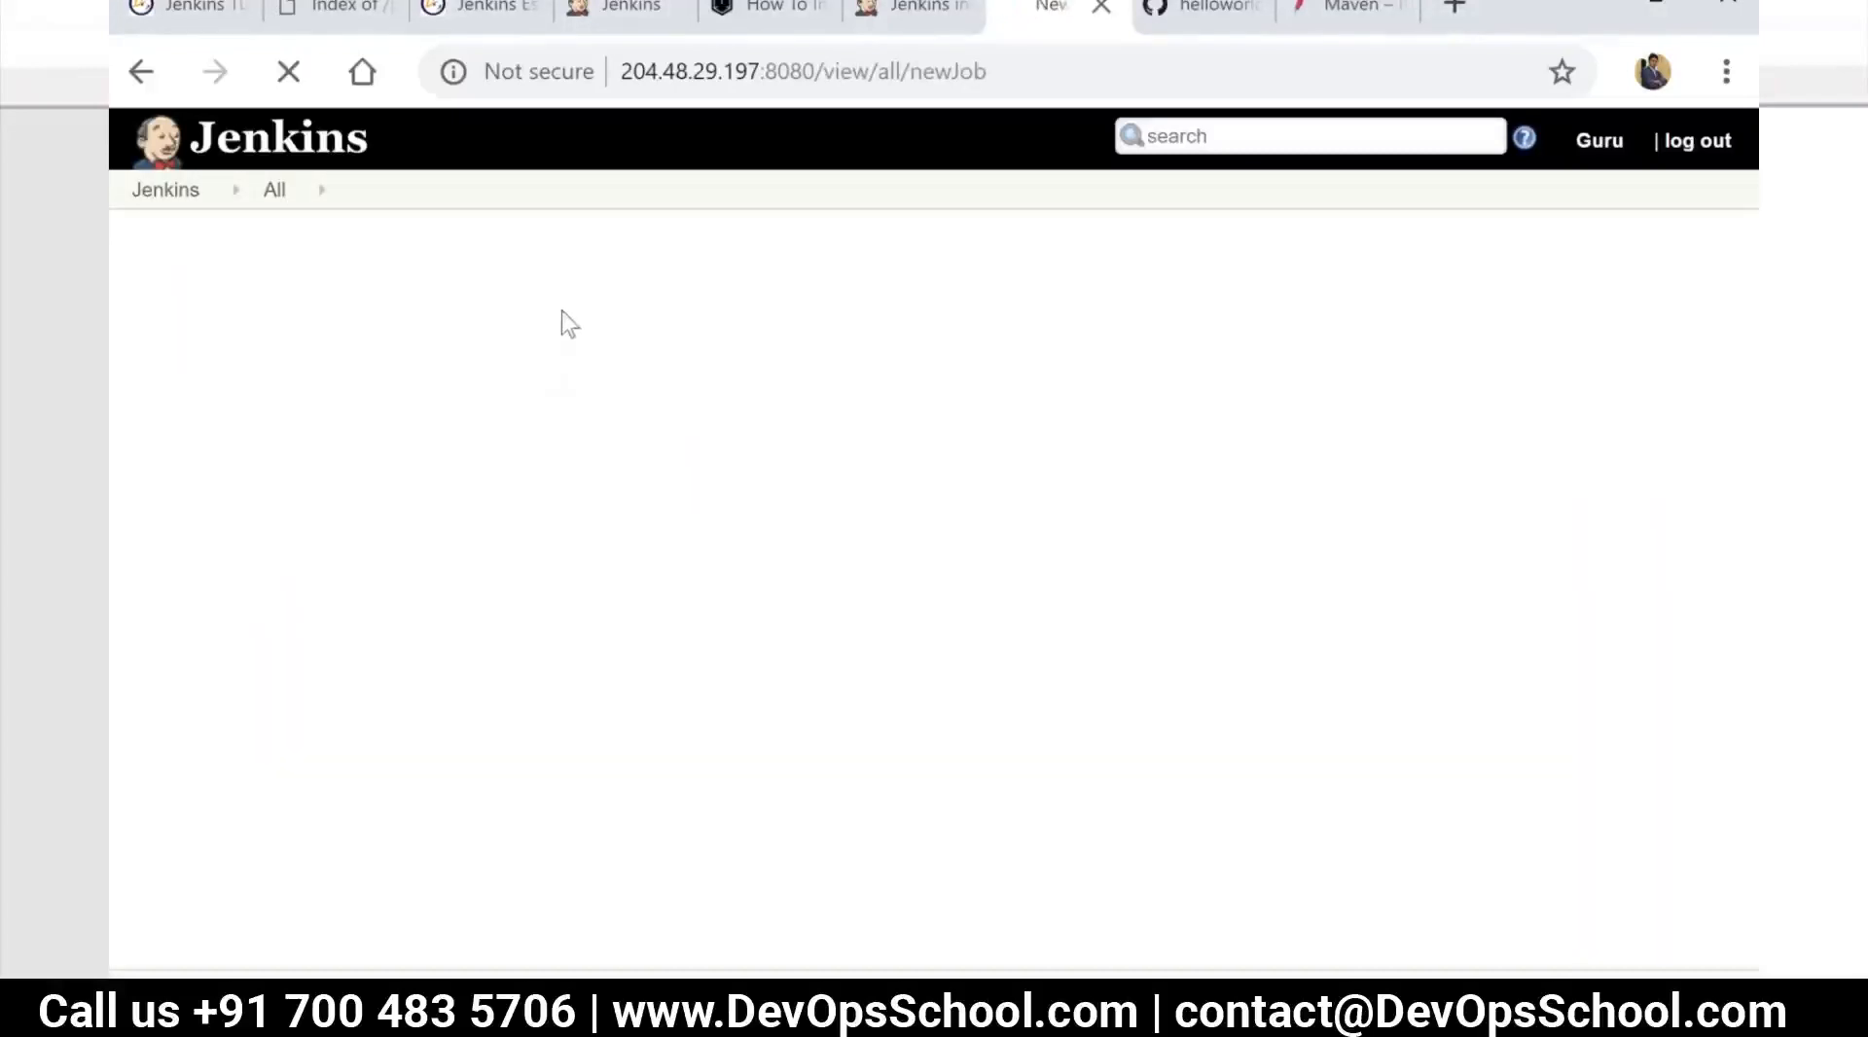
pyautogui.click(481, 338)
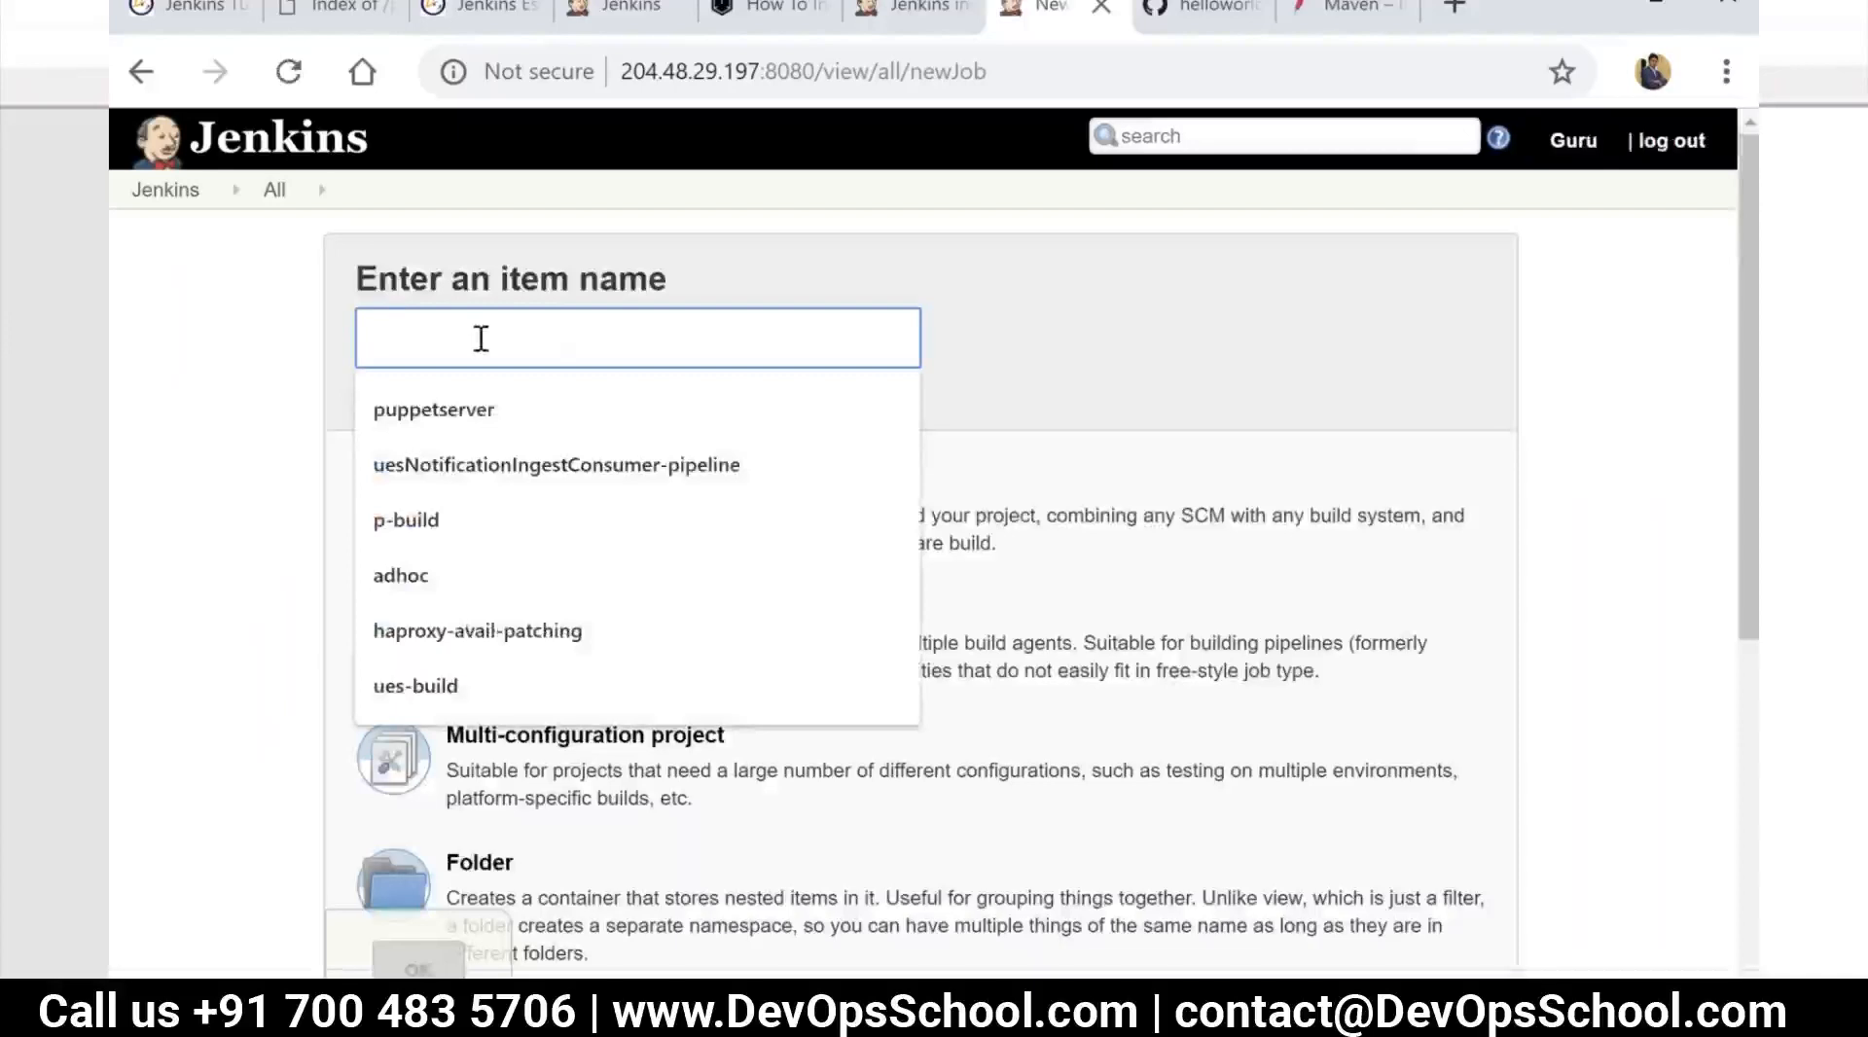
pyautogui.write('p-')
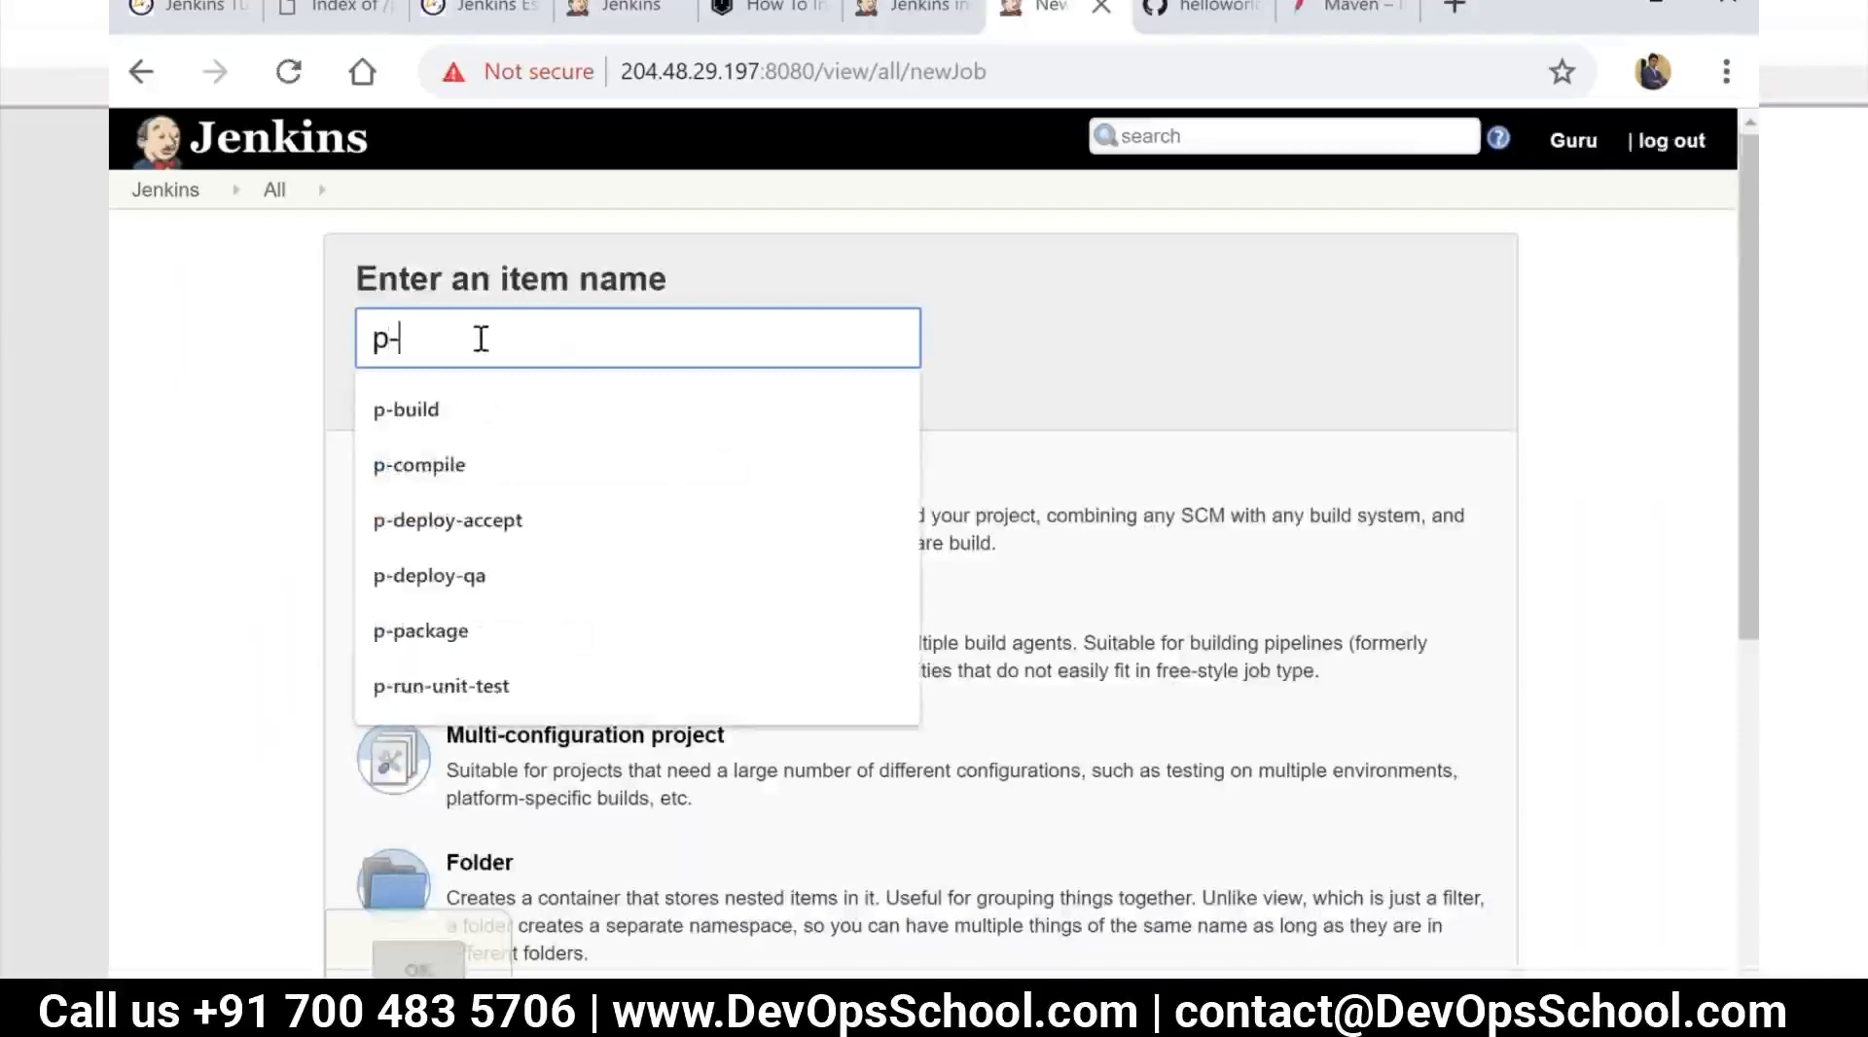
pyautogui.write('com')
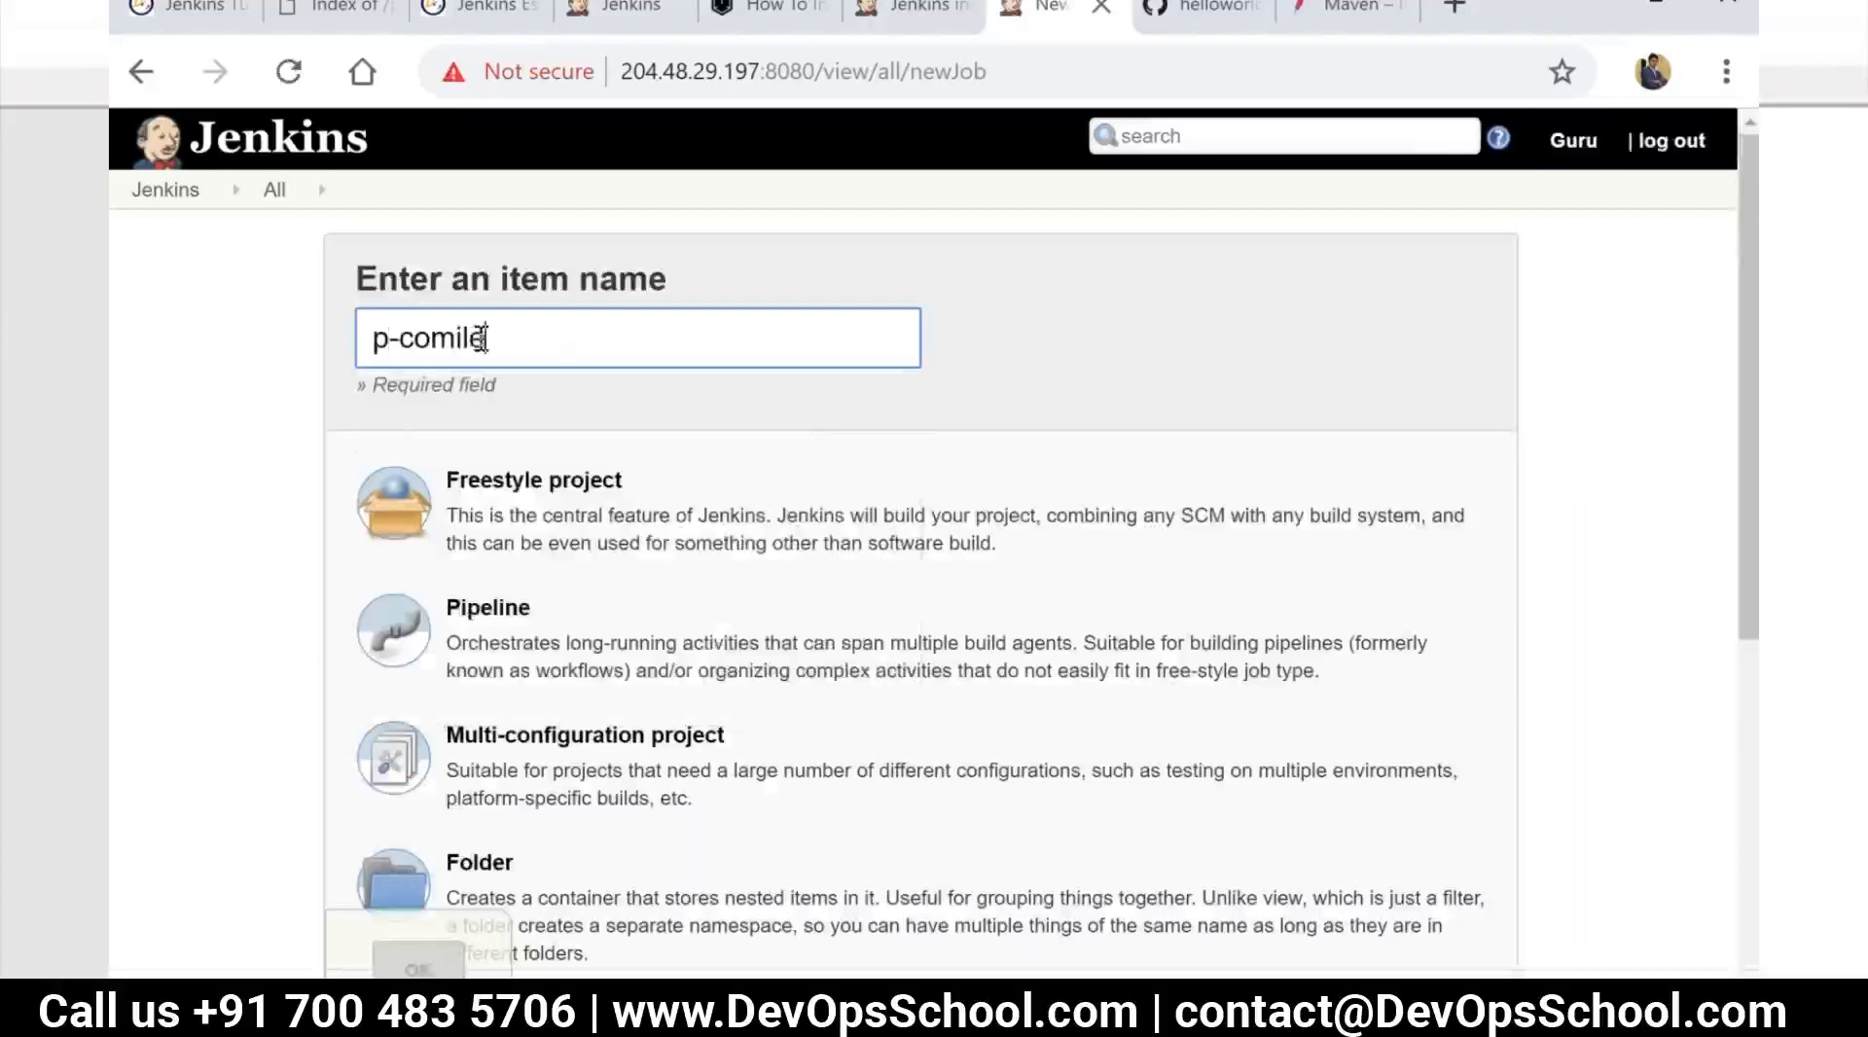
pyautogui.write('pile-code')
pyautogui.click(633, 525)
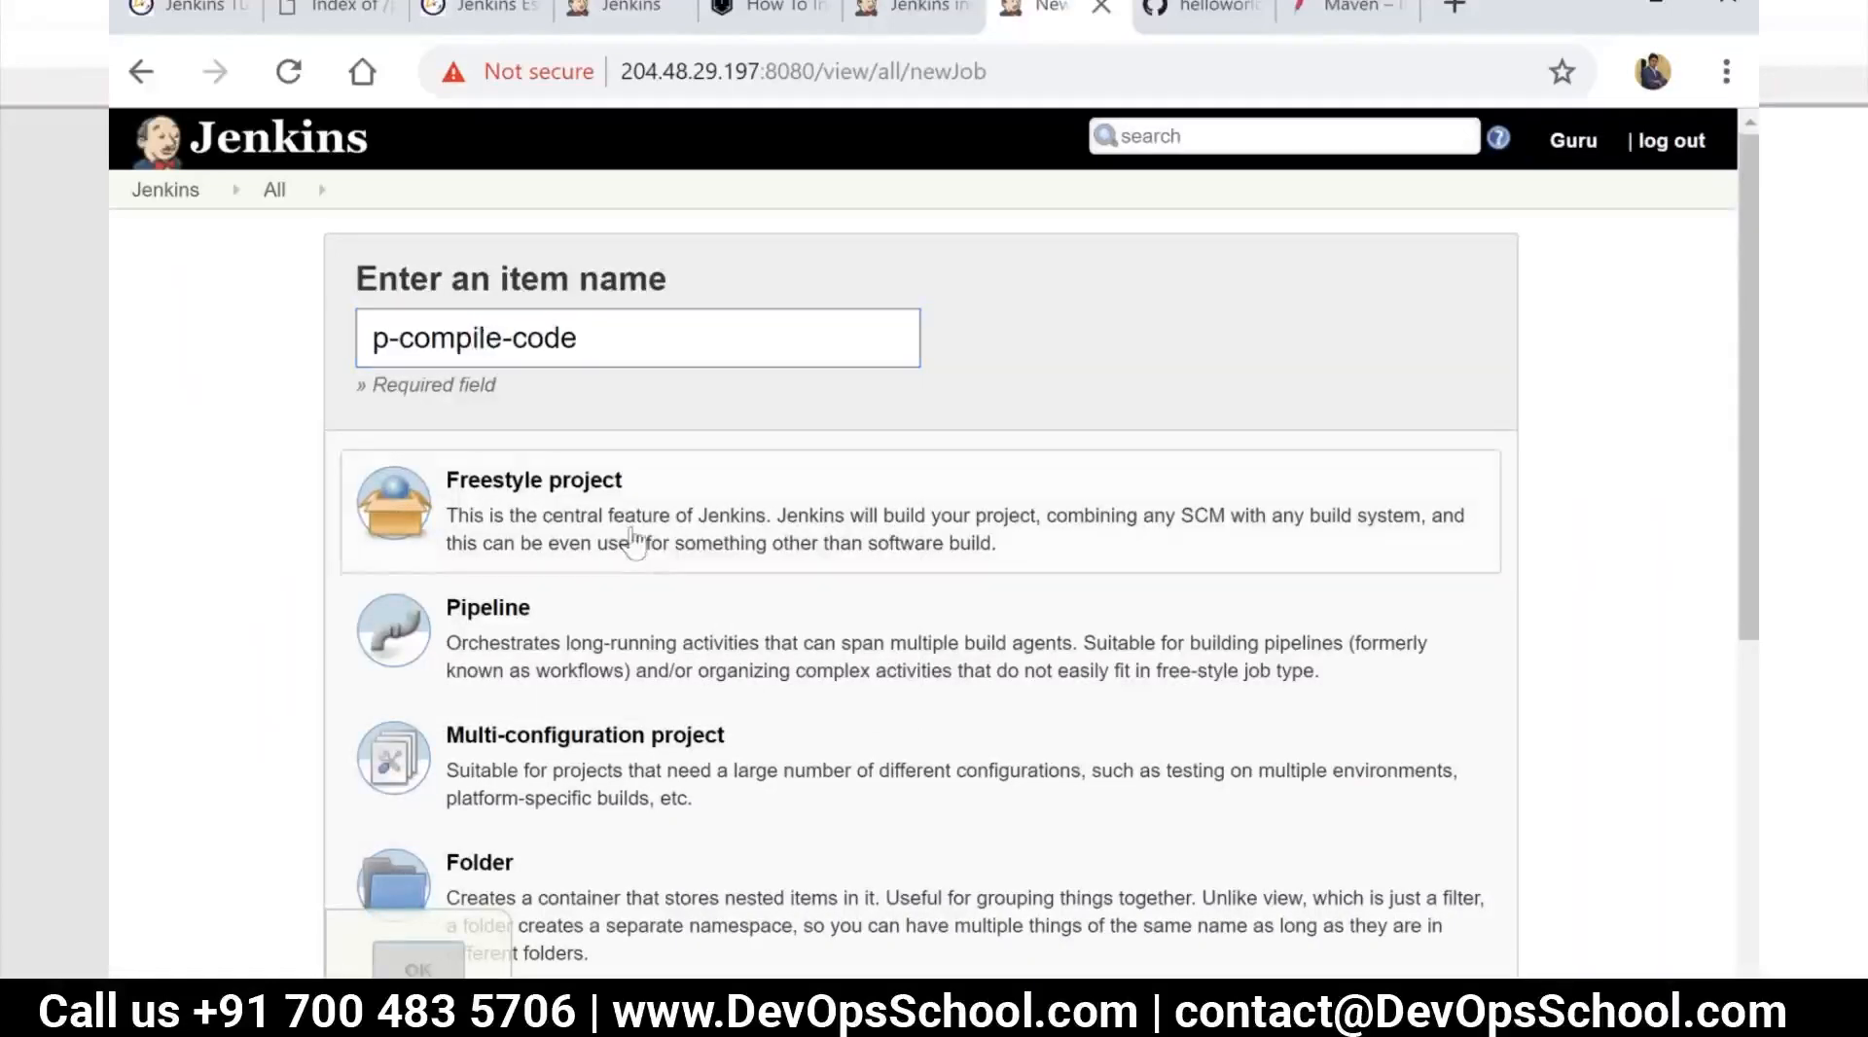
pyautogui.scroll(-6, 667, 738)
pyautogui.click(668, 739)
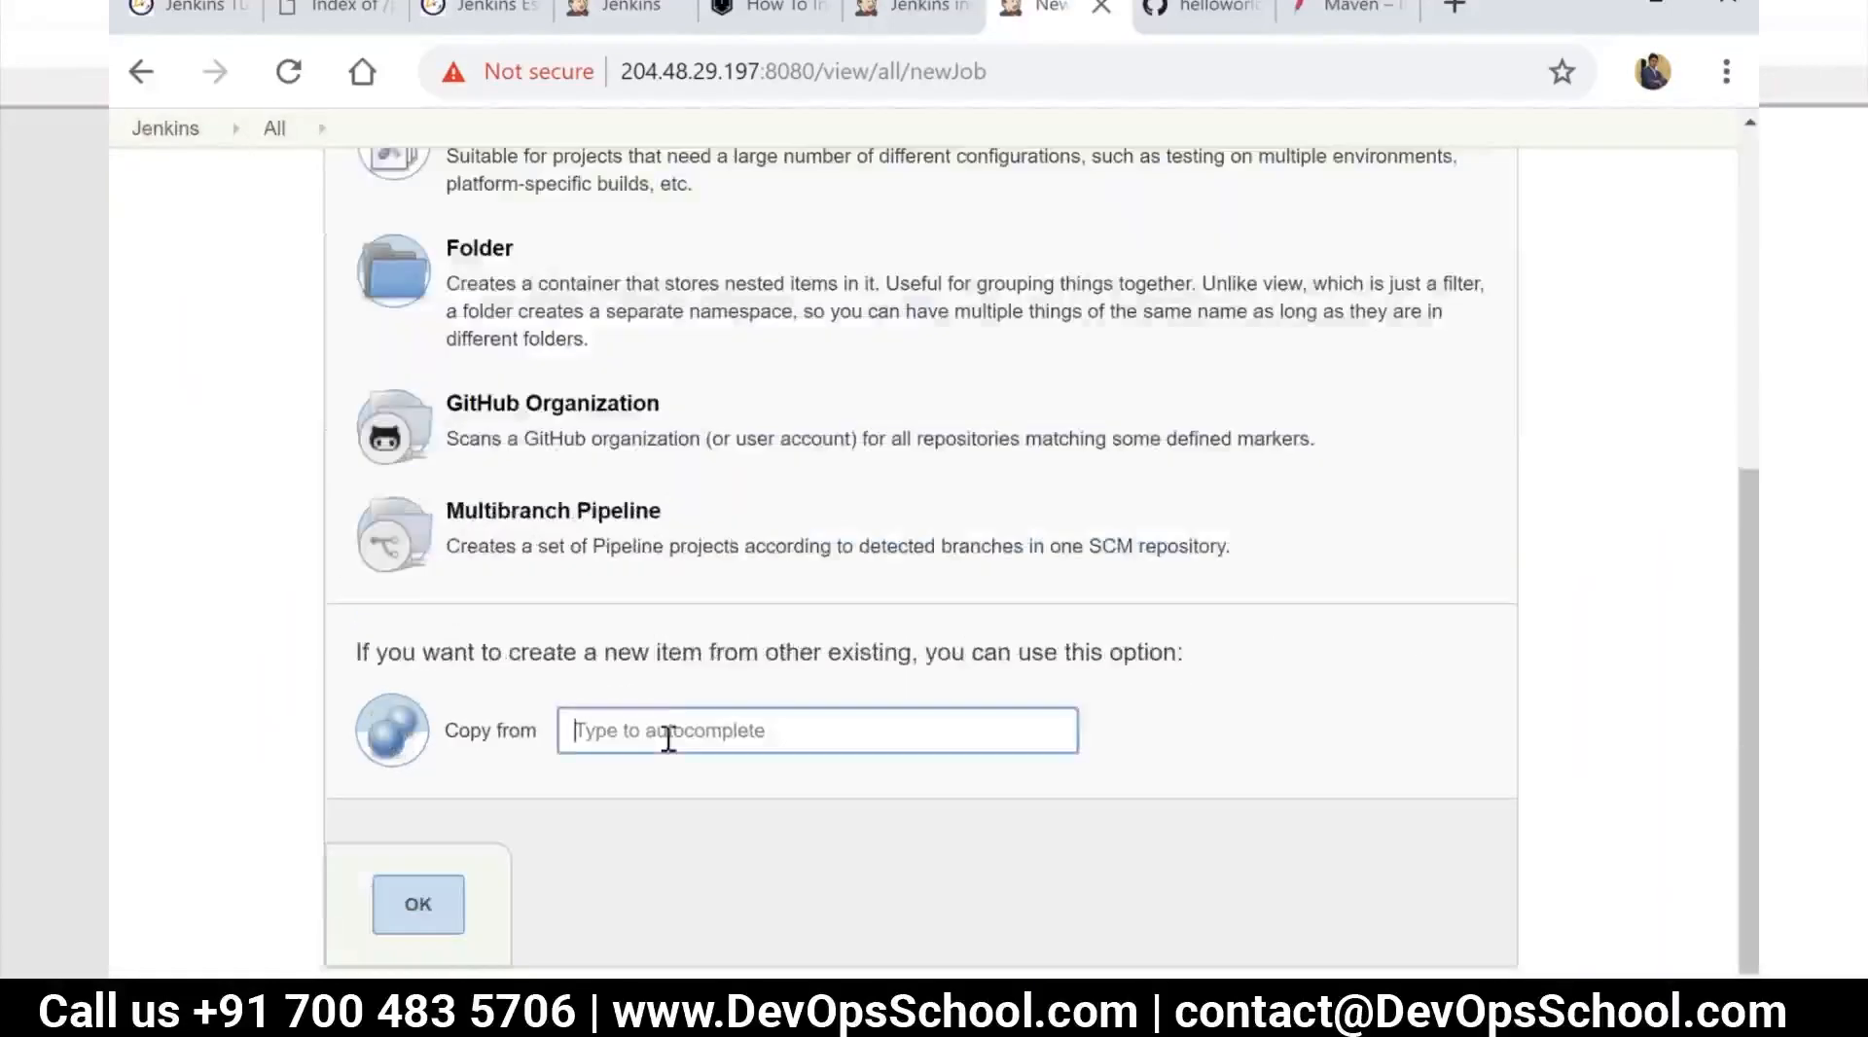
pyautogui.write('p-')
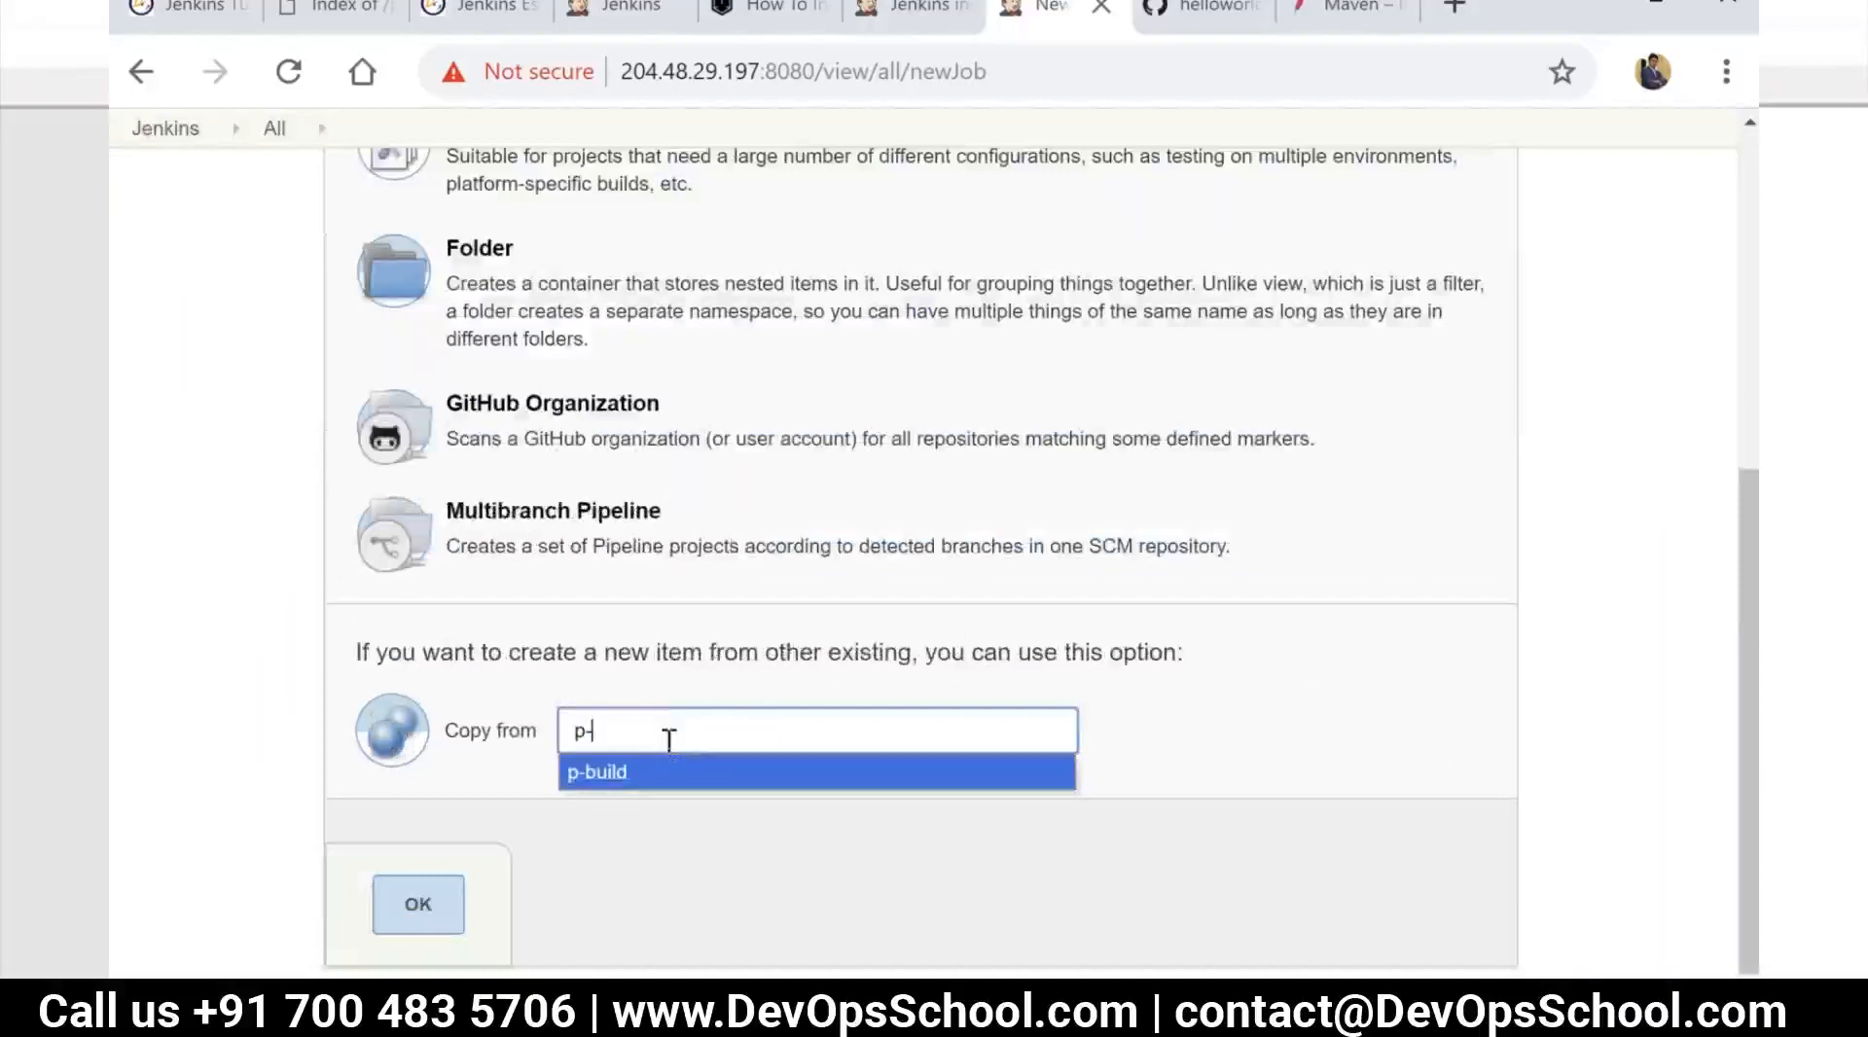
pyautogui.click(642, 773)
pyautogui.click(421, 907)
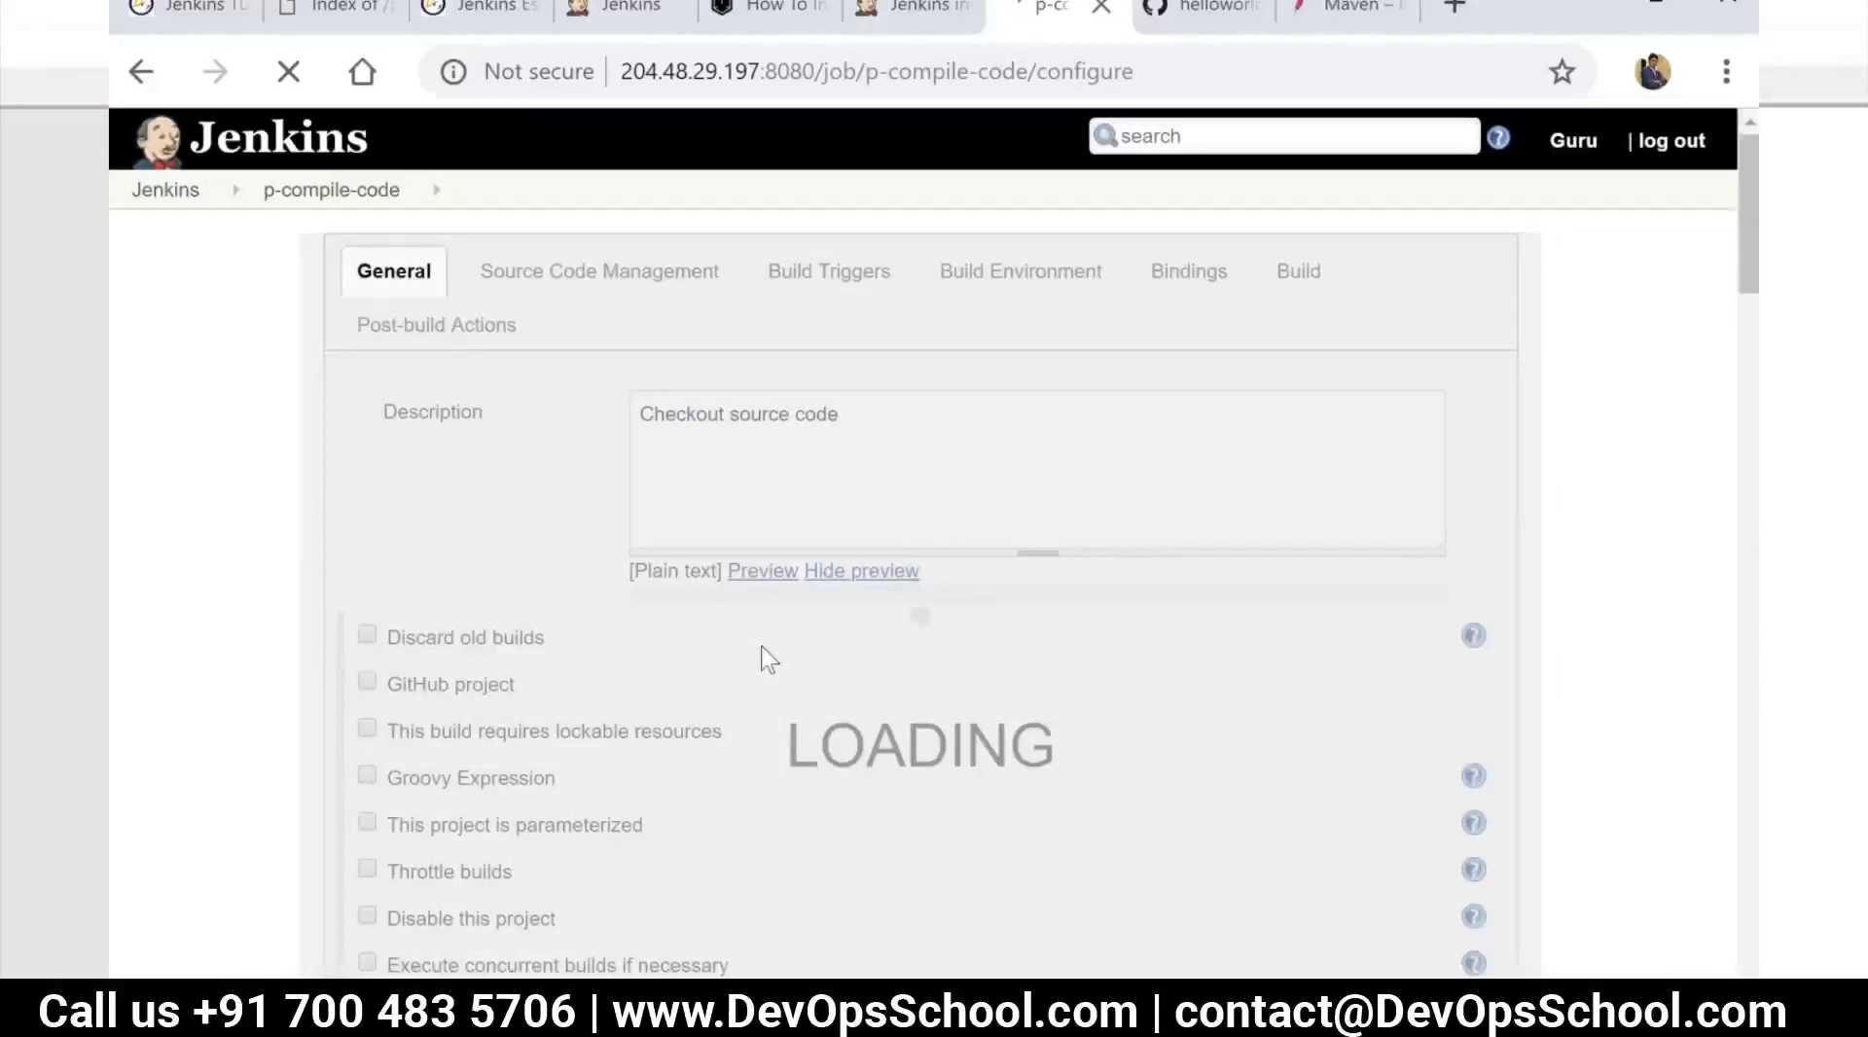
# Add an Invoke top-level Maven targets build step with the goal compile and save the p-compile-code configuration
pyautogui.scroll(-10, 754, 650)
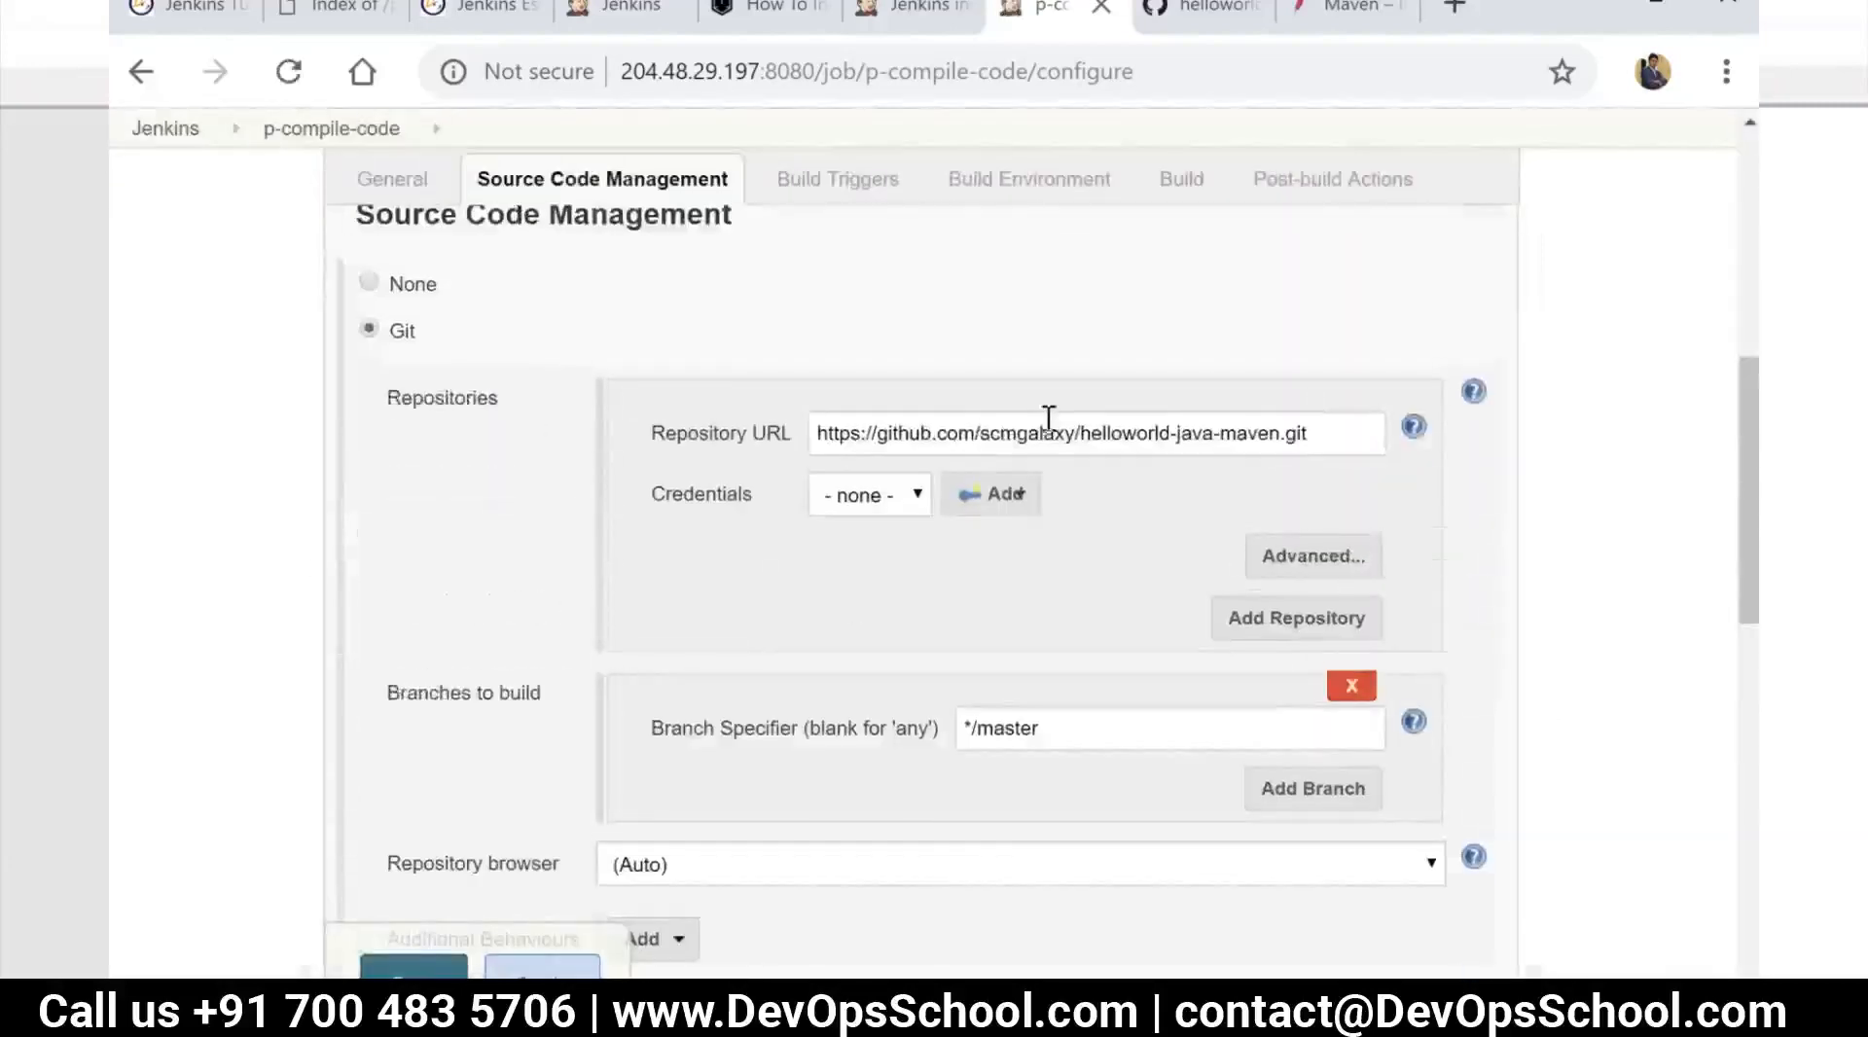
pyautogui.scroll(-9, 825, 657)
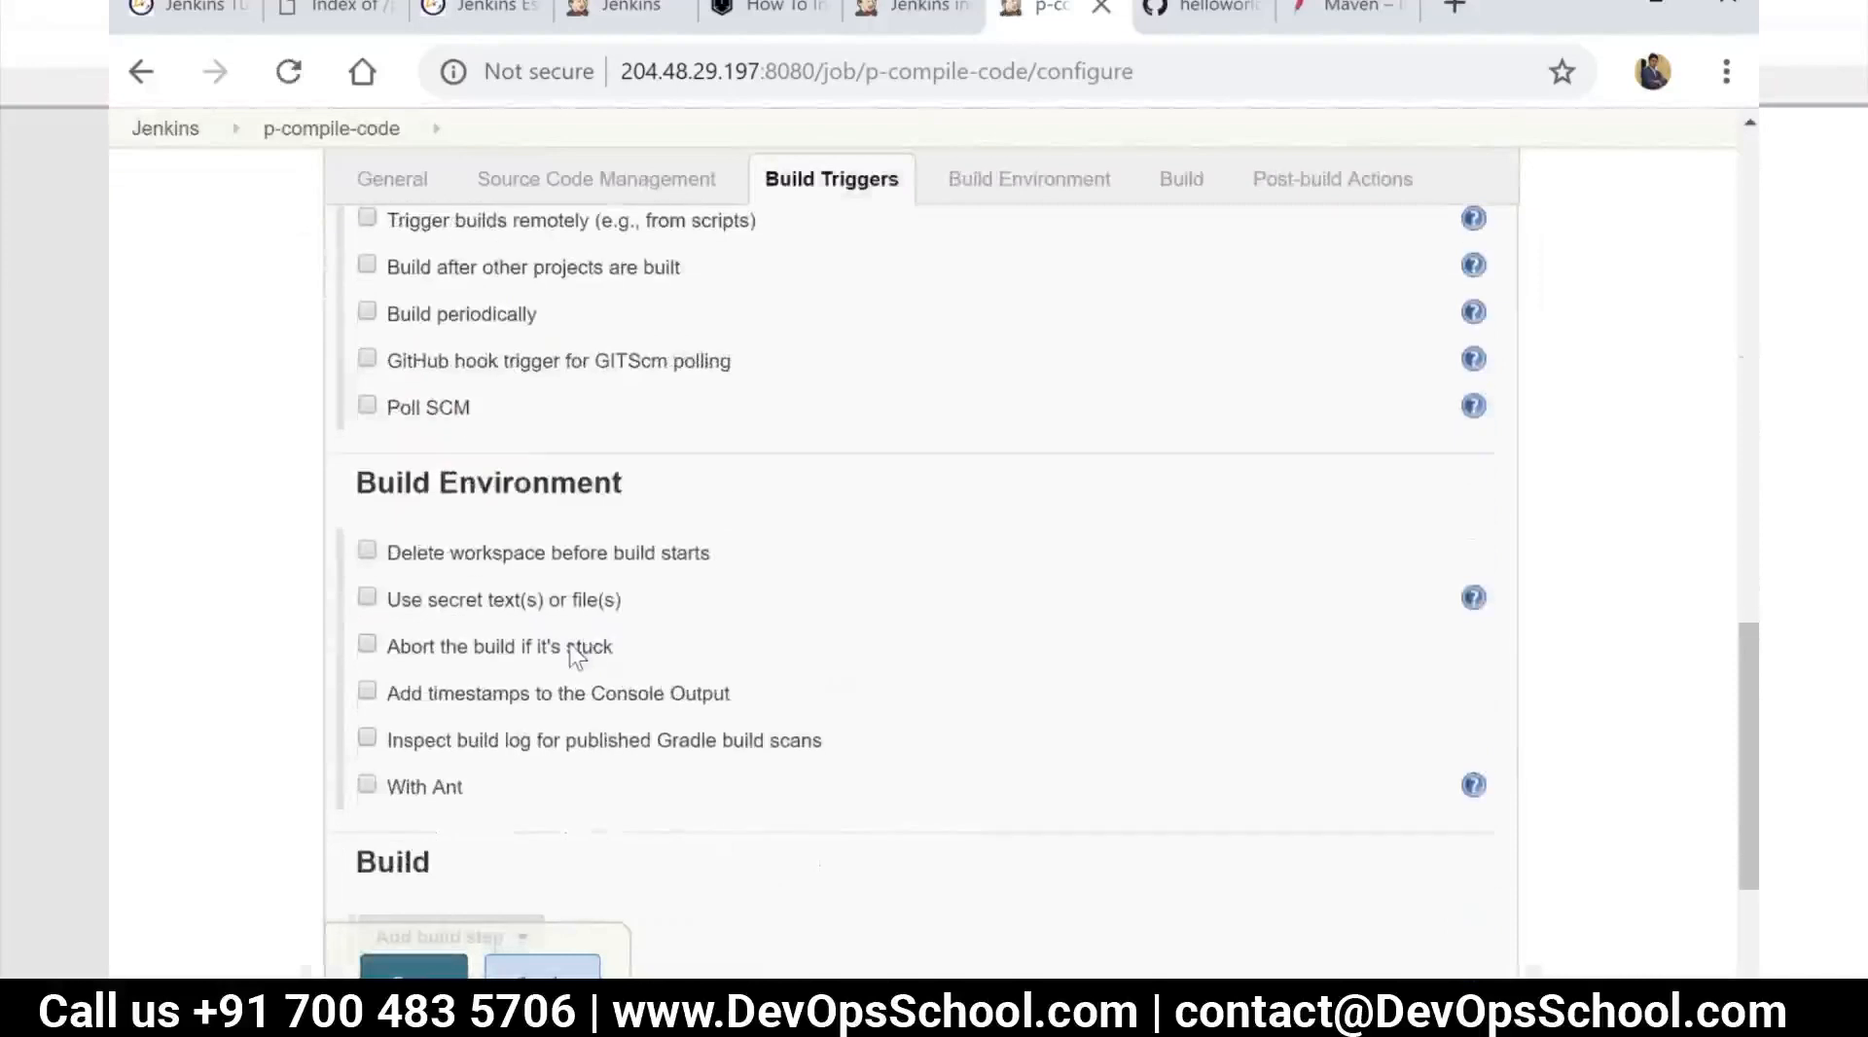
pyautogui.scroll(-3, 569, 647)
pyautogui.click(515, 634)
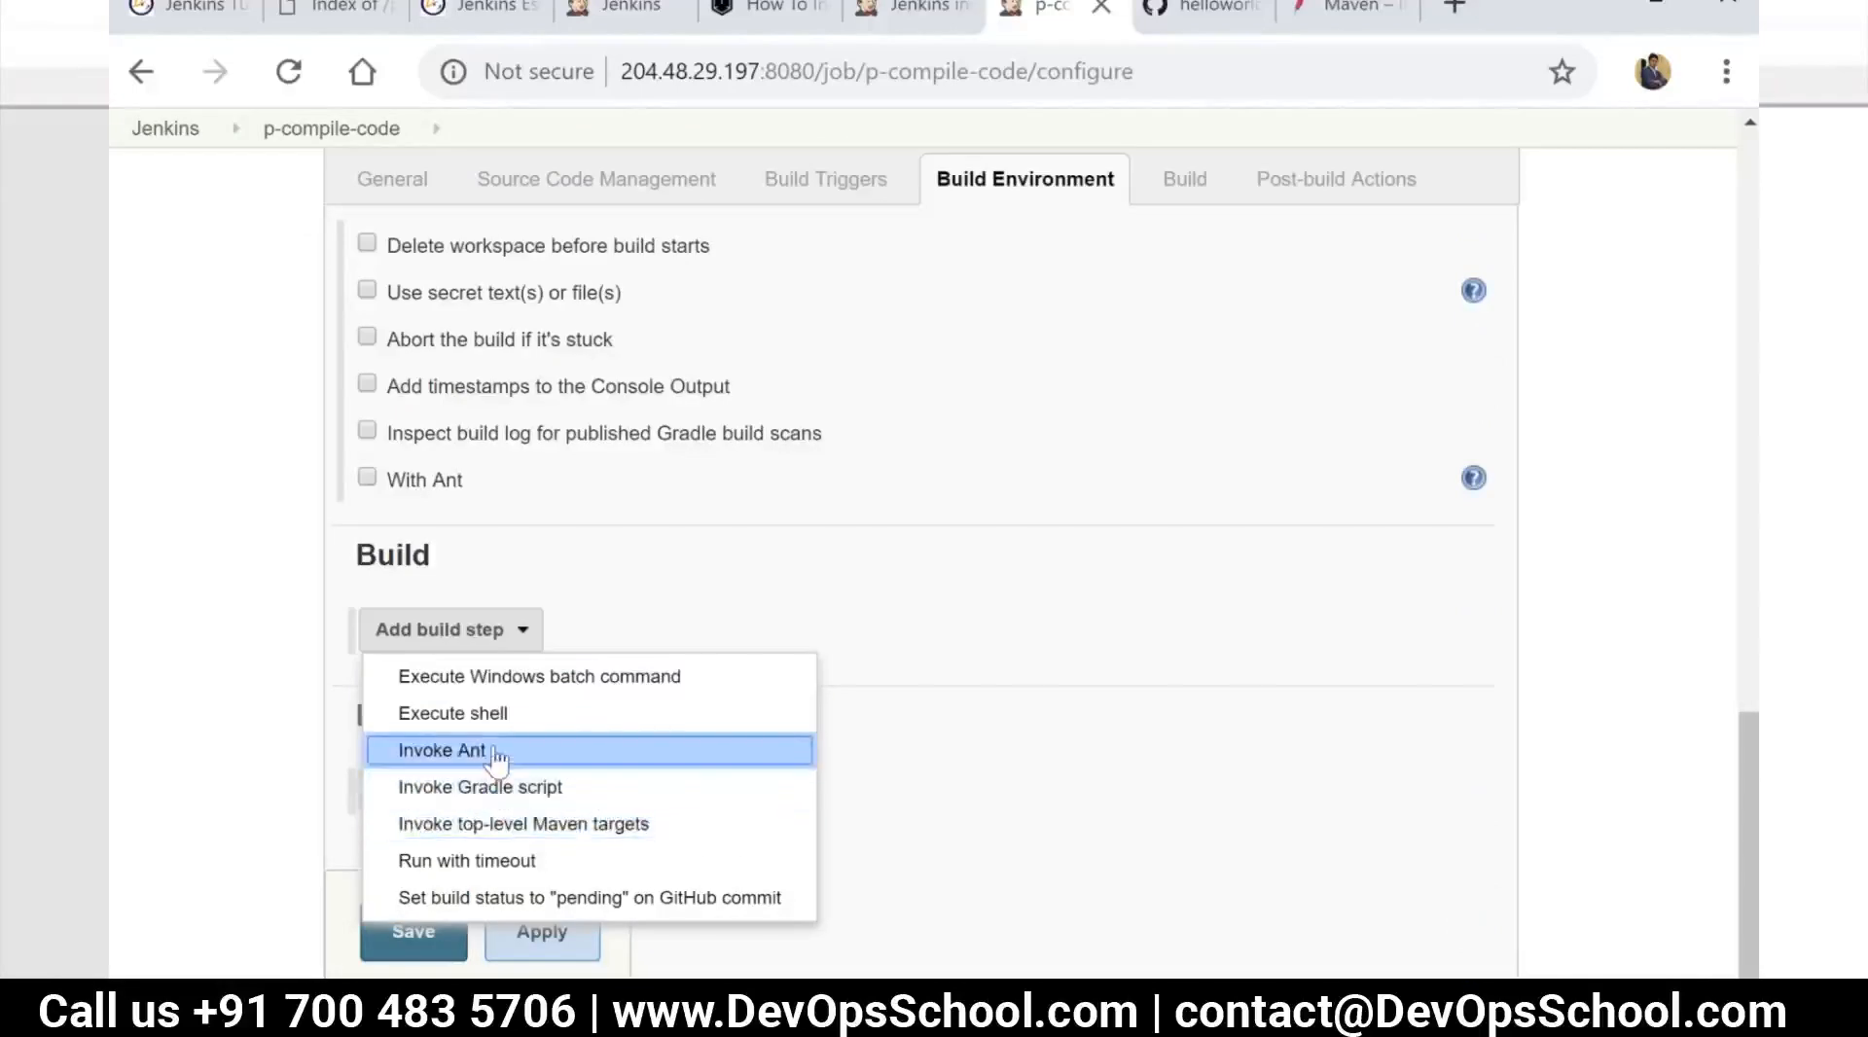
pyautogui.click(553, 827)
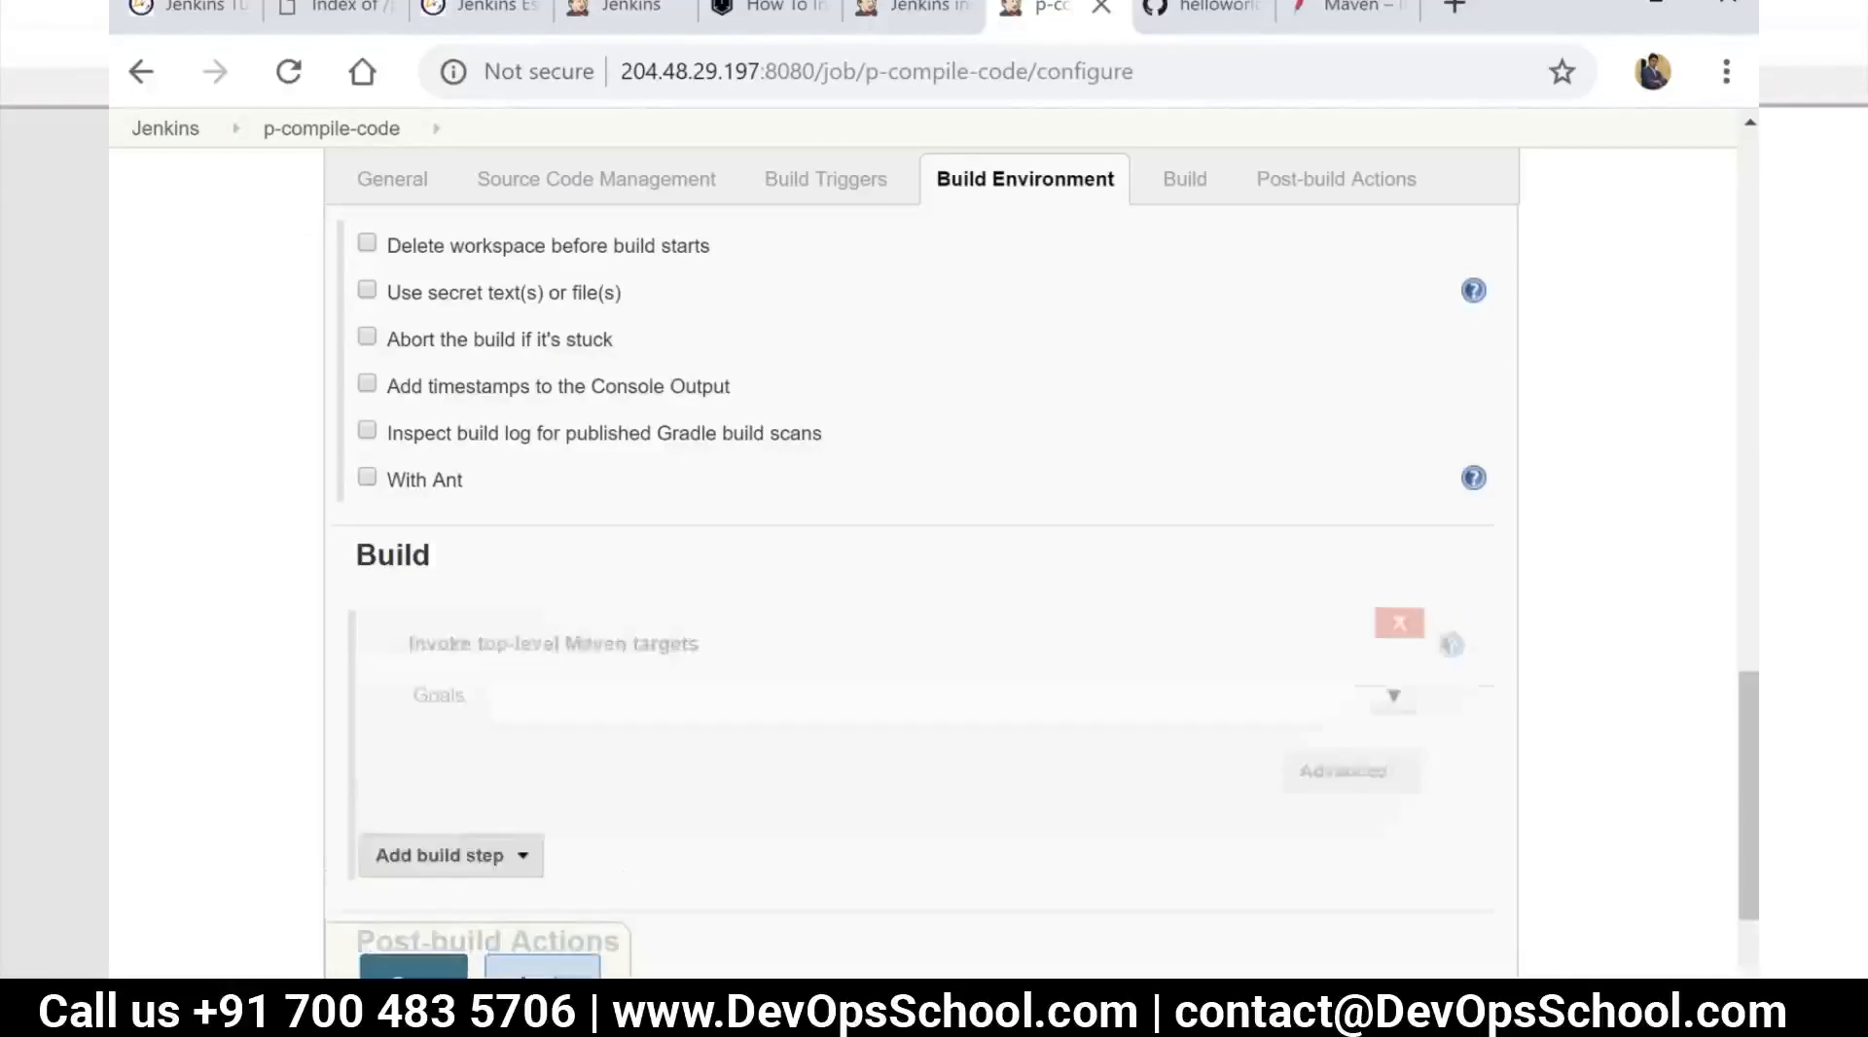
pyautogui.click(551, 707)
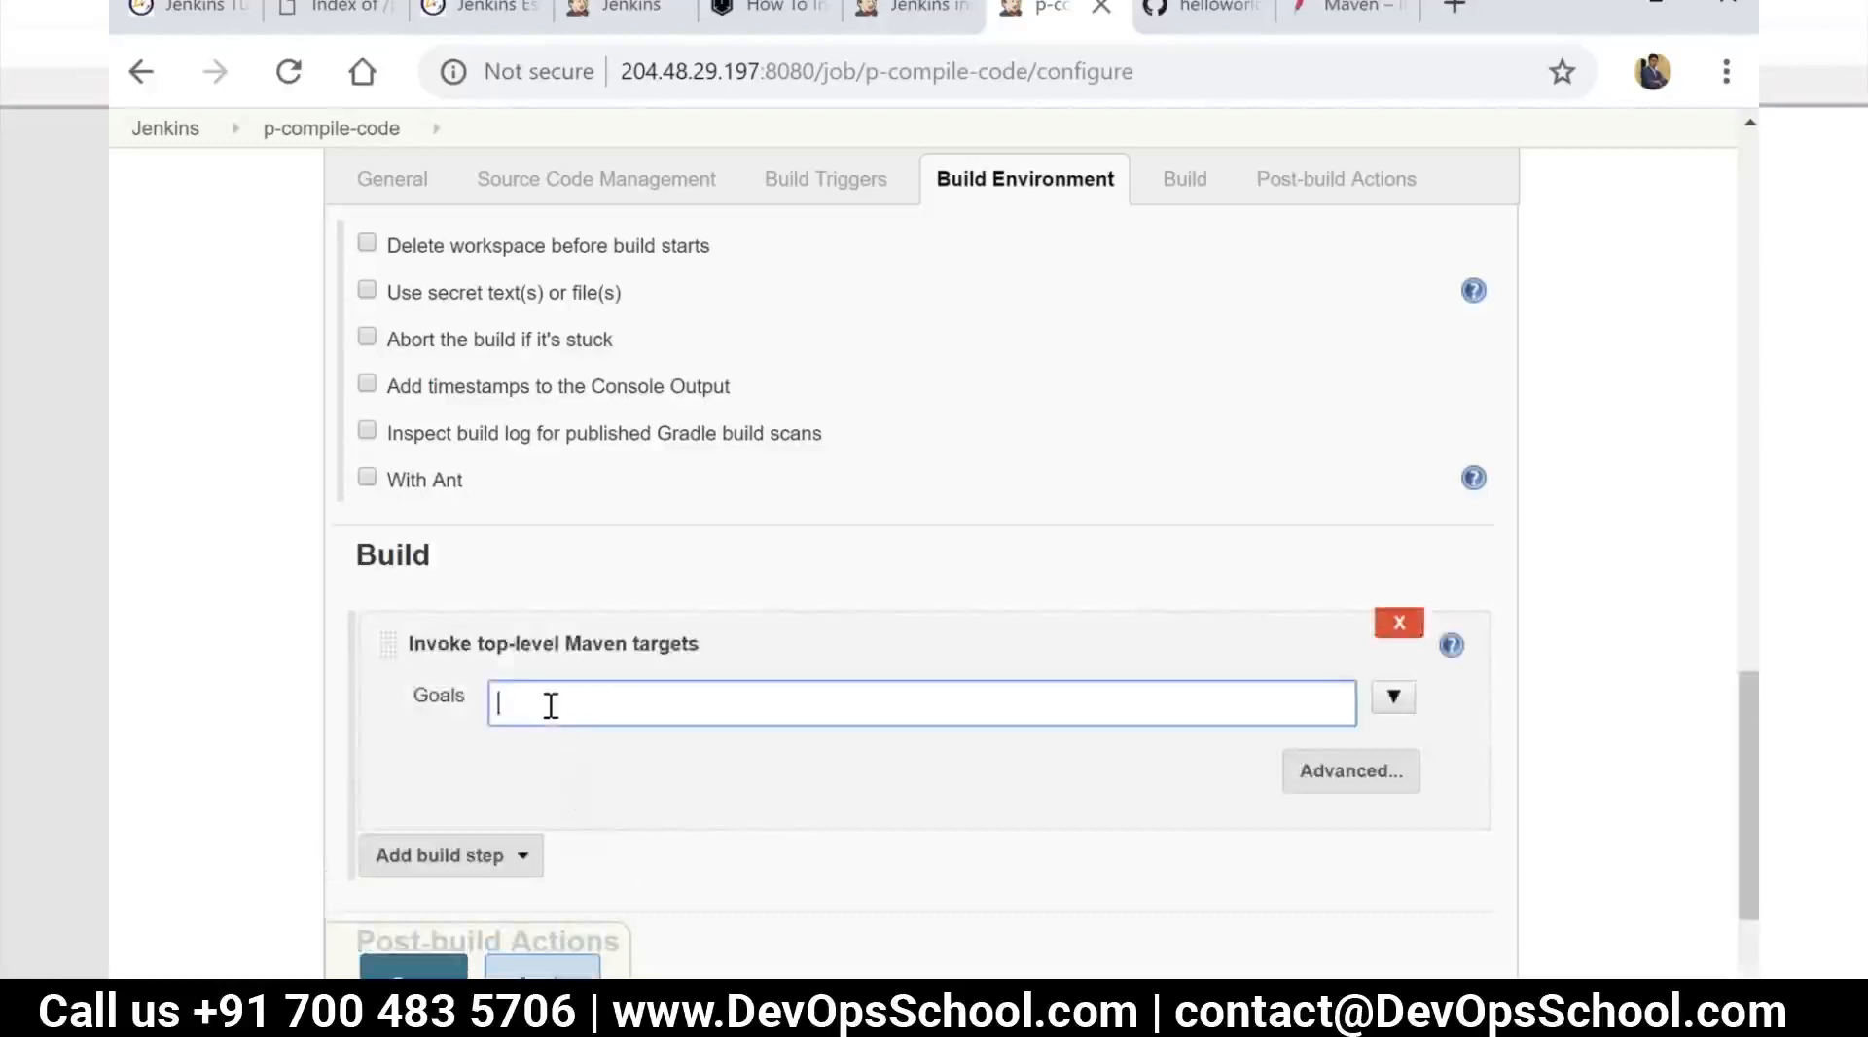
pyautogui.write('compile')
pyautogui.click(686, 754)
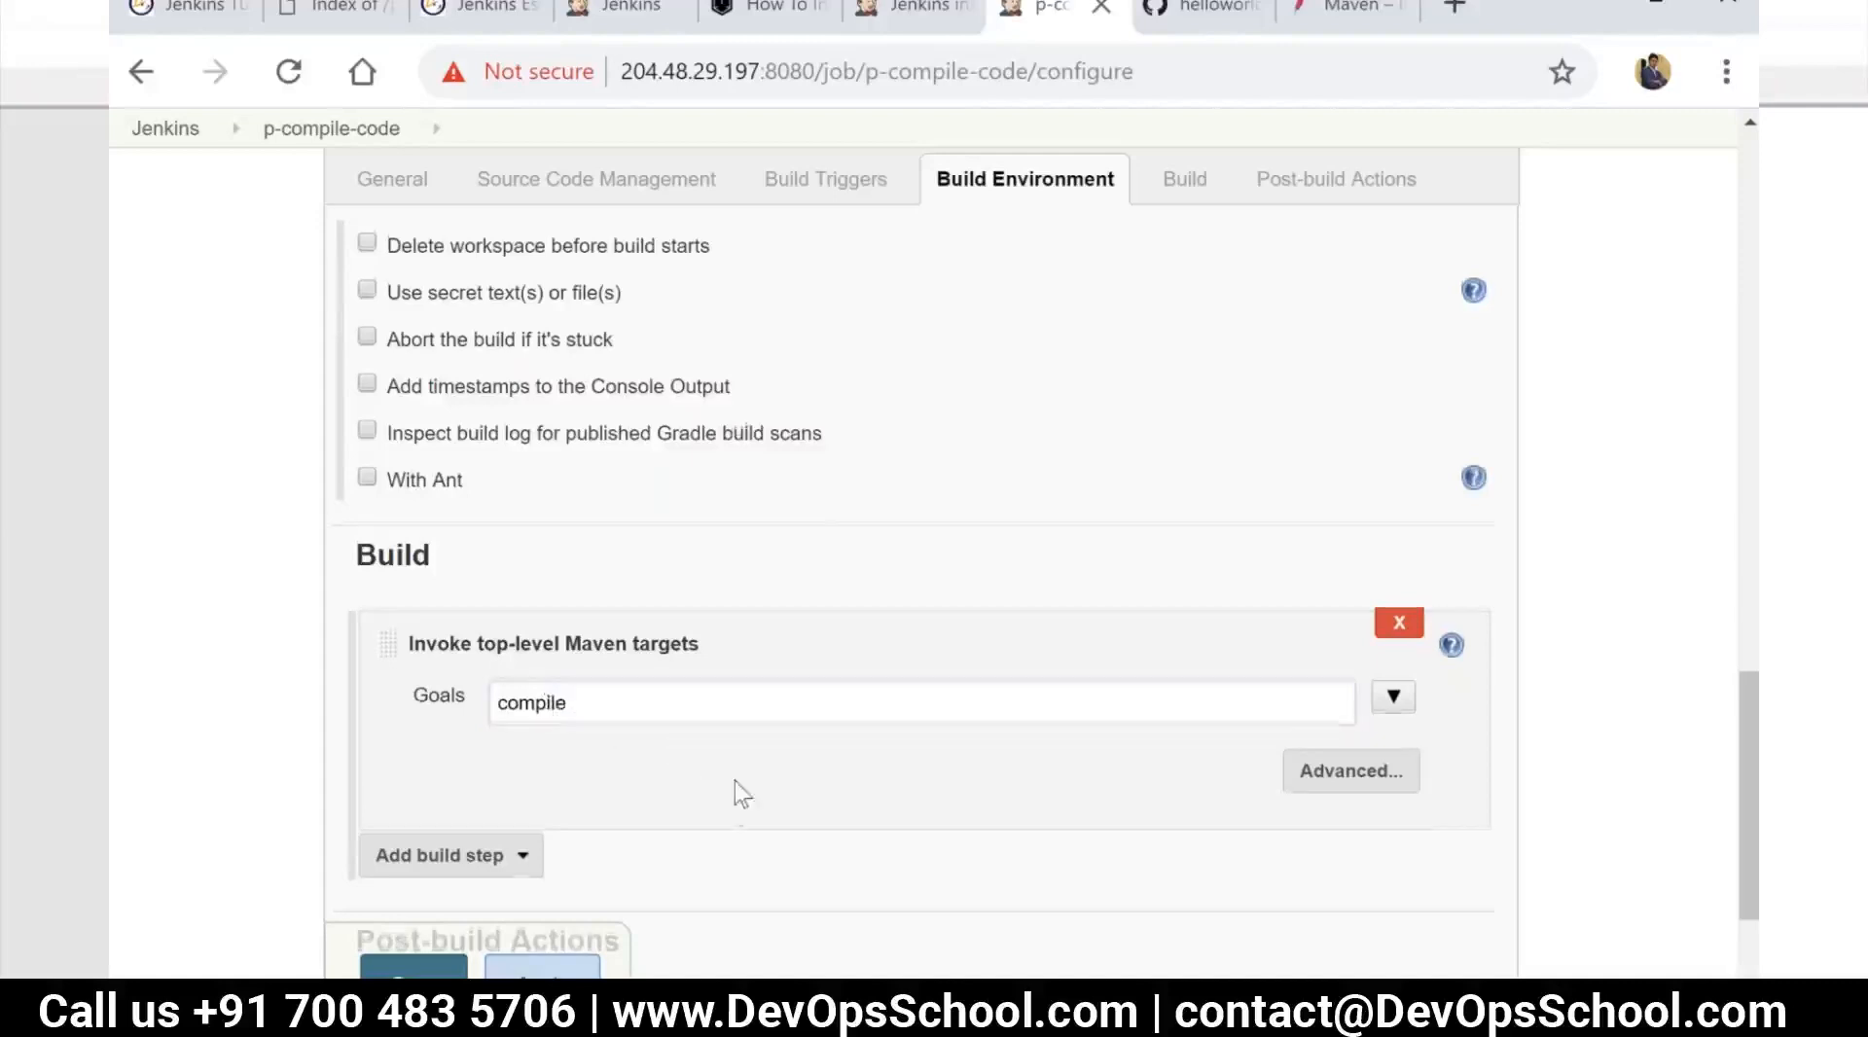
pyautogui.scroll(-2, 740, 790)
pyautogui.click(542, 968)
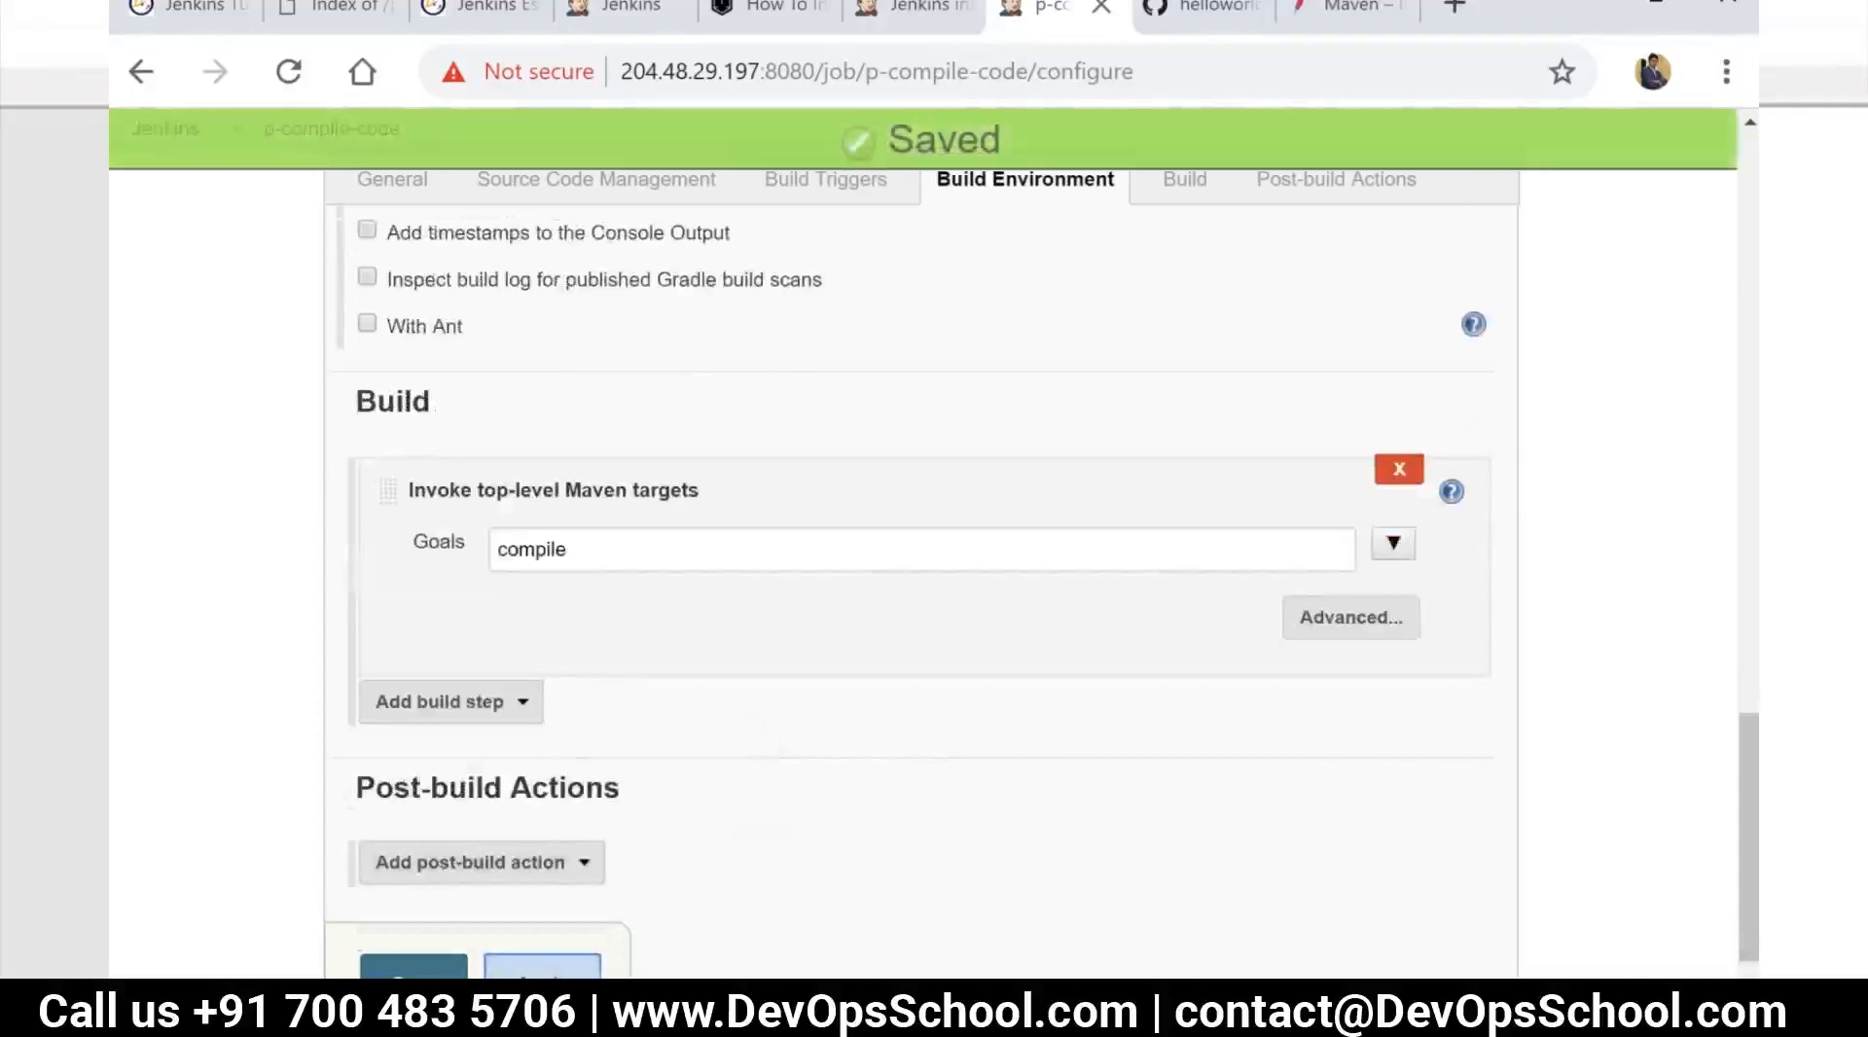
pyautogui.click(414, 966)
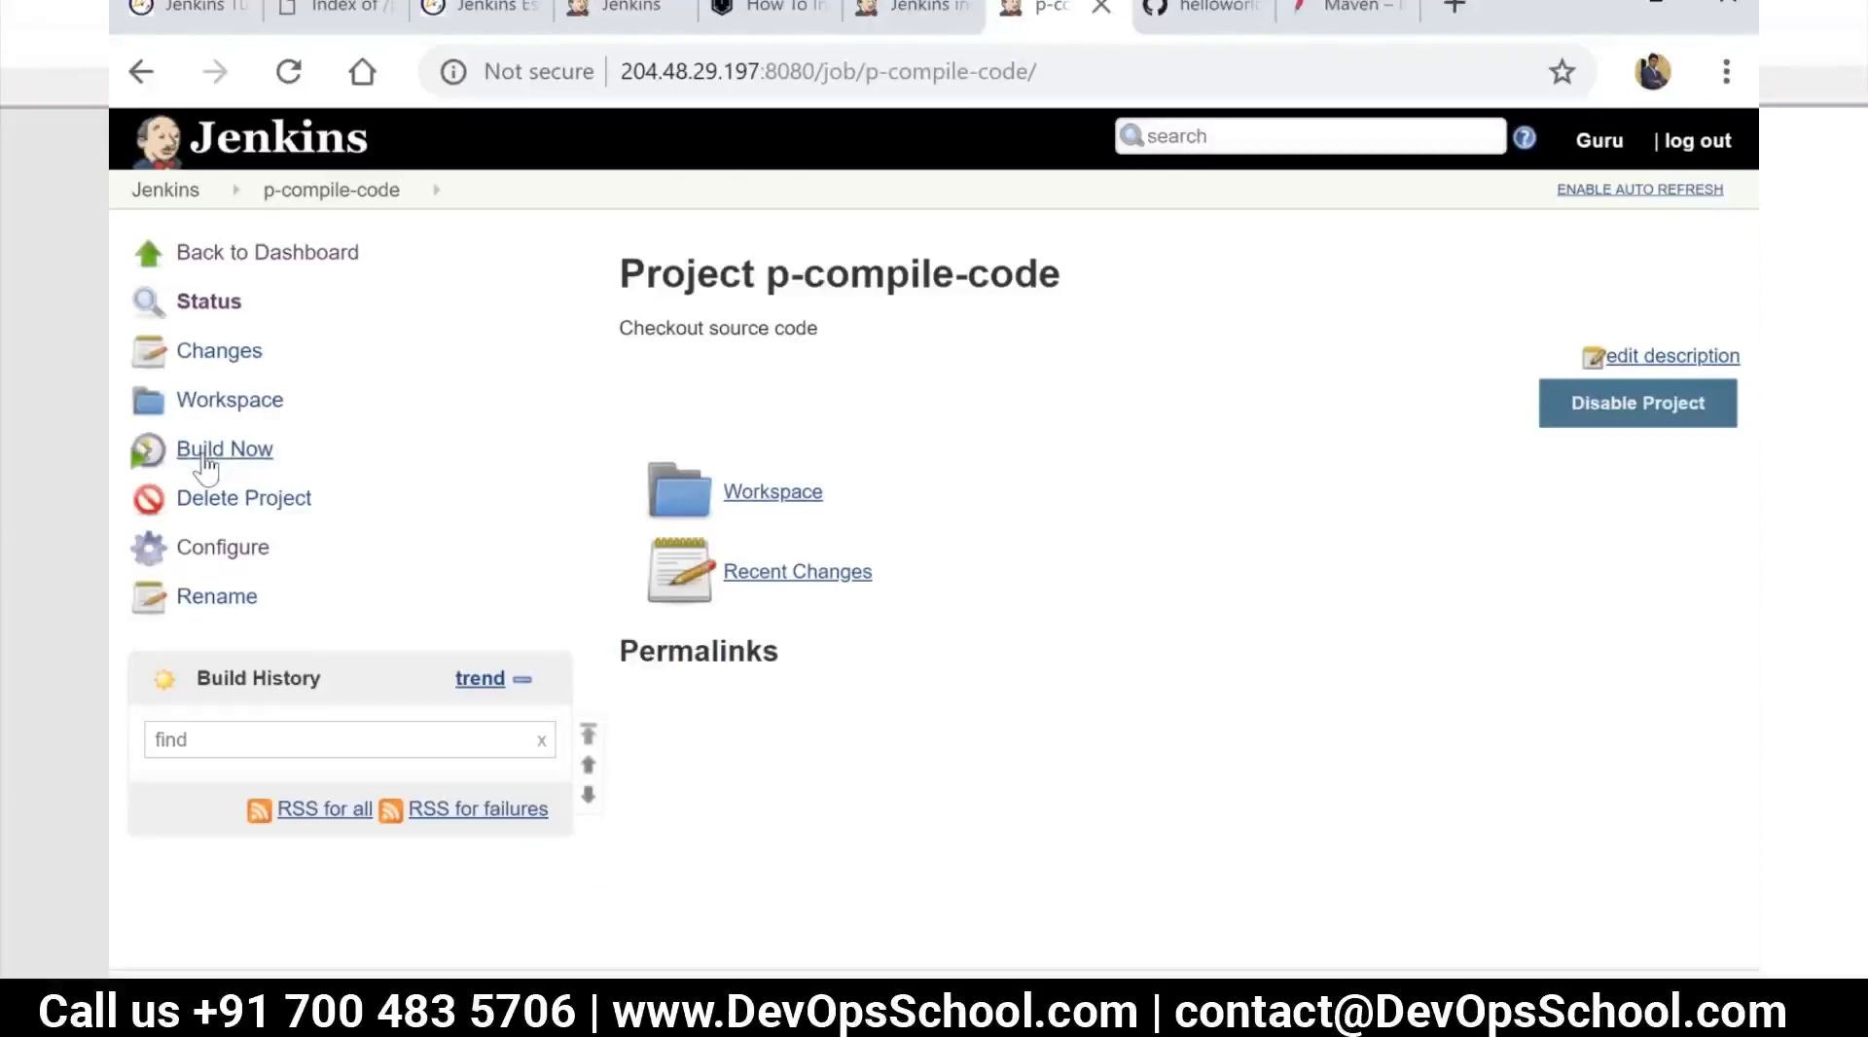
# Run a build of p-compile-code and highlight the error text after FATAL in the build #1 console output
pyautogui.click(206, 452)
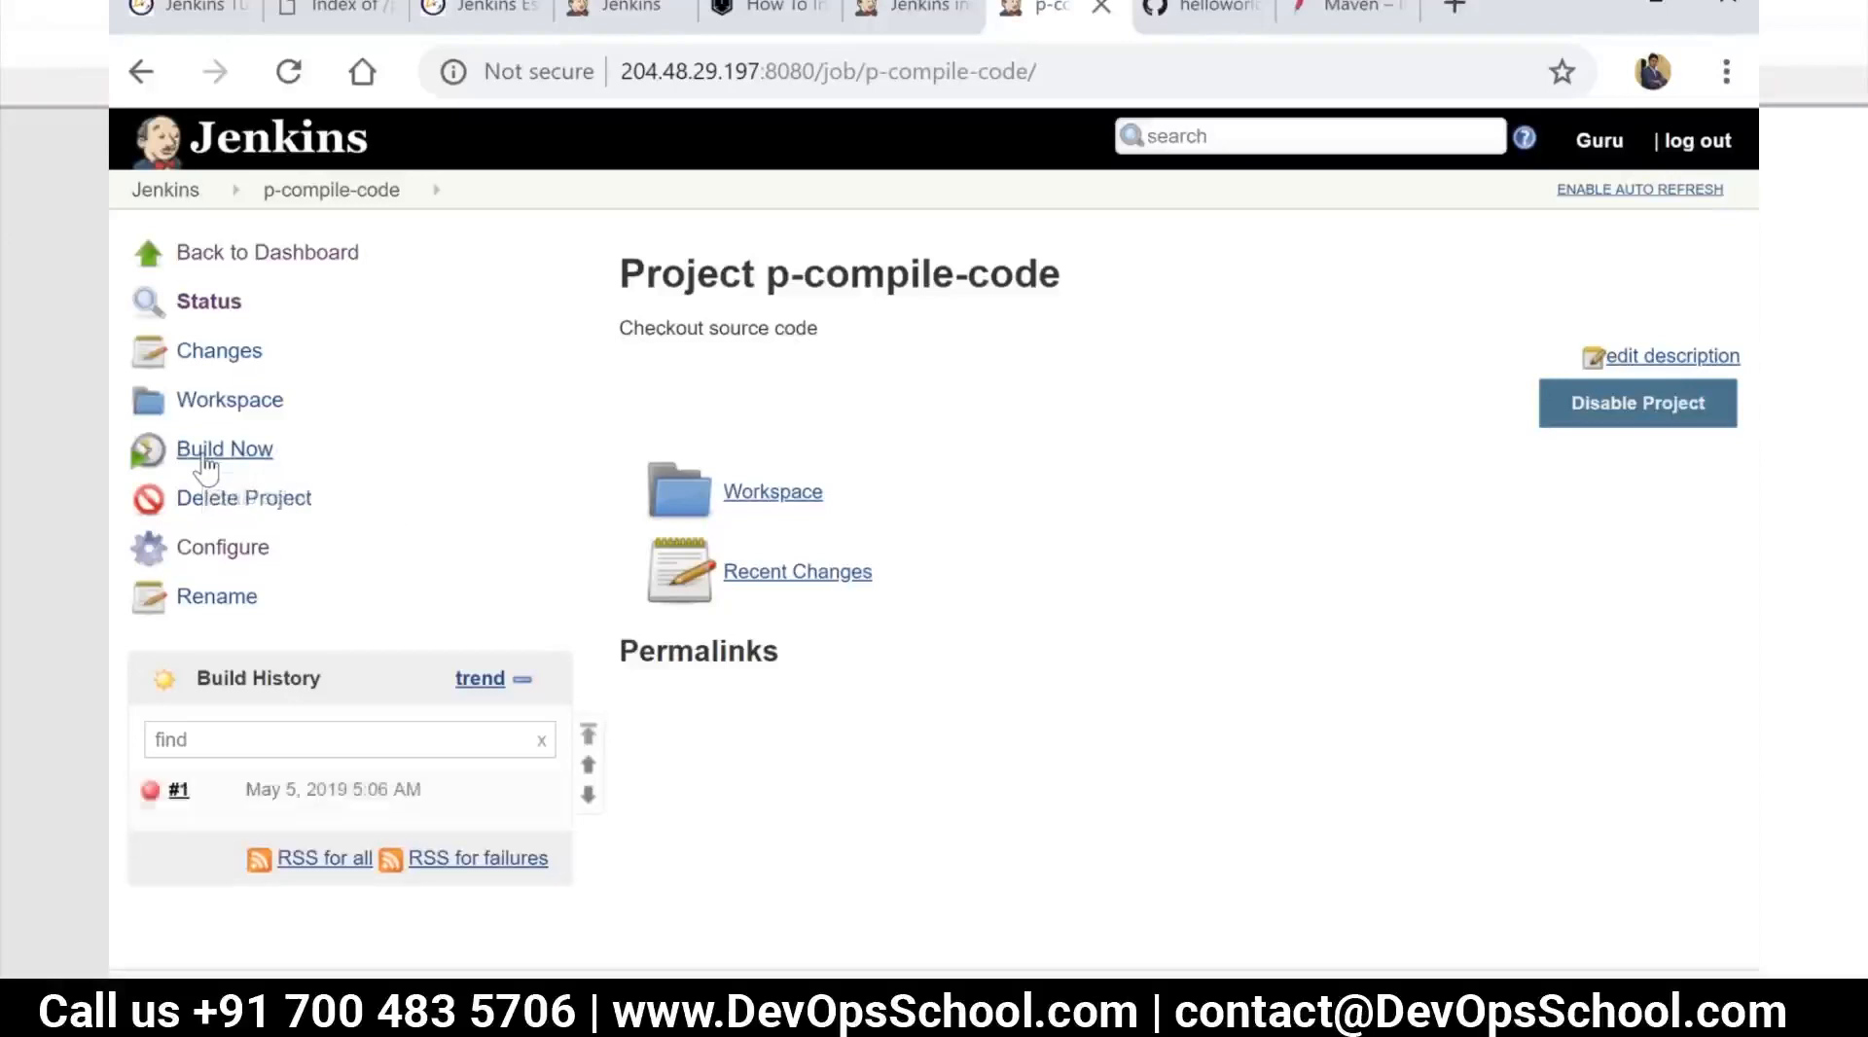
pyautogui.click(151, 791)
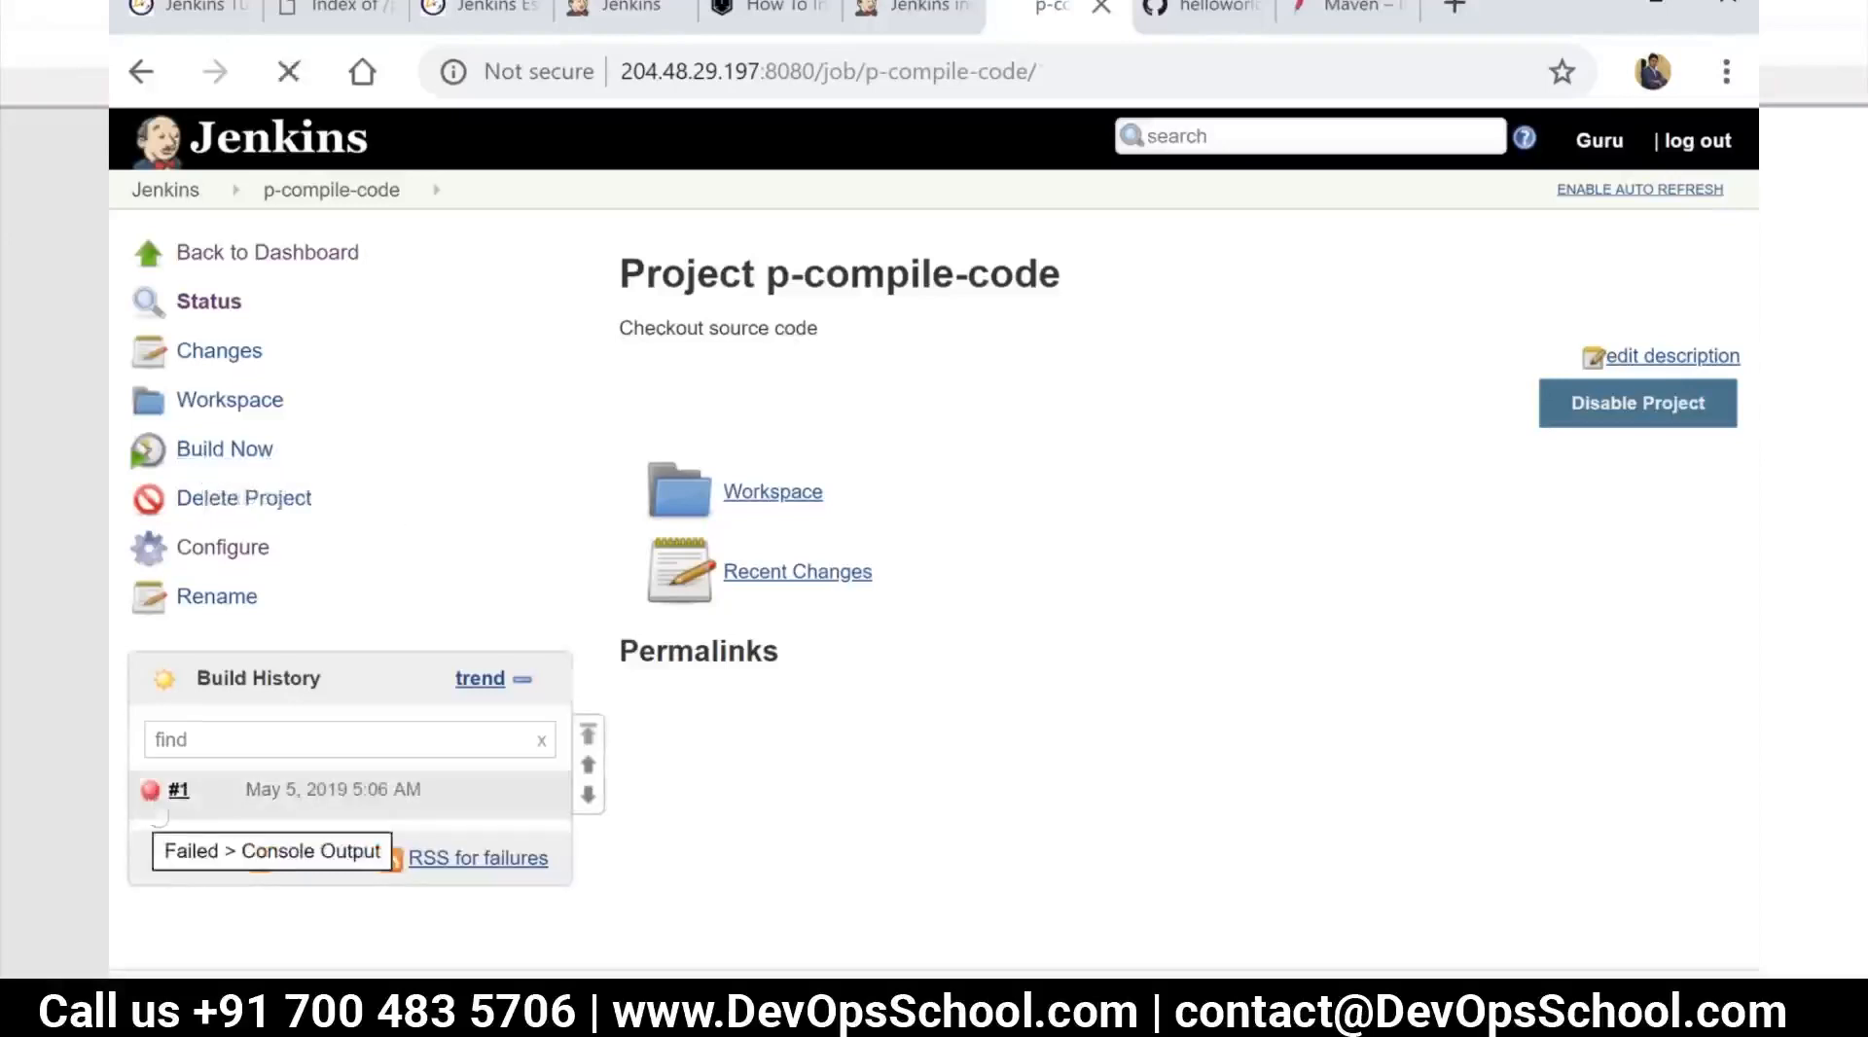
pyautogui.scroll(-8, 836, 742)
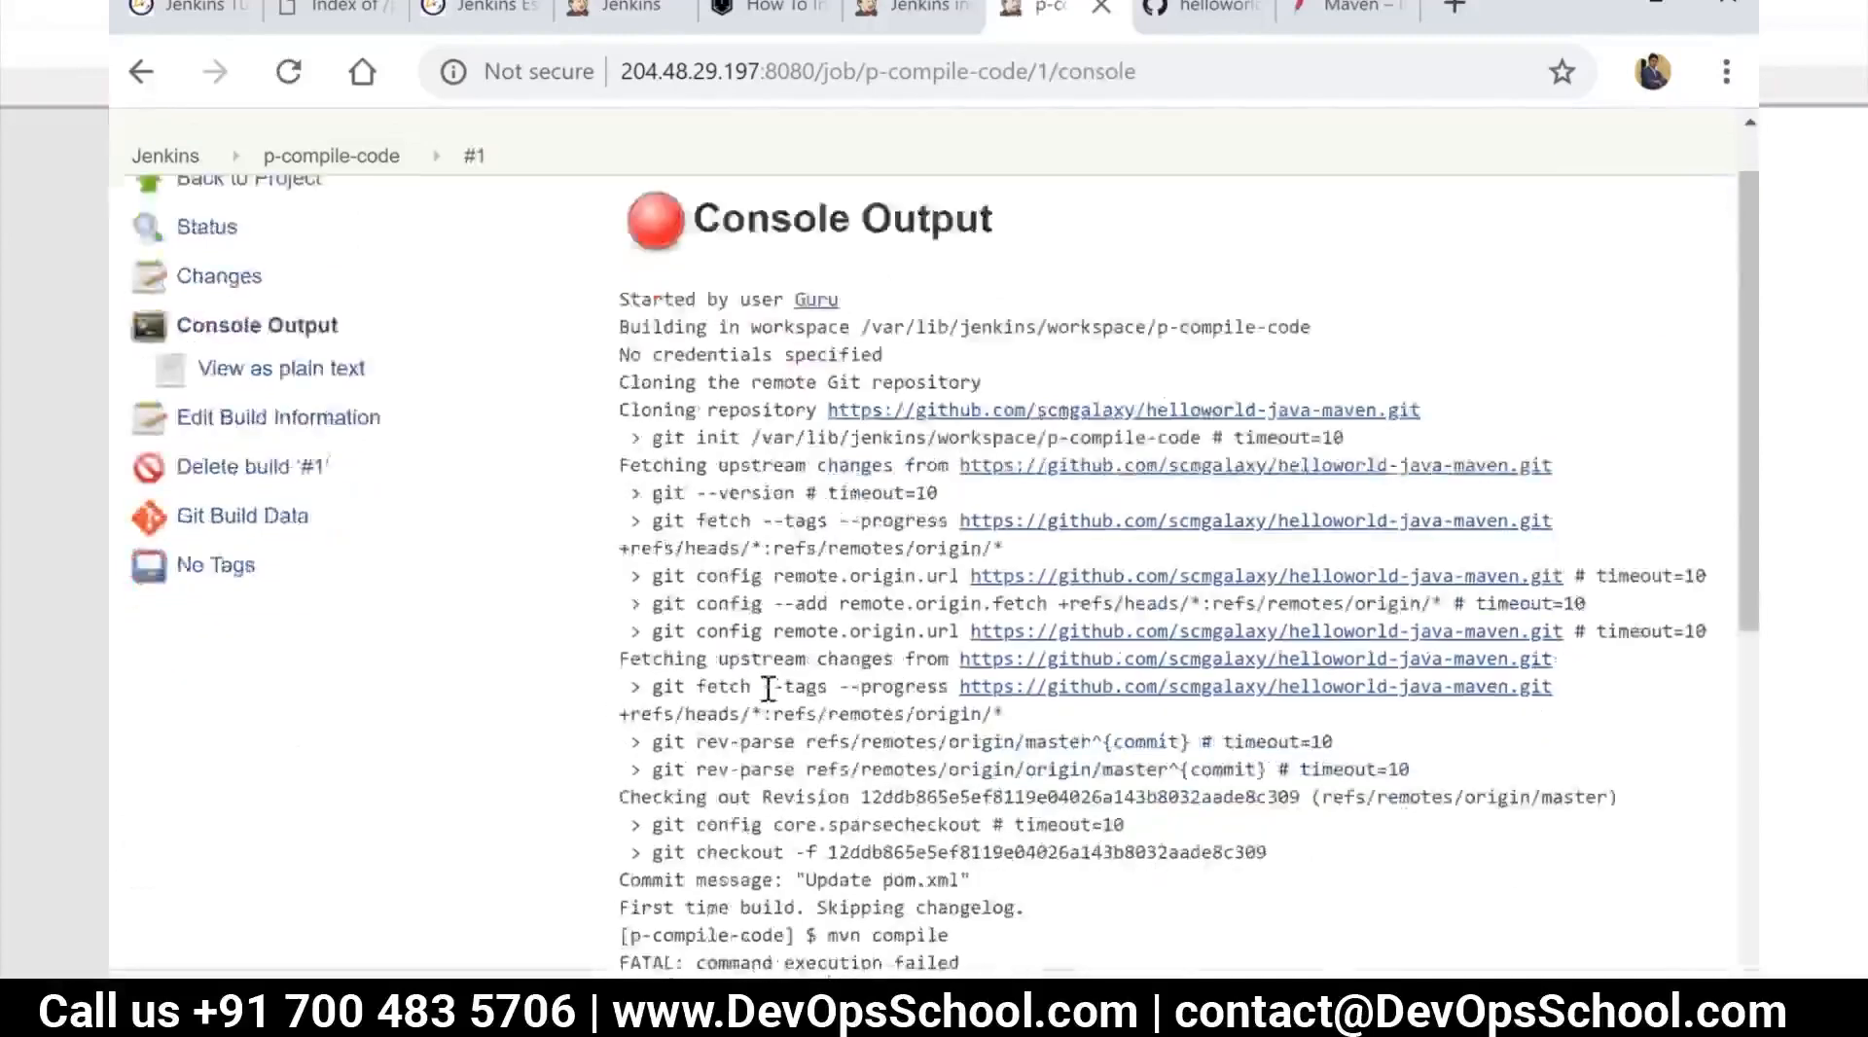
pyautogui.scroll(2, 837, 742)
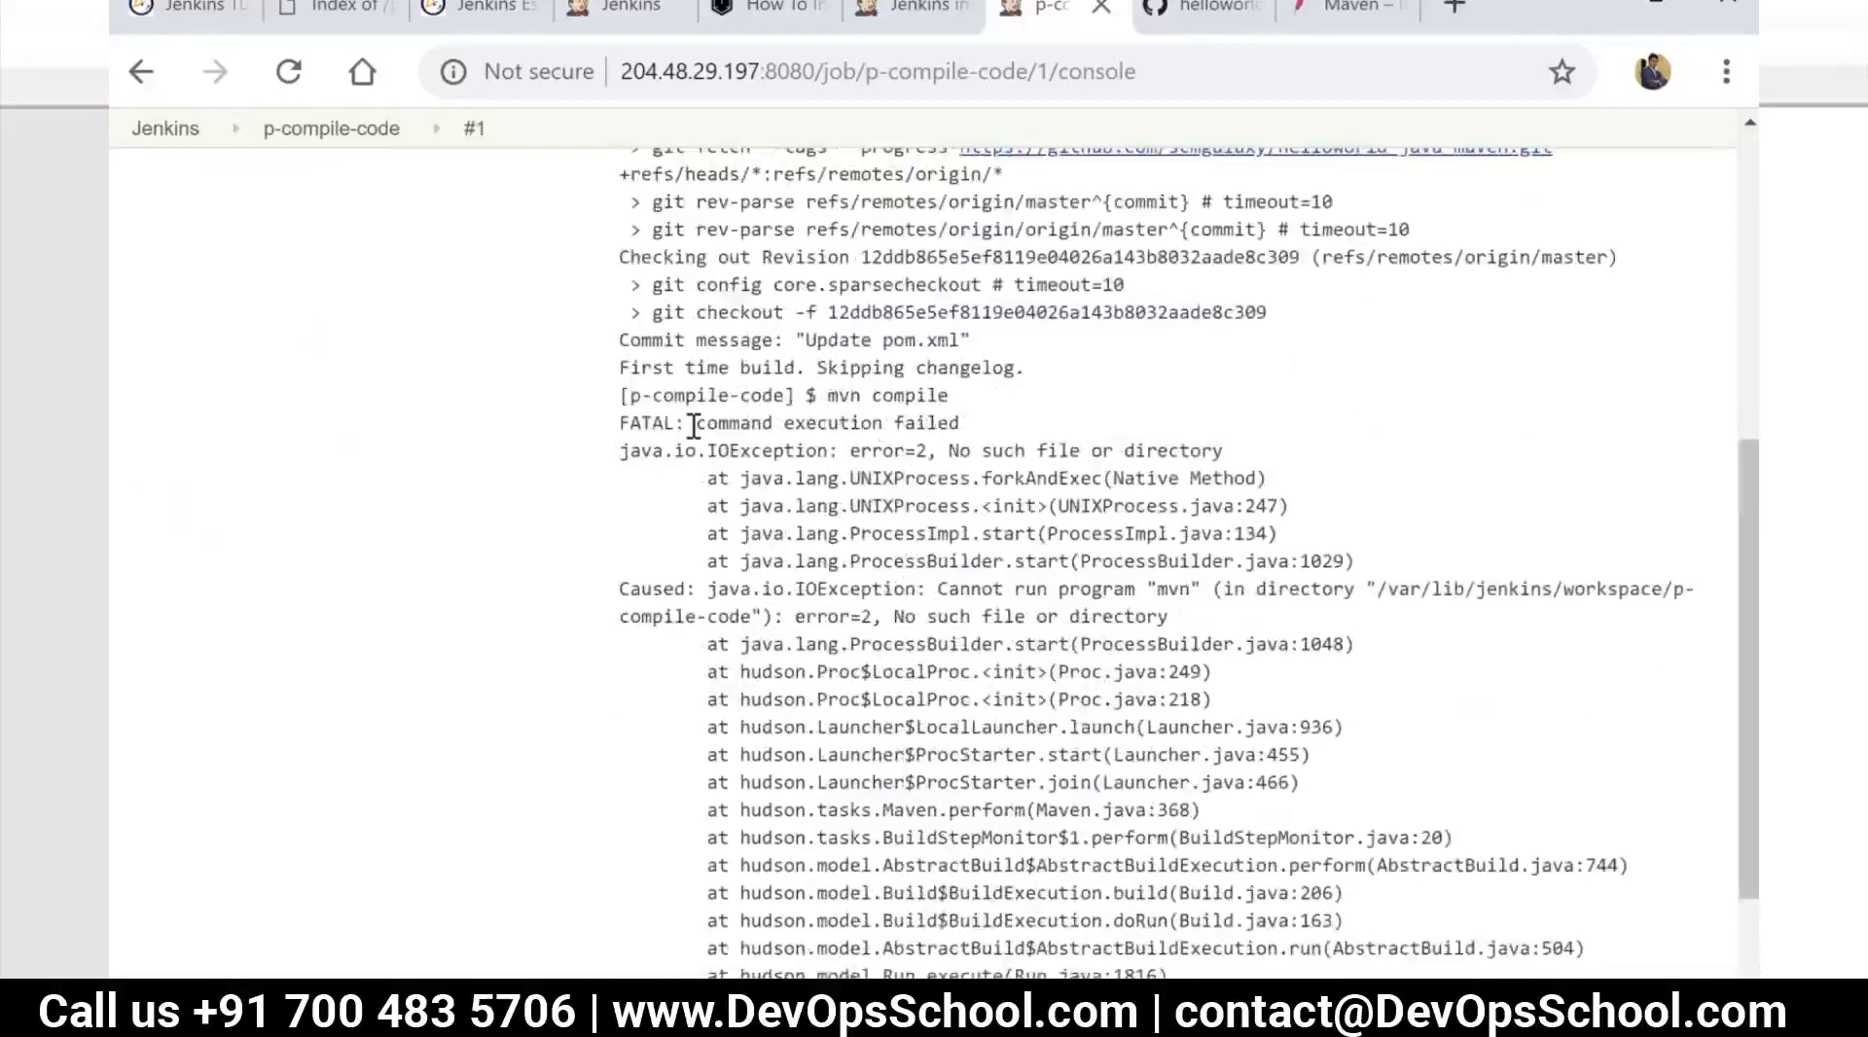
pyautogui.moveTo(694, 424); pyautogui.dragTo(954, 424)
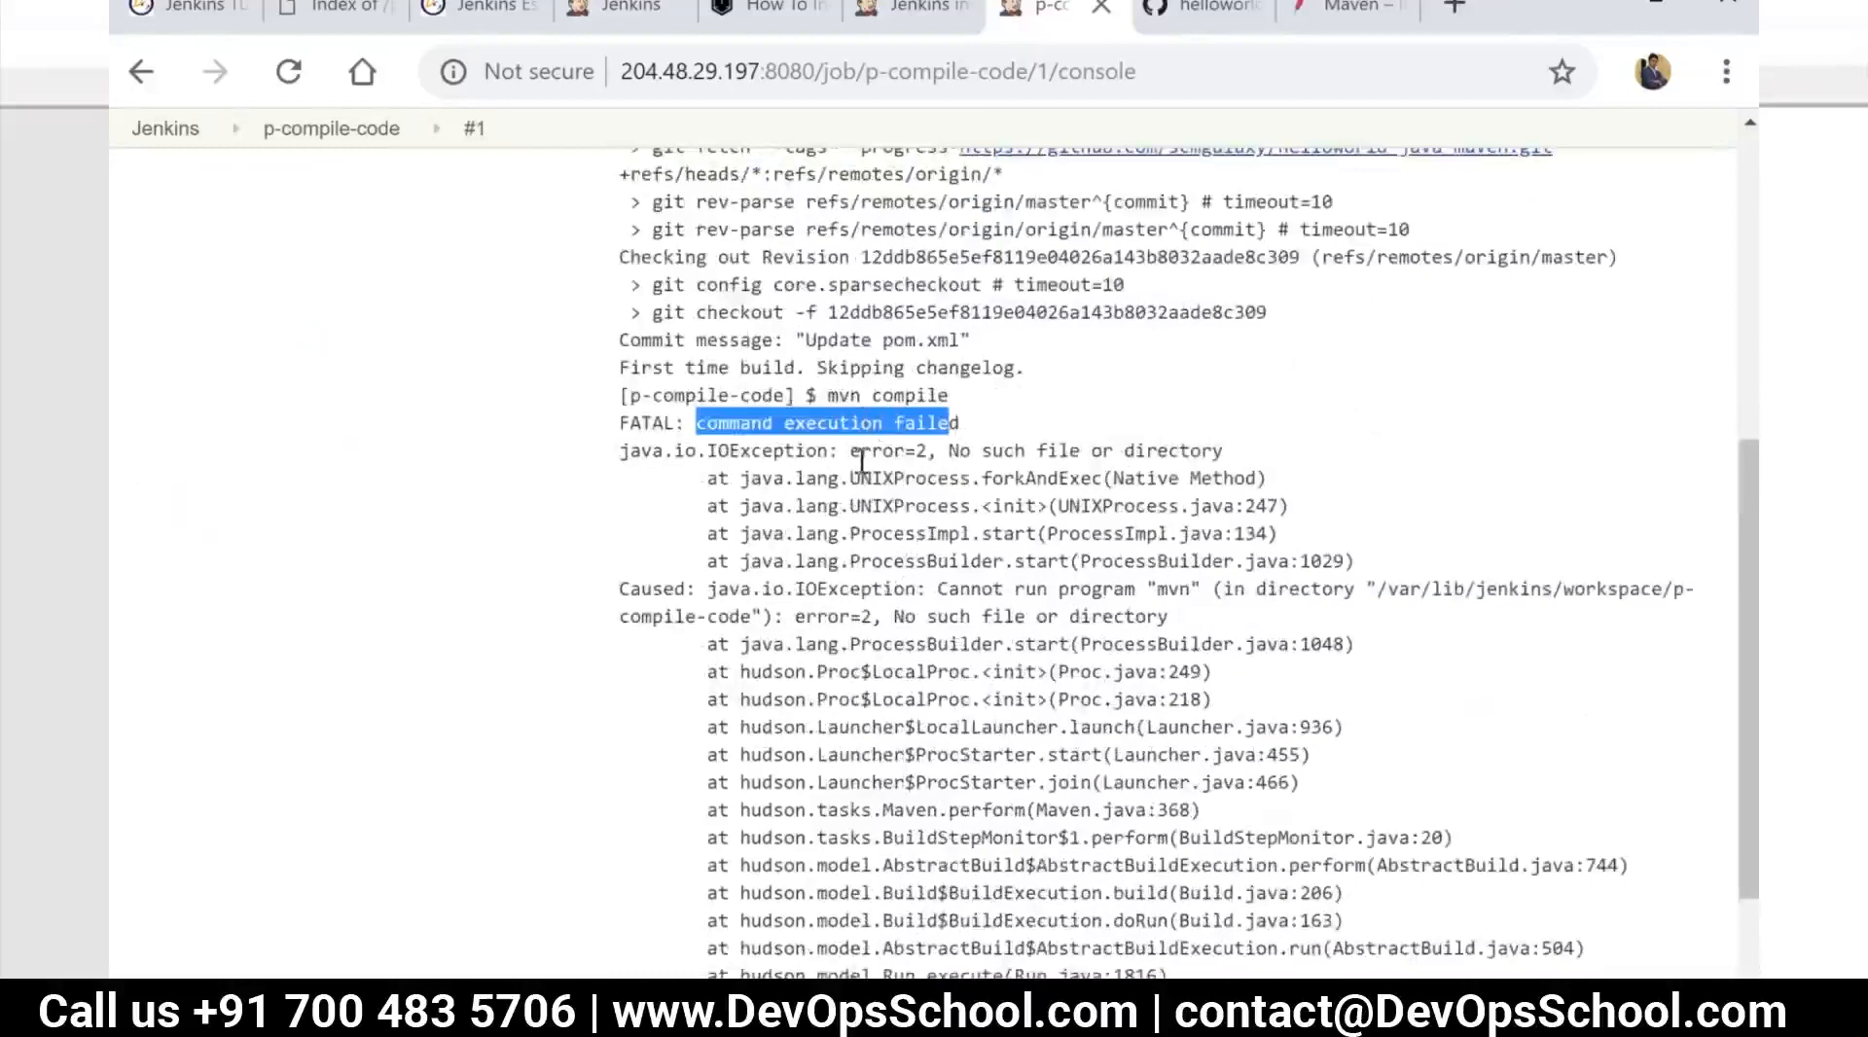
# Switch to the MobaXterm terminal and check the Maven version with mvn -version
pyautogui.click(591, 1005)
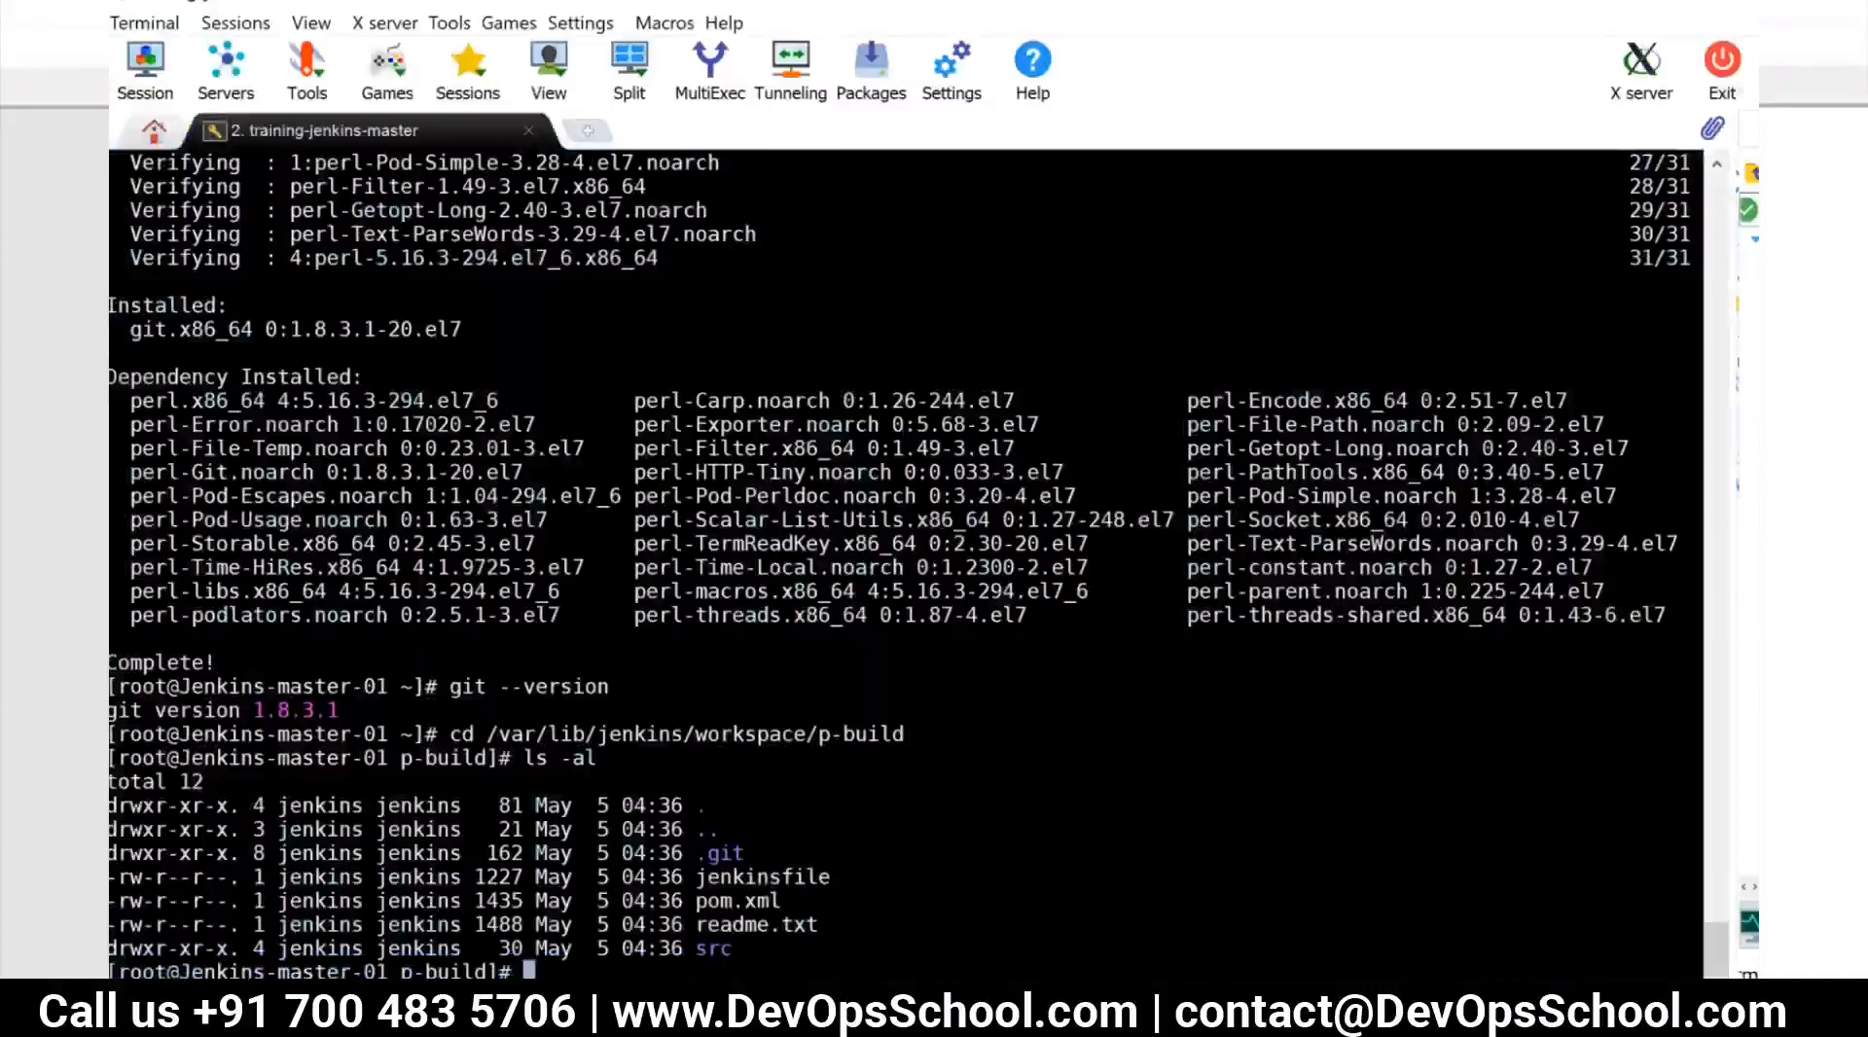
pyautogui.write('mvn -versio')
pyautogui.write('n')
pyautogui.press('Return')
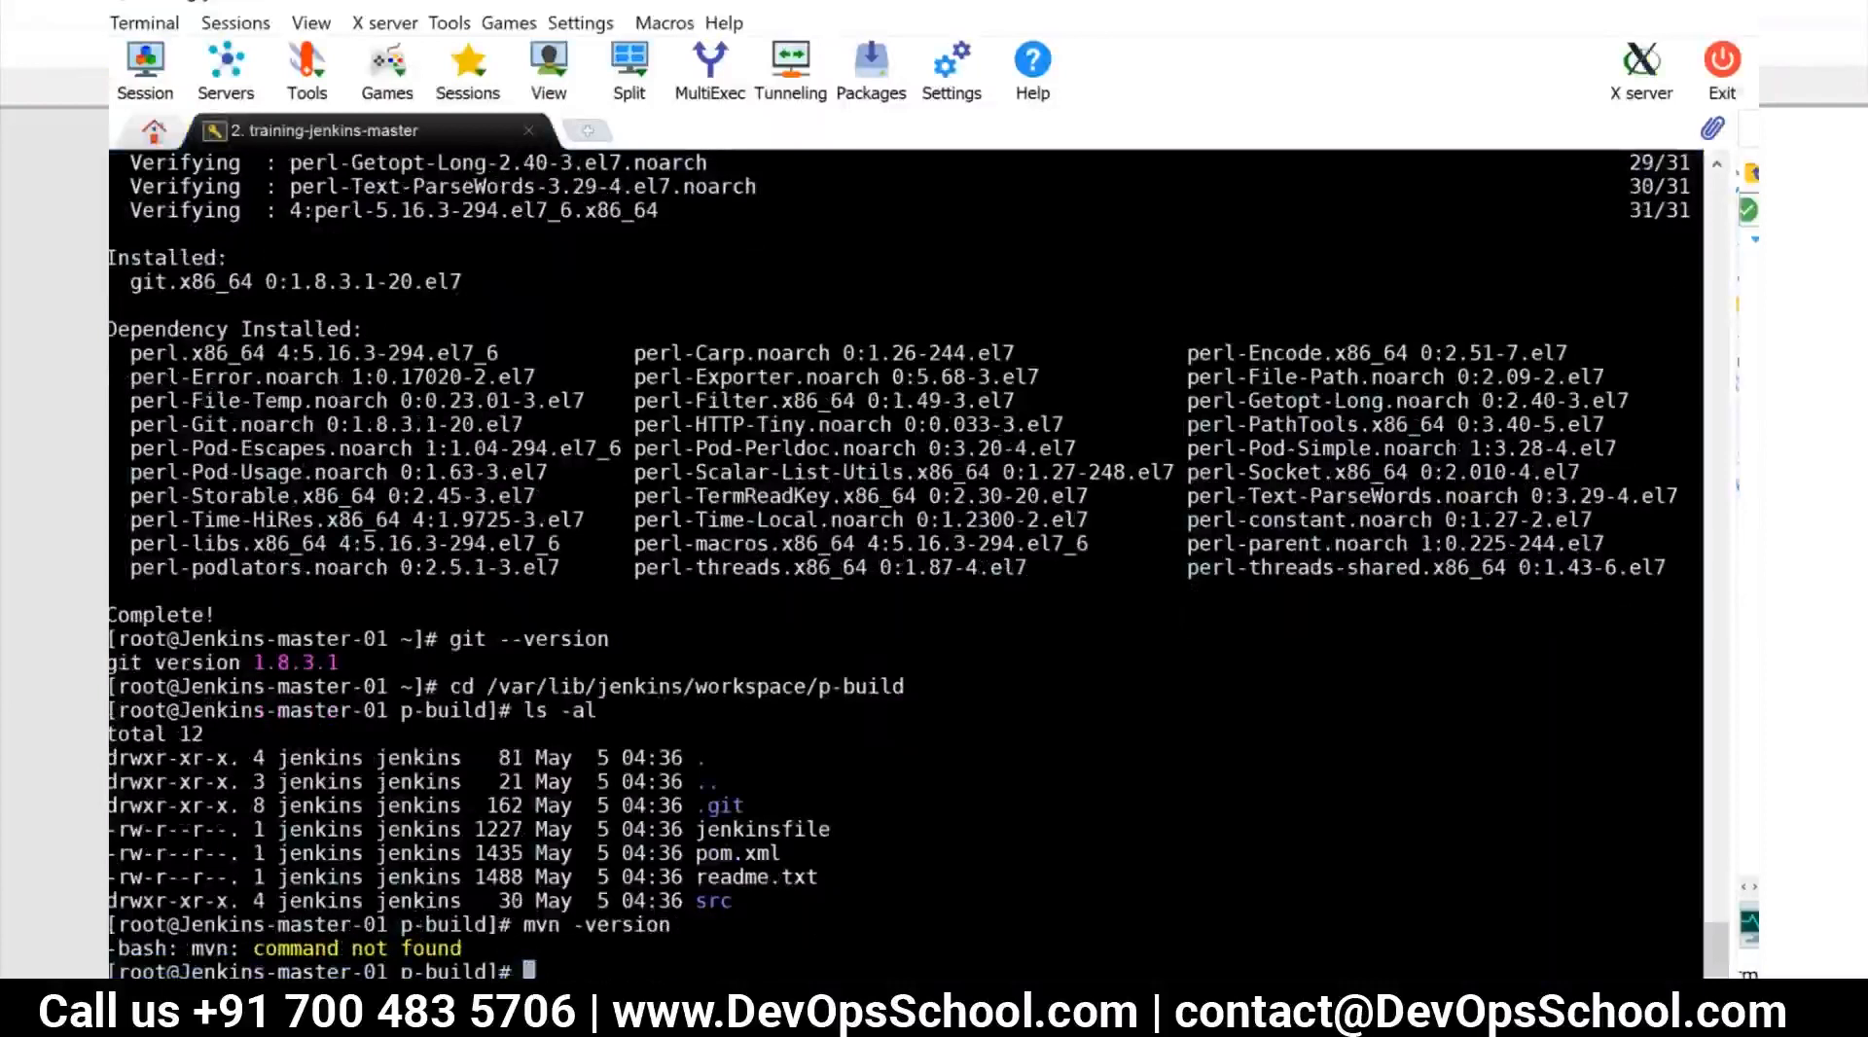
# Enter the start of a yum install command without running it and switch back to Chrome's Jenkins console output
pyautogui.write('yum install inst')
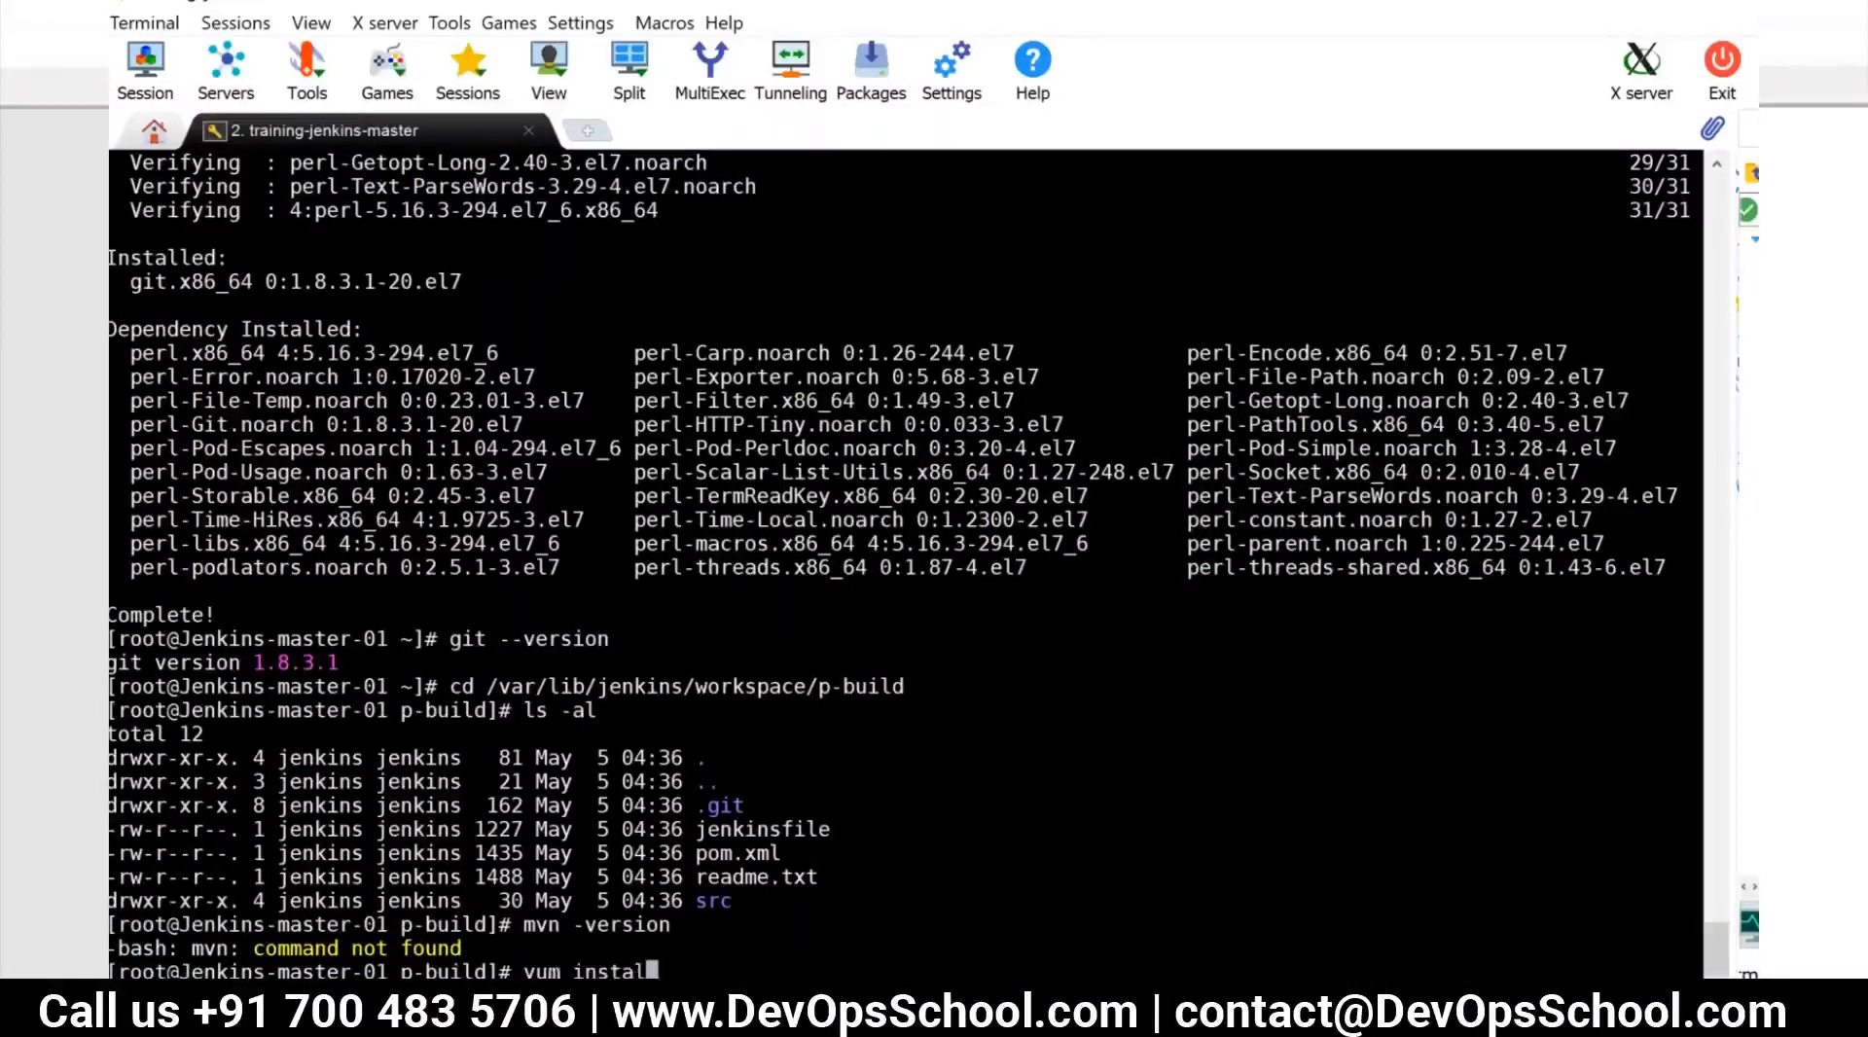
pyautogui.write('all -')
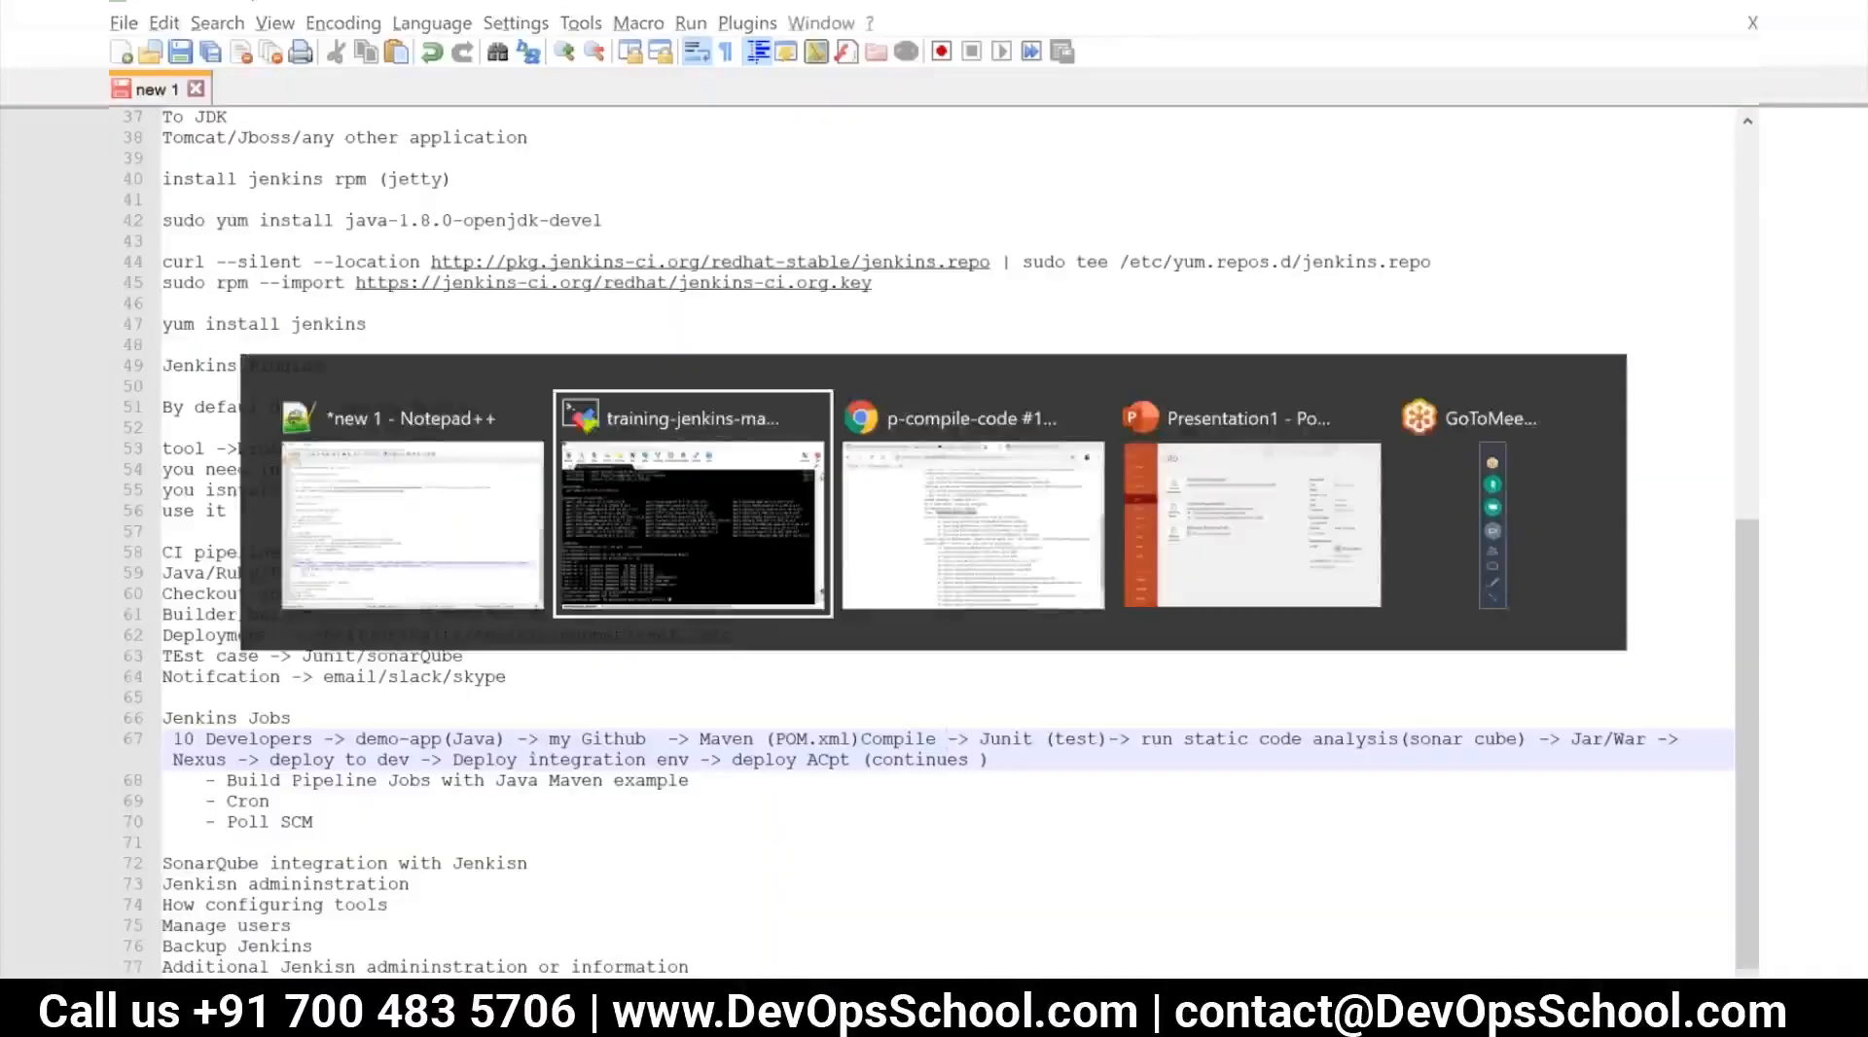
pyautogui.hotkey('alt', 'Tab')
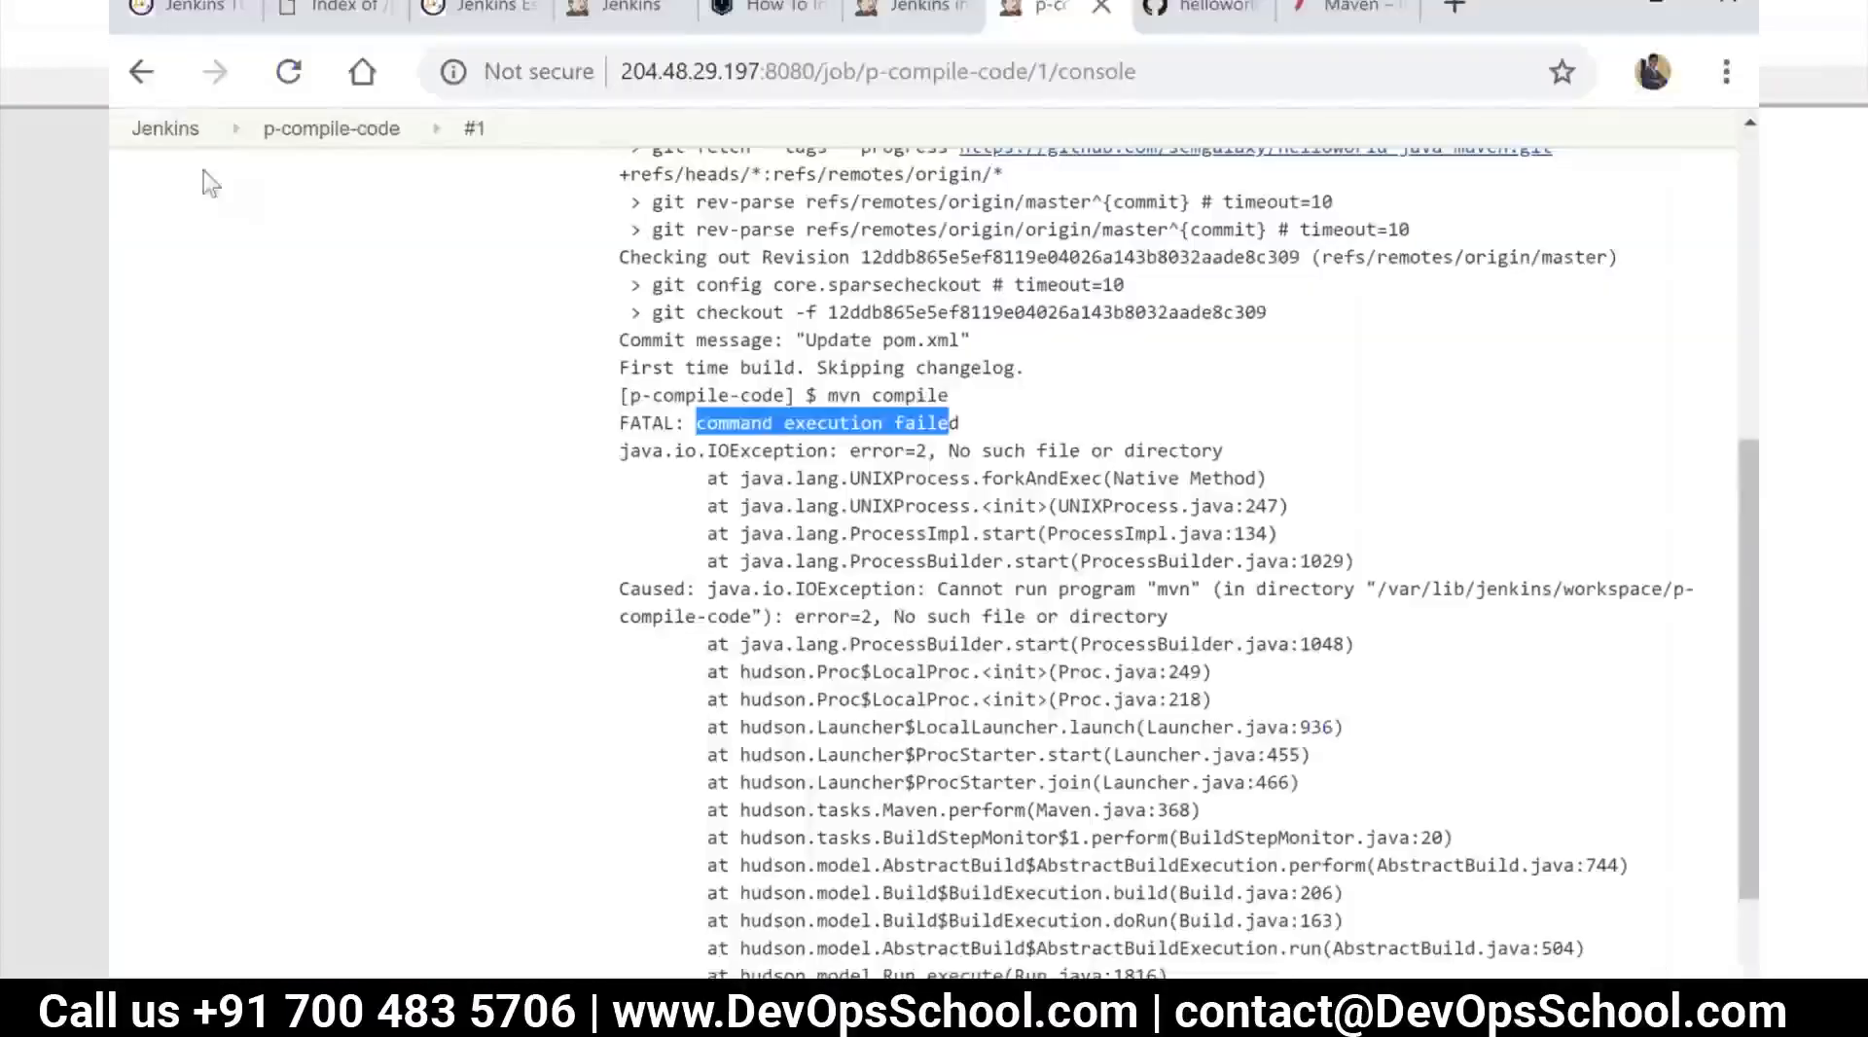
# Leave the build's console output and open the Global Tool Configuration page in Jenkins' management settings
pyautogui.click(167, 133)
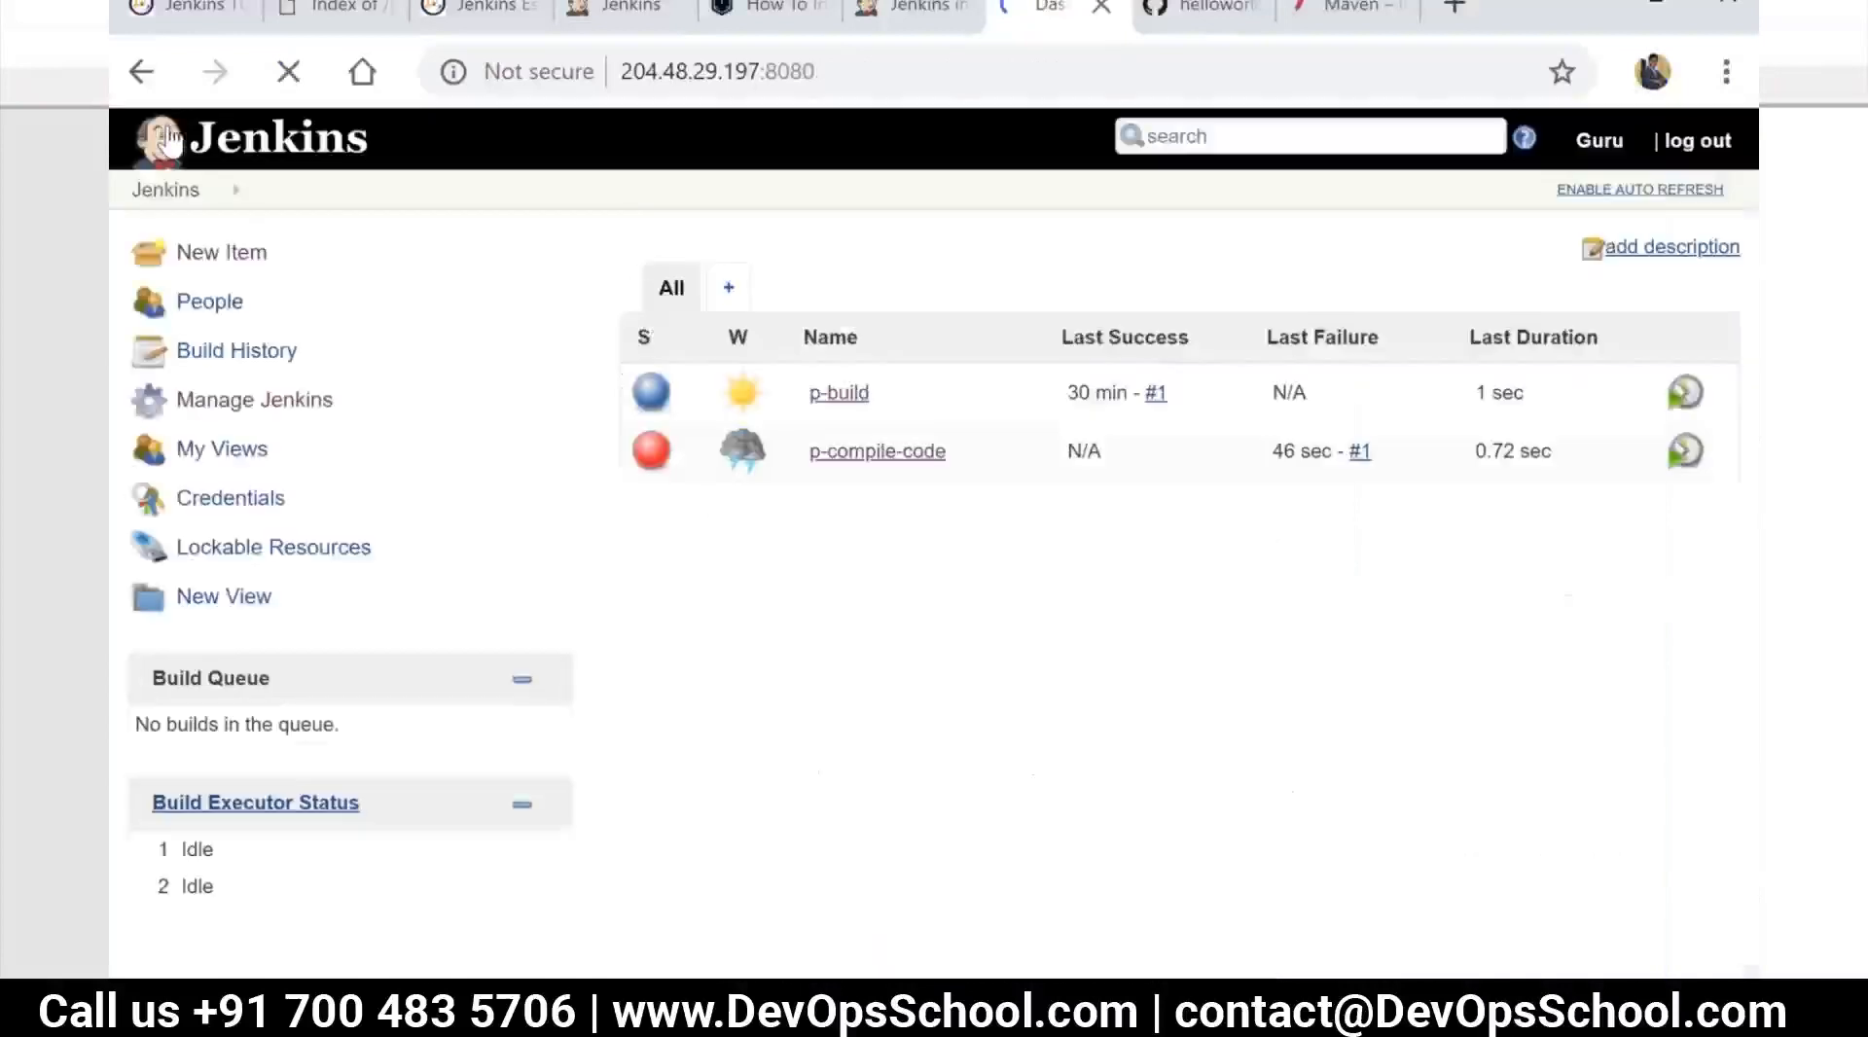
pyautogui.click(258, 414)
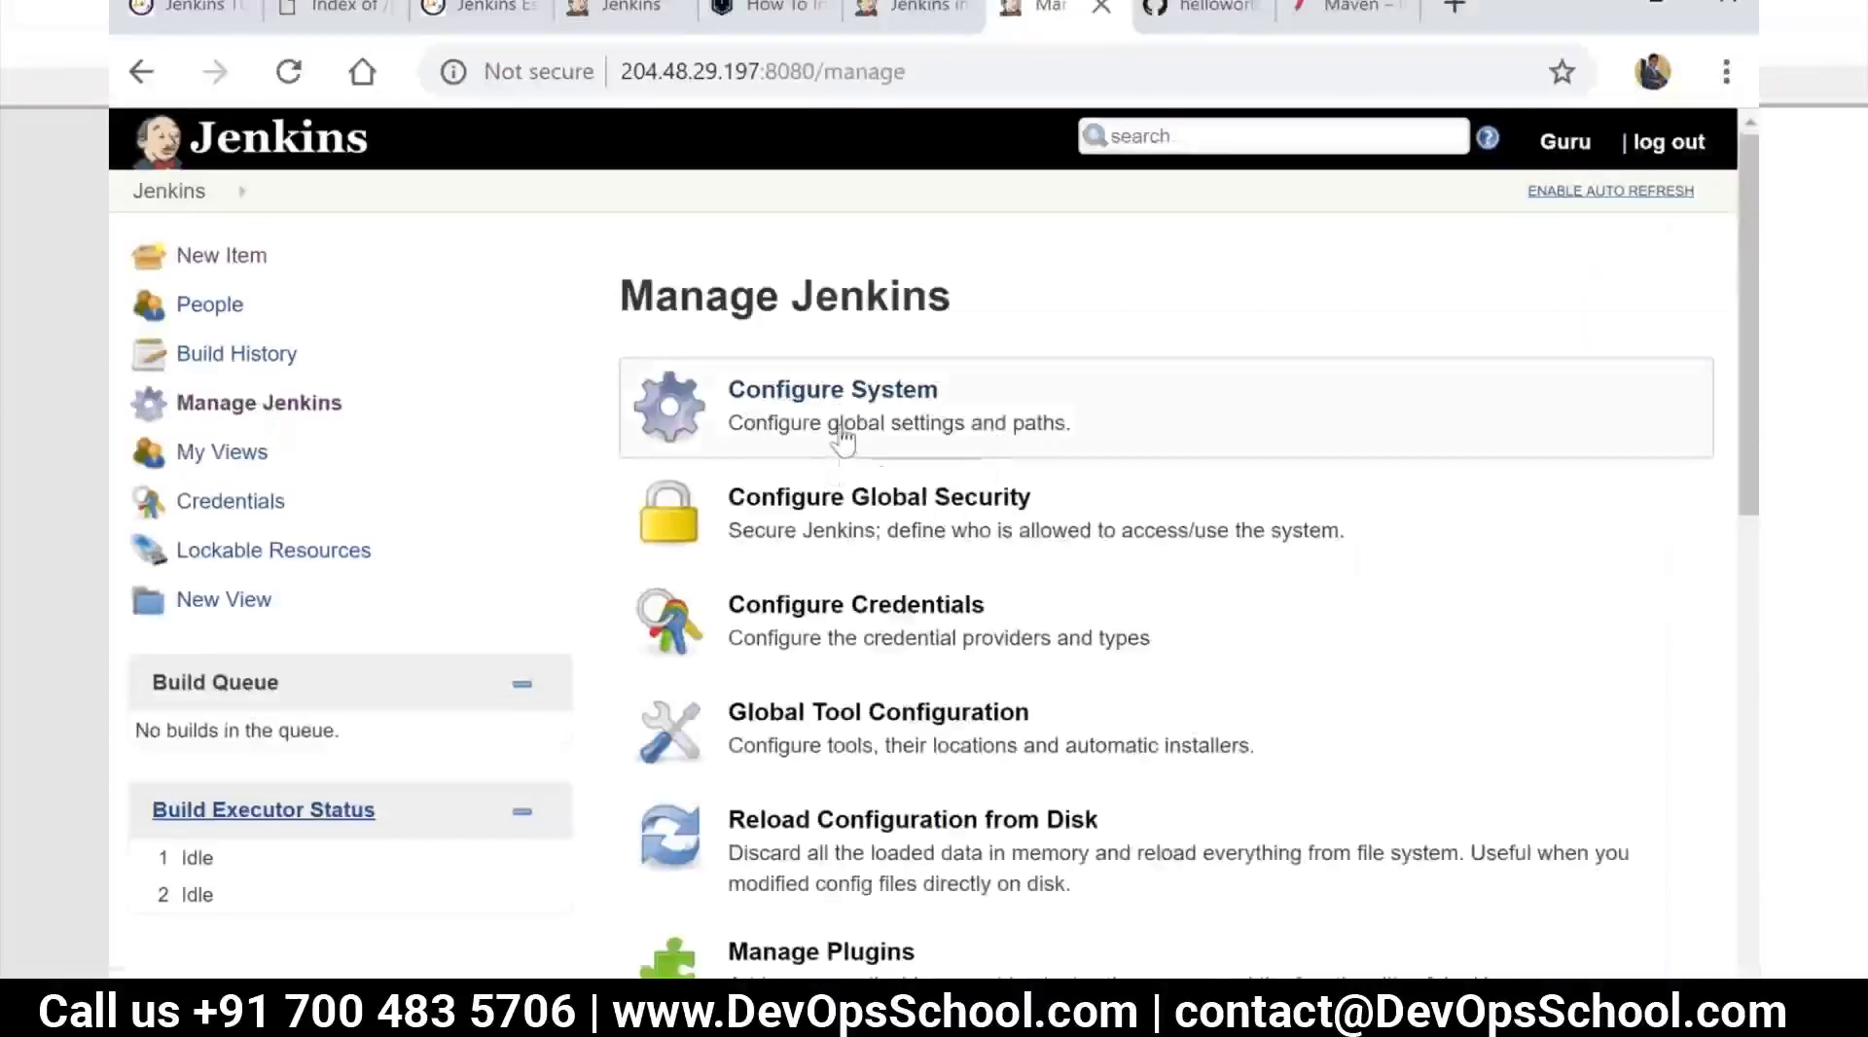
pyautogui.click(932, 718)
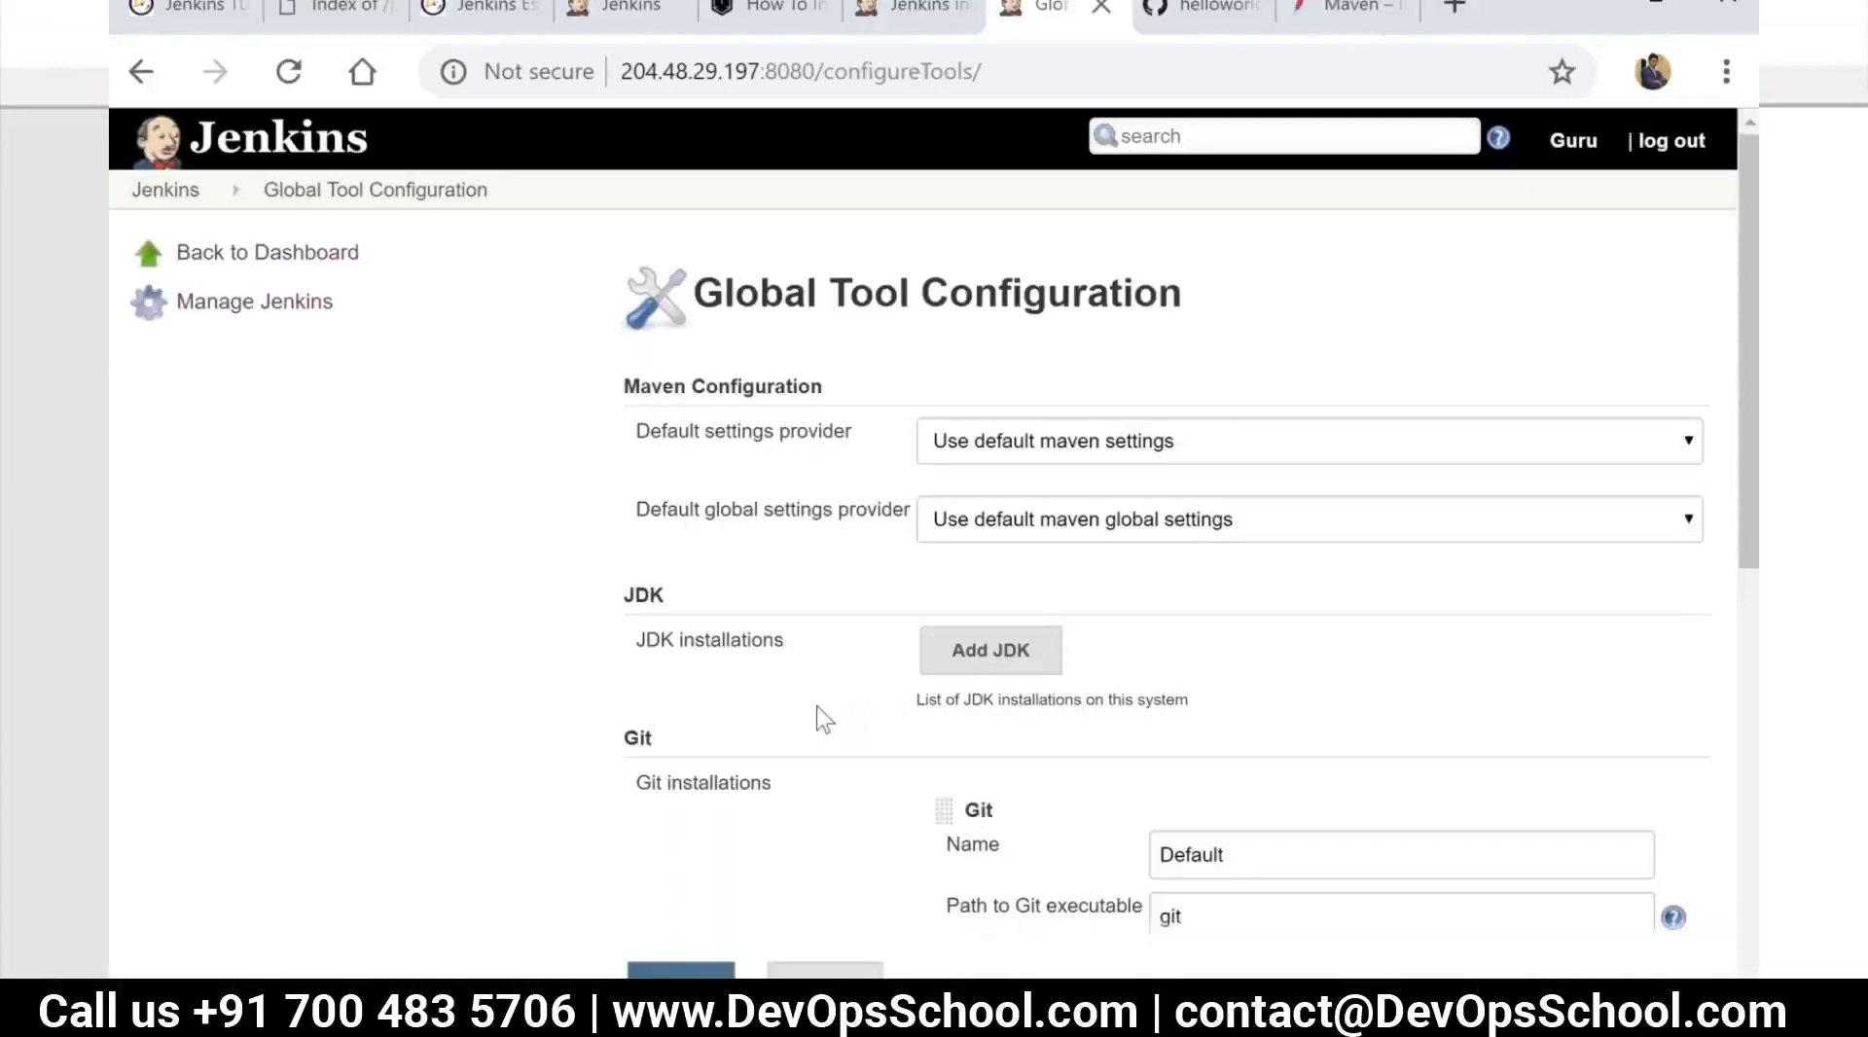
# Add a Maven installation named maven-3.6.1 with automatic installation of version 3.6.1 from Apache, and save the tool configuration
pyautogui.scroll(-2, 818, 708)
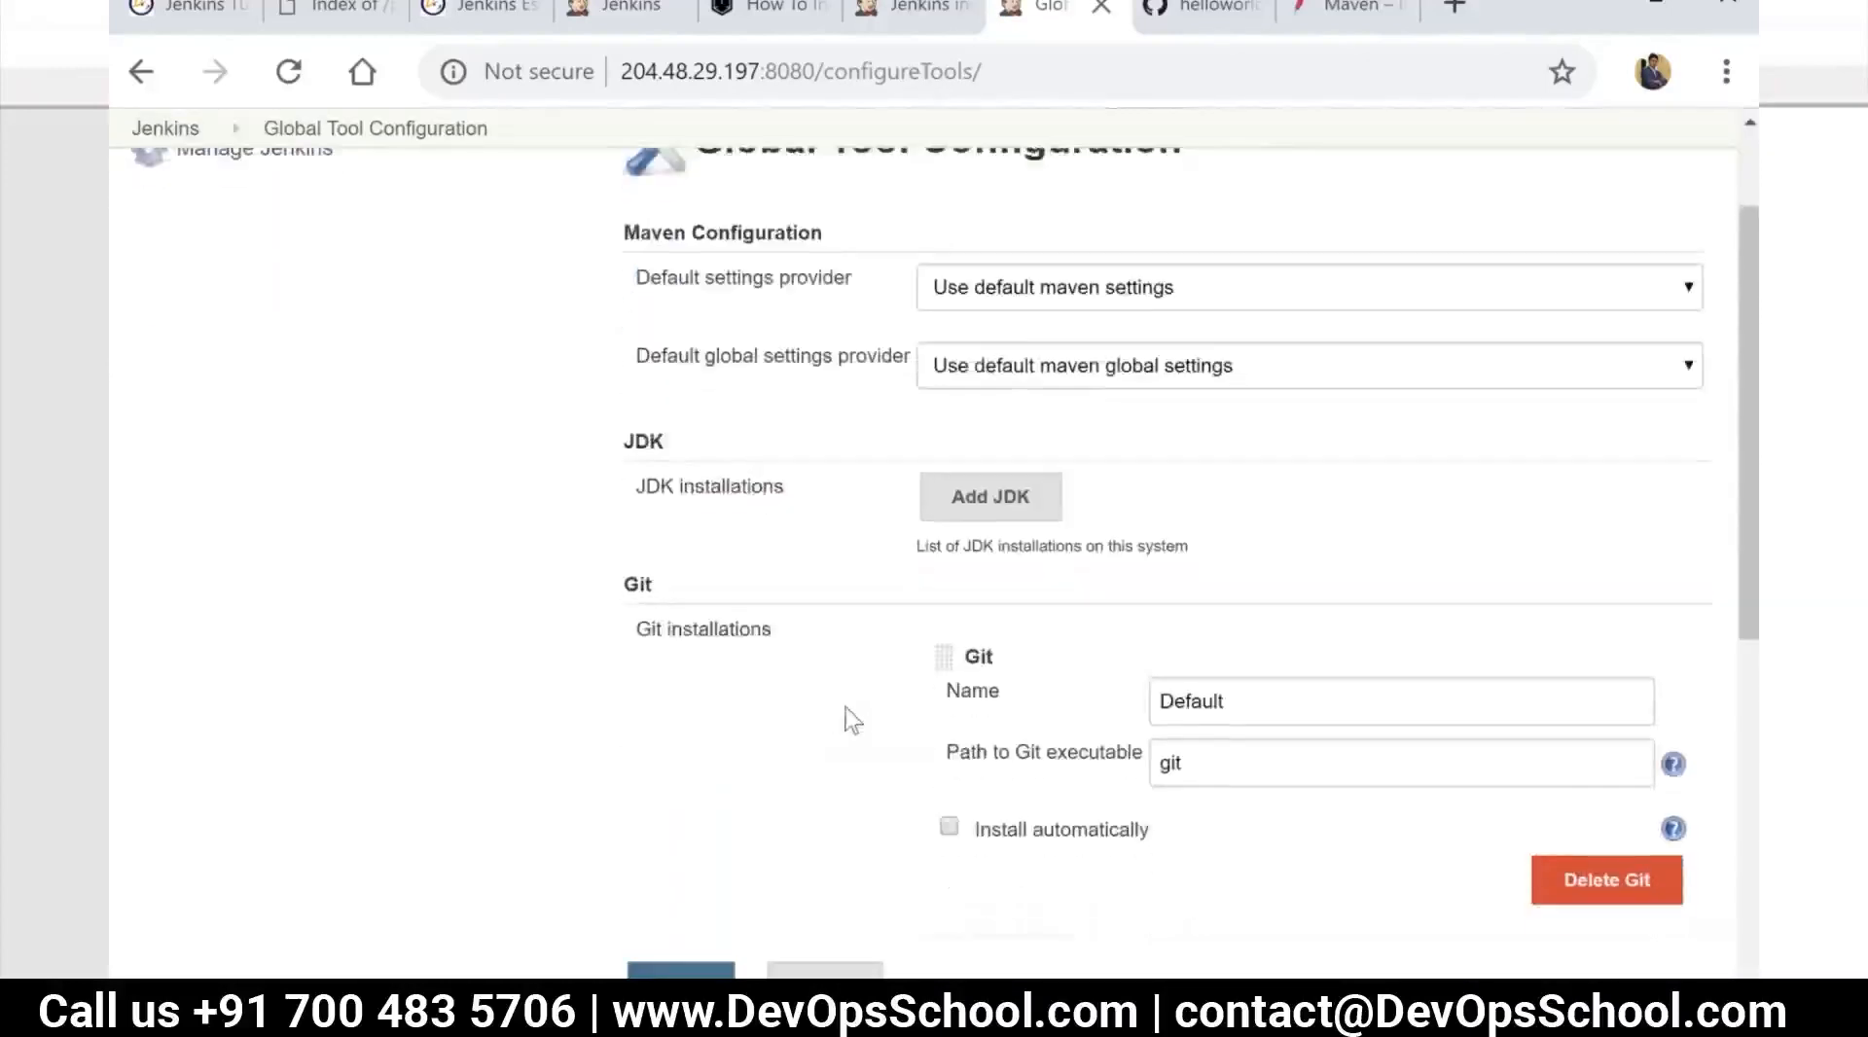
pyautogui.scroll(-4, 853, 715)
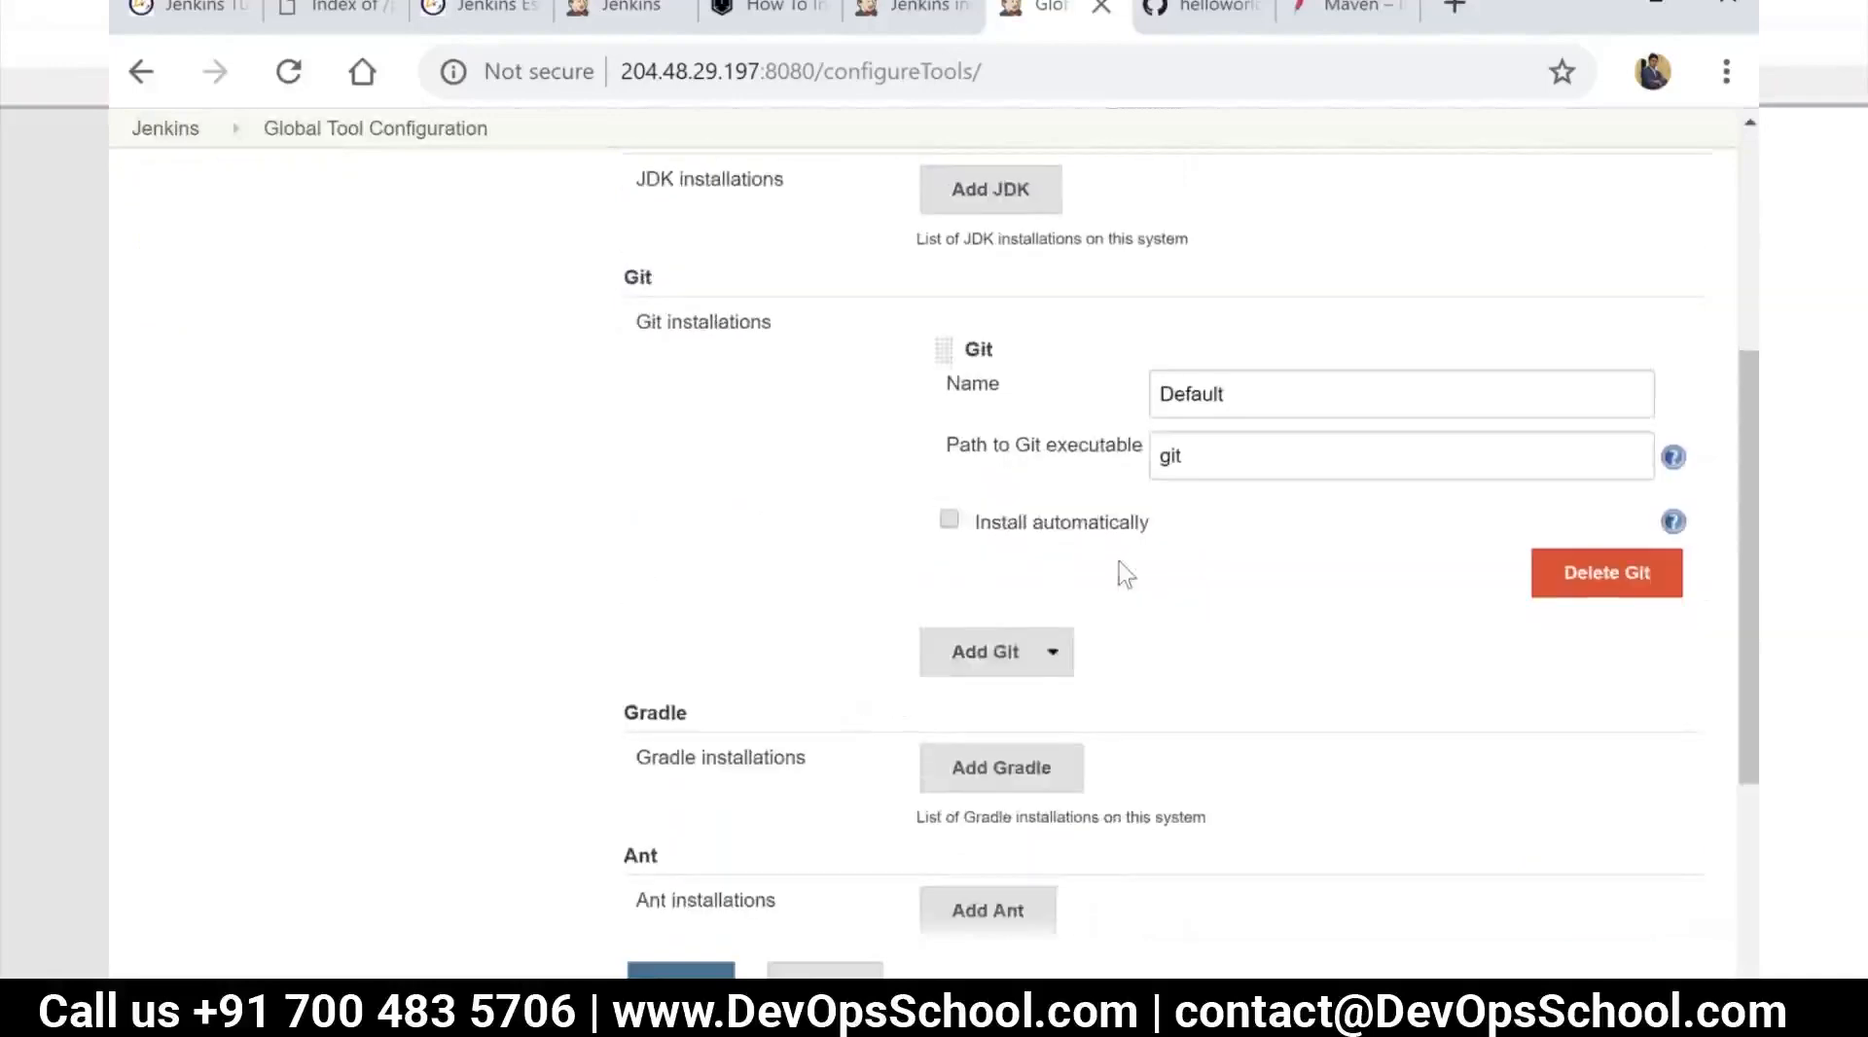
pyautogui.scroll(-2, 876, 584)
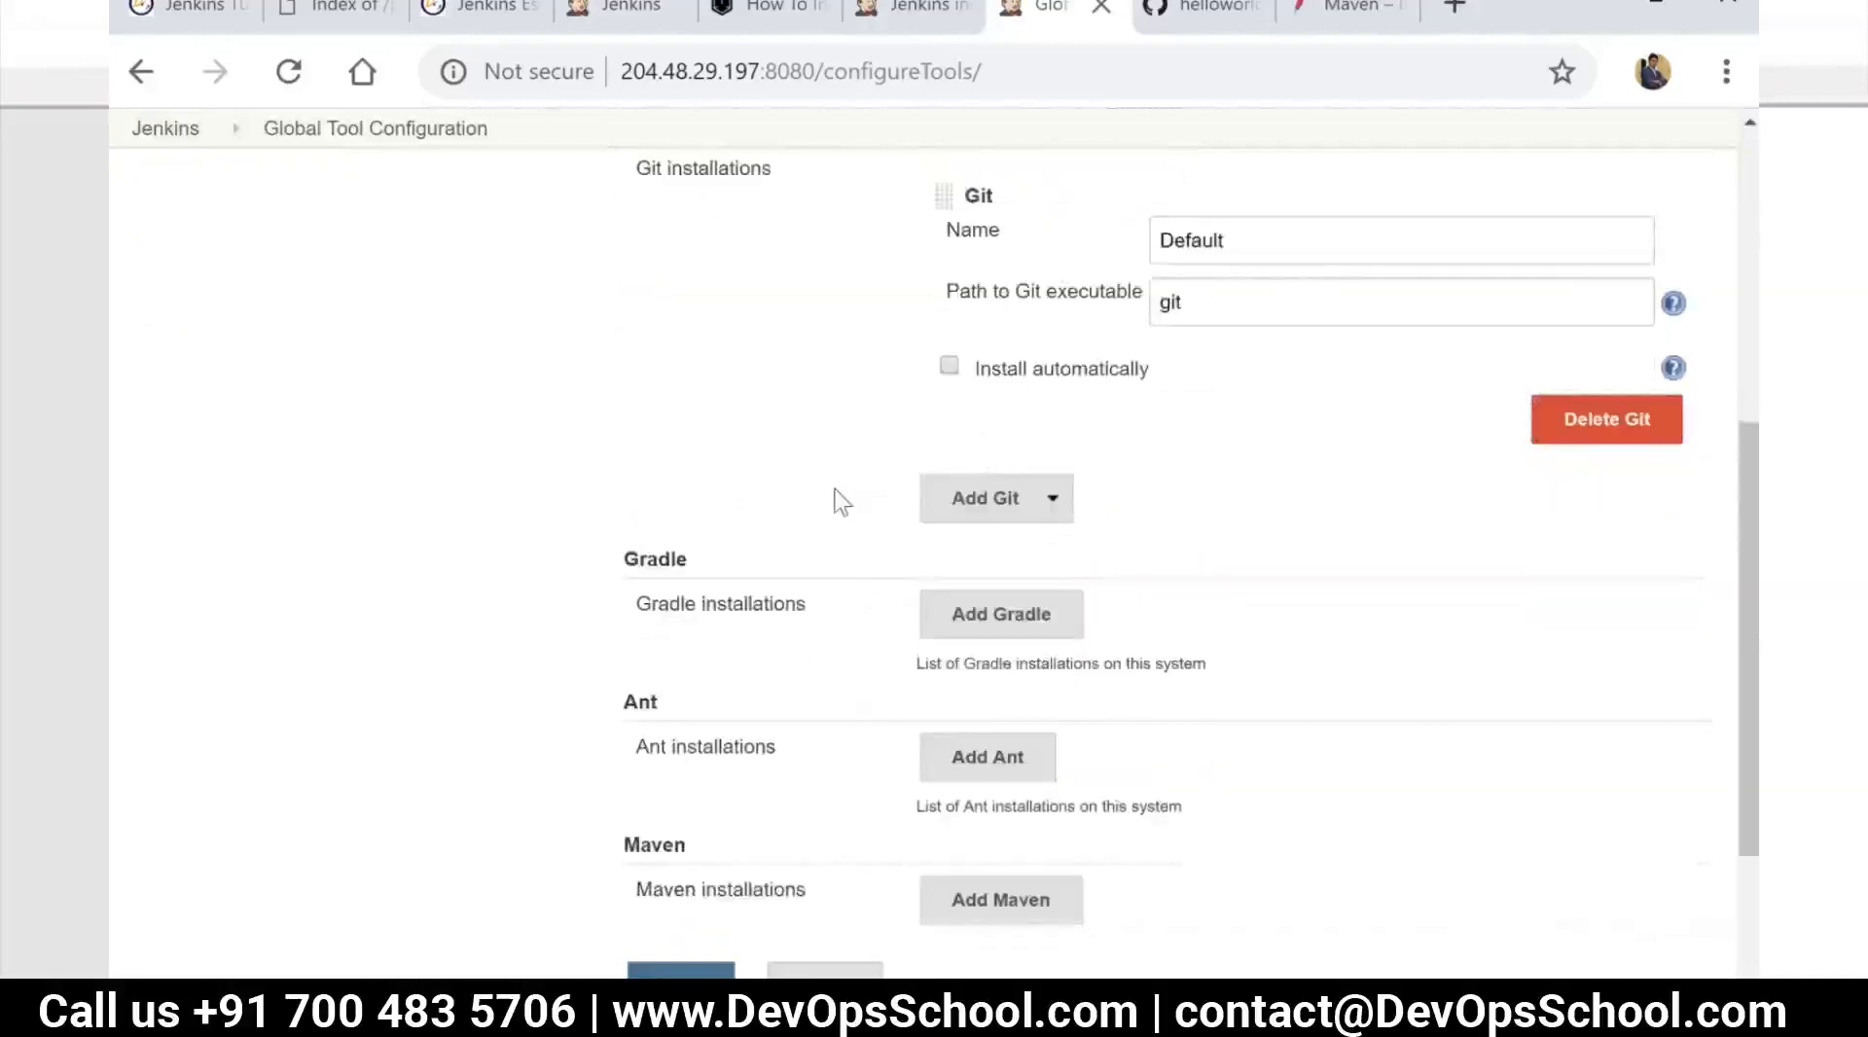
pyautogui.scroll(-2, 833, 500)
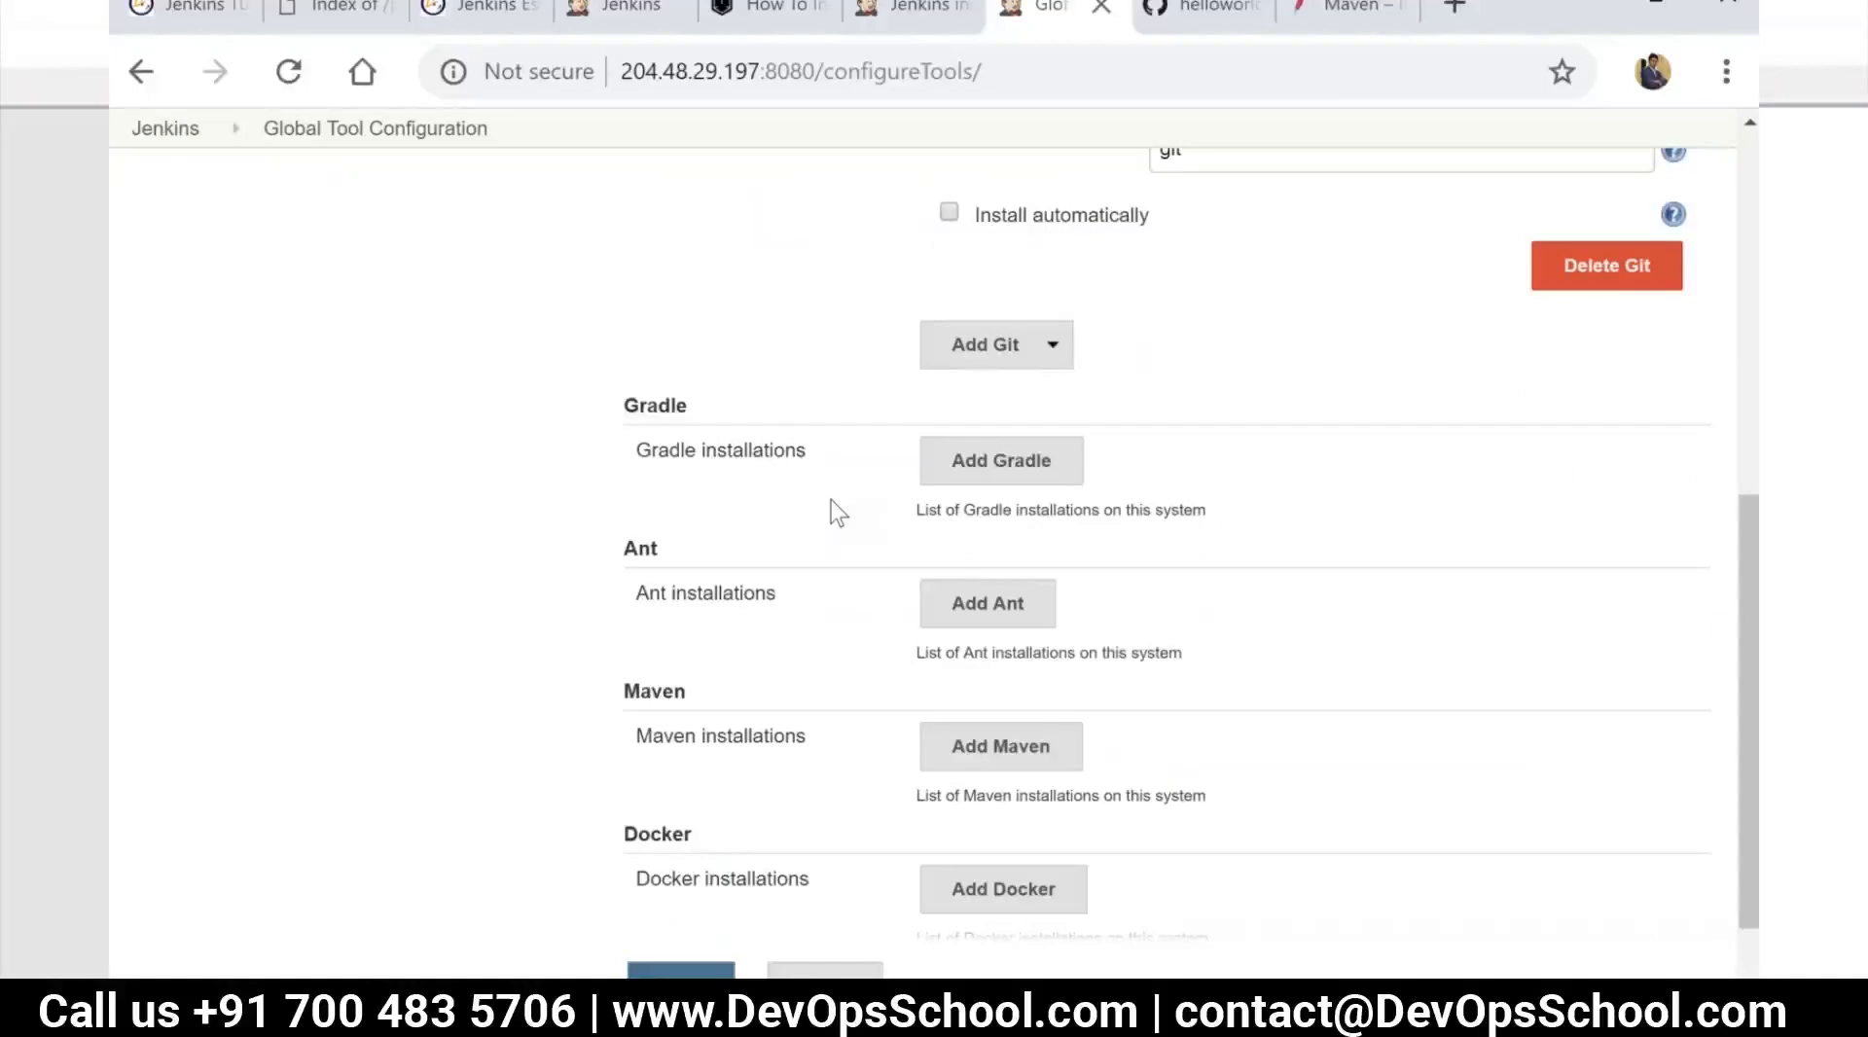
pyautogui.scroll(-2, 830, 593)
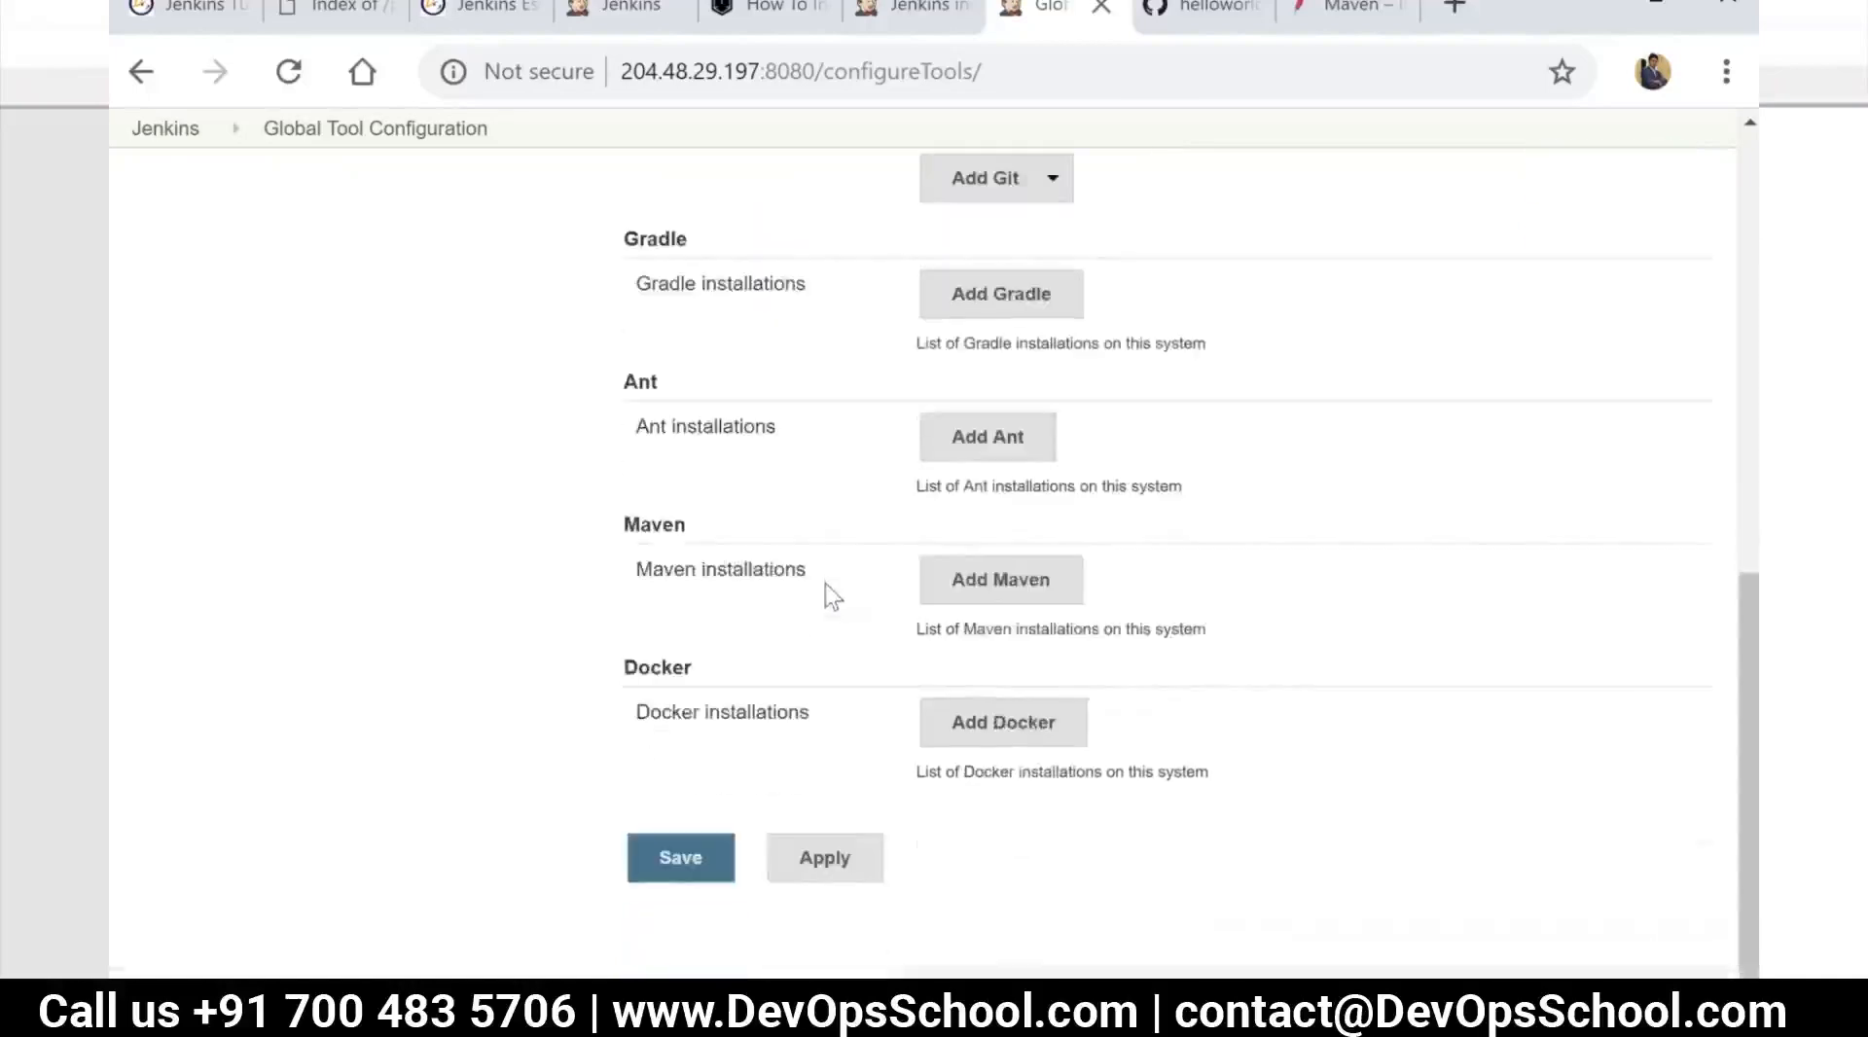
pyautogui.click(1046, 607)
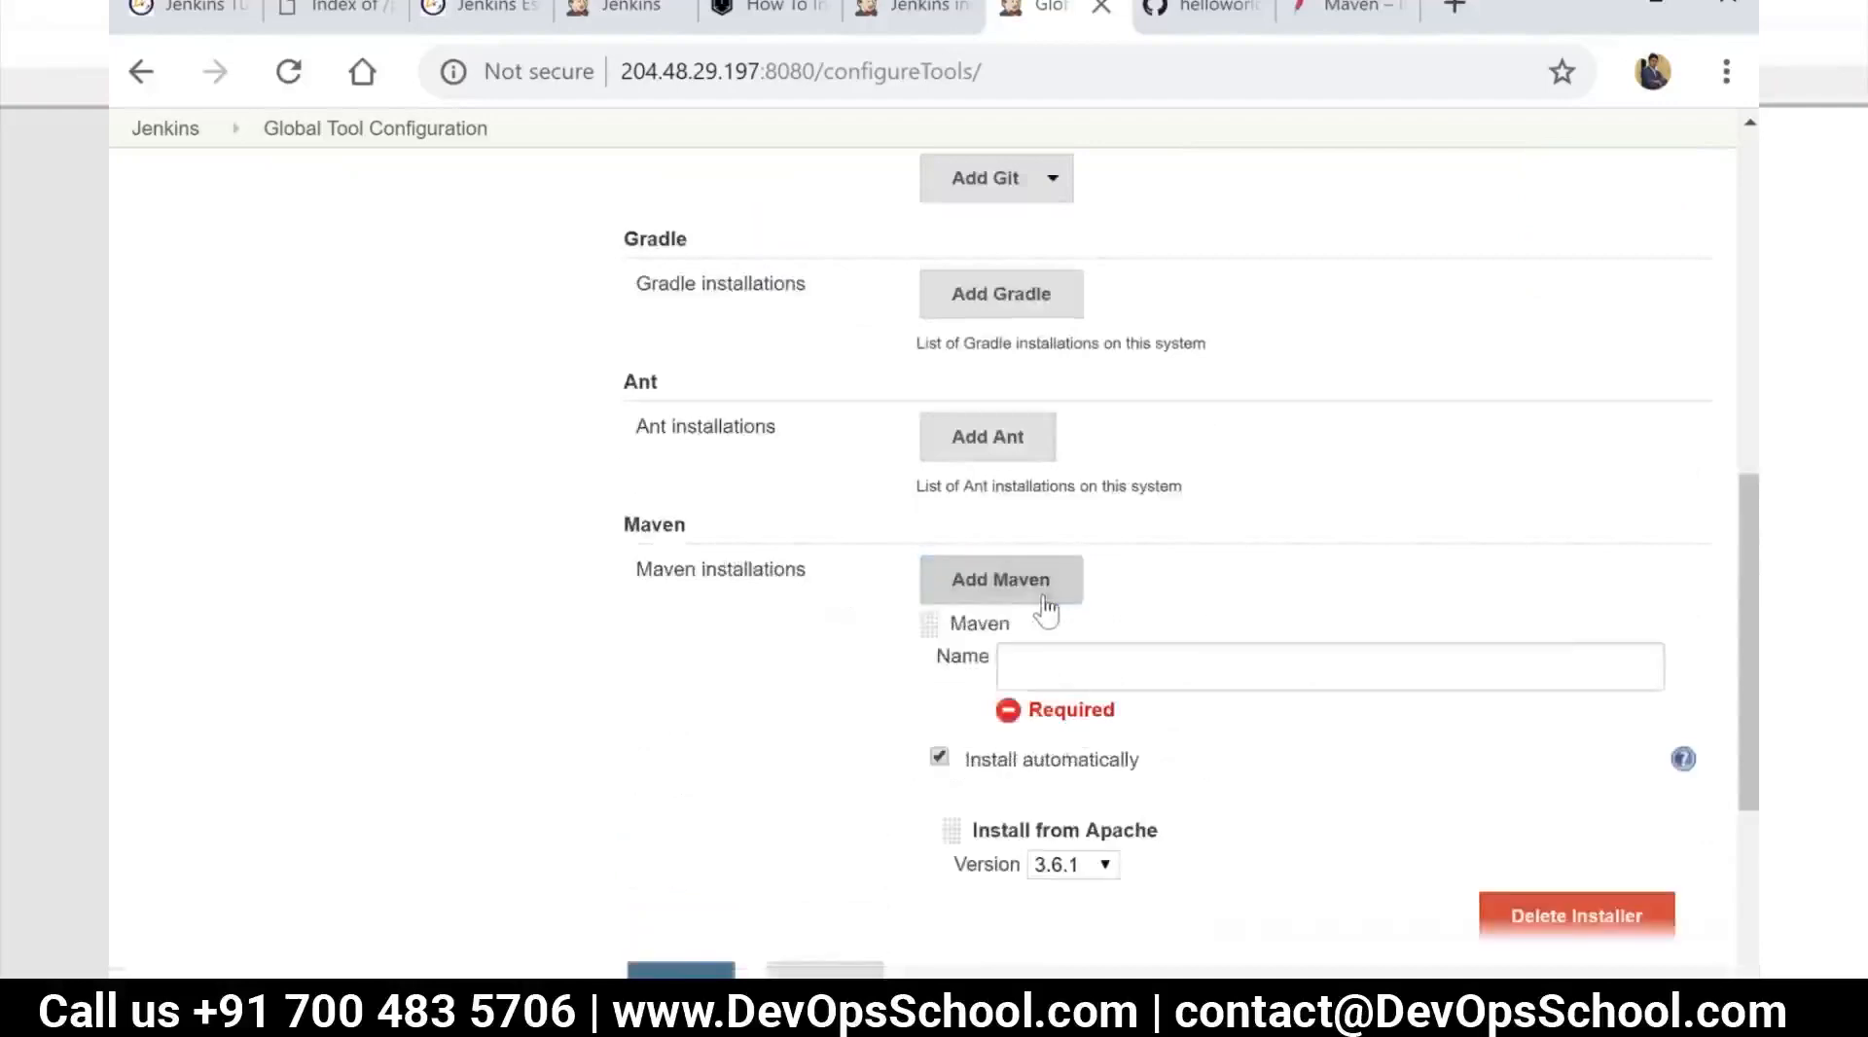
pyautogui.click(1054, 663)
pyautogui.write('maven-3.6')
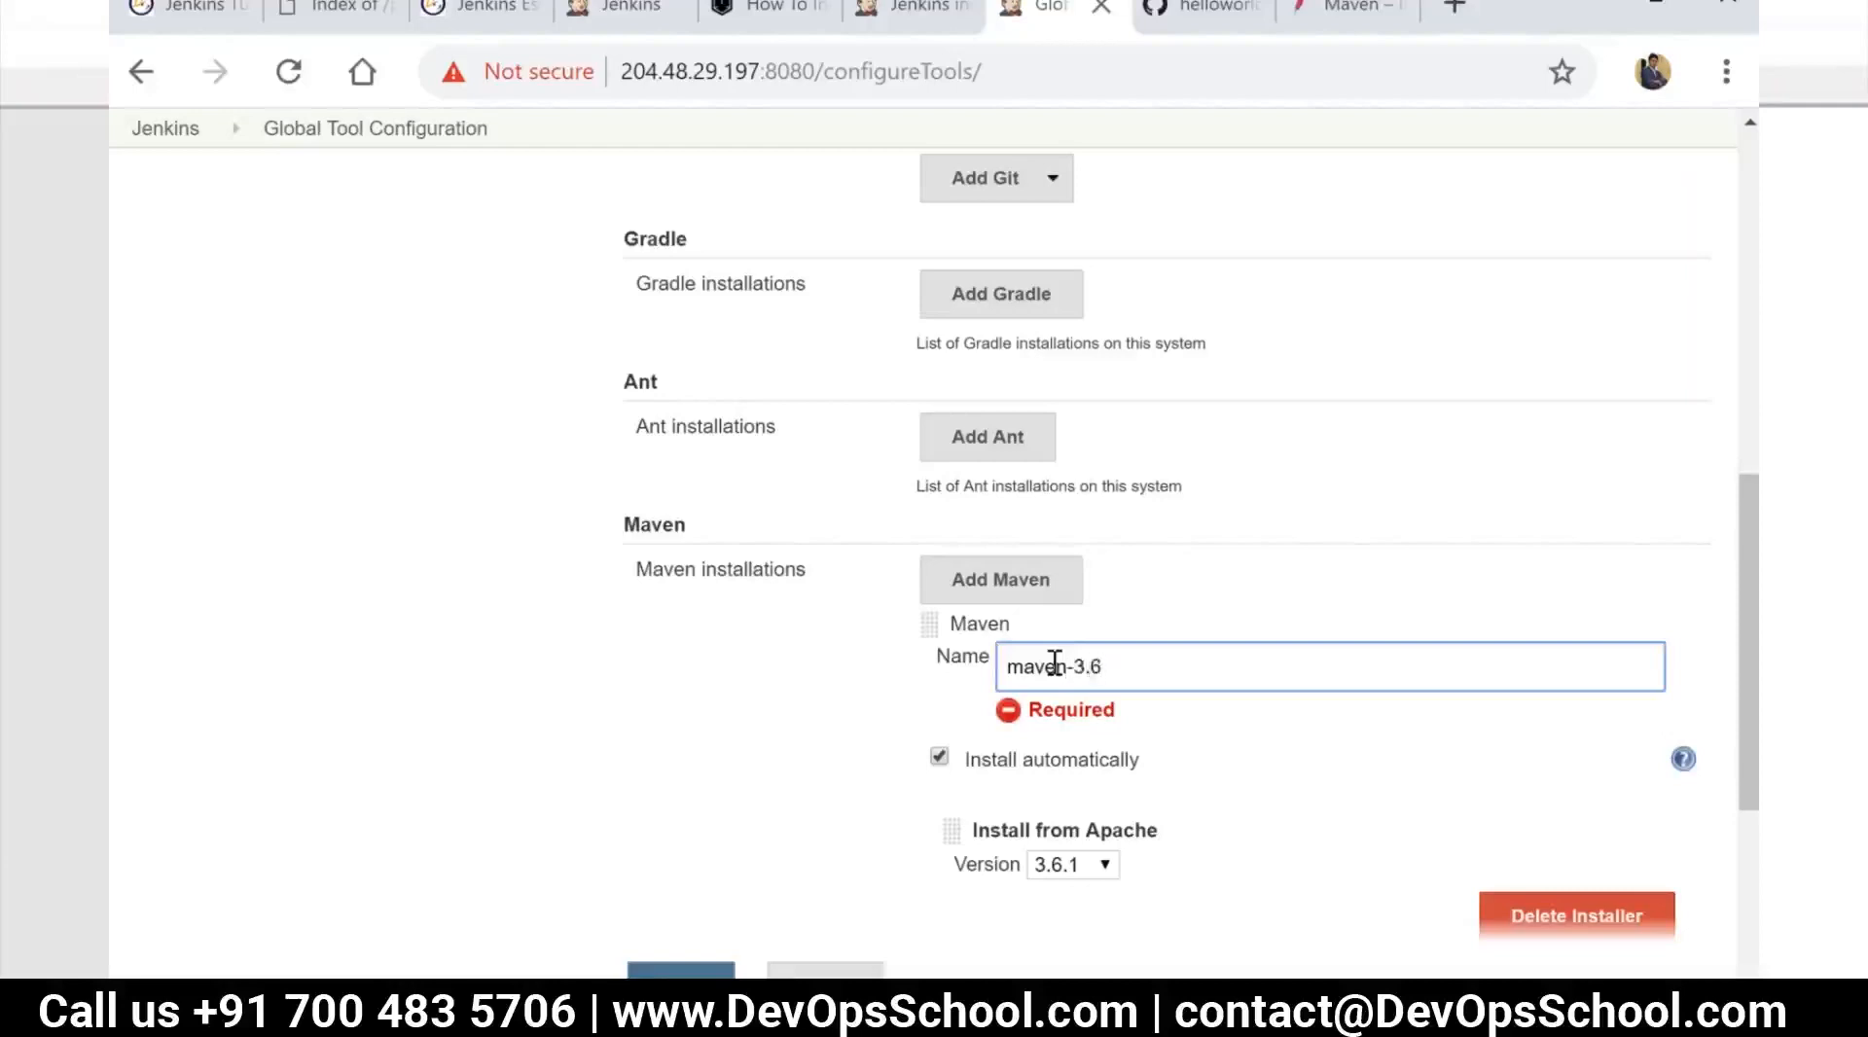
pyautogui.write('.1')
pyautogui.click(1041, 774)
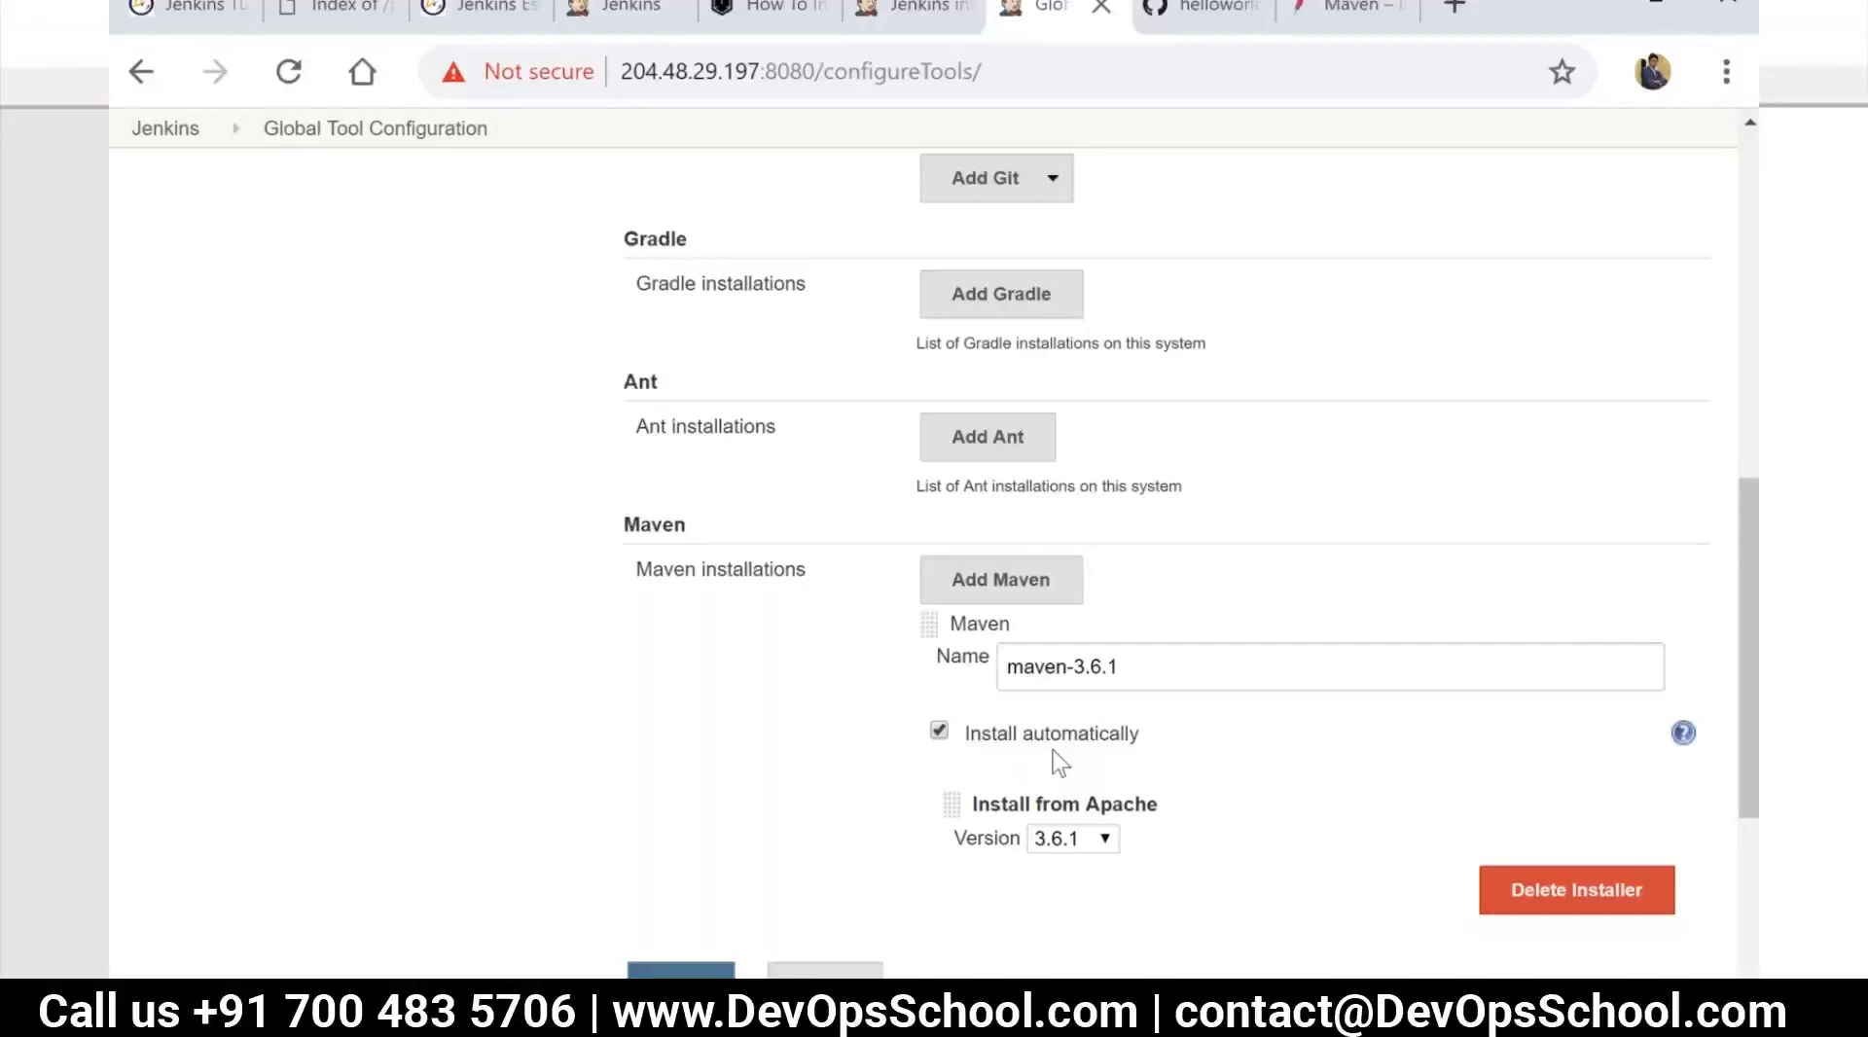
pyautogui.scroll(-2, 1061, 764)
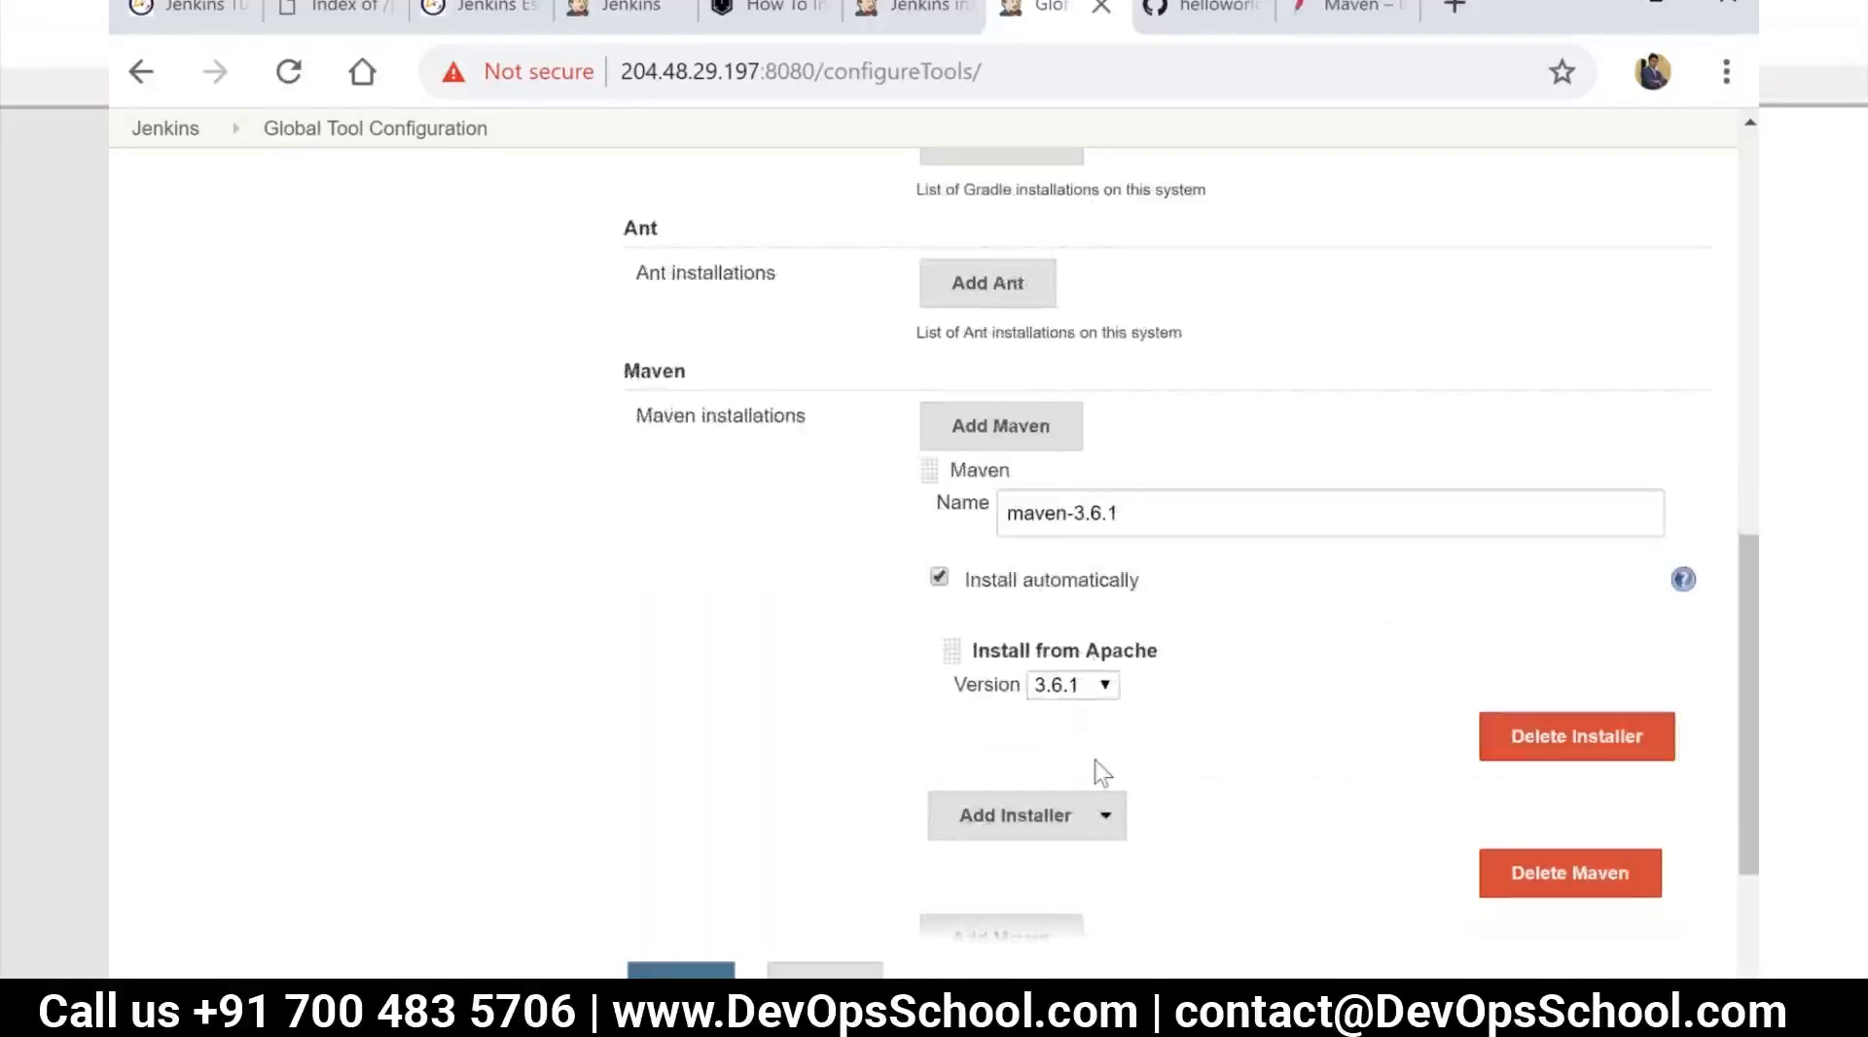
pyautogui.scroll(-2, 1097, 767)
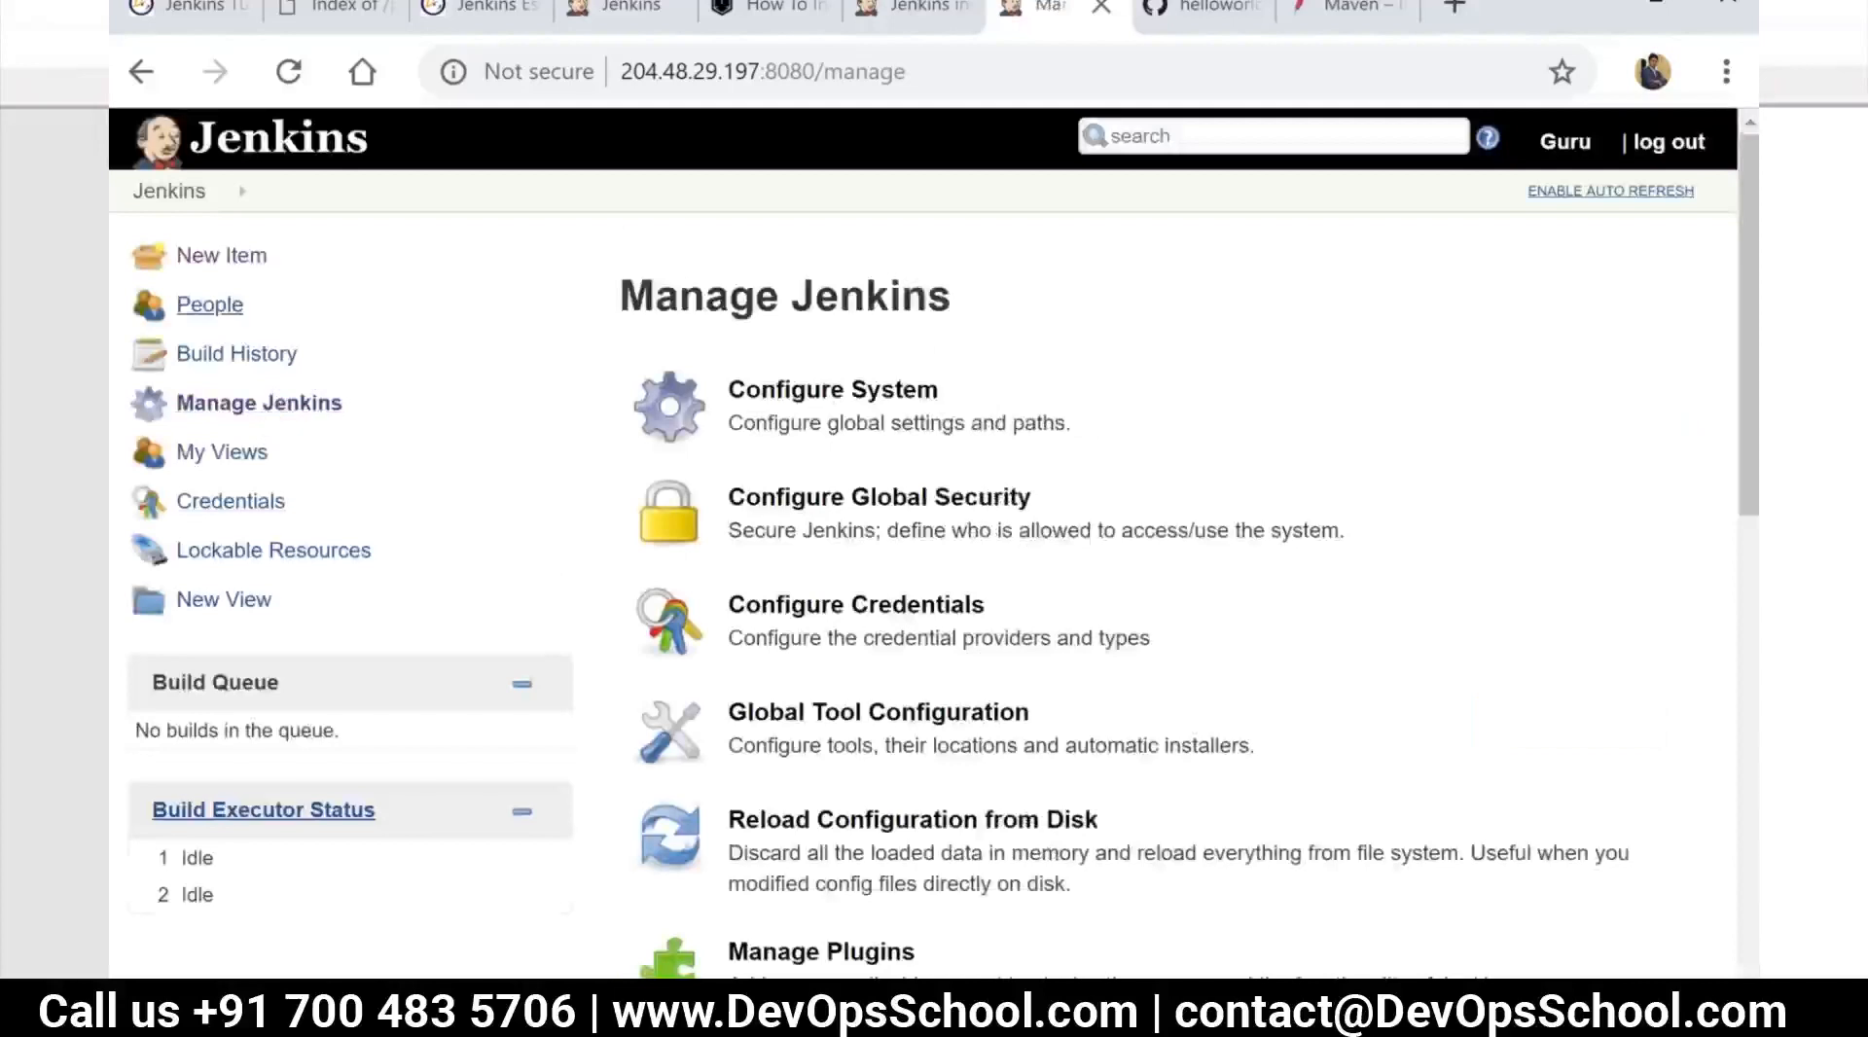
# Open the configuration of the p-compile-code job from the dashboard and go to its Build section
pyautogui.click(183, 194)
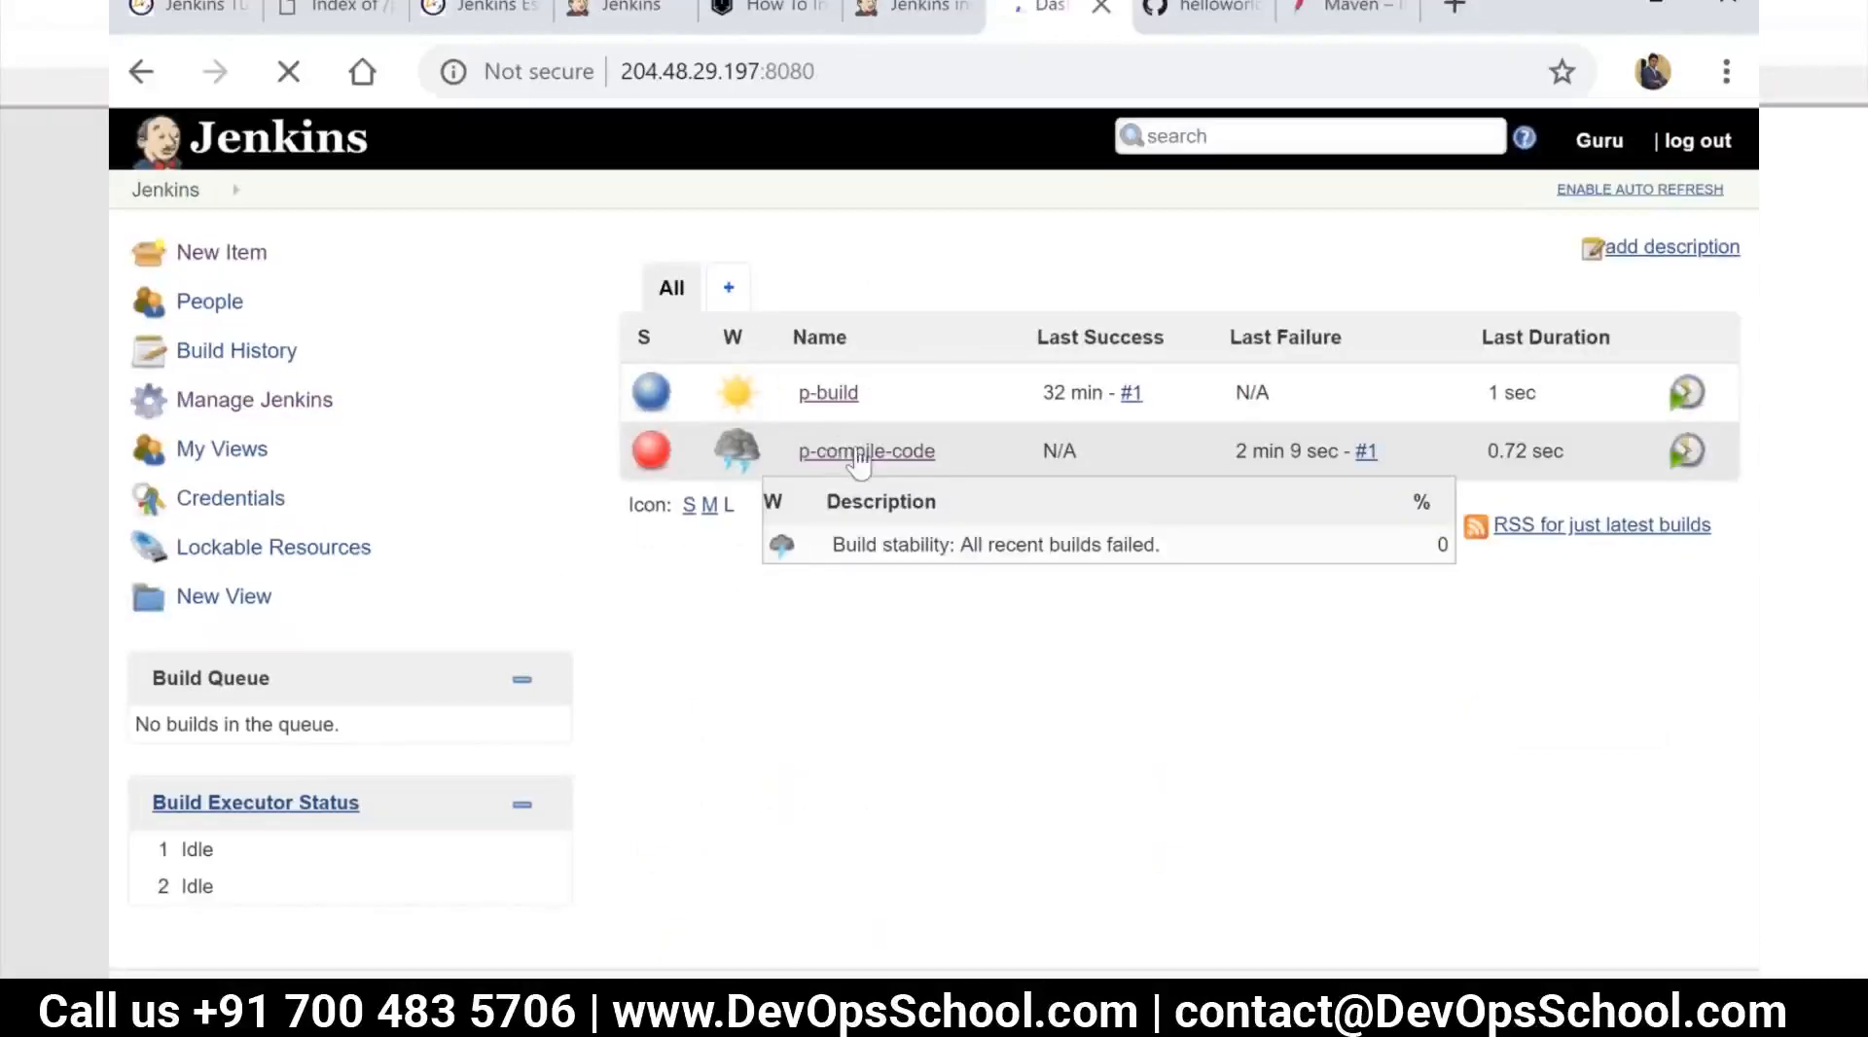
pyautogui.click(857, 456)
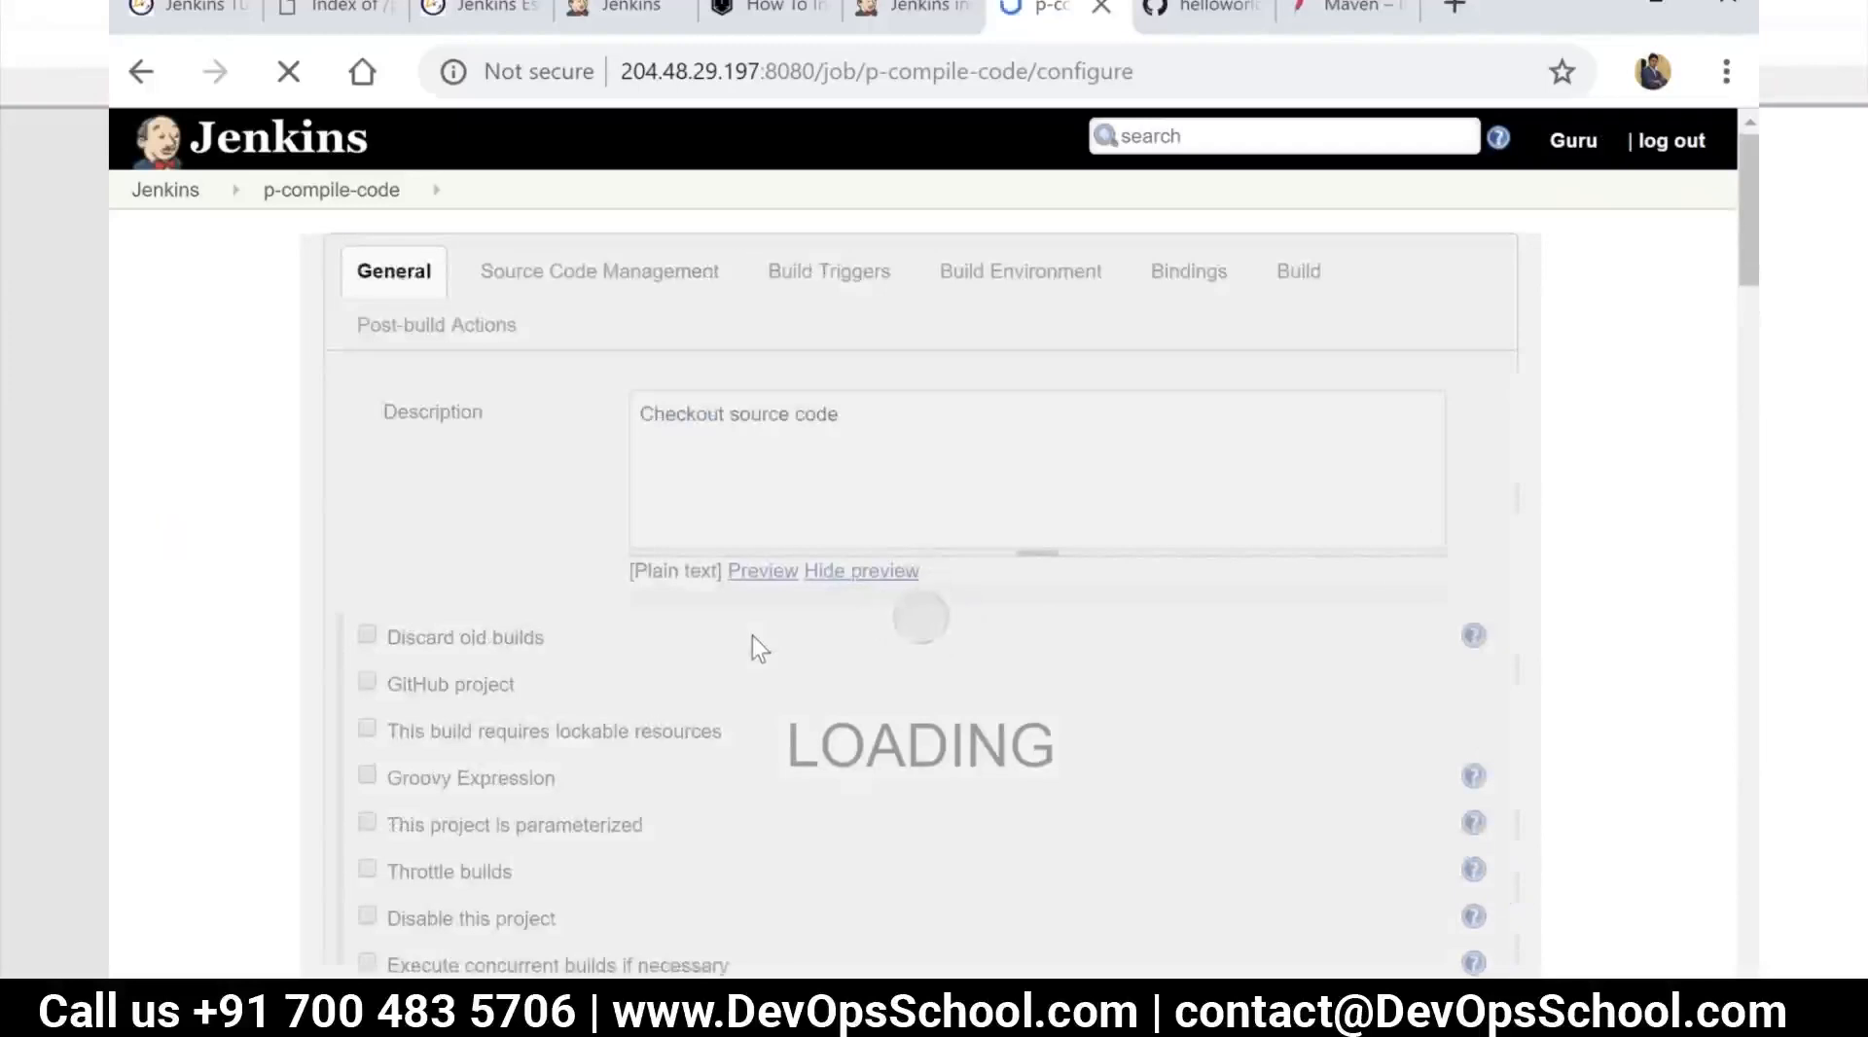
pyautogui.scroll(-10, 769, 661)
pyautogui.scroll(-10, 828, 637)
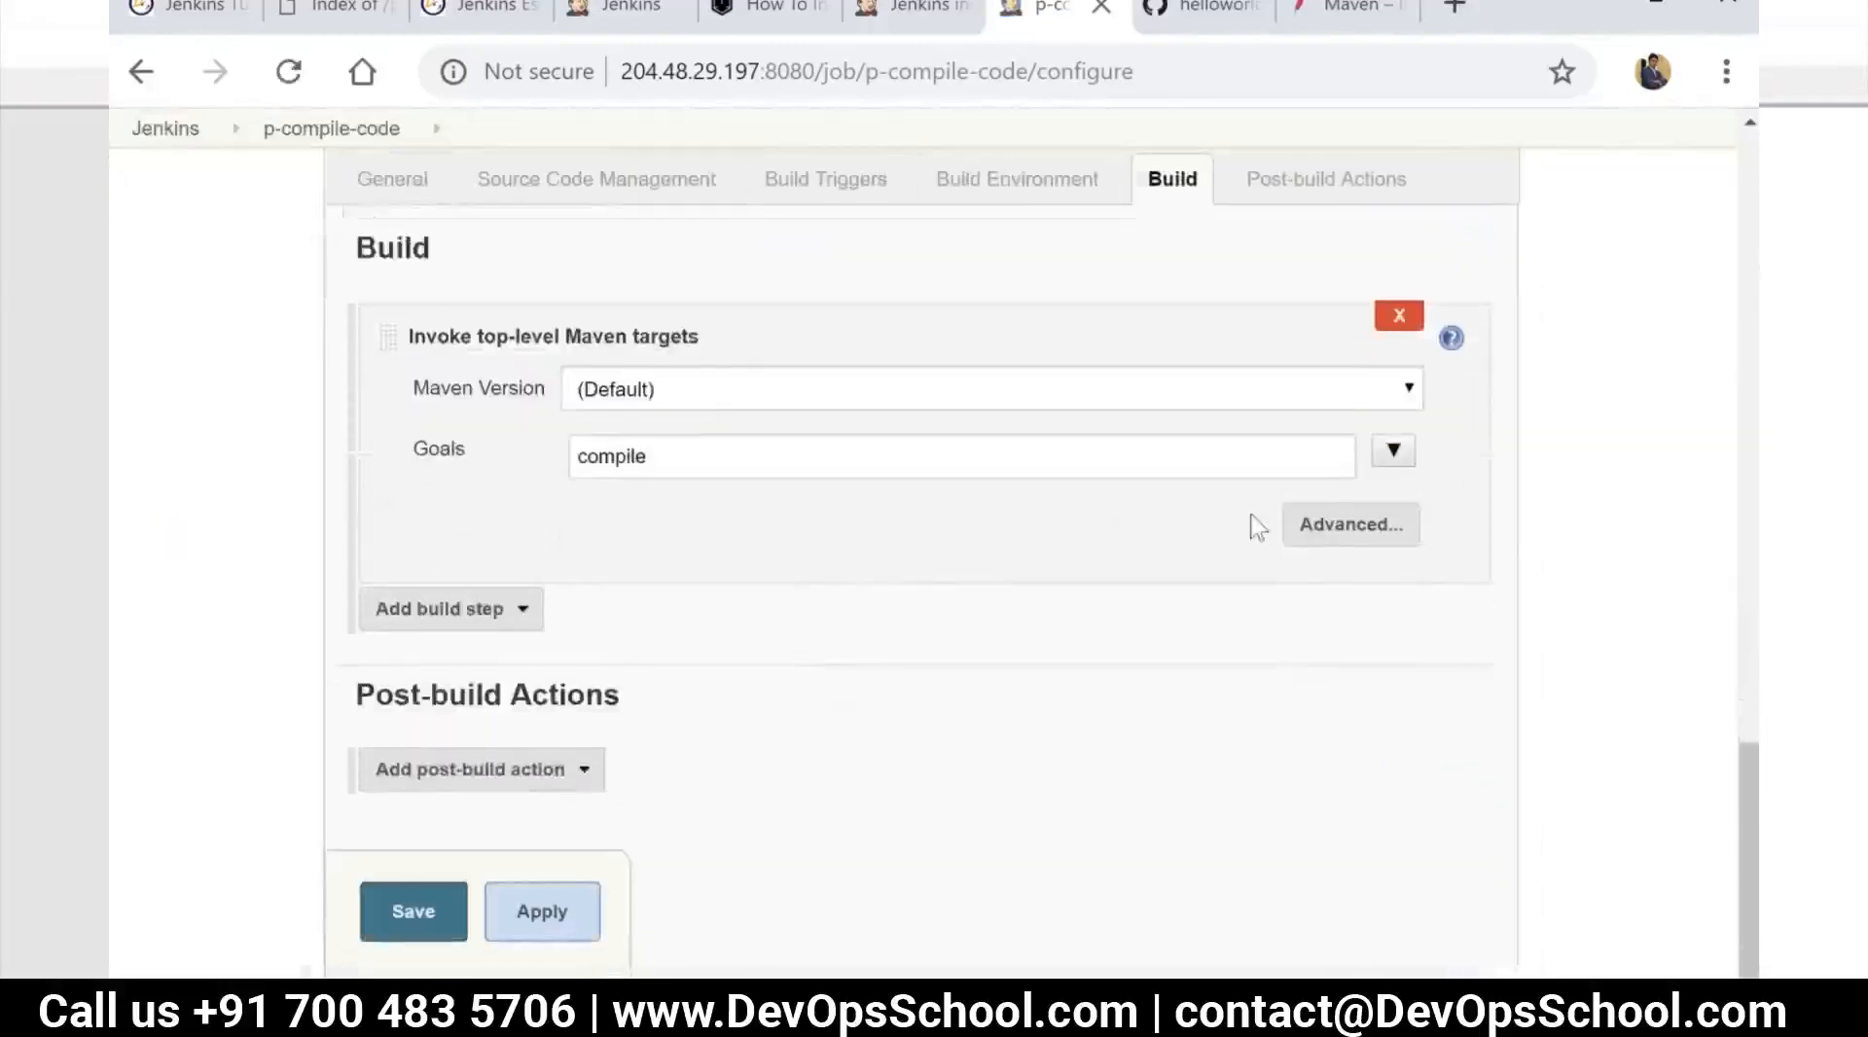
# Expand the advanced options of the Maven build step and check the choices for Settings file and Global Settings file
pyautogui.click(1382, 527)
pyautogui.scroll(-3, 988, 584)
pyautogui.click(969, 686)
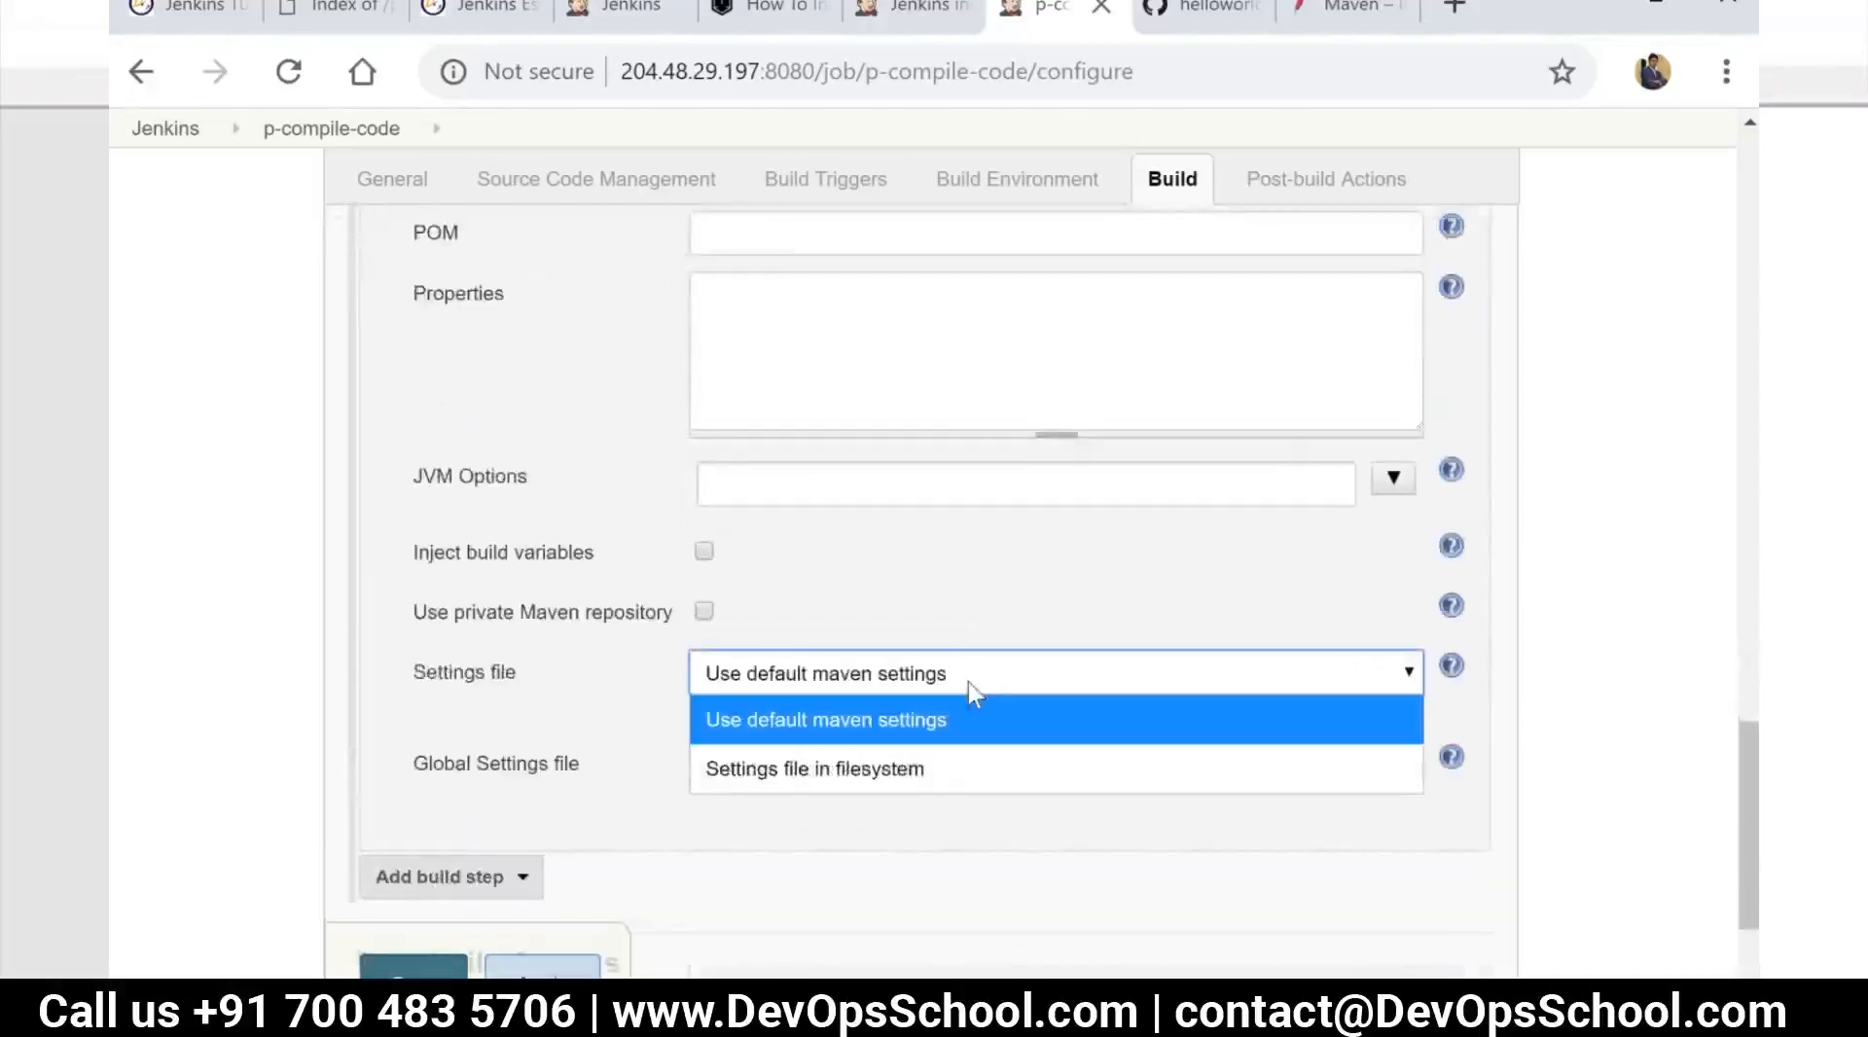
pyautogui.click(967, 677)
pyautogui.click(951, 772)
pyautogui.click(949, 770)
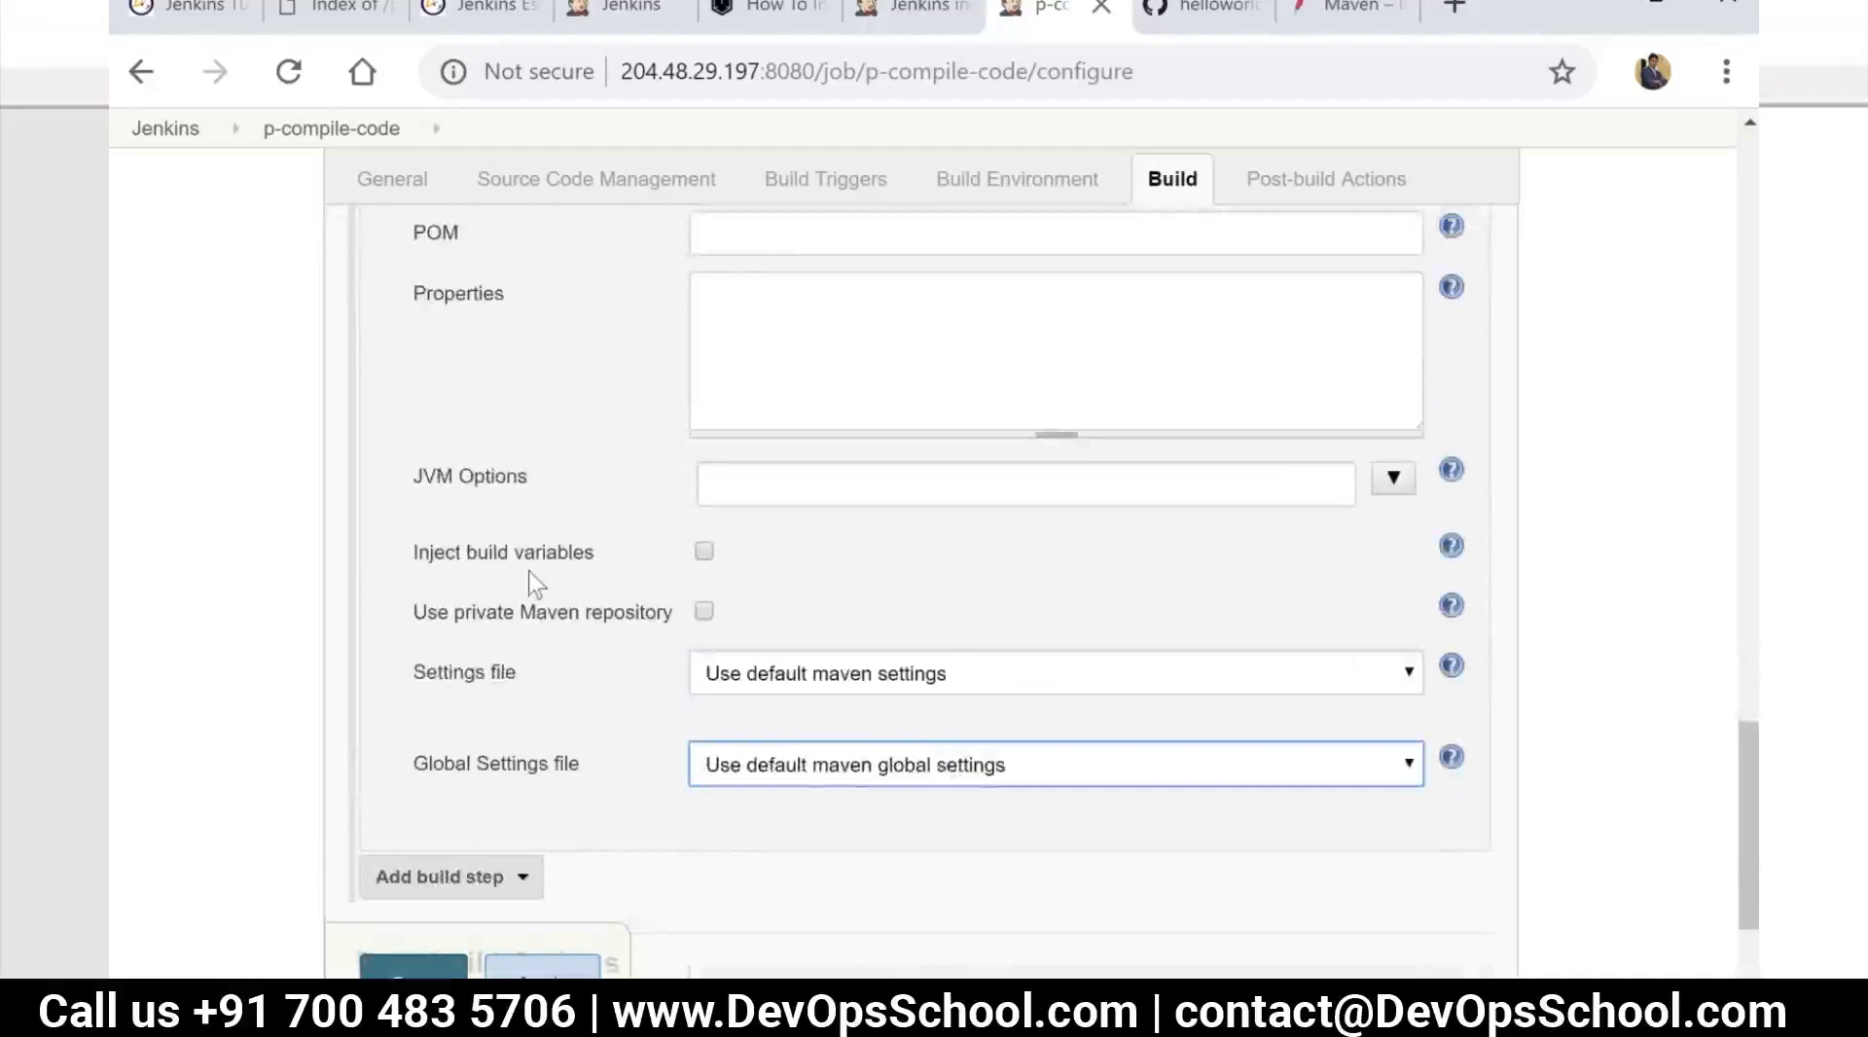
# Set the Maven Version of the Invoke top-level Maven targets step to maven-3.6.1 and save the job configuration
pyautogui.scroll(6, 528, 570)
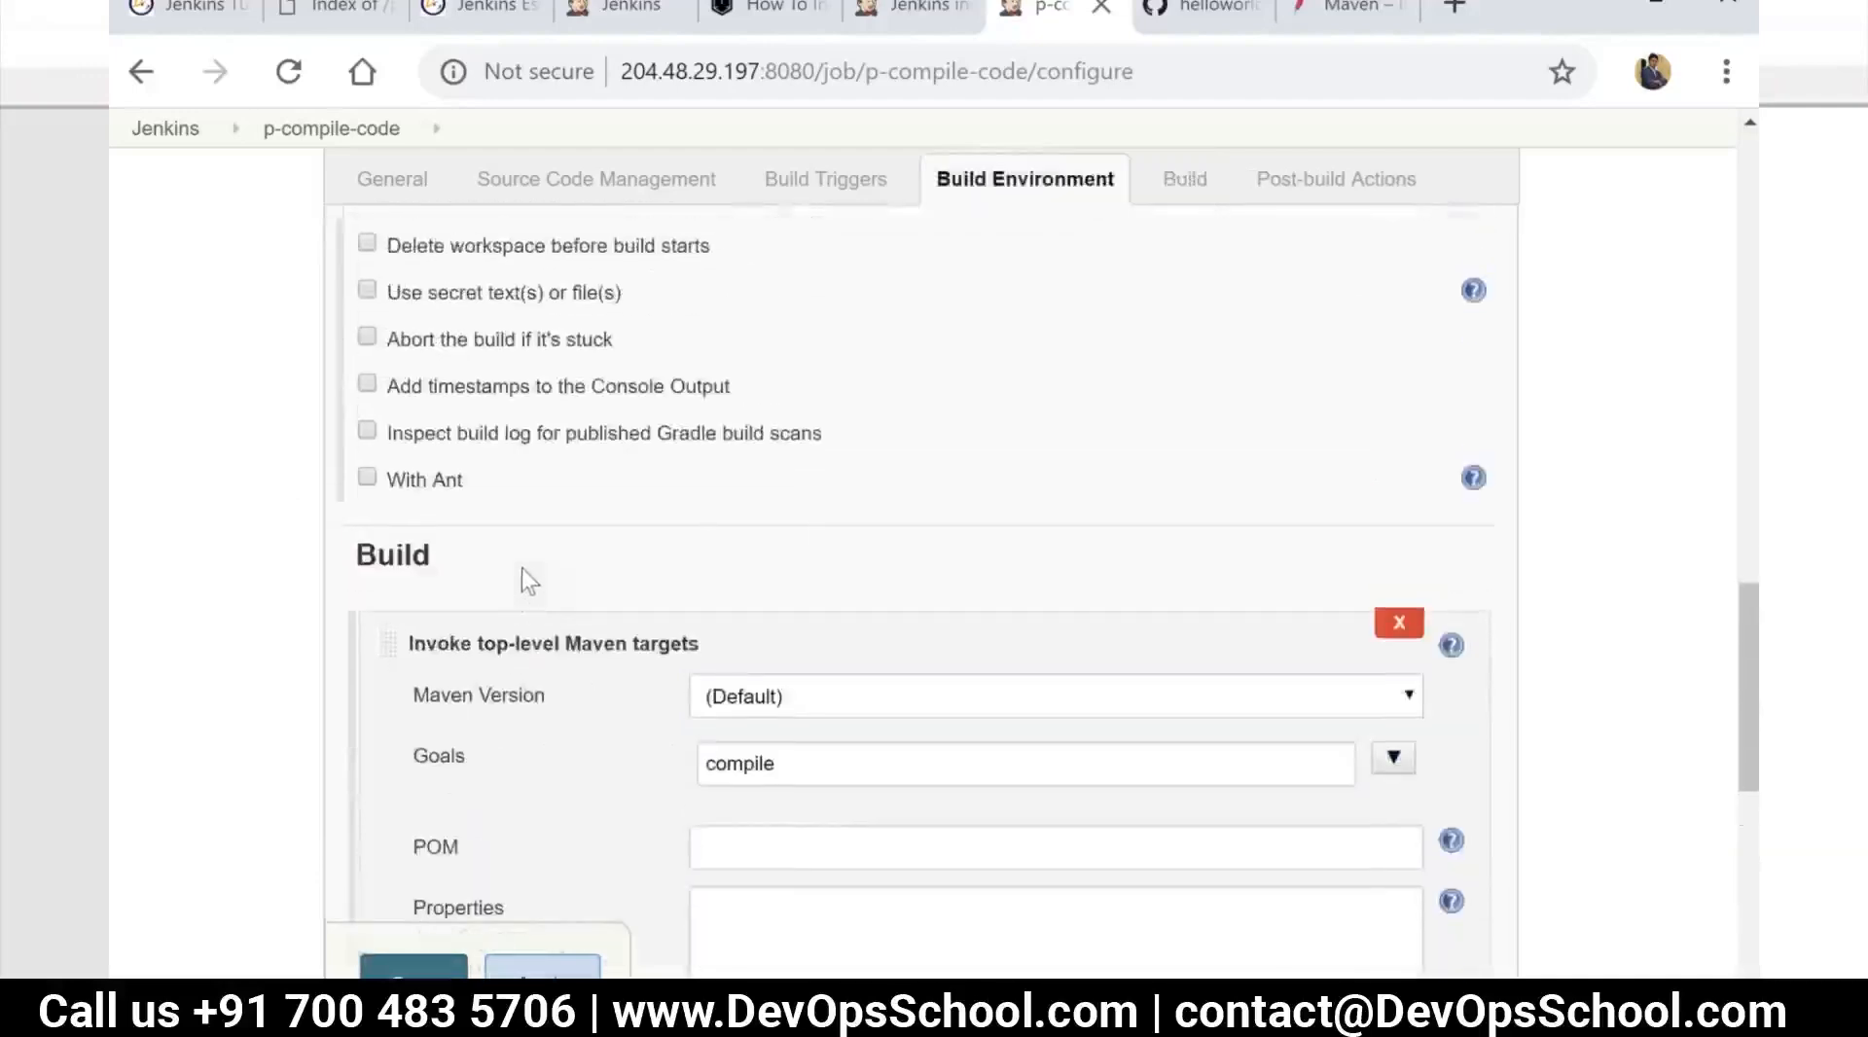
pyautogui.scroll(2, 524, 579)
pyautogui.scroll(-2, 525, 576)
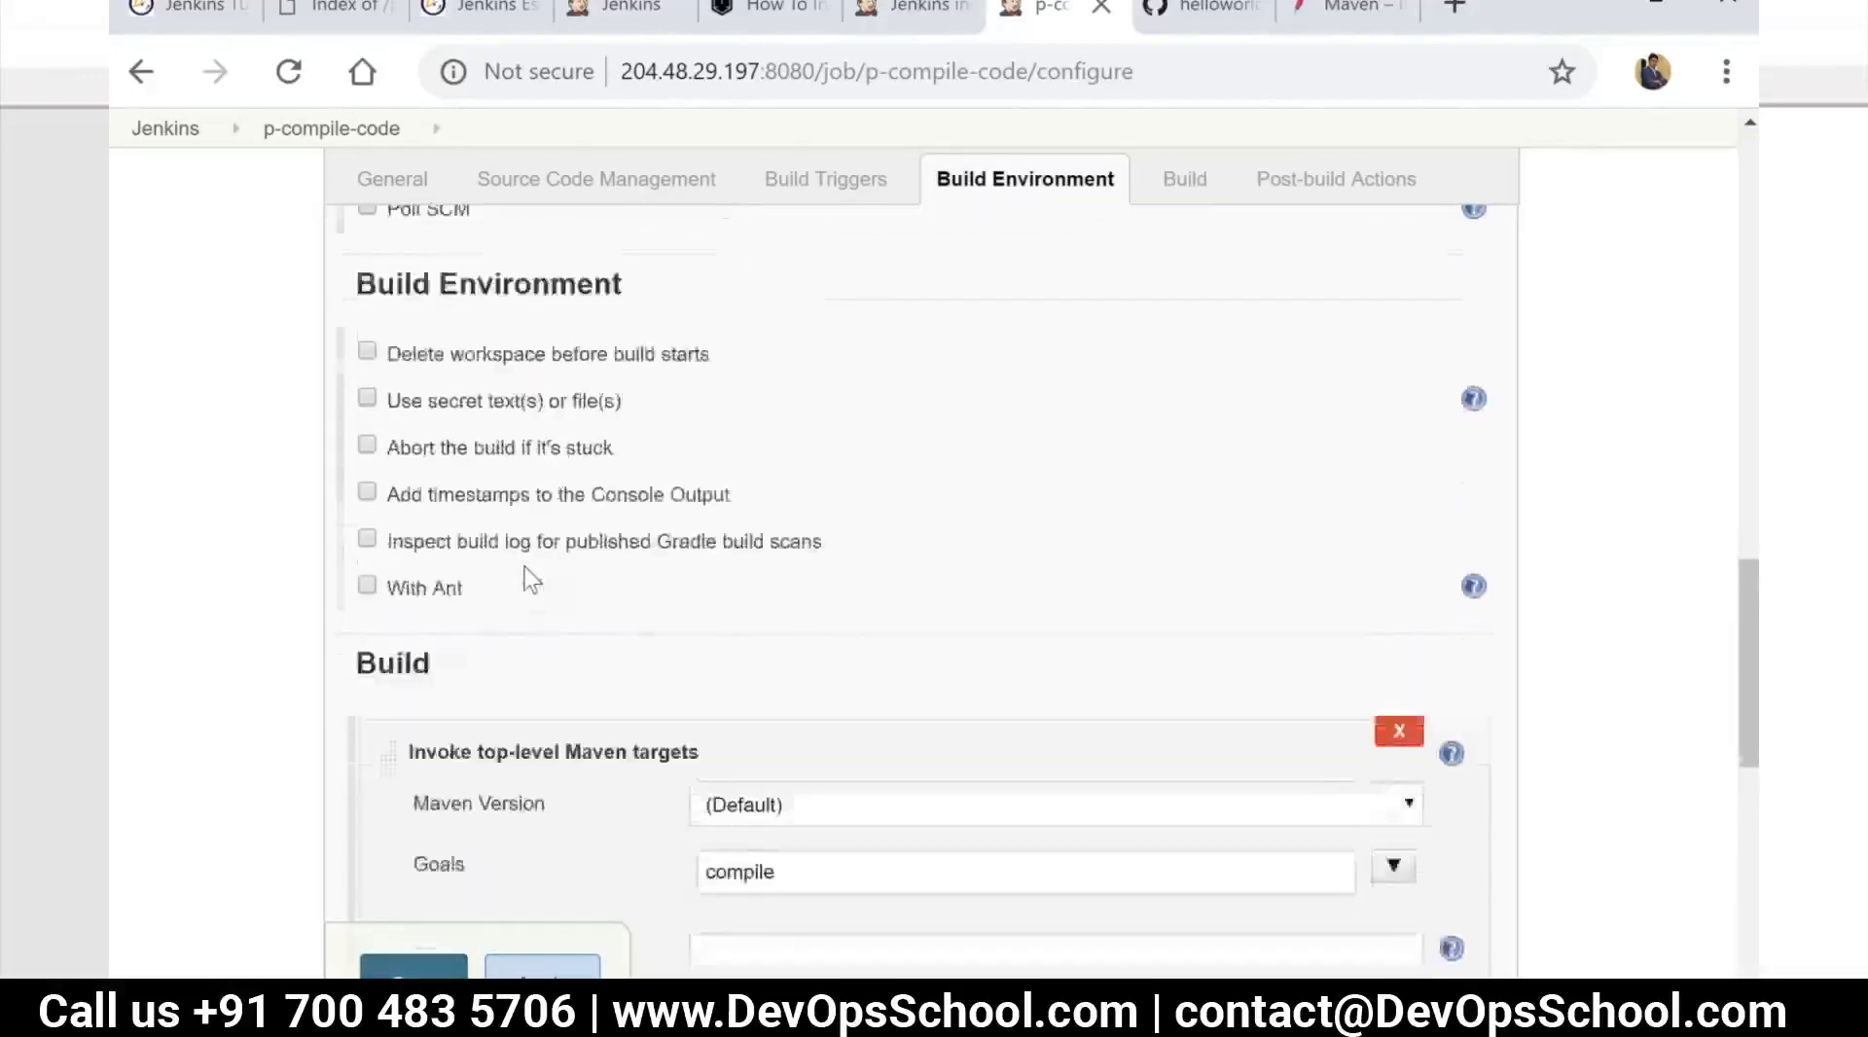
pyautogui.click(786, 695)
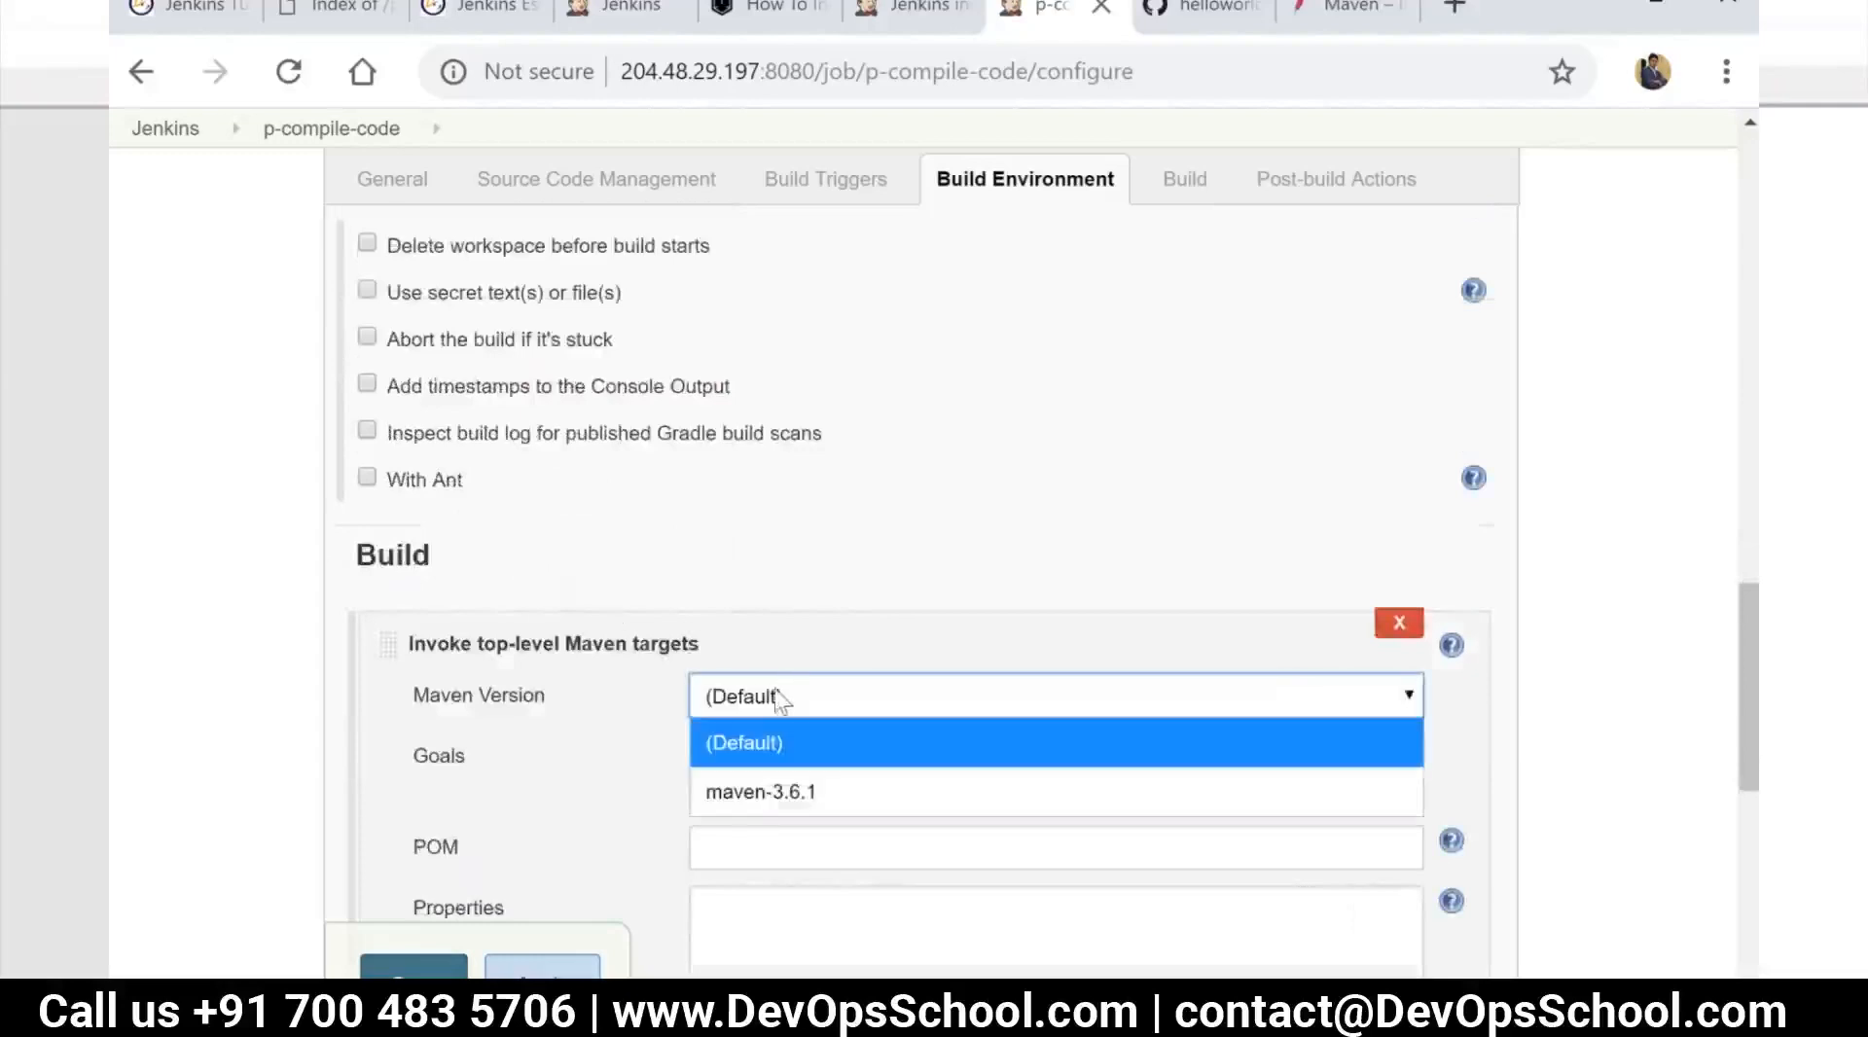
pyautogui.click(796, 792)
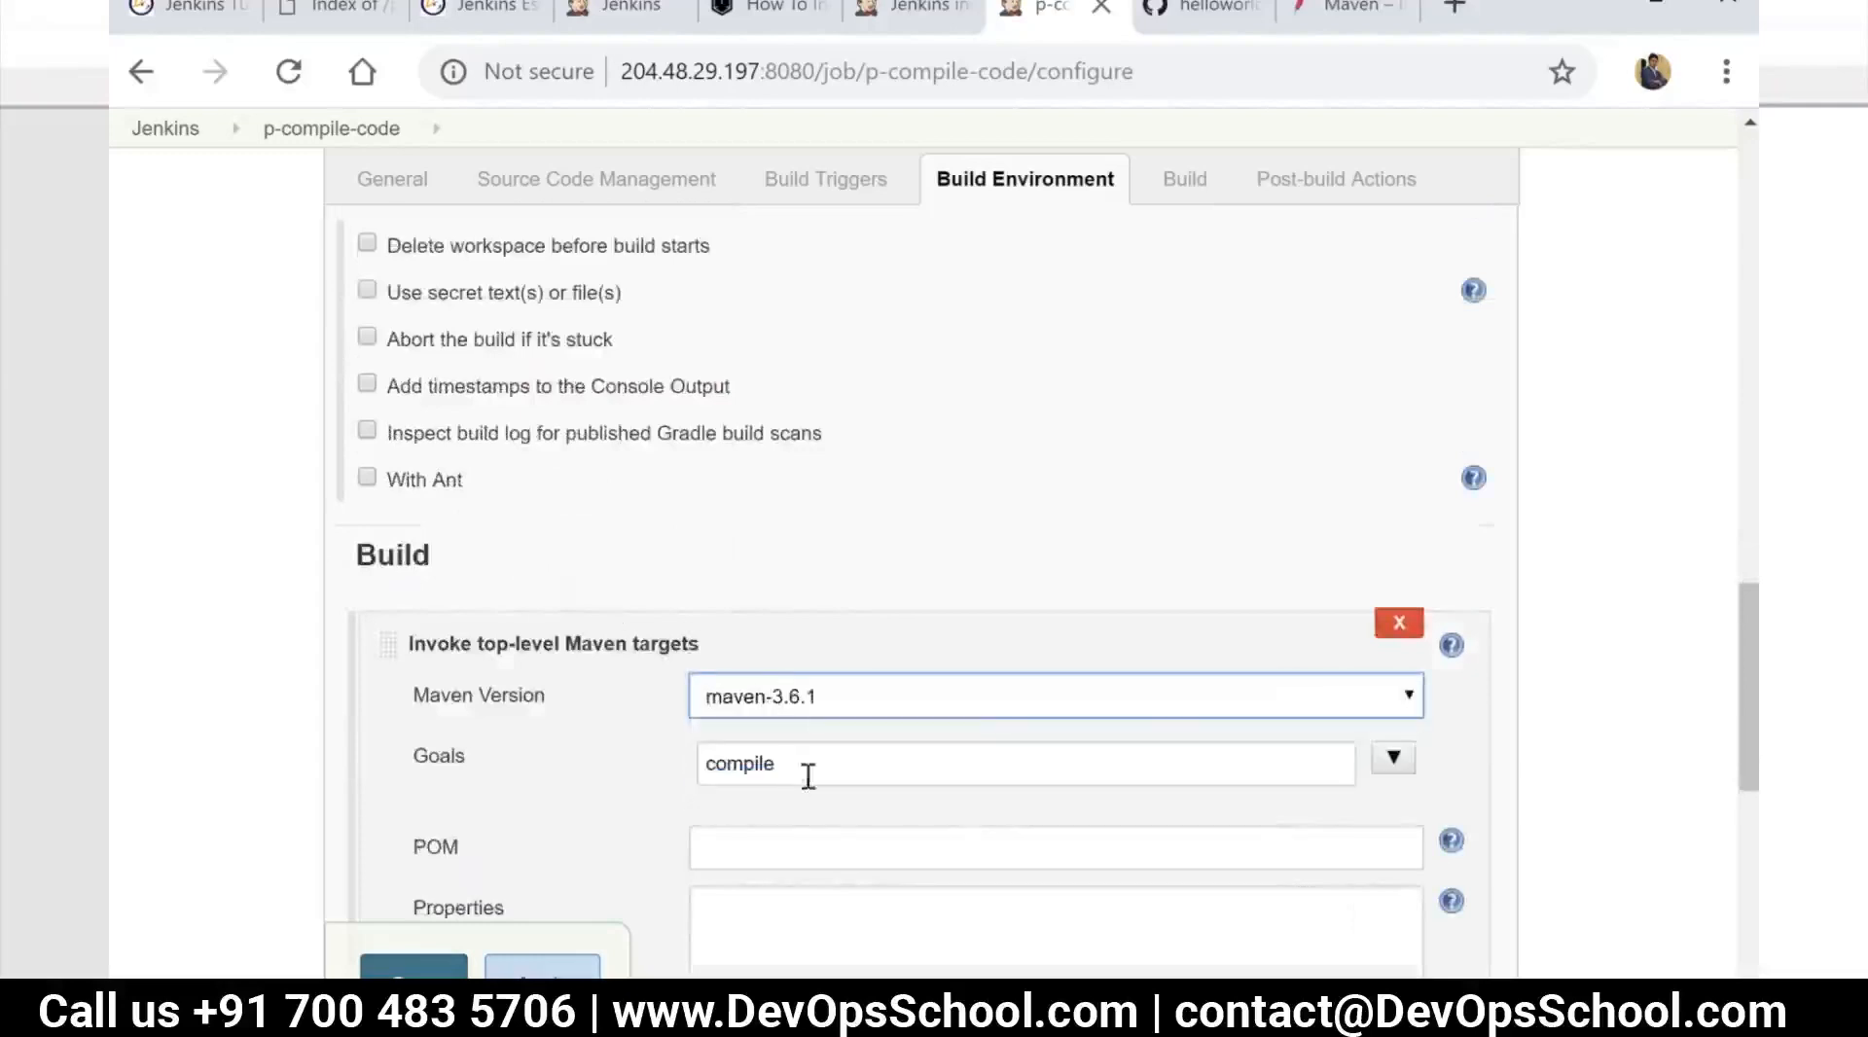
pyautogui.scroll(-2, 669, 625)
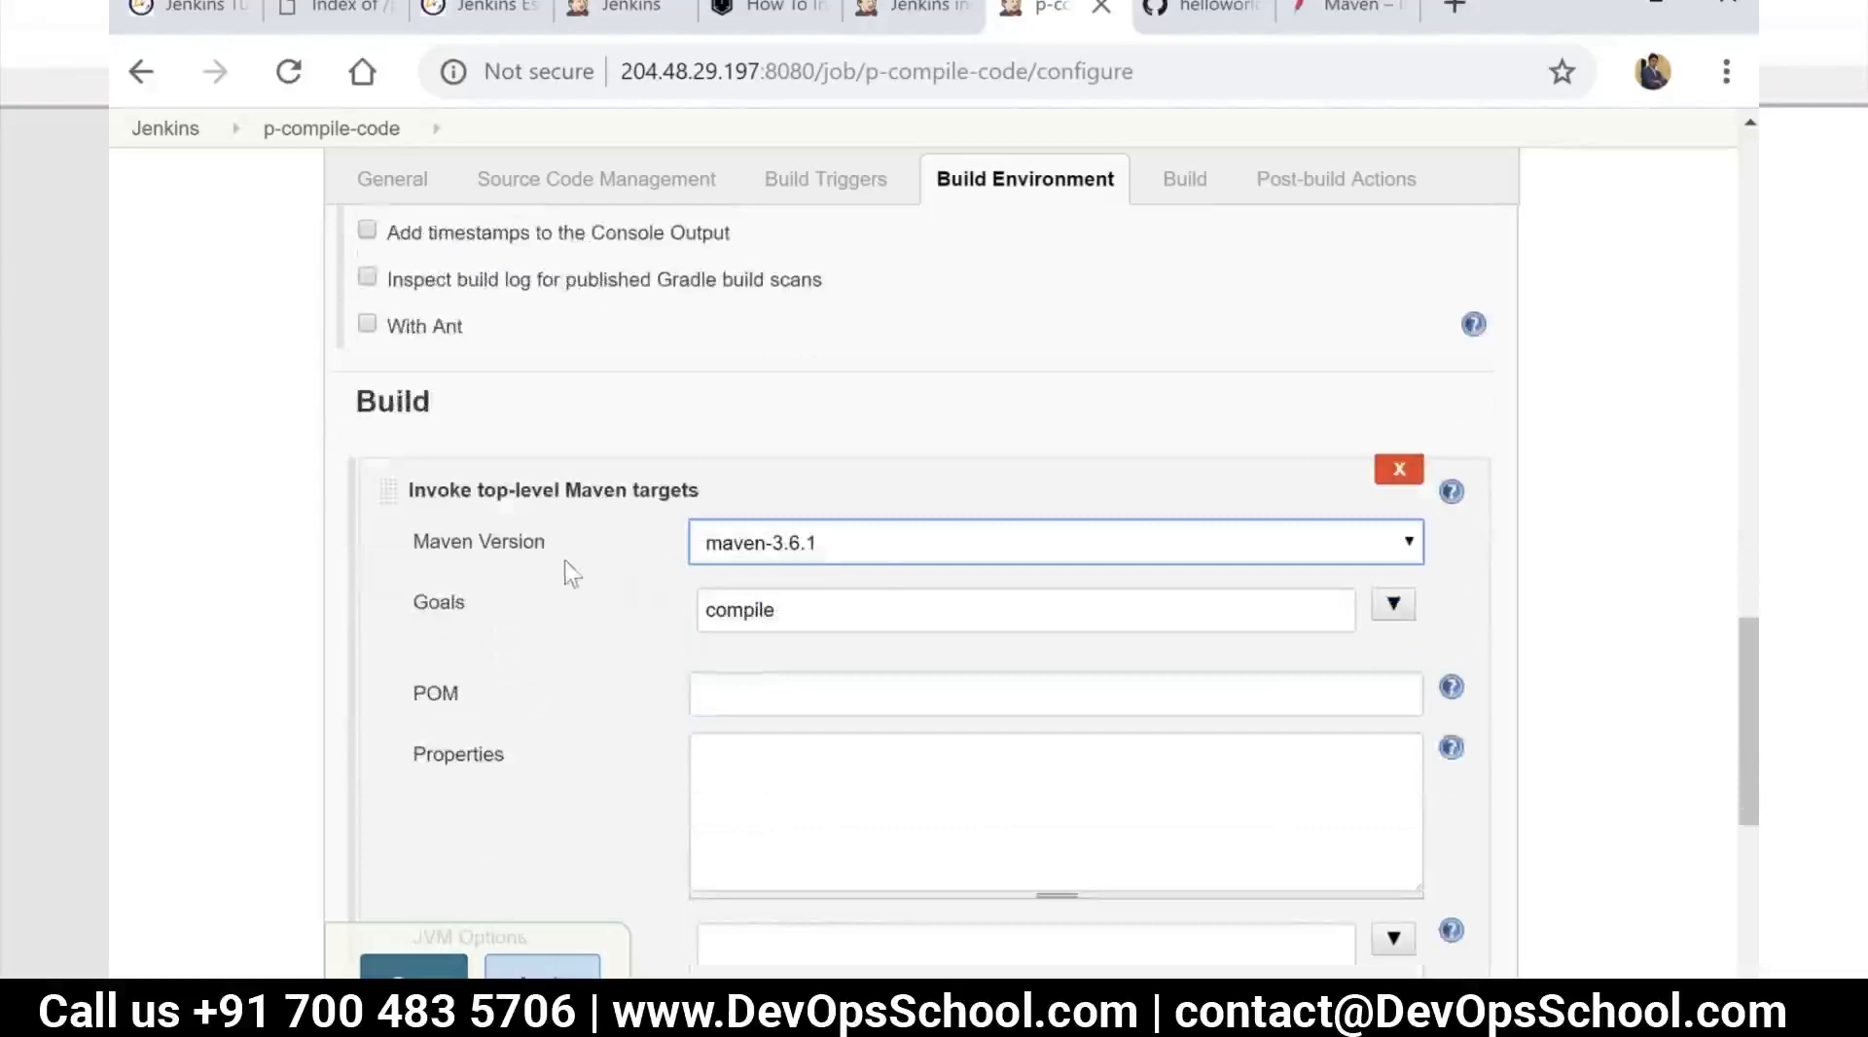
pyautogui.click(881, 559)
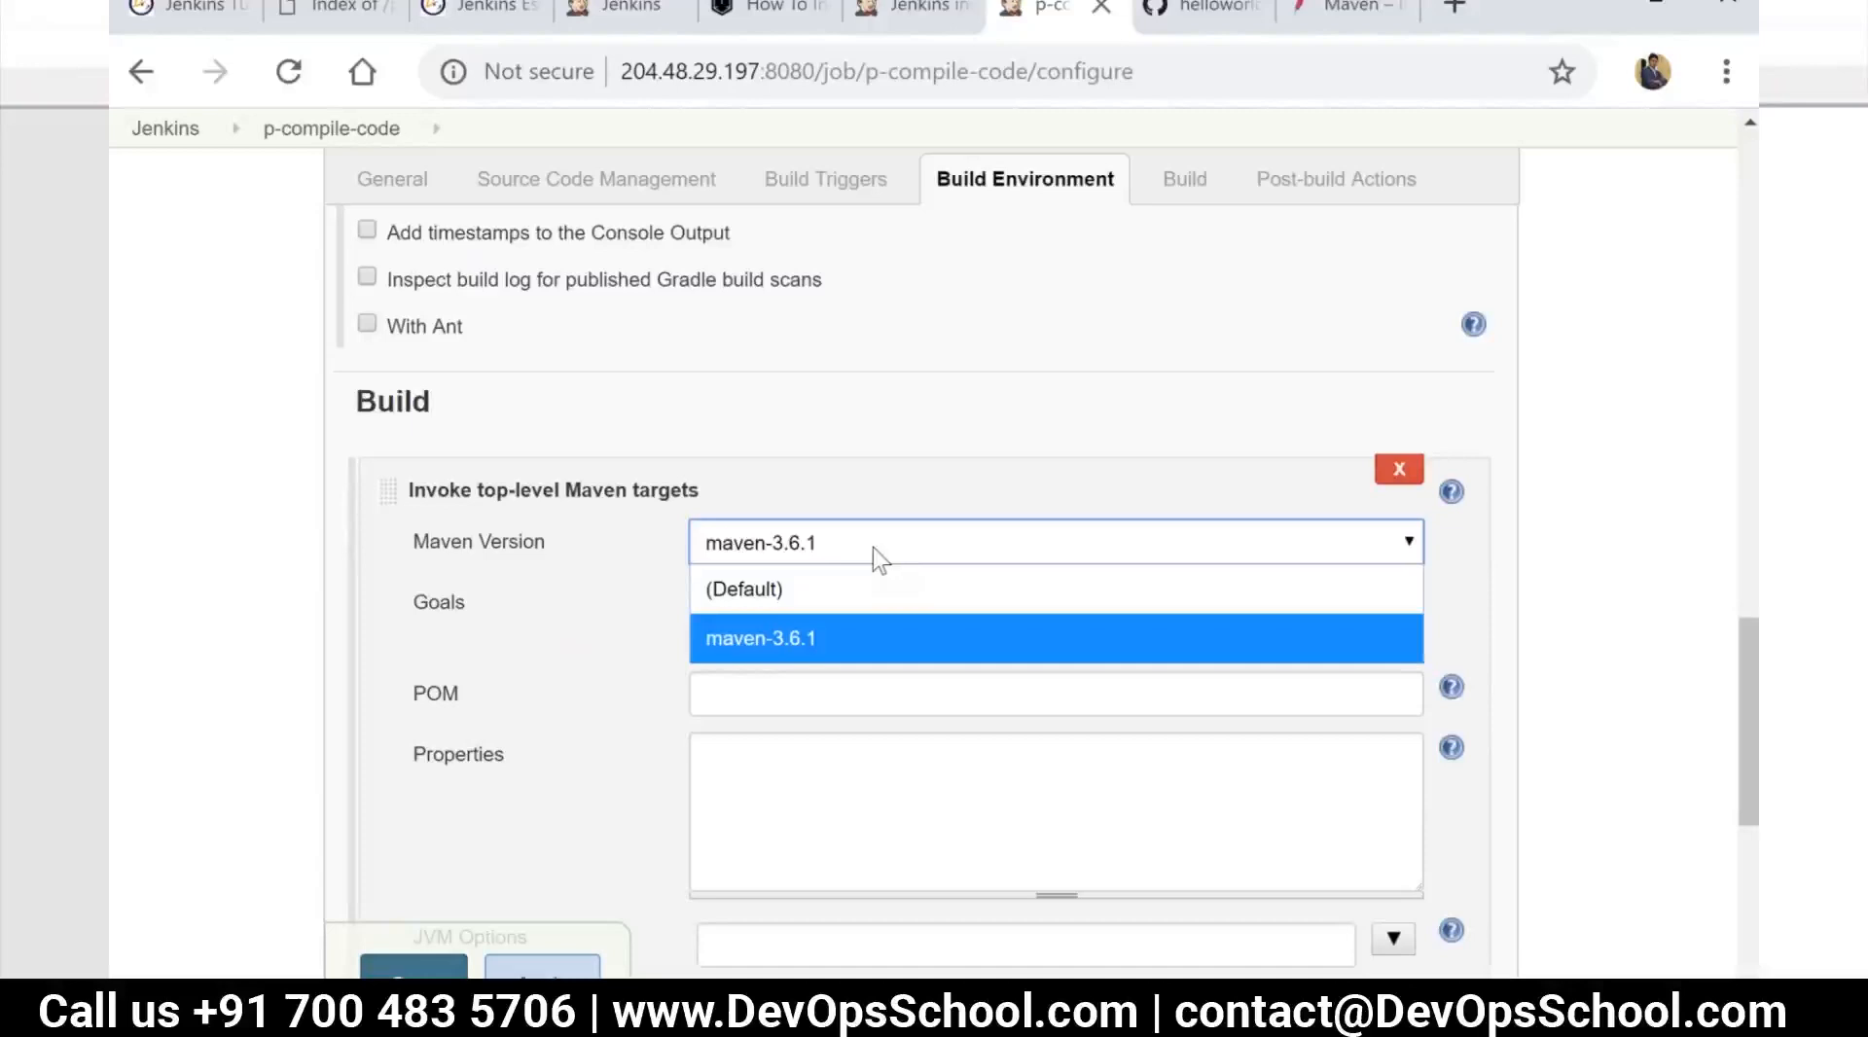
pyautogui.click(872, 547)
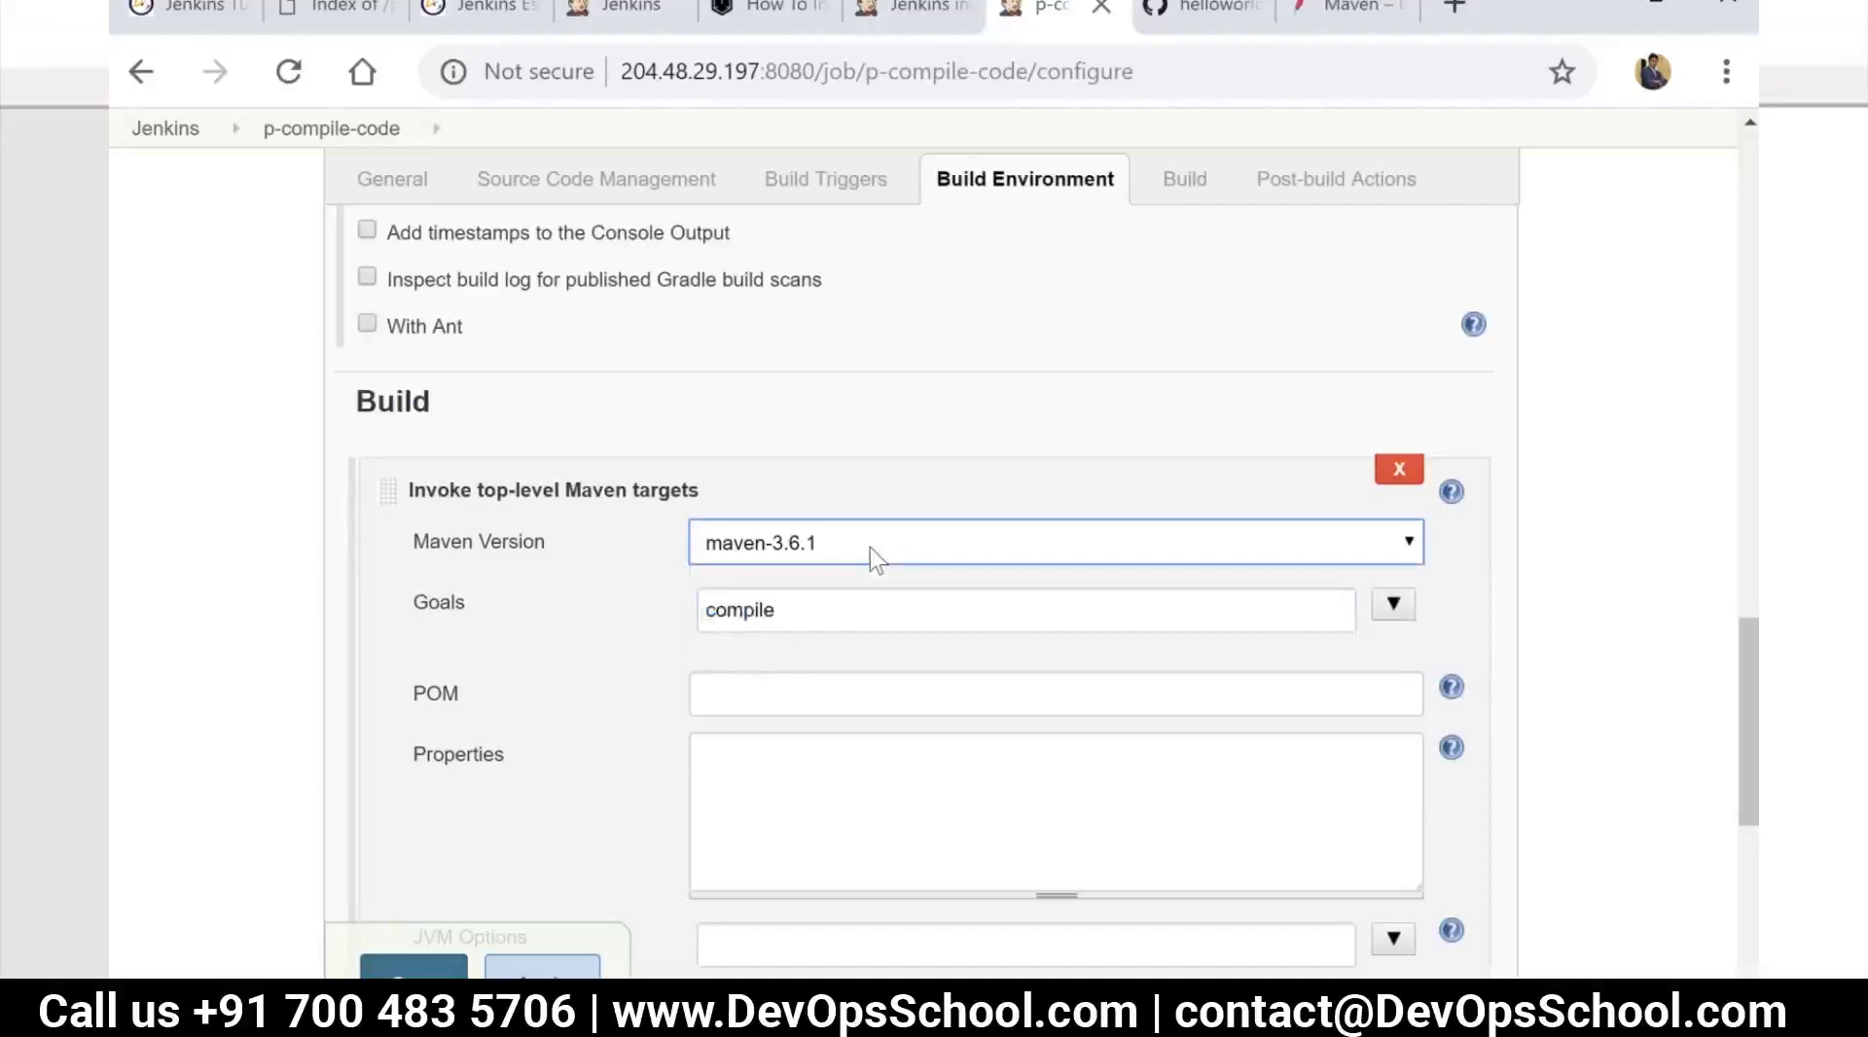
pyautogui.click(542, 982)
pyautogui.click(442, 968)
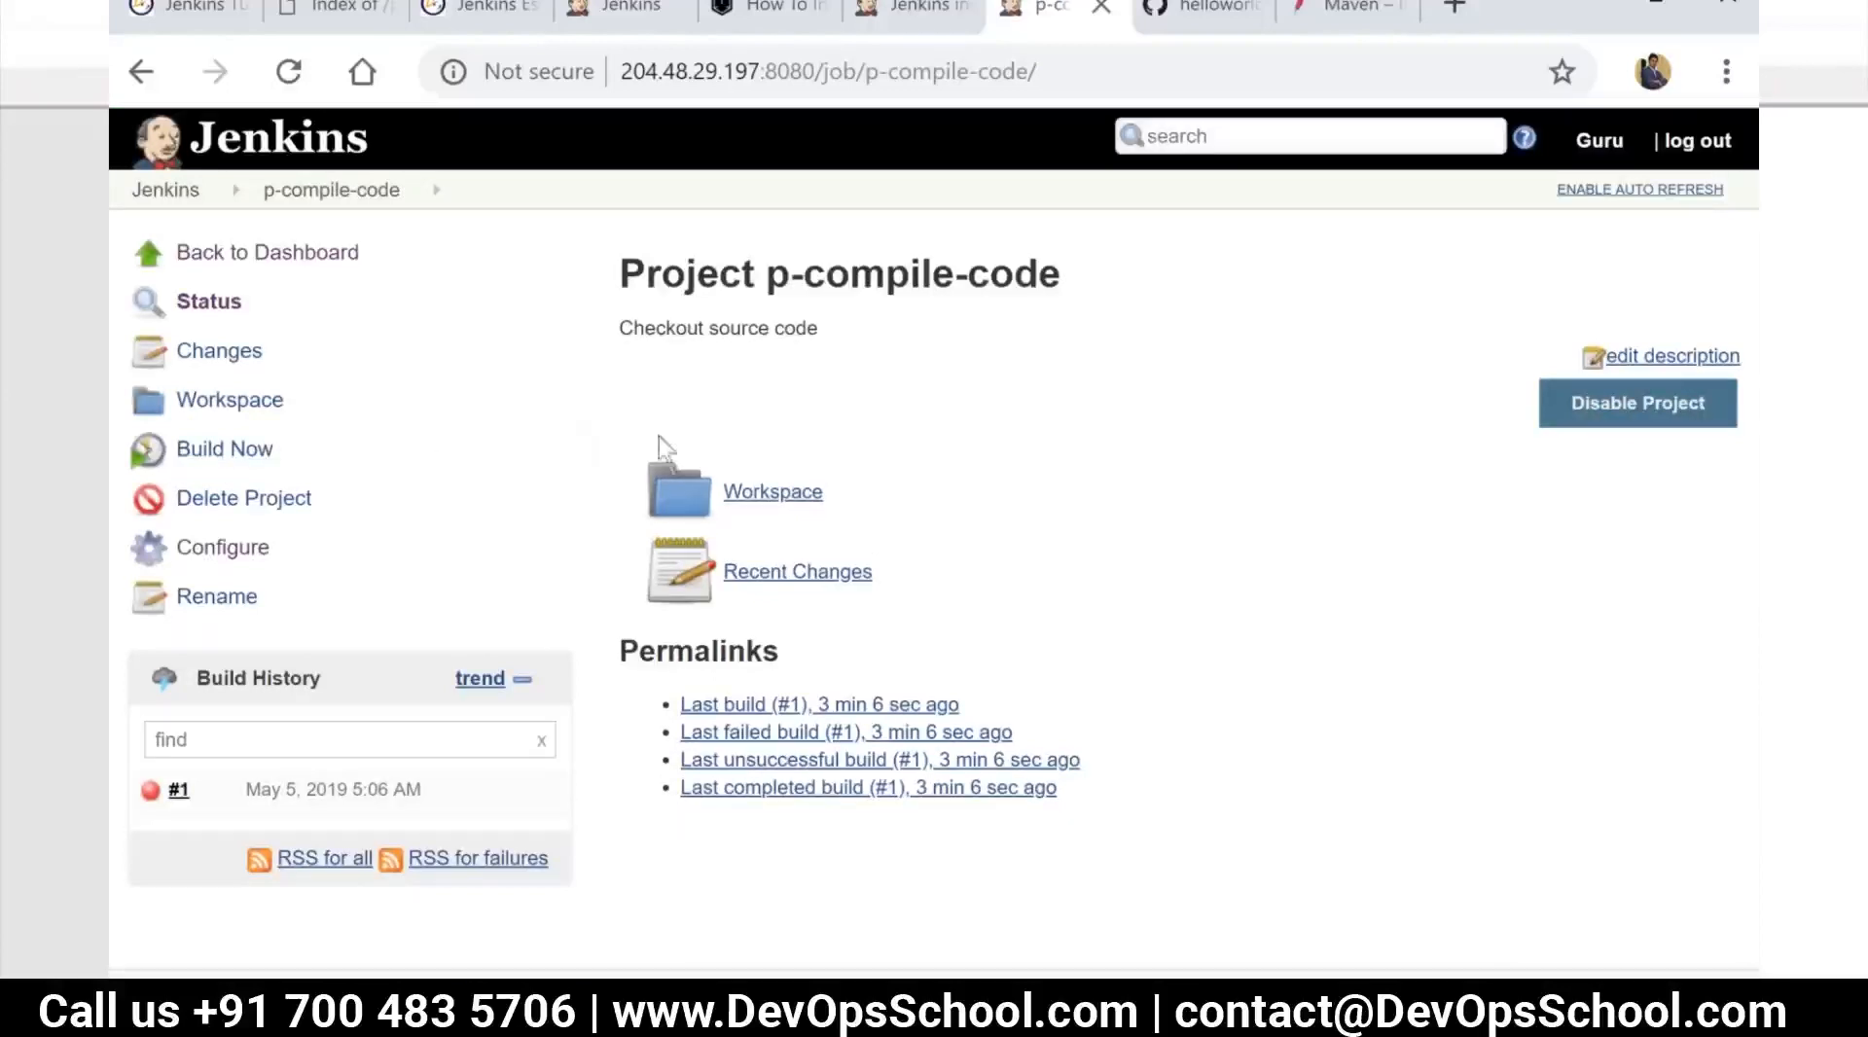
# Run a new build of p-compile-code and open the console output of build #2
pyautogui.click(223, 453)
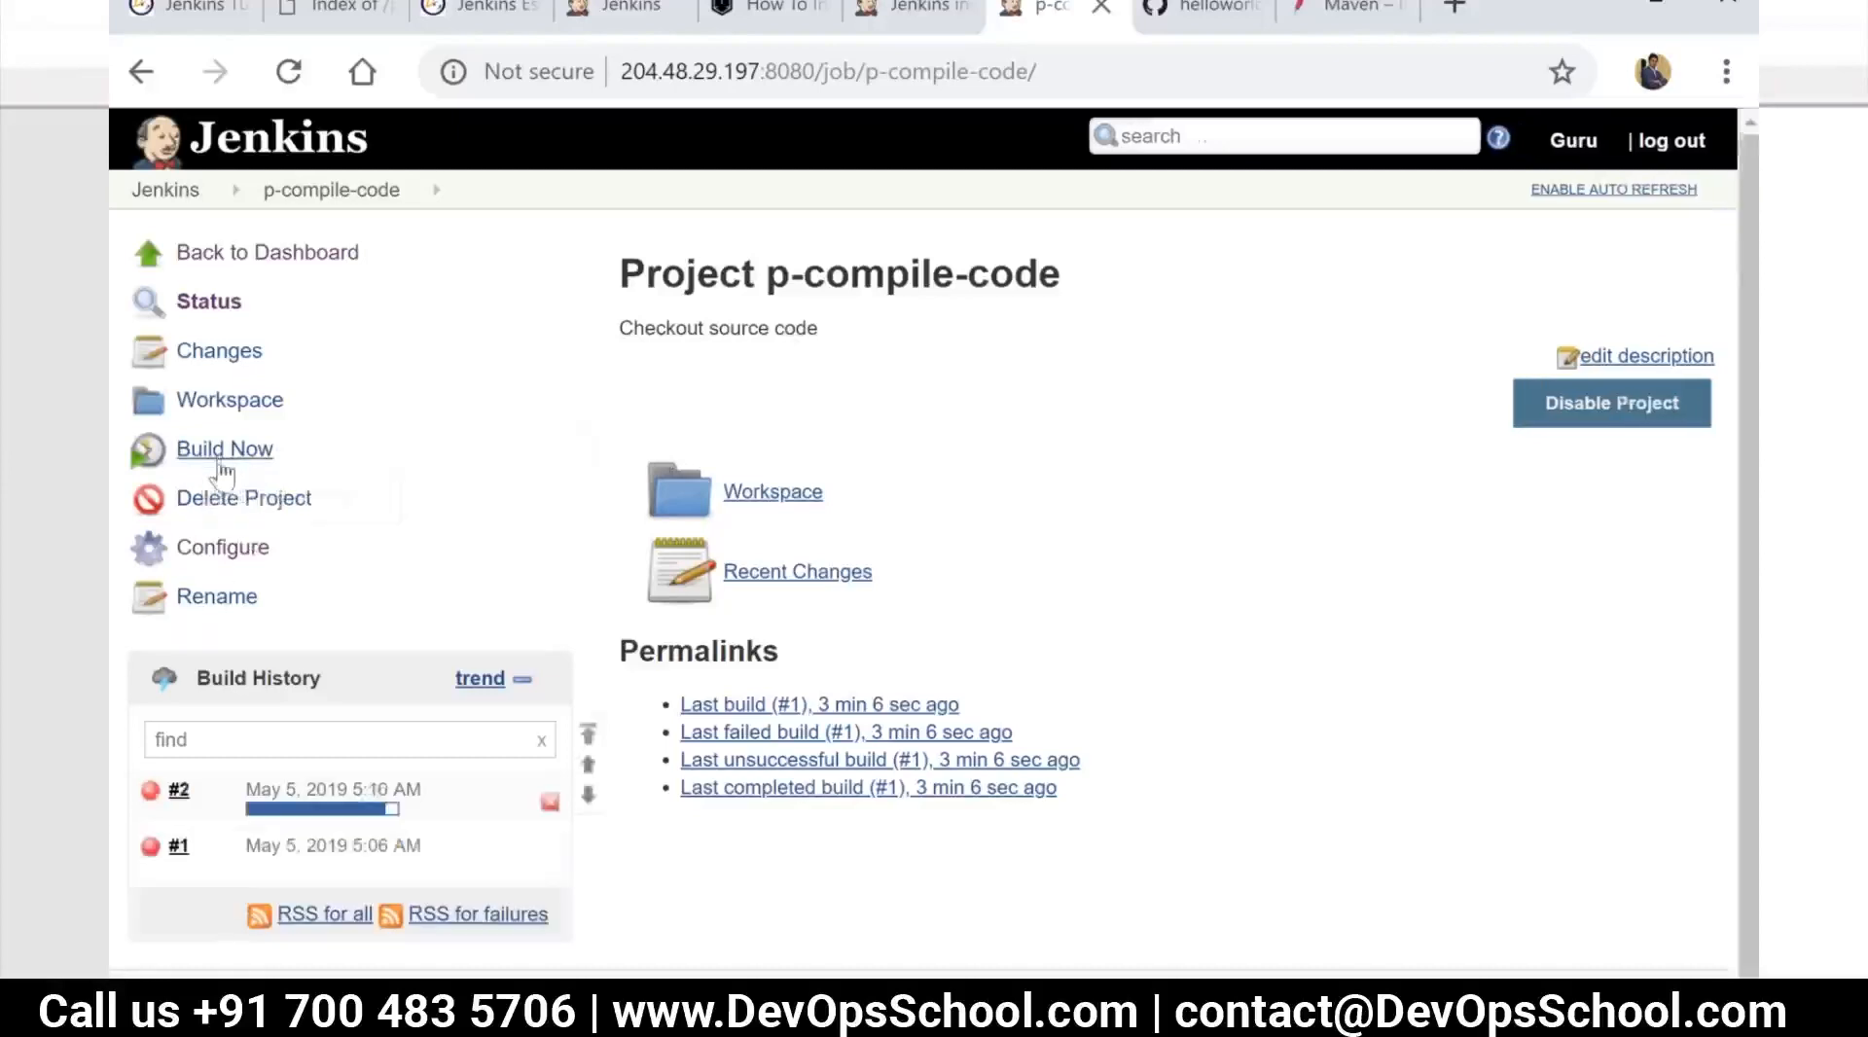
pyautogui.click(154, 796)
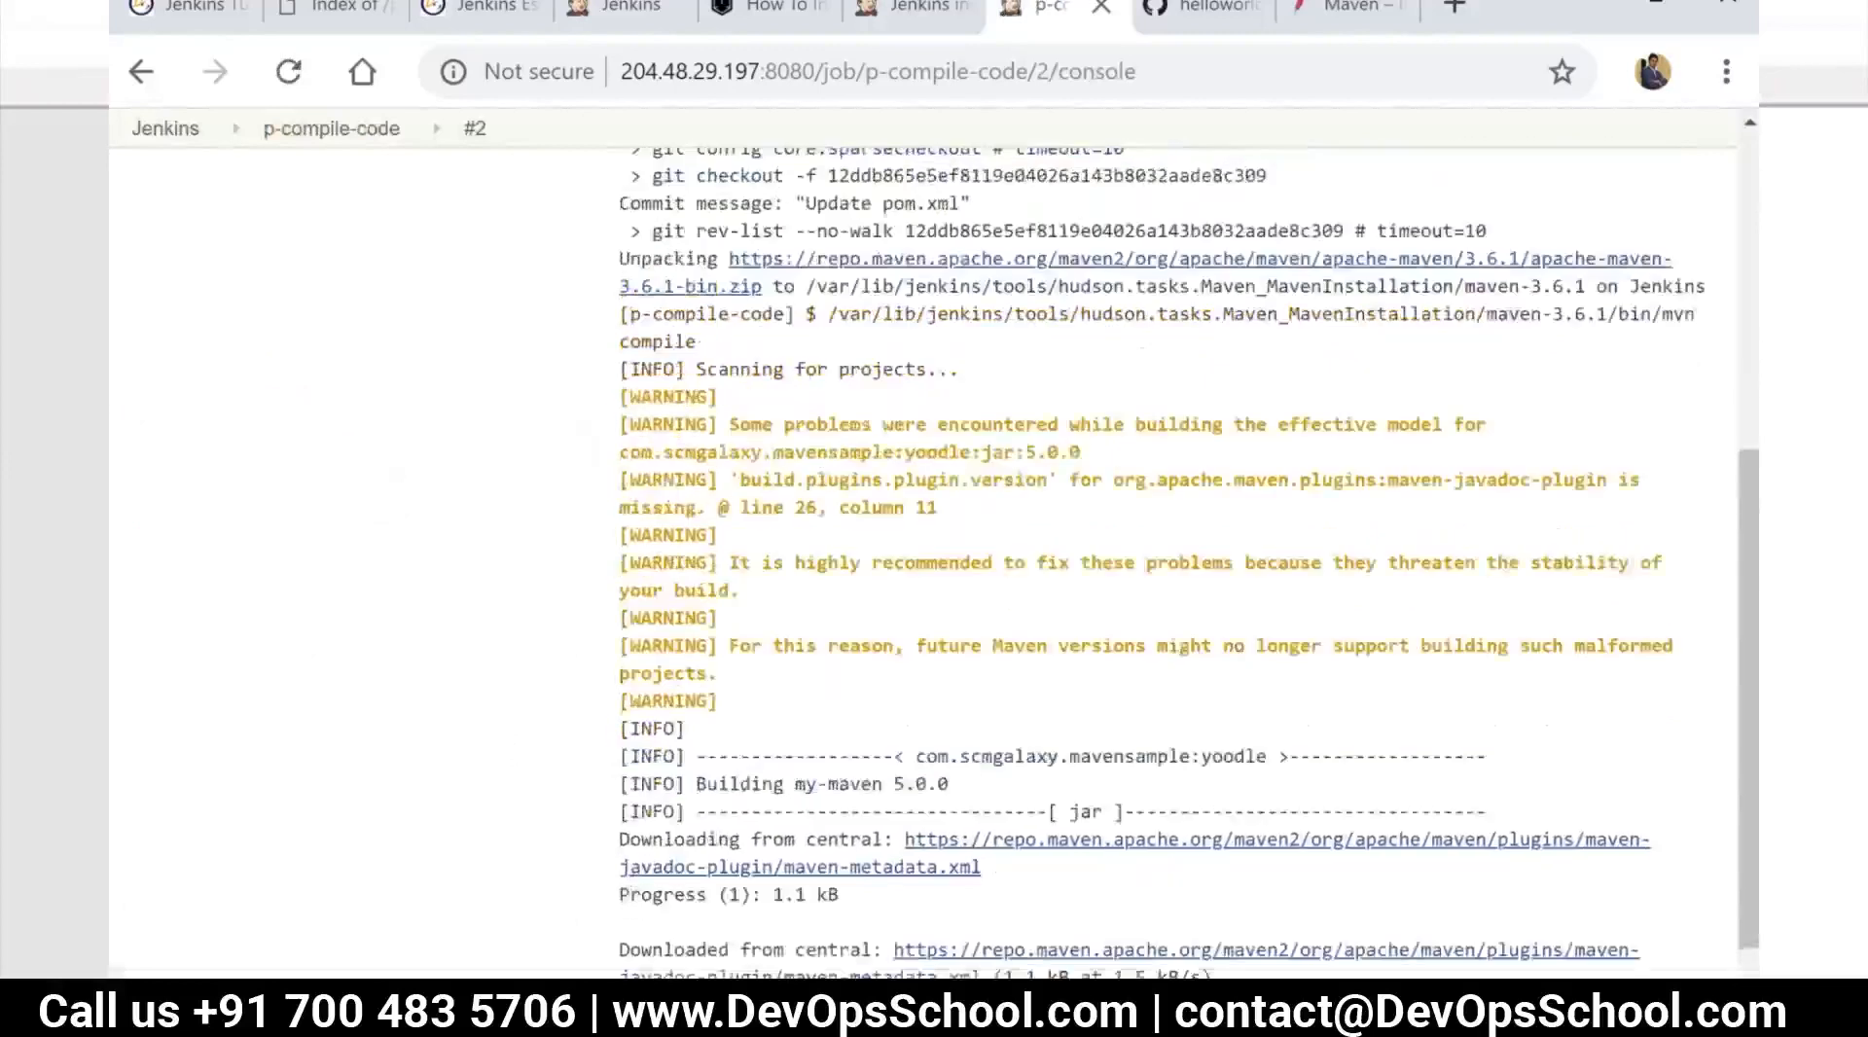
# Examine build #2's console output for the Maven unpacking, dependency downloads and compile plugin execution
pyautogui.scroll(2, 865, 668)
pyautogui.scroll(-10, 868, 661)
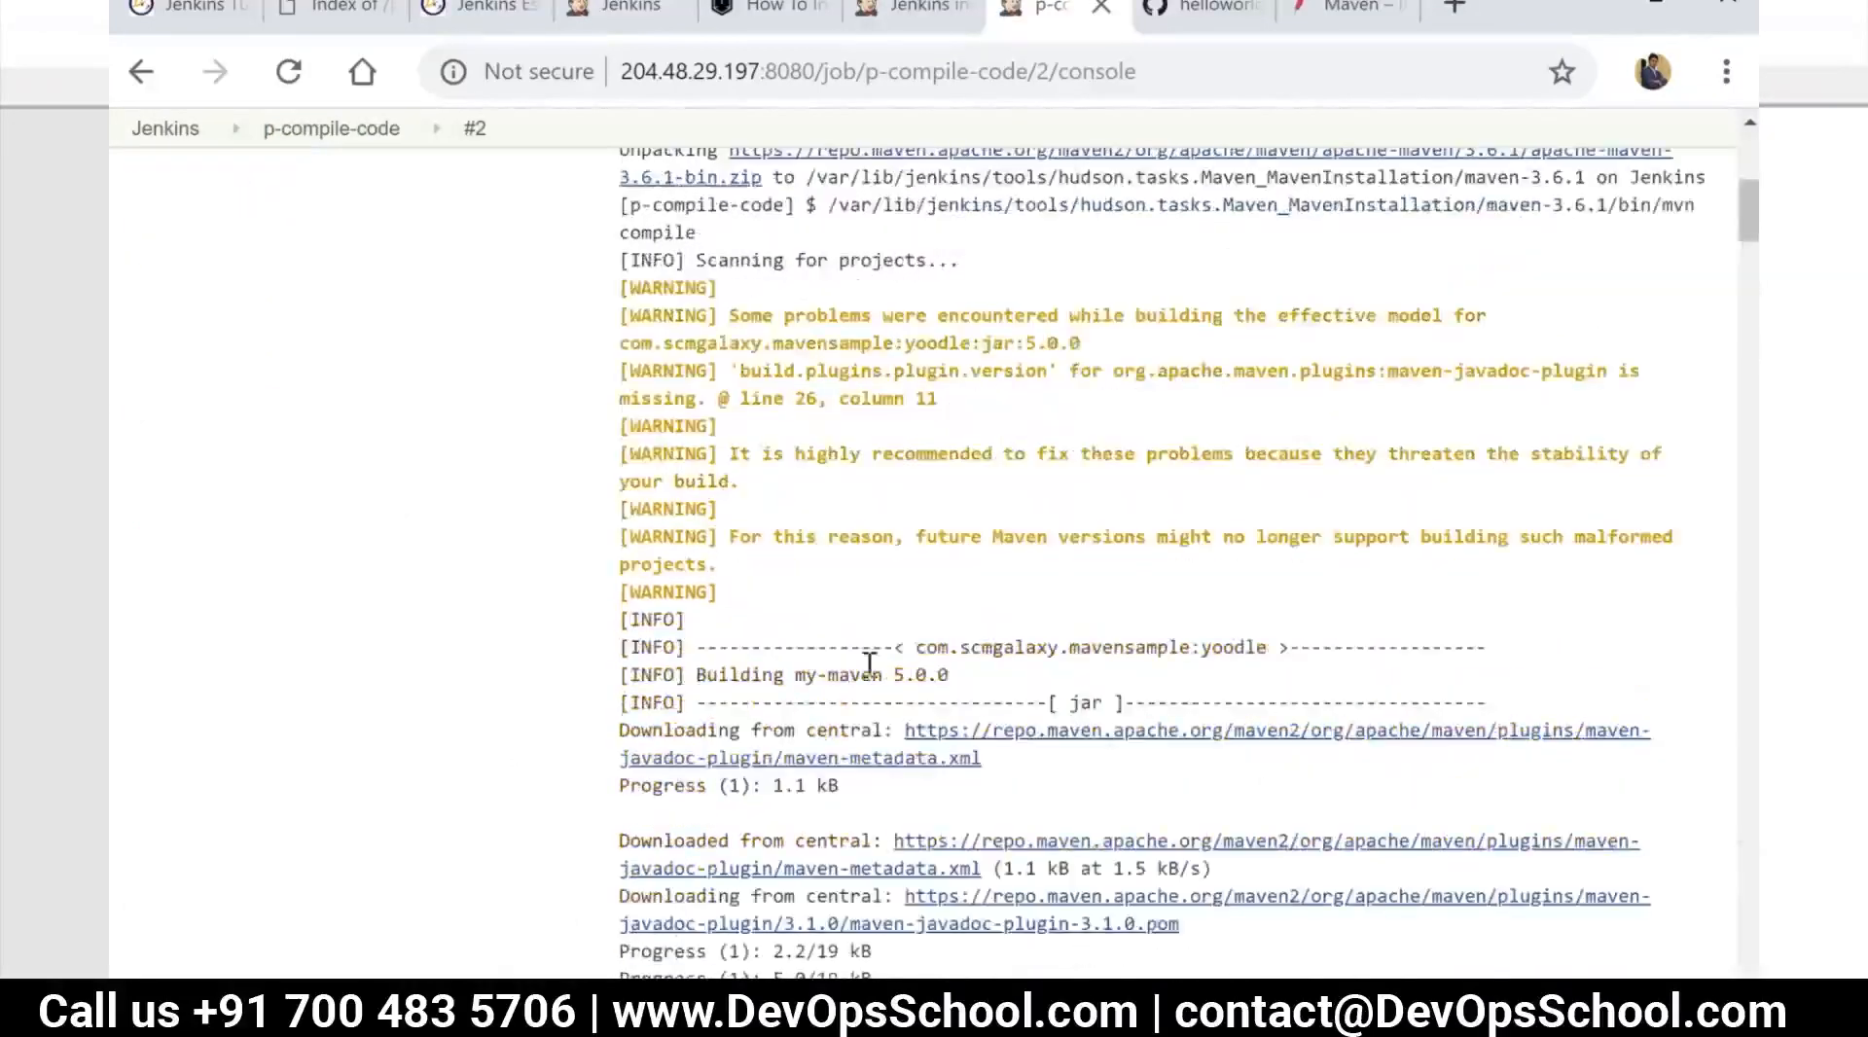
pyautogui.scroll(-15, 871, 678)
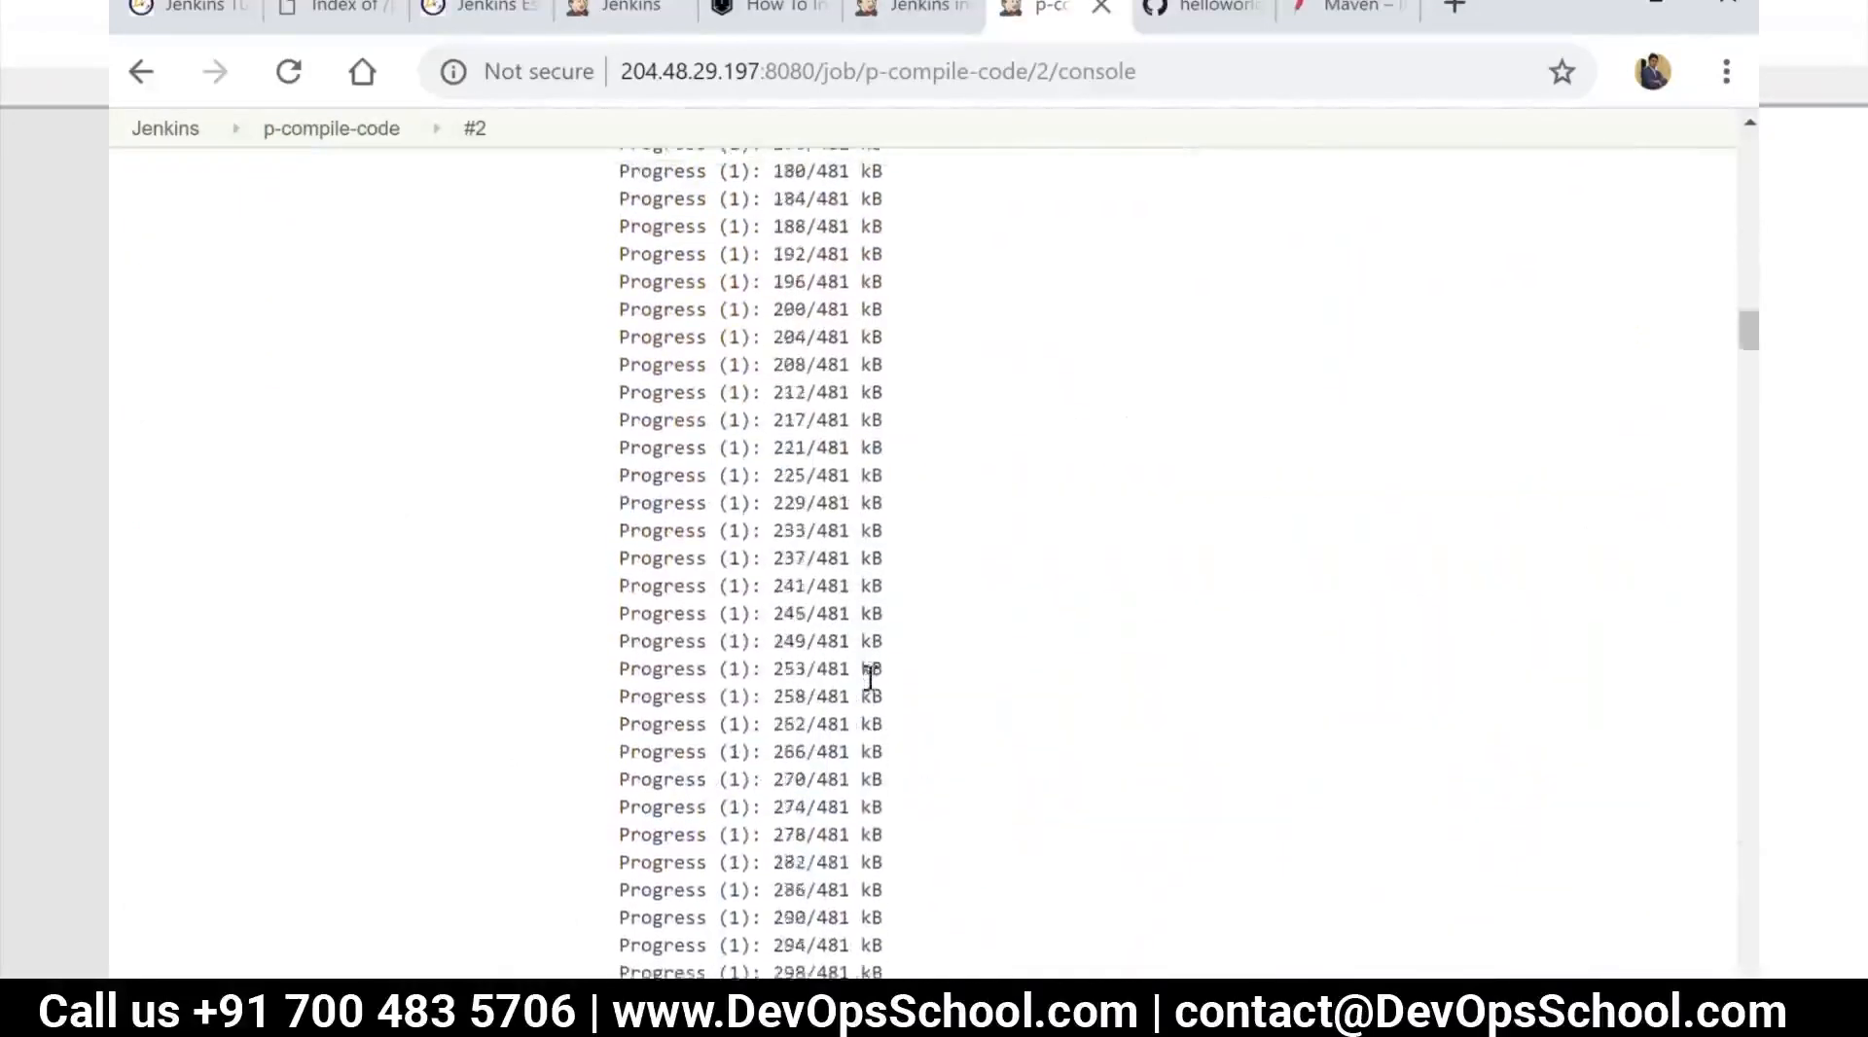
pyautogui.scroll(-15, 871, 678)
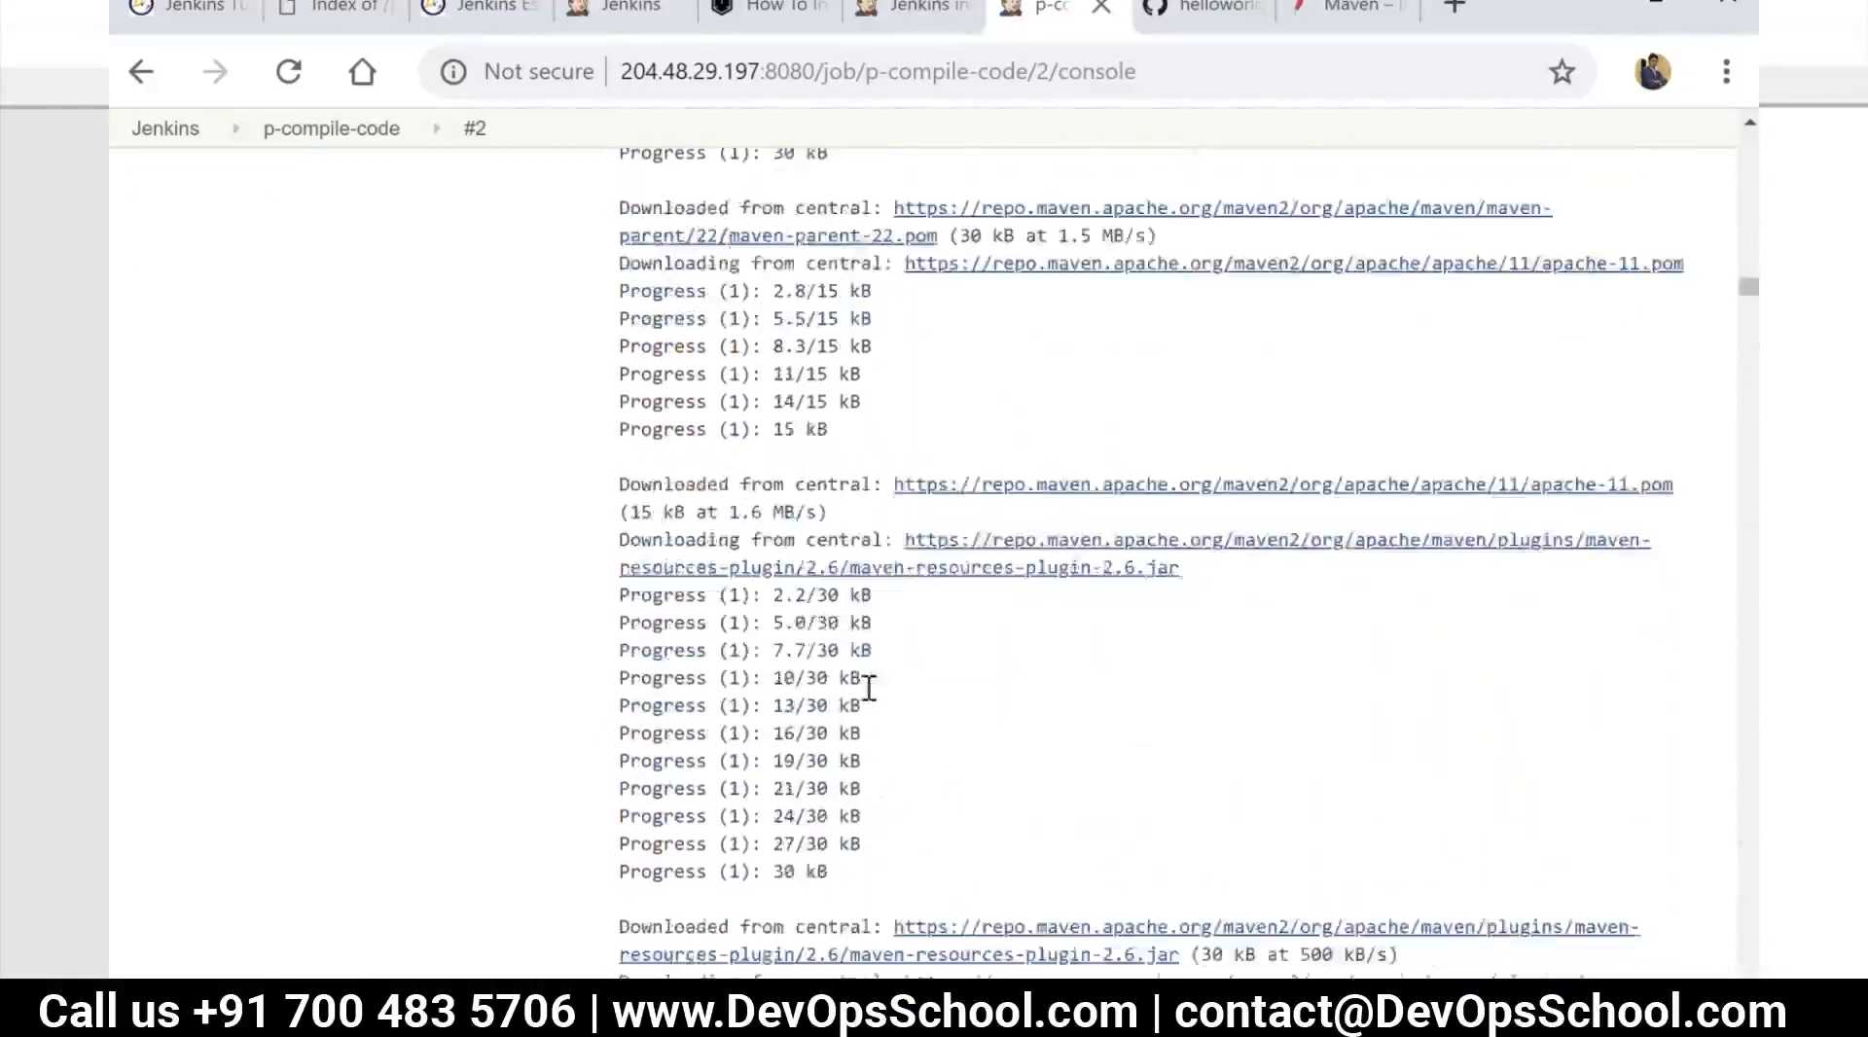
pyautogui.scroll(-15, 868, 695)
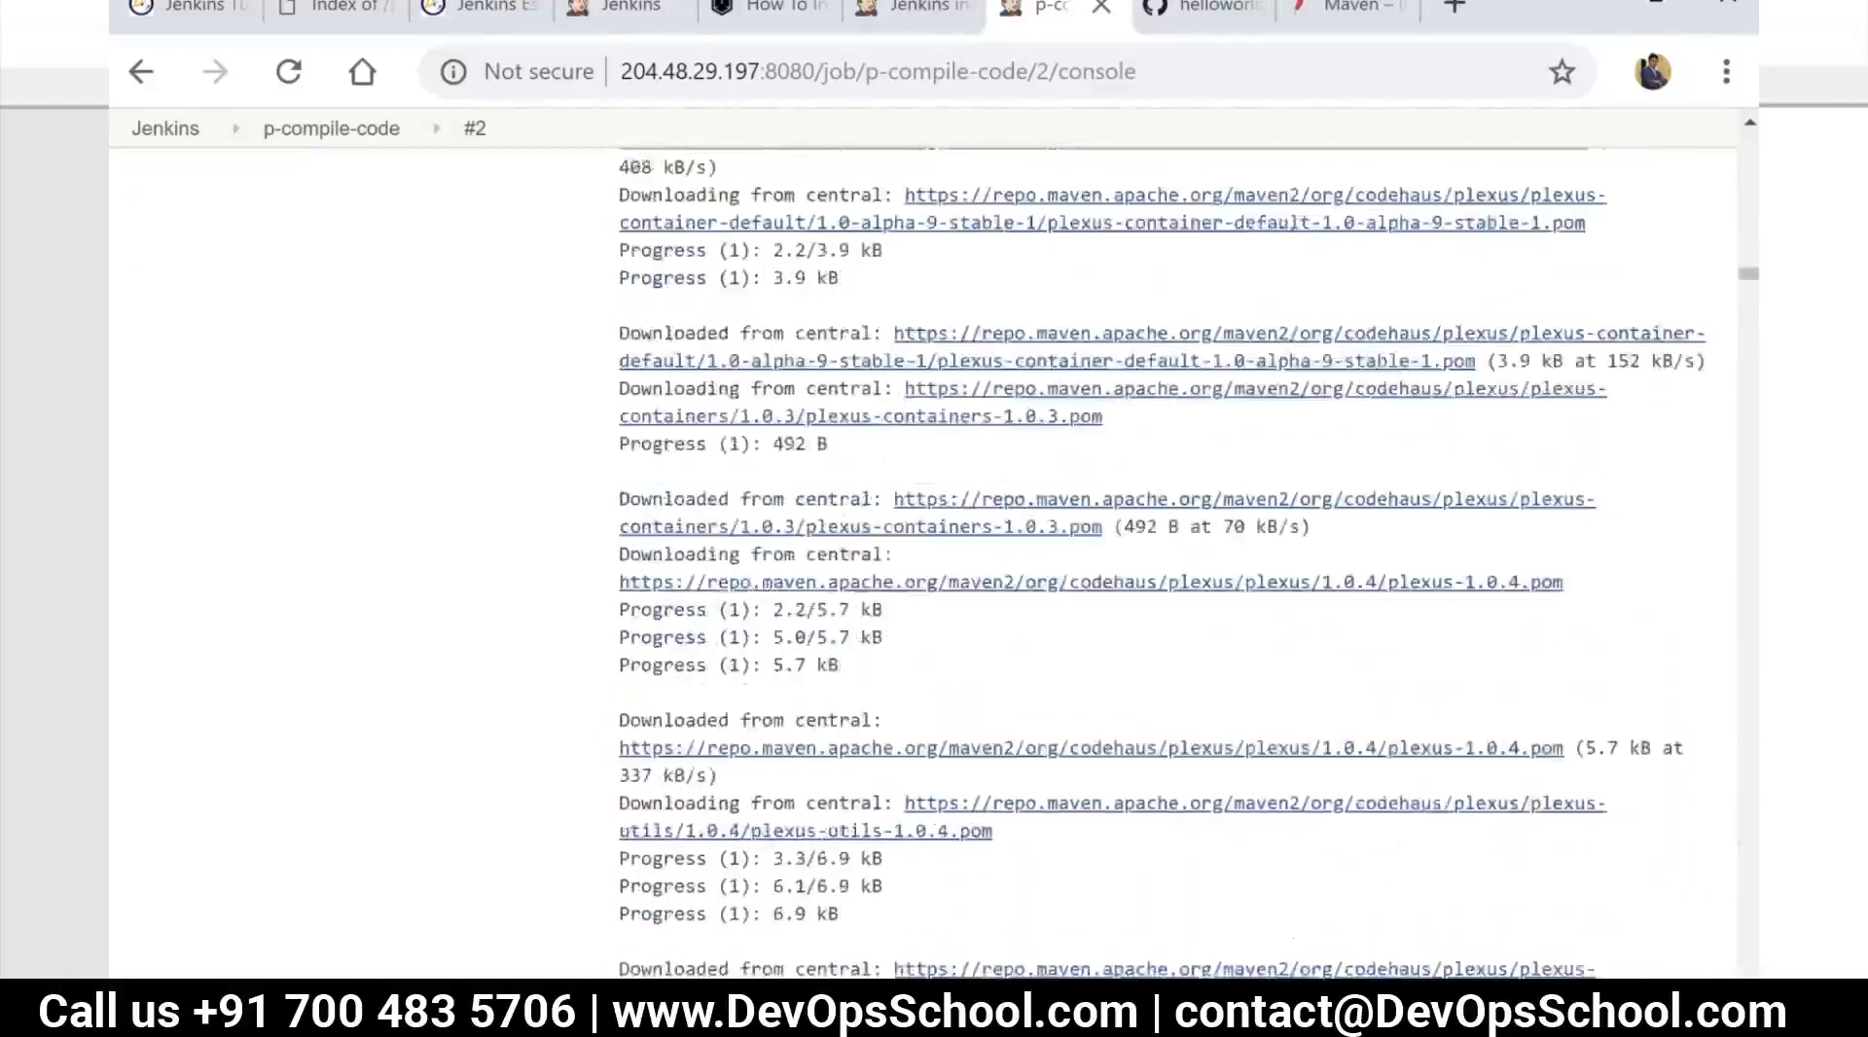
pyautogui.scroll(-15, 875, 784)
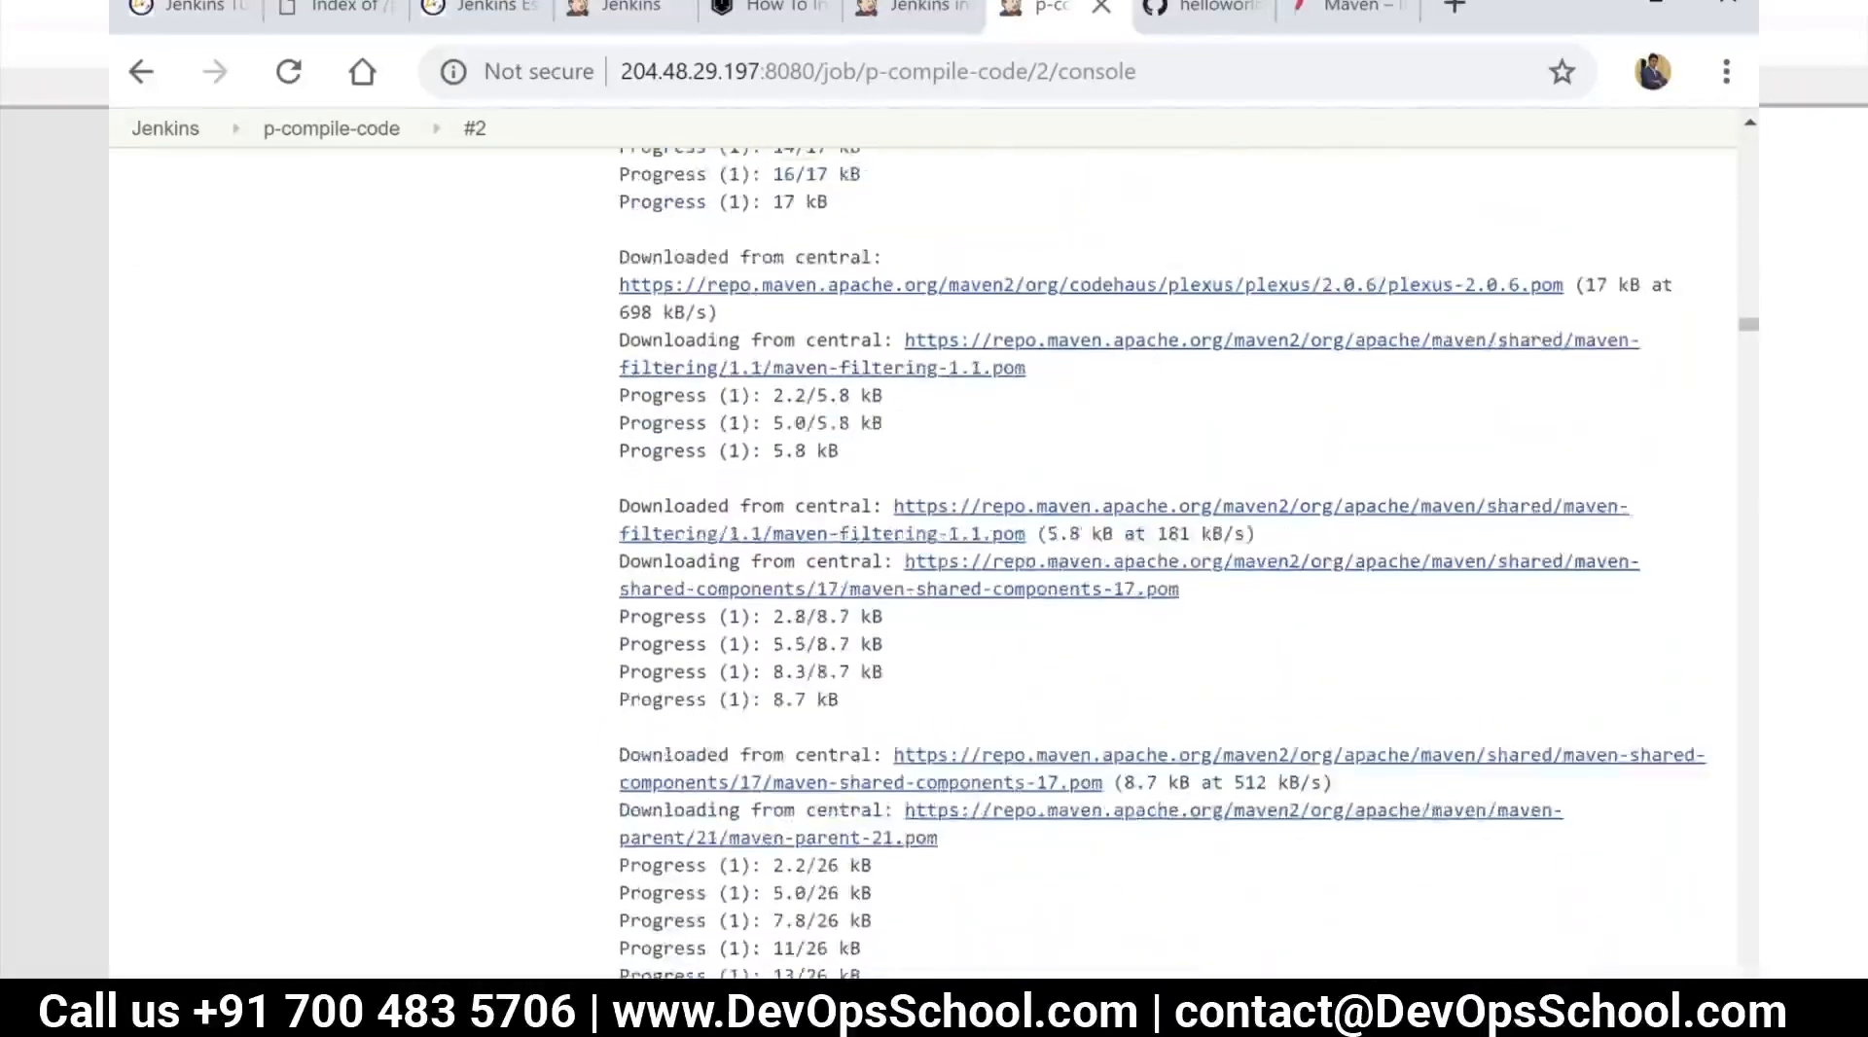
pyautogui.scroll(-15, 856, 824)
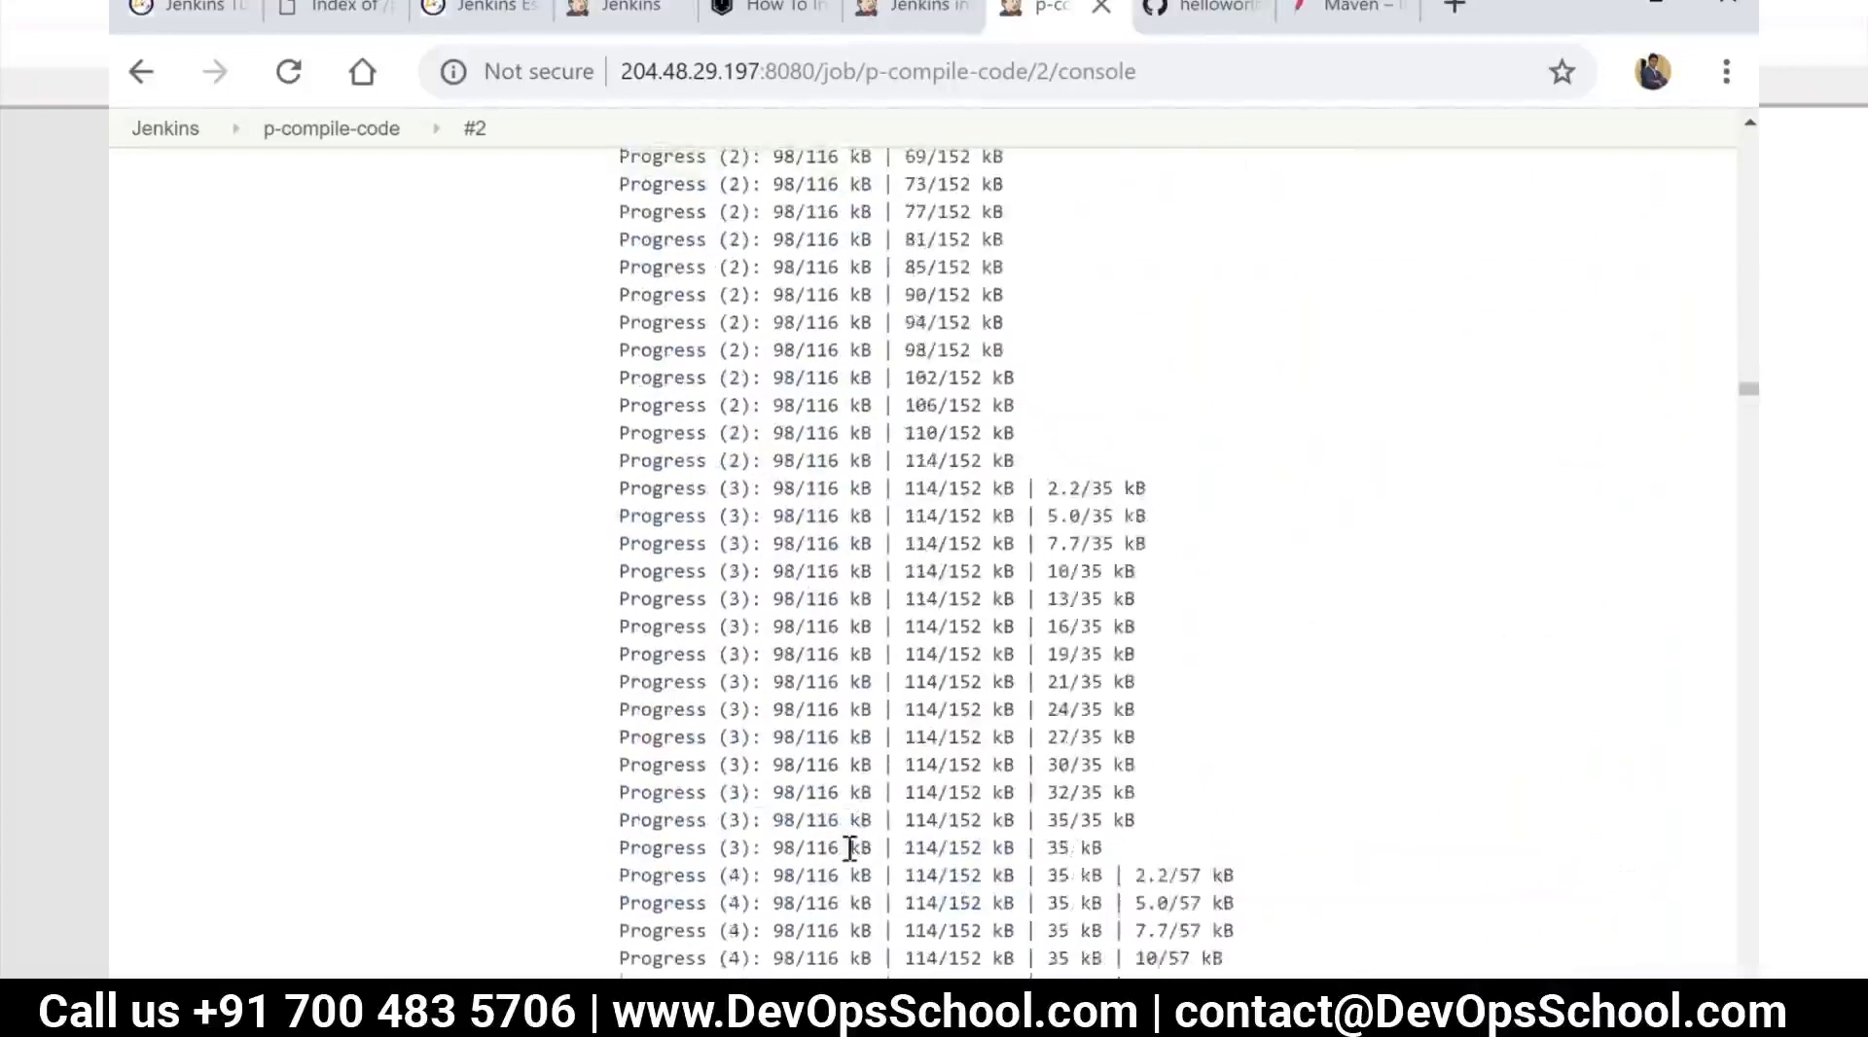
pyautogui.scroll(-15, 768, 904)
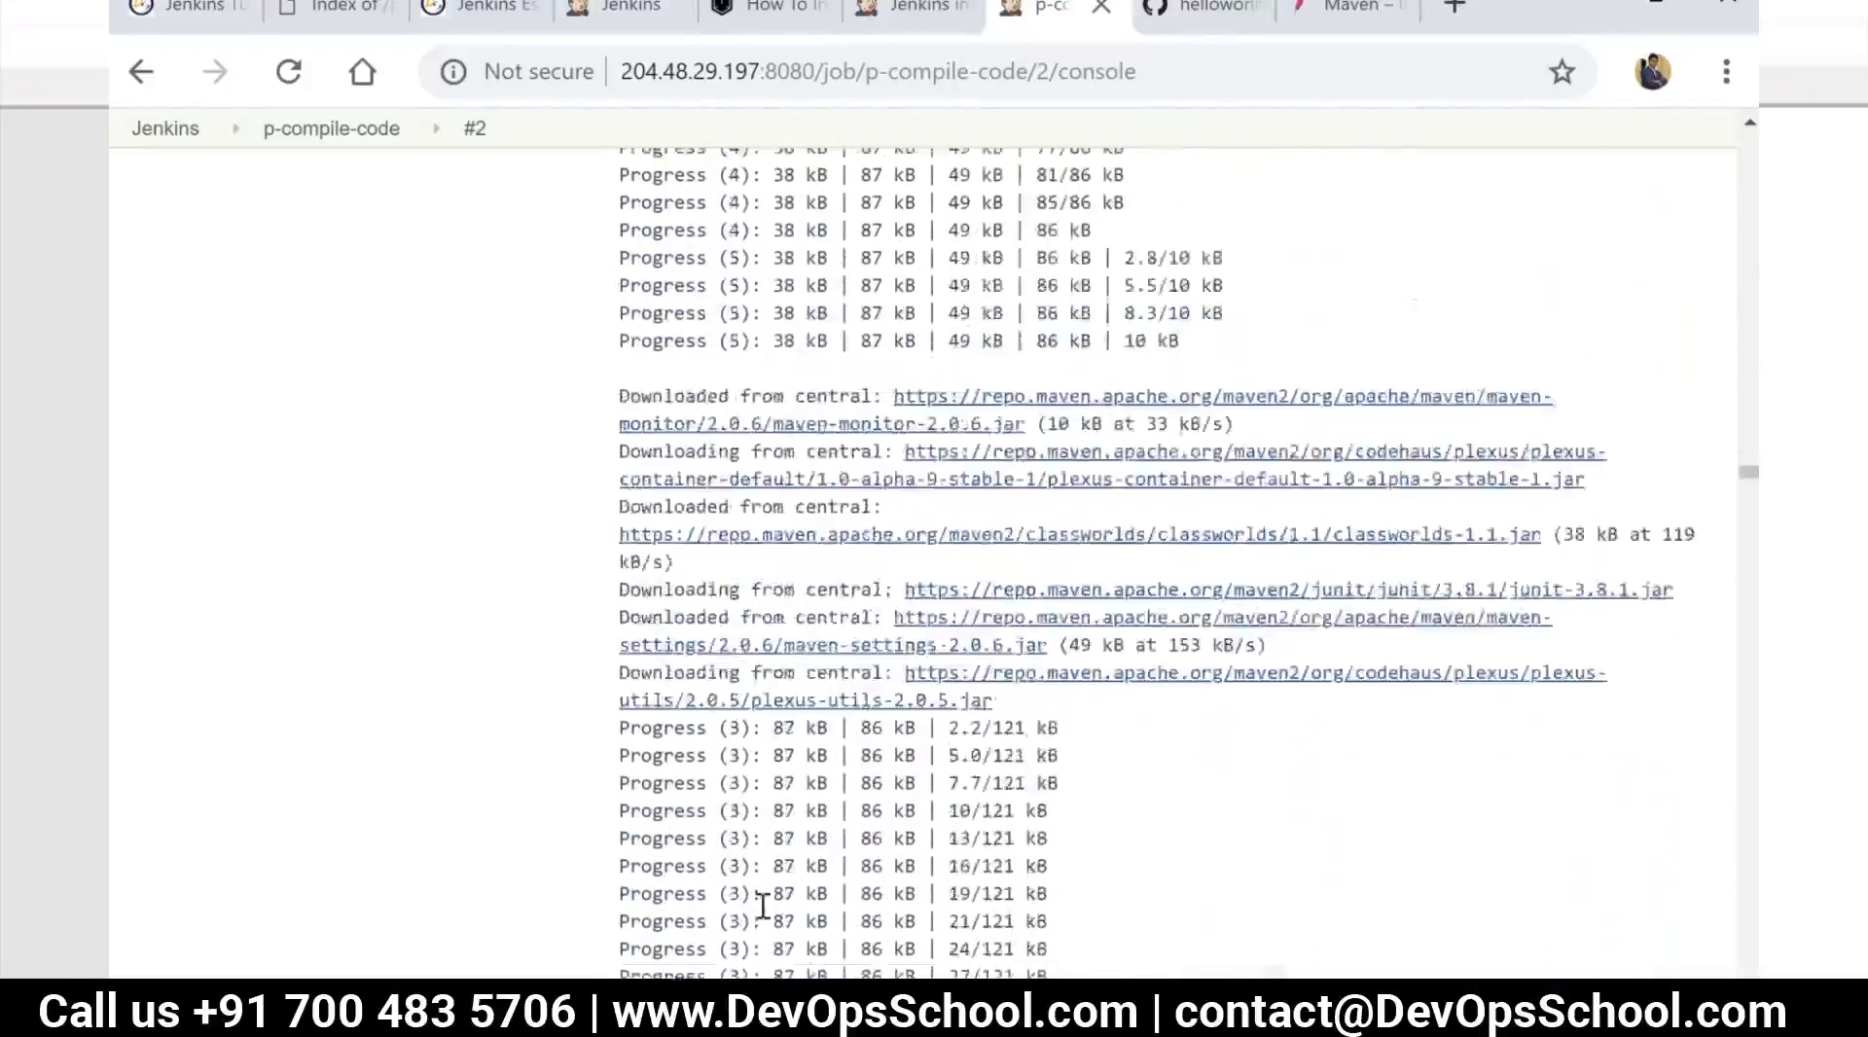
pyautogui.scroll(-15, 1083, 863)
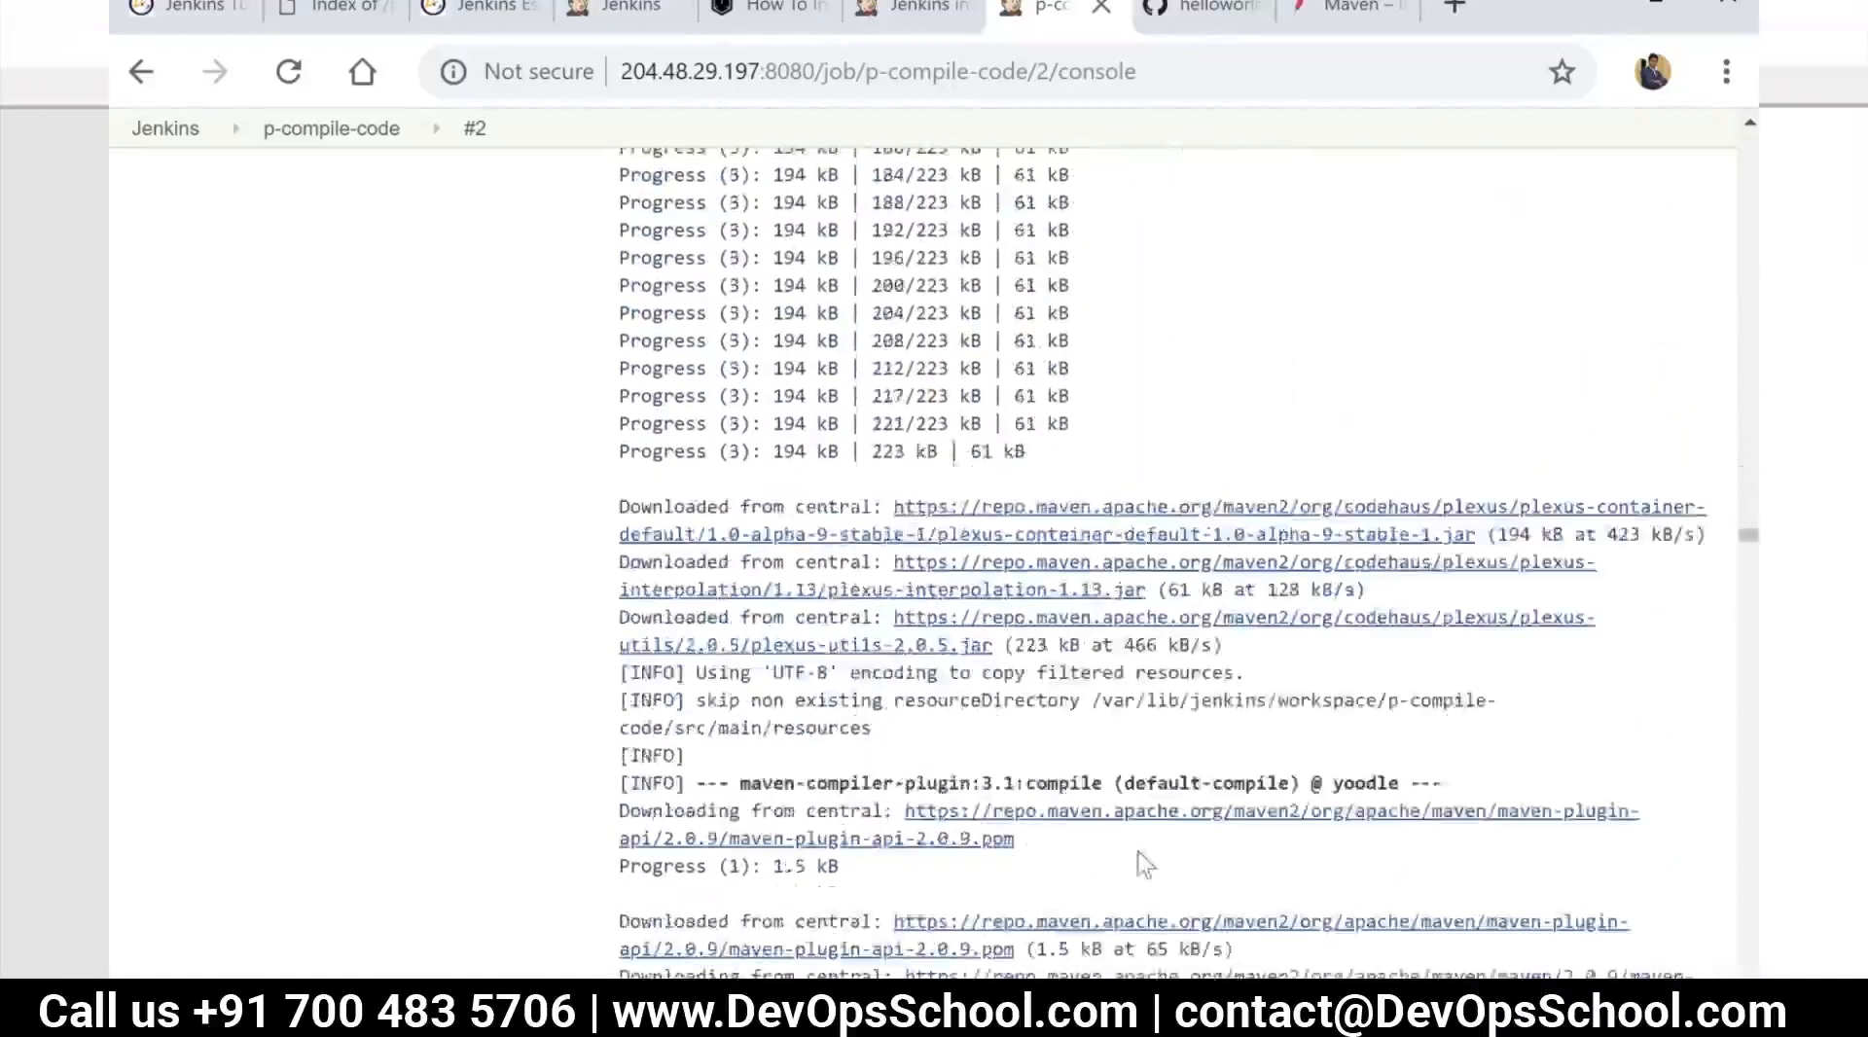
pyautogui.scroll(8, 1187, 887)
pyautogui.scroll(3, 1187, 895)
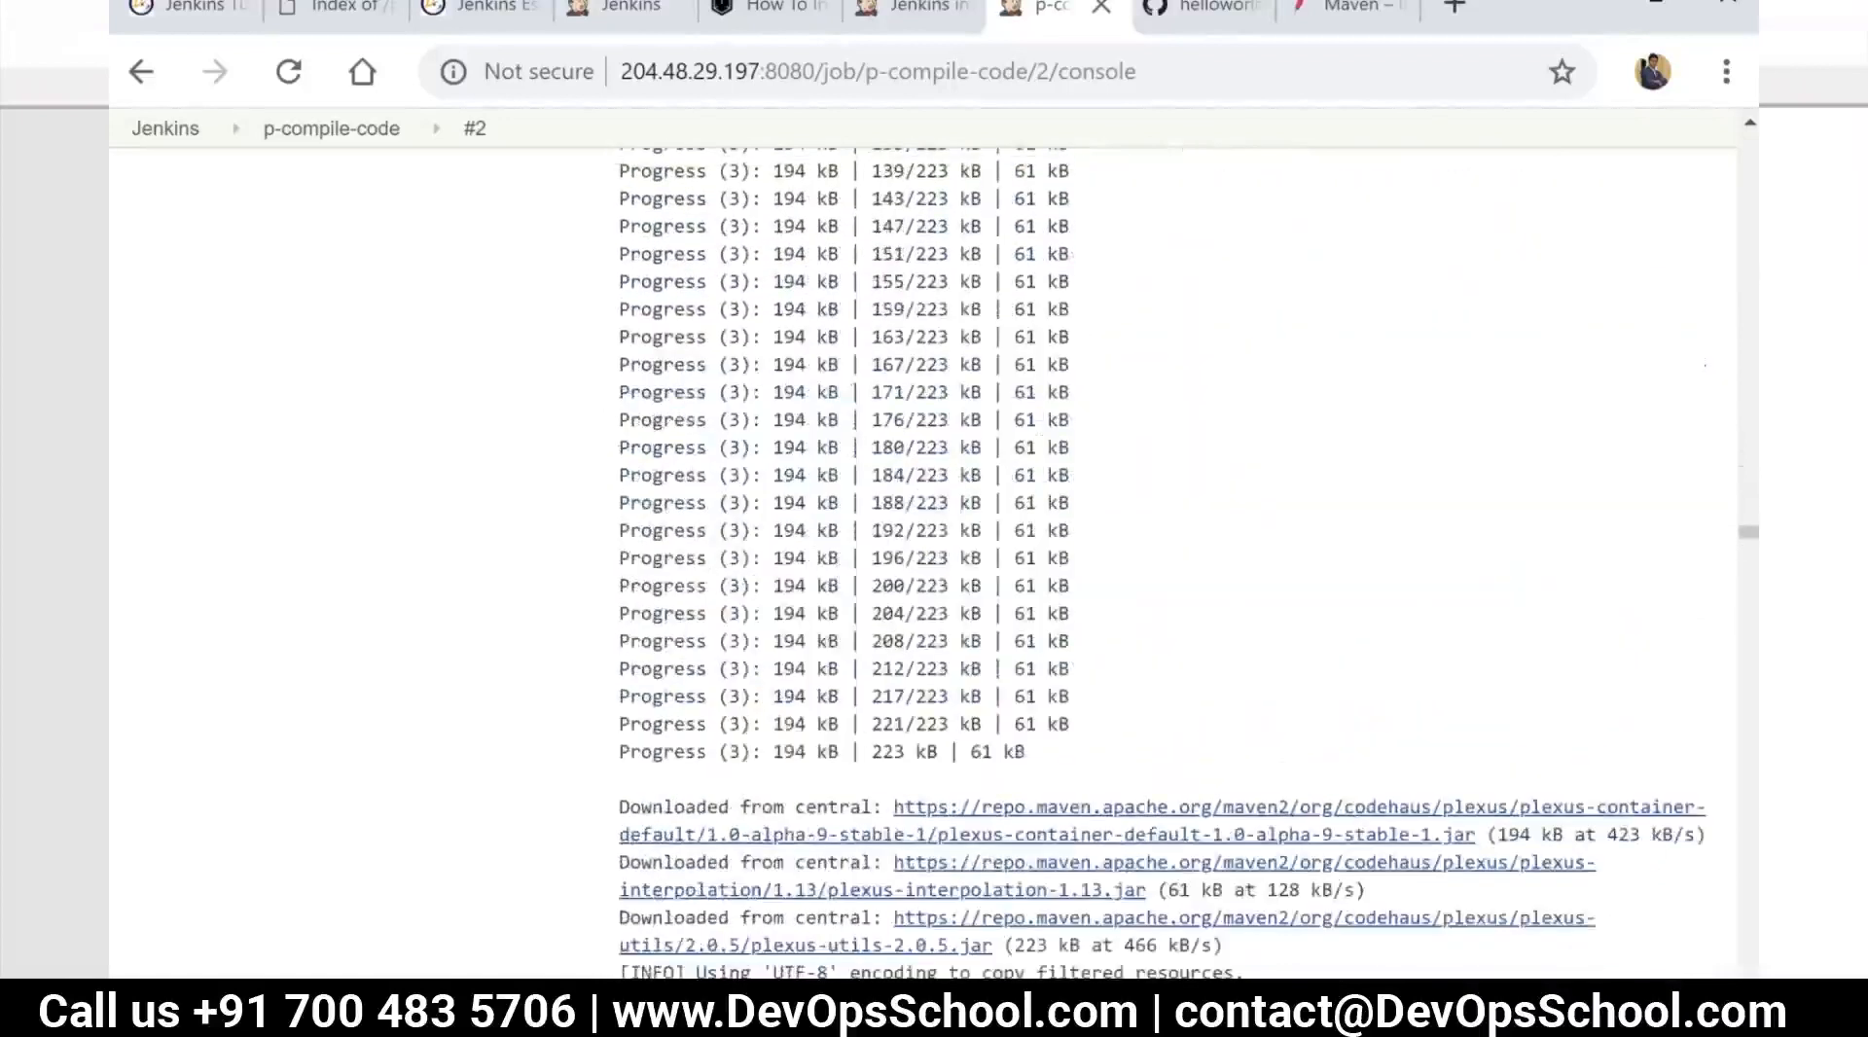
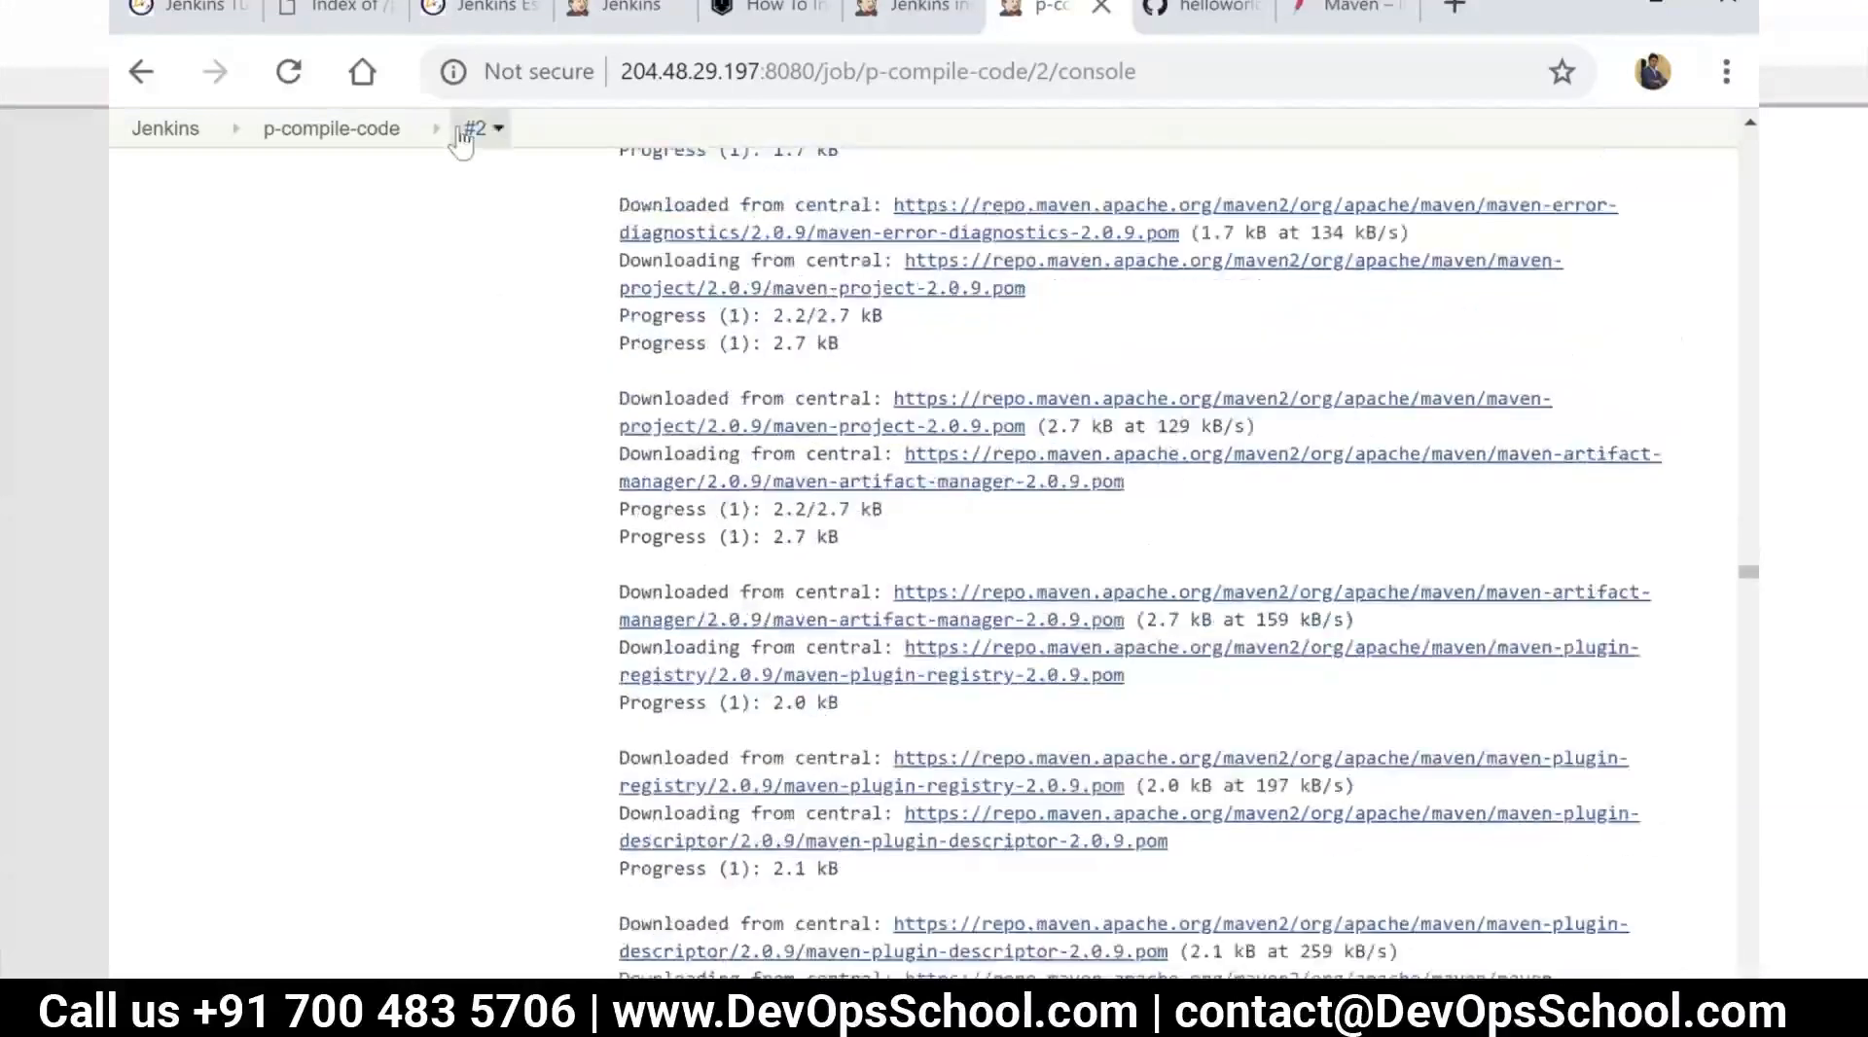
# Go back to the p-compile-code project page, switch to the terminal session and run mvn -version again
pyautogui.click(458, 128)
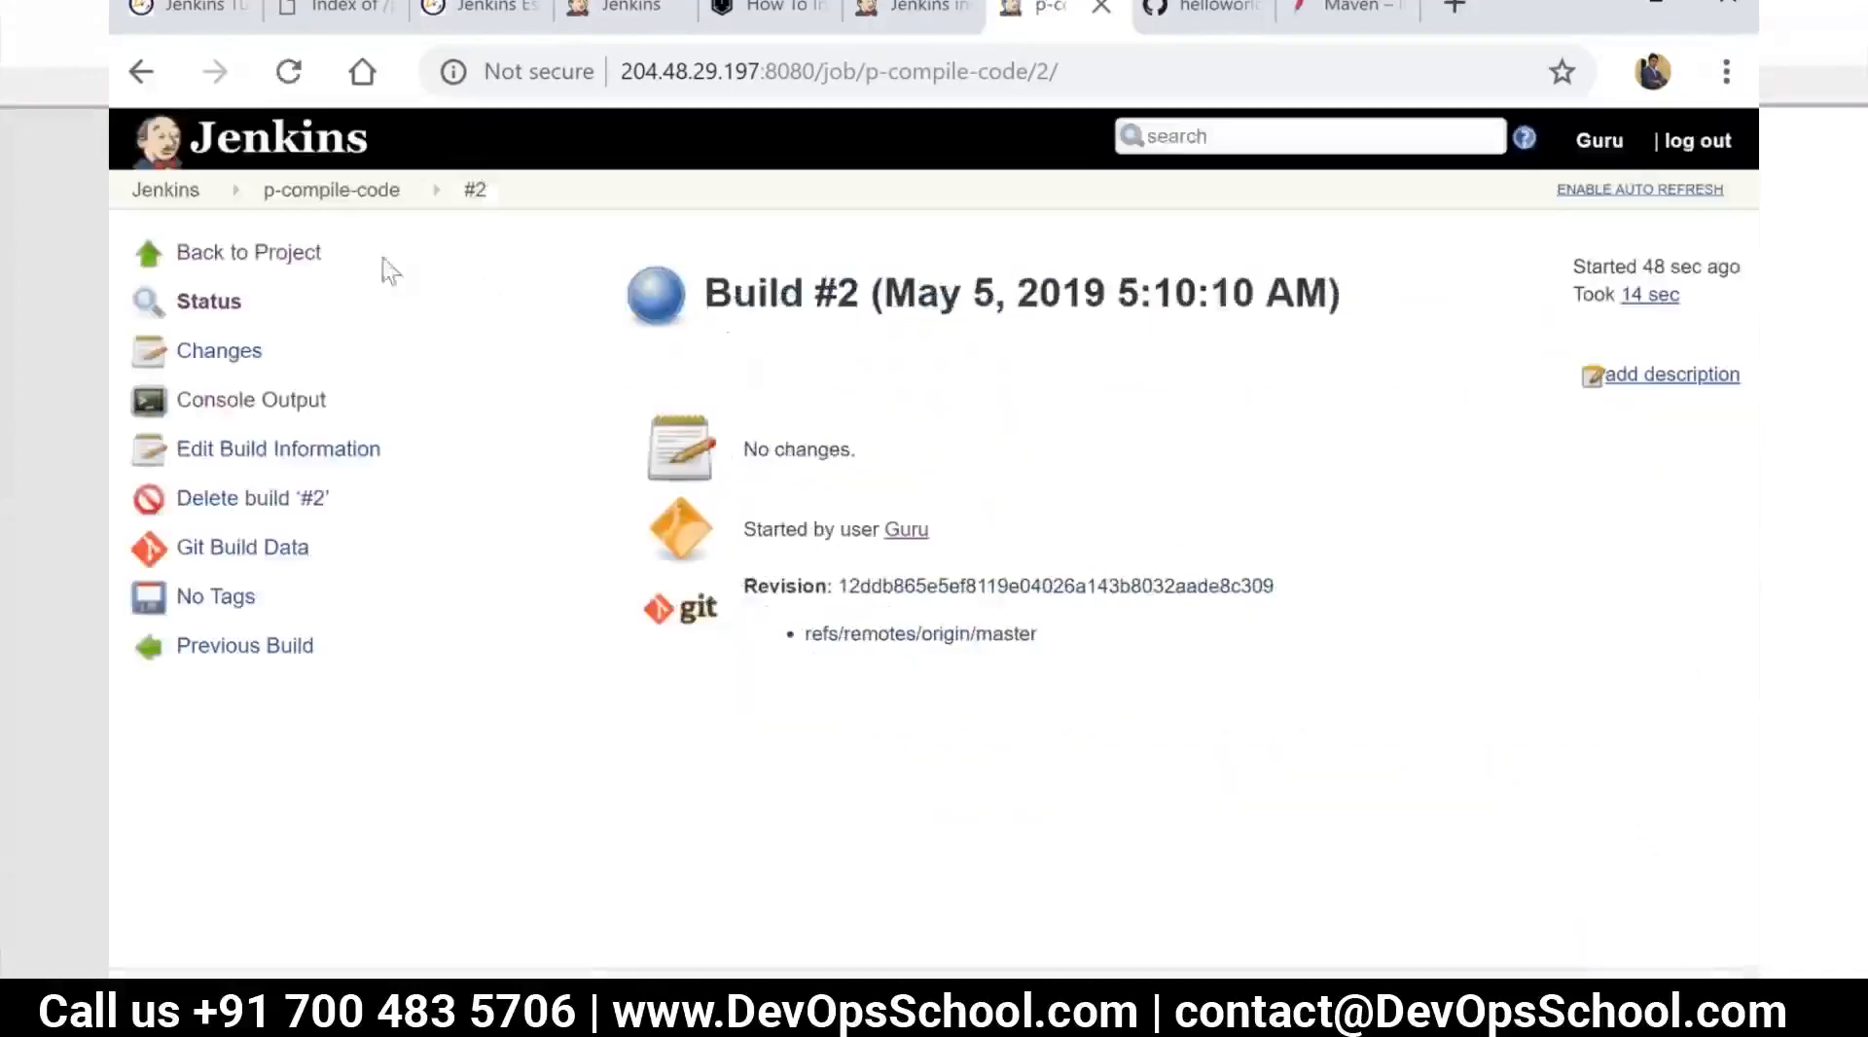
pyautogui.click(348, 191)
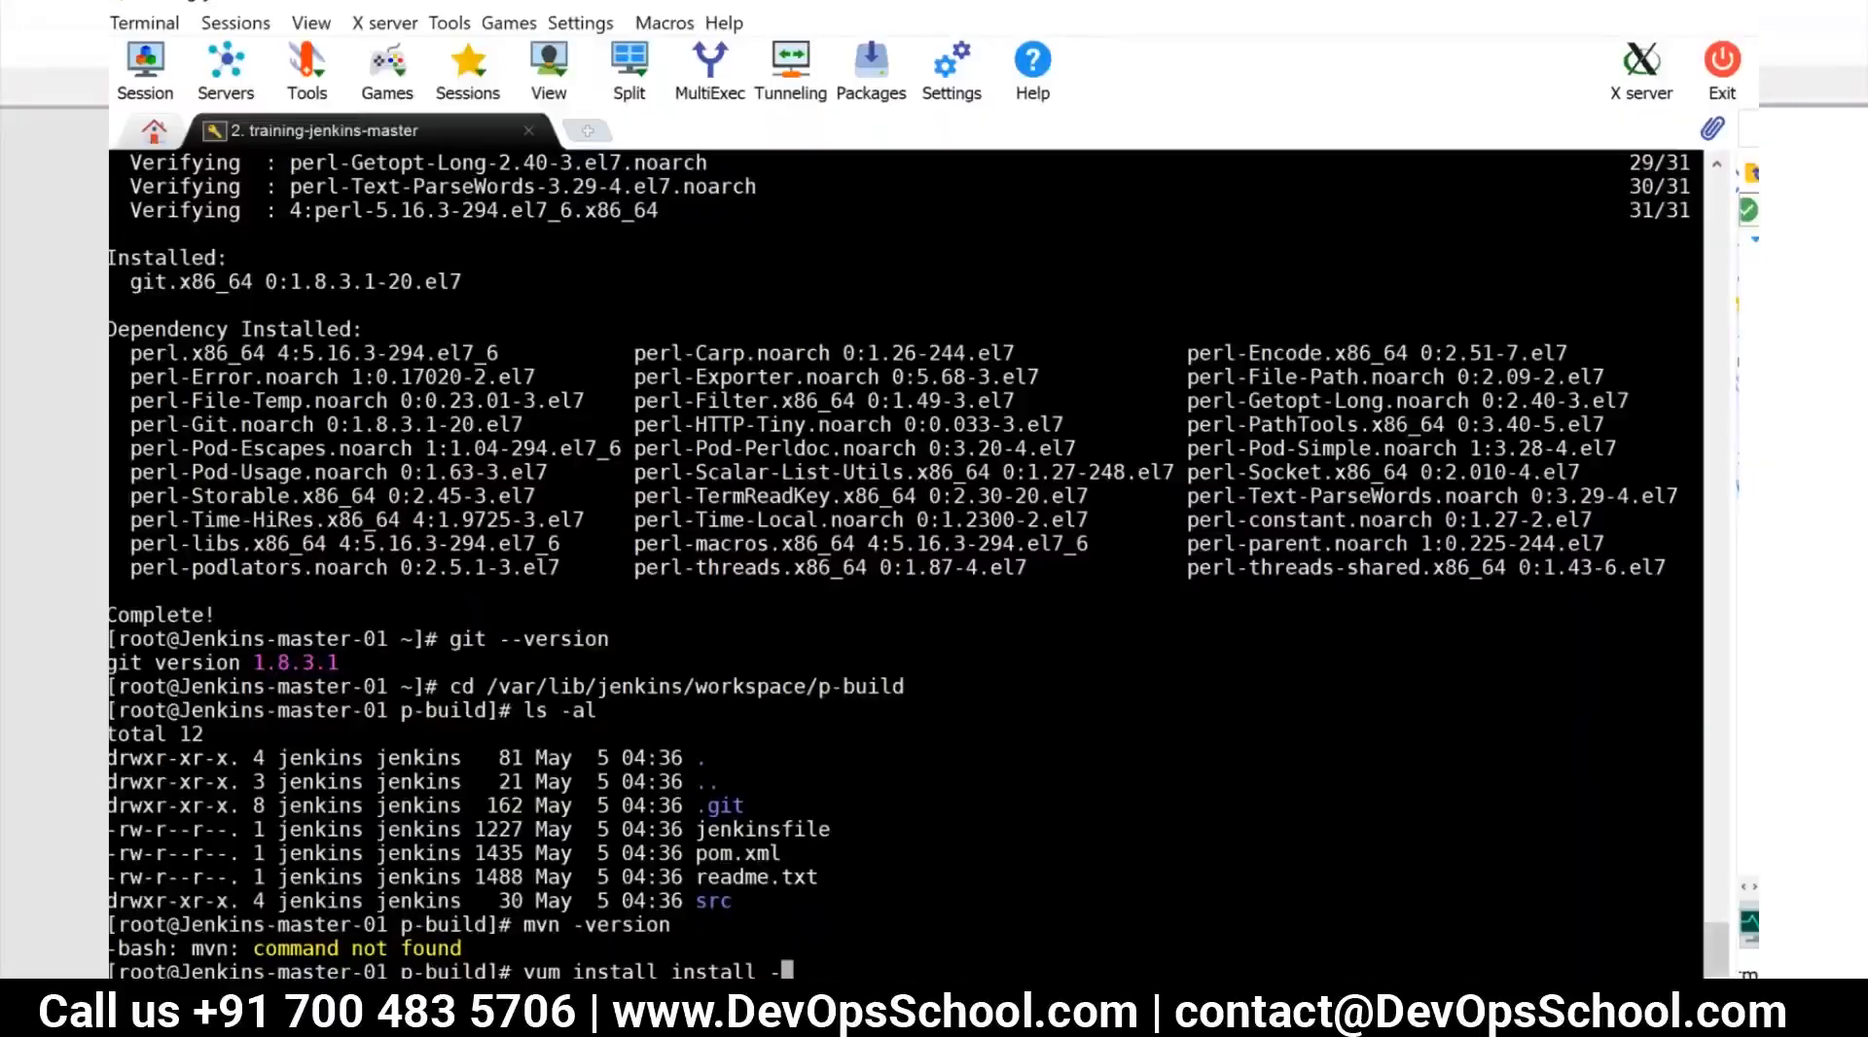
pyautogui.press('Up')
pyautogui.press('Up')
pyautogui.press('Down')
pyautogui.press('Return')
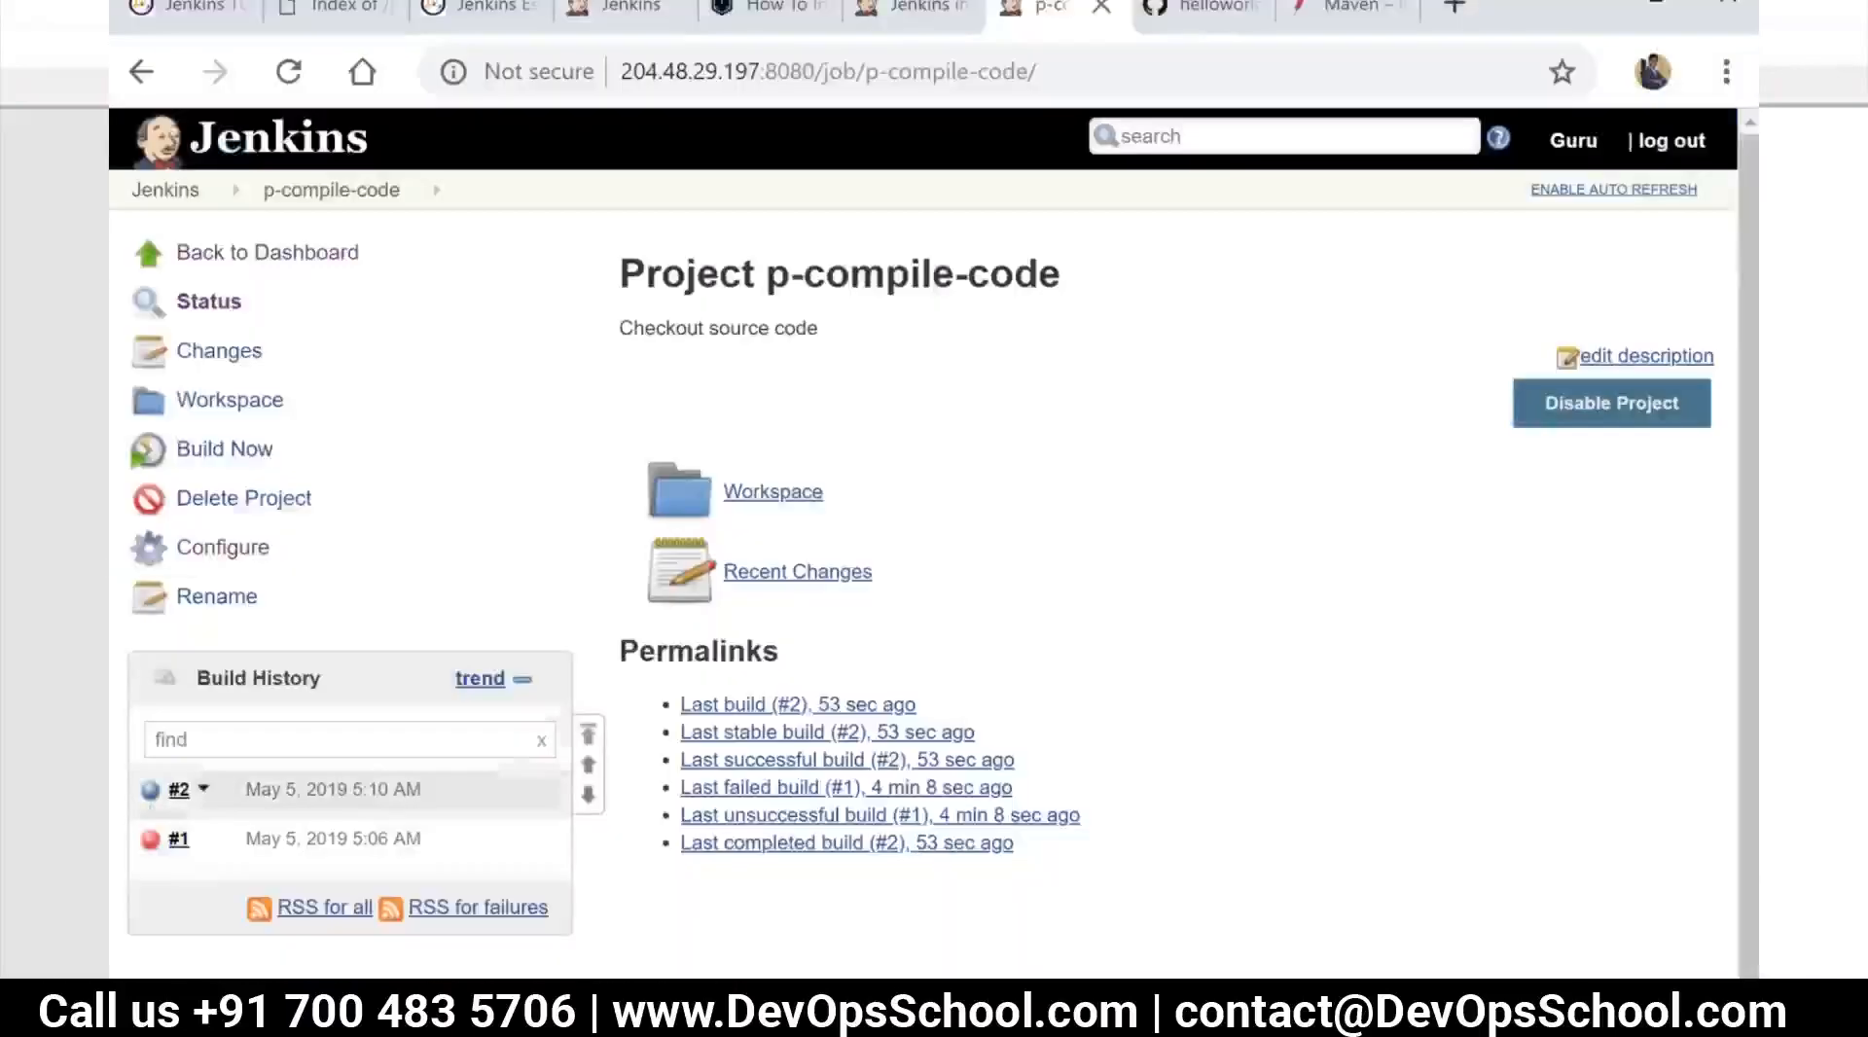
# Copy the mvn executable path /var/lib/jenkins/tools/hudson.tasks.Maven_MavenInstallation/maven-3.6.1/bin/mvn from the console output of p-compile-code build #2
pyautogui.click(151, 793)
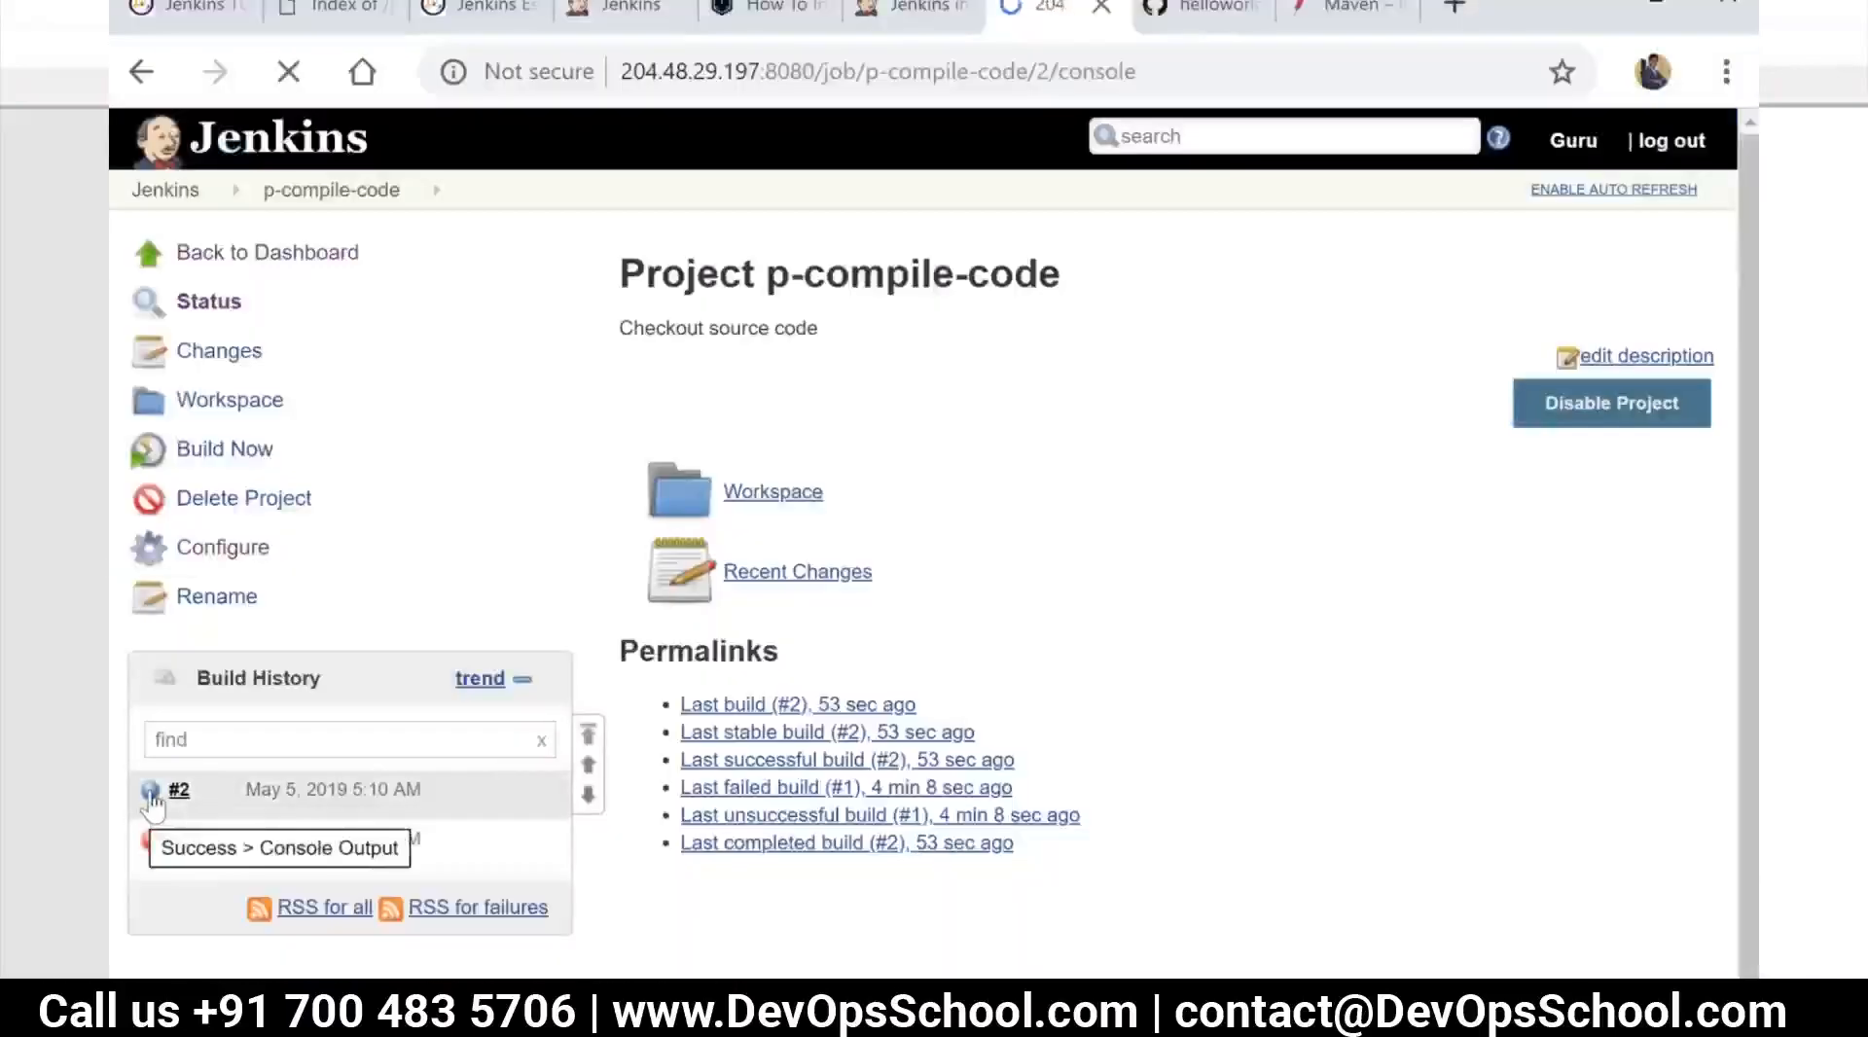
pyautogui.scroll(-3, 829, 583)
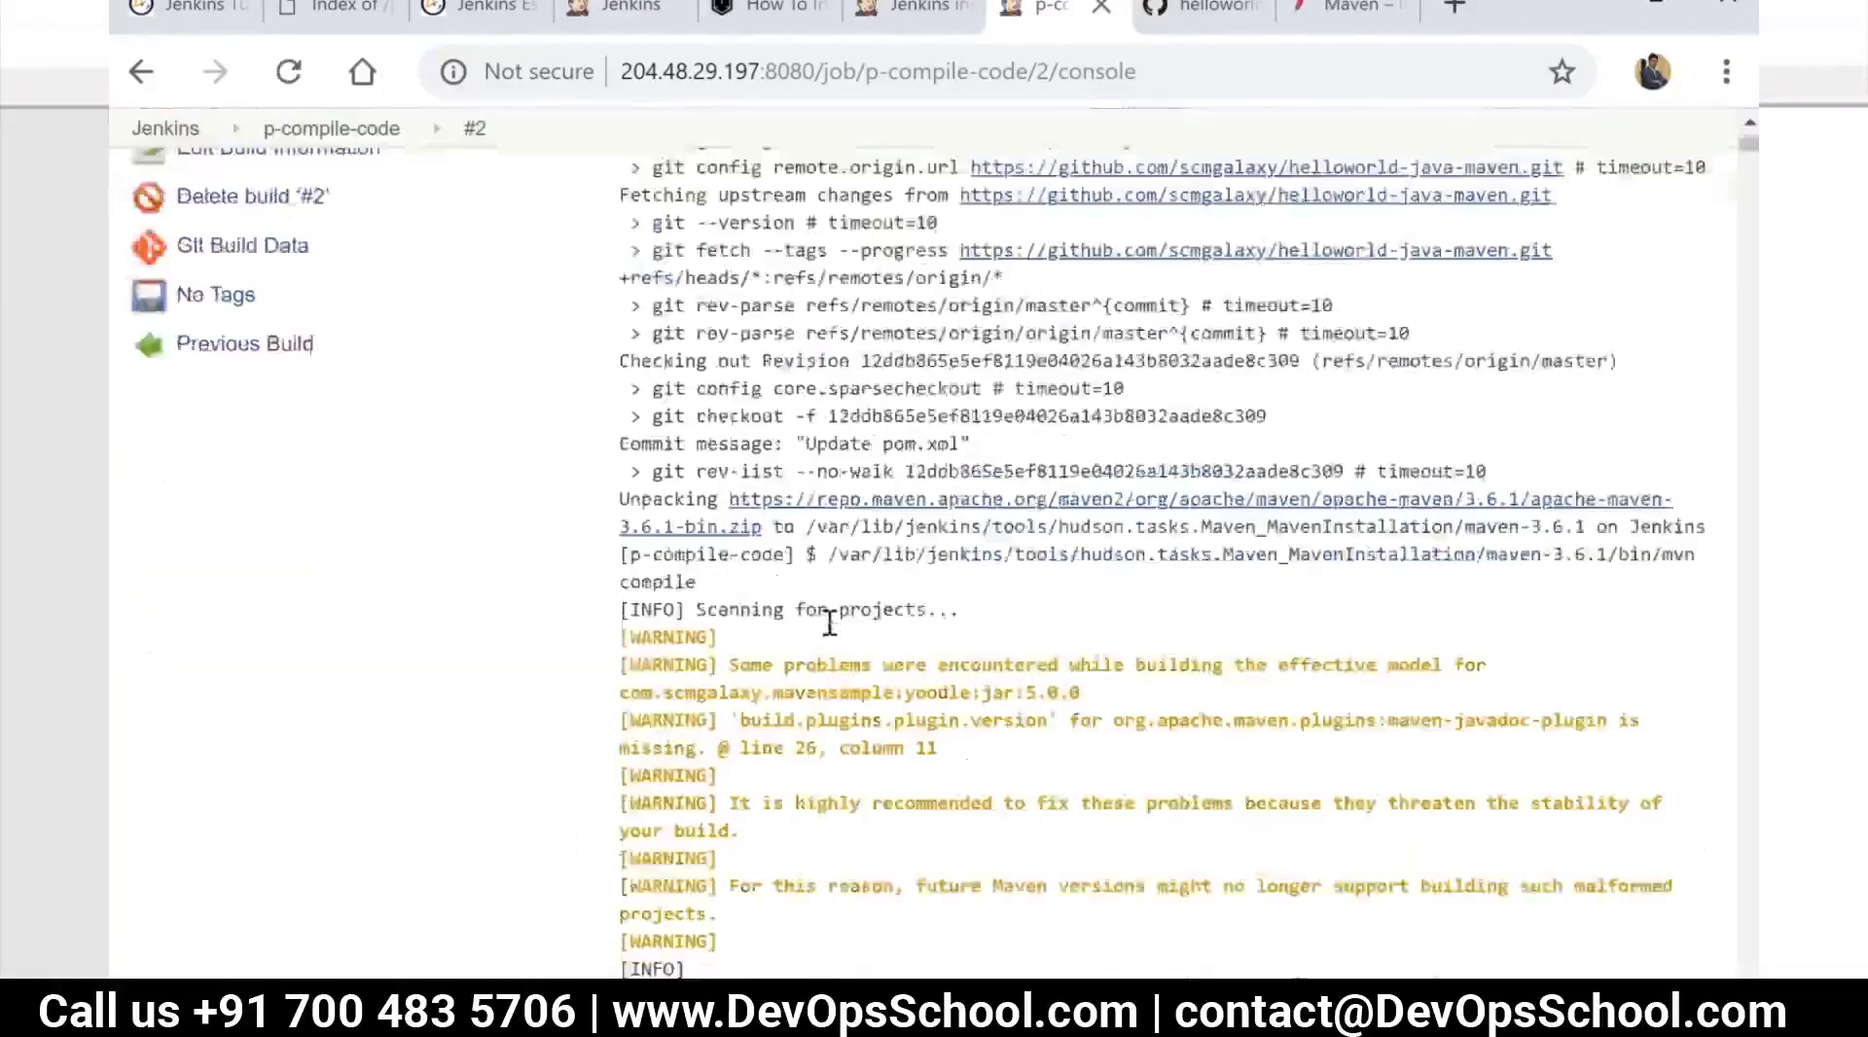
pyautogui.scroll(-4, 829, 623)
pyautogui.scroll(3, 895, 653)
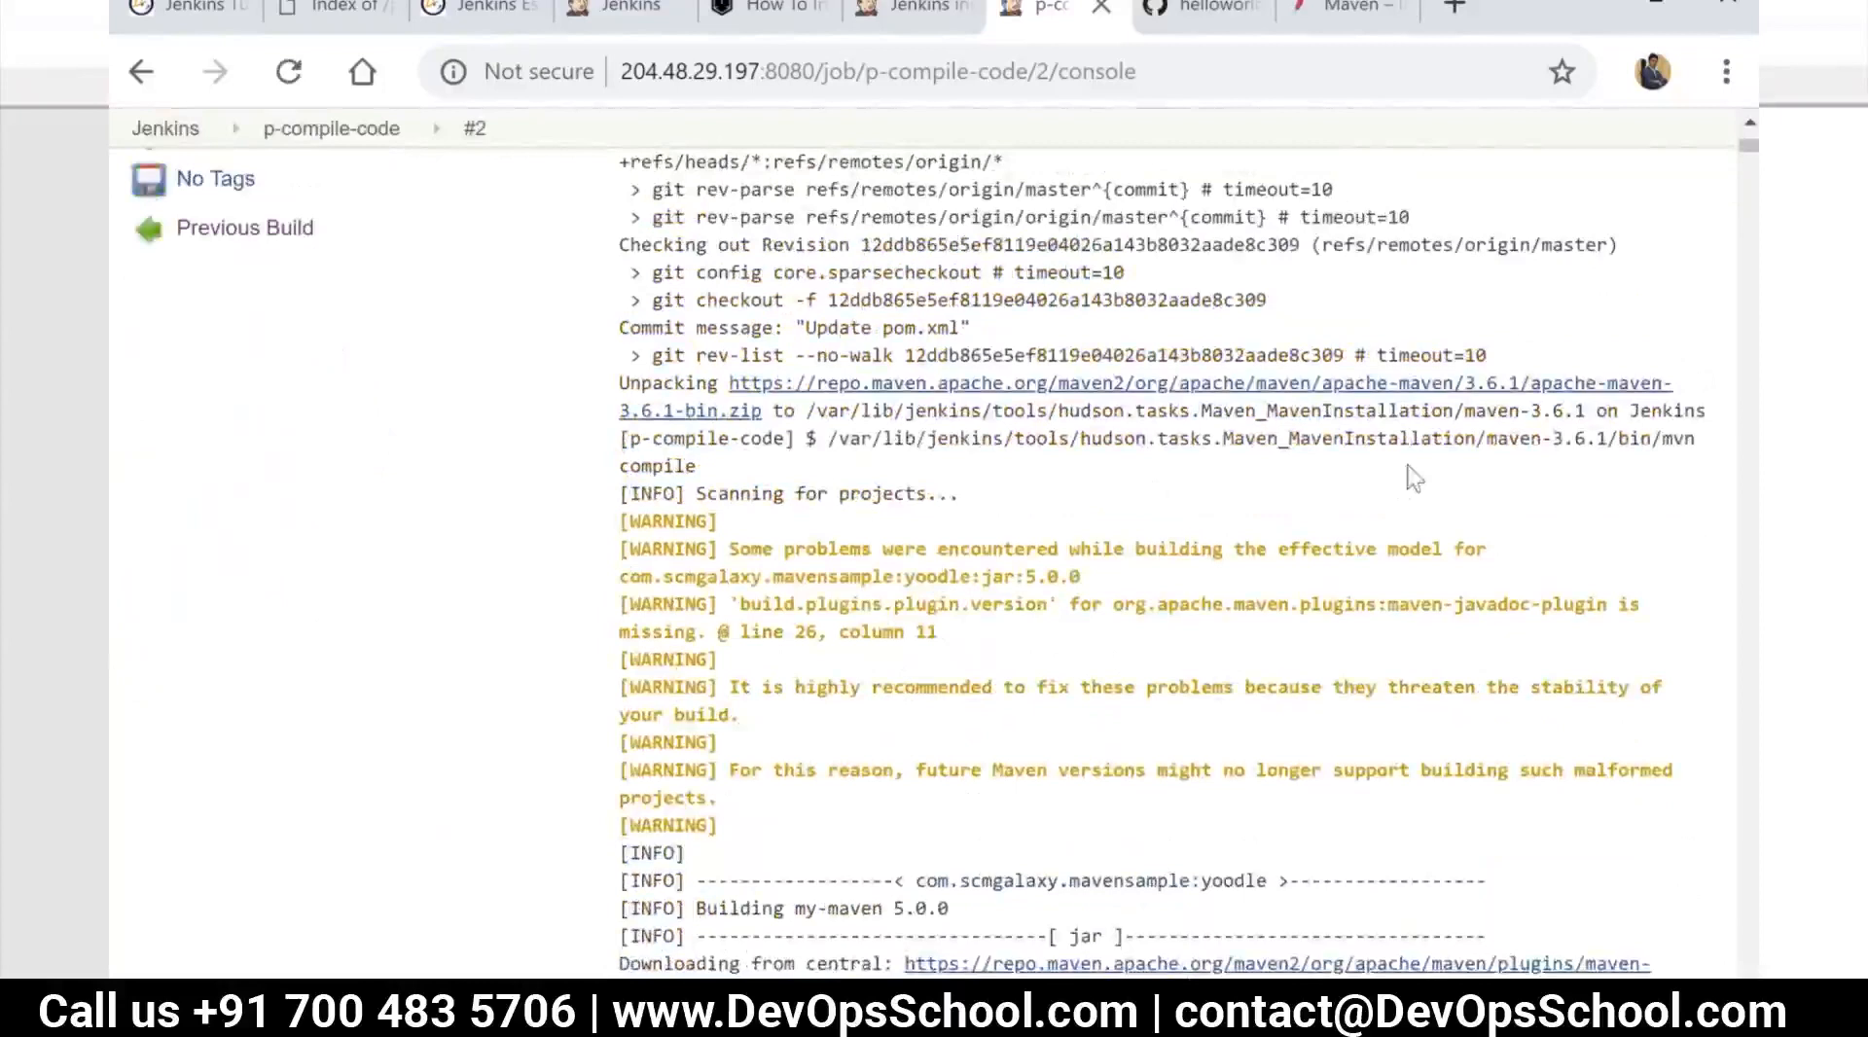
pyautogui.moveTo(1586, 411); pyautogui.dragTo(806, 411)
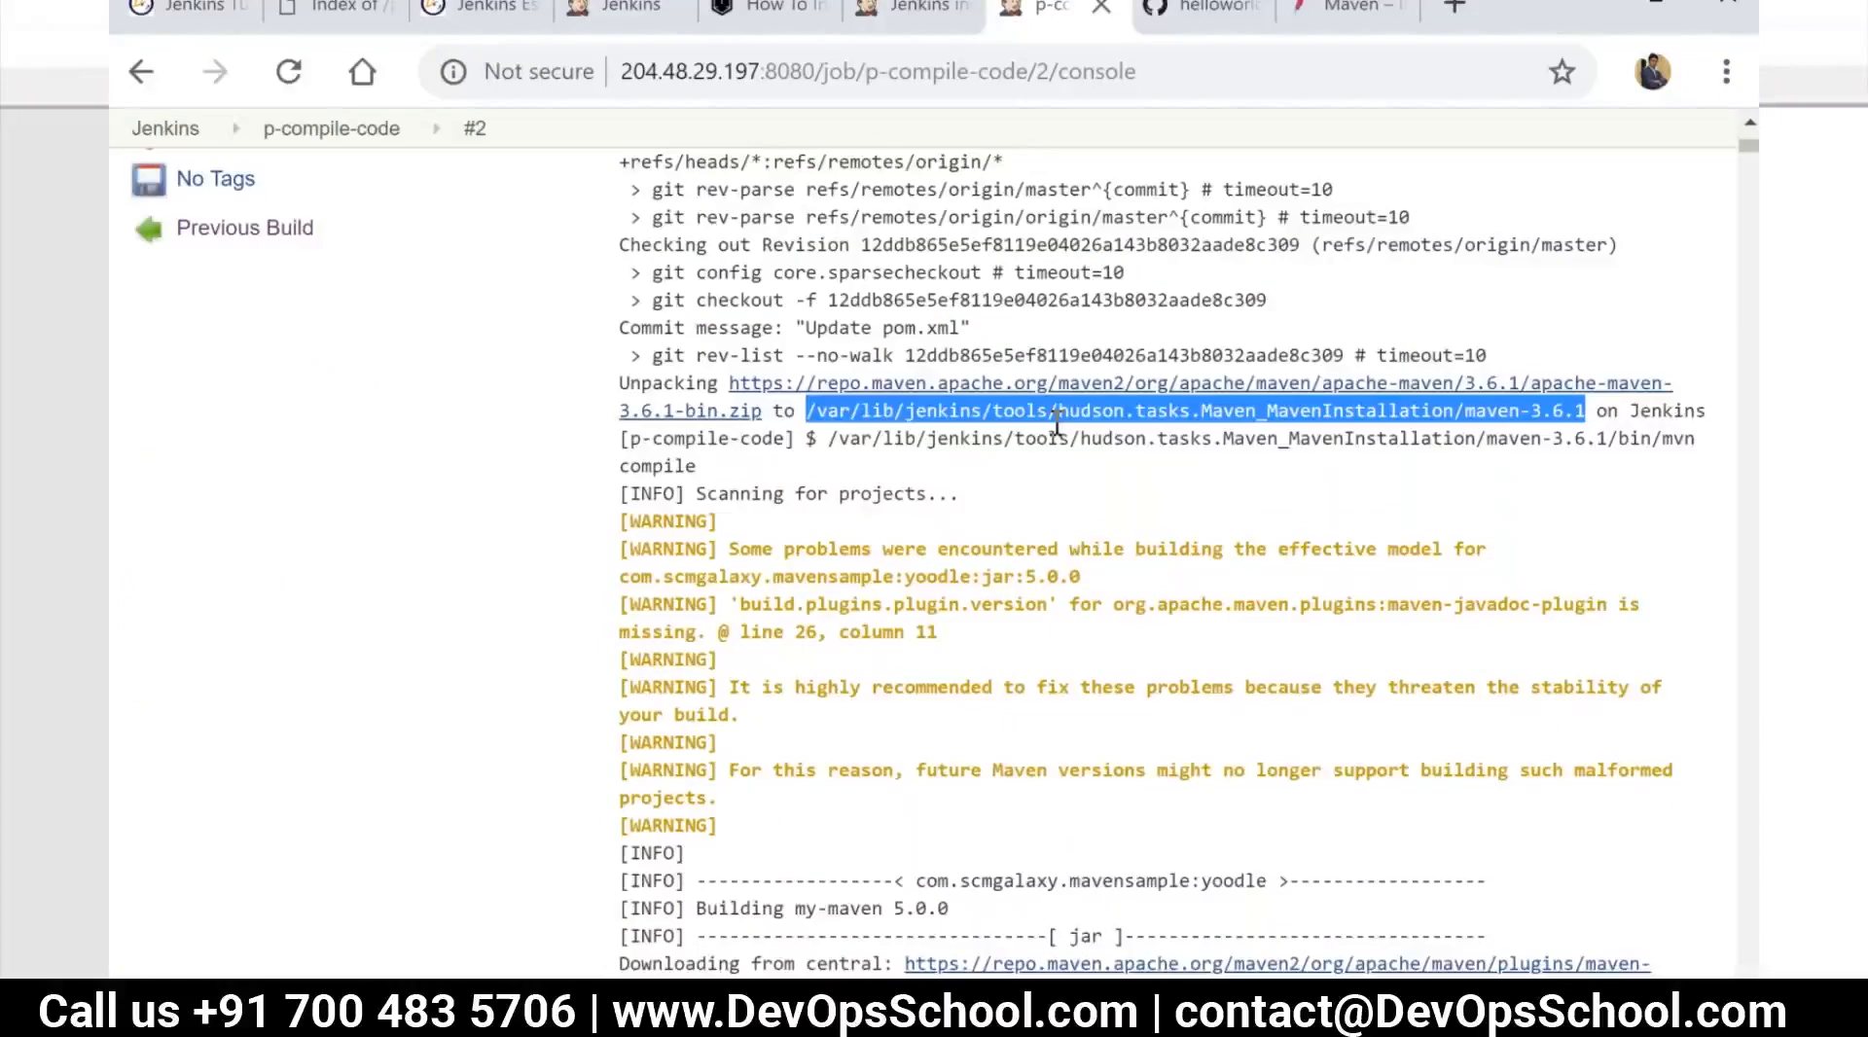
pyautogui.doubleClick(1480, 438)
pyautogui.moveTo(828, 438); pyautogui.dragTo(1704, 446)
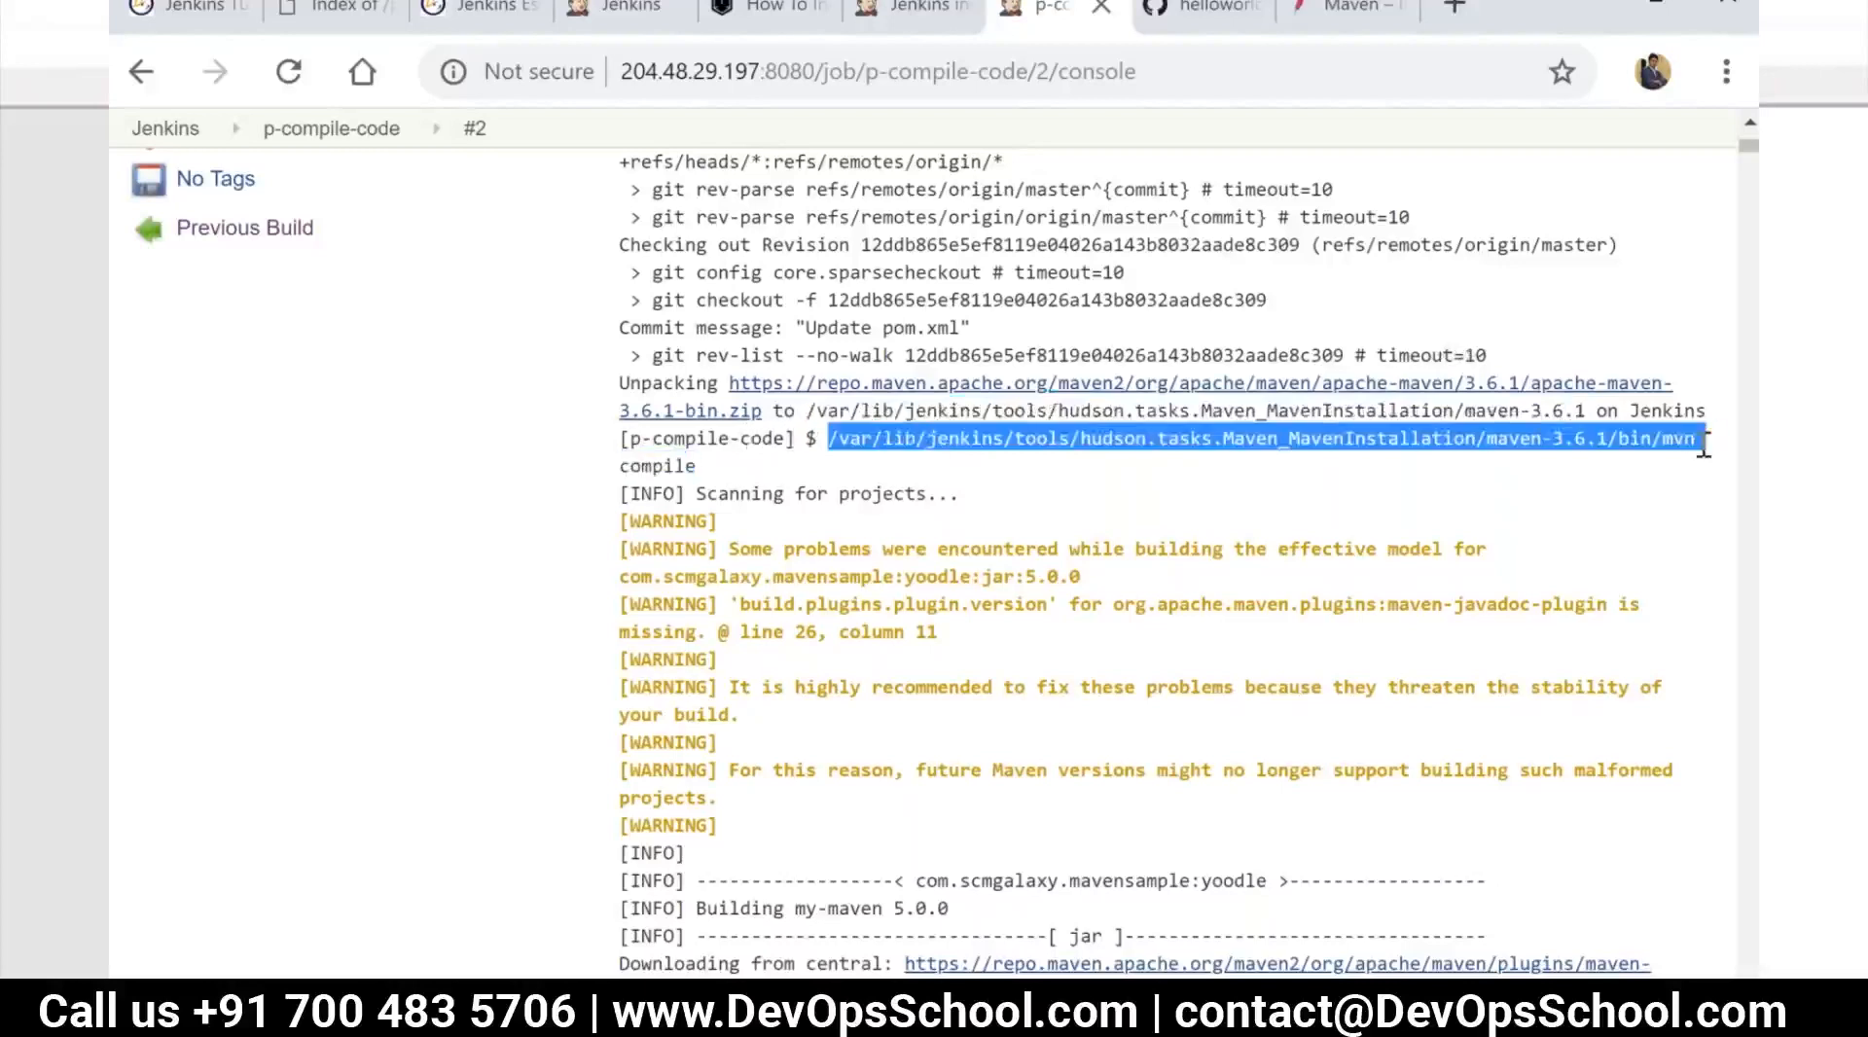
pyautogui.rightClick(1540, 436)
pyautogui.click(1258, 456)
# Switch to the terminal session, run the copied mvn path with --version and examine the reported Maven version
pyautogui.hotkey('alt', 'Tab')
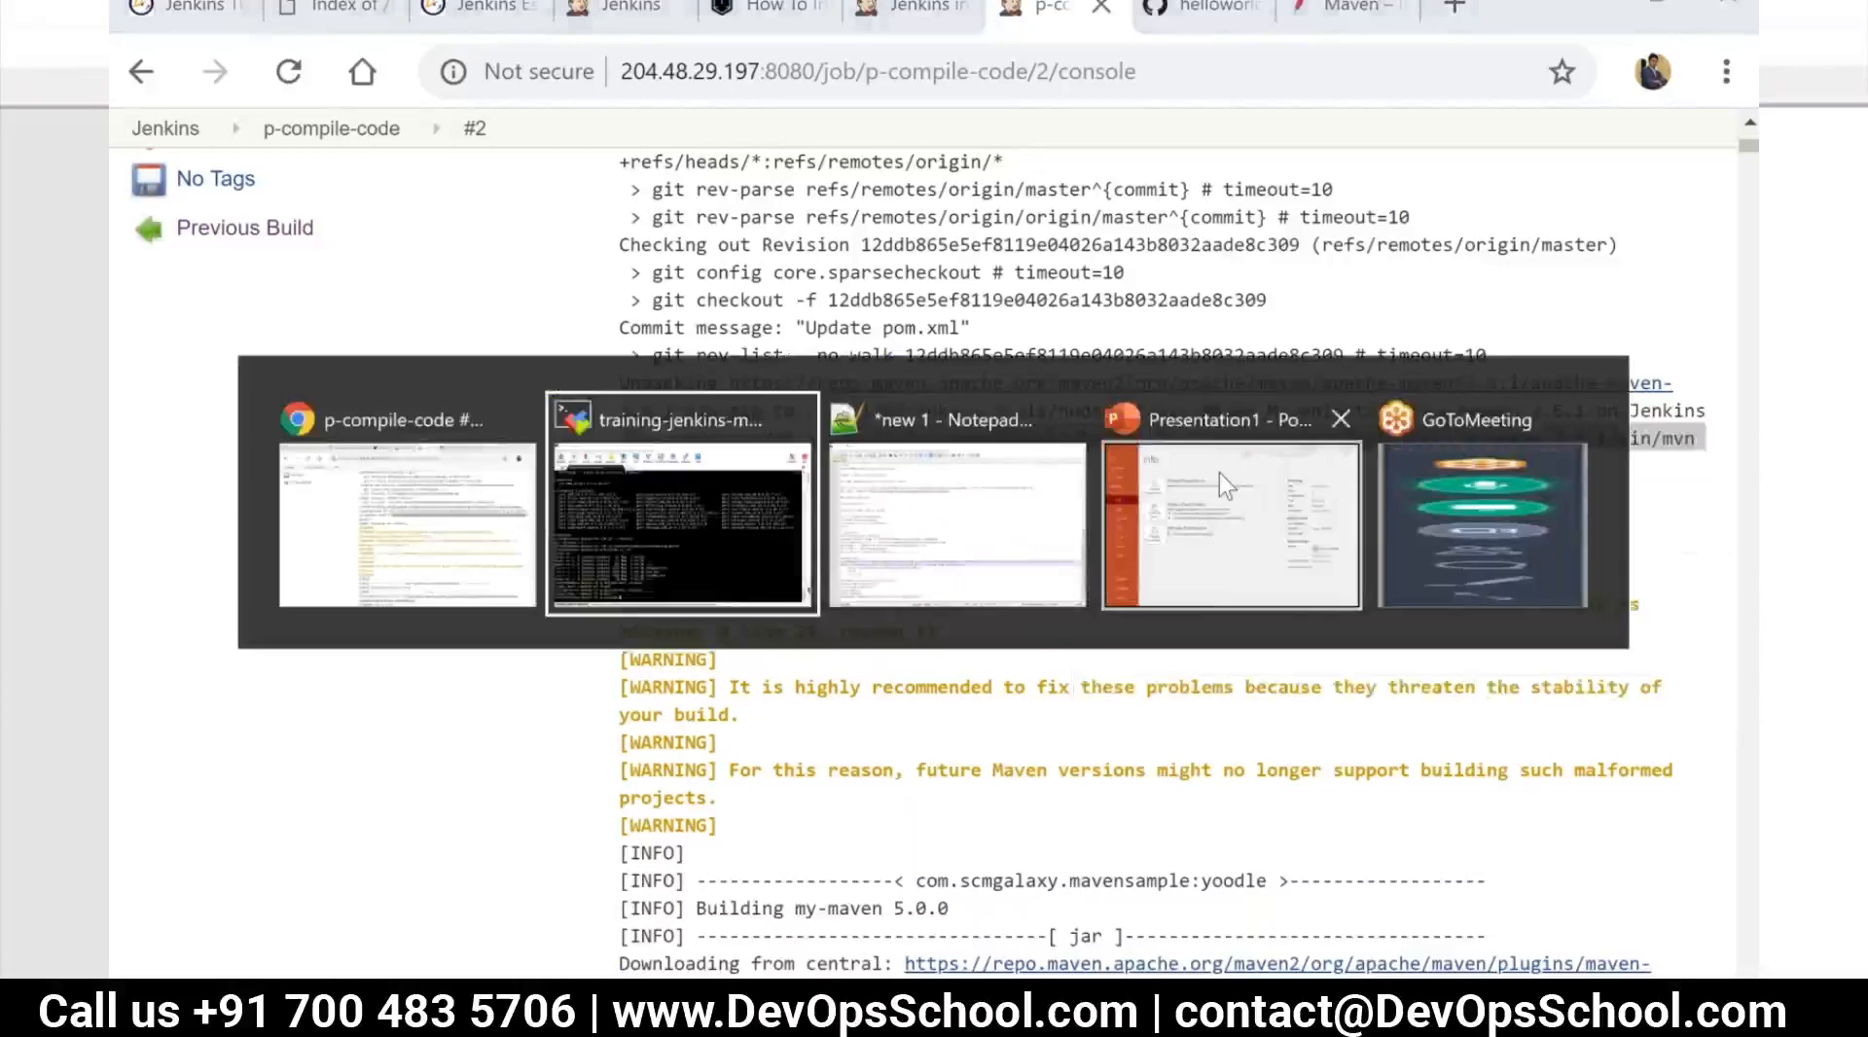
pyautogui.rightClick(625, 944)
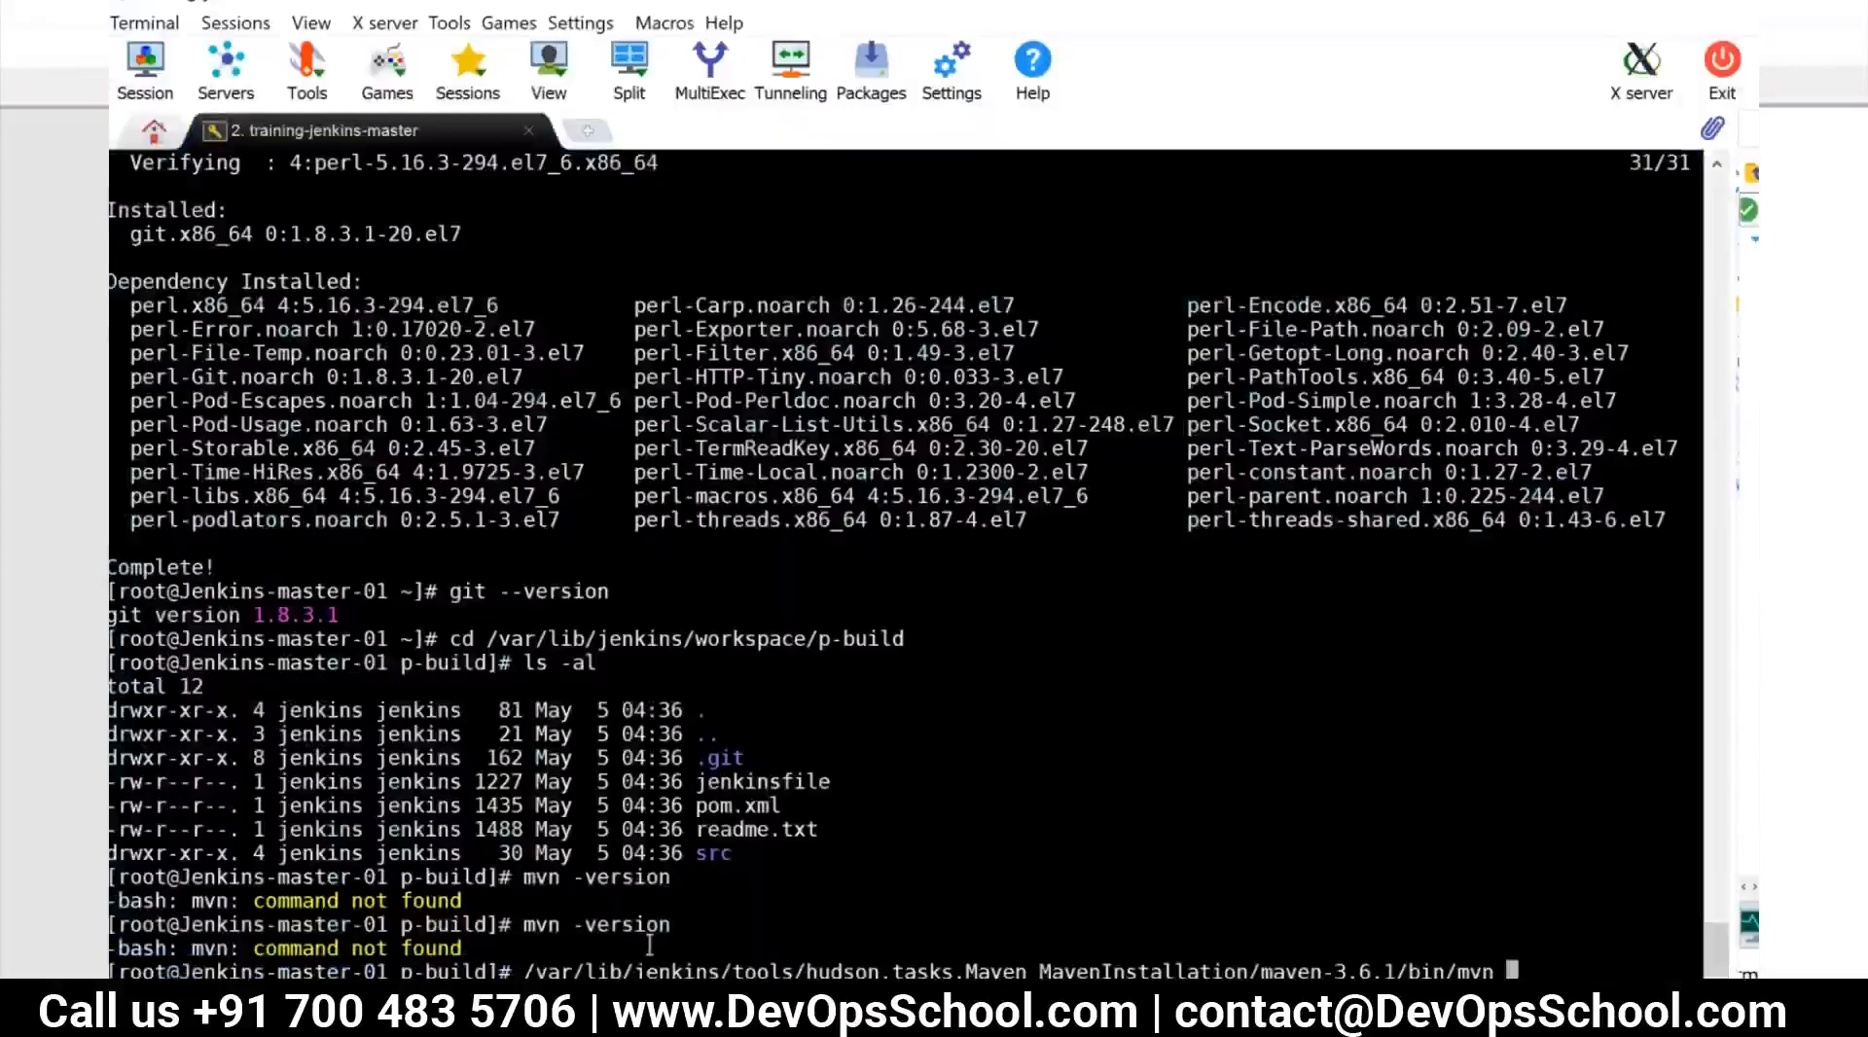
pyautogui.write('--version')
pyautogui.press('Return')
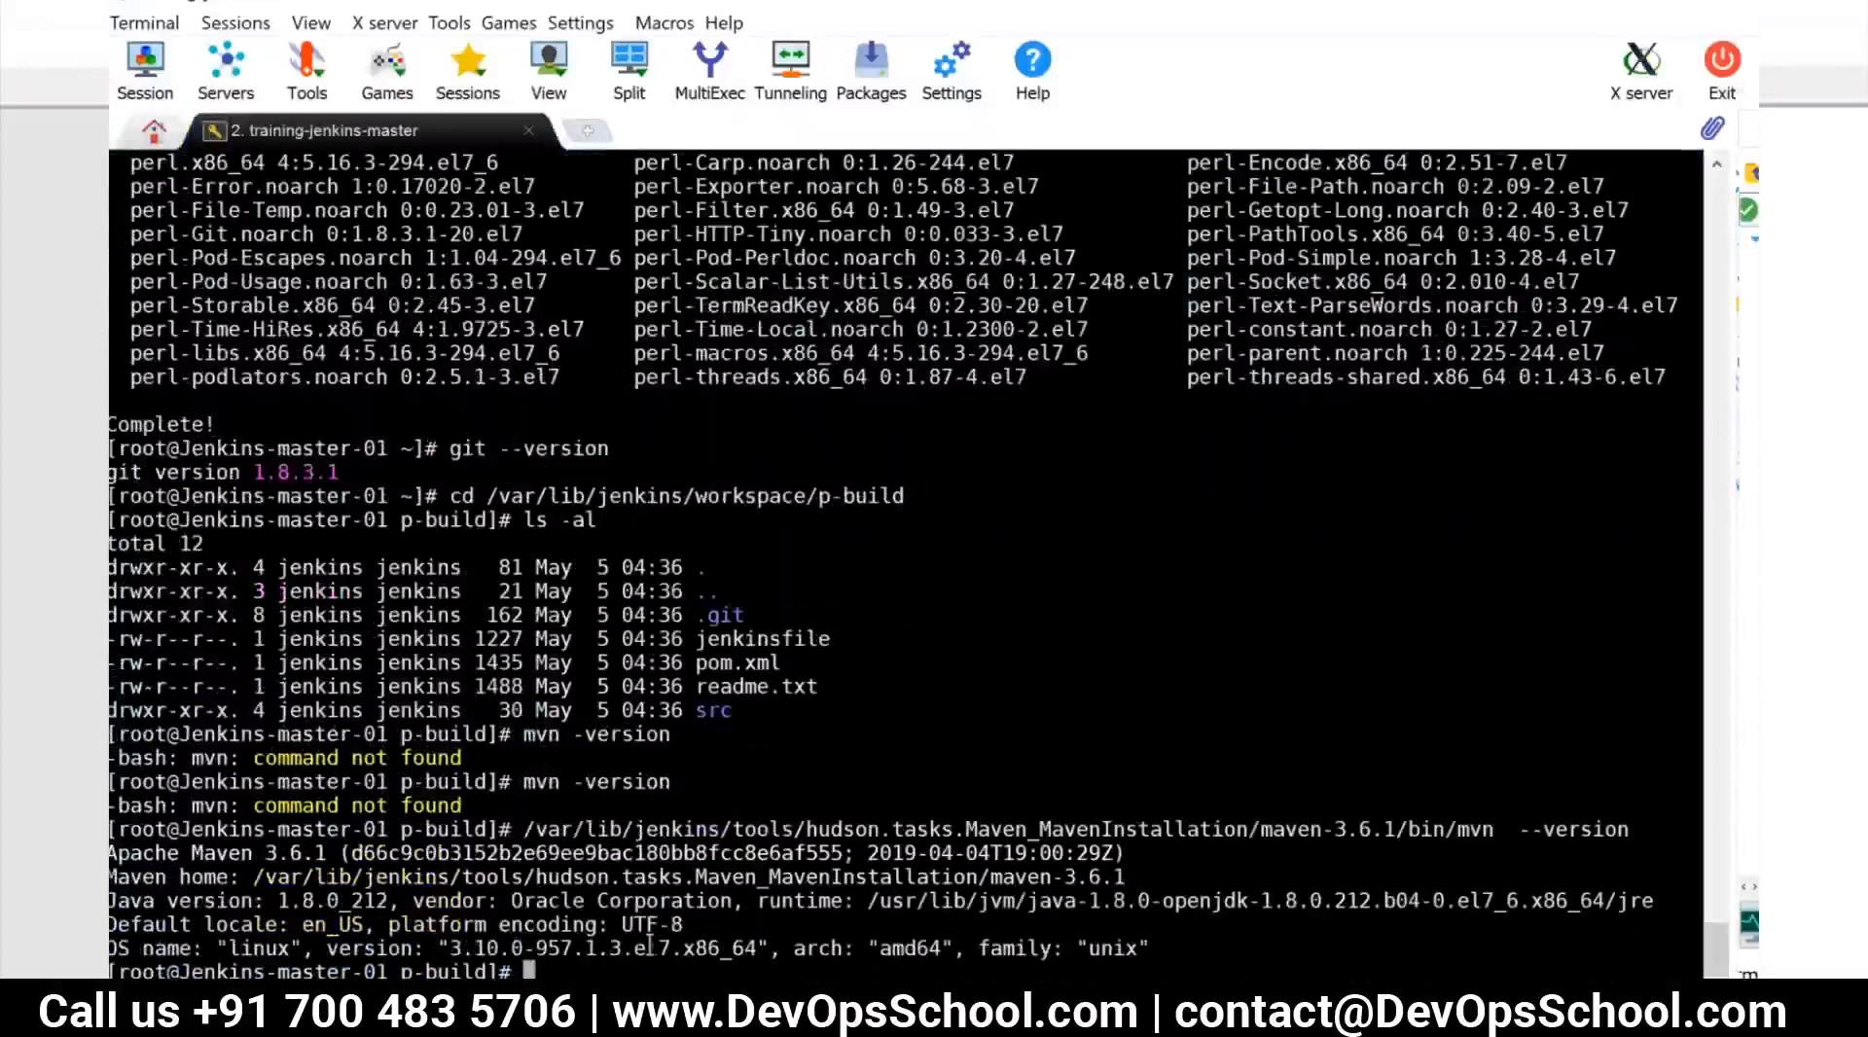
pyautogui.moveTo(255, 853); pyautogui.dragTo(338, 853)
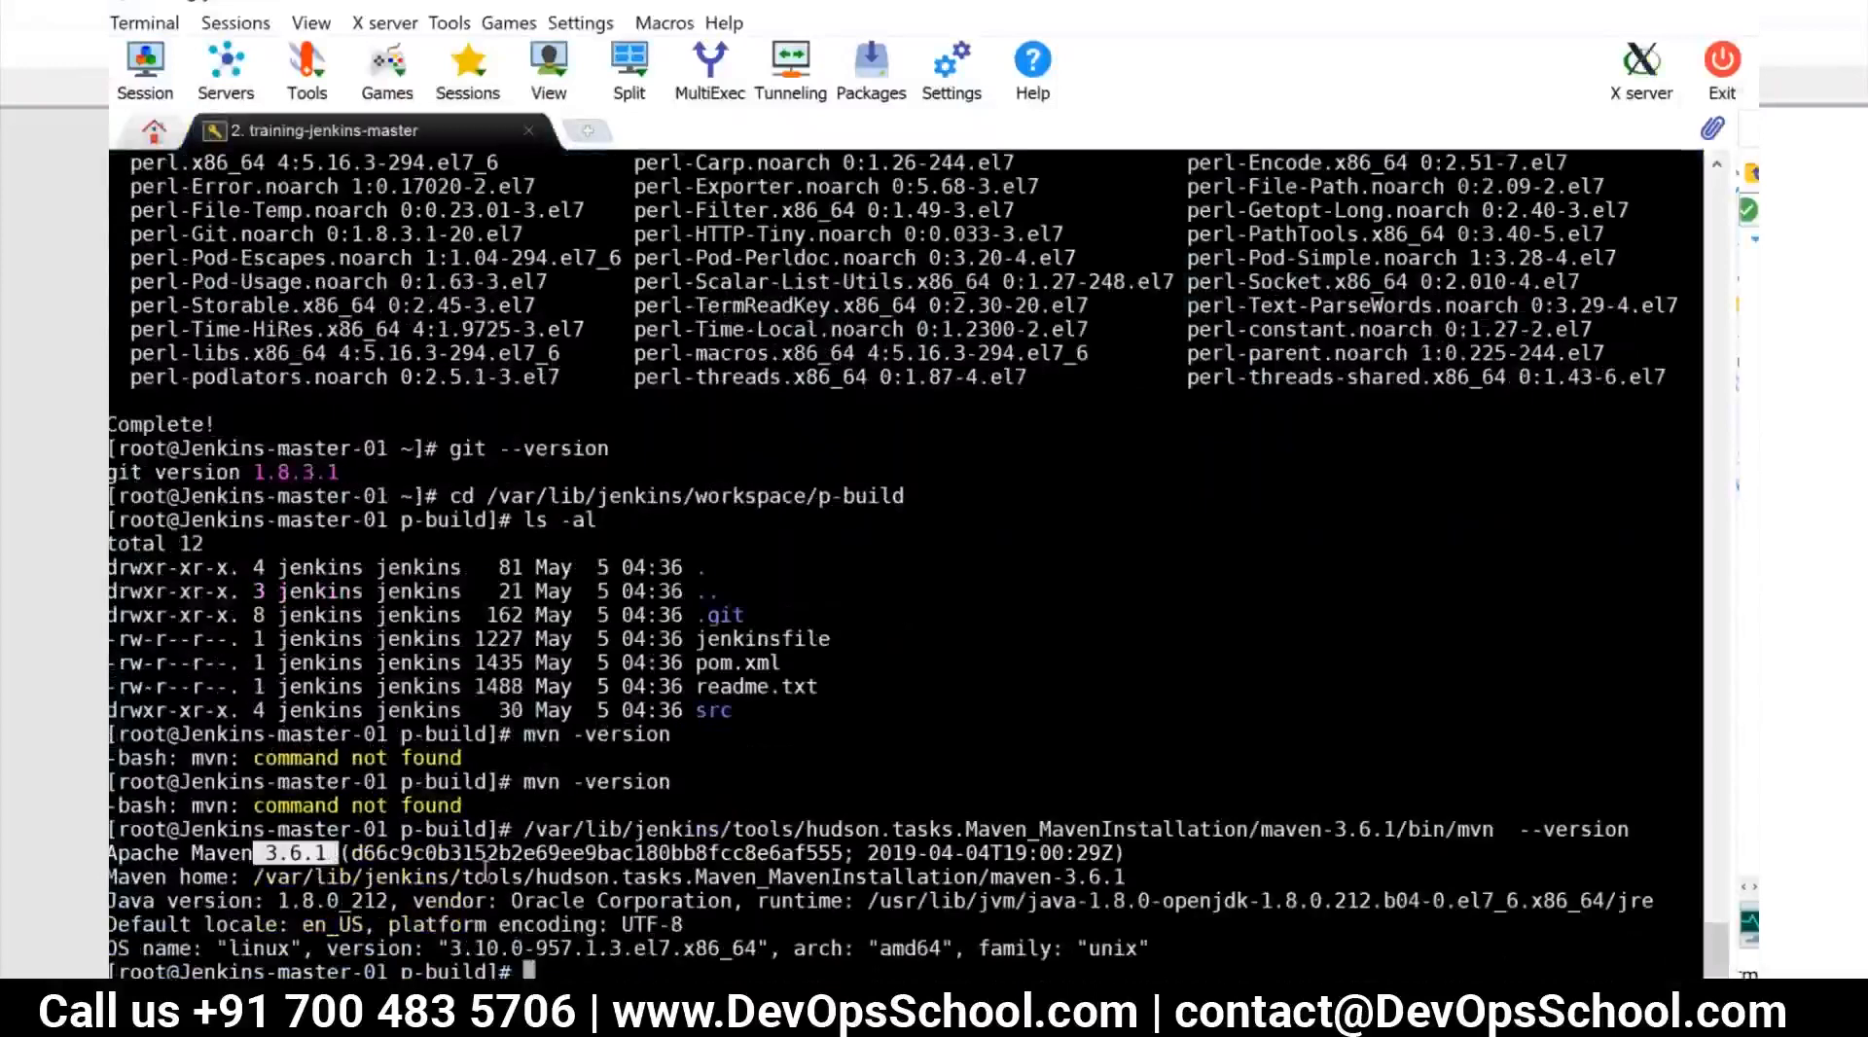
pyautogui.click(608, 971)
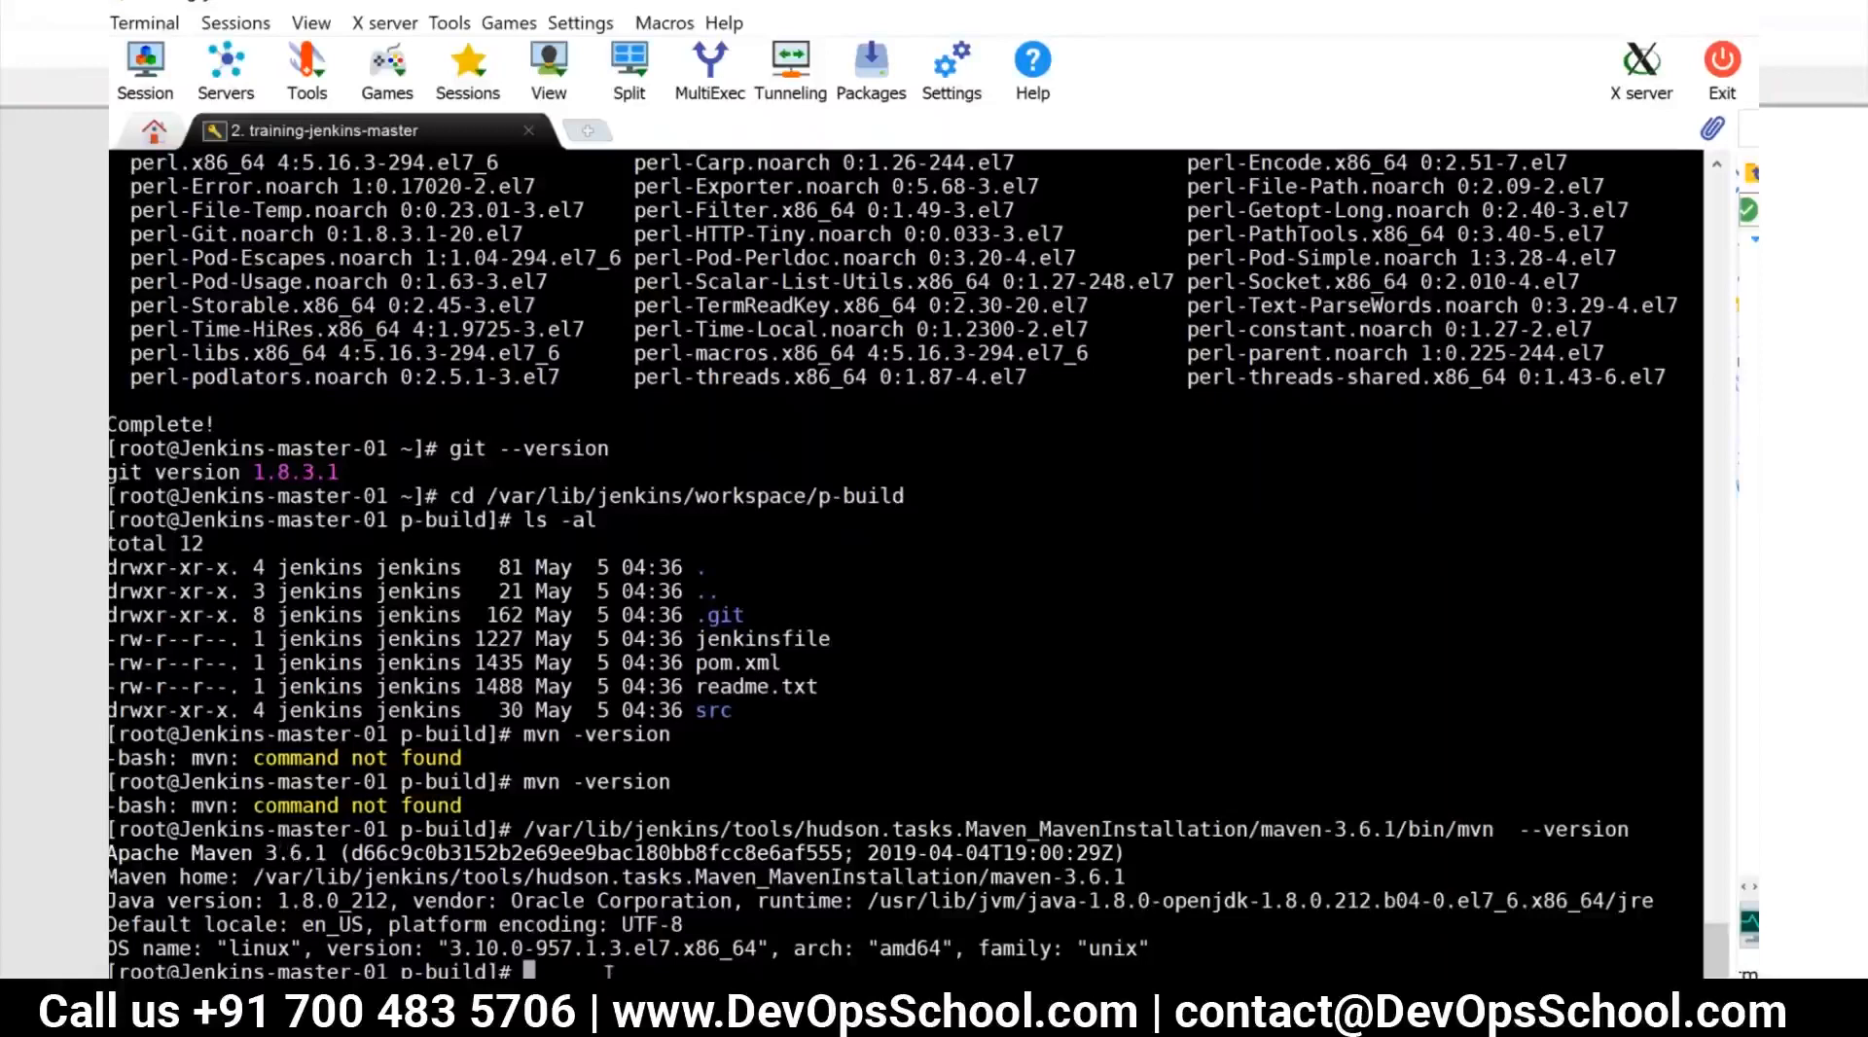
# Copy /var/lib/jenkins/tools/hudson.tasks.Maven_MavenInstallation/maven-3.6.1/bin/mvn to /usr/local/bin/ with the cp command
pyautogui.write('cp')
pyautogui.rightClick(608, 971)
pyautogui.moveTo(525, 825); pyautogui.dragTo(1498, 832)
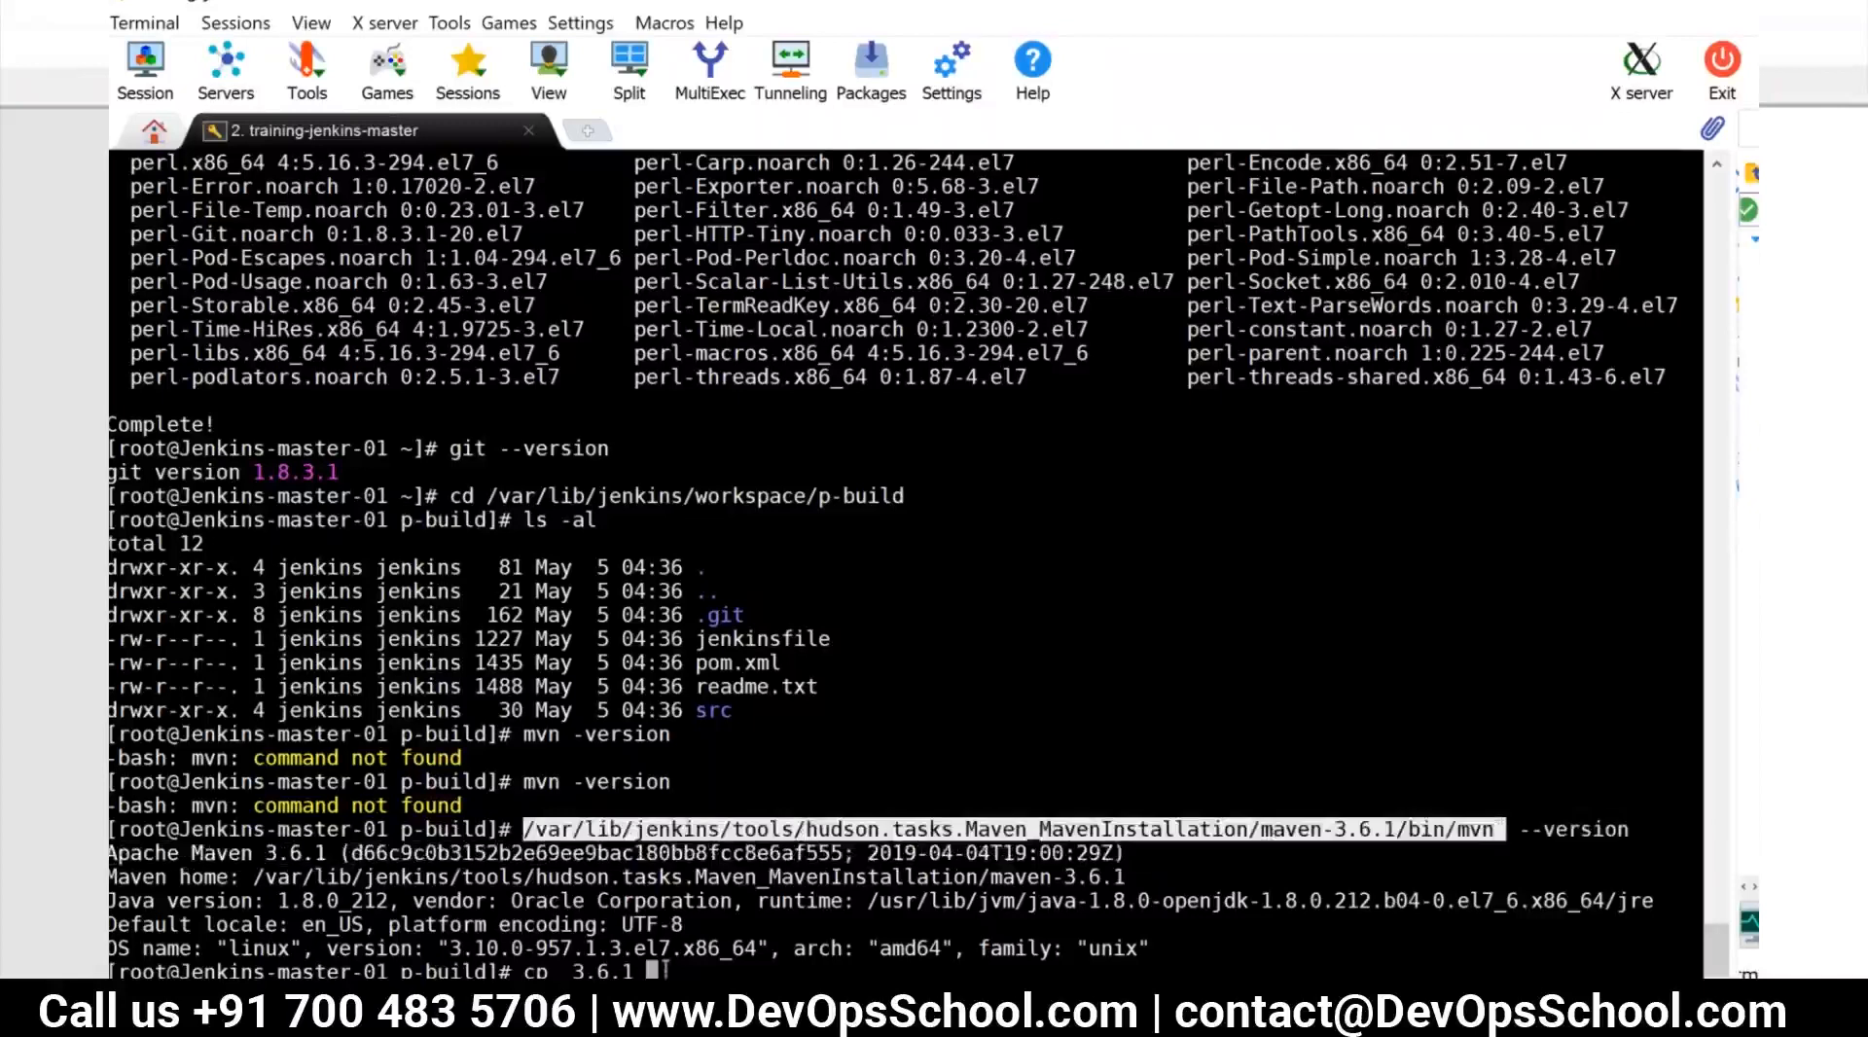
pyautogui.press('BackSpace')
pyautogui.press('BackSpace')
pyautogui.press('BackSpace')
pyautogui.press('BackSpace')
pyautogui.press('BackSpace')
pyautogui.press('BackSpace')
pyautogui.press('BackSpace')
pyautogui.rightClick(677, 969)
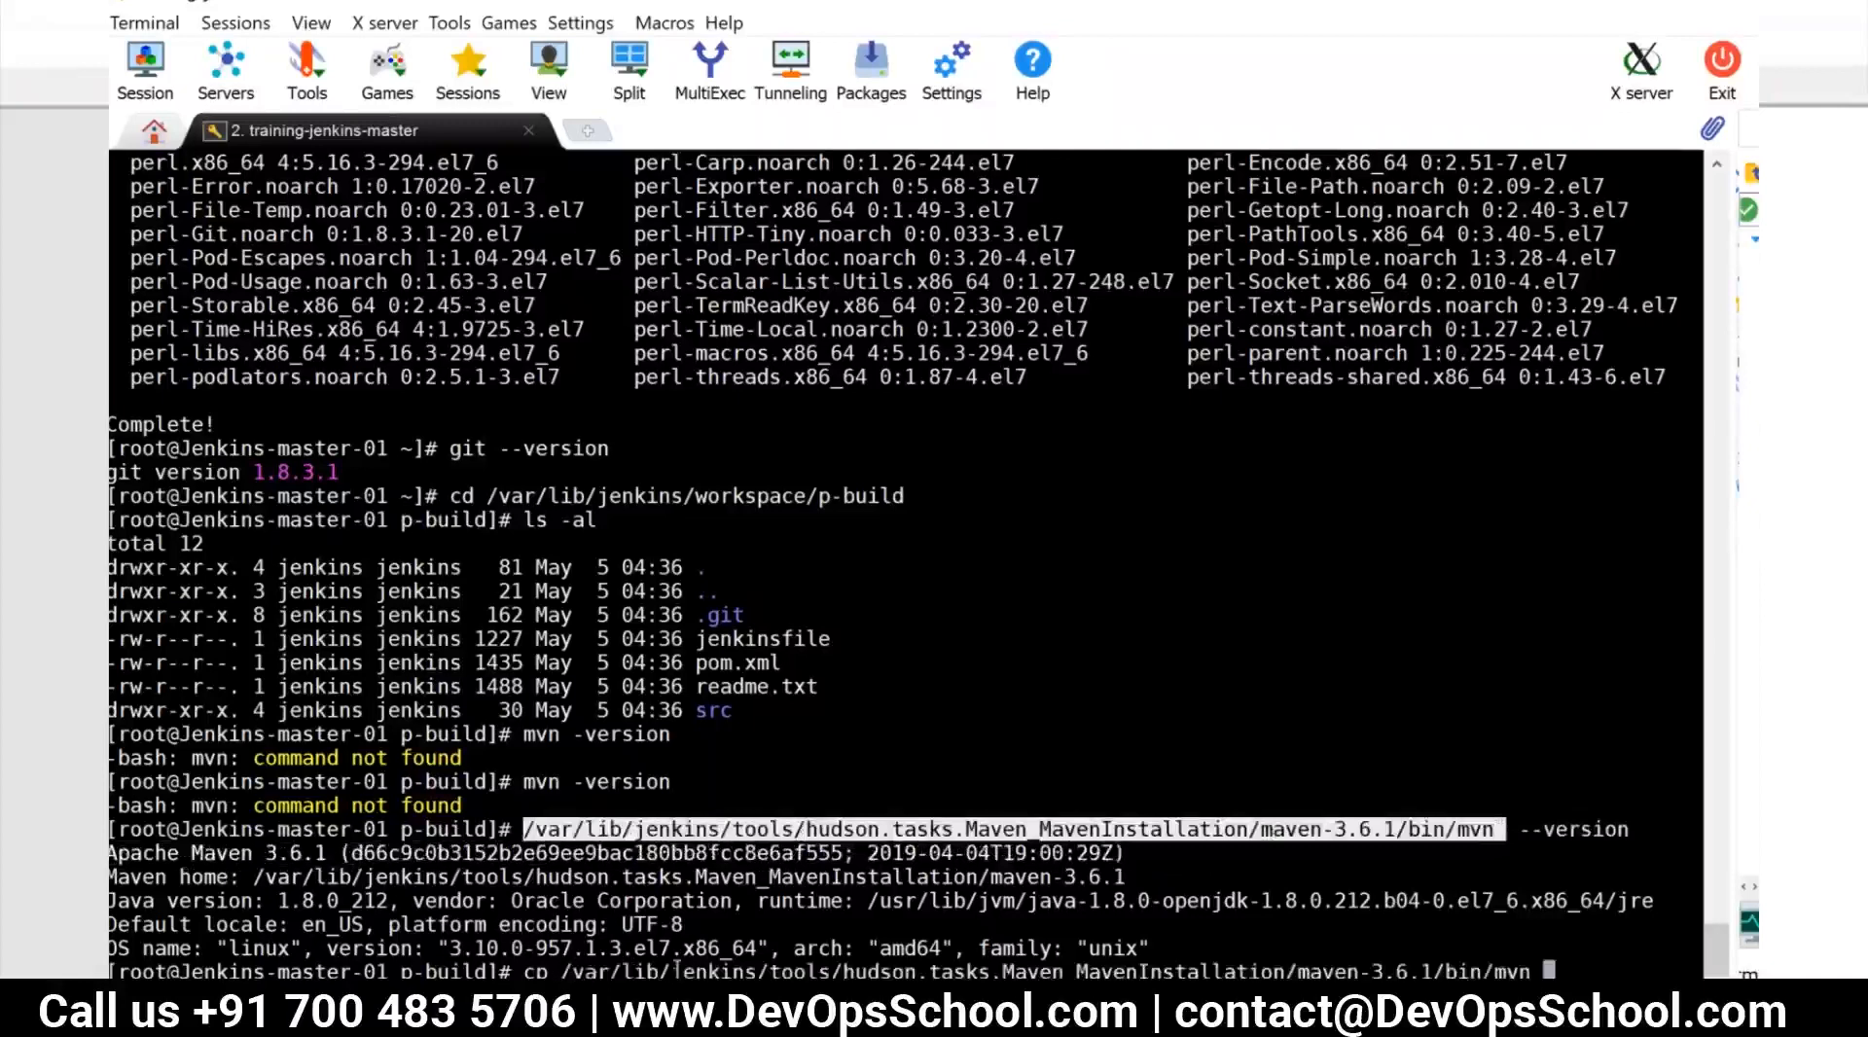
pyautogui.write('/usr/local/')
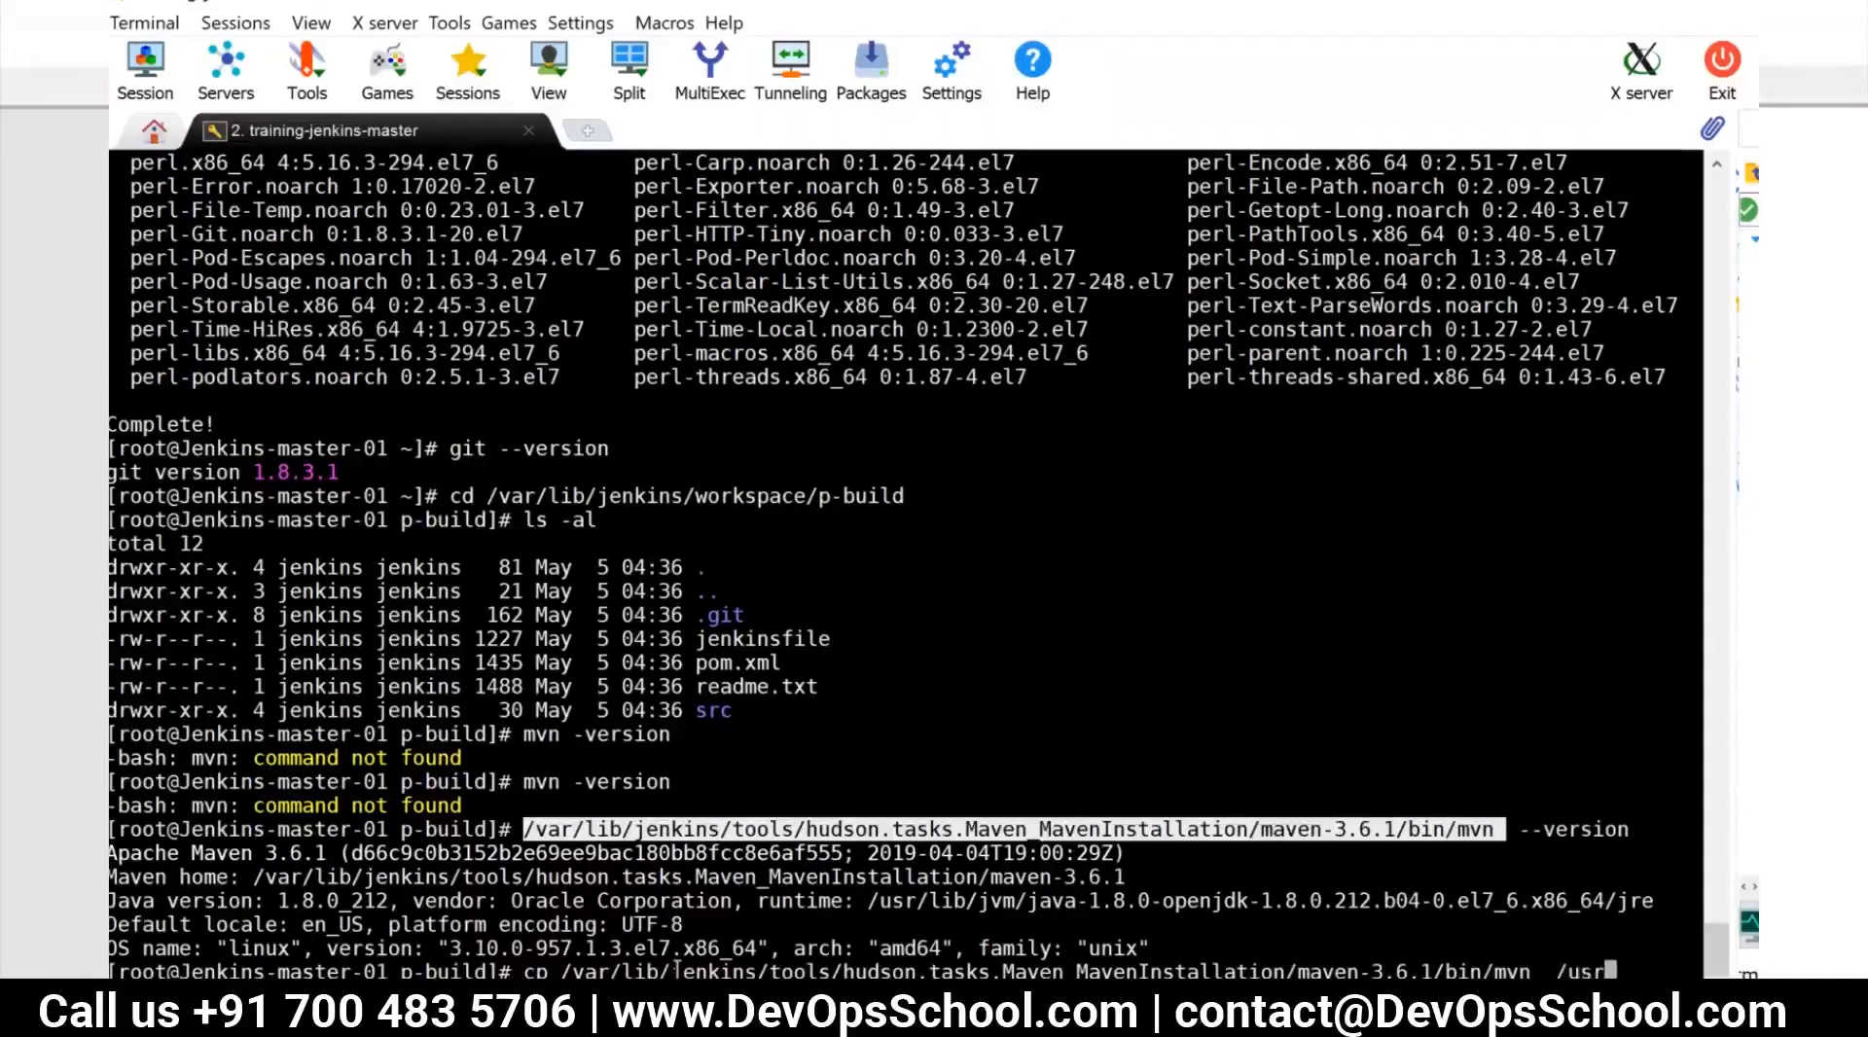
pyautogui.write('bin/')
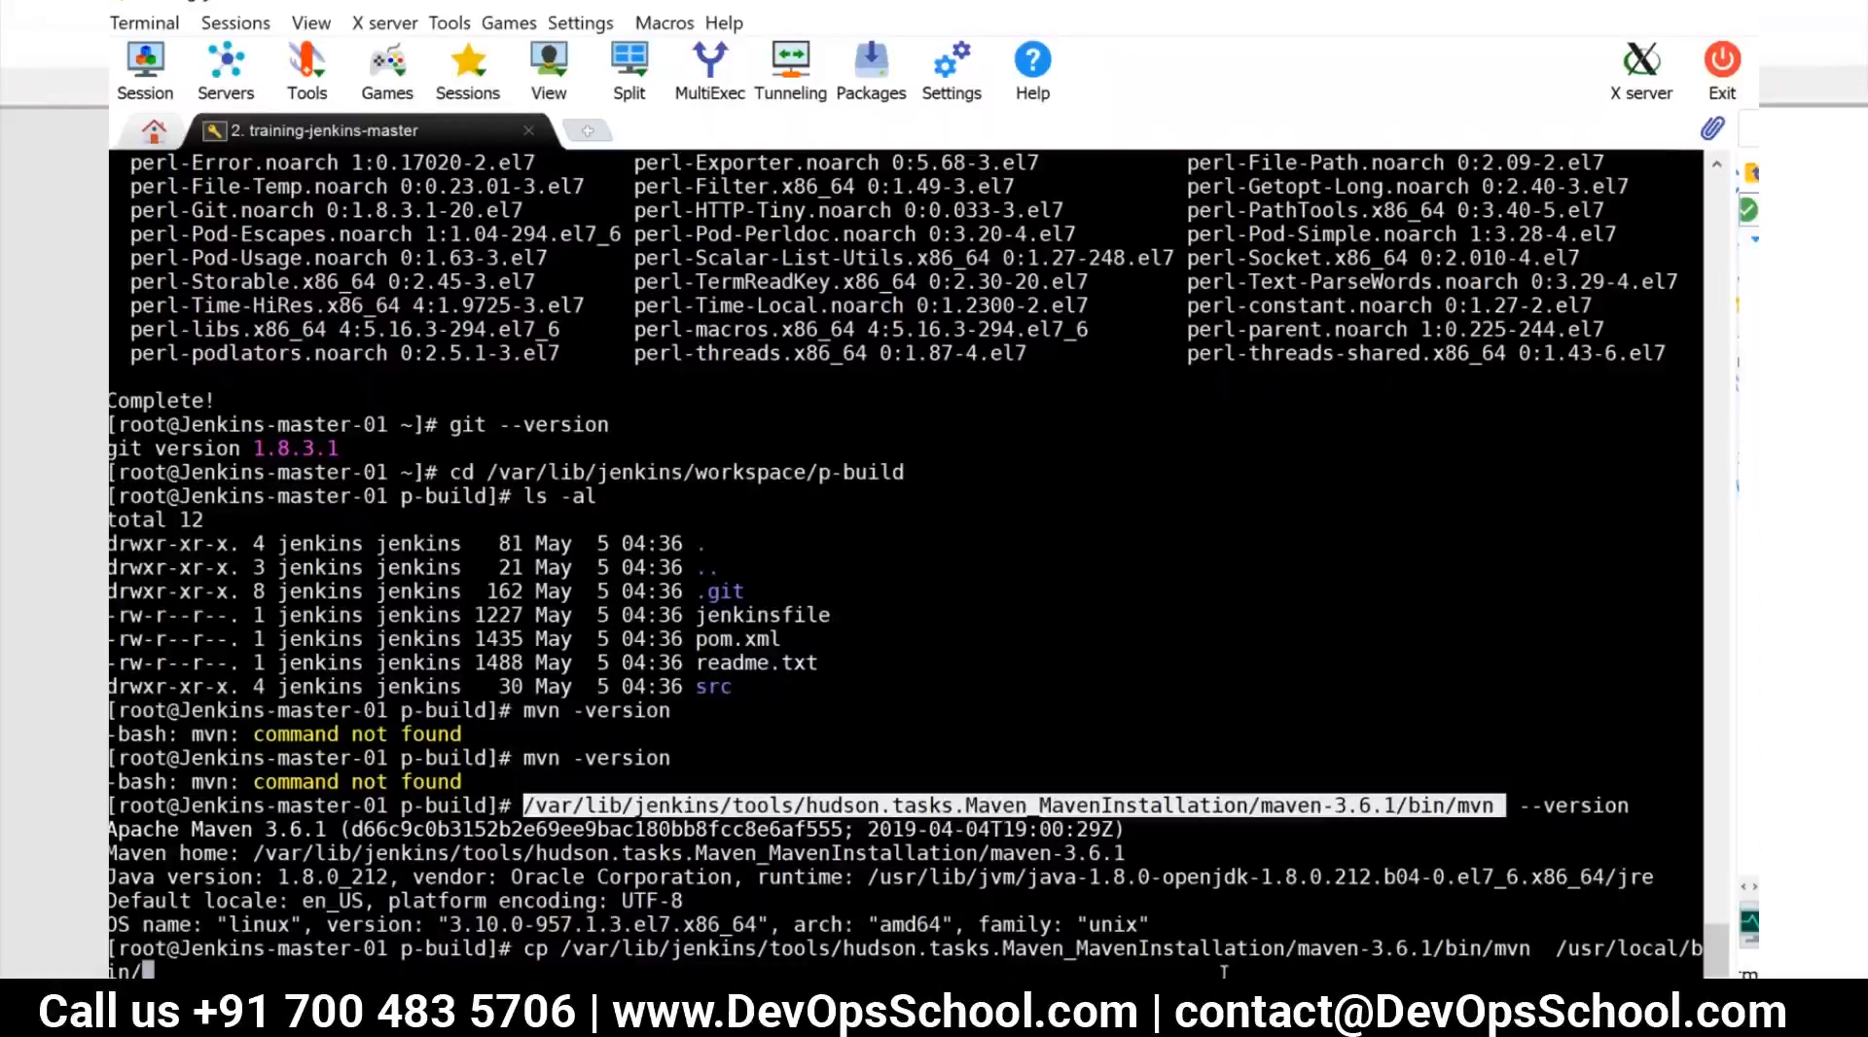
pyautogui.press('Return')
# Check the copied executable by running mvn --version without its full path
pyautogui.write('mvn ')
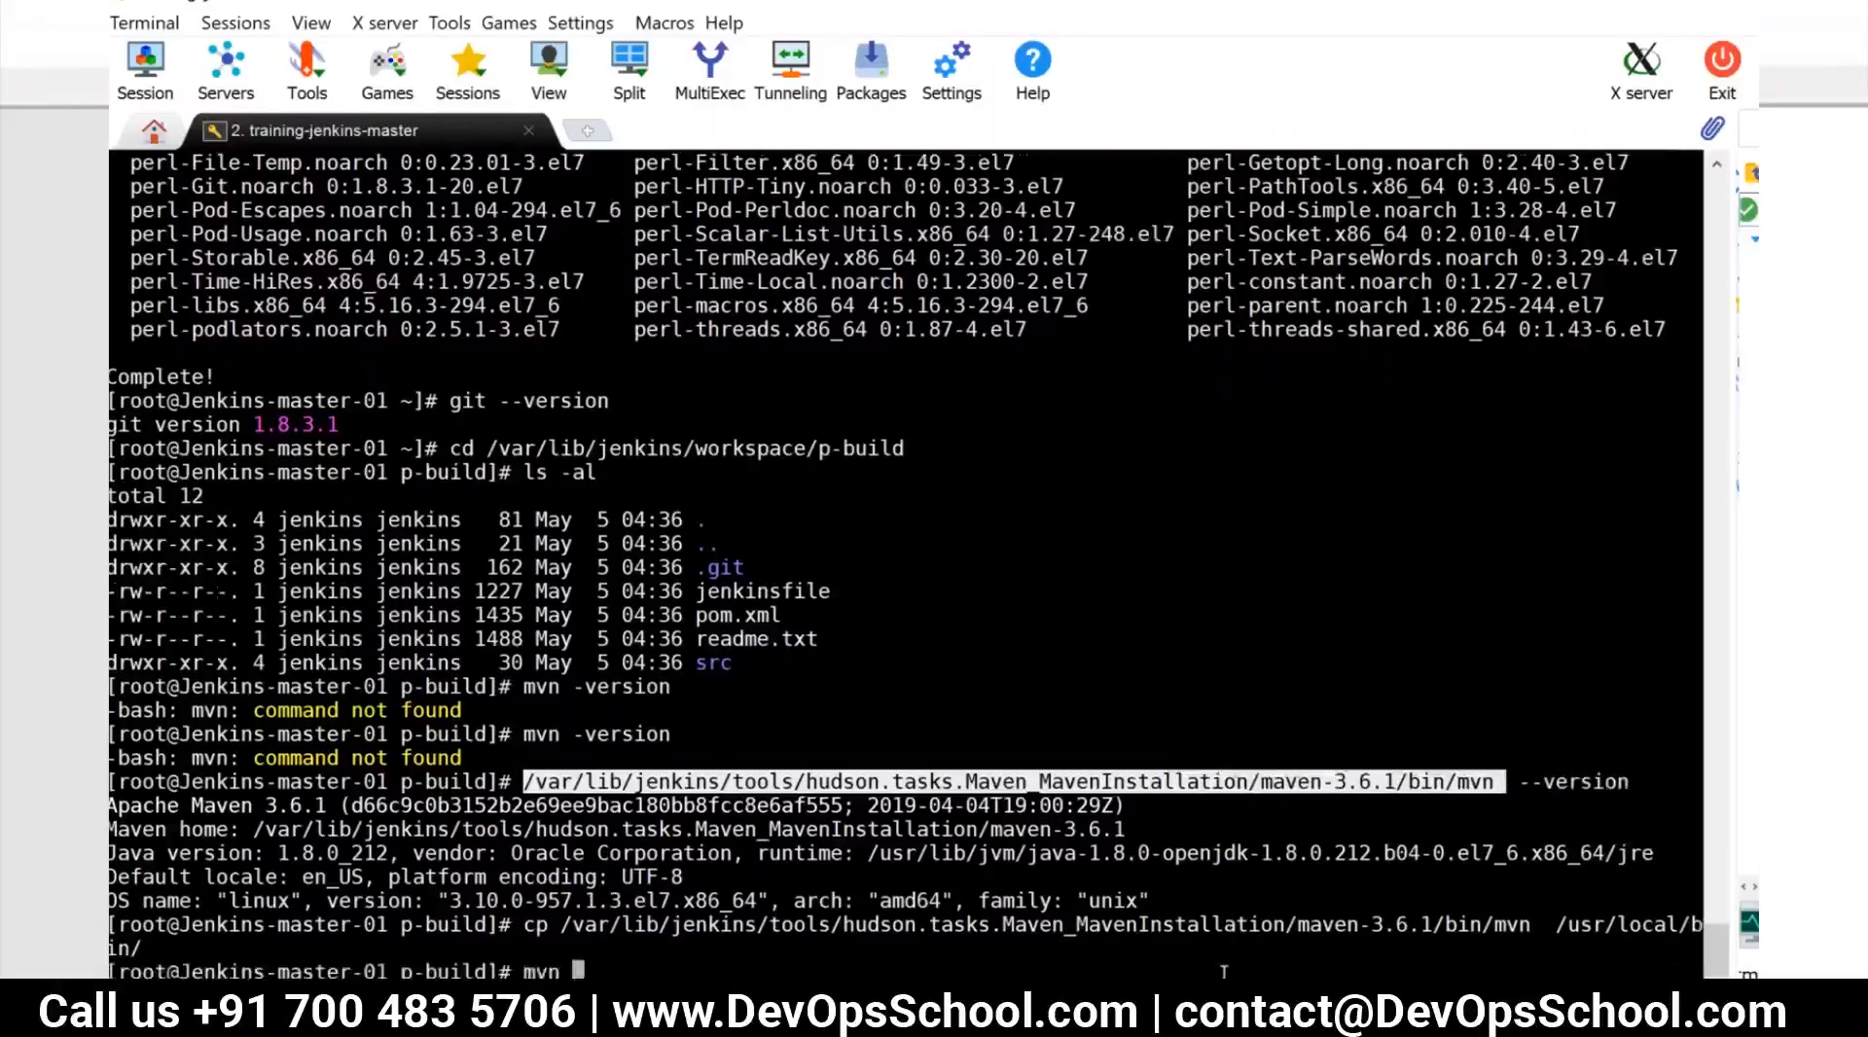
pyautogui.write('--version')
pyautogui.press('Return')
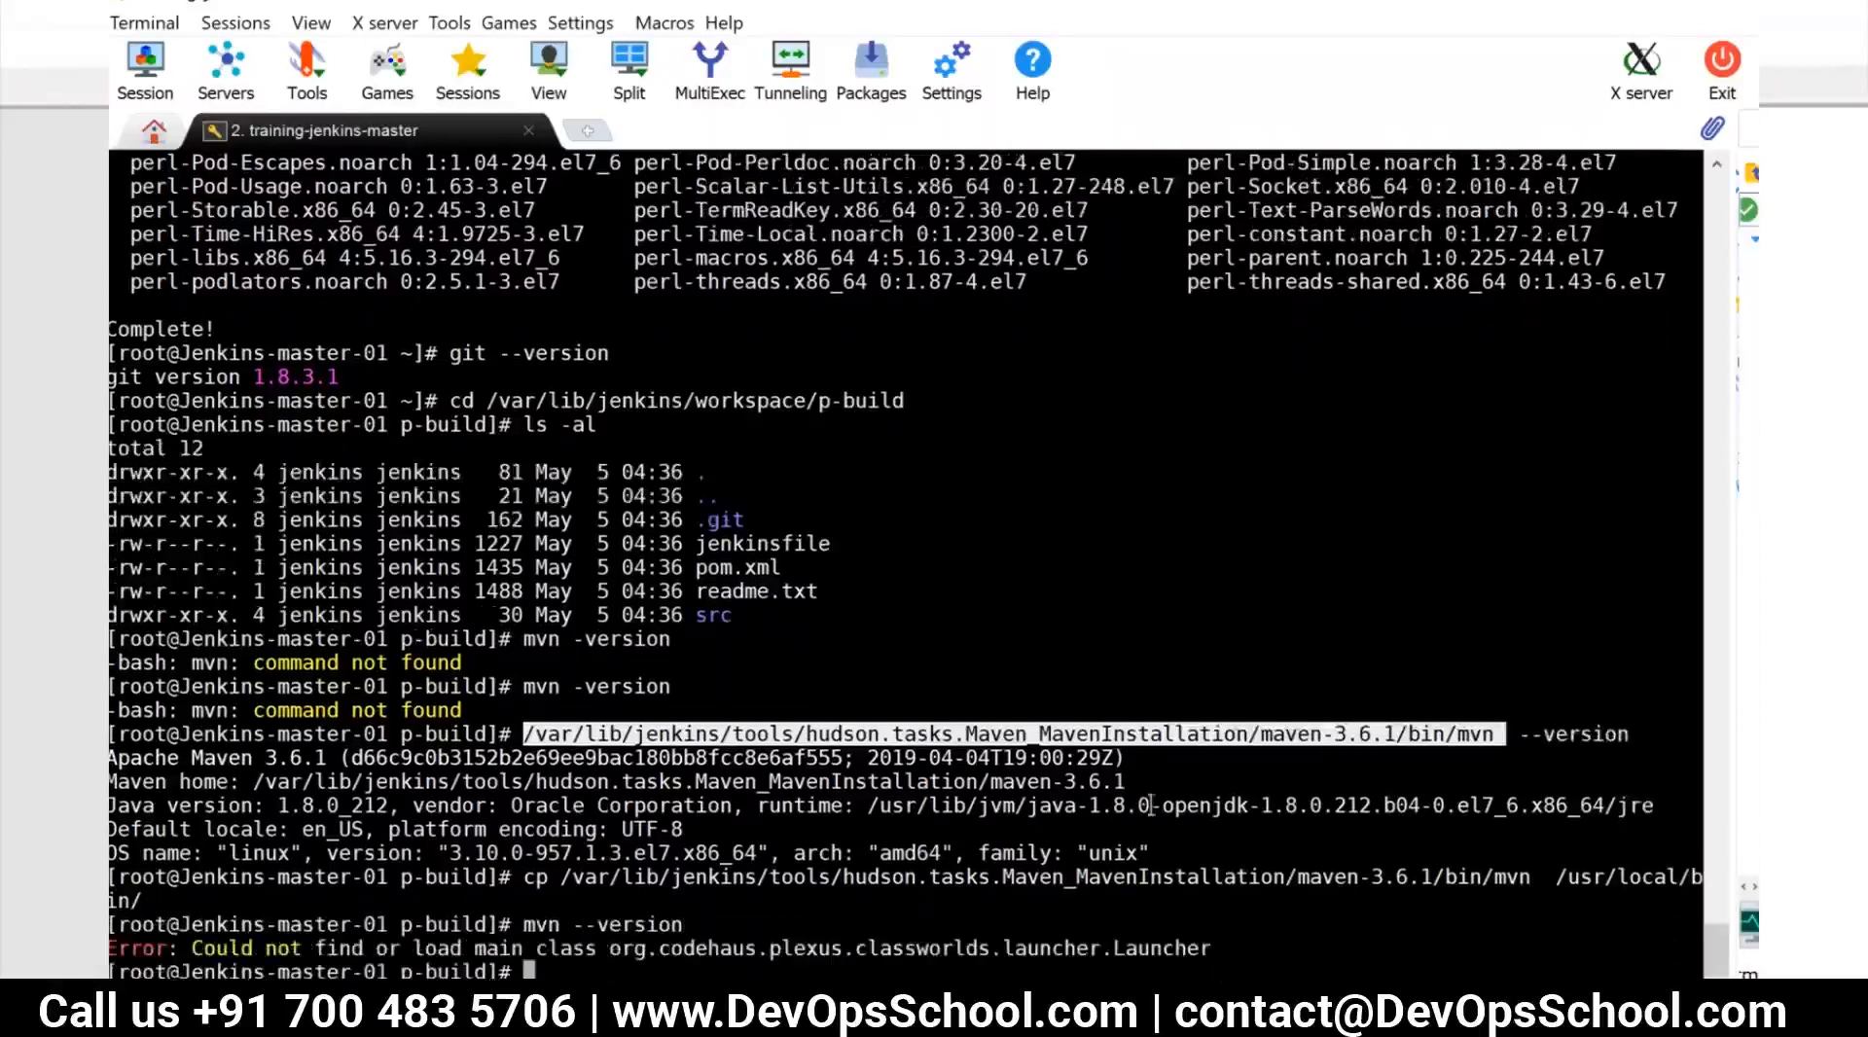
# Set the permissions of /usr/local/bin/mvn to 755 with chmod and run mvn --version again
pyautogui.doubleClick(1418, 876)
pyautogui.press('super+c')
pyautogui.write('chmod 755')
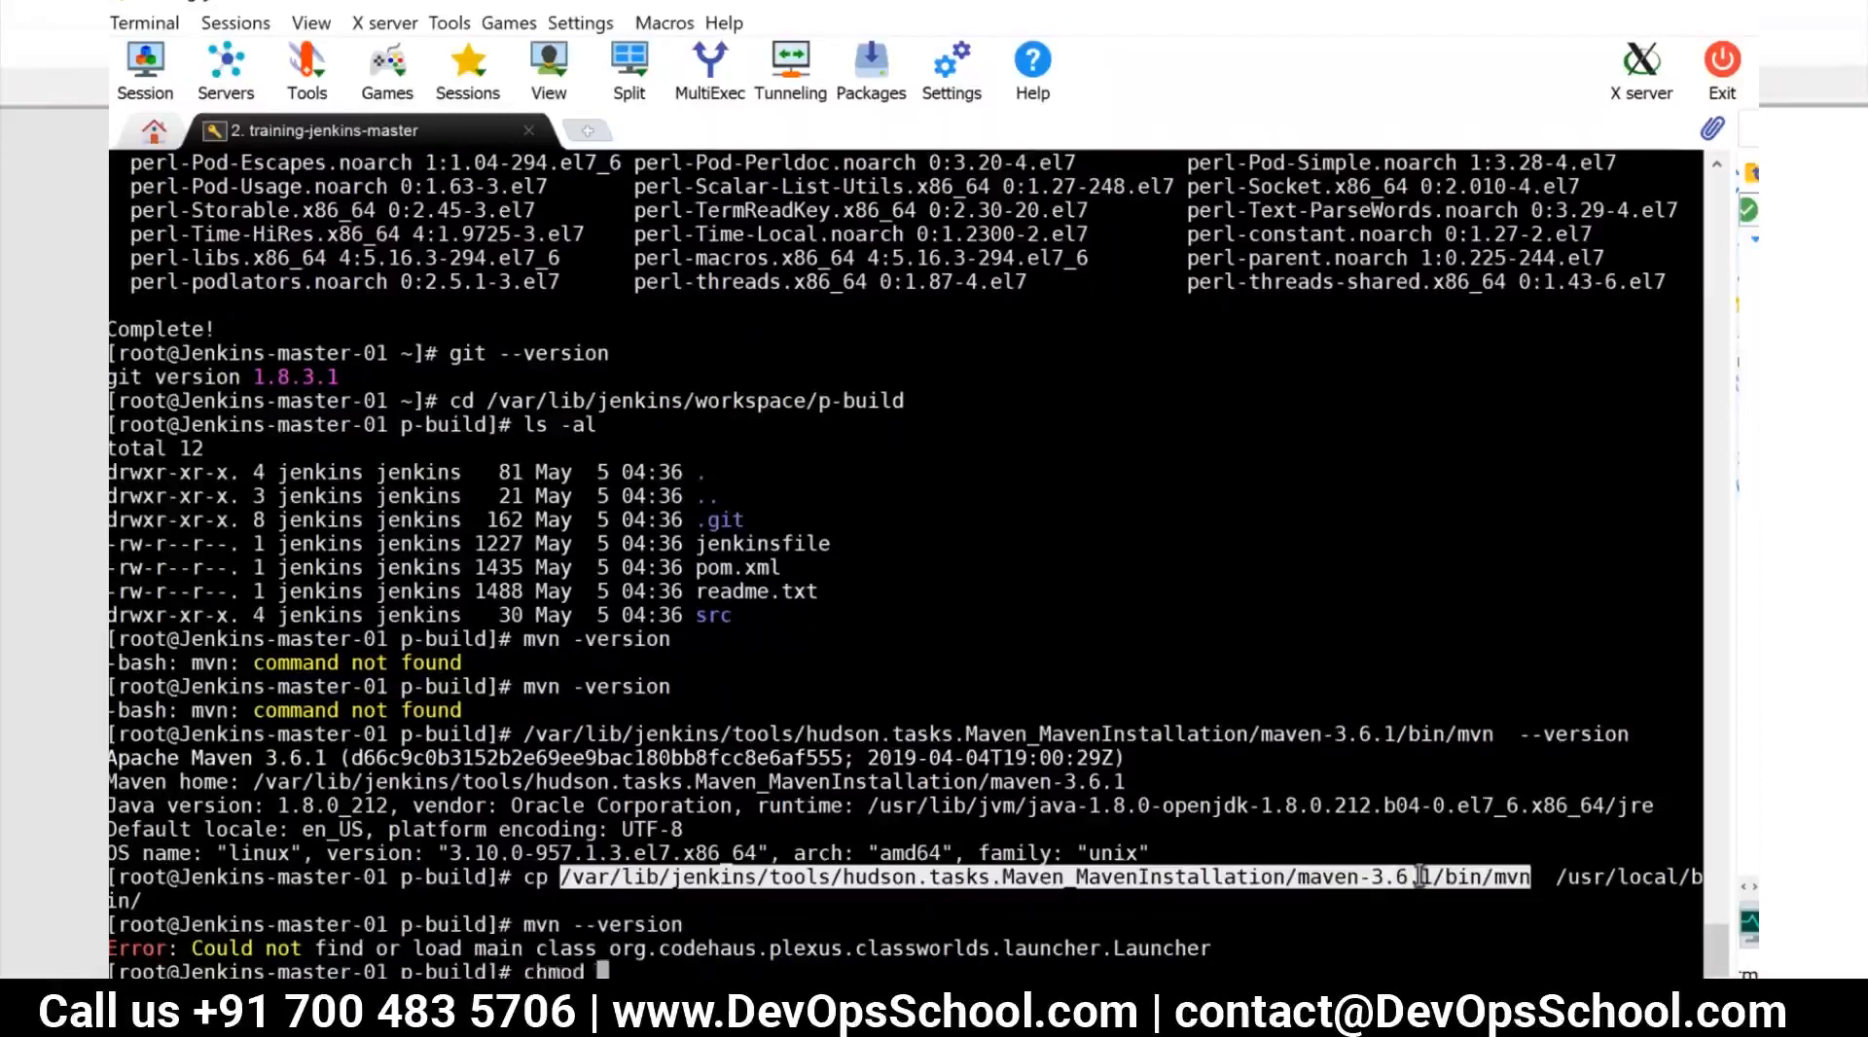
pyautogui.write(' /usr/local/bin/mvn')
pyautogui.press('Return')
pyautogui.write('mvn --version')
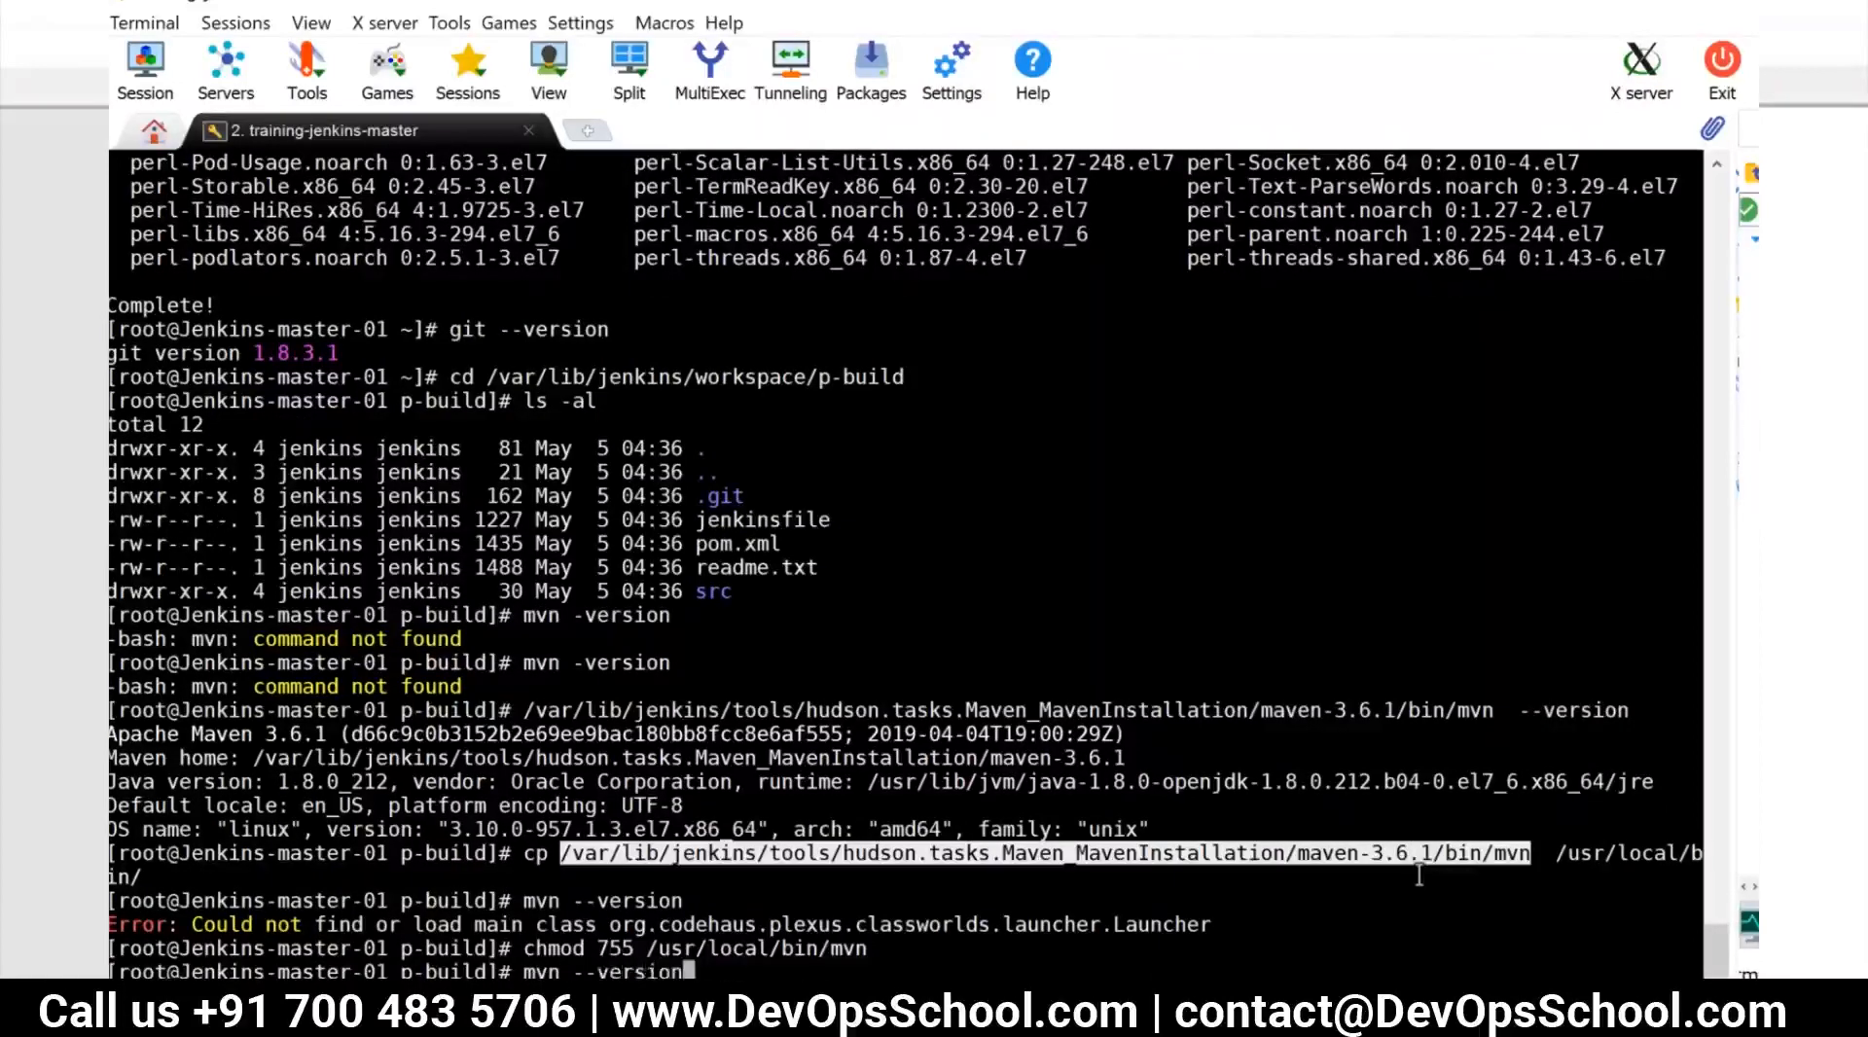
pyautogui.press('Return')
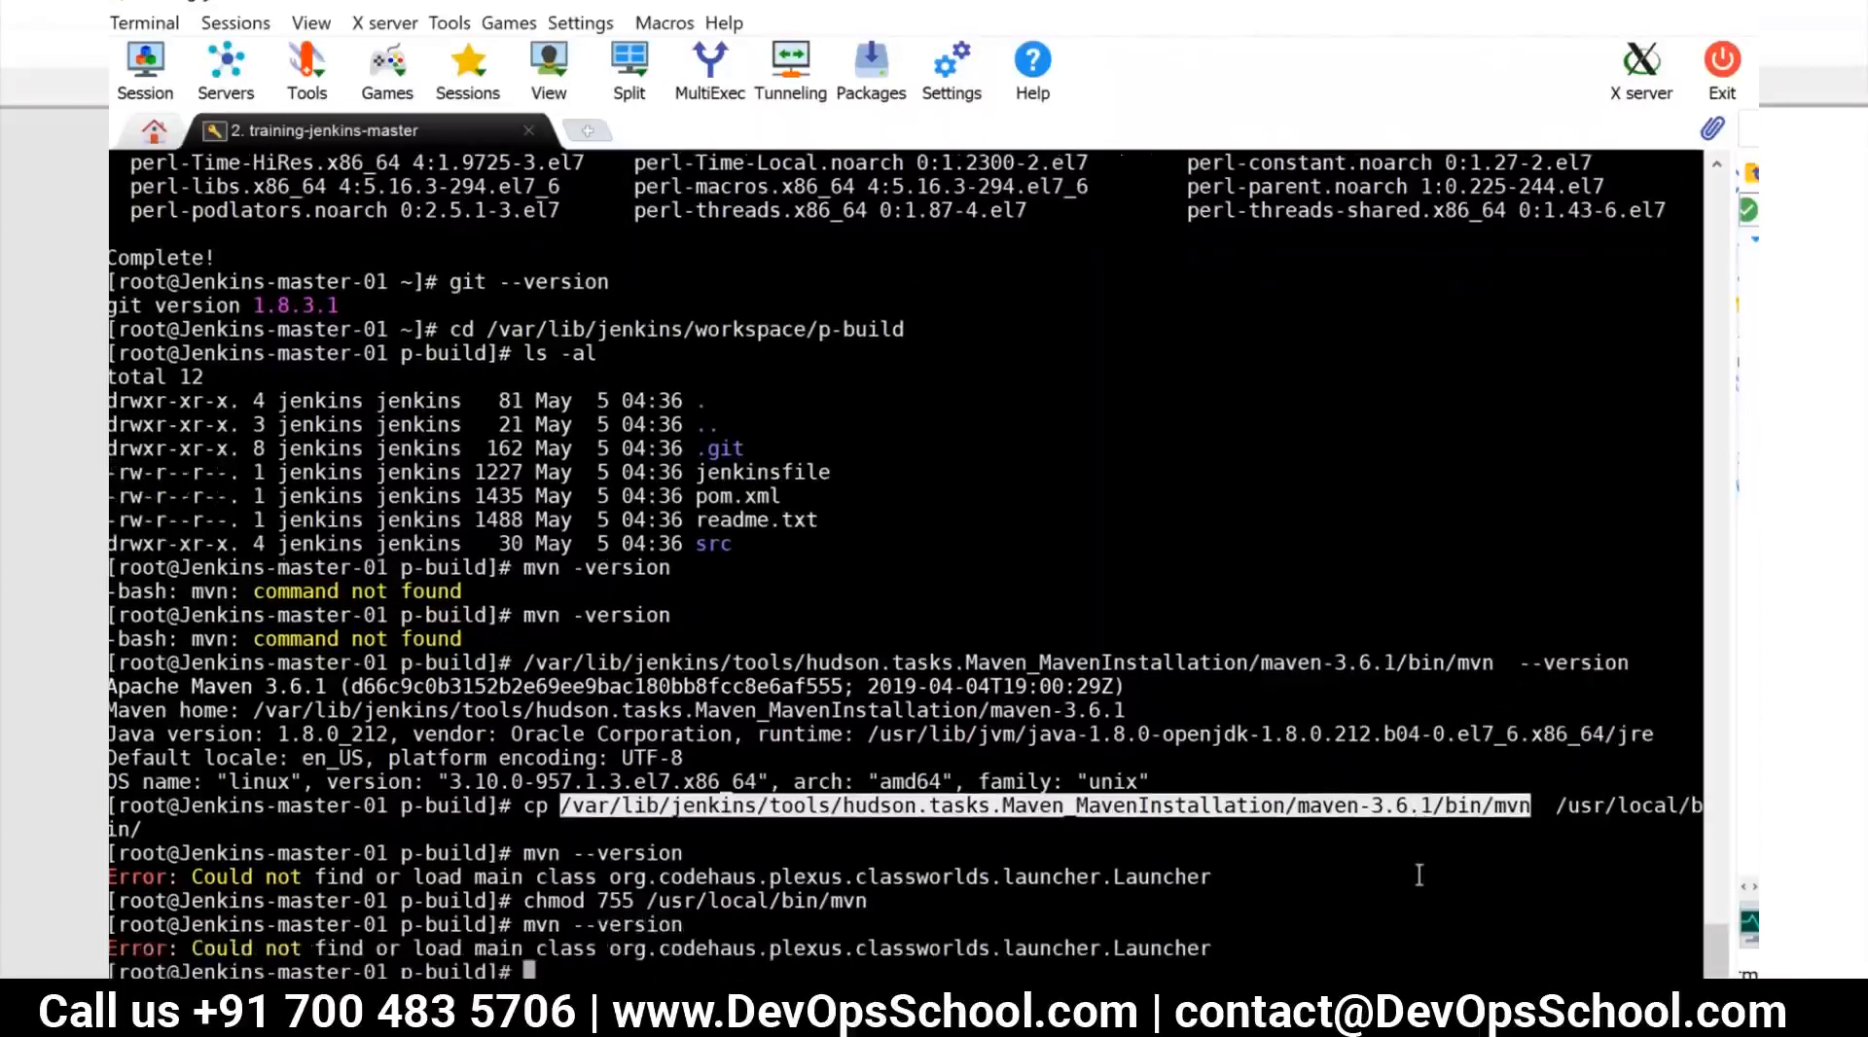
# Delete the copied executable /usr/local/bin/mvn with rm -rf
pyautogui.write('rm -rf')
pyautogui.doubleClick(1606, 812)
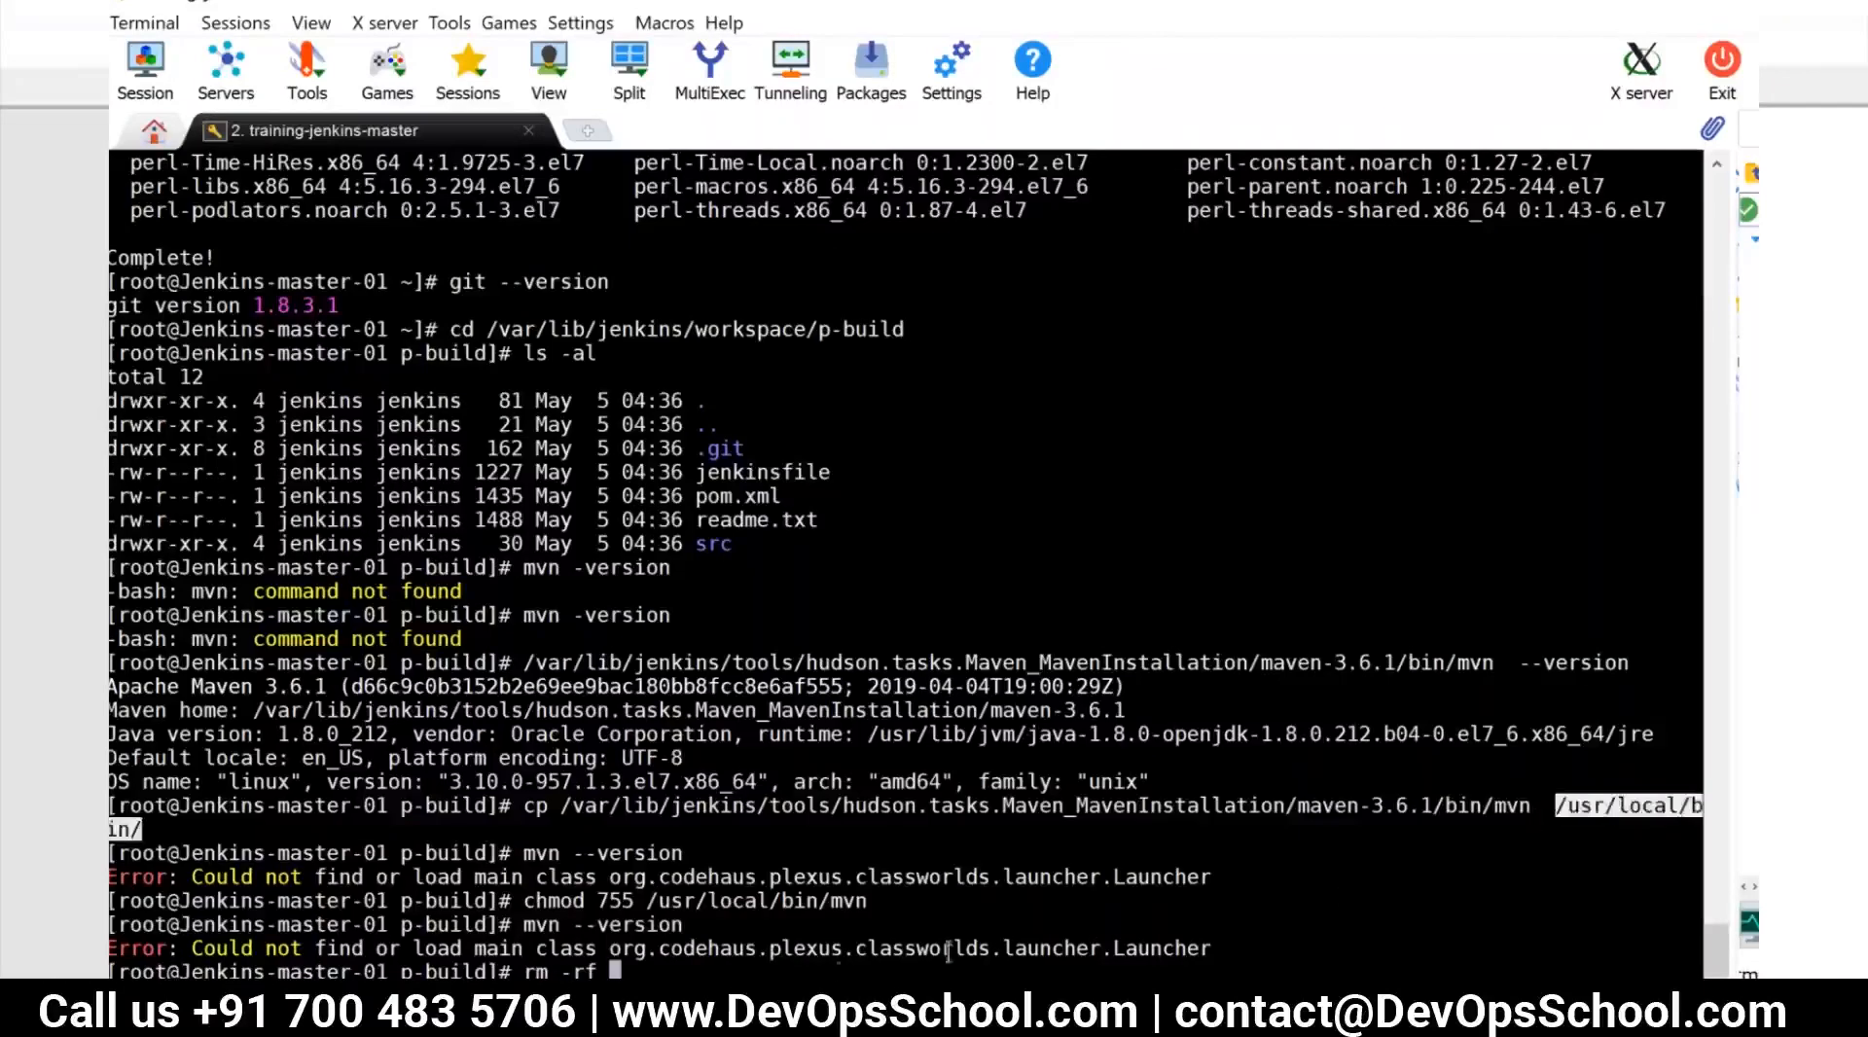
pyautogui.rightClick(744, 965)
pyautogui.write('mvn')
pyautogui.press('Return')
# Try ls -fs with /usr/local/bin/mvn and the Jenkins Maven path /var/lib/jenkins/tools/hudson.tasks.Maven_MavenInstallation/maven-3.6.1/bin/mvn as arguments
pyautogui.write('ls -fs')
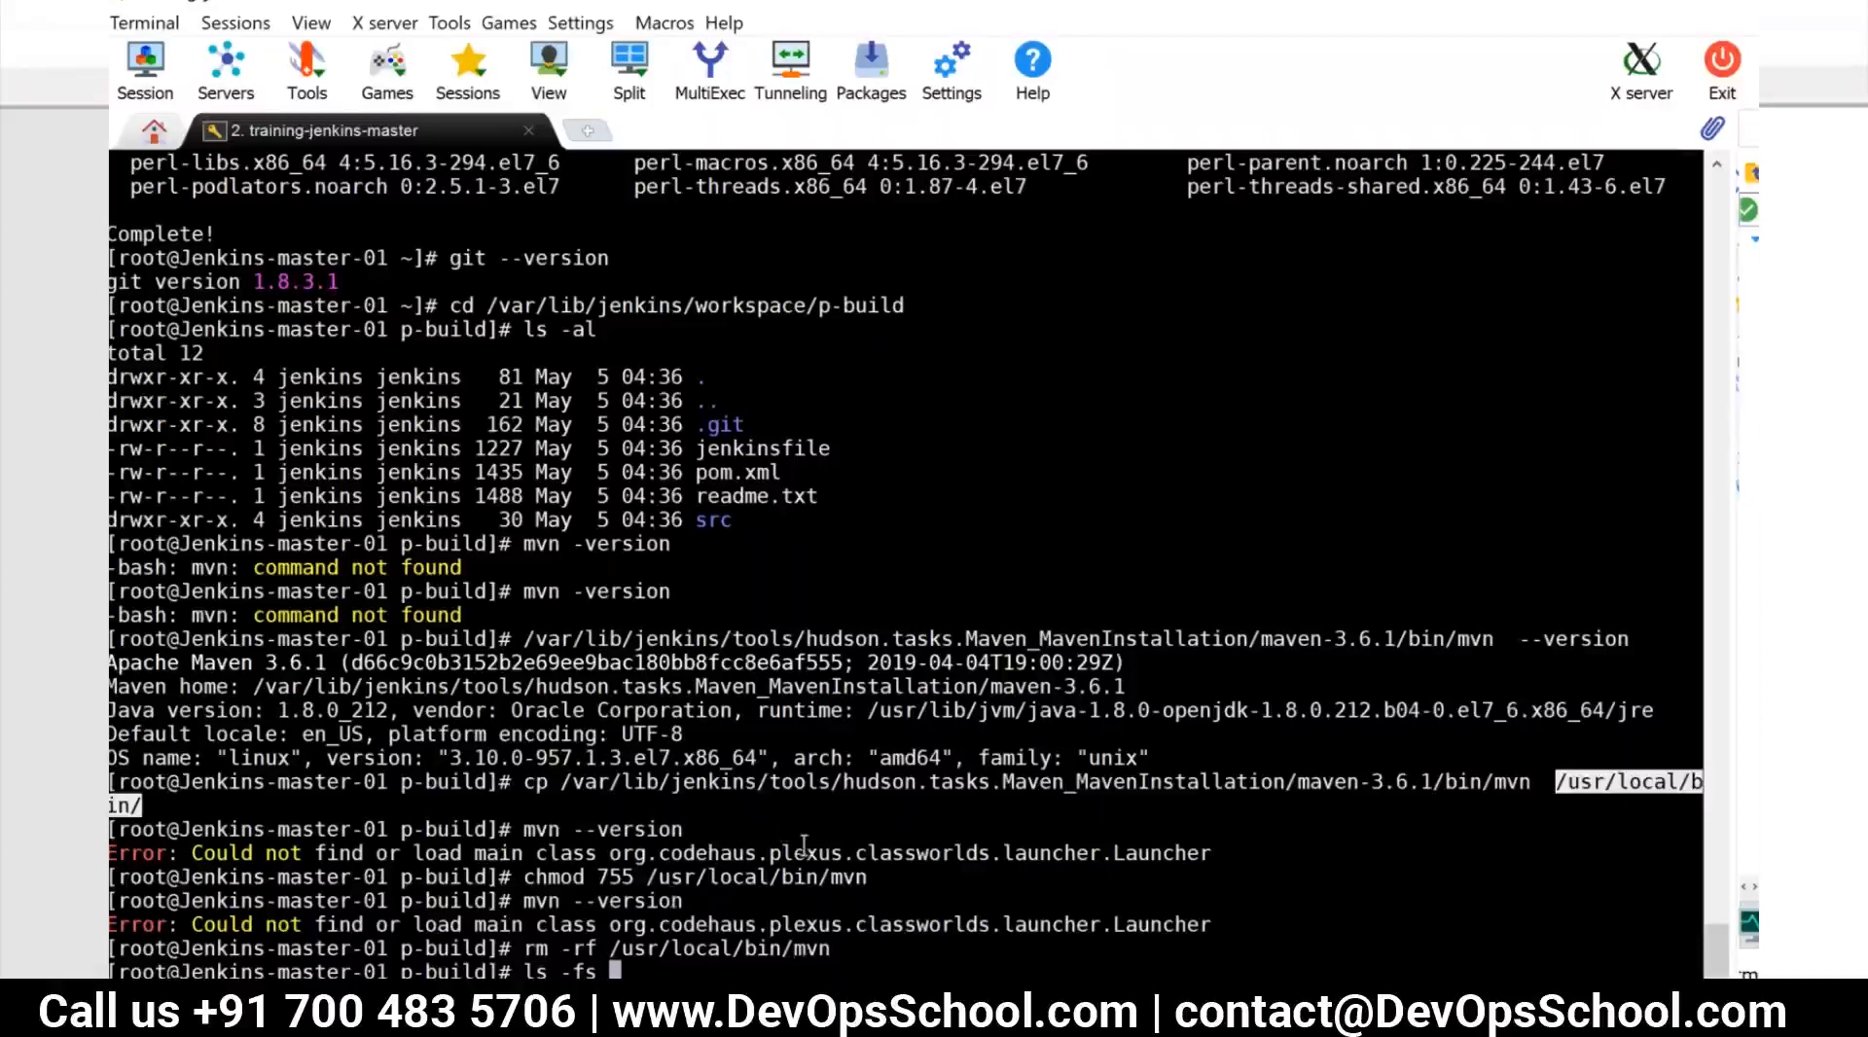
pyautogui.click(1596, 796)
pyautogui.tripleClick(1596, 782)
pyautogui.click(1596, 780)
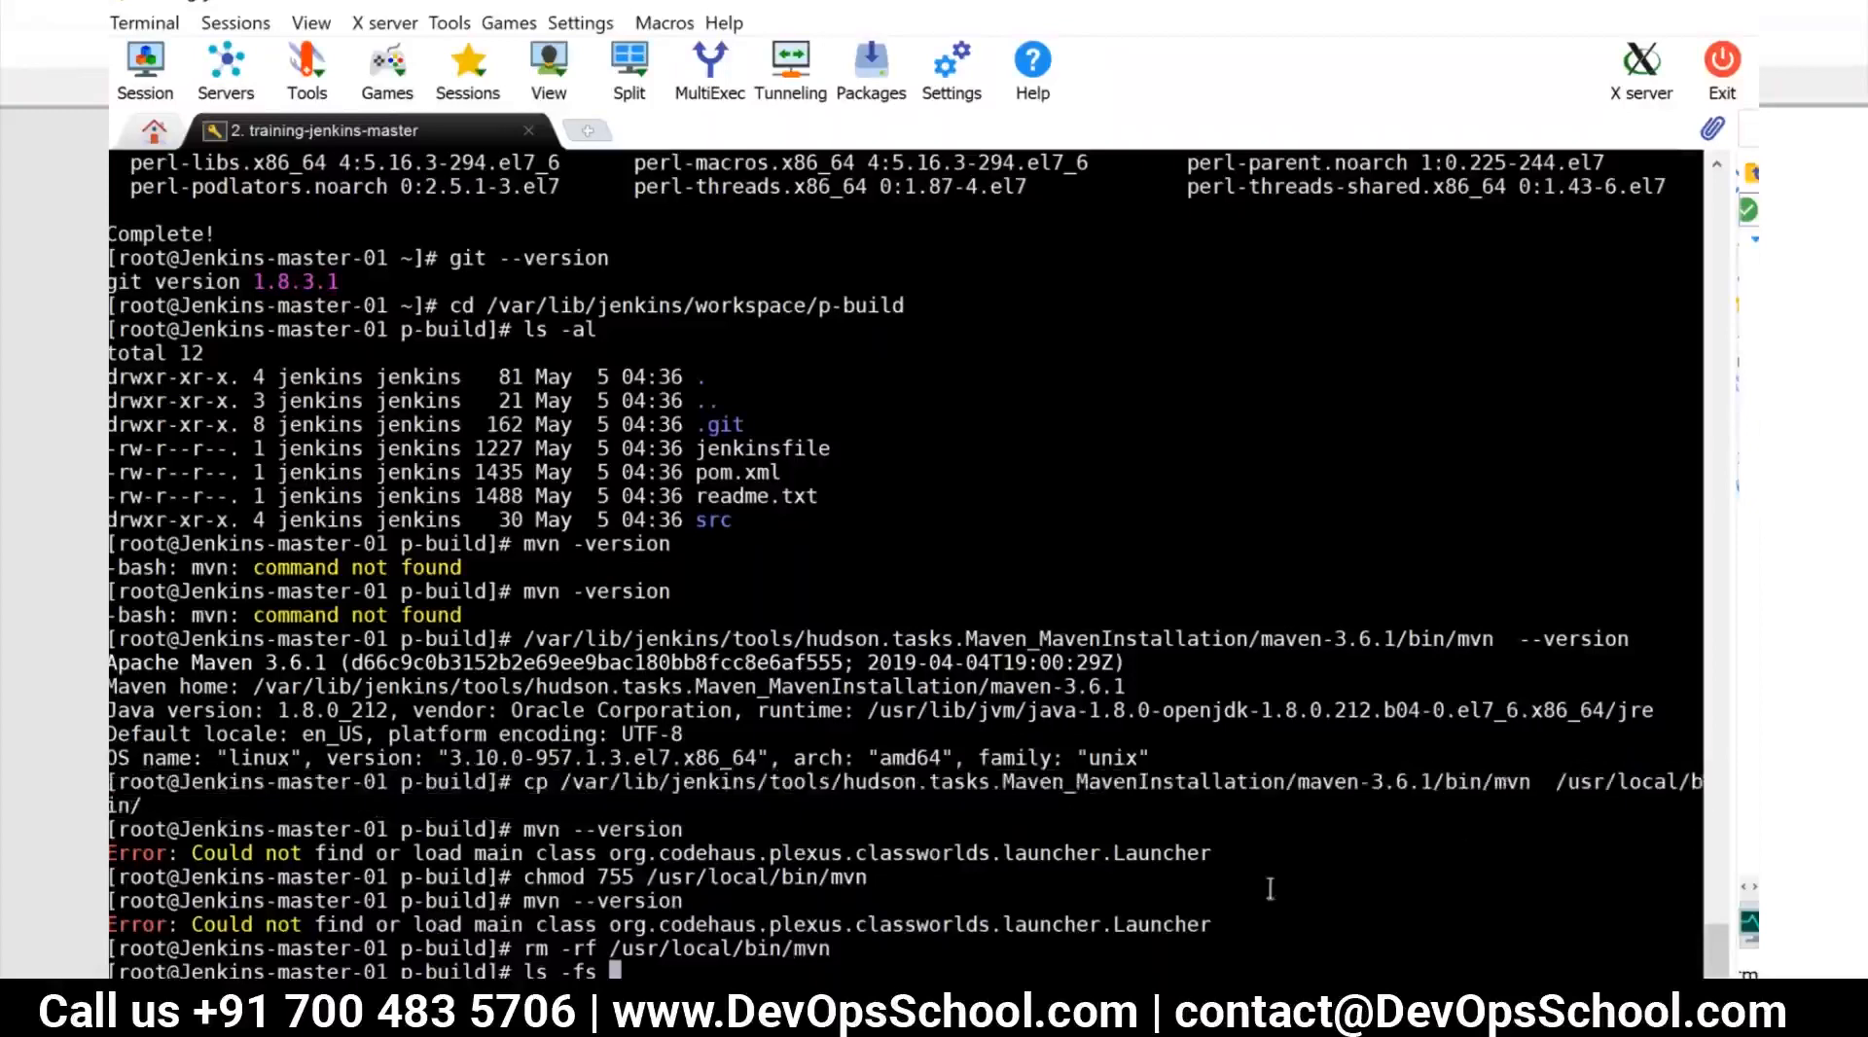
pyautogui.doubleClick(1591, 773)
pyautogui.rightClick(672, 970)
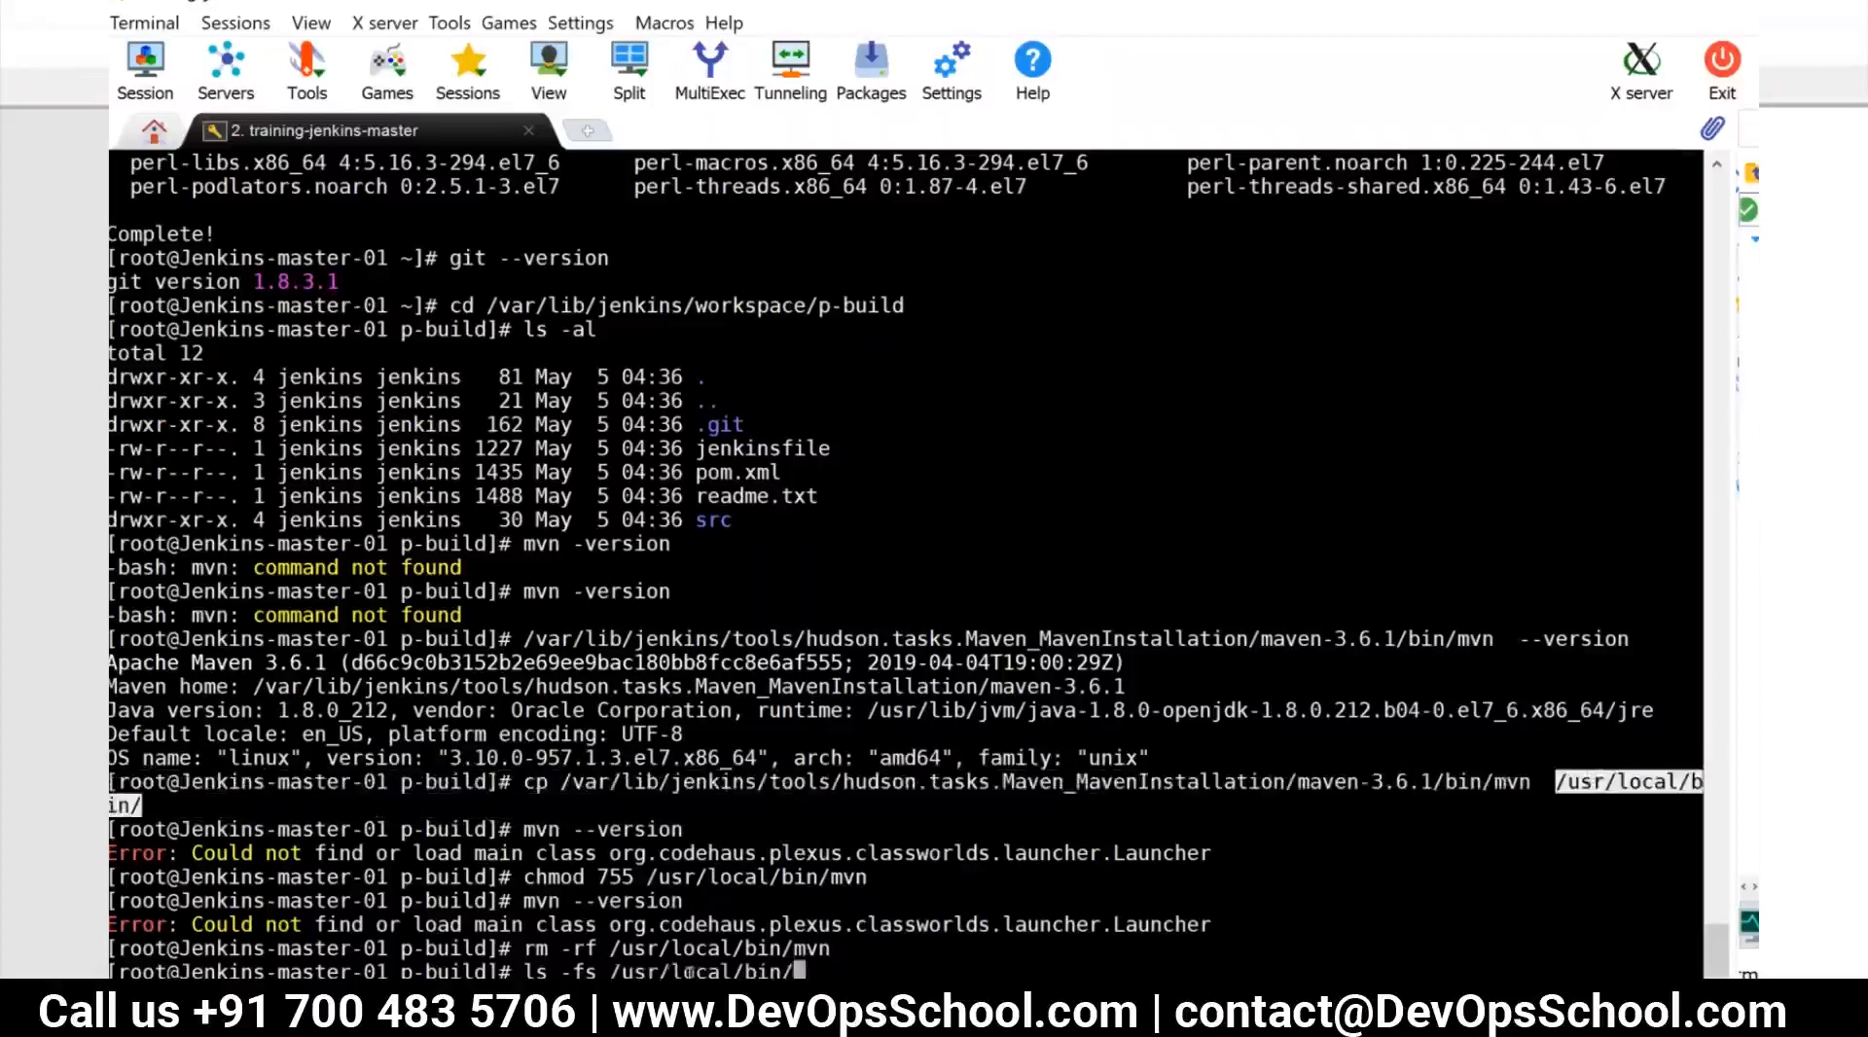
pyautogui.write('mvn')
pyautogui.doubleClick(804, 786)
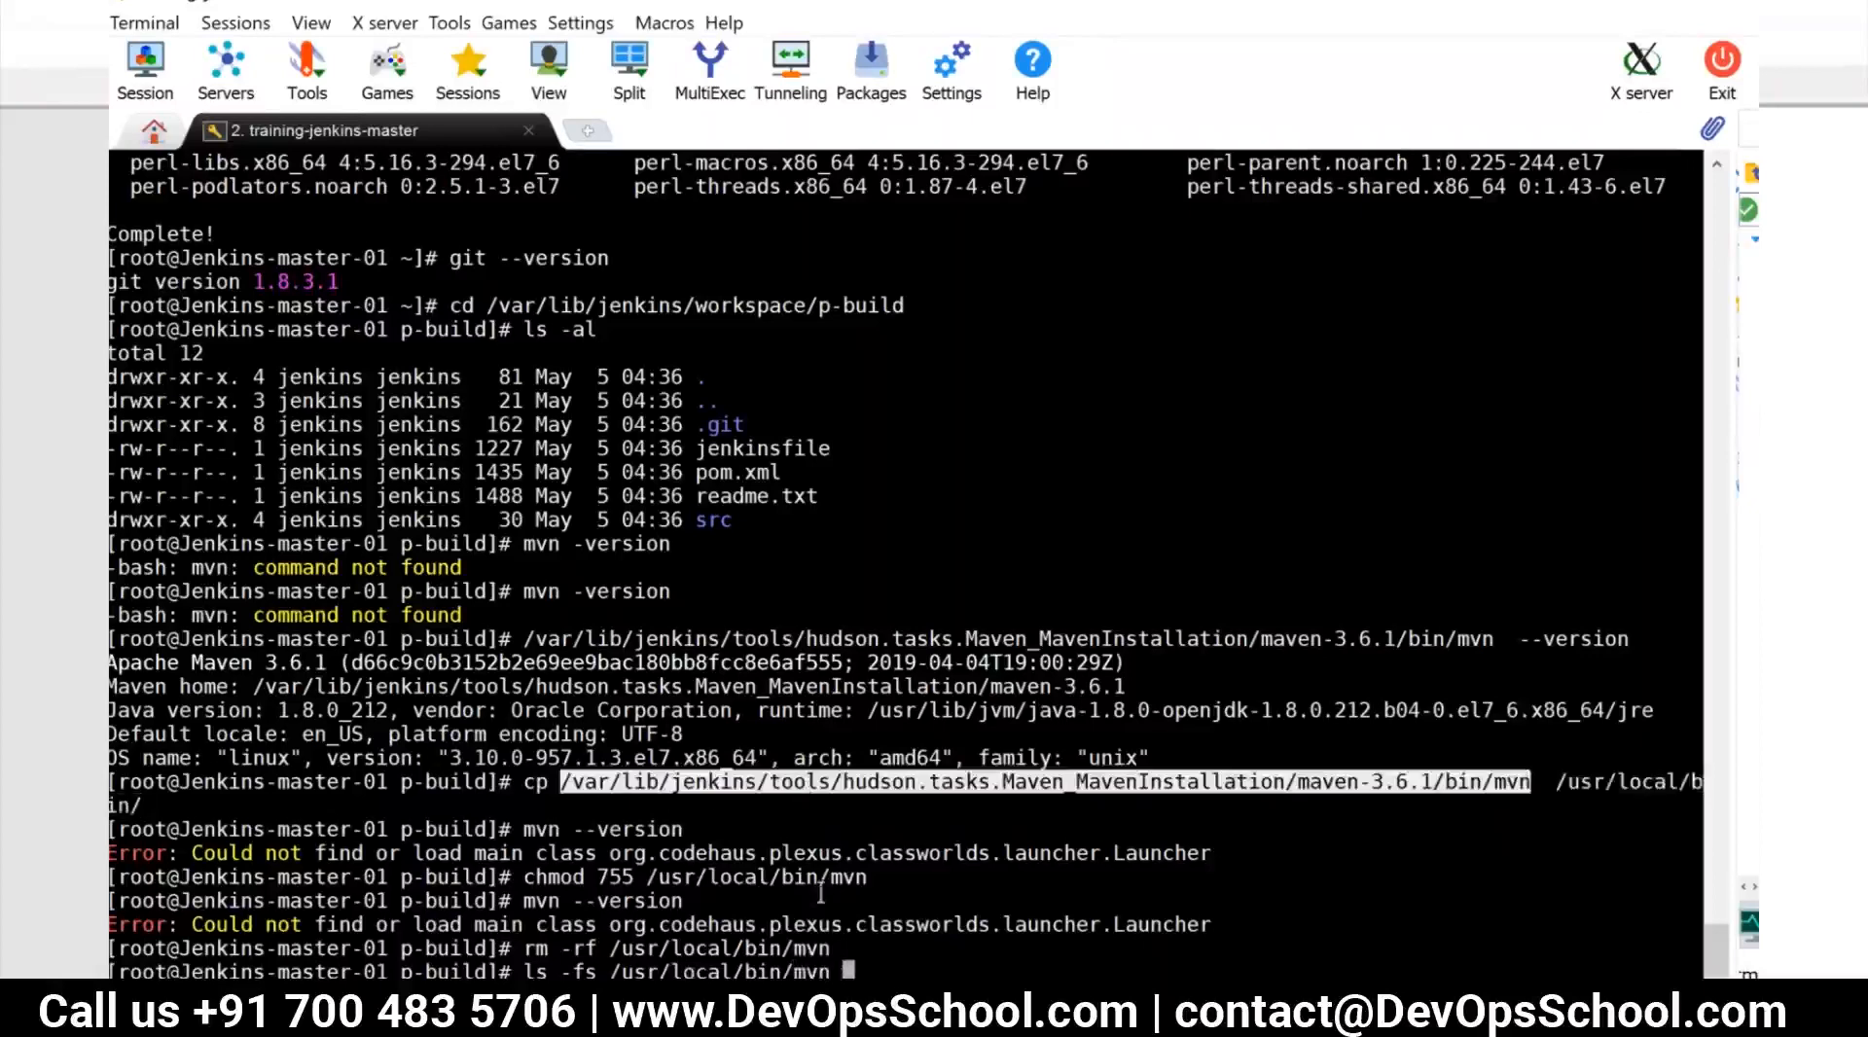
pyautogui.rightClick(892, 968)
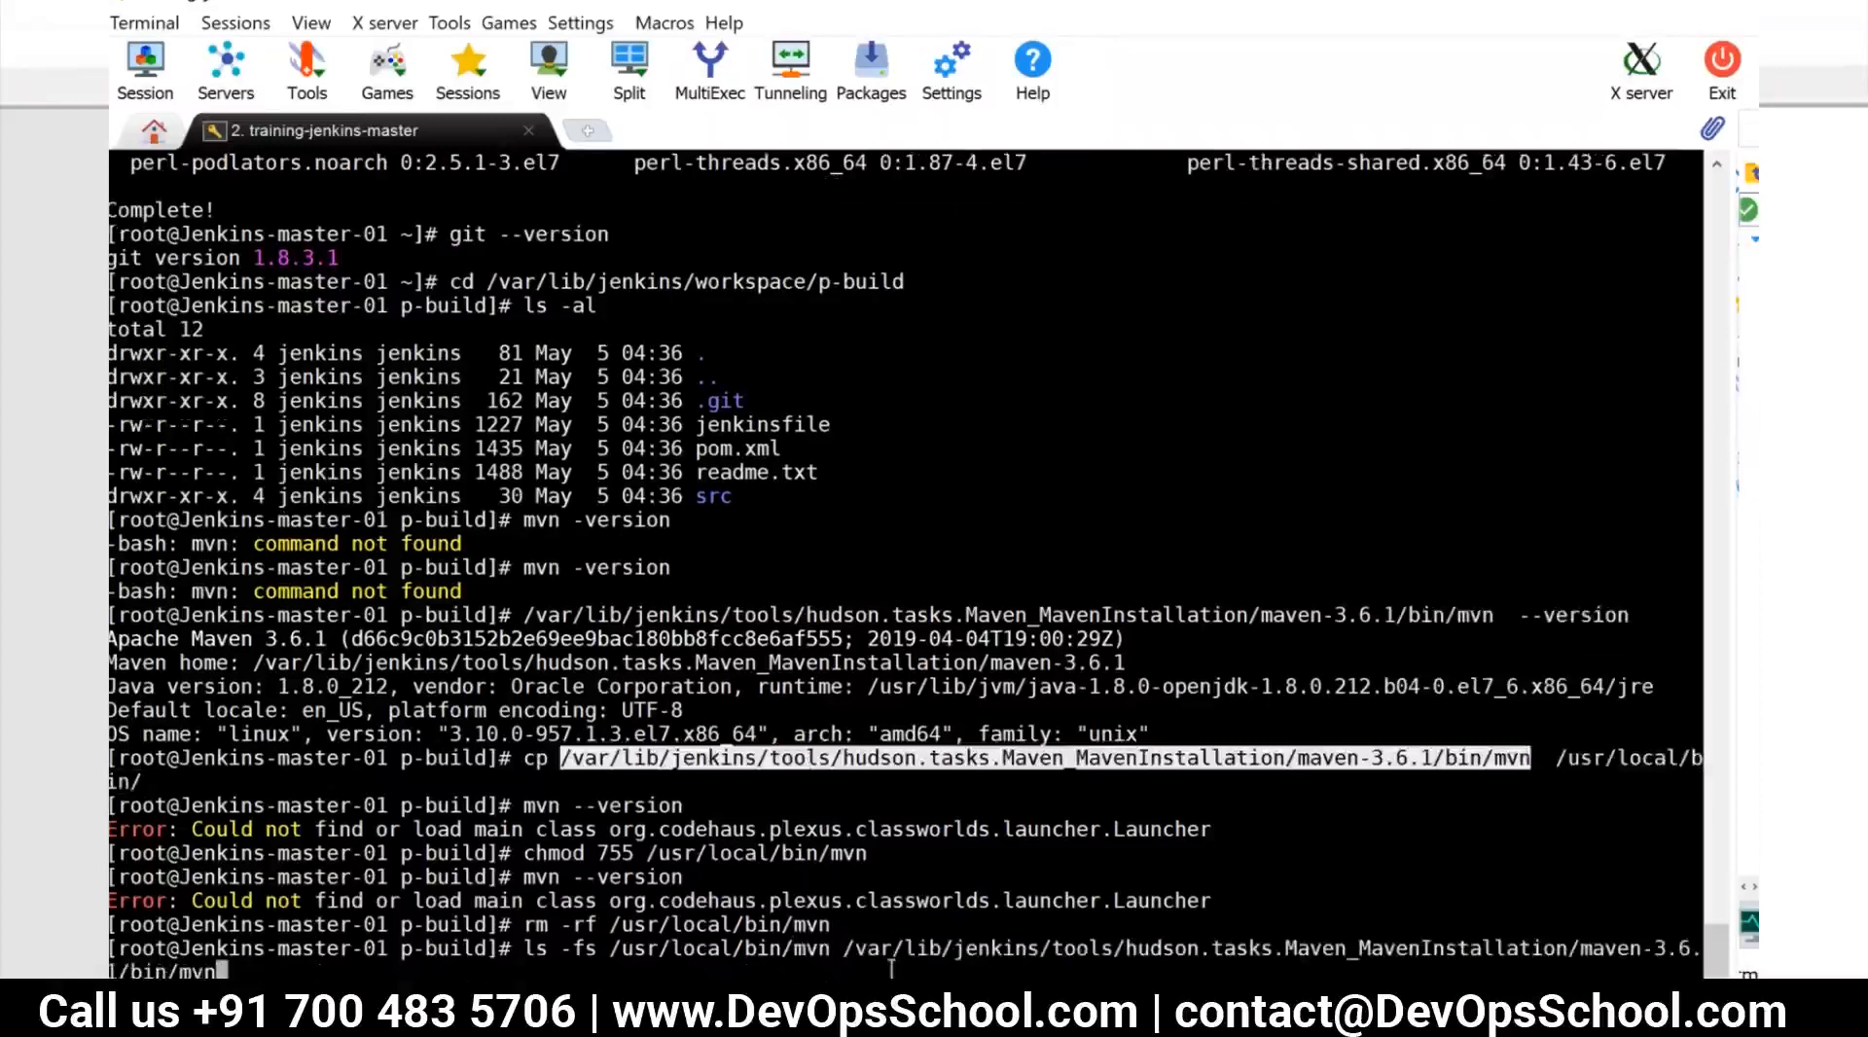
pyautogui.press('Return')
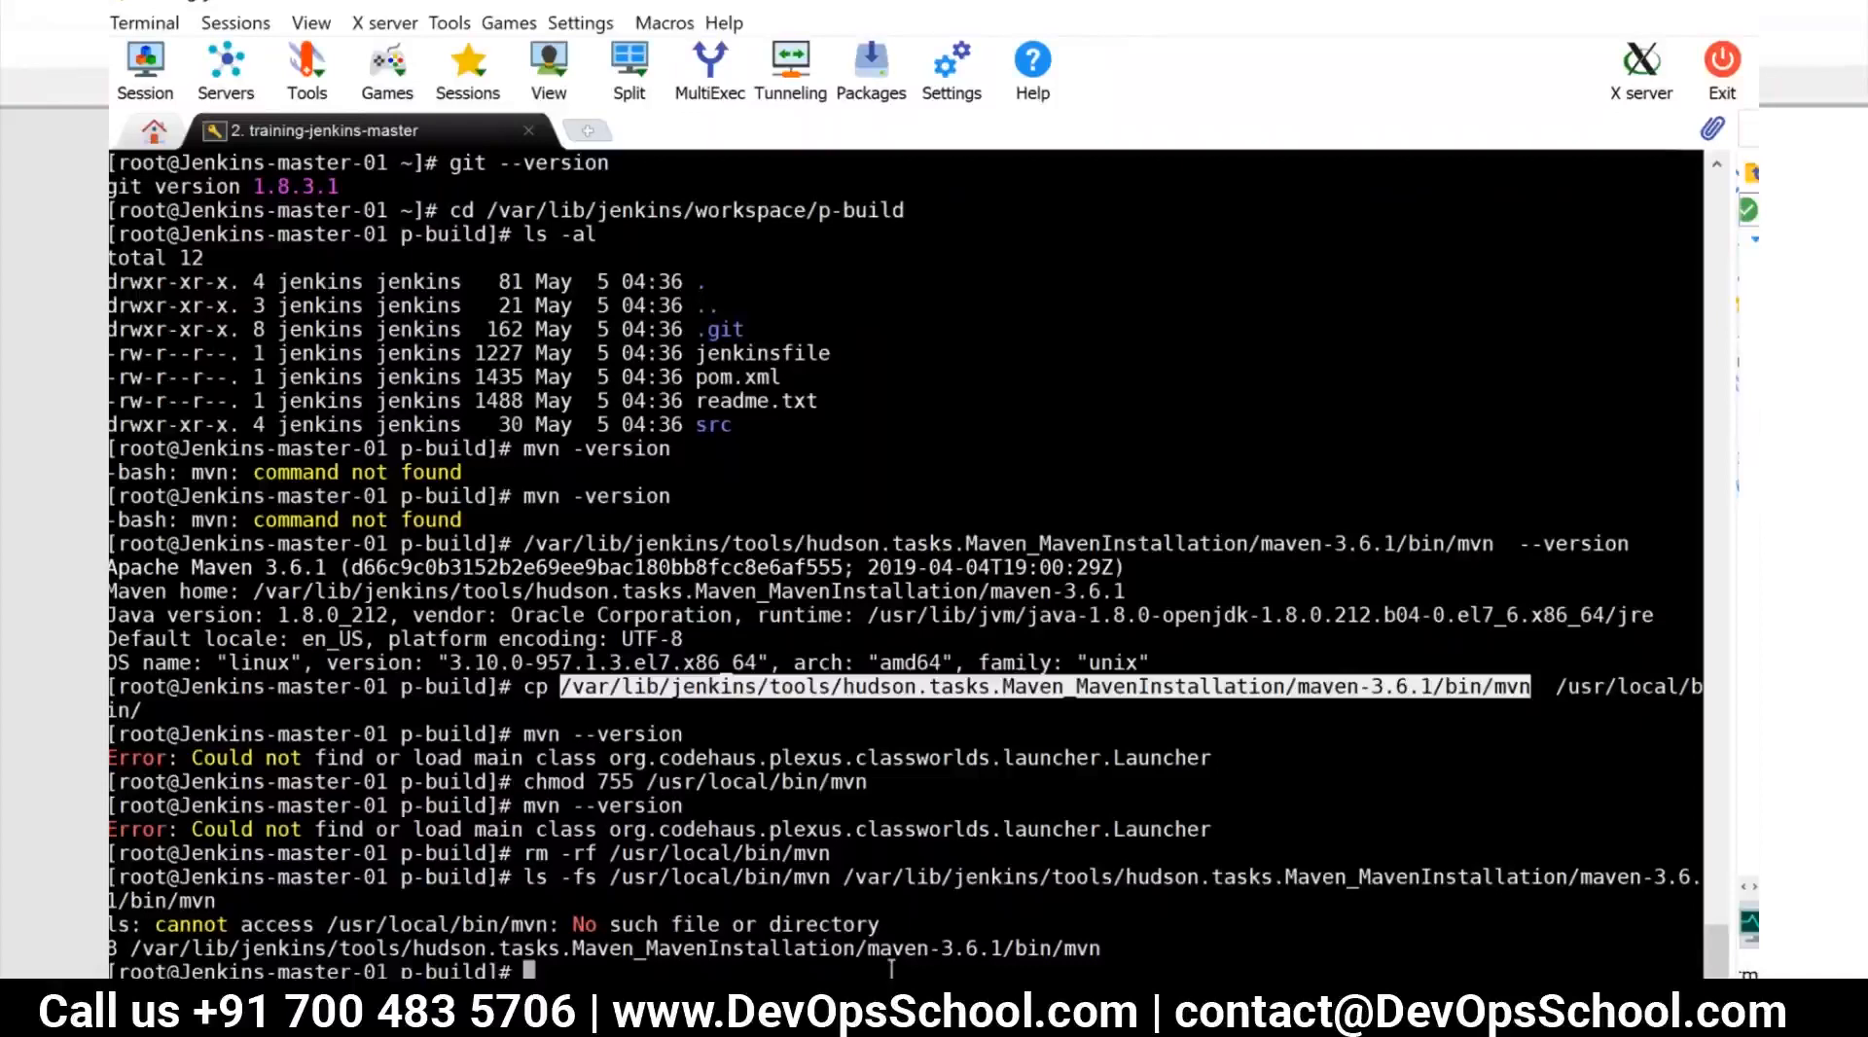
# Correct the previous command to ln -fs /usr/local/bin/mvn /var/lib/jenkins/tools/hudson.tasks.Maven_MavenInstallation/maven-3.6.1/bin/mvn and run it
pyautogui.press('Up')
pyautogui.press('Left')
pyautogui.press('Left')
pyautogui.press('Left')
pyautogui.press('Left')
pyautogui.press('Left')
pyautogui.press('Left')
pyautogui.press('Left')
pyautogui.press('Left')
pyautogui.press('Left')
pyautogui.press('Left')
pyautogui.press('Left')
pyautogui.press('Left')
pyautogui.press('Left')
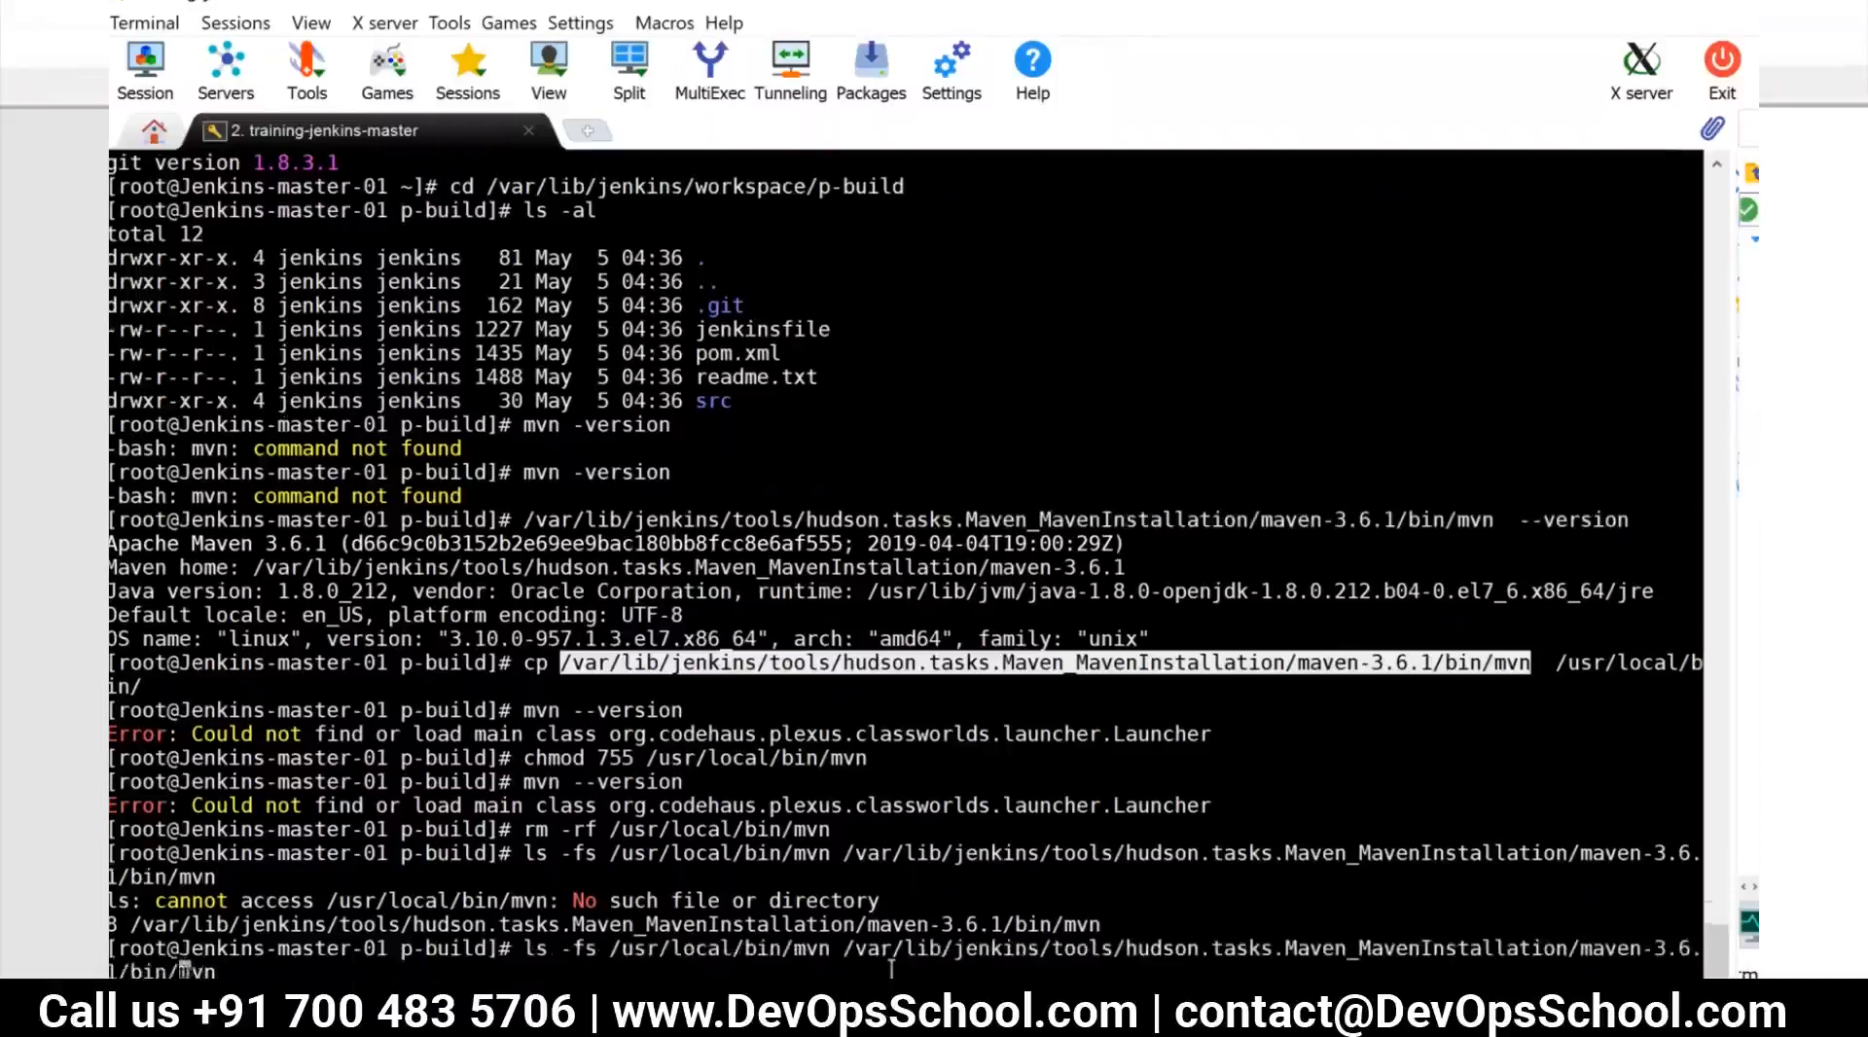
pyautogui.press('Left')
pyautogui.press('Left')
pyautogui.press('Left')
pyautogui.press('Left')
pyautogui.press('Left')
pyautogui.press('Left')
pyautogui.press('Left')
pyautogui.press('Left')
pyautogui.press('Left')
pyautogui.press('Left')
pyautogui.press('Left')
pyautogui.press('Left')
pyautogui.press('Left')
pyautogui.press('Left')
pyautogui.press('Left')
pyautogui.press('Left')
pyautogui.press('Left')
pyautogui.press('Left')
pyautogui.press('Left')
pyautogui.press('Left')
pyautogui.press('Left')
pyautogui.press('Left')
pyautogui.press('Left')
pyautogui.press('Left')
pyautogui.press('Left')
pyautogui.press('Left')
pyautogui.press('Left')
pyautogui.press('Left')
pyautogui.press('Left')
pyautogui.press('Left')
pyautogui.press('Left')
pyautogui.press('Left')
pyautogui.press('Left')
pyautogui.press('Left')
pyautogui.press('Left')
pyautogui.press('Left')
pyautogui.press('Left')
pyautogui.press('Left')
pyautogui.press('Left')
pyautogui.press('Left')
pyautogui.press('Right')
pyautogui.press('BackSpace')
pyautogui.press('BackSpace')
pyautogui.press('BackSpace')
pyautogui.press('BackSpace')
pyautogui.press('BackSpace')
pyautogui.write('n -fs')
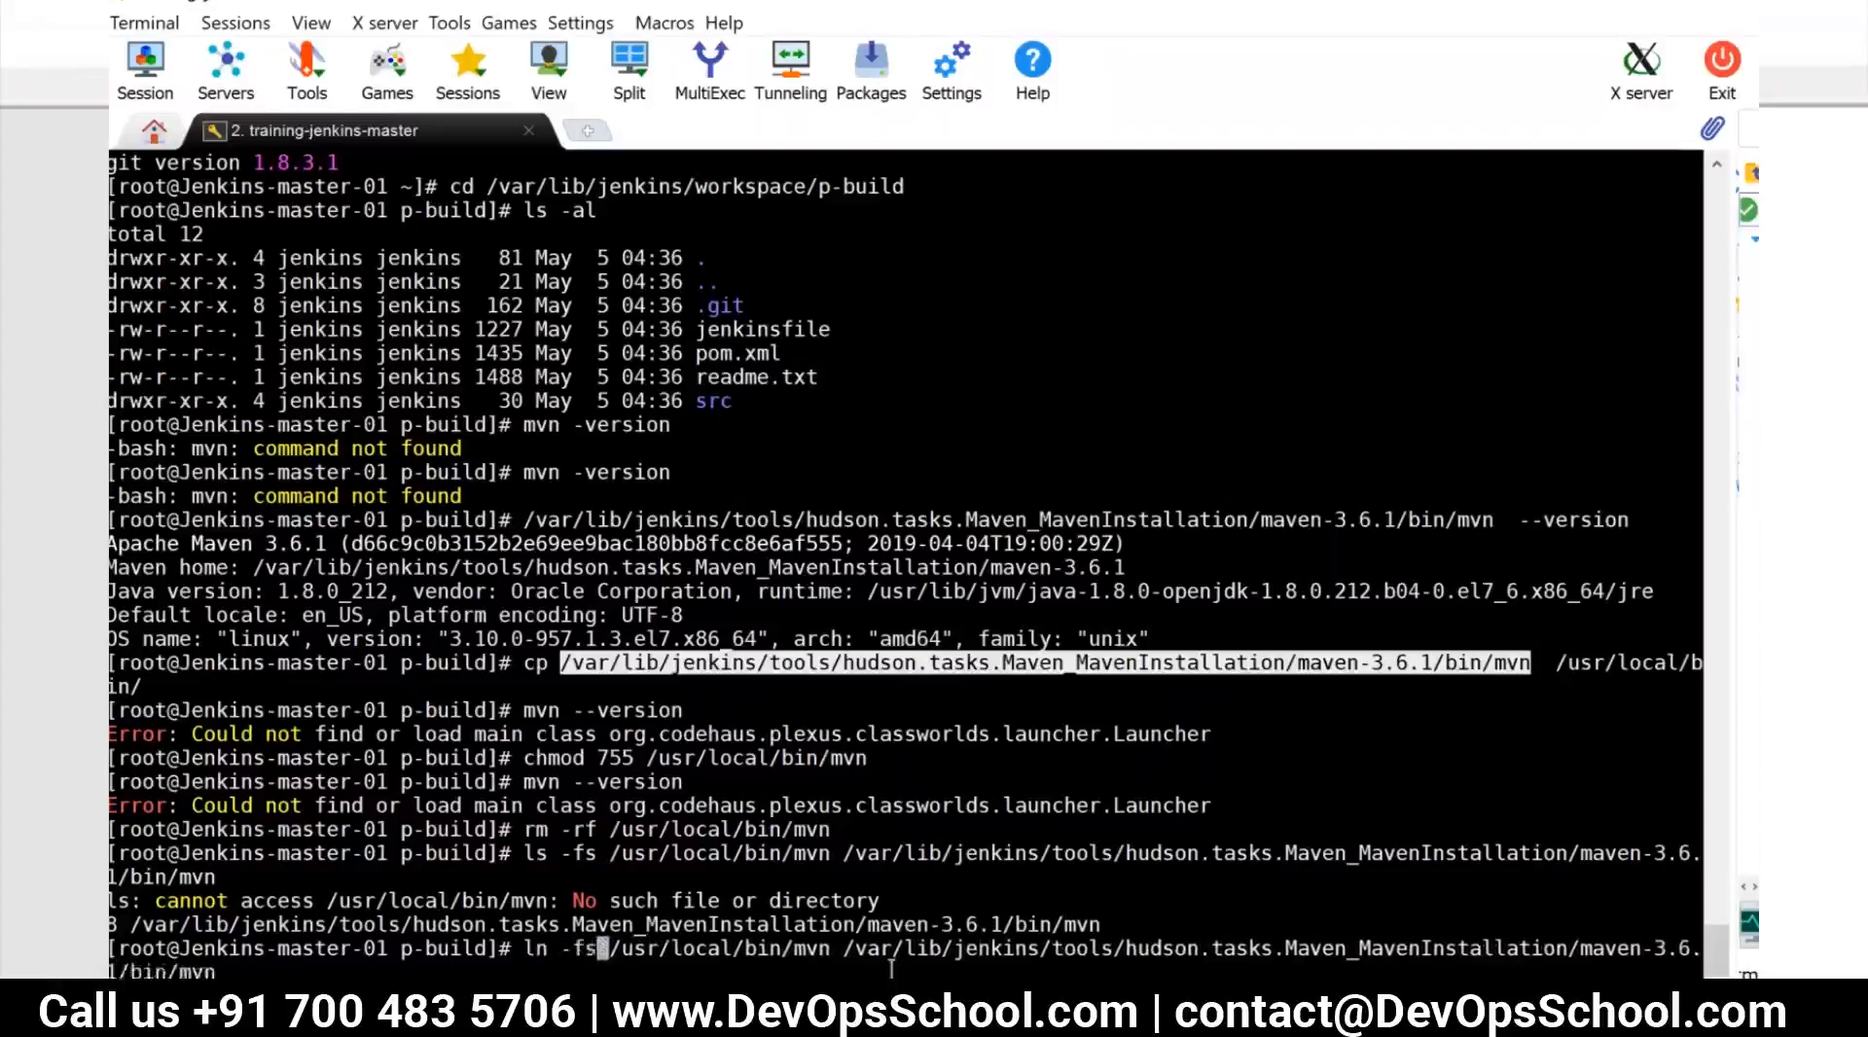
pyautogui.press('Return')
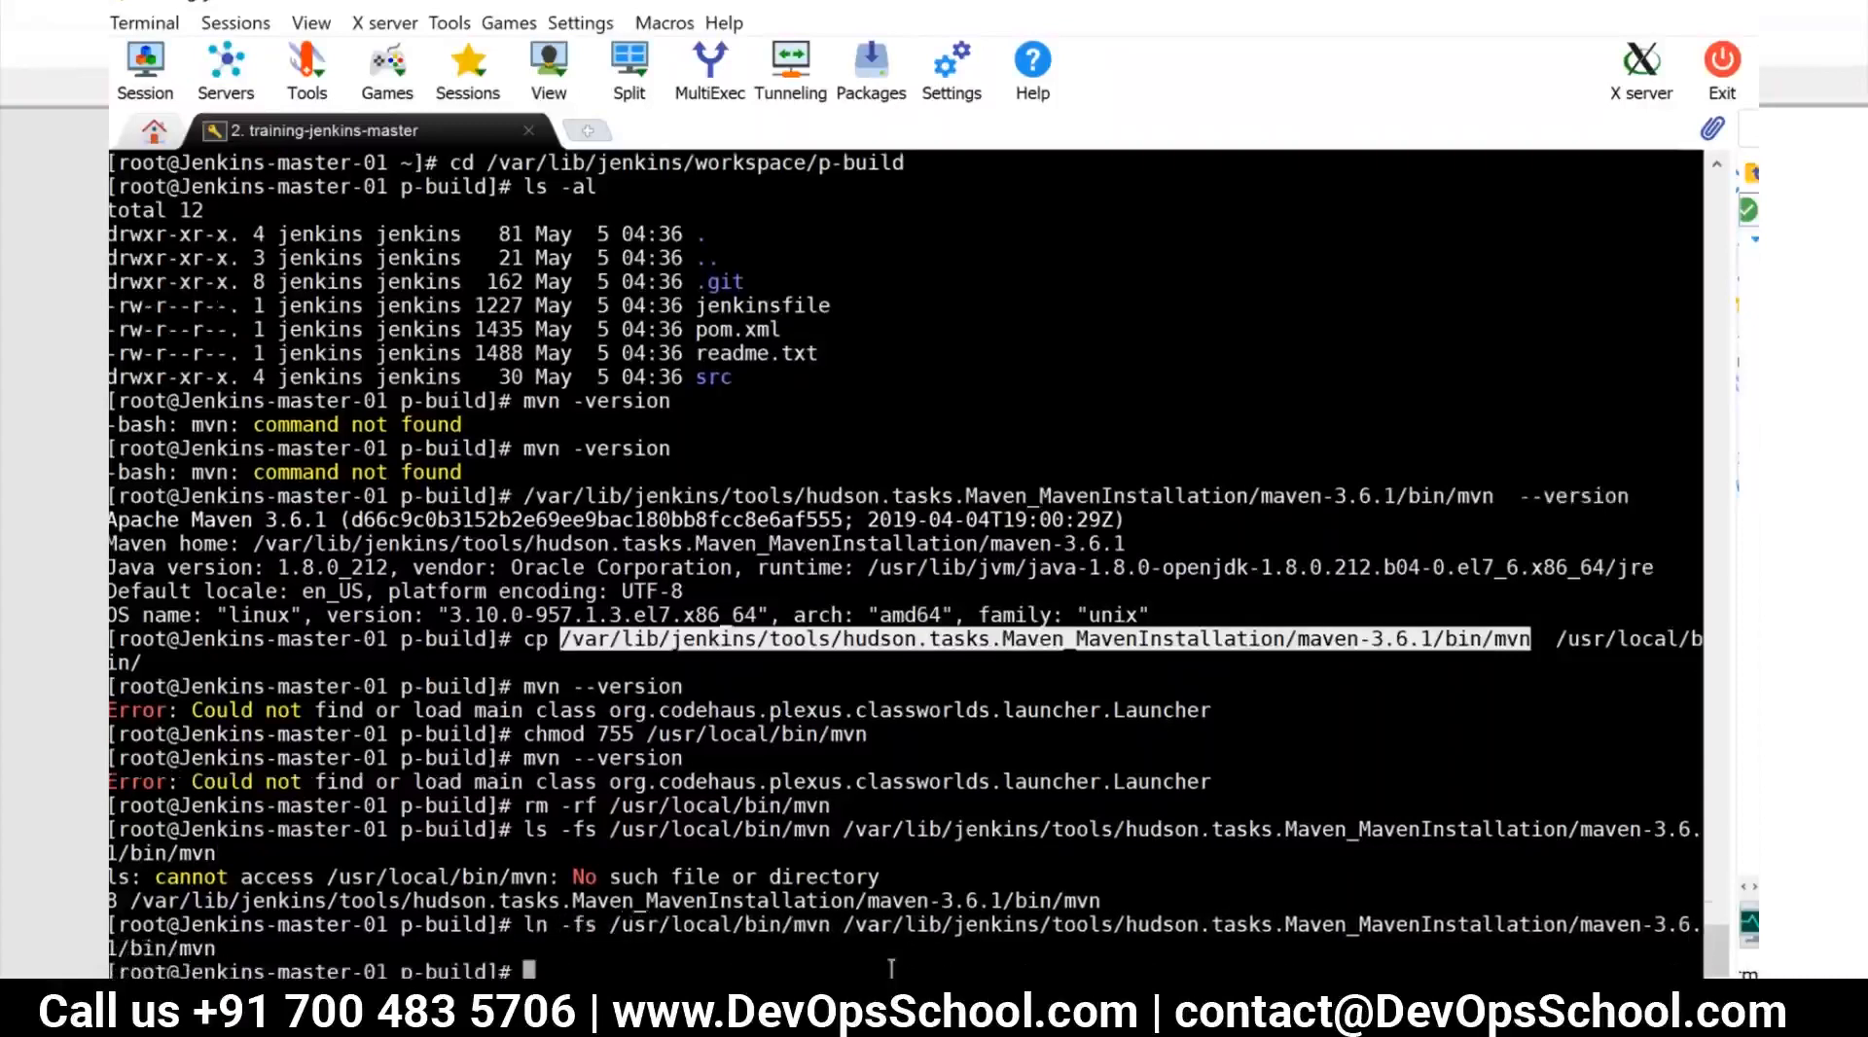
# Test the symbolic link with mvn --version and inspect the Jenkins Maven path used in the ln and ls commands
pyautogui.write('mvn --version')
pyautogui.press('Return')
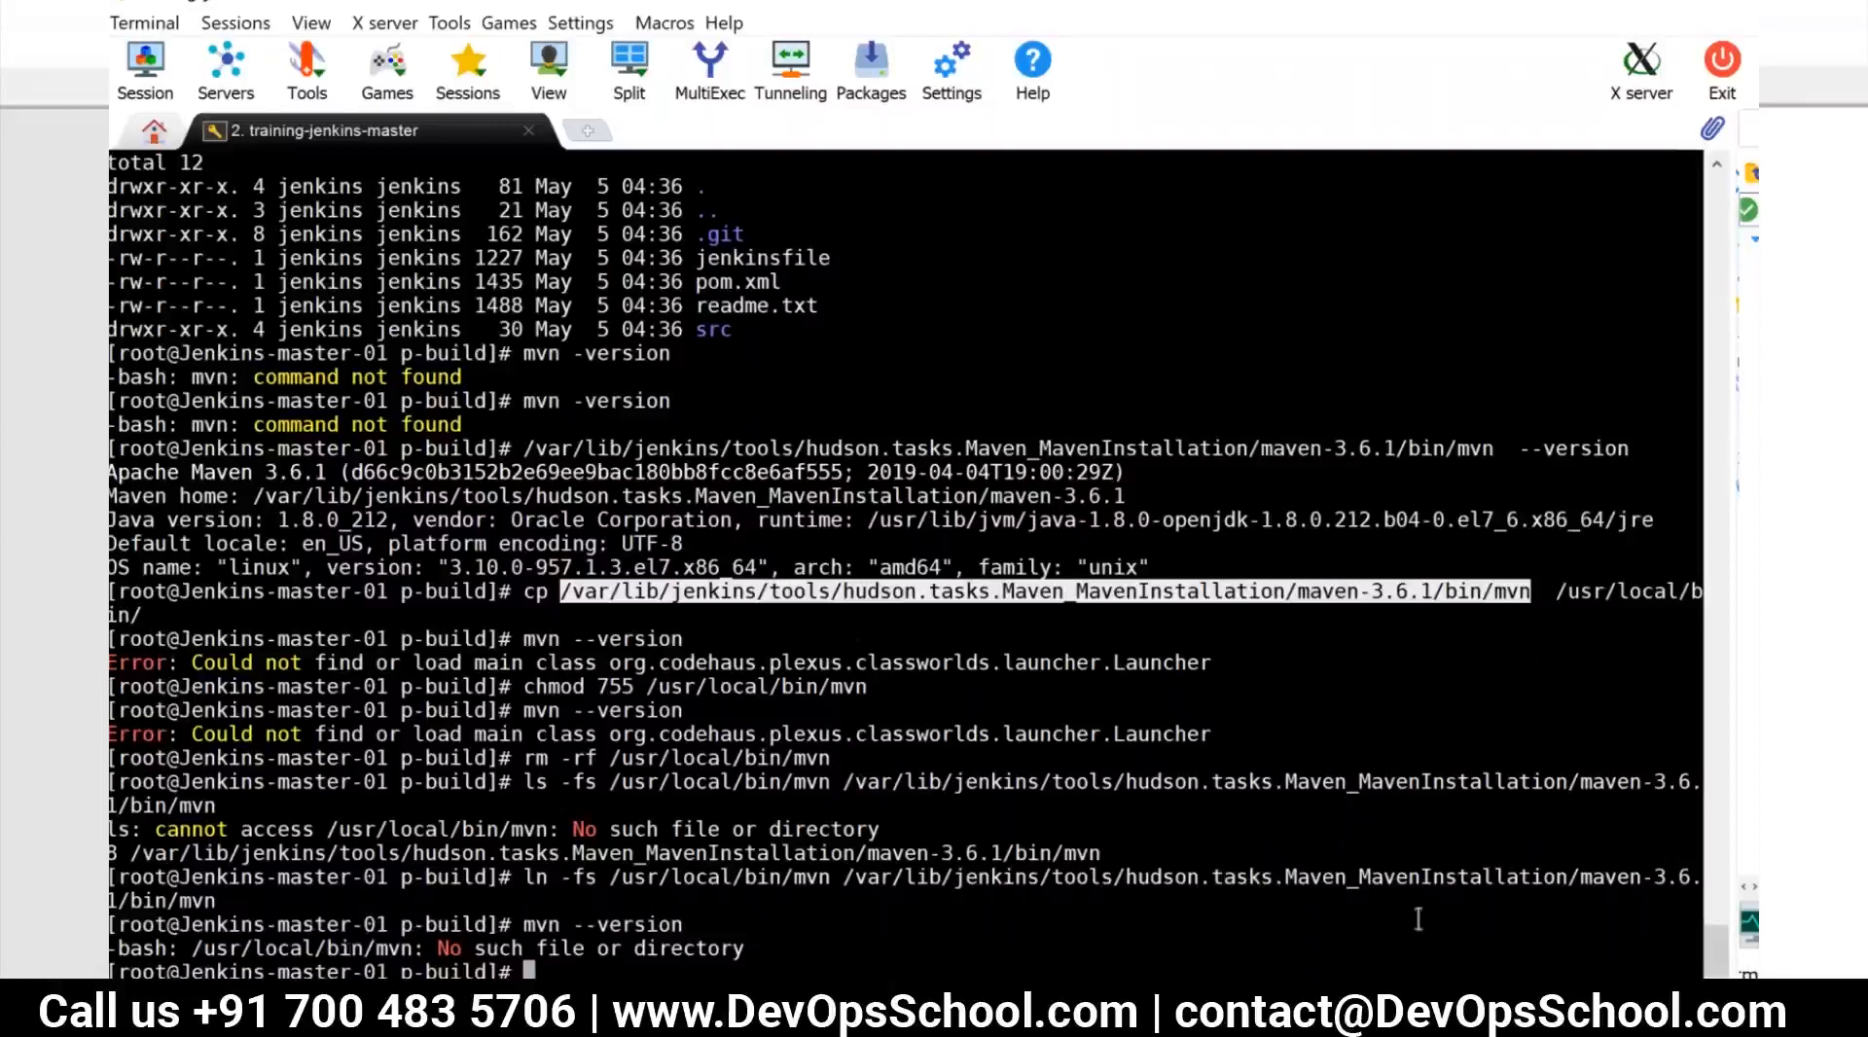
pyautogui.click(1001, 864)
pyautogui.doubleClick(1001, 864)
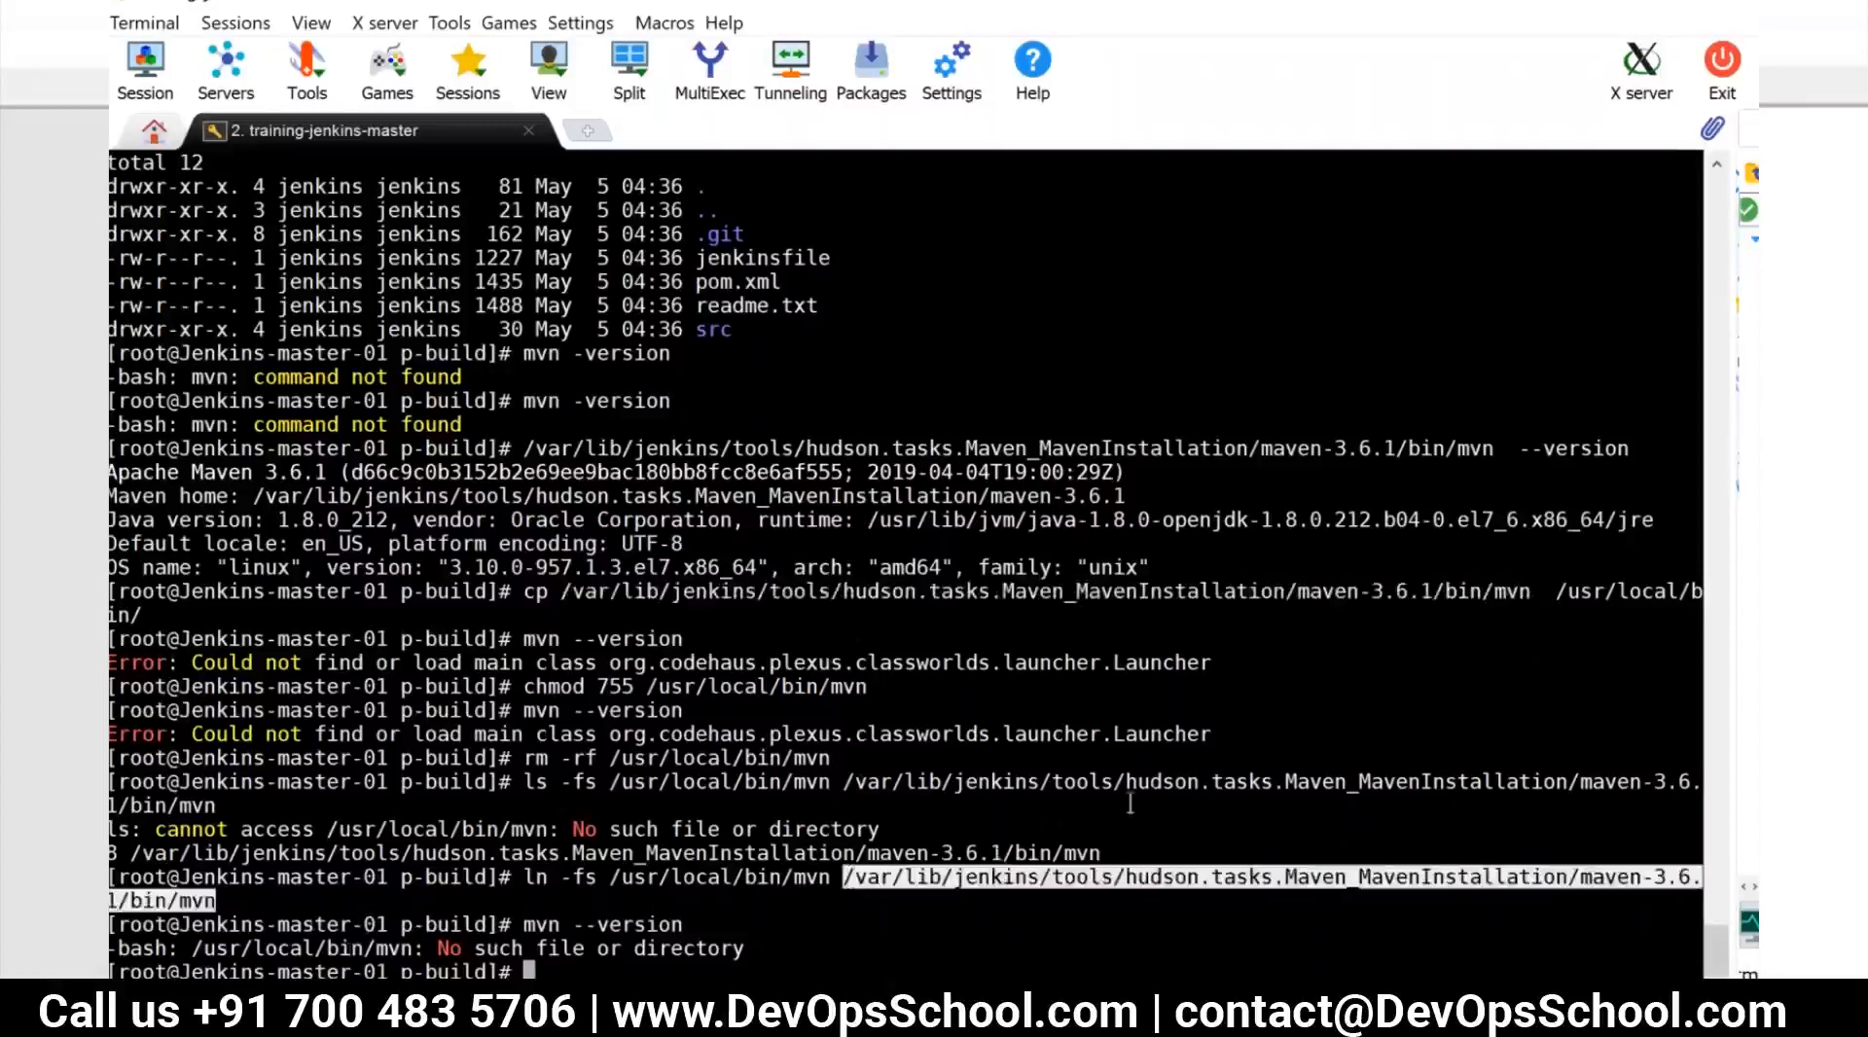
pyautogui.doubleClick(1169, 771)
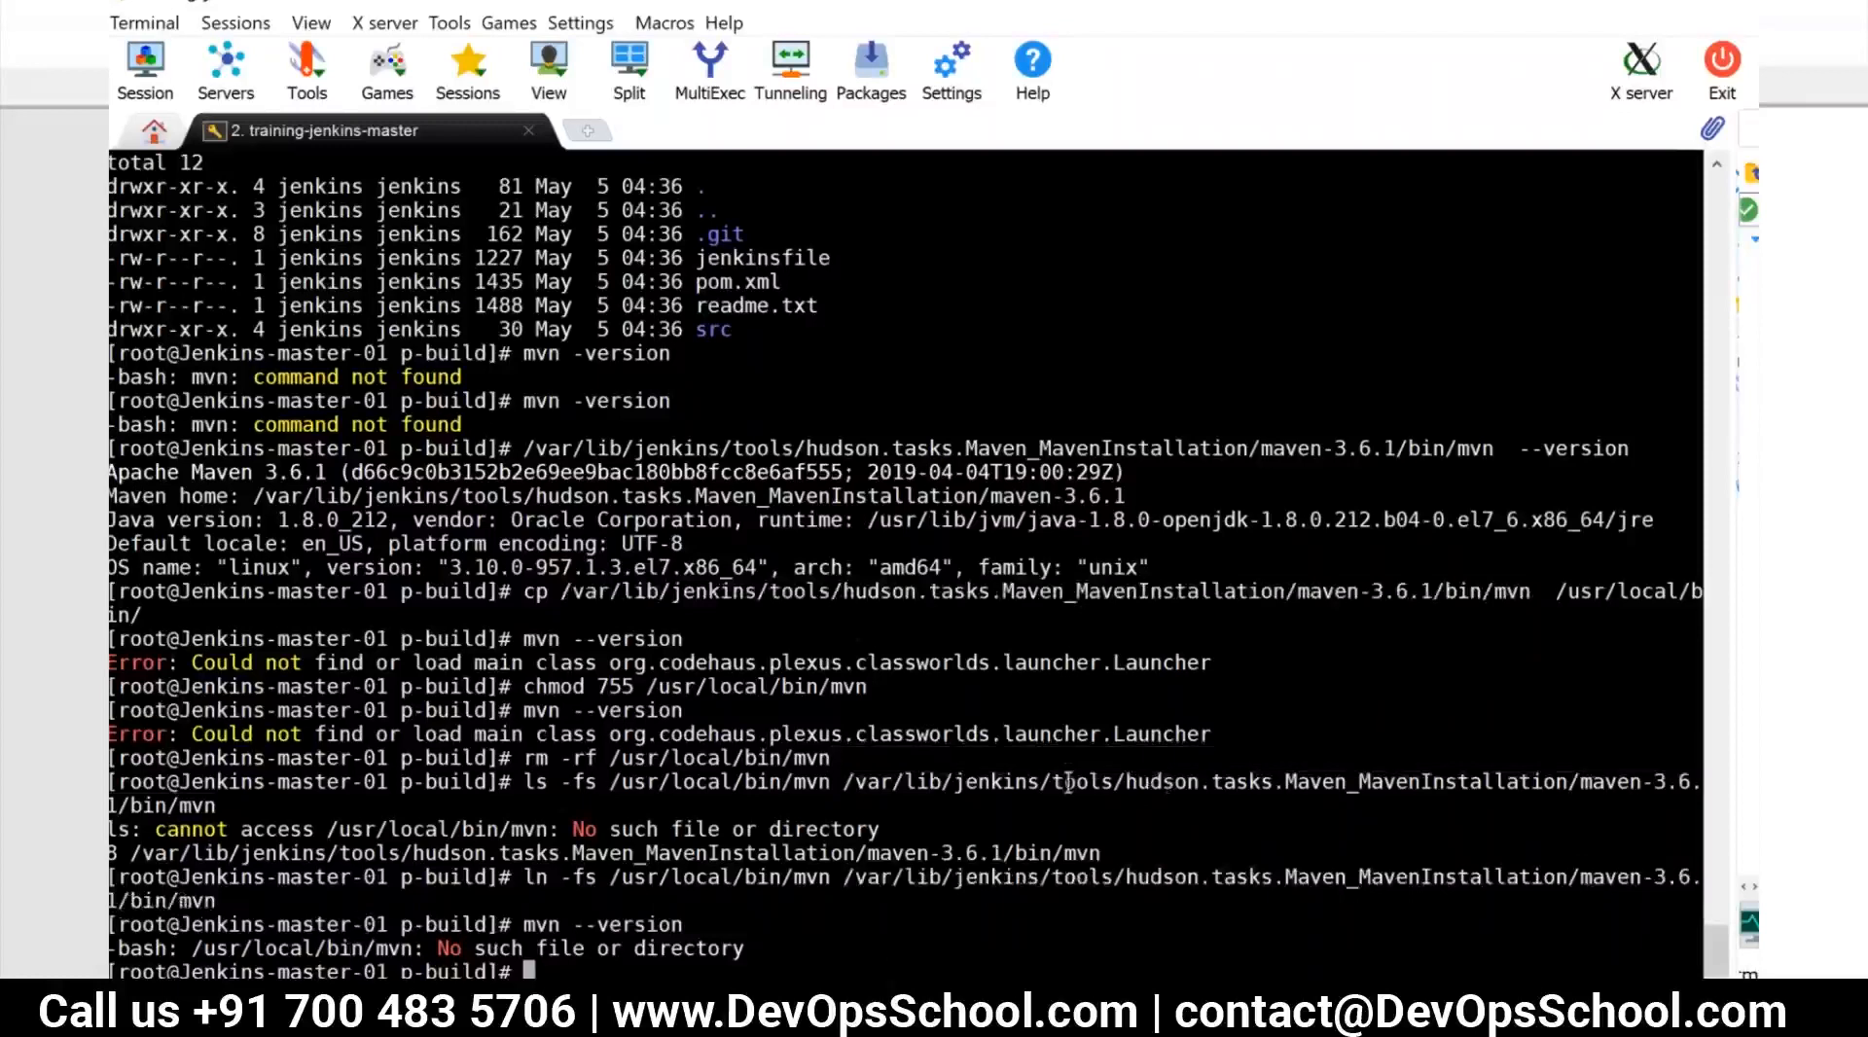
# Recall the last ln -fs command and remove /usr/local/bin/mvn from in front of the Jenkins Maven path
pyautogui.doubleClick(1069, 781)
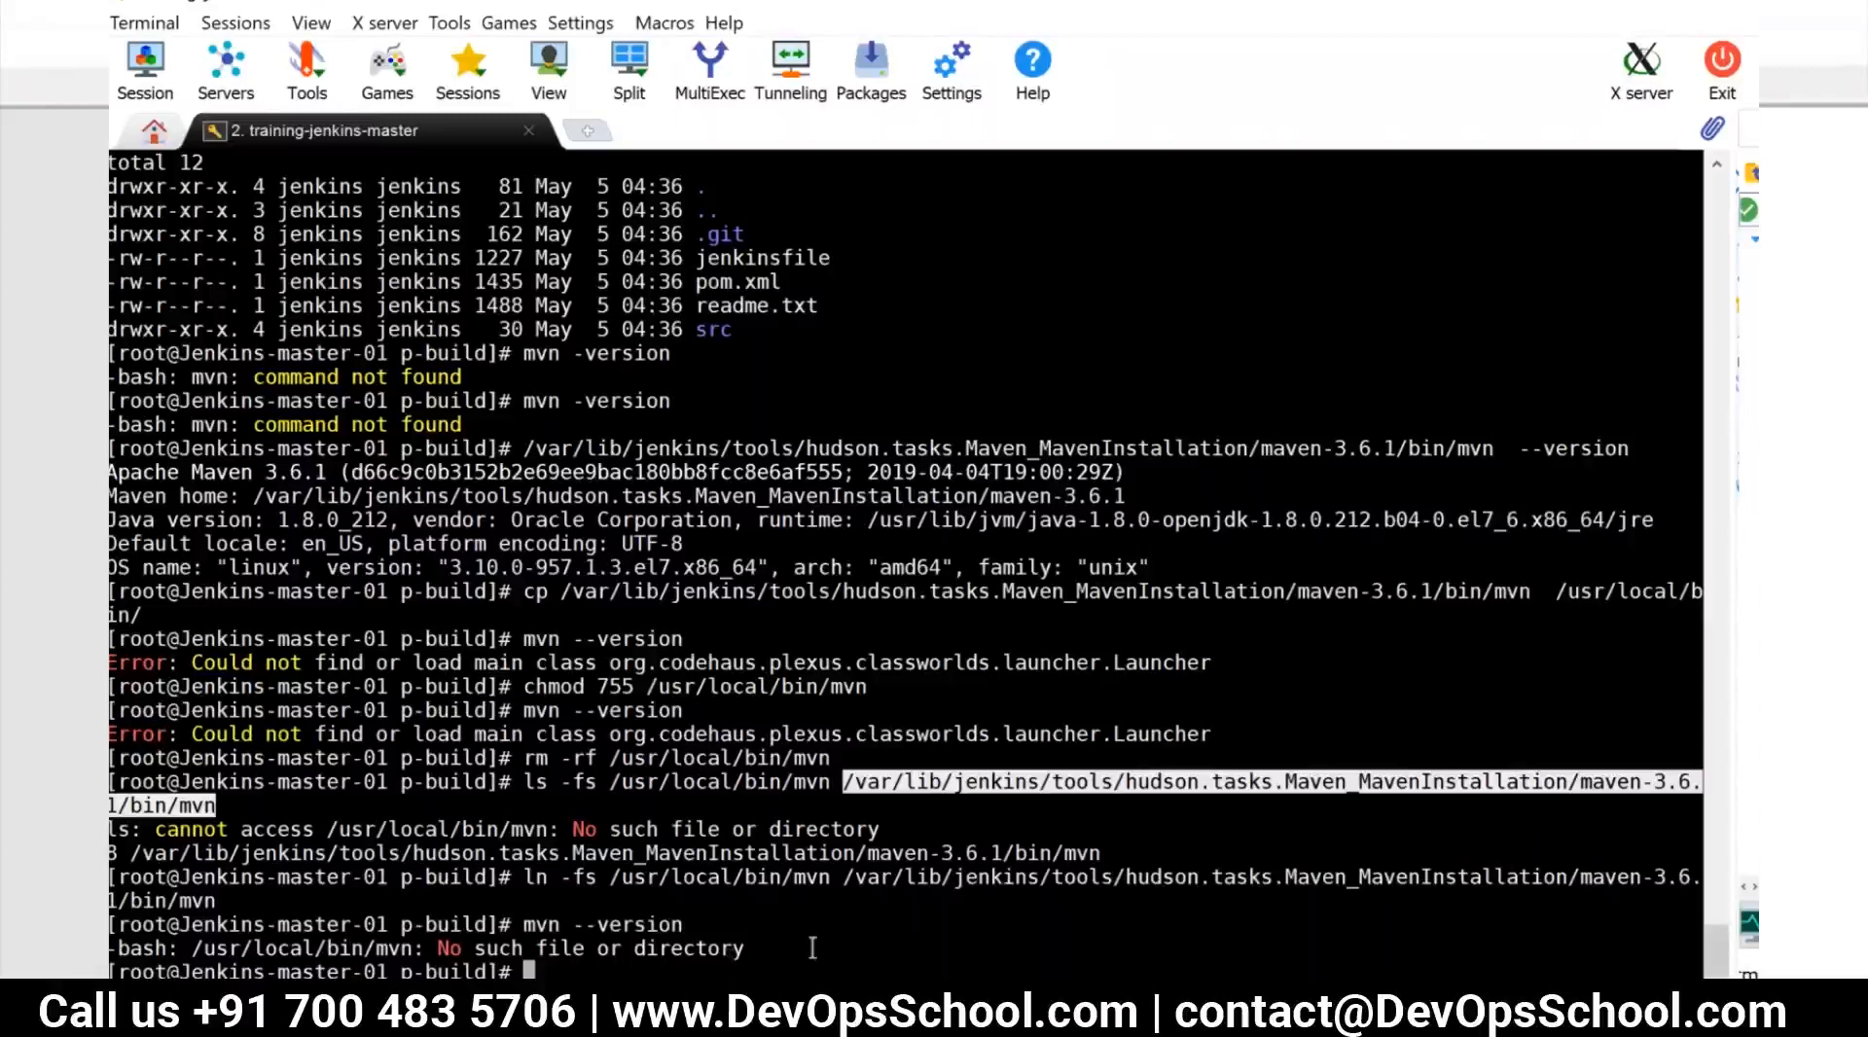
pyautogui.press('Up')
pyautogui.press('Up')
pyautogui.doubleClick(984, 949)
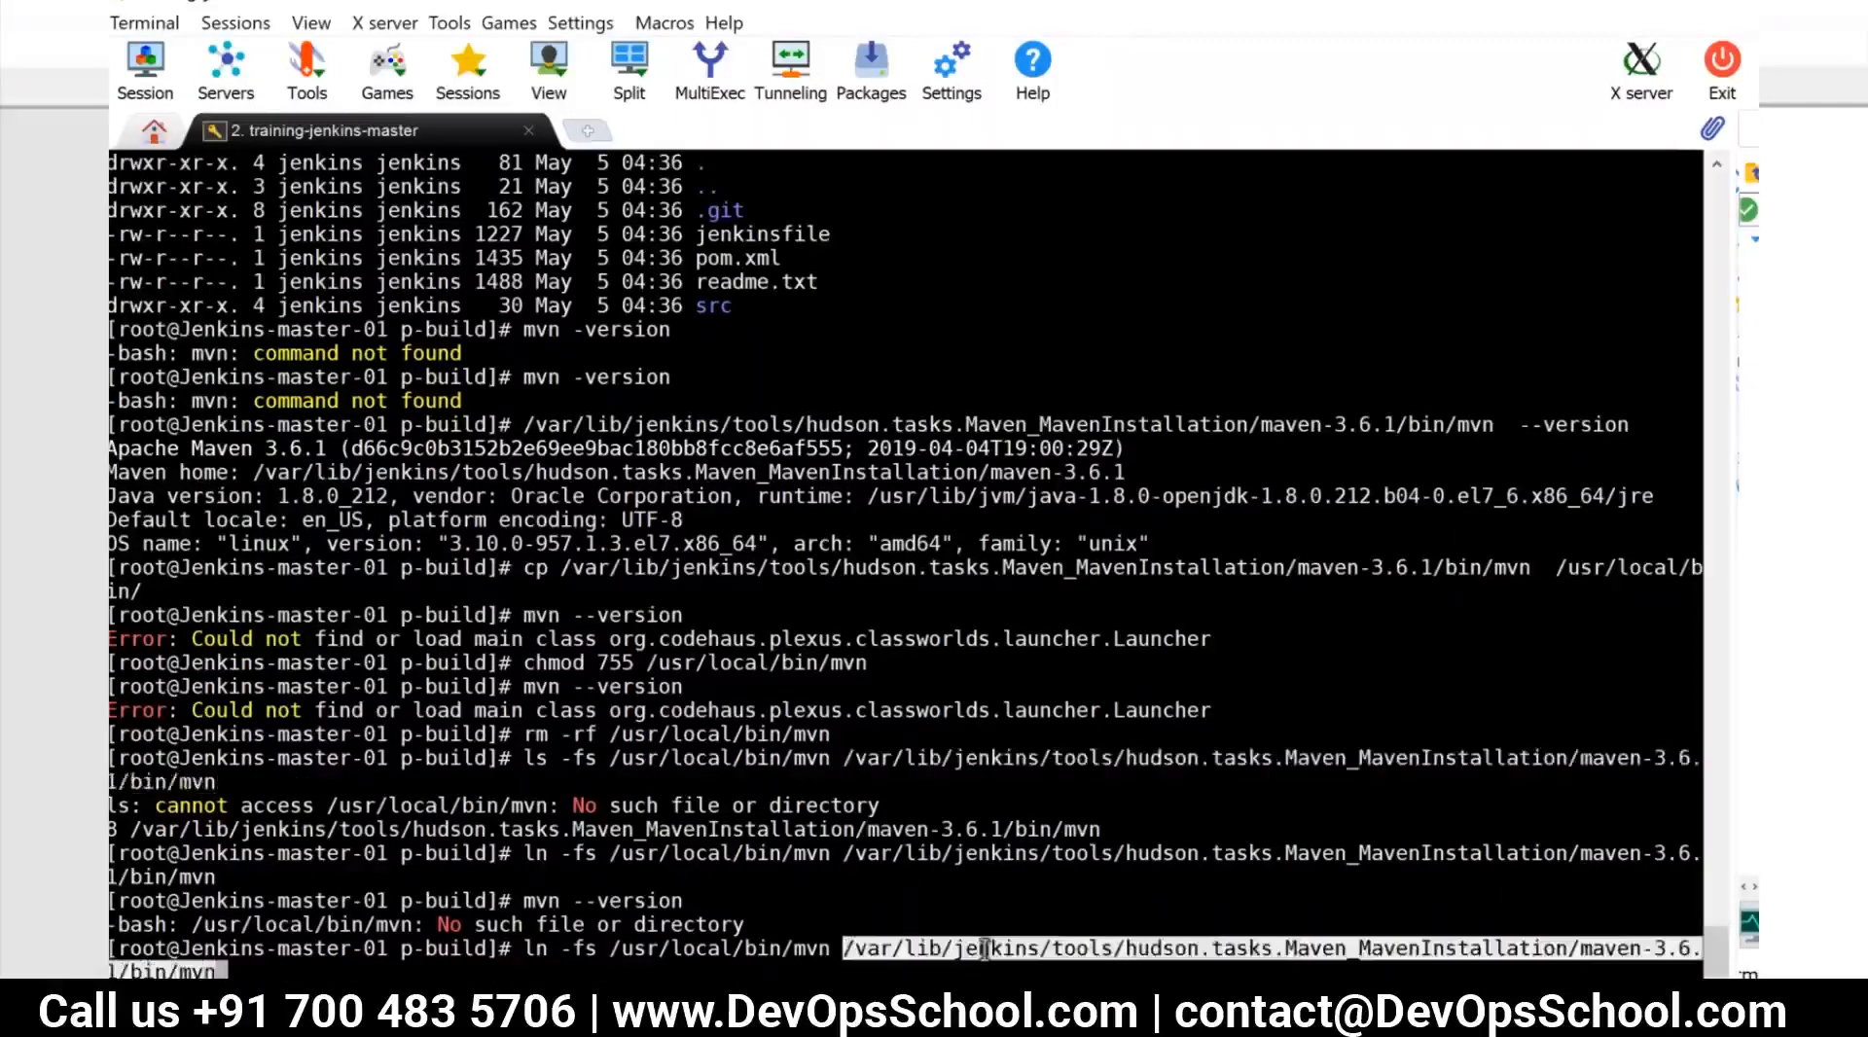
pyautogui.doubleClick(767, 946)
pyautogui.press('super+c')
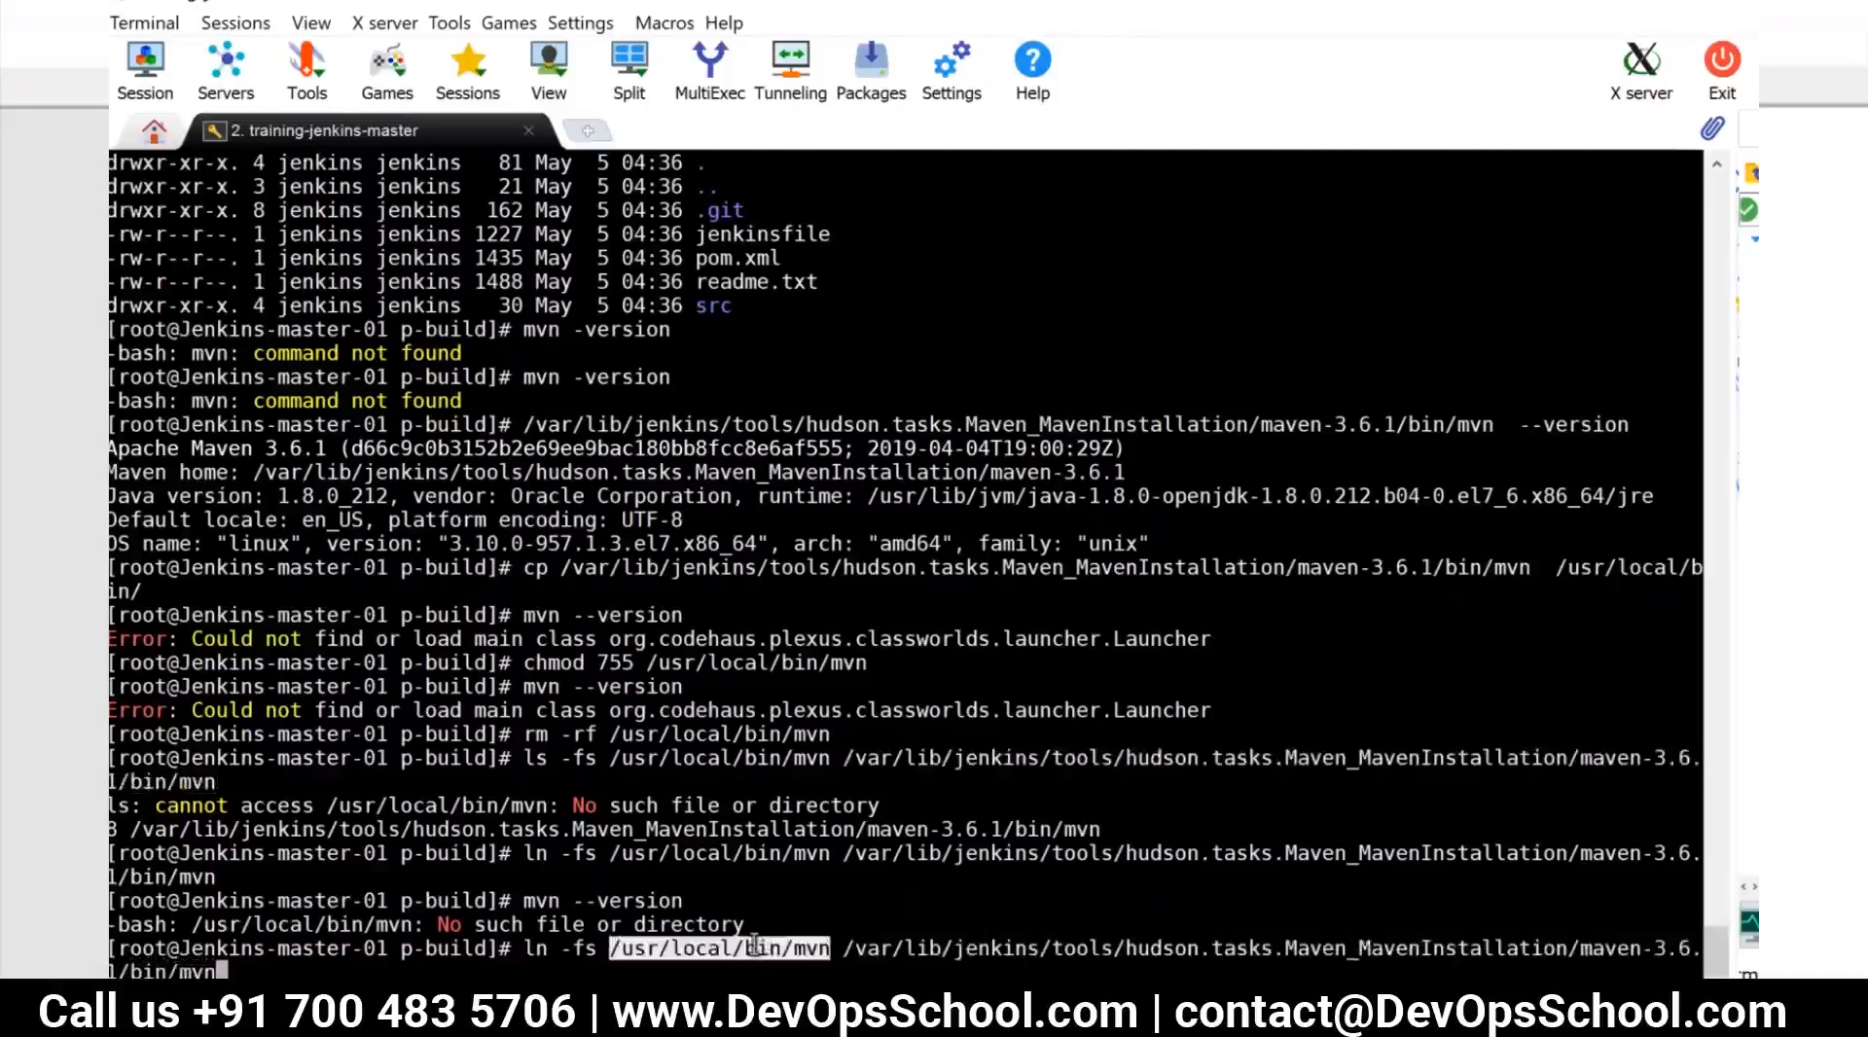
pyautogui.press('Left')
pyautogui.press('Left')
pyautogui.press('Left')
pyautogui.press('Left')
pyautogui.press('Left')
pyautogui.press('Left')
pyautogui.press('Left')
pyautogui.press('Left')
pyautogui.press('Left')
pyautogui.press('Left')
pyautogui.press('Left')
pyautogui.press('Left')
pyautogui.press('Left')
pyautogui.press('Left')
pyautogui.press('Left')
pyautogui.press('Left')
pyautogui.press('Left')
pyautogui.press('Left')
pyautogui.press('Left')
pyautogui.press('Left')
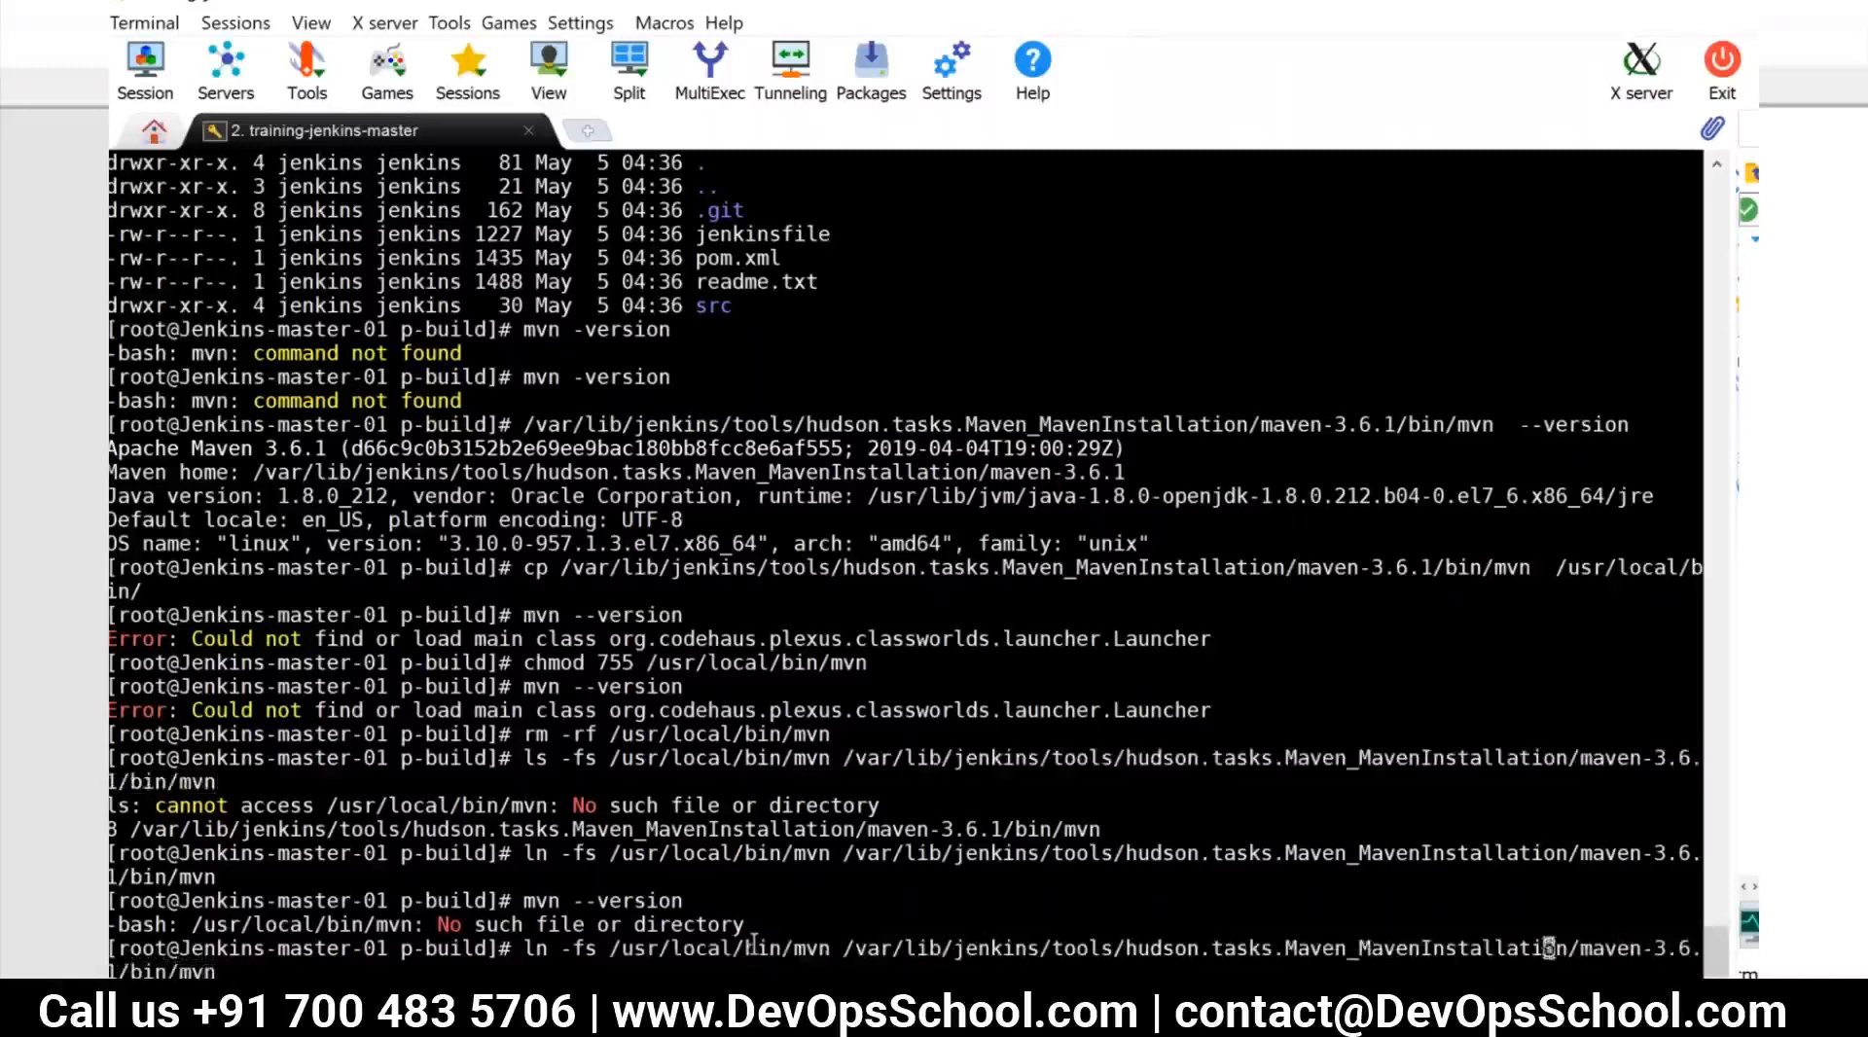
pyautogui.press('Left')
pyautogui.press('Left')
pyautogui.press('Left')
pyautogui.press('Left')
pyautogui.press('Left')
pyautogui.press('Left')
pyautogui.press('Left')
pyautogui.press('Left')
pyautogui.press('Left')
pyautogui.press('Left')
pyautogui.press('Left')
pyautogui.press('Left')
pyautogui.press('Left')
pyautogui.press('Left')
pyautogui.press('Left')
pyautogui.press('Left')
pyautogui.press('Left')
pyautogui.press('Left')
pyautogui.press('Left')
pyautogui.press('Left')
pyautogui.press('Right')
pyautogui.press('Right')
pyautogui.press('Right')
pyautogui.press('Right')
pyautogui.press('BackSpace')
pyautogui.press('BackSpace')
pyautogui.press('BackSpace')
pyautogui.press('BackSpace')
pyautogui.press('BackSpace')
pyautogui.press('BackSpace')
pyautogui.press('BackSpace')
pyautogui.press('BackSpace')
pyautogui.press('BackSpace')
pyautogui.press('BackSpace')
pyautogui.press('BackSpace')
pyautogui.press('BackSpace')
pyautogui.press('BackSpace')
pyautogui.press('BackSpace')
pyautogui.press('BackSpace')
pyautogui.press('BackSpace')
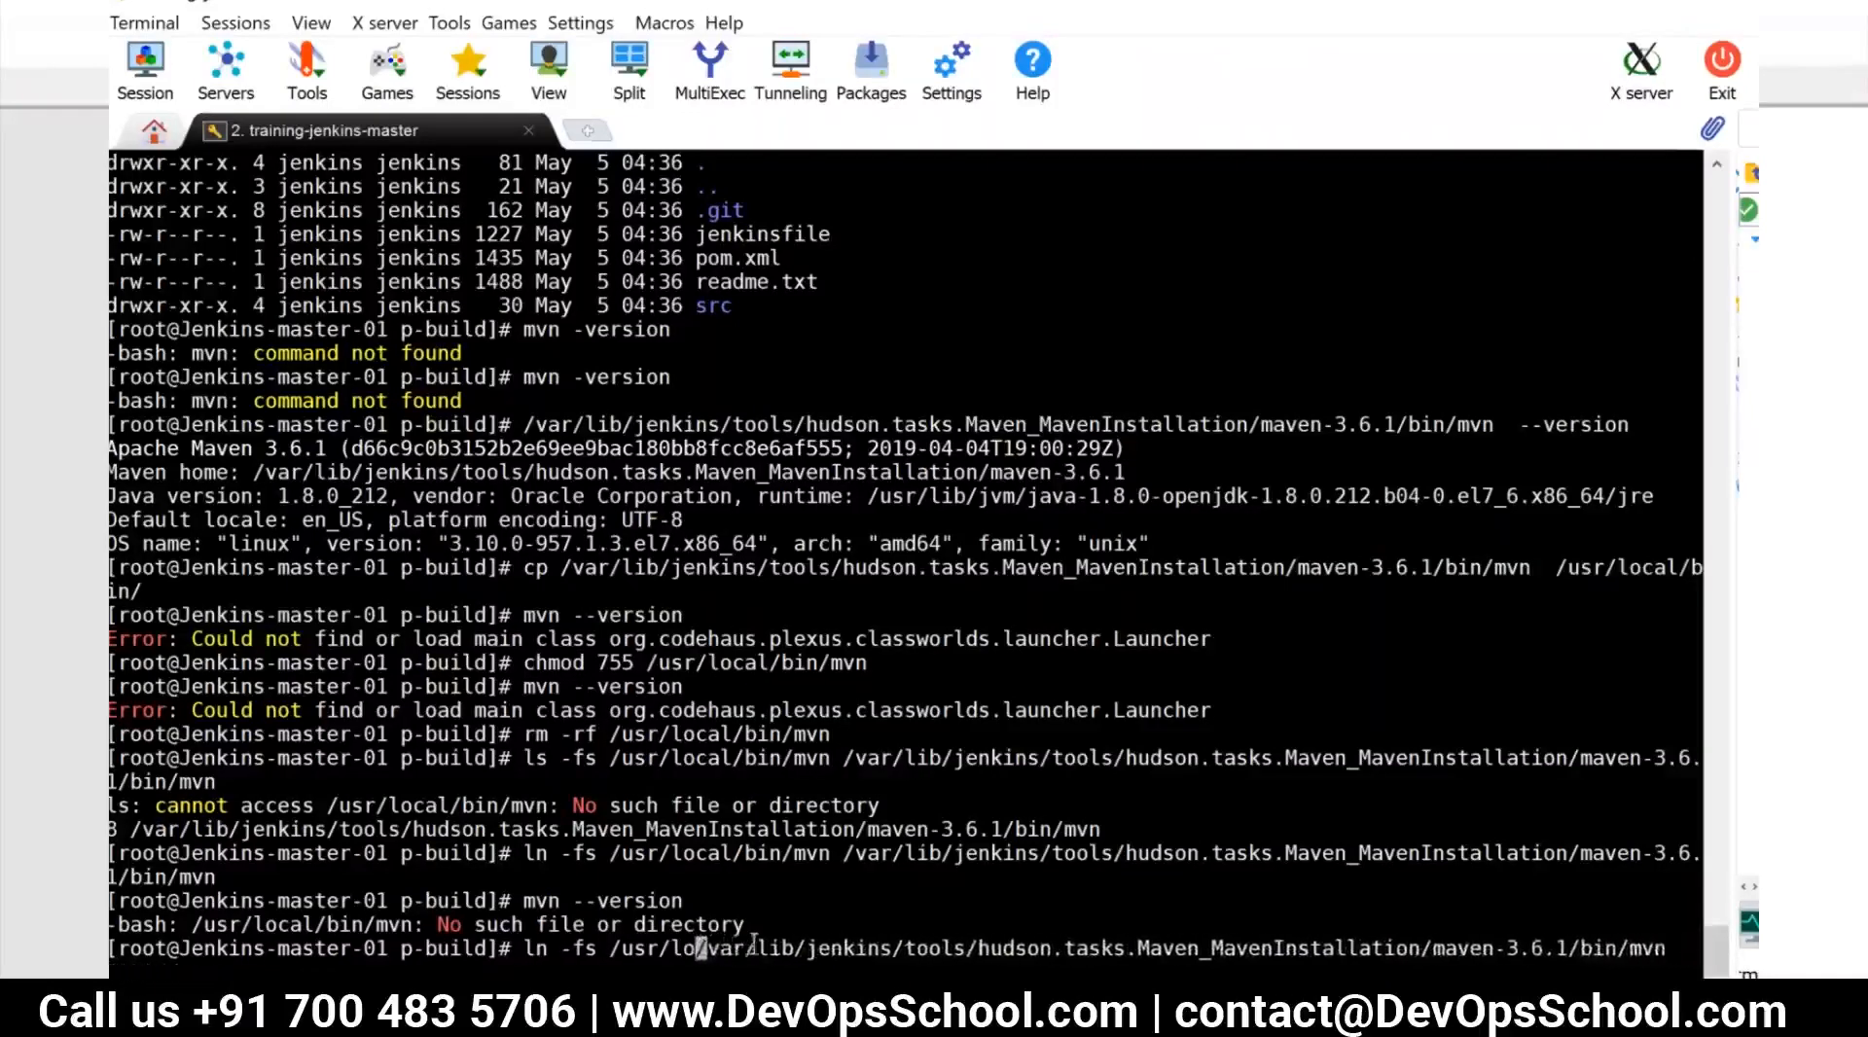
pyautogui.press('BackSpace')
pyautogui.press('BackSpace')
pyautogui.press('BackSpace')
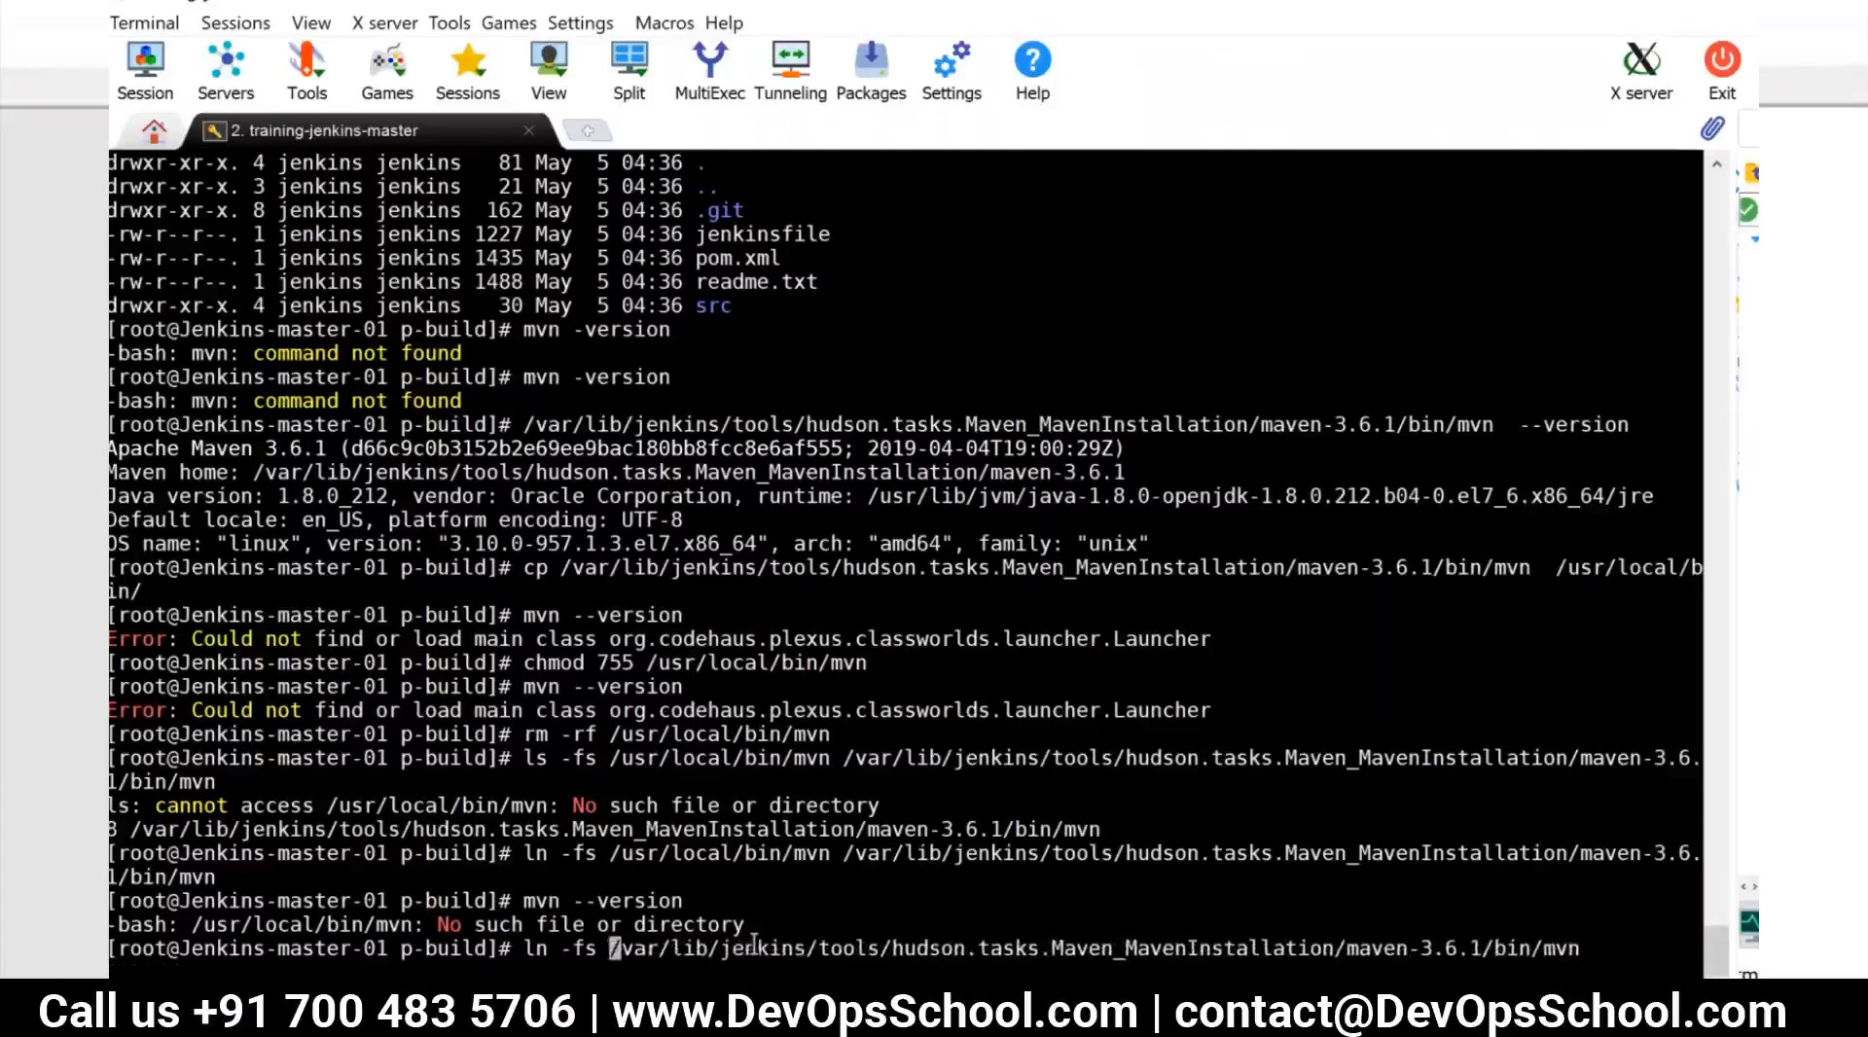
# Append /usr/local/bin/mvn as the link destination after the Jenkins Maven path and run the ln -fs command
pyautogui.press('End')
pyautogui.write('/var/lib')
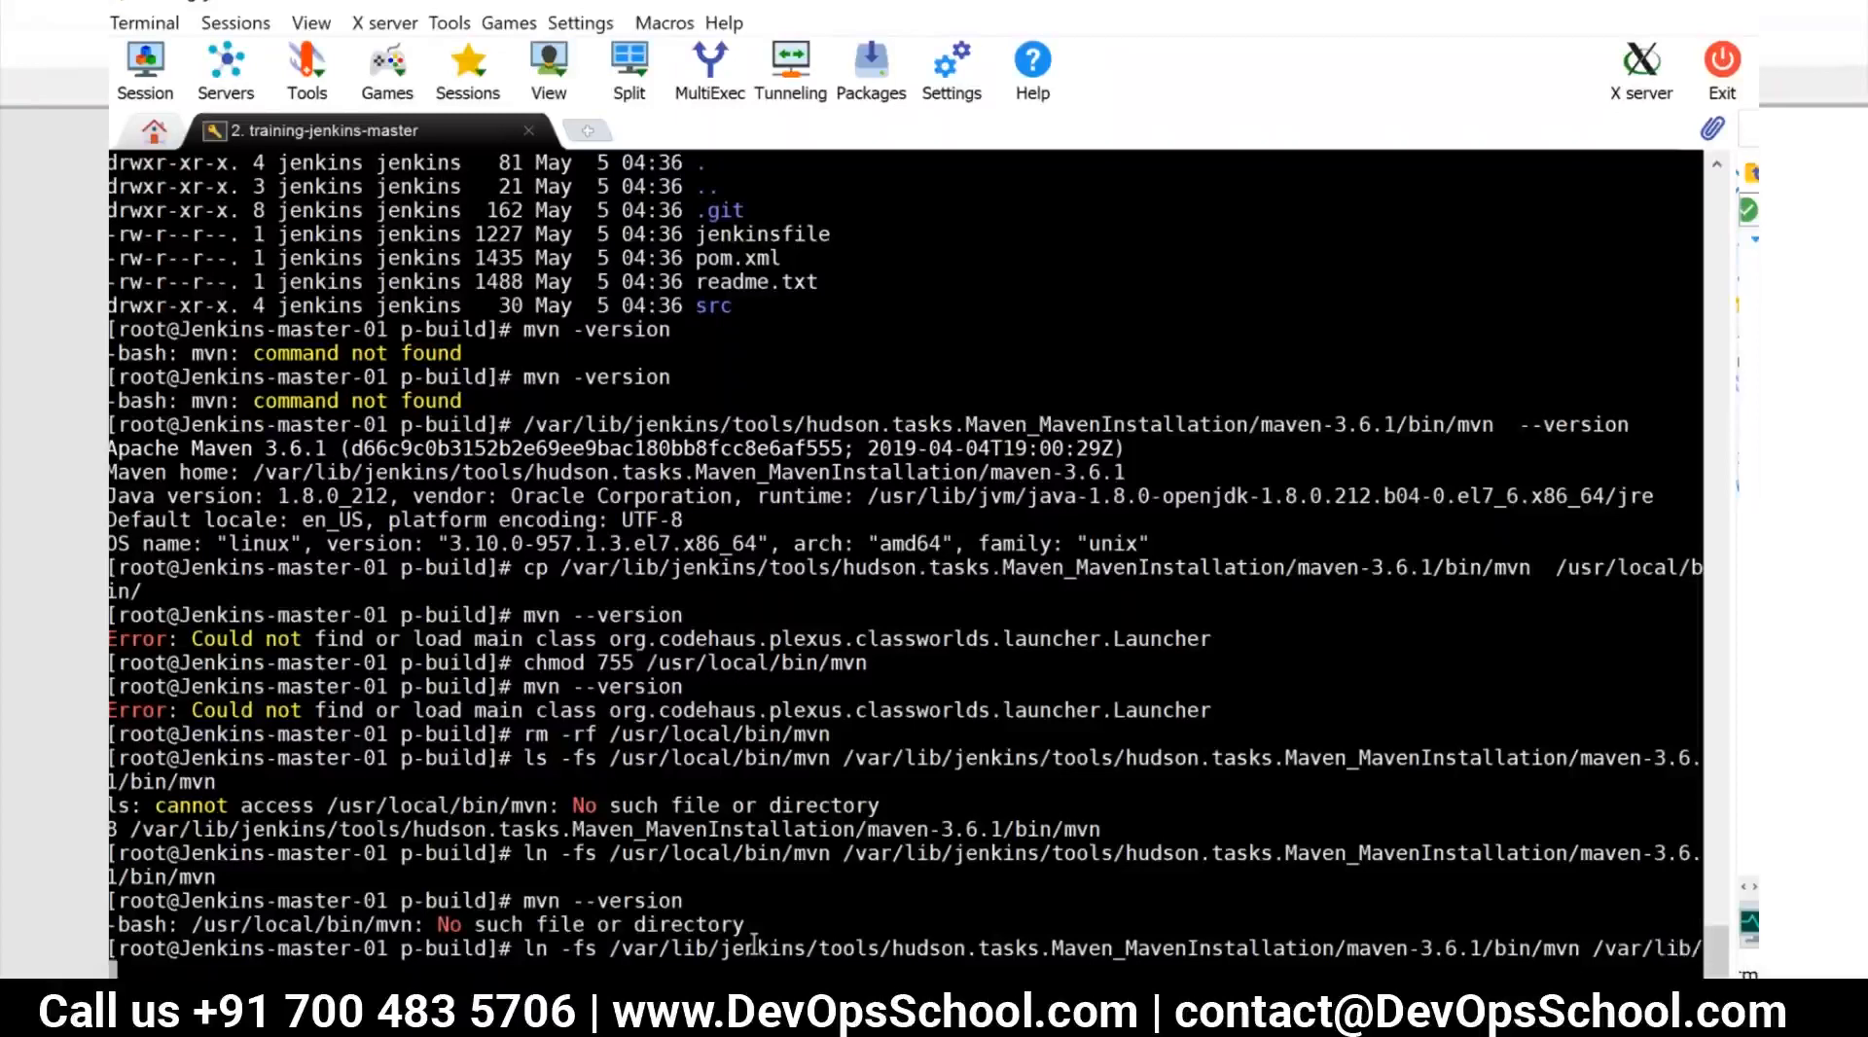
pyautogui.press('BackSpace')
pyautogui.press('BackSpace')
pyautogui.press('BackSpace')
pyautogui.press('BackSpace')
pyautogui.press('BackSpace')
pyautogui.press('BackSpace')
pyautogui.press('BackSpace')
pyautogui.write('user')
pyautogui.press('BackSpace')
pyautogui.press('BackSpace')
pyautogui.press('BackSpace')
pyautogui.write('sr/local/bin/mvn')
pyautogui.press('Return')
# Test the recreated symbolic link by running mvn --version
pyautogui.write('mv')
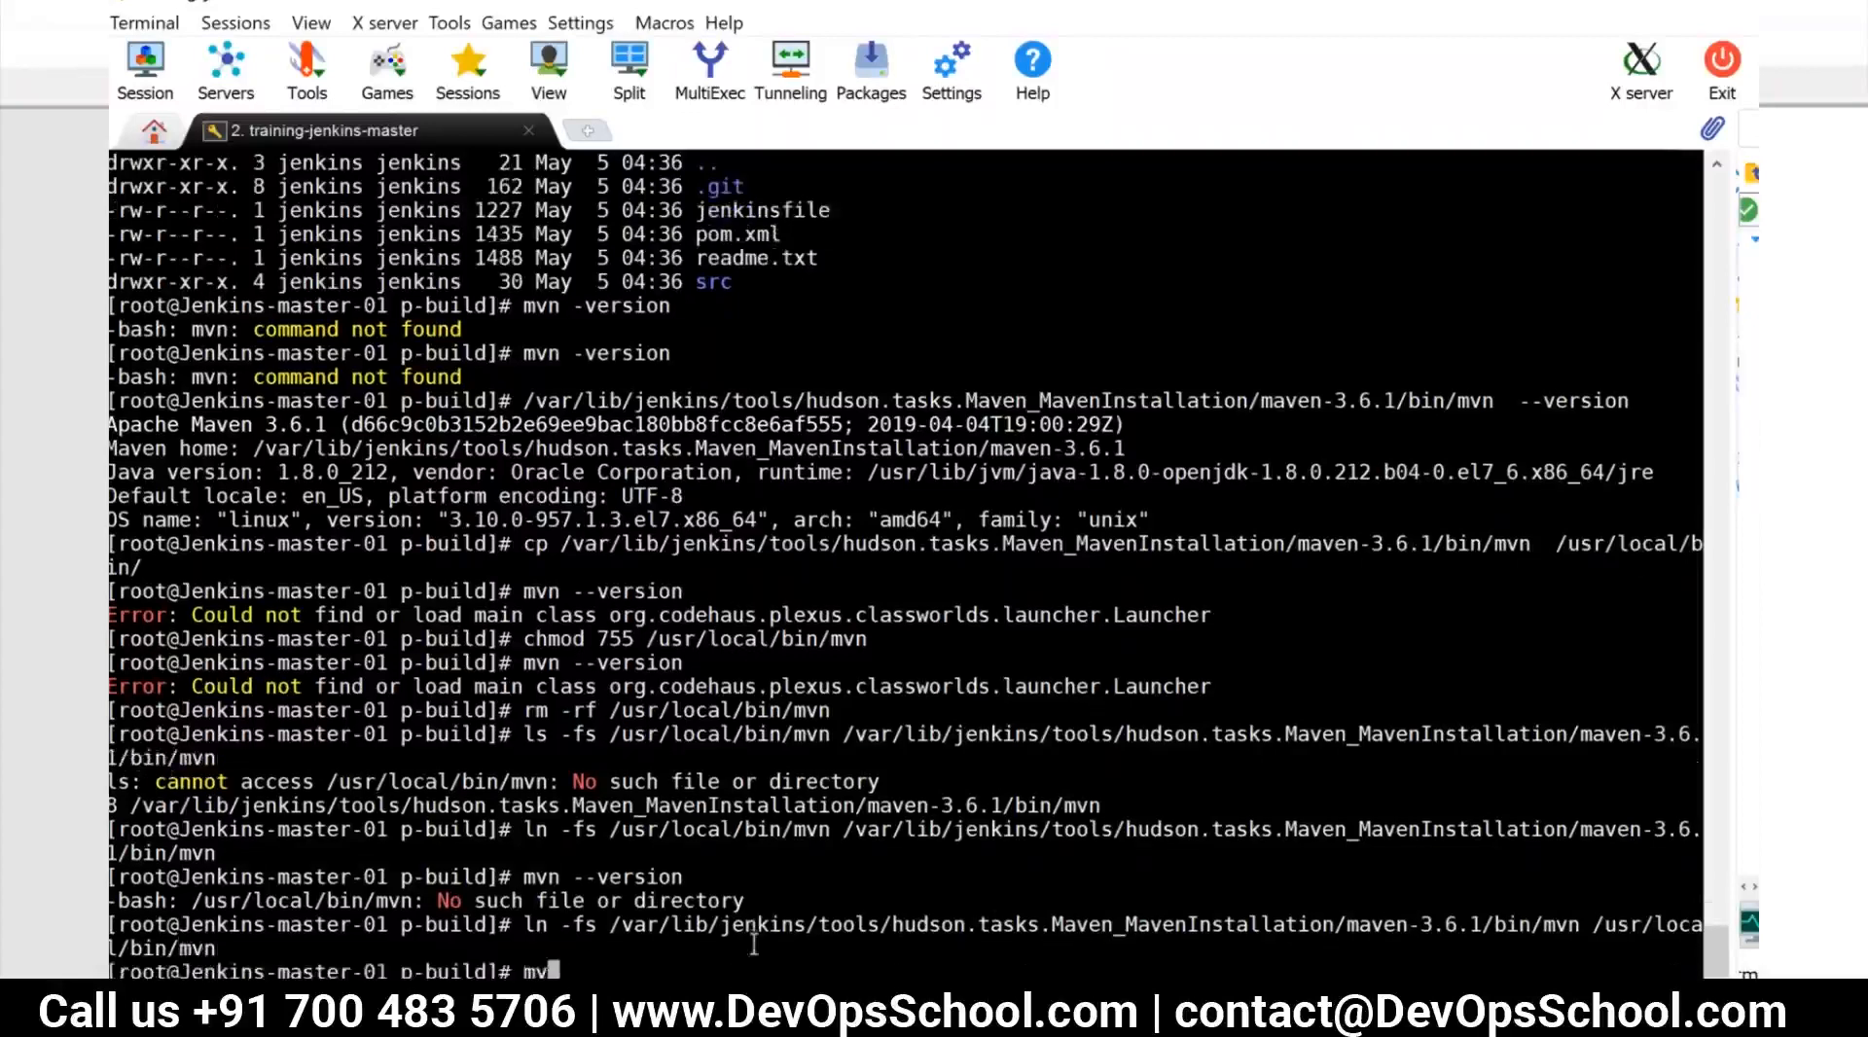
pyautogui.write('n --version')
pyautogui.press('Return')
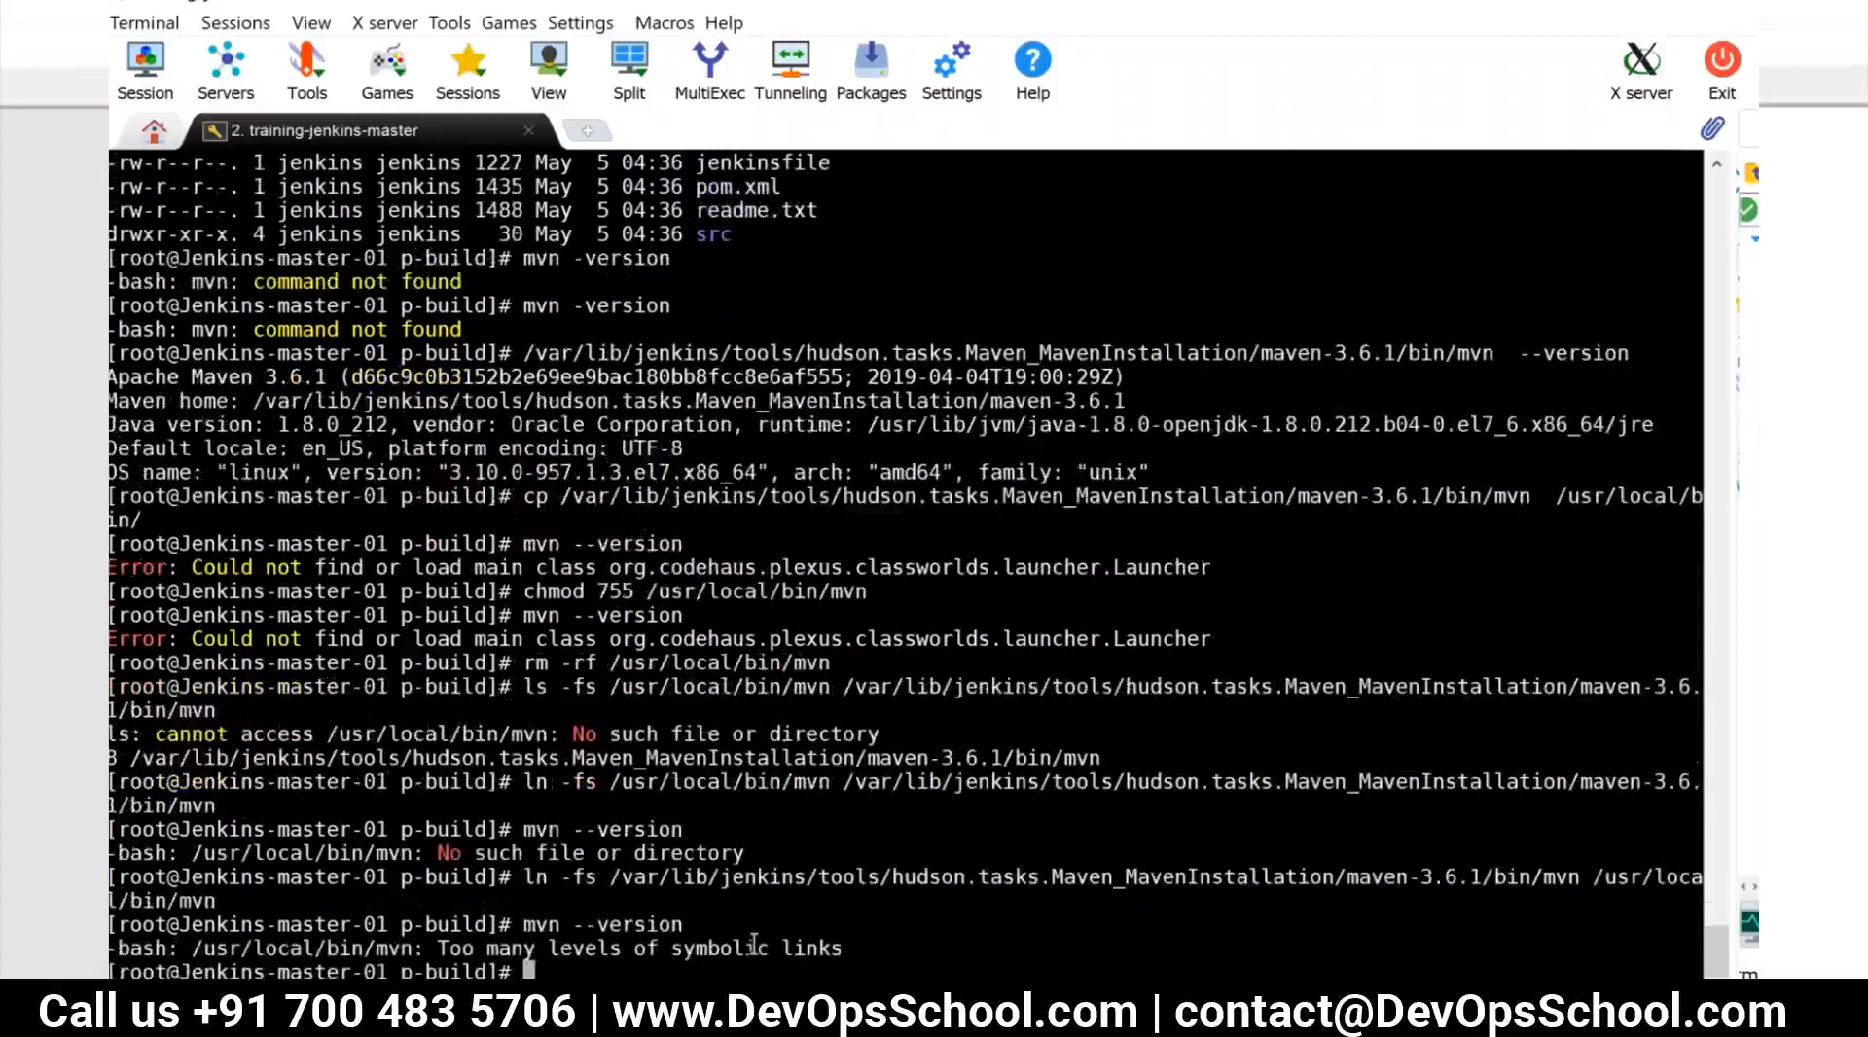
# Delete the symbolic link /usr/local/bin/mvn with rm -rf
pyautogui.write('rm -rf')
pyautogui.doubleClick(1649, 879)
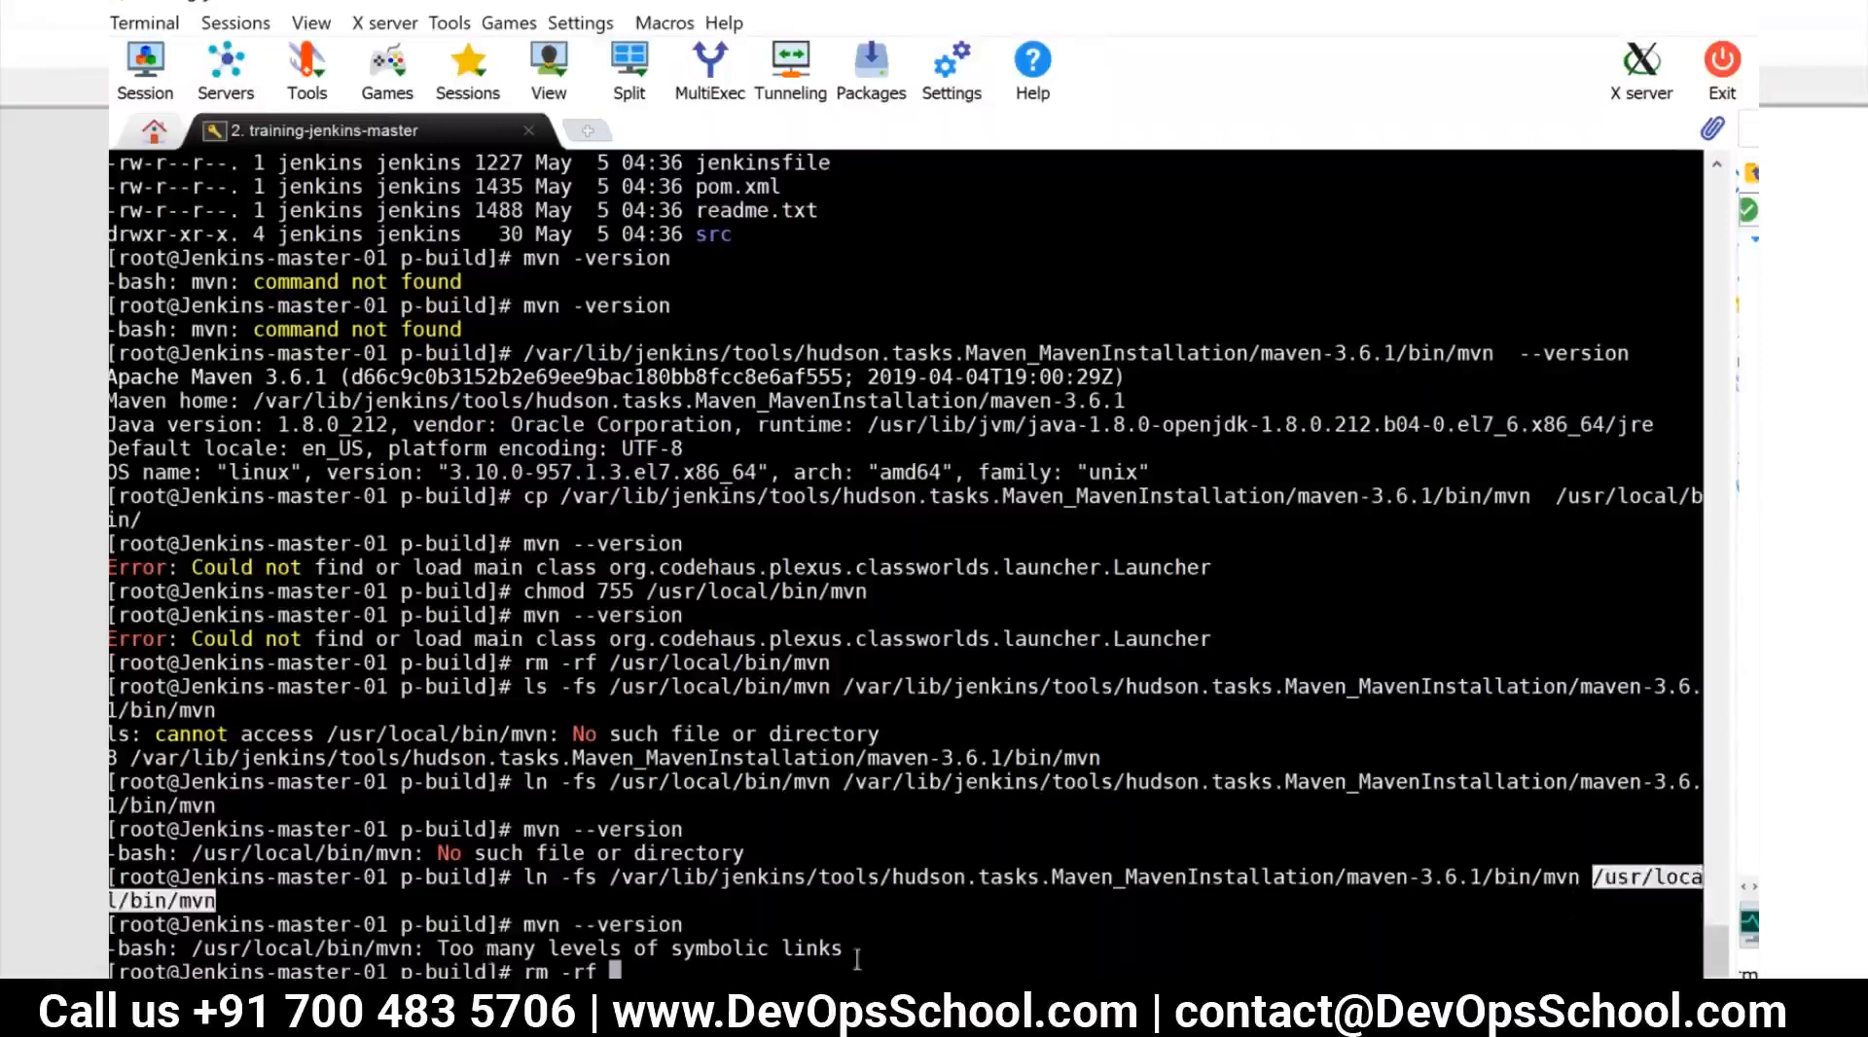
pyautogui.rightClick(816, 951)
pyautogui.press('Return')
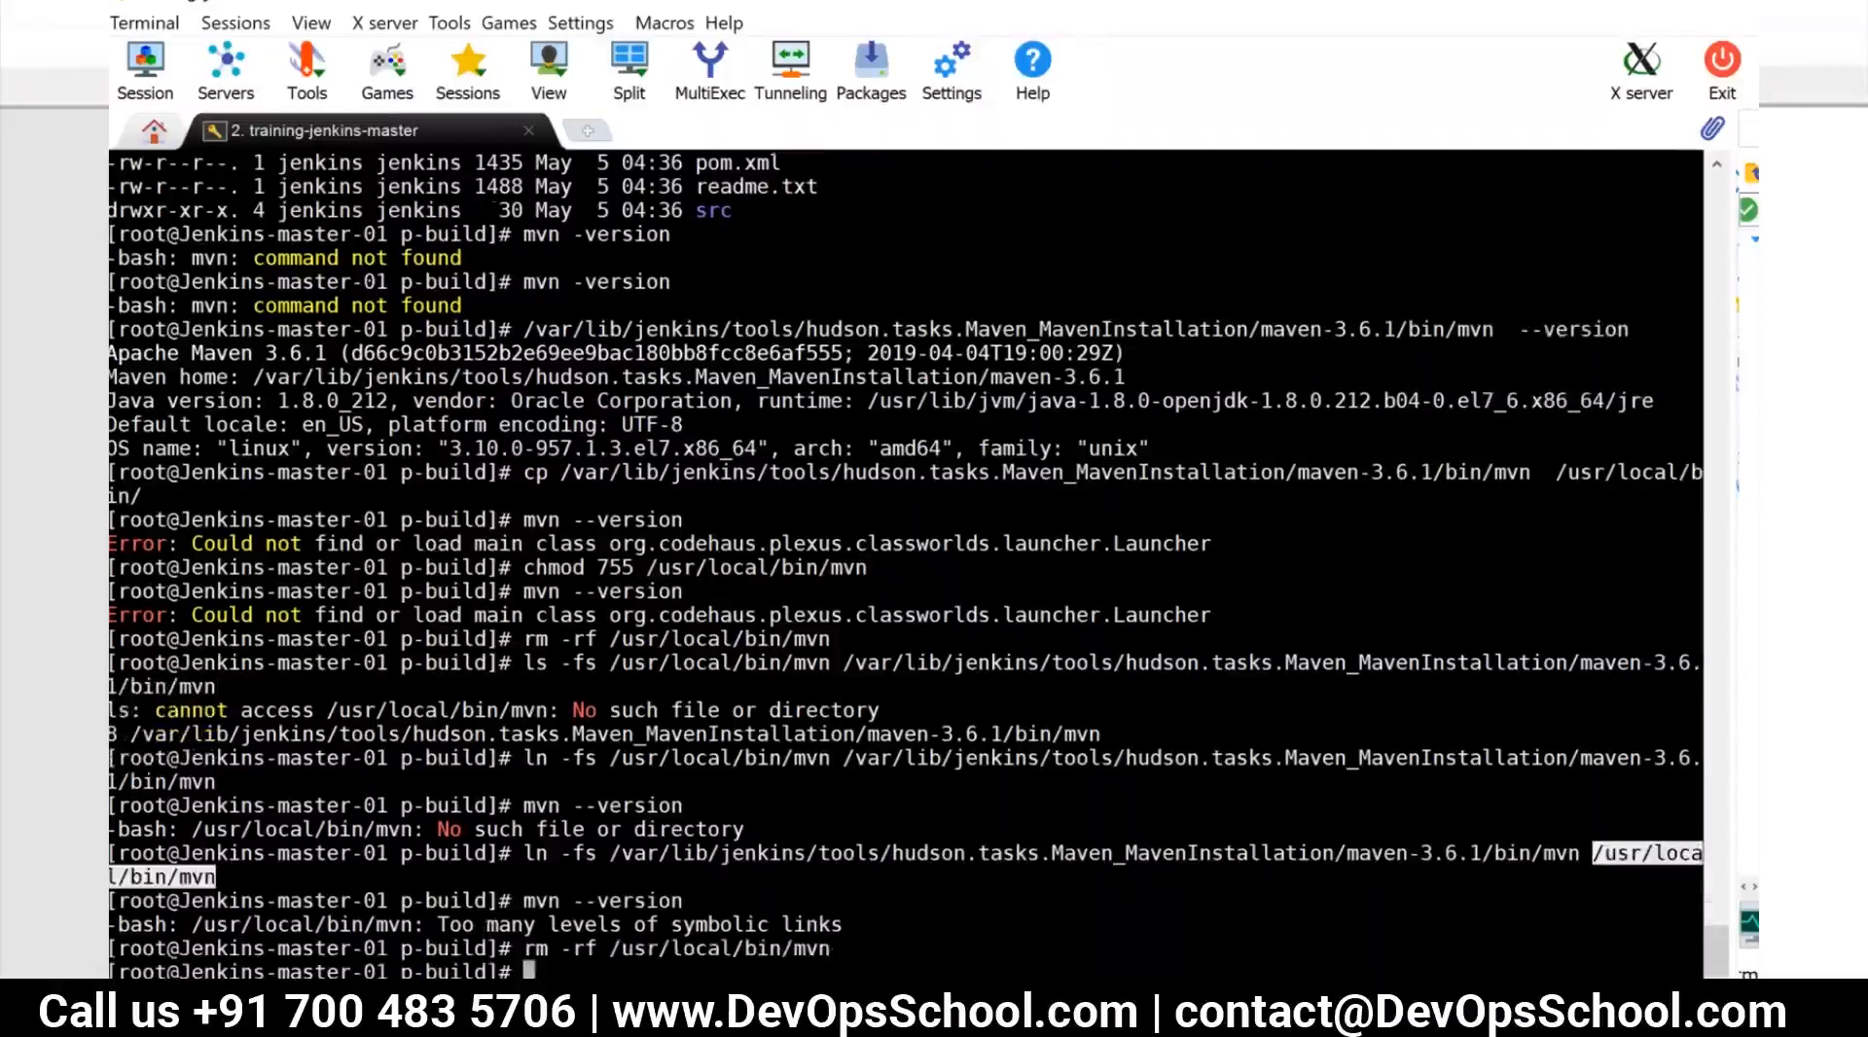
# Install Maven from the system package repository by running yum install maven -y
pyautogui.hotkey('alt', 'Tab')
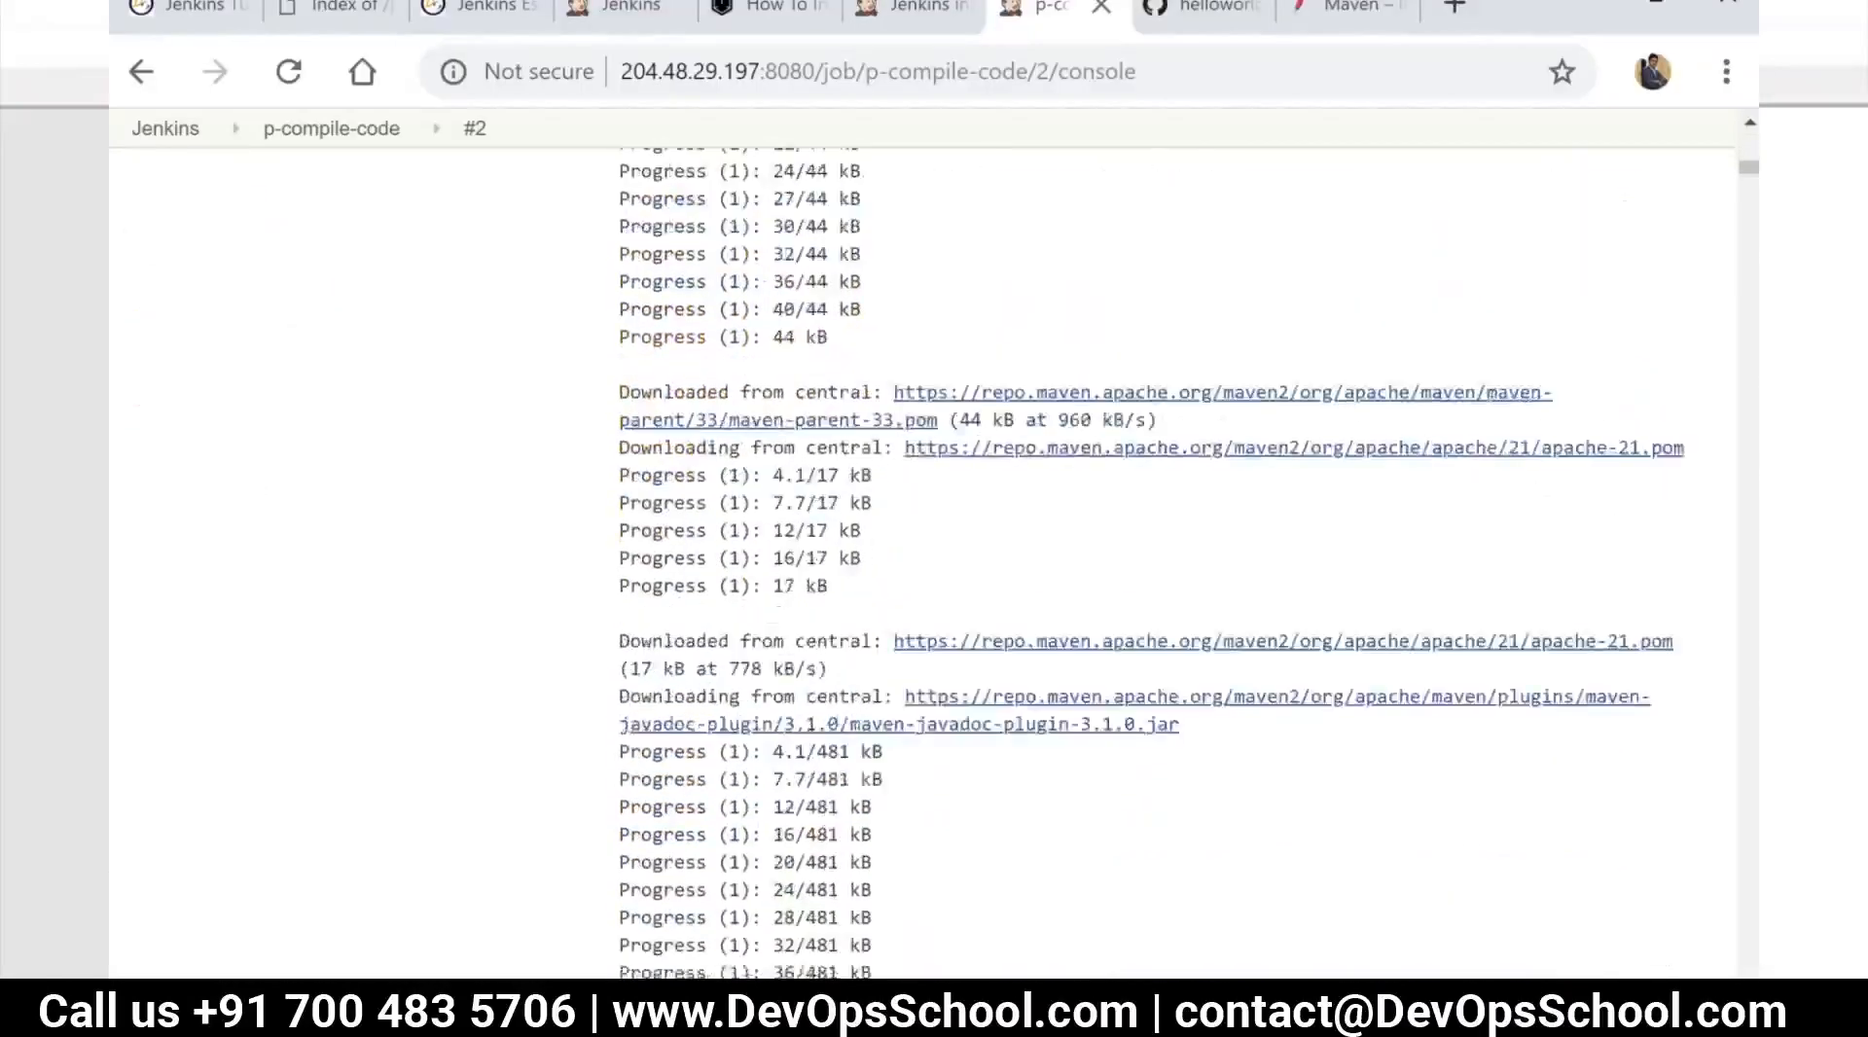
pyautogui.hotkey('alt', 'Tab')
pyautogui.write('y')
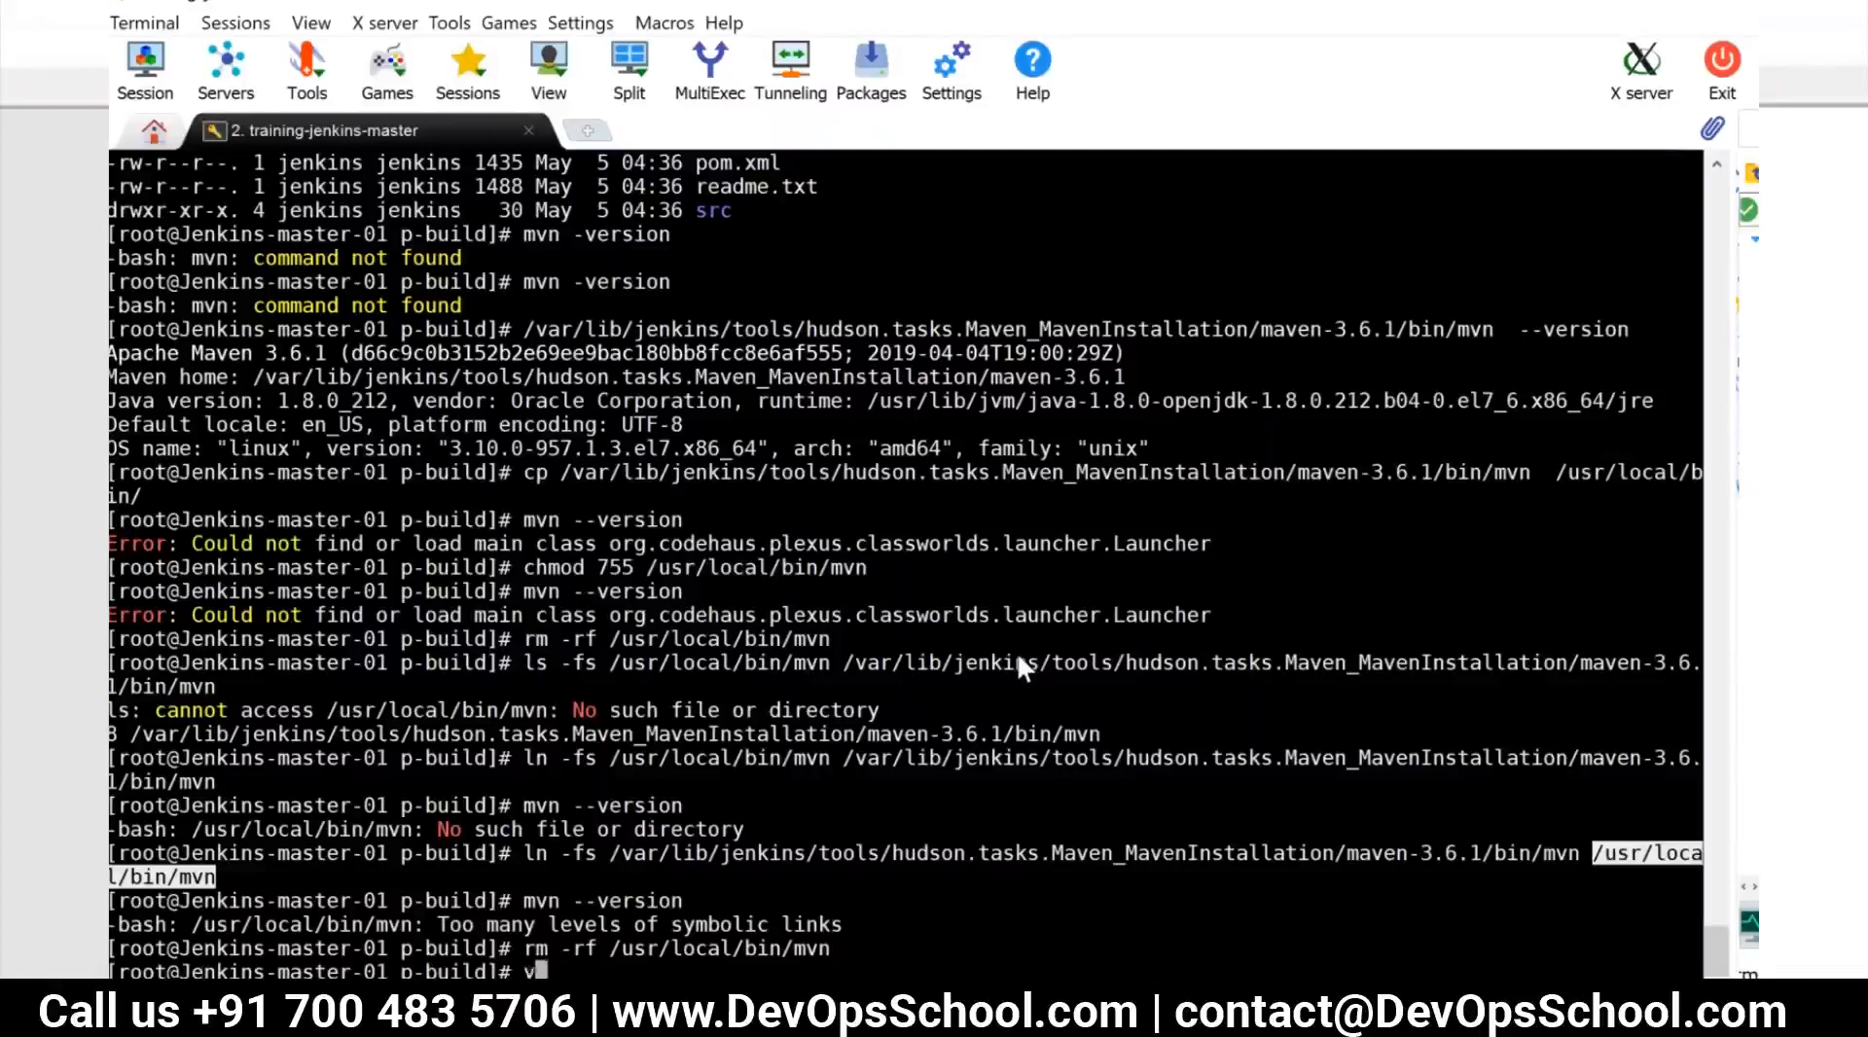
pyautogui.write('um install maven -y')
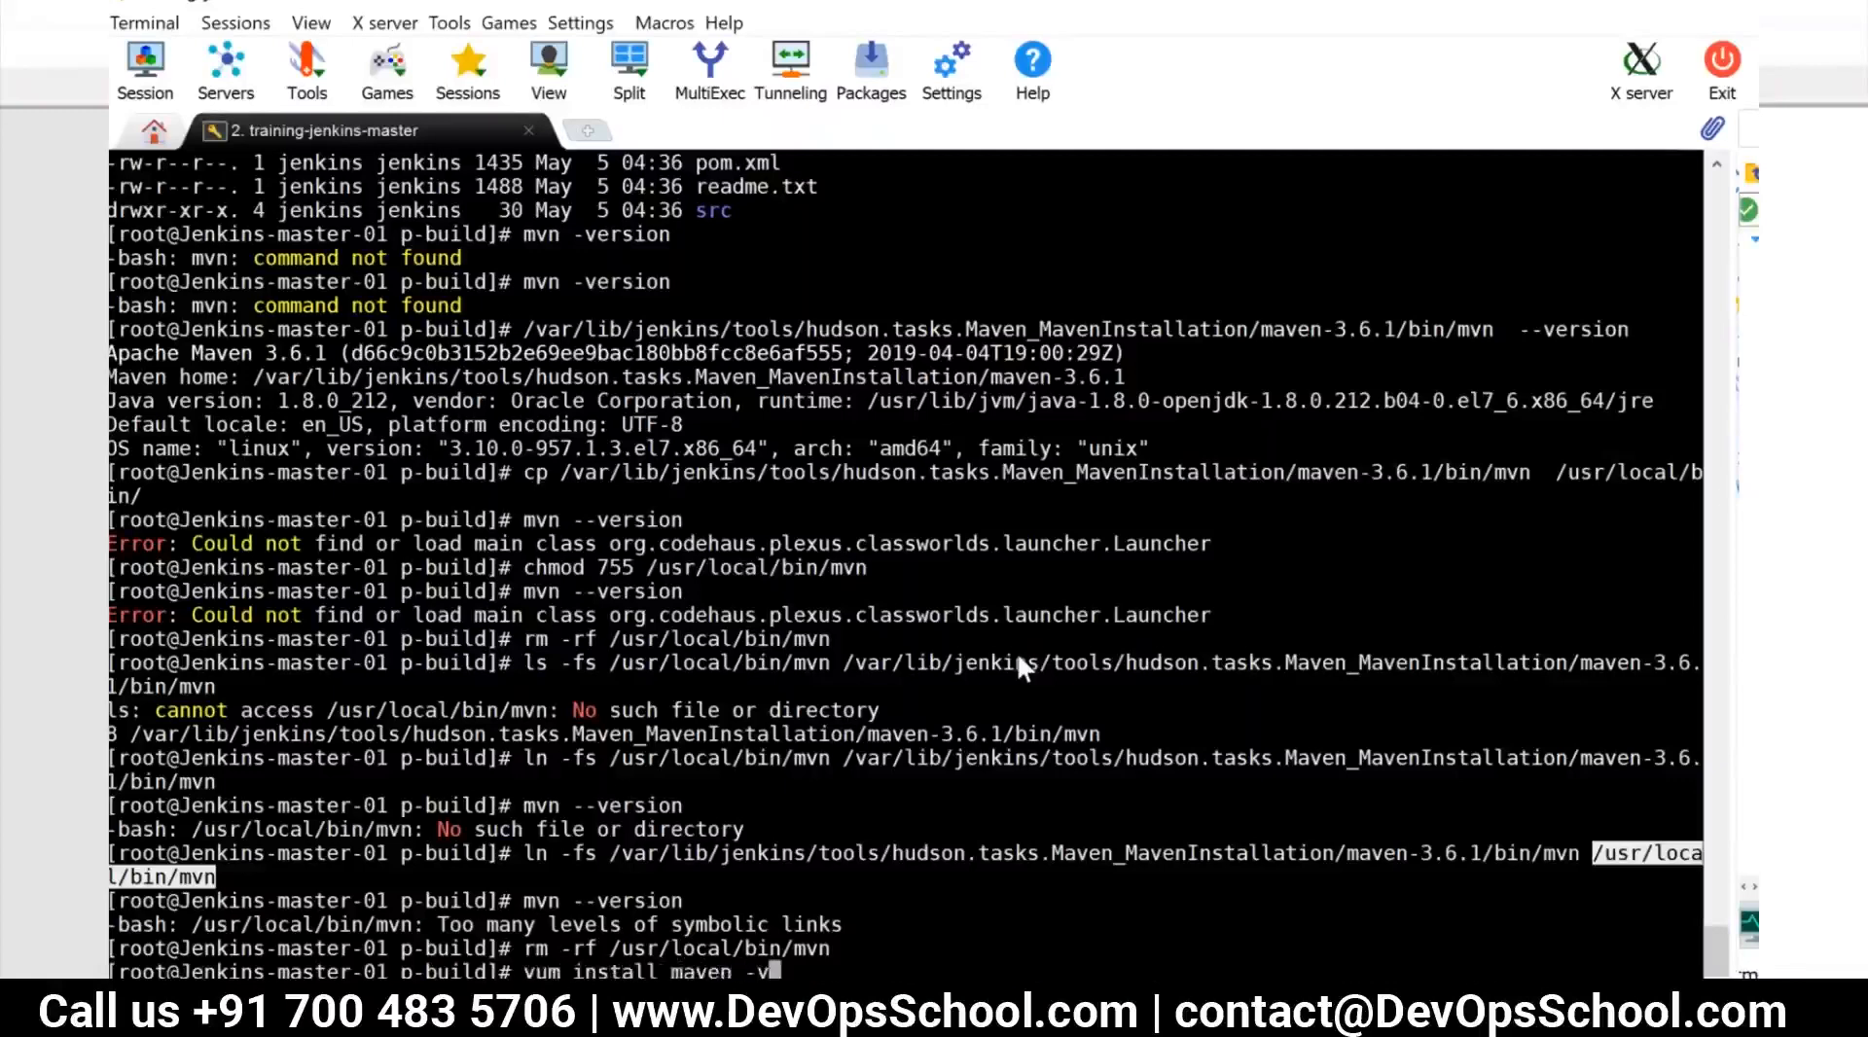
pyautogui.press('Return')
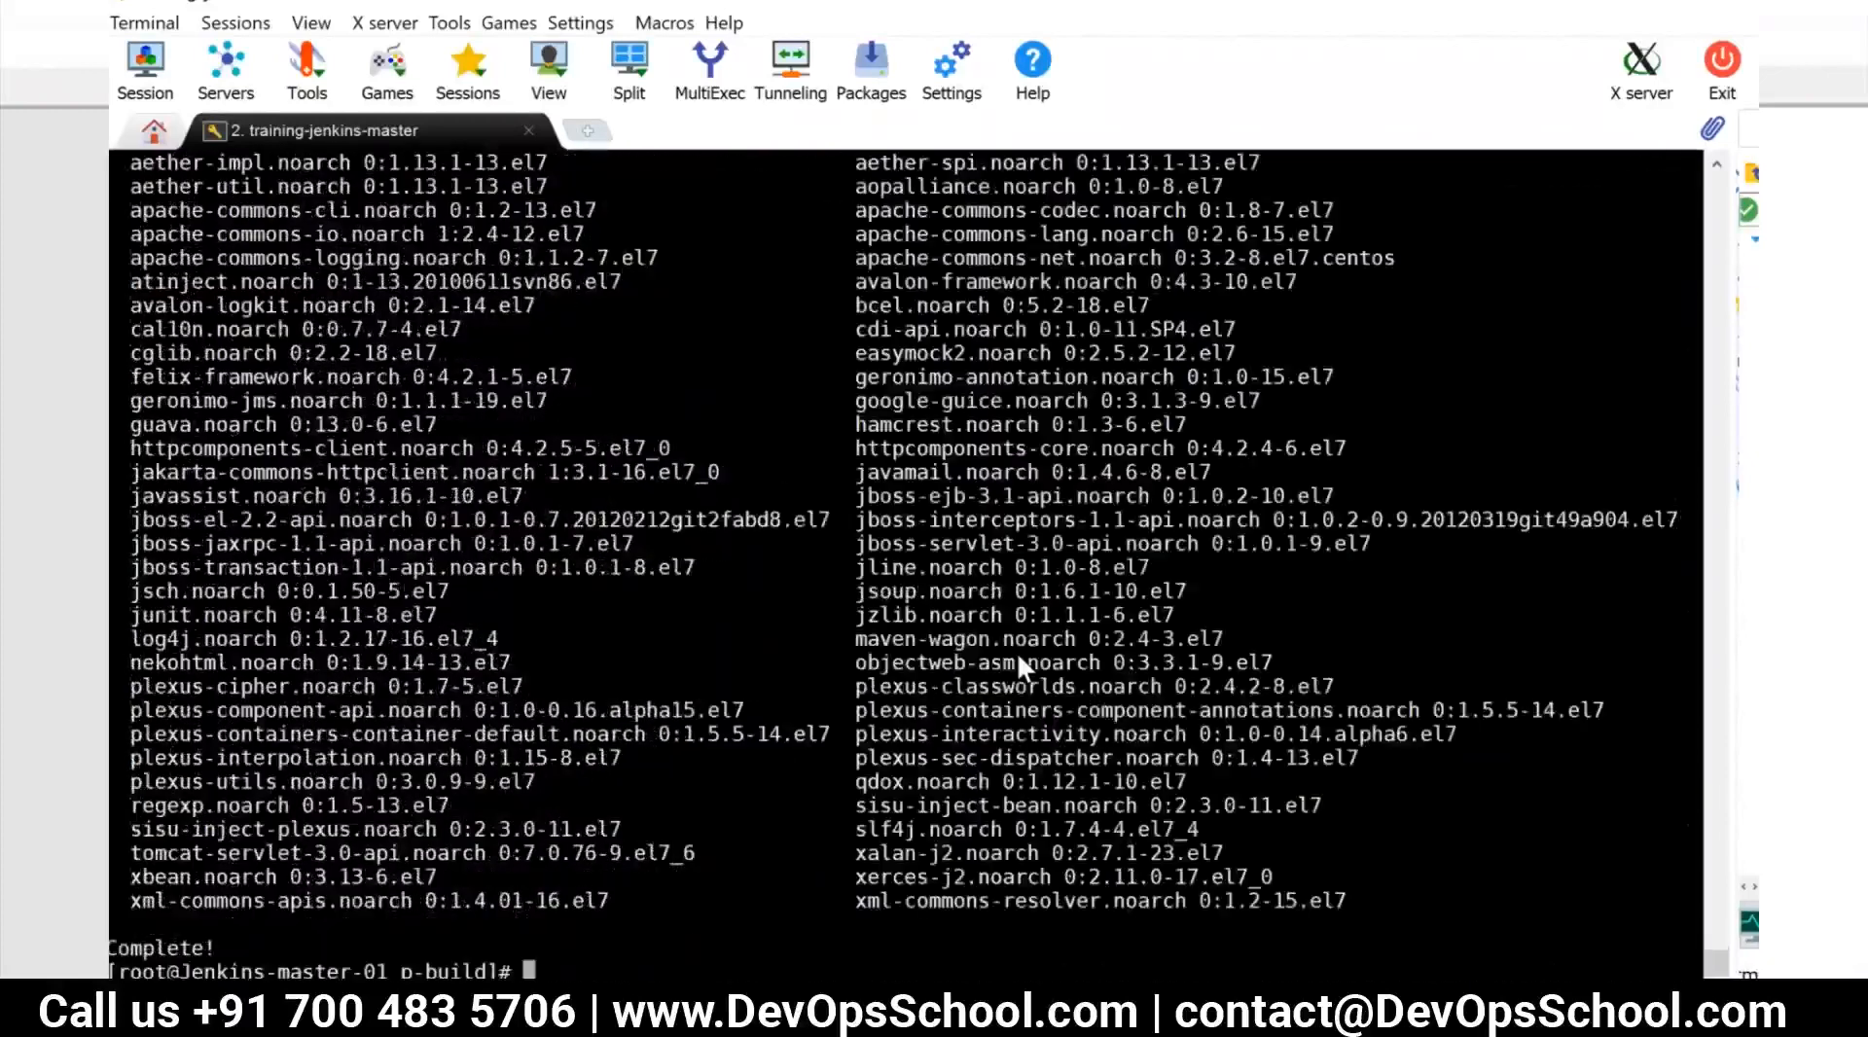
# Check the newly installed Maven with mvn --version and locate its executable with which mvn
pyautogui.write('mvn --version')
pyautogui.press('Return')
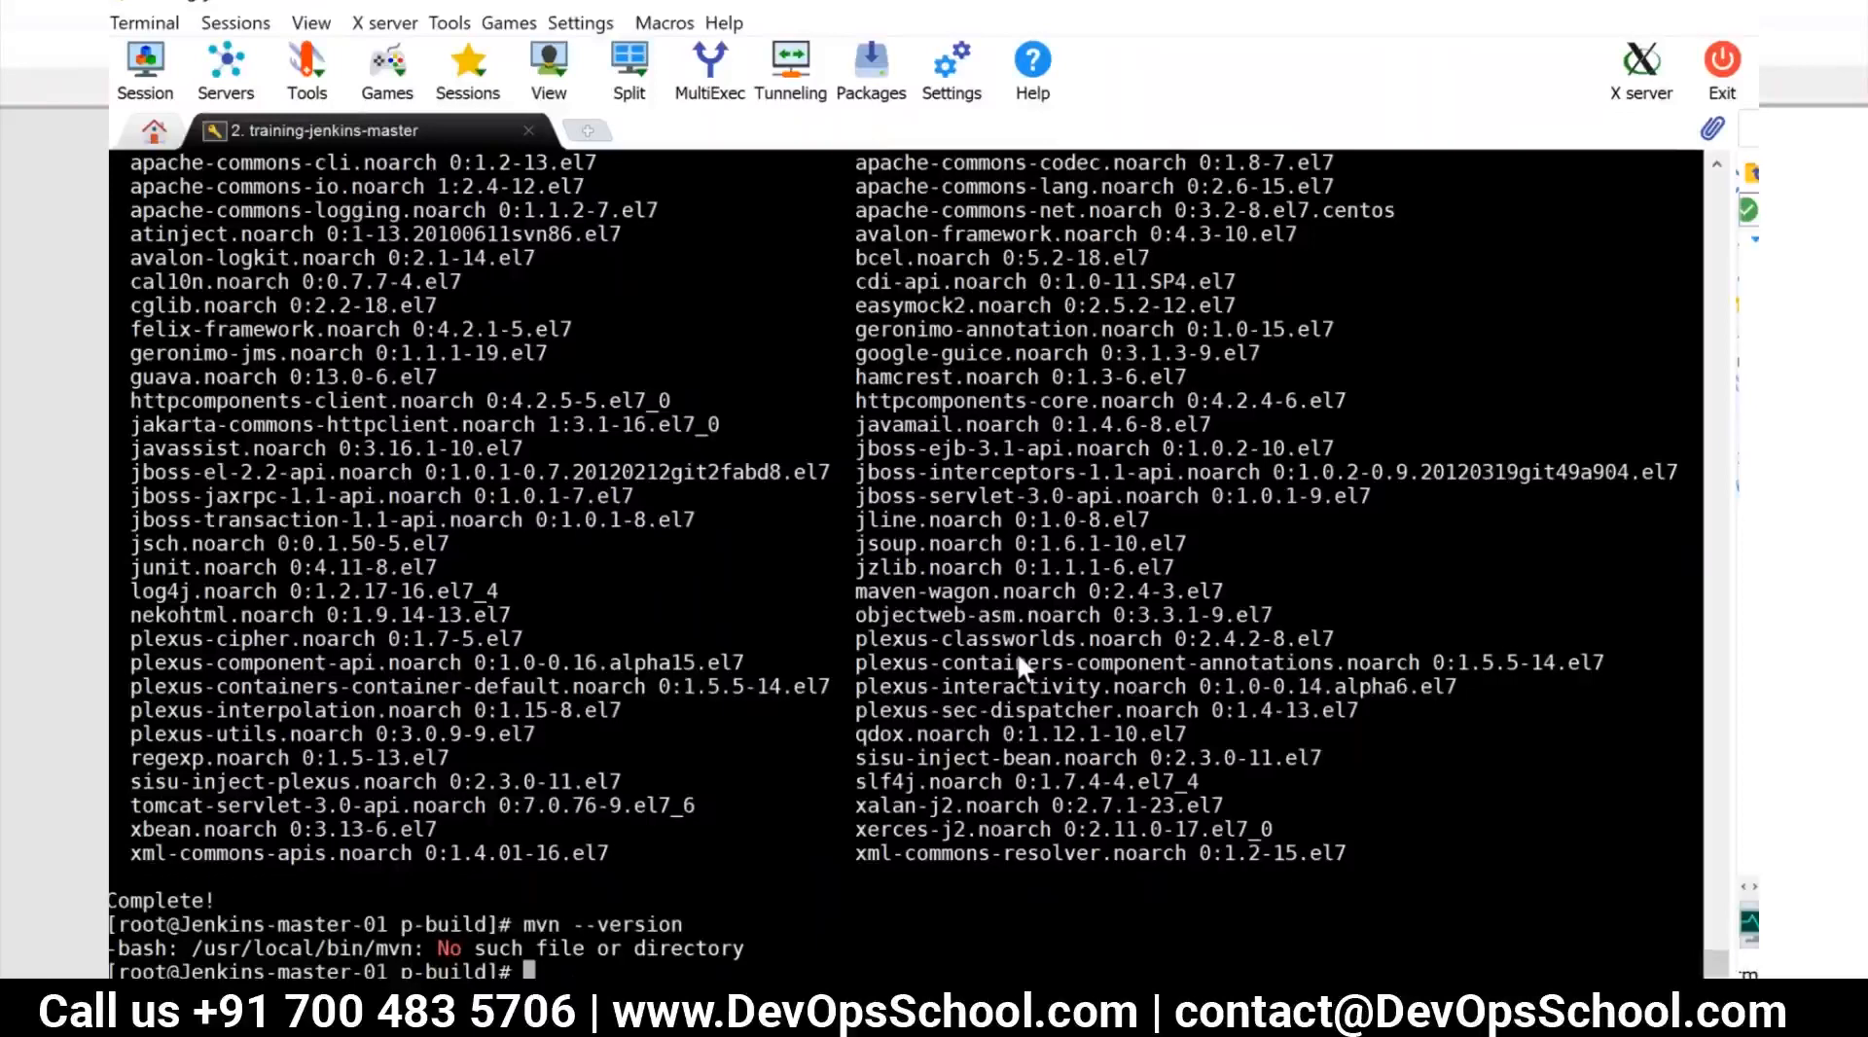
pyautogui.write('which mvn')
pyautogui.press('Return')
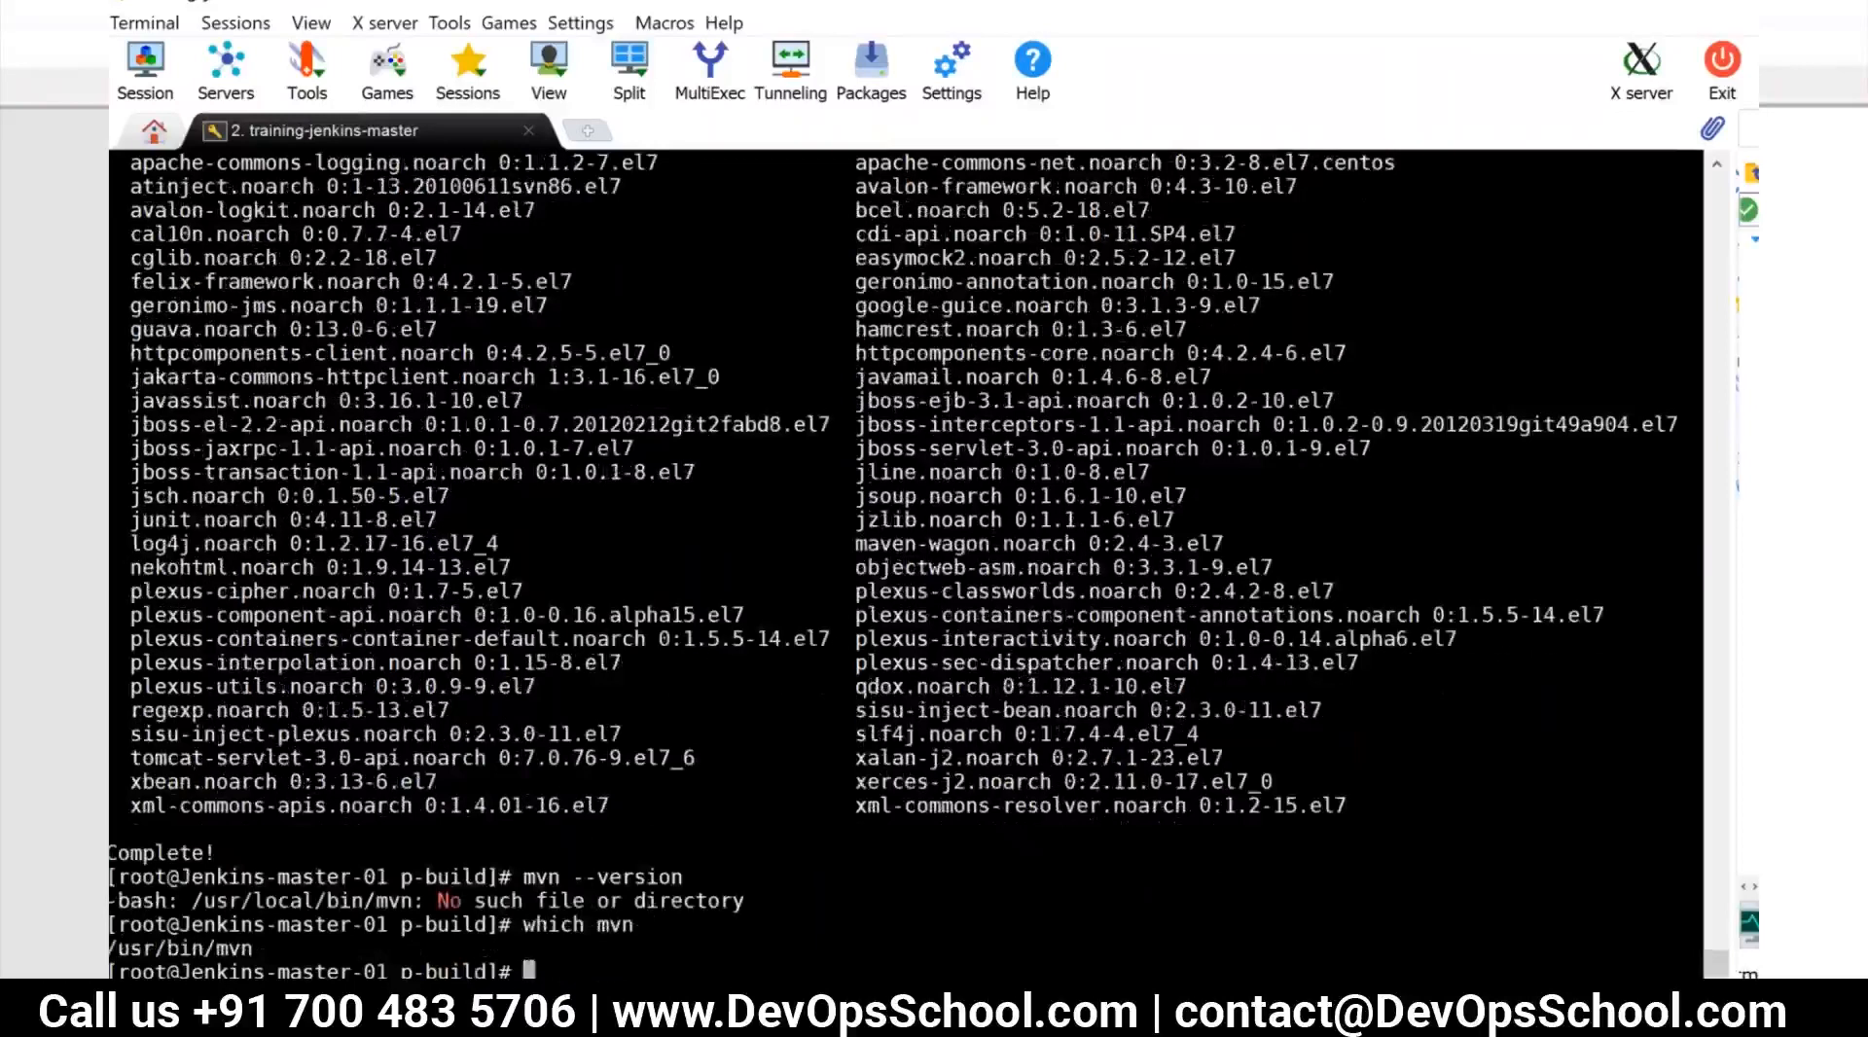
# Run the executable by its full path as /usr/bin/mvn --verison
pyautogui.doubleClick(188, 949)
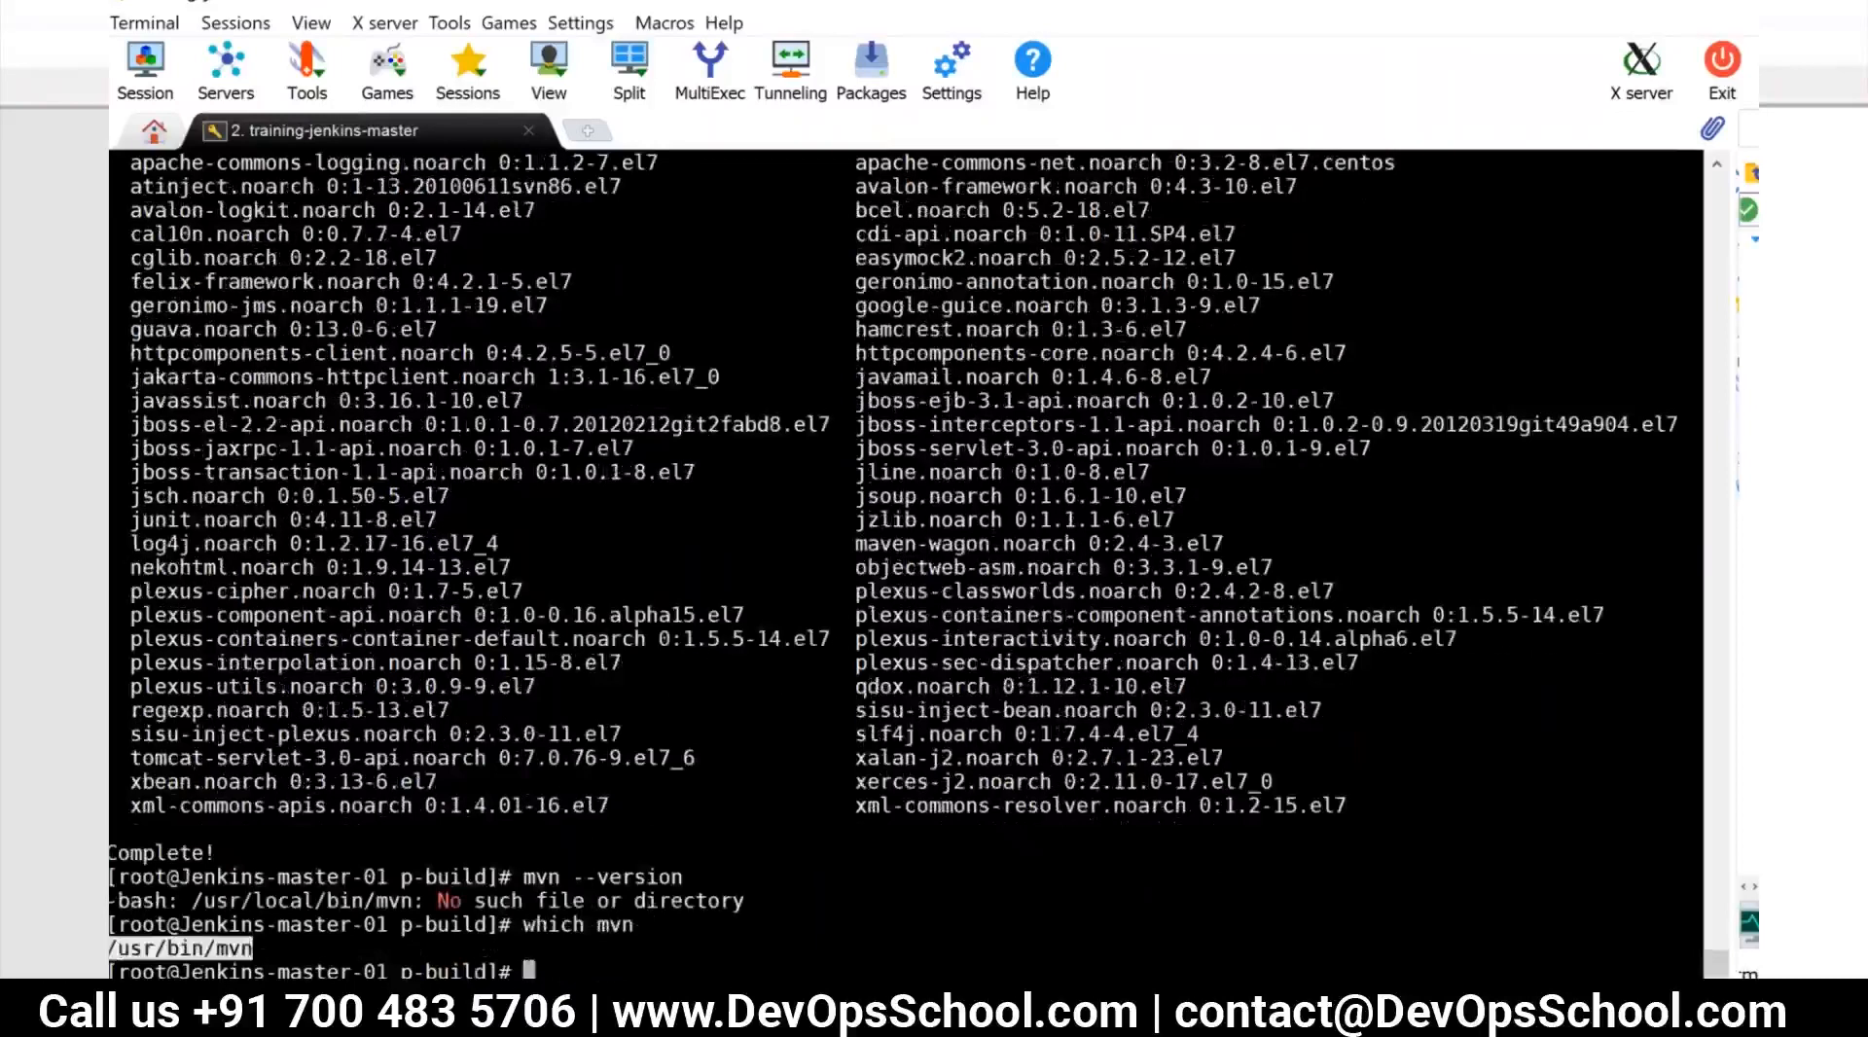
pyautogui.rightClick(598, 971)
pyautogui.write('--verison')
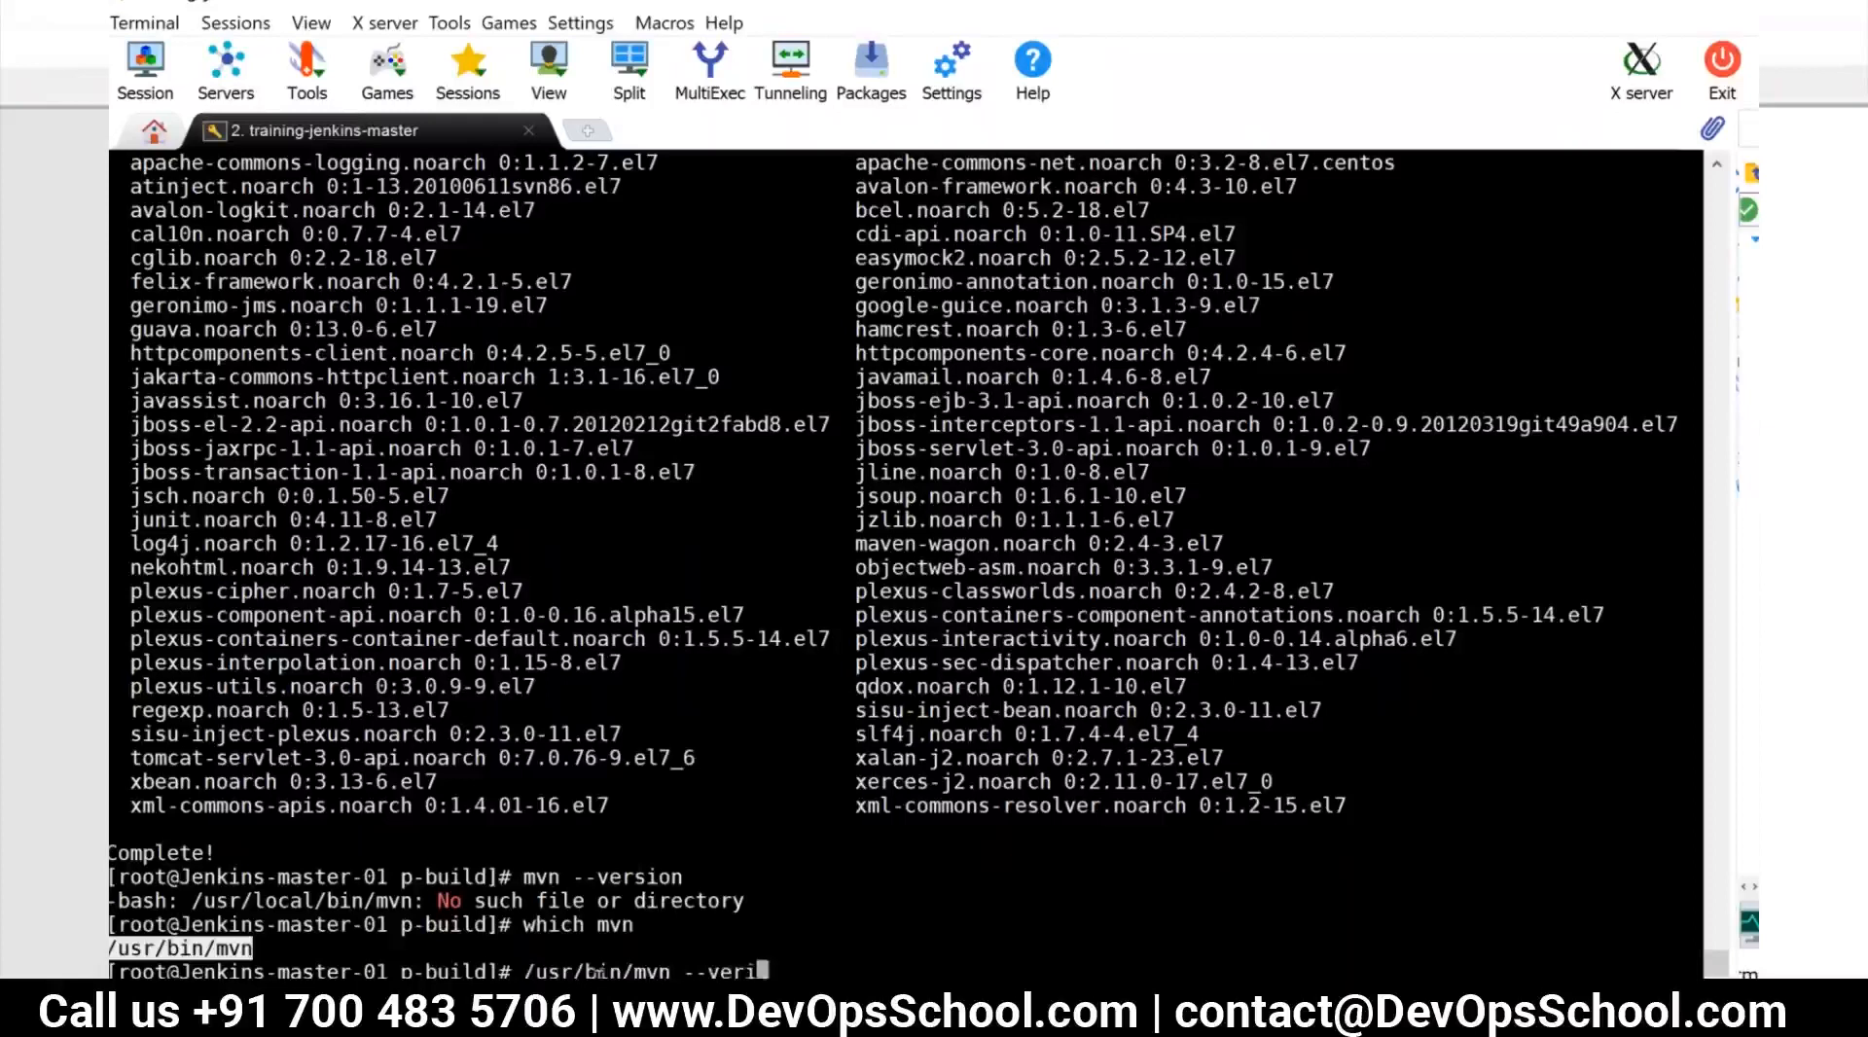
pyautogui.press('Return')
# Correct the recalled command to /usr/bin/mvn --version, run it and inspect the reported Maven version
pyautogui.press('Up')
pyautogui.press('Left')
pyautogui.press('Left')
pyautogui.press('Left')
pyautogui.press('Left')
pyautogui.press('Left')
pyautogui.press('Right')
pyautogui.press('Right')
pyautogui.press('Right')
pyautogui.press('BackSpace')
pyautogui.press('BackSpace')
pyautogui.write('si')
pyautogui.press('BackSpace')
pyautogui.press('BackSpace')
pyautogui.press('BackSpace')
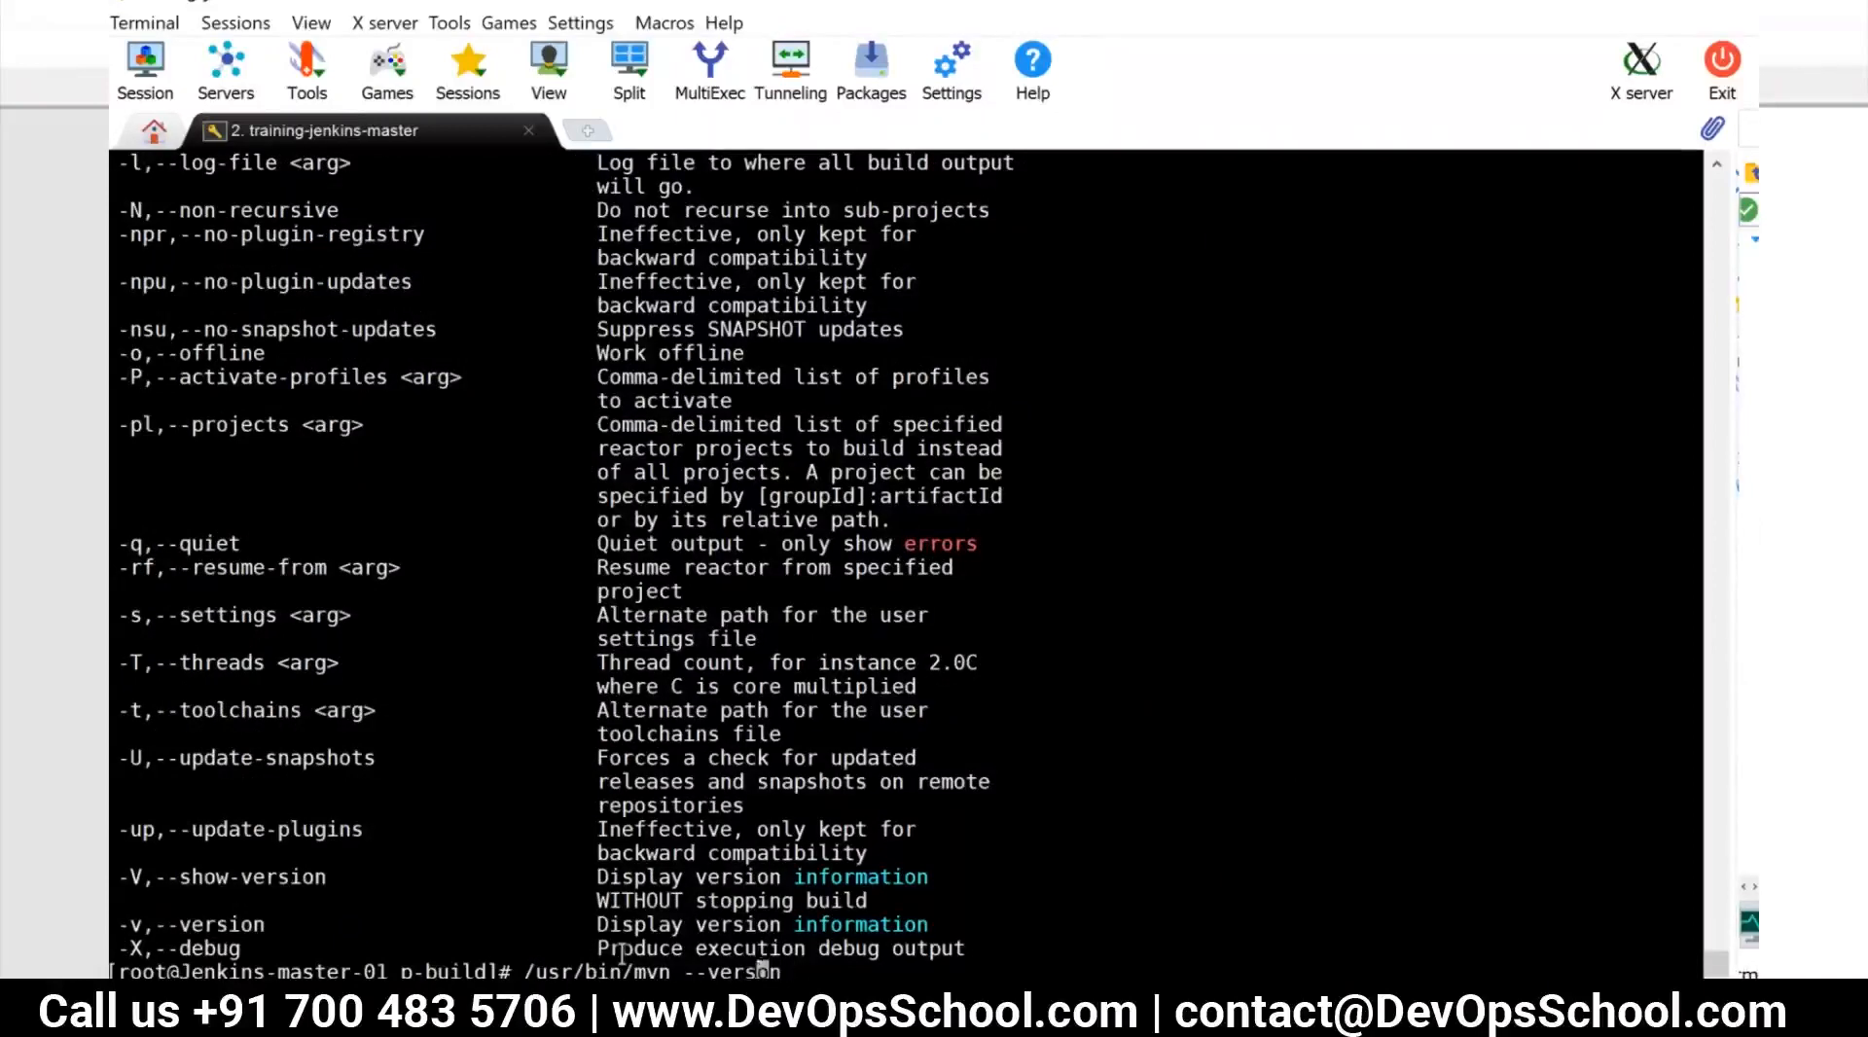
pyautogui.write('rsion')
pyautogui.press('Return')
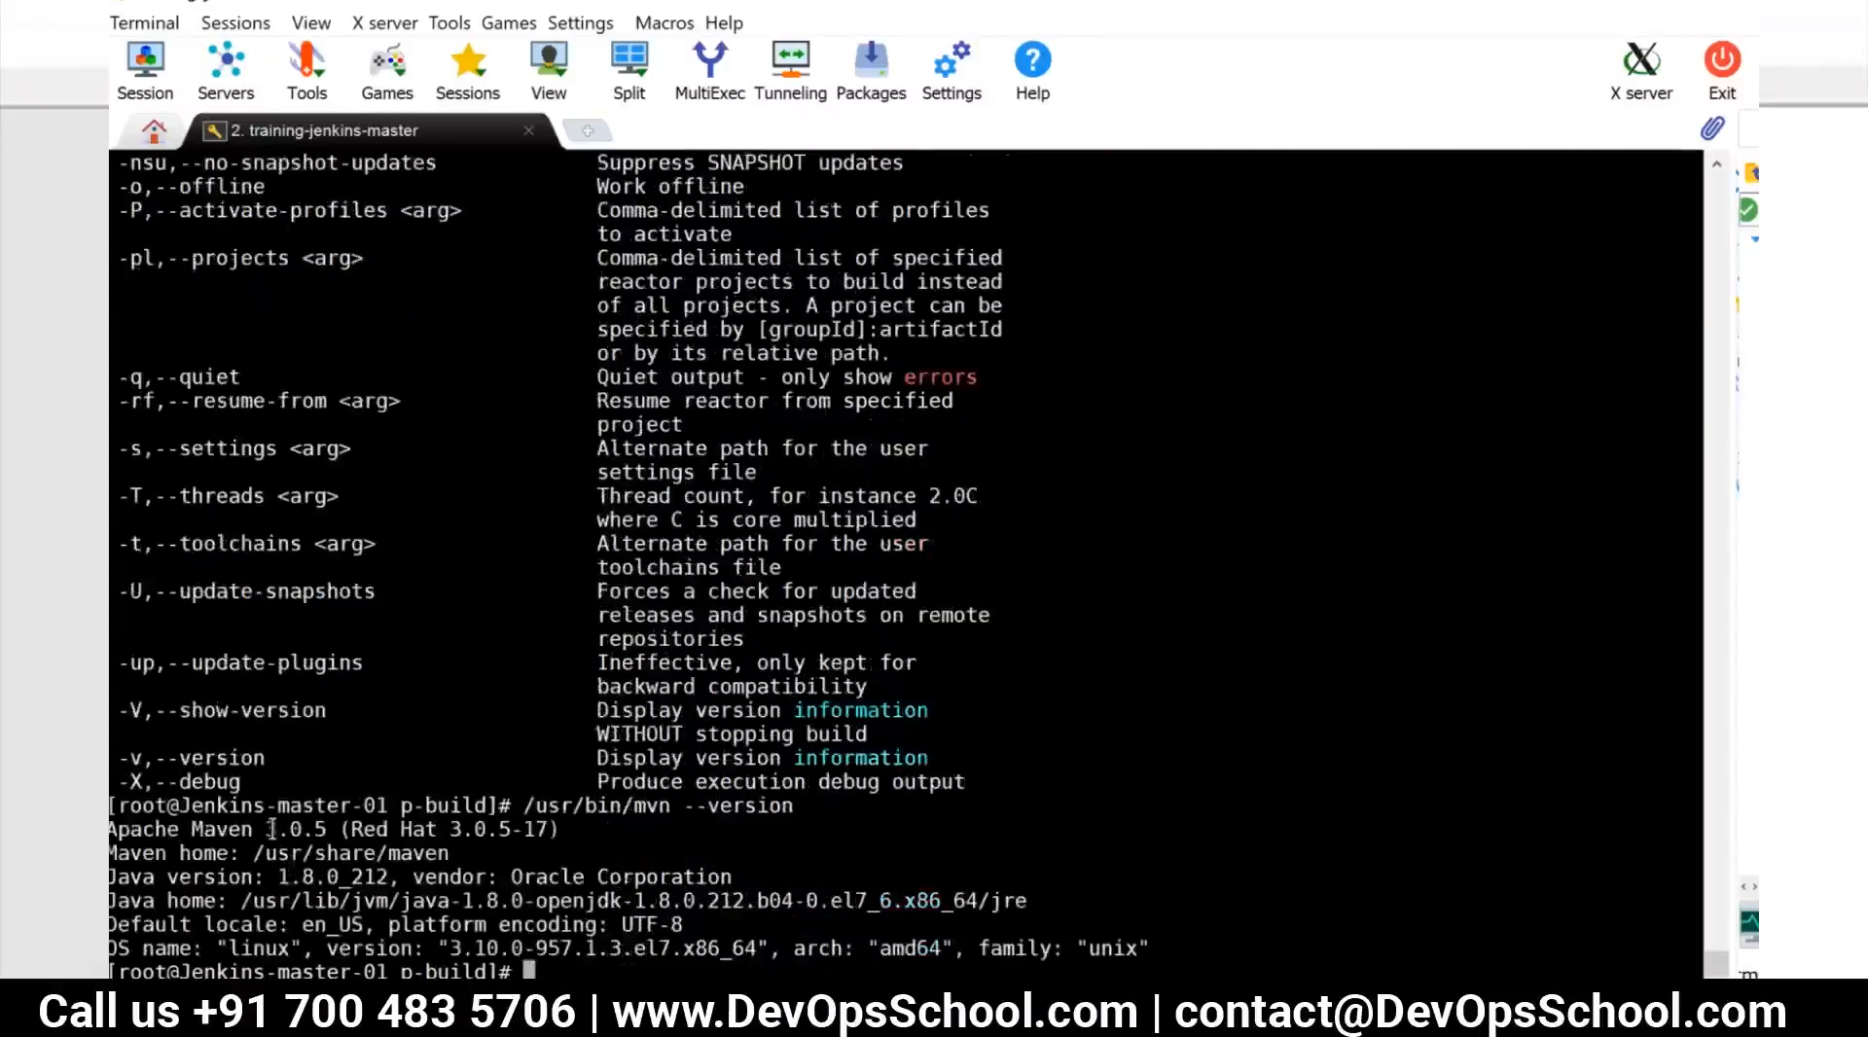
pyautogui.moveTo(271, 829); pyautogui.dragTo(307, 825)
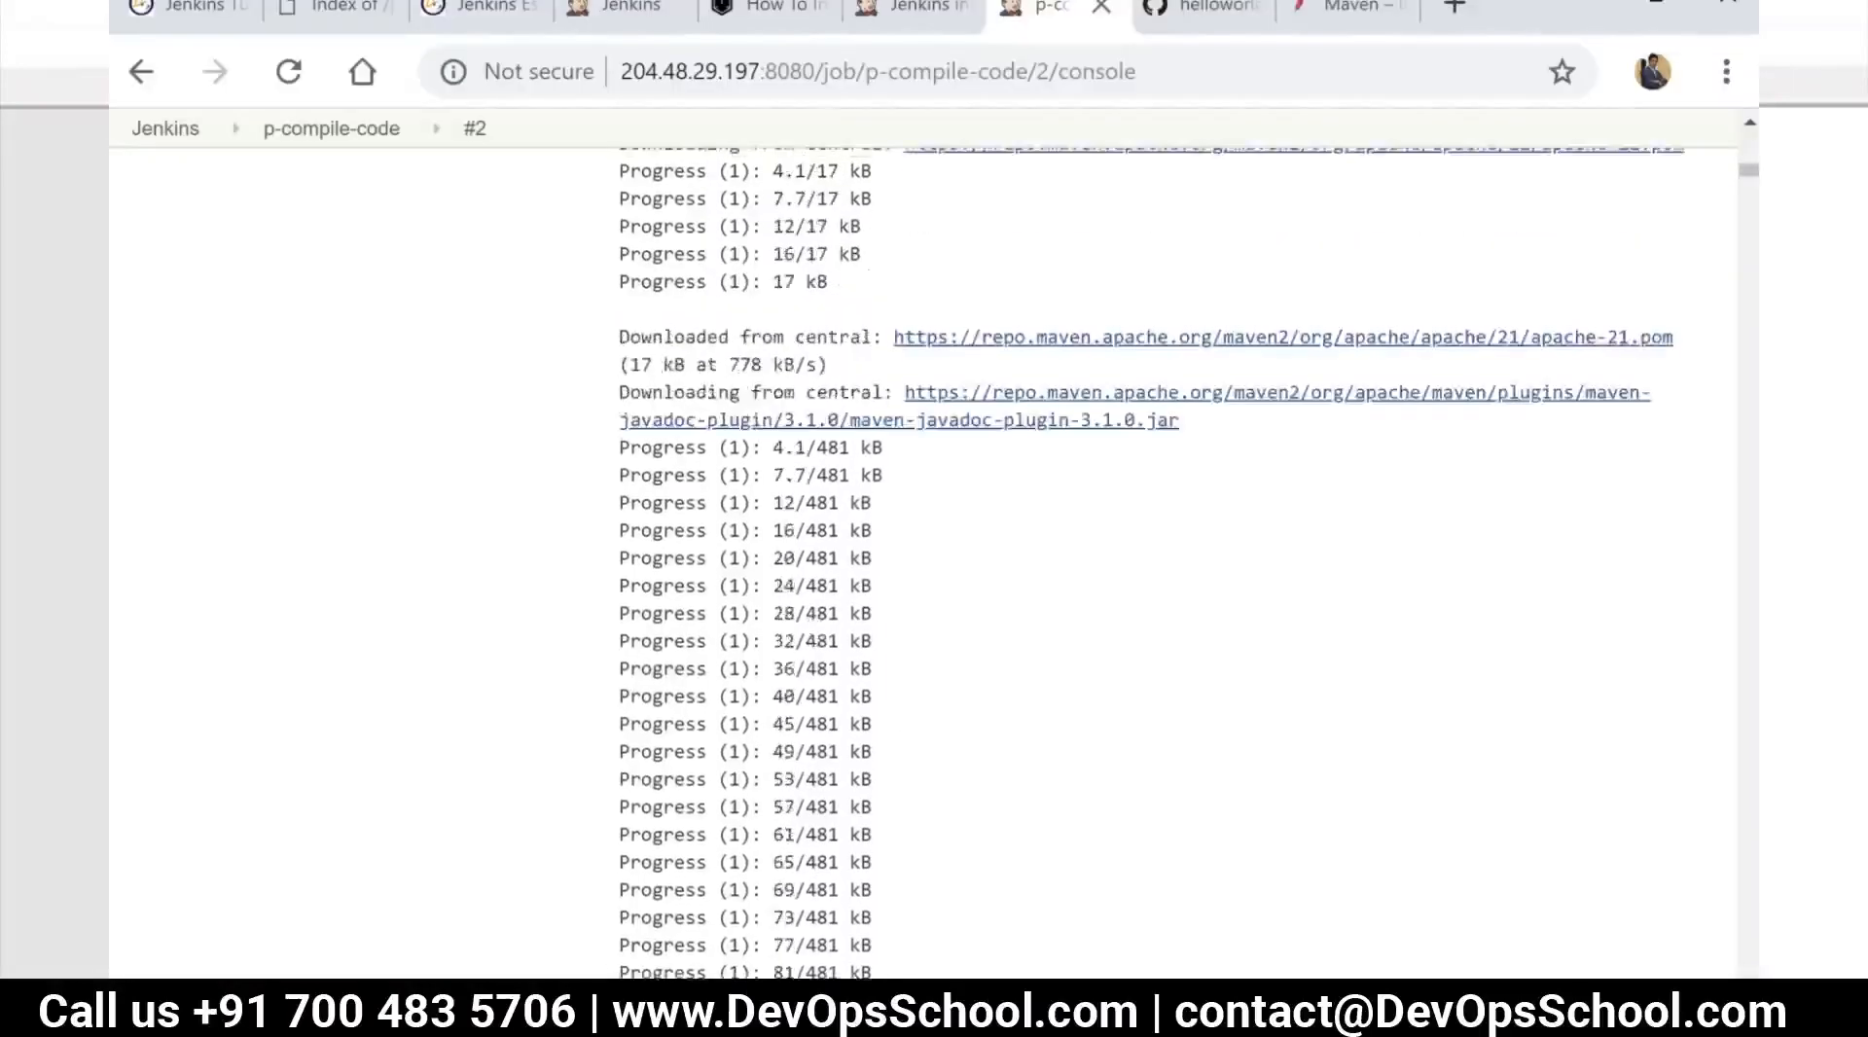
# Switch to Jenkins in the browser, review the start of the p-compile-code #2 console output and return to the dashboard
pyautogui.scroll(10, 1096, 809)
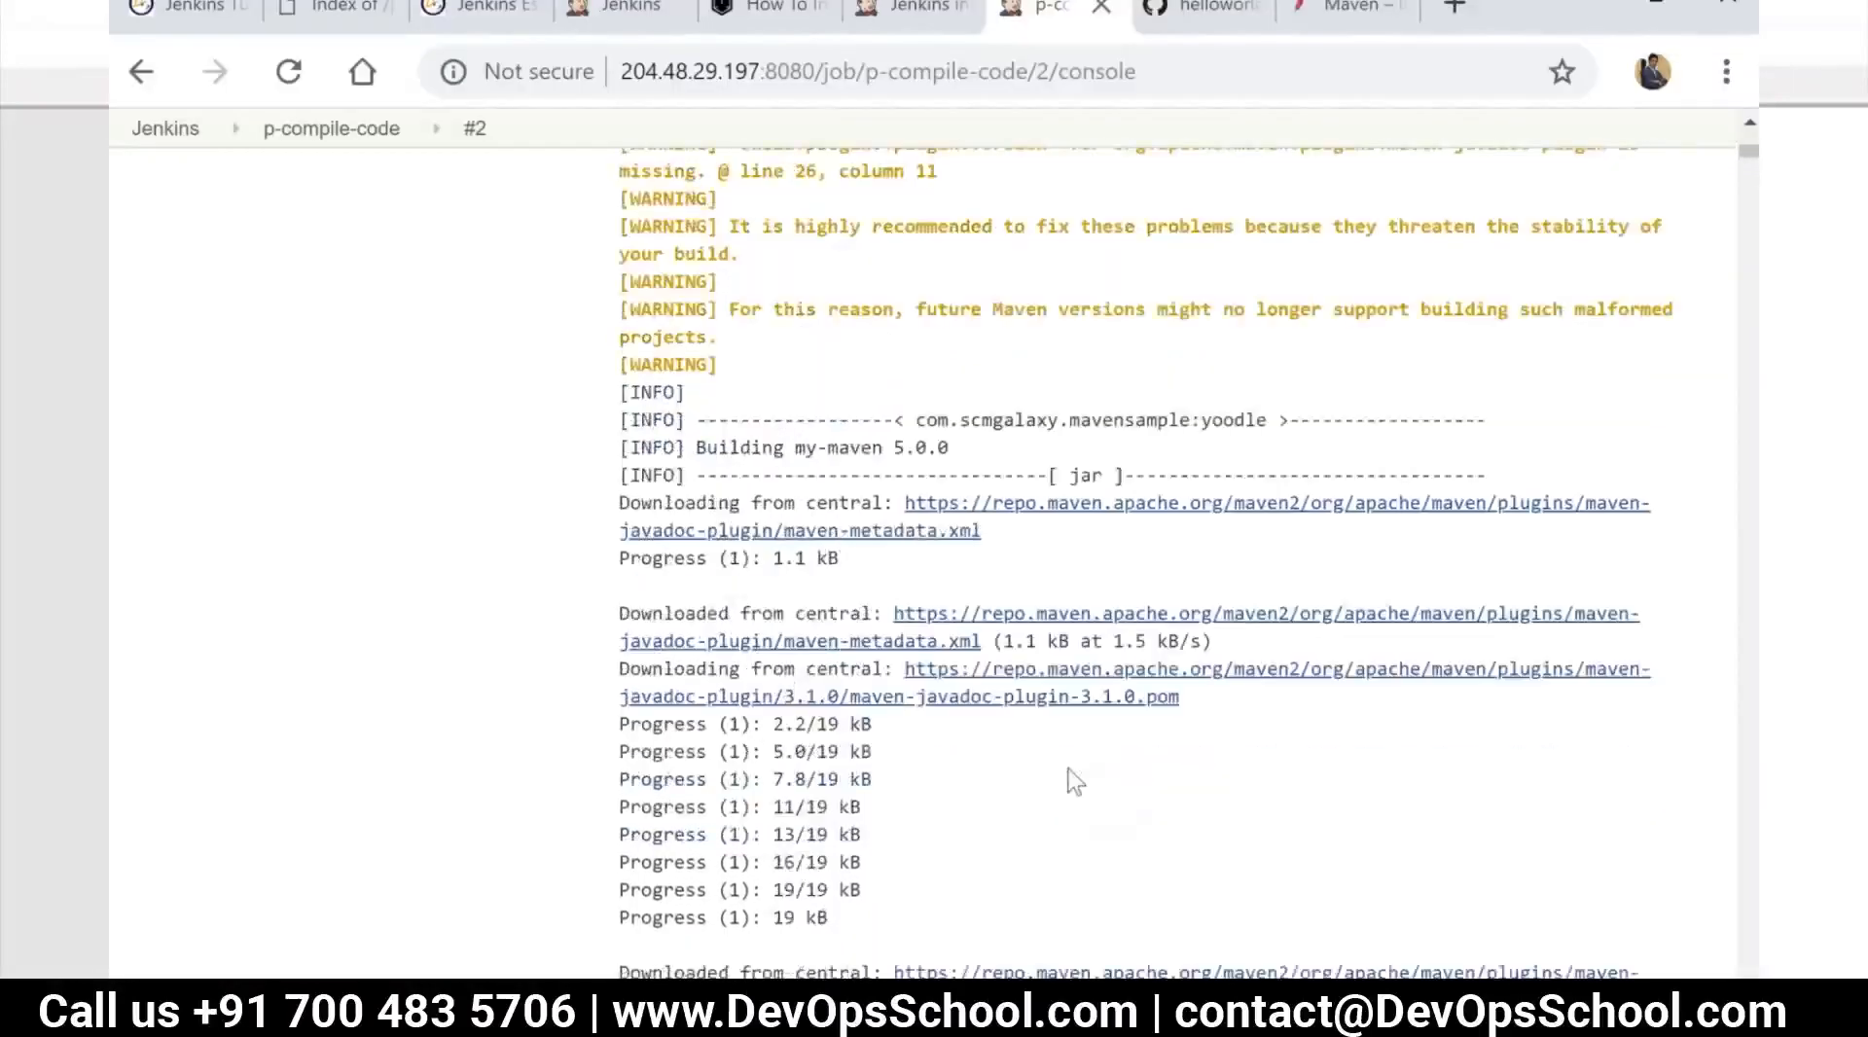
pyautogui.scroll(8, 1074, 781)
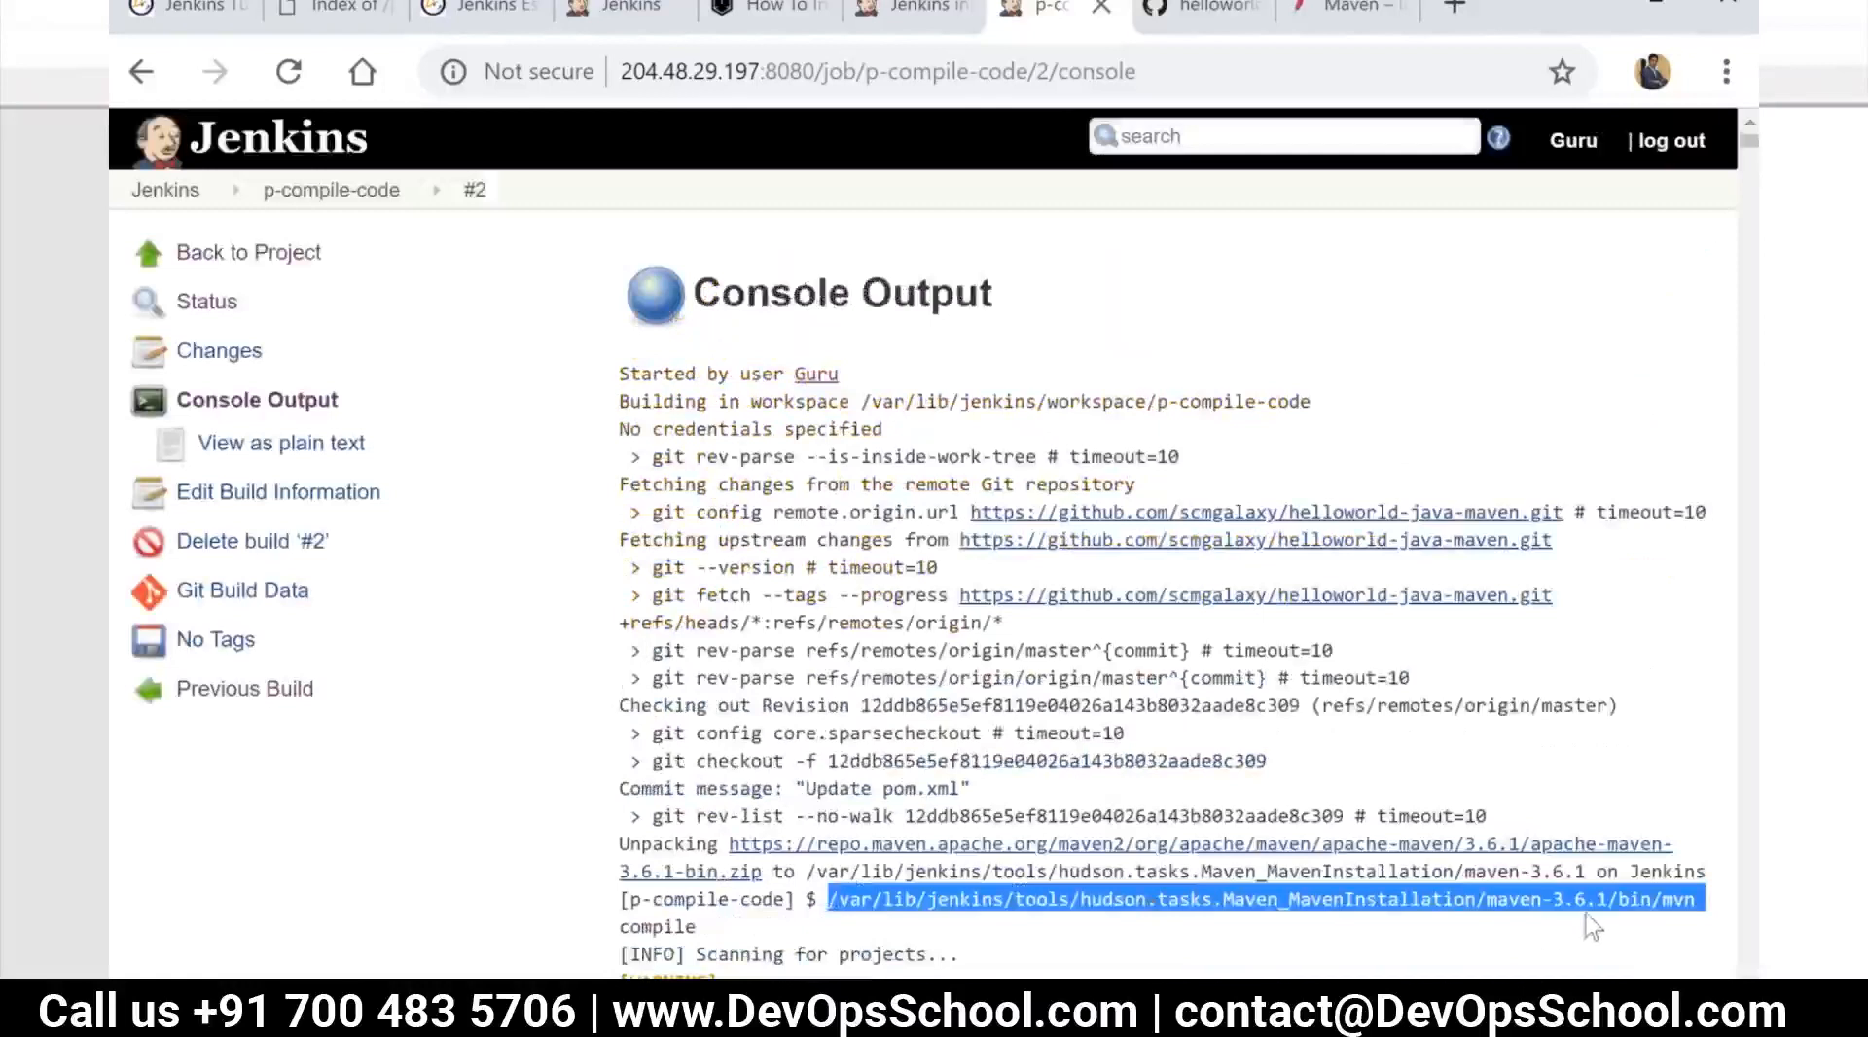
pyautogui.click(297, 192)
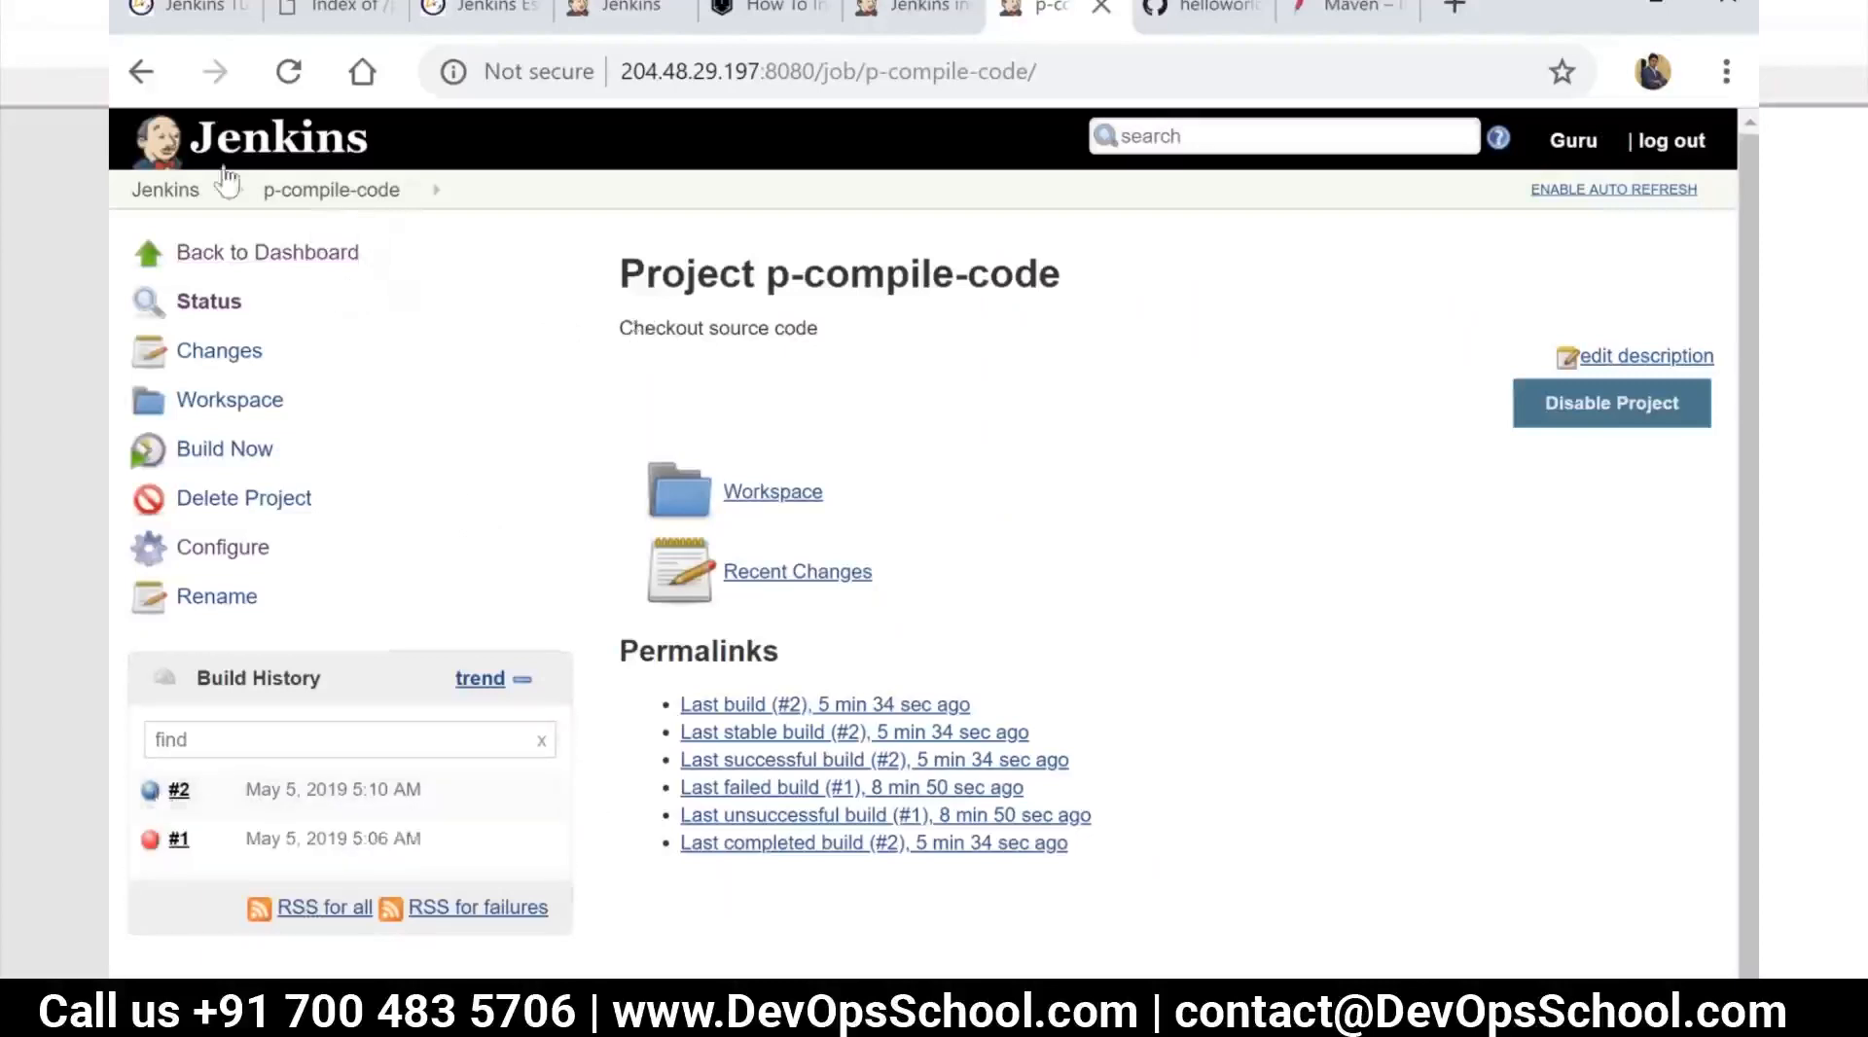
pyautogui.click(193, 197)
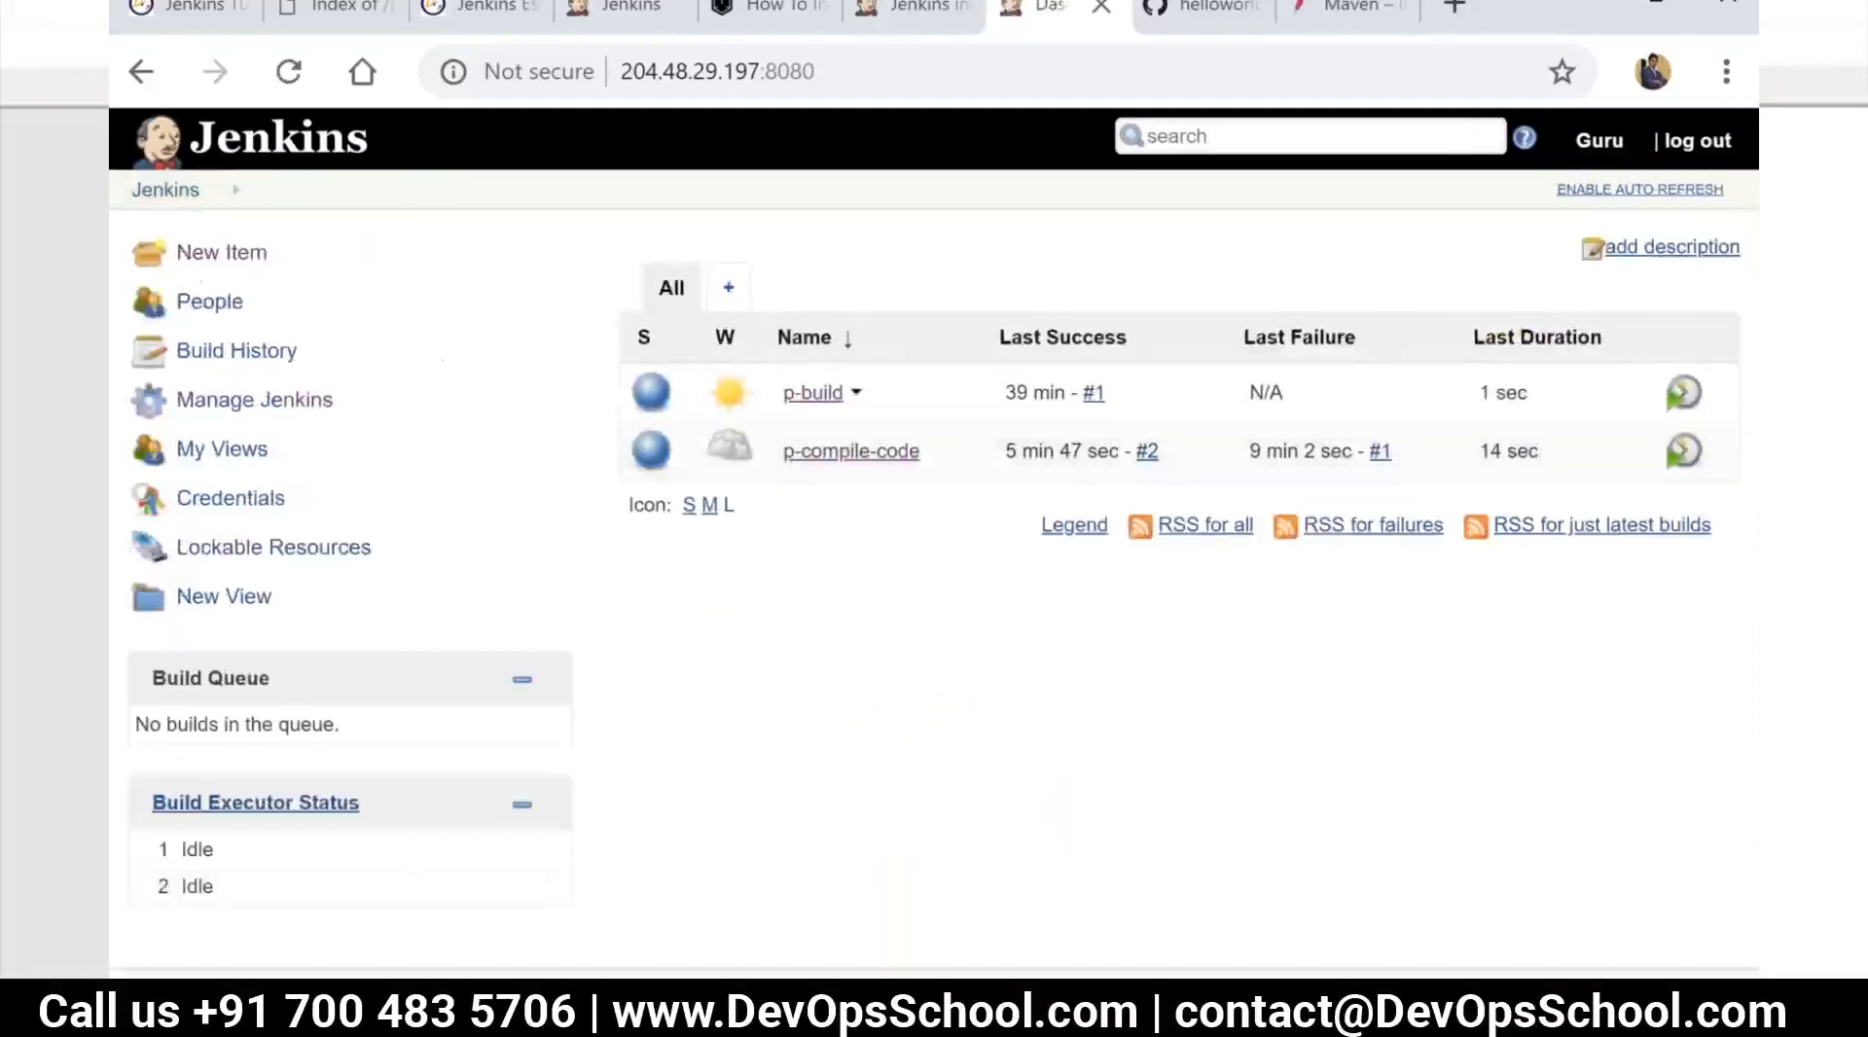
# Create a new Freestyle project named p-run-test-cases
pyautogui.click(220, 255)
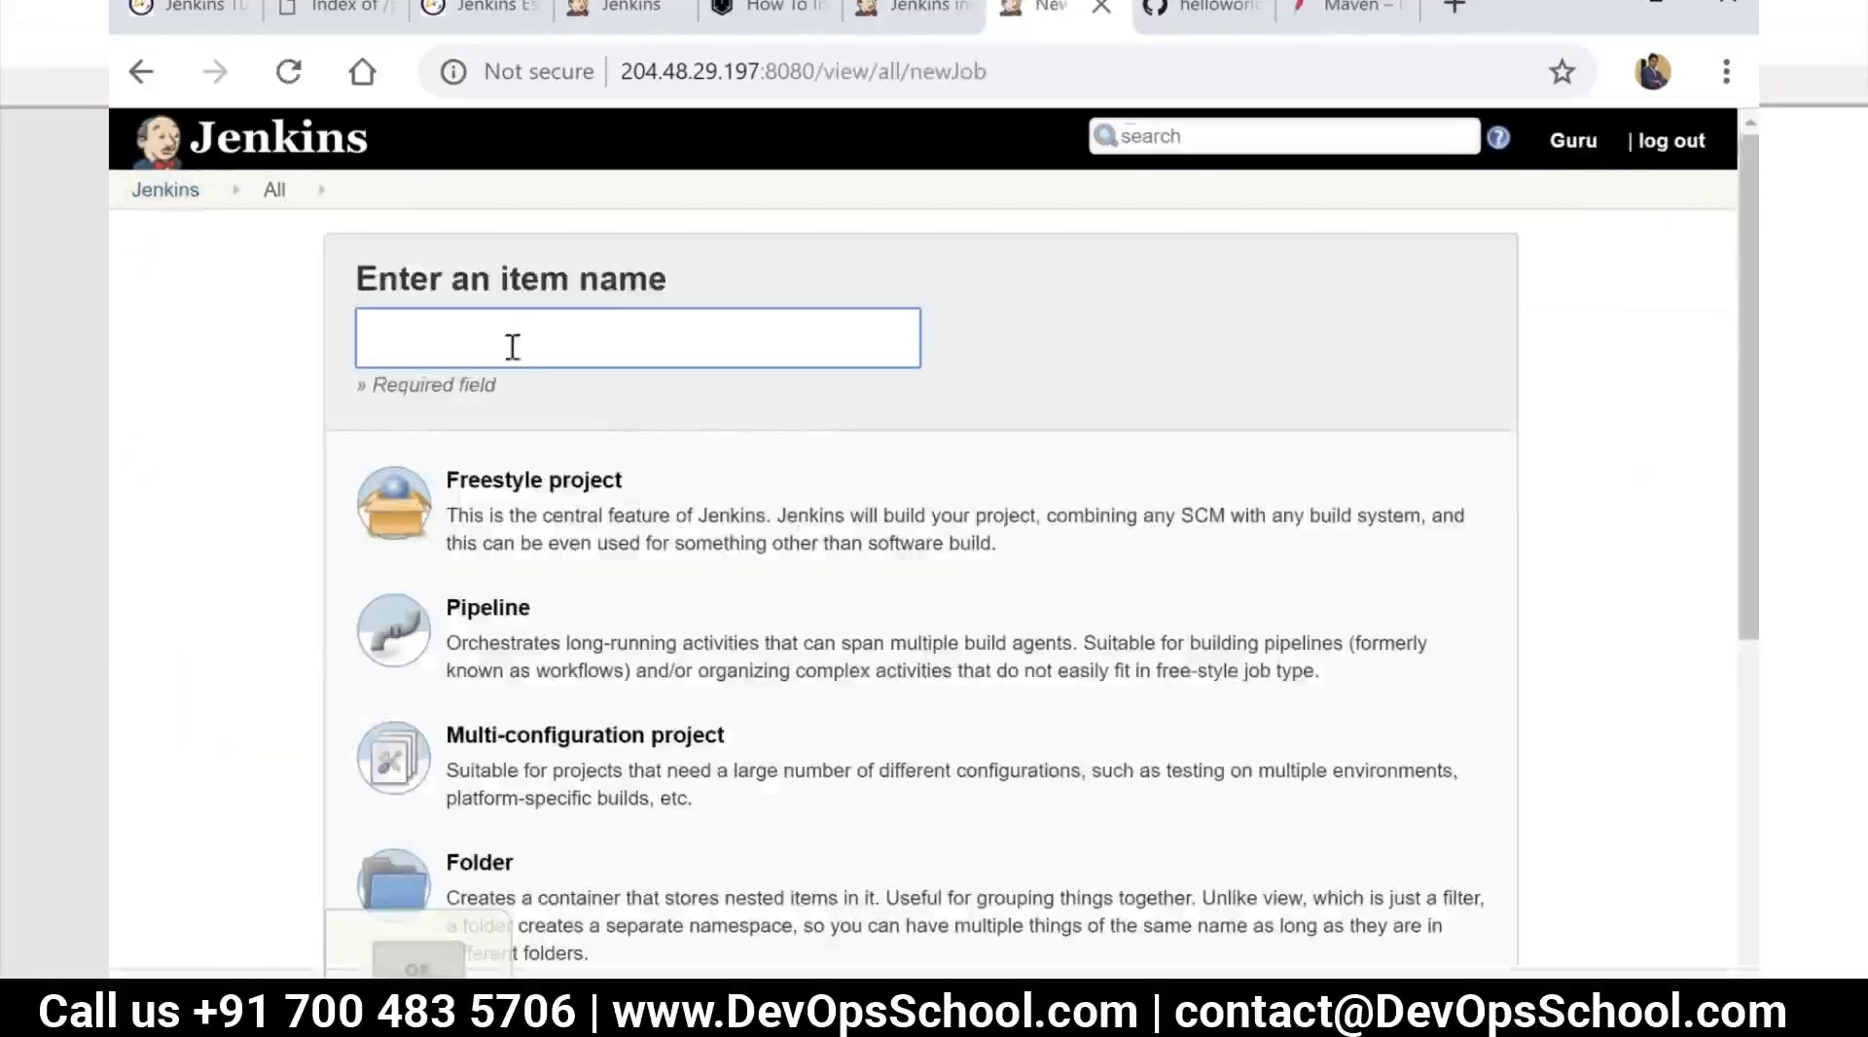
pyautogui.write('p-r')
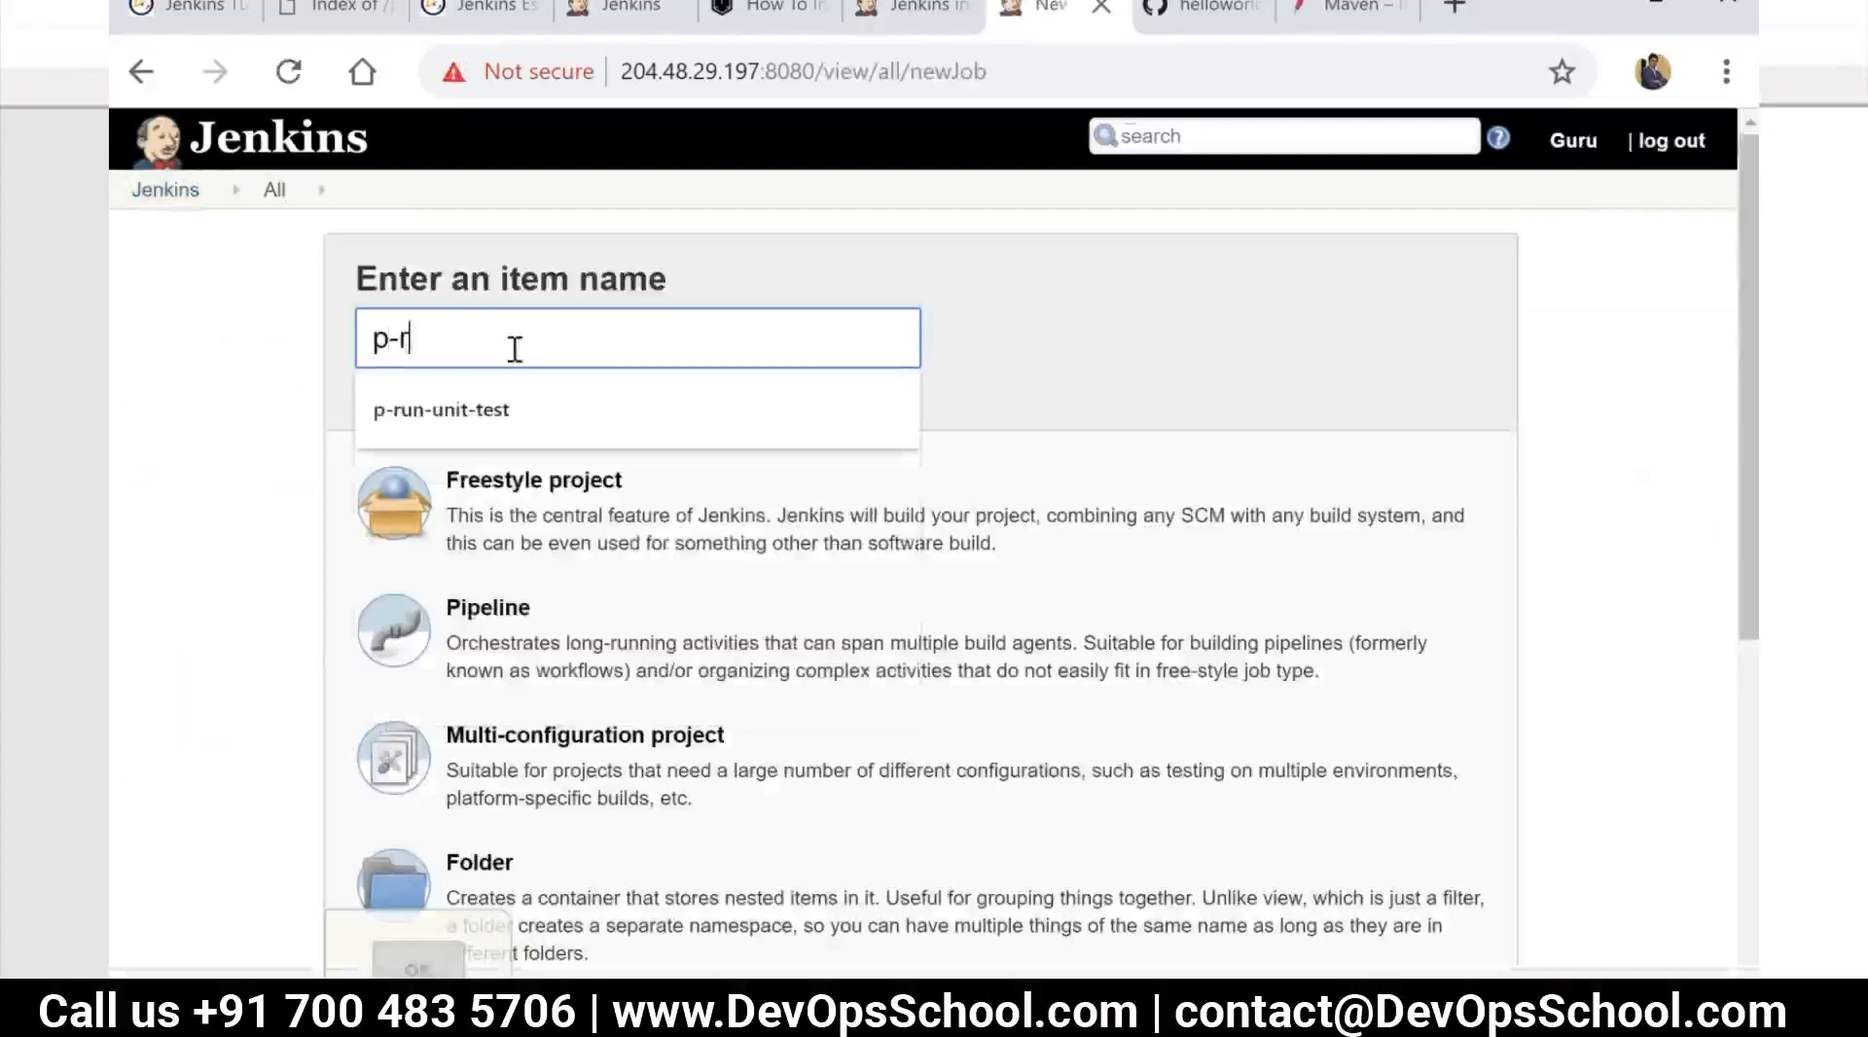
pyautogui.write('un-test-case')
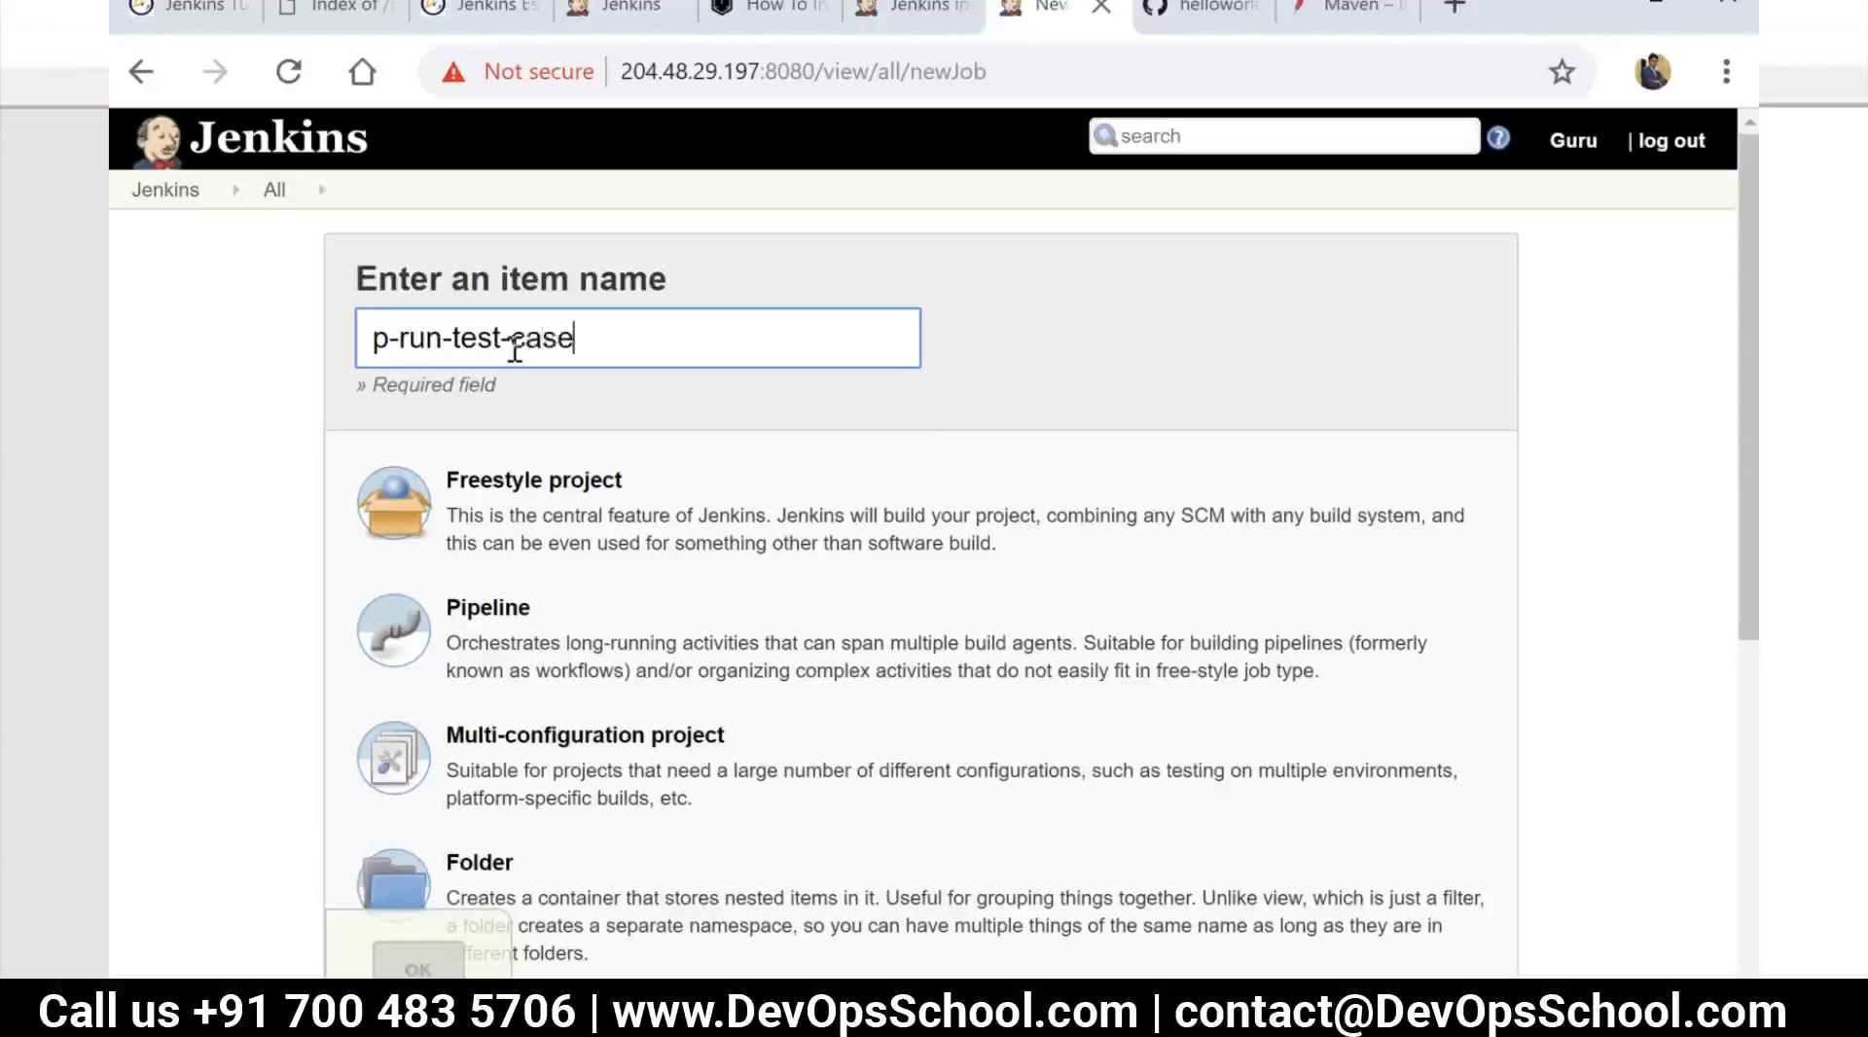
pyautogui.write('s')
pyautogui.click(533, 486)
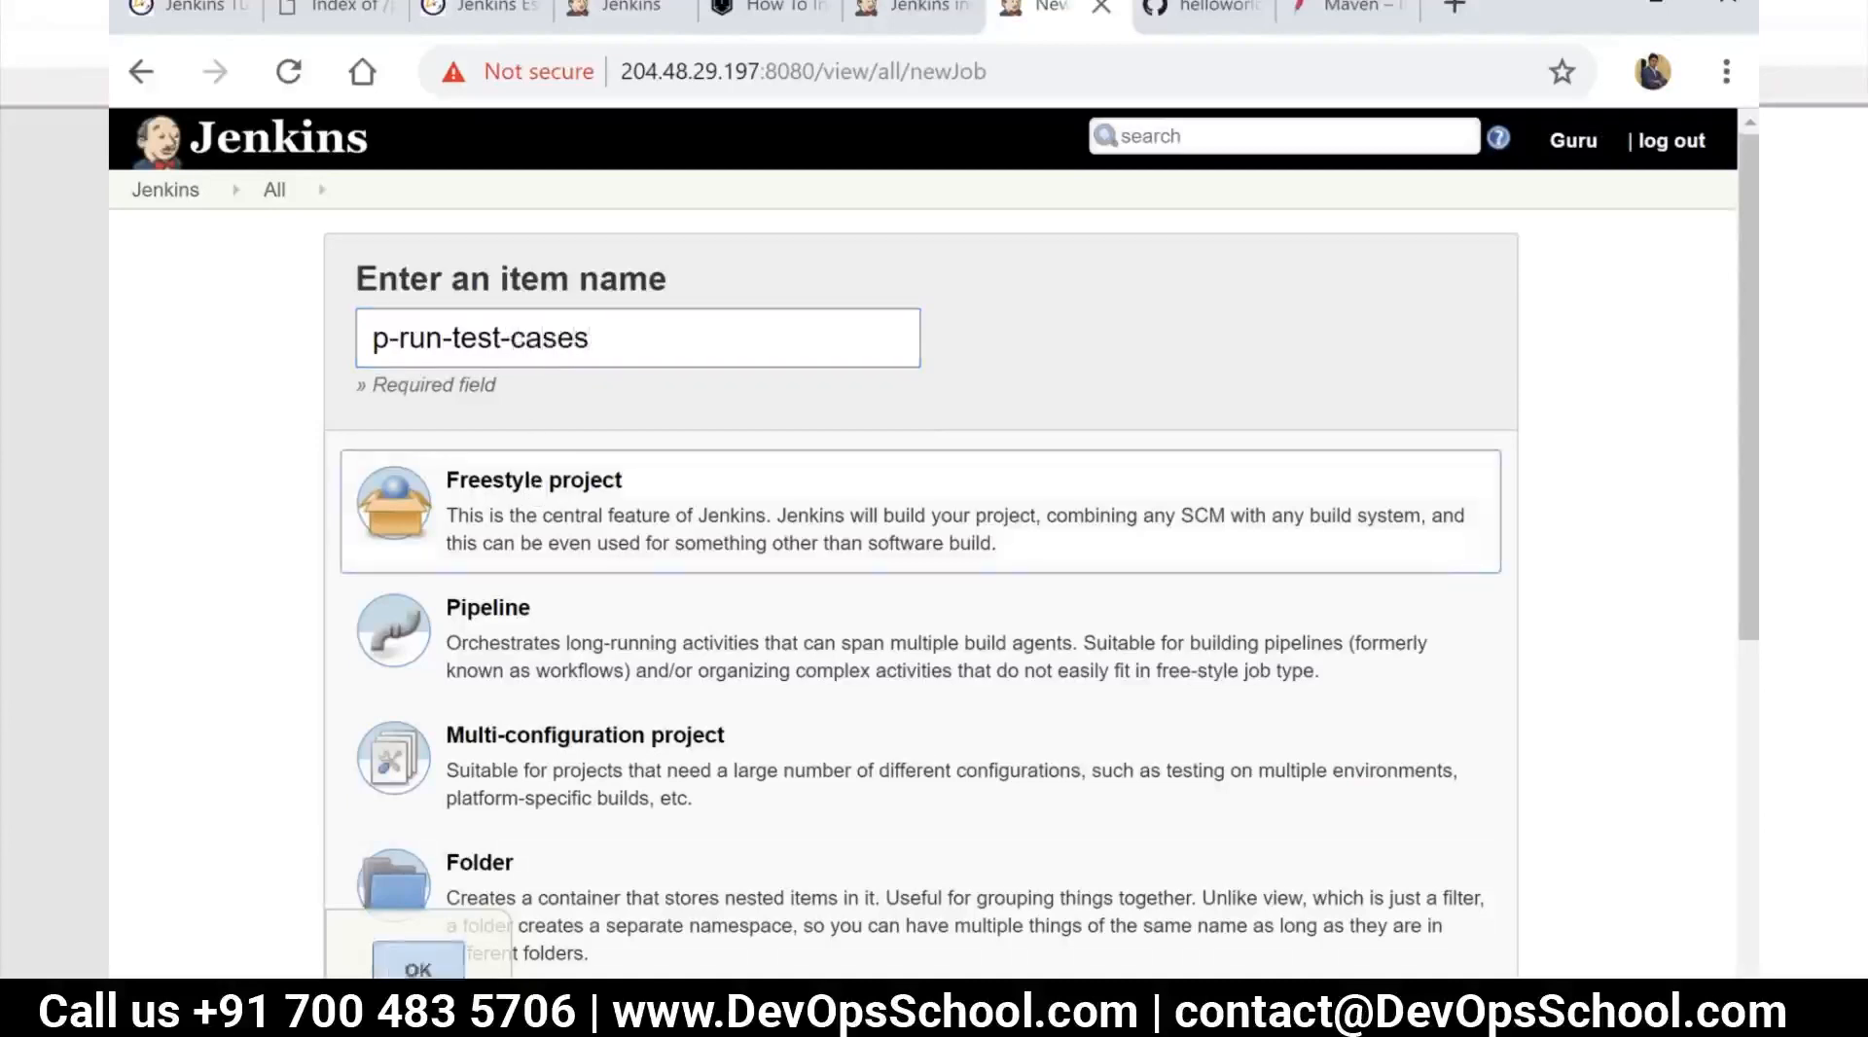
pyautogui.click(418, 969)
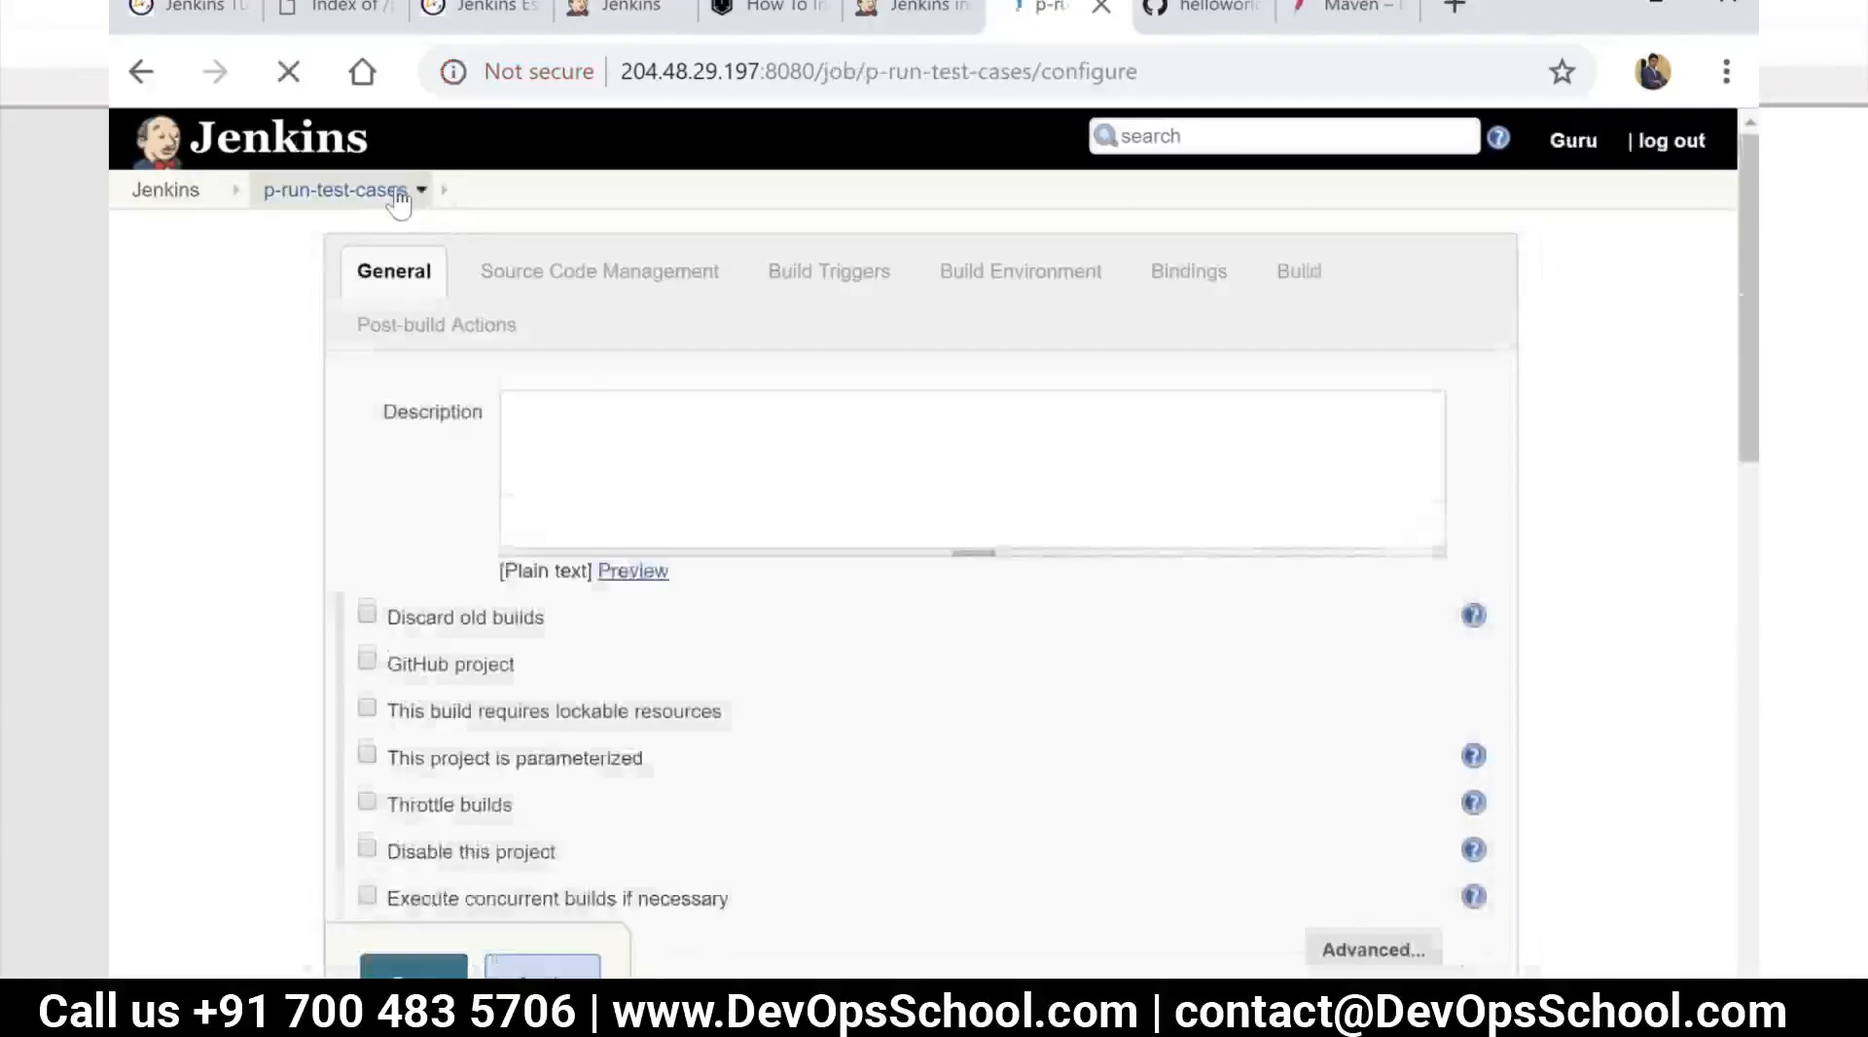
# Delete the project p-run-test-cases and confirm its removal
pyautogui.click(407, 193)
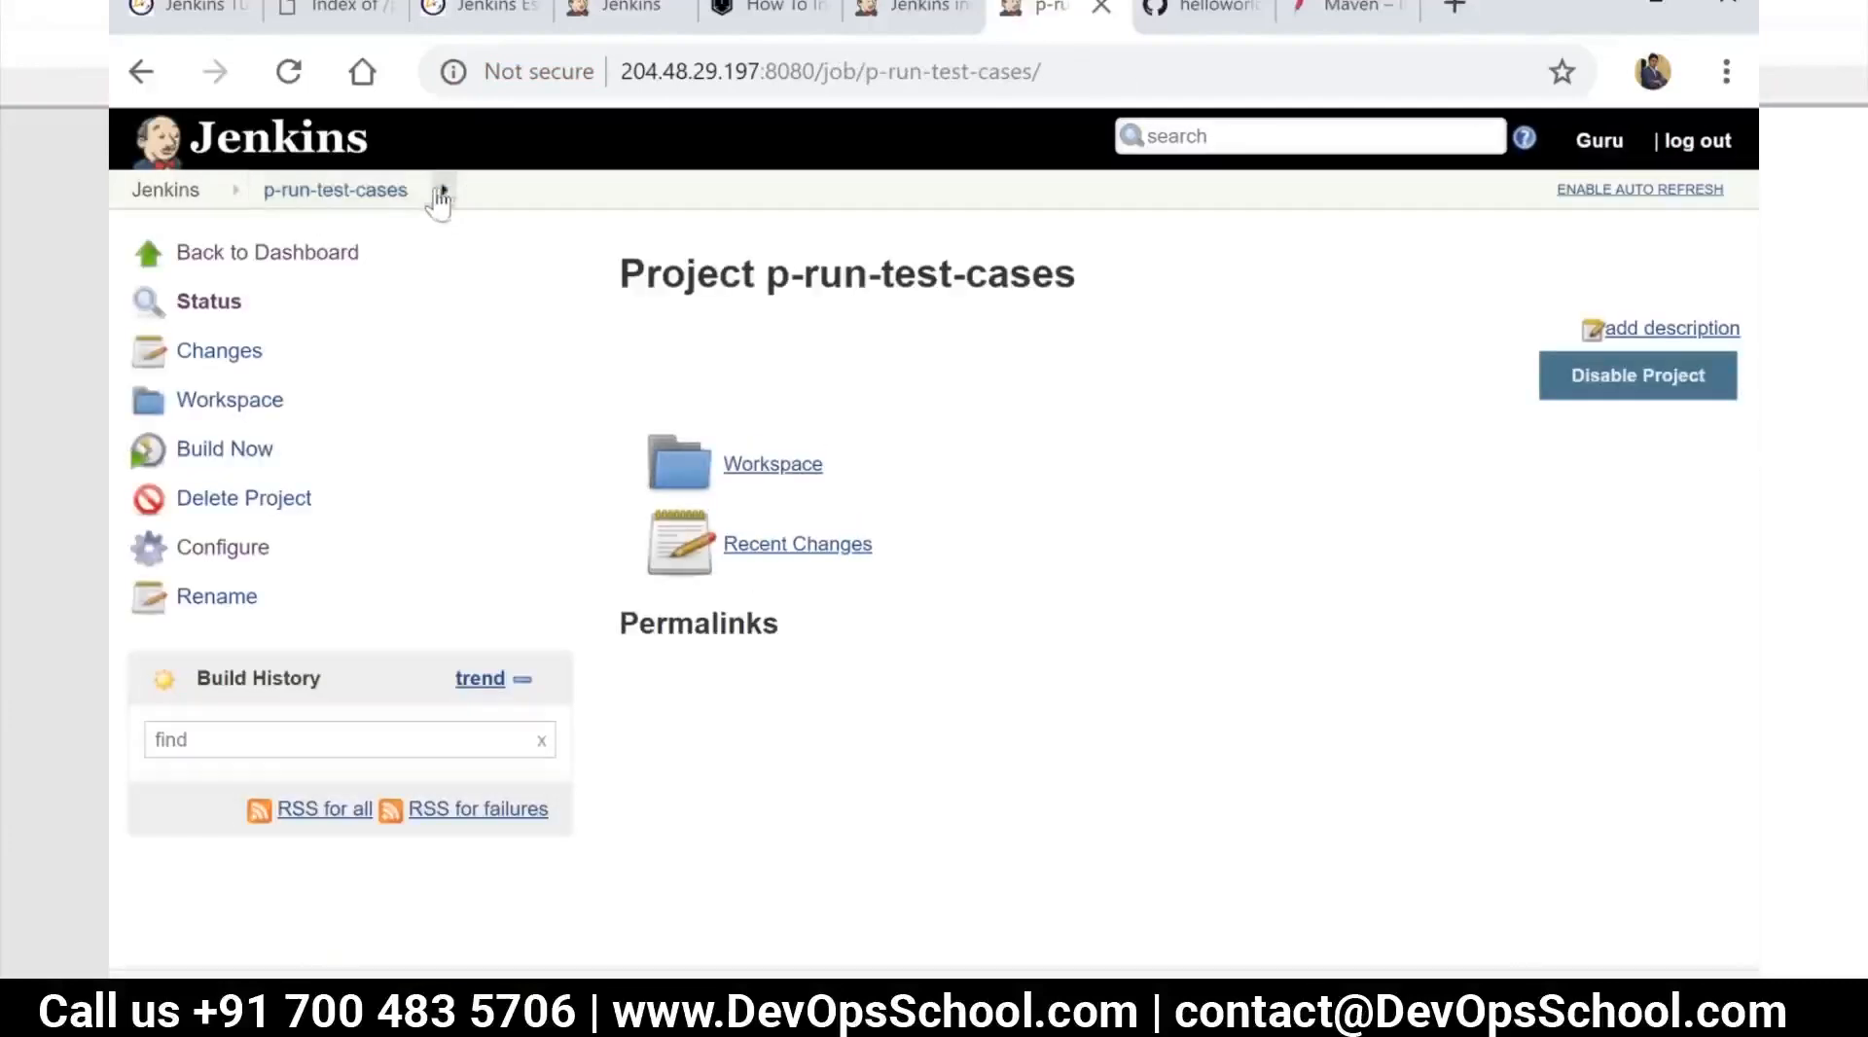
pyautogui.click(253, 499)
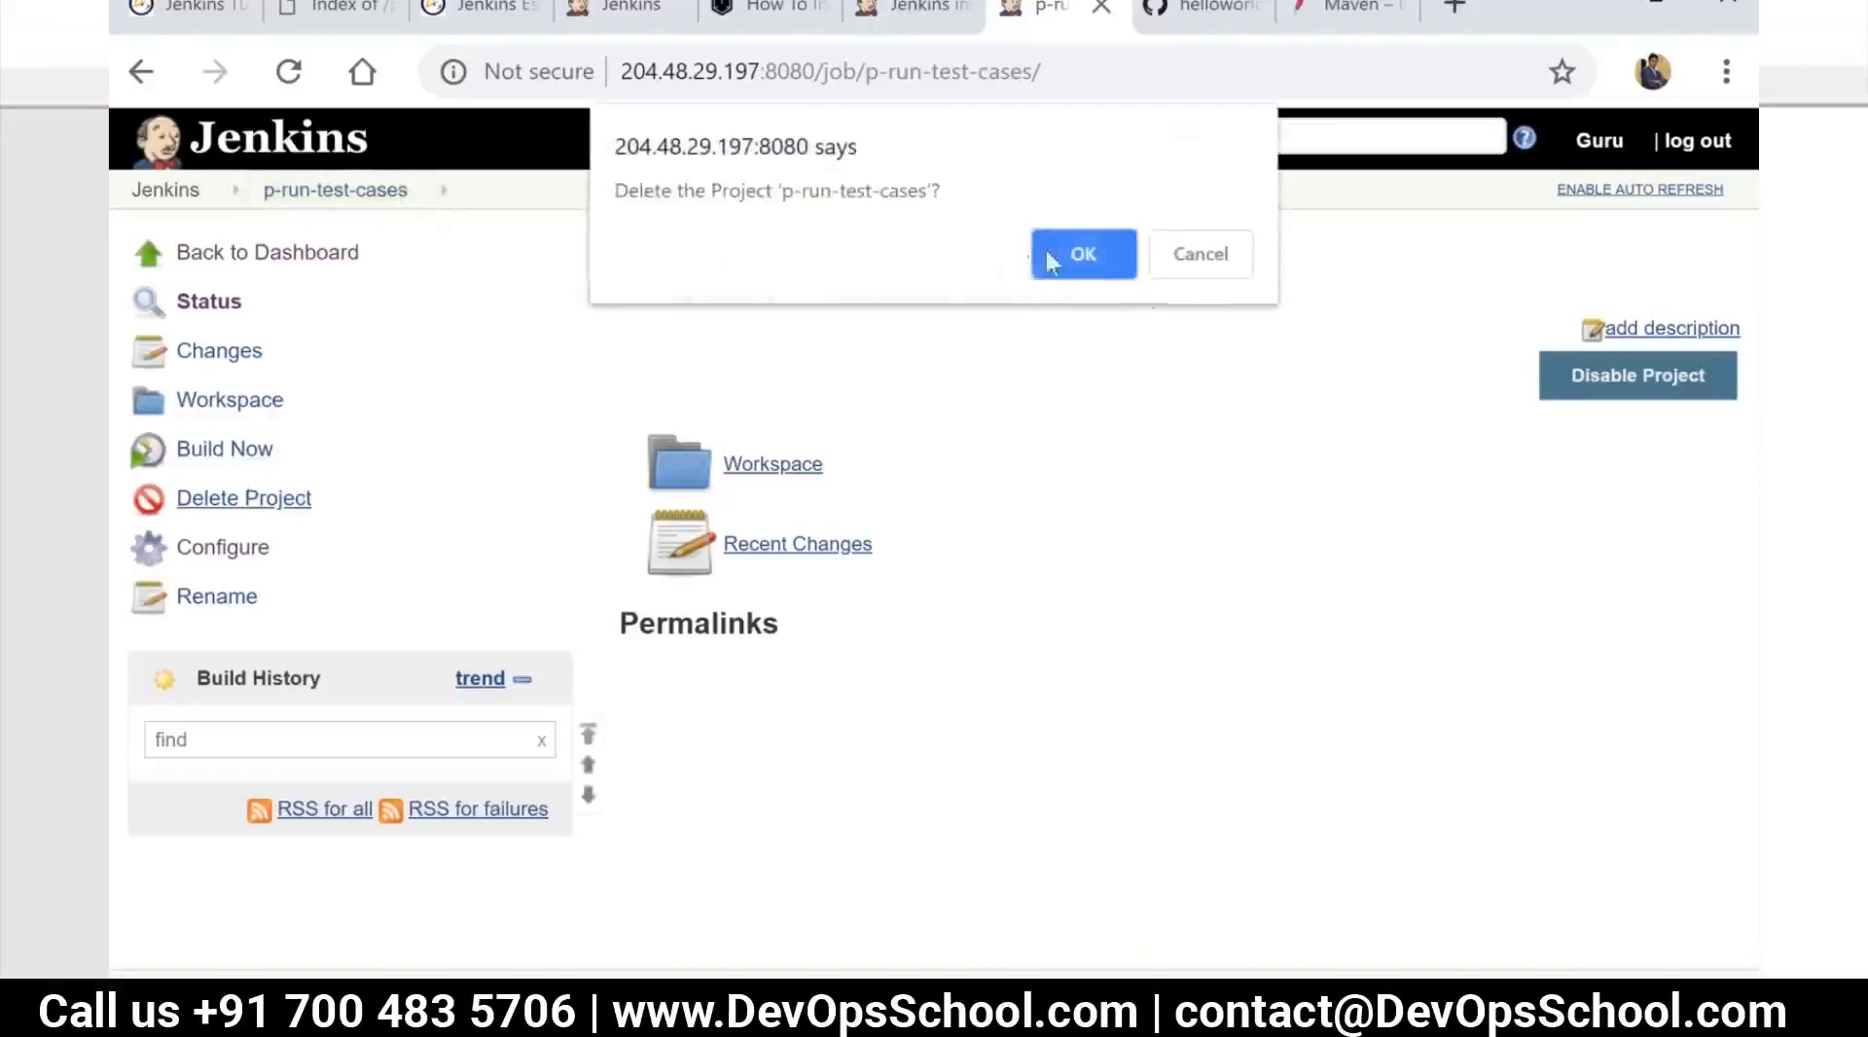
pyautogui.click(1083, 258)
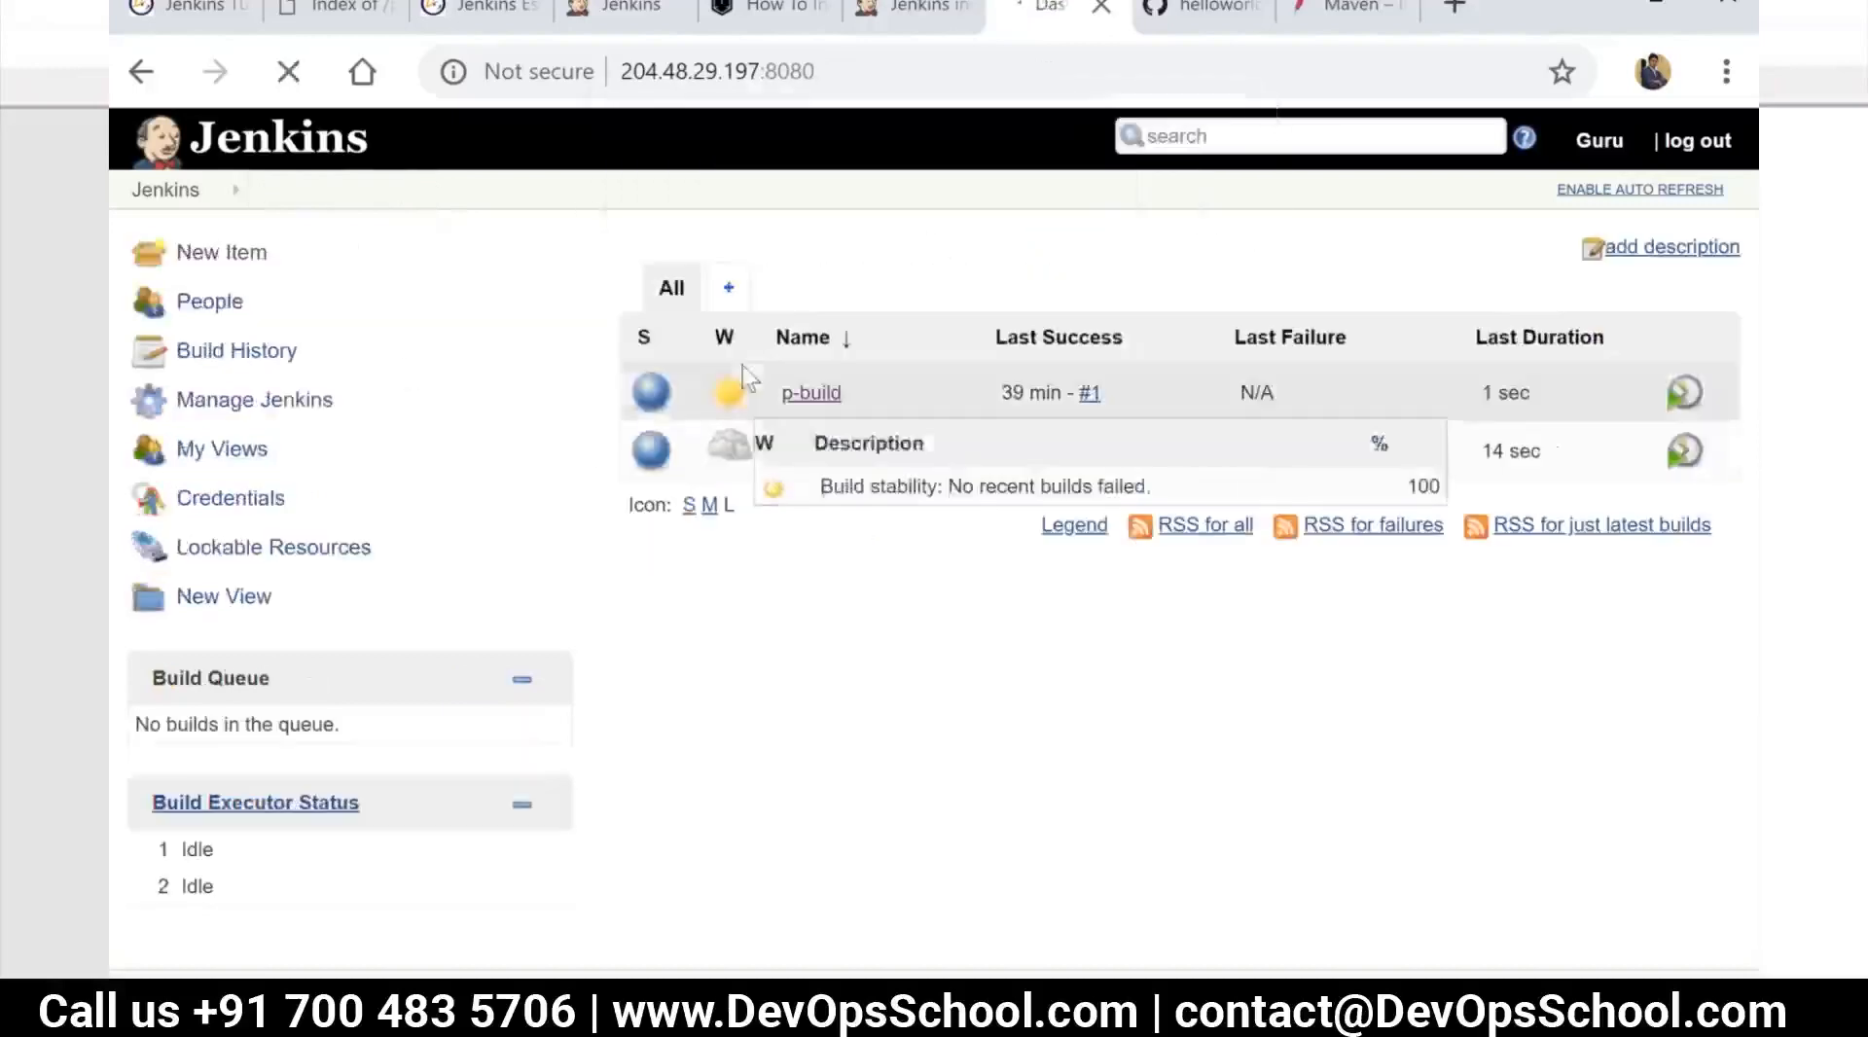
# Try to create a new item named p-run-tests by copying from m-compile-code
pyautogui.click(186, 259)
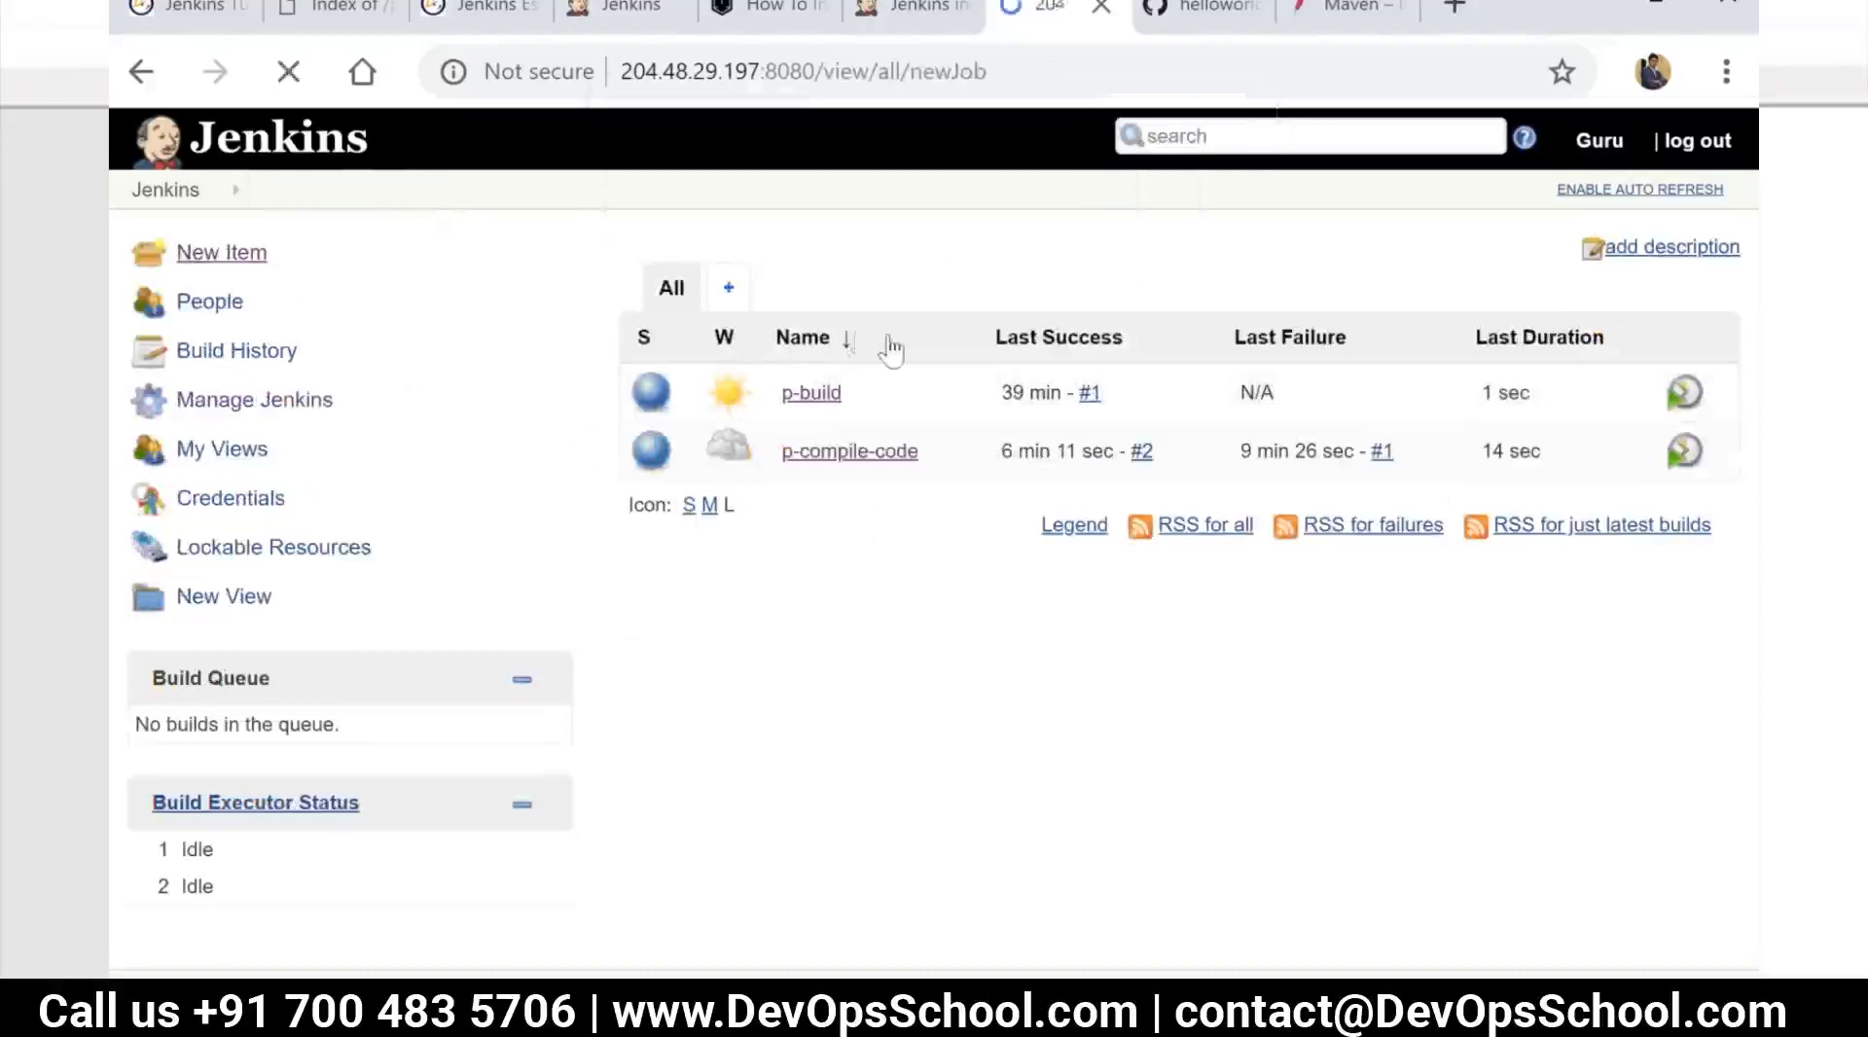
pyautogui.write('p')
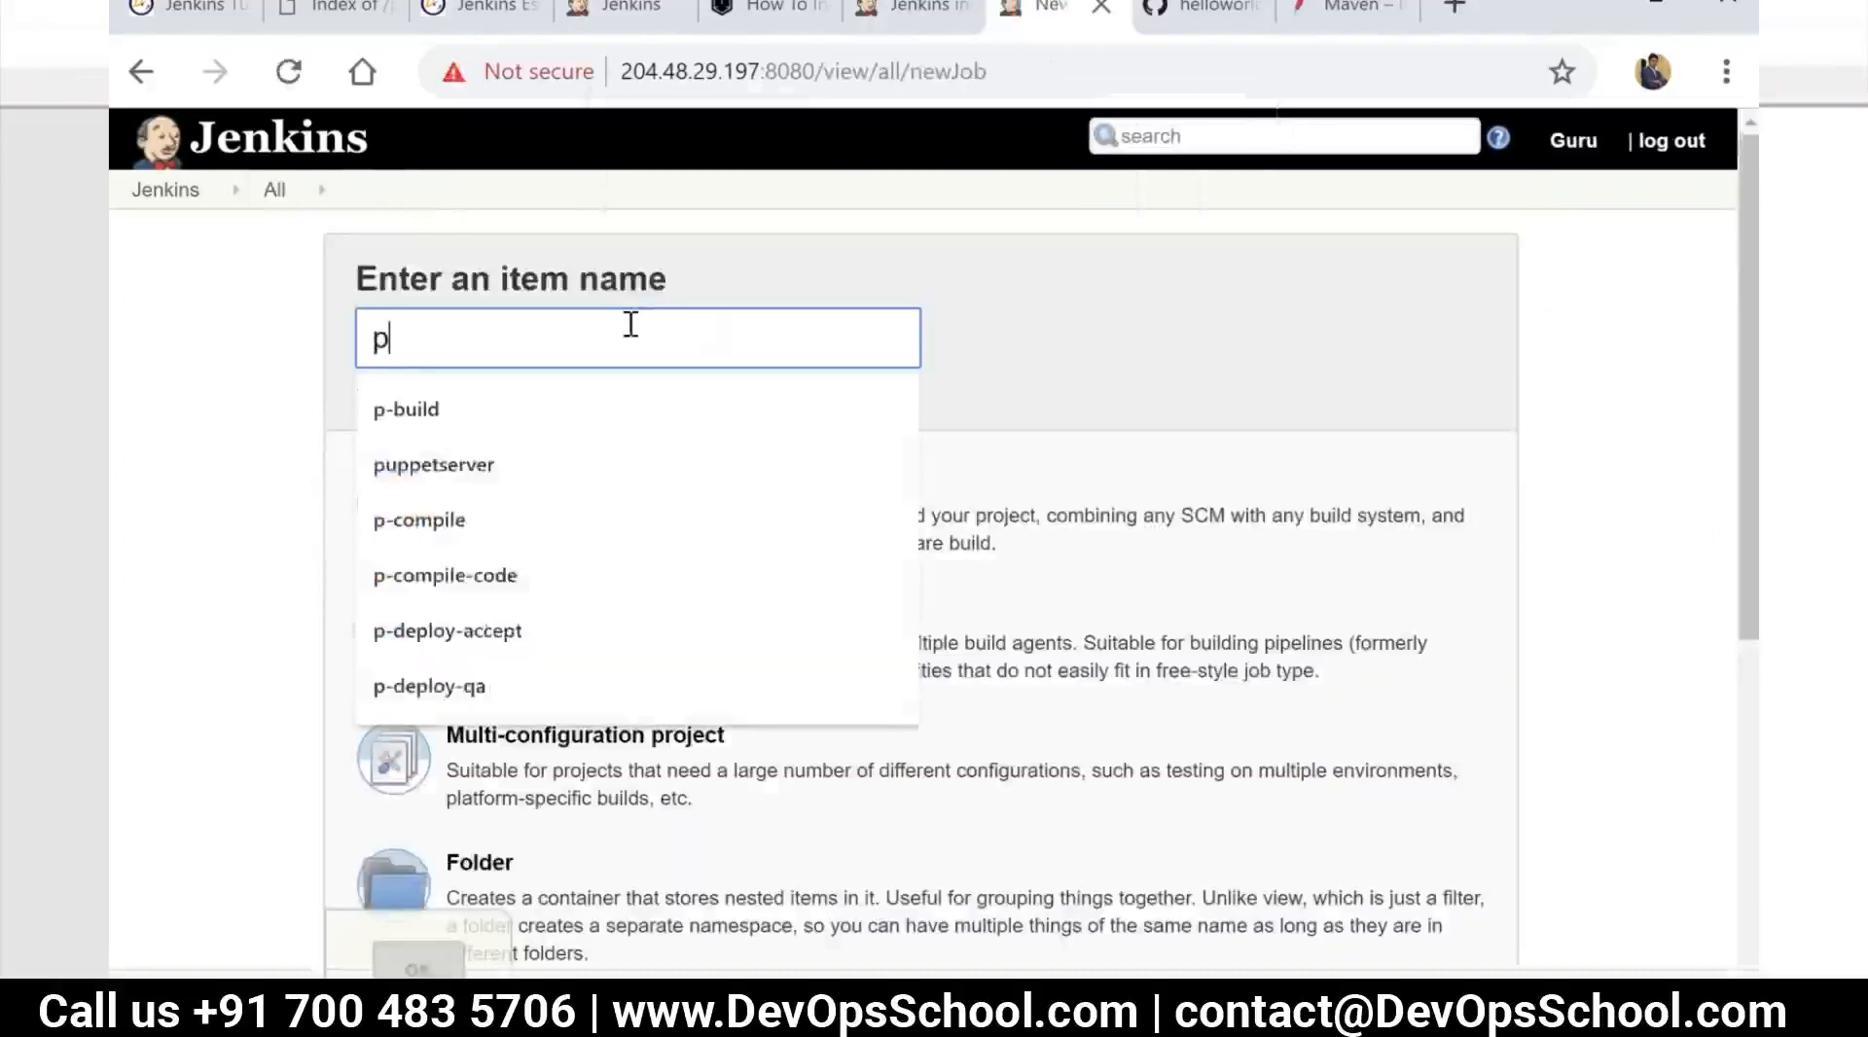
pyautogui.write('-run-tests')
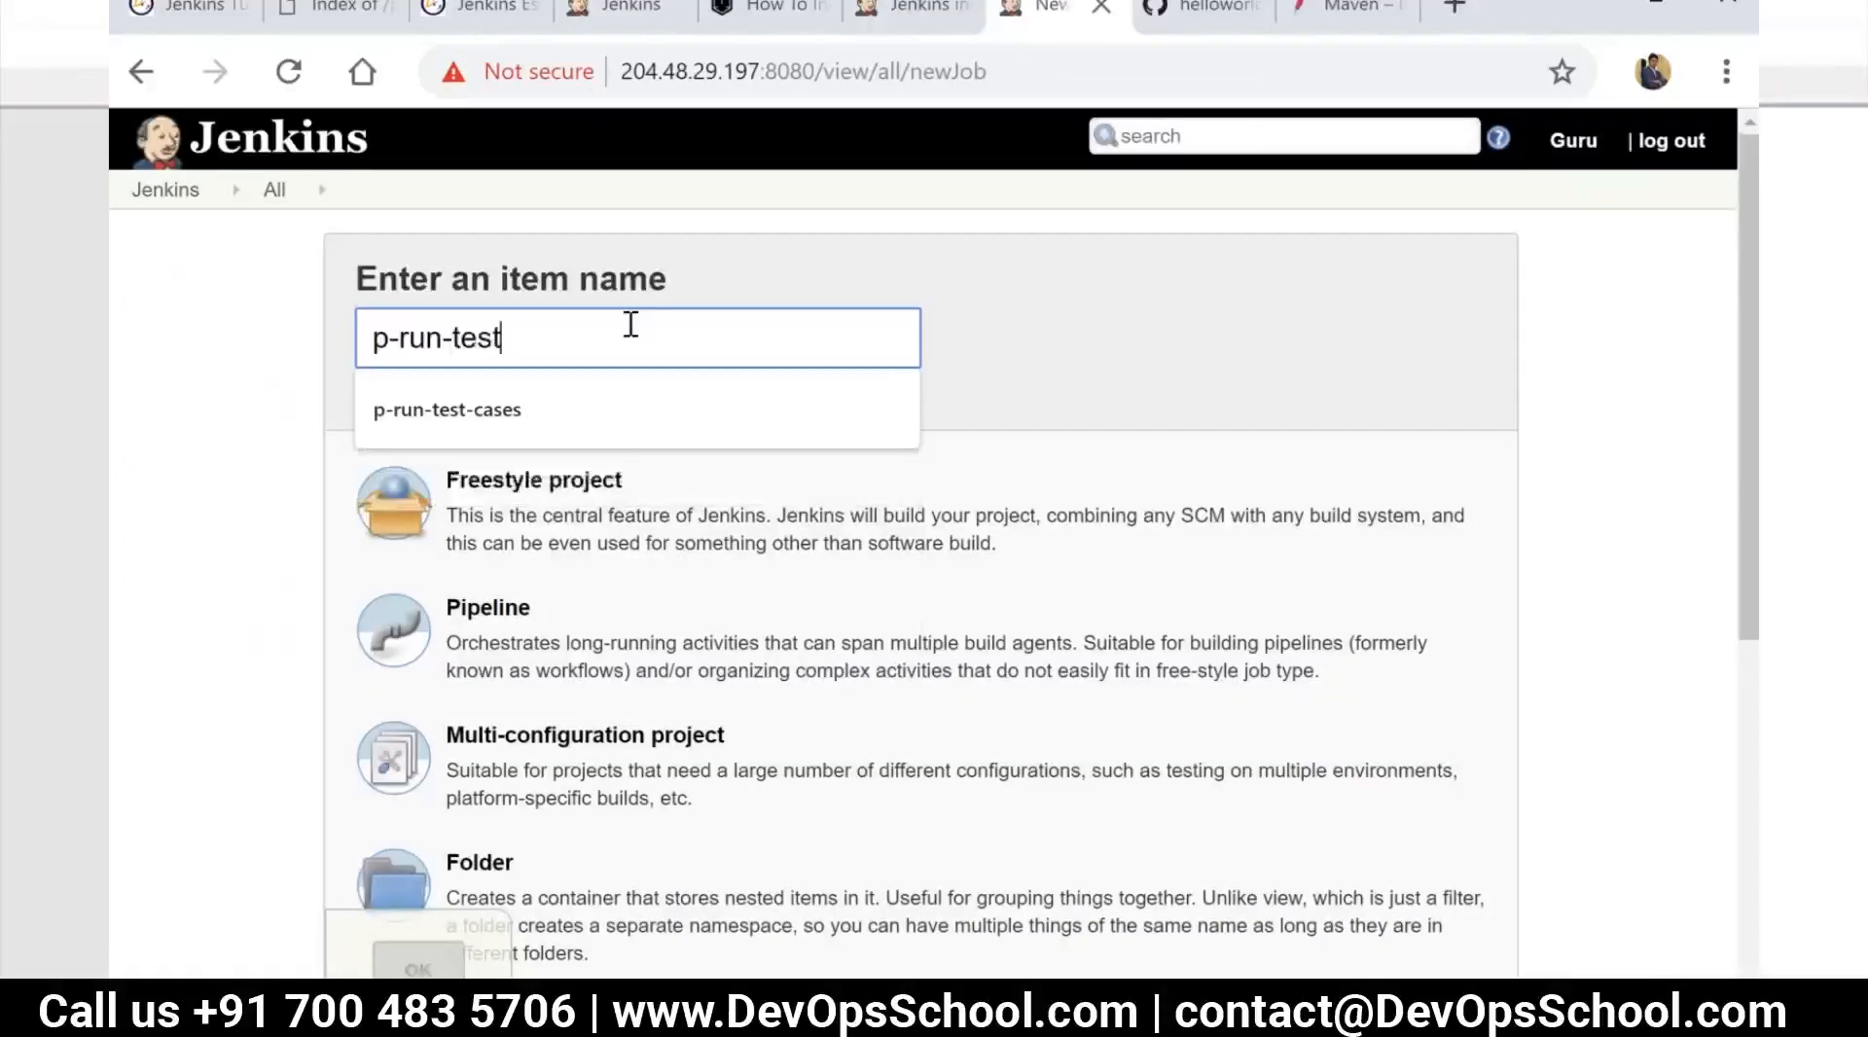
pyautogui.click(585, 508)
pyautogui.scroll(-6, 585, 508)
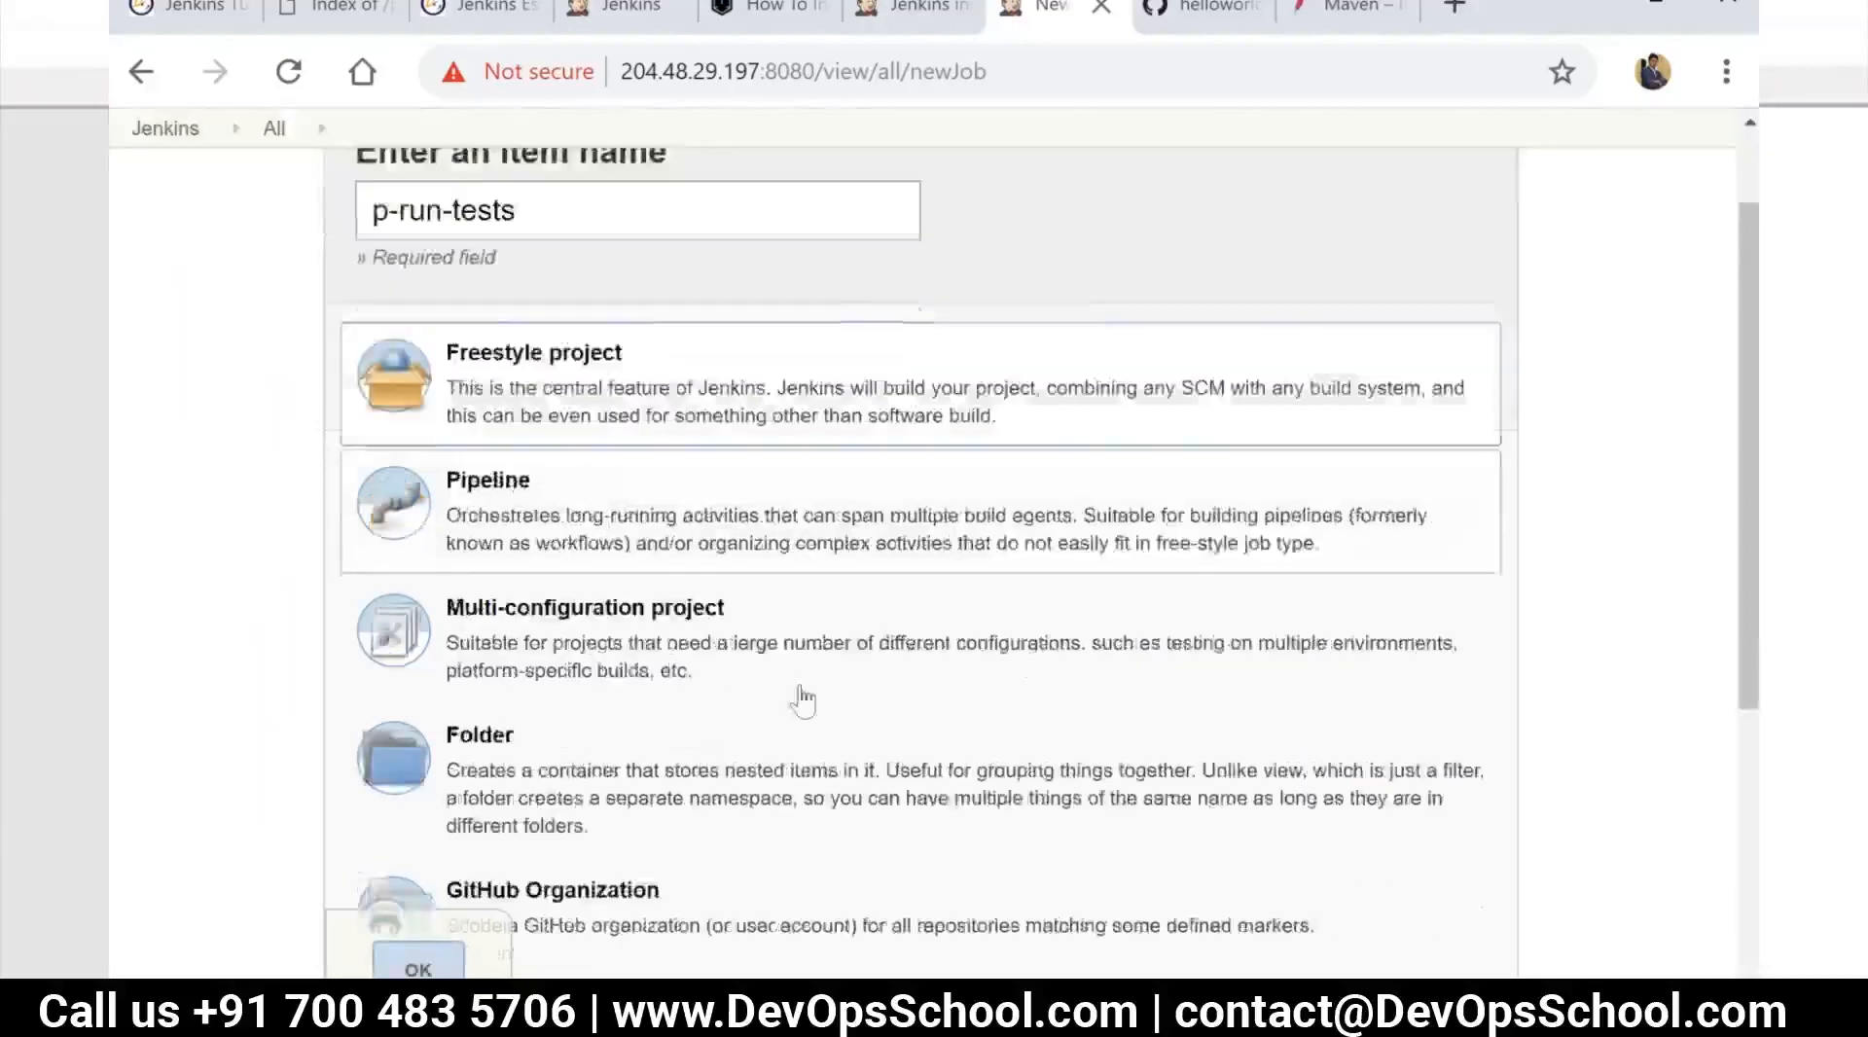
pyautogui.click(735, 732)
pyautogui.write('m-compile-code')
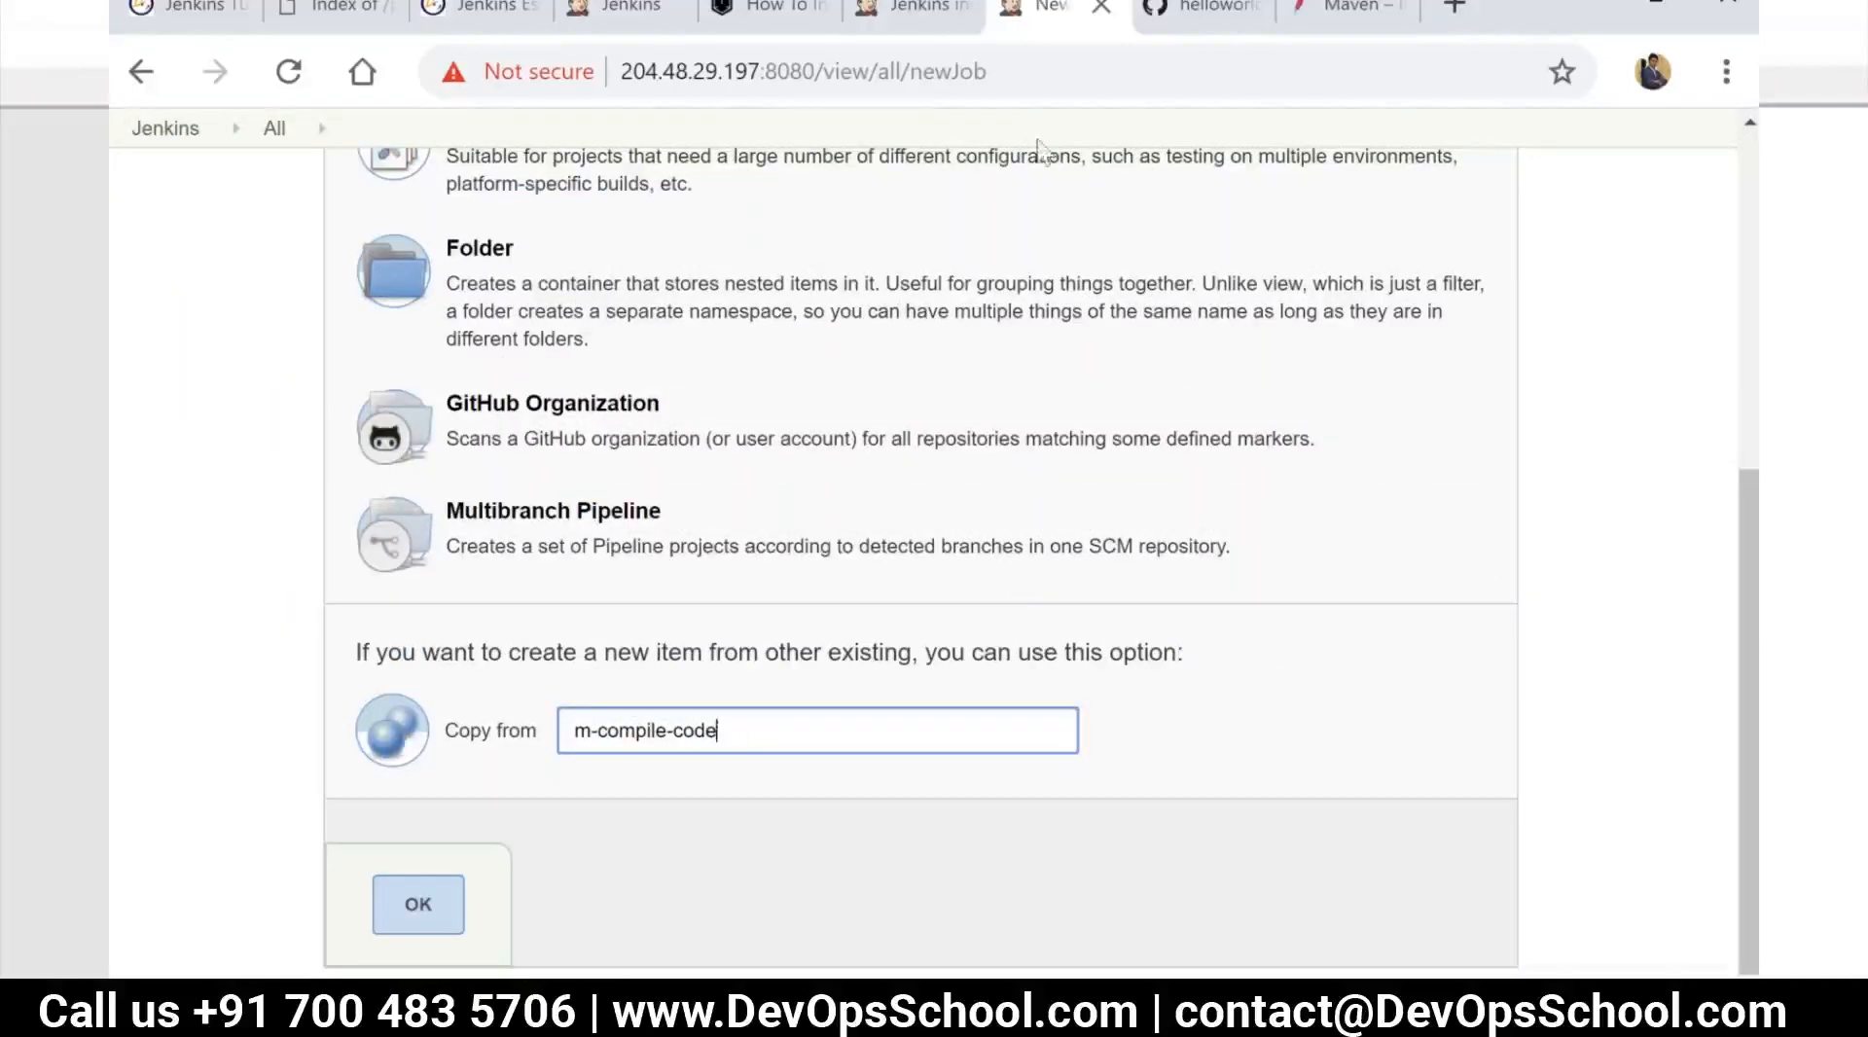
pyautogui.click(442, 901)
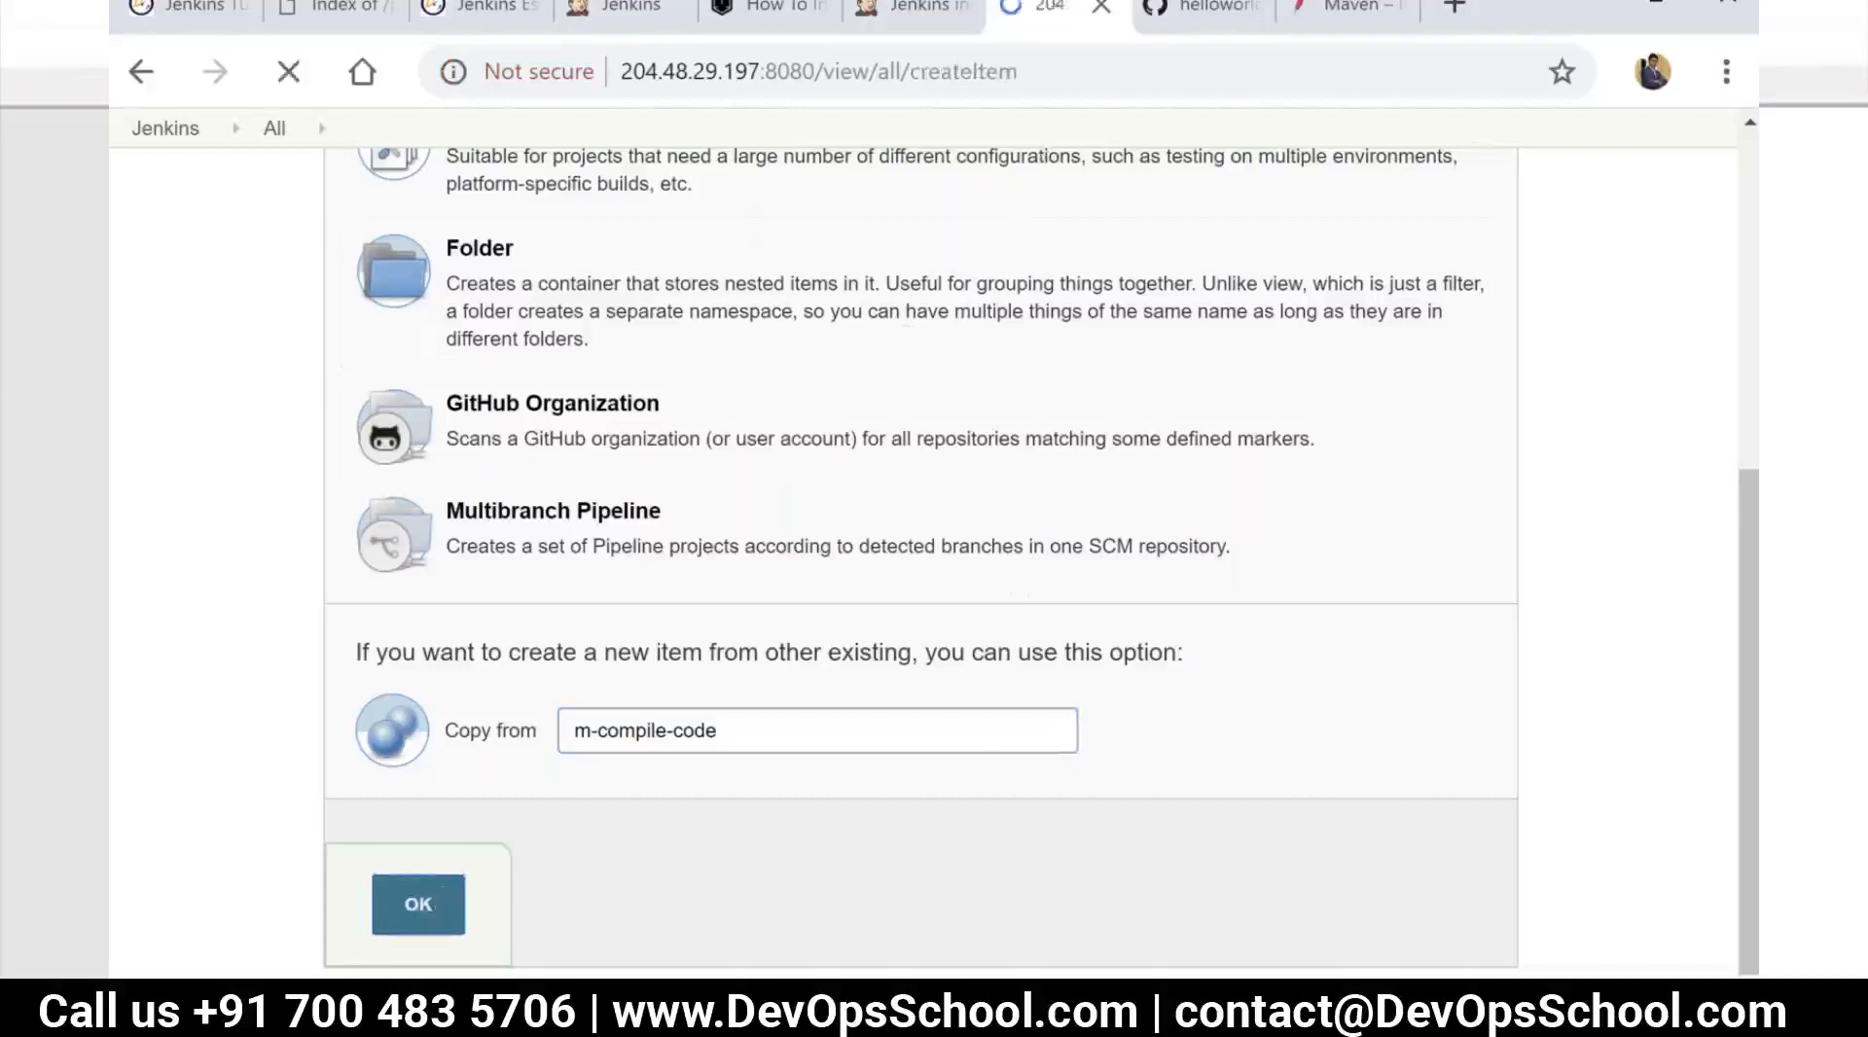
# Return to the dashboard, open the p-compile-code project and copy its exact name from the page address
pyautogui.click(134, 193)
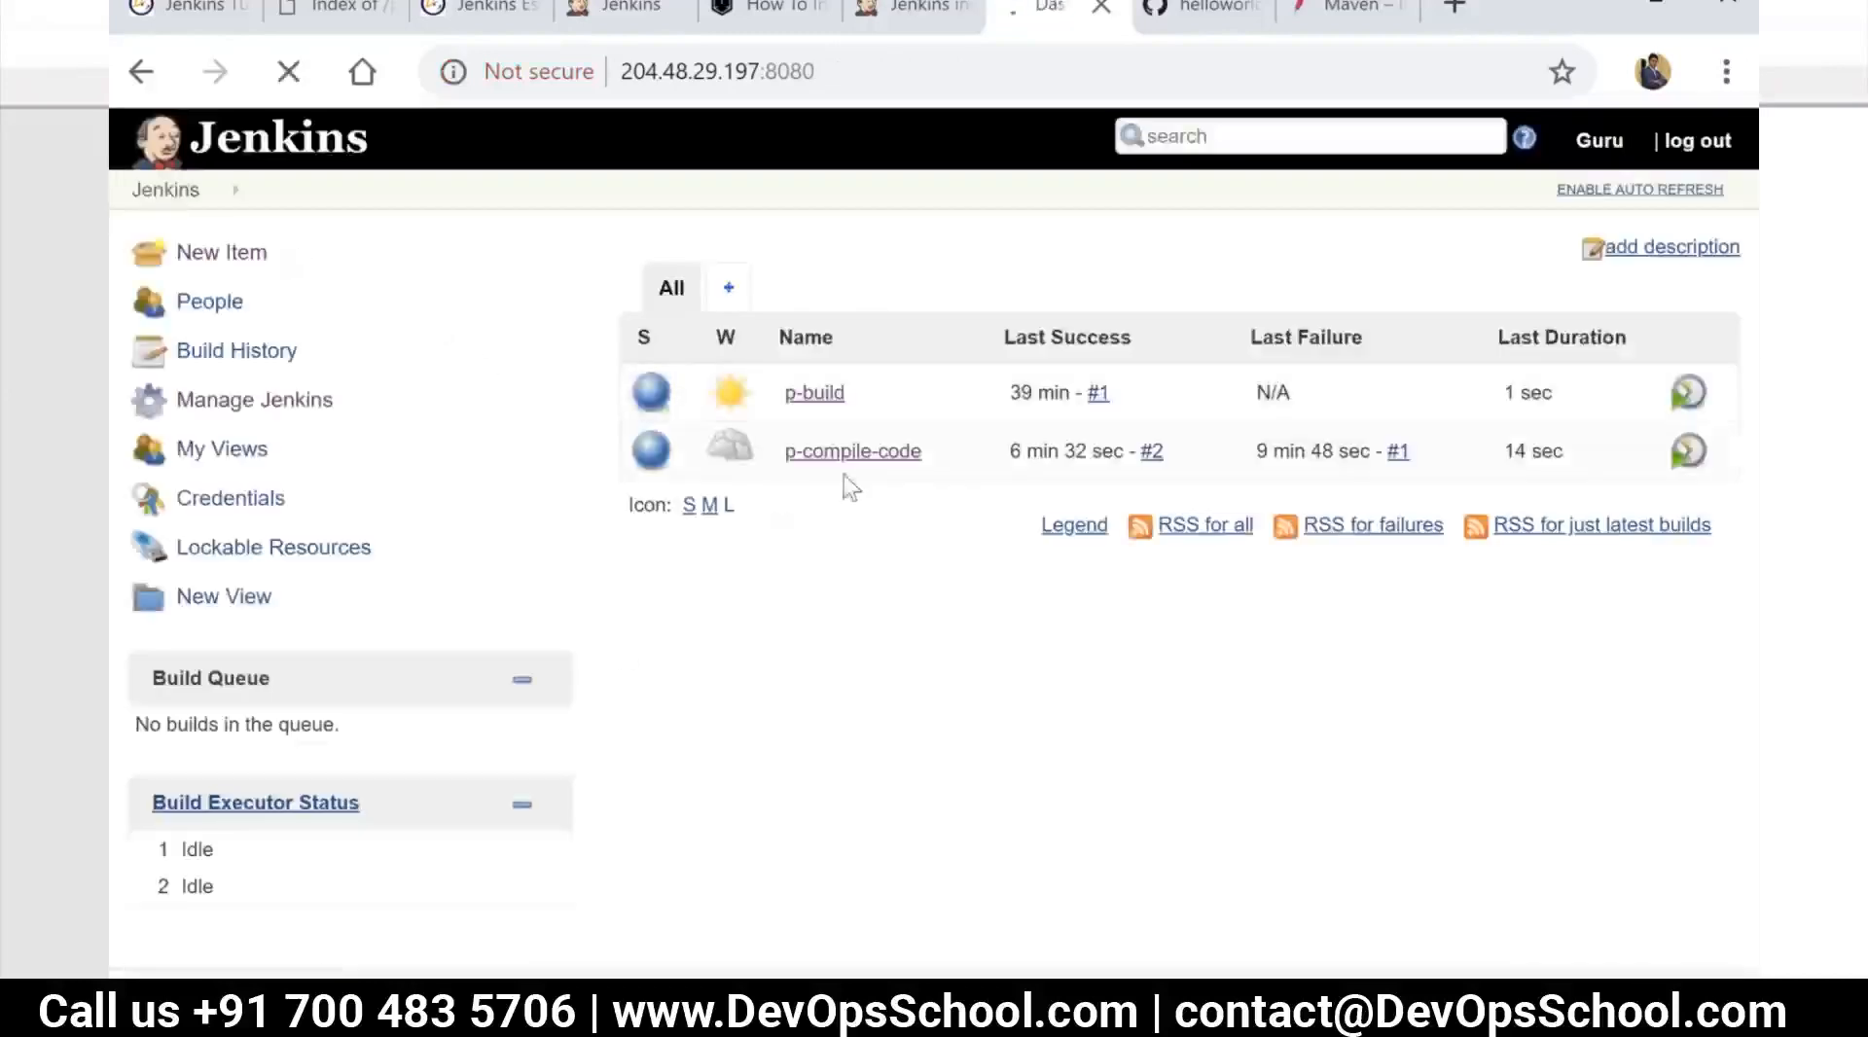
pyautogui.hotkey('ctrl', 'a')
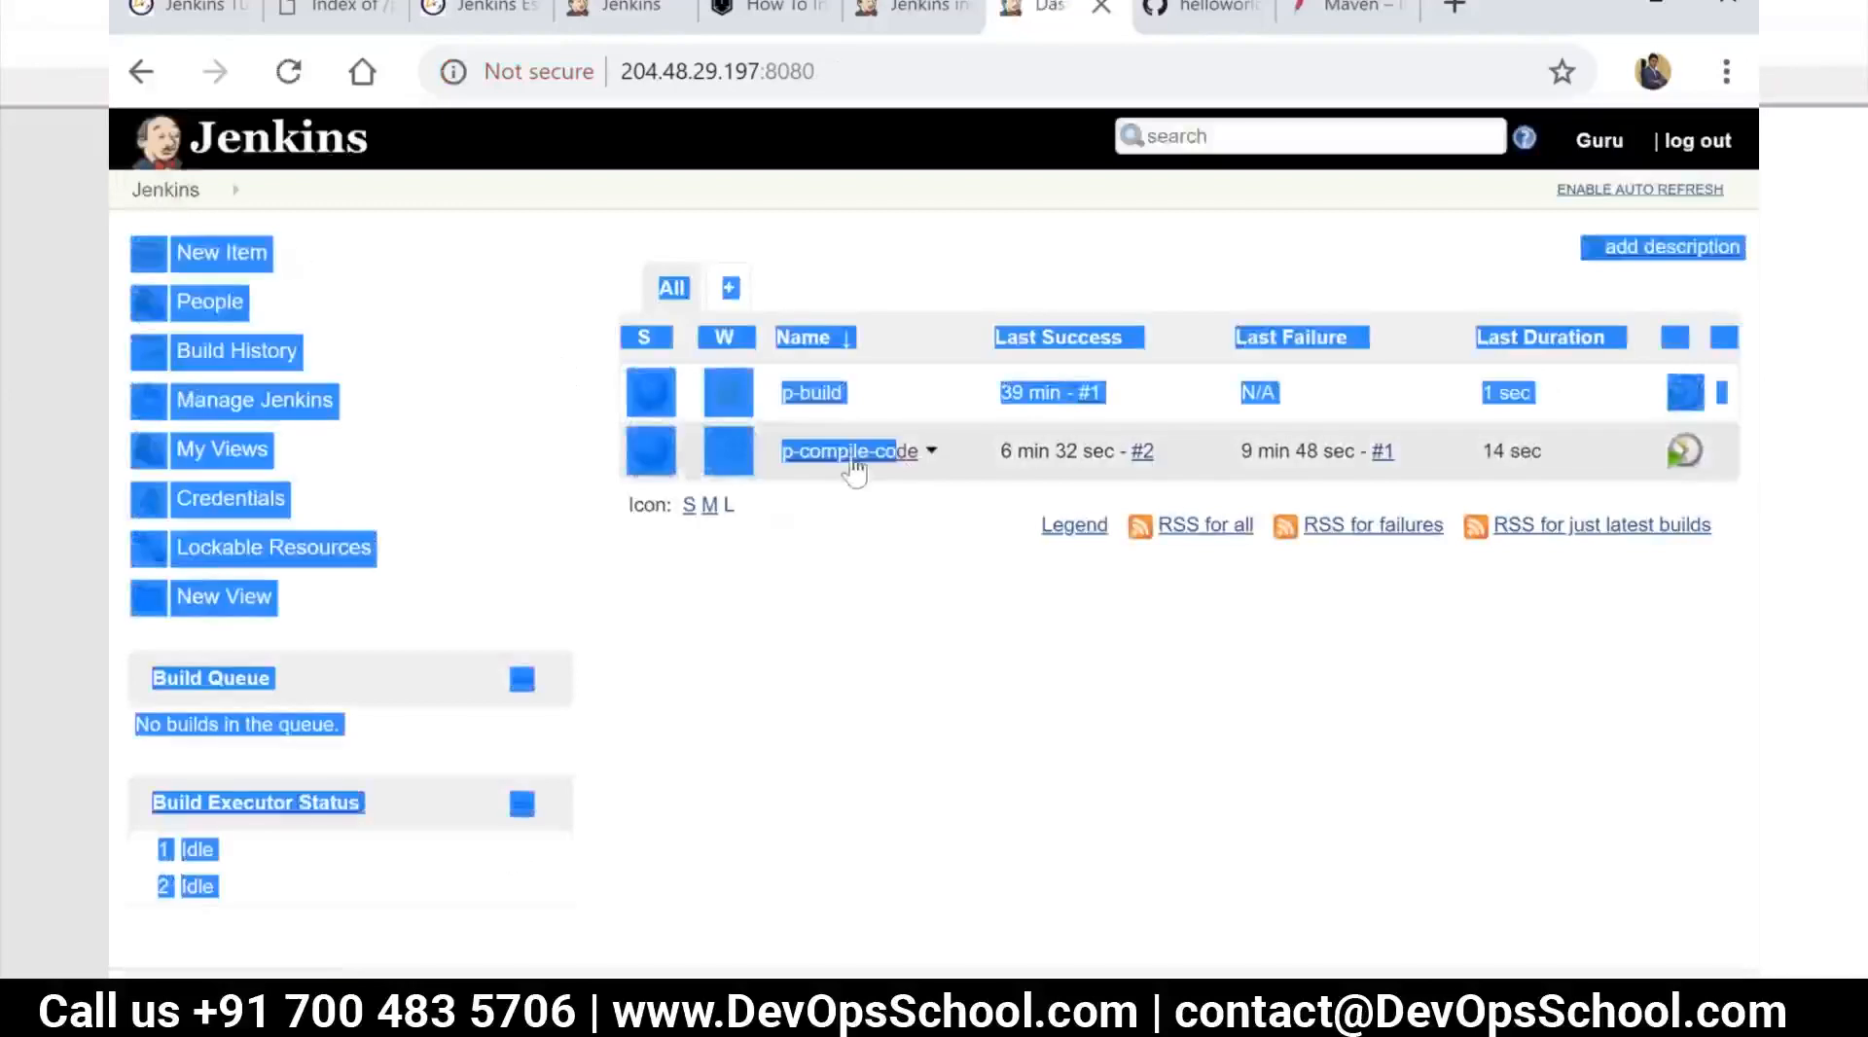
pyautogui.click(876, 574)
pyautogui.click(786, 458)
pyautogui.doubleClick(944, 71)
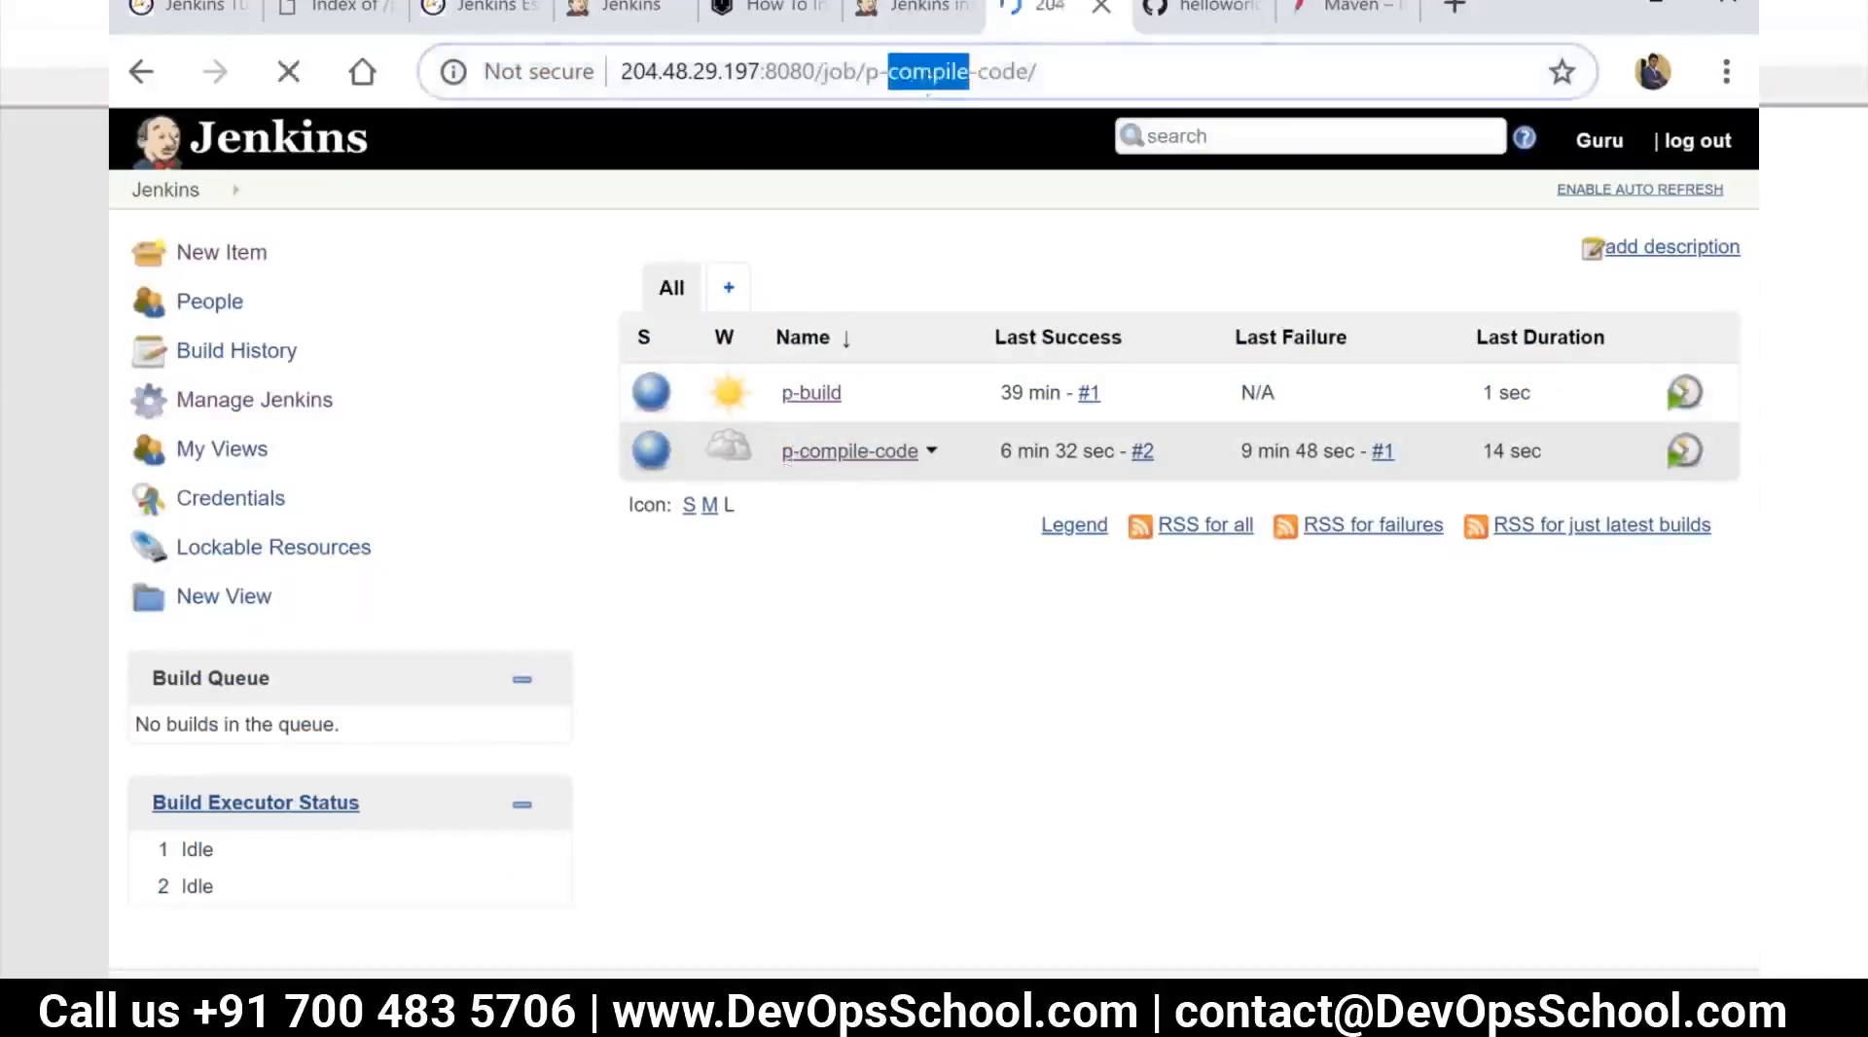
pyautogui.click(913, 72)
pyautogui.moveTo(869, 72); pyautogui.dragTo(1031, 78)
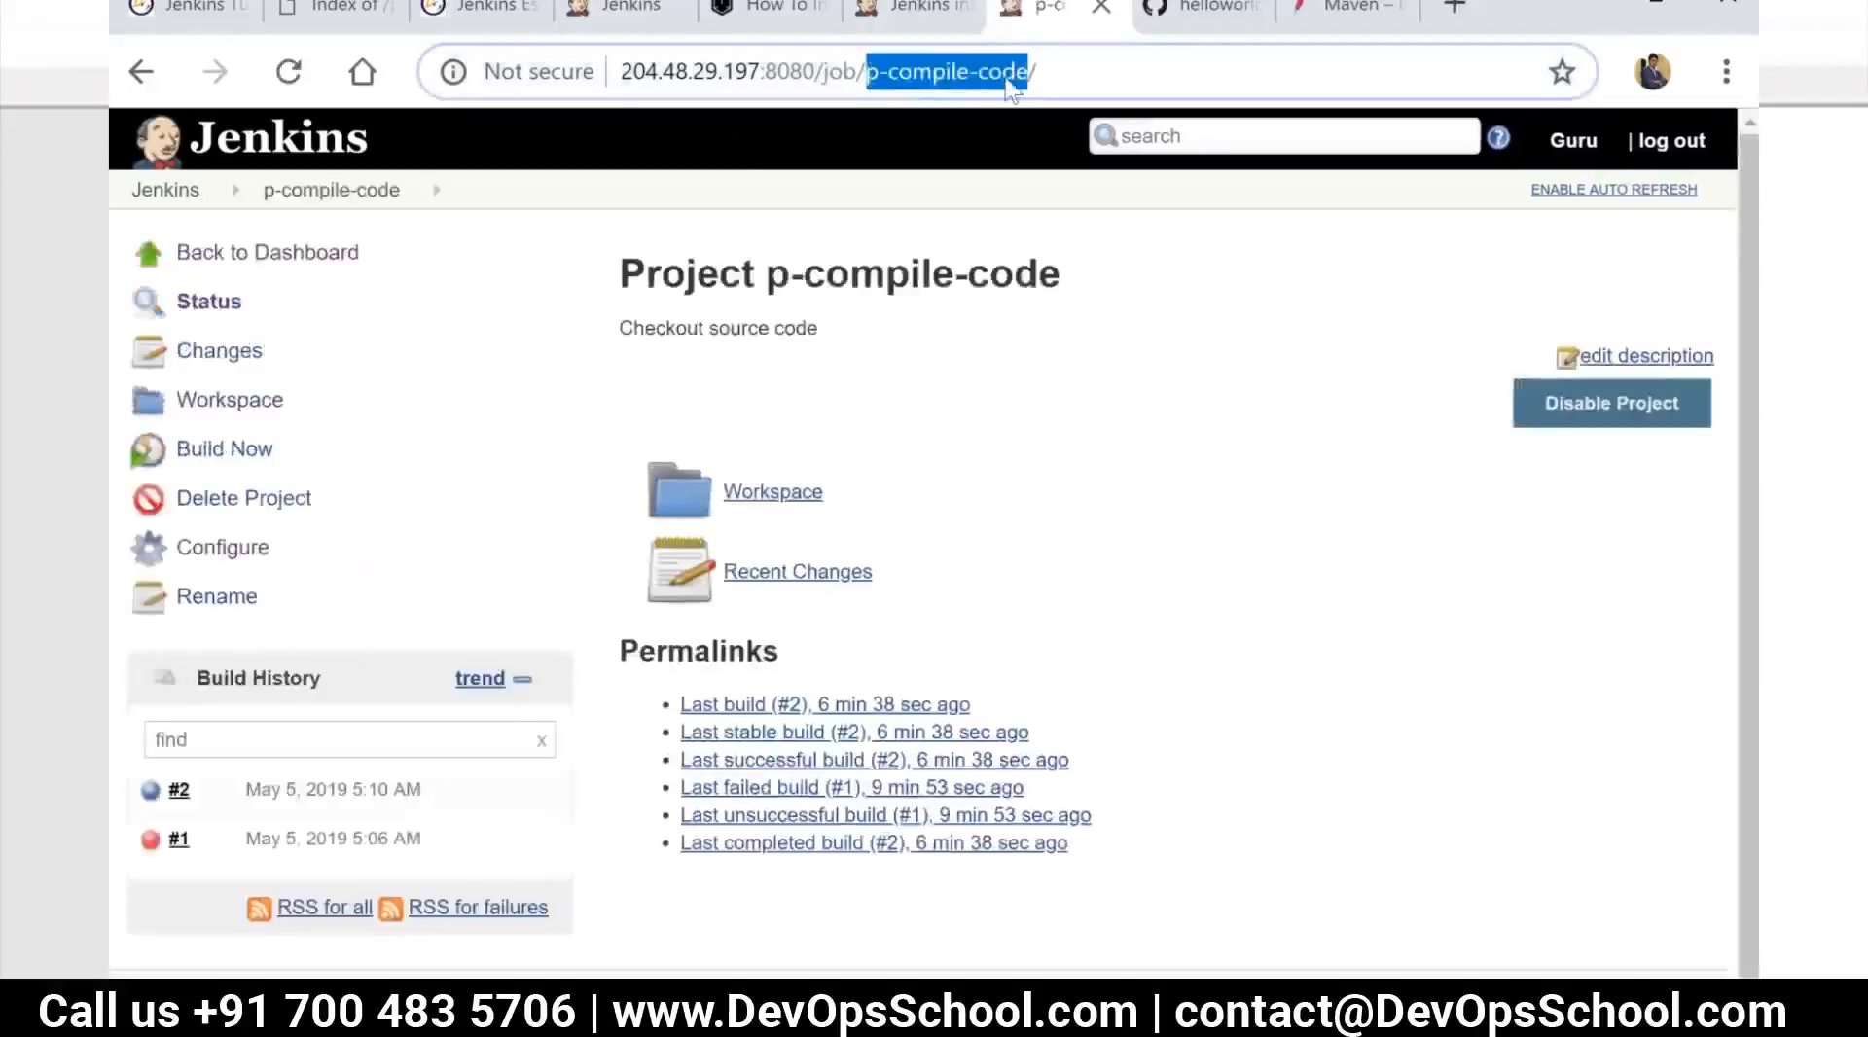
pyautogui.rightClick(1006, 80)
pyautogui.click(1068, 244)
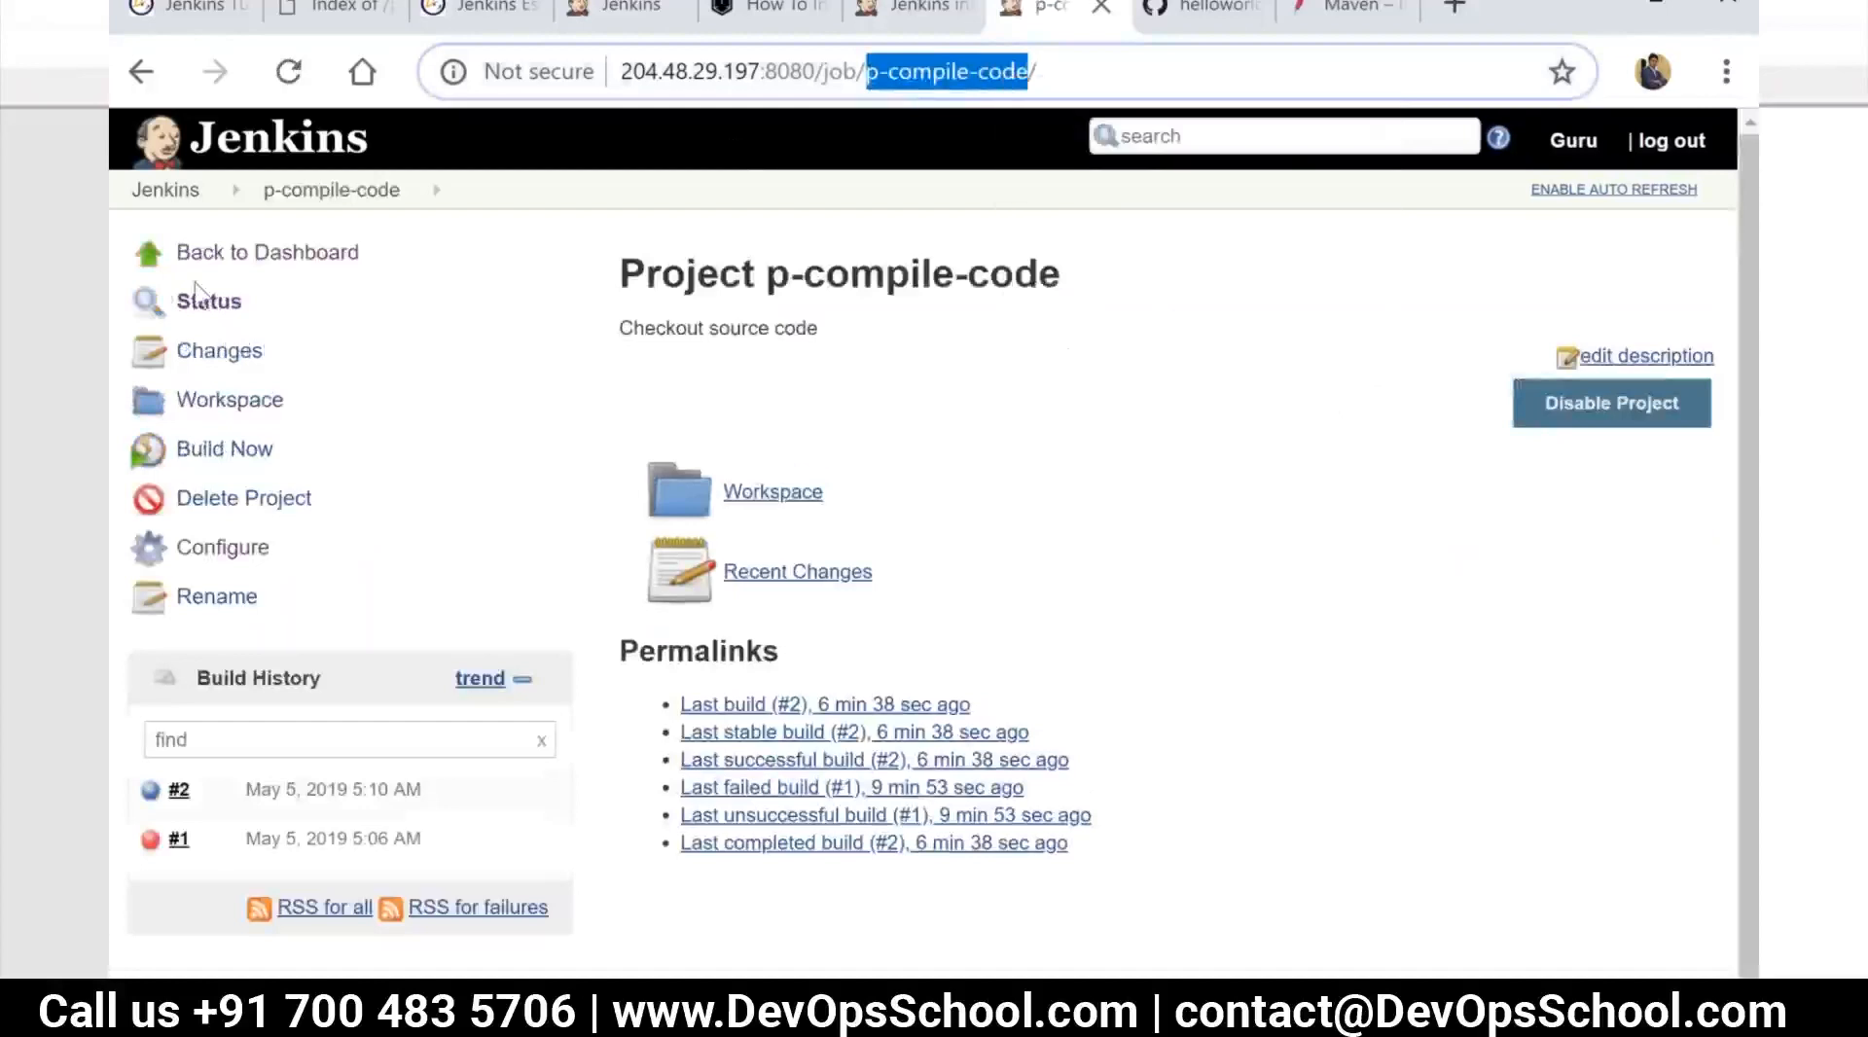
# Create a new item named p-run-tests as a copy of the existing p-compile-code job
pyautogui.click(207, 193)
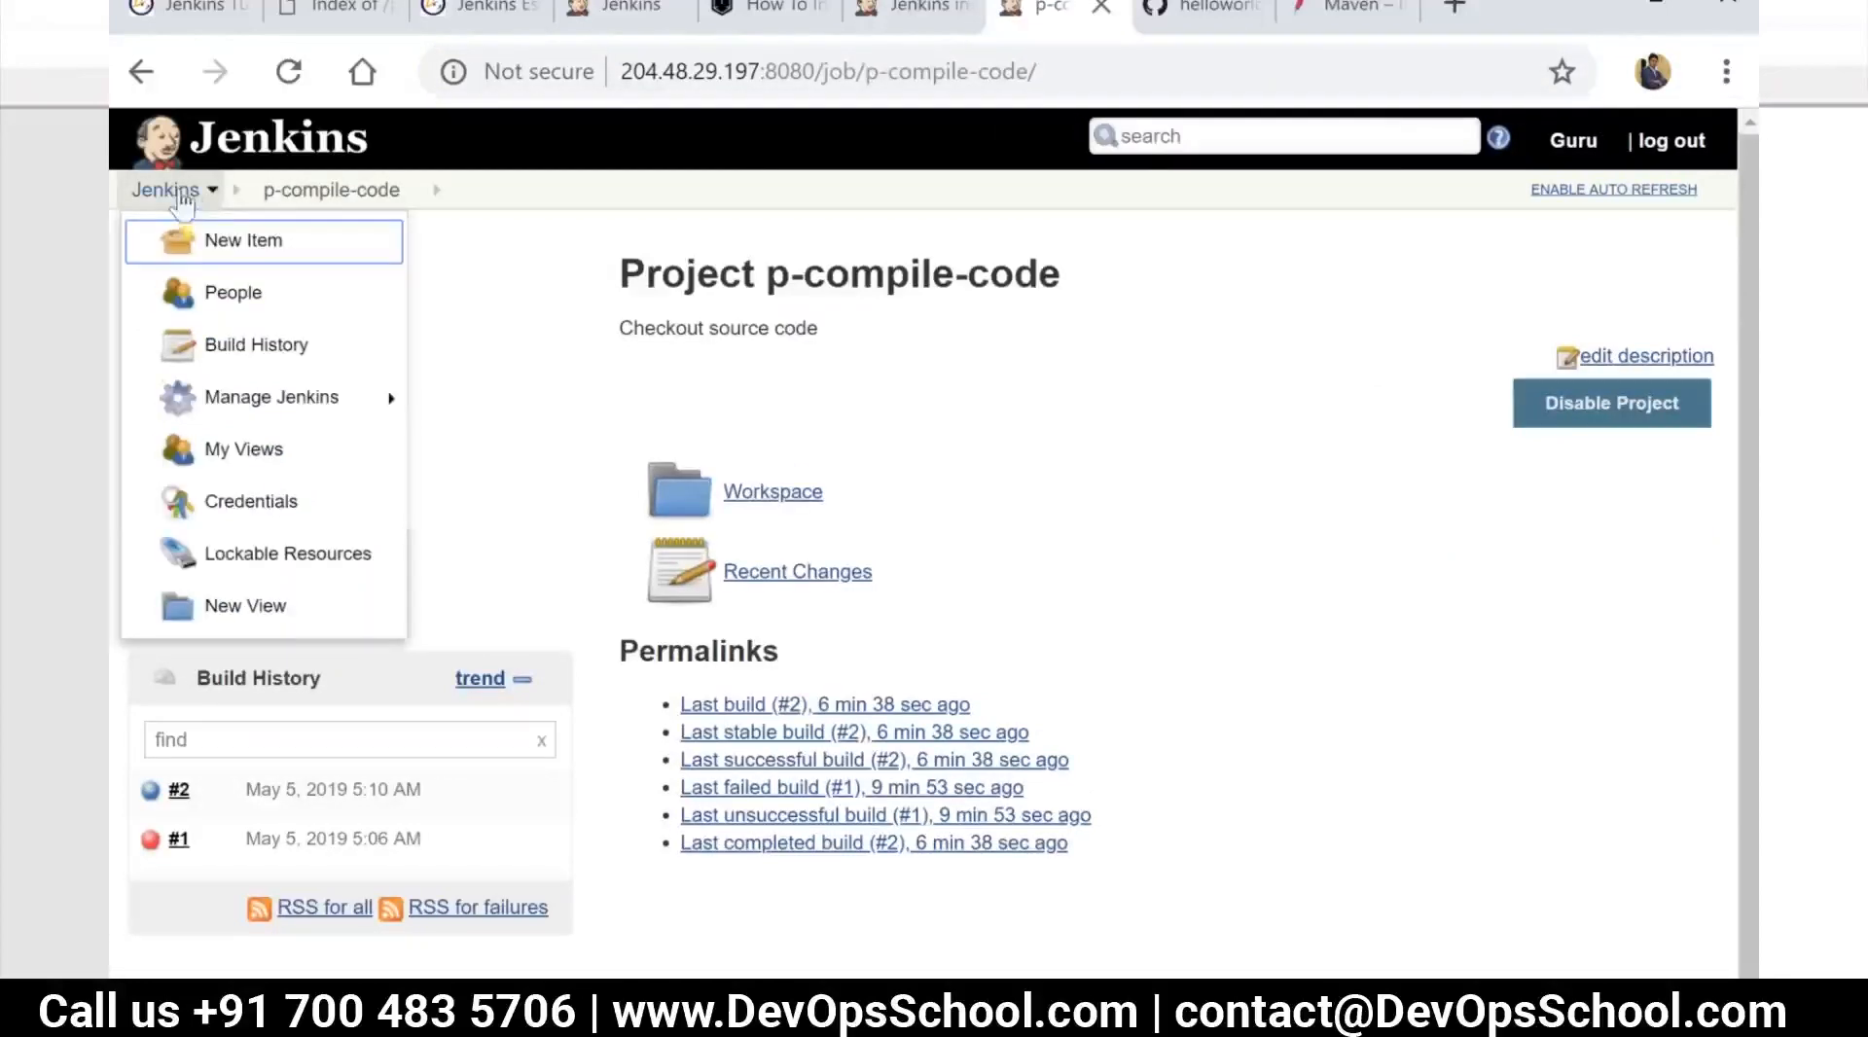
pyautogui.click(181, 195)
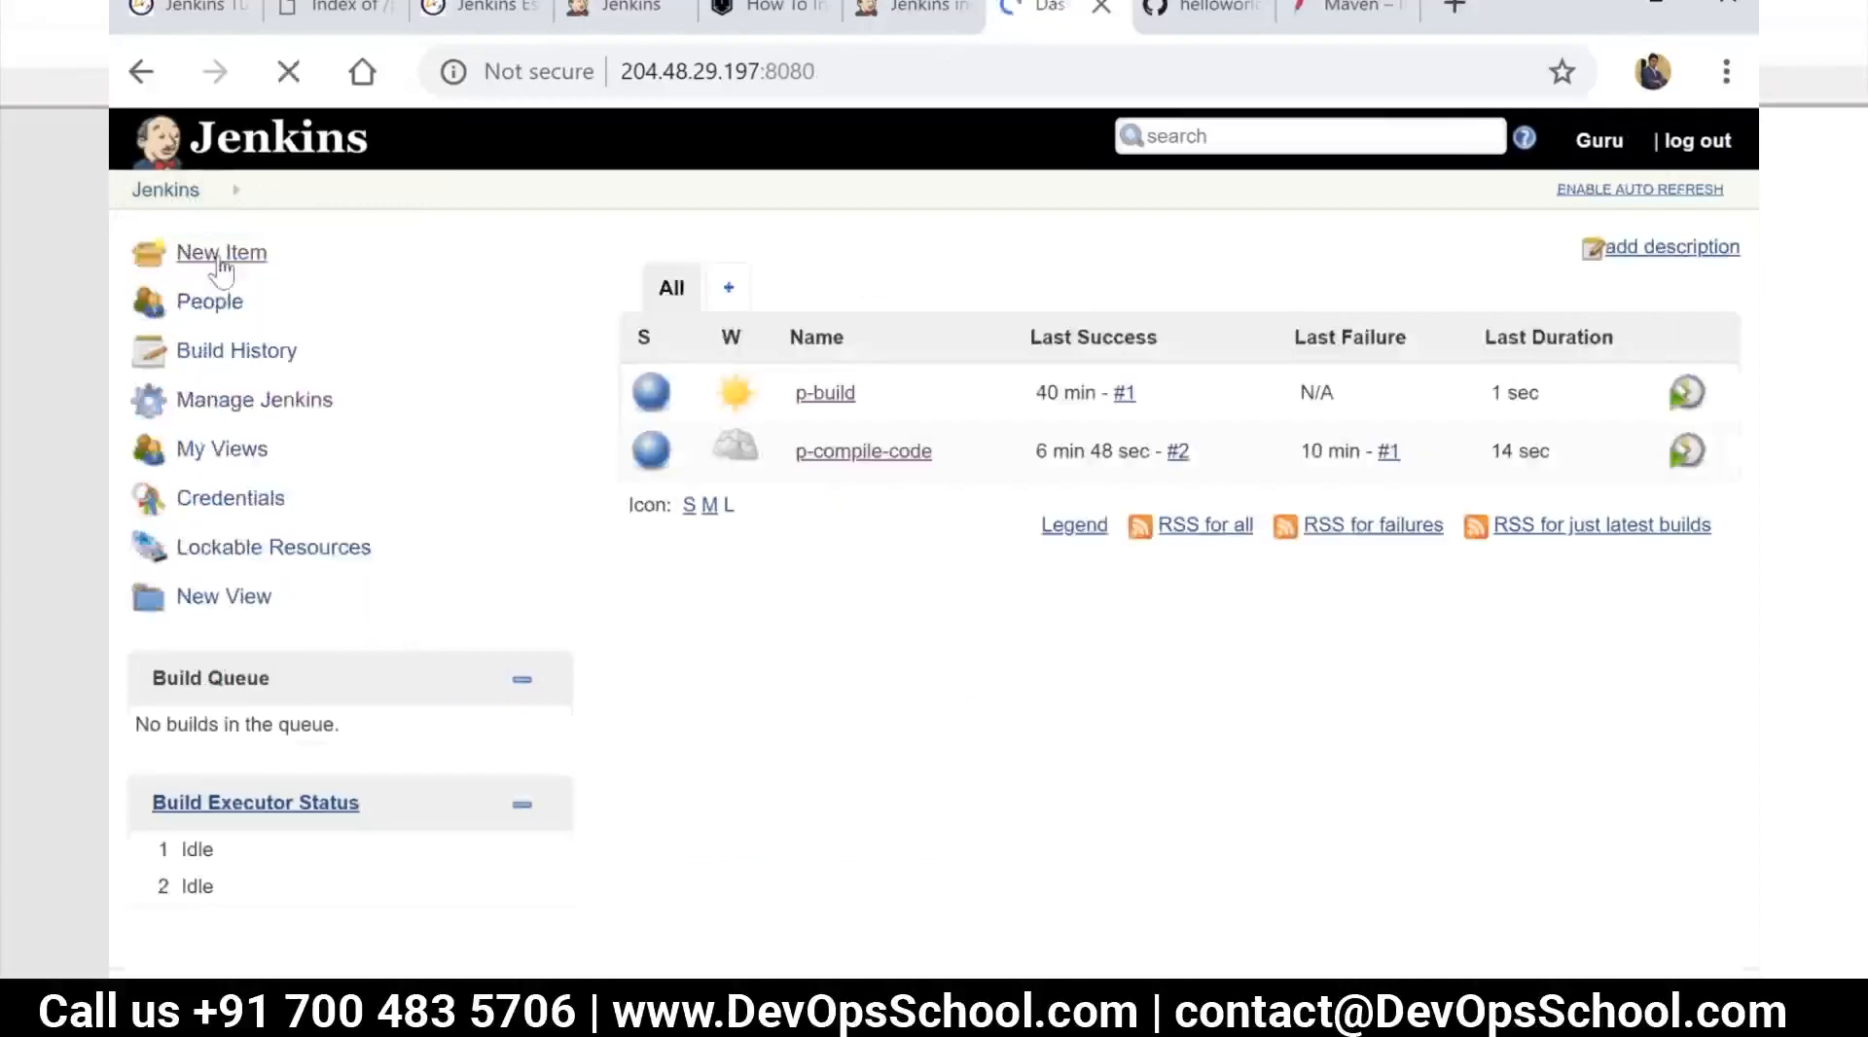
pyautogui.click(220, 262)
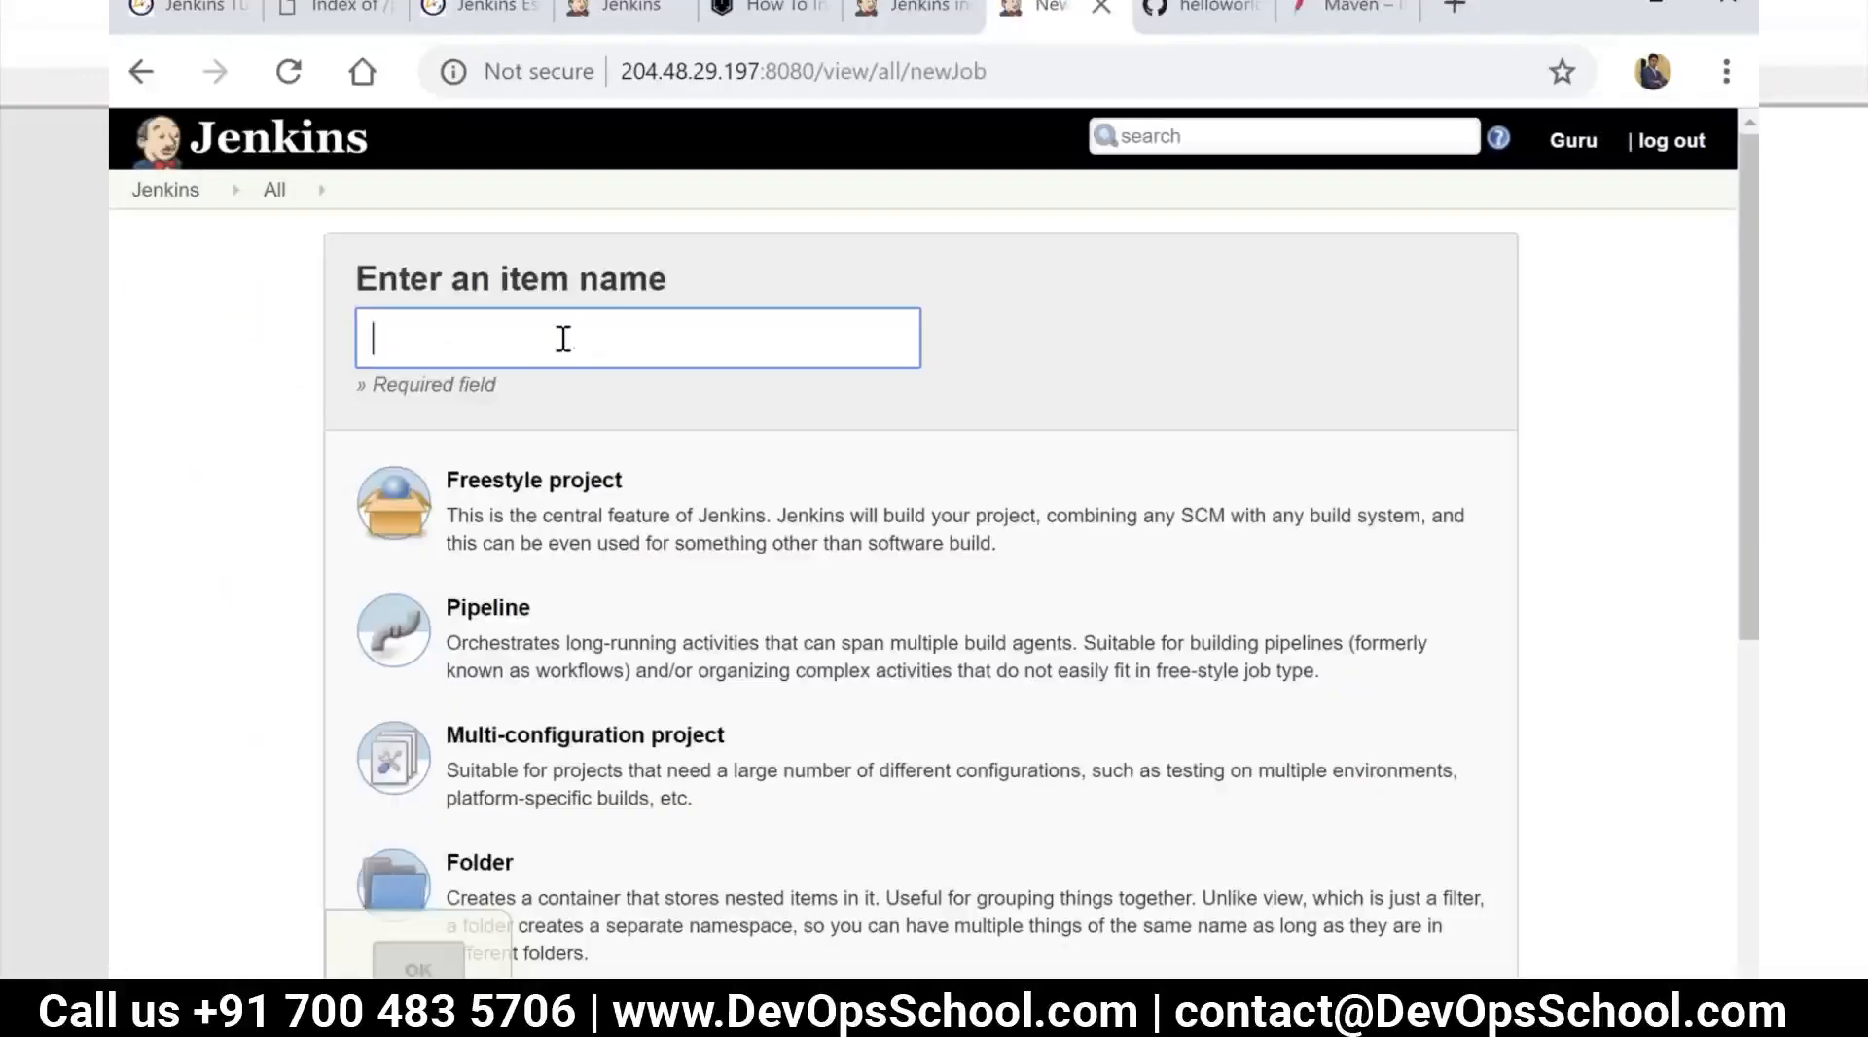
pyautogui.write('p-run-tests')
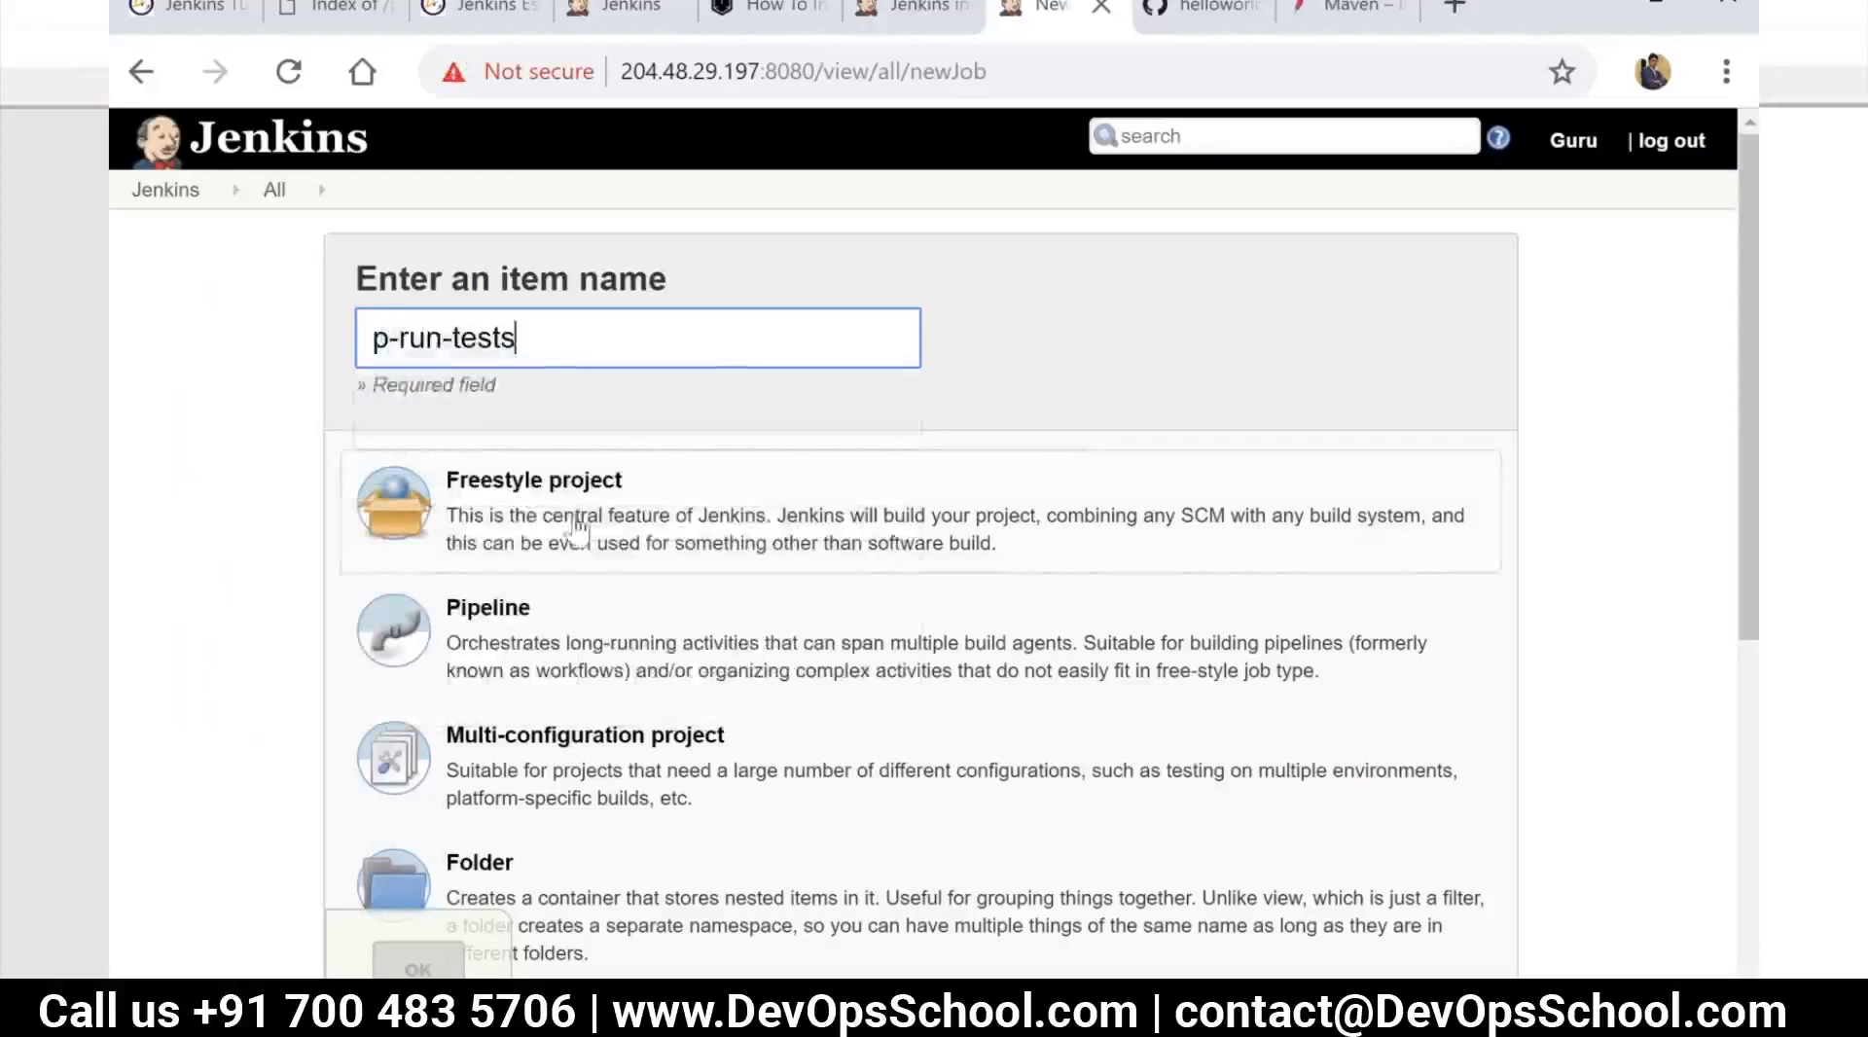
pyautogui.scroll(-2, 516, 501)
pyautogui.click(515, 399)
pyautogui.scroll(-5, 616, 691)
pyautogui.click(655, 657)
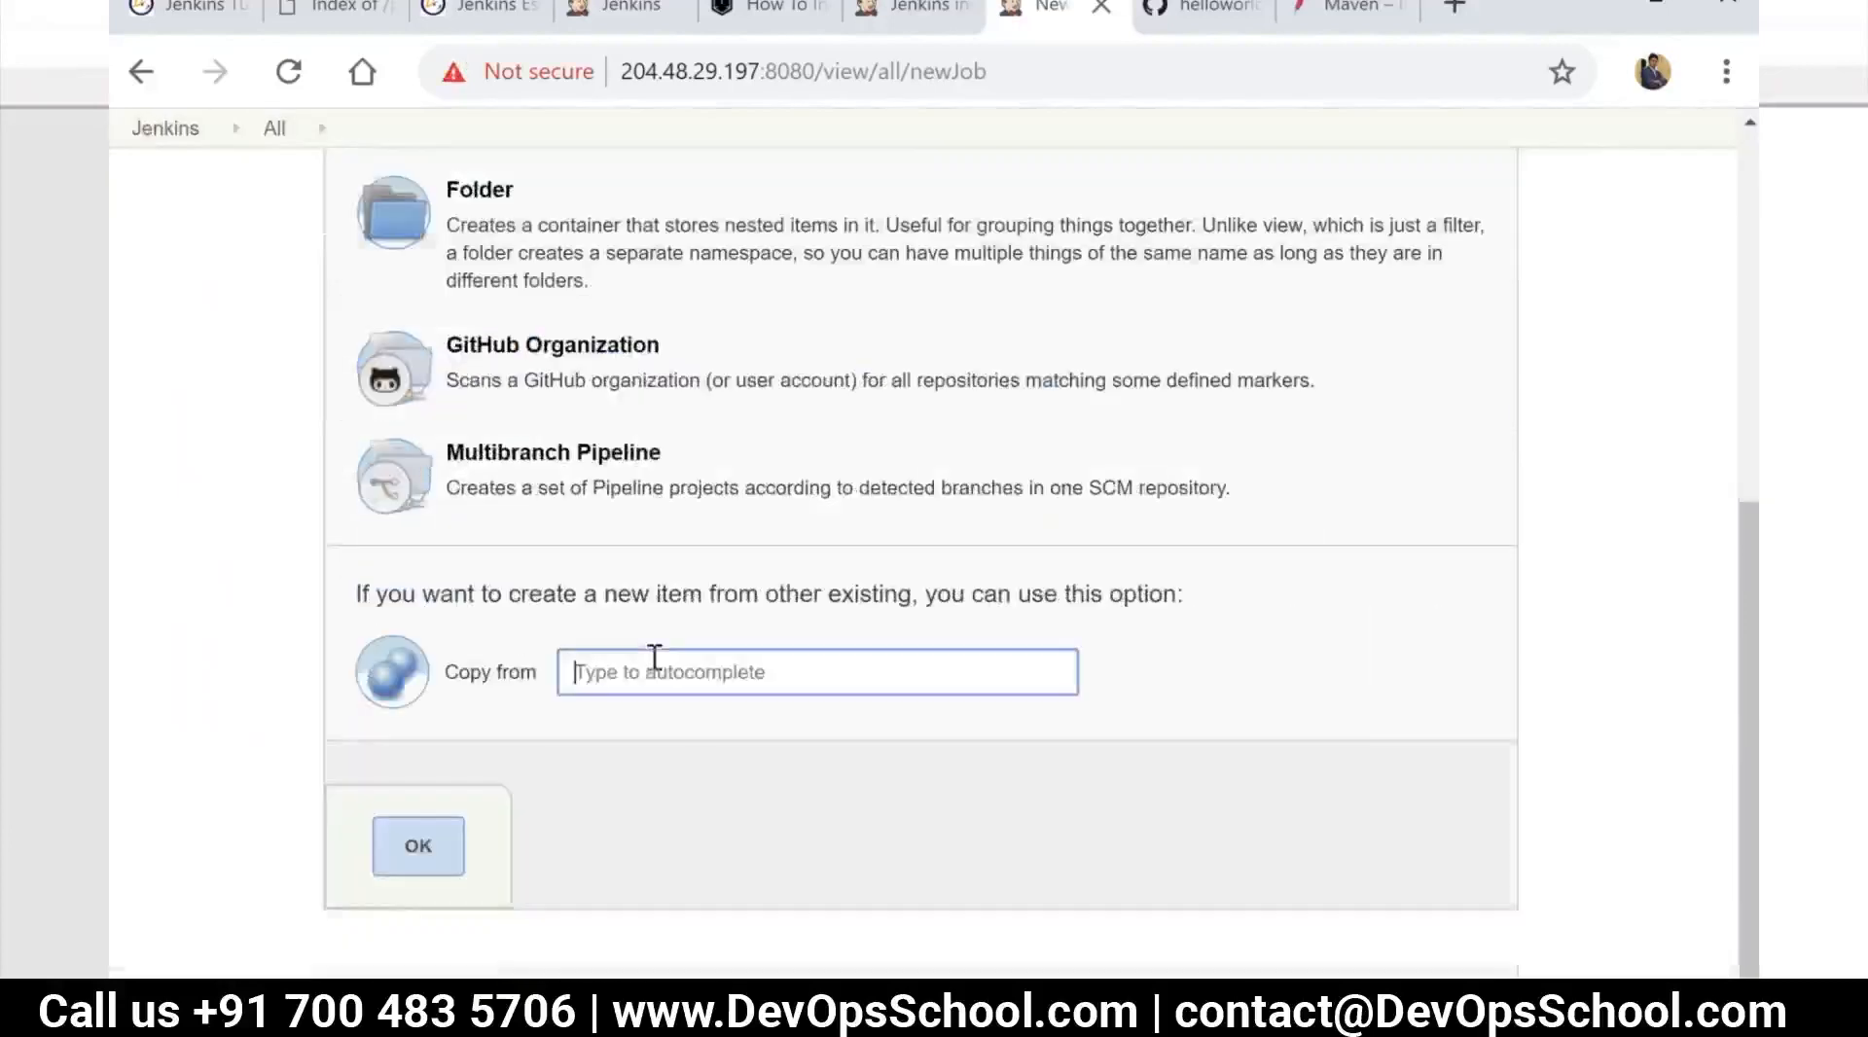
pyautogui.hotkey('ctrl', 'v')
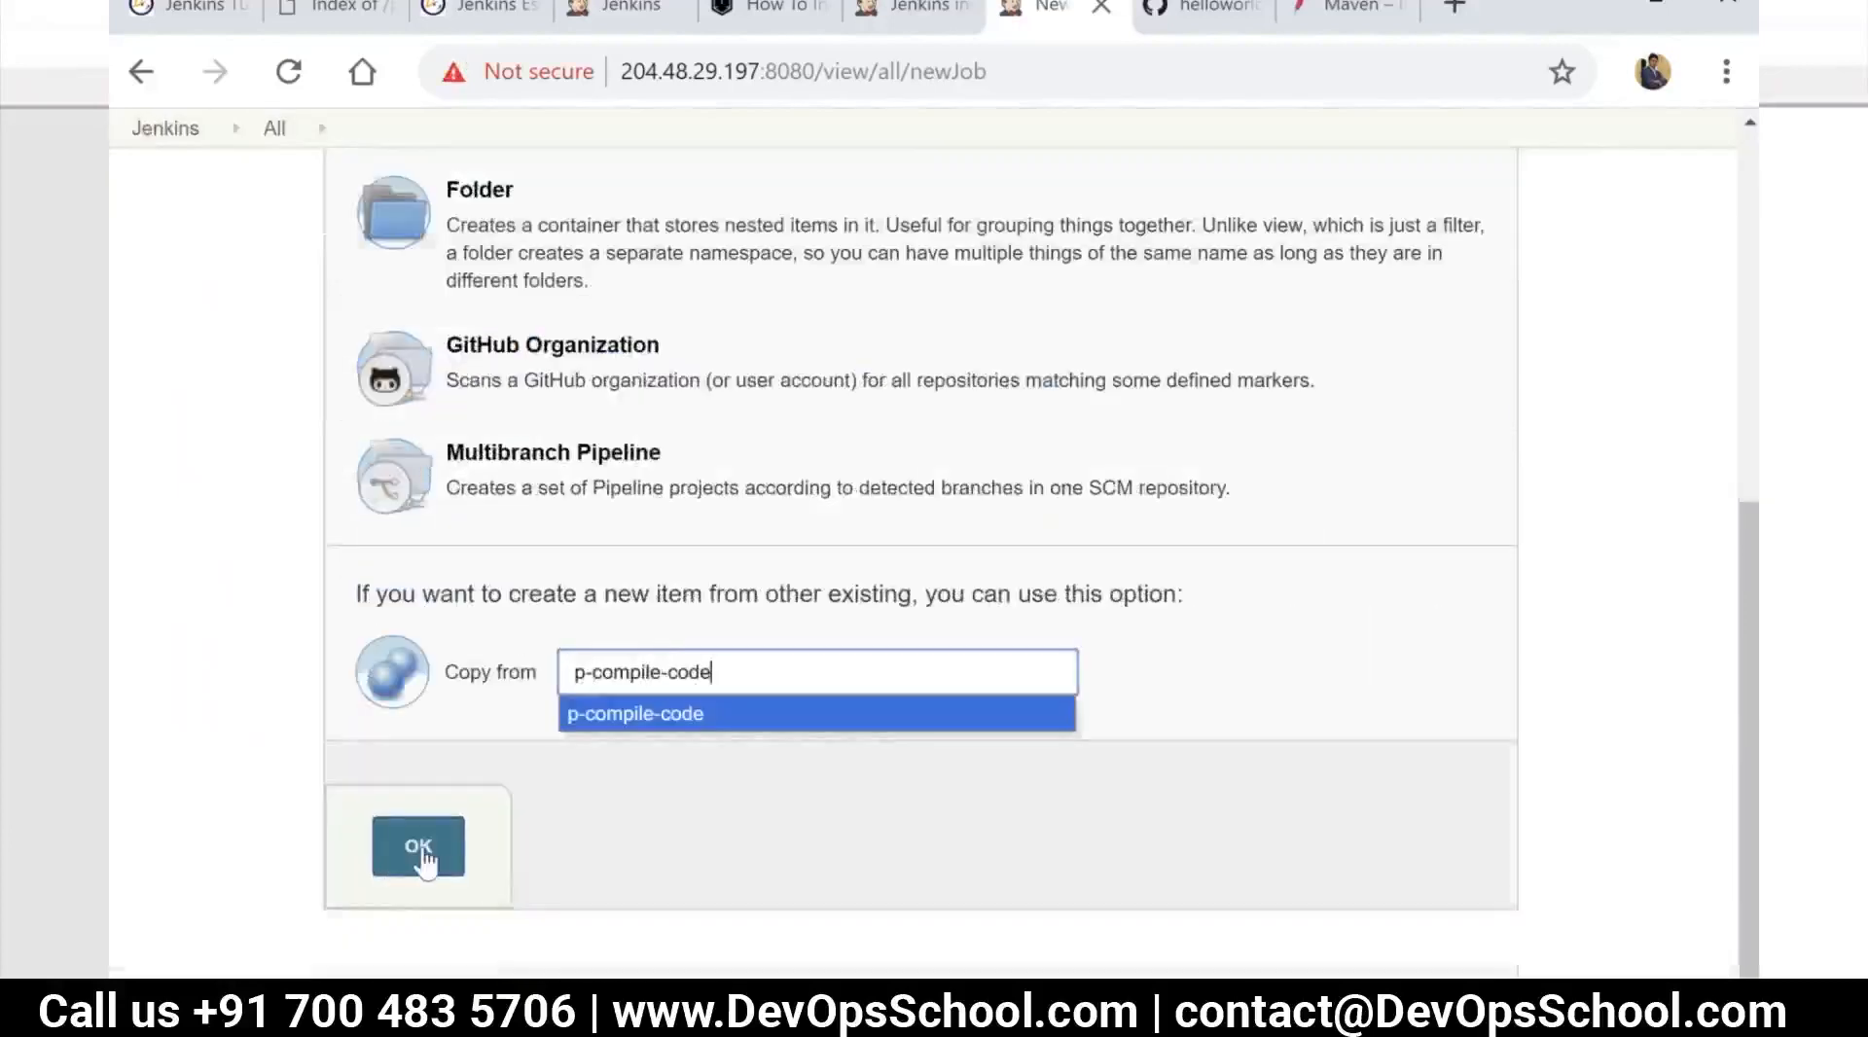
pyautogui.click(420, 854)
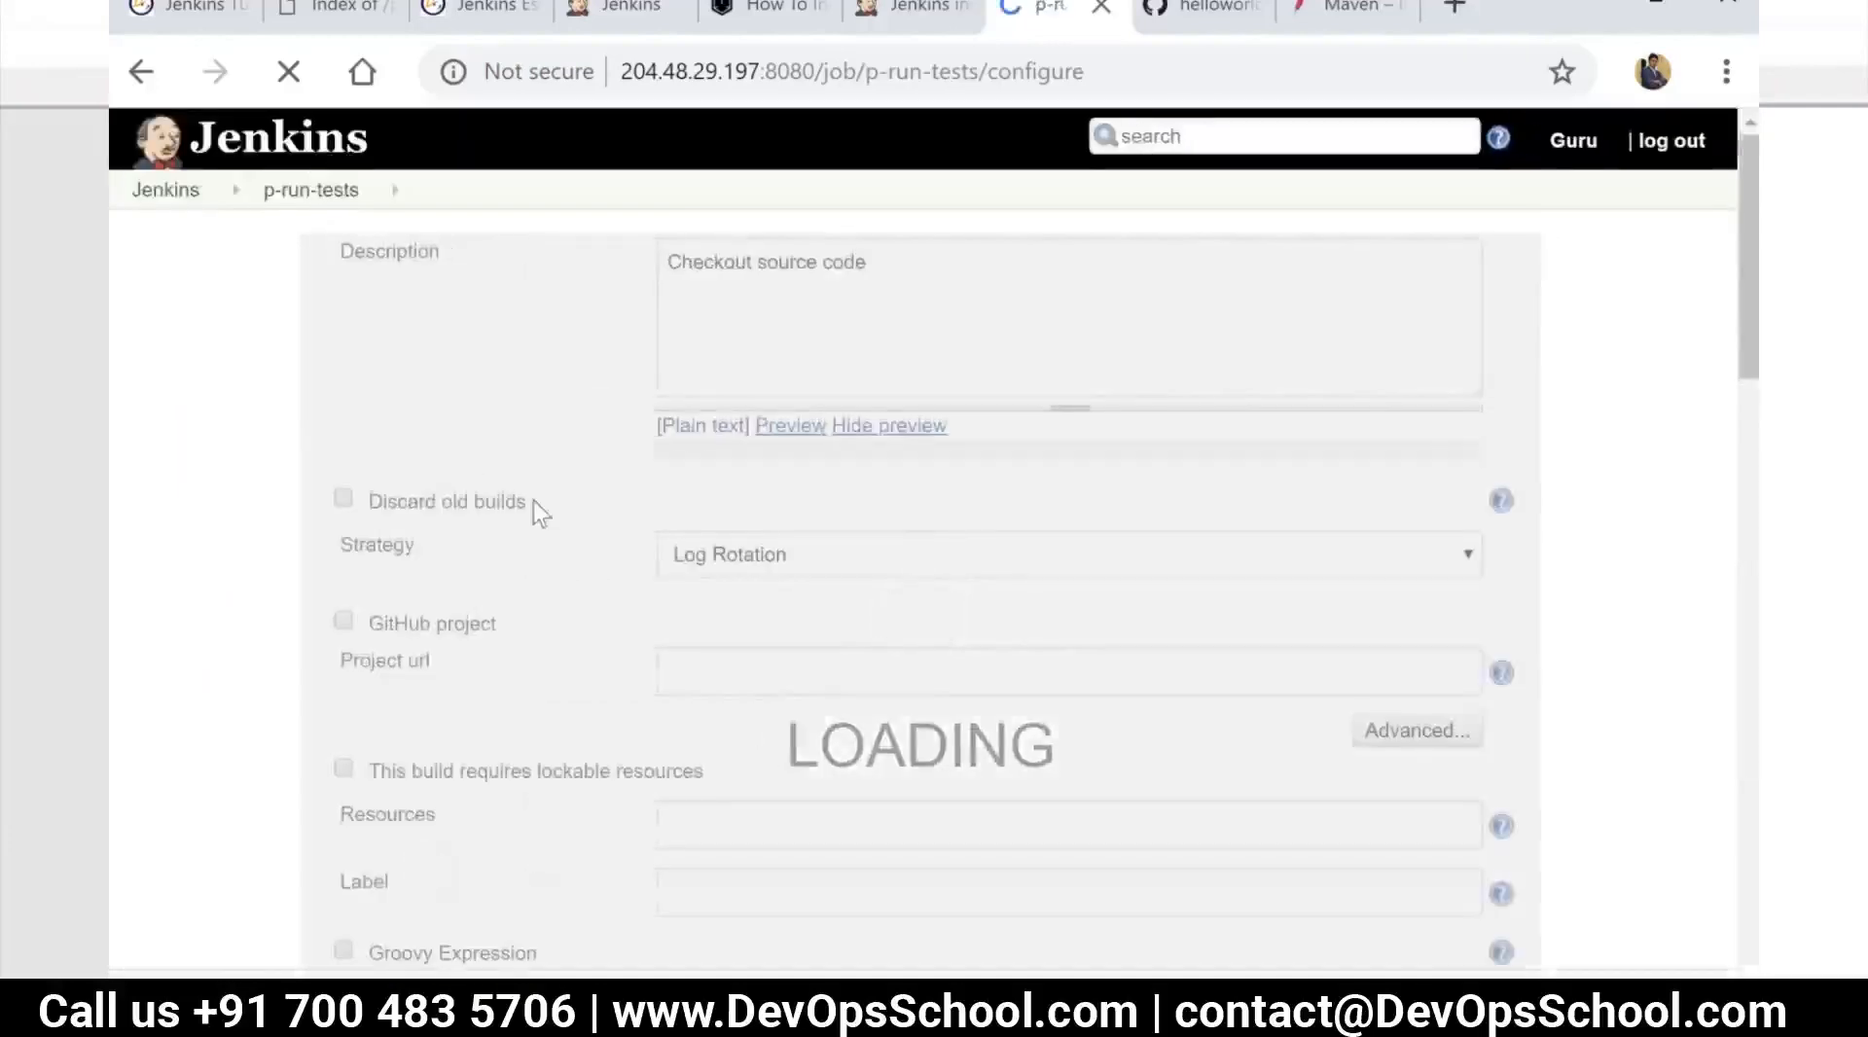
# Check the test phase name on the Maven lifecycle page and set the Maven goal of p-run-tests to test
pyautogui.scroll(-2, 535, 506)
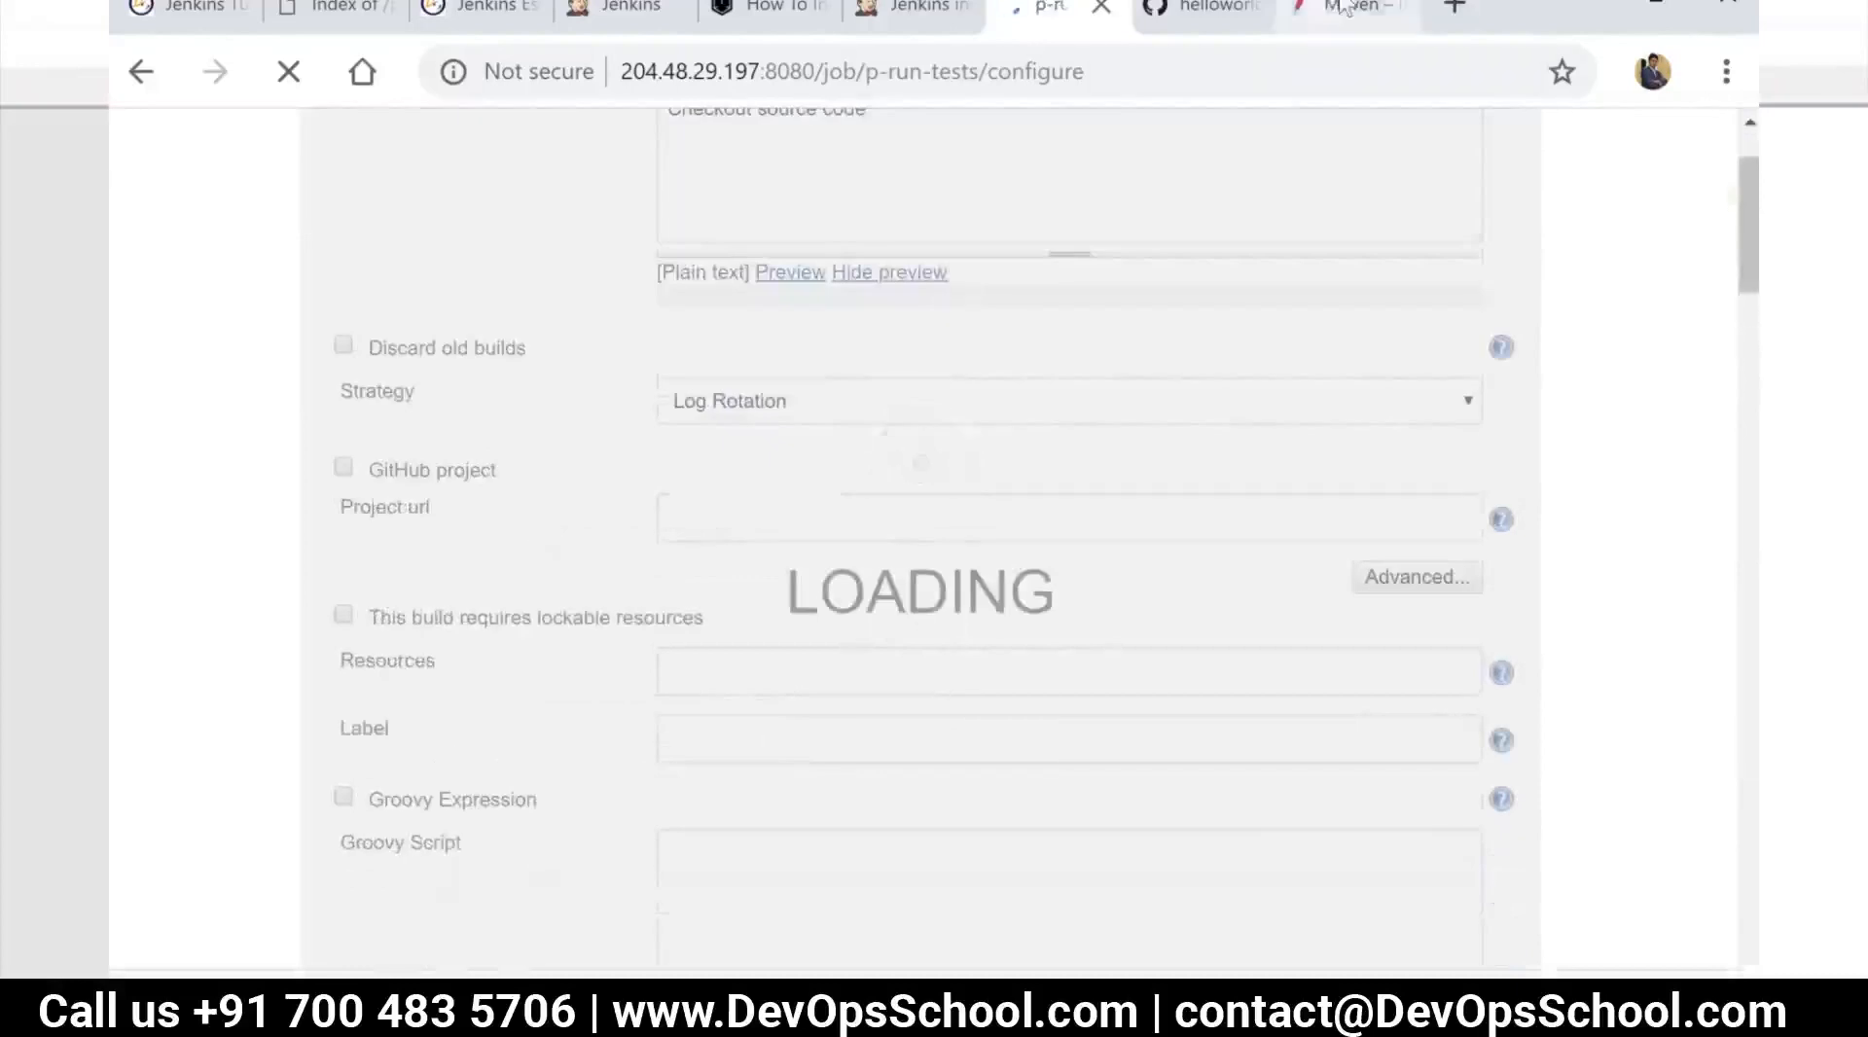
pyautogui.click(1352, 10)
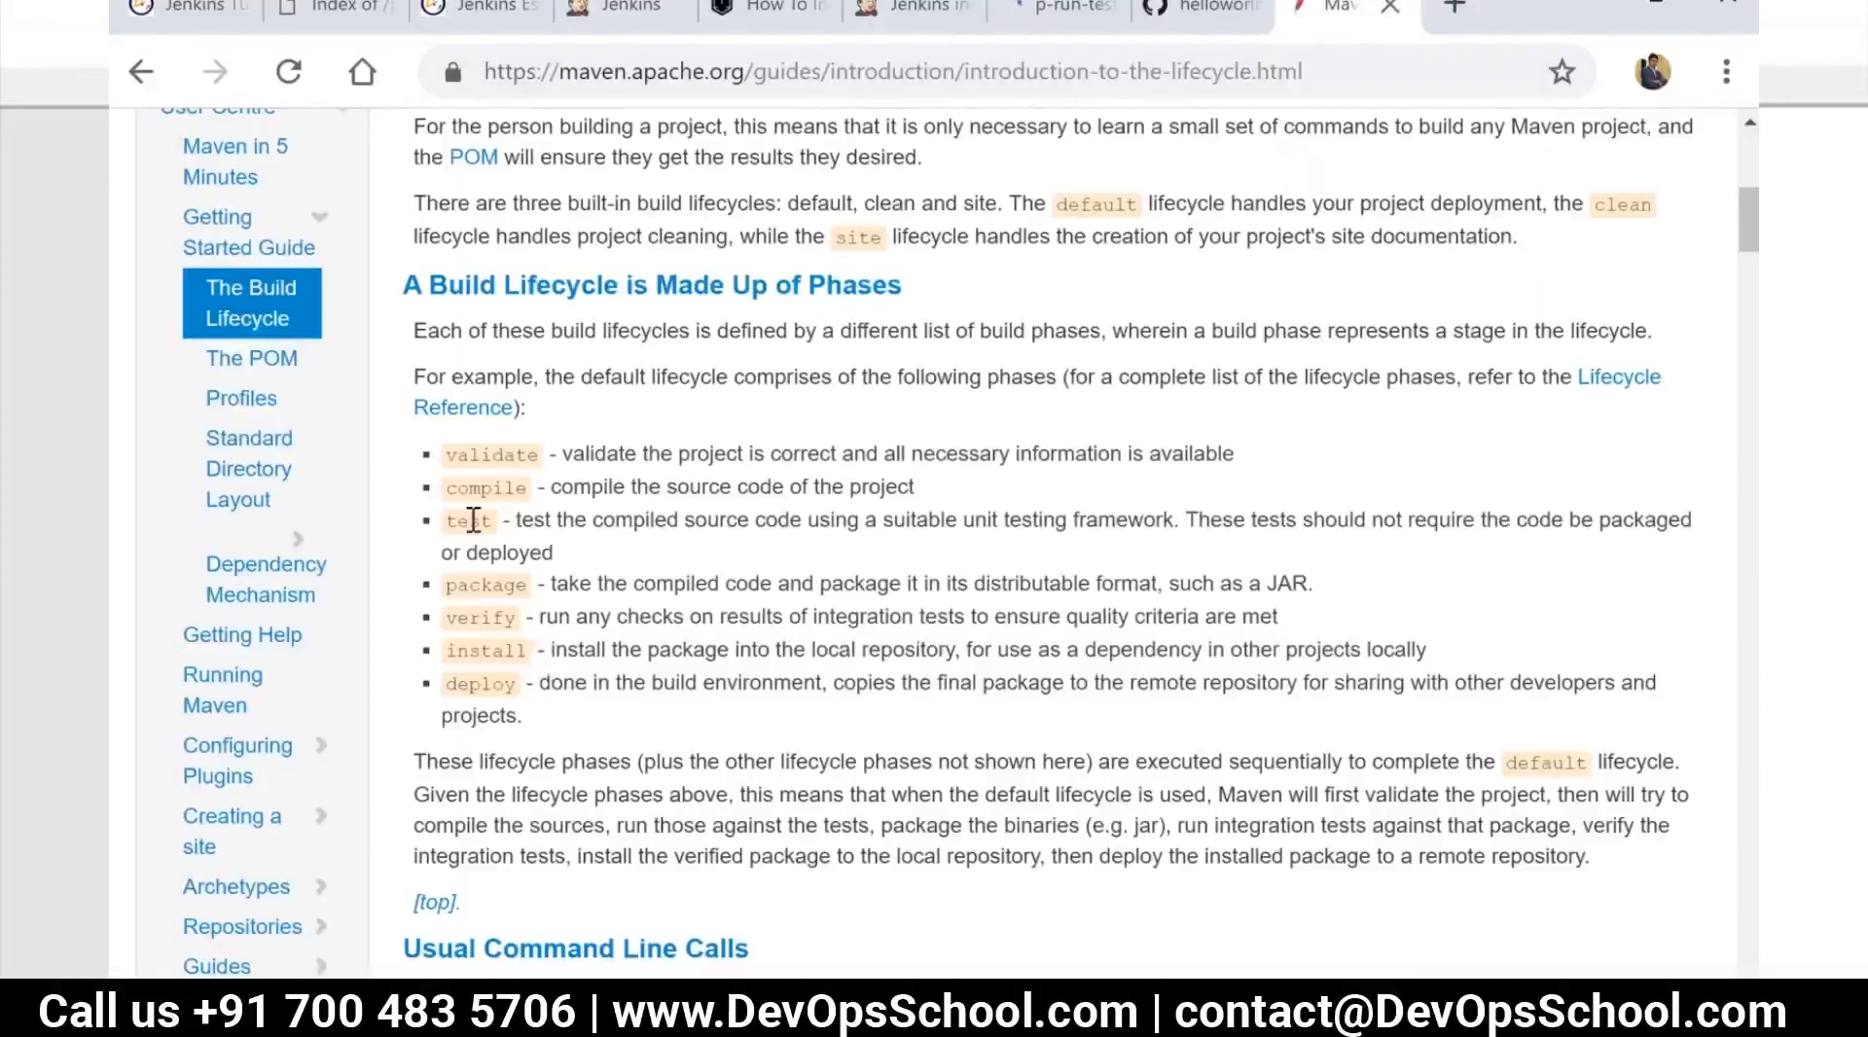
pyautogui.click(1060, 10)
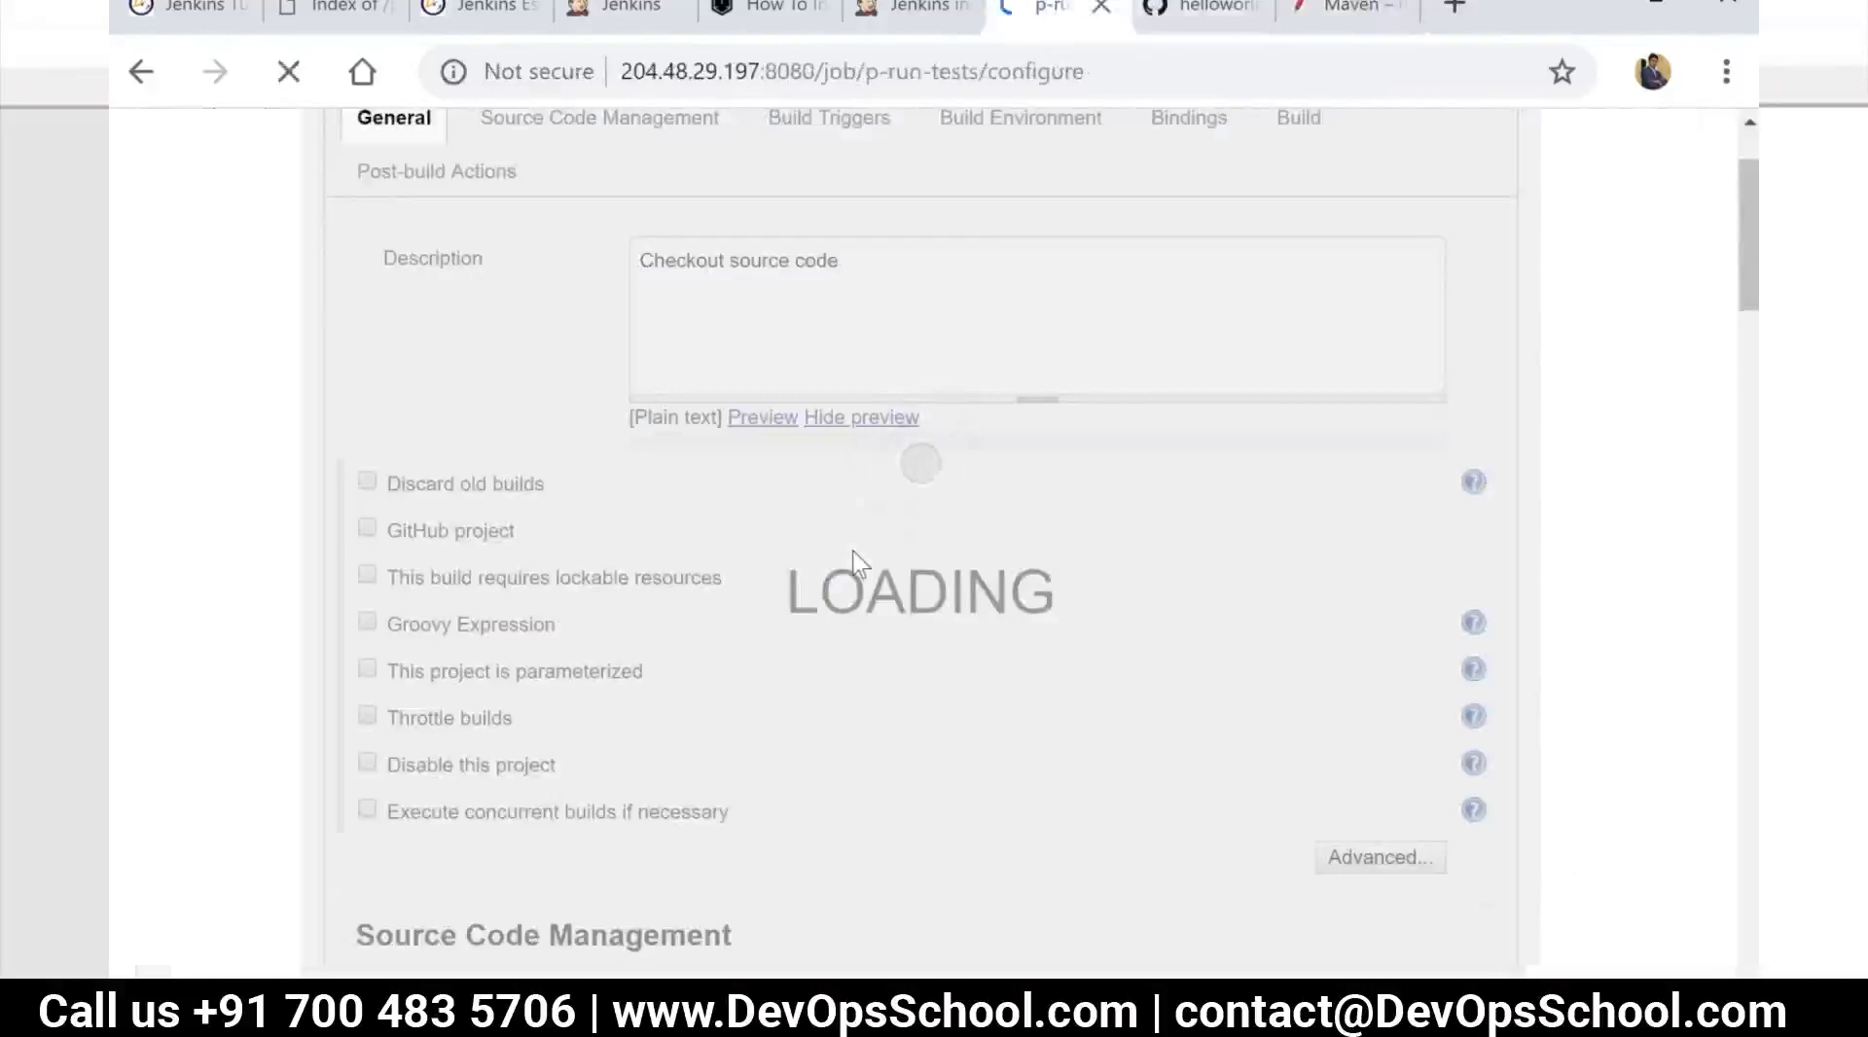
pyautogui.scroll(-15, 811, 619)
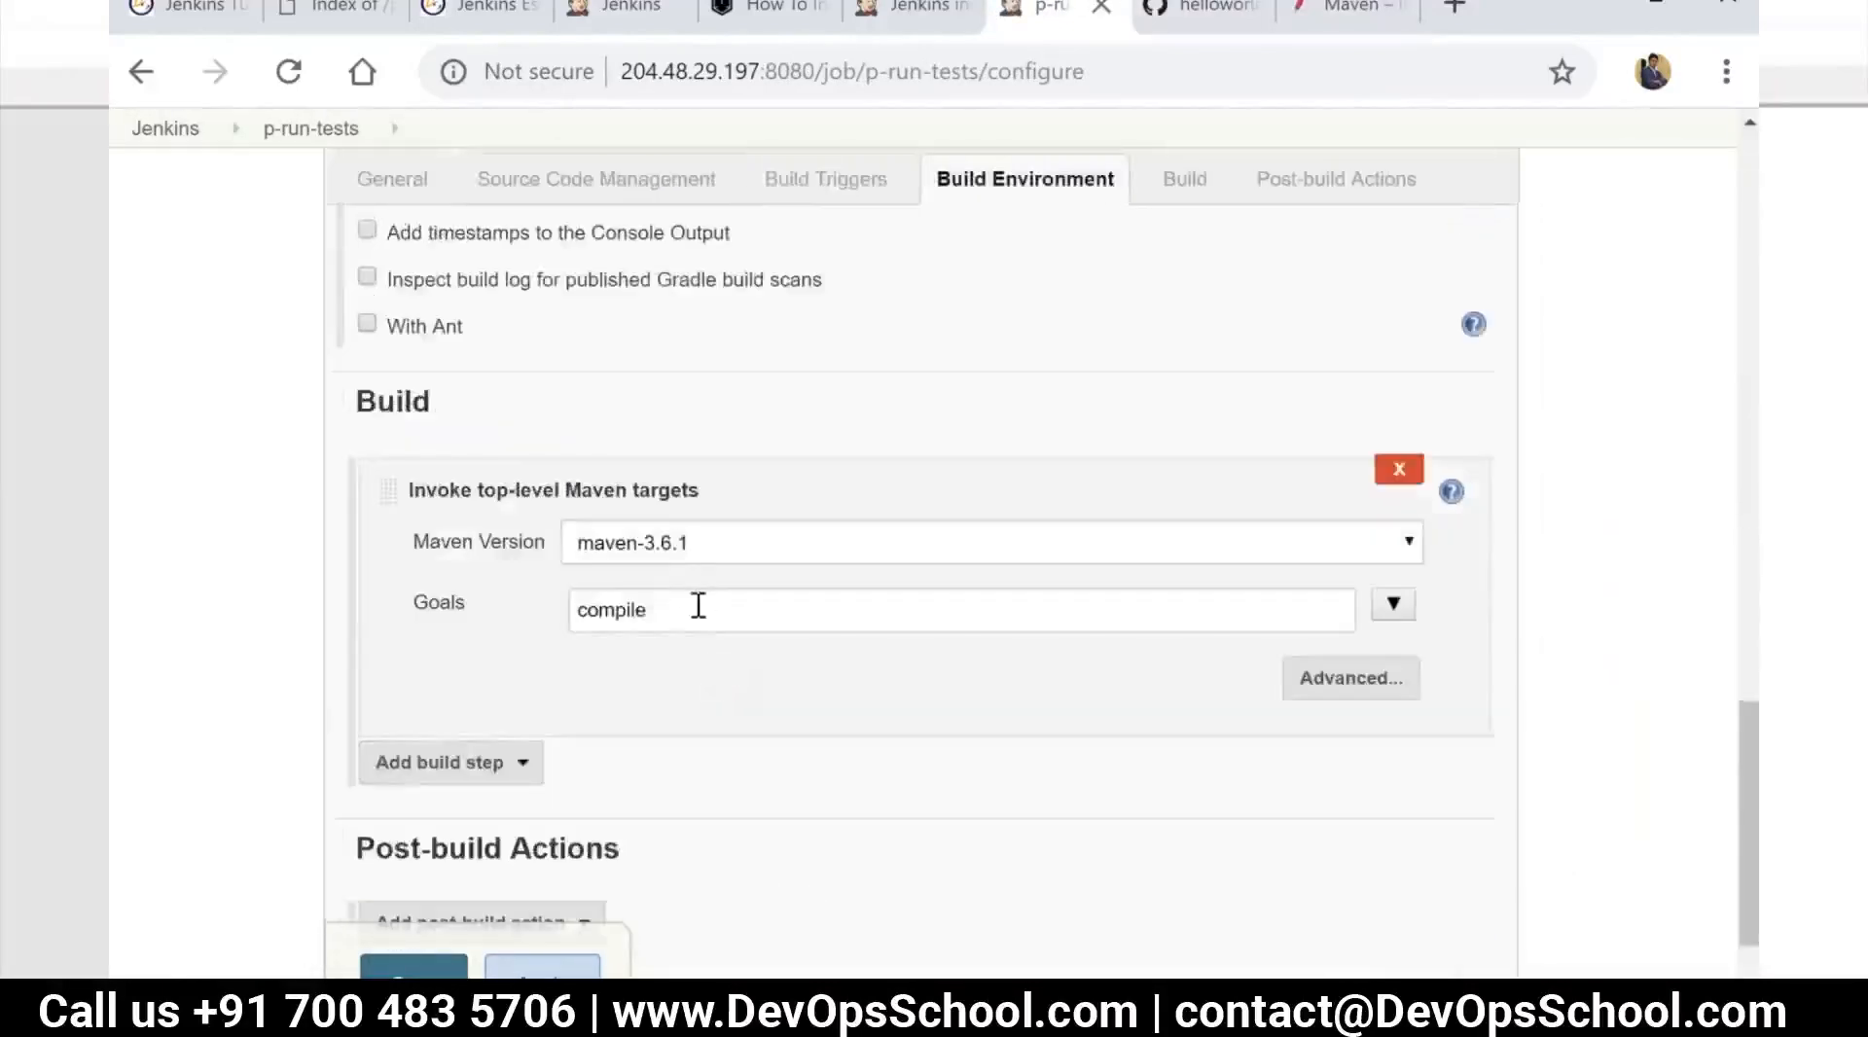
pyautogui.moveTo(714, 620); pyautogui.dragTo(391, 586)
pyautogui.write('tests')
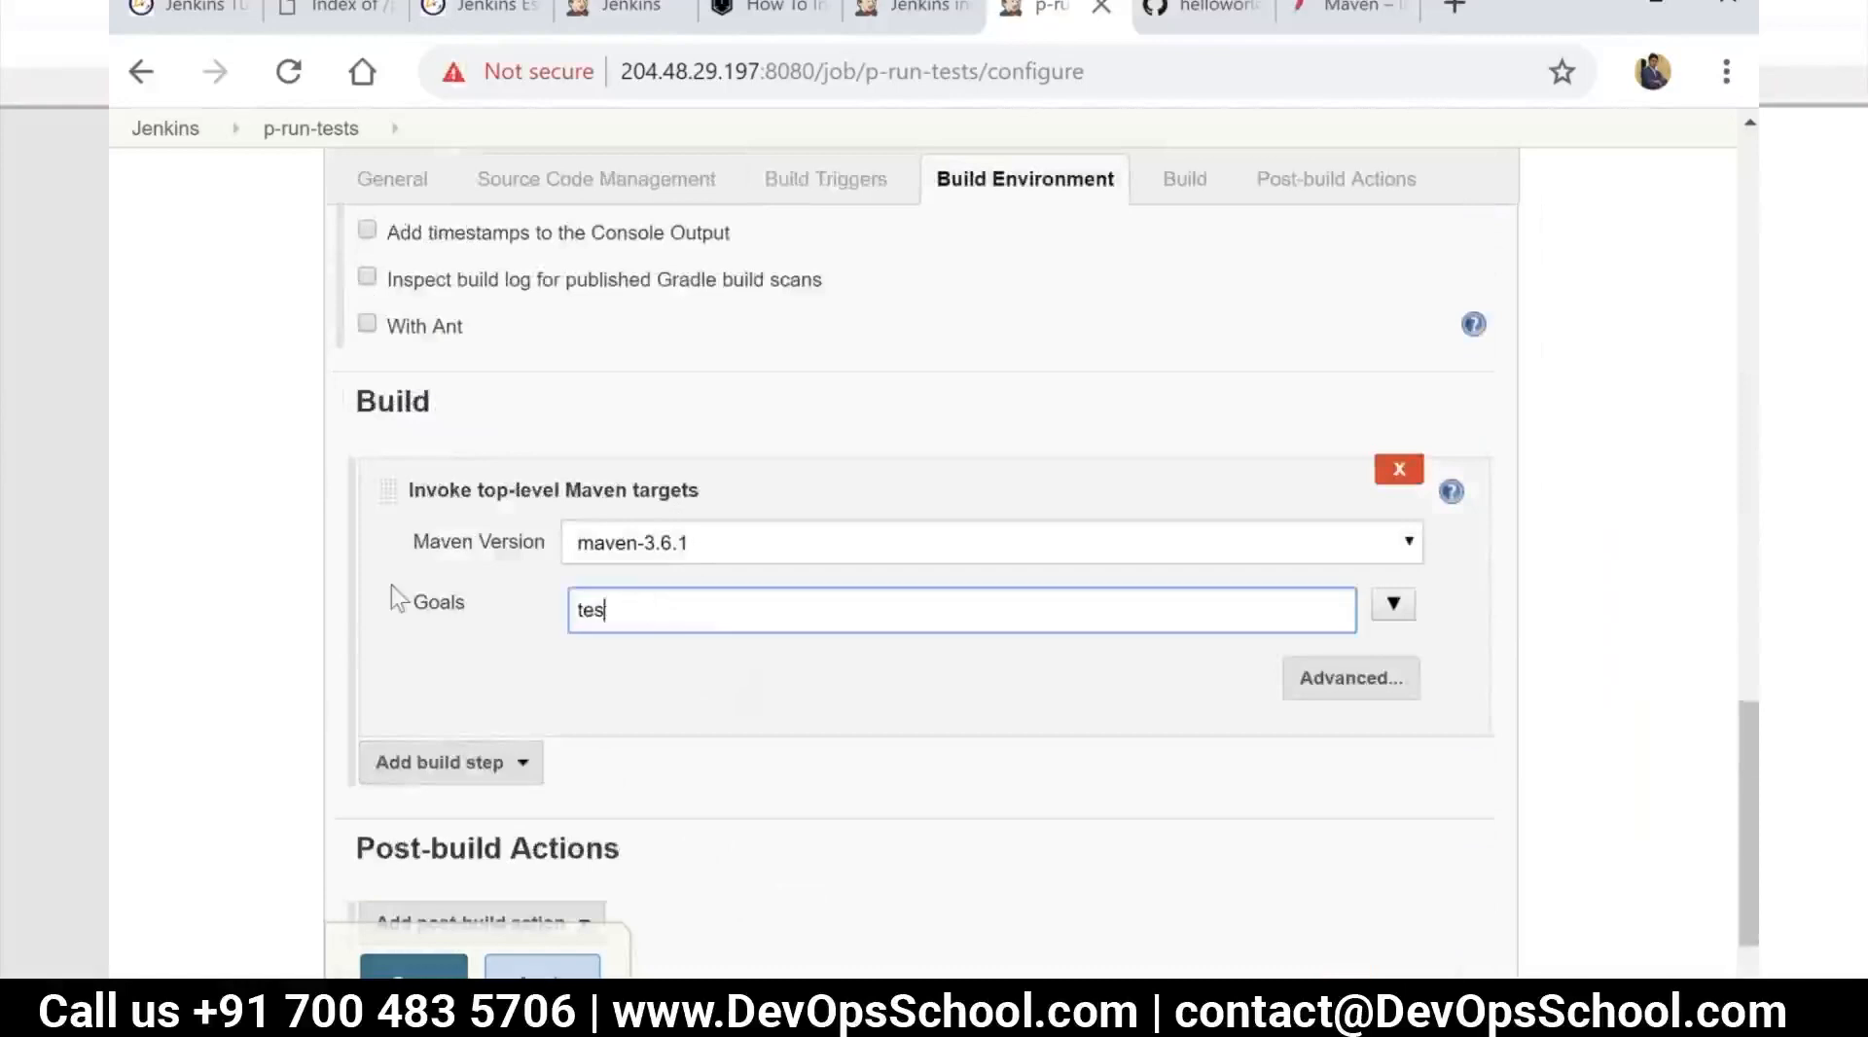
pyautogui.scroll(-3, 675, 740)
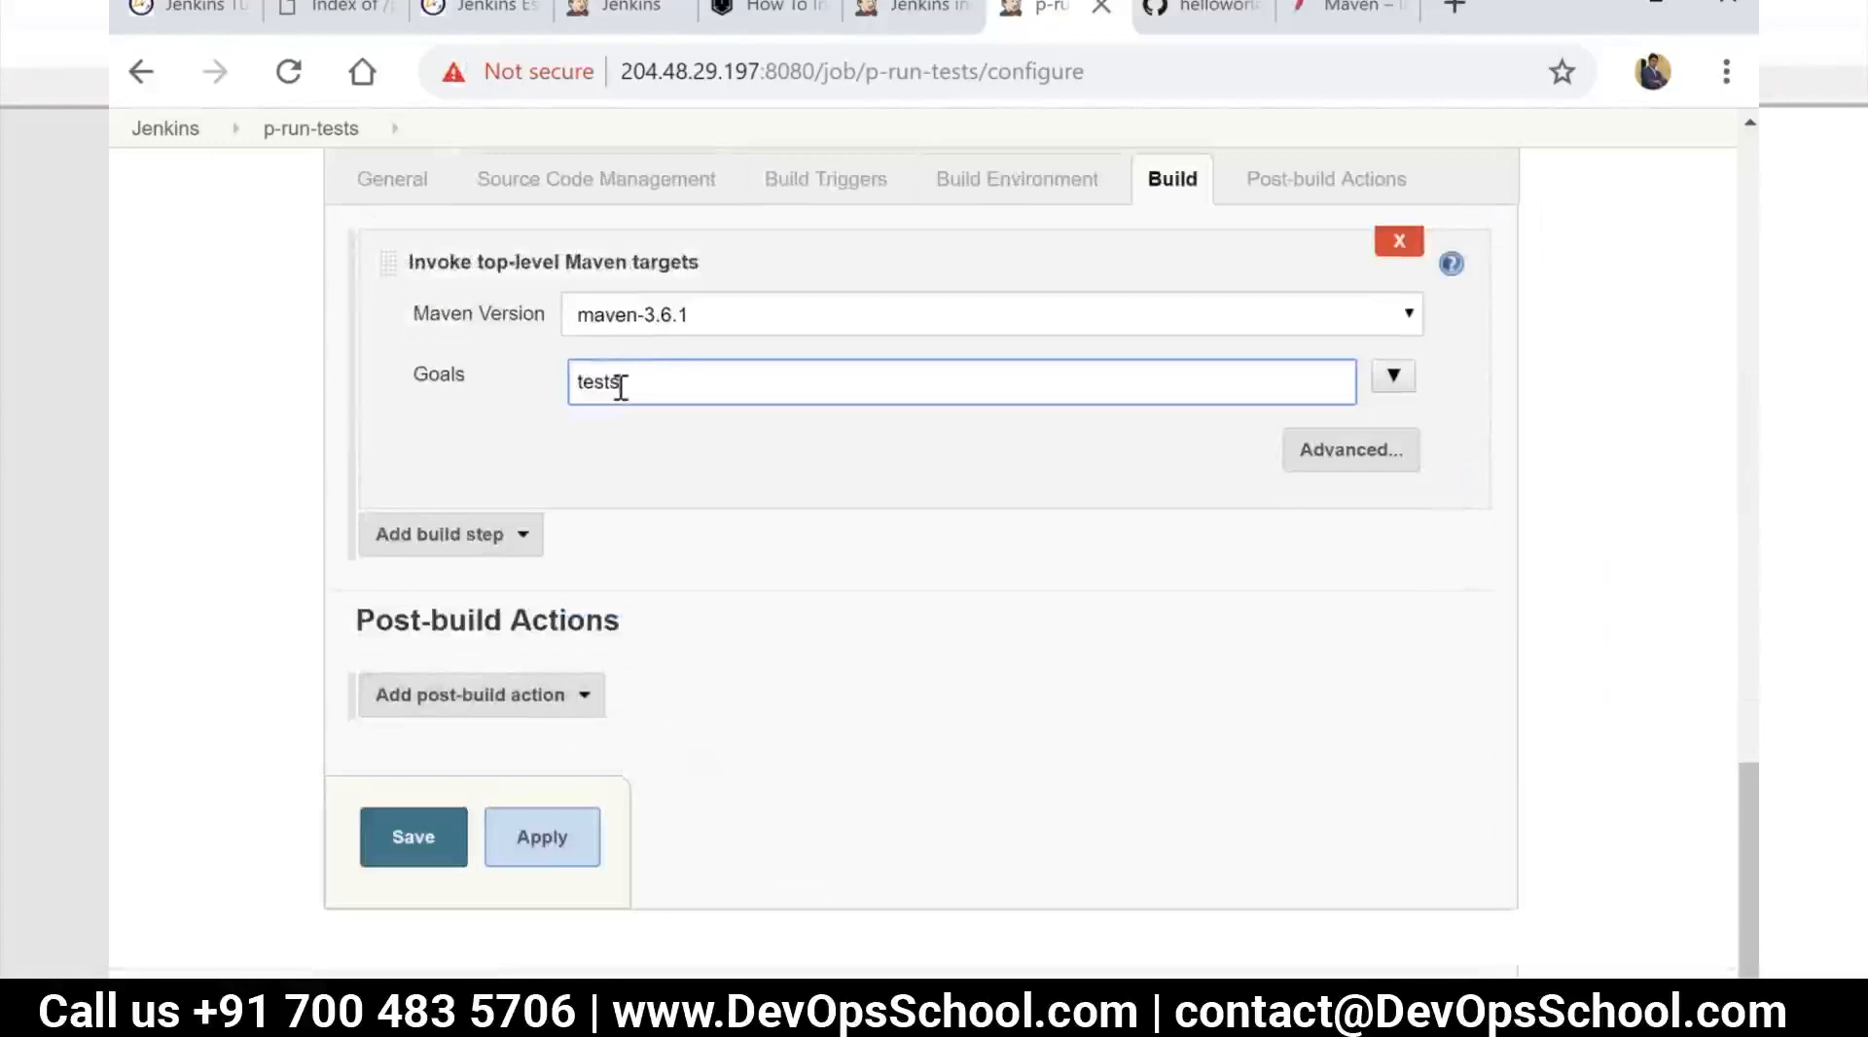
pyautogui.click(1347, 7)
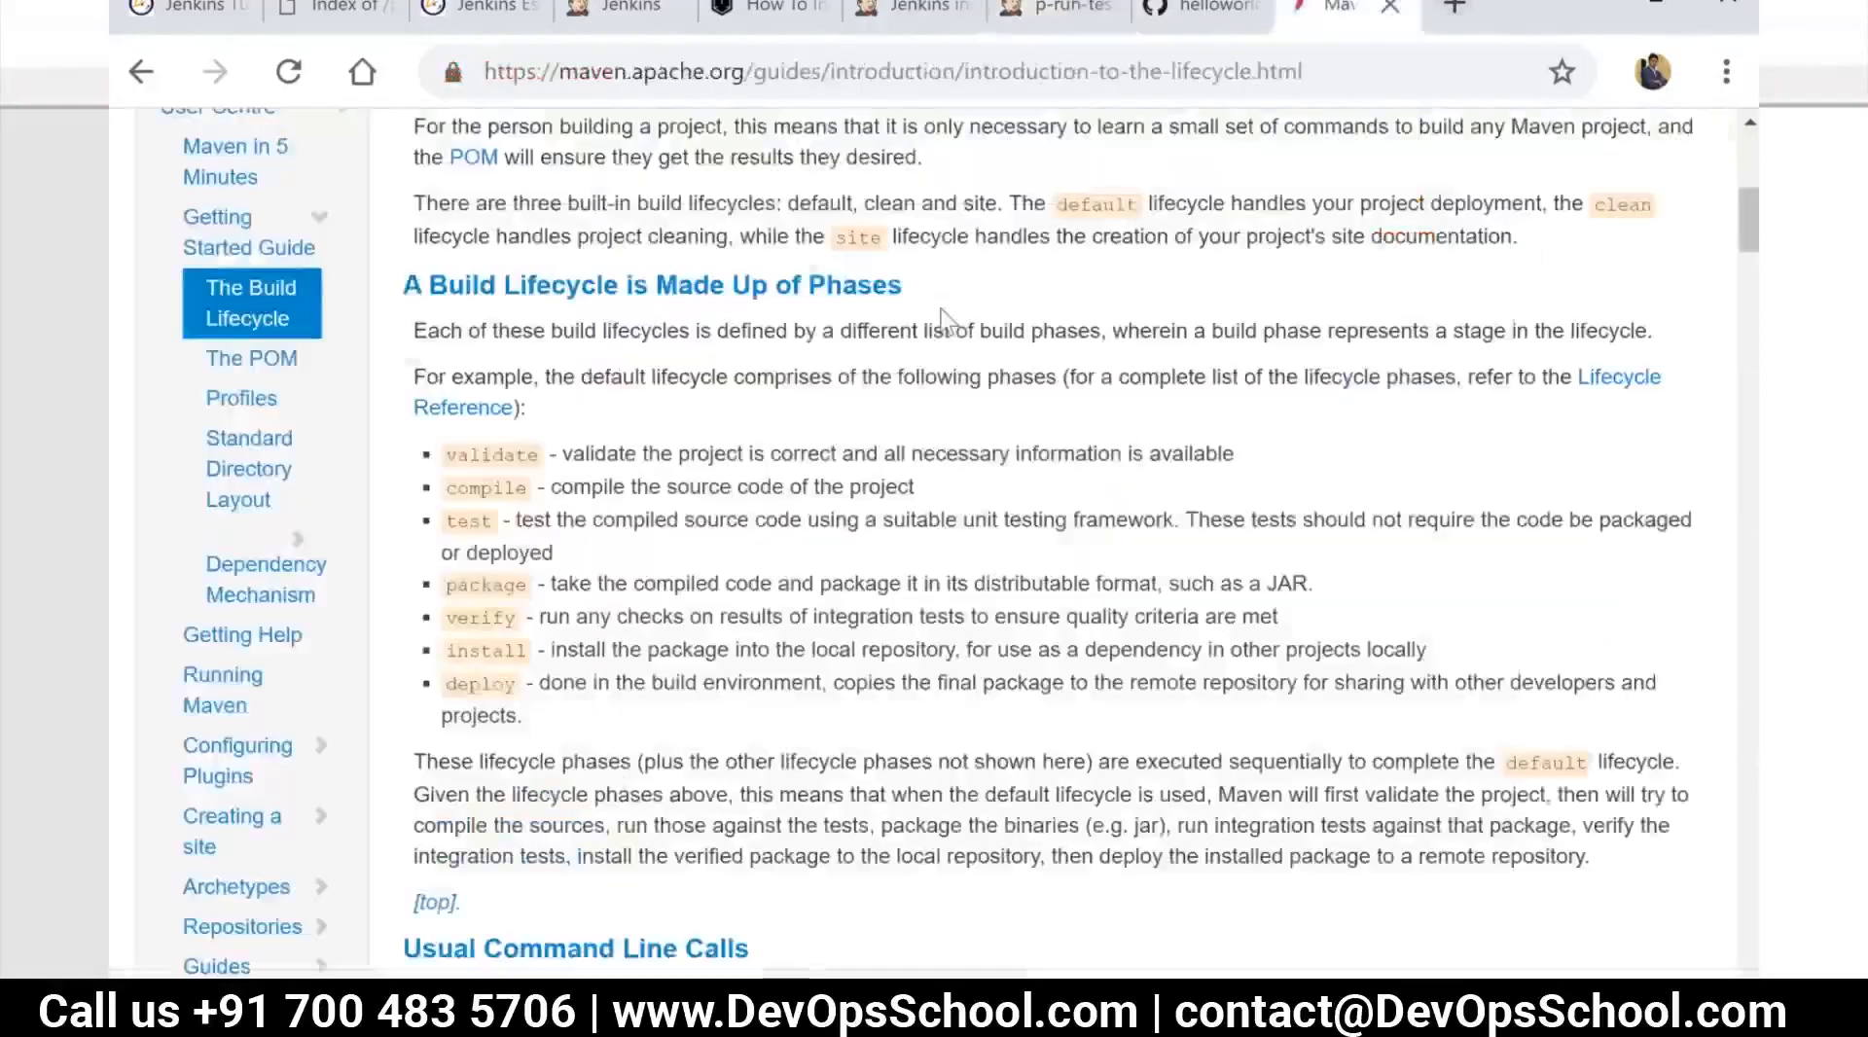
pyautogui.click(1070, 11)
pyautogui.press('BackSpace')
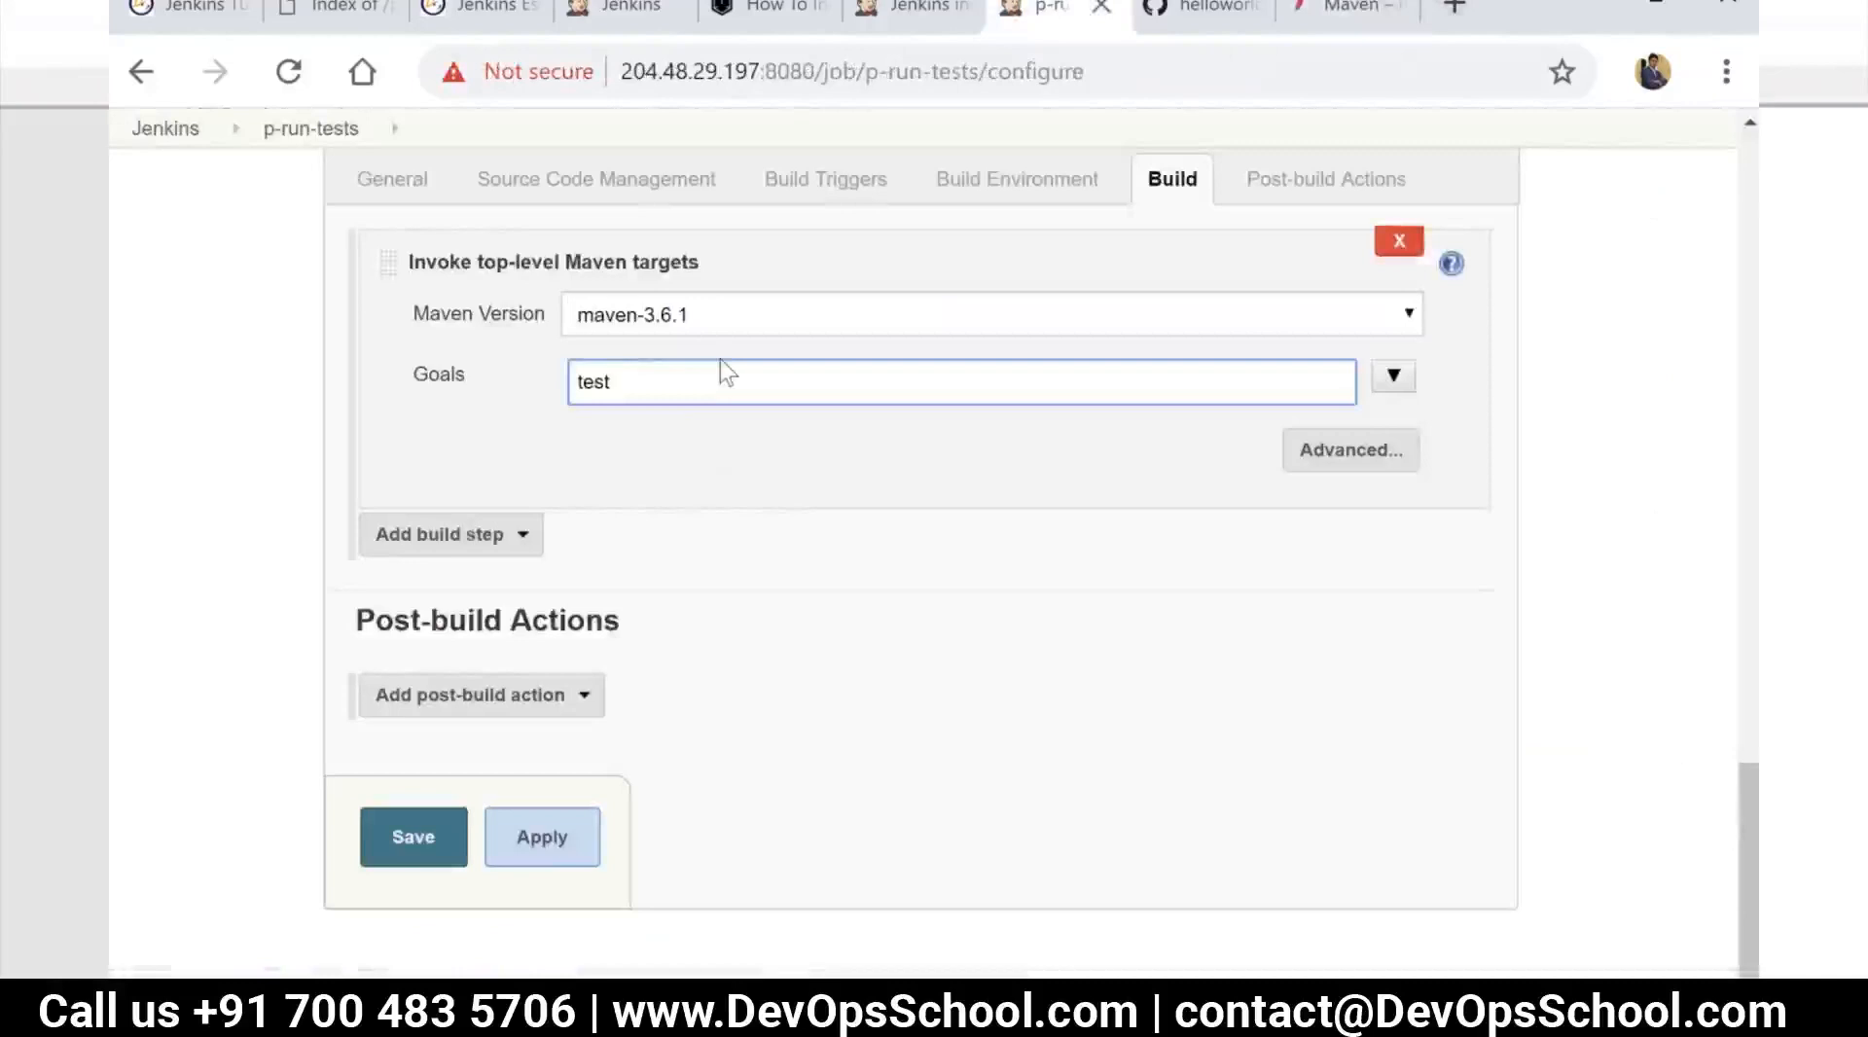
pyautogui.click(556, 694)
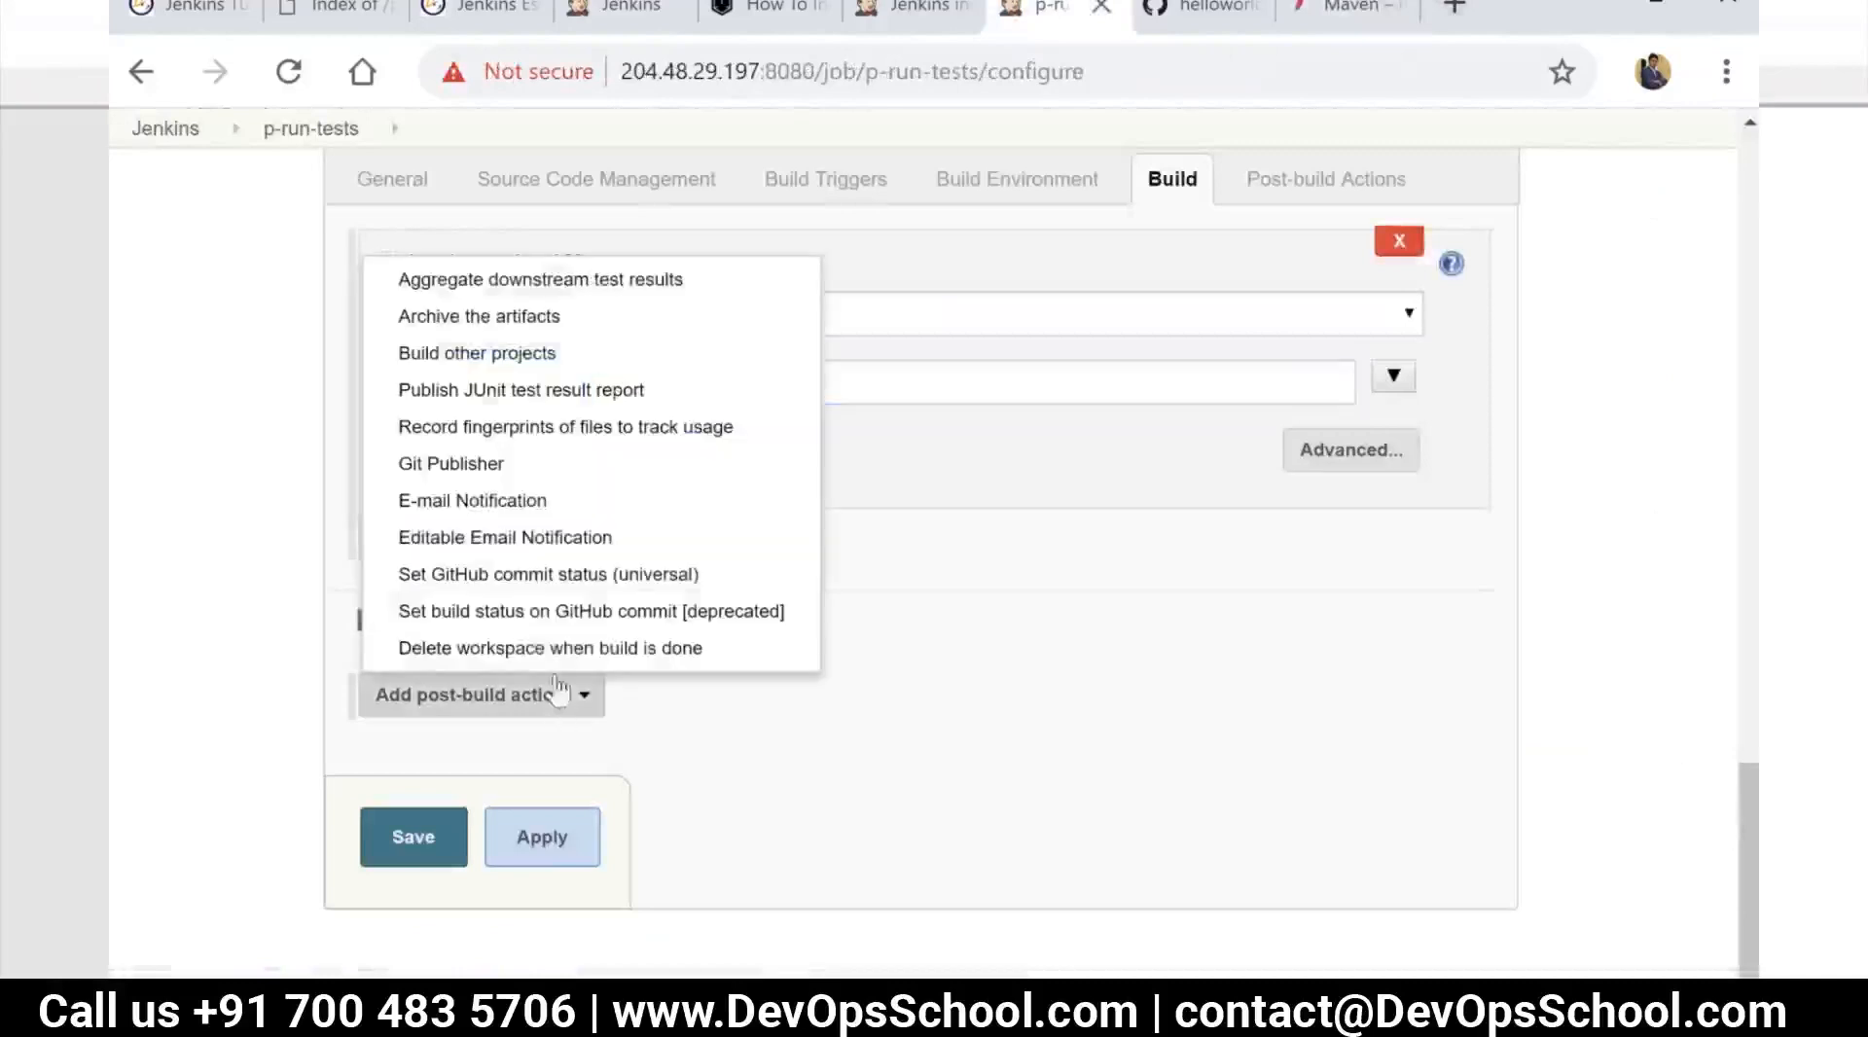
pyautogui.click(562, 394)
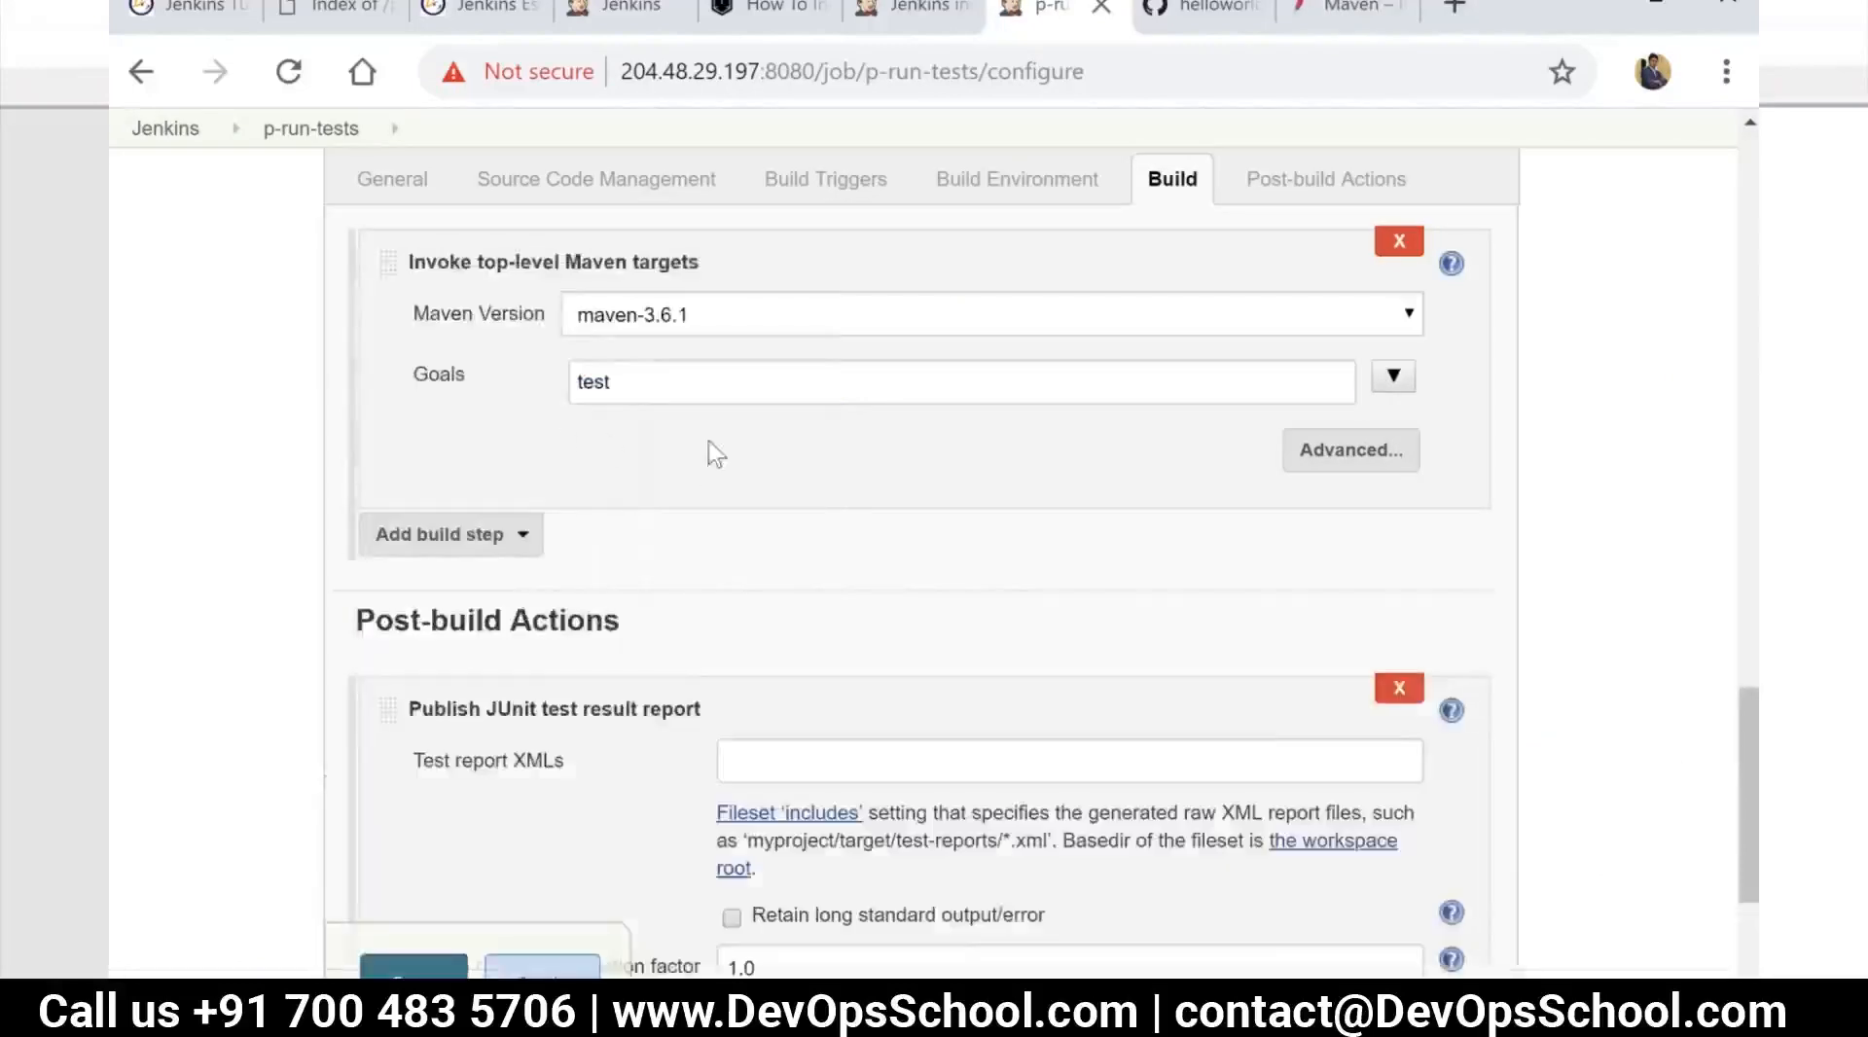
pyautogui.scroll(-2, 794, 788)
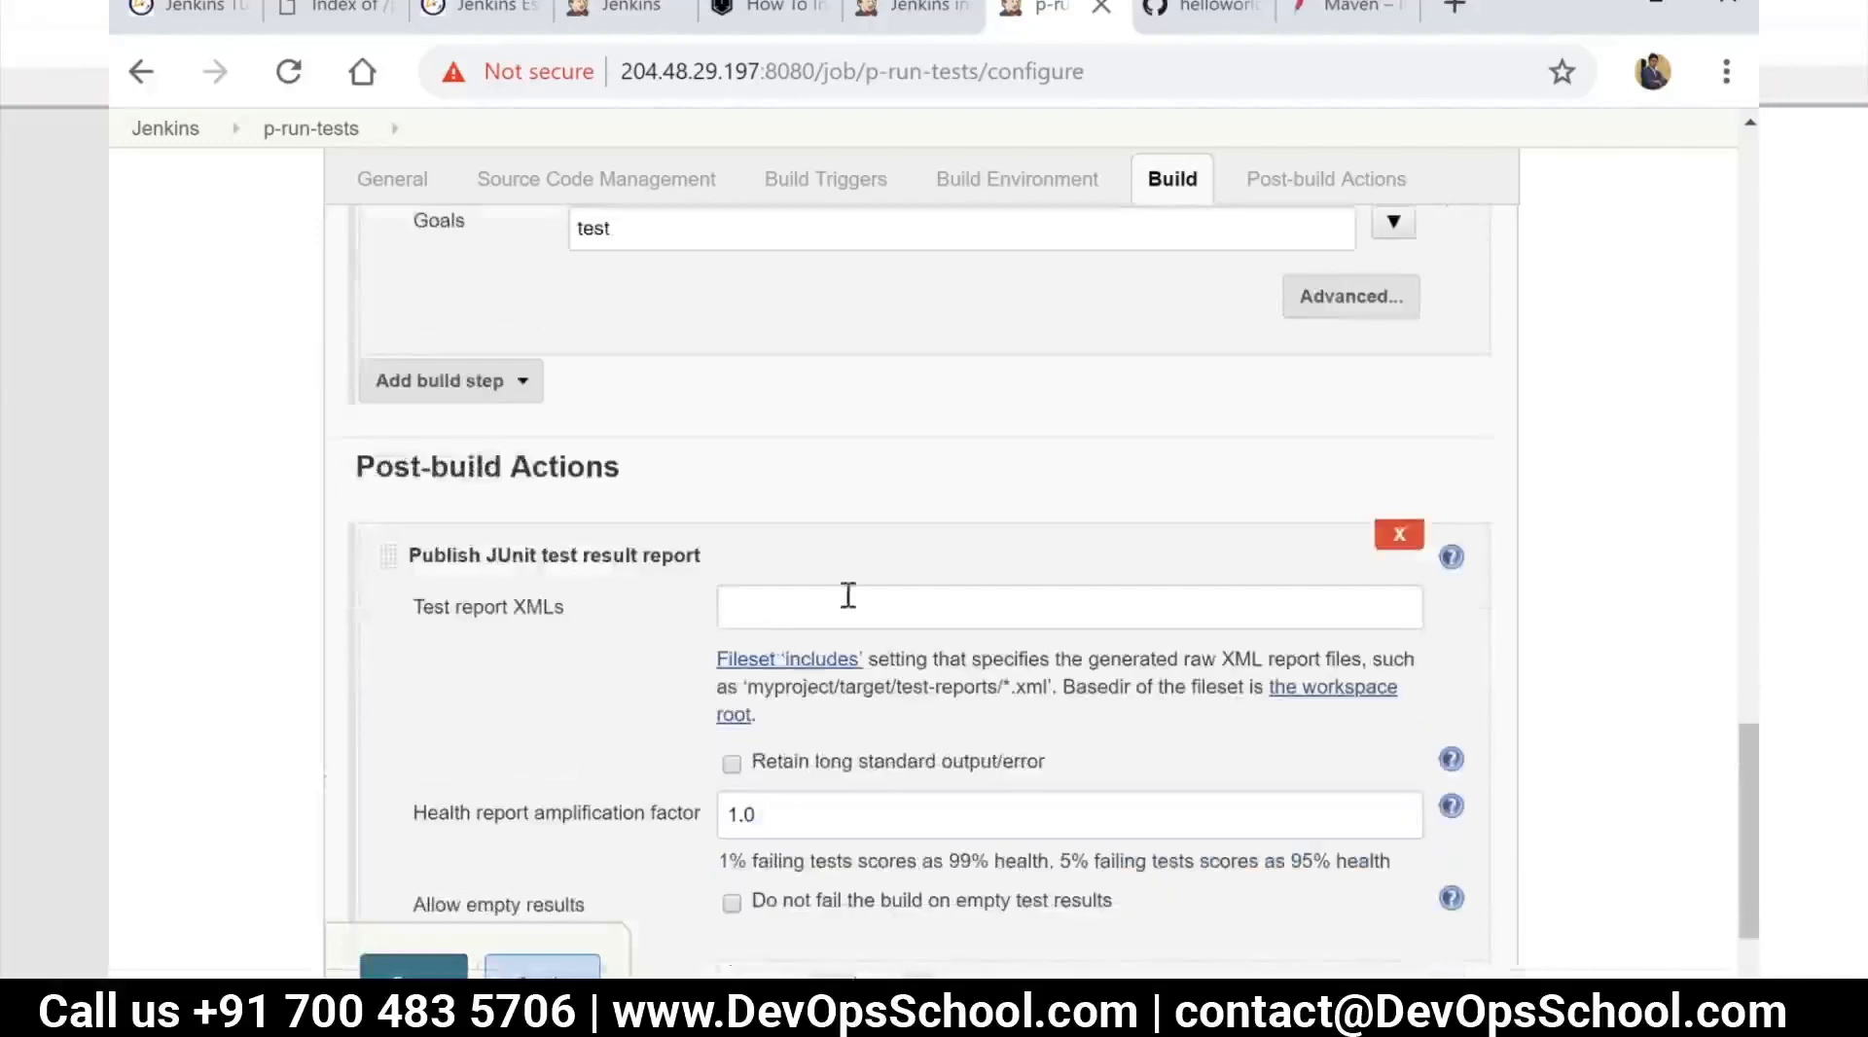
pyautogui.click(1401, 540)
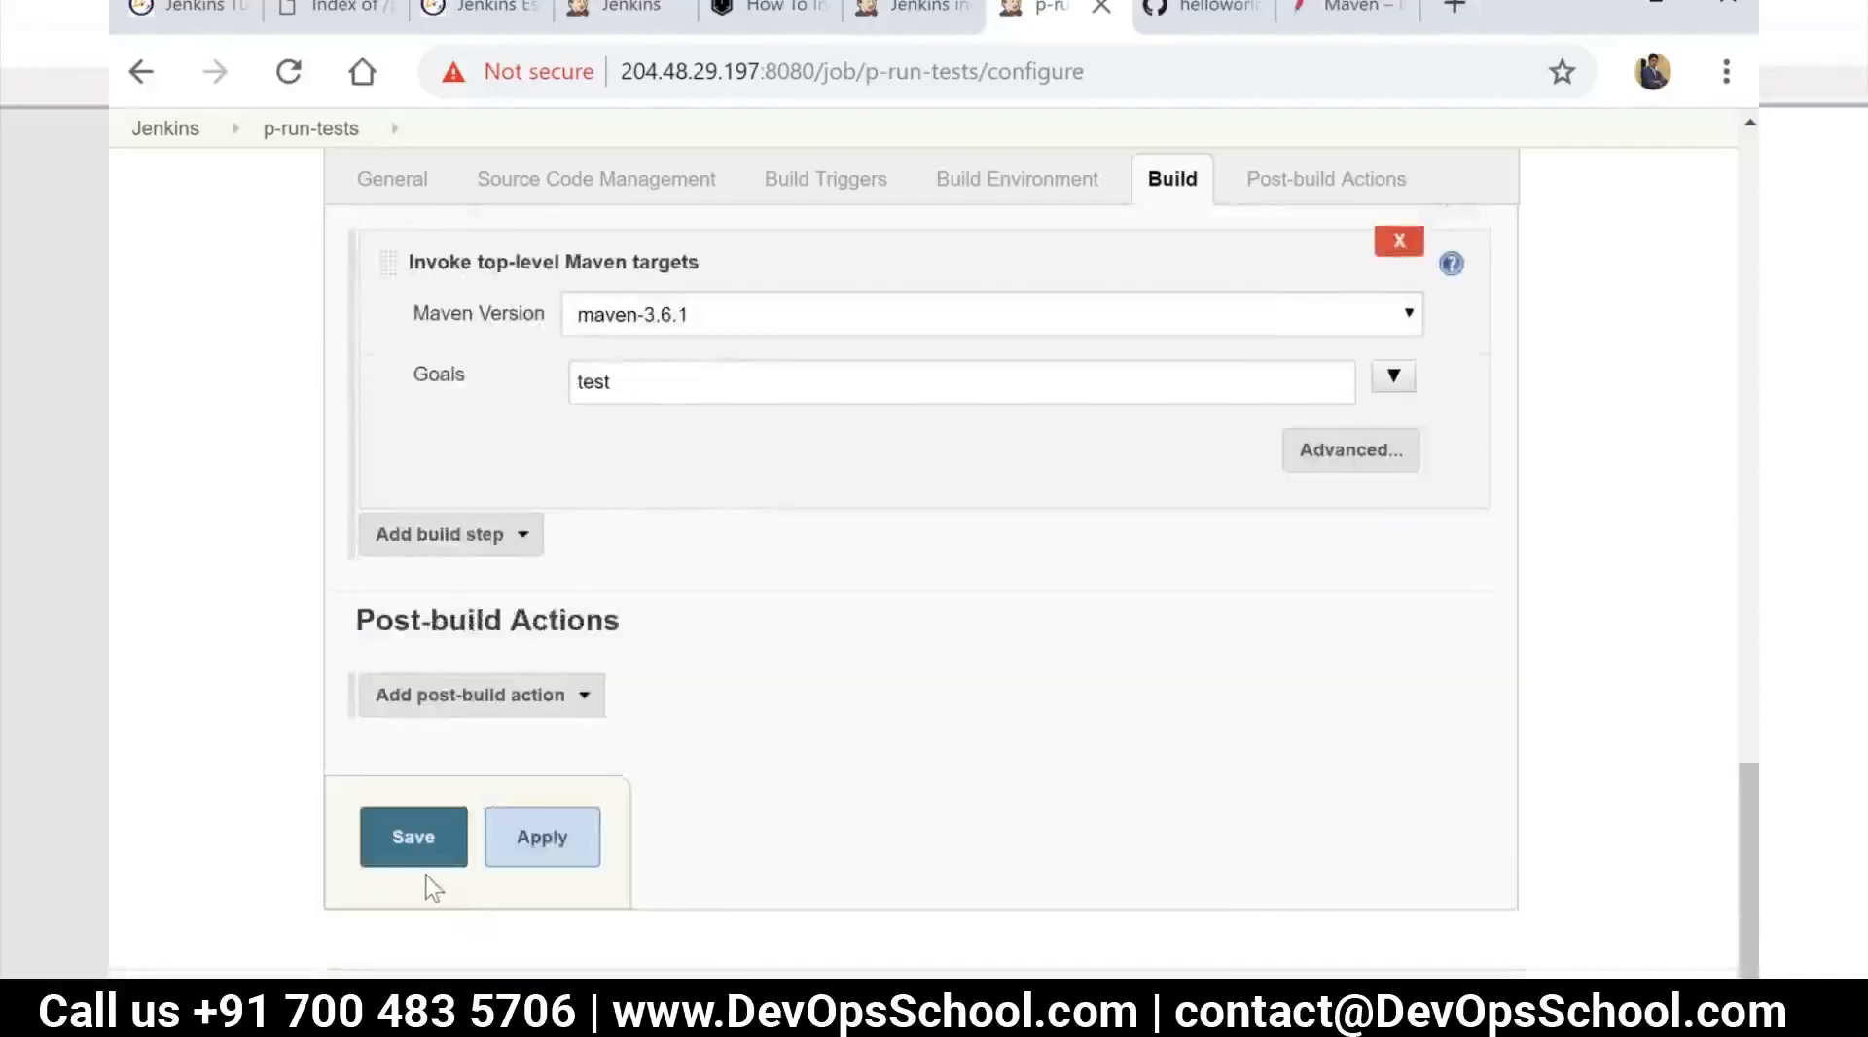
# Save the p-run-tests configuration, run a build and review the console output of build #1
pyautogui.click(420, 852)
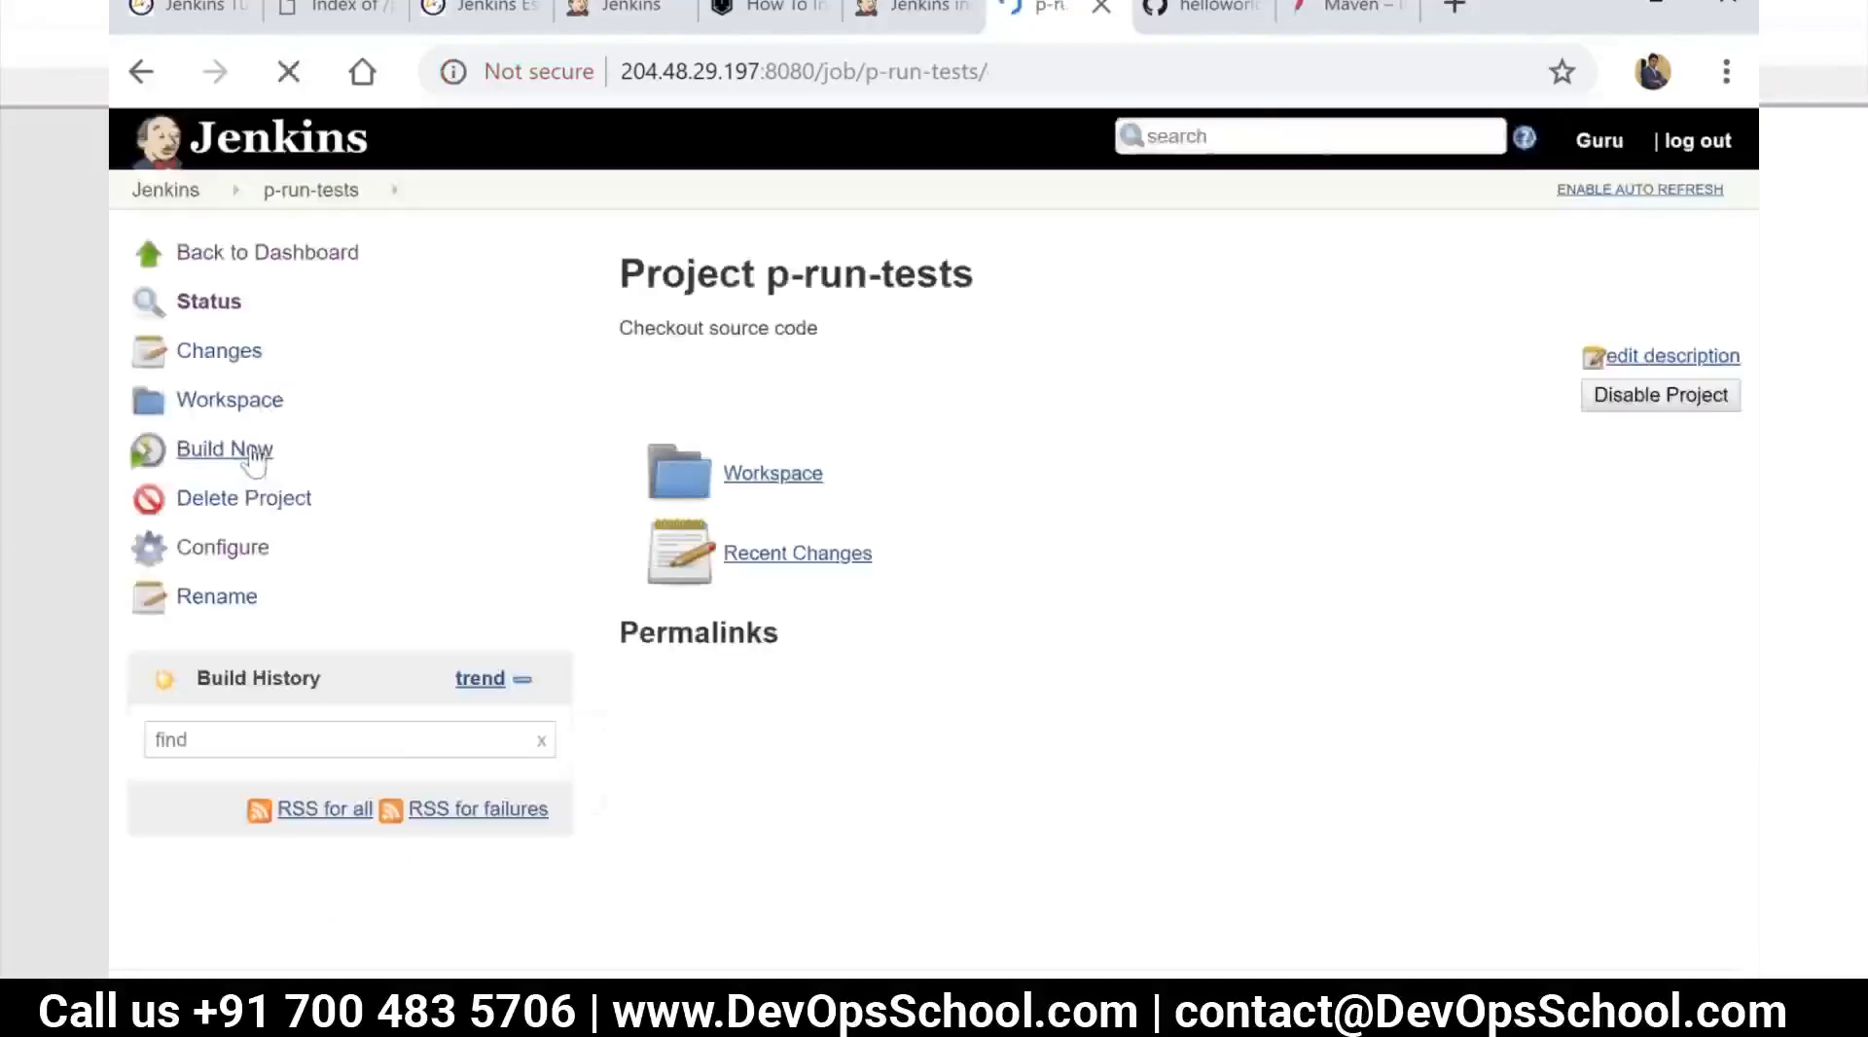
pyautogui.click(252, 453)
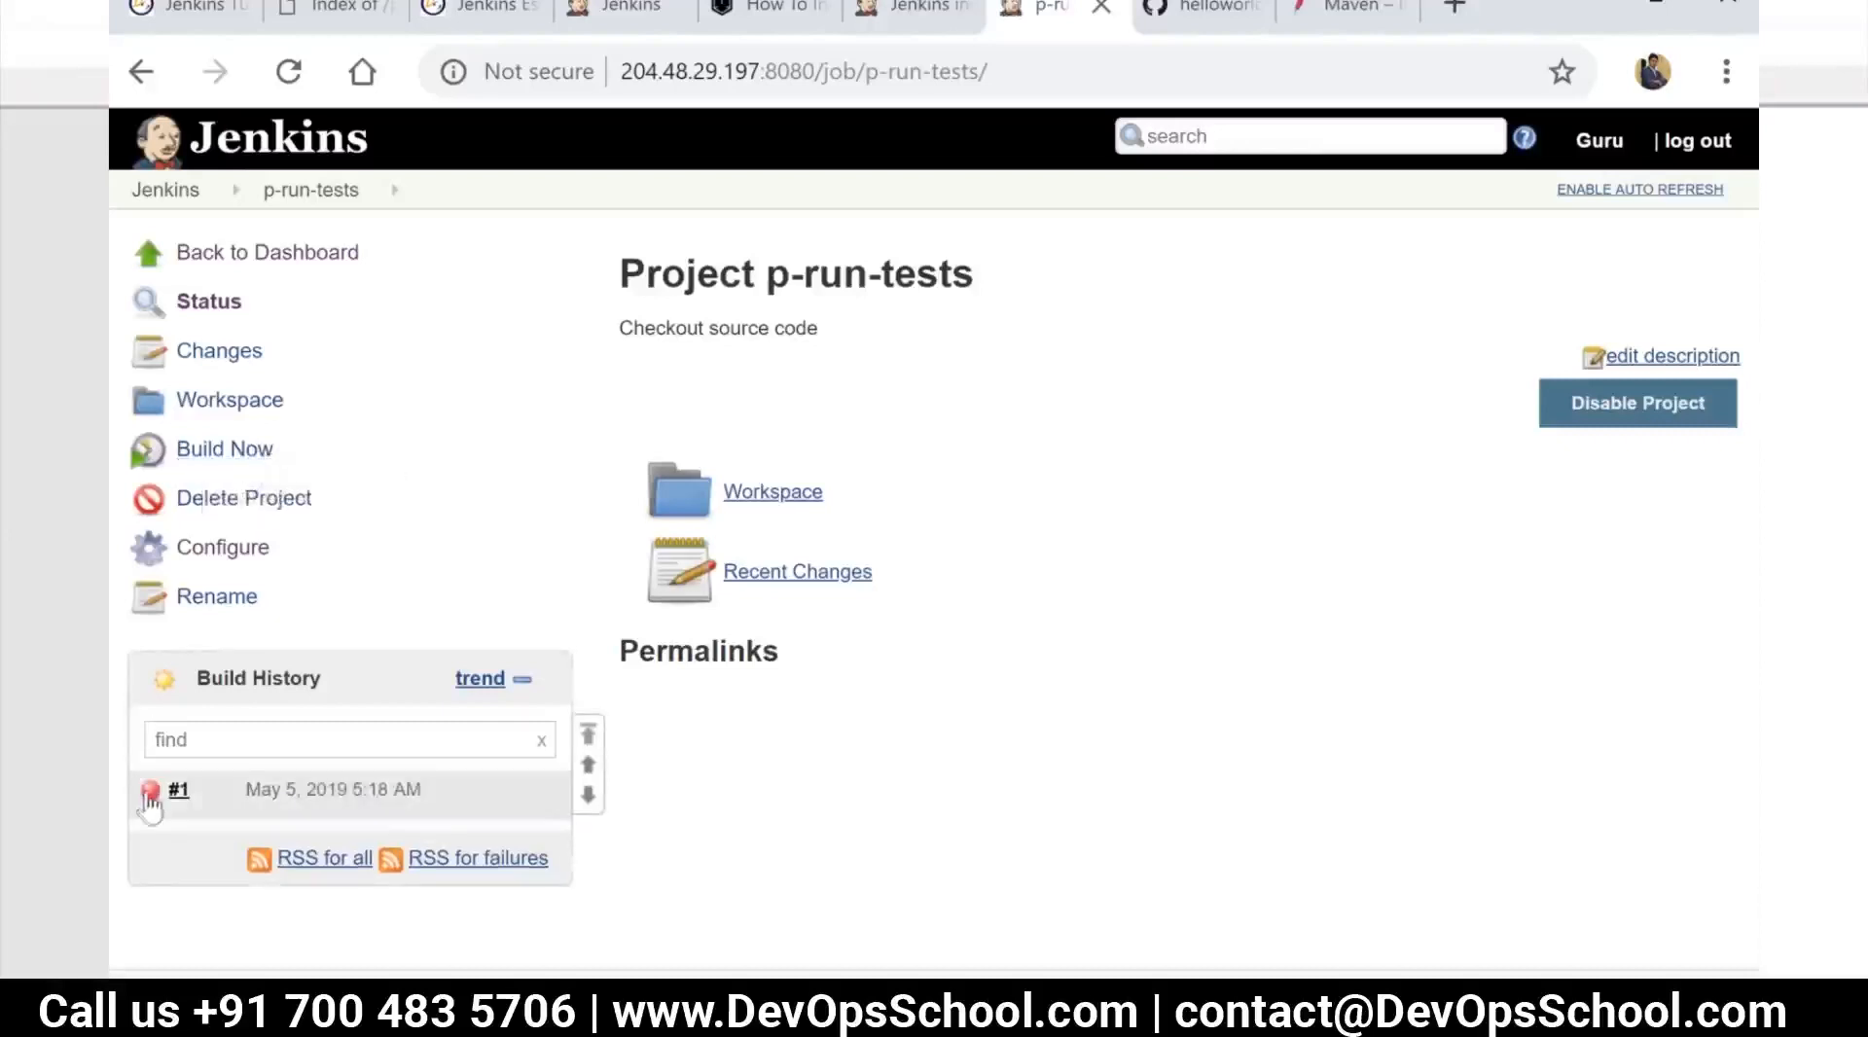
pyautogui.click(152, 792)
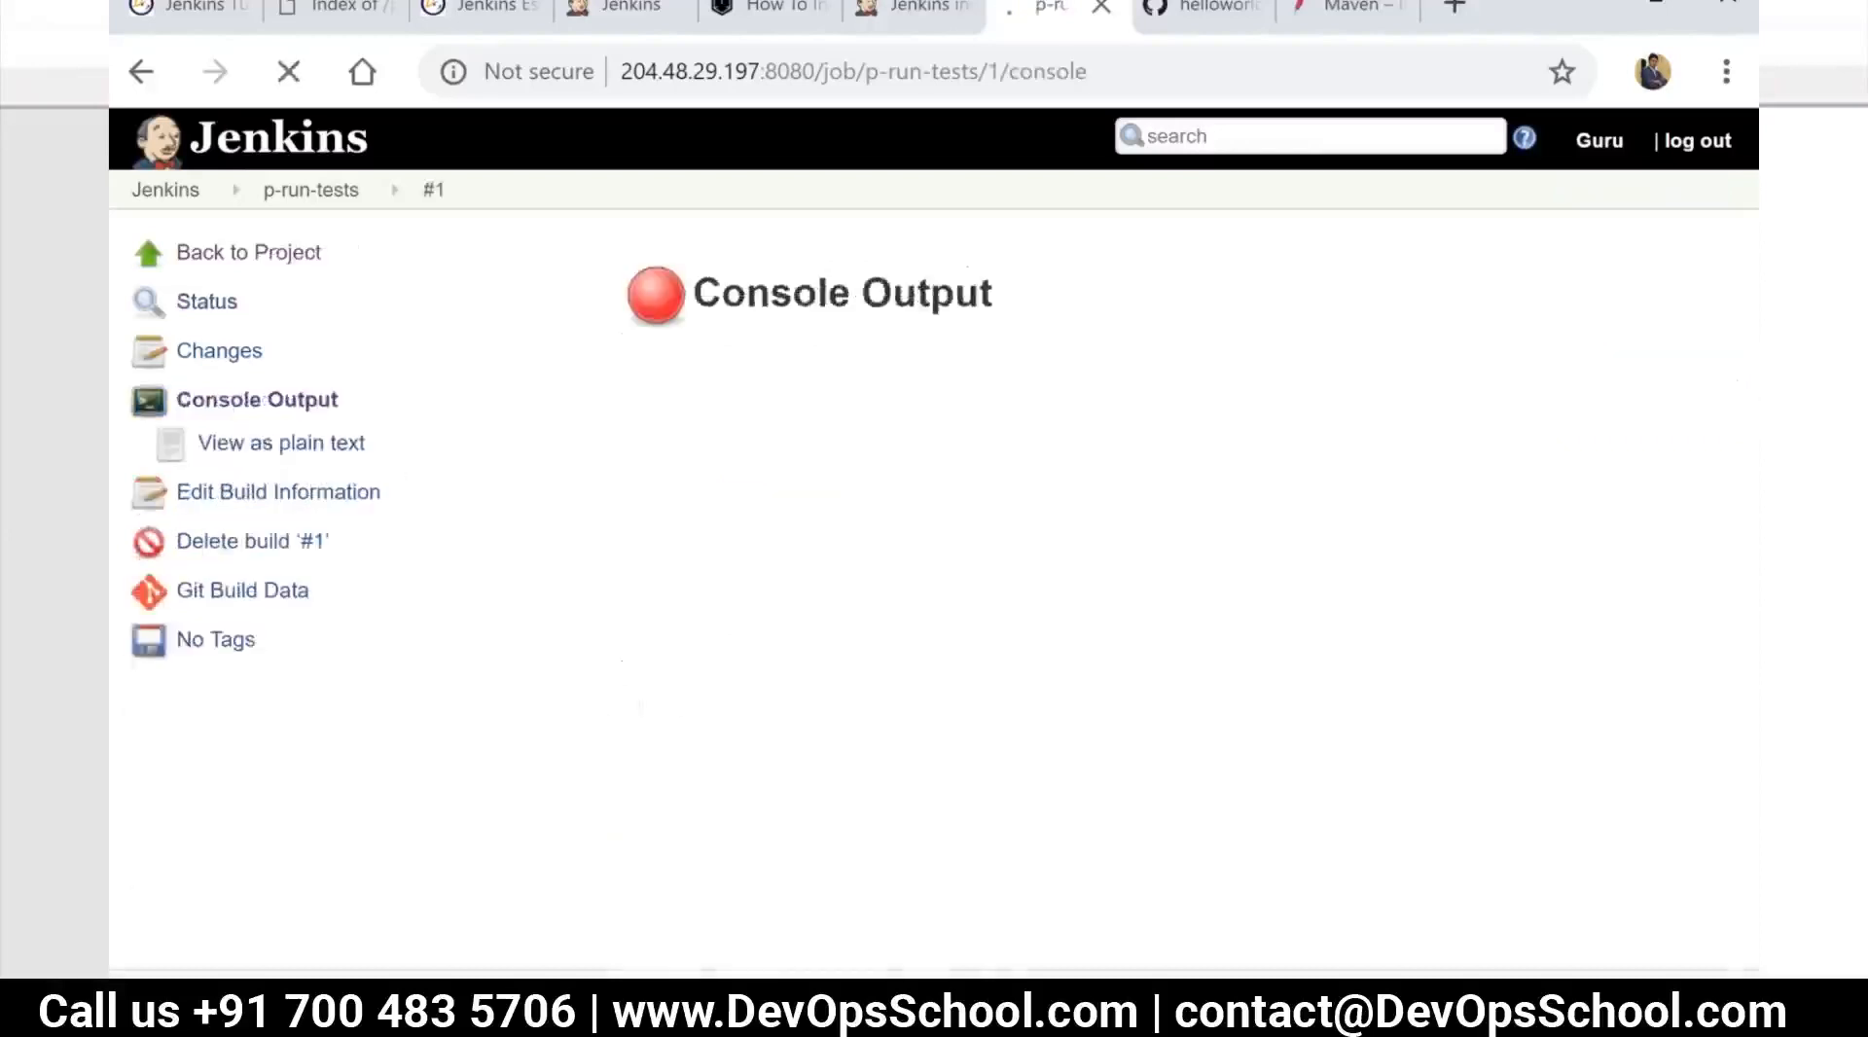
pyautogui.scroll(-3, 796, 682)
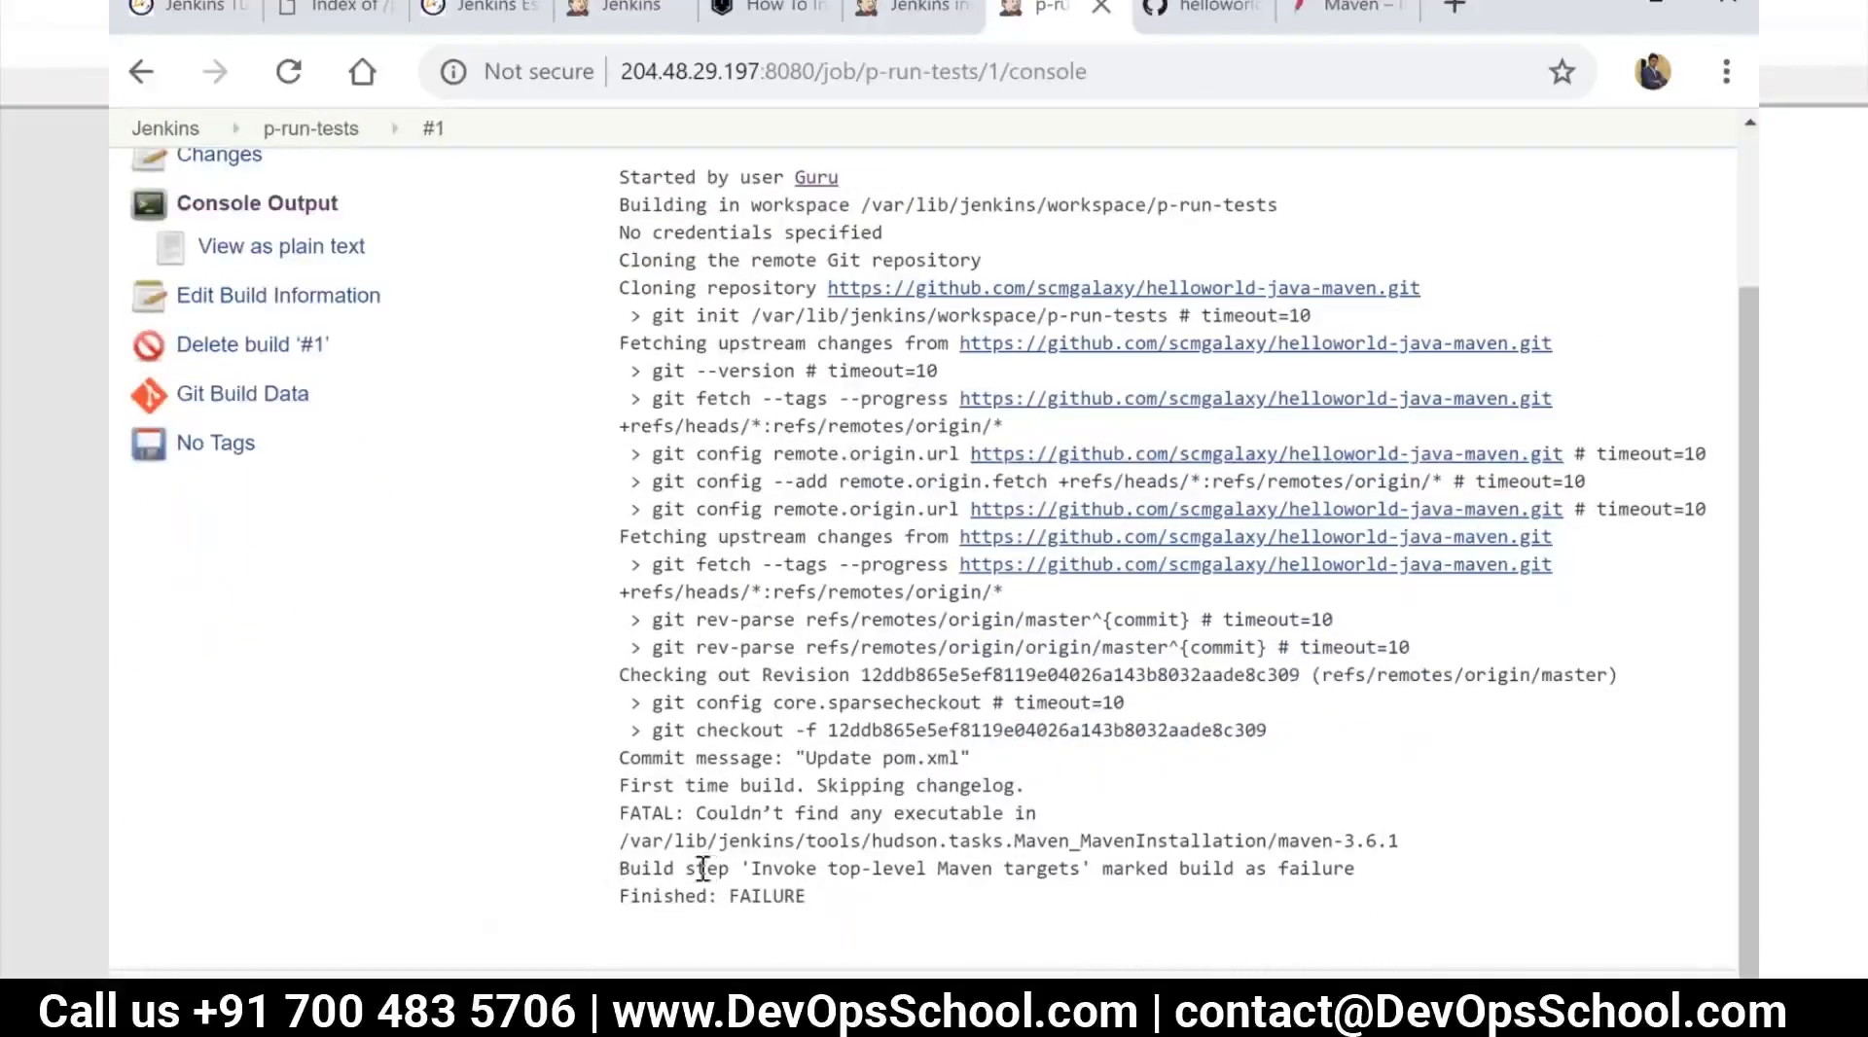
# Switch to the MobaXterm terminal and copy the Maven executable path /usr/bin/mvn from the version command
pyautogui.hotkey('alt', 'Tab')
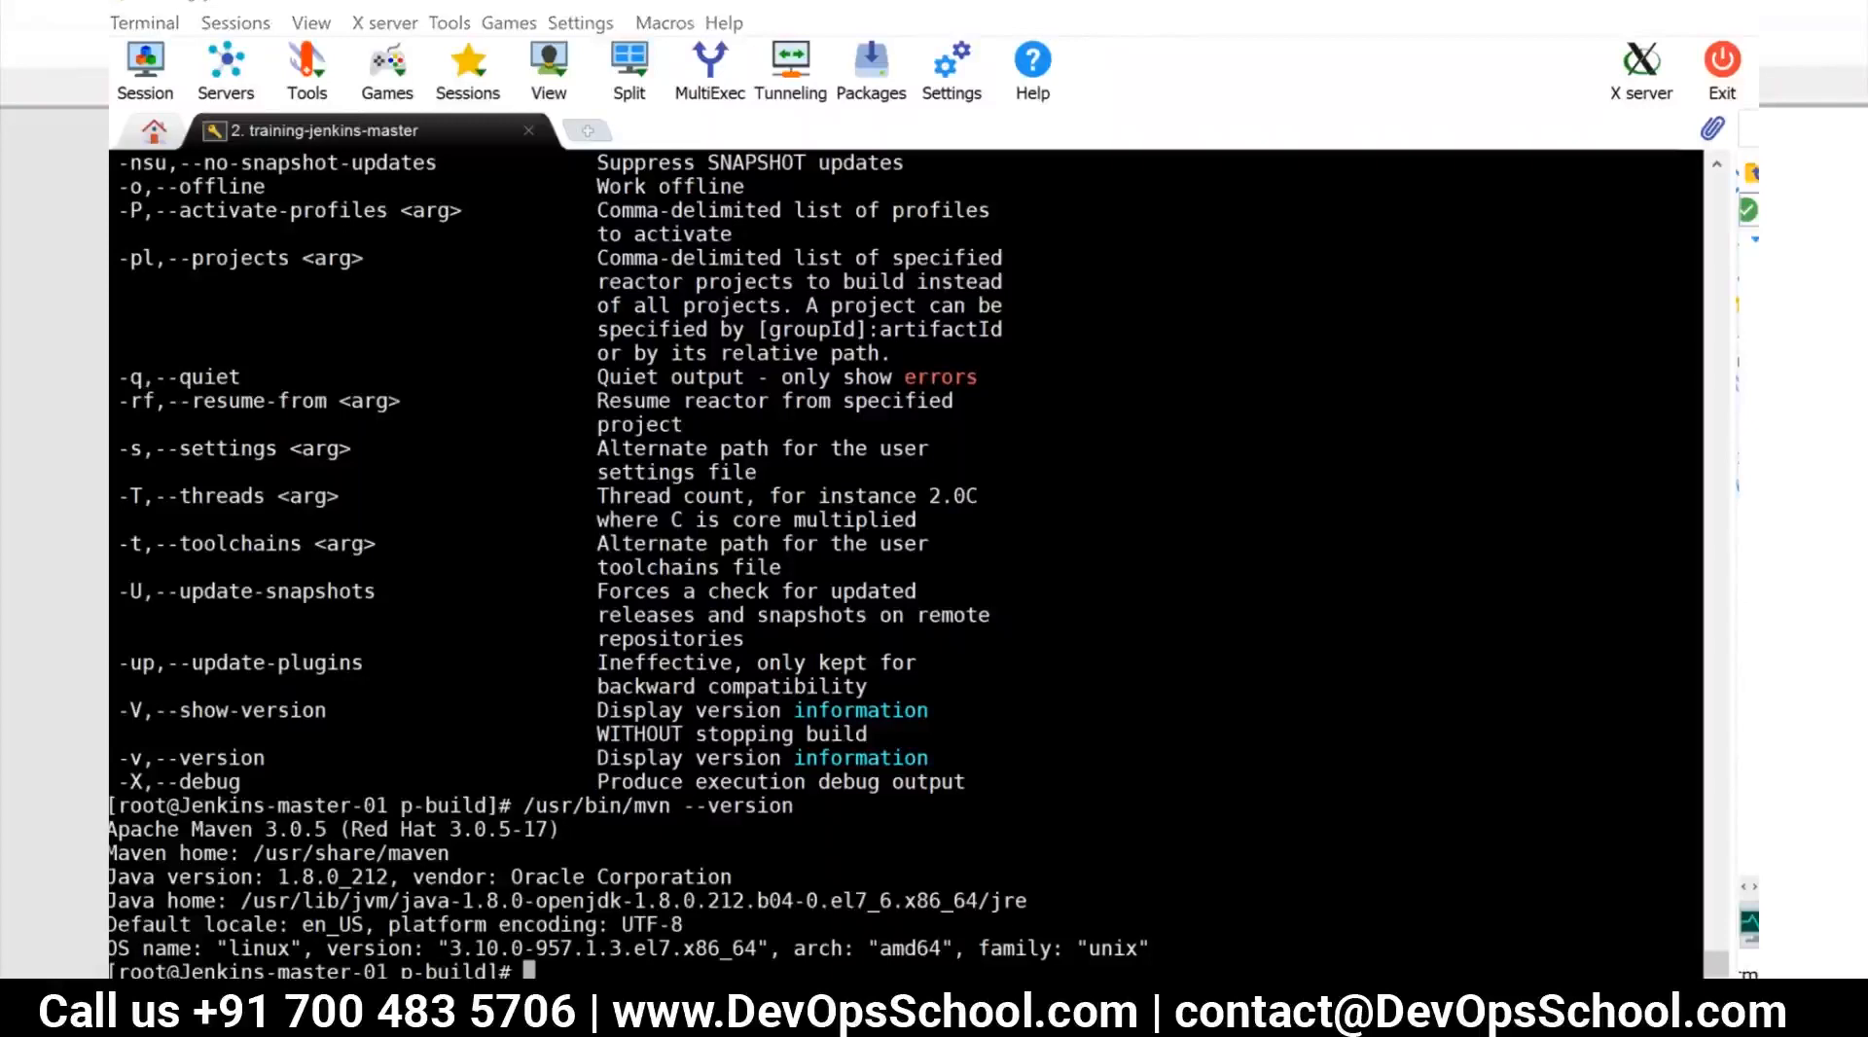
pyautogui.doubleClick(375, 852)
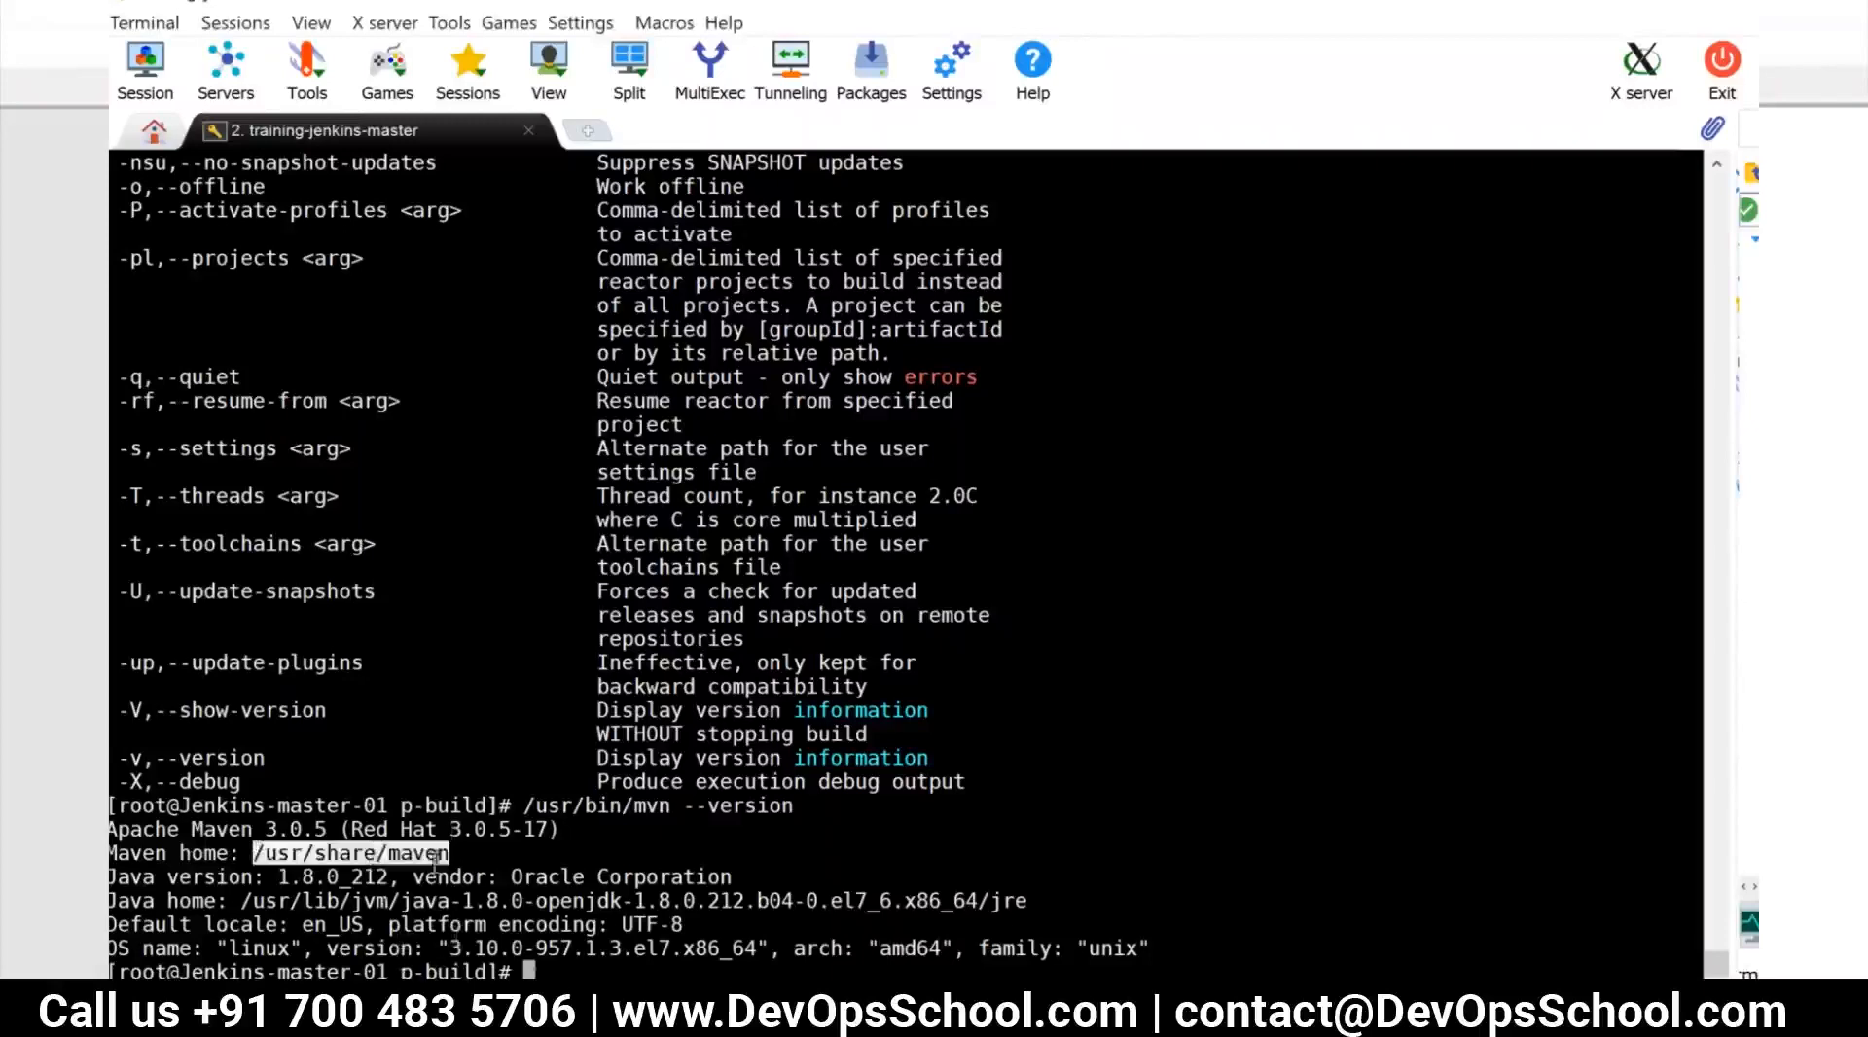
pyautogui.doubleClick(561, 807)
pyautogui.hotkey('ctrl', 'c')
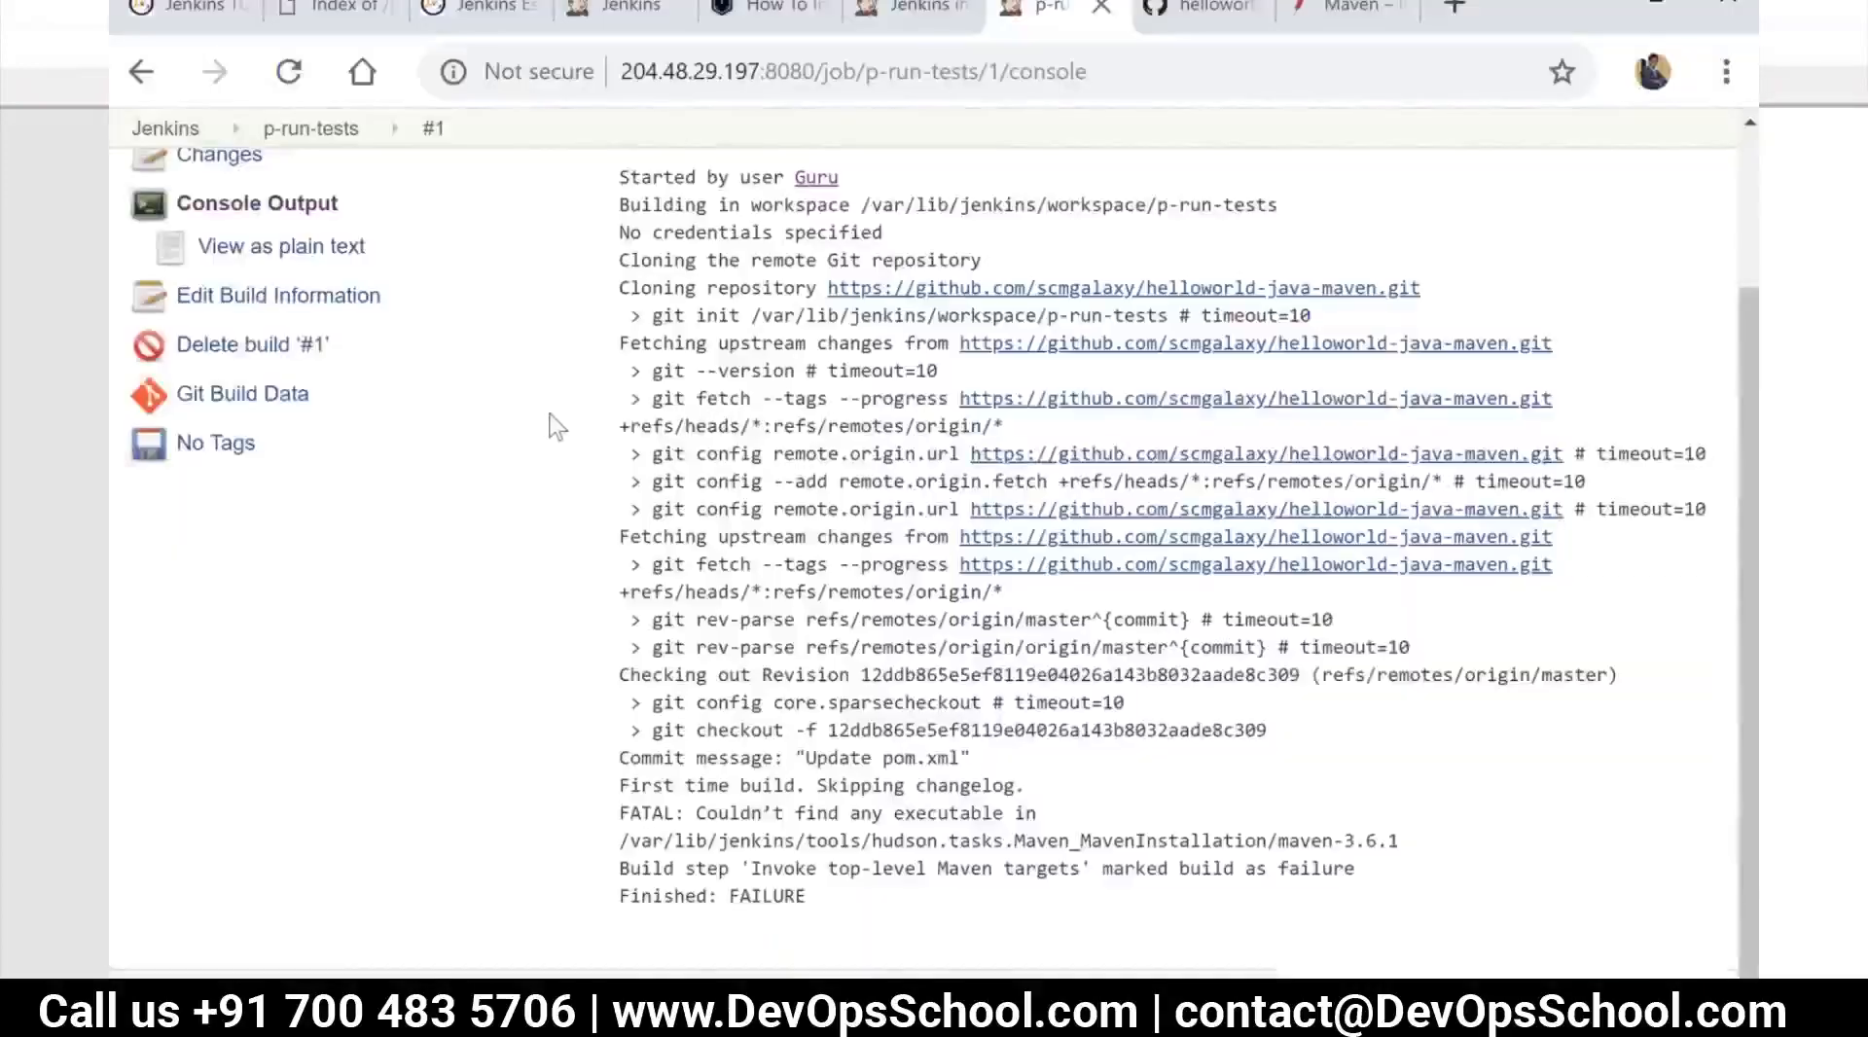
# Return to Jenkins in the browser, open Global Tool Configuration and expand the Maven installations
pyautogui.scroll(3, 555, 421)
pyautogui.click(181, 200)
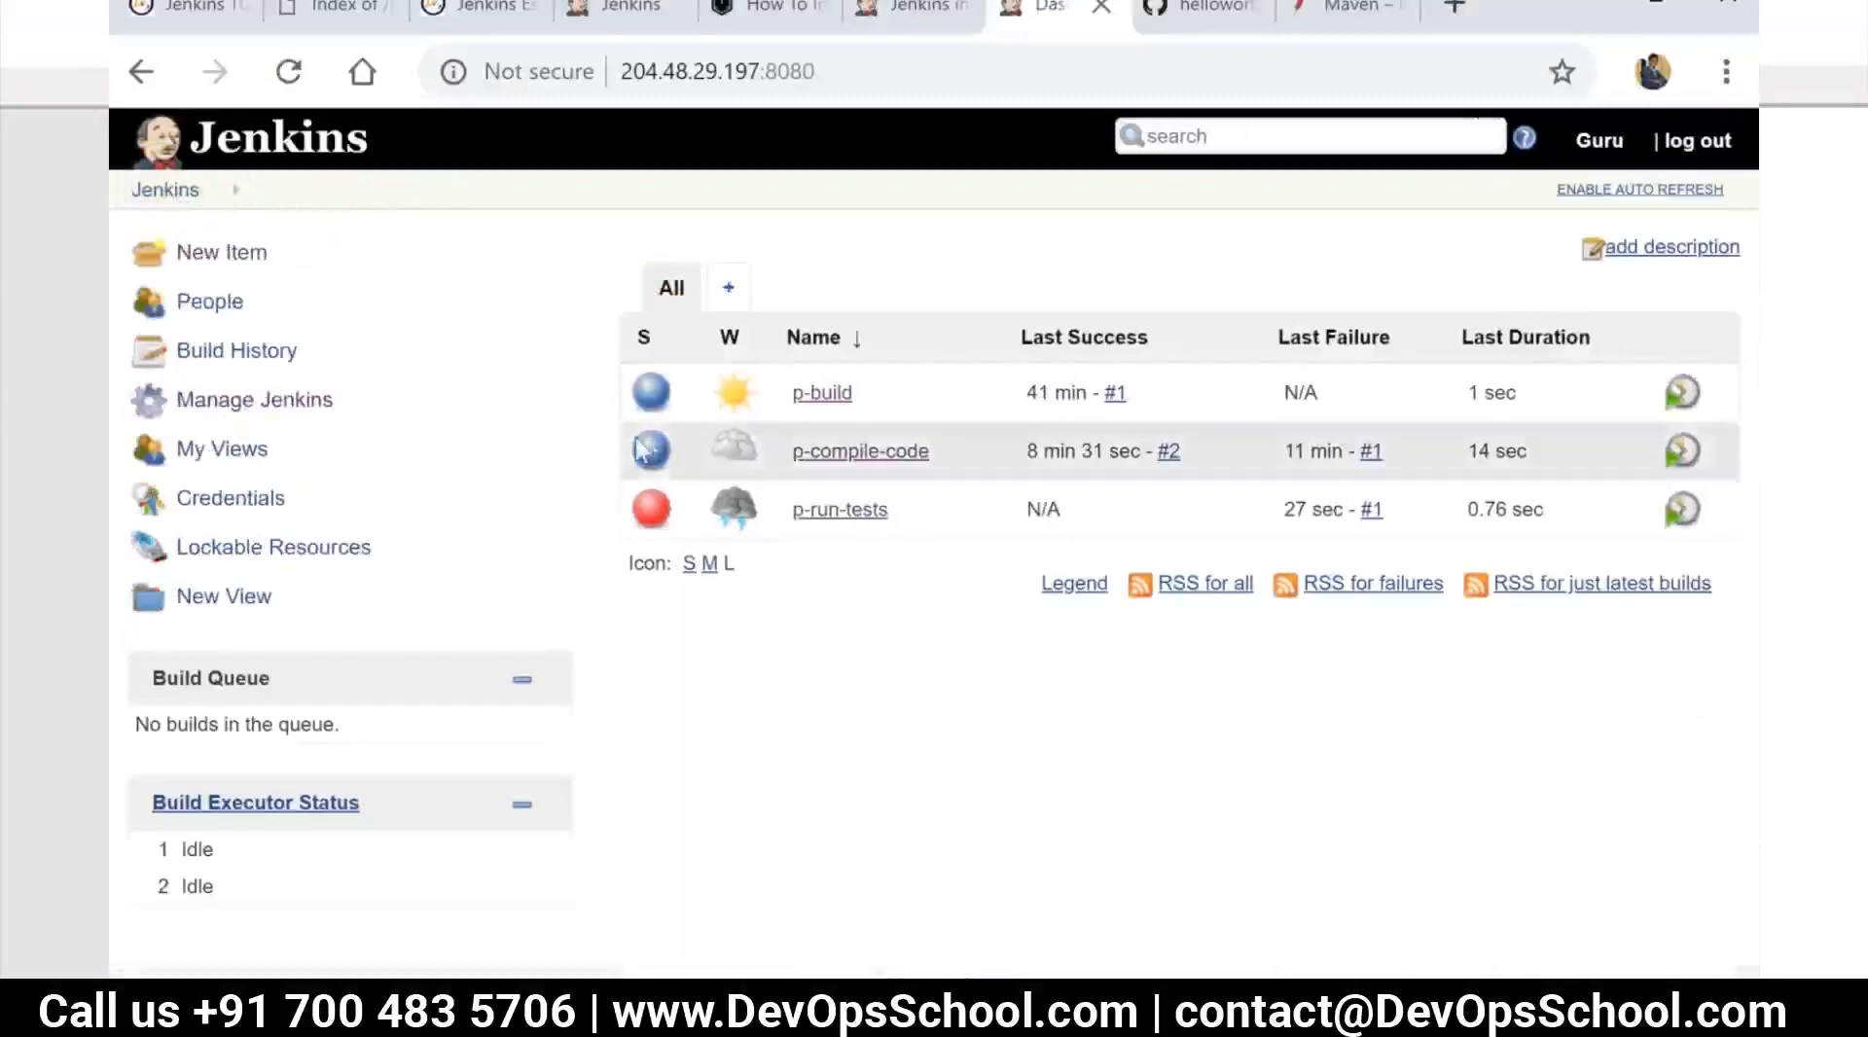
pyautogui.click(238, 403)
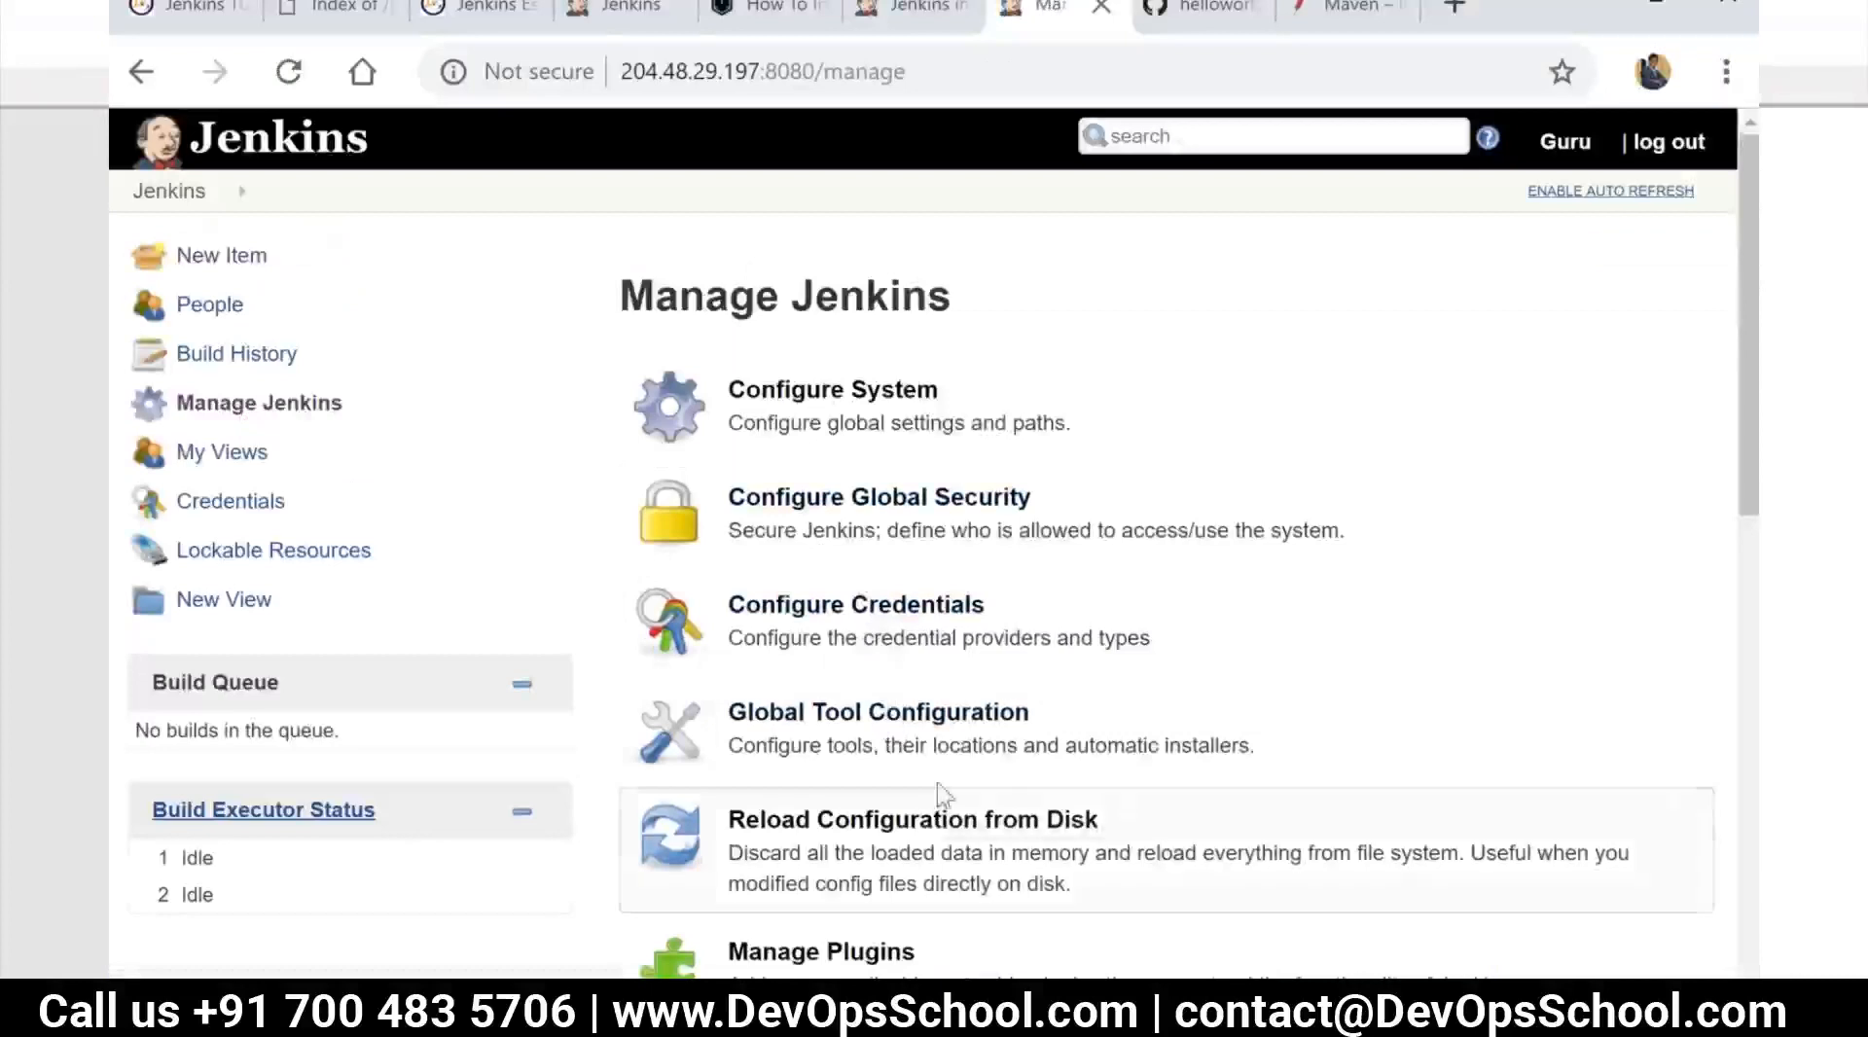
pyautogui.click(941, 745)
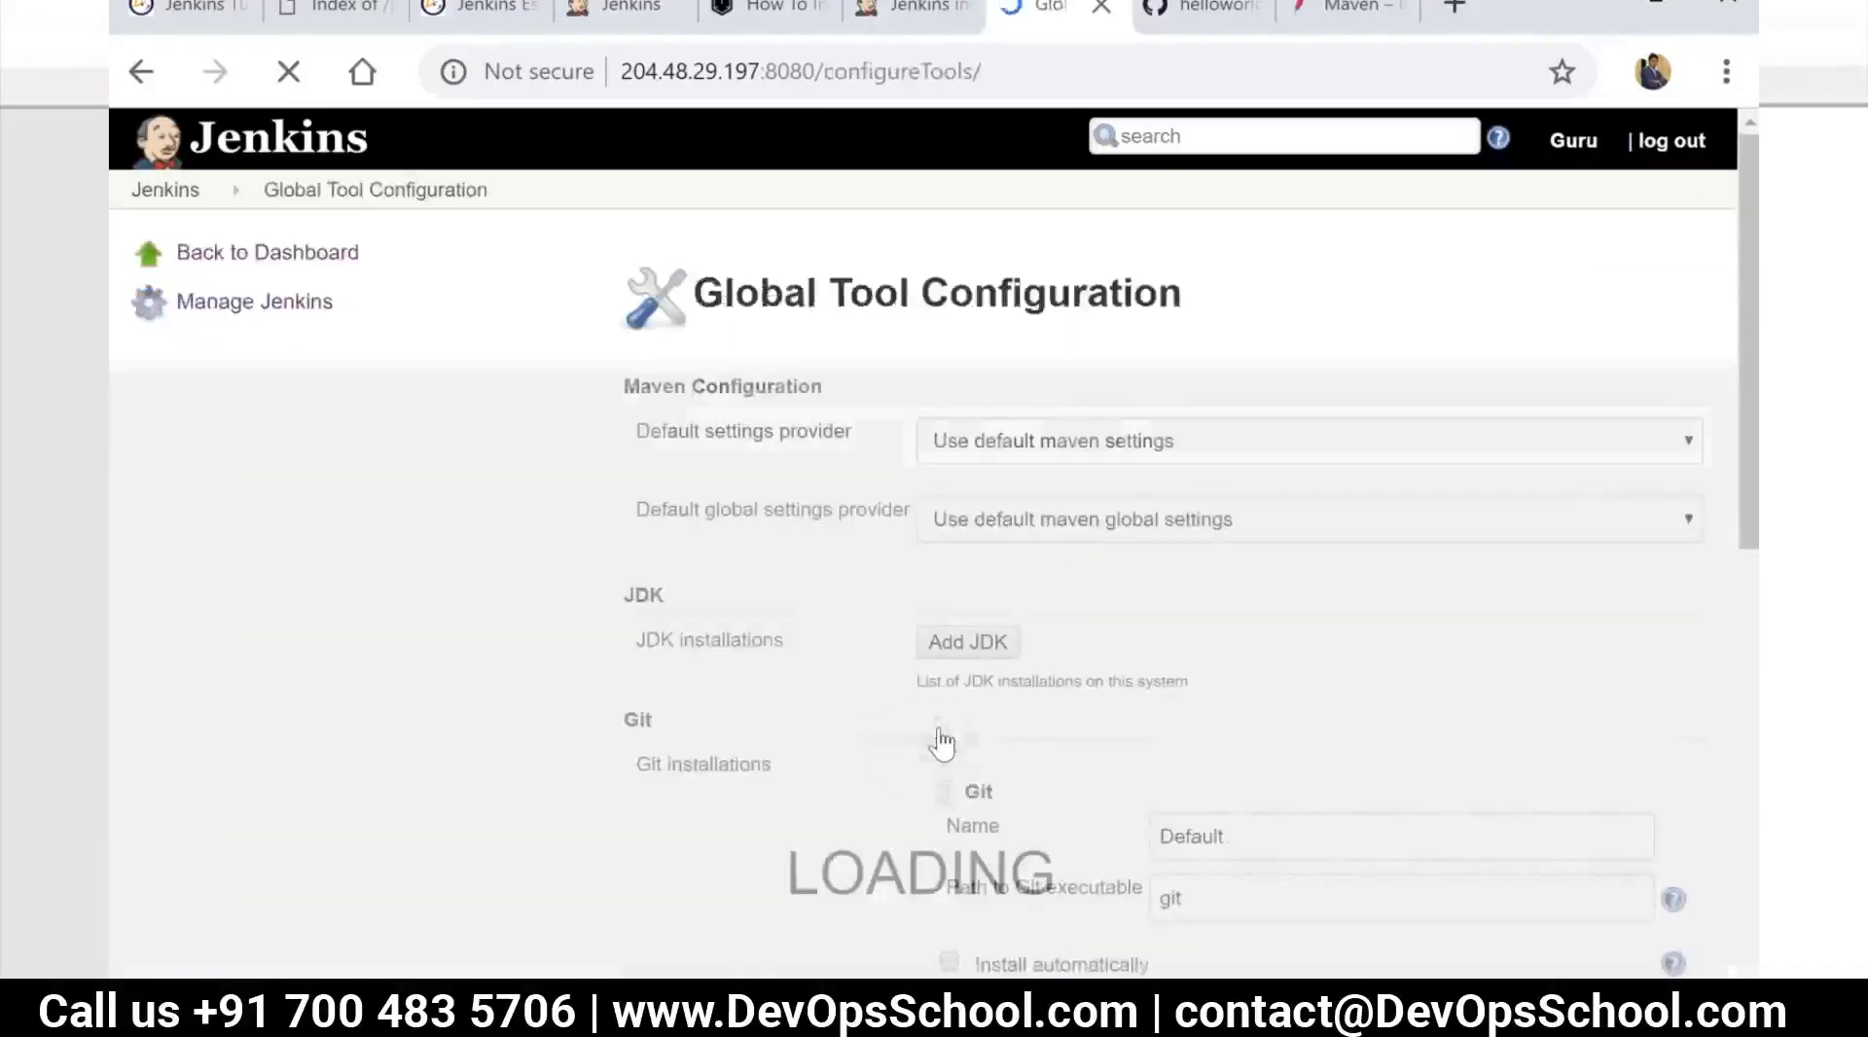
pyautogui.scroll(-8, 934, 742)
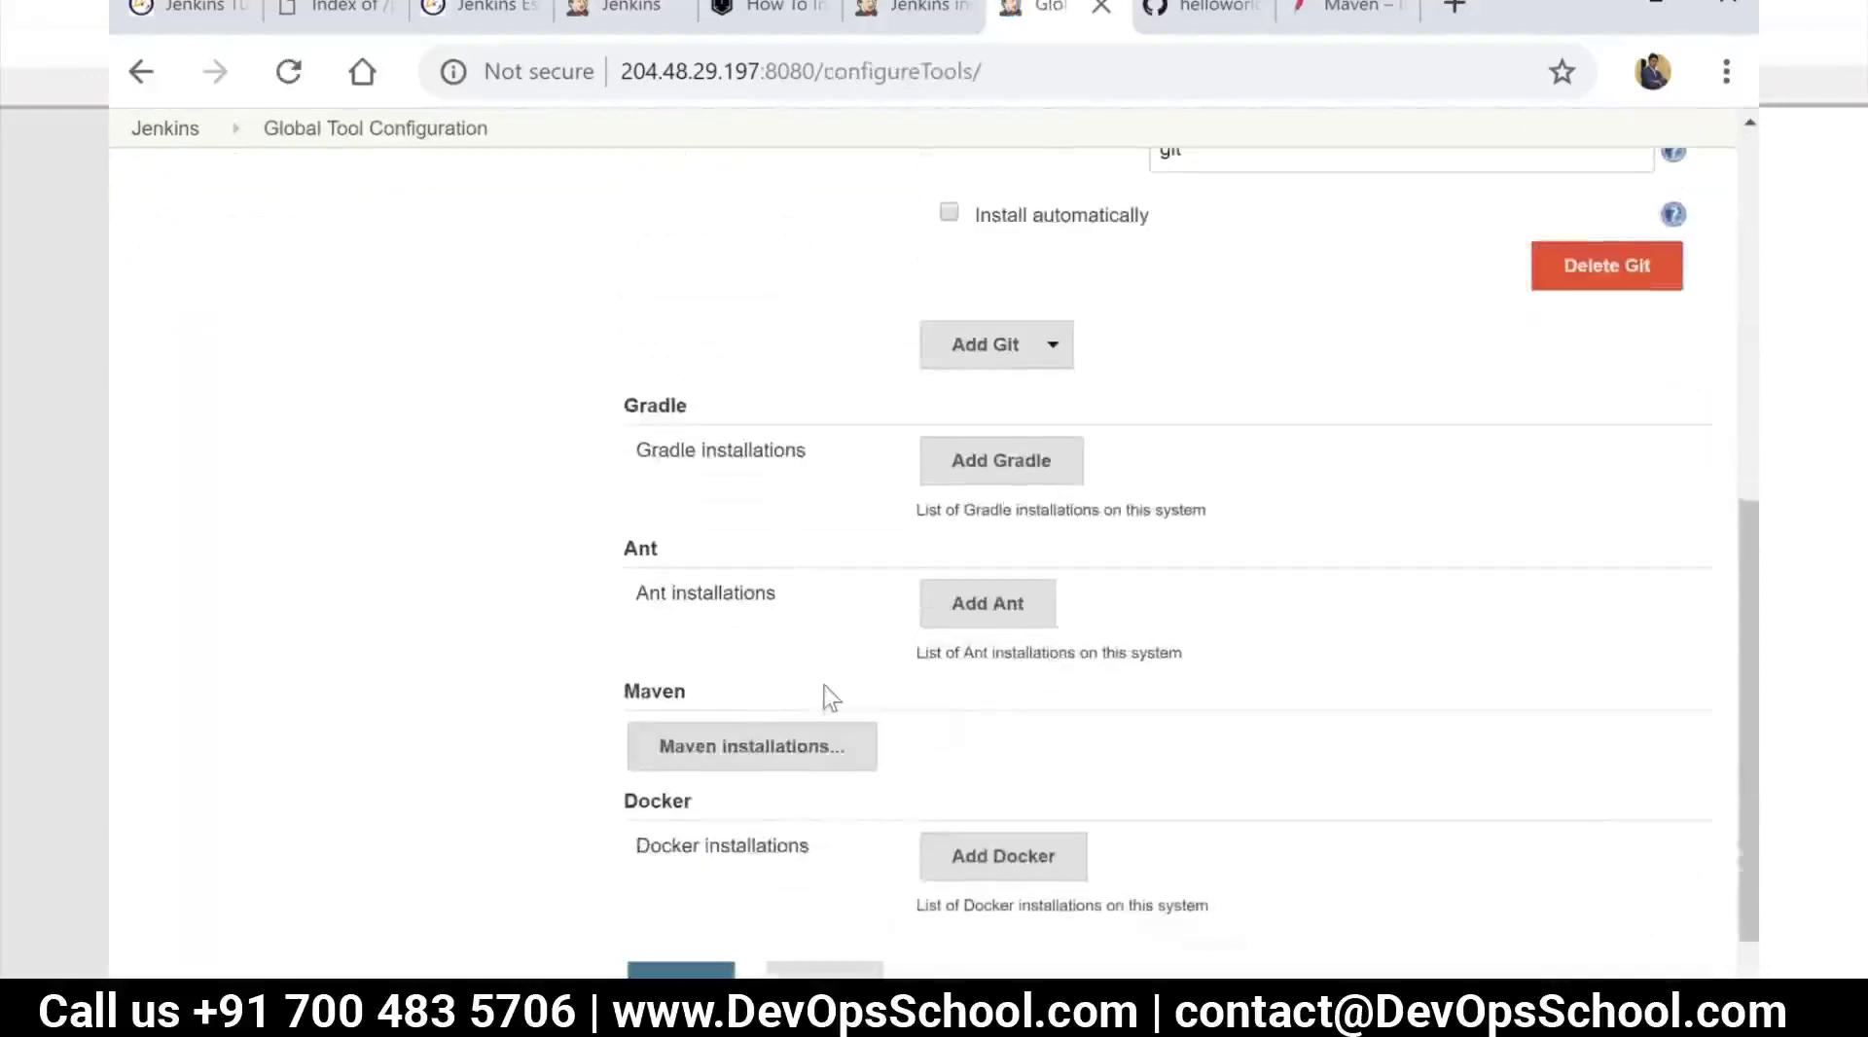
pyautogui.scroll(-2, 830, 697)
pyautogui.click(786, 633)
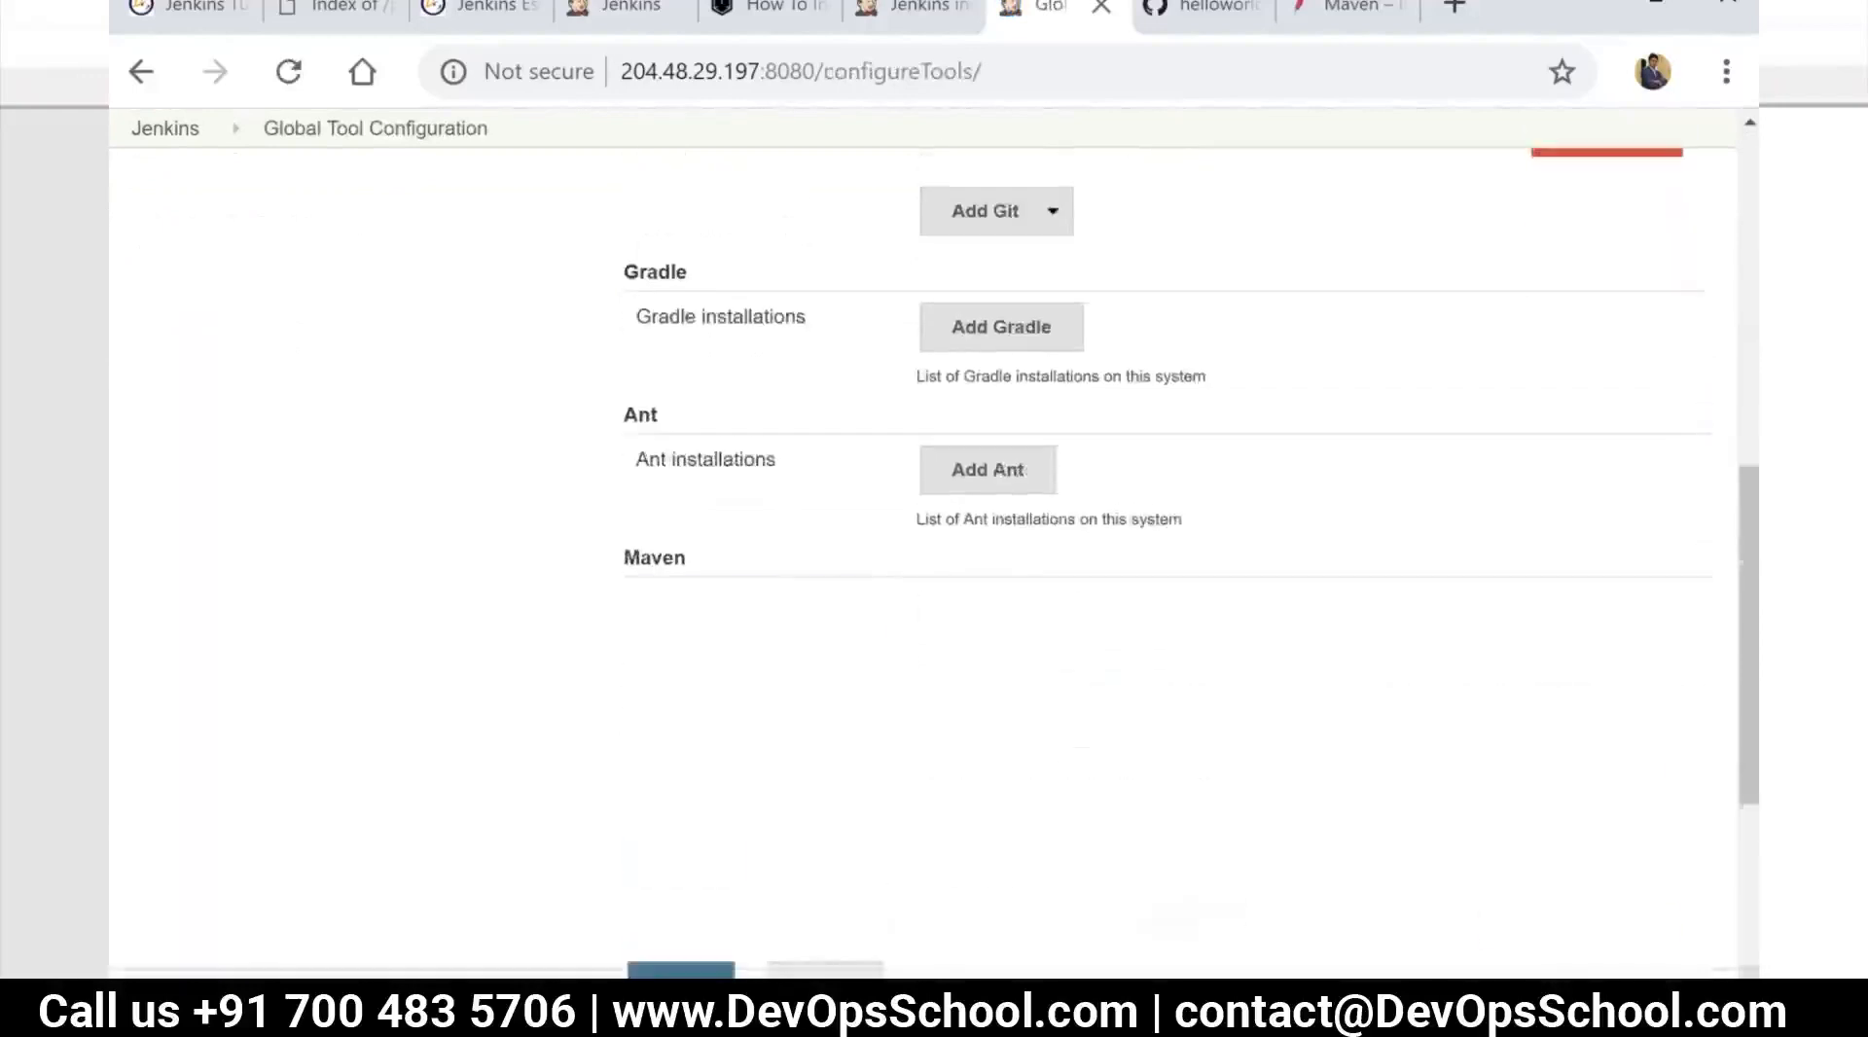
# Turn off automatic installation for maven-3.6.1 and try /usr/bin/mvn as its MAVEN_HOME
pyautogui.click(940, 771)
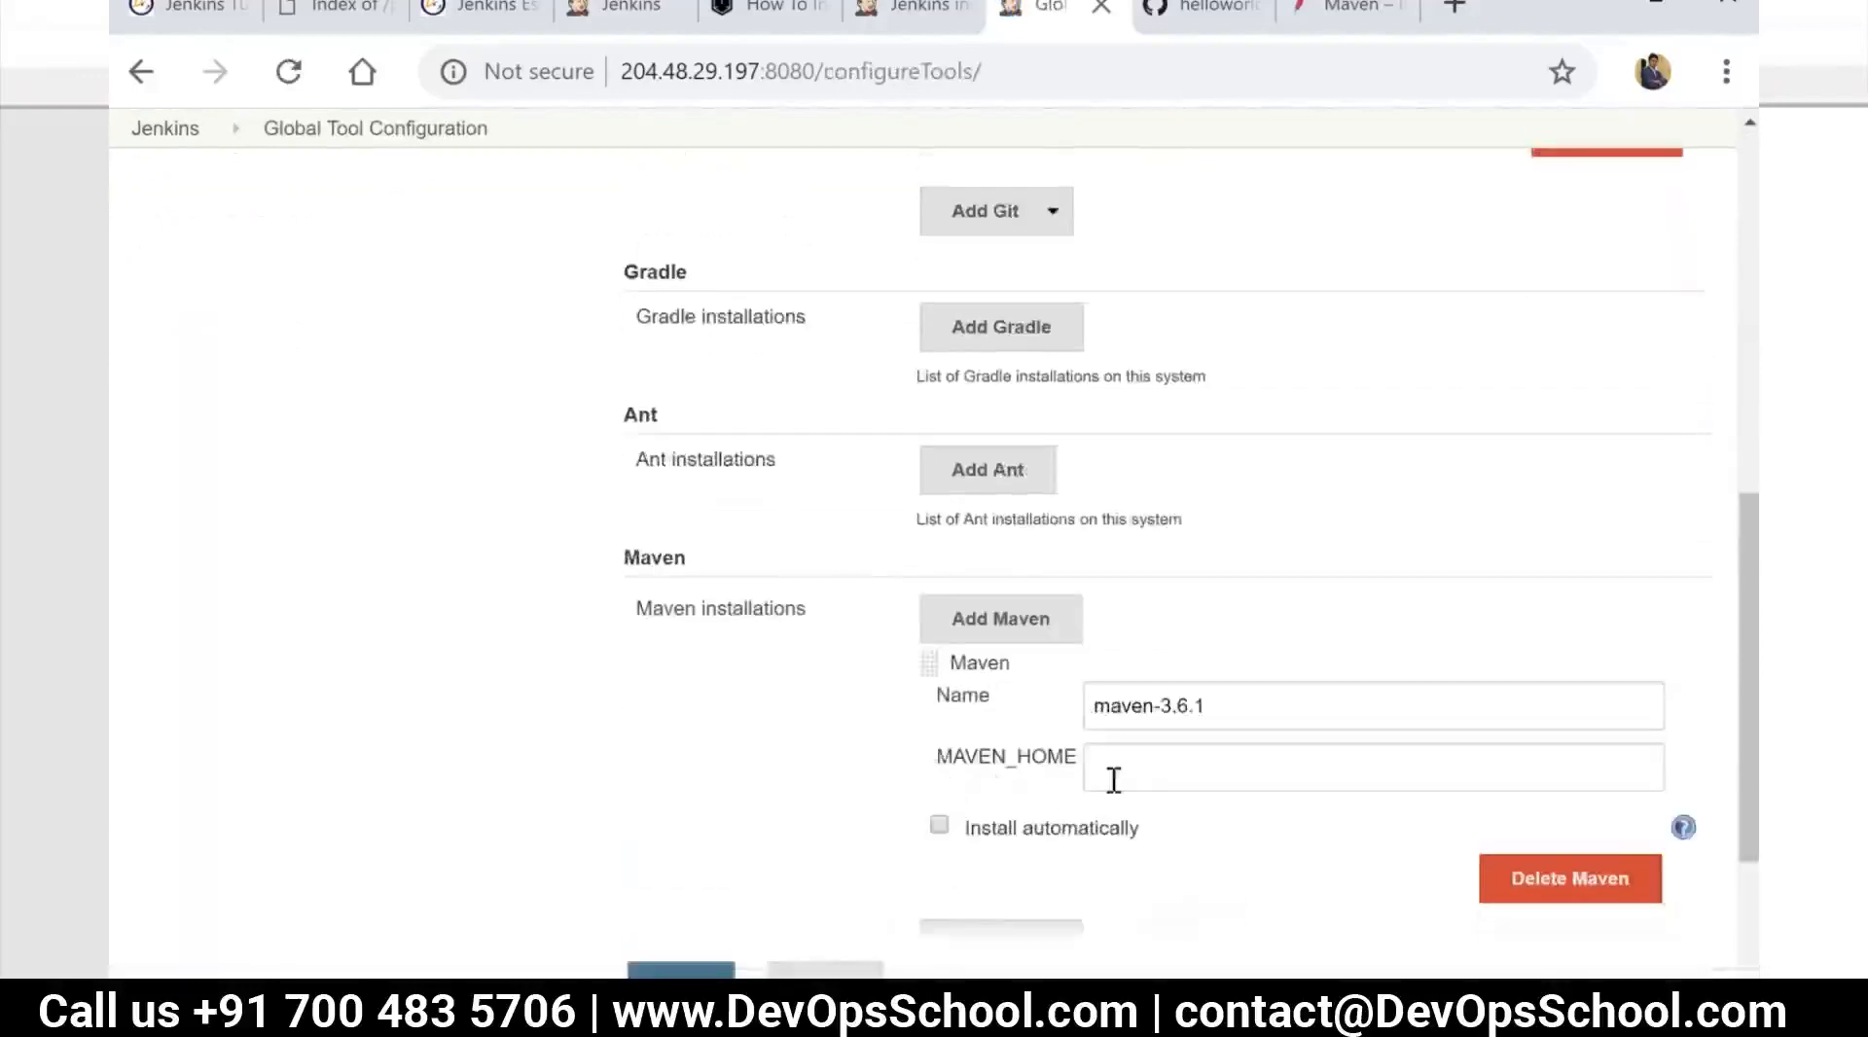
pyautogui.click(1124, 775)
pyautogui.hotkey('ctrl', 'v')
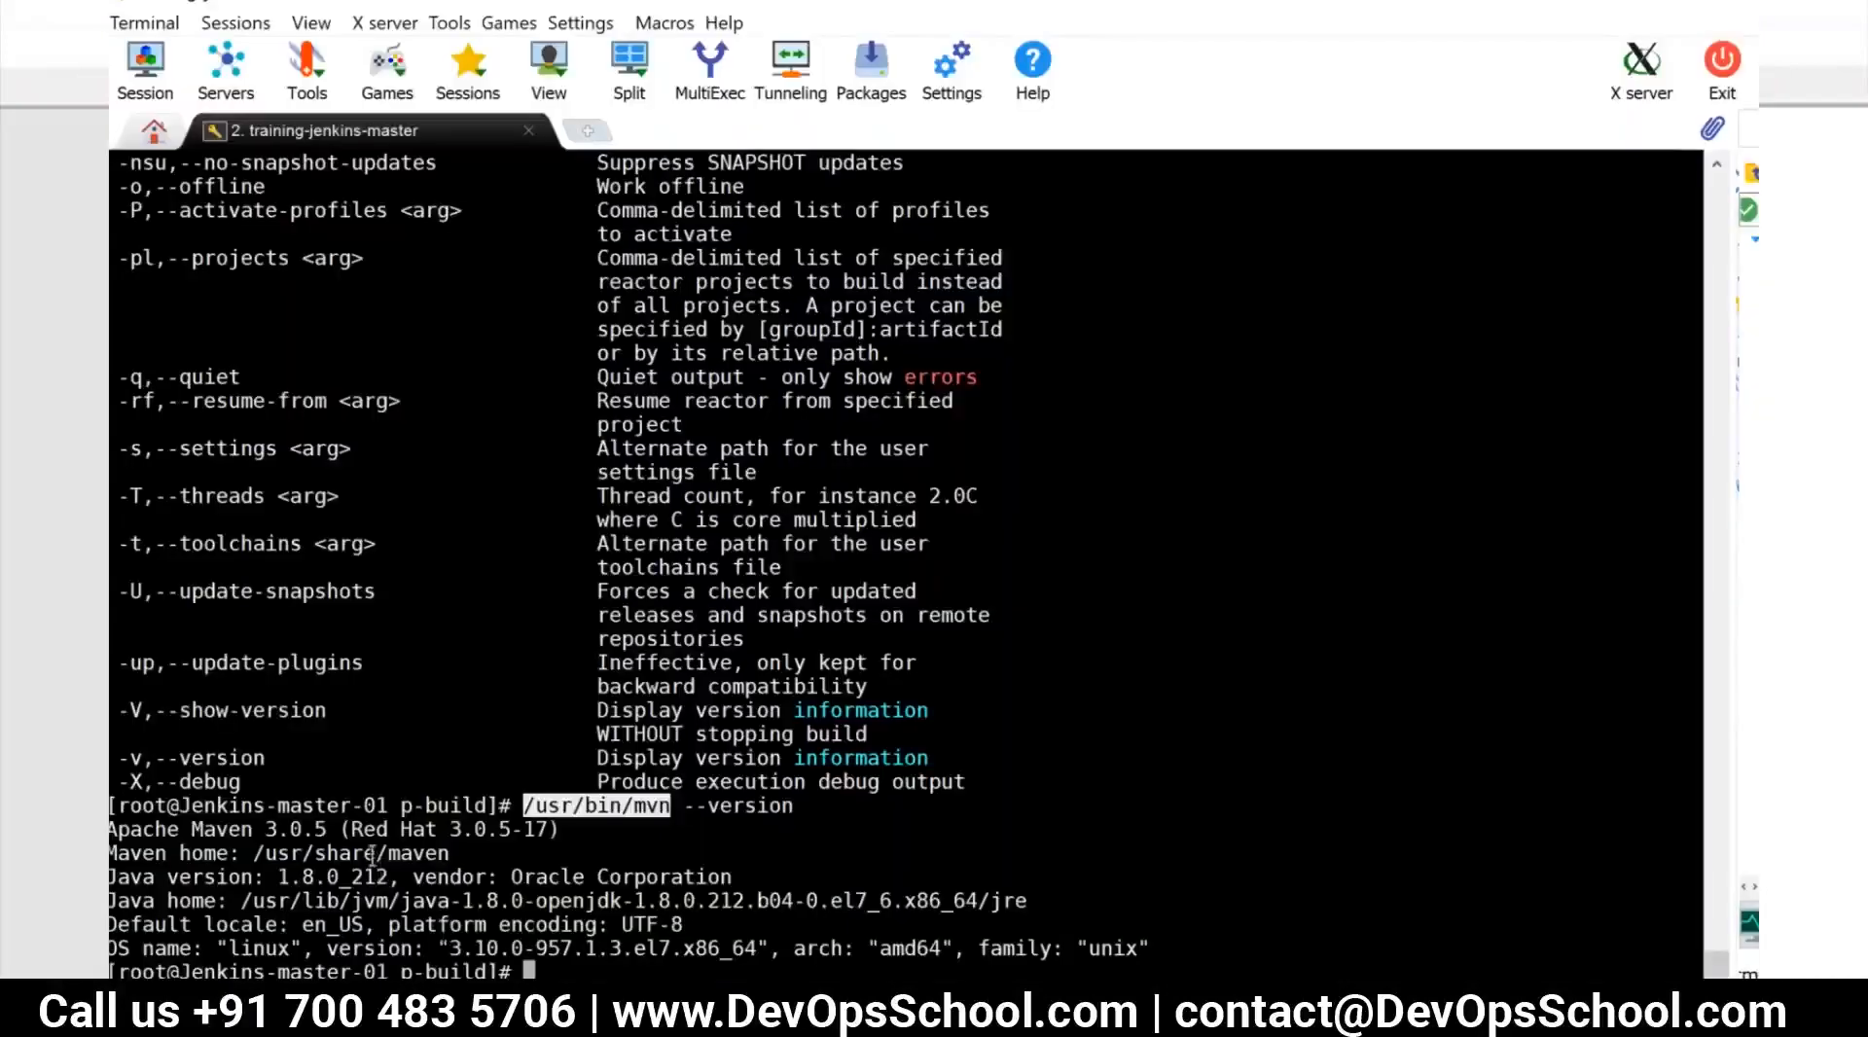
# In the terminal, change to the Maven home directory /usr/share/maven and list its contents with ls -al
pyautogui.doubleClick(373, 854)
pyautogui.press('super+c')
pyautogui.write('d')
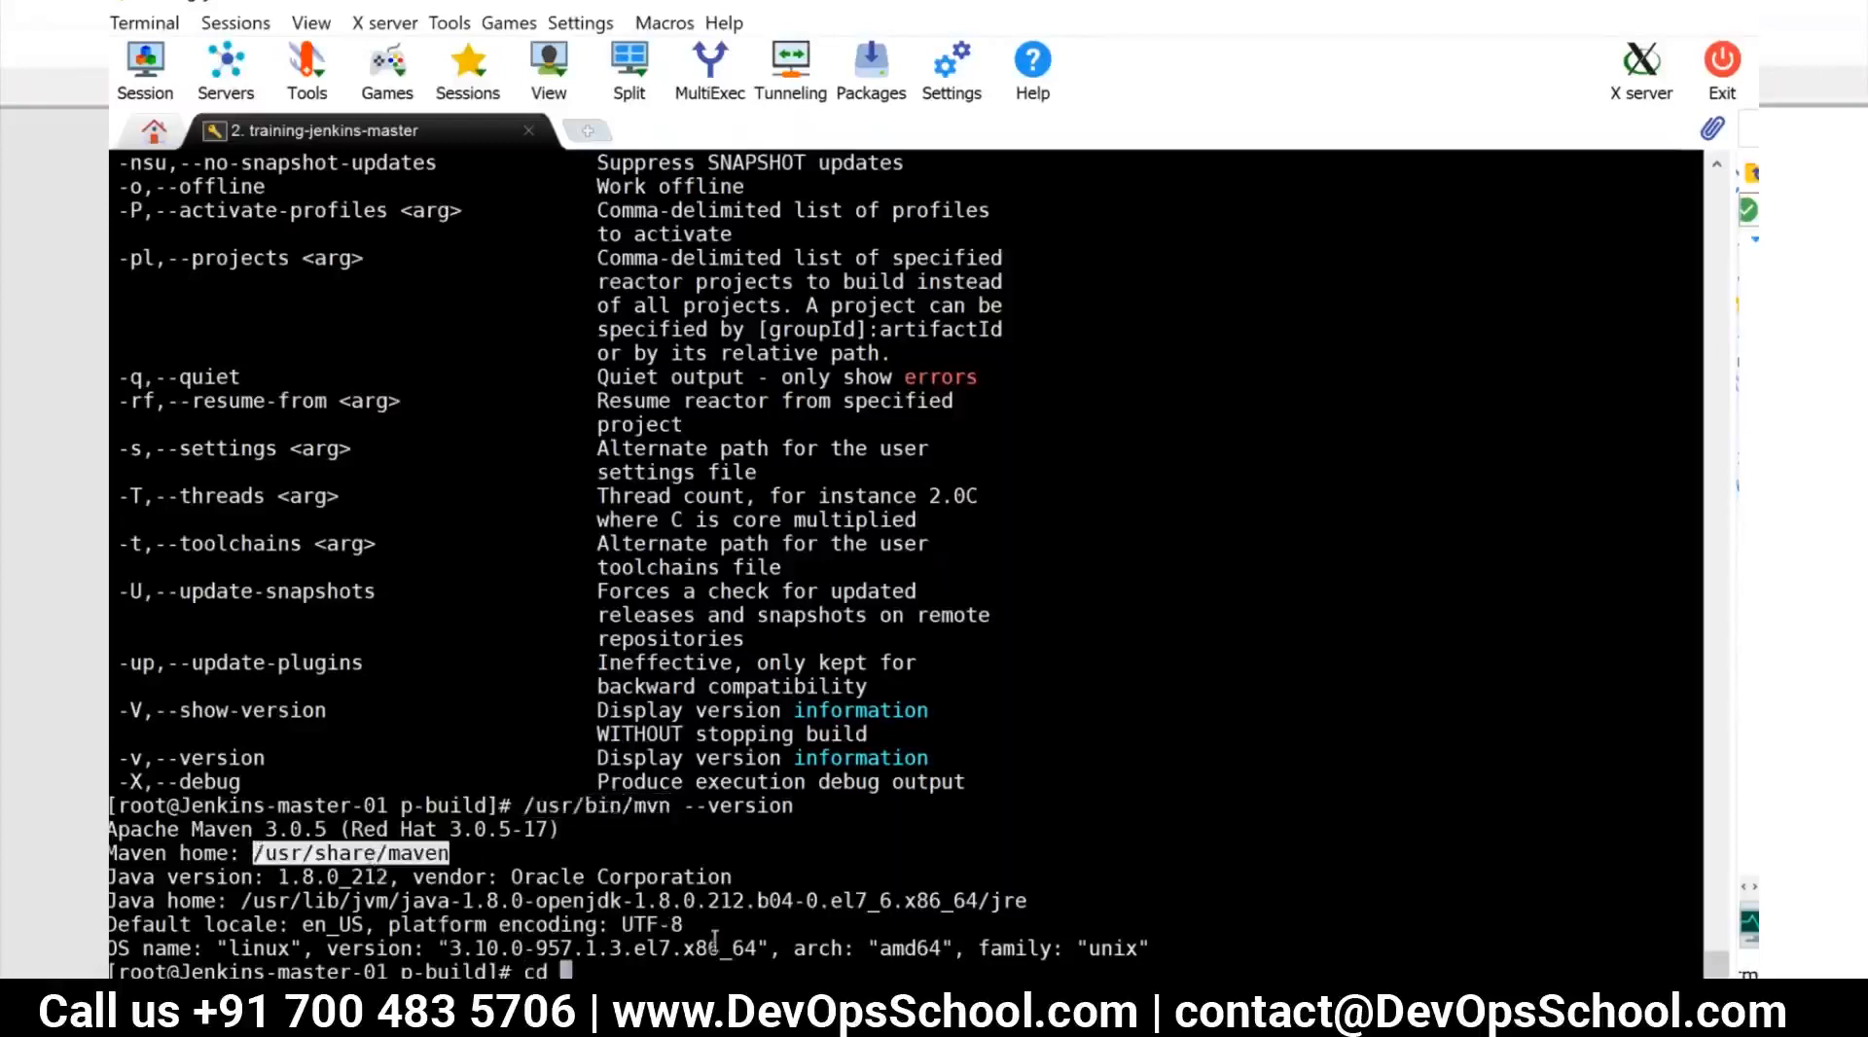
pyautogui.rightClick(715, 941)
pyautogui.press('Return')
pyautogui.write('ls -al')
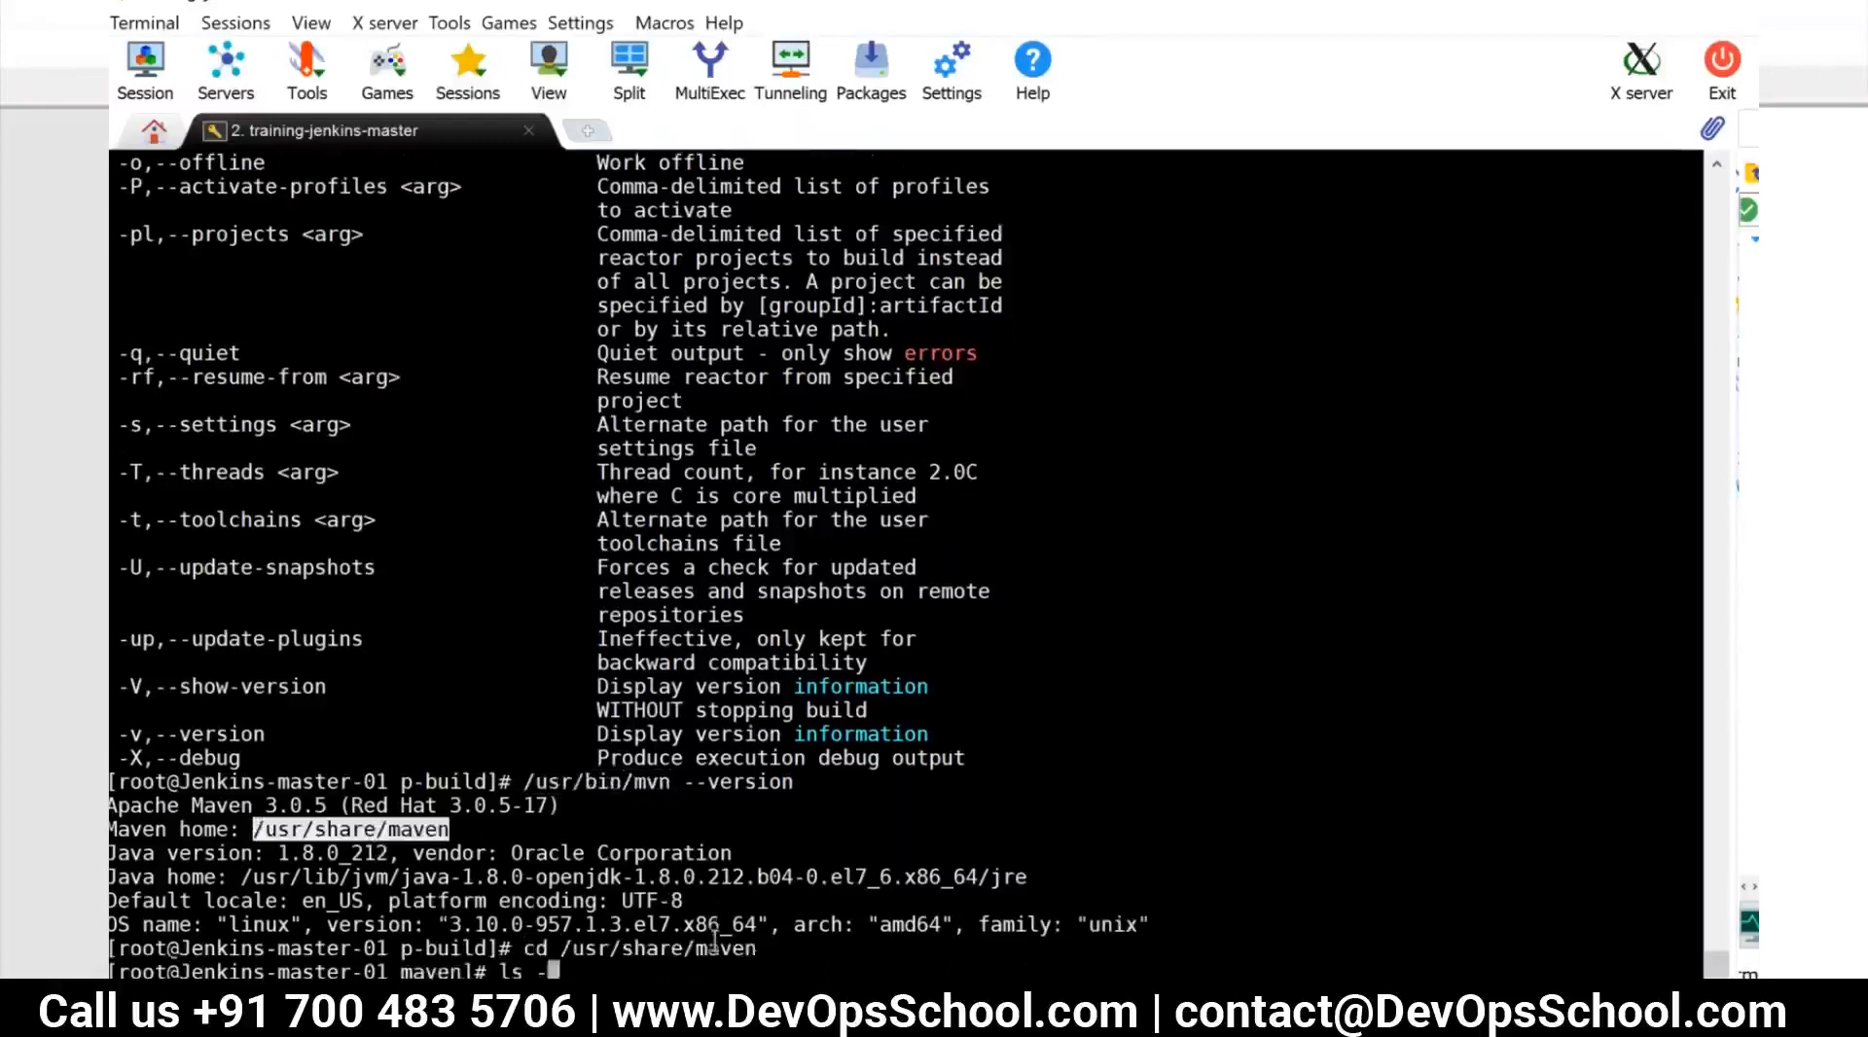
pyautogui.press('Return')
# Enter the bin directory, list its files with ls -al and check the Maven version with mvn --version
pyautogui.write('cd bin/')
pyautogui.press('Return')
pyautogui.write('ls -a')
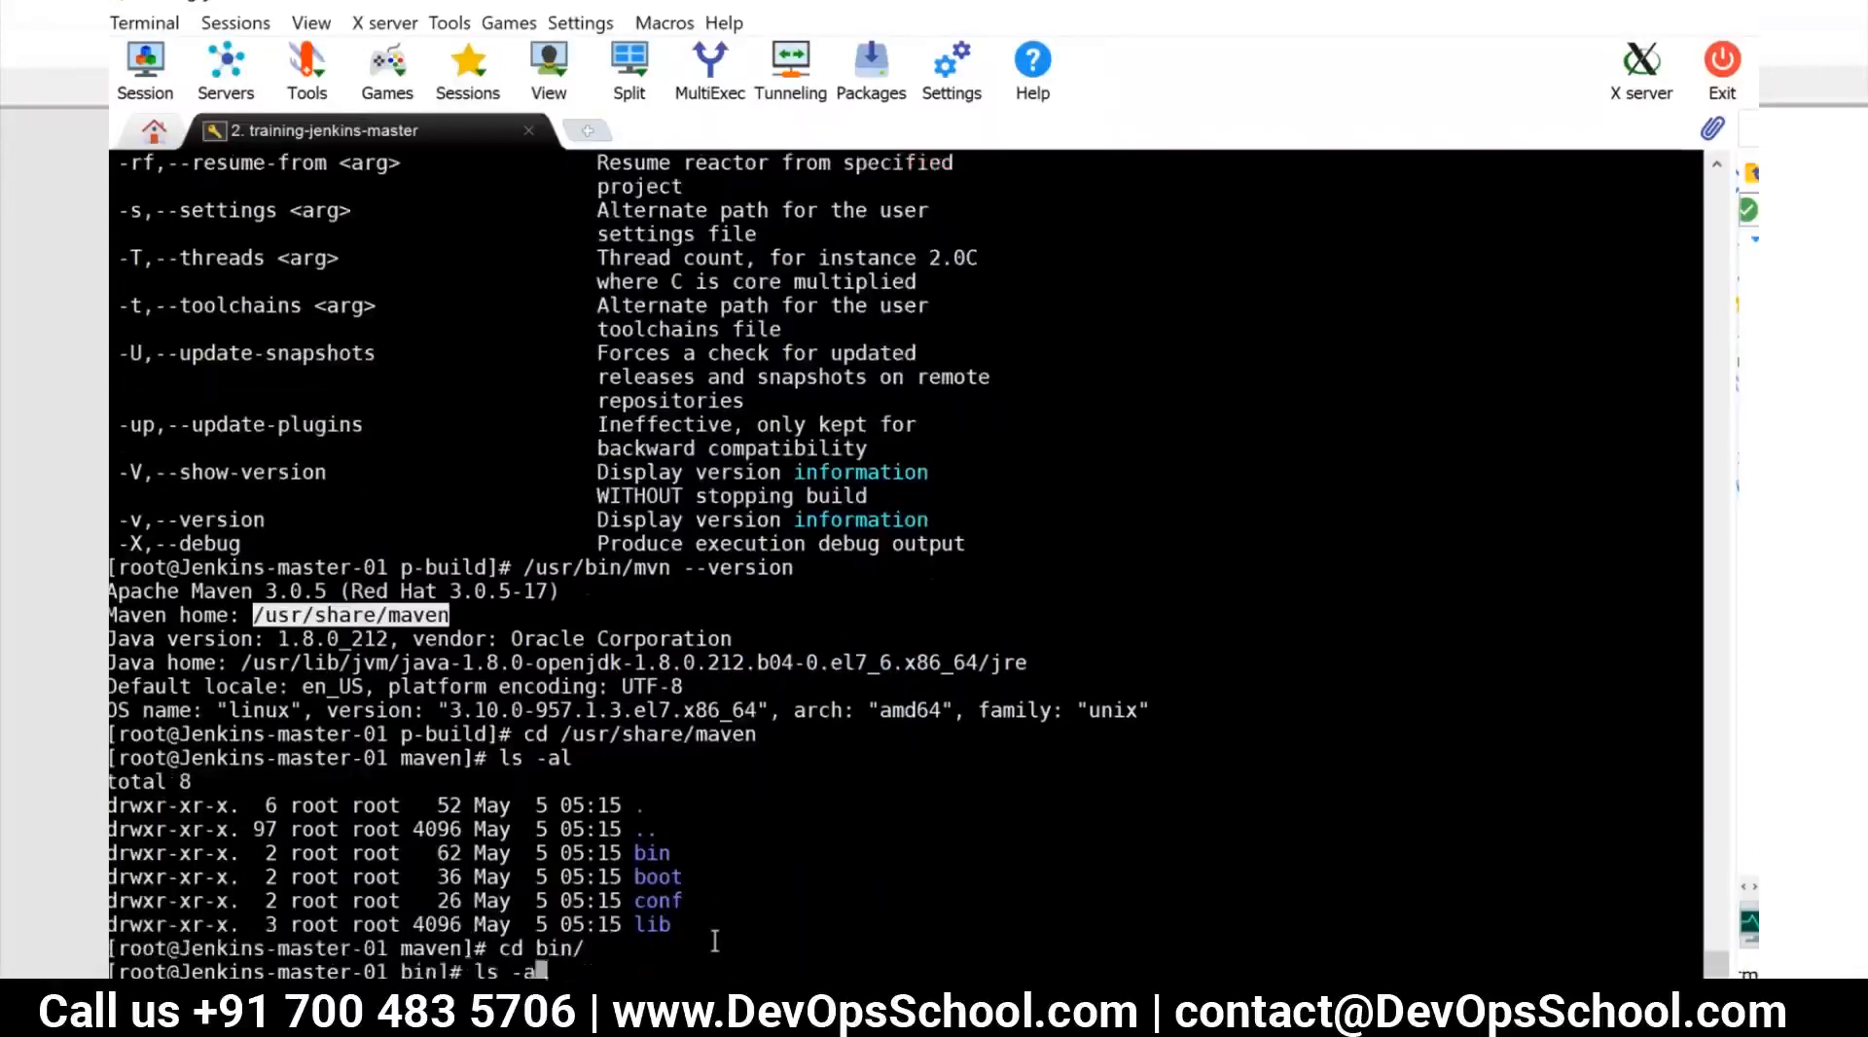
pyautogui.write('l')
pyautogui.press('Return')
pyautogui.write('mvn --ve')
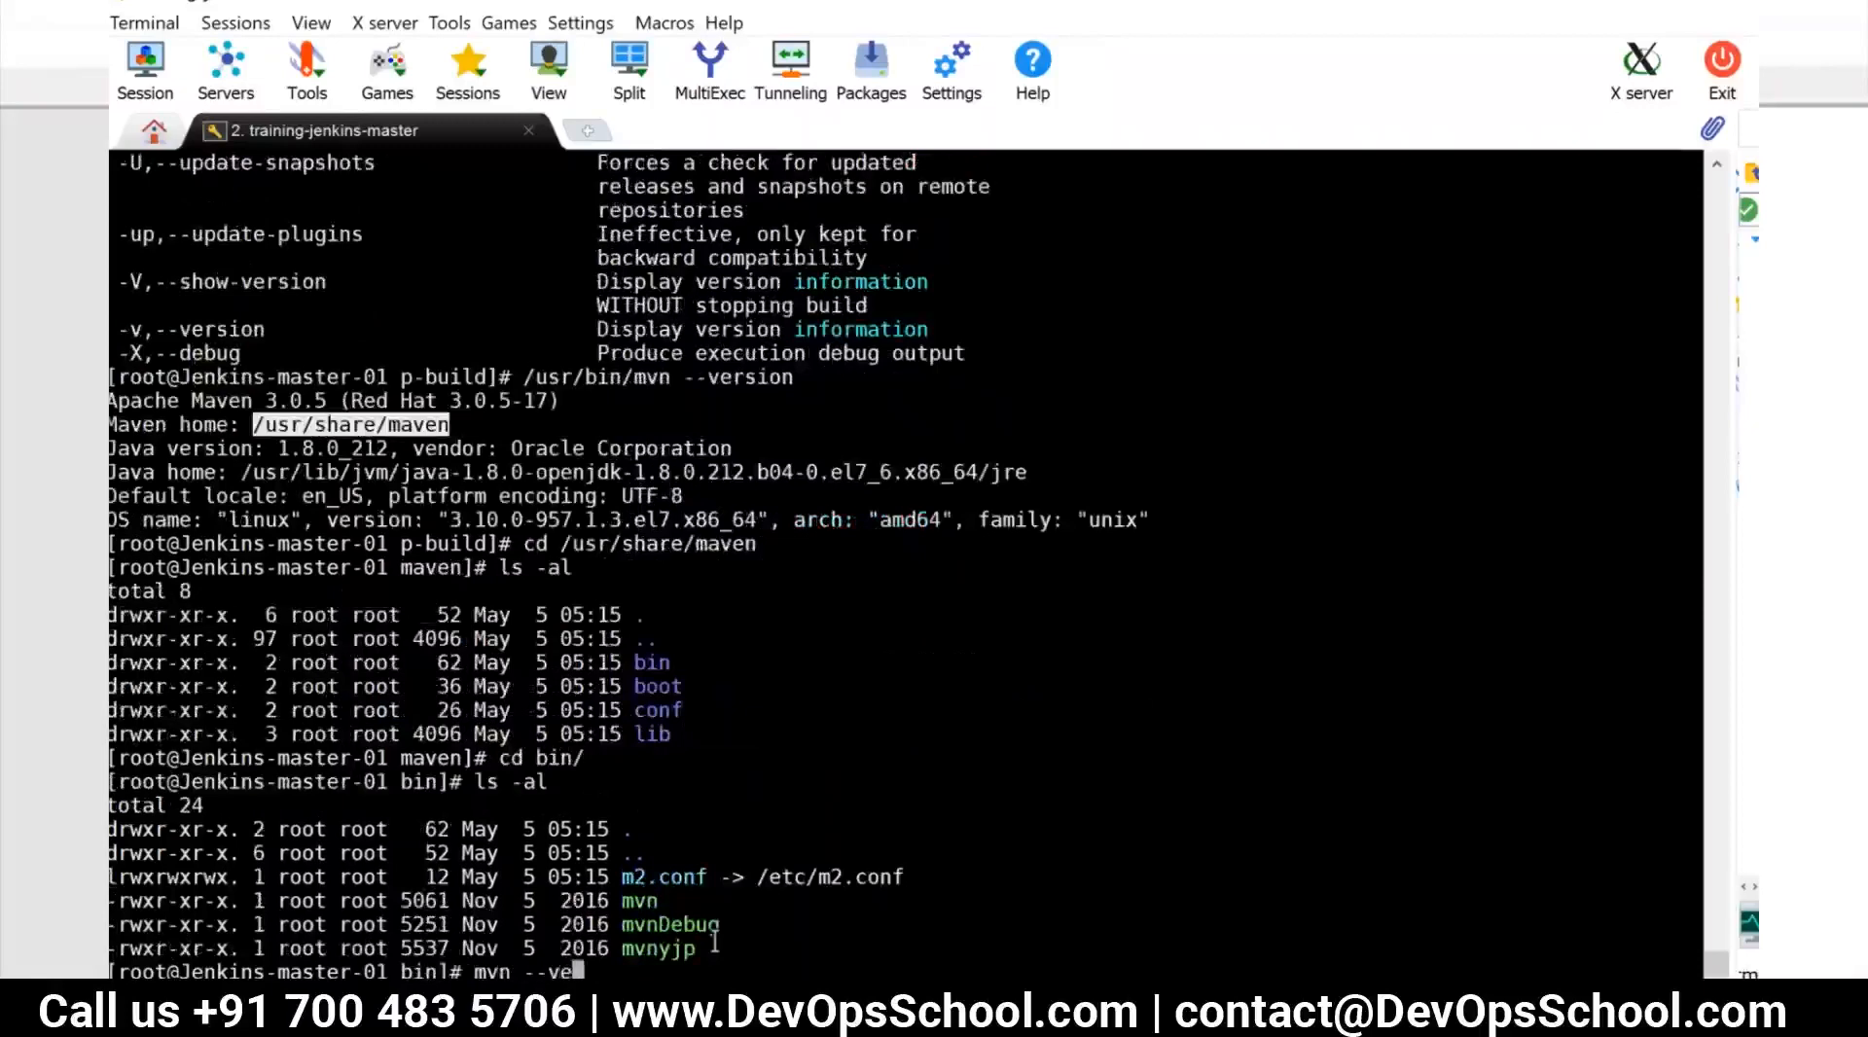
pyautogui.write('rsion')
pyautogui.press('Return')
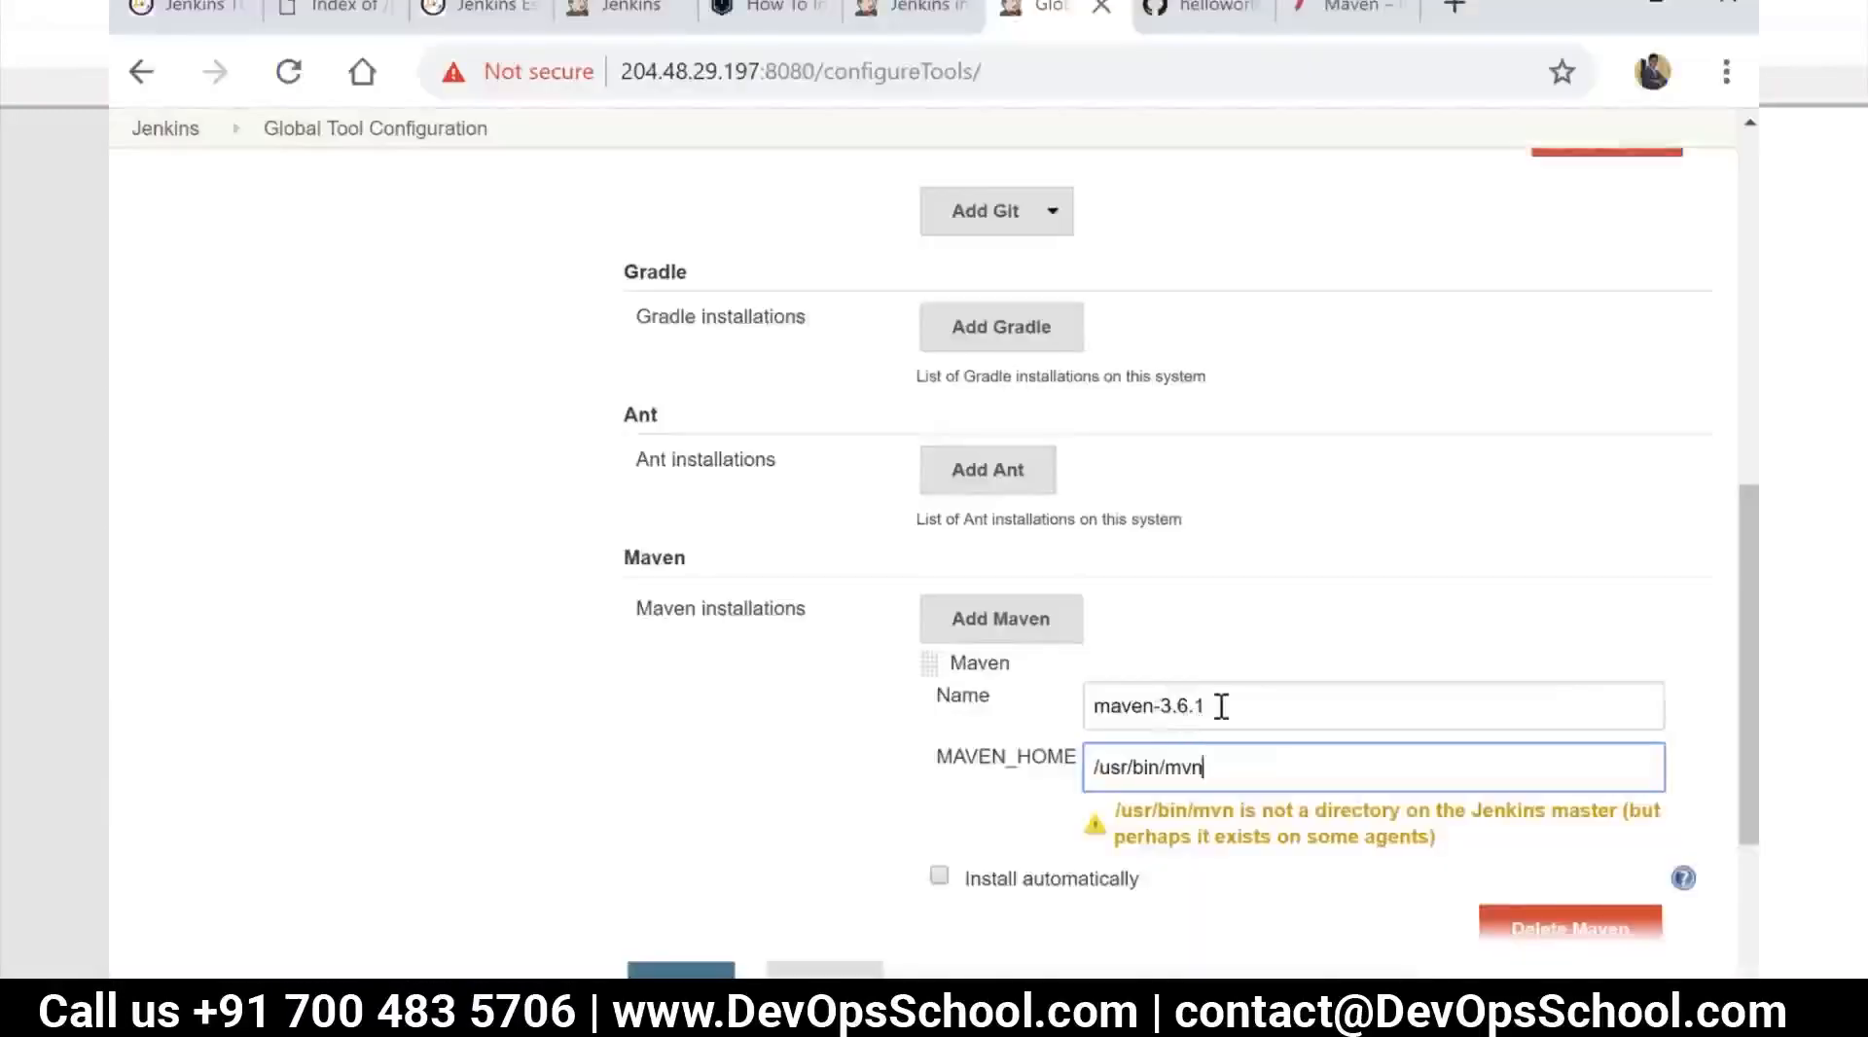
# Back in Global Tool Configuration, rename the Maven installation maven-3.2, enable automatic installation and clear MAVEN_HOME
pyautogui.click(1219, 706)
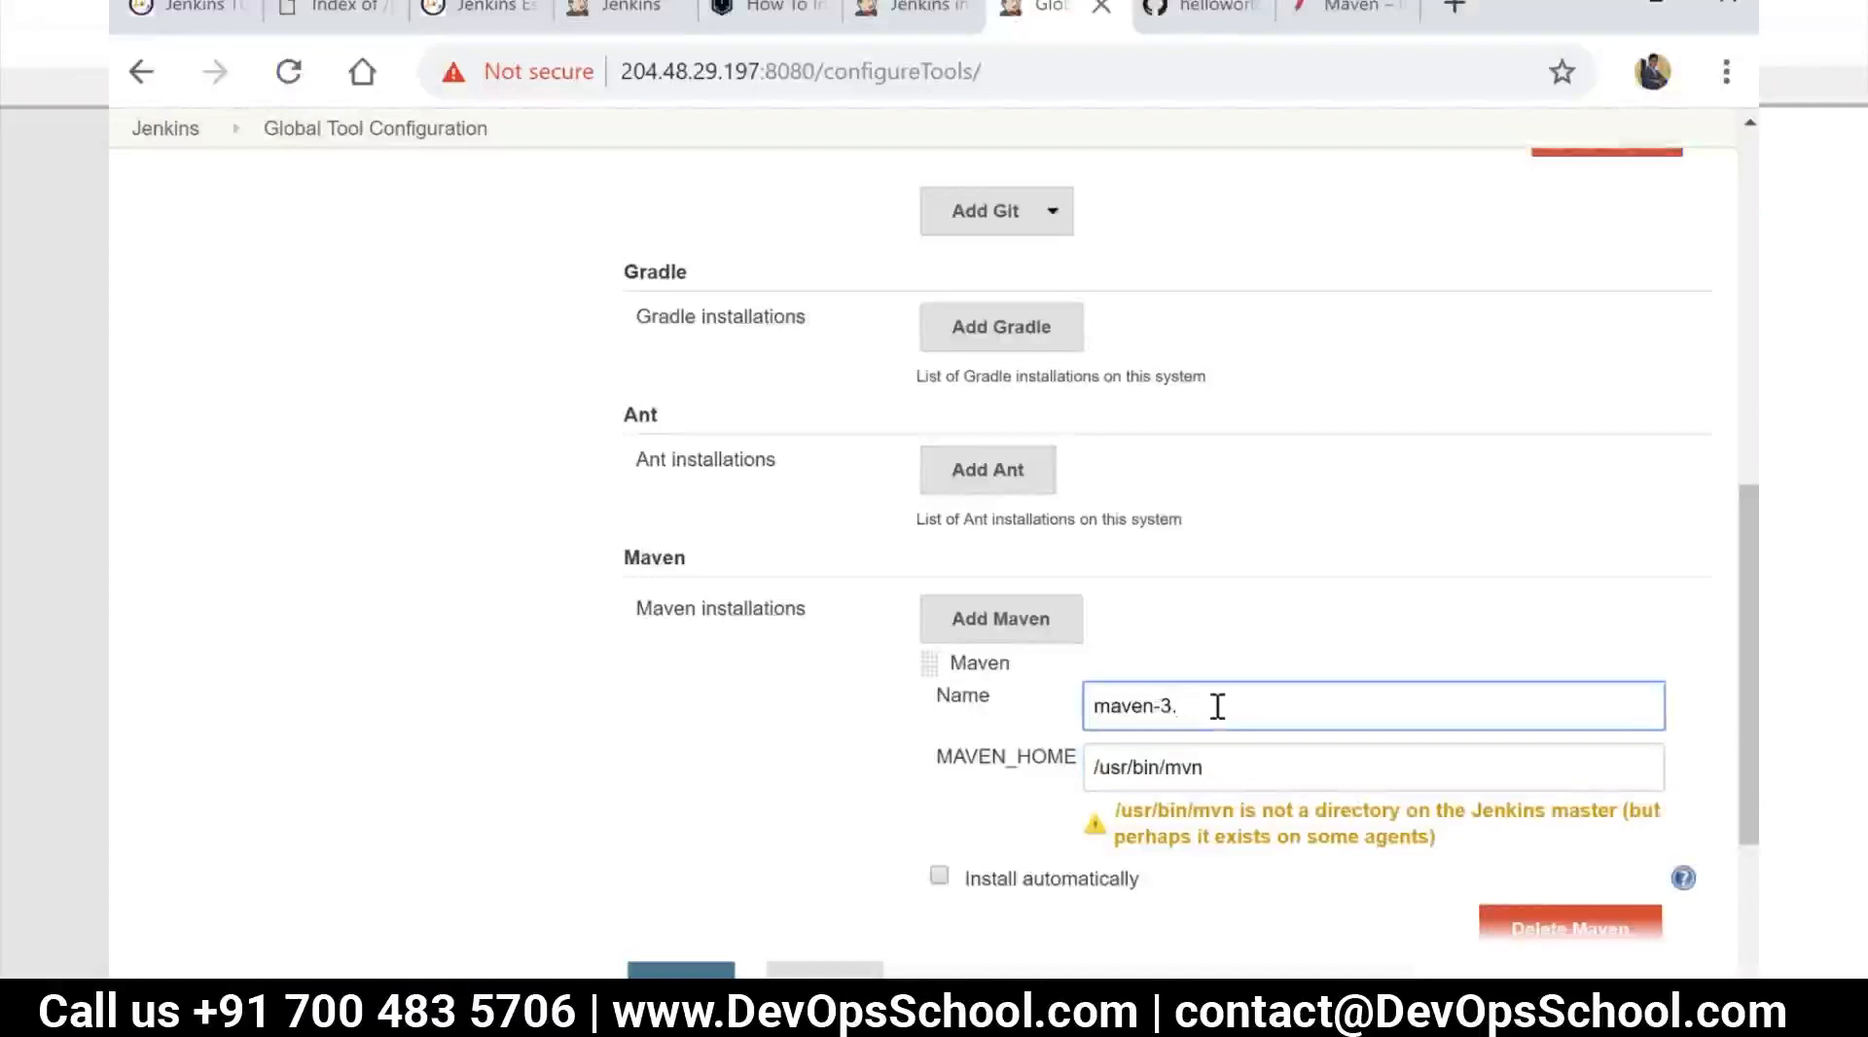
pyautogui.write('2')
pyautogui.click(938, 875)
pyautogui.moveTo(1236, 770); pyautogui.dragTo(1053, 758)
pyautogui.press('BackSpace')
pyautogui.scroll(-2, 1124, 827)
pyautogui.scroll(1, 1236, 671)
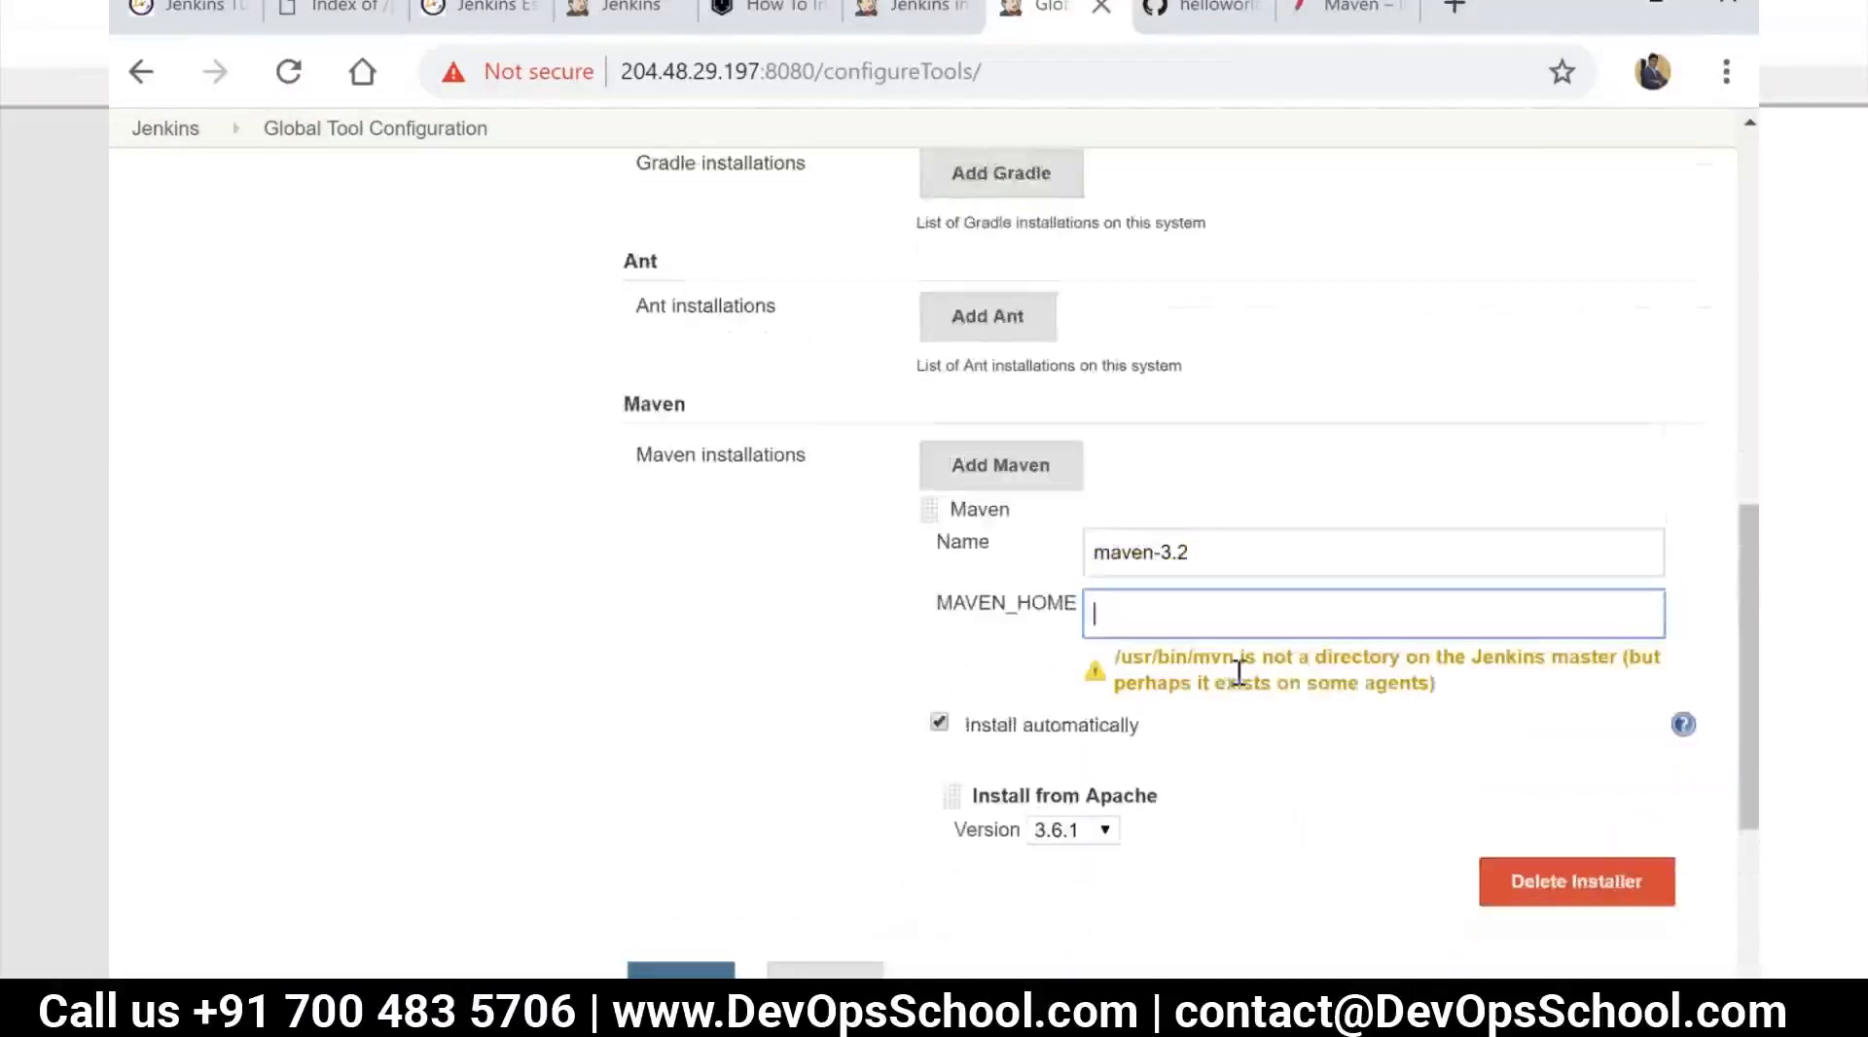
pyautogui.click(1199, 736)
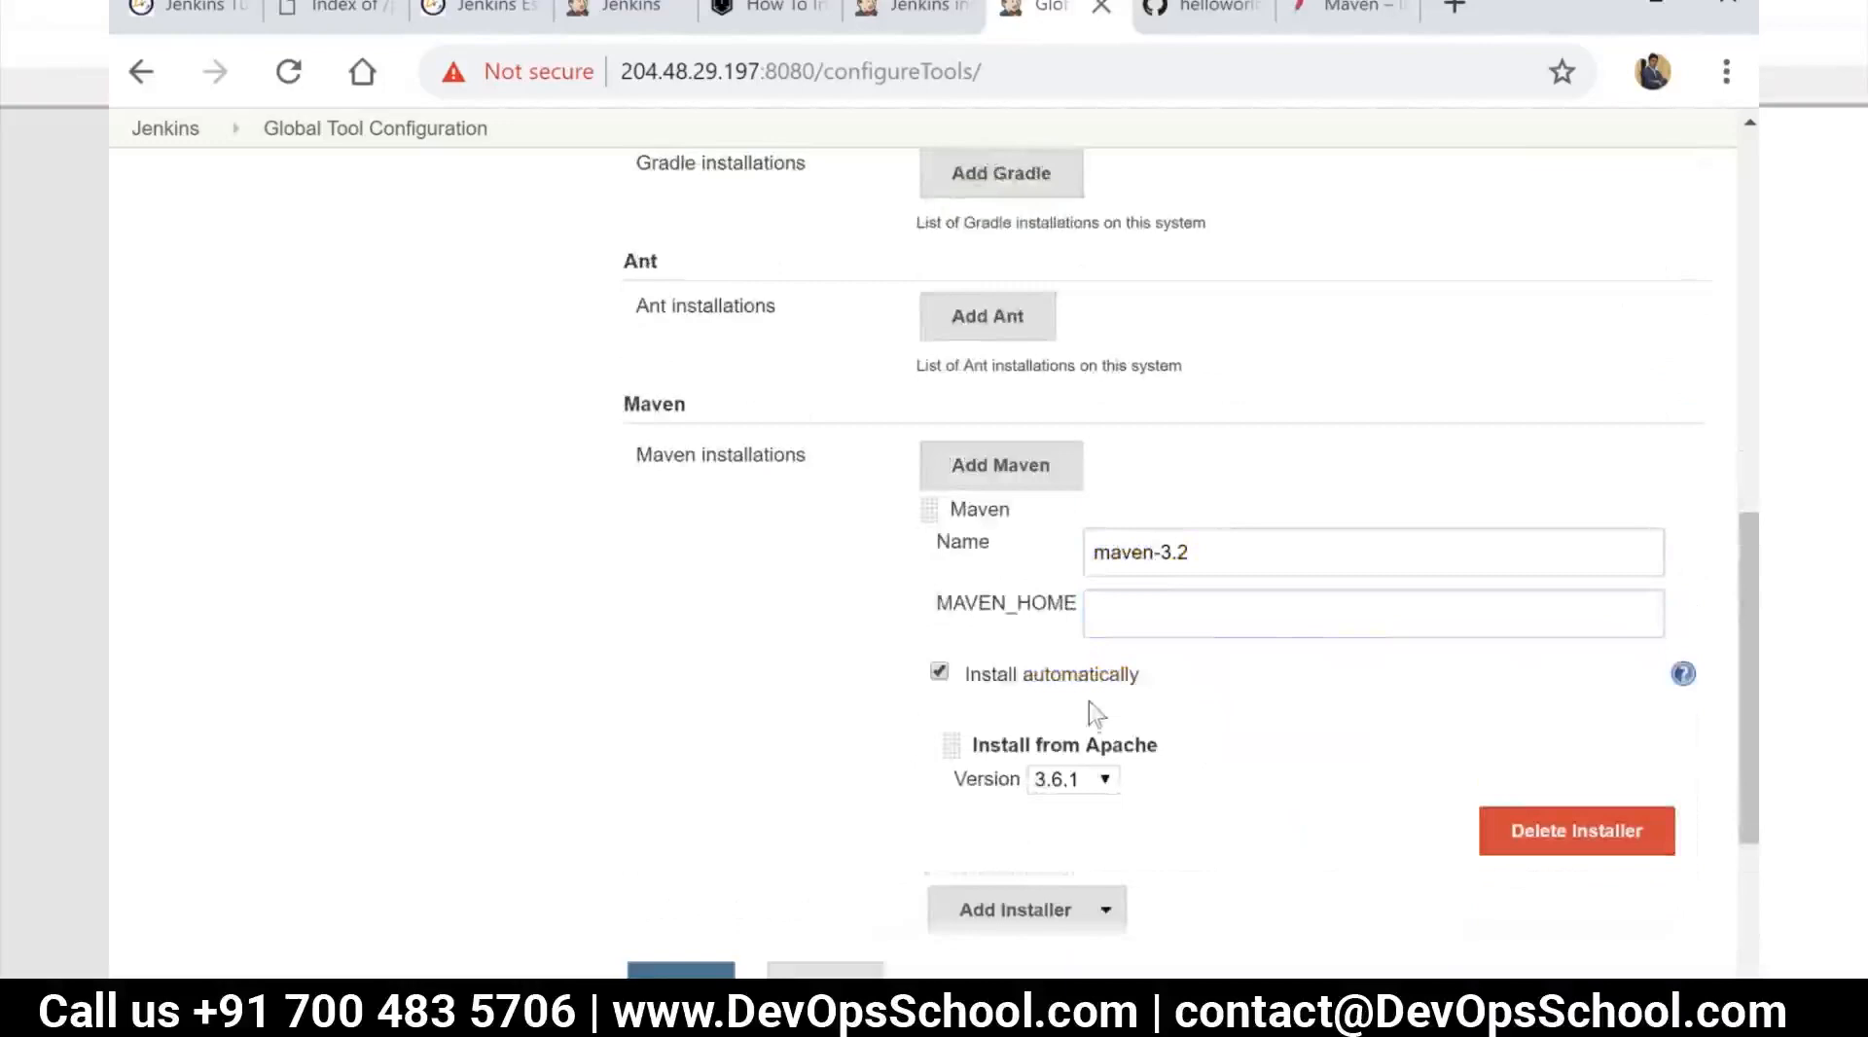
# Set the Apache installer version of the Maven installation to 3.6.0 and save the tool configuration
pyautogui.click(1097, 779)
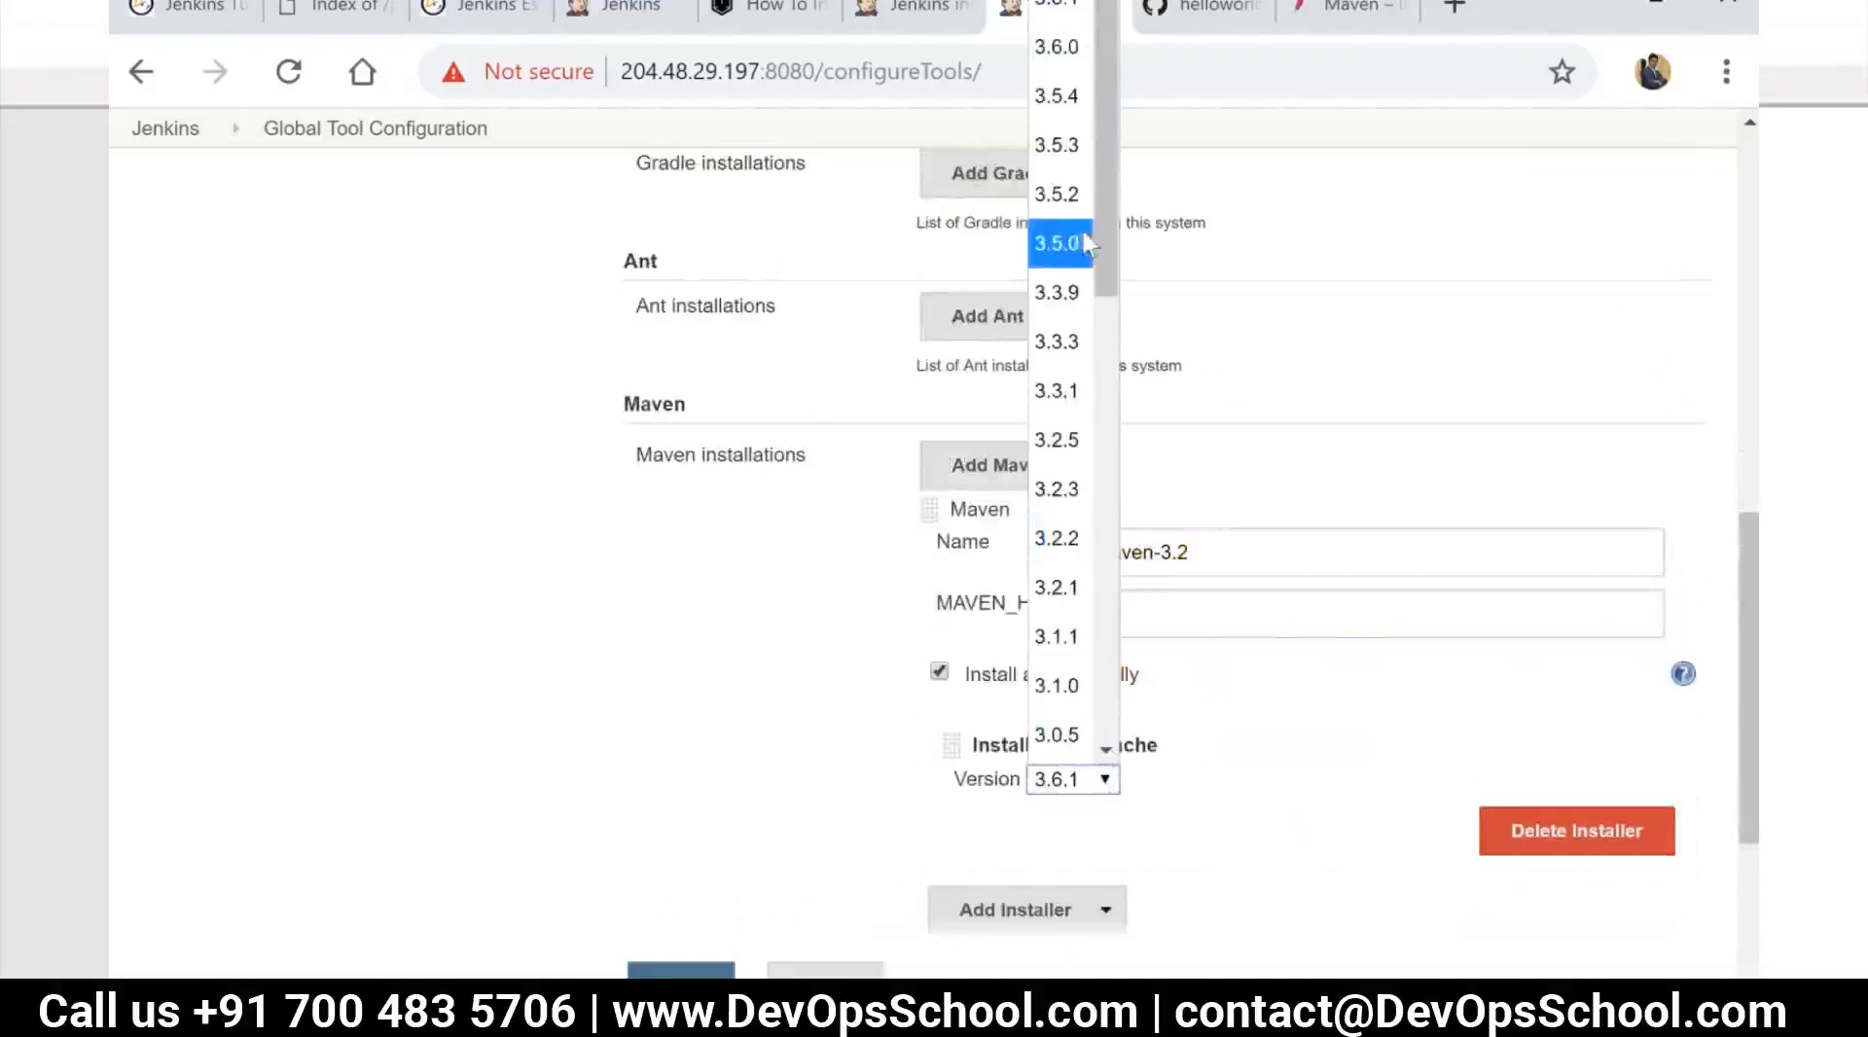
pyautogui.click(1076, 61)
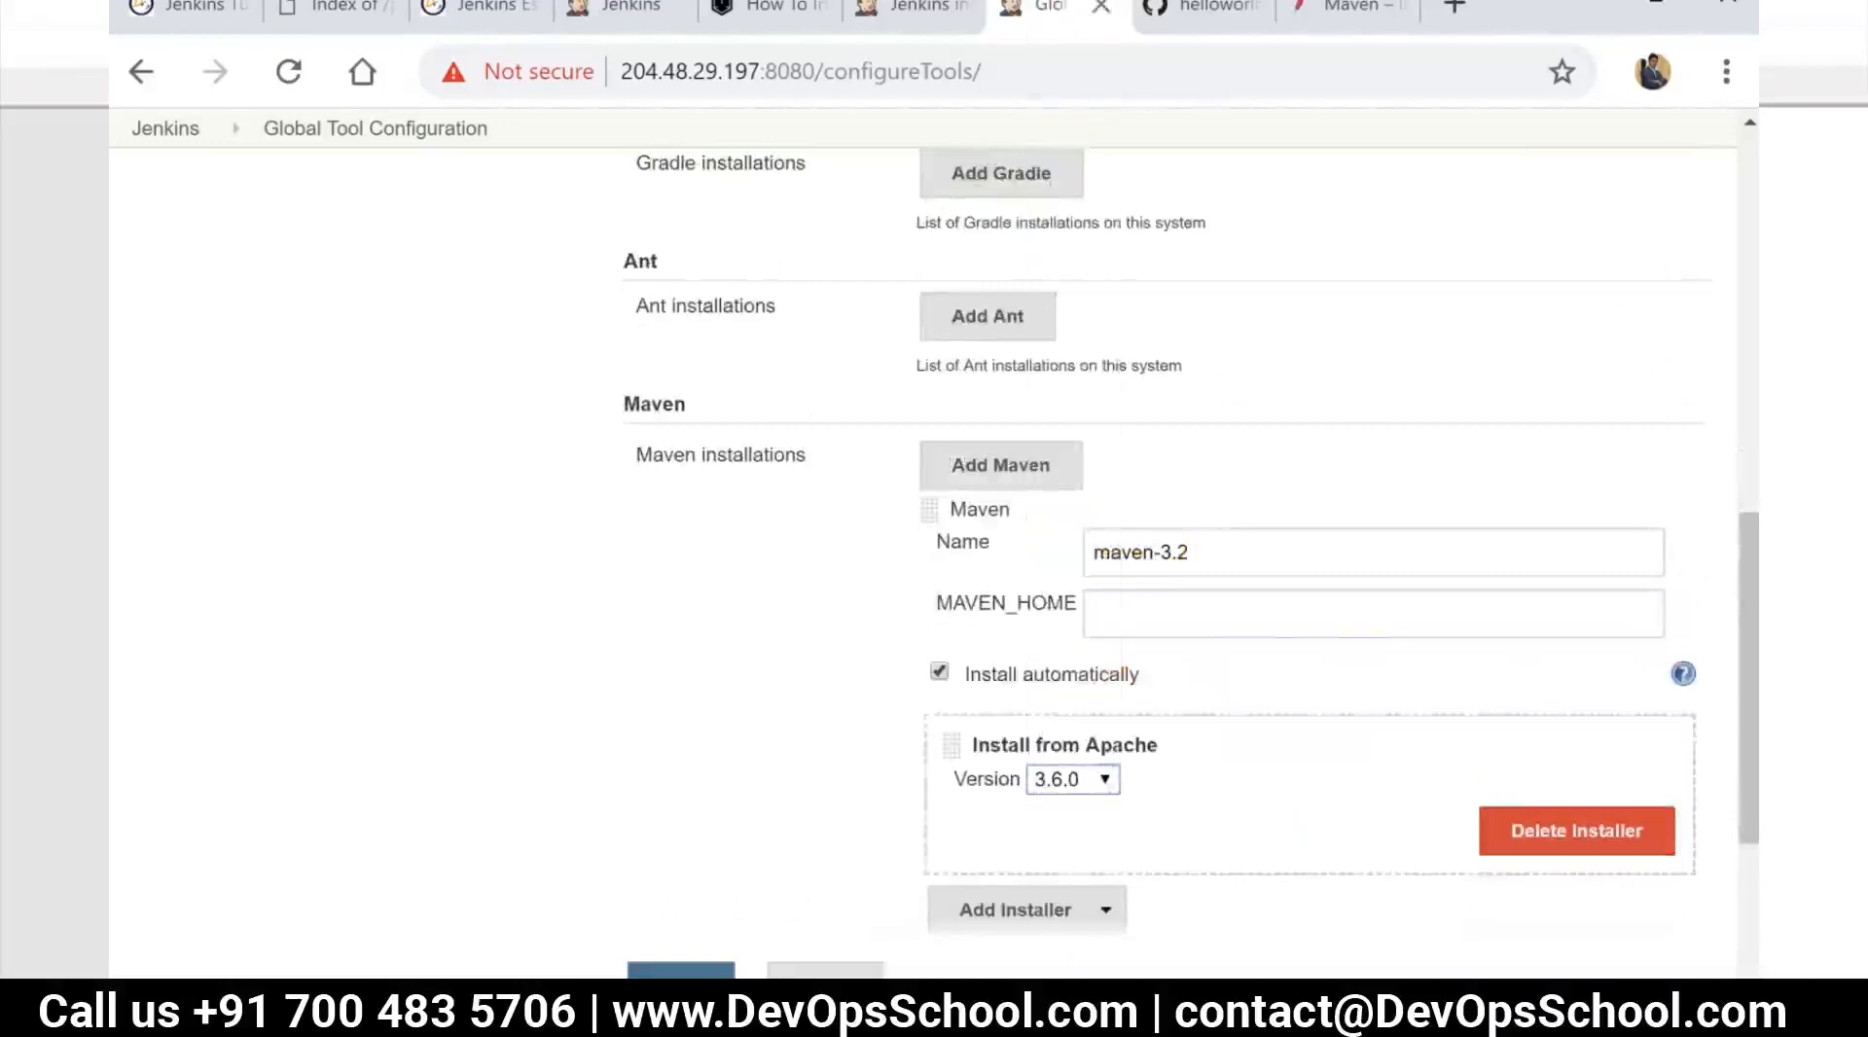
pyautogui.scroll(-2, 1167, 535)
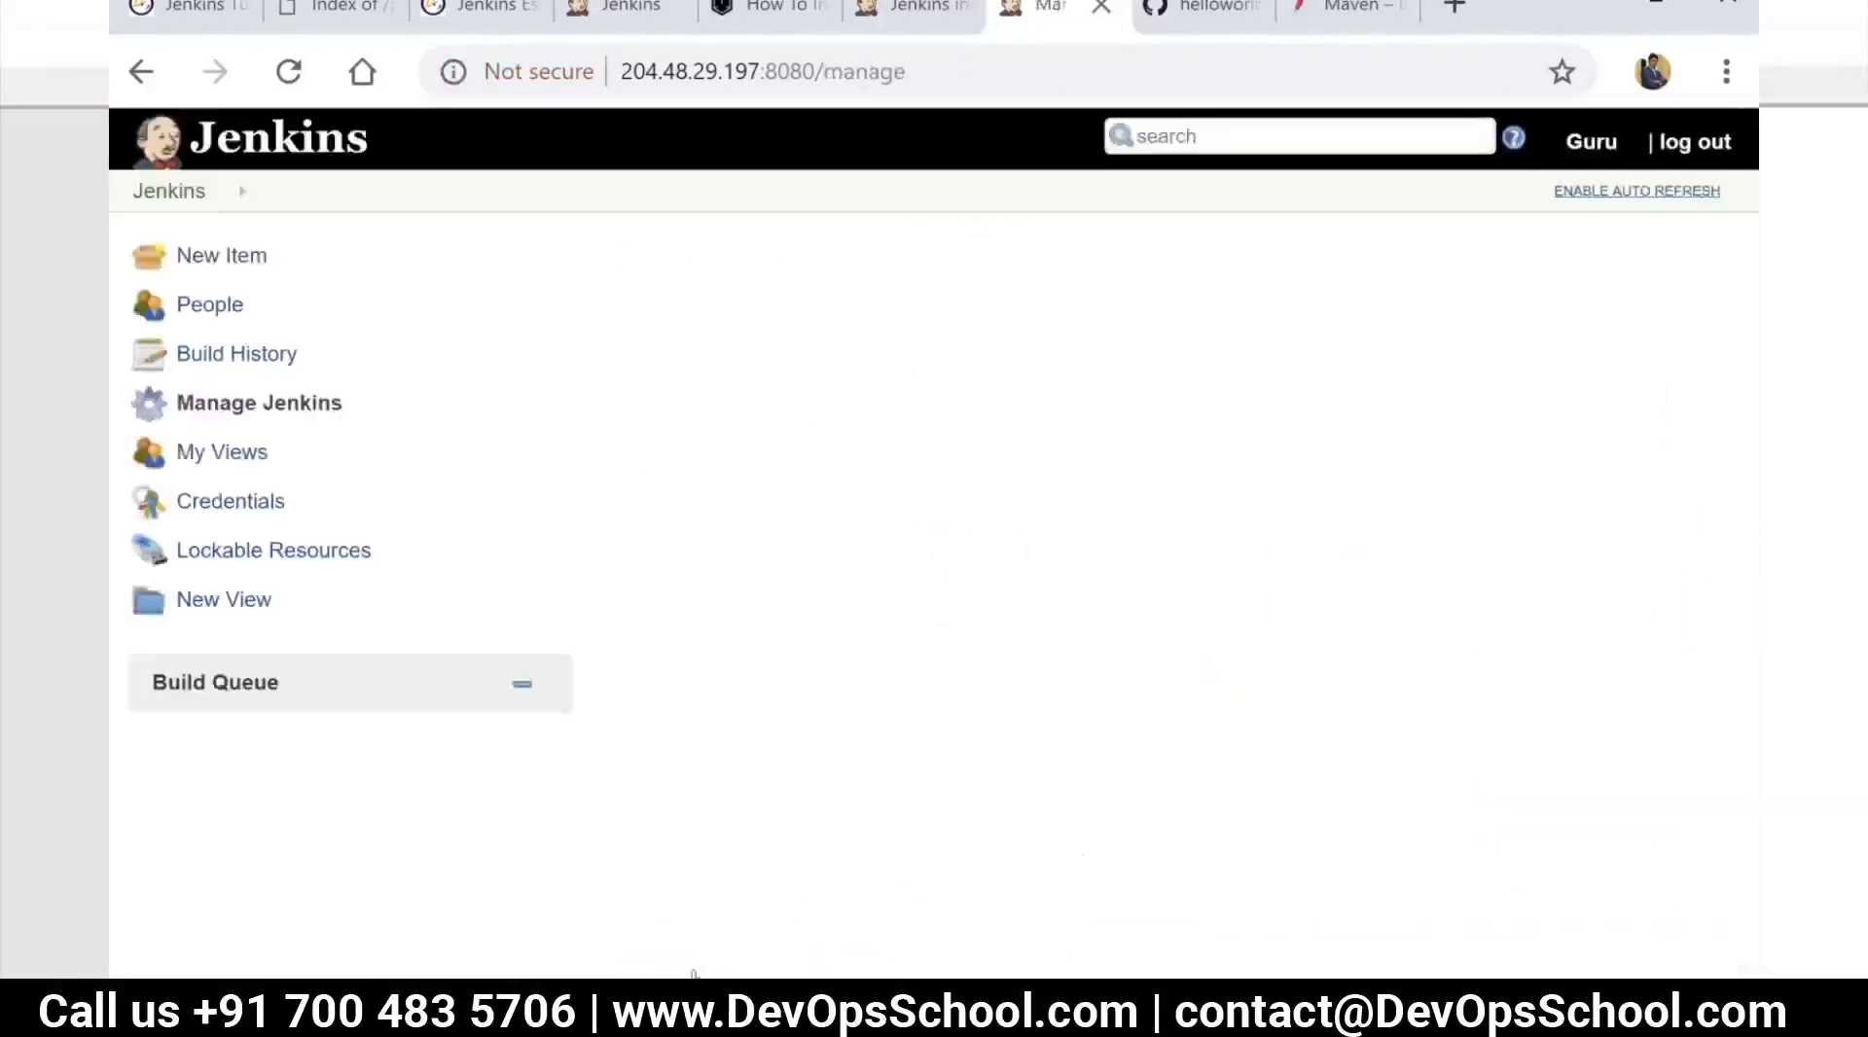
# Return to the dashboard, open the p-run-tests project and start a new build
pyautogui.click(171, 192)
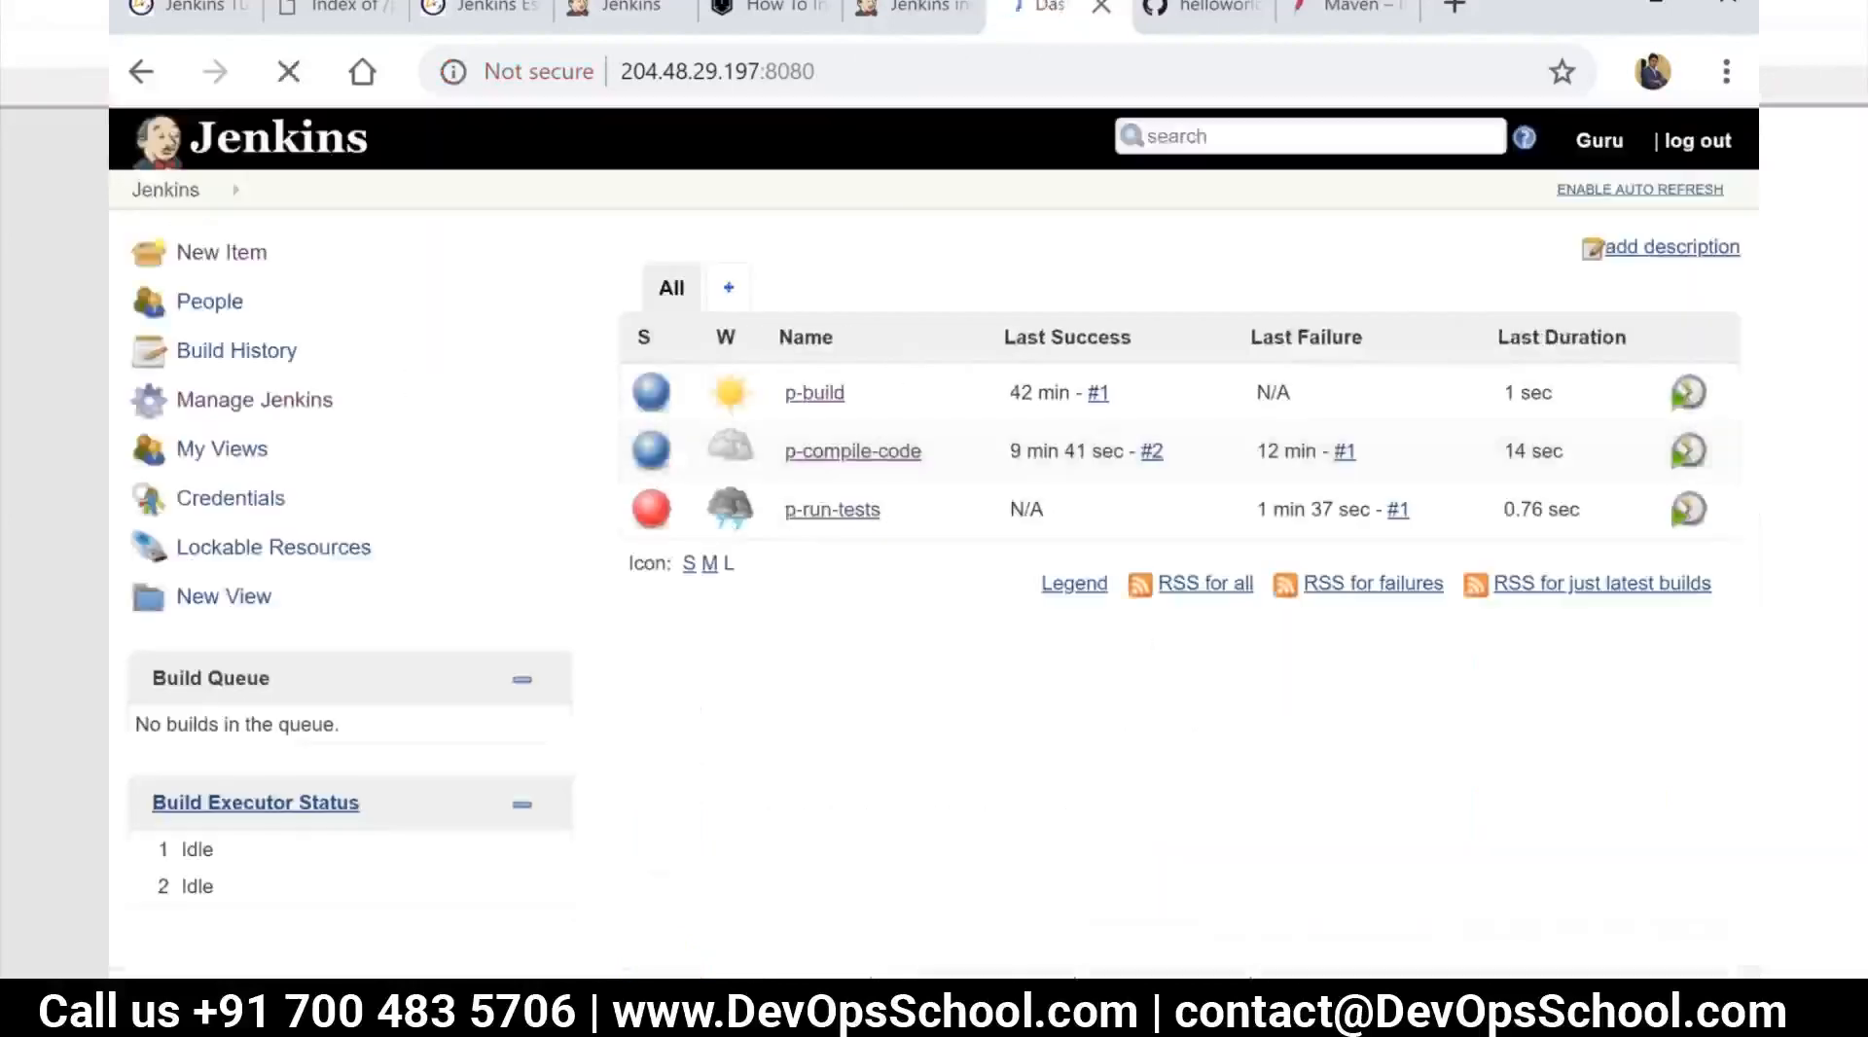
pyautogui.click(807, 510)
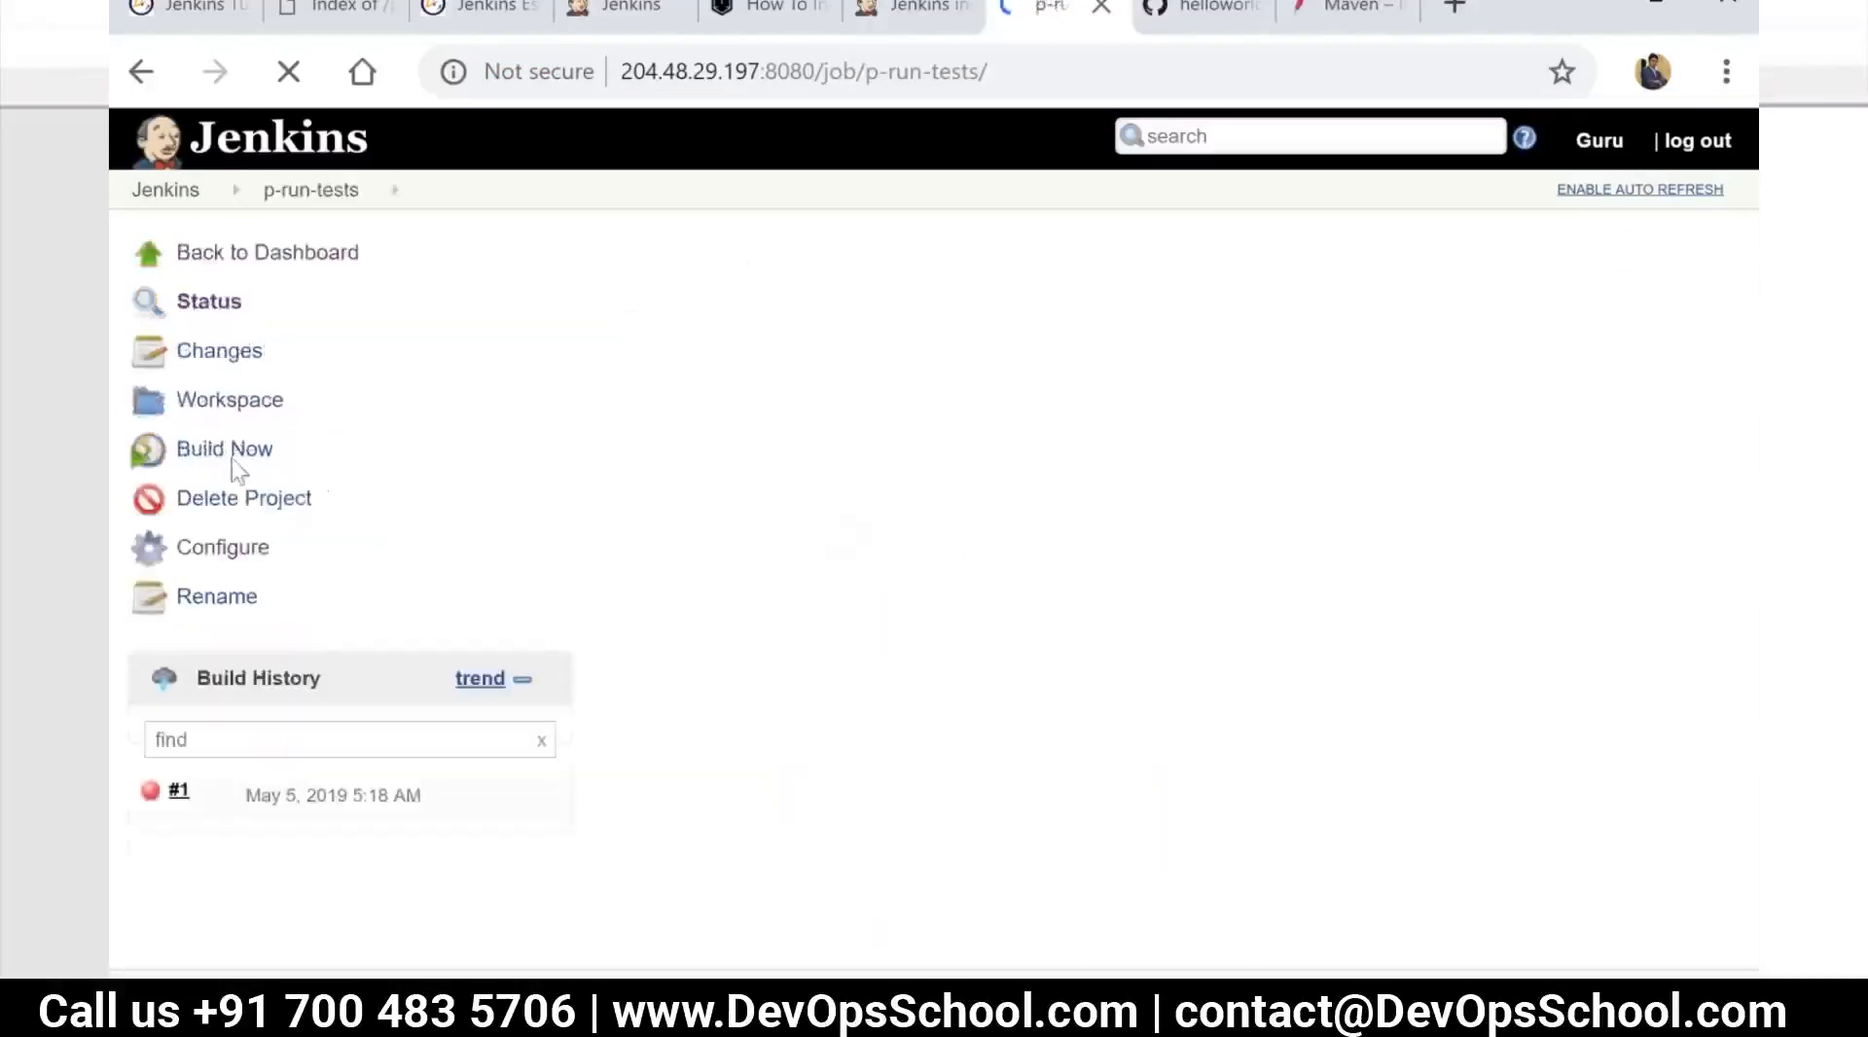
pyautogui.click(226, 456)
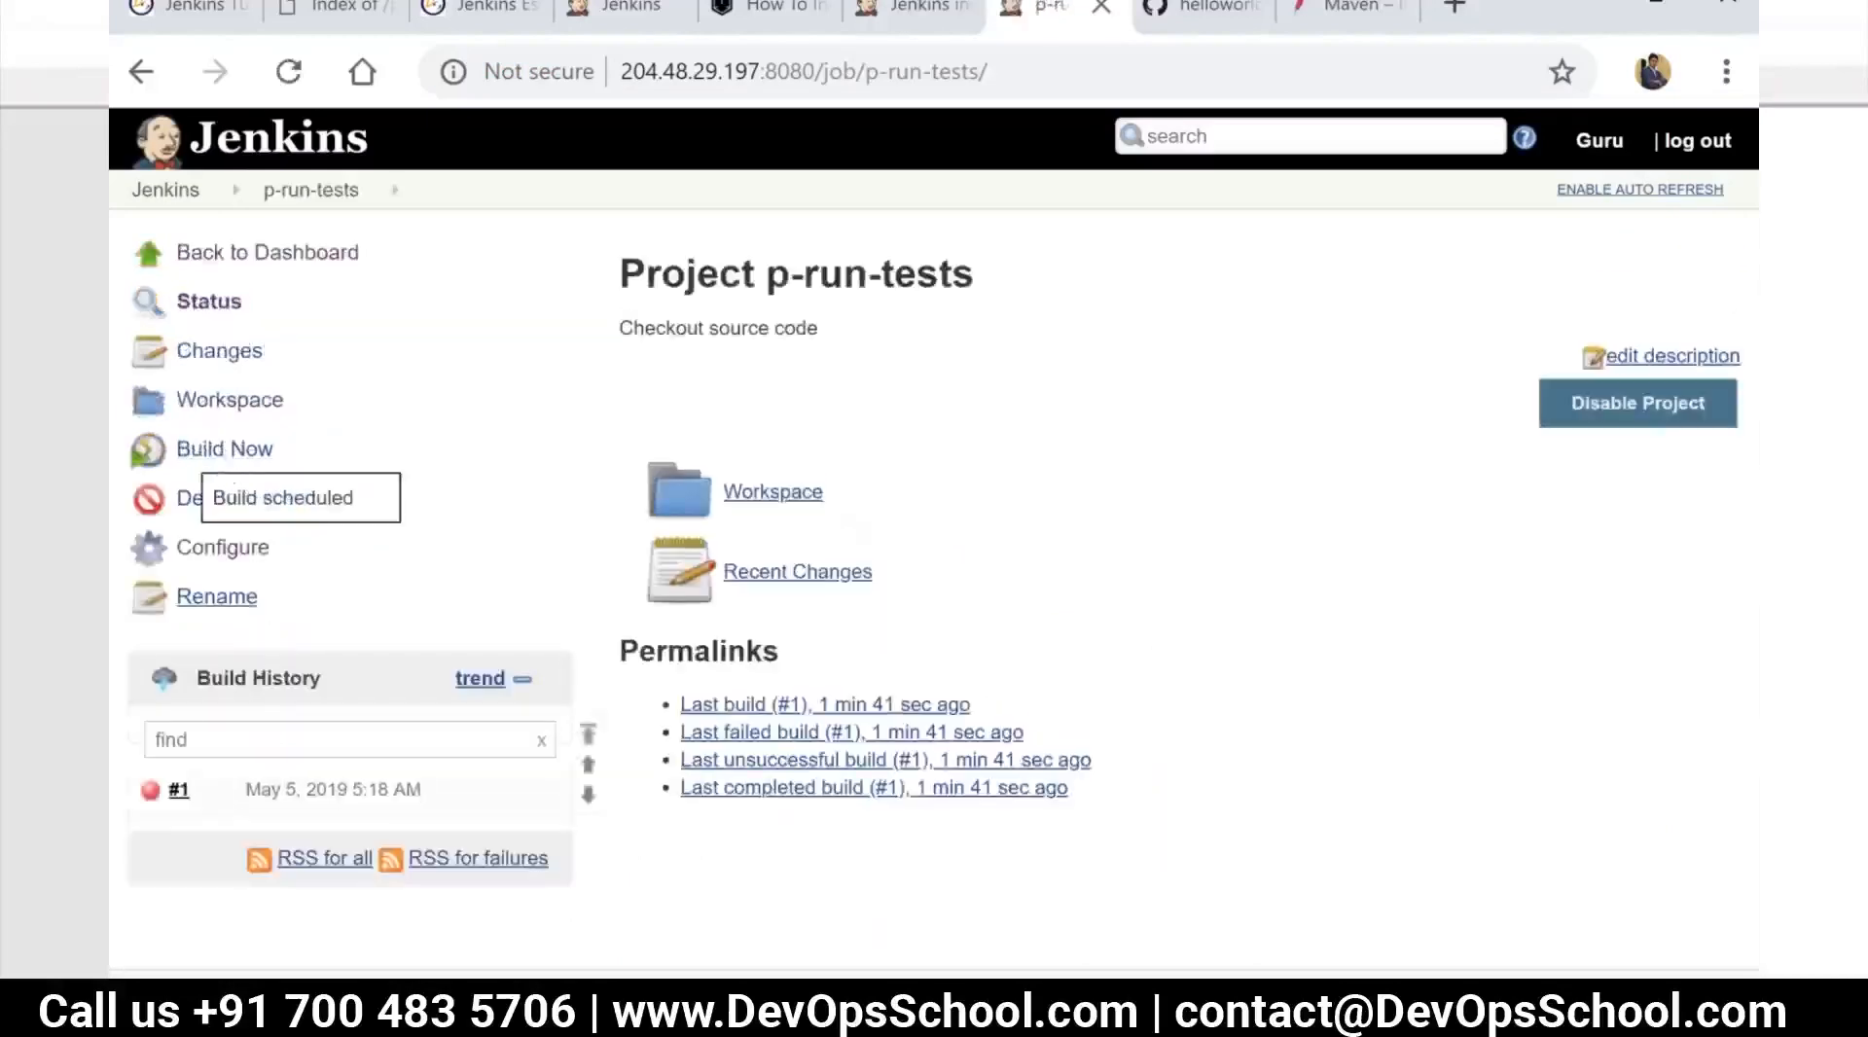
pyautogui.click(222, 550)
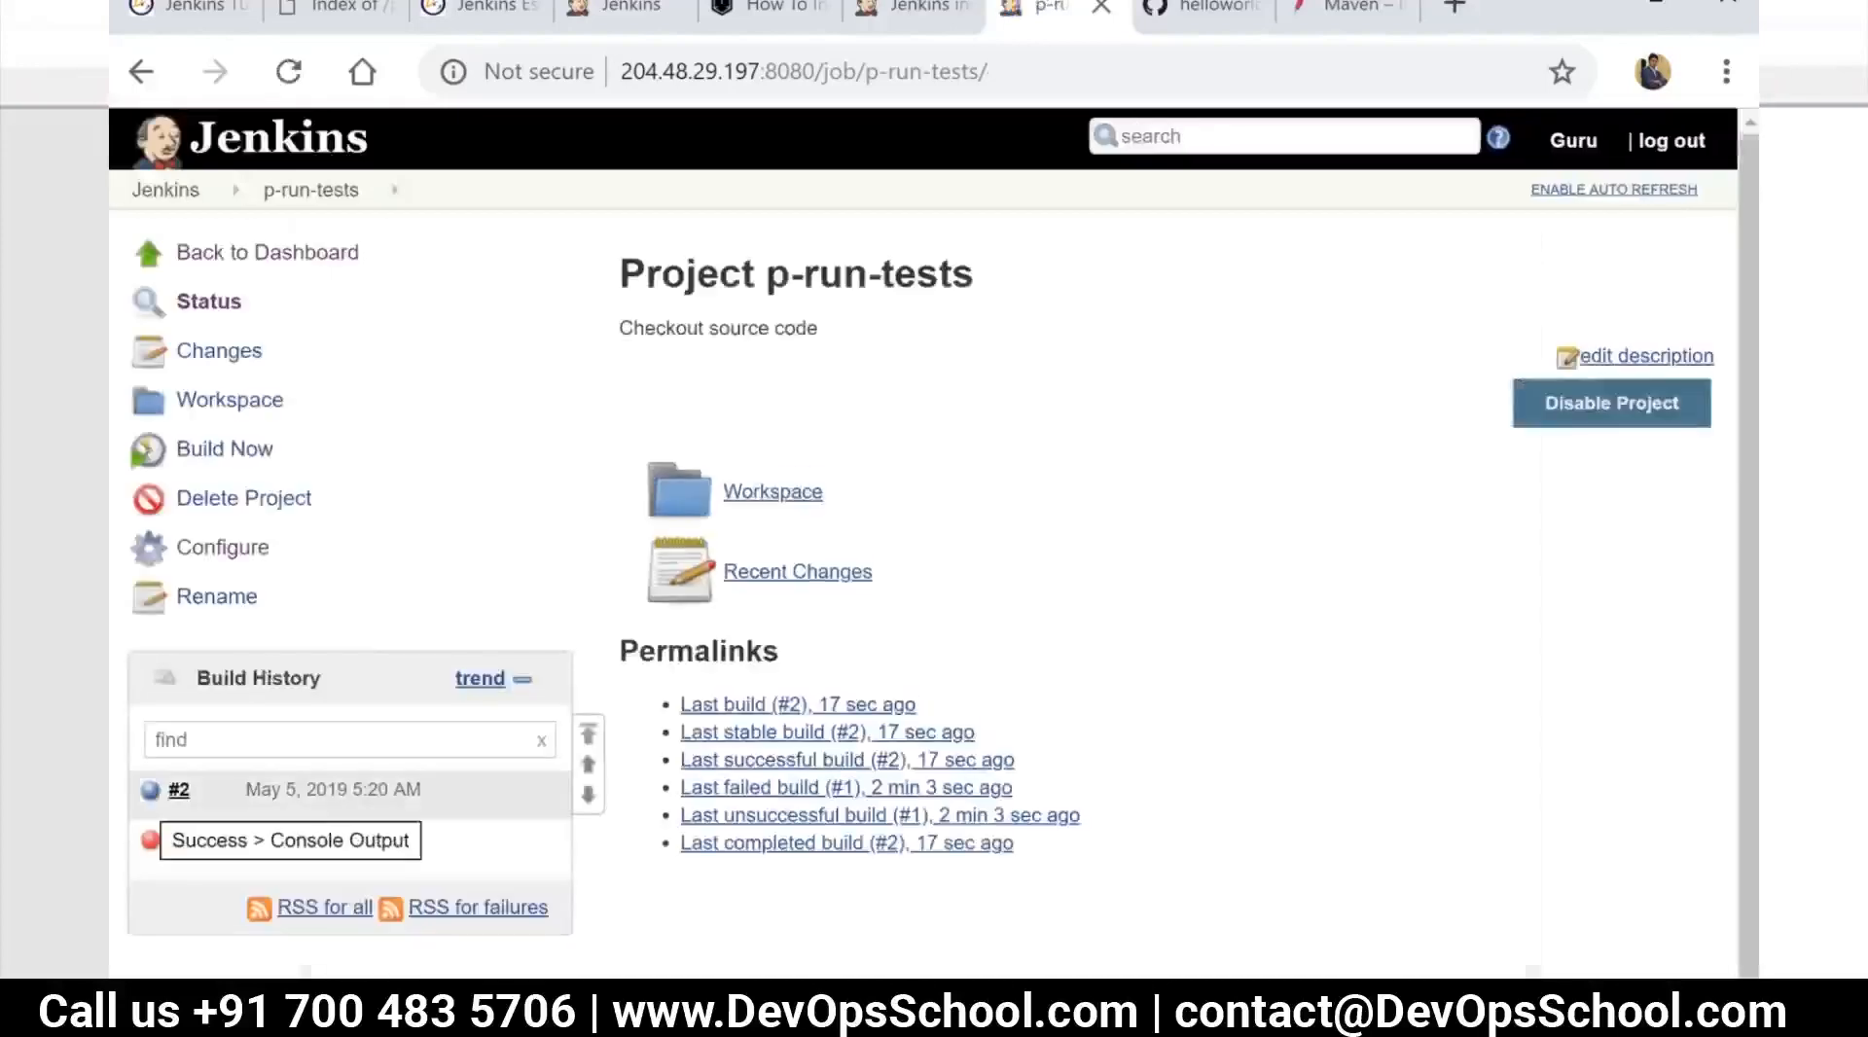
# Browse the p-run-tests workspace to target/surefire-reports and examine the generated test report files
pyautogui.click(774, 496)
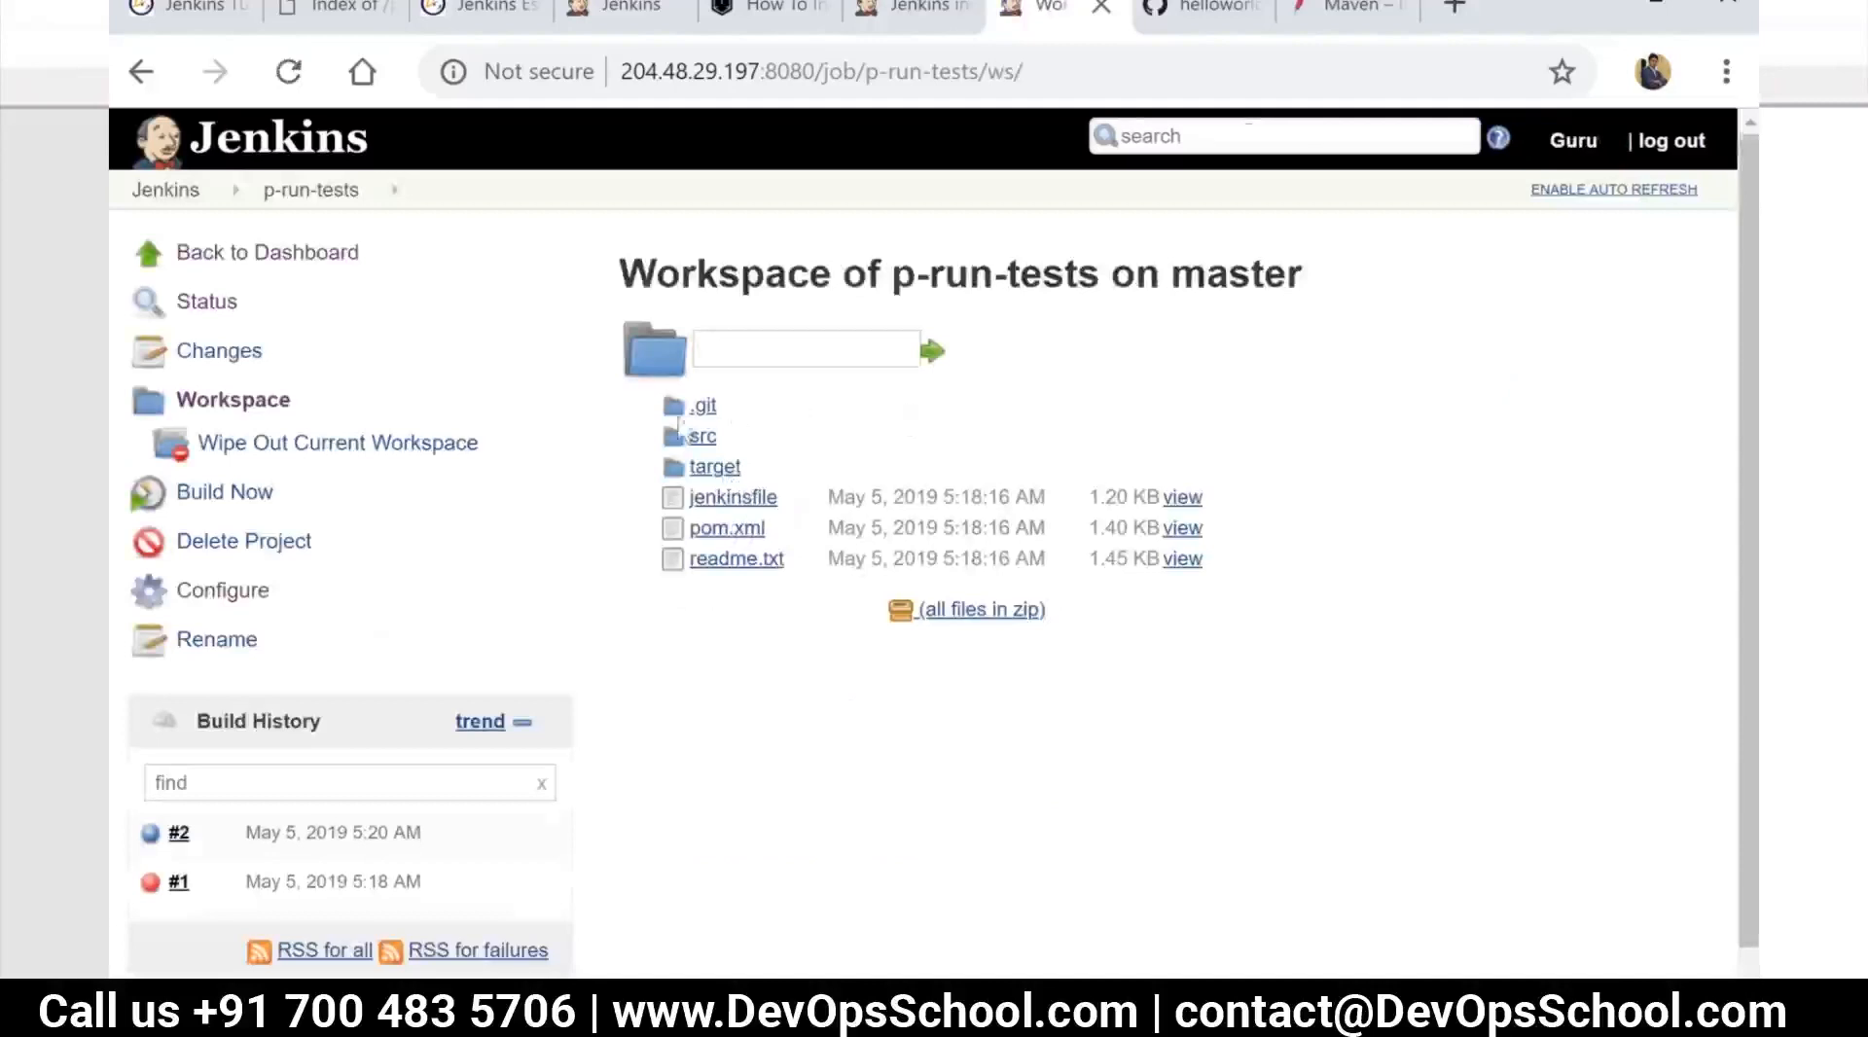
pyautogui.click(716, 468)
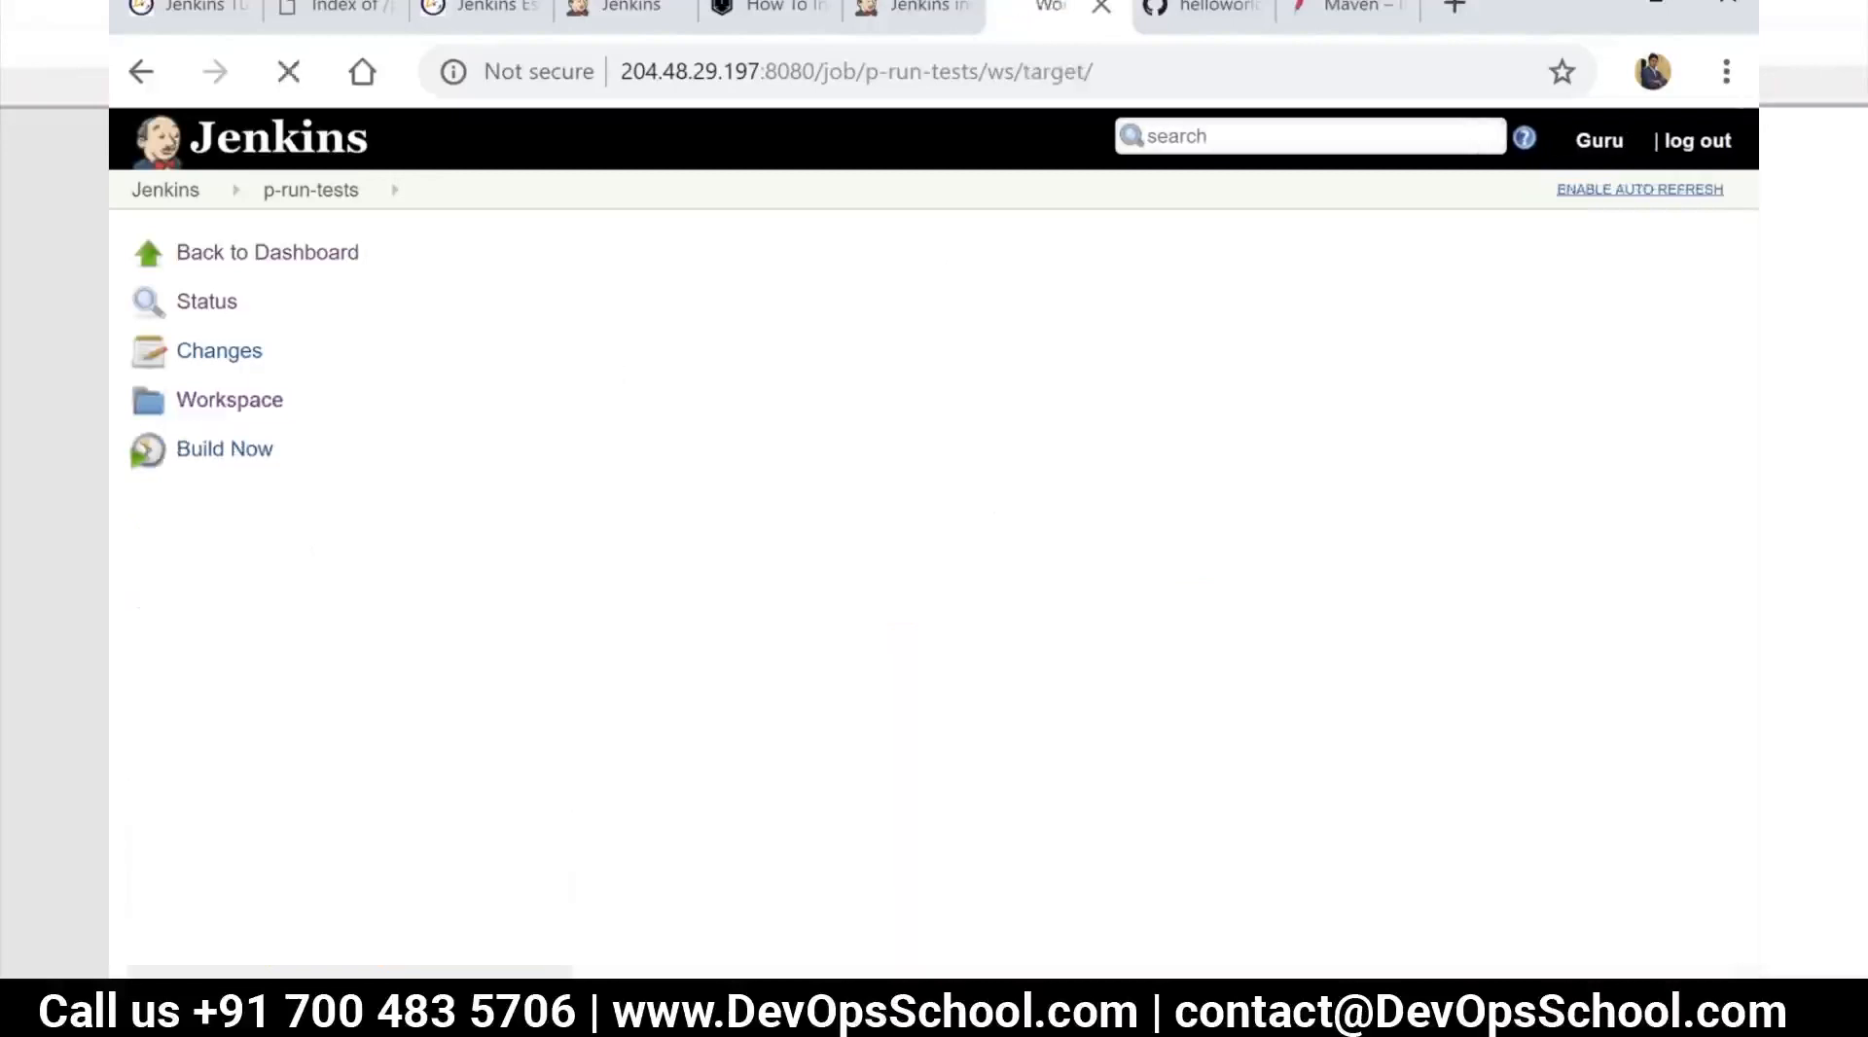
pyautogui.click(776, 475)
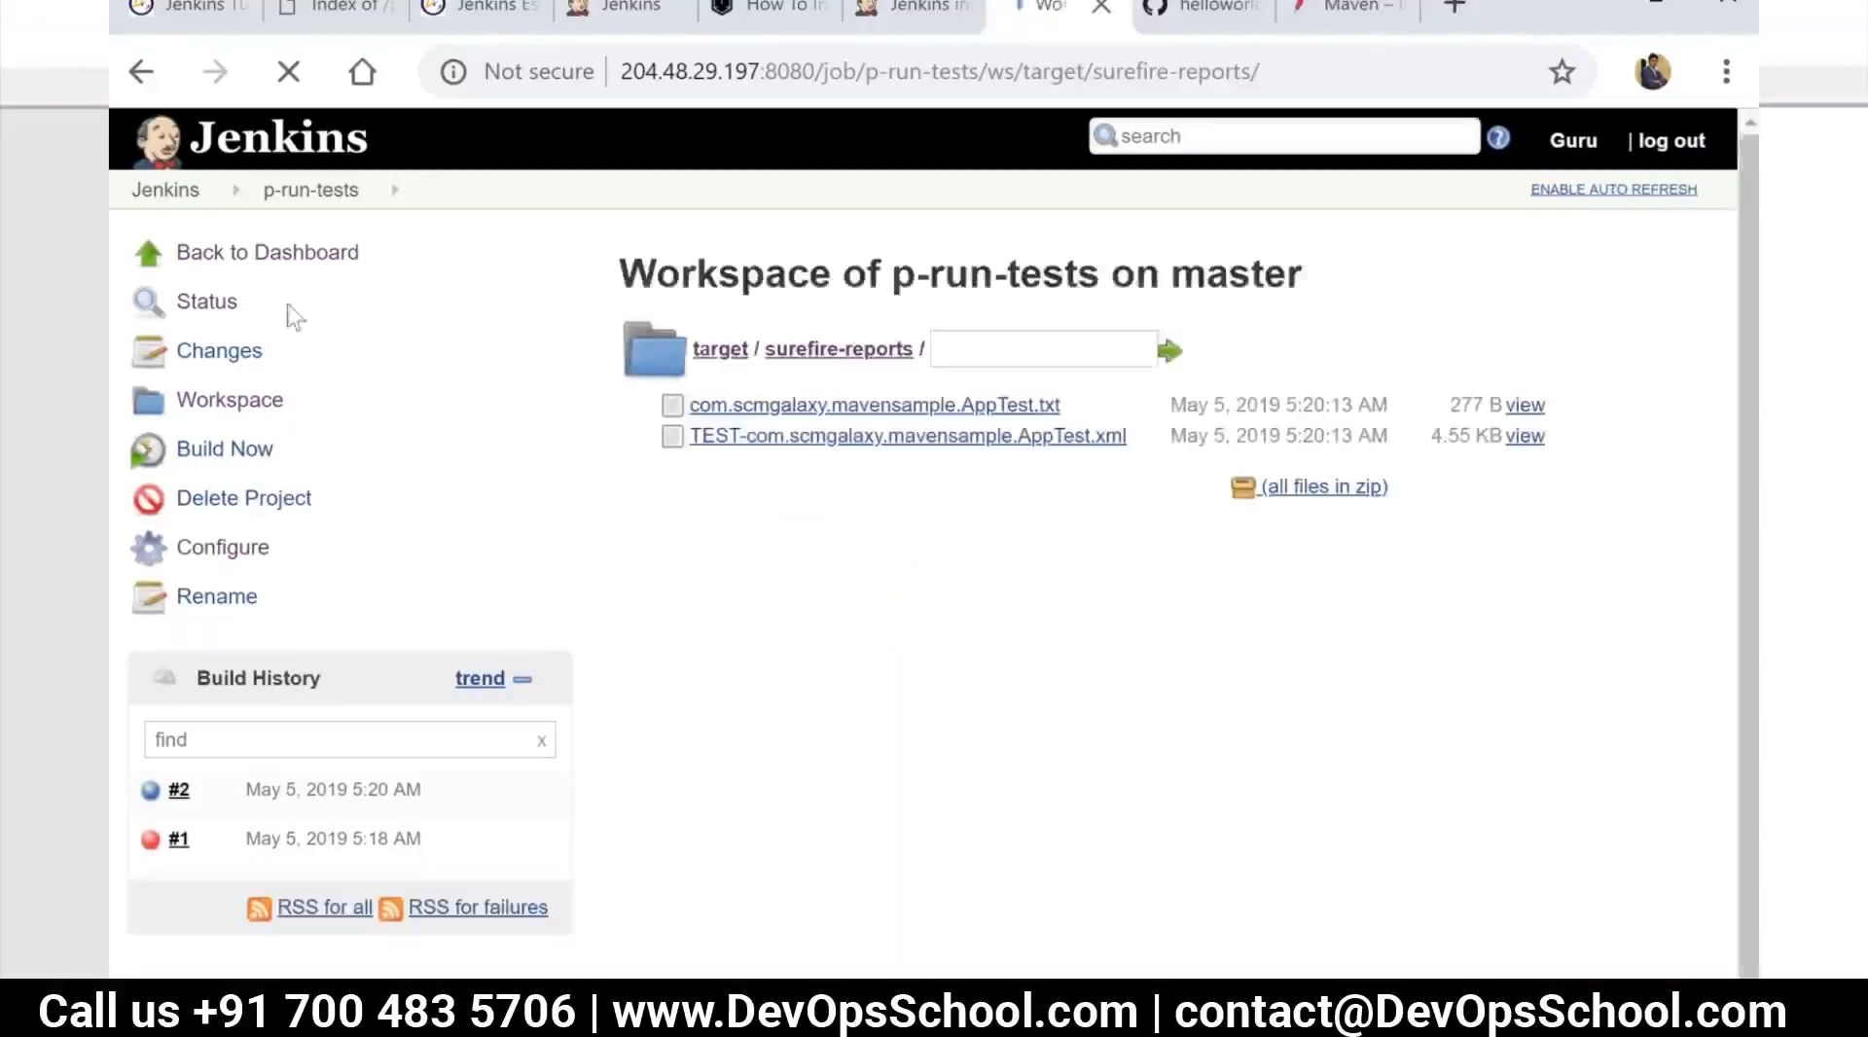
# Reopen the p-run-tests configuration from the dashboard and add a Publish JUnit test result report post-build action
pyautogui.click(267, 252)
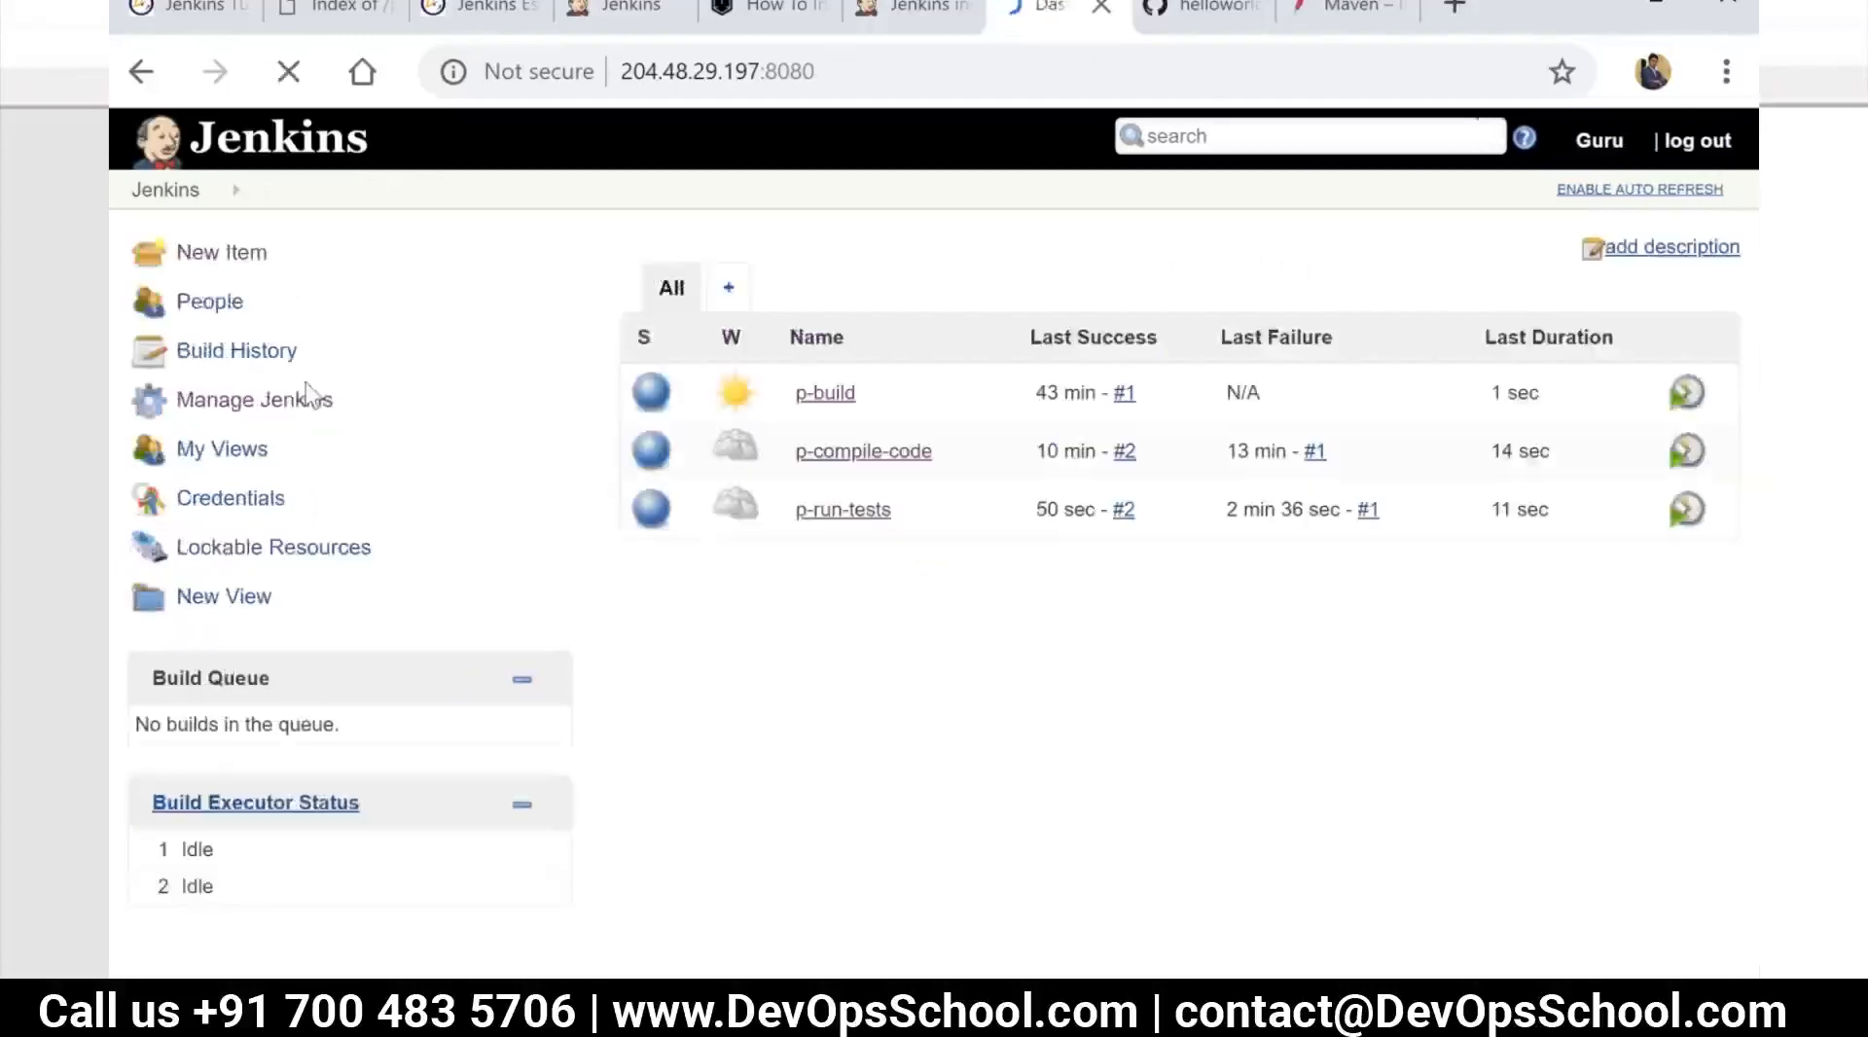
pyautogui.click(853, 522)
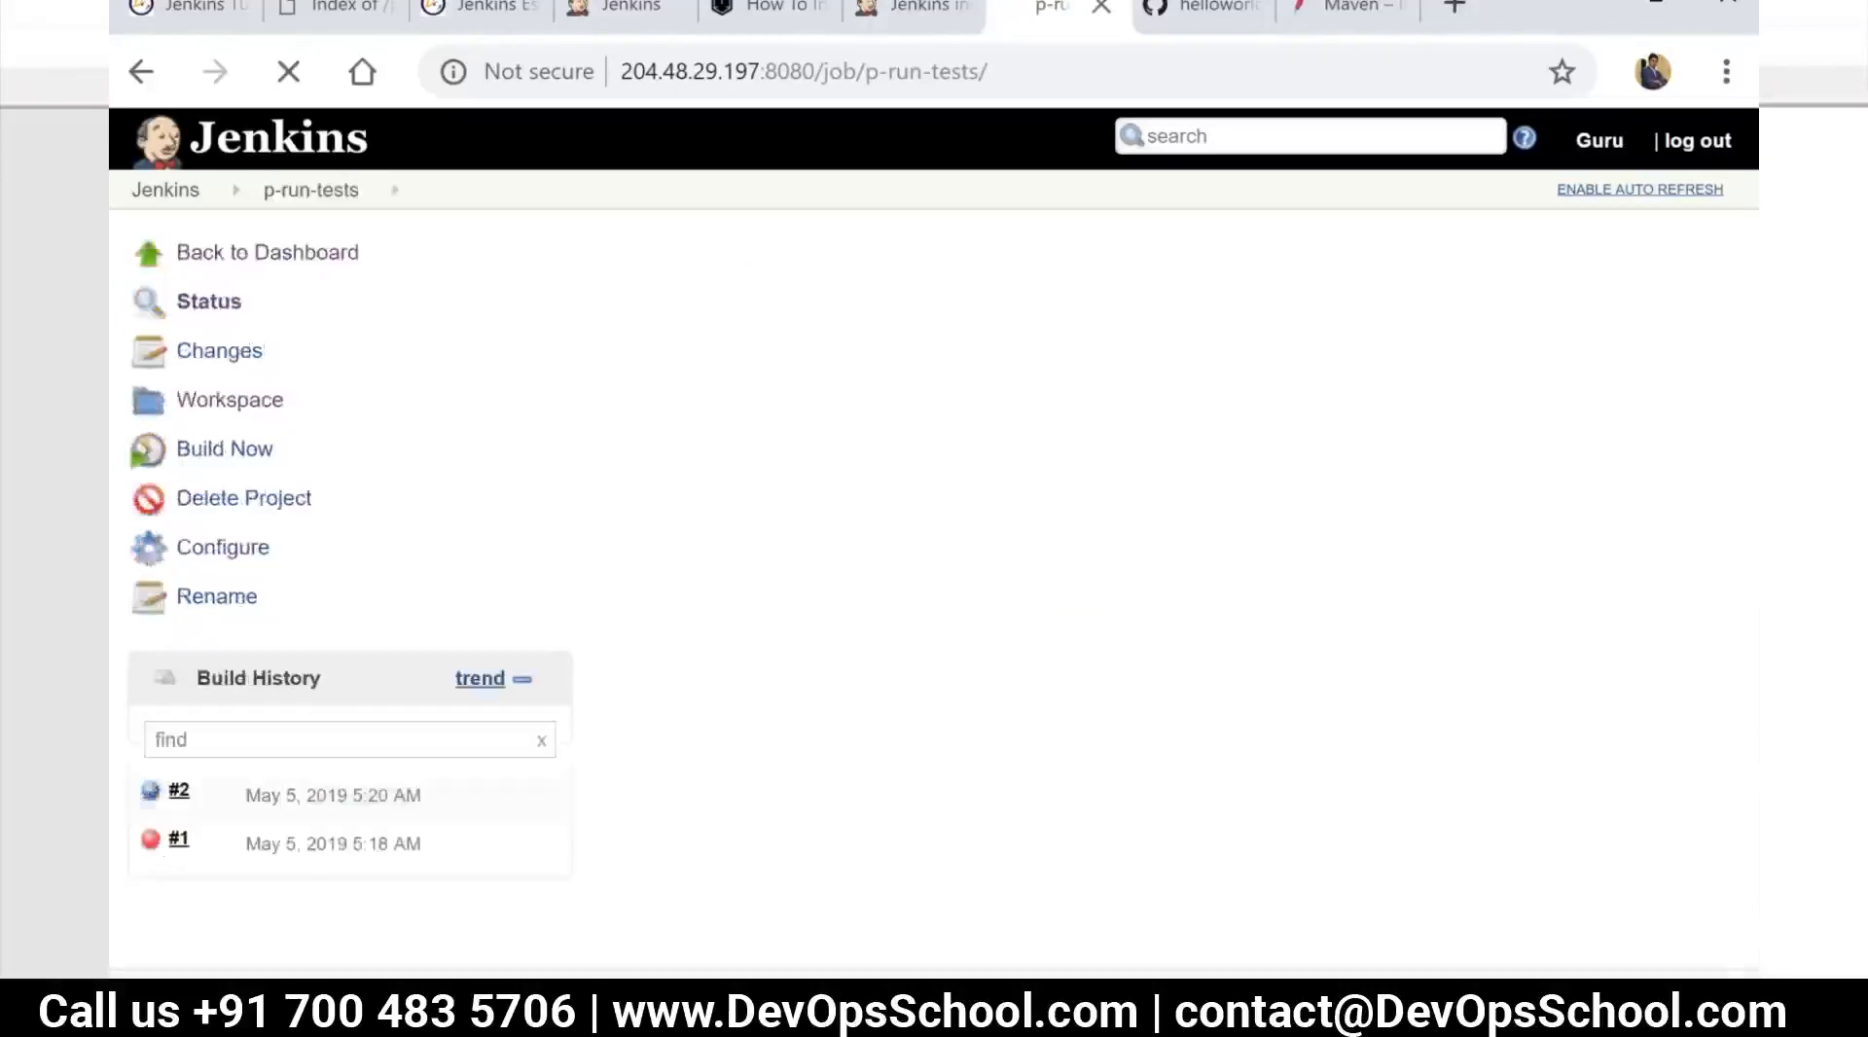
pyautogui.click(223, 548)
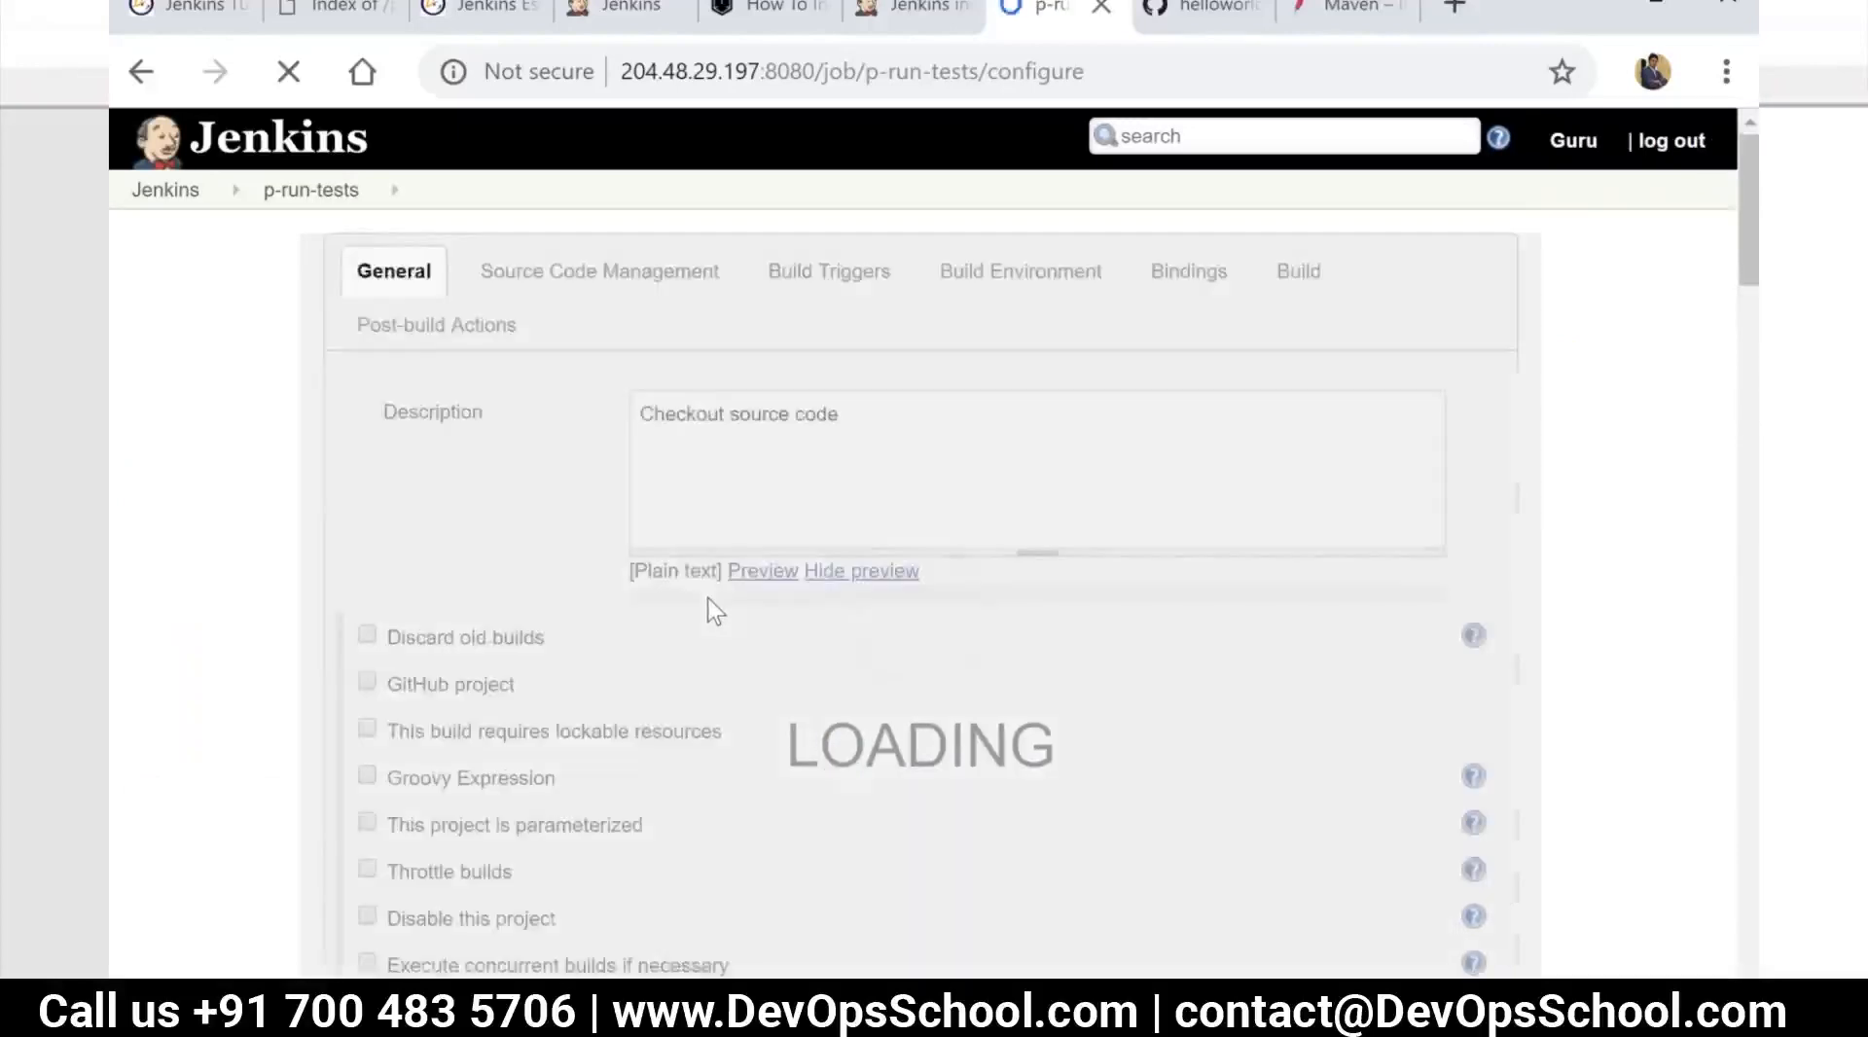
pyautogui.scroll(-11, 707, 671)
pyautogui.scroll(-10, 702, 686)
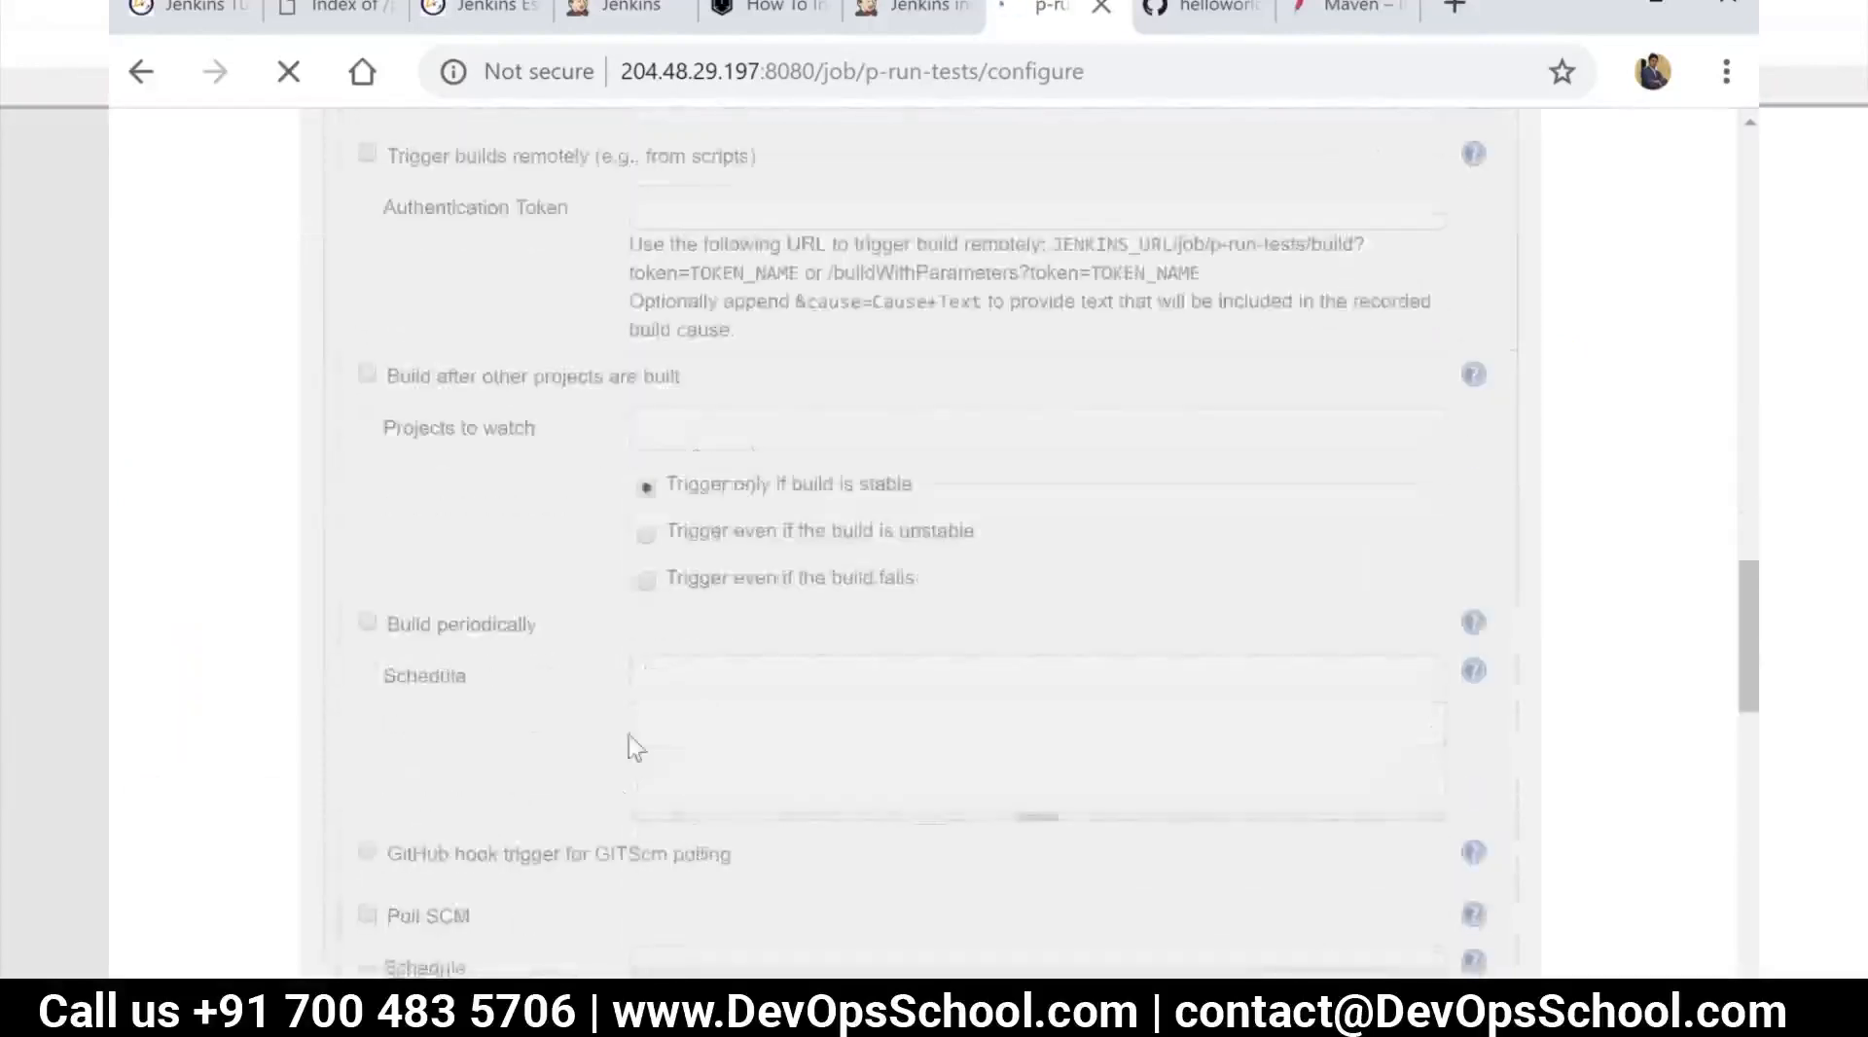
pyautogui.scroll(8, 552, 825)
pyautogui.scroll(-10, 552, 835)
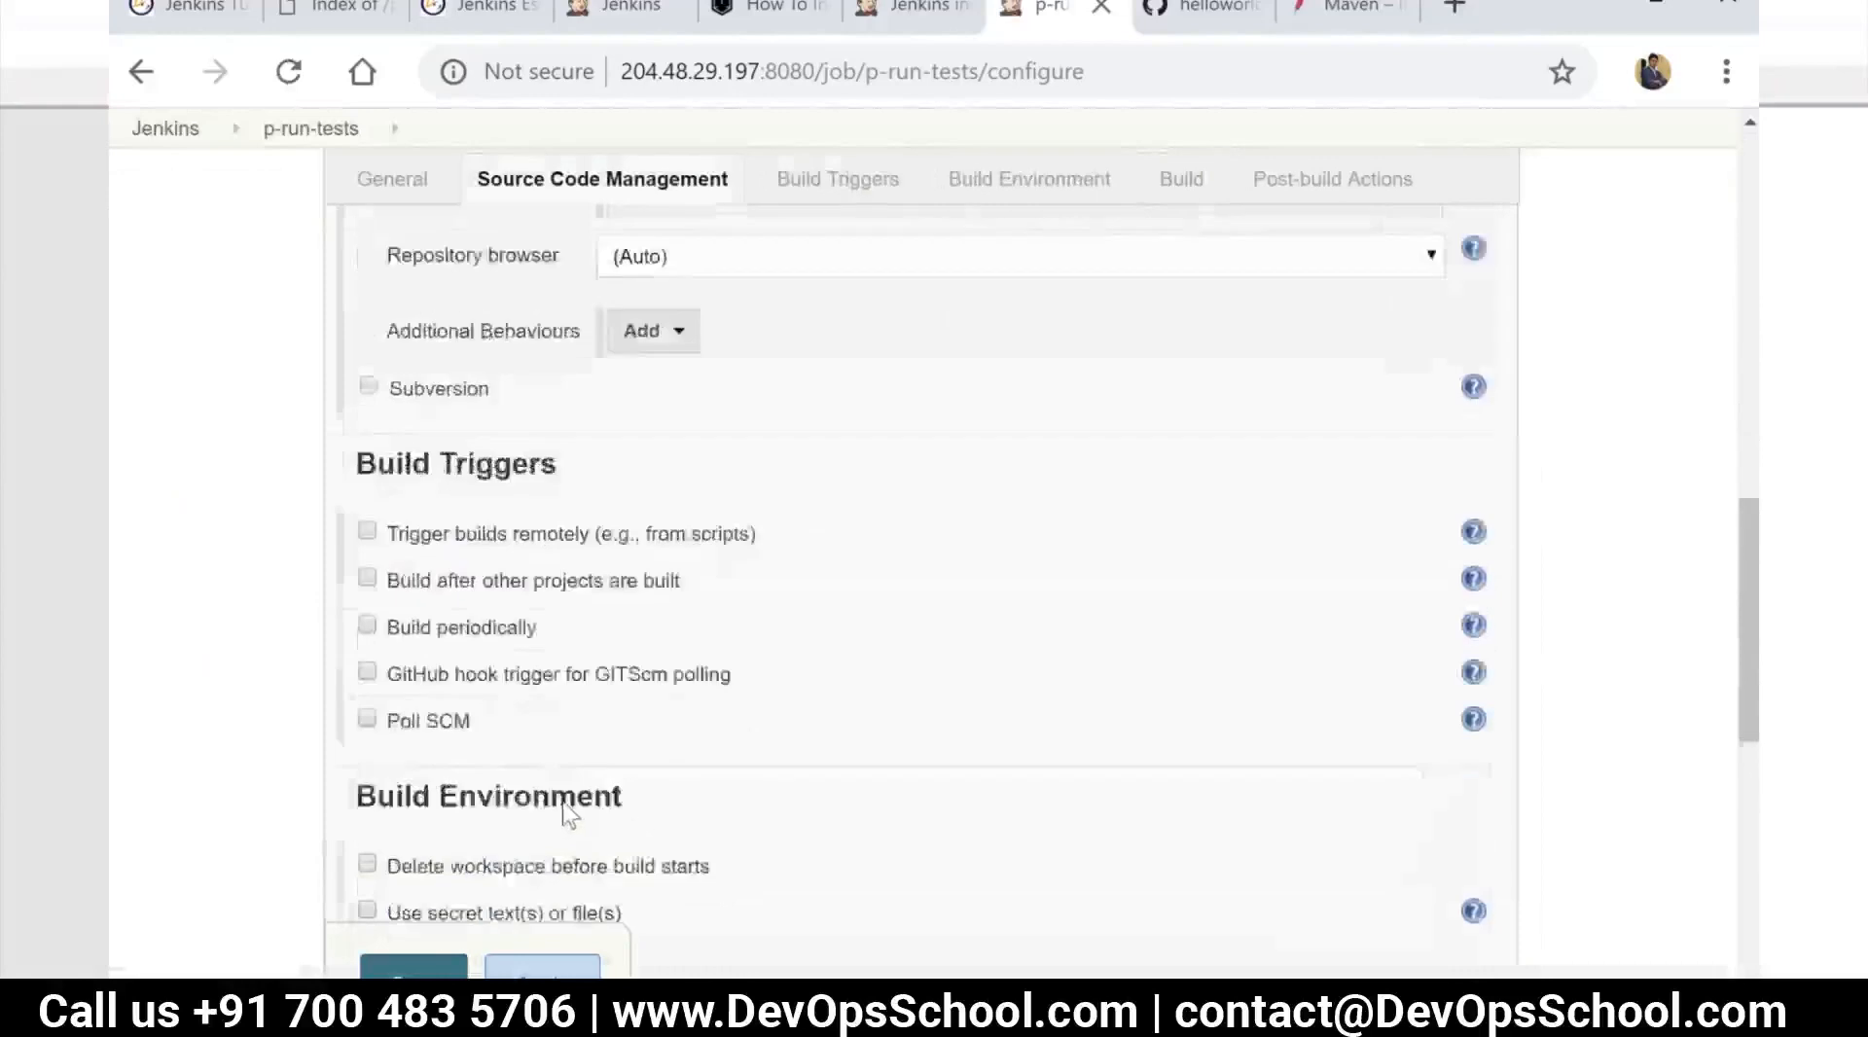
pyautogui.click(553, 695)
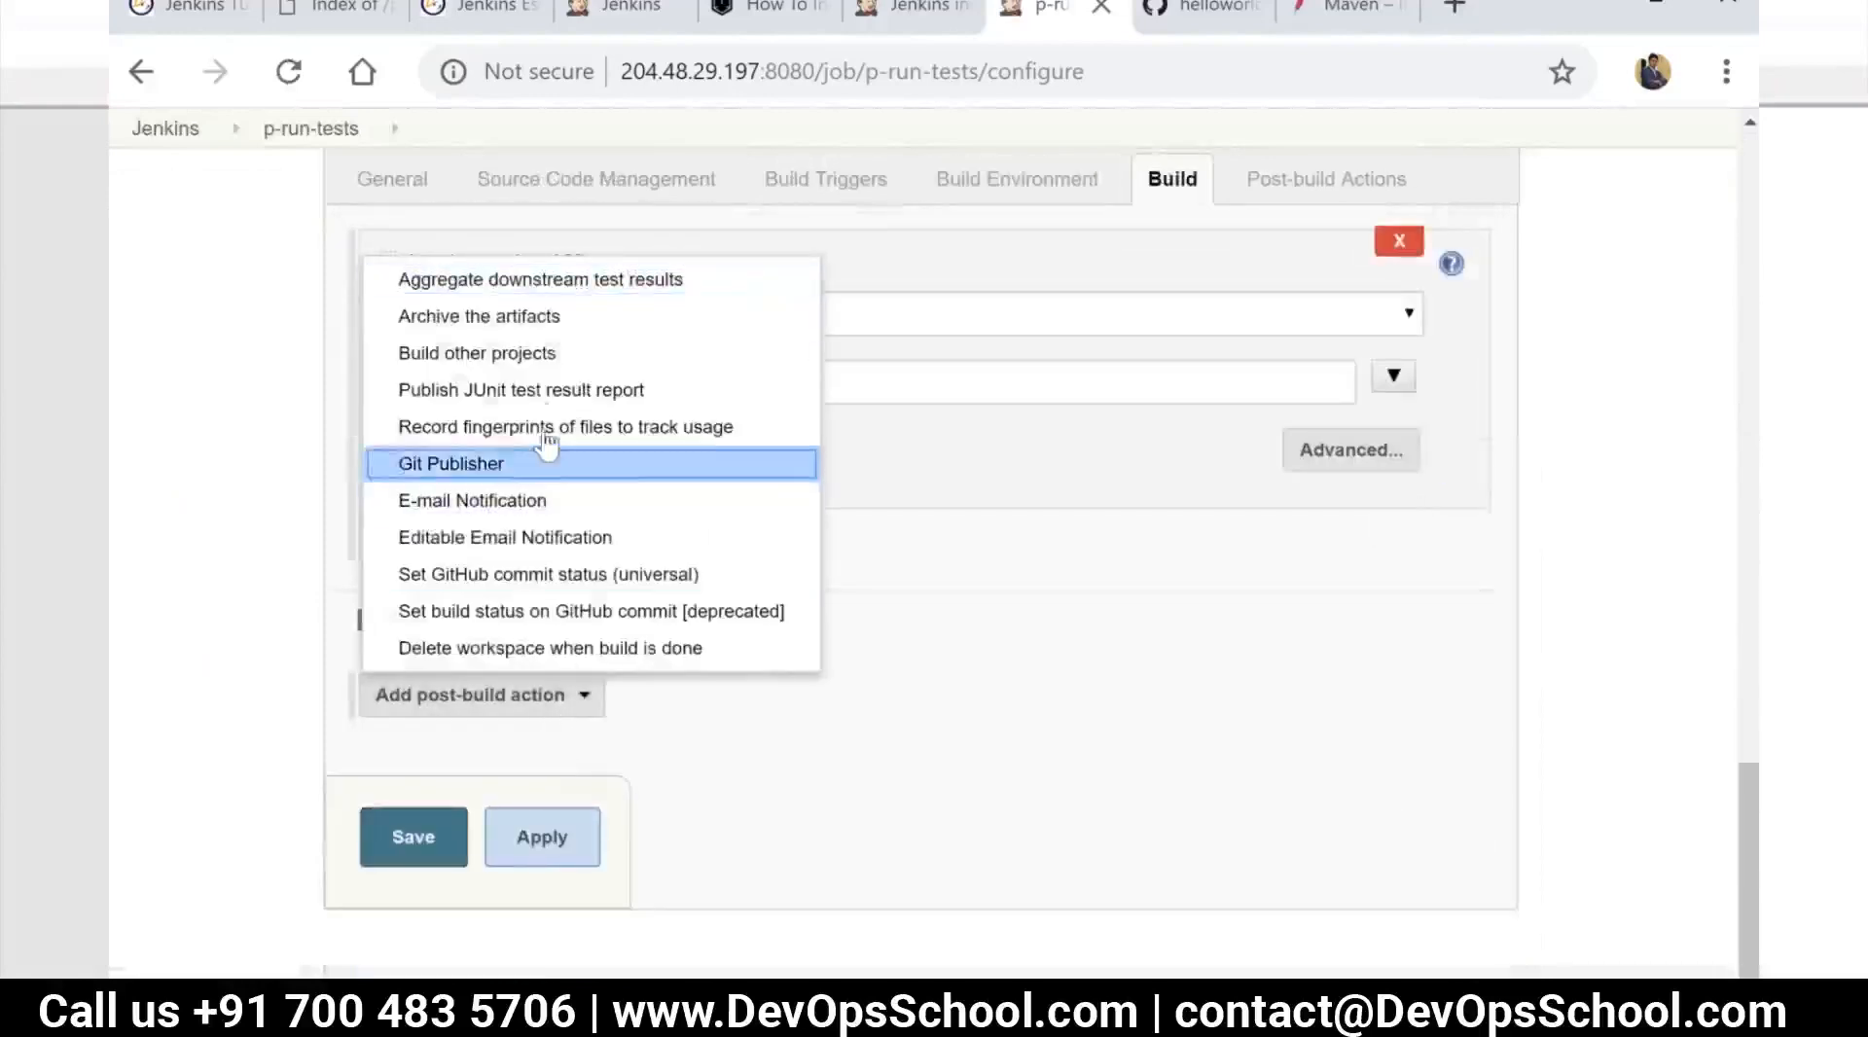
pyautogui.click(617, 389)
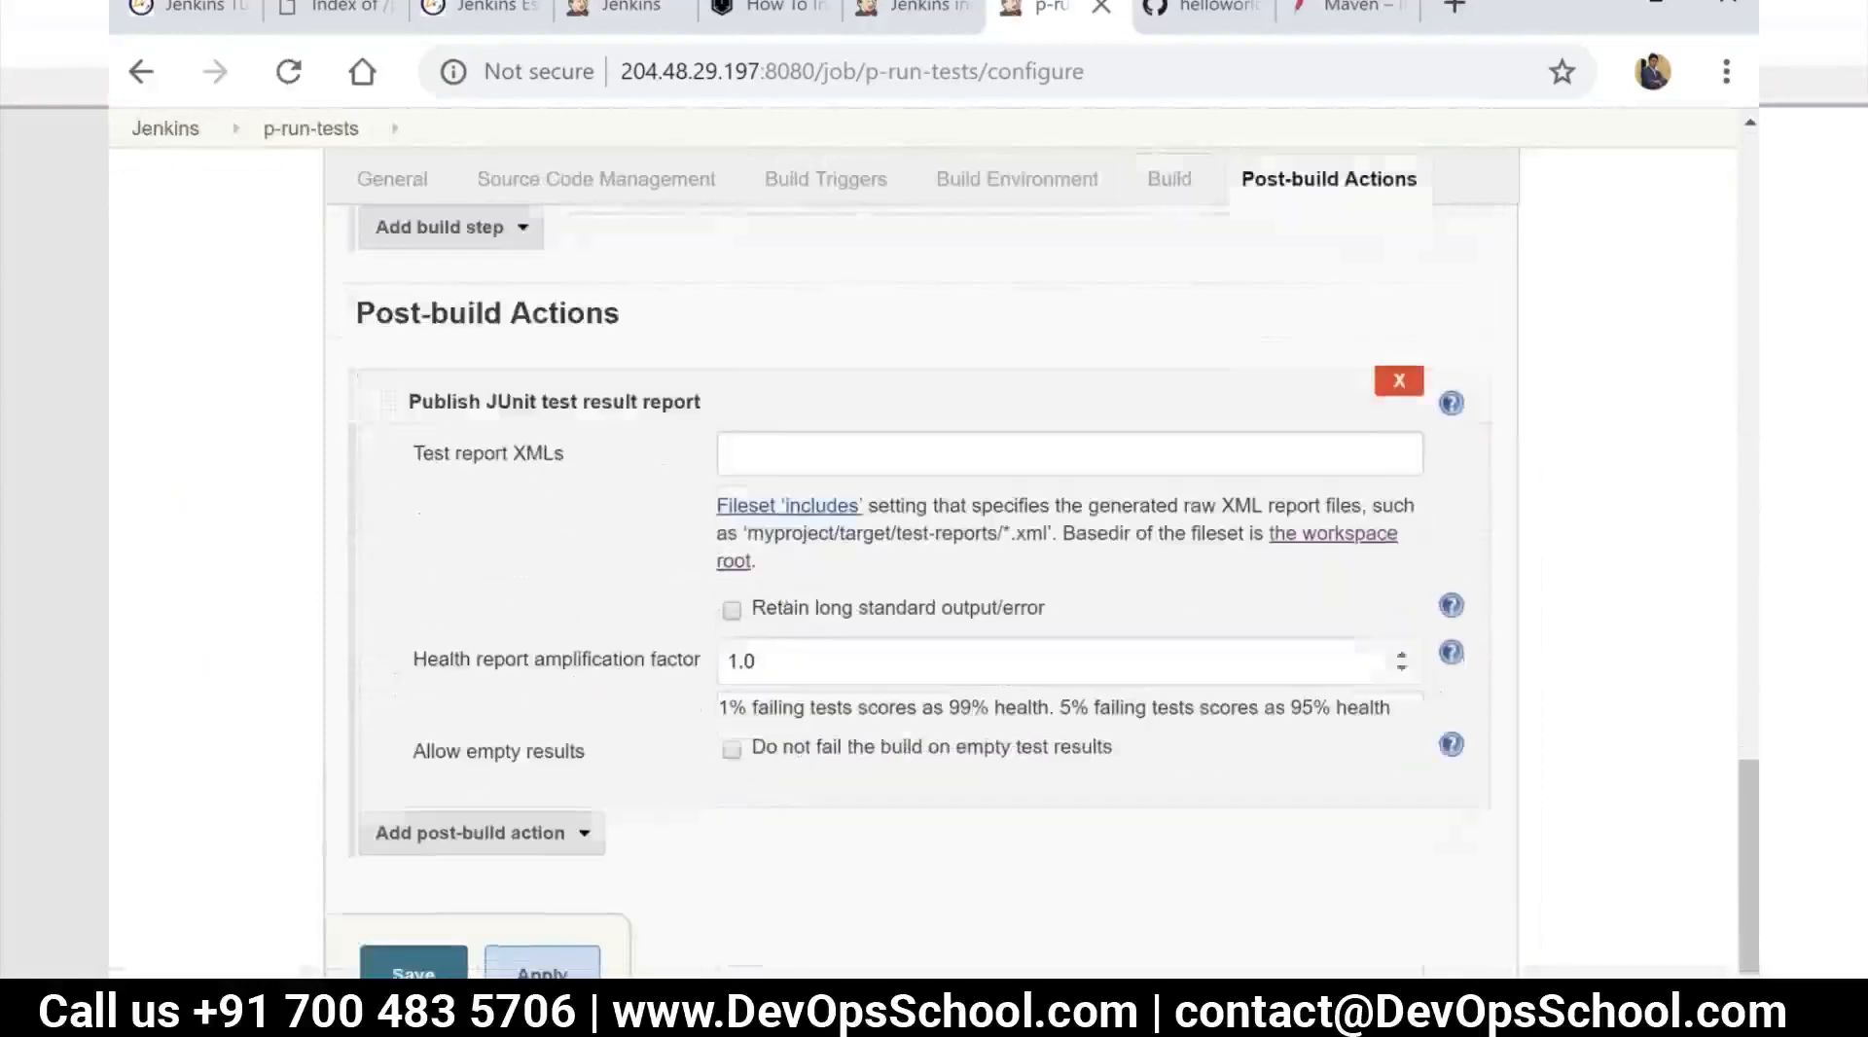
# Start the Test report XMLs path with target/s and open the project workspace's target folder in a separate tab to check the reports folder name
pyautogui.click(856, 455)
pyautogui.write('target/s')
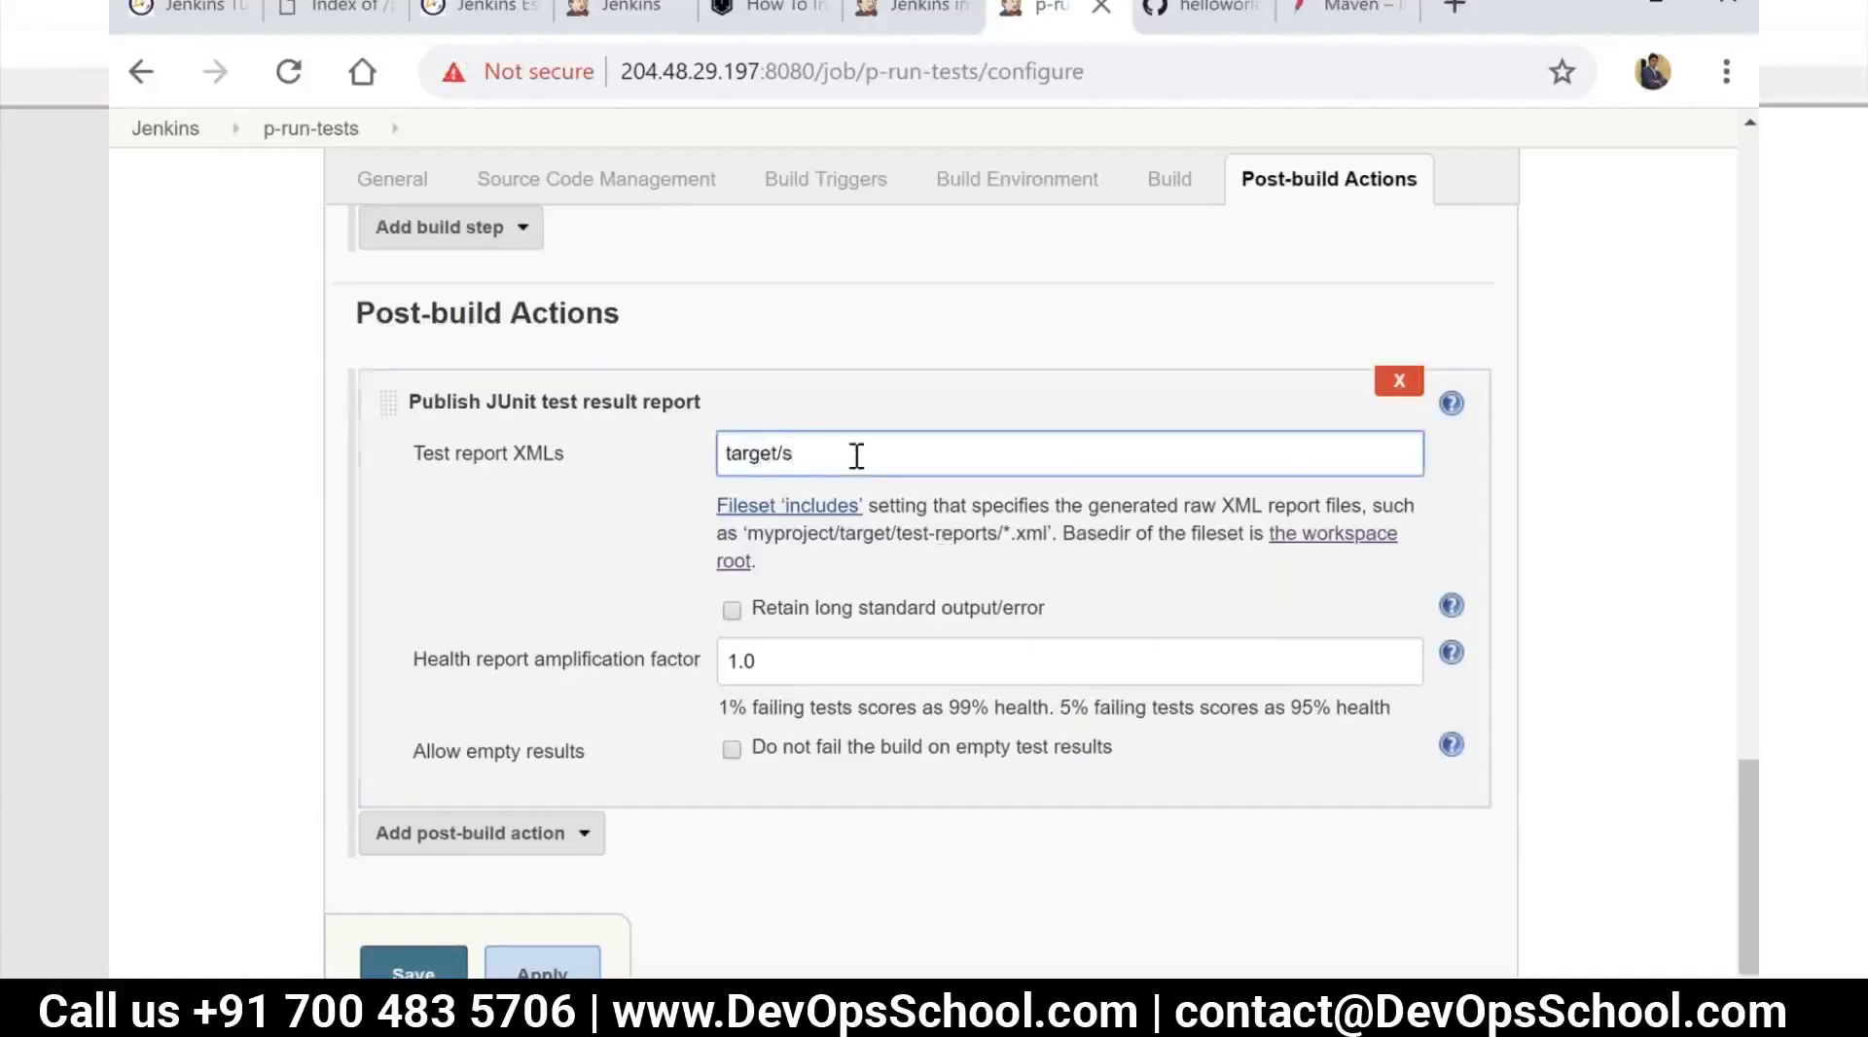
pyautogui.scroll(3, 856, 455)
pyautogui.rightClick(292, 148)
pyautogui.click(364, 154)
pyautogui.click(1092, 8)
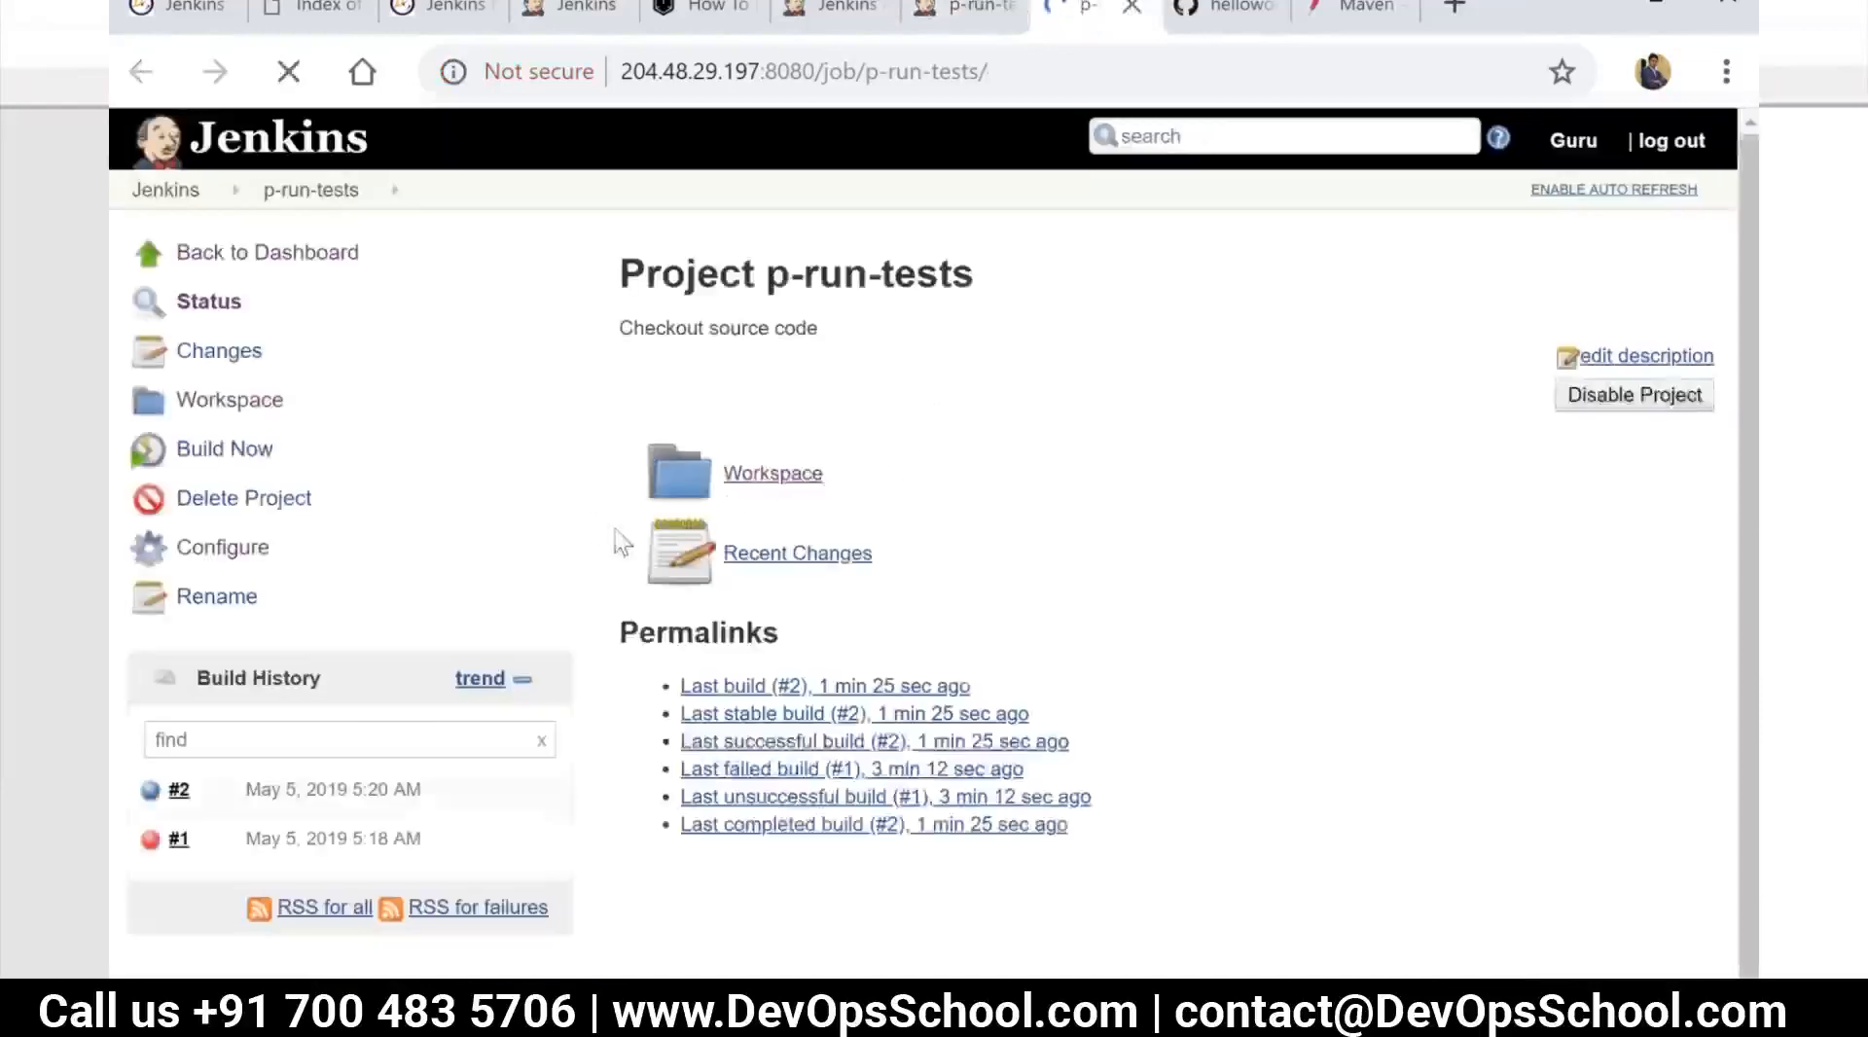
pyautogui.click(765, 500)
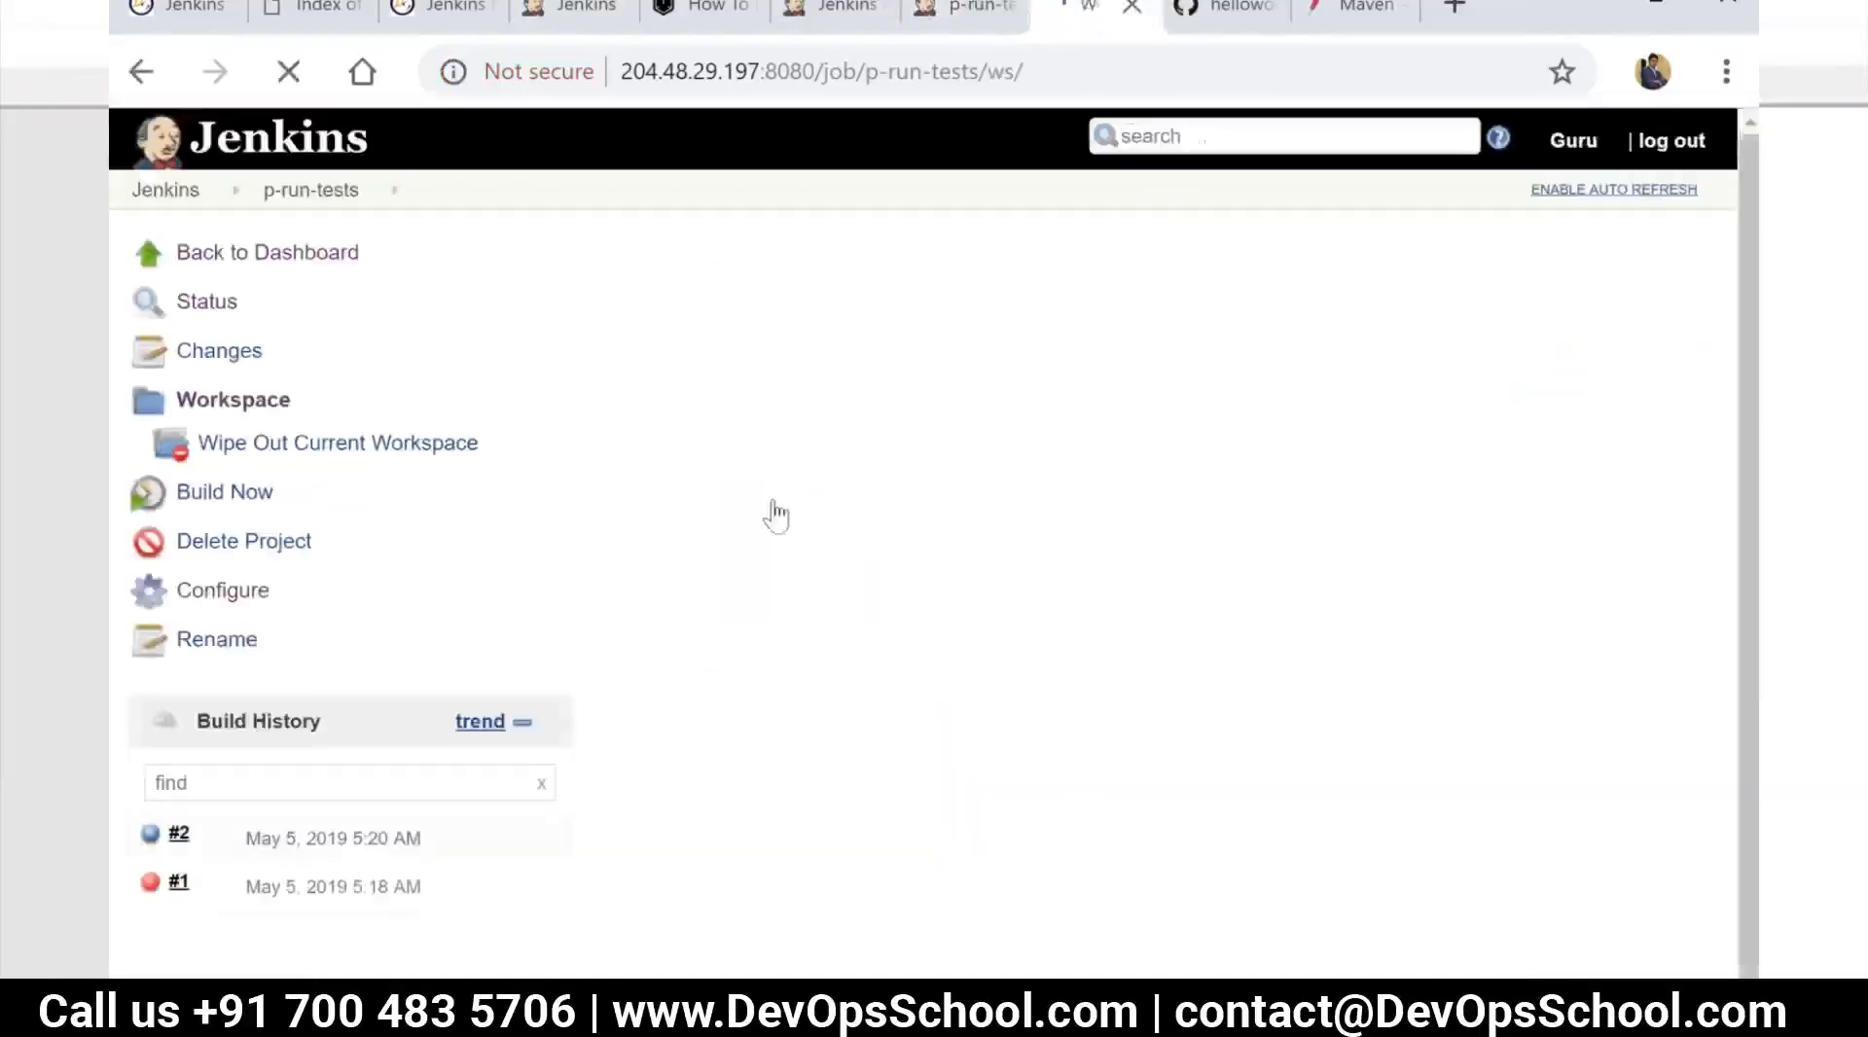
pyautogui.click(718, 469)
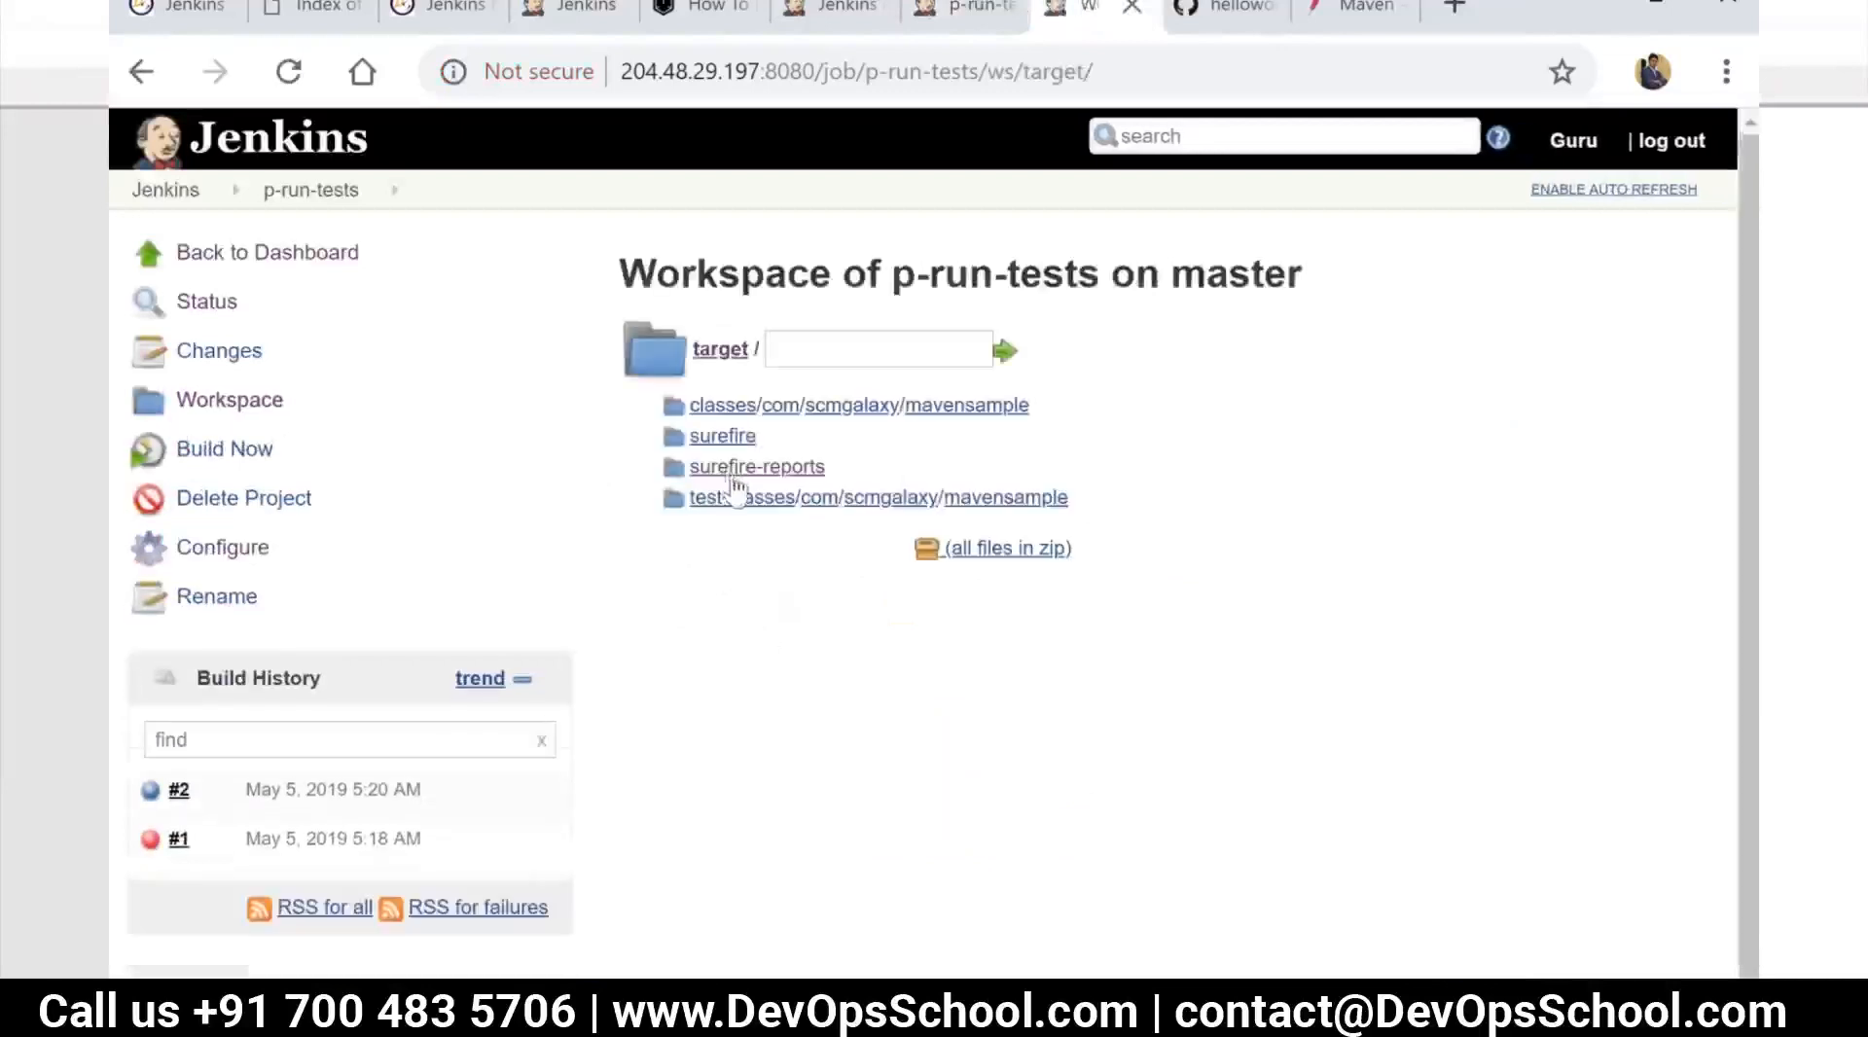
# Set Test report XMLs to target/surefire-reports/*.xml and save the p-run-tests configuration
pyautogui.click(970, 14)
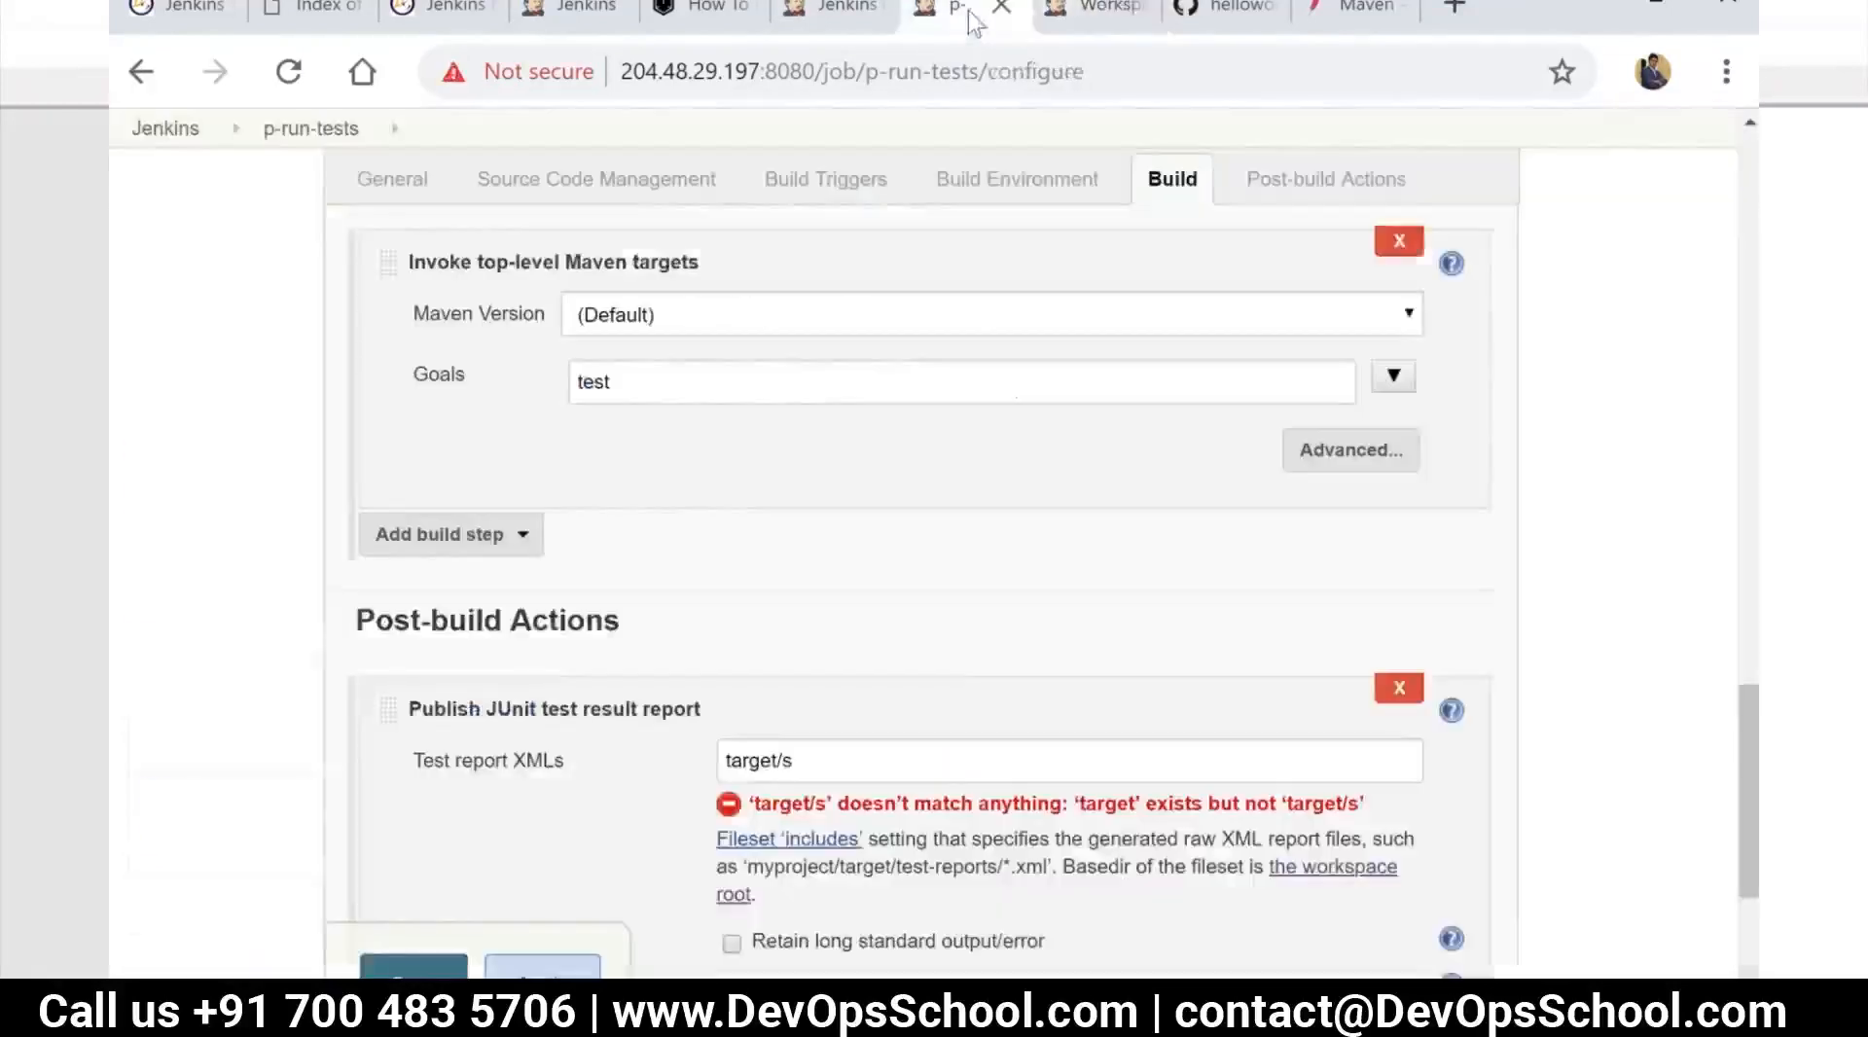
pyautogui.click(888, 756)
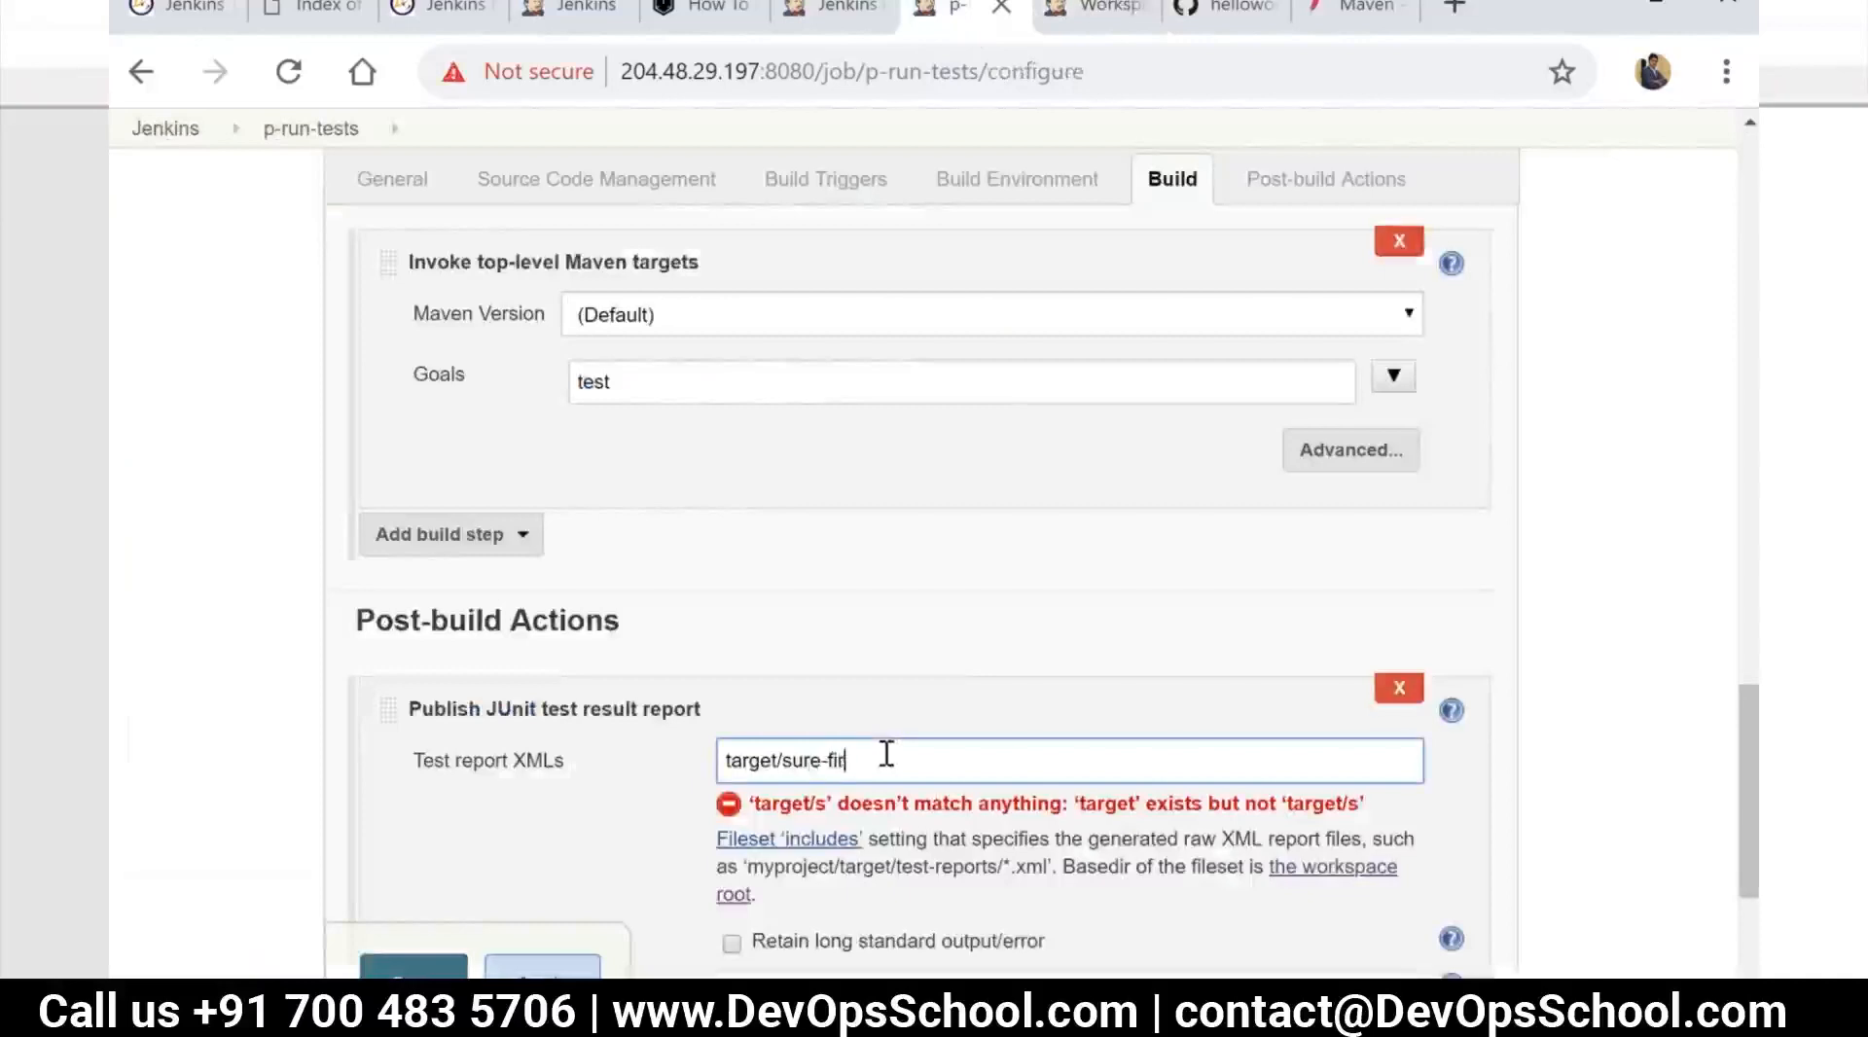
pyautogui.write('urefire-reports/*.xml')
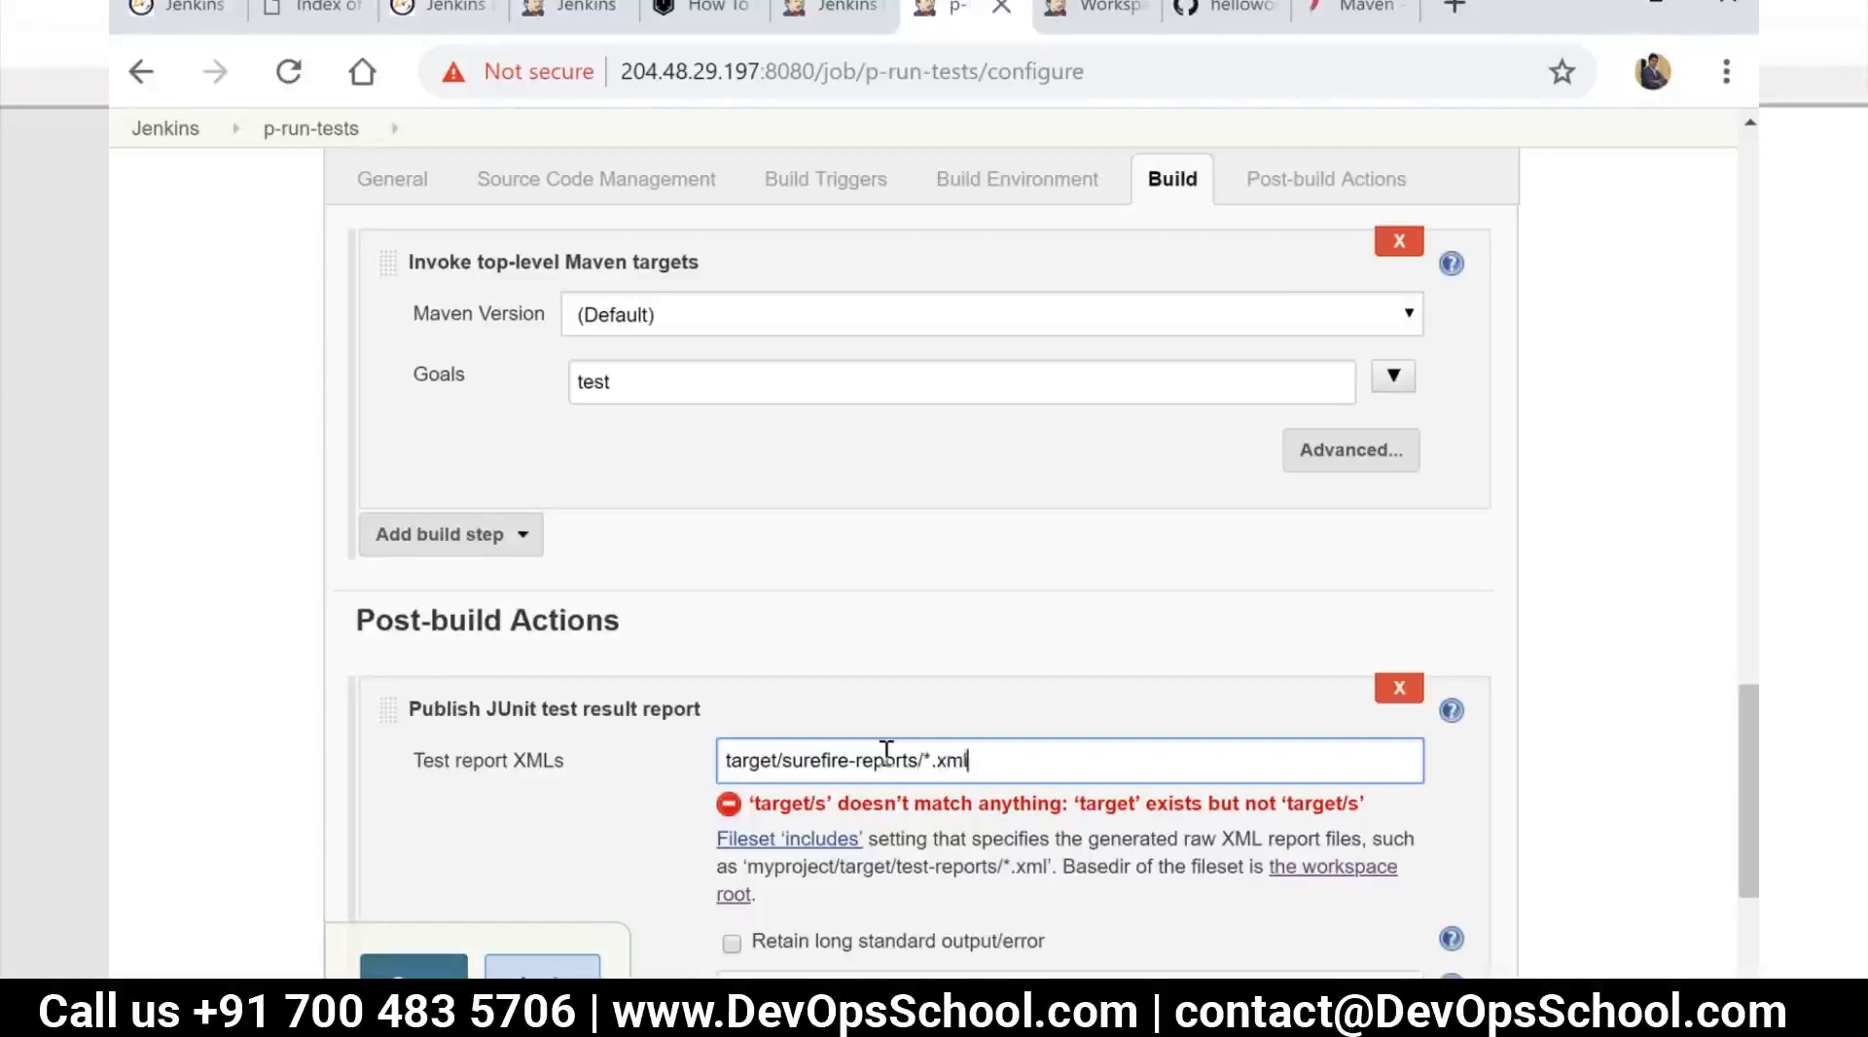
pyautogui.click(542, 975)
pyautogui.click(414, 966)
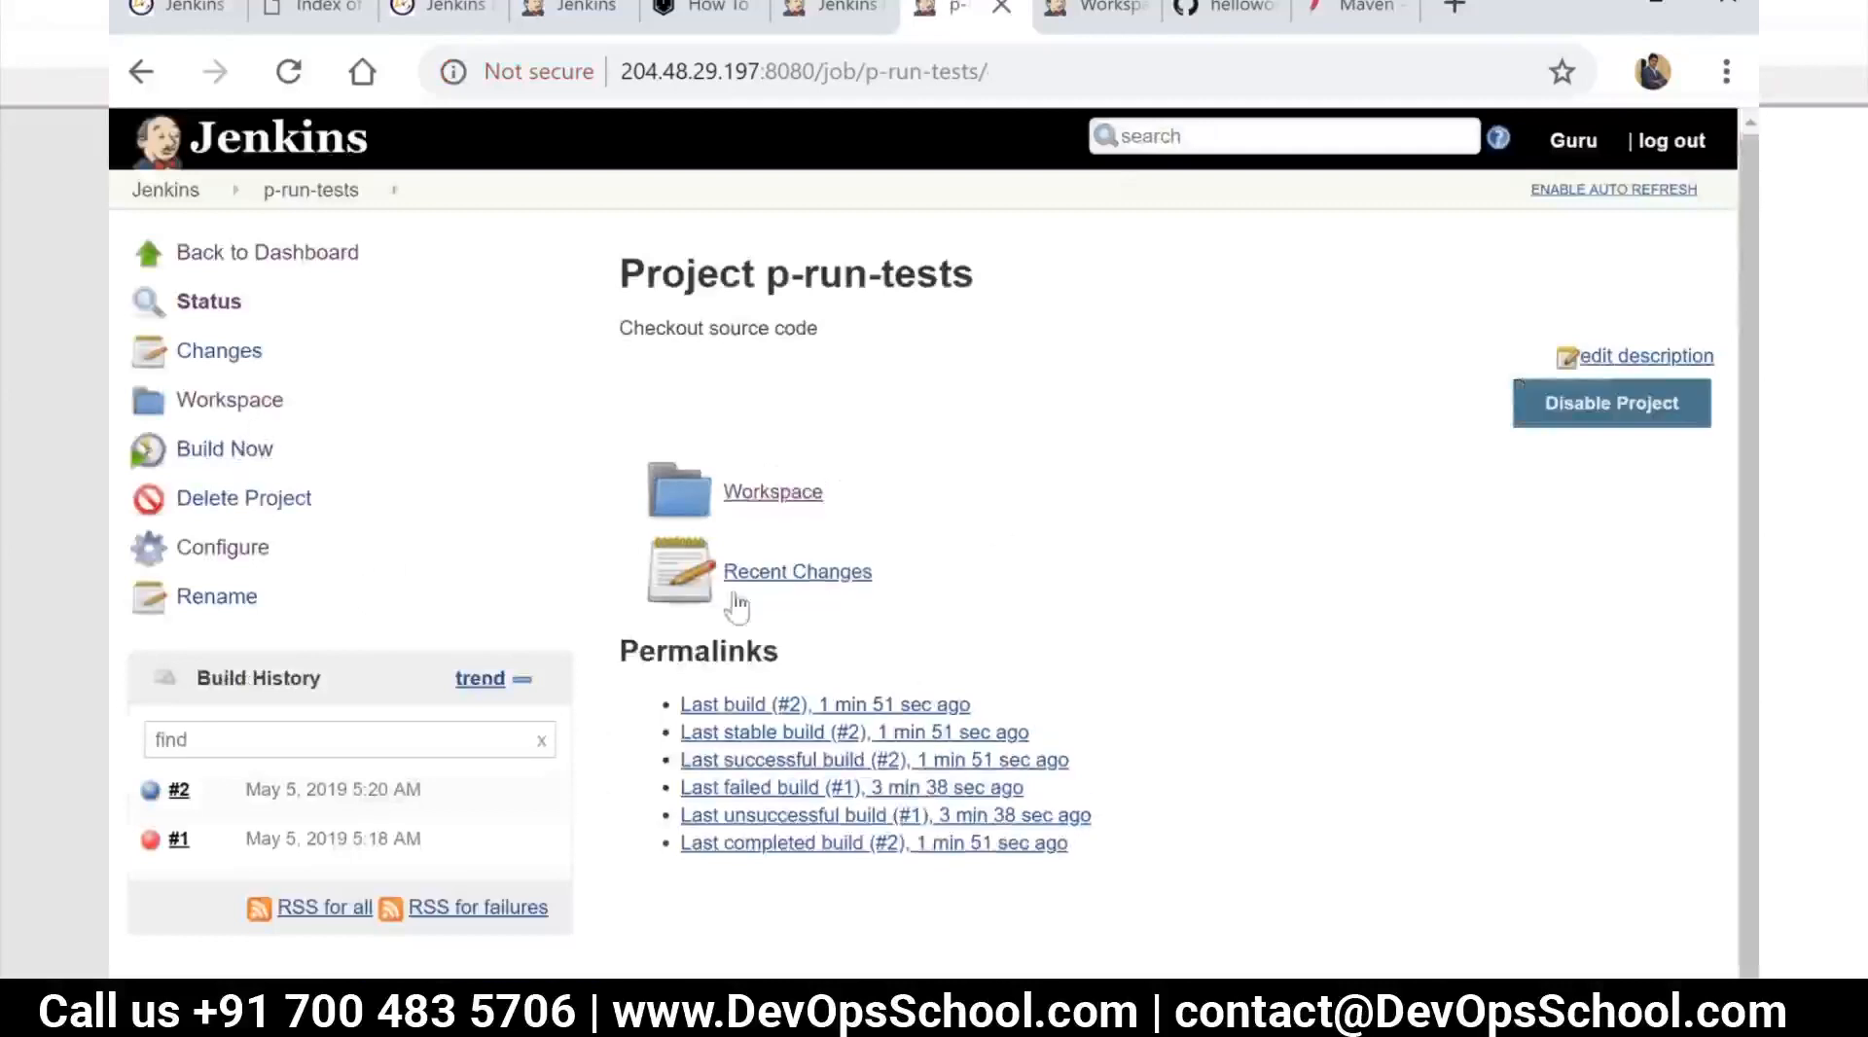
# Build p-run-tests with the new configuration and review its latest test result
pyautogui.click(233, 451)
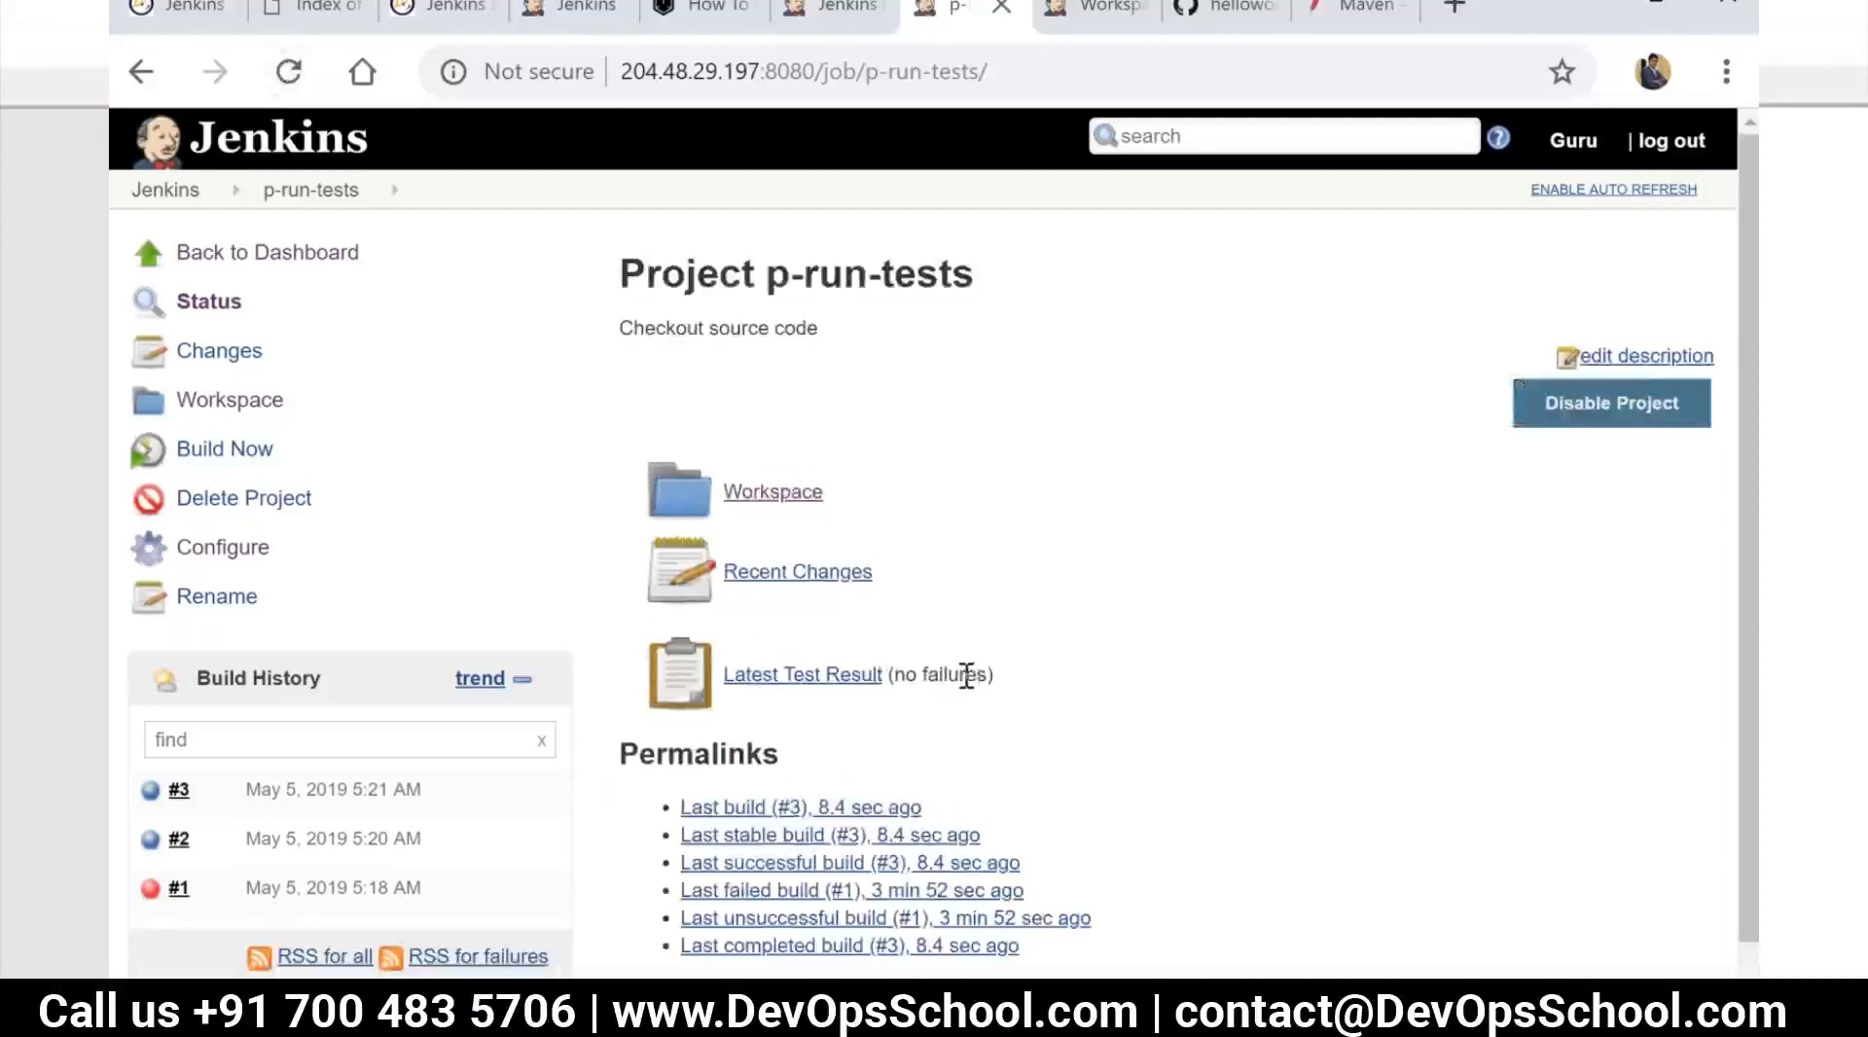
pyautogui.click(803, 679)
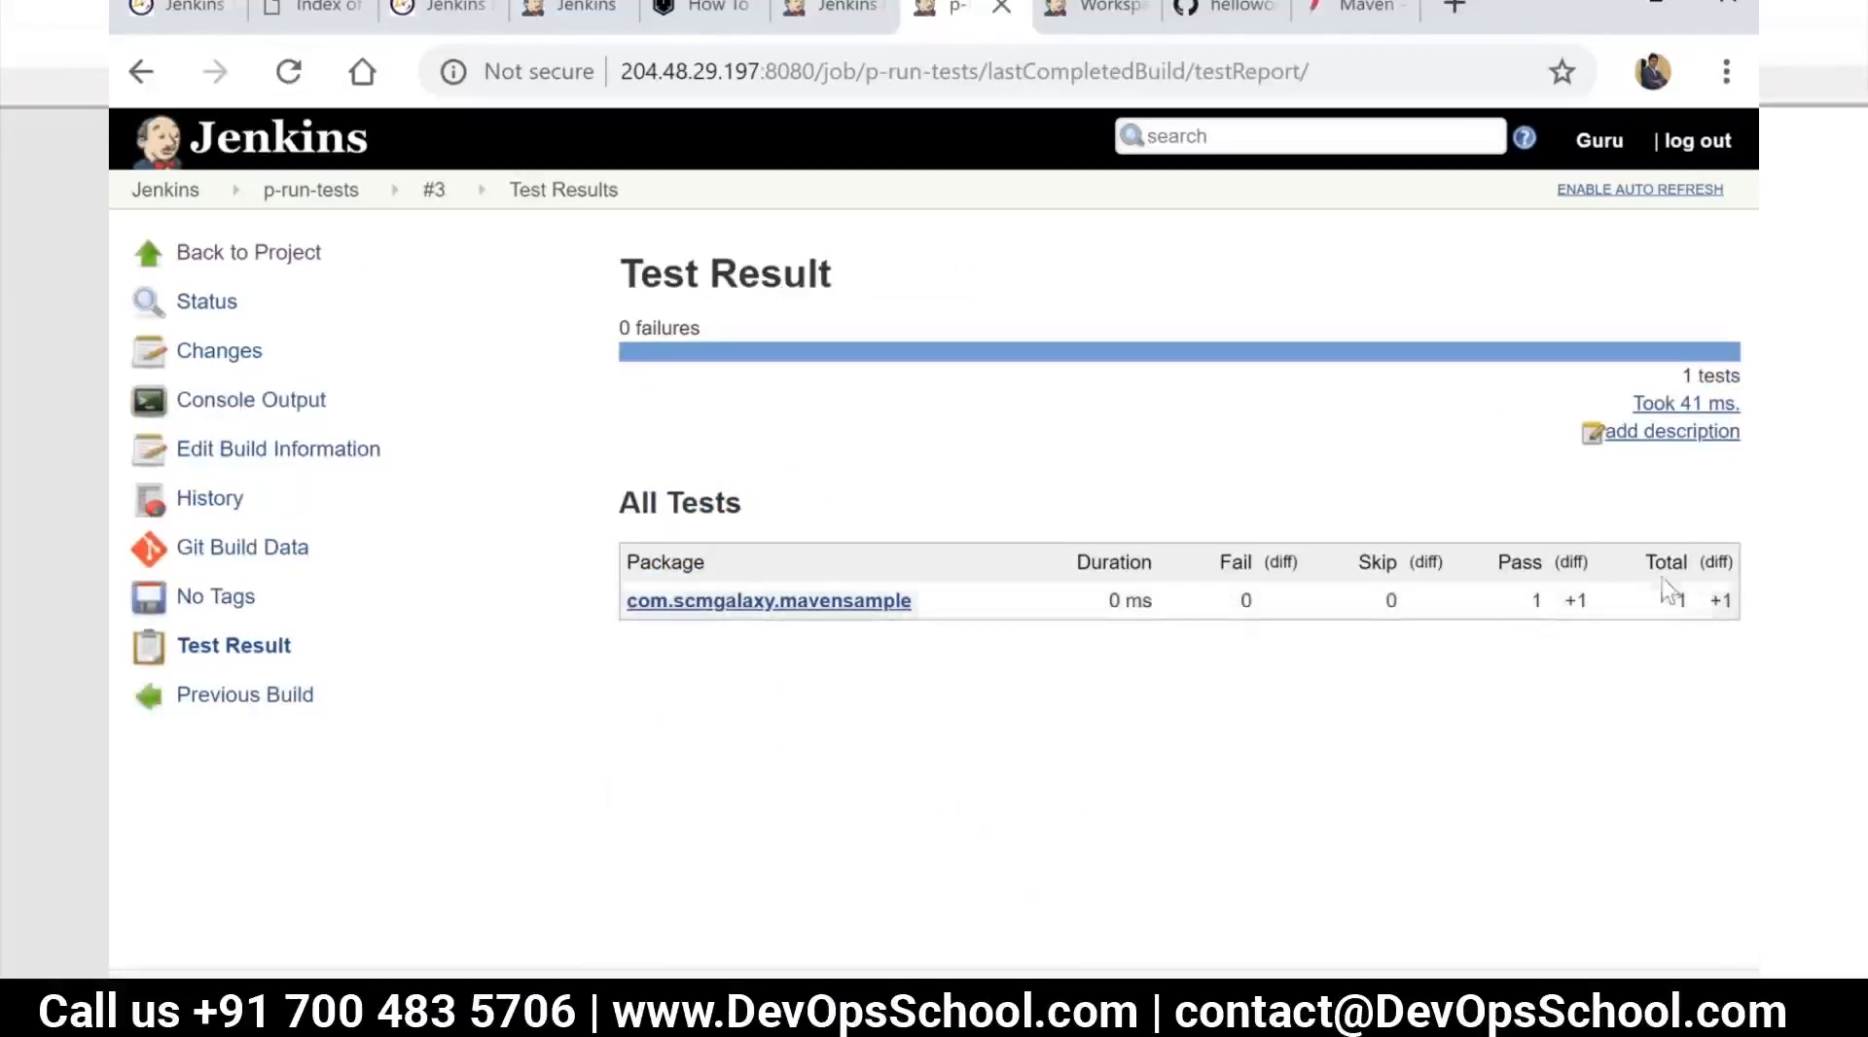
pyautogui.click(280, 258)
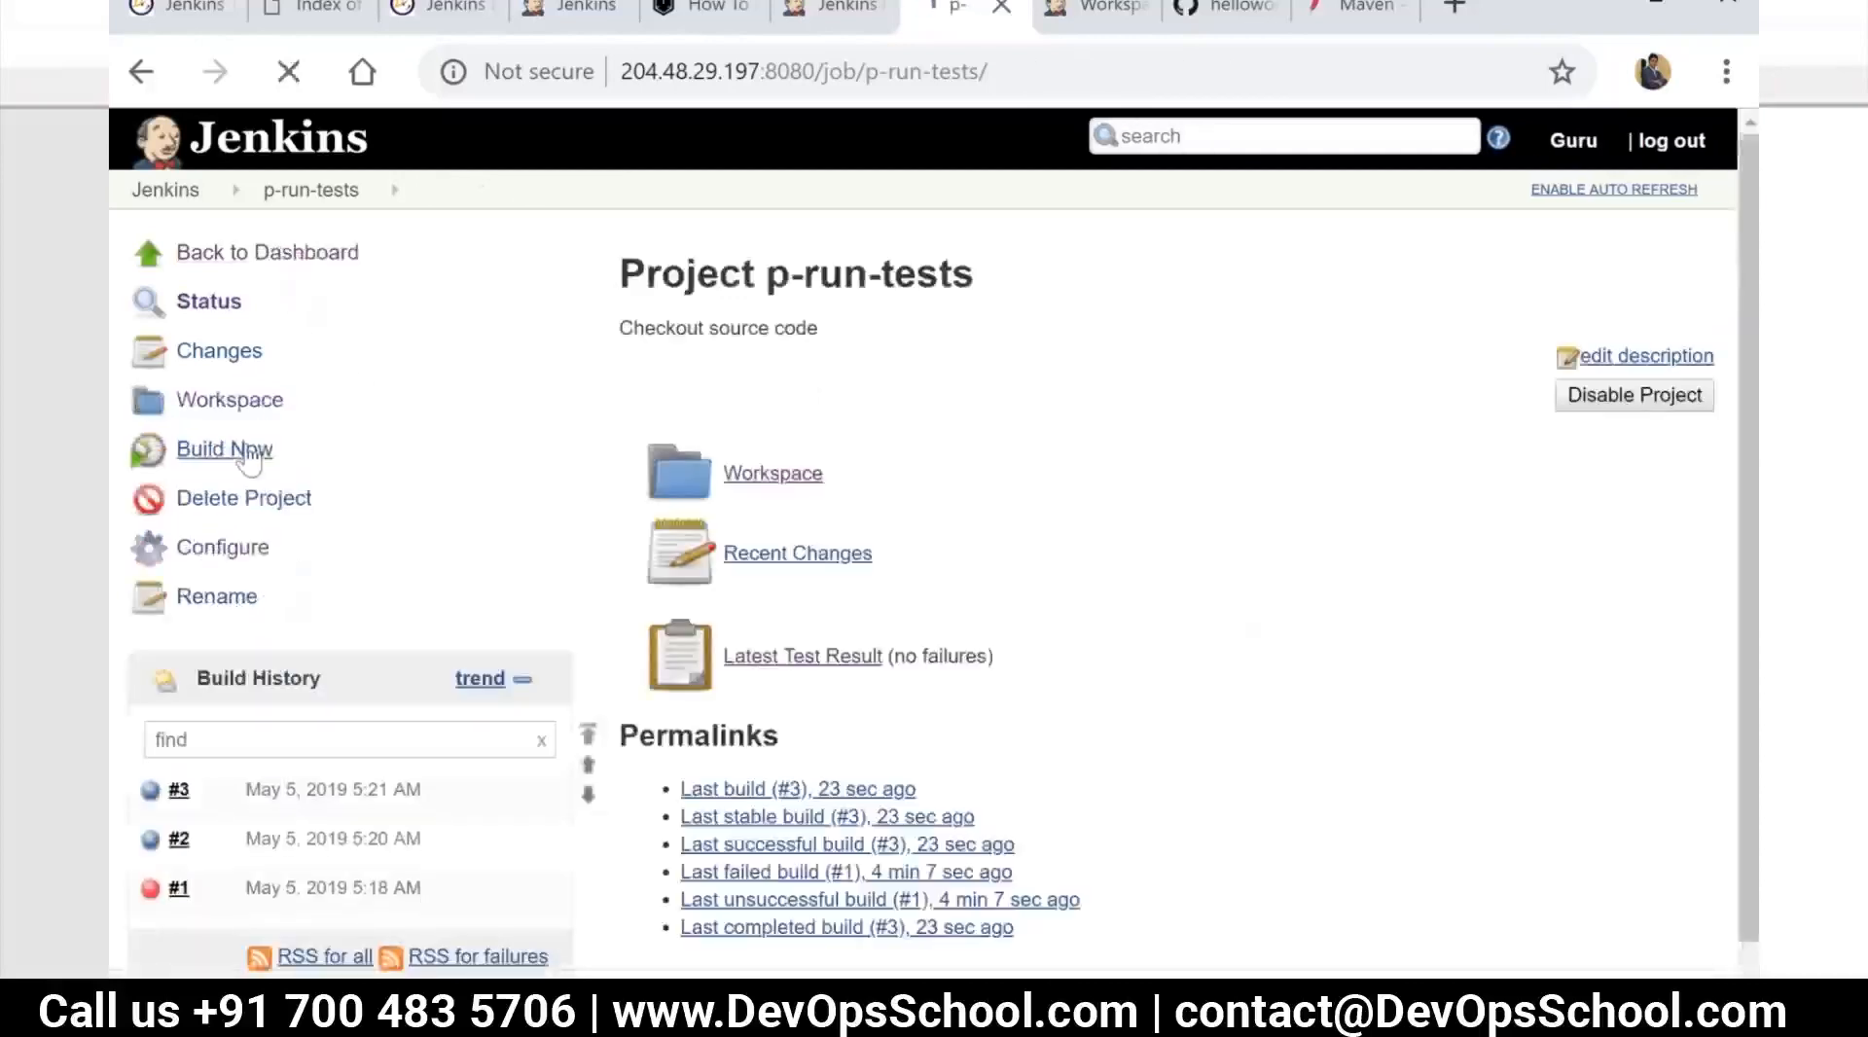
# Run p-run-tests two more times and reopen the project from the dashboard to view its Test Result Trend
pyautogui.click(248, 453)
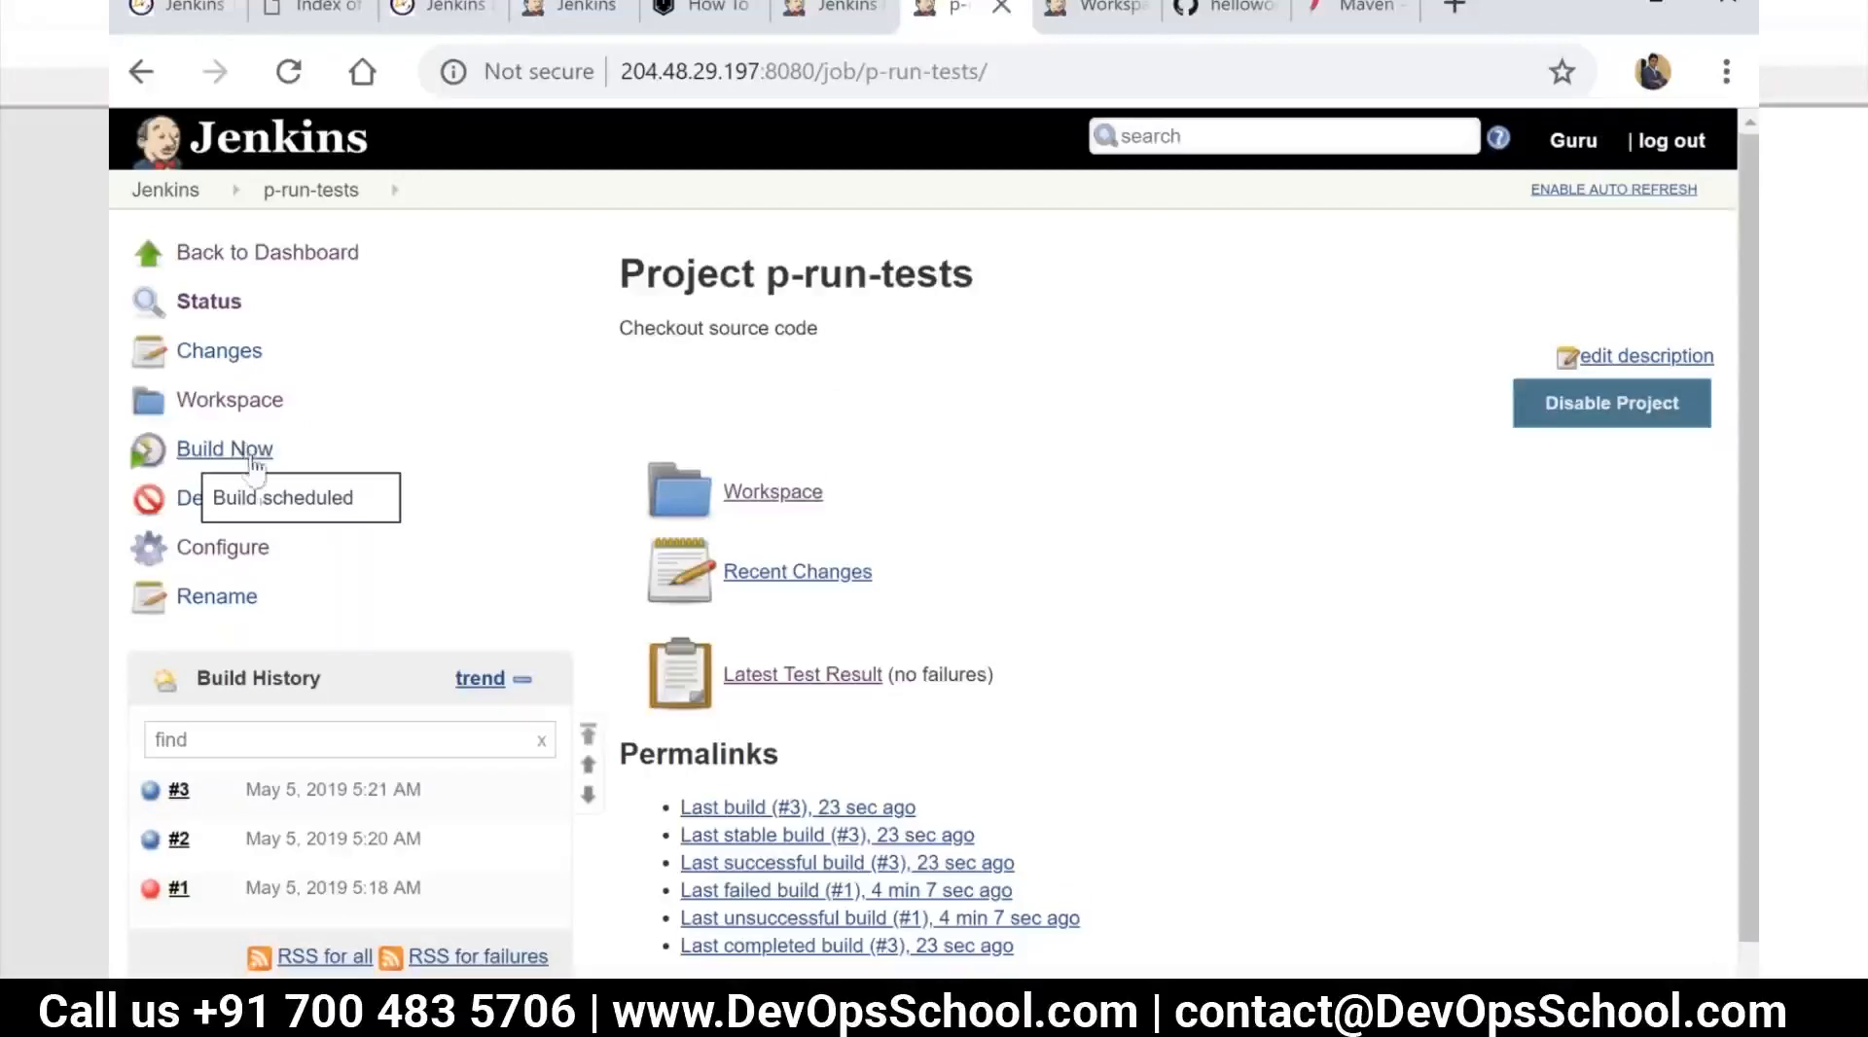
pyautogui.click(167, 201)
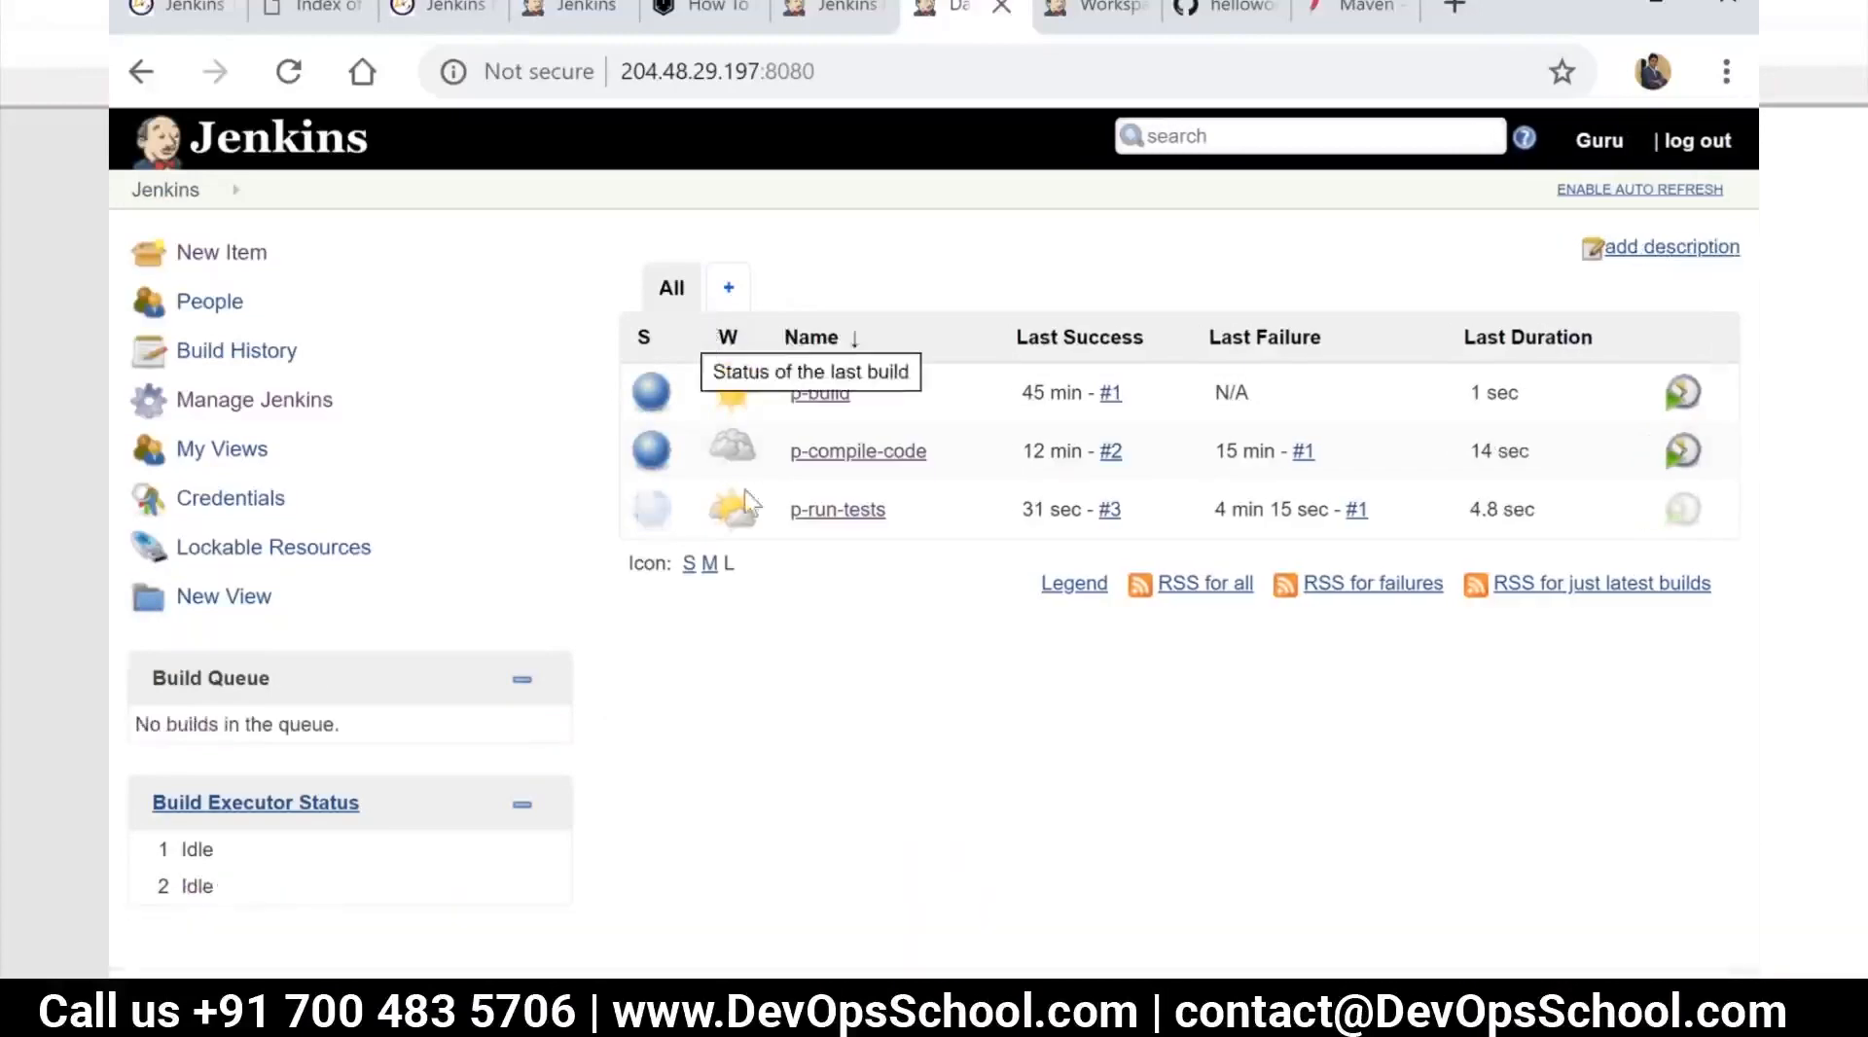
pyautogui.click(840, 515)
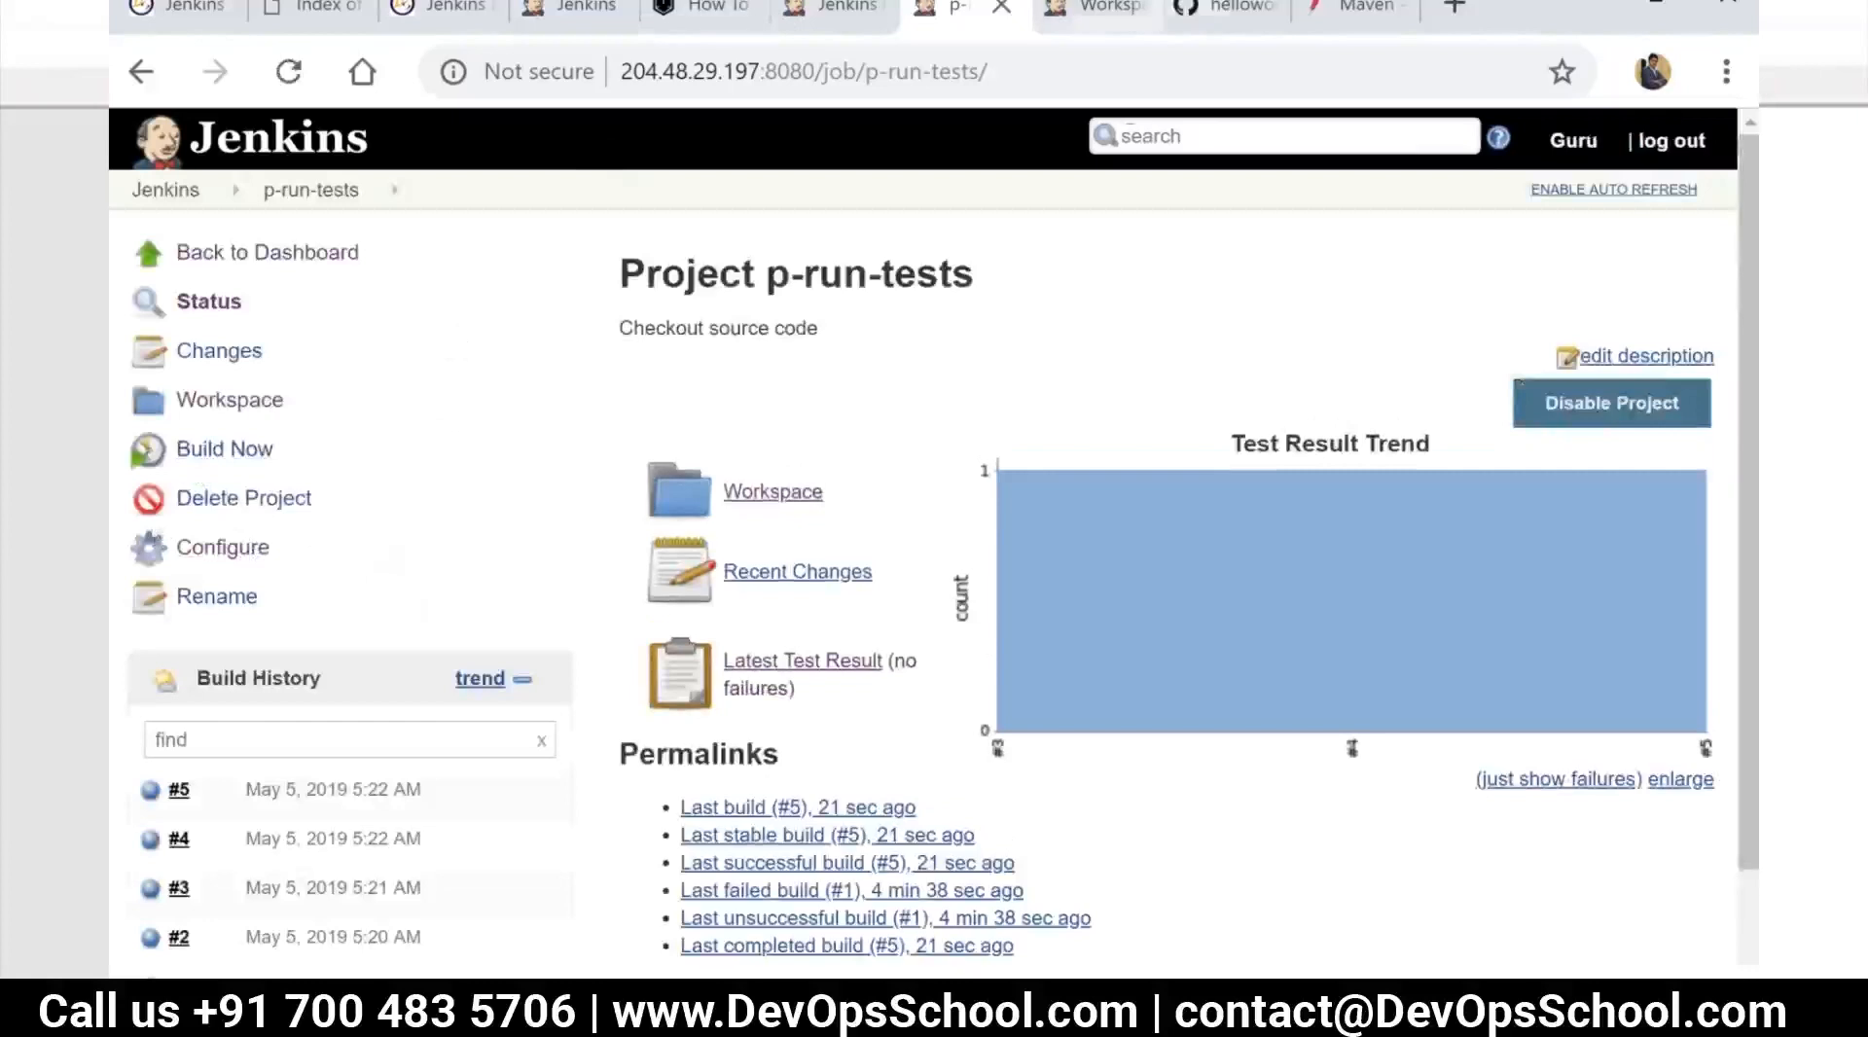
# Examine the dependencies and plugins in the helloworld-java-maven pom.xml on GitHub
pyautogui.click(1228, 8)
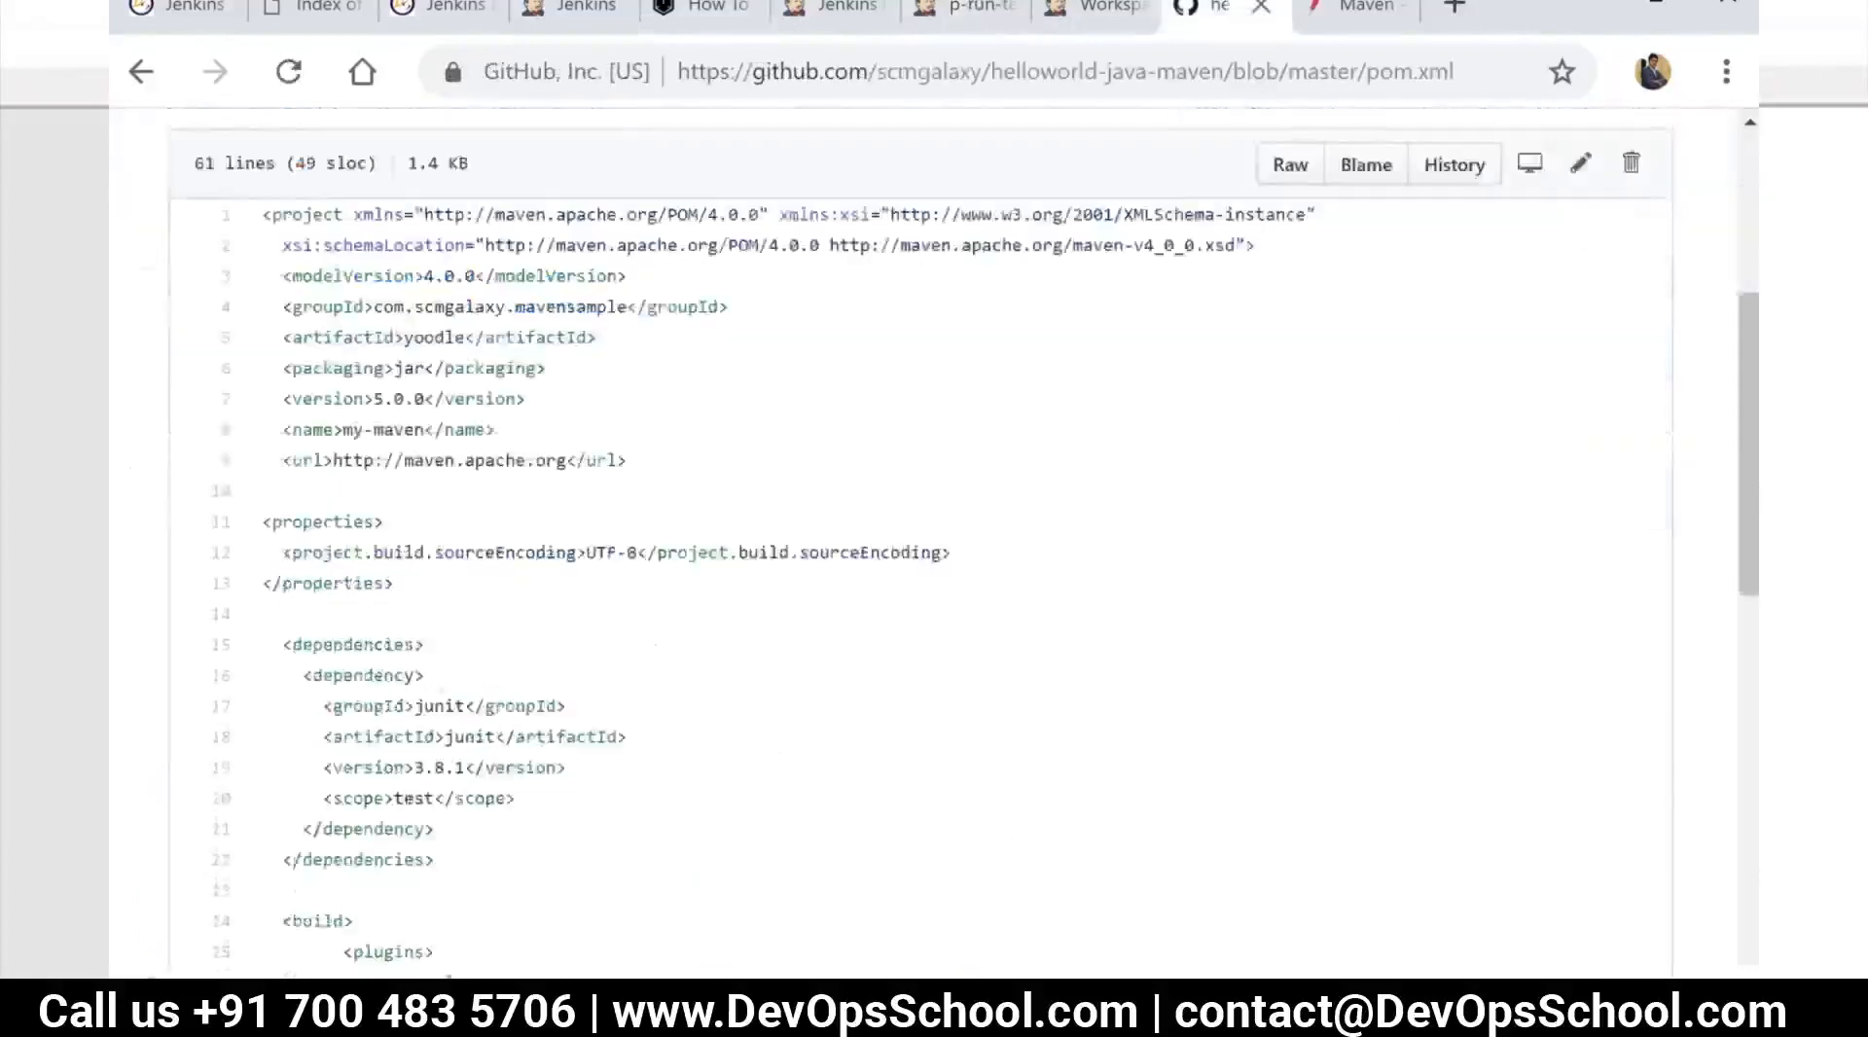
pyautogui.scroll(-5, 658, 725)
pyautogui.scroll(-6, 709, 687)
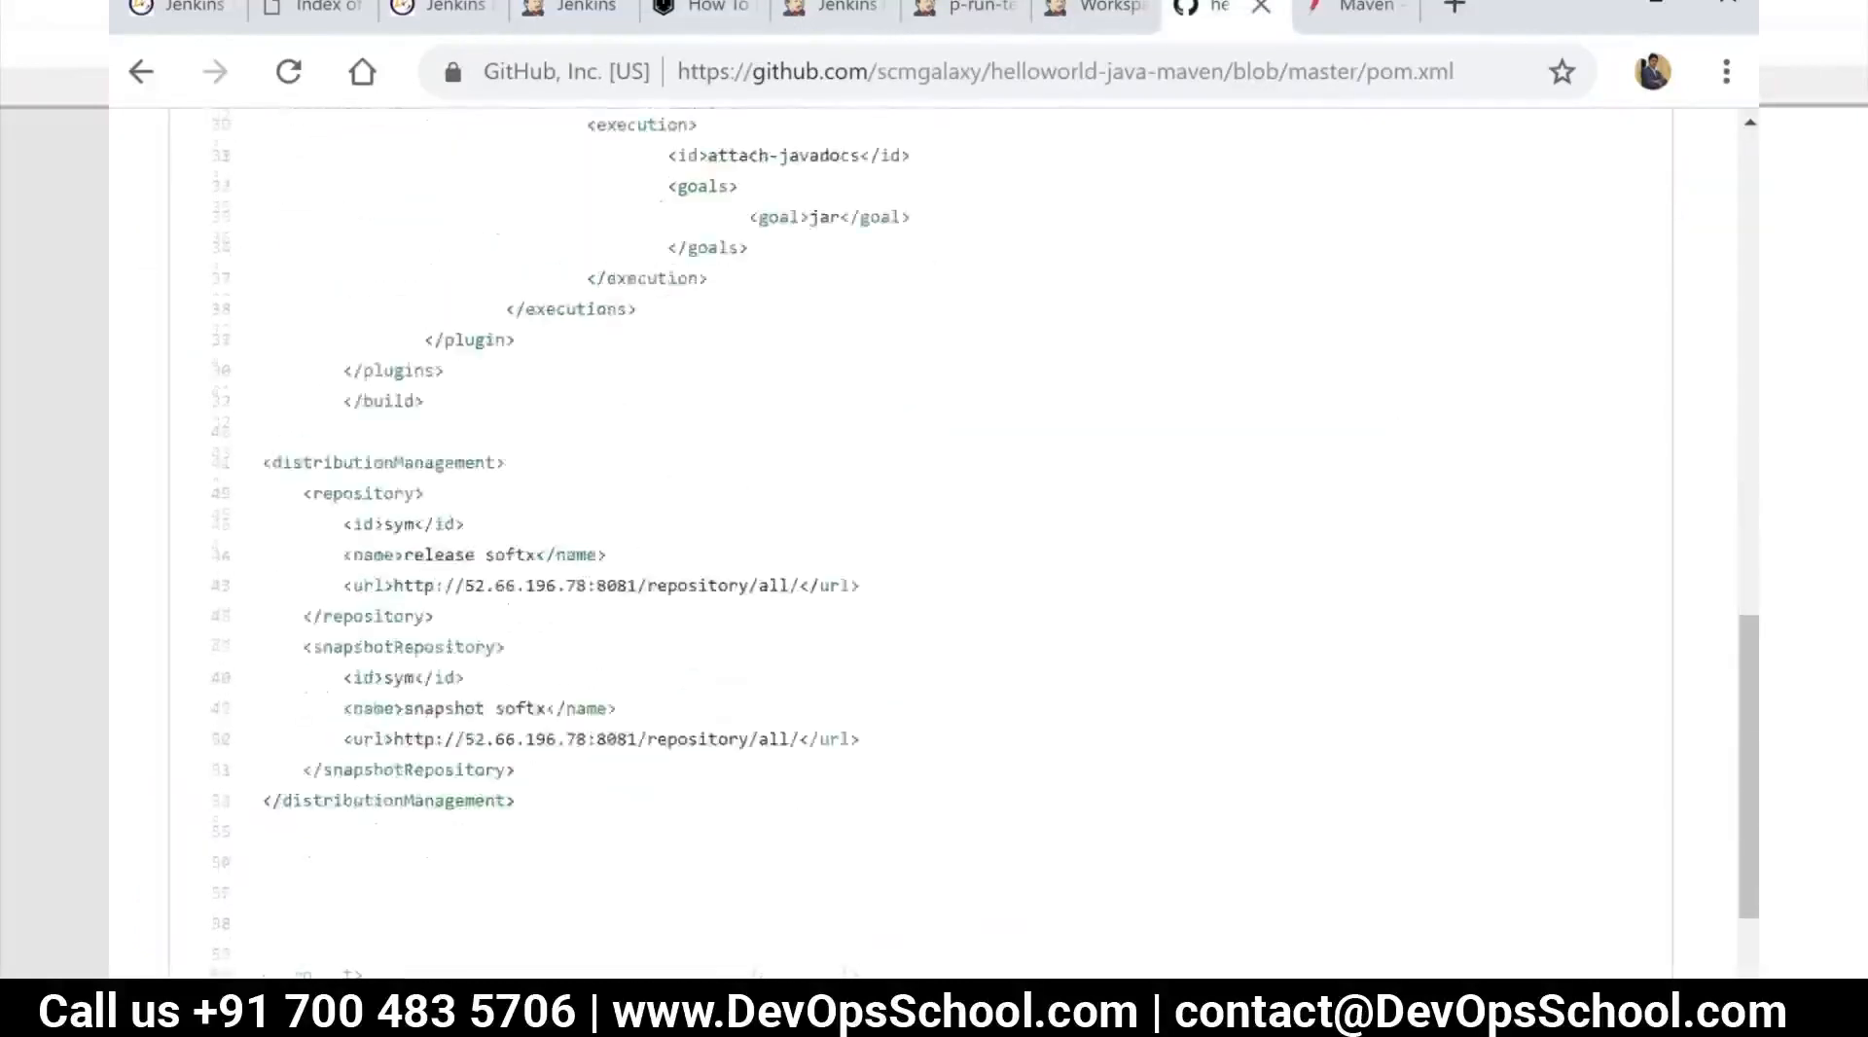
pyautogui.scroll(9, 934, 543)
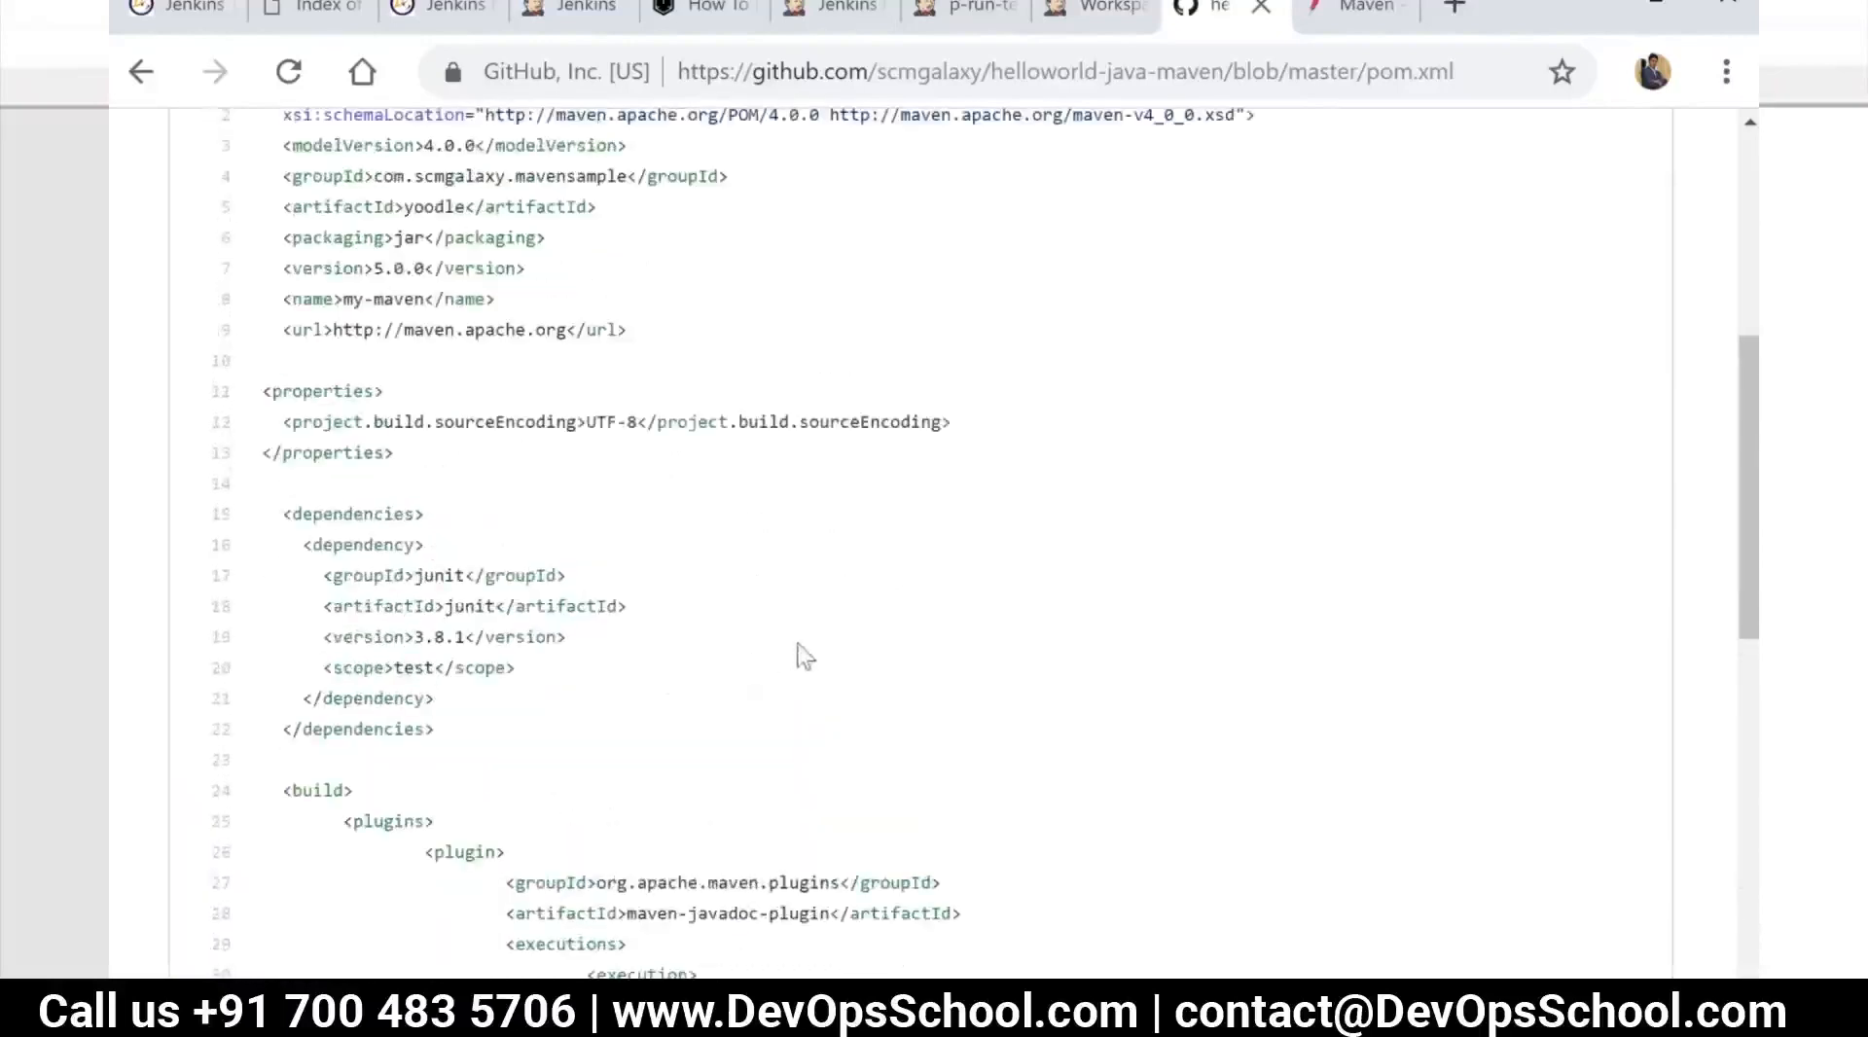
pyautogui.scroll(-2, 820, 652)
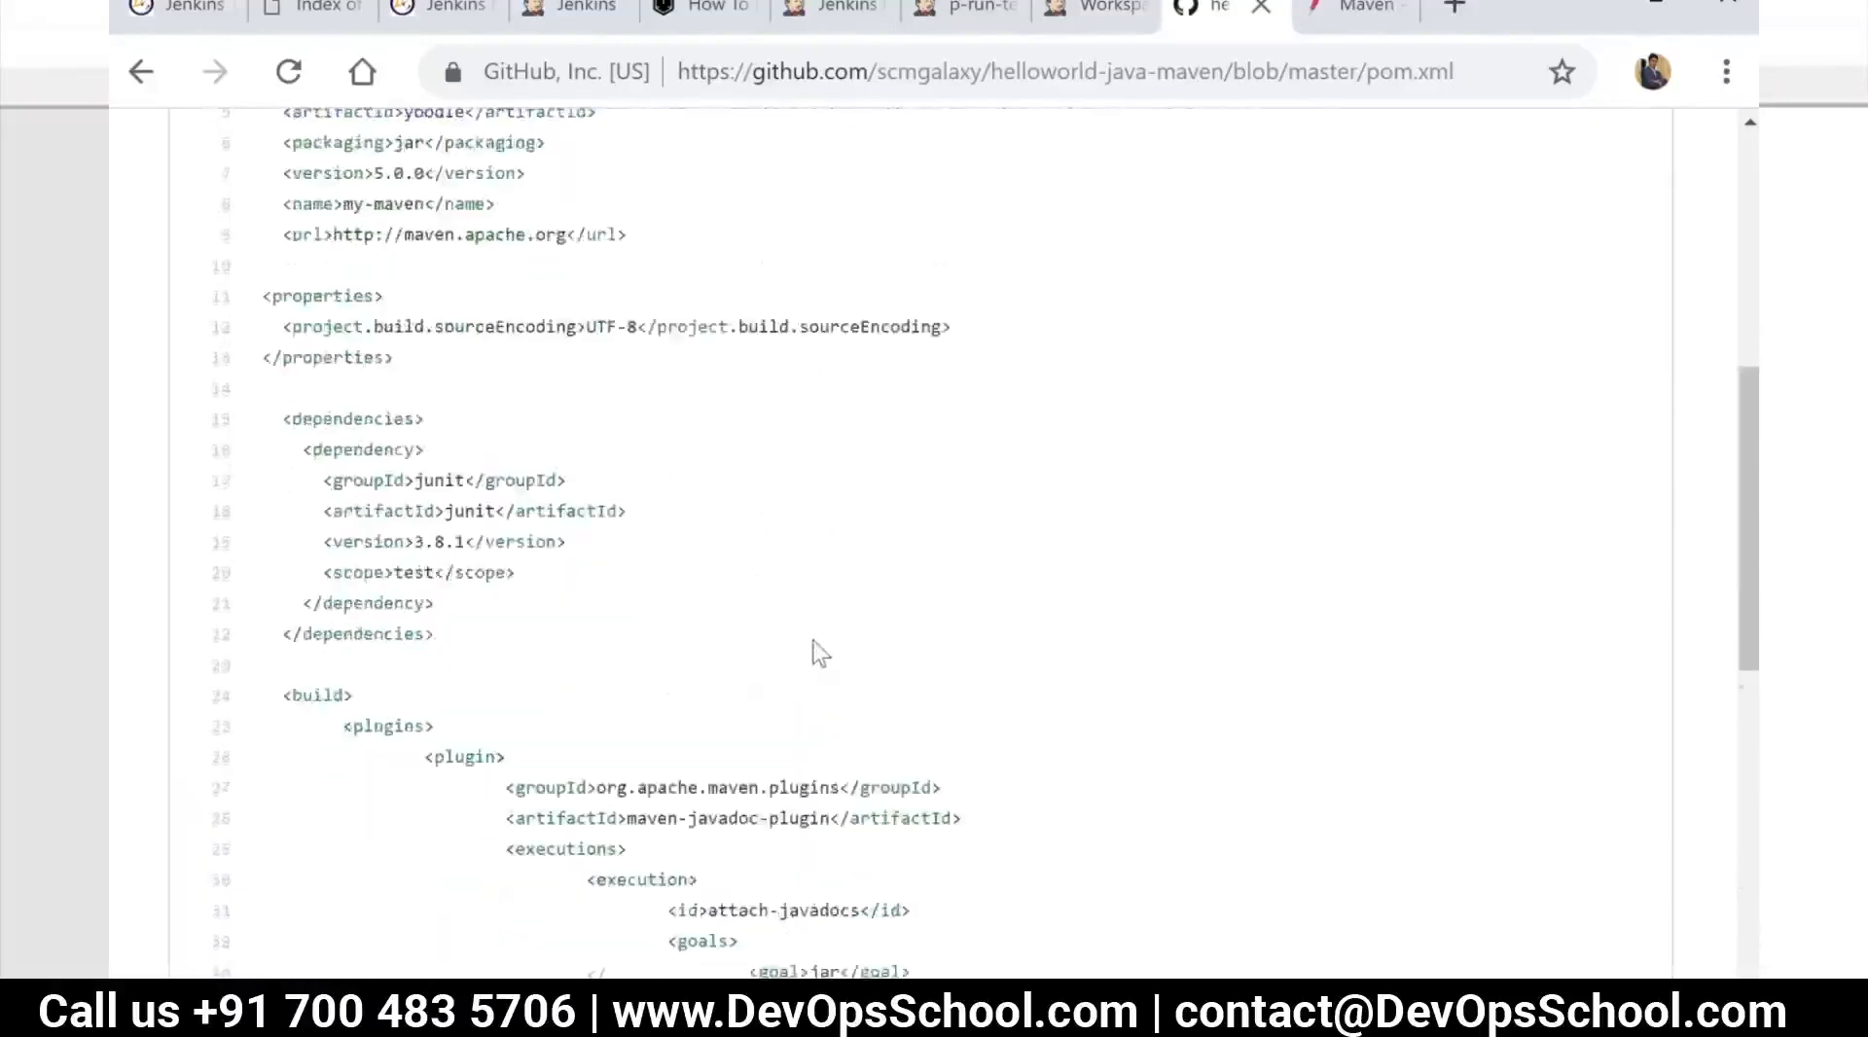
pyautogui.scroll(-2, 820, 652)
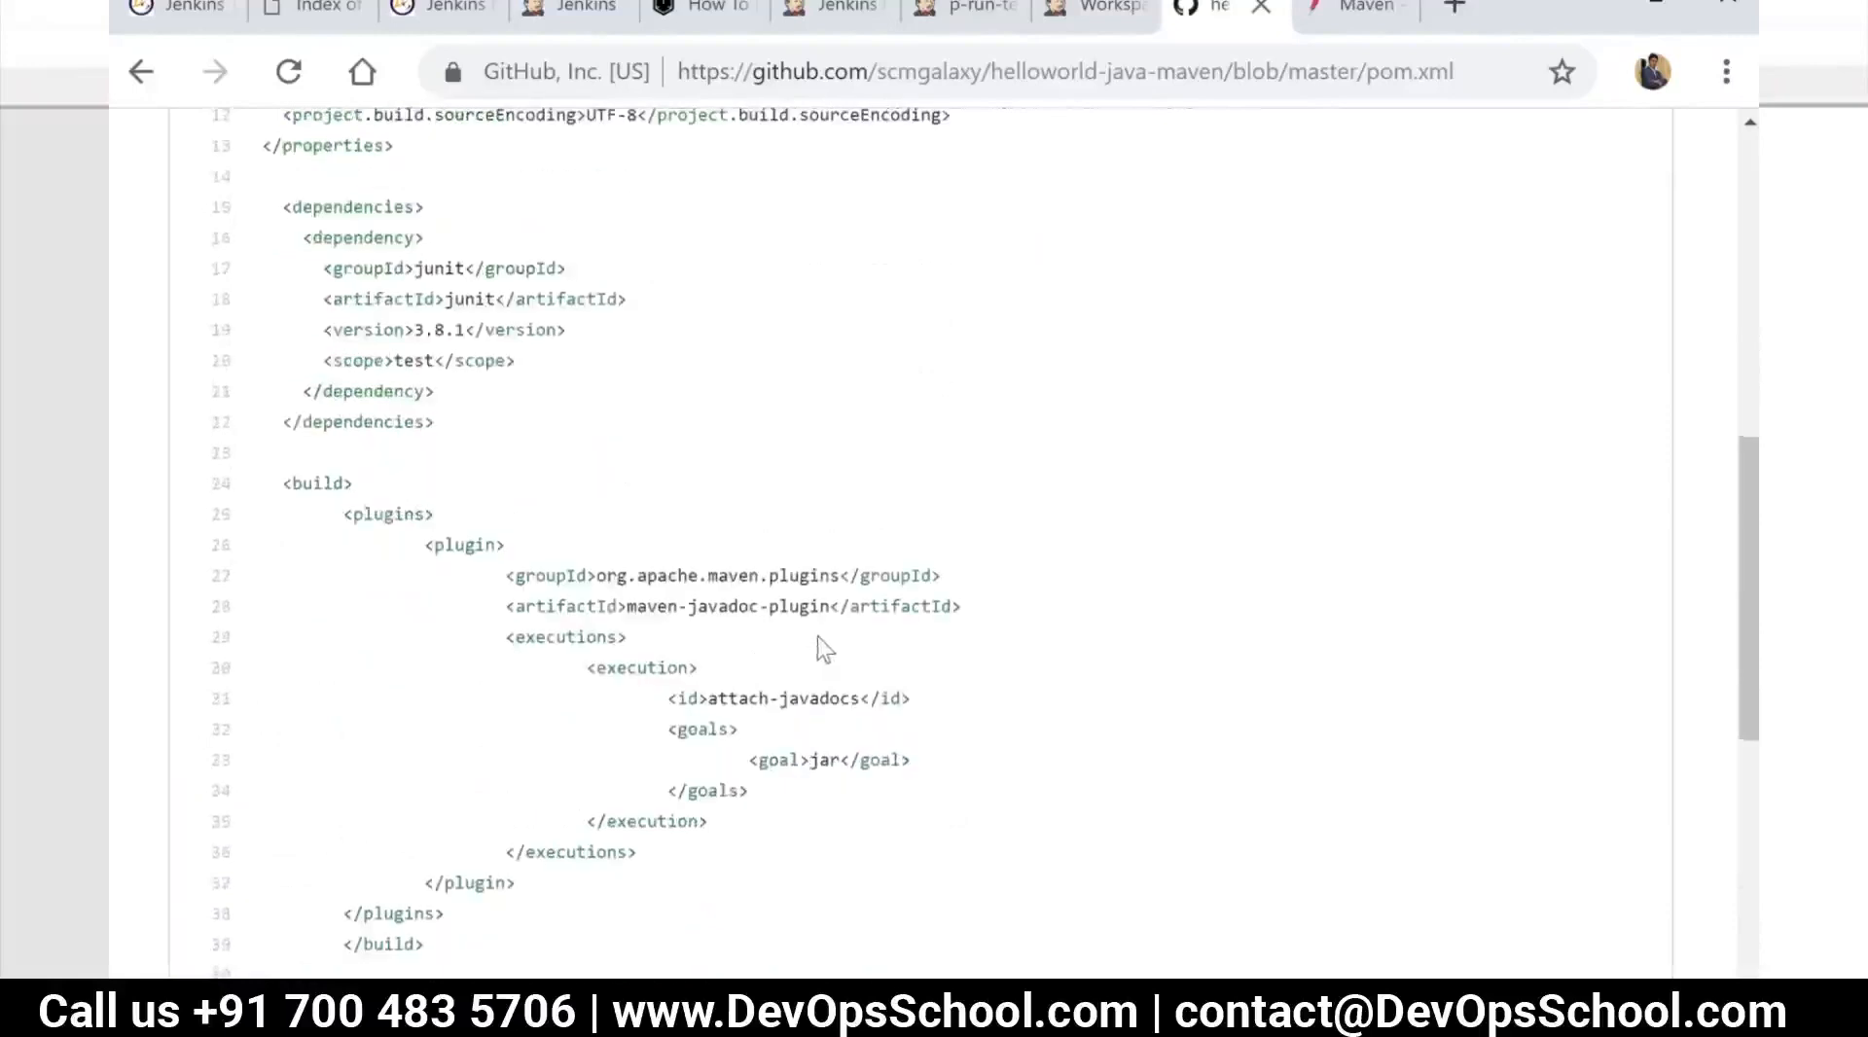
pyautogui.scroll(3, 942, 542)
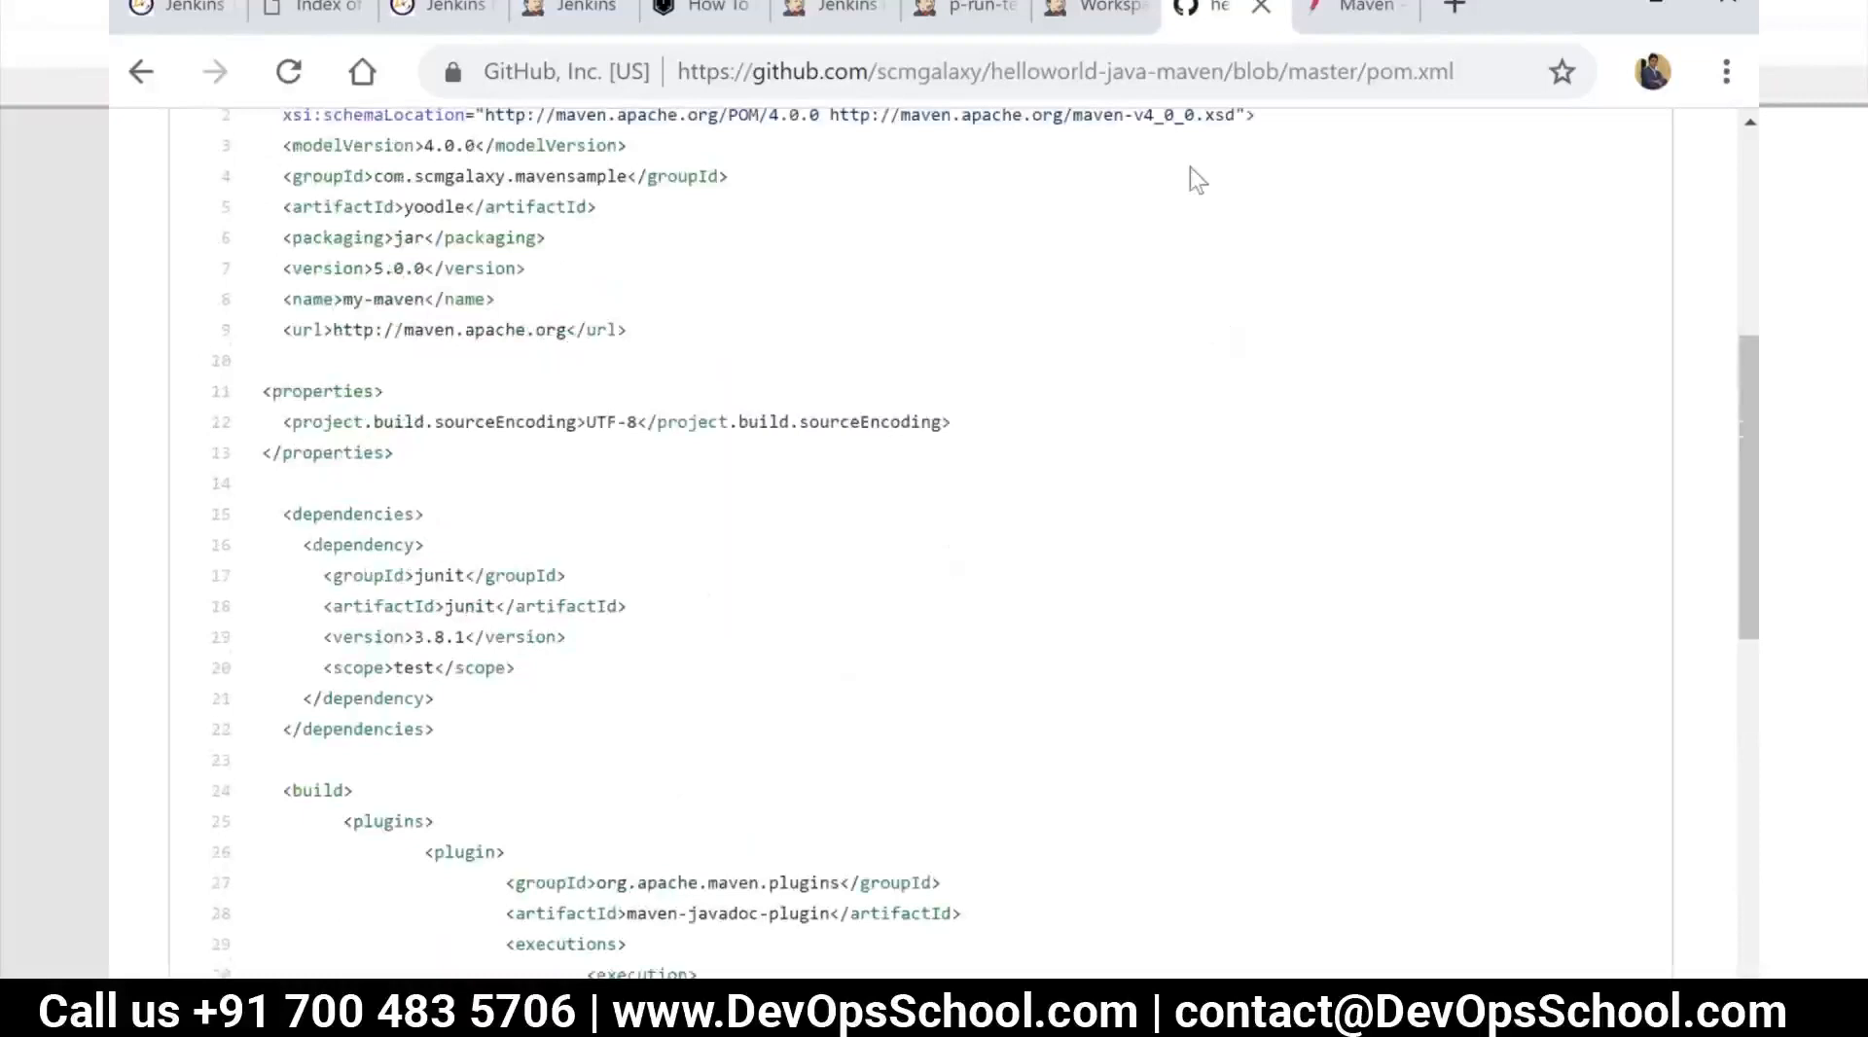
# Return to the p-run-tests workspace in Jenkins and examine the files in target/surefire-reports
pyautogui.click(1114, 8)
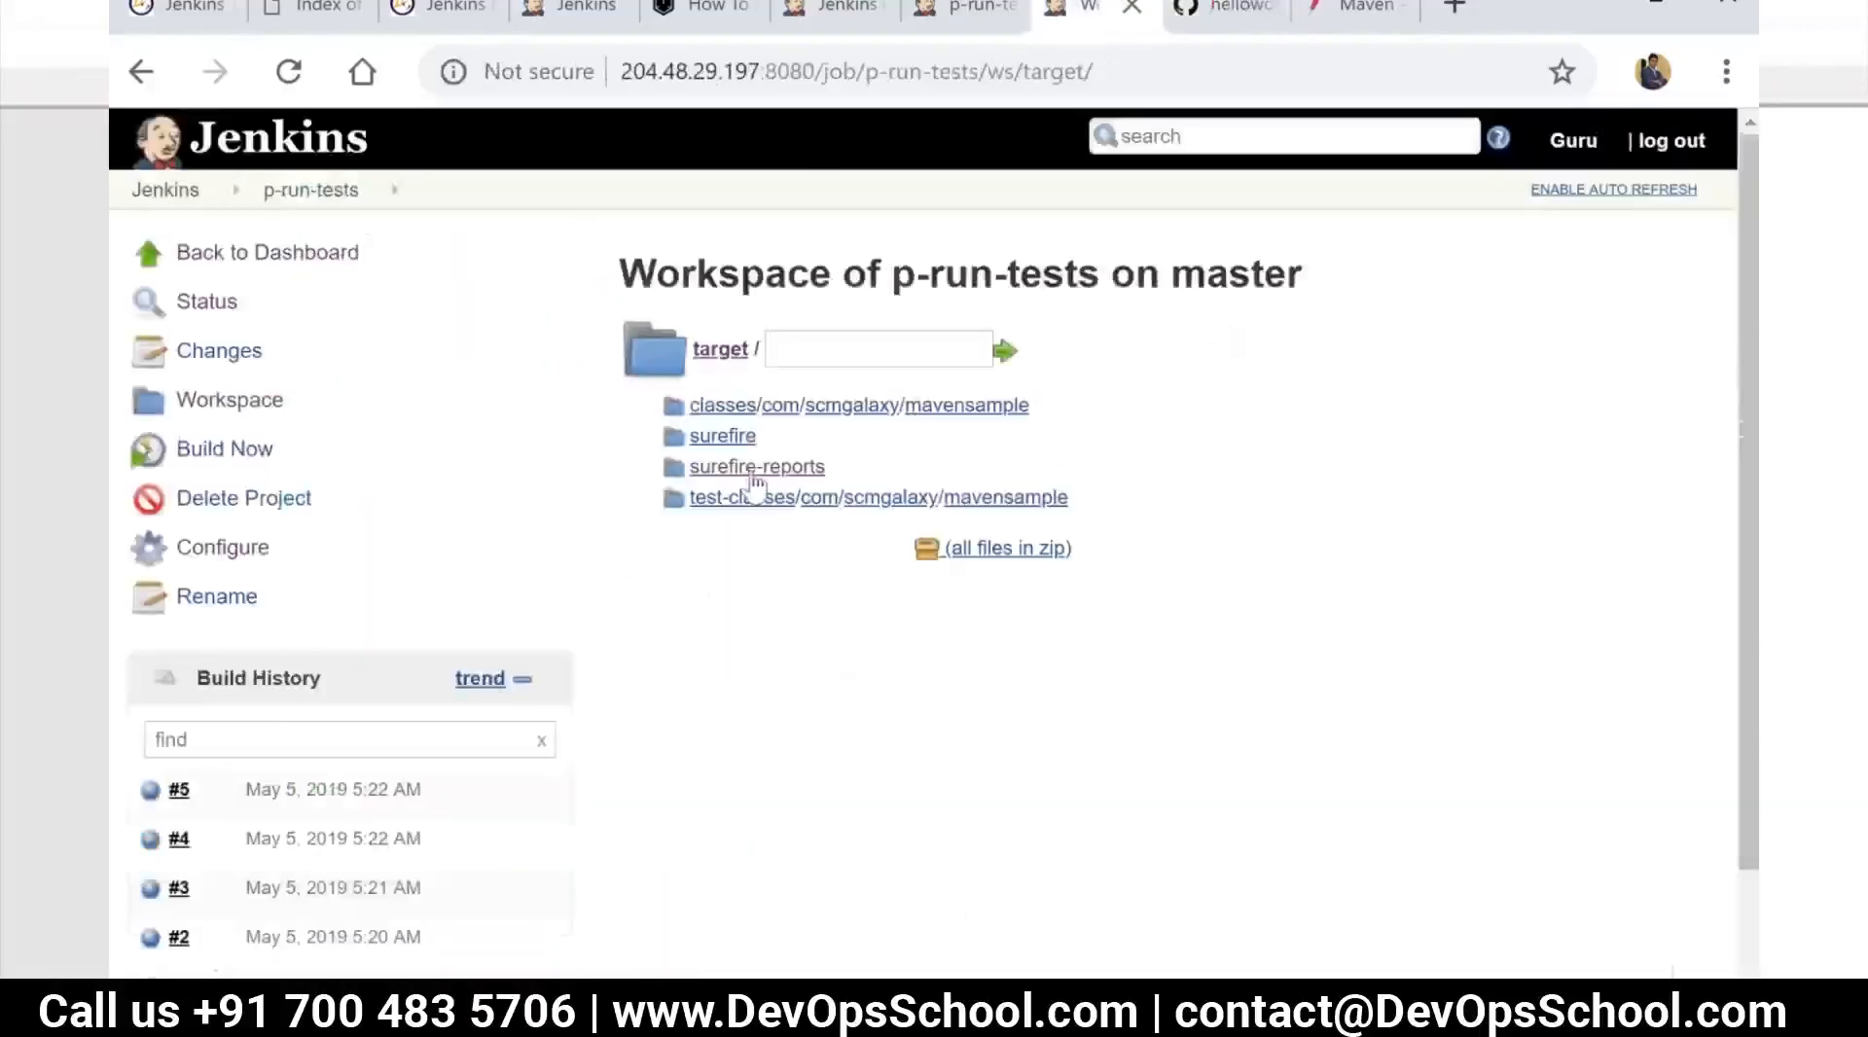
pyautogui.click(756, 471)
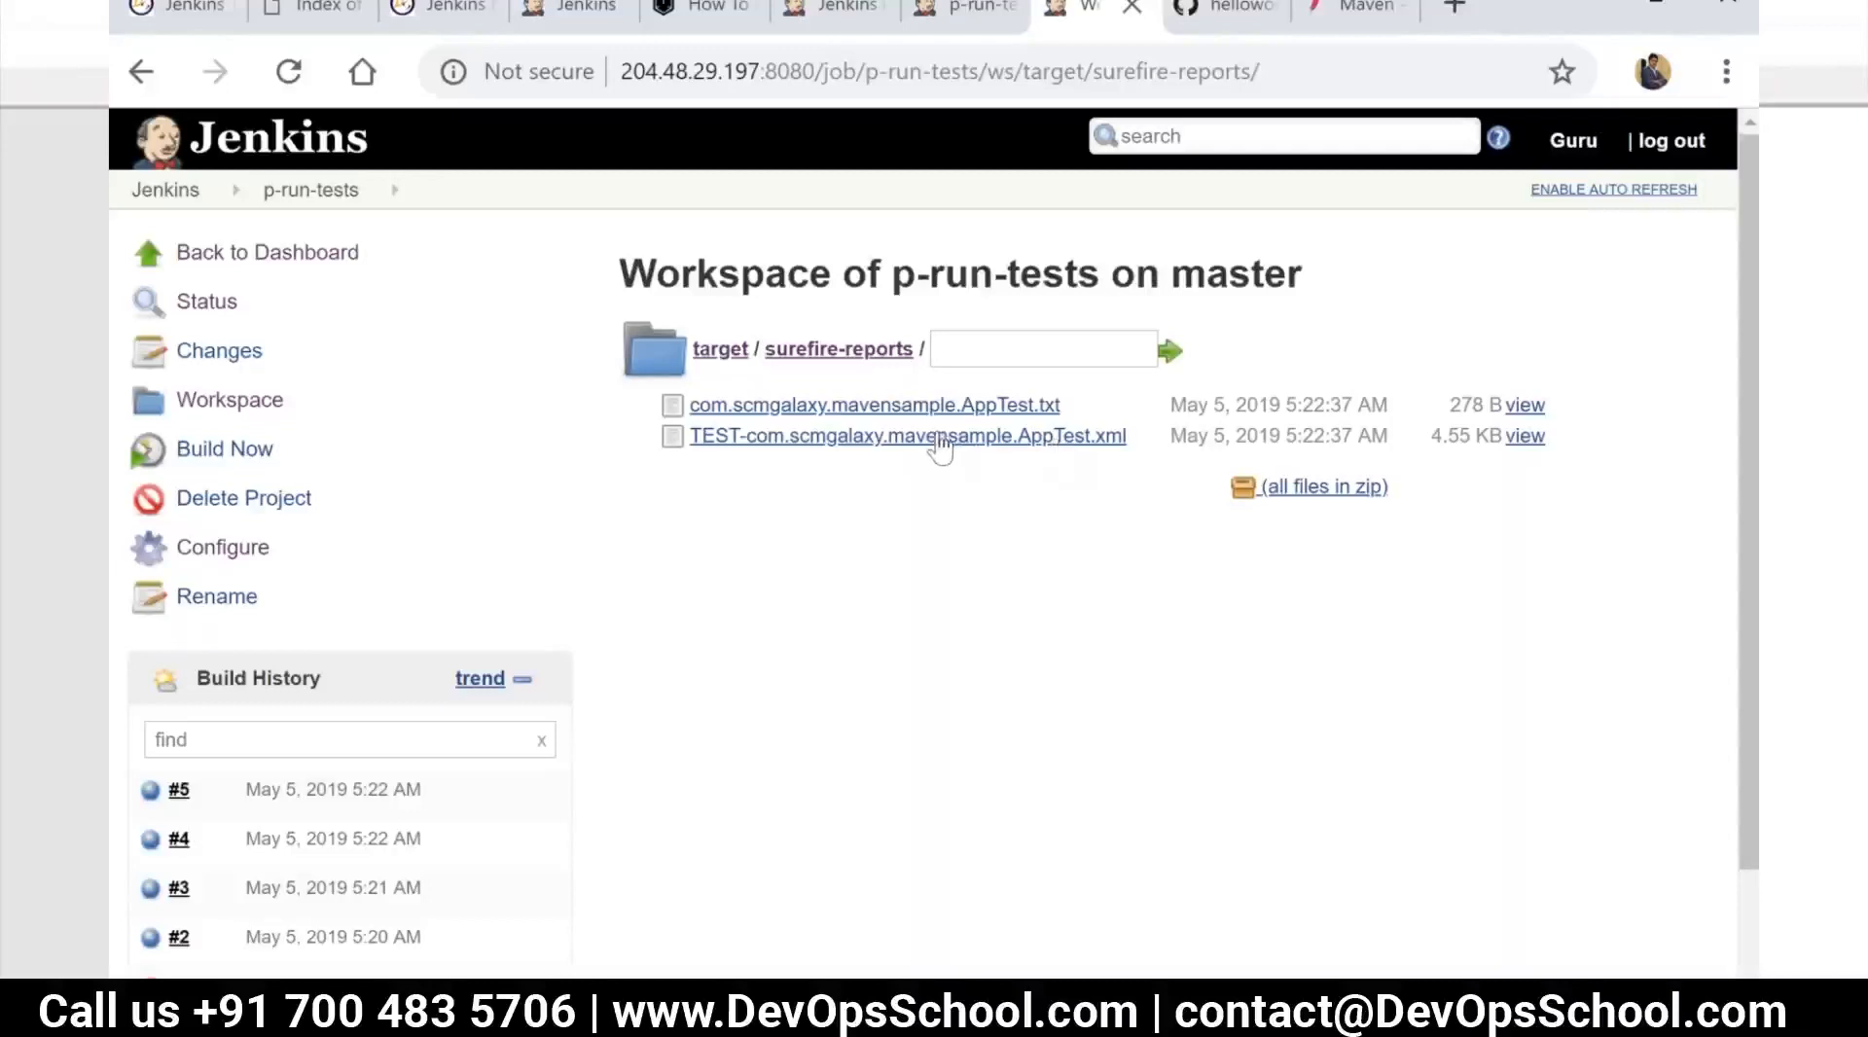
# Go to the Jenkins dashboard and check which view types are offered for a new view
pyautogui.click(185, 207)
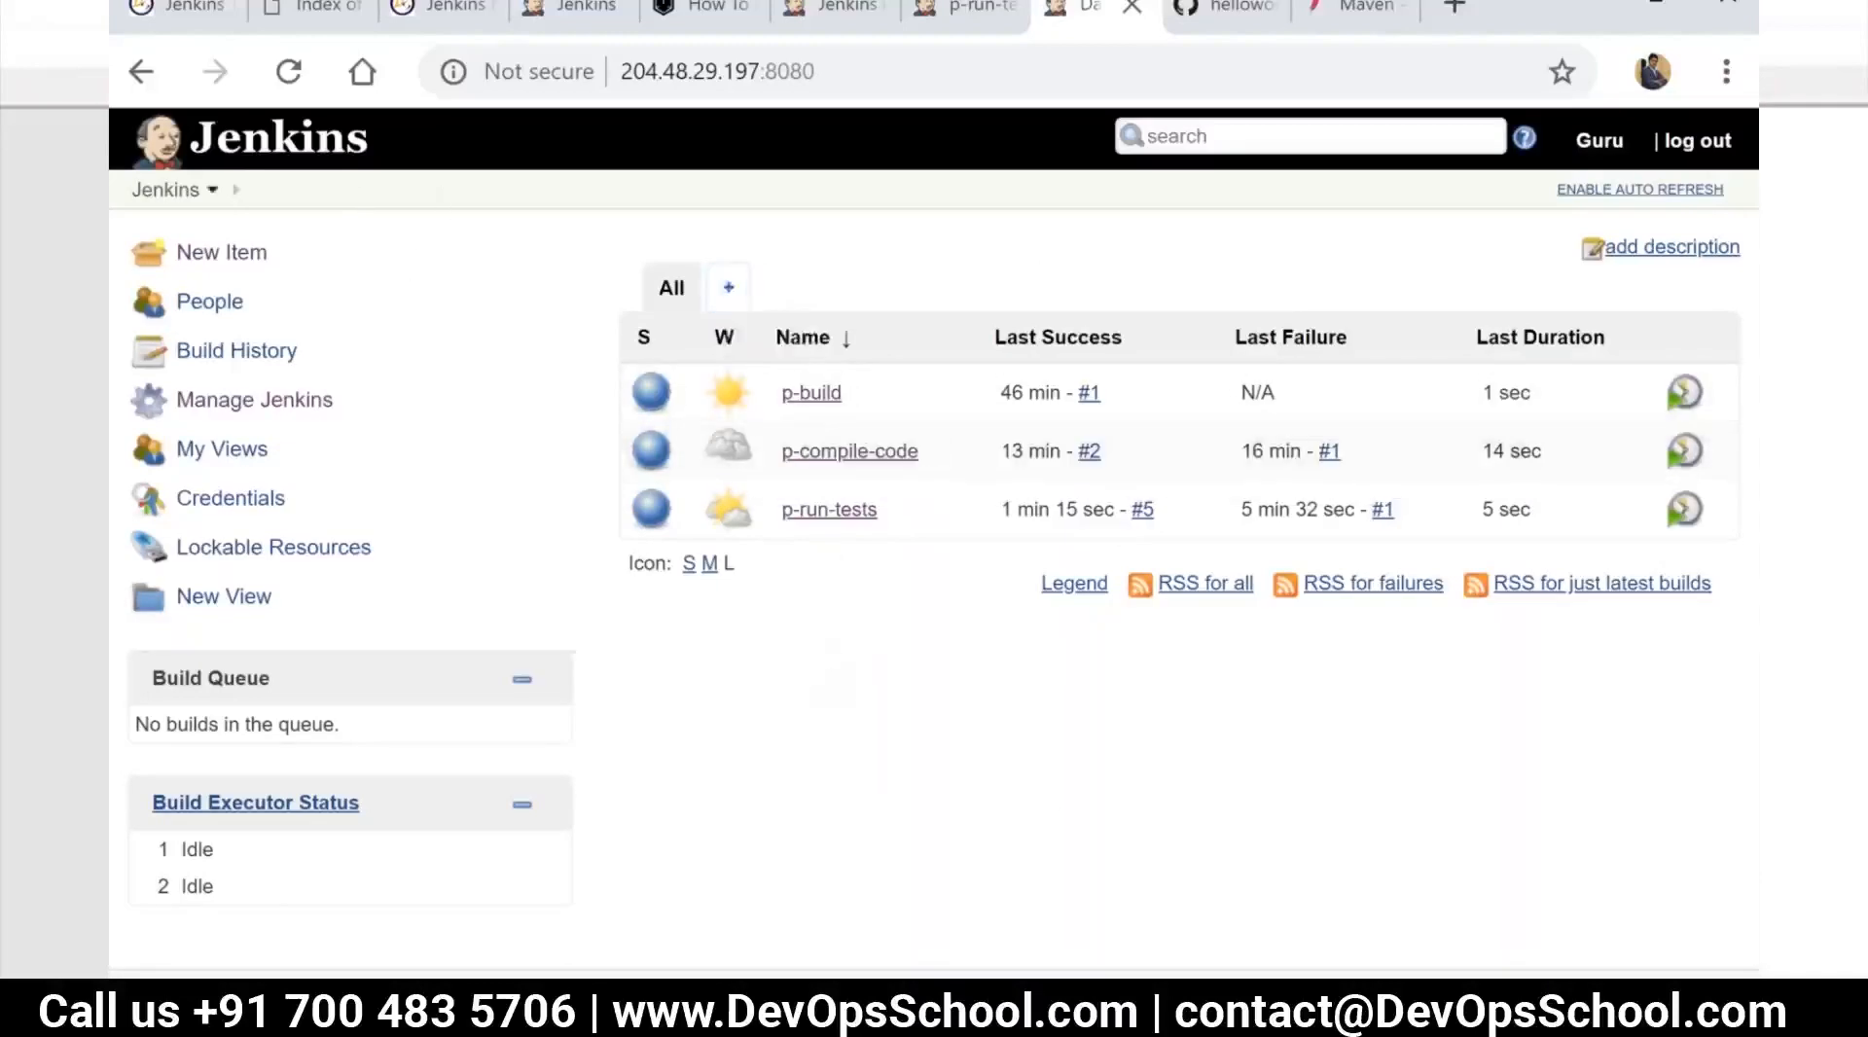
pyautogui.click(726, 292)
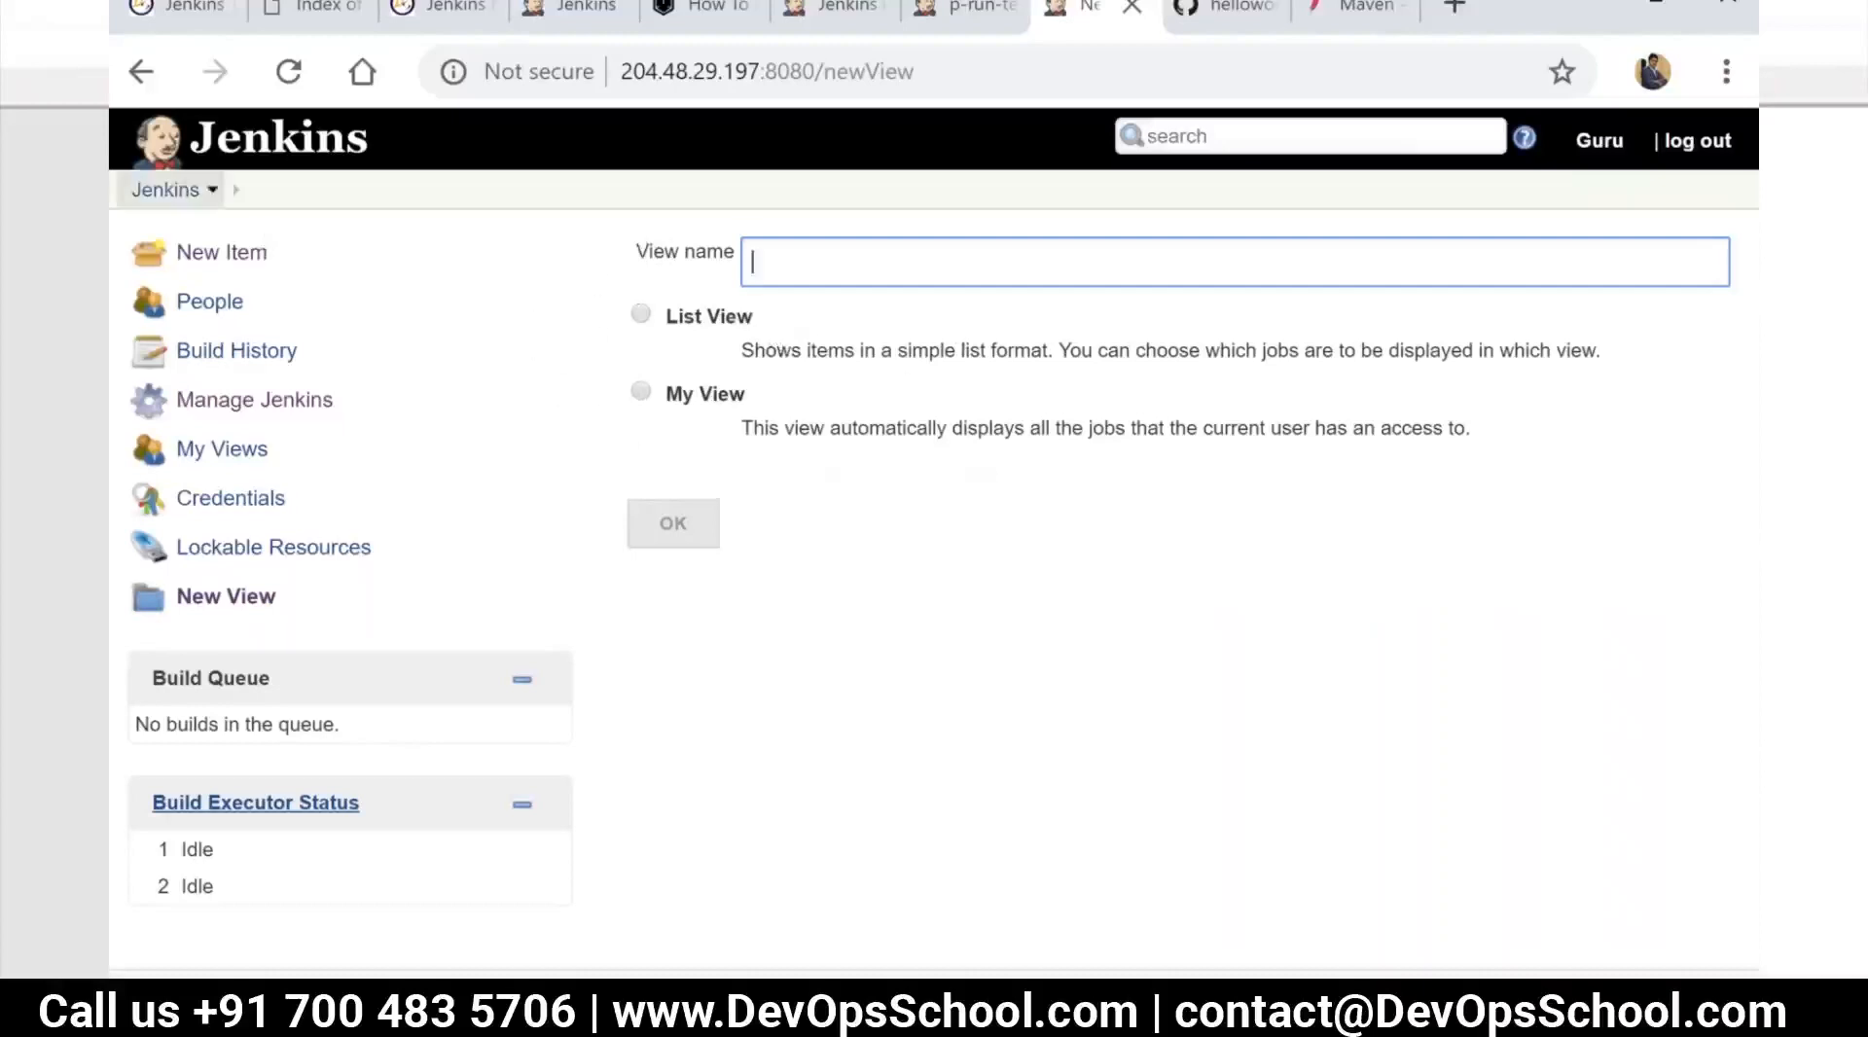
pyautogui.click(173, 195)
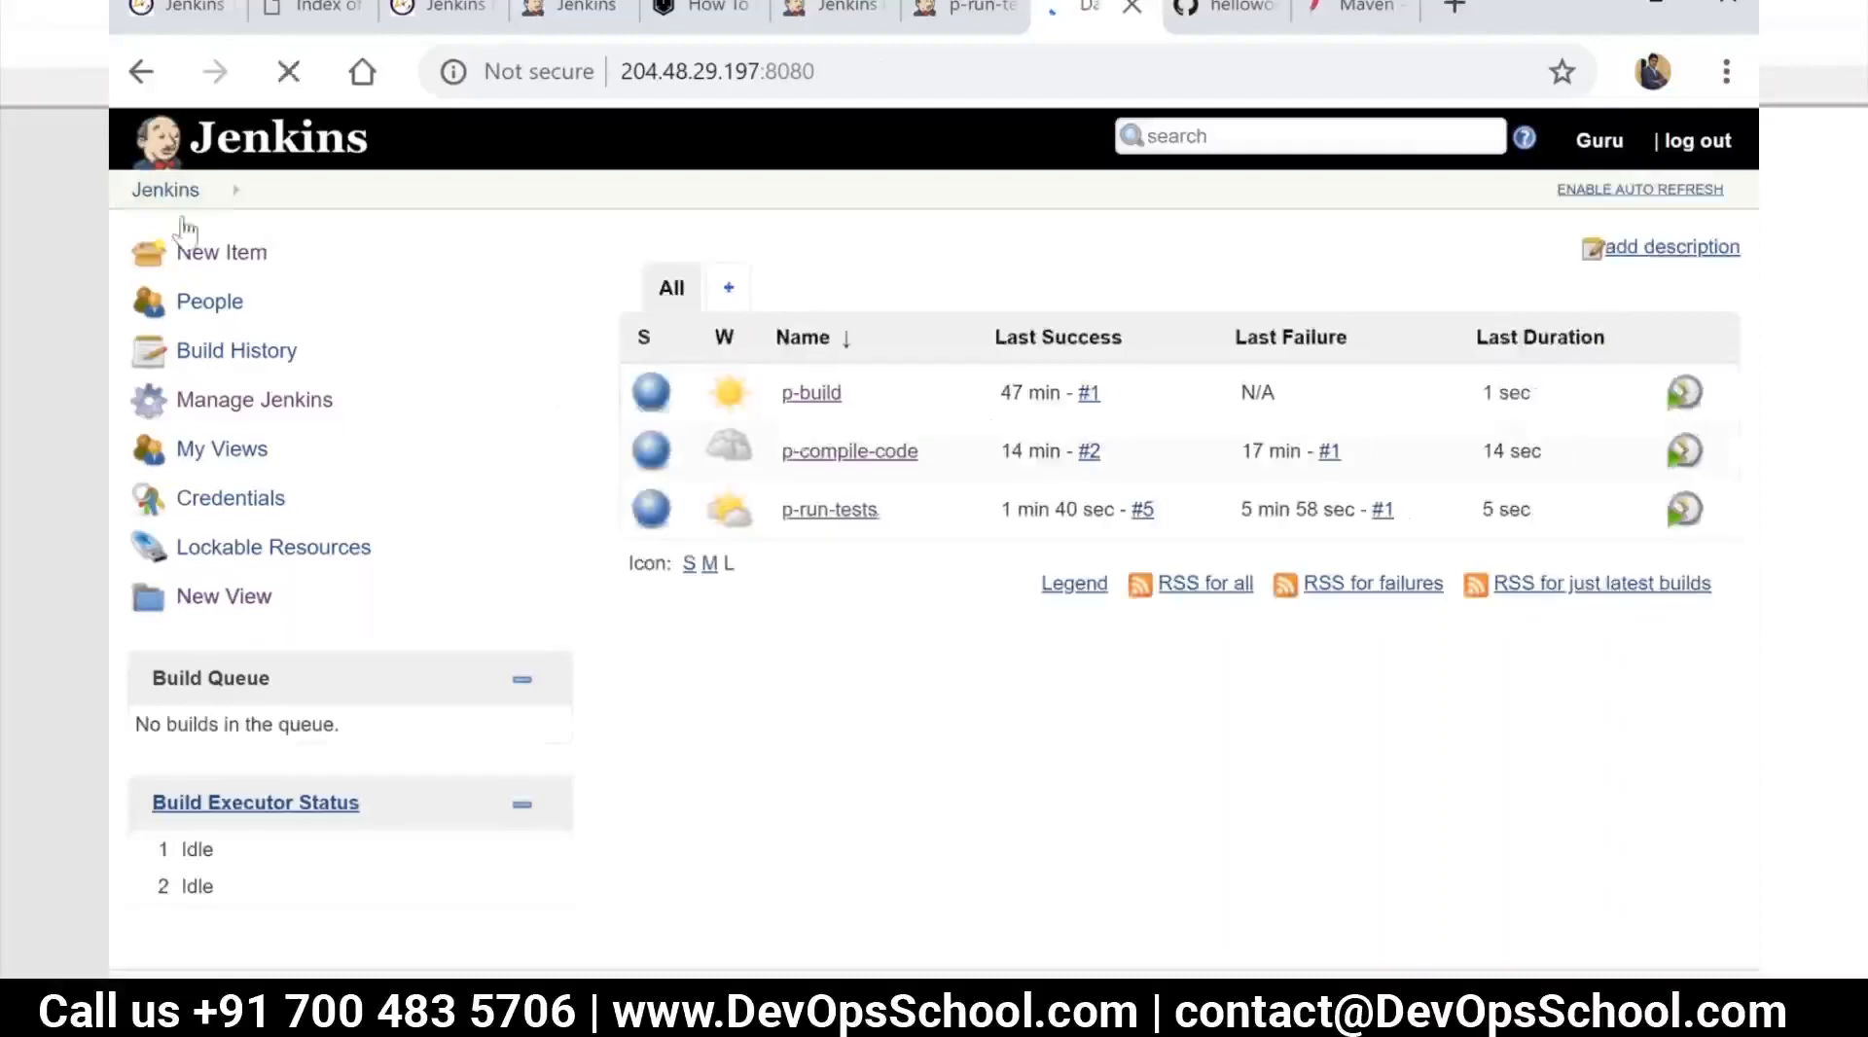
# Open the plugin manager and filter the installed plugins by "build pi"
pyautogui.click(266, 406)
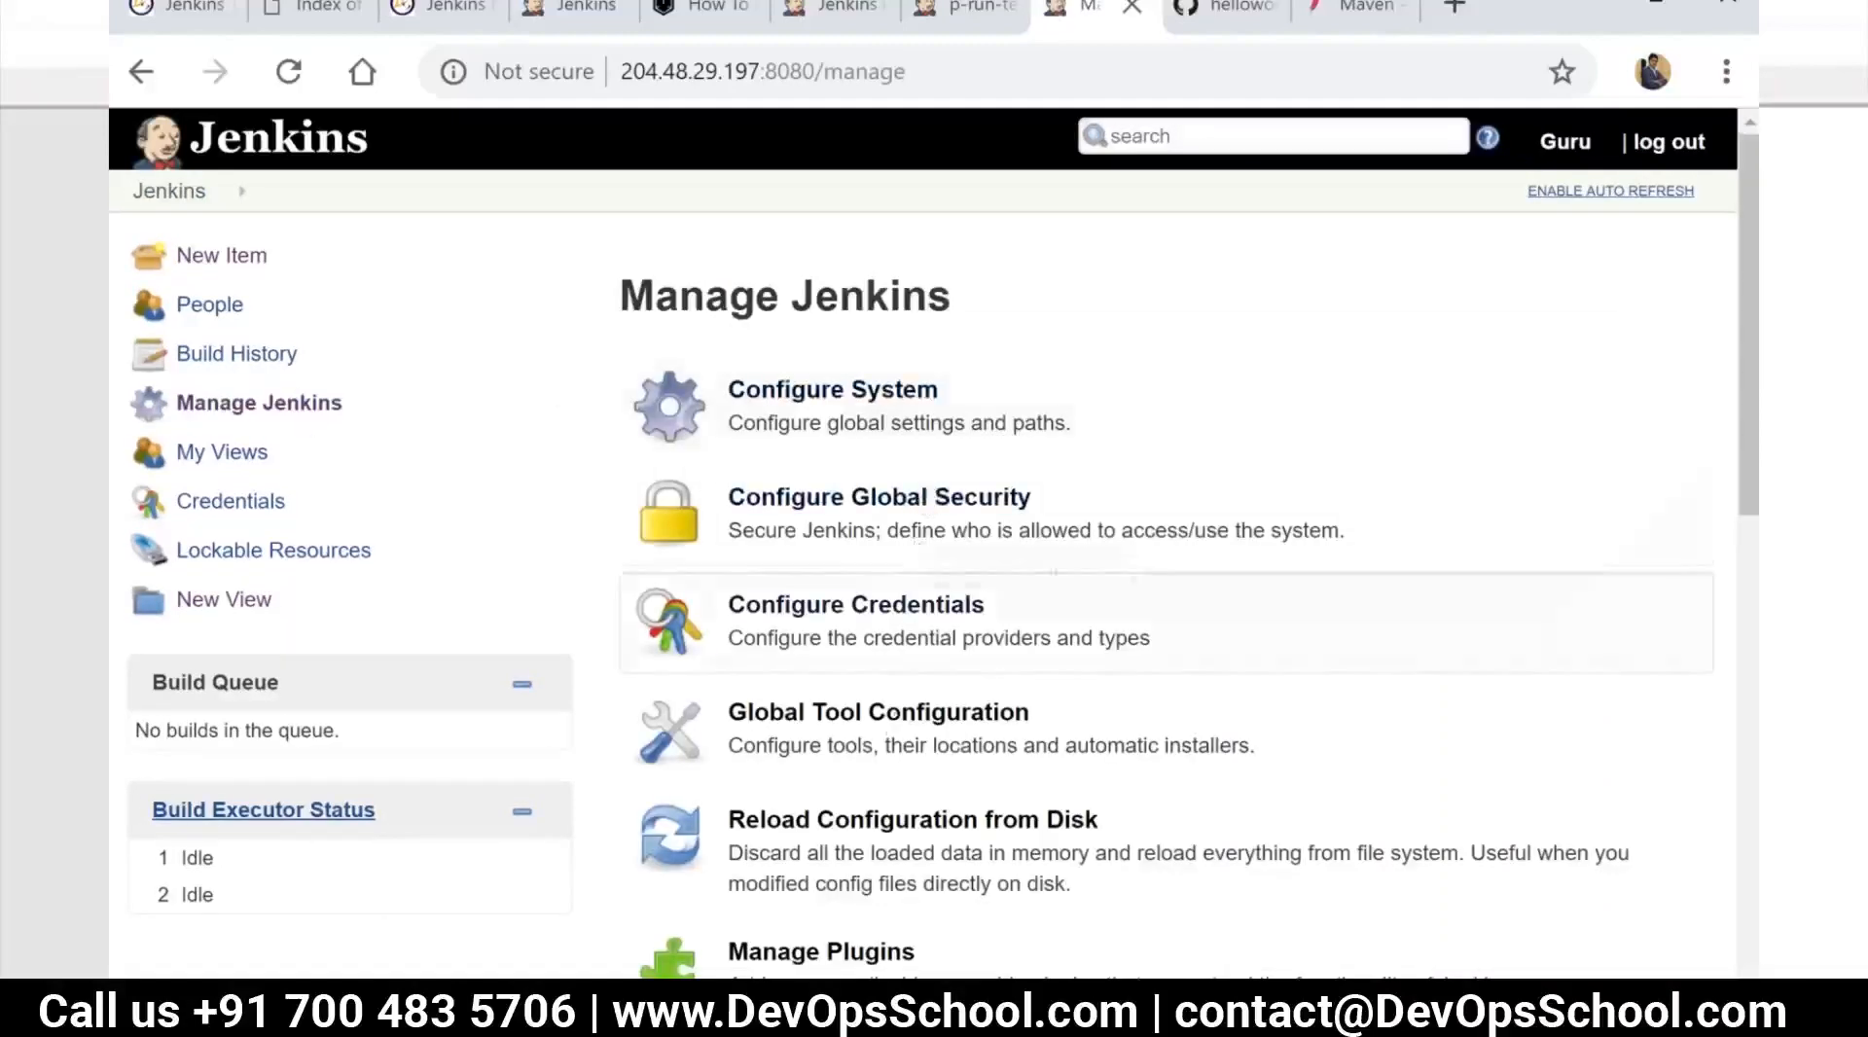
pyautogui.scroll(-3, 896, 732)
pyautogui.click(868, 646)
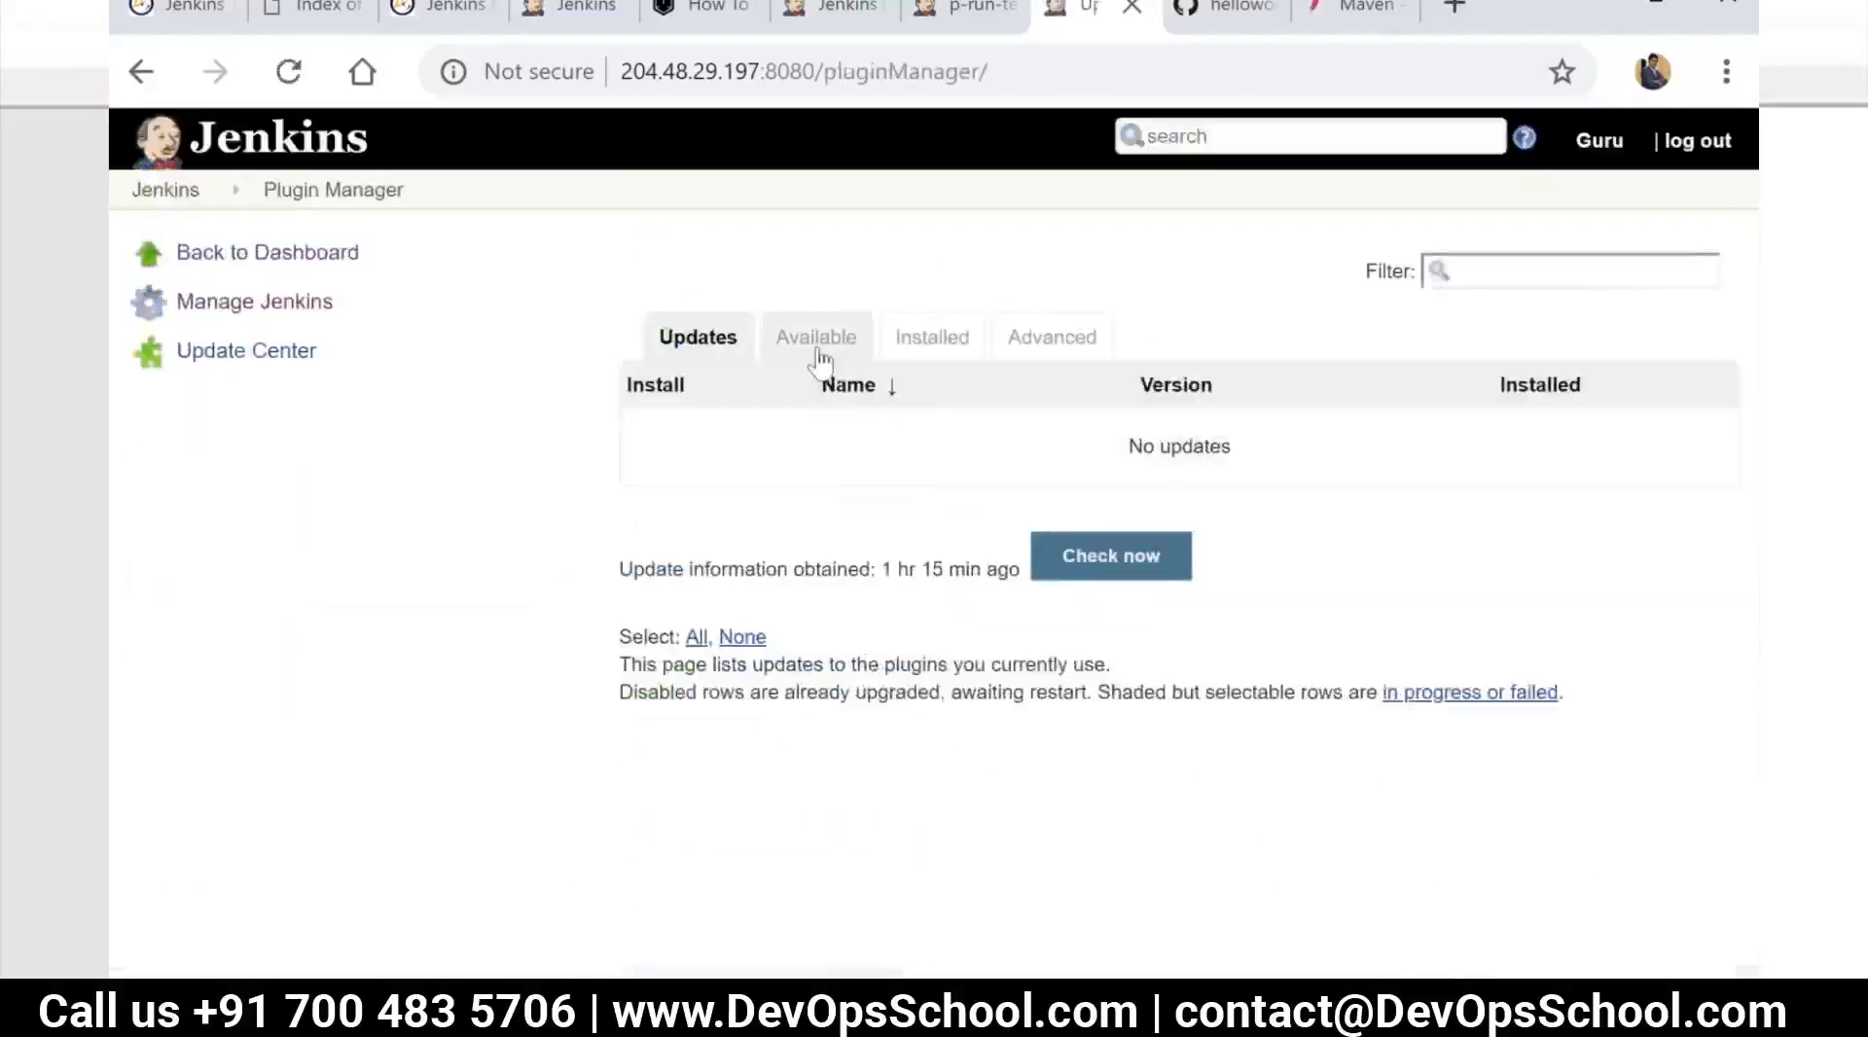
pyautogui.click(920, 354)
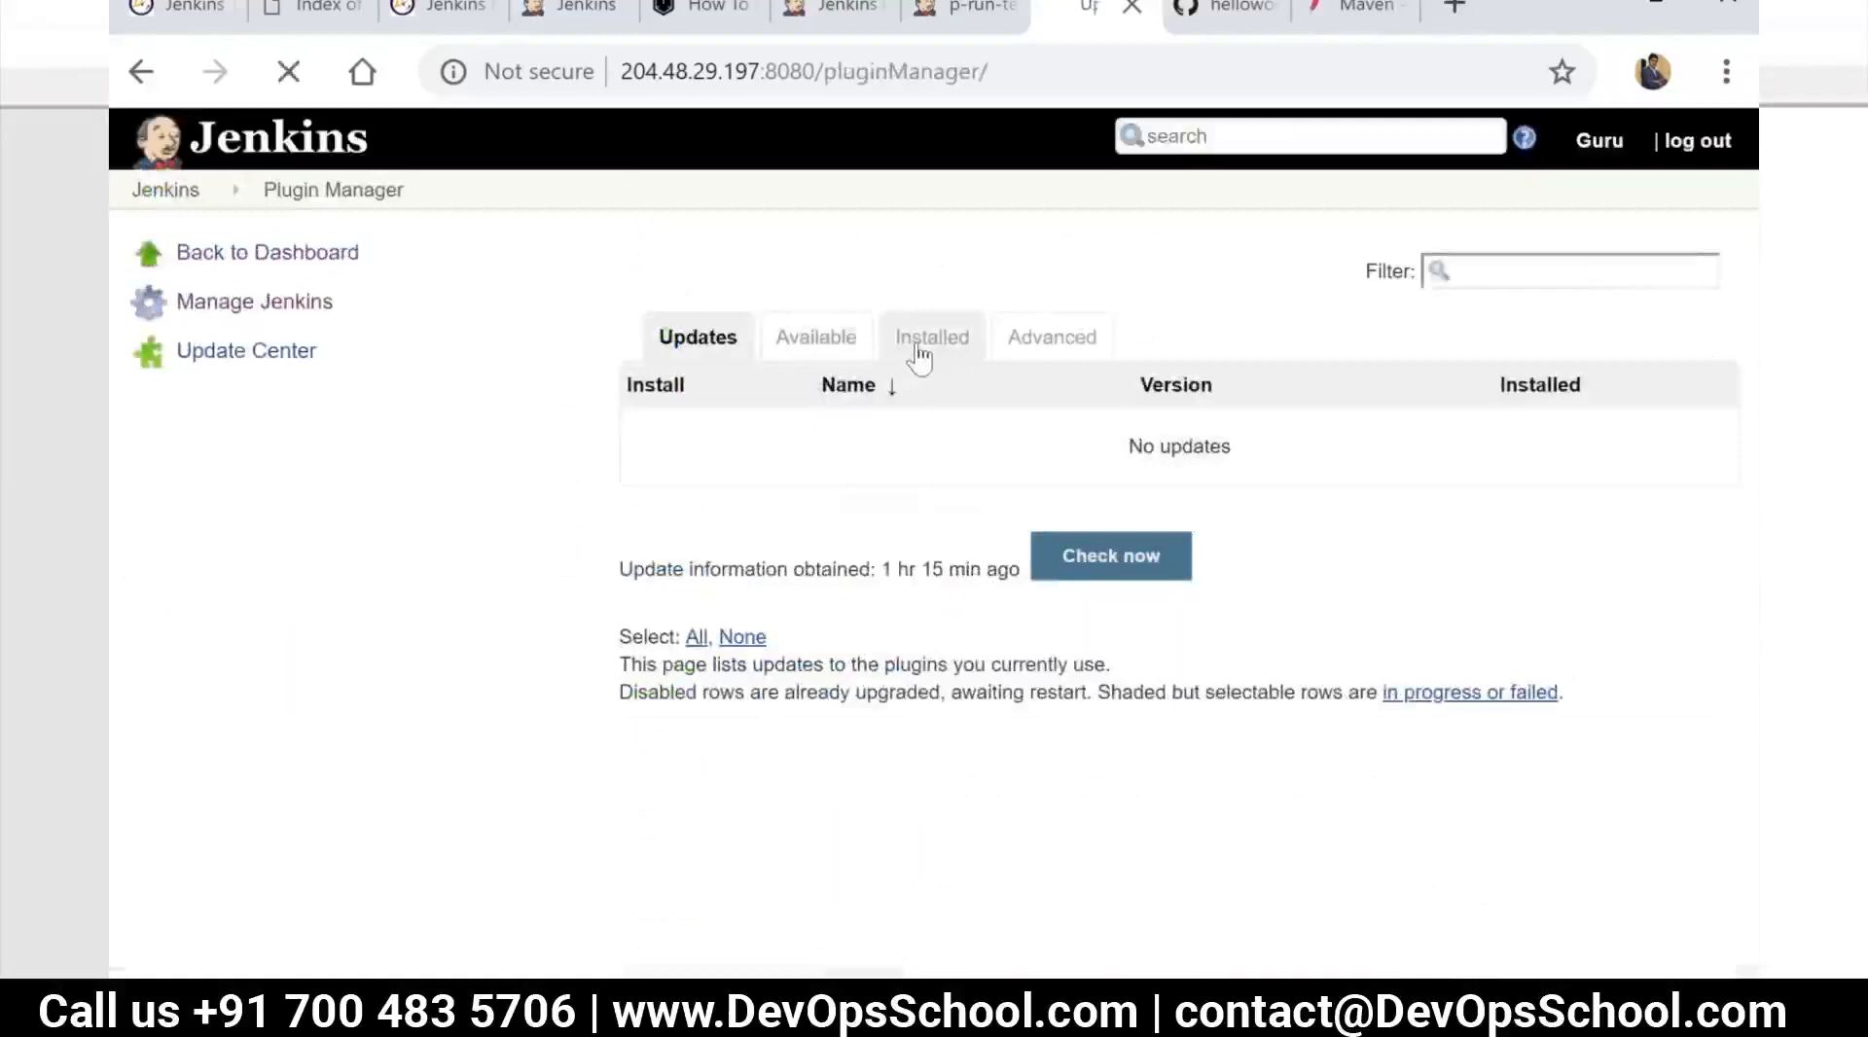
pyautogui.click(1474, 284)
pyautogui.write('bu')
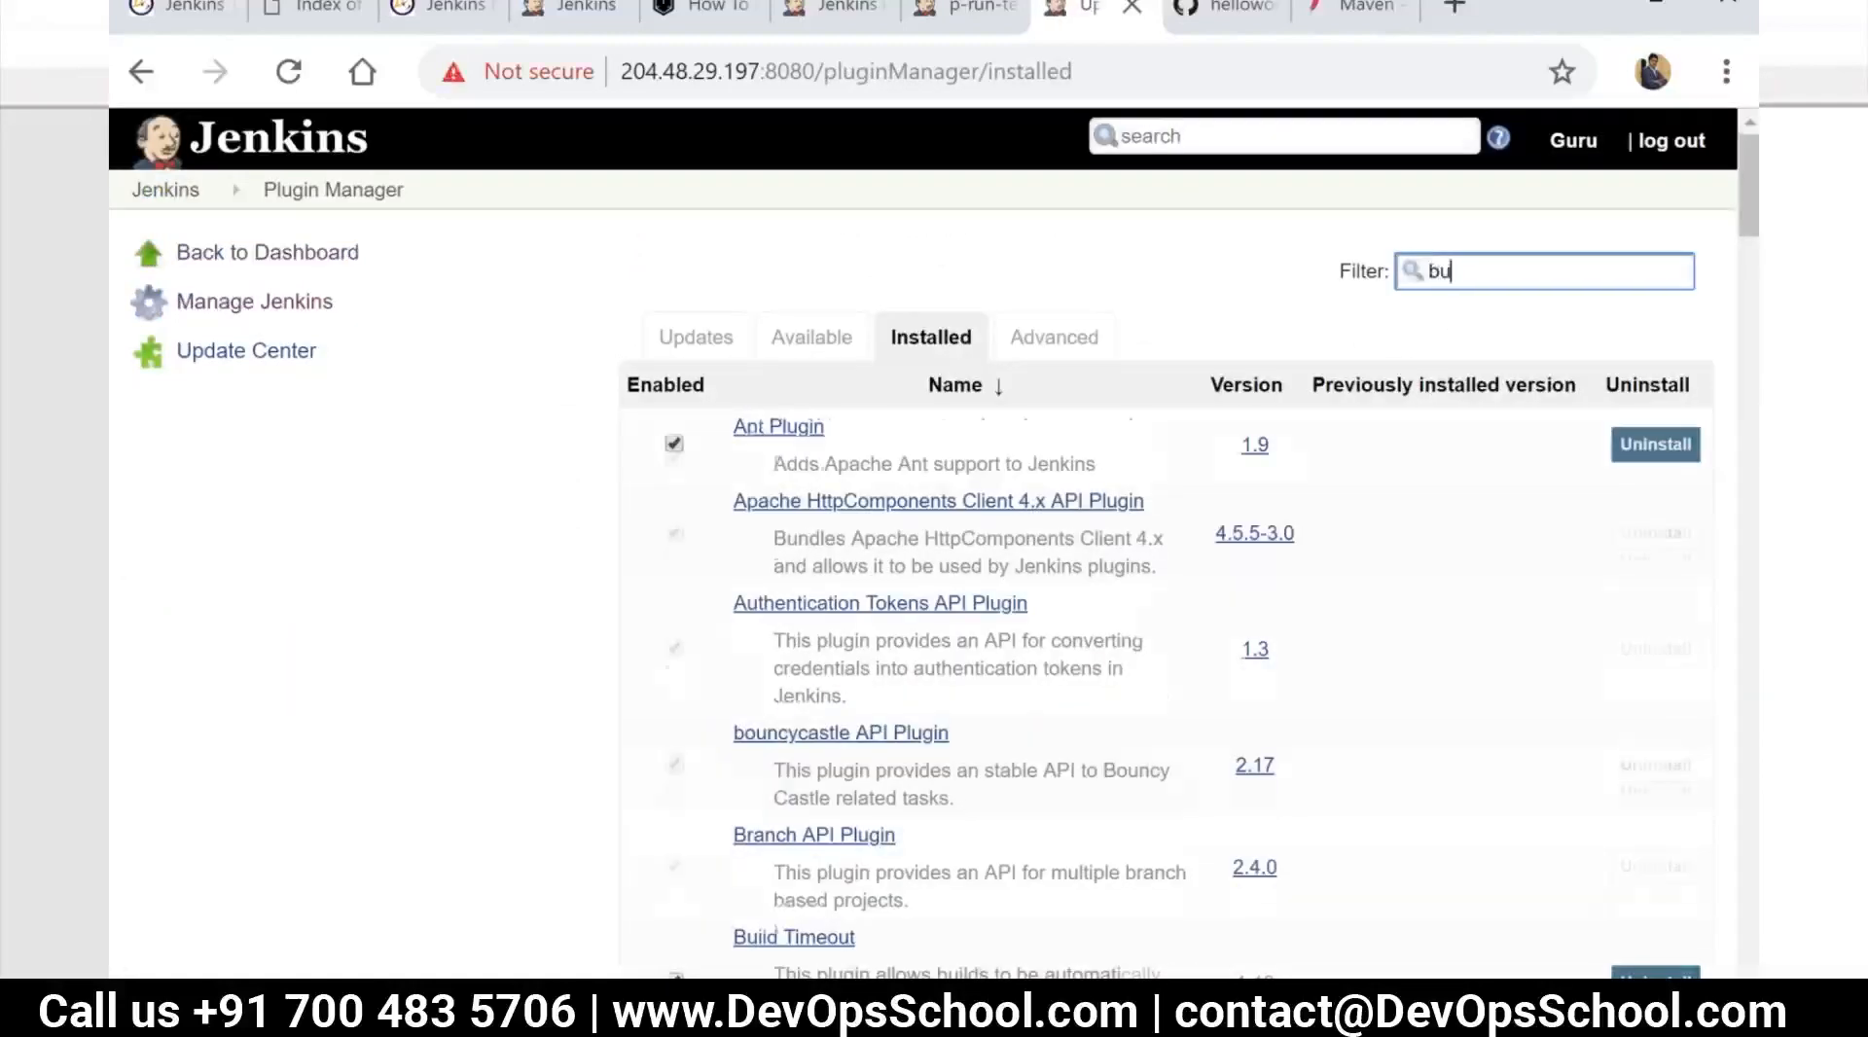
pyautogui.write('ild p')
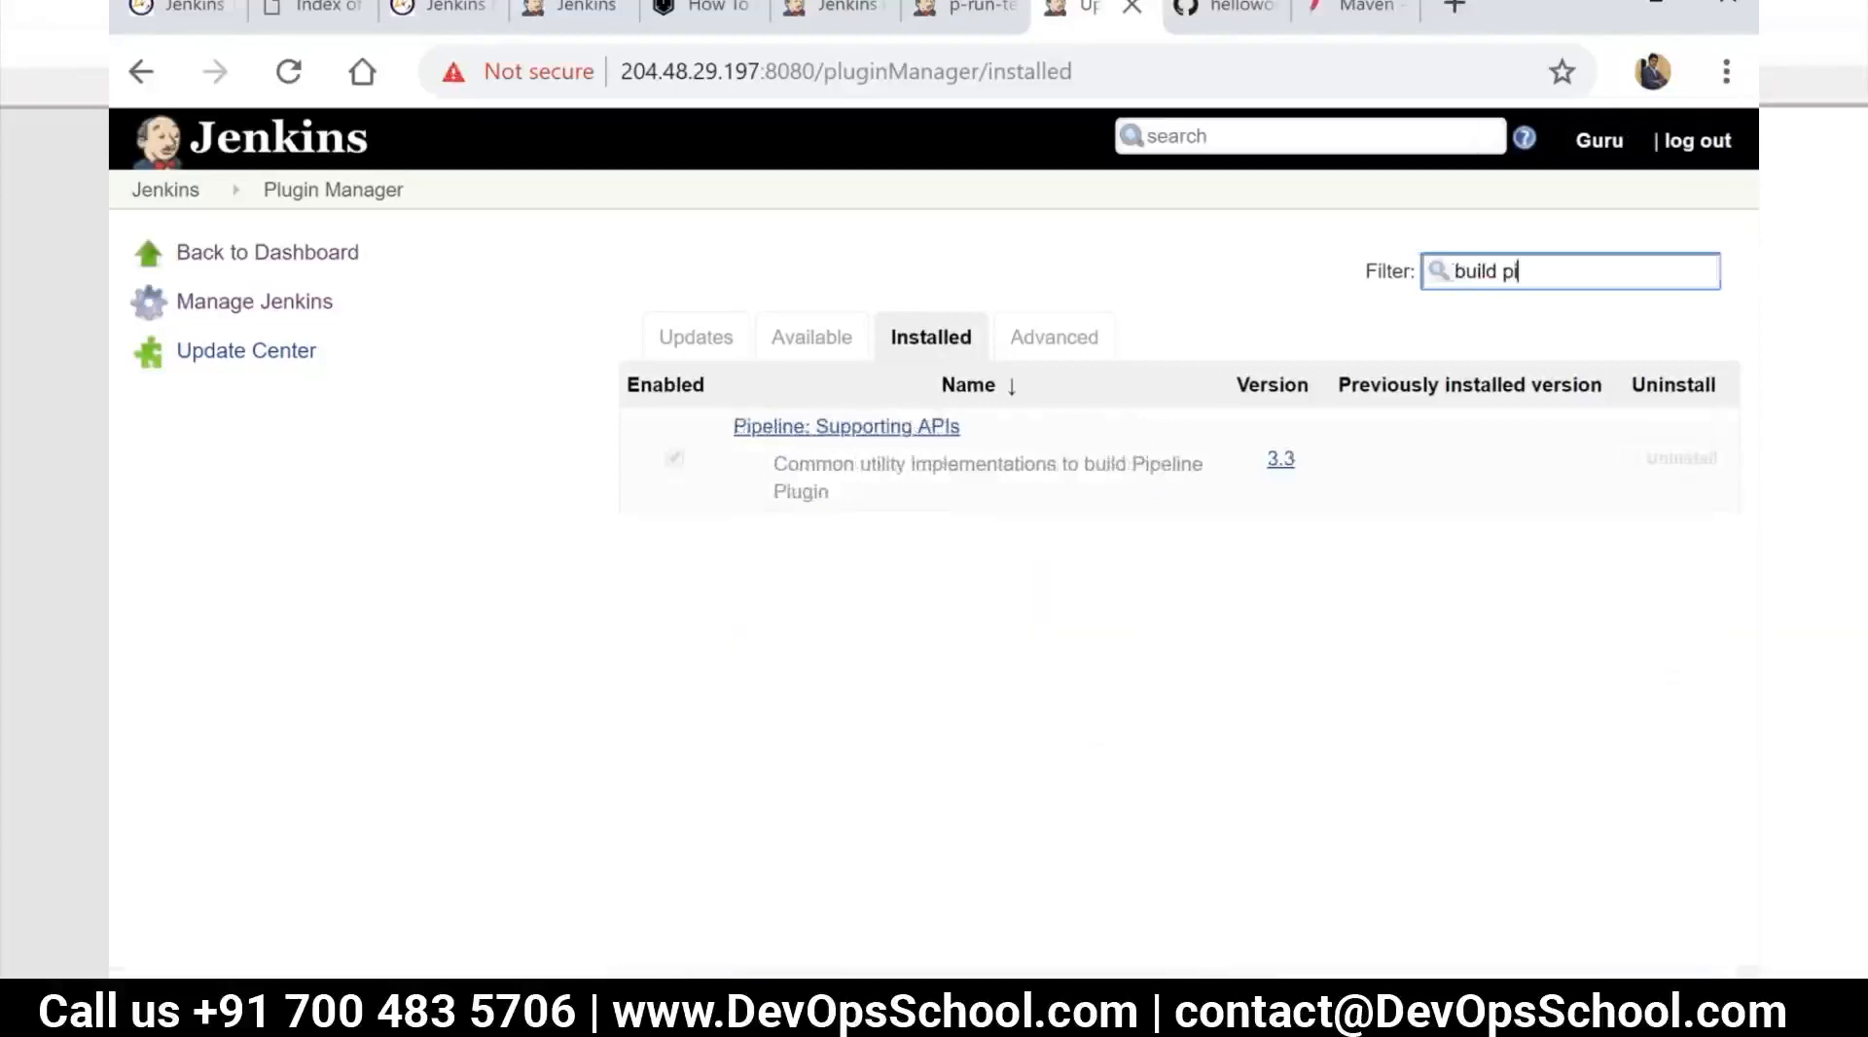
pyautogui.write('i')
# Filter the available plugins by "build pi" and install Build Pipeline without restarting
pyautogui.click(790, 347)
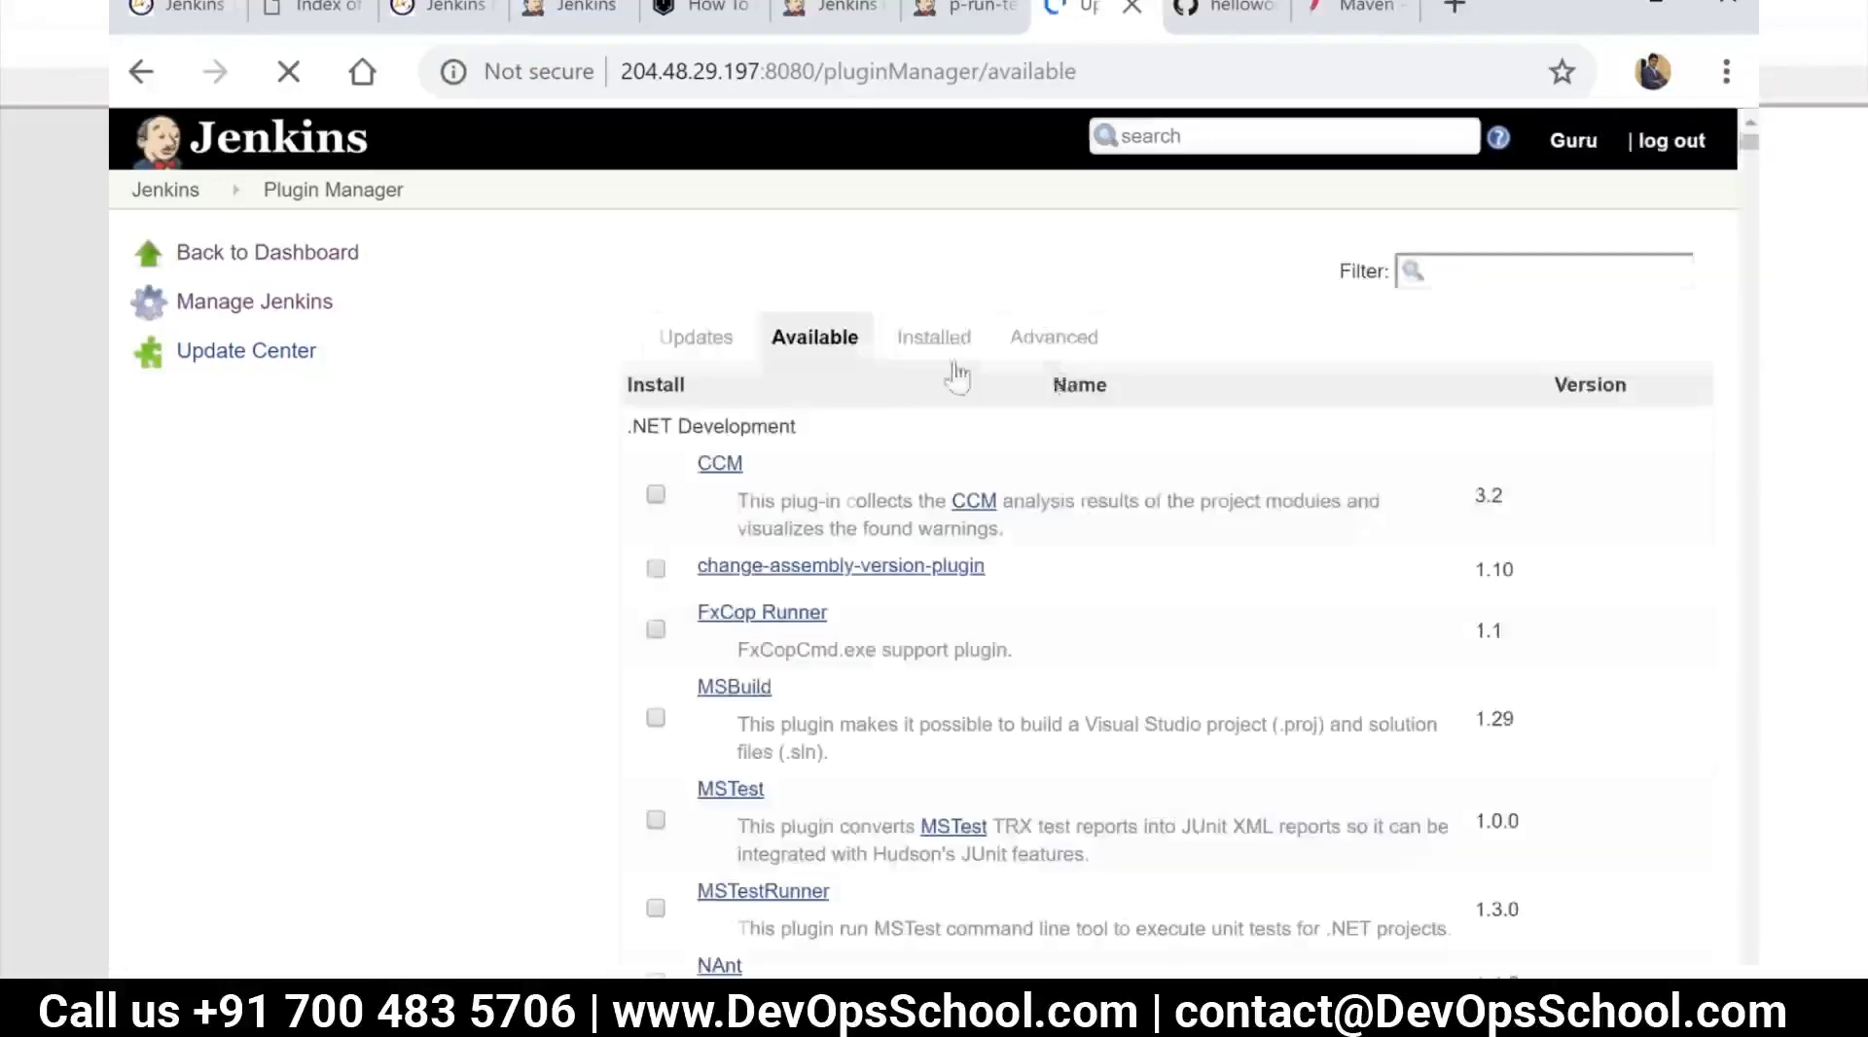
pyautogui.click(1463, 274)
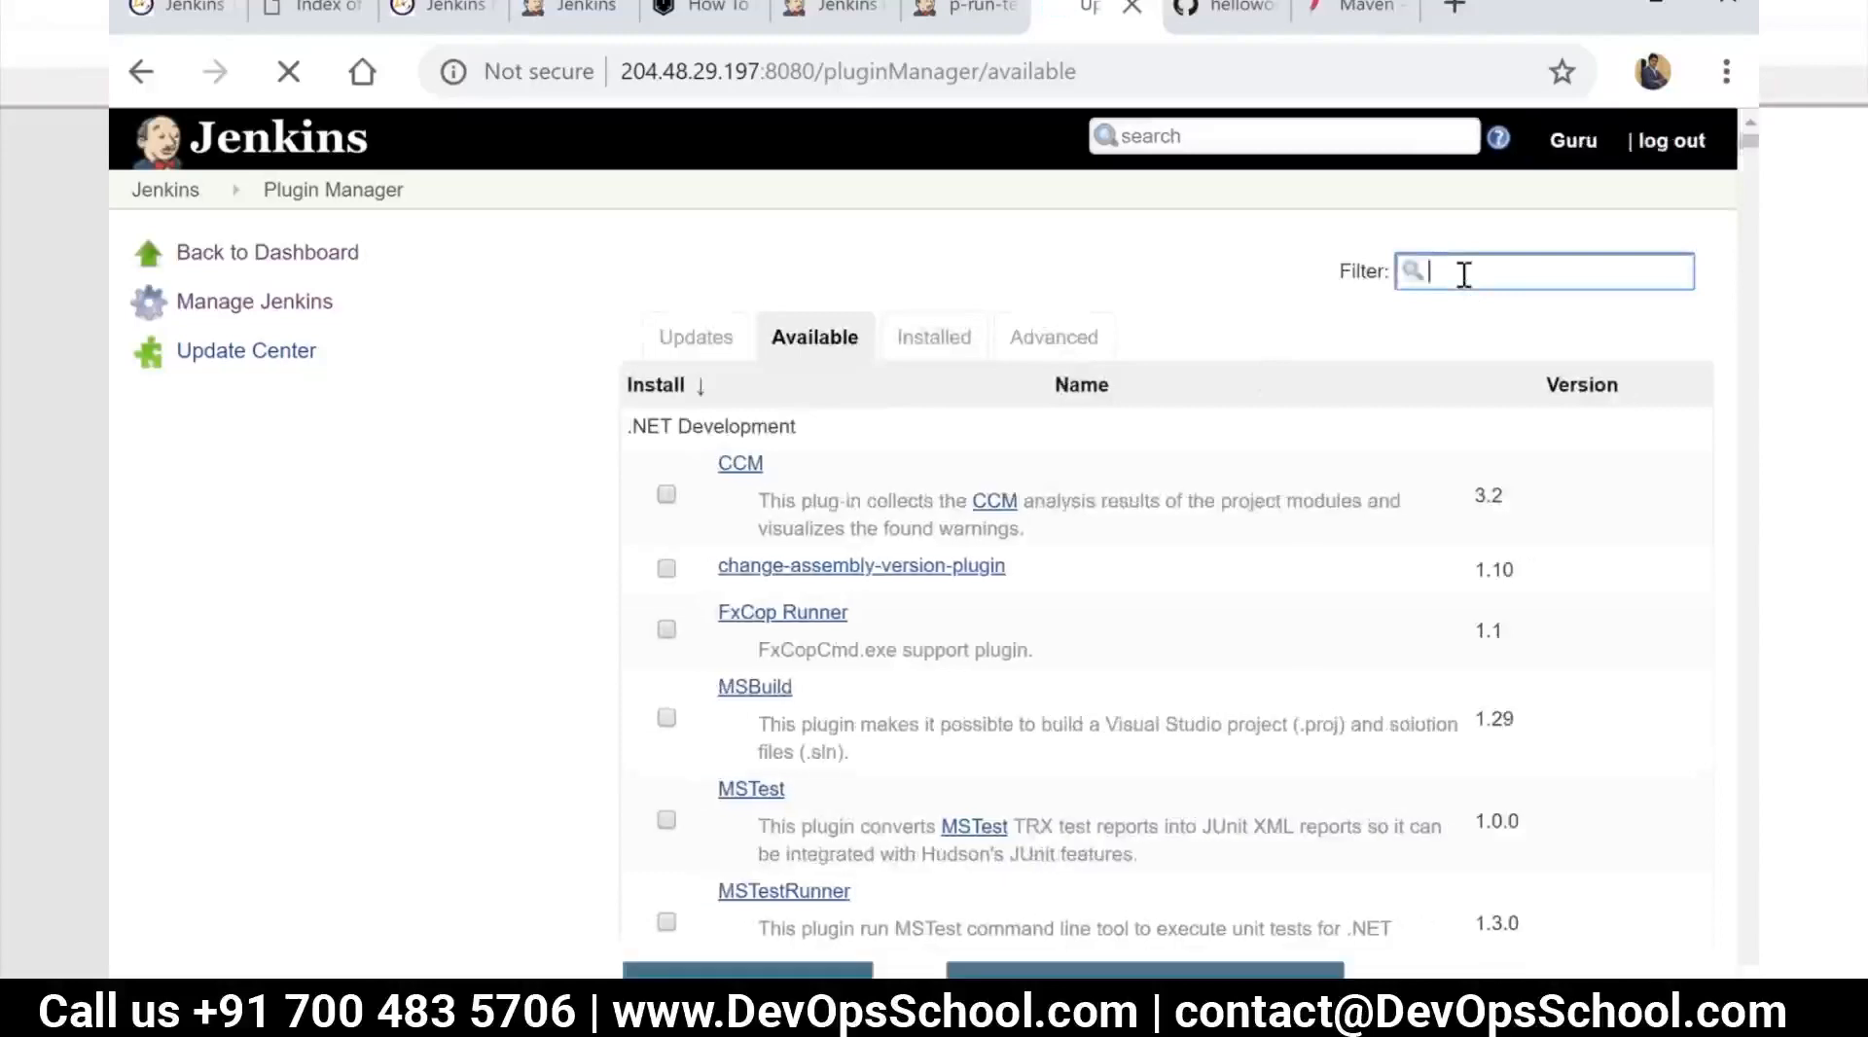
pyautogui.write('build pi')
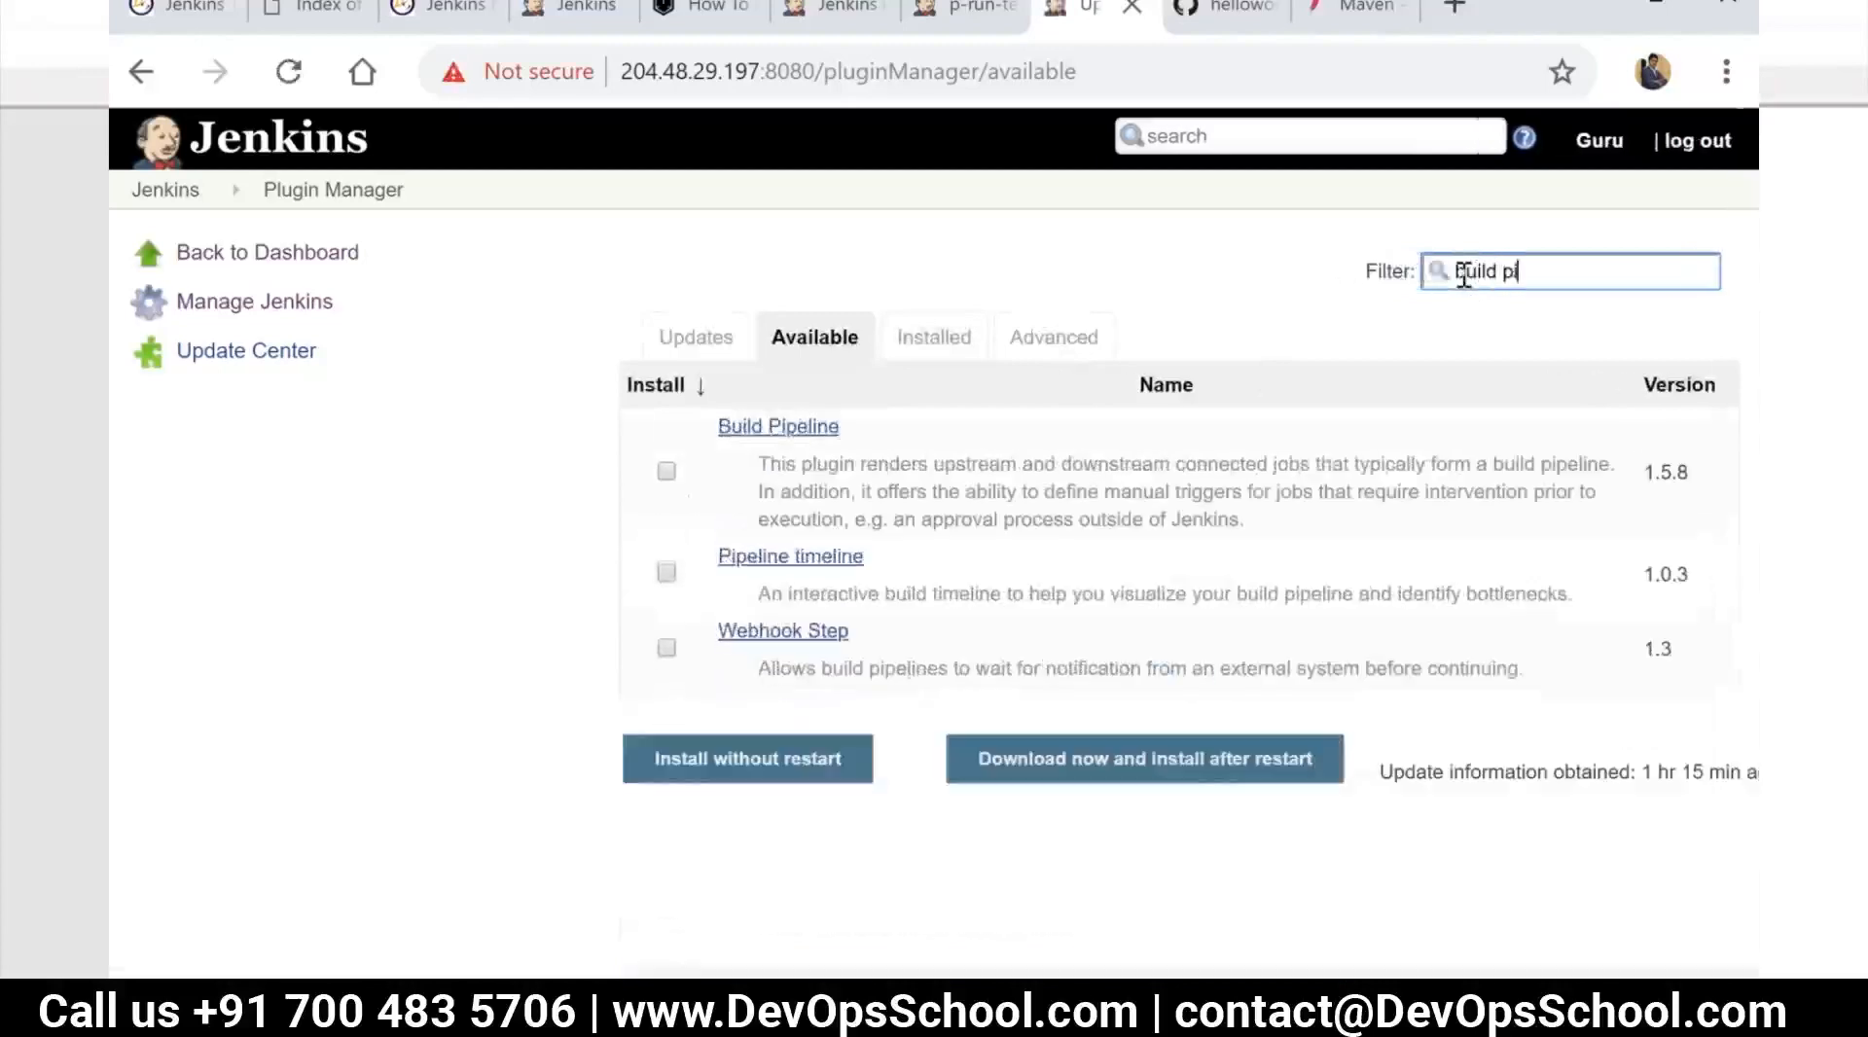
pyautogui.click(667, 473)
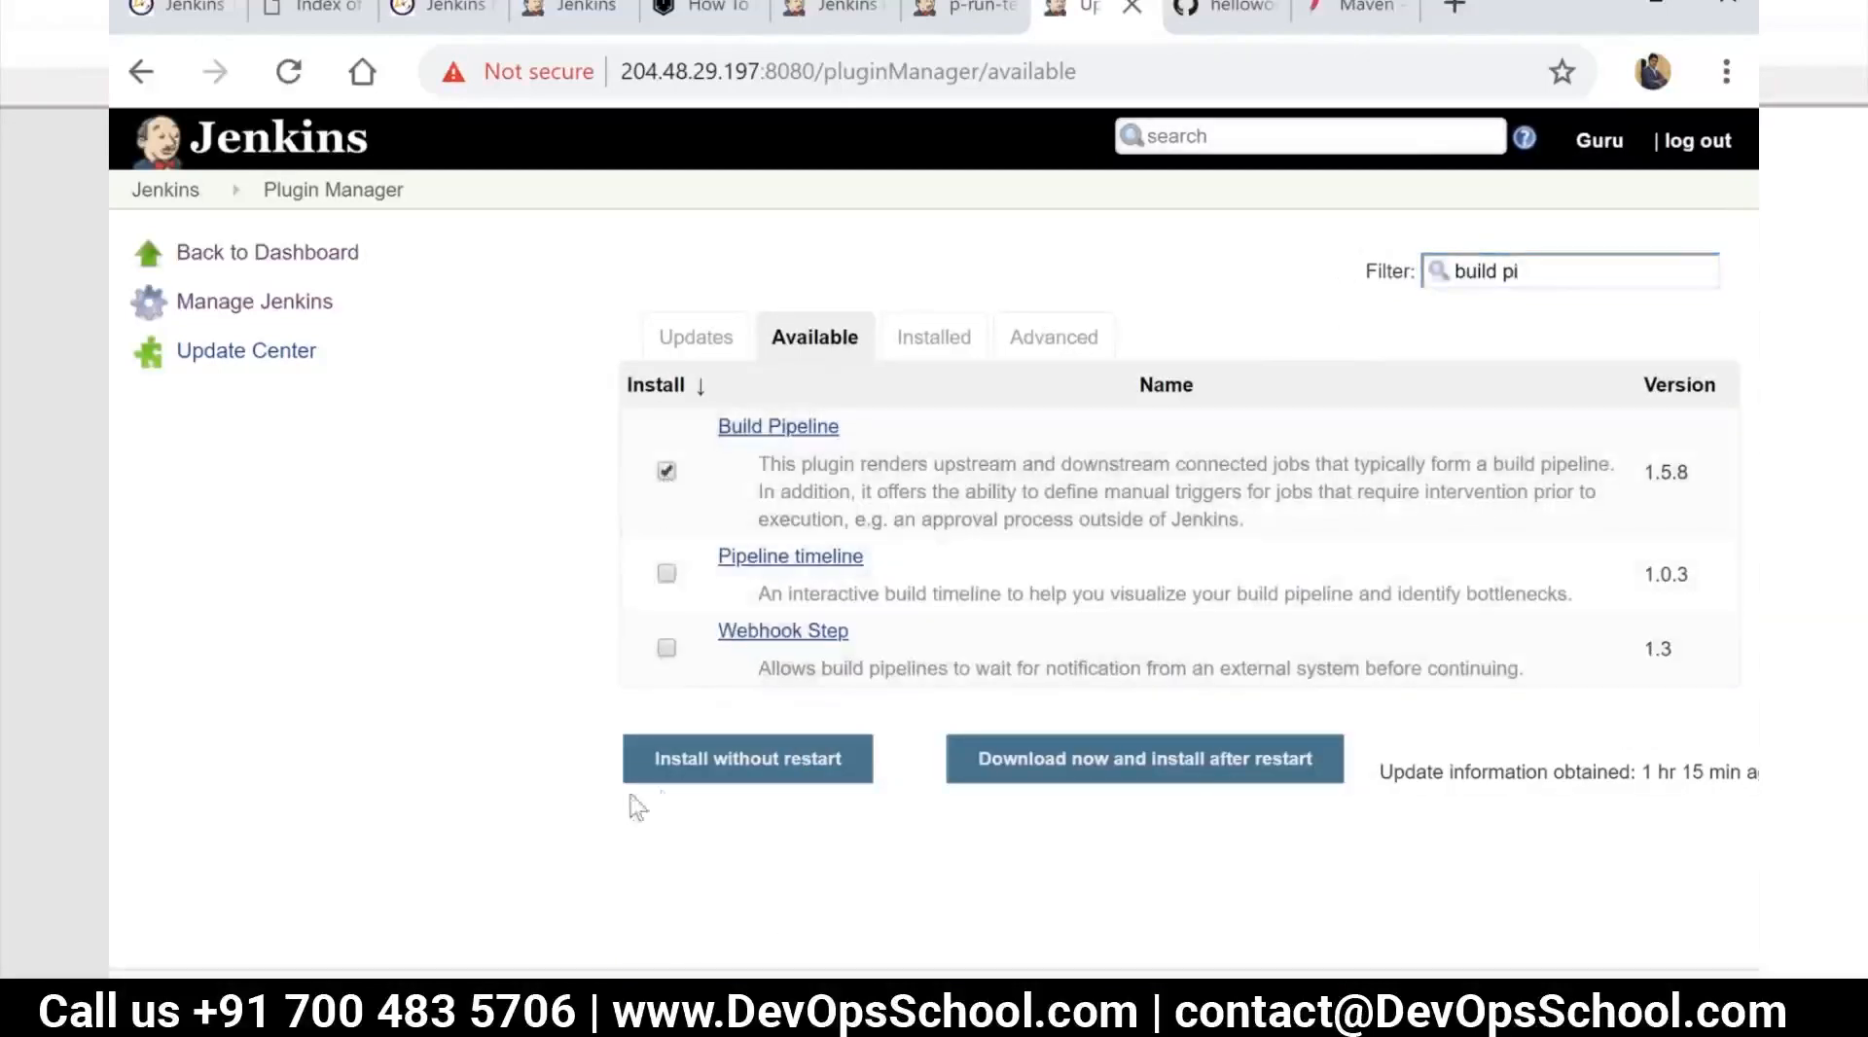
pyautogui.click(736, 774)
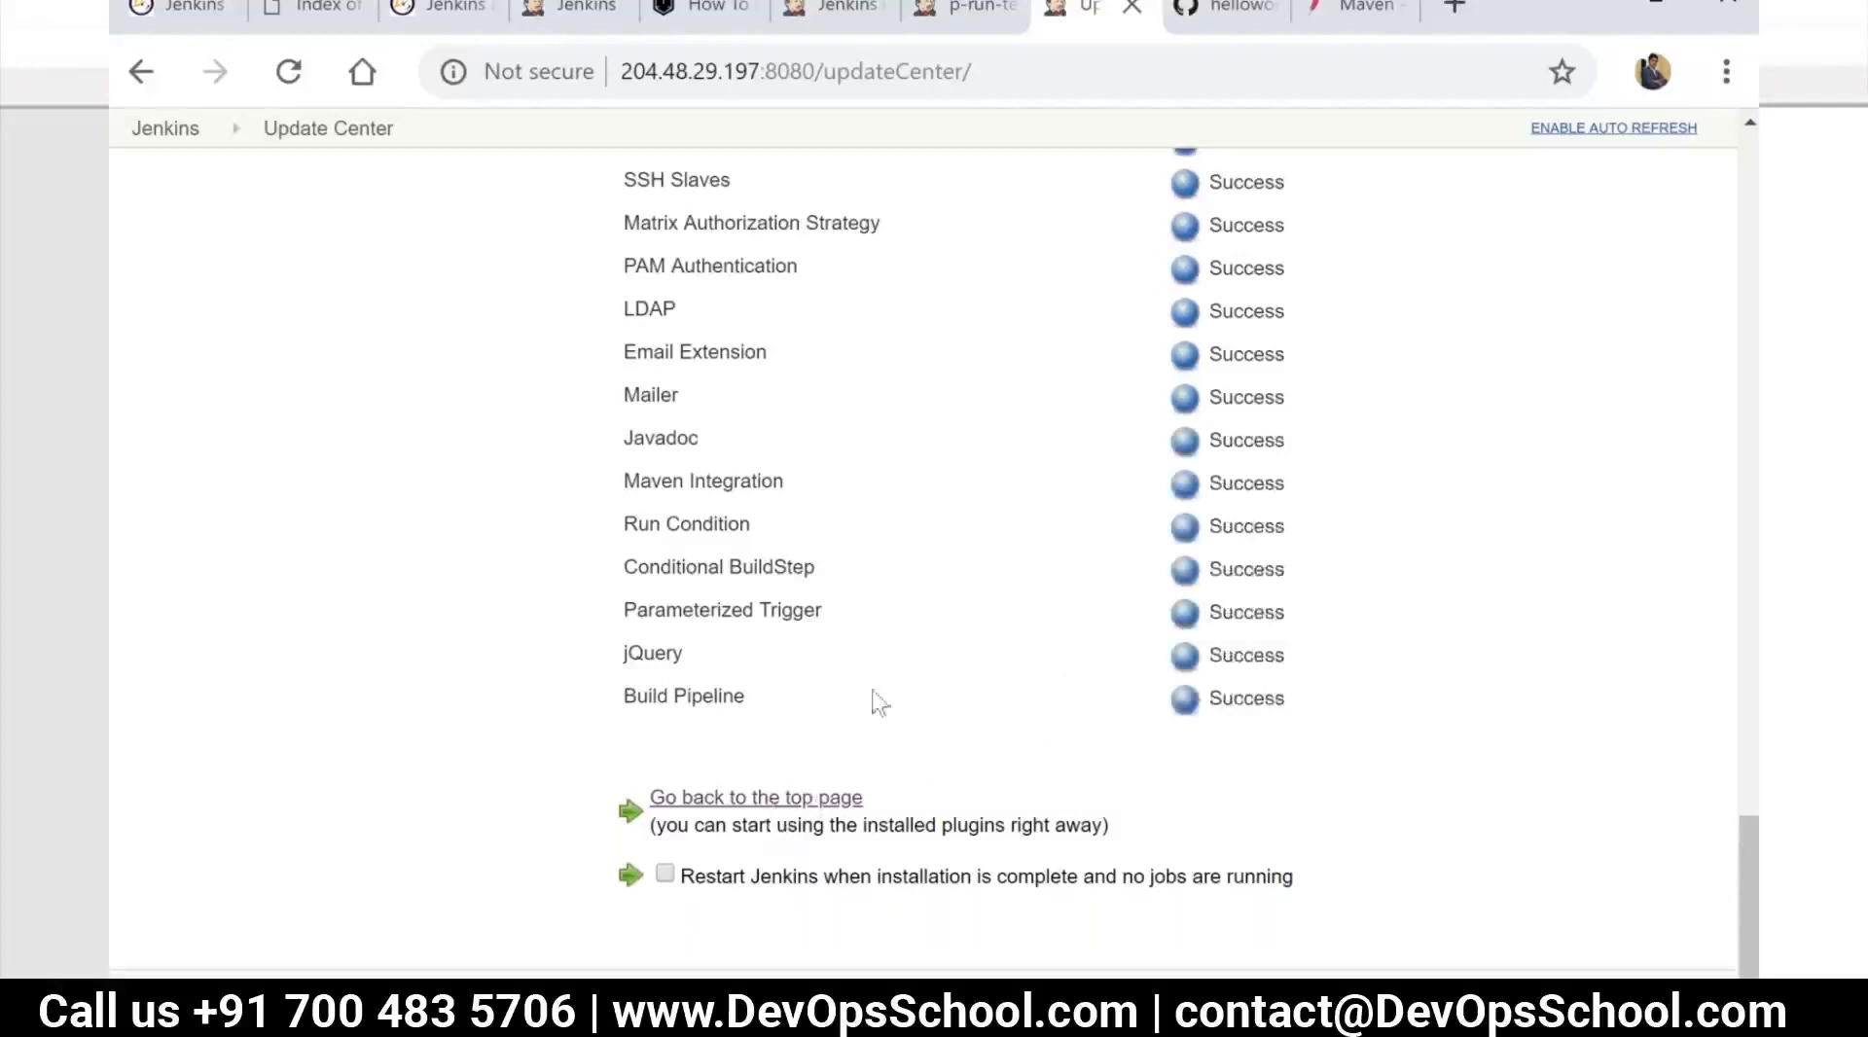
# Return to the Jenkins dashboard and create a new Build Pipeline View named "CI Pipeline View"
pyautogui.scroll(15, 492, 434)
pyautogui.click(178, 137)
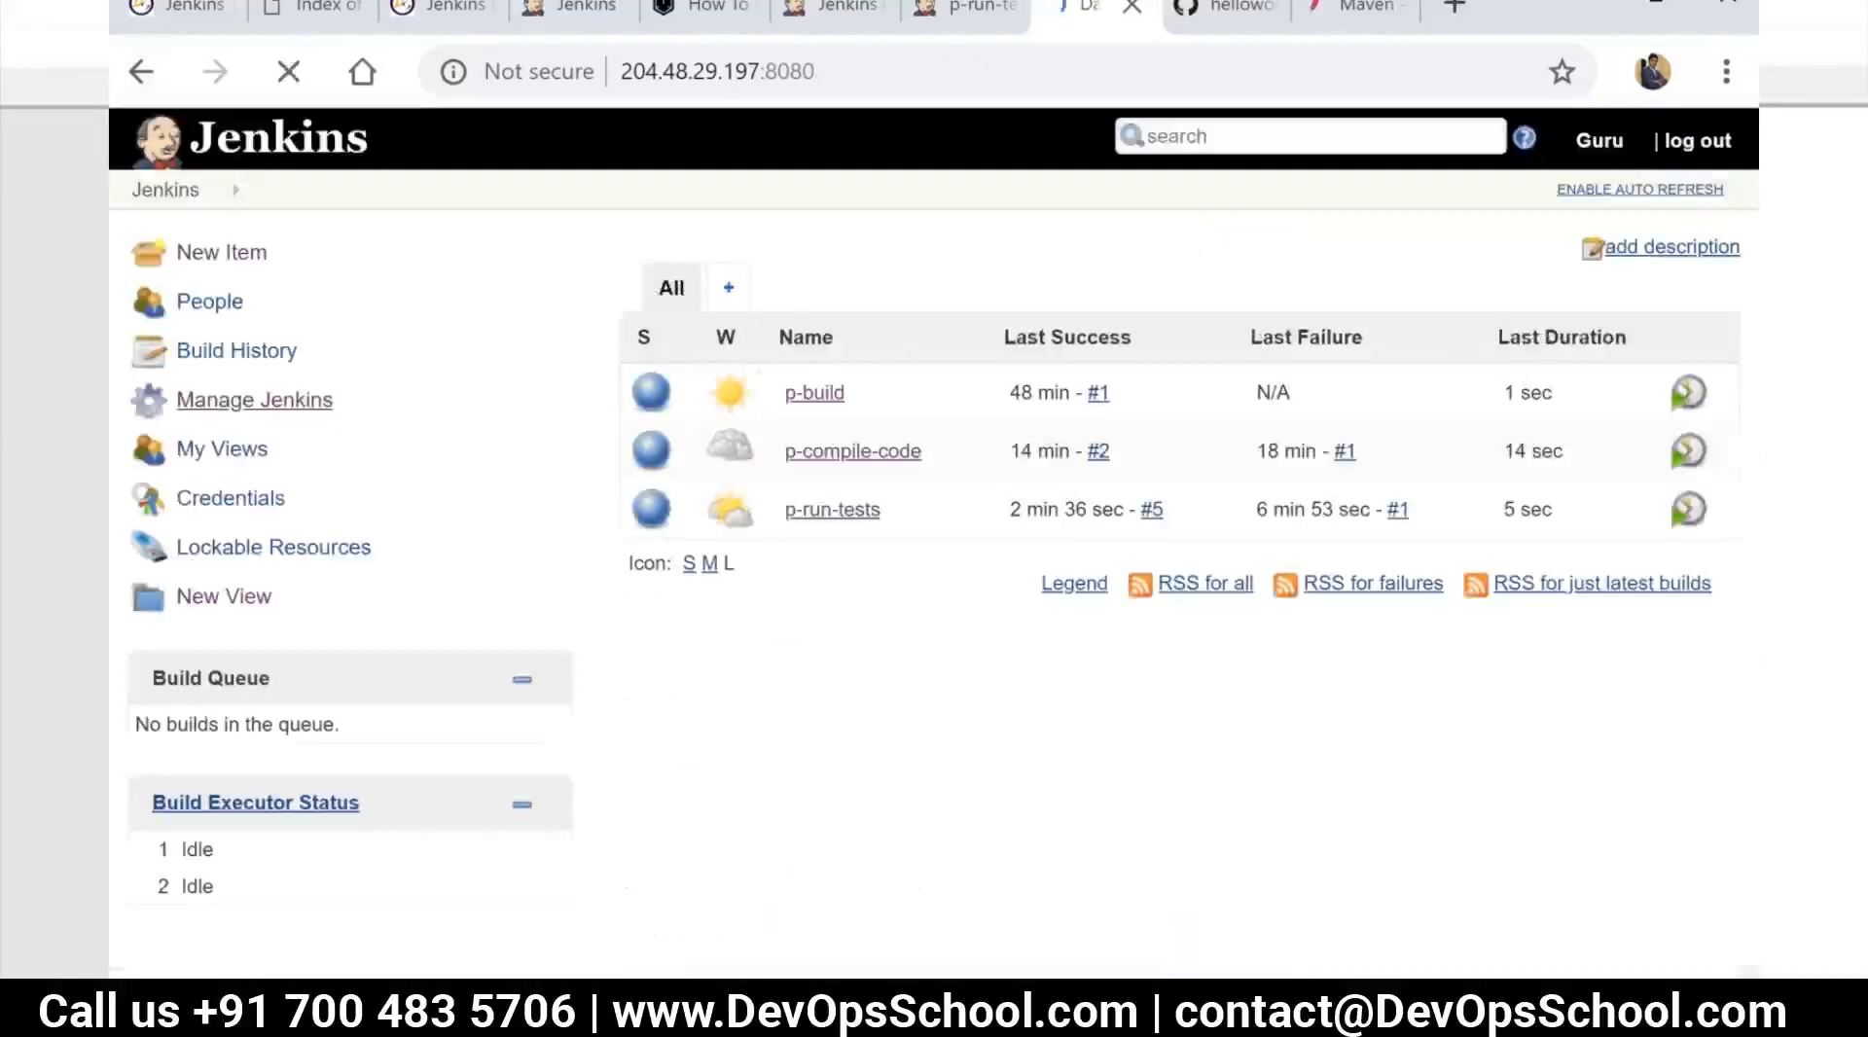
pyautogui.click(728, 291)
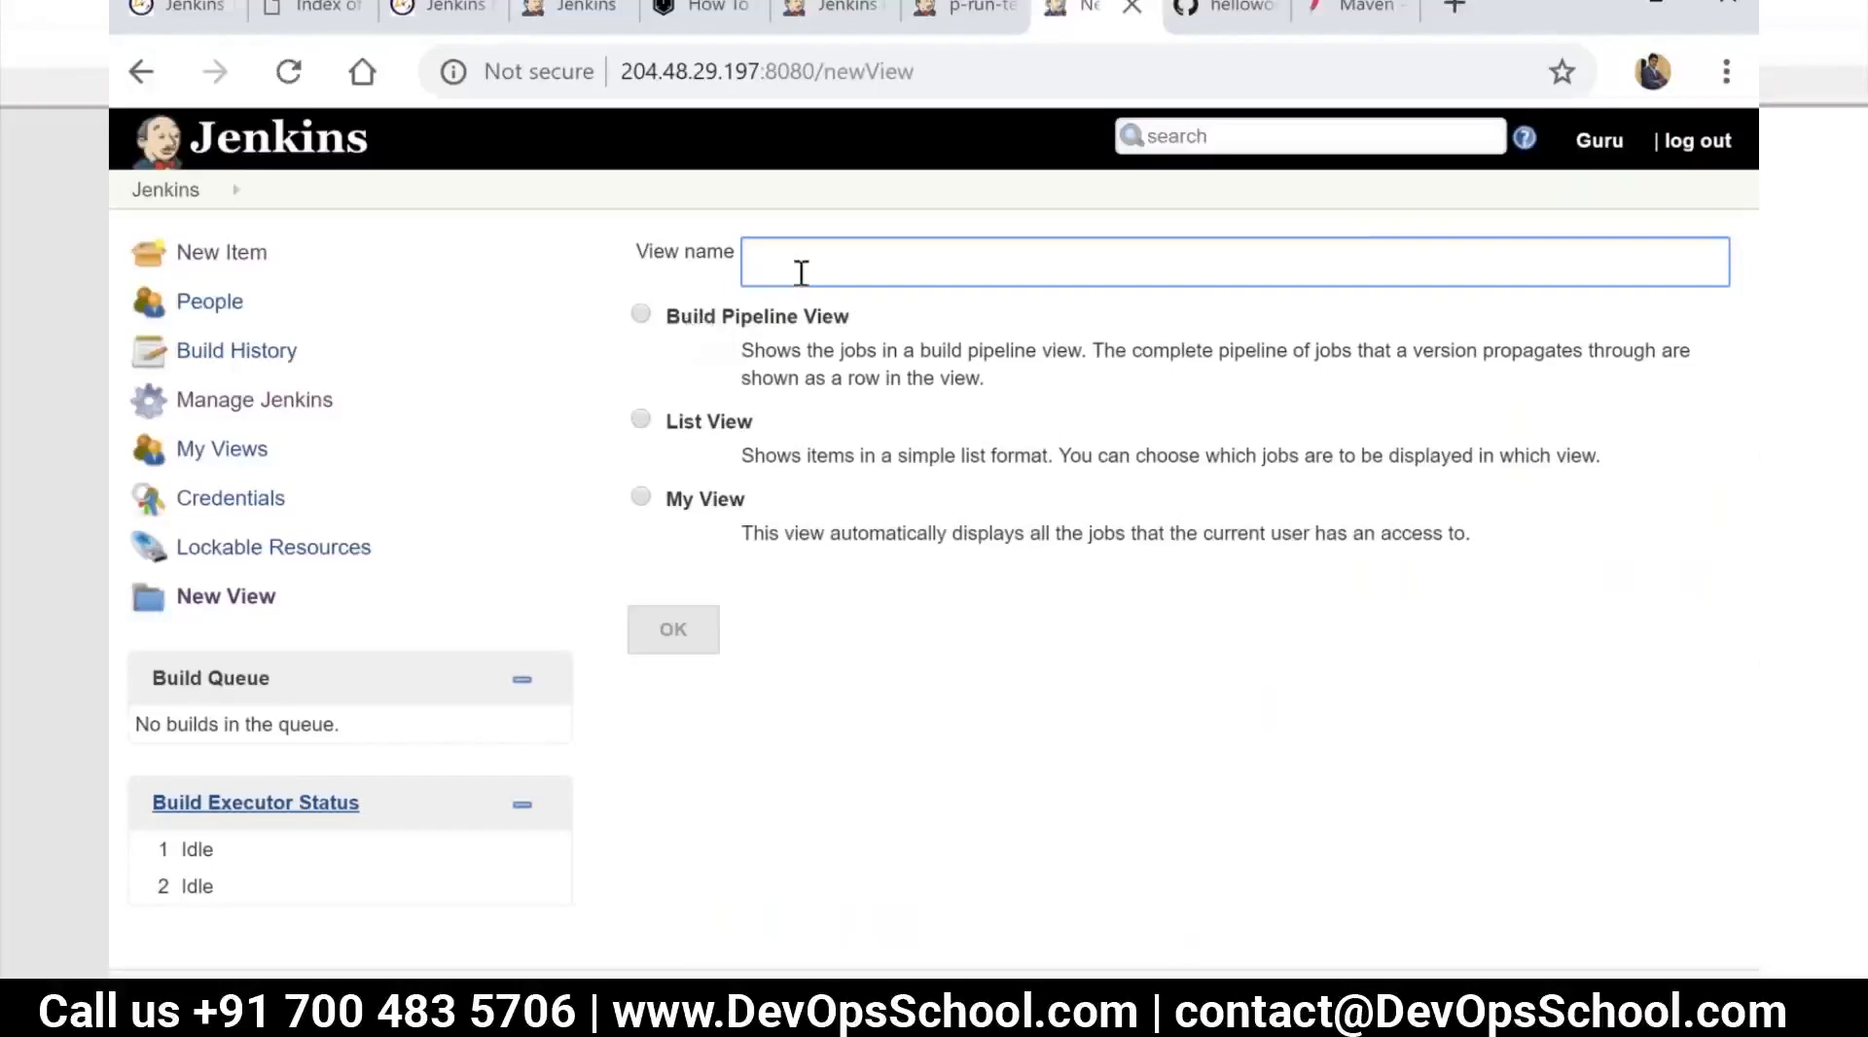
pyautogui.write('CI Pipeline')
pyautogui.press('BackSpace')
pyautogui.press('BackSpace')
pyautogui.press('BackSpace')
pyautogui.click(640, 313)
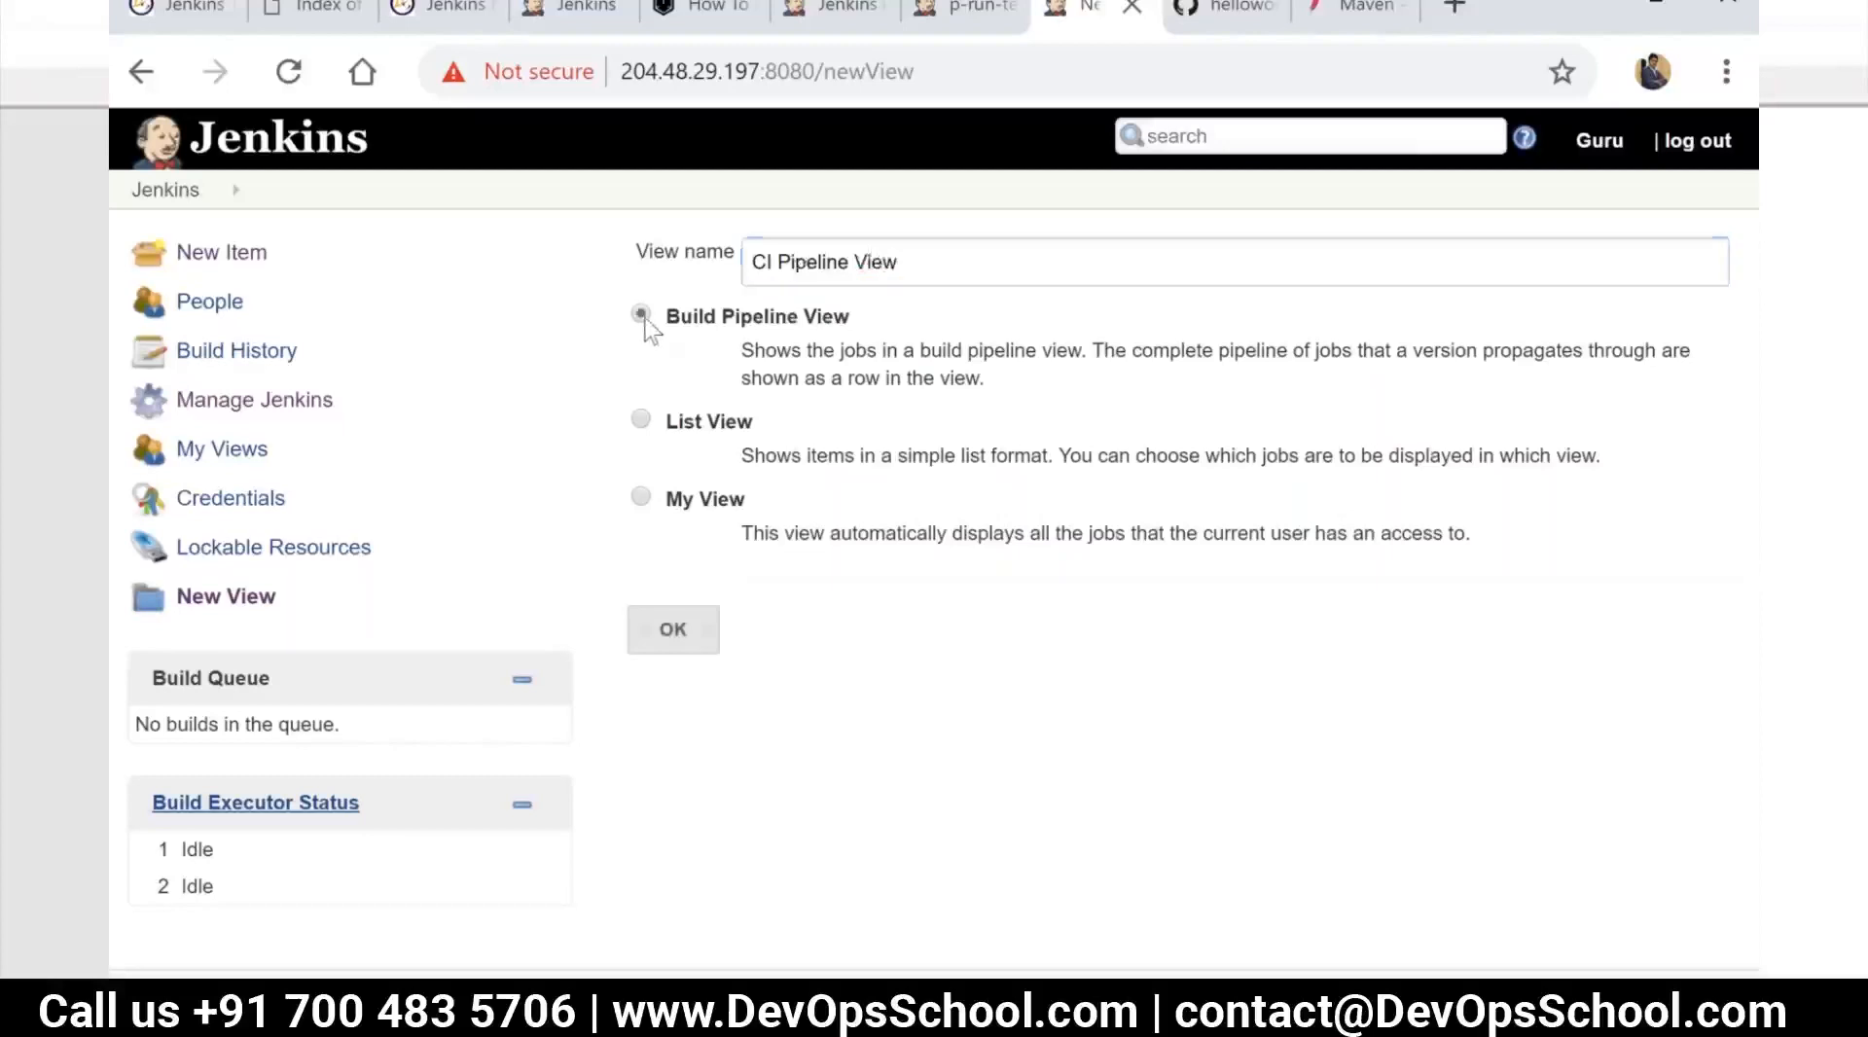
pyautogui.click(673, 629)
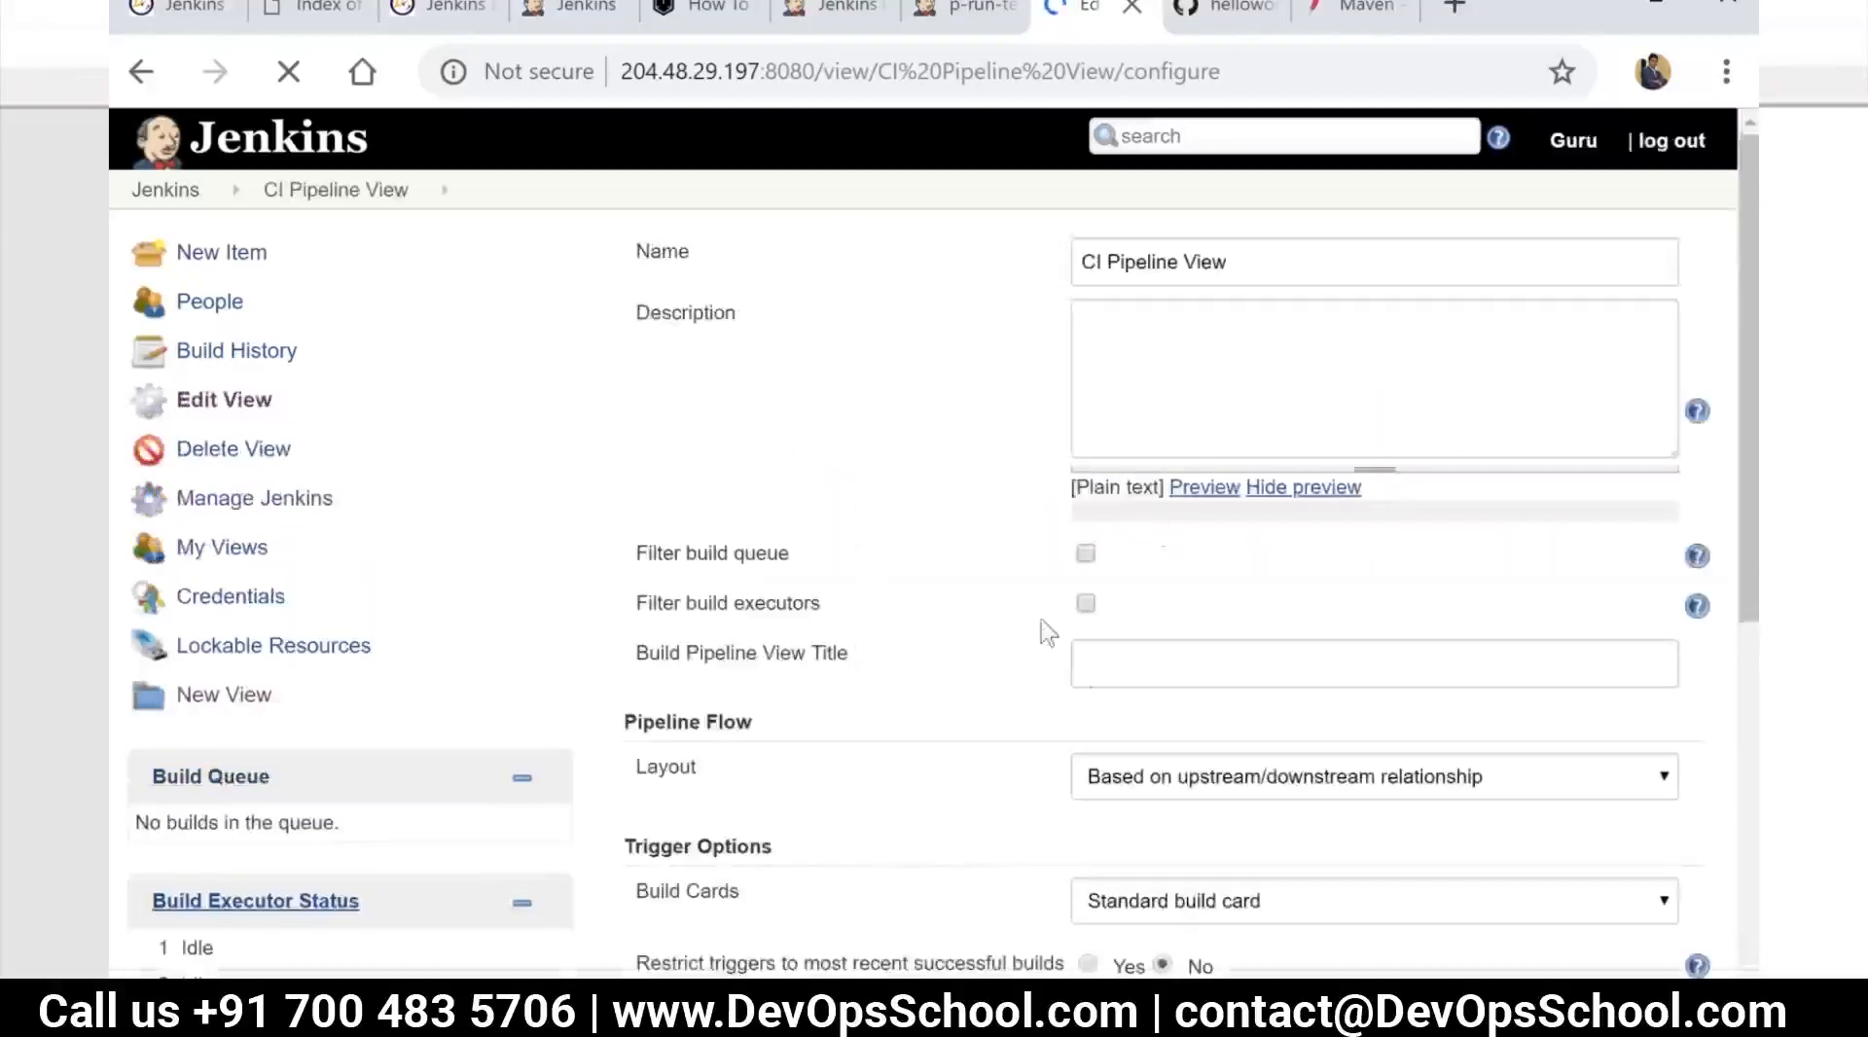
# Set the number of displayed builds for CI Pipeline View to 10
pyautogui.scroll(-3, 1076, 679)
pyautogui.scroll(-3, 1158, 759)
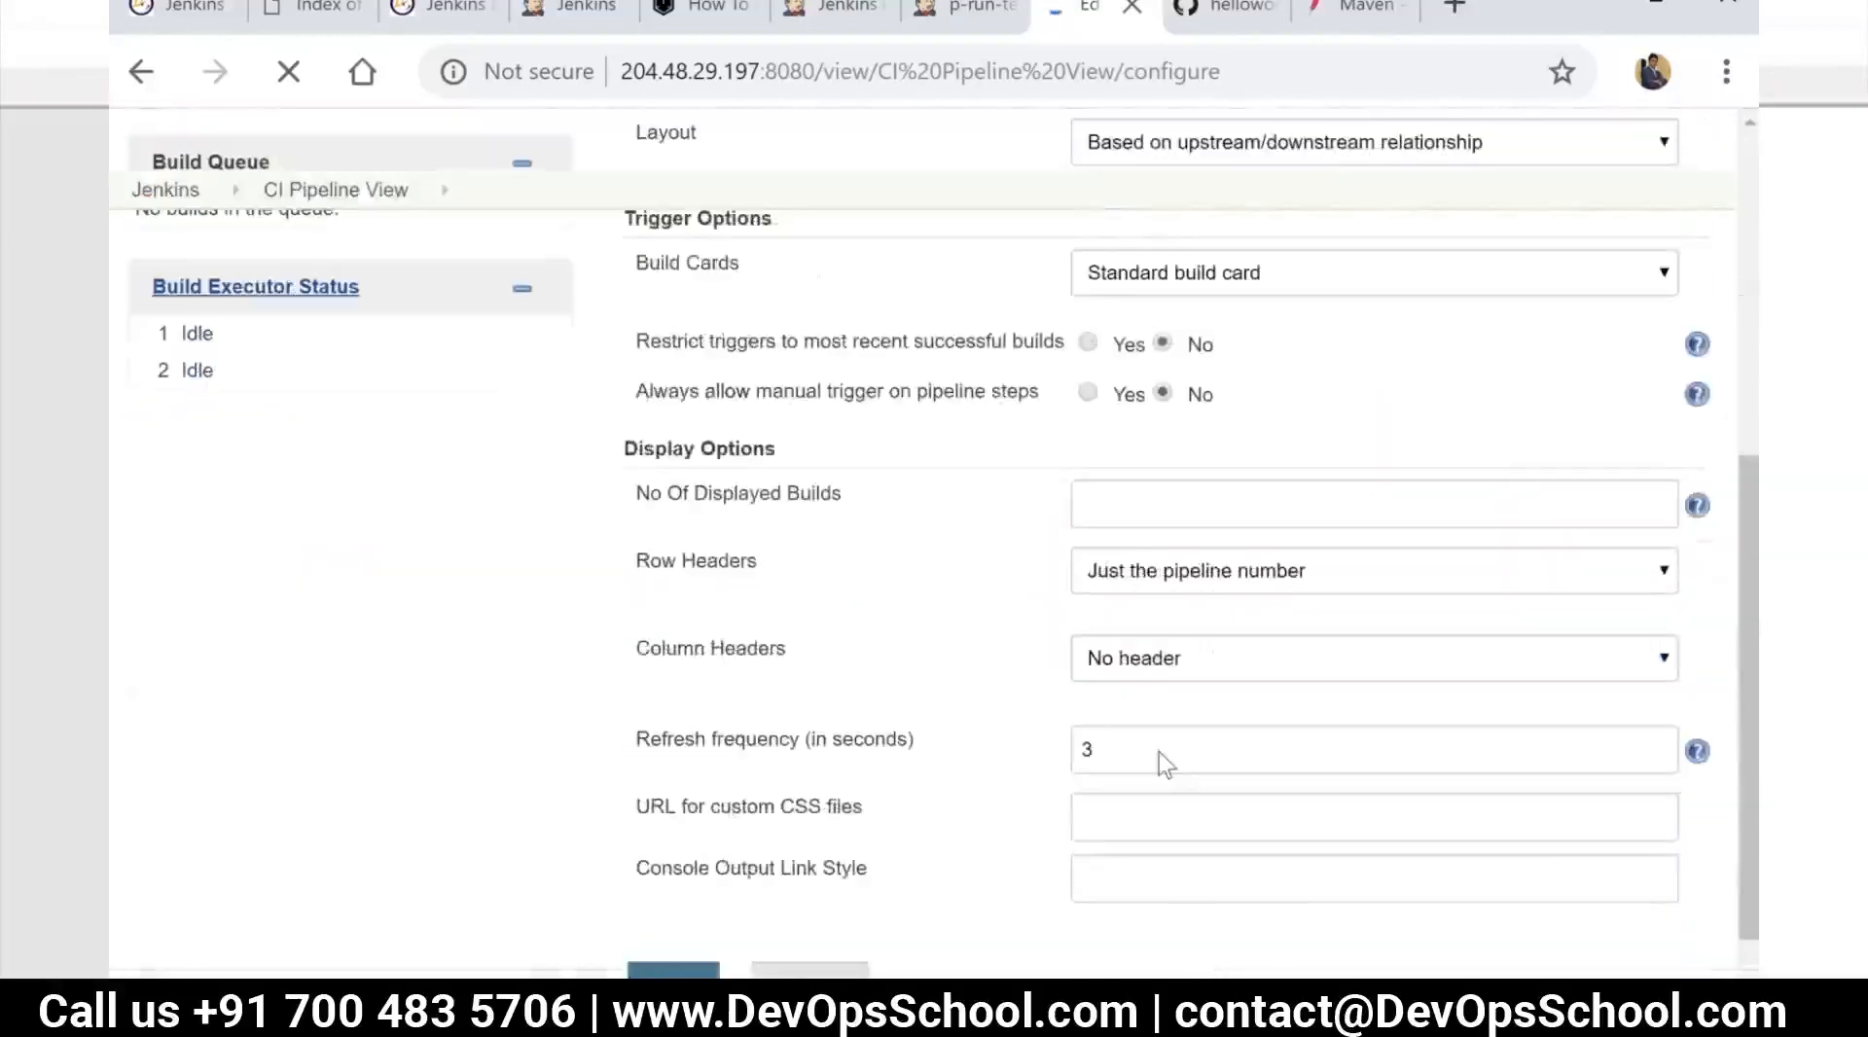
pyautogui.scroll(-3, 1159, 763)
pyautogui.click(1132, 426)
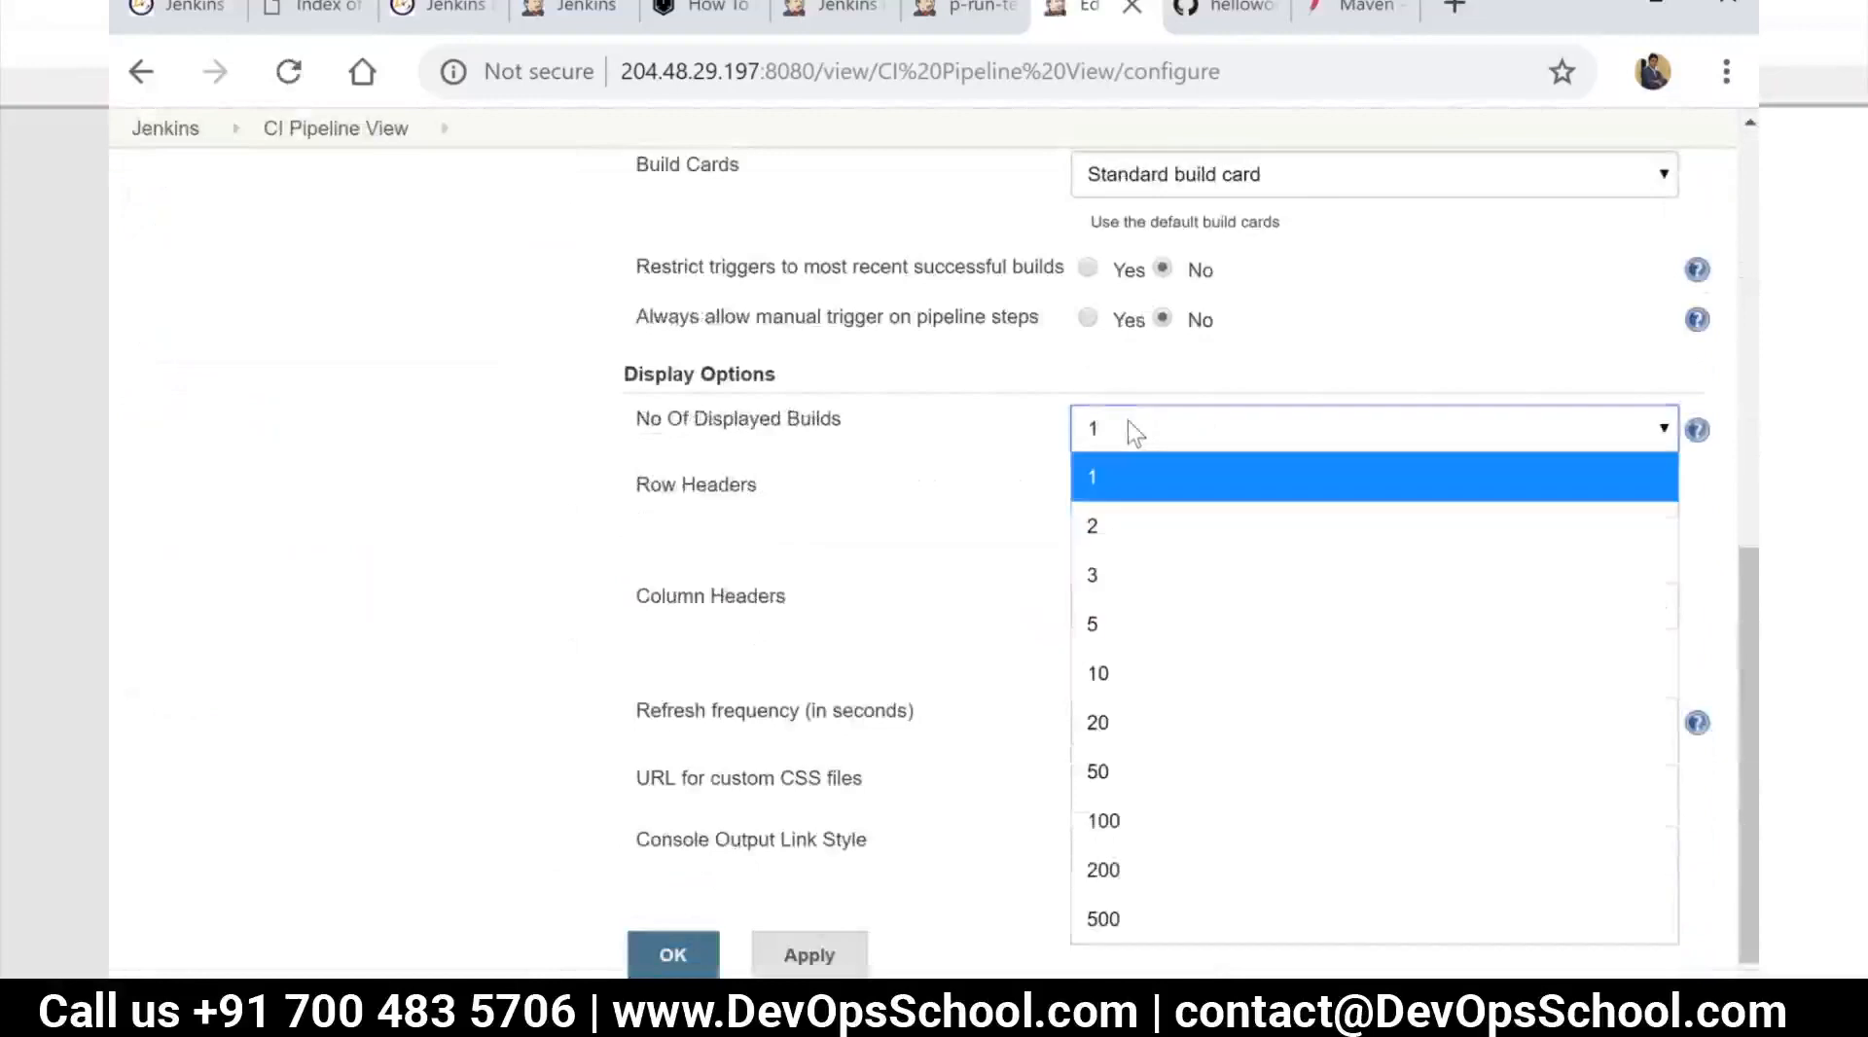
pyautogui.click(1158, 671)
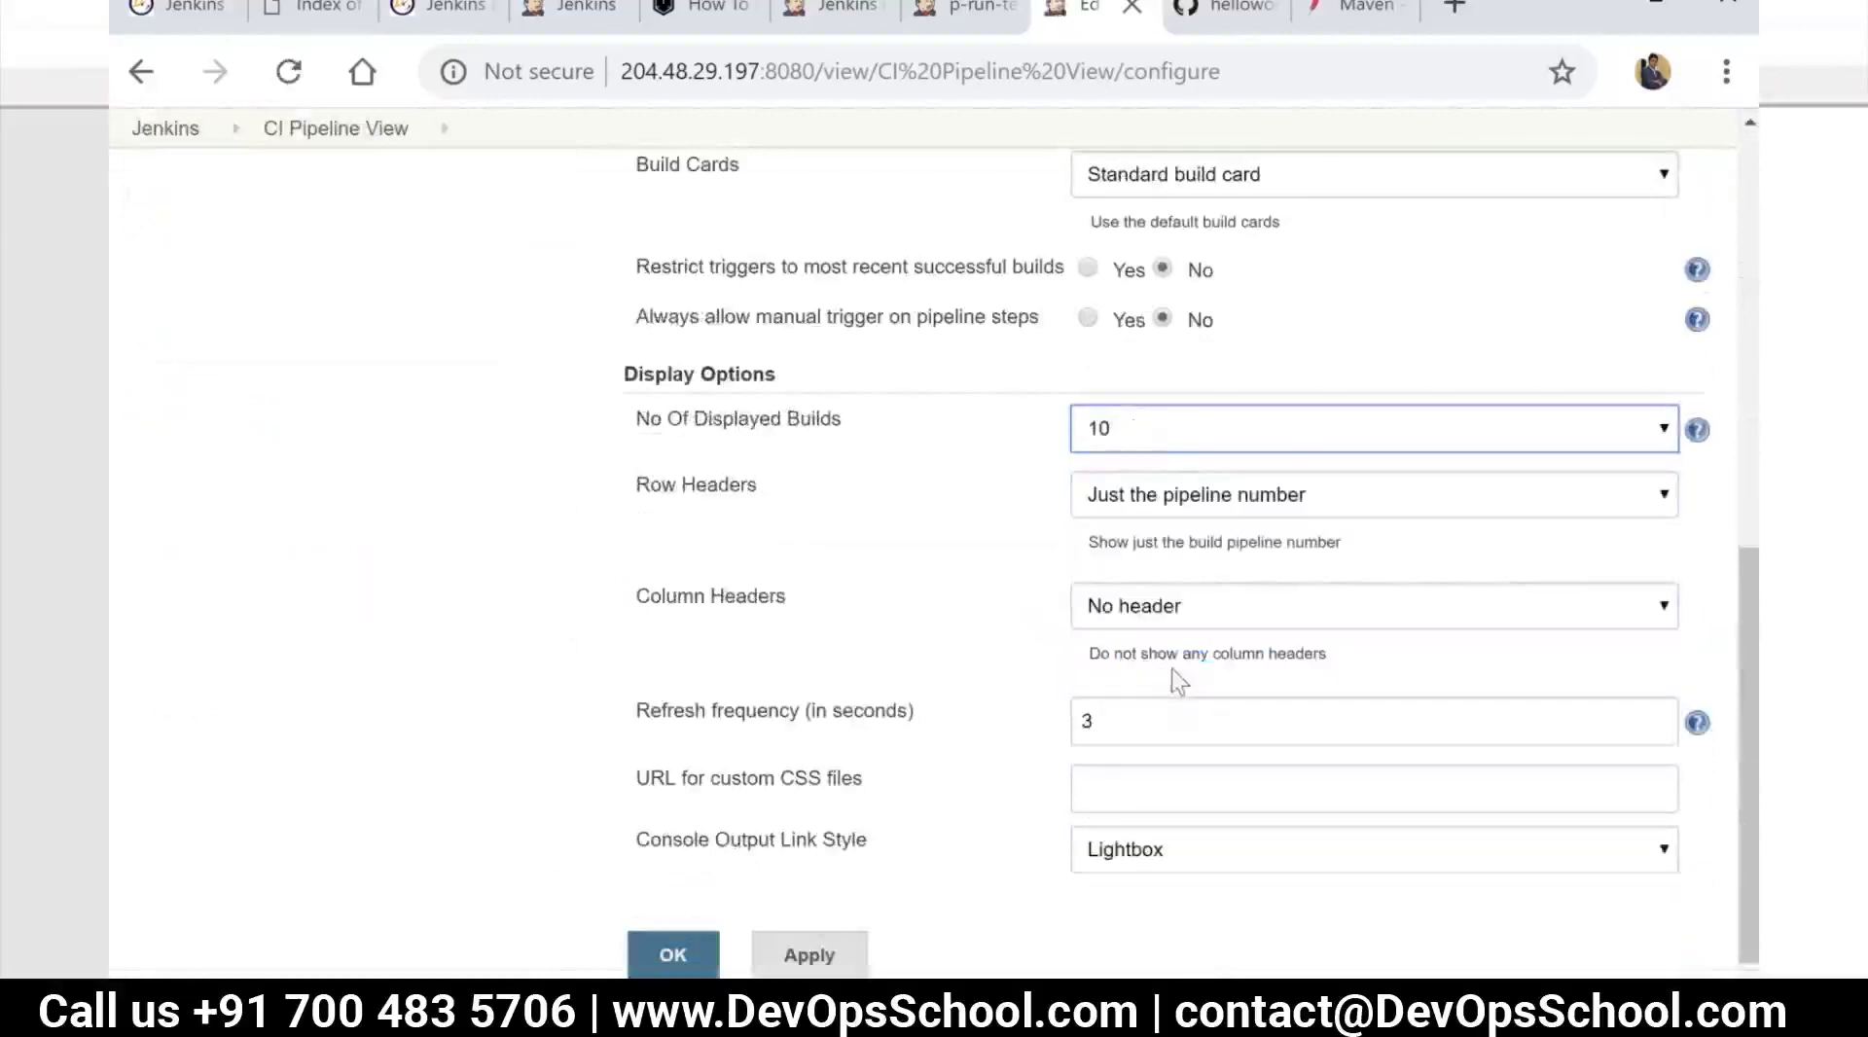
# Review the pipeline view's remaining settings, keep p-build as the initial job, and save the view
pyautogui.scroll(-1, 1171, 668)
pyautogui.scroll(4, 1119, 668)
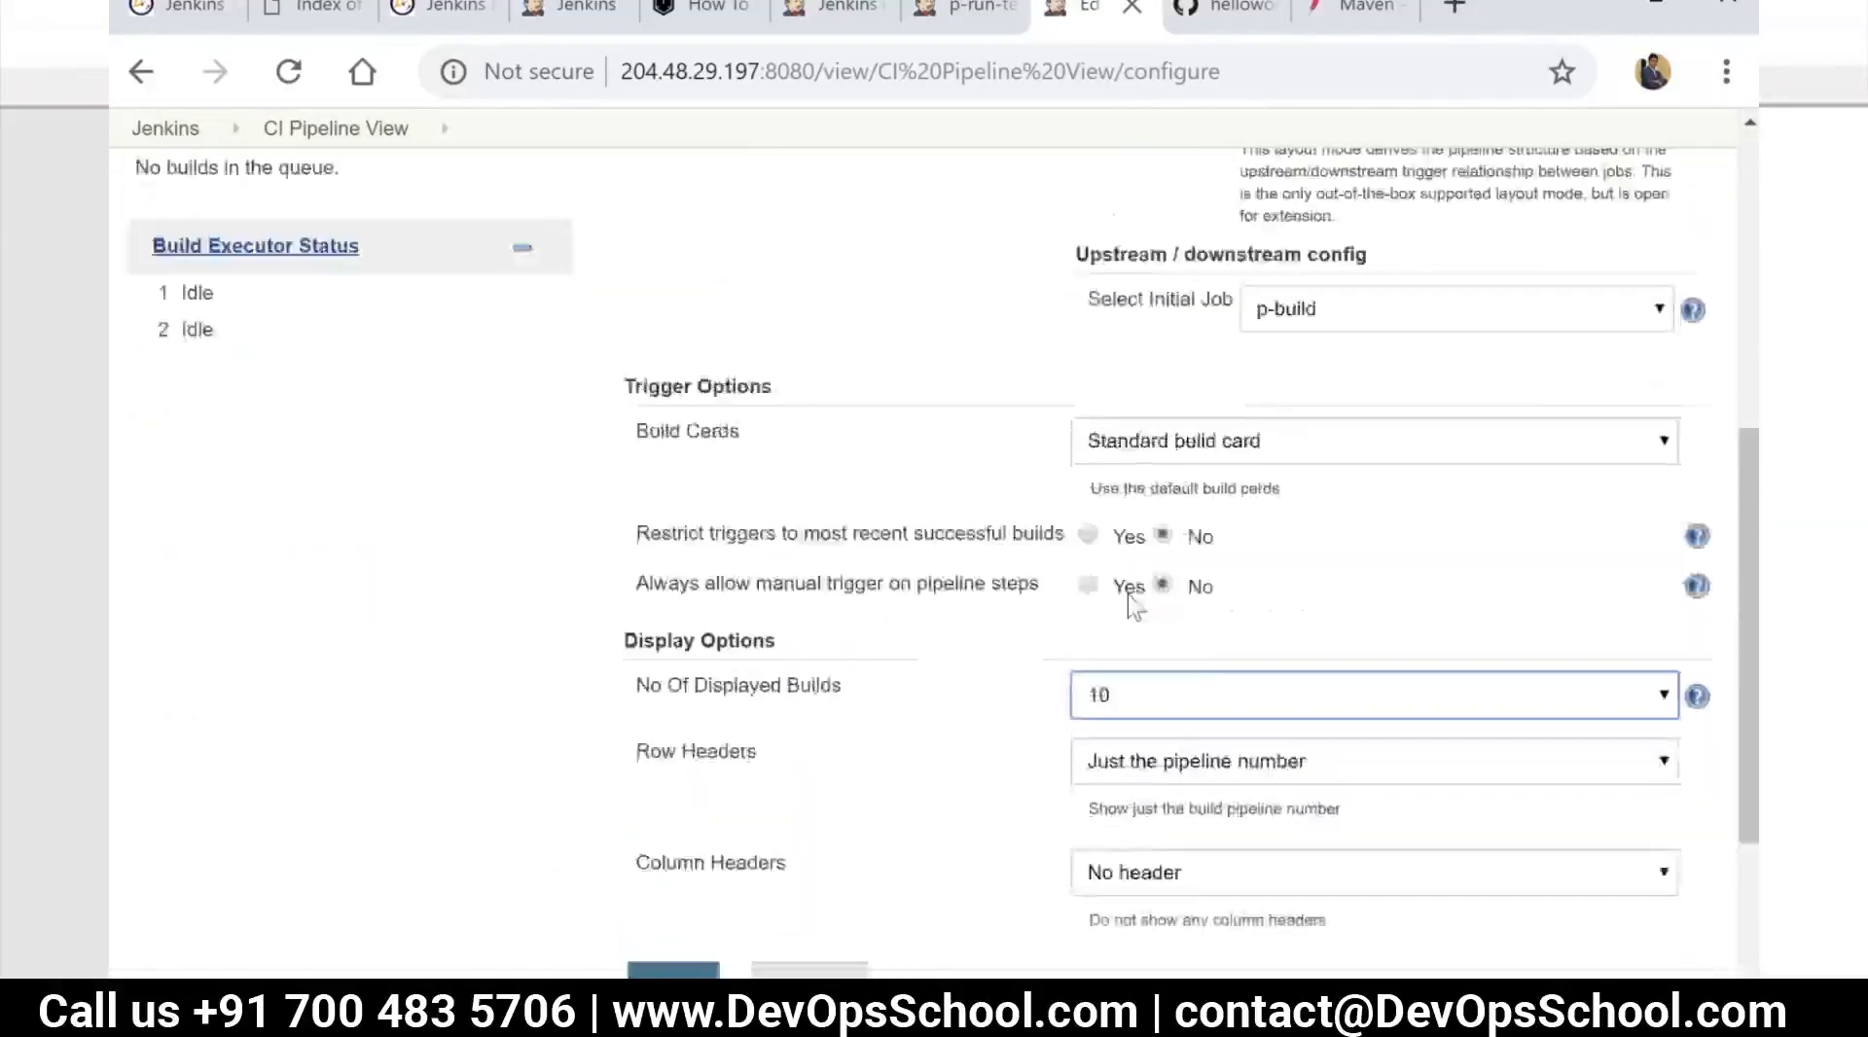
pyautogui.scroll(7, 934, 412)
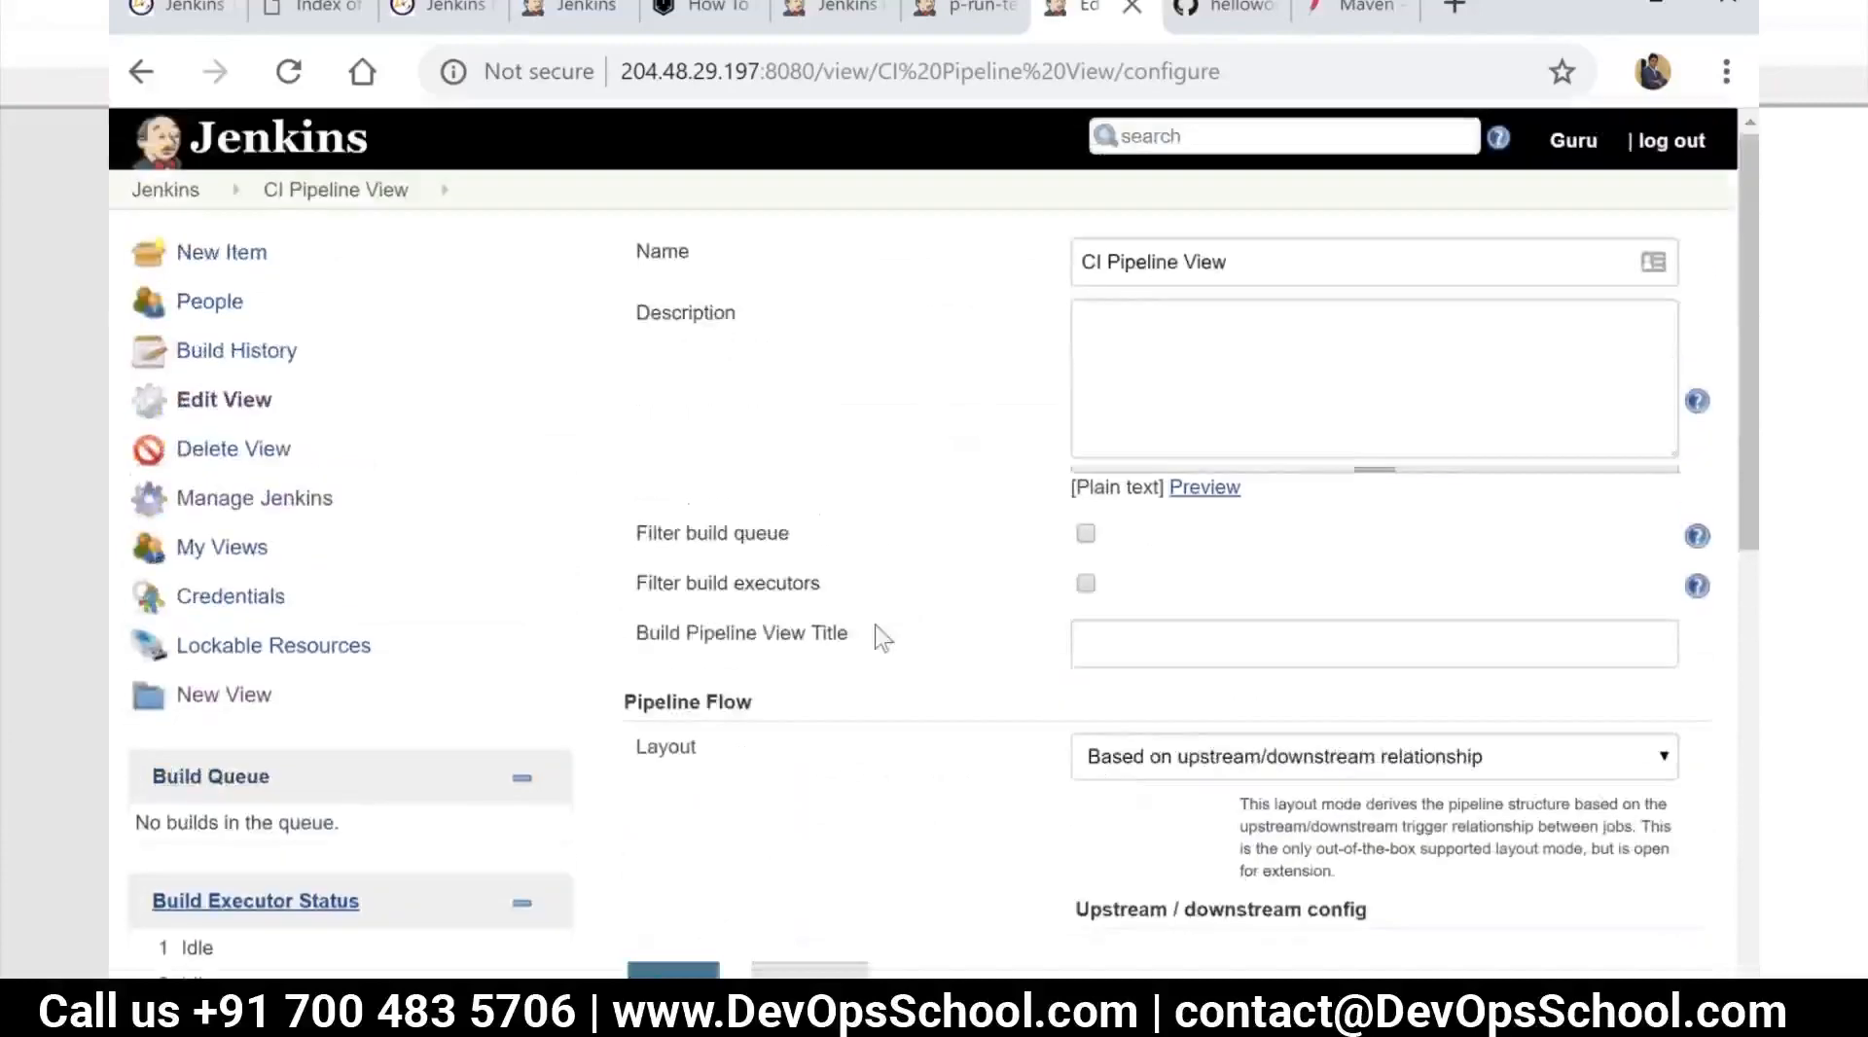
pyautogui.scroll(-5, 883, 637)
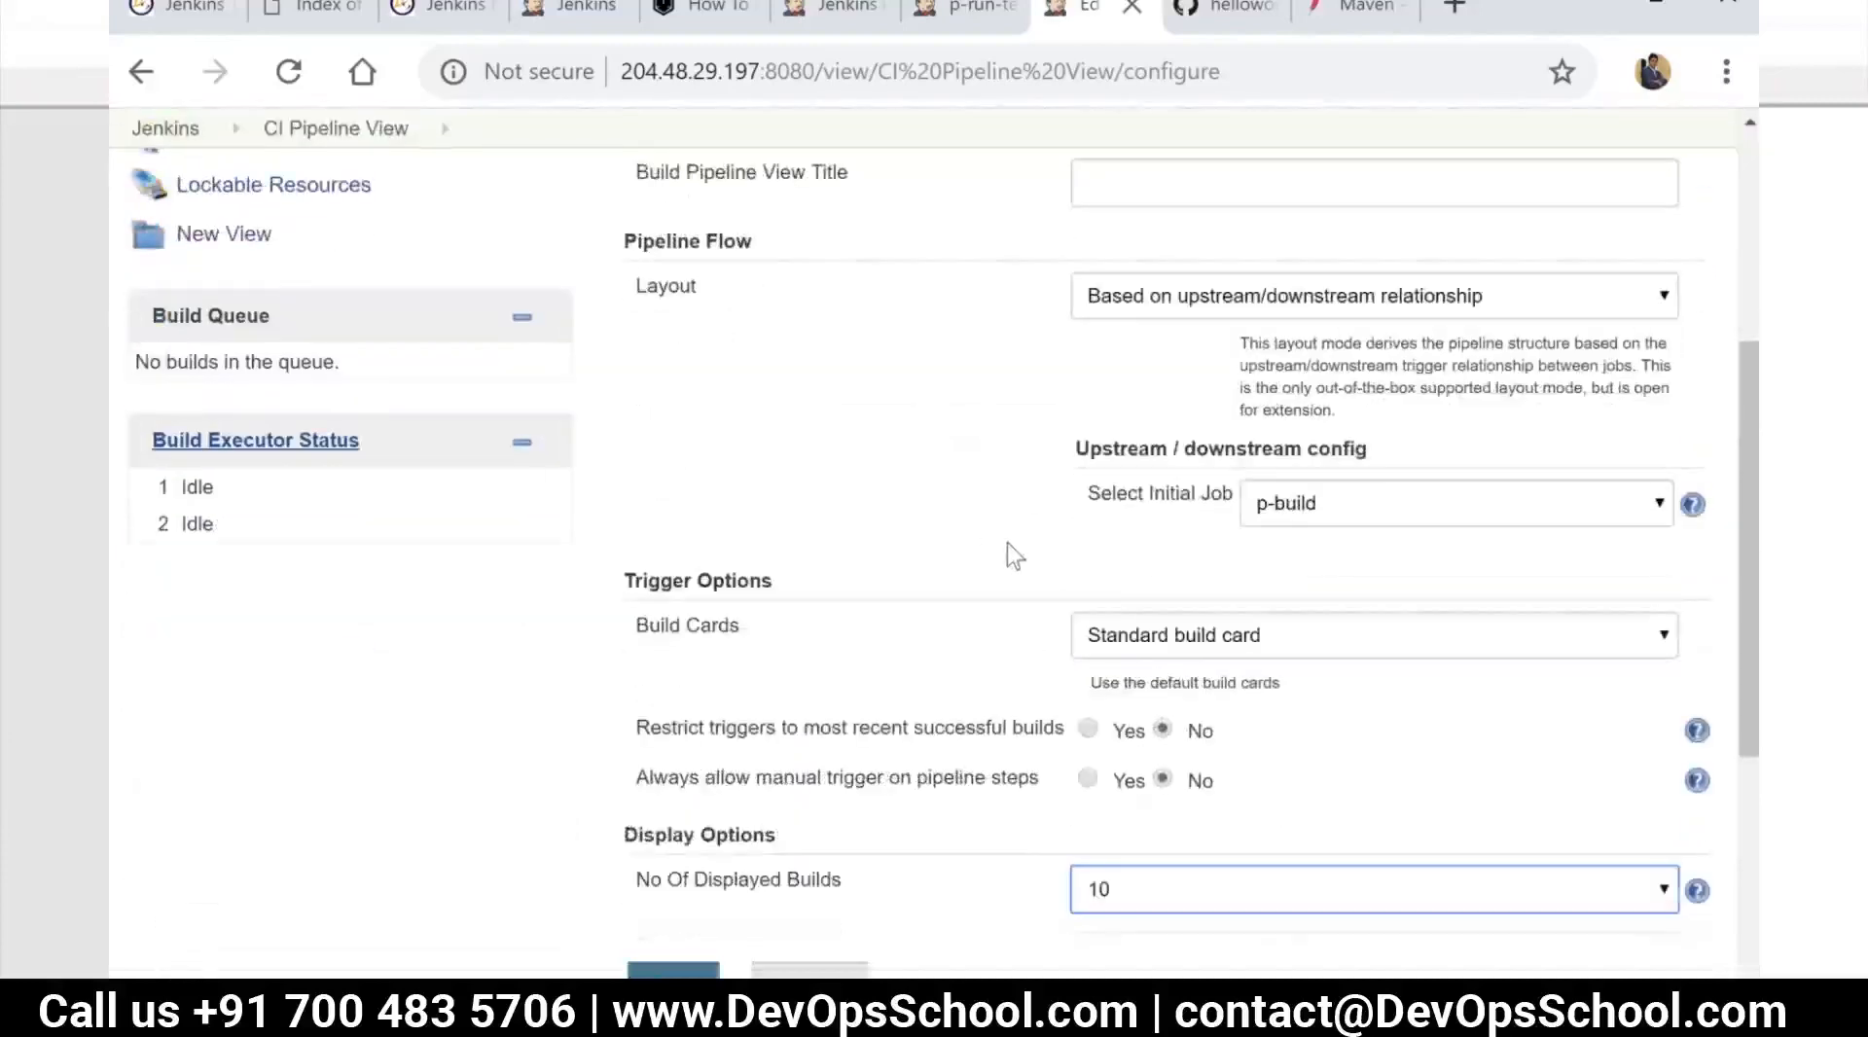
pyautogui.scroll(-3, 964, 647)
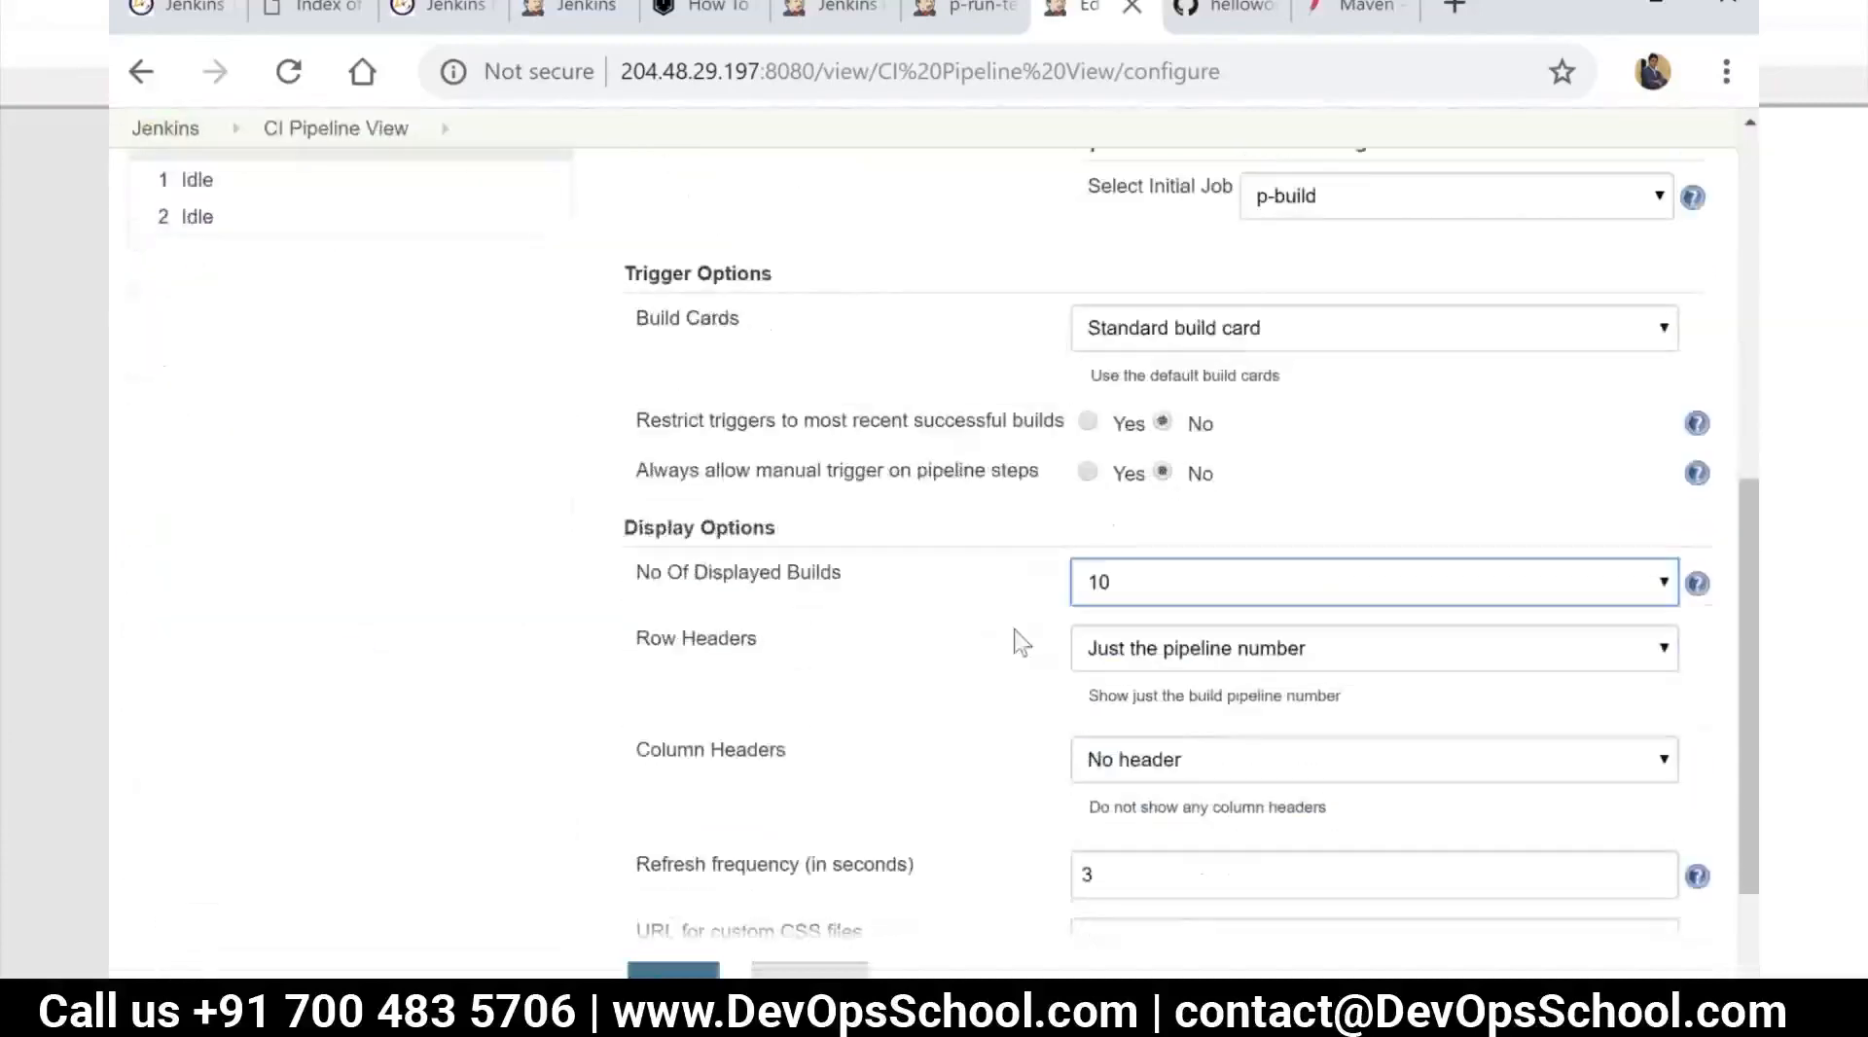
pyautogui.scroll(-1, 921, 663)
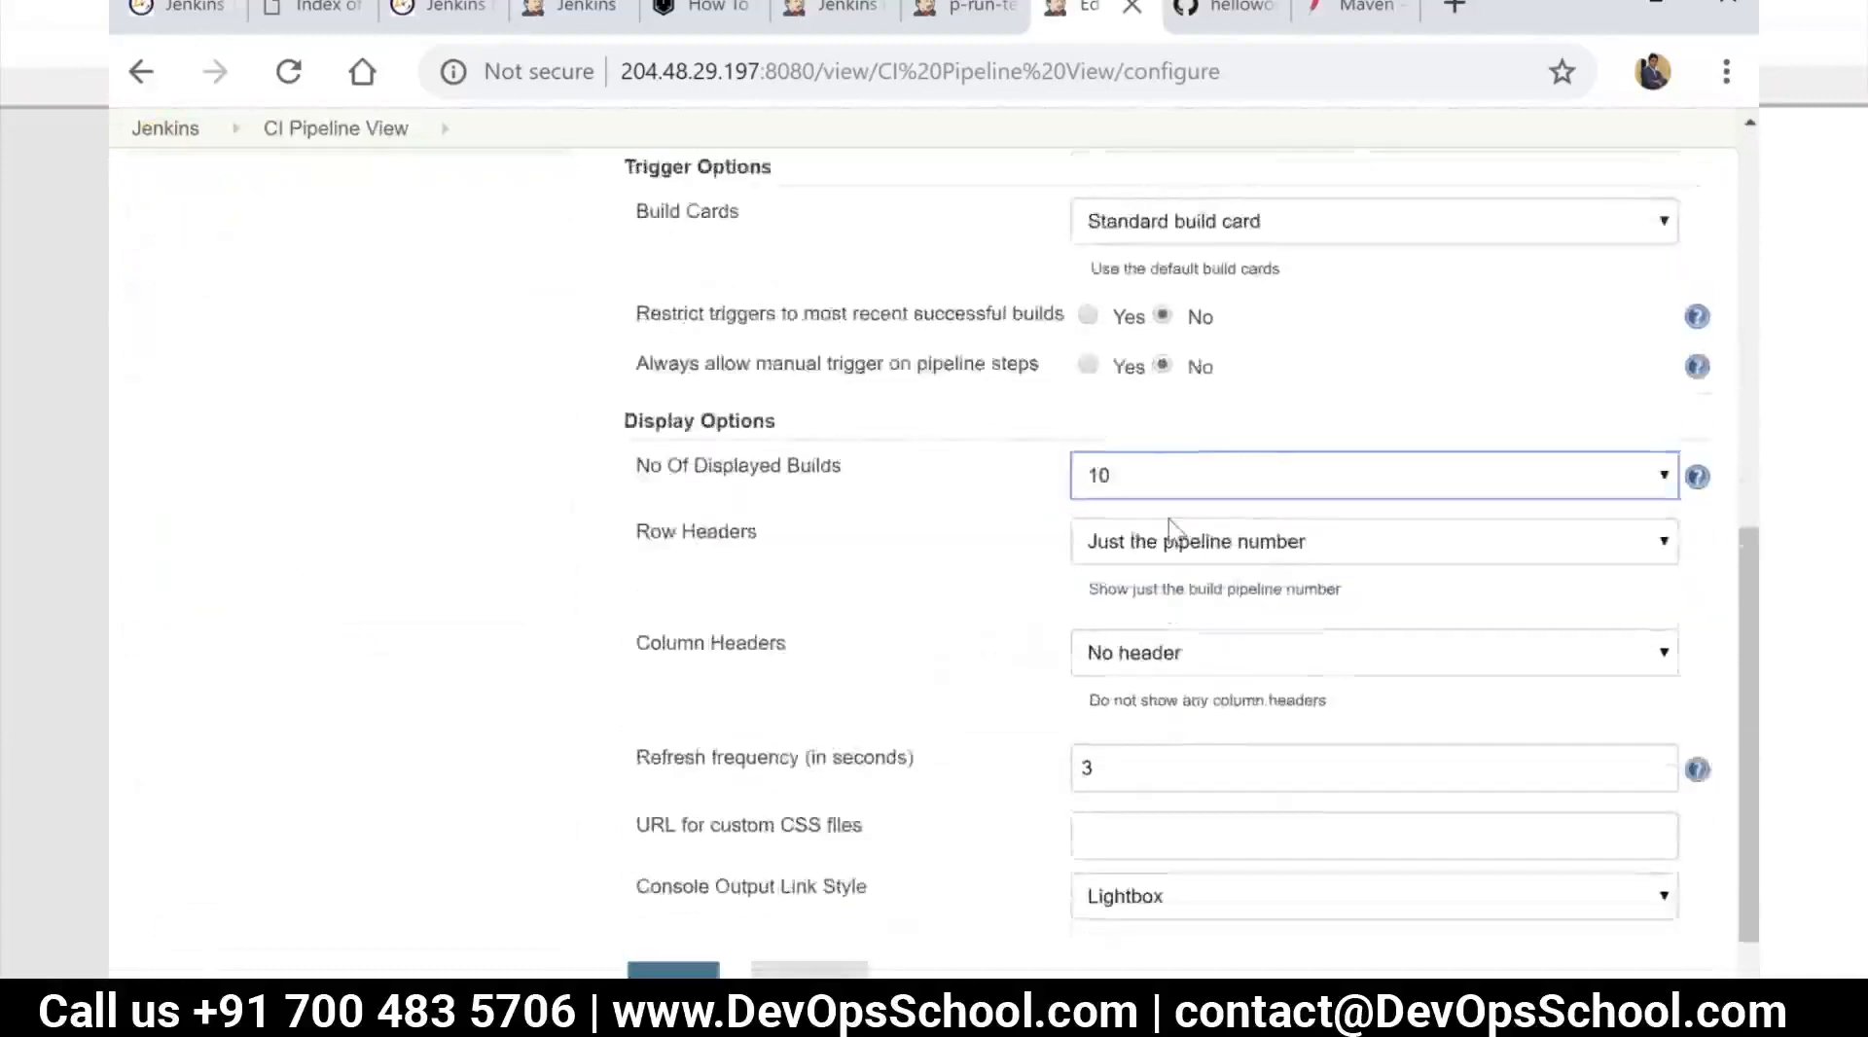
pyautogui.scroll(1, 1174, 467)
pyautogui.scroll(2, 1265, 375)
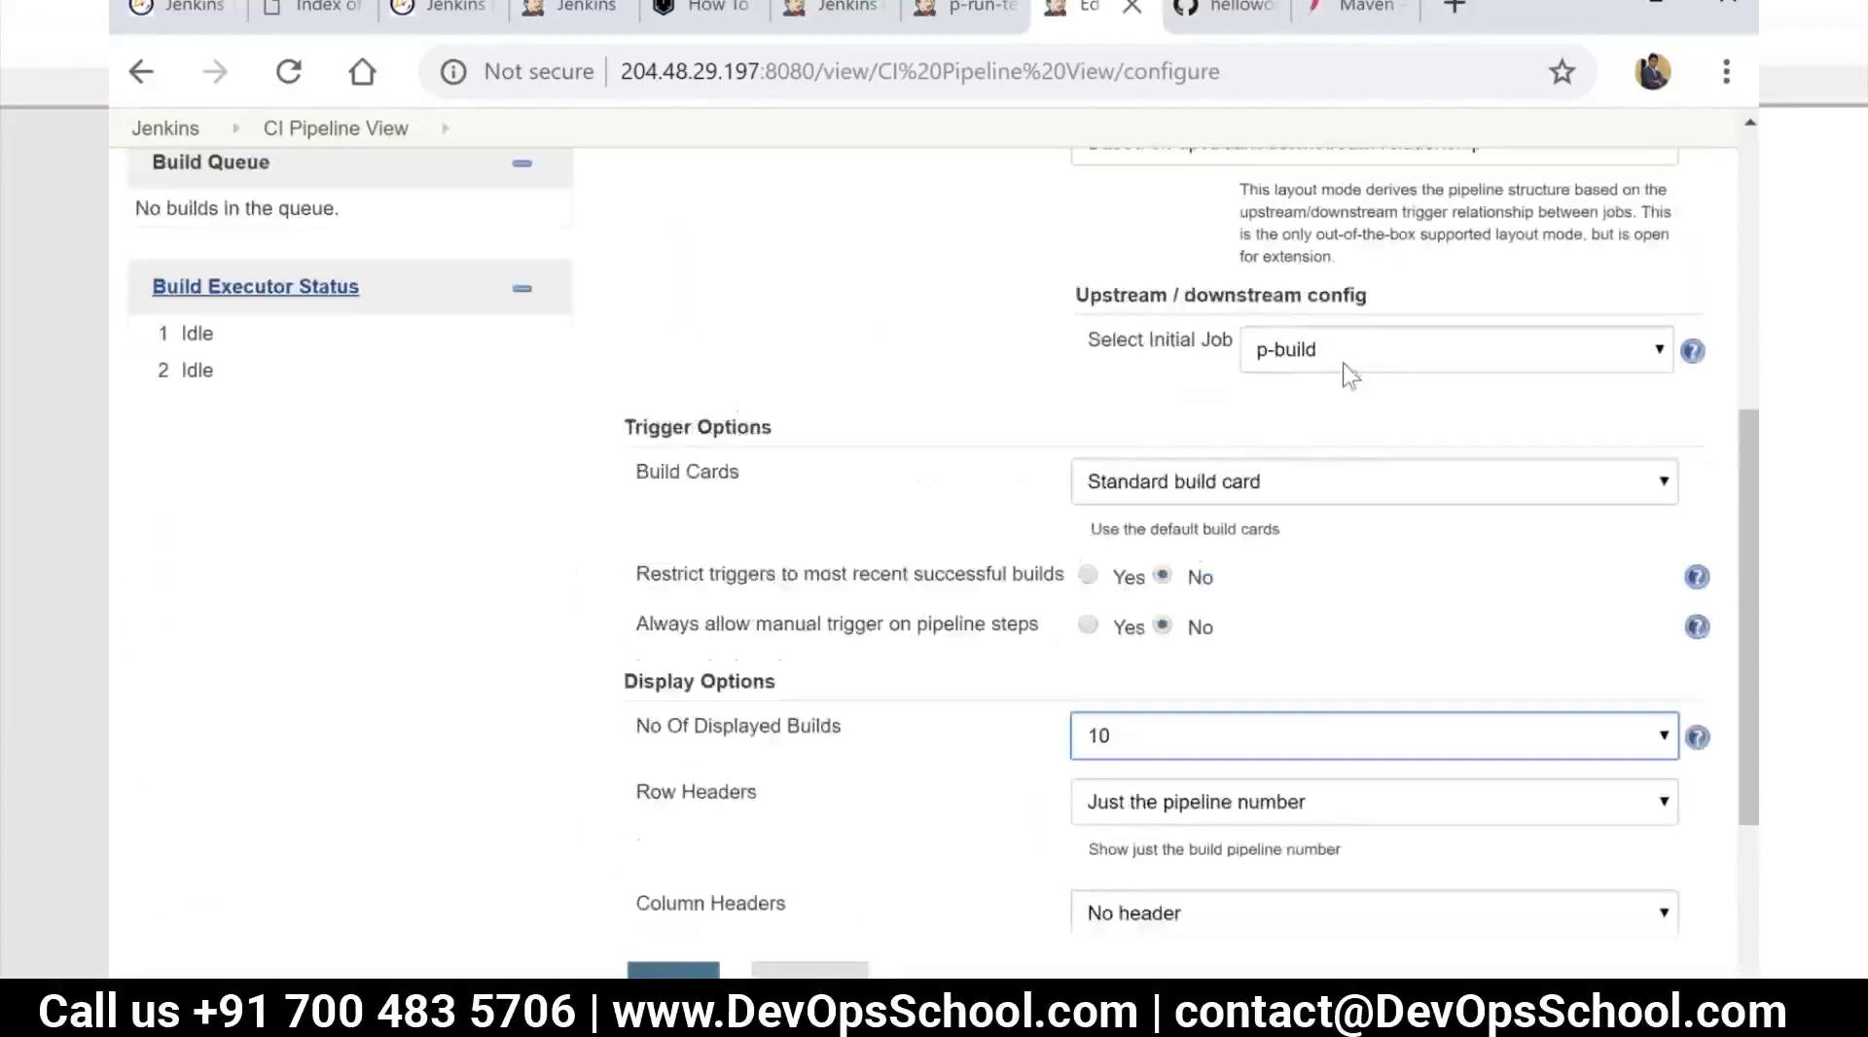
pyautogui.click(817, 979)
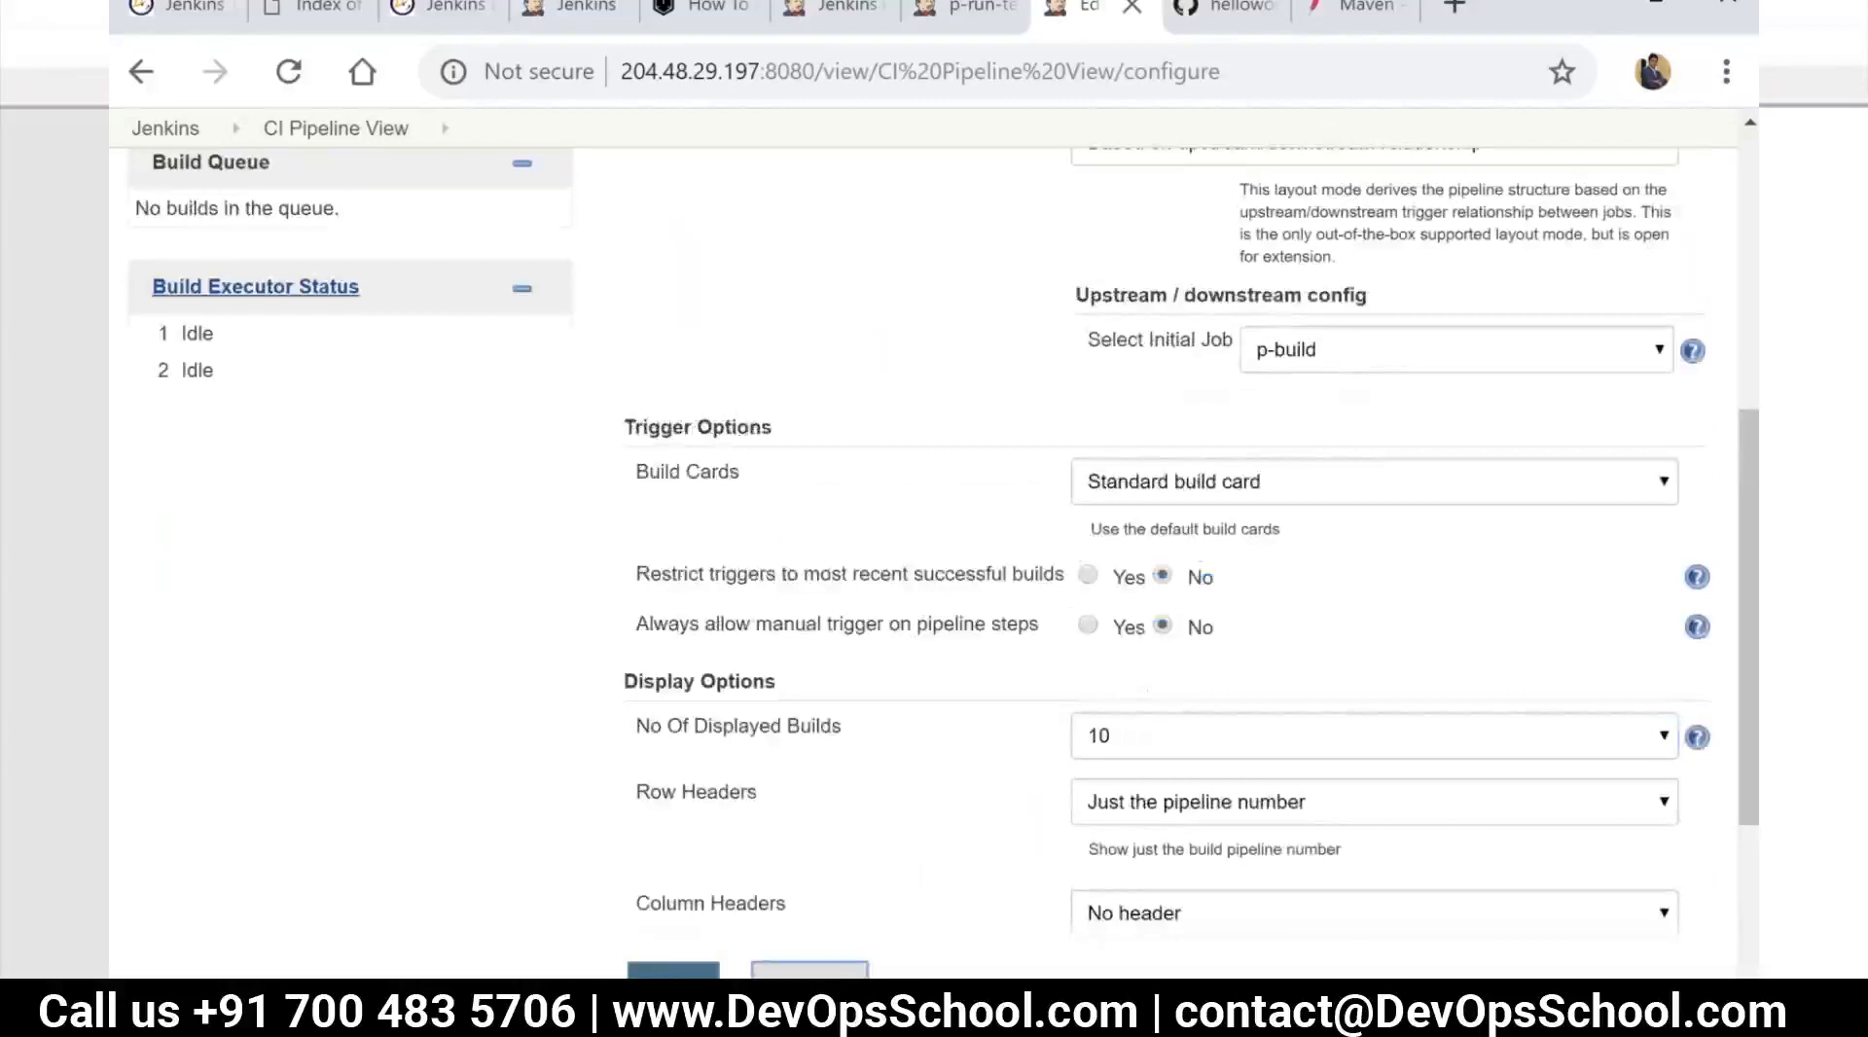
pyautogui.click(696, 976)
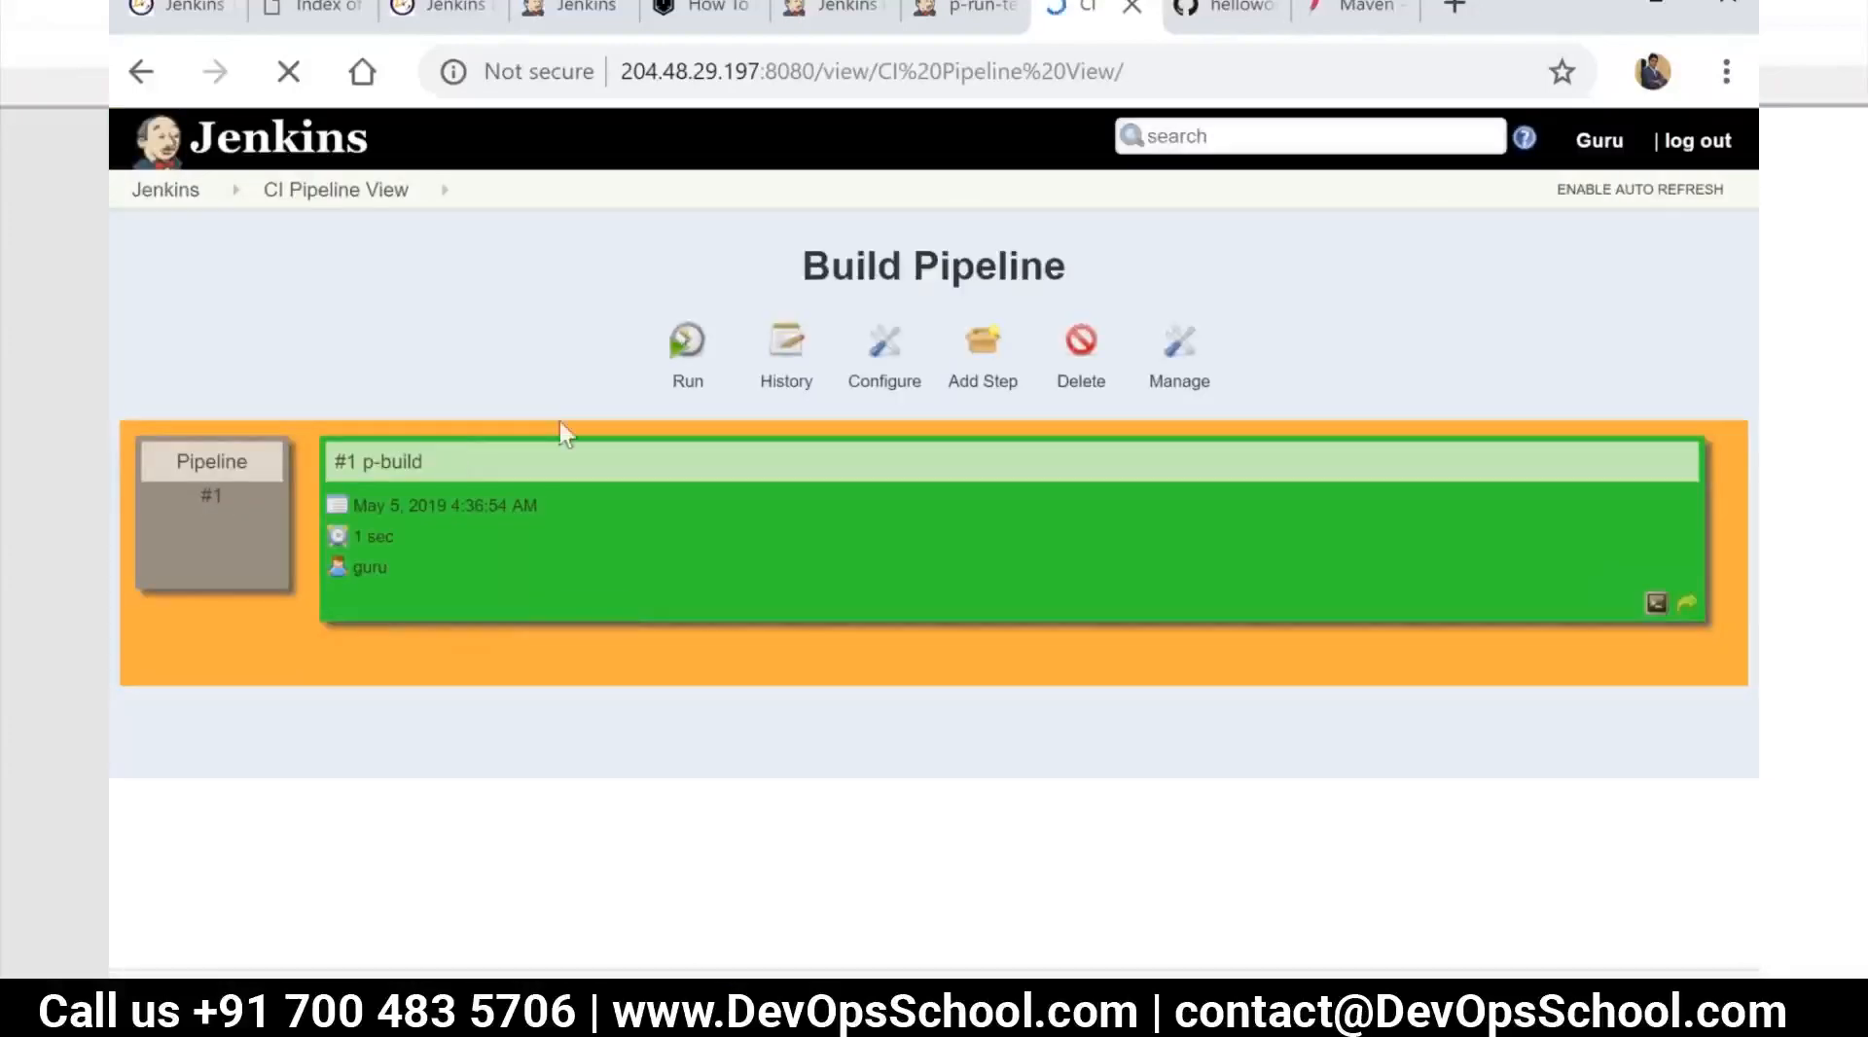
# Open the p-build job's configuration and add a "Build other projects" post-build action
pyautogui.click(156, 194)
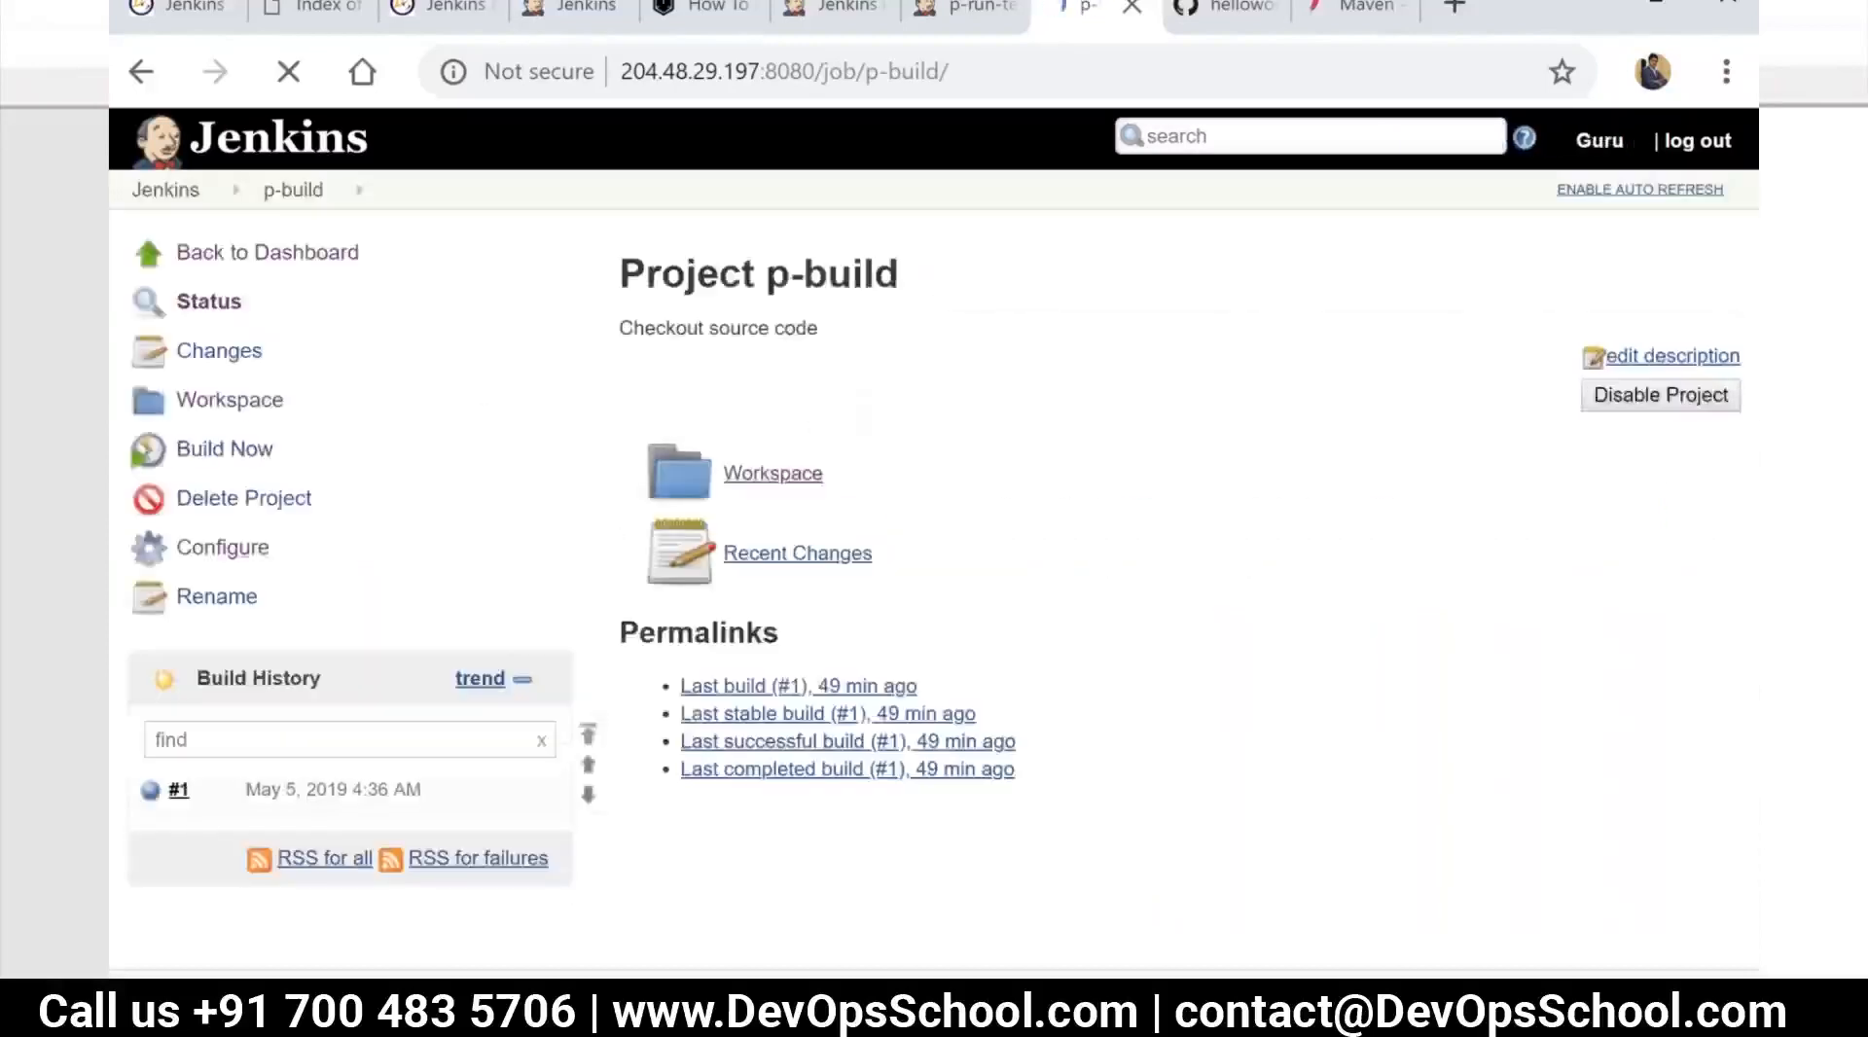
pyautogui.click(224, 550)
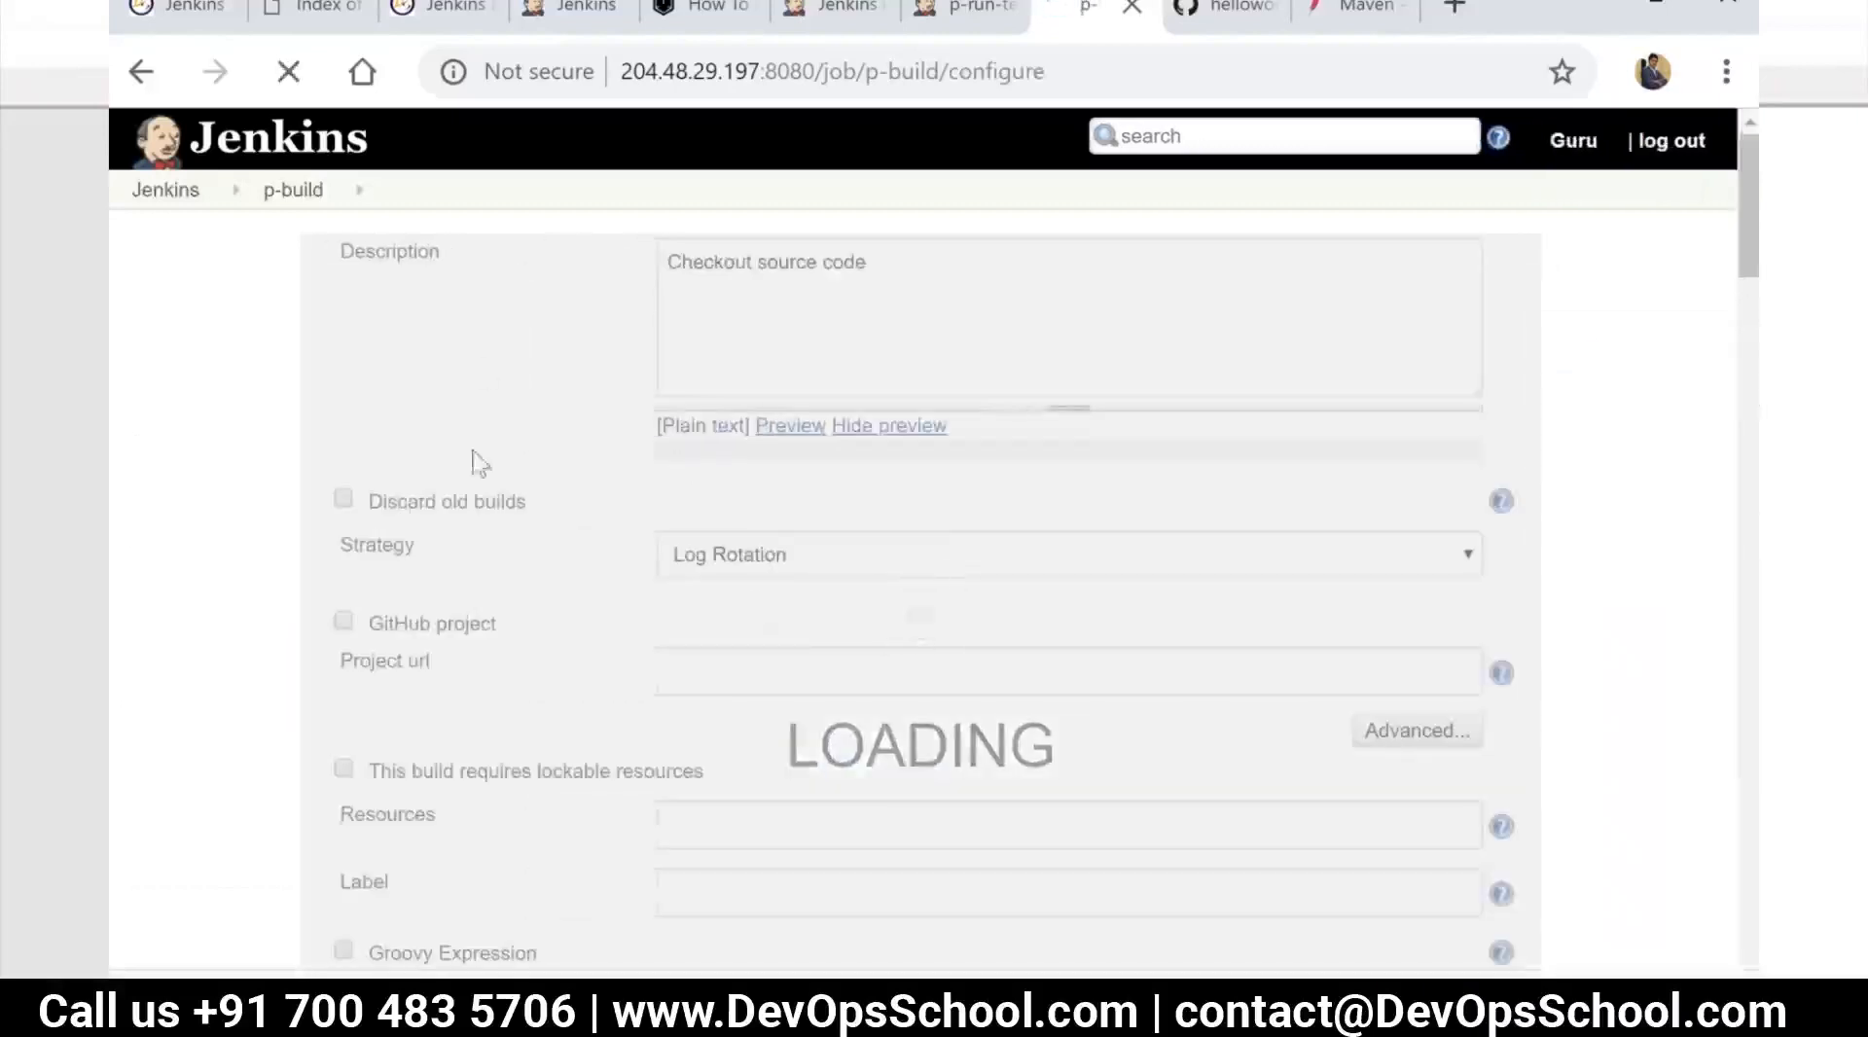
pyautogui.scroll(-6, 564, 601)
pyautogui.scroll(-10, 573, 617)
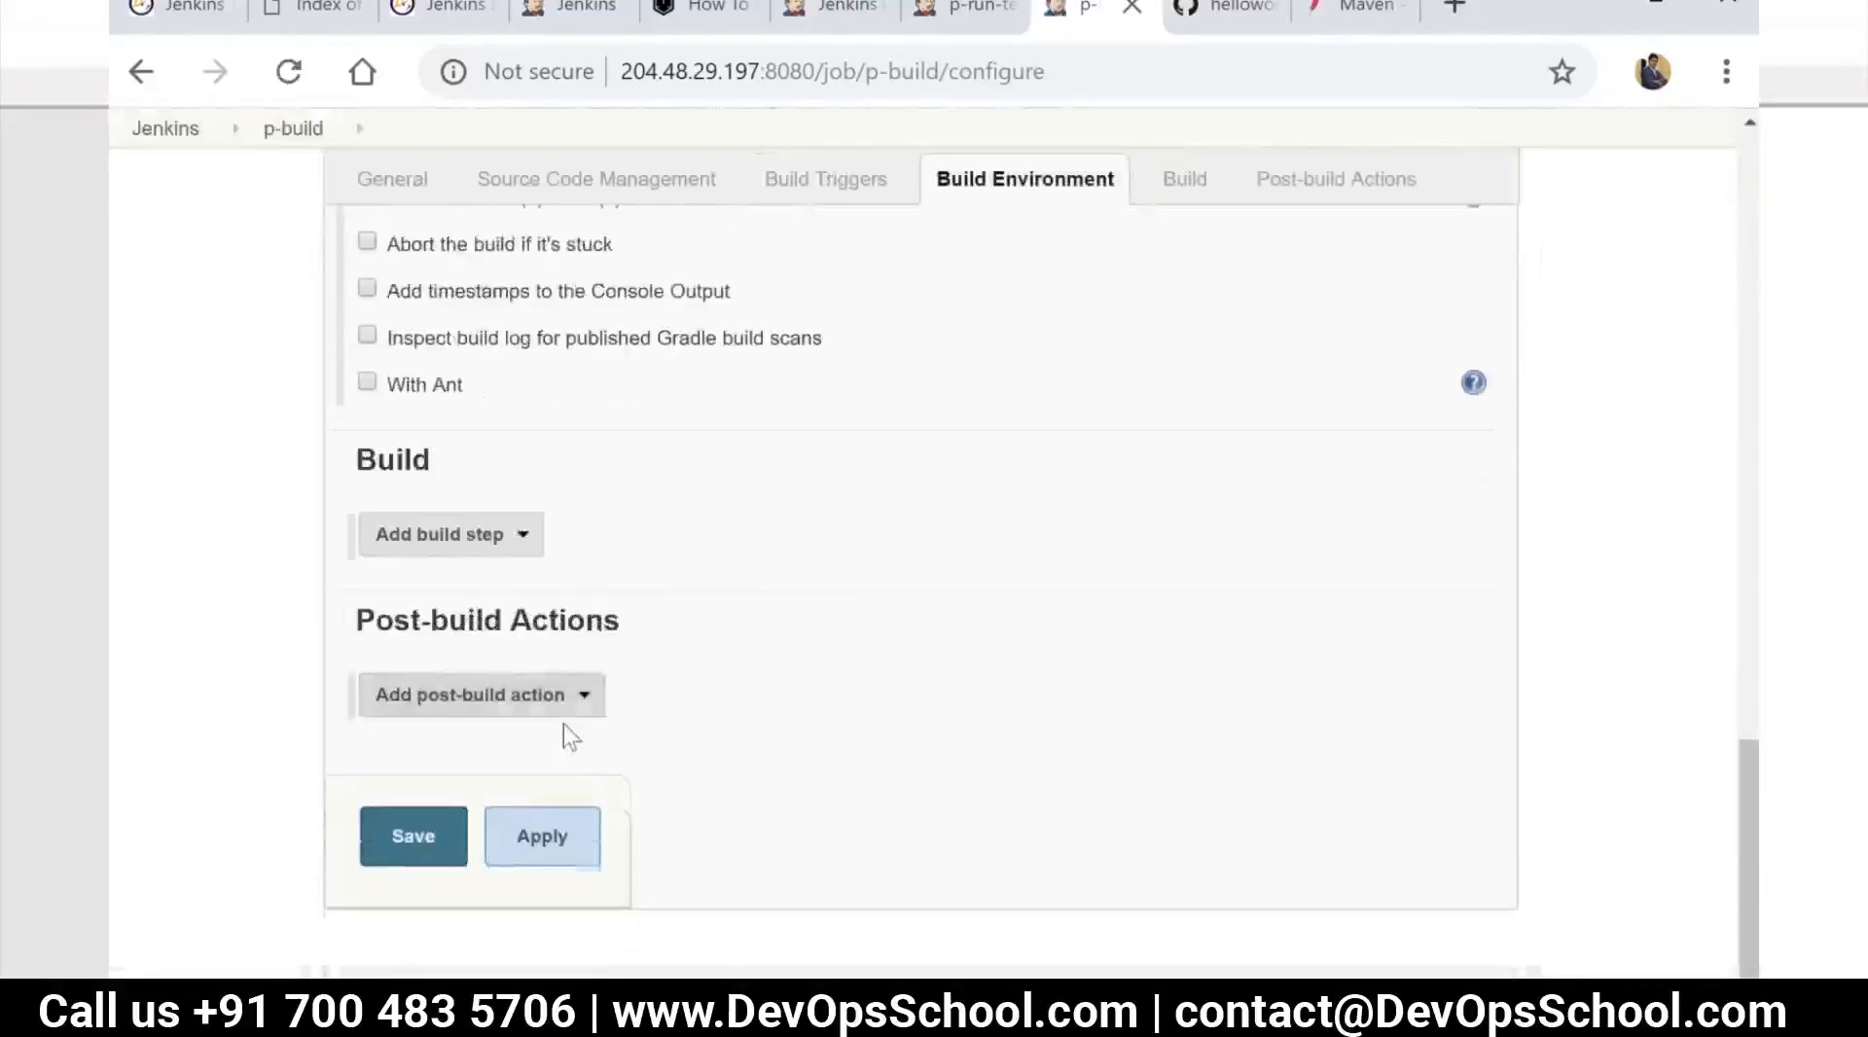
pyautogui.click(540, 701)
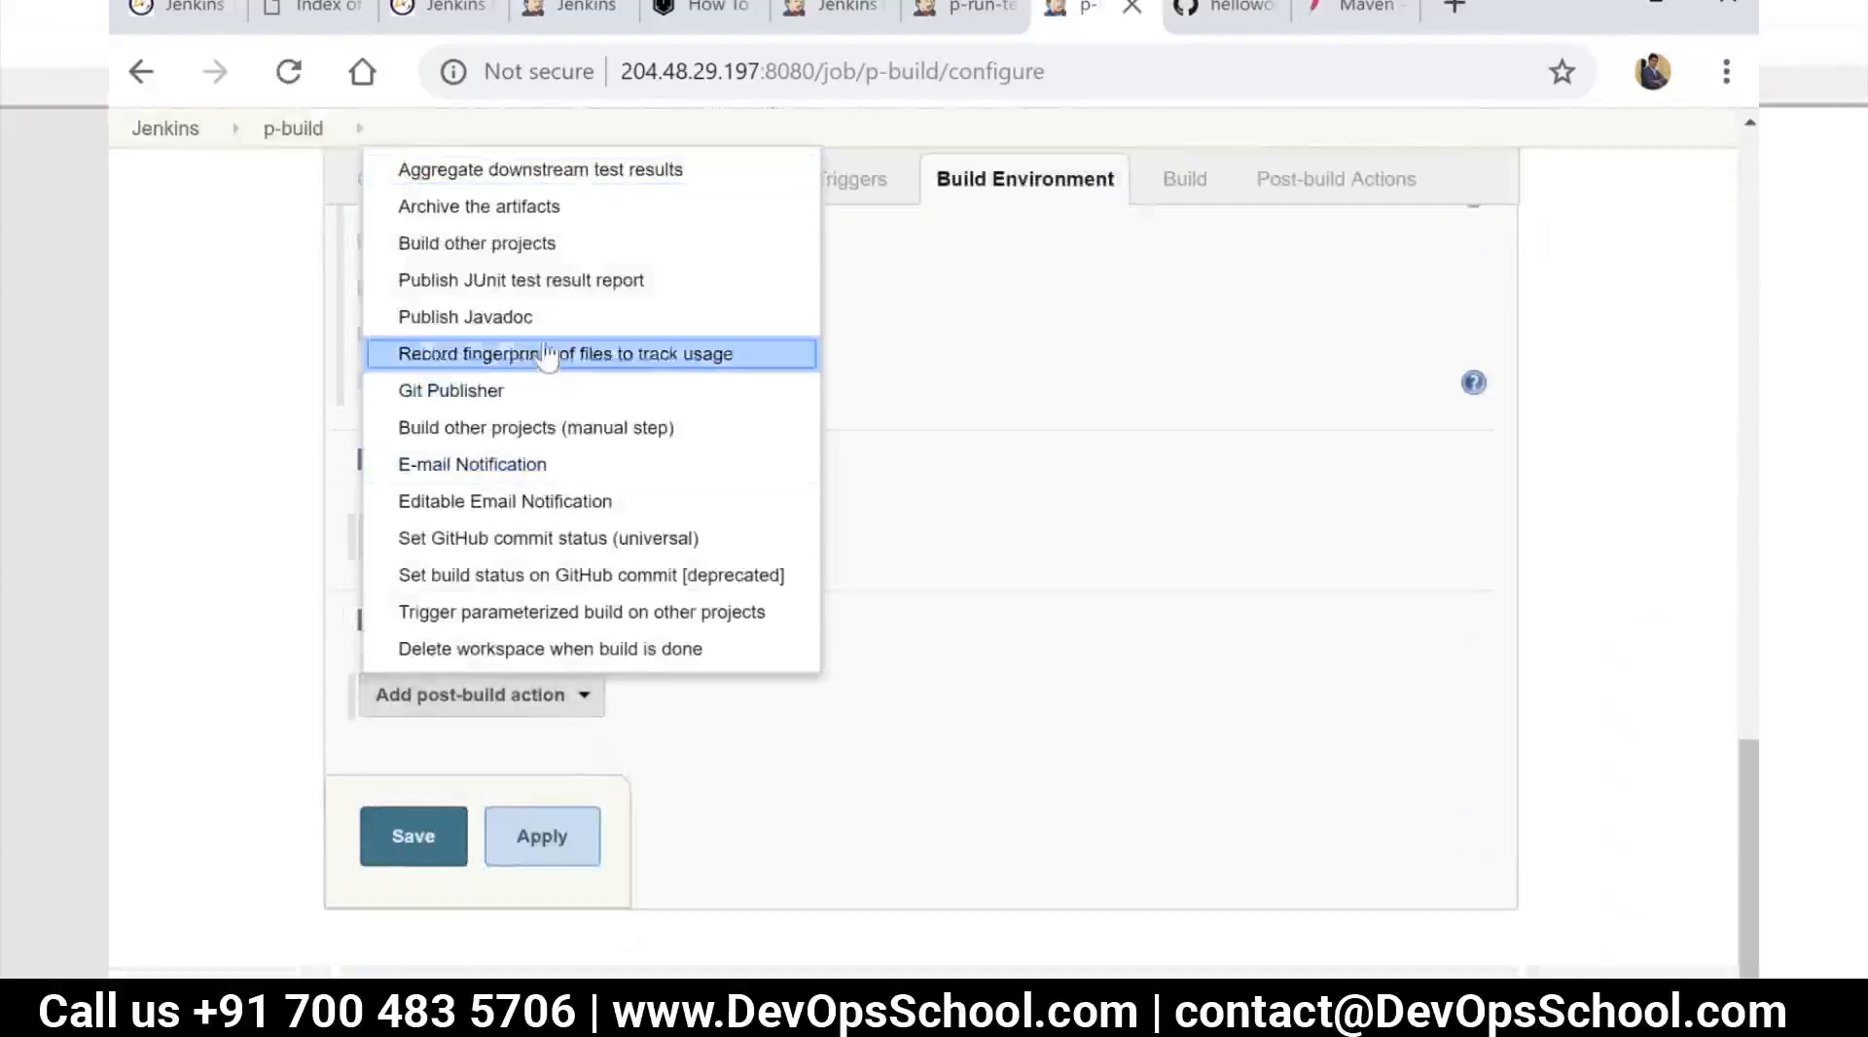
pyautogui.click(1061, 487)
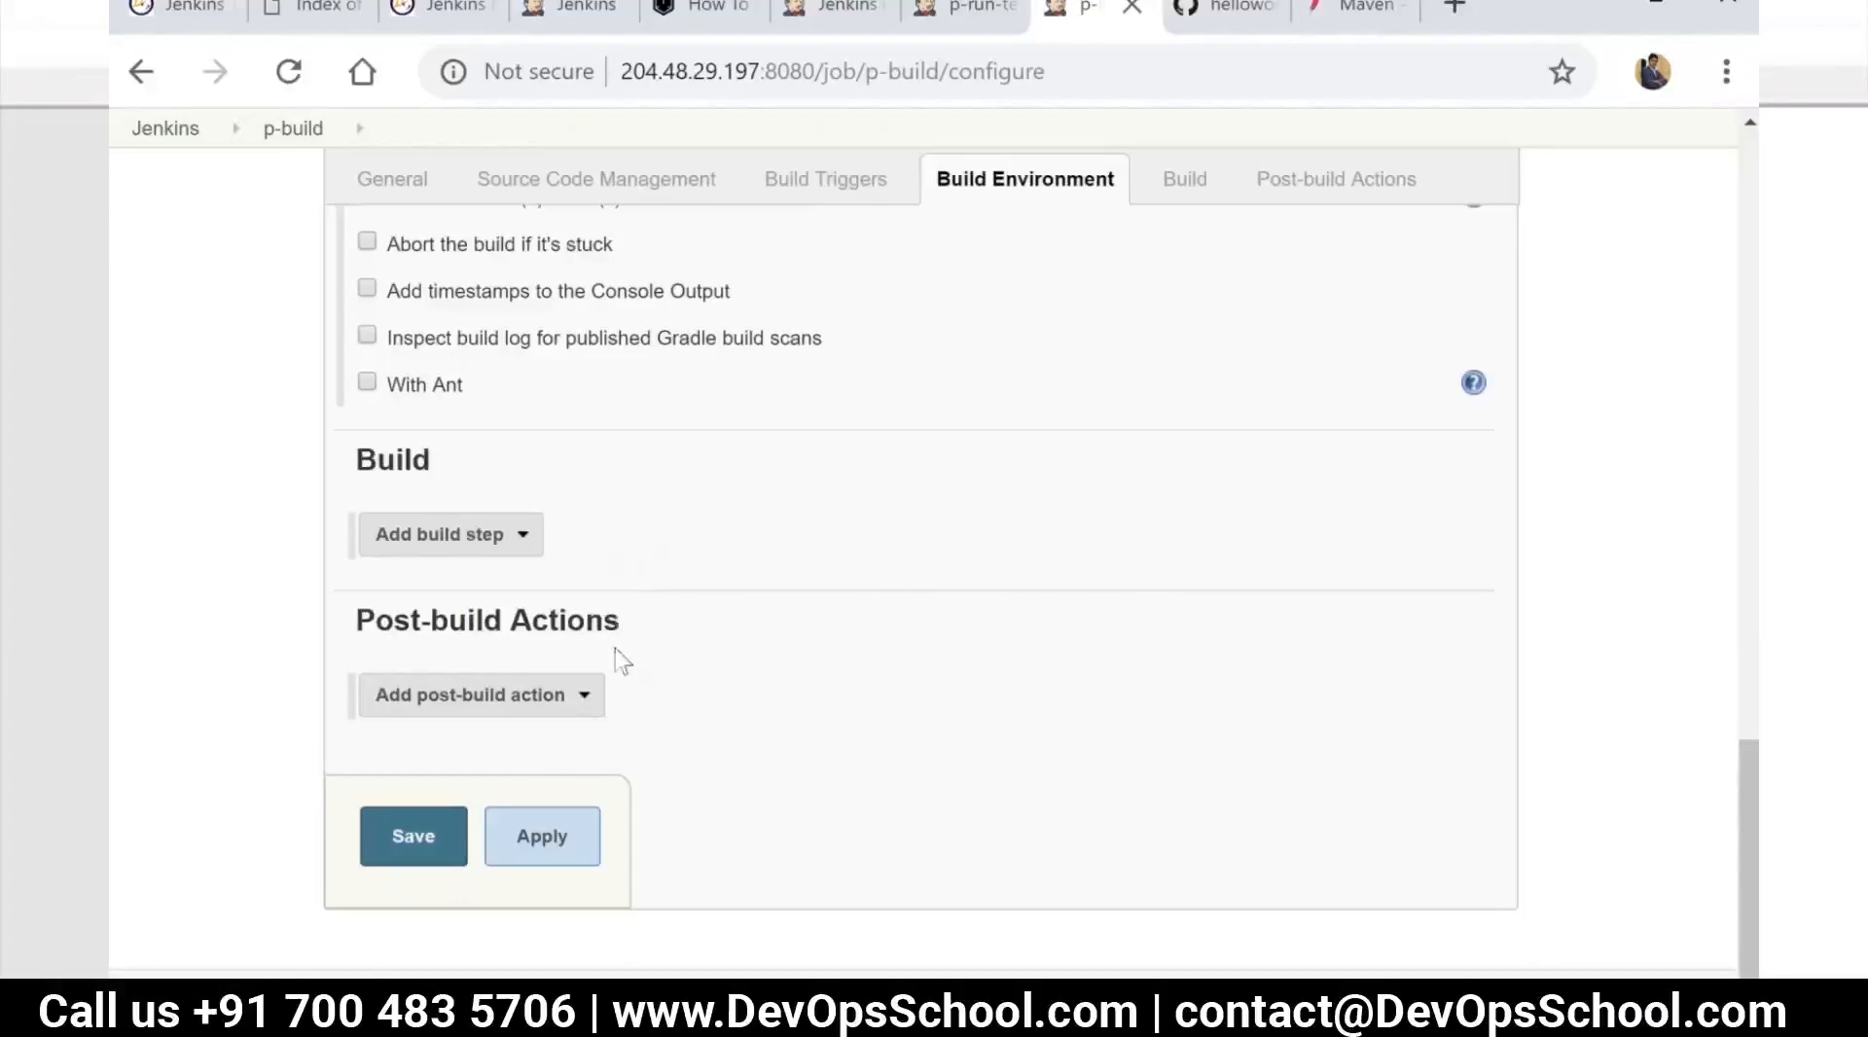
pyautogui.moveTo(702, 644); pyautogui.dragTo(364, 621)
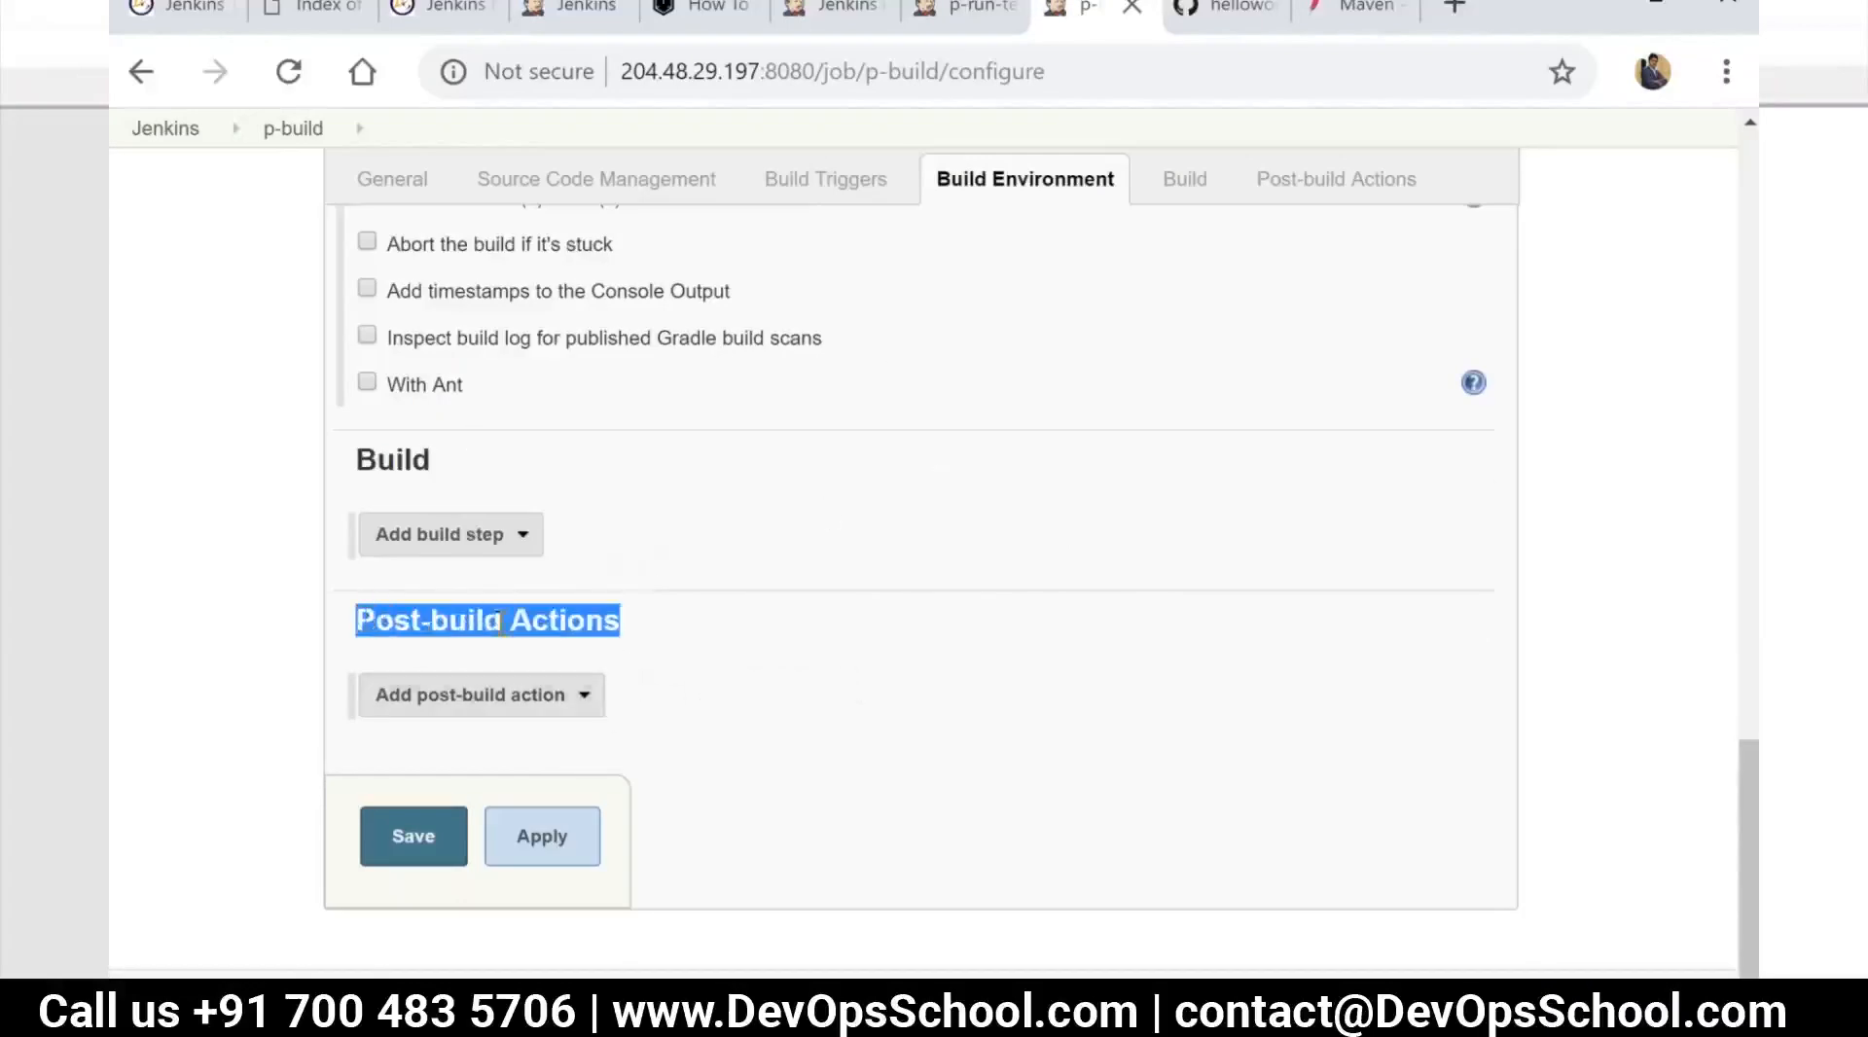
pyautogui.click(607, 694)
pyautogui.click(589, 696)
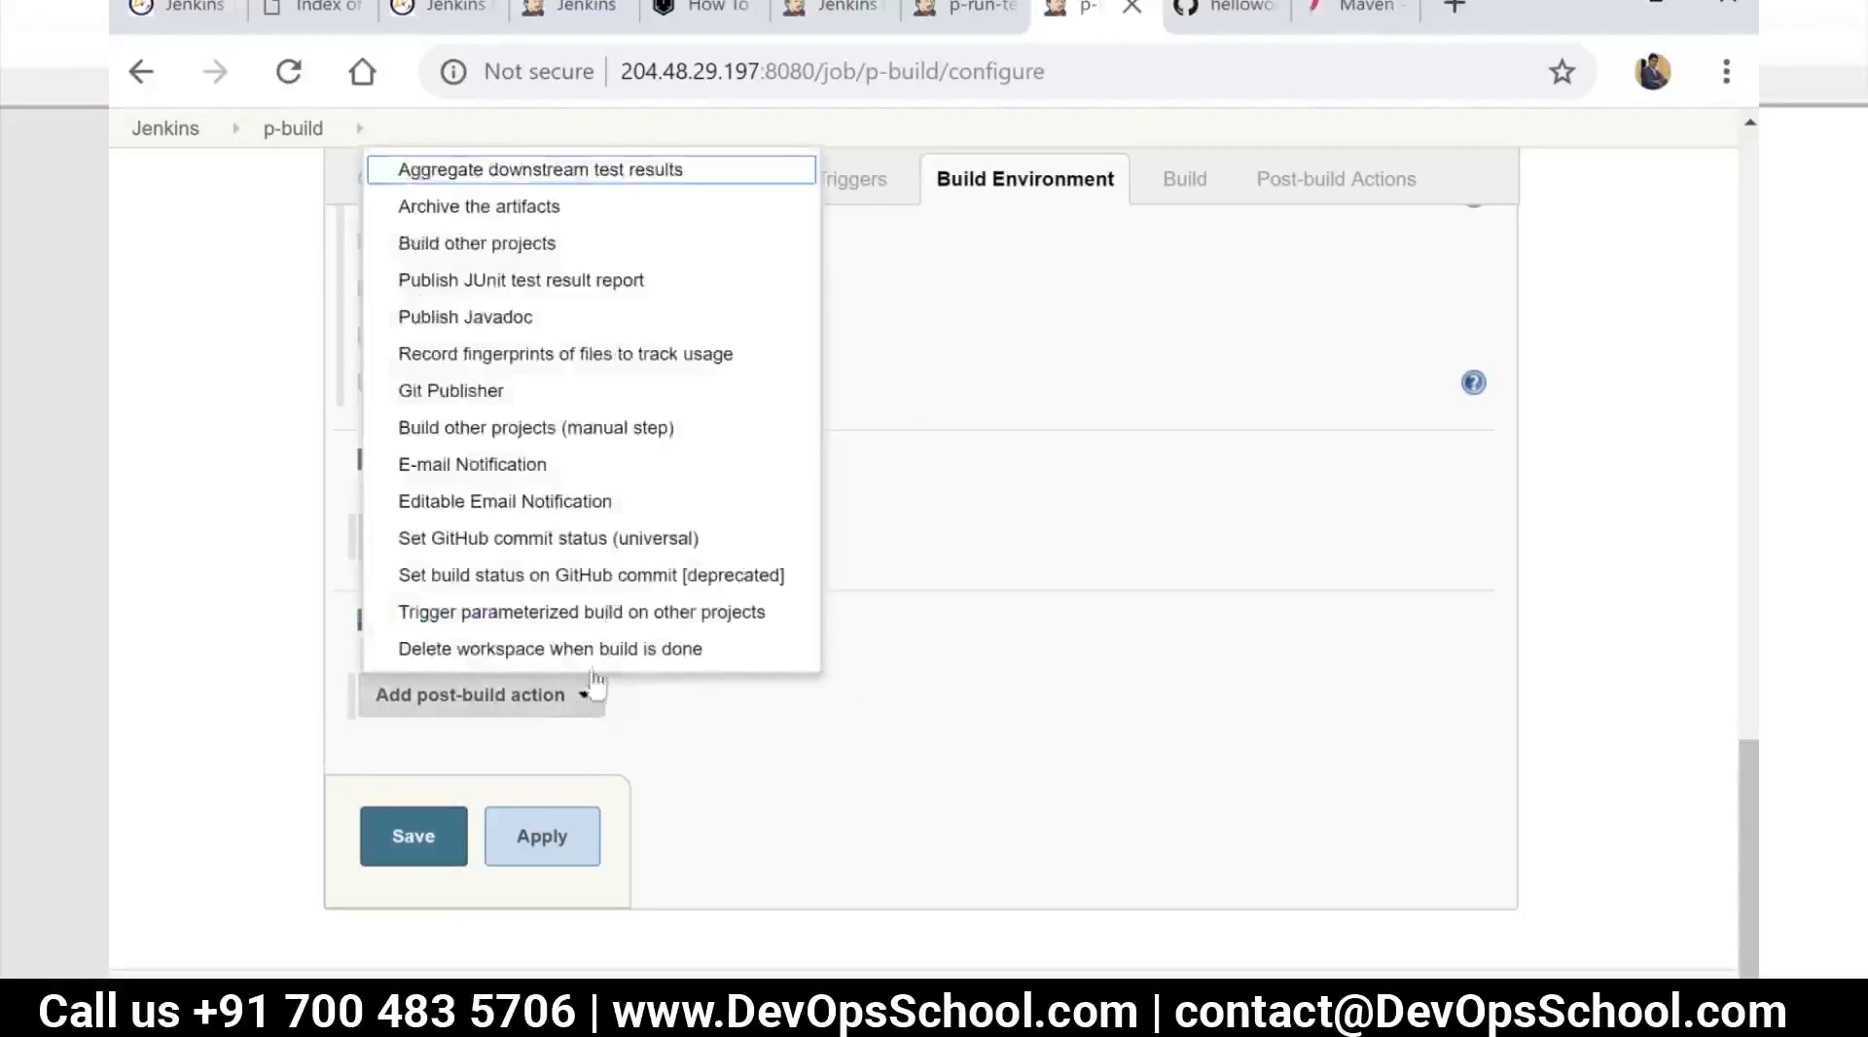
pyautogui.click(551, 243)
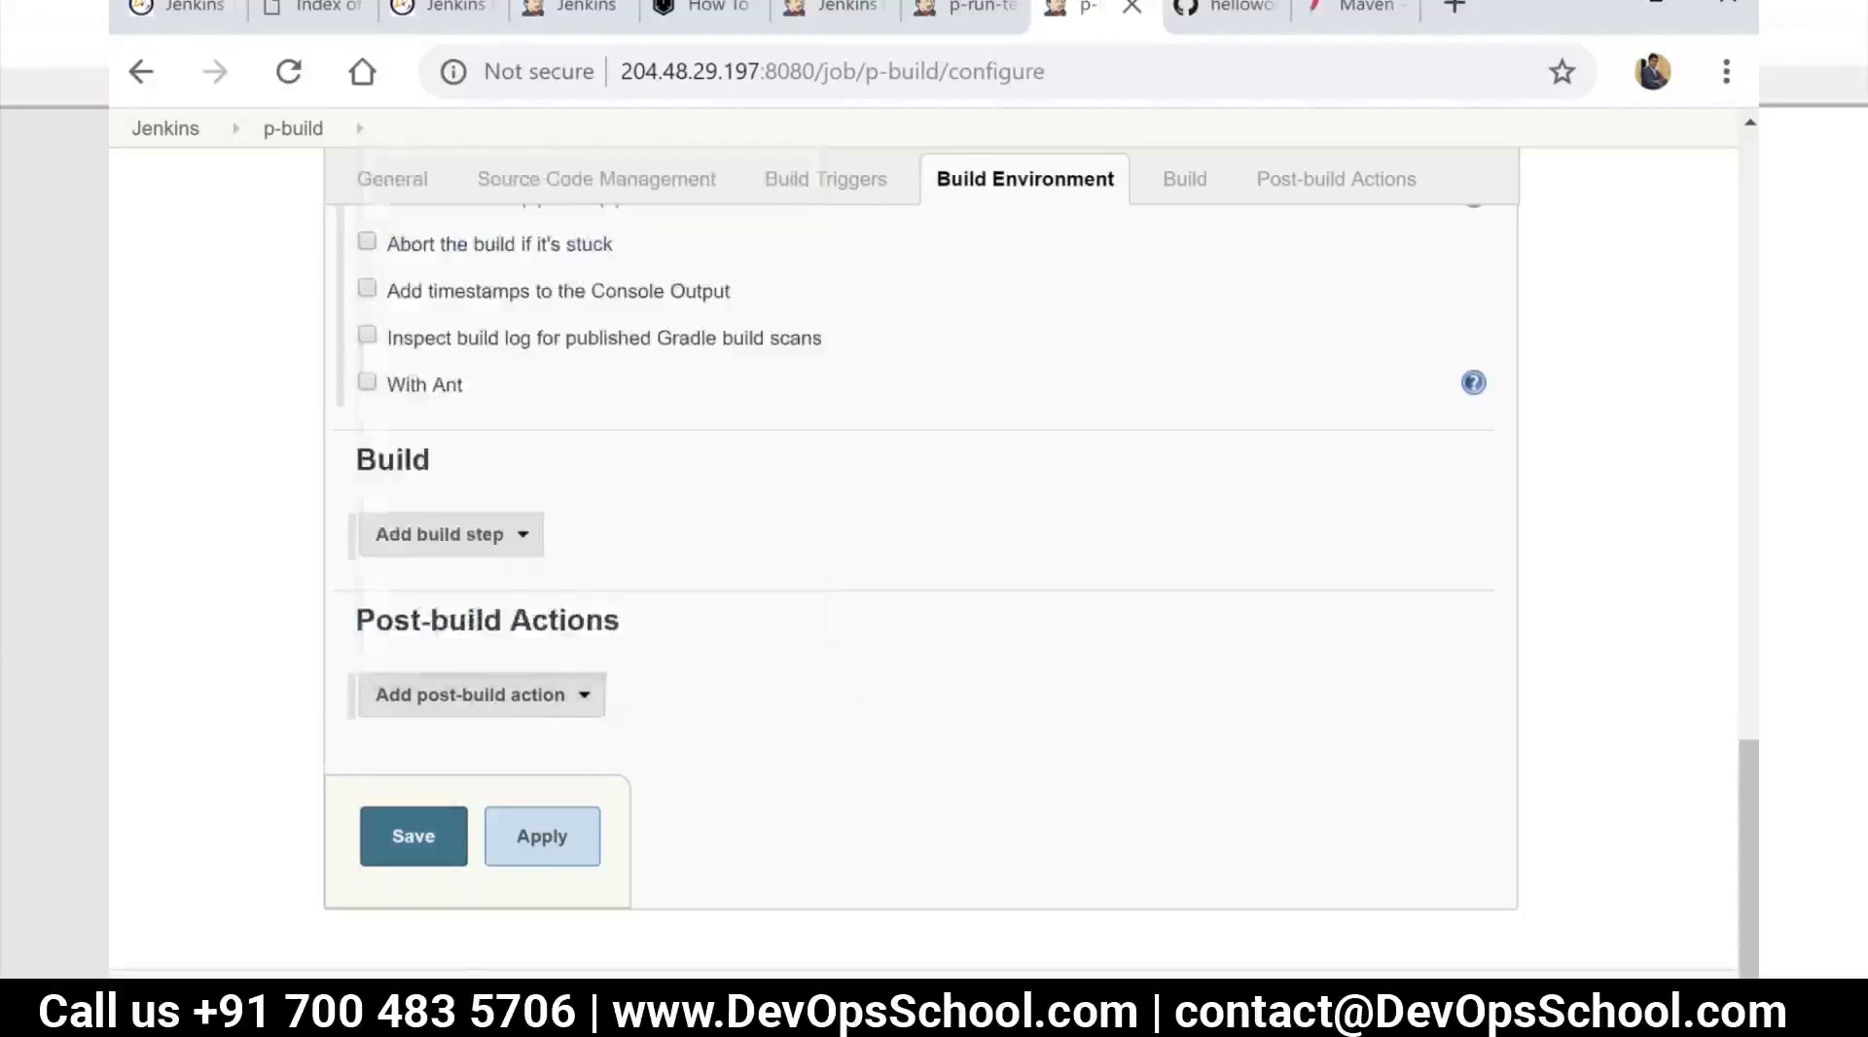
# Set p-compile-code as the project to build after p-build, triggered only if the build is stable, and save the job
pyautogui.click(739, 760)
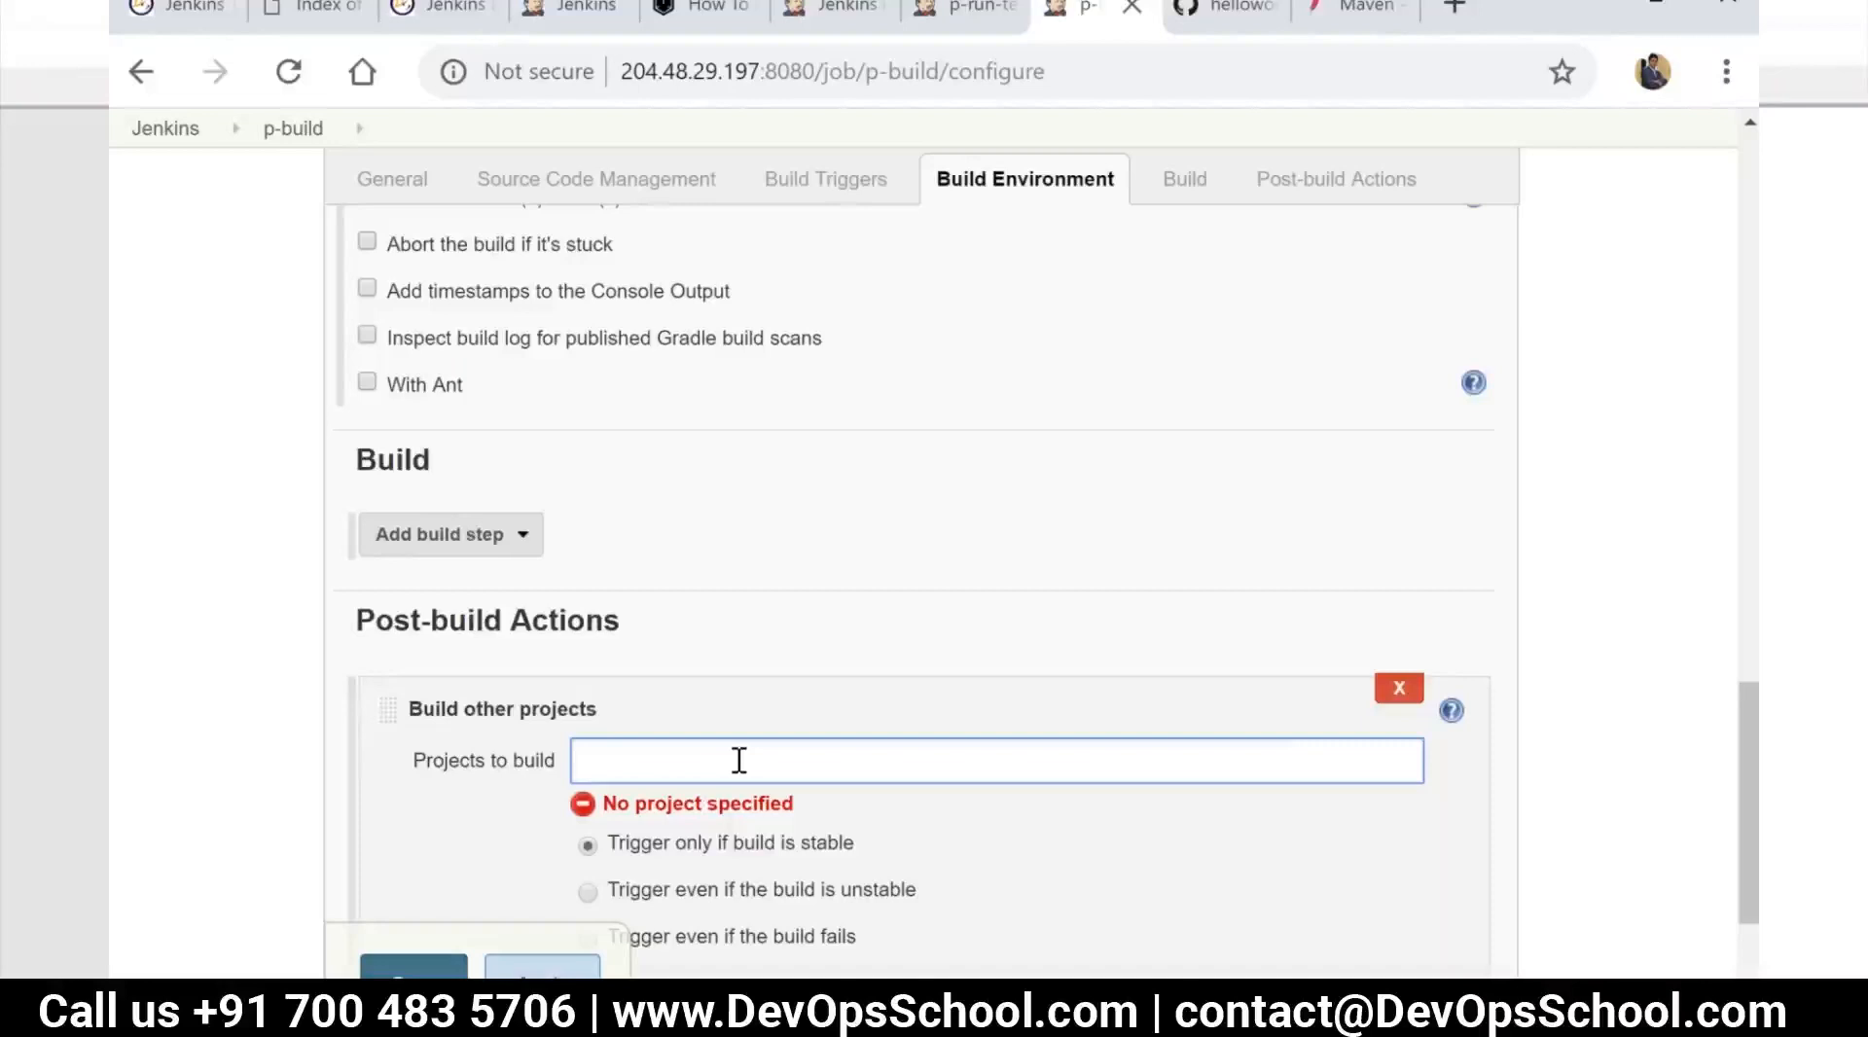
pyautogui.write('p-')
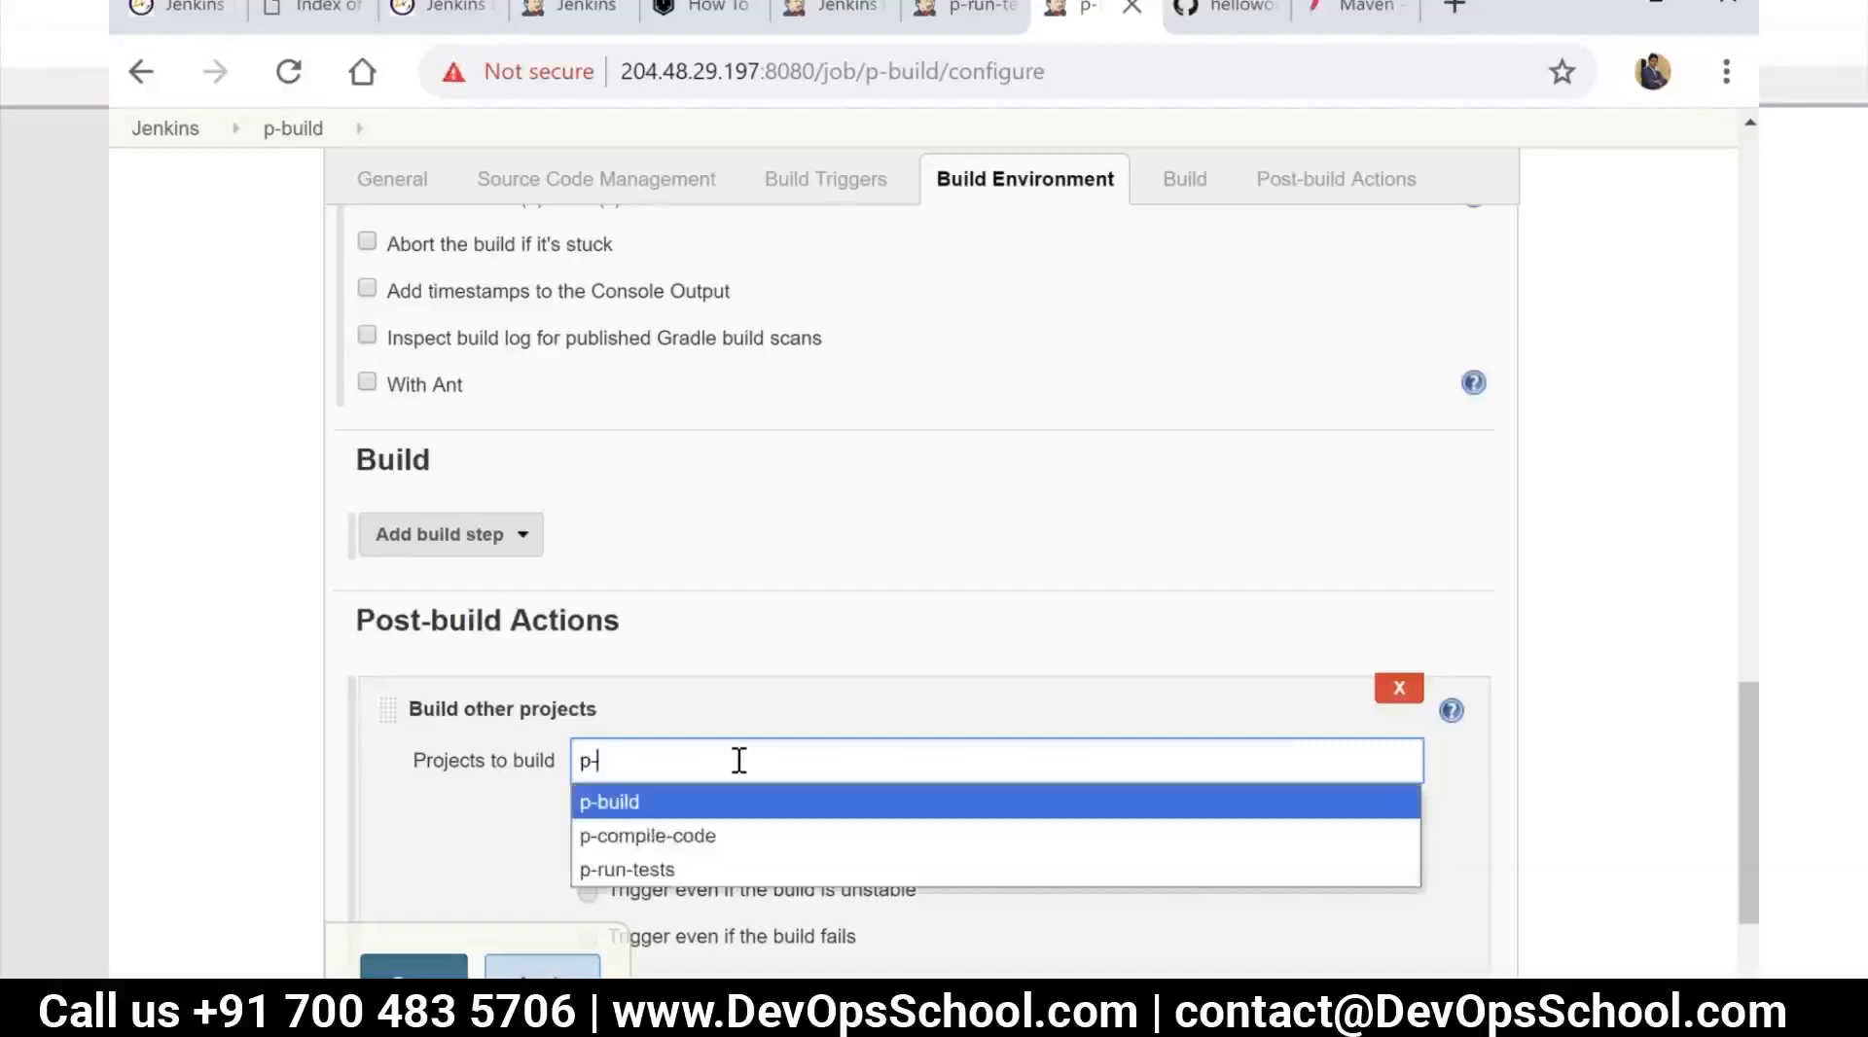
pyautogui.click(649, 837)
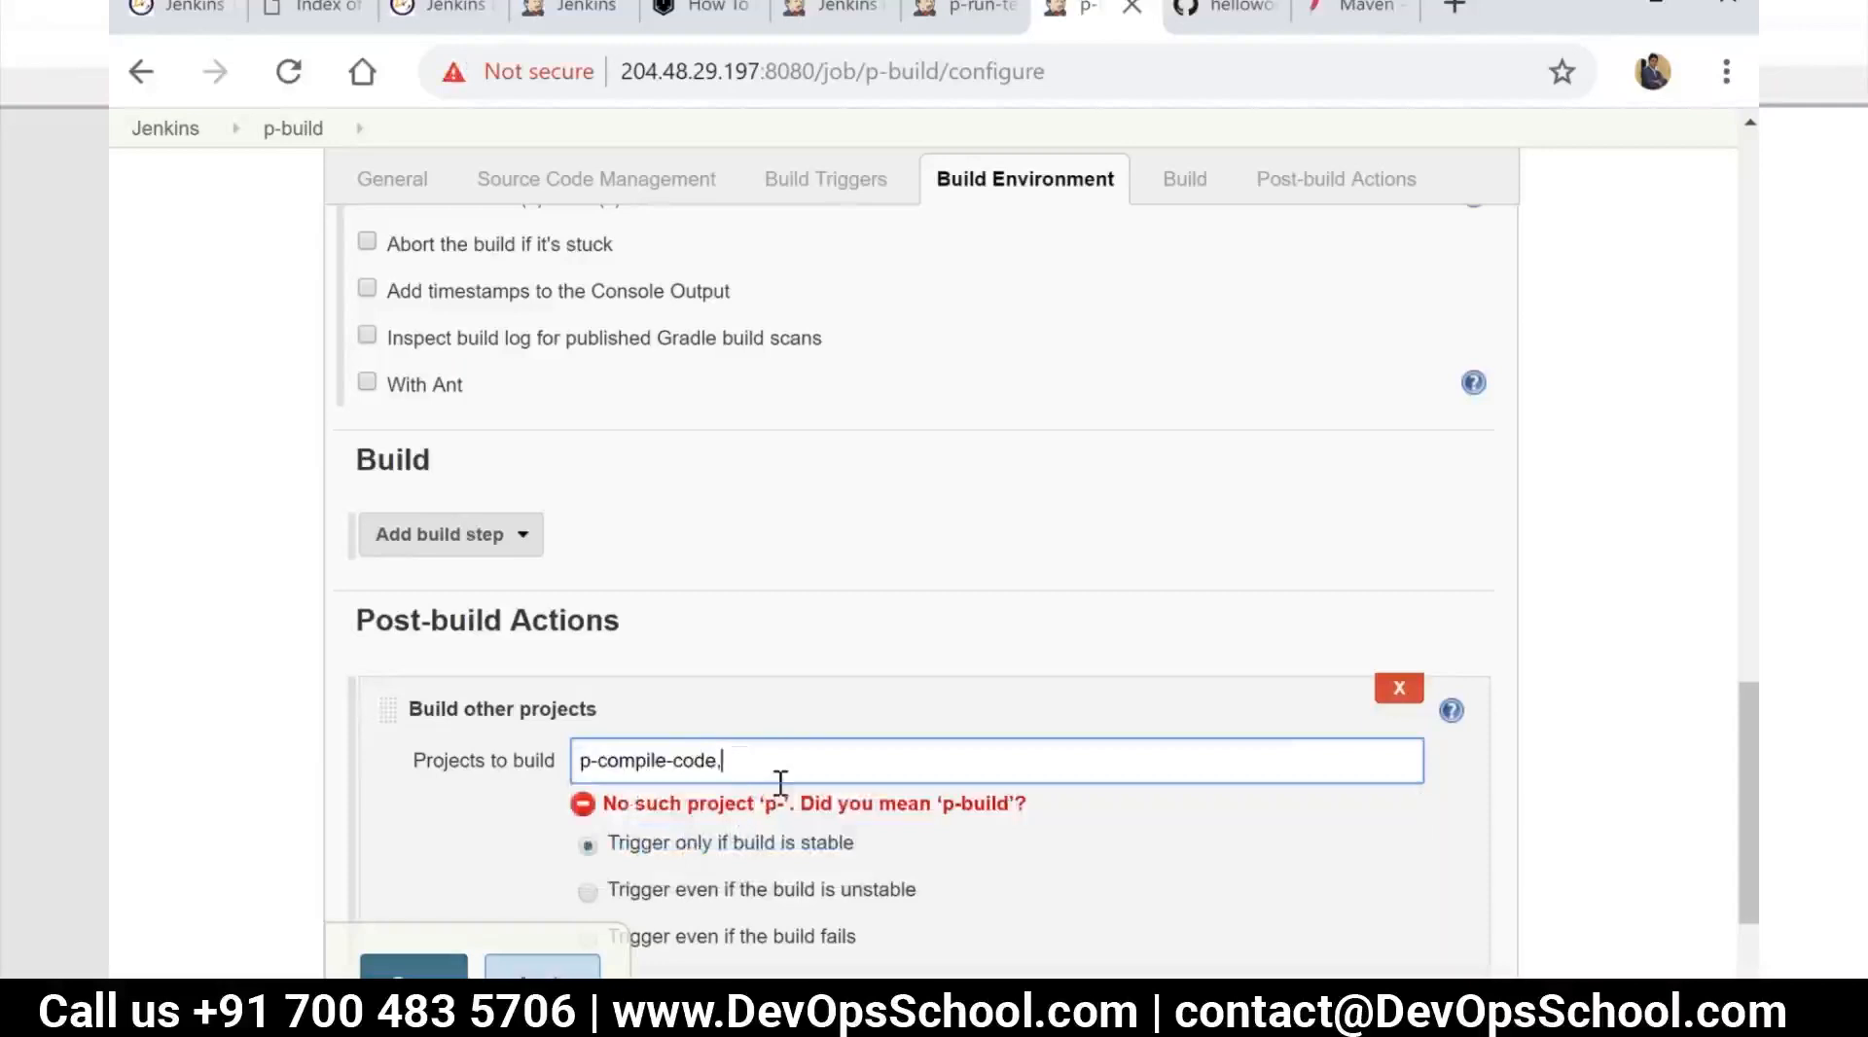
pyautogui.press('BackSpace')
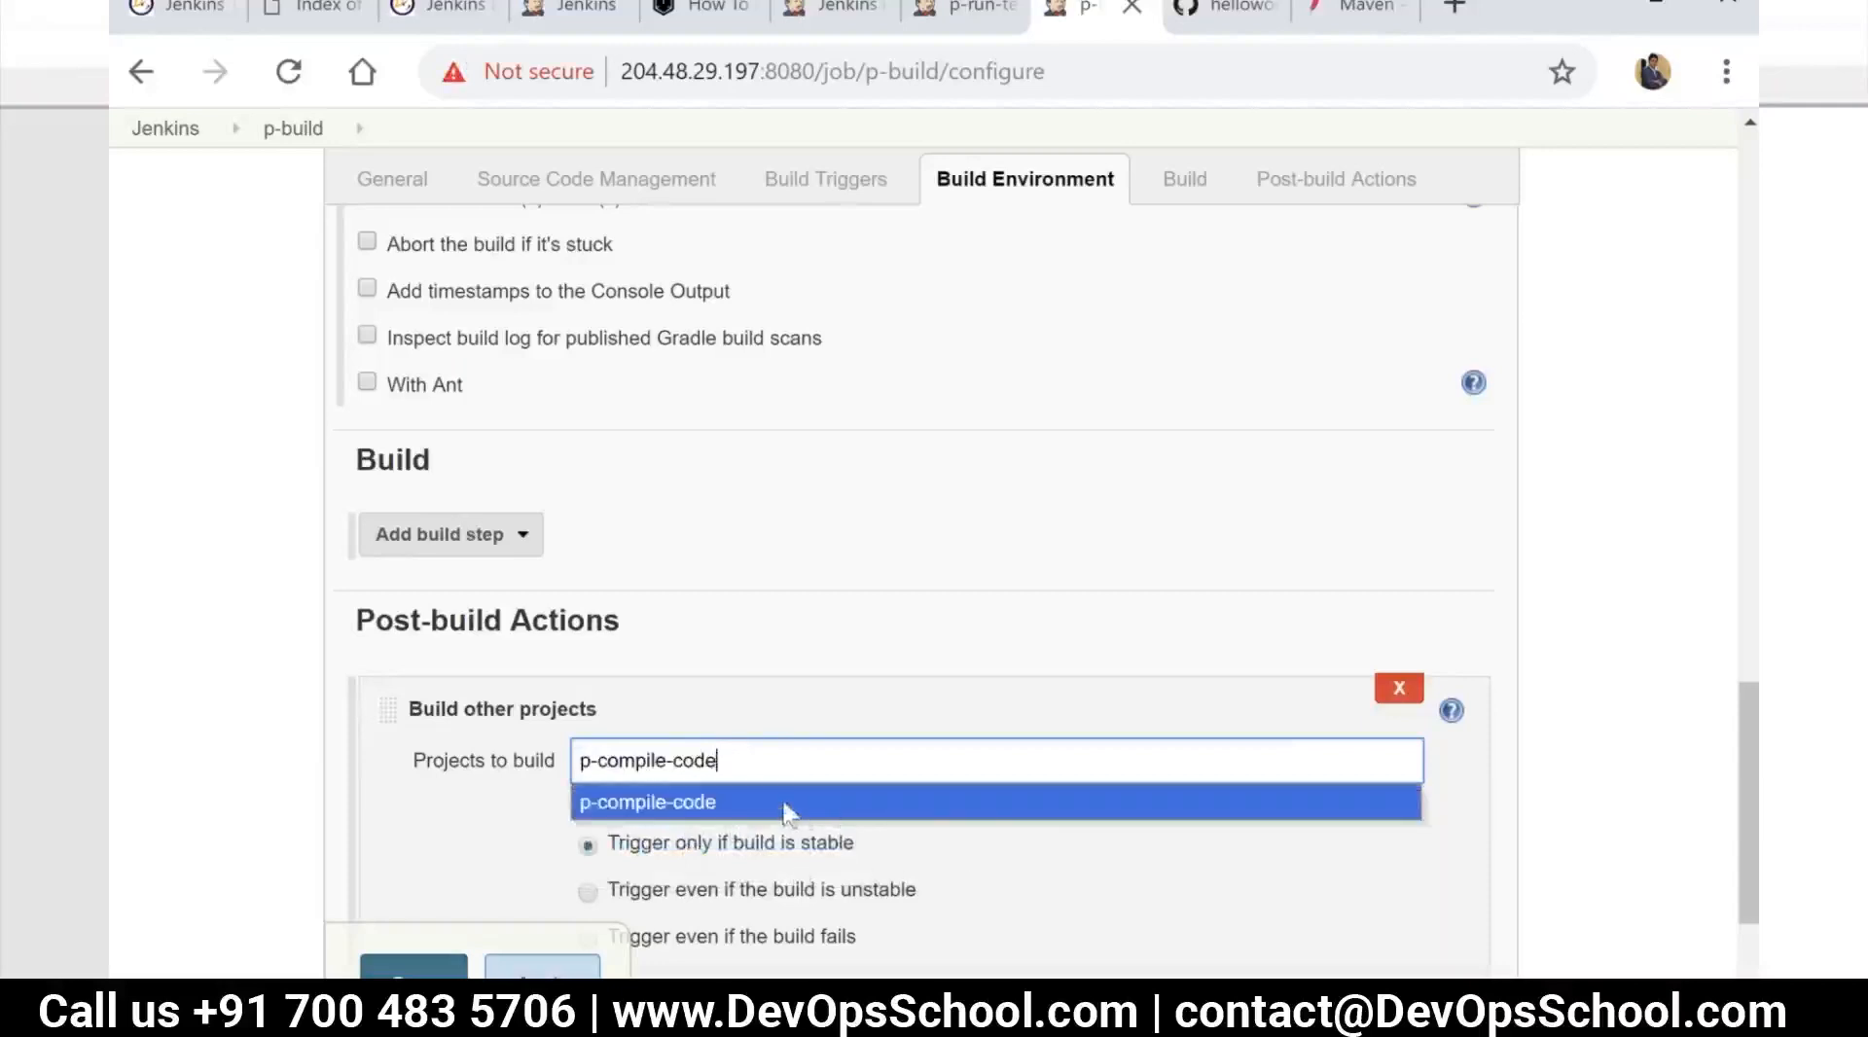
pyautogui.click(1461, 826)
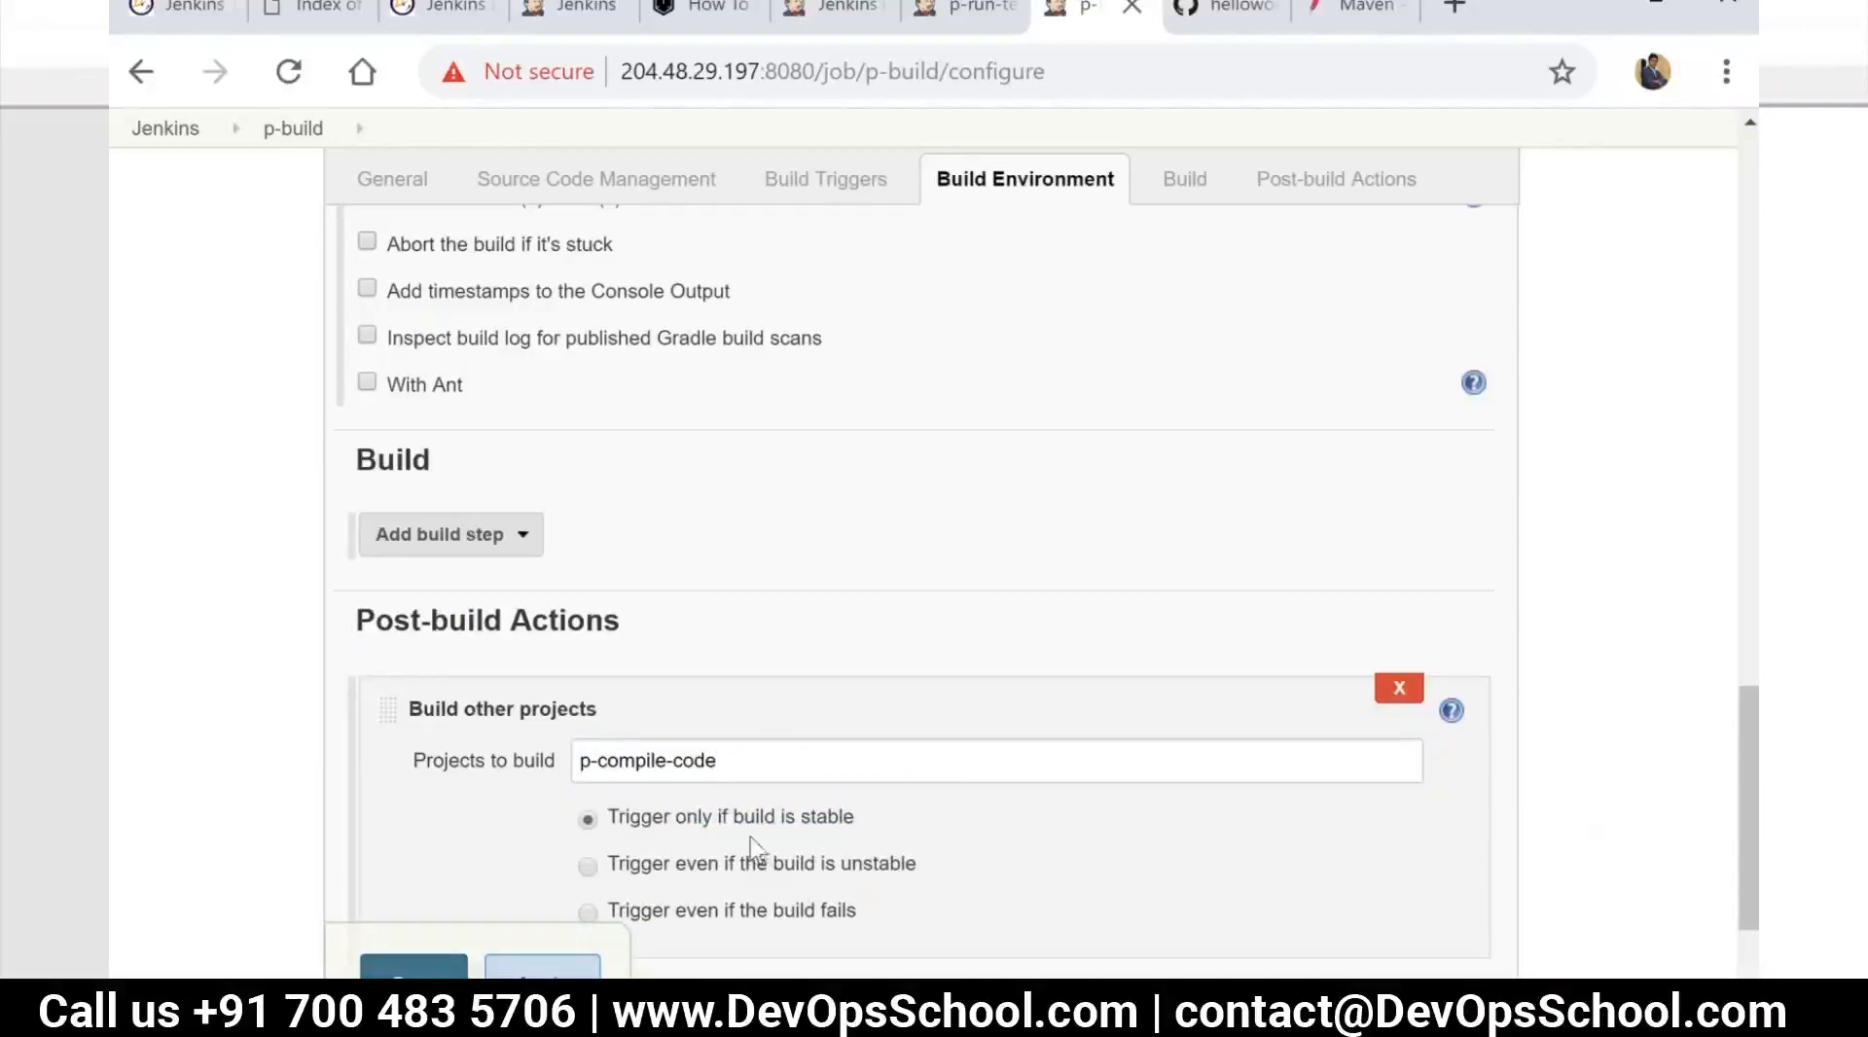
pyautogui.scroll(-2, 759, 839)
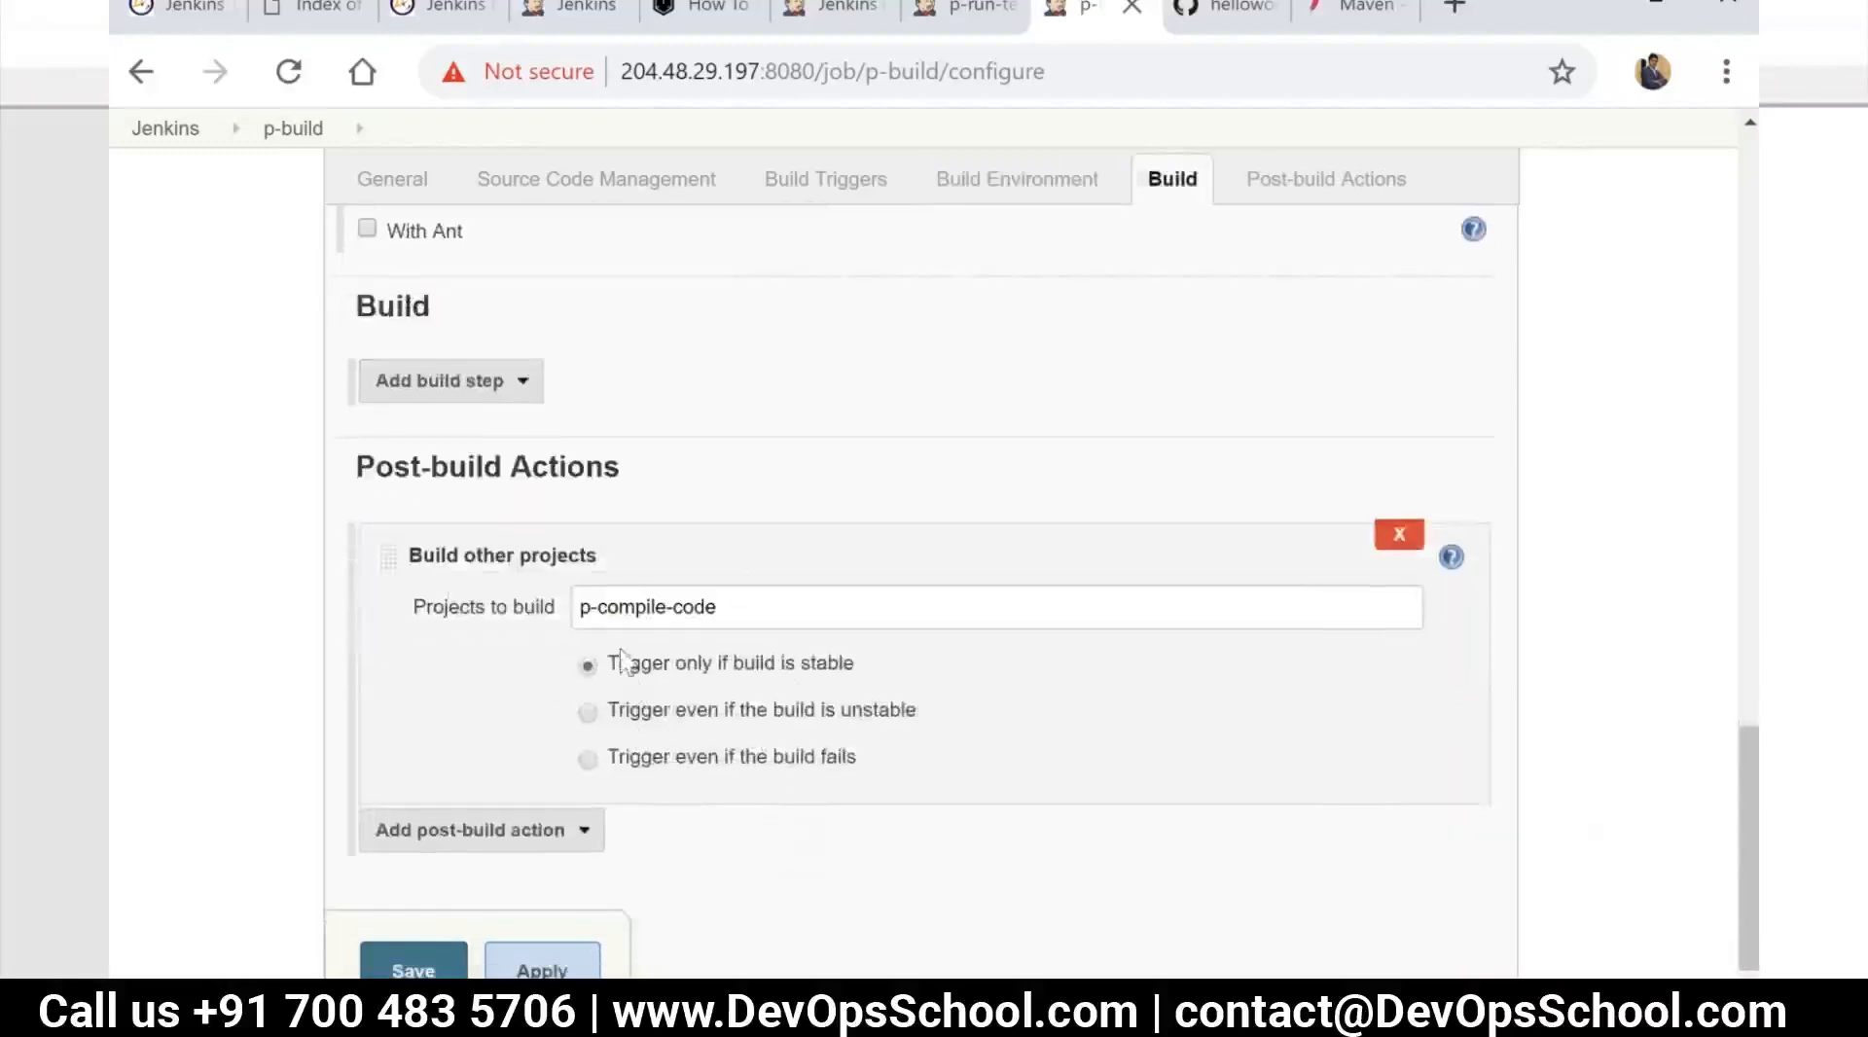
pyautogui.click(541, 968)
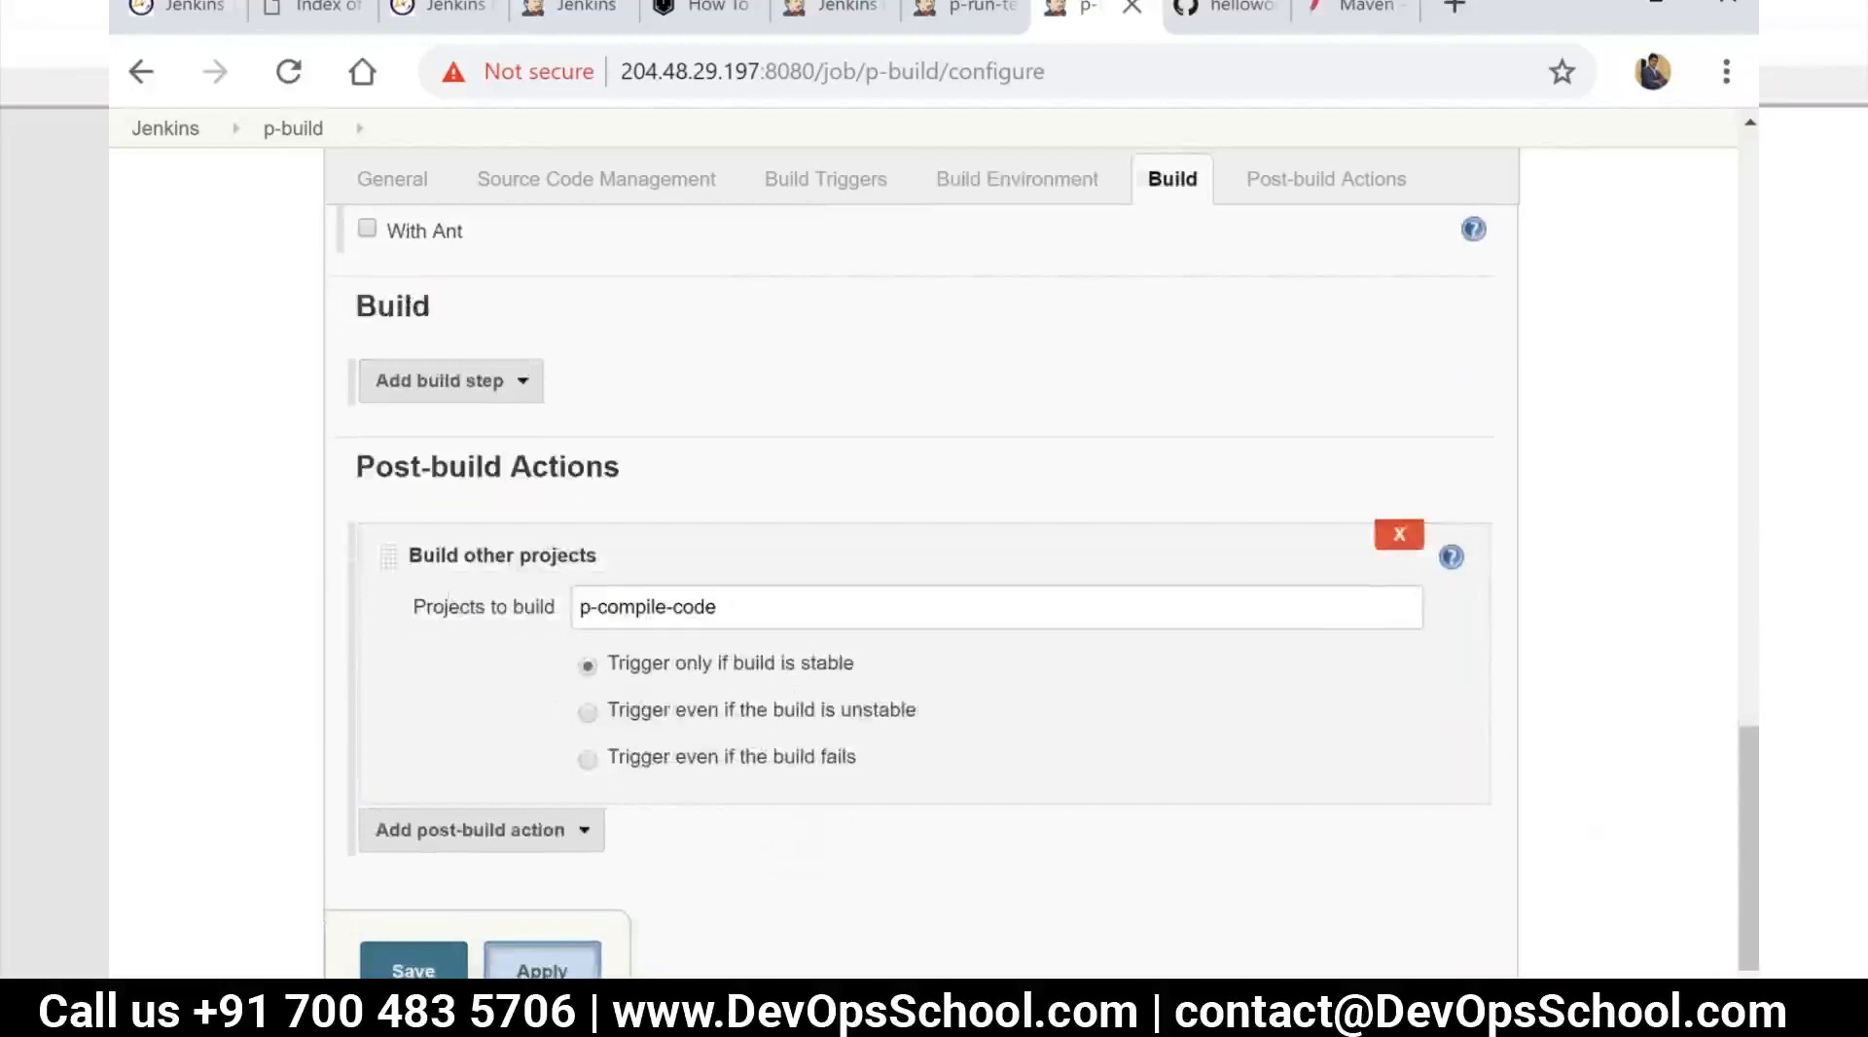
pyautogui.click(429, 972)
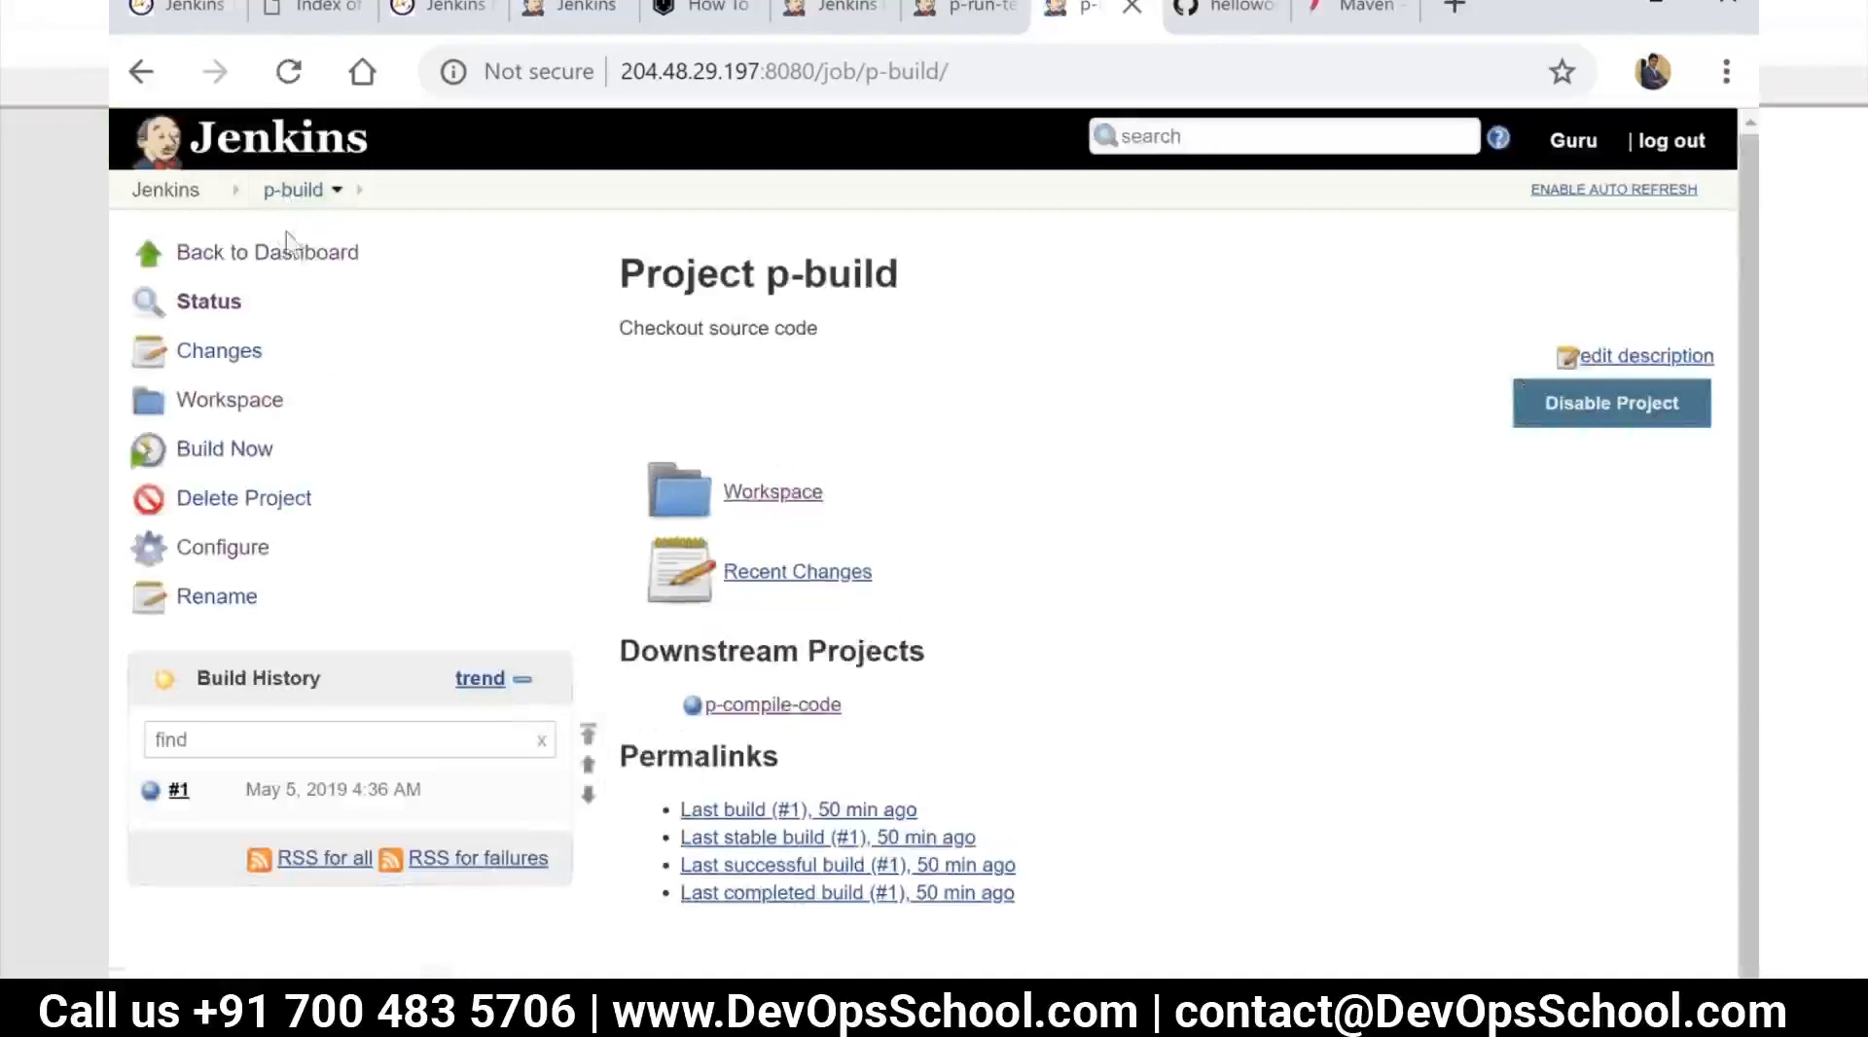
# Open the p-compile-code job's configuration and add a "Build other projects" post-build action
pyautogui.click(184, 194)
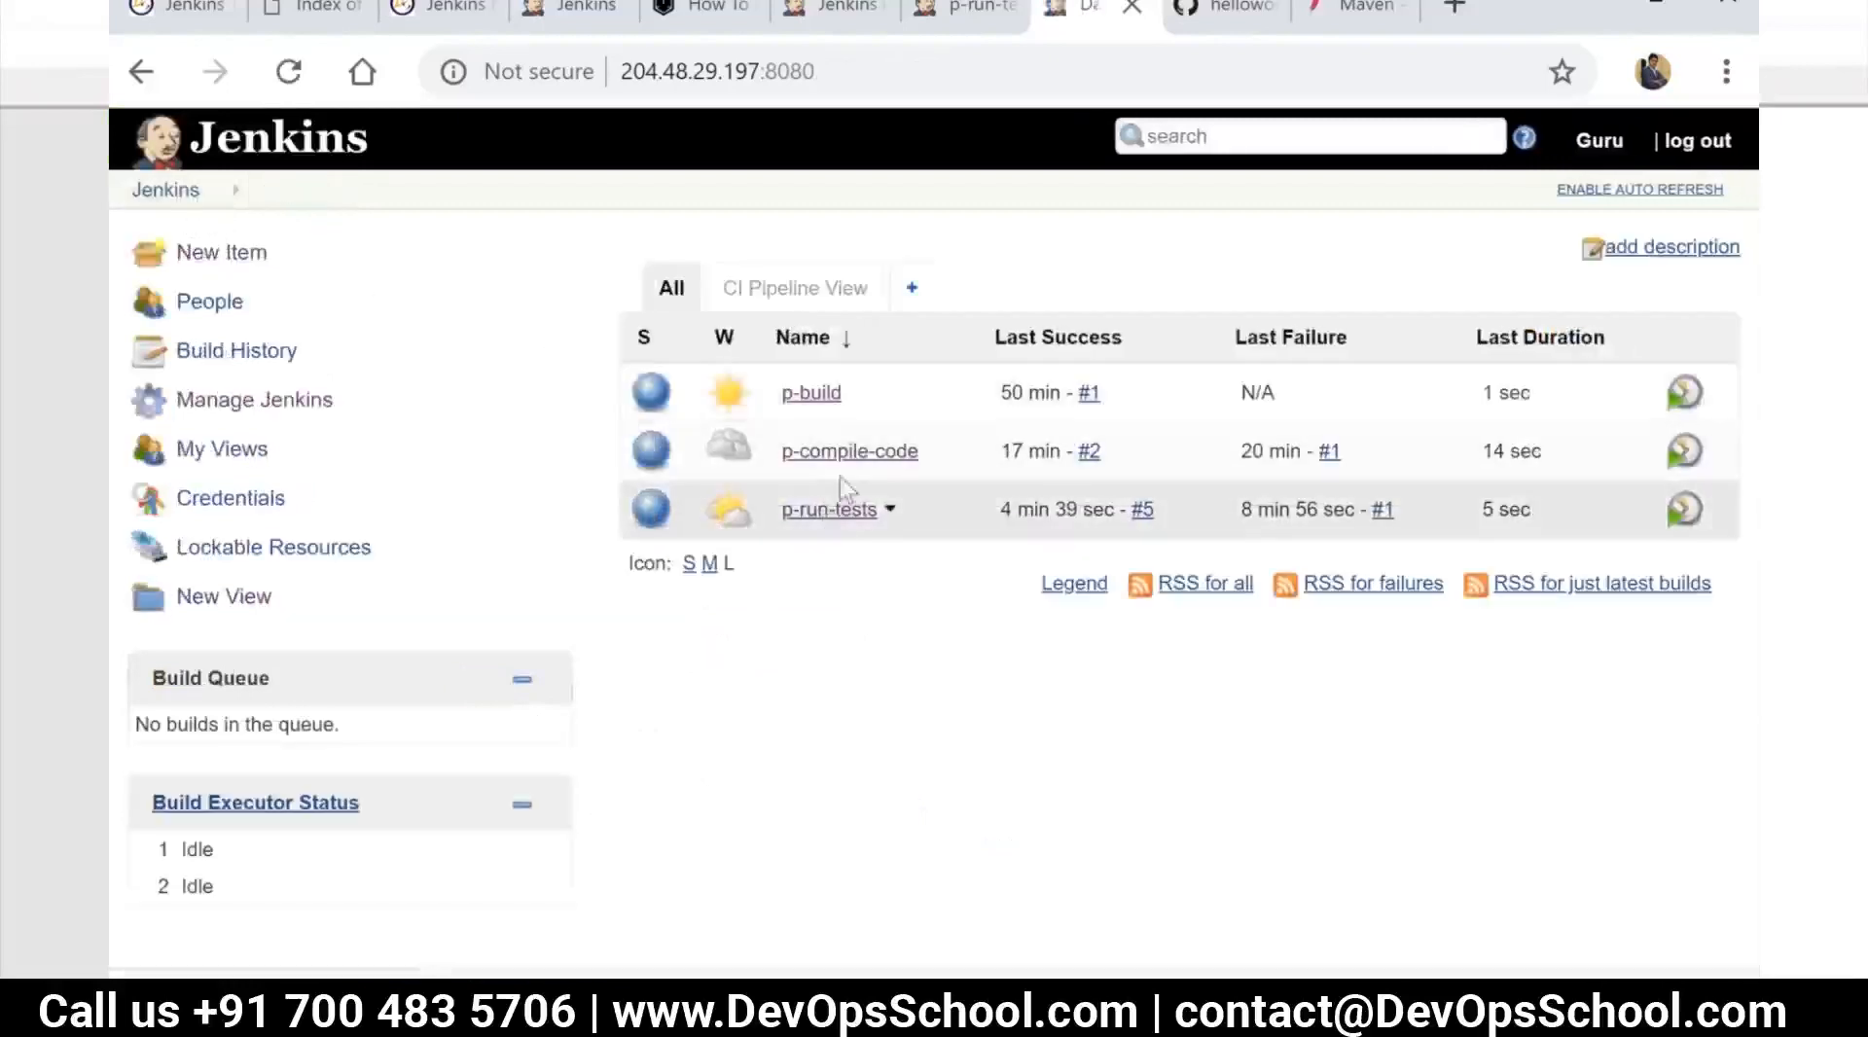
pyautogui.click(845, 459)
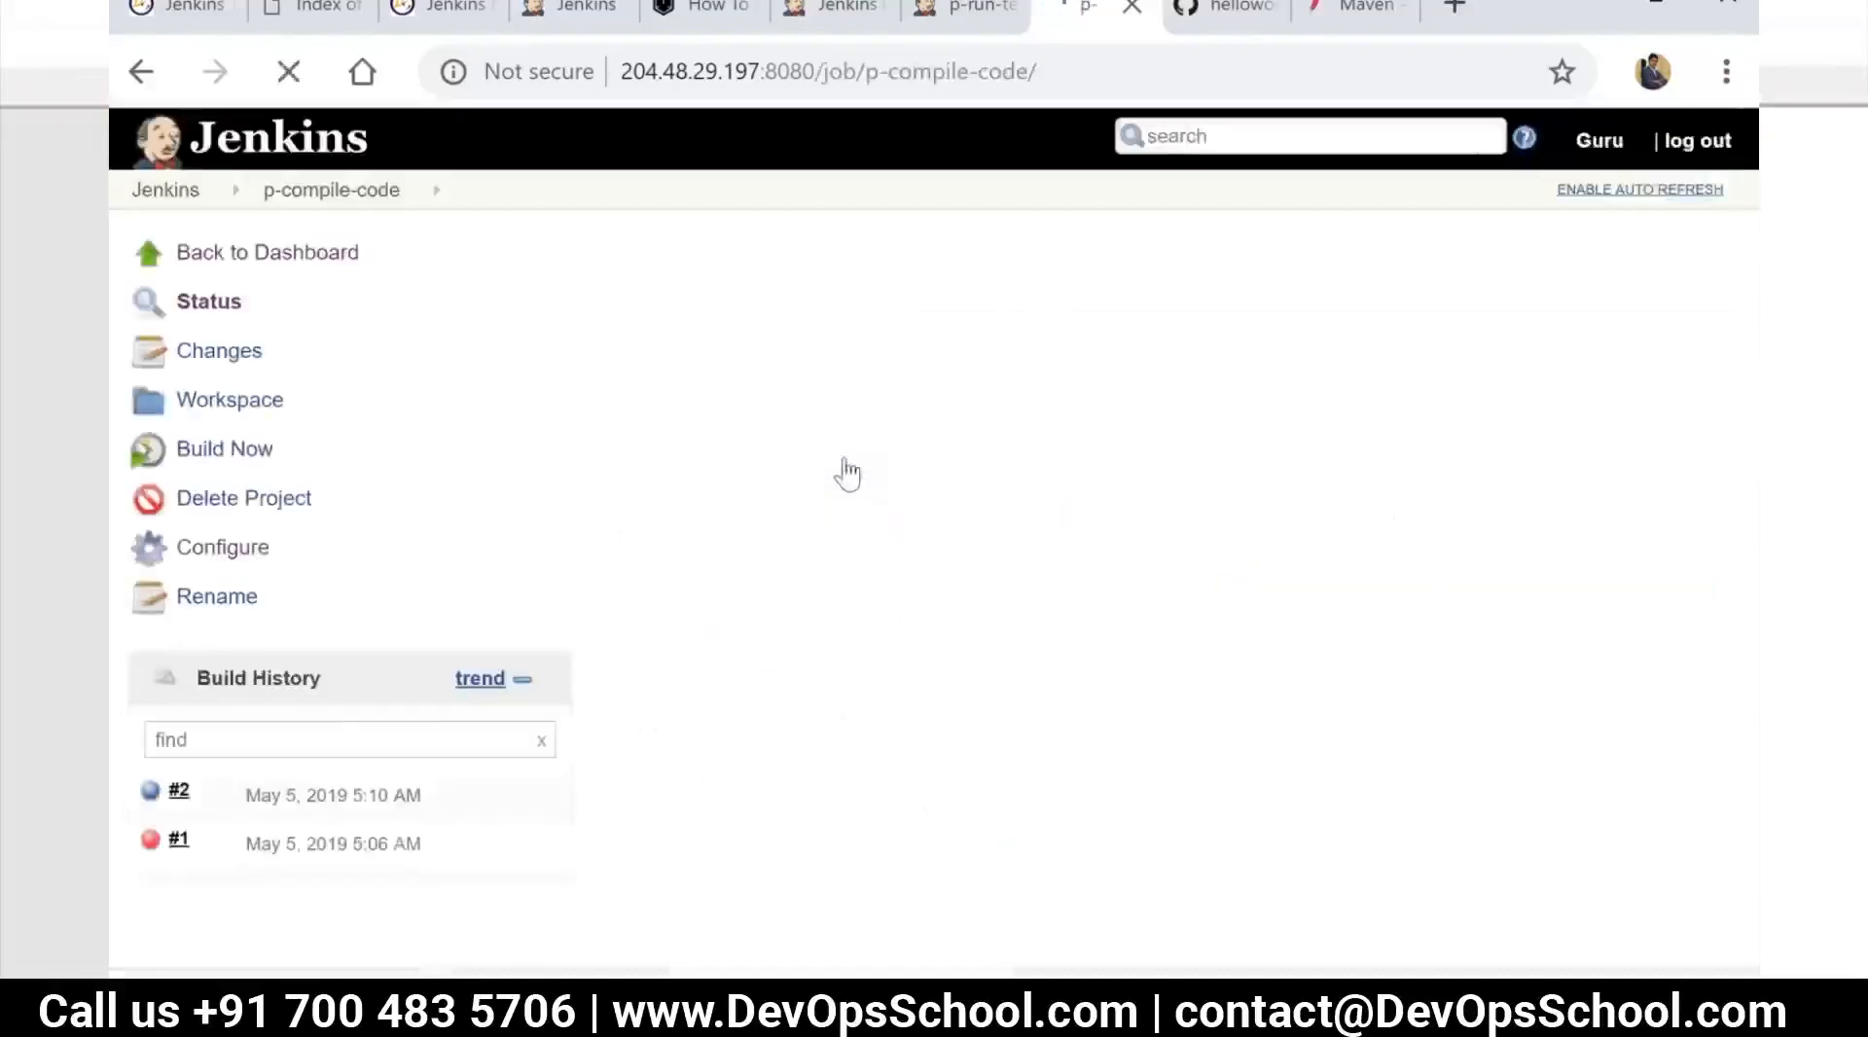
pyautogui.scroll(-1, 863, 513)
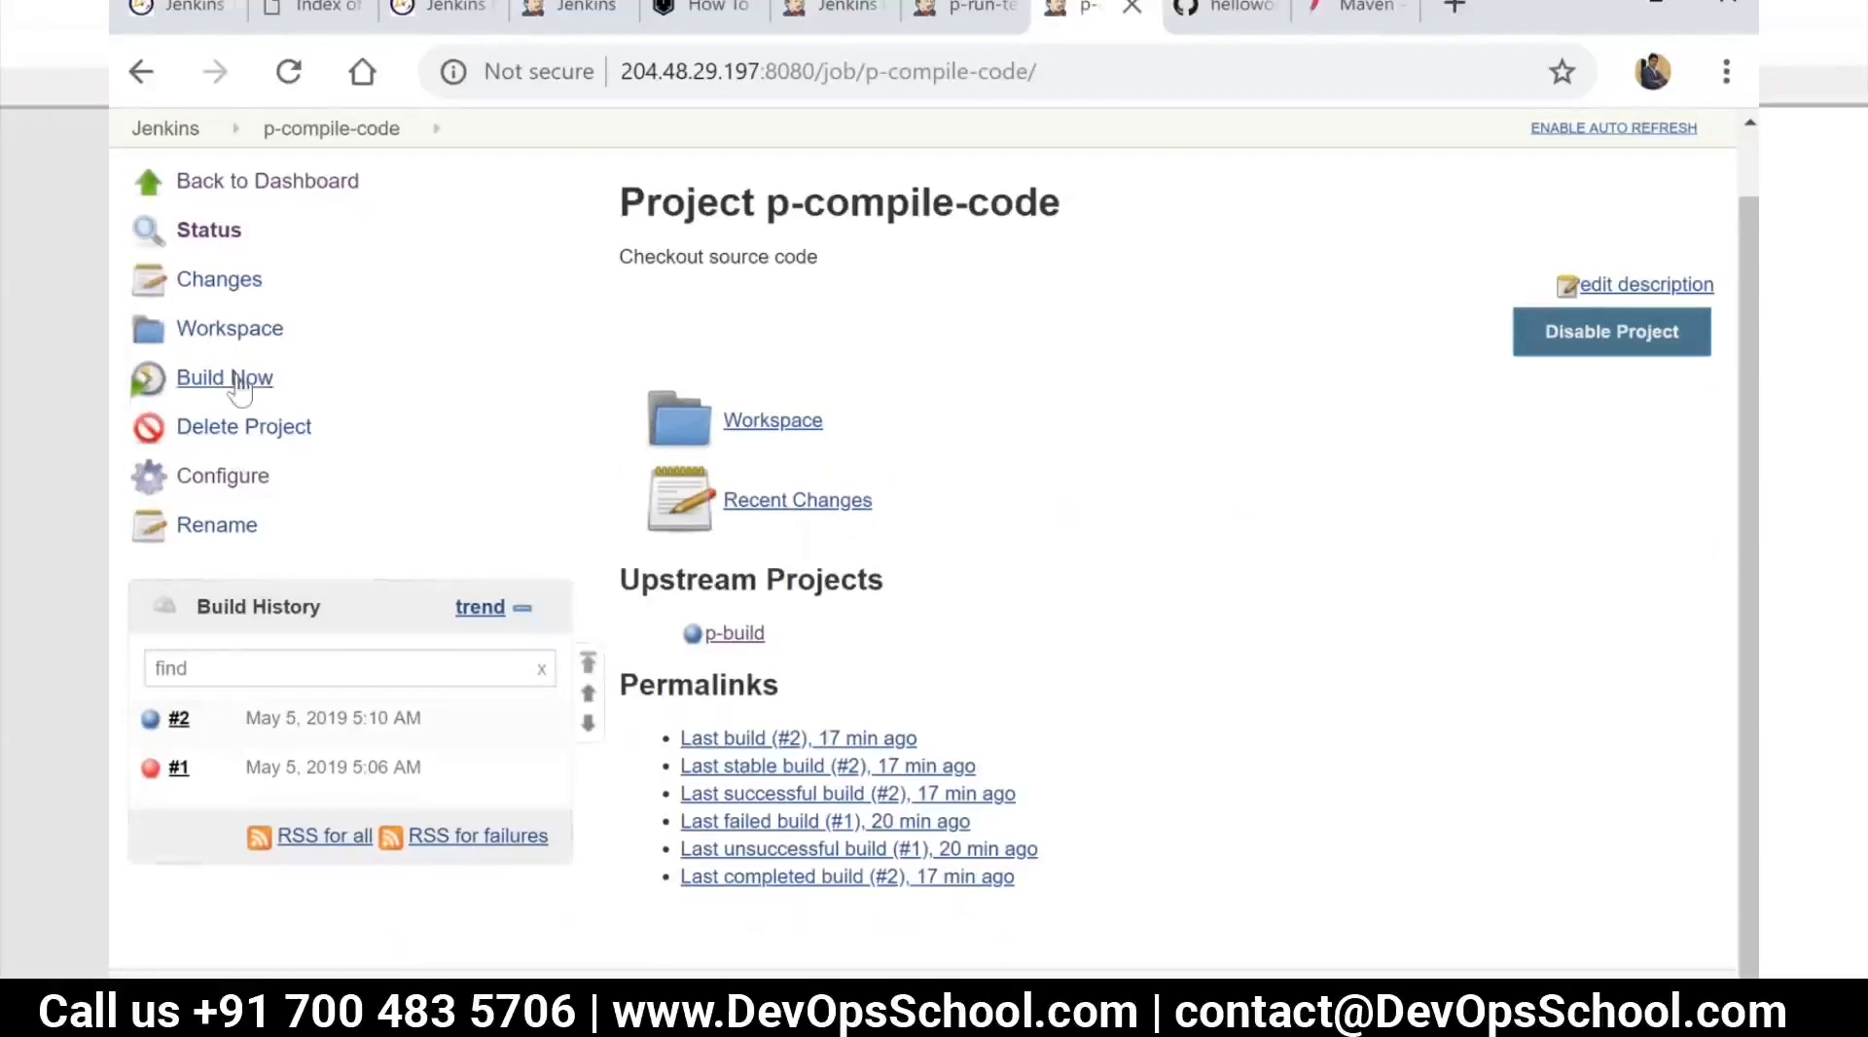
pyautogui.click(245, 476)
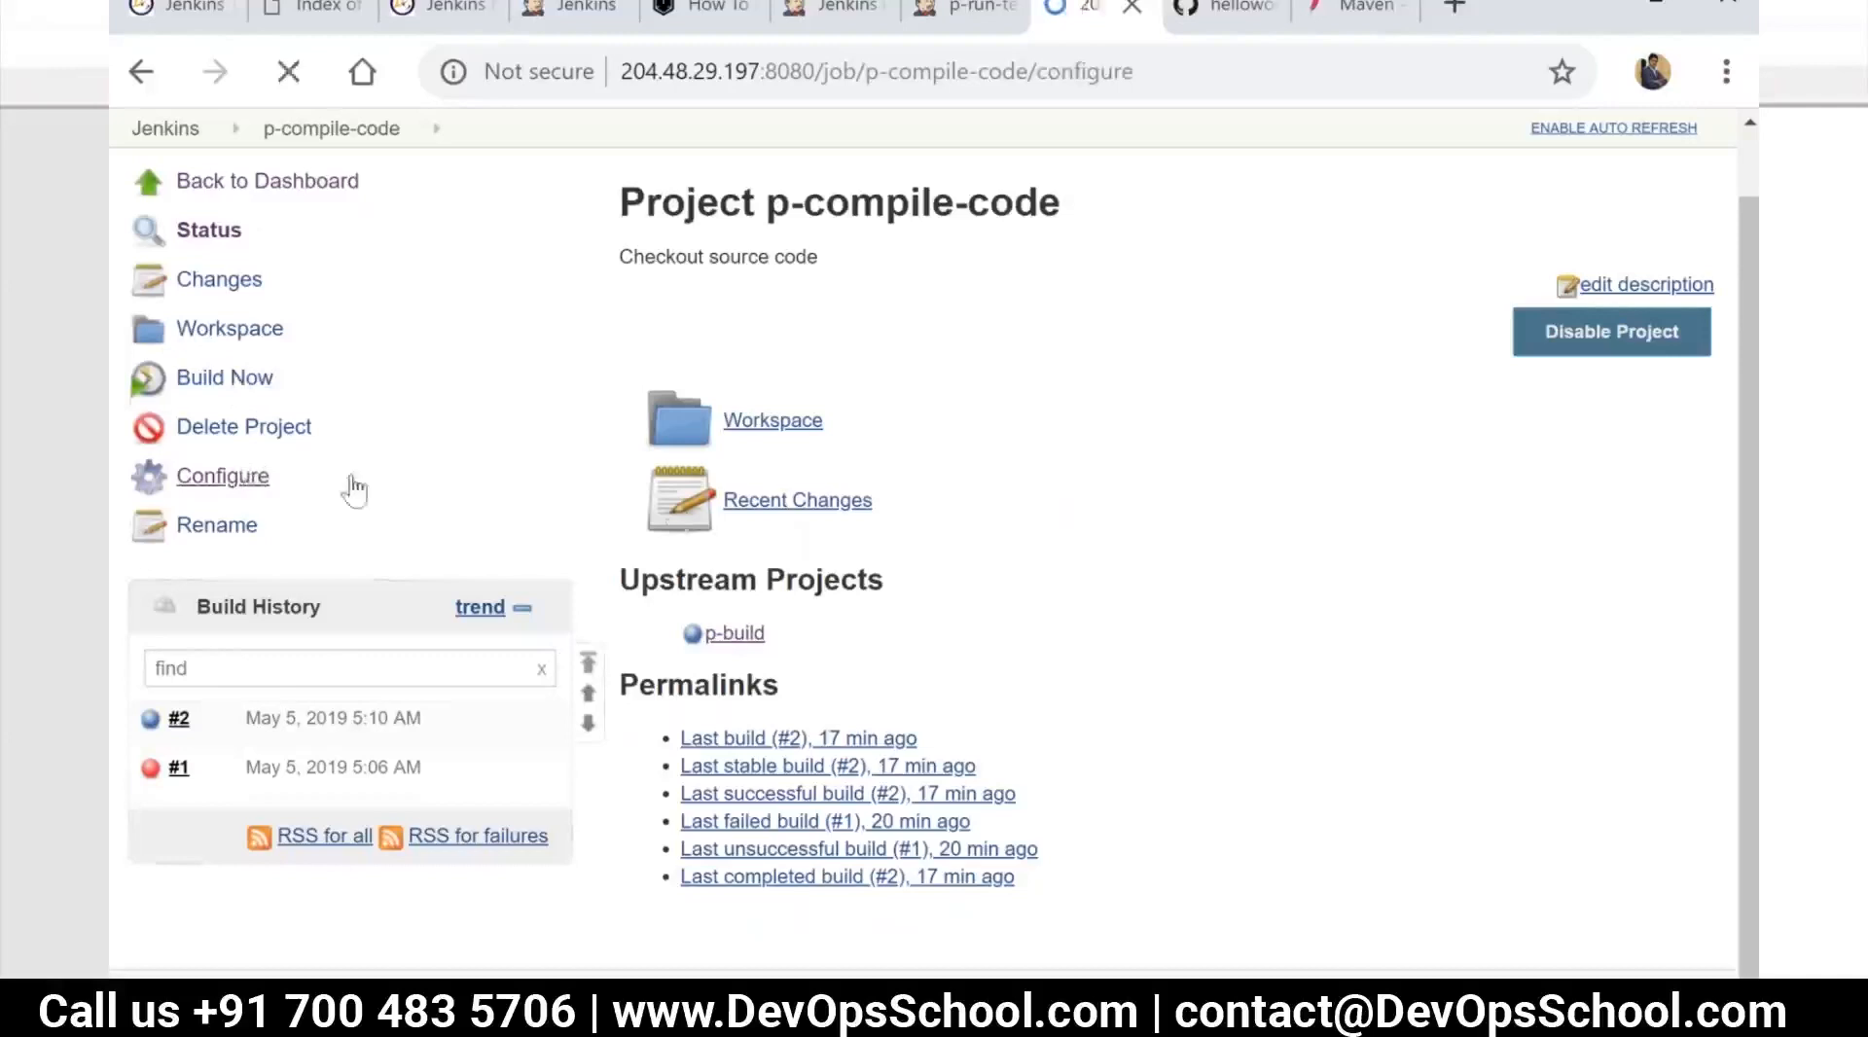
pyautogui.scroll(-1, 991, 609)
pyautogui.scroll(-20, 991, 609)
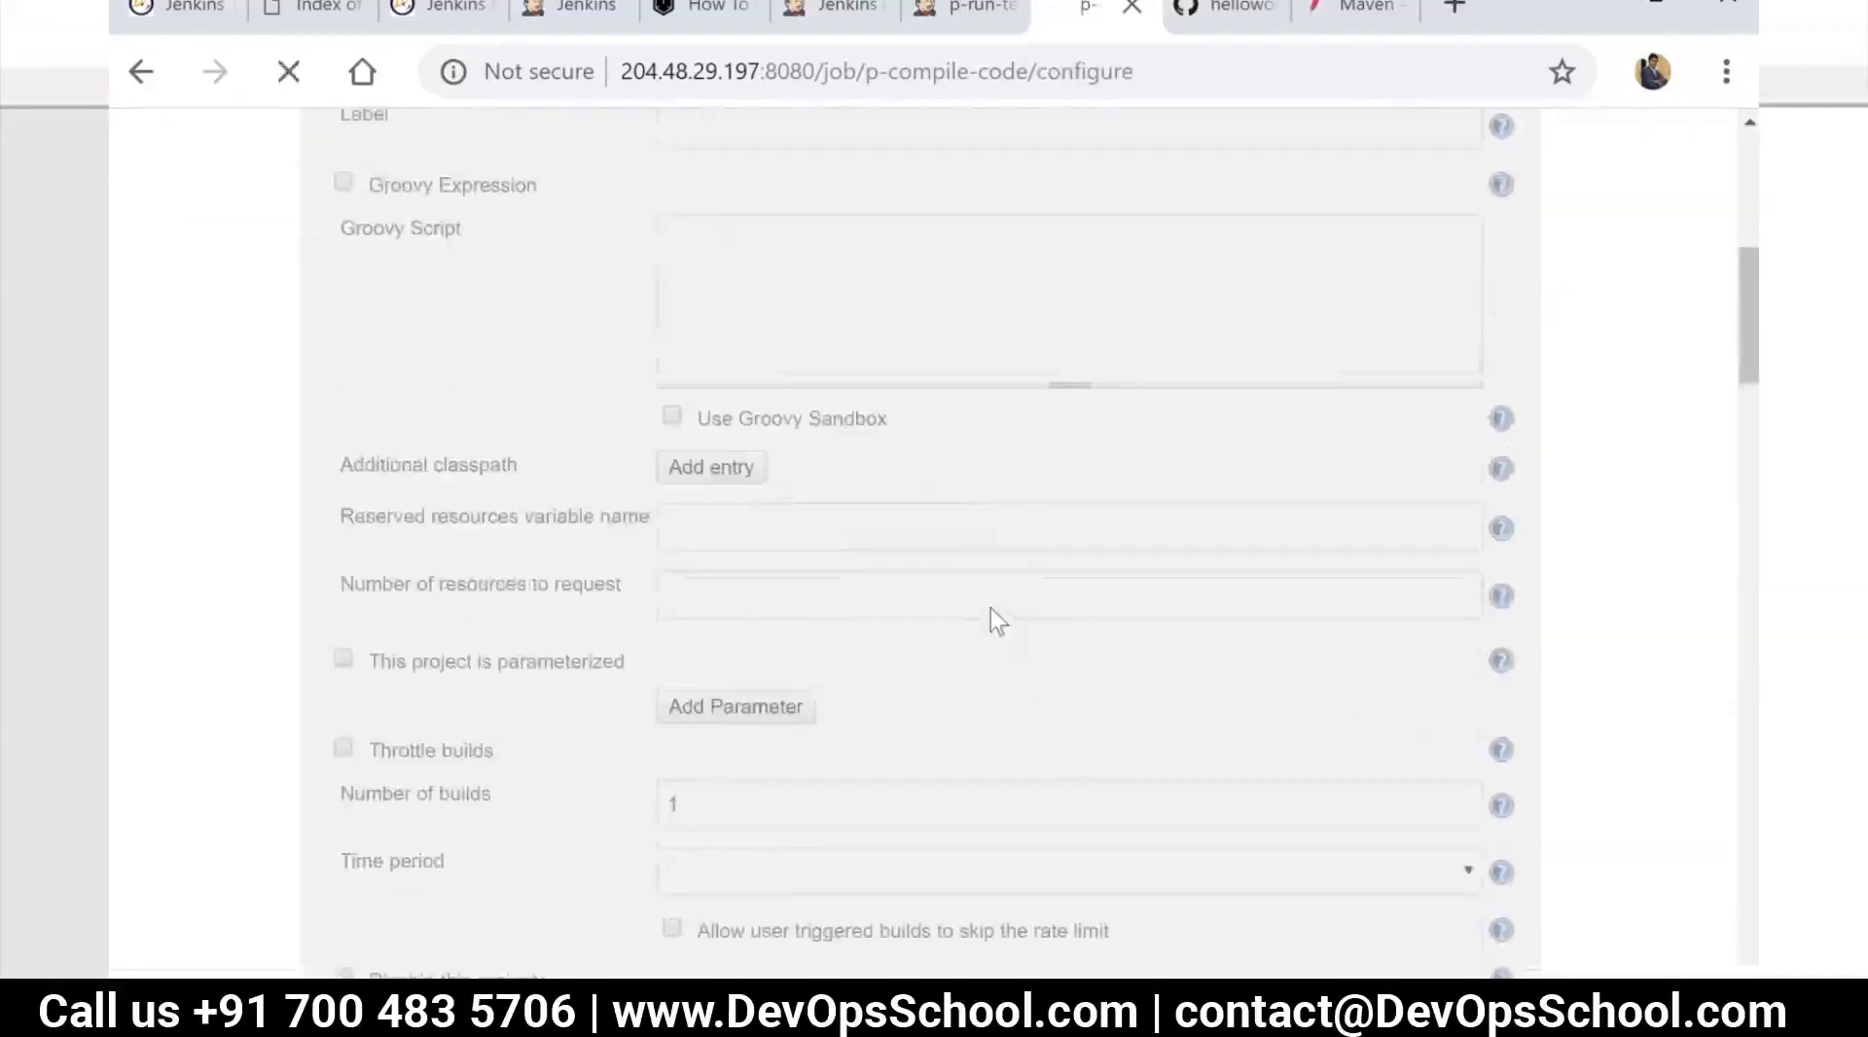
pyautogui.scroll(-8, 982, 698)
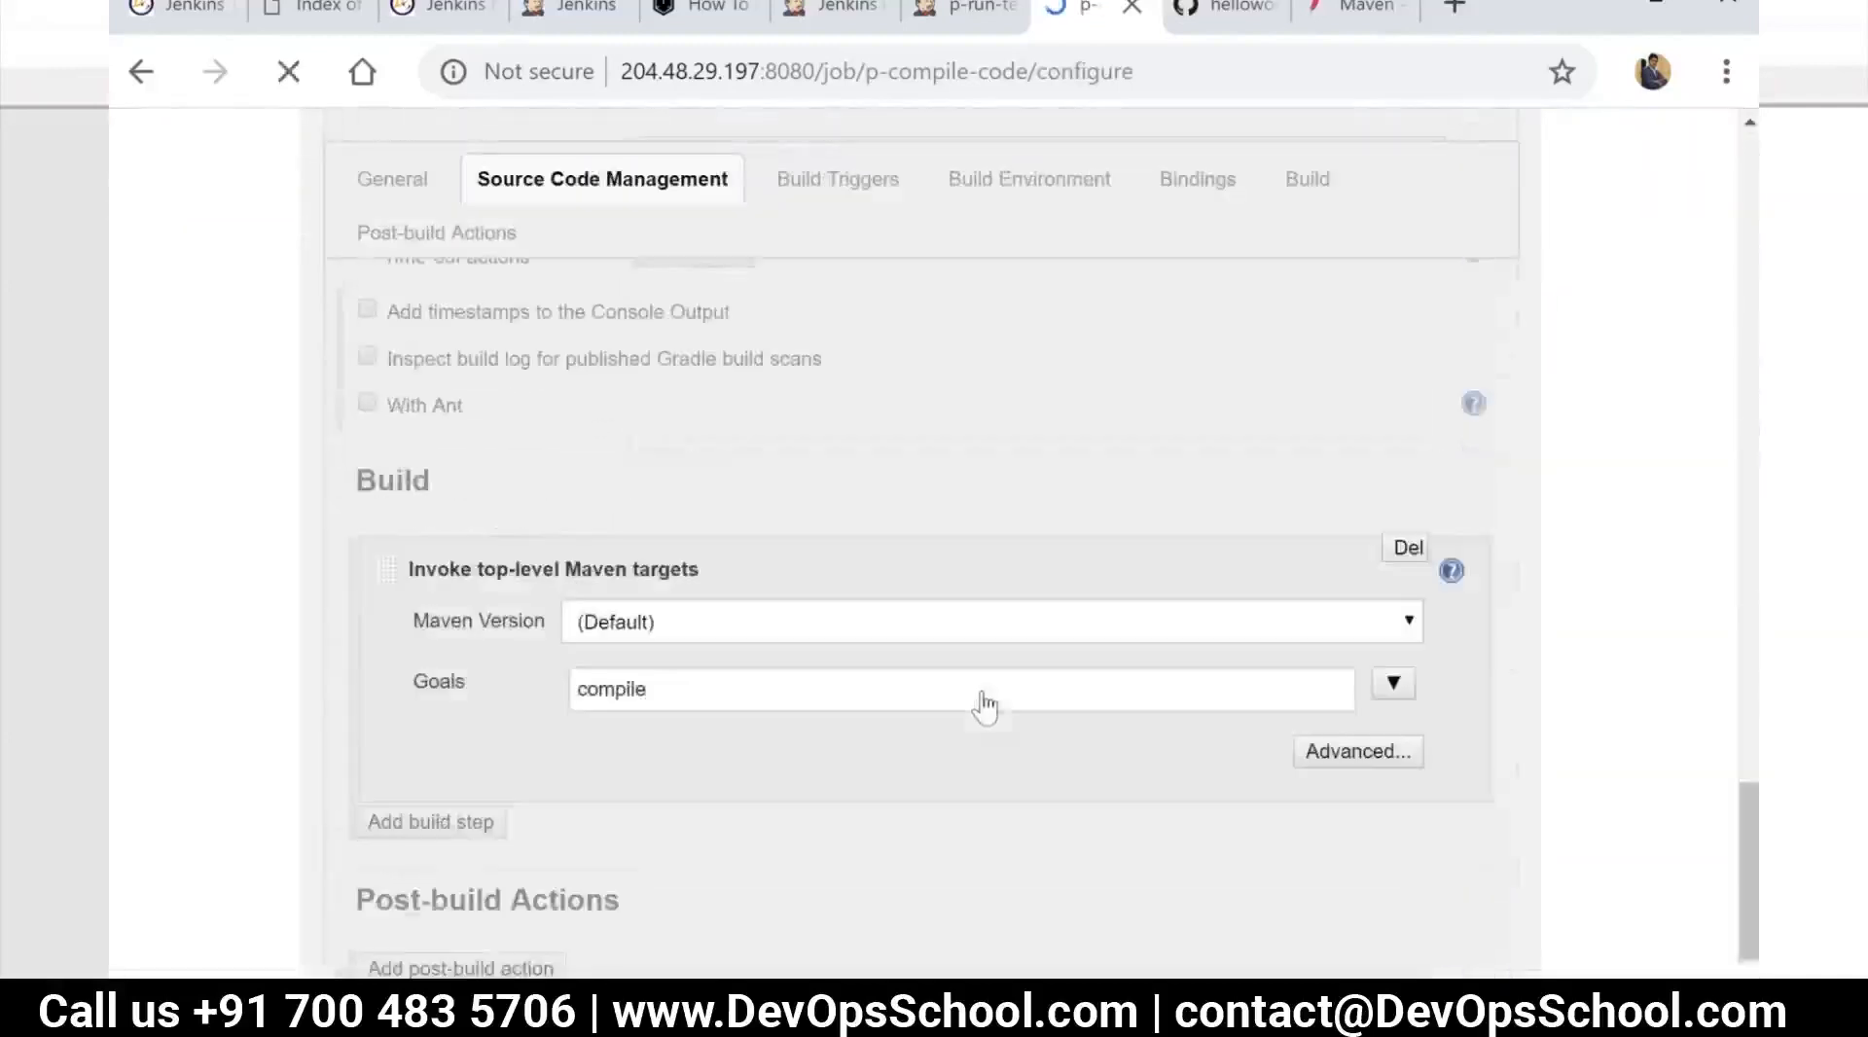
pyautogui.scroll(-10, 686, 853)
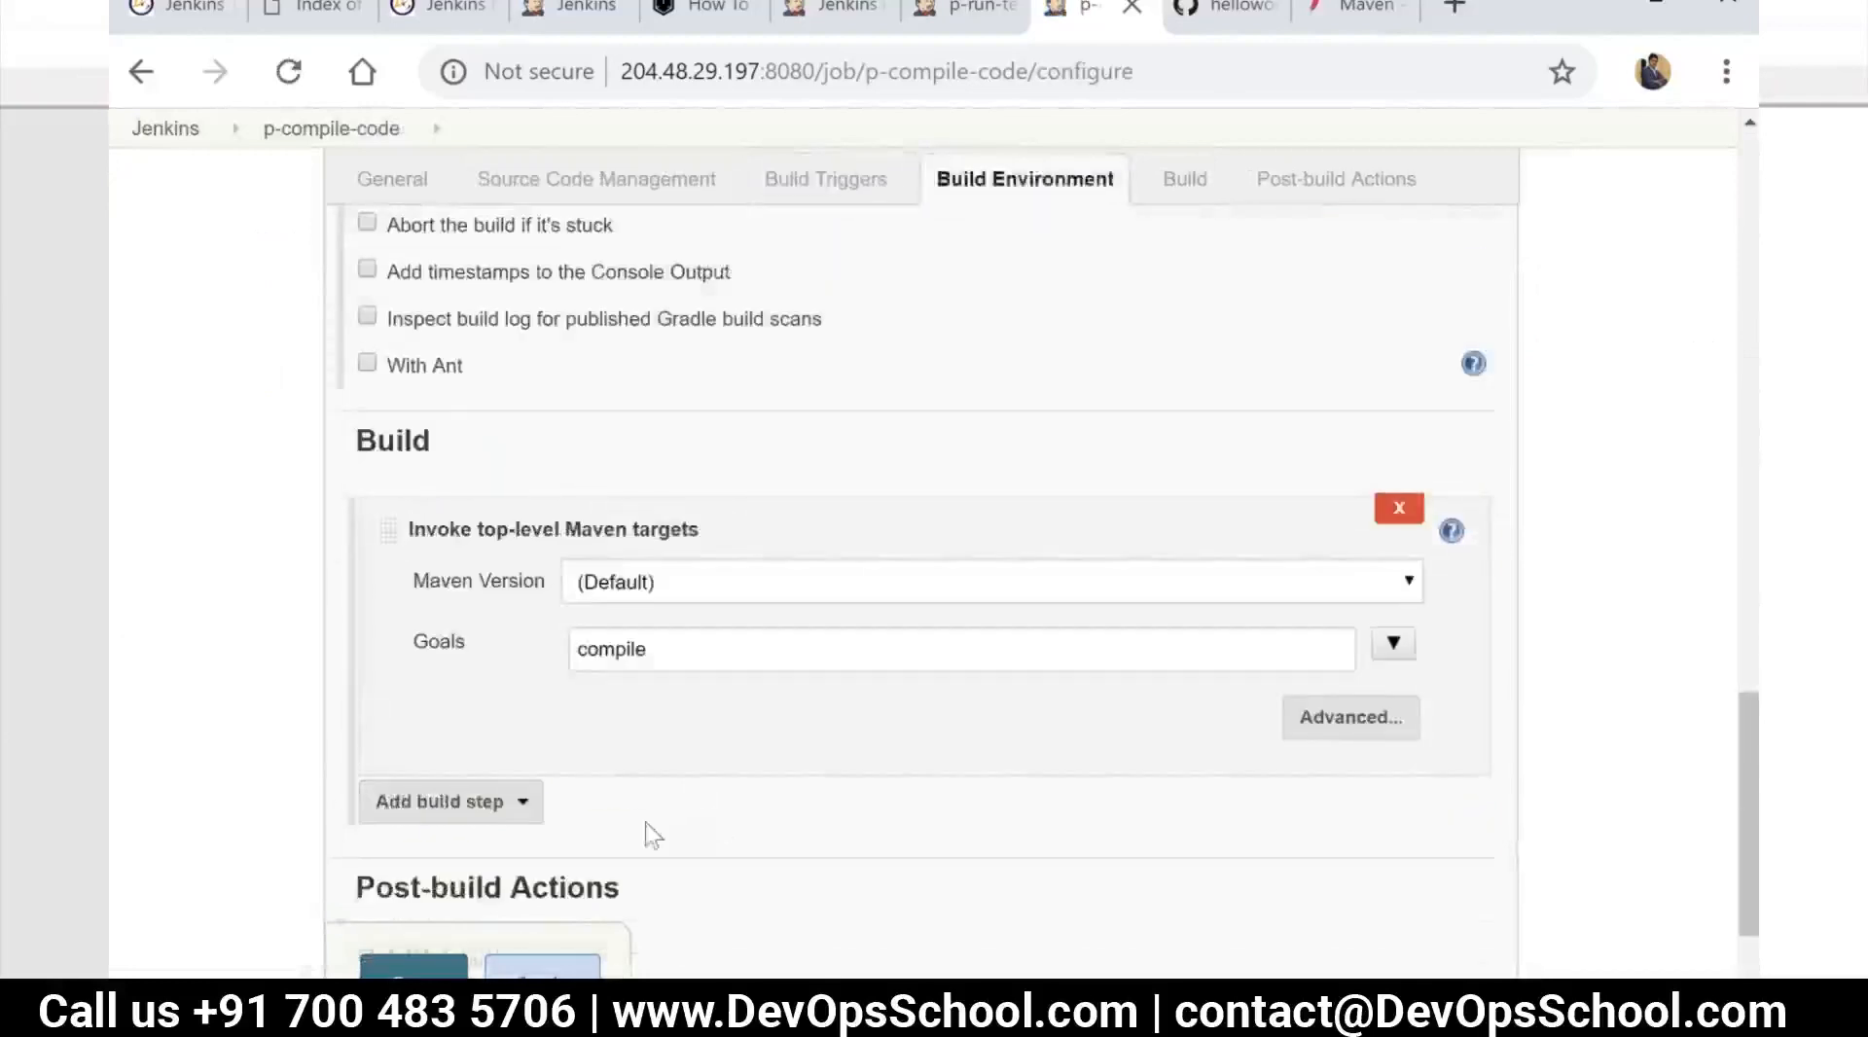
pyautogui.click(586, 698)
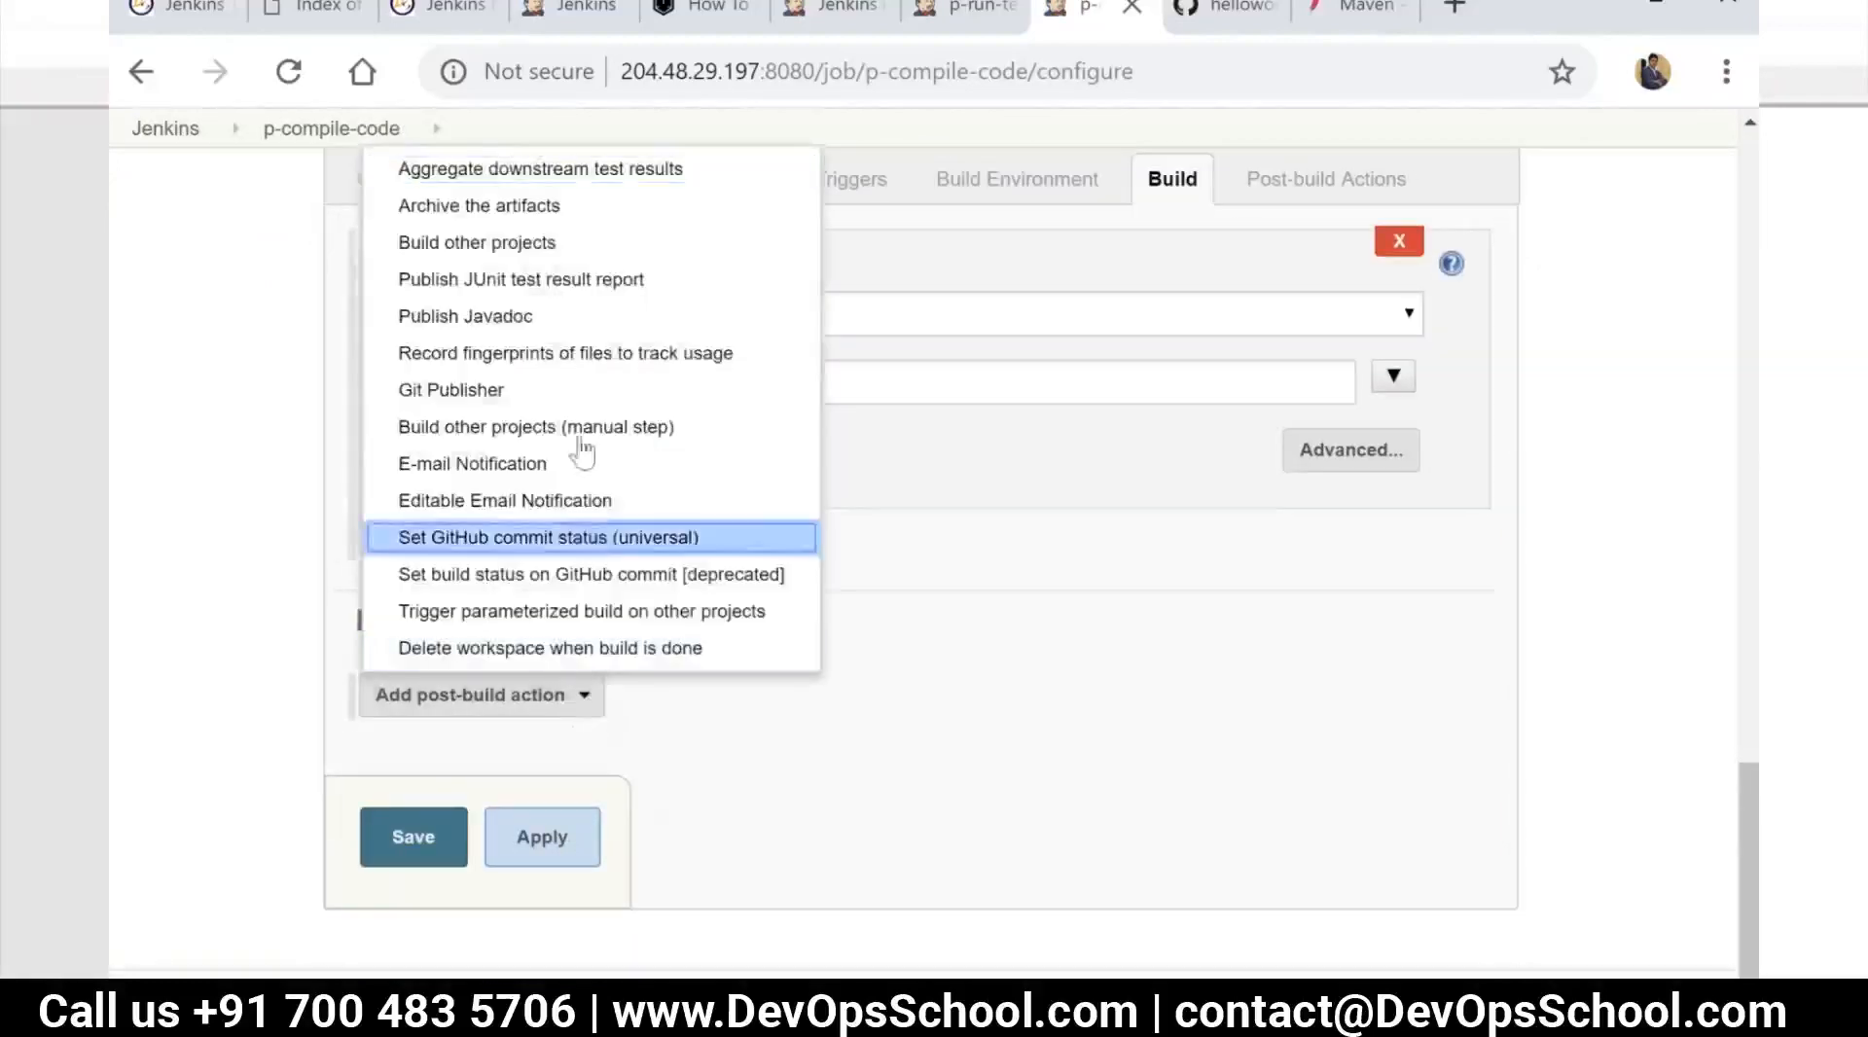
pyautogui.click(561, 249)
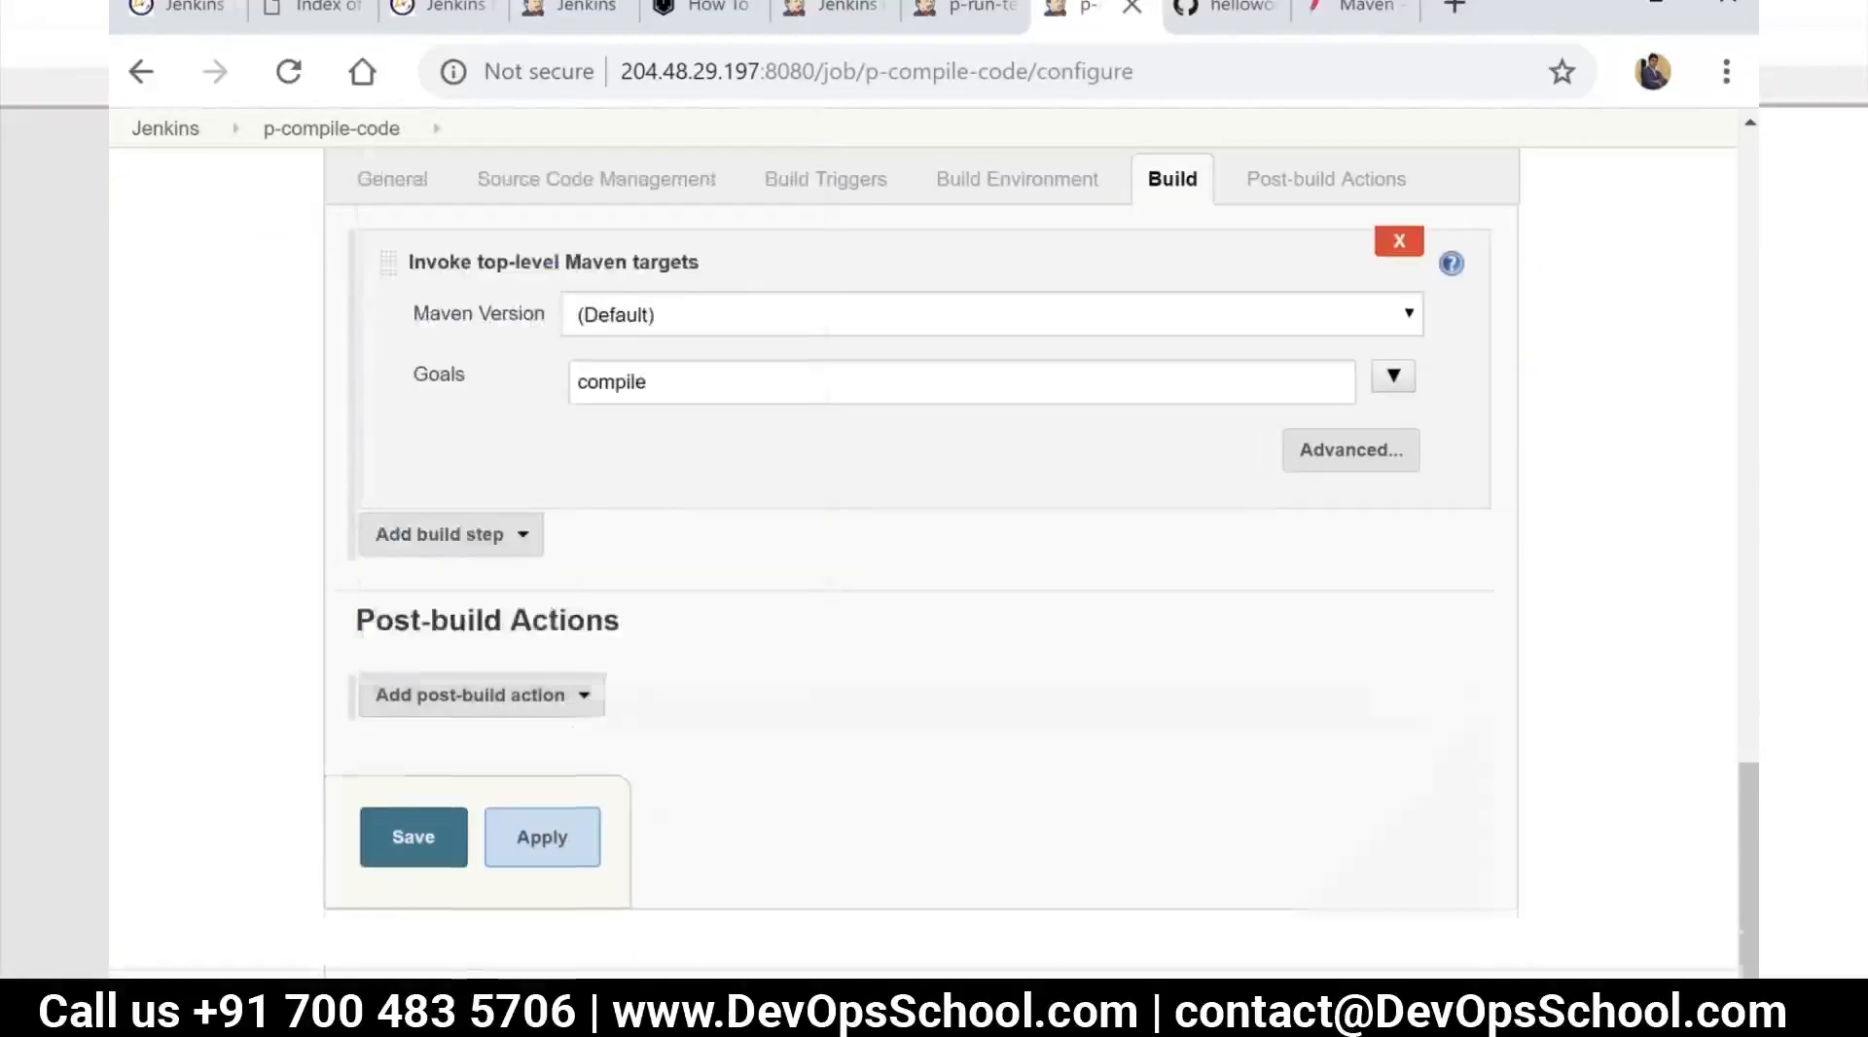
# Set p-run-tests as the project to build after p-compile-code, triggered only if the build is stable, and save the job
pyautogui.click(683, 765)
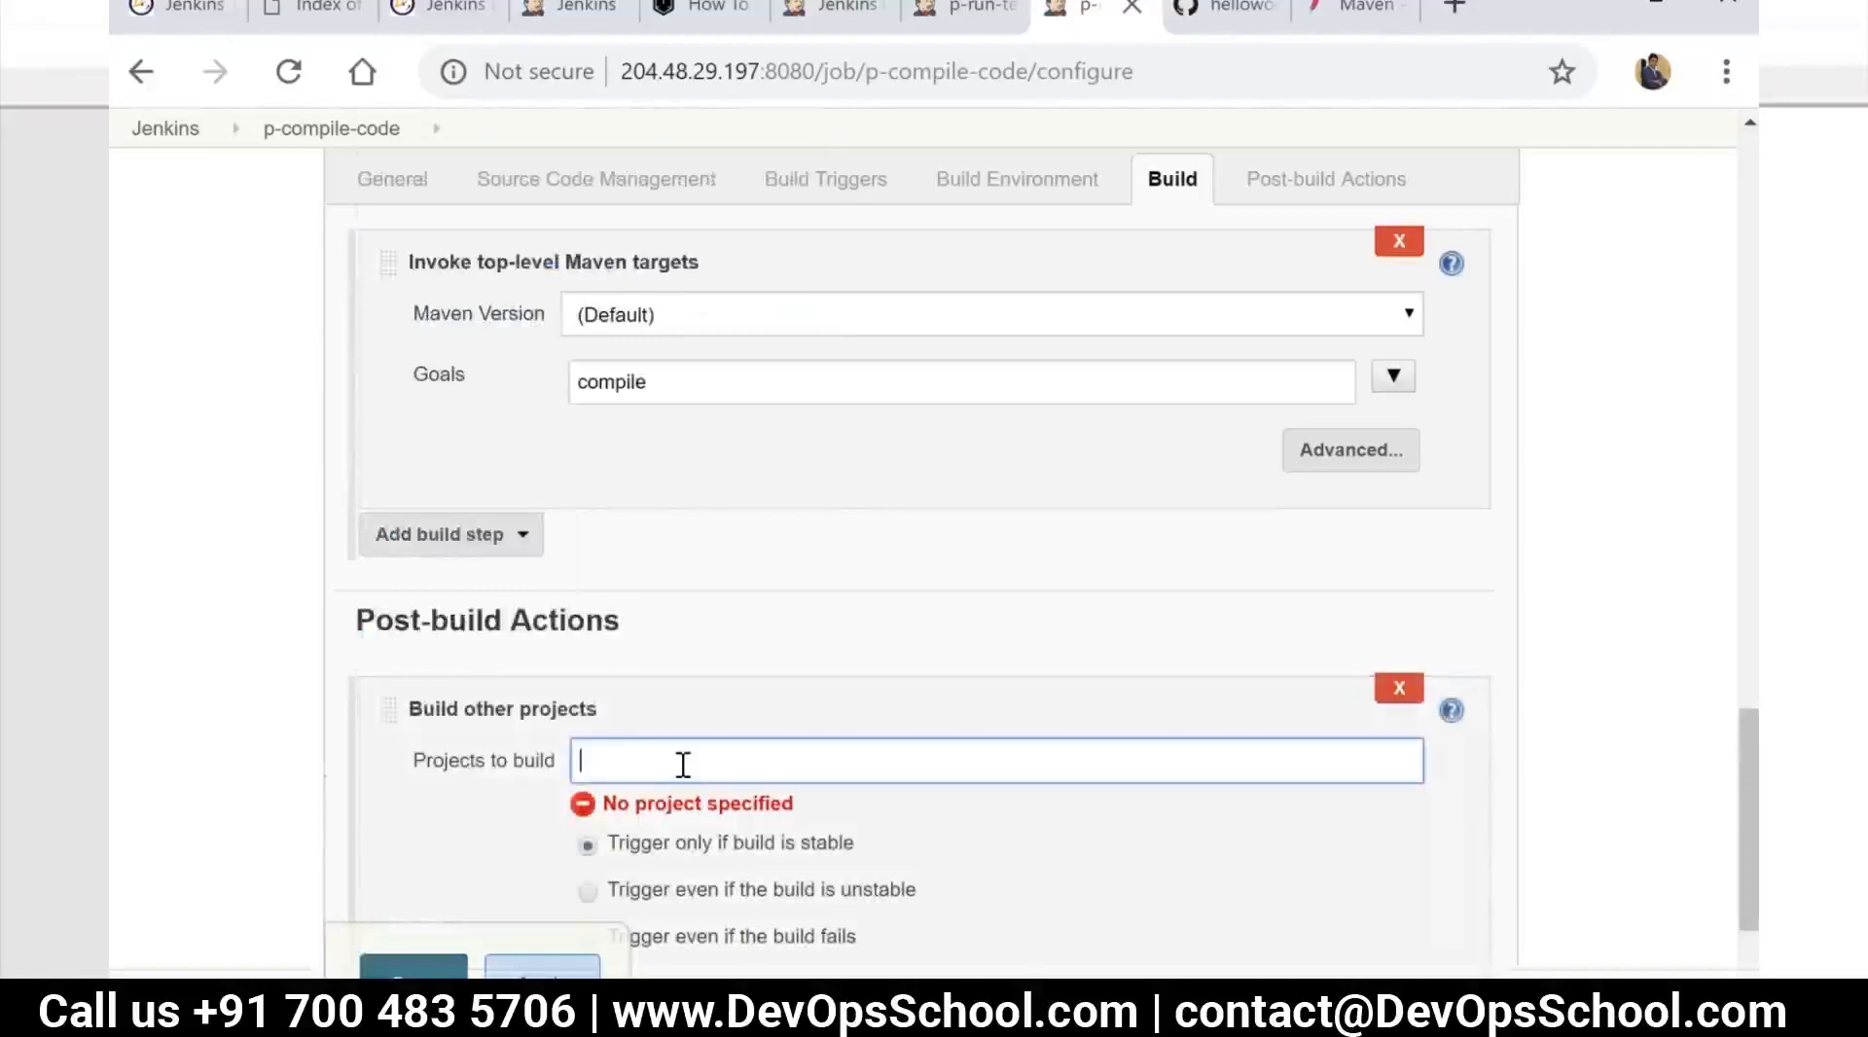
pyautogui.write('p-')
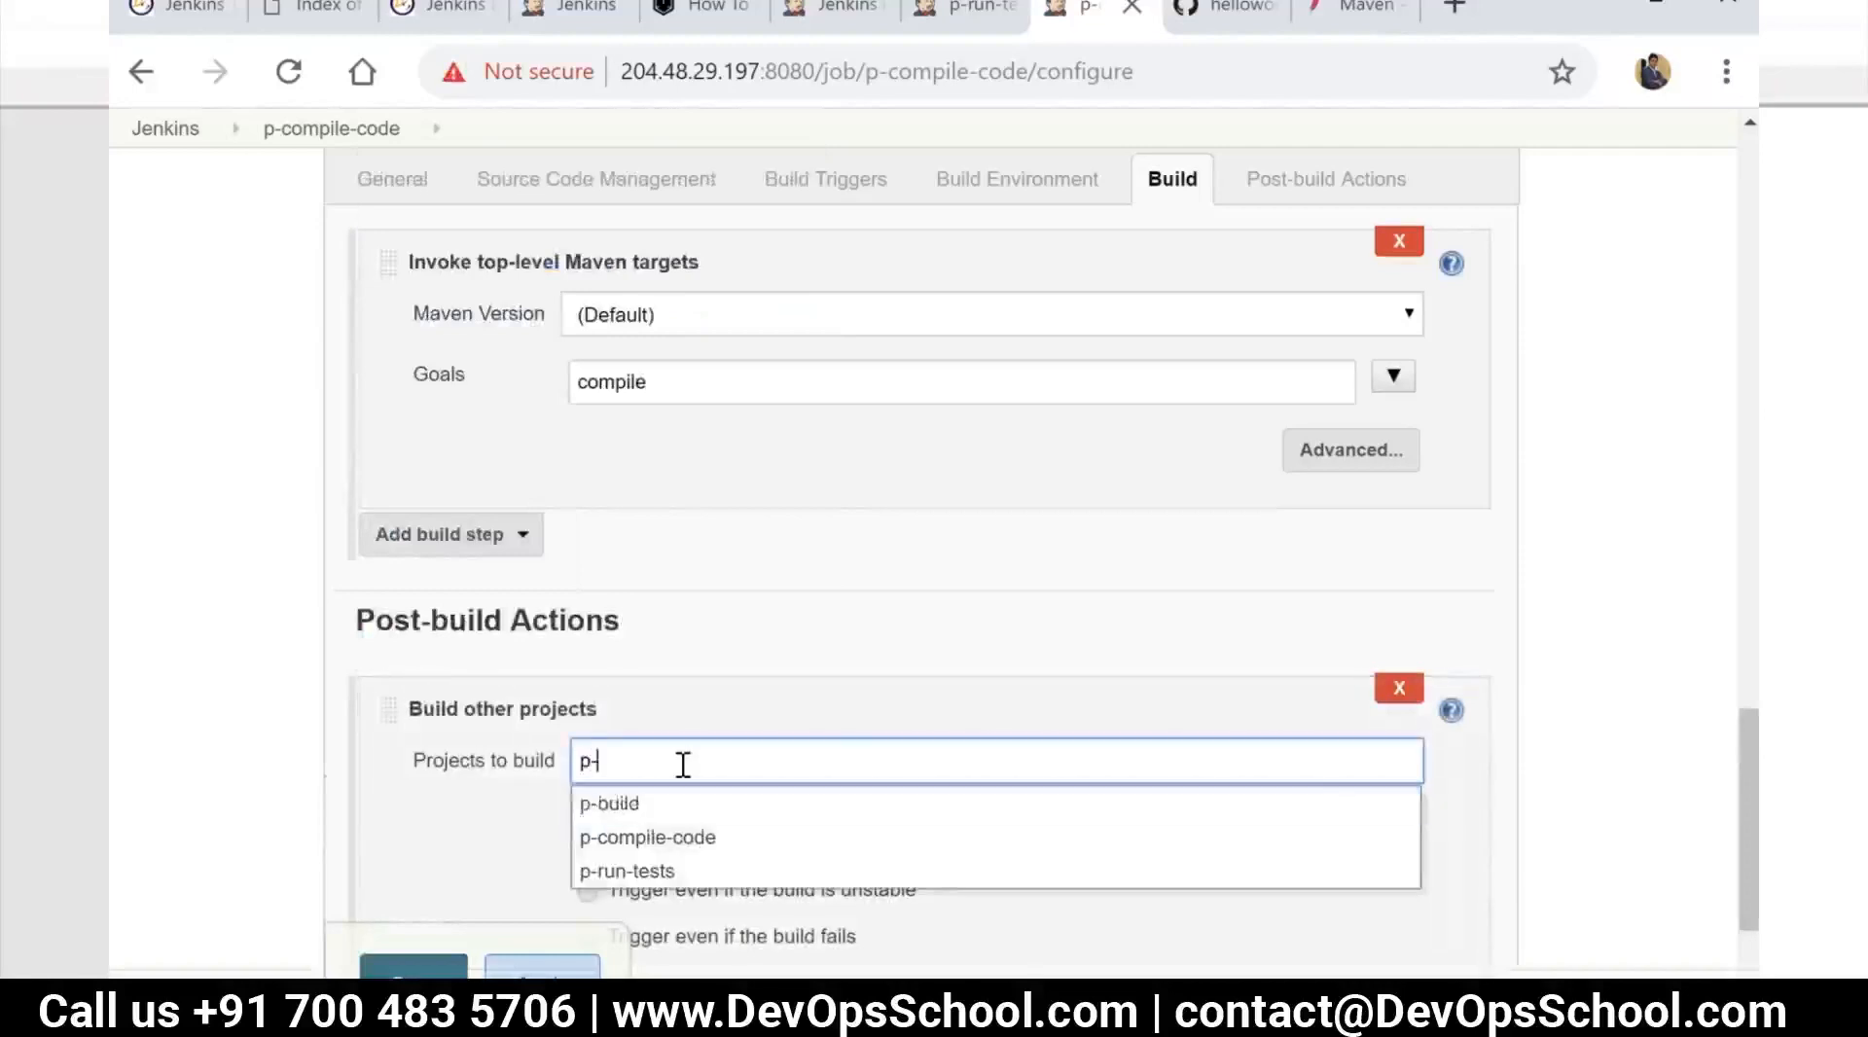
pyautogui.click(634, 871)
pyautogui.click(542, 968)
pyautogui.click(414, 966)
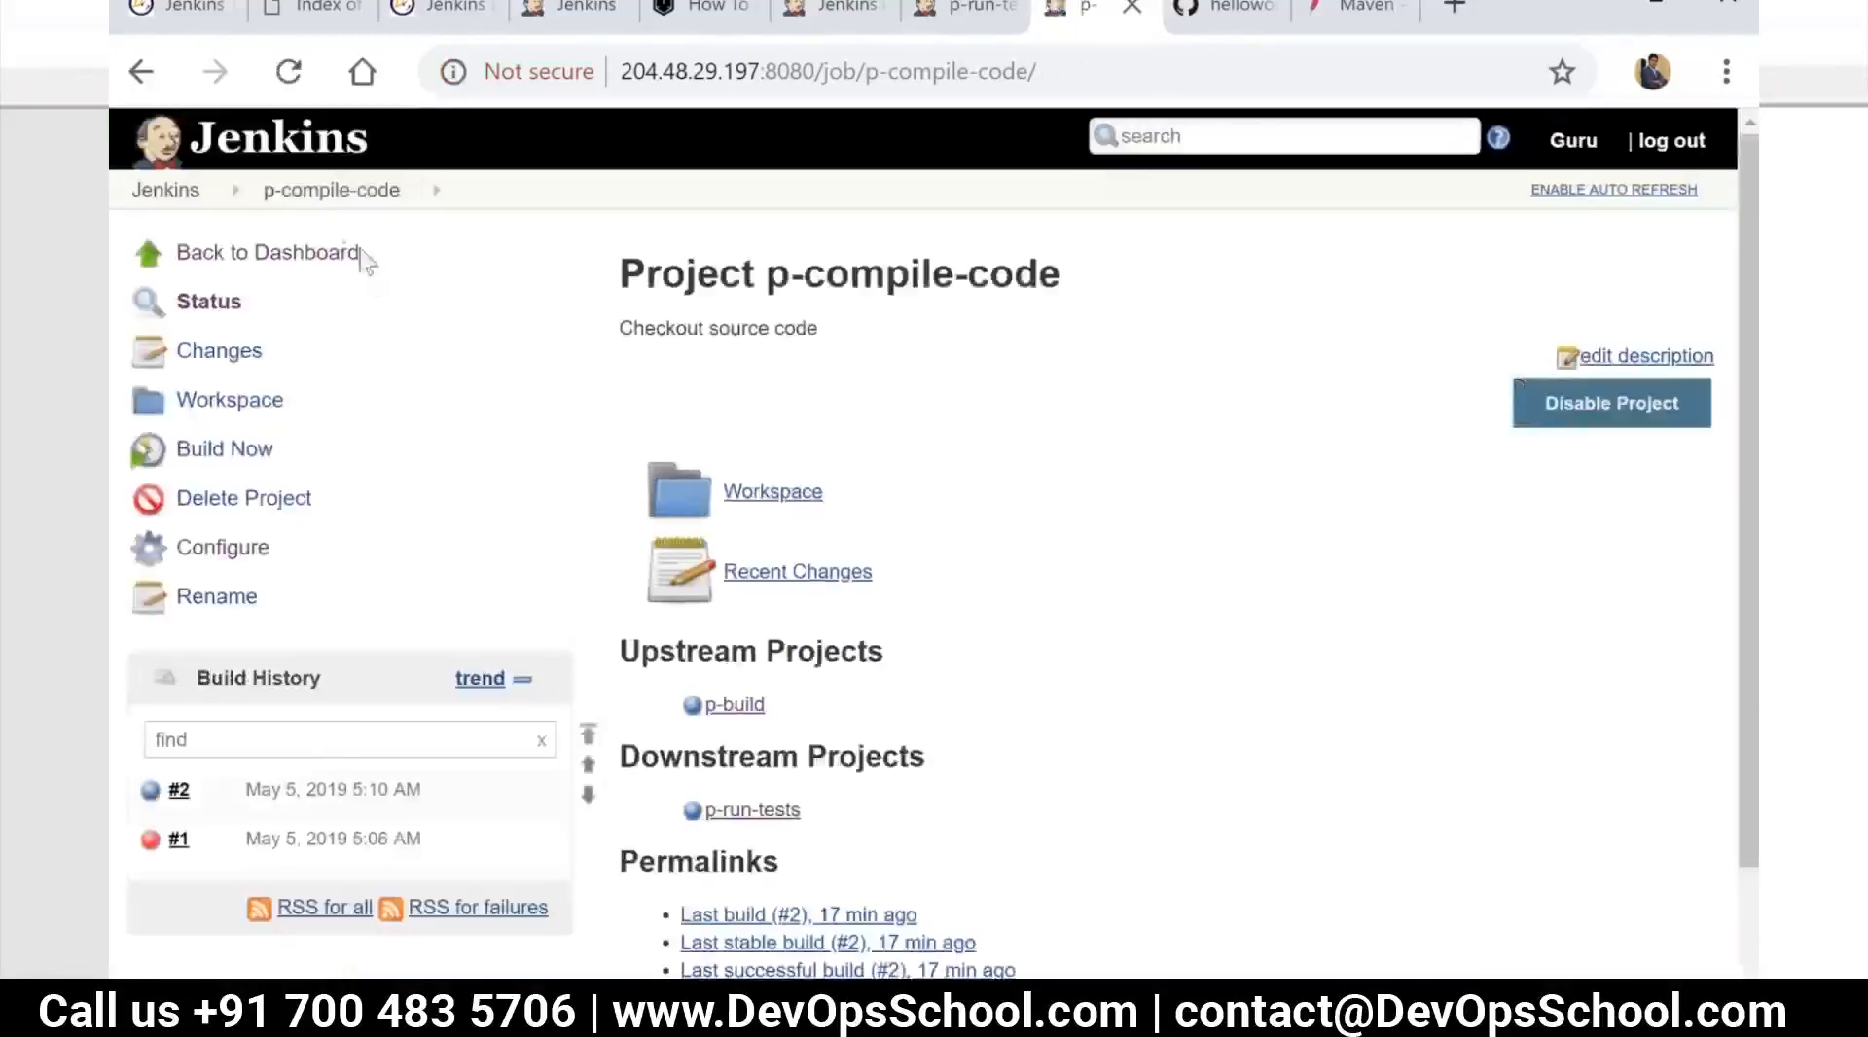
# Open CI Pipeline View, run the pipeline, and reload the view to refresh its progress
pyautogui.click(156, 199)
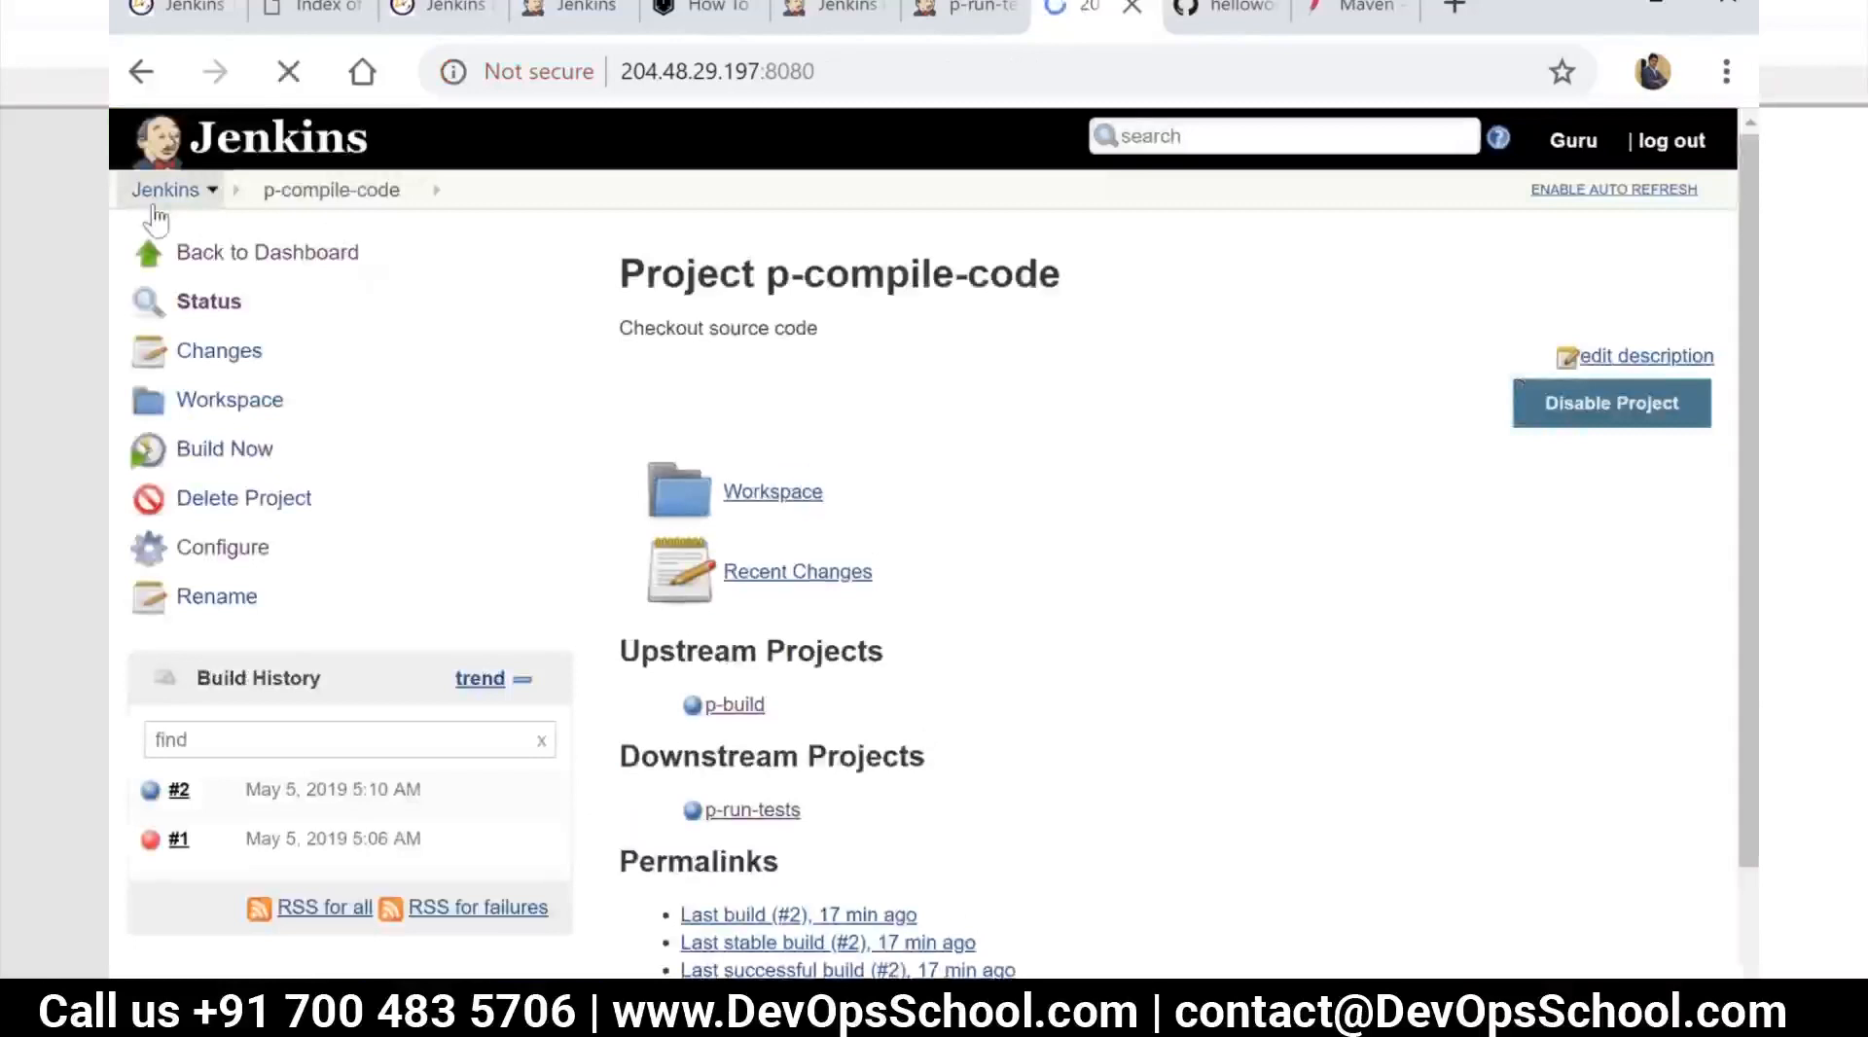
pyautogui.click(793, 296)
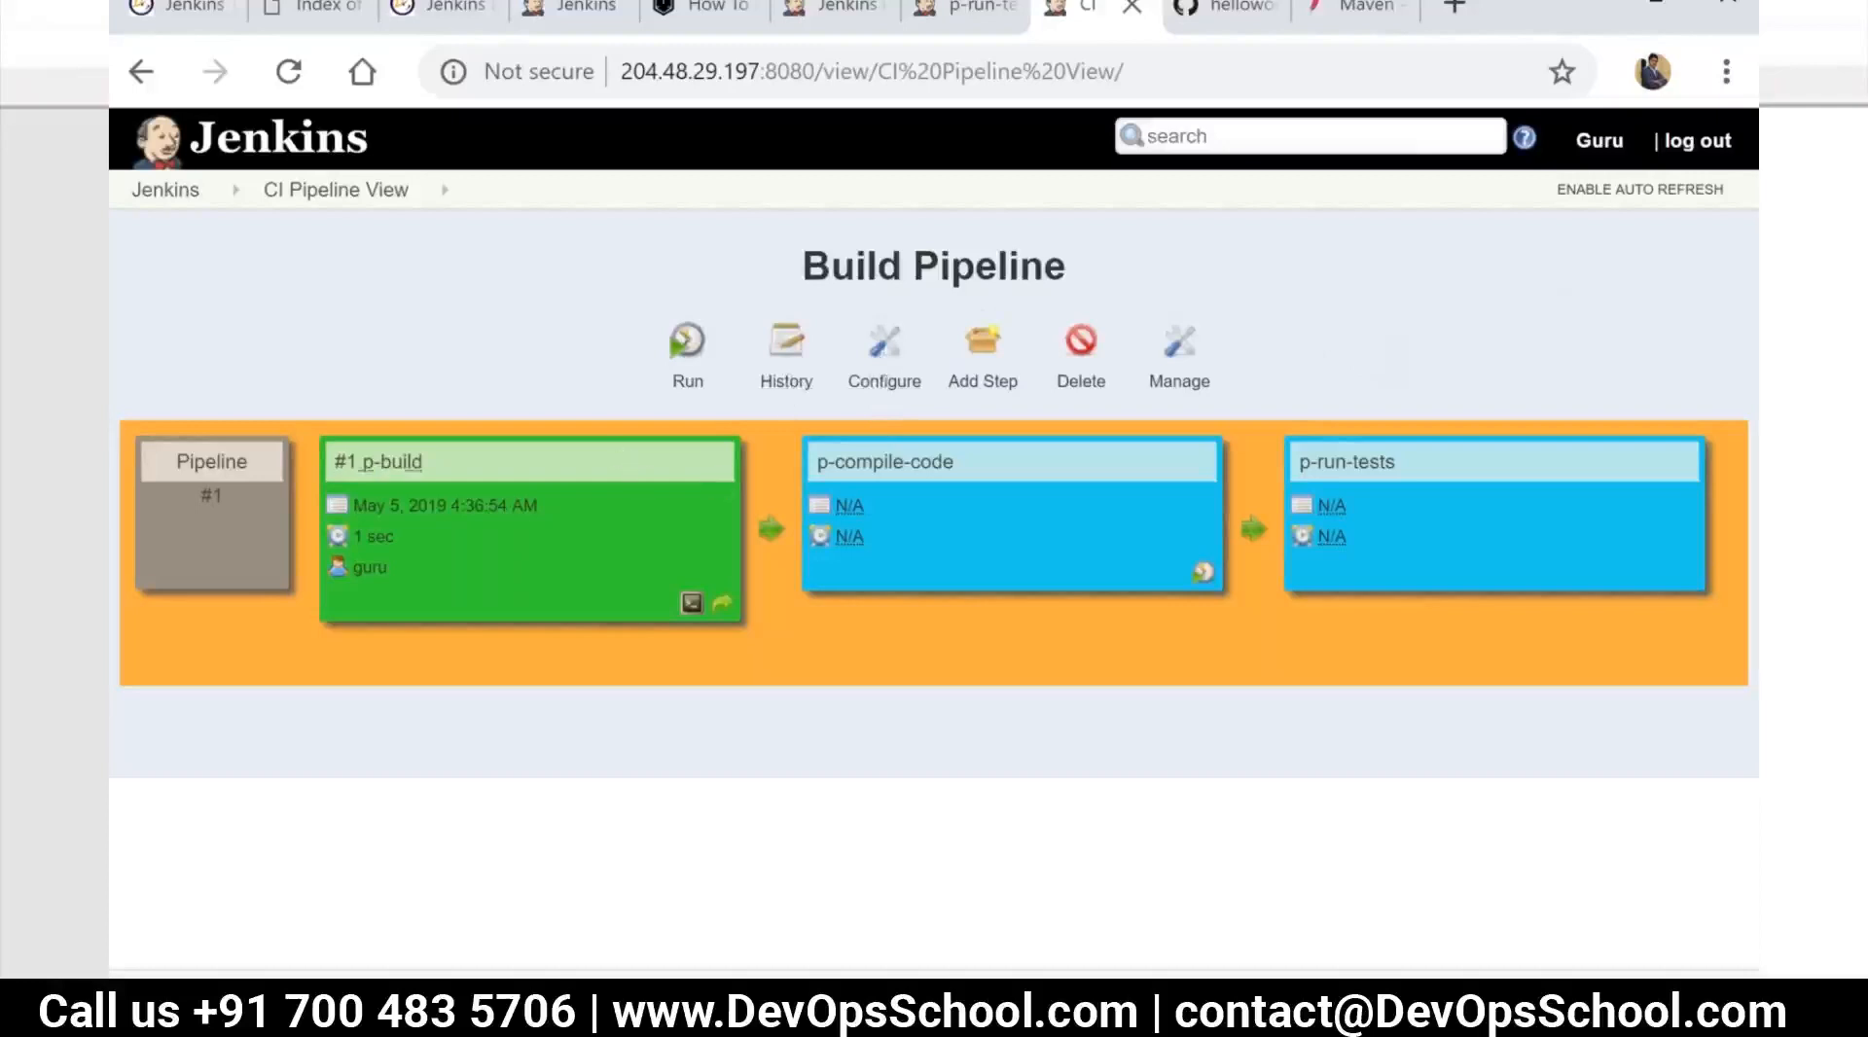
pyautogui.click(685, 356)
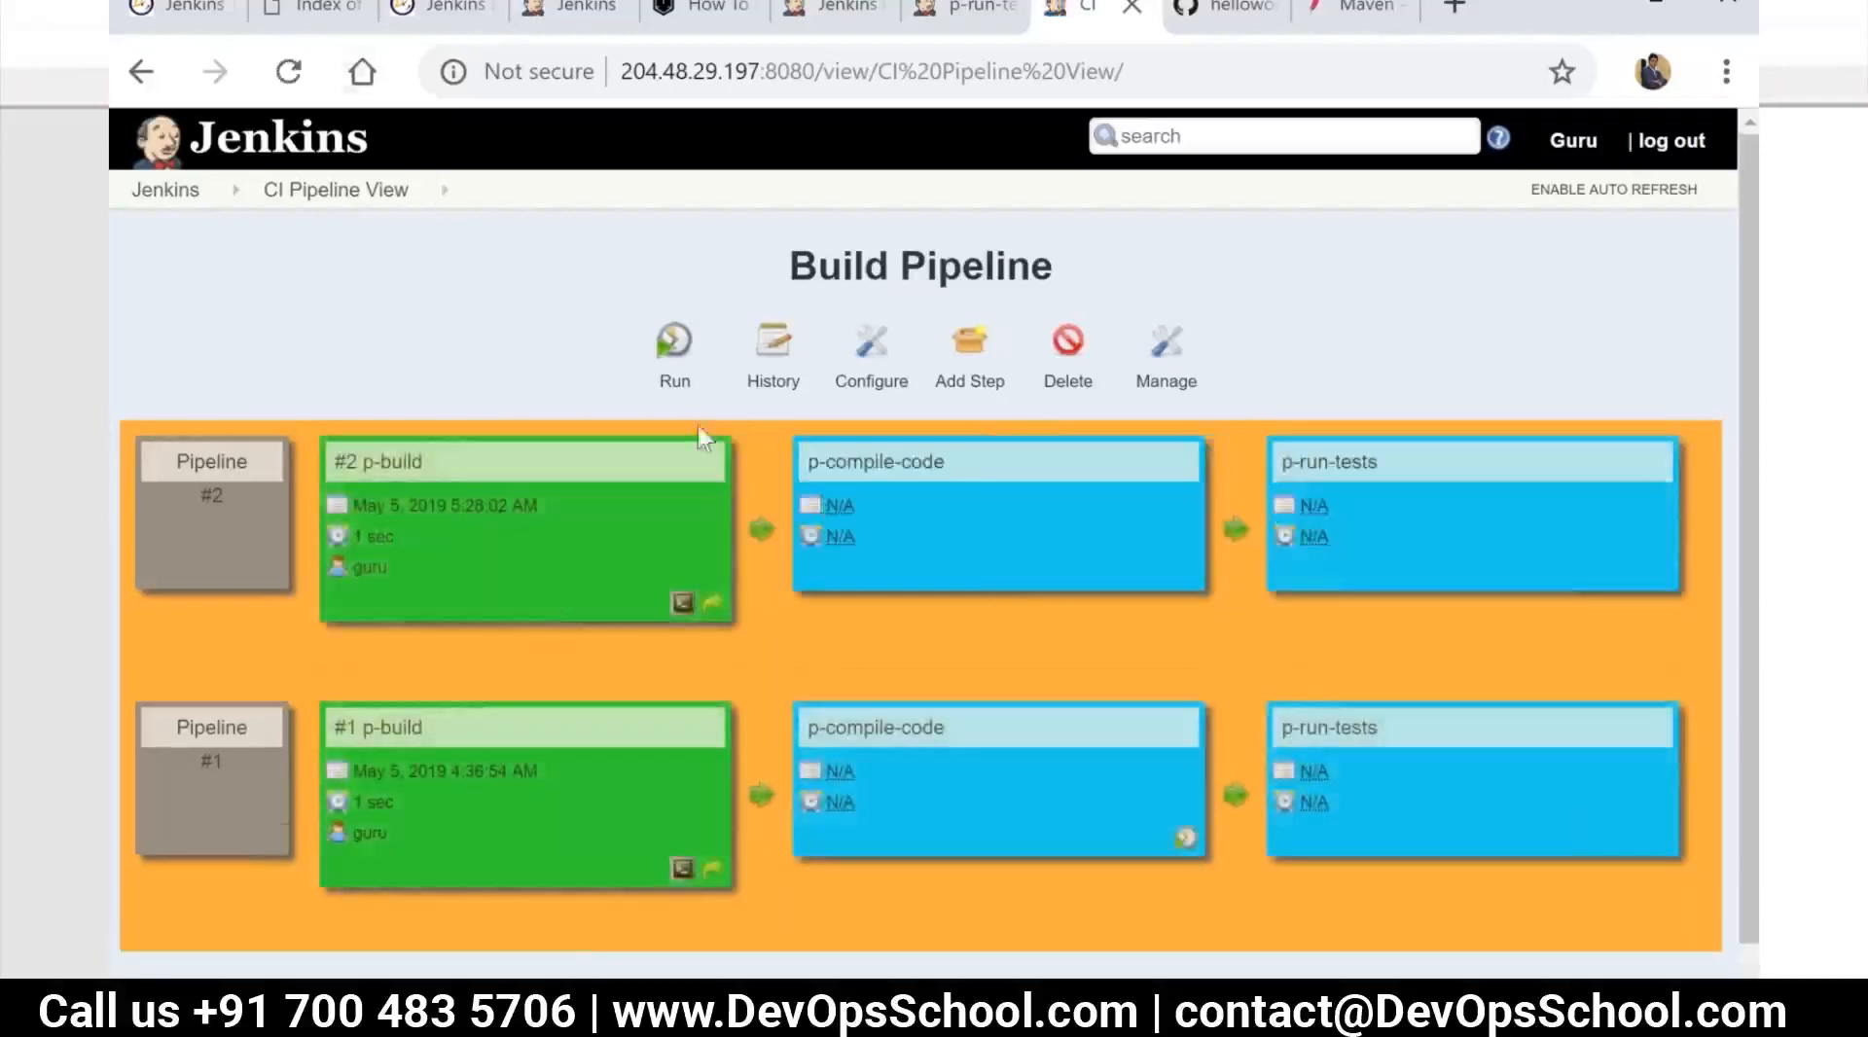
pyautogui.click(289, 73)
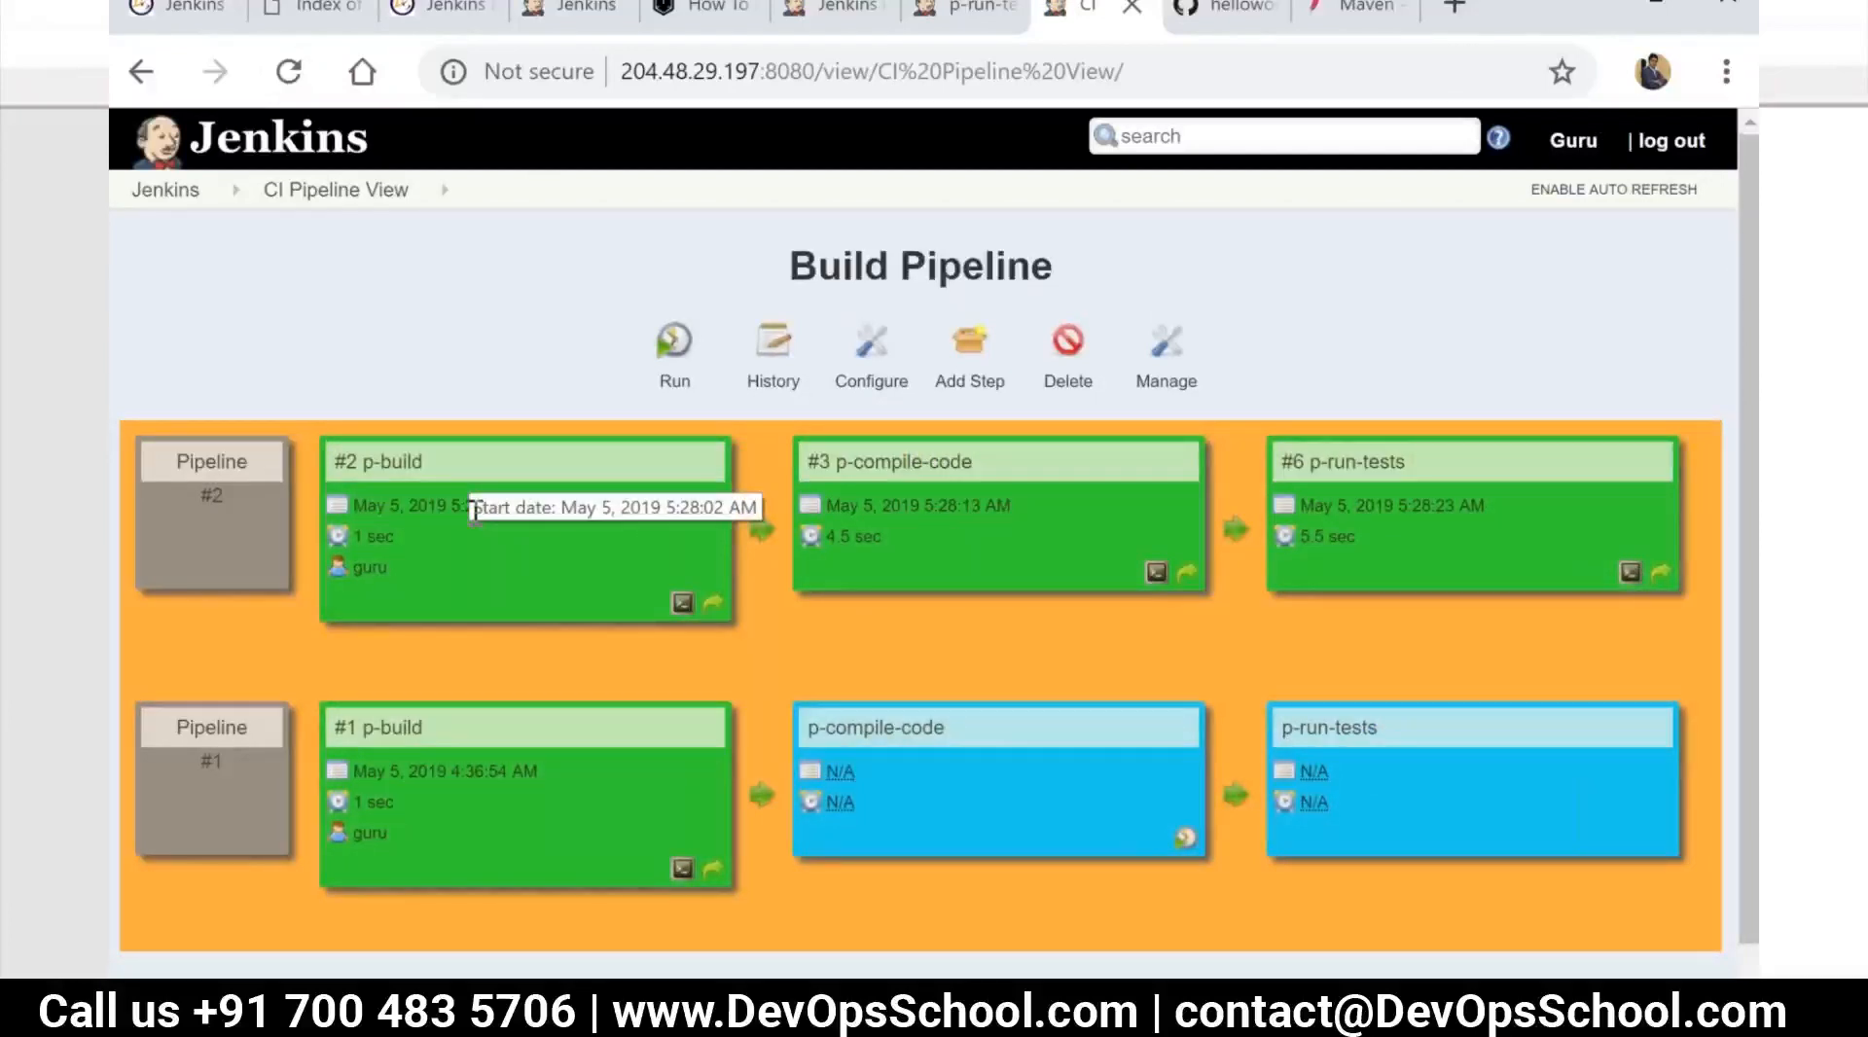
# Switch to the Notepad++ notes, review the static code analysis stage in the Jenkins Jobs flow, and return to Jenkins
pyautogui.hotkey('alt', 'Tab')
pyautogui.hotkey('alt', 'Tab')
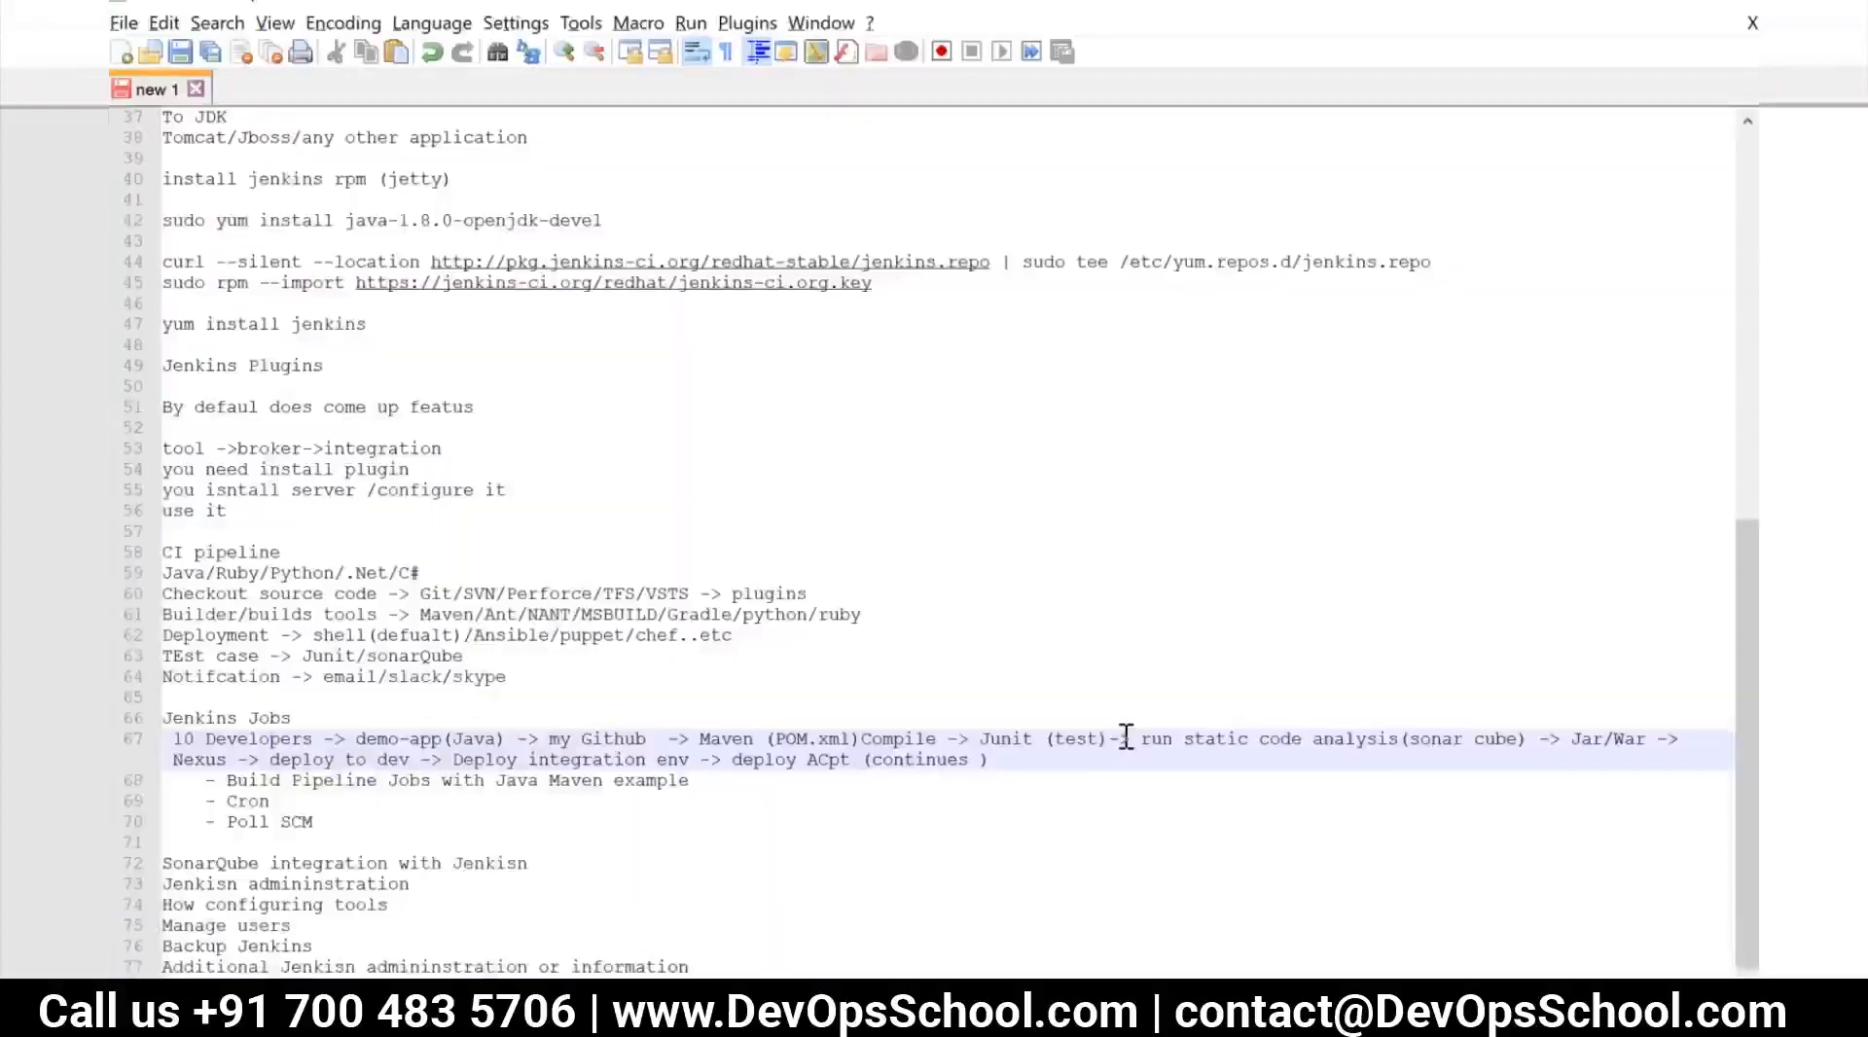
pyautogui.moveTo(1143, 738); pyautogui.dragTo(1527, 731)
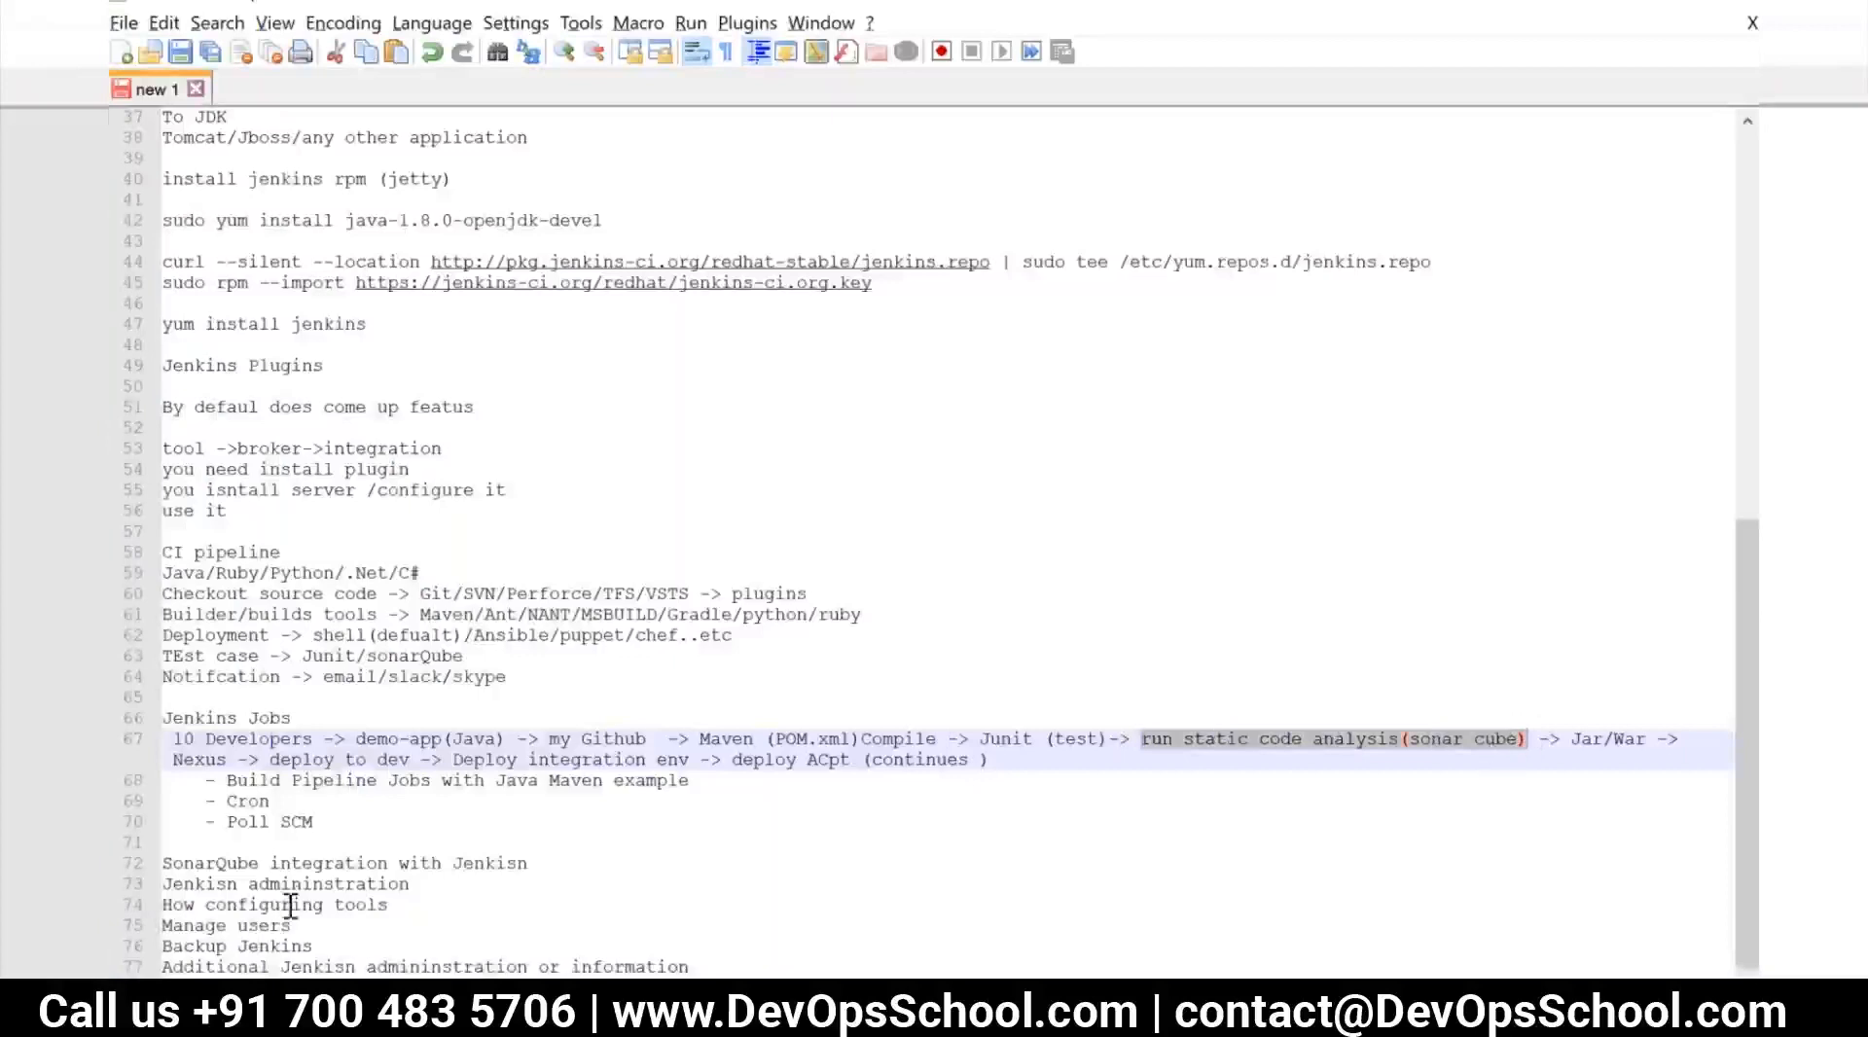
pyautogui.click(605, 856)
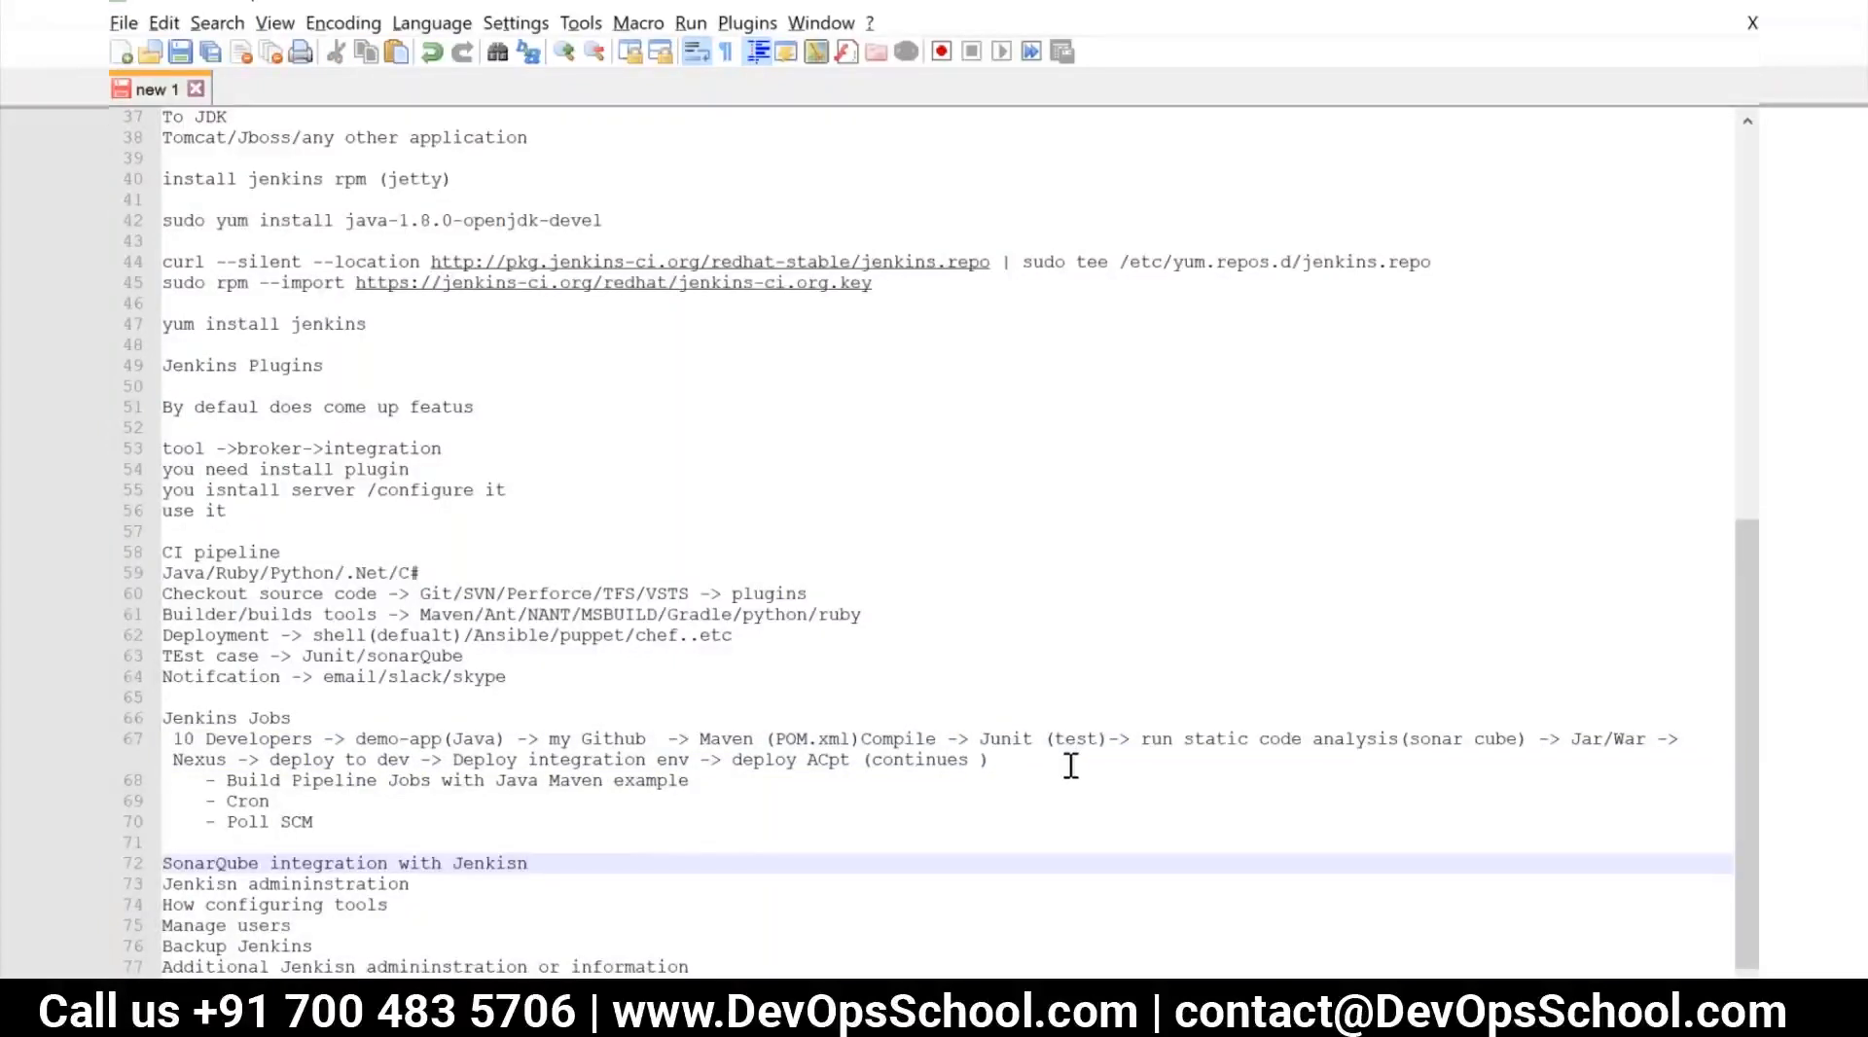
pyautogui.hotkey('alt', 'Tab')
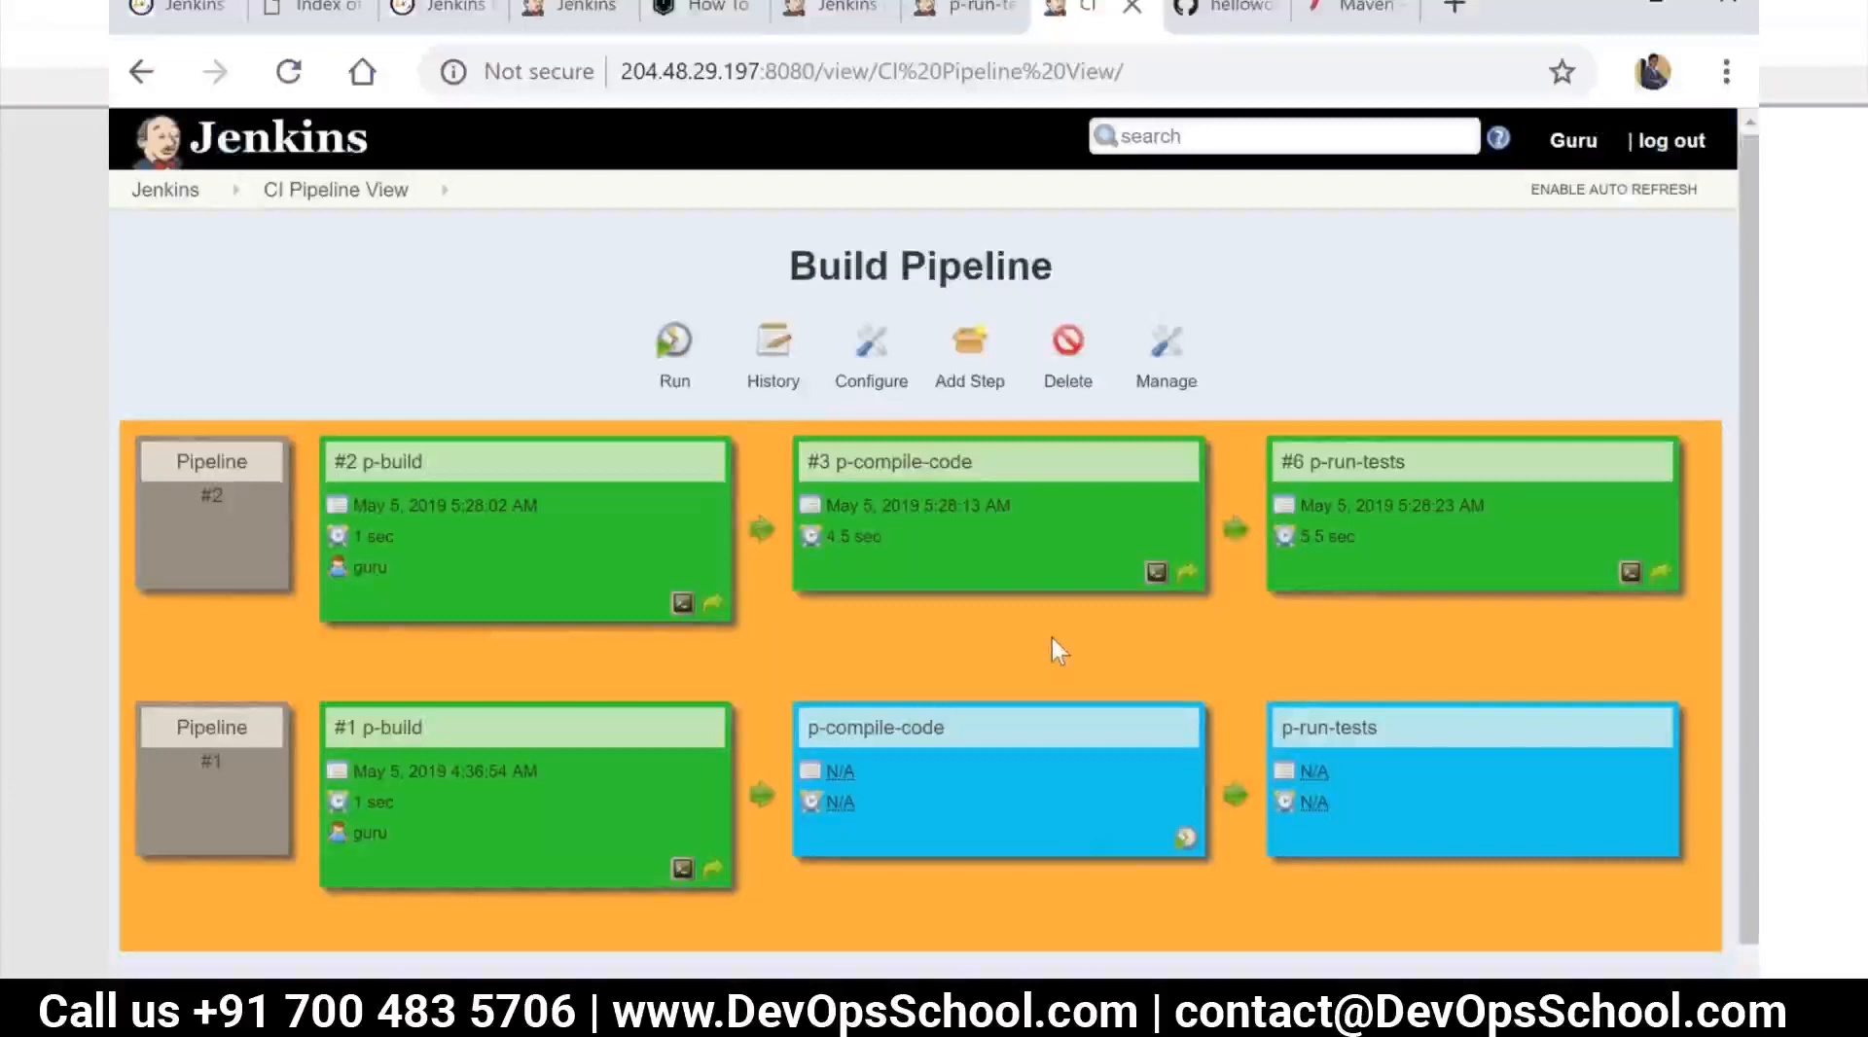
# Try auto refresh on CI Pipeline View and turn it back off
pyautogui.click(1604, 191)
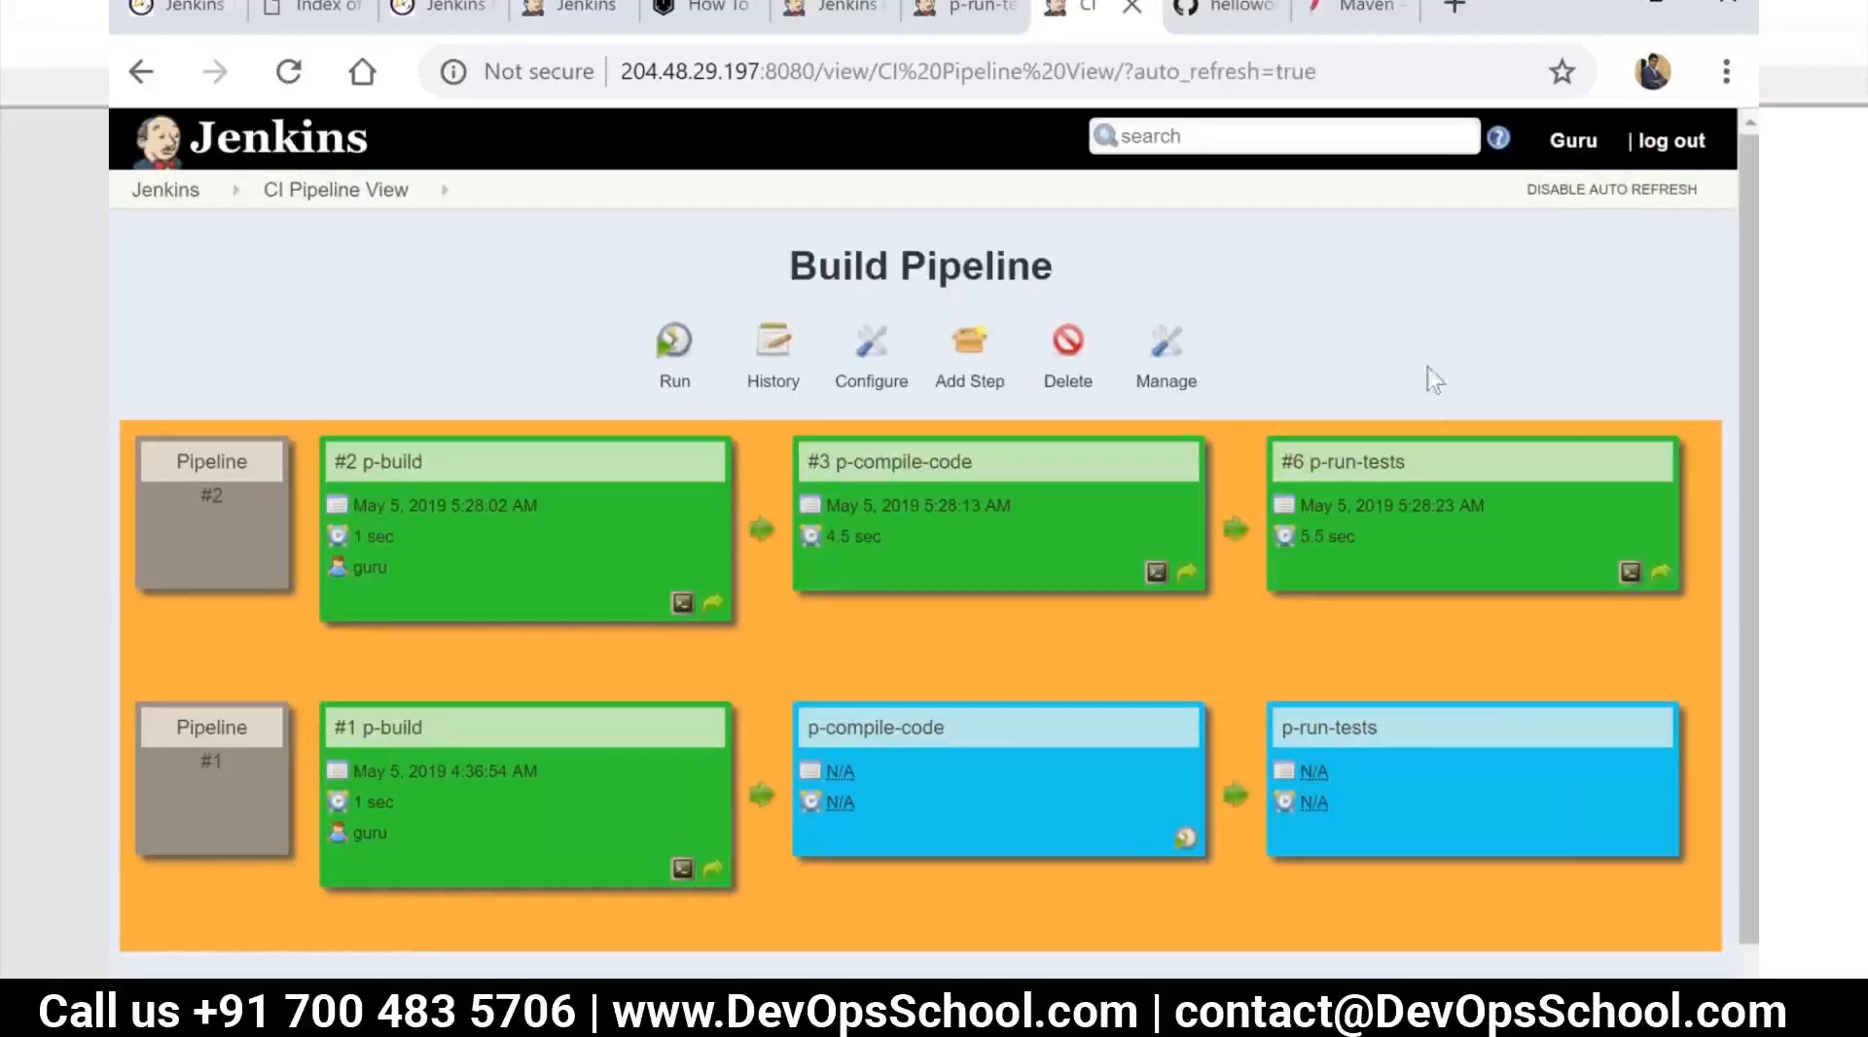
pyautogui.click(1622, 199)
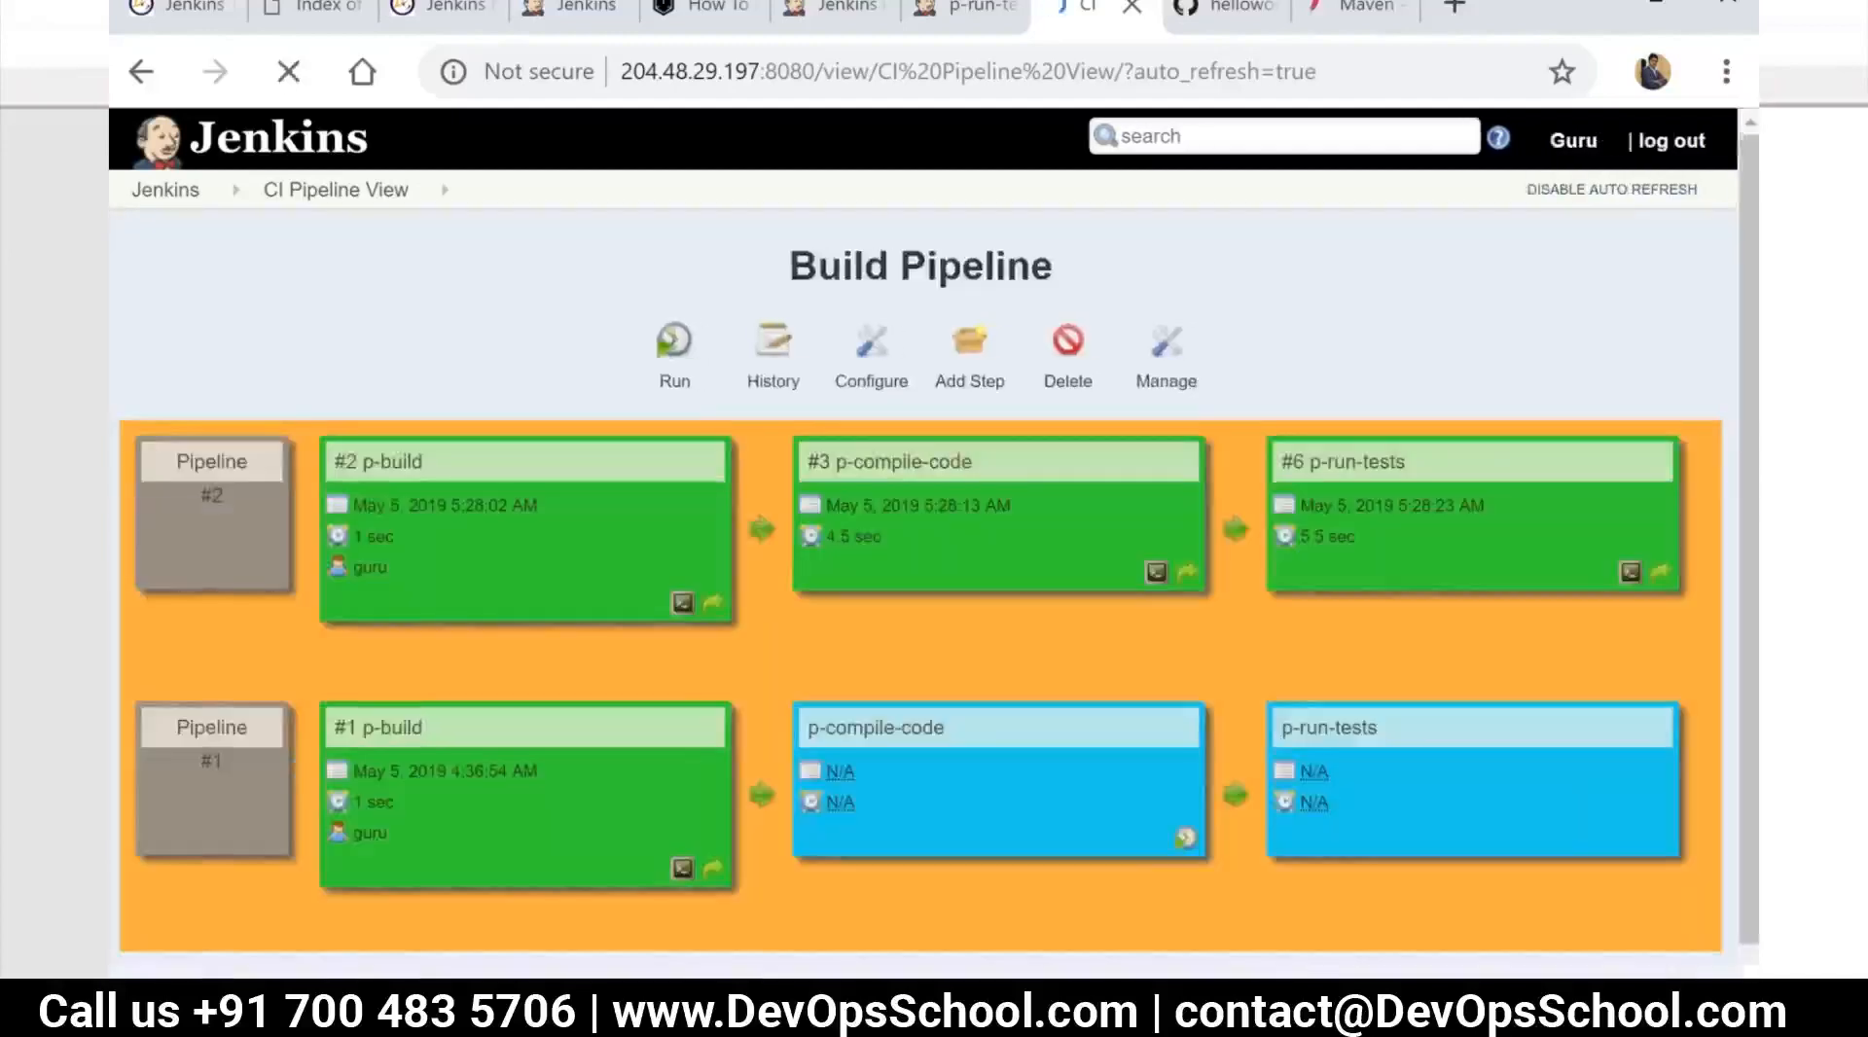
pyautogui.click(1624, 195)
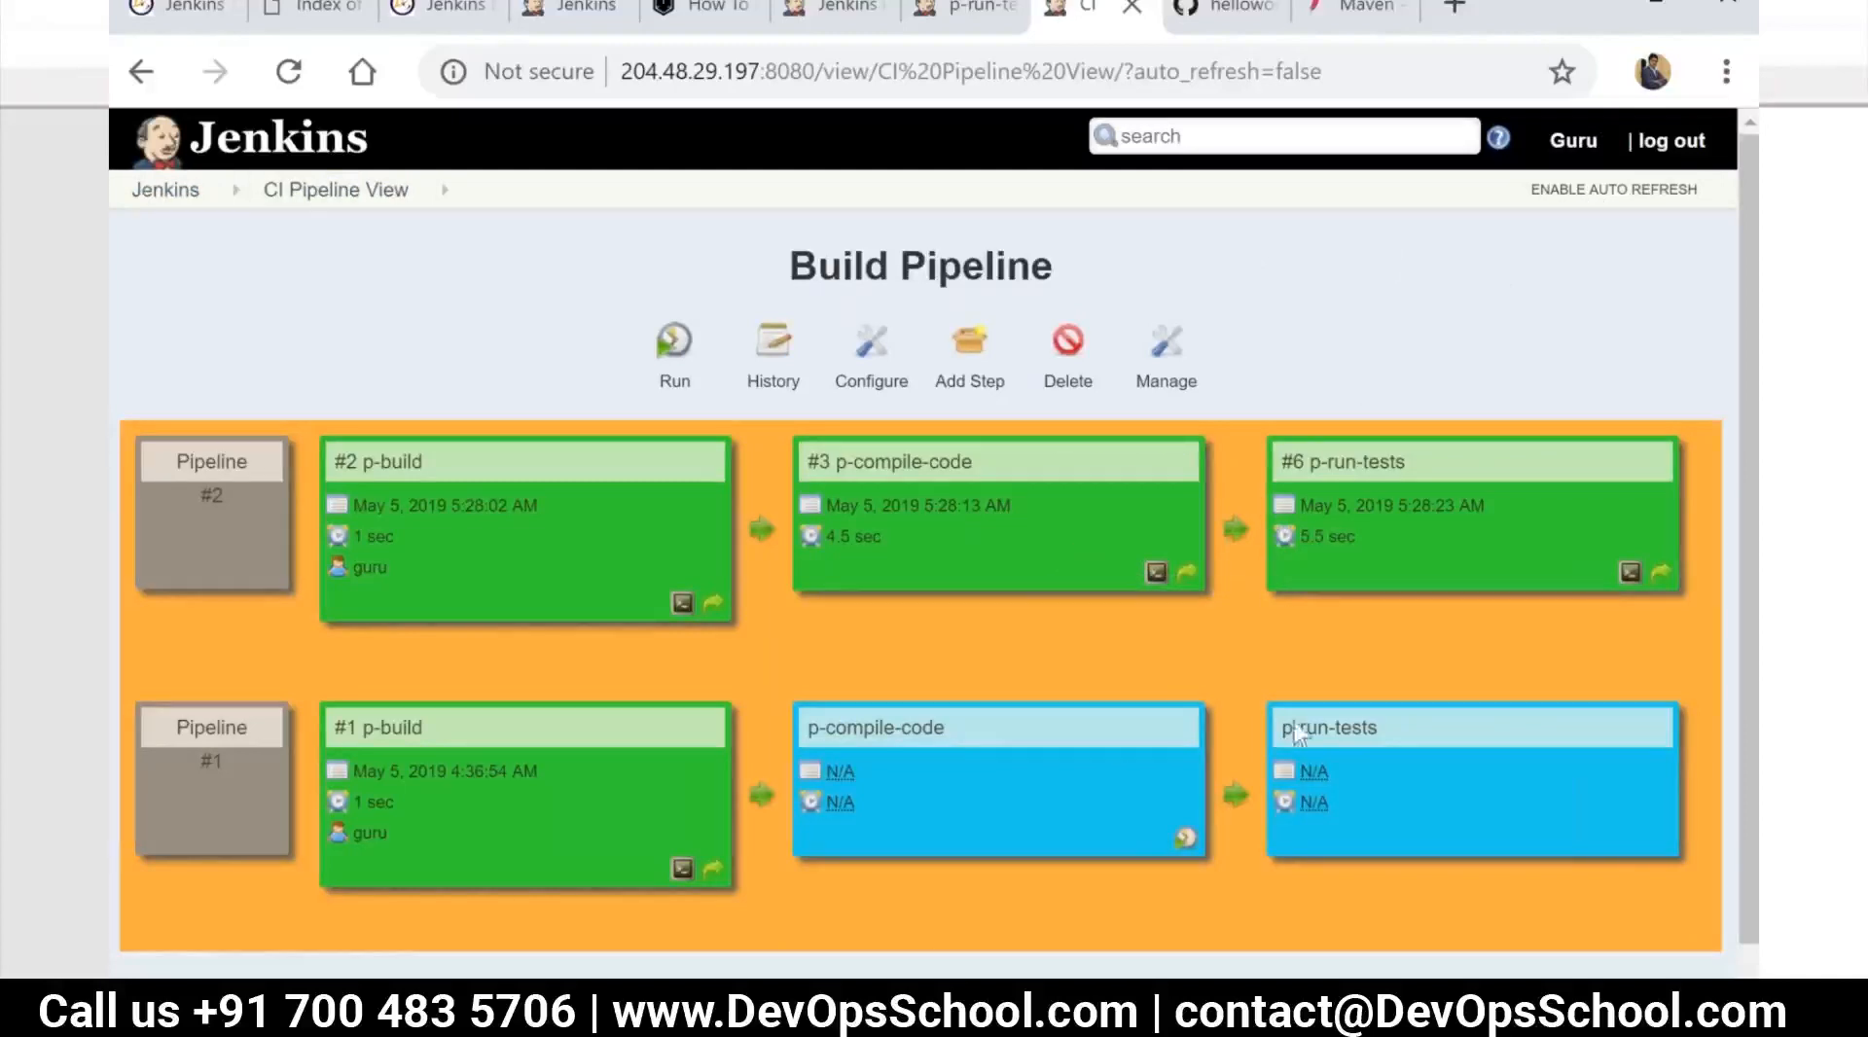
# Check the Jar/War packaging stage in the Notepad++ notes and switch back to Jenkins
pyautogui.click(931, 1012)
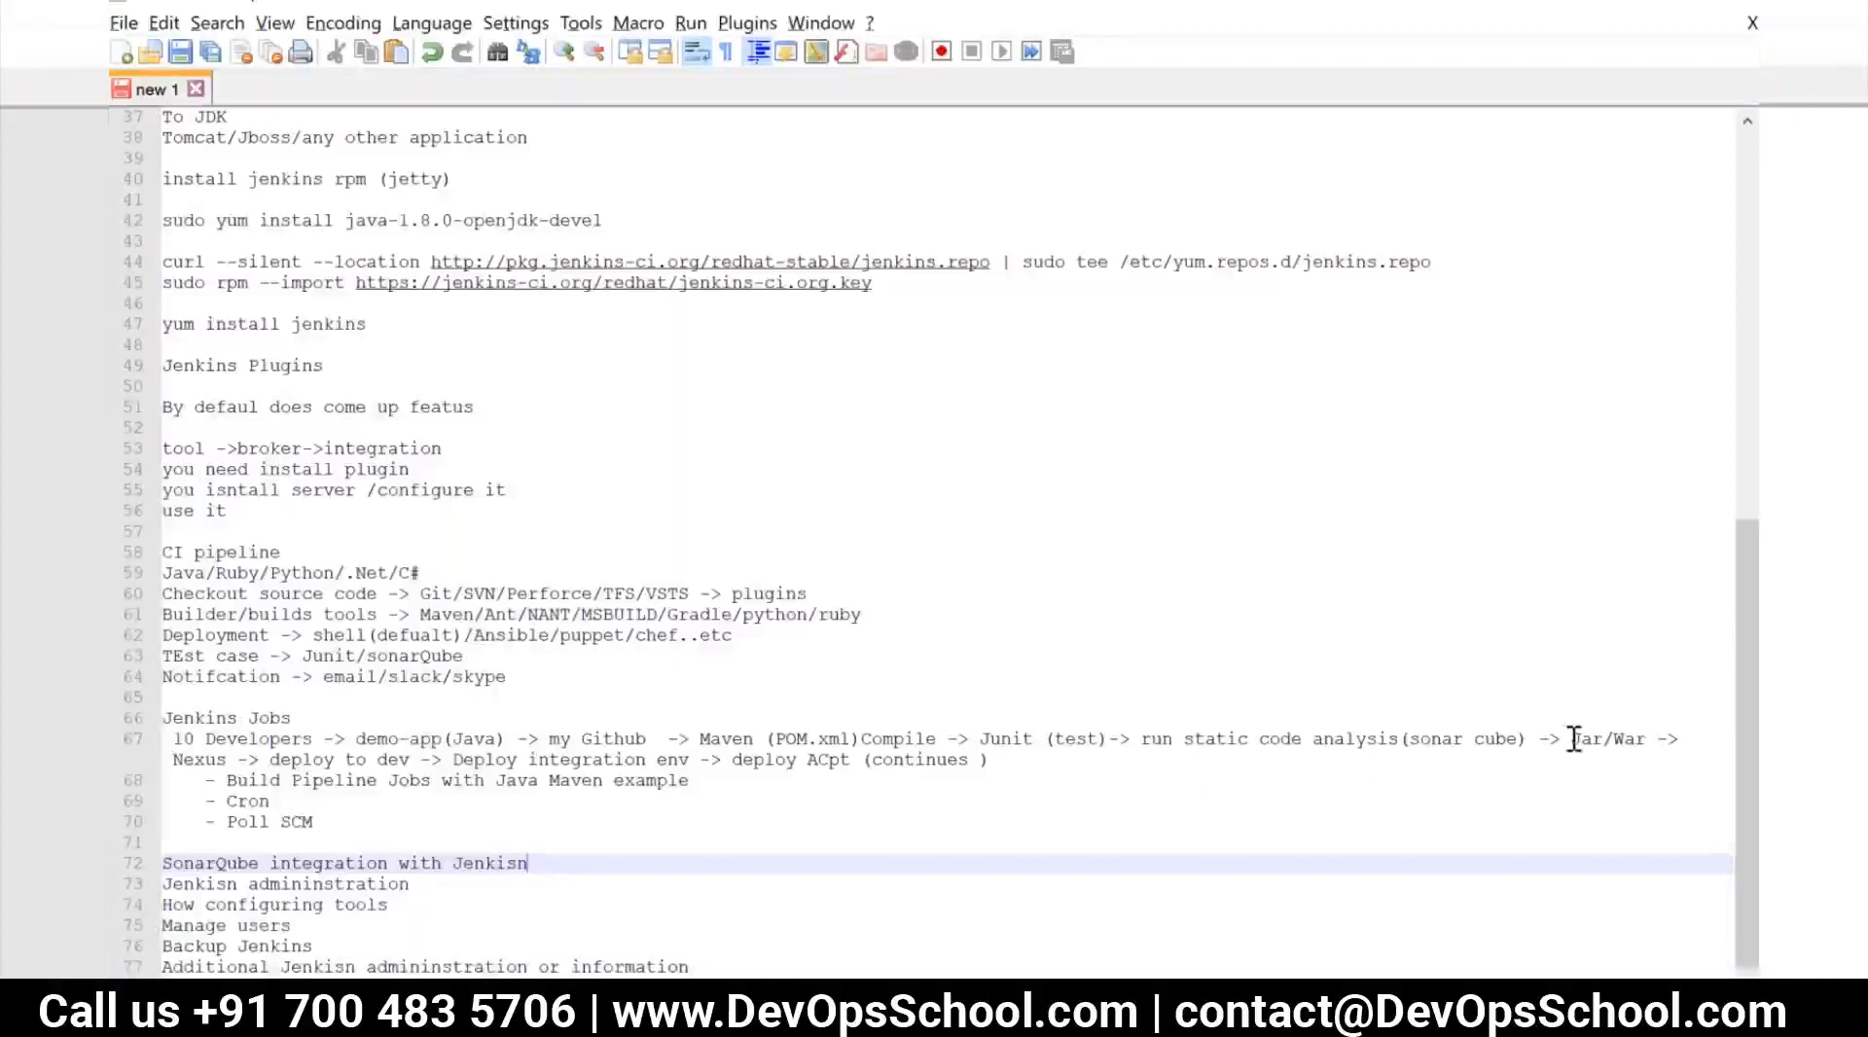
pyautogui.moveTo(1574, 739); pyautogui.dragTo(1647, 734)
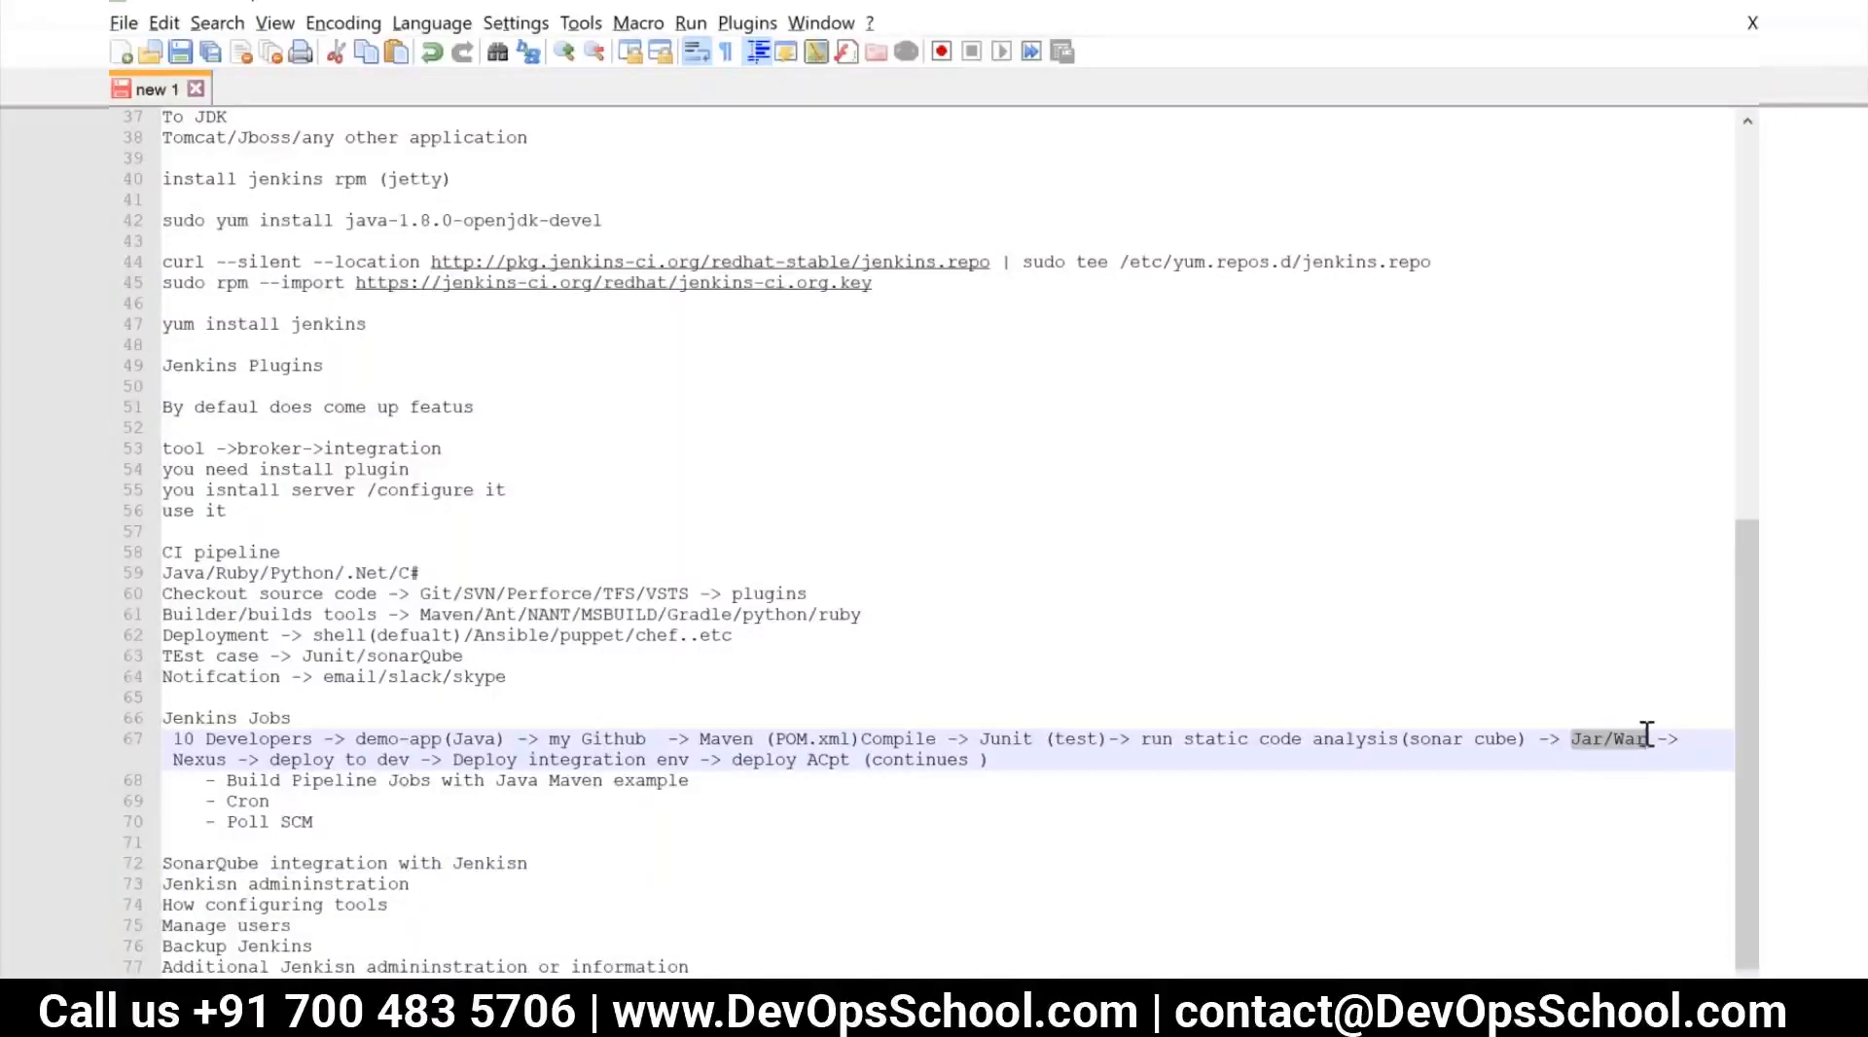
pyautogui.hotkey('alt', 'Tab')
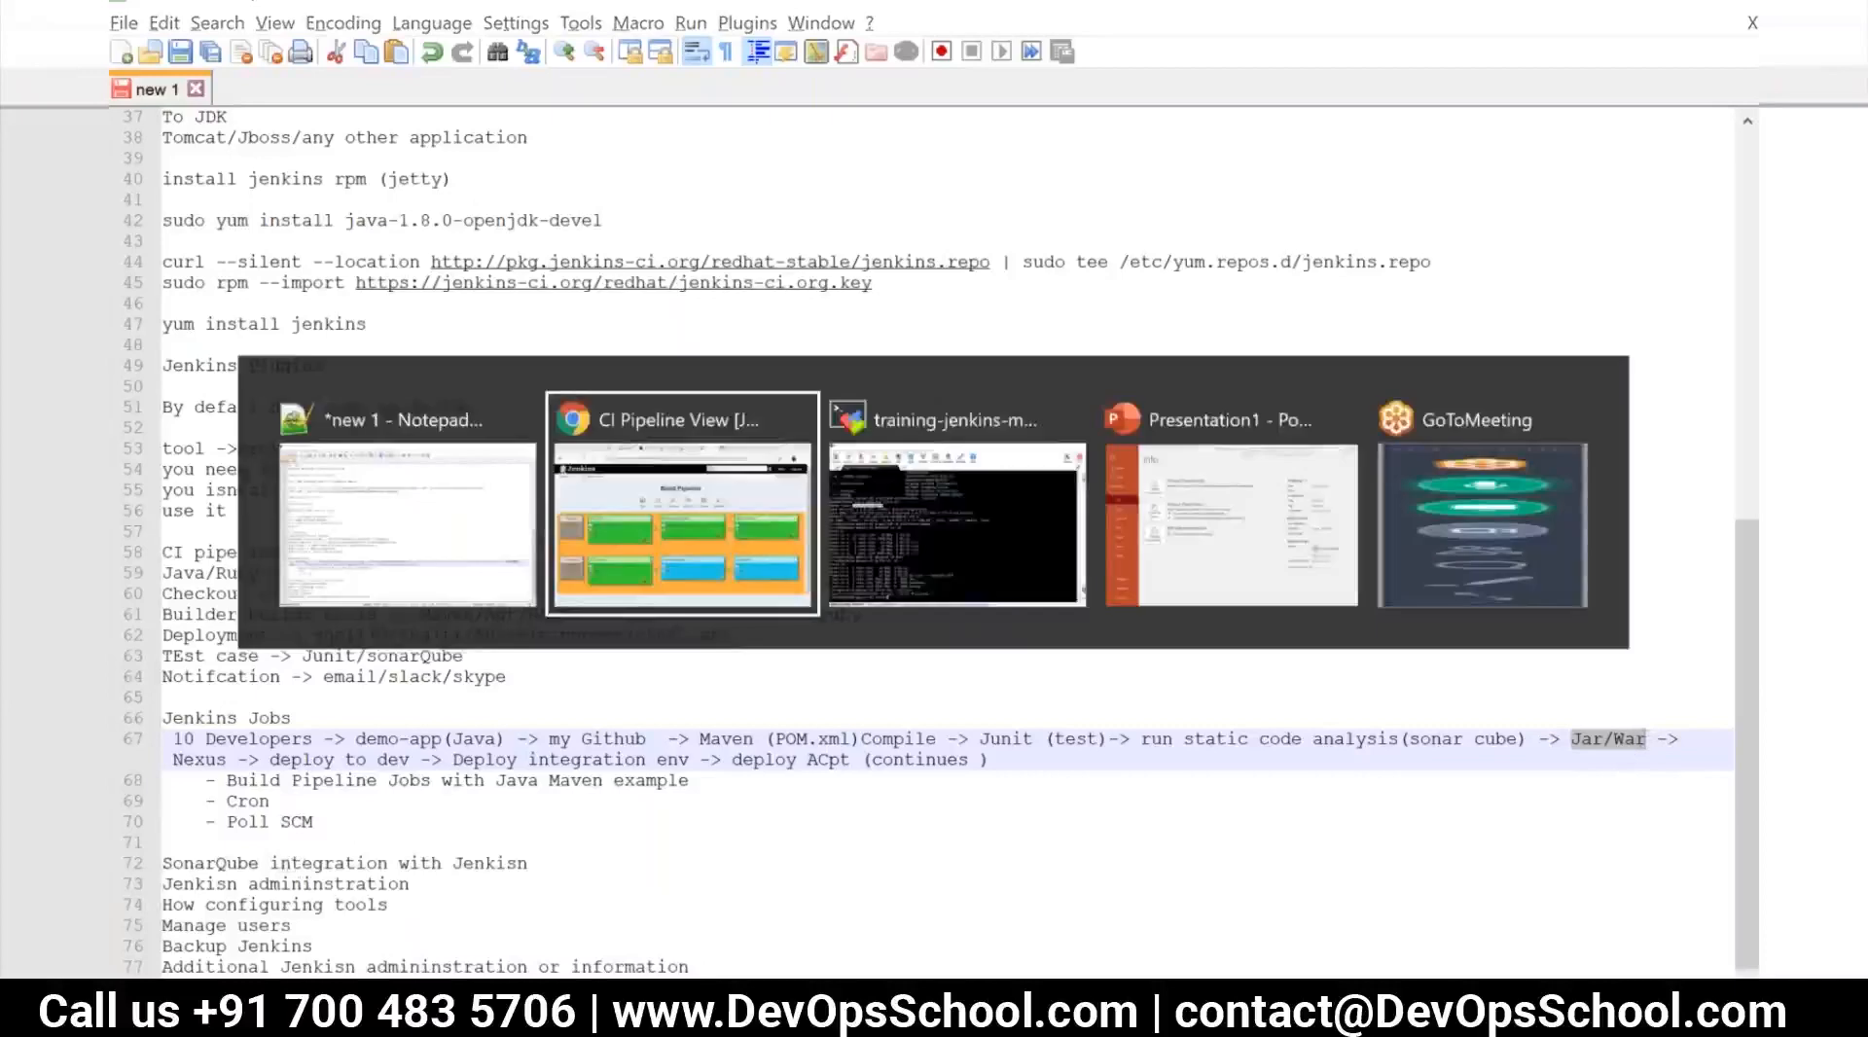
# Visit the p-run-tests job page from the dashboard and return to the job list
pyautogui.click(317, 198)
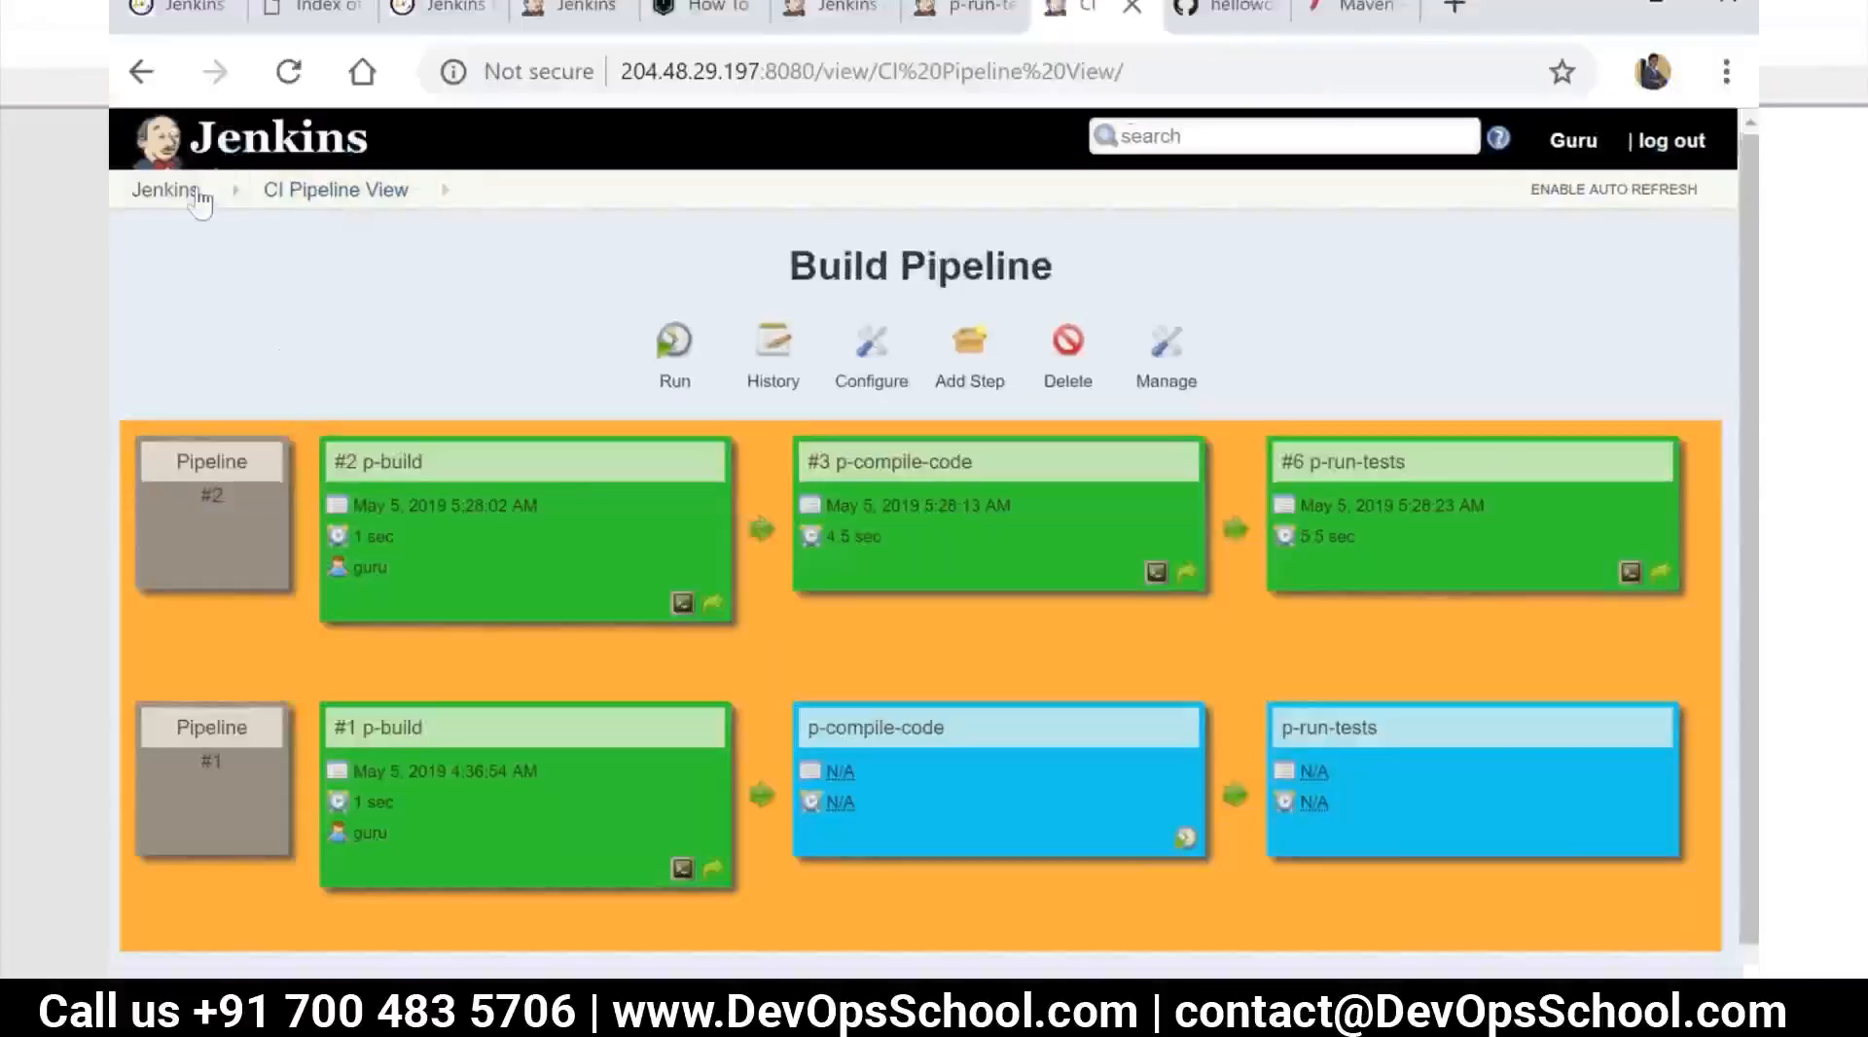
pyautogui.click(192, 194)
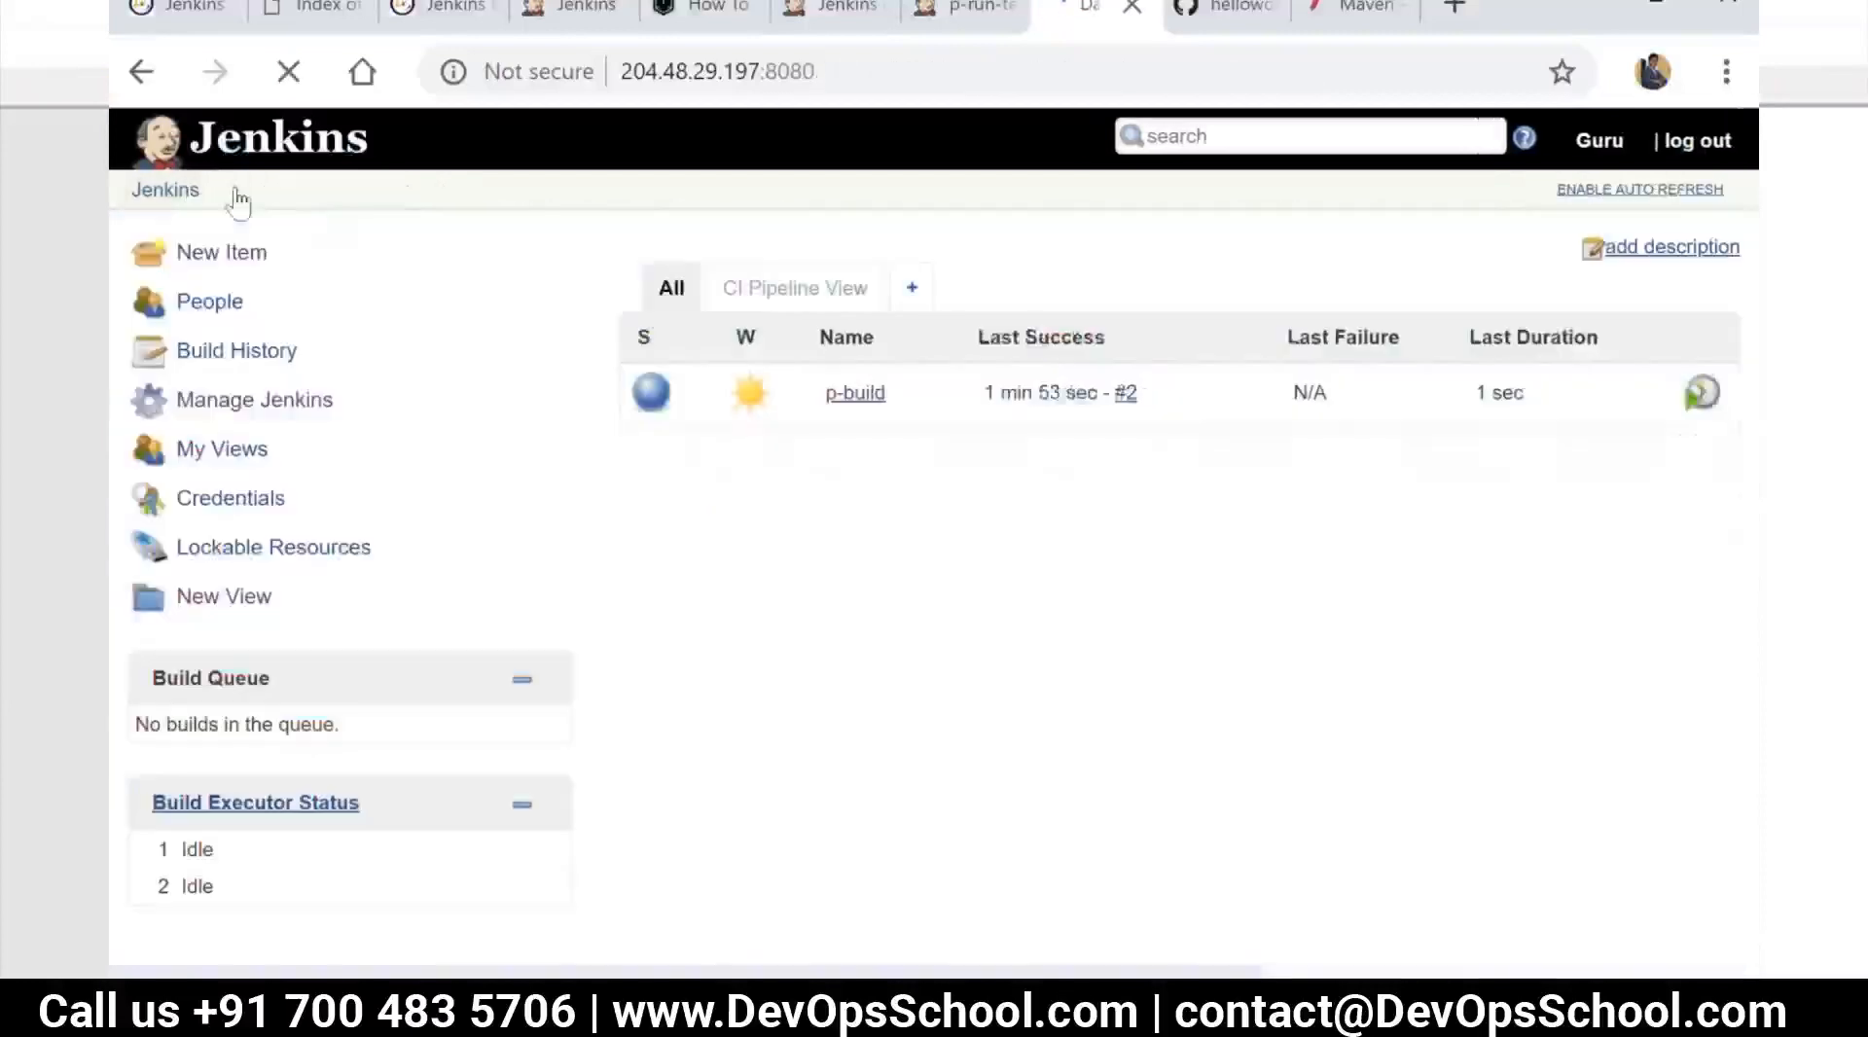
pyautogui.click(854, 512)
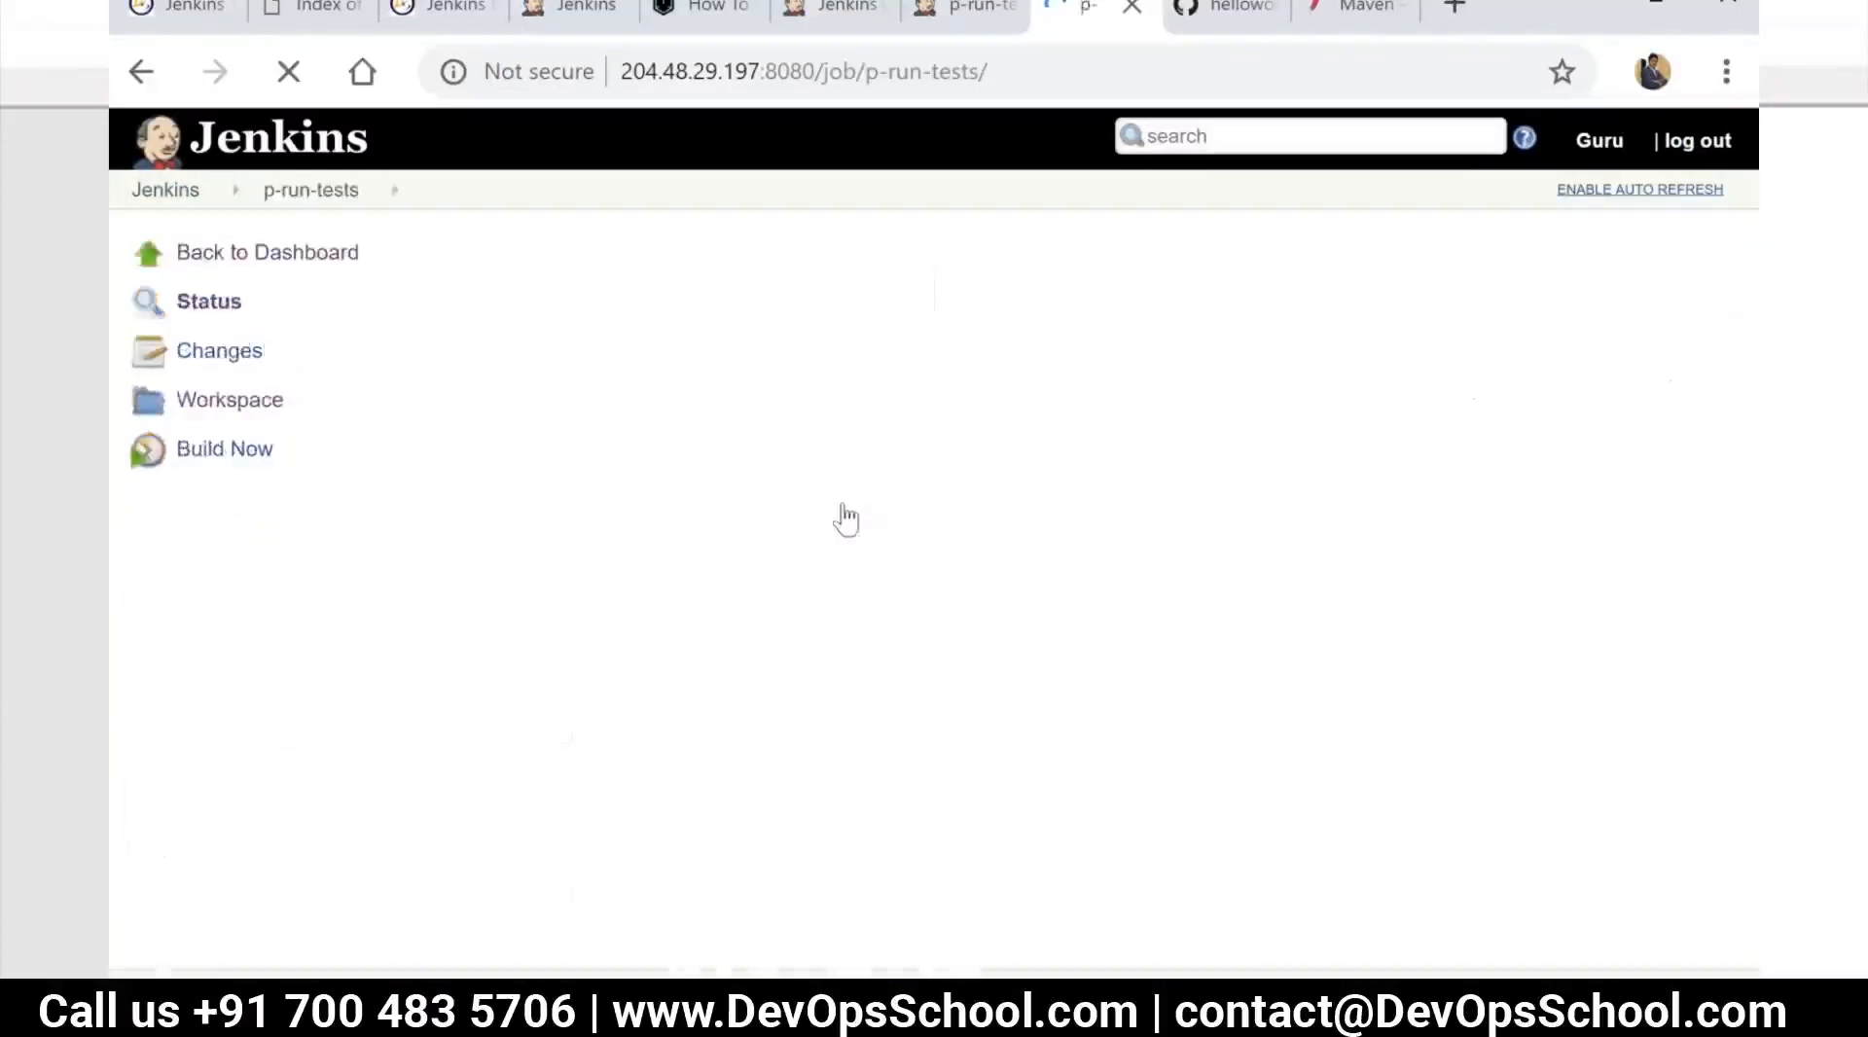
pyautogui.click(167, 196)
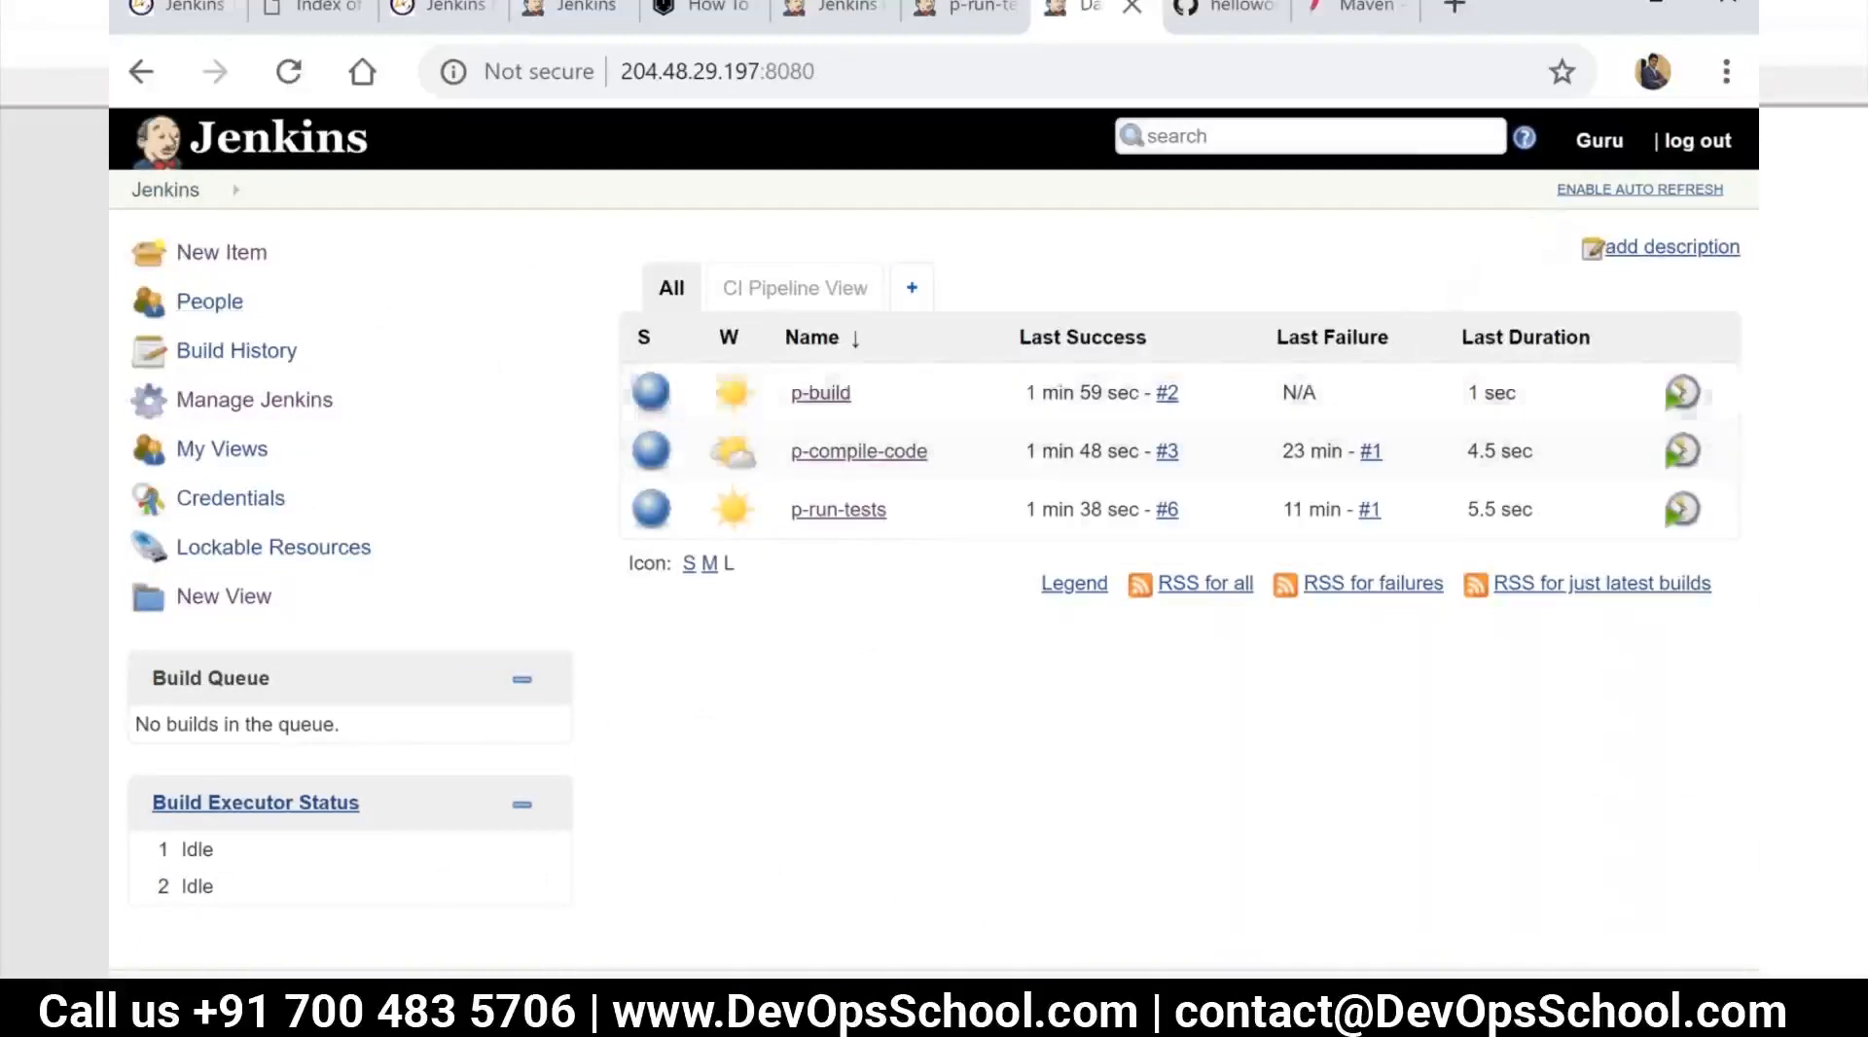
# Start a new Jenkins item and name it p-package
pyautogui.click(199, 255)
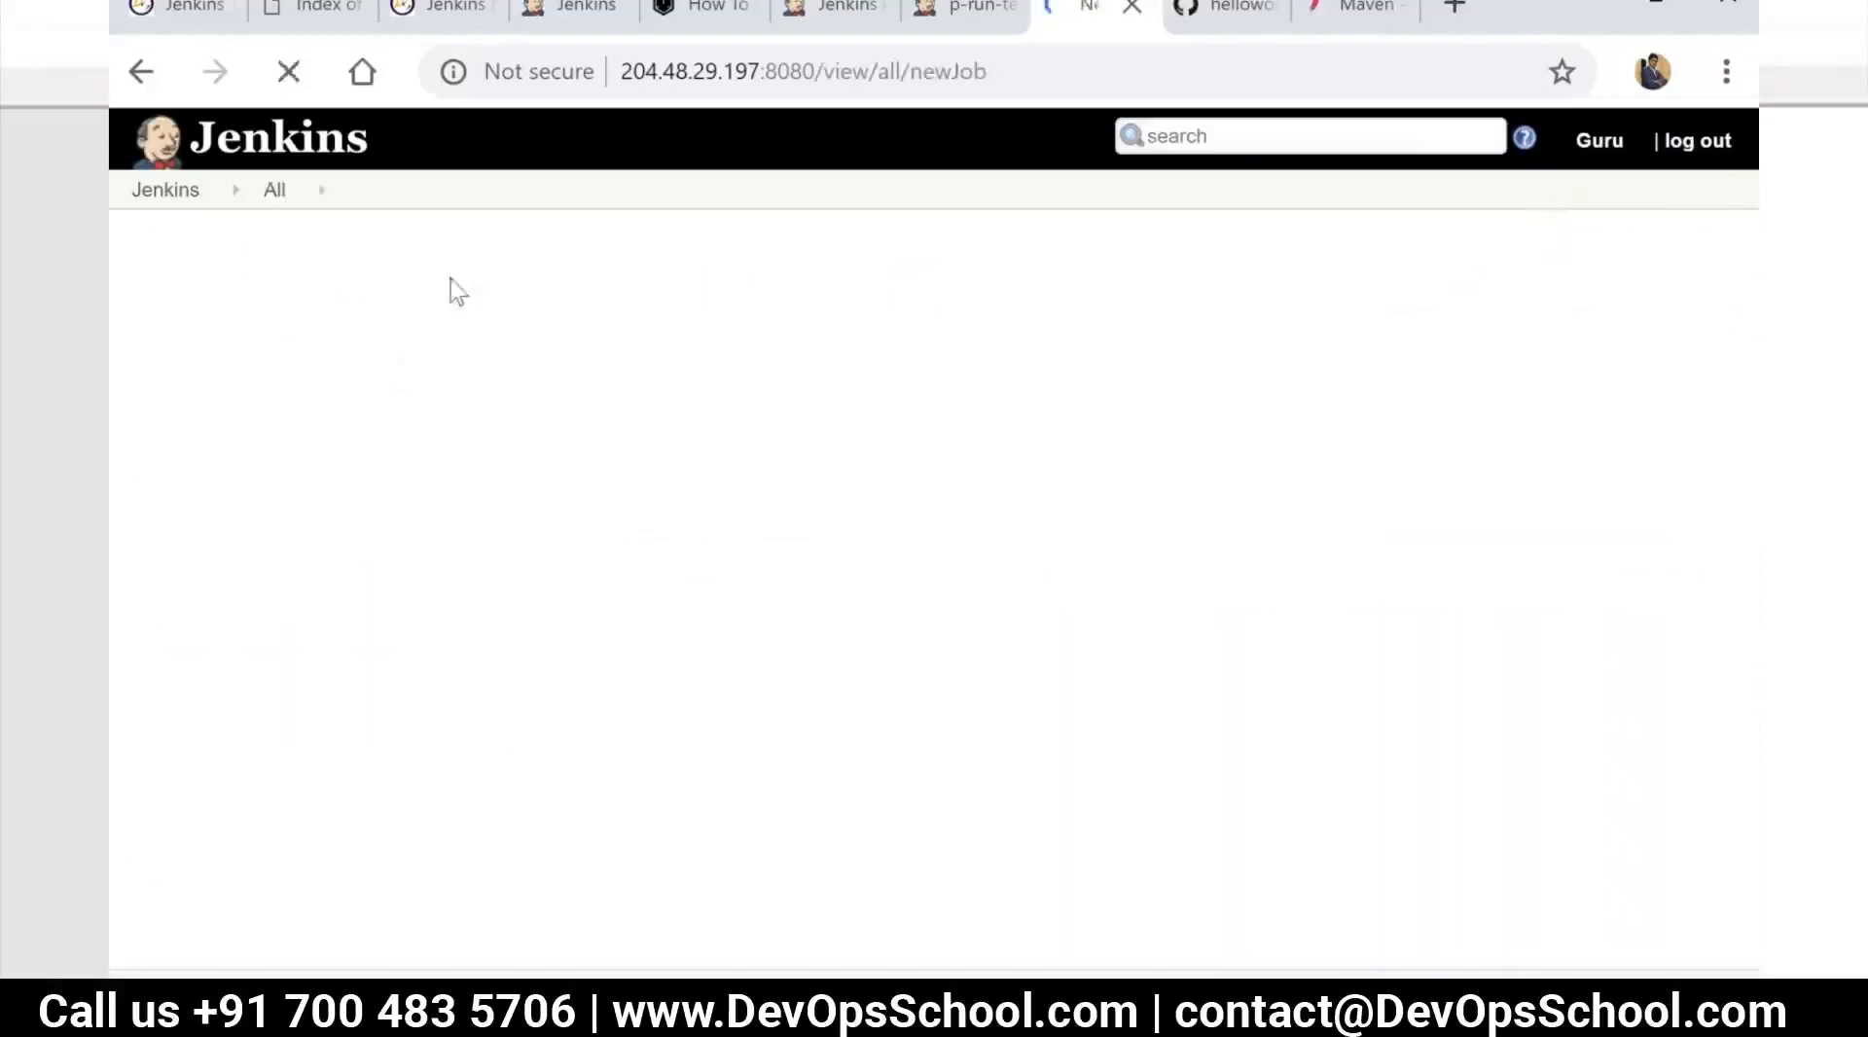
pyautogui.click(450, 324)
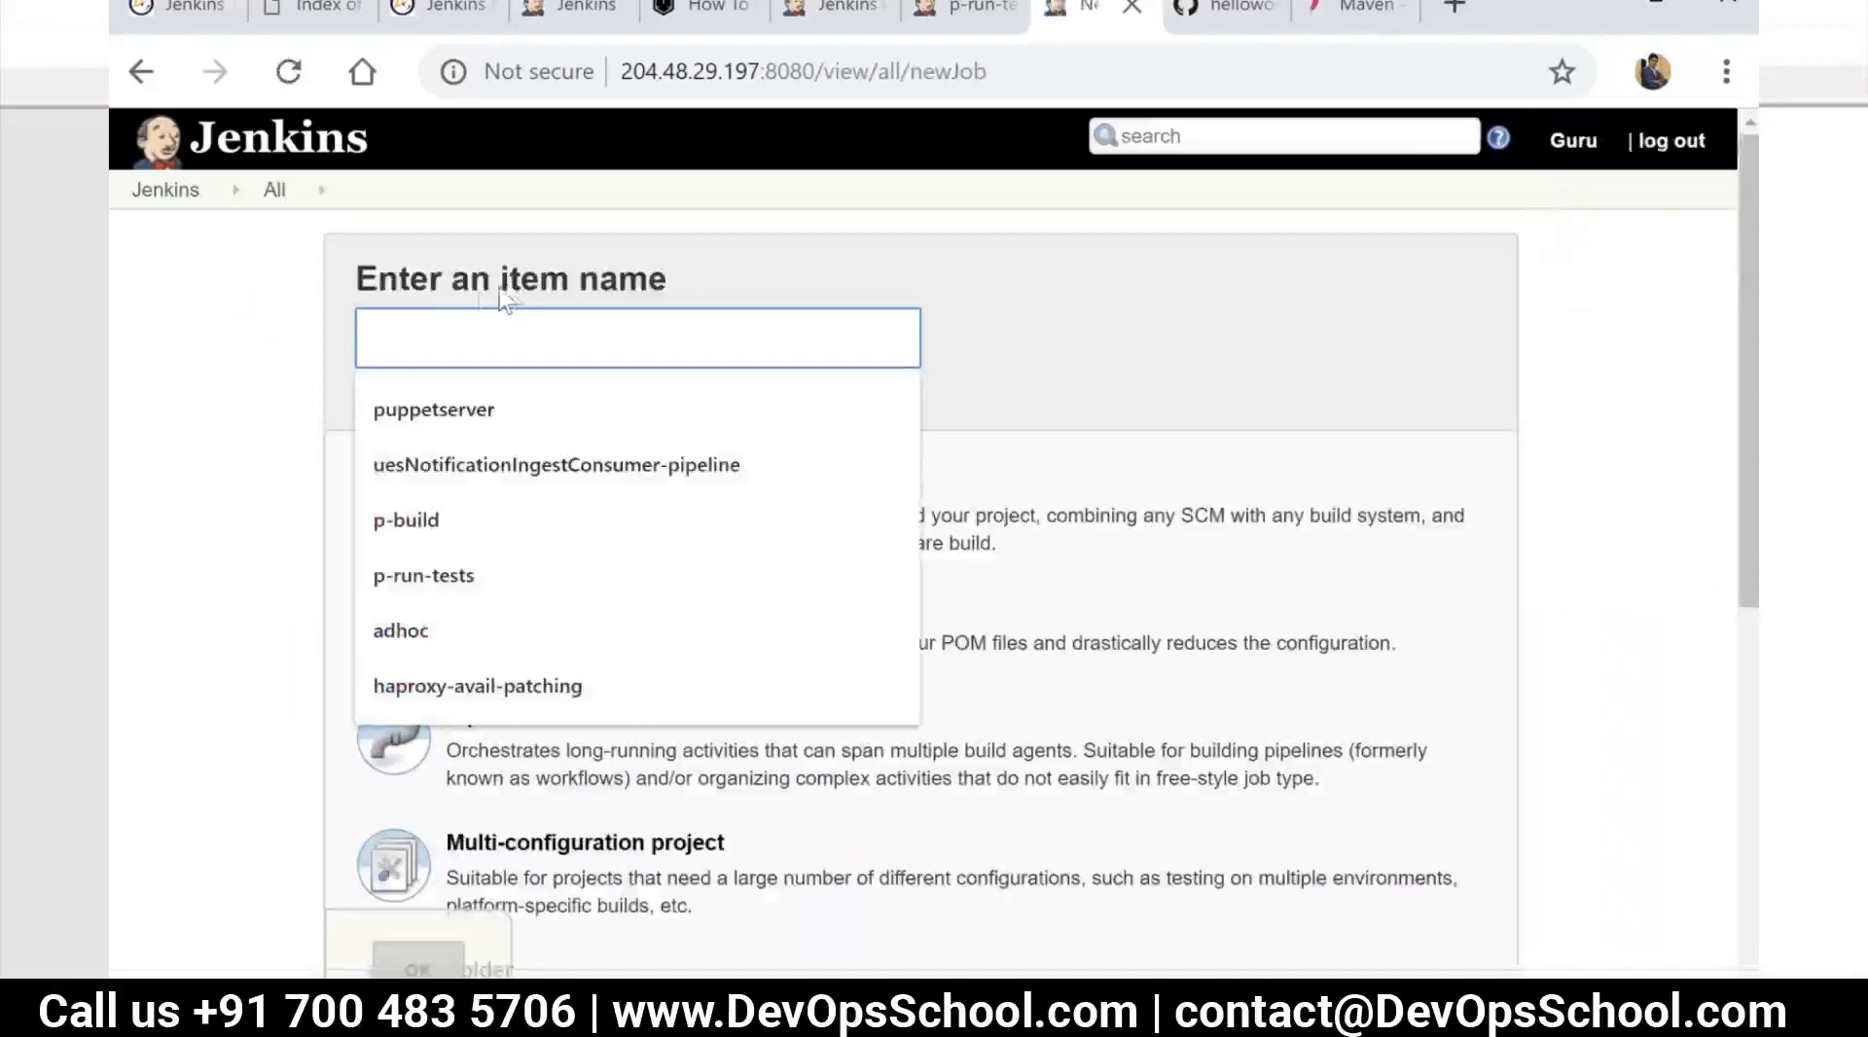
pyautogui.write('p')
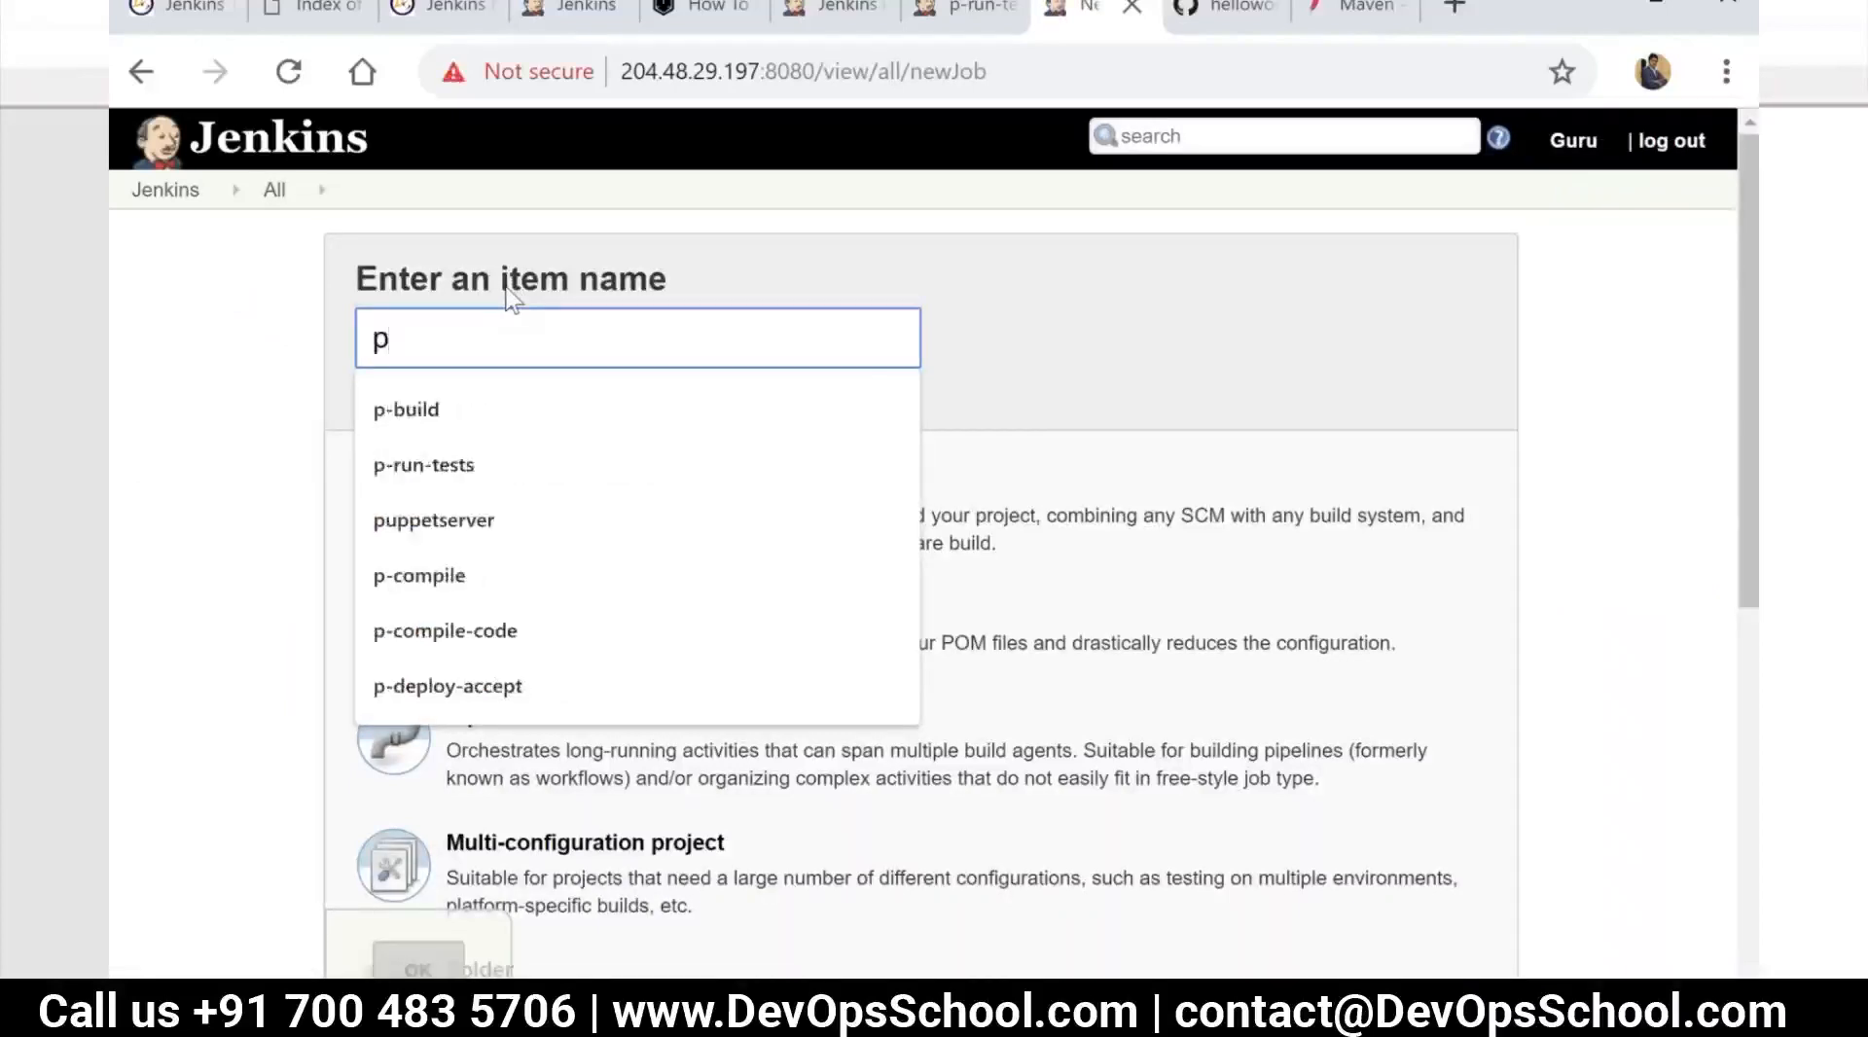
pyautogui.write('-pack')
pyautogui.press('BackSpace')
pyautogui.press('BackSpace')
pyautogui.press('BackSpace')
pyautogui.write('ackg')
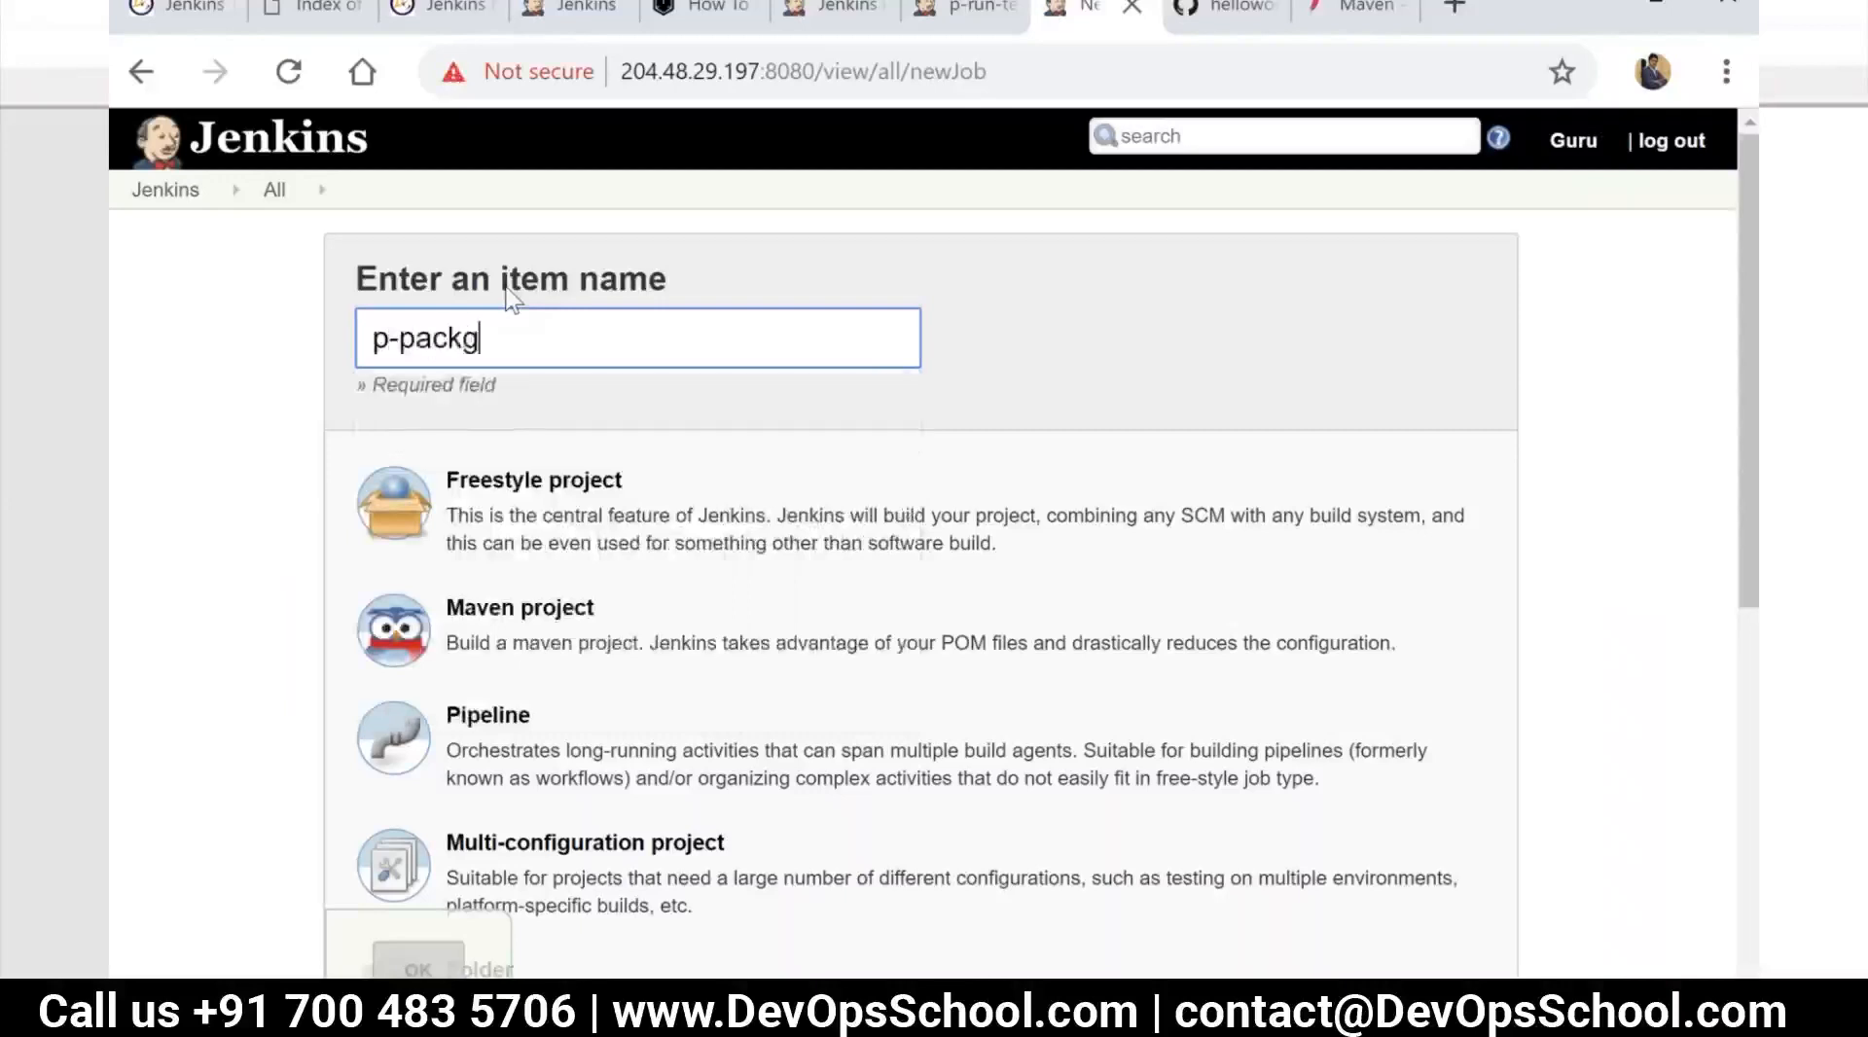
pyautogui.press('BackSpace')
pyautogui.write('age')
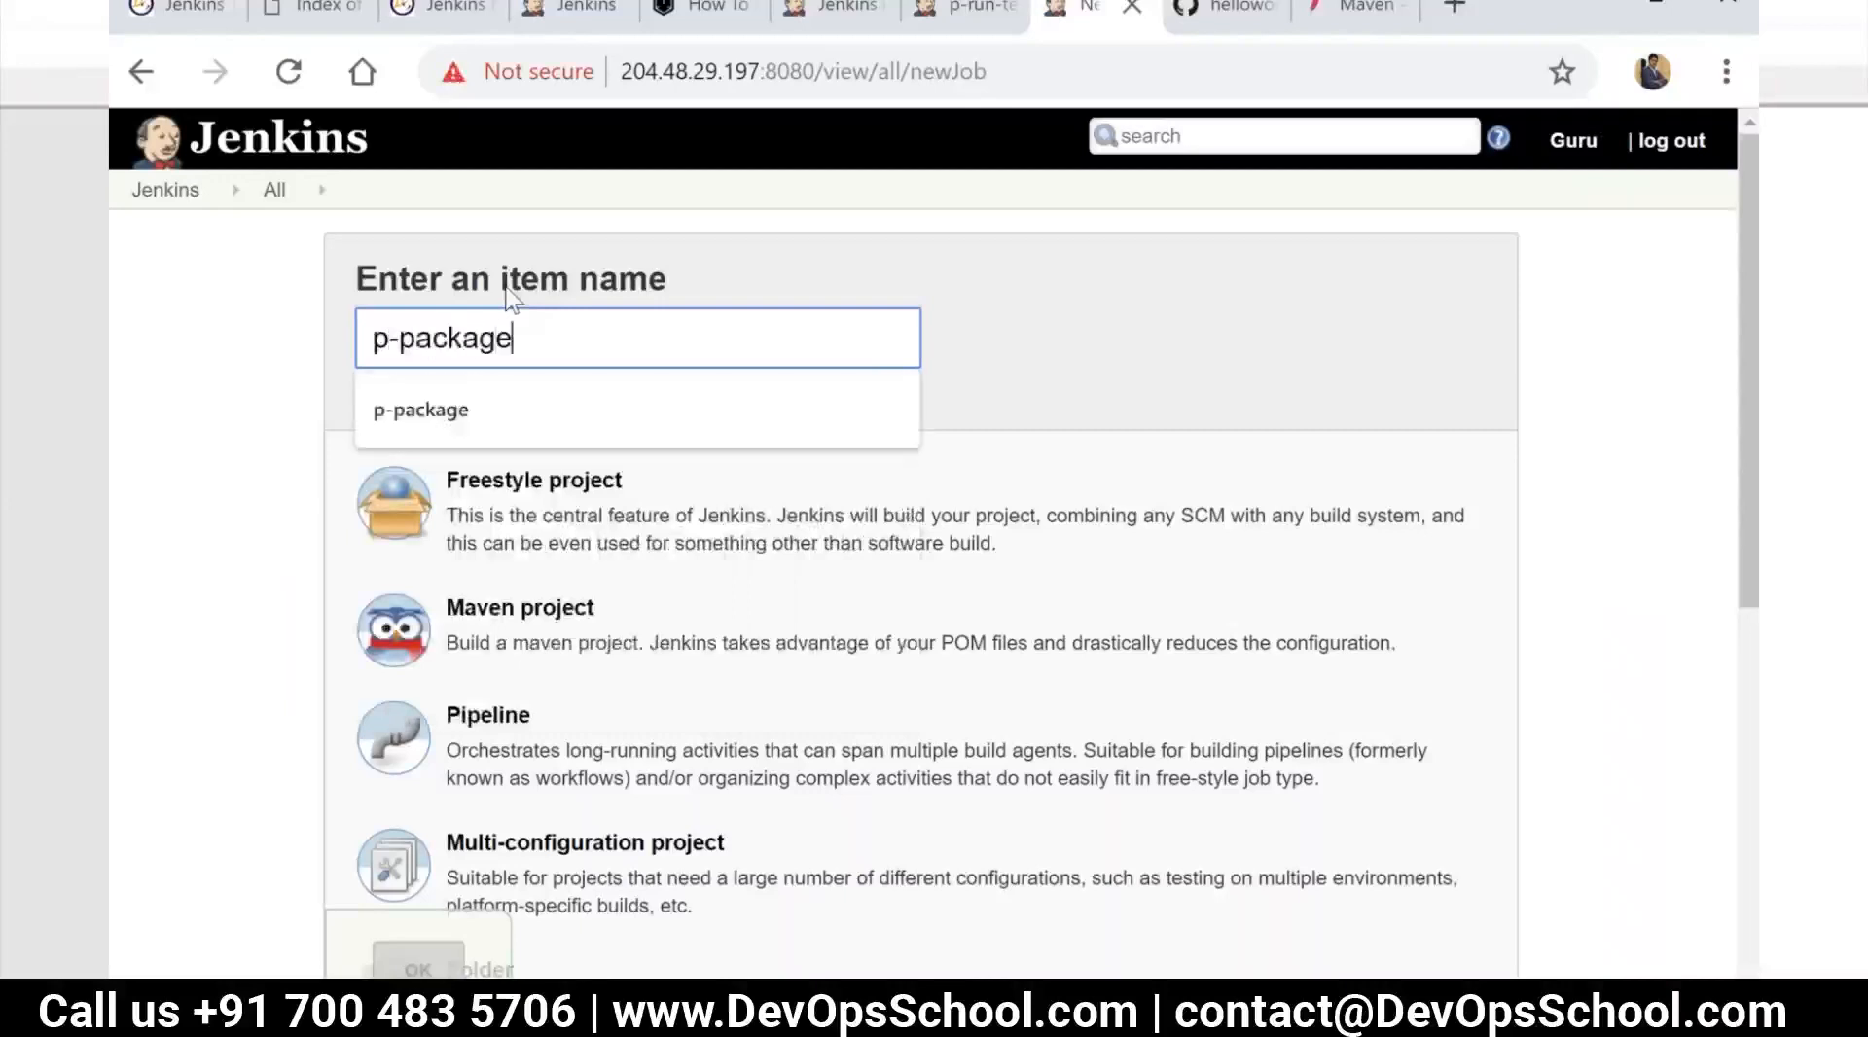
pyautogui.write('-')
pyautogui.press('BackSpace')
pyautogui.click(1181, 348)
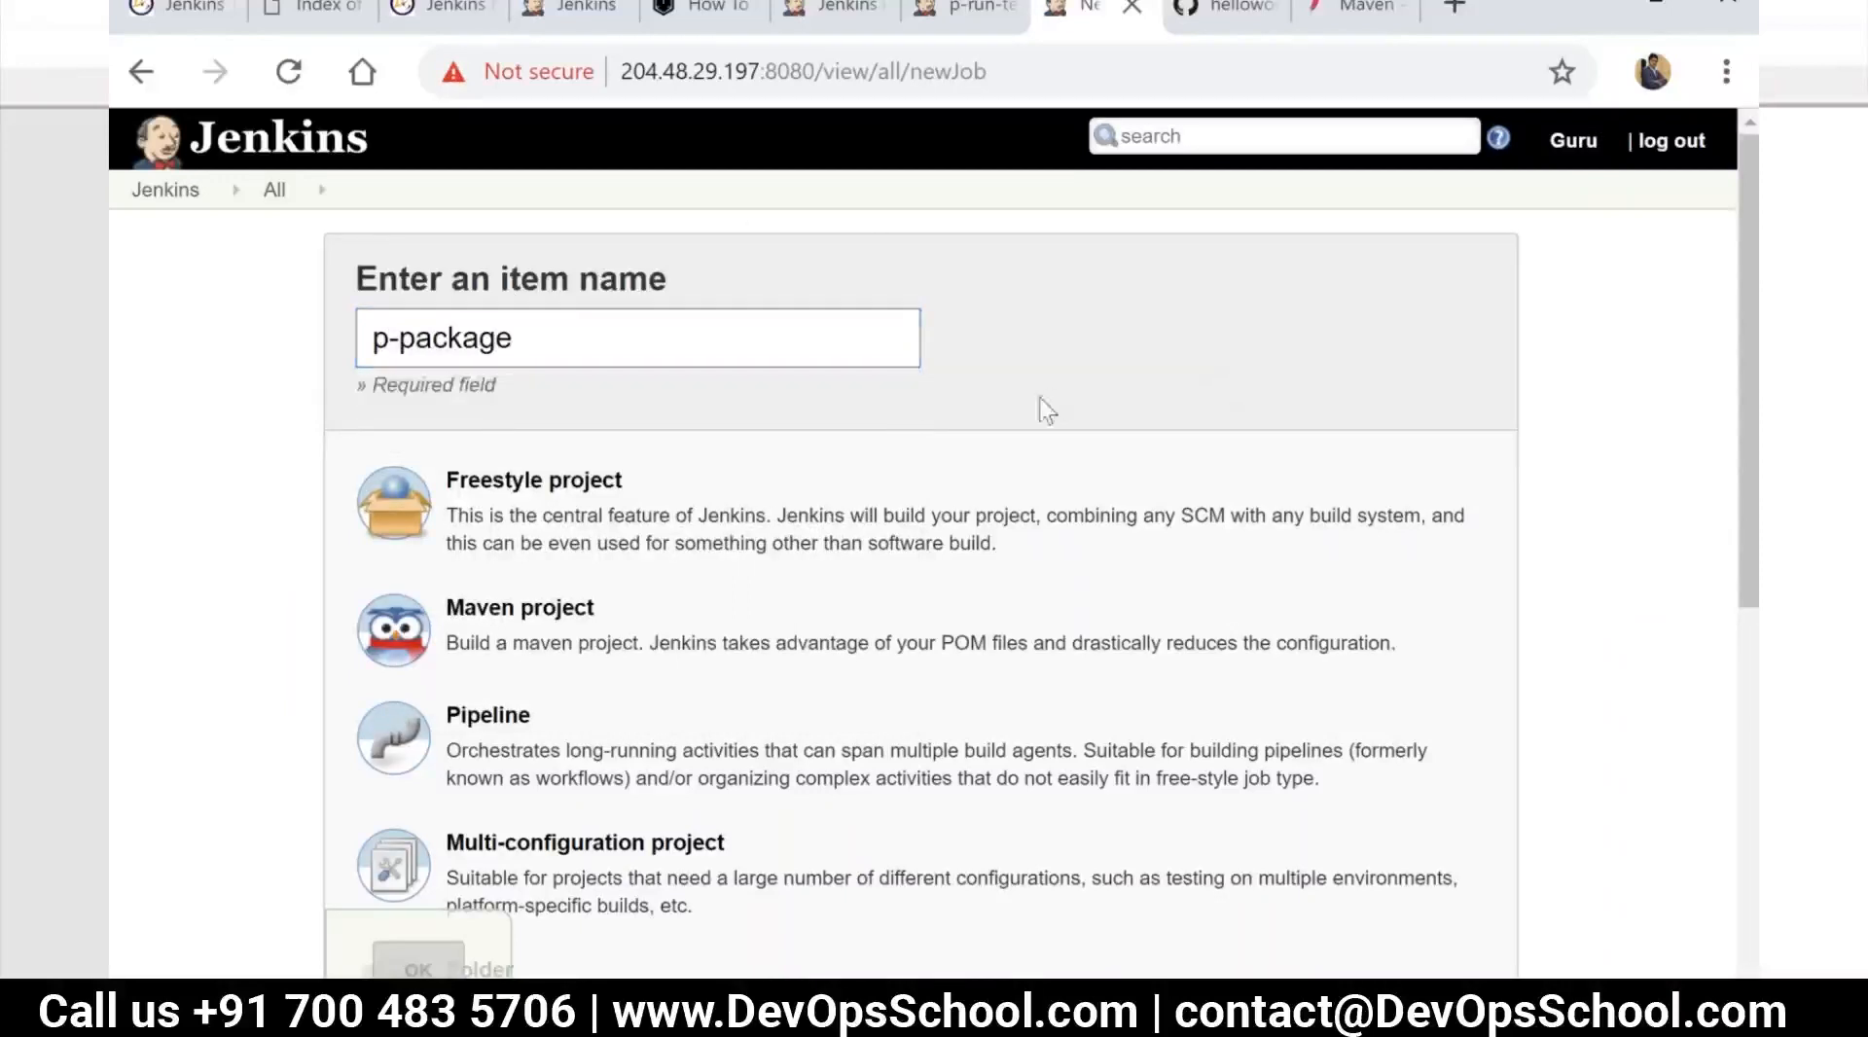
# Create the p-package job as a copy of the existing p-run-tests job
pyautogui.scroll(-3, 574, 272)
pyautogui.click(608, 230)
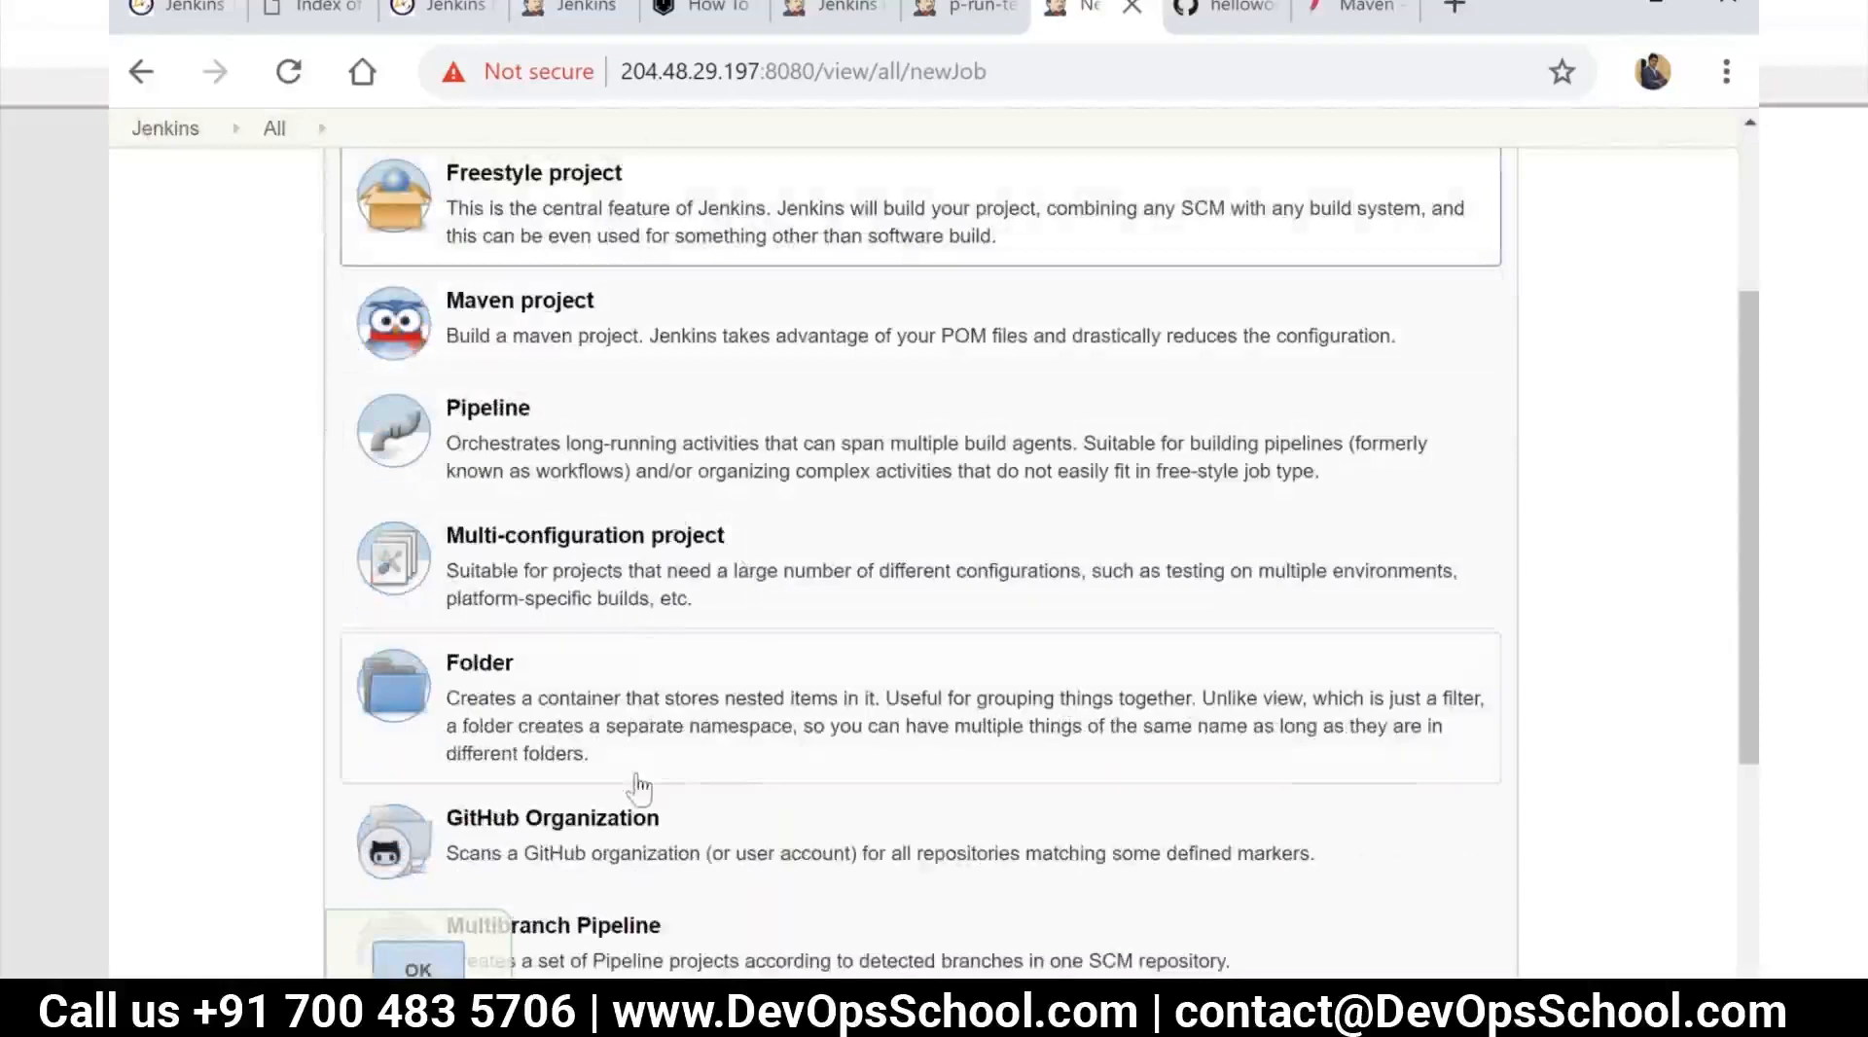
pyautogui.scroll(-5, 623, 779)
pyautogui.click(642, 693)
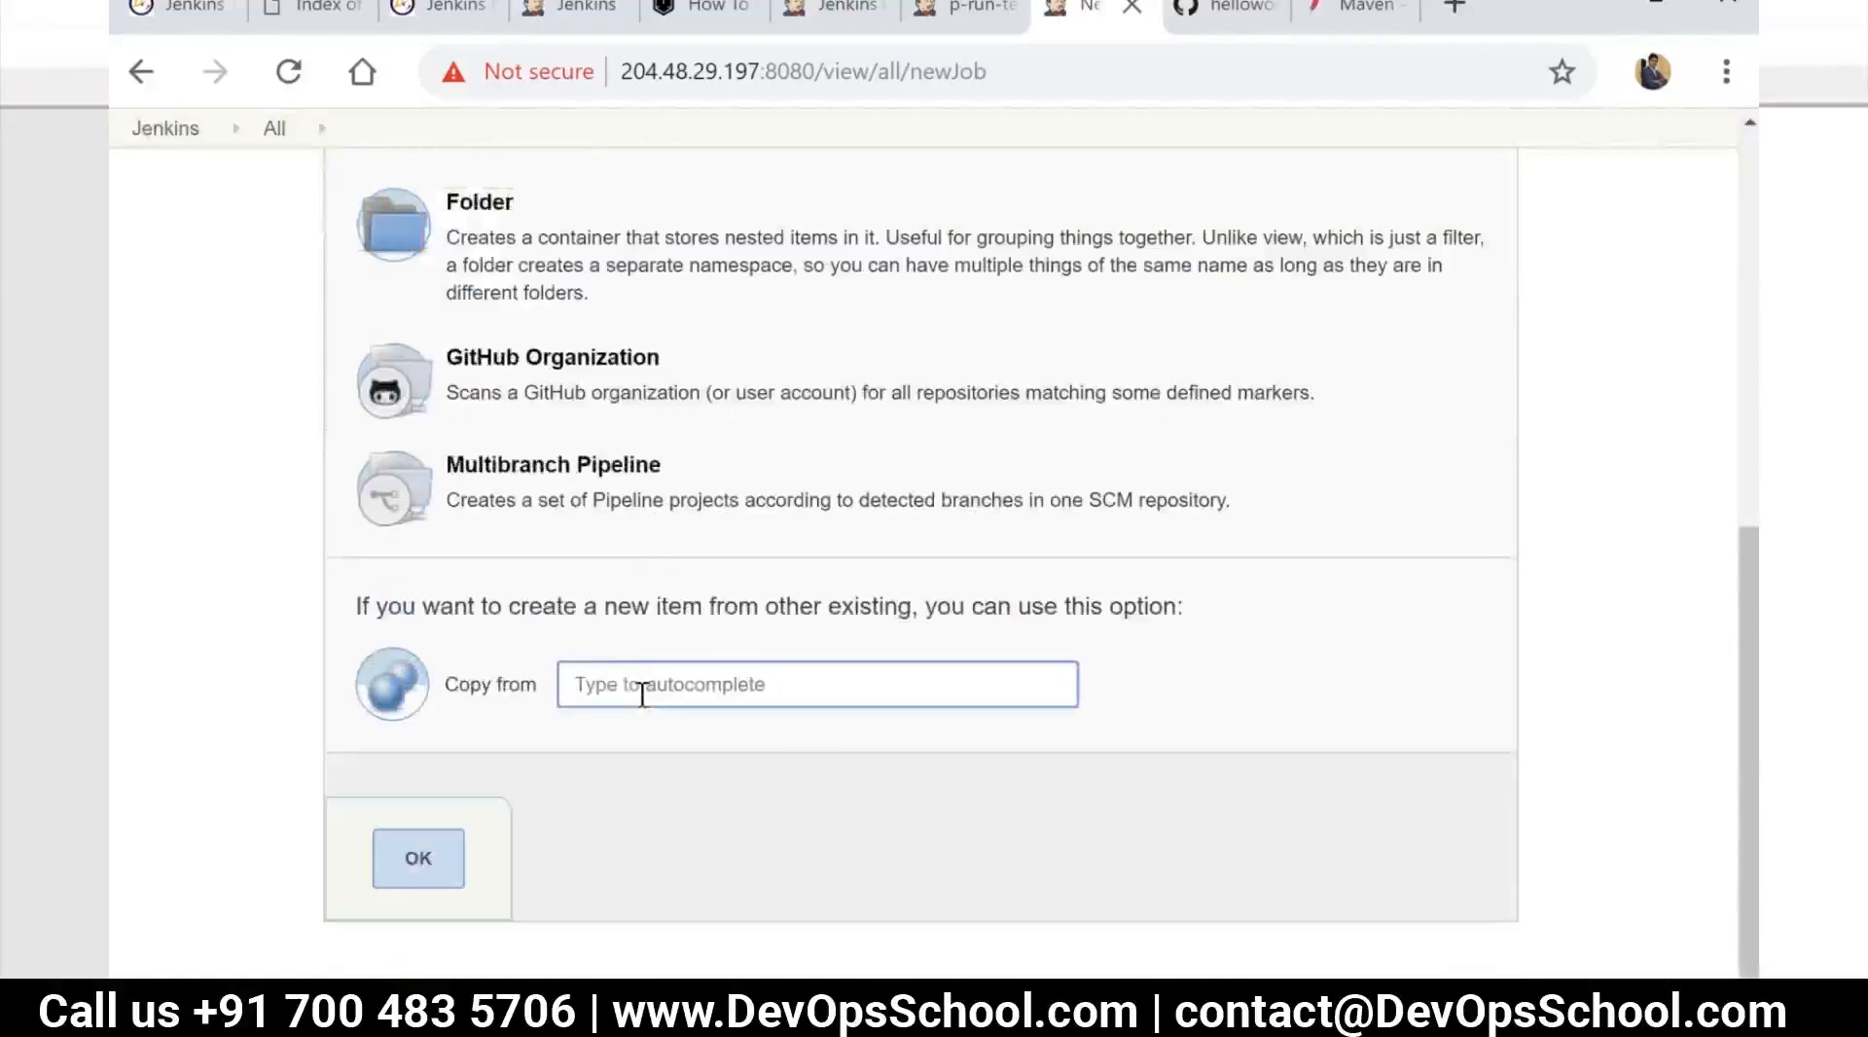
pyautogui.write('p-')
pyautogui.press('BackSpace')
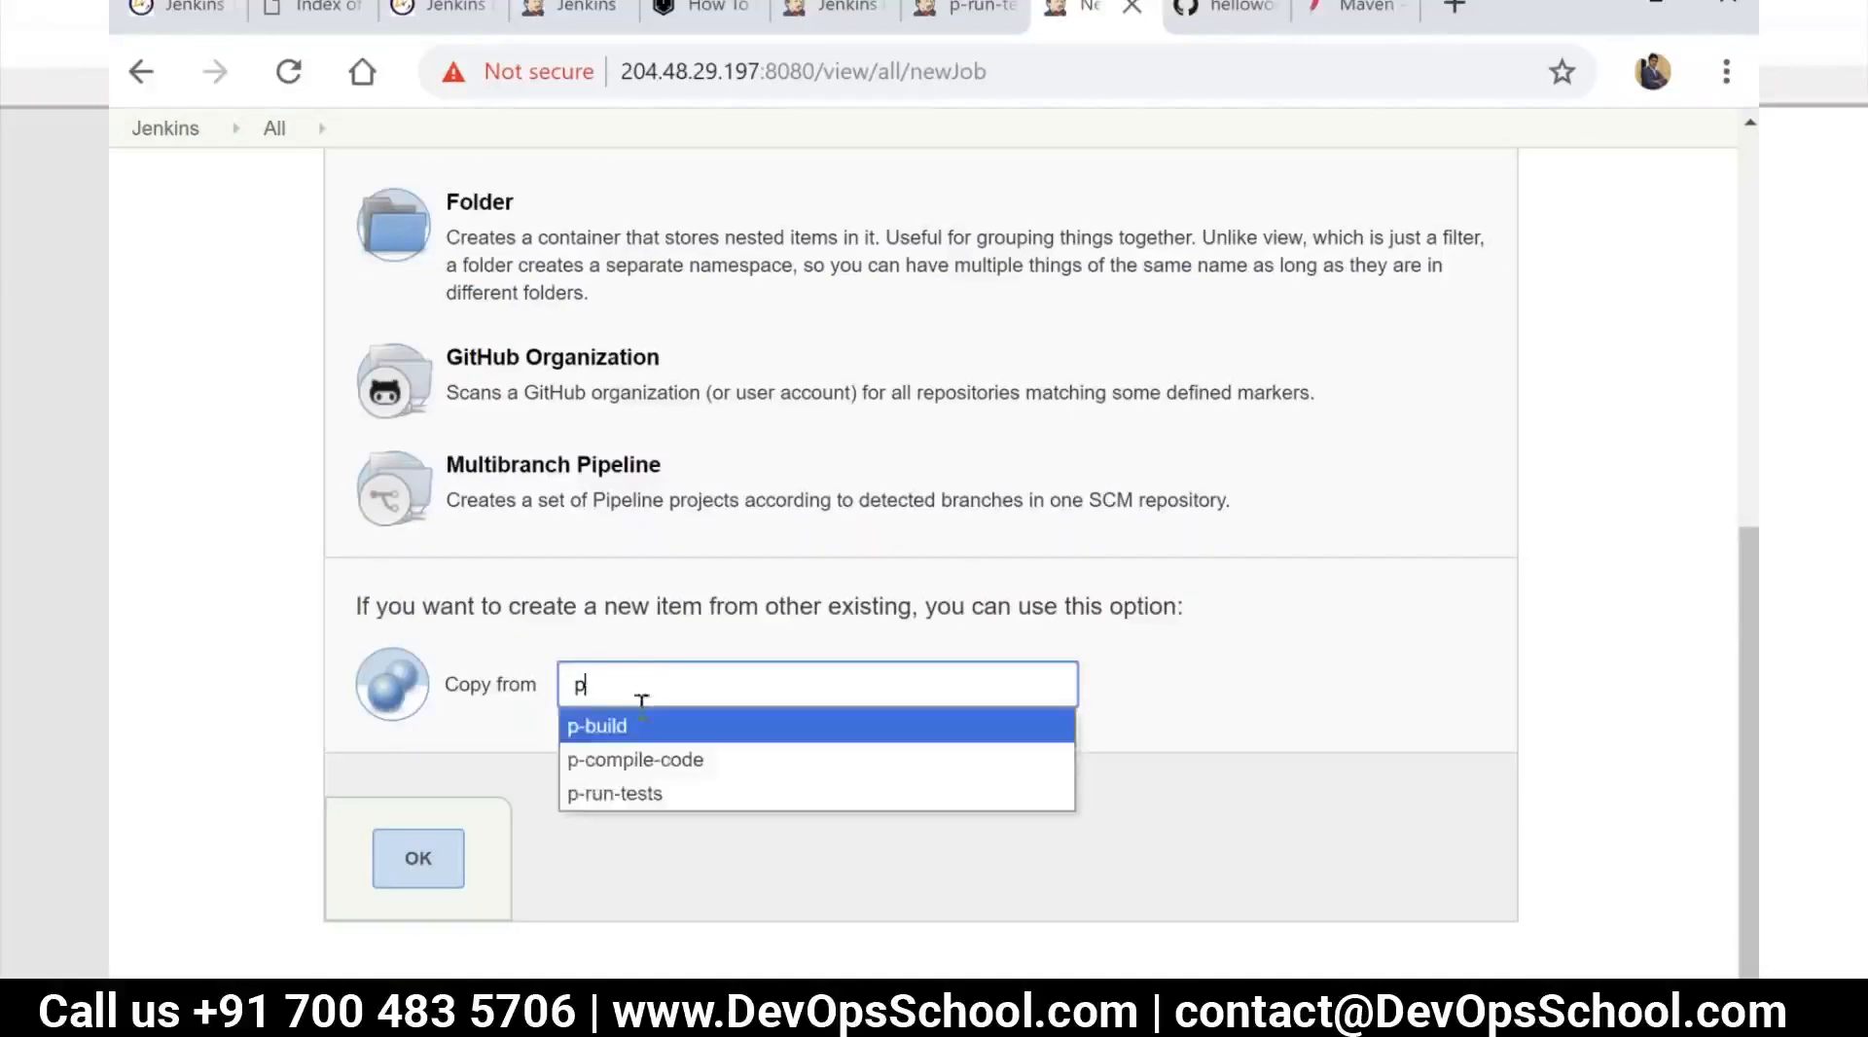
pyautogui.click(646, 793)
pyautogui.click(418, 881)
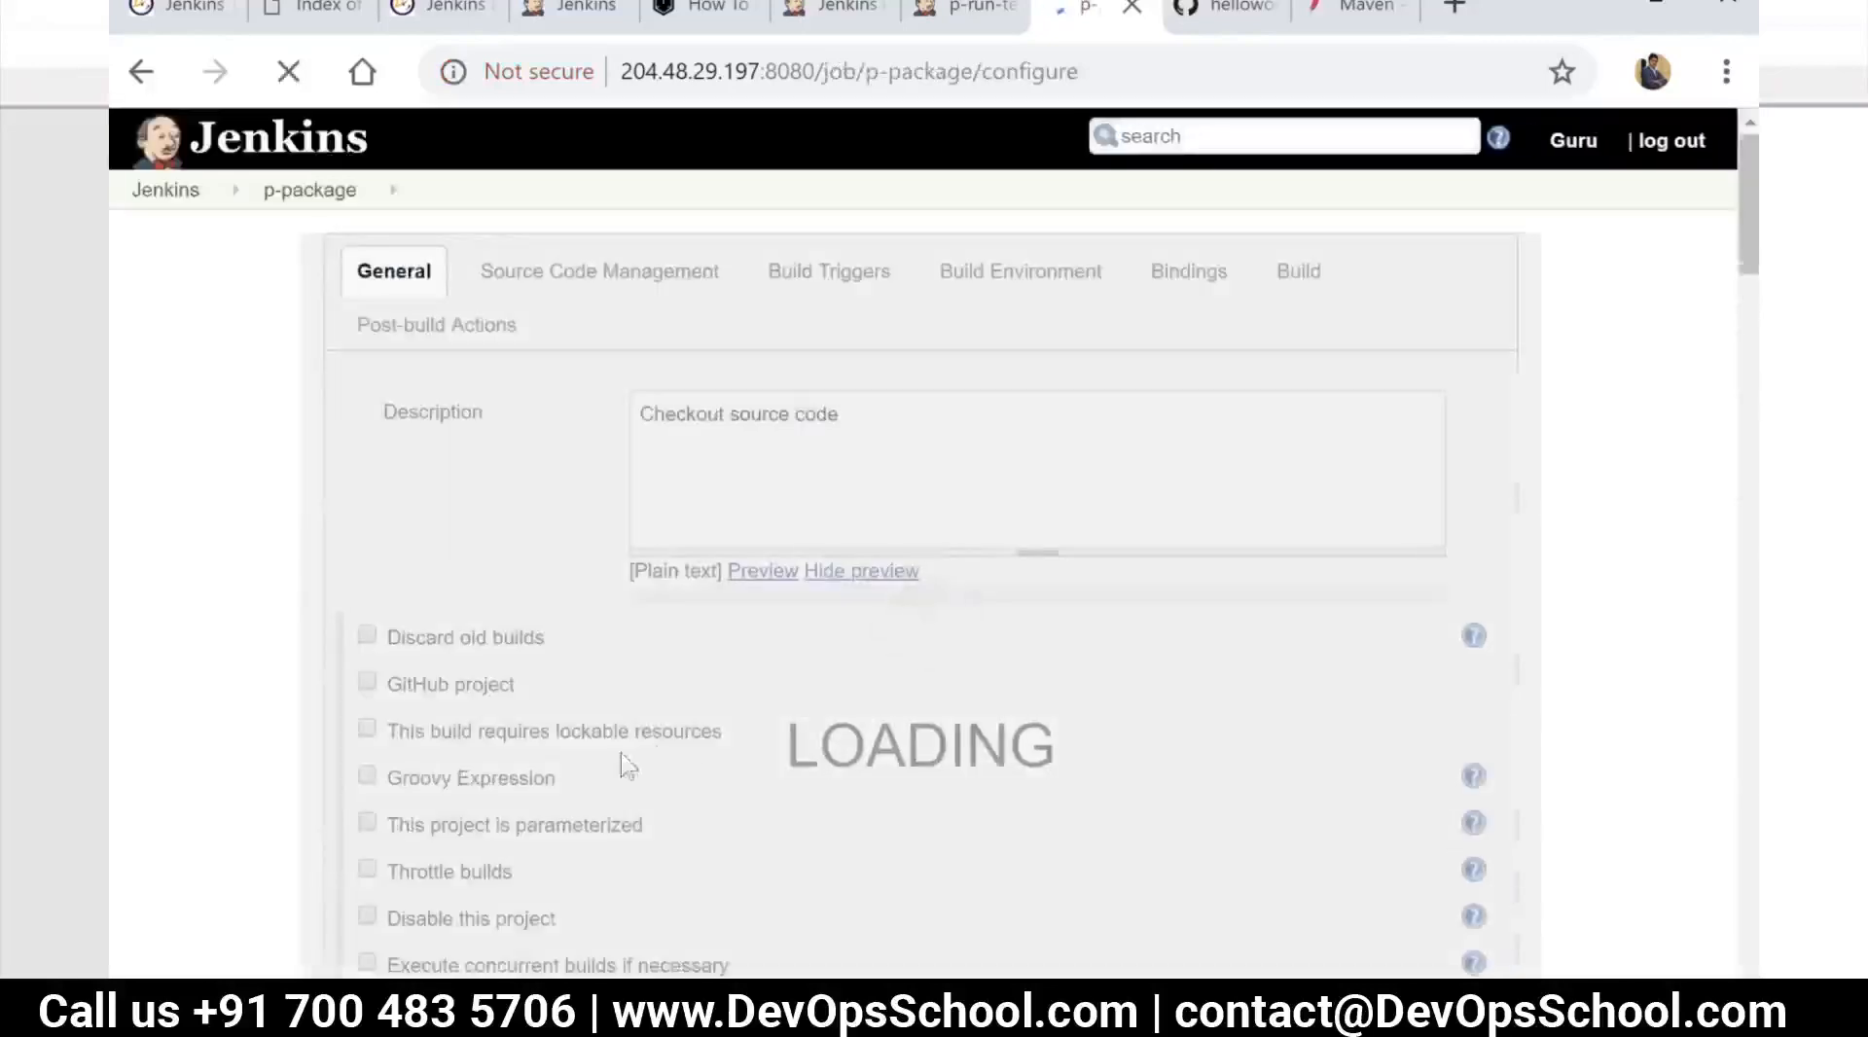
# Remove the JUnit test report post-build action from p-package, set its Maven goal to package, and save the configuration
pyautogui.scroll(-20, 930, 652)
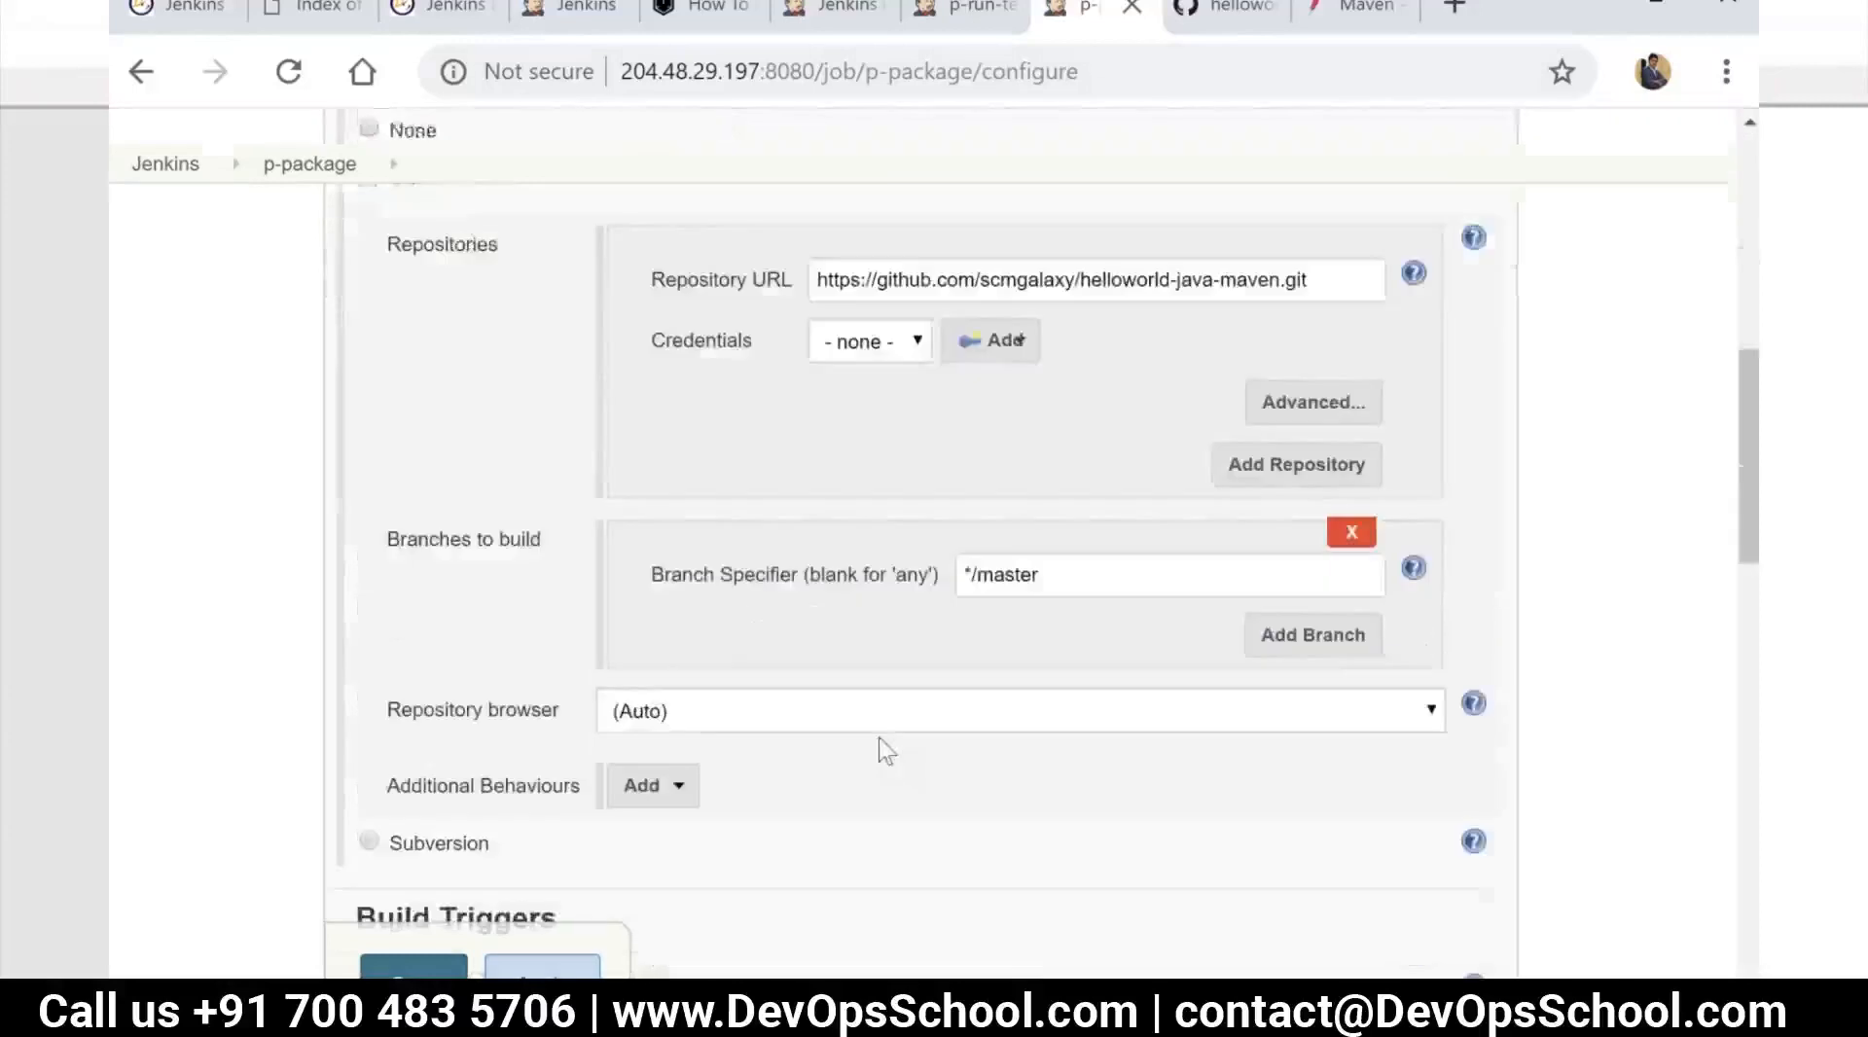
pyautogui.scroll(-2, 1511, 557)
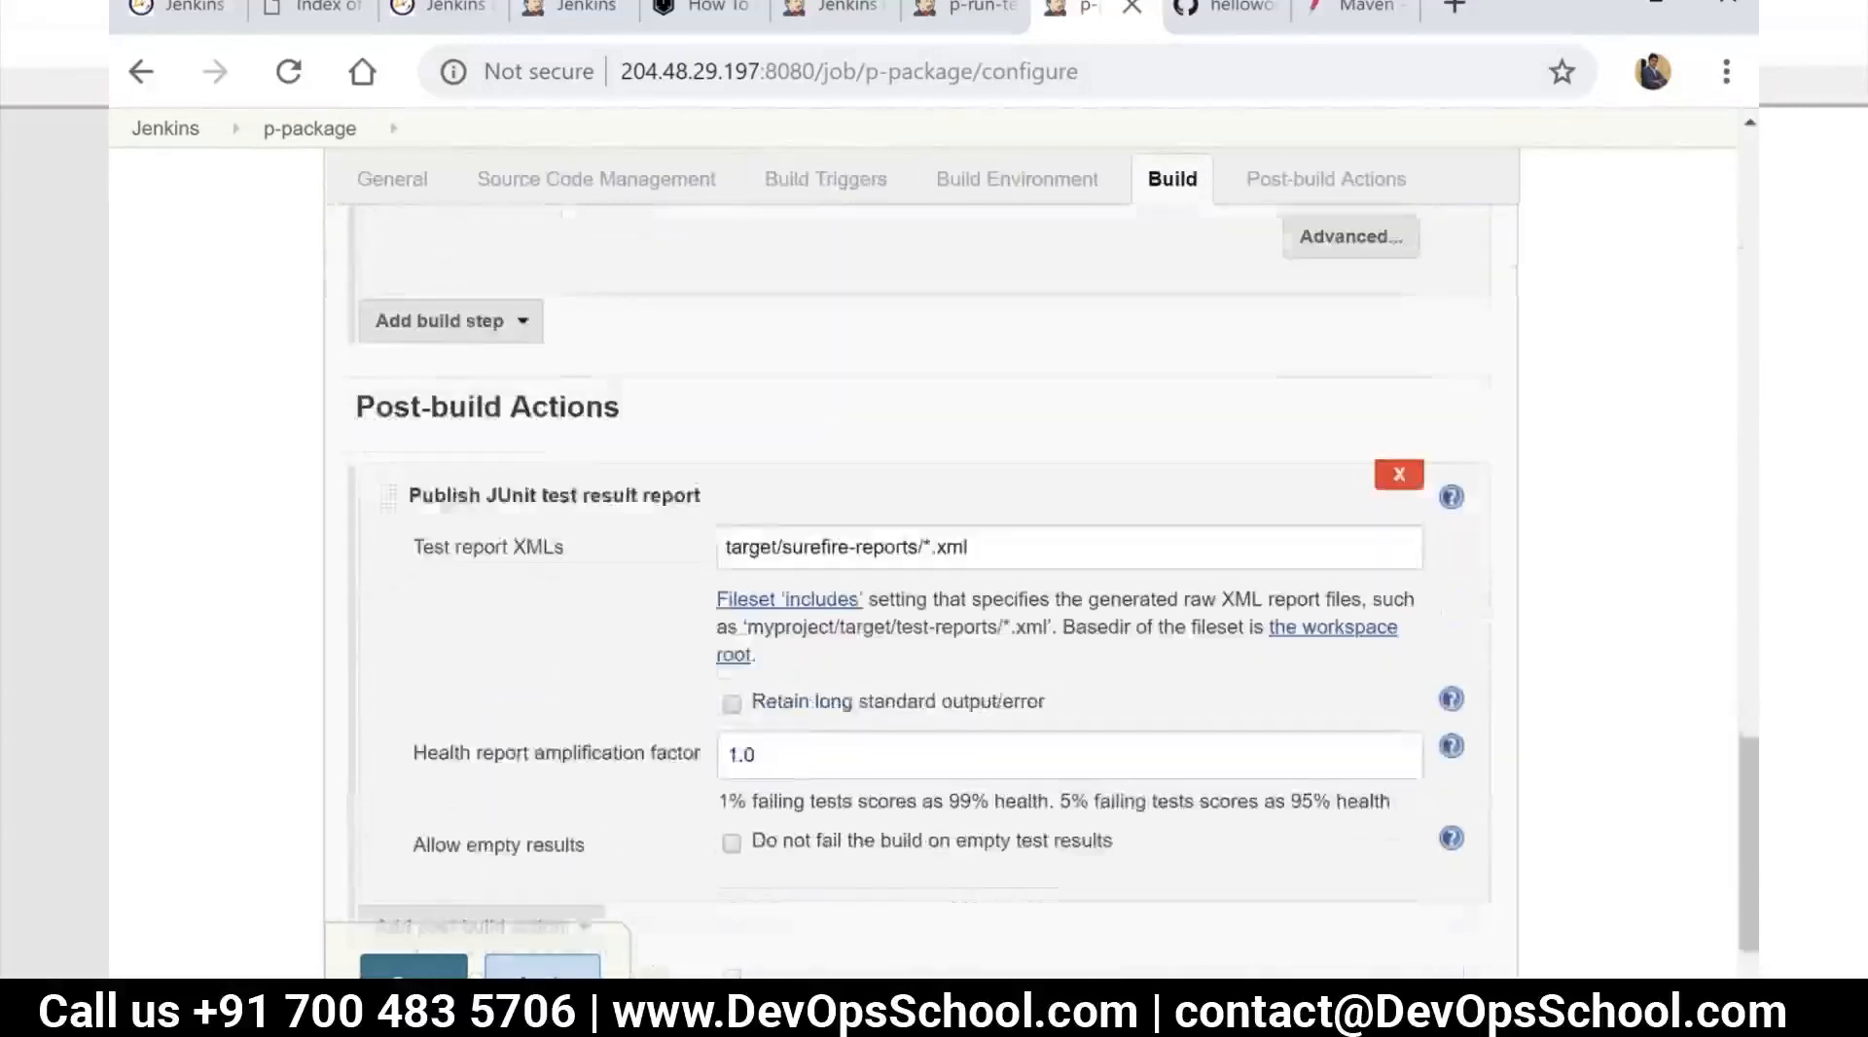
pyautogui.click(1401, 457)
pyautogui.click(489, 537)
pyautogui.write('package')
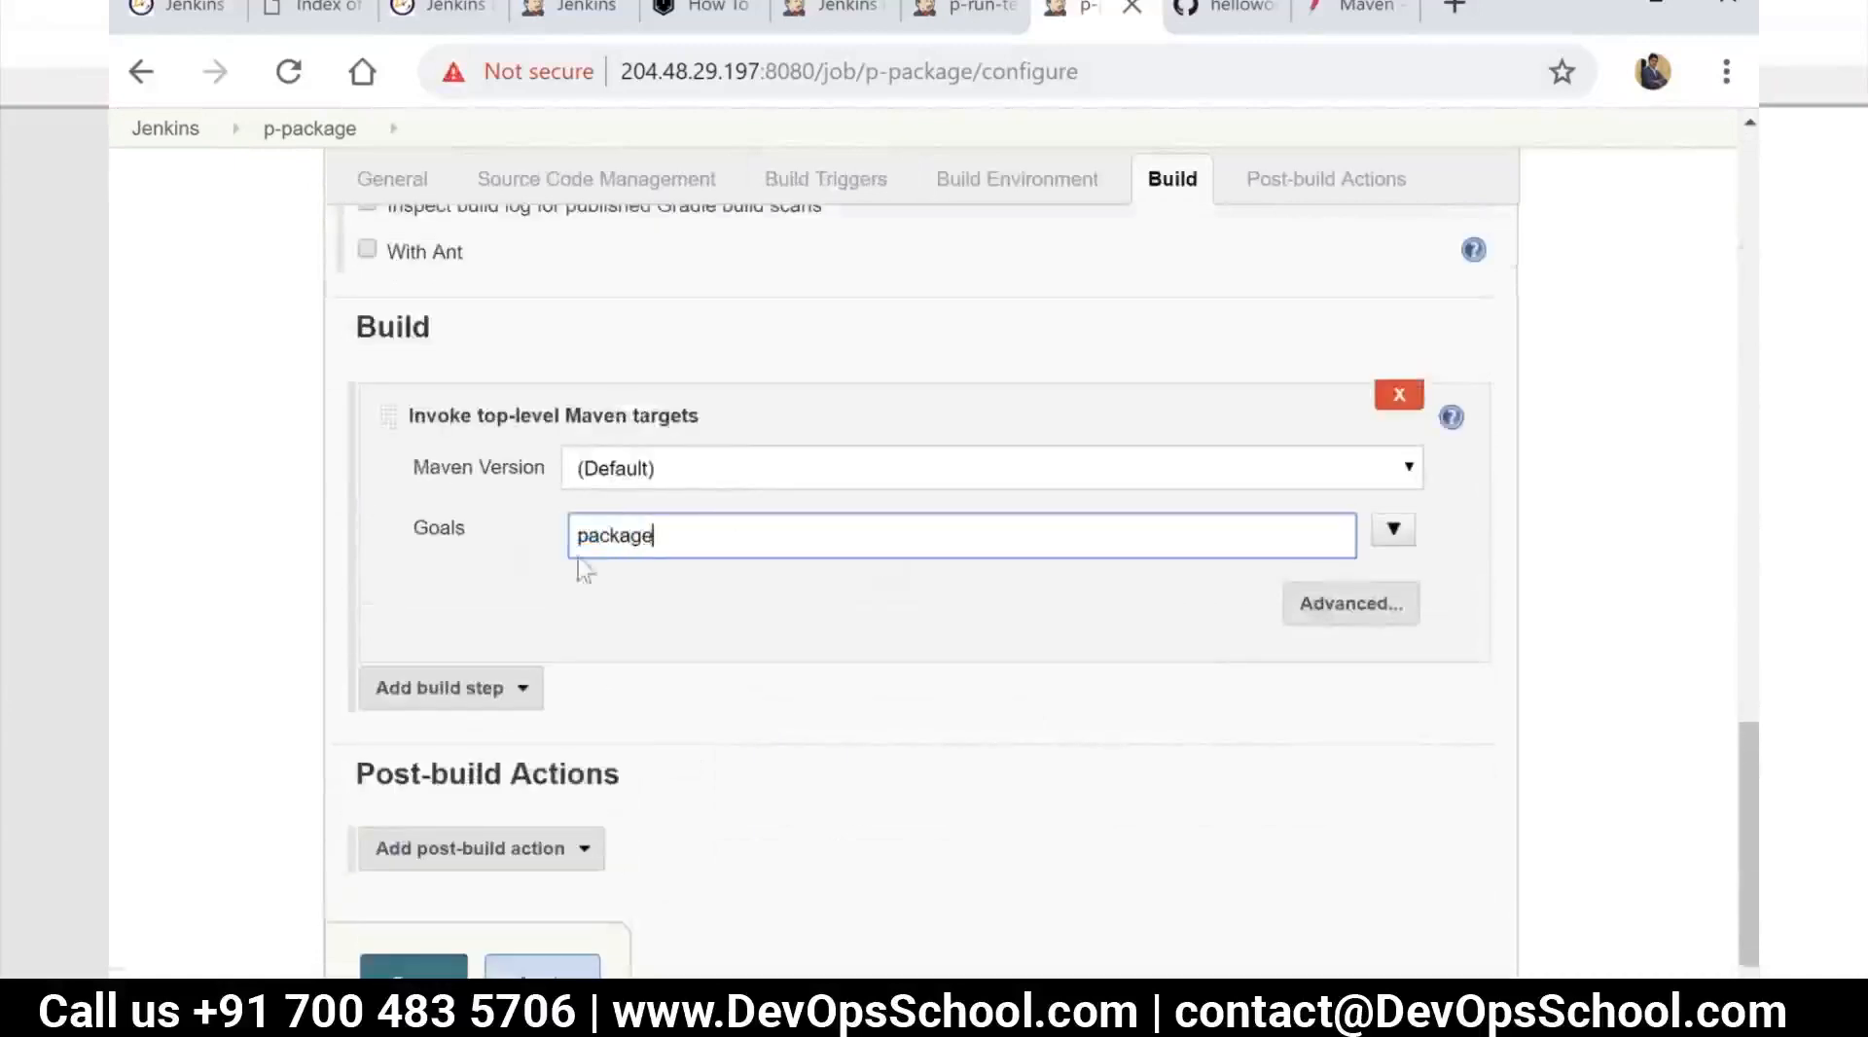
pyautogui.click(782, 709)
pyautogui.scroll(-2, 827, 717)
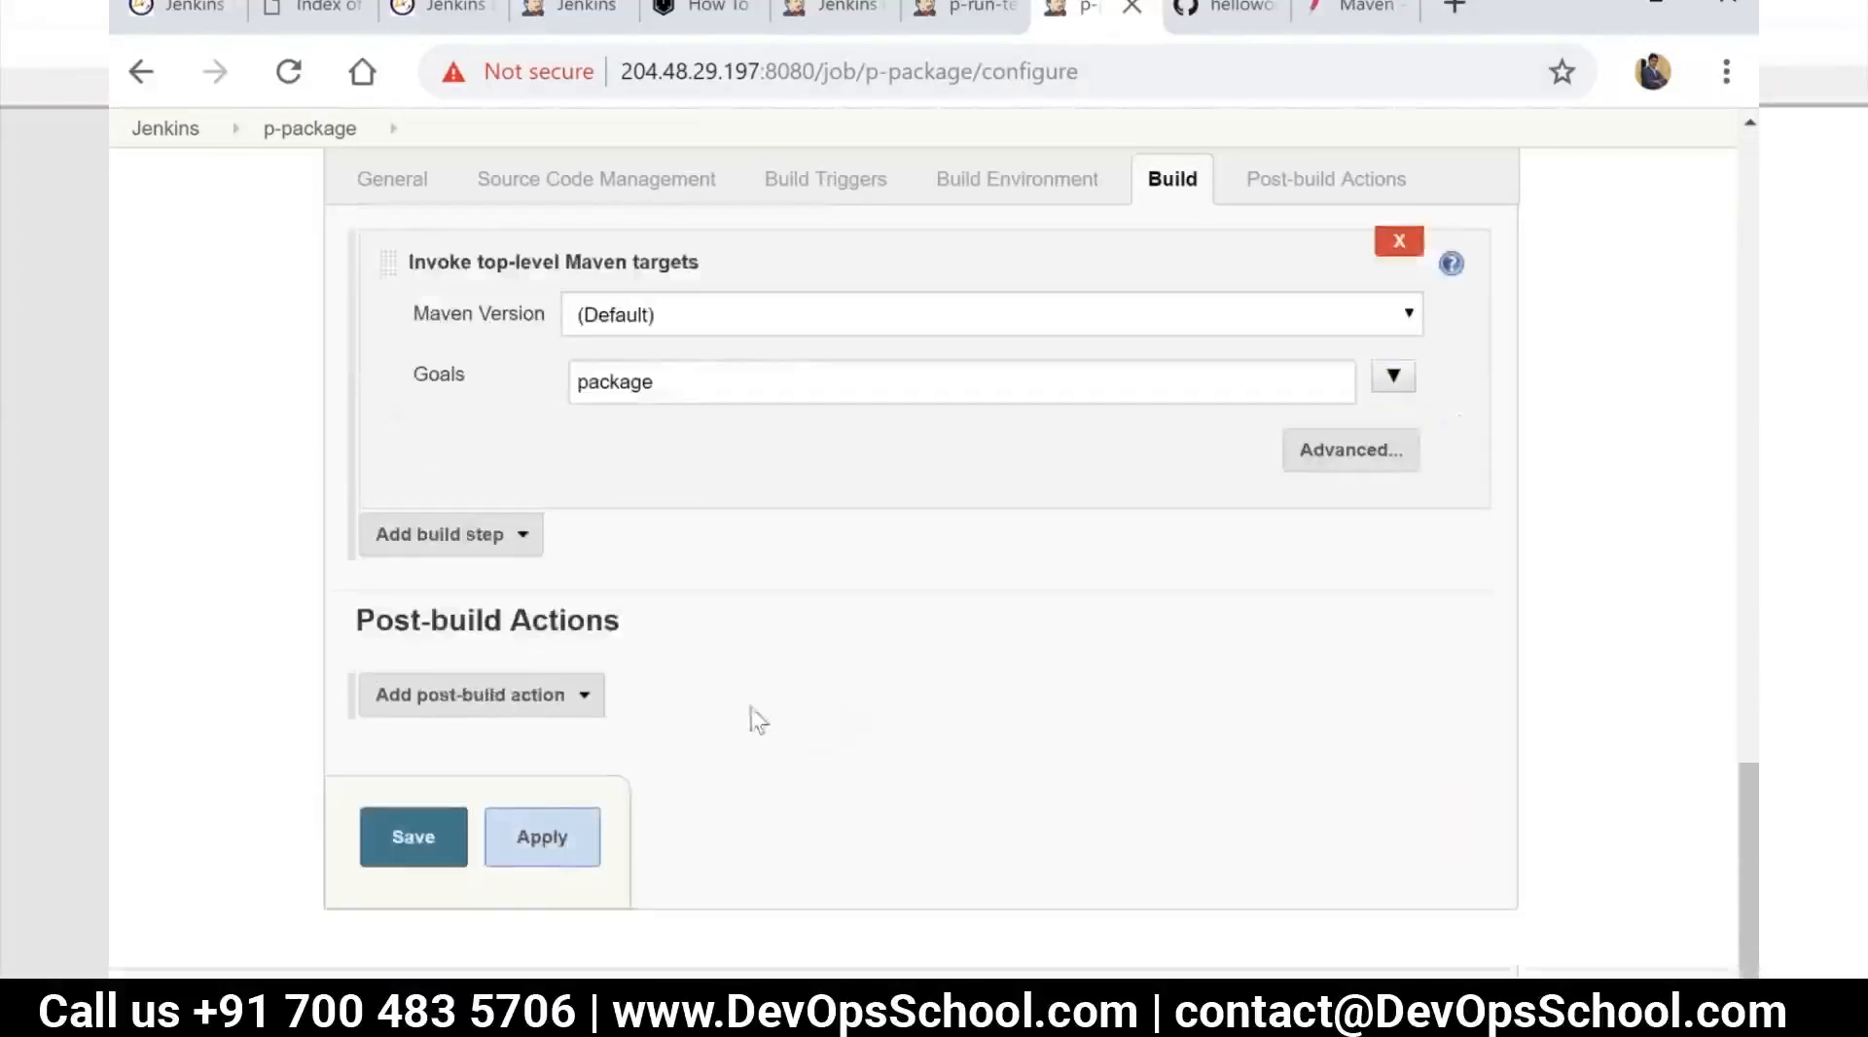
pyautogui.click(537, 841)
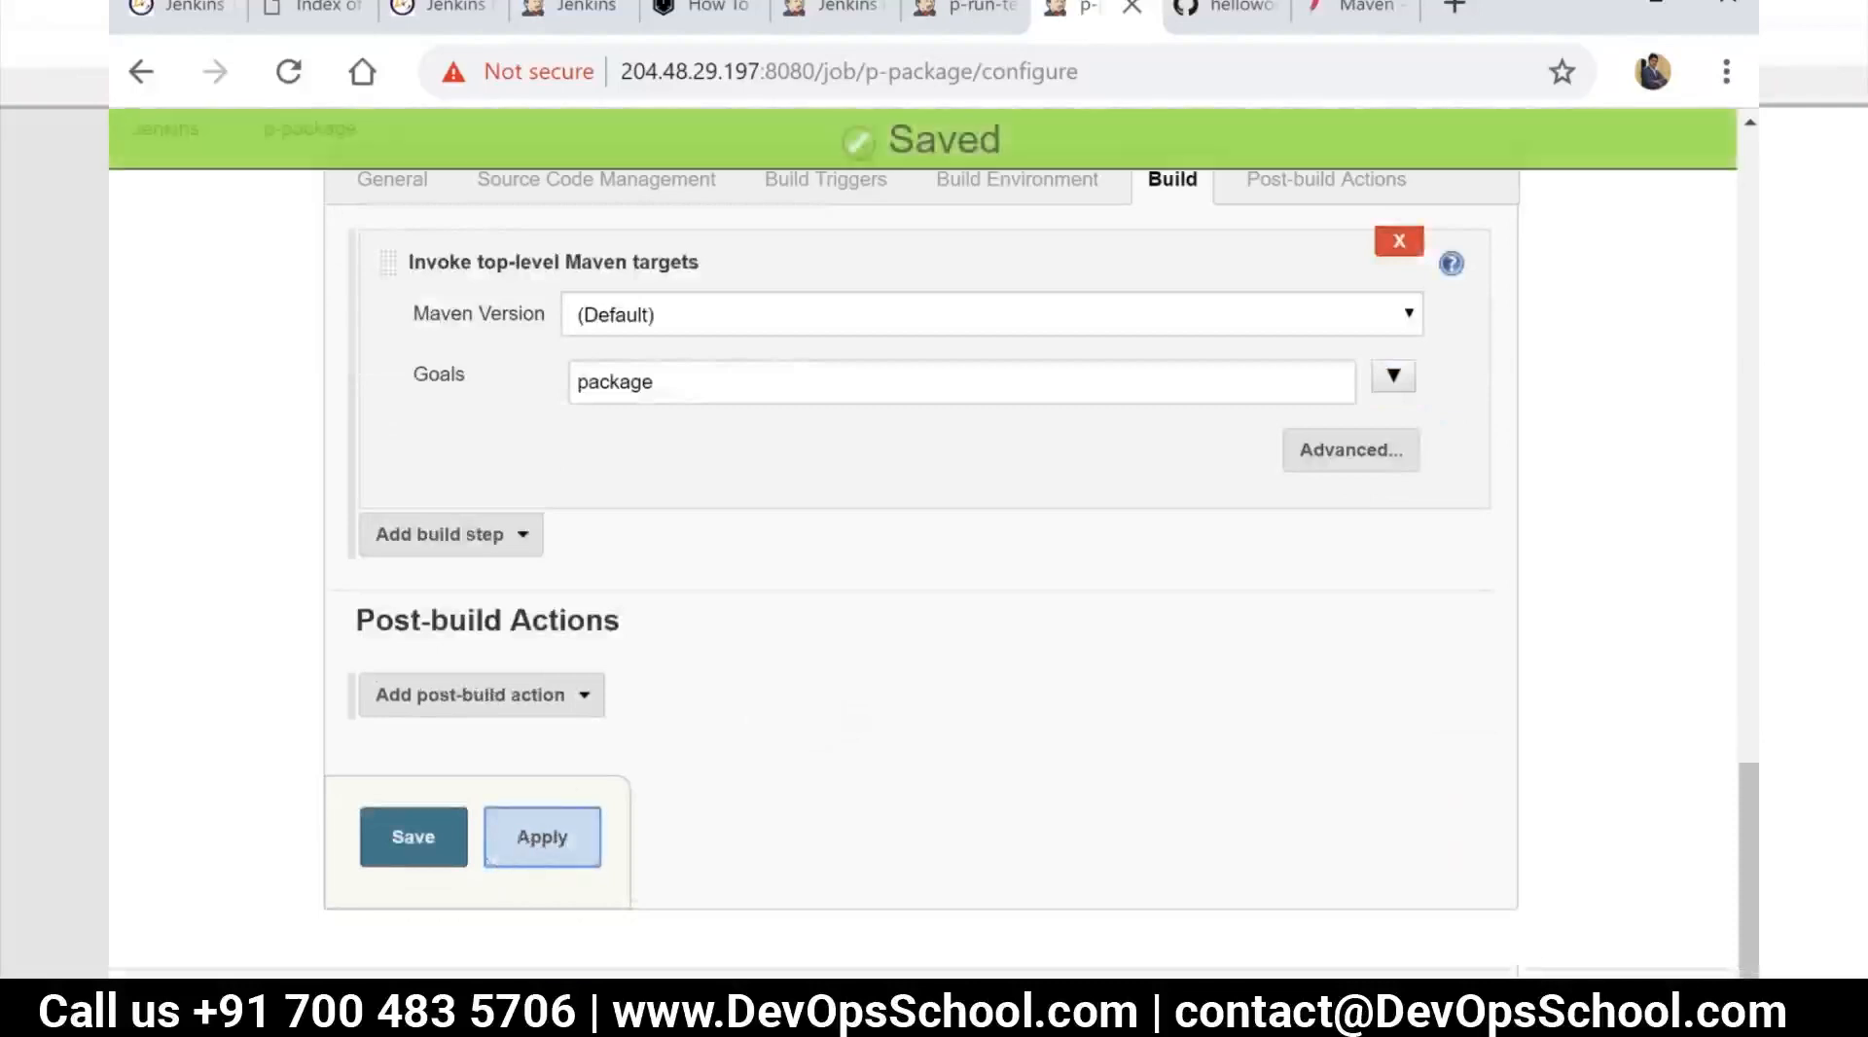
pyautogui.click(413, 839)
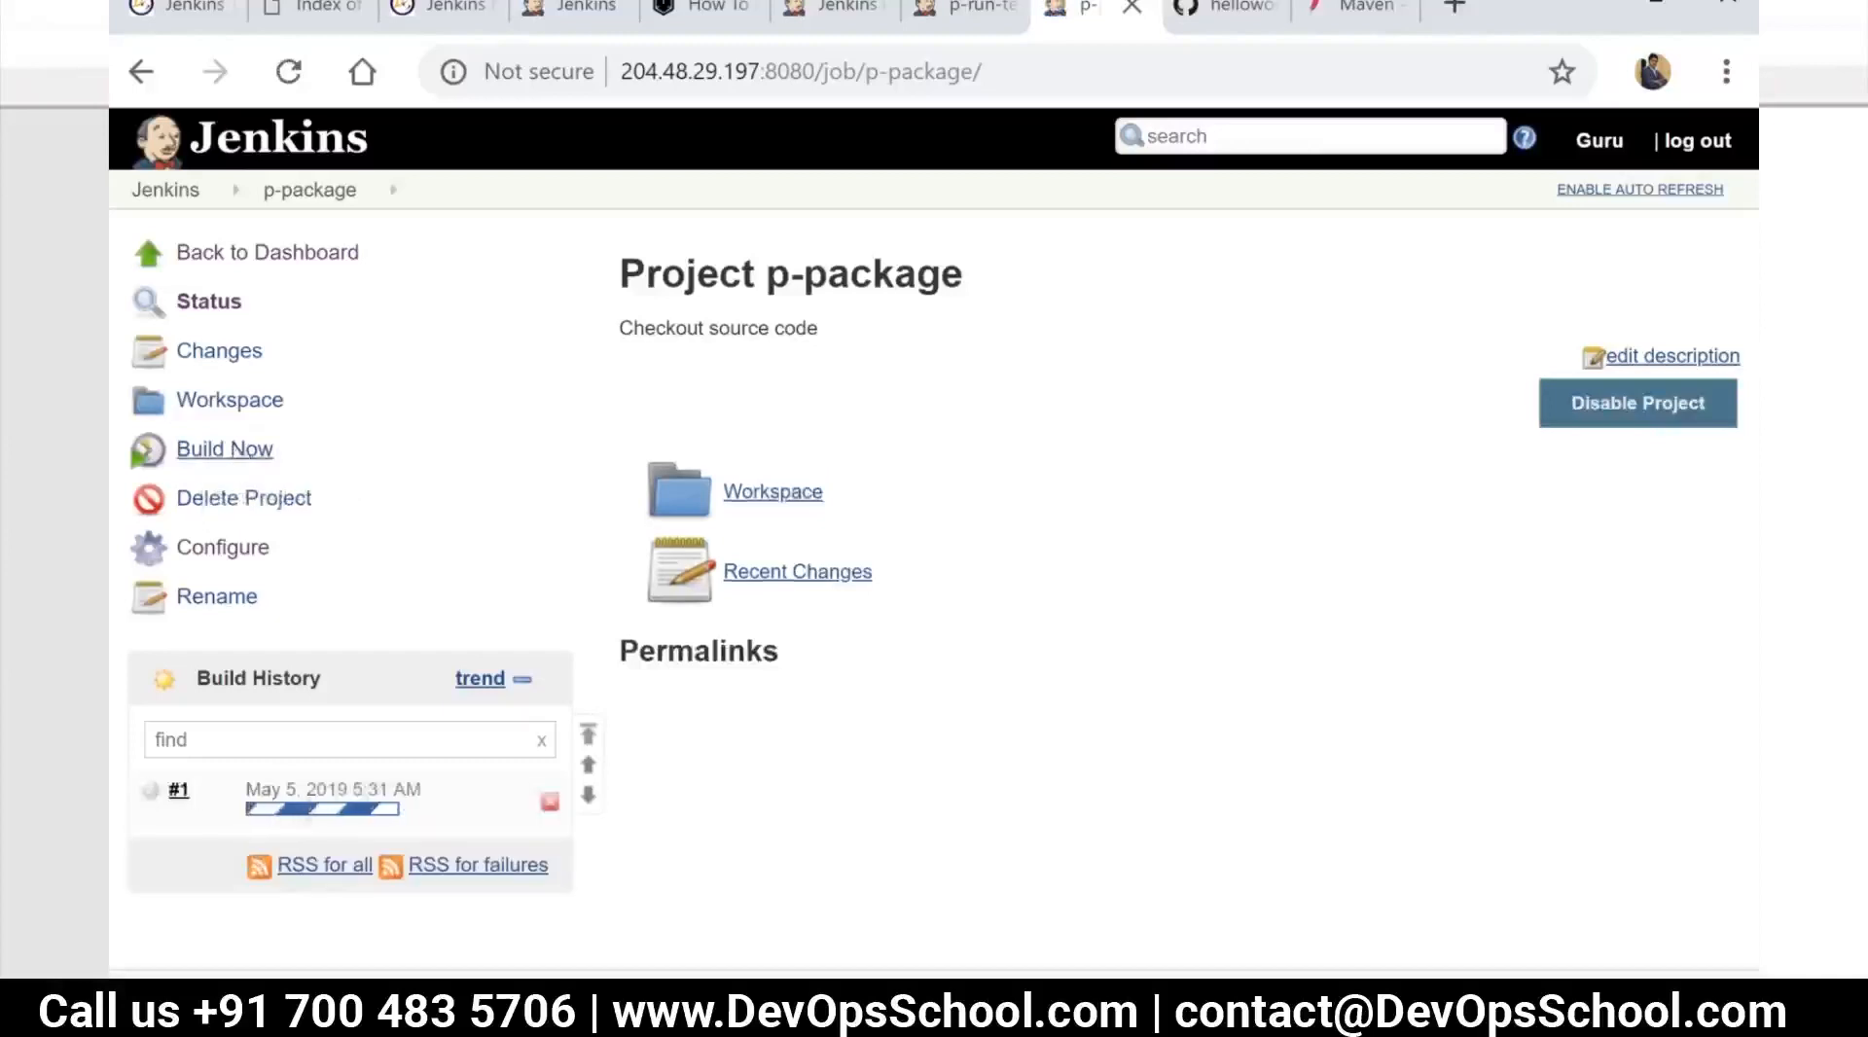
# Run the p-package job and open the console output of build #1
pyautogui.moveTo(180, 789)
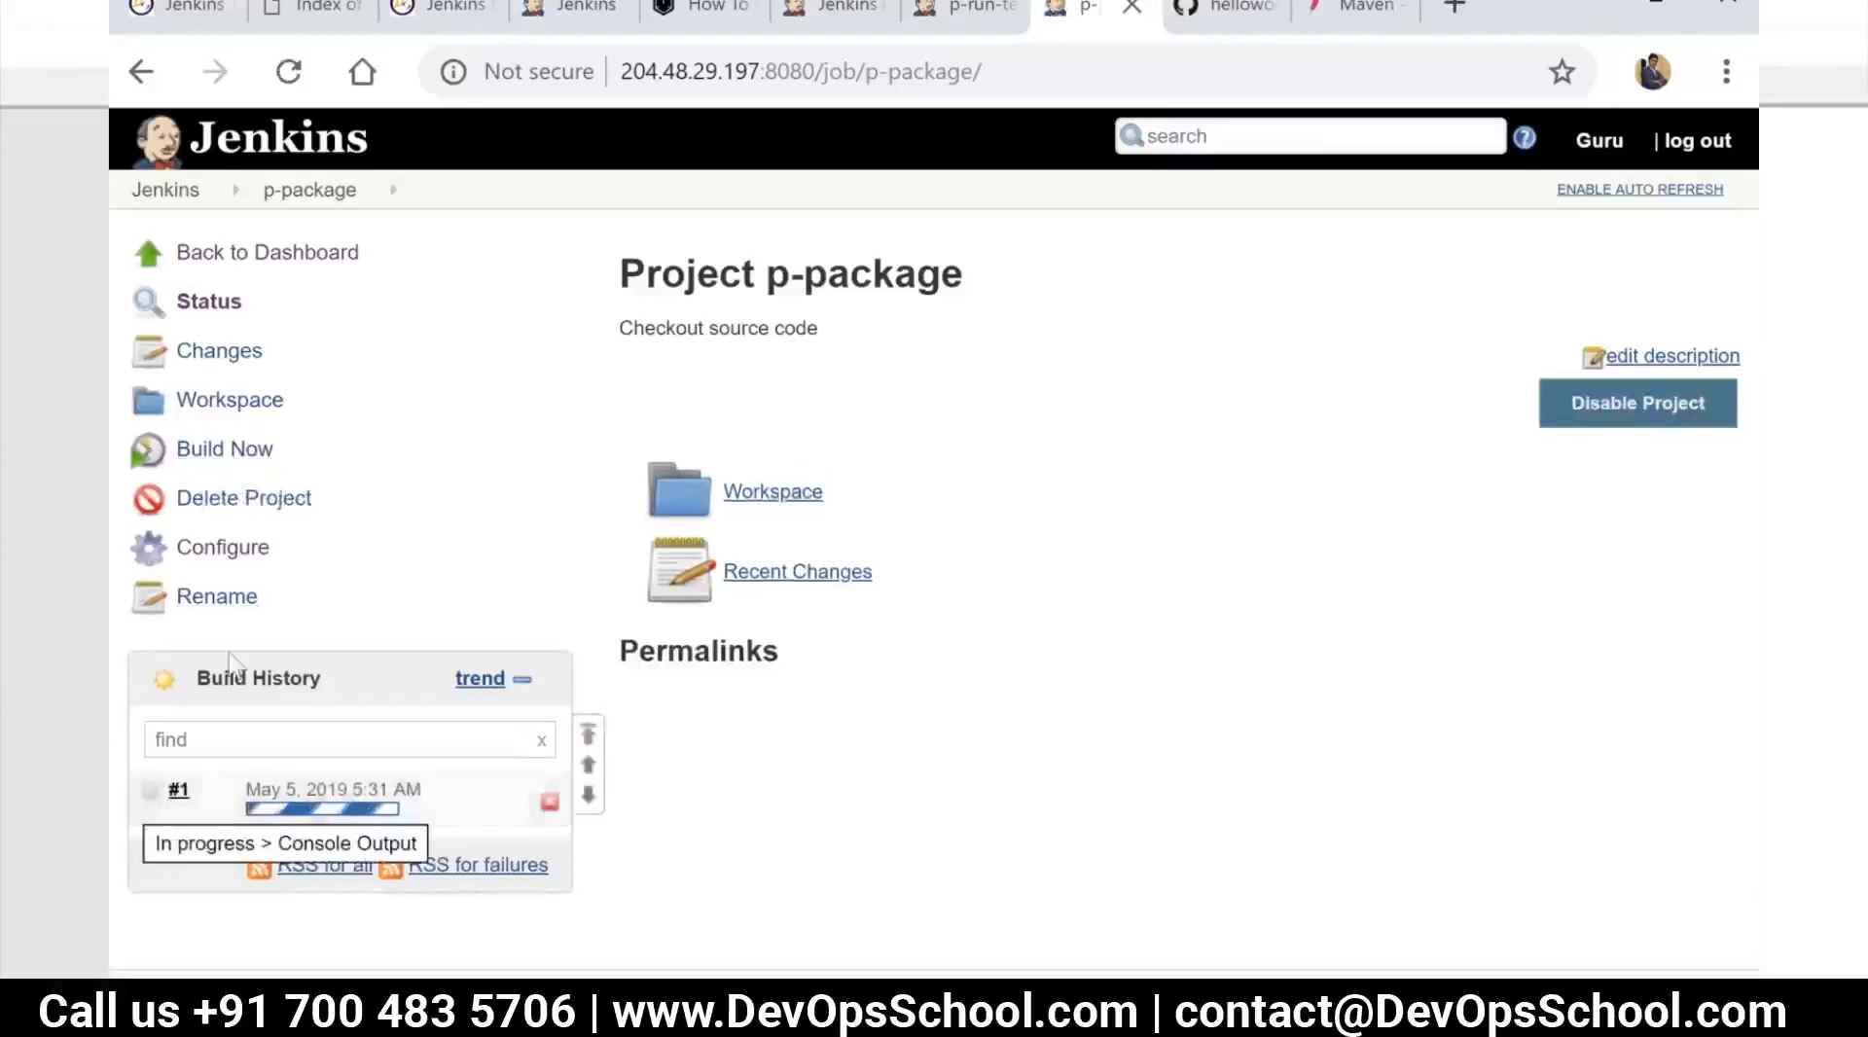
pyautogui.click(153, 790)
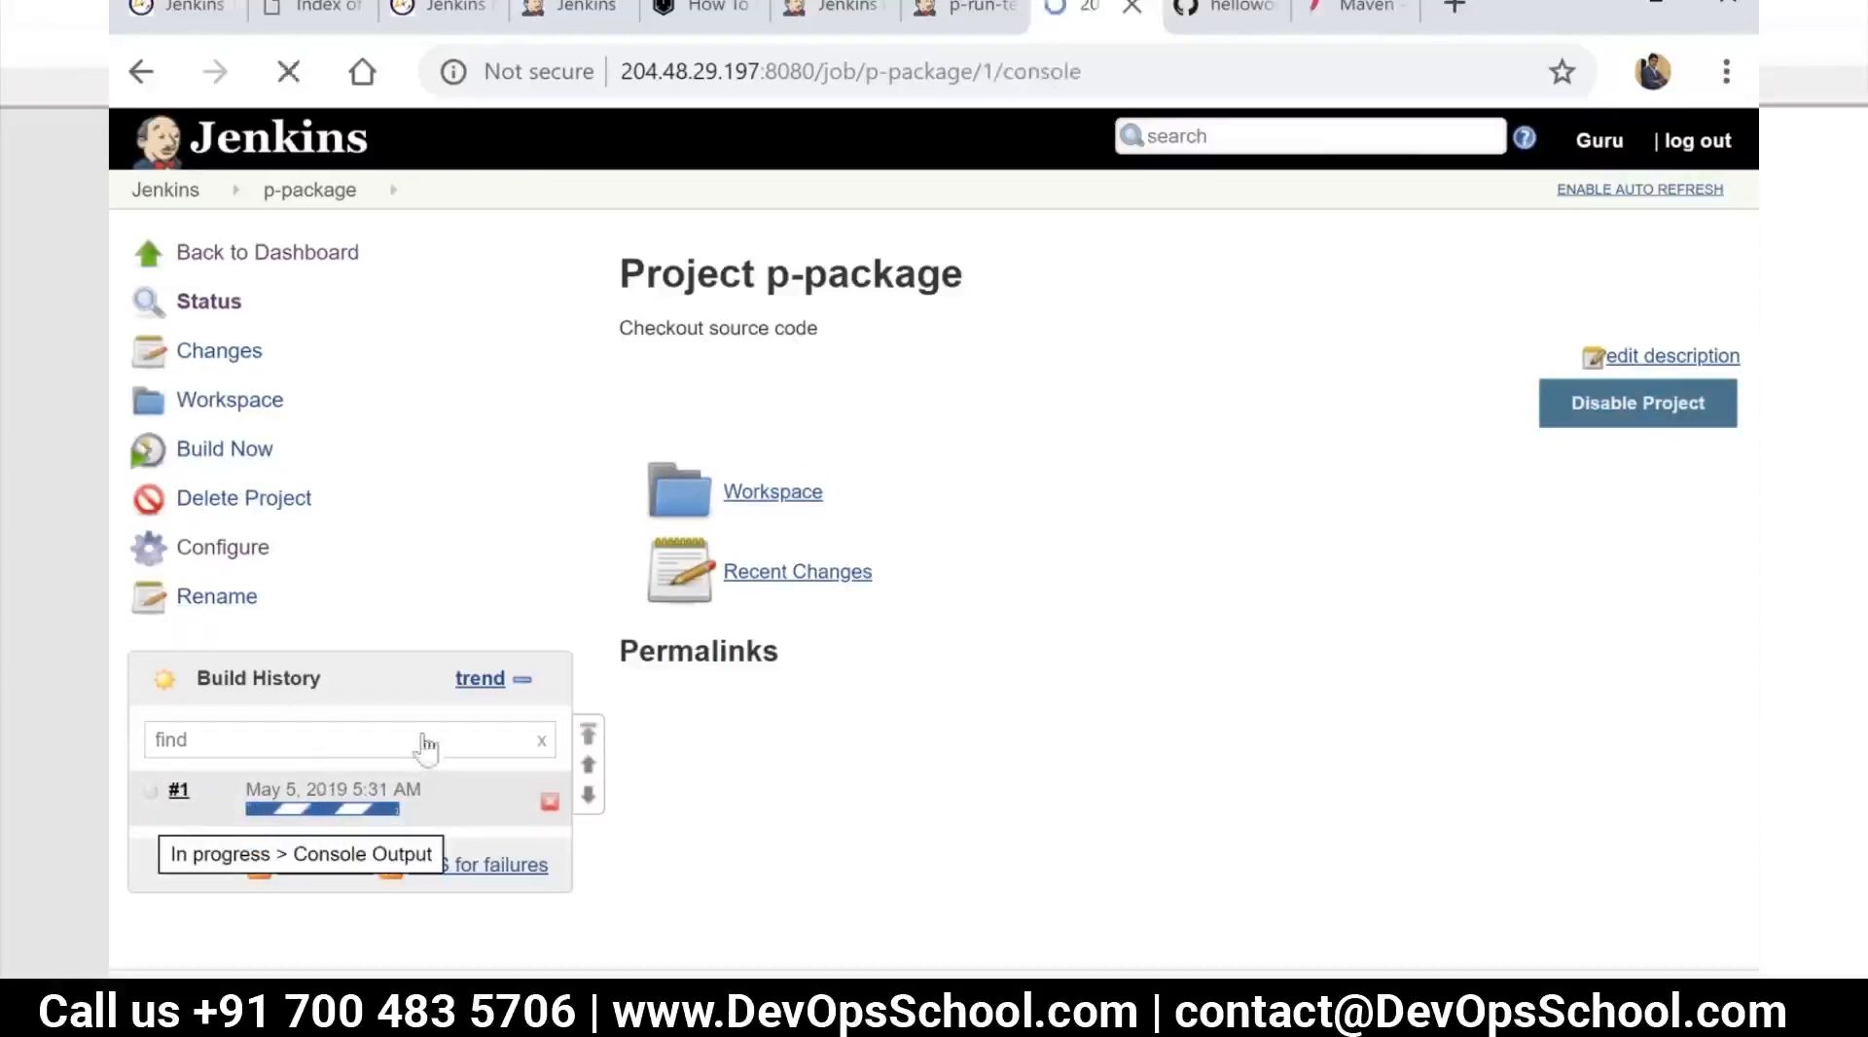
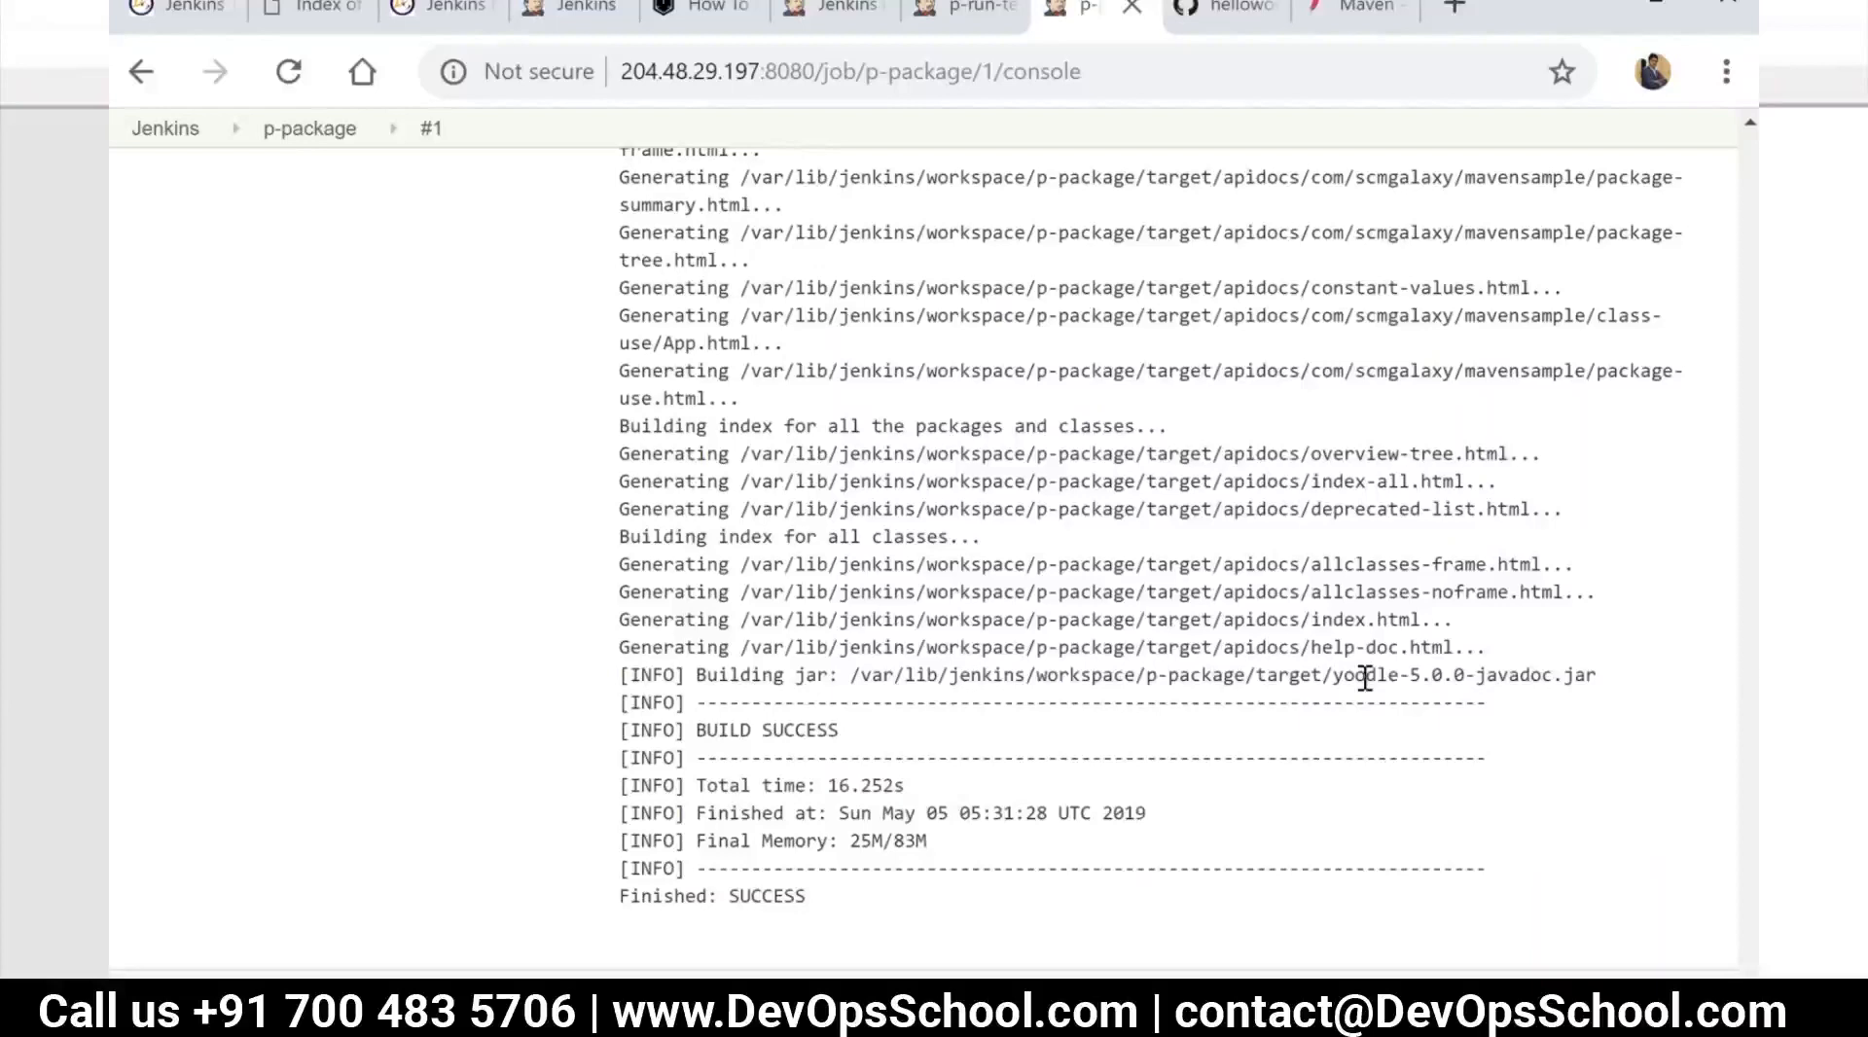
# Examine the p-package build's console output around the generated jar path, and compare it with the pipeline stages in the notes
pyautogui.scroll(15, 1329, 615)
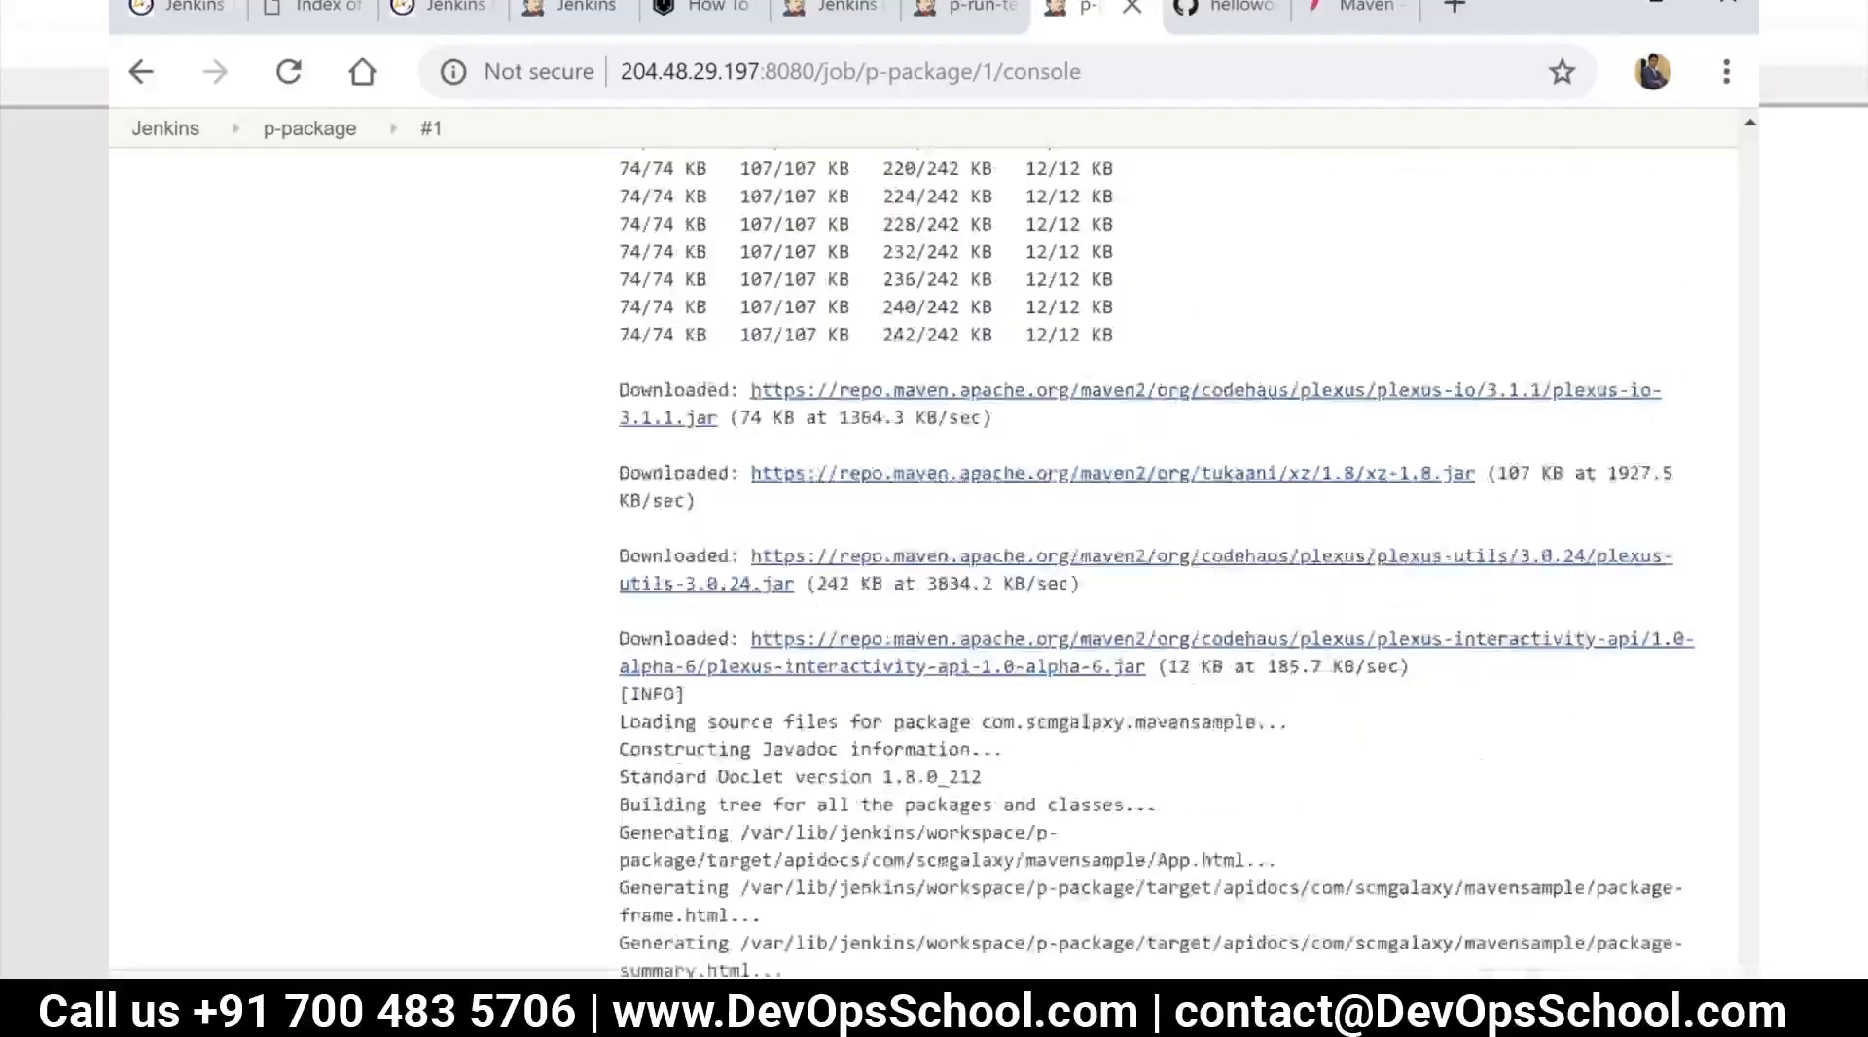
pyautogui.scroll(10, 1325, 686)
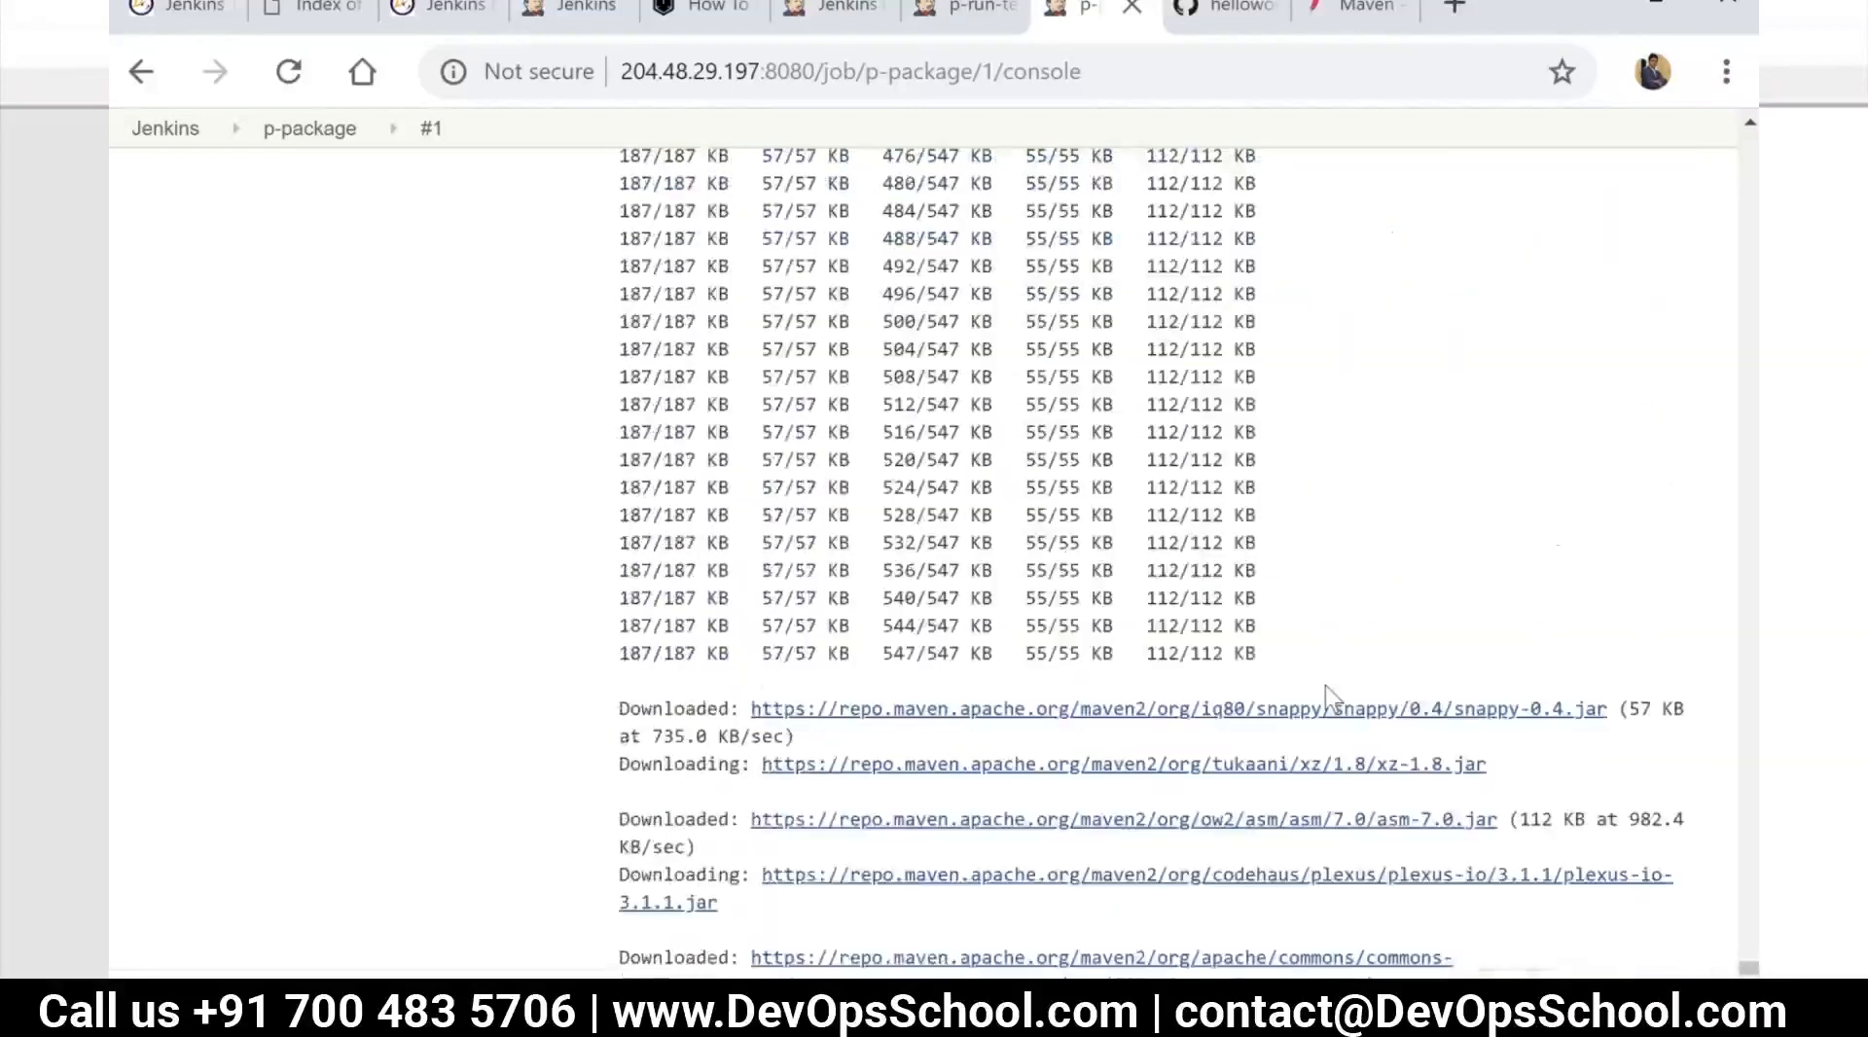
pyautogui.scroll(-5, 1325, 686)
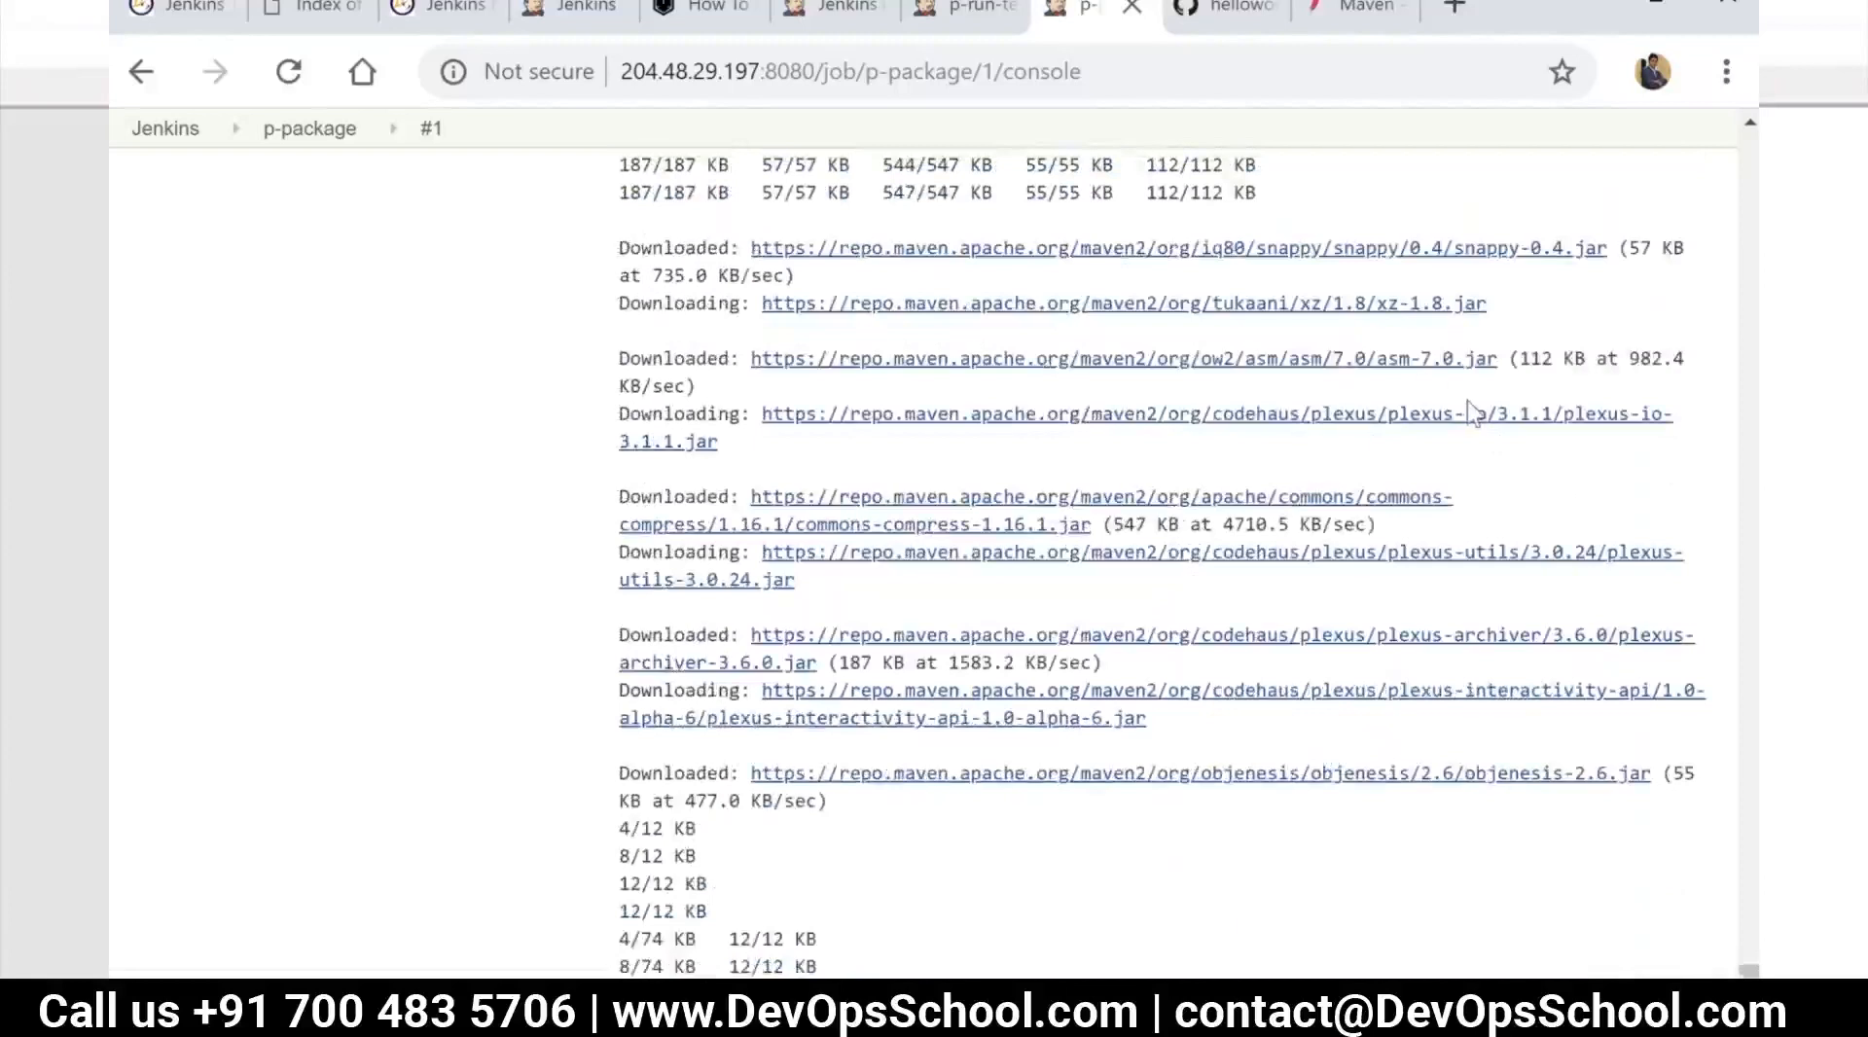
pyautogui.scroll(-10, 1251, 659)
pyautogui.scroll(-20, 1223, 715)
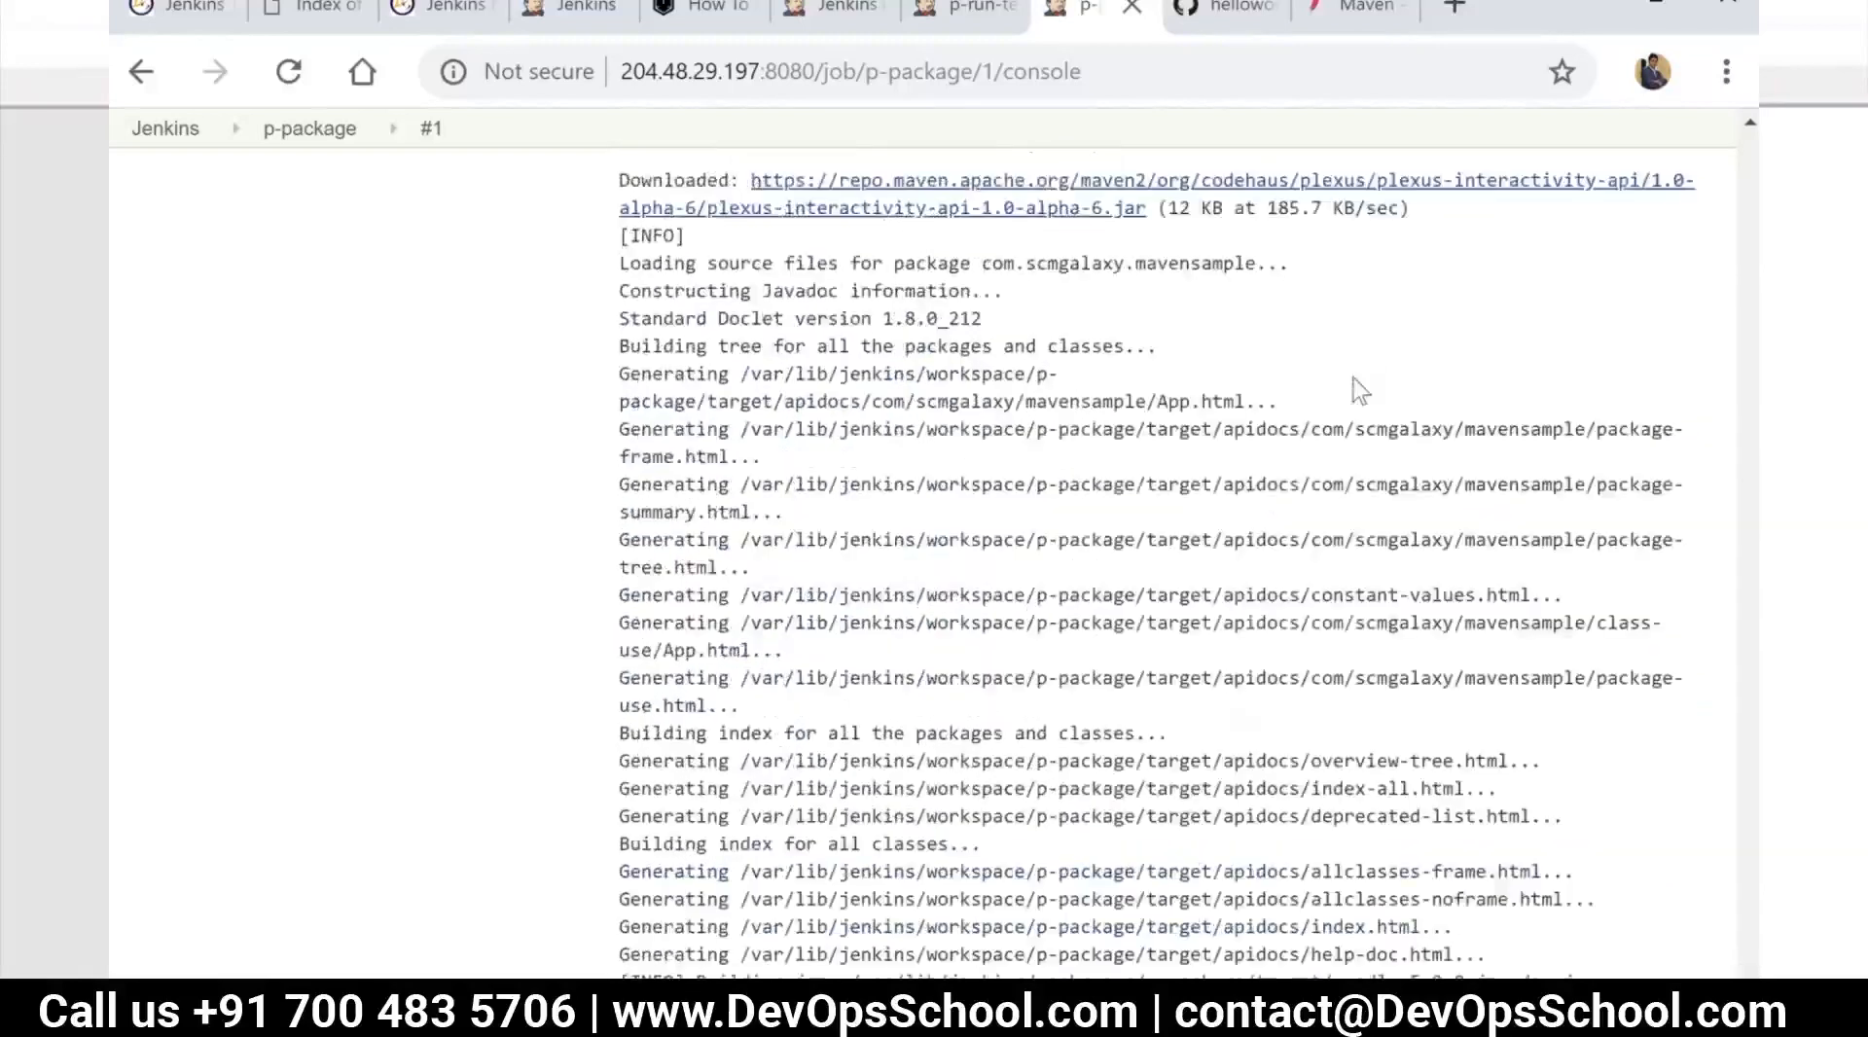
pyautogui.scroll(-3, 1359, 389)
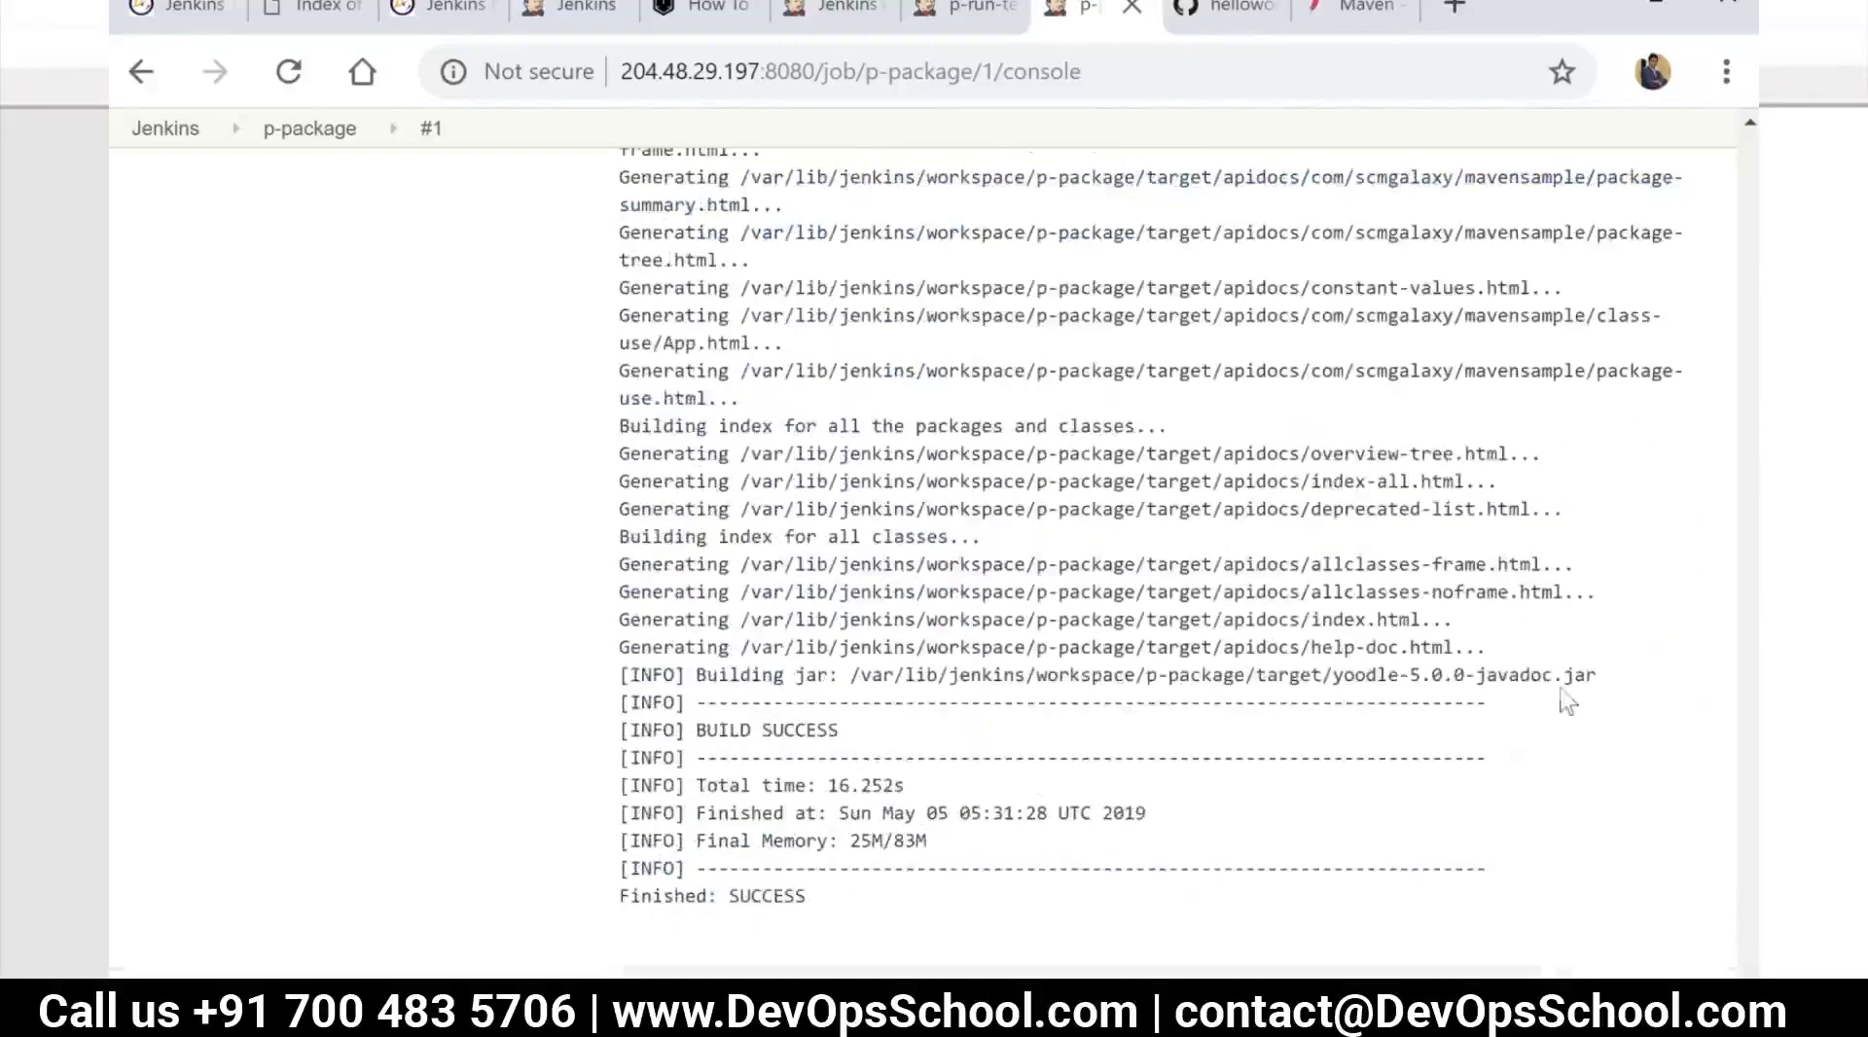
pyautogui.moveTo(1597, 681); pyautogui.dragTo(619, 674)
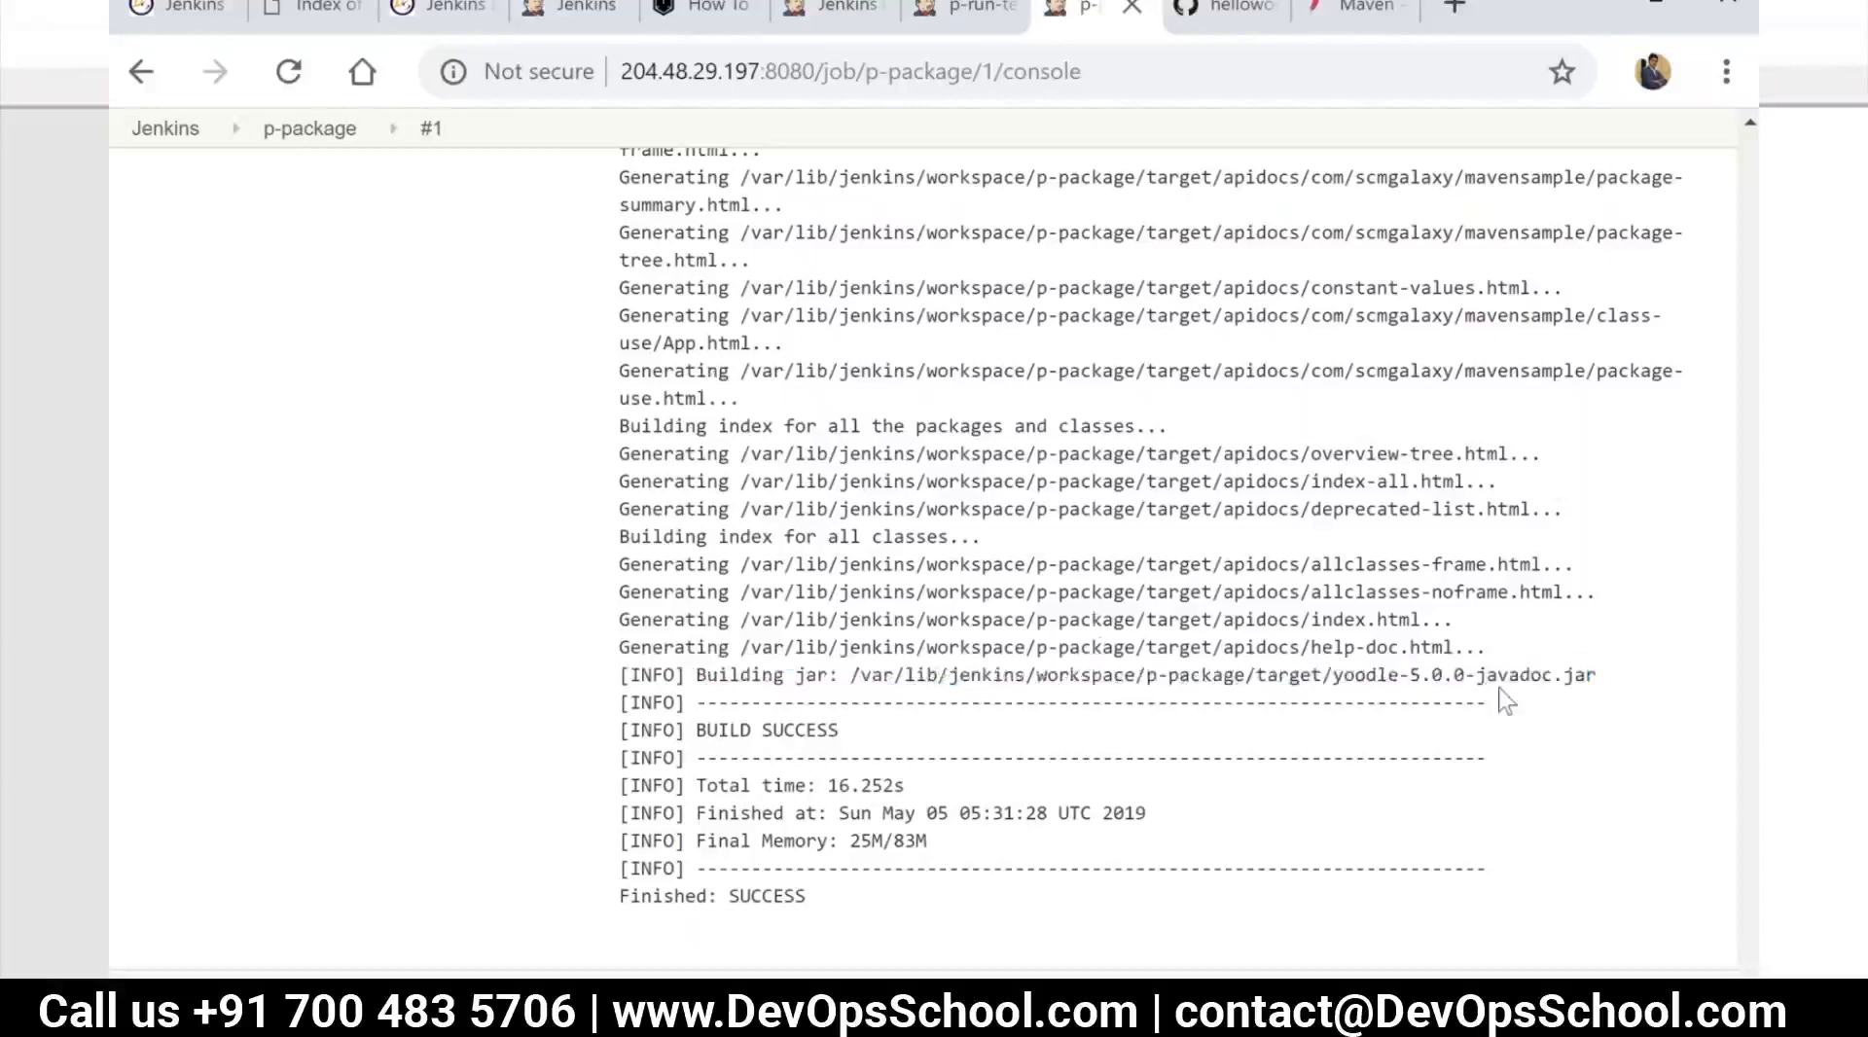
pyautogui.hotkey('alt', 'Tab')
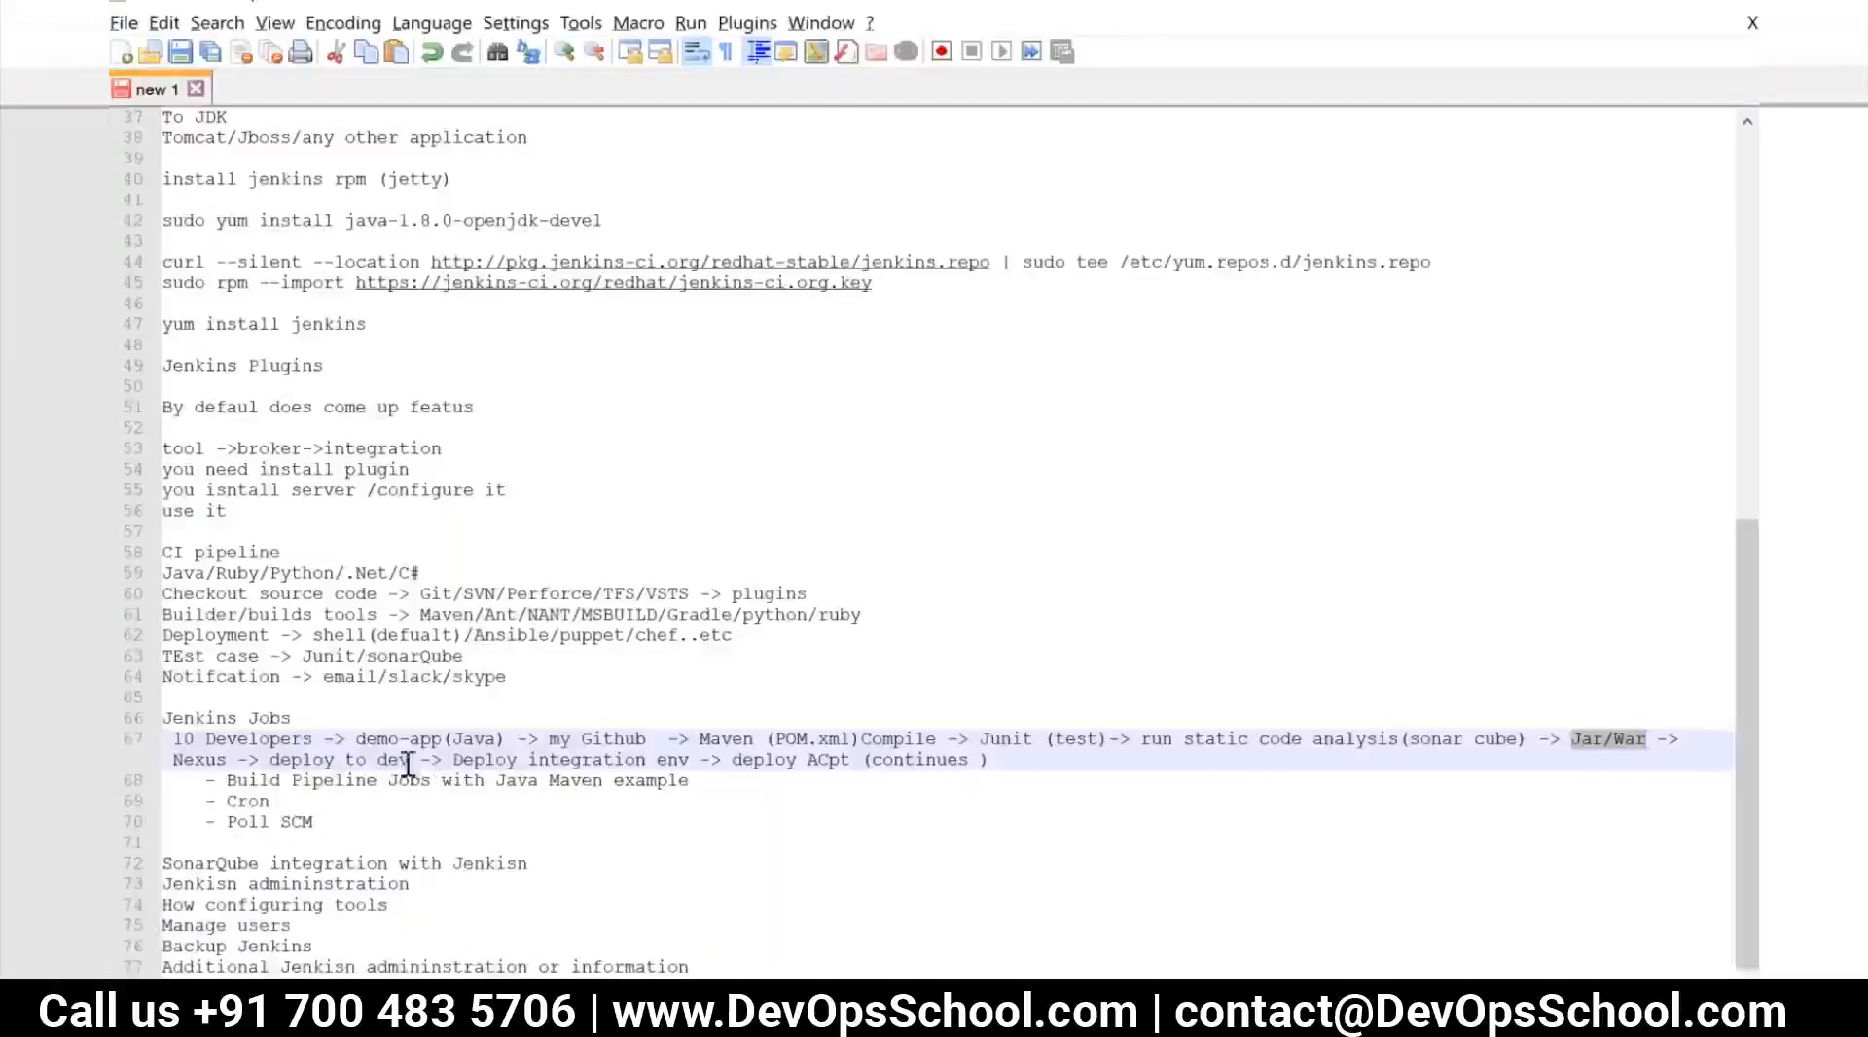
pyautogui.hotkey('alt', 'Tab')
# Return to the Jenkins dashboard and start a new Freestyle project item named p-dev
pyautogui.click(305, 142)
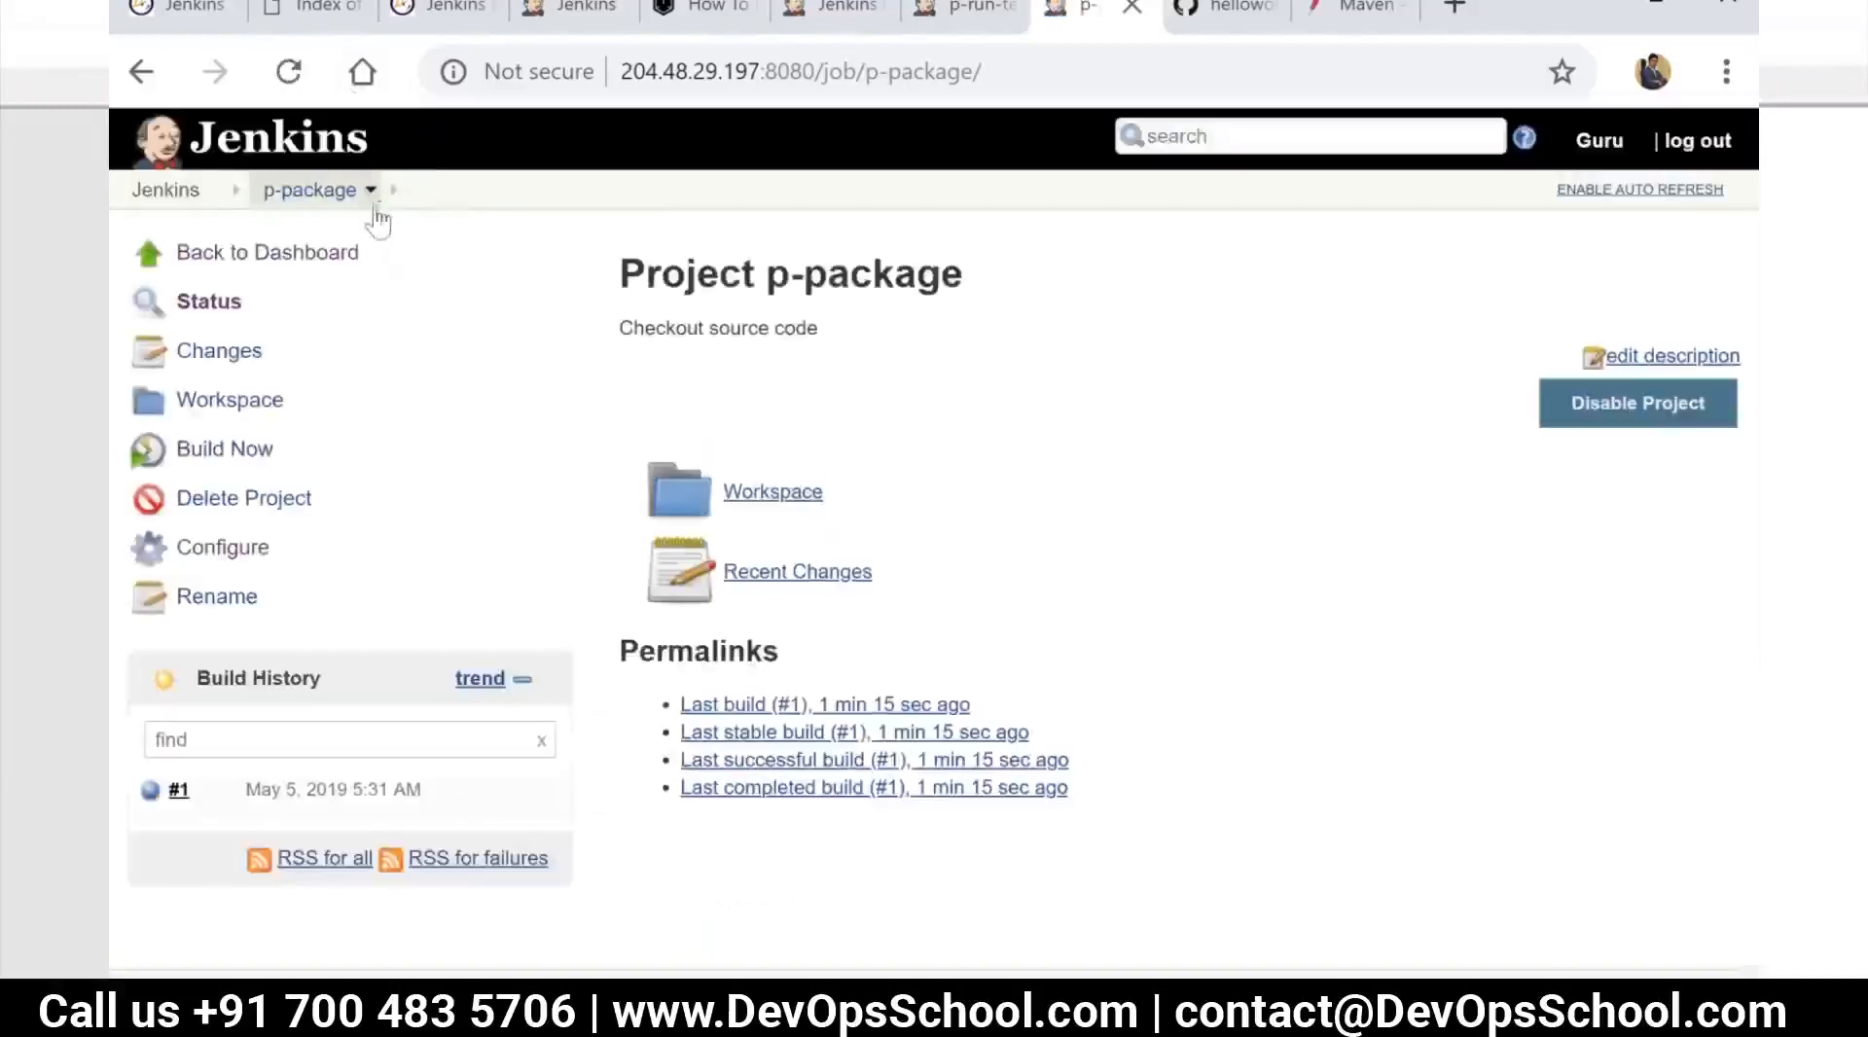
pyautogui.click(228, 197)
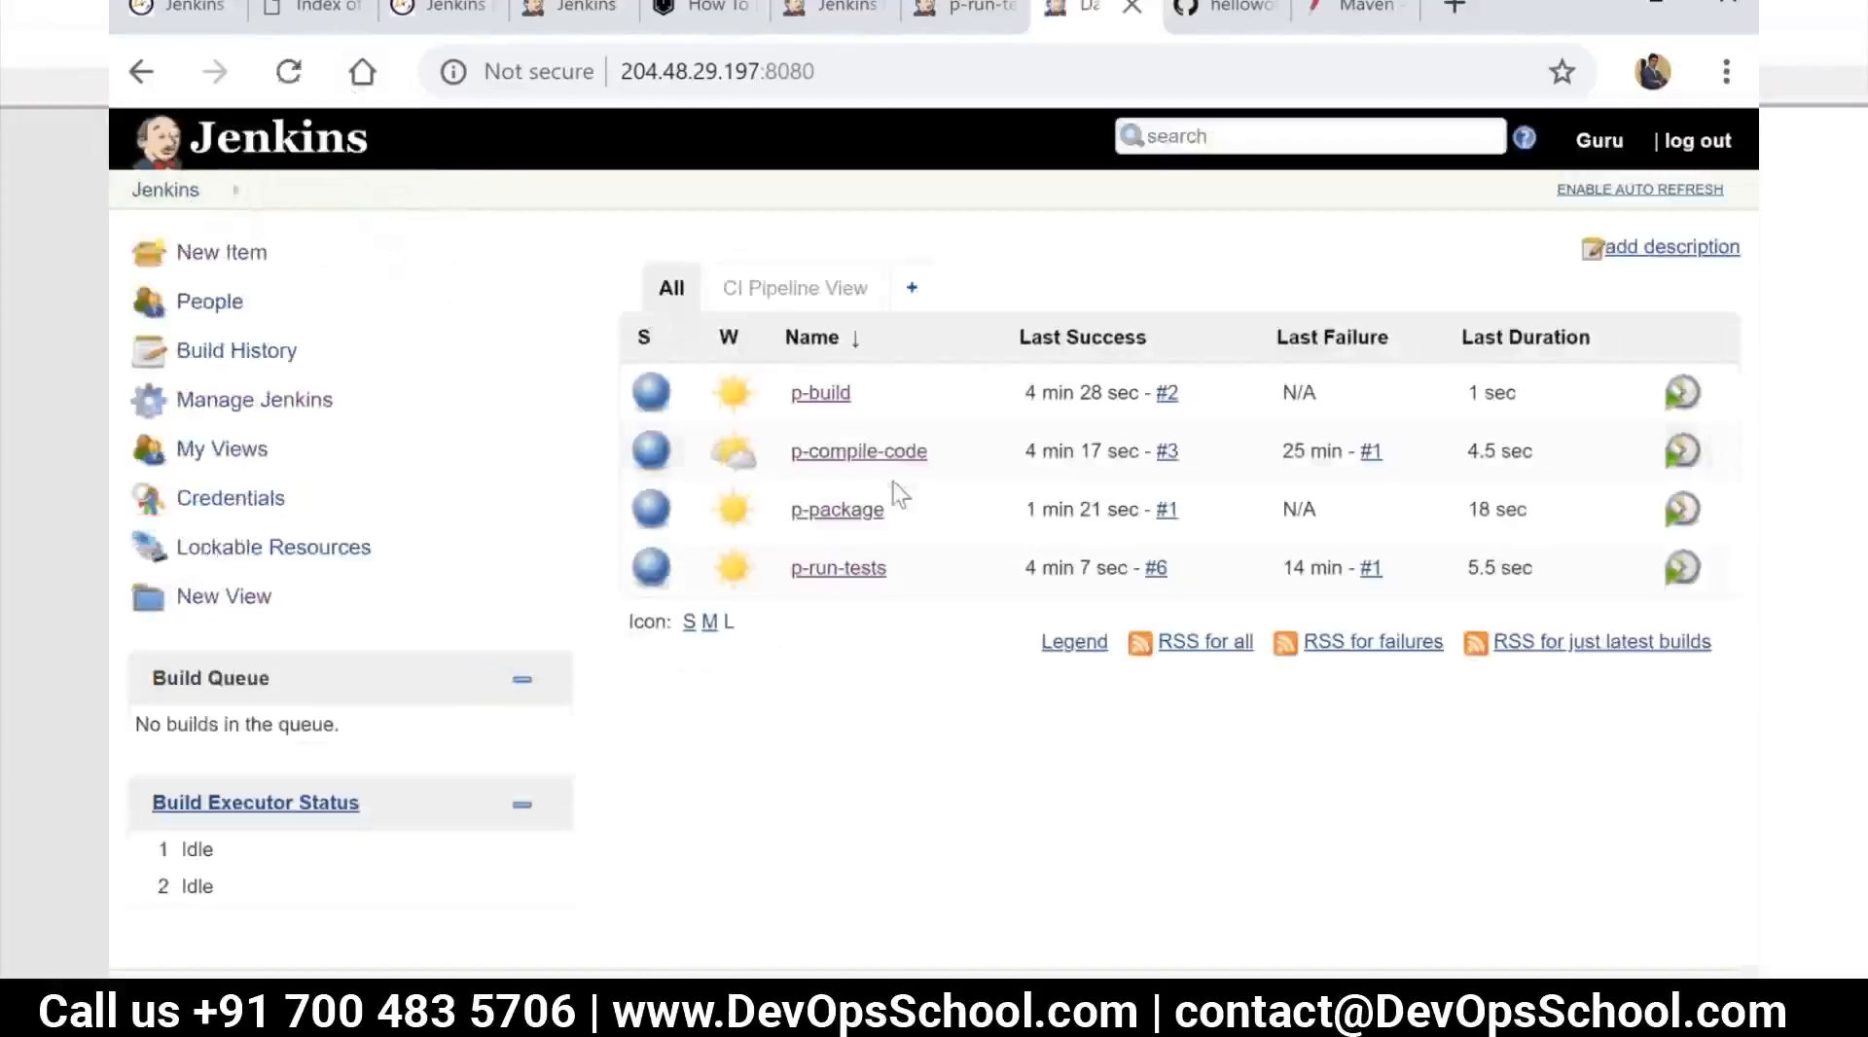
pyautogui.click(223, 256)
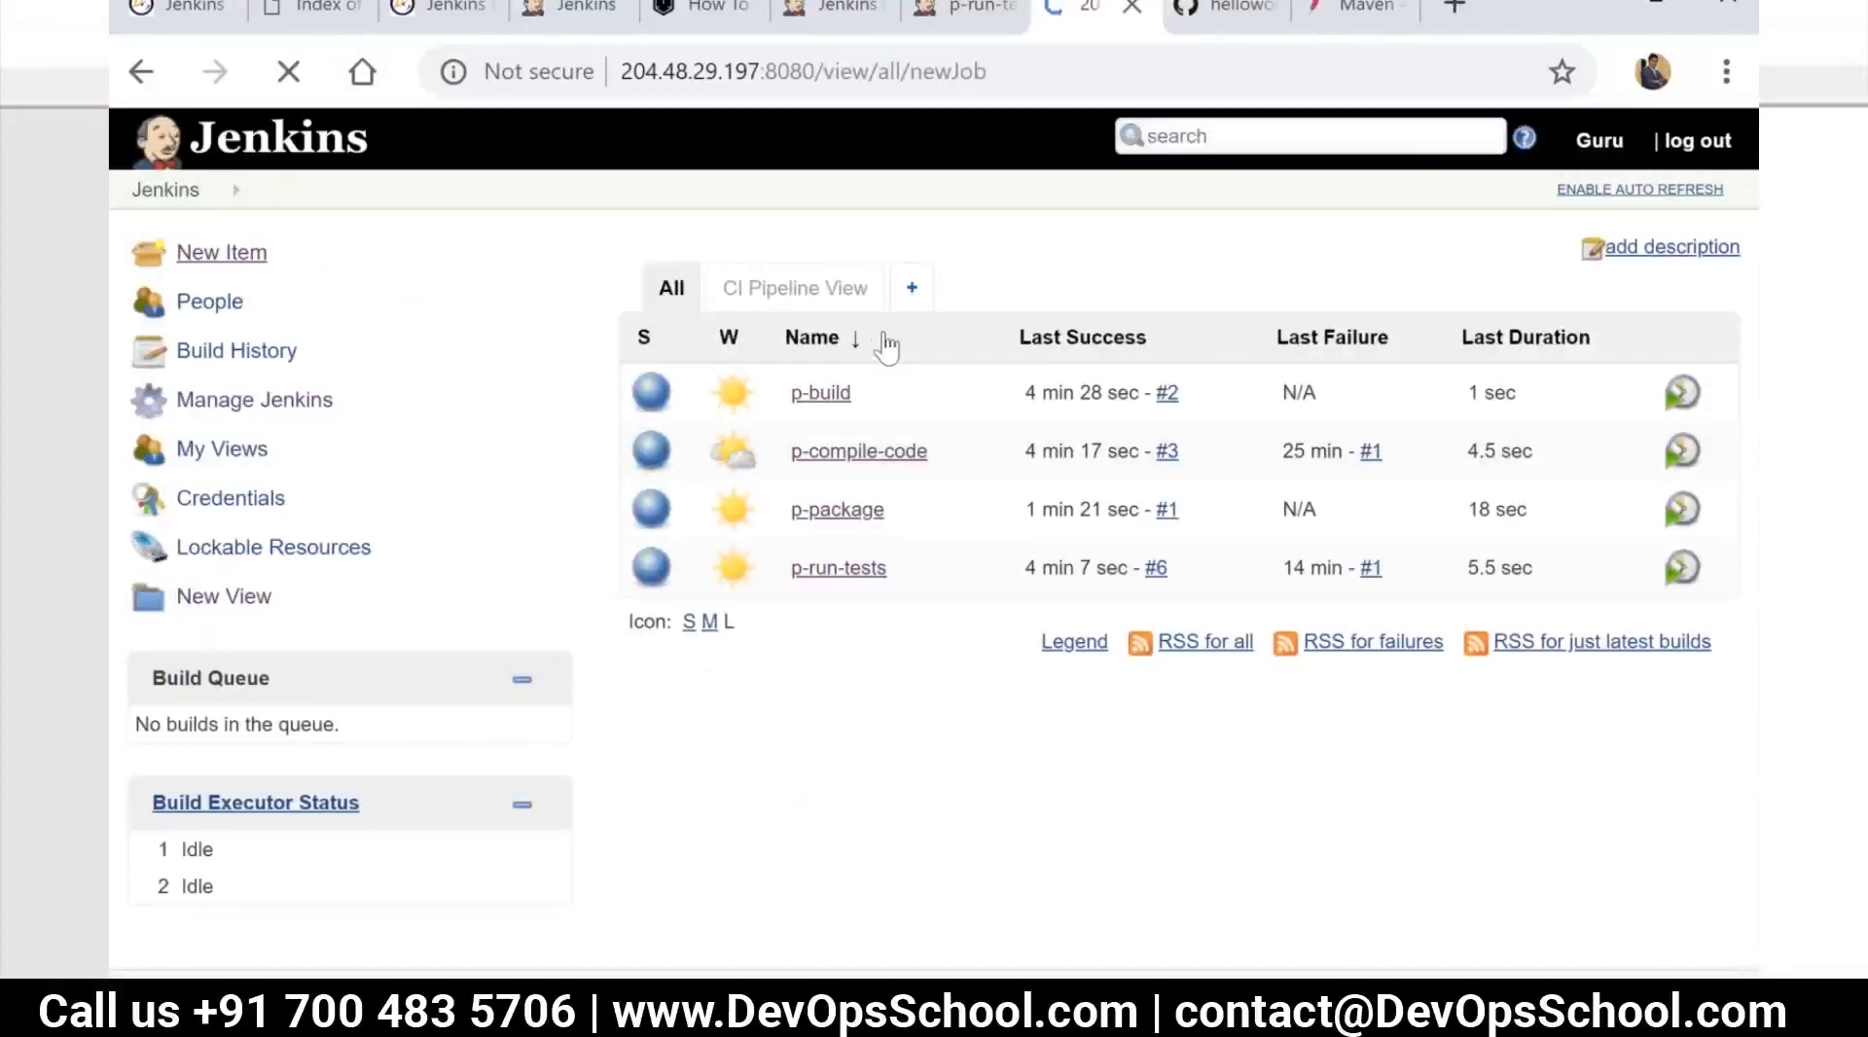
pyautogui.write('p-dev')
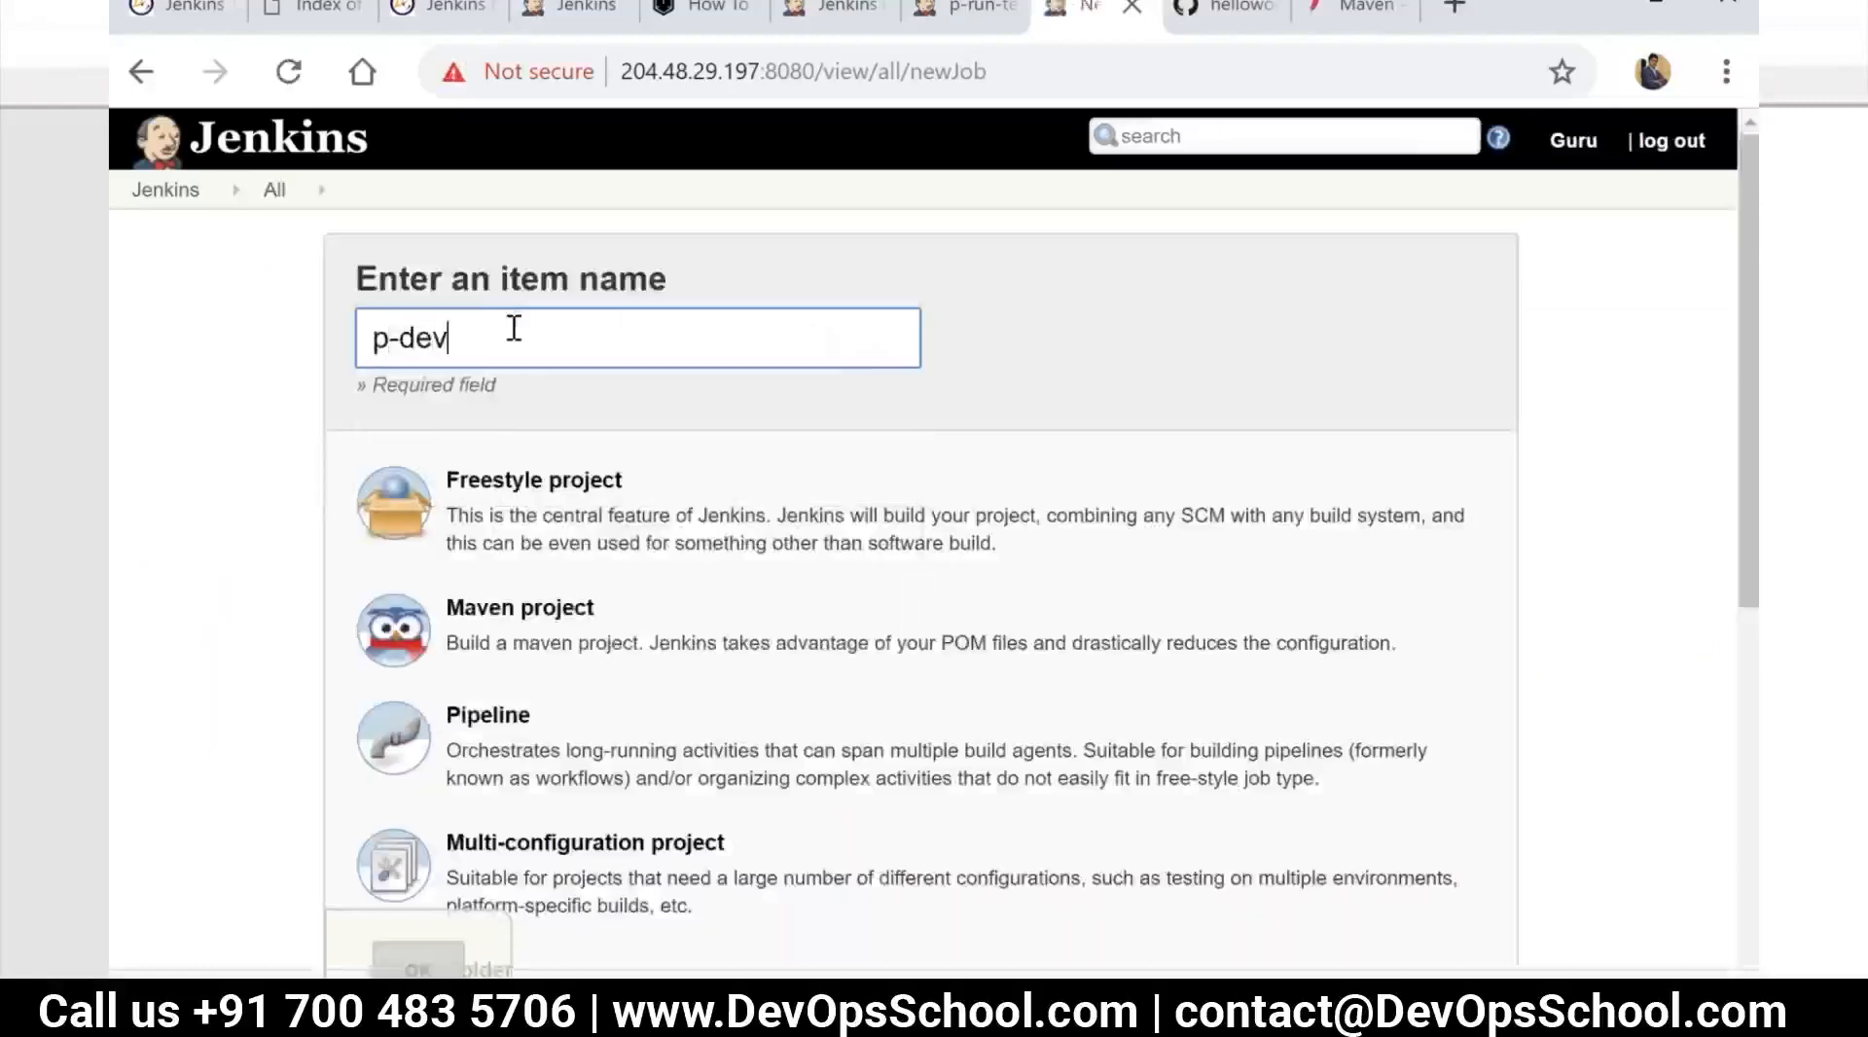
pyautogui.click(622, 504)
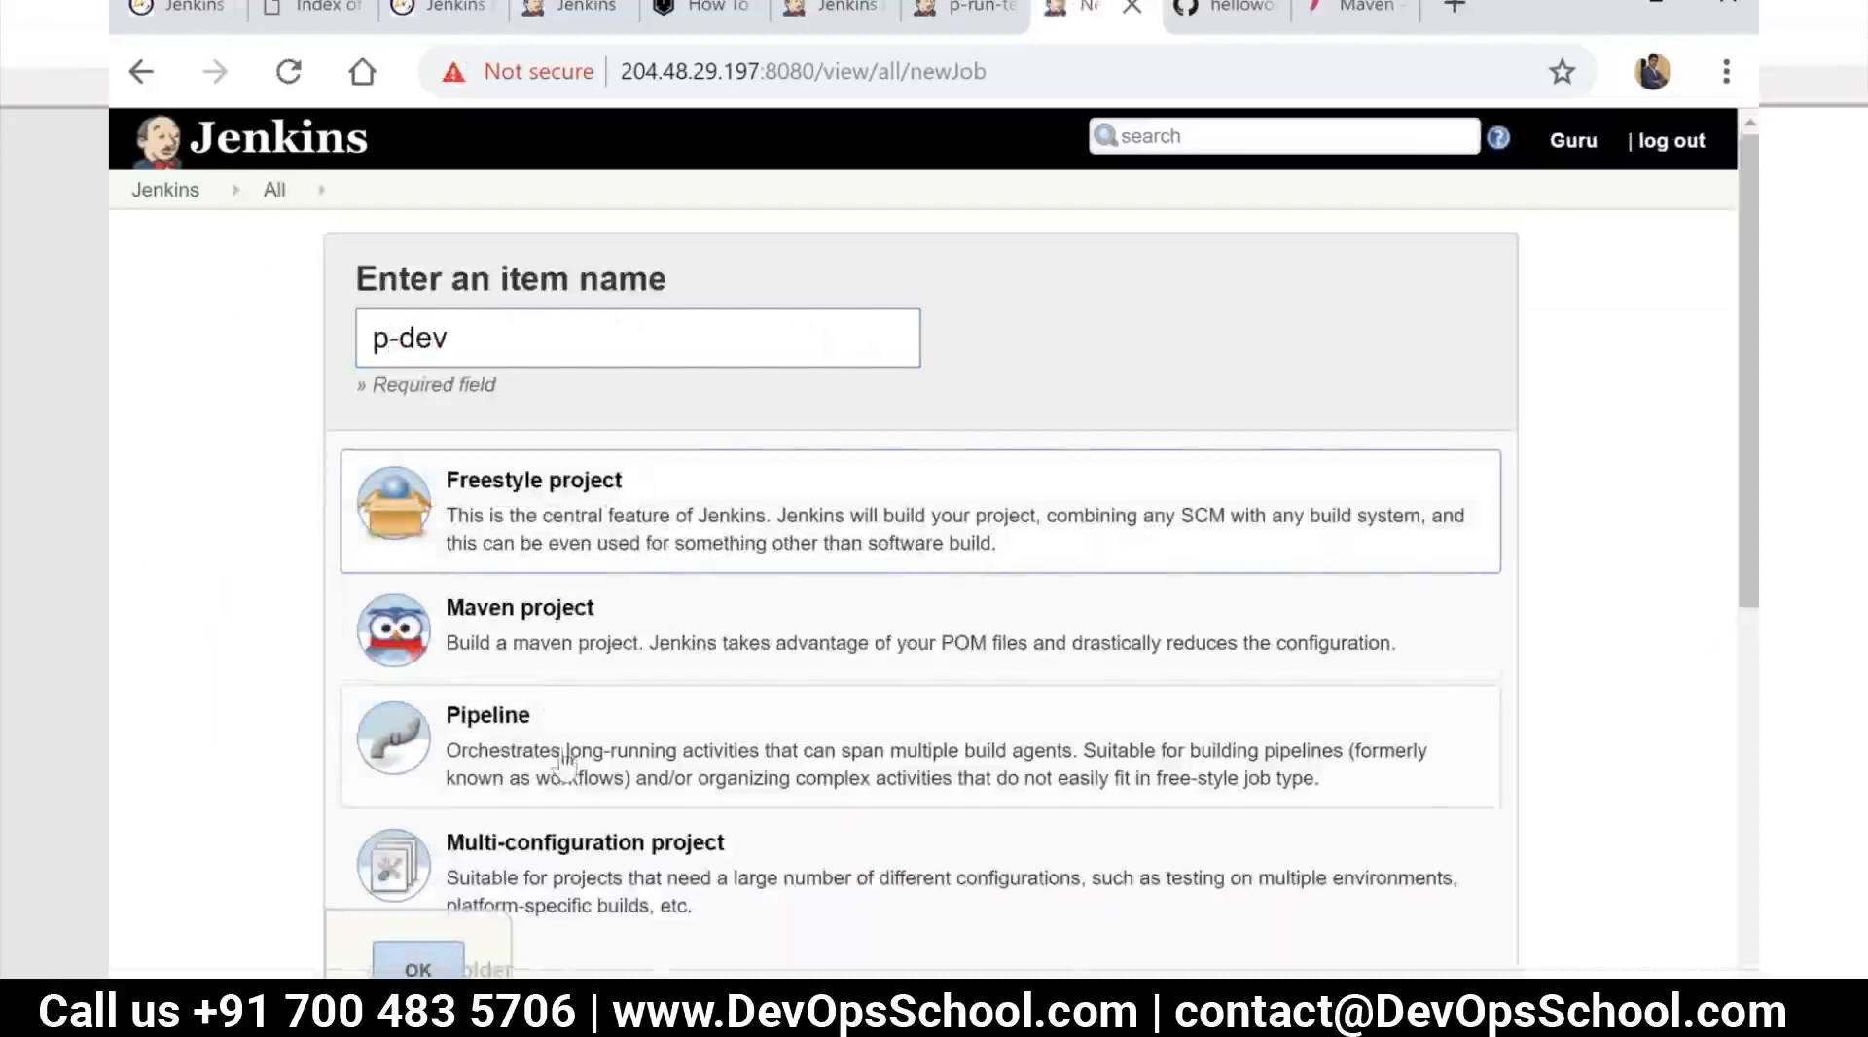
# Set the new item to copy from the existing p-package job and create it
pyautogui.scroll(-10, 564, 764)
pyautogui.click(643, 669)
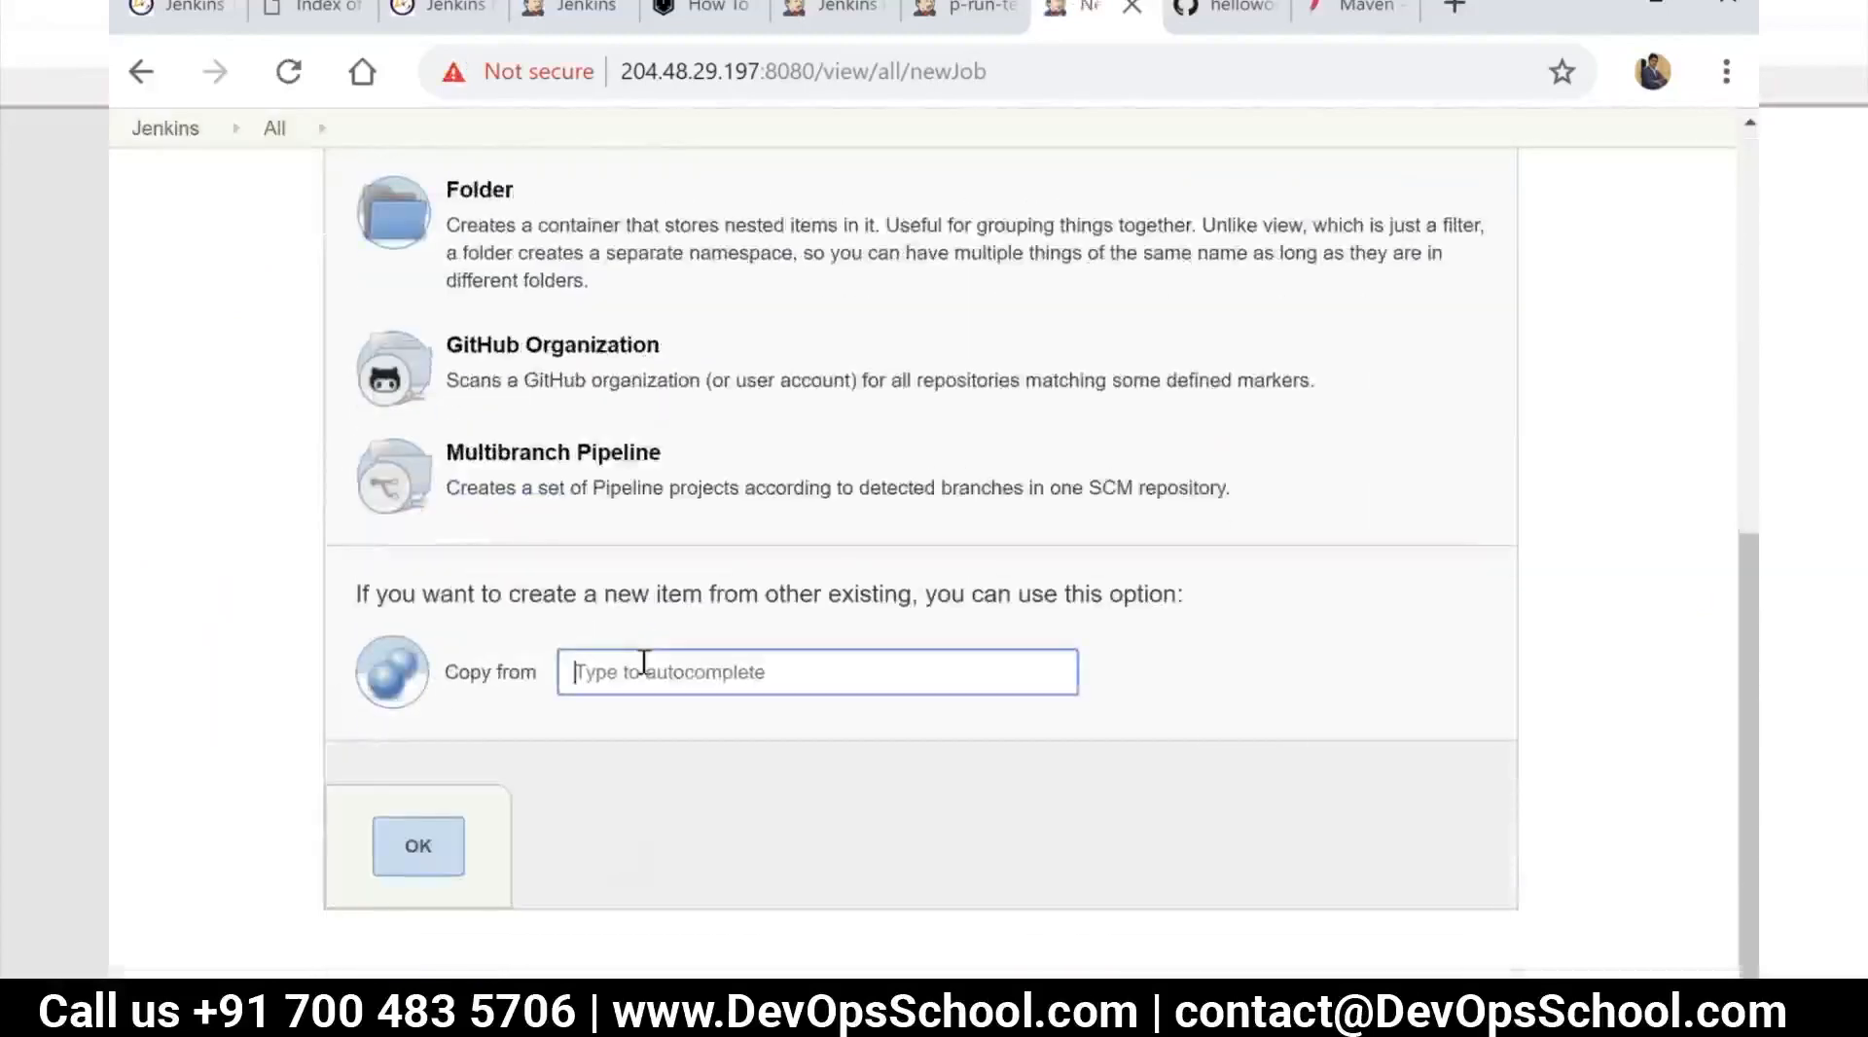
pyautogui.write('p-')
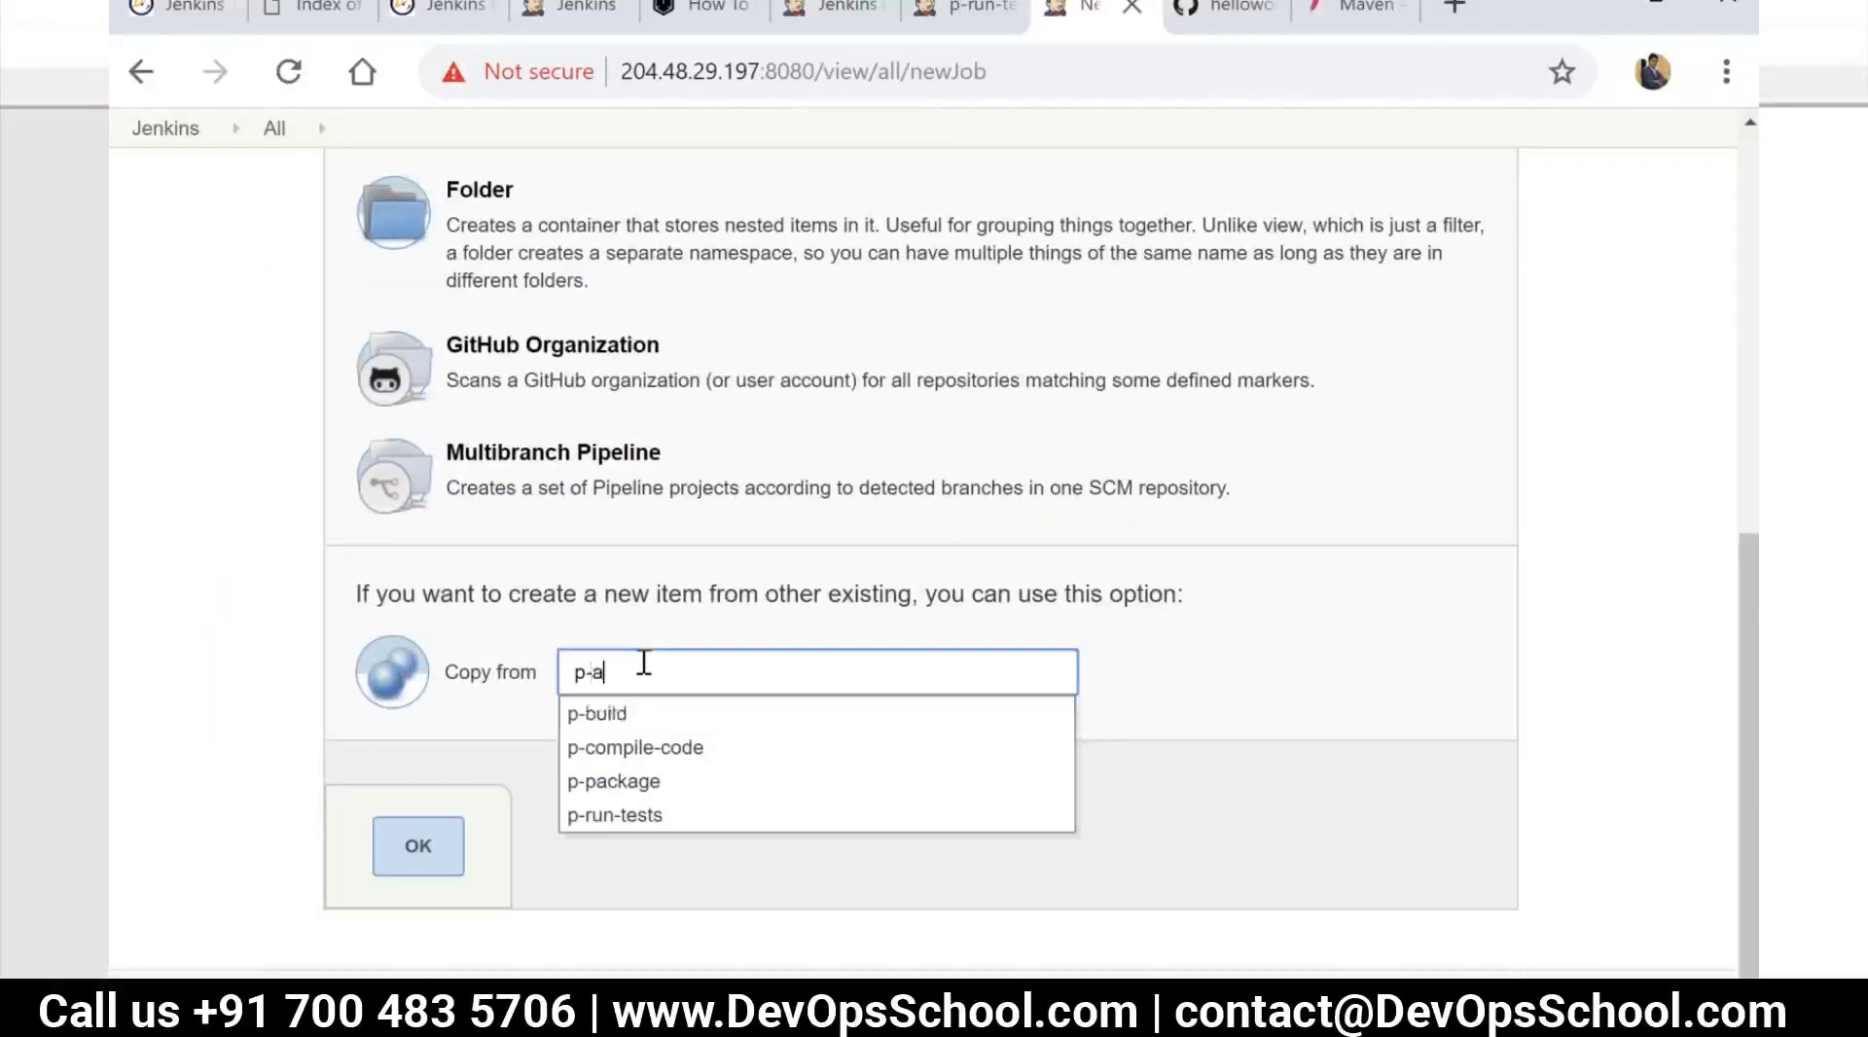
pyautogui.write('pack')
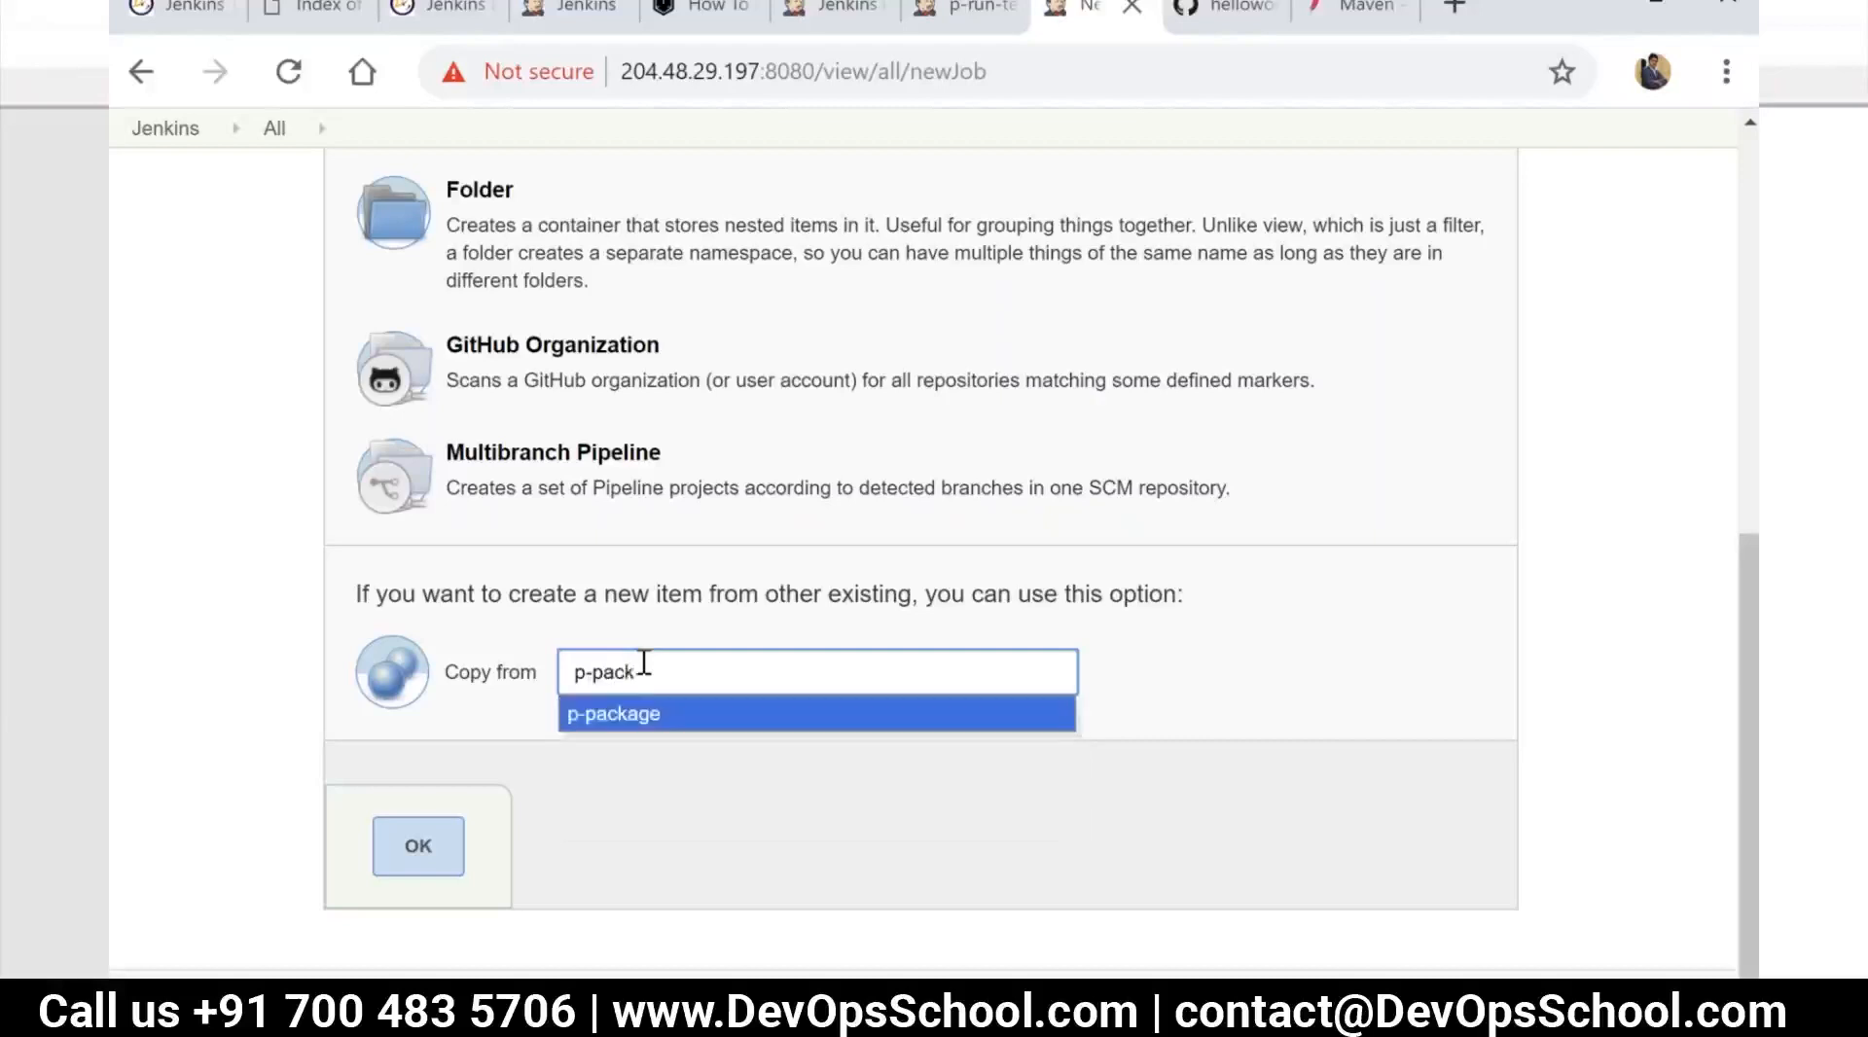
pyautogui.click(644, 716)
pyautogui.click(413, 856)
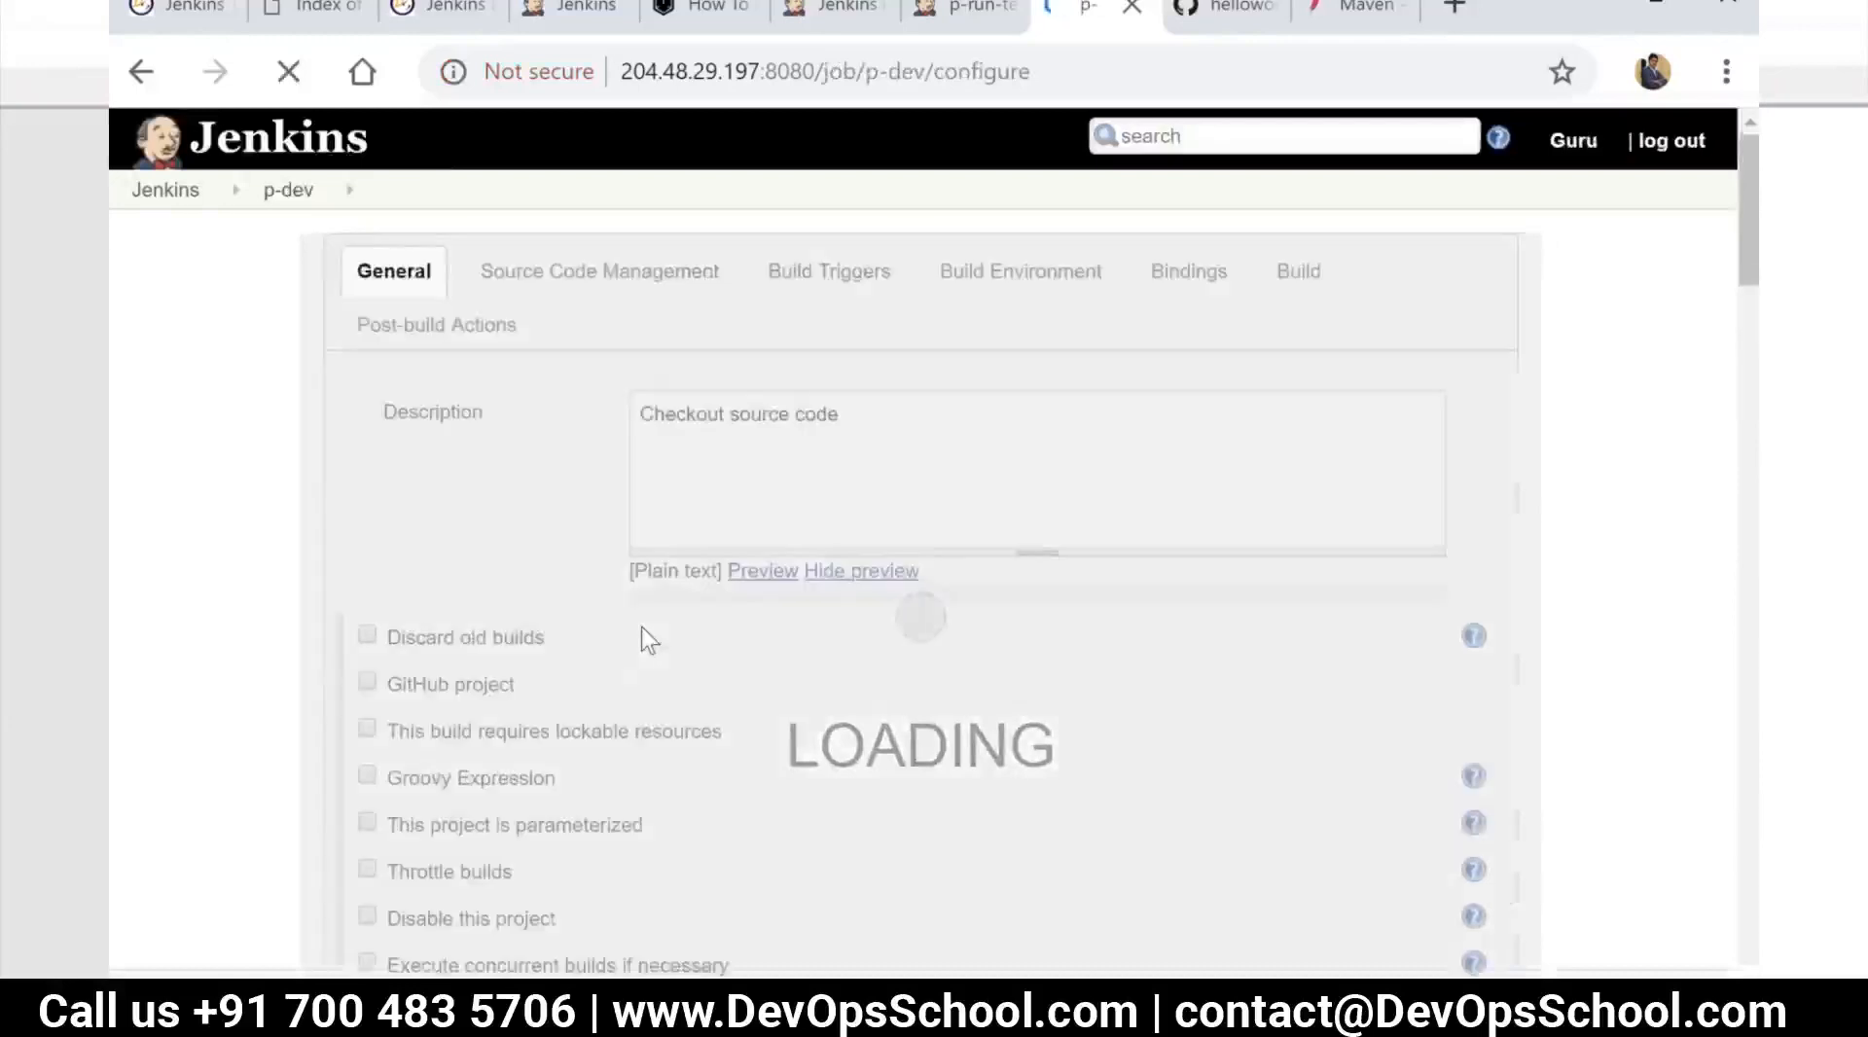
# Remove the Maven targets build step with the goal package from the p-dev configuration
pyautogui.scroll(-15, 768, 690)
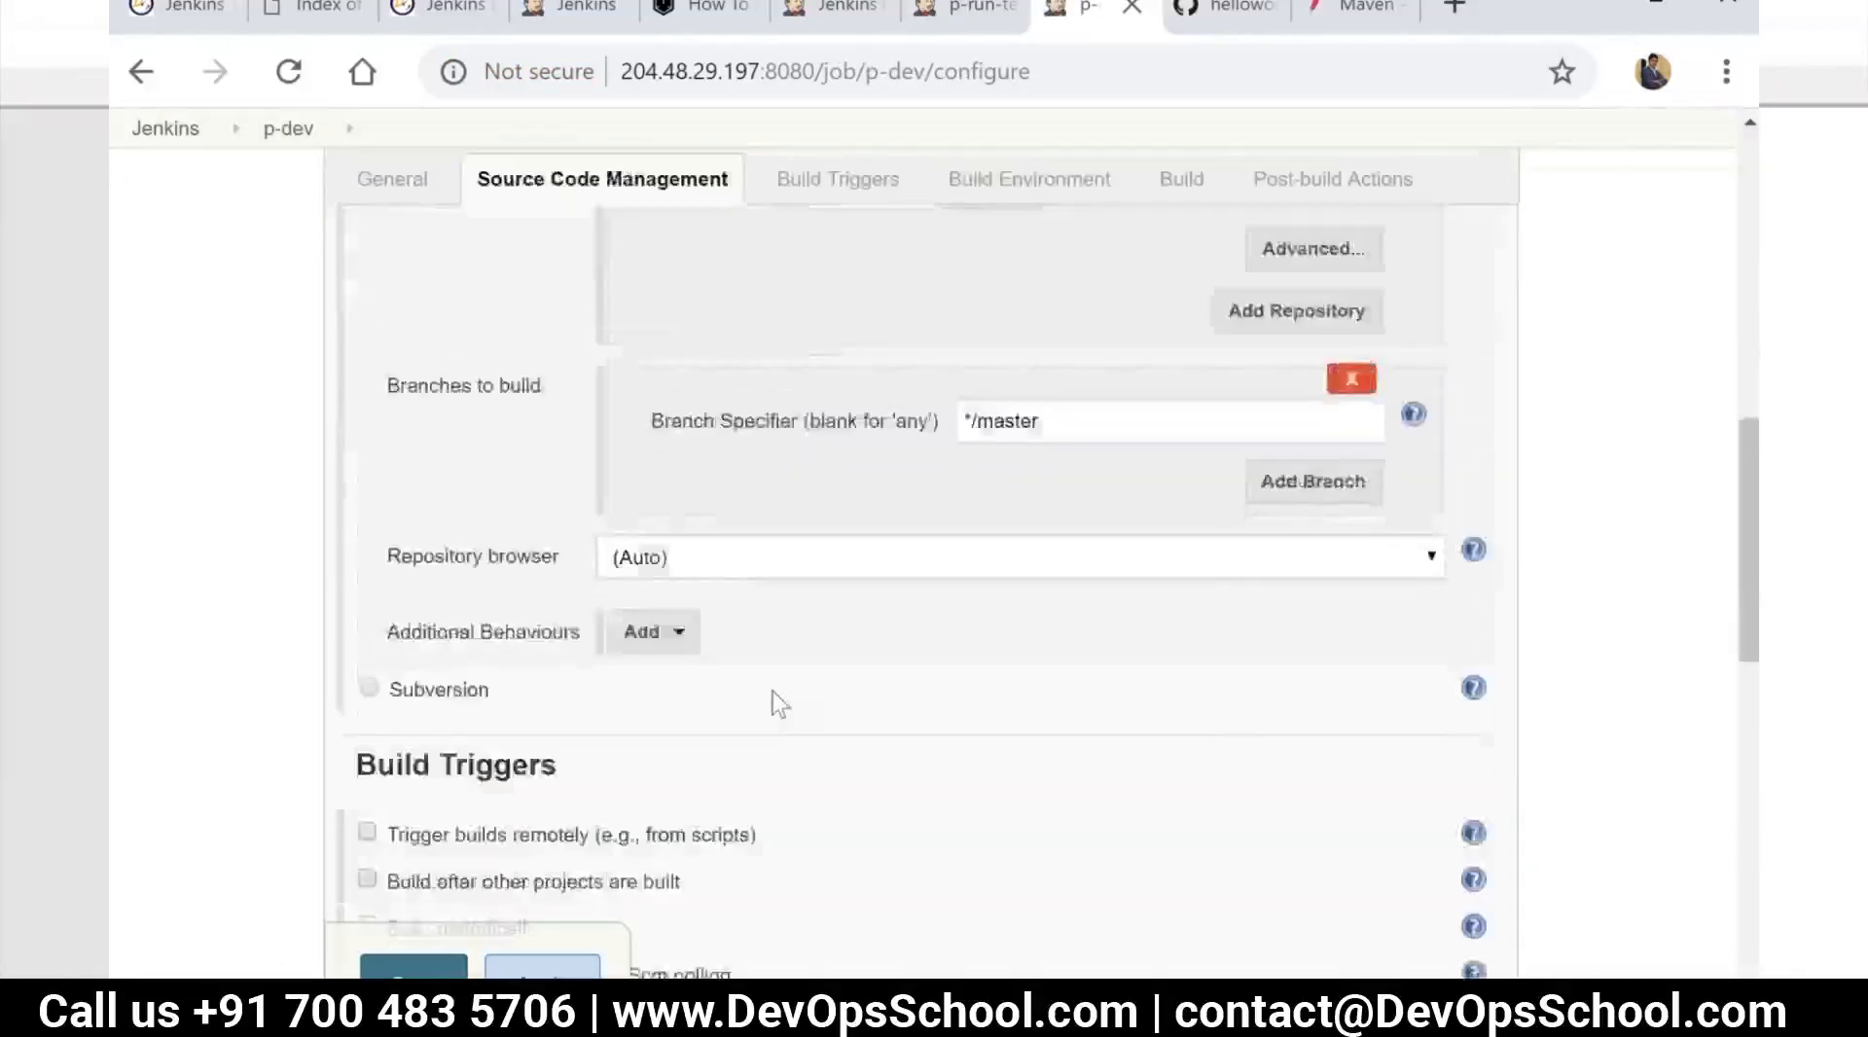
pyautogui.scroll(-3, 779, 702)
pyautogui.scroll(10, 768, 705)
pyautogui.scroll(-3, 774, 710)
pyautogui.scroll(-6, 1459, 509)
pyautogui.scroll(2, 1430, 438)
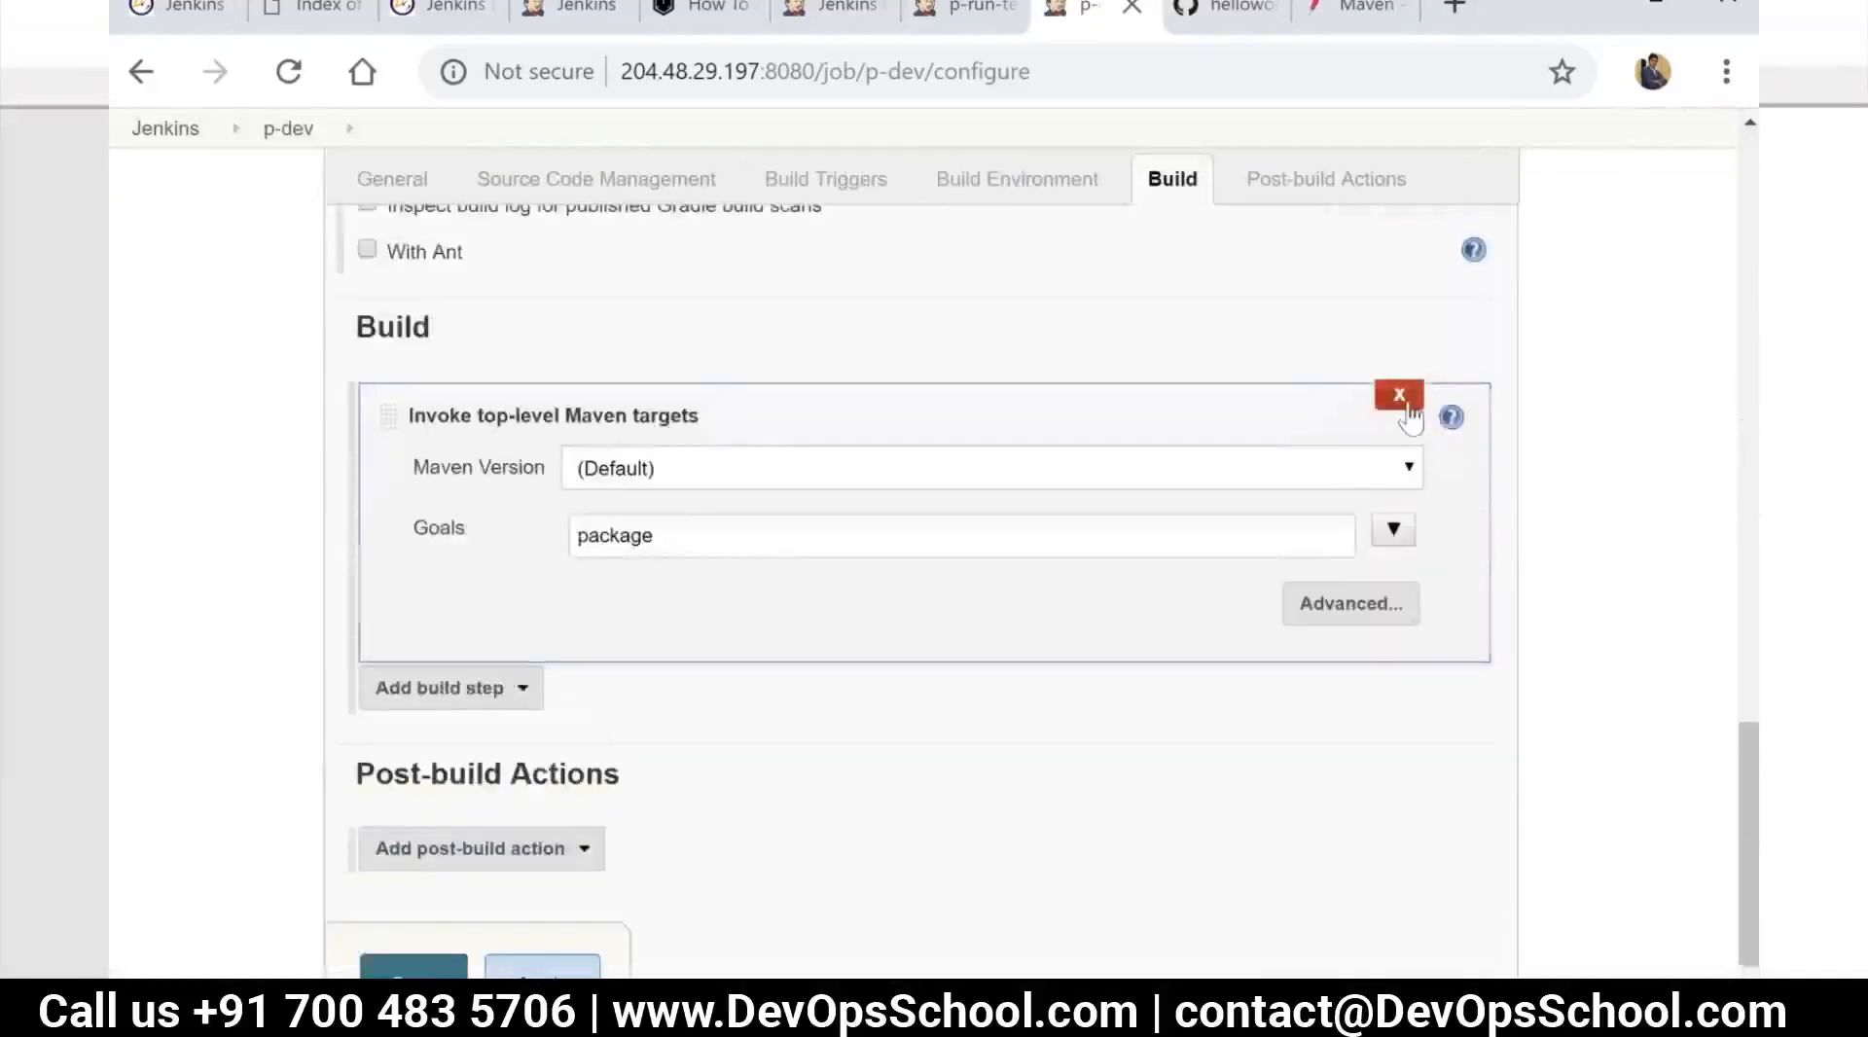
pyautogui.click(1405, 406)
# Add an Execute shell build step to p-dev and begin its command with #
pyautogui.scroll(10, 835, 563)
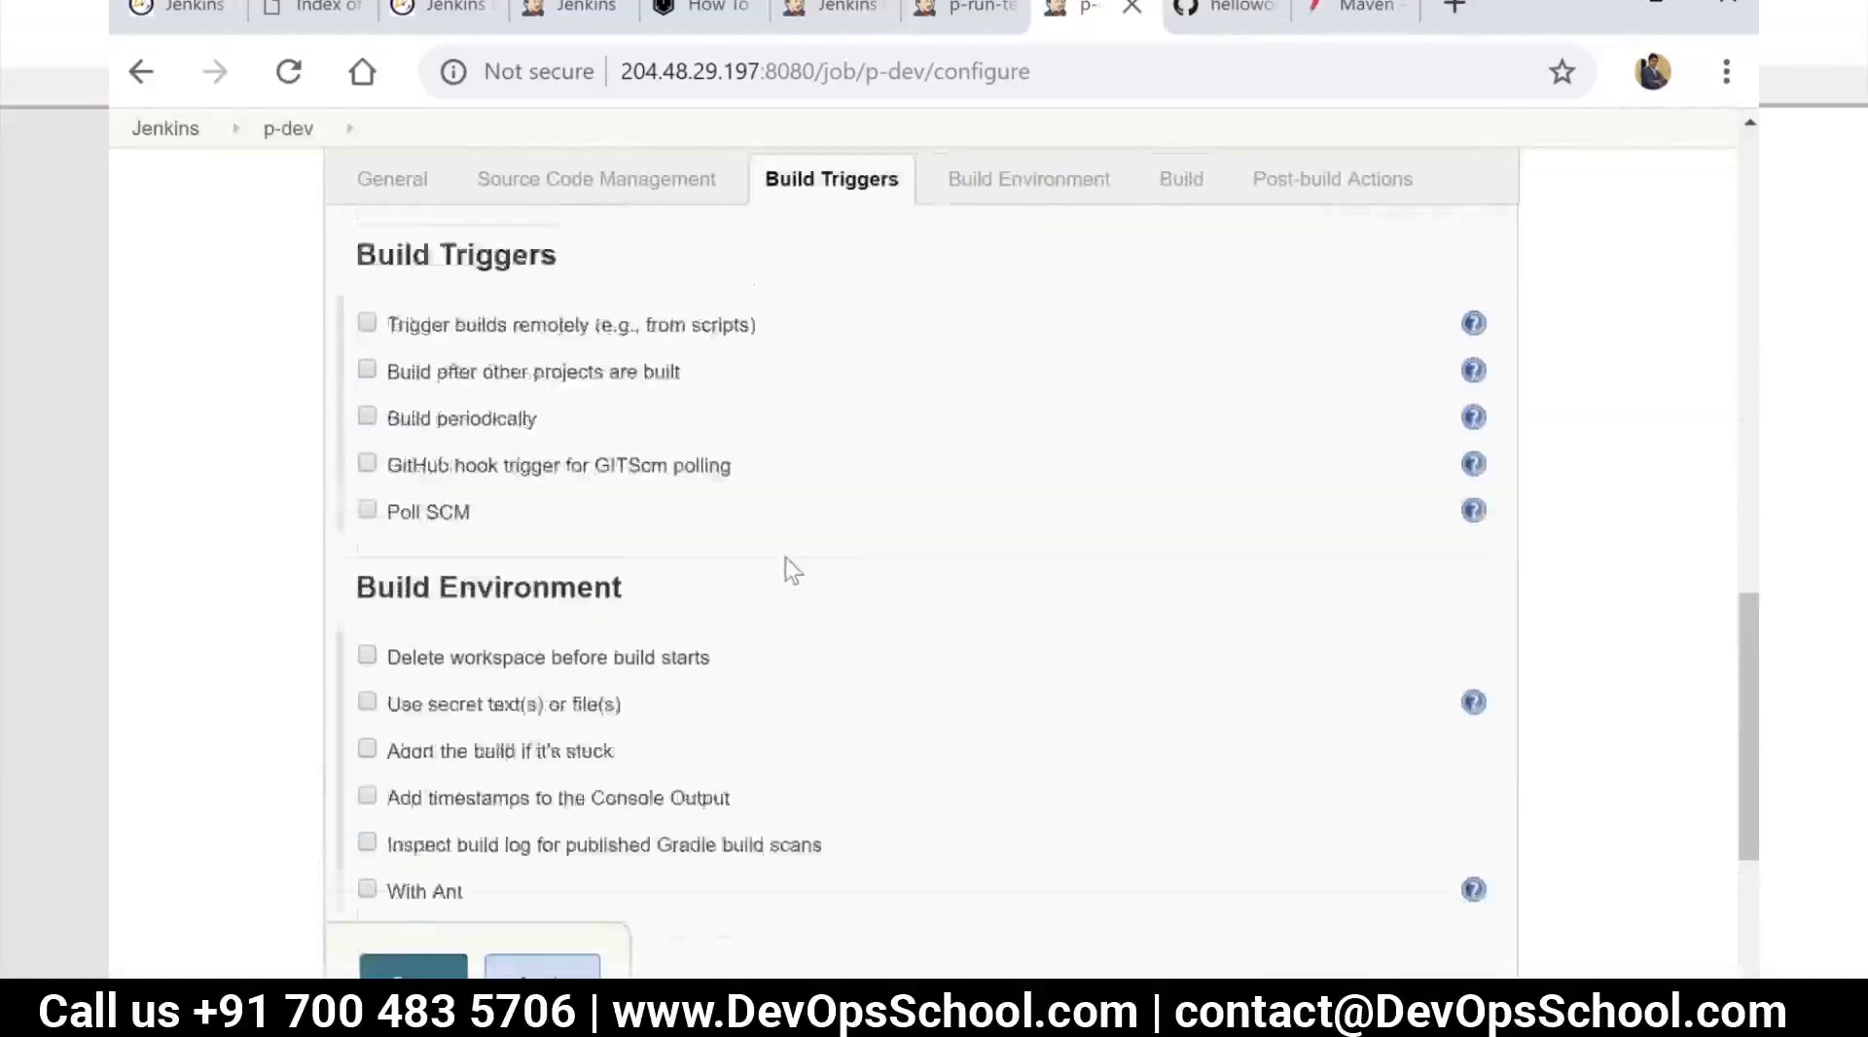
pyautogui.scroll(-10, 806, 578)
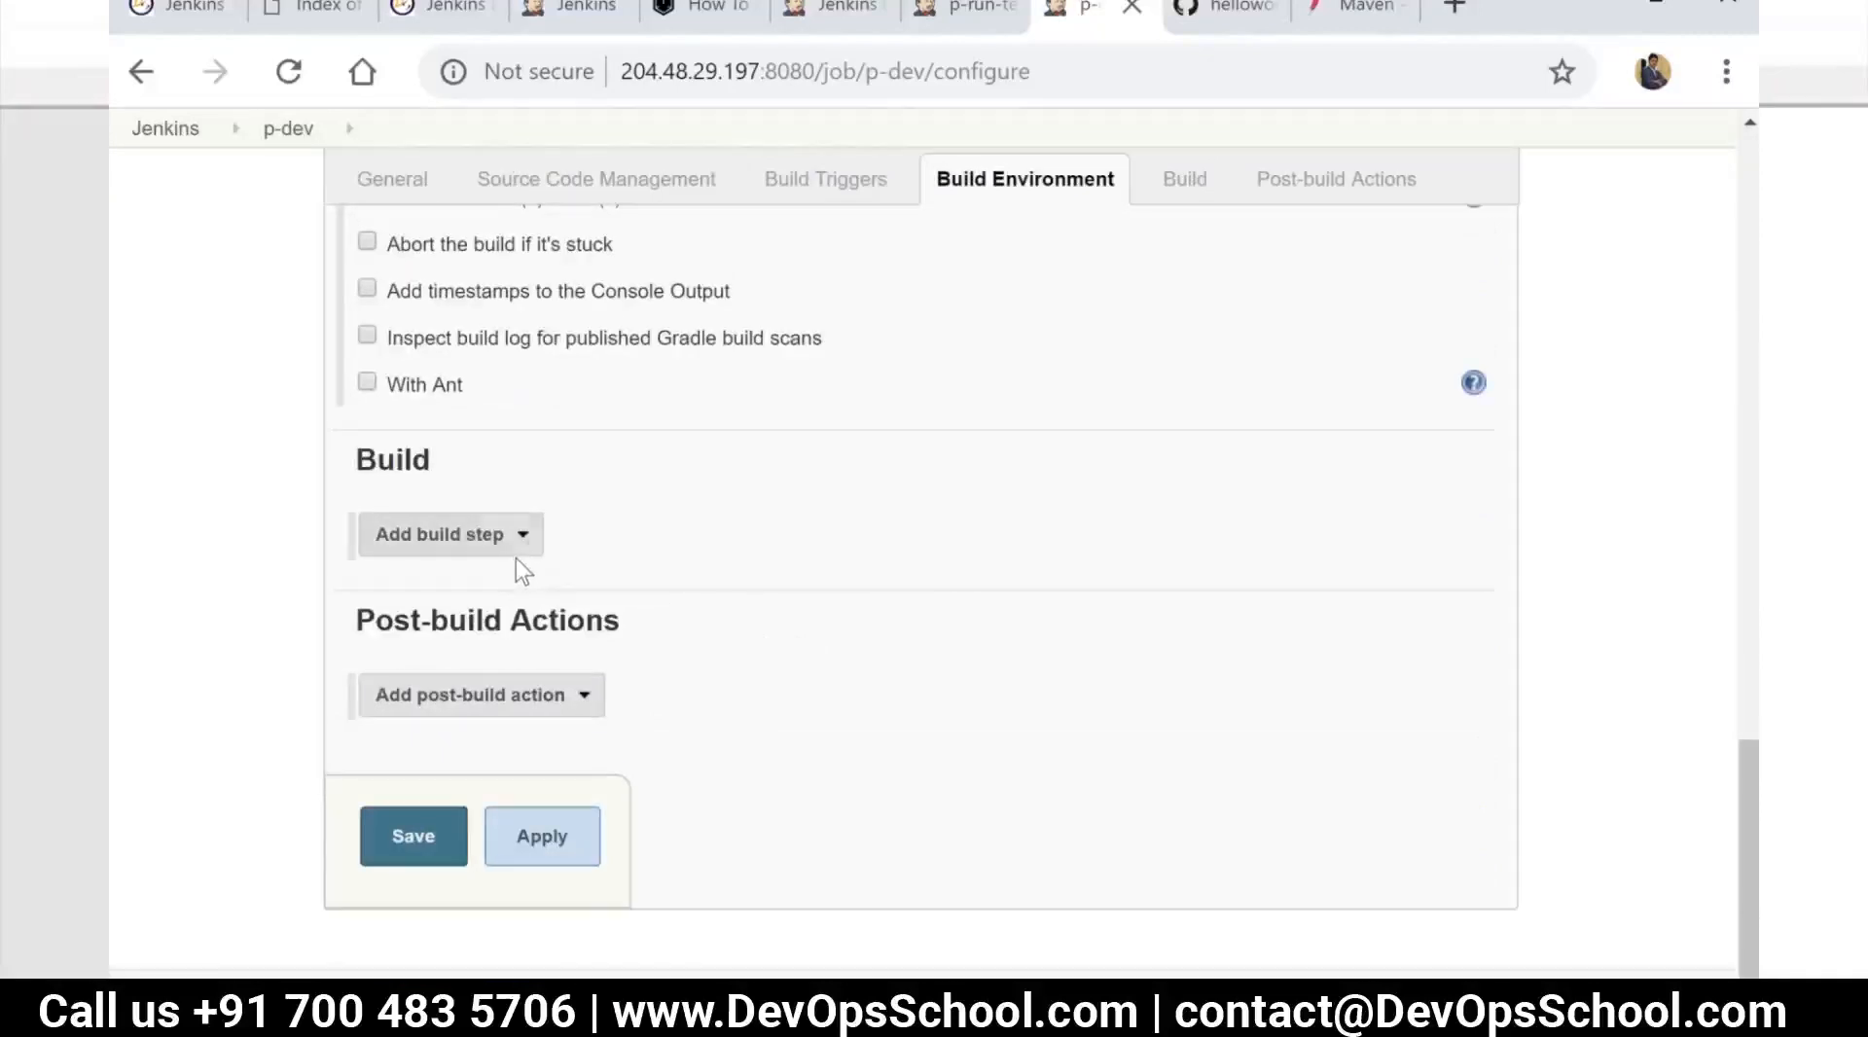
pyautogui.click(534, 547)
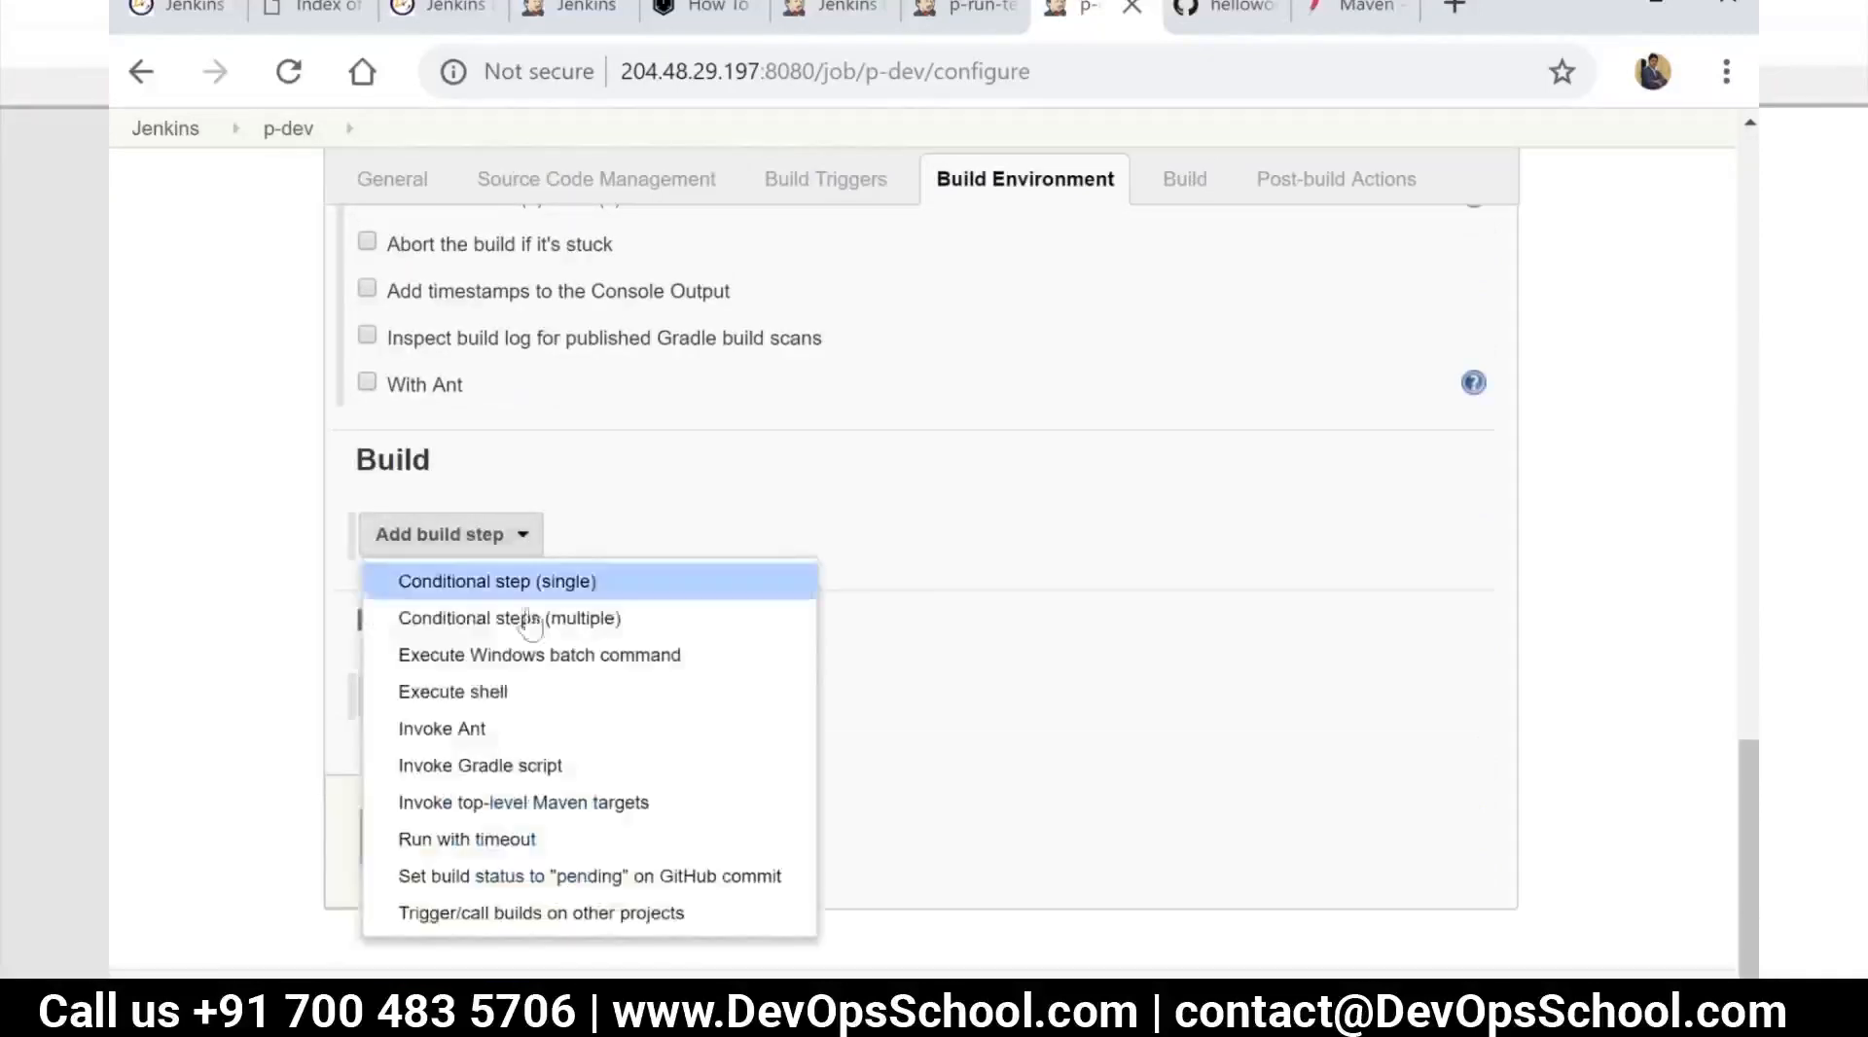
pyautogui.click(534, 697)
pyautogui.click(633, 640)
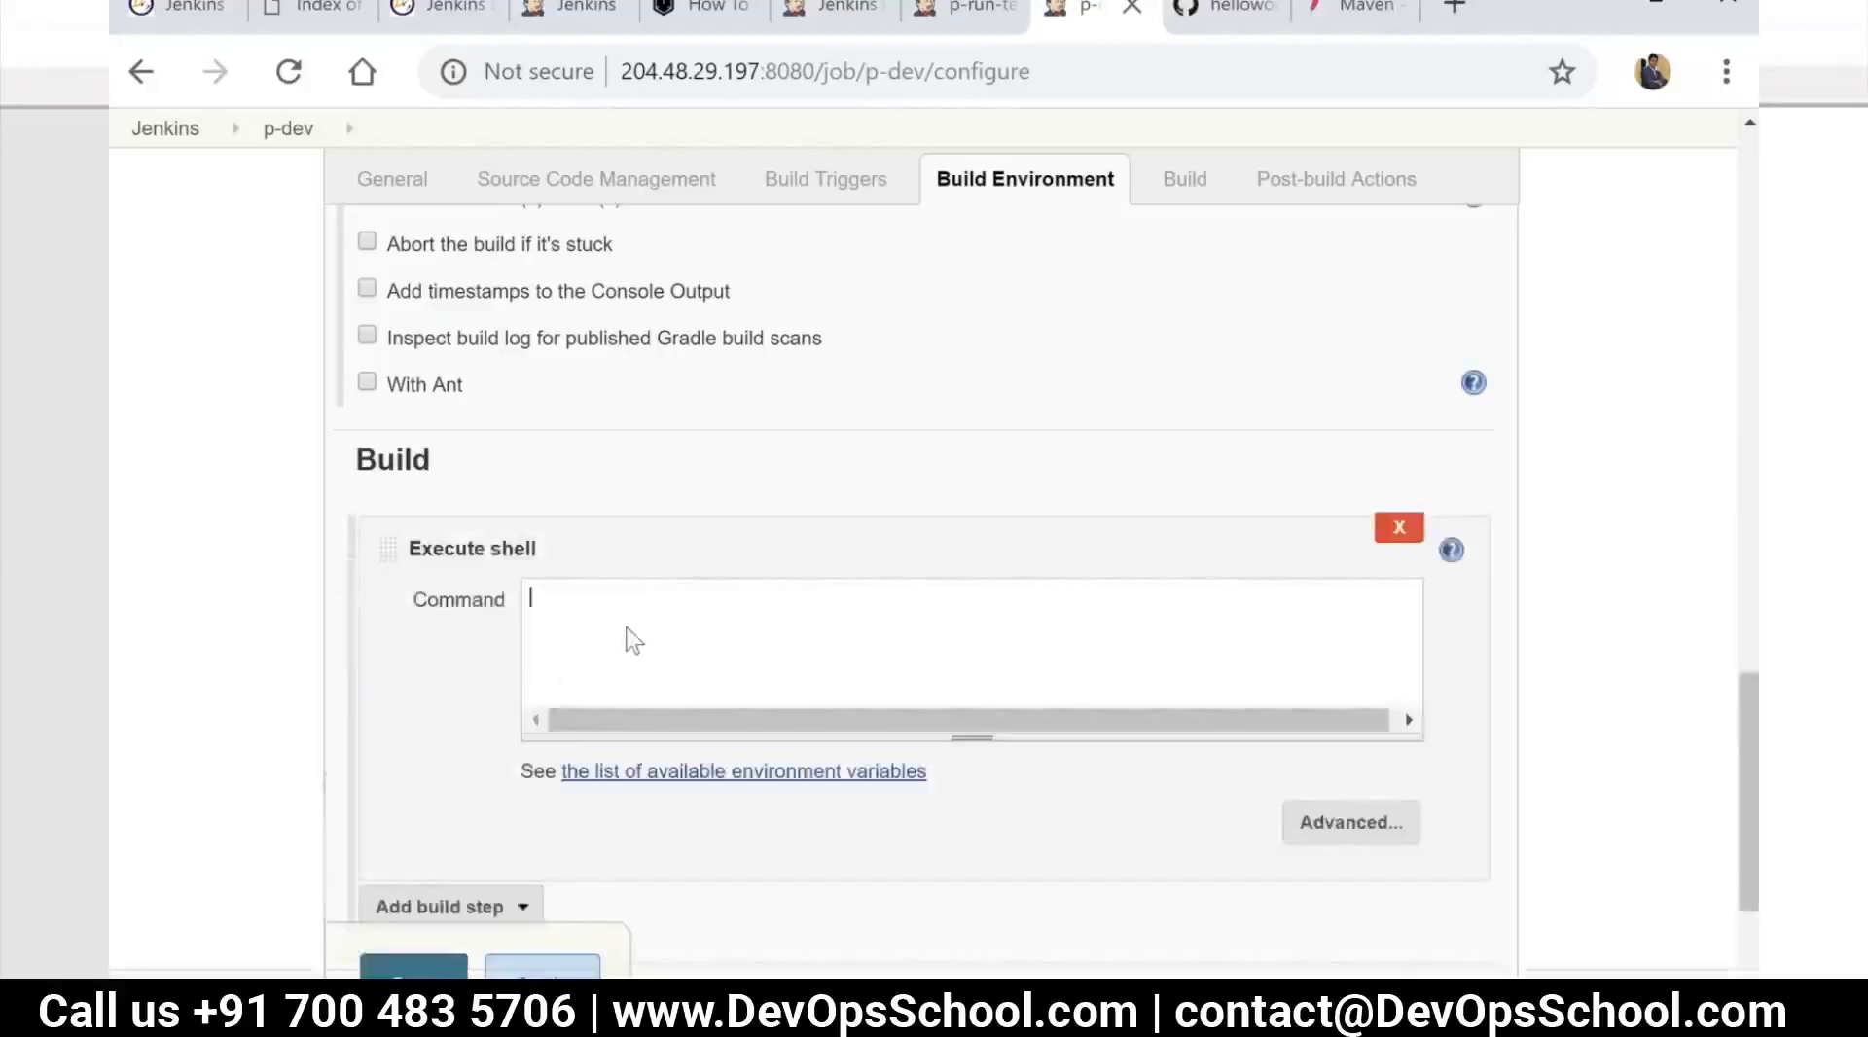
pyautogui.write('#')
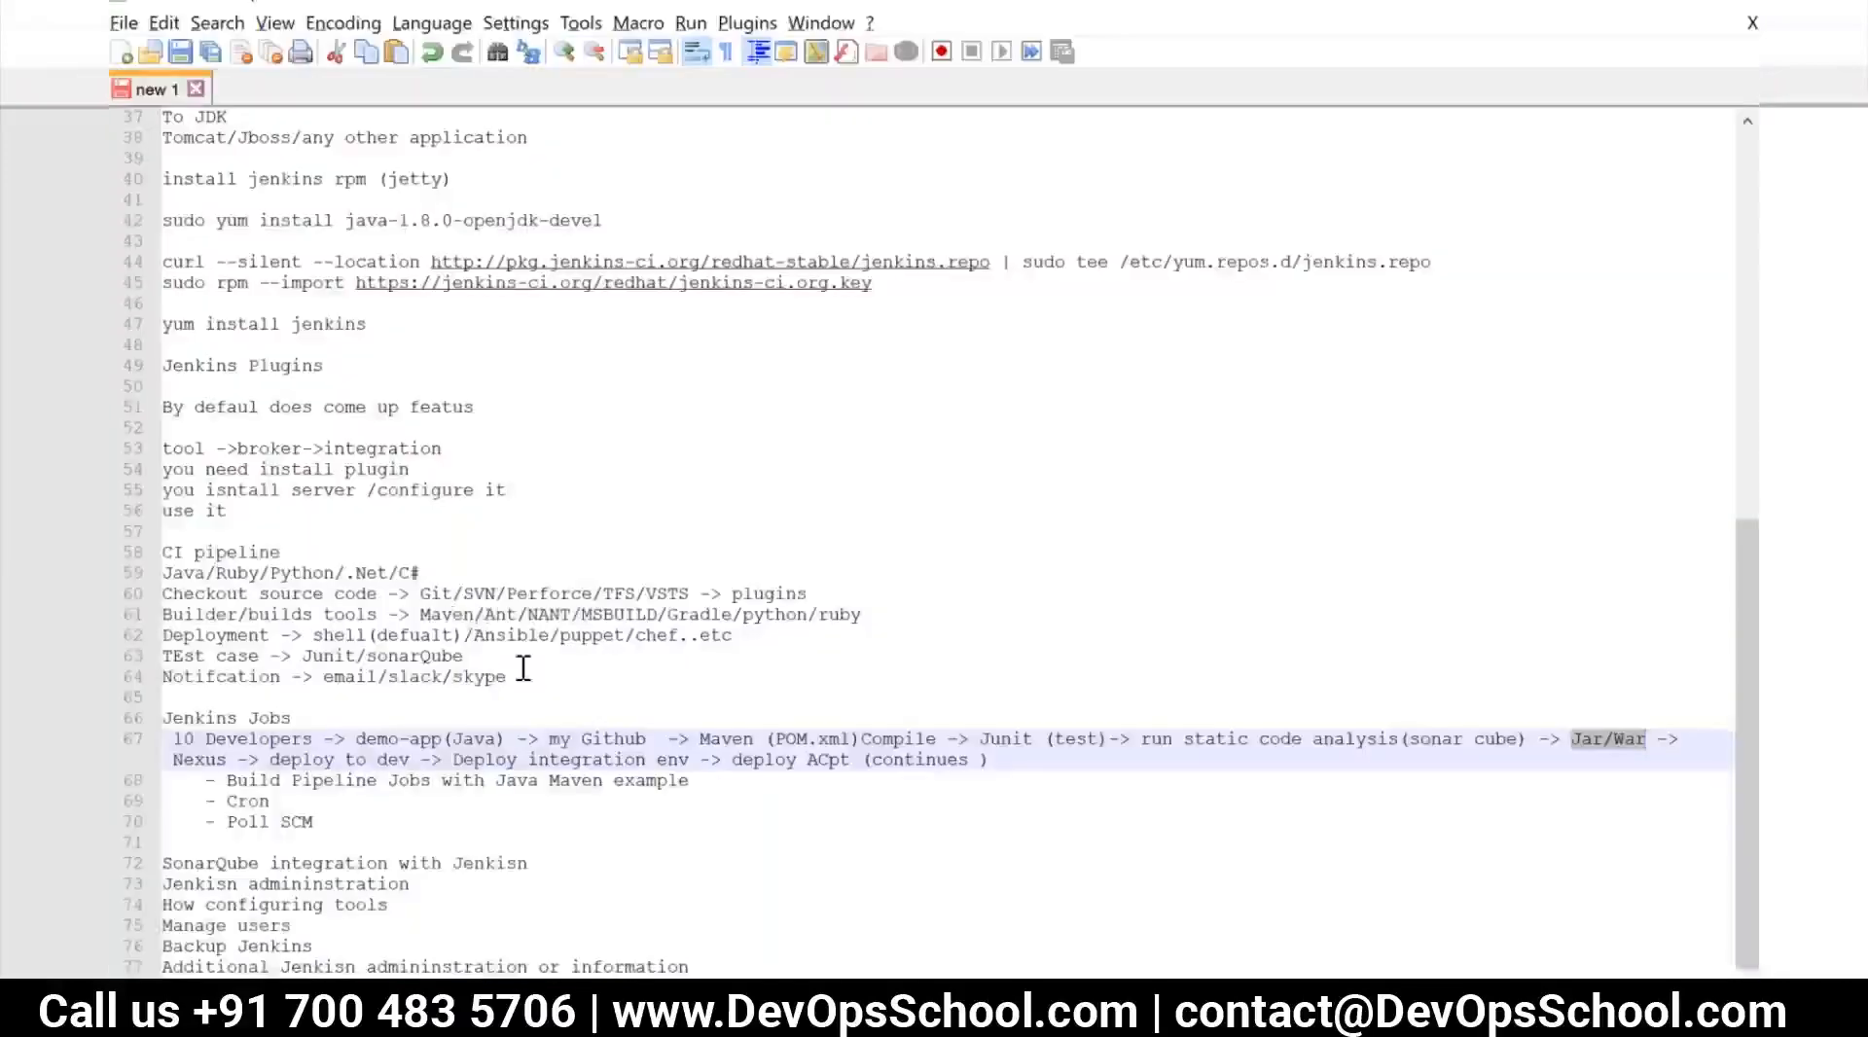
# Switch to the text editor notes and add the line "Deployment - >" below the Poll SCM item, followed by a blank line
pyautogui.click(541, 675)
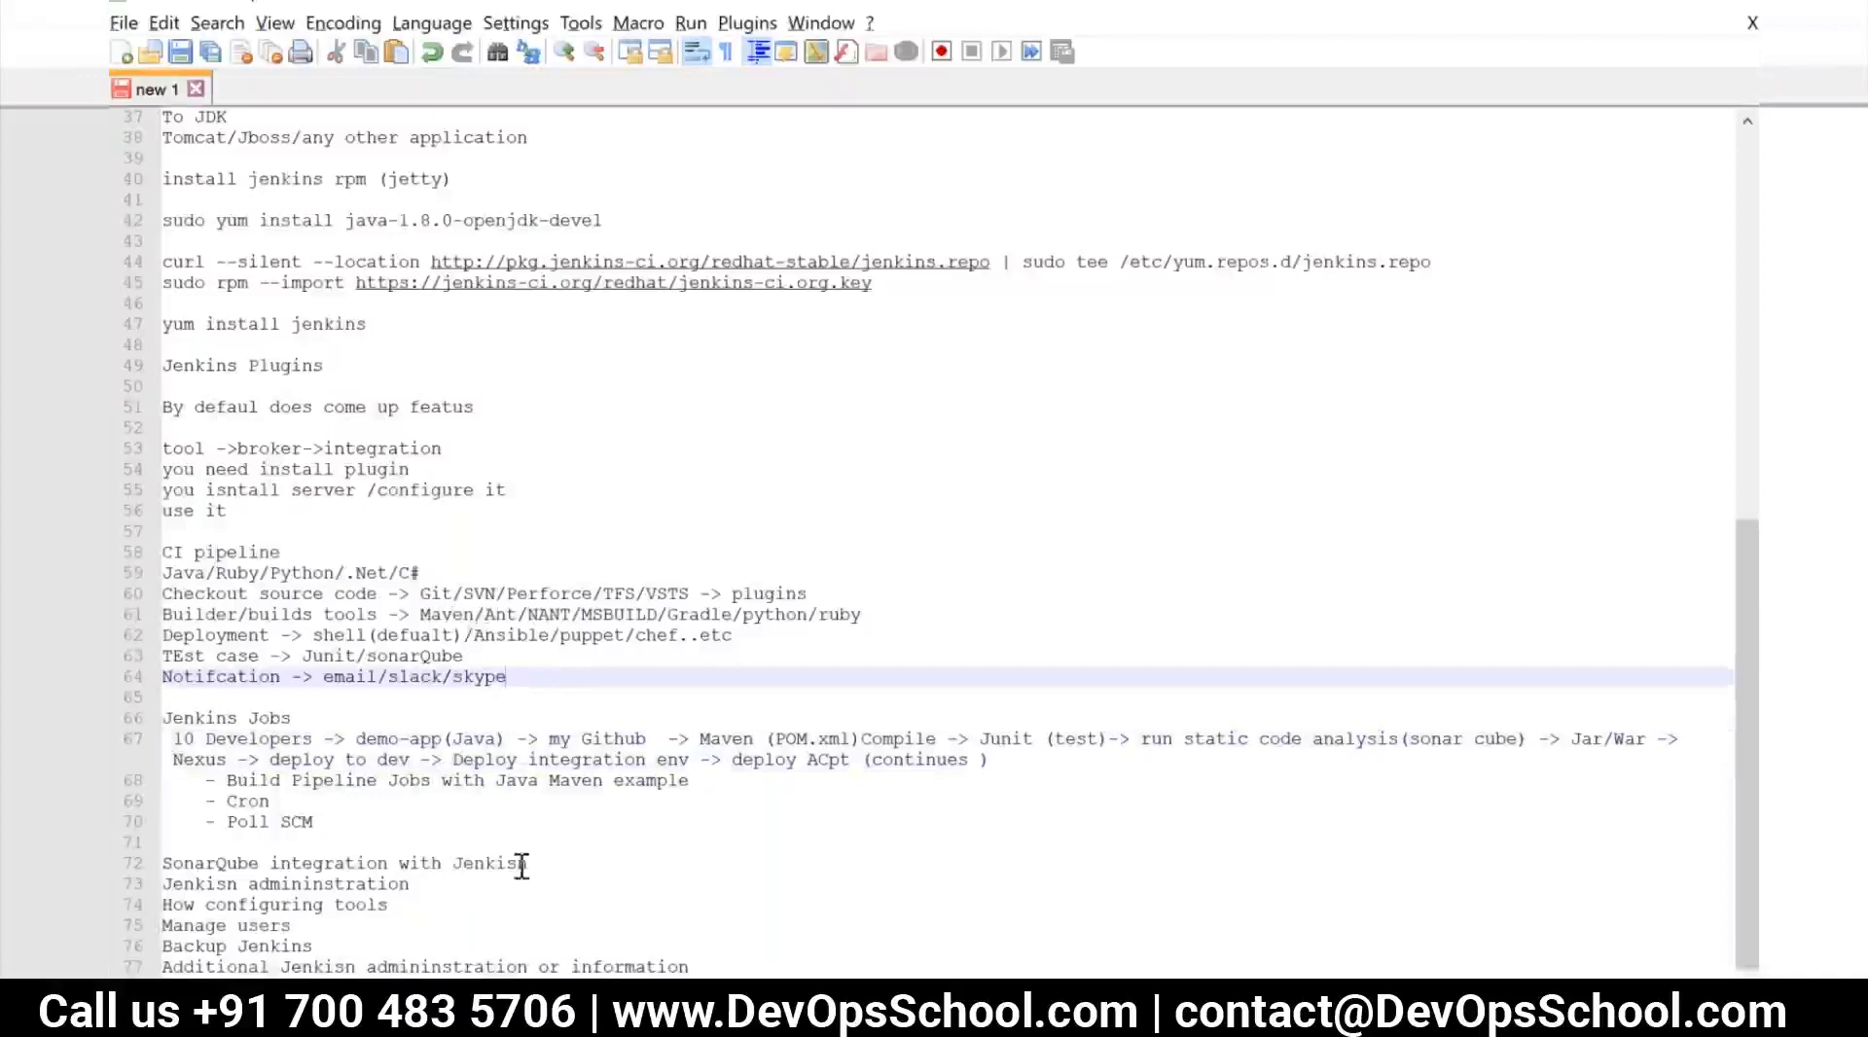
pyautogui.click(350, 817)
pyautogui.press('Return')
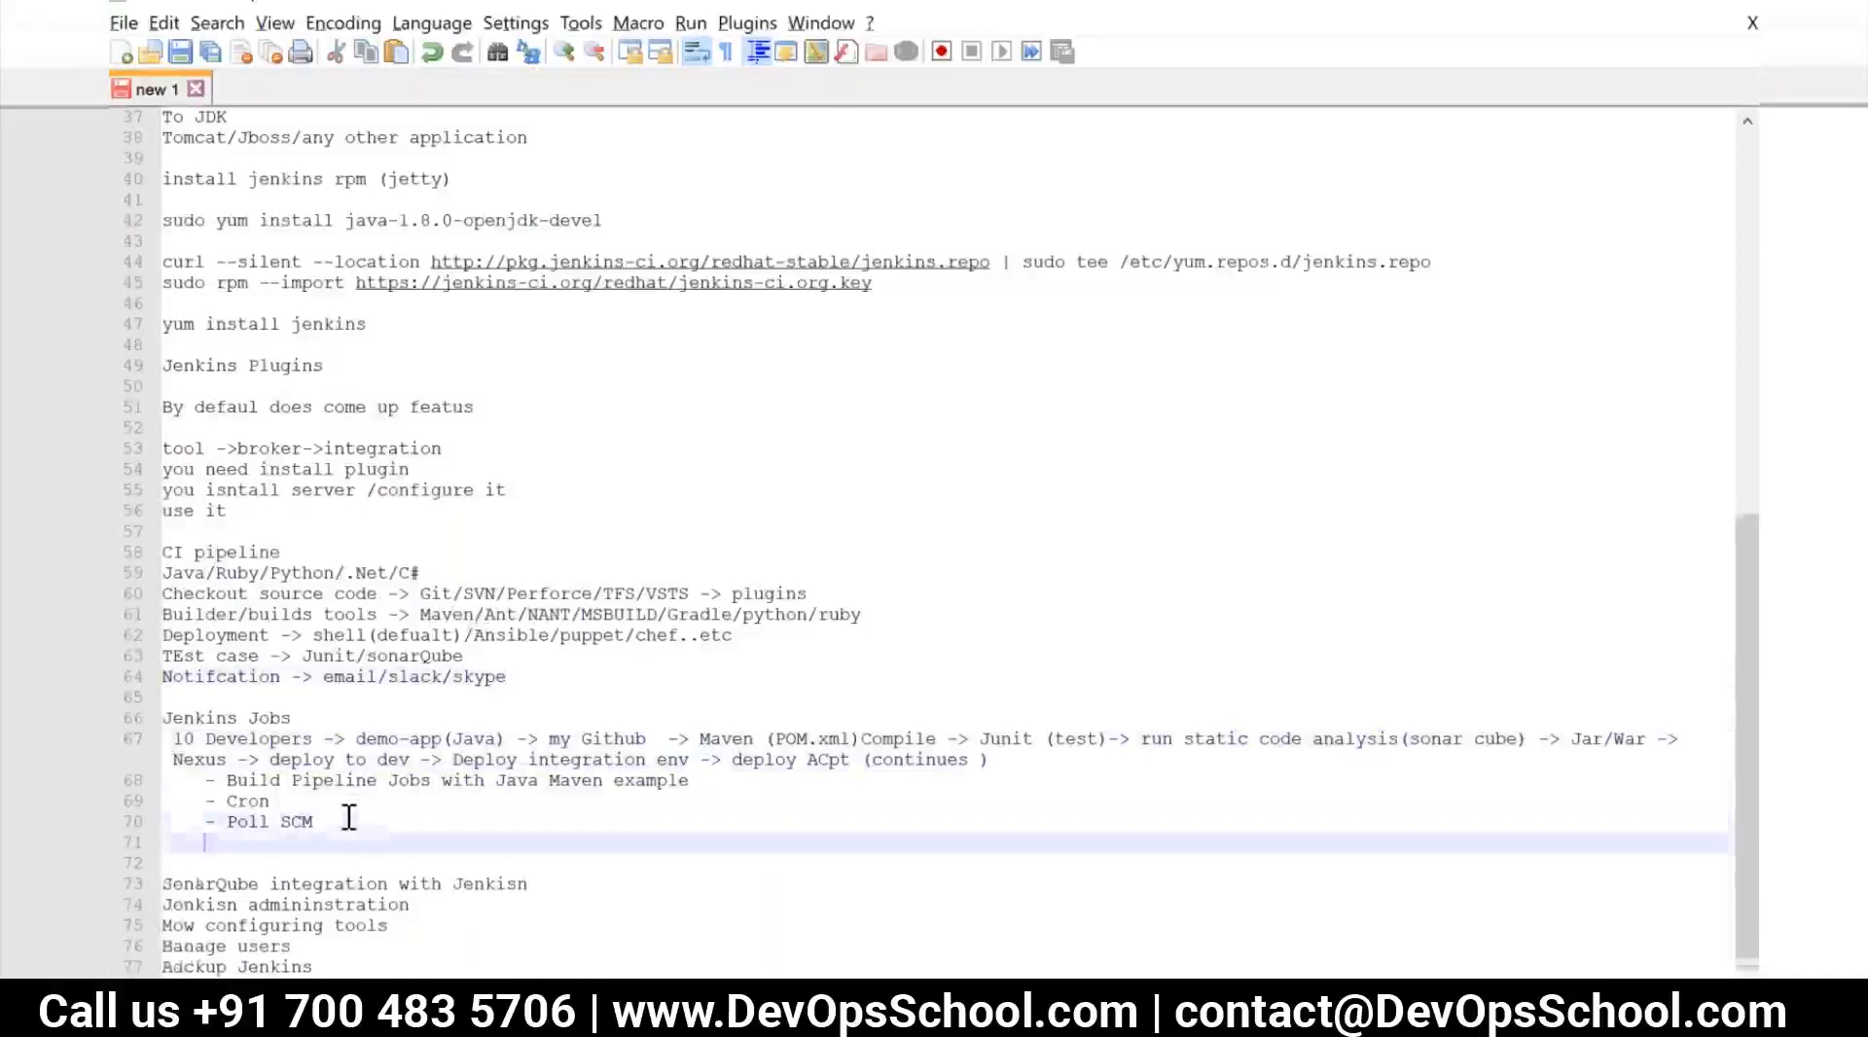
pyautogui.press('Return')
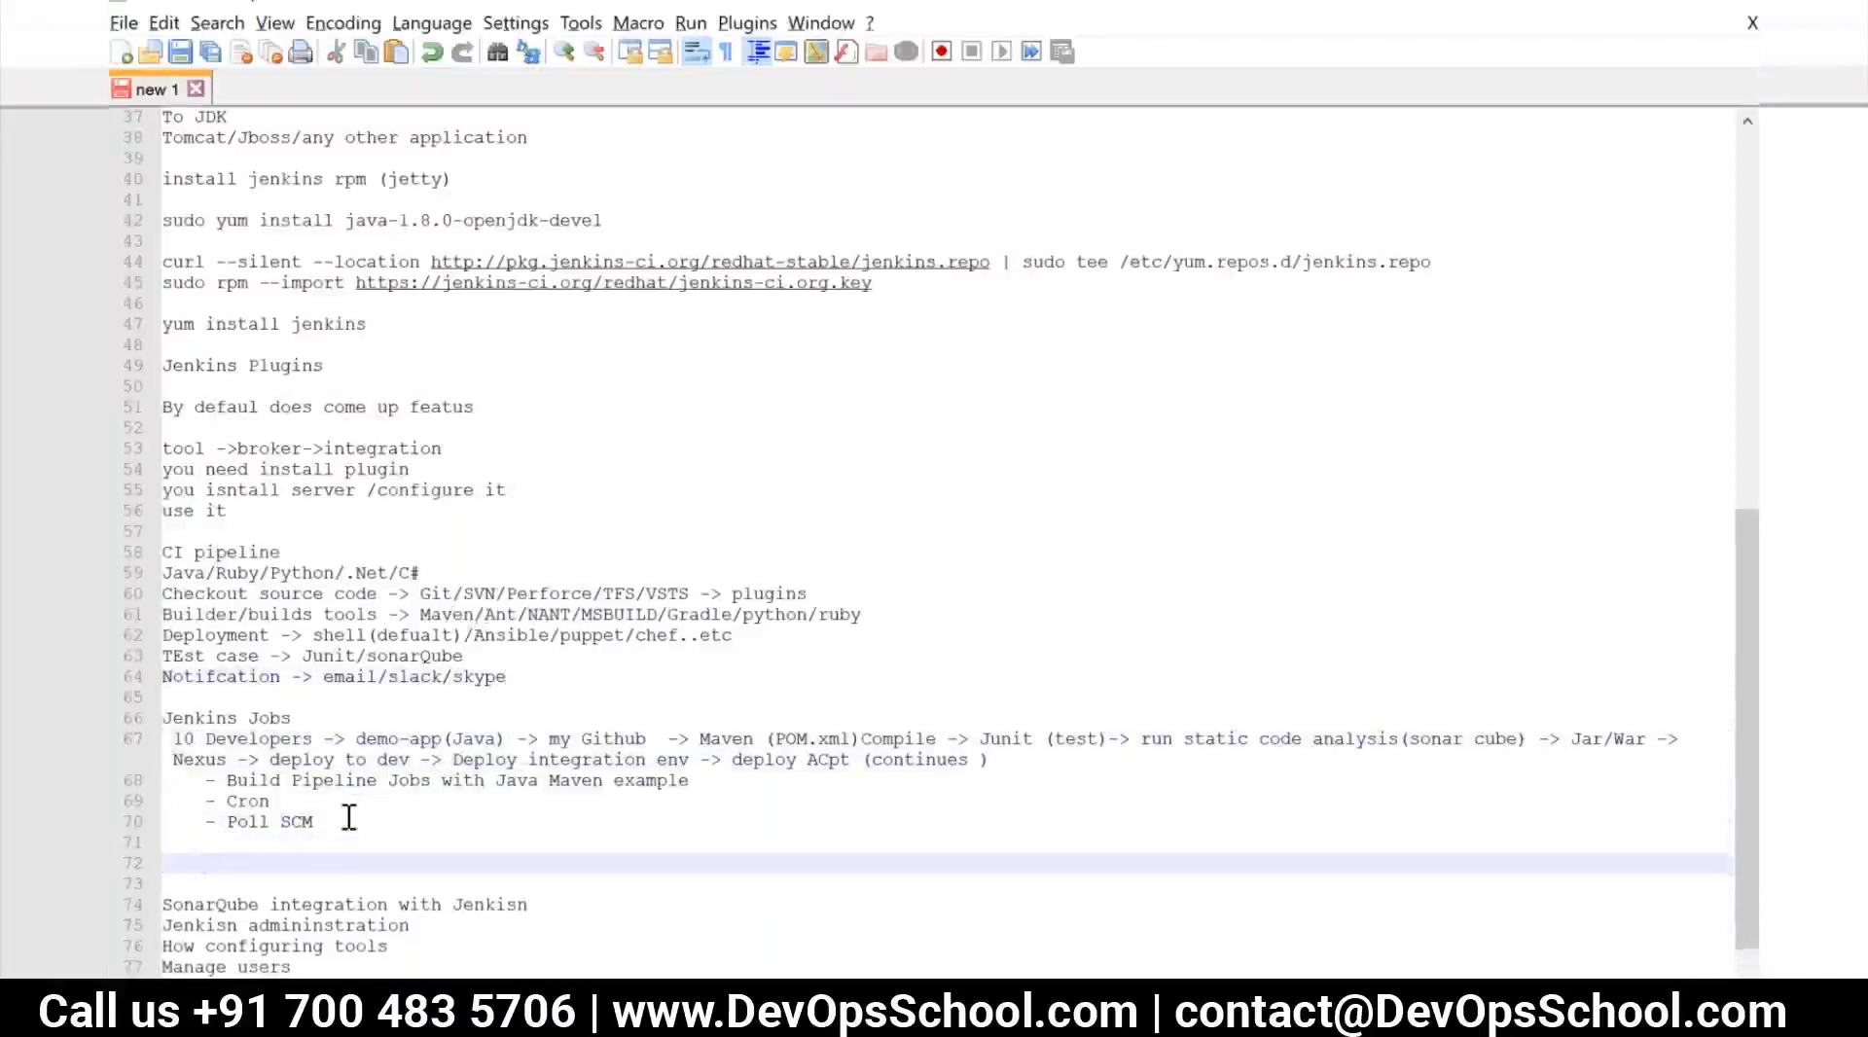
pyautogui.write('Deploymen')
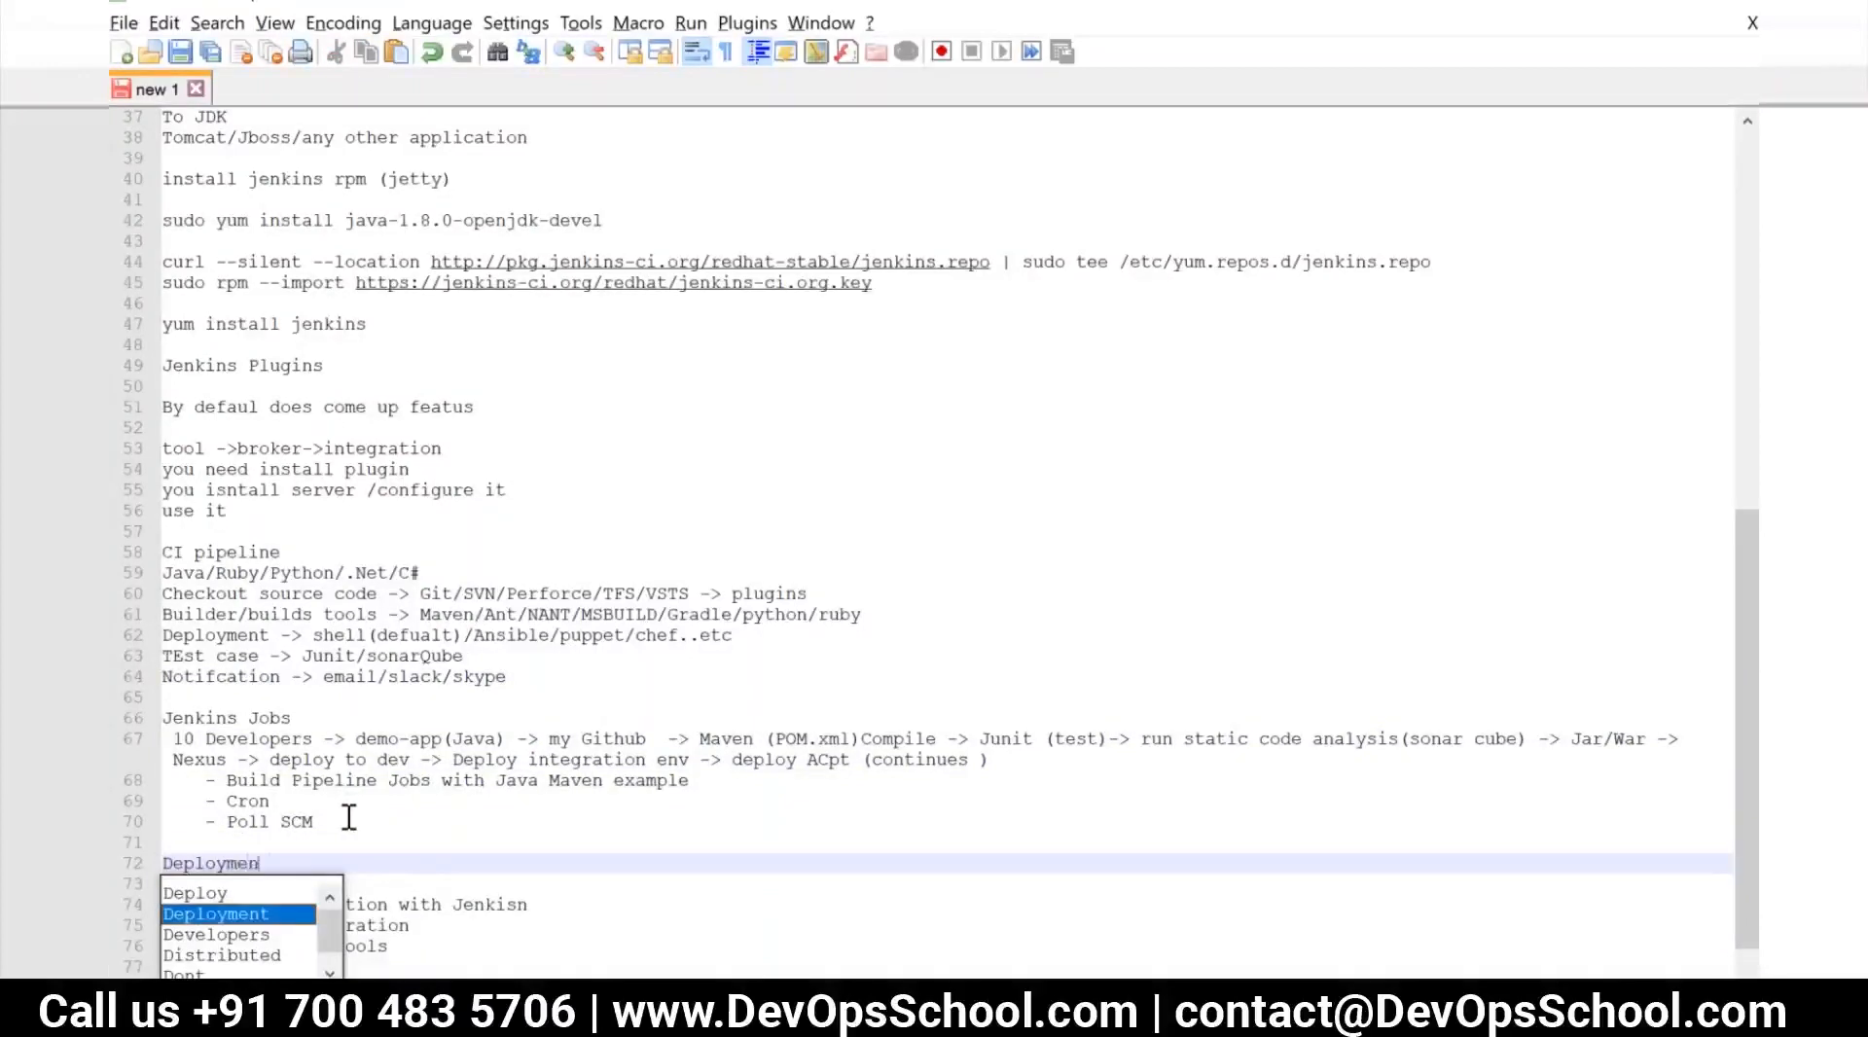
pyautogui.write('t - >')
pyautogui.press('Return')
pyautogui.press('Return')
# Write the line "Shell script to get package from nexus/artifcat" under the Deployment heading
pyautogui.write('Shell ')
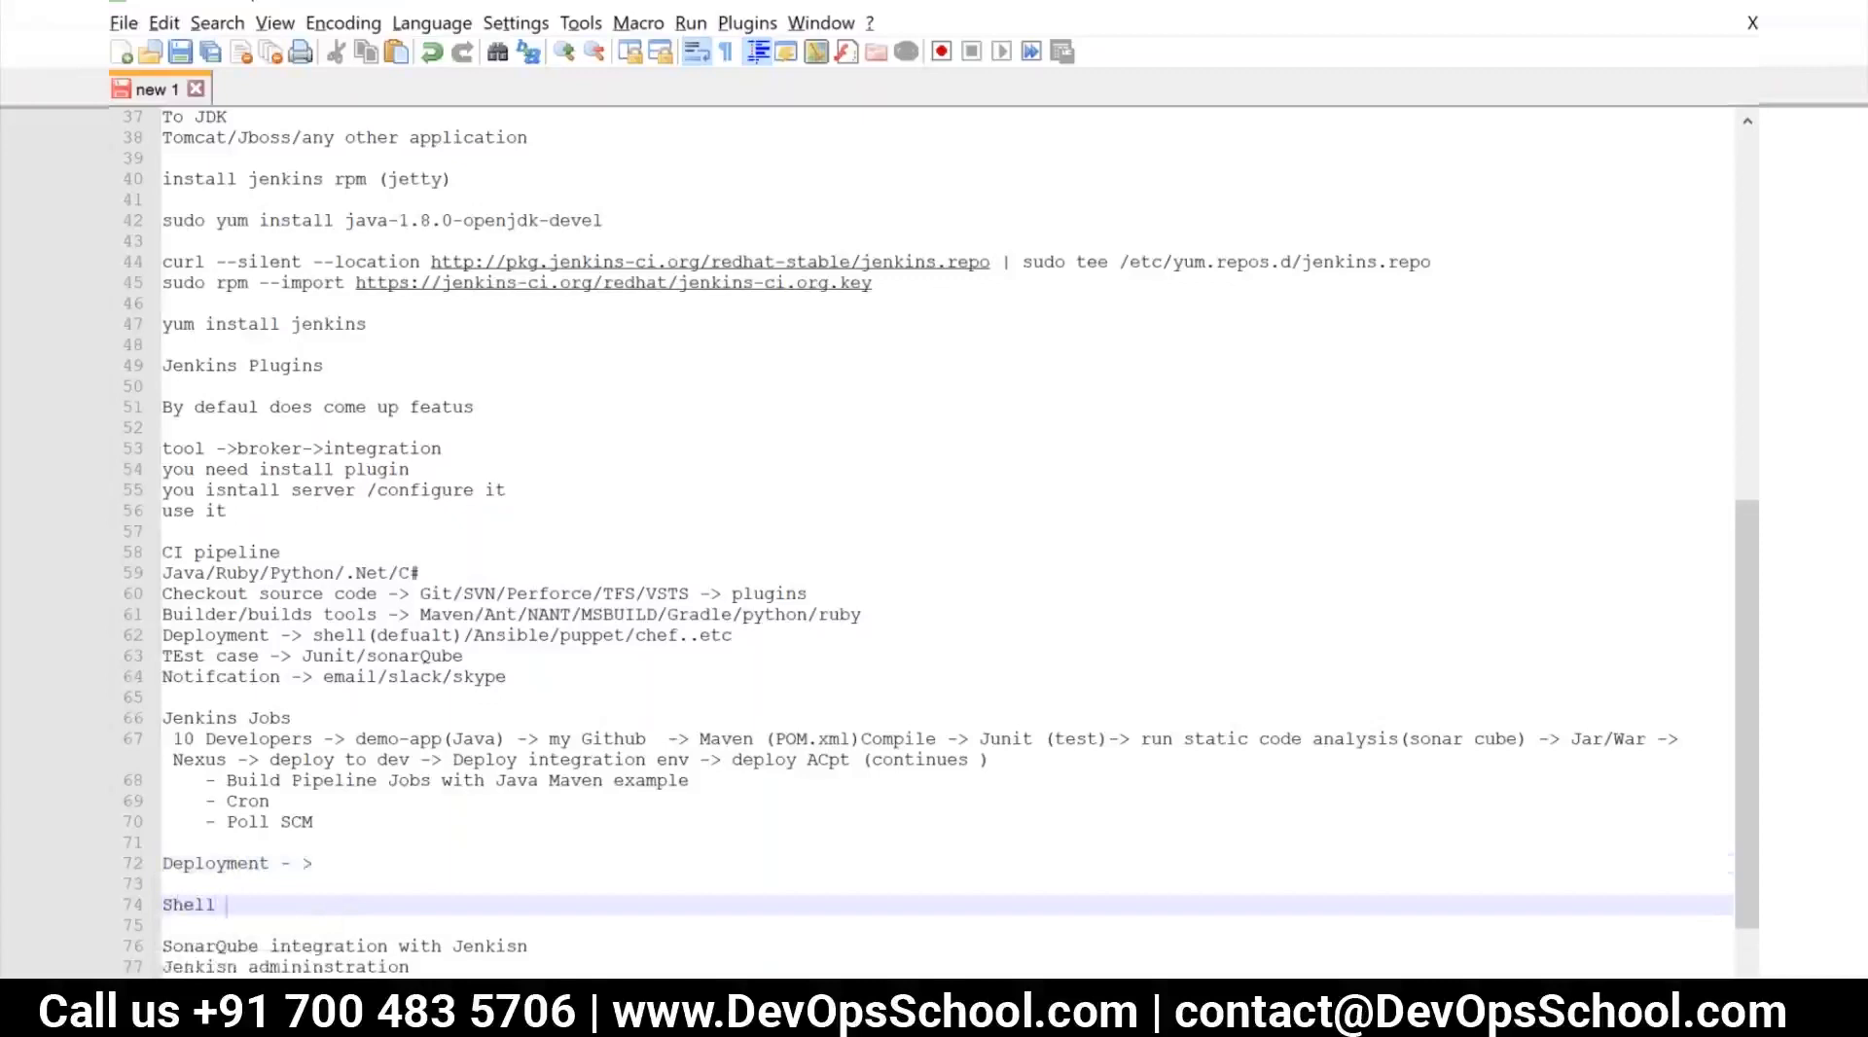
pyautogui.write('script to get package')
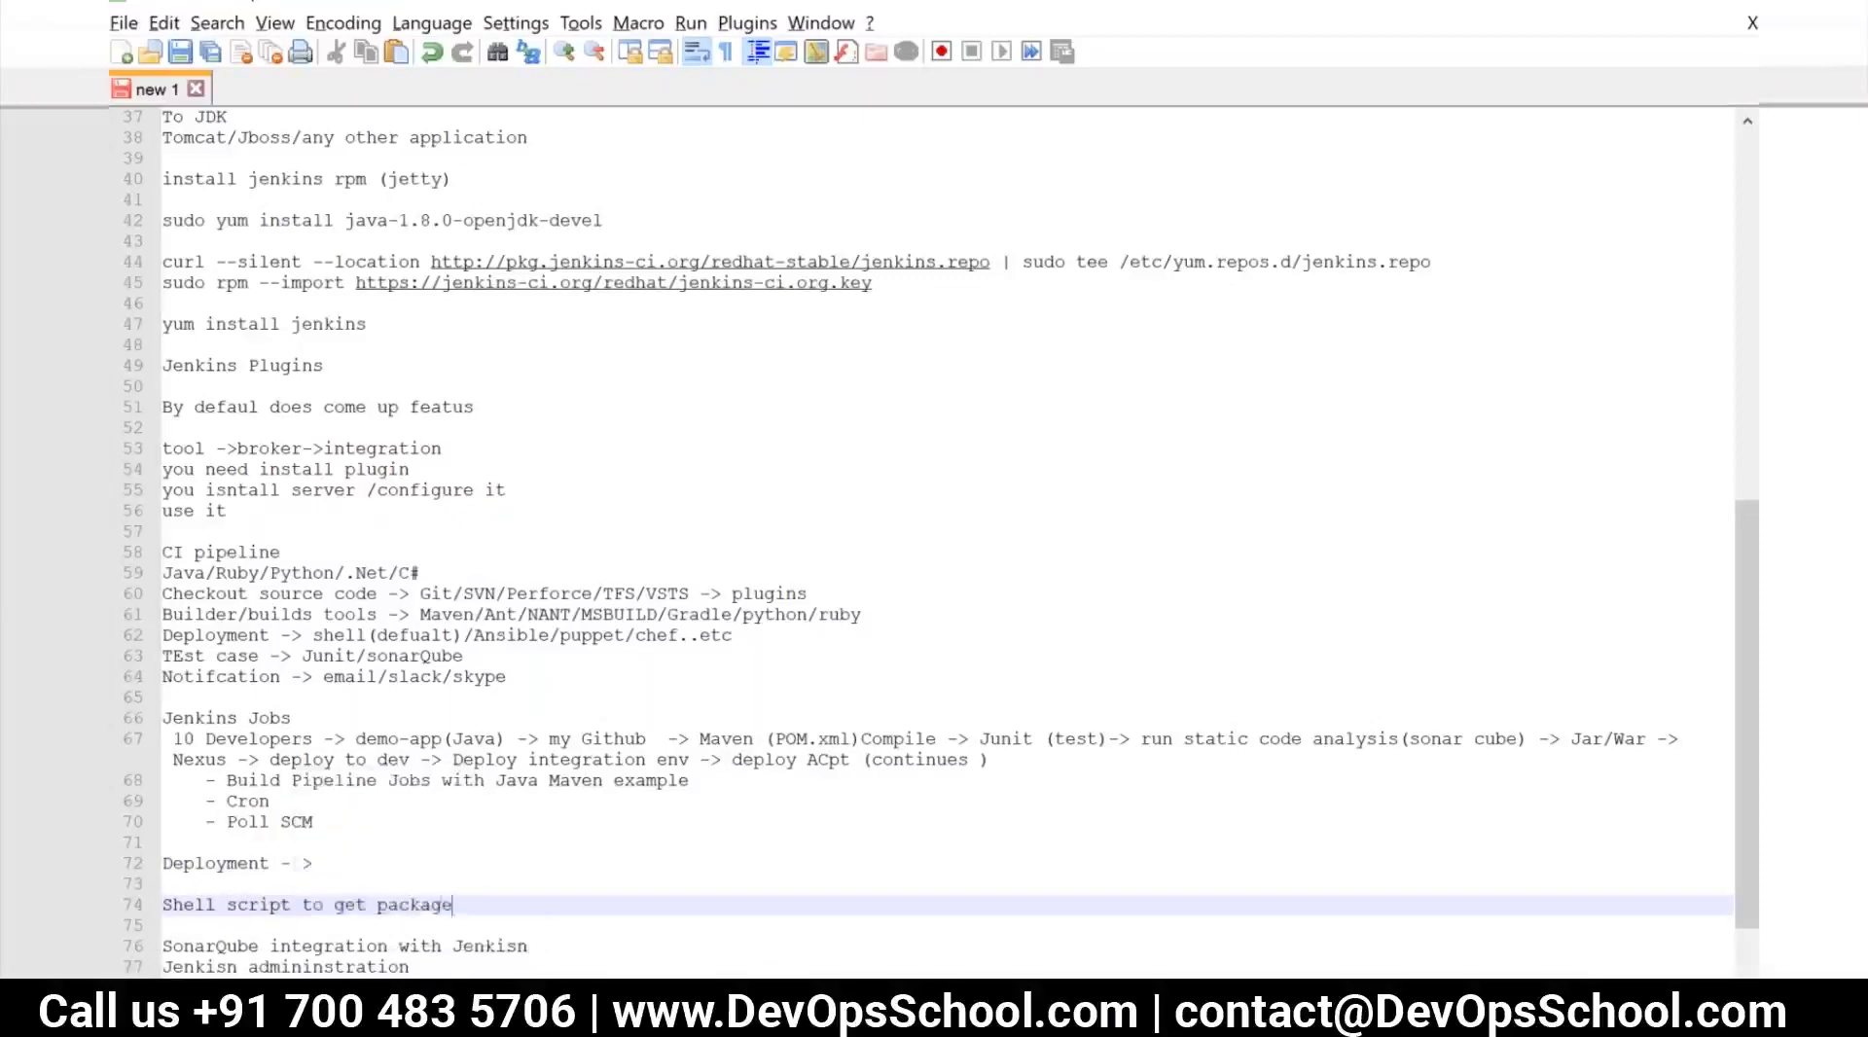
pyautogui.write(' from nexus/artifcat')
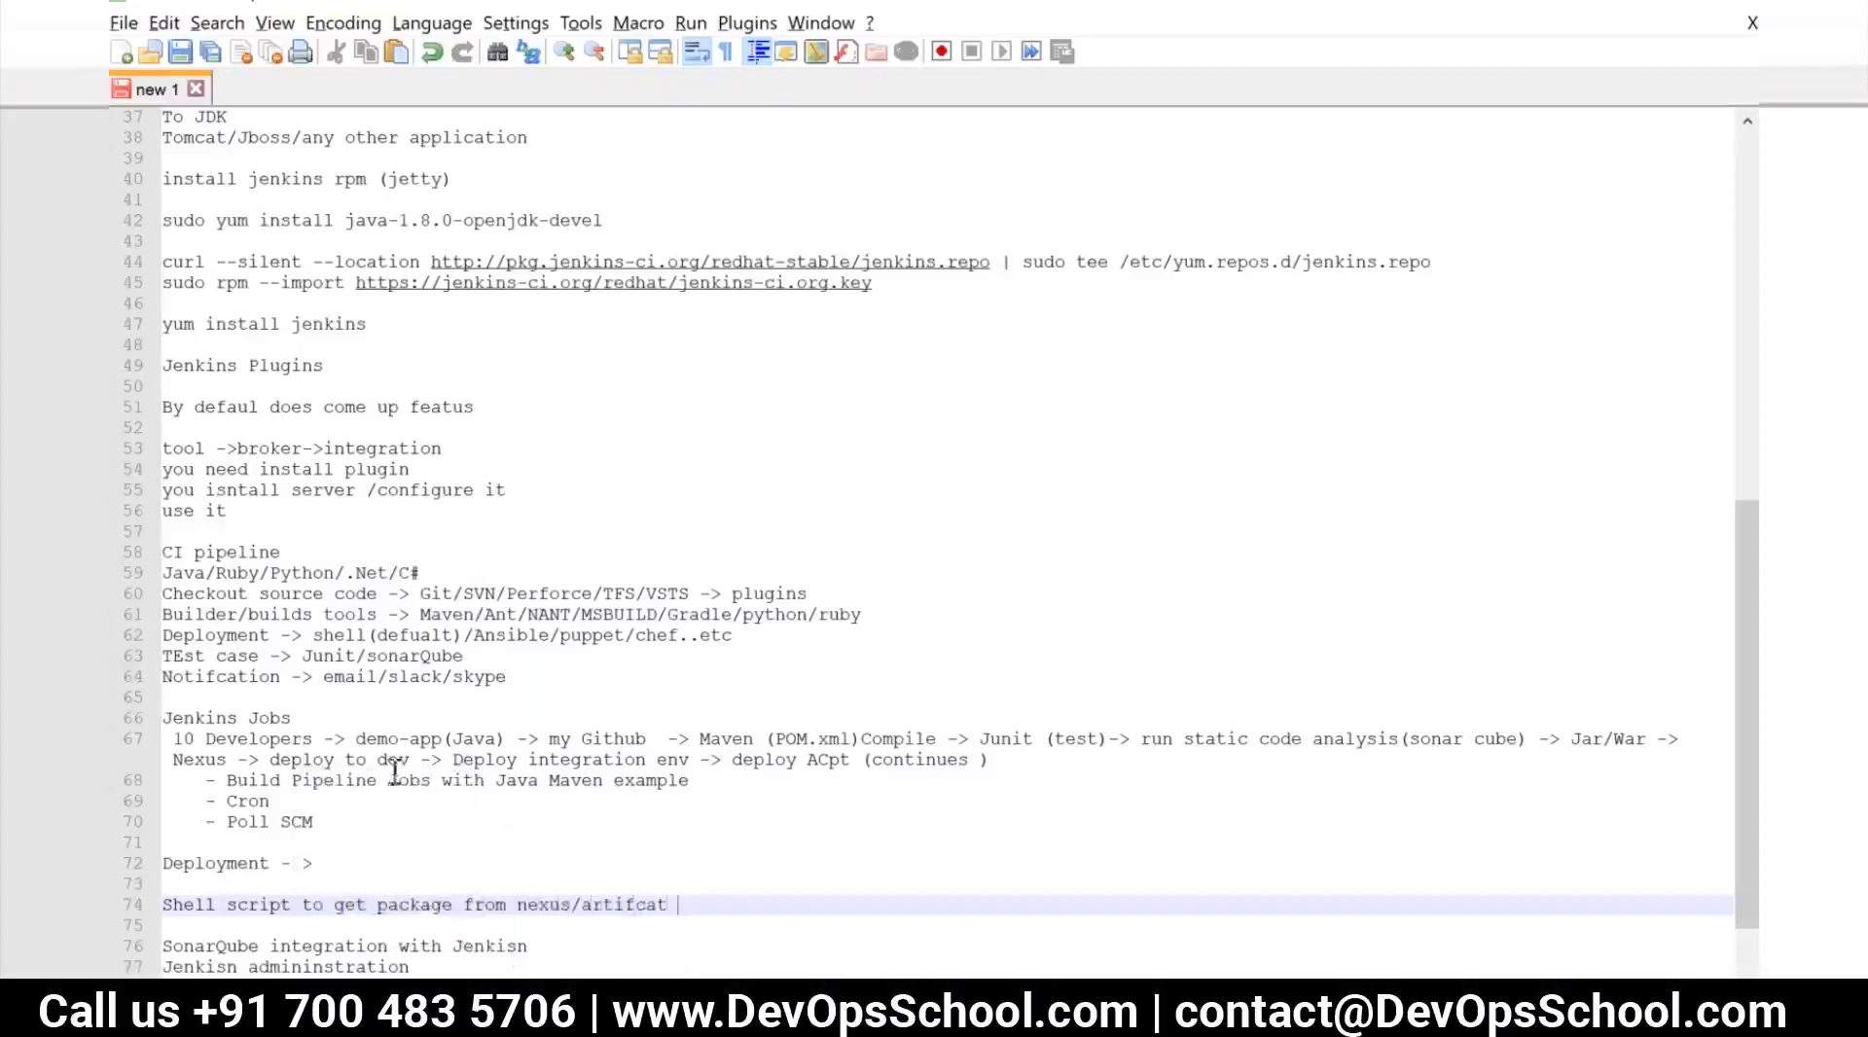
# Extend the shell script line so it ends with "nexus/artifcatory - dev/qa/acpt/prod"
pyautogui.click(1607, 746)
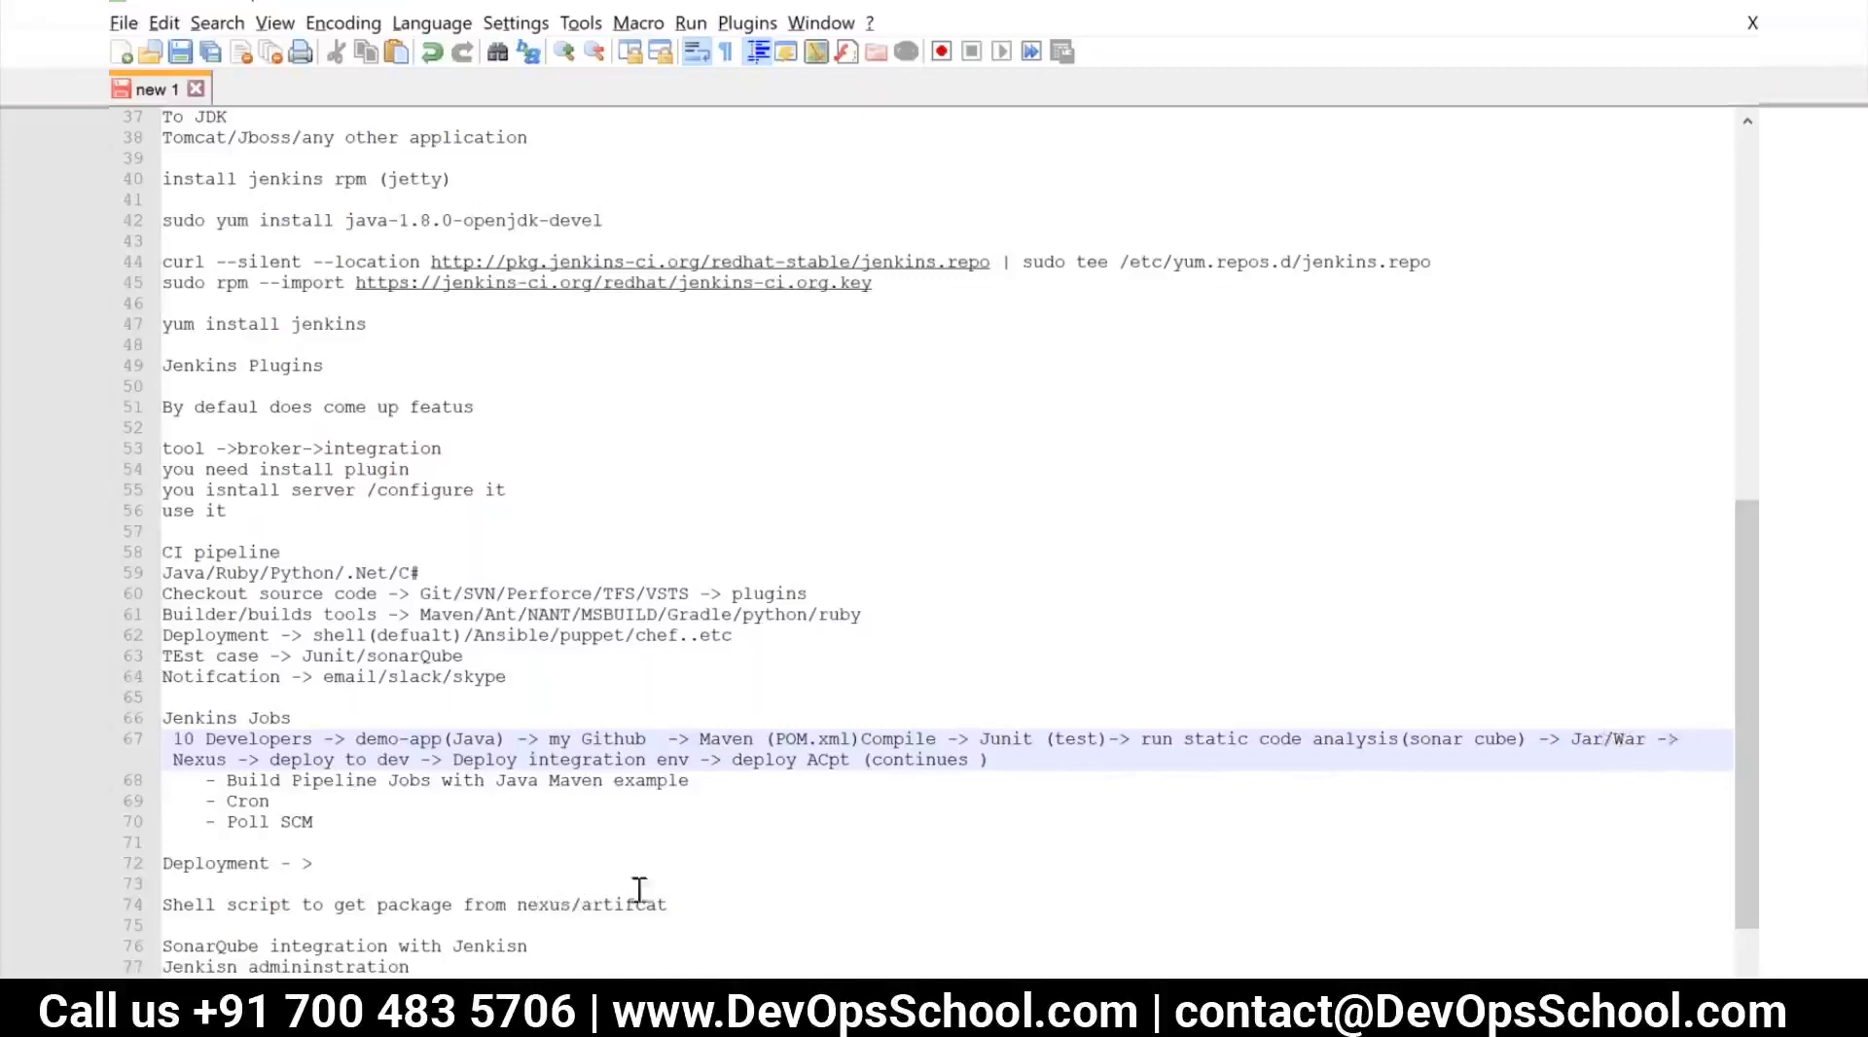
pyautogui.click(671, 903)
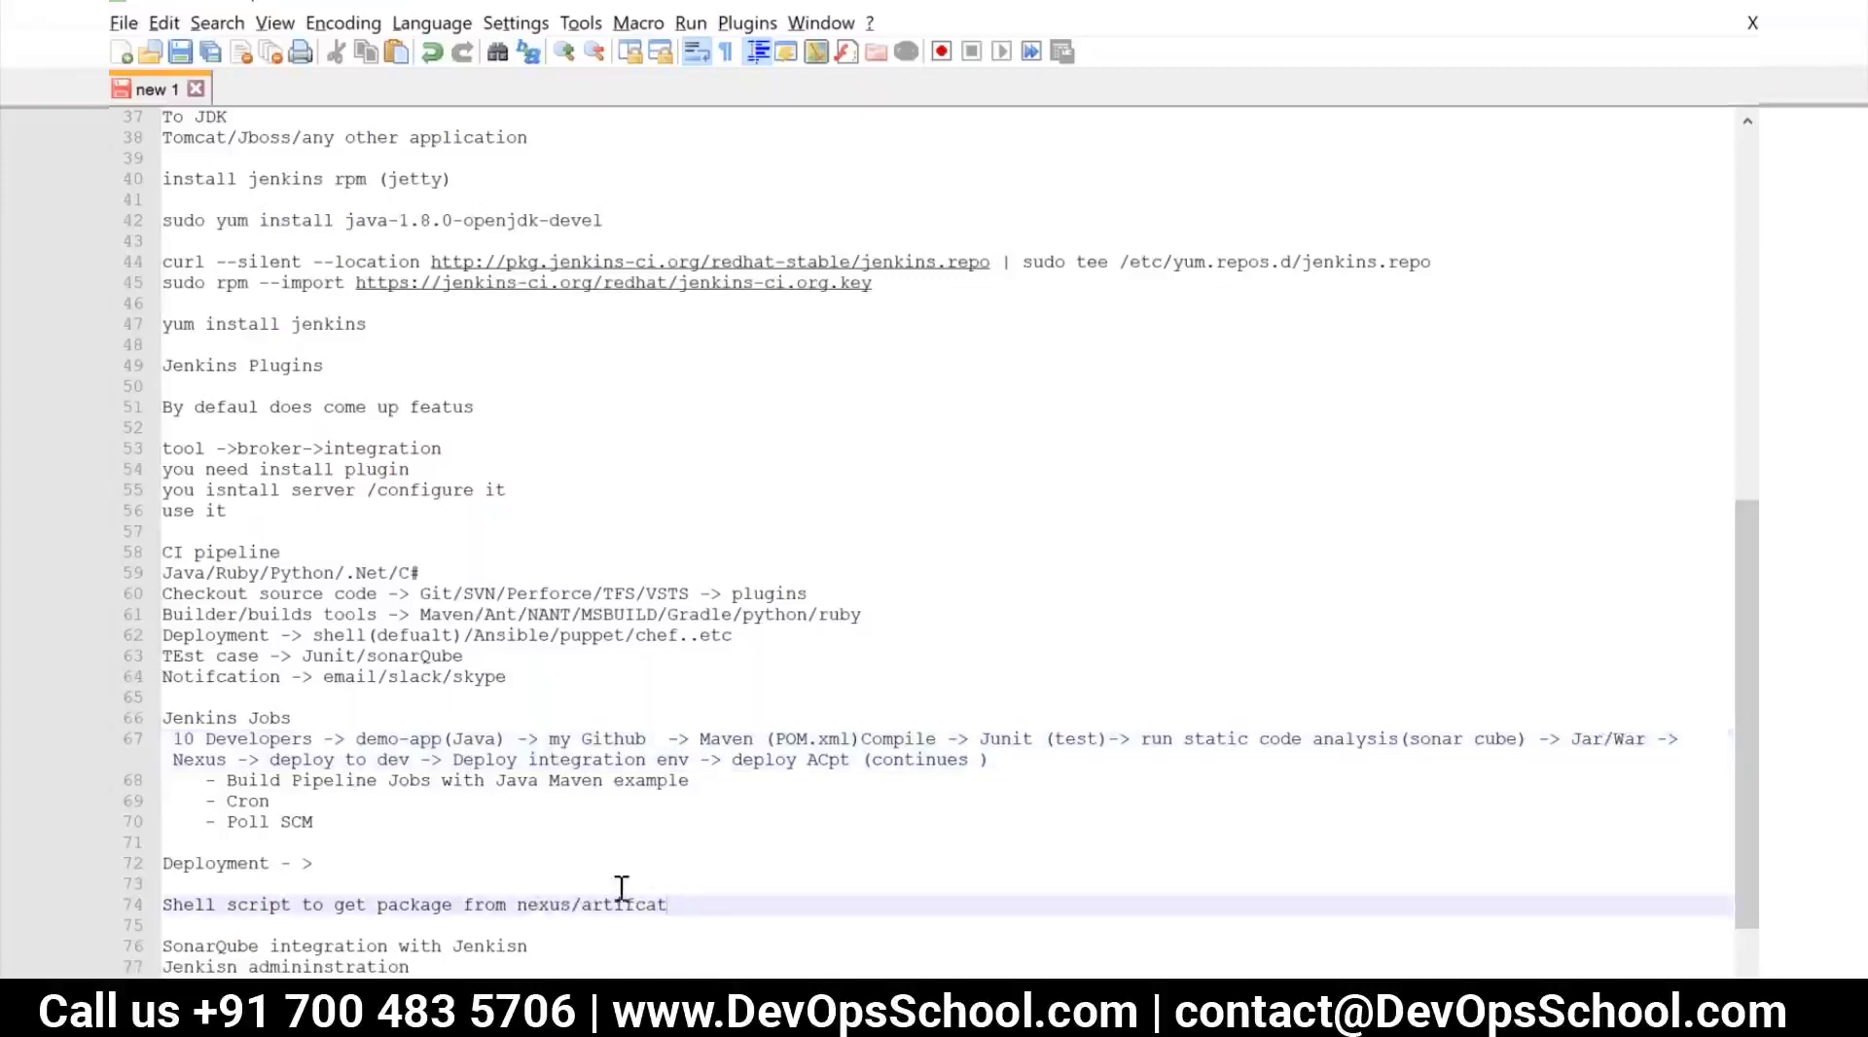
pyautogui.write('-')
pyautogui.write('dev/qa/acpt/')
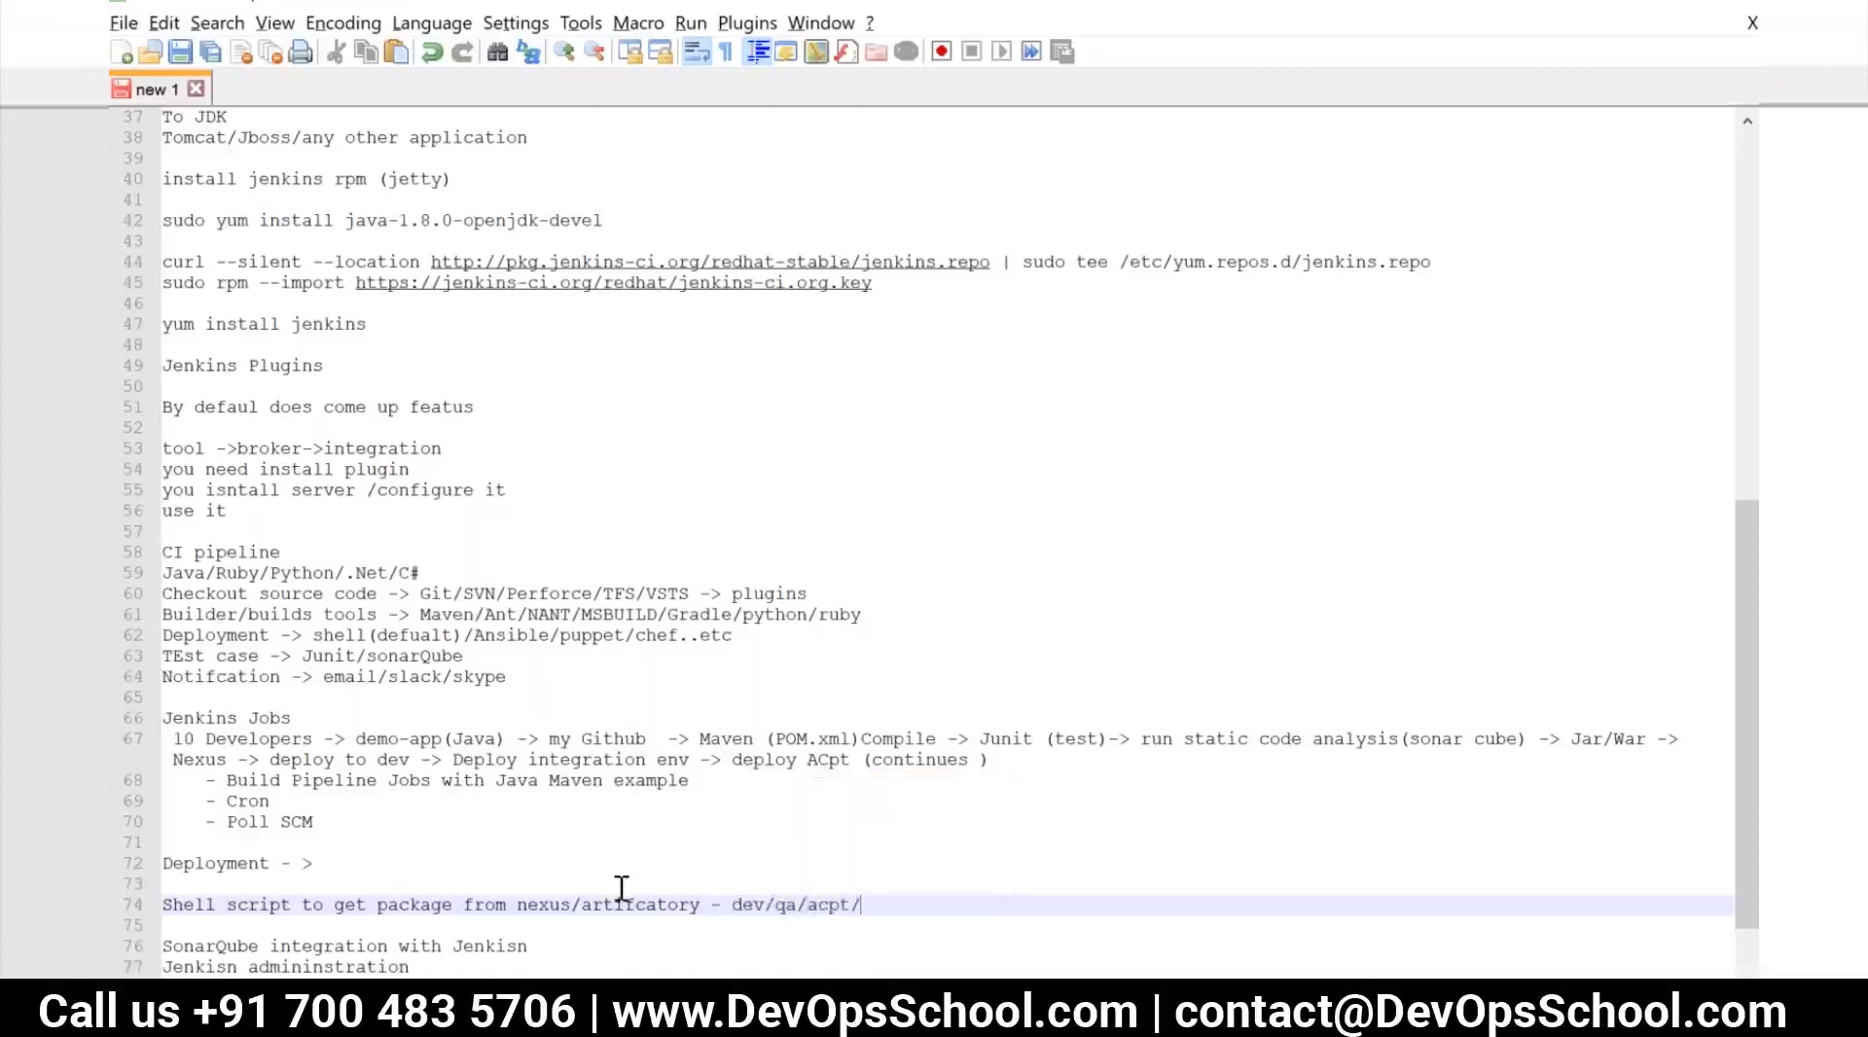
pyautogui.write('prod')
# Add the line "Ansible application" below the shell script line in the deployment notes
pyautogui.press('Return')
pyautogui.write('Ani')
pyautogui.write('sible')
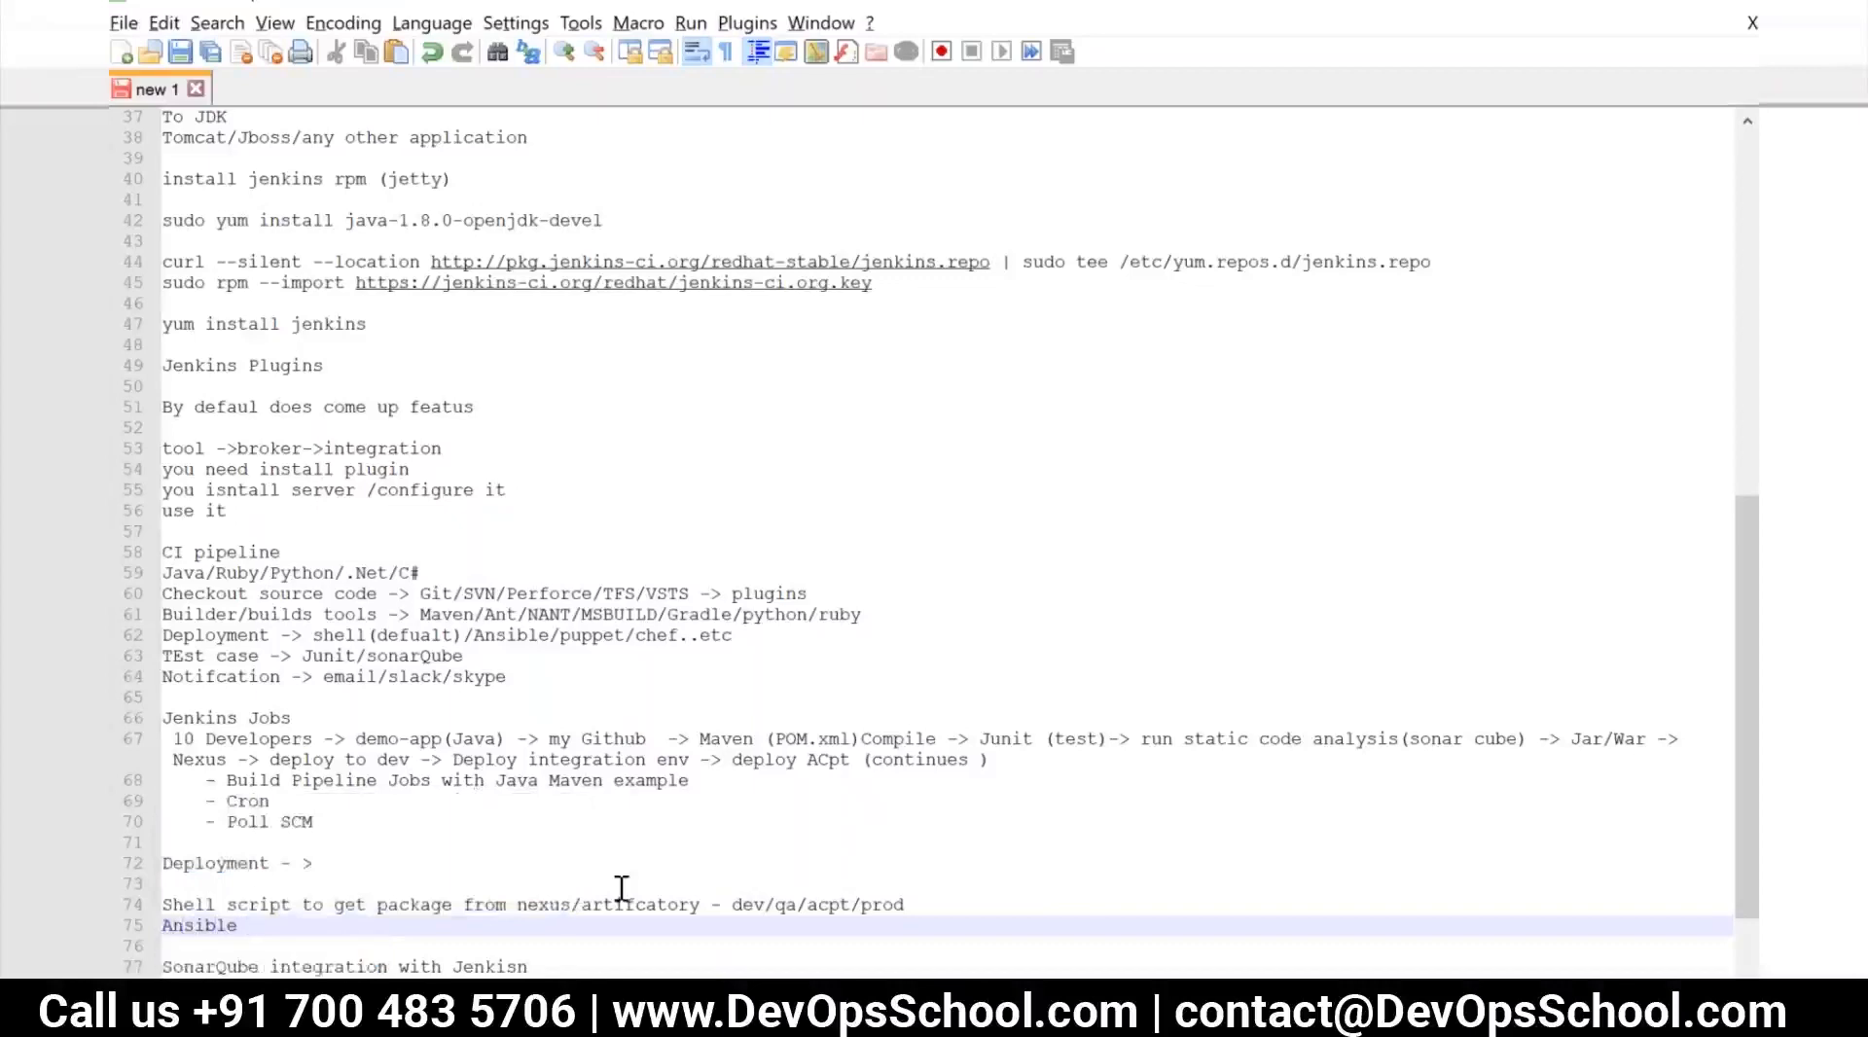
pyautogui.write(' ap')
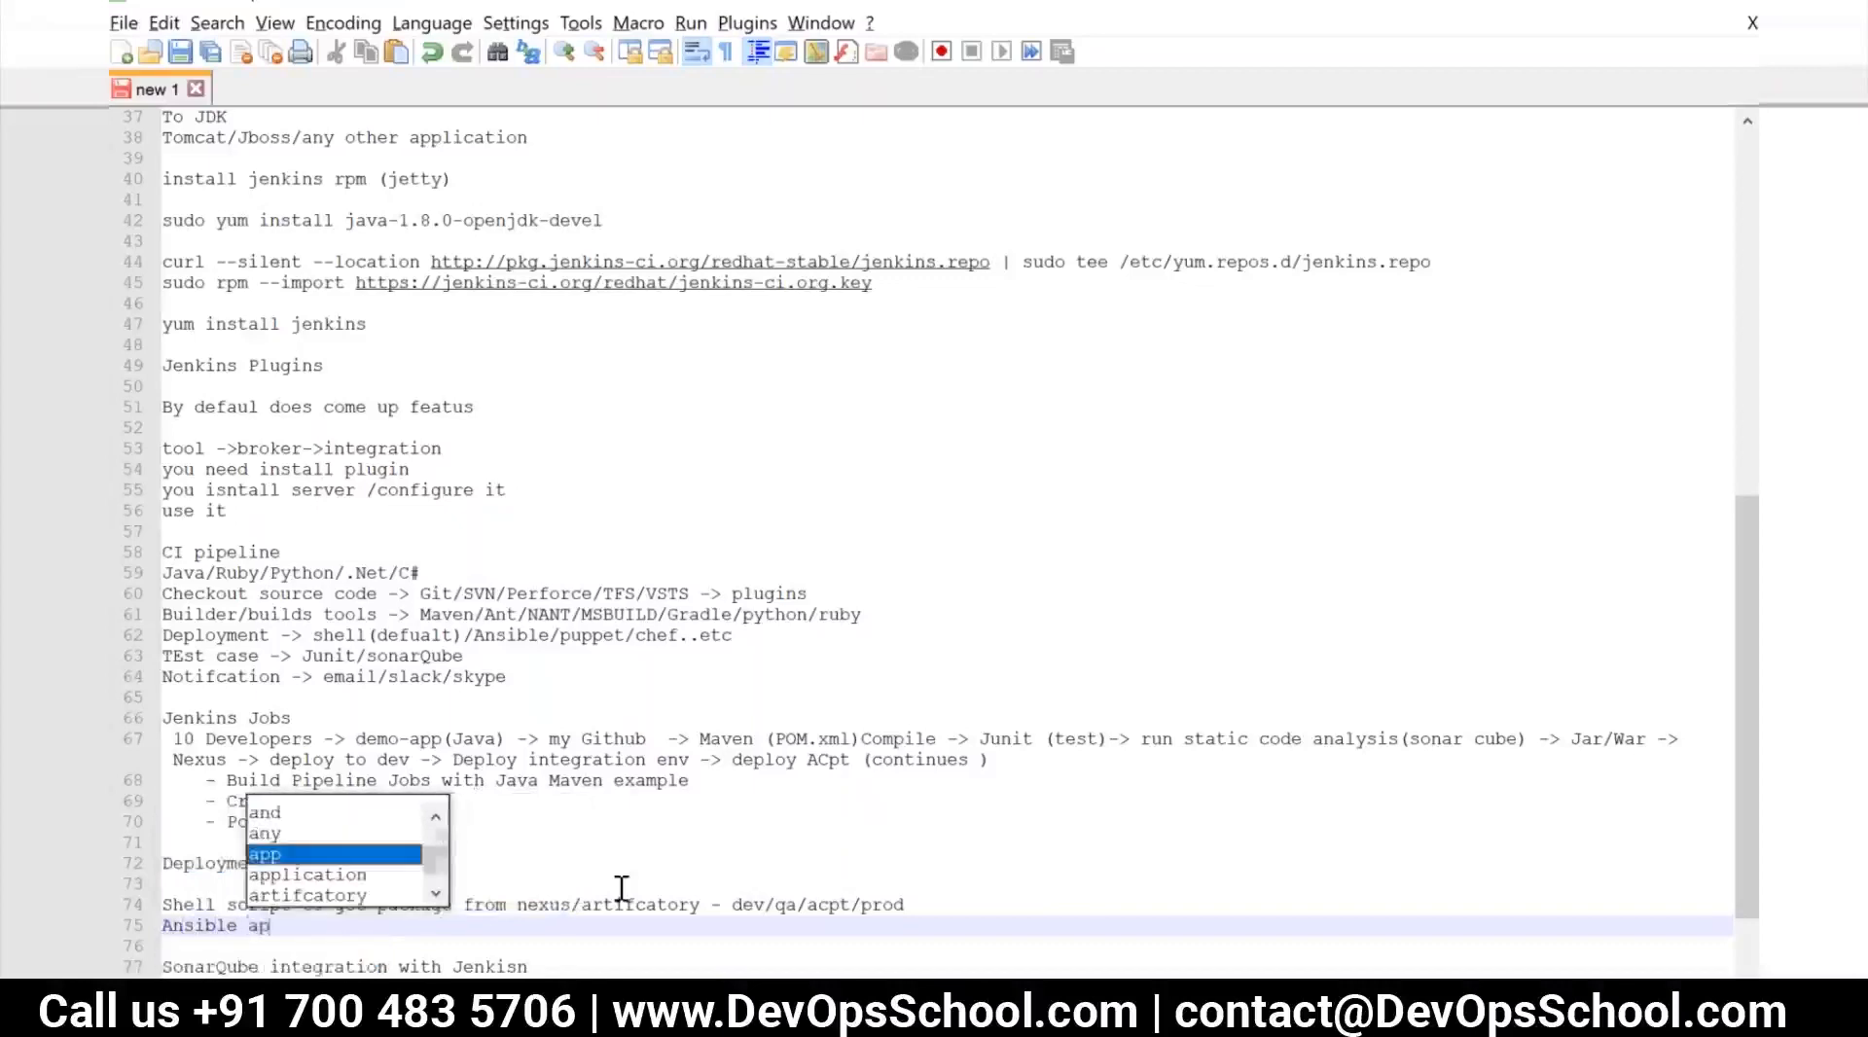
pyautogui.write('plication')
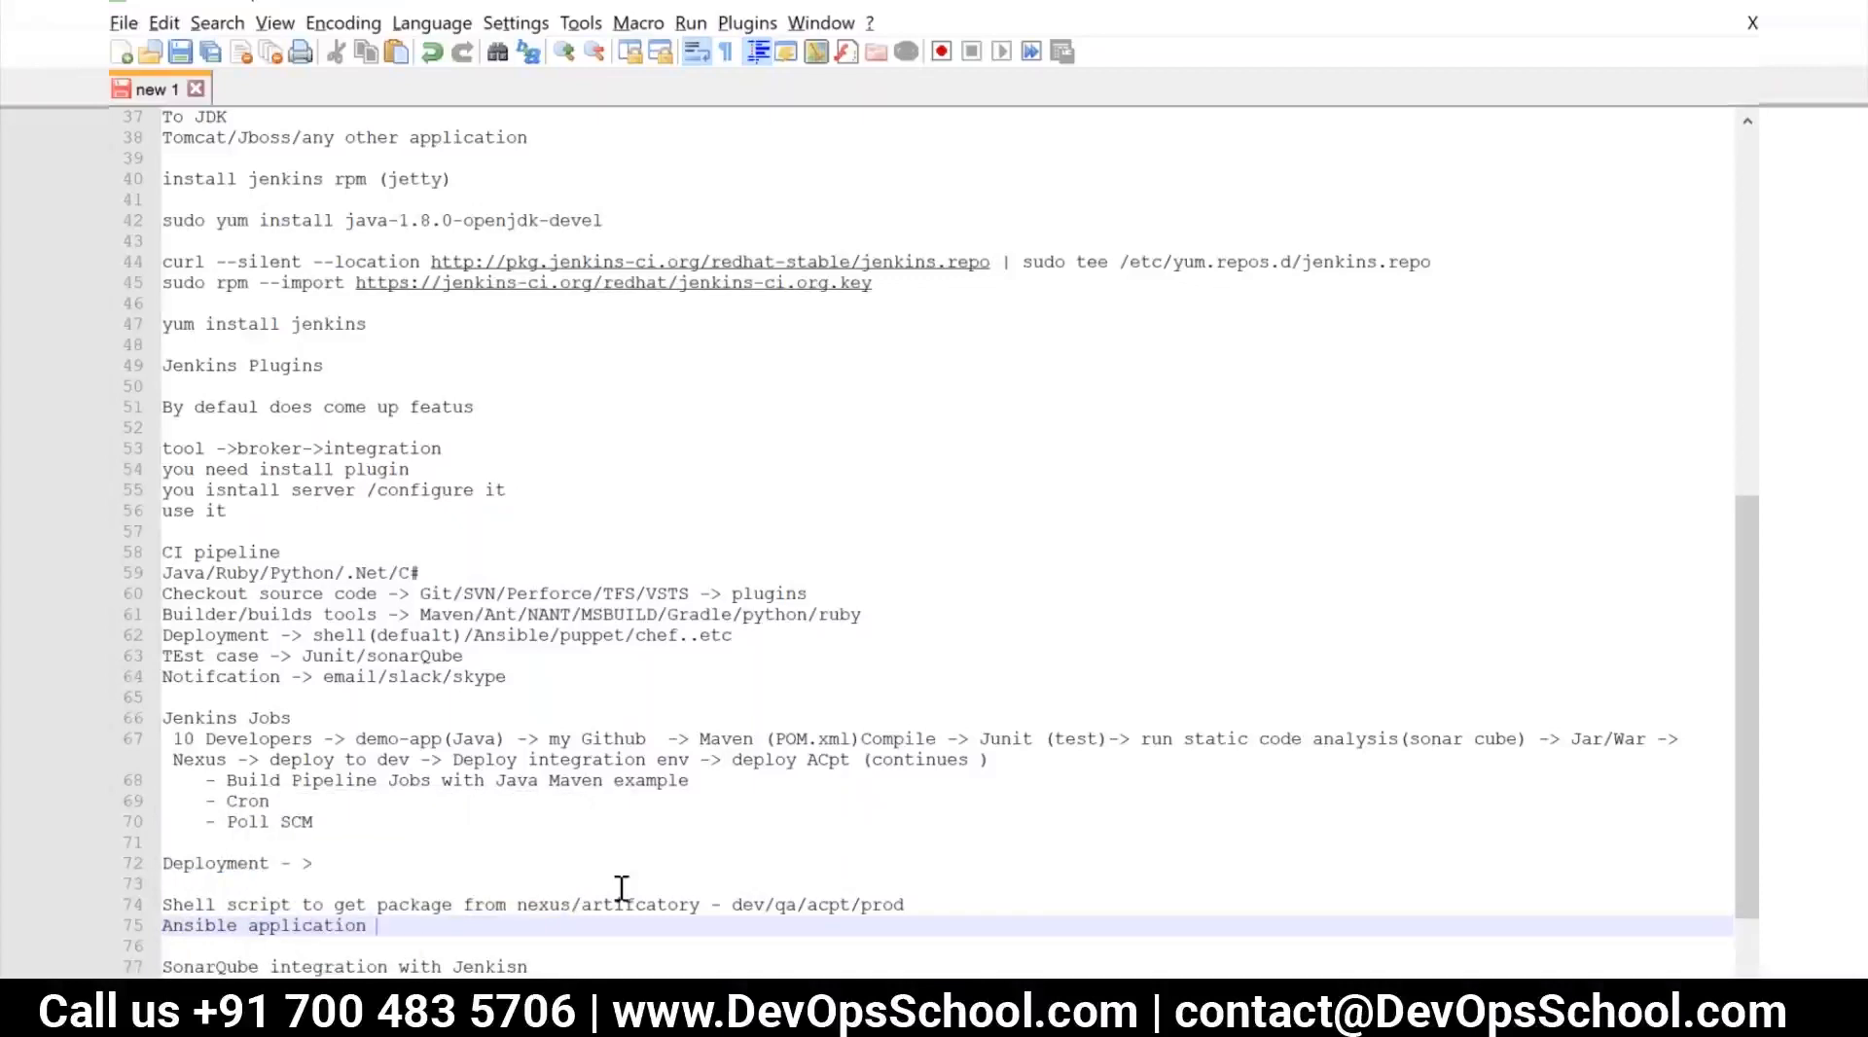
# Add "PUppet" and "Chef" as two further lines under "Ansible application" in the deployment notes
pyautogui.press('Return')
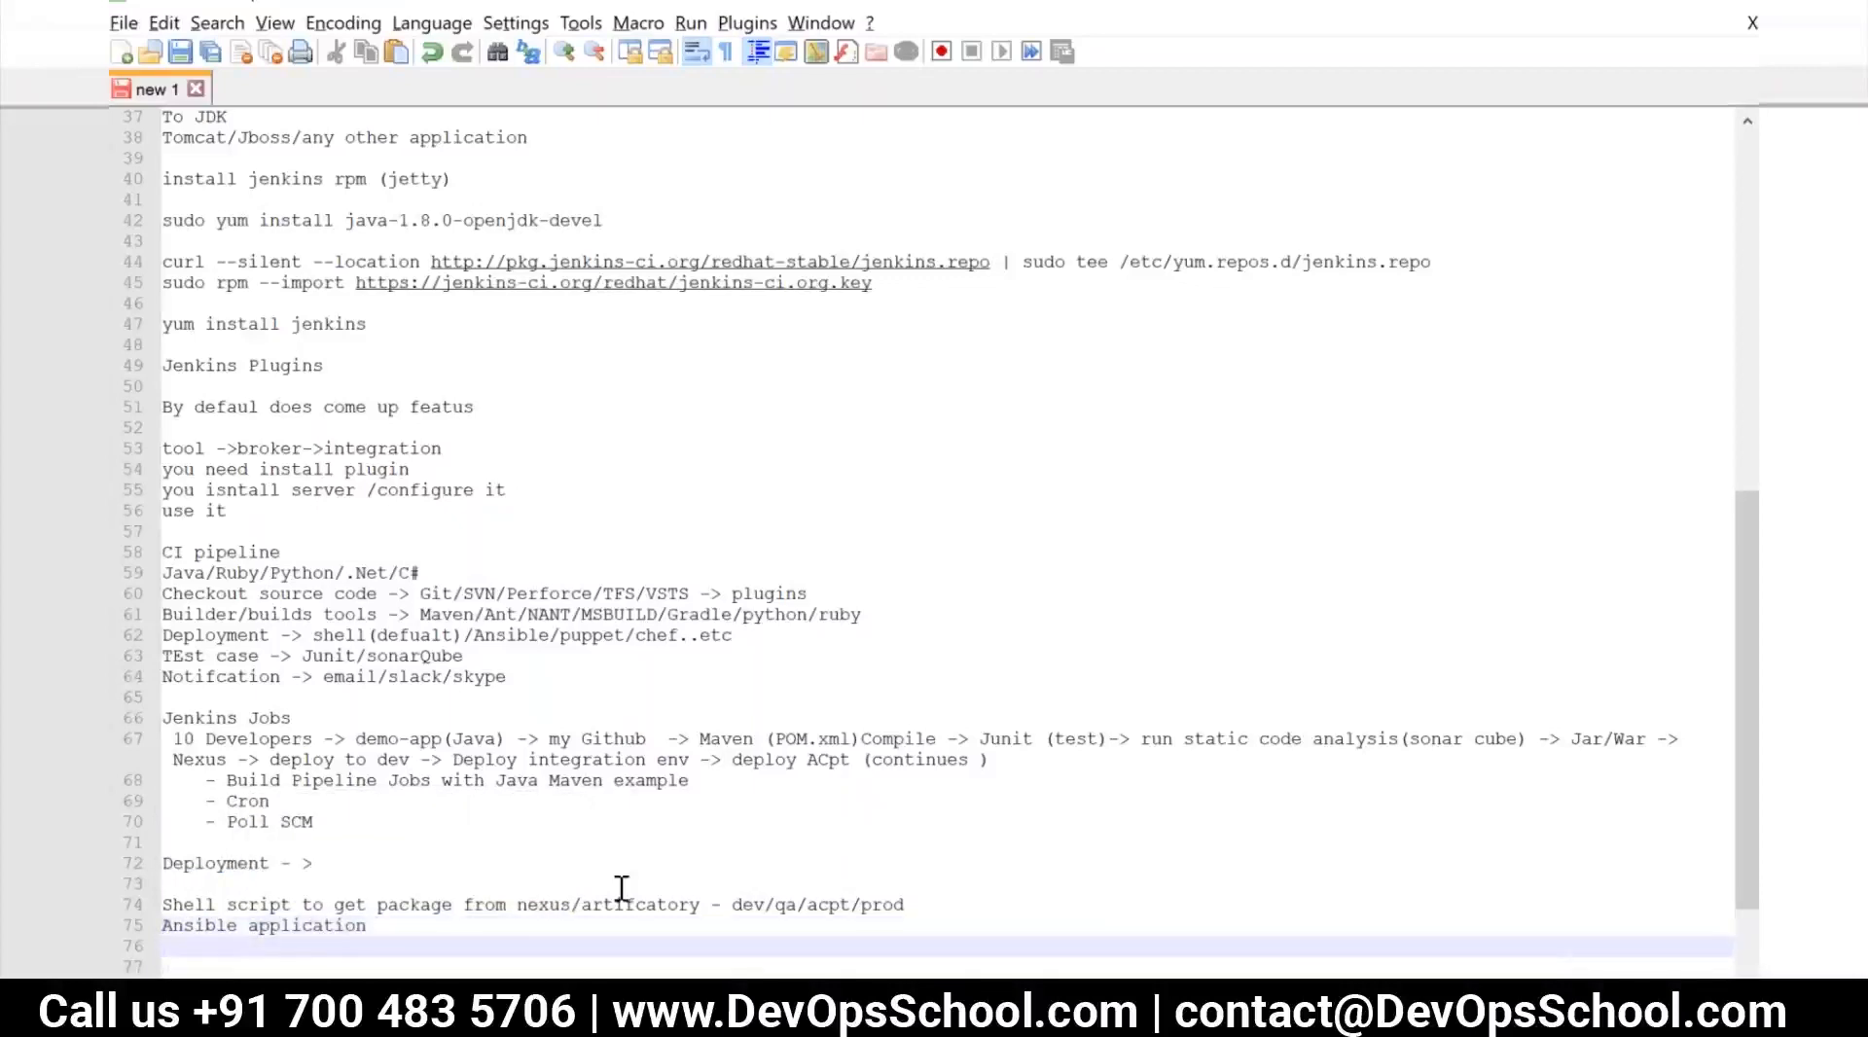
pyautogui.write('PUppet')
pyautogui.press('Return')
pyautogui.write('c')
pyautogui.press('Escape')
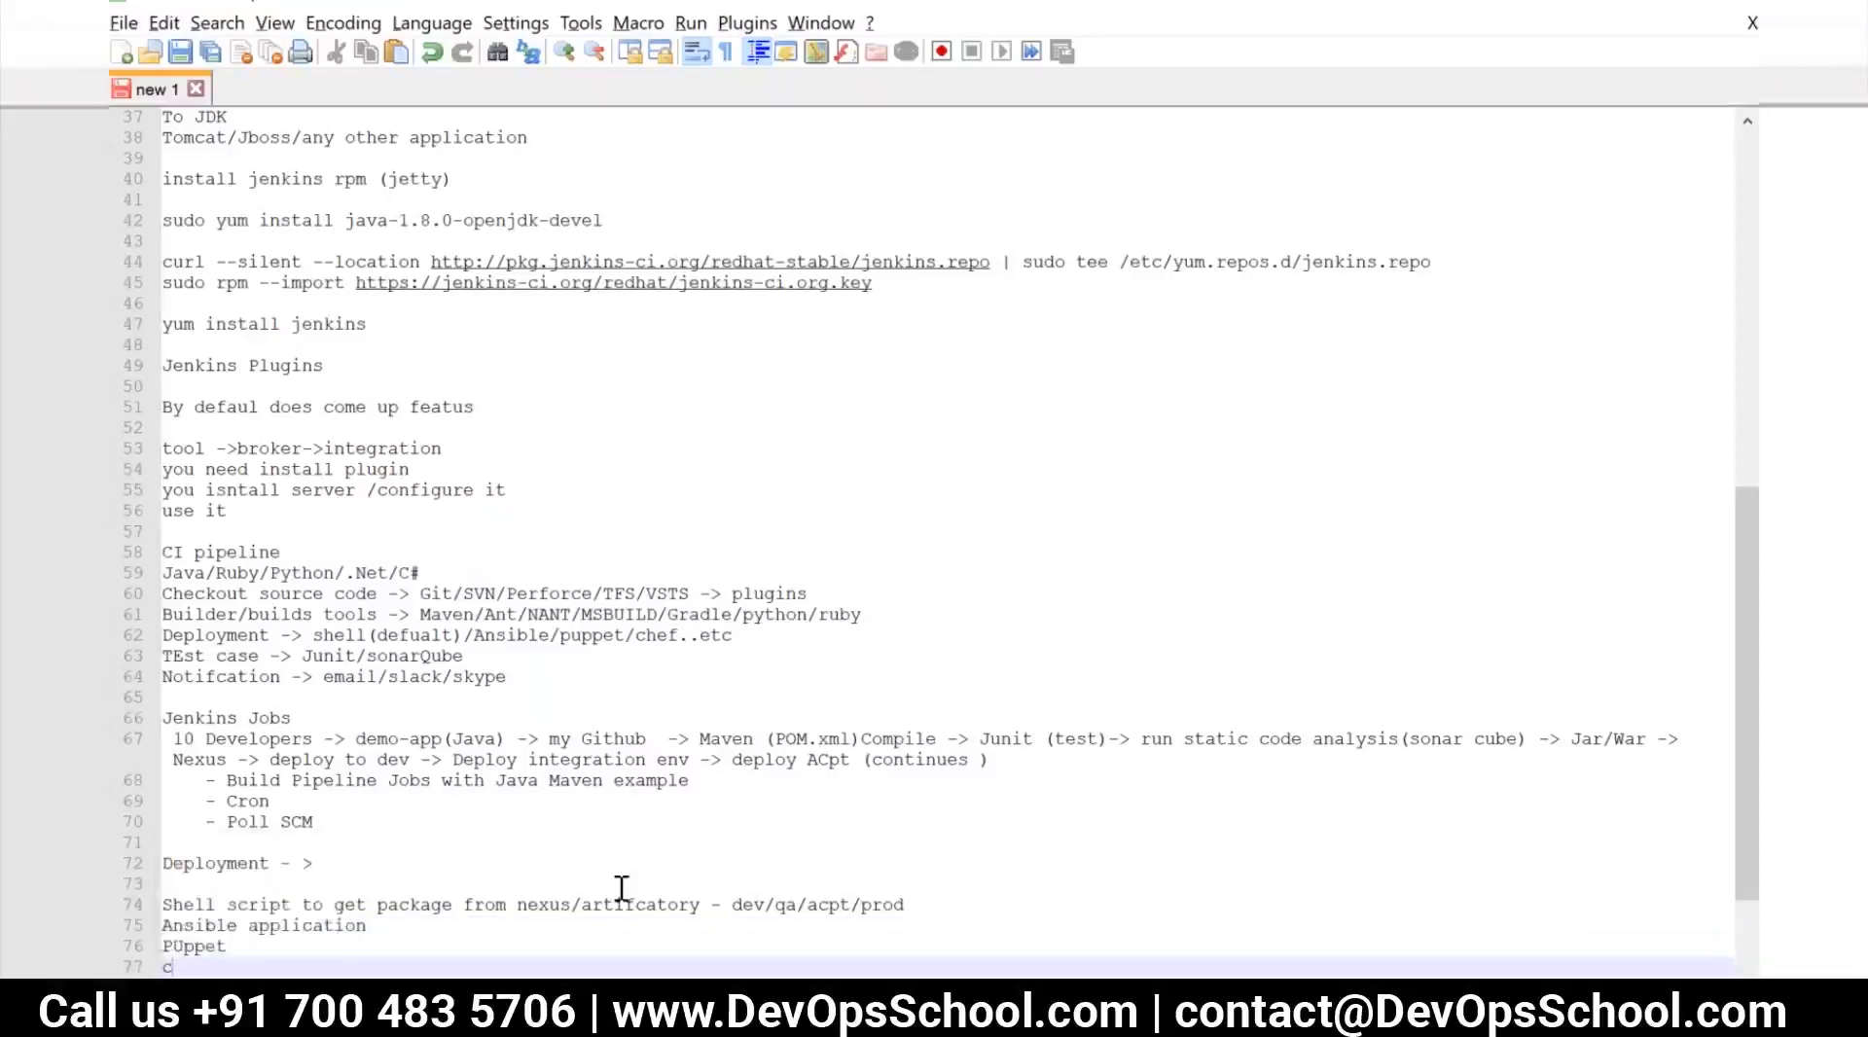
pyautogui.write('Chef')
# Switch back to Jenkins in the browser and complete the p-dev shell command as "#Ansil-playbook -i hosts dev-deploy.yml"
pyautogui.hotkey('alt', 'Tab')
pyautogui.write('#Ansil')
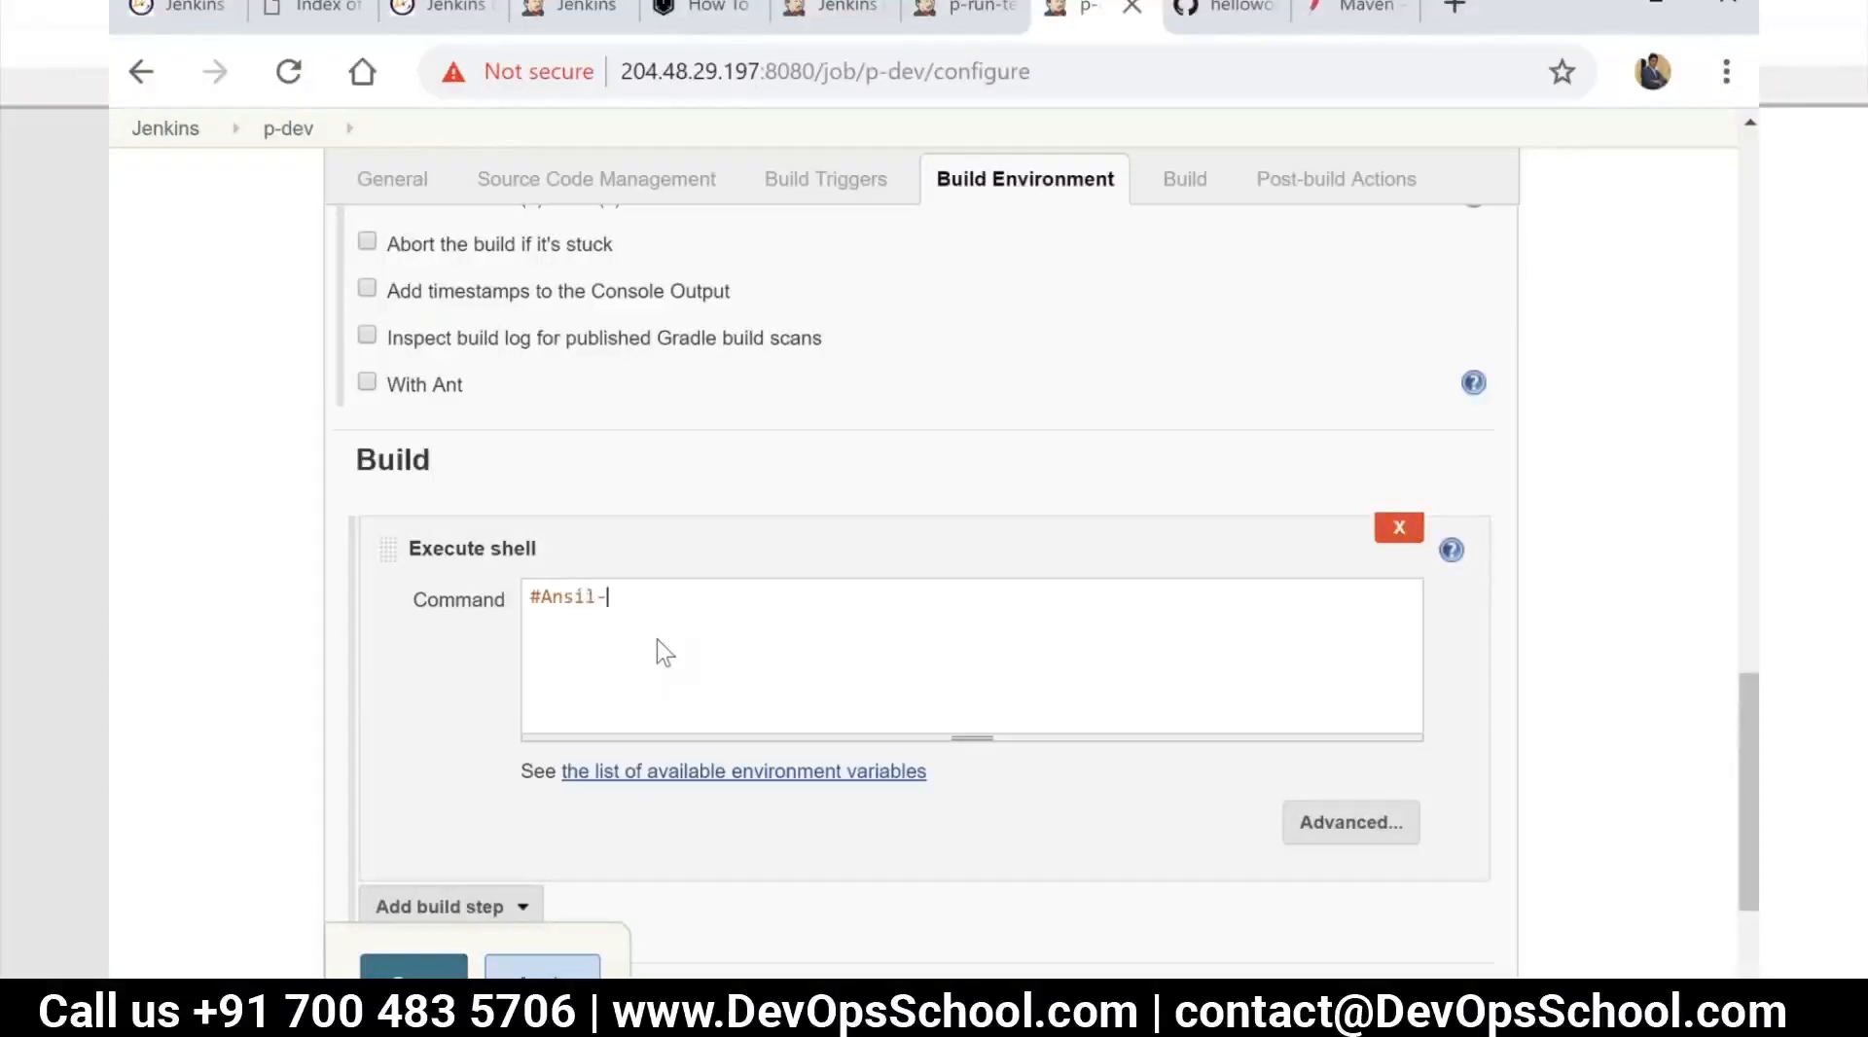
pyautogui.write('-playbook -i hosts')
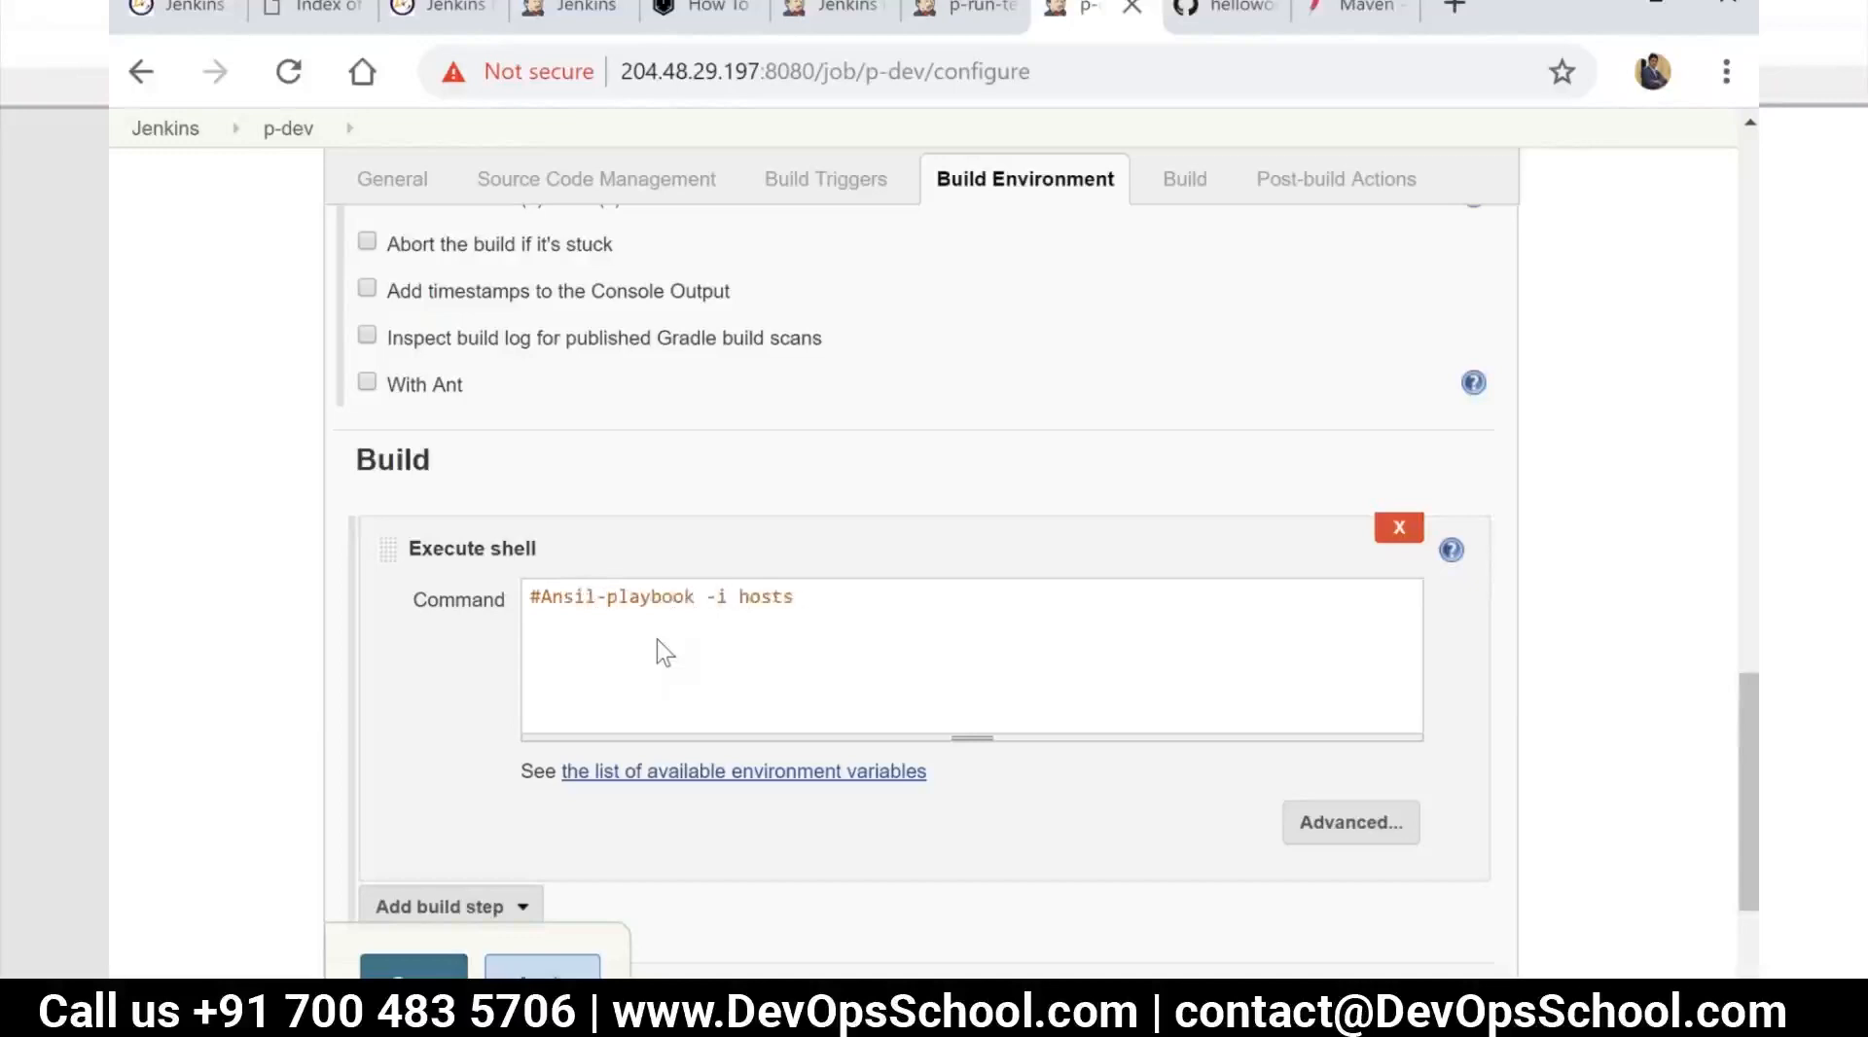
pyautogui.write(' dev-deploy.yml')
# Apply and save the p-dev configuration and start a build of the job
pyautogui.scroll(-3, 642, 646)
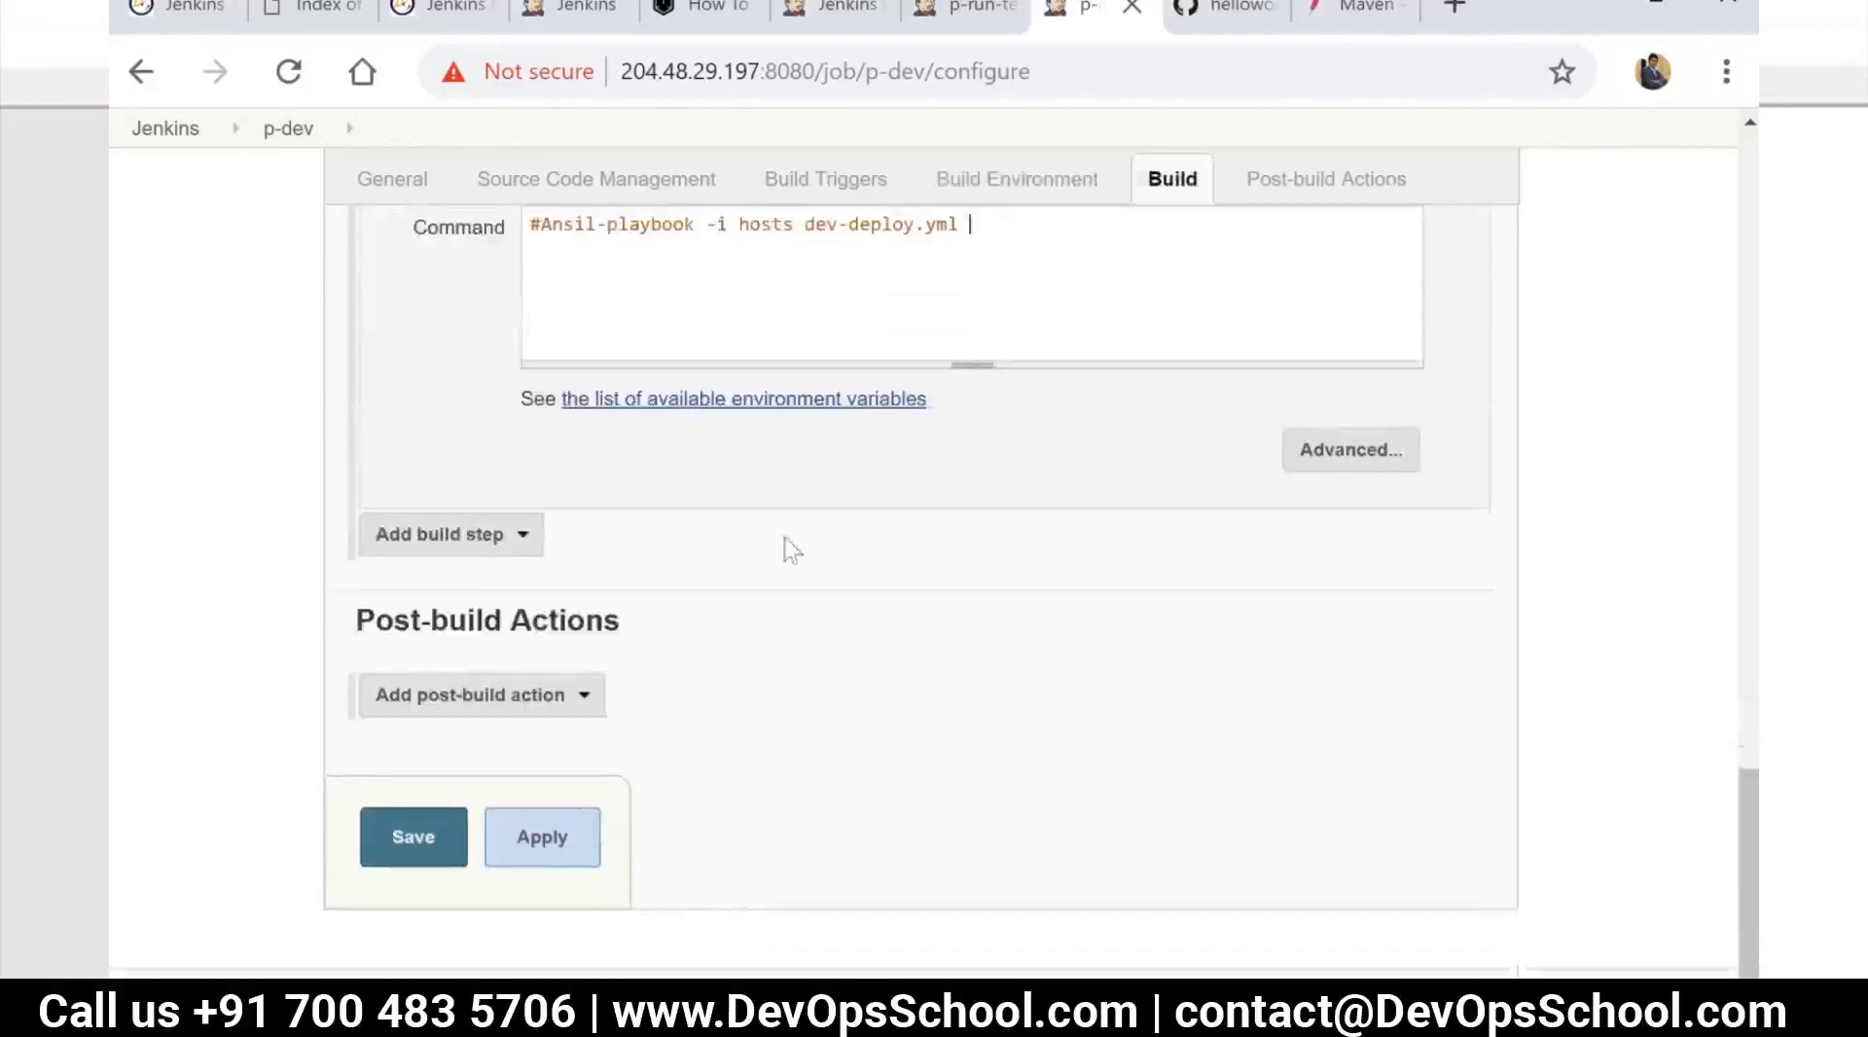
pyautogui.scroll(1, 784, 546)
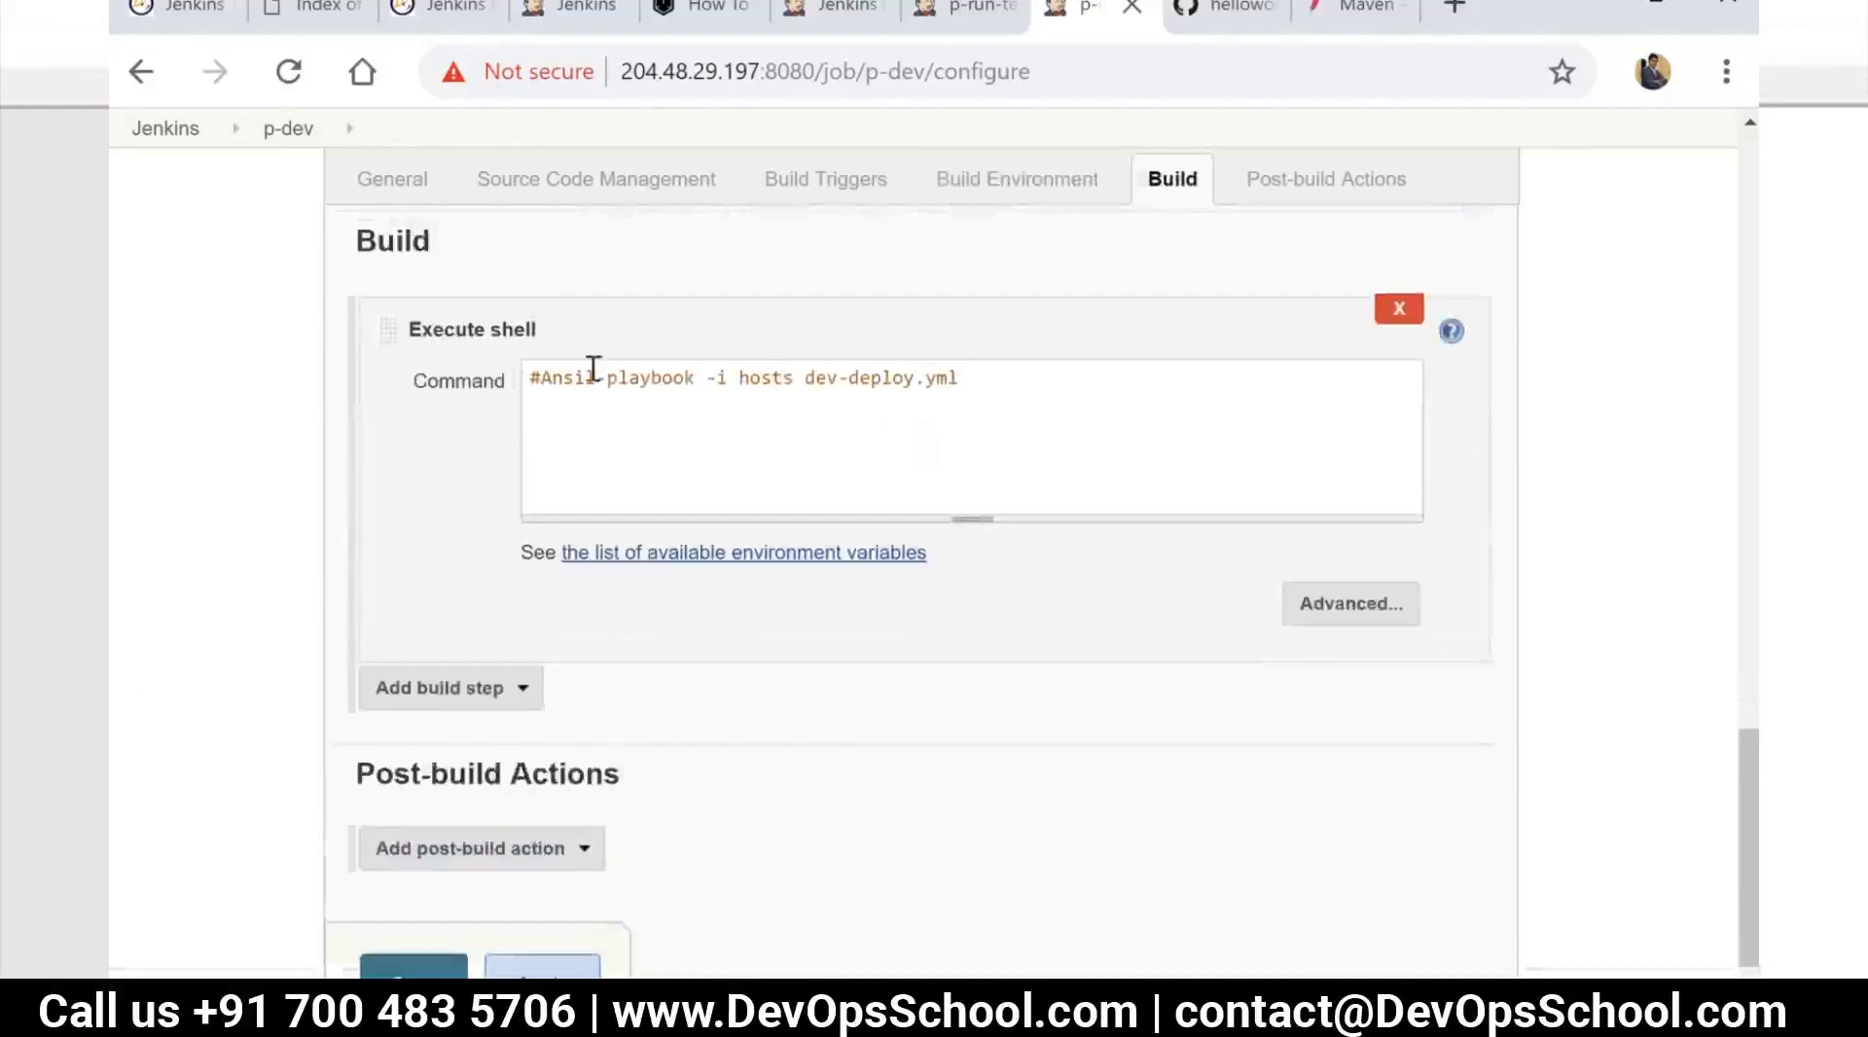
pyautogui.click(542, 968)
pyautogui.click(414, 968)
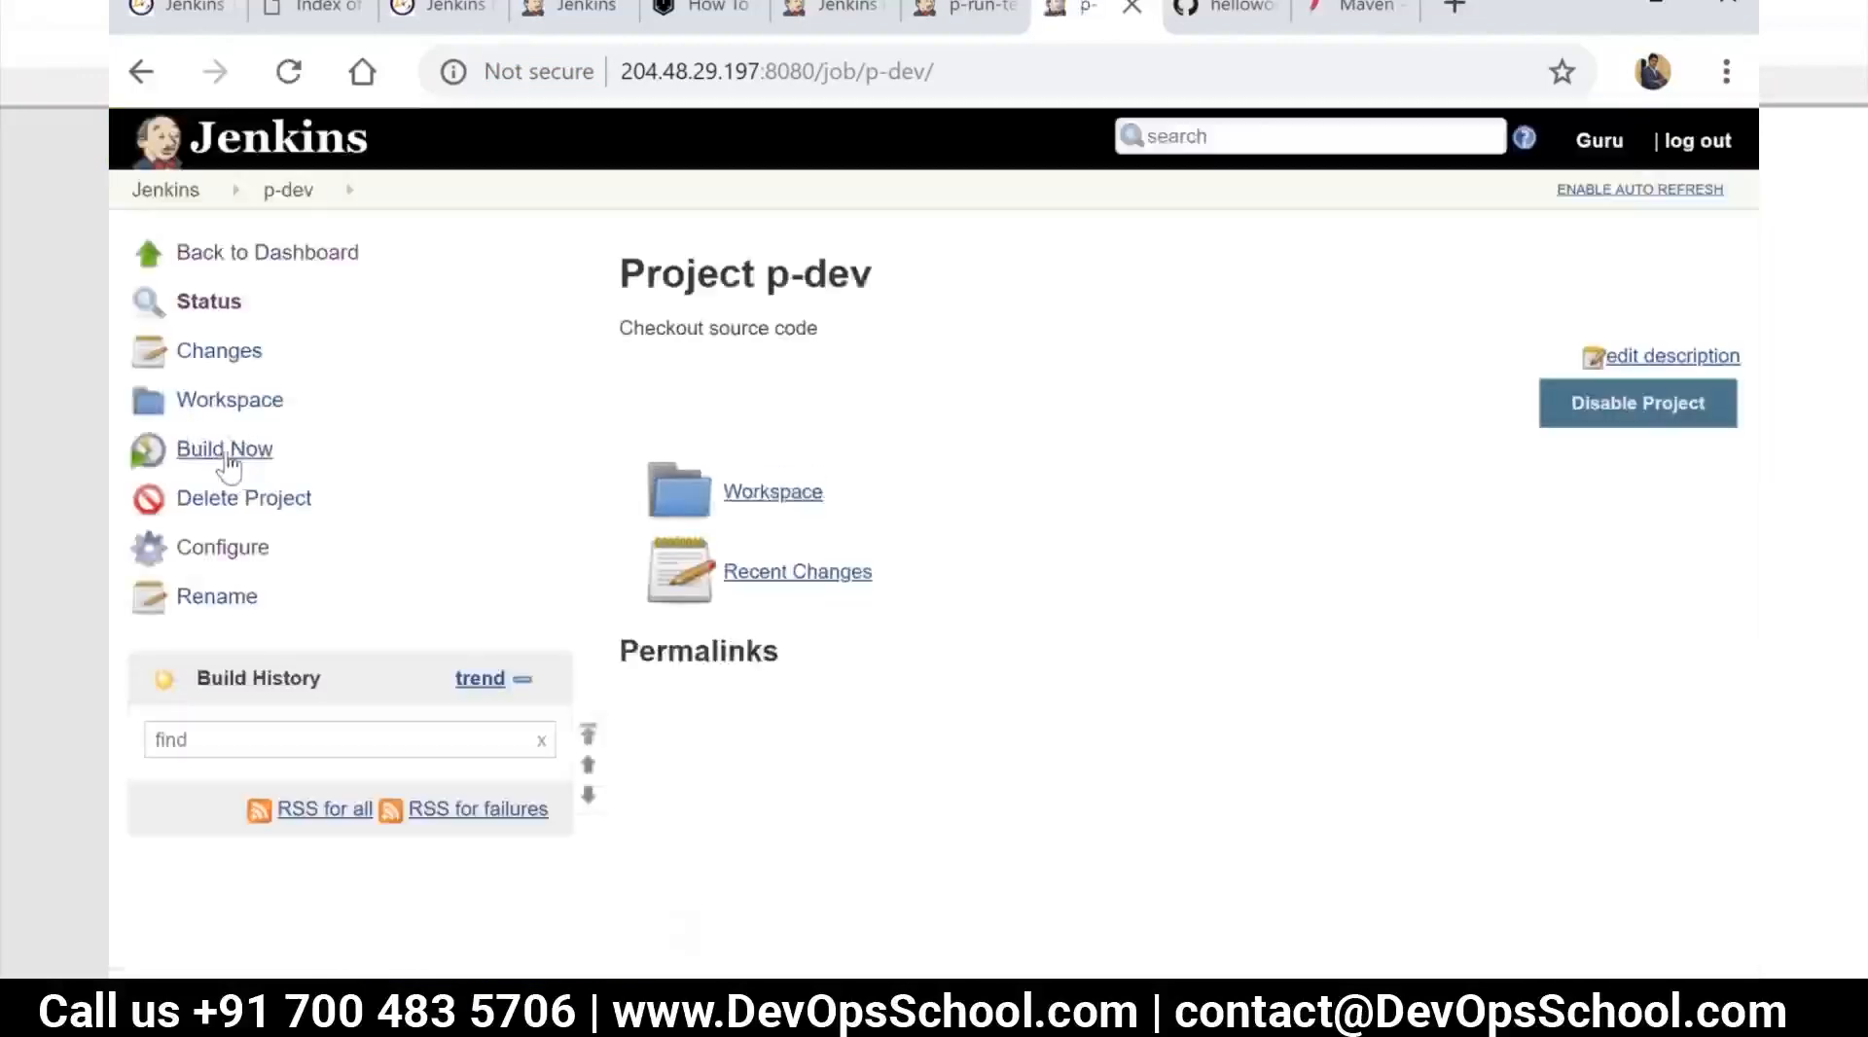
pyautogui.click(232, 455)
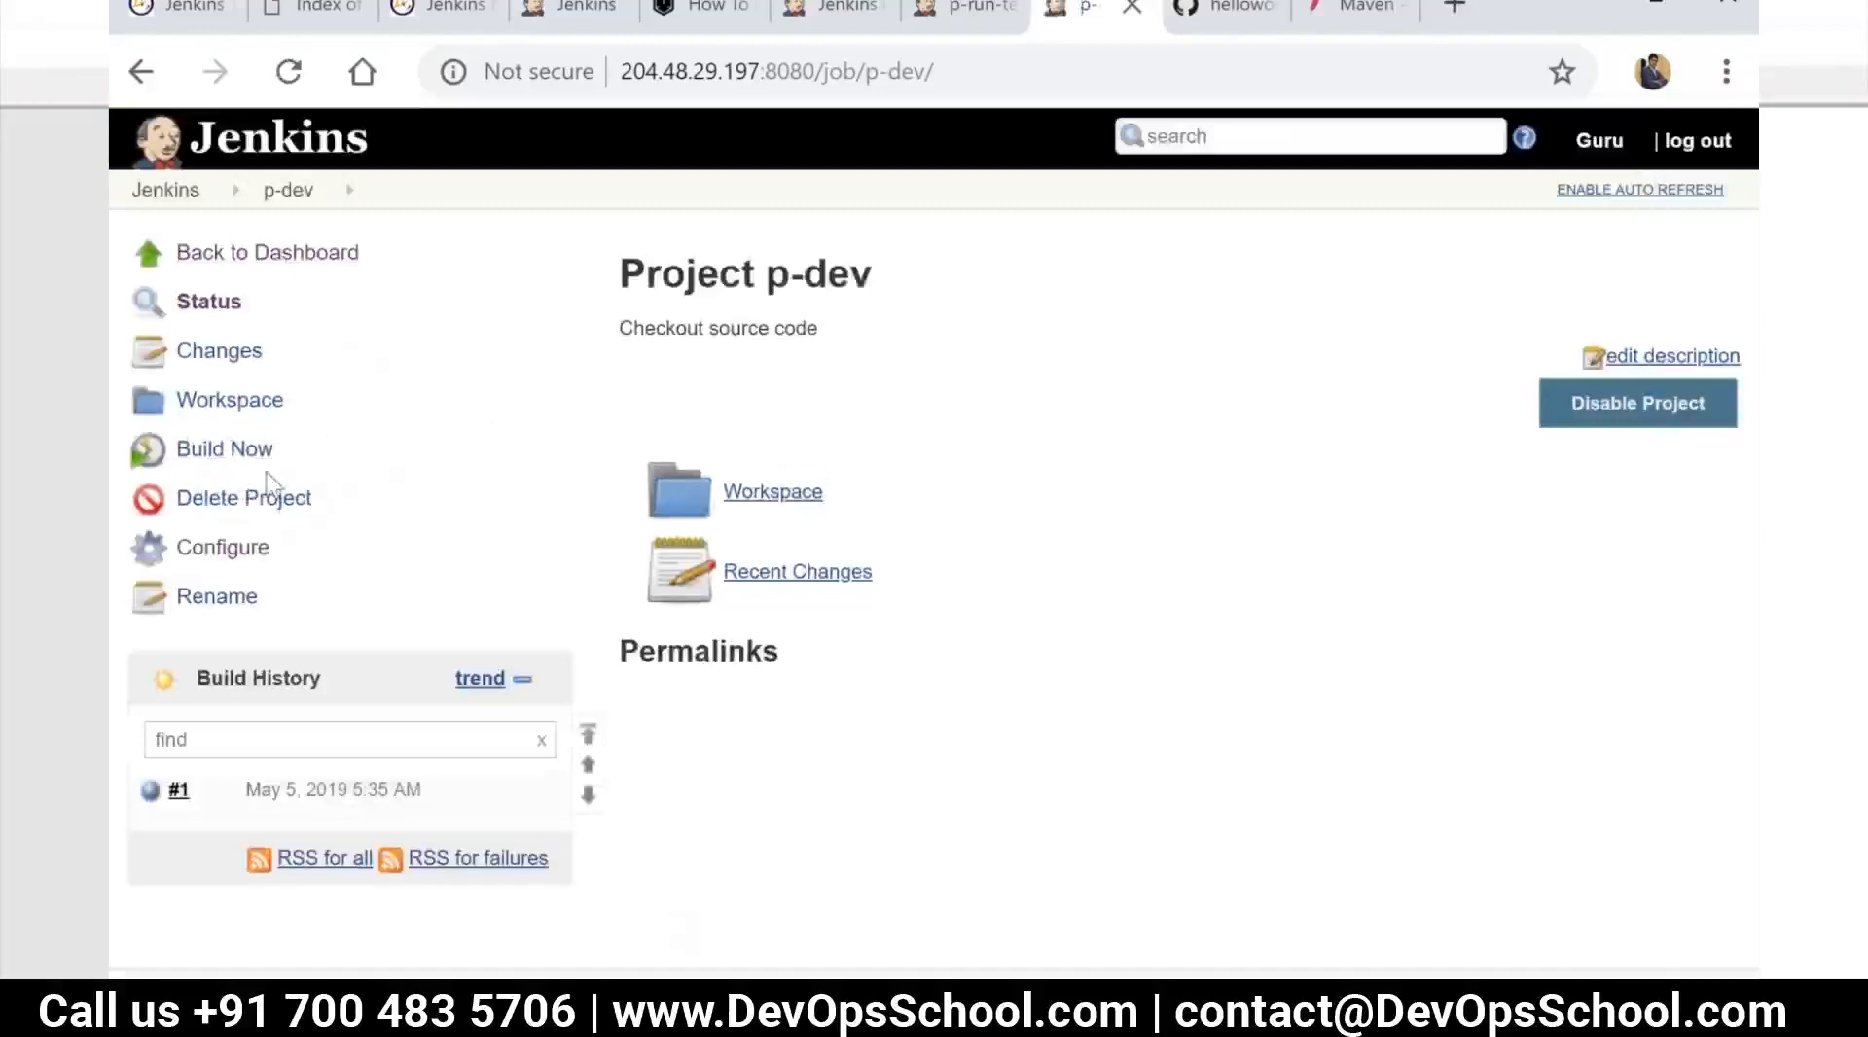
# Start a new Jenkins item from the dashboard and name it p-deploy-acpt
pyautogui.click(199, 203)
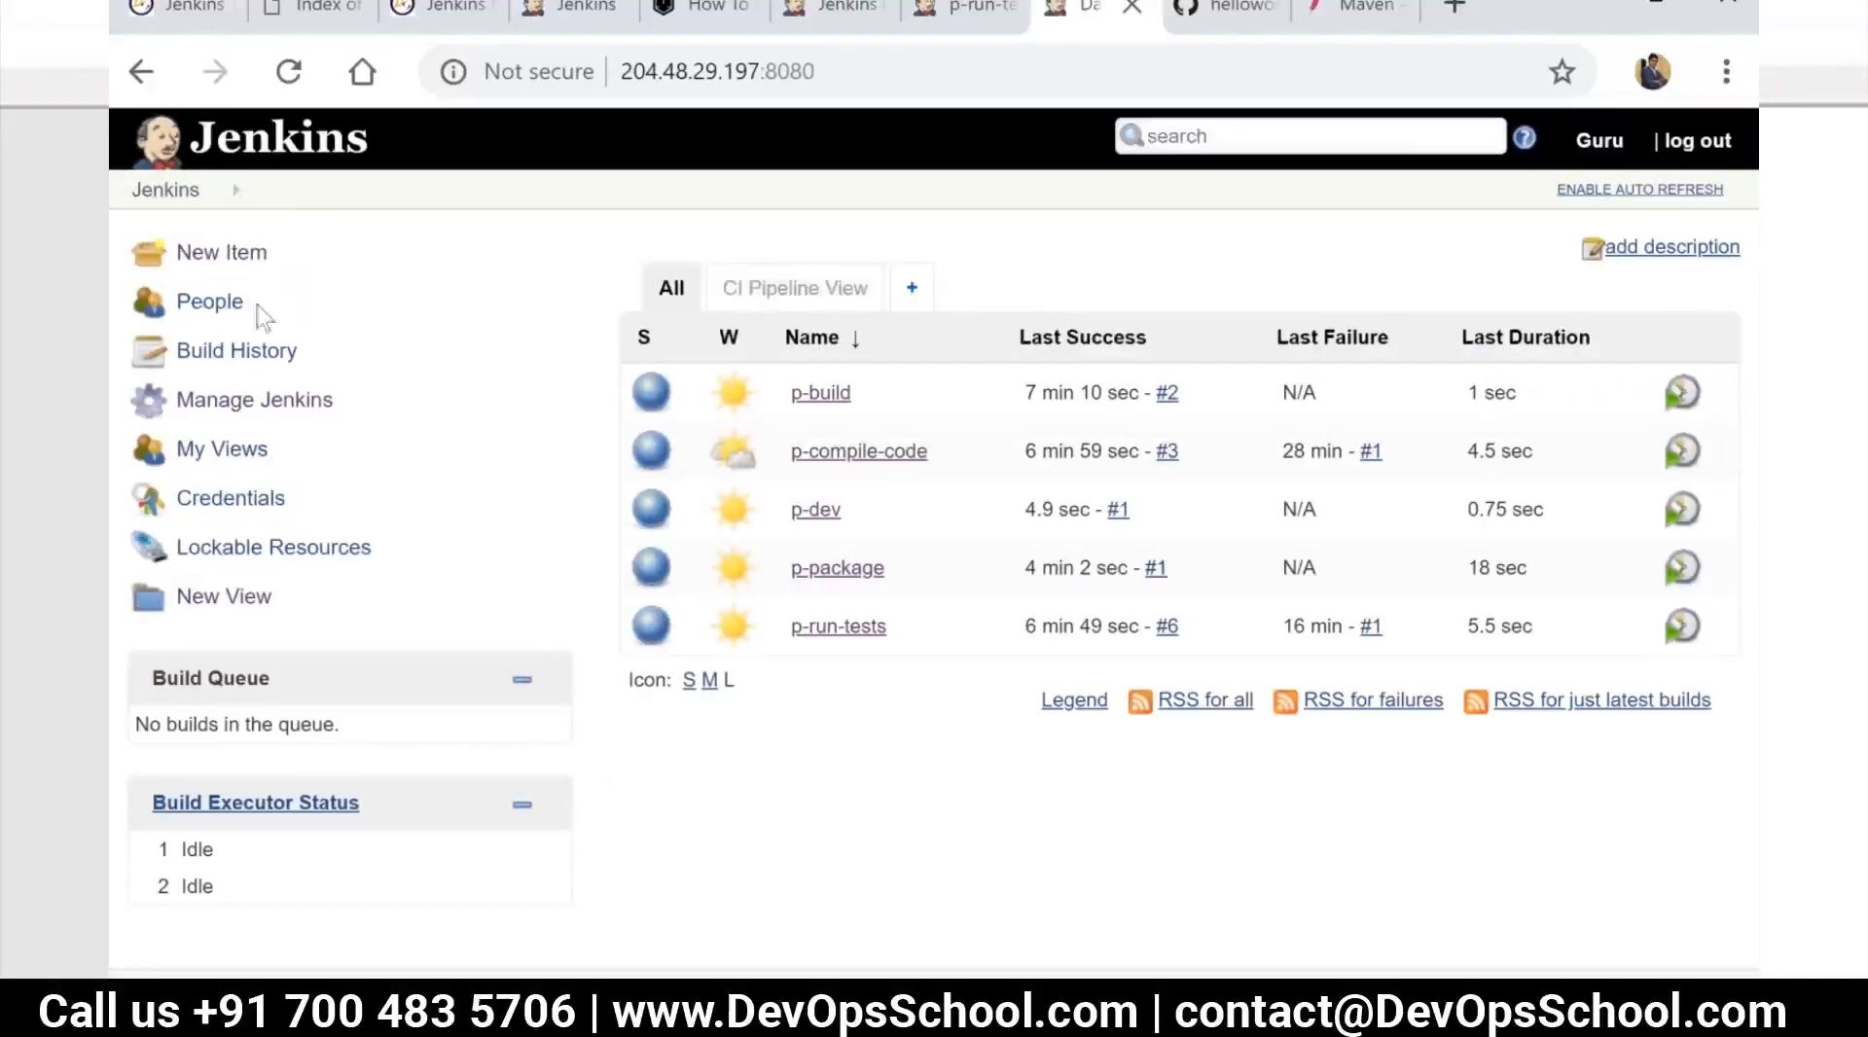
pyautogui.click(218, 254)
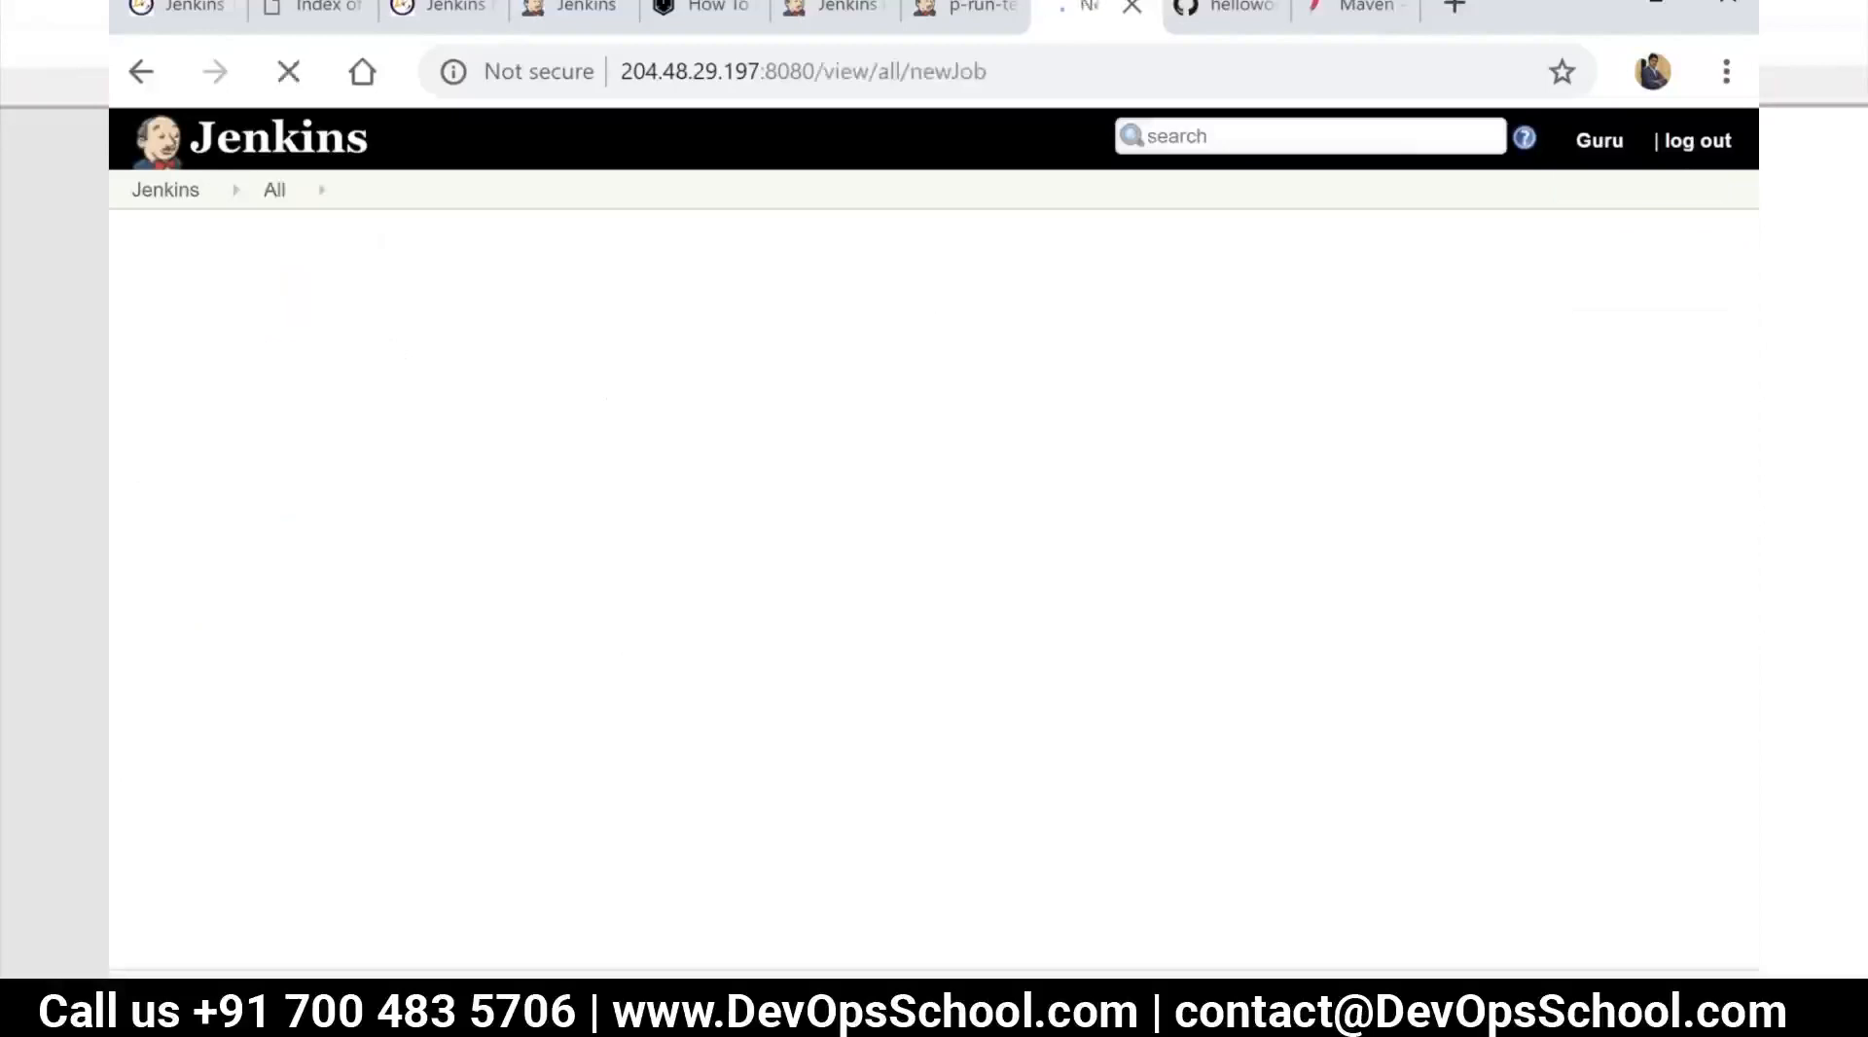
pyautogui.write('d')
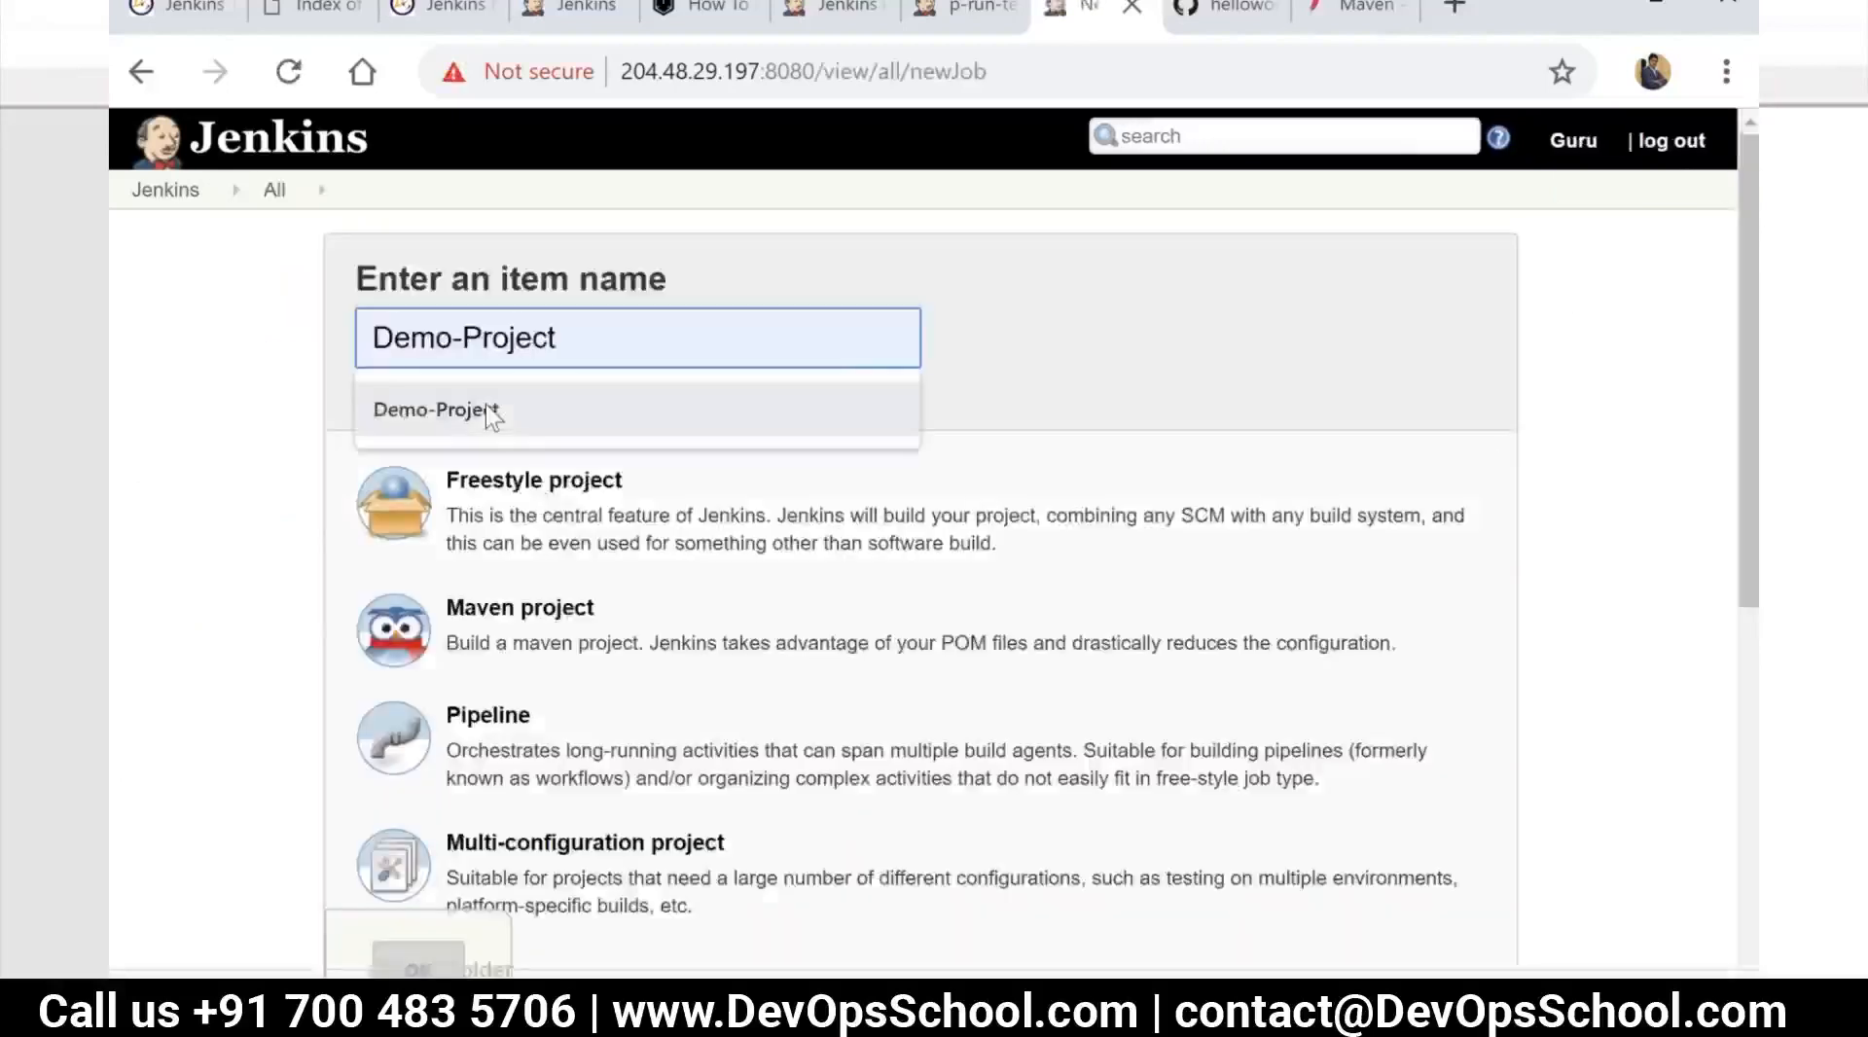
pyautogui.press('BackSpace')
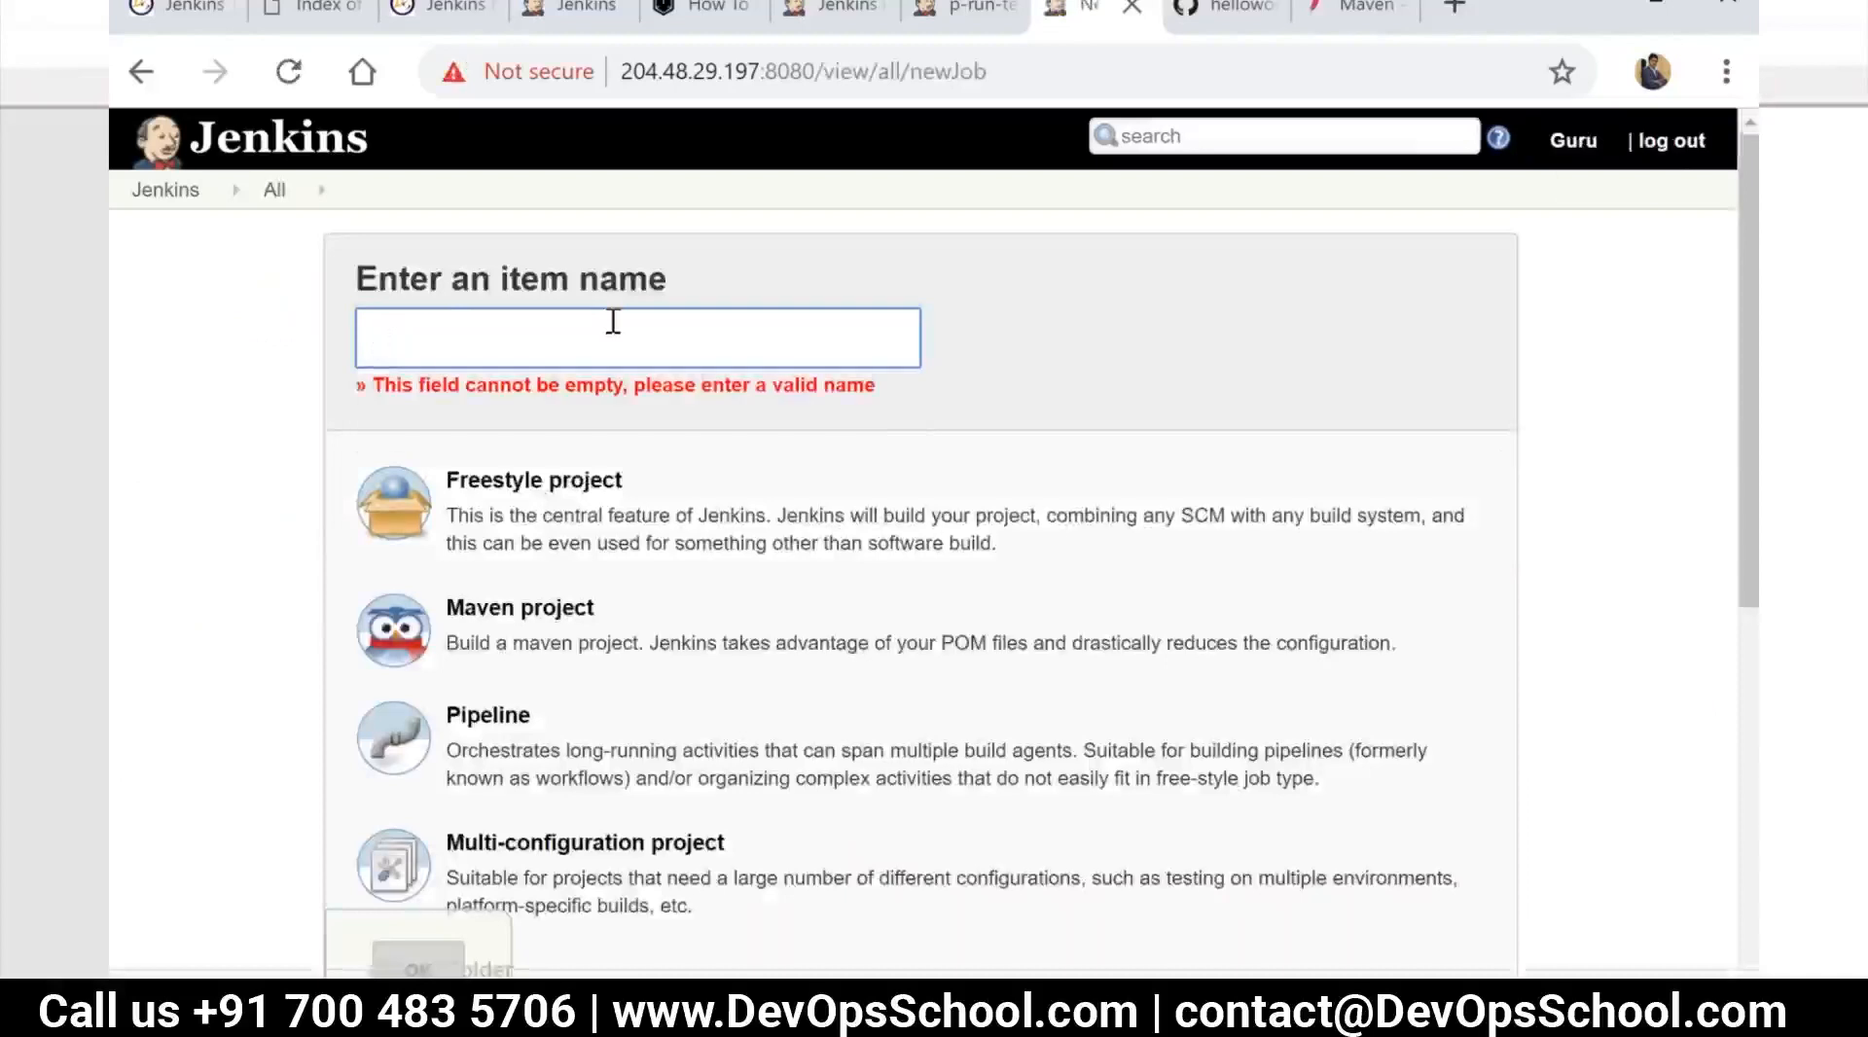
pyautogui.write('p-d')
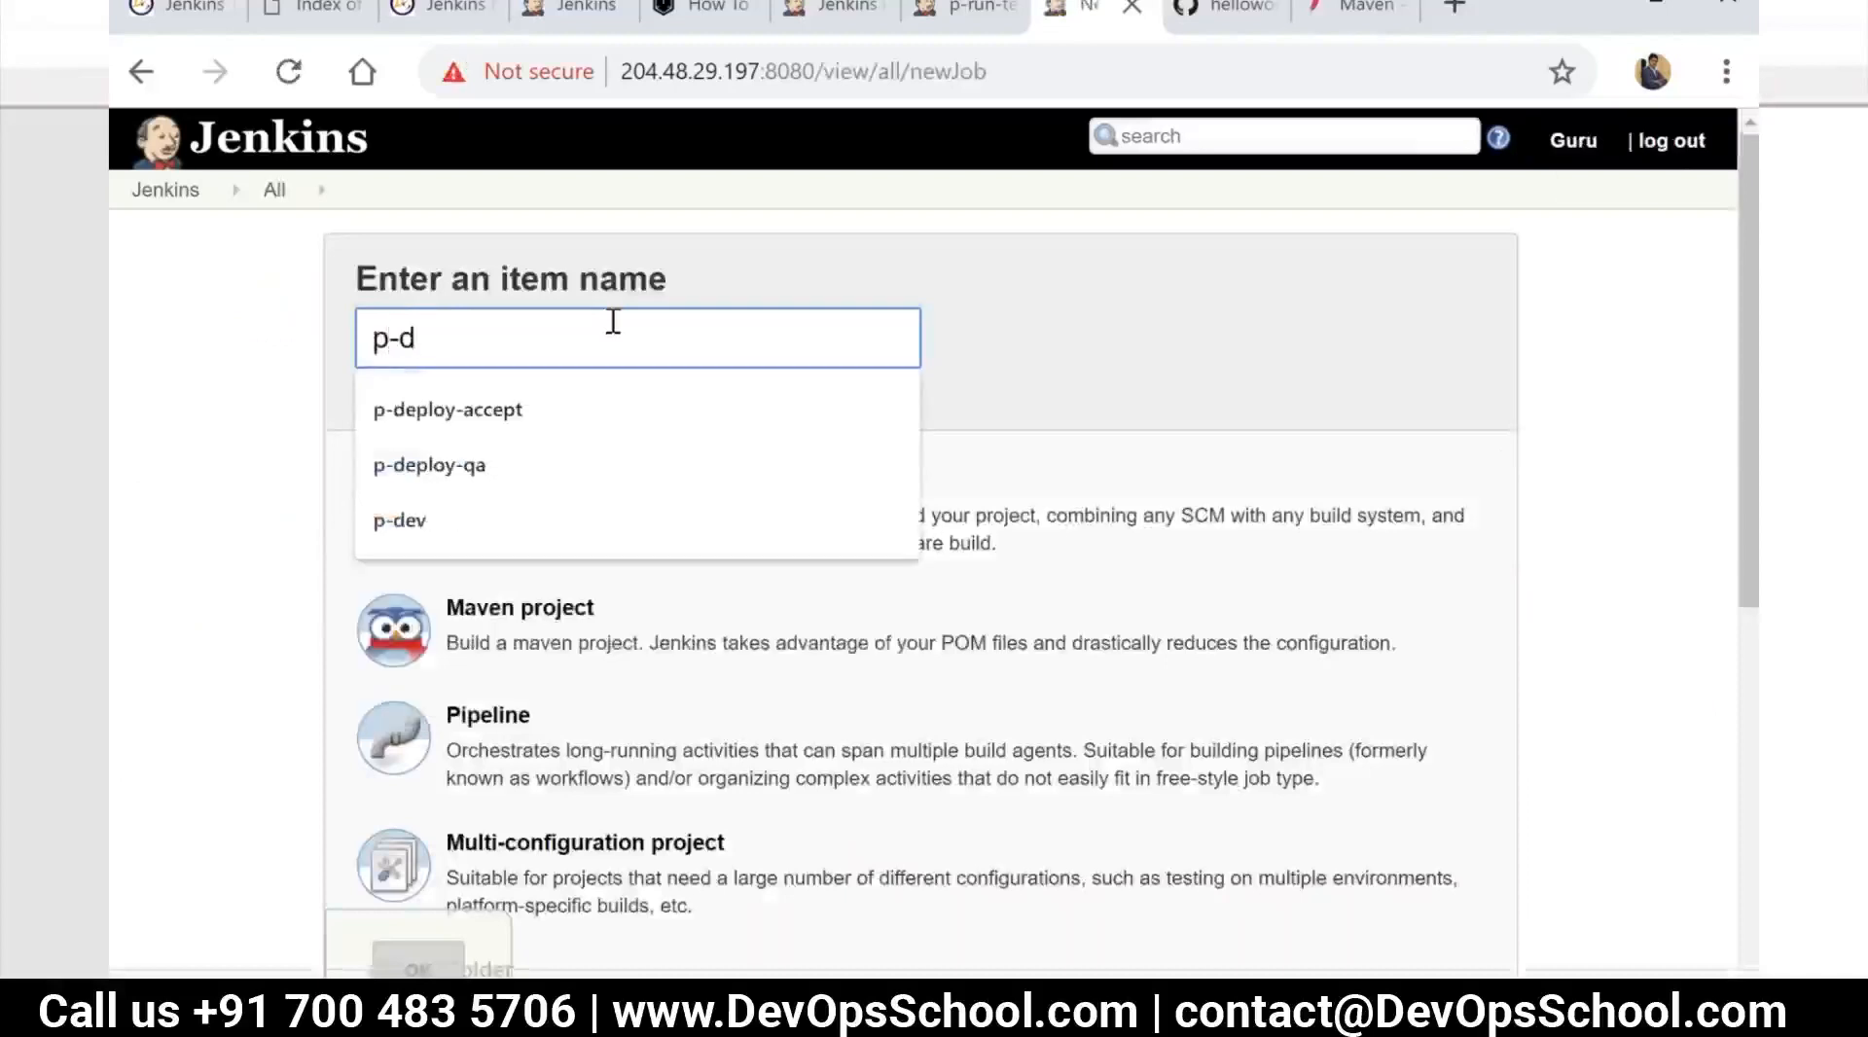
pyautogui.write('epl')
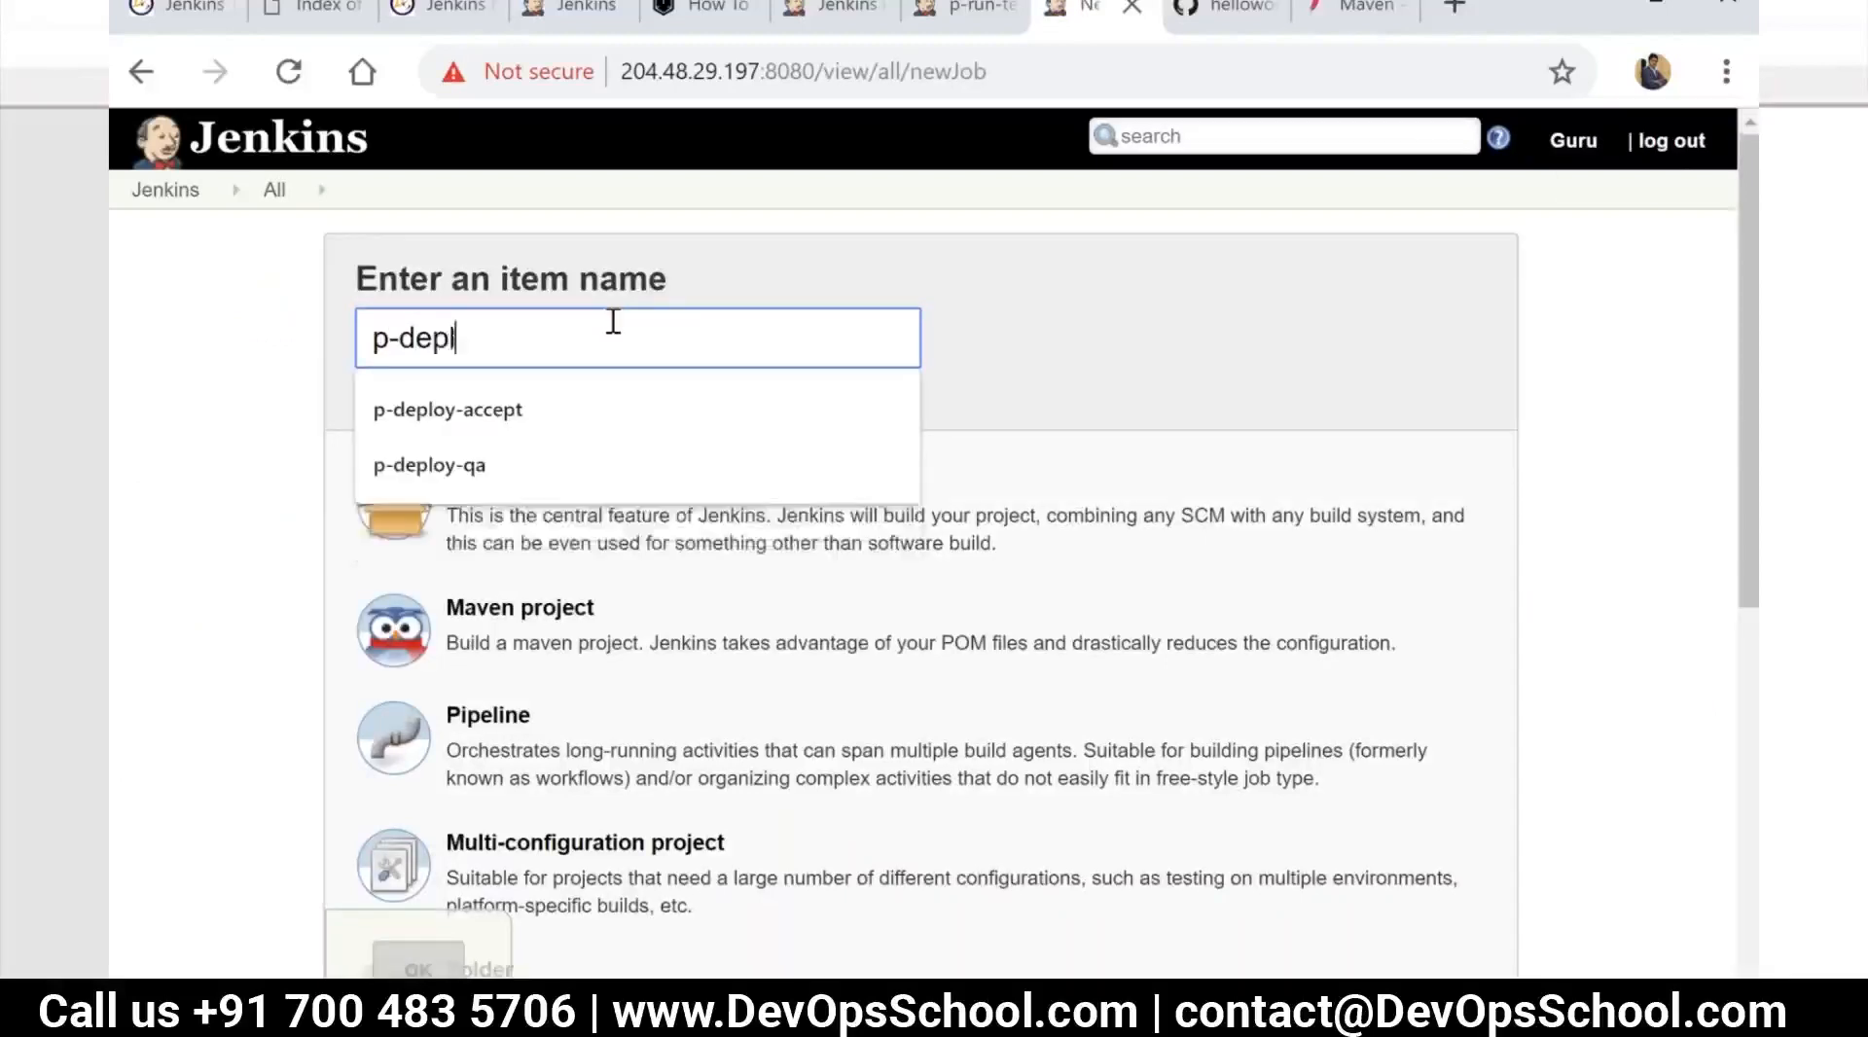
pyautogui.write('y-ad')
pyautogui.press('BackSpace')
pyautogui.press('BackSpace')
pyautogui.press('BackSpace')
pyautogui.write('o')
pyautogui.press('BackSpace')
pyautogui.press('BackSpace')
pyautogui.write('o')
pyautogui.write('=')
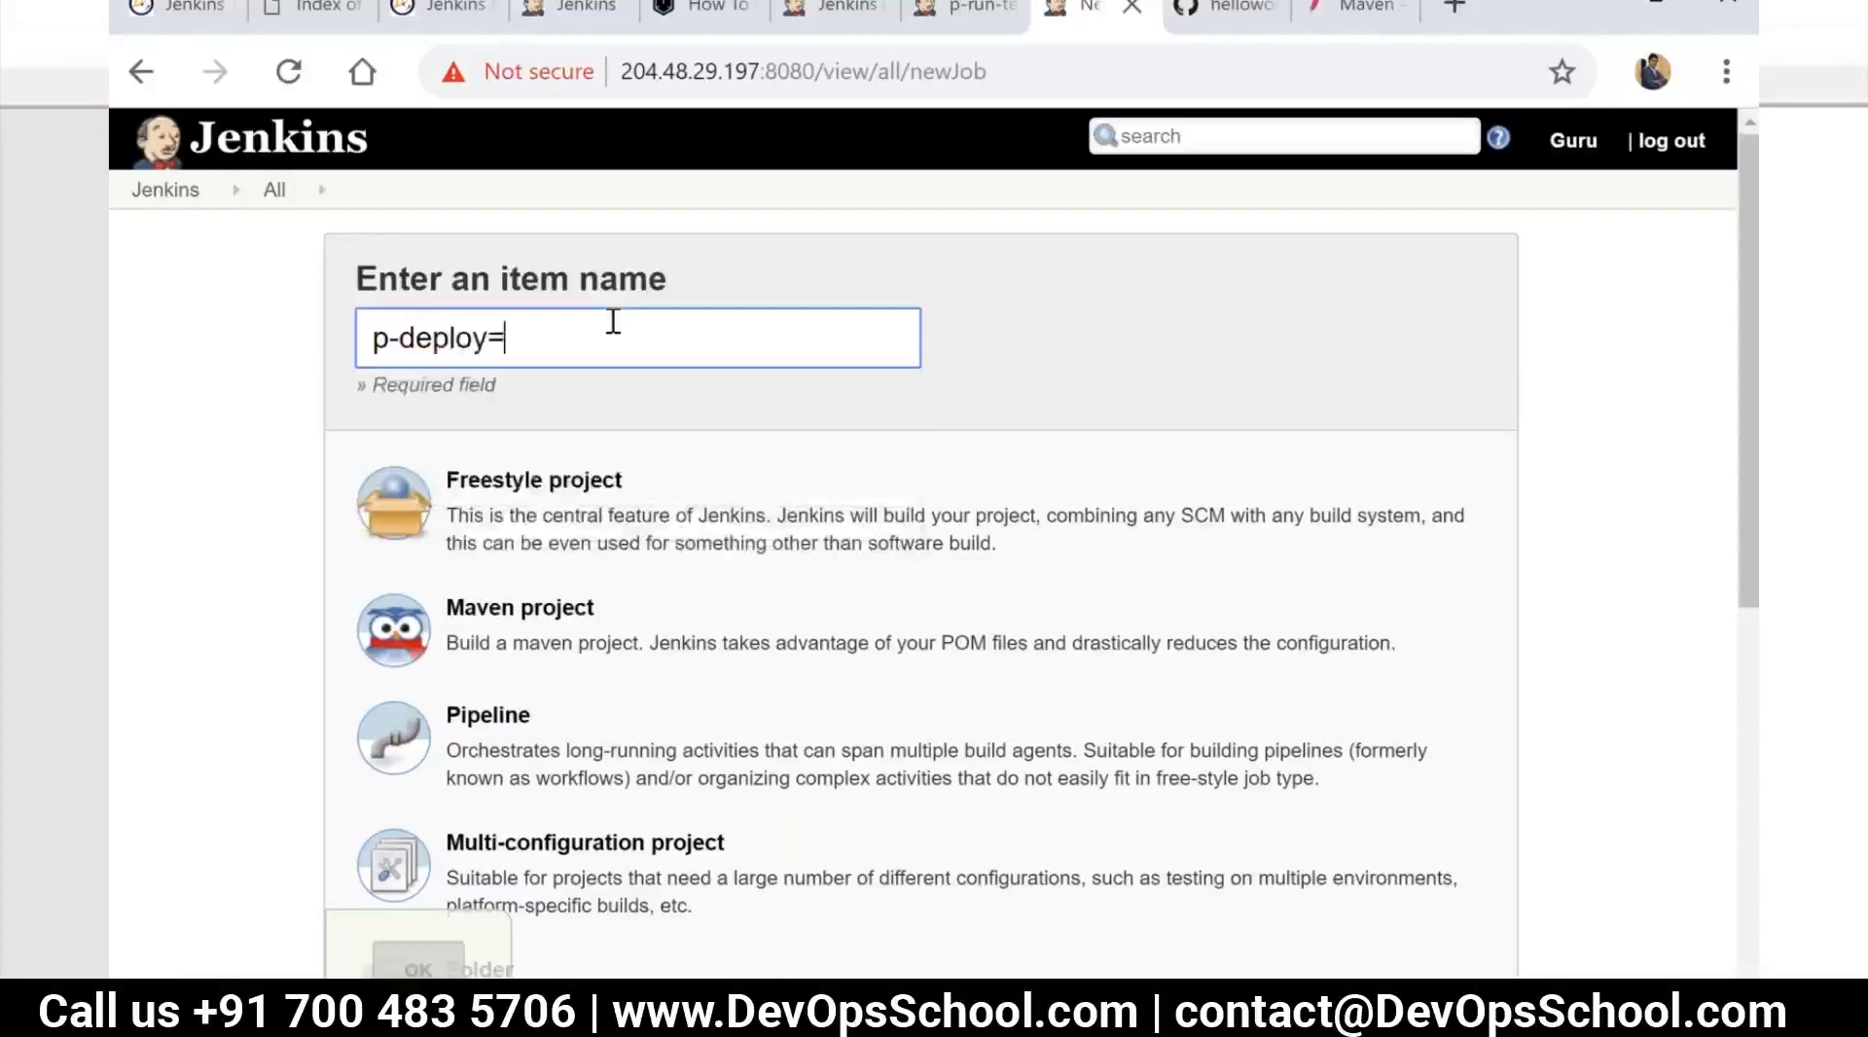
pyautogui.press('BackSpace')
pyautogui.write('-acpt')
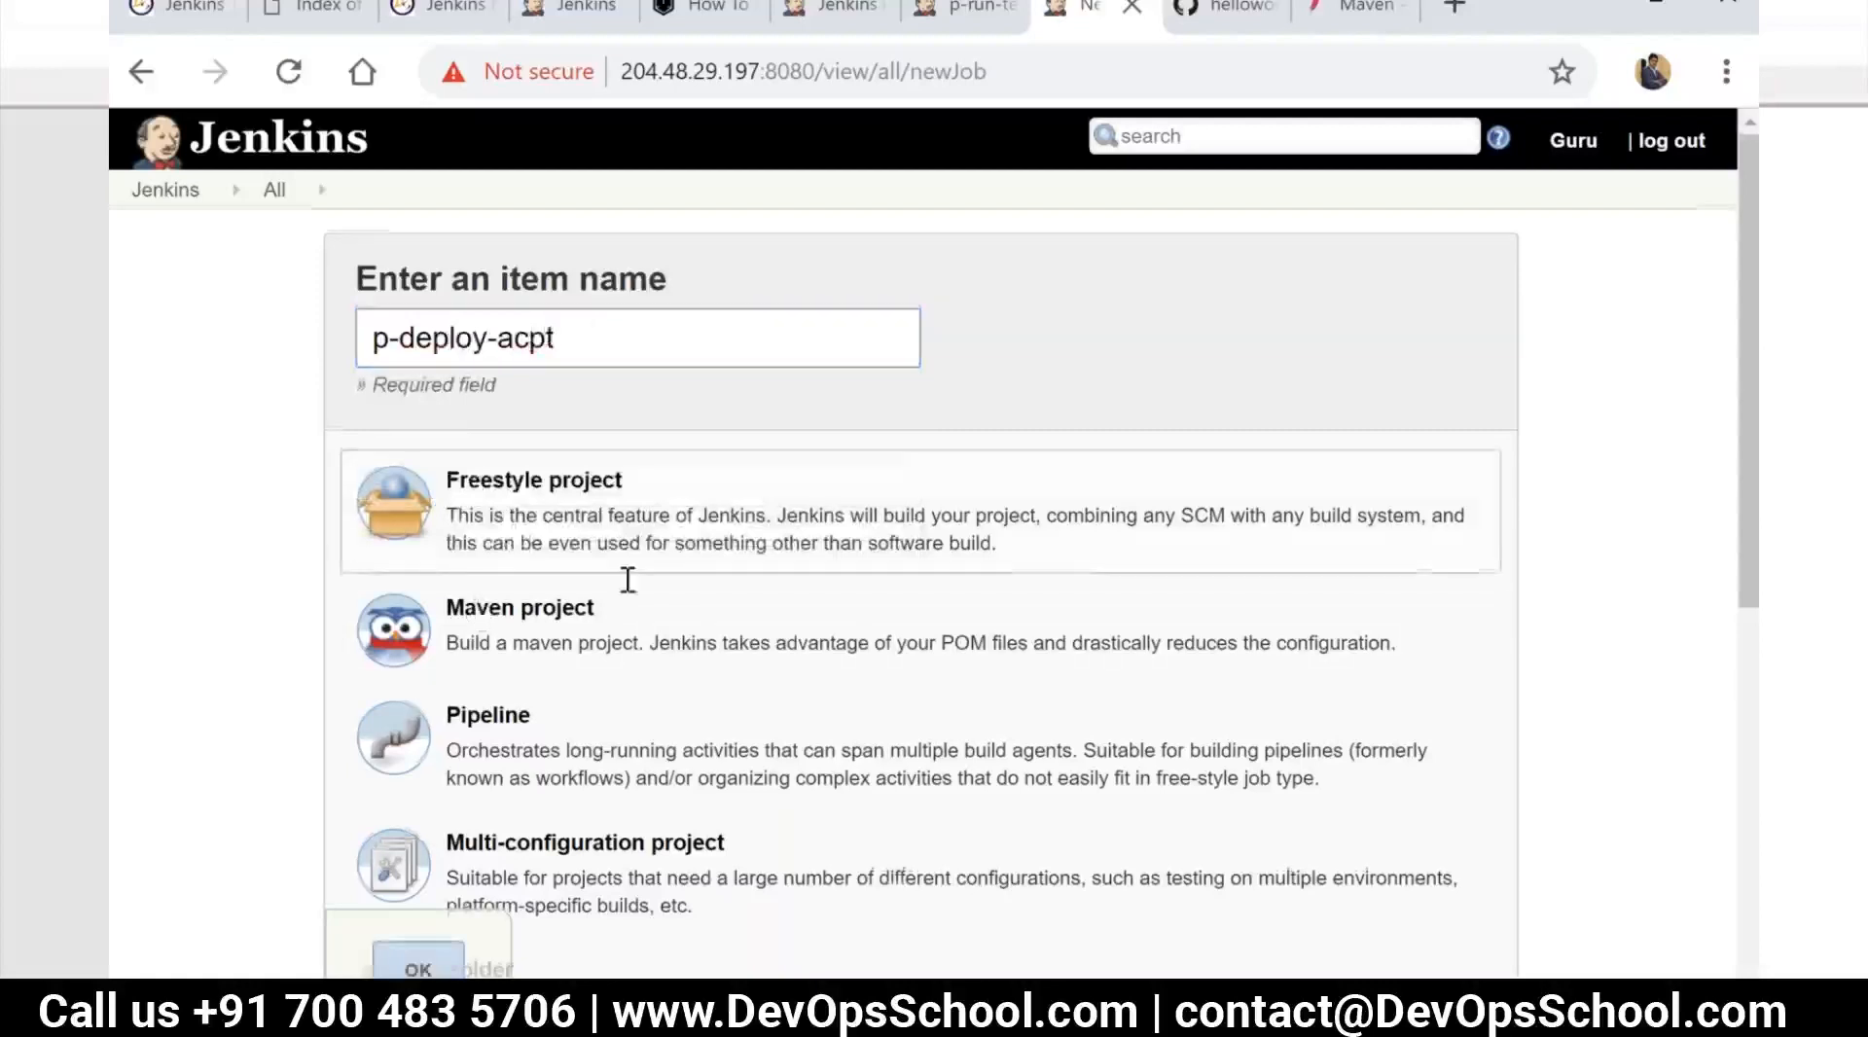
# Set the new item to be copied from p-dev and create it
pyautogui.scroll(-6, 625, 575)
pyautogui.click(642, 829)
pyautogui.write('p-d')
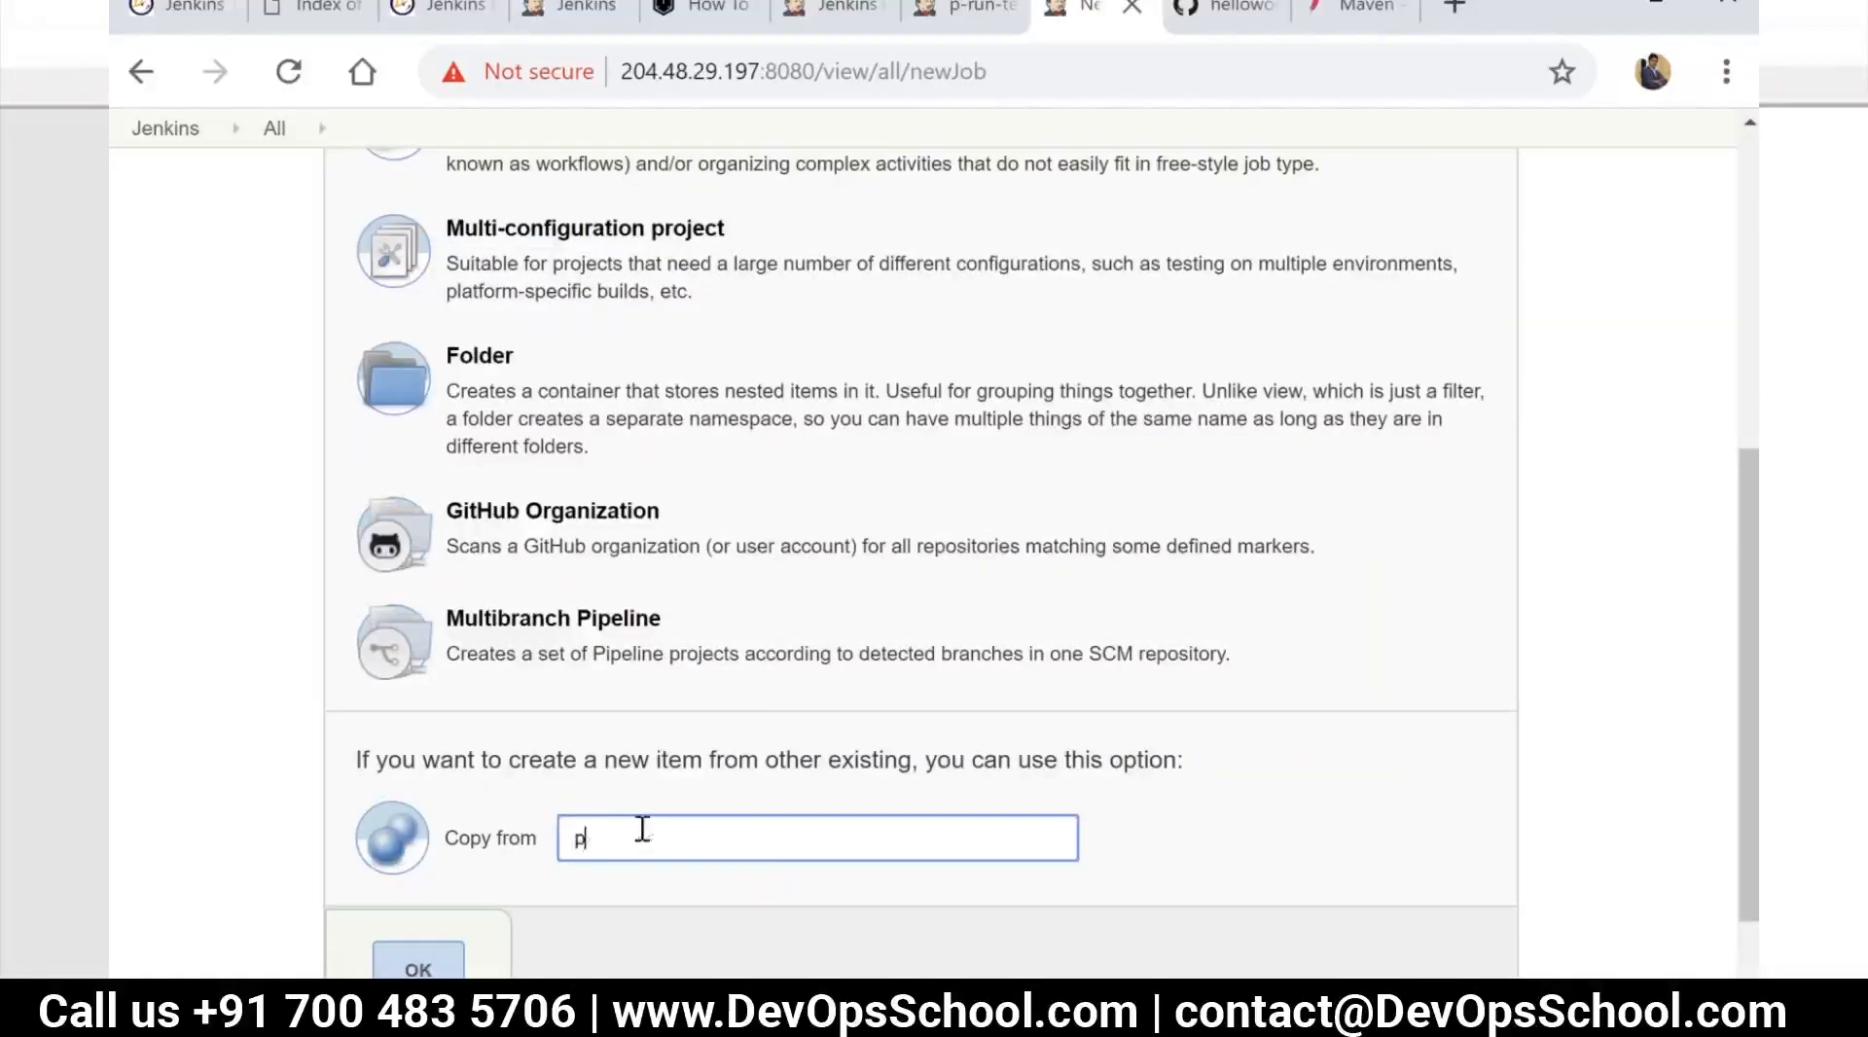
pyautogui.write('ev')
pyautogui.click(596, 880)
pyautogui.click(446, 971)
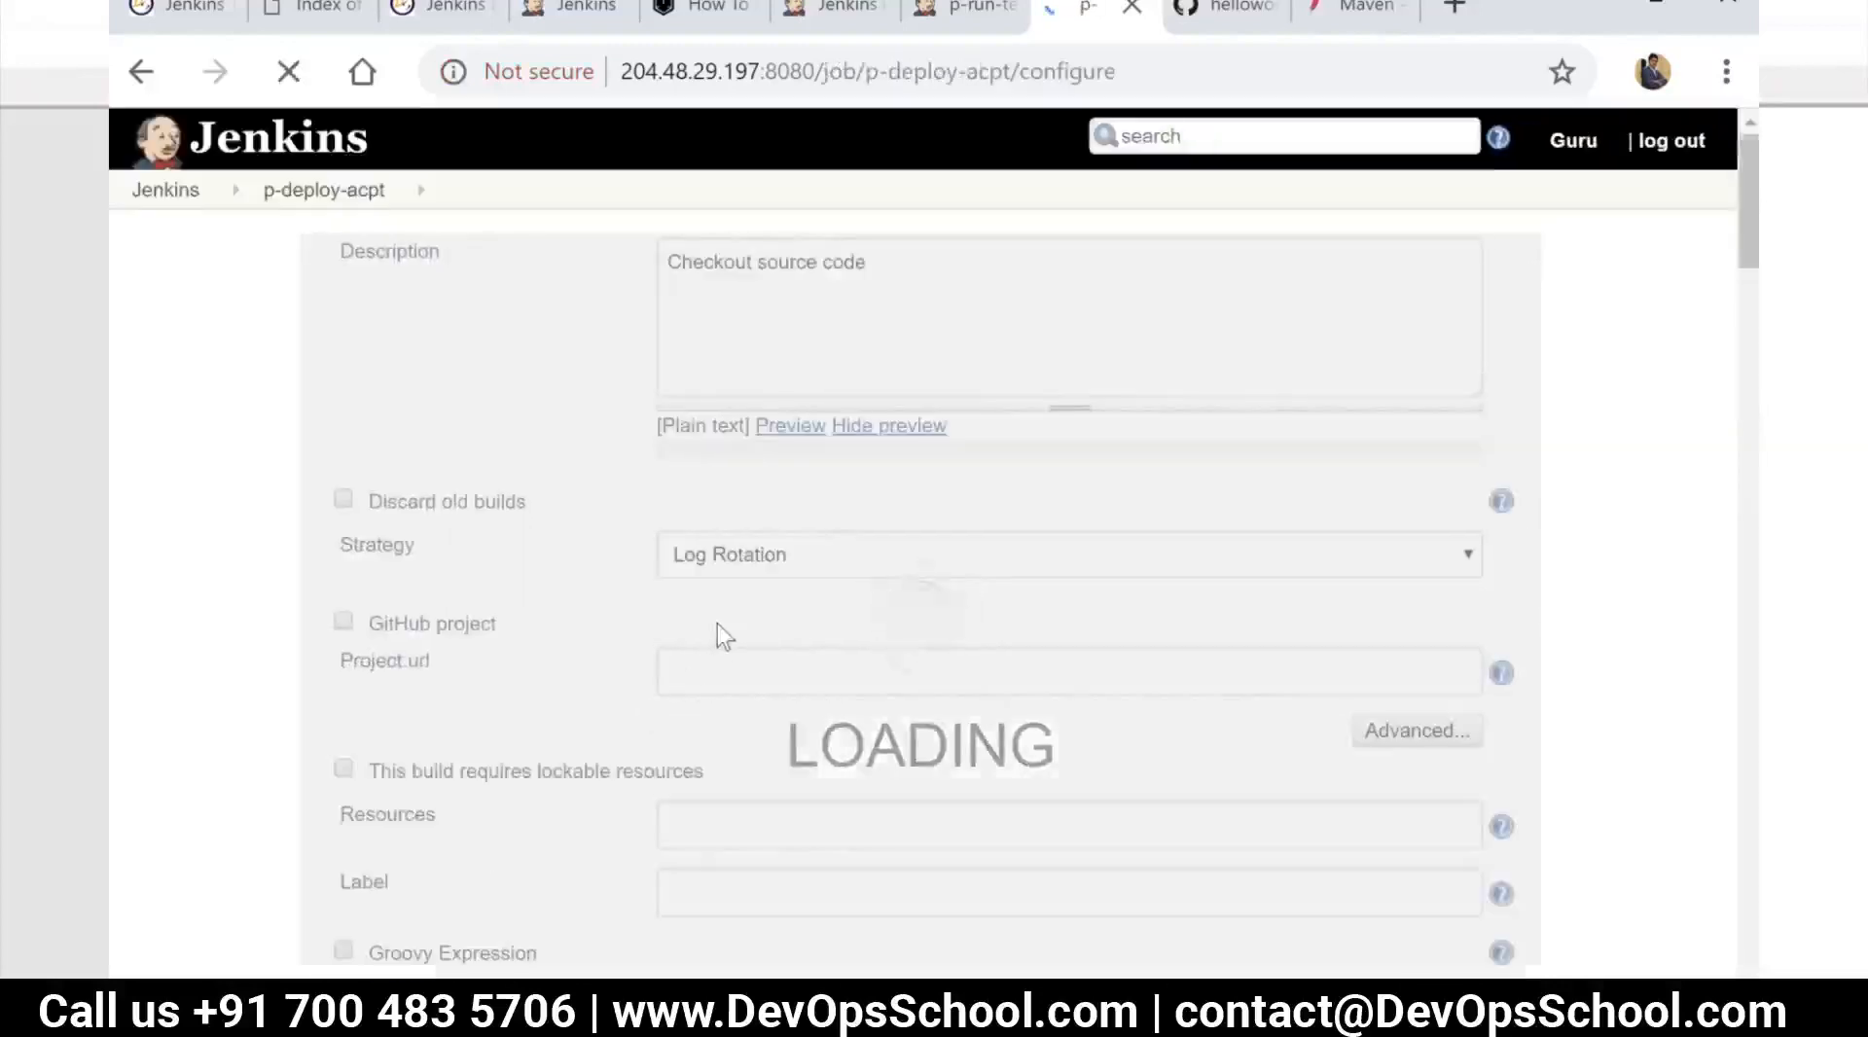
# Change the playbook file in the p-deploy-acpt shell command to acpt-deploy.yml
pyautogui.scroll(-15, 715, 661)
pyautogui.scroll(-2, 719, 710)
pyautogui.scroll(5, 767, 784)
pyautogui.scroll(-5, 767, 784)
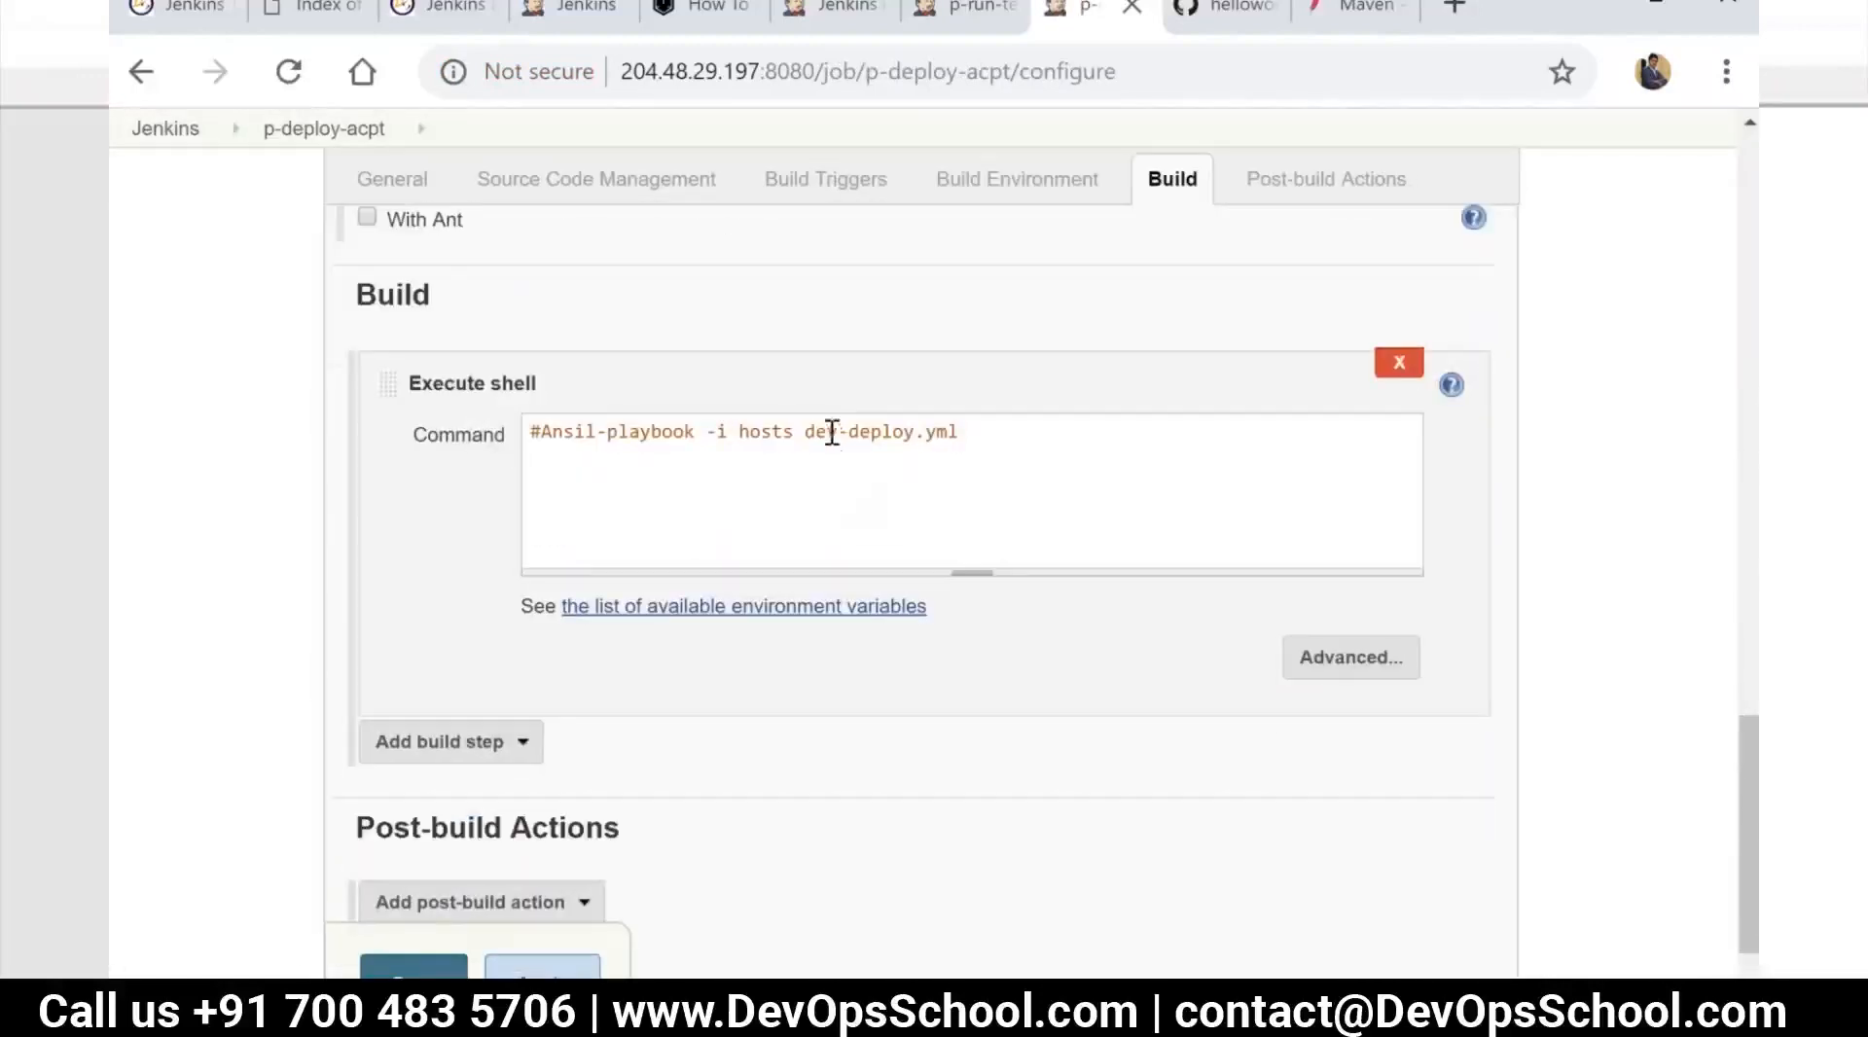
pyautogui.press('BackSpace')
pyautogui.write('acpt')
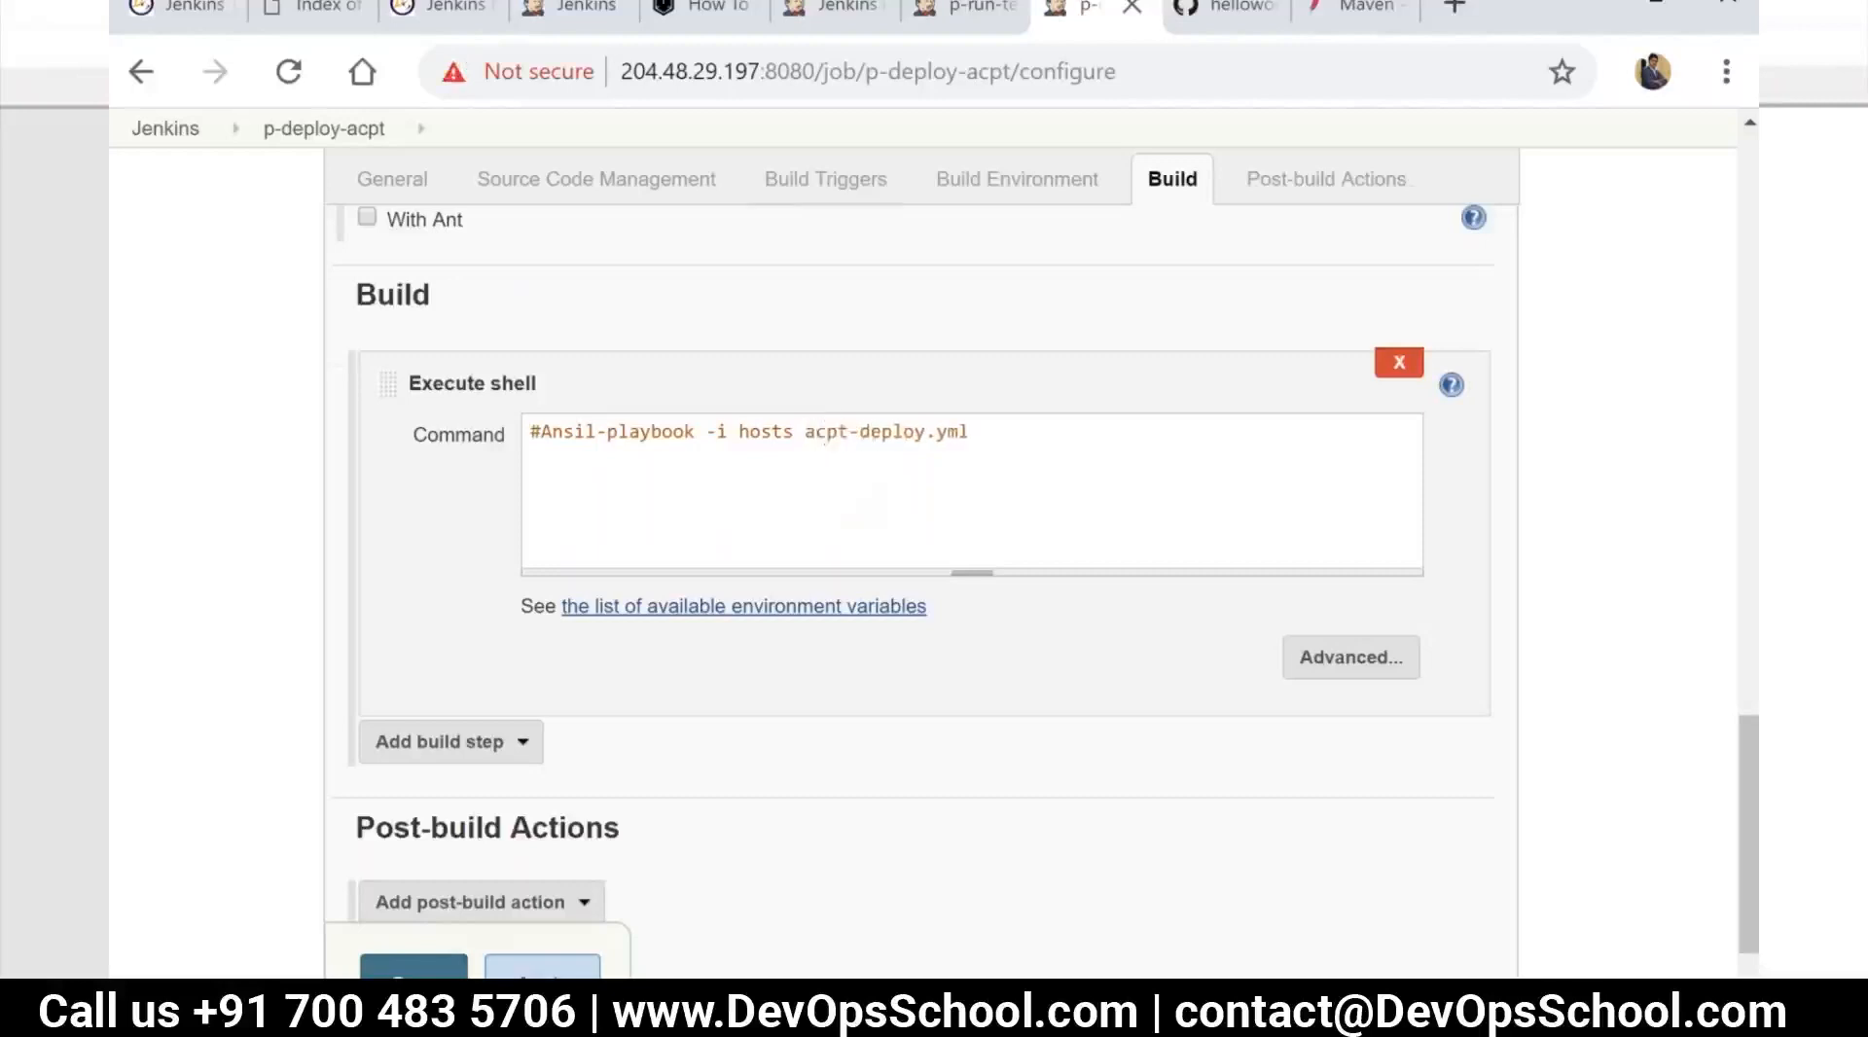
# Apply and save the p-deploy-acpt job configuration
pyautogui.scroll(-2, 923, 583)
pyautogui.click(537, 848)
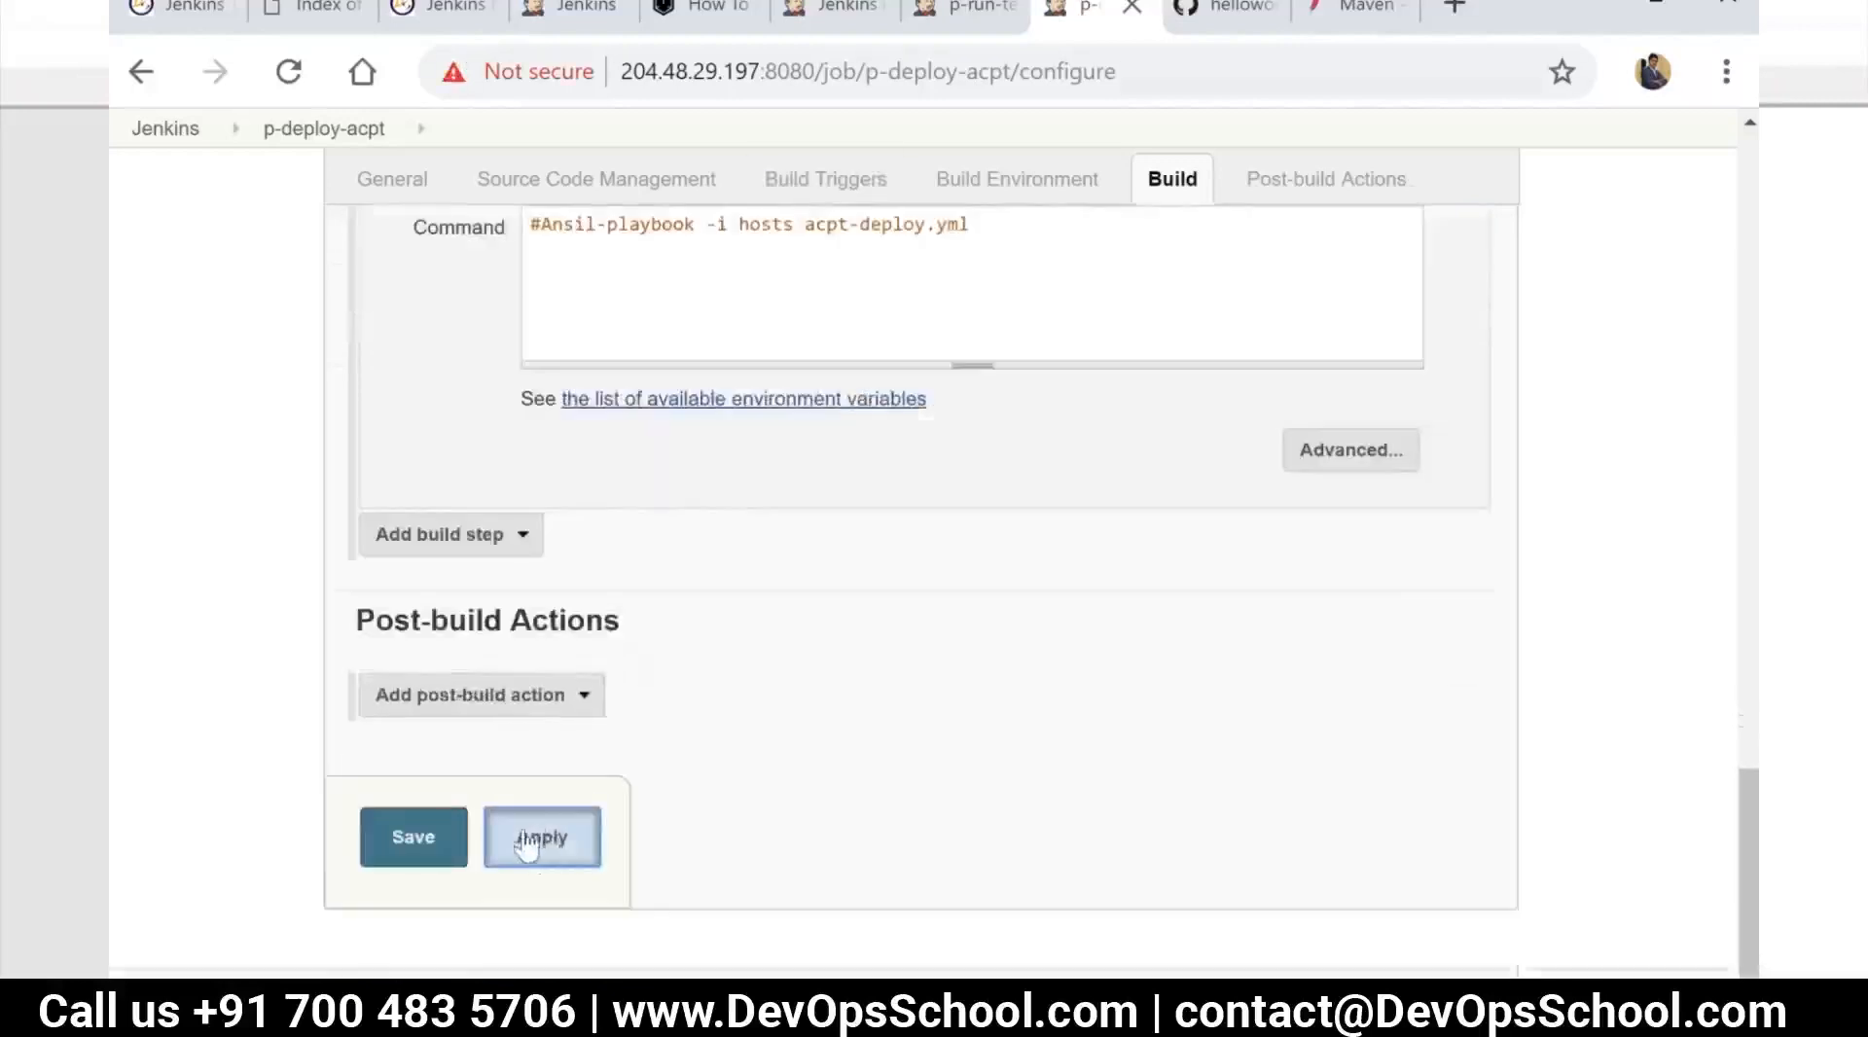
pyautogui.click(413, 843)
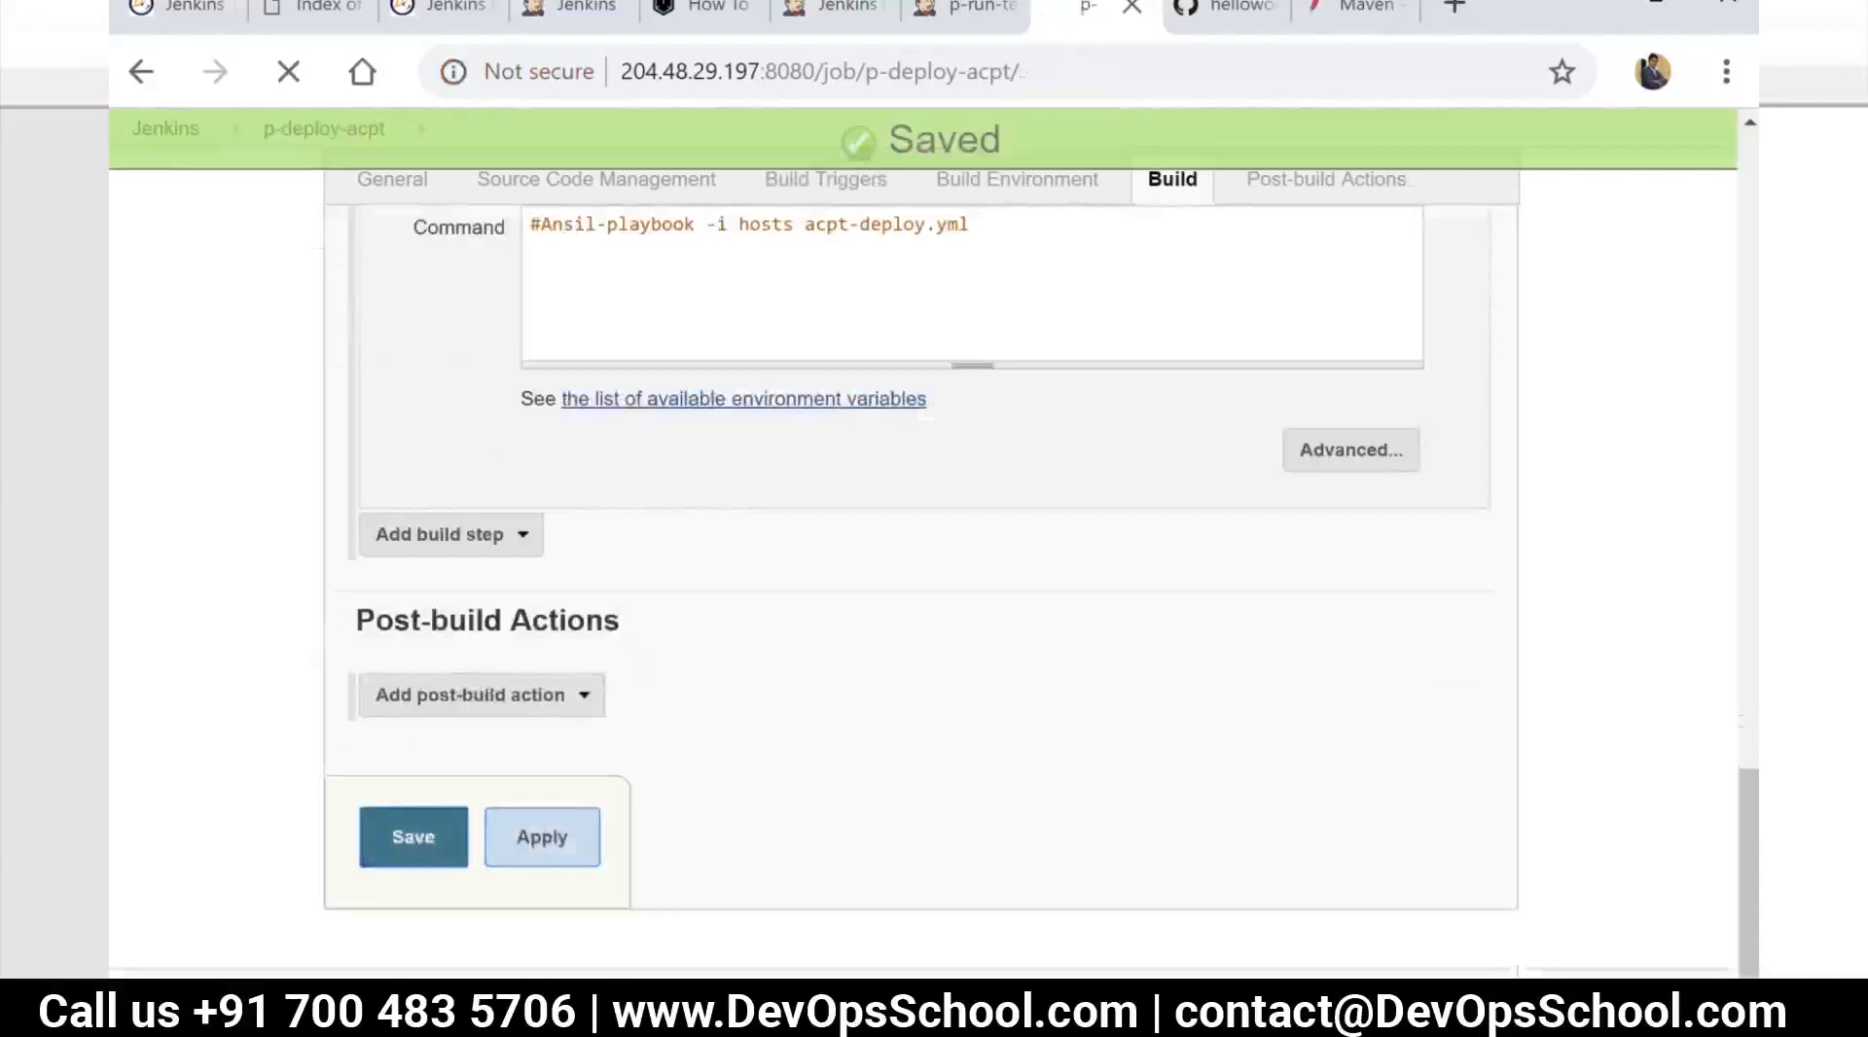
# Return to the Jenkins dashboard and open the configuration of the p-run-tests job
pyautogui.click(165, 191)
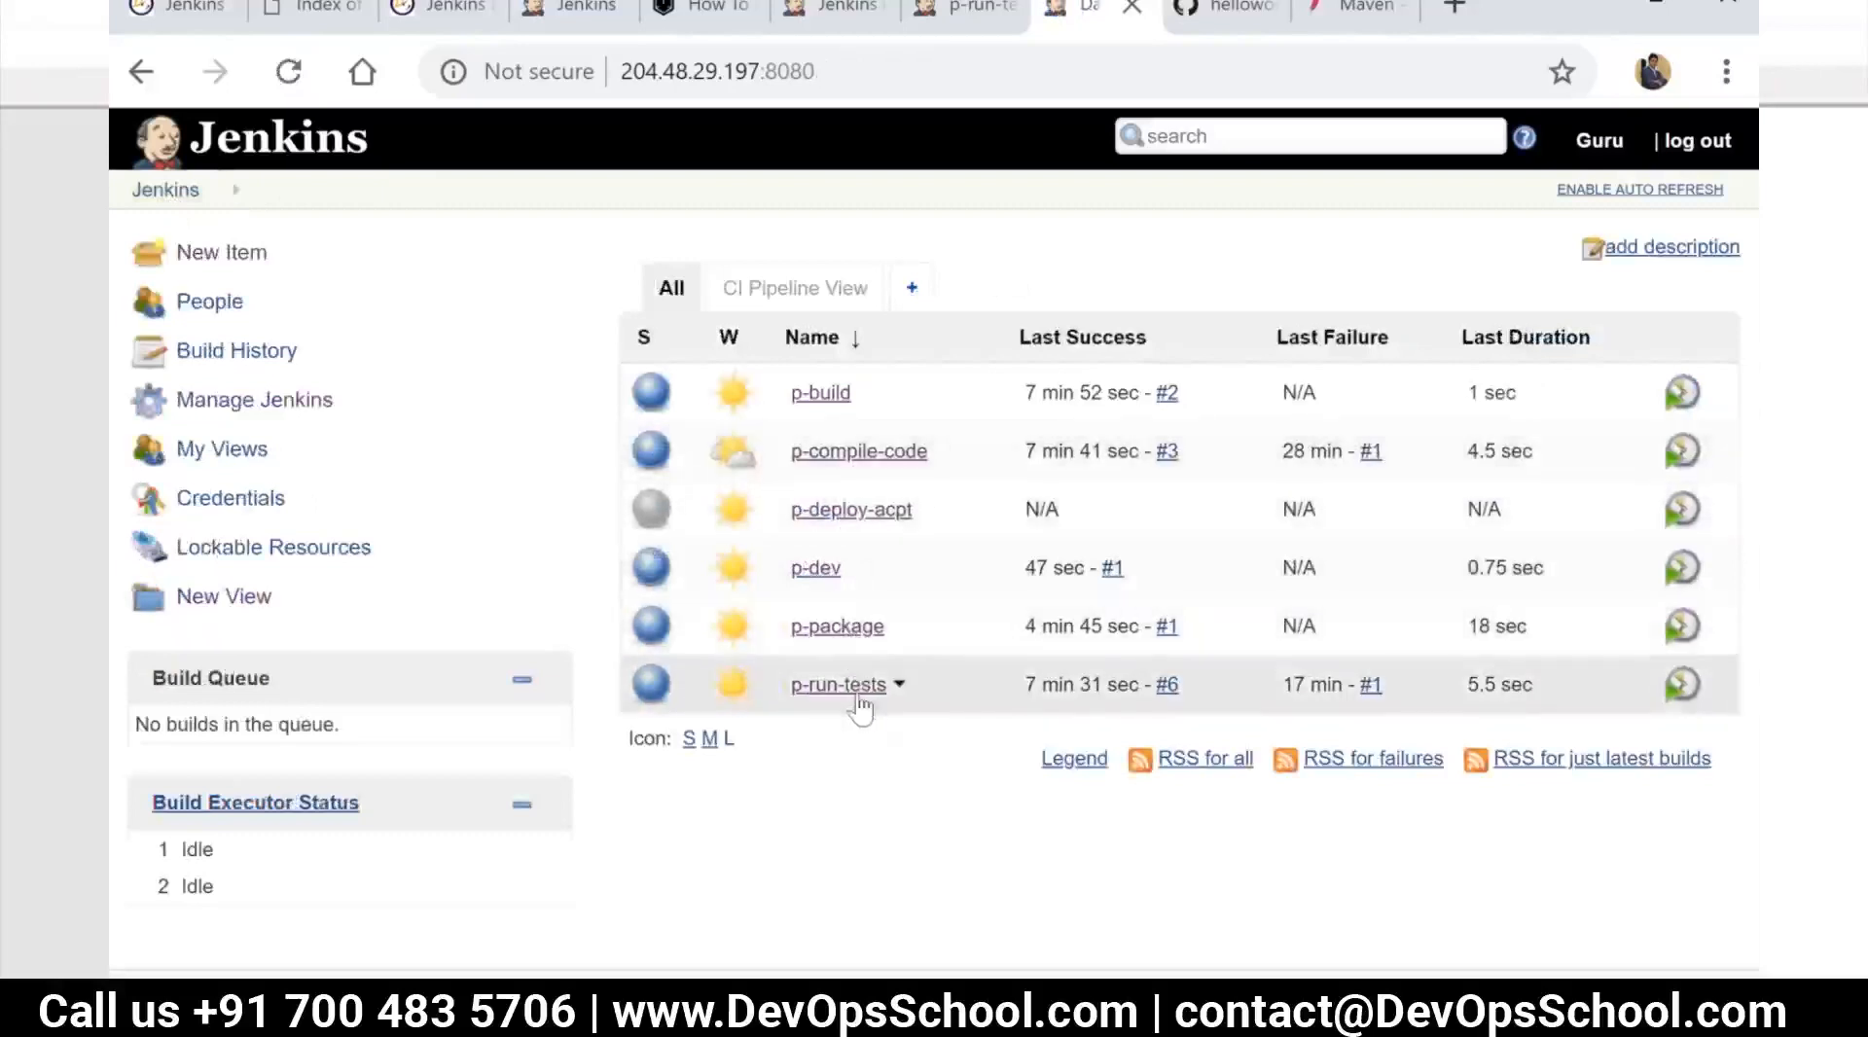
pyautogui.click(856, 693)
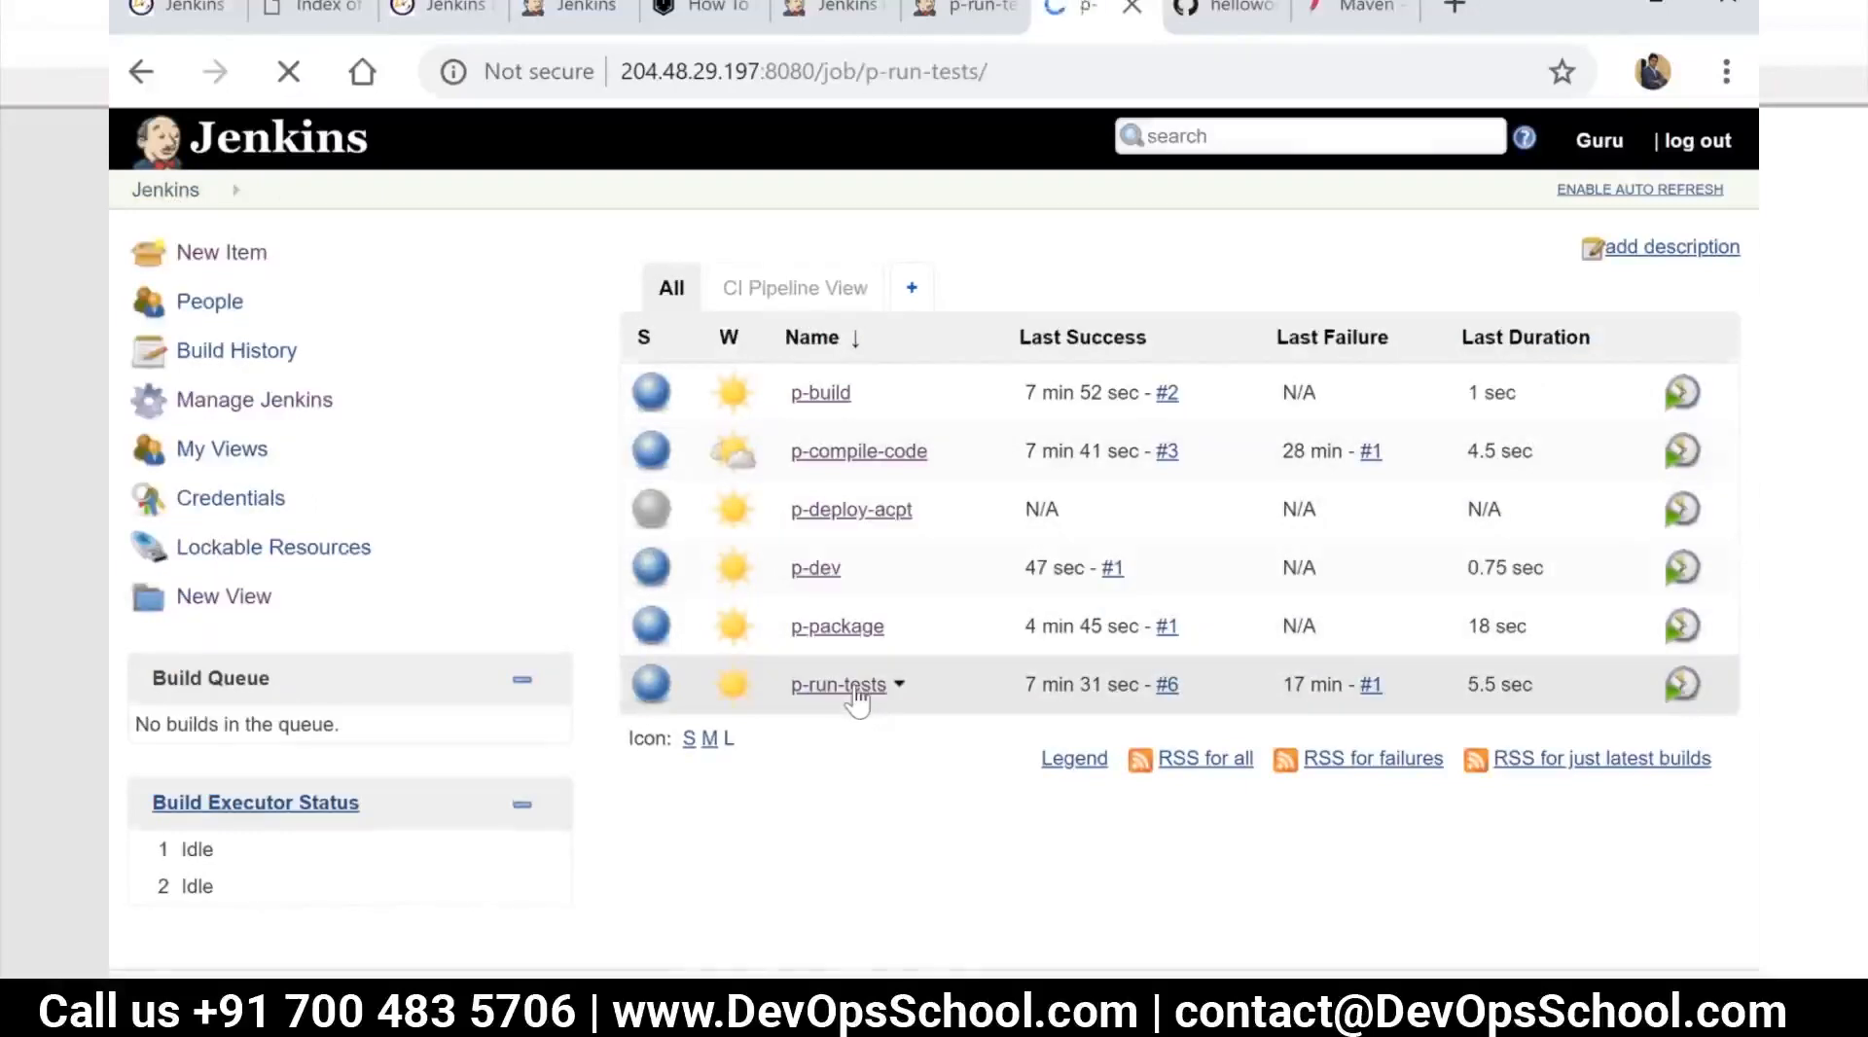
pyautogui.scroll(-2, 706, 747)
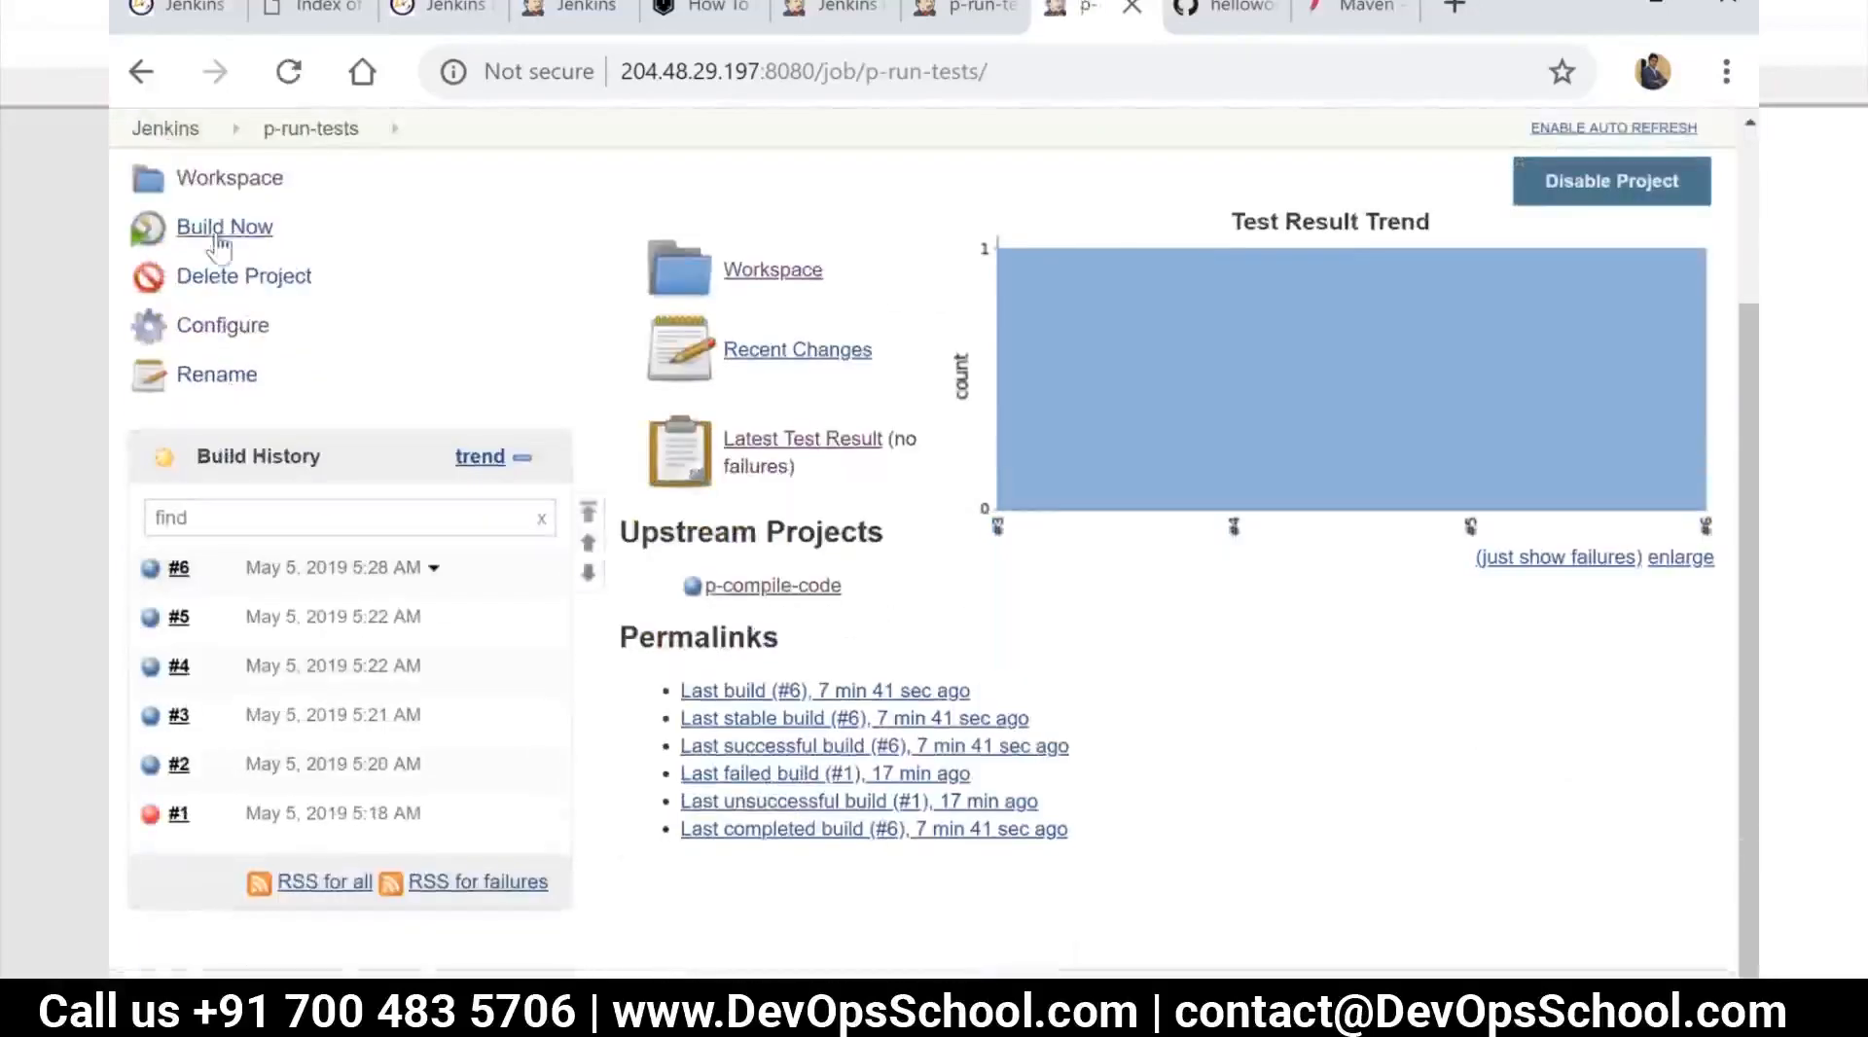
pyautogui.click(222, 325)
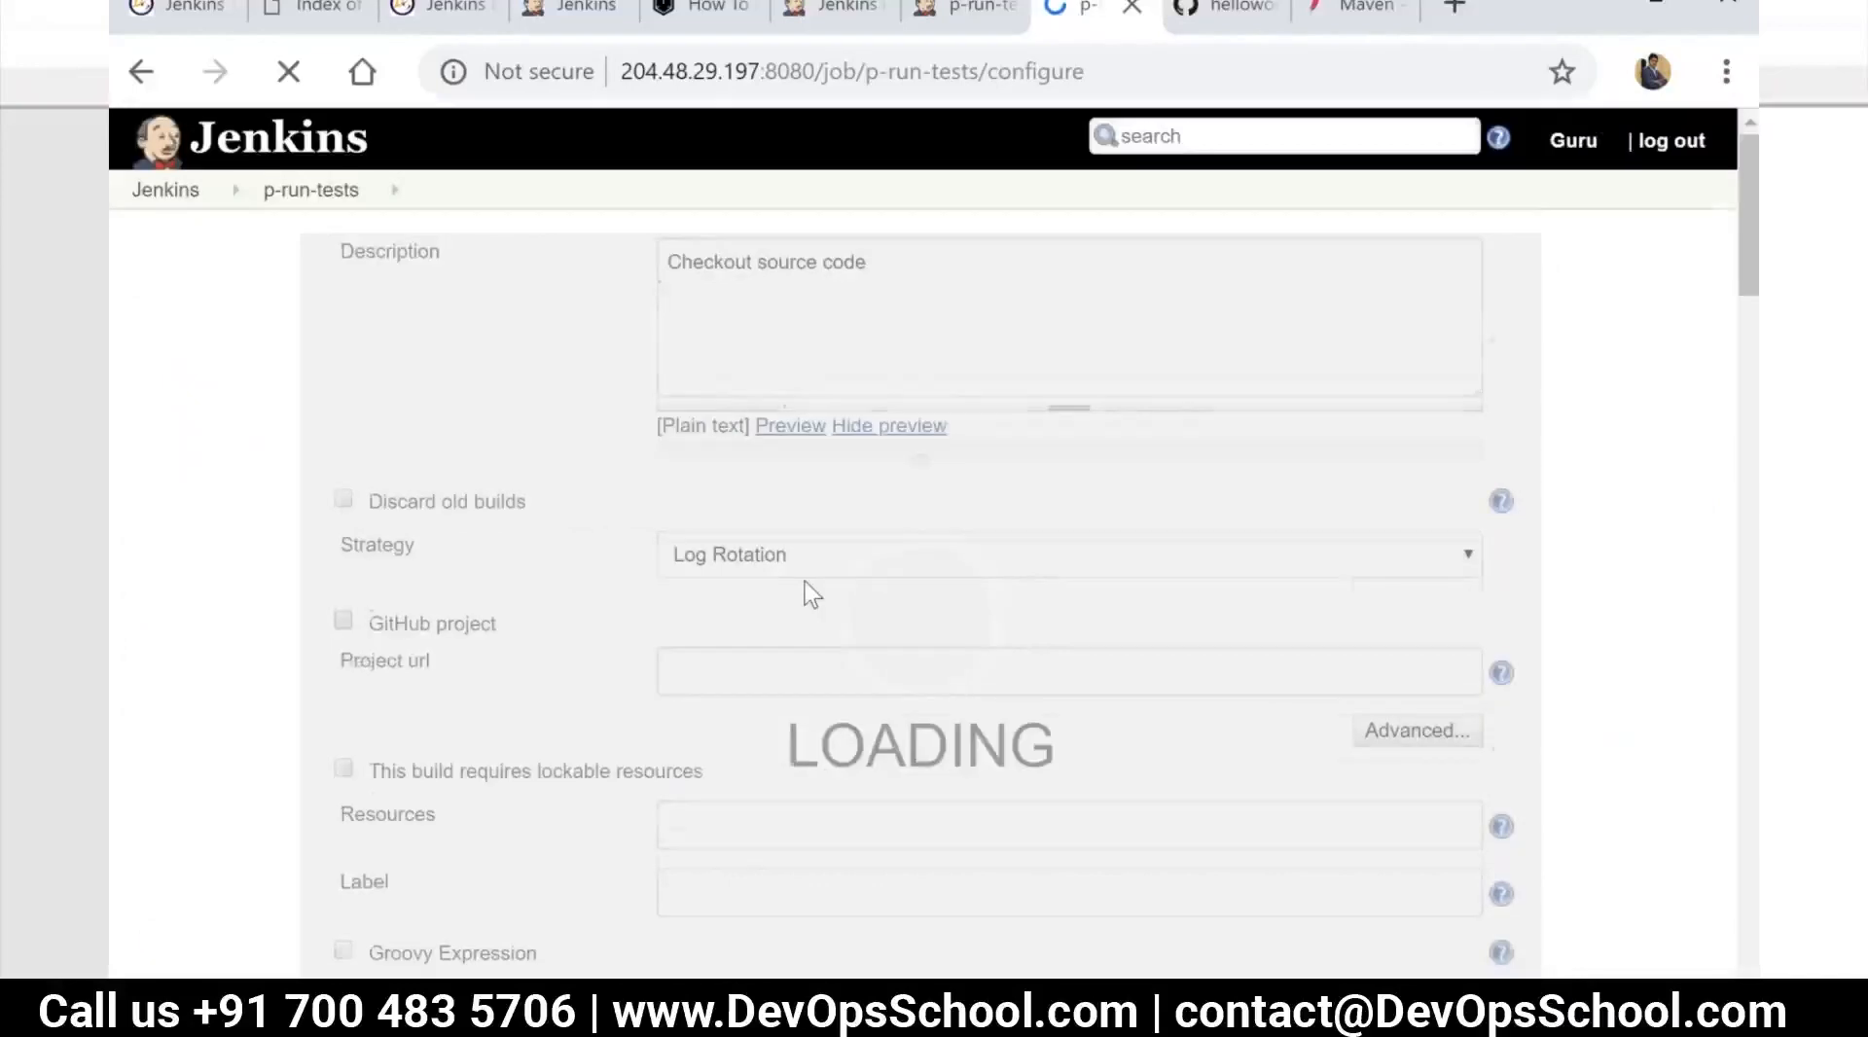
# Add a "Build other projects" post-build action to the p-run-tests job
pyautogui.scroll(-5, 804, 587)
pyautogui.scroll(-4, 804, 588)
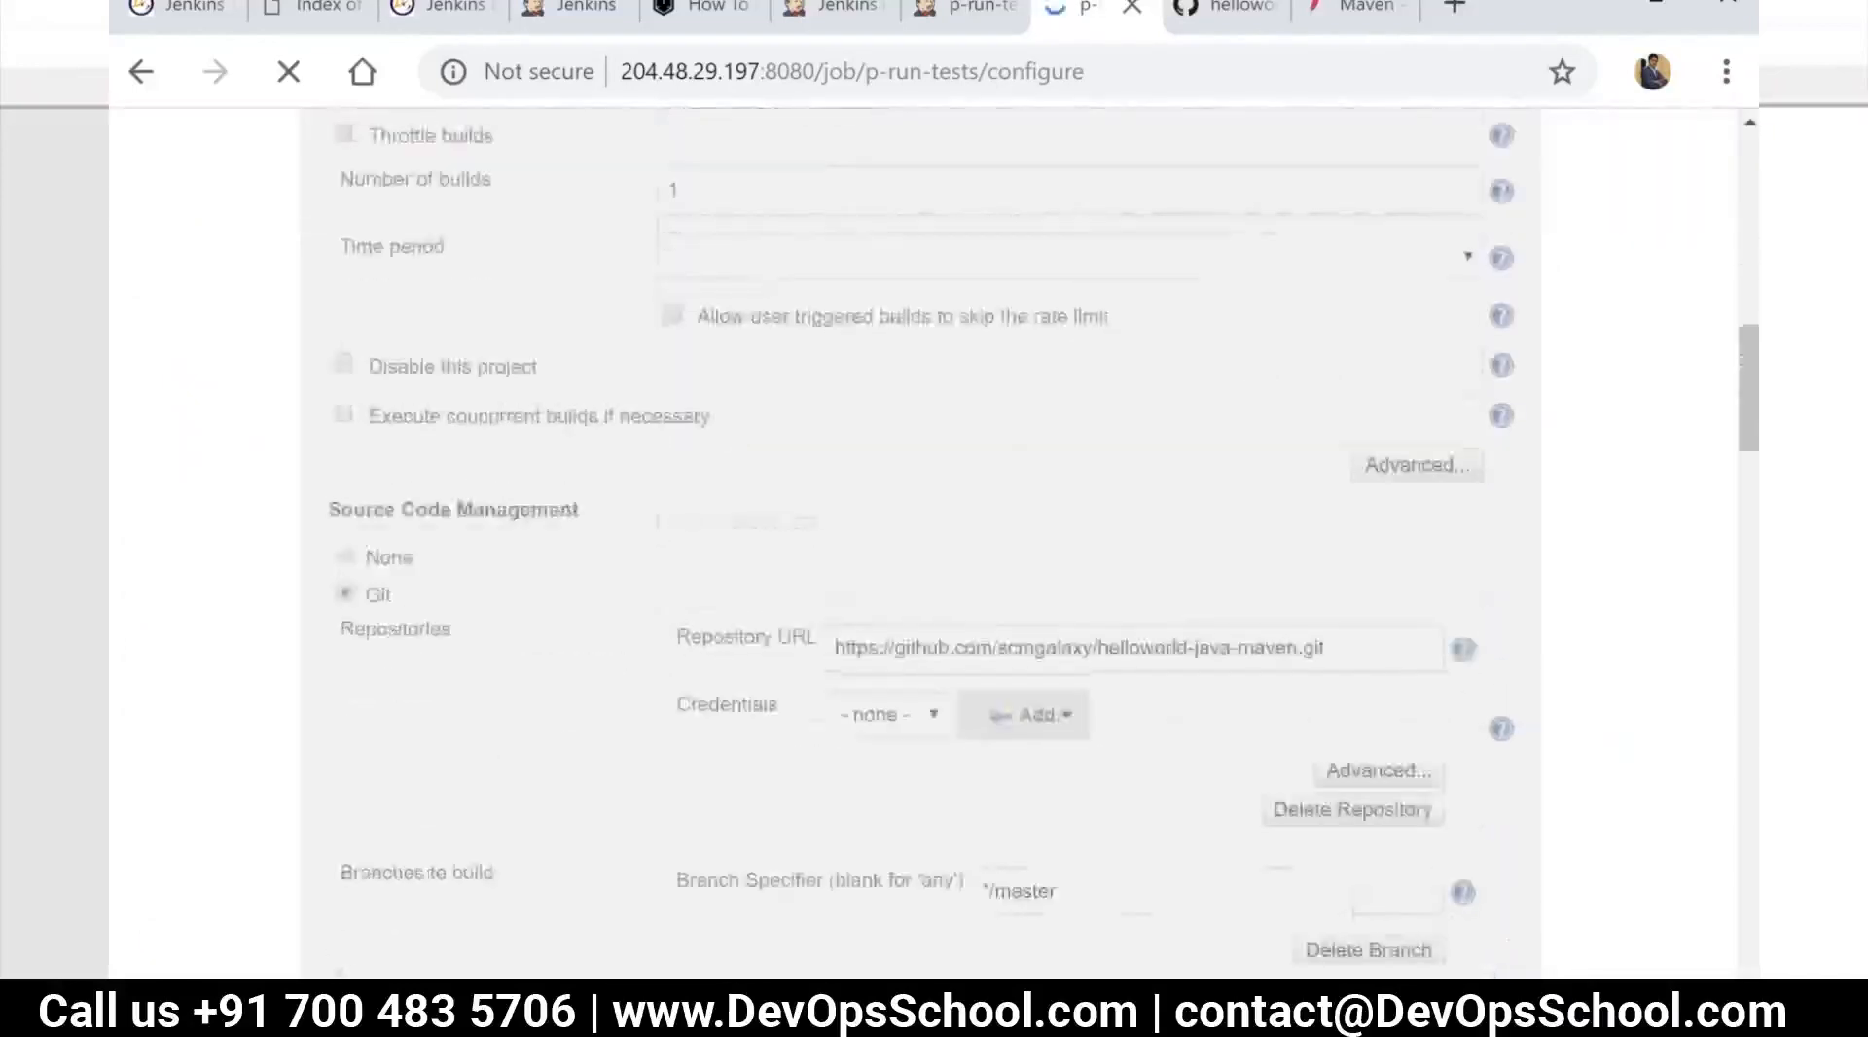
pyautogui.scroll(-9, 925, 543)
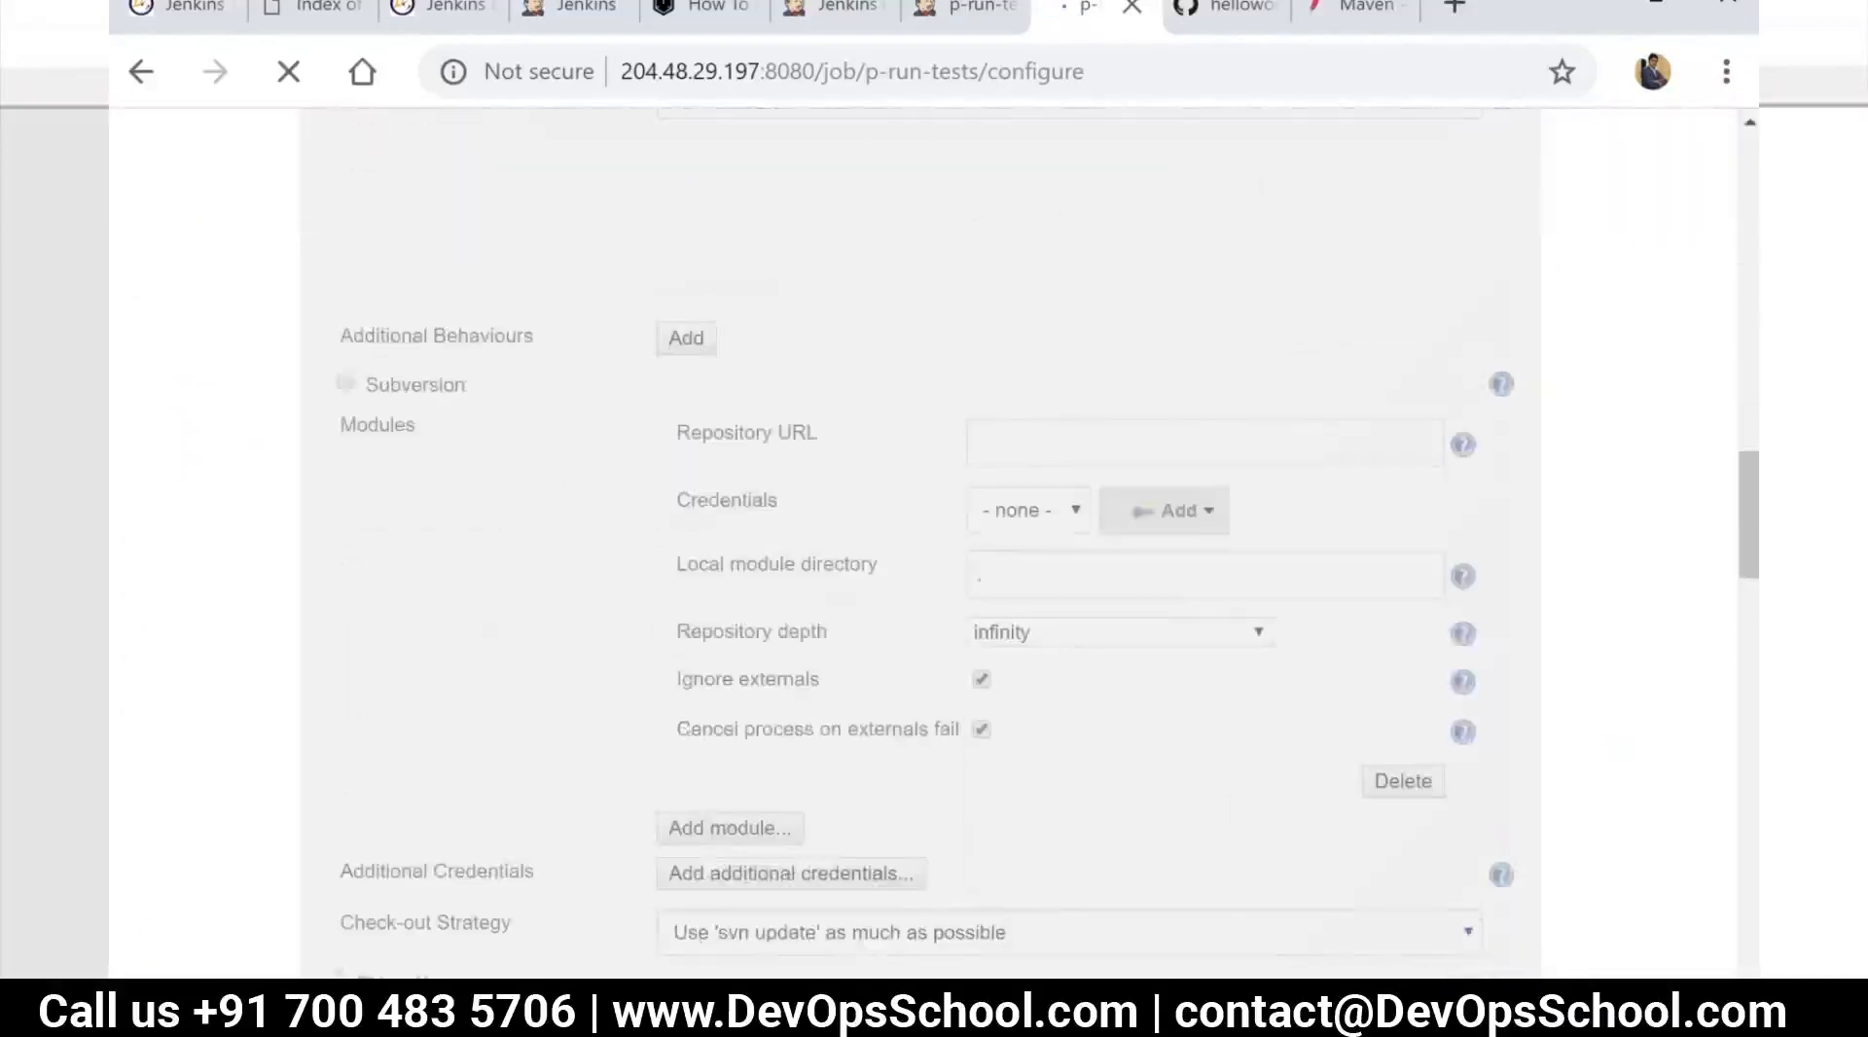
pyautogui.scroll(-5, 920, 543)
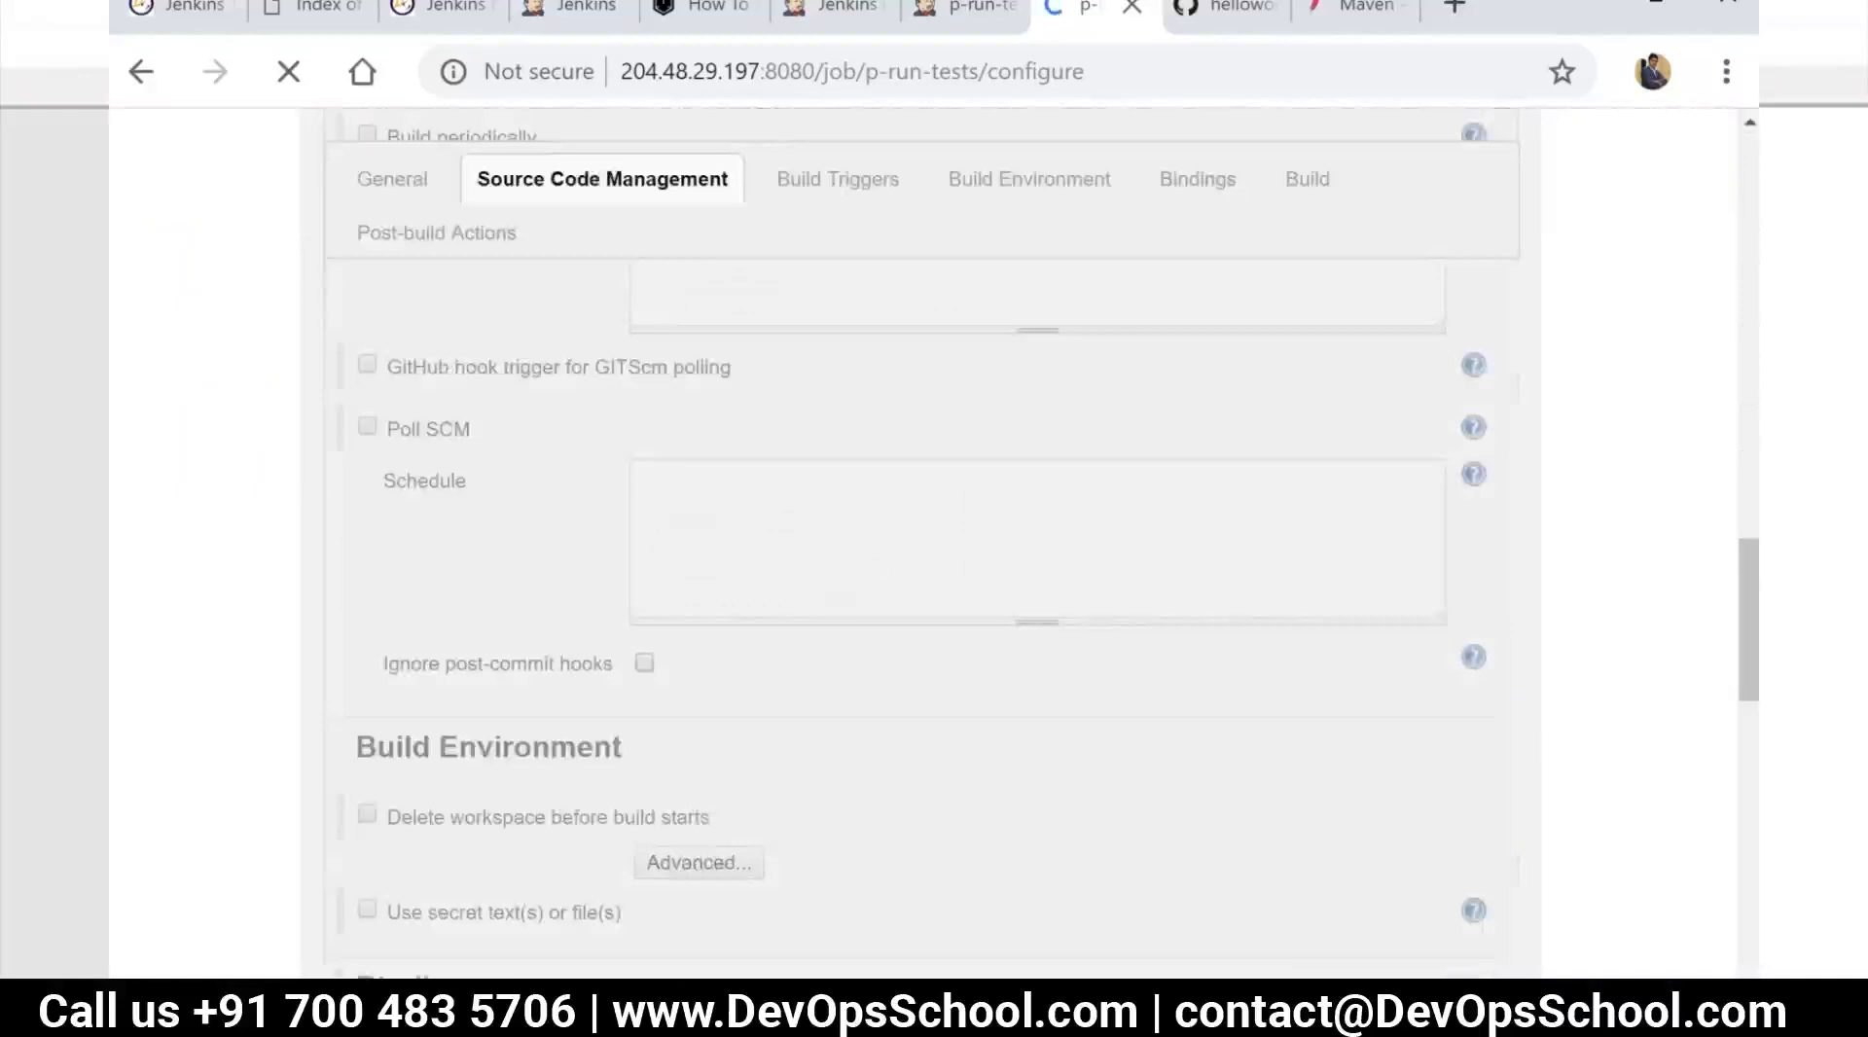
pyautogui.scroll(-10, 792, 604)
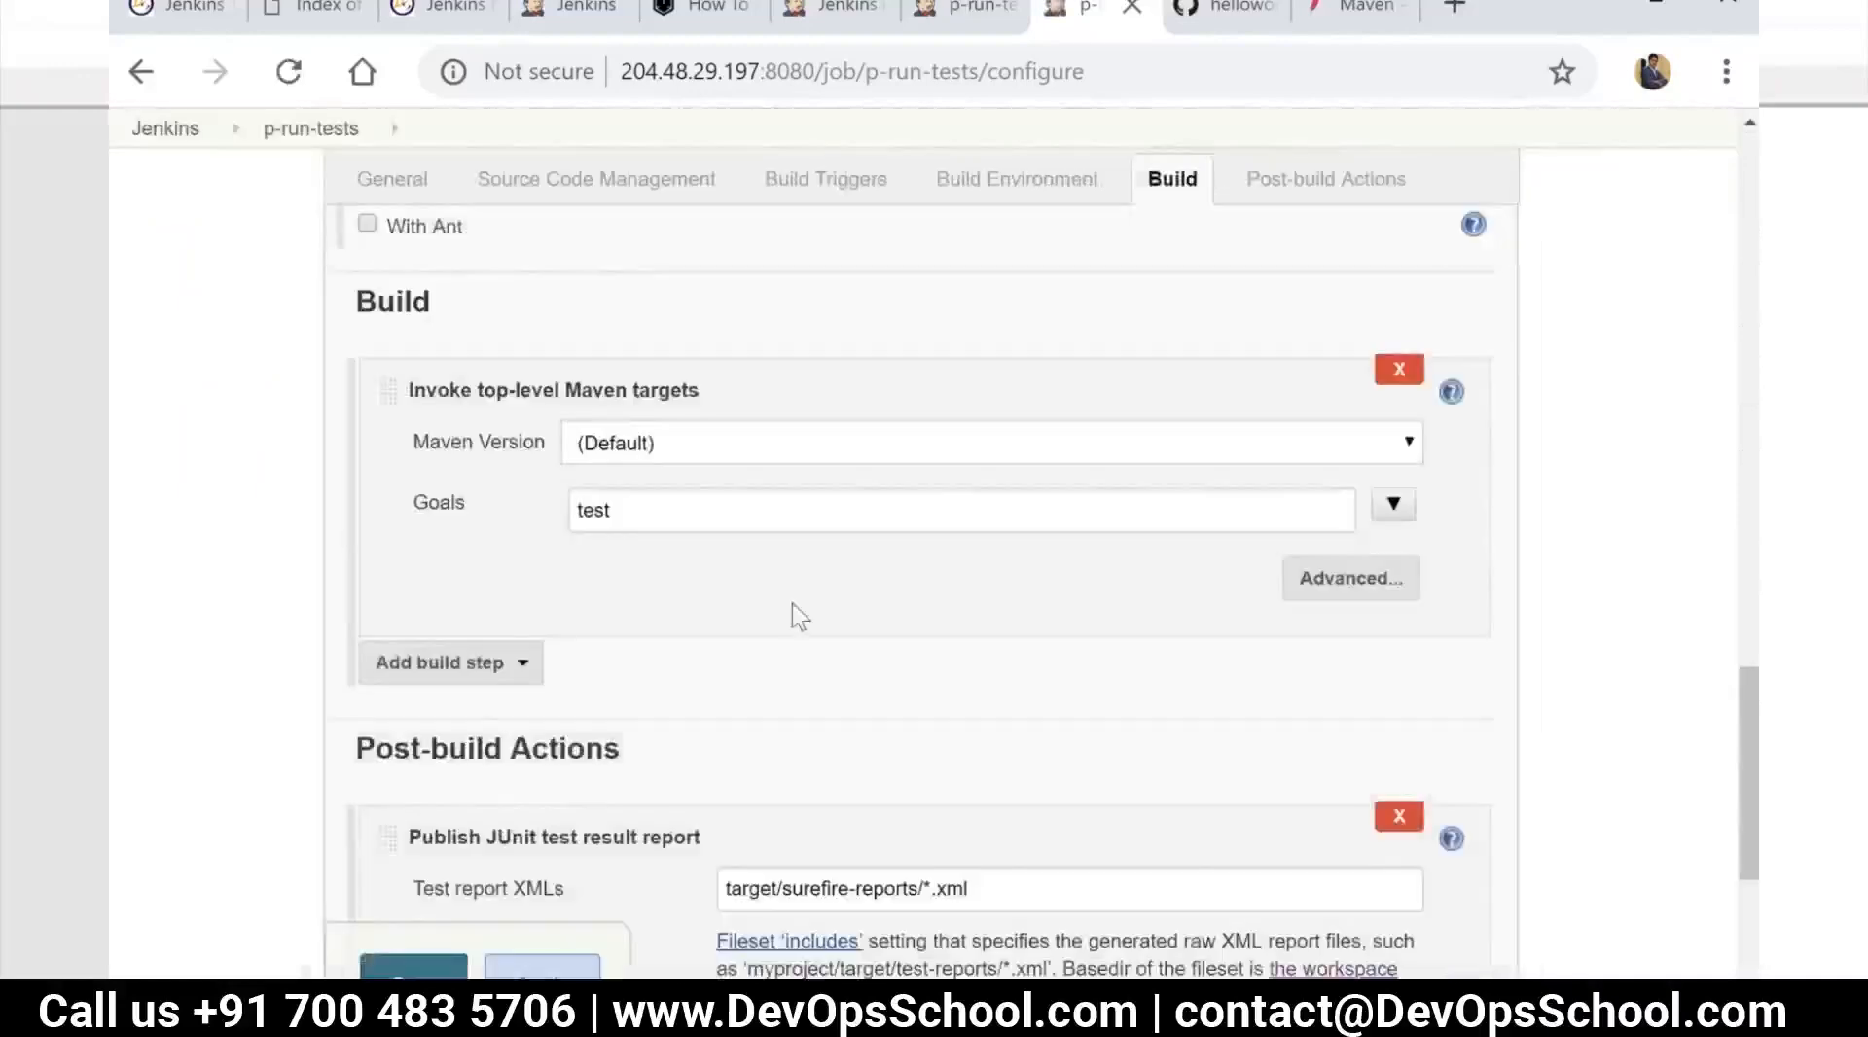
pyautogui.scroll(-2, 778, 630)
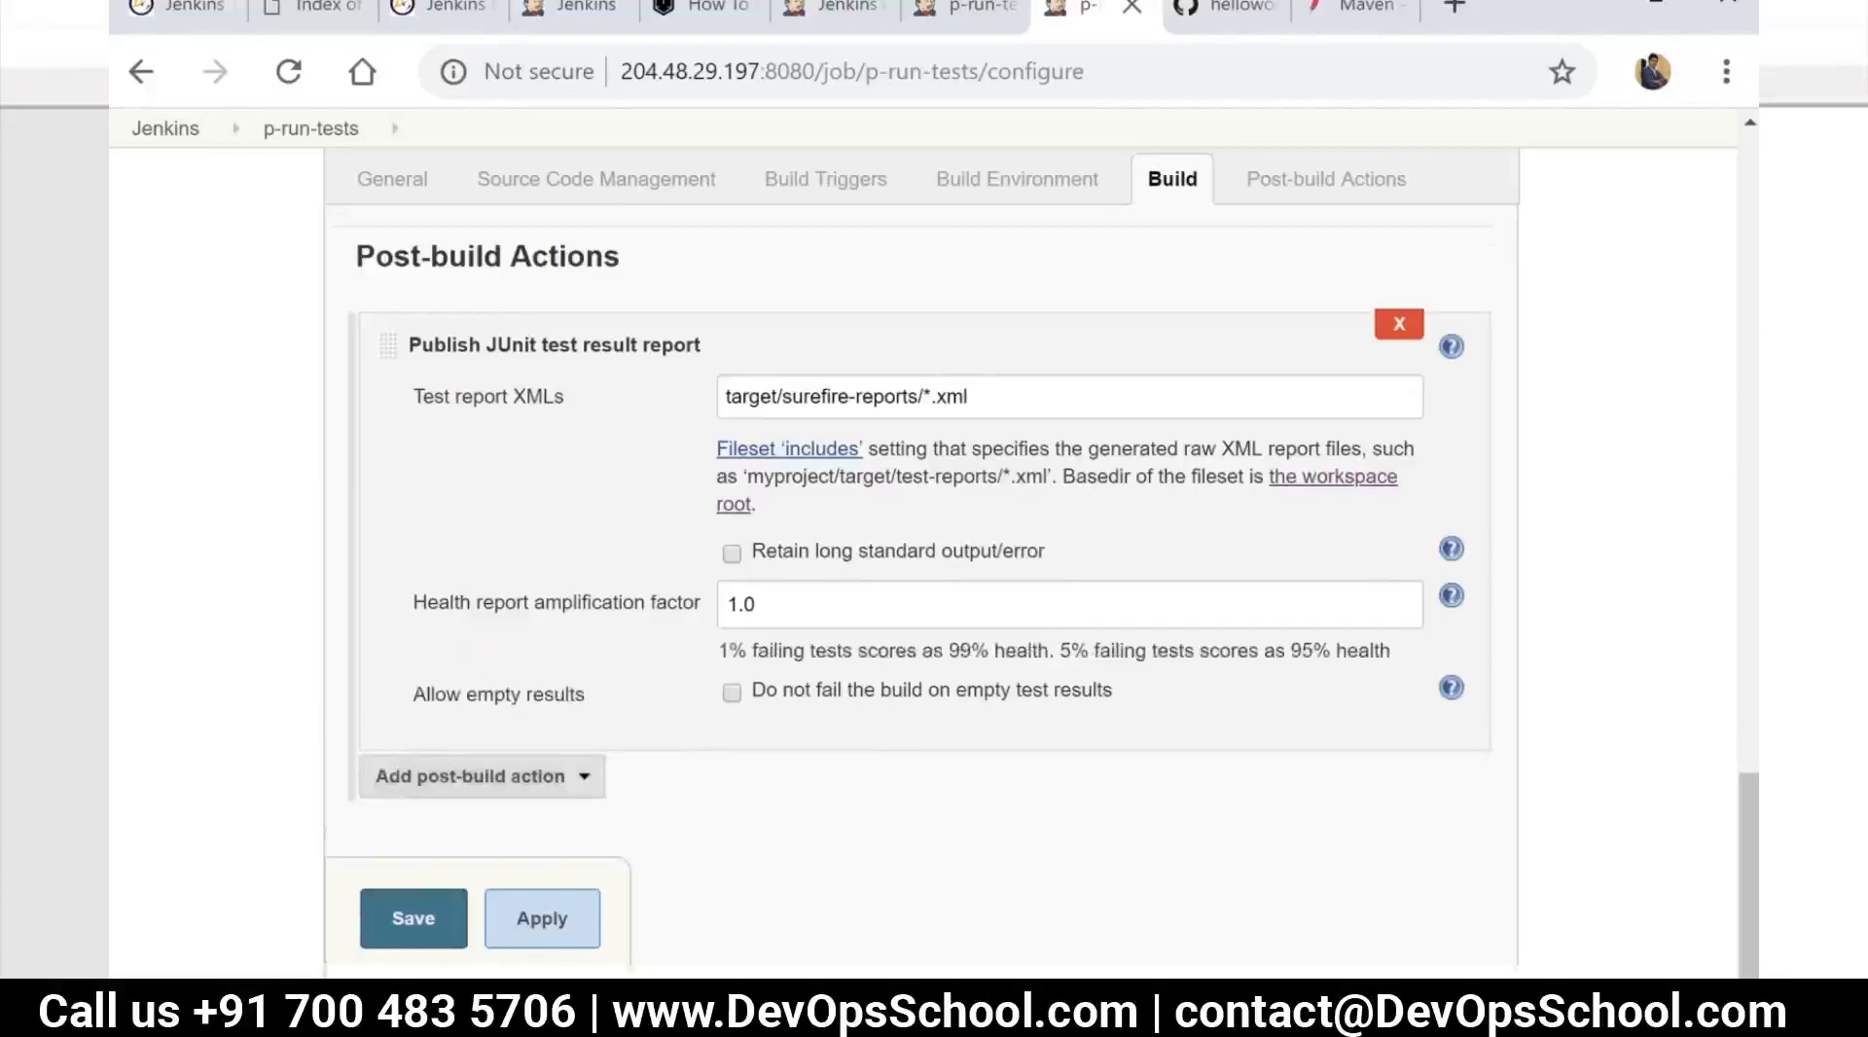
pyautogui.click(582, 781)
pyautogui.click(681, 804)
pyautogui.click(591, 786)
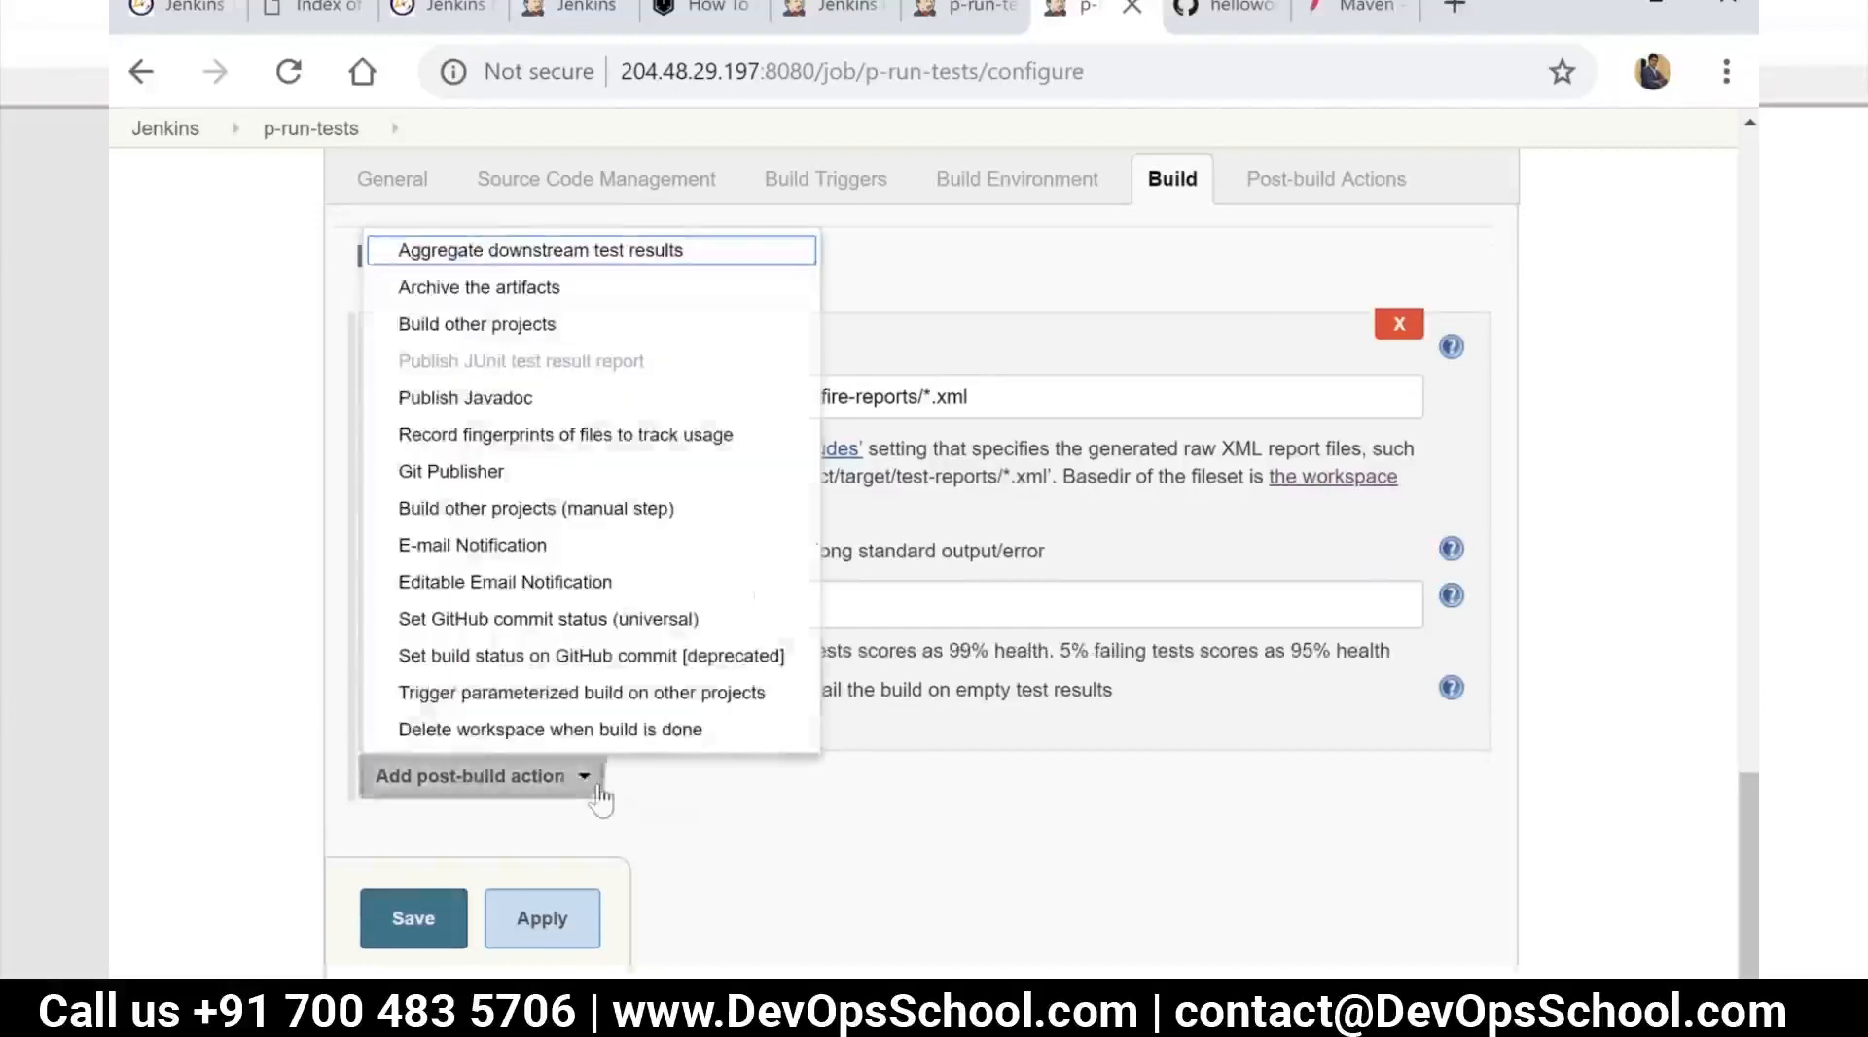
pyautogui.click(525, 331)
# Set p-package as the project to build after p-run-tests and save the job configuration
pyautogui.scroll(-2, 814, 751)
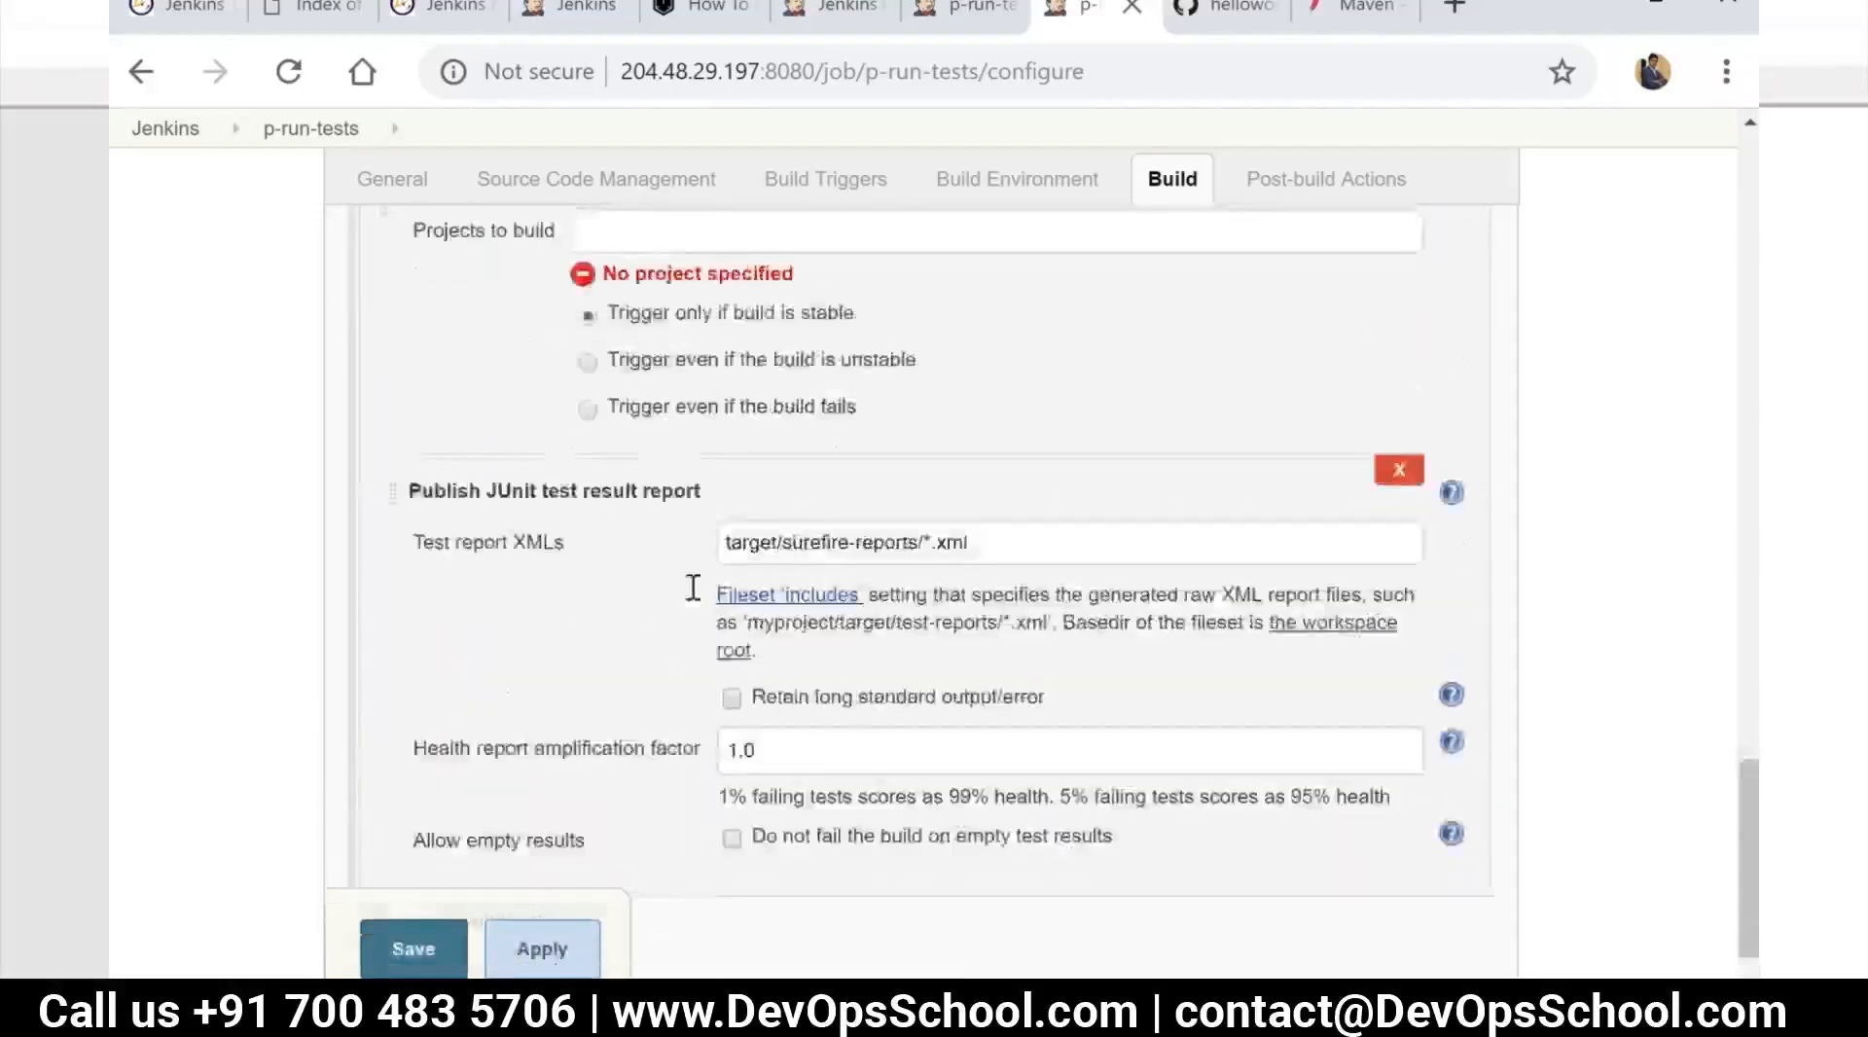
pyautogui.scroll(2, 688, 385)
pyautogui.click(688, 386)
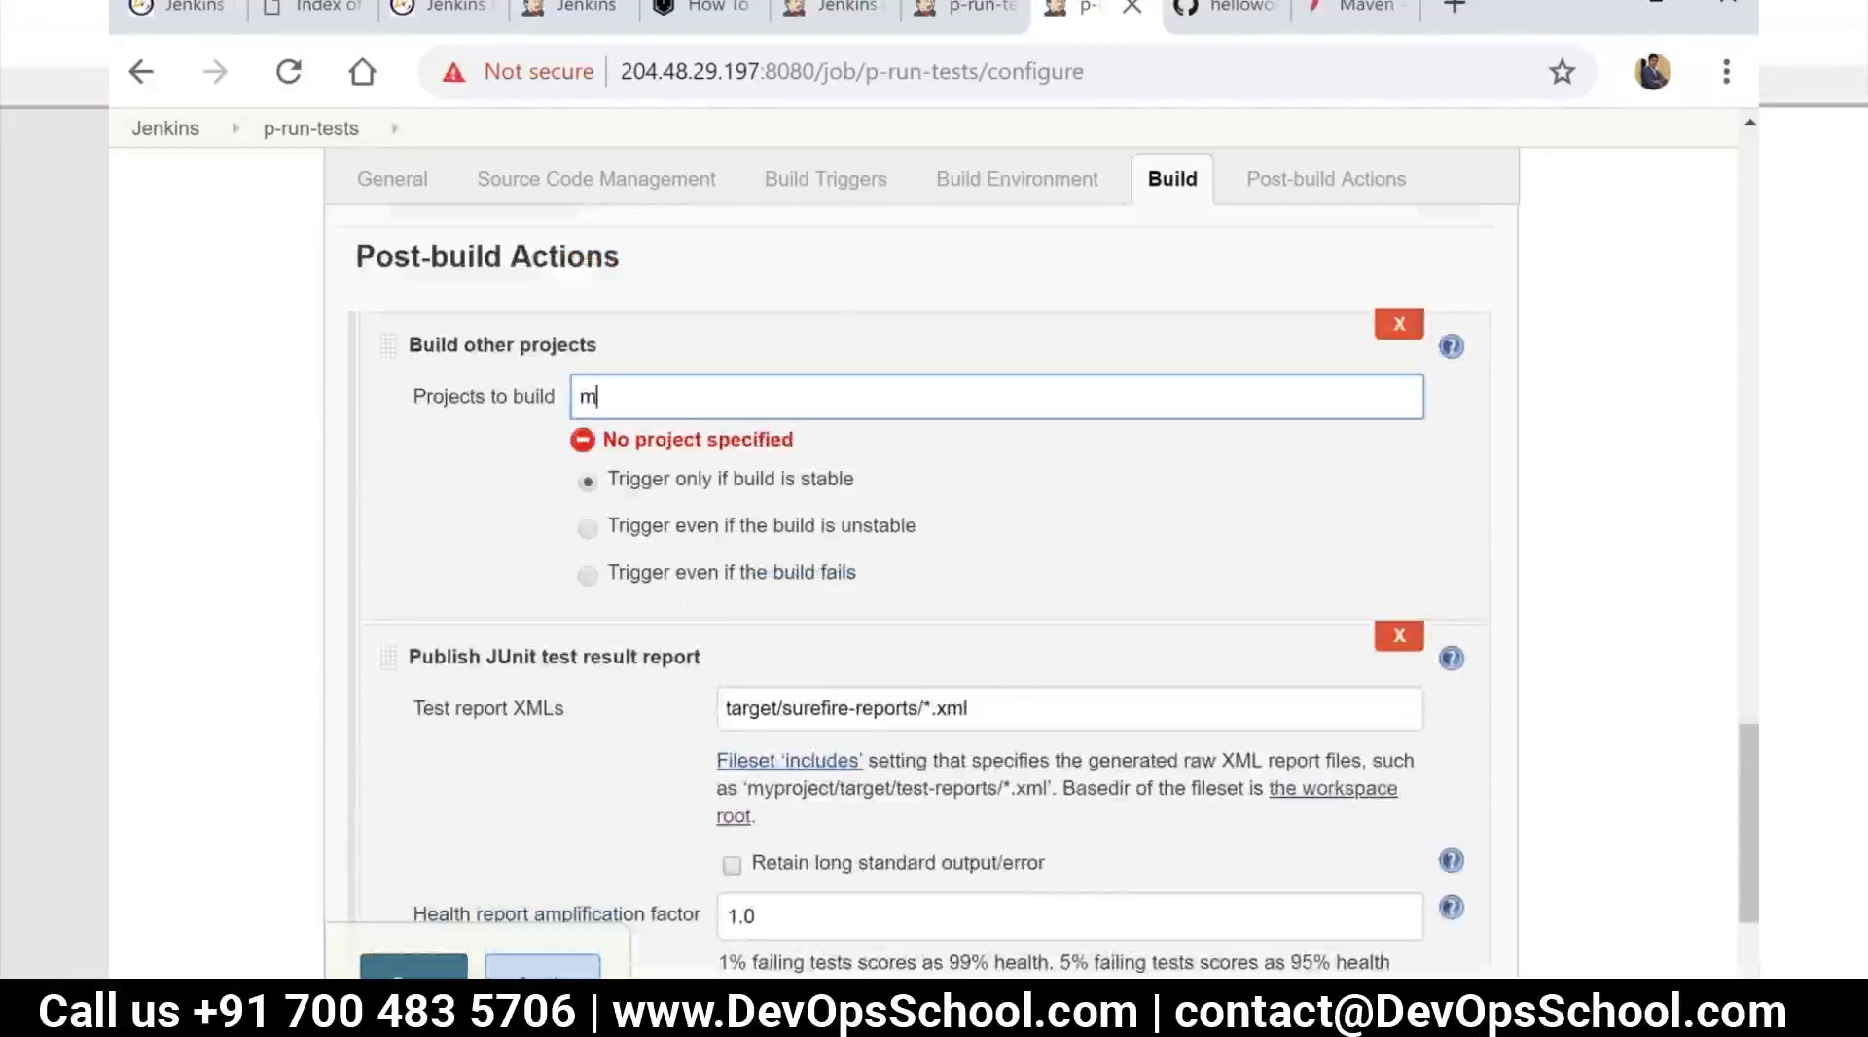
pyautogui.write('p-')
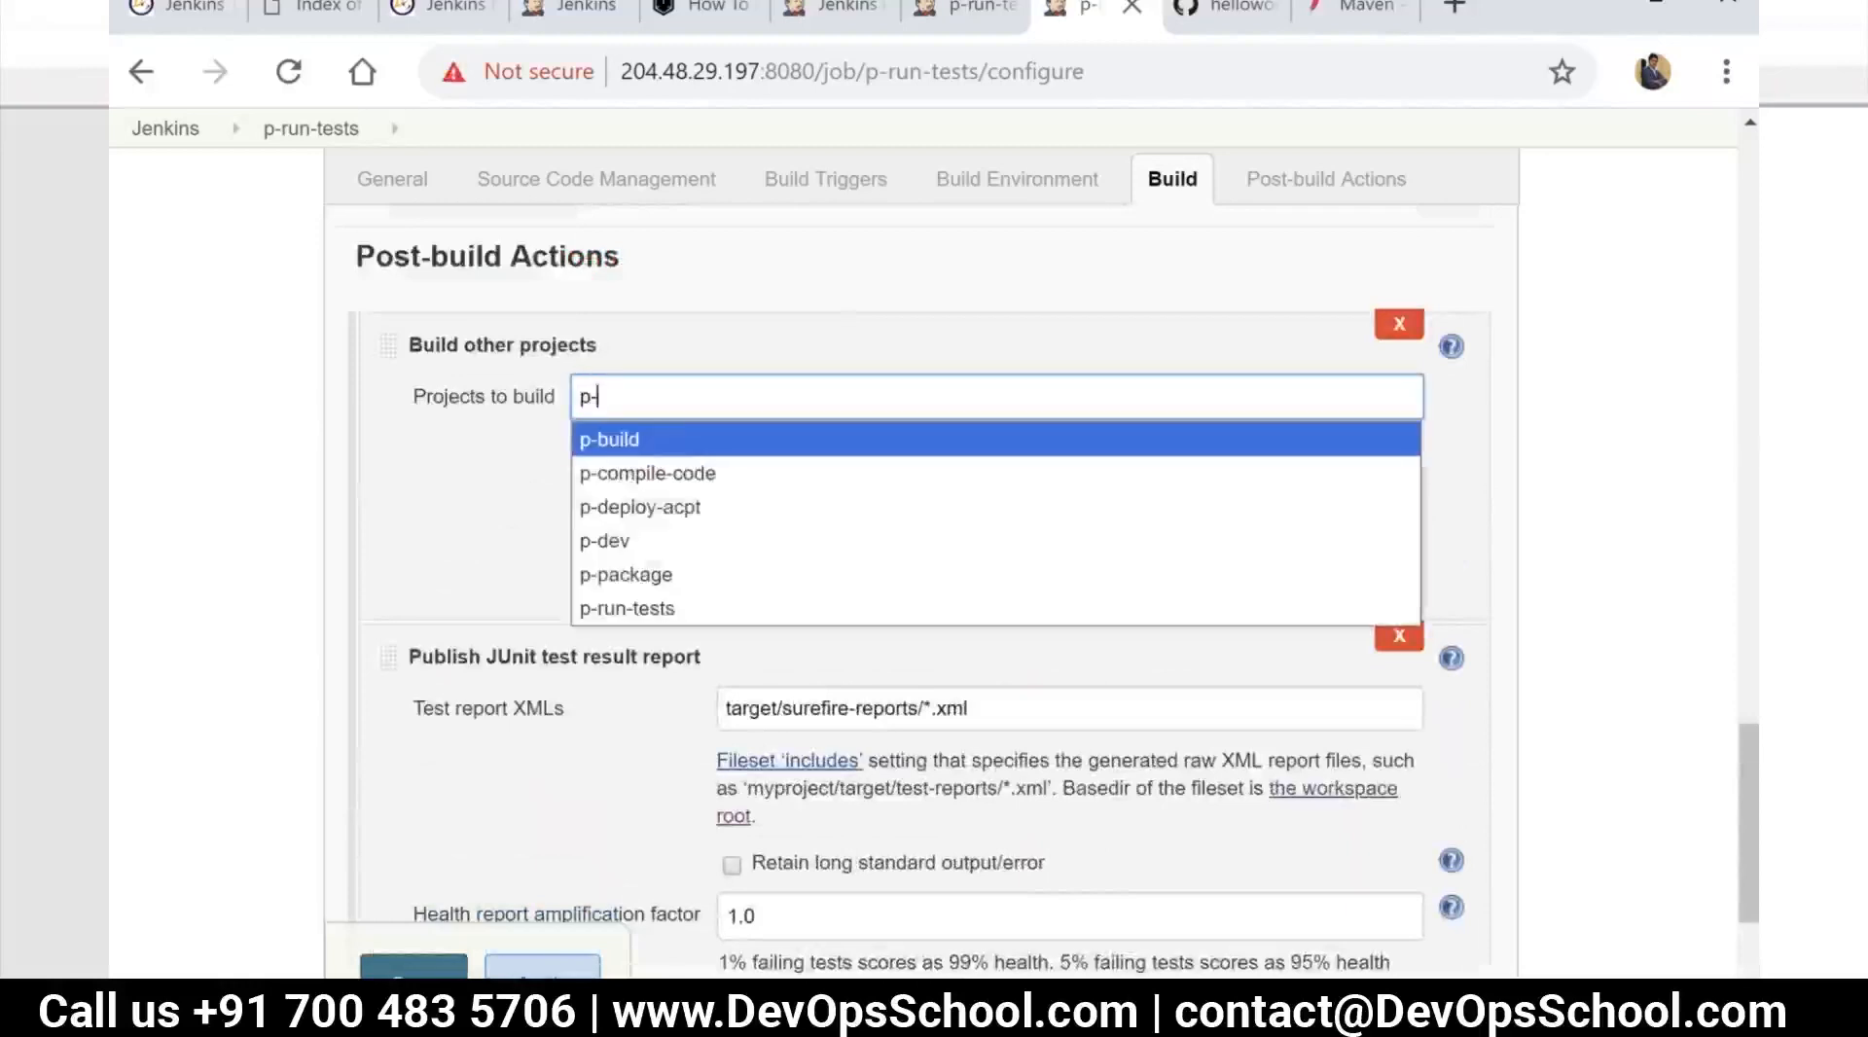
pyautogui.click(664, 576)
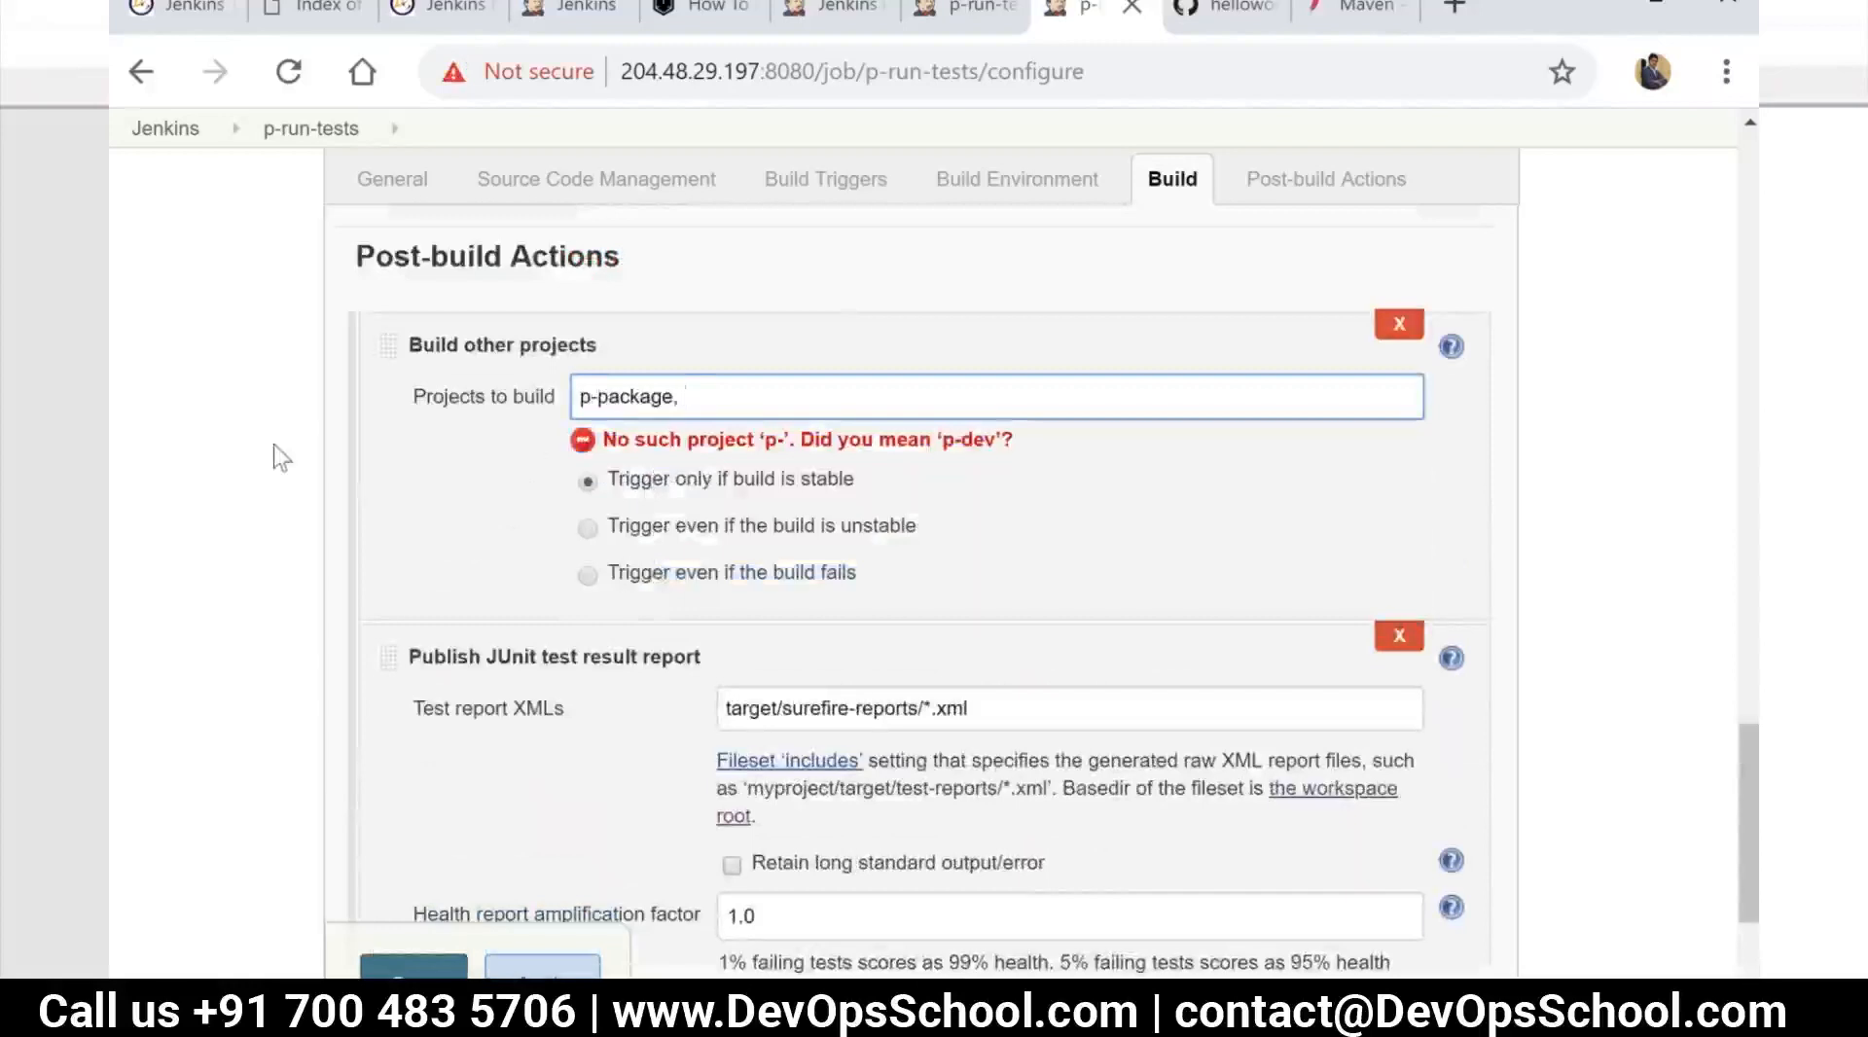
pyautogui.click(491, 529)
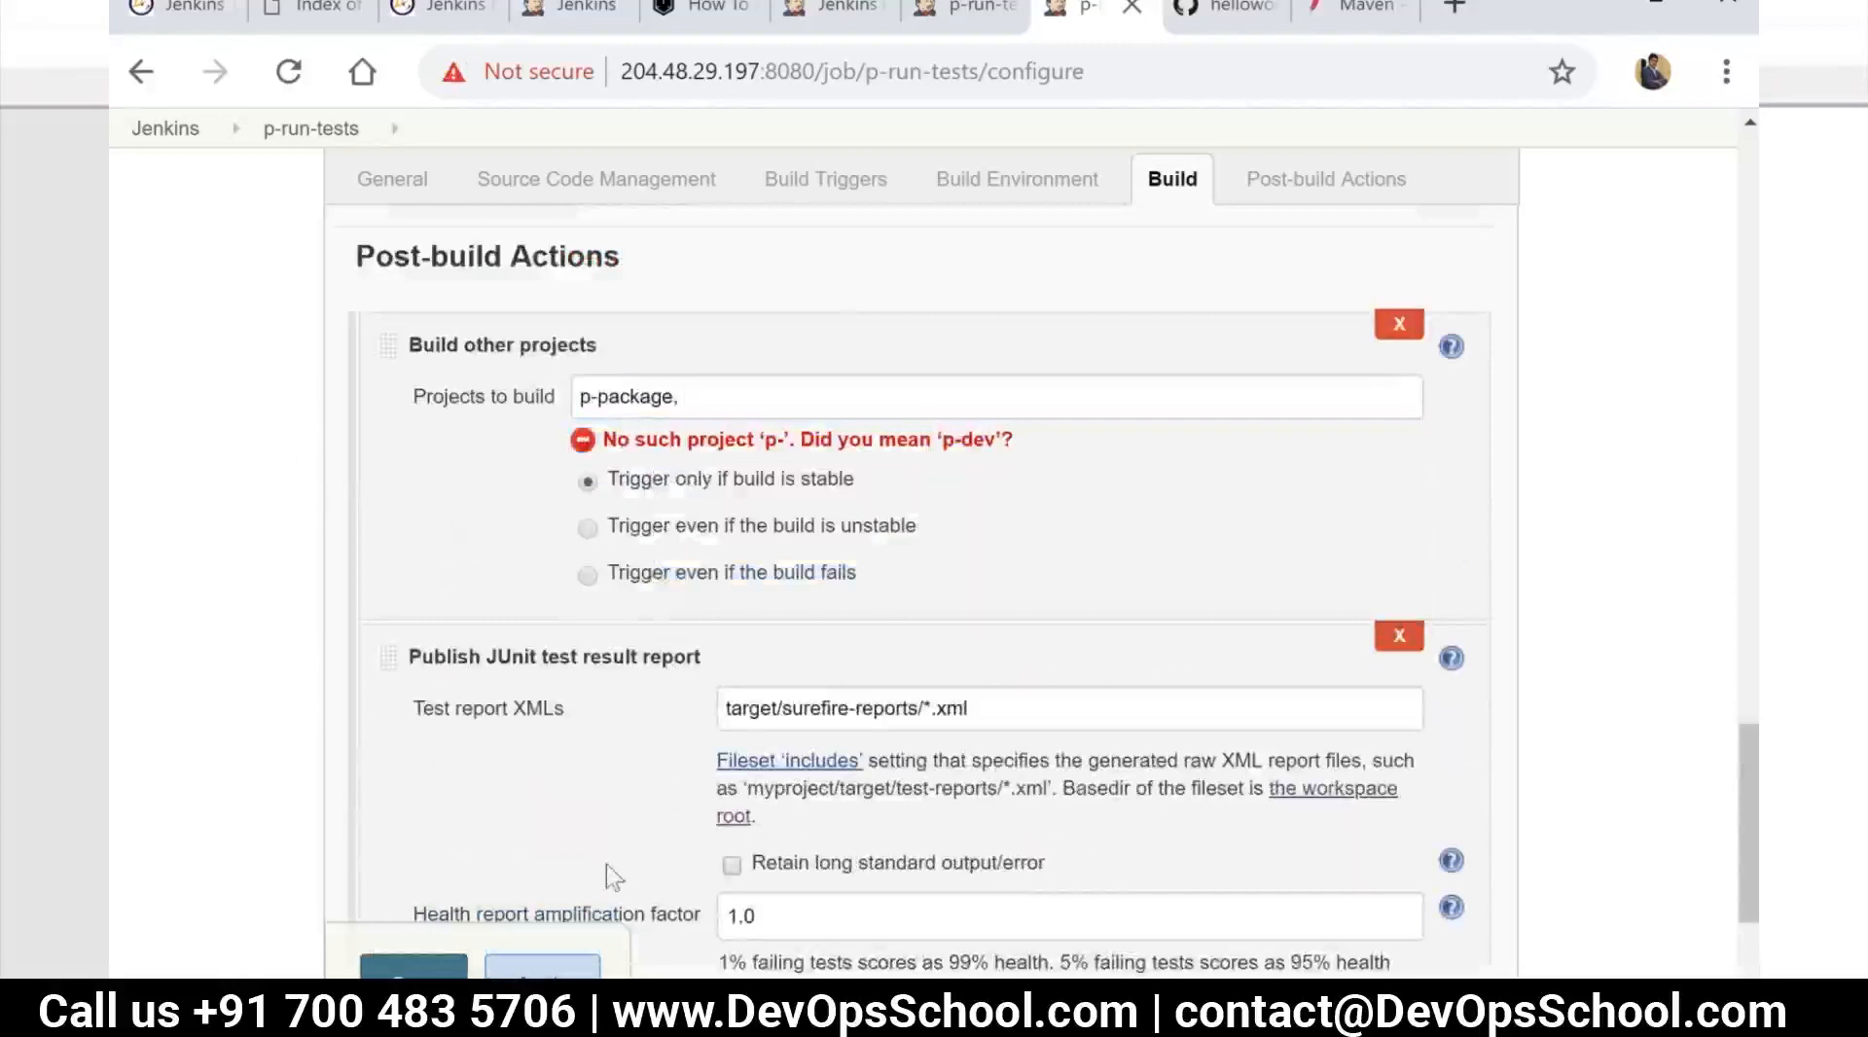
pyautogui.click(414, 966)
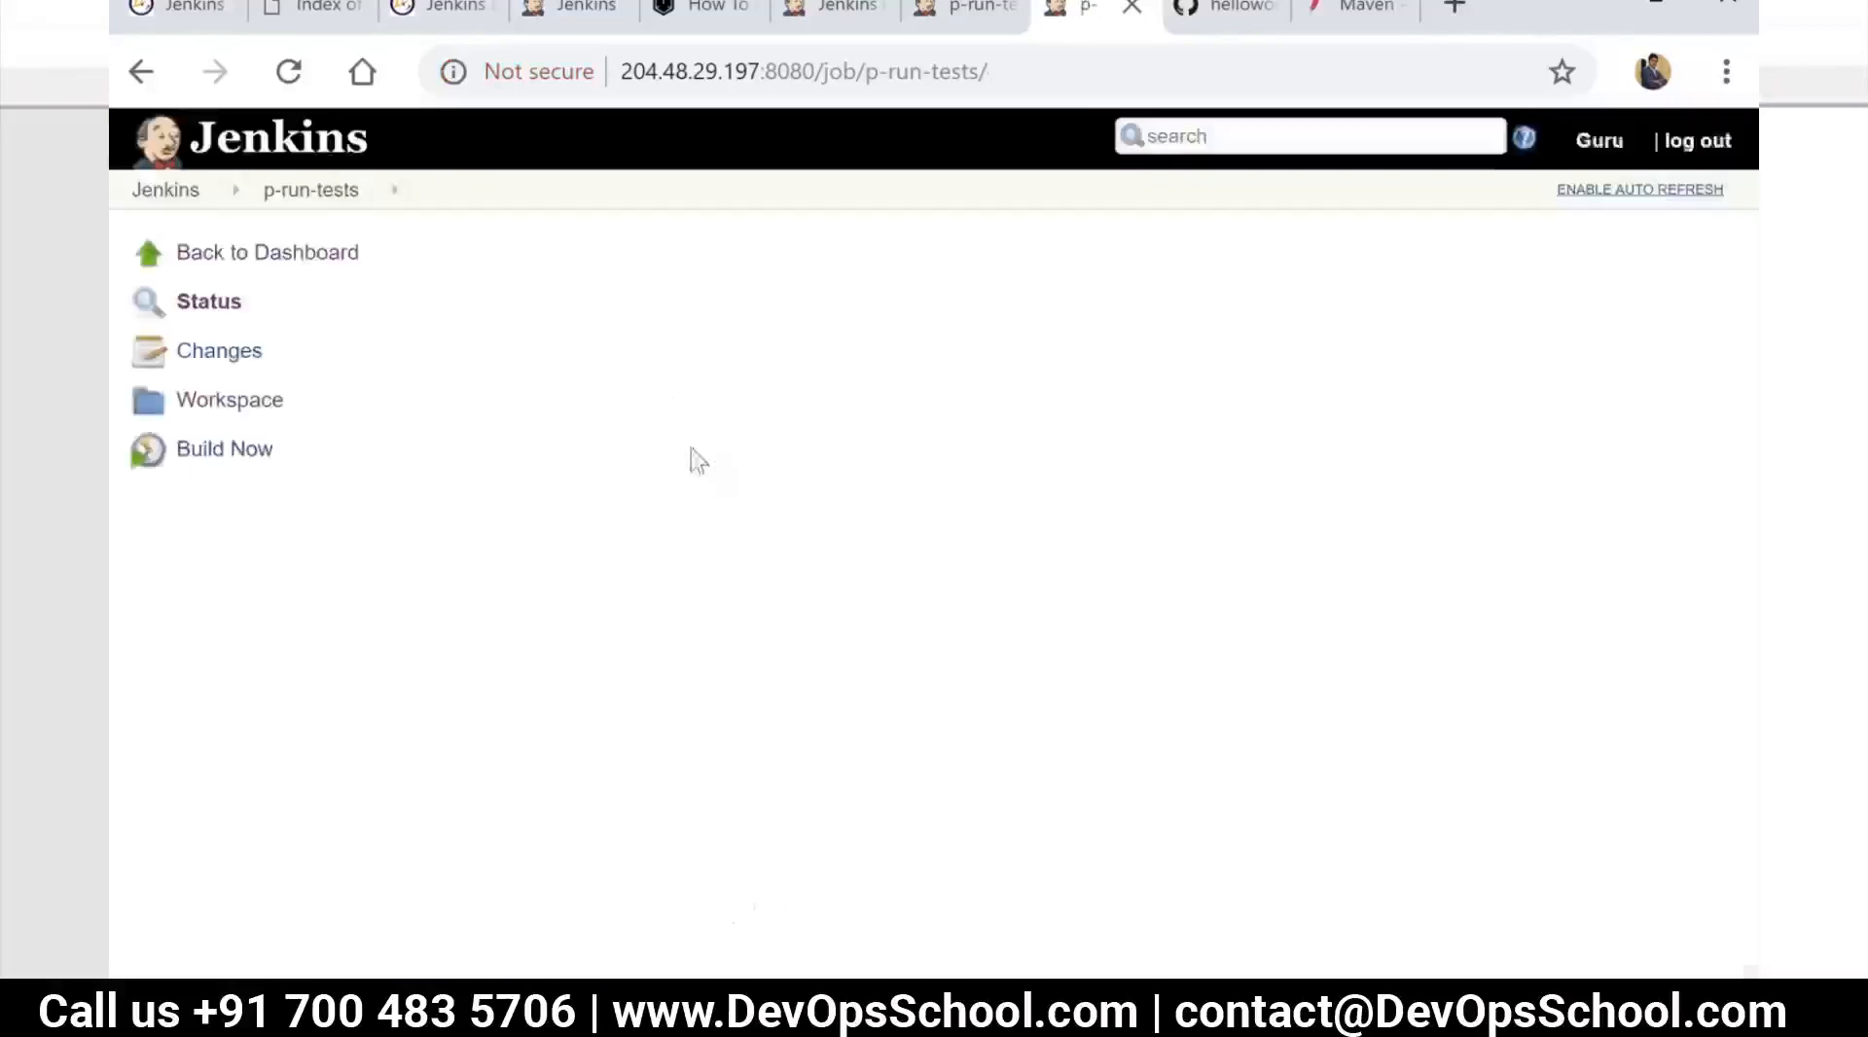
# Reopen the p-run-tests configuration to review its build and post-build settings, and go back to the job's page
pyautogui.click(221, 548)
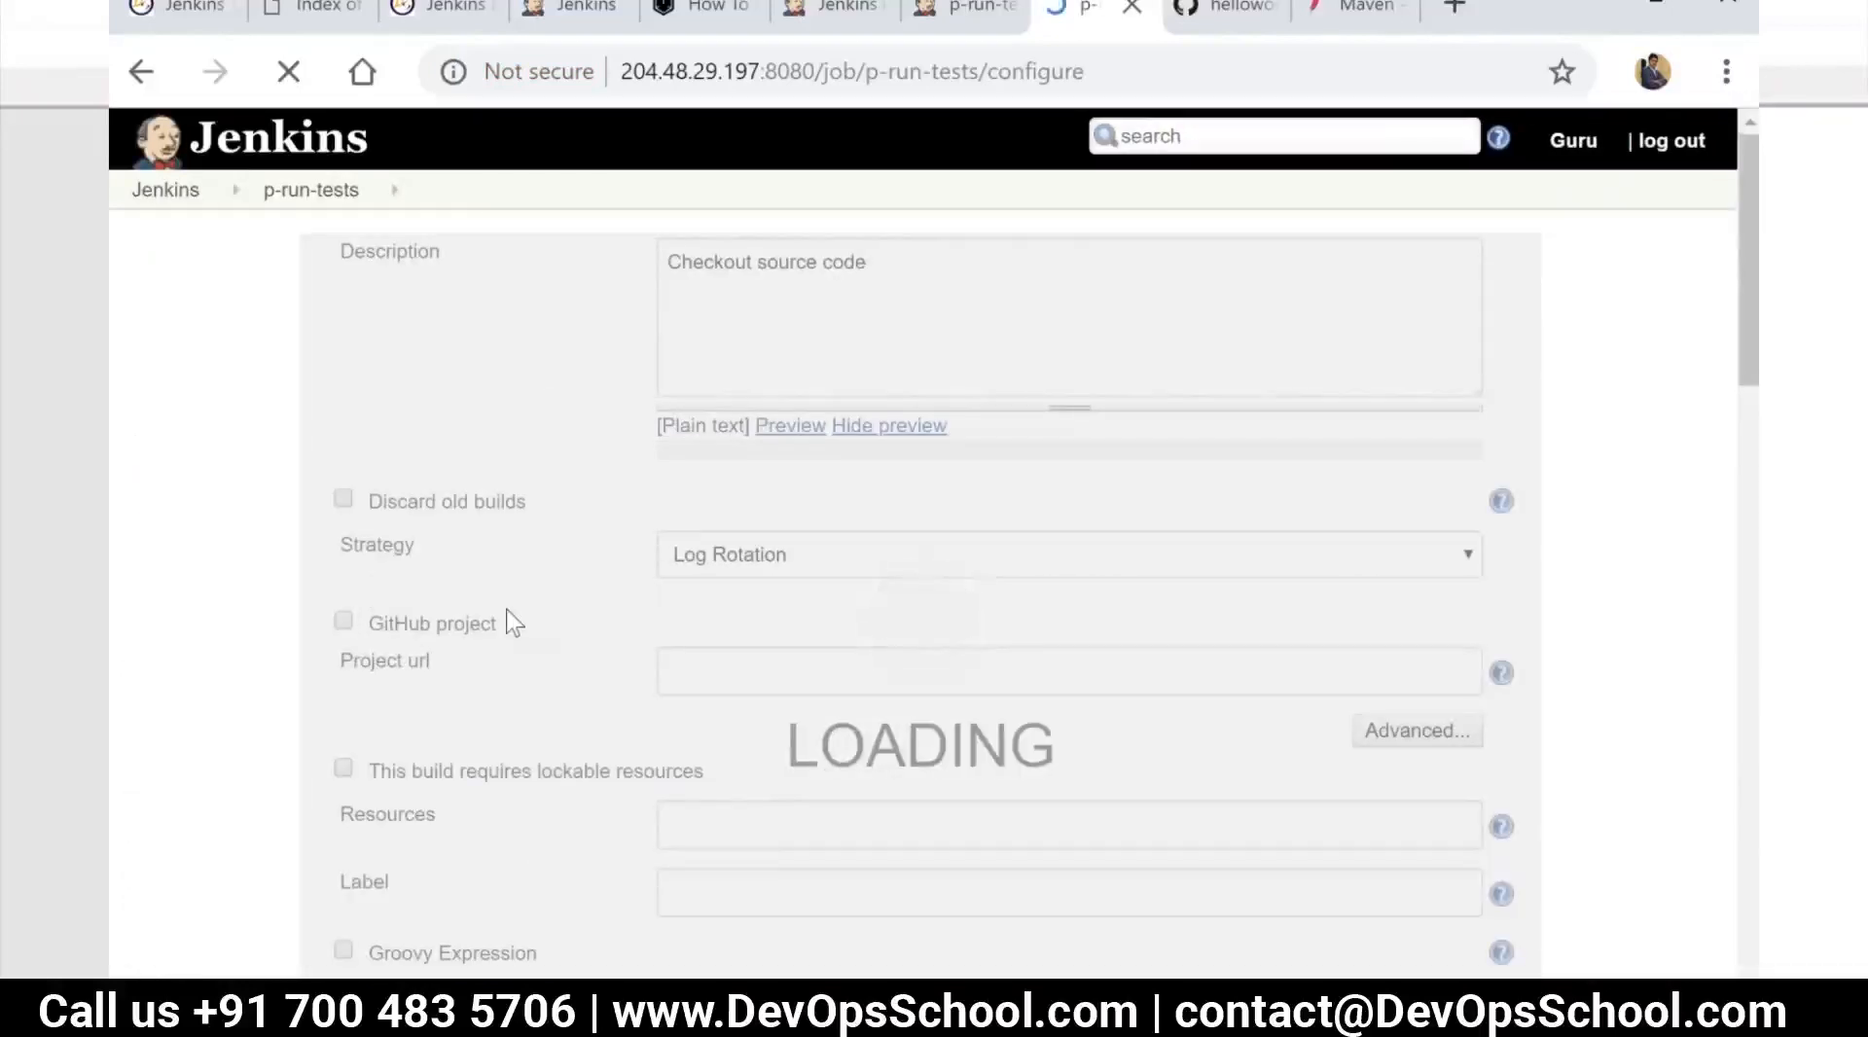
pyautogui.scroll(-15, 508, 671)
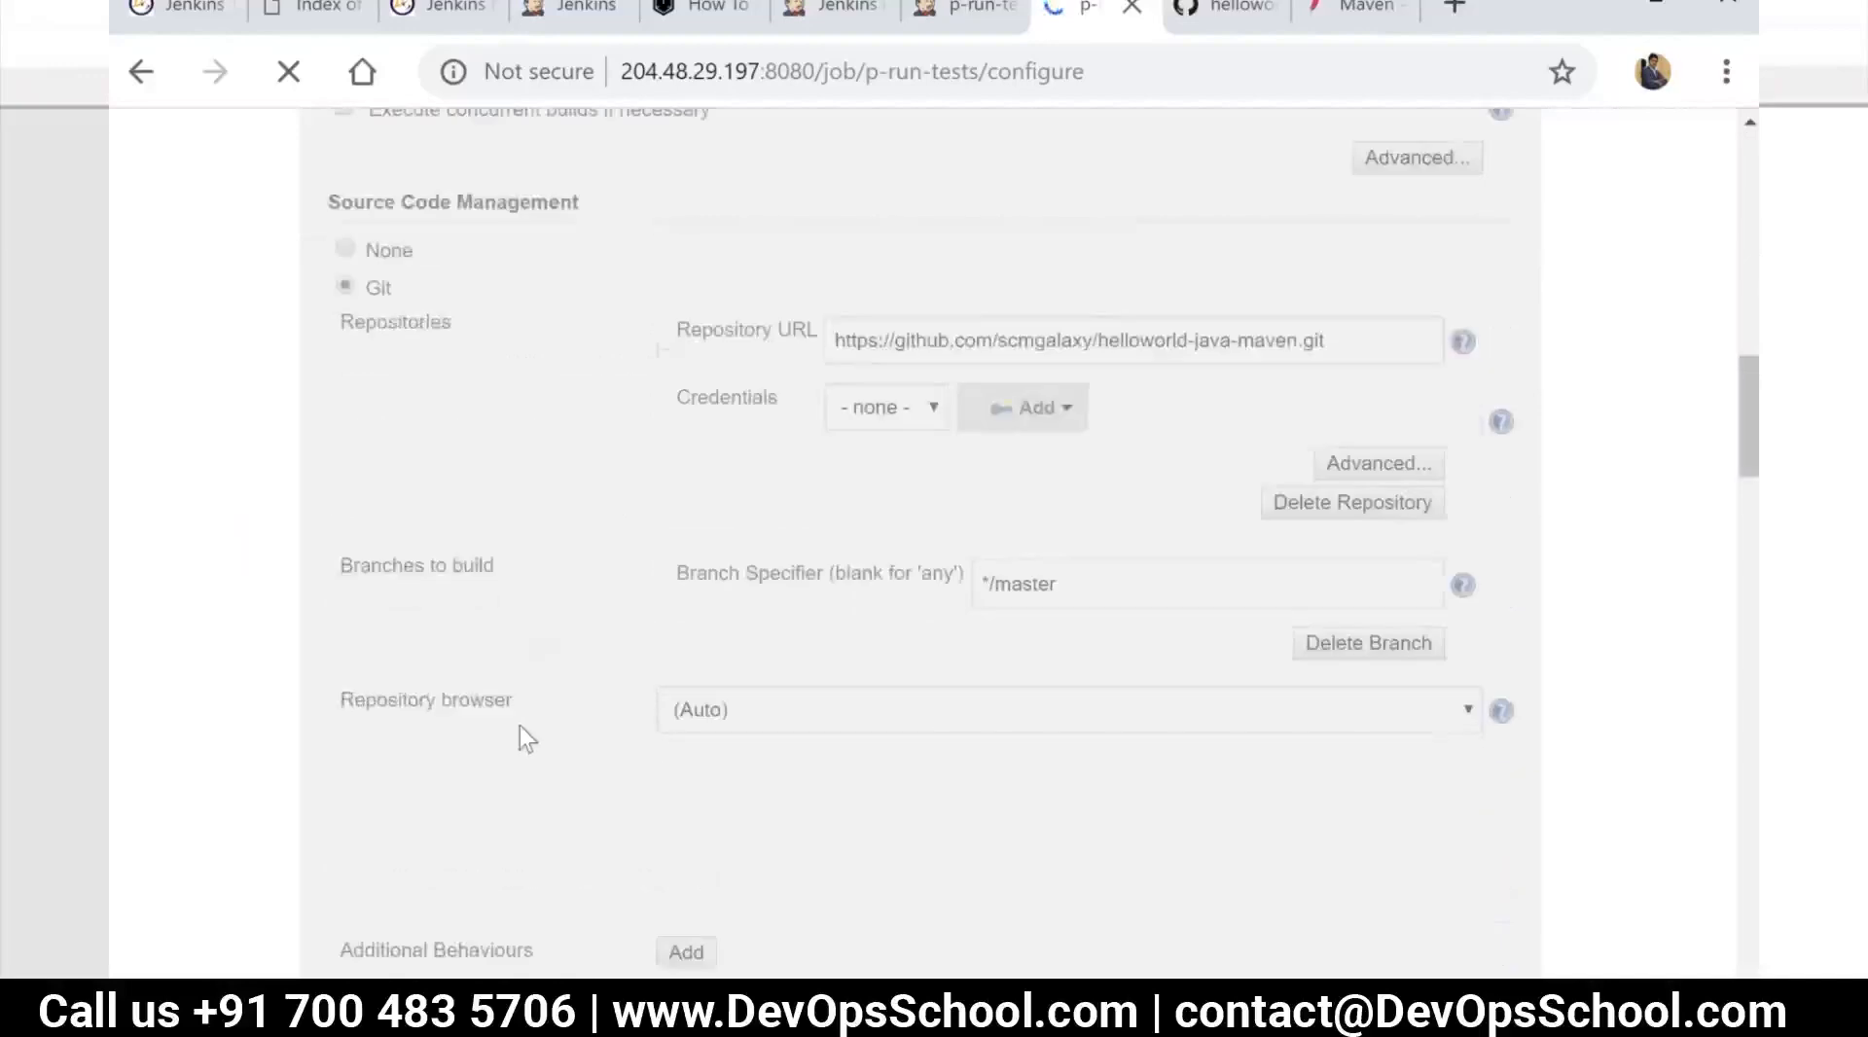
pyautogui.scroll(-6, 521, 728)
pyautogui.scroll(-20, 530, 751)
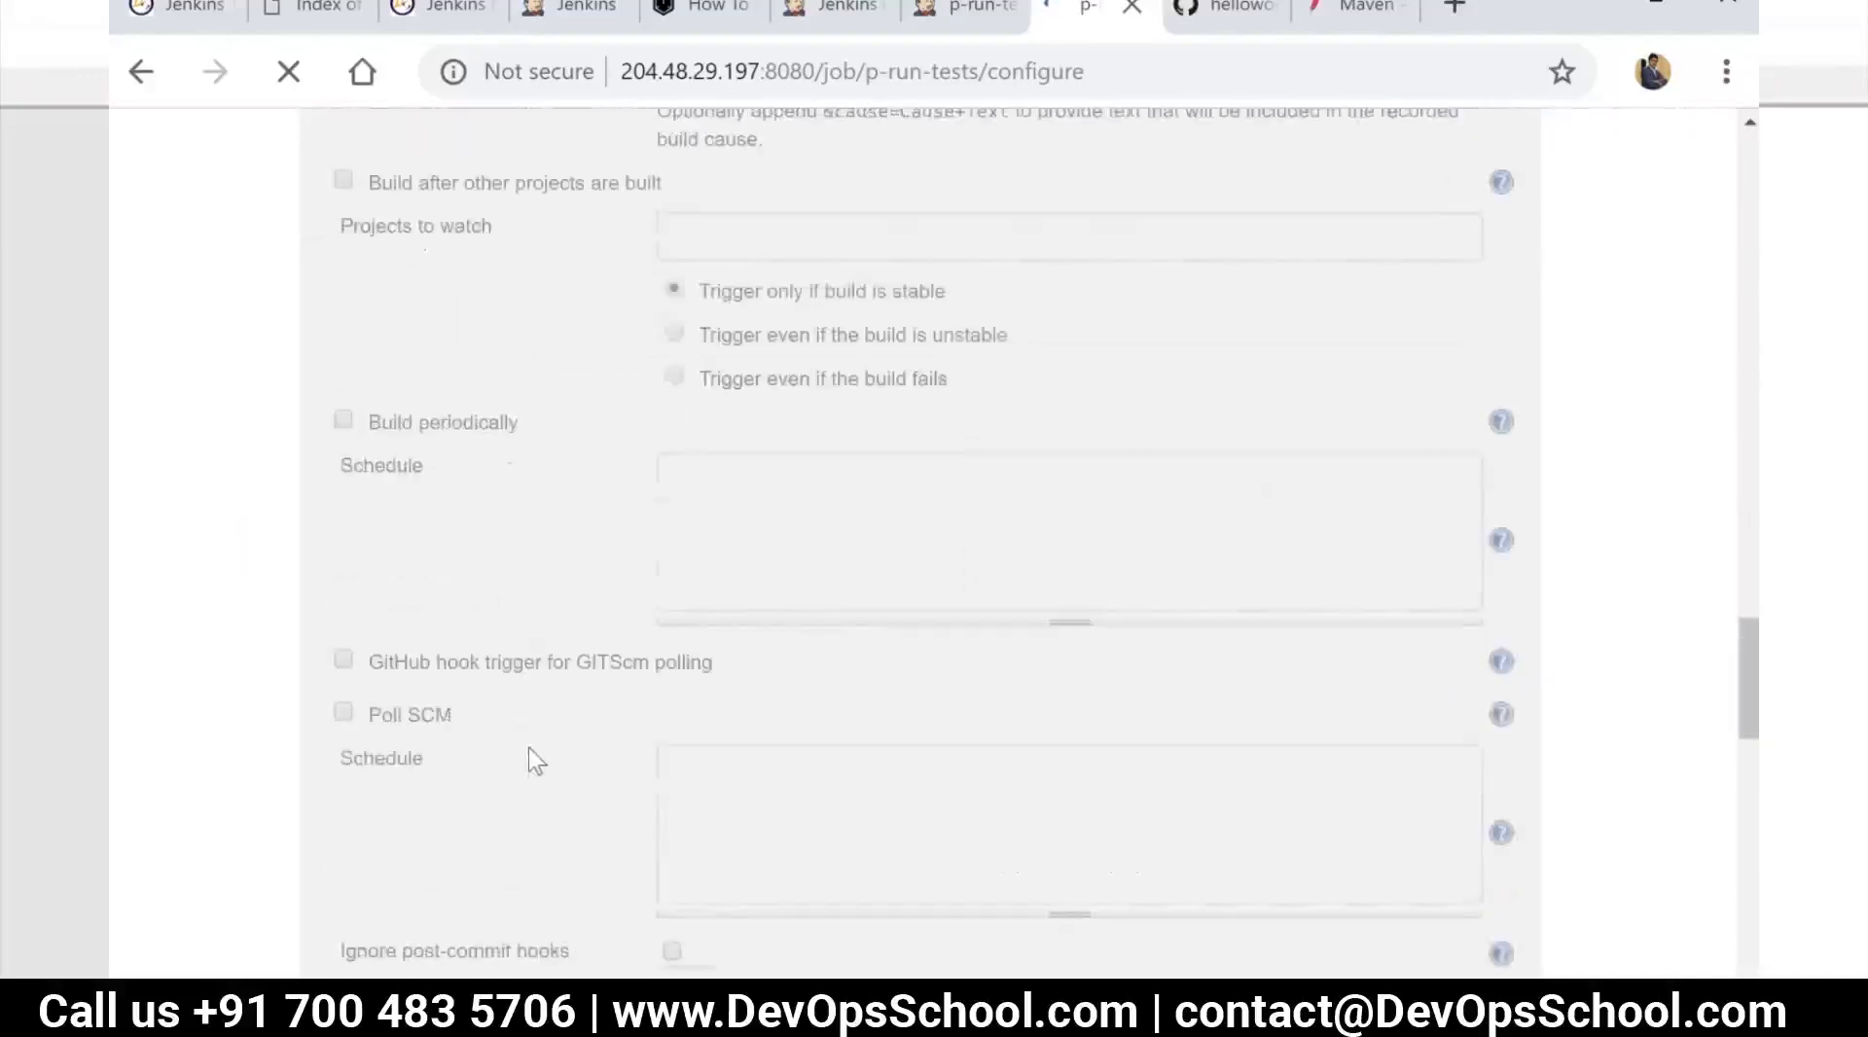
pyautogui.scroll(-5, 529, 757)
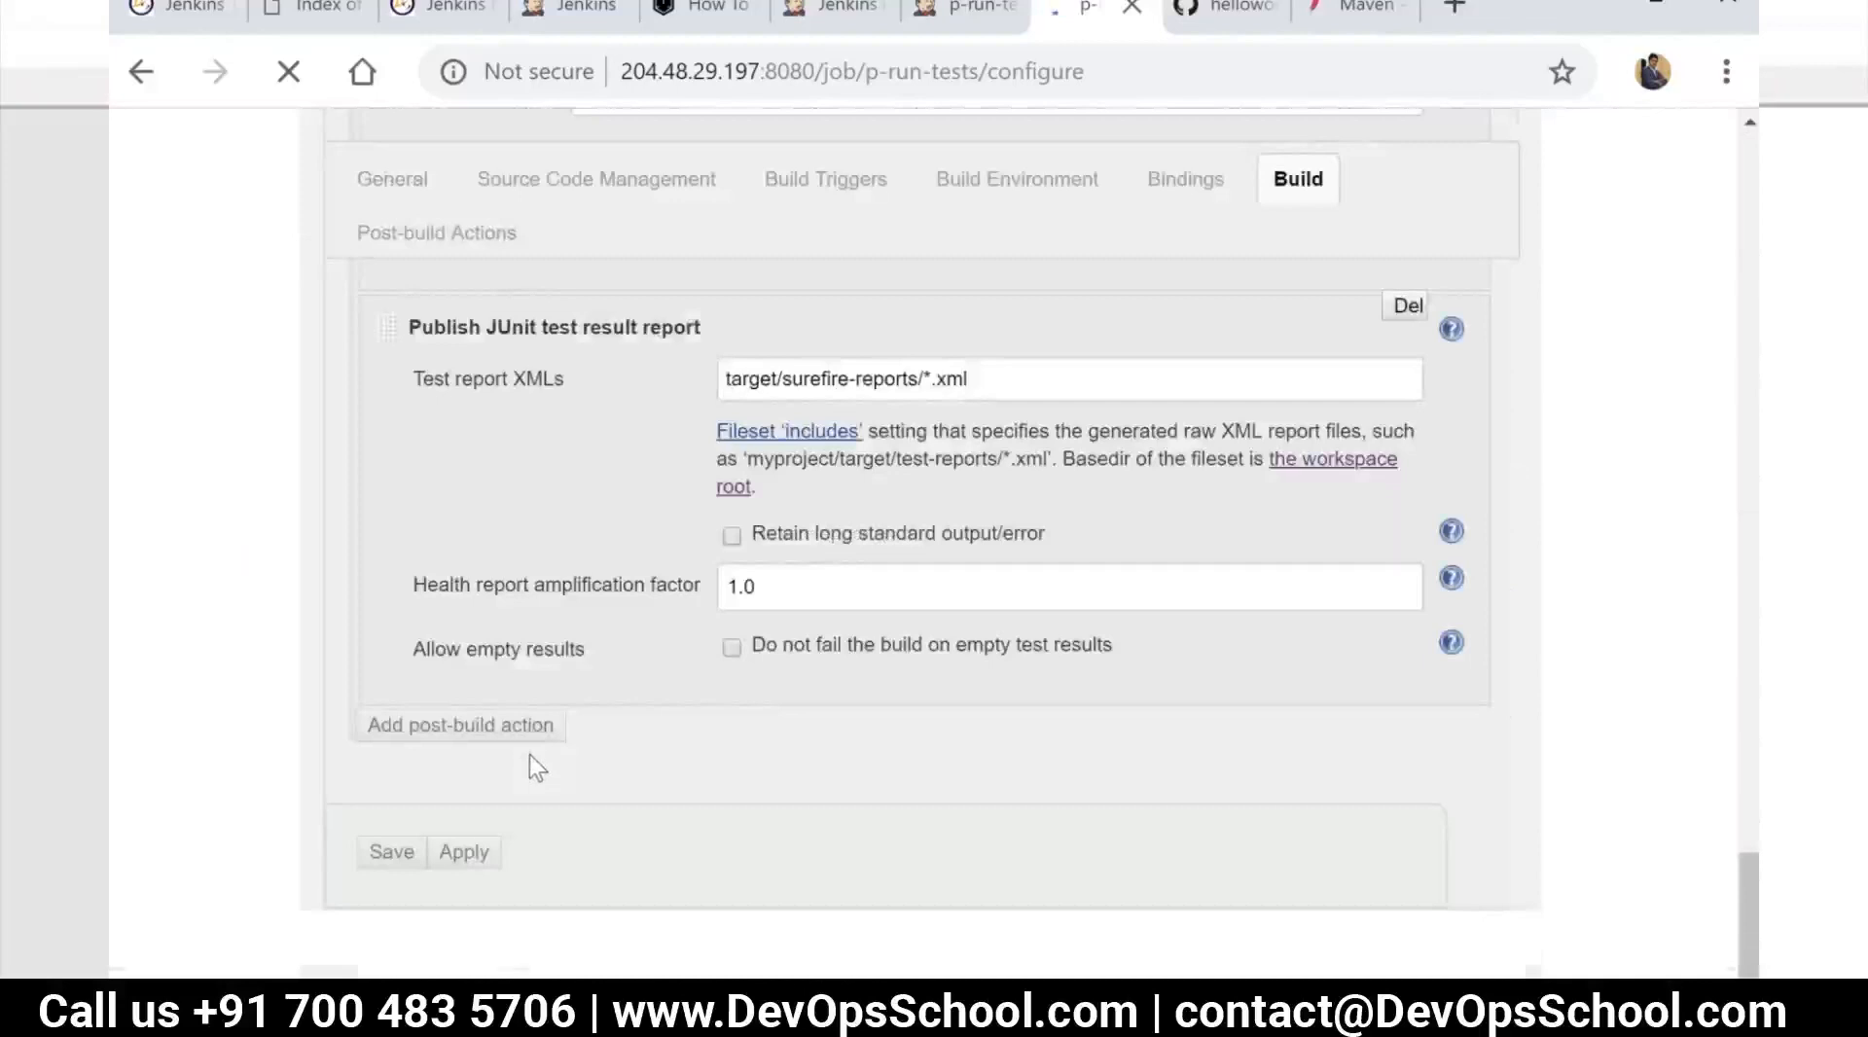
pyautogui.scroll(4, 530, 755)
pyautogui.scroll(6, 446, 739)
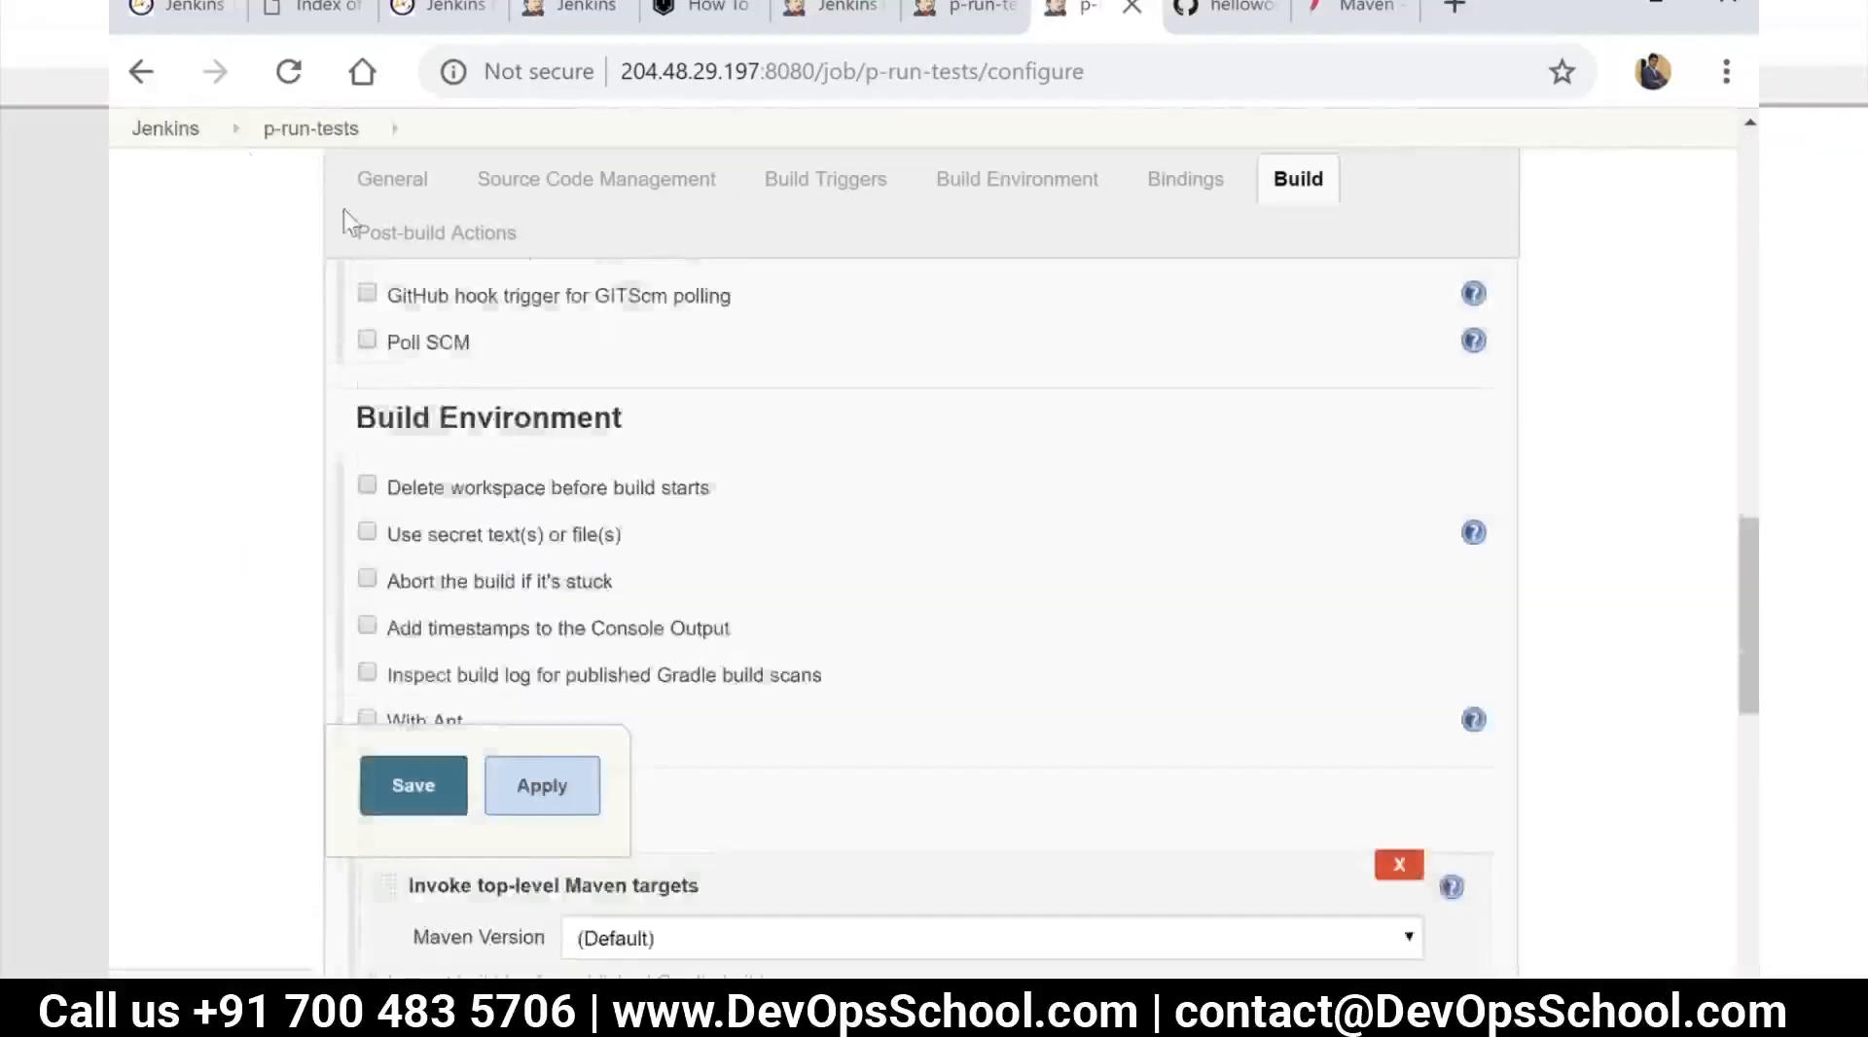
pyautogui.scroll(3, 321, 184)
pyautogui.click(285, 136)
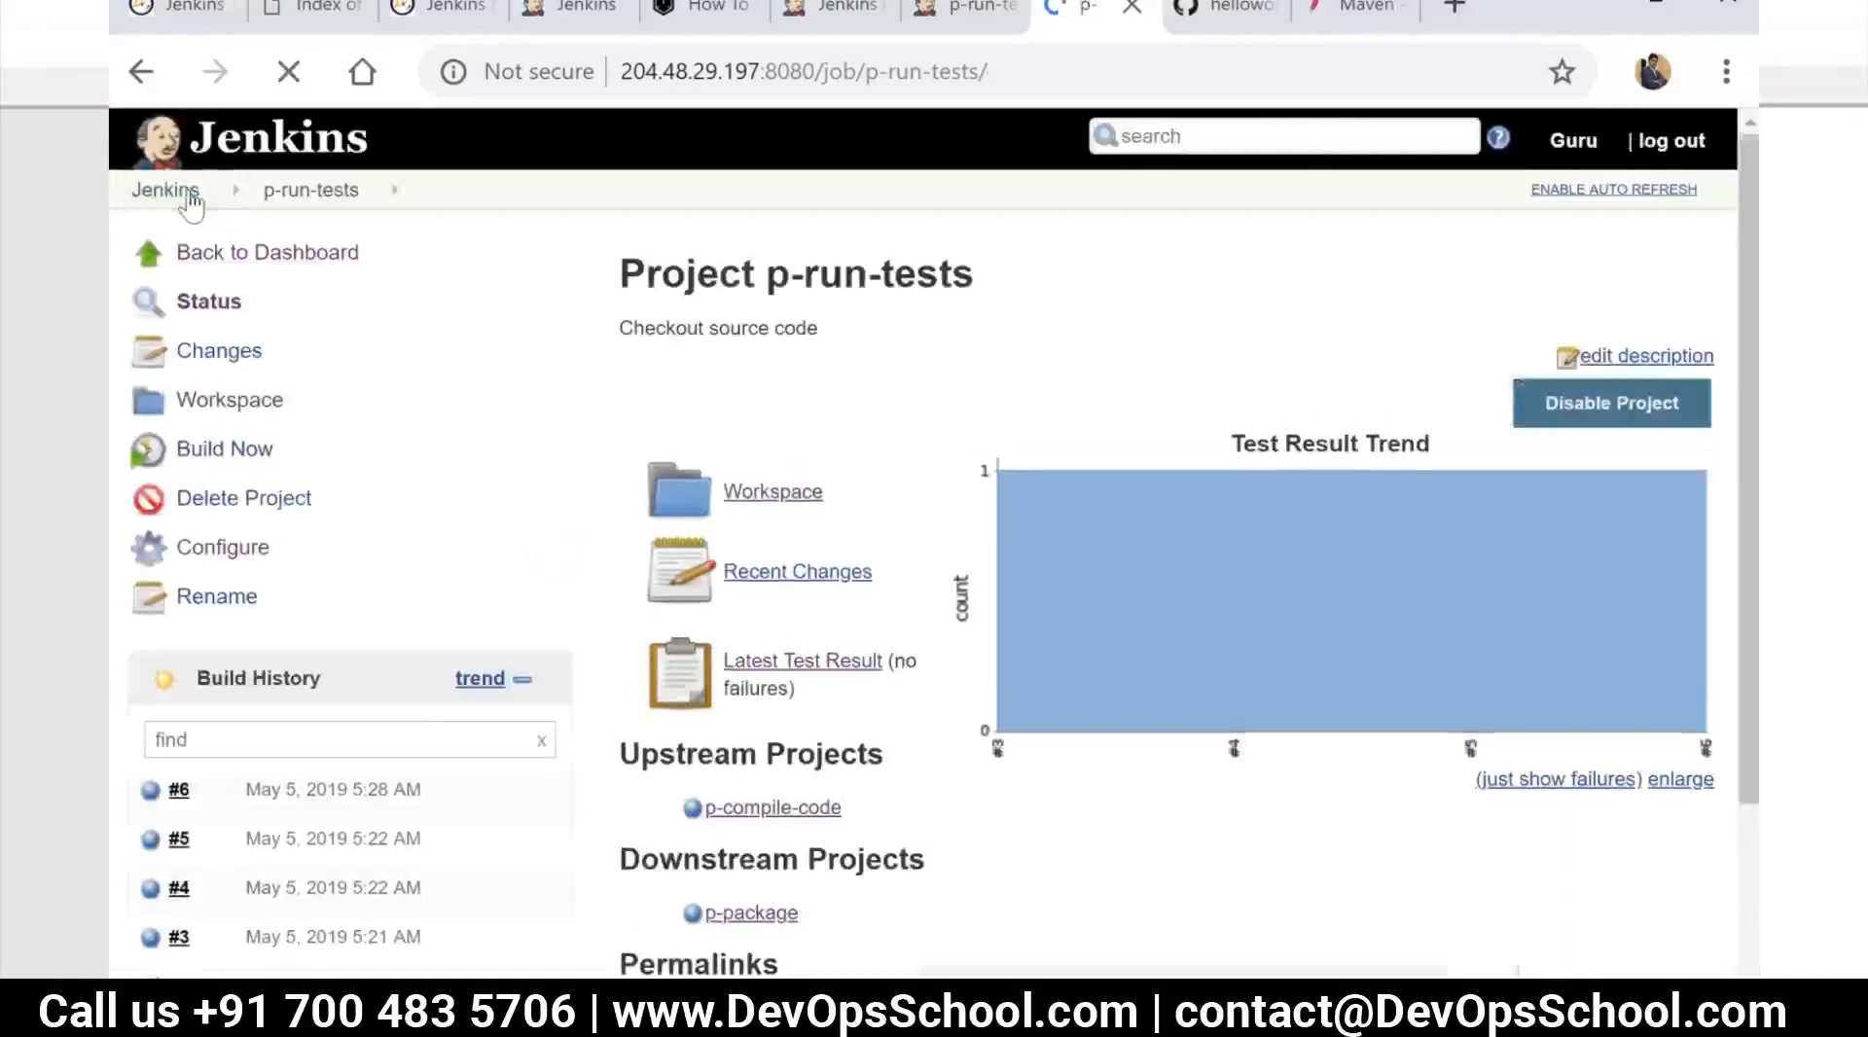
# Open the configuration of the p-package job from the dashboard
pyautogui.click(190, 198)
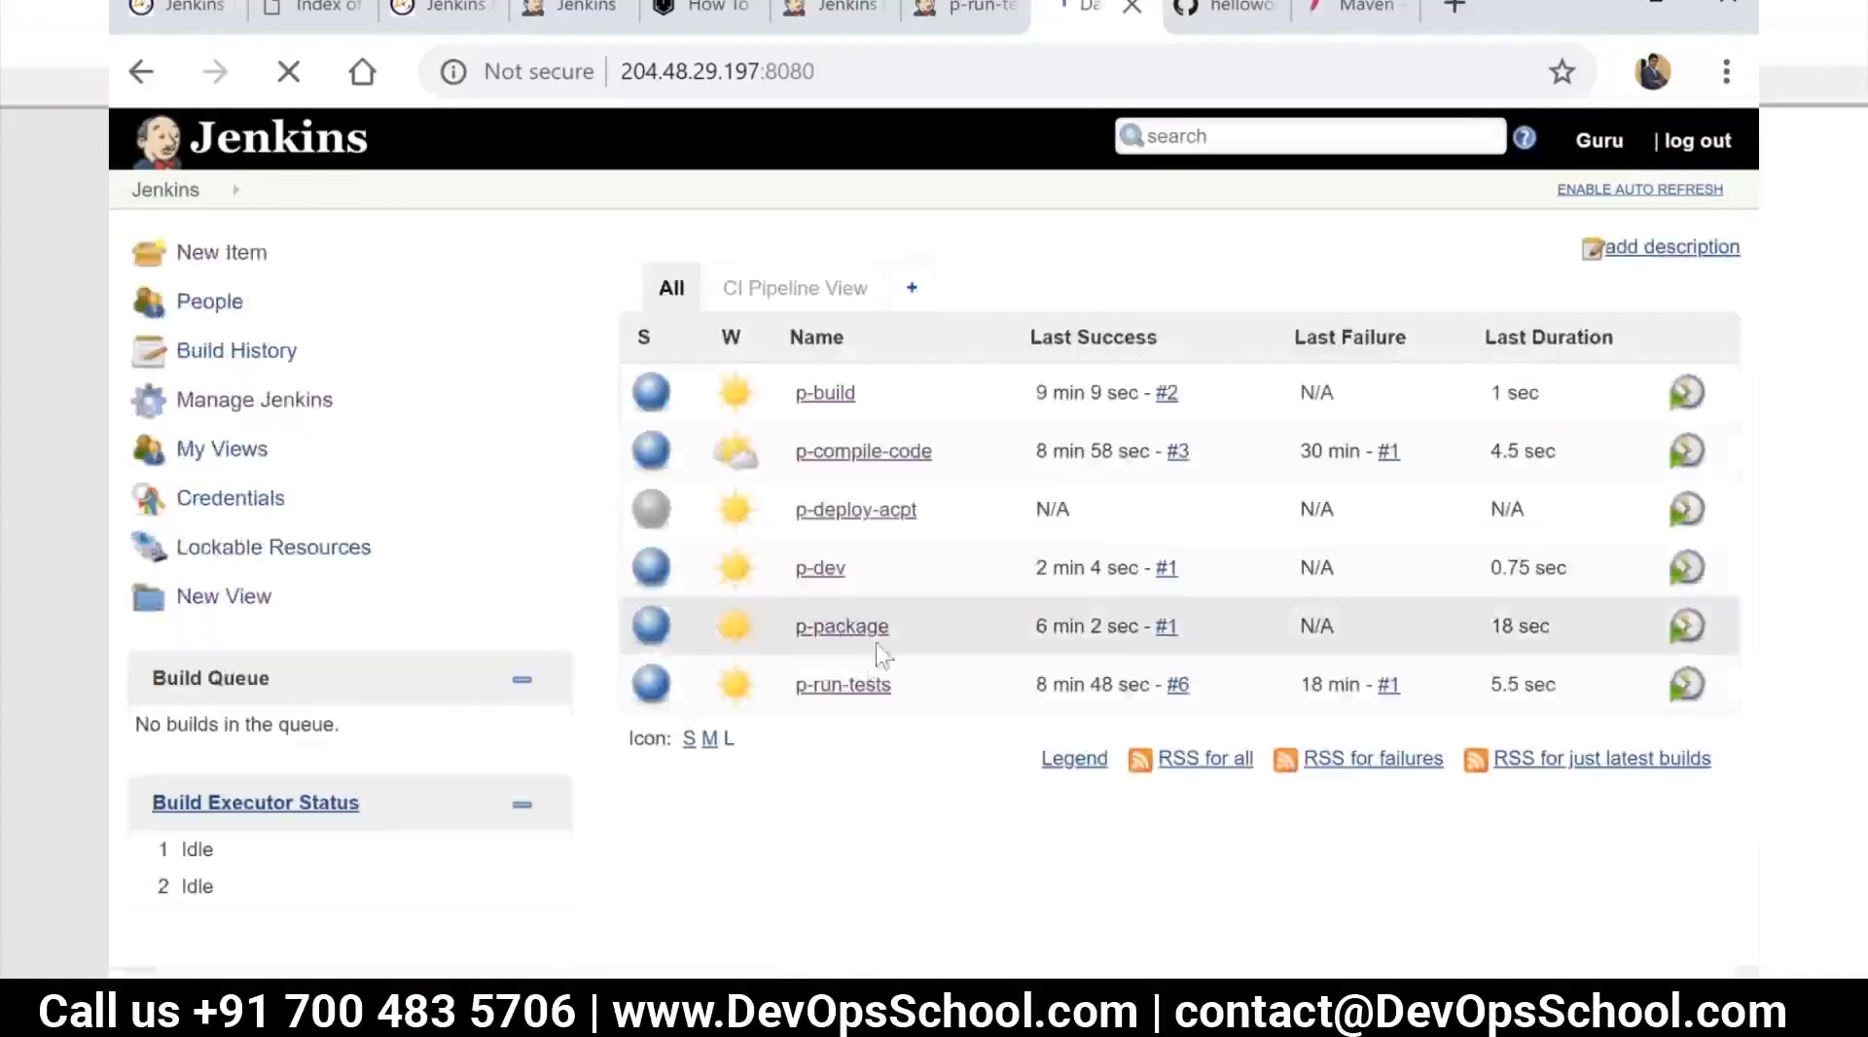
pyautogui.click(882, 631)
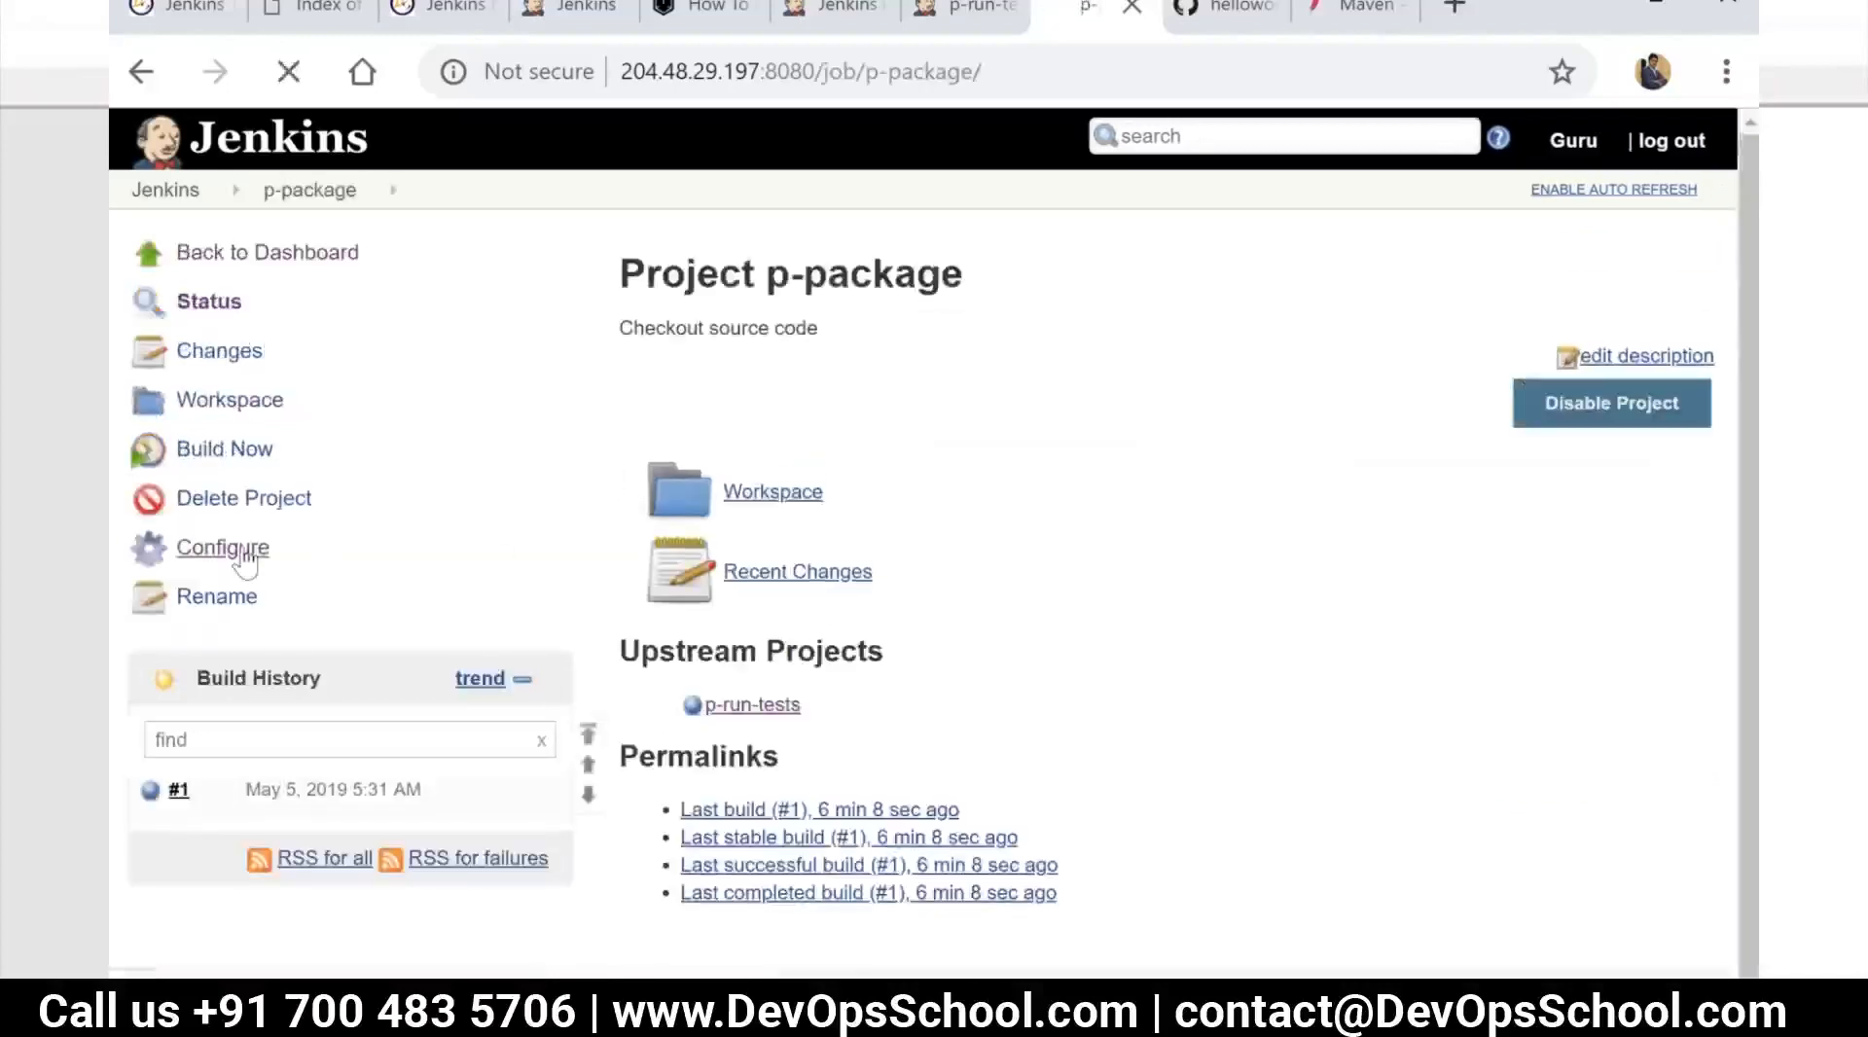
pyautogui.click(243, 552)
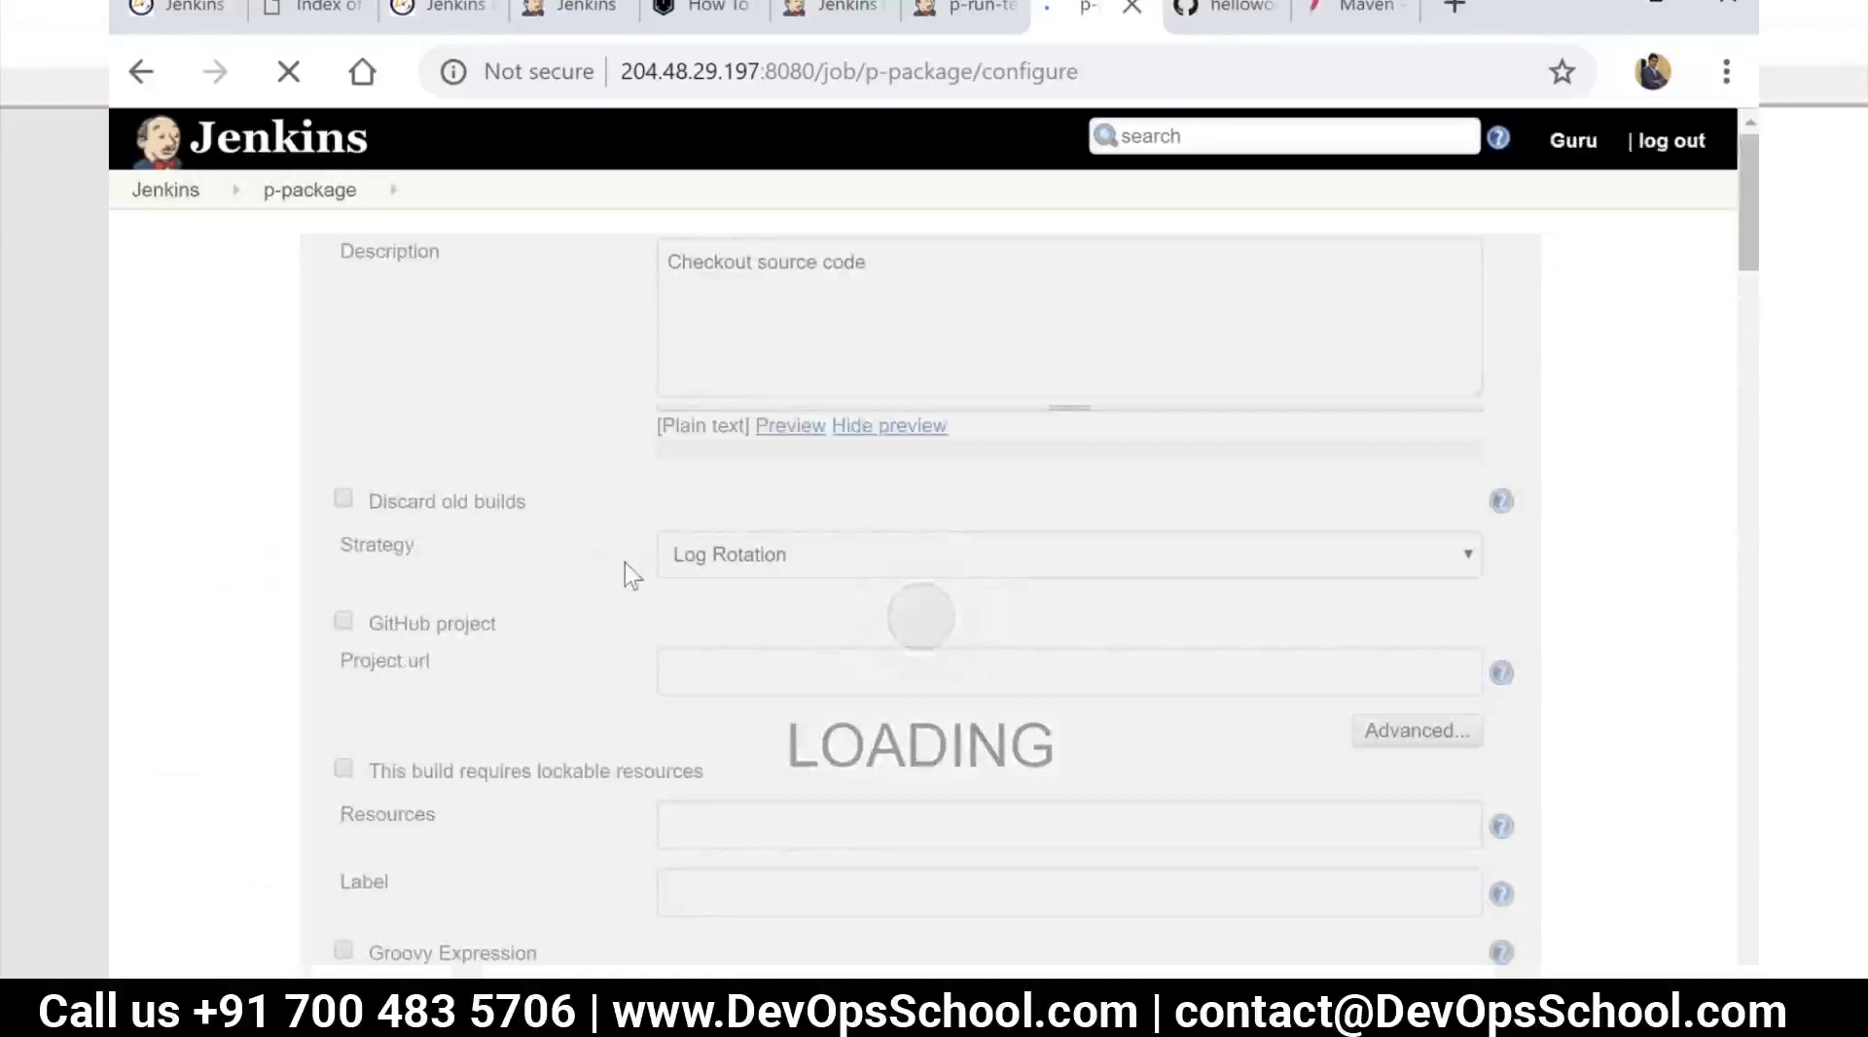
# Add a "Build other projects" post-build action to the p-package job
pyautogui.scroll(-15, 633, 642)
pyautogui.scroll(-20, 650, 693)
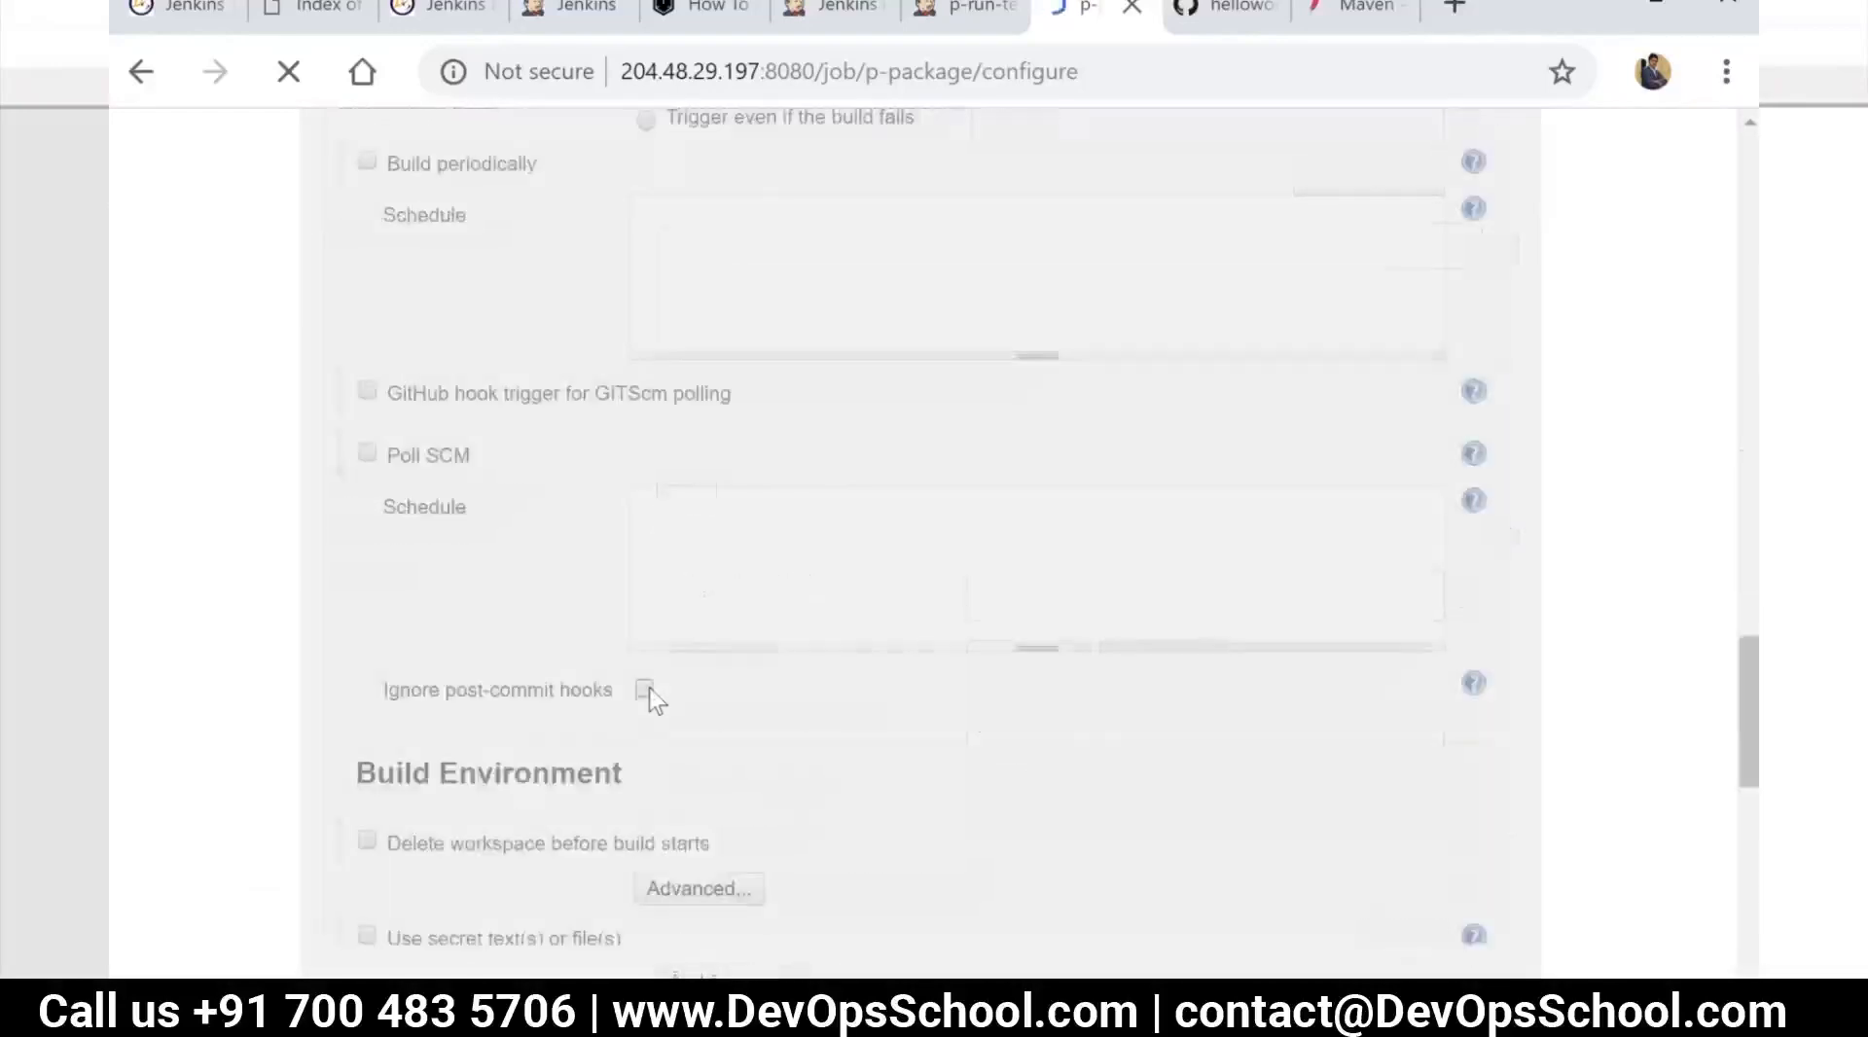
pyautogui.scroll(-10, 658, 708)
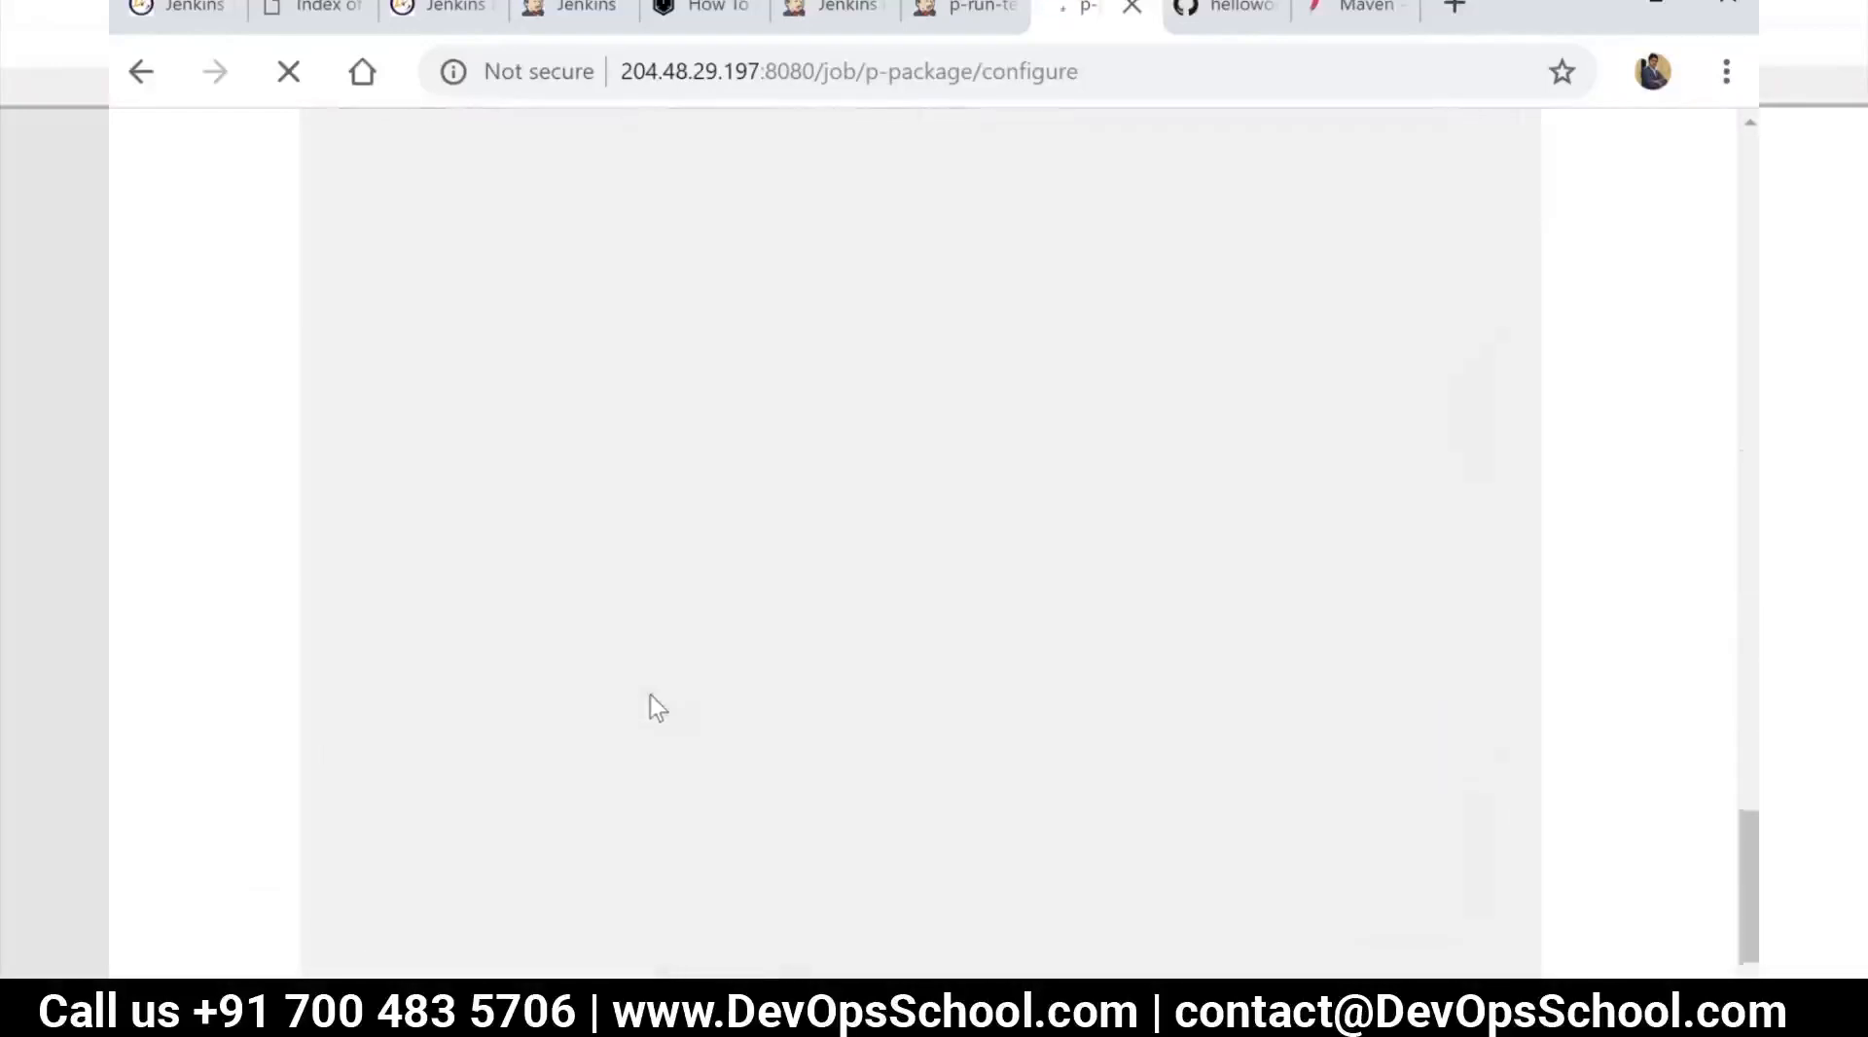
pyautogui.scroll(2, 658, 700)
pyautogui.scroll(-5, 659, 700)
pyautogui.click(582, 696)
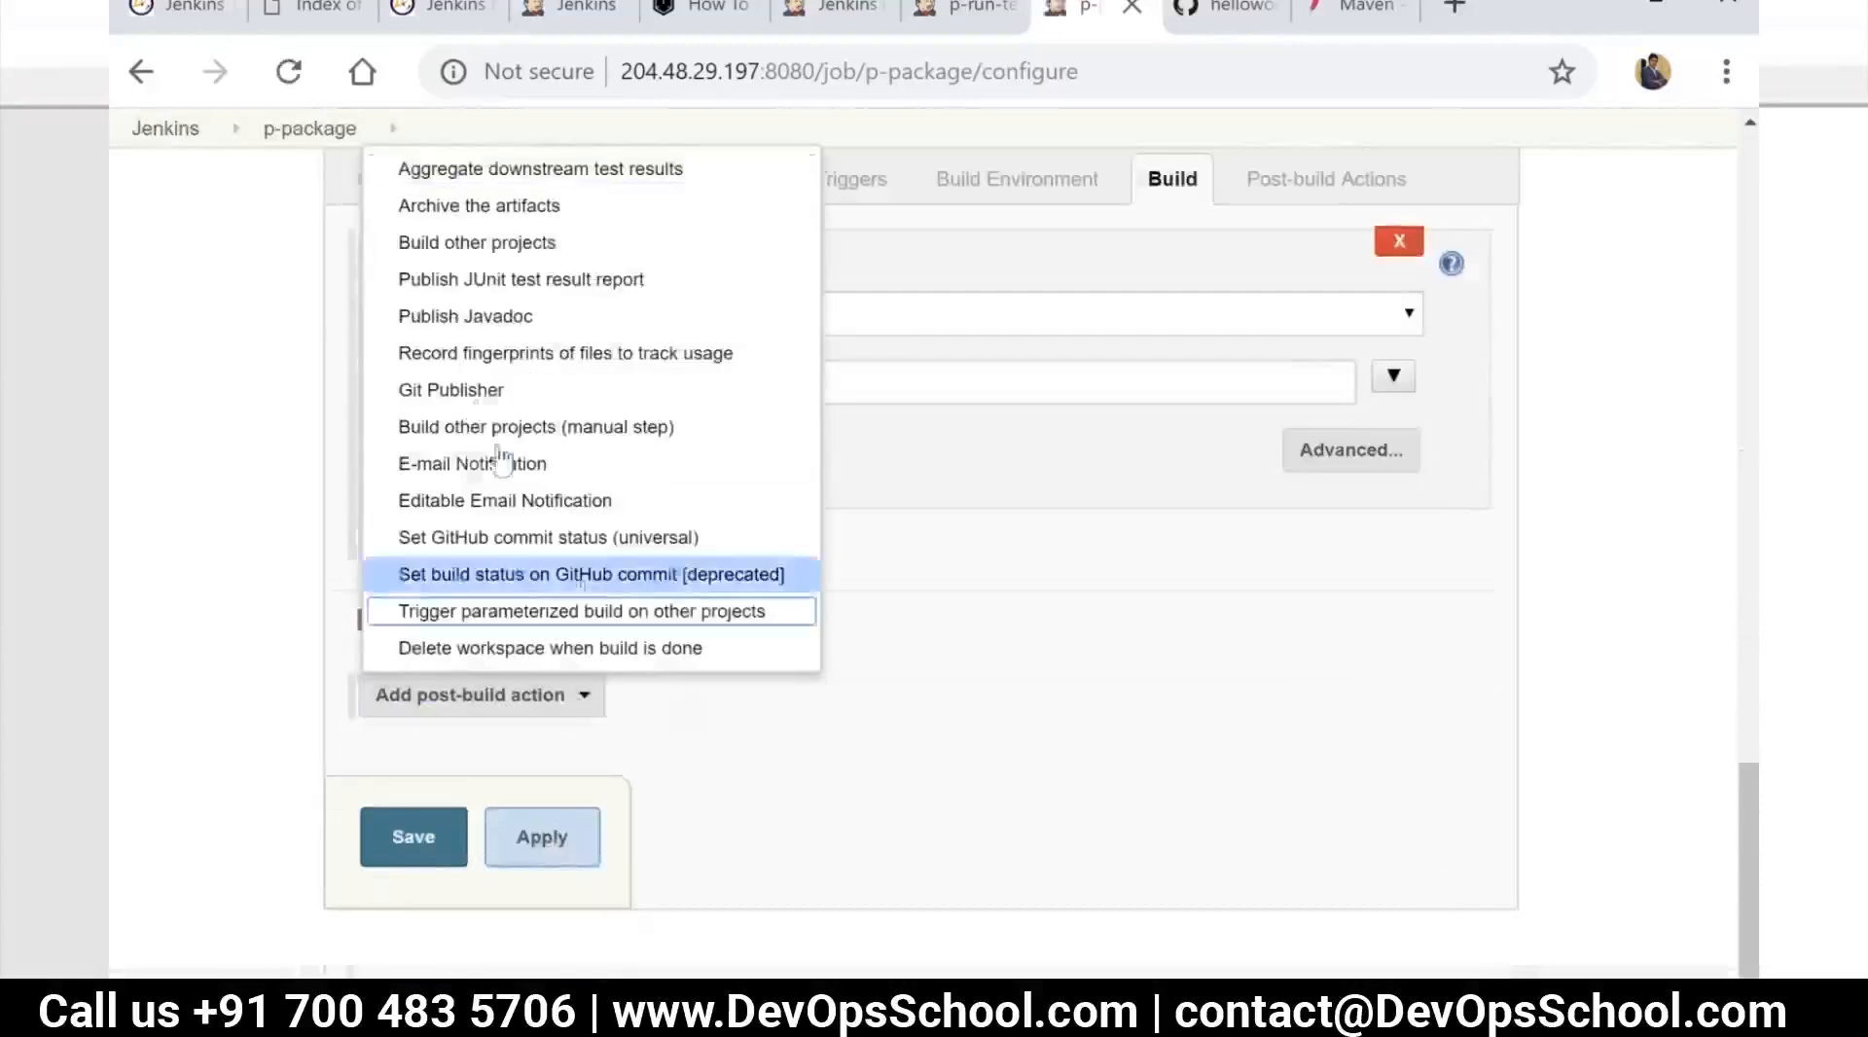
pyautogui.click(479, 239)
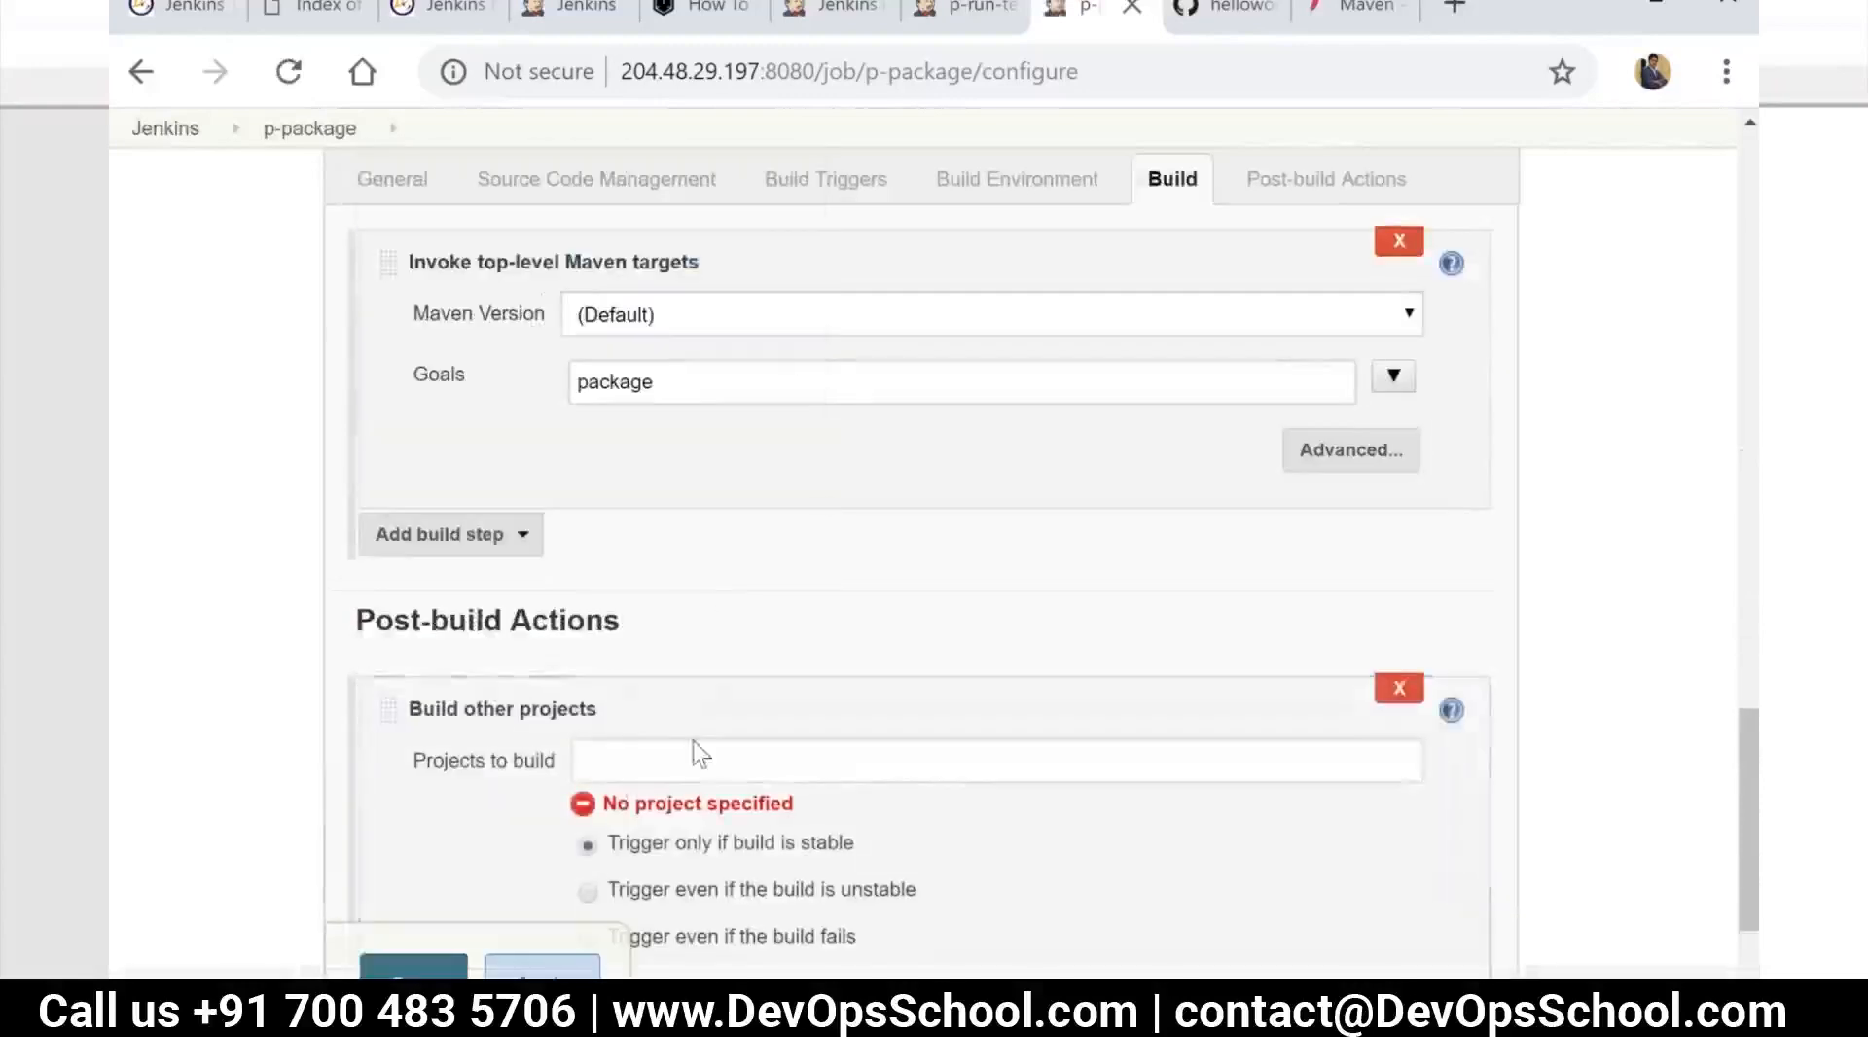
# Set p-dev as the project to build after p-package, save the configuration and return to the dashboard
pyautogui.click(690, 747)
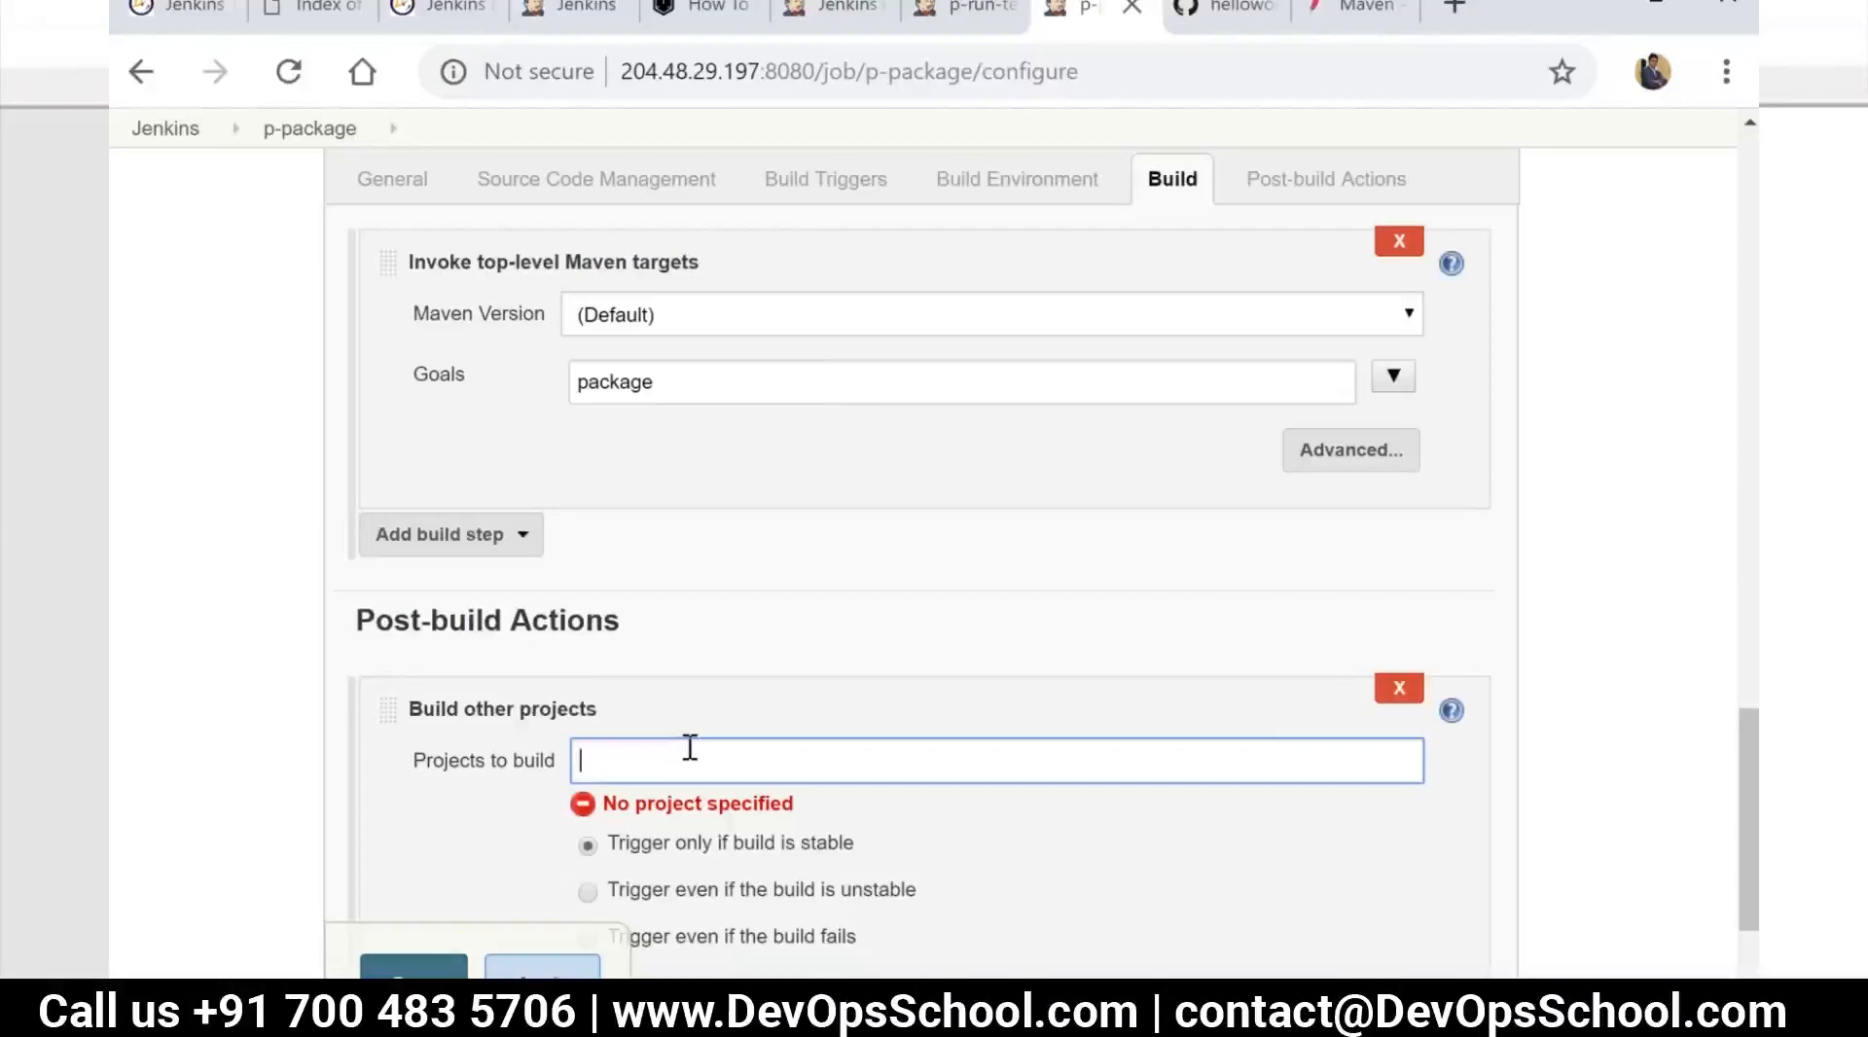
pyautogui.write('p-de')
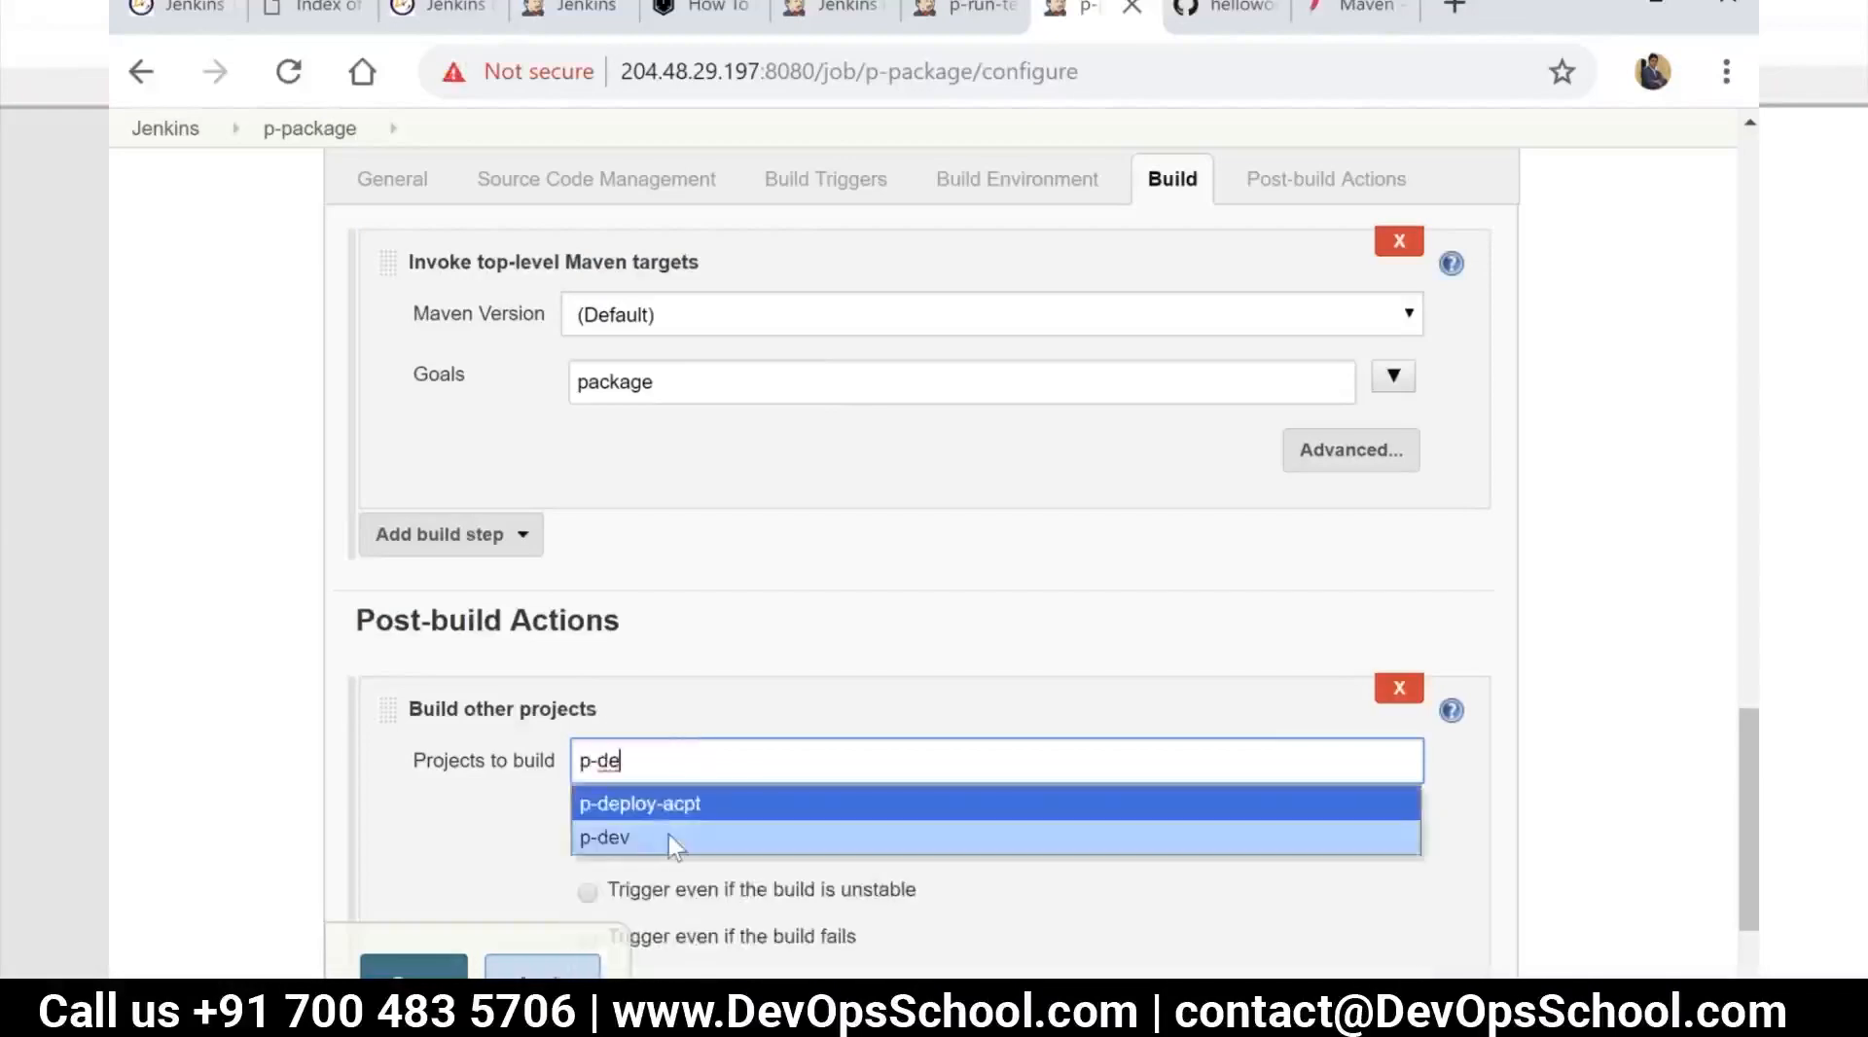
pyautogui.click(674, 839)
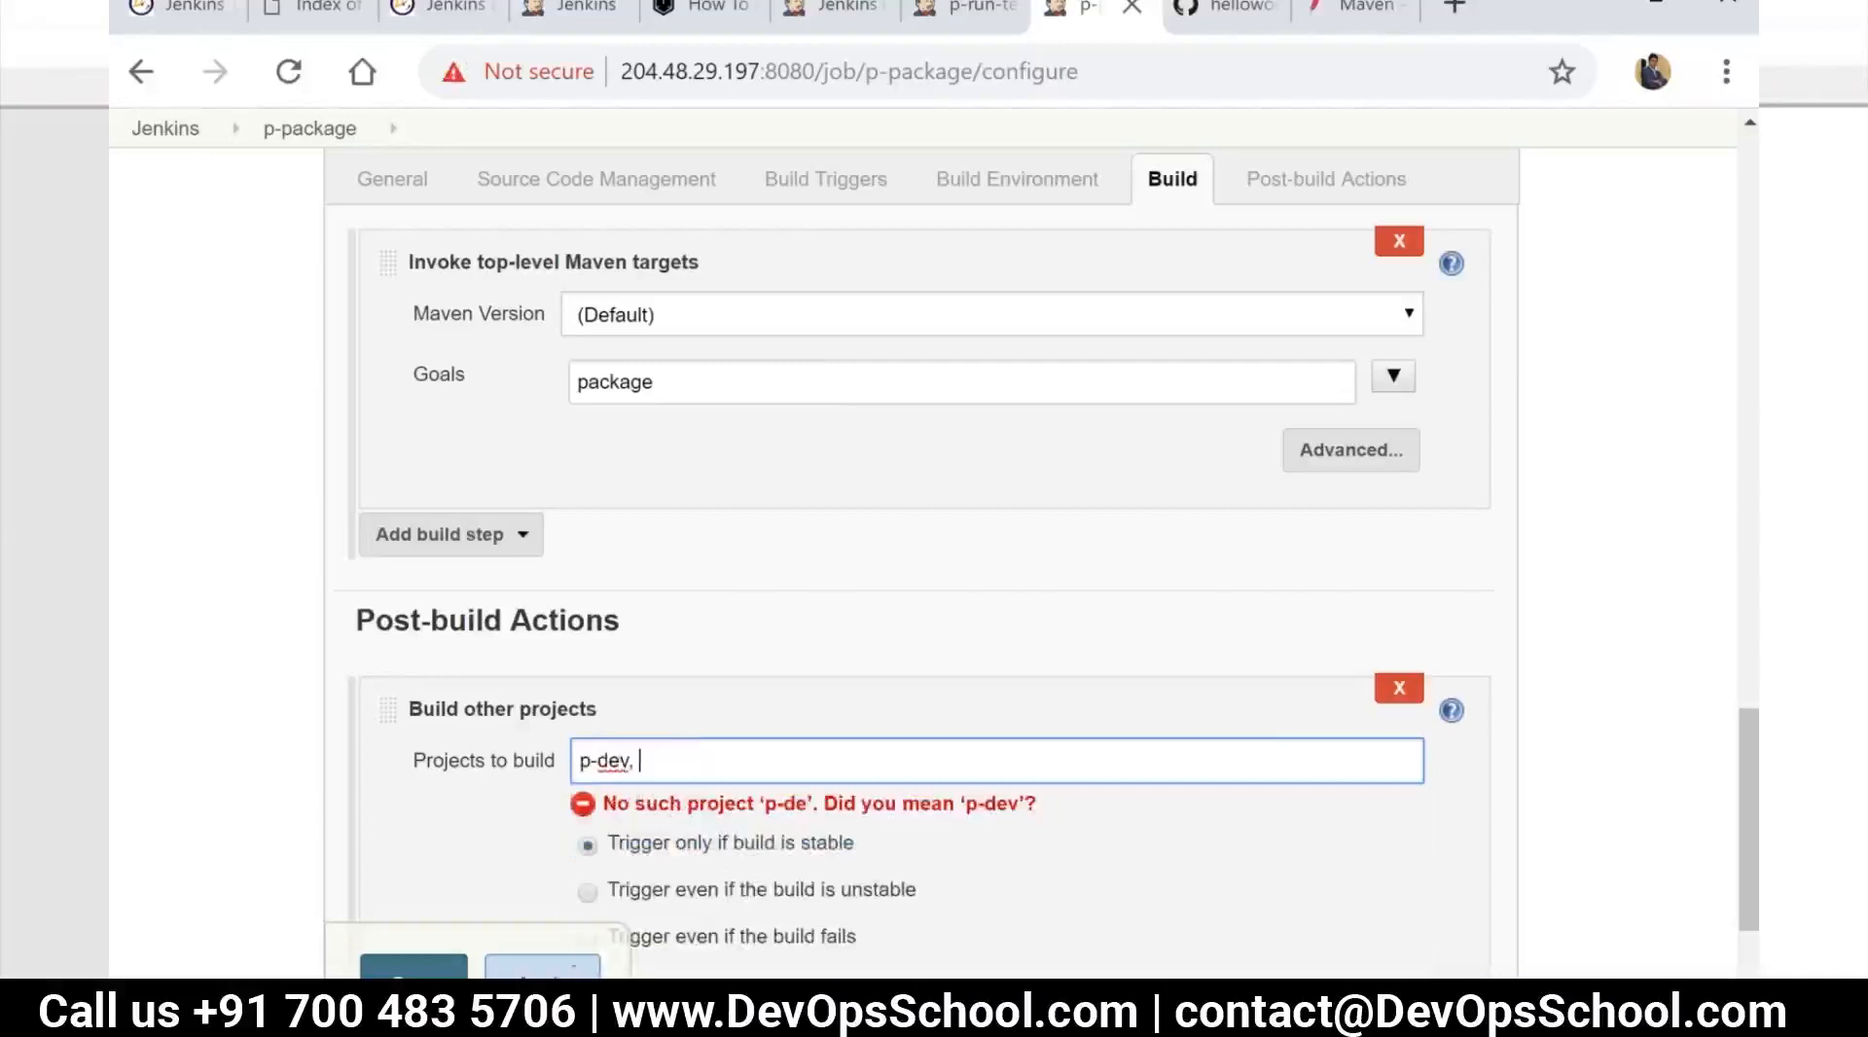
pyautogui.click(572, 969)
pyautogui.click(415, 971)
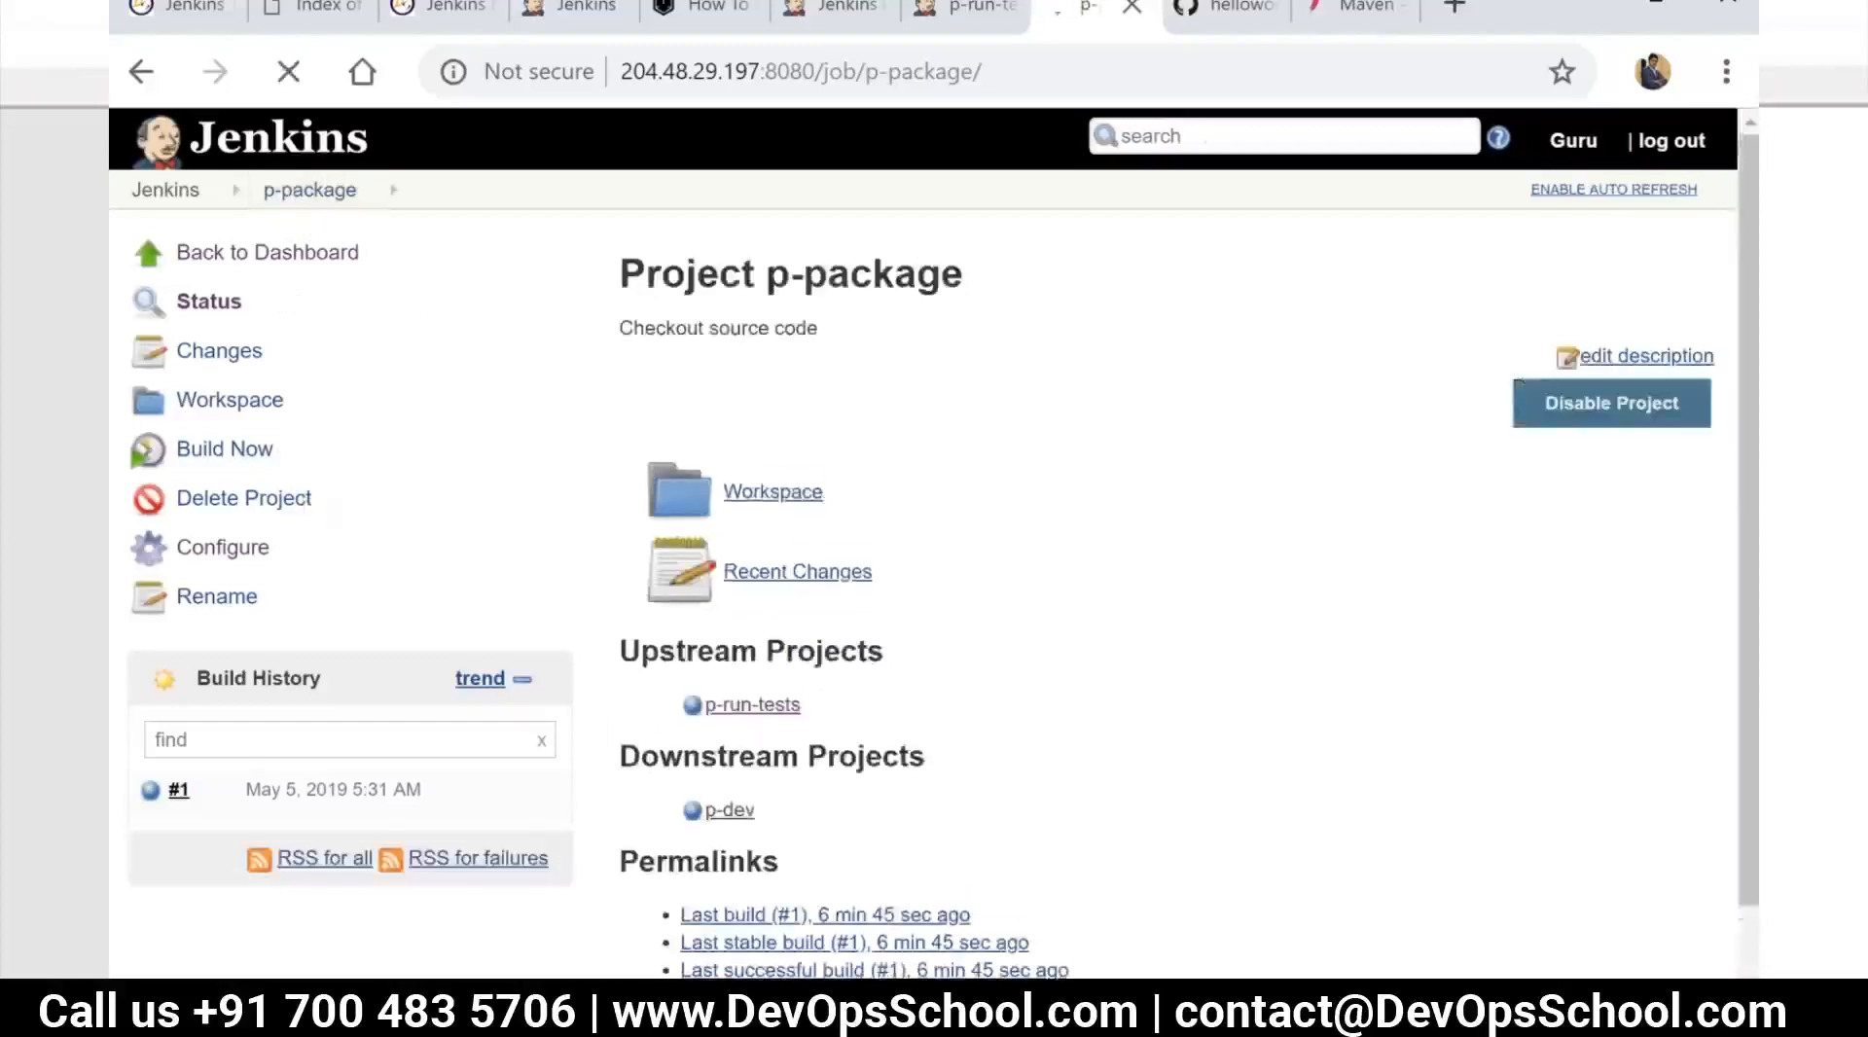
pyautogui.click(192, 189)
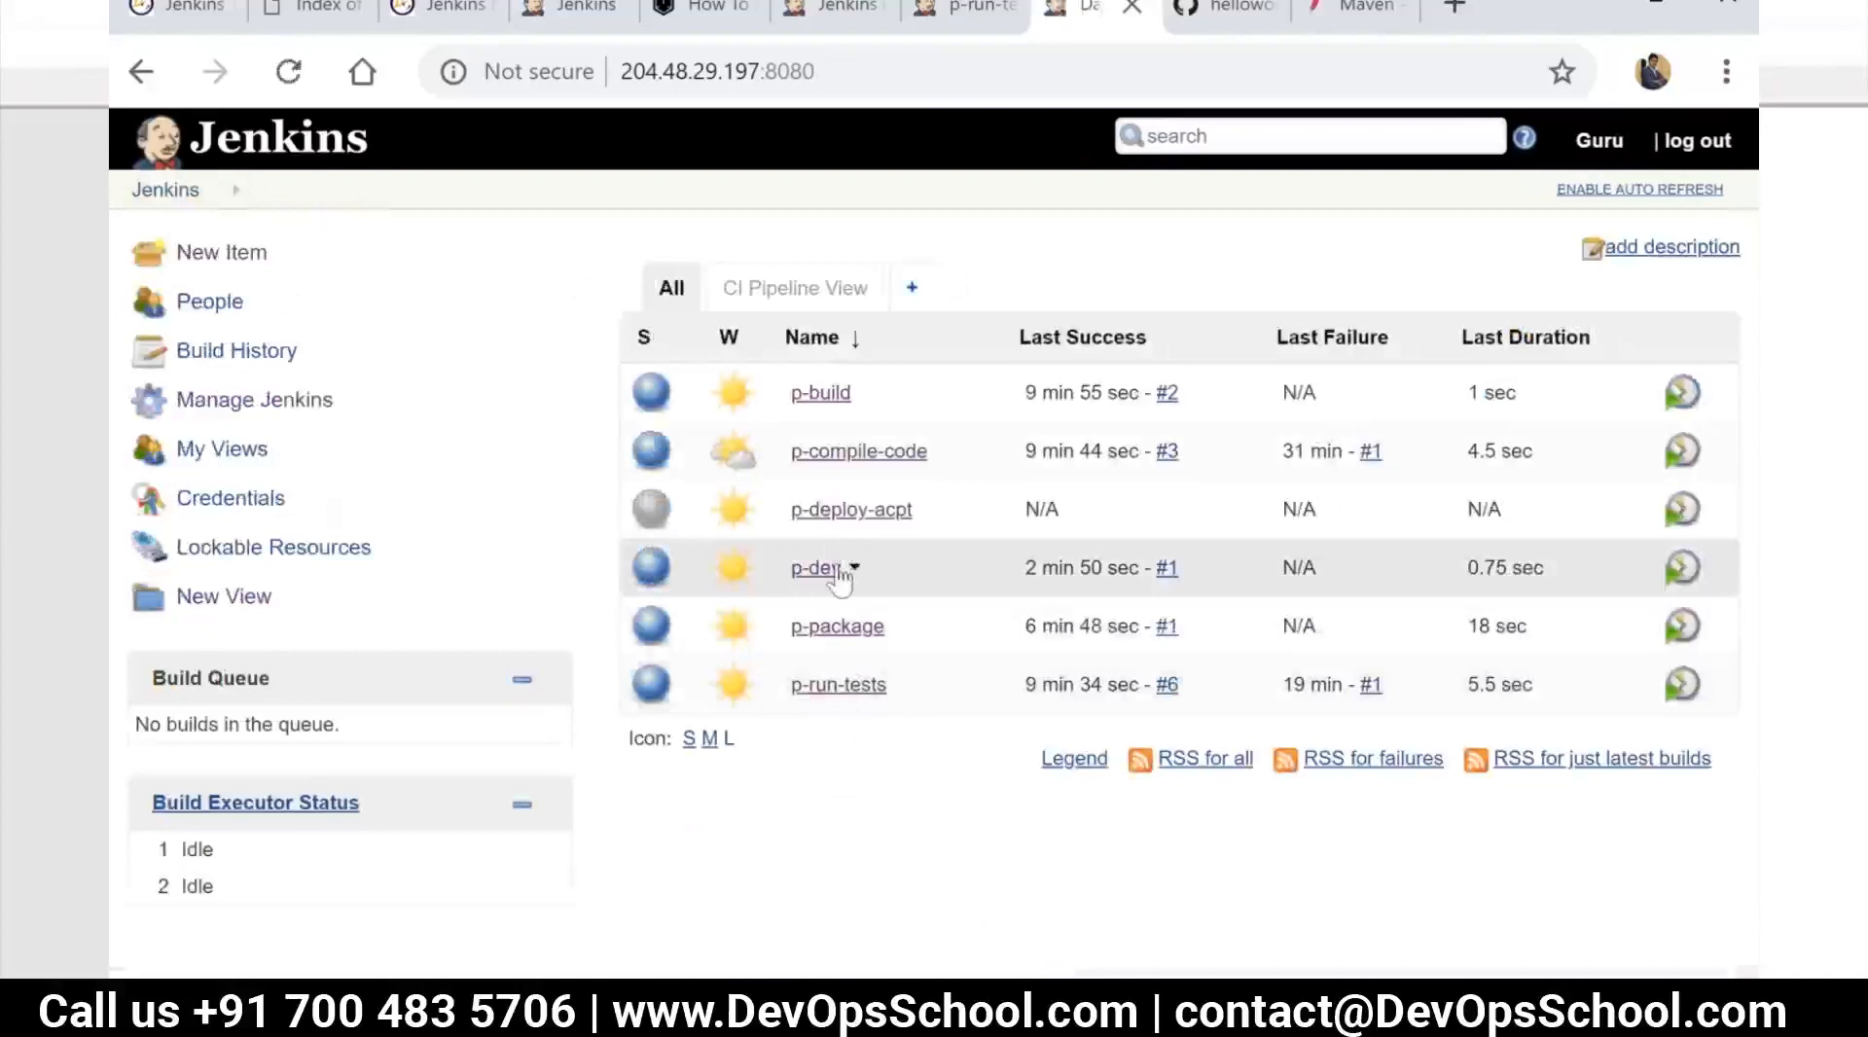
# Open the p-dev job's configuration and add a "Build other projects" post-build action
pyautogui.click(837, 574)
pyautogui.click(250, 548)
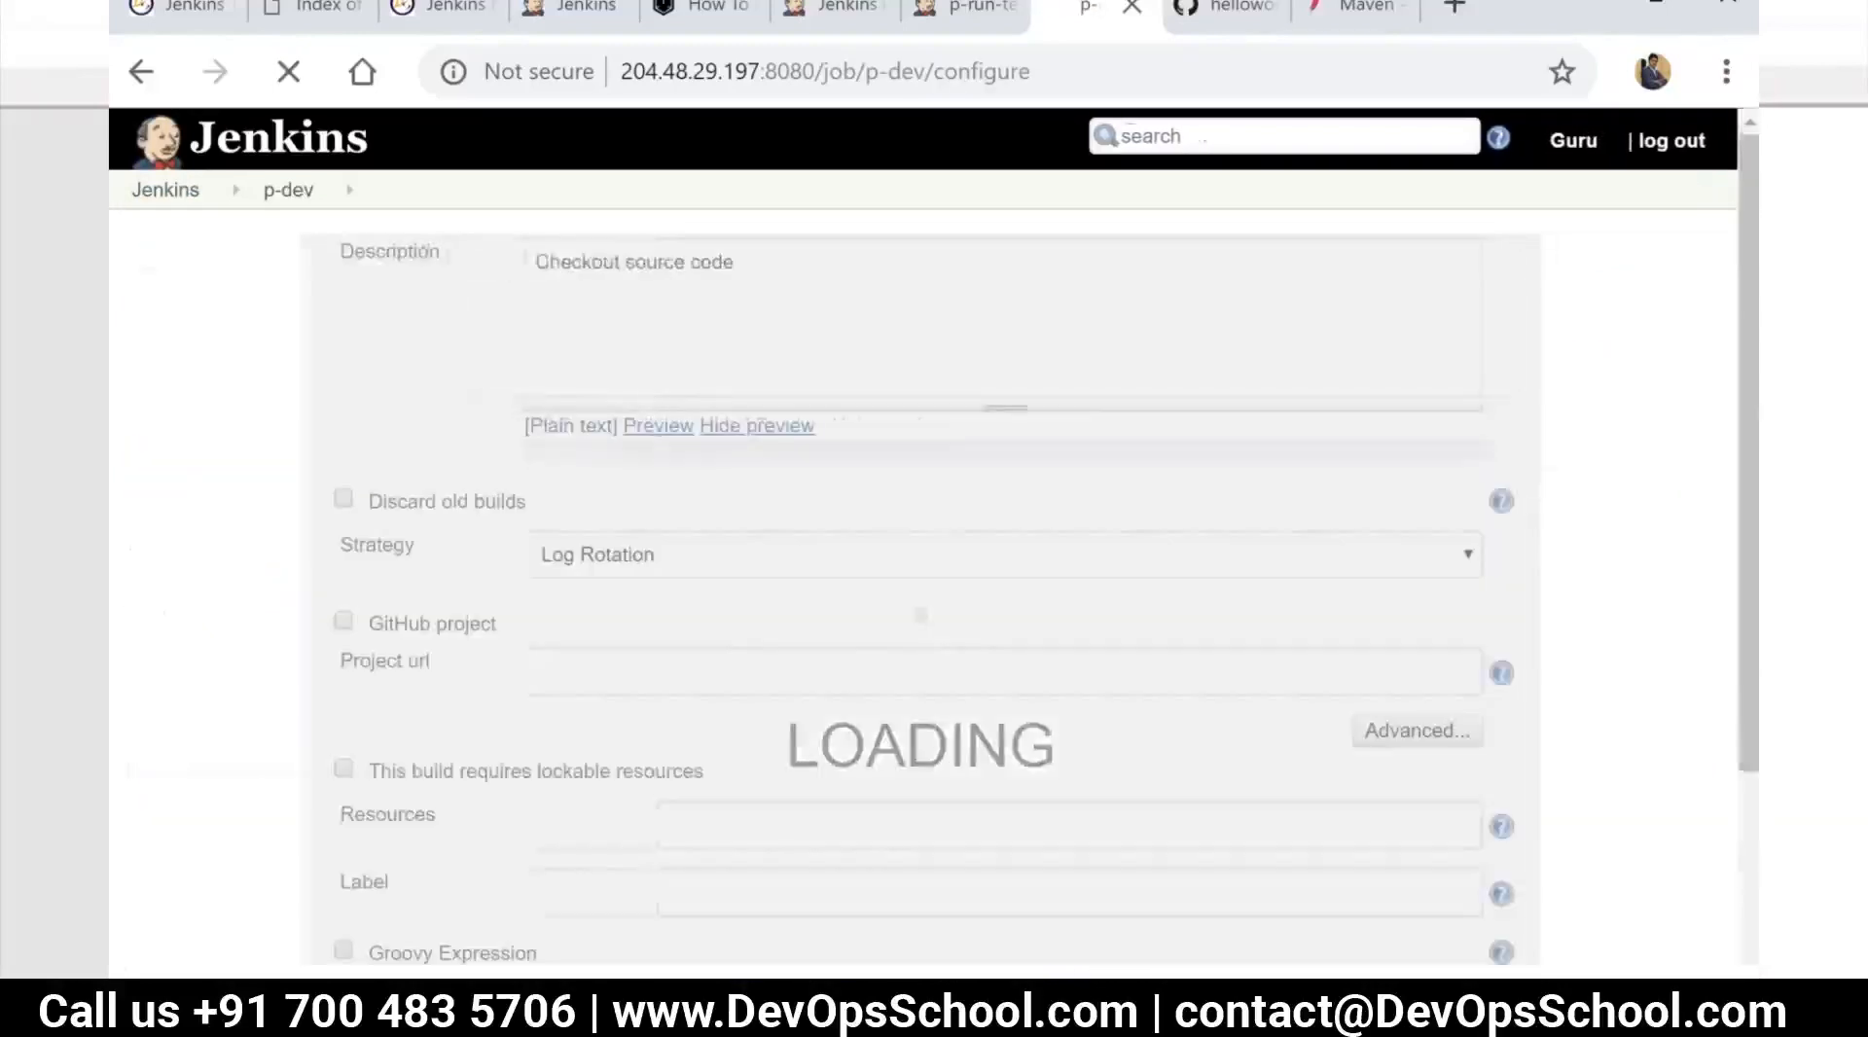
pyautogui.scroll(-10, 750, 613)
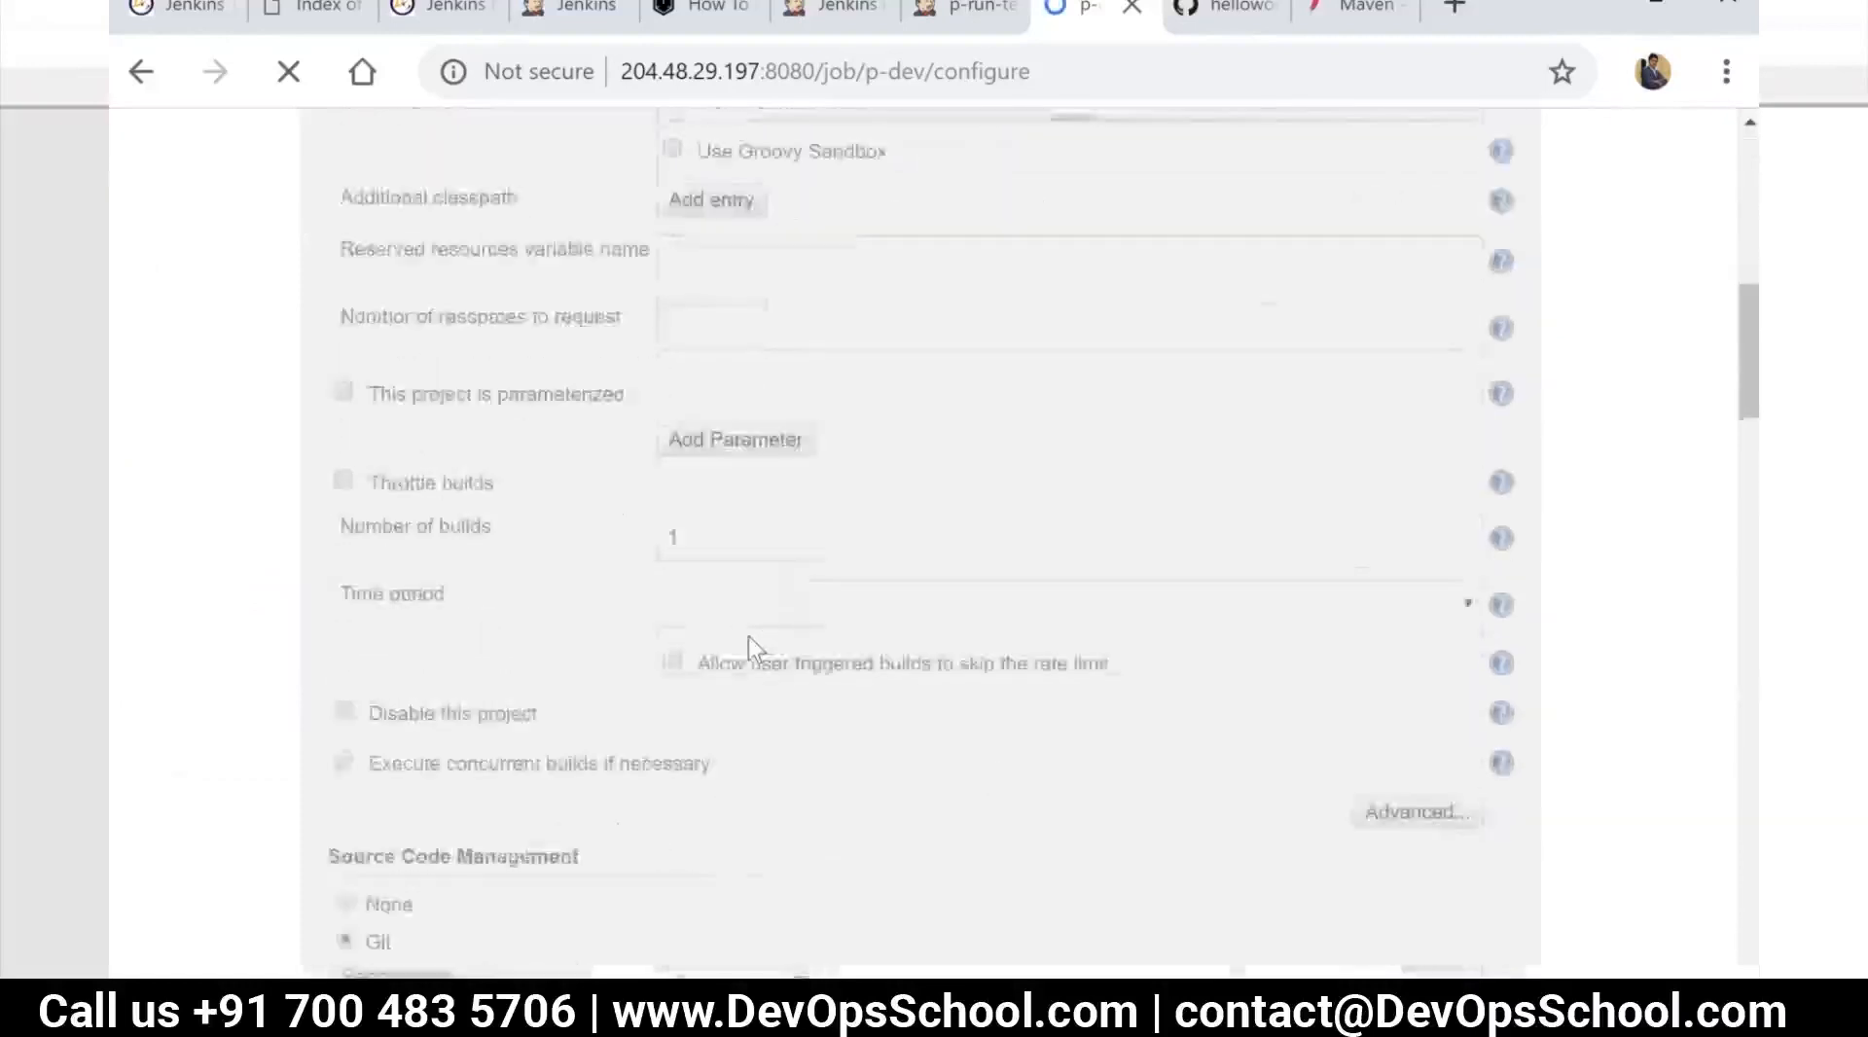
pyautogui.scroll(-20, 749, 642)
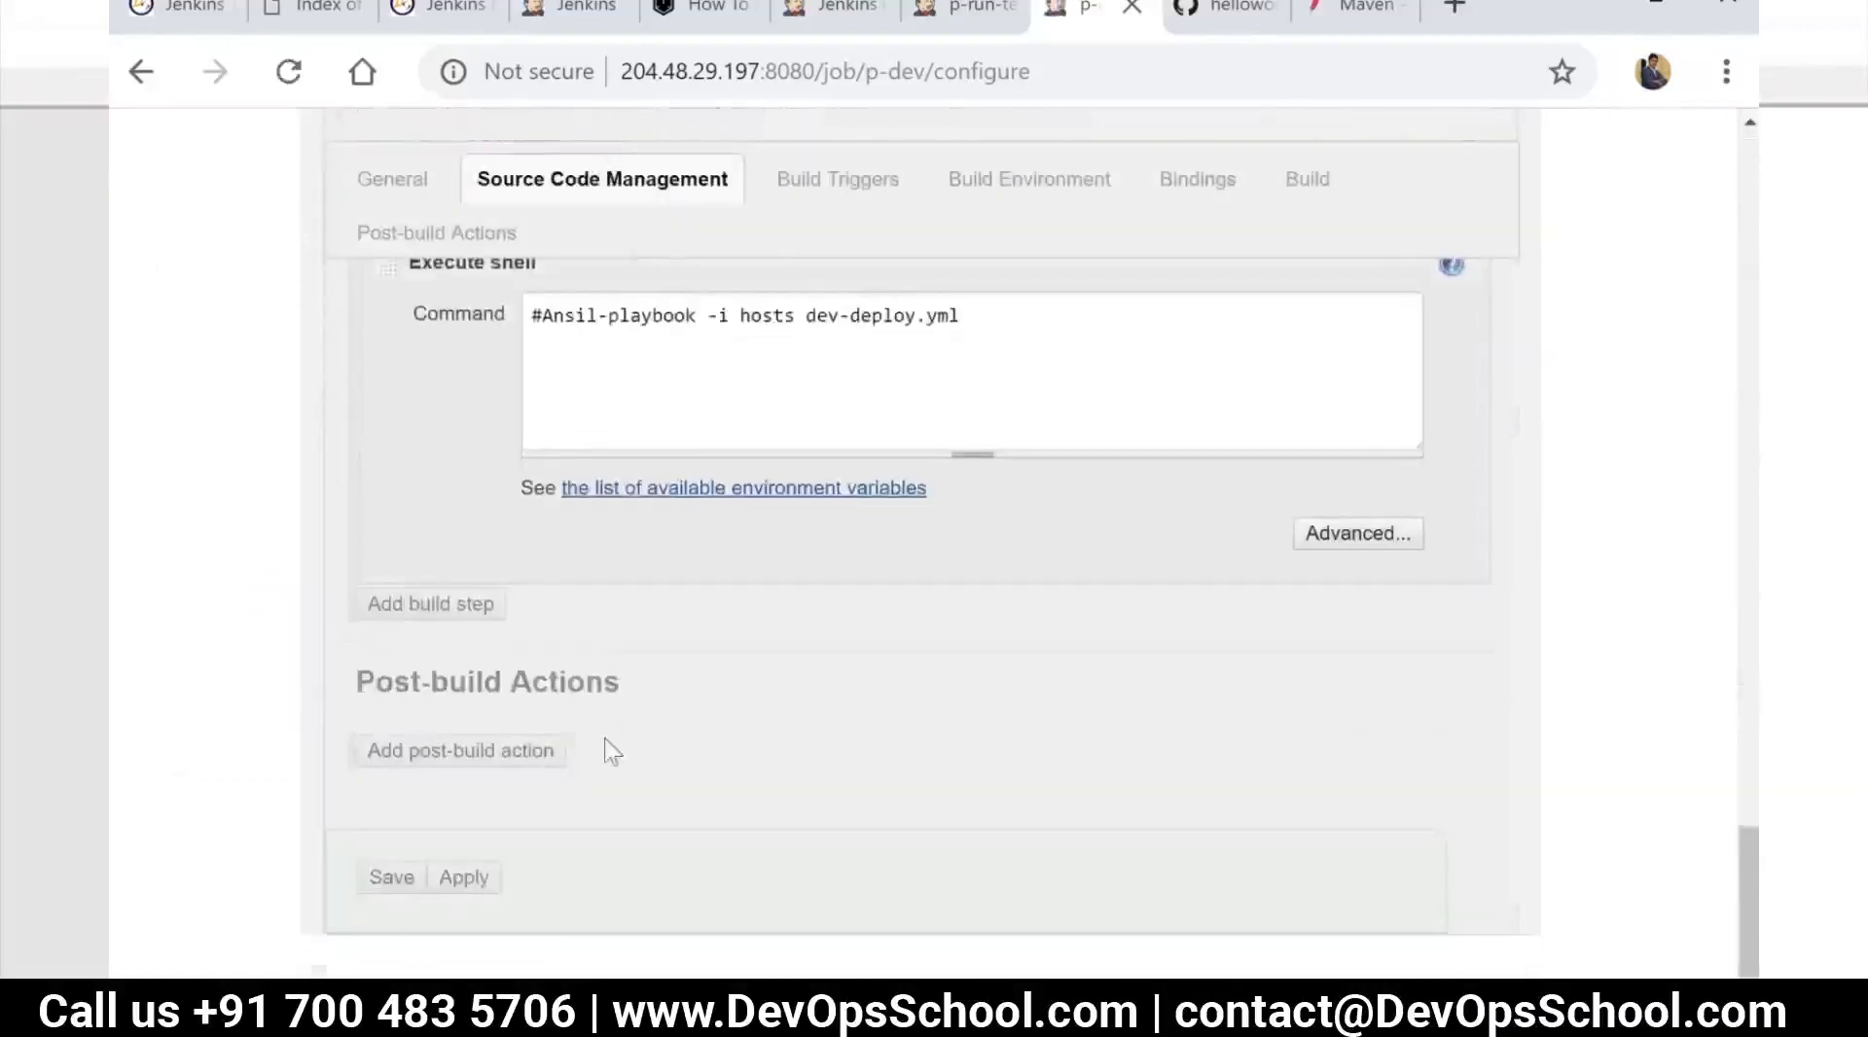
pyautogui.scroll(-10, 594, 744)
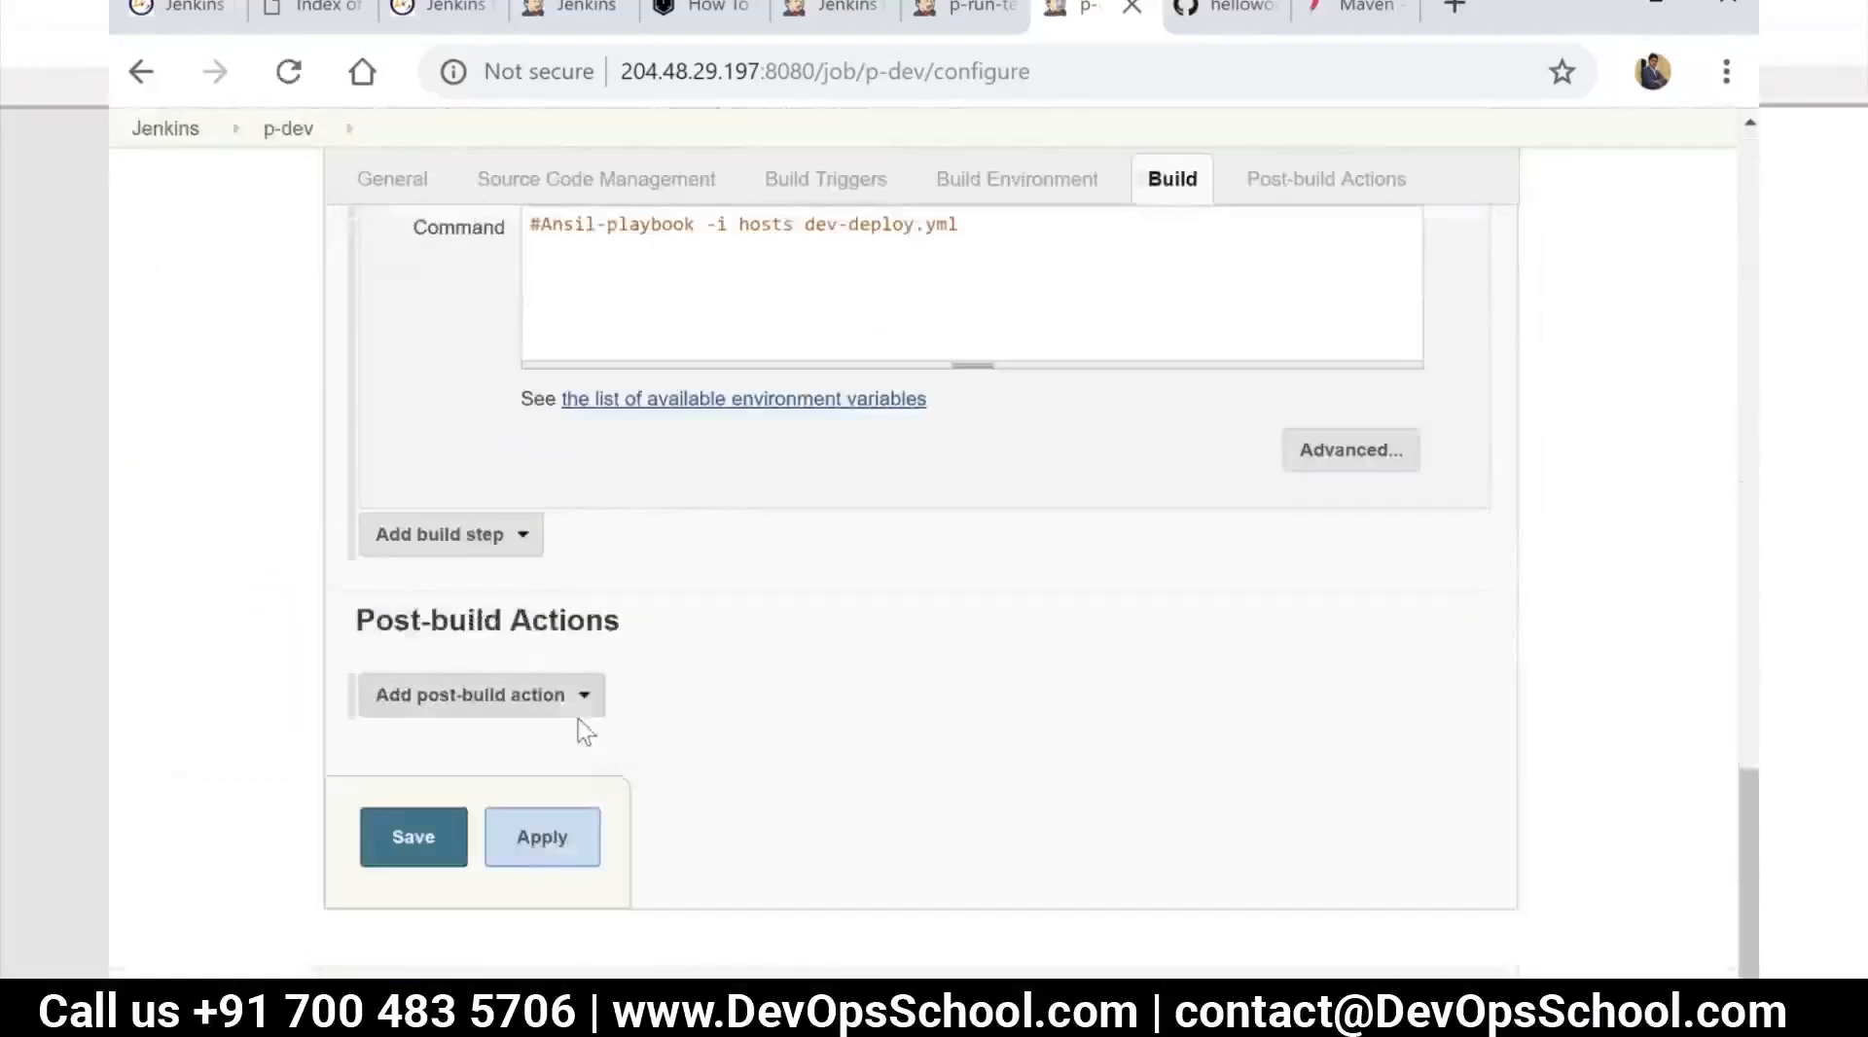
pyautogui.click(579, 699)
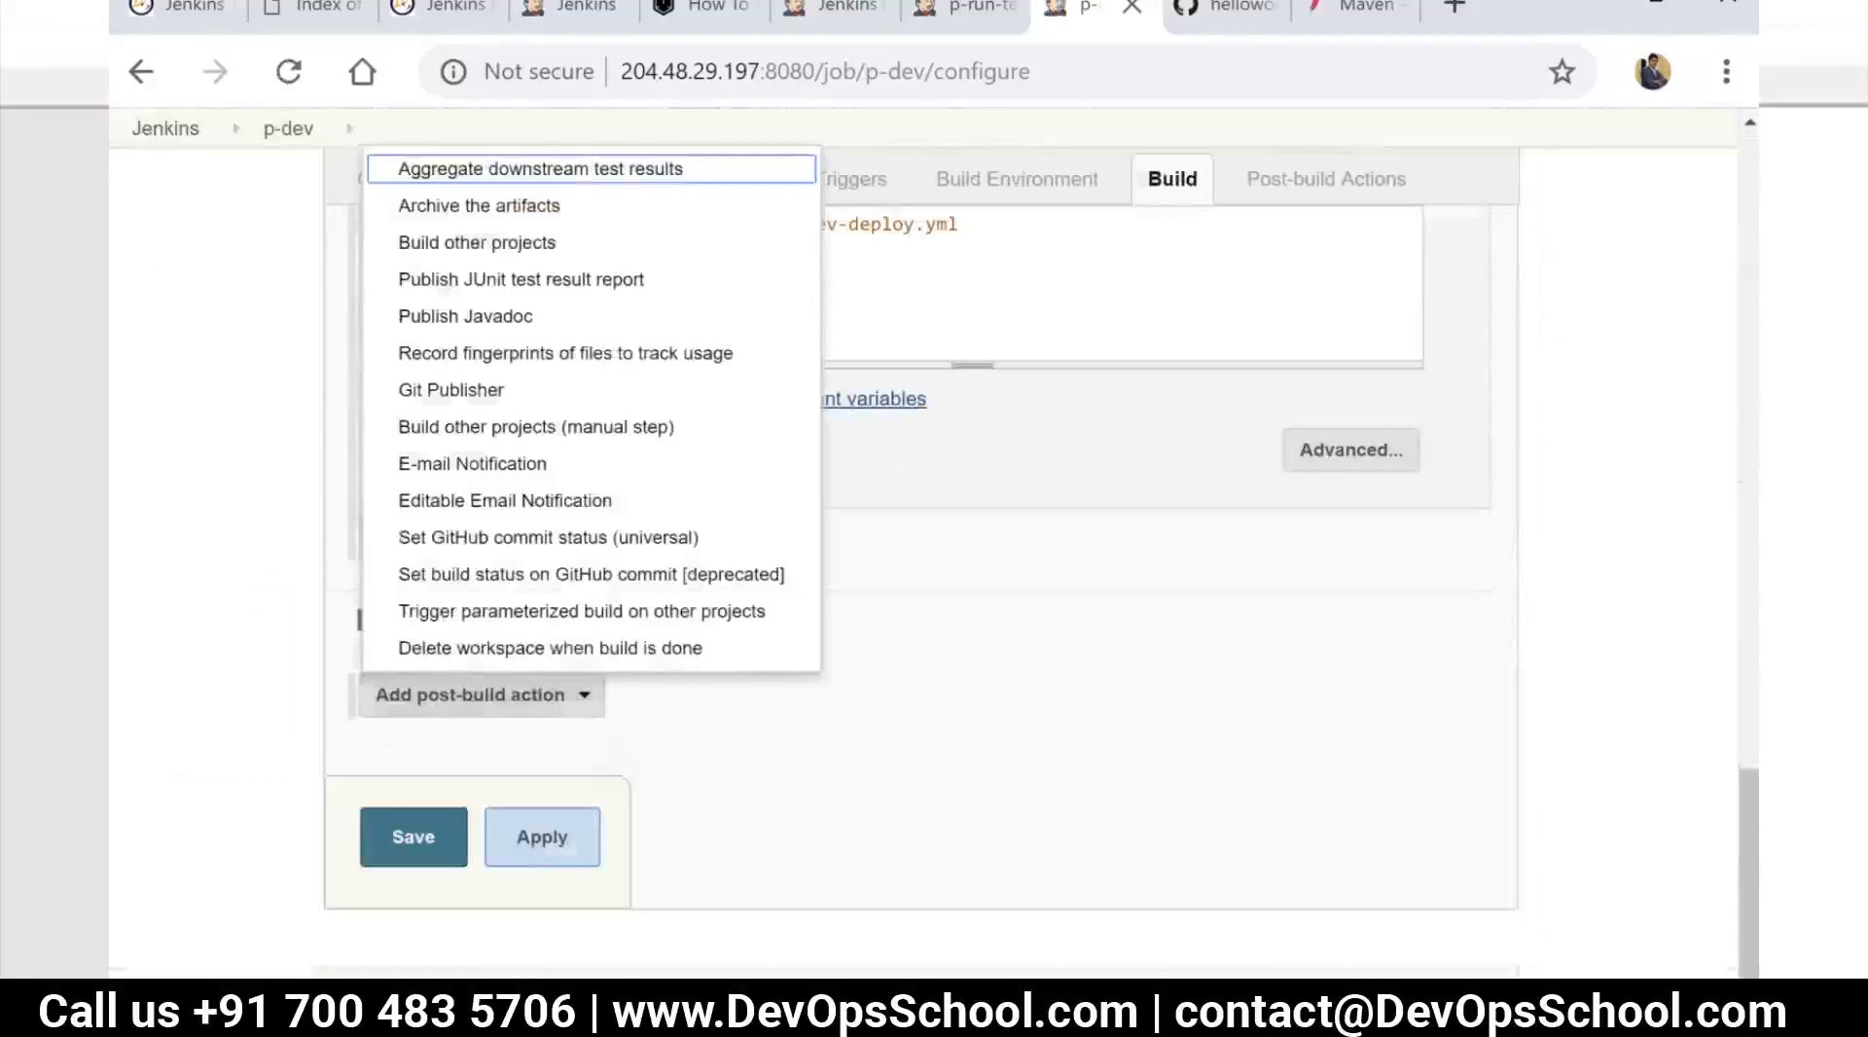
pyautogui.click(538, 244)
# Set p-deploy-acpt as the project to build after p-dev and save the configuration
pyautogui.click(710, 759)
pyautogui.write('p-')
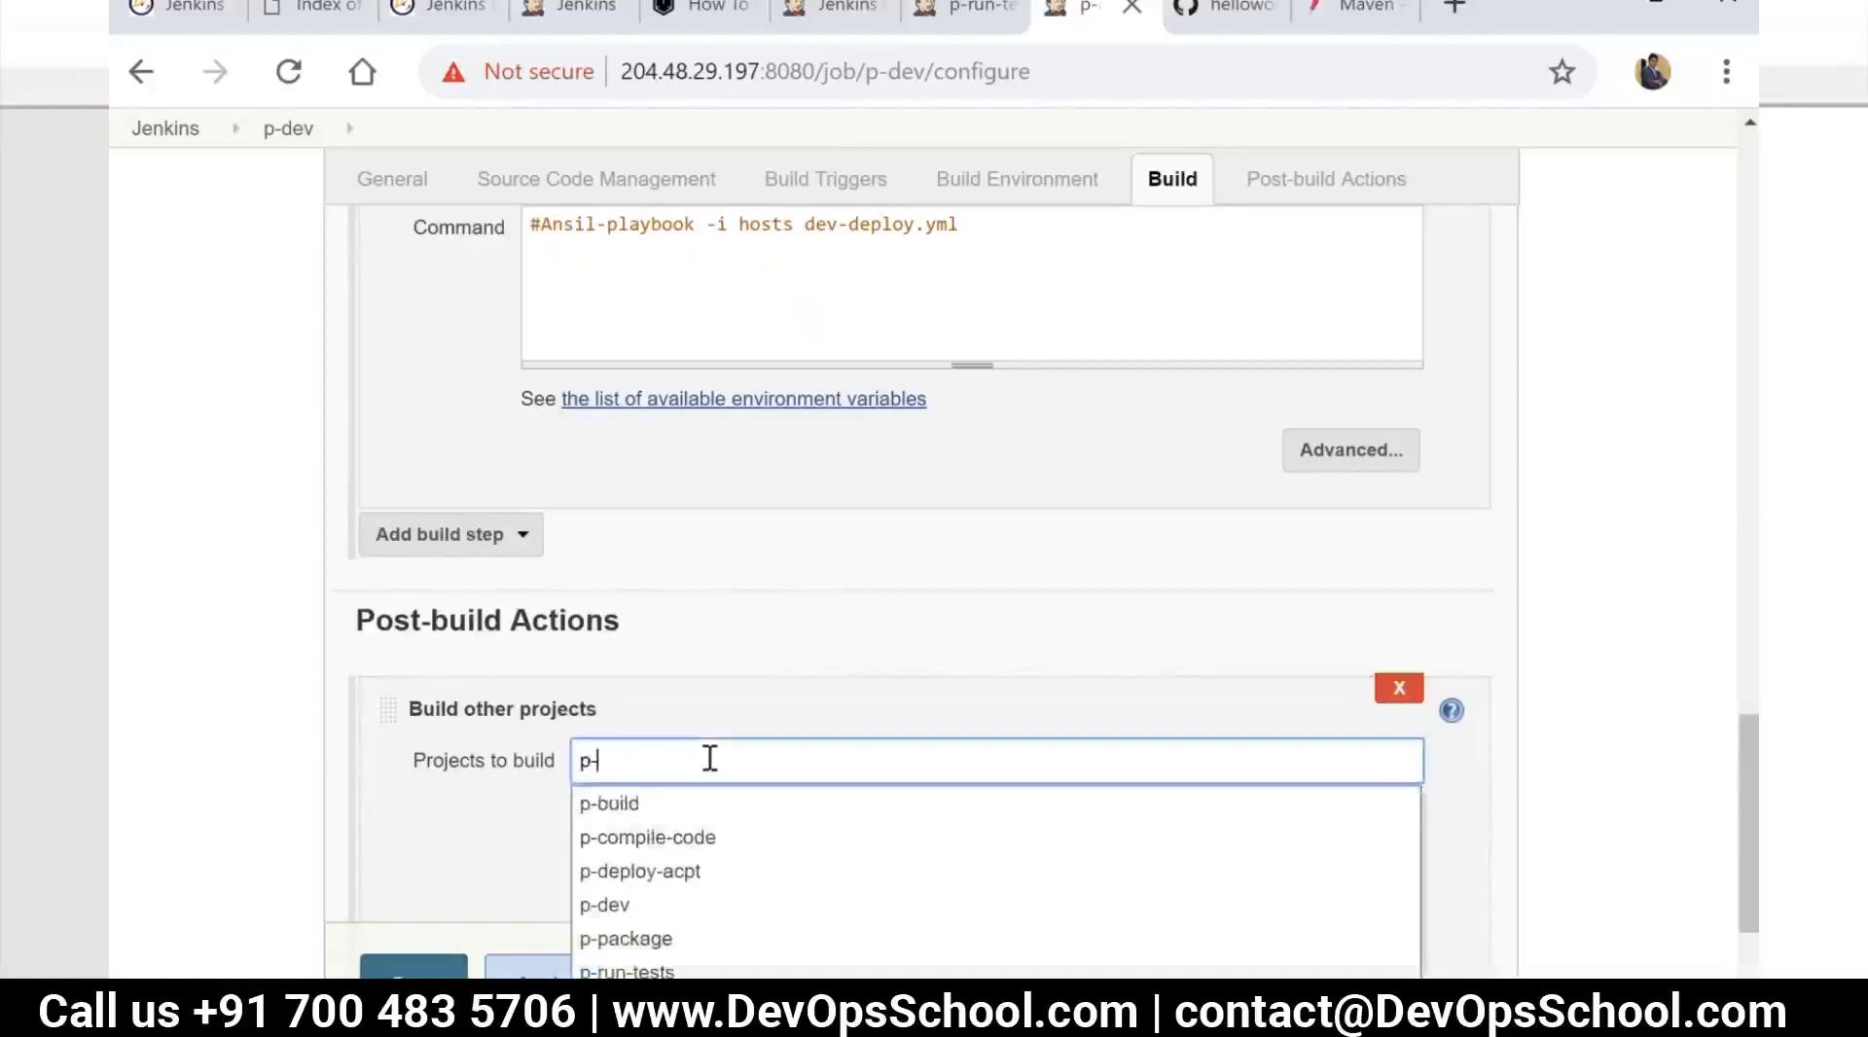
pyautogui.click(687, 872)
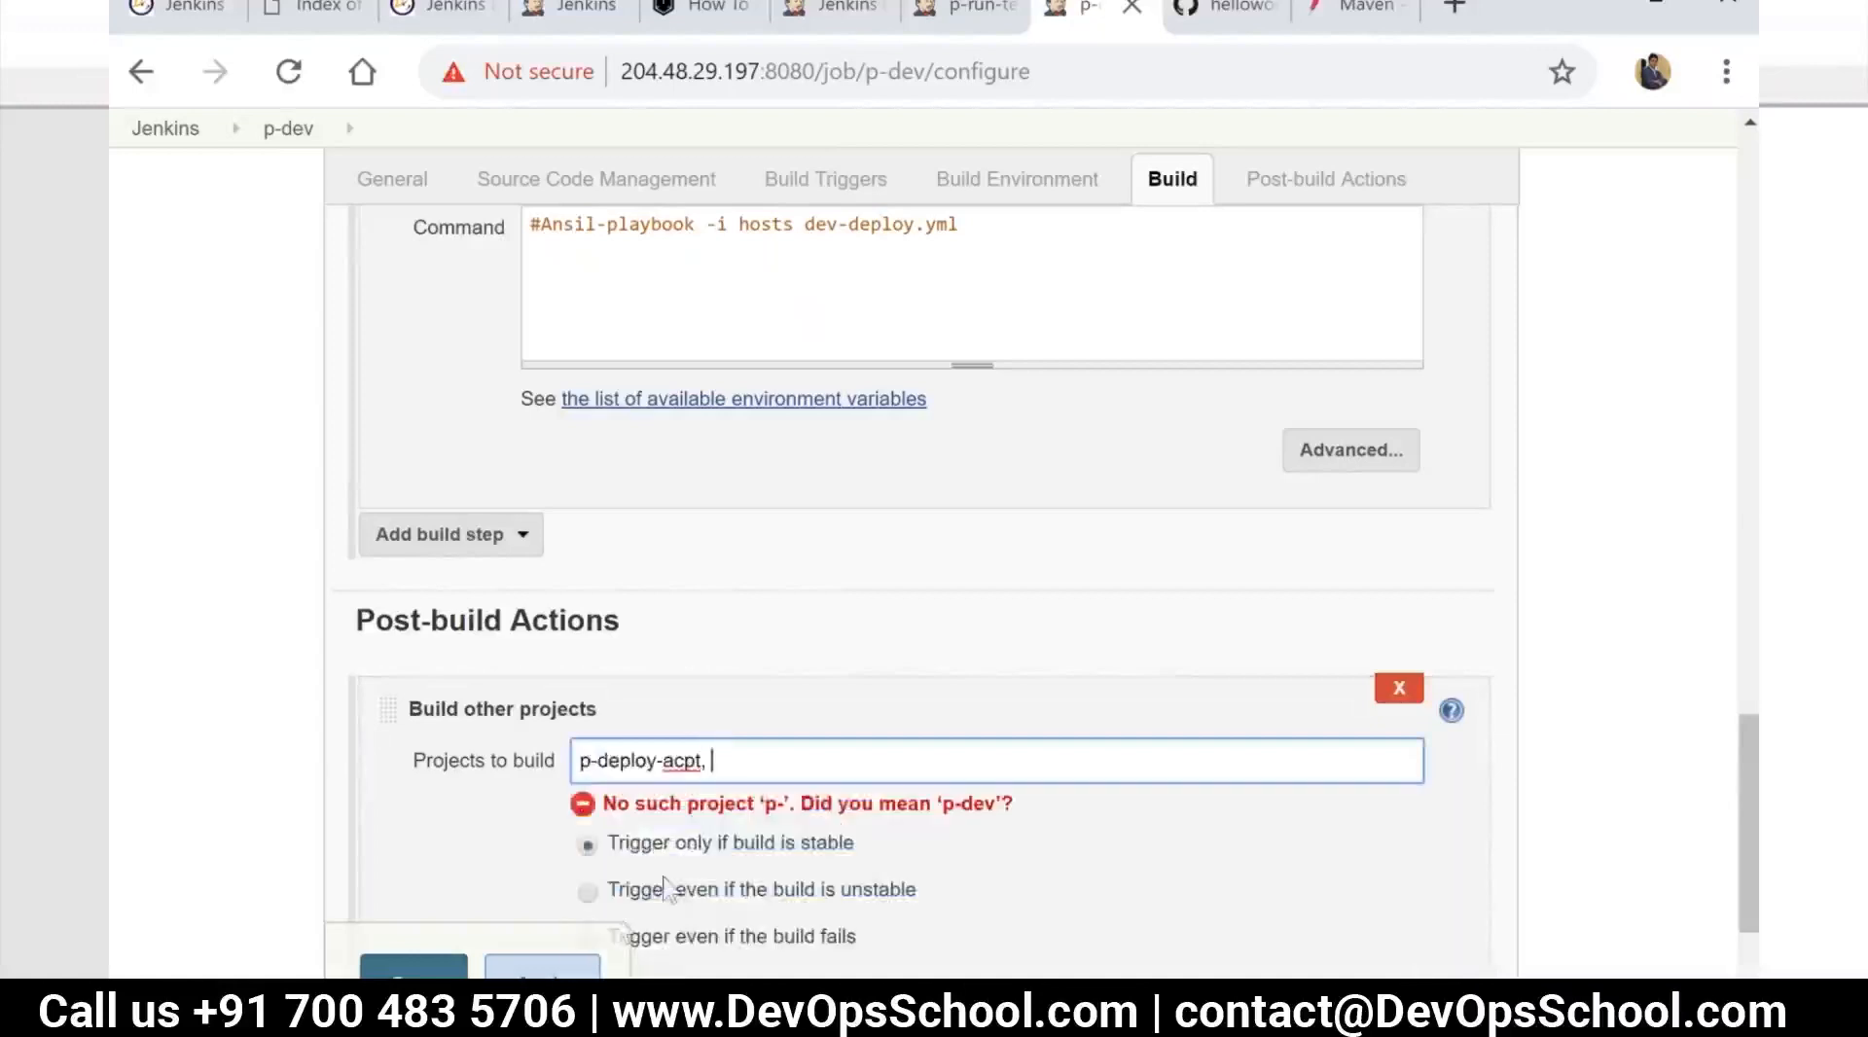
pyautogui.click(414, 968)
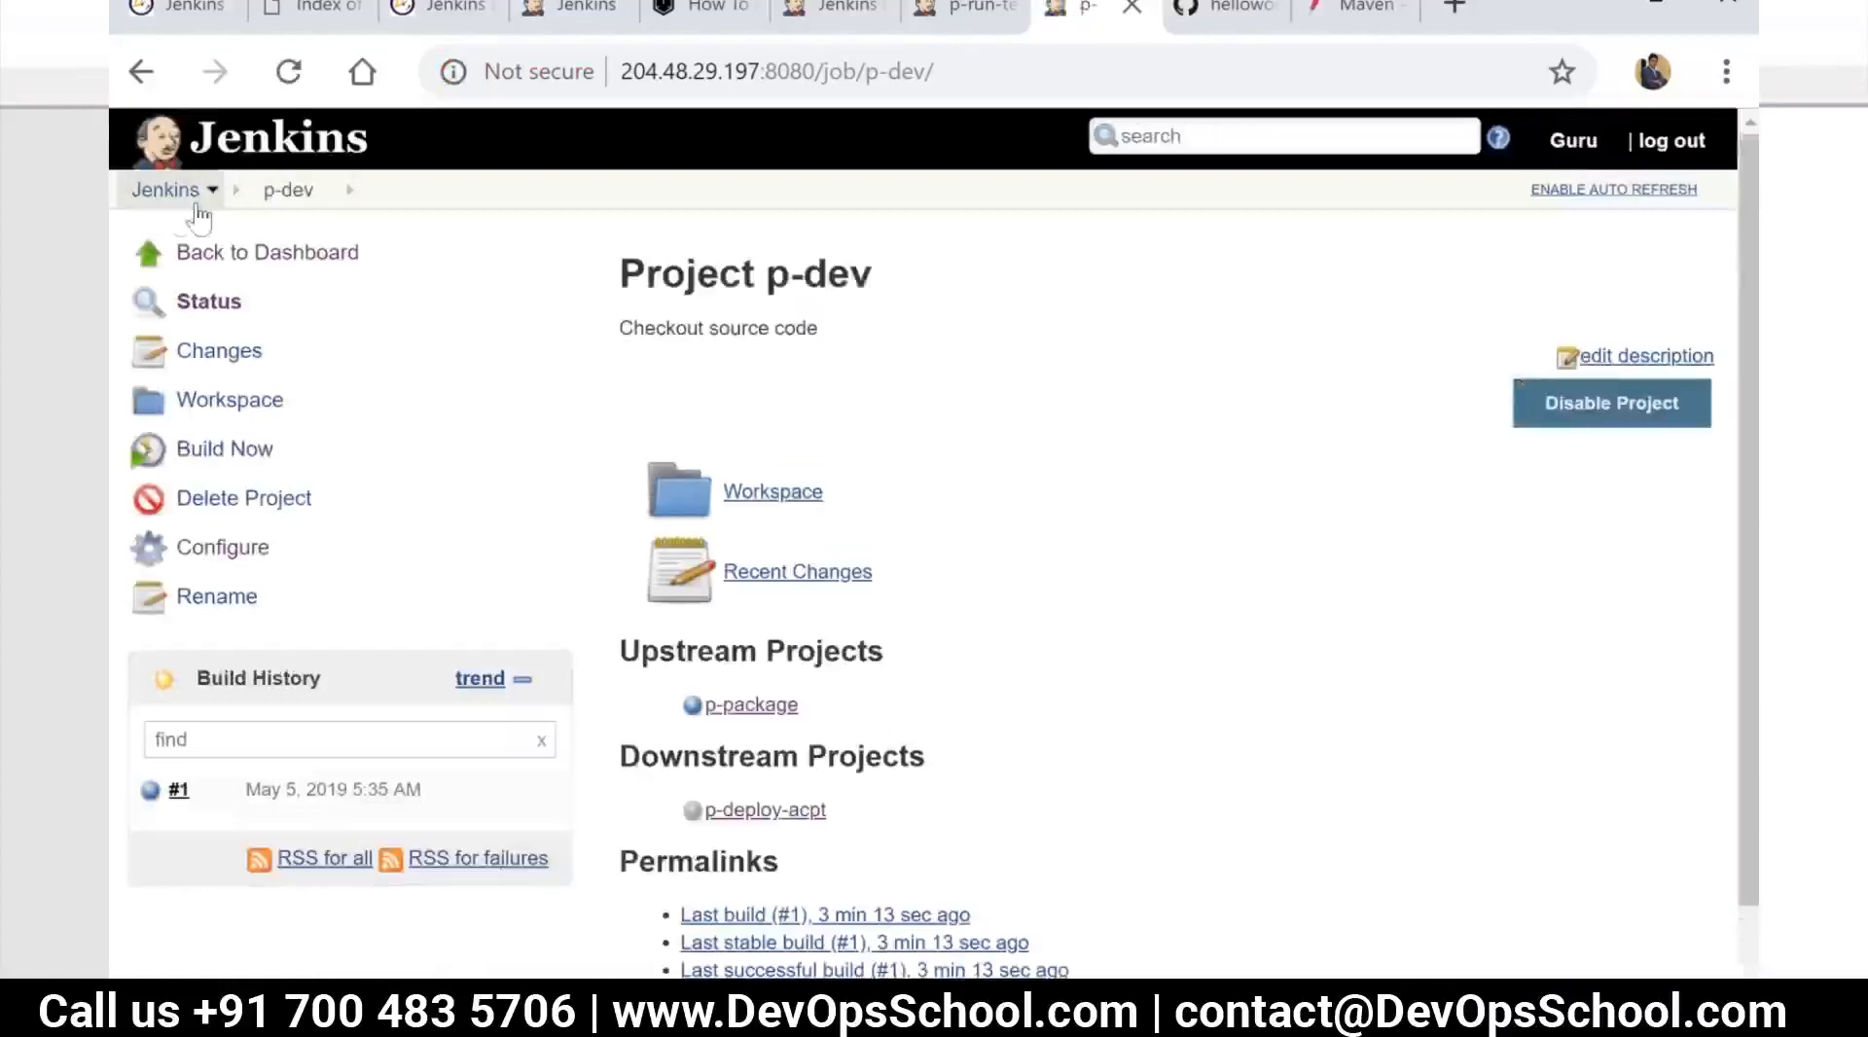
# Open the CI Pipeline View from the dashboard, check the chained jobs and run the pipeline
pyautogui.click(176, 208)
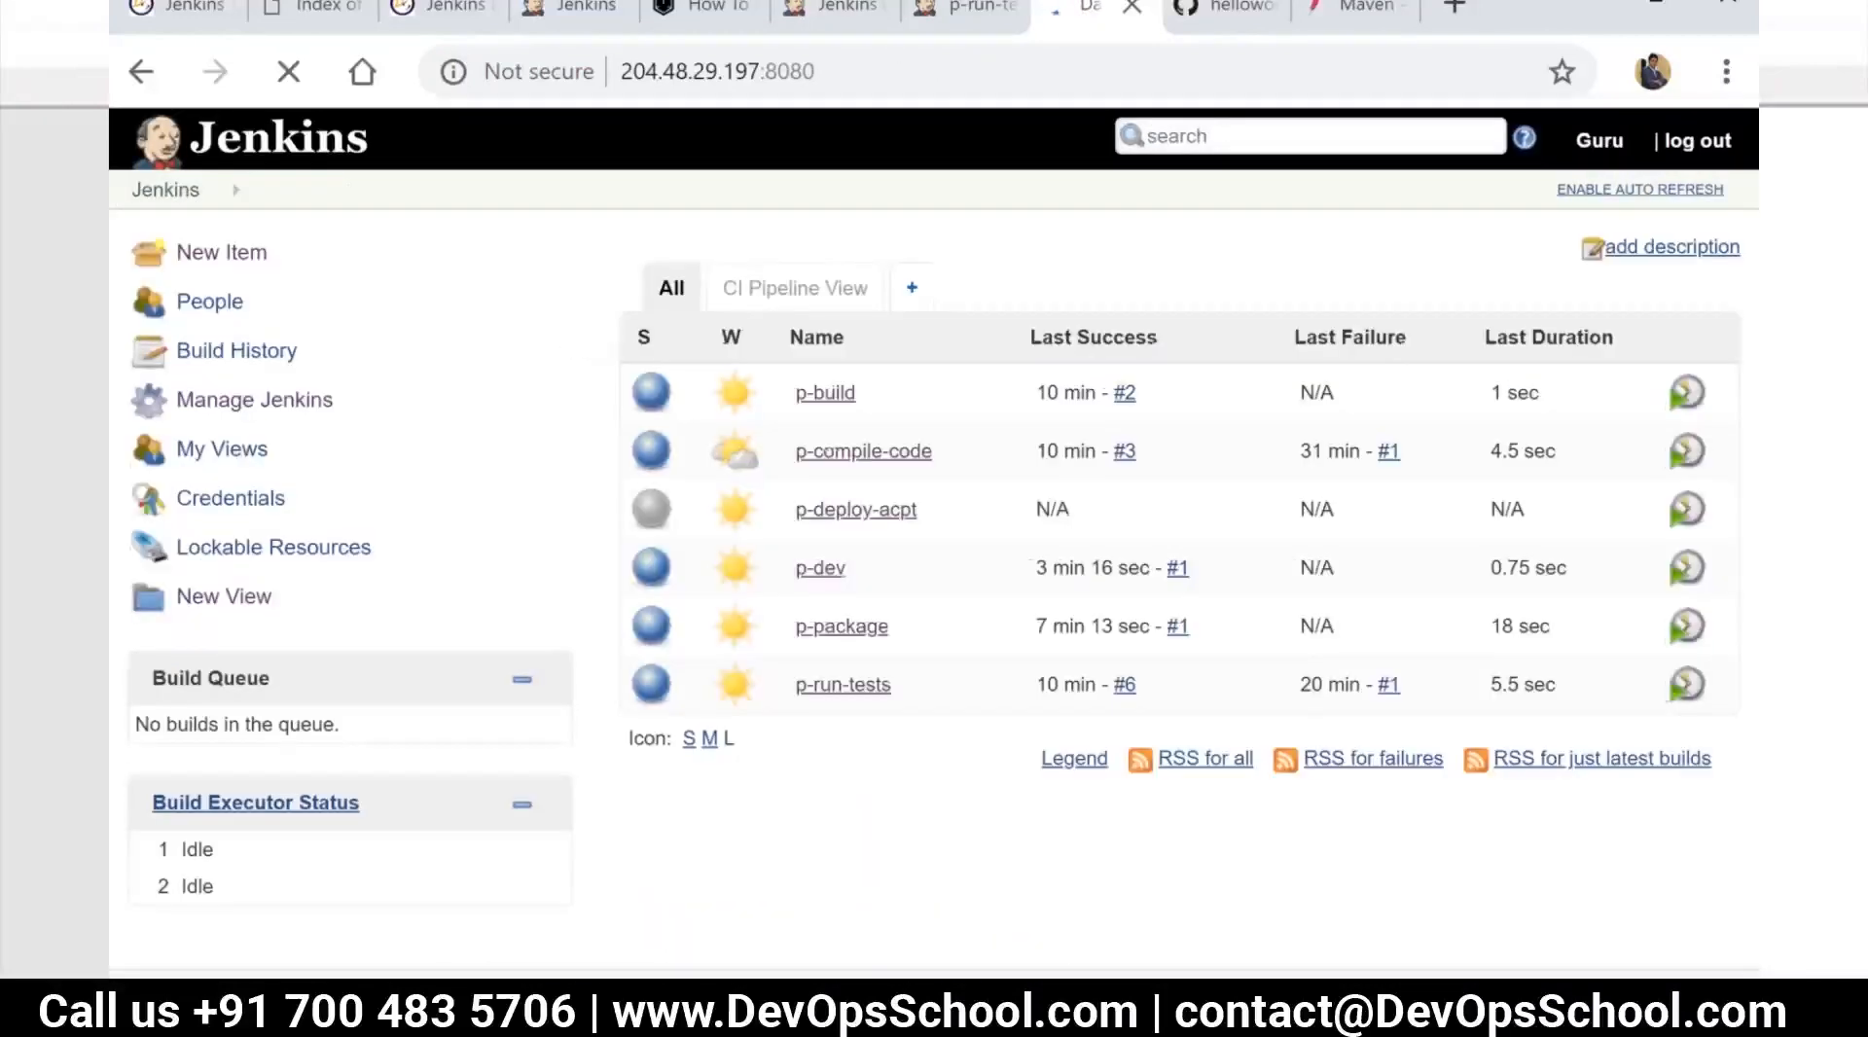
pyautogui.click(803, 290)
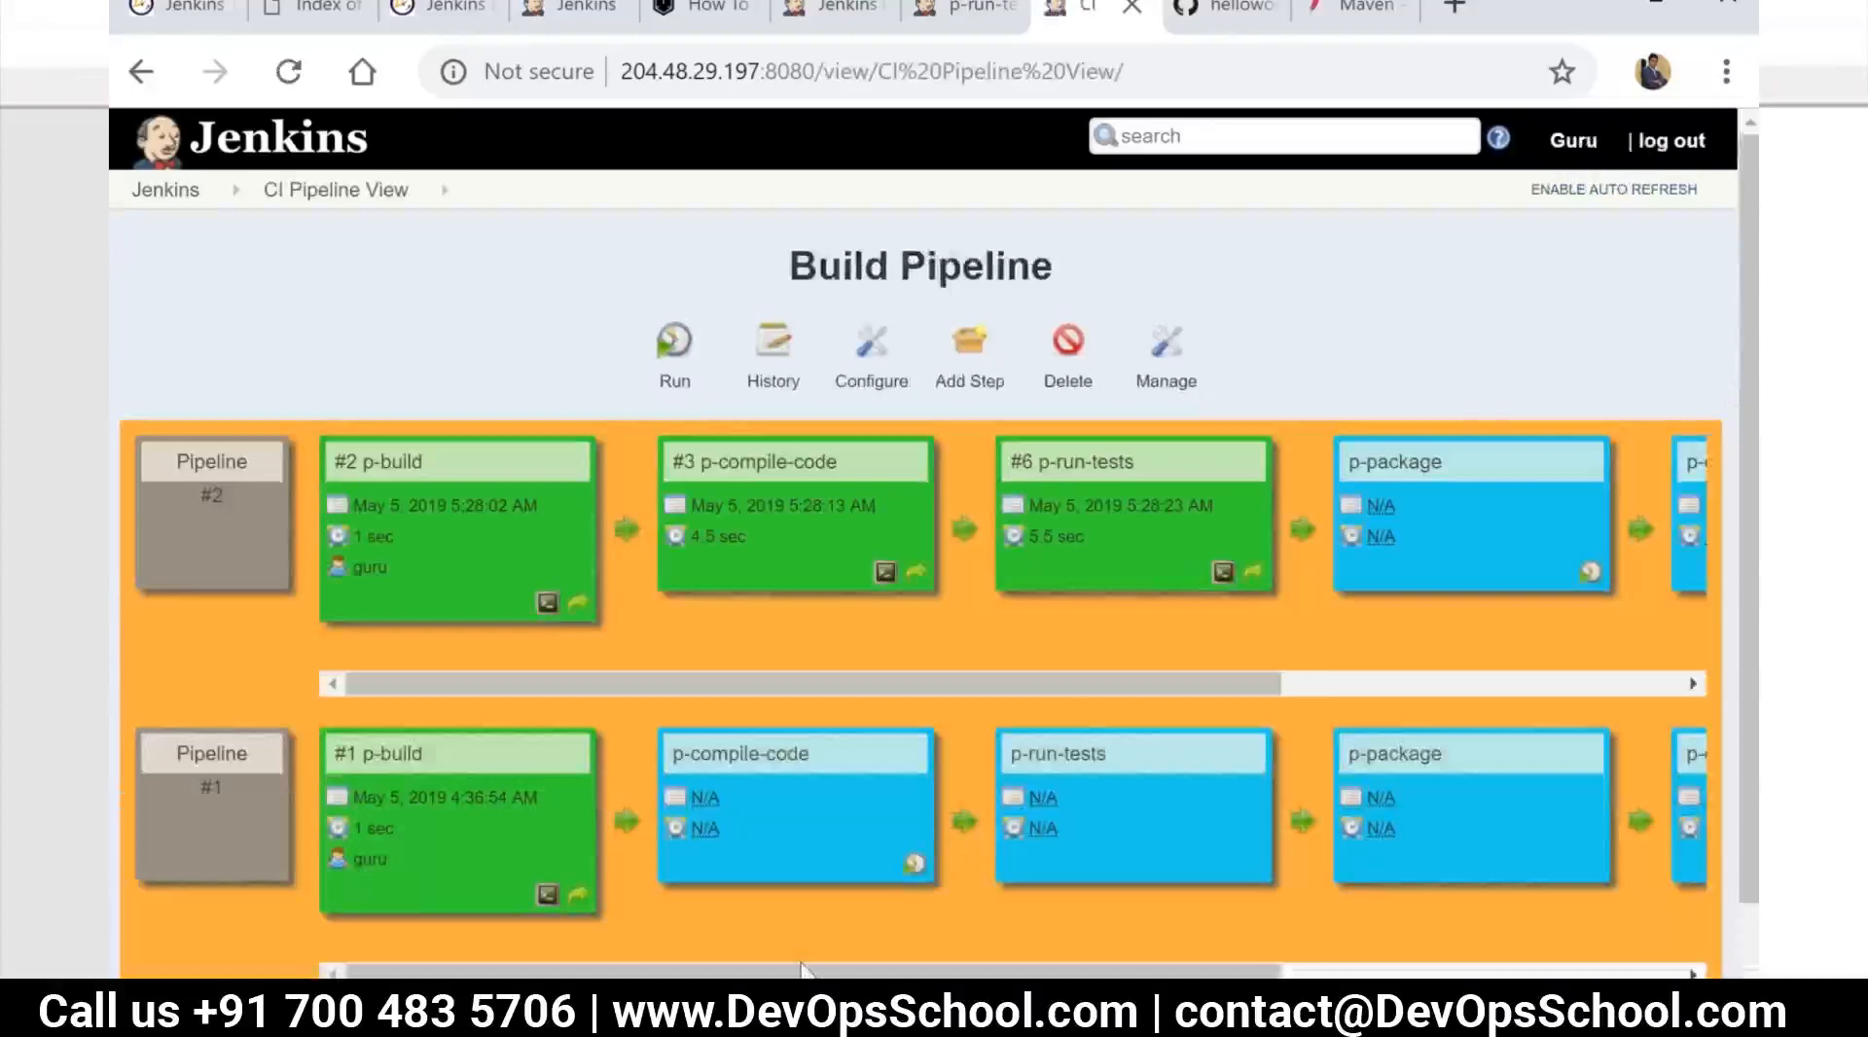
pyautogui.moveTo(804, 971); pyautogui.dragTo(1190, 971)
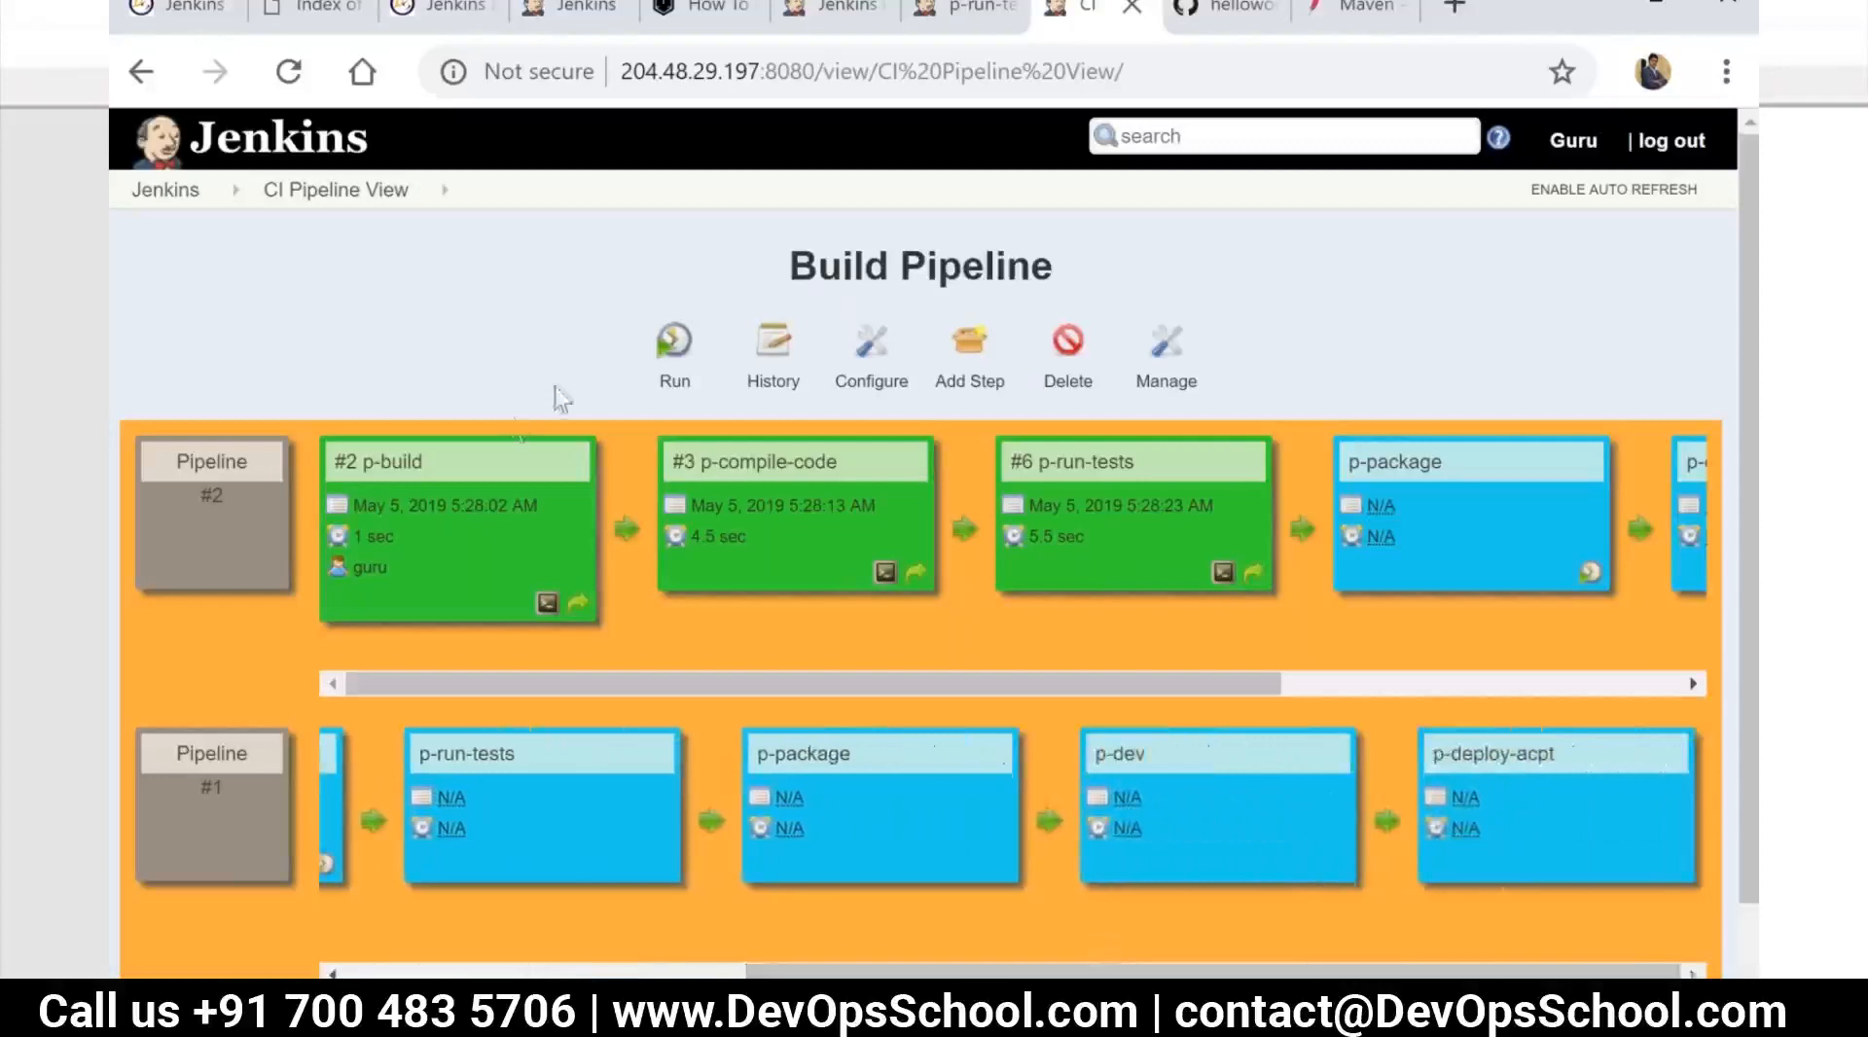
pyautogui.click(678, 355)
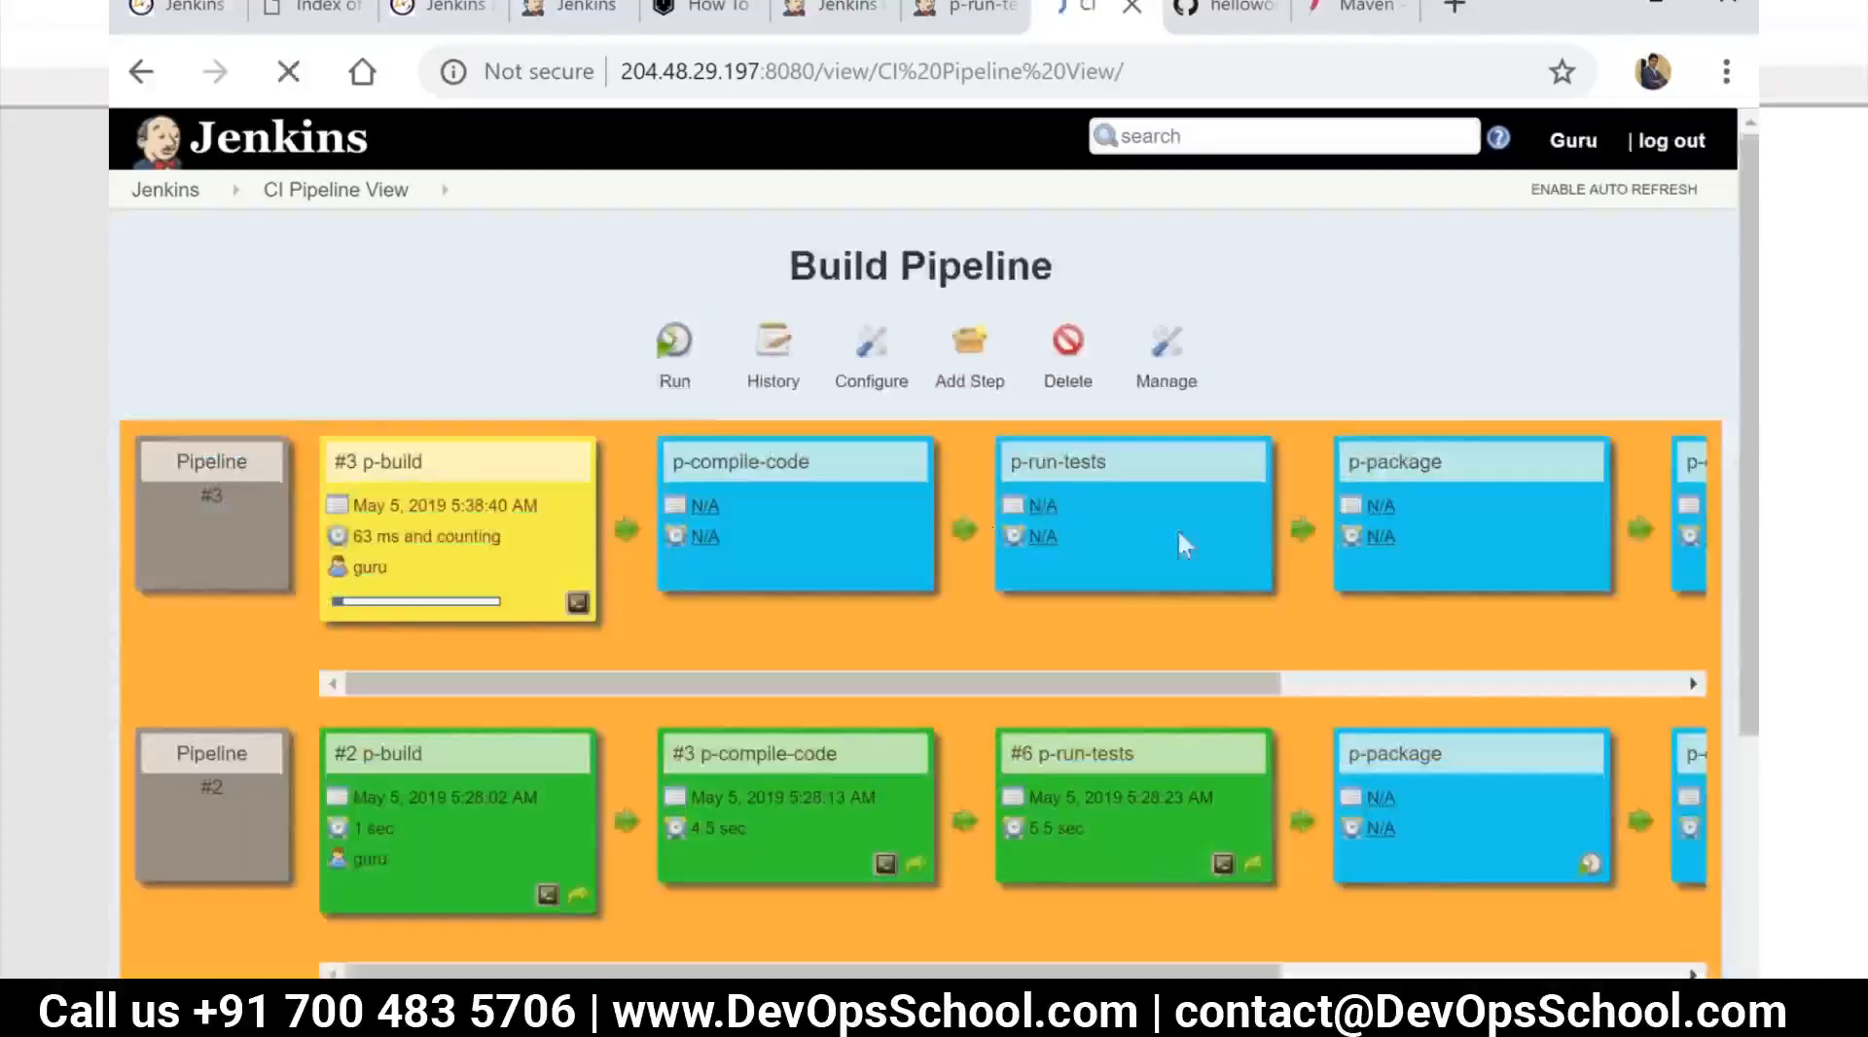
# Go back to the dashboard and open the configuration of the p-build job
pyautogui.click(156, 194)
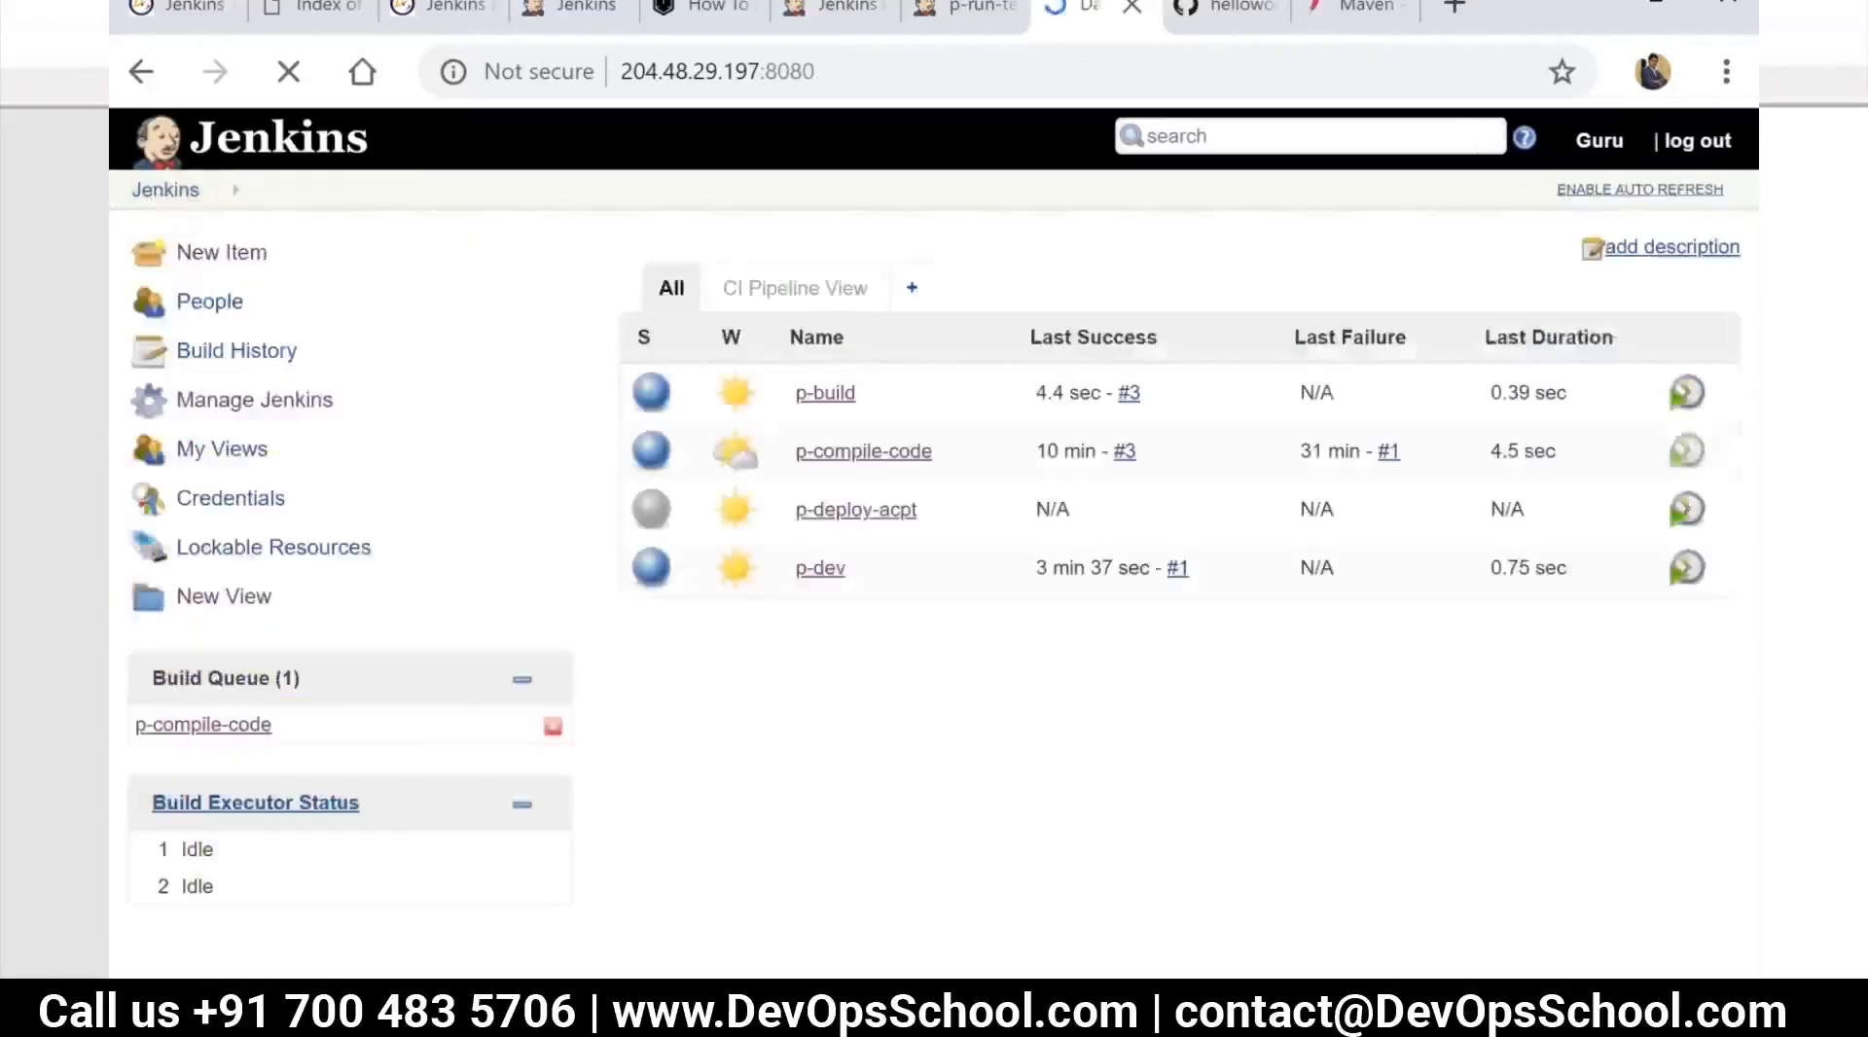
pyautogui.click(820, 392)
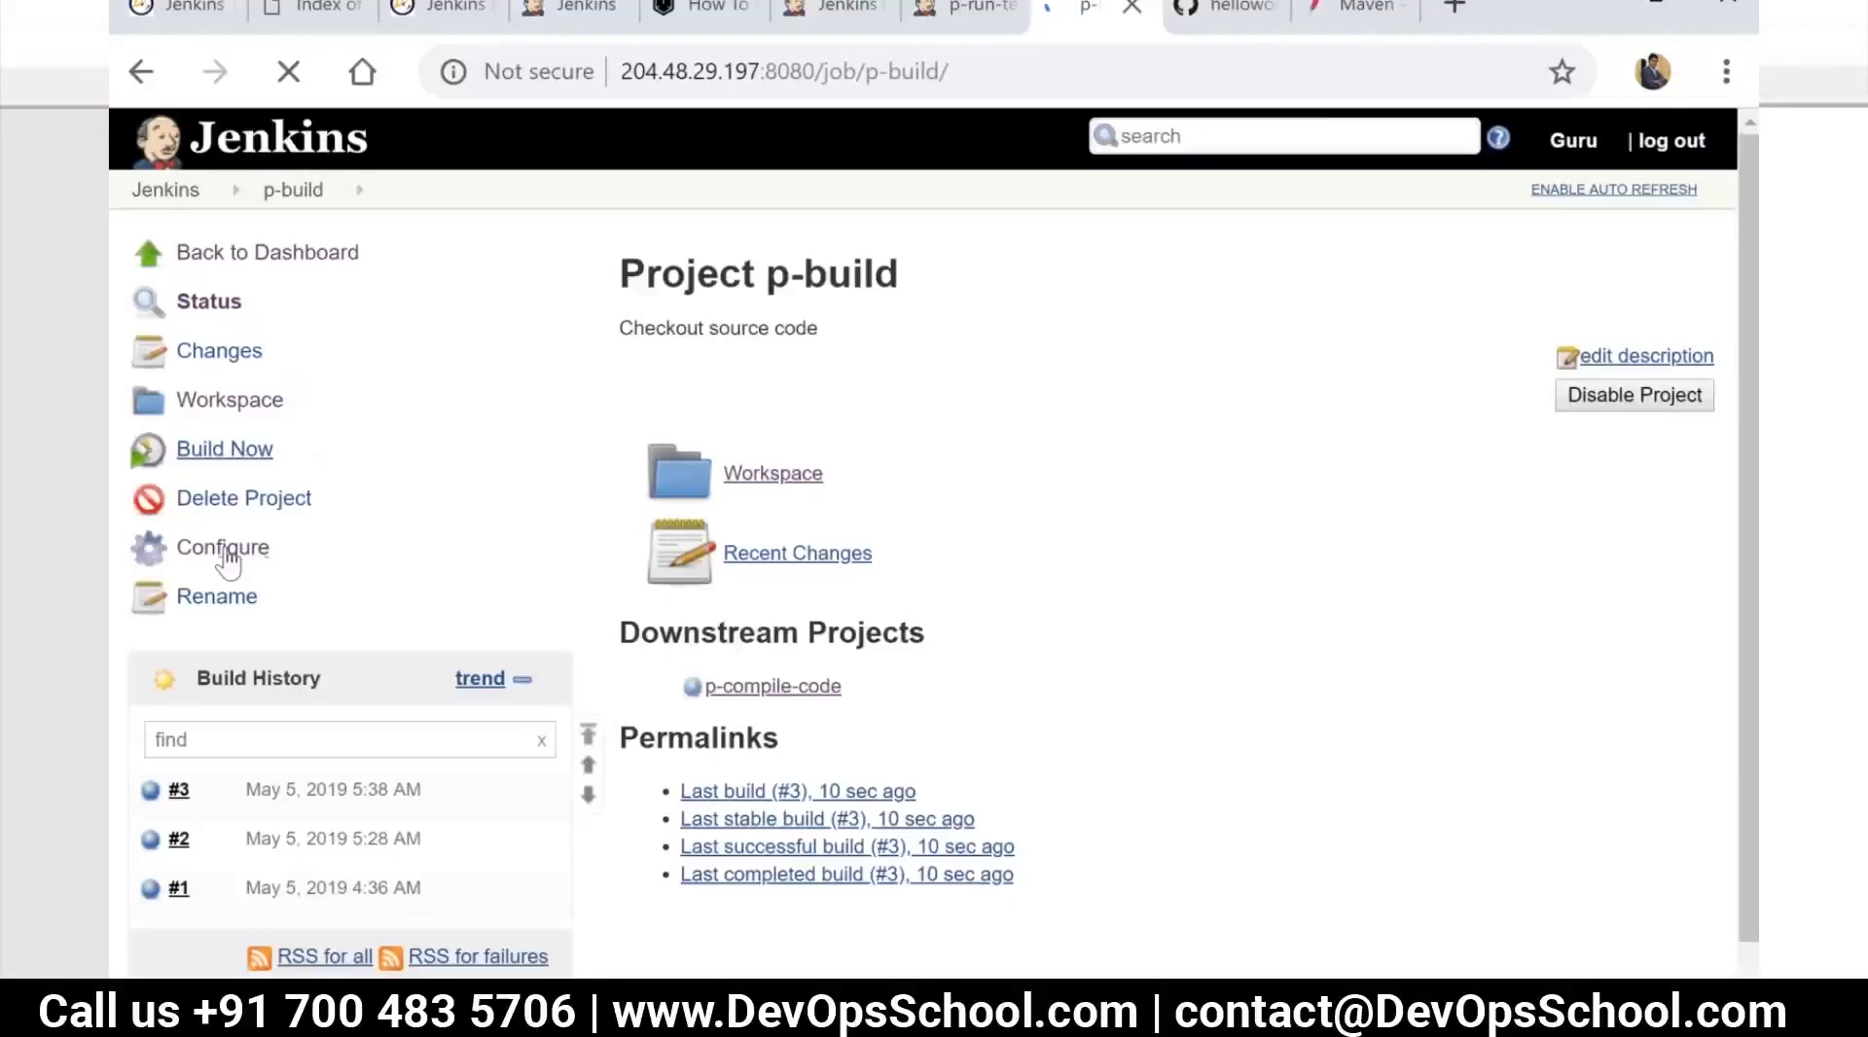
pyautogui.click(227, 550)
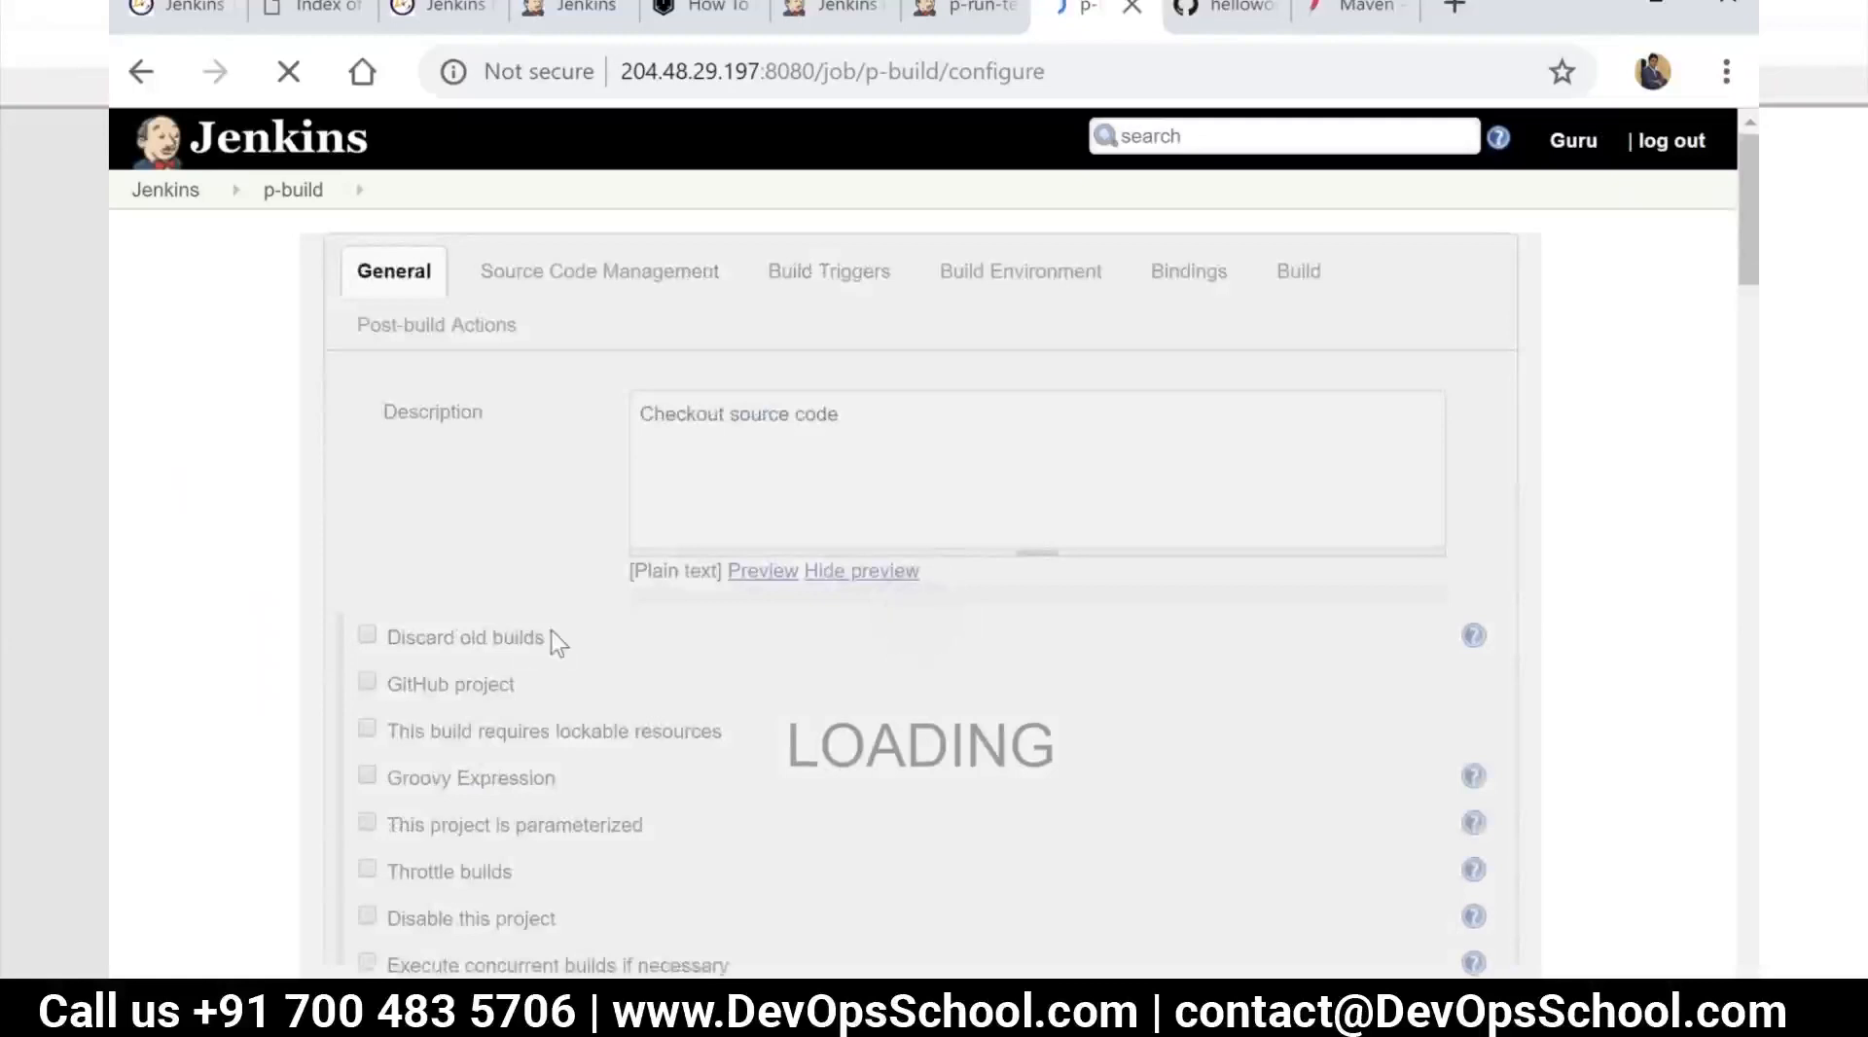
pyautogui.scroll(-1, 553, 626)
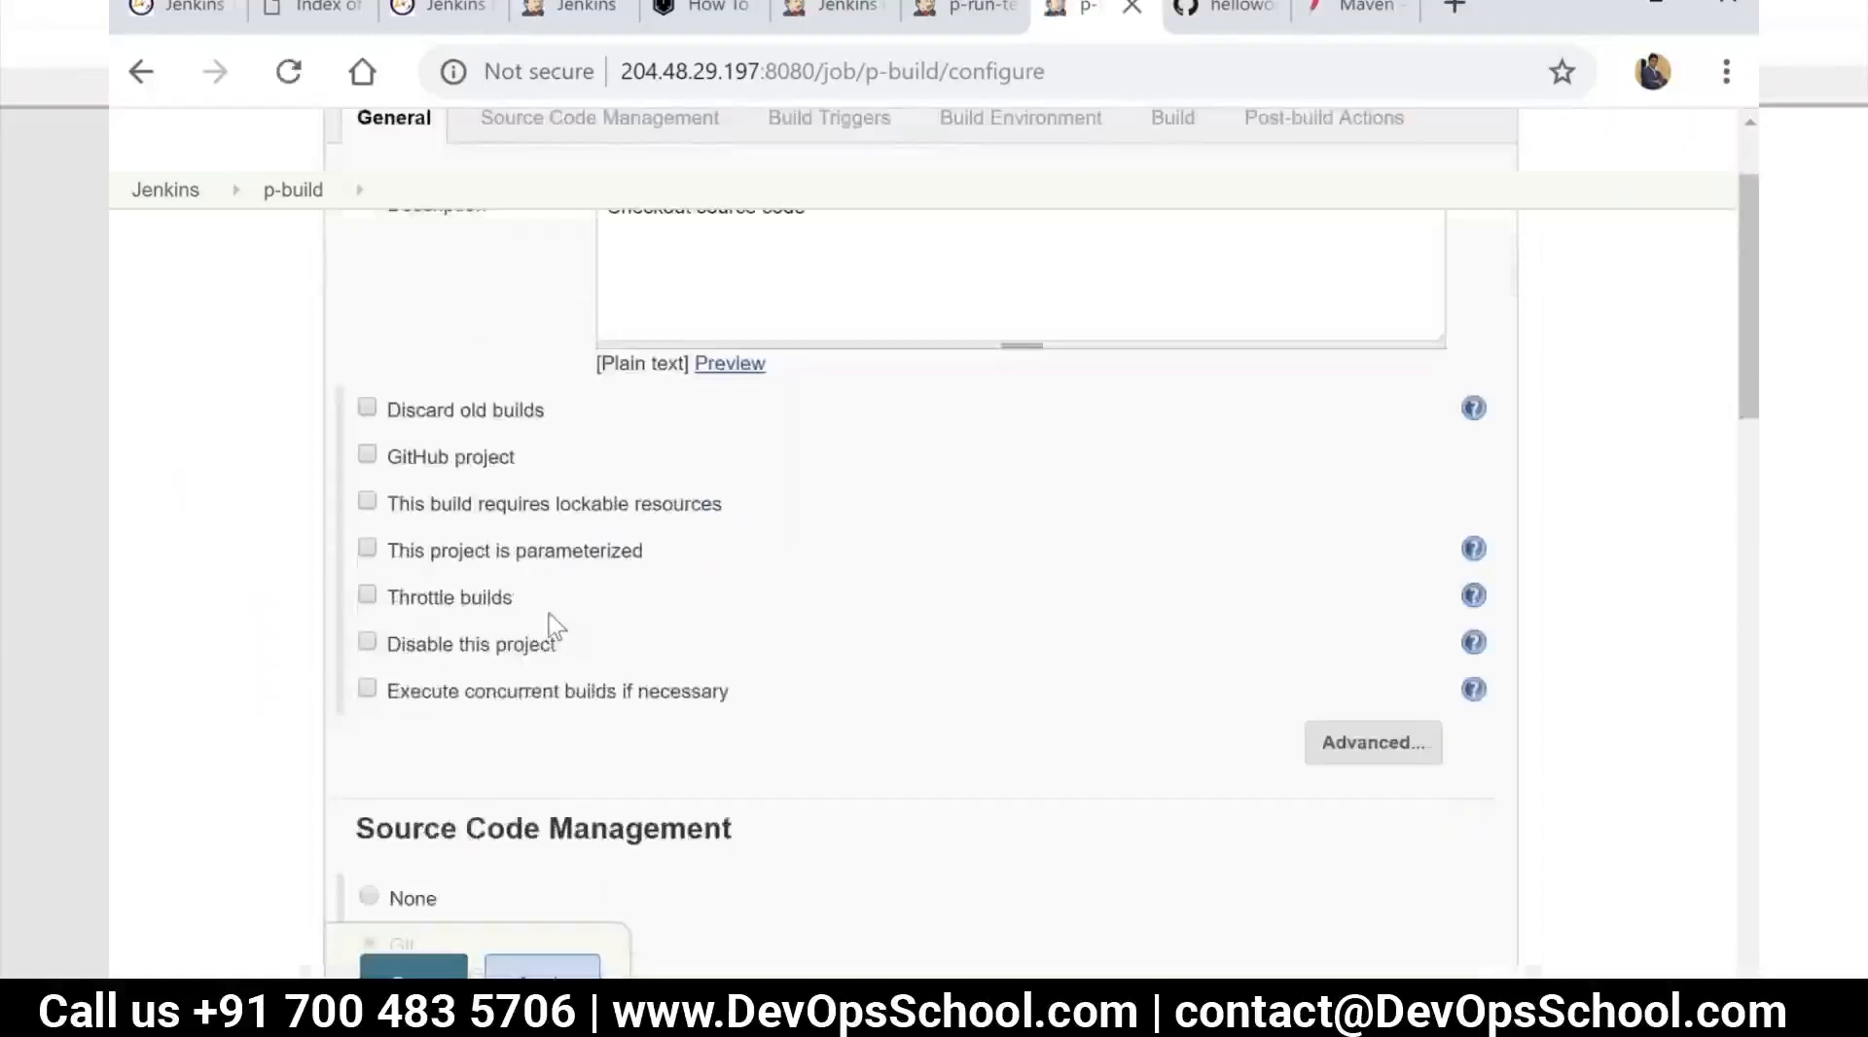
pyautogui.scroll(1, 550, 625)
pyautogui.scroll(-2, 546, 578)
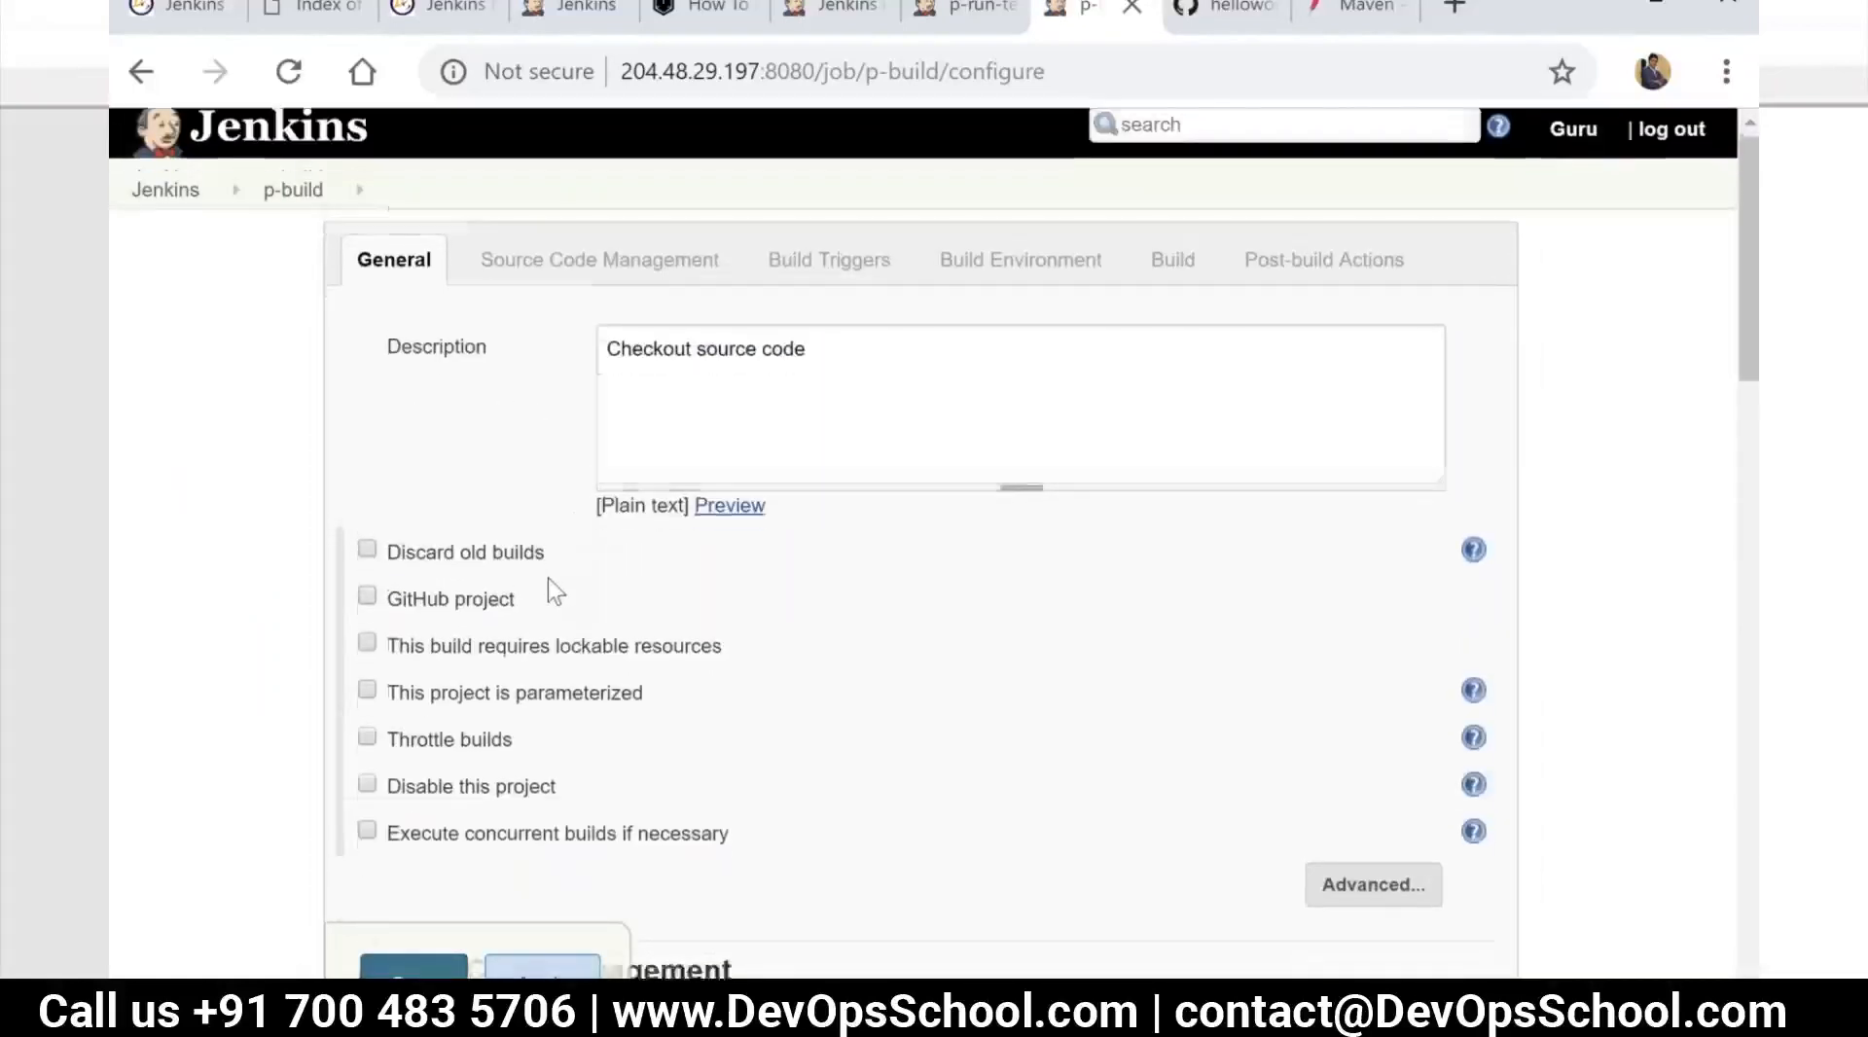
pyautogui.scroll(2, 525, 436)
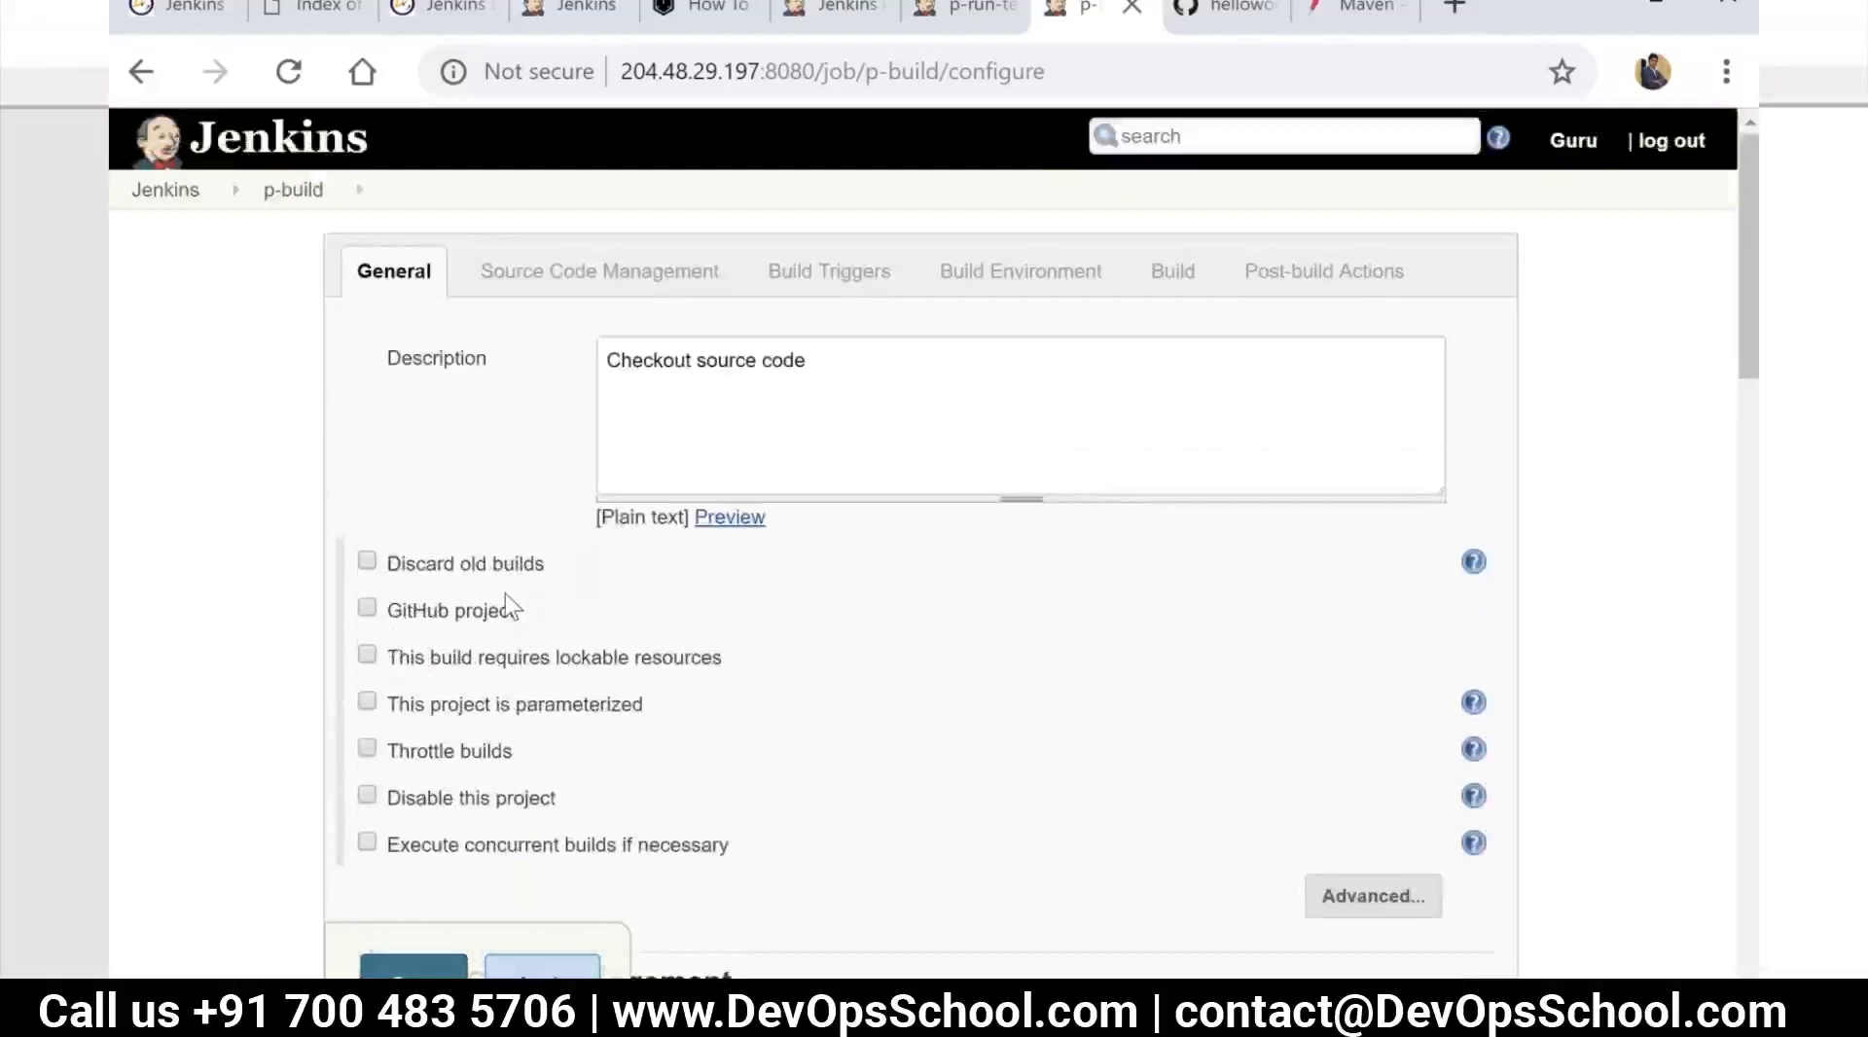
# Enable discarding of old p-build builds, keeping builds for 100 days and at most 5 builds
pyautogui.click(463, 567)
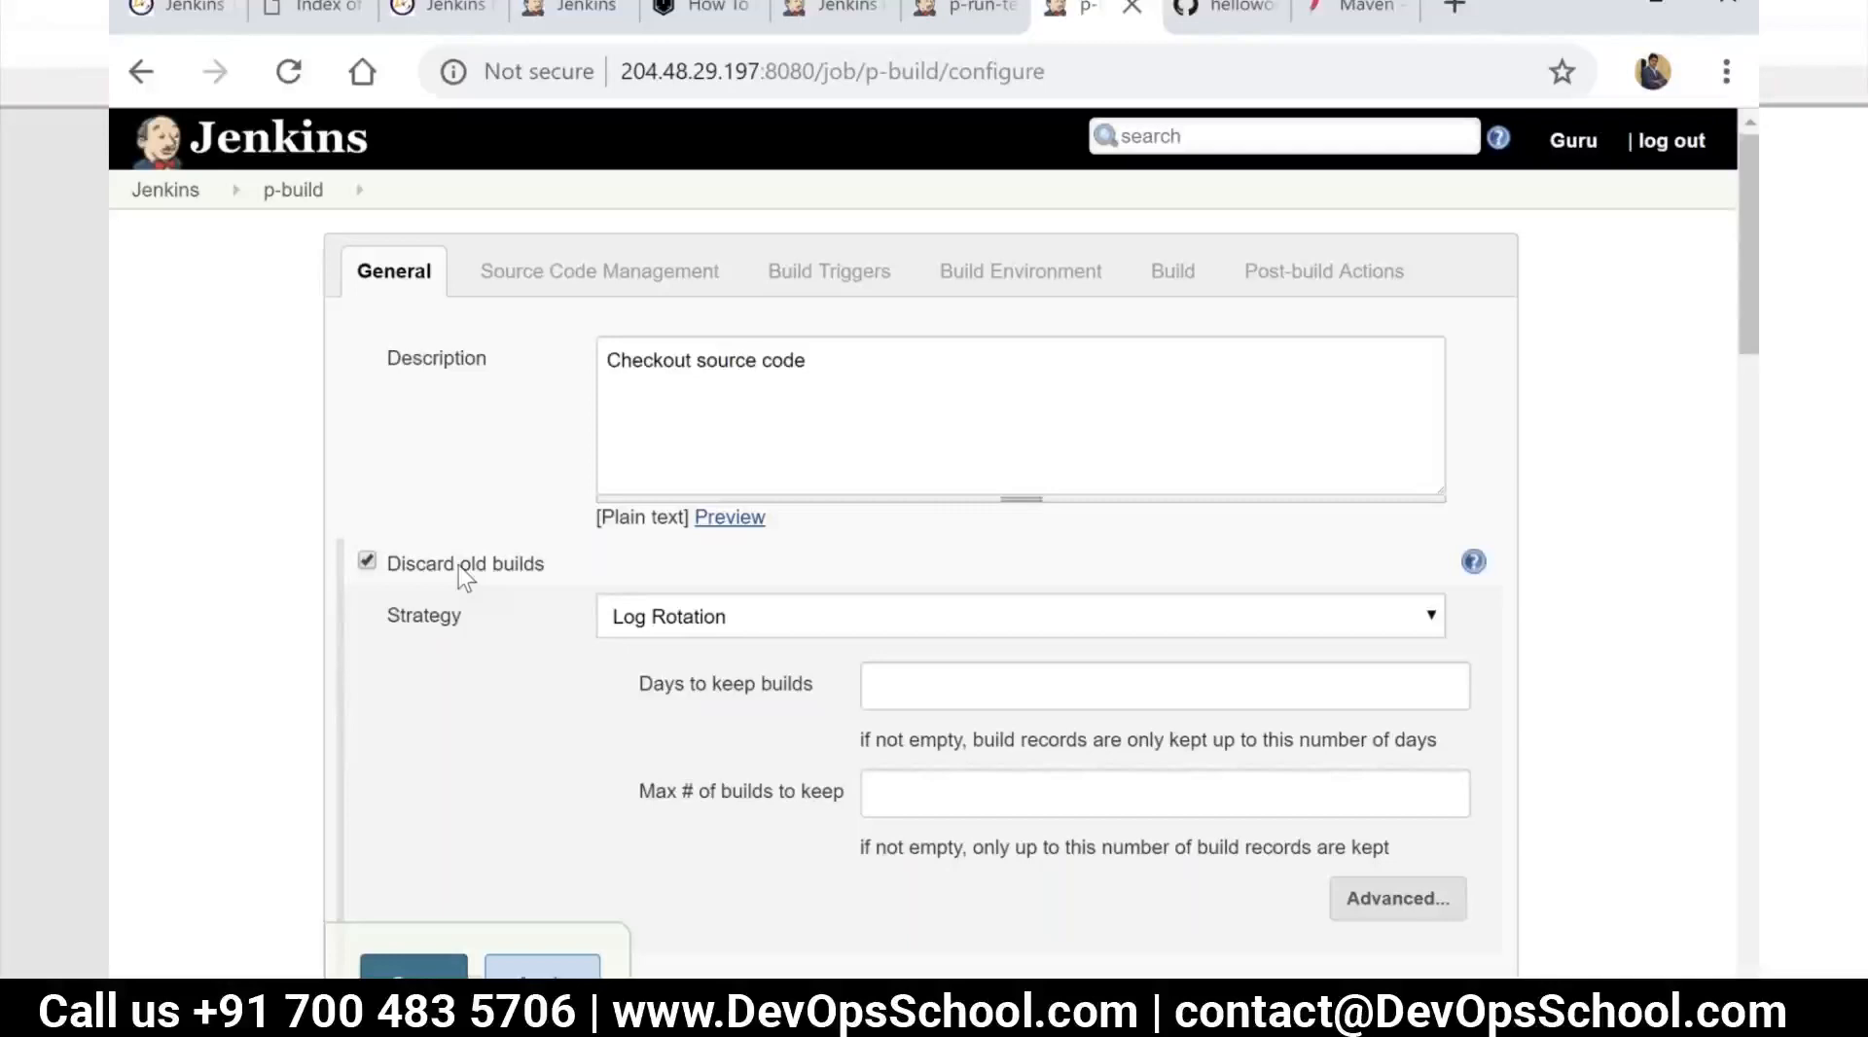
pyautogui.click(978, 698)
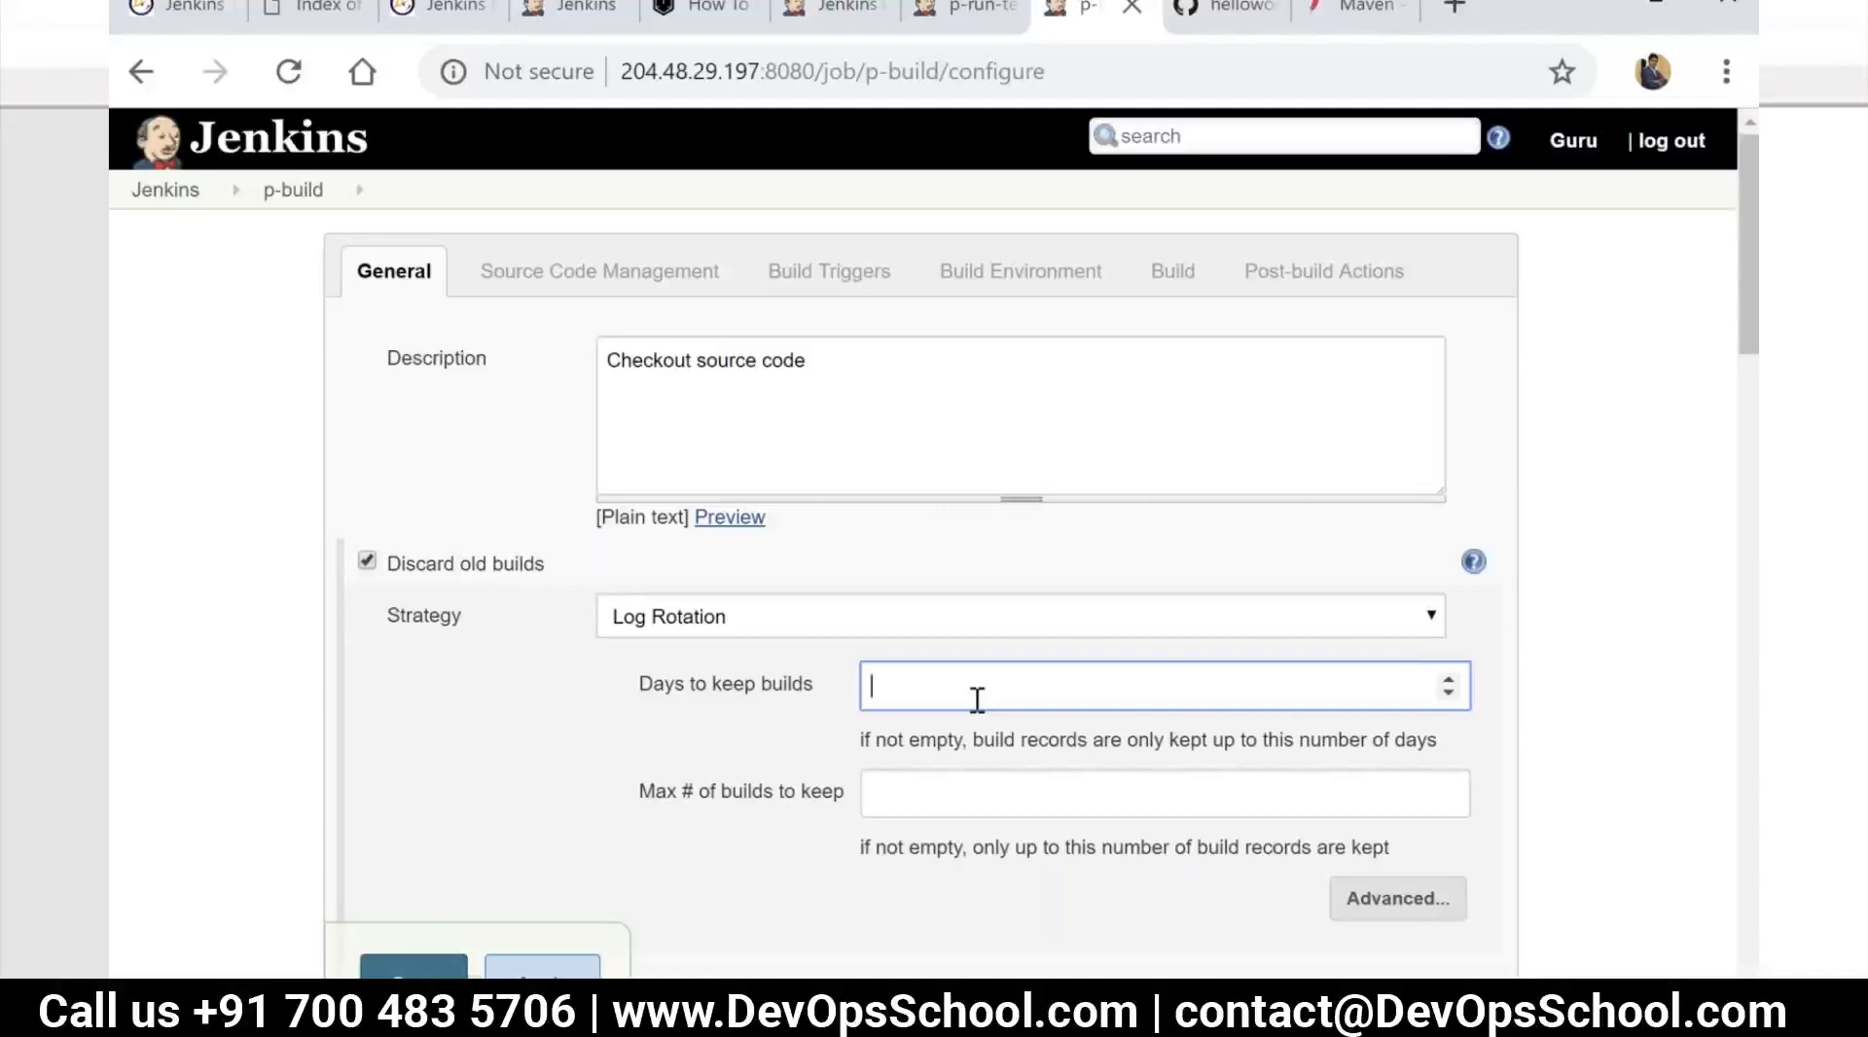
pyautogui.write('100')
pyautogui.scroll(-2, 973, 699)
pyautogui.click(1001, 646)
pyautogui.write('5')
# Make p-build parameterized and add a string parameter named BRANCH with the default value master
pyautogui.scroll(-4, 770, 697)
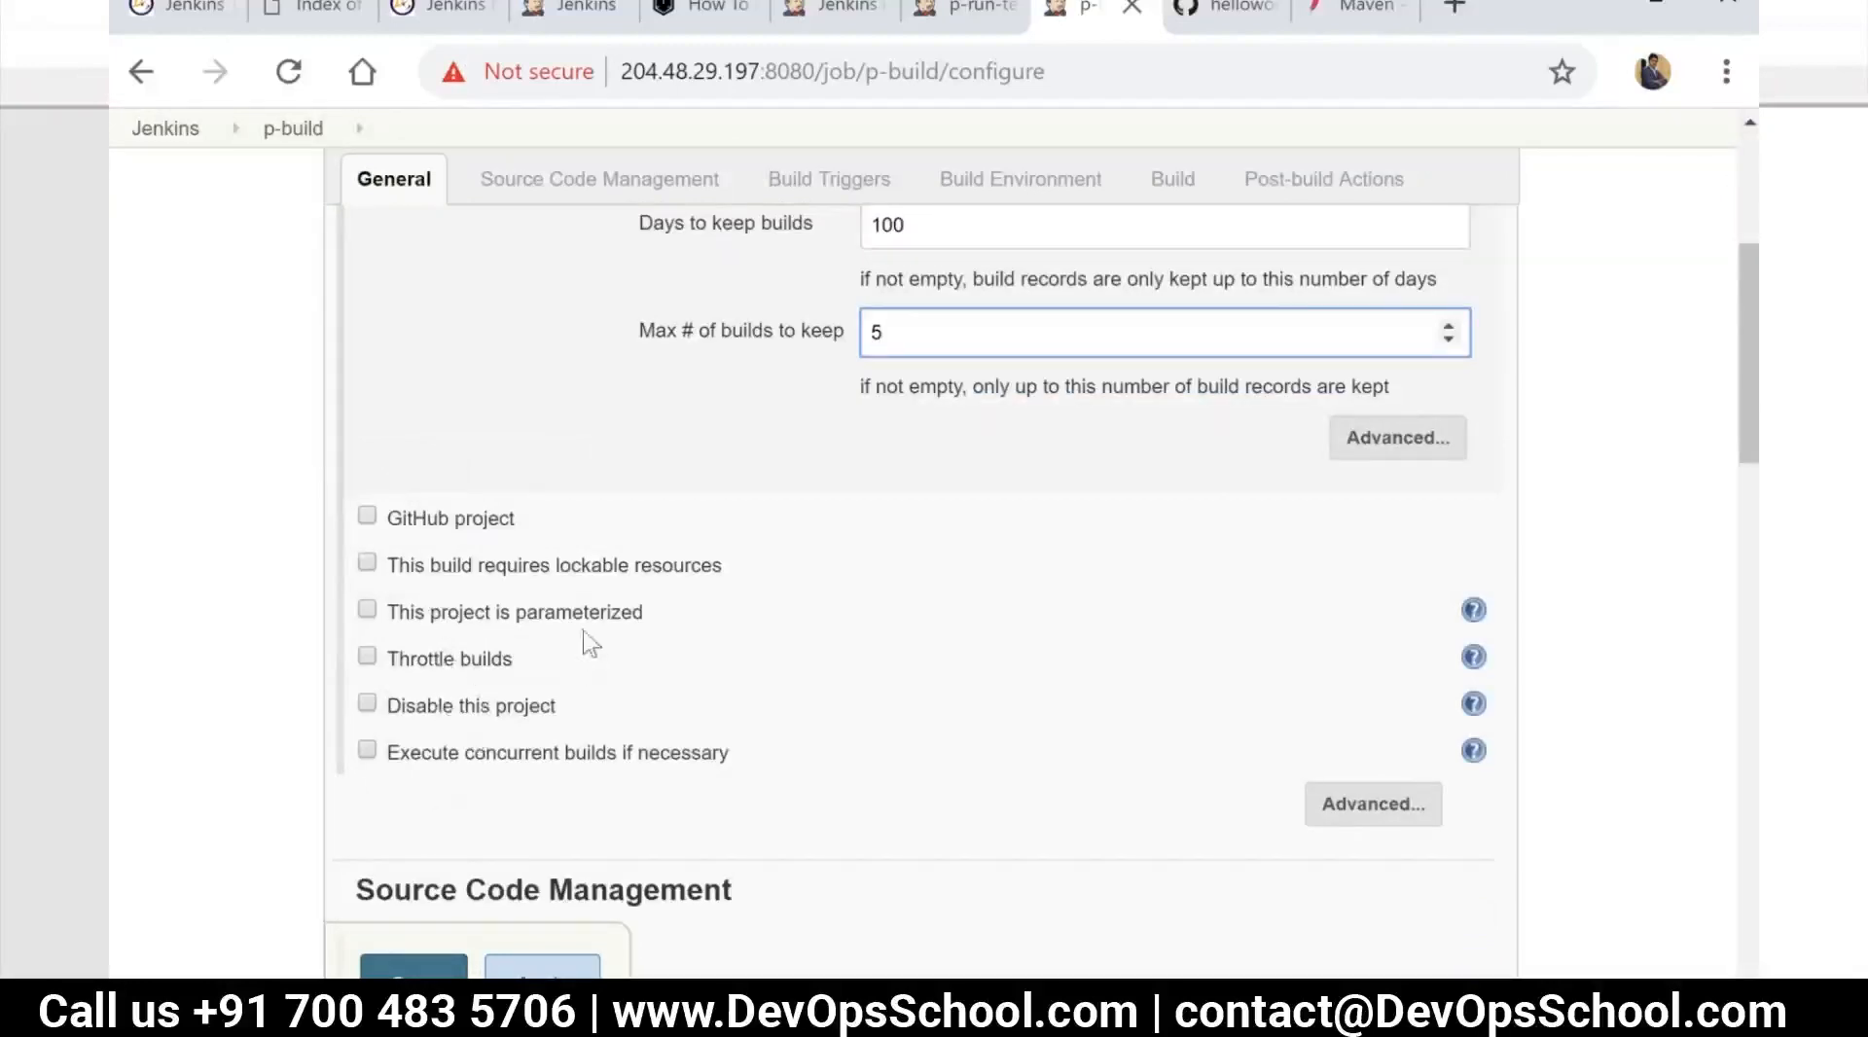
pyautogui.click(418, 615)
pyautogui.scroll(-2, 429, 623)
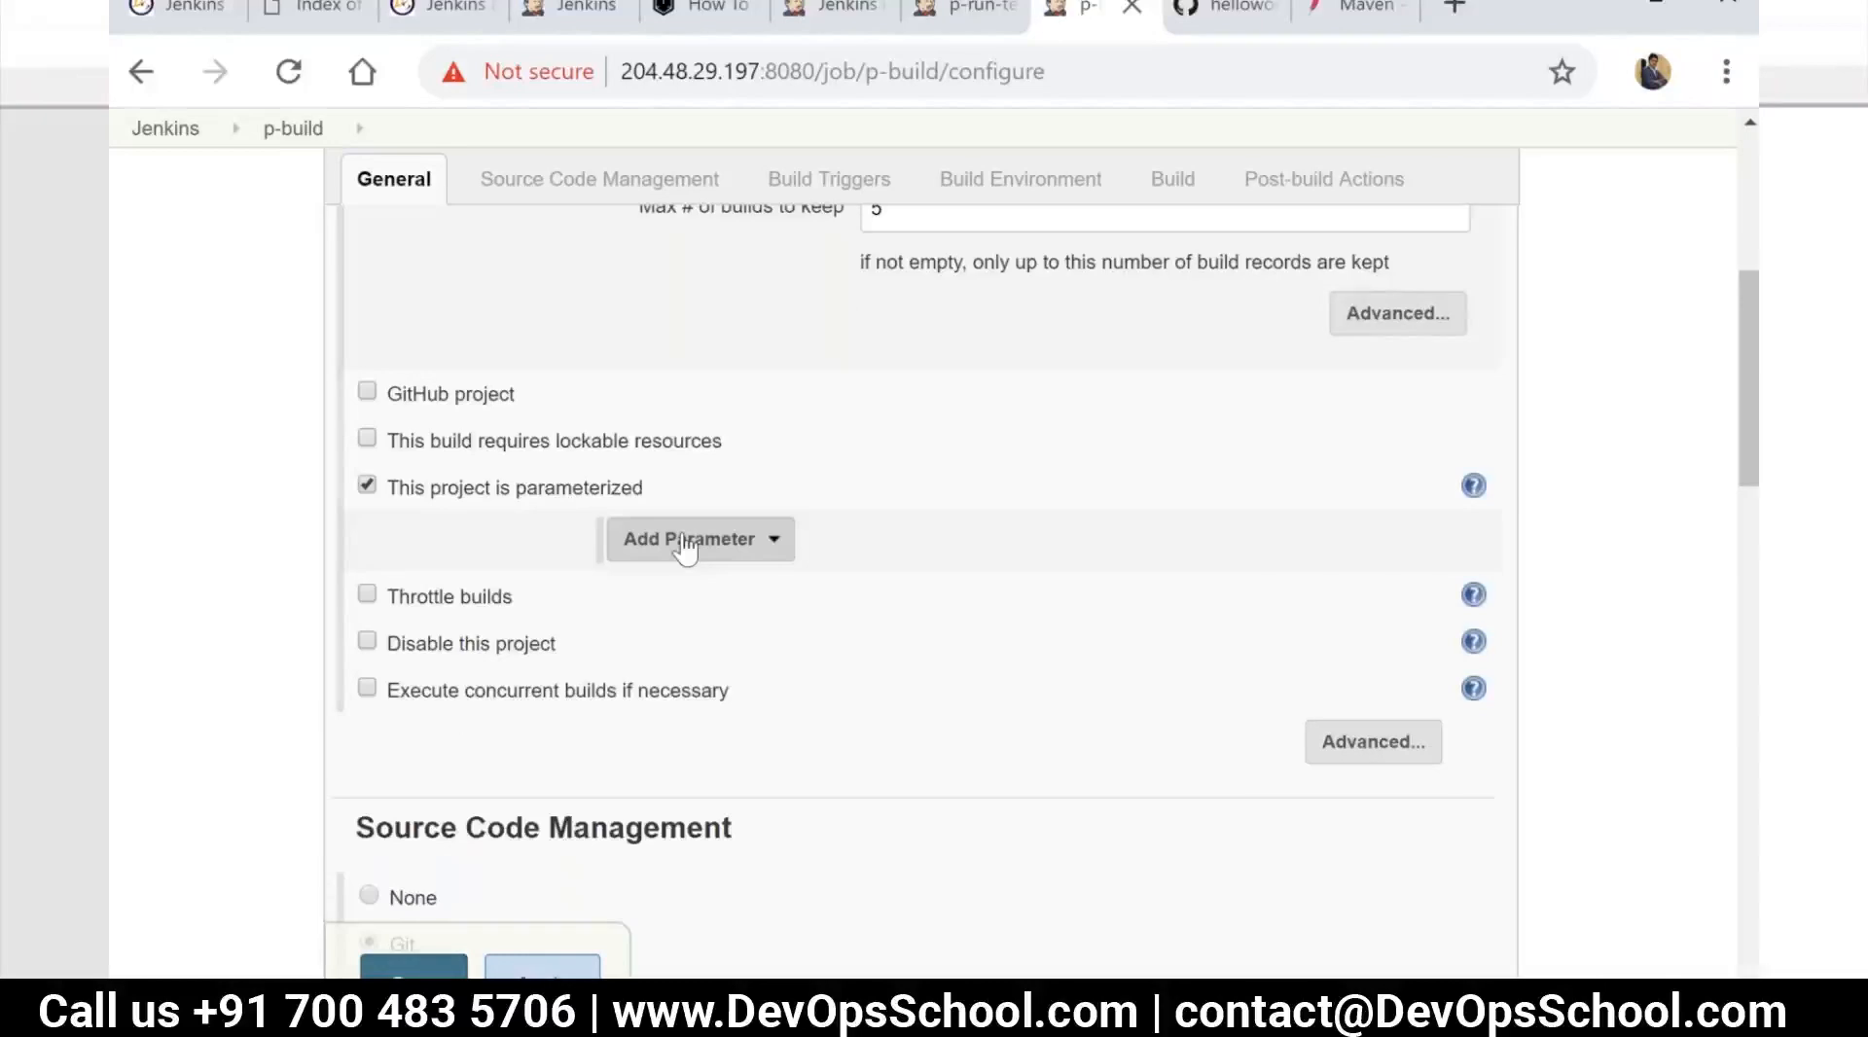
pyautogui.scroll(-2, 701, 516)
pyautogui.click(724, 385)
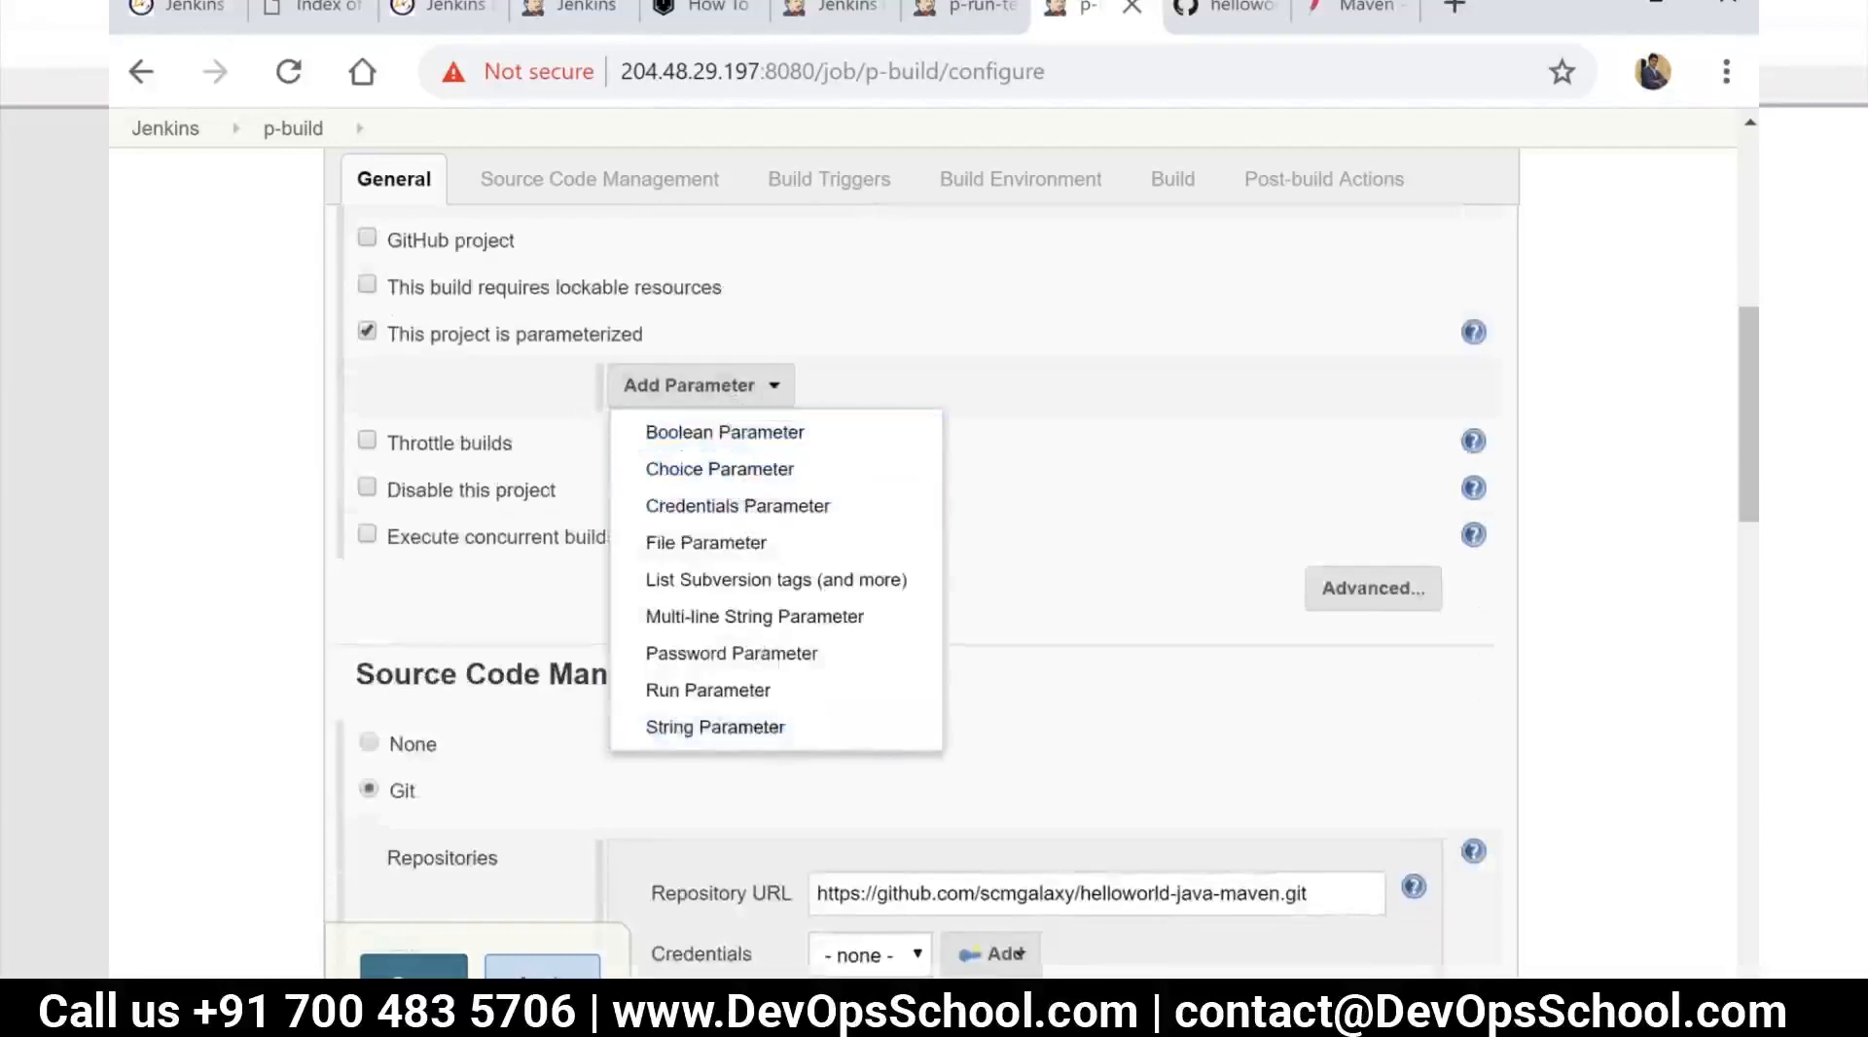
pyautogui.click(739, 727)
pyautogui.click(855, 468)
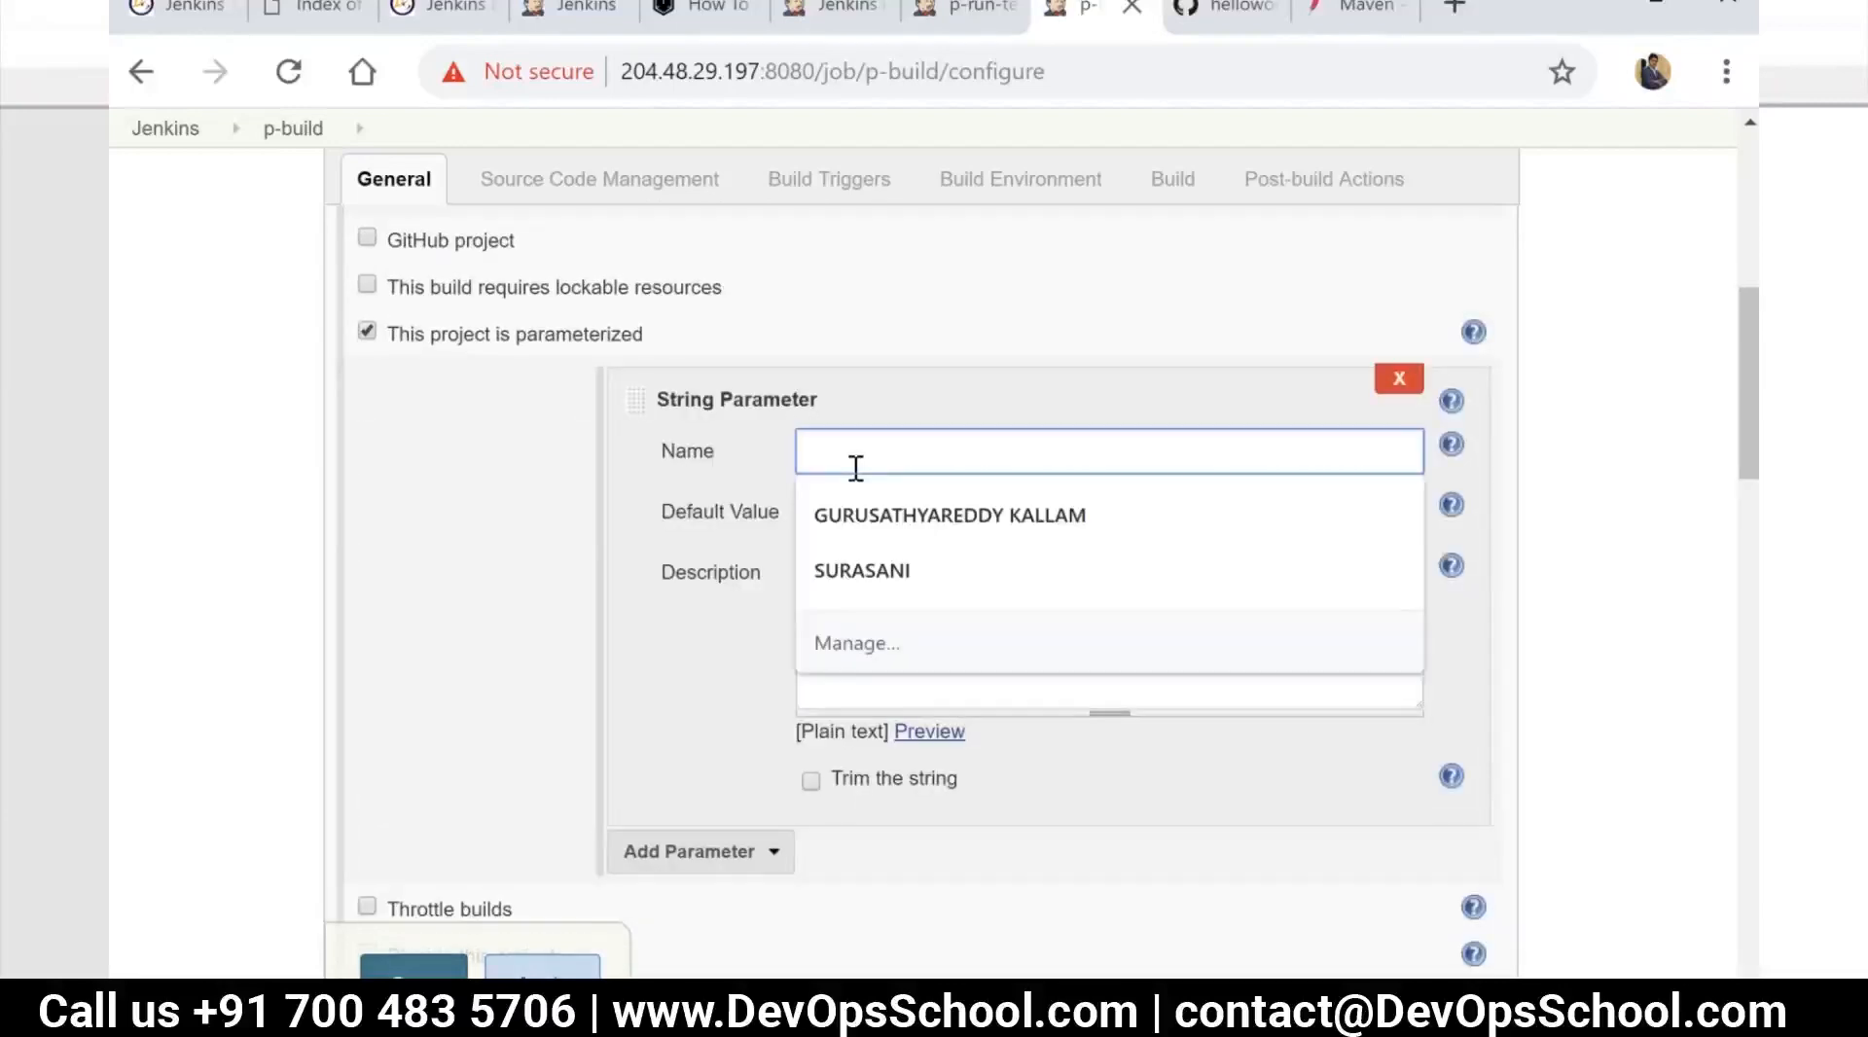
pyautogui.write('BRANCh')
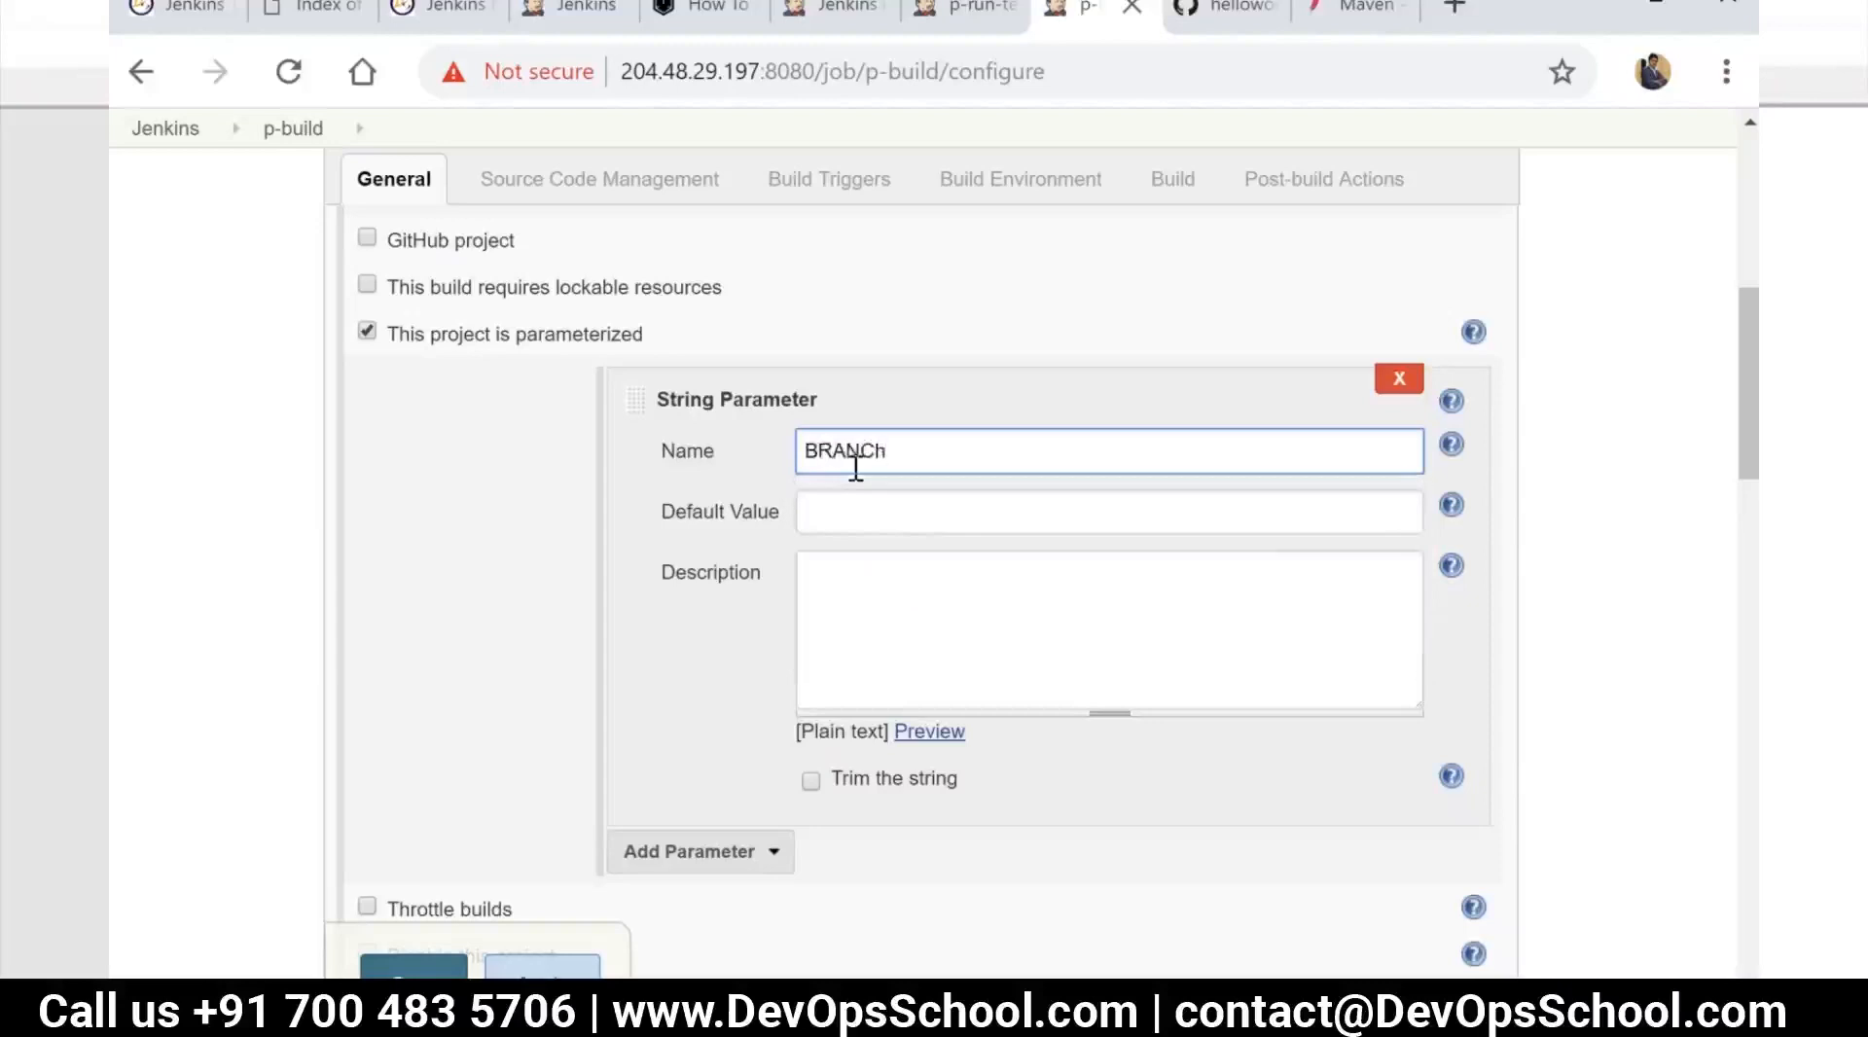
pyautogui.press('BackSpace')
pyautogui.write('H')
pyautogui.click(889, 509)
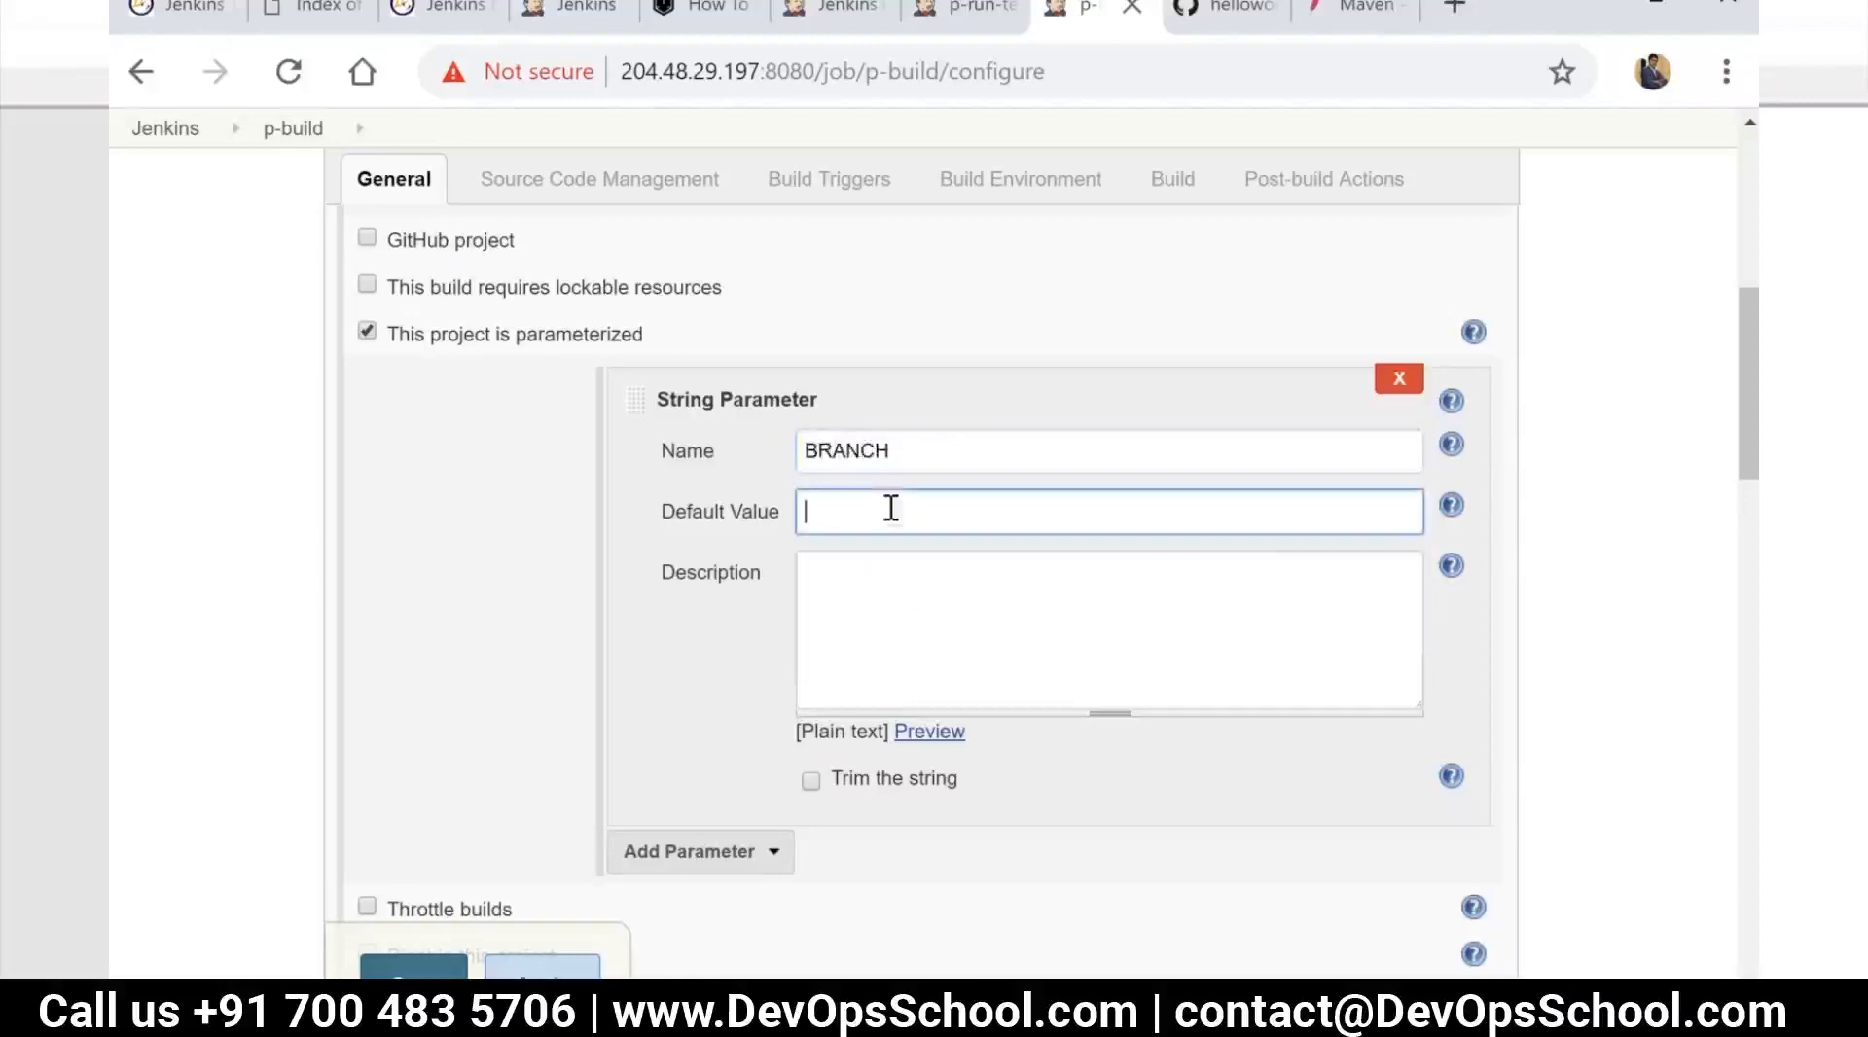
pyautogui.write('master')
# Replace the Git branch specifier of p-build with ${BRANCH}
pyautogui.scroll(-5, 892, 616)
pyautogui.scroll(-1, 931, 854)
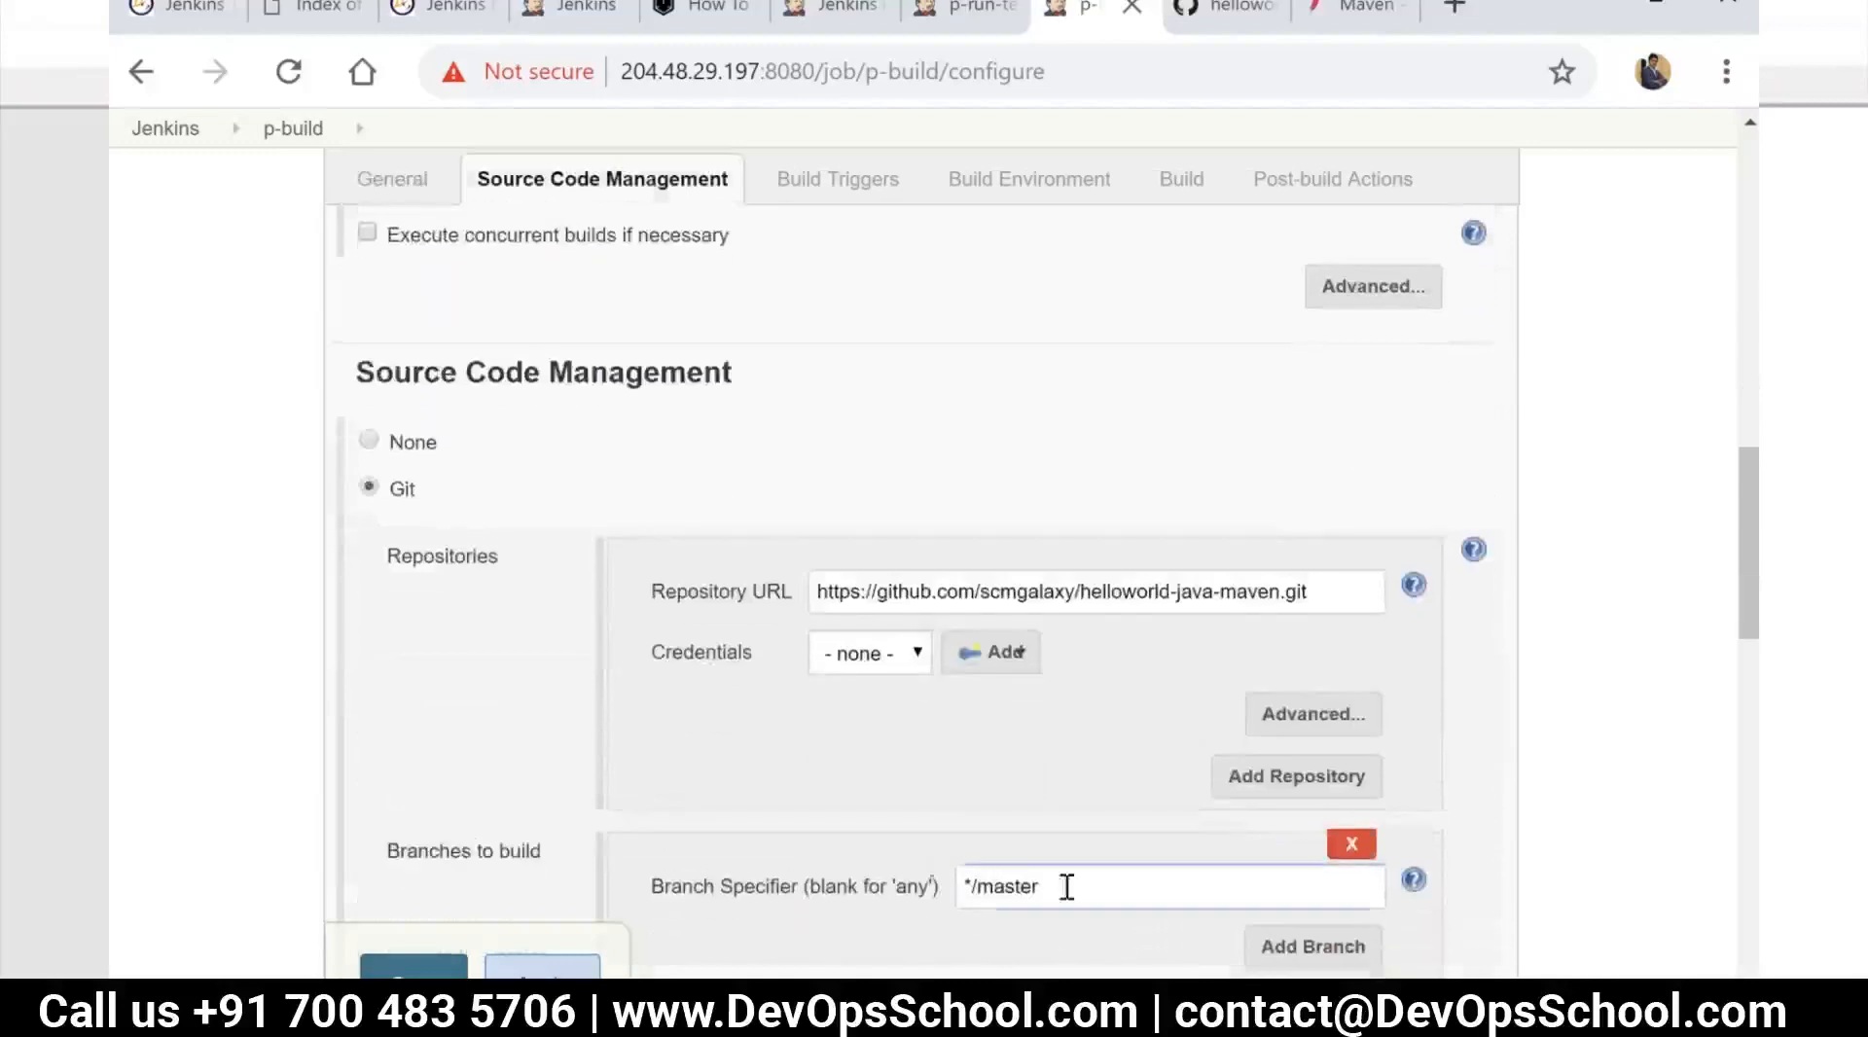
pyautogui.moveTo(1063, 883); pyautogui.dragTo(827, 832)
pyautogui.write('$')
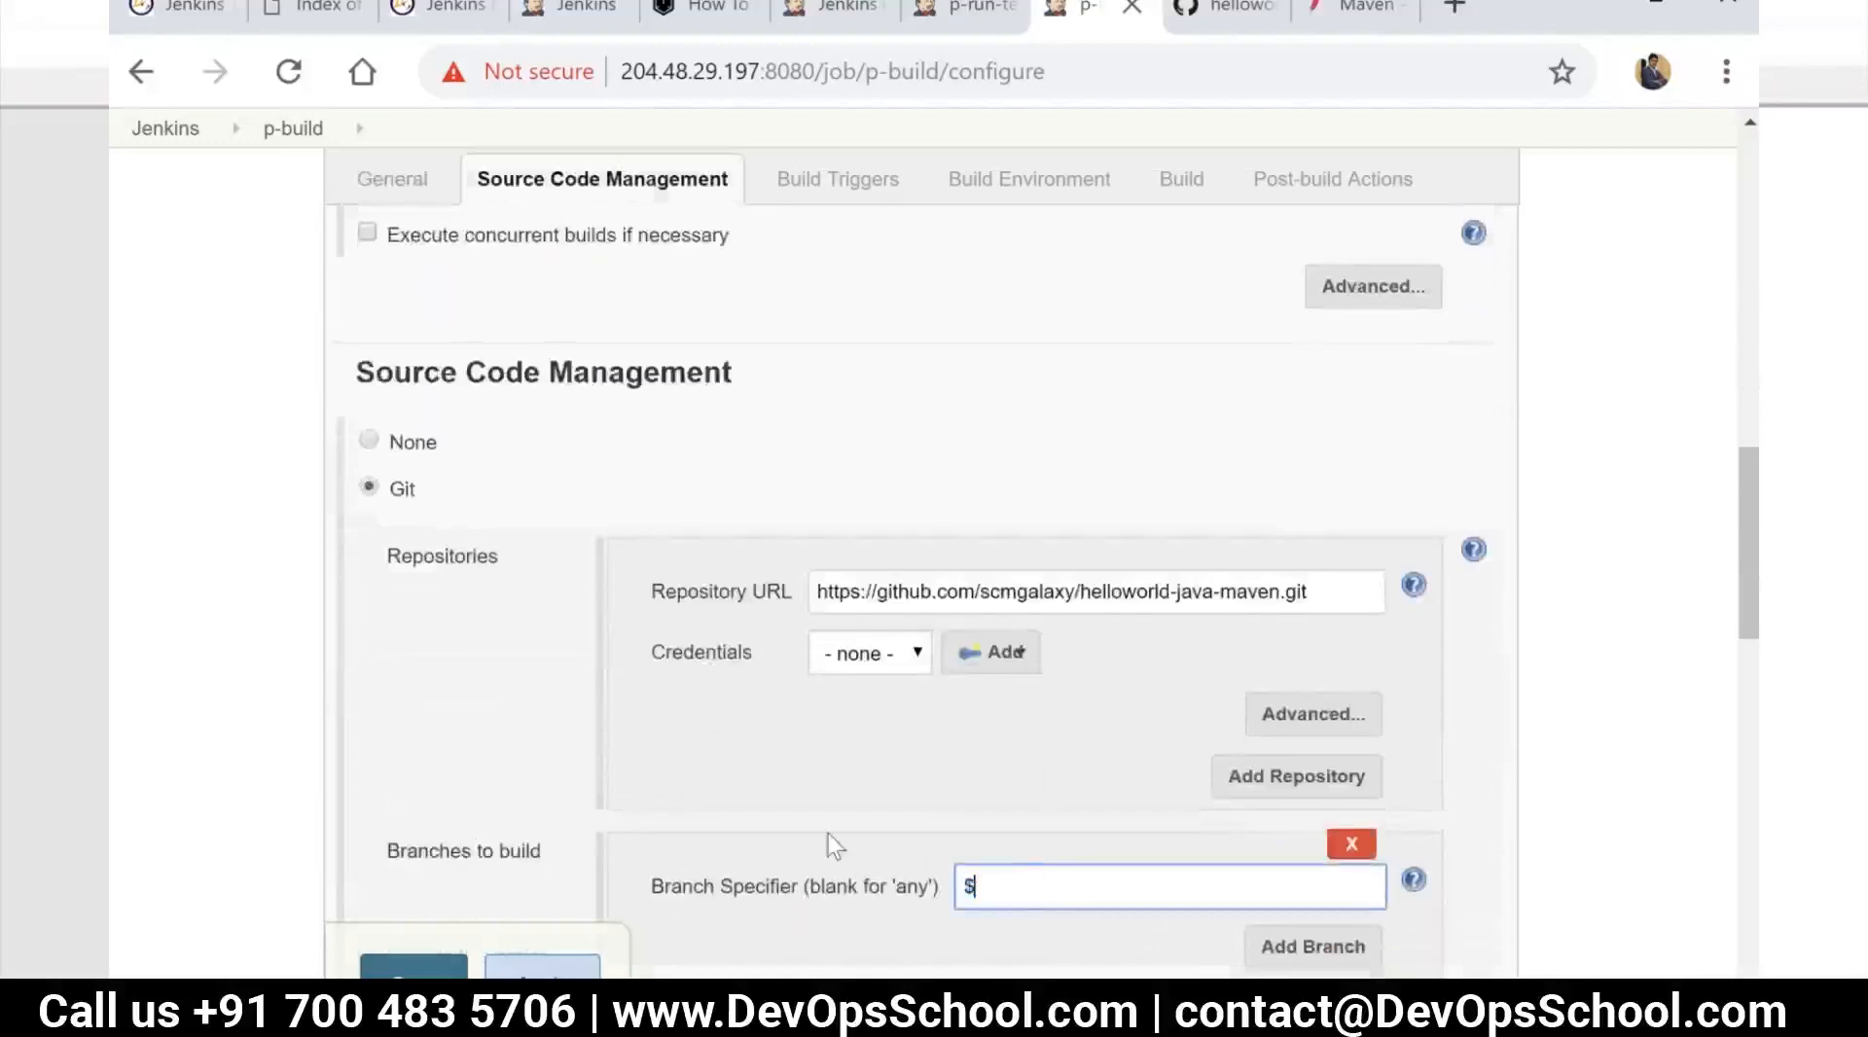
pyautogui.write('{BRANCH}')
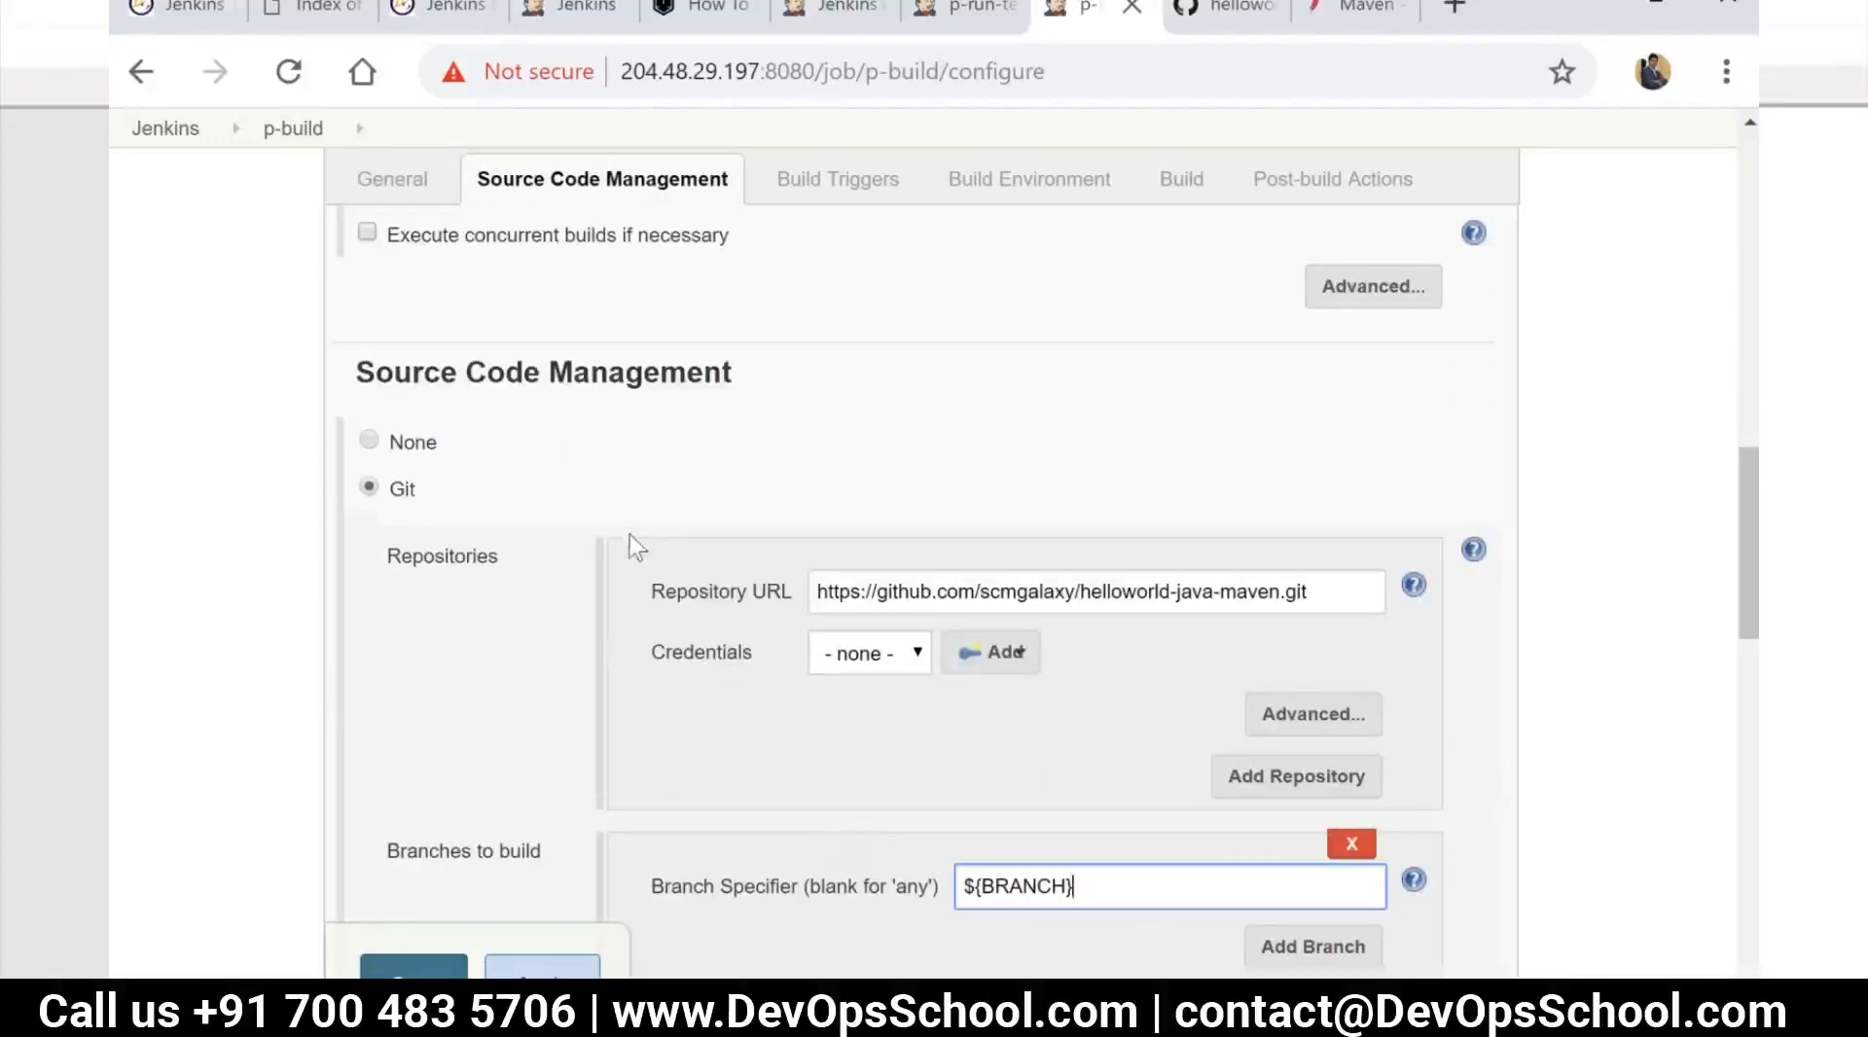
# Add a second string parameter named VERSION to the p-build job
pyautogui.scroll(2, 629, 534)
pyautogui.scroll(8, 577, 467)
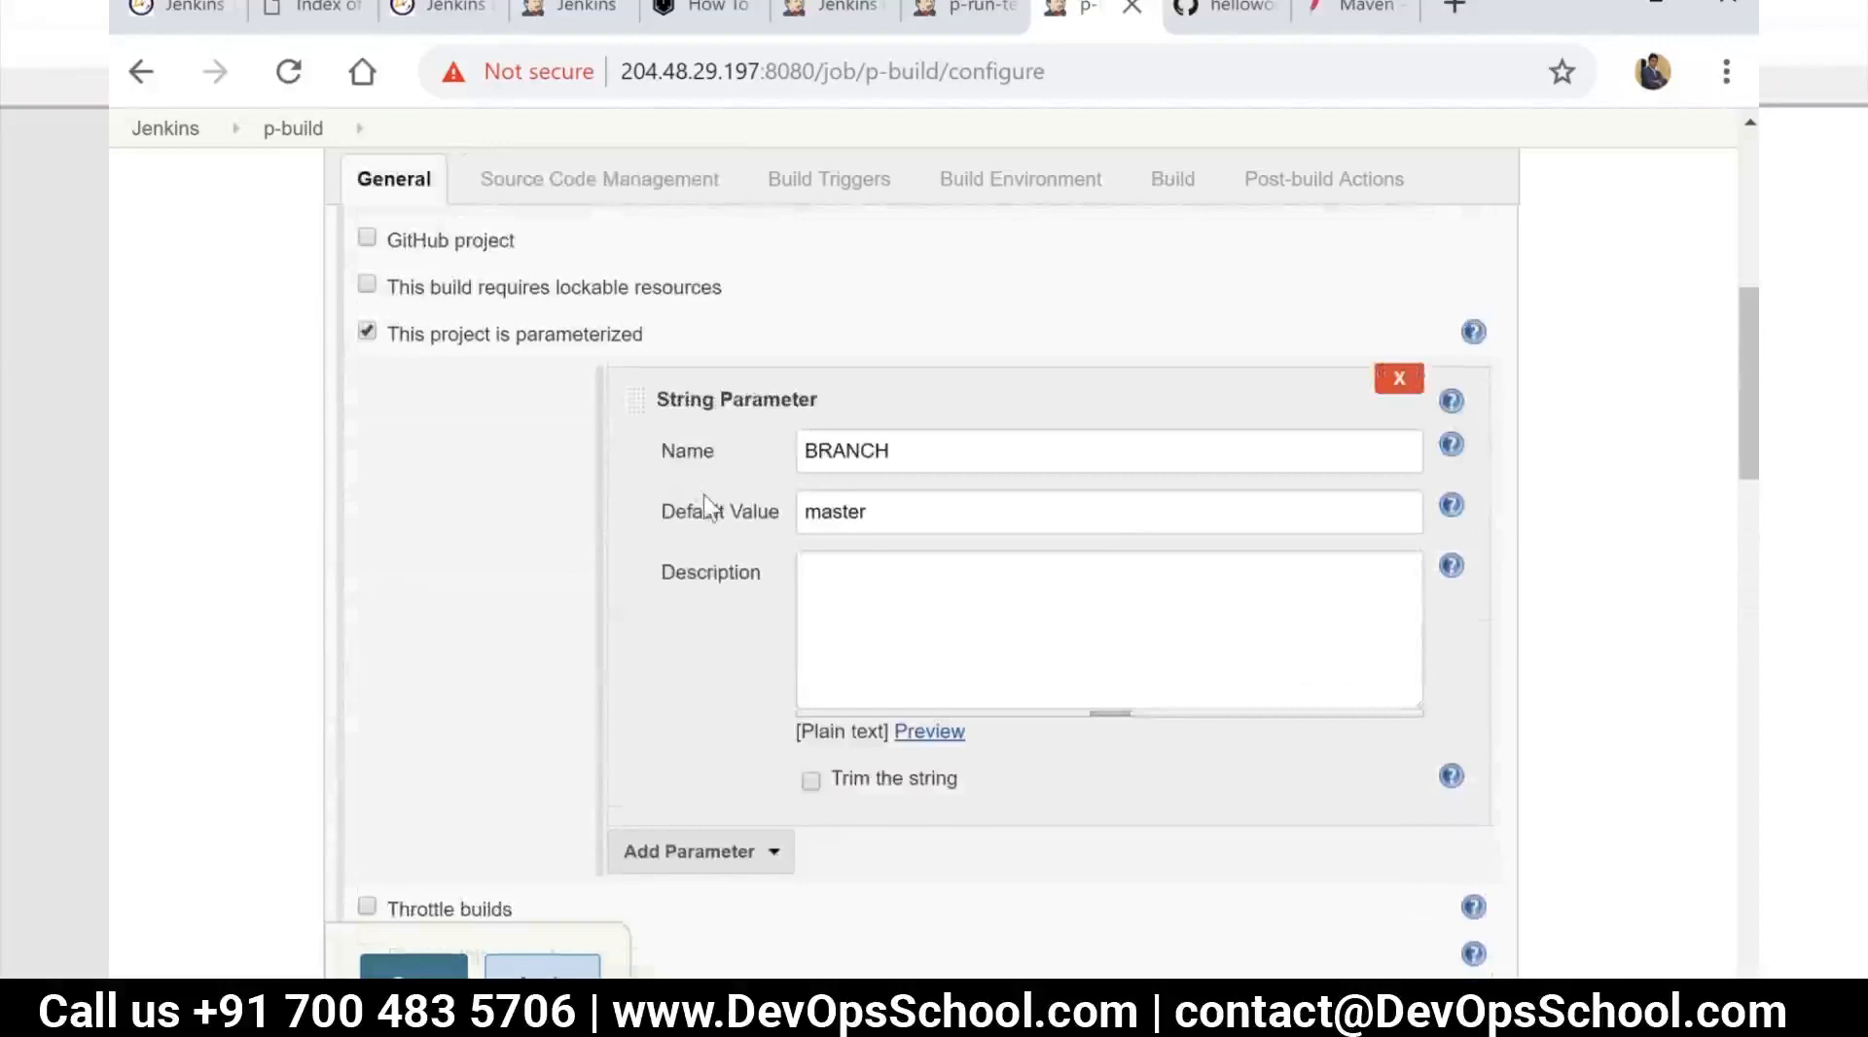
pyautogui.click(771, 860)
pyautogui.click(778, 808)
pyautogui.scroll(-3, 880, 681)
pyautogui.click(874, 607)
pyautogui.write('Version')
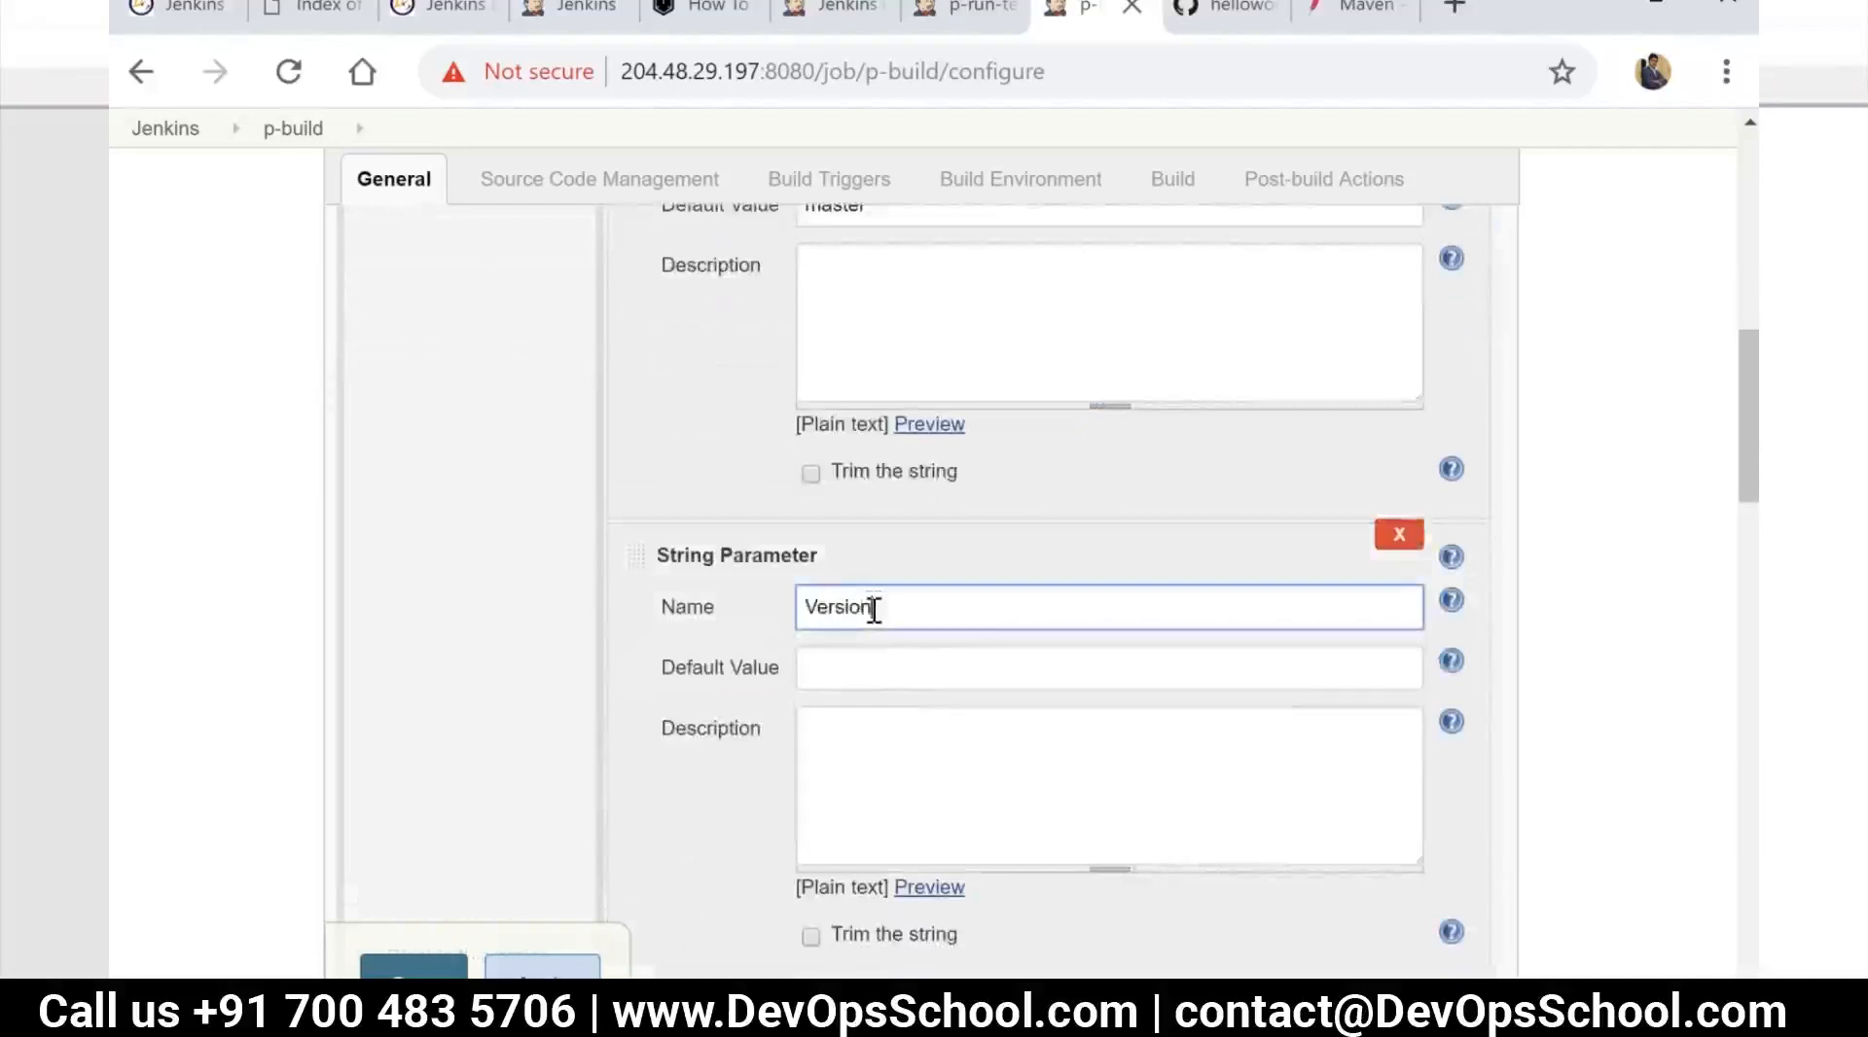
pyautogui.press('Tab')
pyautogui.hotkey('shift', 'Tab')
pyautogui.write('VERSION')
pyautogui.scroll(-3, 710, 629)
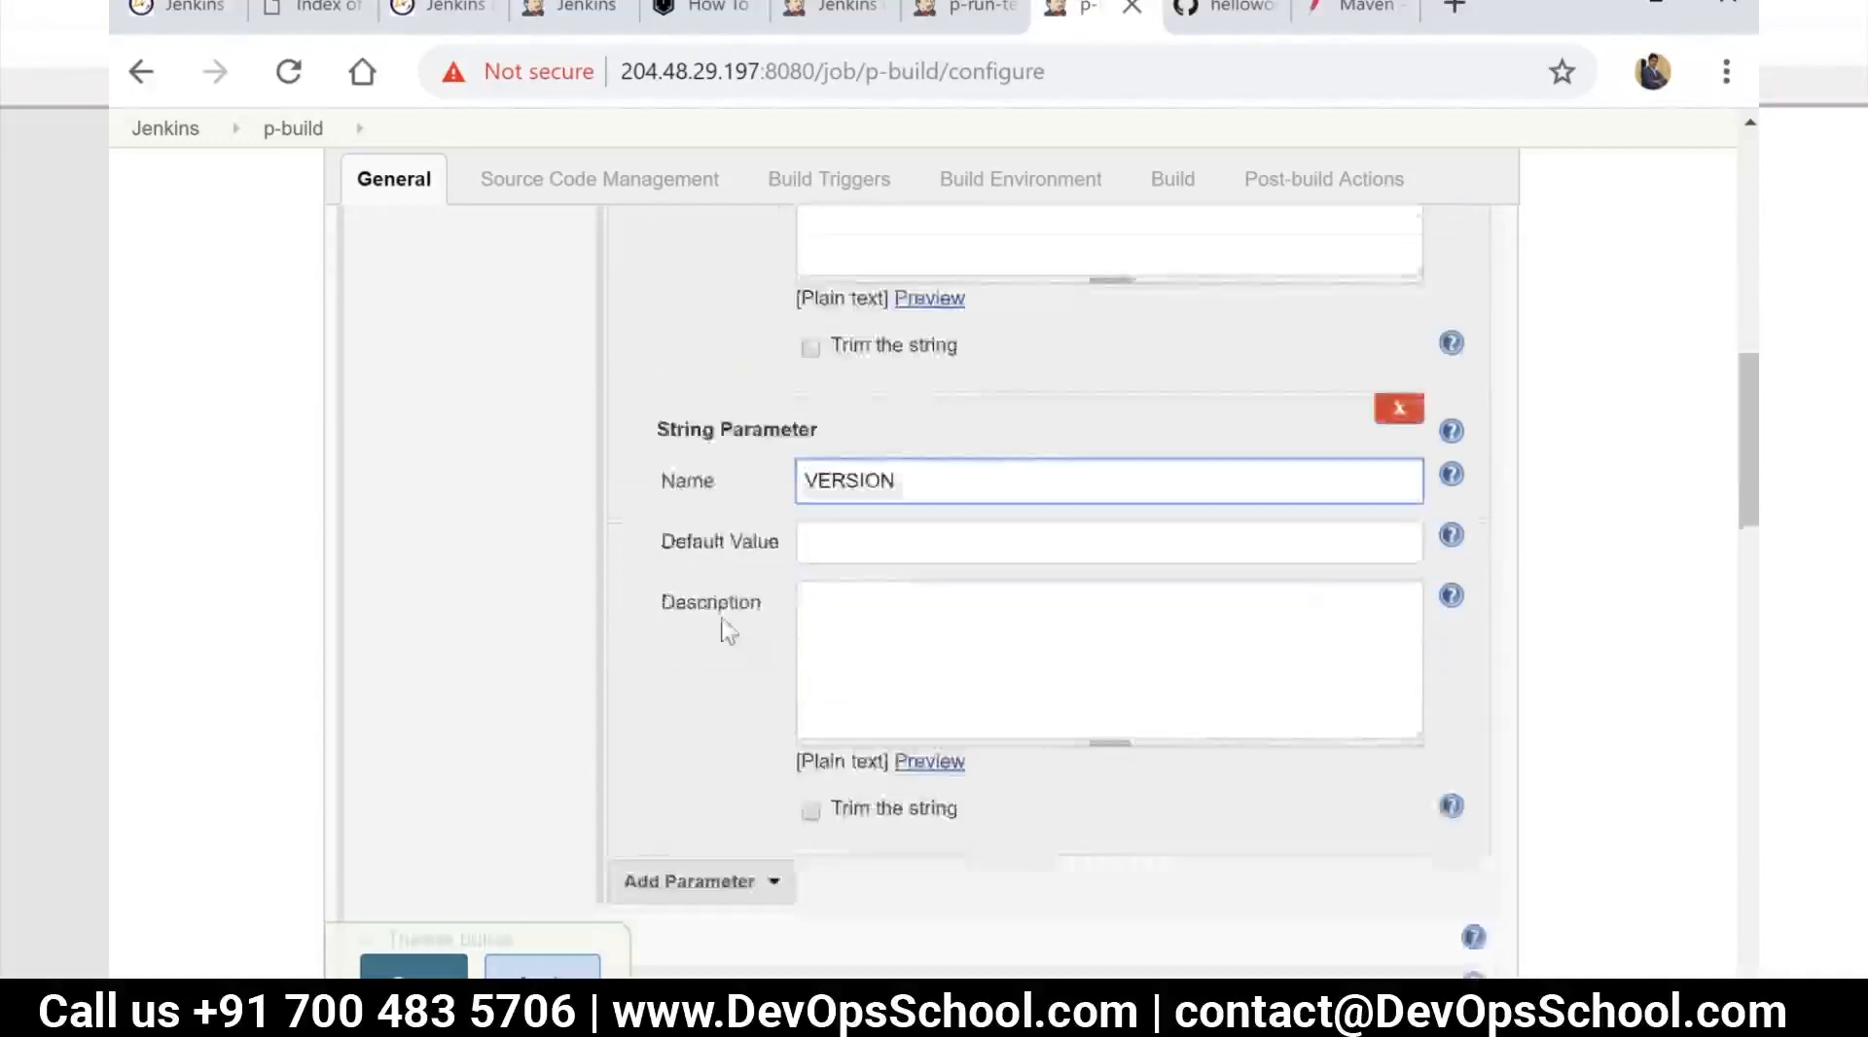
pyautogui.scroll(-5, 815, 583)
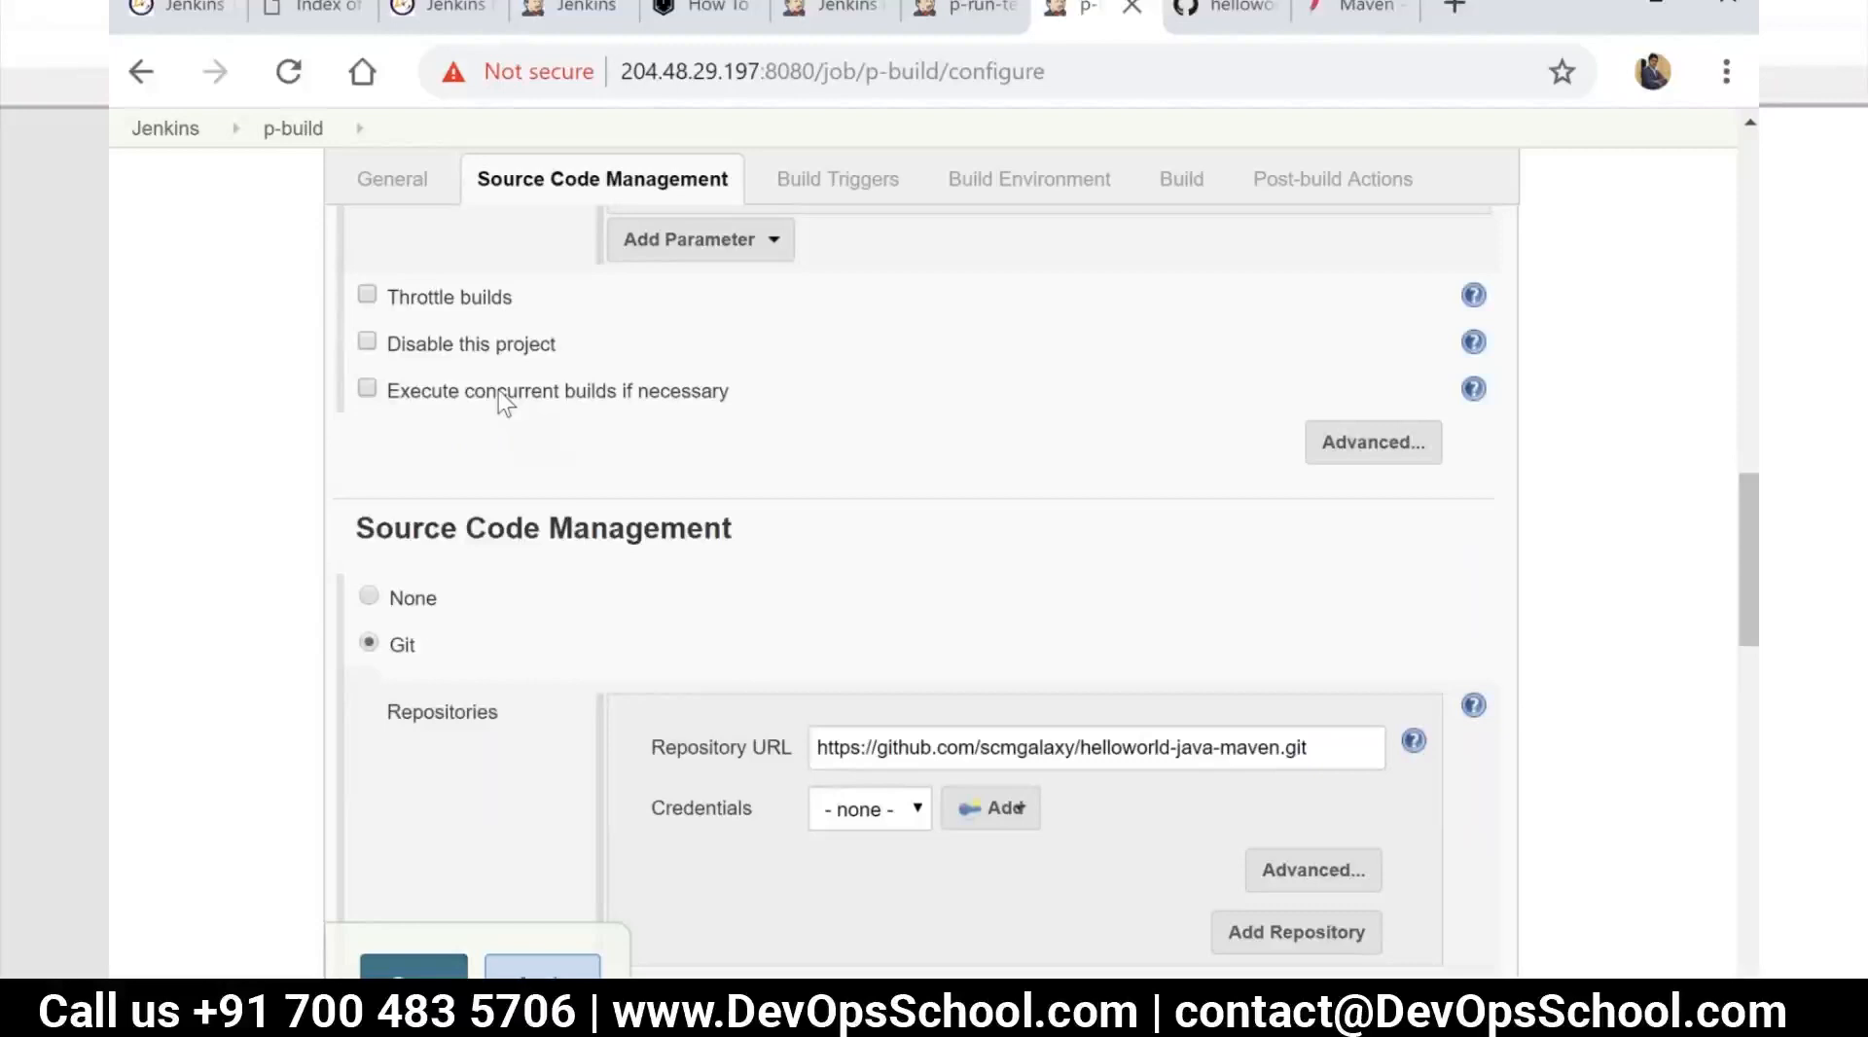
pyautogui.scroll(-10, 498, 389)
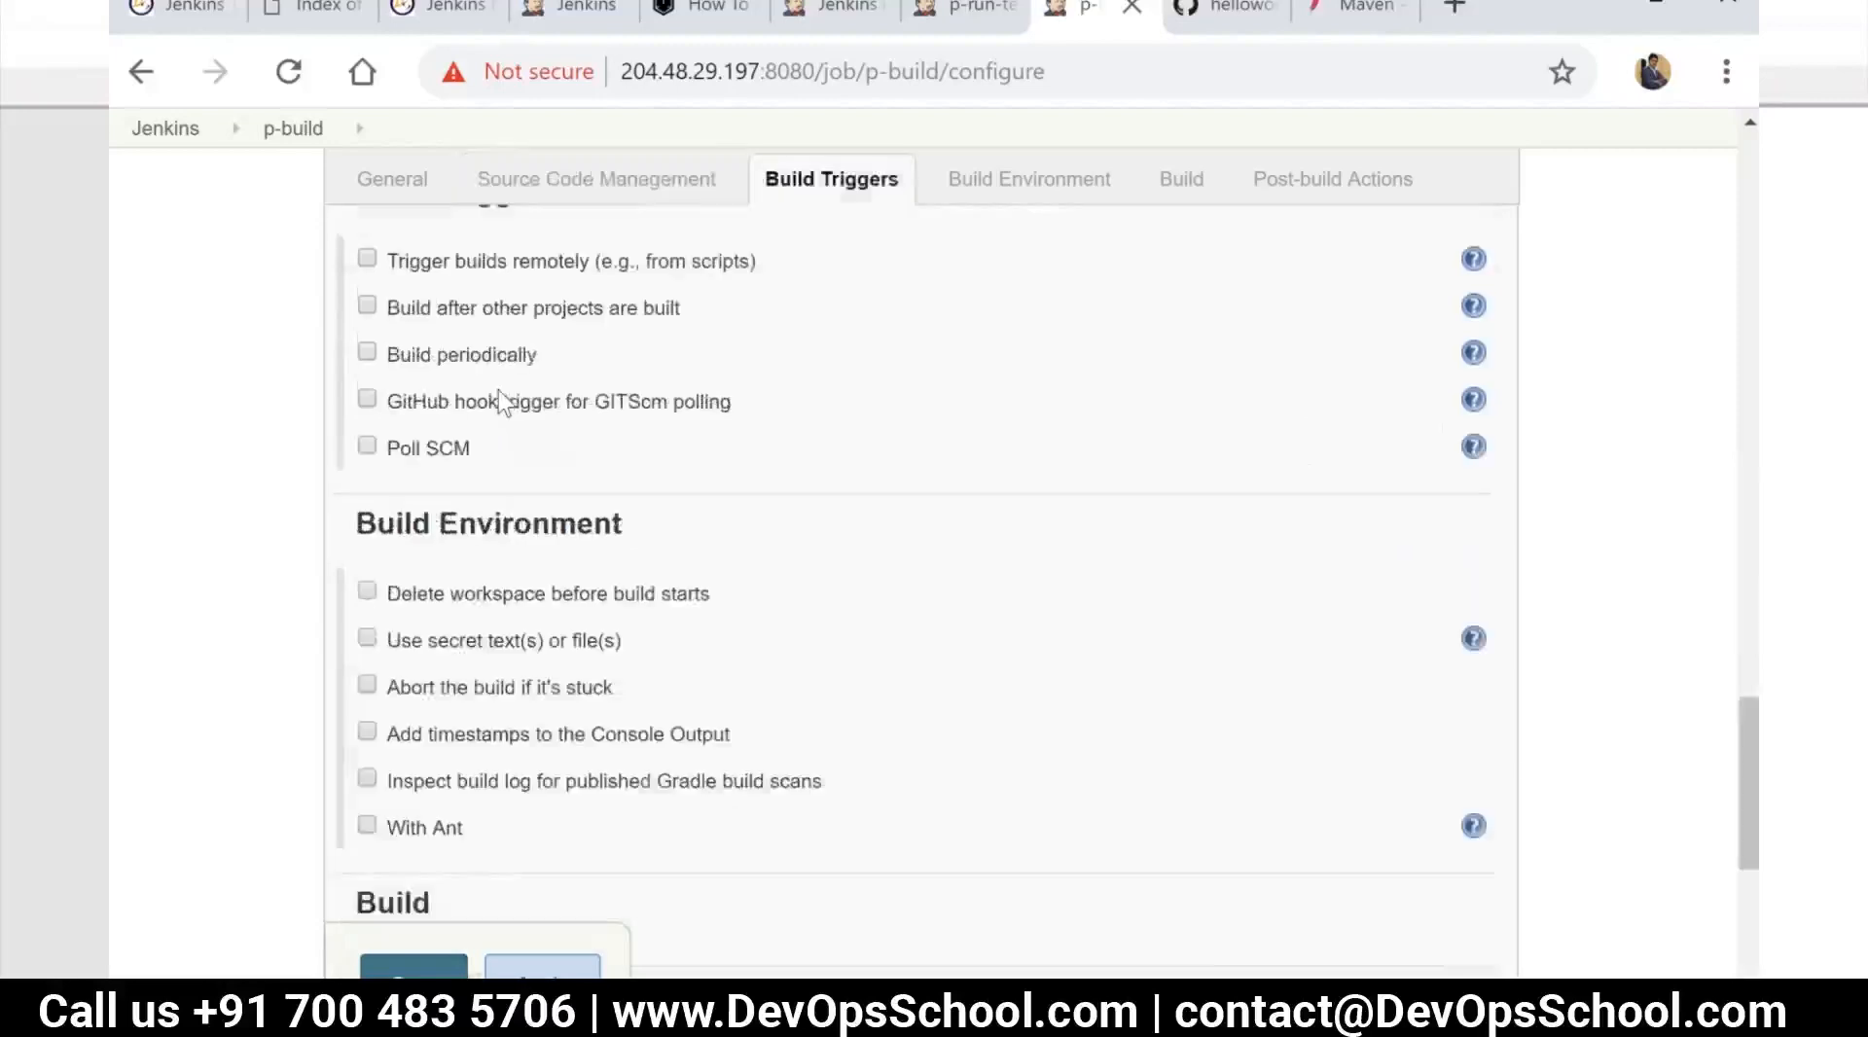
pyautogui.scroll(4, 498, 389)
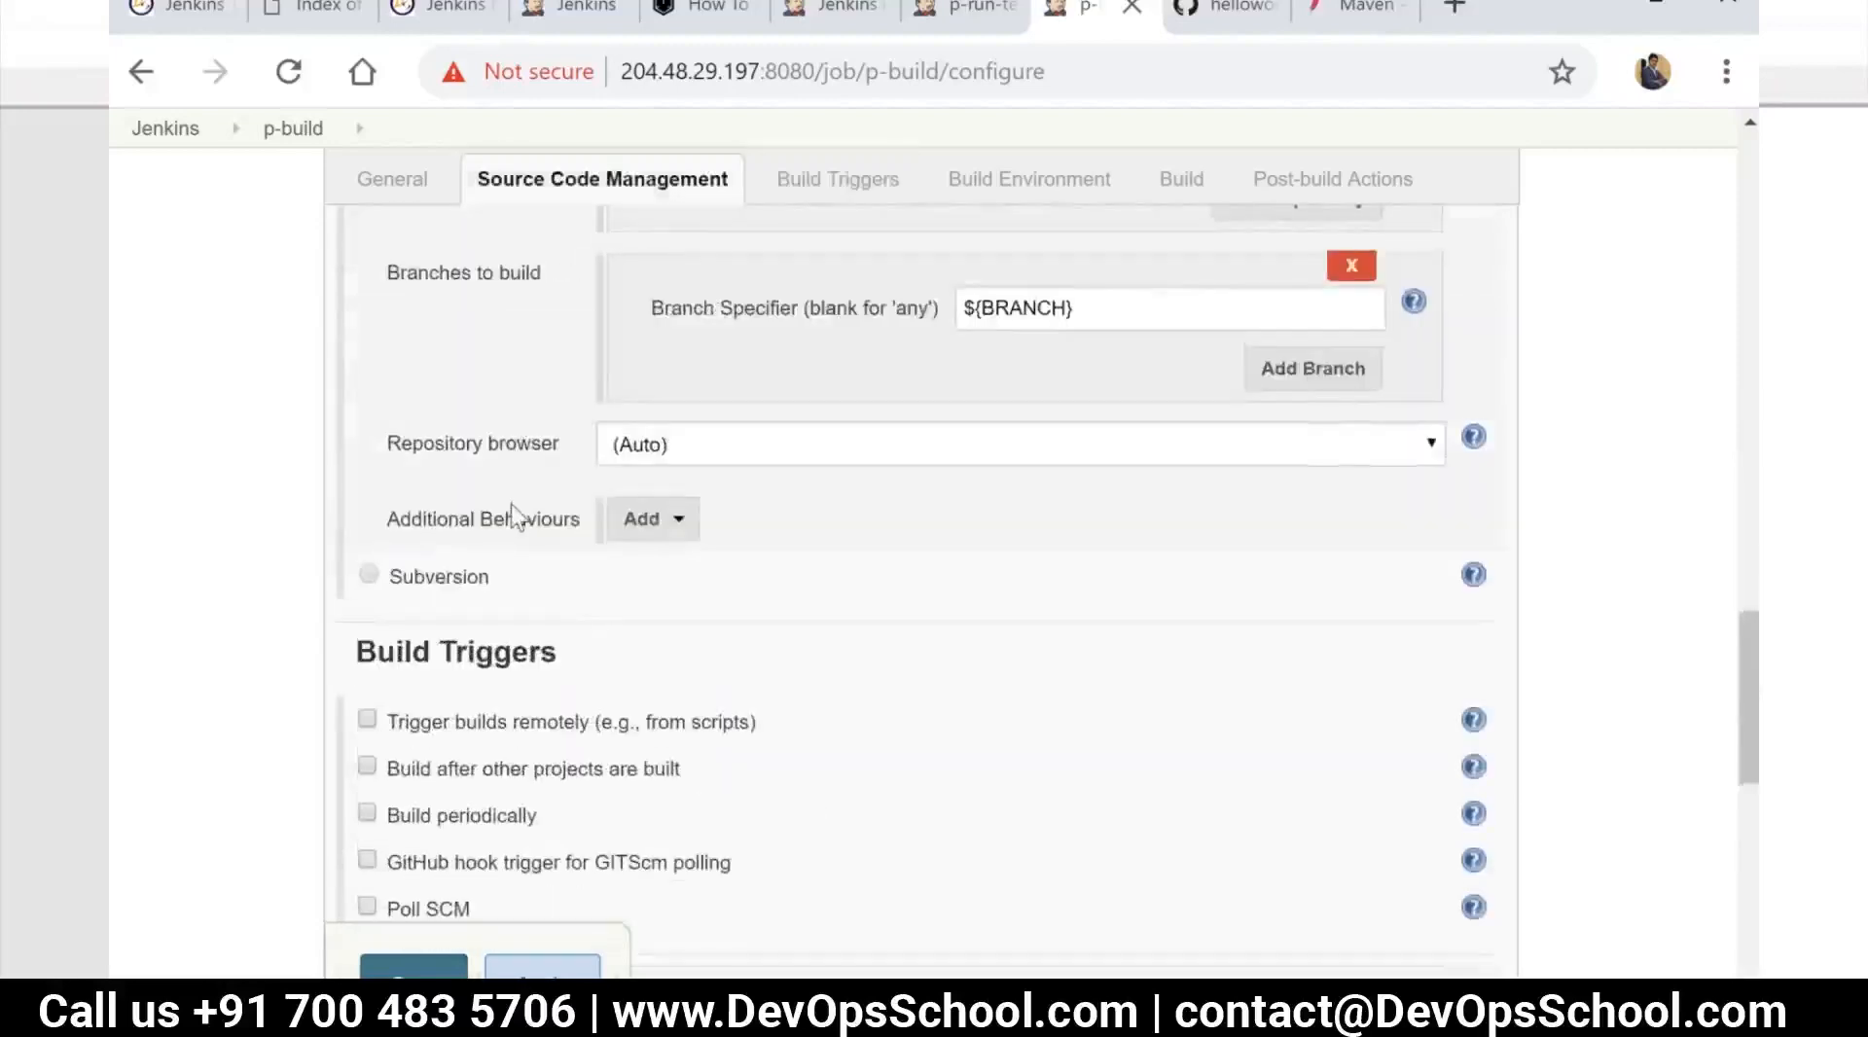
# Turn off parameterization and concurrent build execution for the p-build job
pyautogui.scroll(8, 510, 504)
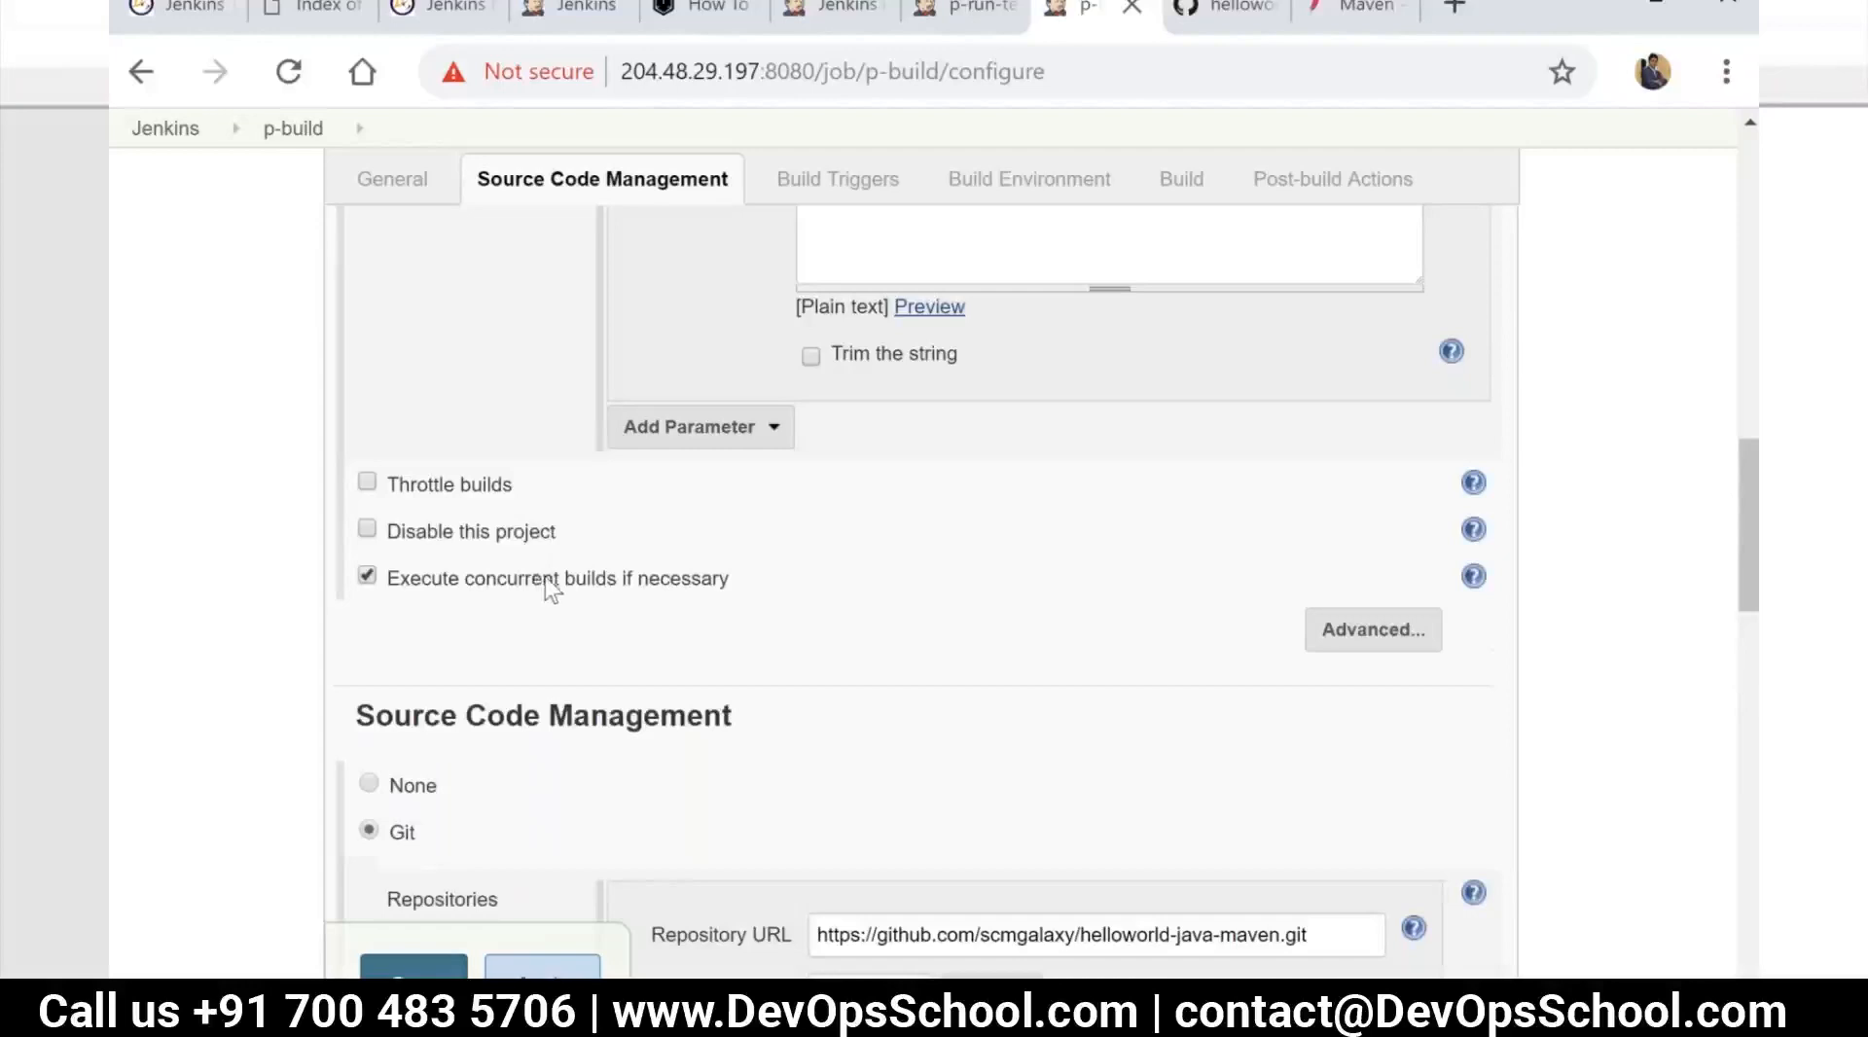
pyautogui.scroll(3, 551, 586)
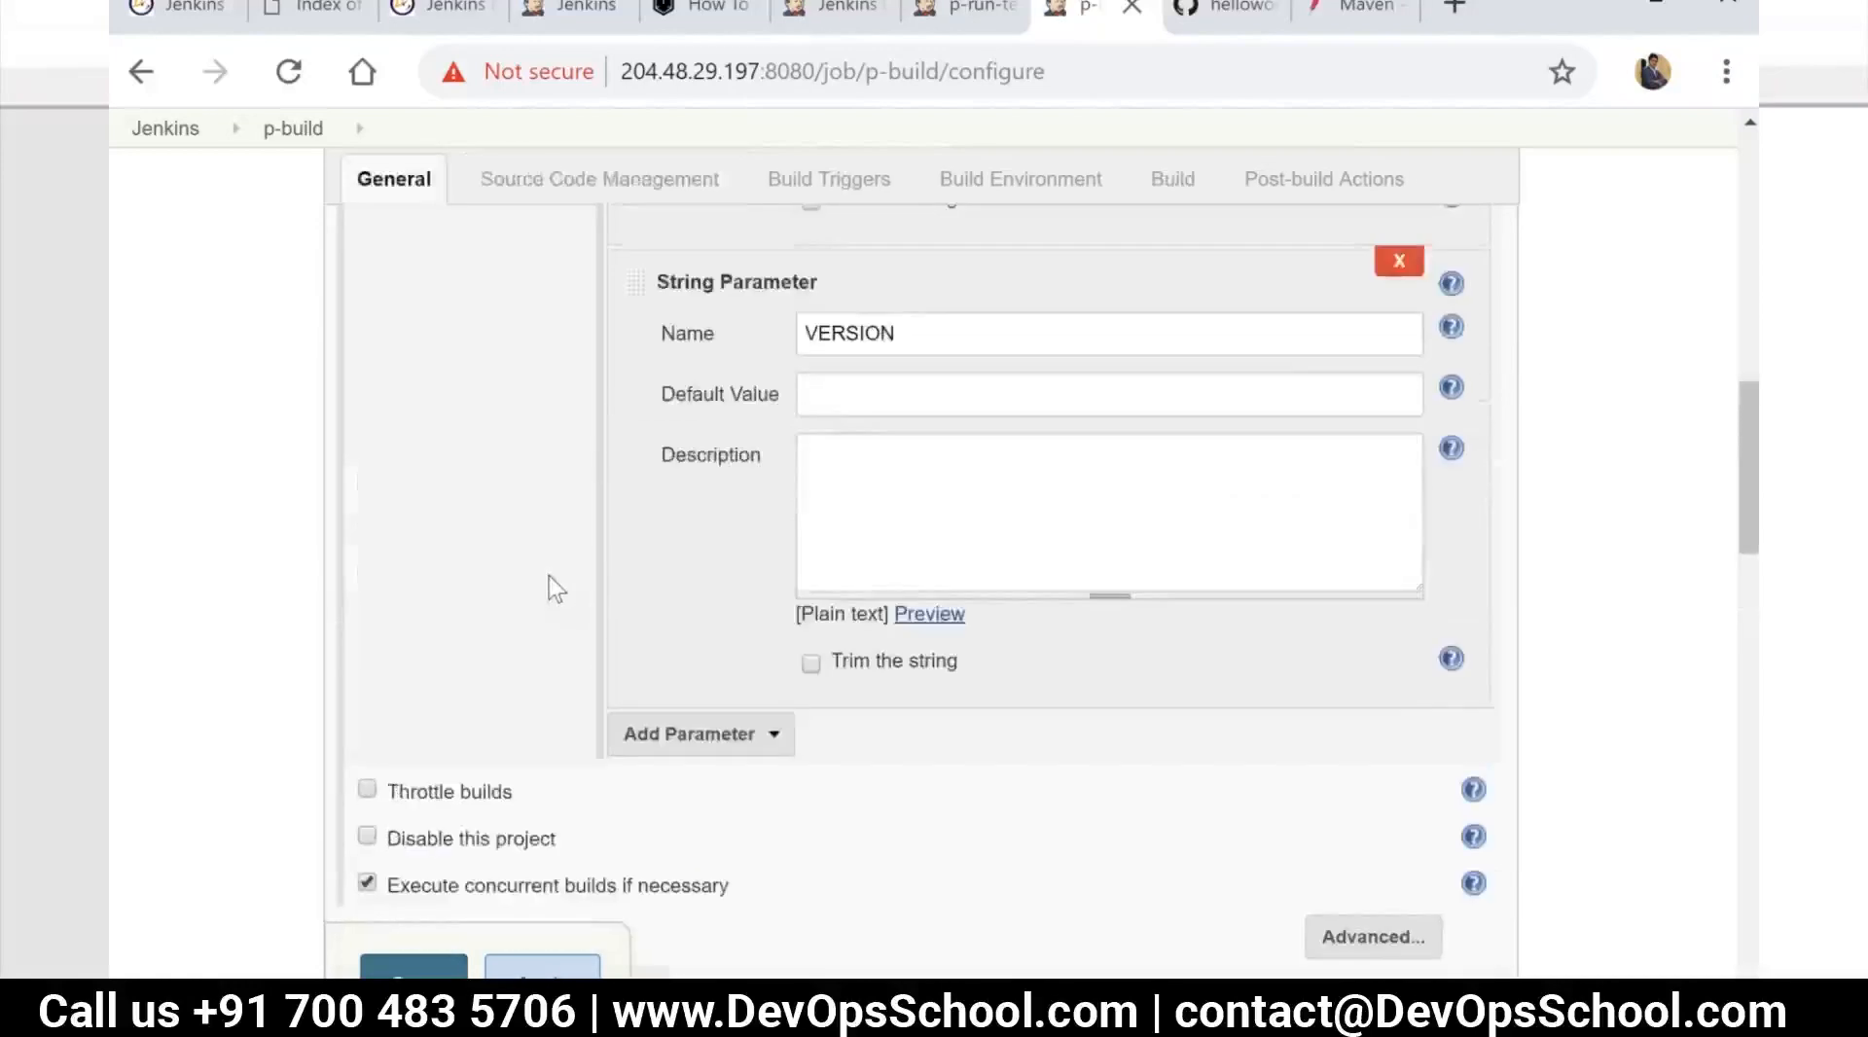
pyautogui.scroll(9, 551, 587)
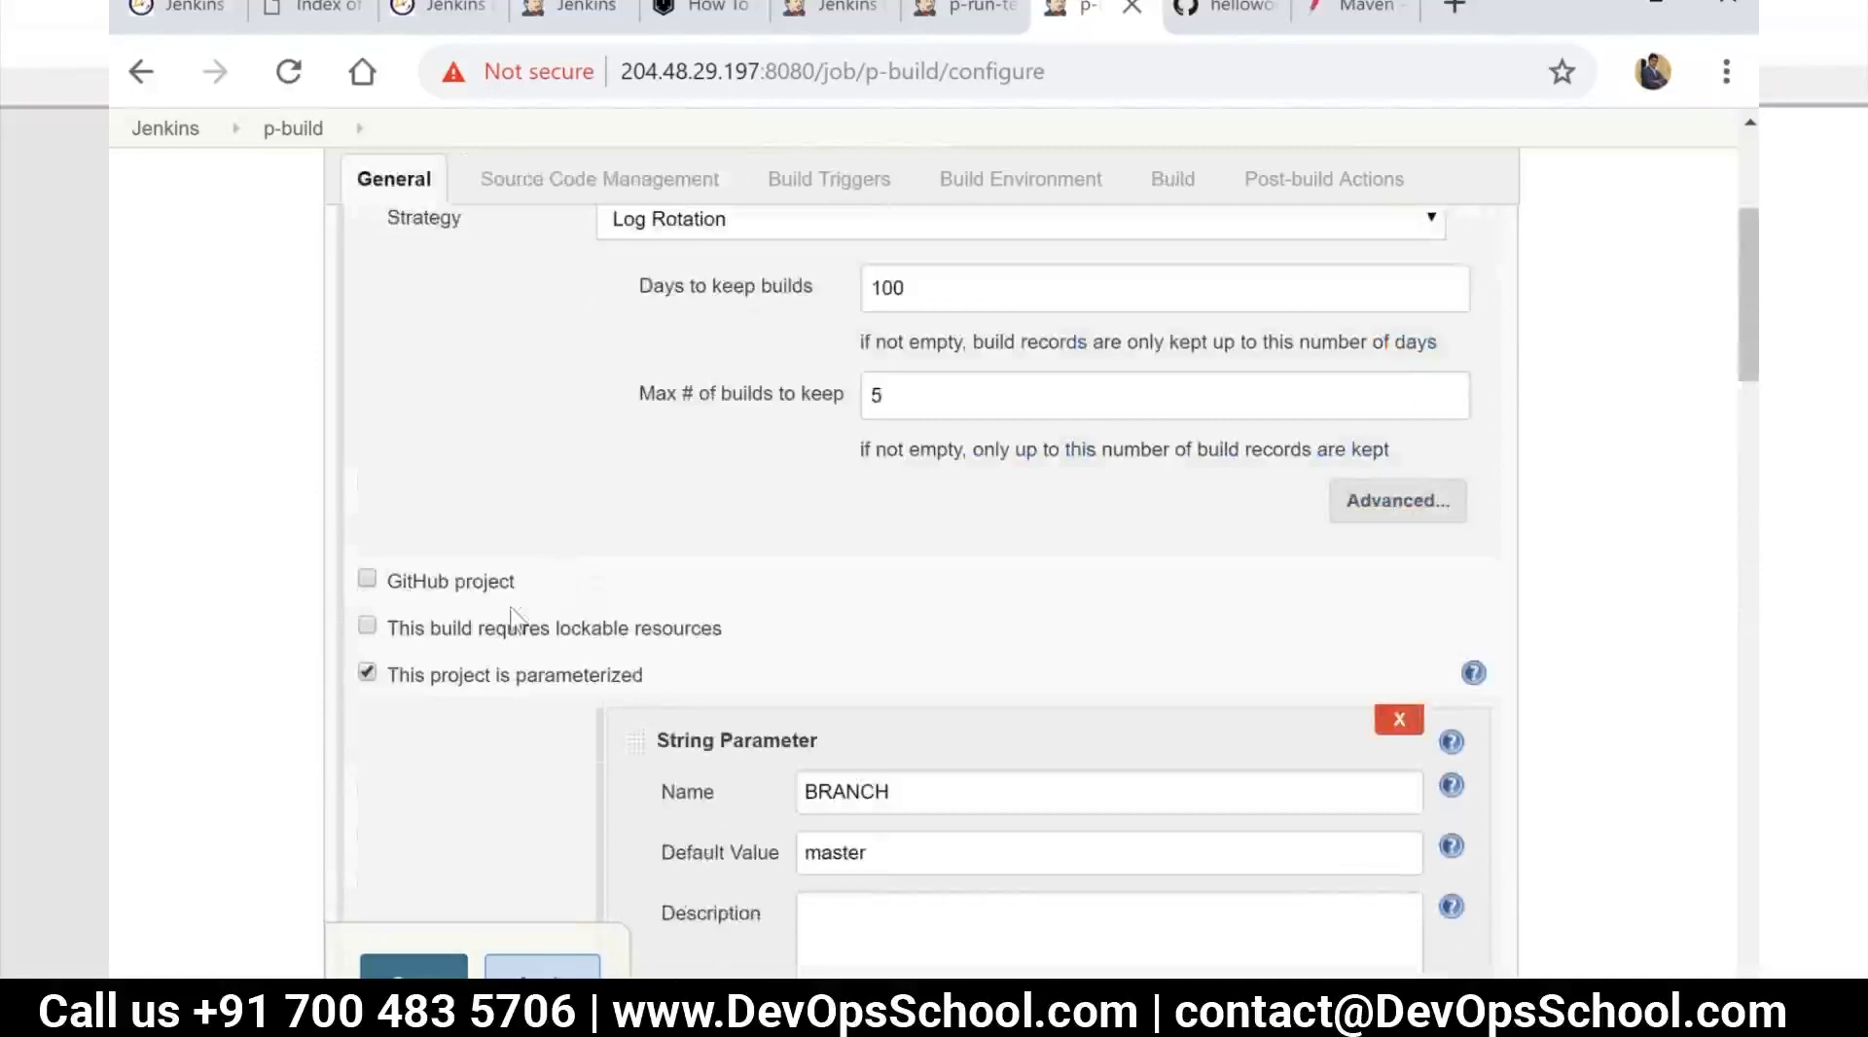
pyautogui.click(368, 674)
pyautogui.scroll(-1, 408, 698)
pyautogui.click(370, 661)
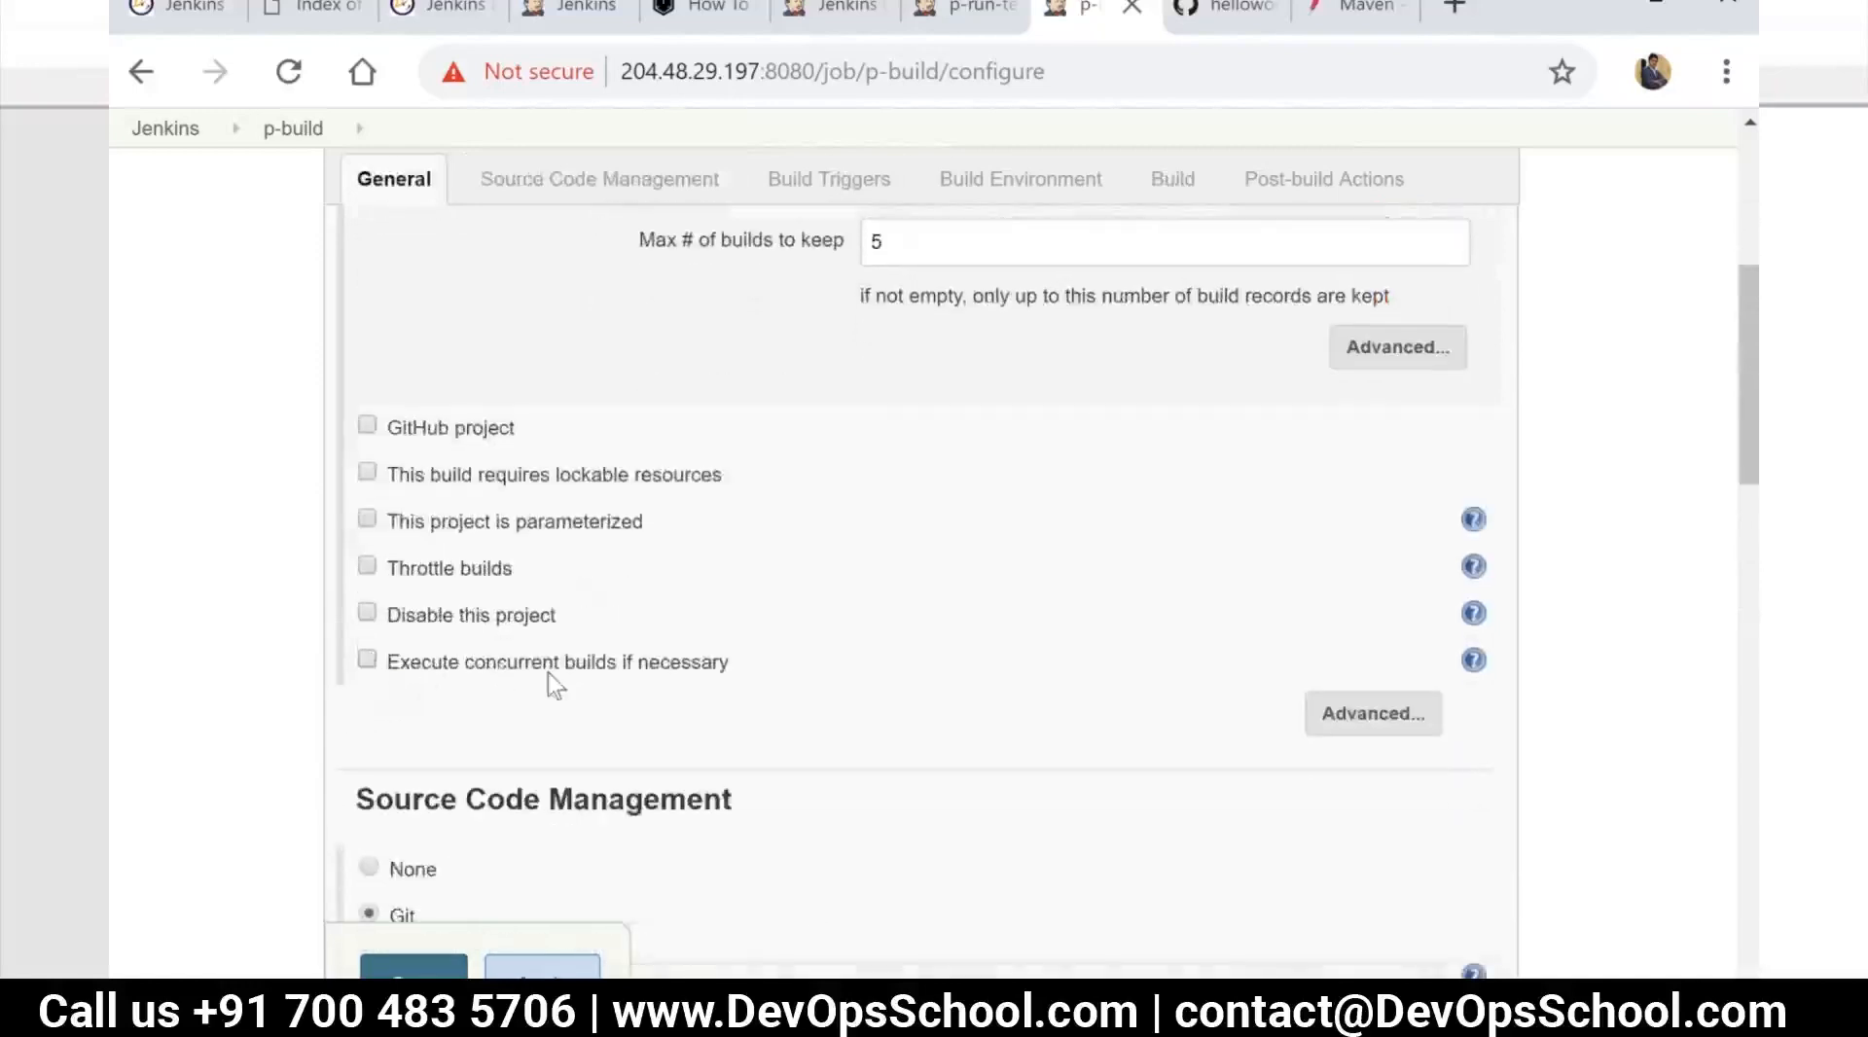
# Review the Git source code settings and the build trigger options of p-build
pyautogui.scroll(-5, 551, 671)
pyautogui.scroll(1, 552, 433)
pyautogui.scroll(-1, 553, 477)
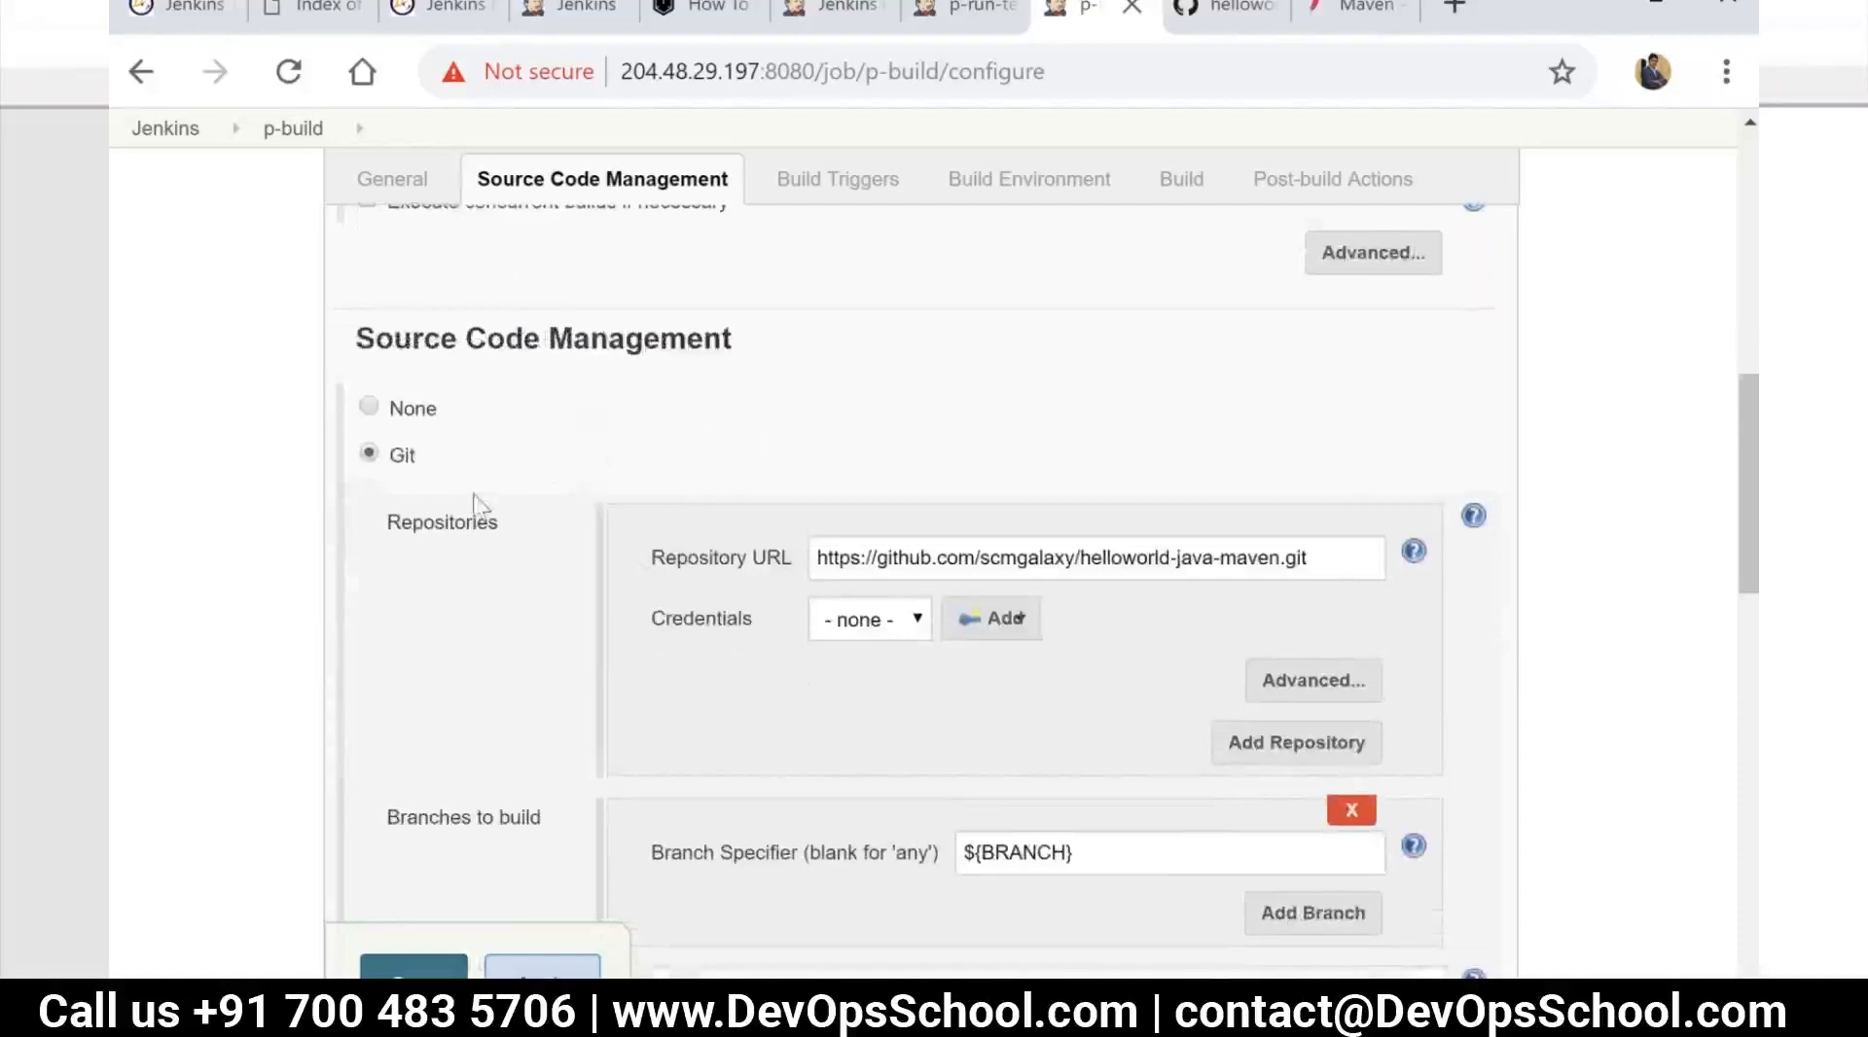
pyautogui.scroll(-3, 470, 486)
pyautogui.scroll(1, 461, 446)
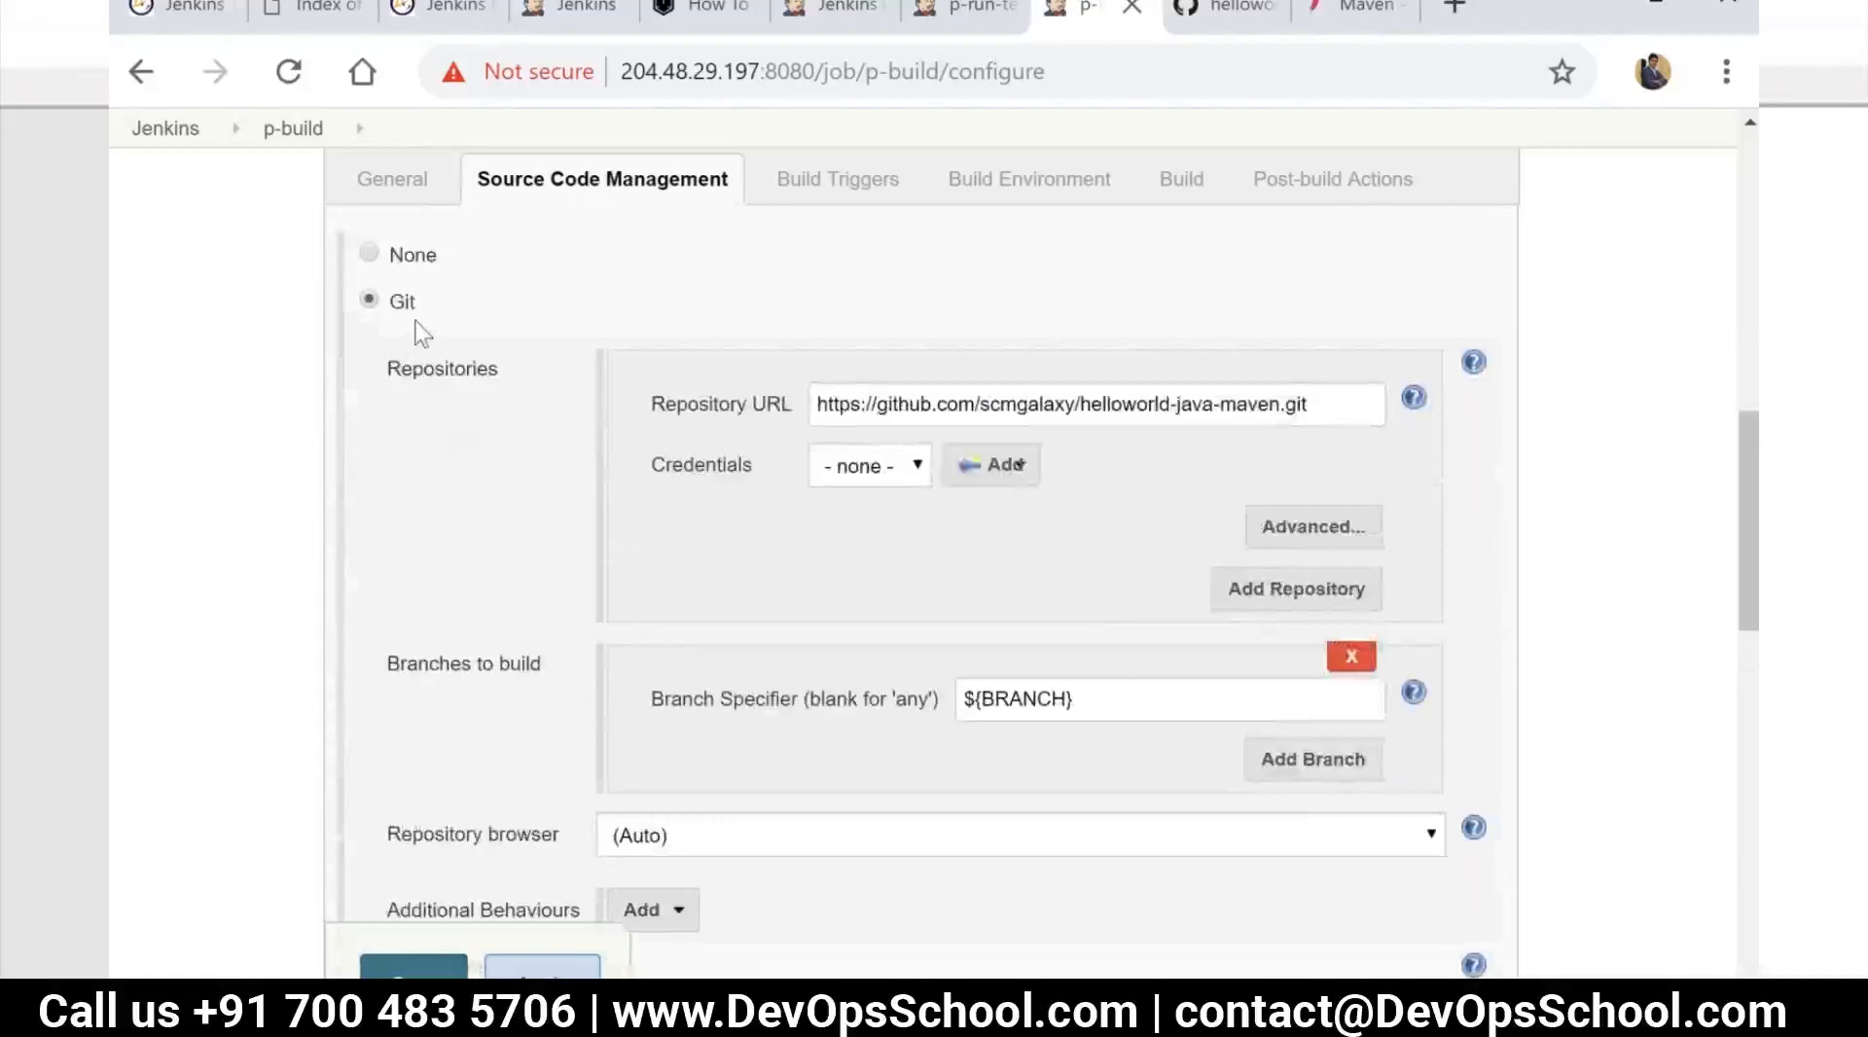
pyautogui.scroll(-3, 416, 322)
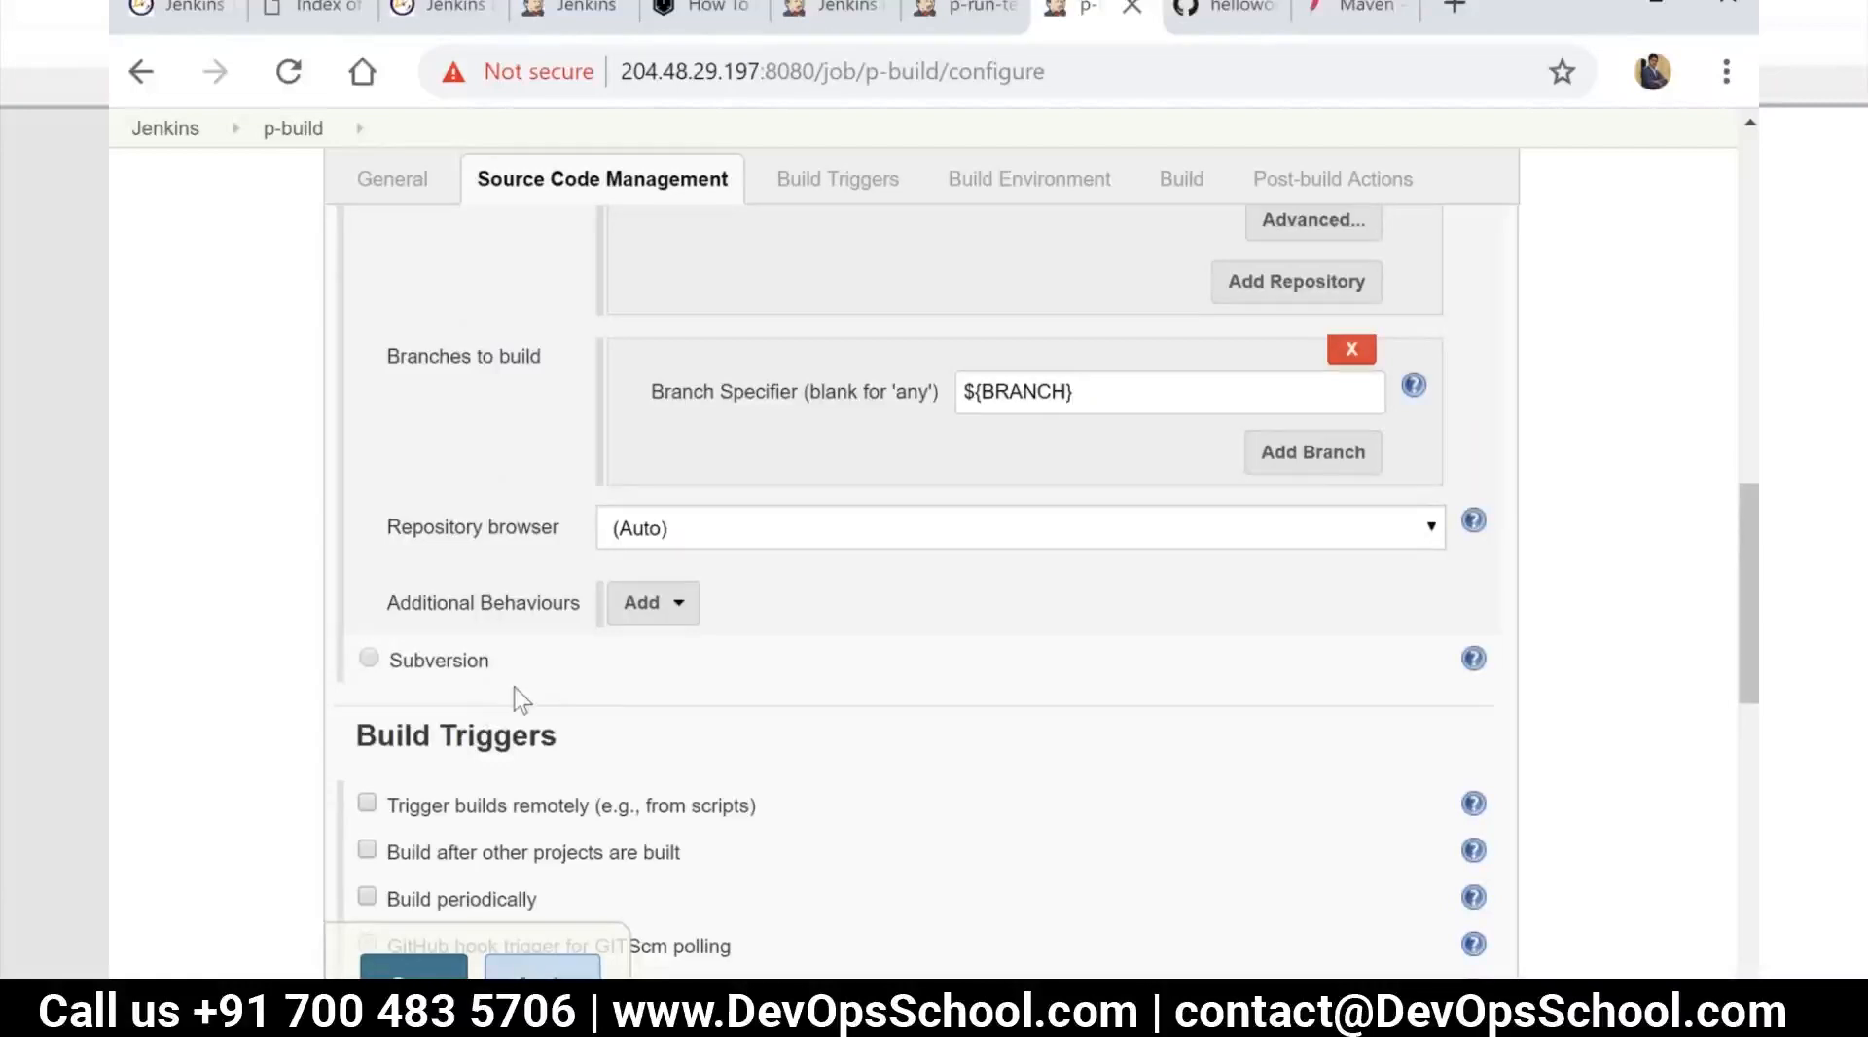
pyautogui.scroll(-3, 516, 699)
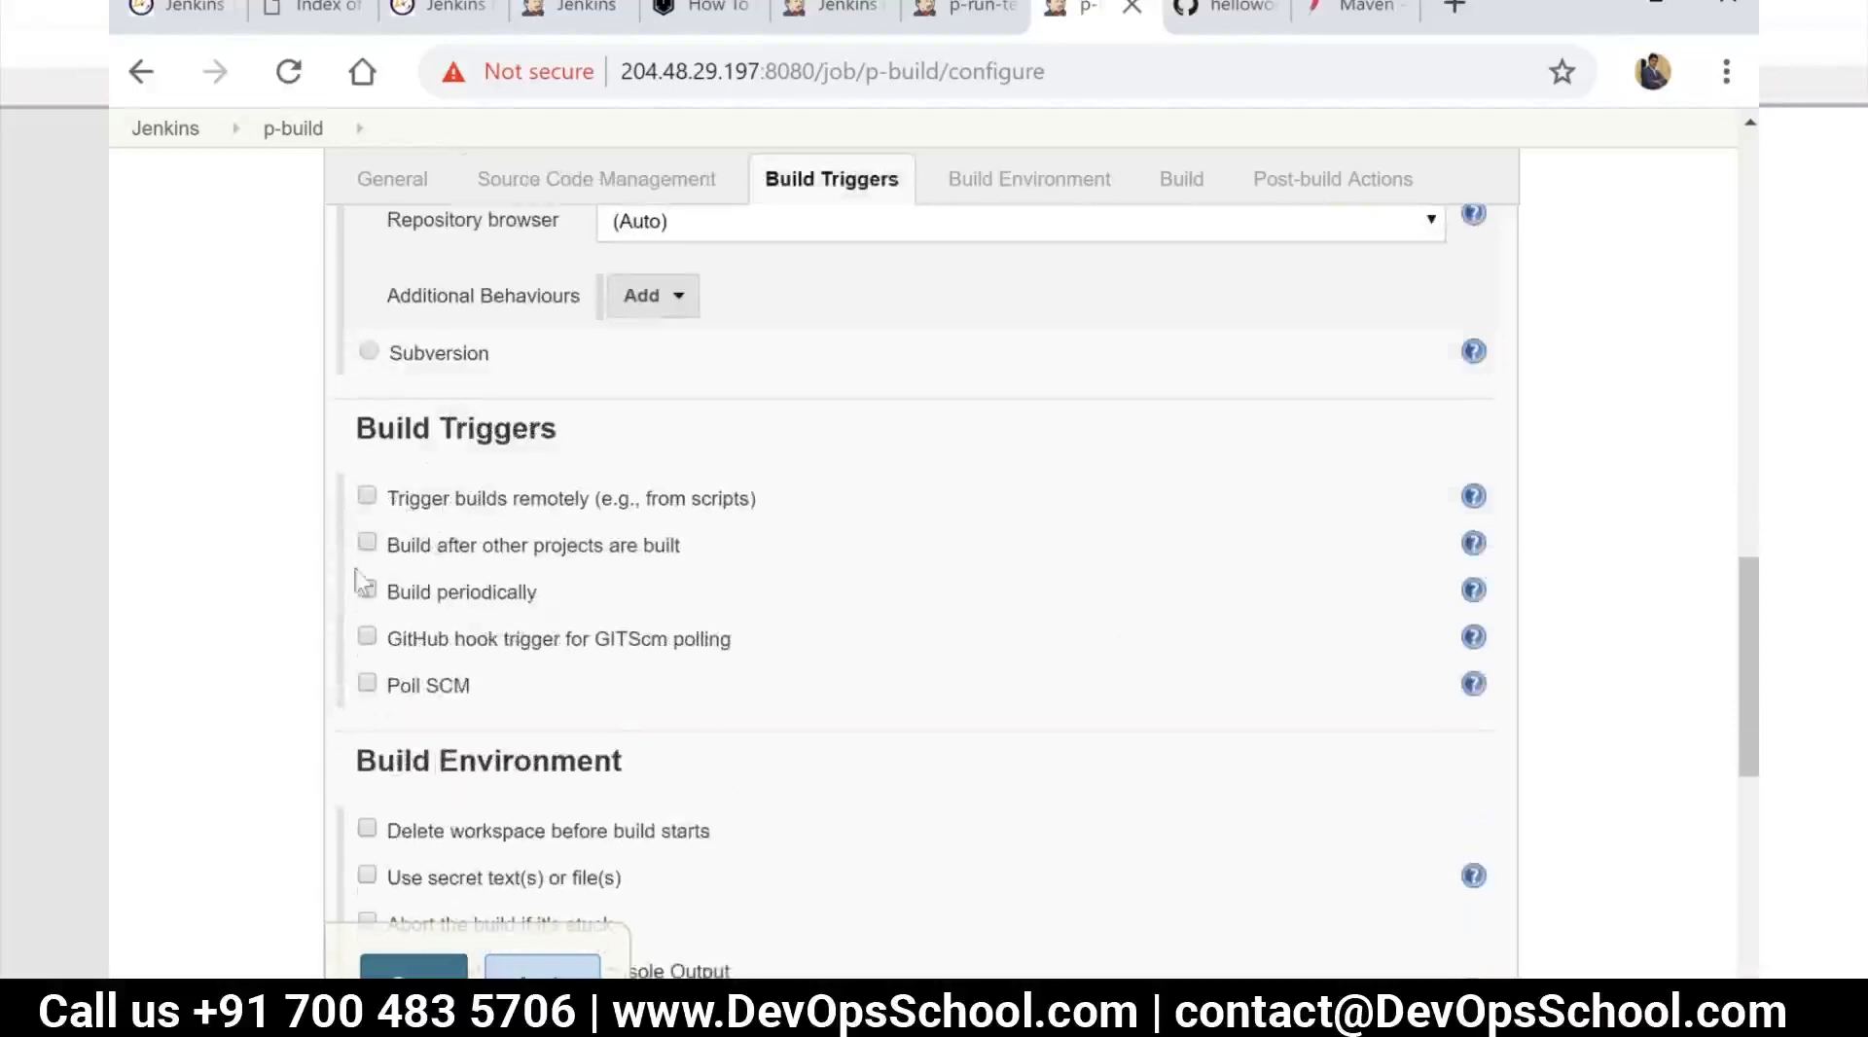
pyautogui.moveTo(549, 594); pyautogui.dragTo(379, 600)
pyautogui.moveTo(498, 686); pyautogui.dragTo(722, 642)
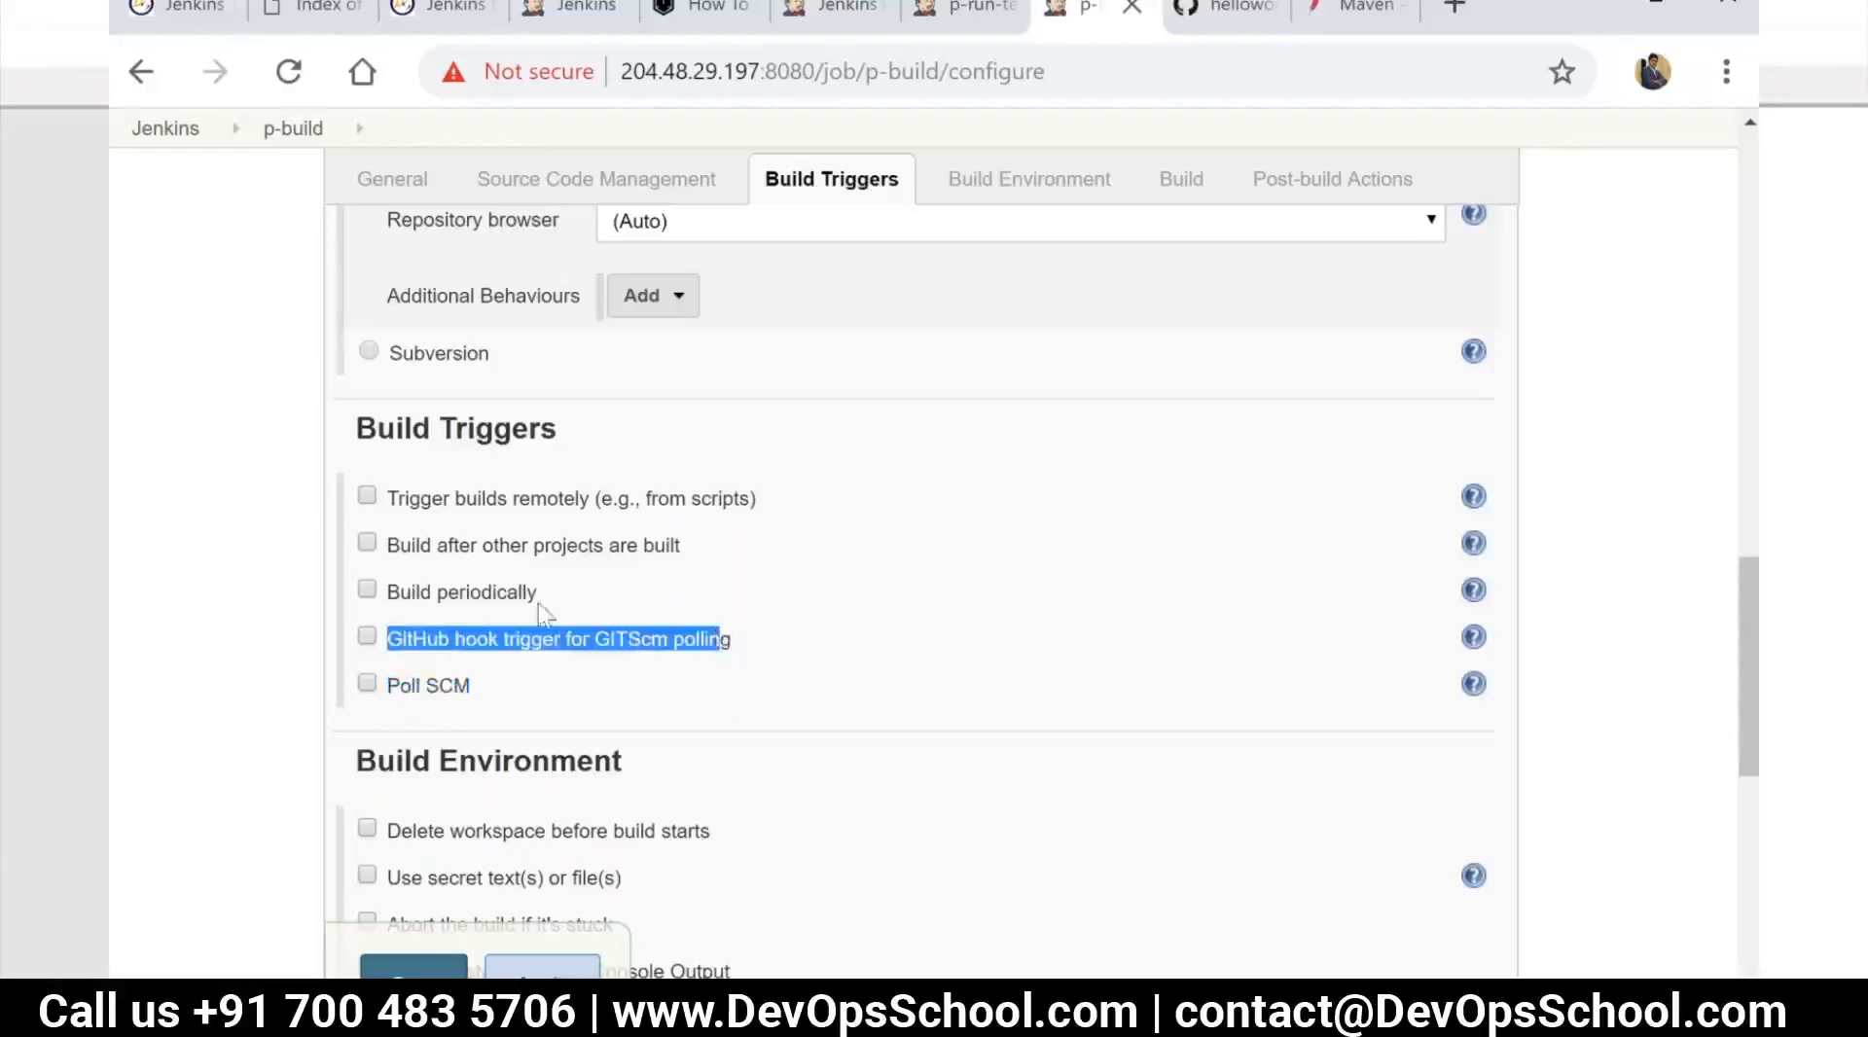
# Enable remote build triggering to view its authentication token settings, and disable it again
pyautogui.click(408, 506)
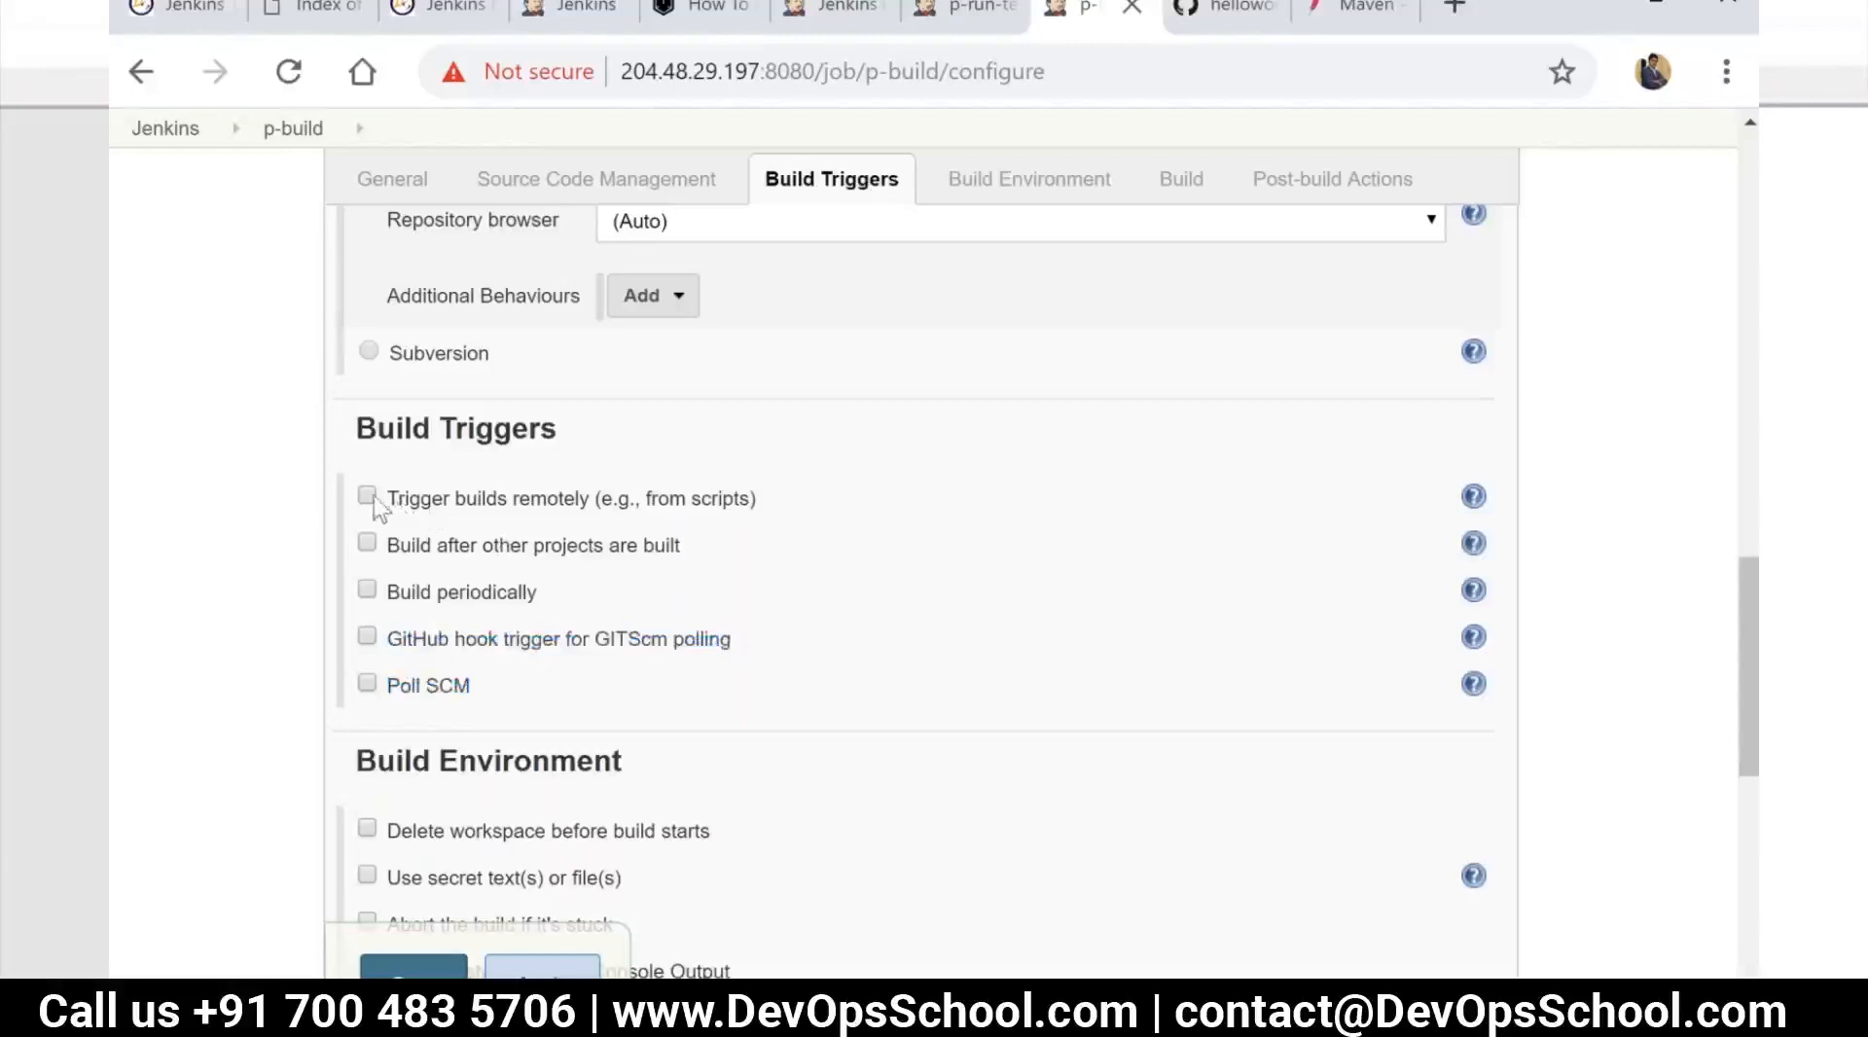
pyautogui.click(623, 501)
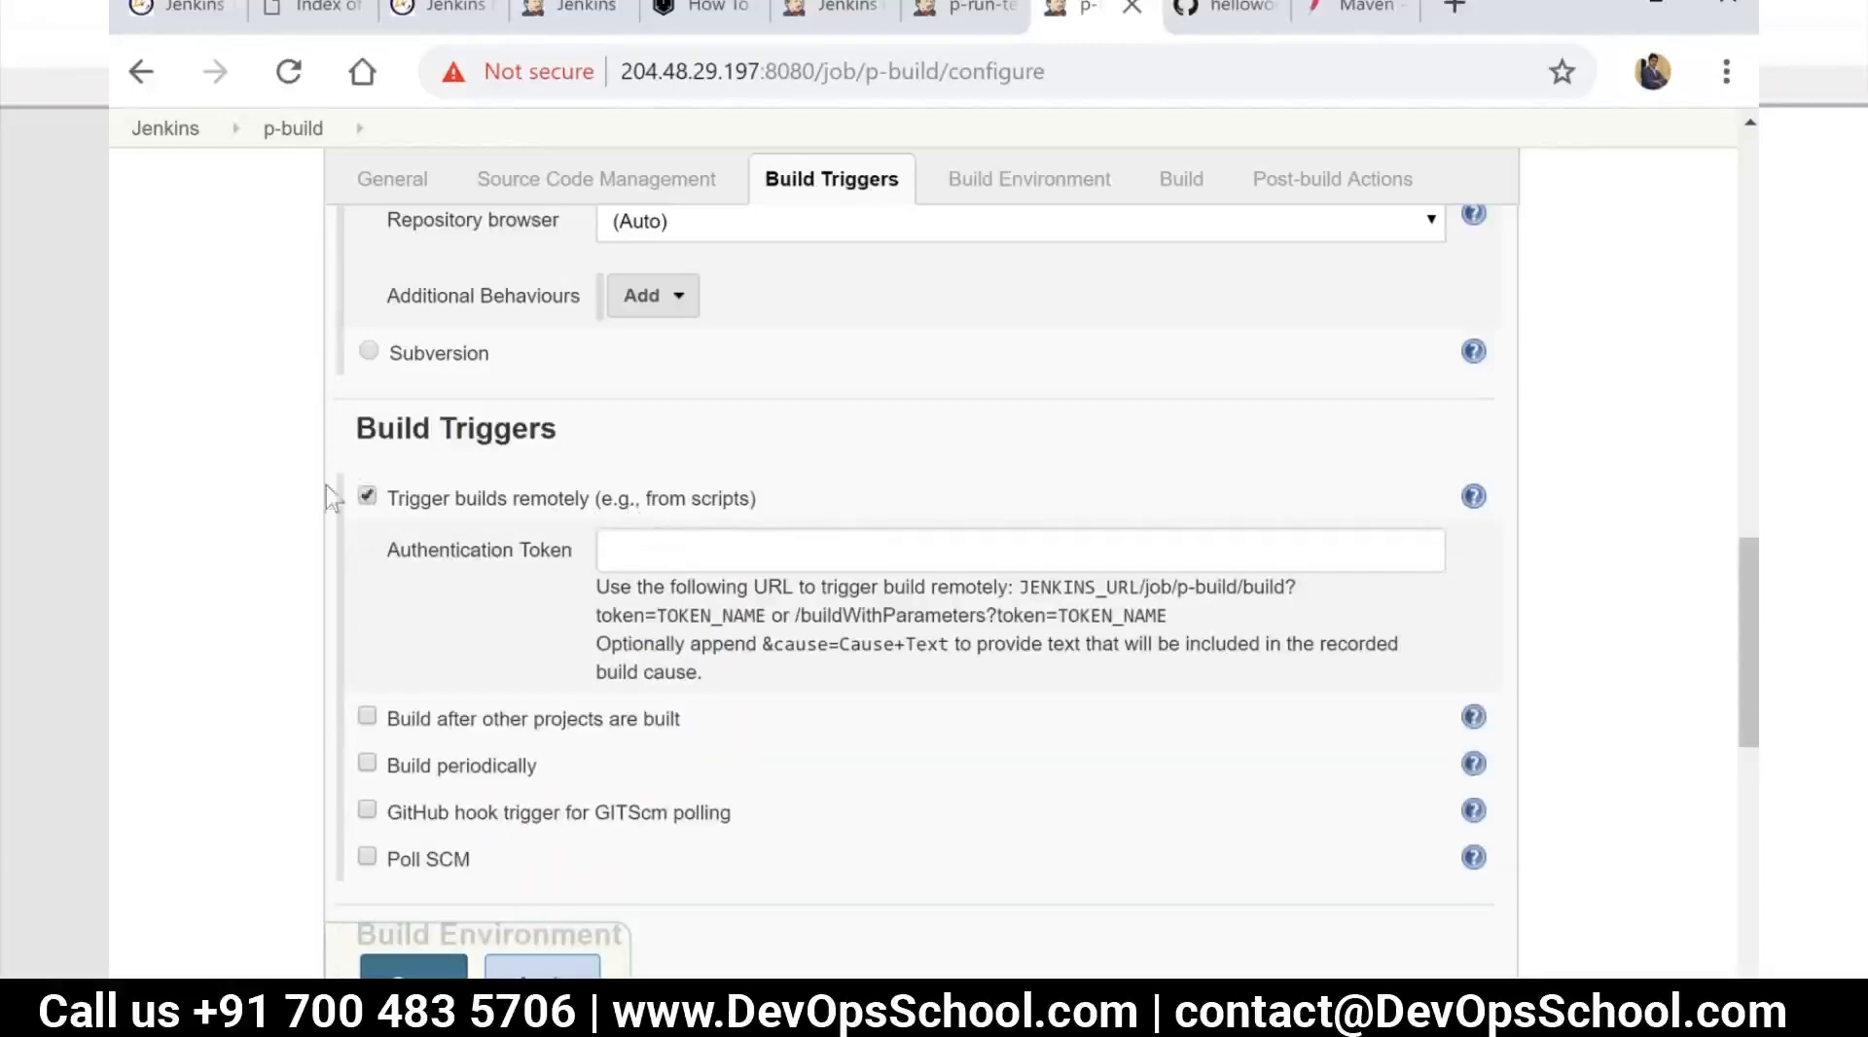
pyautogui.click(368, 496)
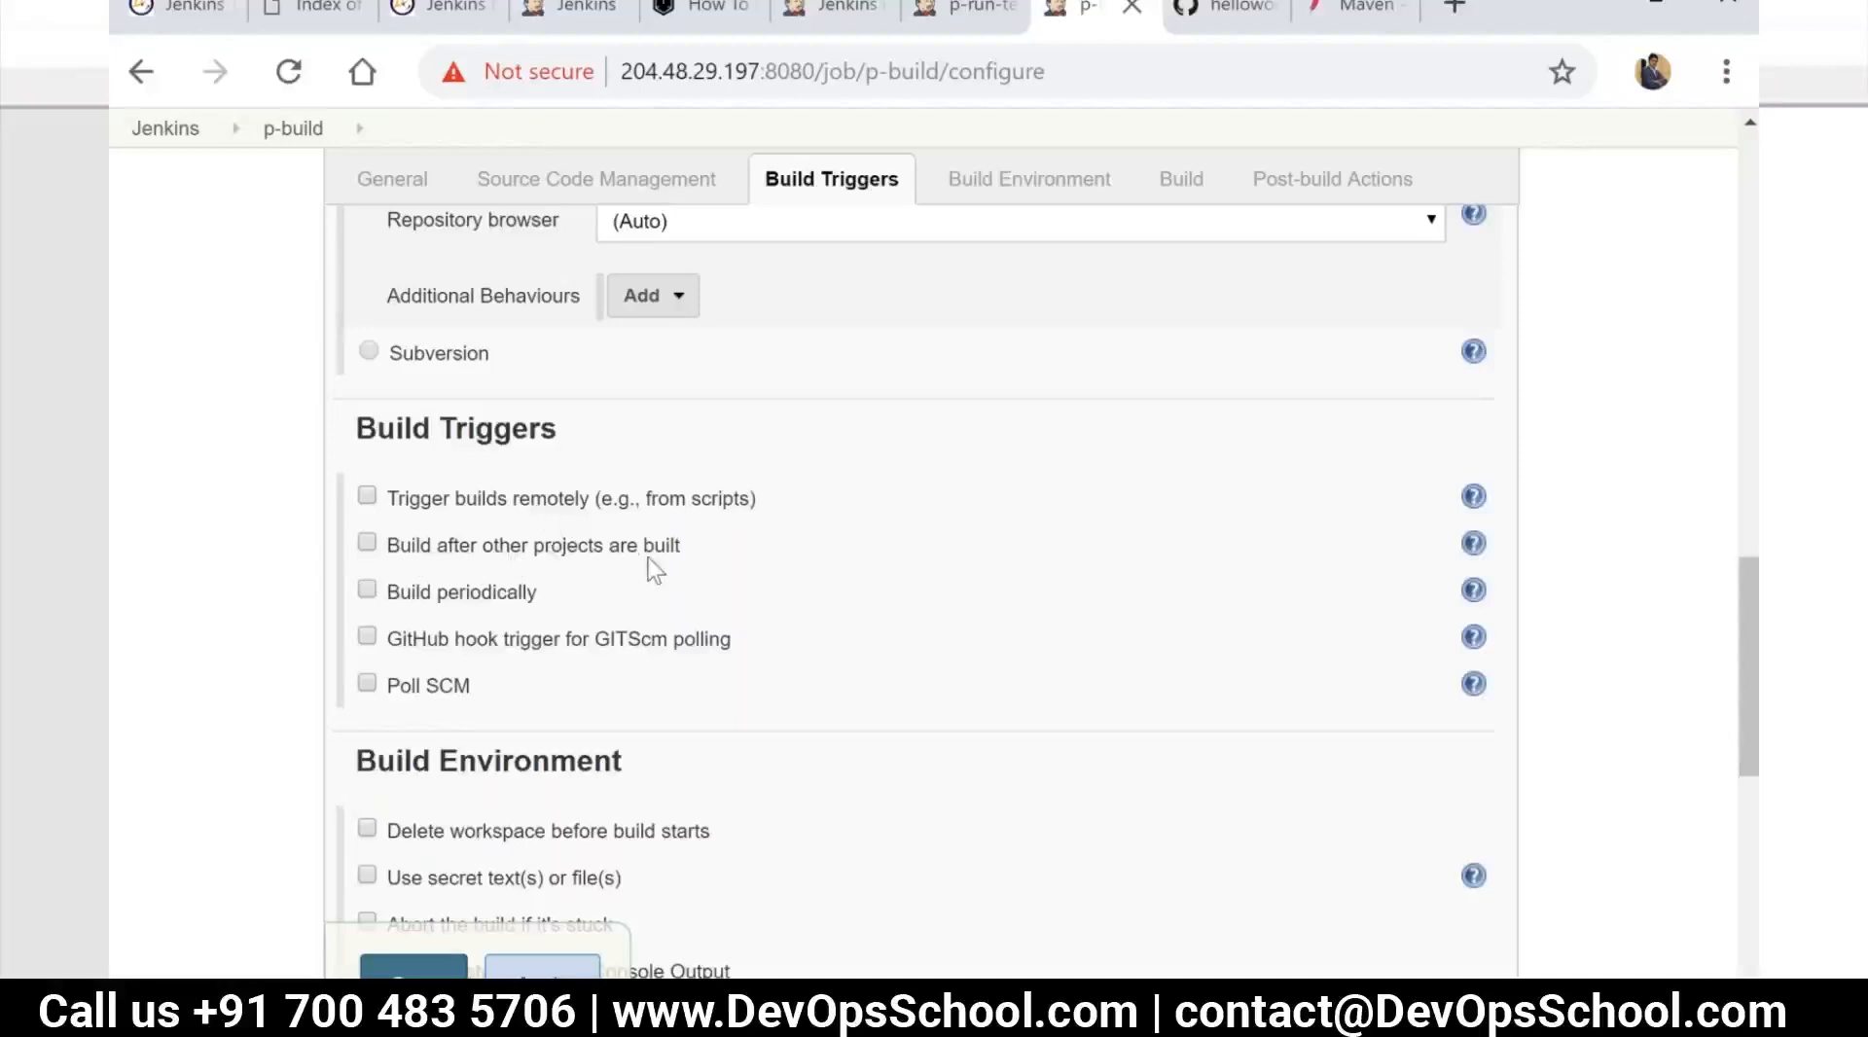
# Look through the available post-build actions and the other configuration sections of p-build
pyautogui.scroll(-10, 872, 681)
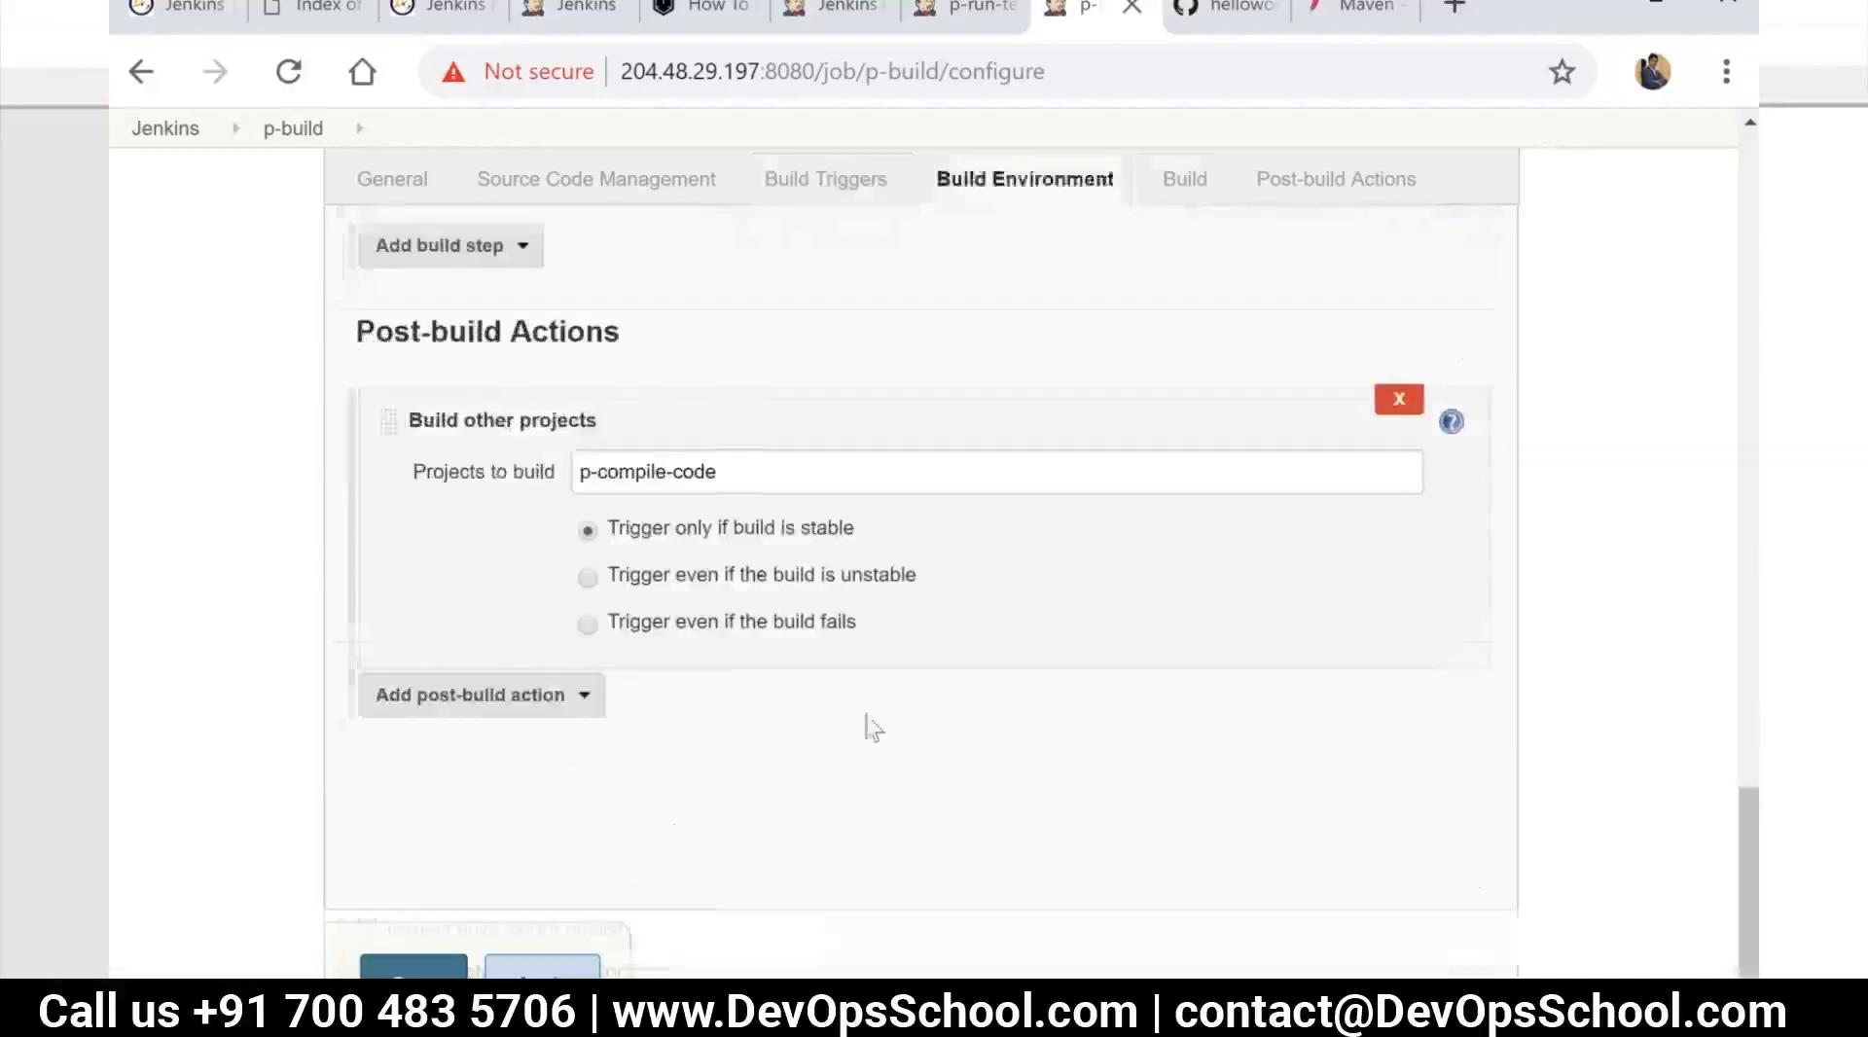
pyautogui.click(520, 695)
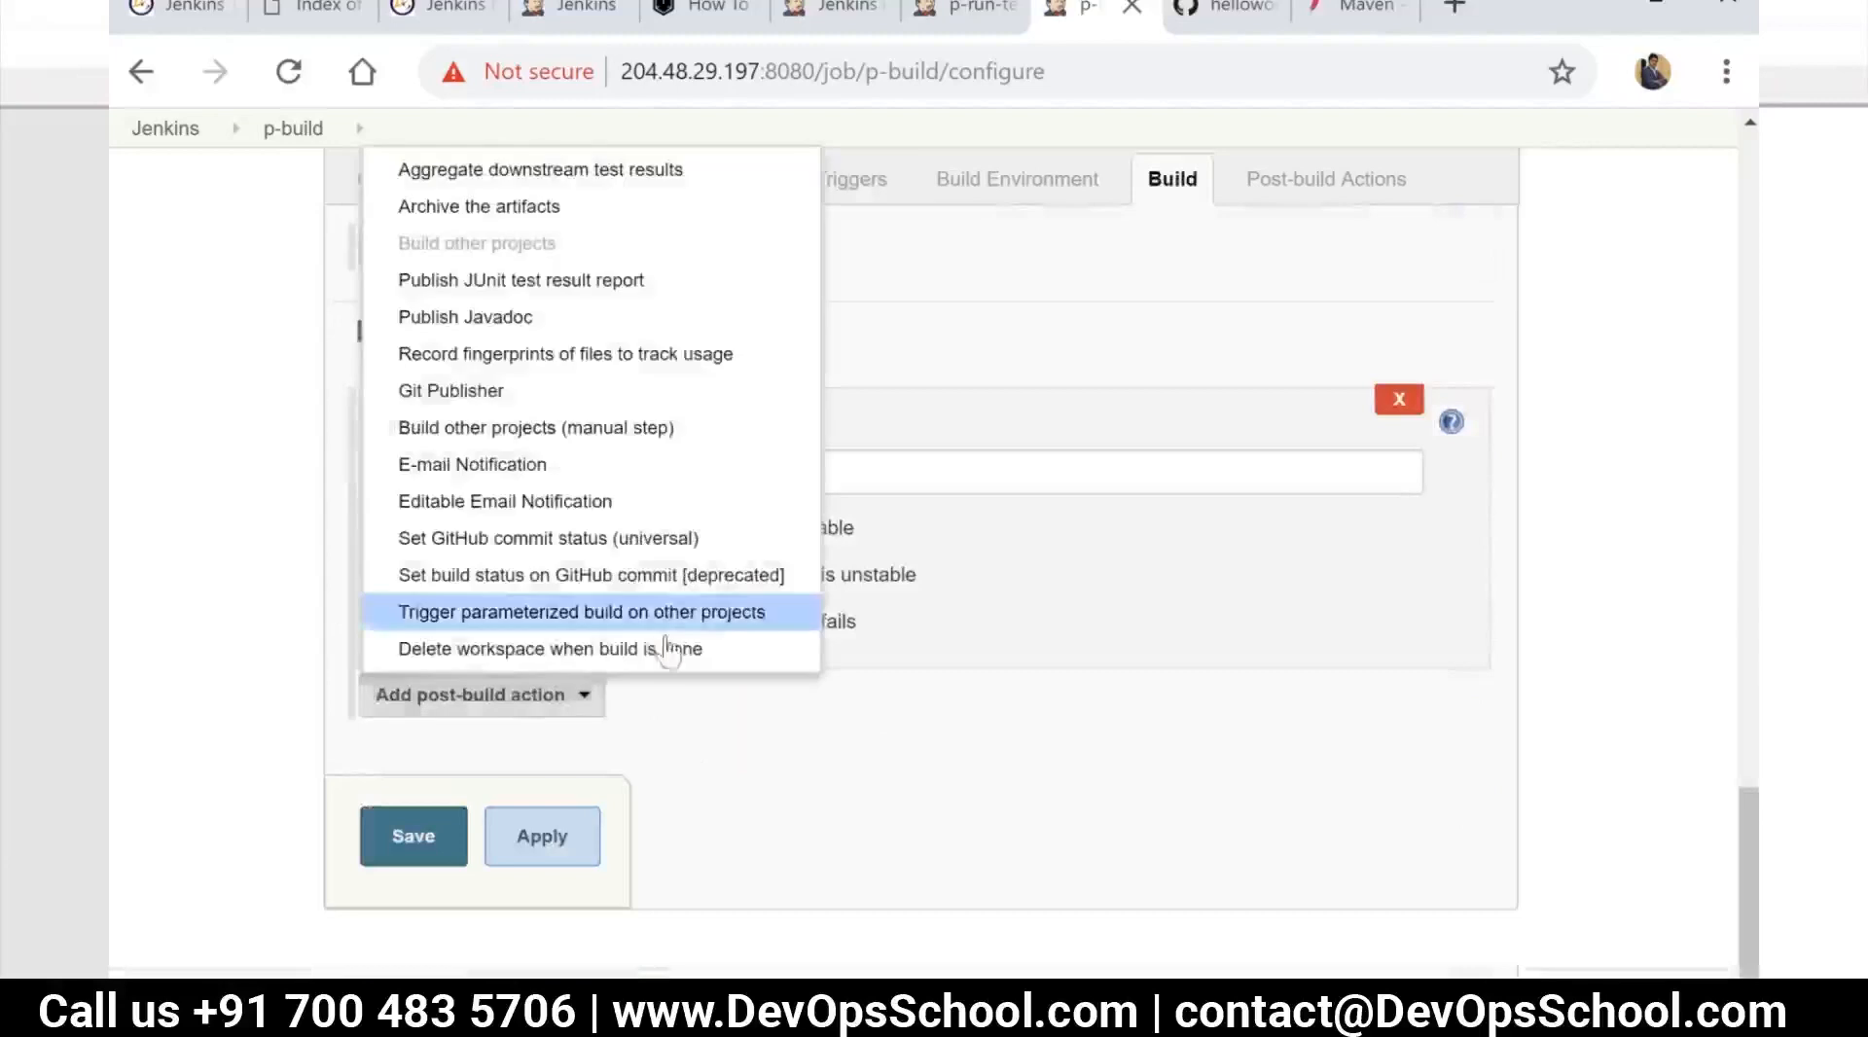
pyautogui.click(920, 693)
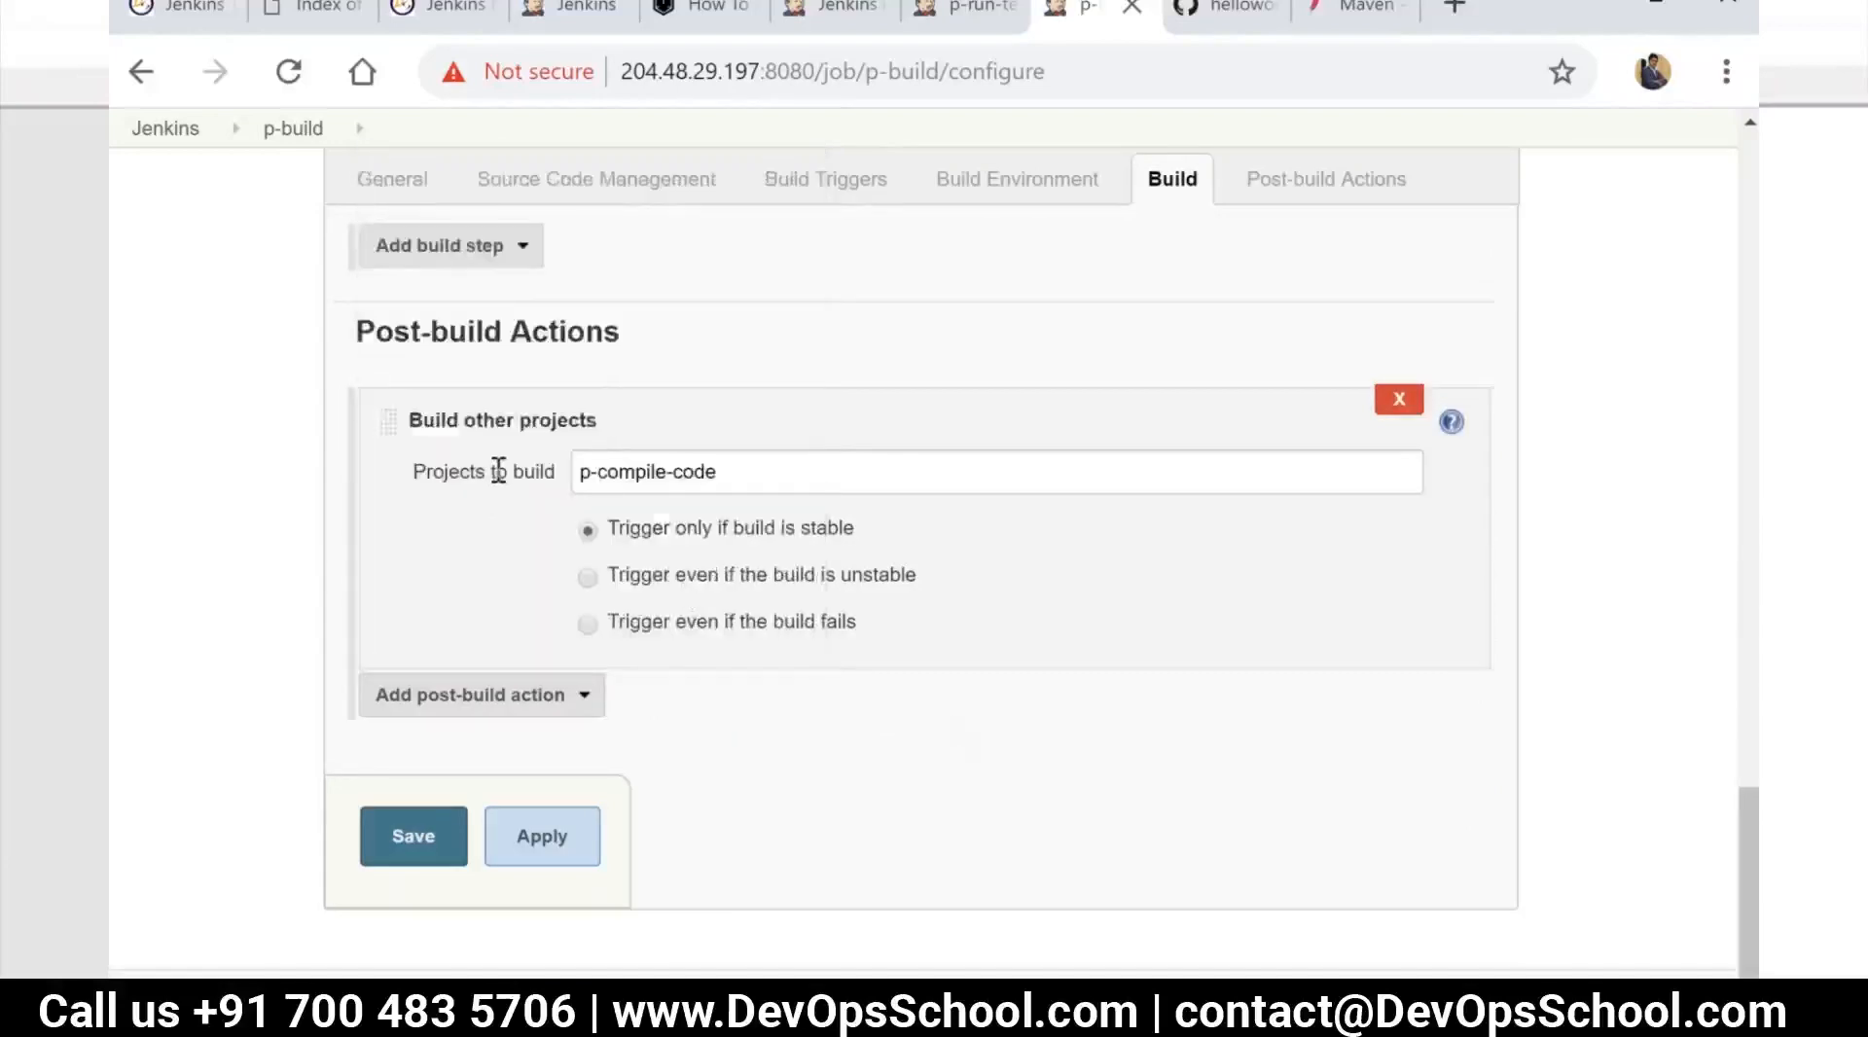
pyautogui.scroll(8, 525, 525)
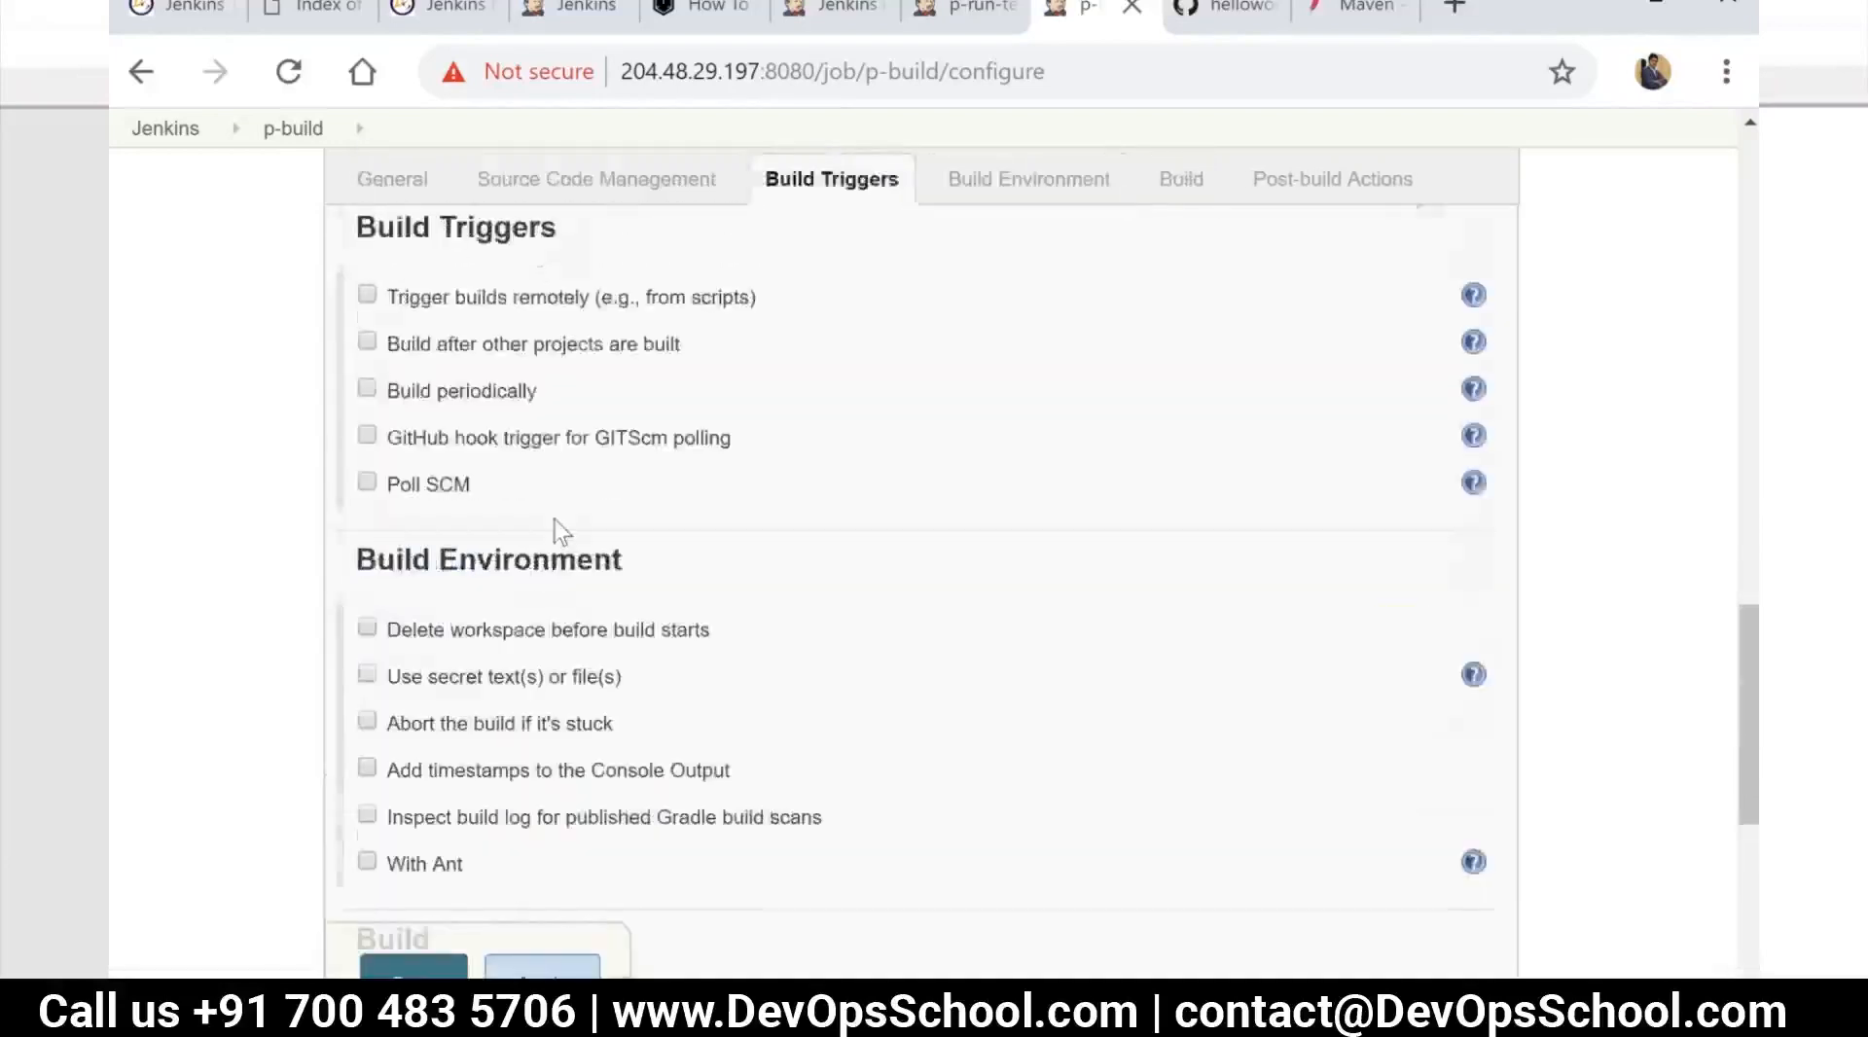
pyautogui.scroll(5, 563, 532)
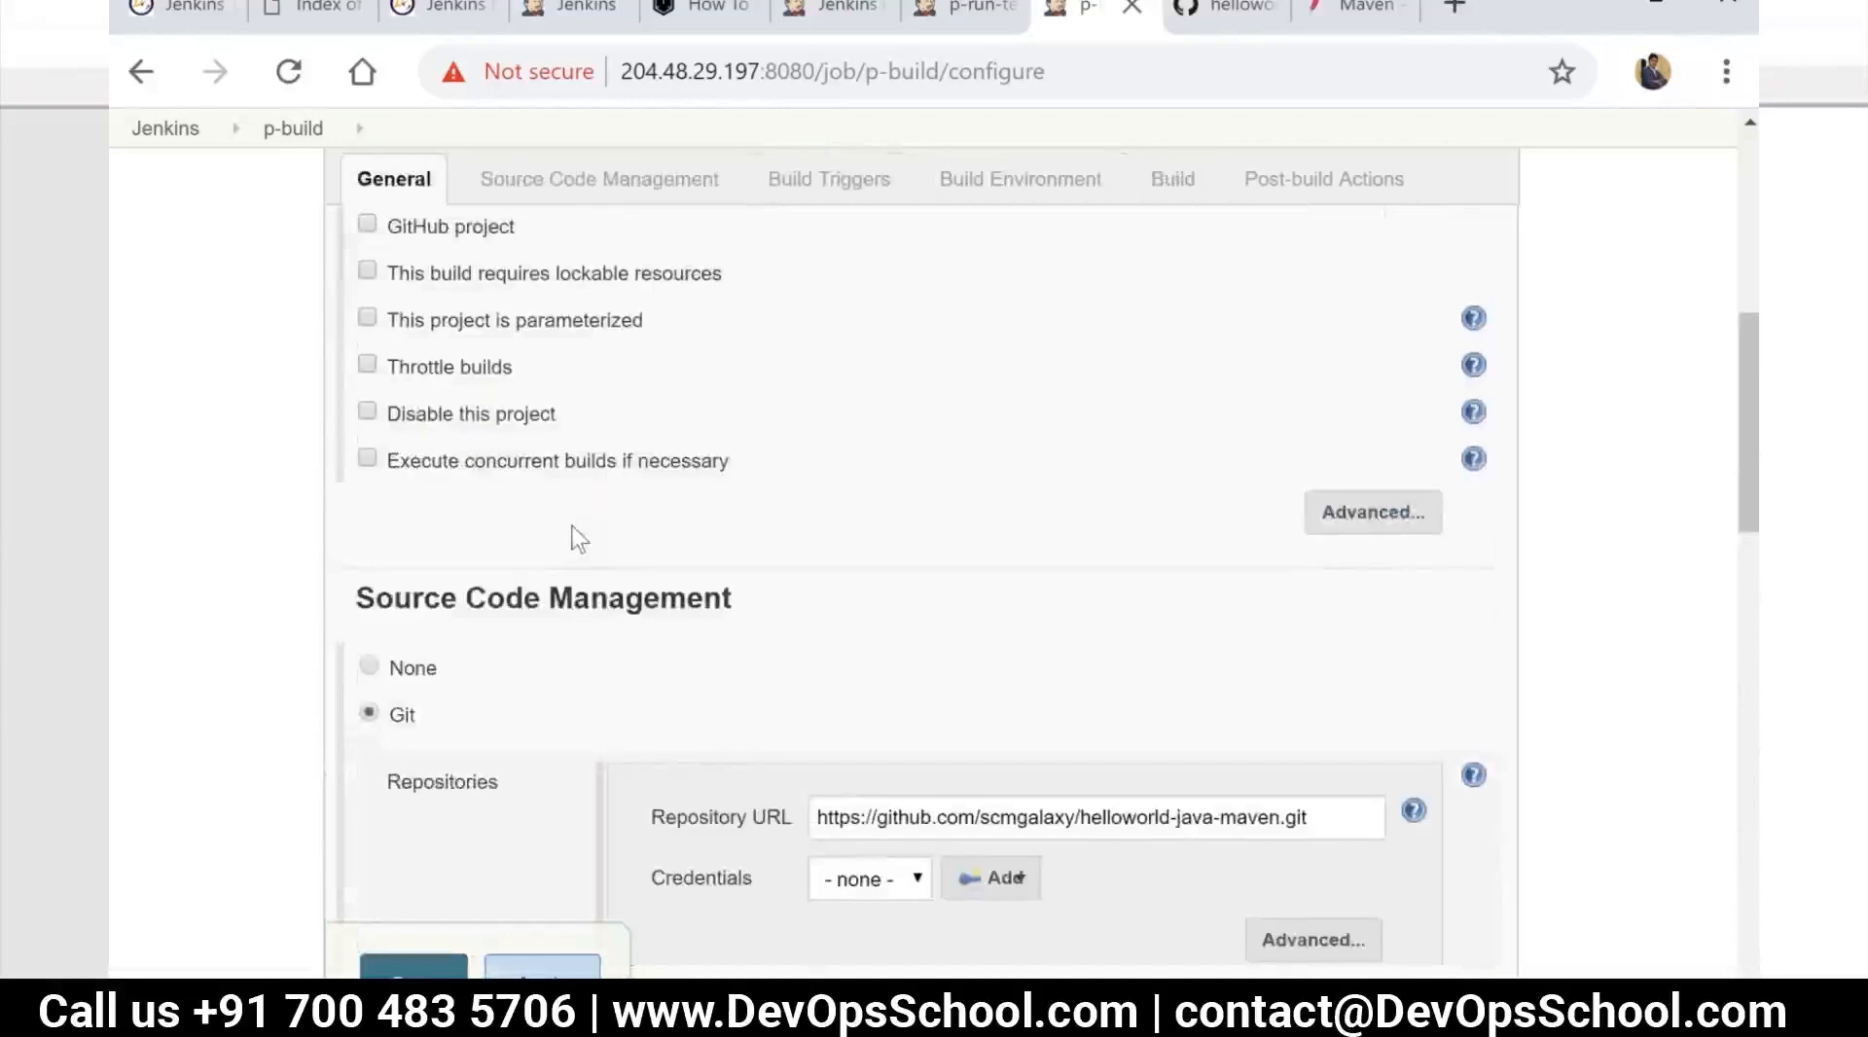
pyautogui.scroll(2, 581, 536)
pyautogui.scroll(-9, 589, 530)
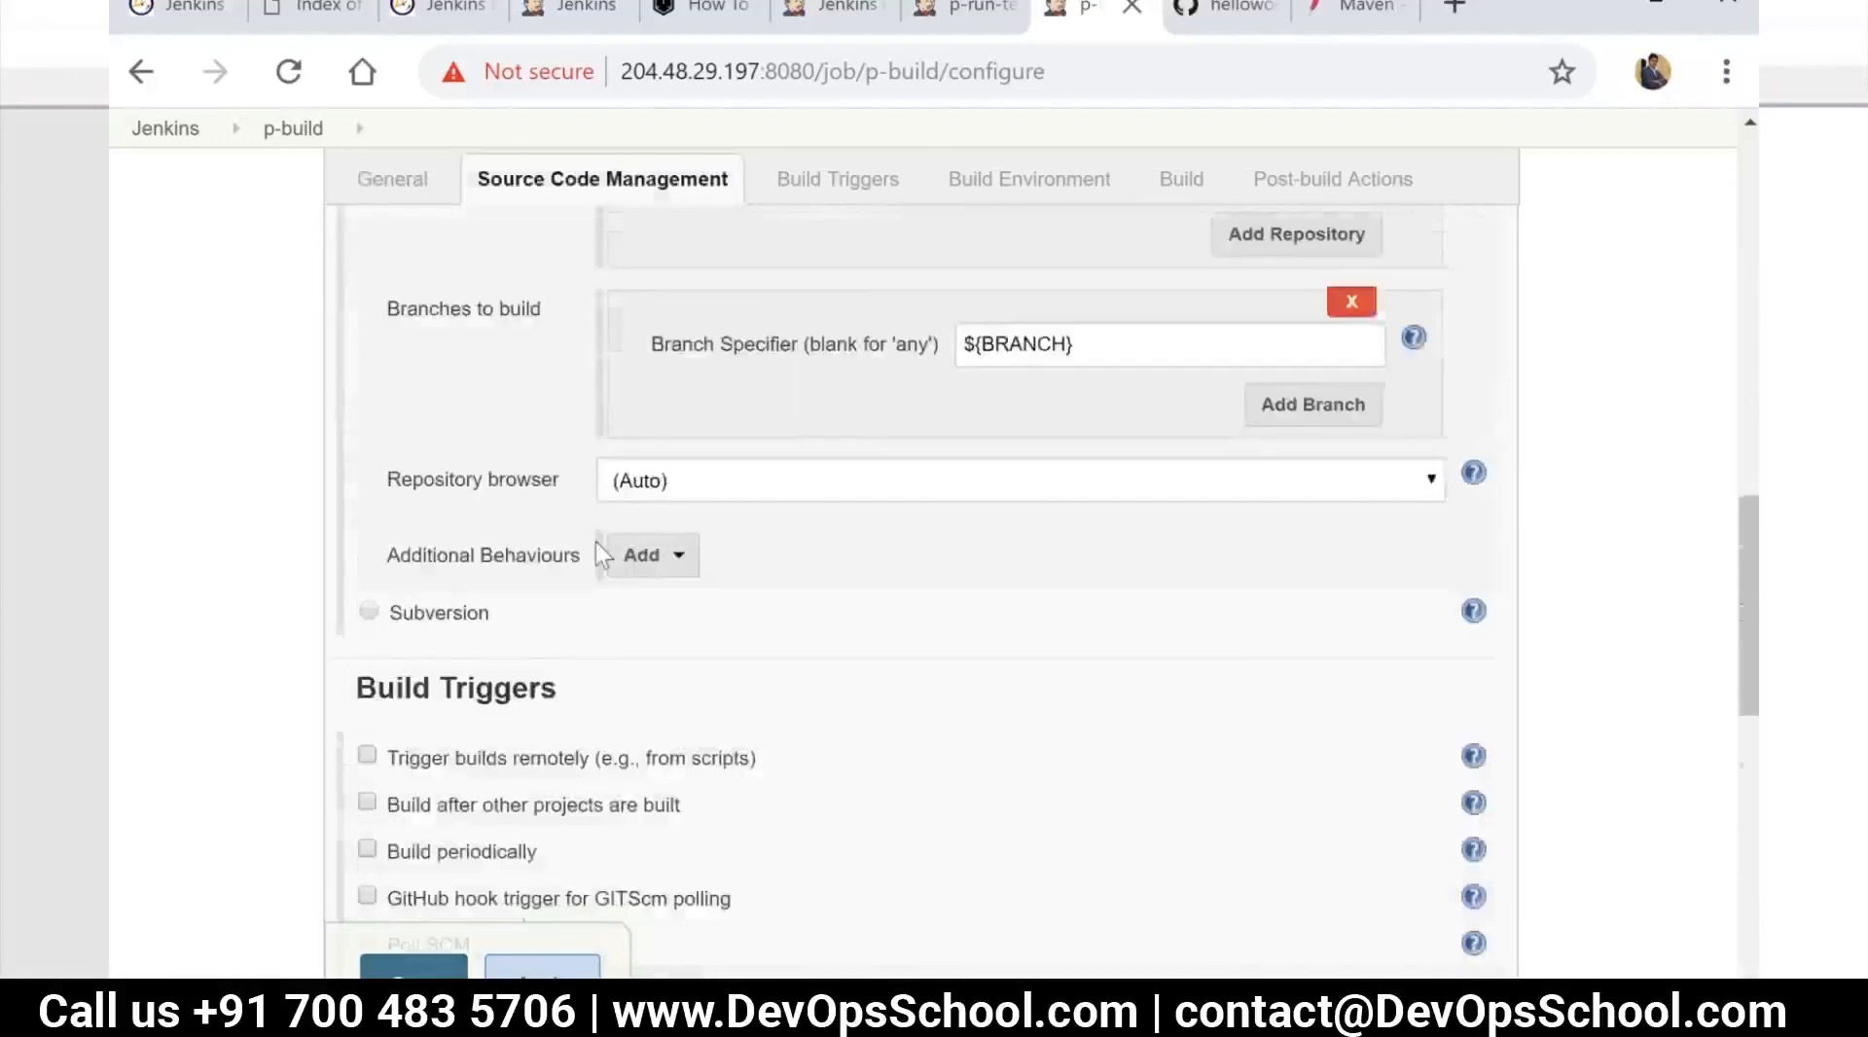
pyautogui.scroll(-5, 595, 541)
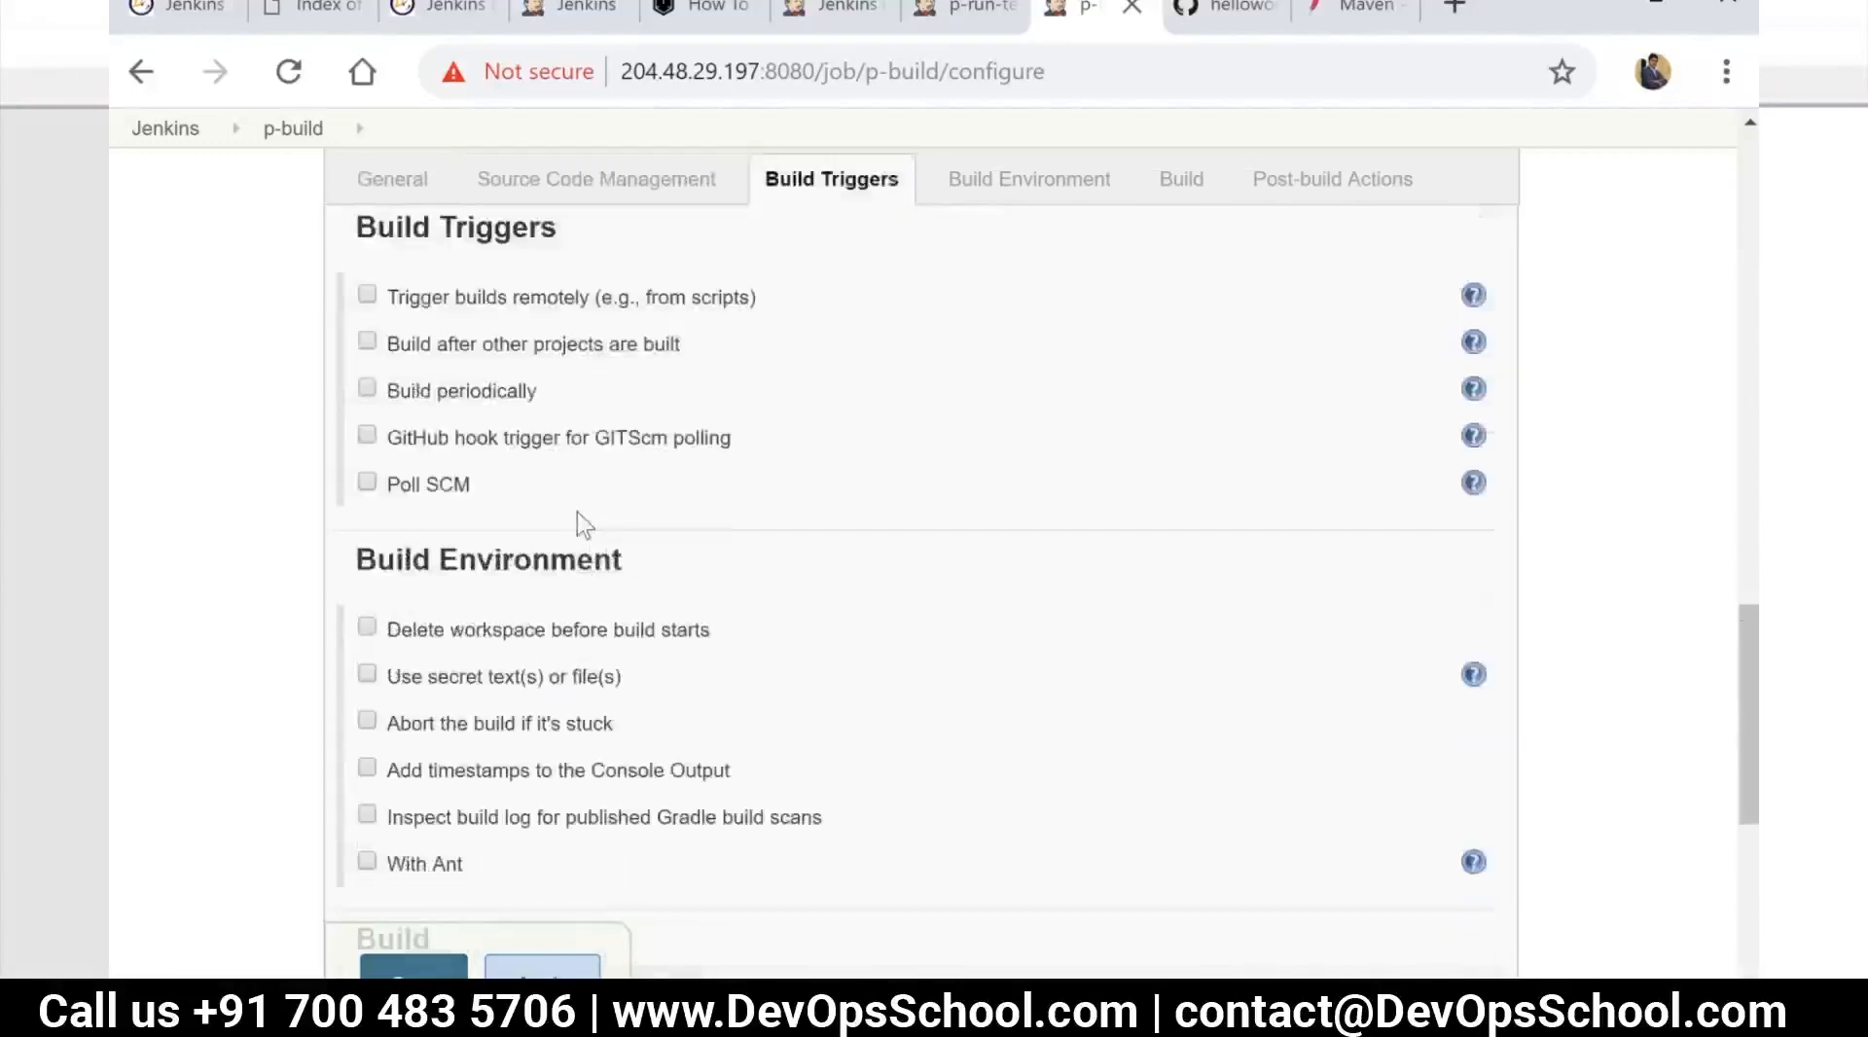
pyautogui.scroll(12, 576, 516)
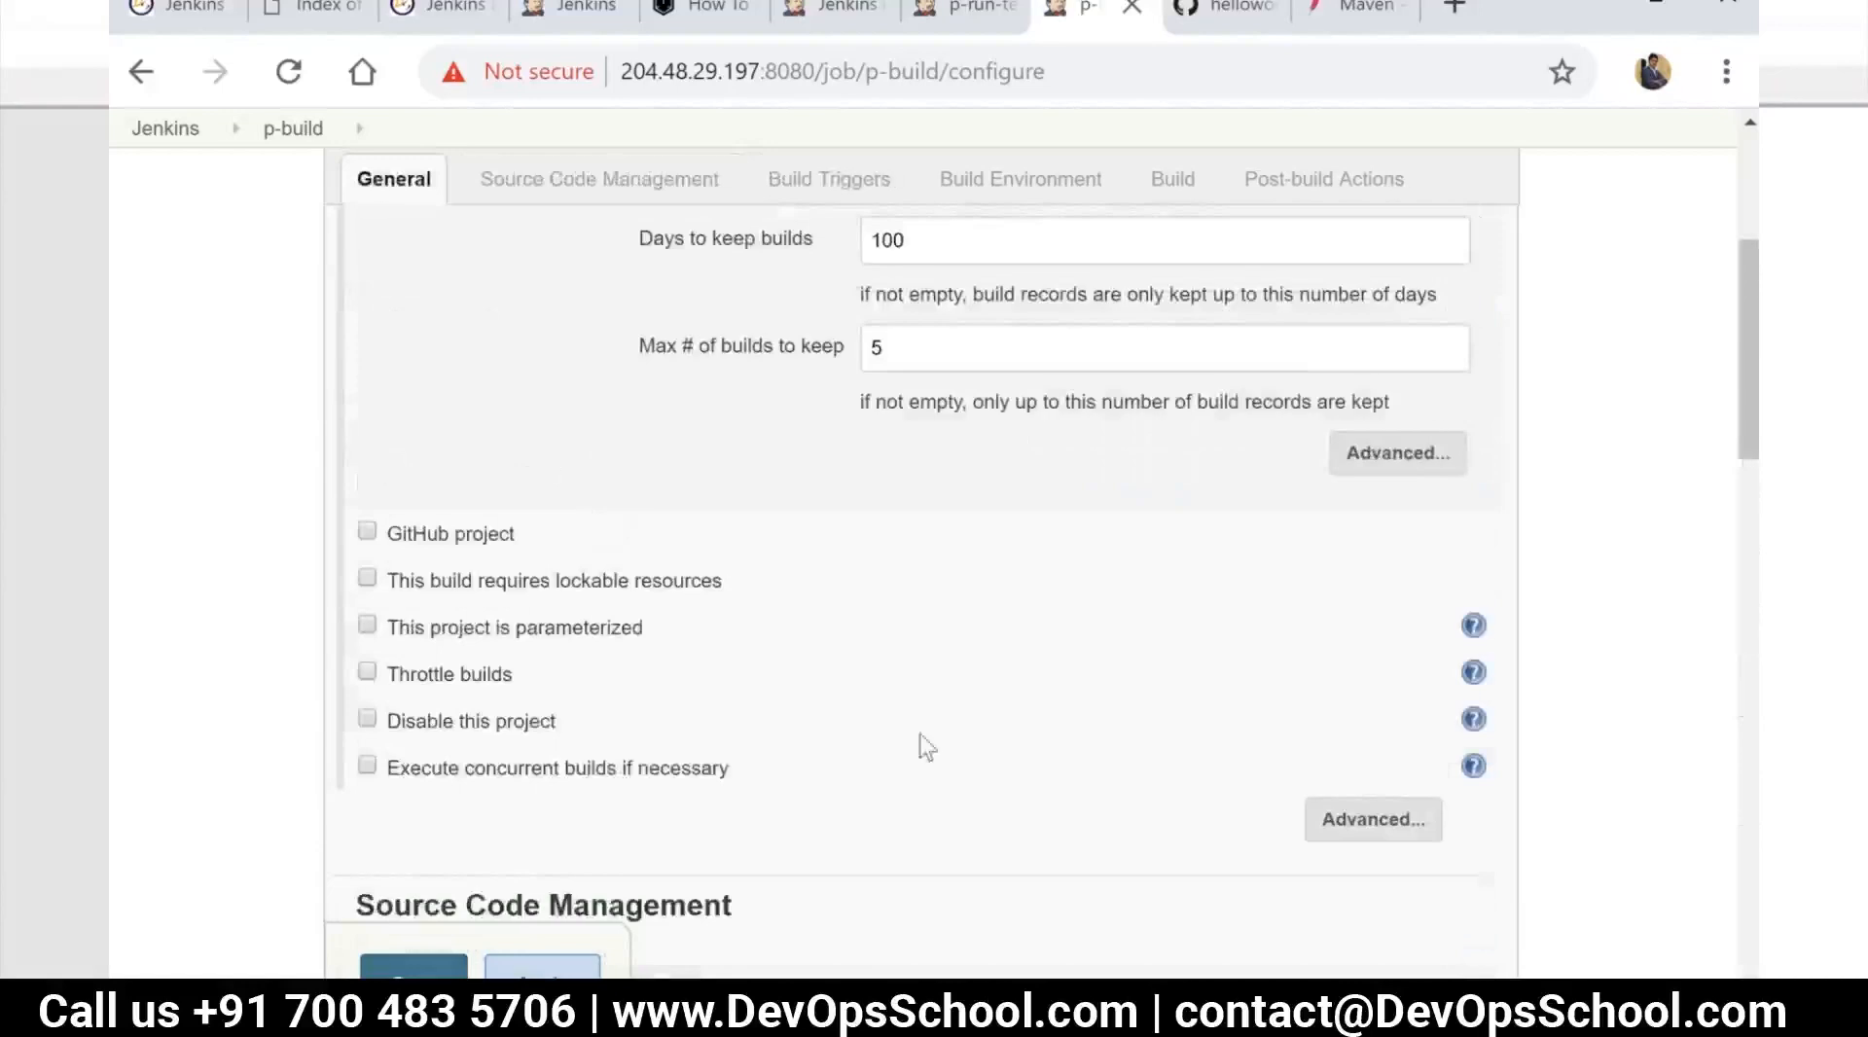
# Expand the advanced general options of p-build and examine the quiet period, retry, blocking and workspace settings
pyautogui.click(1355, 828)
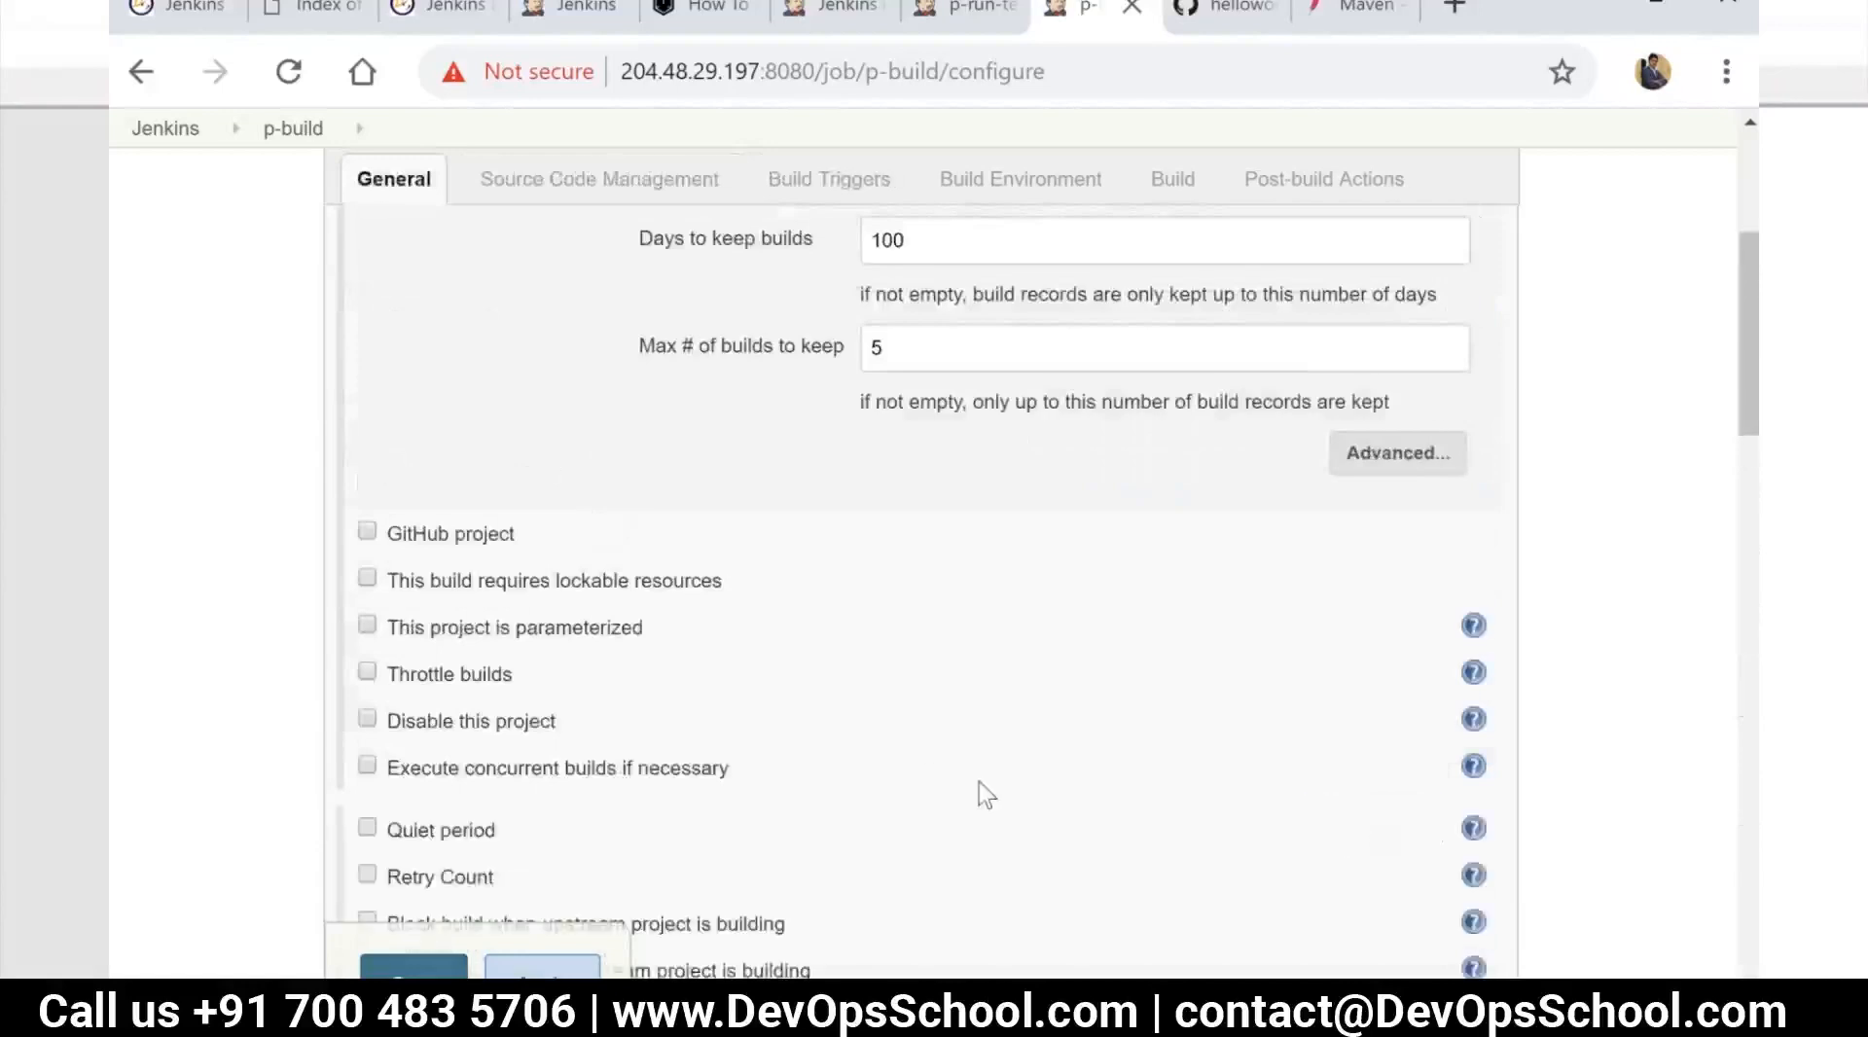
pyautogui.scroll(-5, 817, 754)
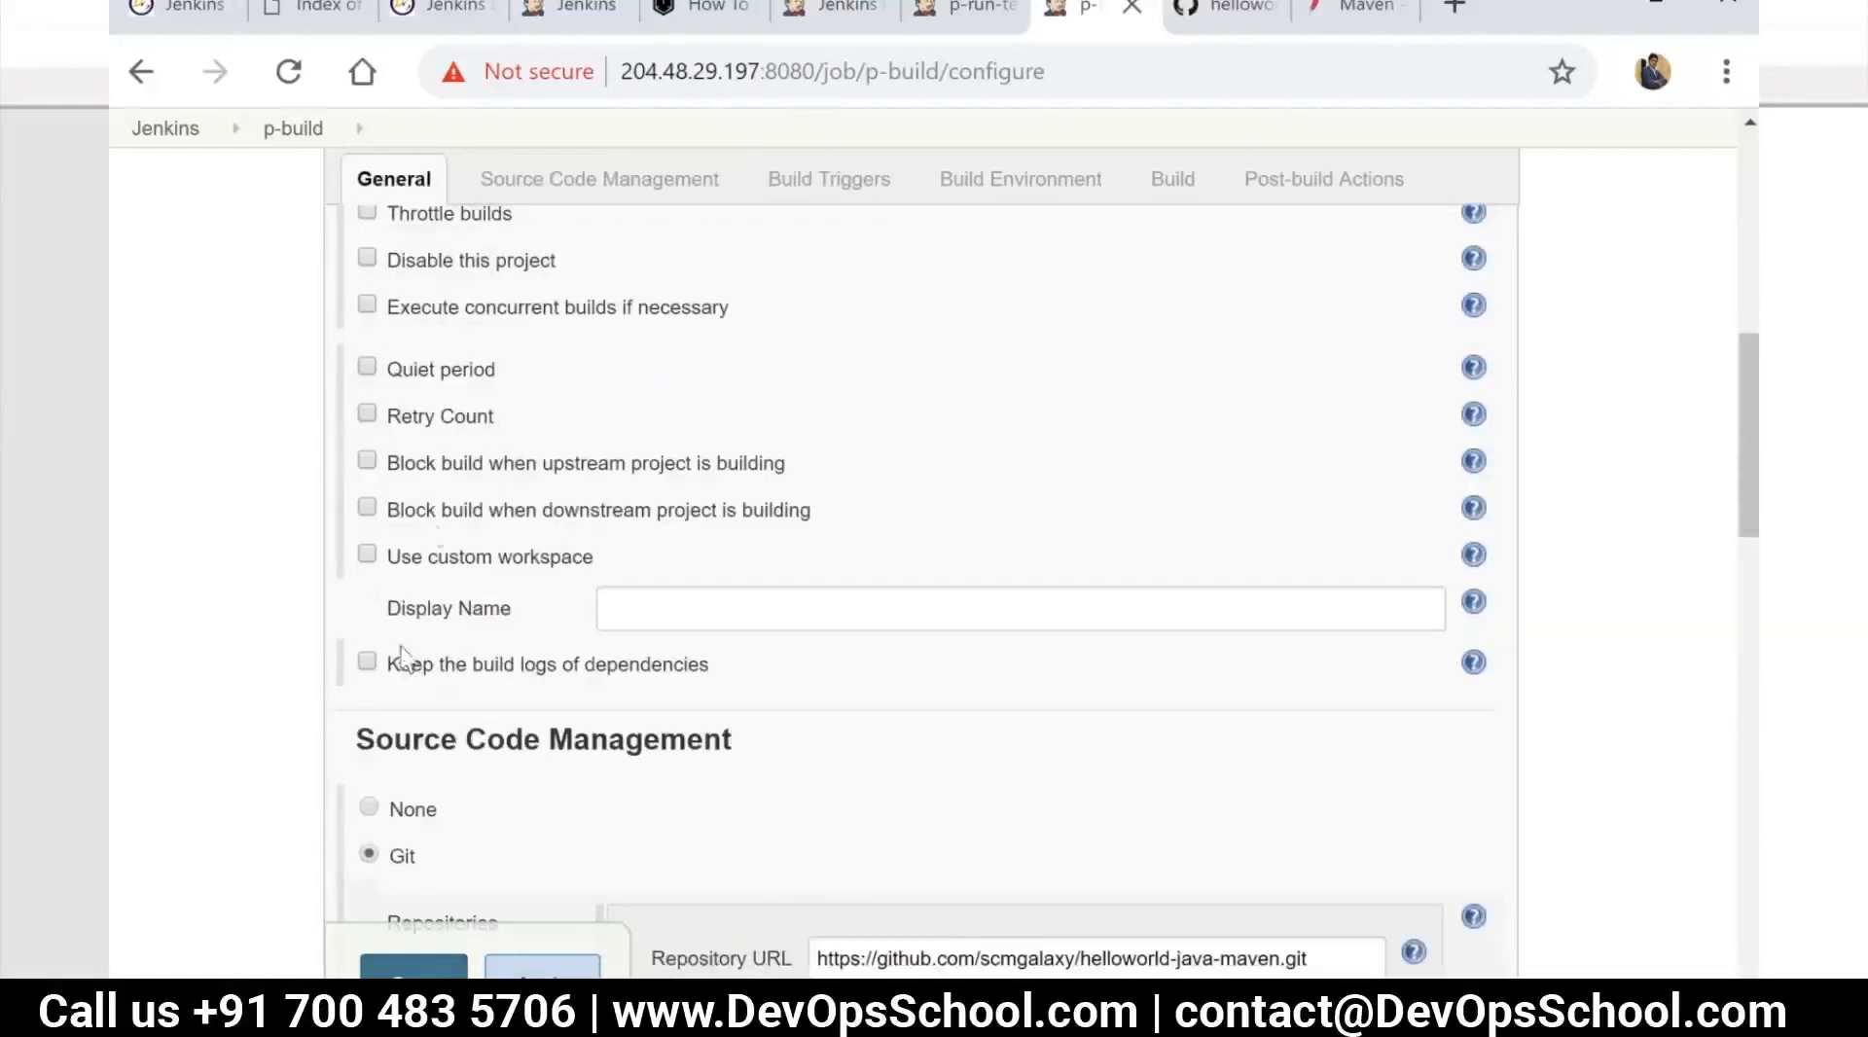
pyautogui.scroll(3, 437, 541)
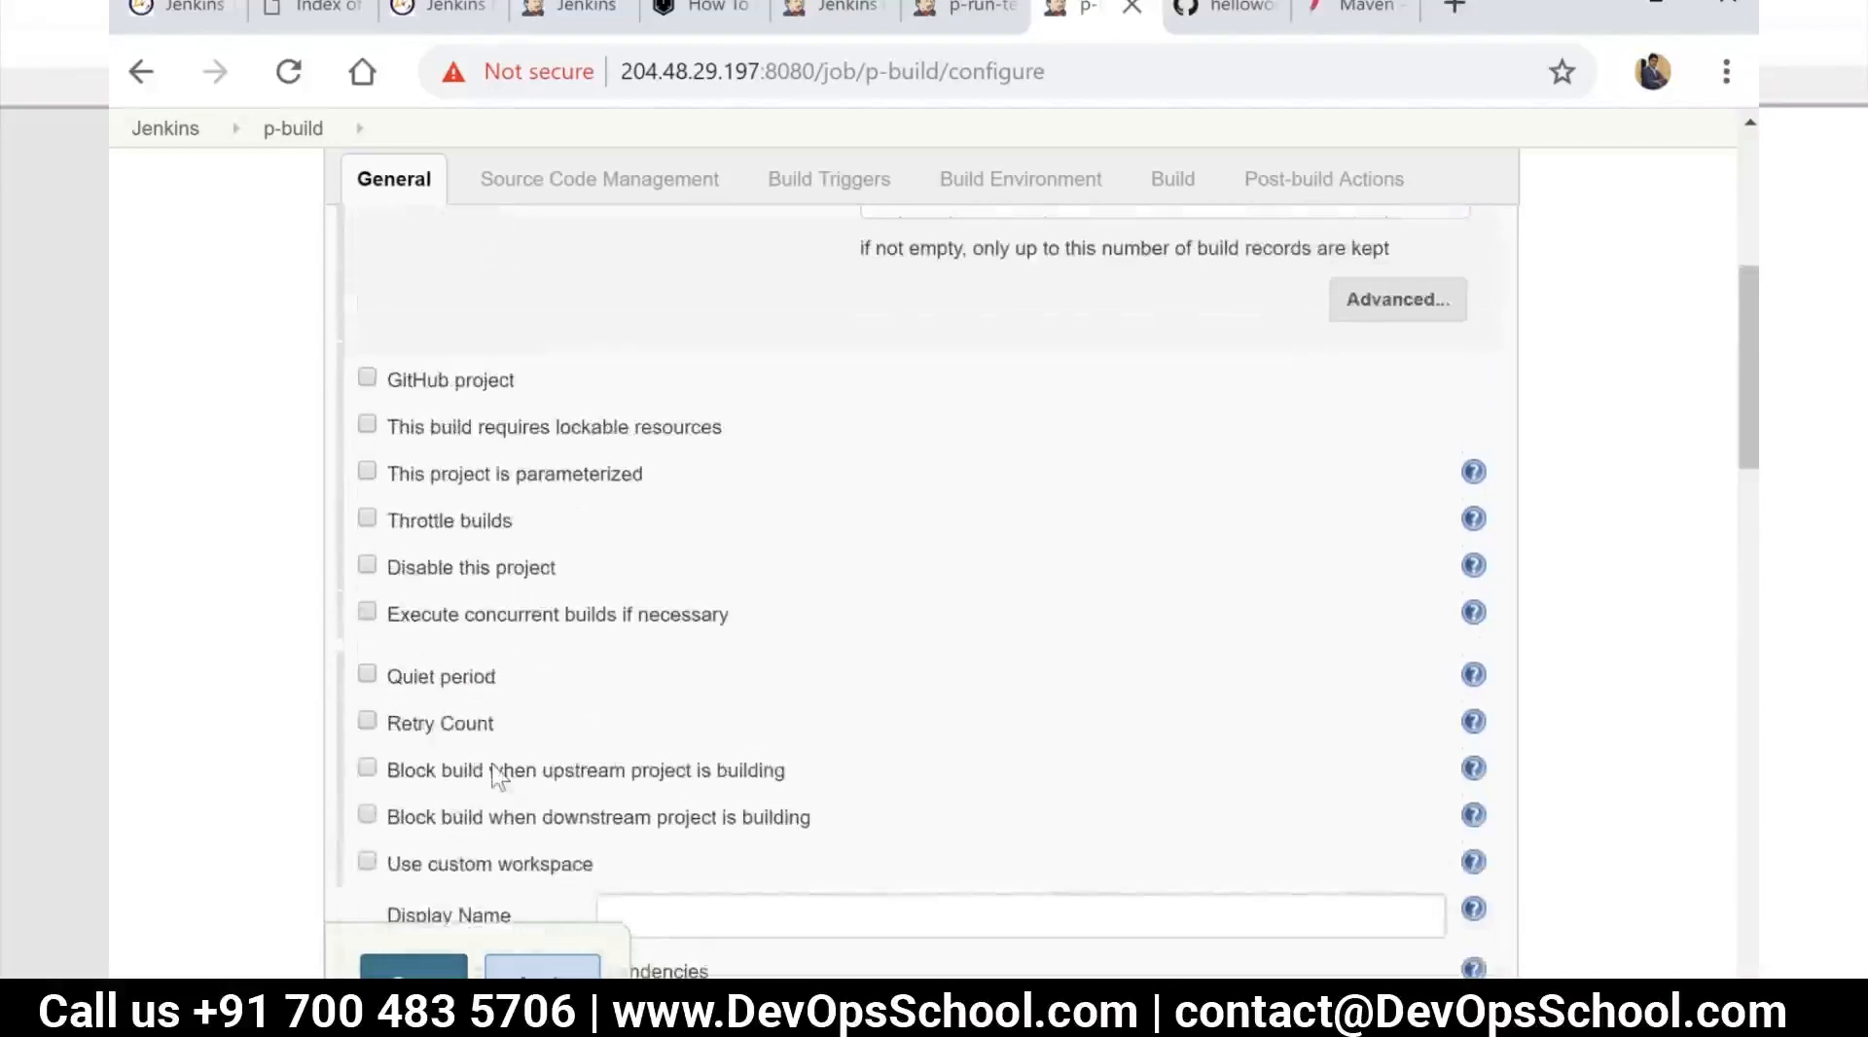
pyautogui.scroll(-2, 491, 769)
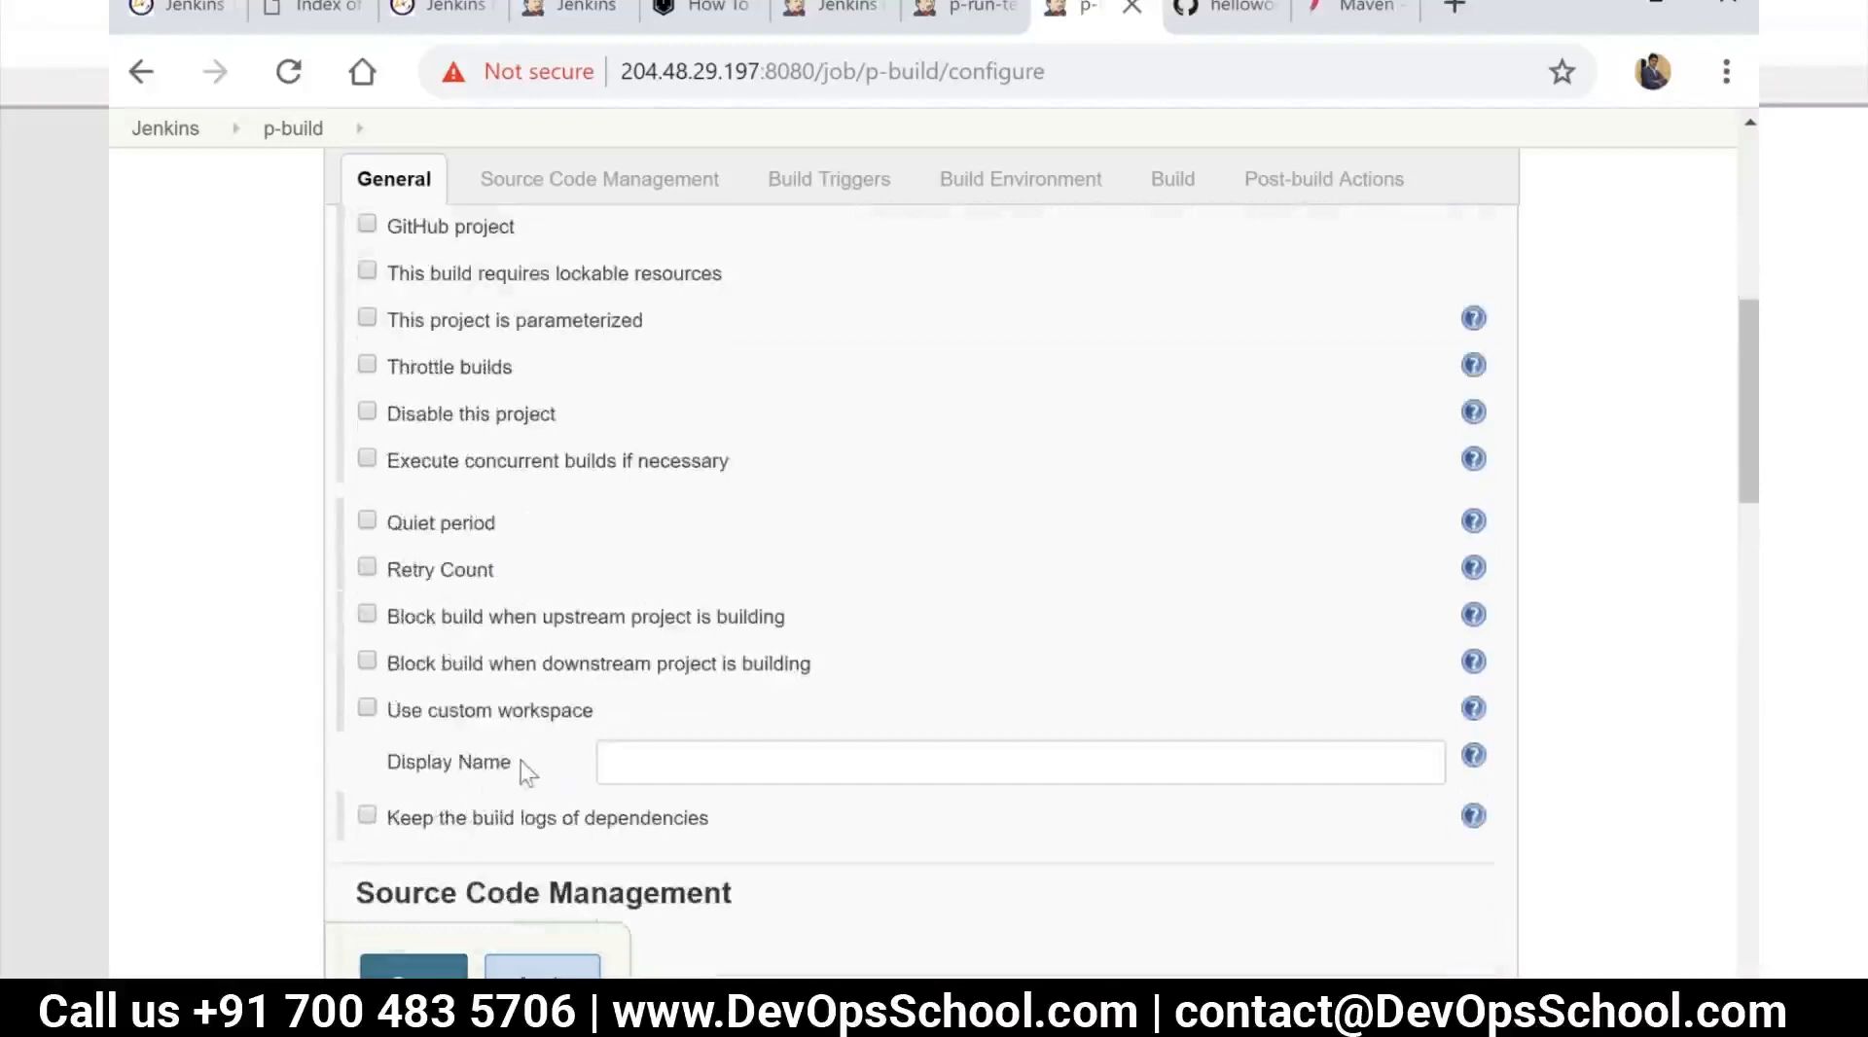
pyautogui.scroll(2, 521, 739)
pyautogui.scroll(-4, 522, 740)
pyautogui.scroll(-3, 520, 744)
pyautogui.scroll(3, 520, 744)
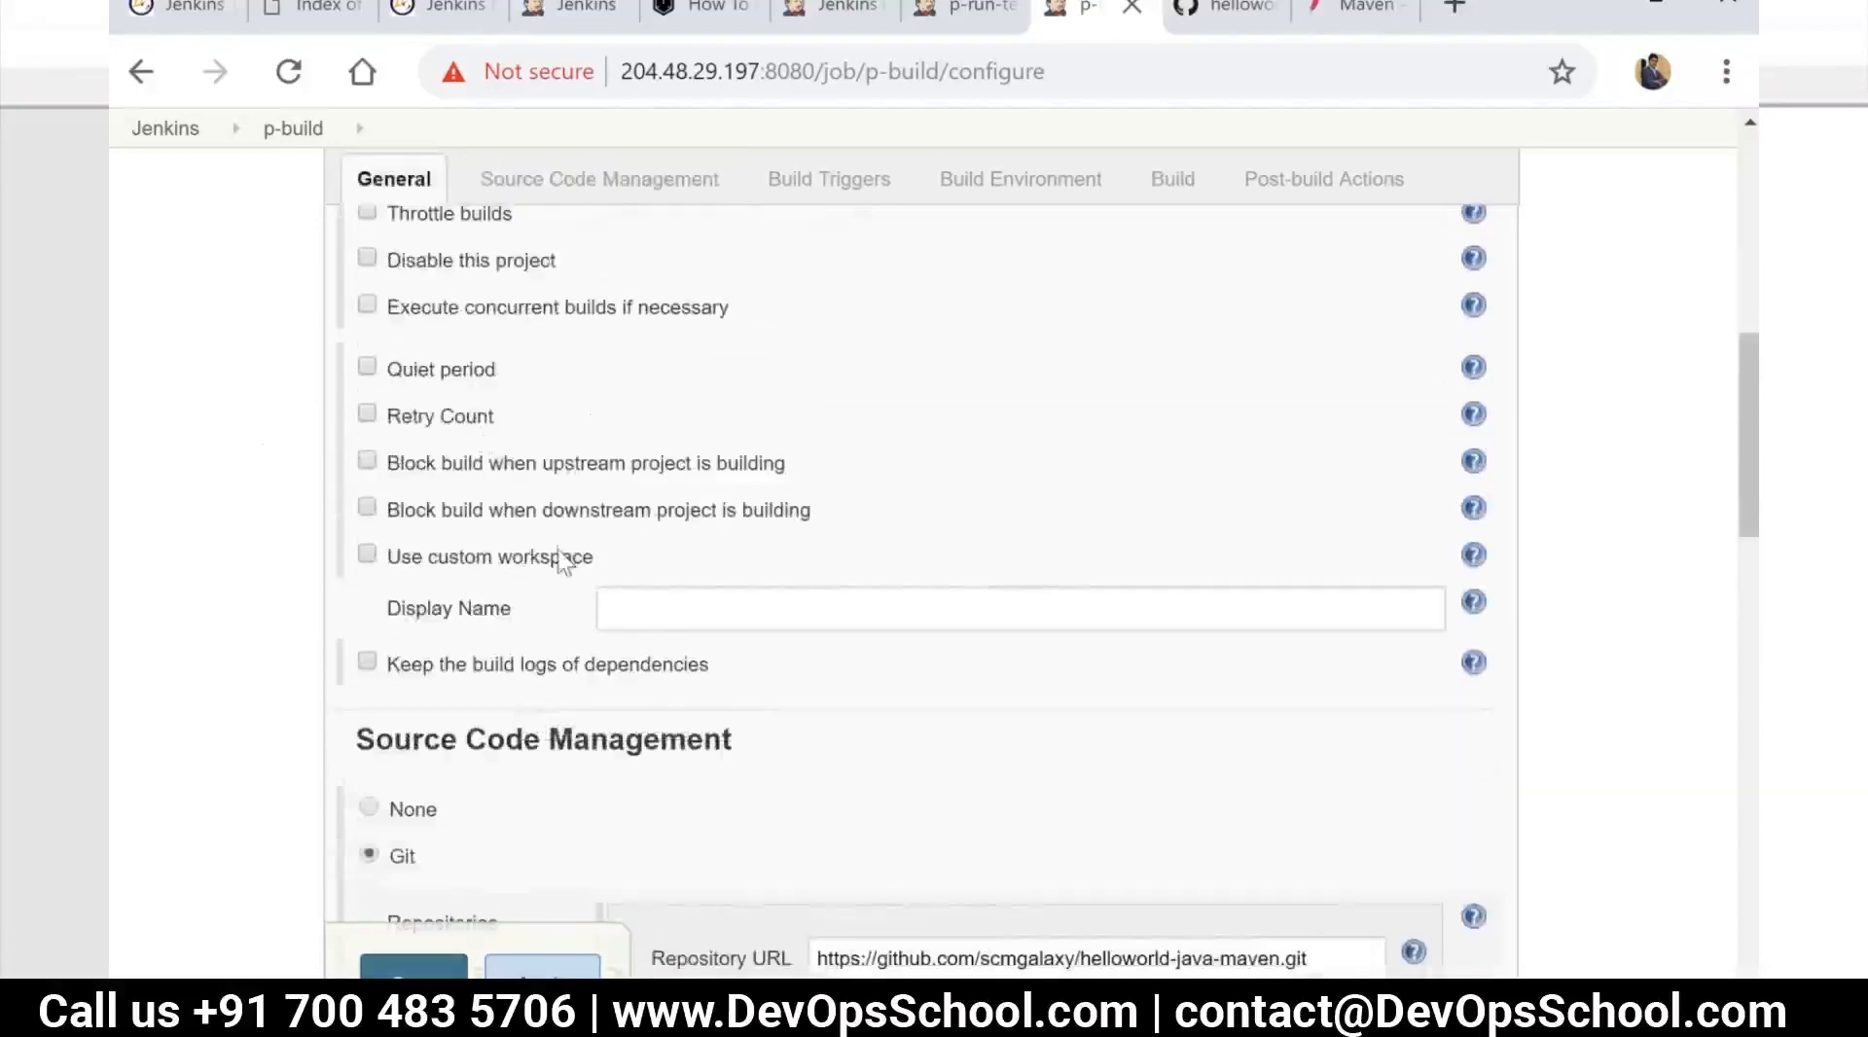
pyautogui.scroll(-15, 556, 569)
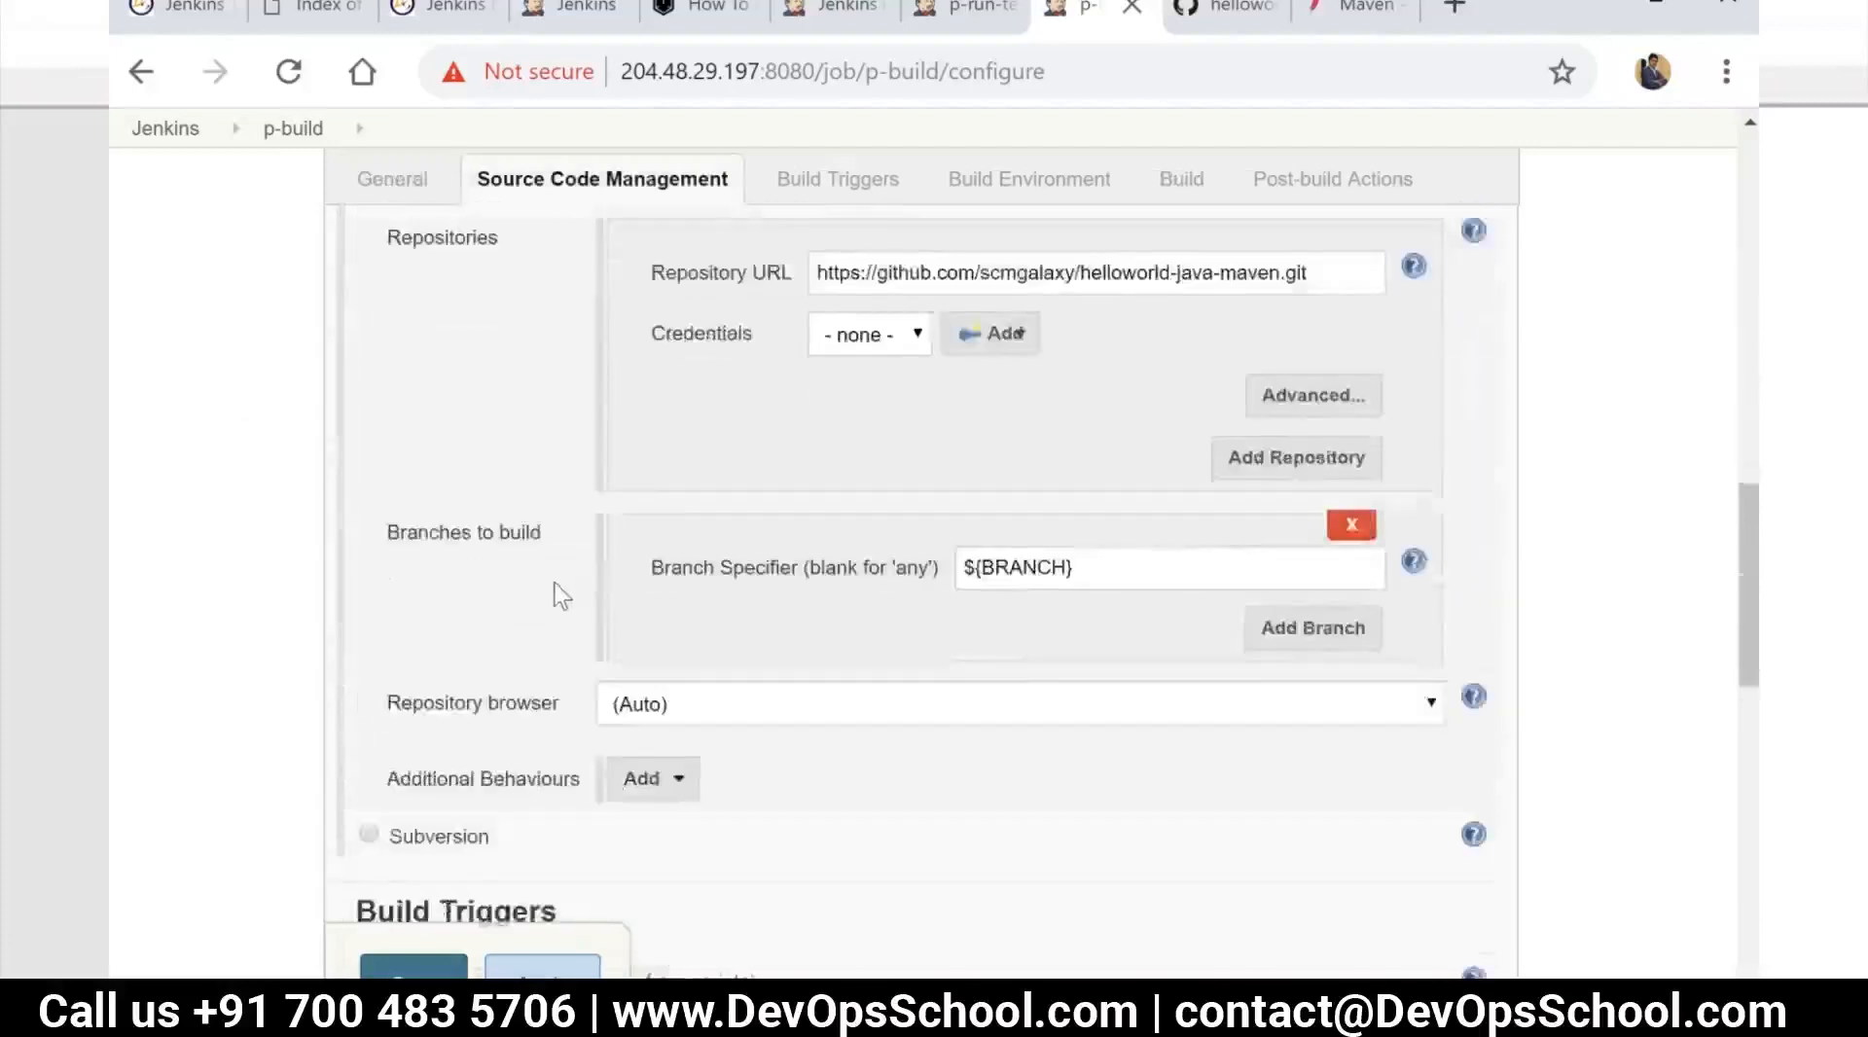
# Examine the build environment options and the available build step types for p-build
pyautogui.click(1002, 179)
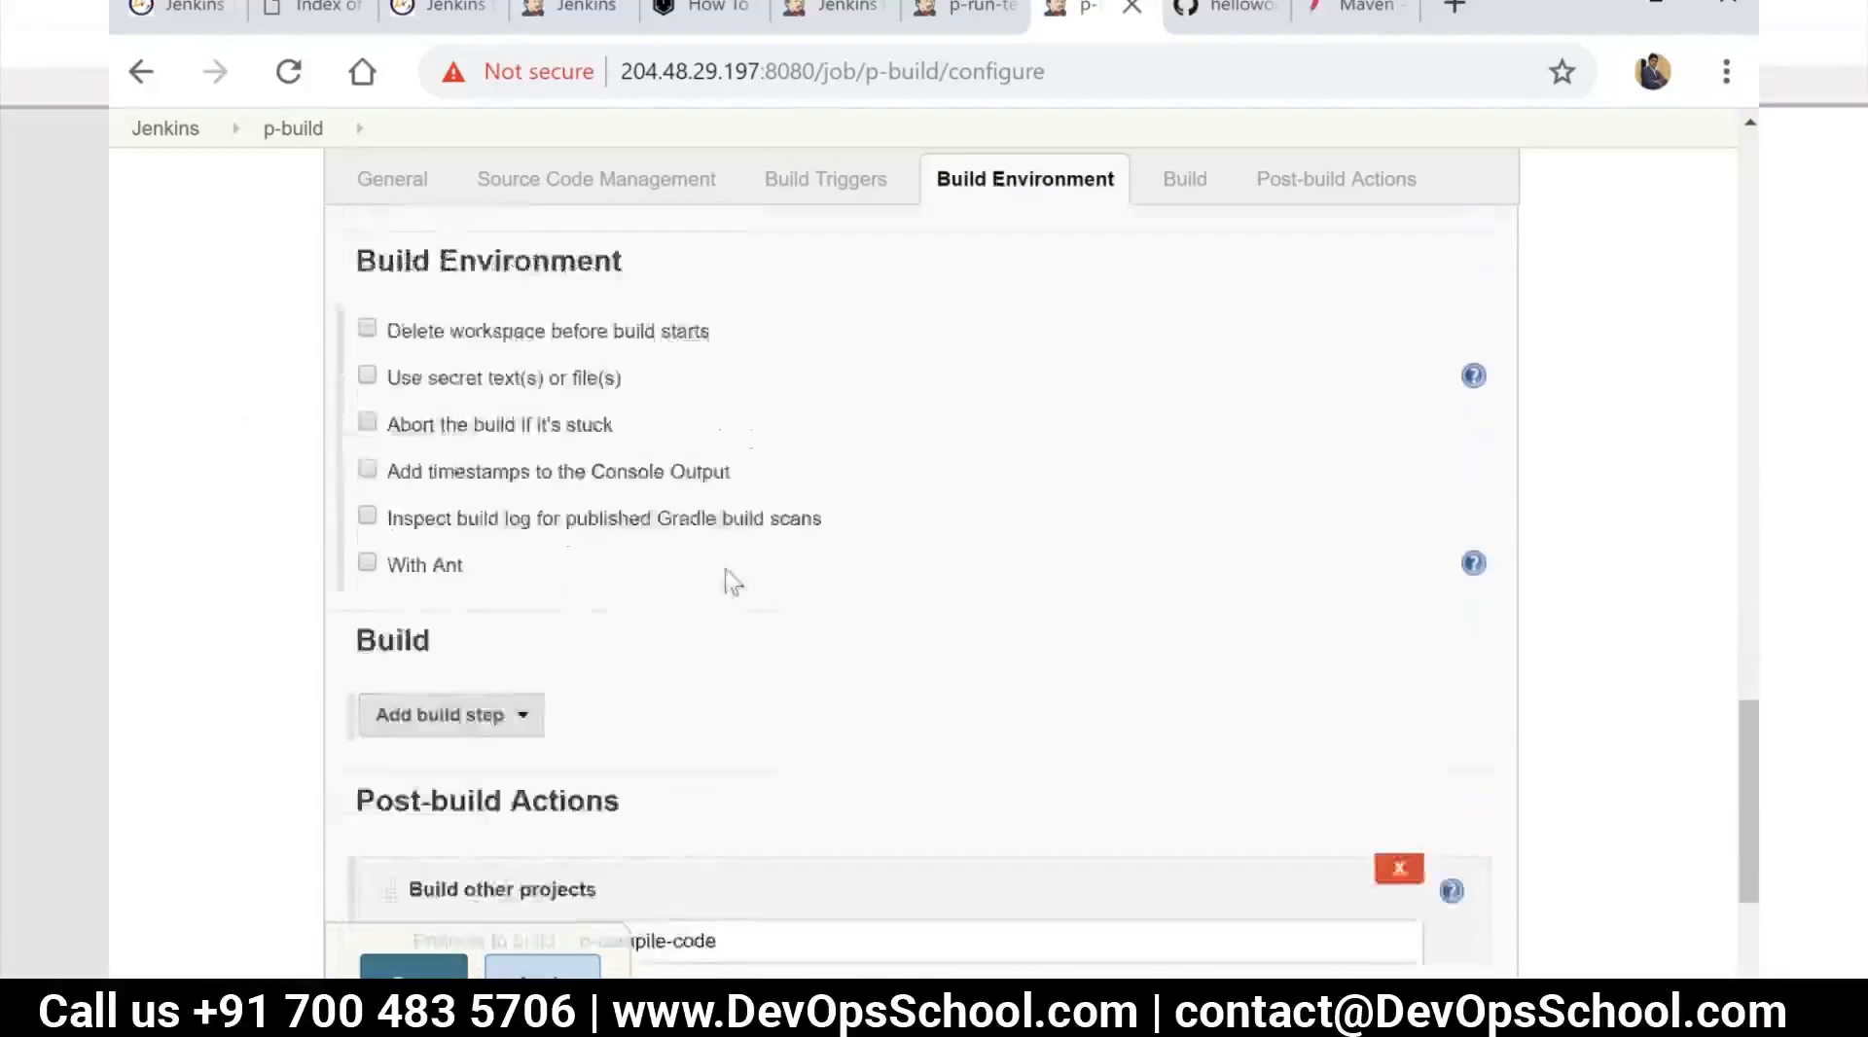
pyautogui.scroll(-5, 632, 569)
pyautogui.scroll(2, 554, 560)
pyautogui.click(521, 407)
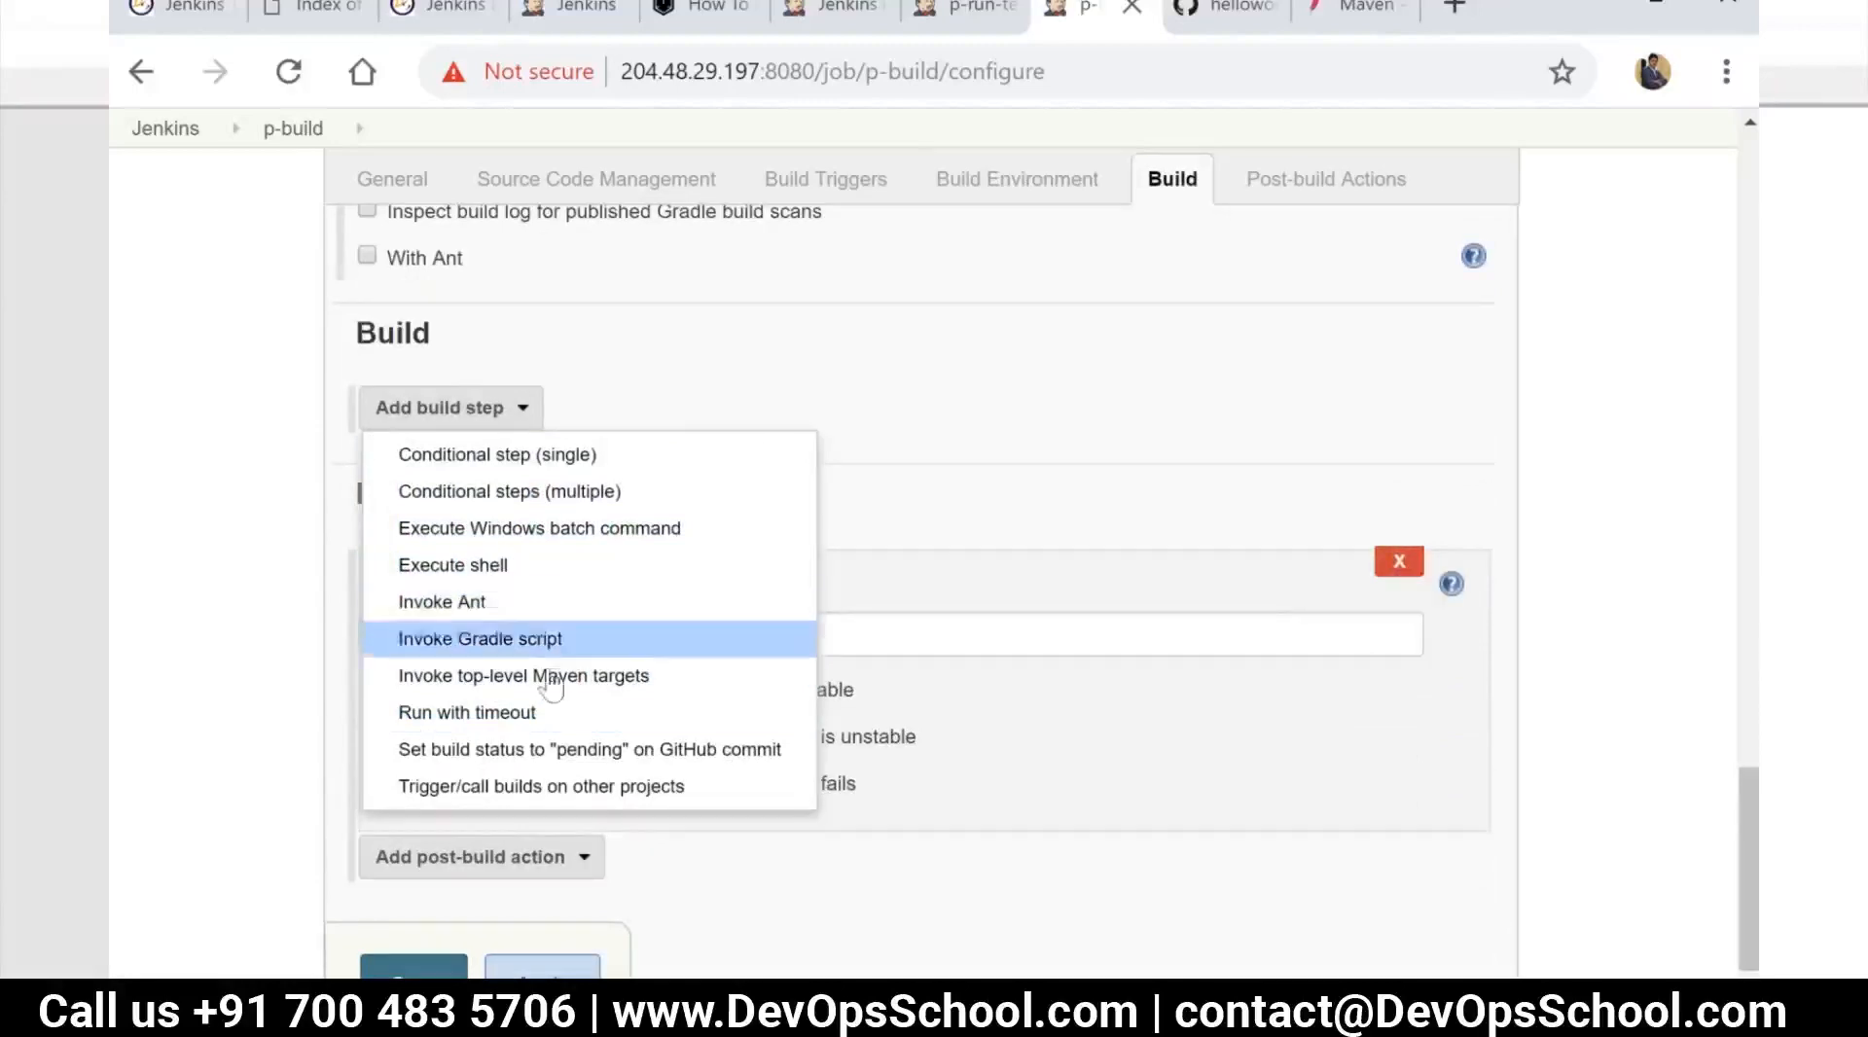
pyautogui.click(978, 743)
pyautogui.scroll(-2, 977, 760)
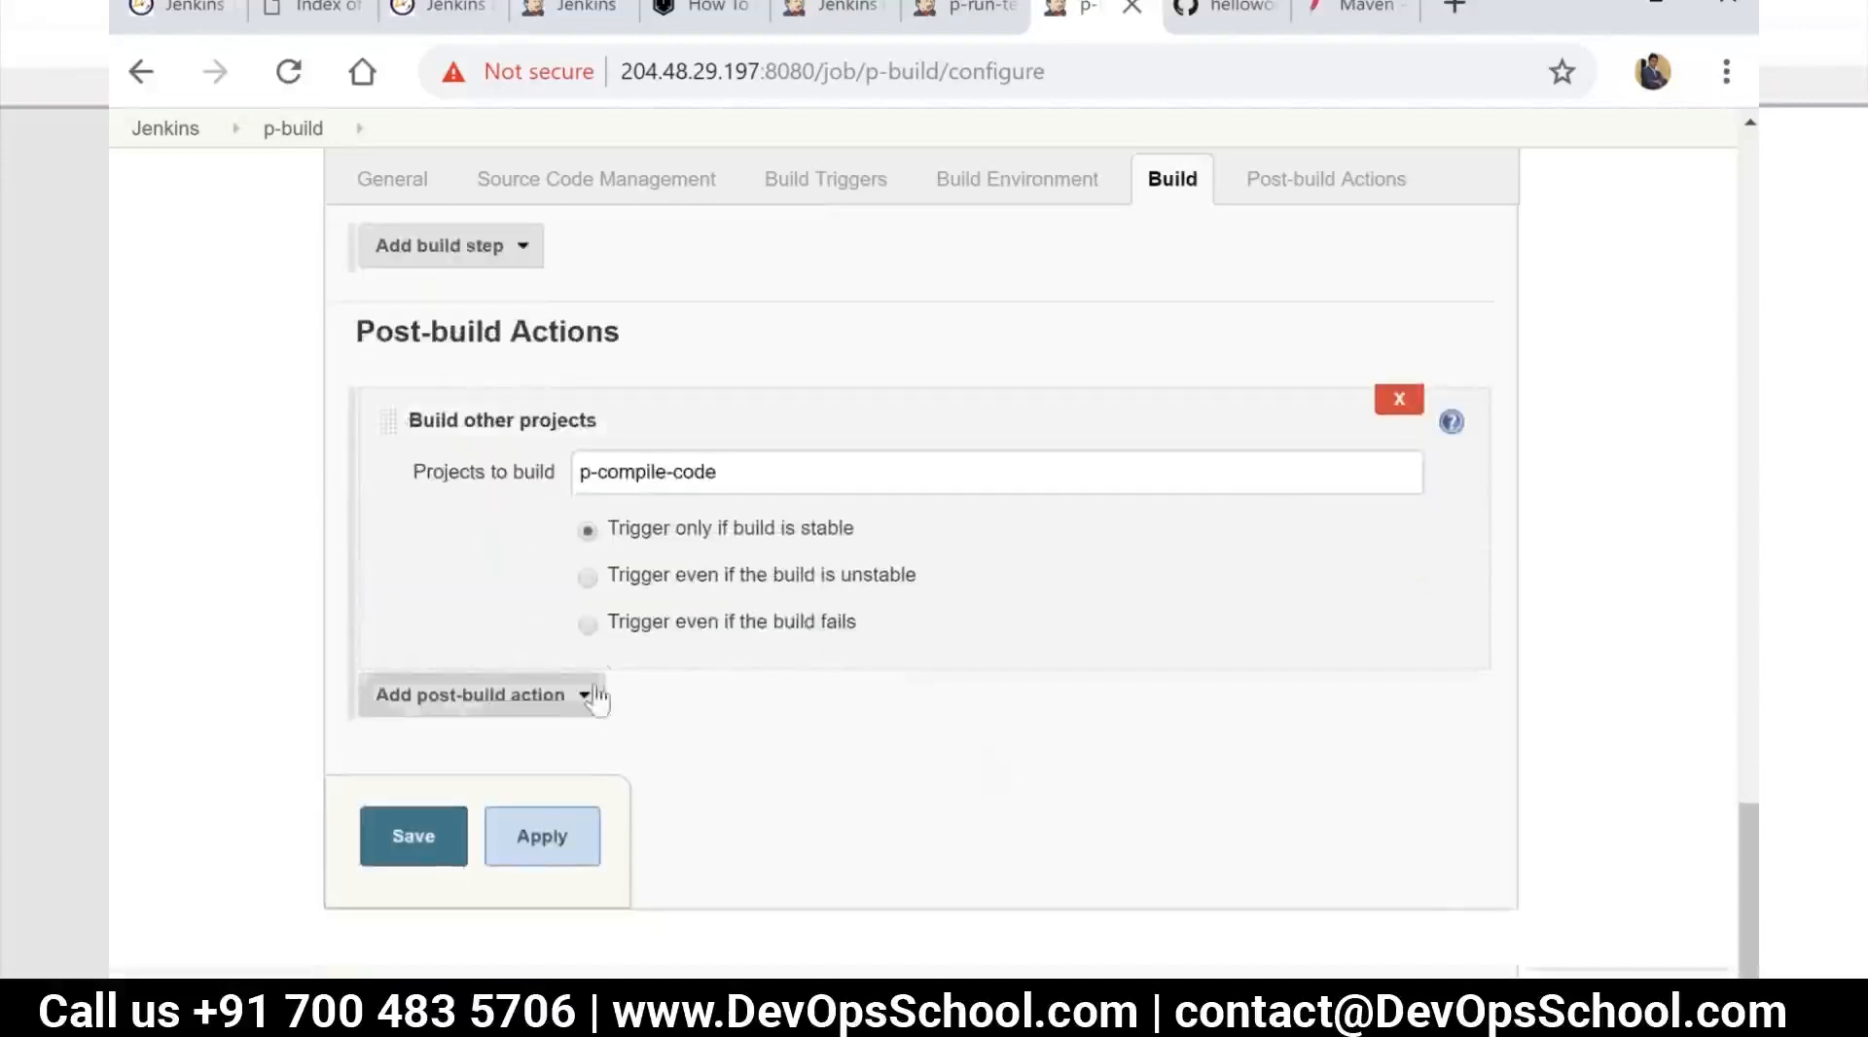
pyautogui.scroll(8, 596, 659)
pyautogui.scroll(-5, 754, 658)
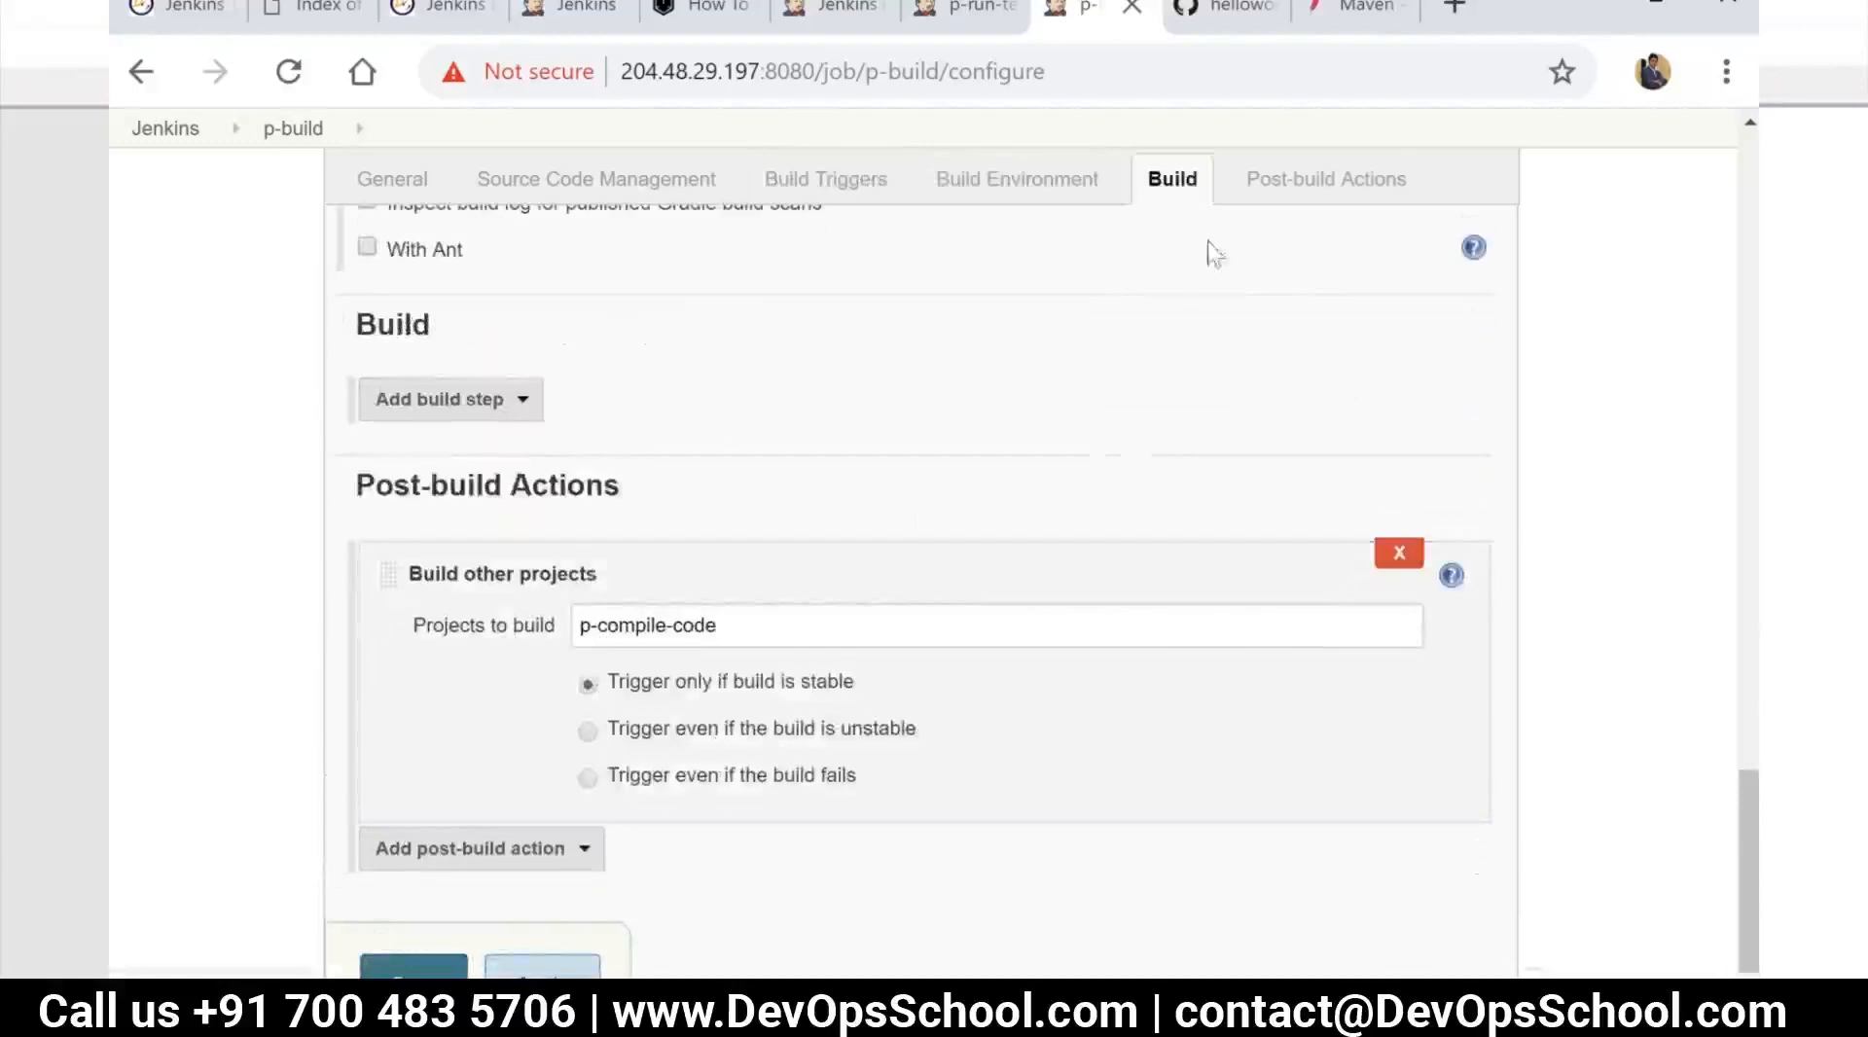
# Add an E-mail Notification post-build action to p-build and enter the recipient's e-mail address
pyautogui.click(1250, 199)
pyautogui.click(575, 699)
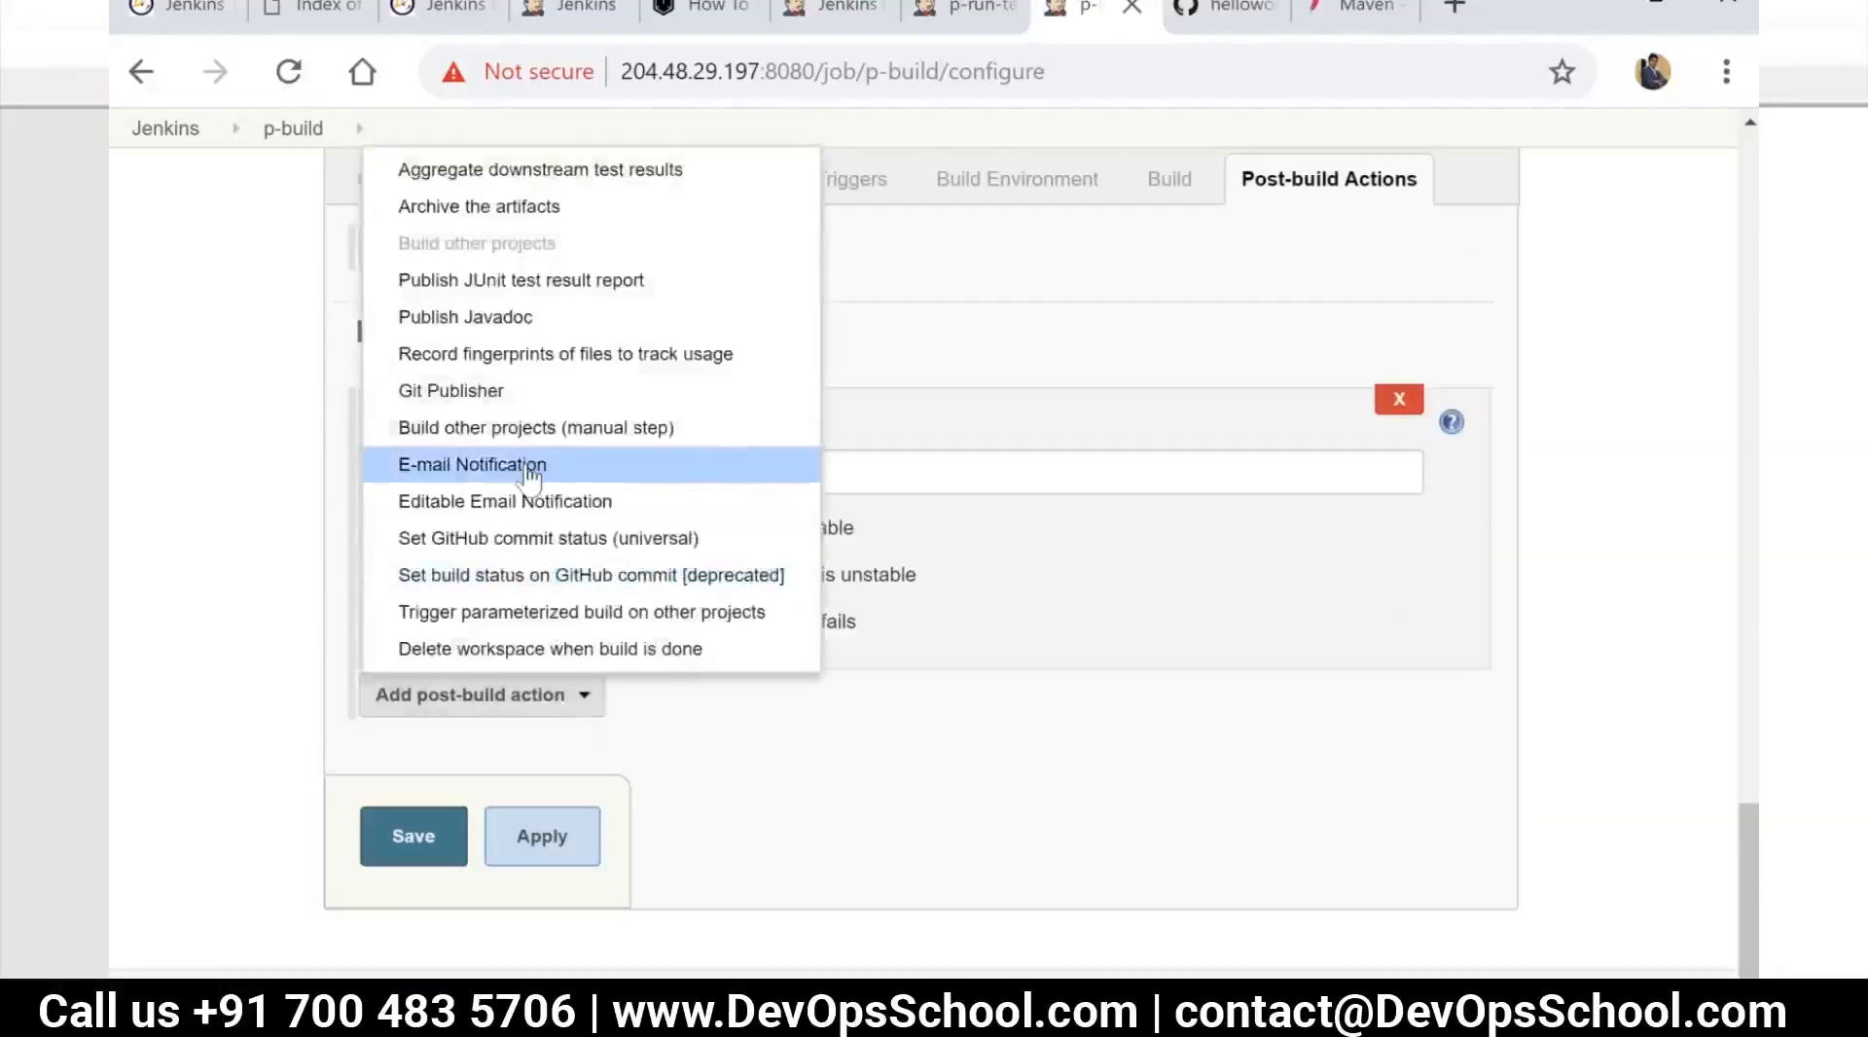
pyautogui.click(535, 464)
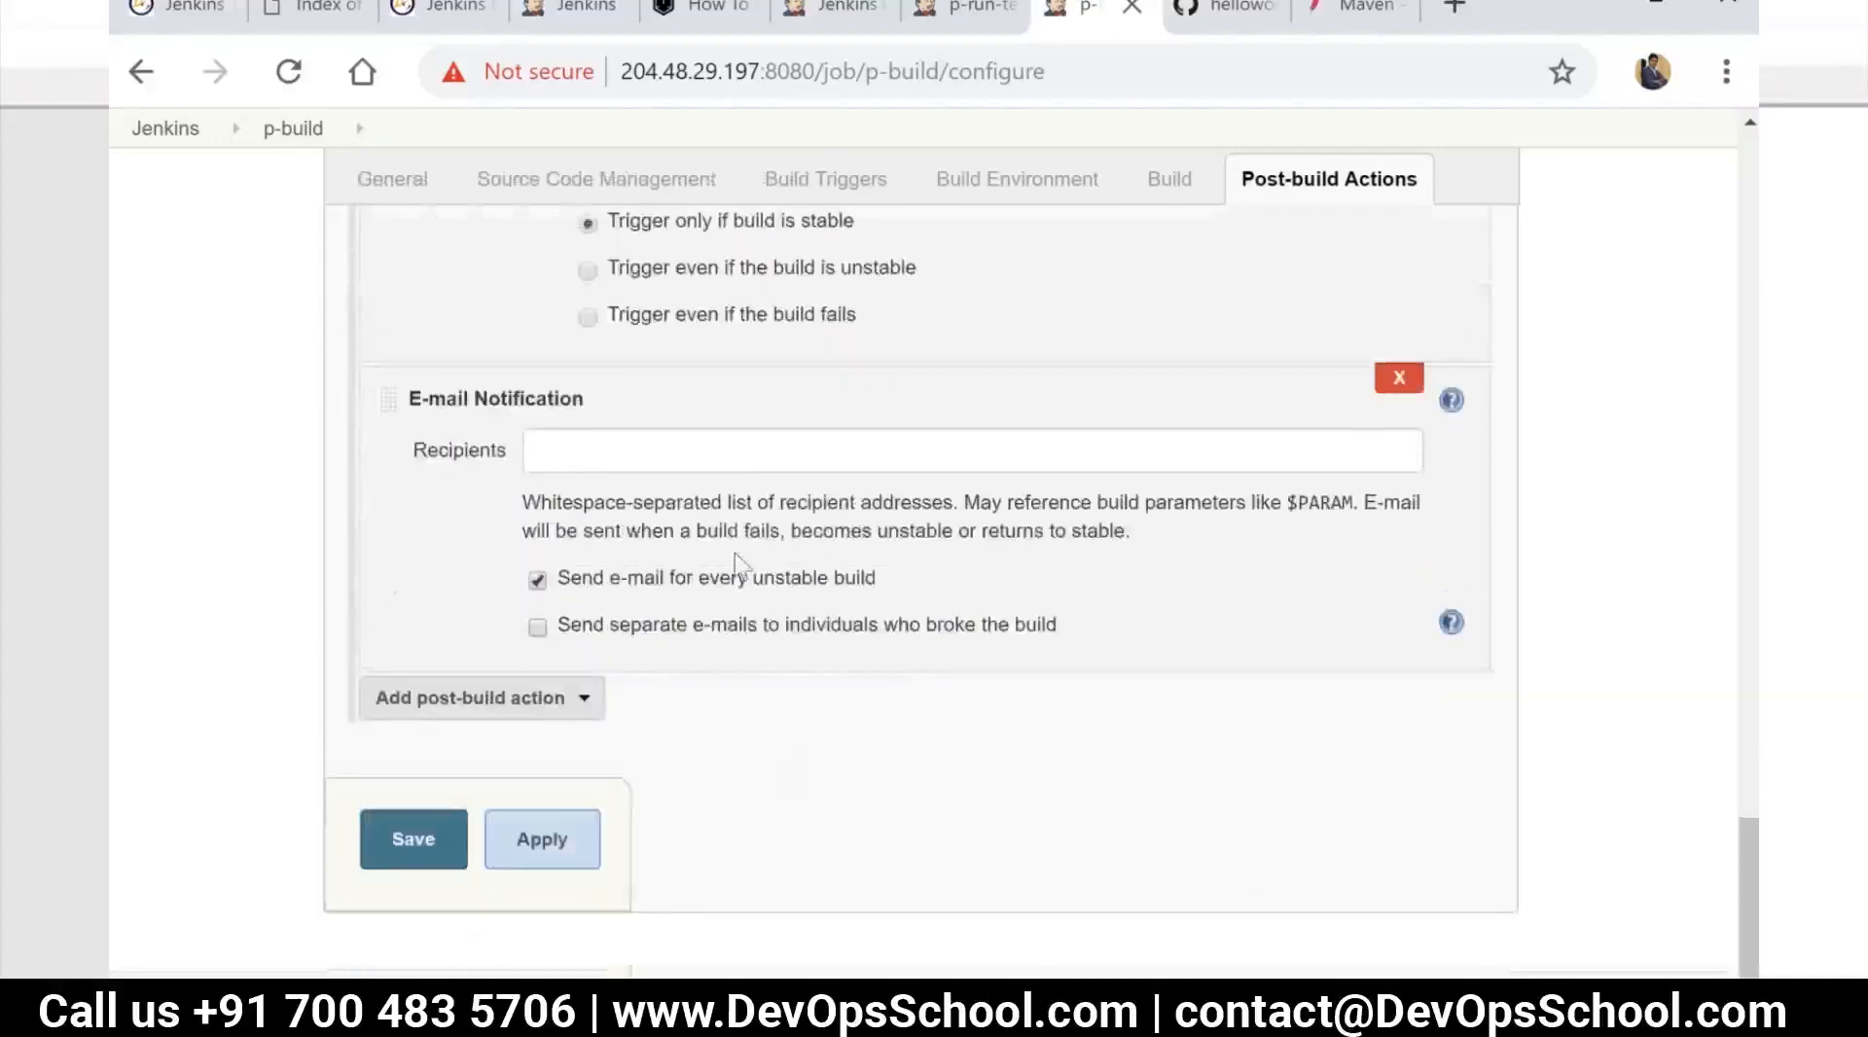
pyautogui.click(706, 467)
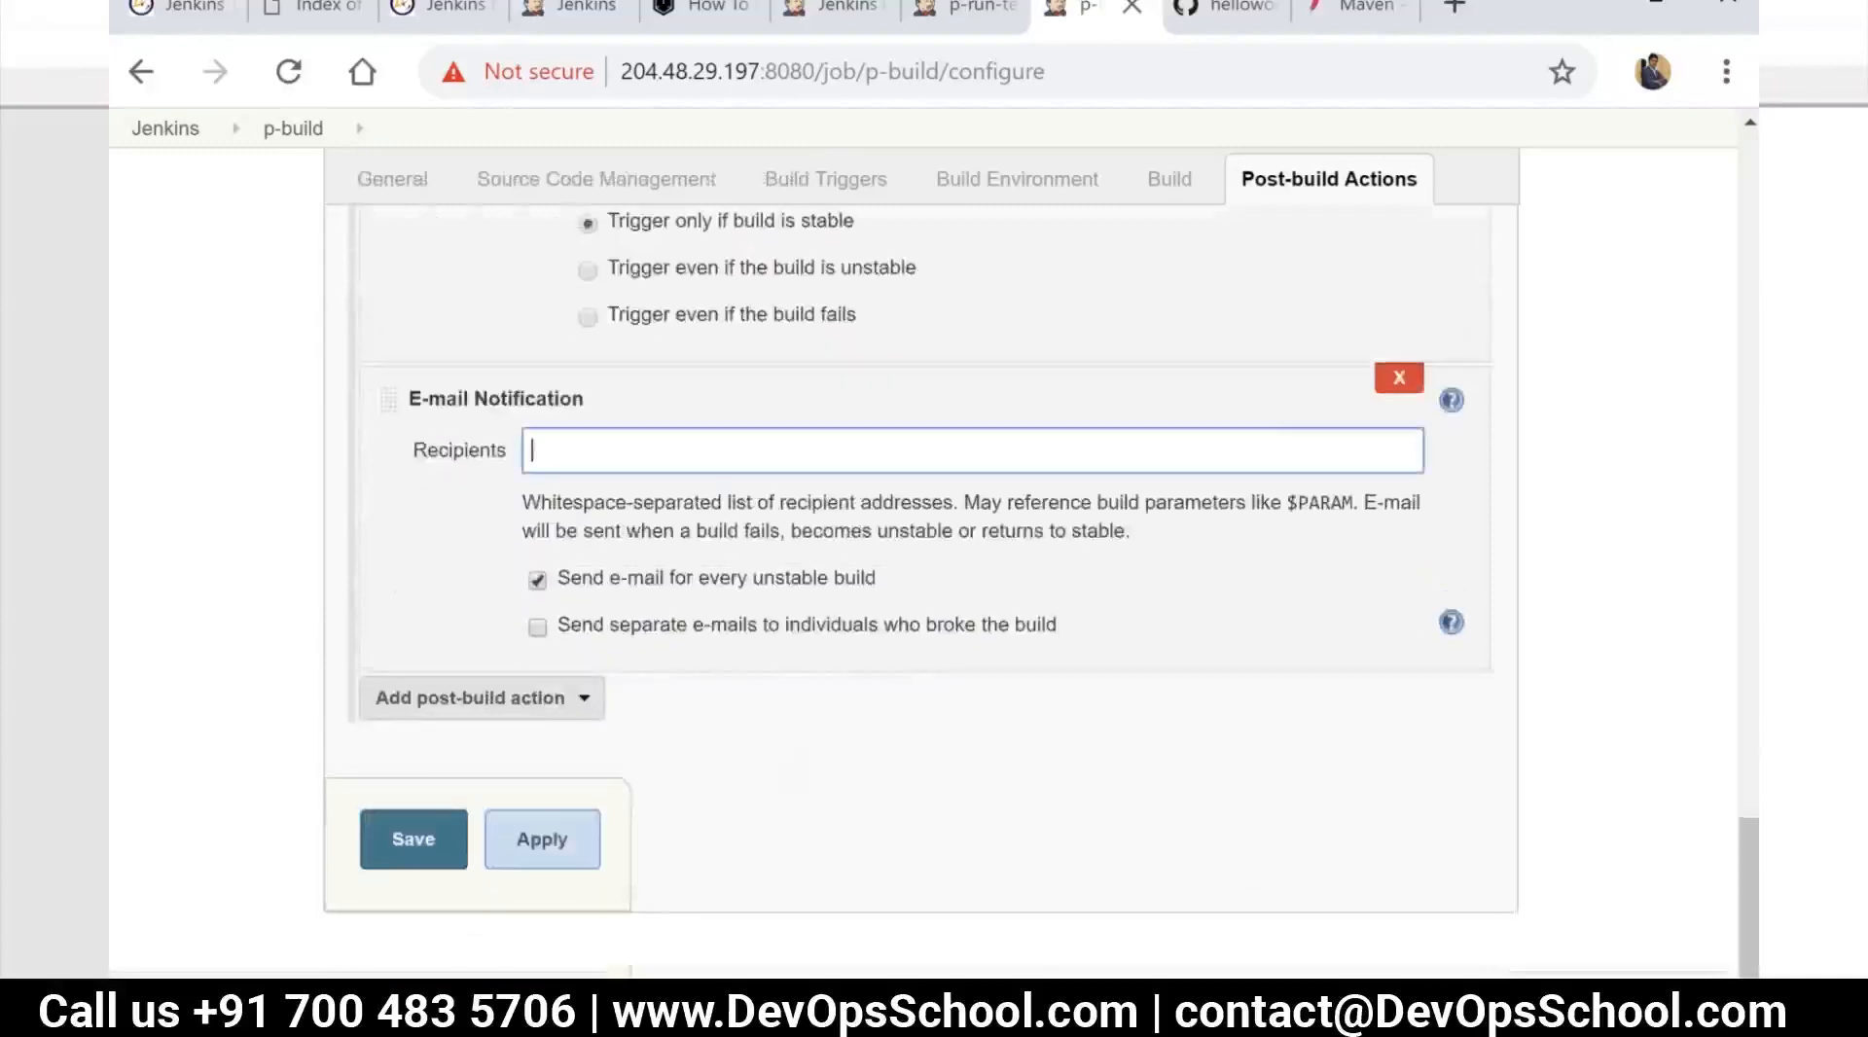
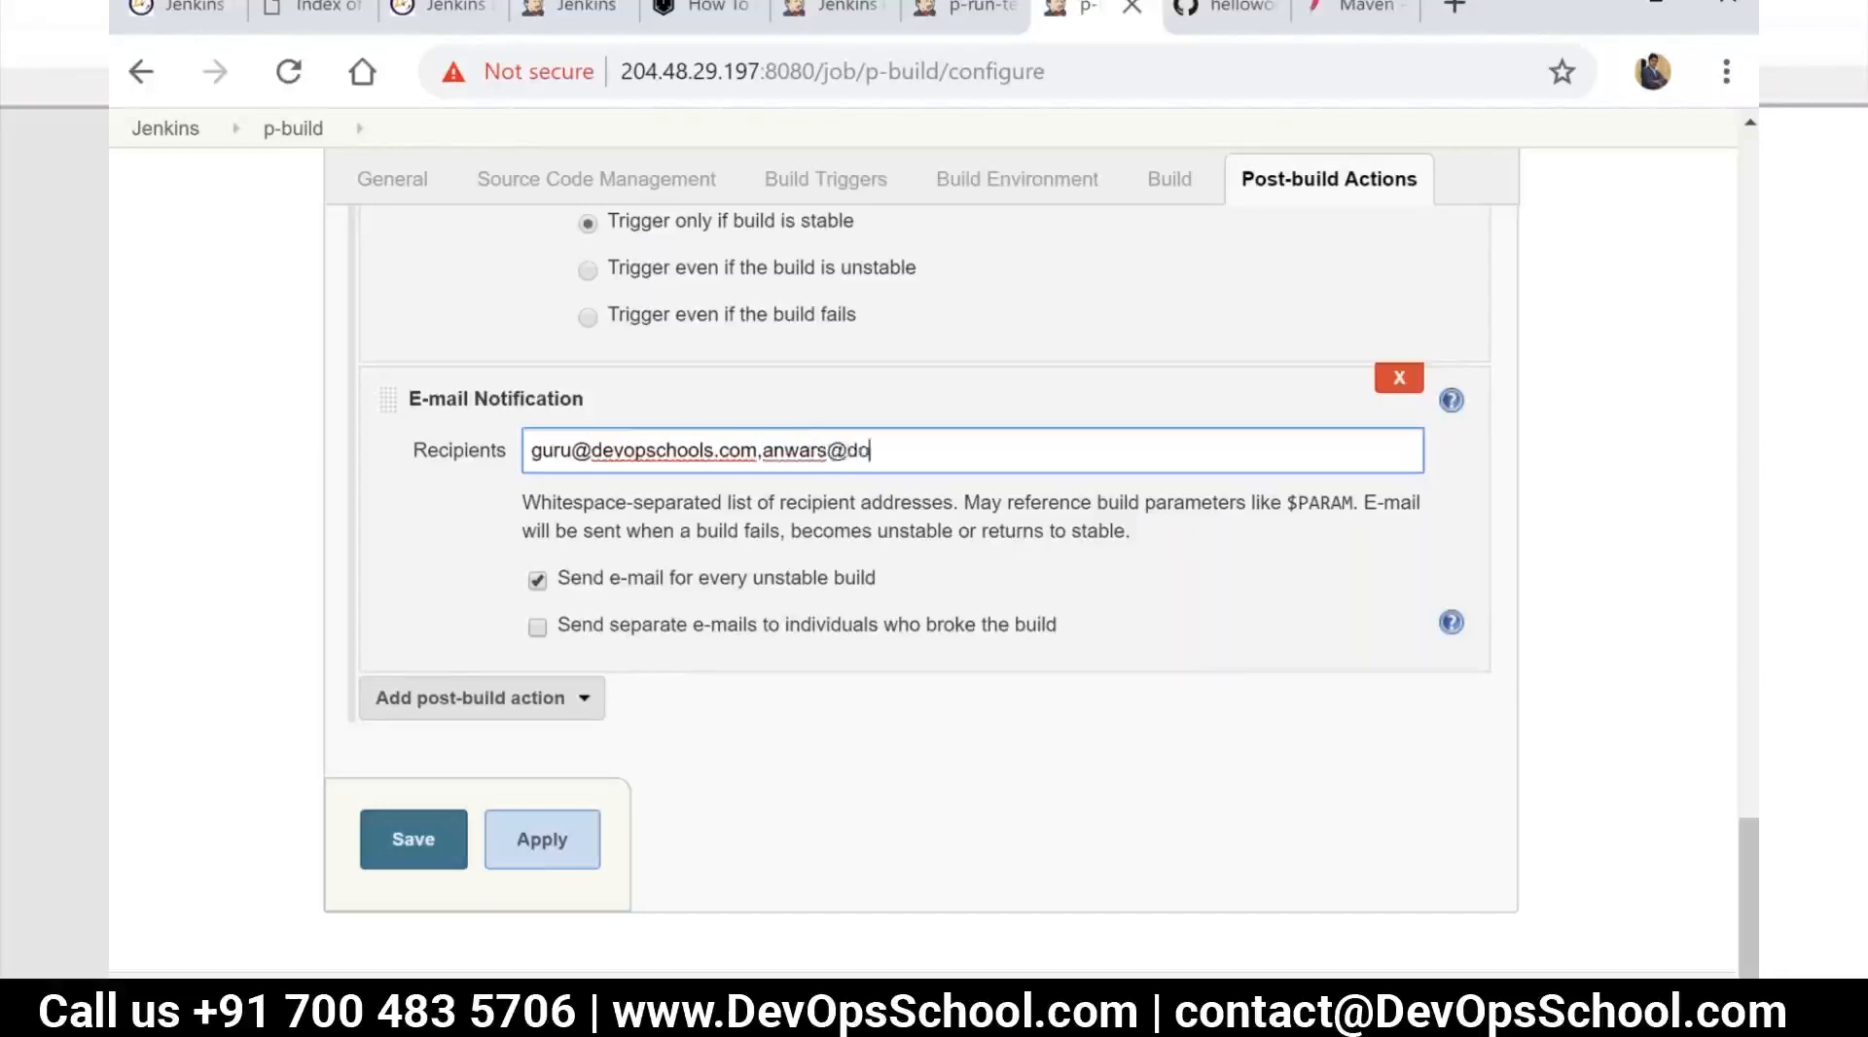
# Add a second, comma-separated e-mail address to the notification recipients and save the p-build configuration
pyautogui.press('BackSpace')
pyautogui.press('BackSpace')
pyautogui.press('BackSpace')
pyautogui.write('evopschools.com')
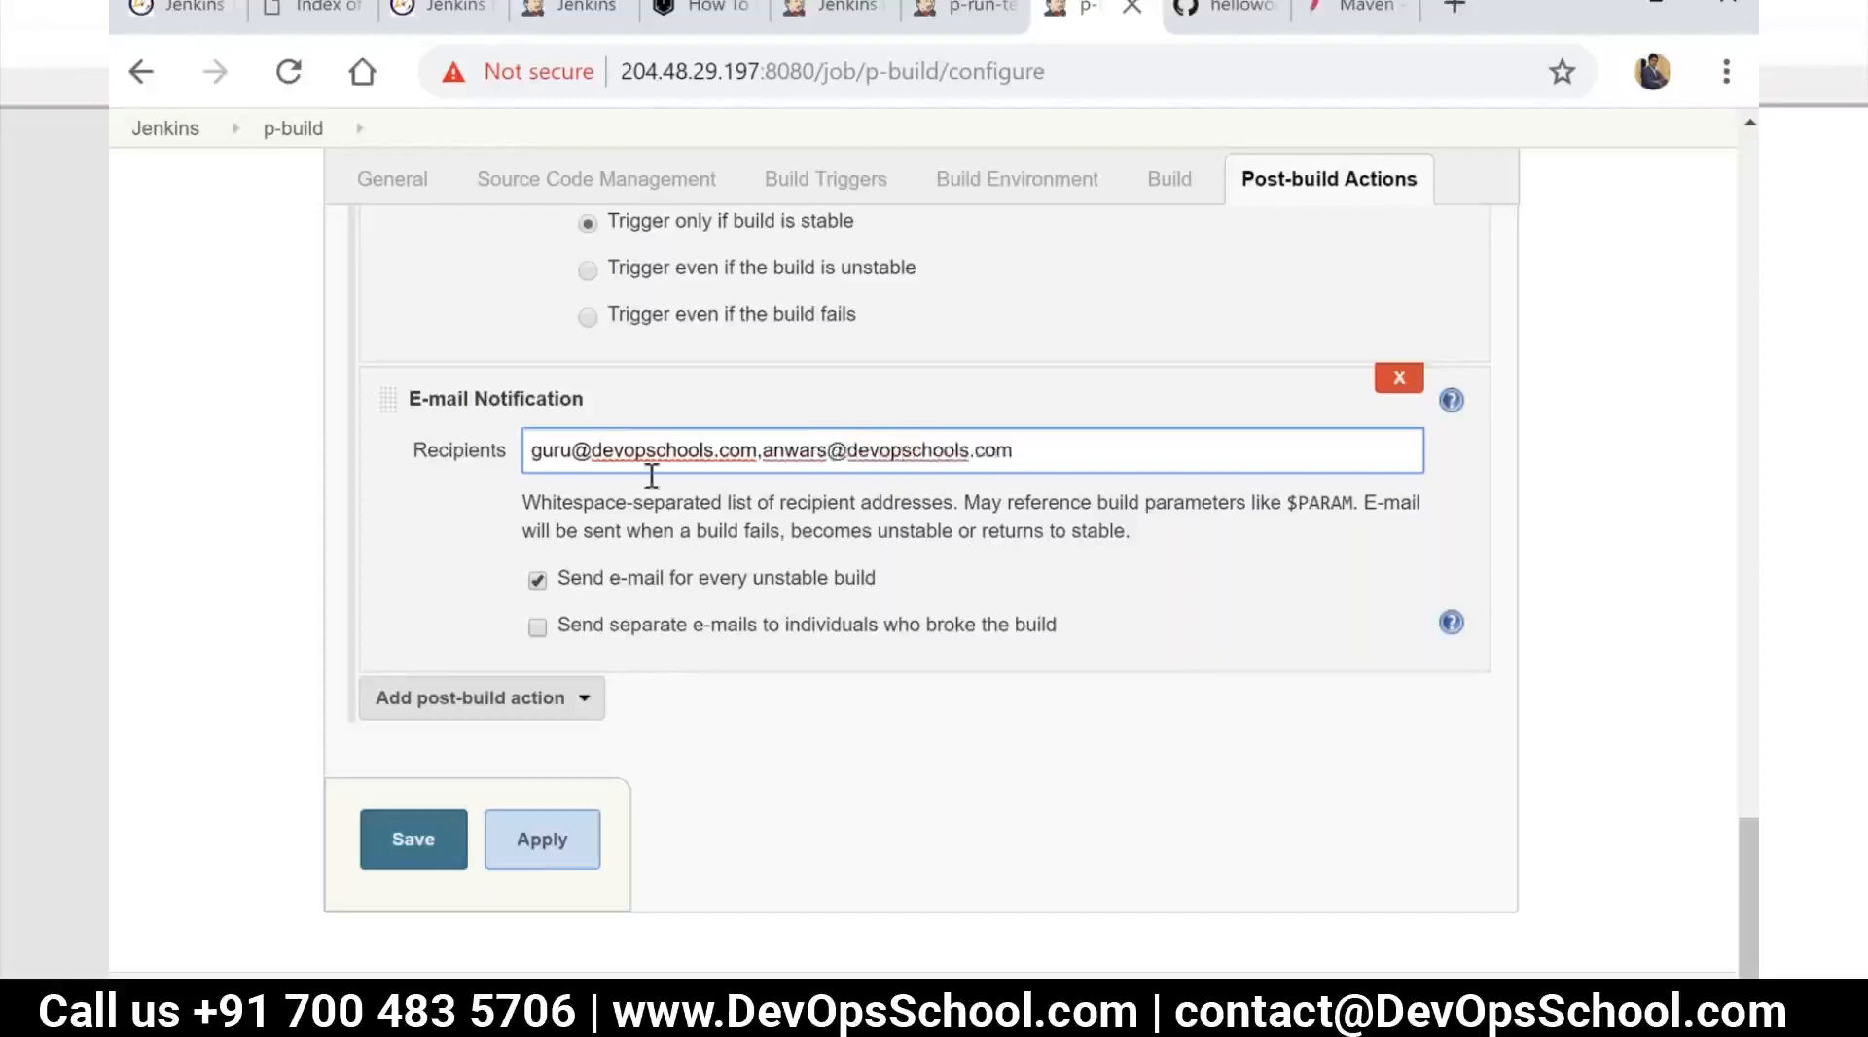
pyautogui.click(431, 852)
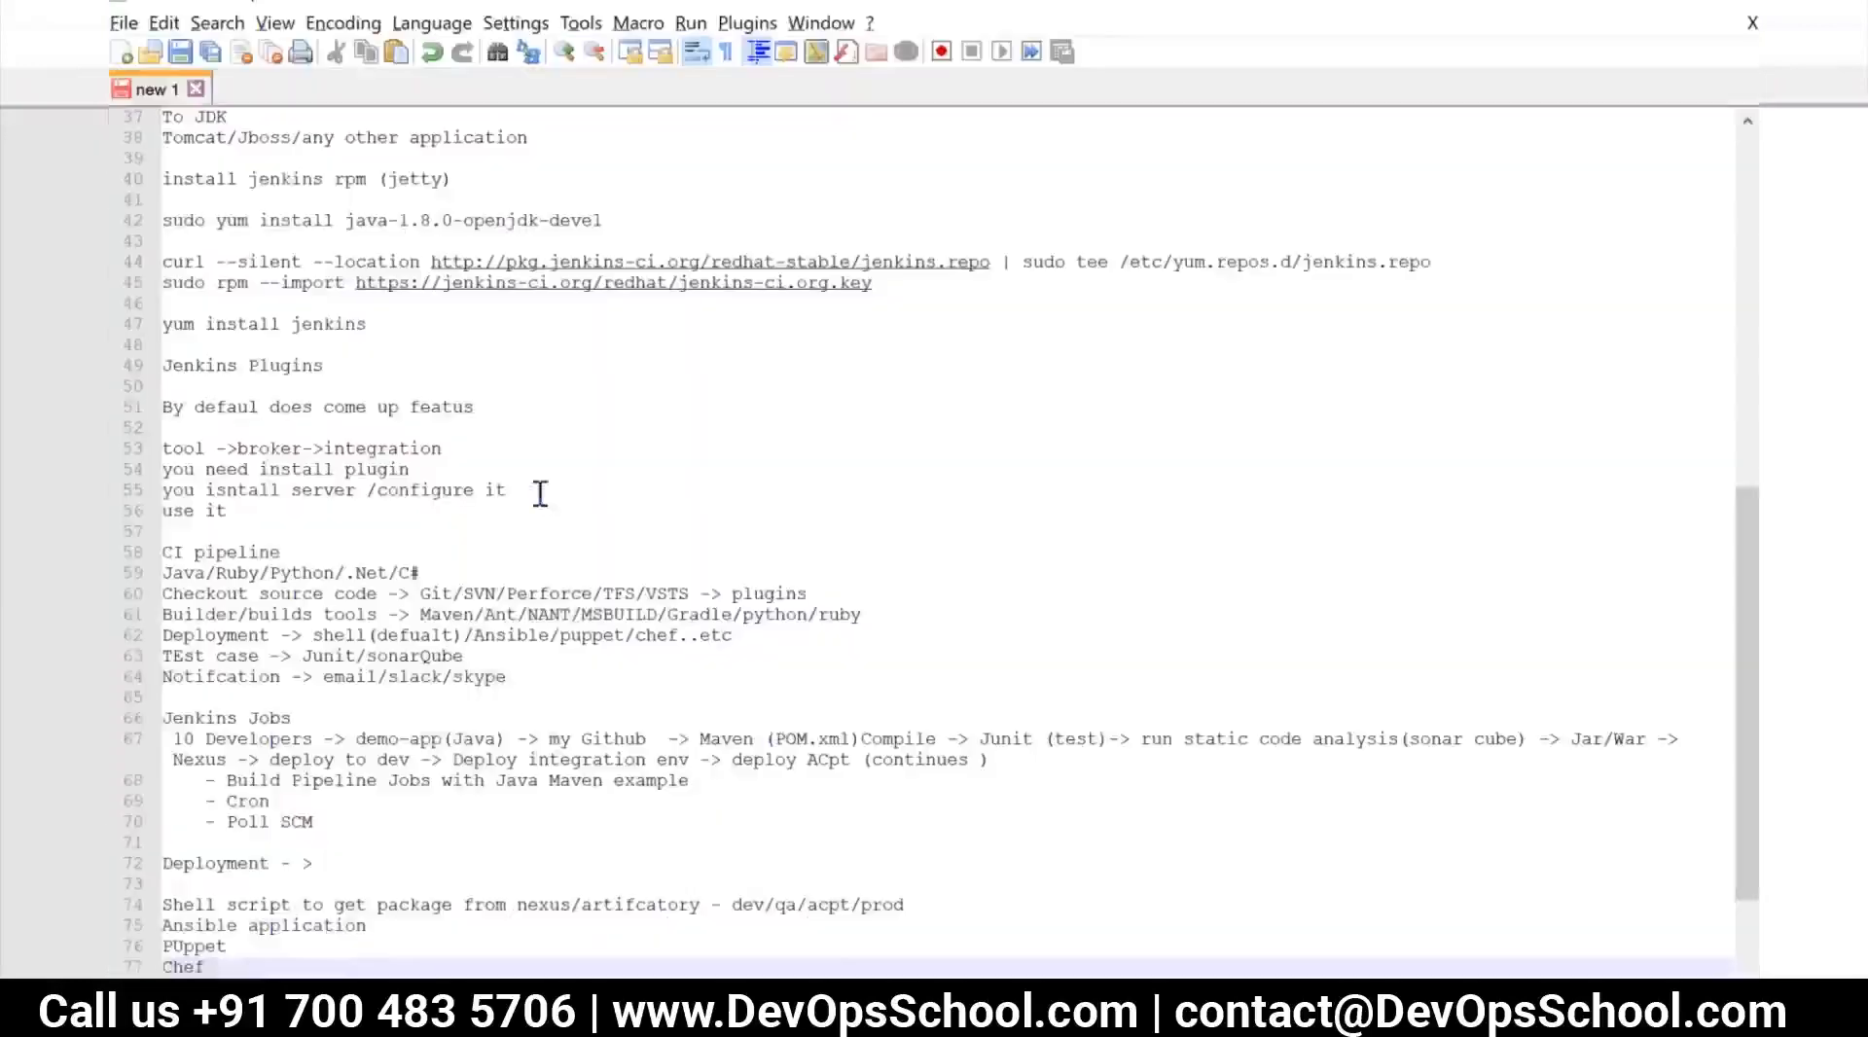
# Switch to the Notepad++ notes and review the Jenkins installation, CI pipeline and Jenkins Jobs sections
pyautogui.scroll(4, 550, 603)
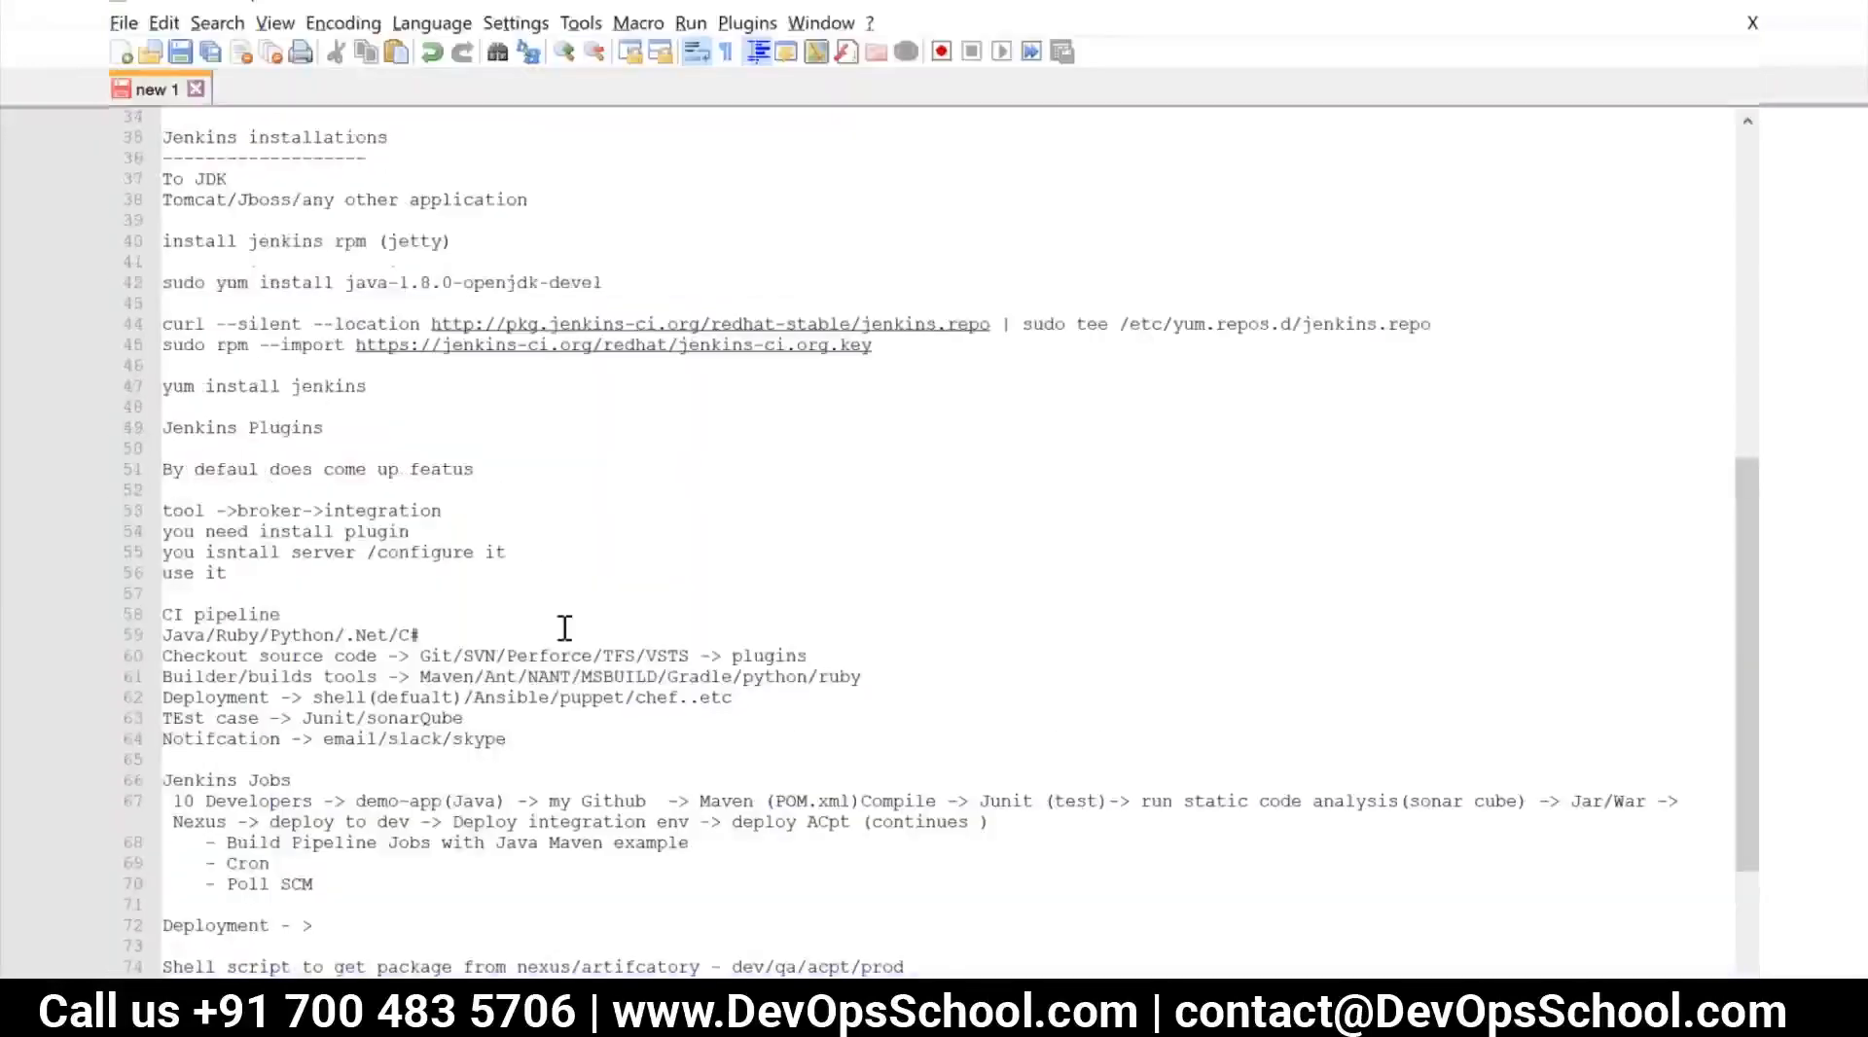
pyautogui.scroll(-2, 691, 650)
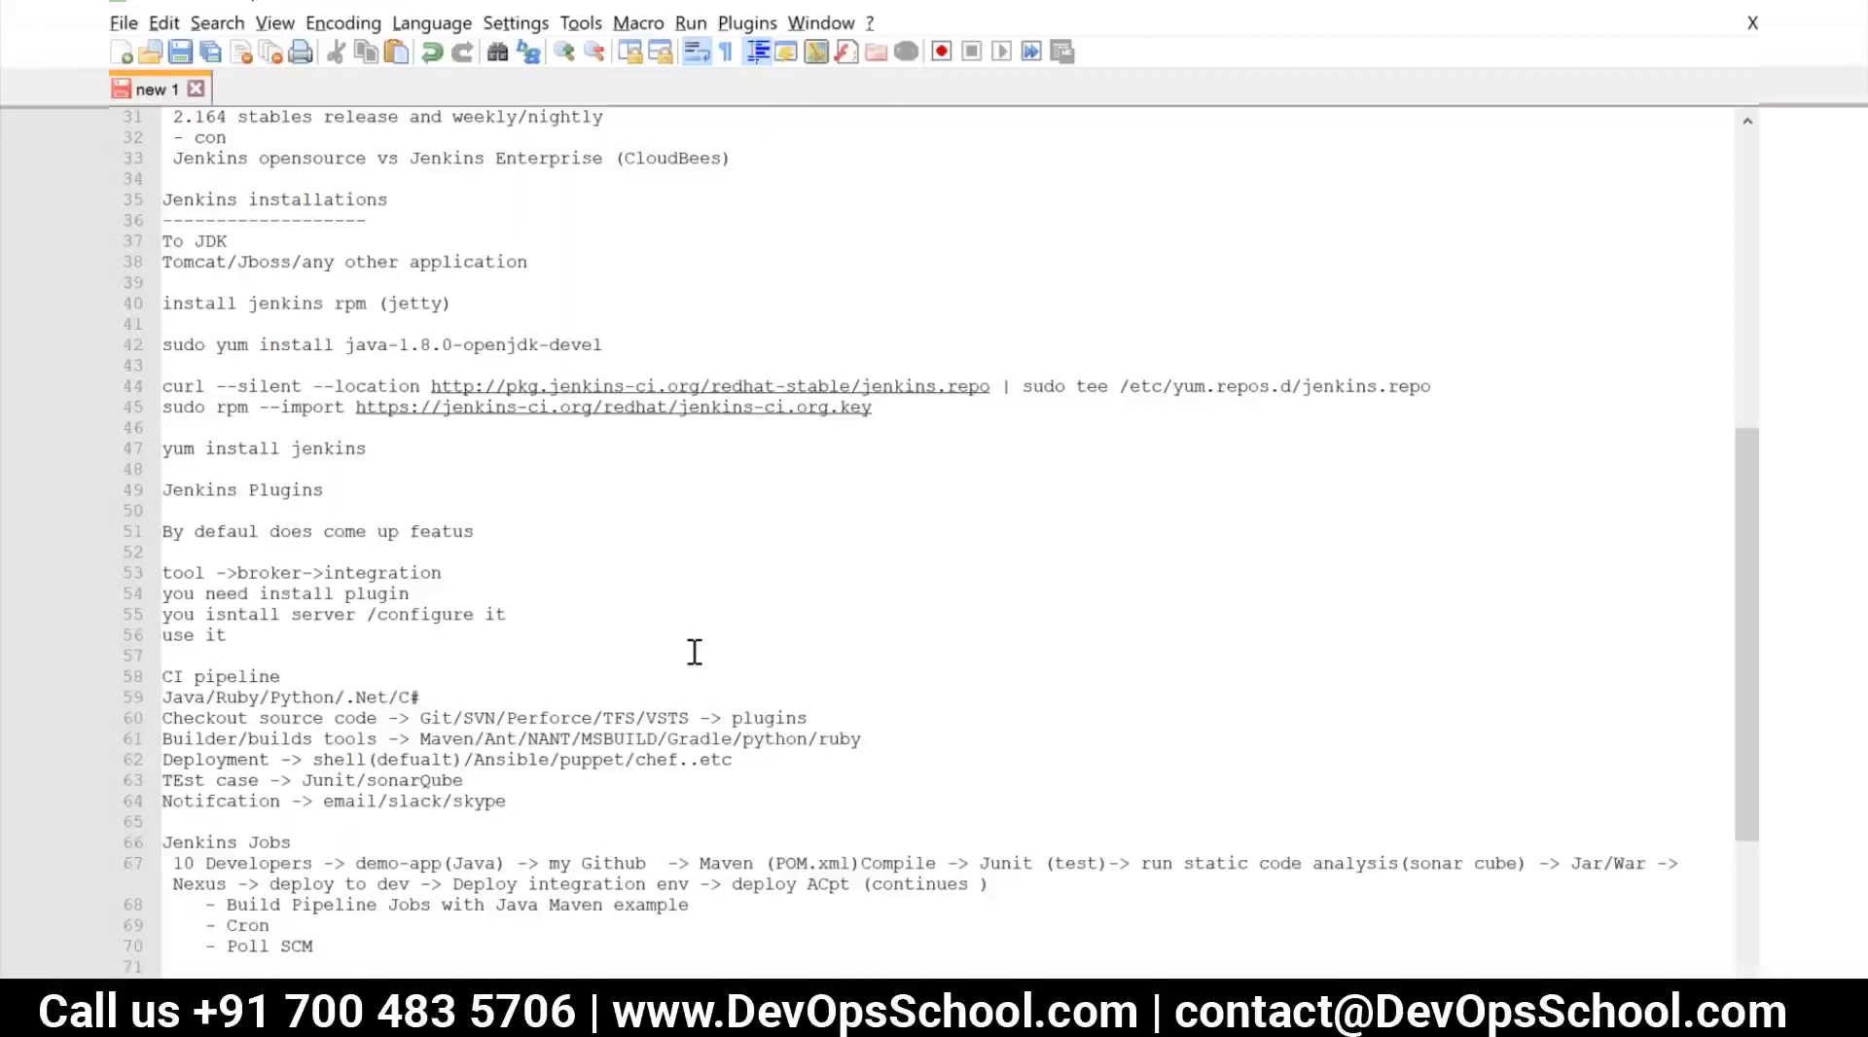
pyautogui.hotkey('alt', 'Tab')
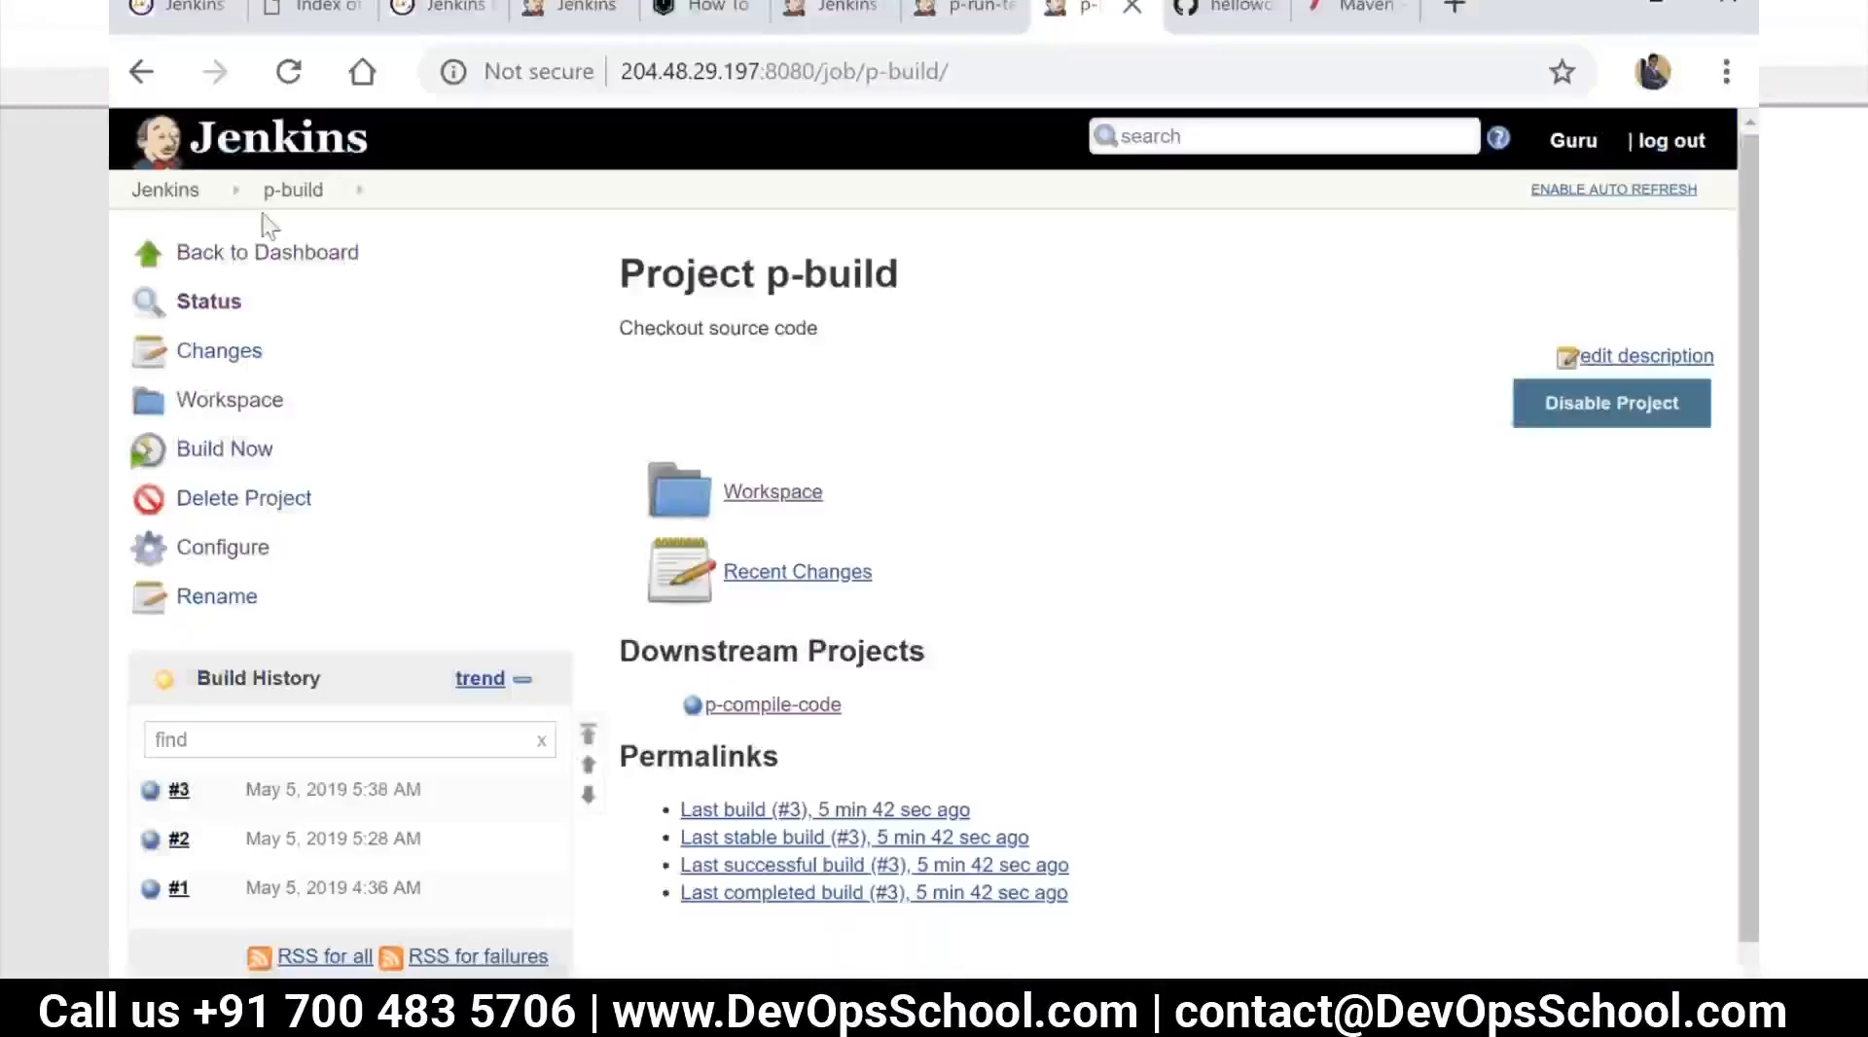
# Open the CI Pipeline View in Jenkins and examine the stages of pipeline #3 through p-deploy-acpt
pyautogui.click(171, 191)
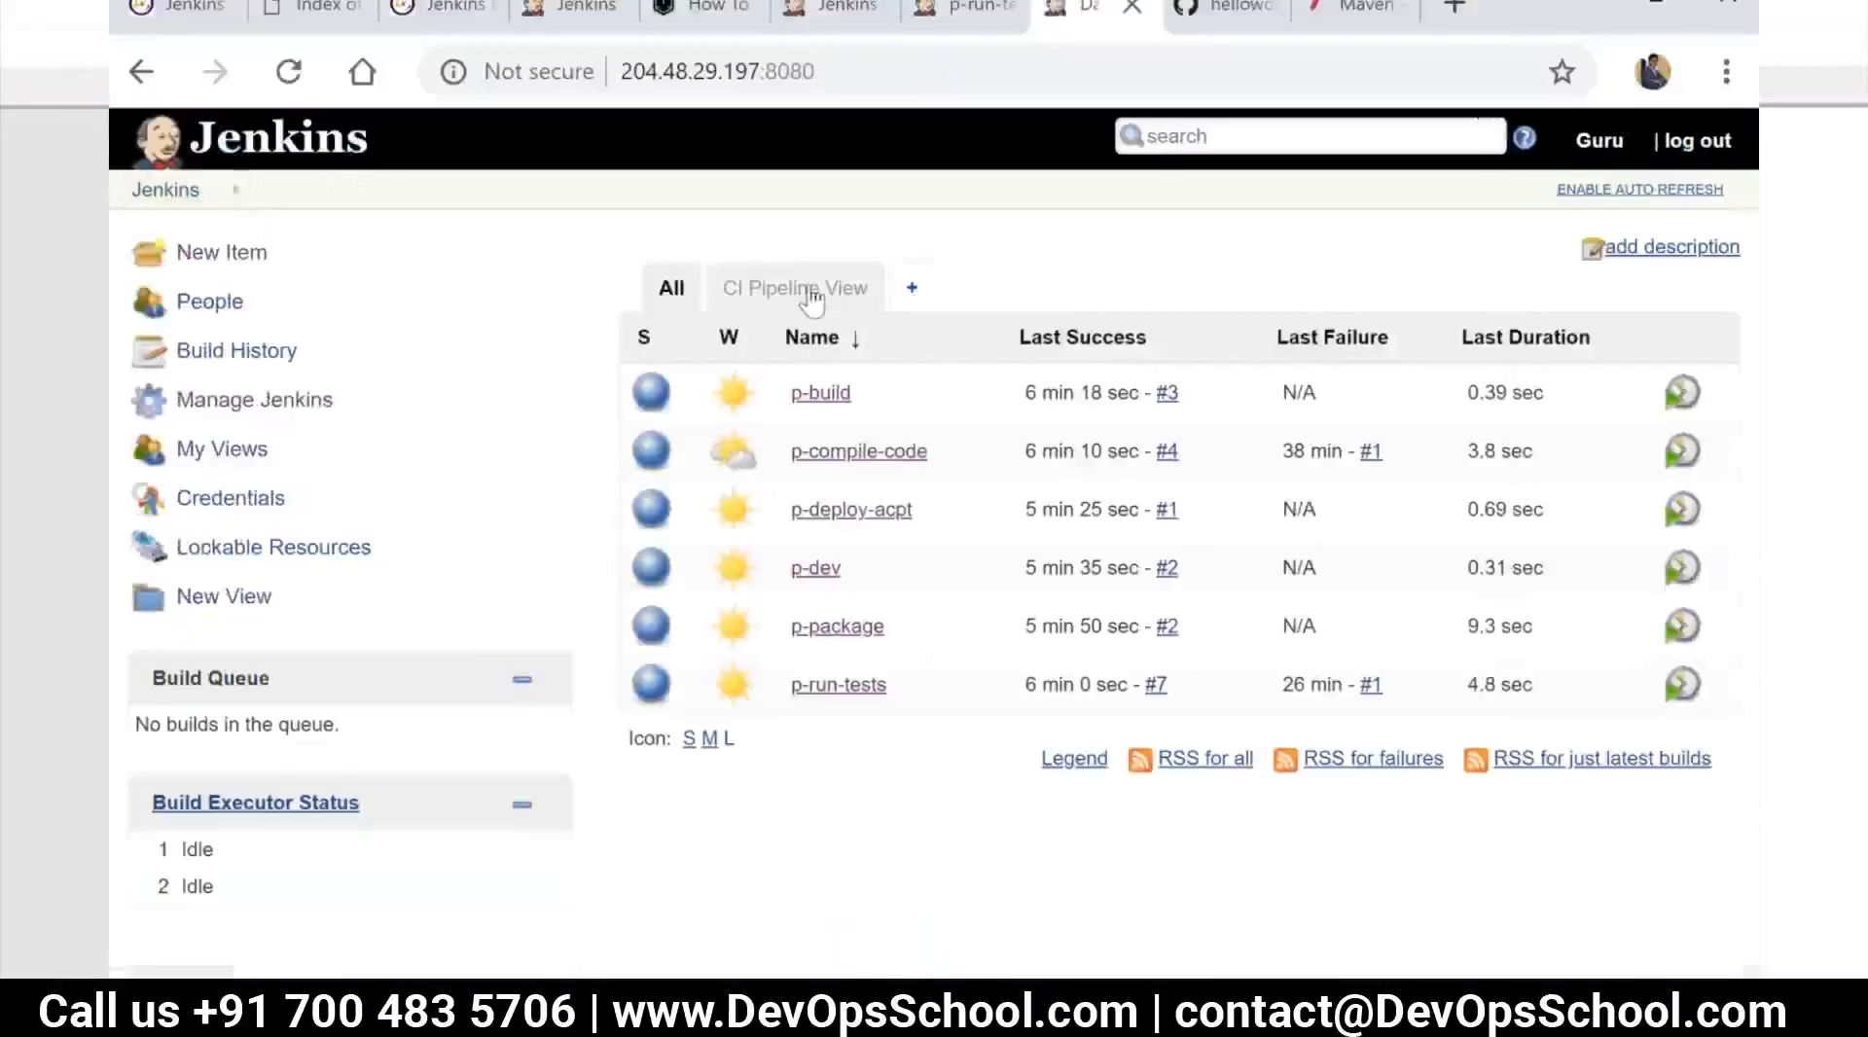
pyautogui.click(811, 290)
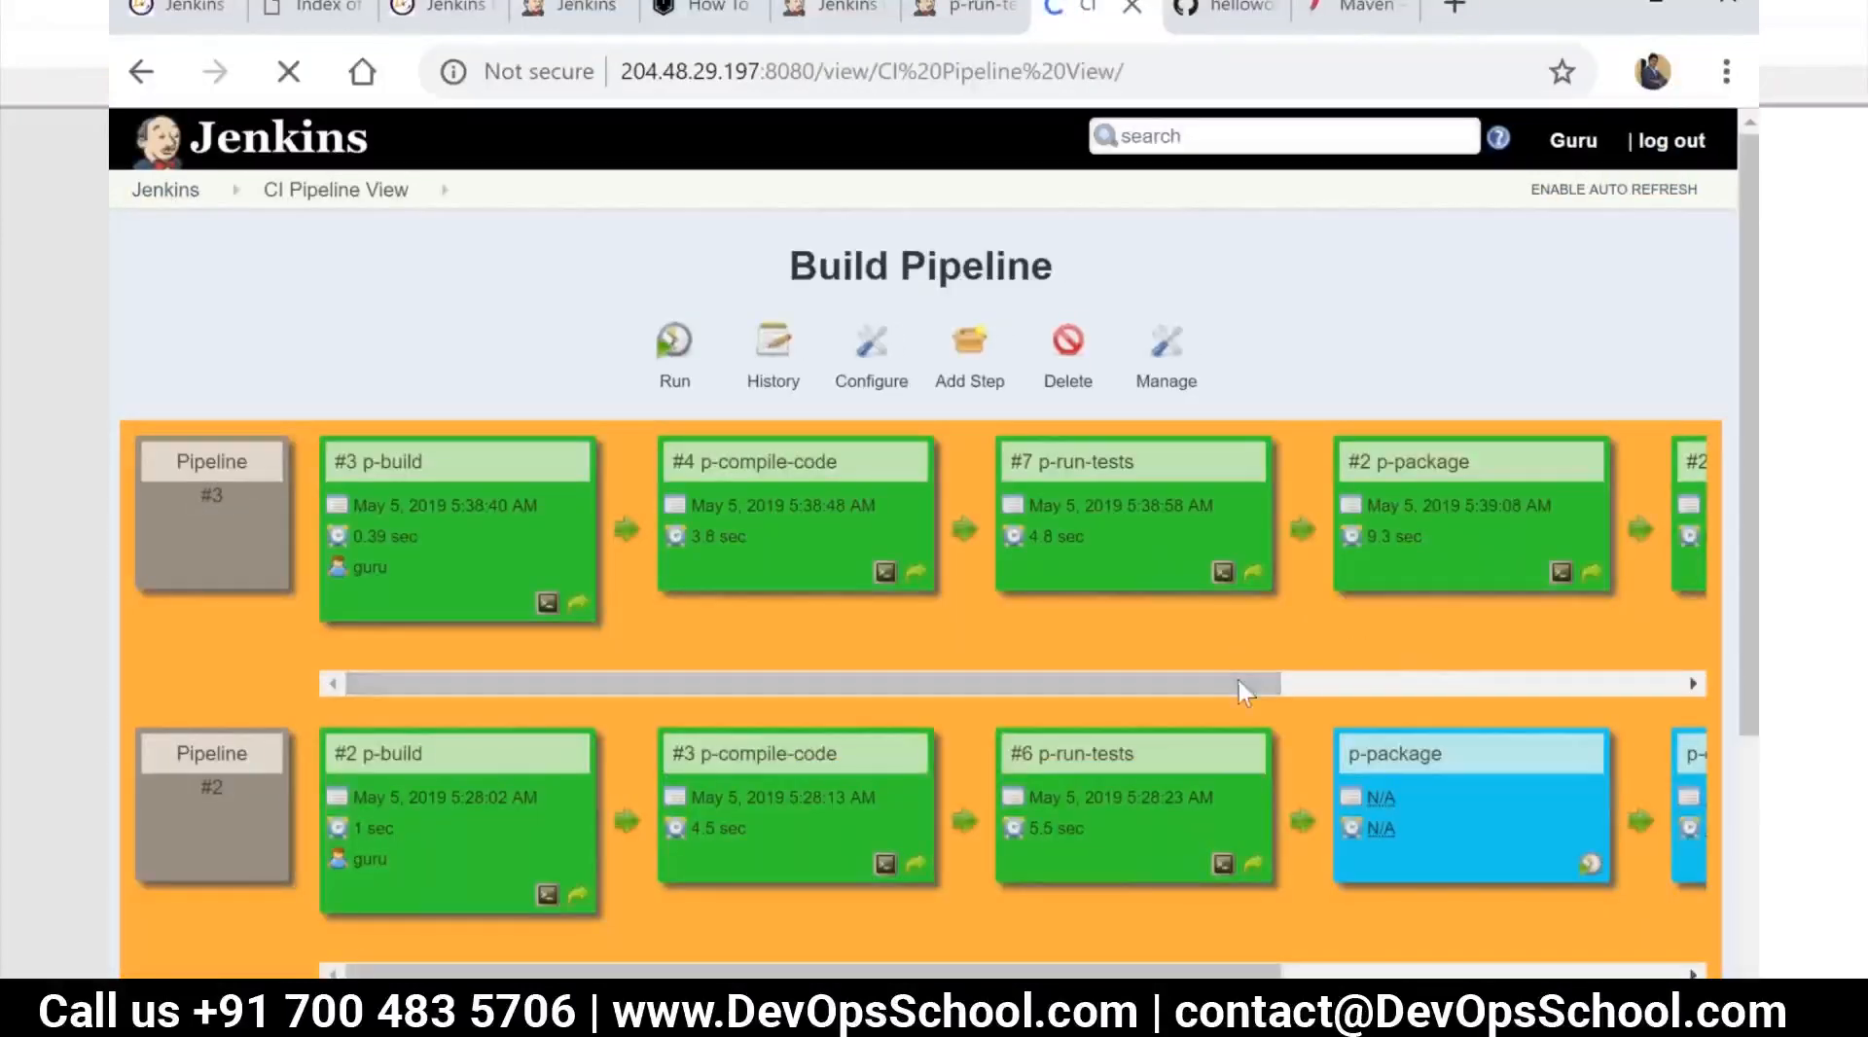
pyautogui.moveTo(1330, 677); pyautogui.dragTo(1763, 662)
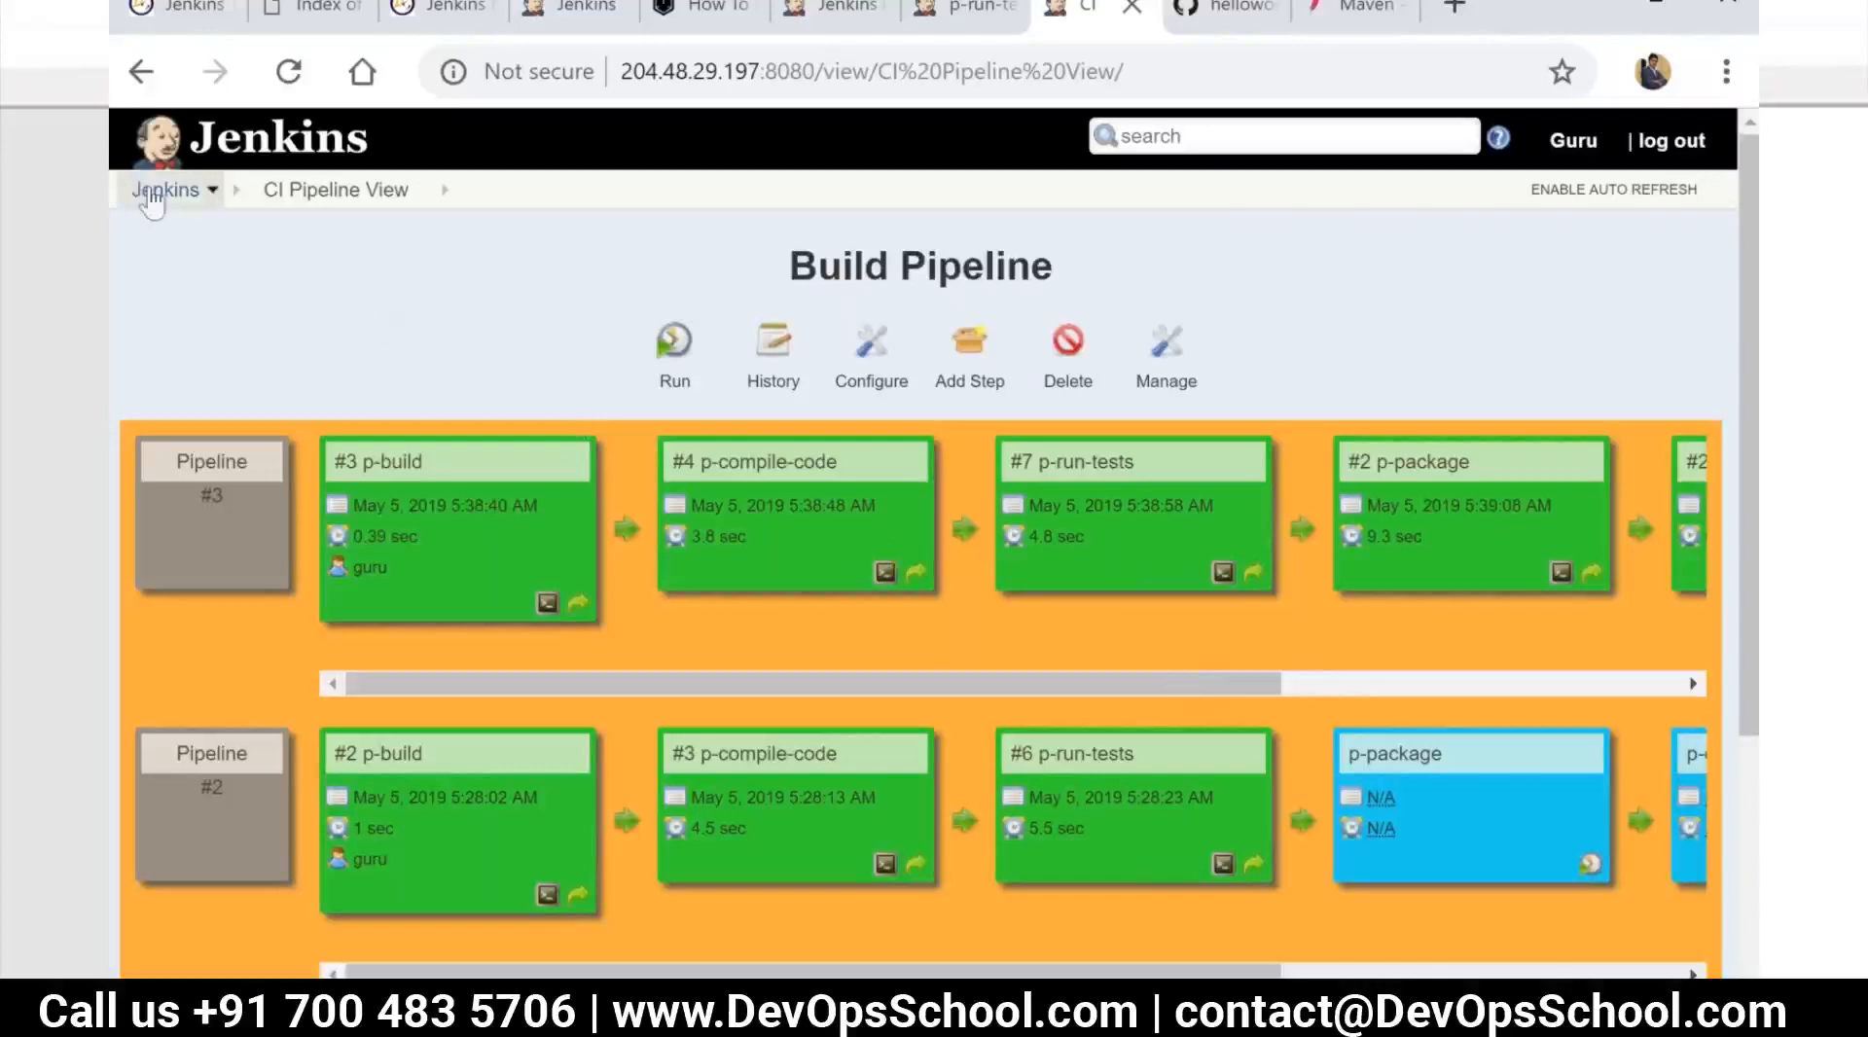
pyautogui.moveTo(512, 675); pyautogui.dragTo(784, 680)
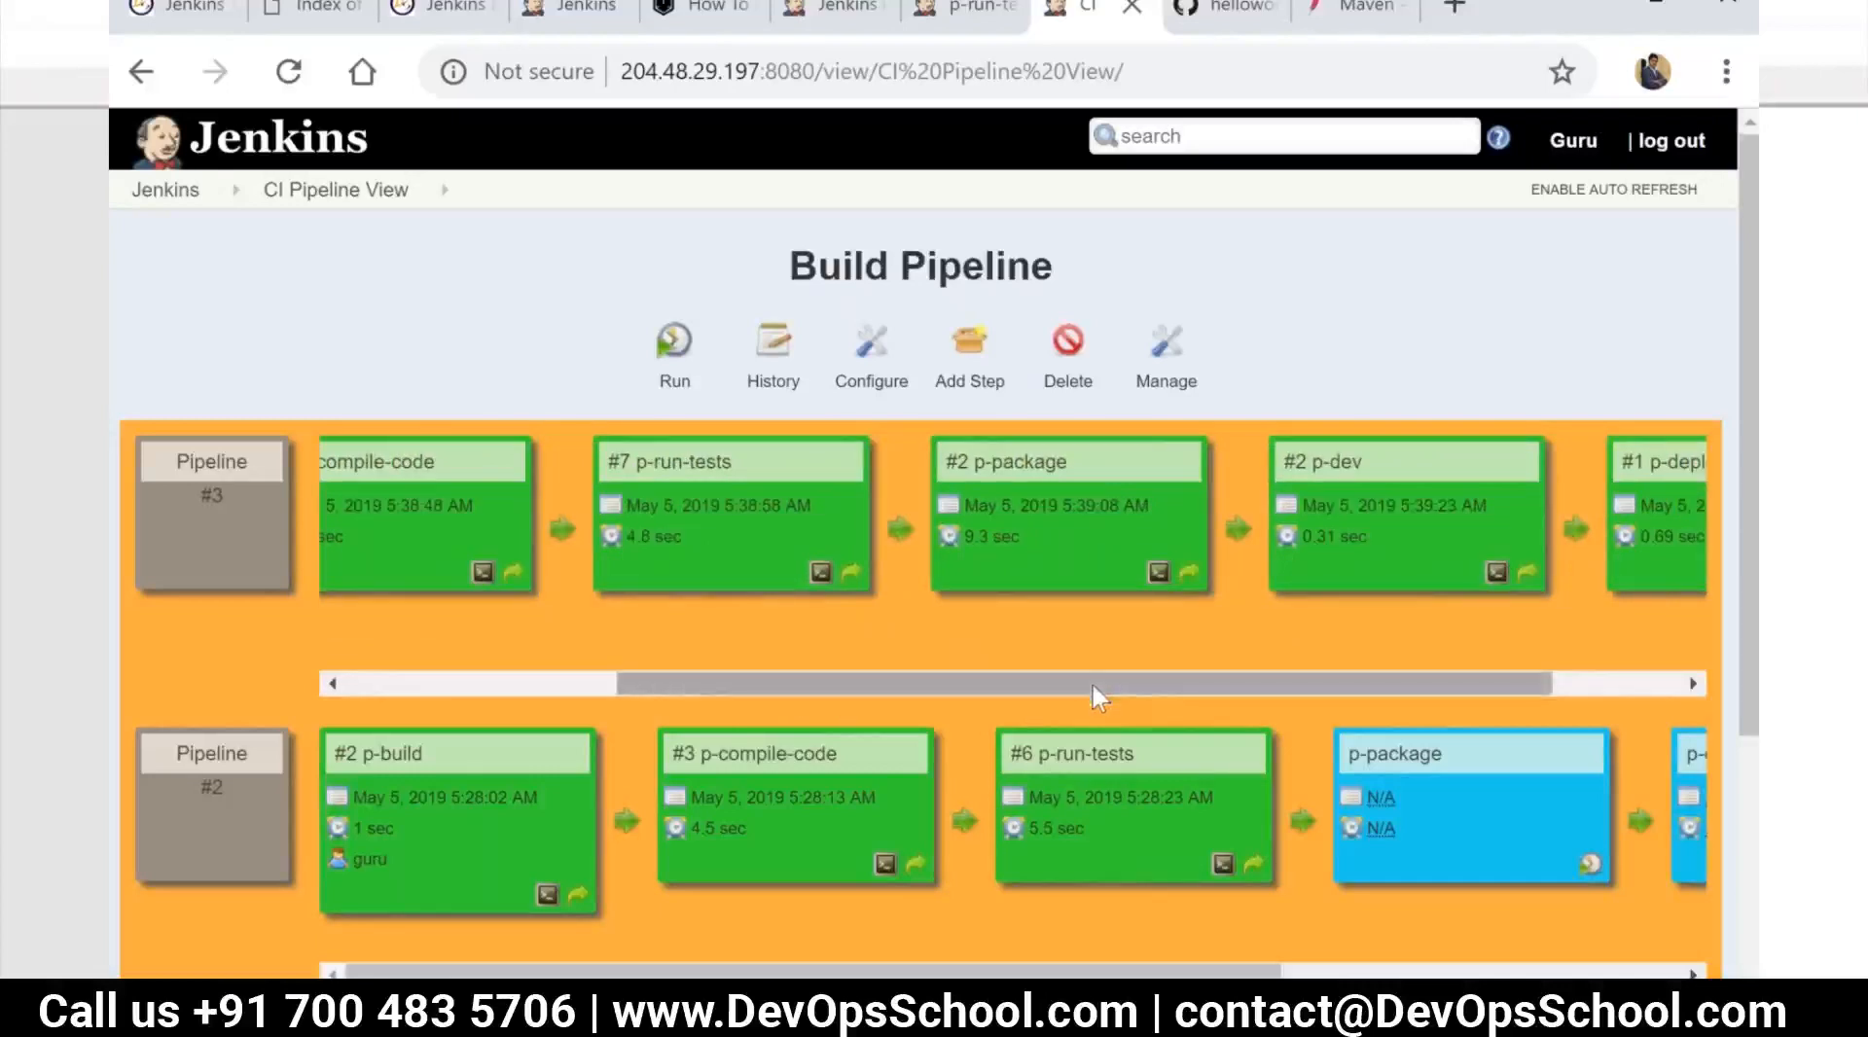
pyautogui.moveTo(1091, 681); pyautogui.dragTo(1310, 680)
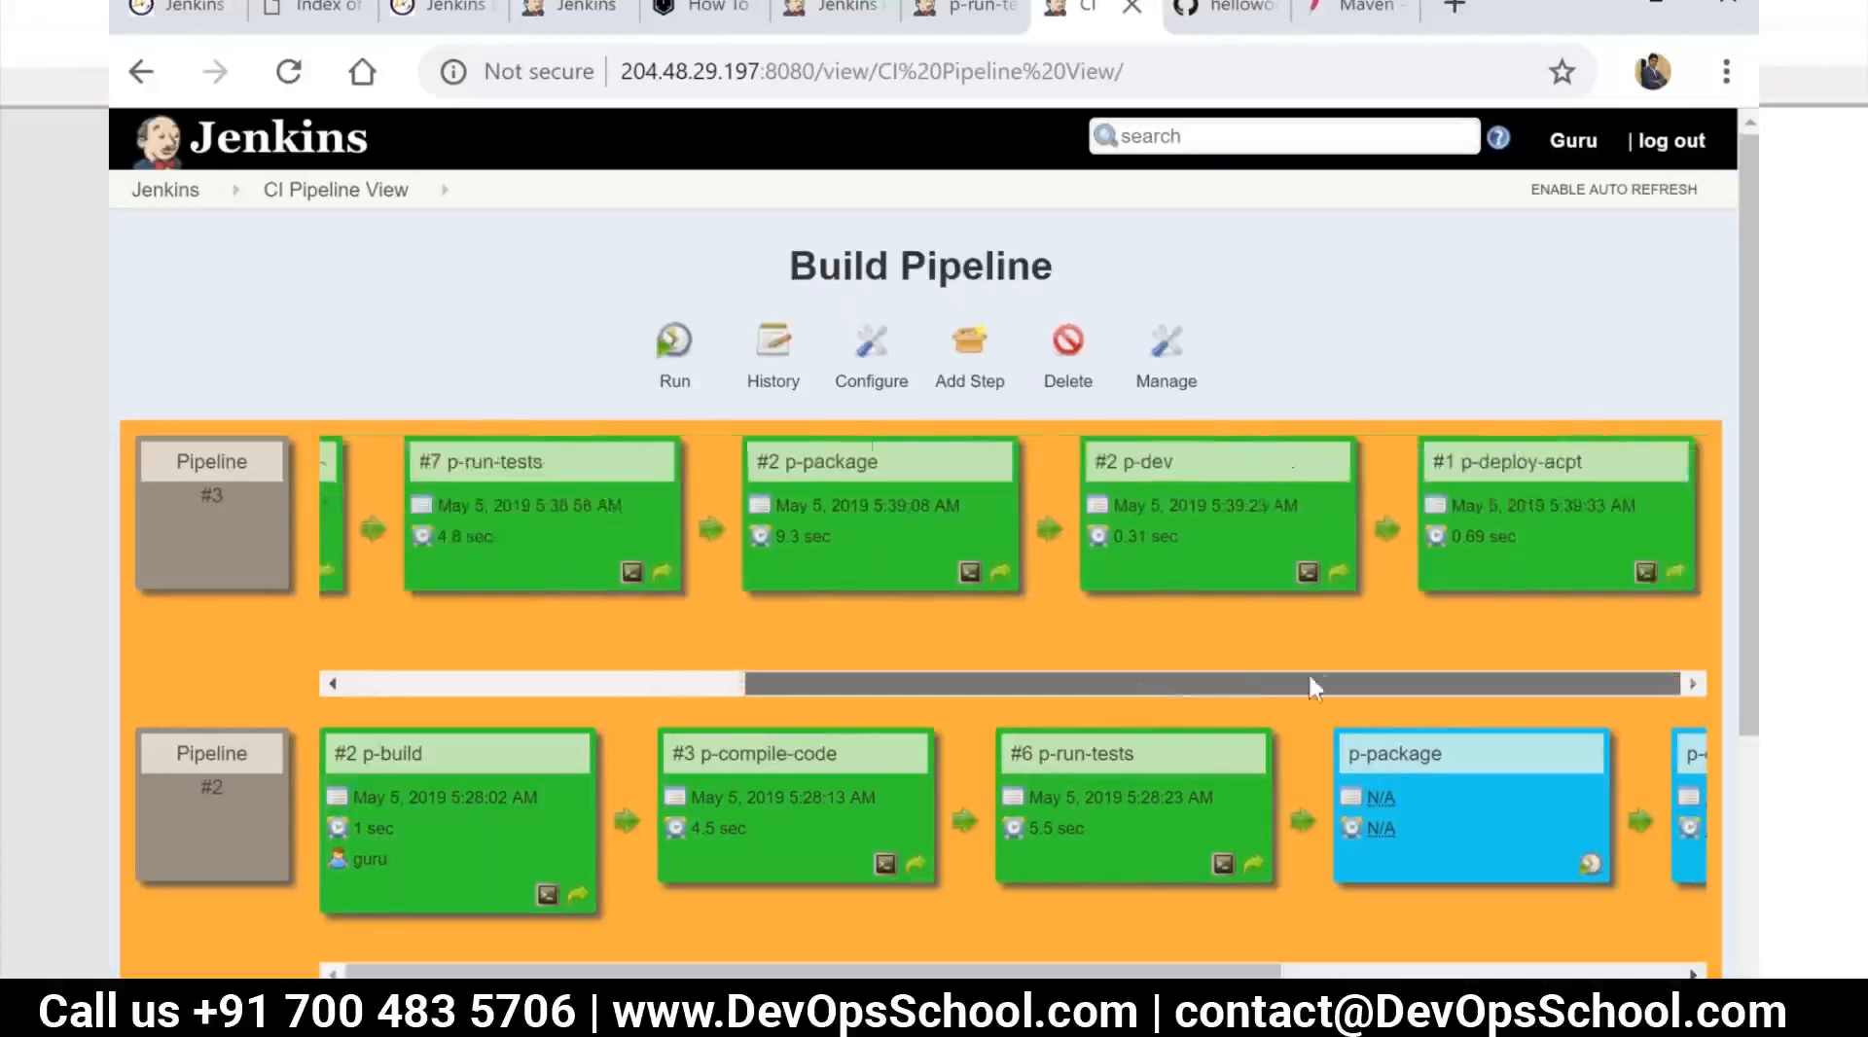
# Examine the build lifecycle phases on the Maven guide page, highlighting validate through package and the package phase
pyautogui.click(1351, 11)
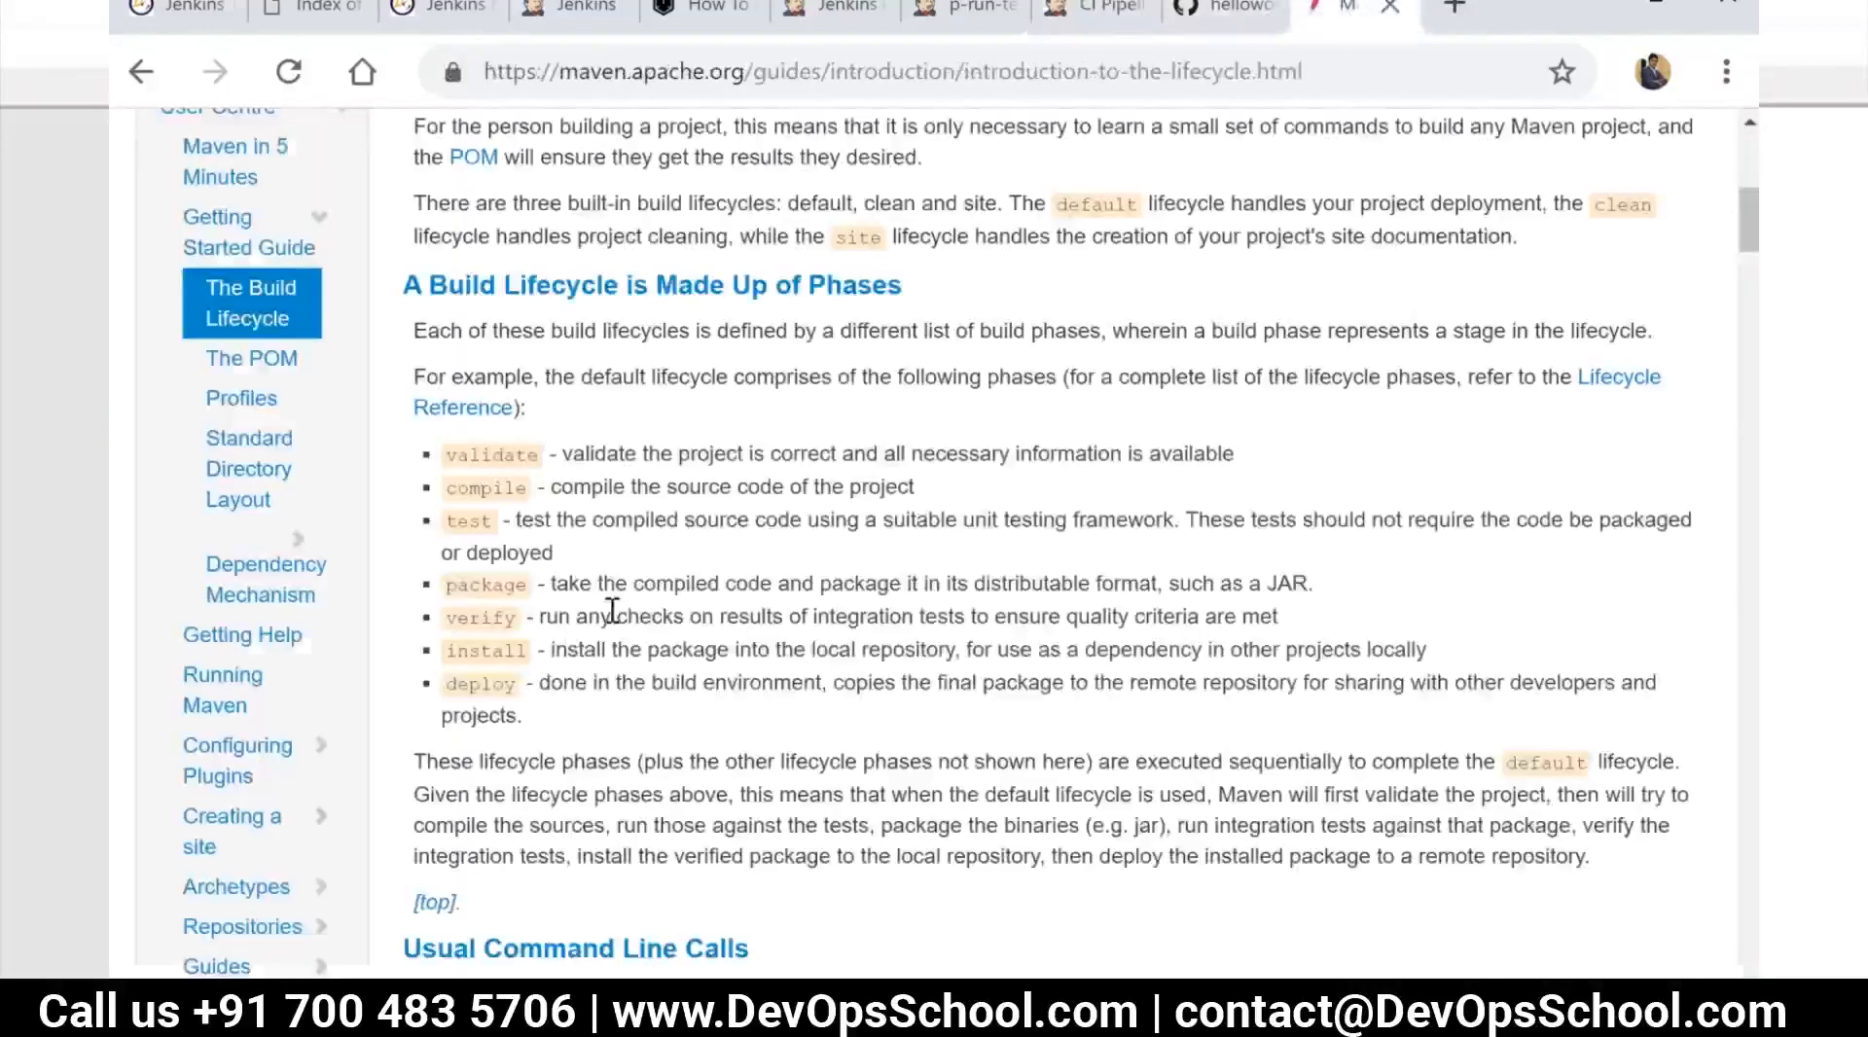
pyautogui.moveTo(1323, 587); pyautogui.dragTo(1101, 583)
pyautogui.moveTo(975, 611); pyautogui.dragTo(546, 591)
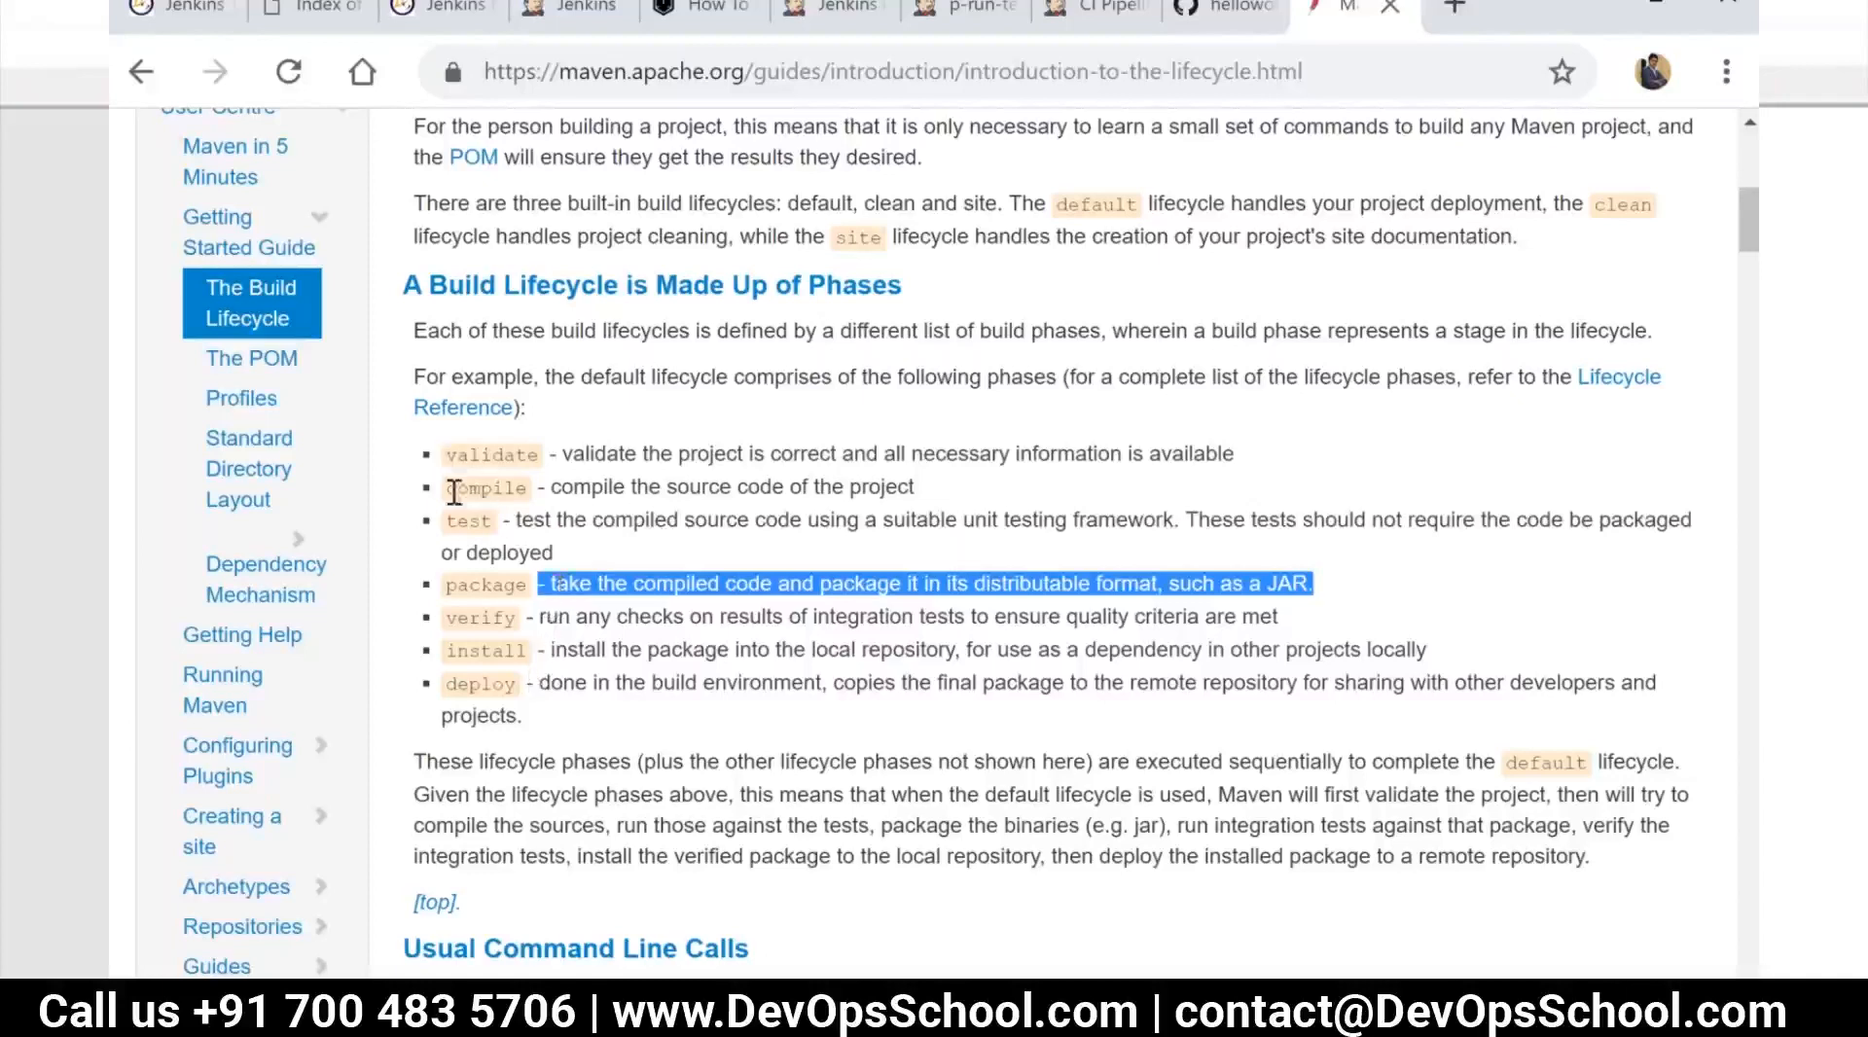
pyautogui.doubleClick(481, 587)
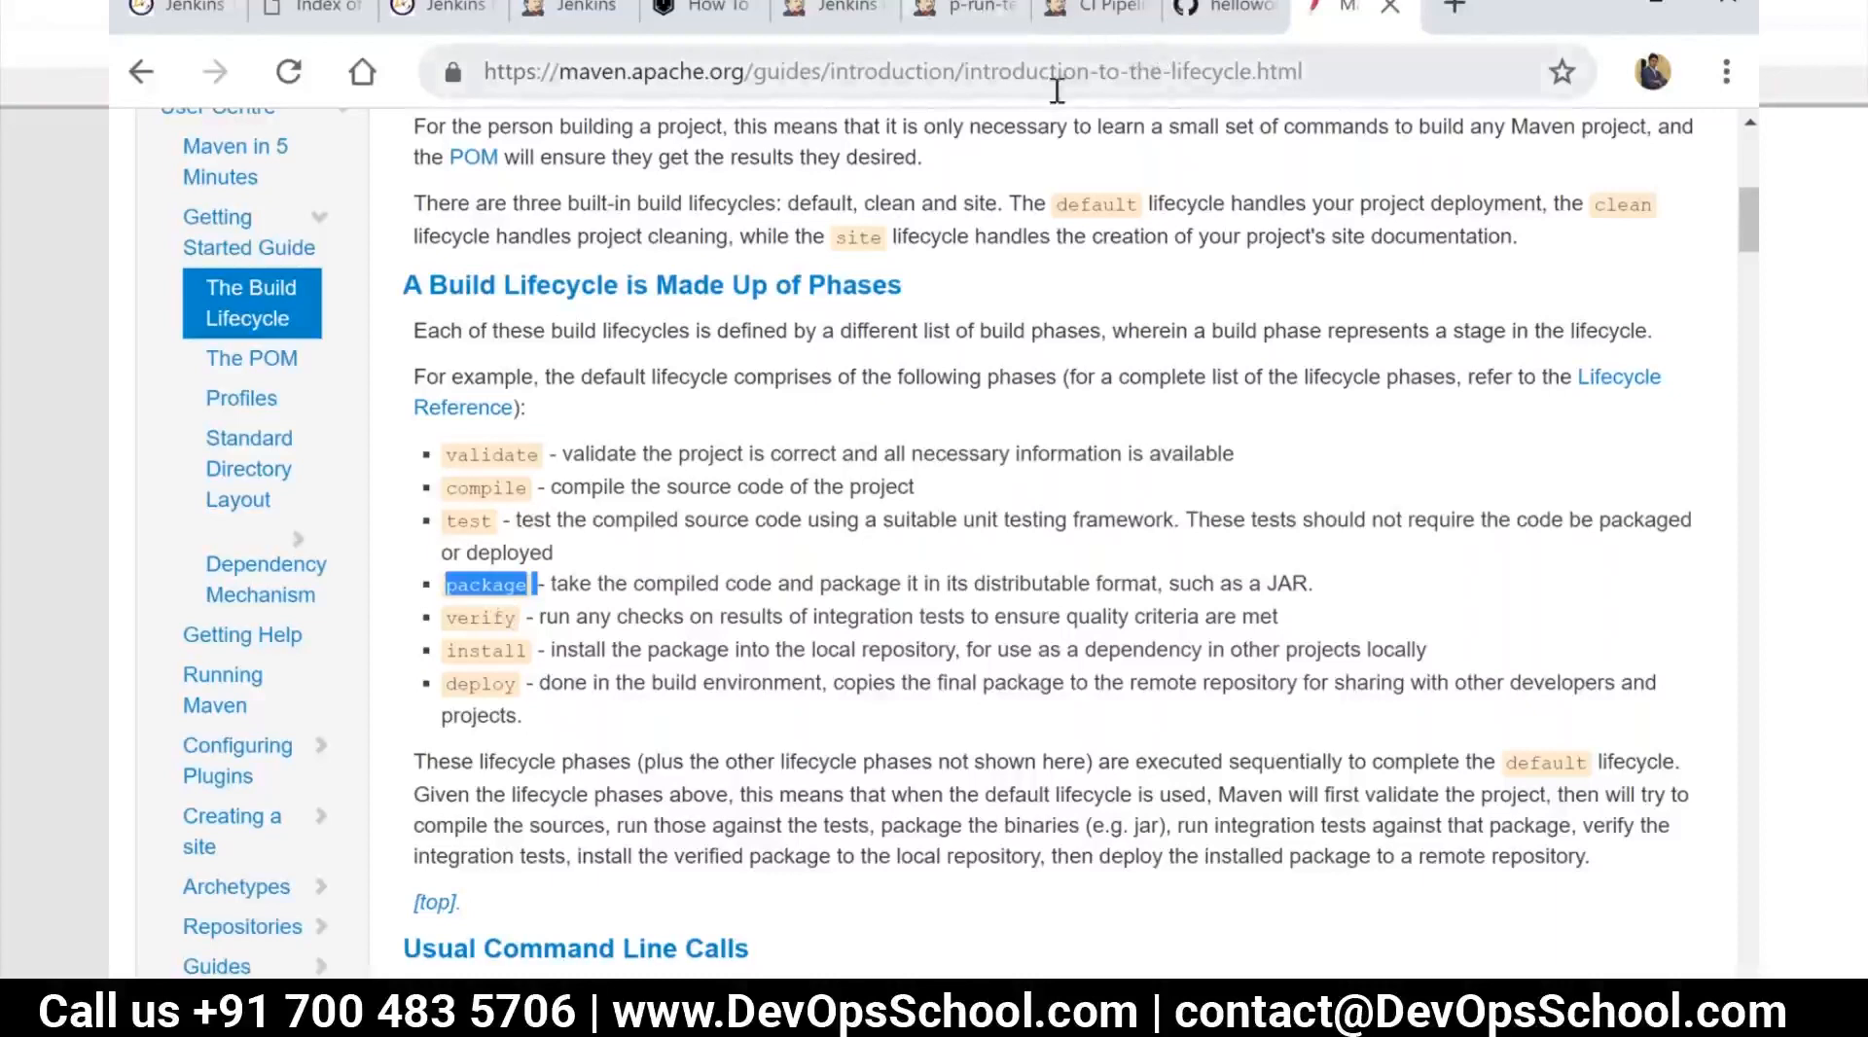
pyautogui.click(543, 581)
pyautogui.moveTo(543, 582); pyautogui.dragTo(444, 455)
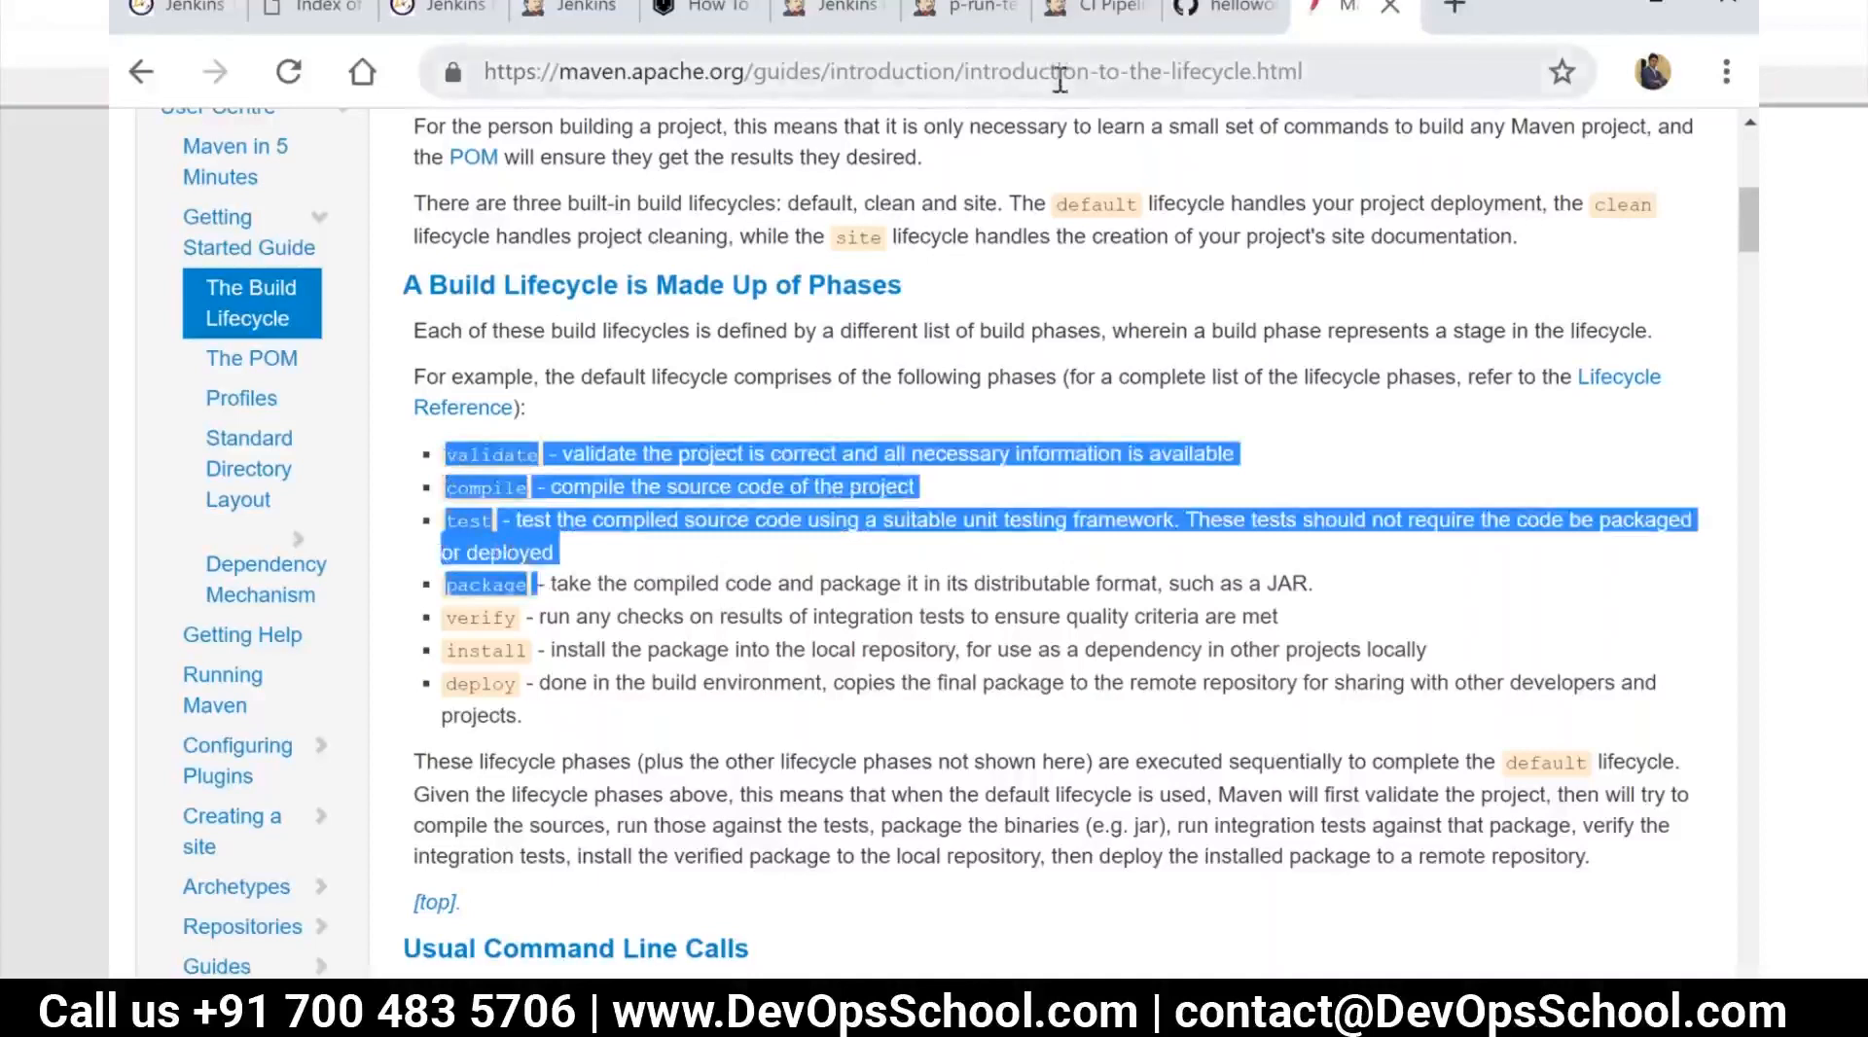
pyautogui.click(574, 628)
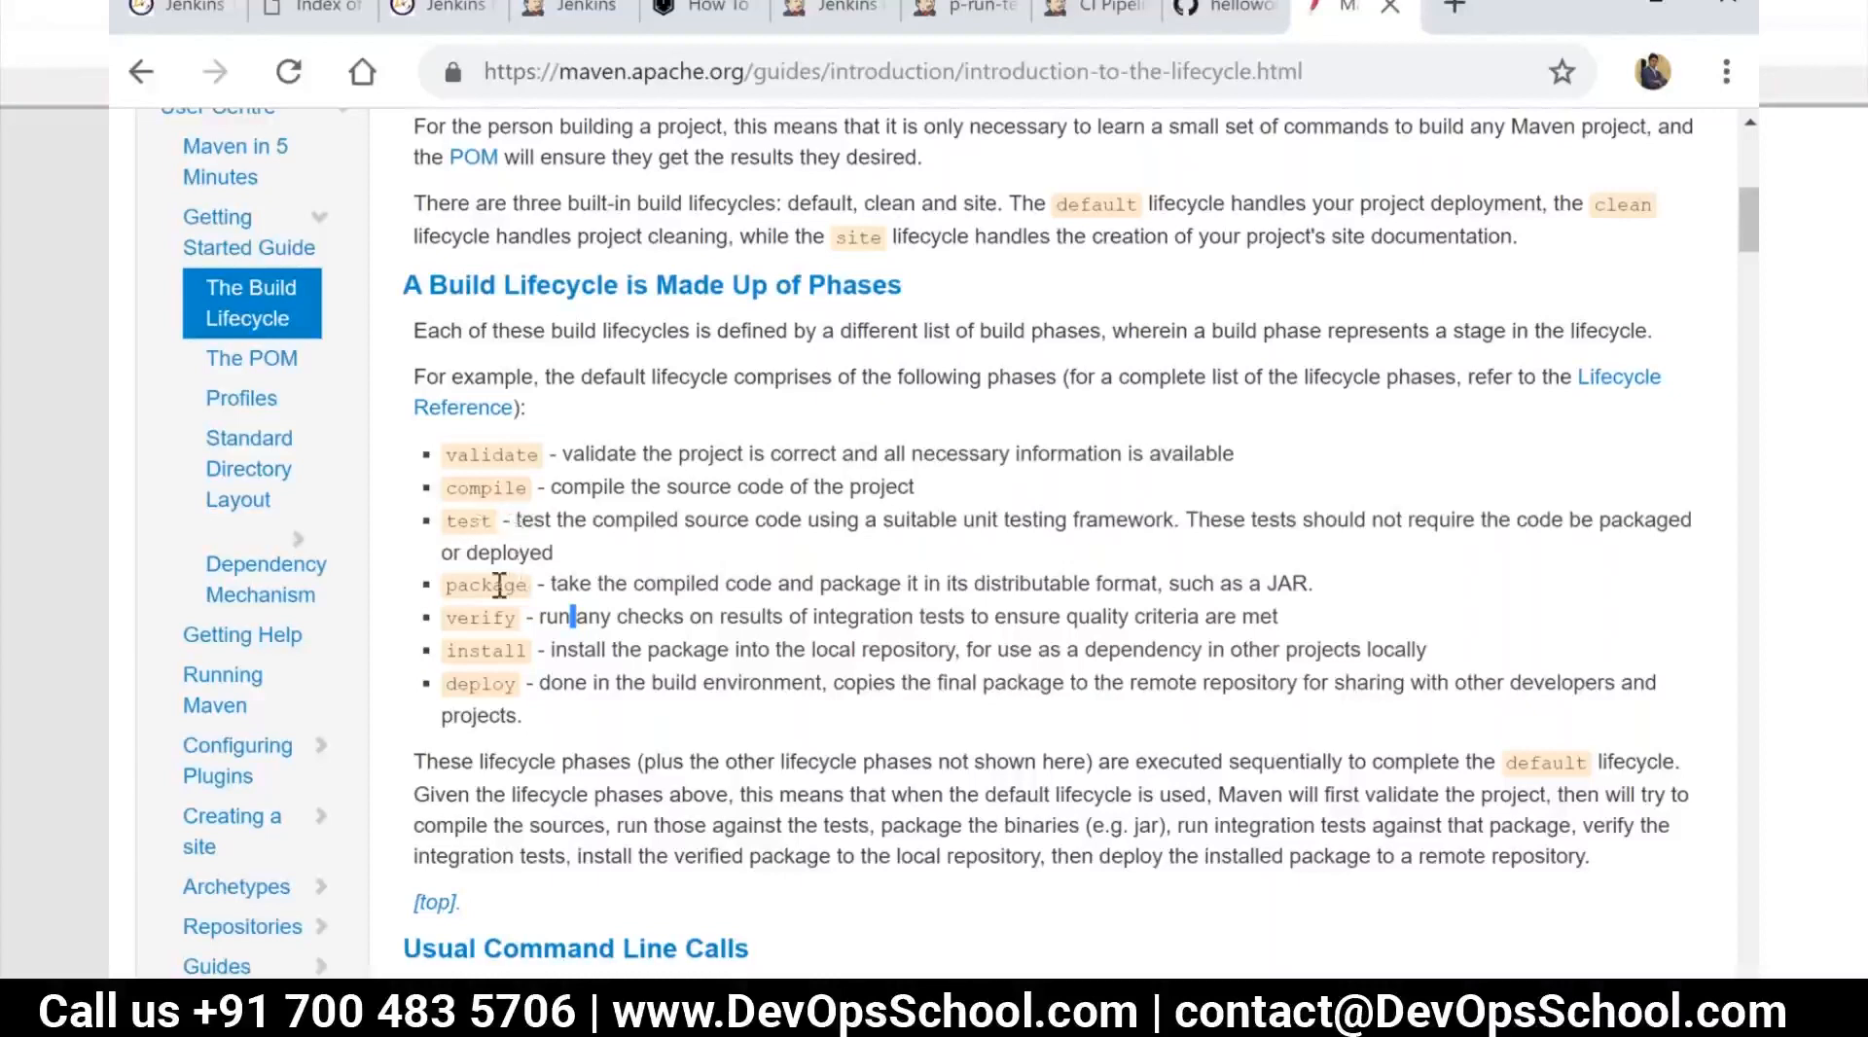
pyautogui.moveTo(525, 587); pyautogui.dragTo(445, 587)
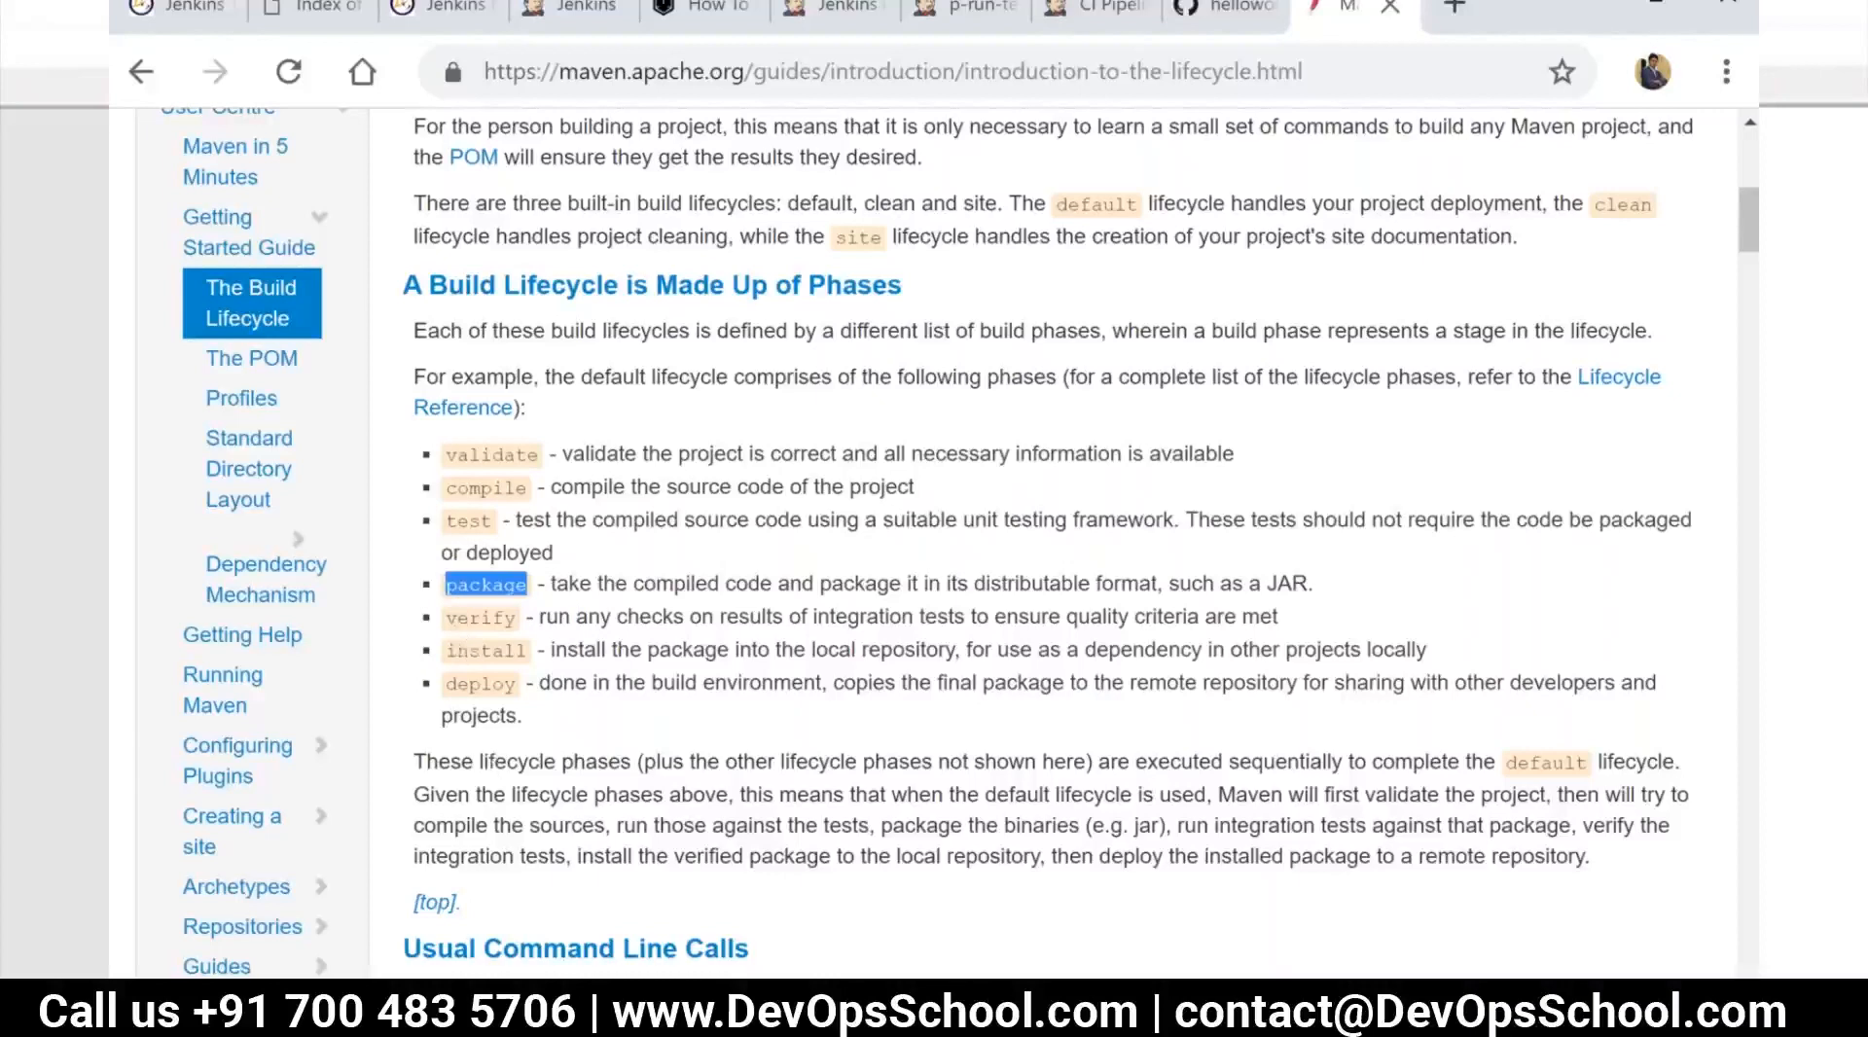
pyautogui.moveTo(683, 1017)
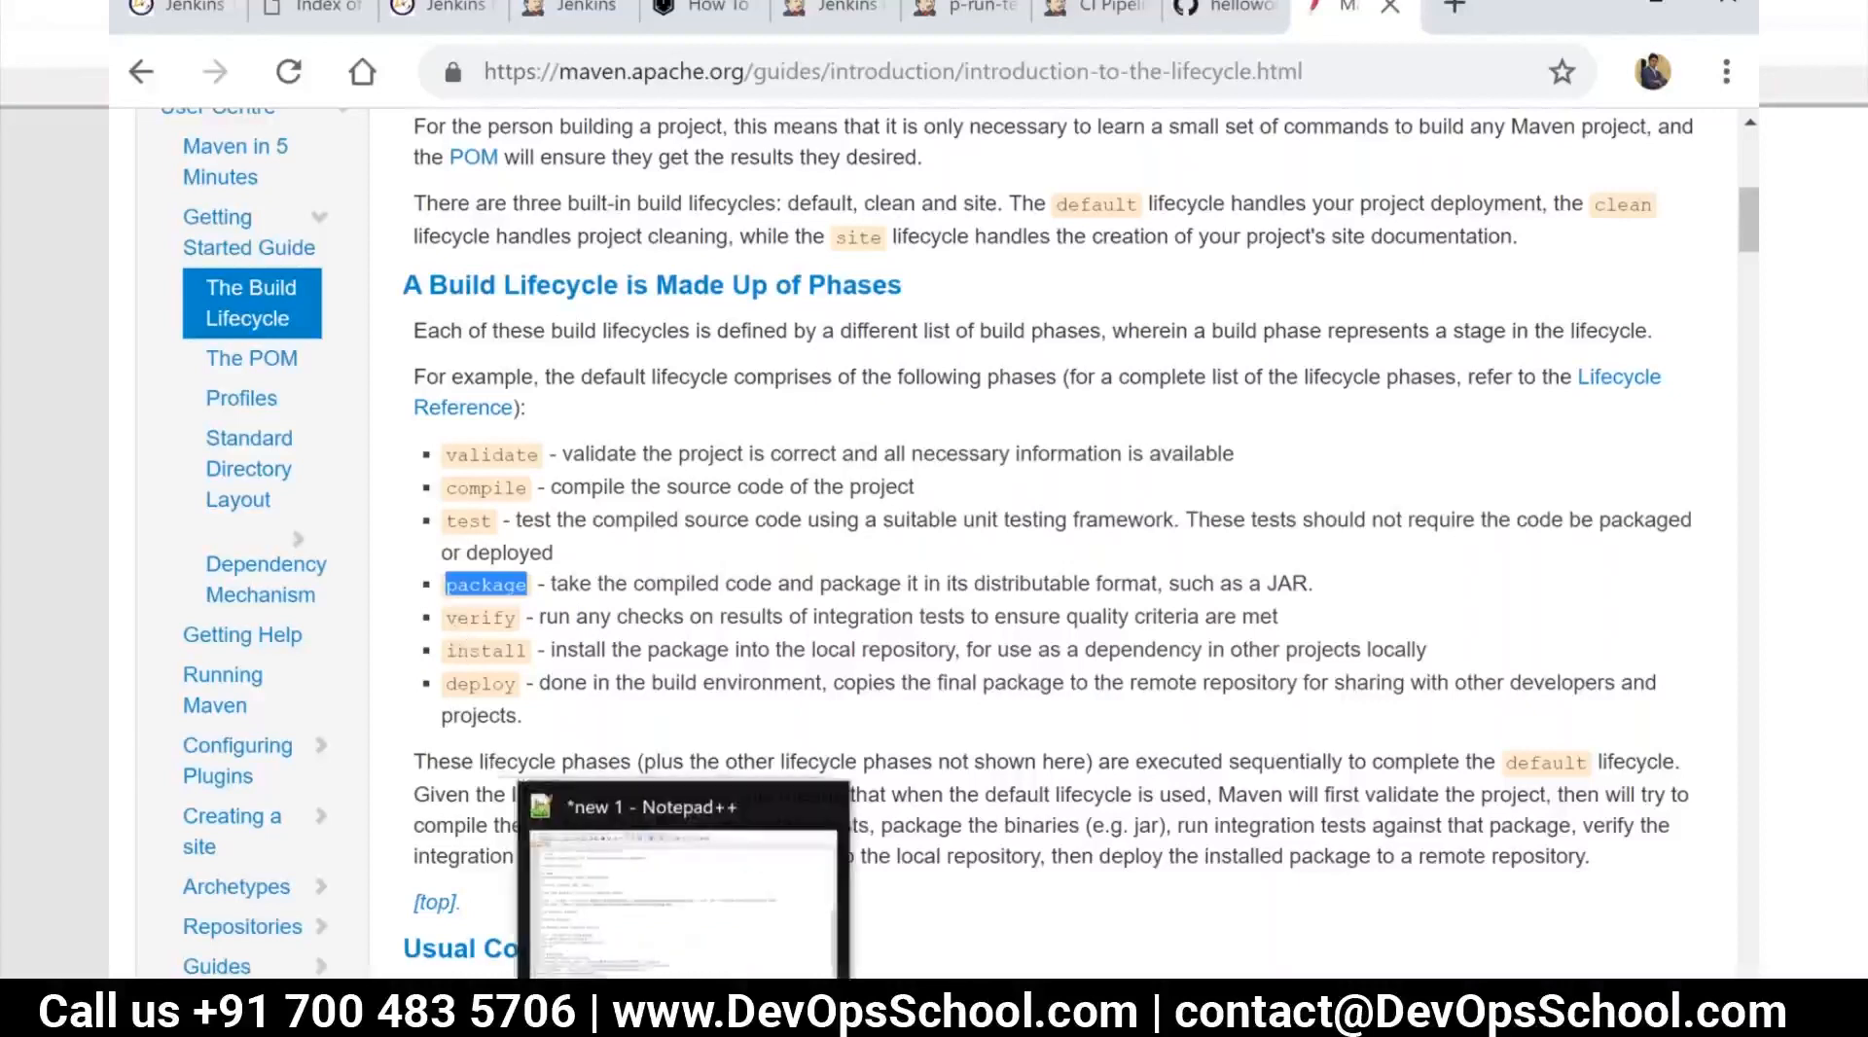
pyautogui.moveTo(513, 1019)
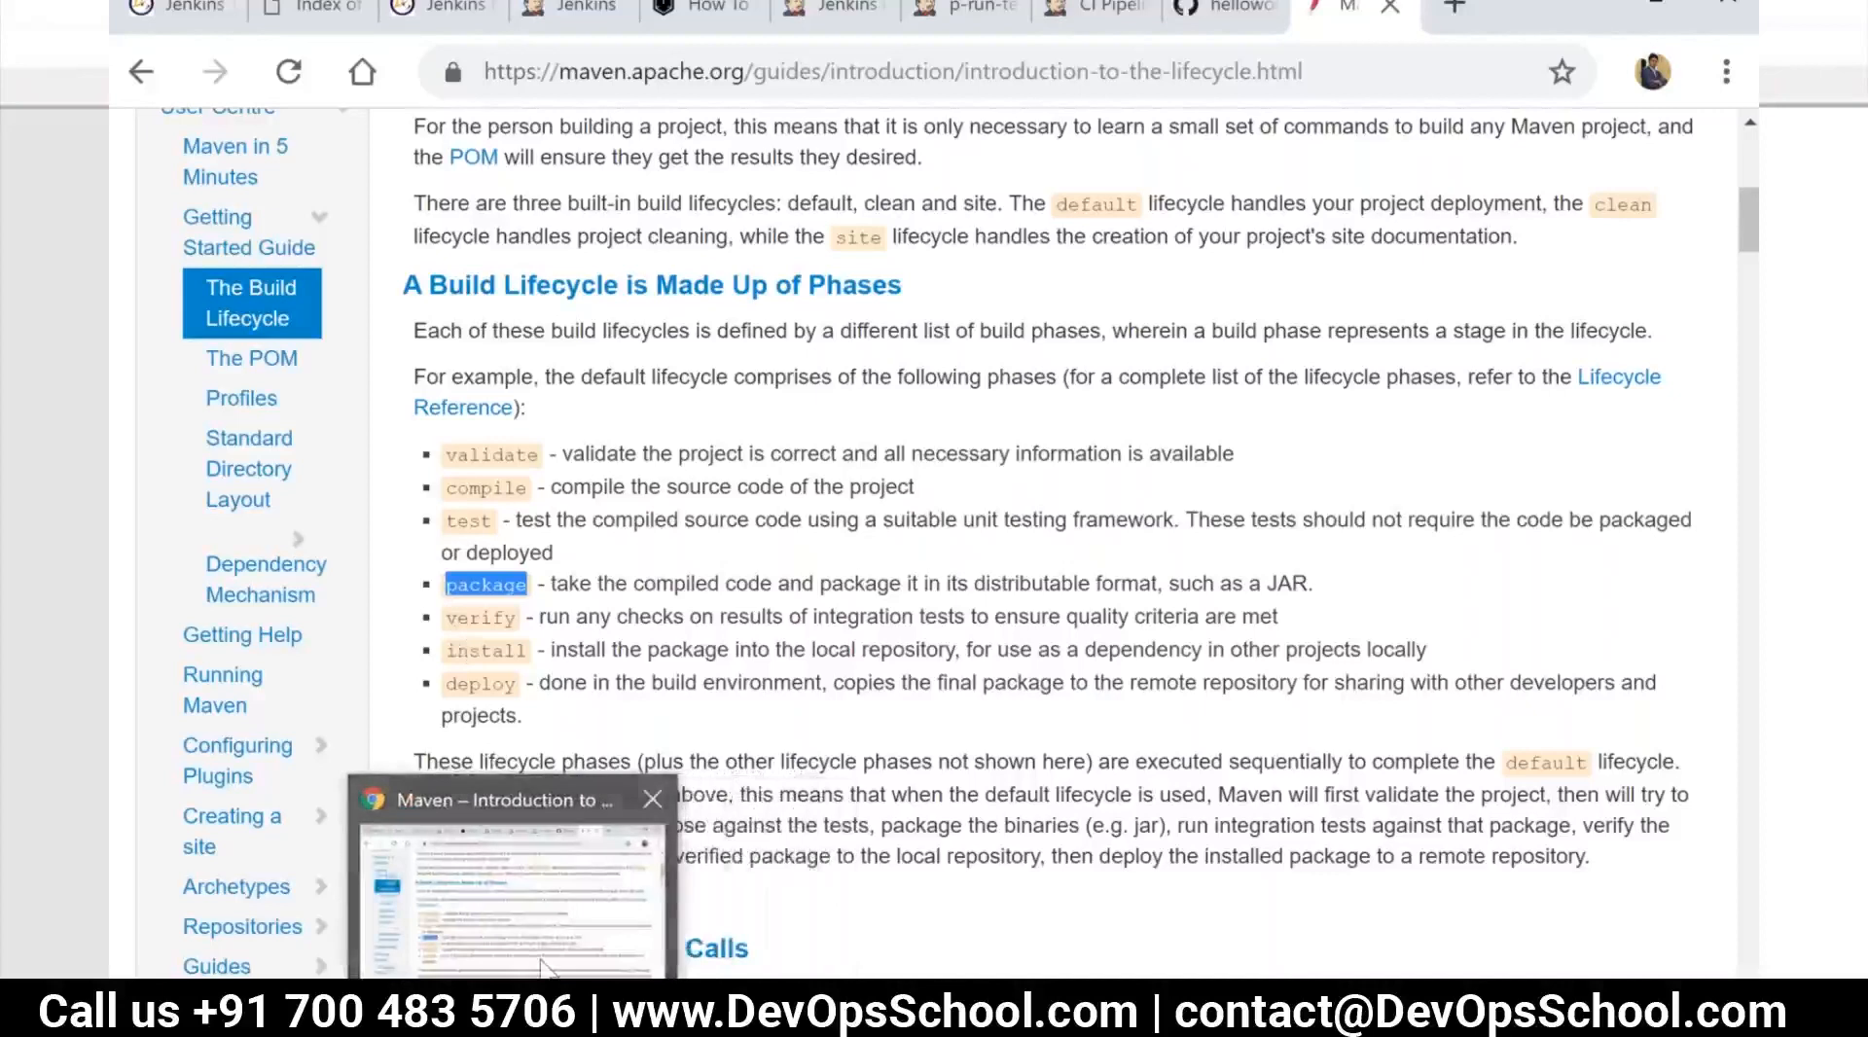
pyautogui.click(546, 967)
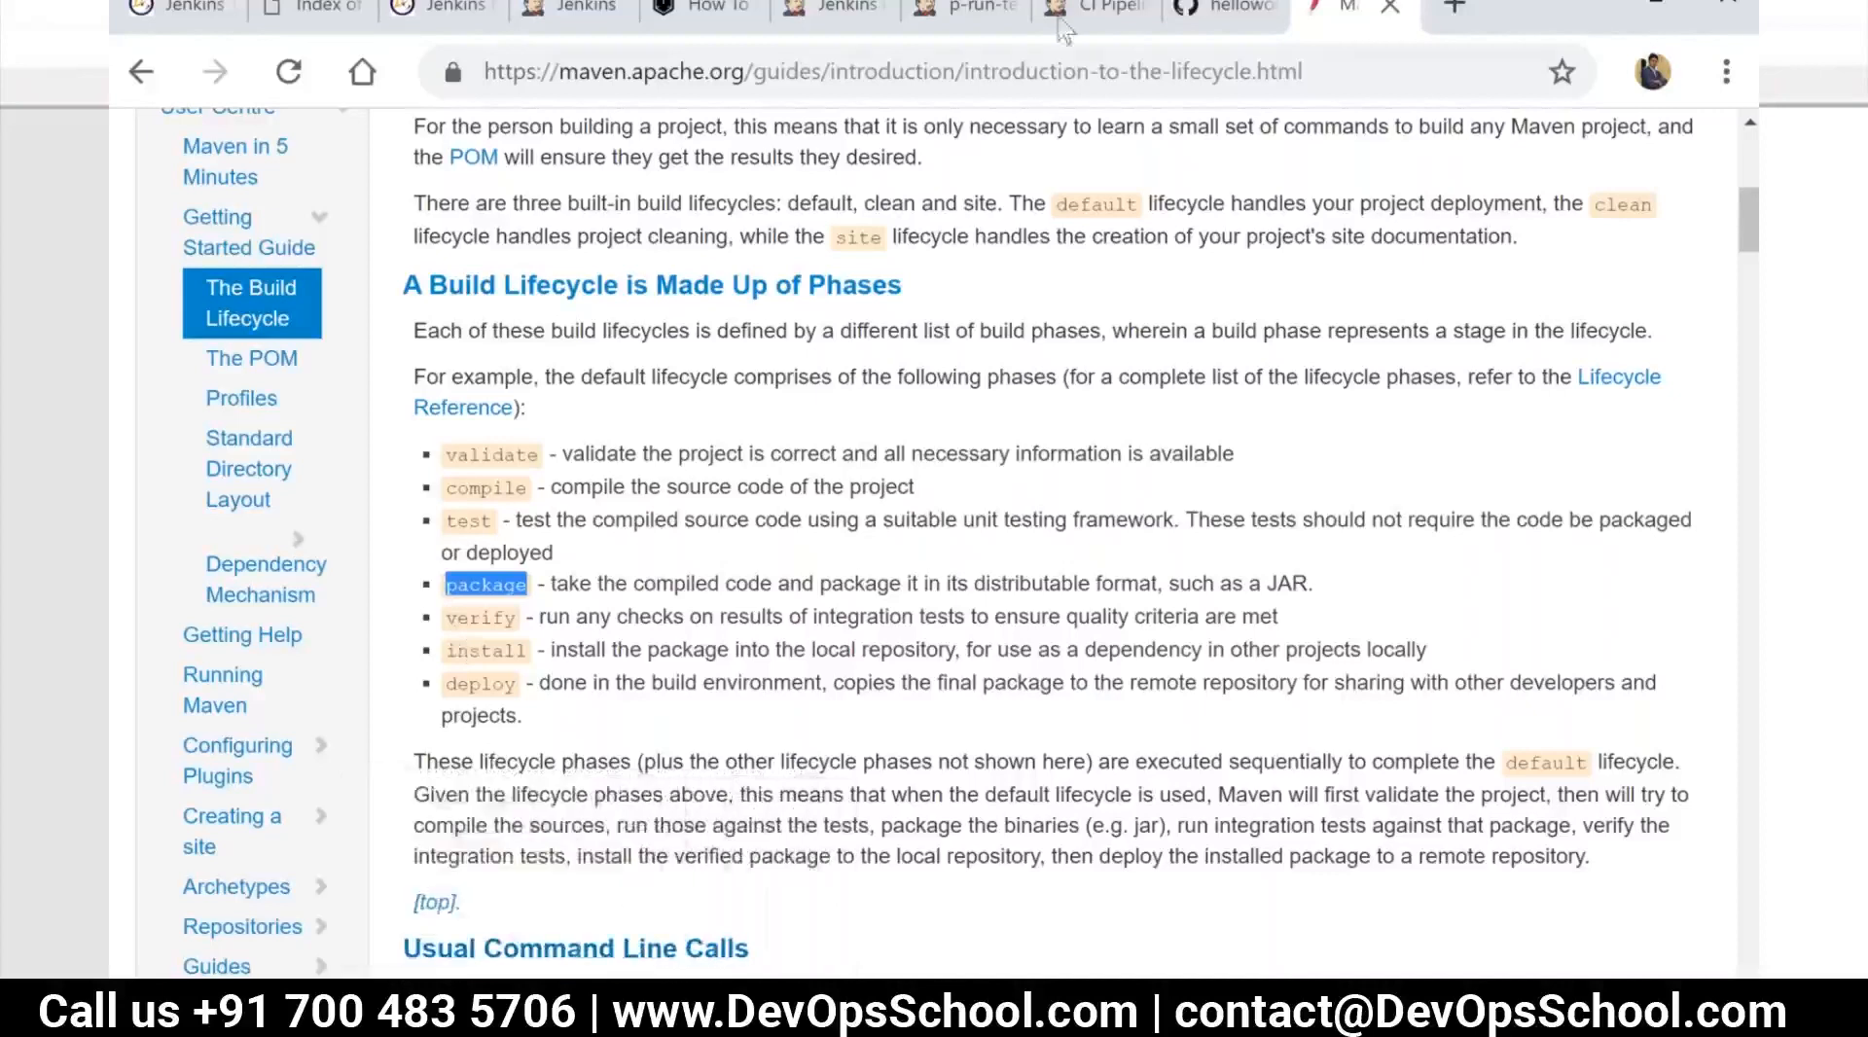
# Return to the CI Pipeline View and review the p-build through p-package stages of pipeline #3
pyautogui.click(1080, 13)
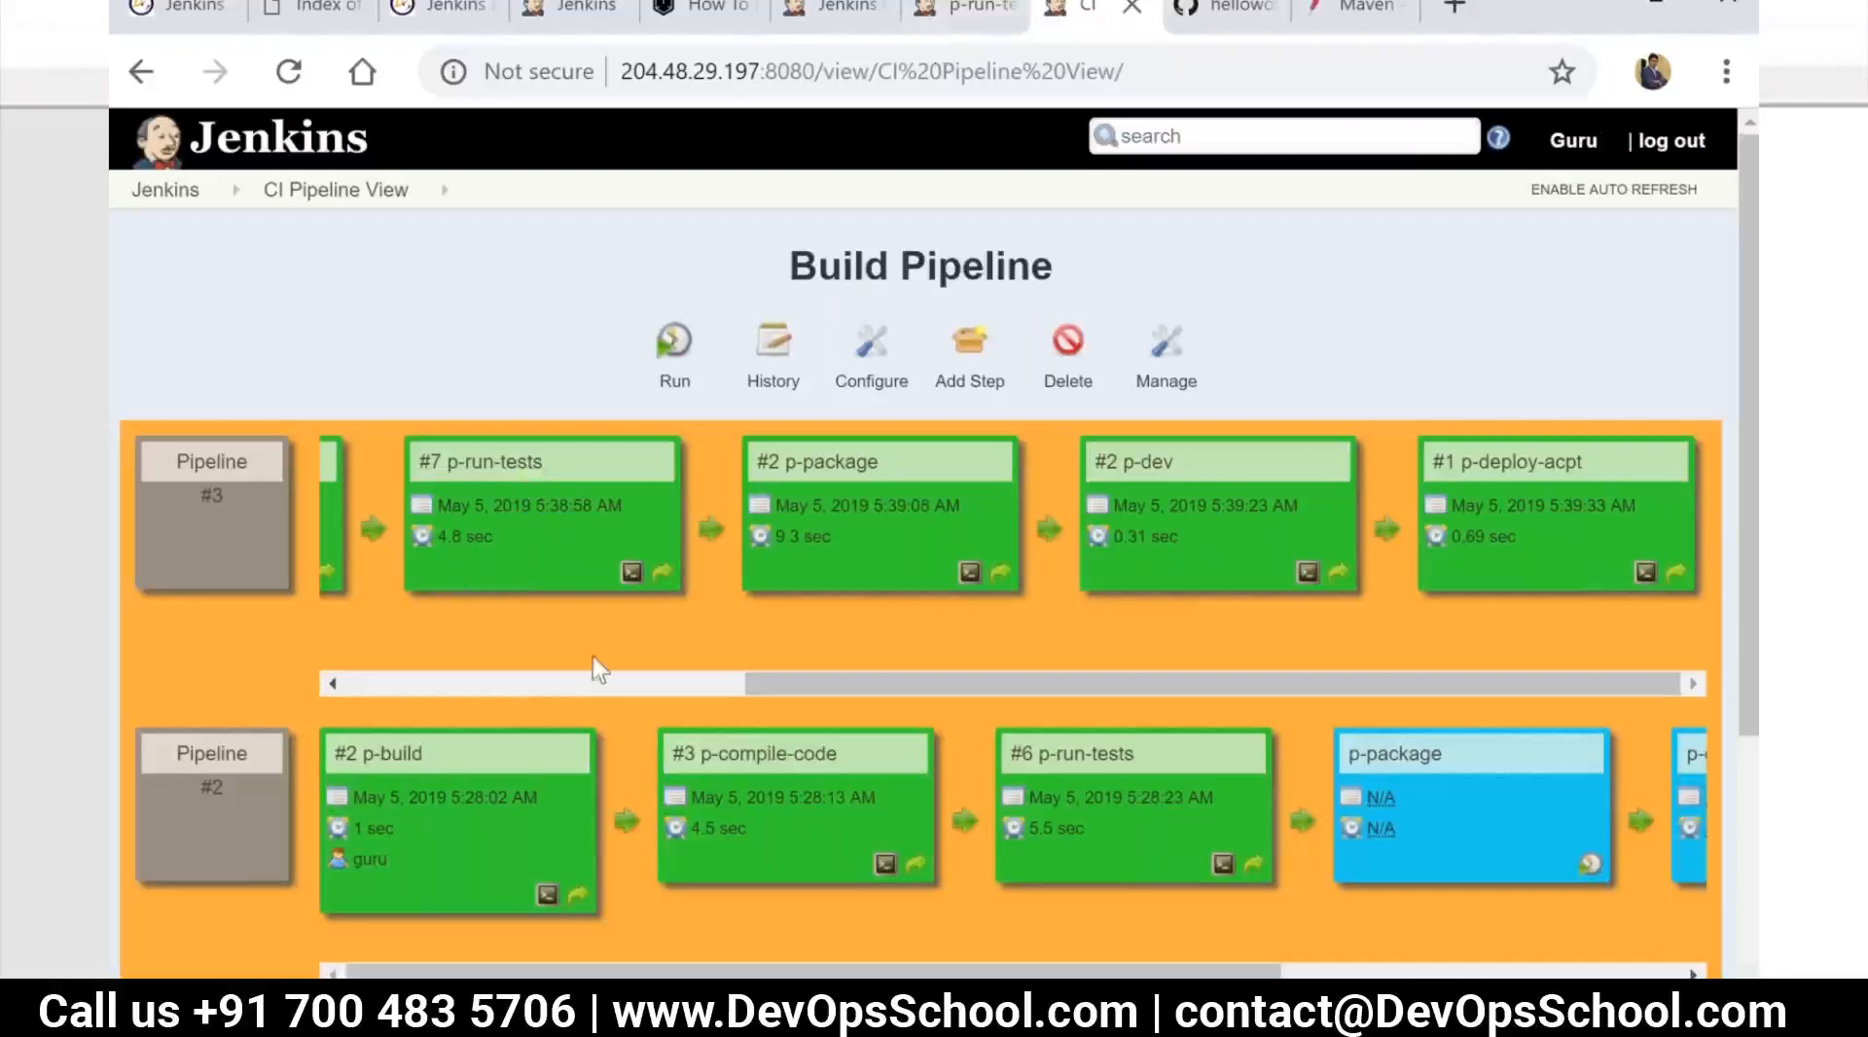
pyautogui.click(597, 684)
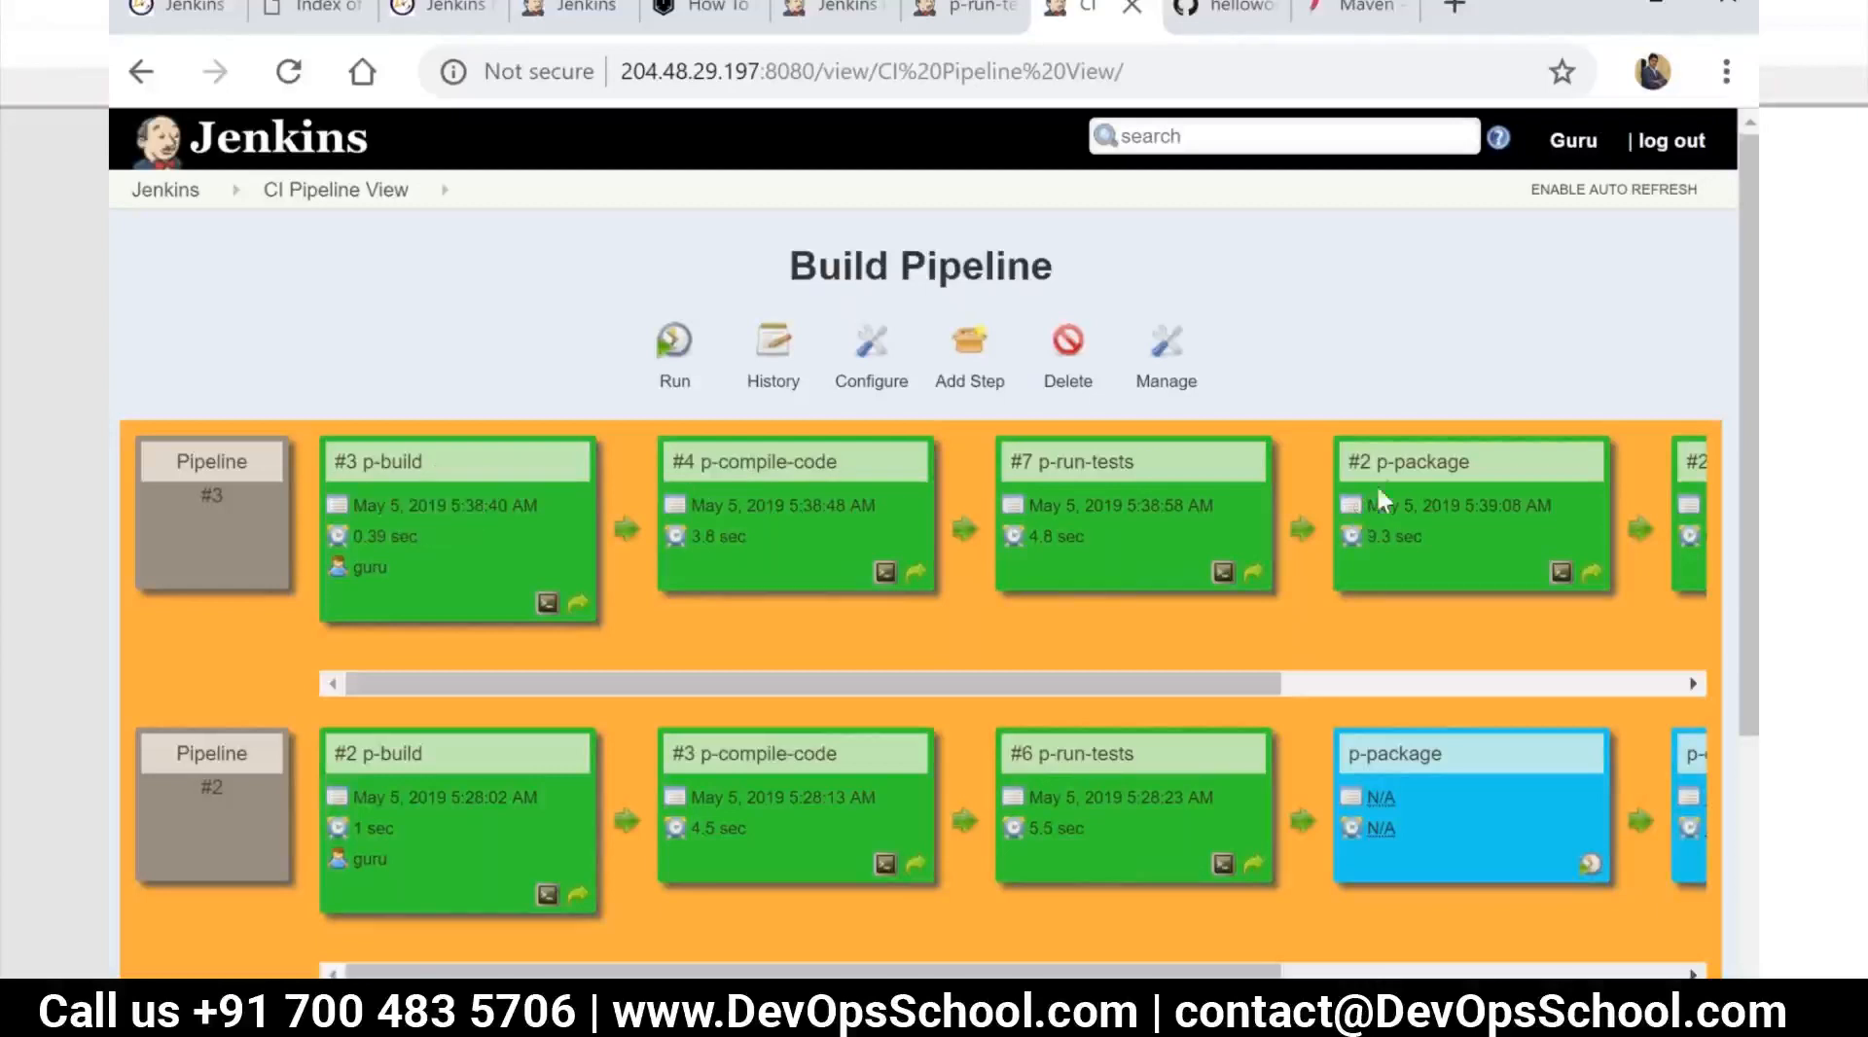
pyautogui.moveTo(1072, 685); pyautogui.dragTo(938, 685)
# Open the jenkinsfile in the helloworld-java-maven GitHub repository and examine its Preparation, Build, UT, Pack and Results stages
pyautogui.click(1347, 10)
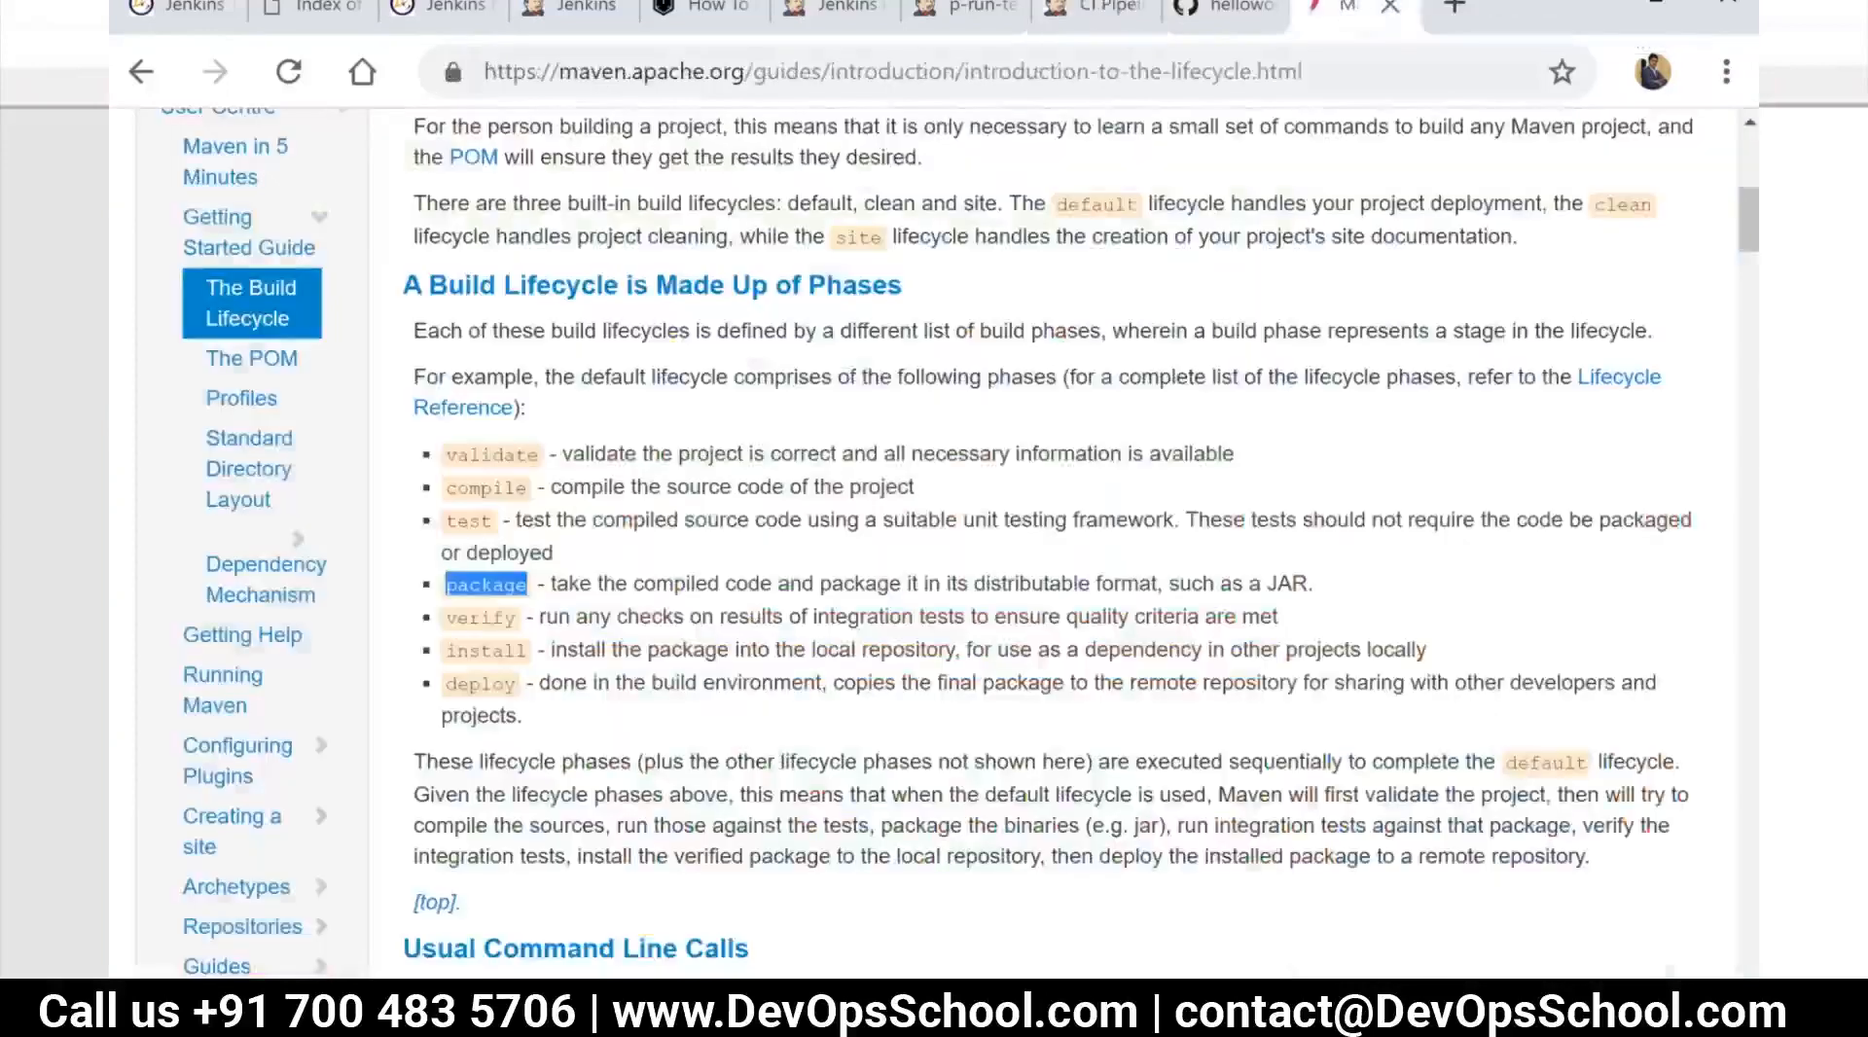
pyautogui.click(1292, 71)
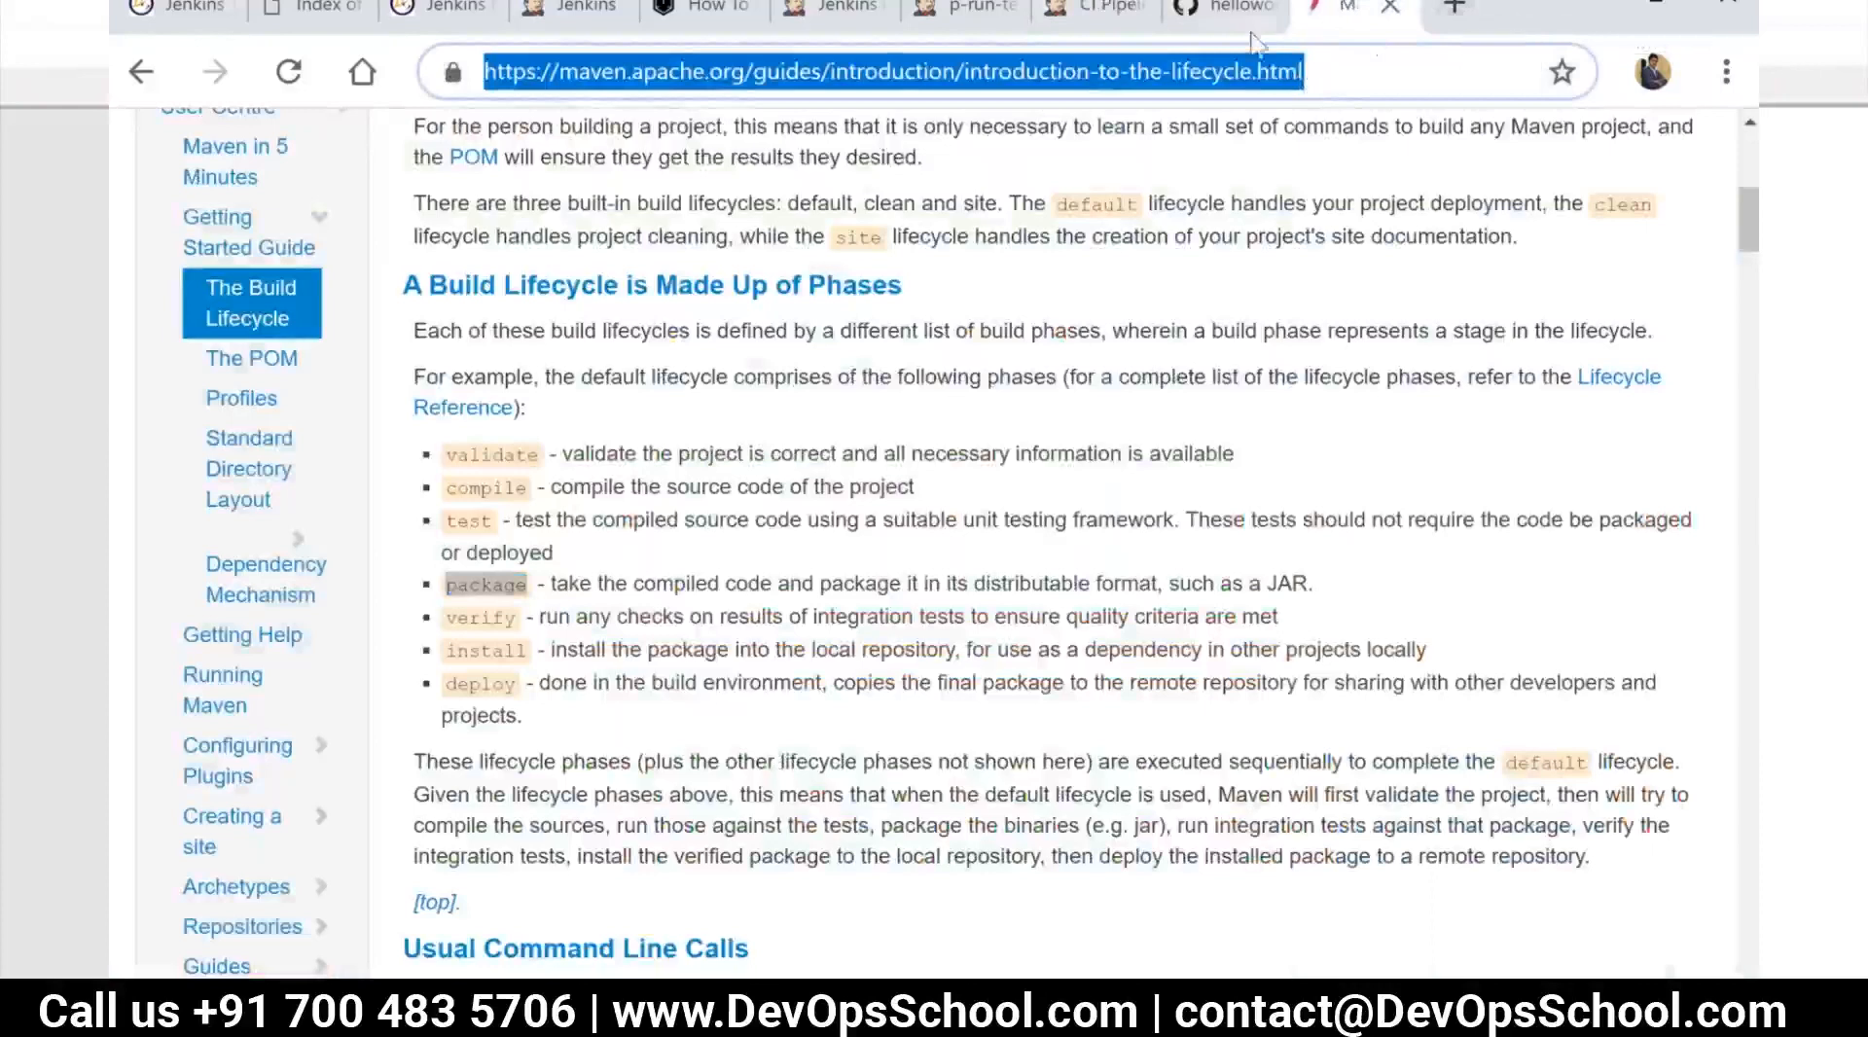
pyautogui.click(1213, 10)
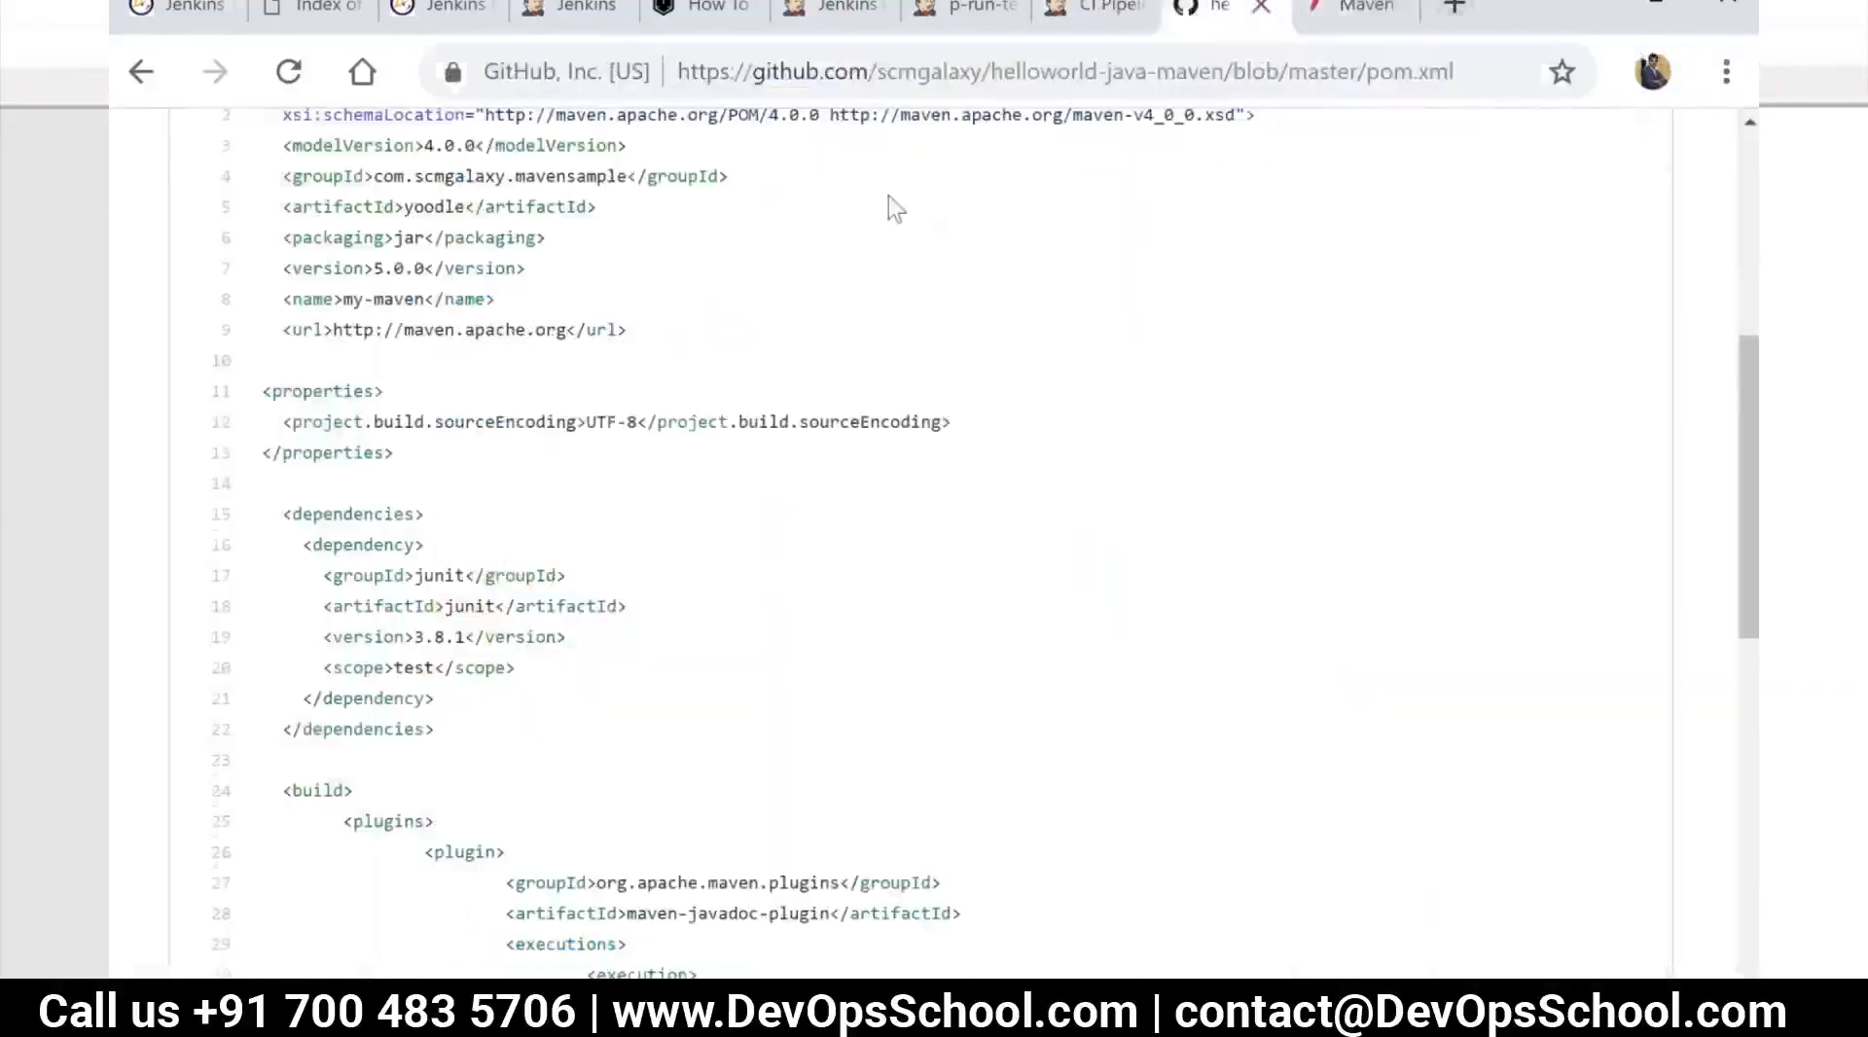
pyautogui.scroll(5, 889, 196)
pyautogui.click(456, 435)
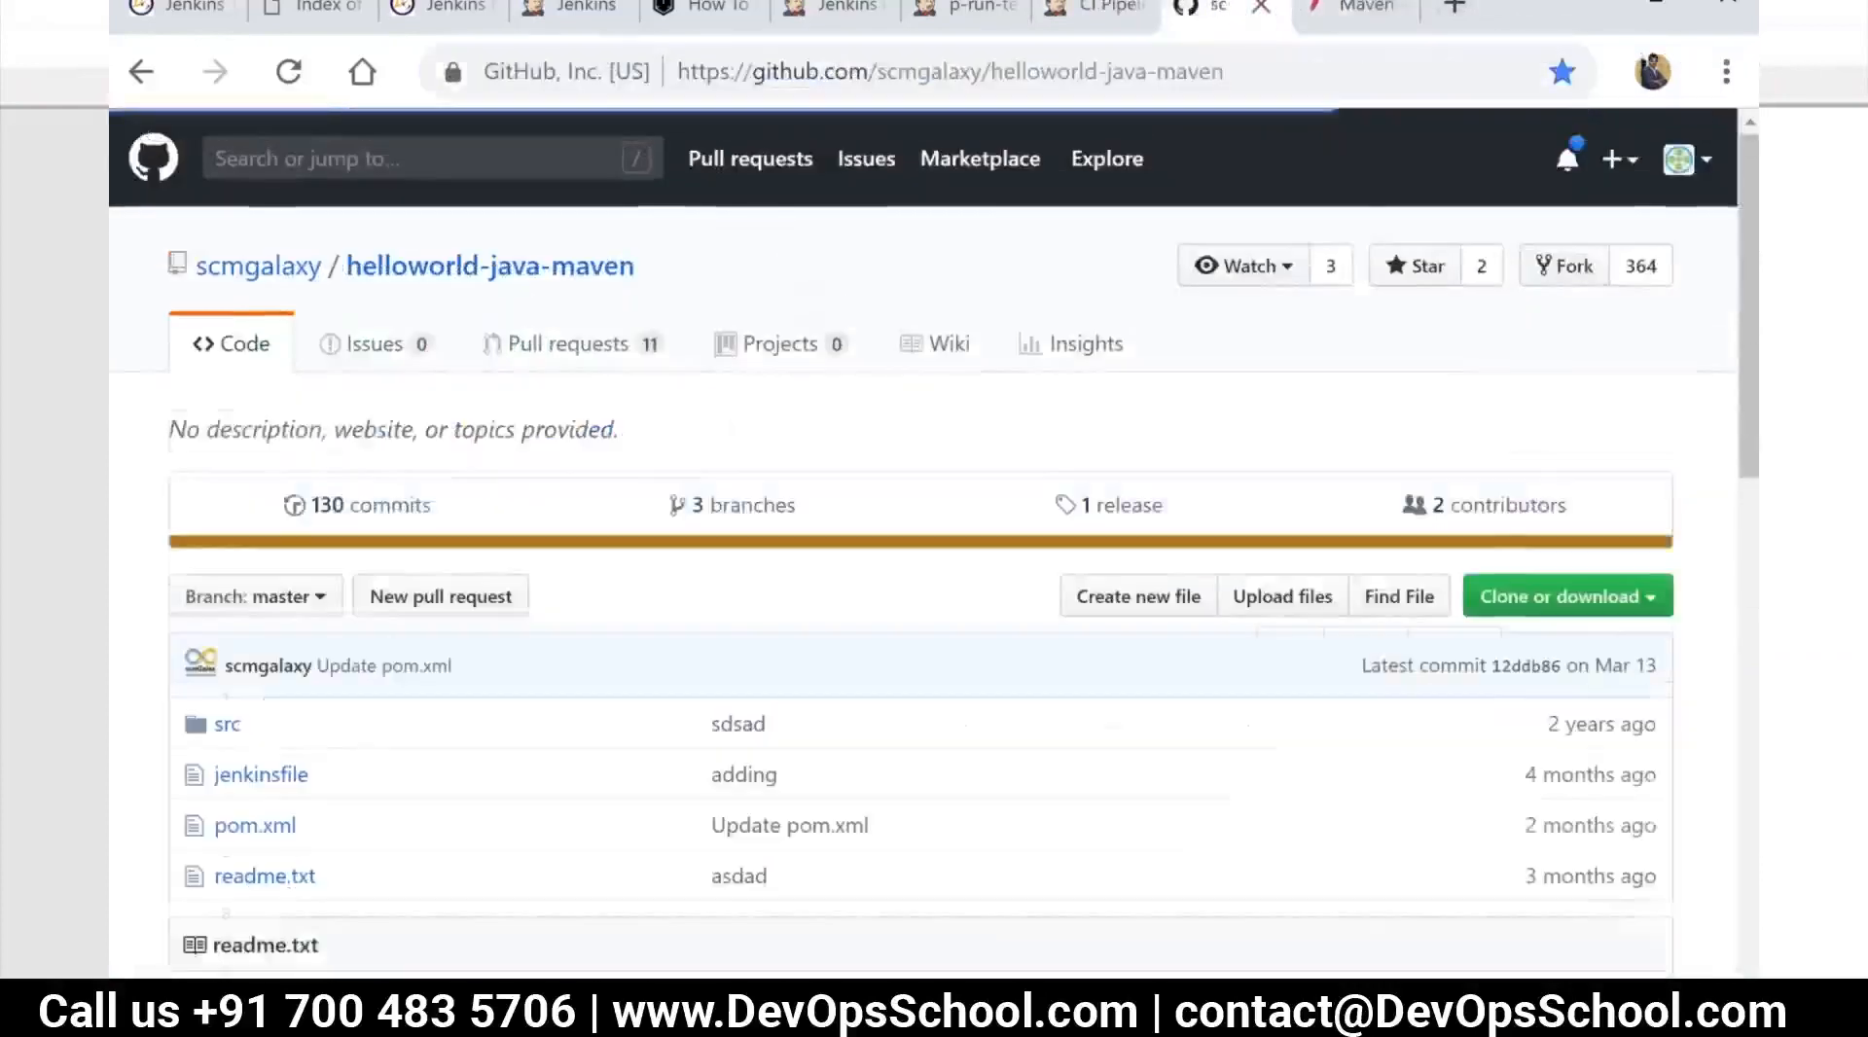
pyautogui.scroll(-5, 304, 324)
pyautogui.click(261, 314)
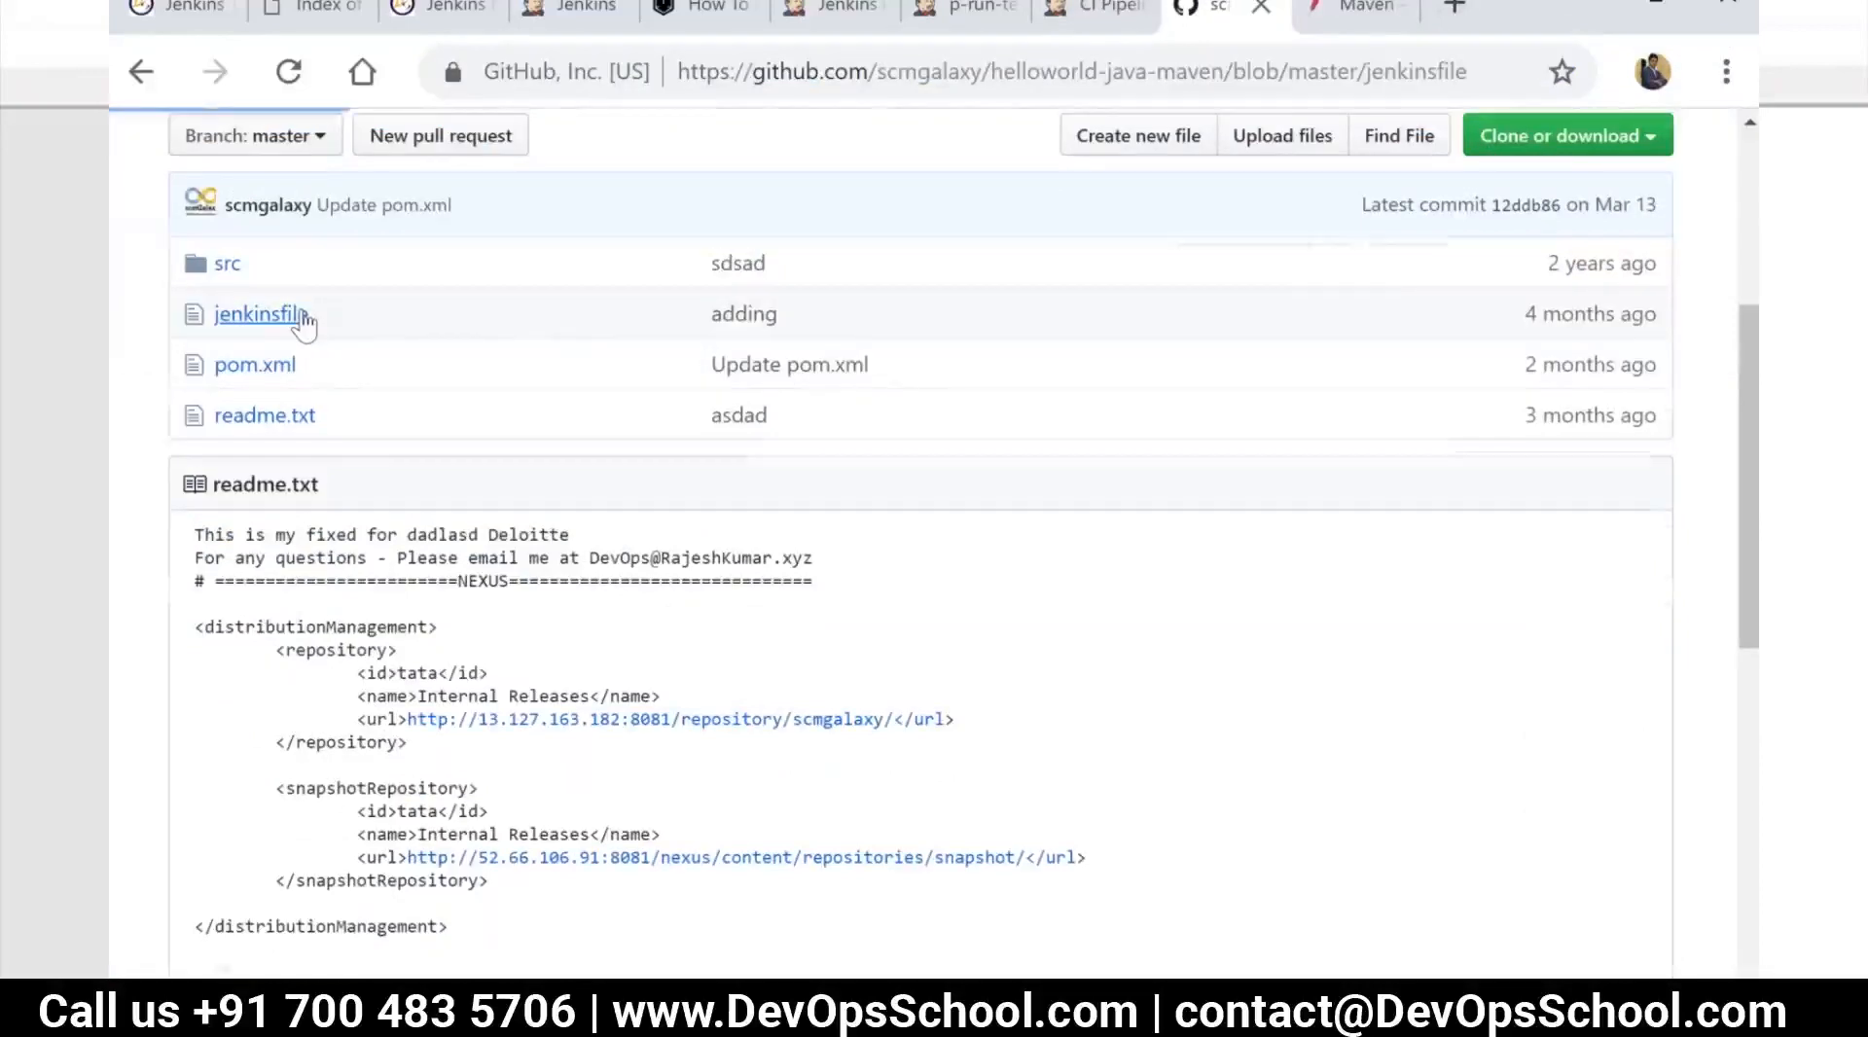
pyautogui.scroll(-3, 457, 540)
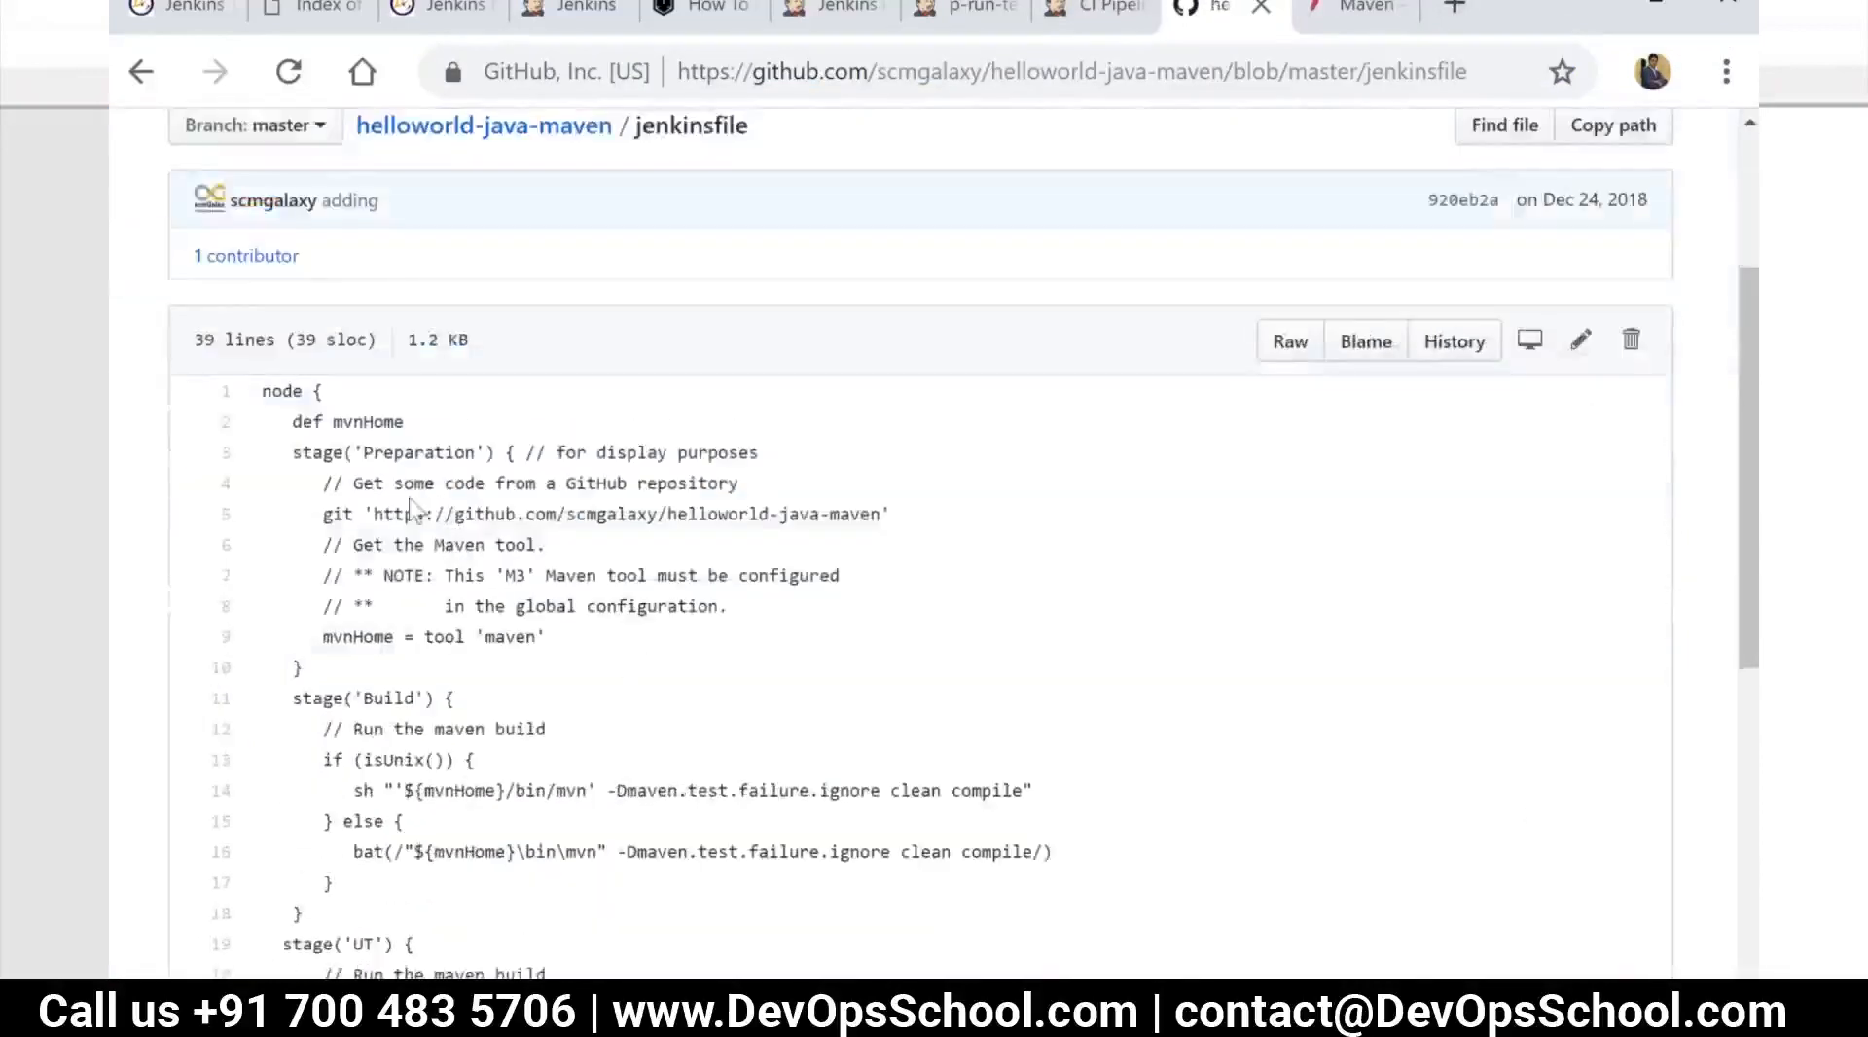
pyautogui.scroll(-3, 396, 486)
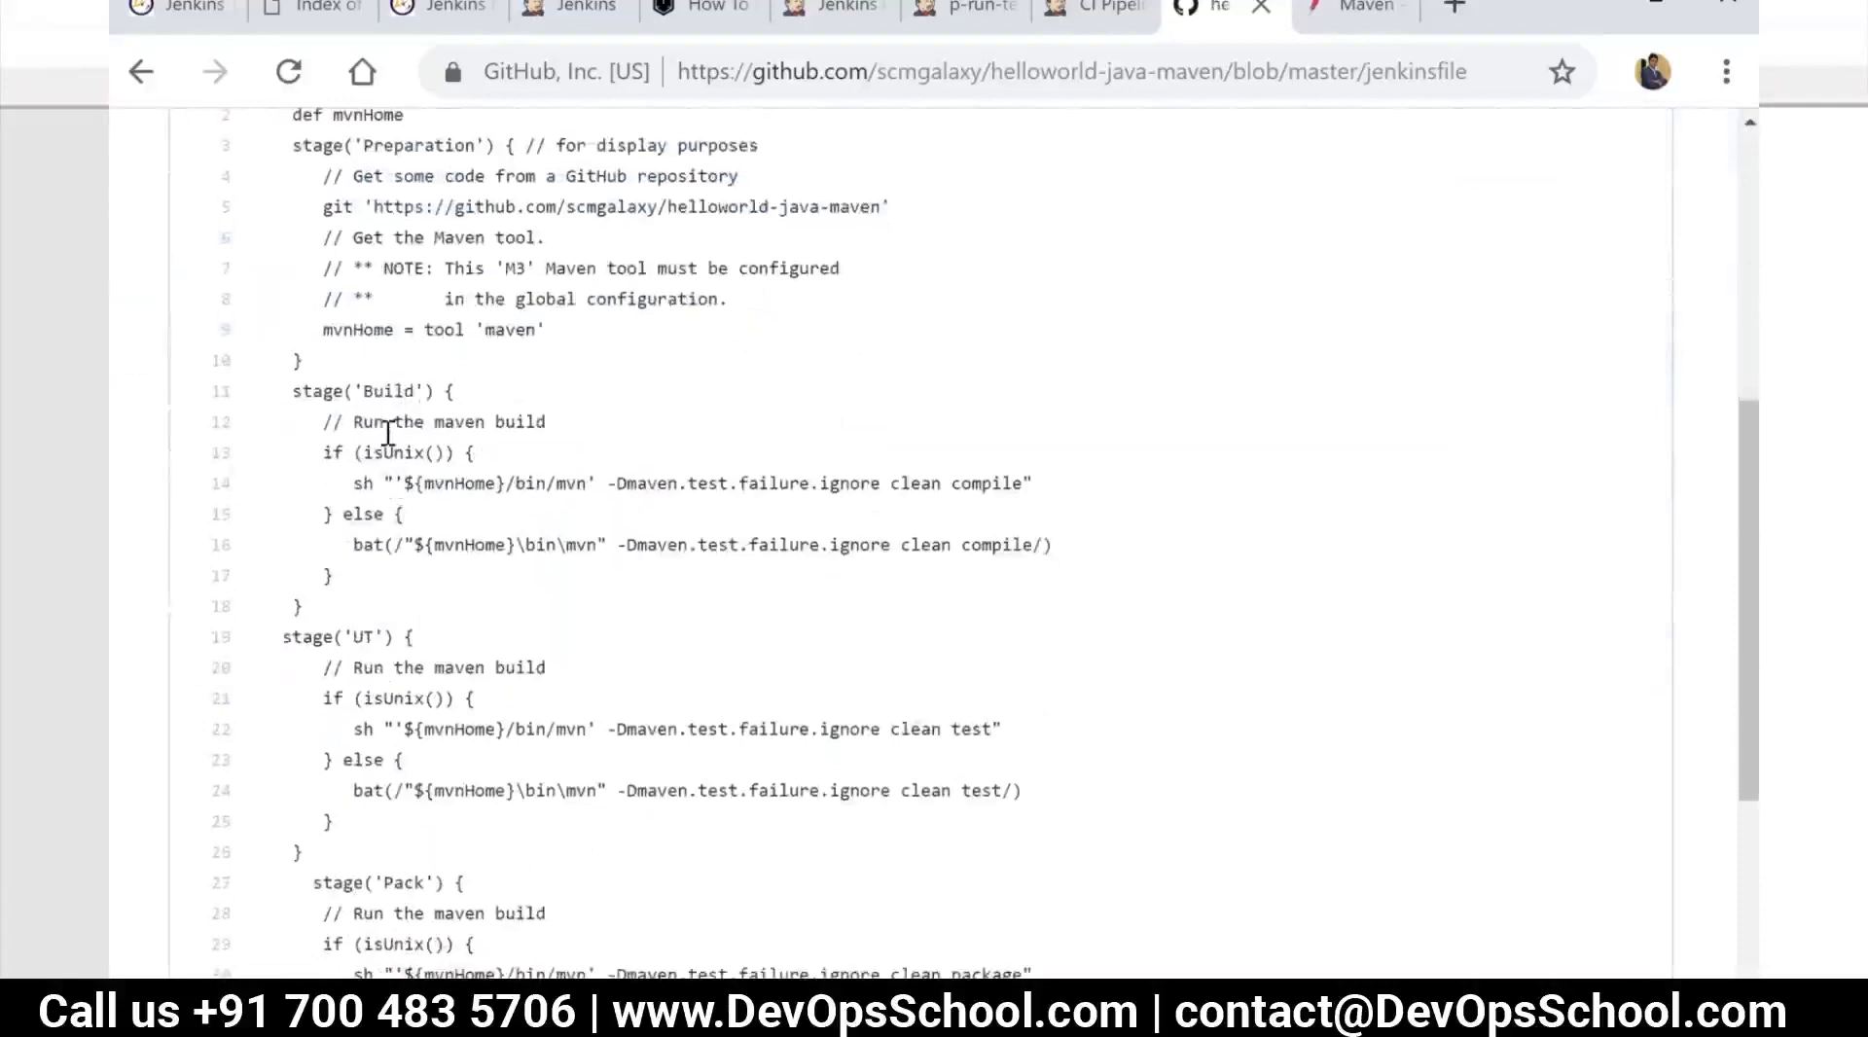
pyautogui.scroll(-2, 459, 692)
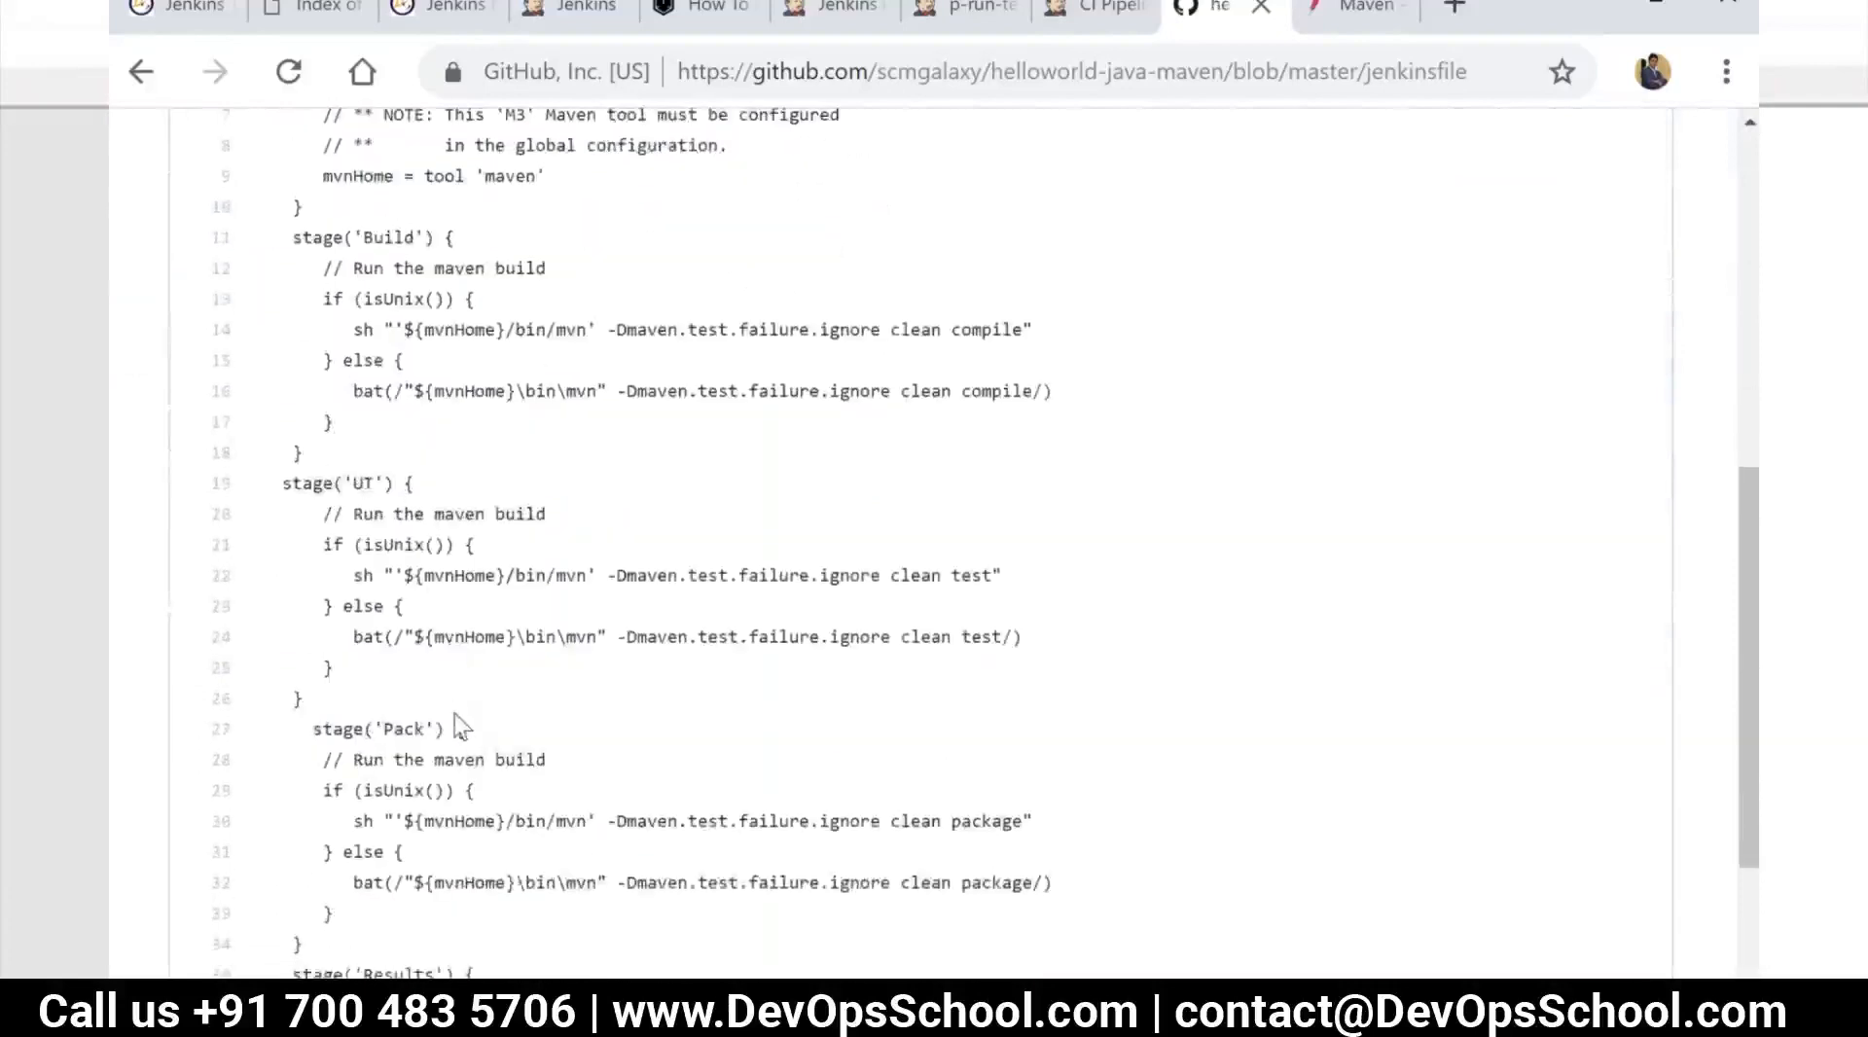
pyautogui.scroll(-3, 457, 710)
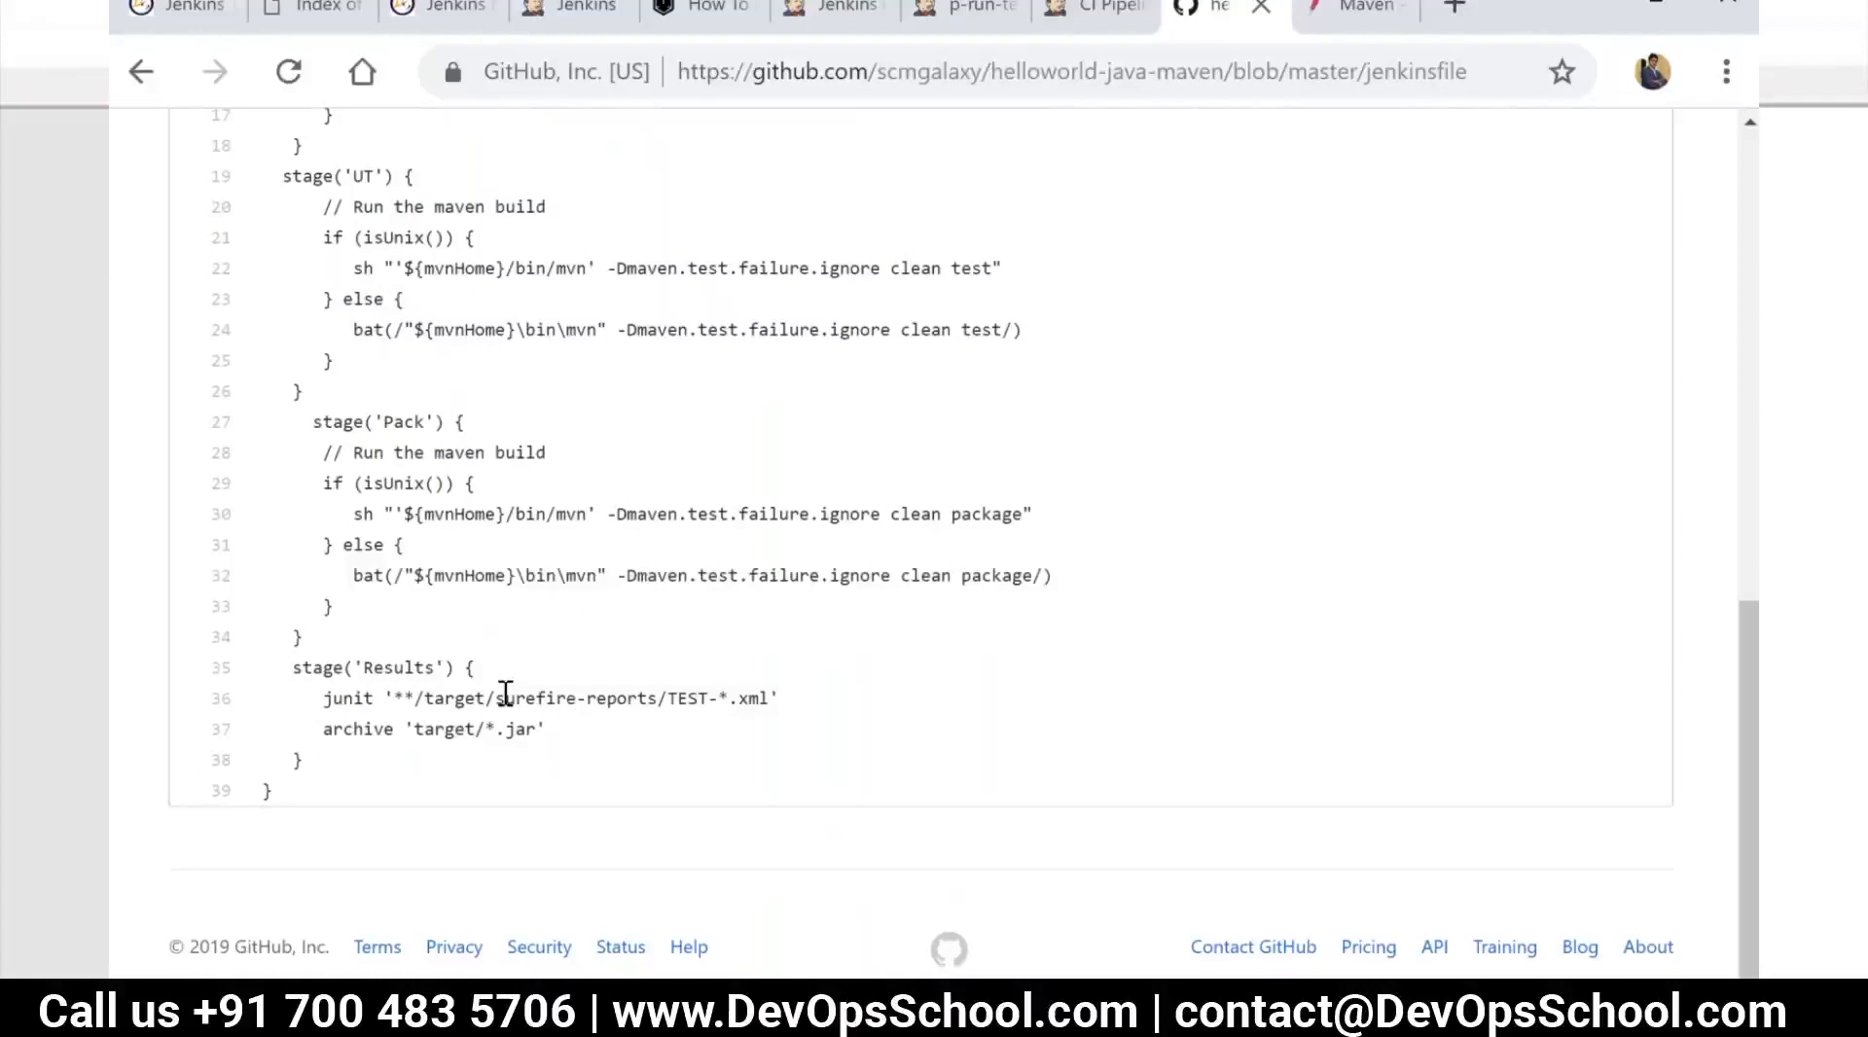
pyautogui.scroll(10, 505, 691)
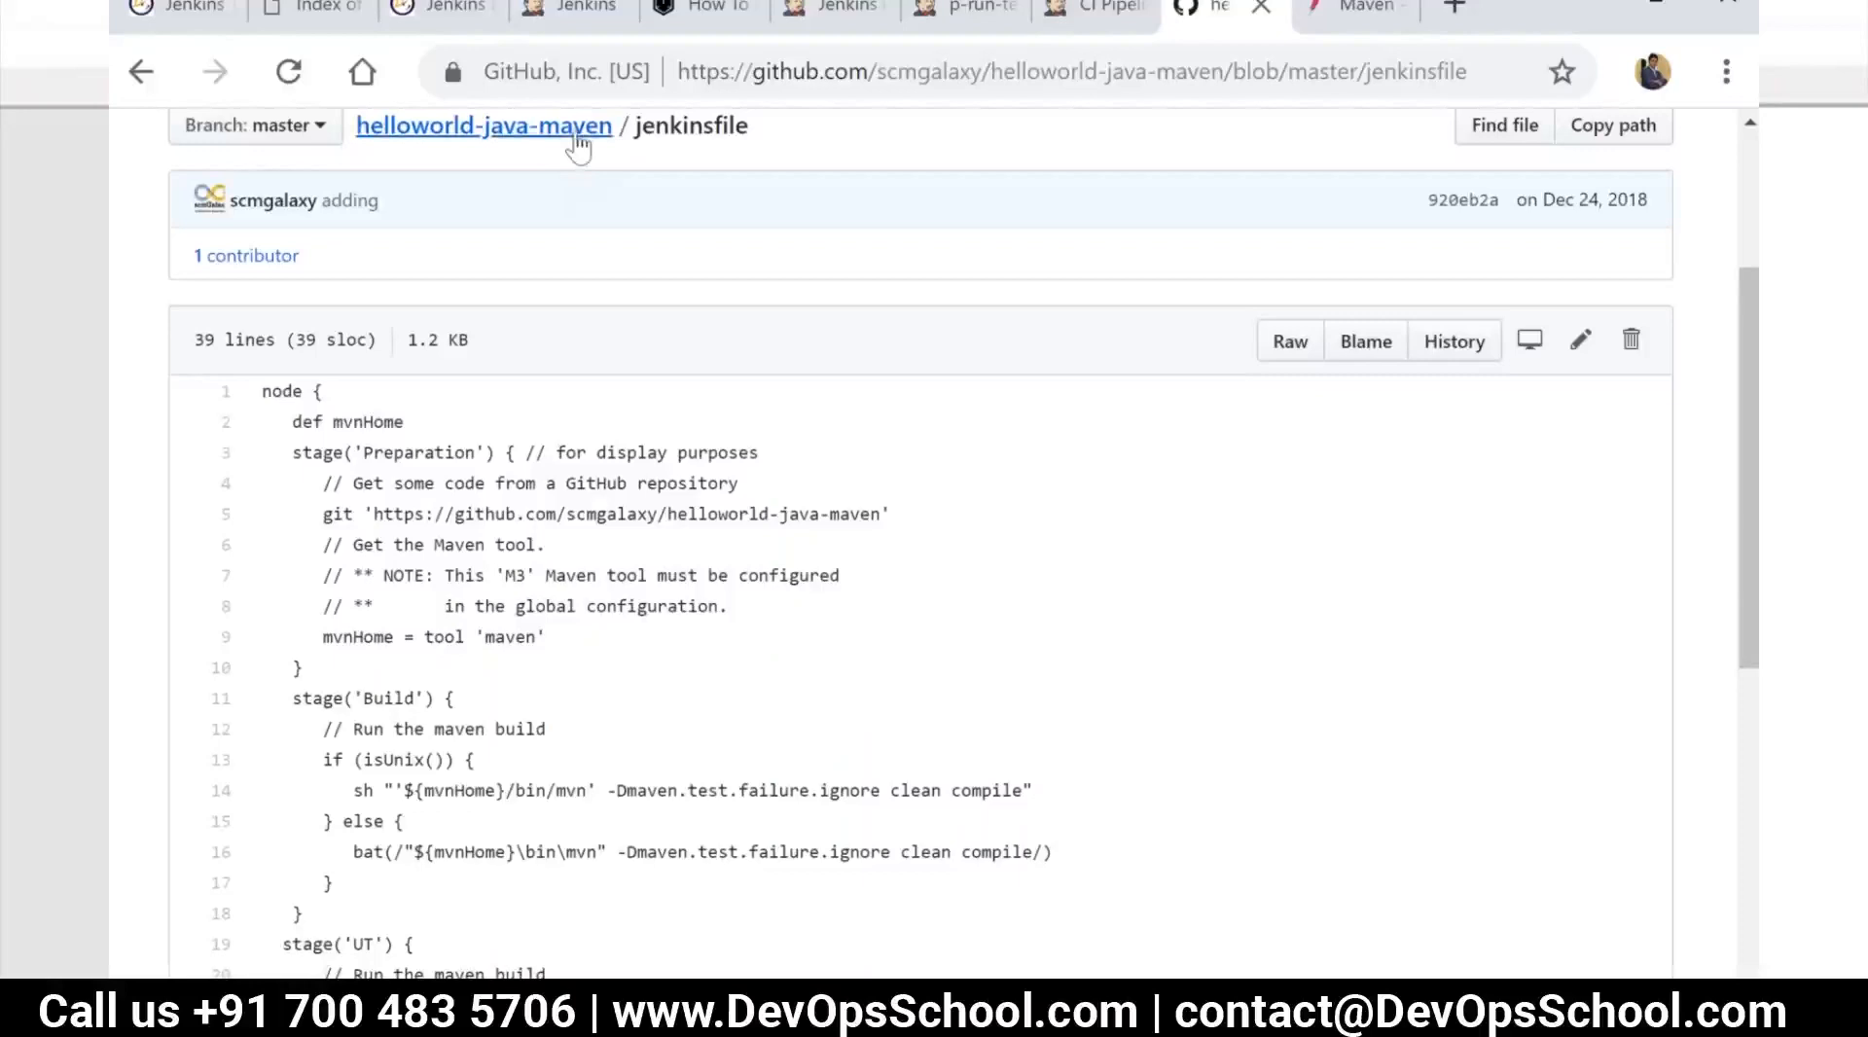
# Go back to the CI Pipeline View and compare the remaining stages of pipelines #2 and #3
pyautogui.click(1092, 14)
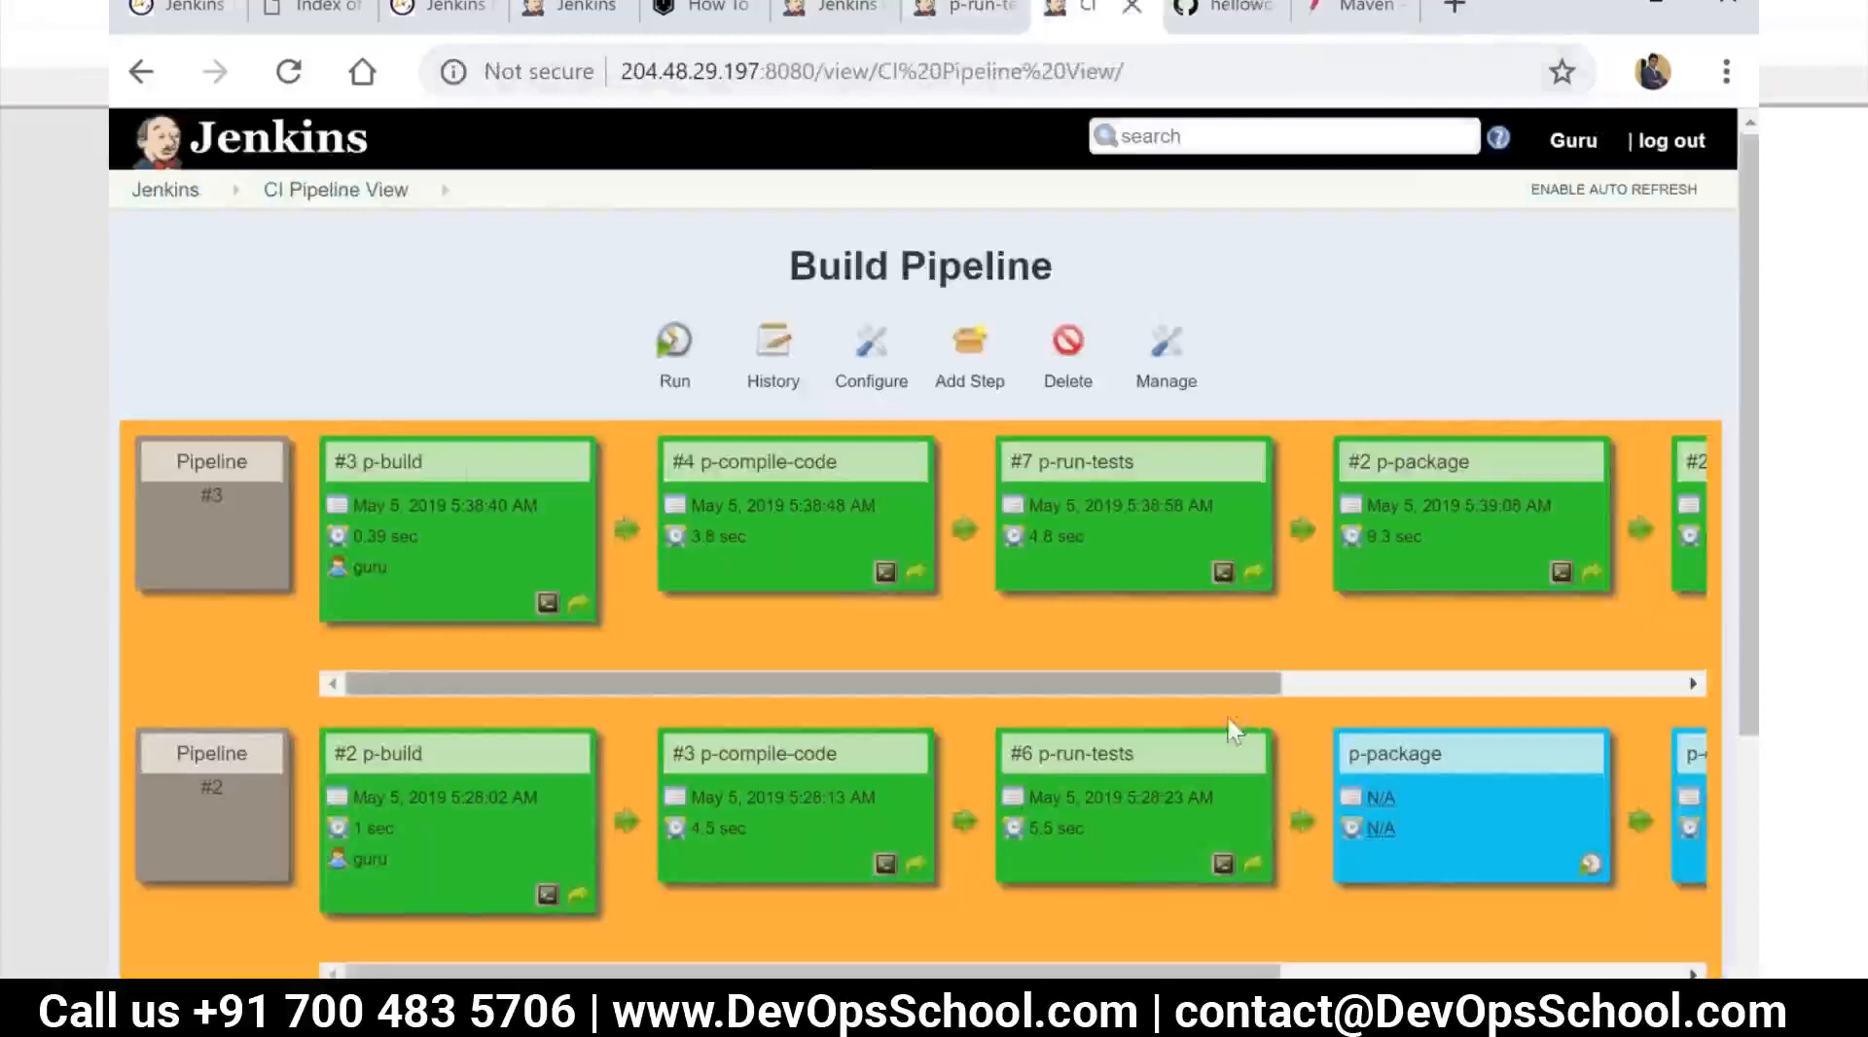
pyautogui.moveTo(354, 969); pyautogui.dragTo(615, 970)
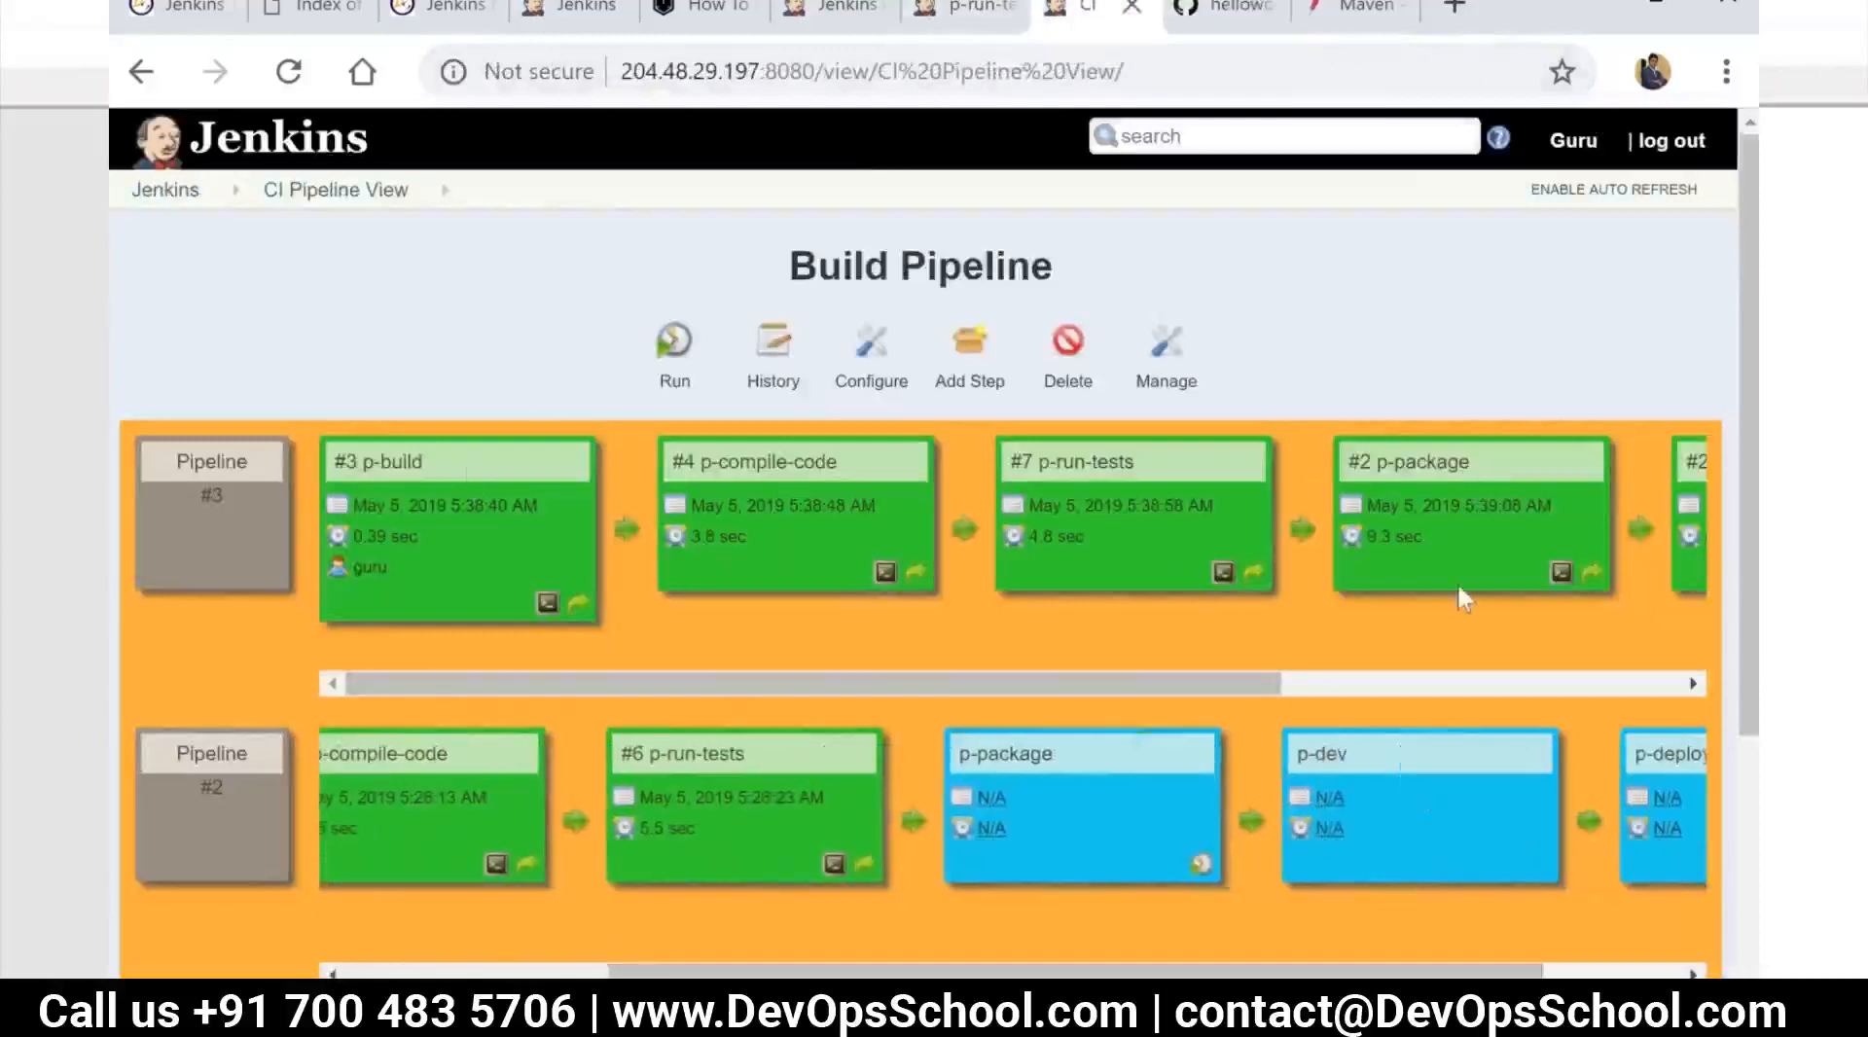
pyautogui.moveTo(1271, 683); pyautogui.dragTo(1697, 683)
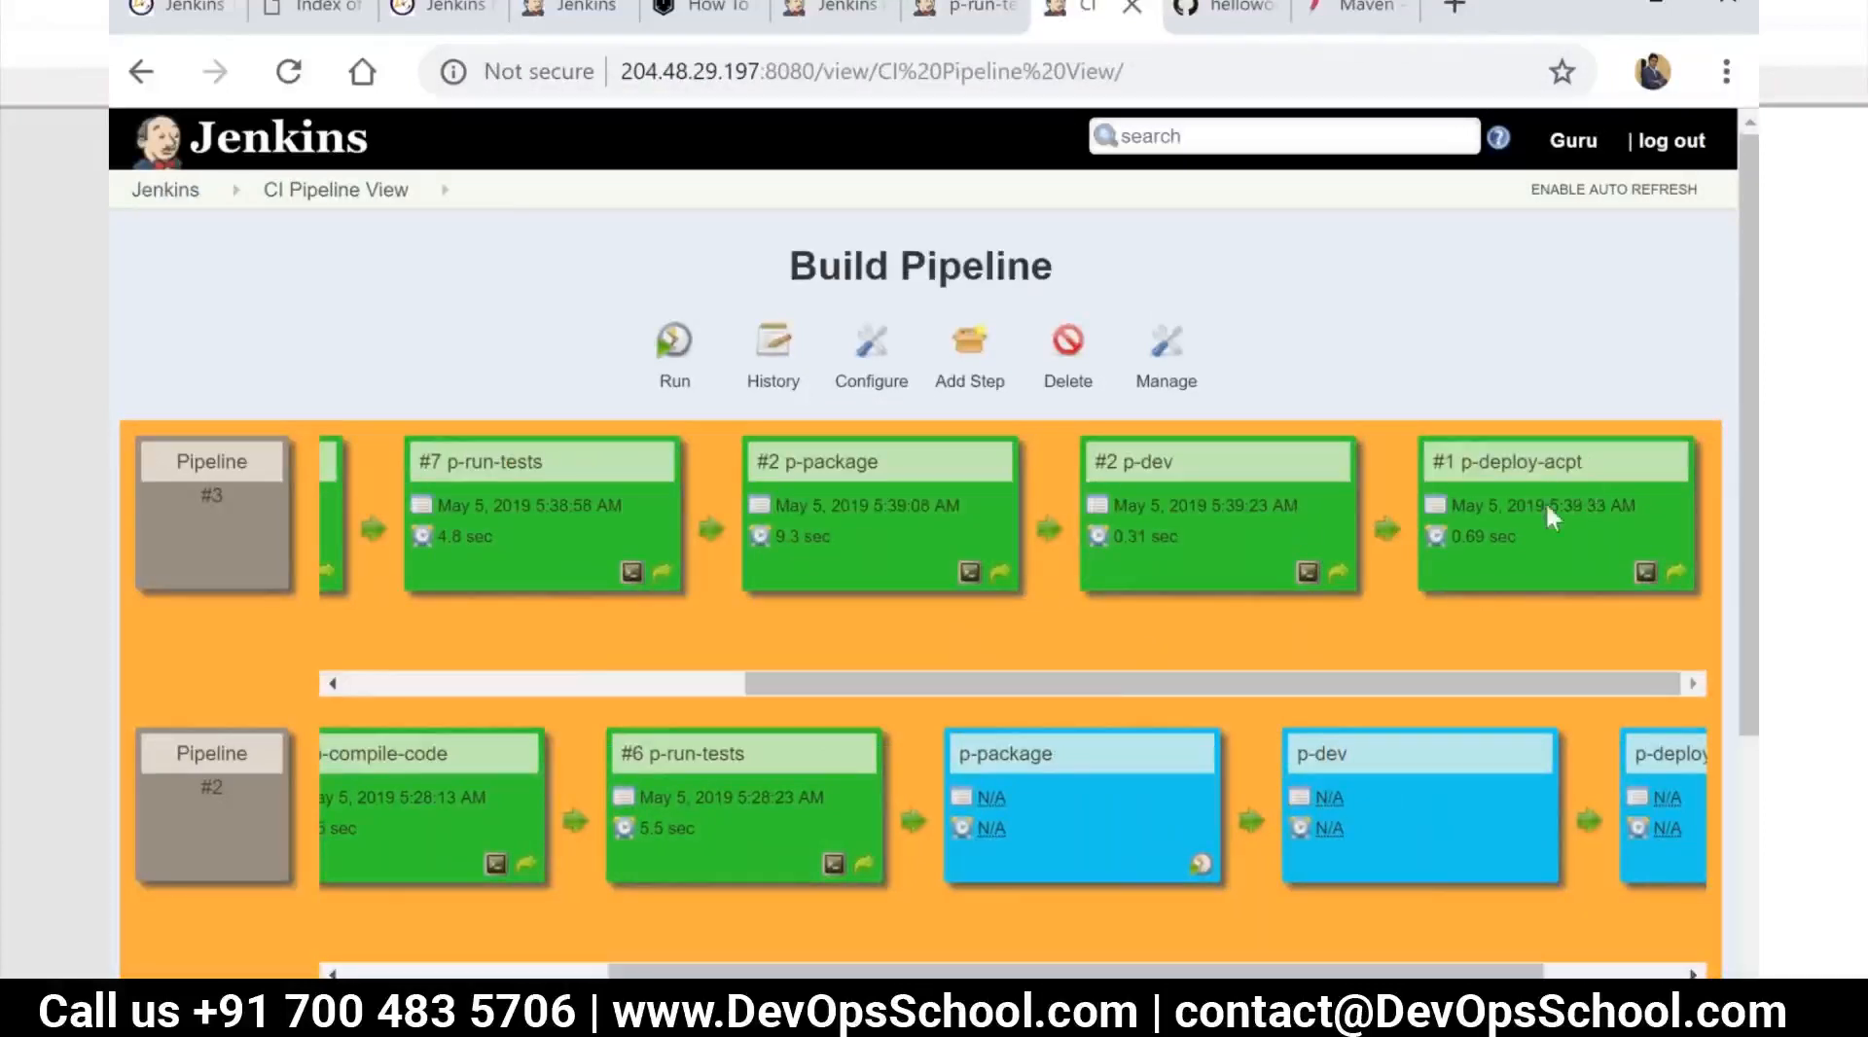
# Review pipeline #3 from its p-build stage again, and return to the Jenkins dashboard
pyautogui.moveTo(1041, 691); pyautogui.dragTo(615, 737)
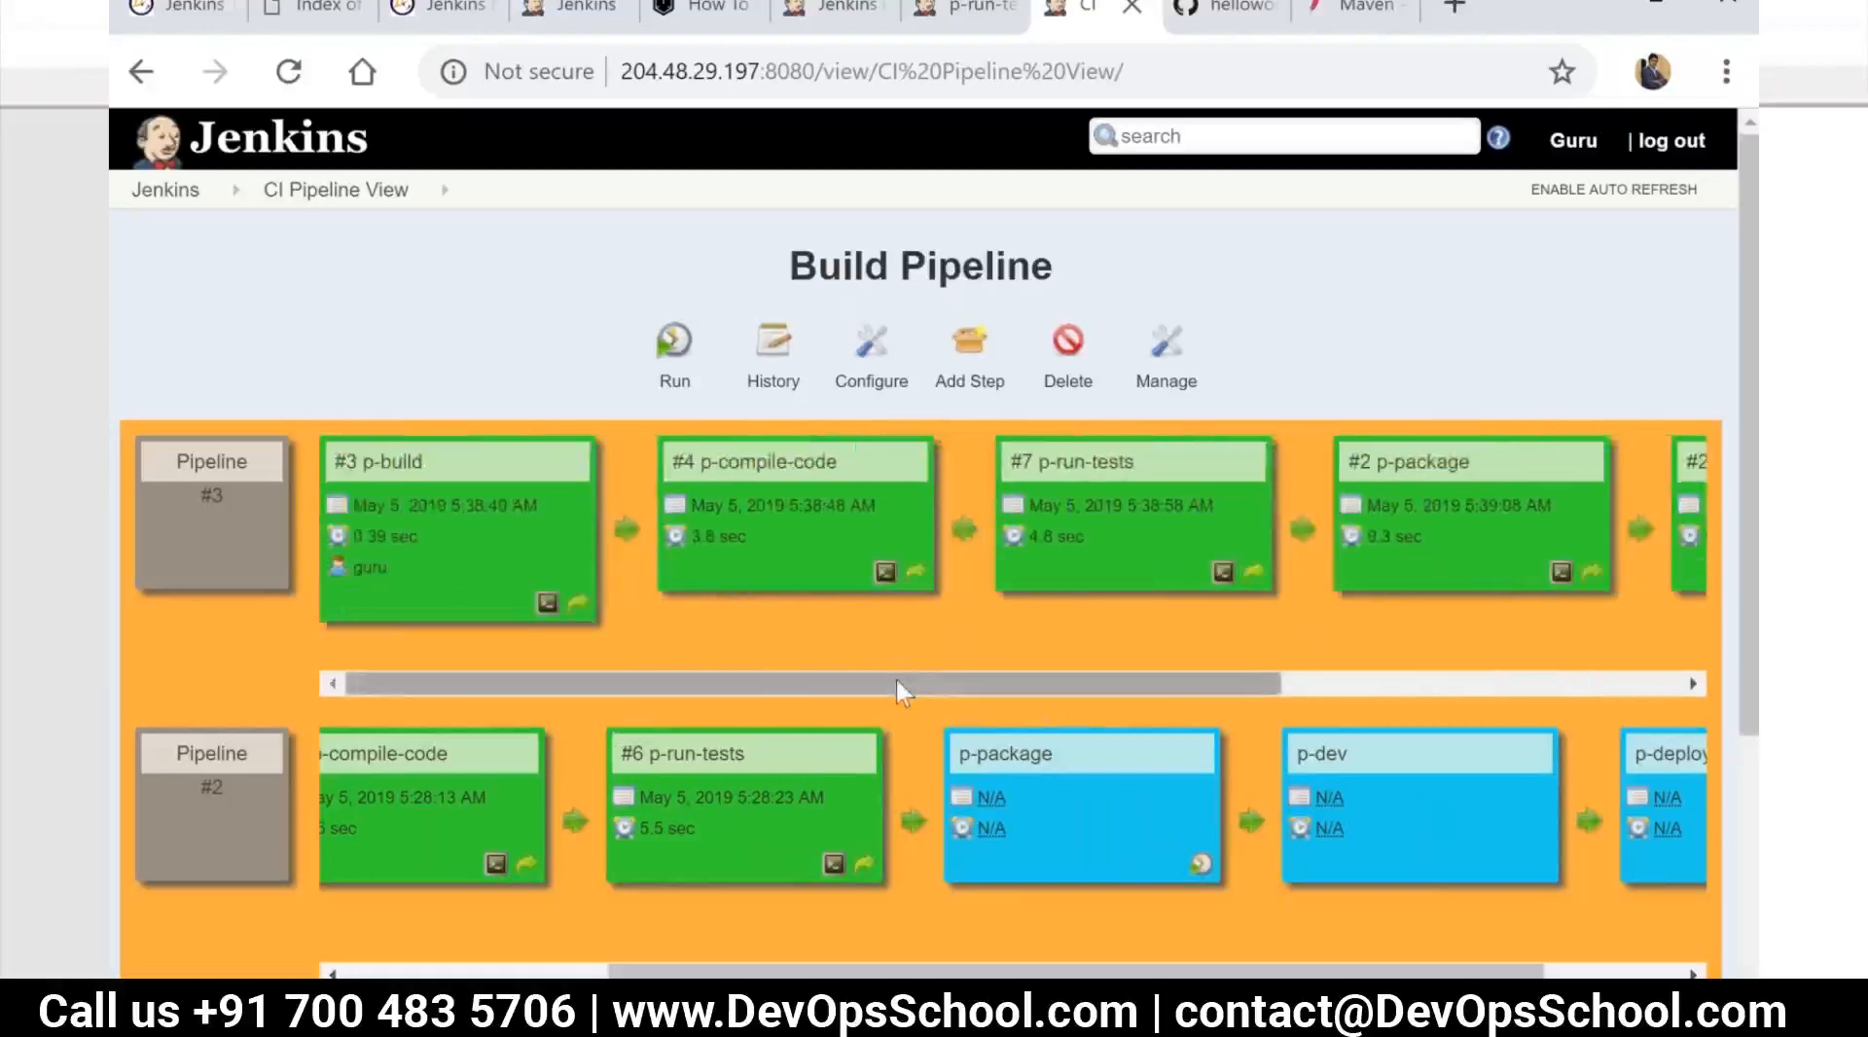
pyautogui.moveTo(895, 675); pyautogui.dragTo(838, 685)
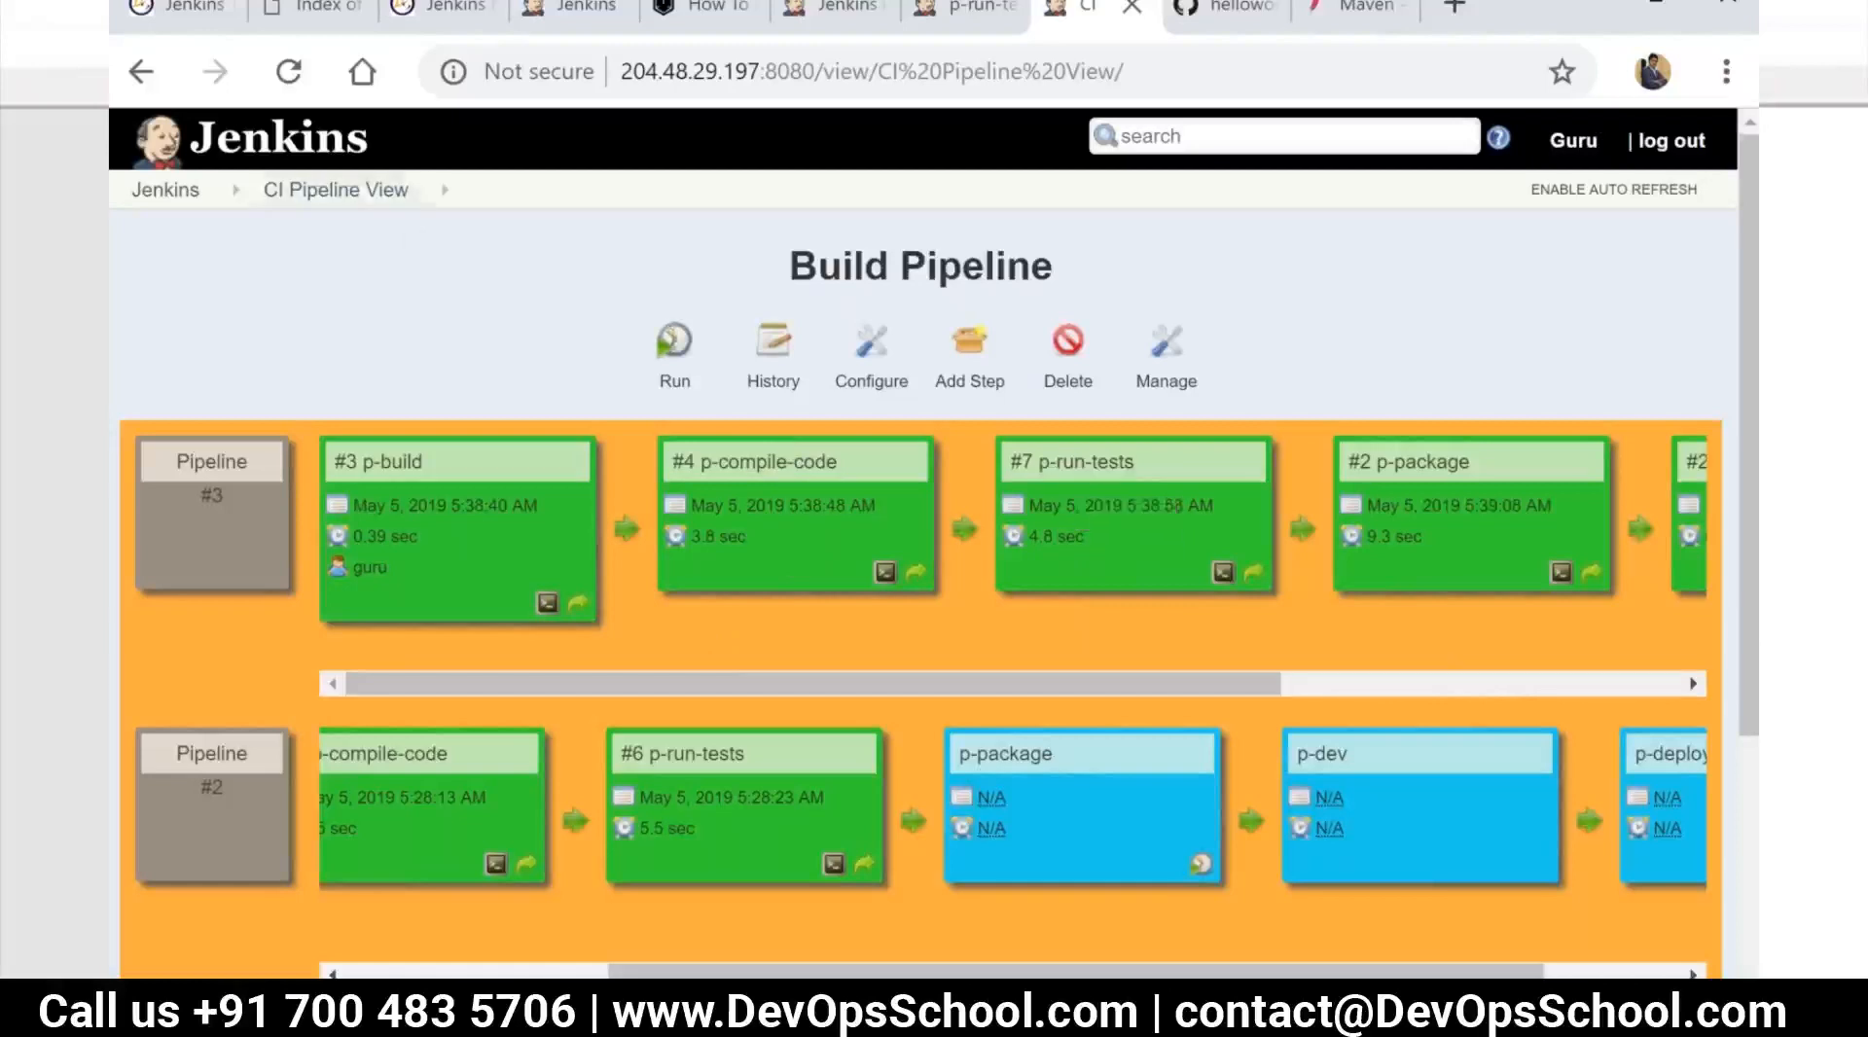
pyautogui.click(174, 195)
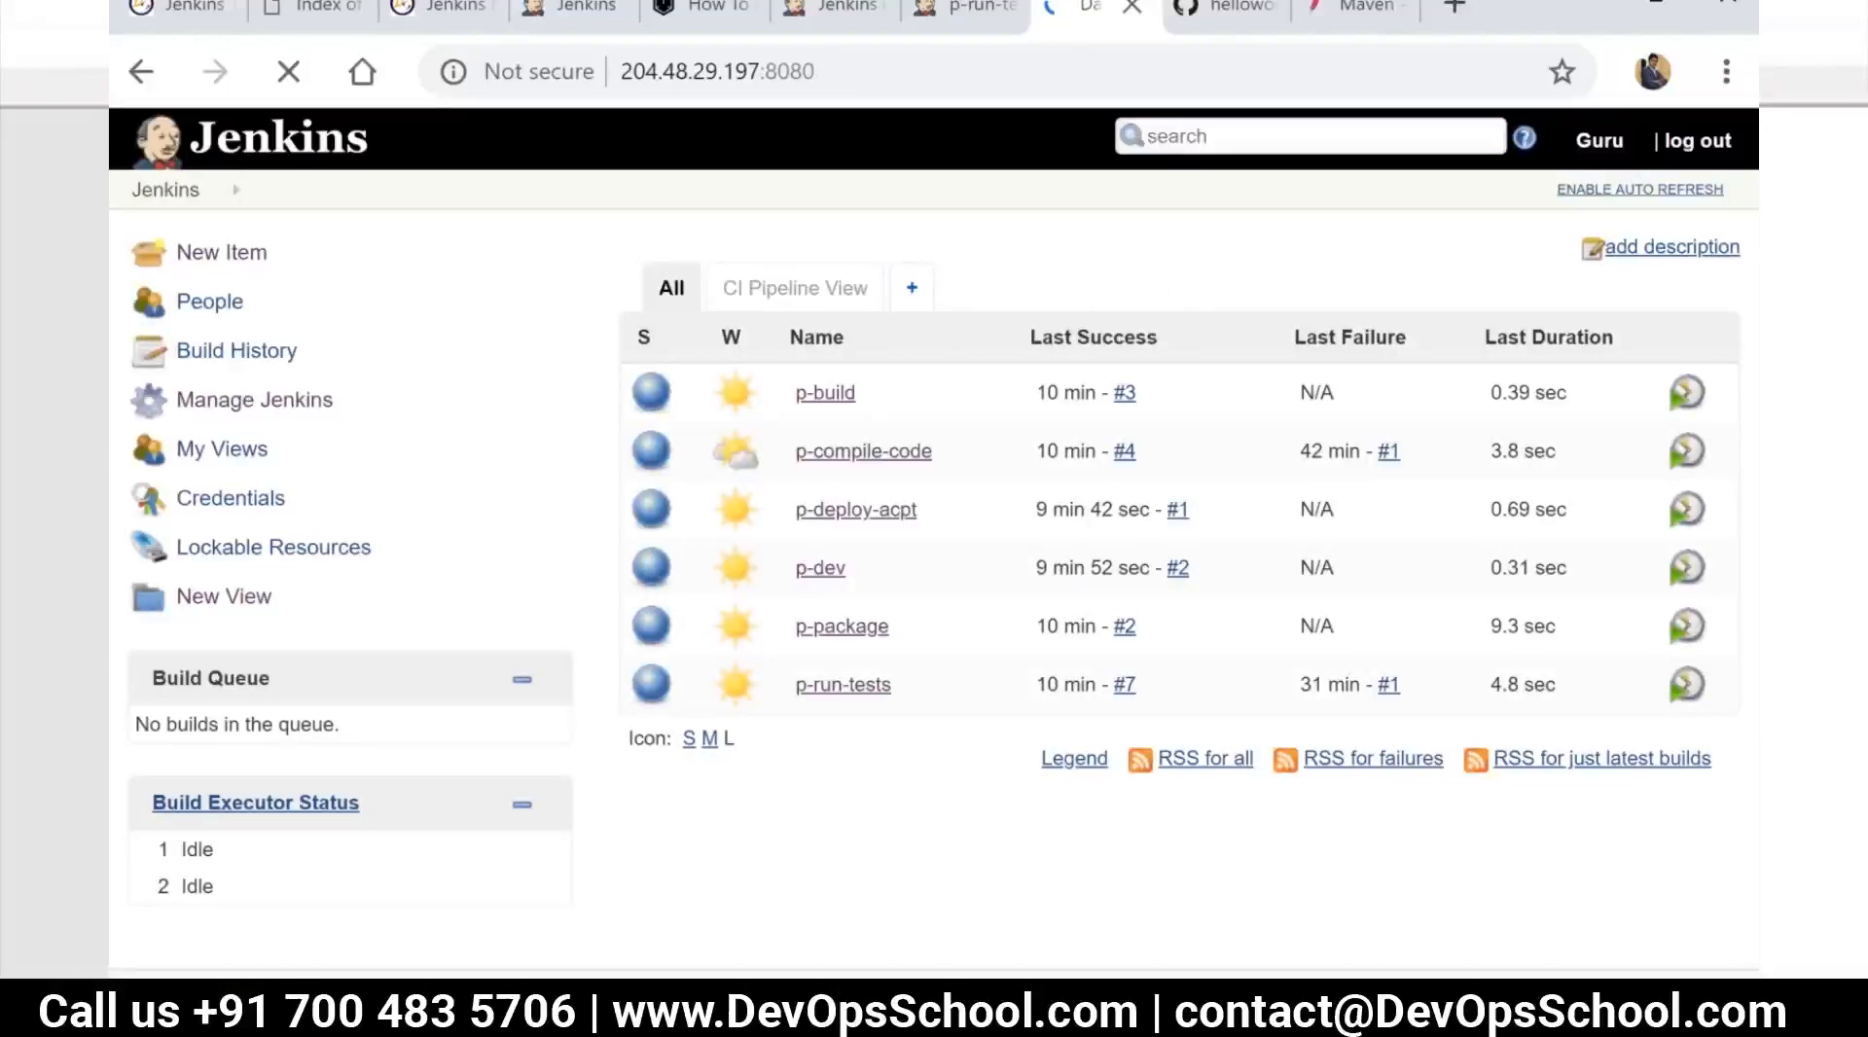
pyautogui.hotkey('alt', 'Tab')
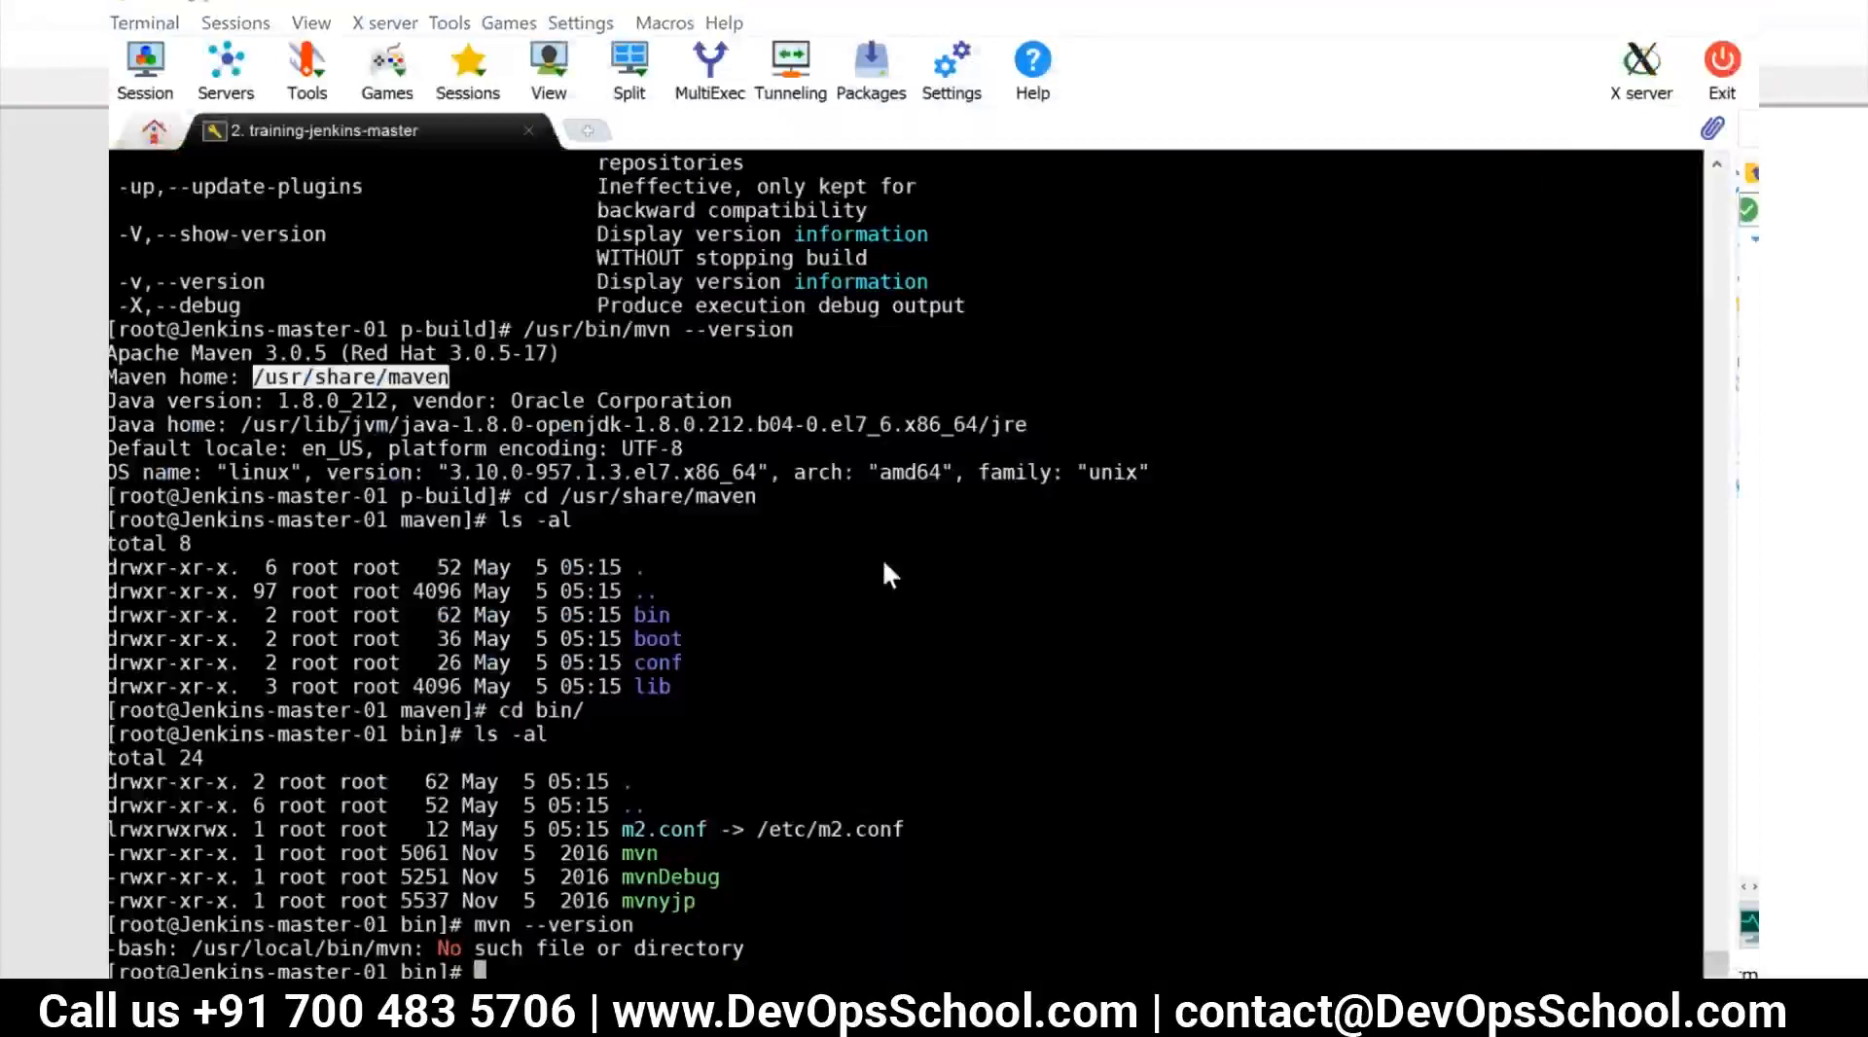
pyautogui.hotkey('alt', 'Tab')
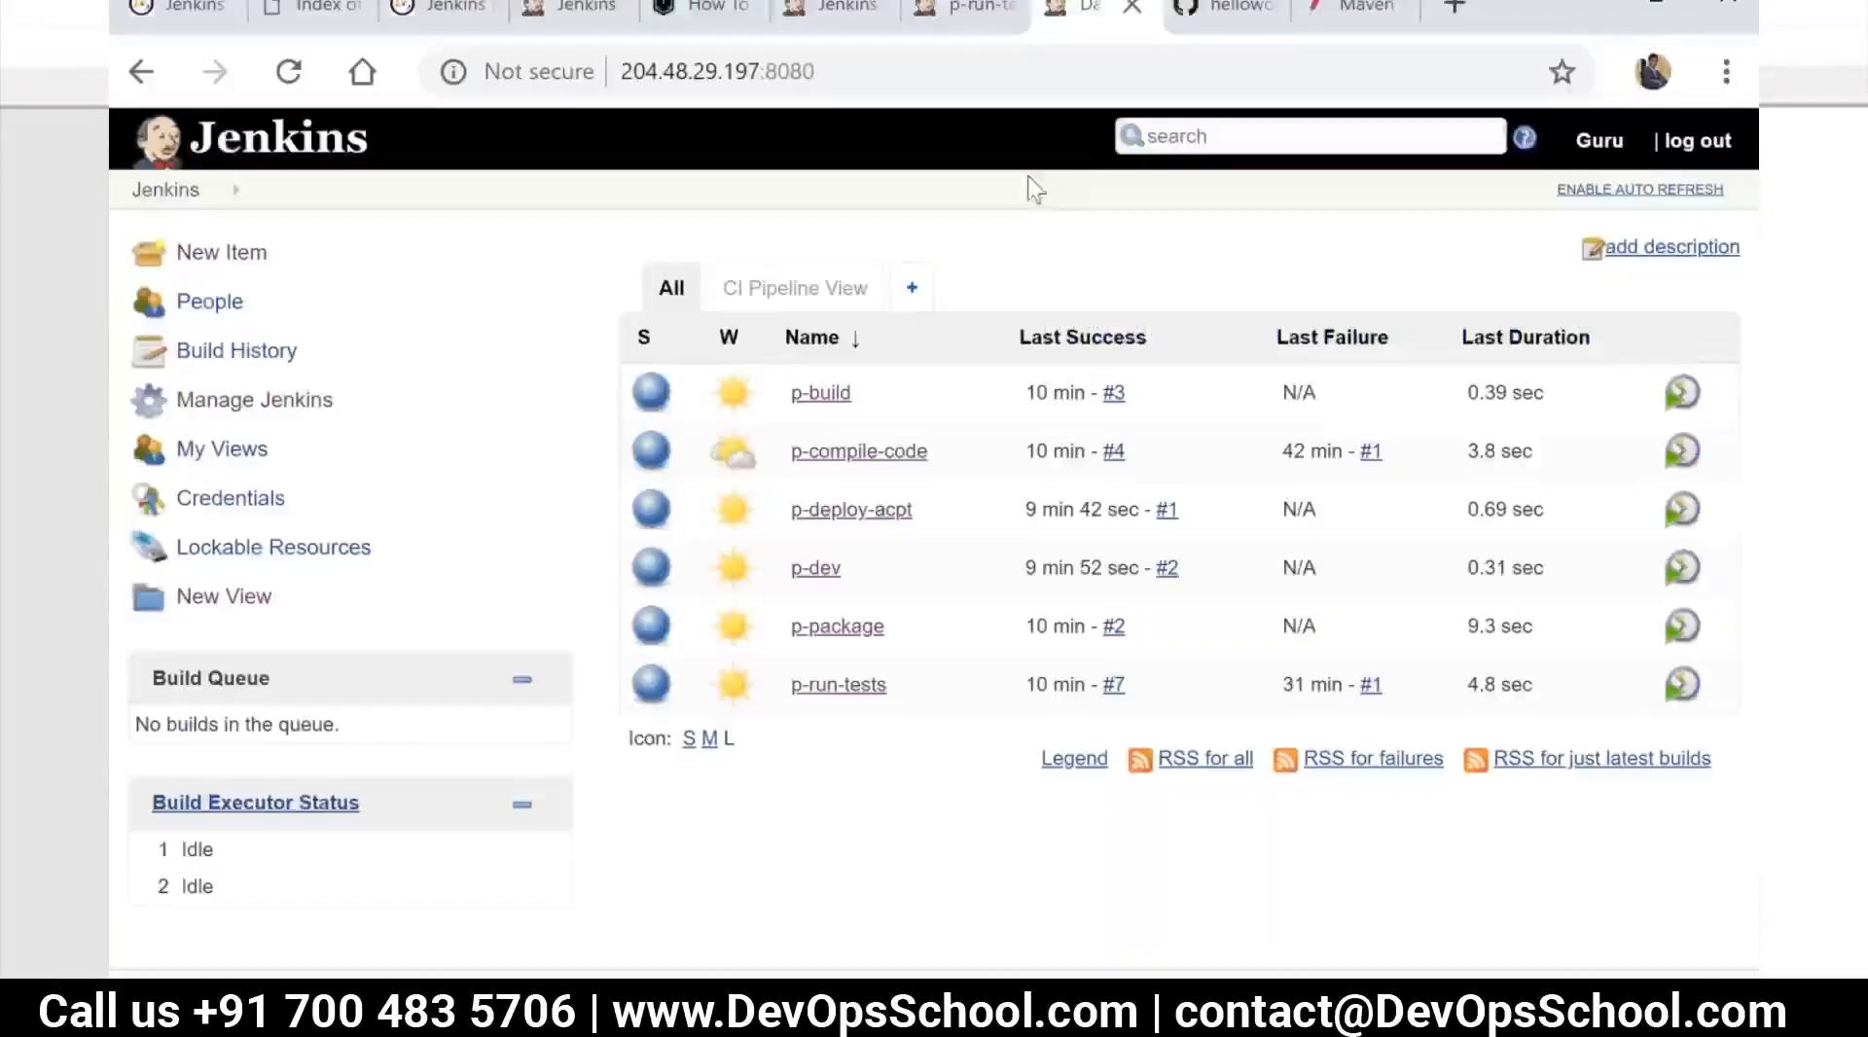
pyautogui.click(1350, 9)
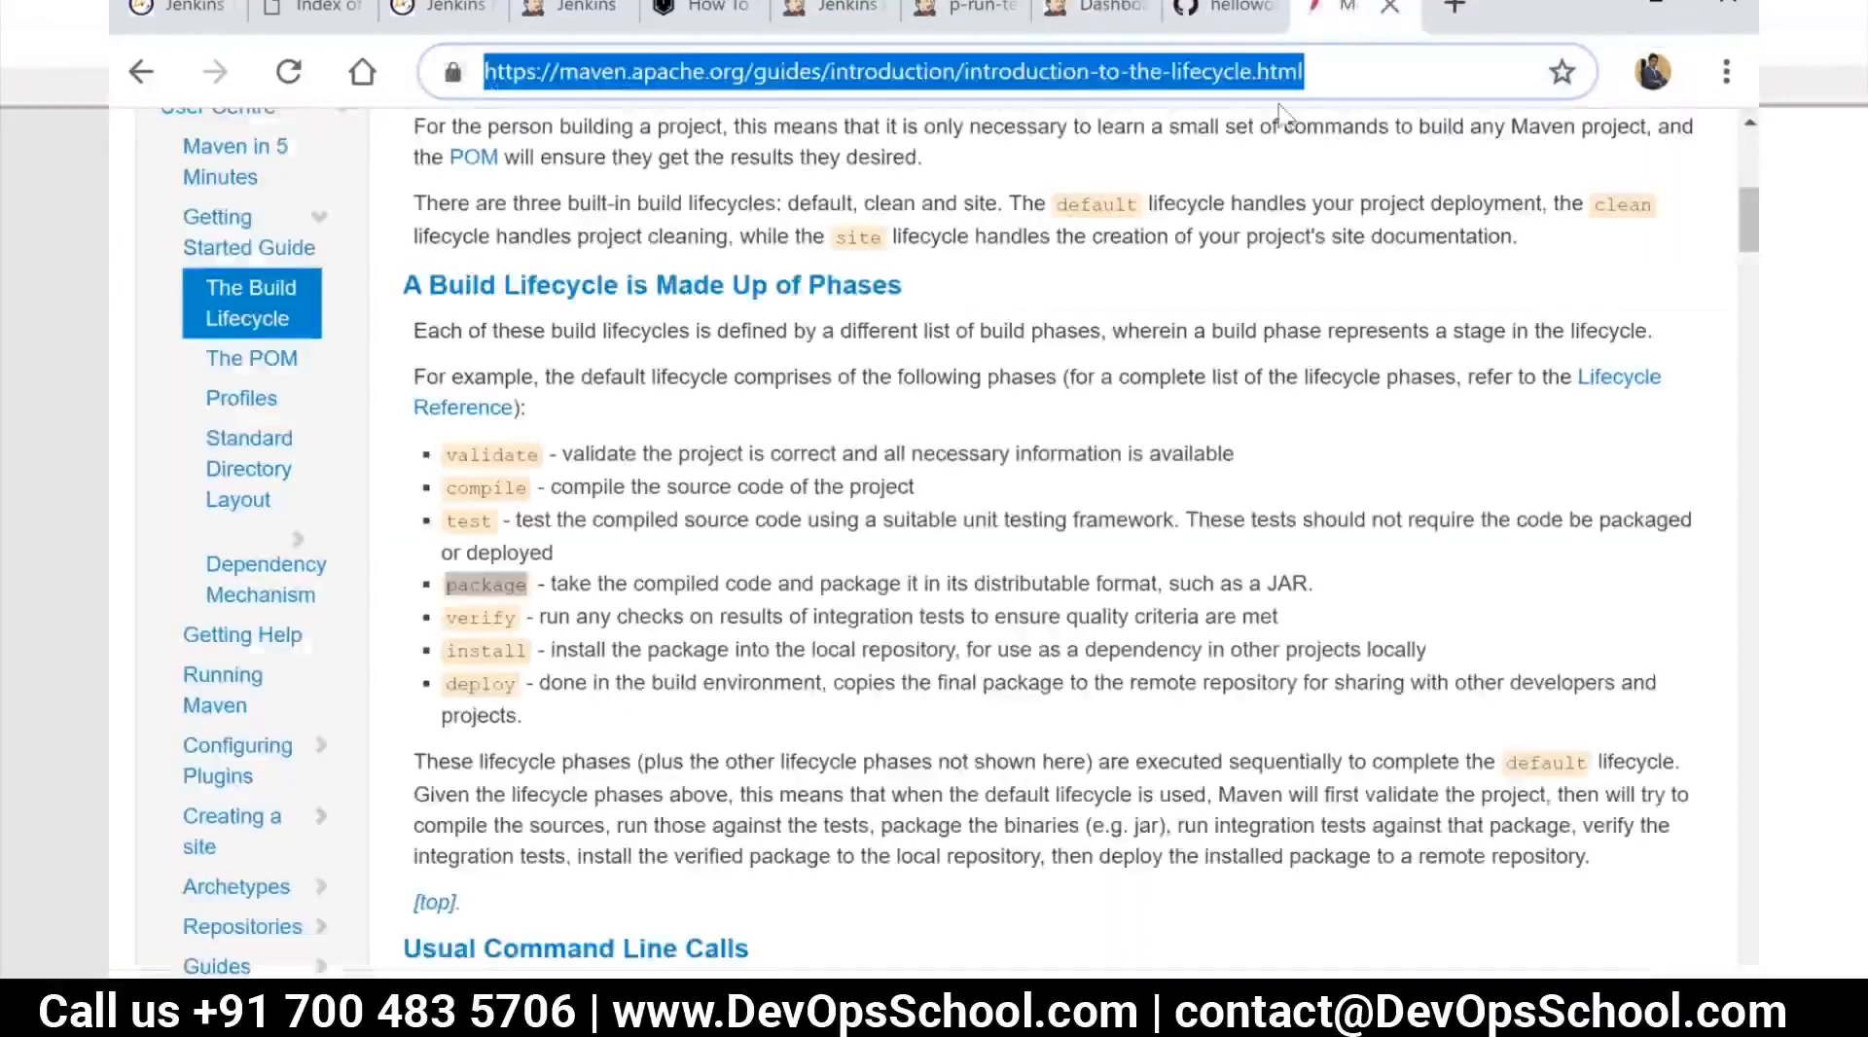
# Switch to the Notepad++ notes and add "duplicate/bug fix/ report" on a new line beneath the SonarQube integration entry
pyautogui.click(428, 1006)
pyautogui.scroll(-1, 430, 898)
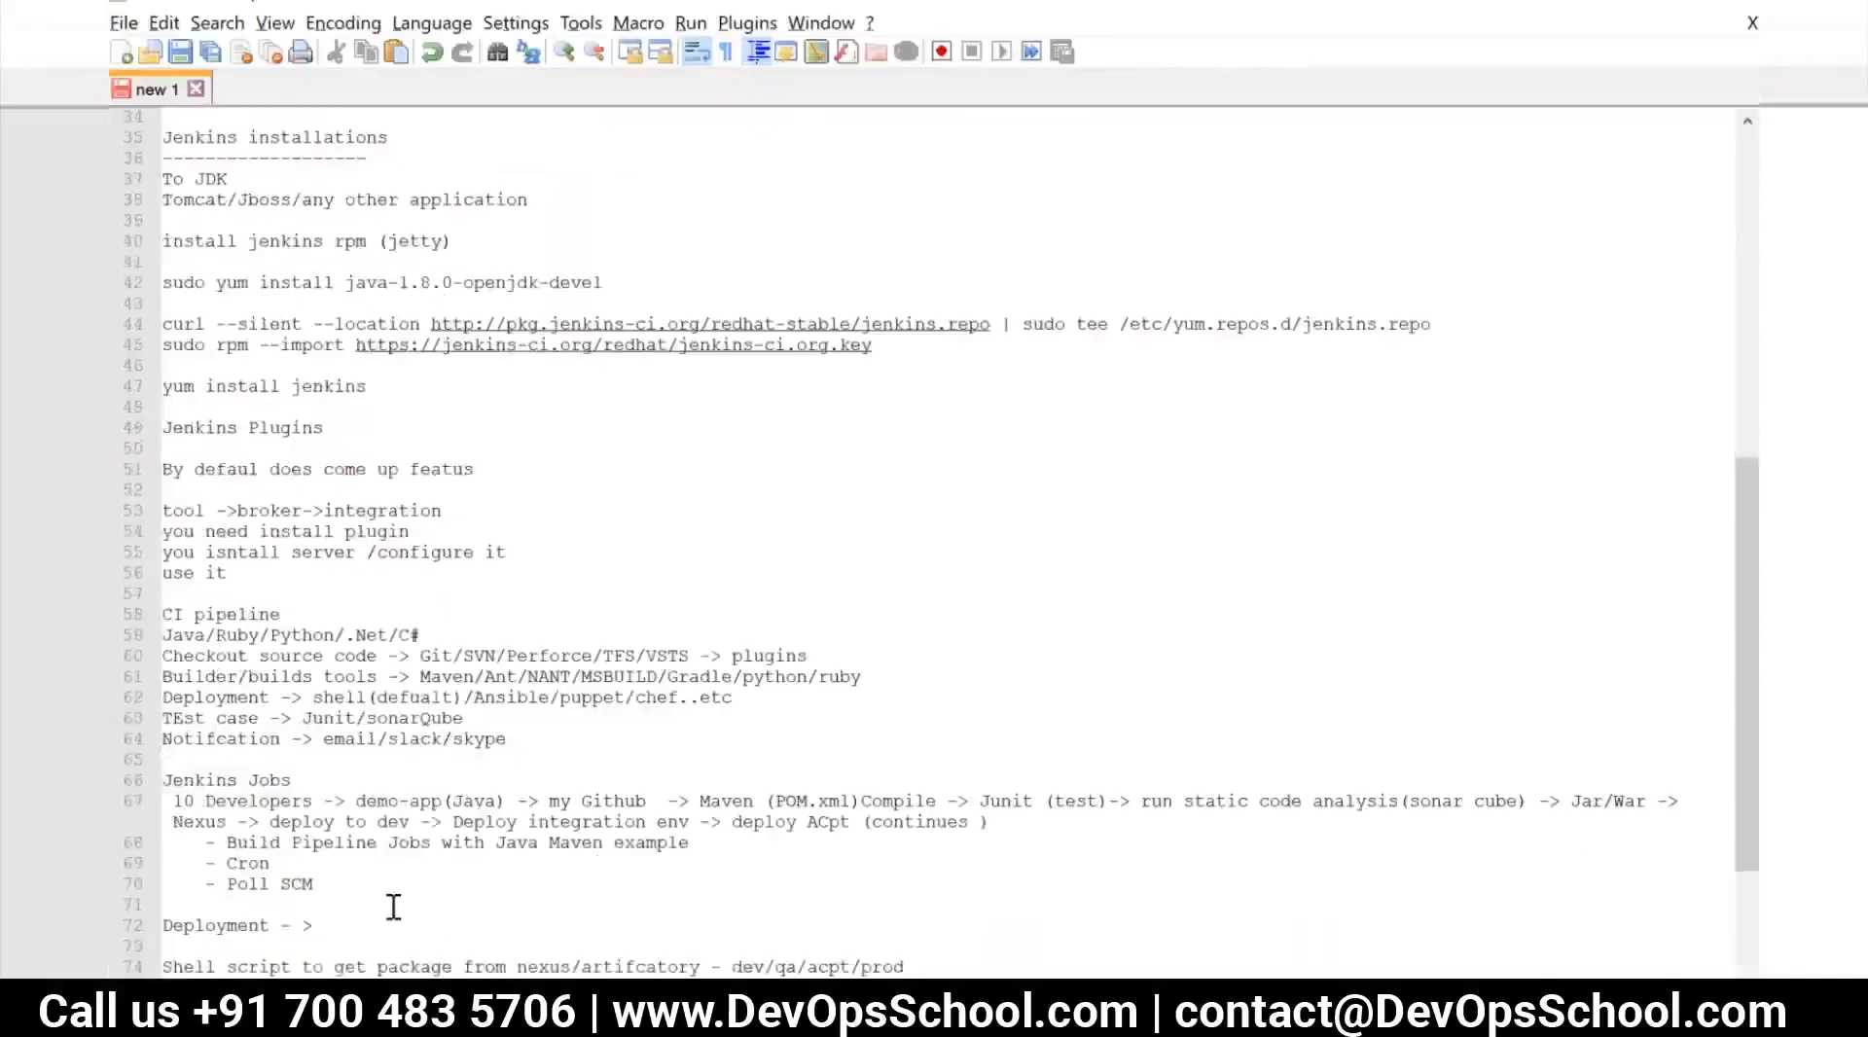
pyautogui.scroll(-2, 438, 906)
pyautogui.click(572, 954)
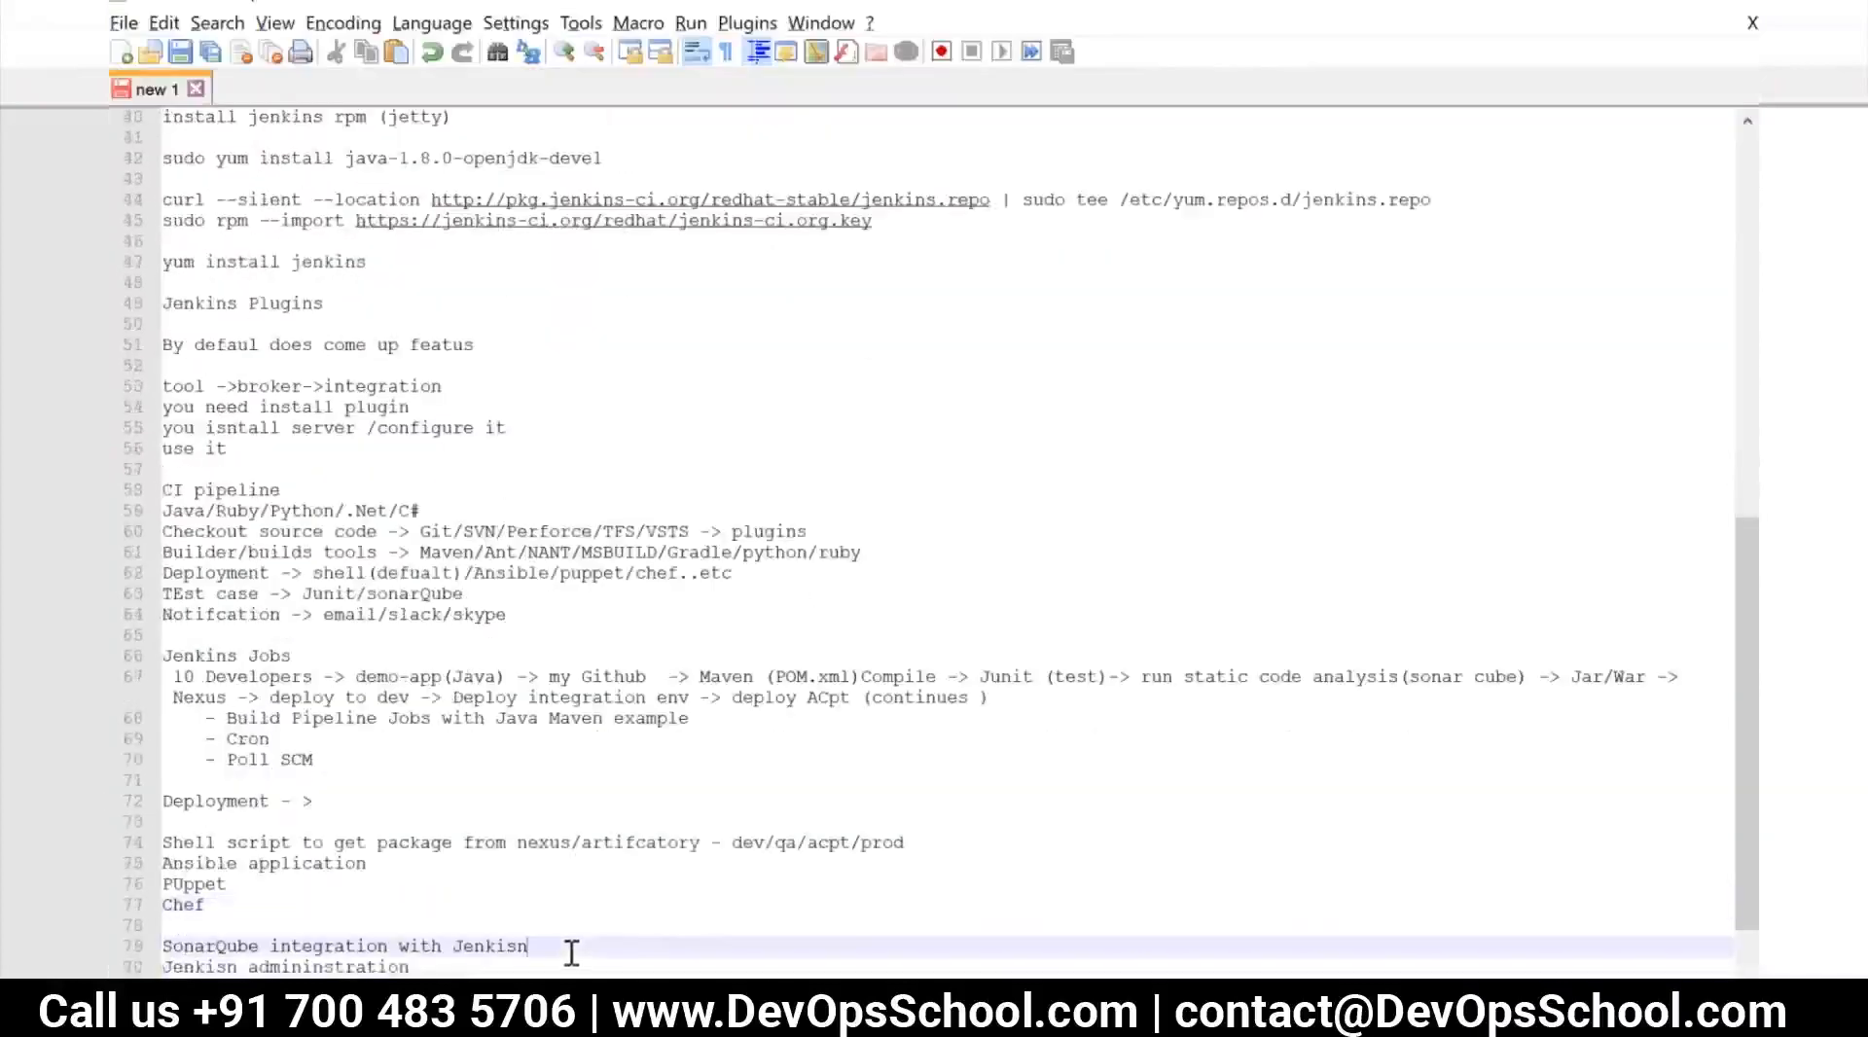
pyautogui.press('Return')
pyautogui.write('duplic')
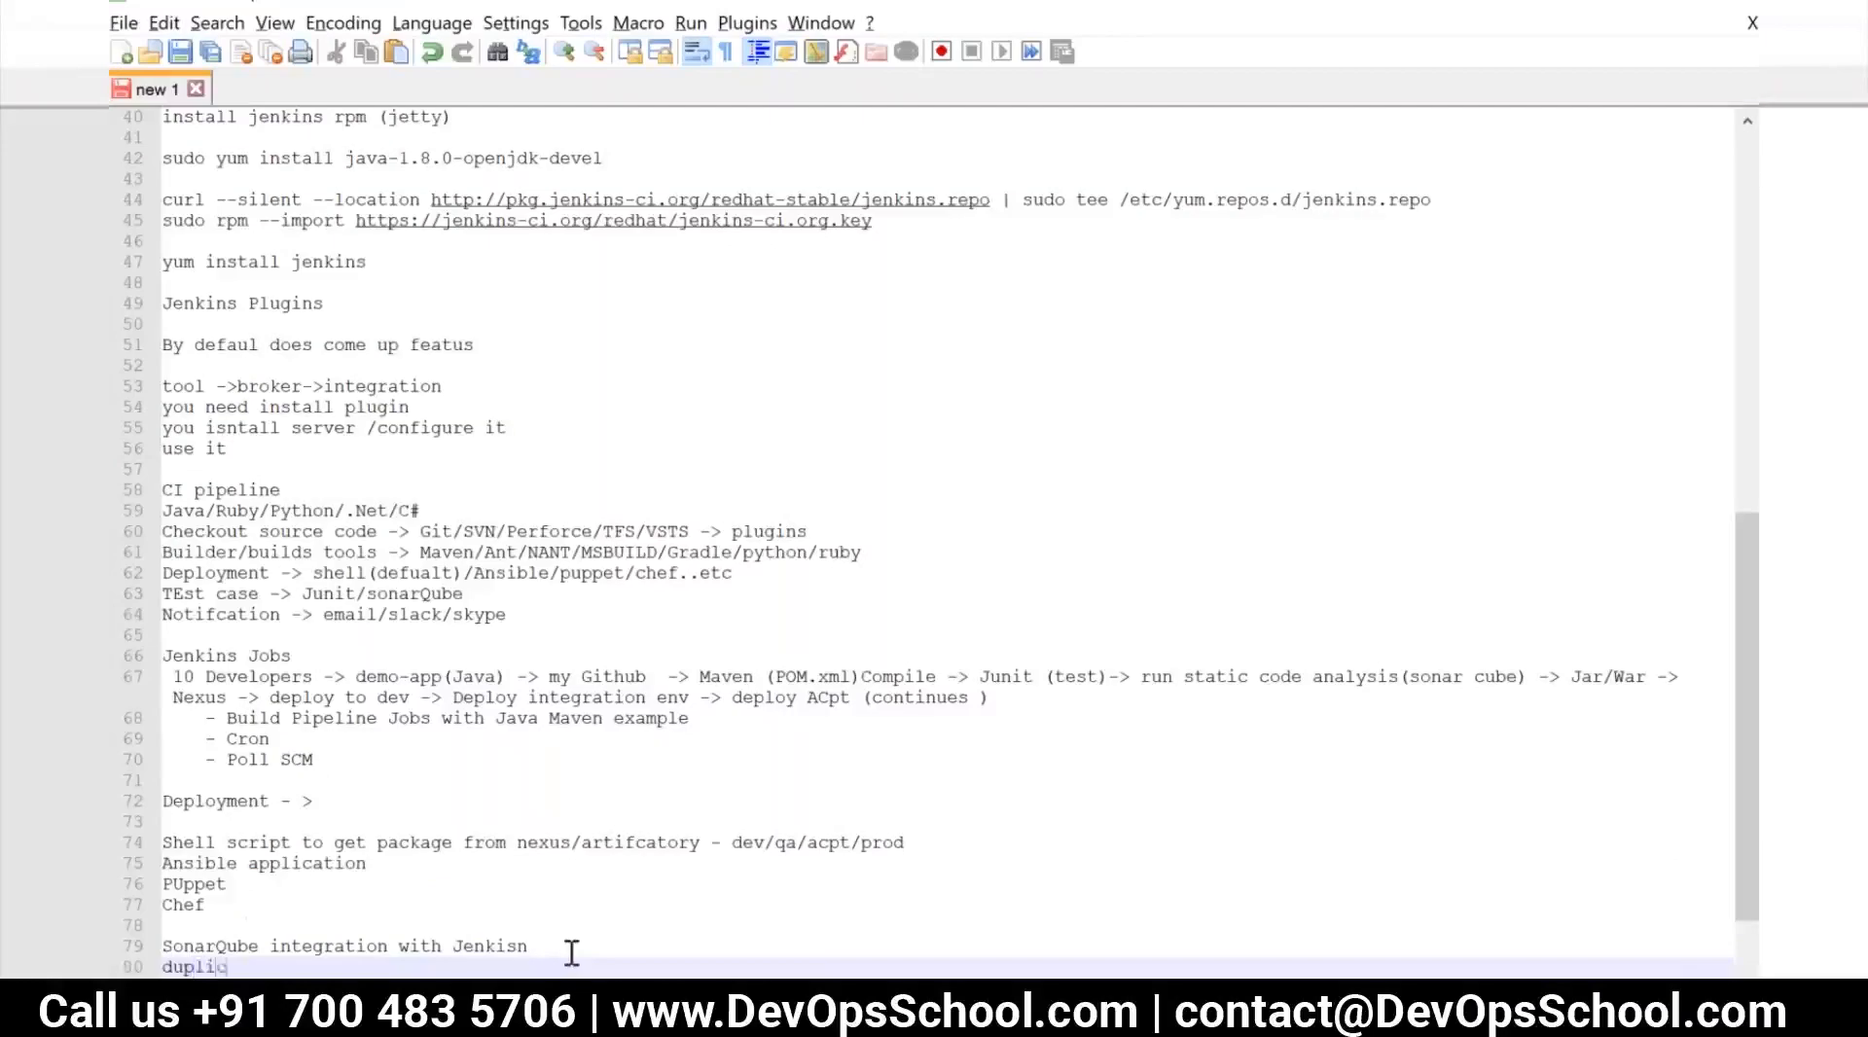
pyautogui.write('ate/bug fix/ report security')
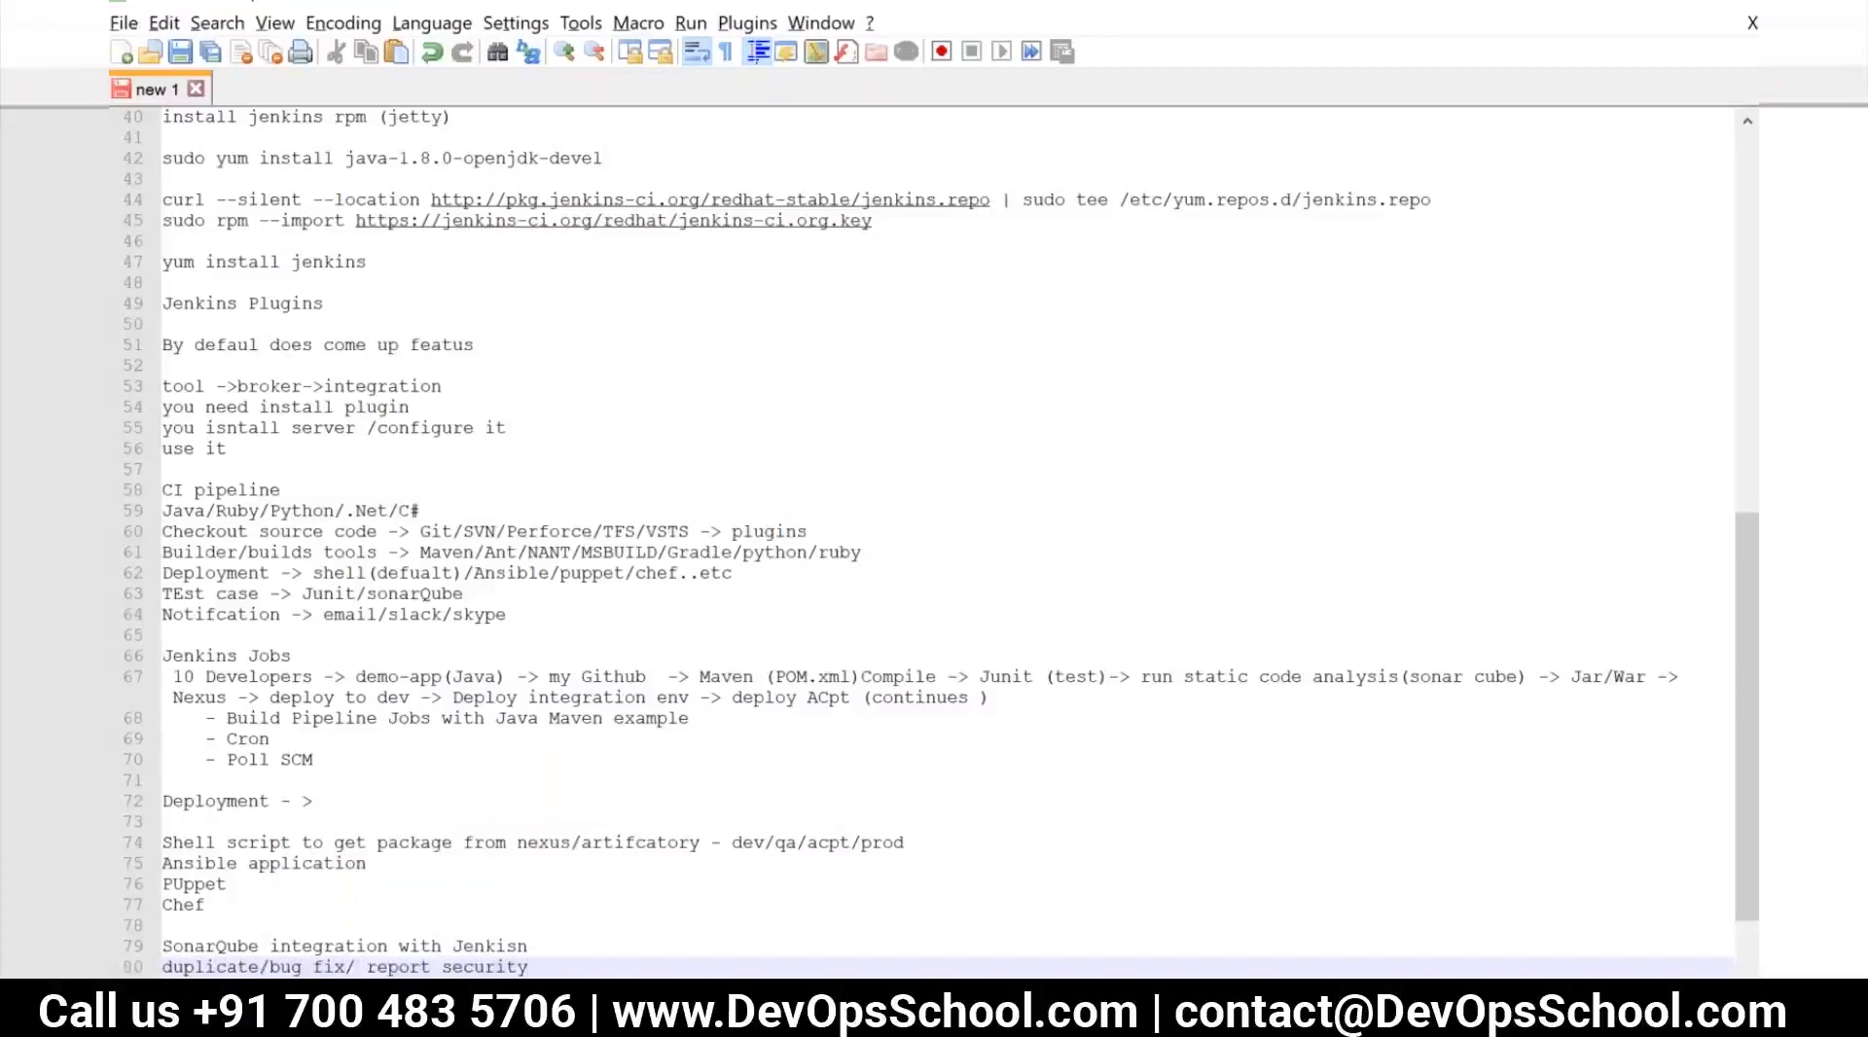
# Complete the new SonarQube note line with "vulnerability/test results" and leave a blank line after it
pyautogui.press('BackSpace')
pyautogui.press('BackSpace')
pyautogui.press('BackSpace')
pyautogui.press('BackSpace')
pyautogui.press('BackSpace')
pyautogui.press('BackSpace')
pyautogui.press('BackSpace')
pyautogui.press('BackSpace')
pyautogui.write('vulnerability/rest')
pyautogui.write('s')
pyautogui.press('BackSpace')
pyautogui.press('BackSpace')
pyautogui.press('BackSpace')
pyautogui.press('BackSpace')
pyautogui.press('BackSpace')
pyautogui.write('test resu')
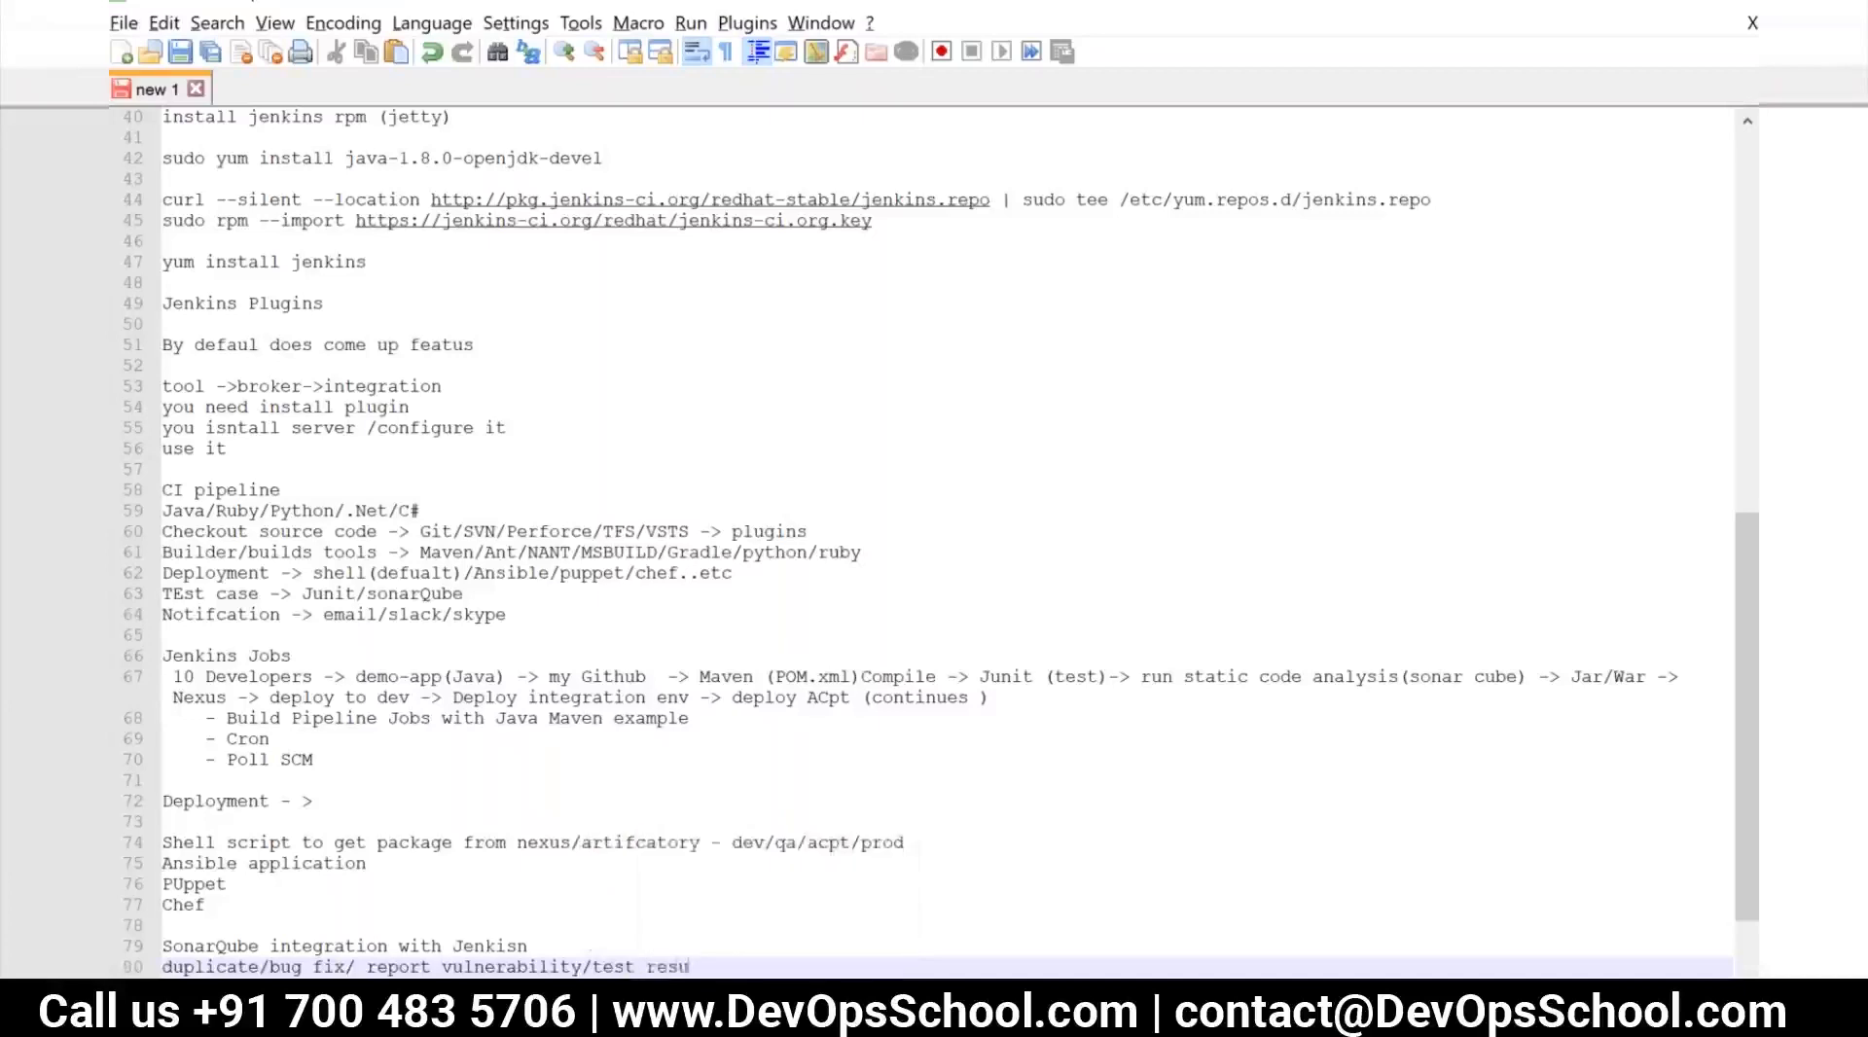
pyautogui.write('lts')
pyautogui.press('Return')
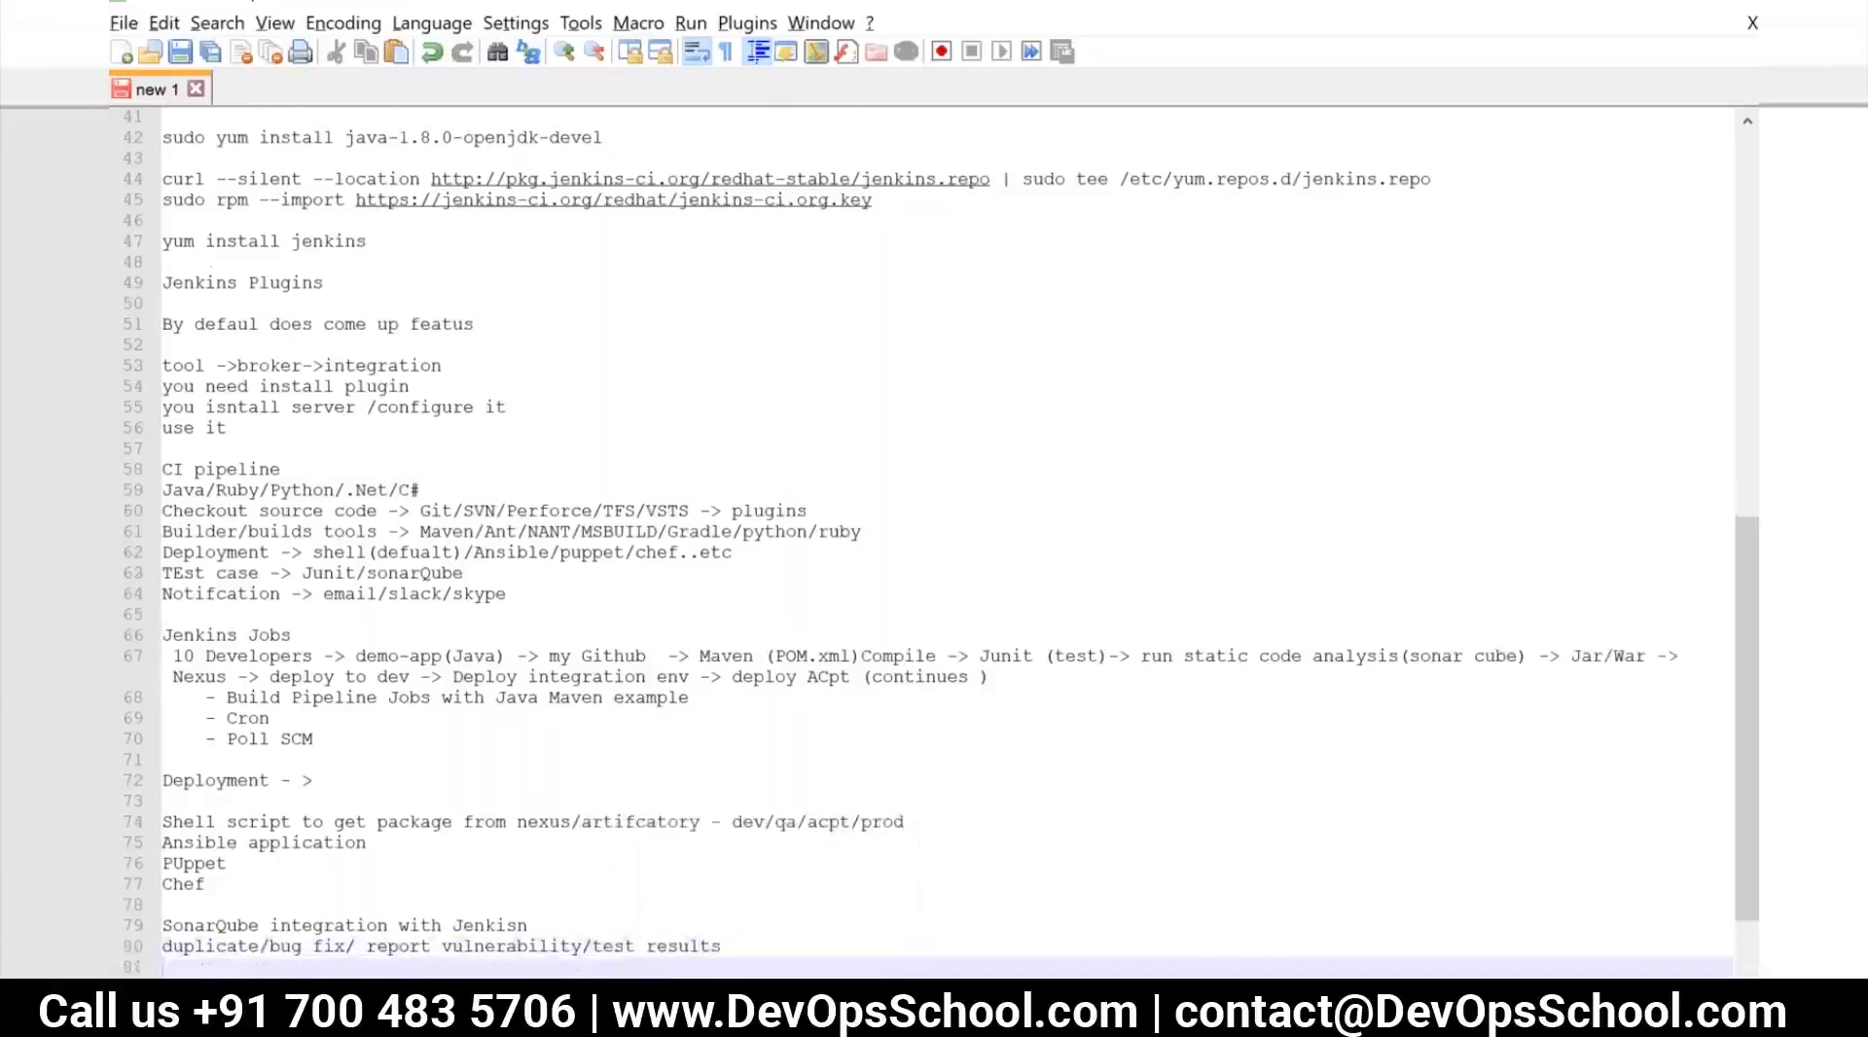
pyautogui.scroll(-2, 569, 957)
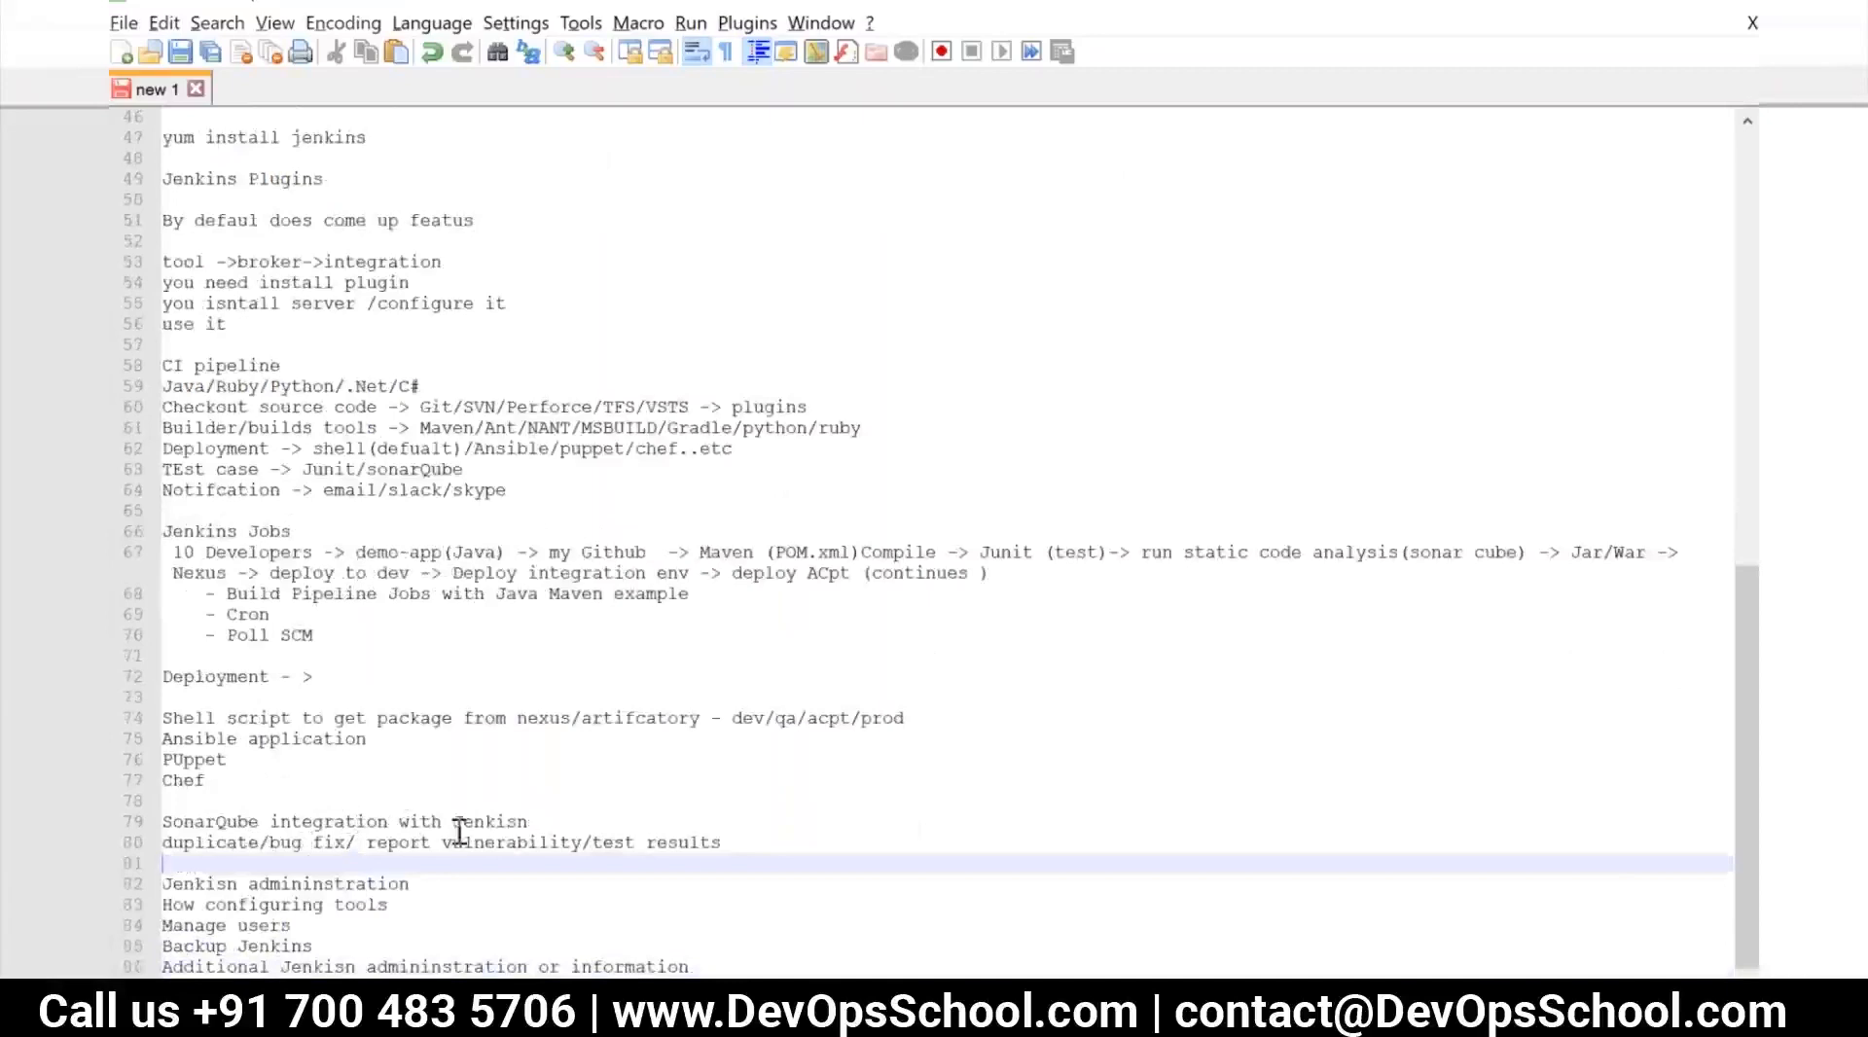
# Switch back to Chrome and close the jenkins.io home page and the jenkins.io download page
pyautogui.hotkey('alt', 'Tab')
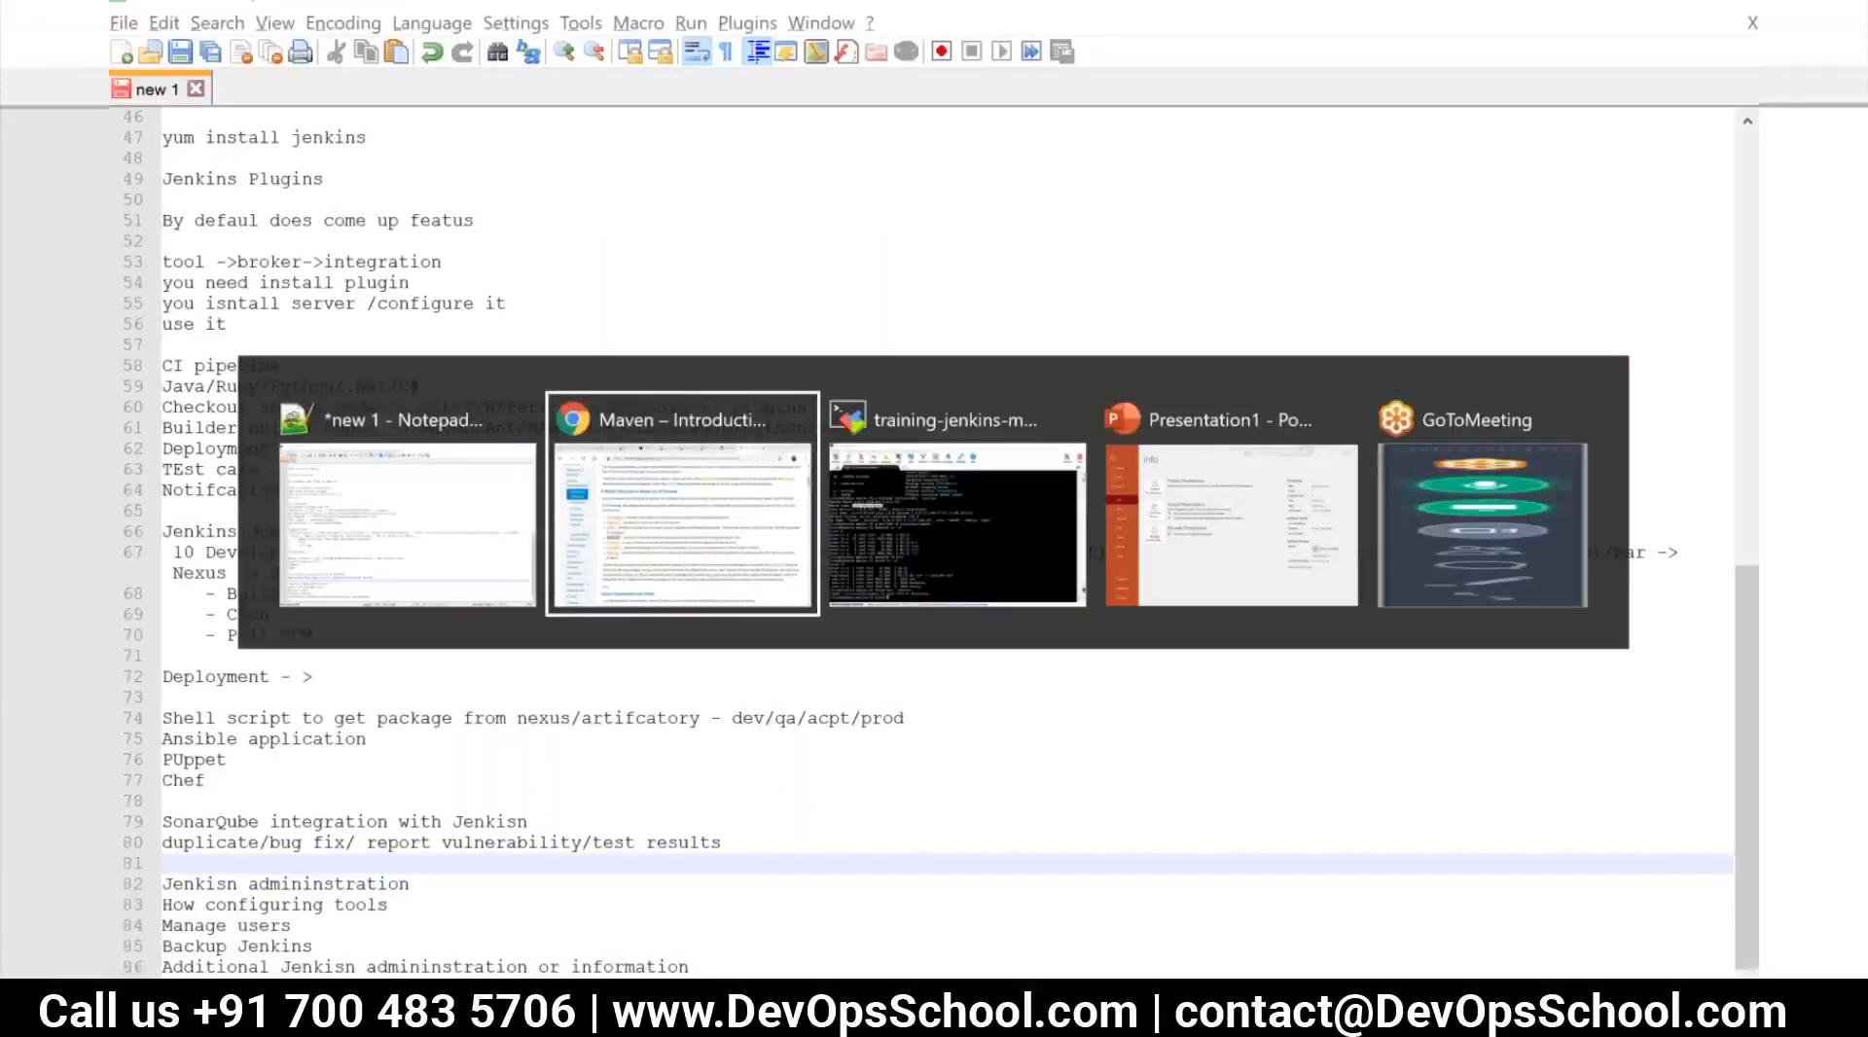
pyautogui.scroll(6, 1055, 321)
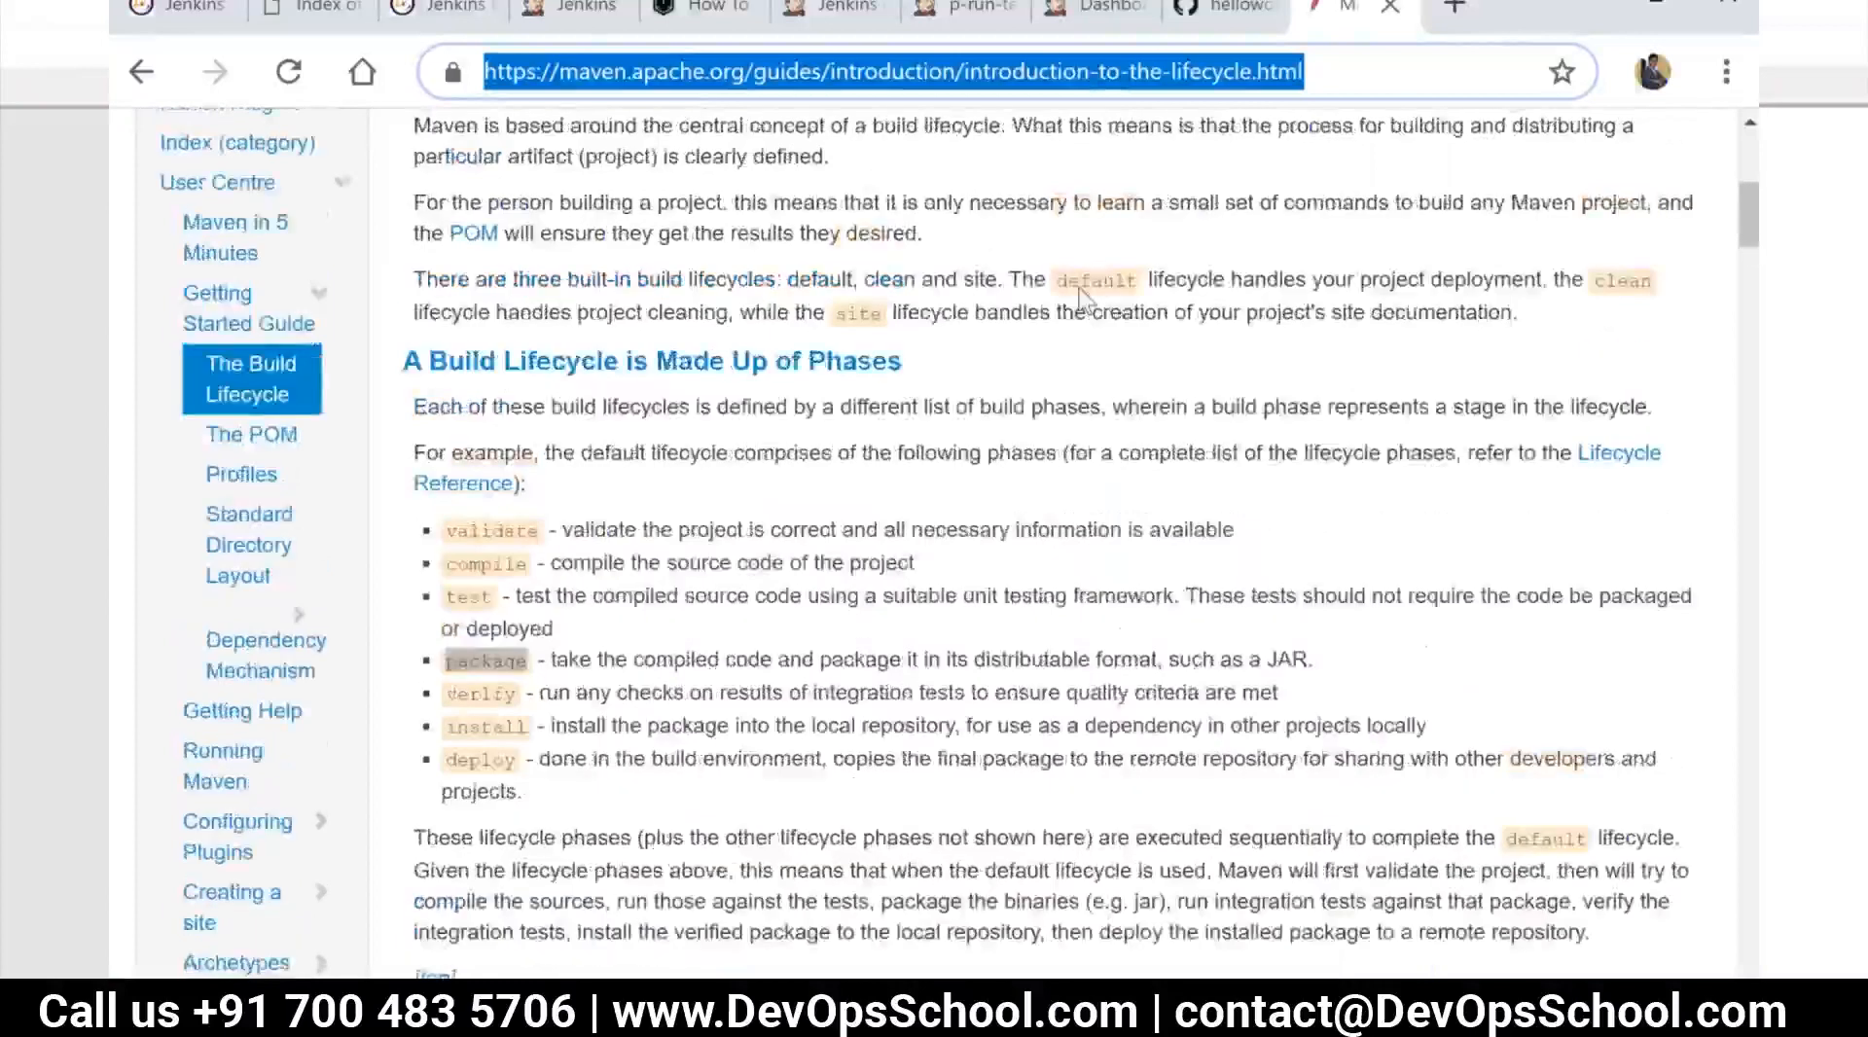
pyautogui.click(574, 8)
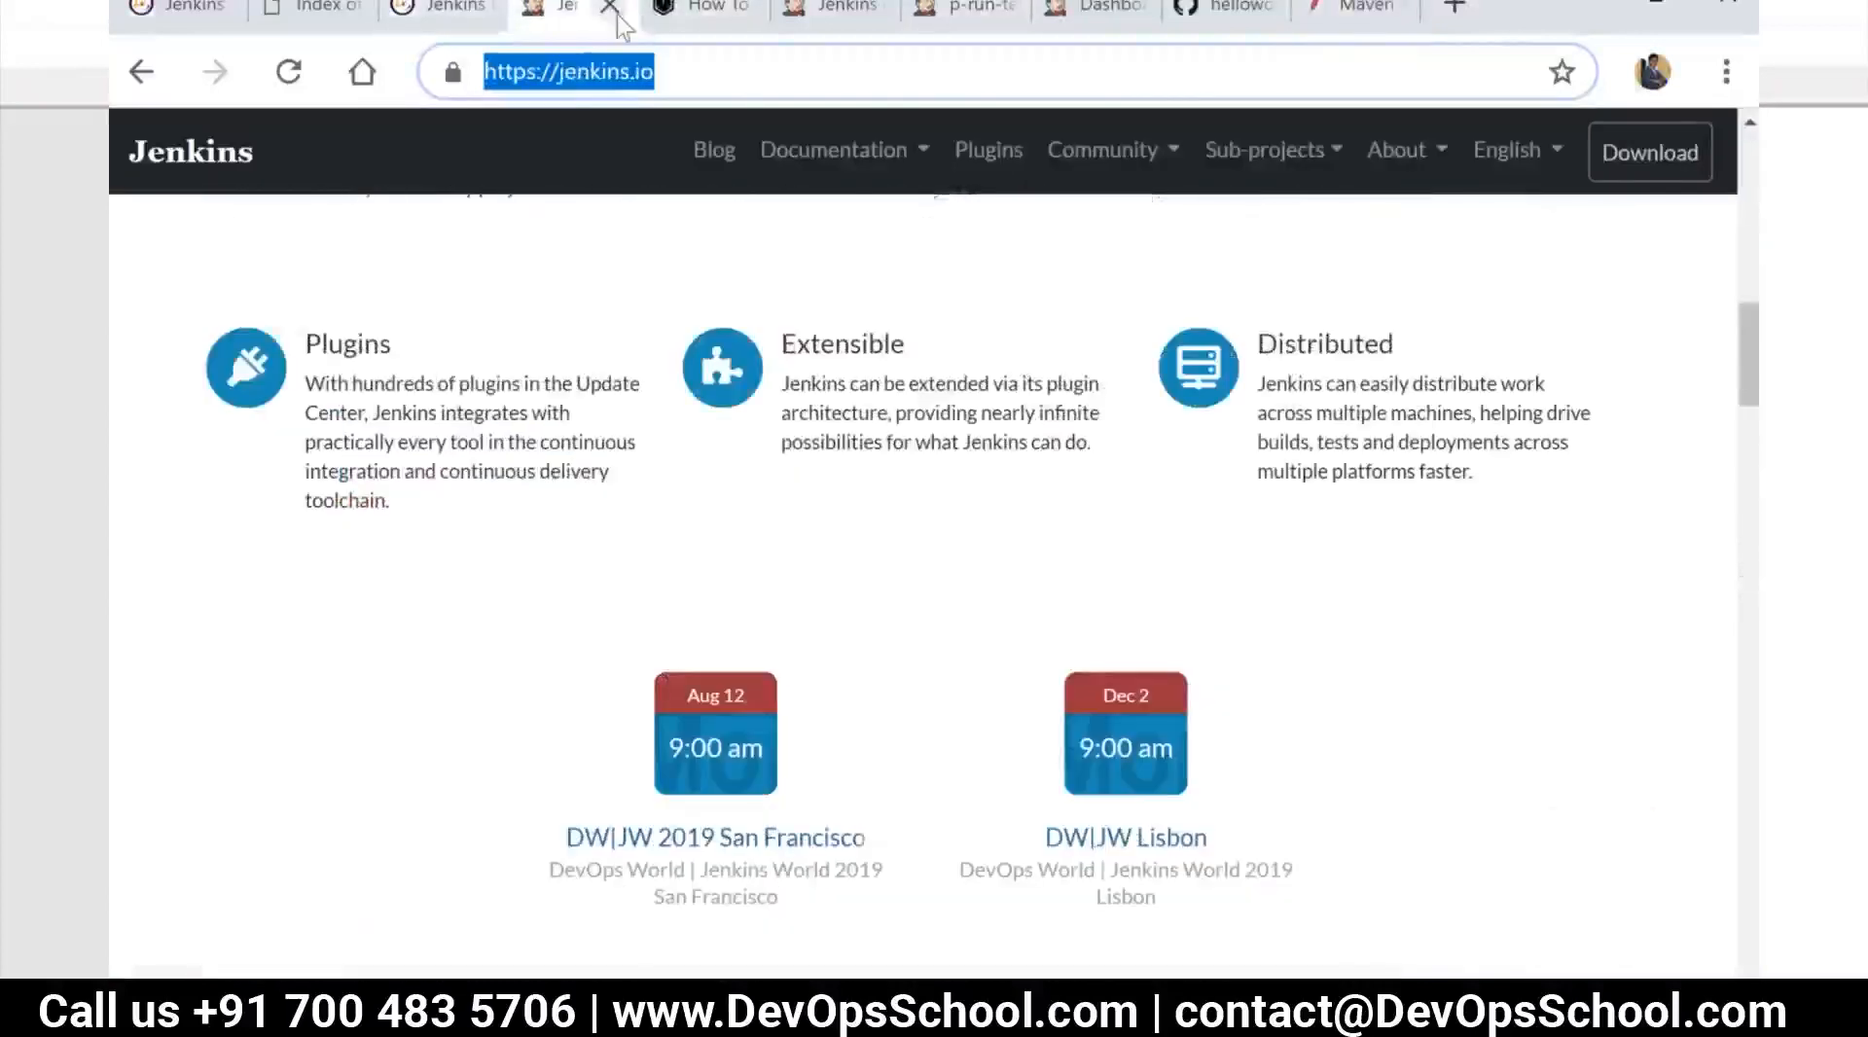
pyautogui.click(610, 7)
pyautogui.scroll(10, 513, 276)
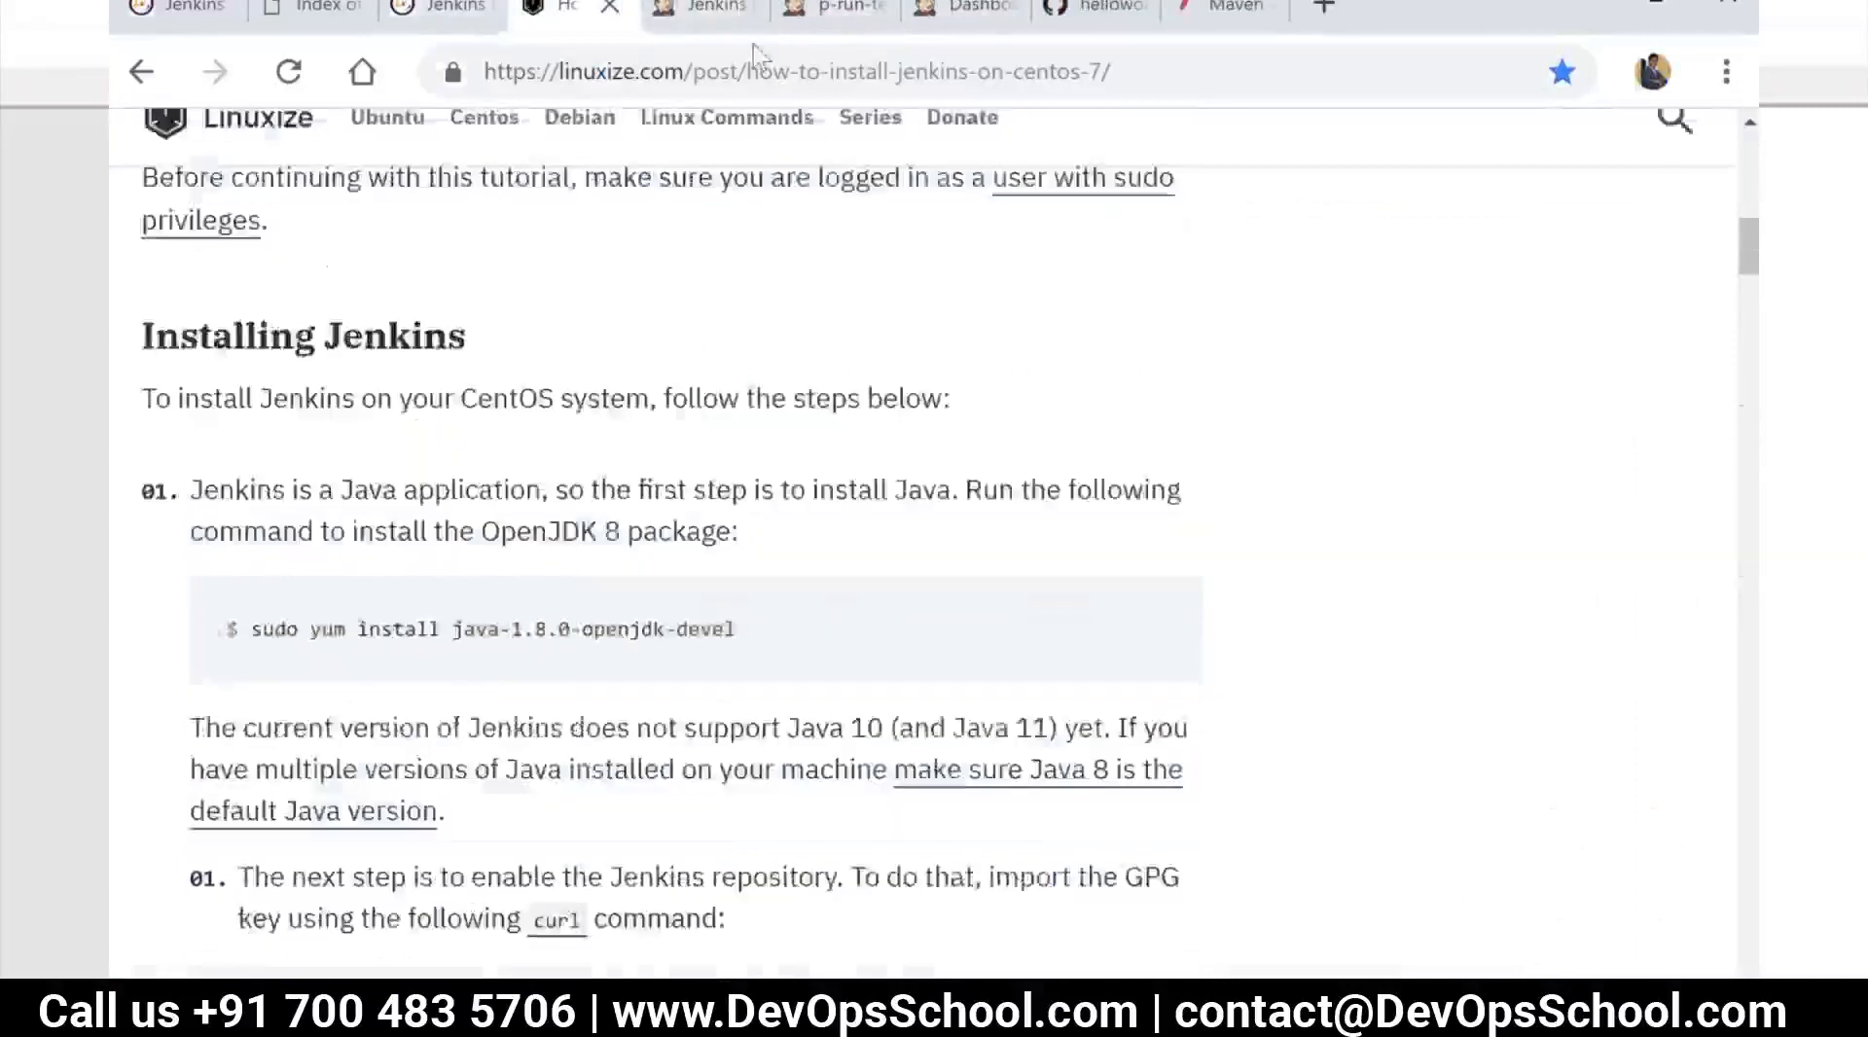
pyautogui.click(710, 8)
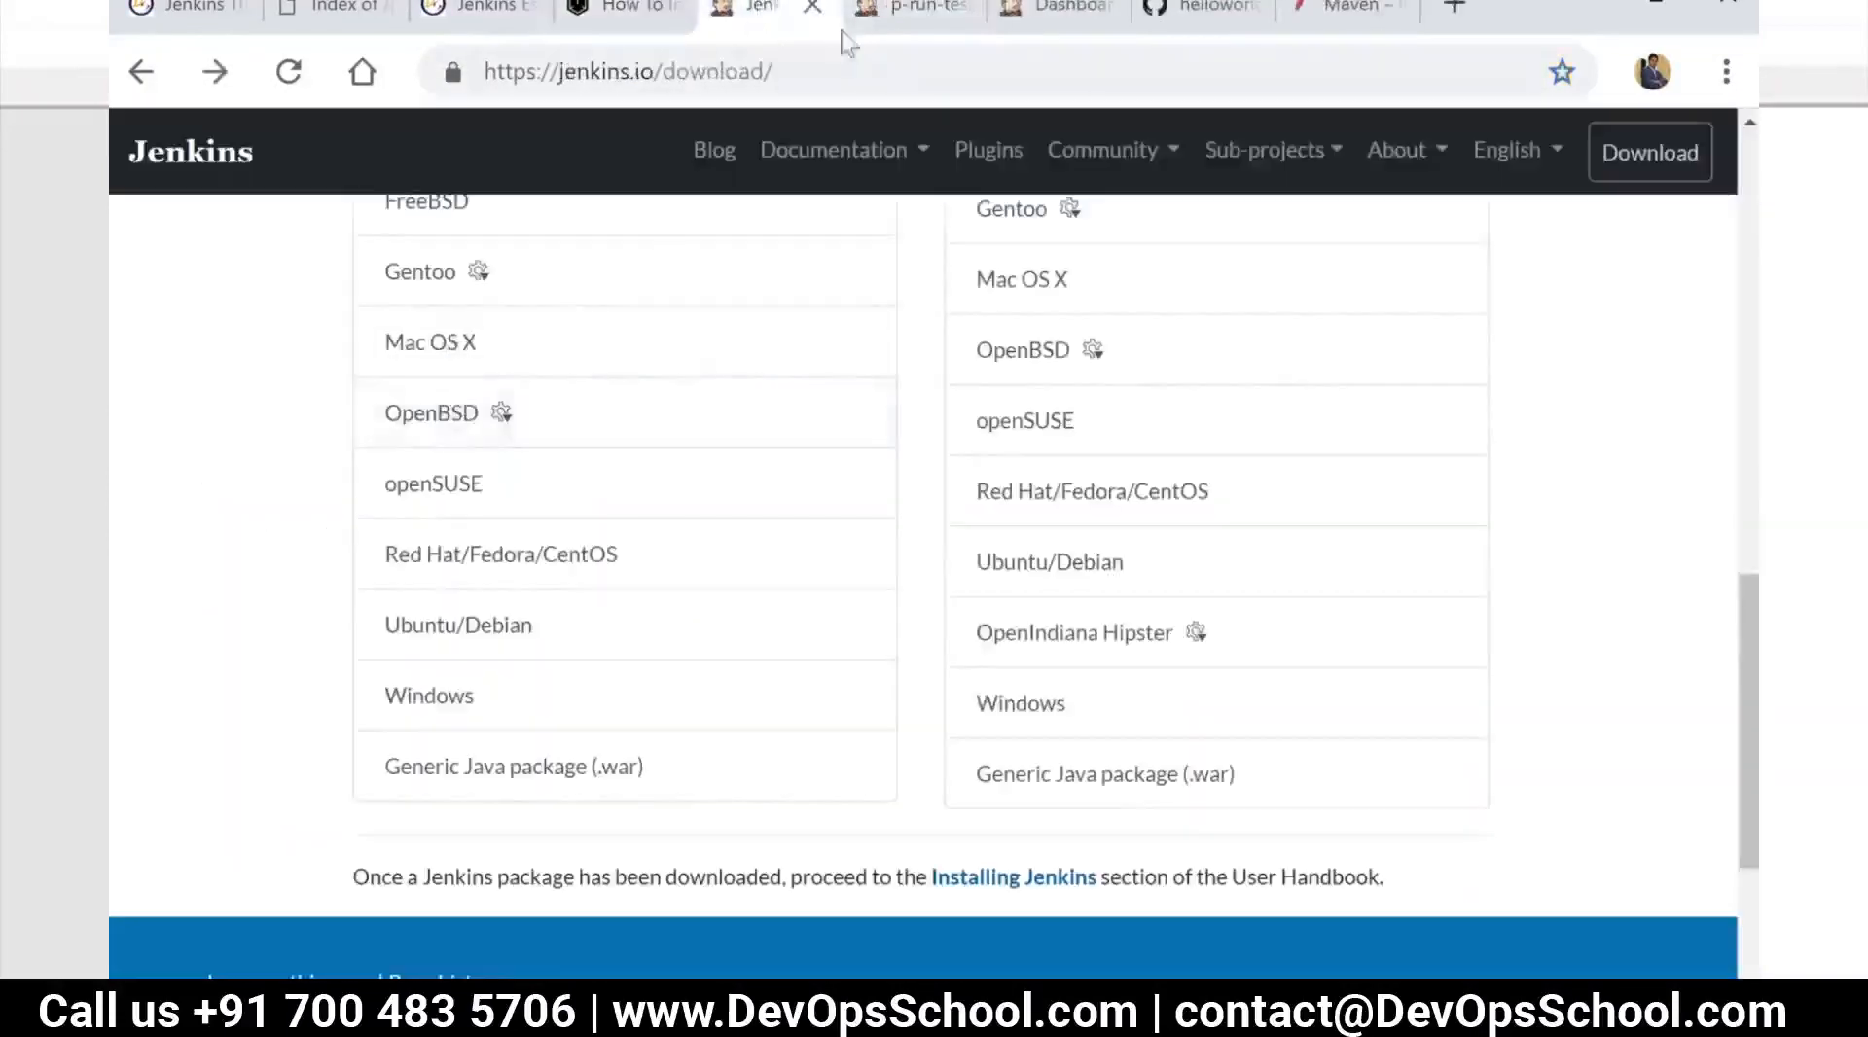
pyautogui.click(813, 6)
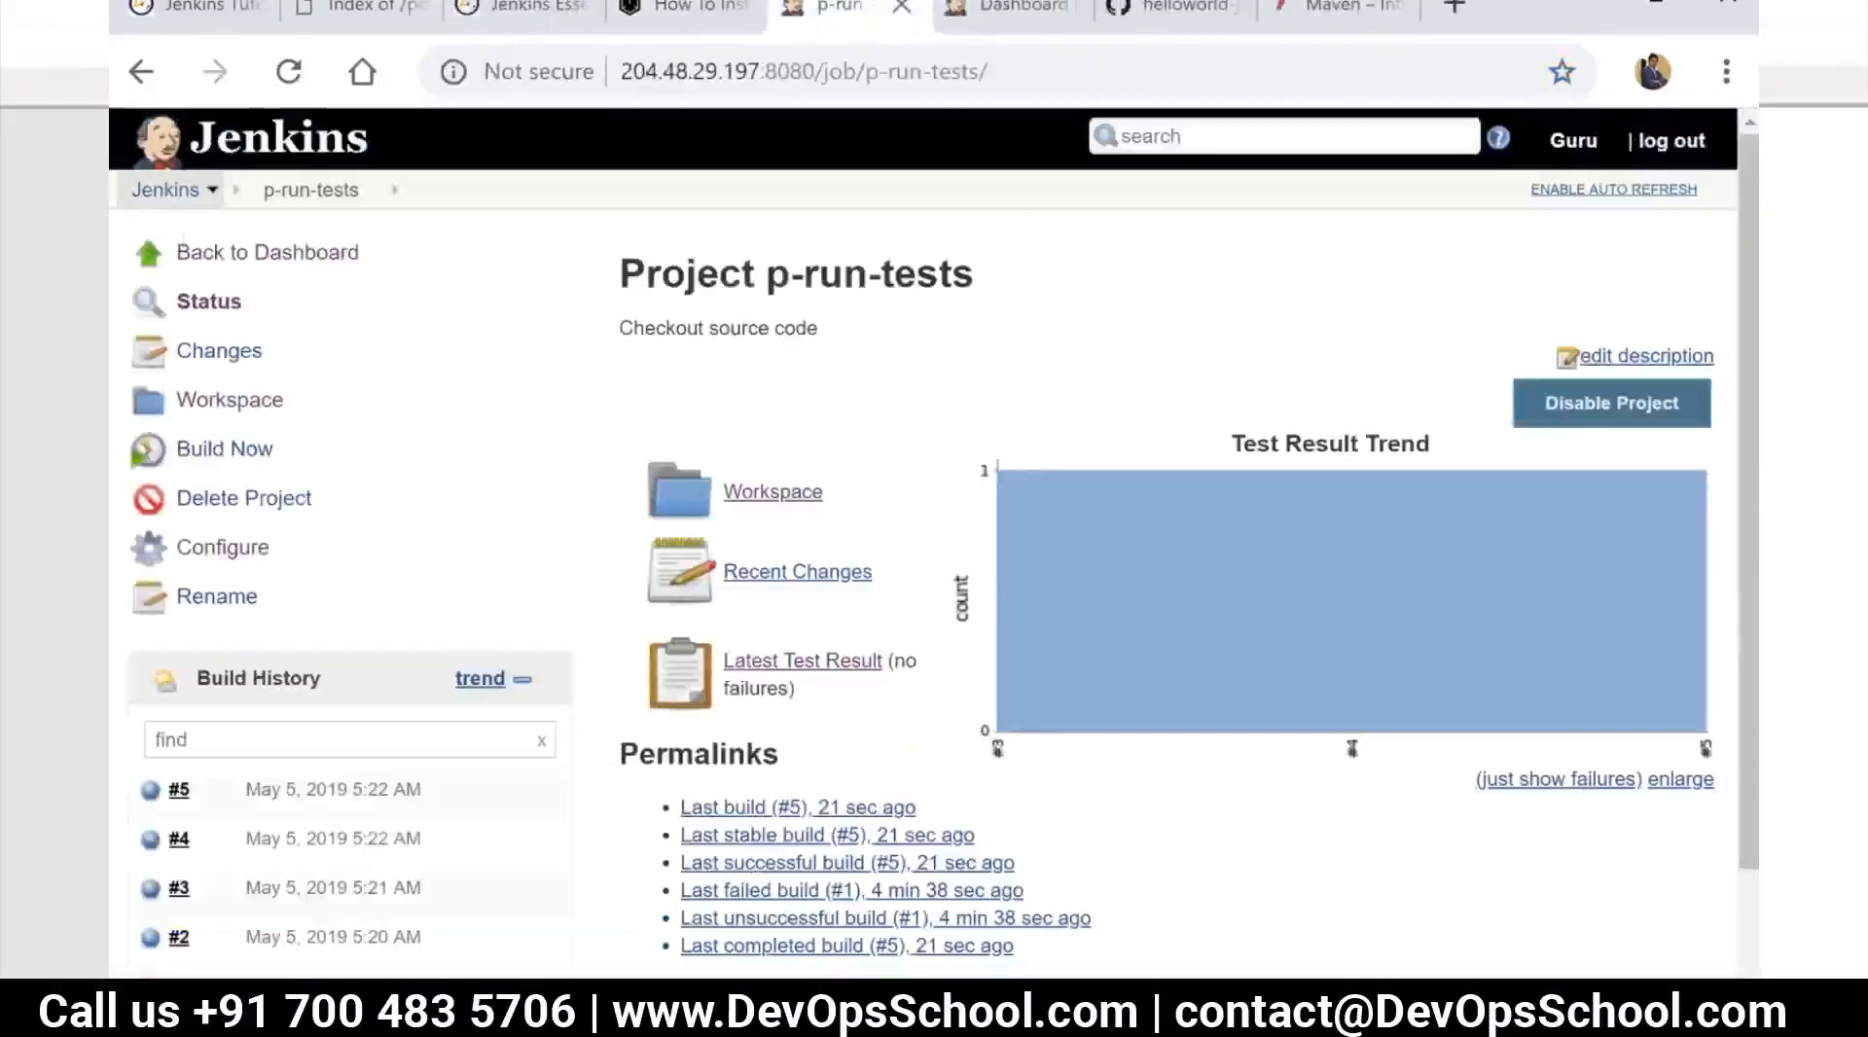
# Go from the p-run-tests project to the Jenkins dashboard and open the Plugin Manager in Manage Jenkins
pyautogui.click(165, 190)
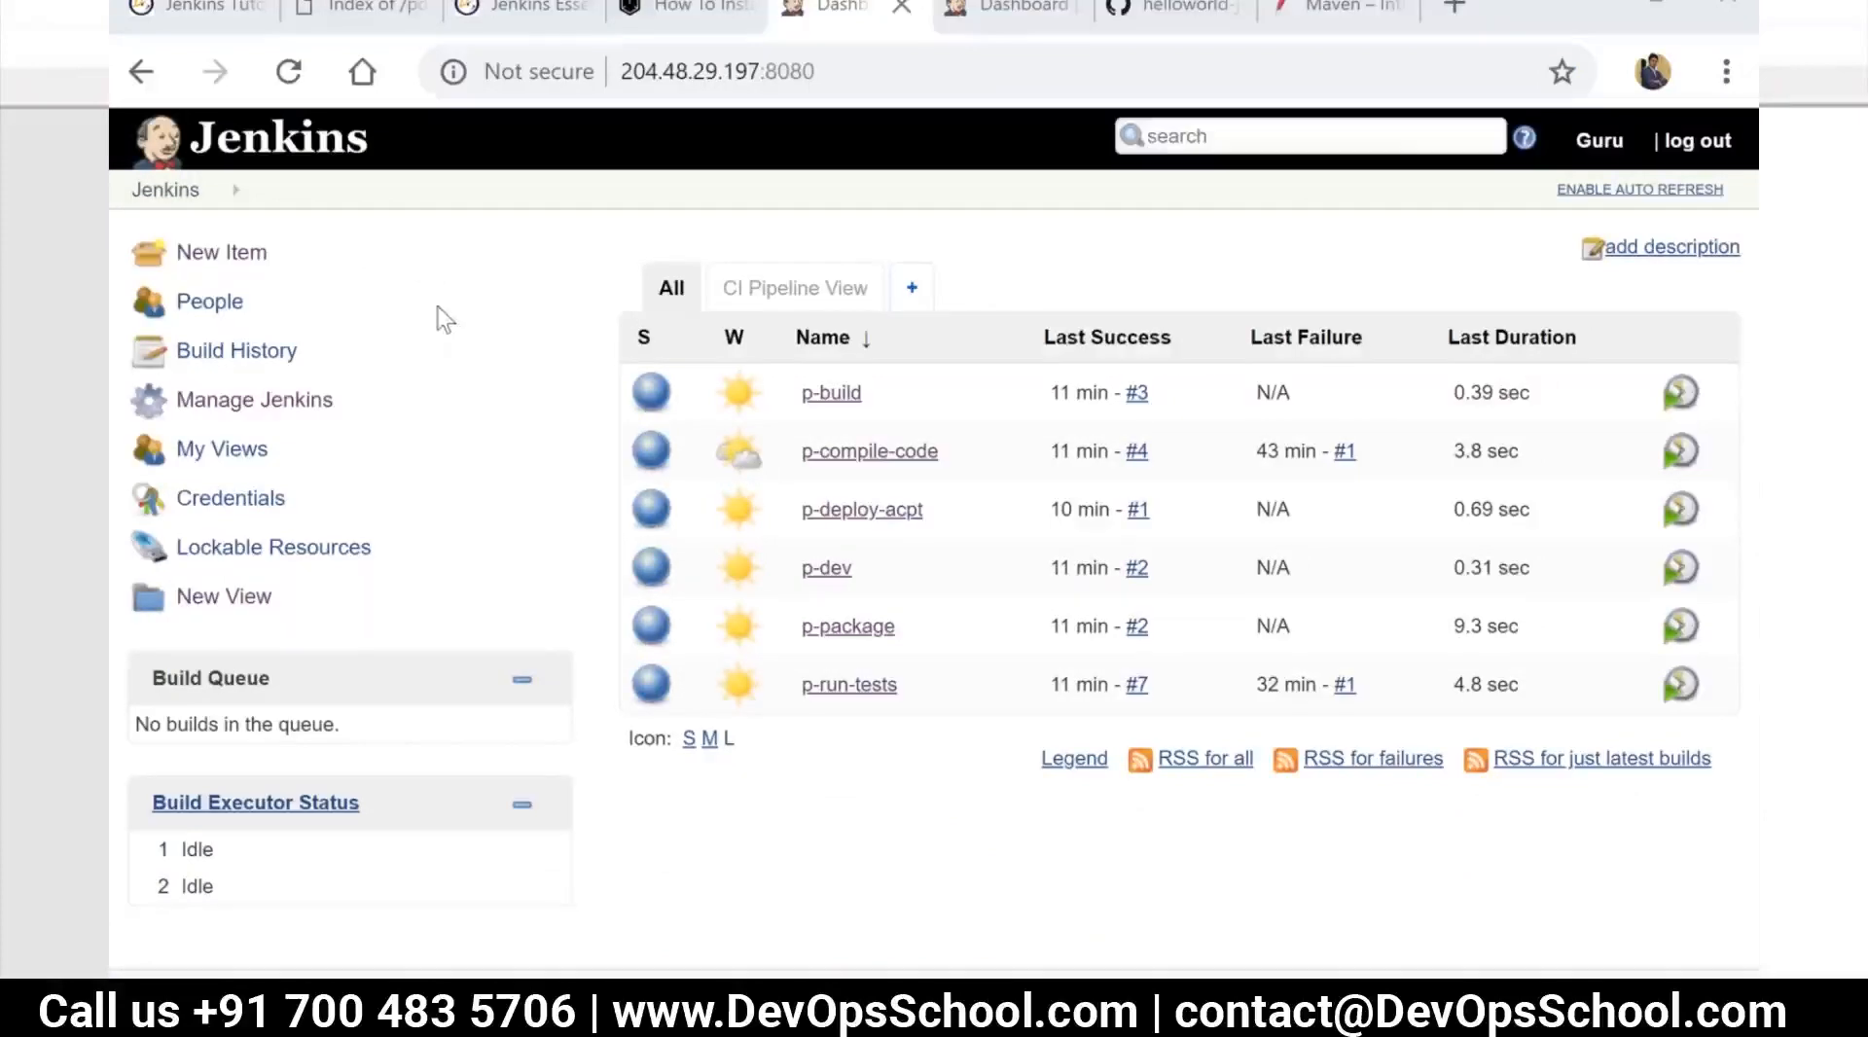
pyautogui.click(296, 418)
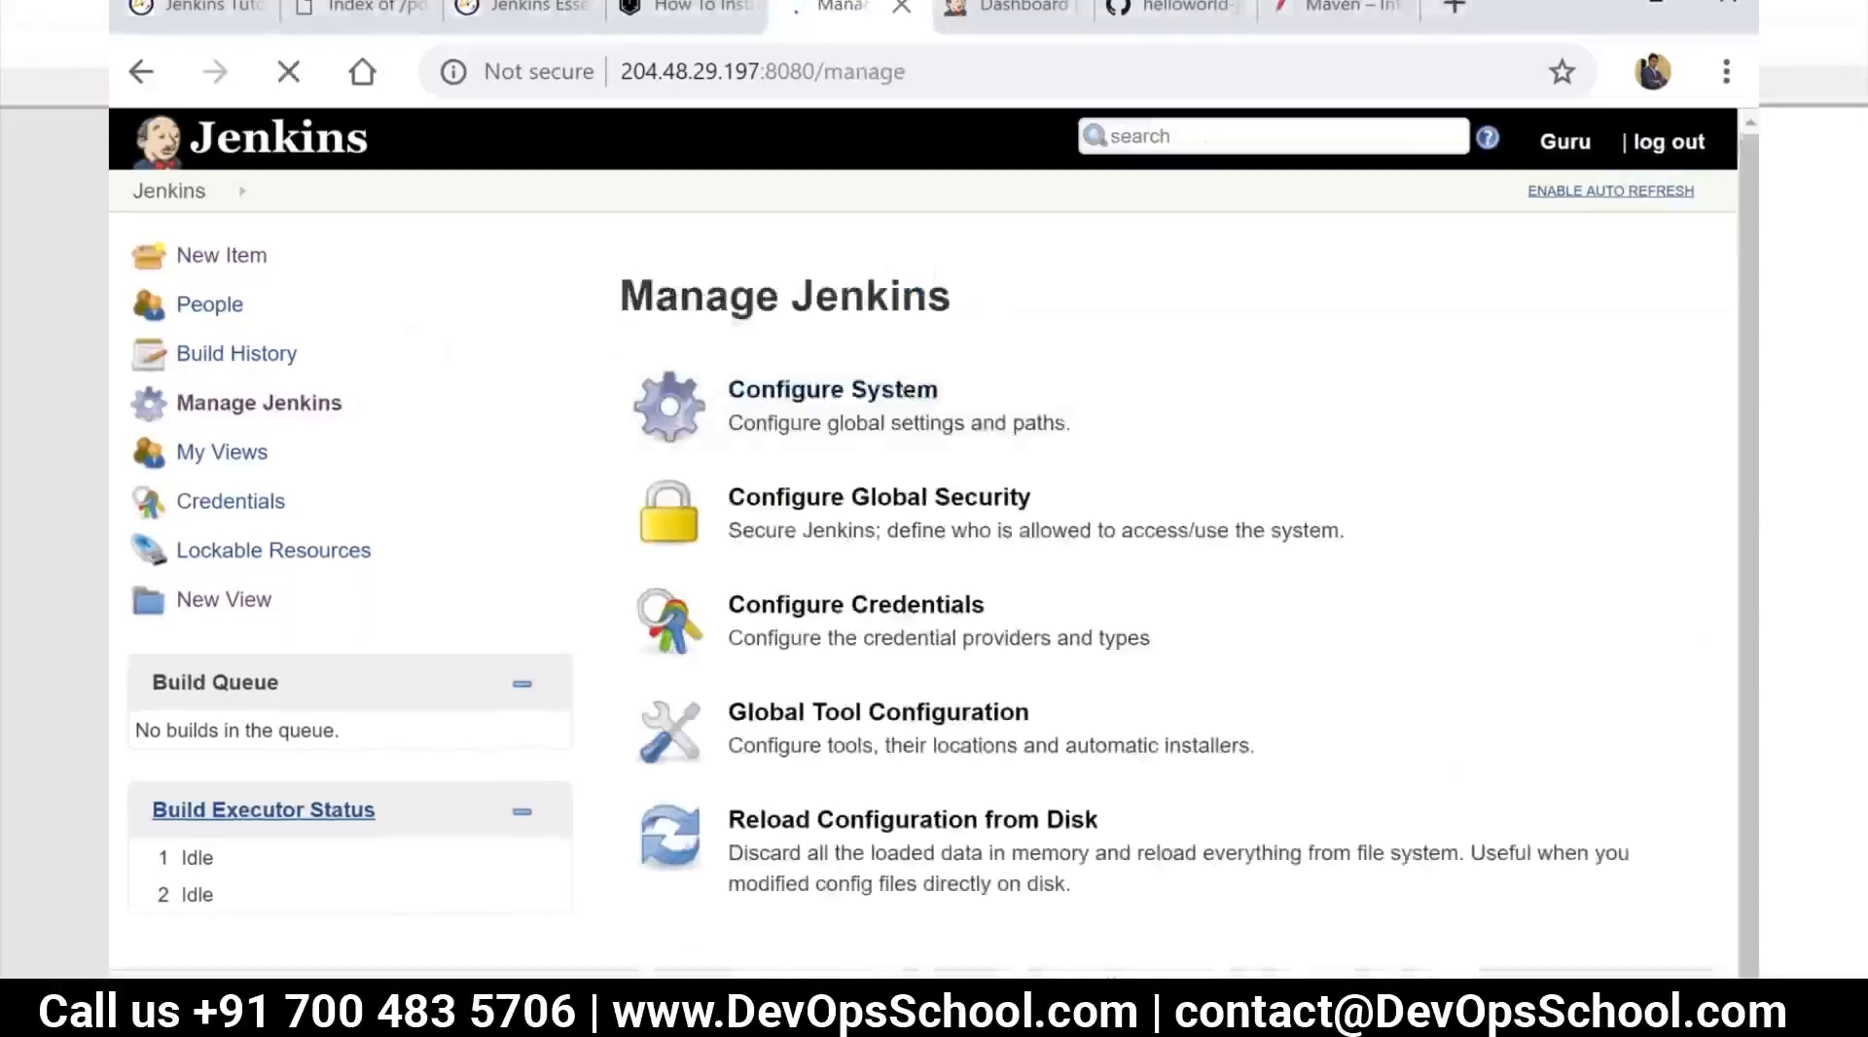
pyautogui.scroll(-3, 850, 762)
pyautogui.click(849, 679)
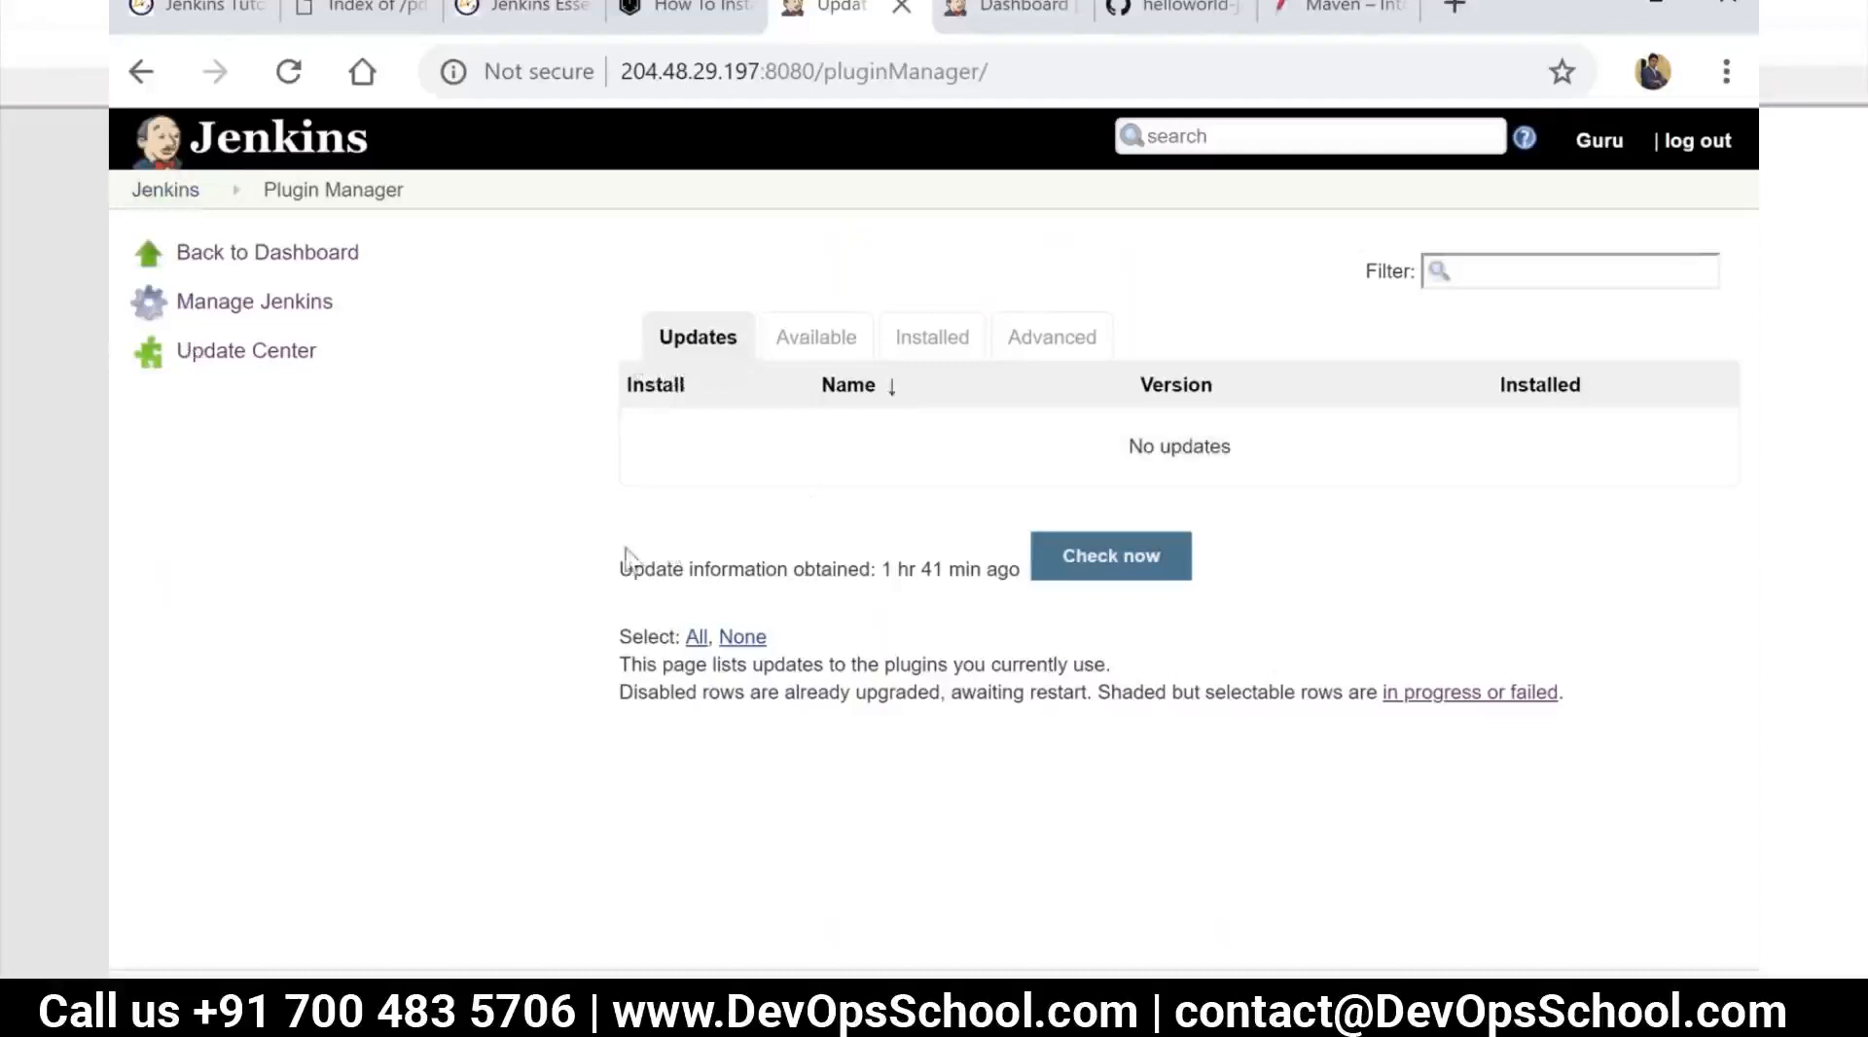
# Examine the Plugin Manager's advanced HTTP proxy and .hpi plugin upload settings, opening the file chooser and closing it without selecting a file
pyautogui.click(1035, 347)
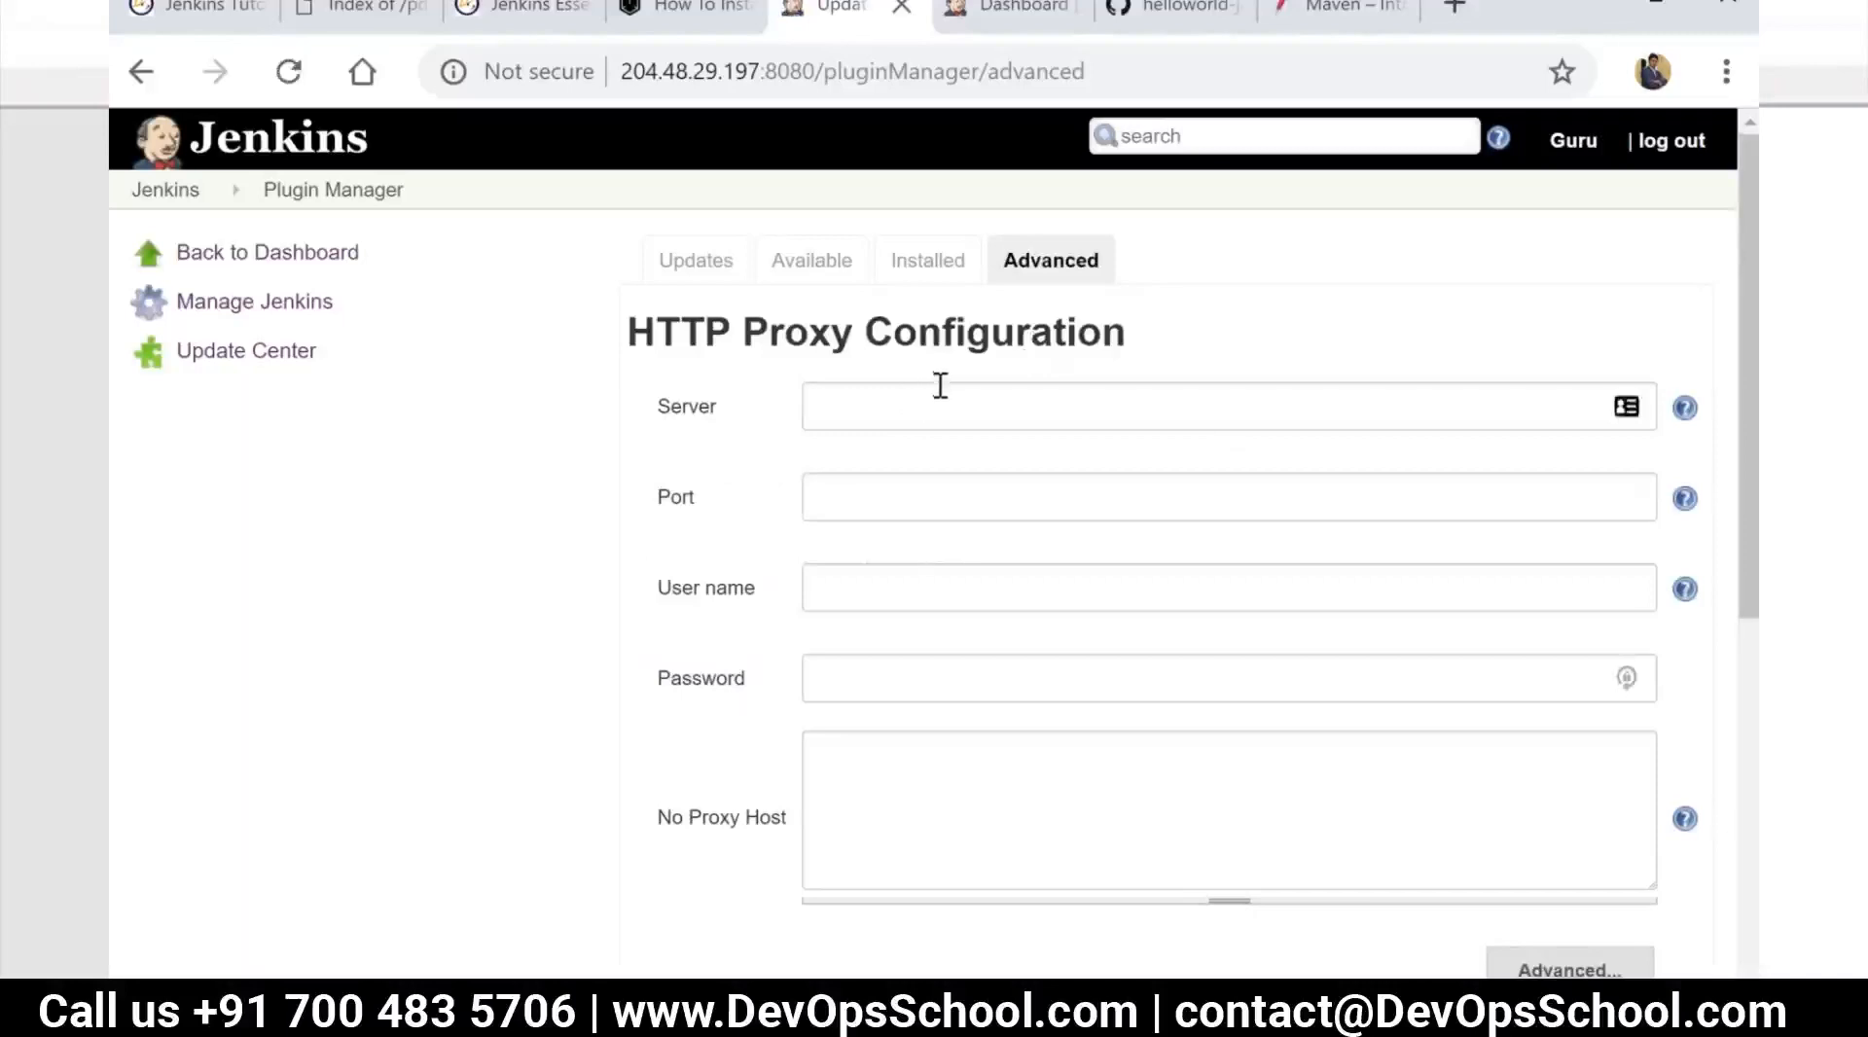
pyautogui.click(940, 385)
pyautogui.scroll(-2, 963, 417)
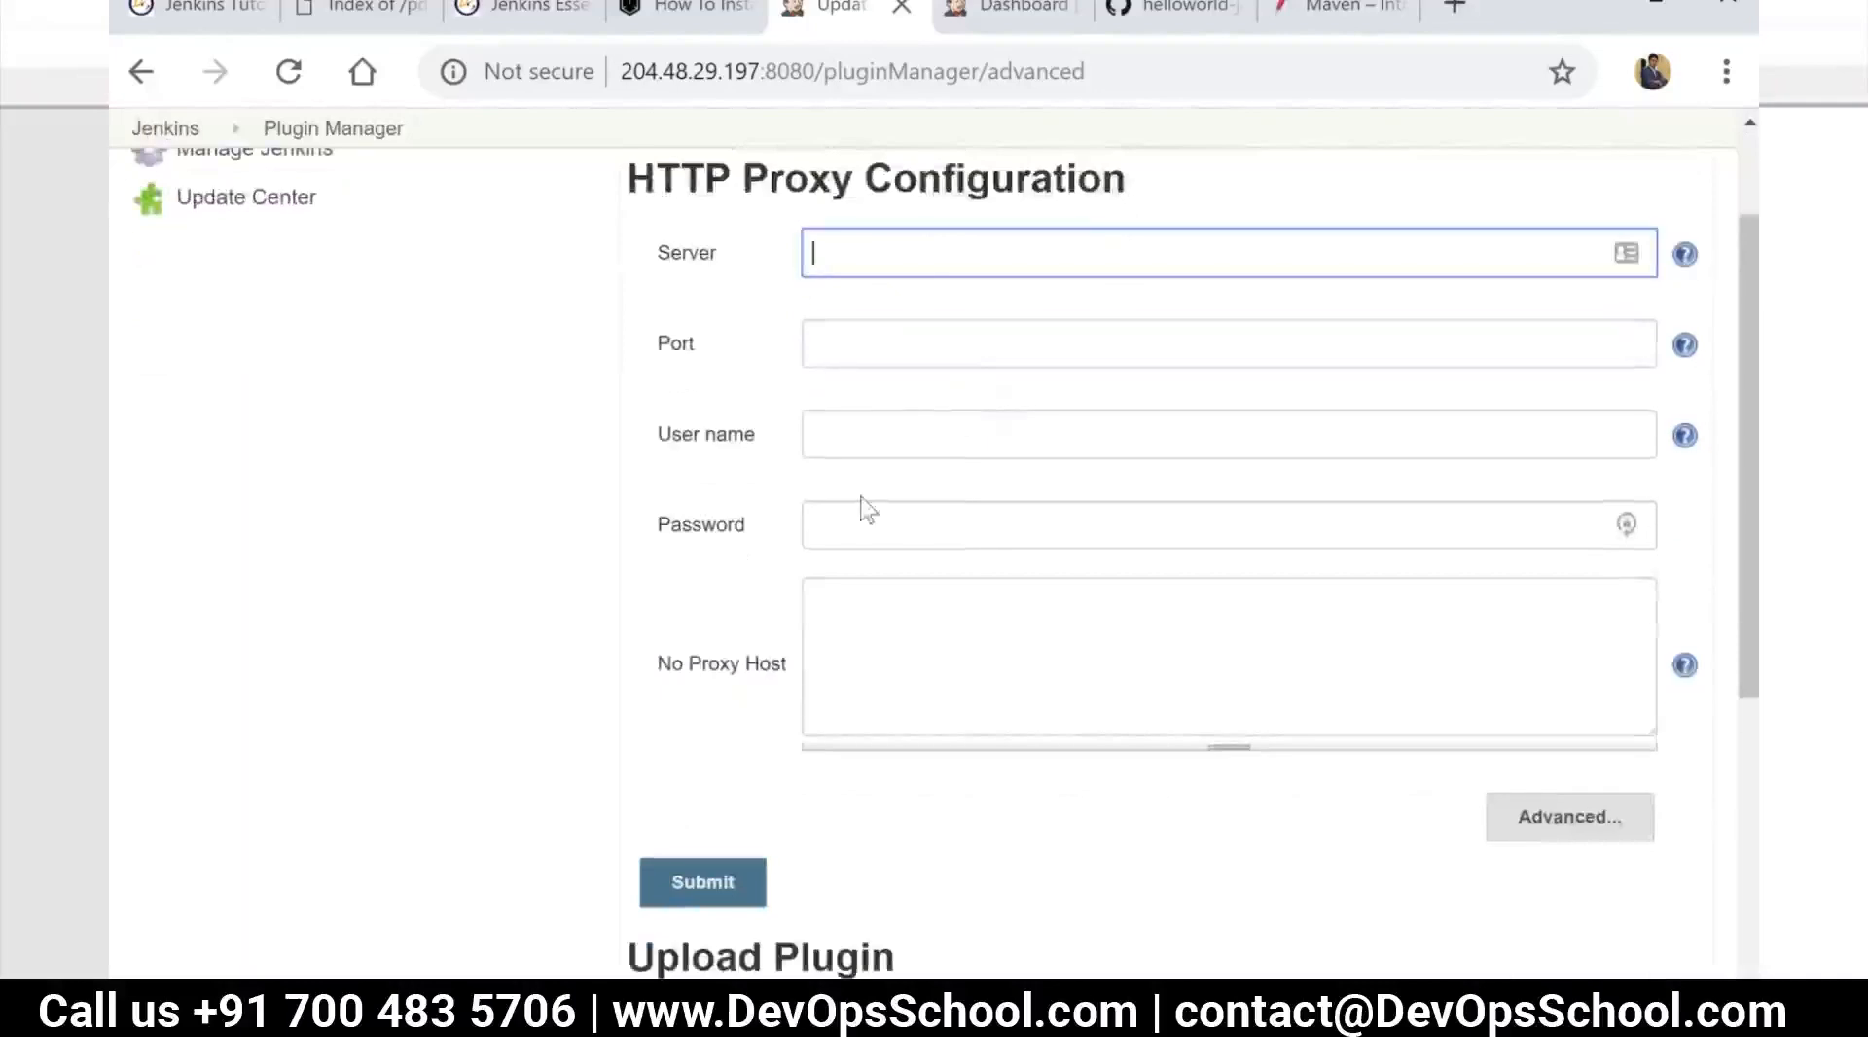
pyautogui.scroll(-5, 856, 525)
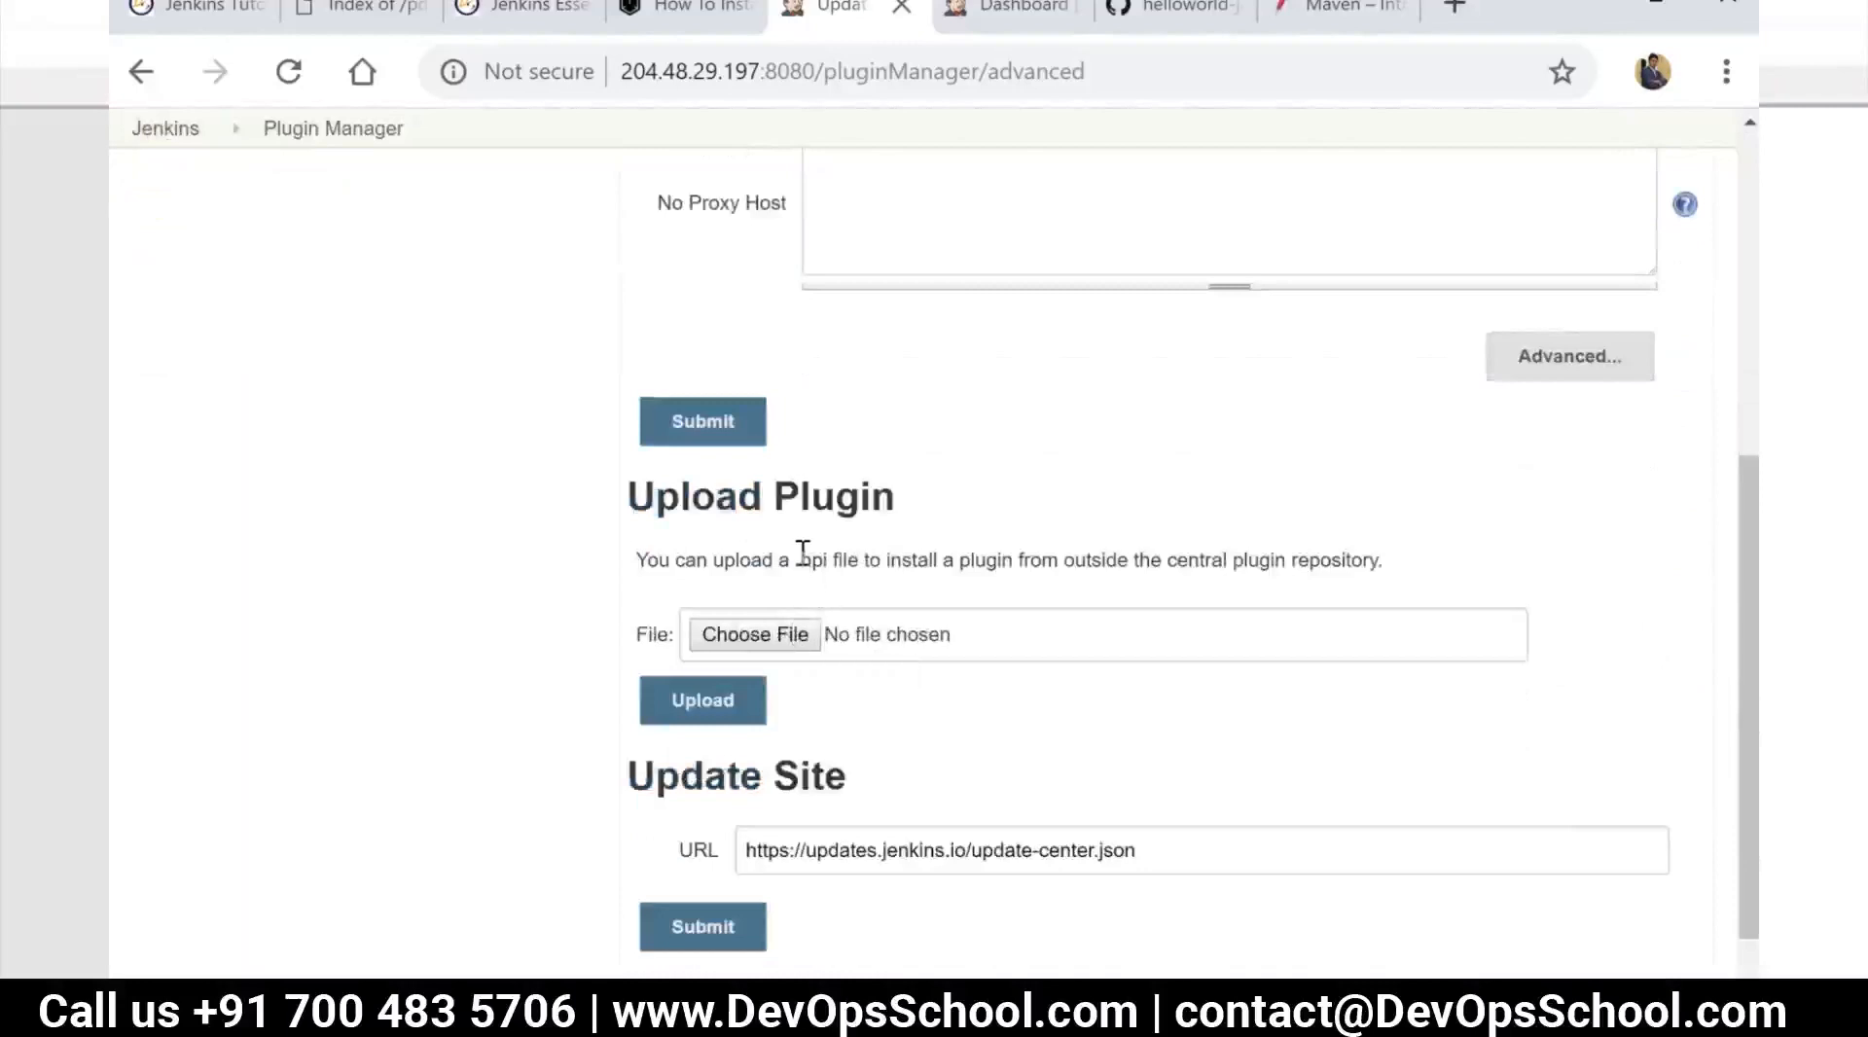
pyautogui.moveTo(796, 560); pyautogui.dragTo(832, 560)
pyautogui.click(785, 638)
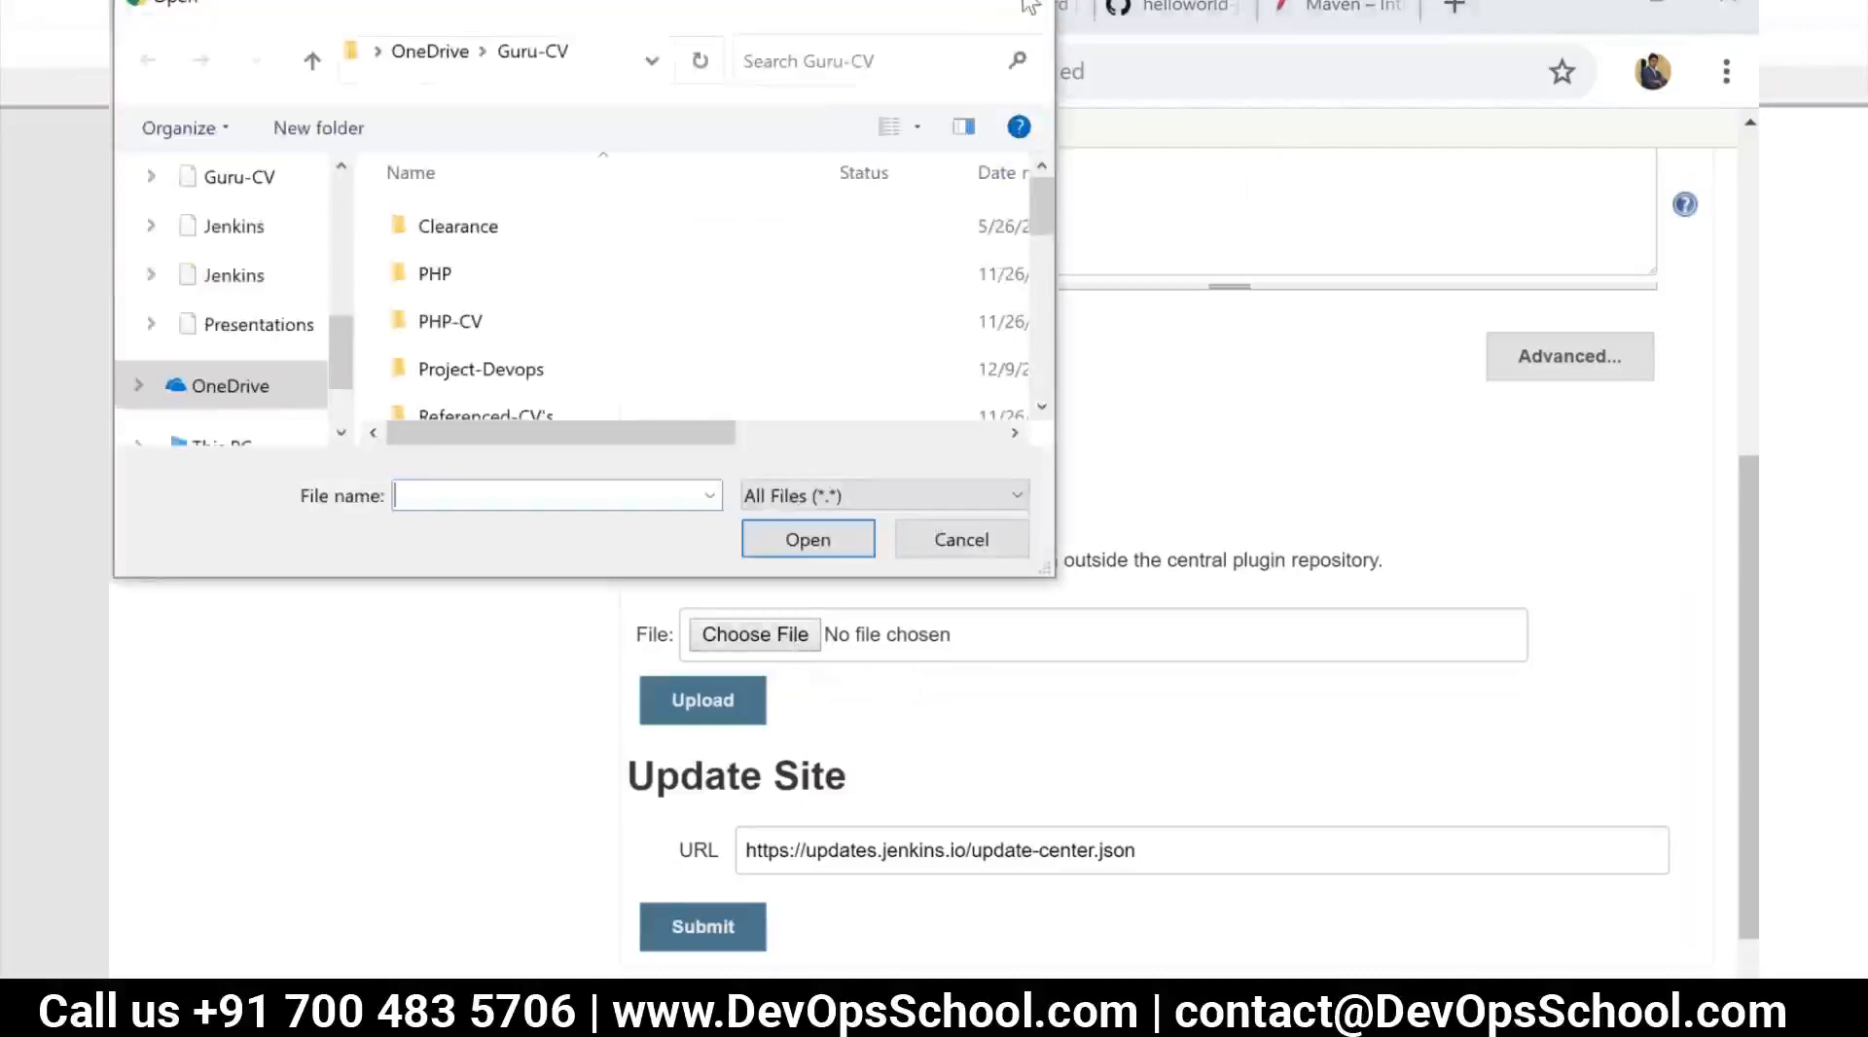
pyautogui.click(1030, 6)
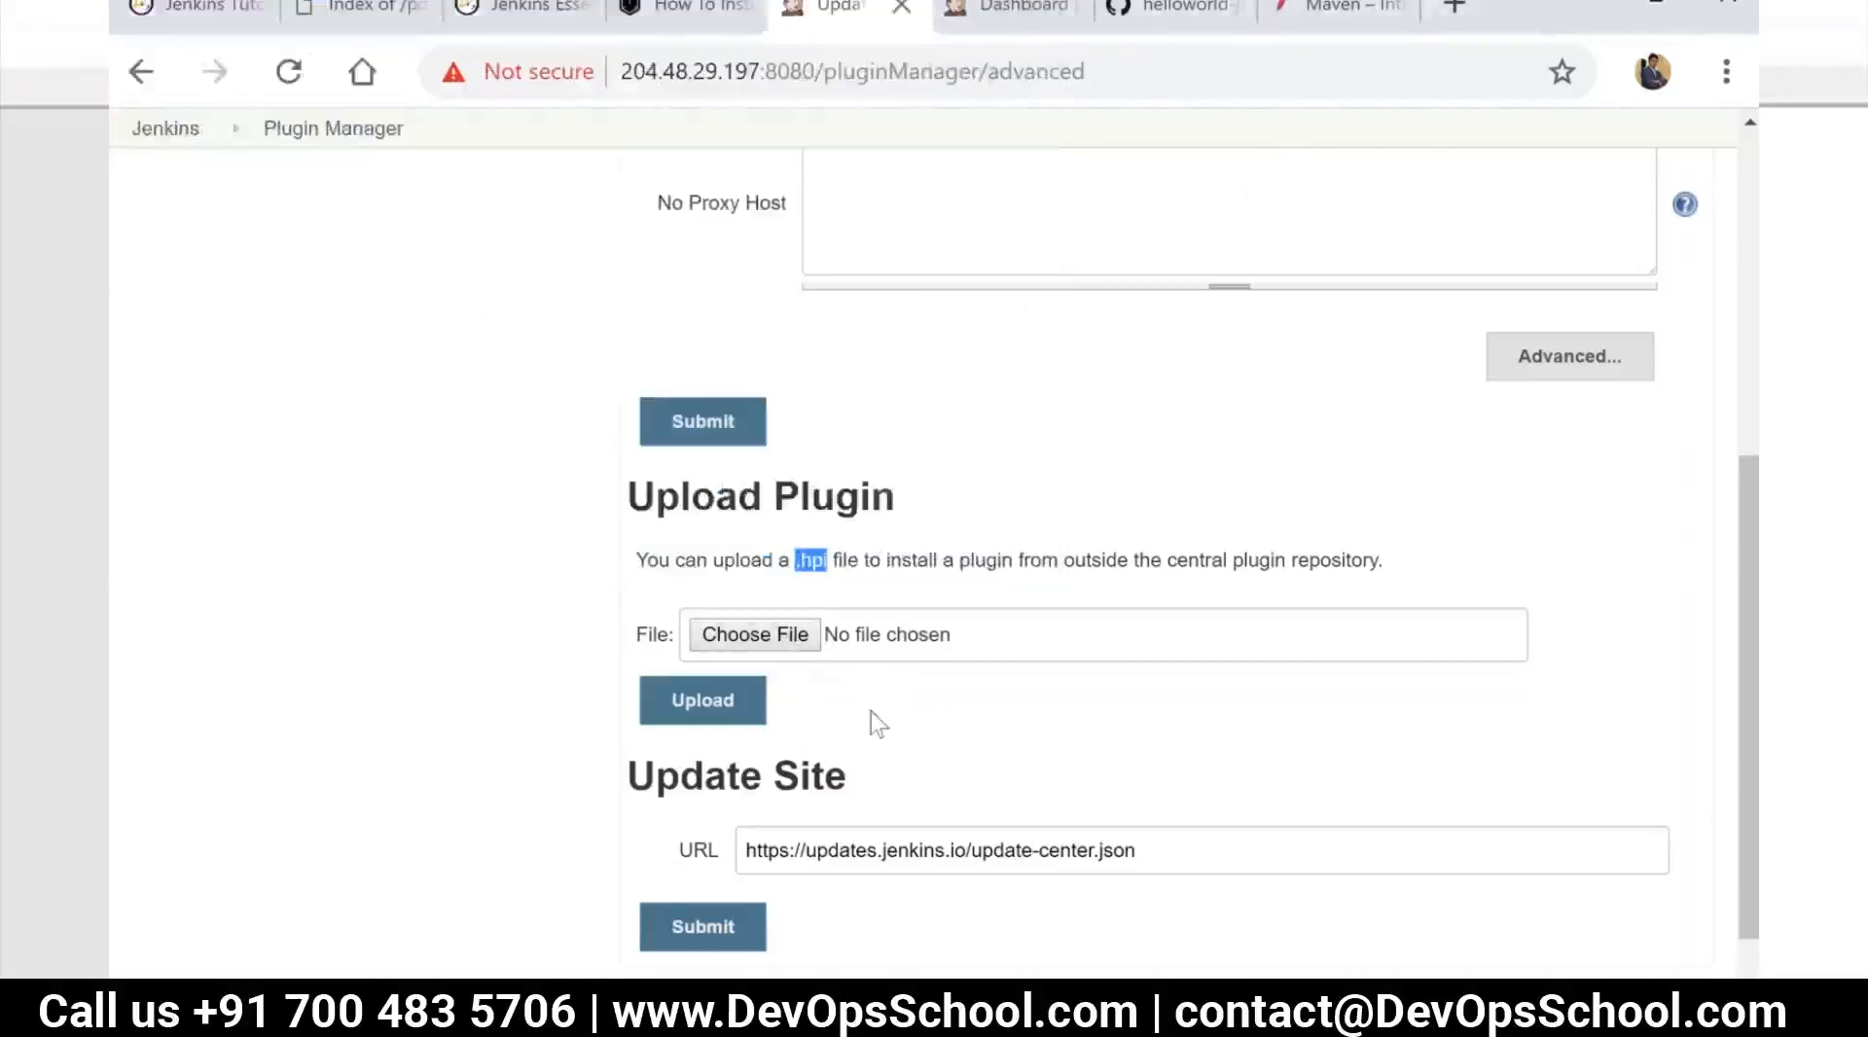
# Filter the available plugins by "sonar"
pyautogui.scroll(6, 872, 711)
pyautogui.click(853, 272)
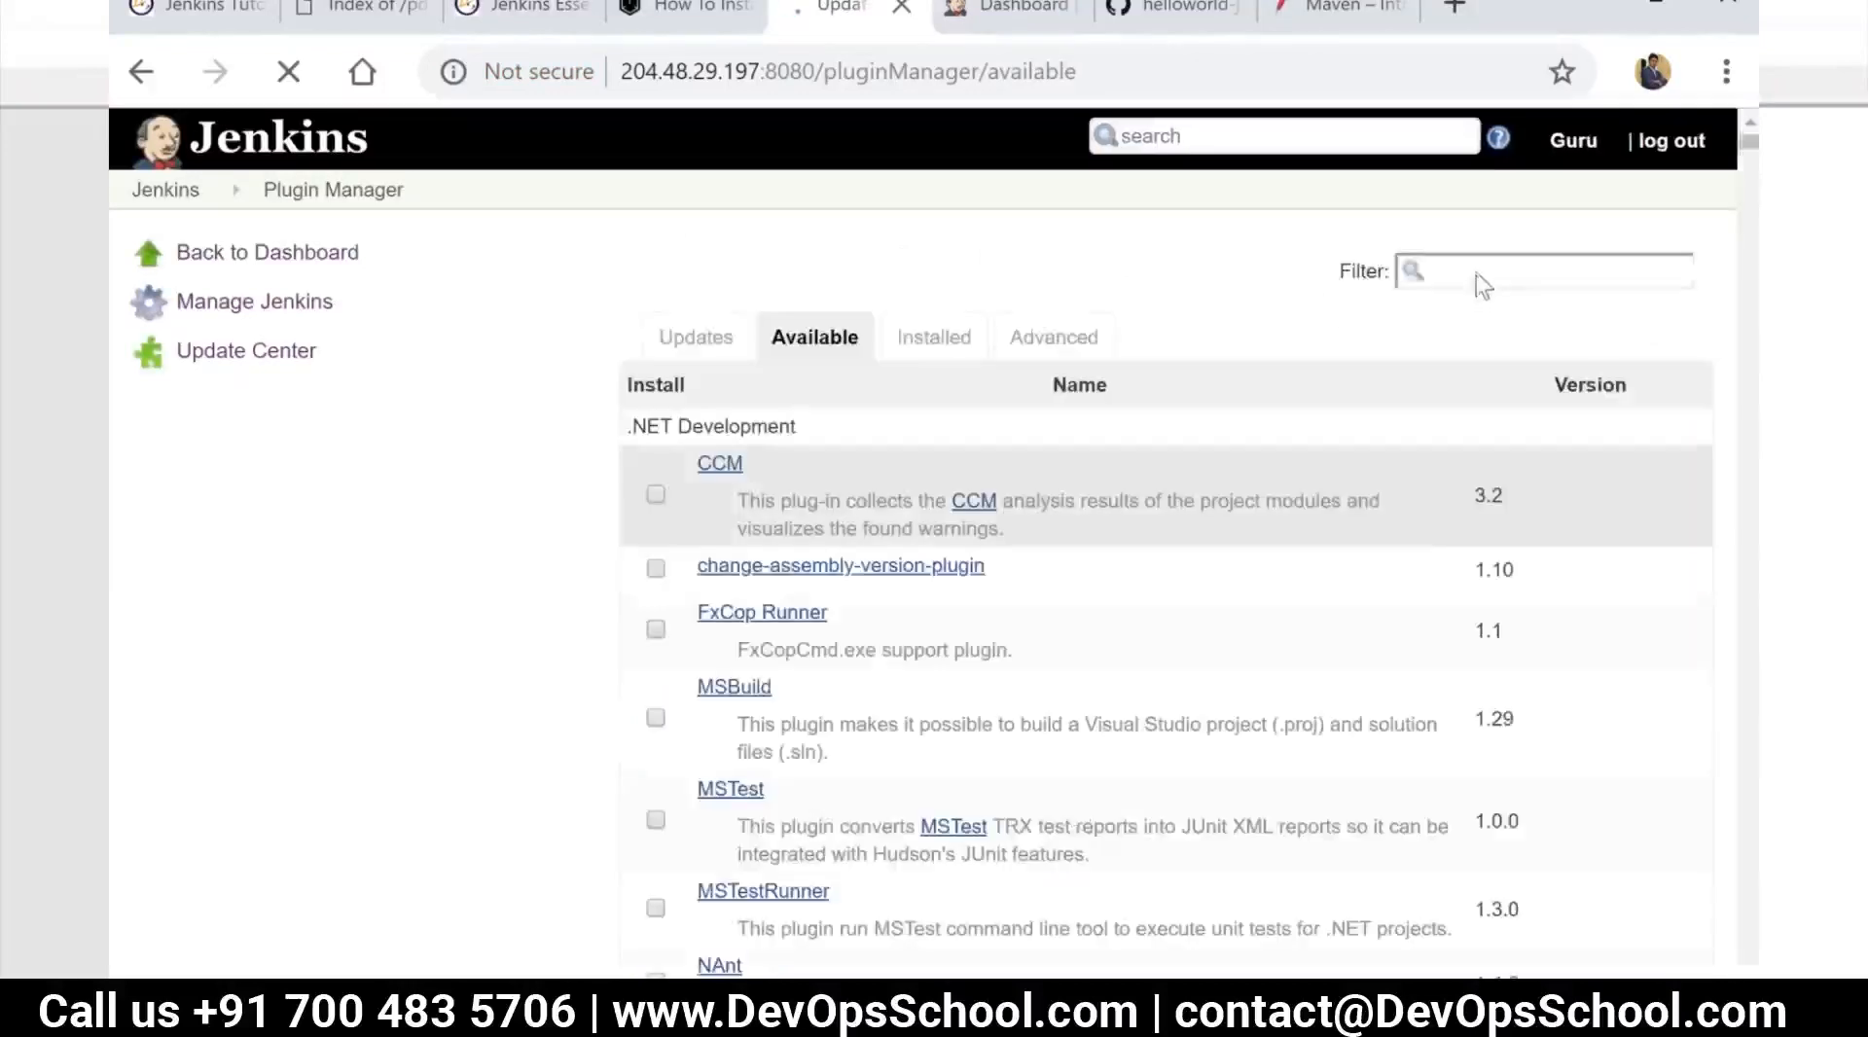
pyautogui.click(1475, 272)
pyautogui.write('s')
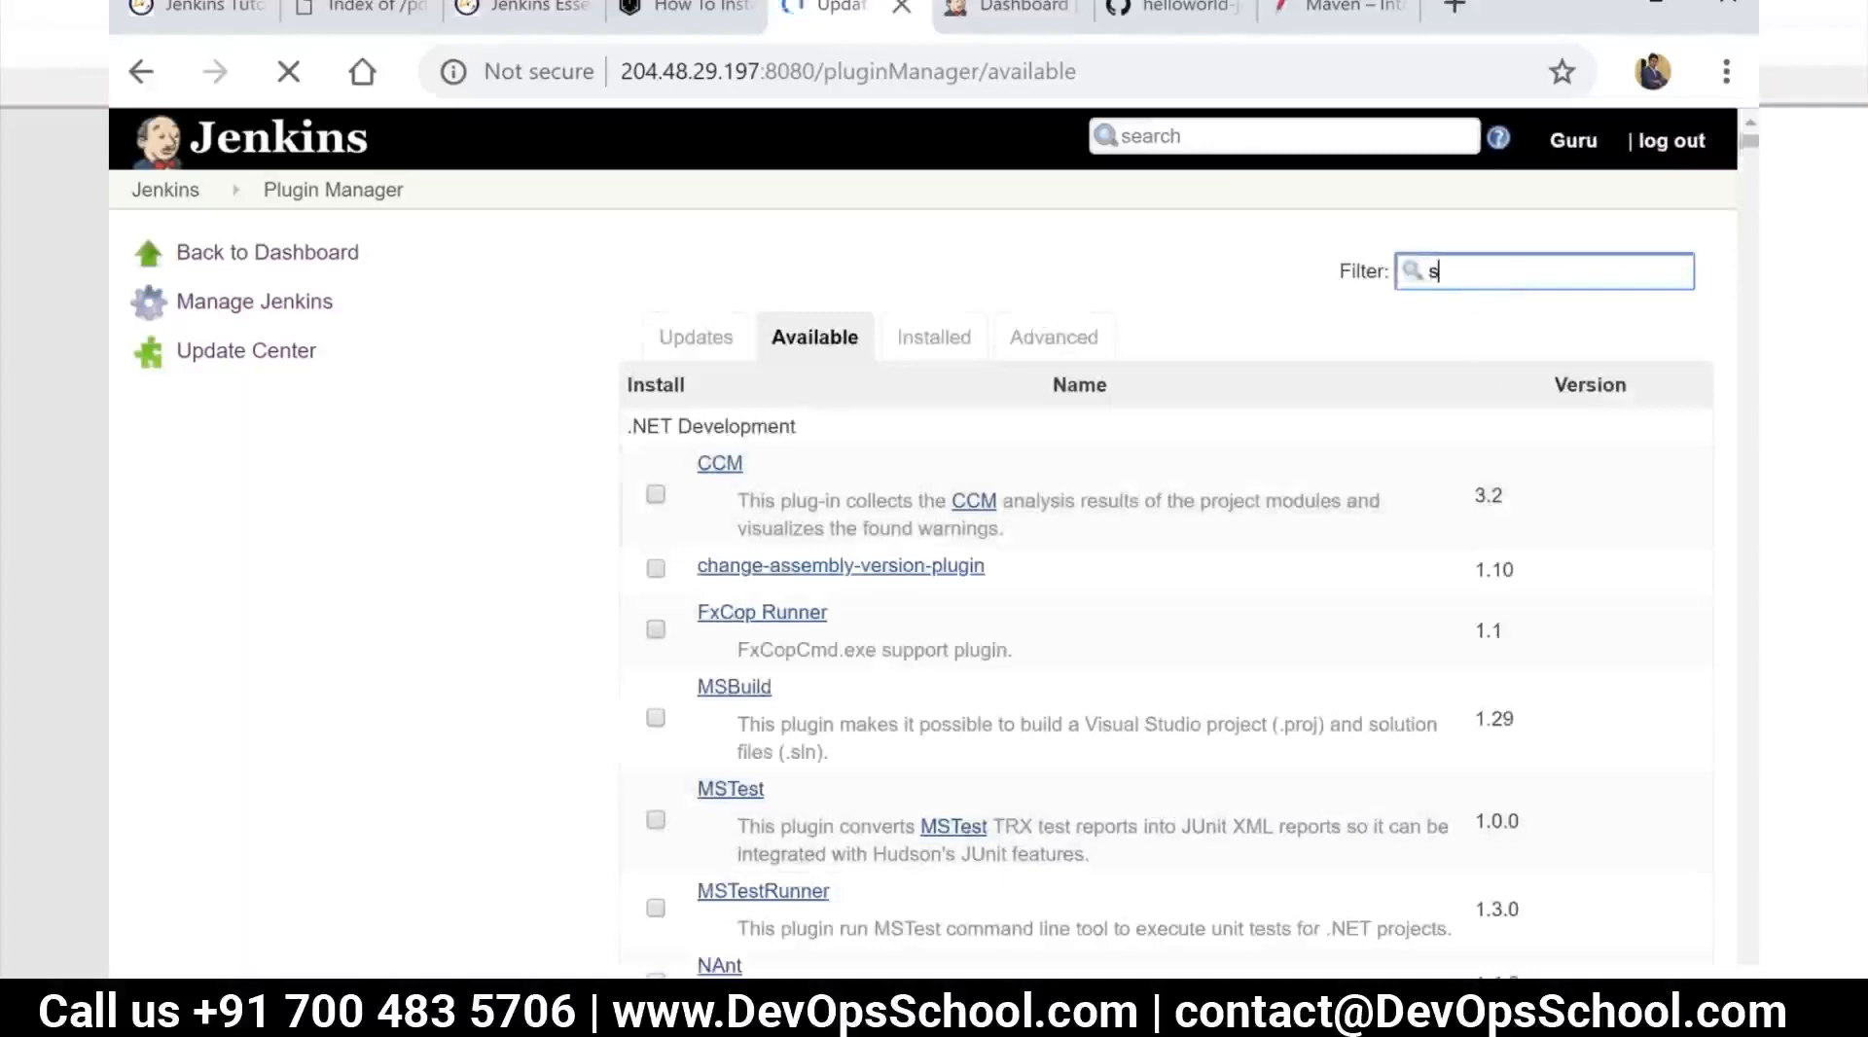
pyautogui.write('onar')
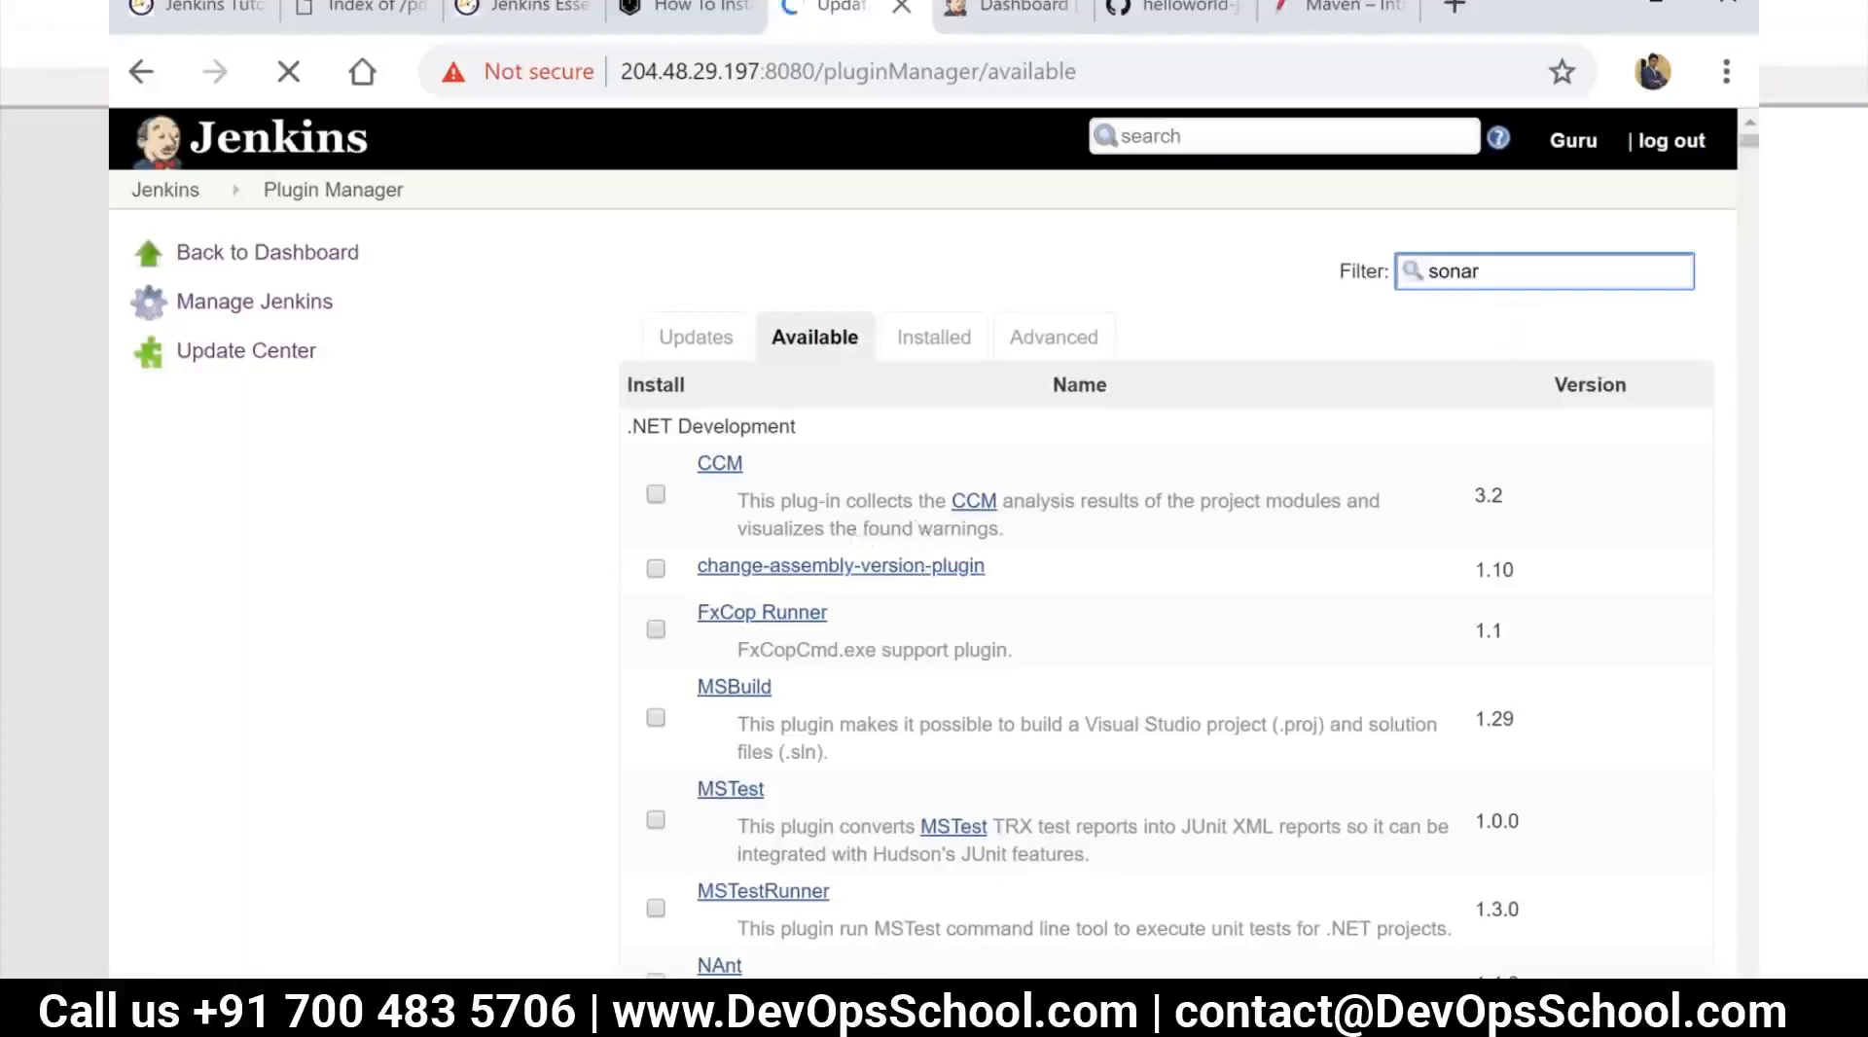
# Narrow the available plugins filter to "sonarQu" and select the SonarQube Scanner plugin for installation
pyautogui.scroll(-3, 822, 598)
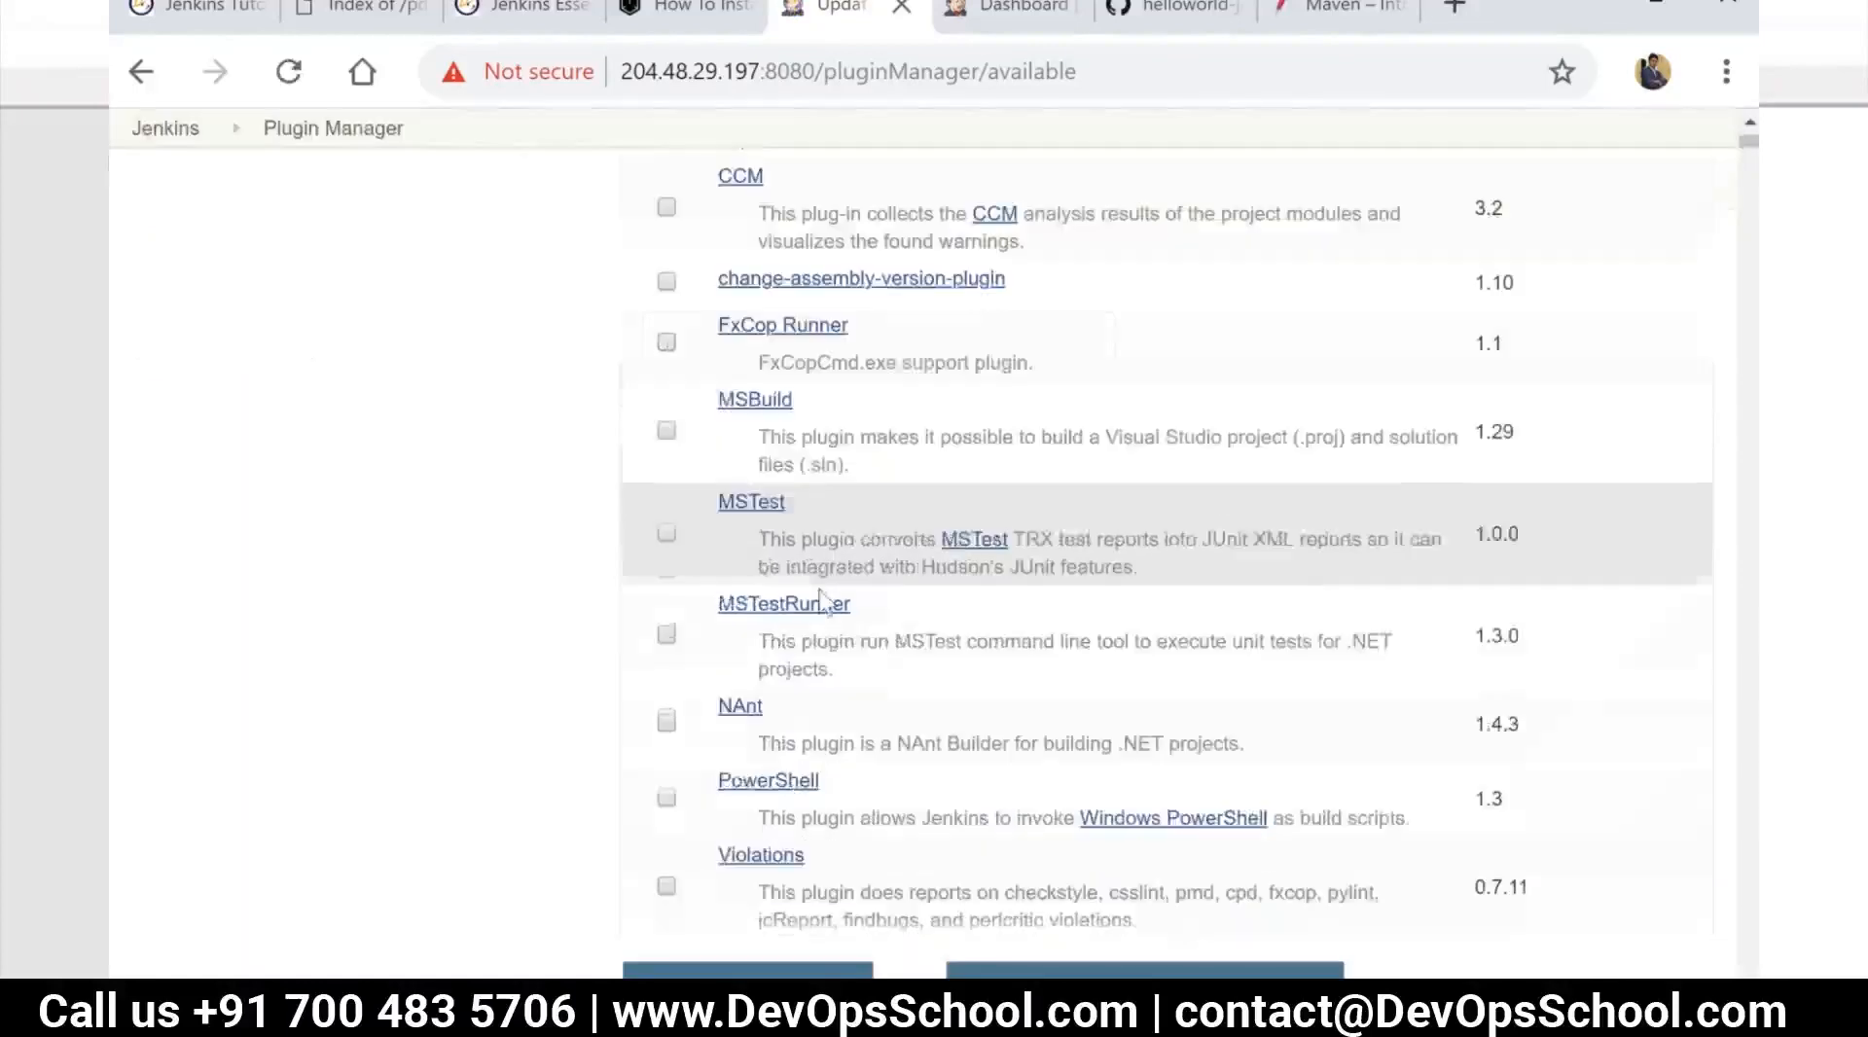
pyautogui.scroll(3, 935, 501)
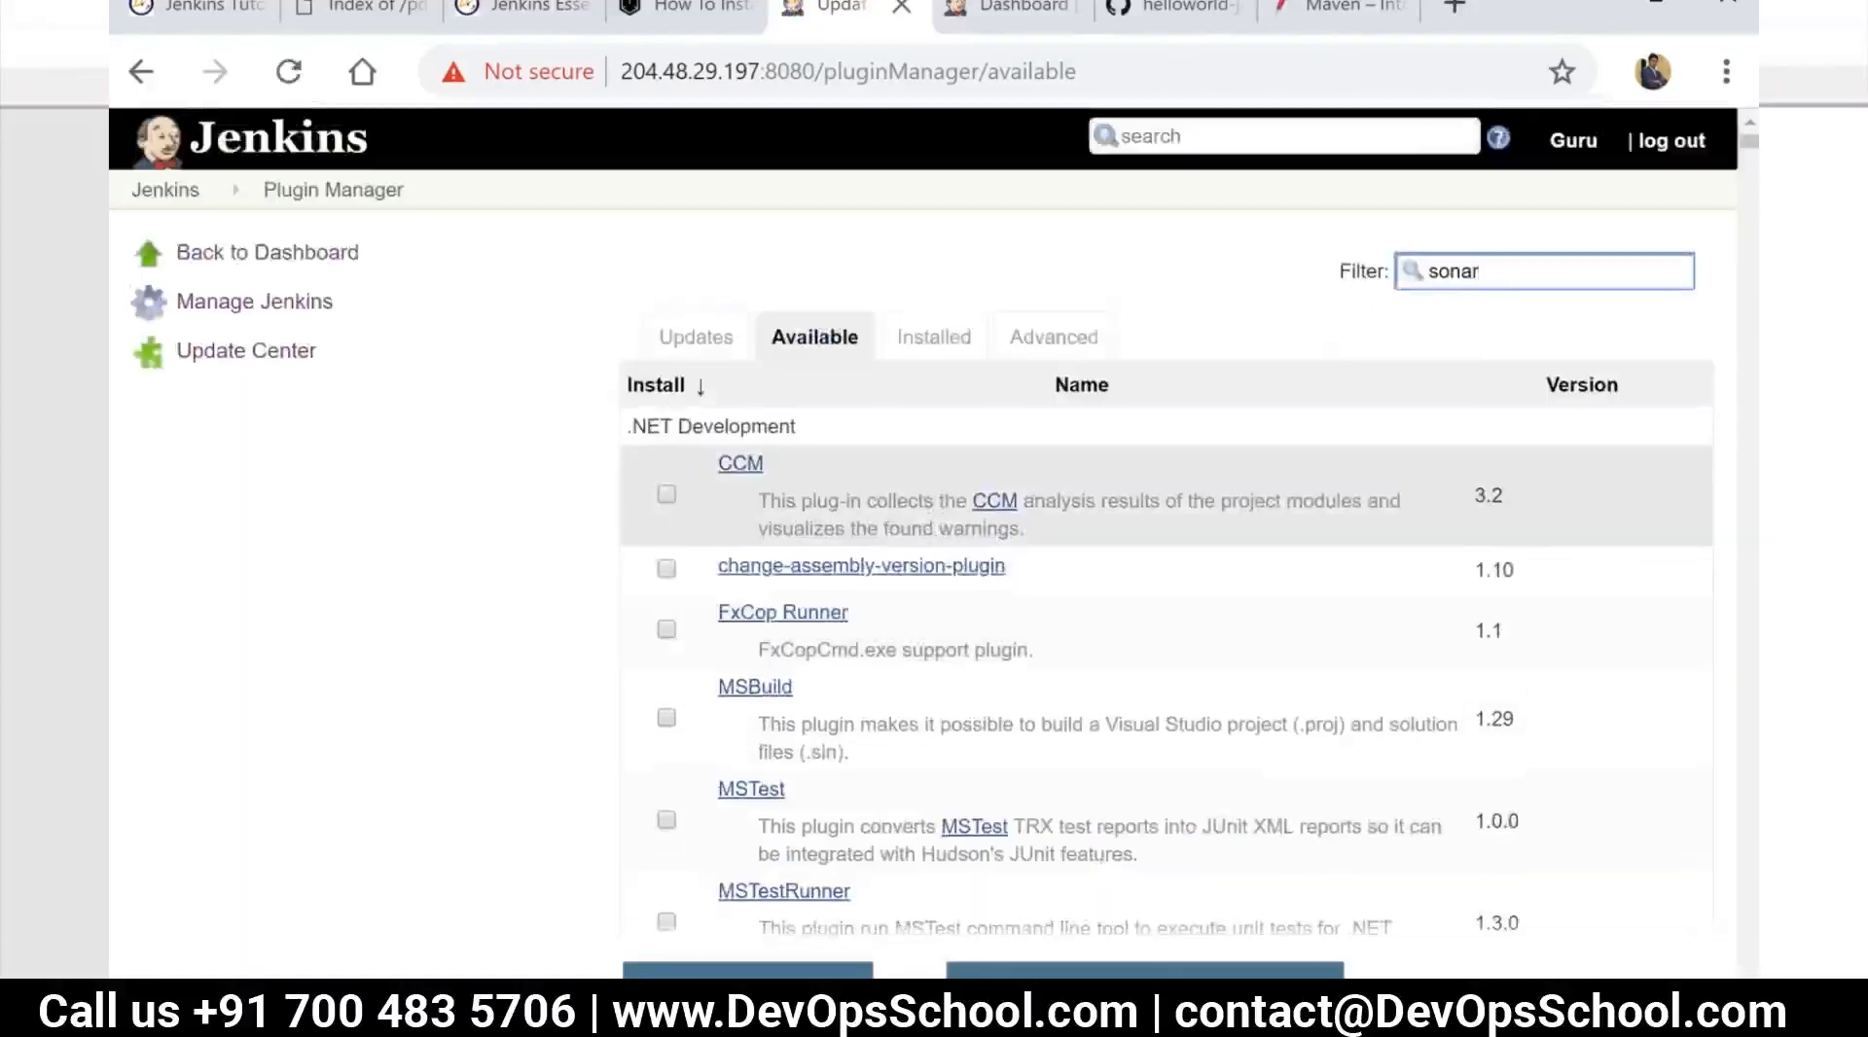
pyautogui.write('Qu')
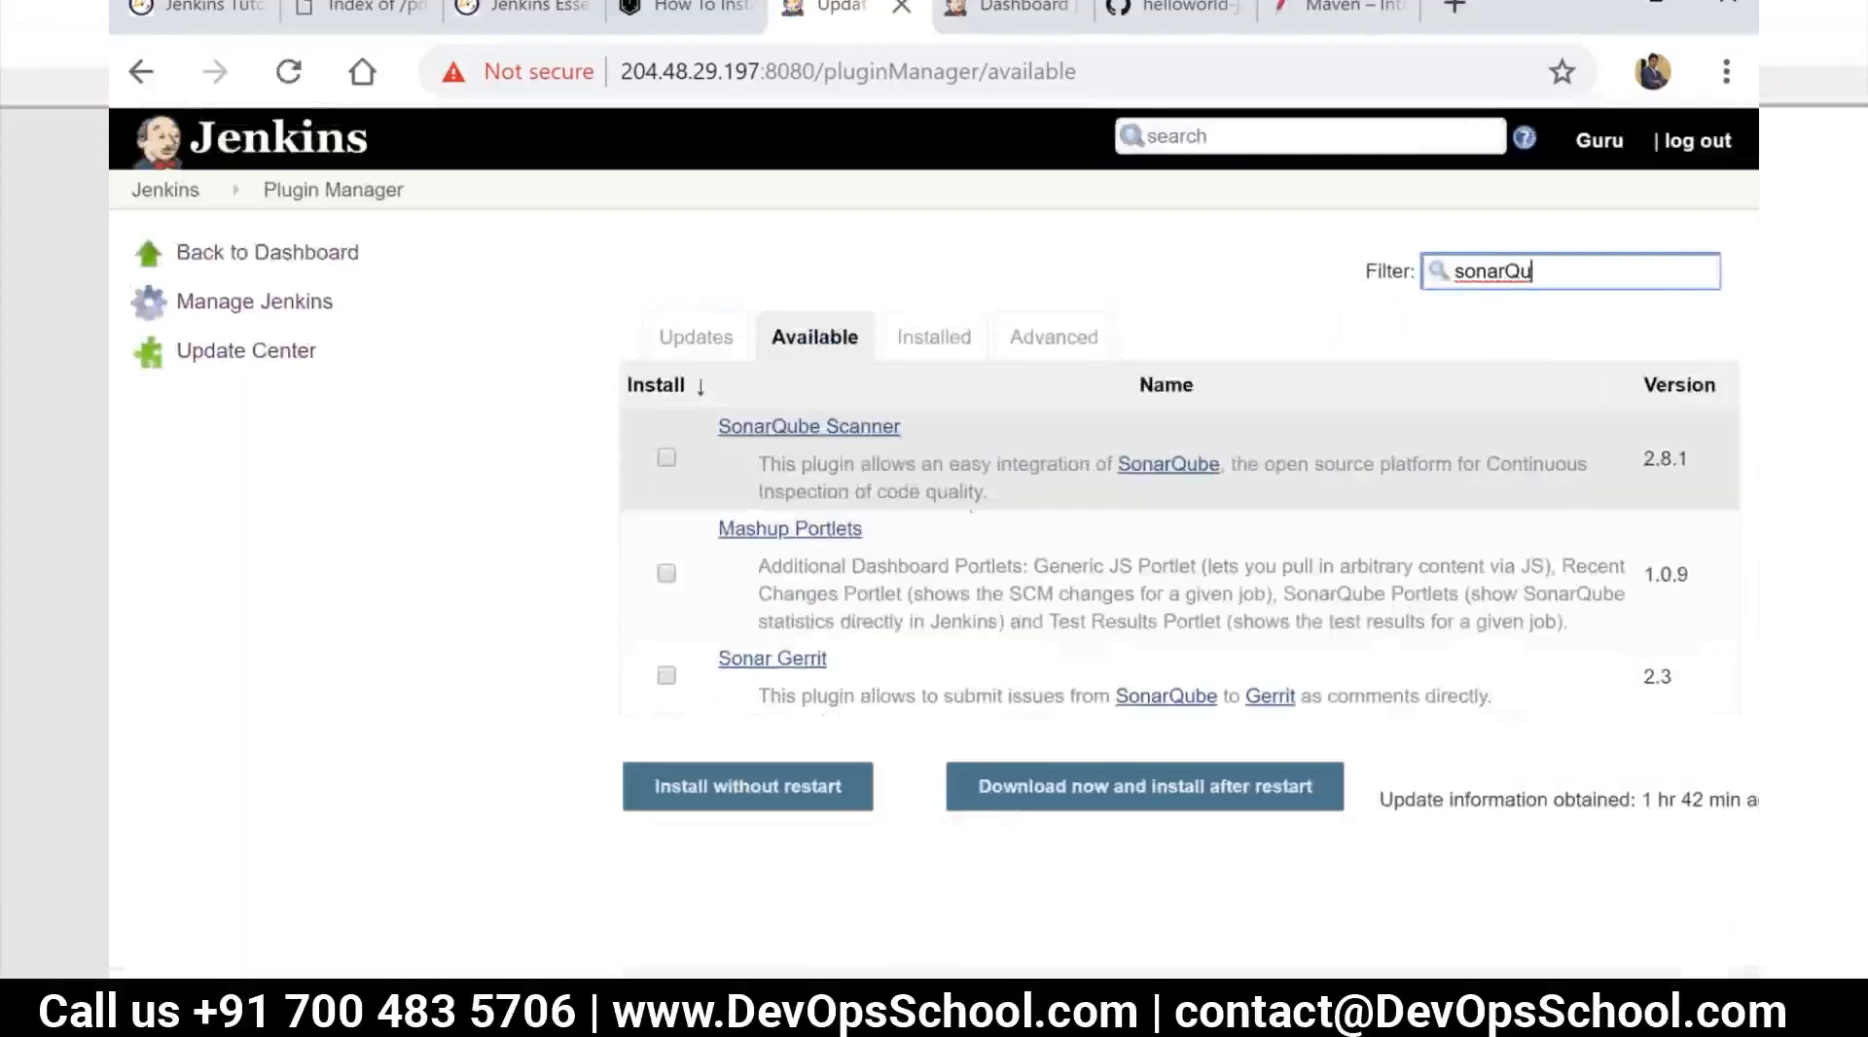
pyautogui.click(673, 455)
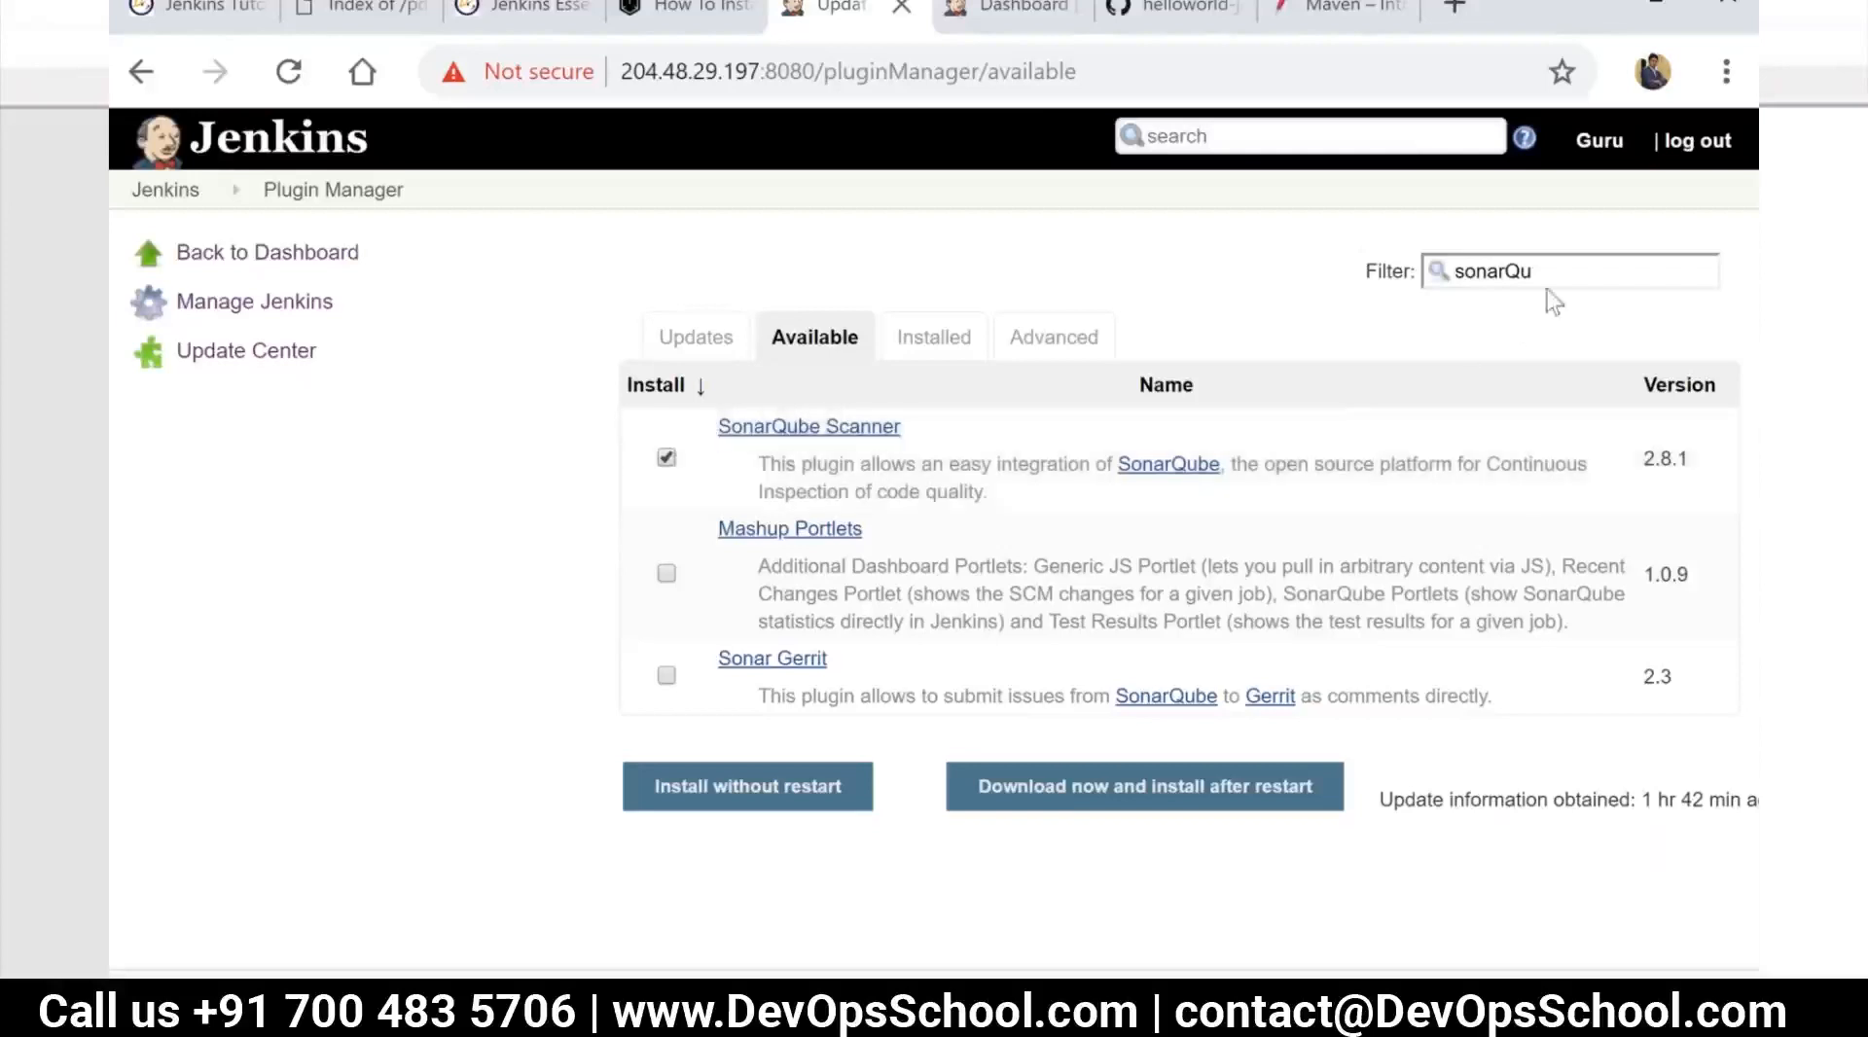
# Set the plugin filter back to "sonar" and install the selected SonarQube Scanner plugin without restart
pyautogui.click(1565, 264)
pyautogui.press('BackSpace')
pyautogui.press('BackSpace')
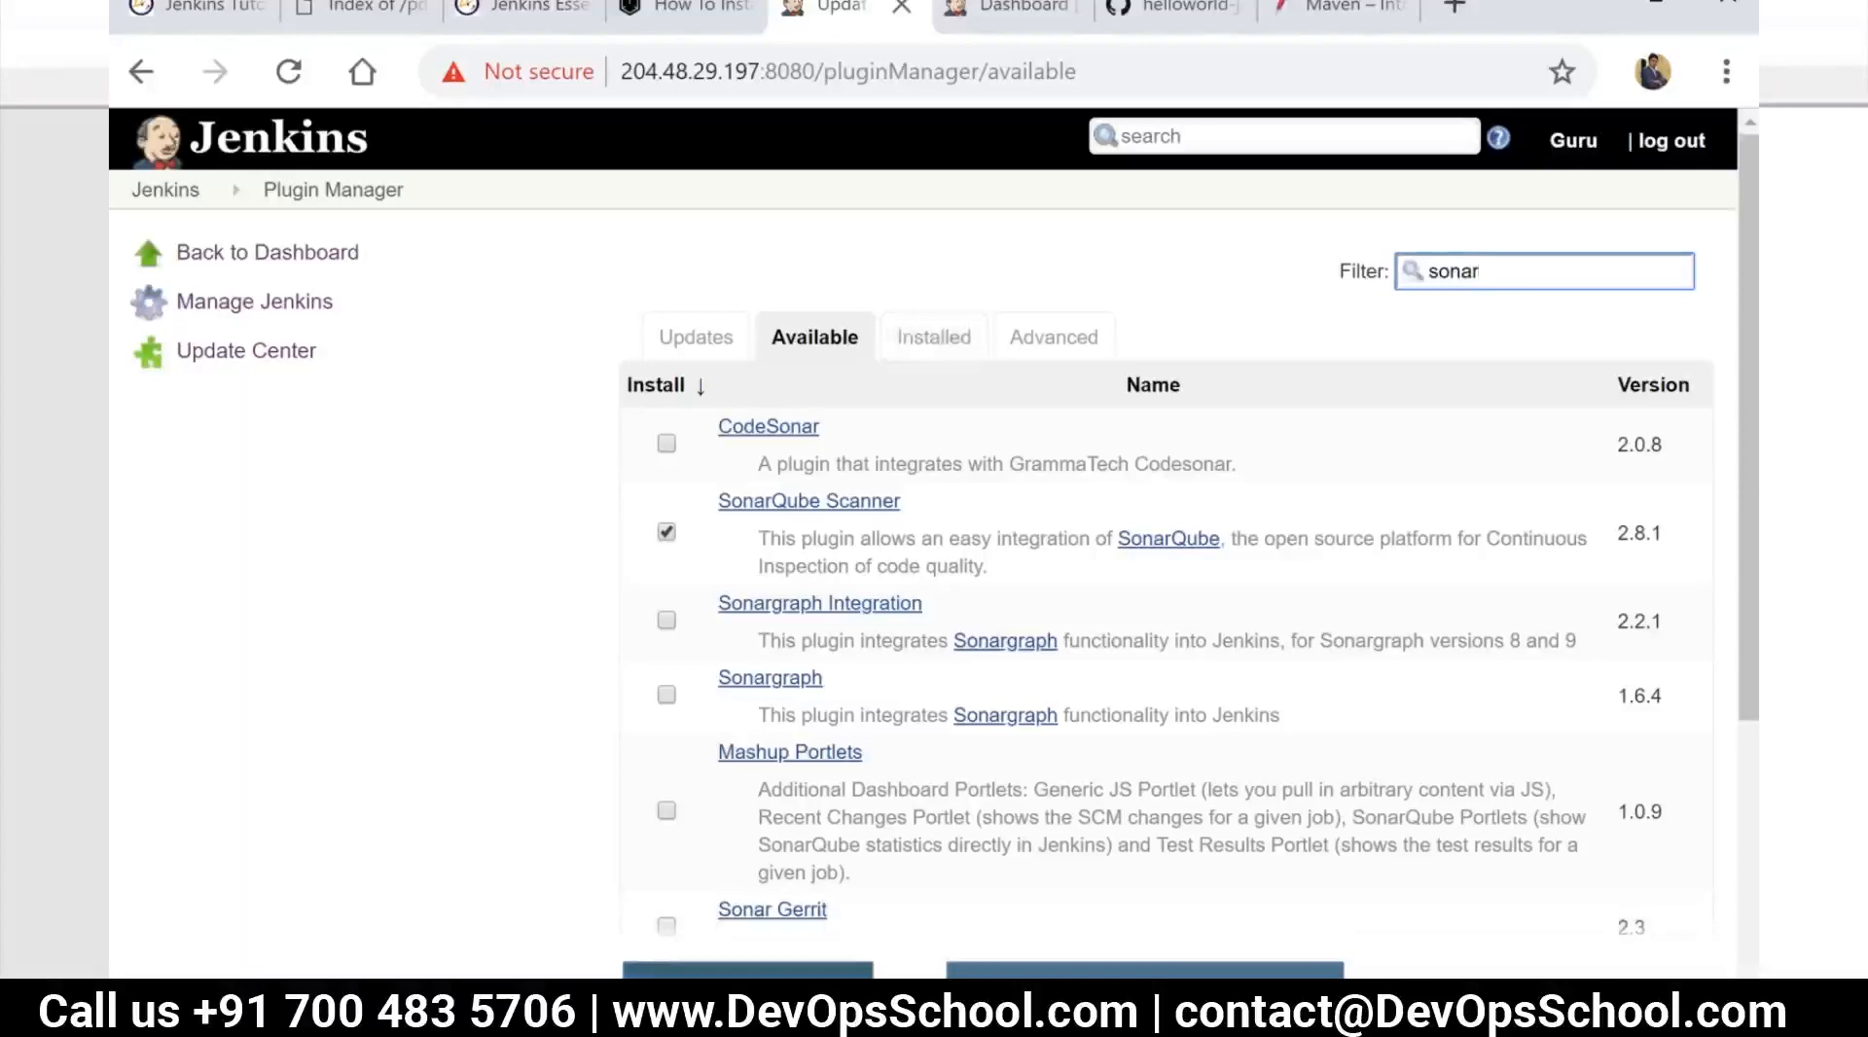
pyautogui.click(747, 985)
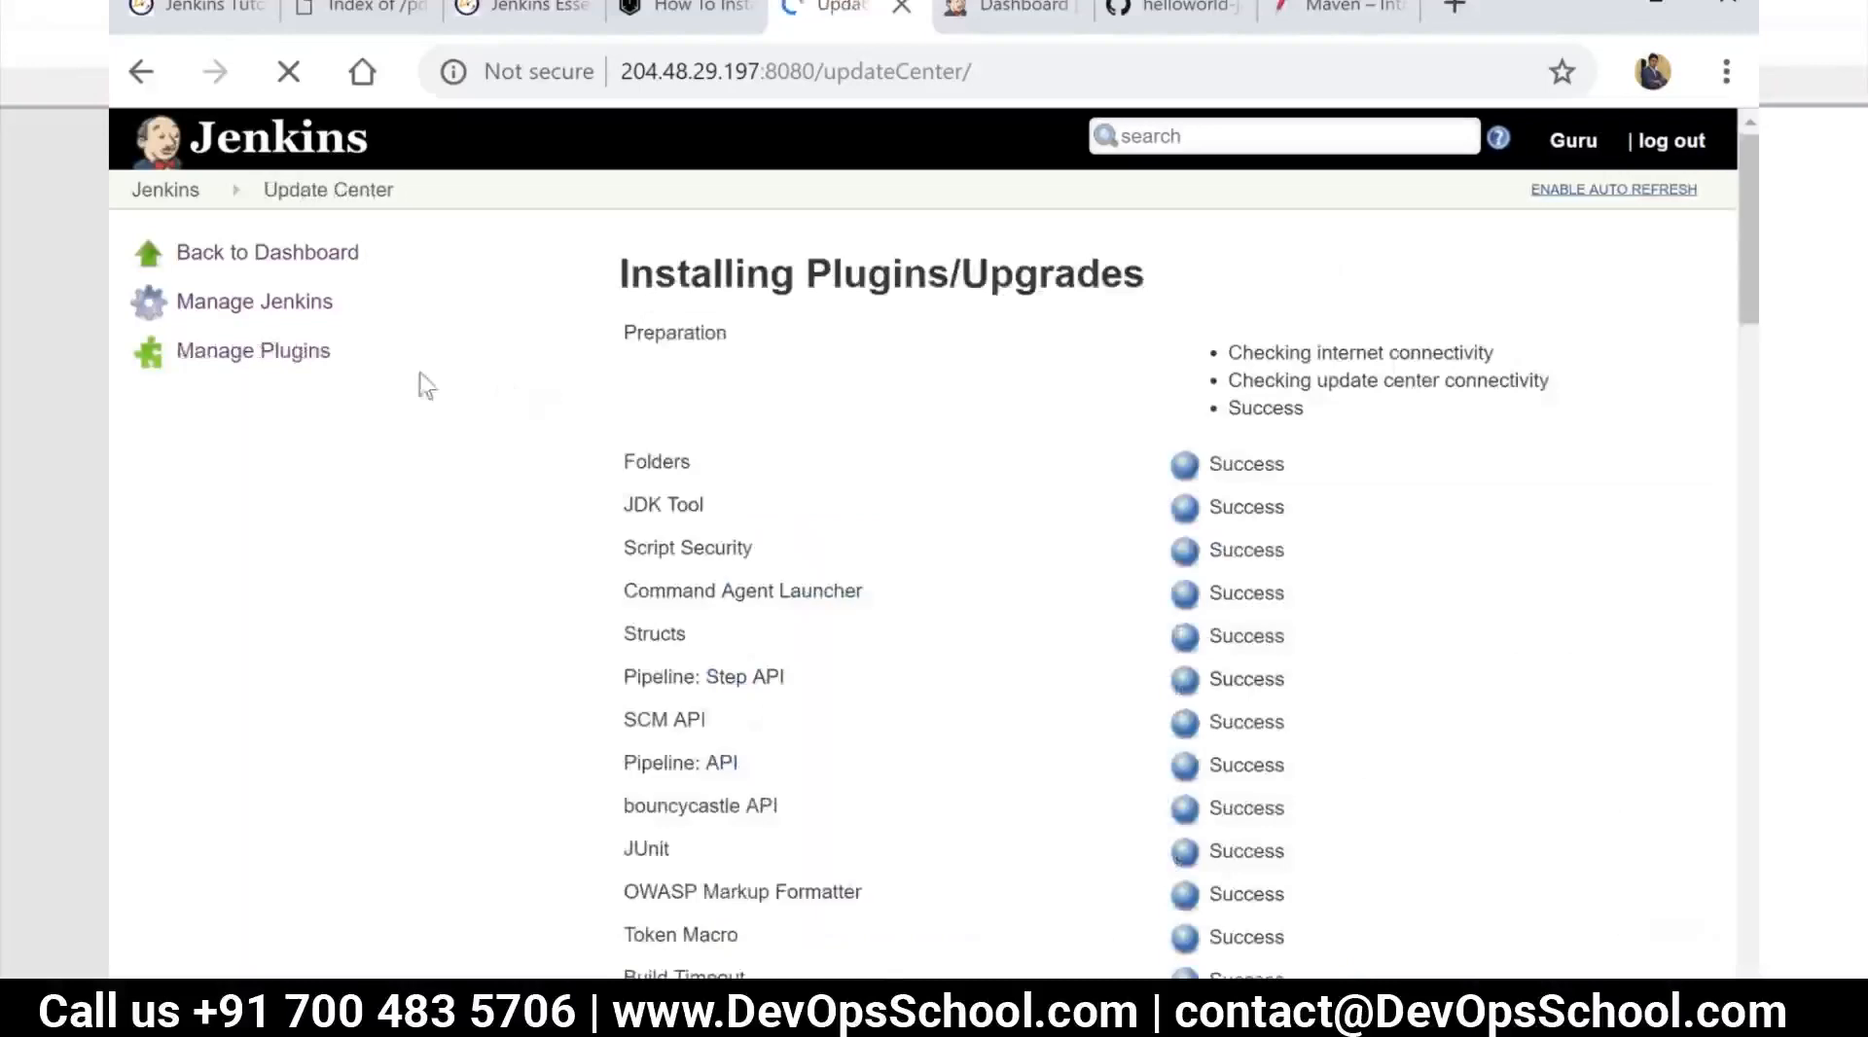
pyautogui.scroll(-10, 438, 379)
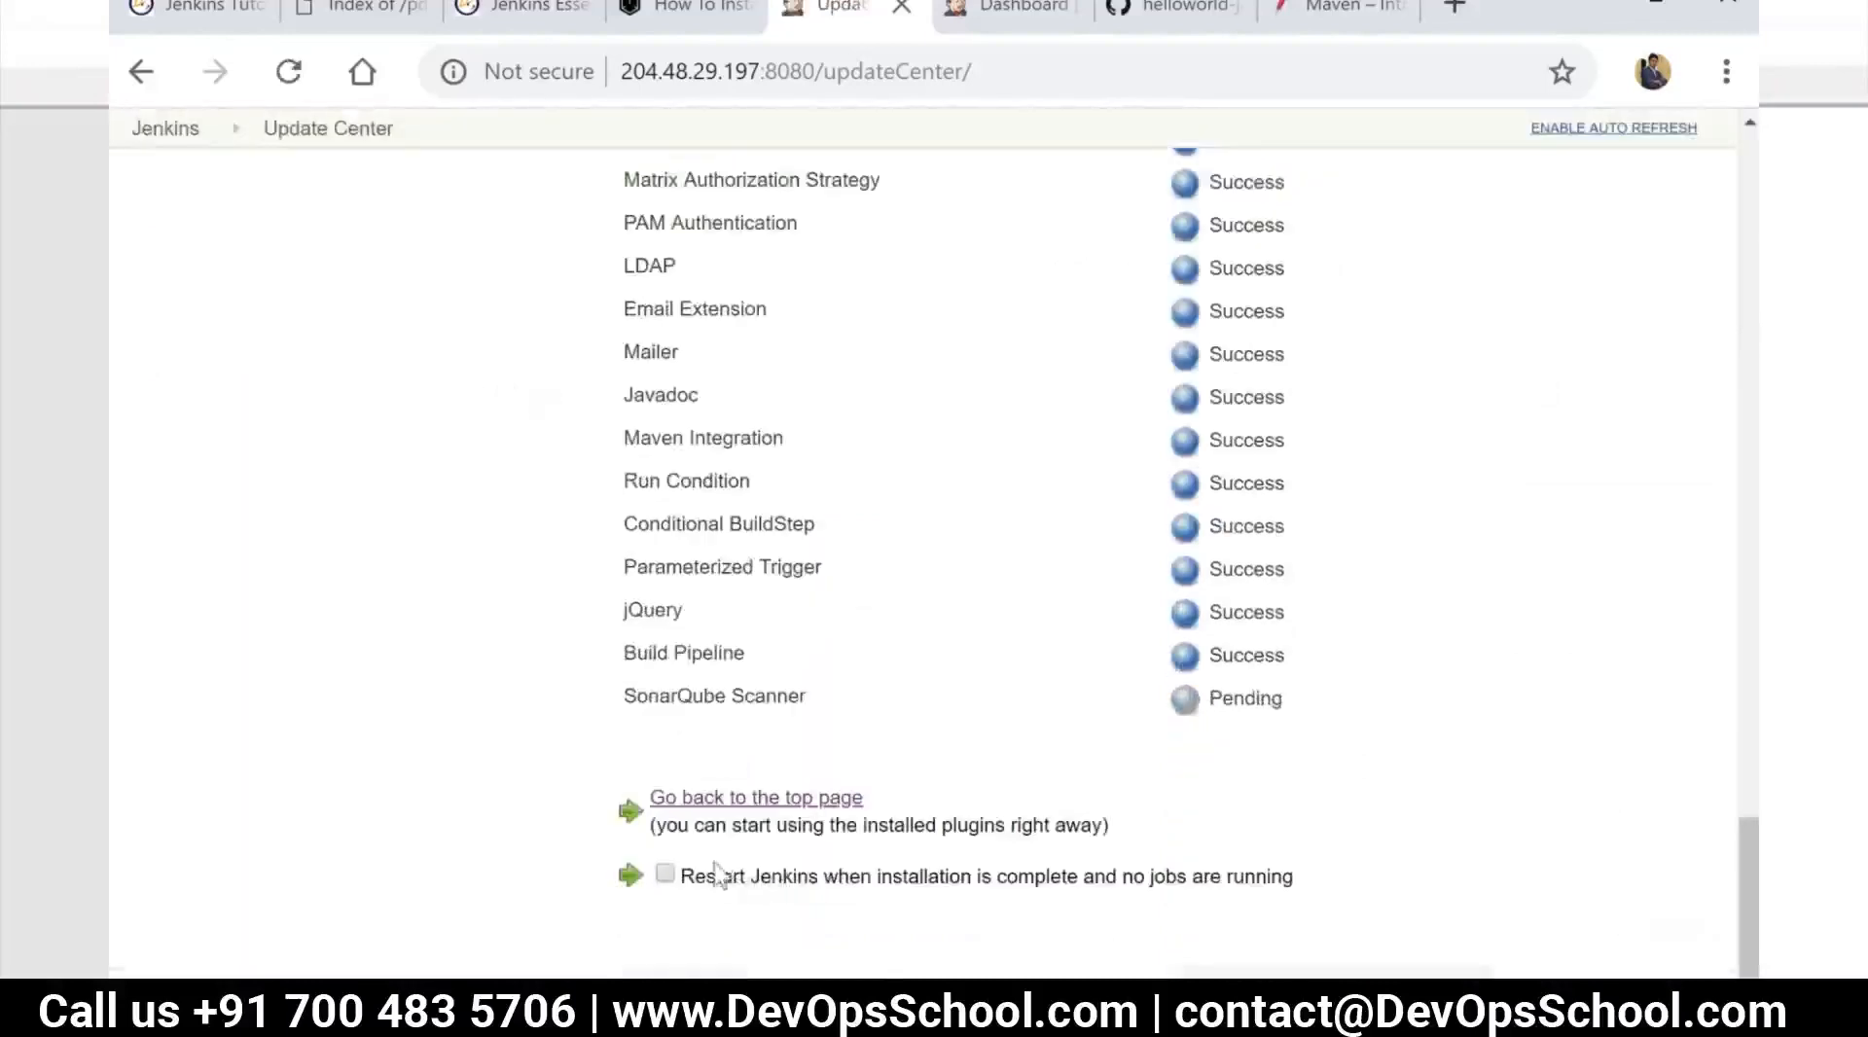
# Return from the Update Center to the dashboard and open Configure System in Manage Jenkins
pyautogui.click(744, 800)
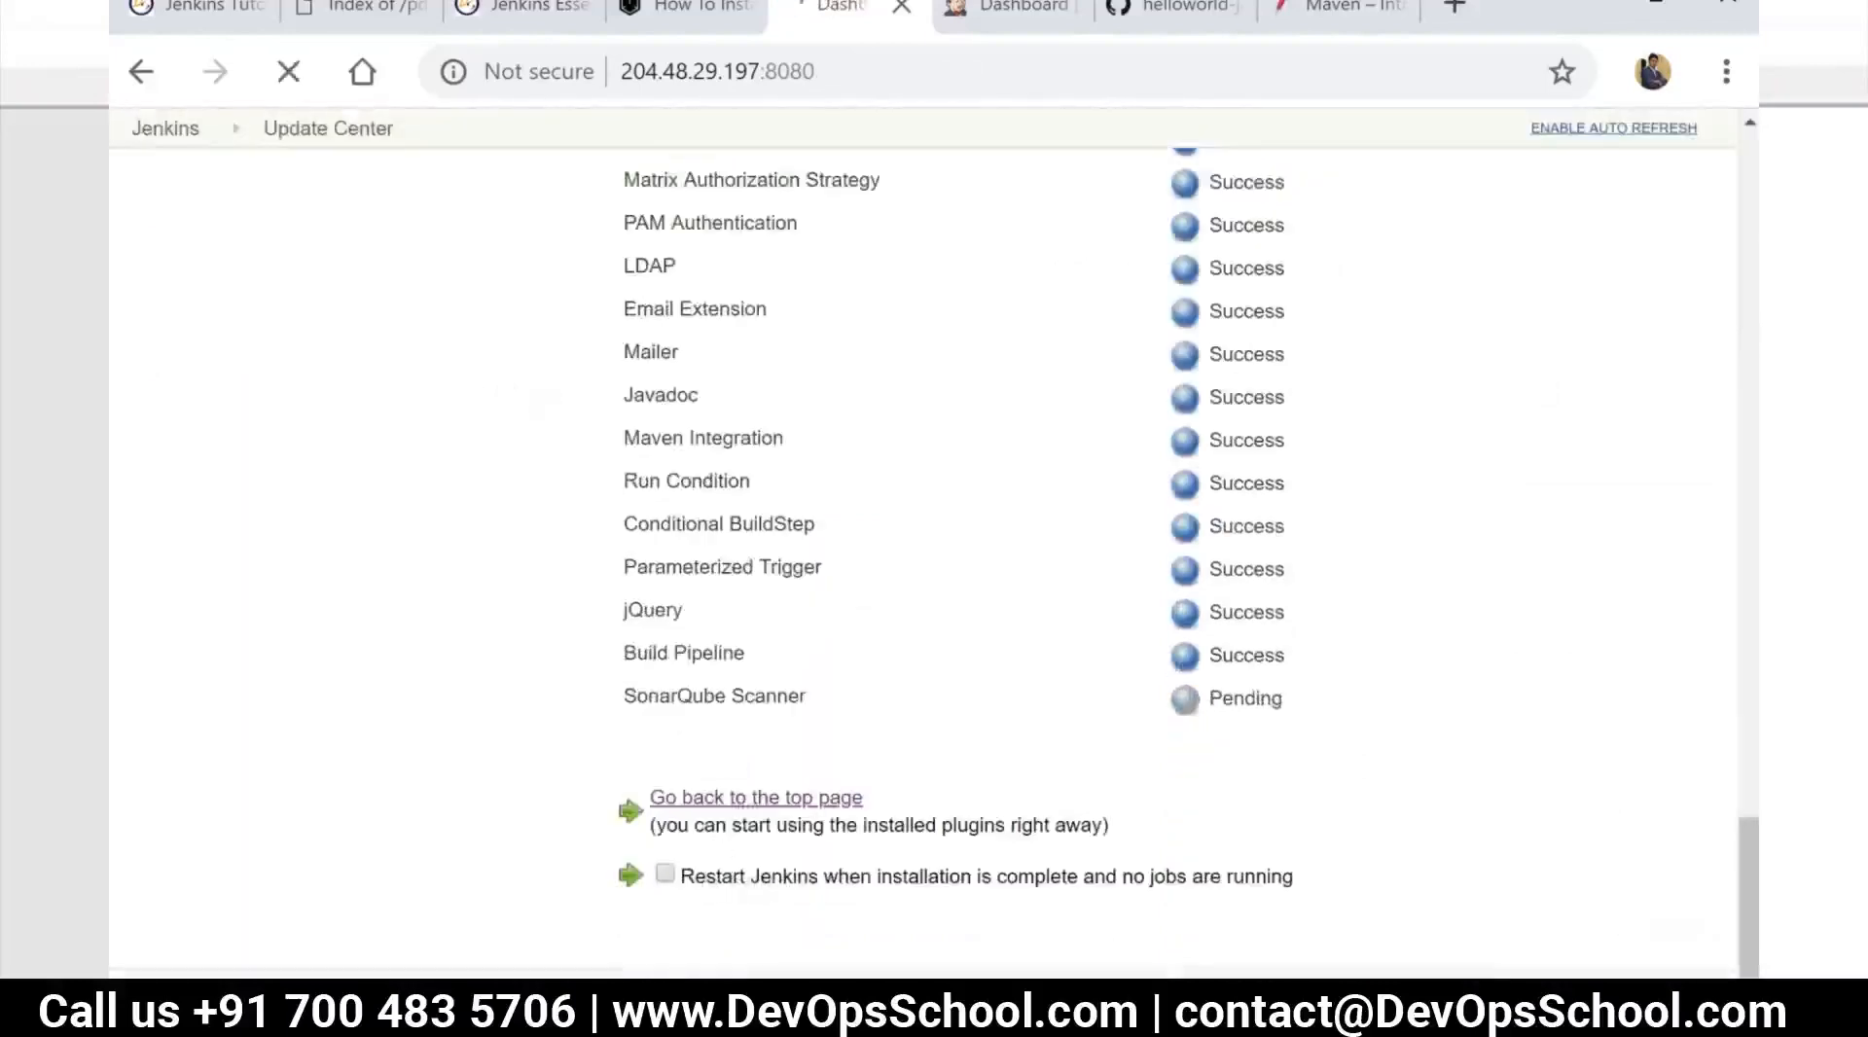
pyautogui.click(287, 417)
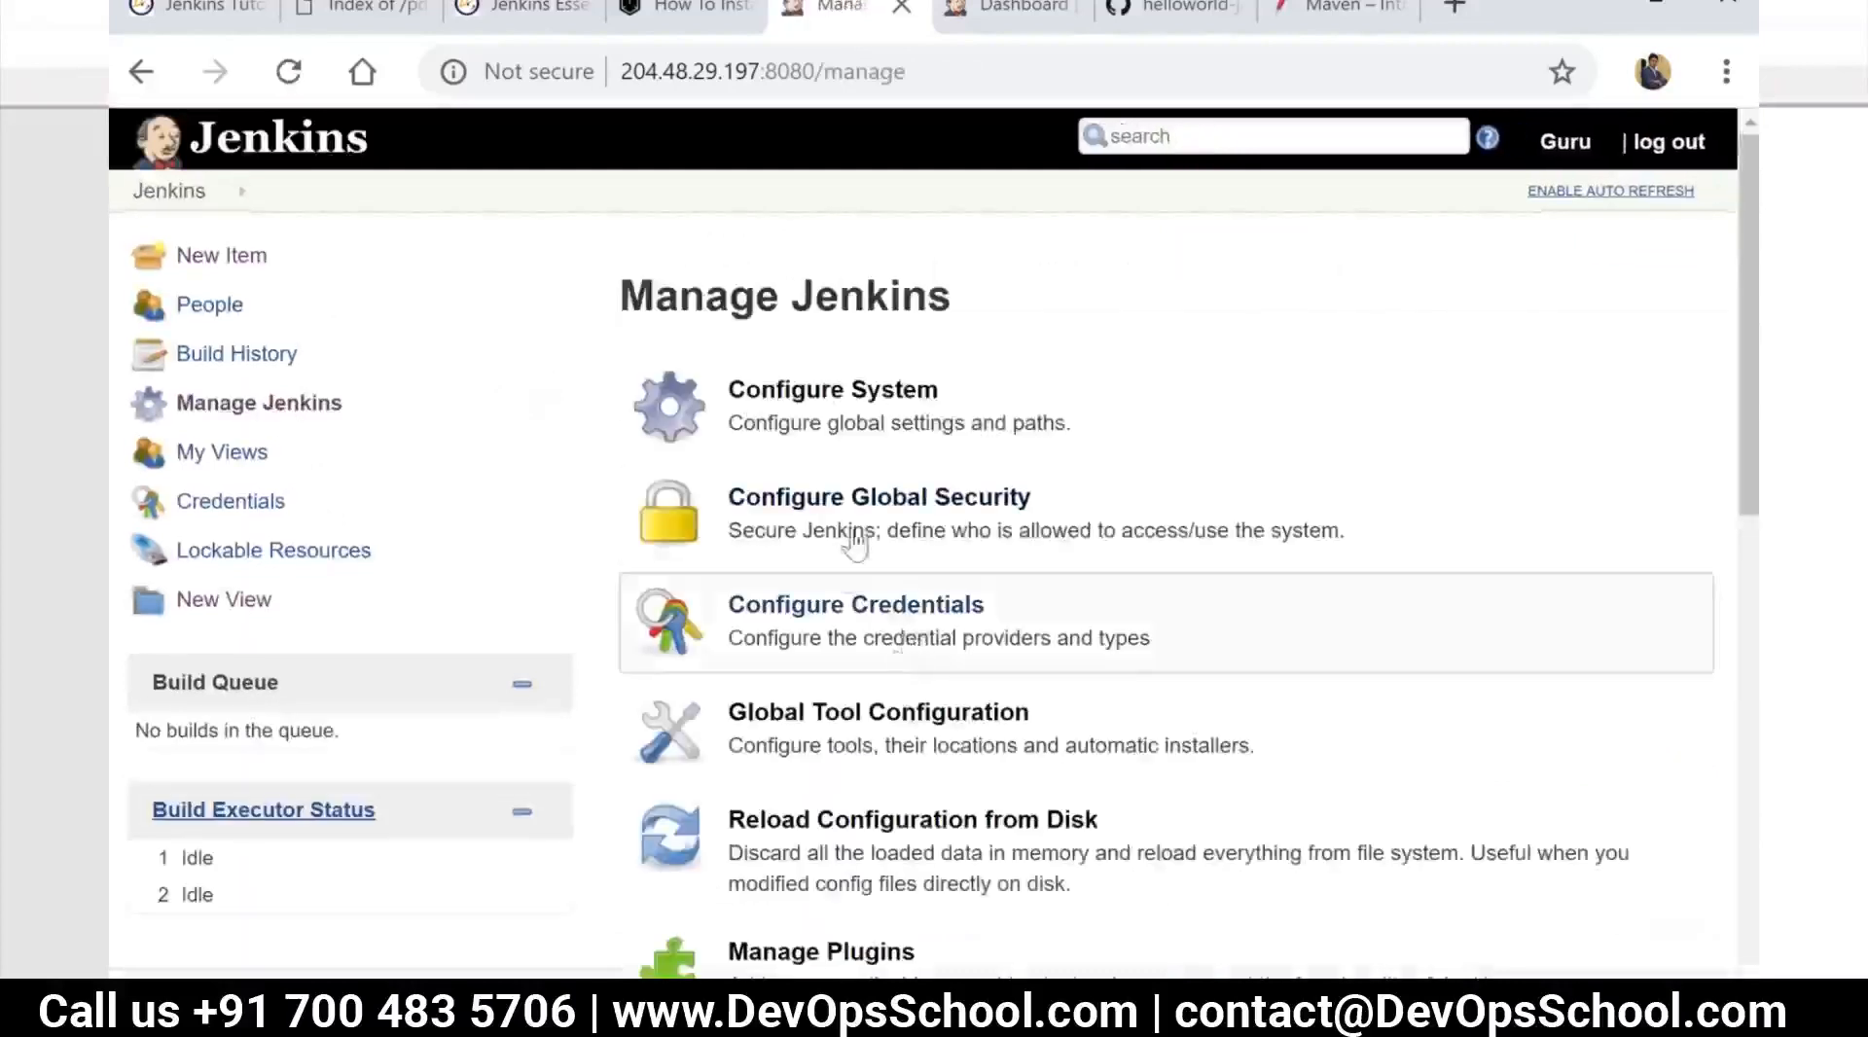
pyautogui.click(793, 399)
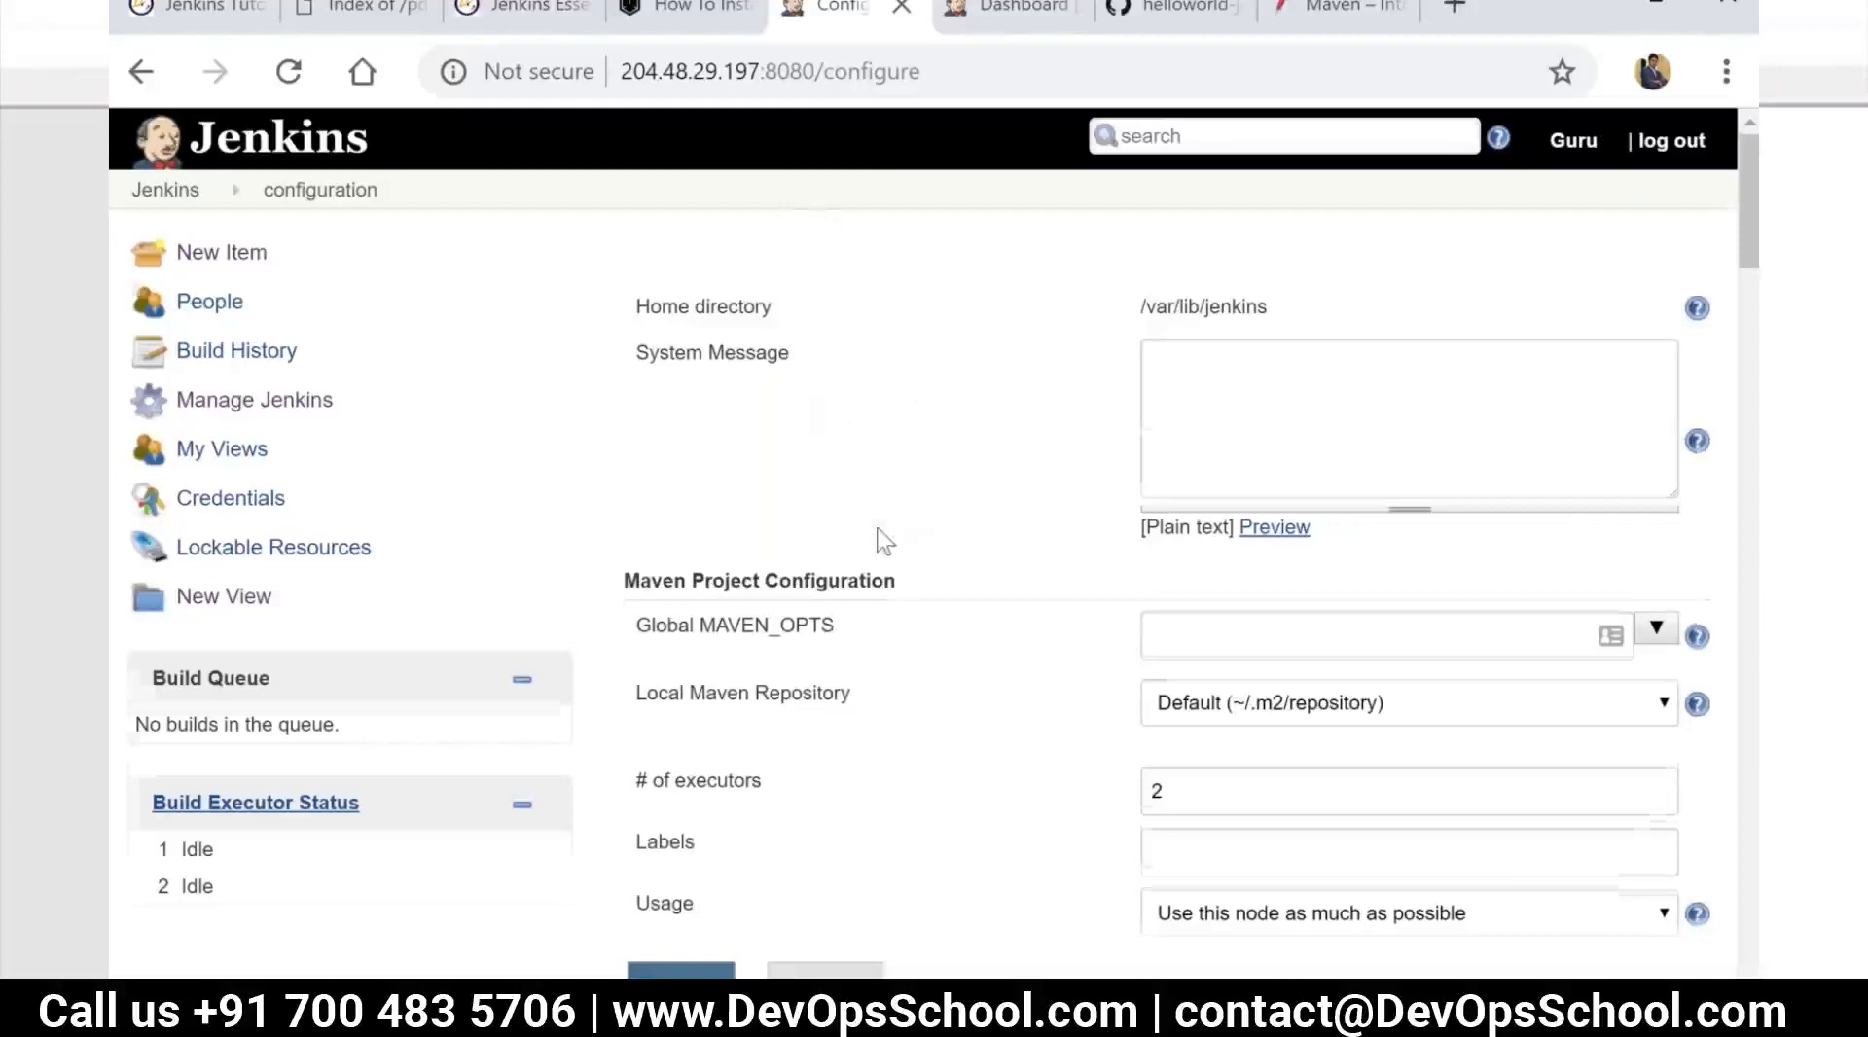
# Add a new SonarQube installation entry in the SonarQube servers section of the system configuration
pyautogui.scroll(-2, 882, 456)
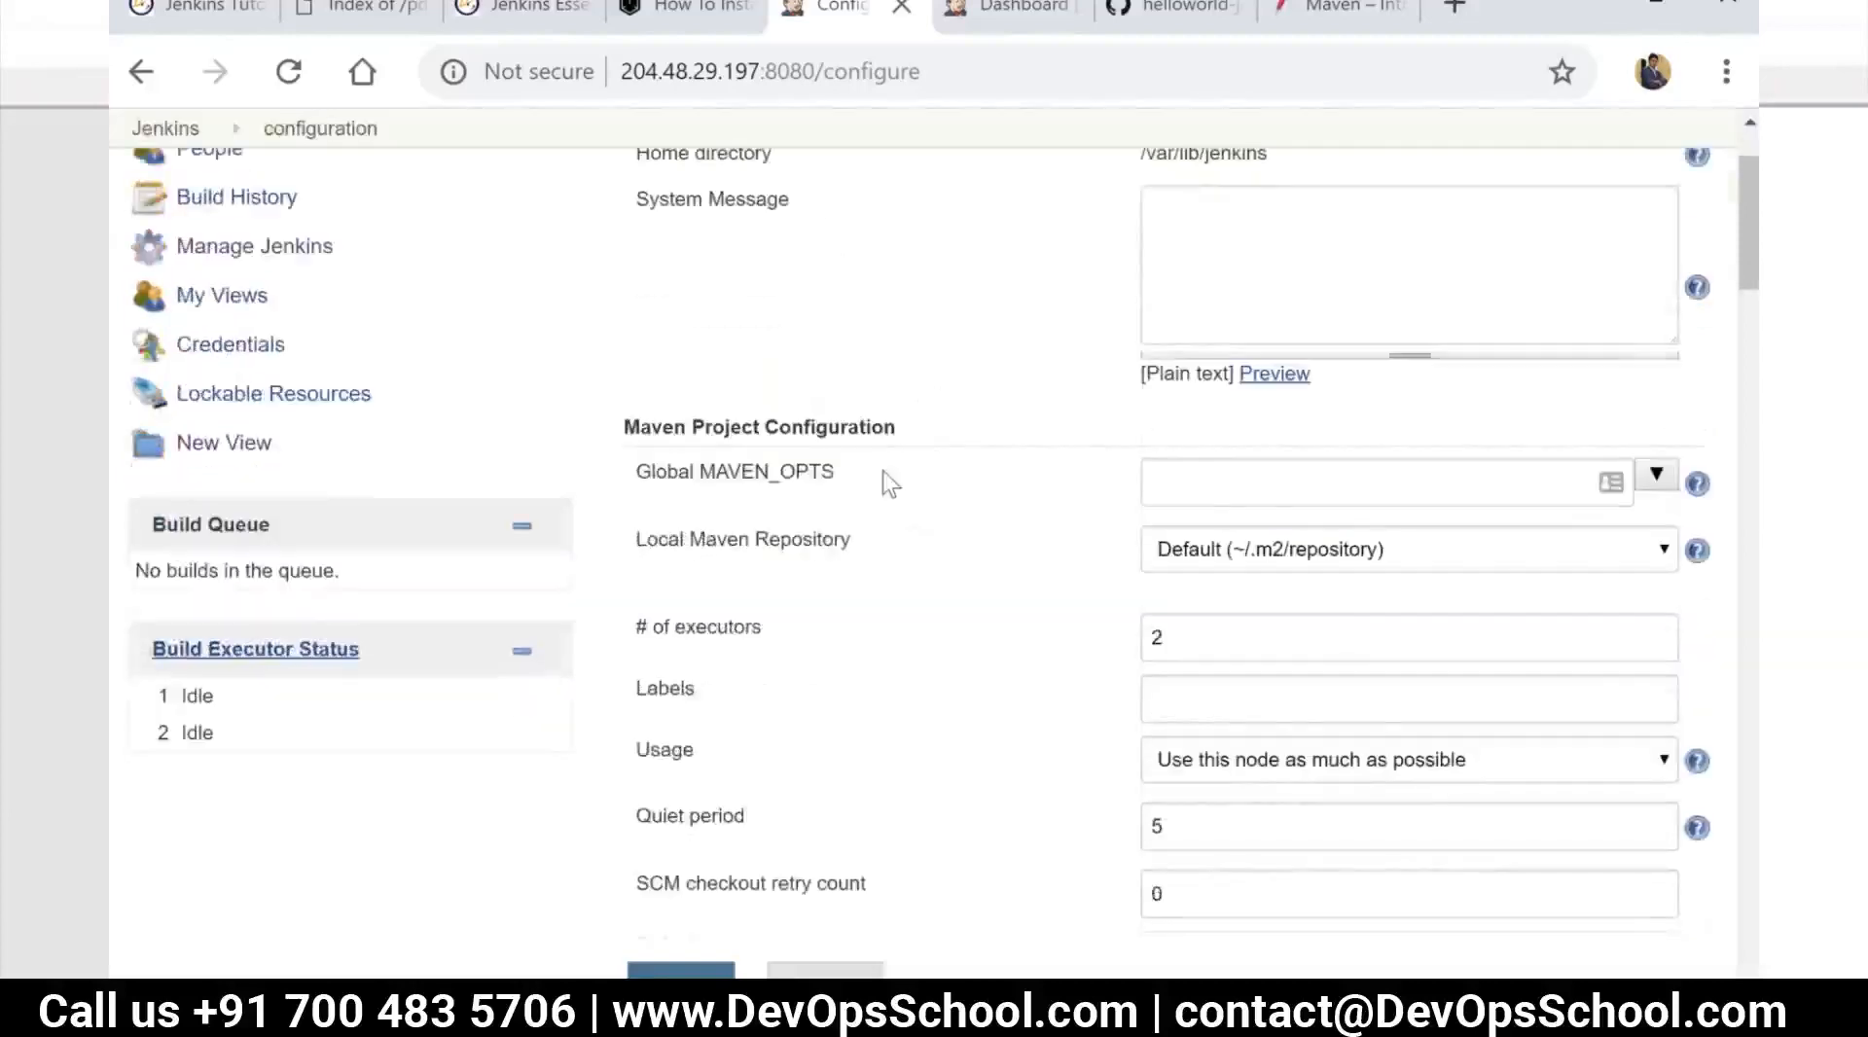
pyautogui.scroll(-5, 885, 476)
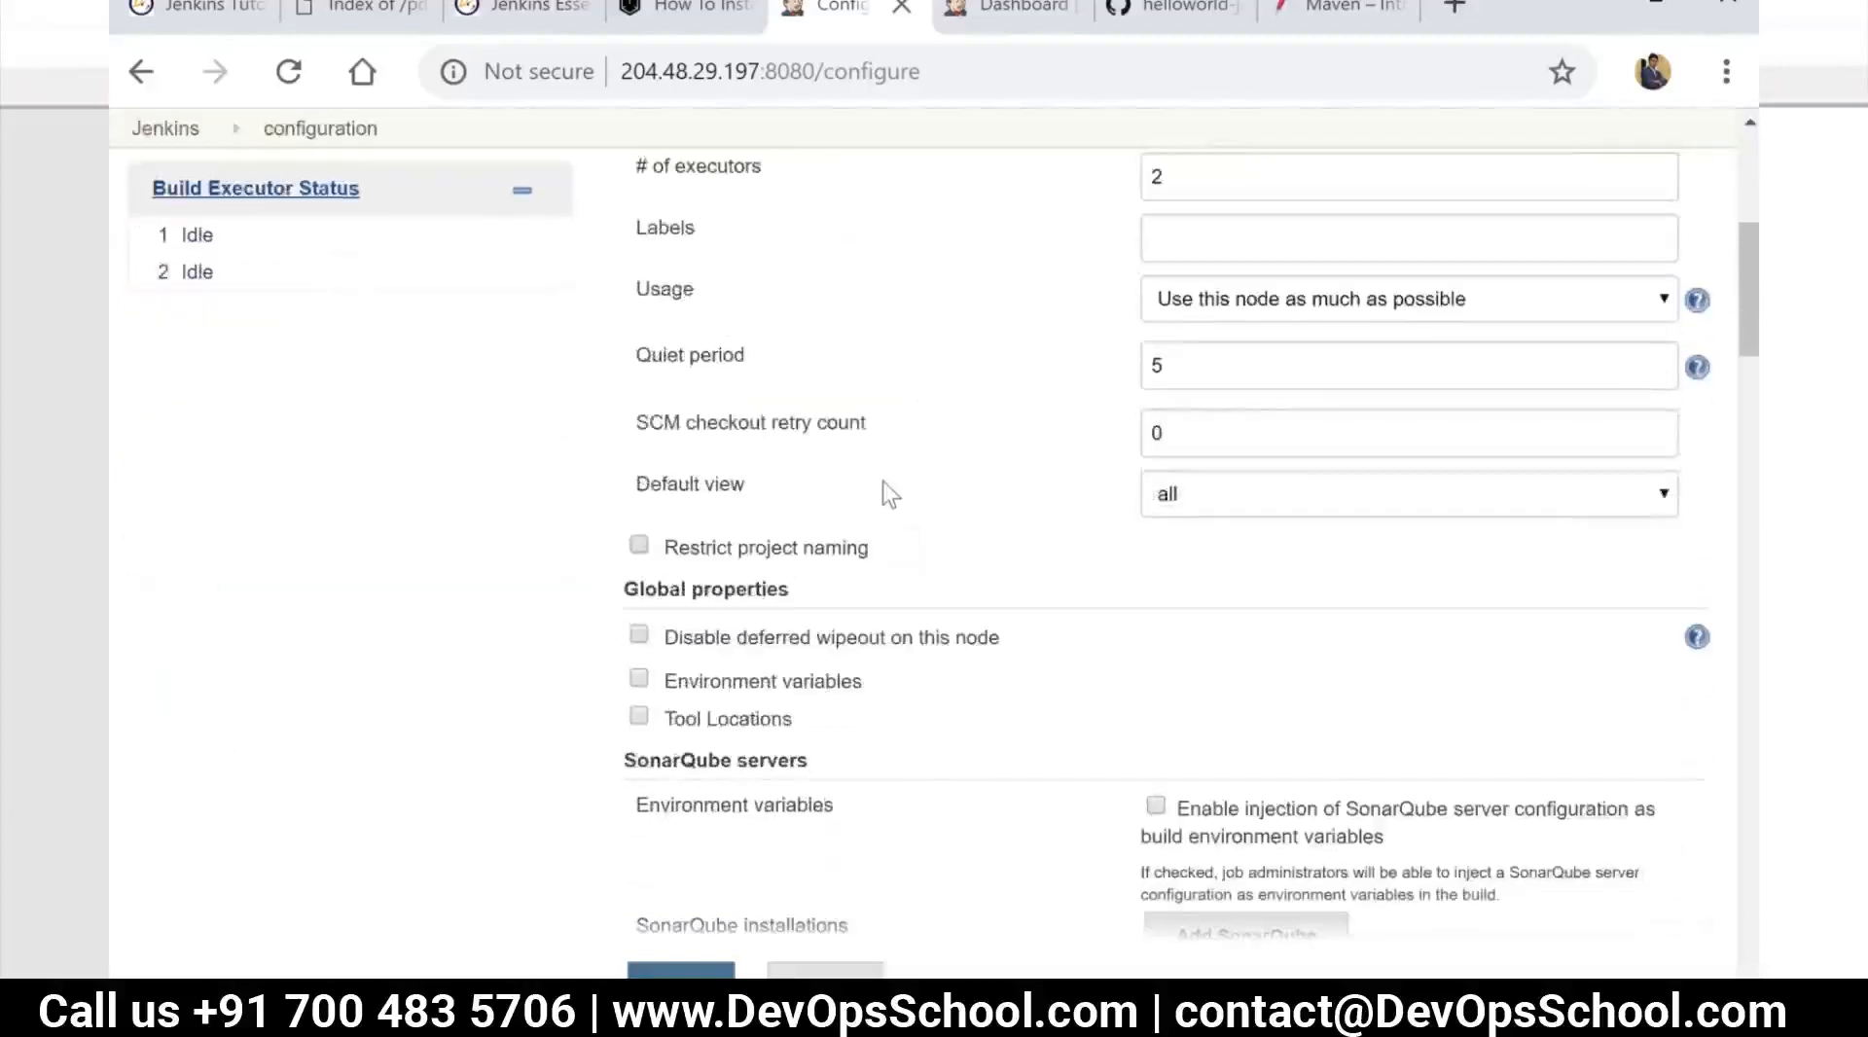
pyautogui.scroll(-4, 888, 498)
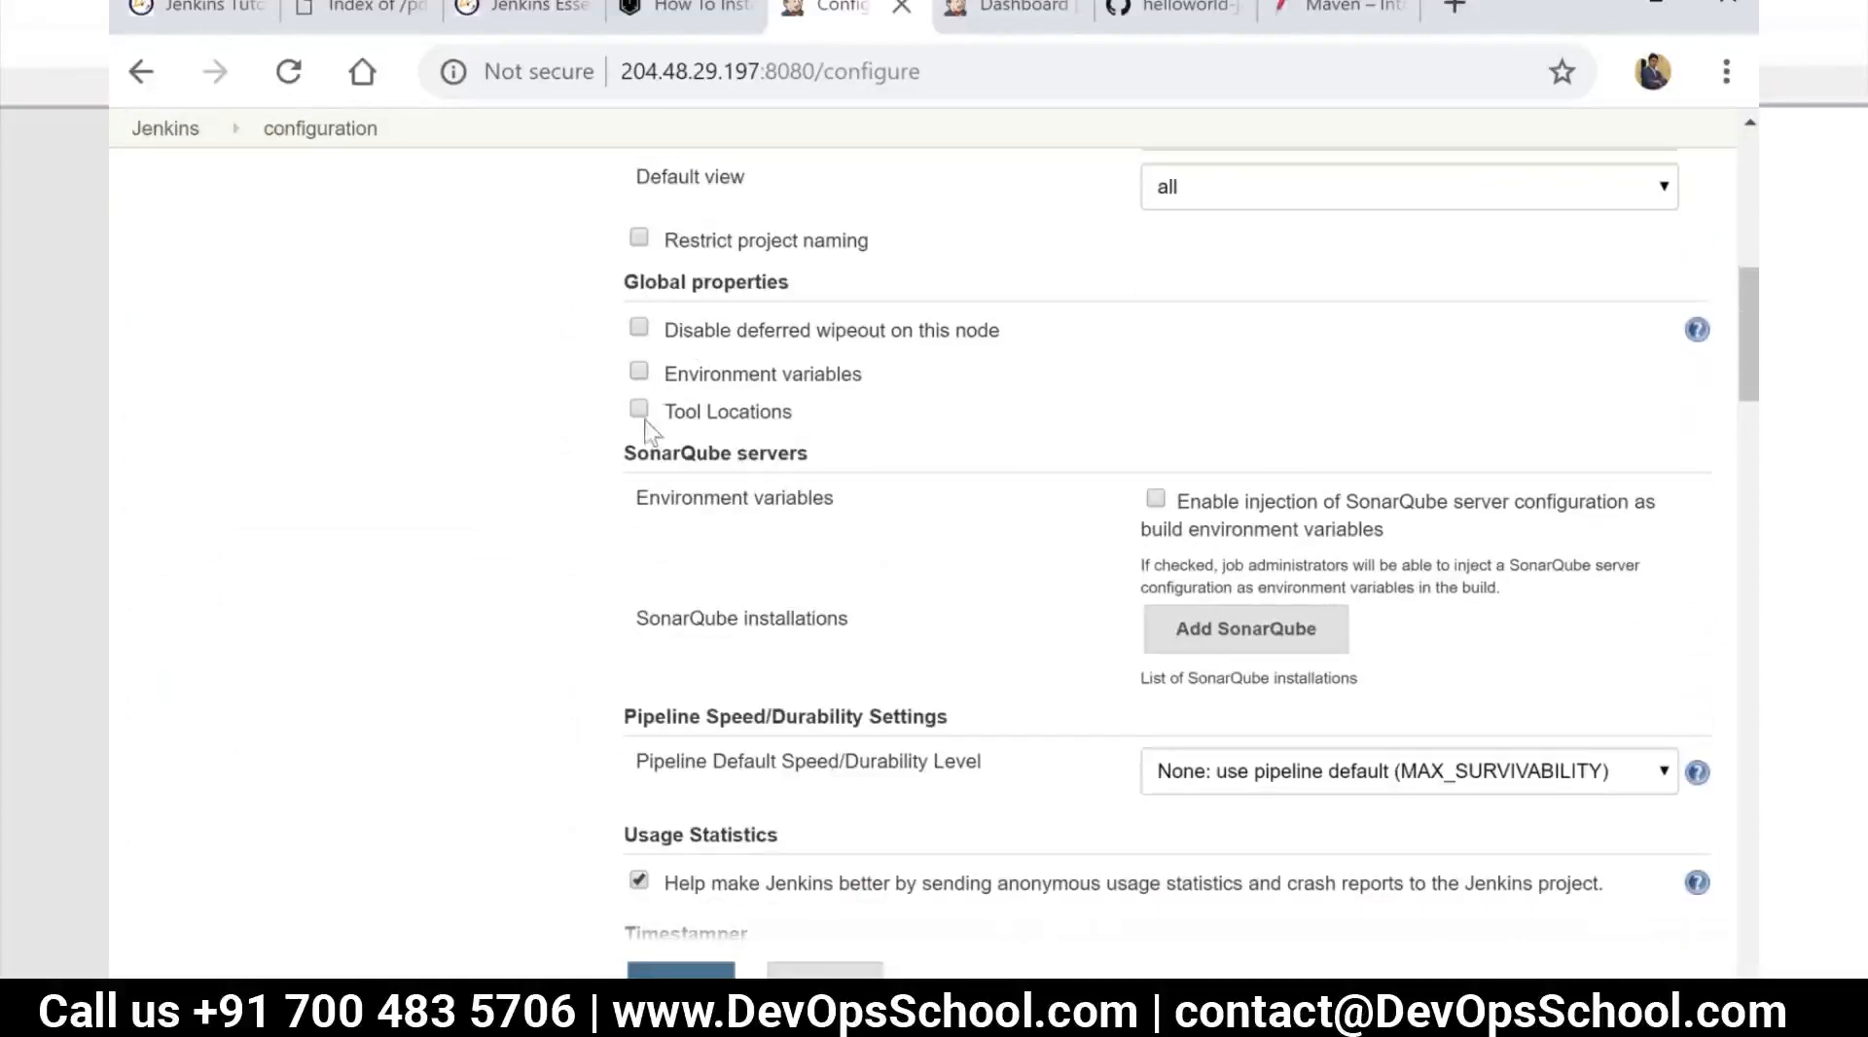
pyautogui.scroll(-2, 1082, 428)
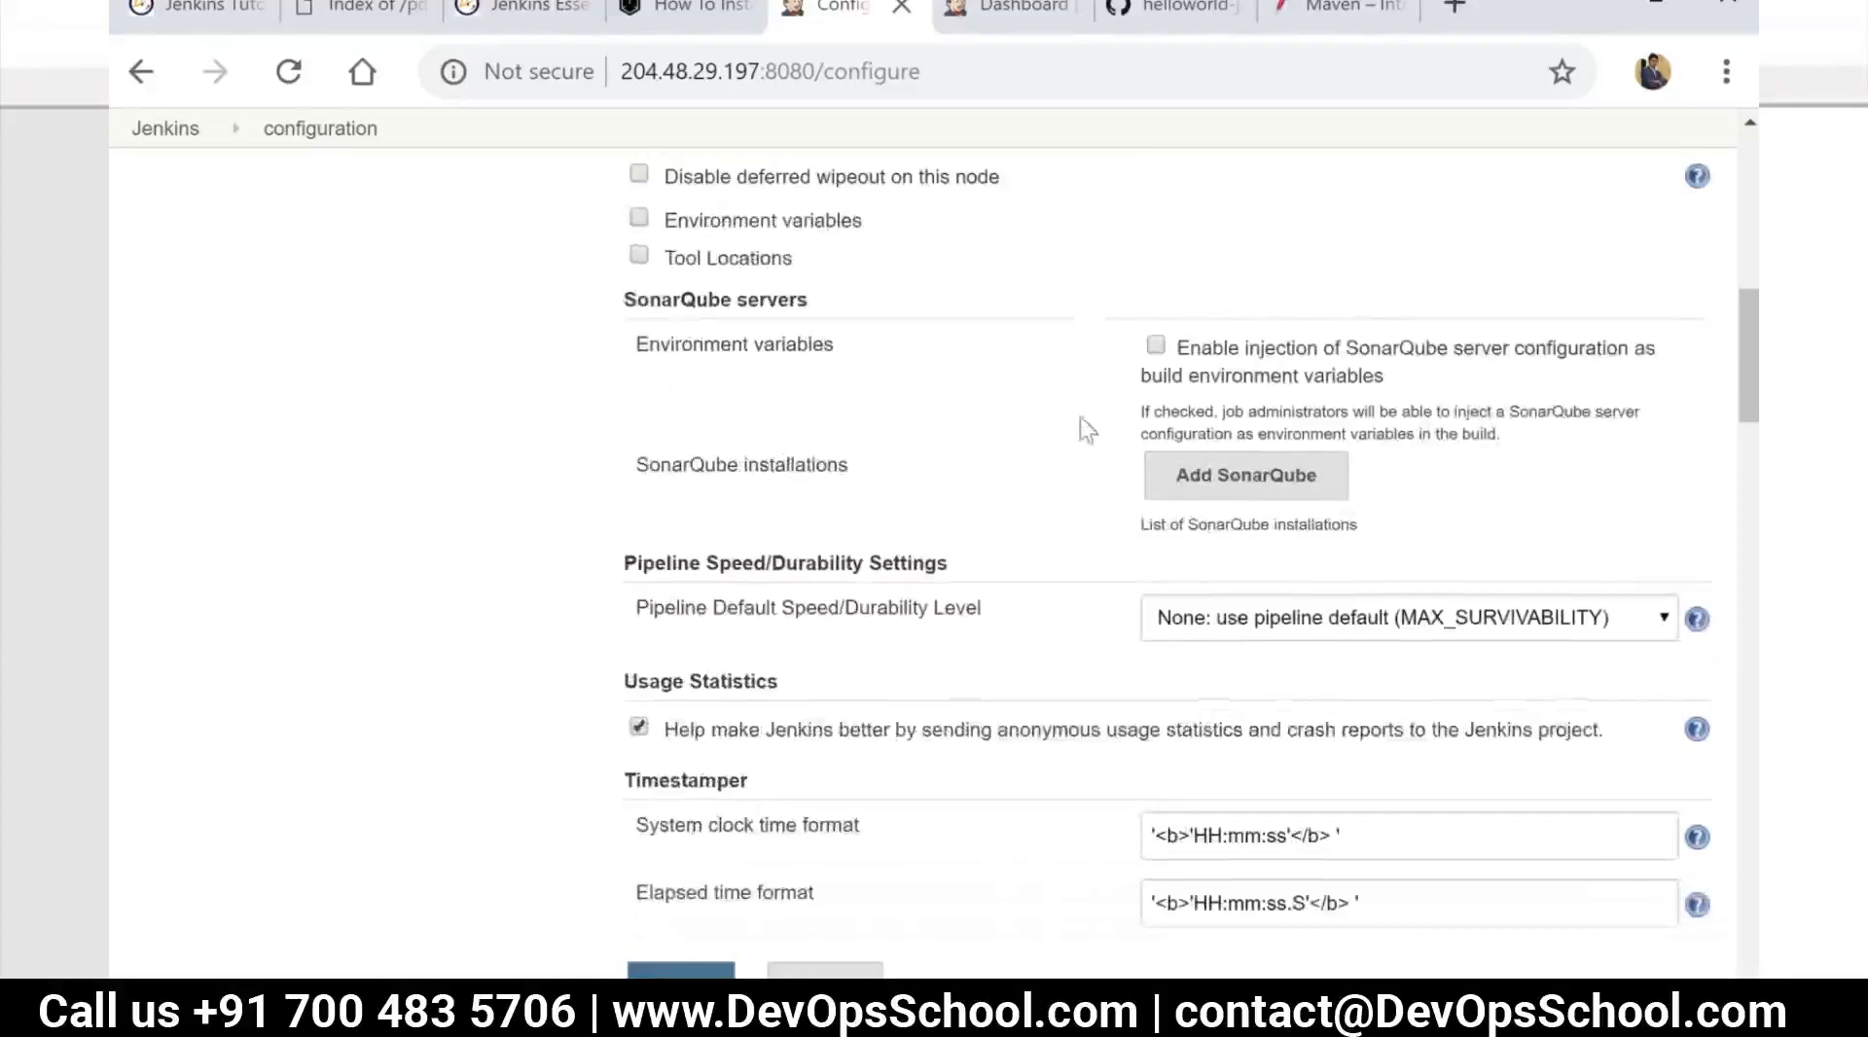
pyautogui.click(1182, 476)
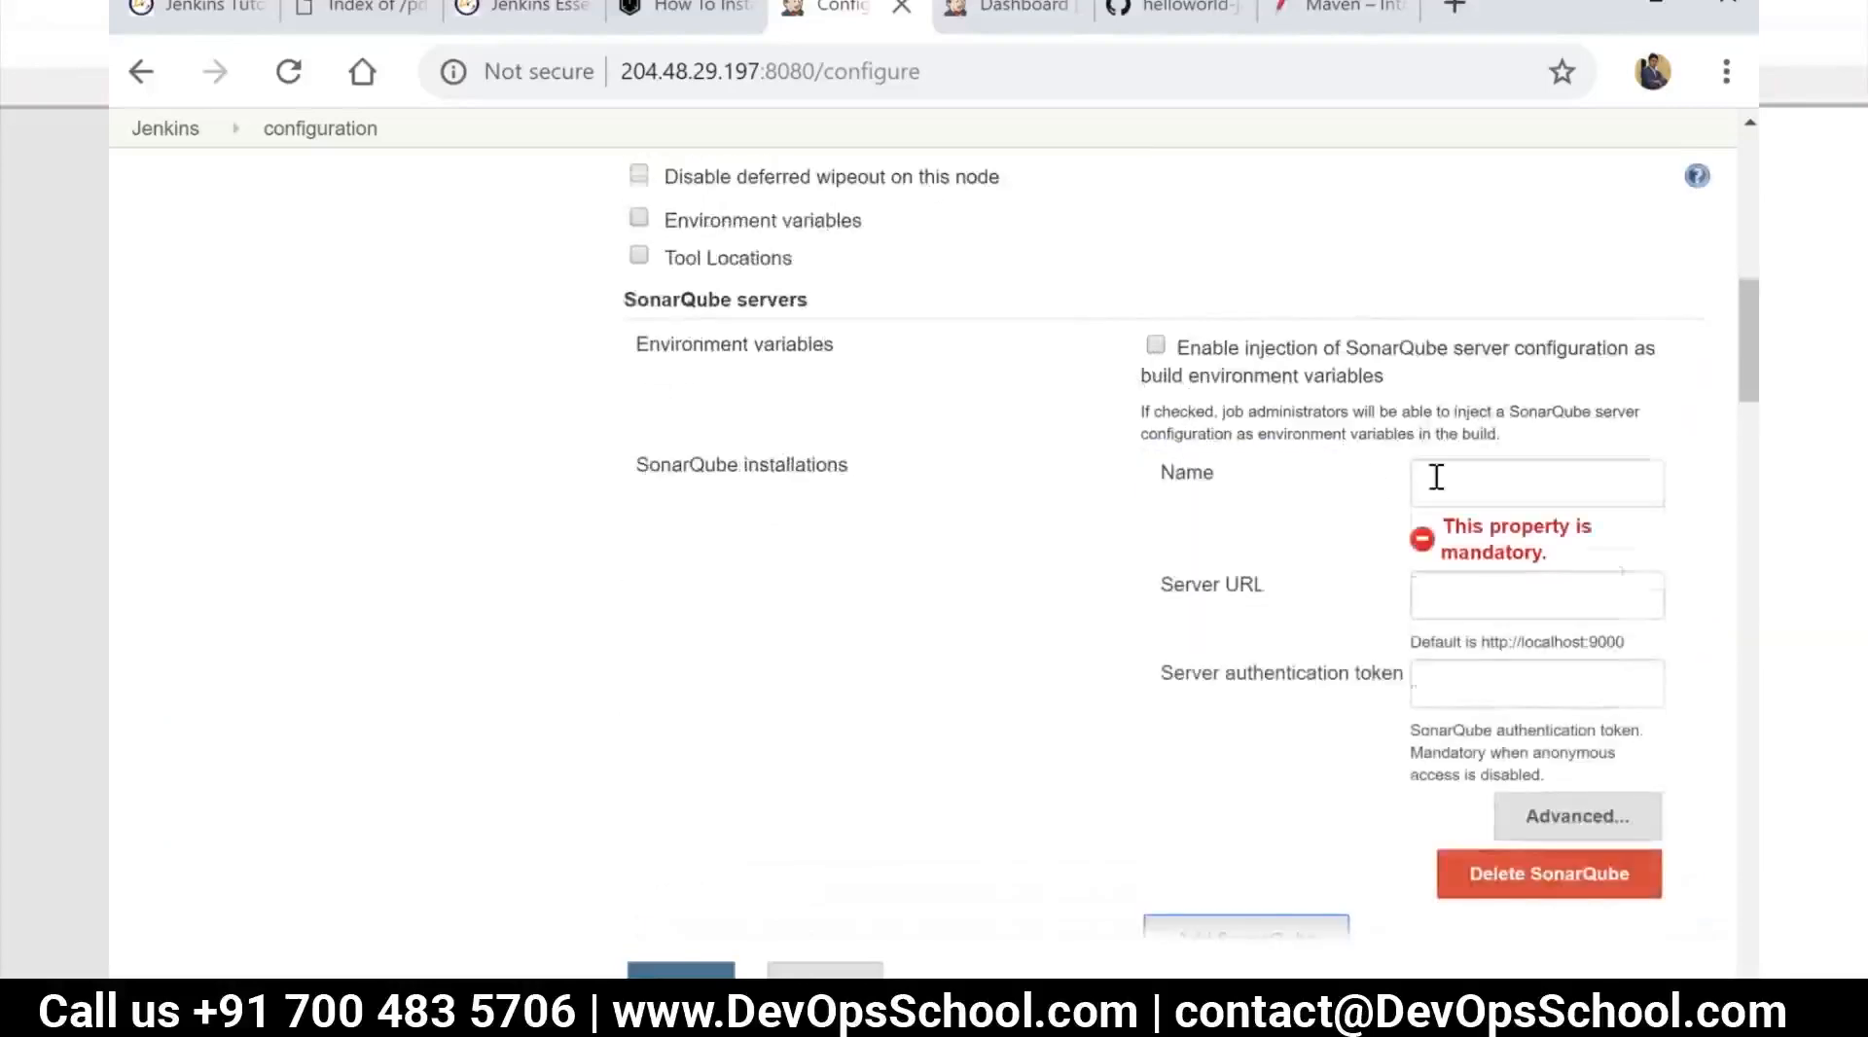
# Try localhost:9000 as the SonarQube installation's name and cut it from the field again
pyautogui.scroll(-2, 1435, 477)
pyautogui.click(1462, 339)
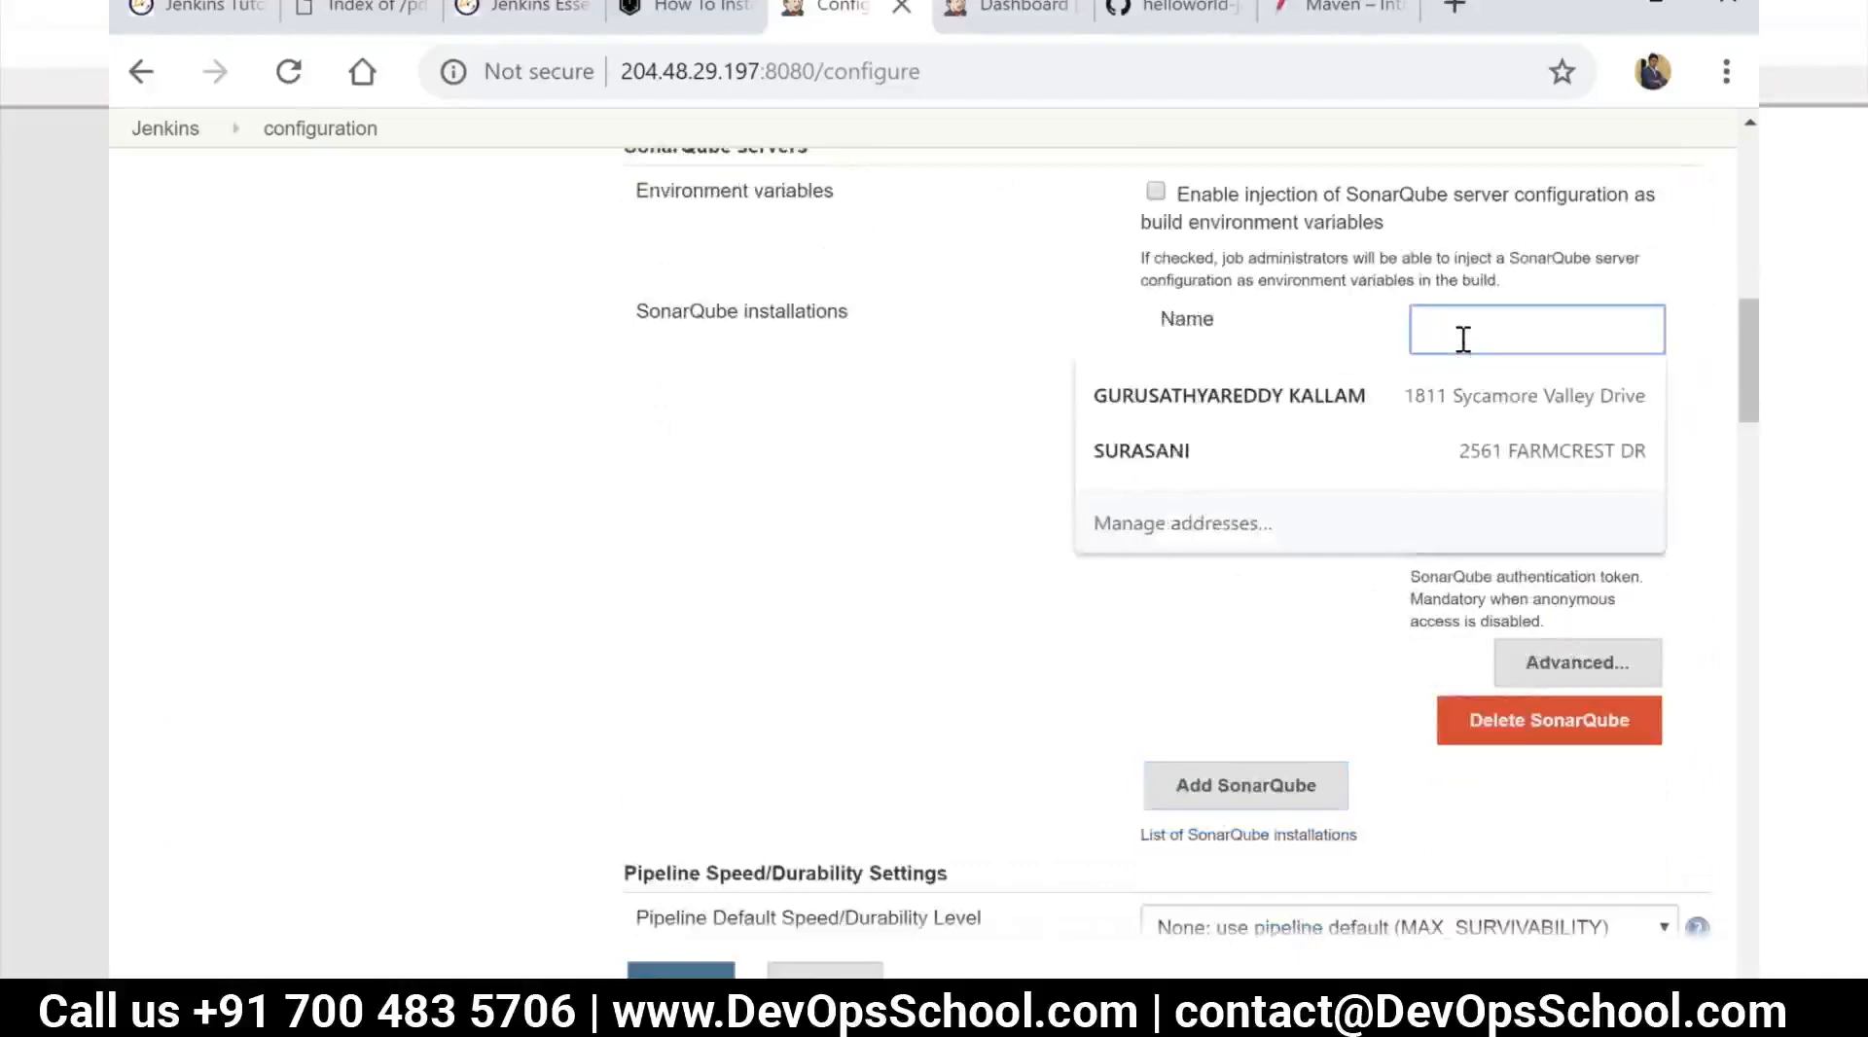
pyautogui.press('Escape')
pyautogui.write('localhost:900')
pyautogui.press('BackSpace')
pyautogui.press('BackSpace')
pyautogui.write('000')
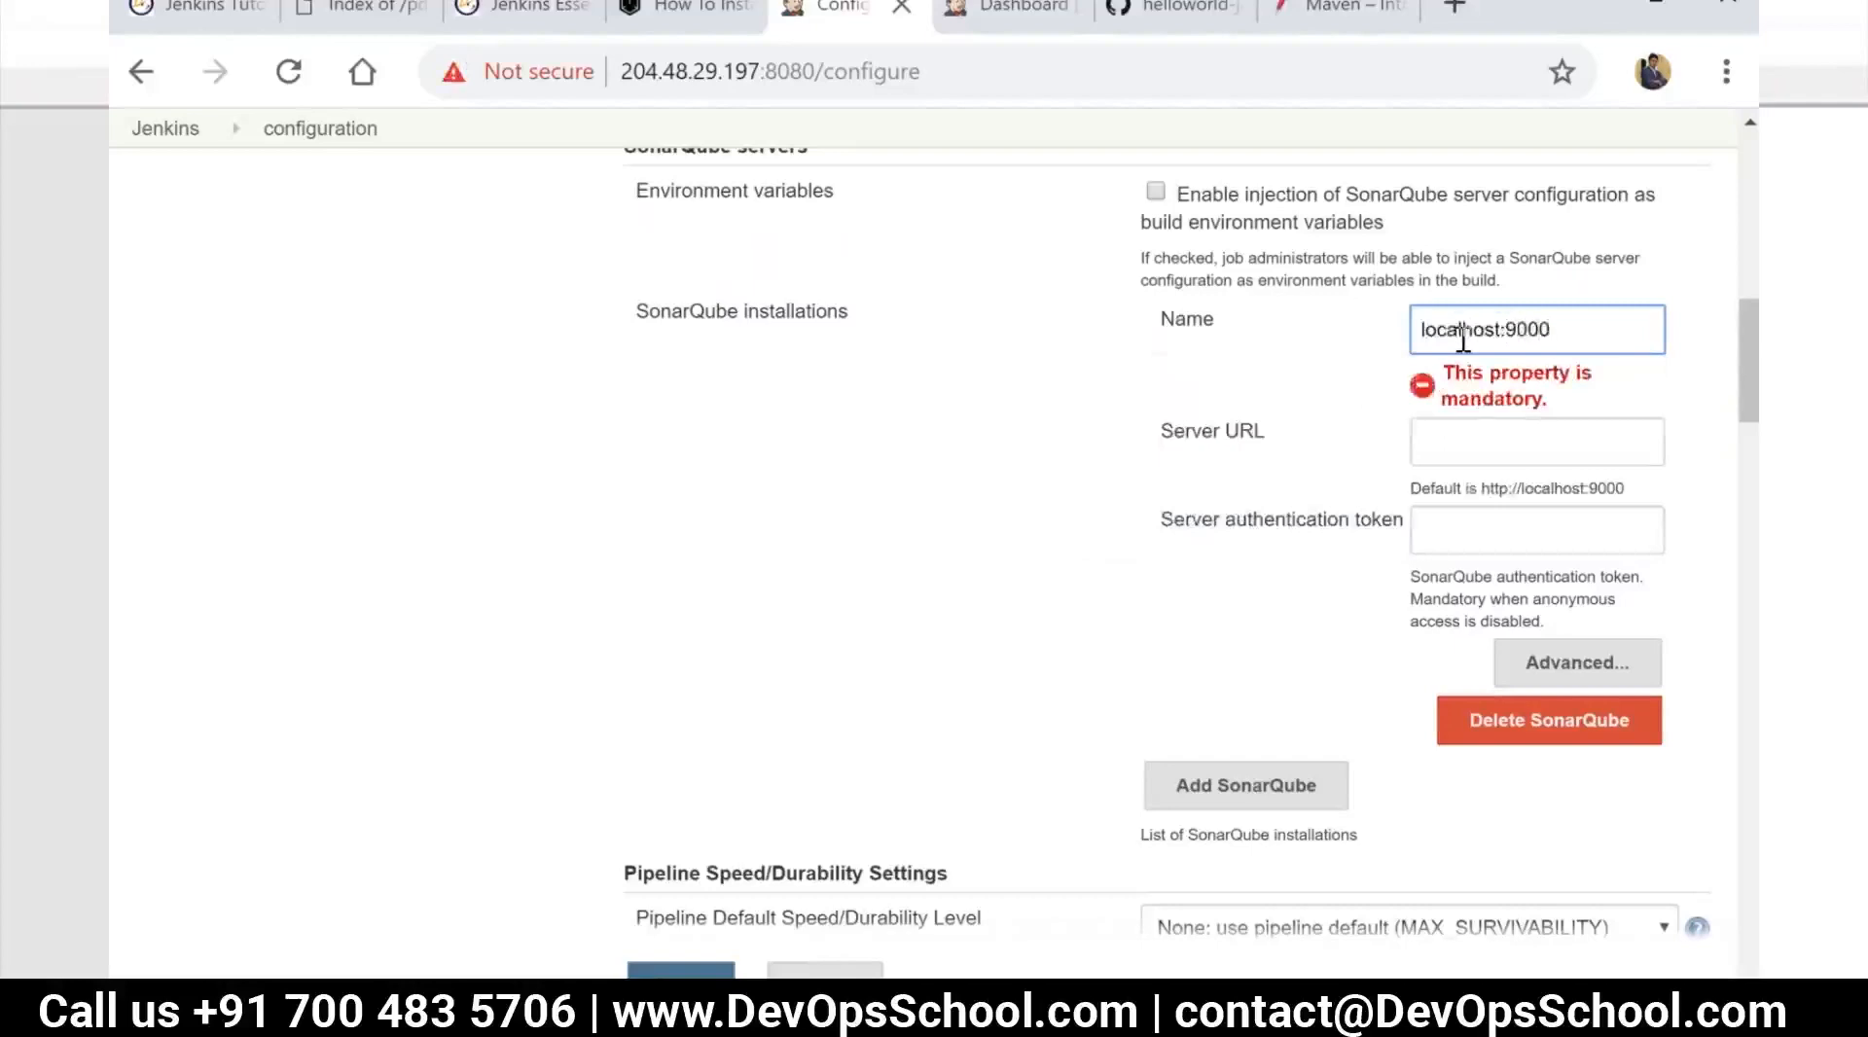
pyautogui.moveTo(1567, 325); pyautogui.dragTo(1394, 334)
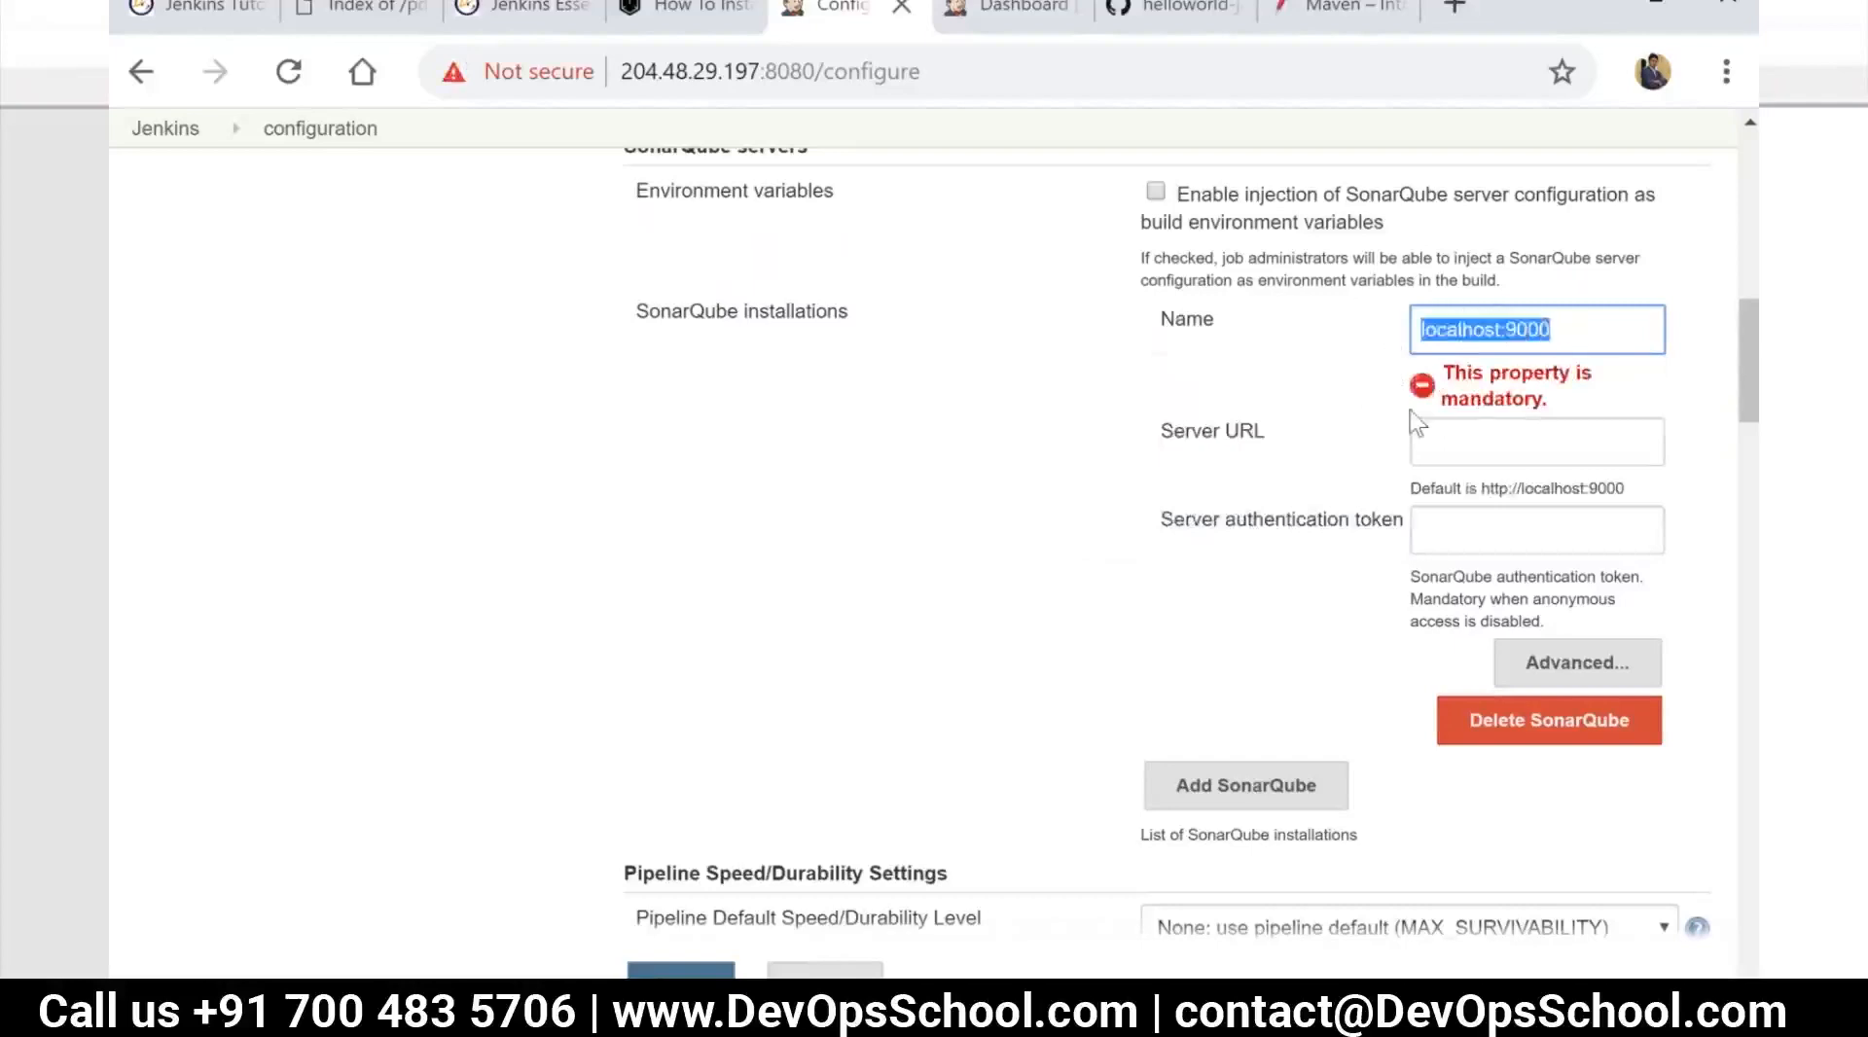
pyautogui.hotkey('ctrl', 'z')
pyautogui.moveTo(1543, 330); pyautogui.dragTo(1416, 330)
pyautogui.hotkey('ctrl', 'x')
# Review the Name, Server URL and Server authentication token fields of the SonarQube installation
pyautogui.click(1477, 454)
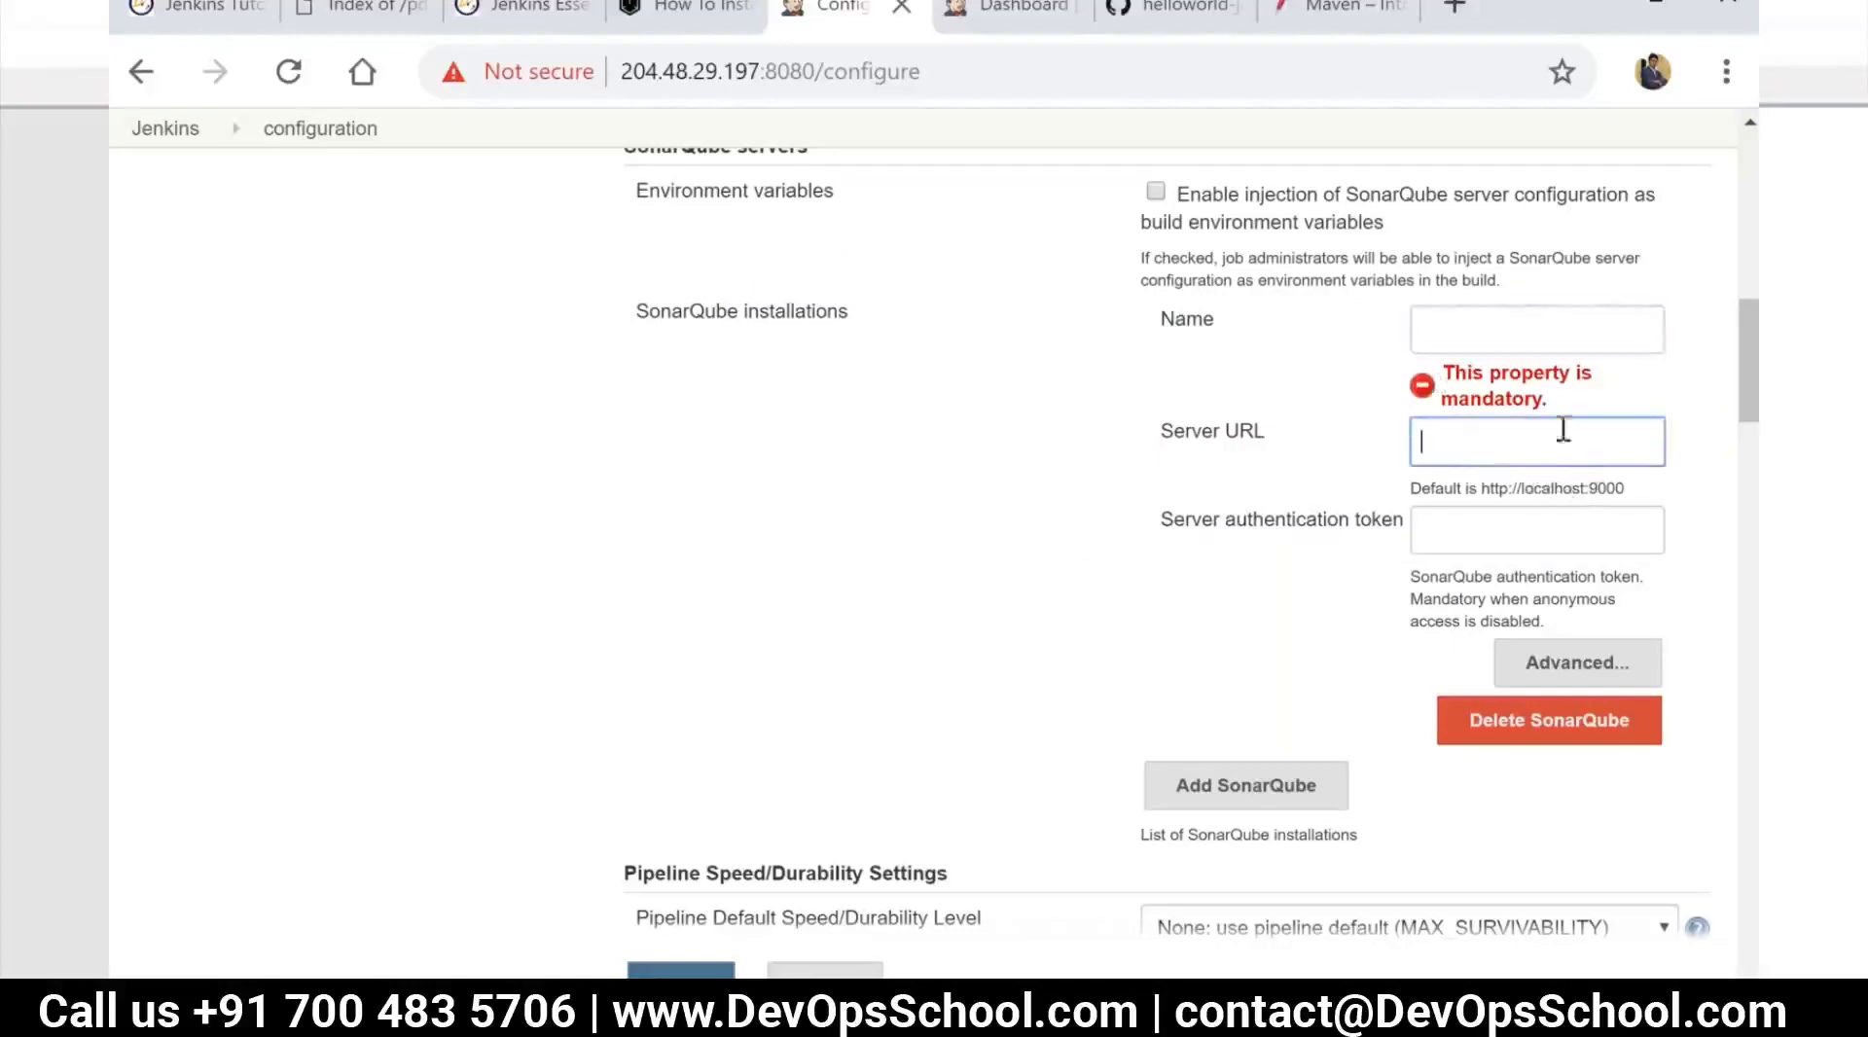
pyautogui.click(1508, 541)
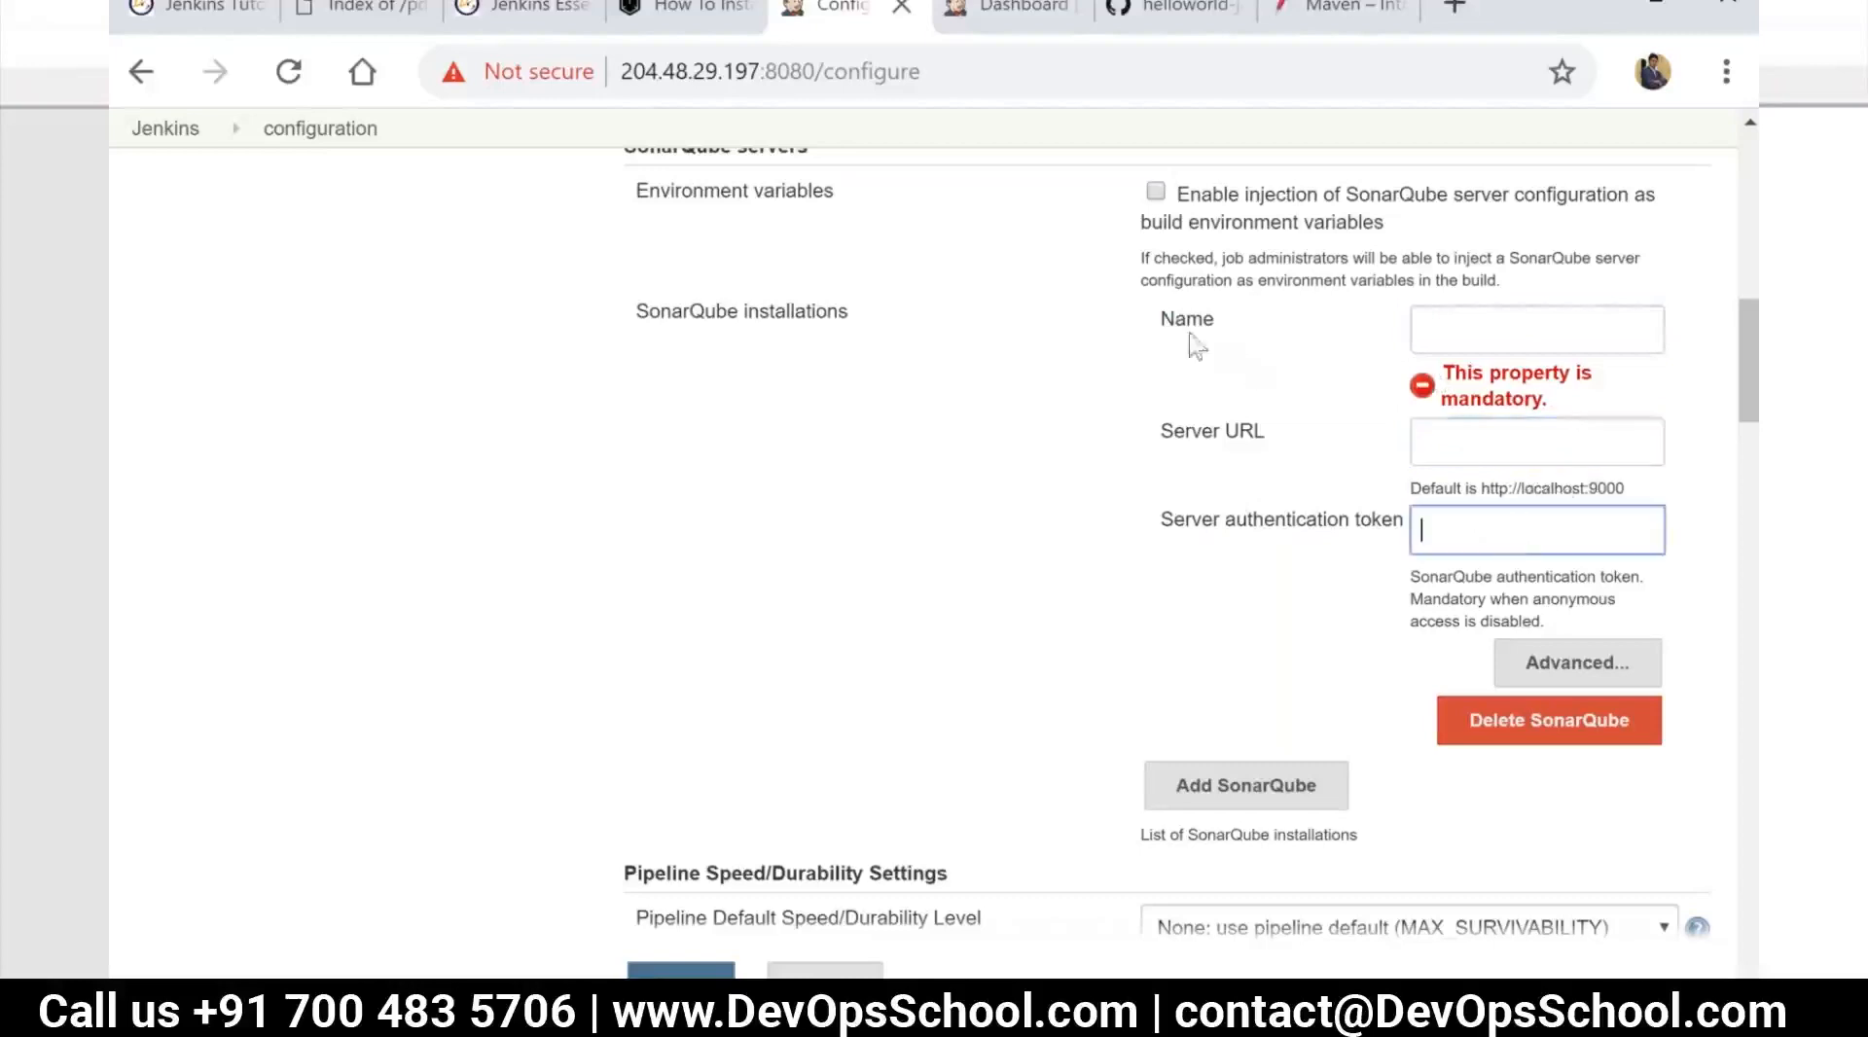
pyautogui.moveTo(1160, 321); pyautogui.dragTo(1563, 521)
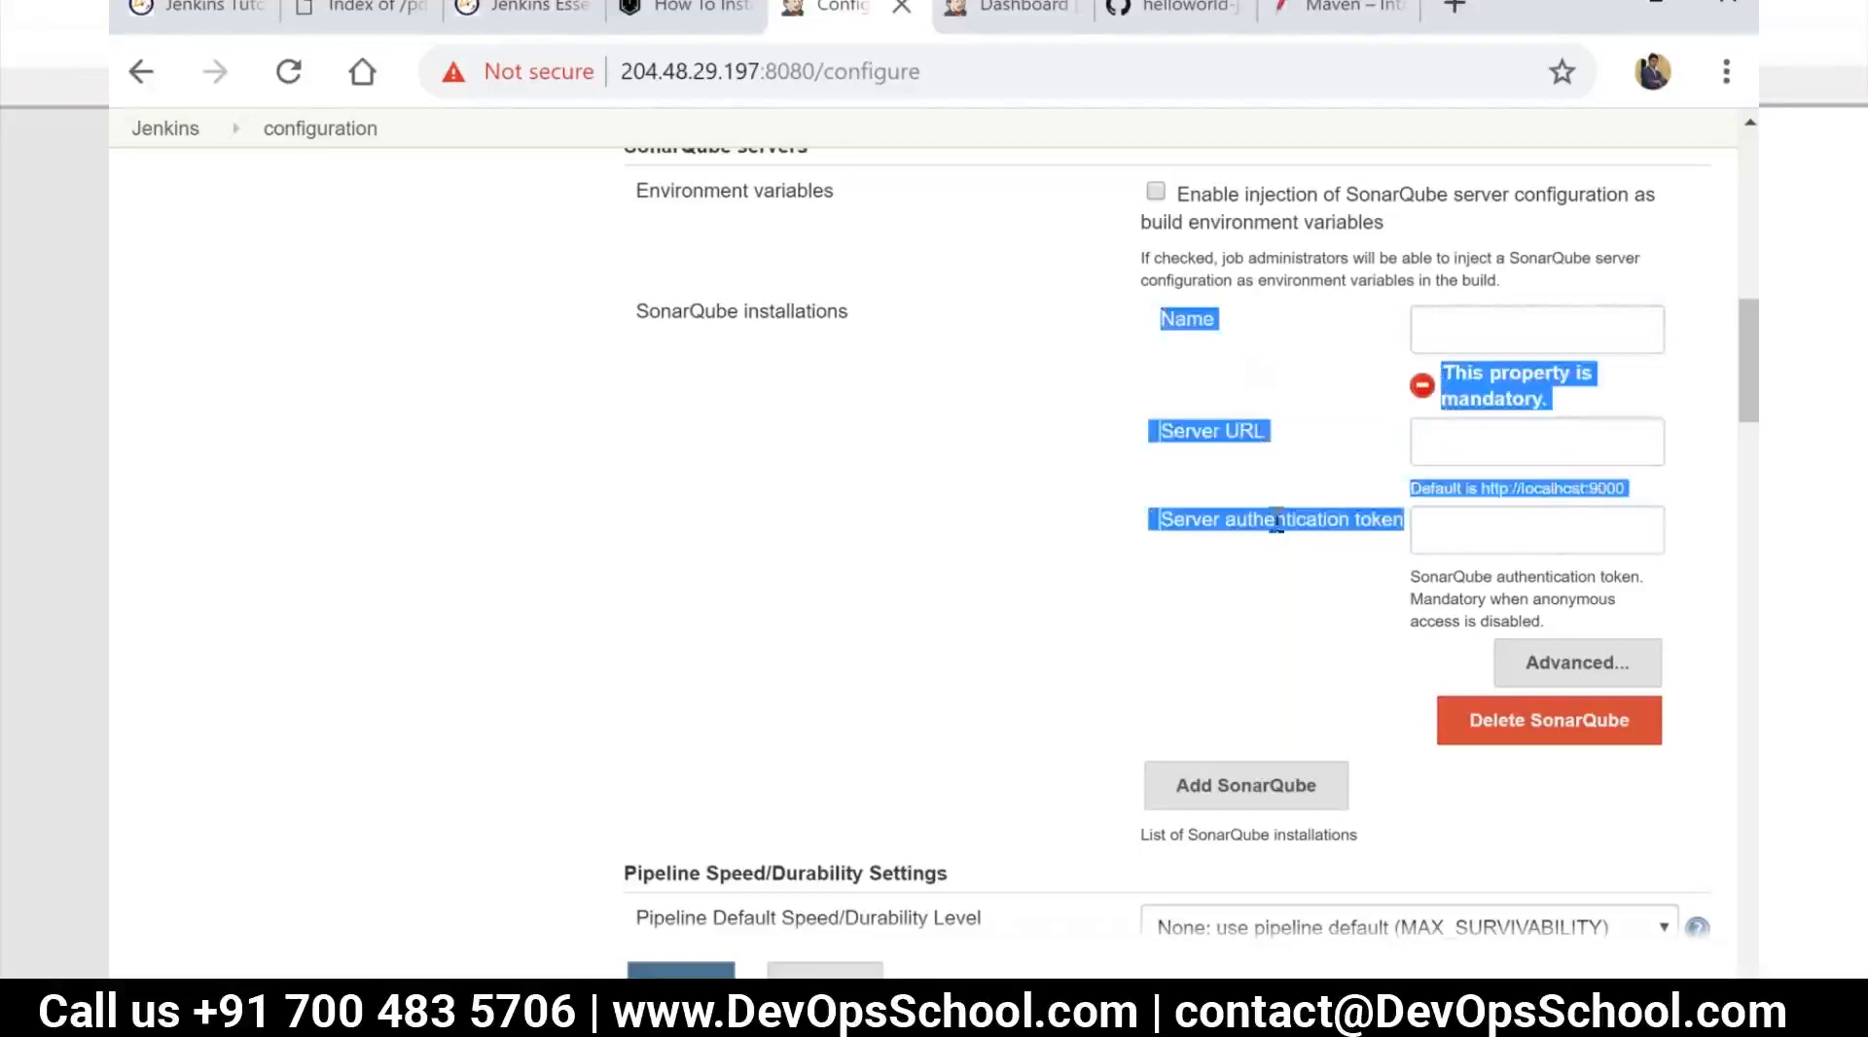
pyautogui.scroll(3, 1126, 513)
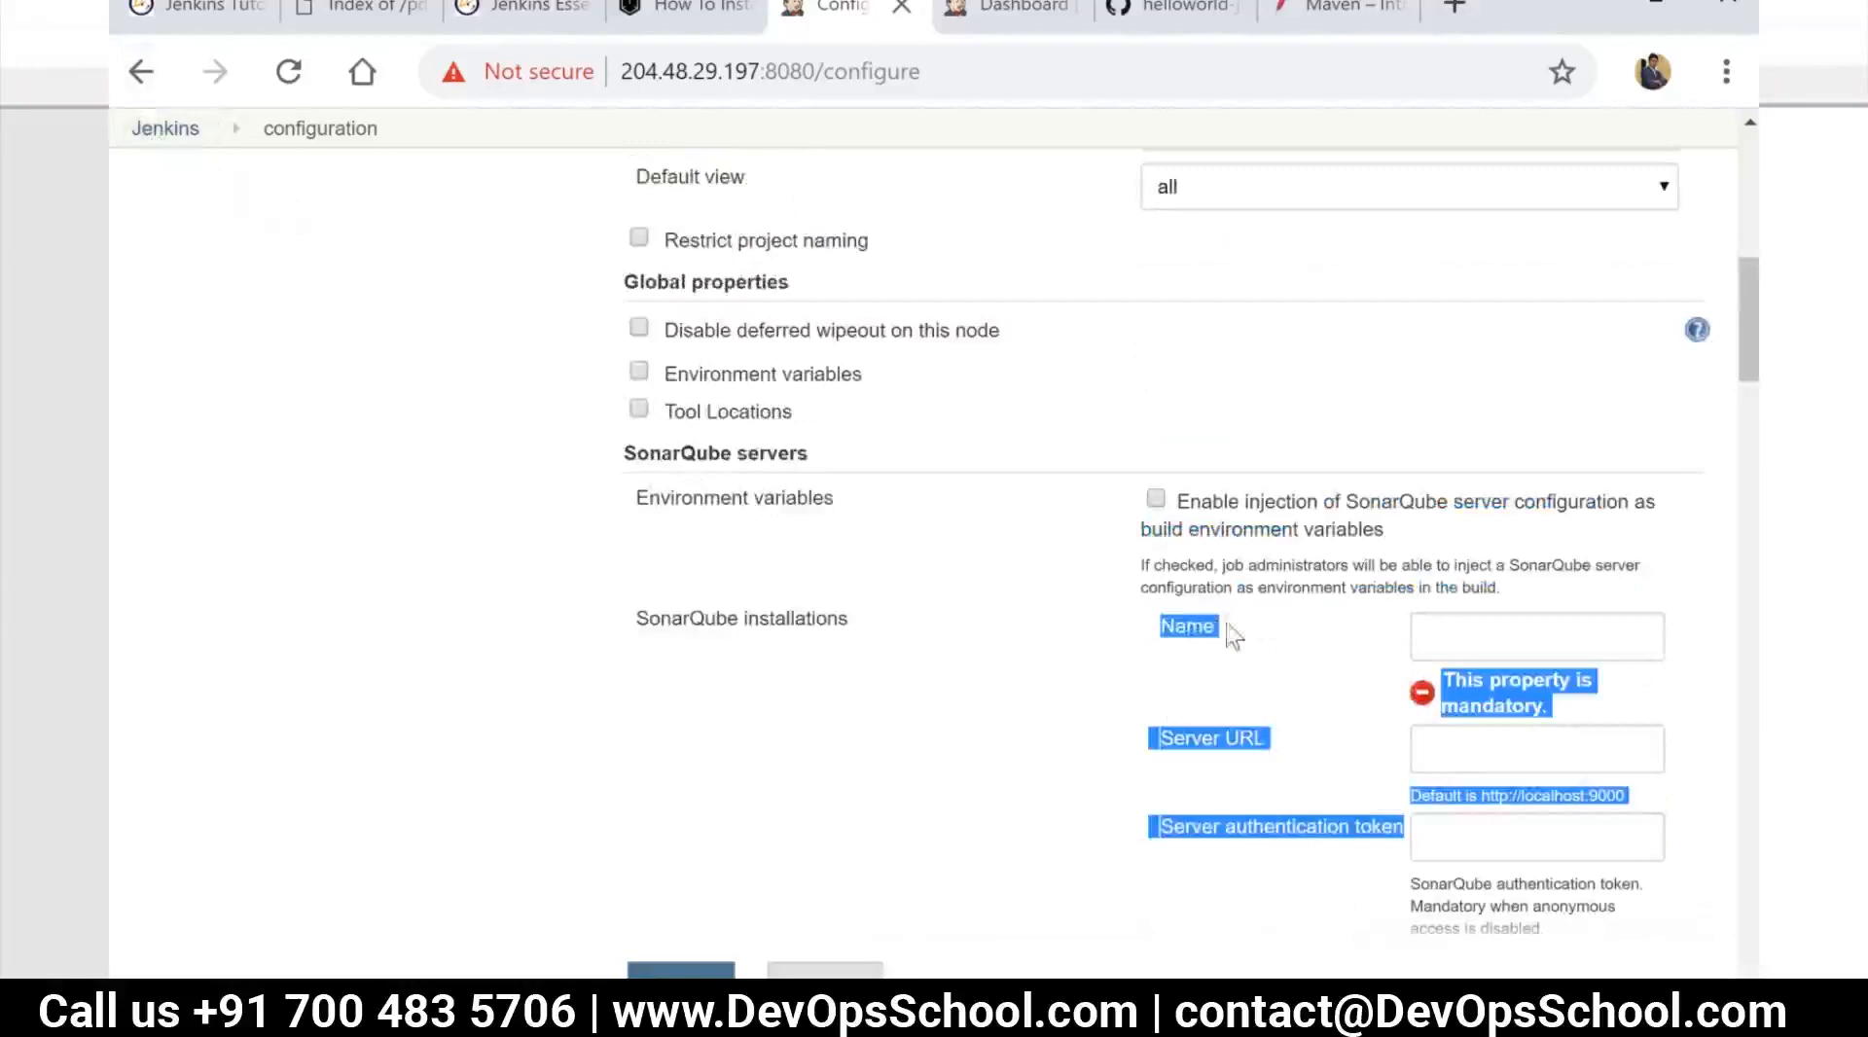
pyautogui.click(1446, 644)
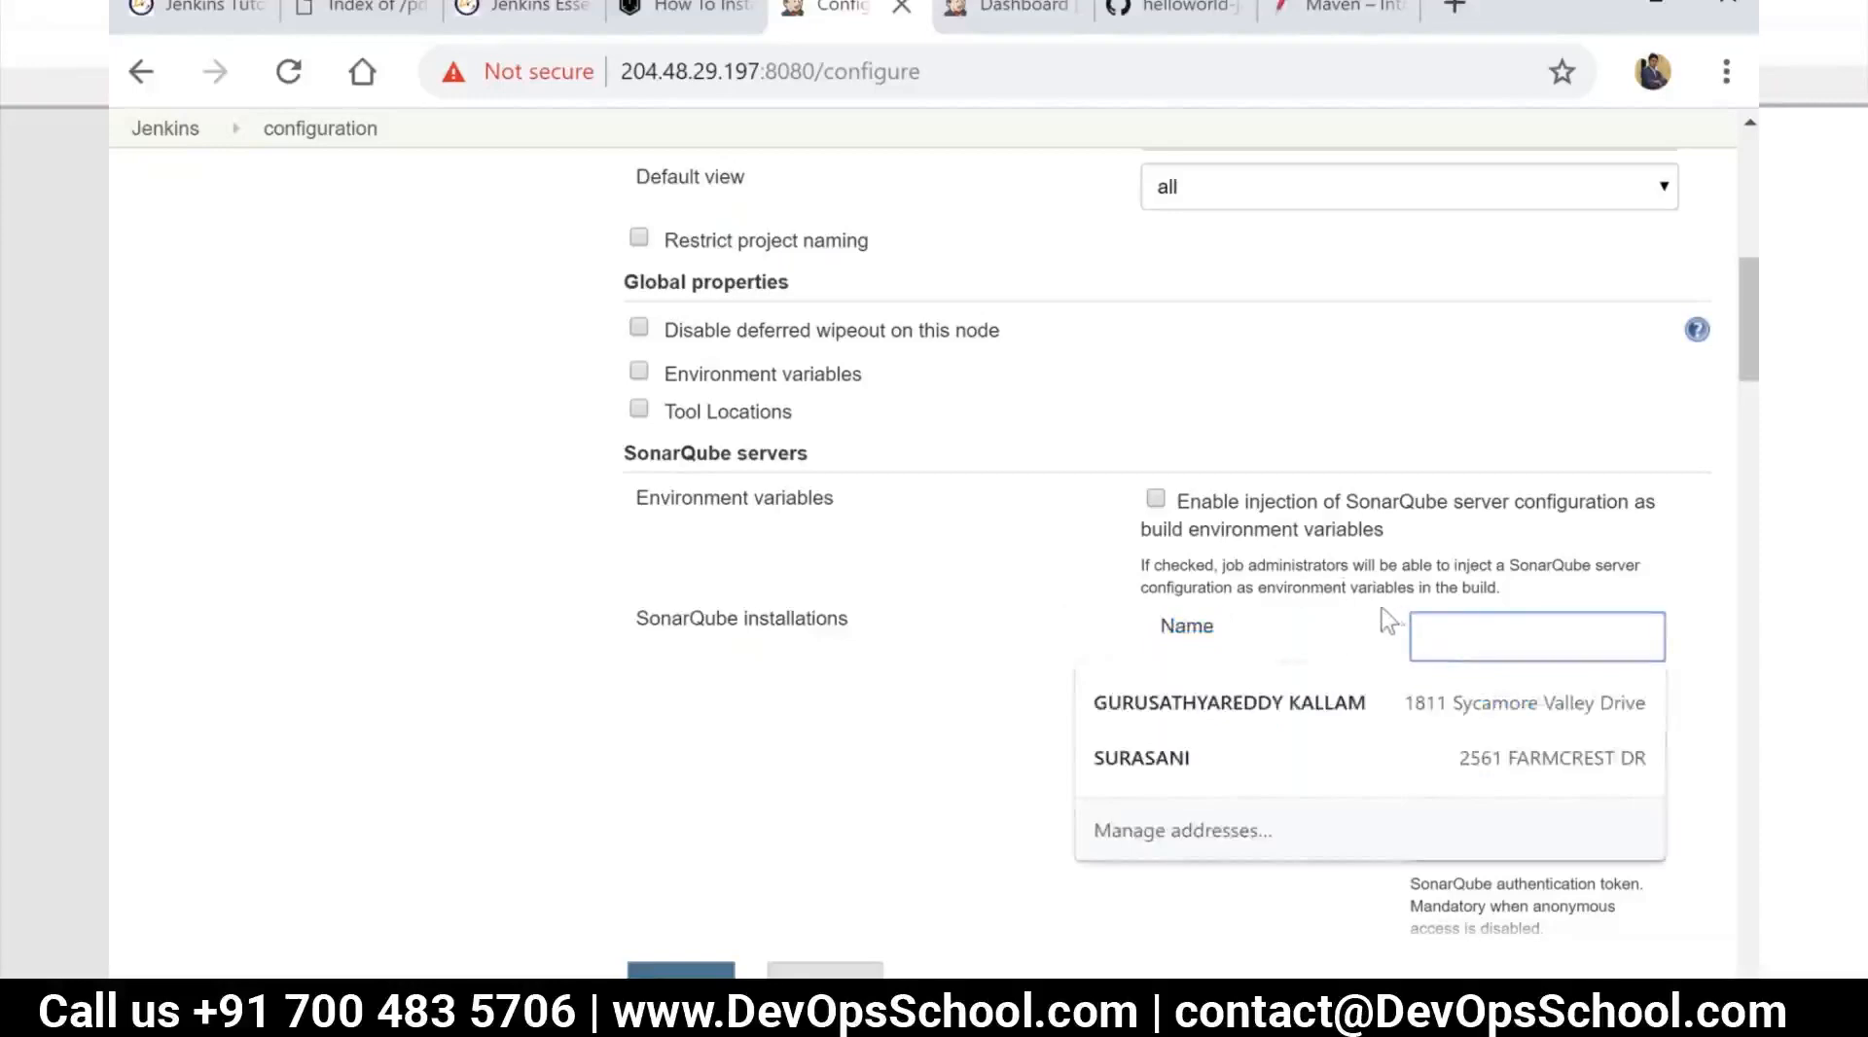
# Examine the remaining system settings, including Jenkins Location, GitHub servers and Pipeline Model Definition
pyautogui.scroll(-2, 873, 598)
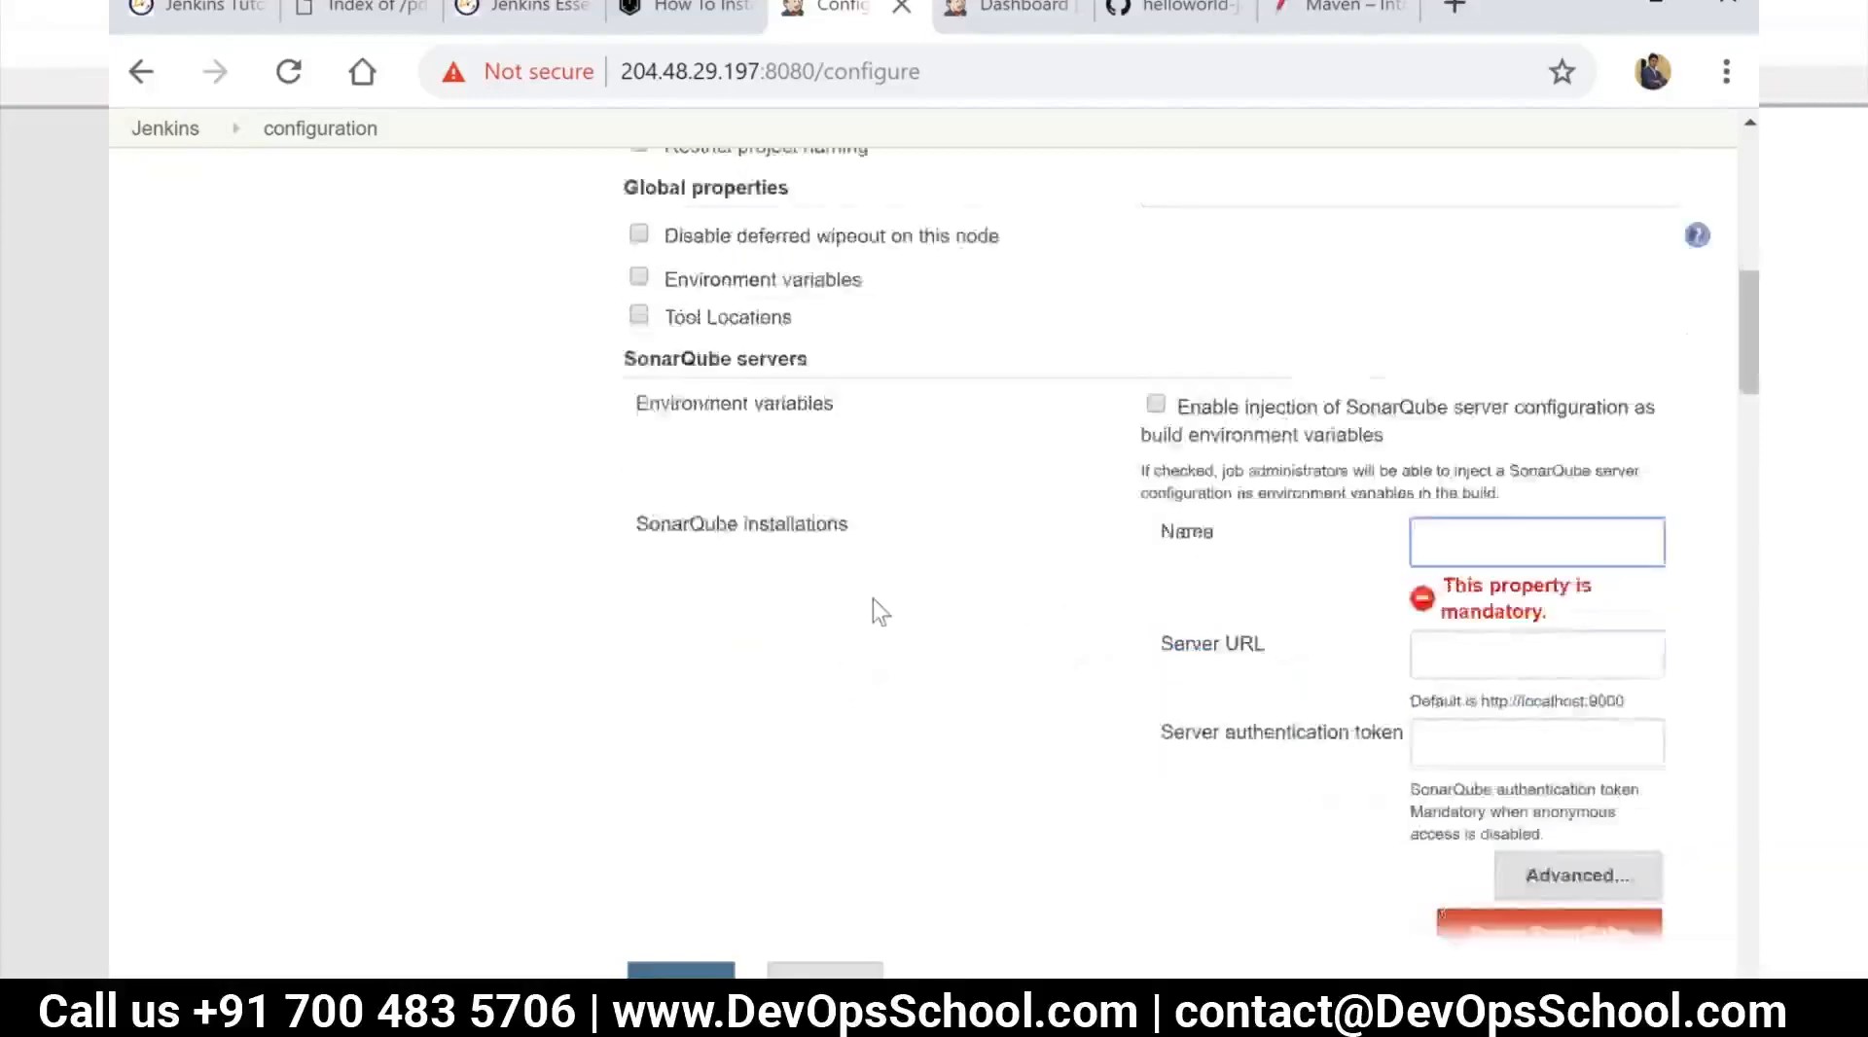
pyautogui.scroll(-8, 873, 598)
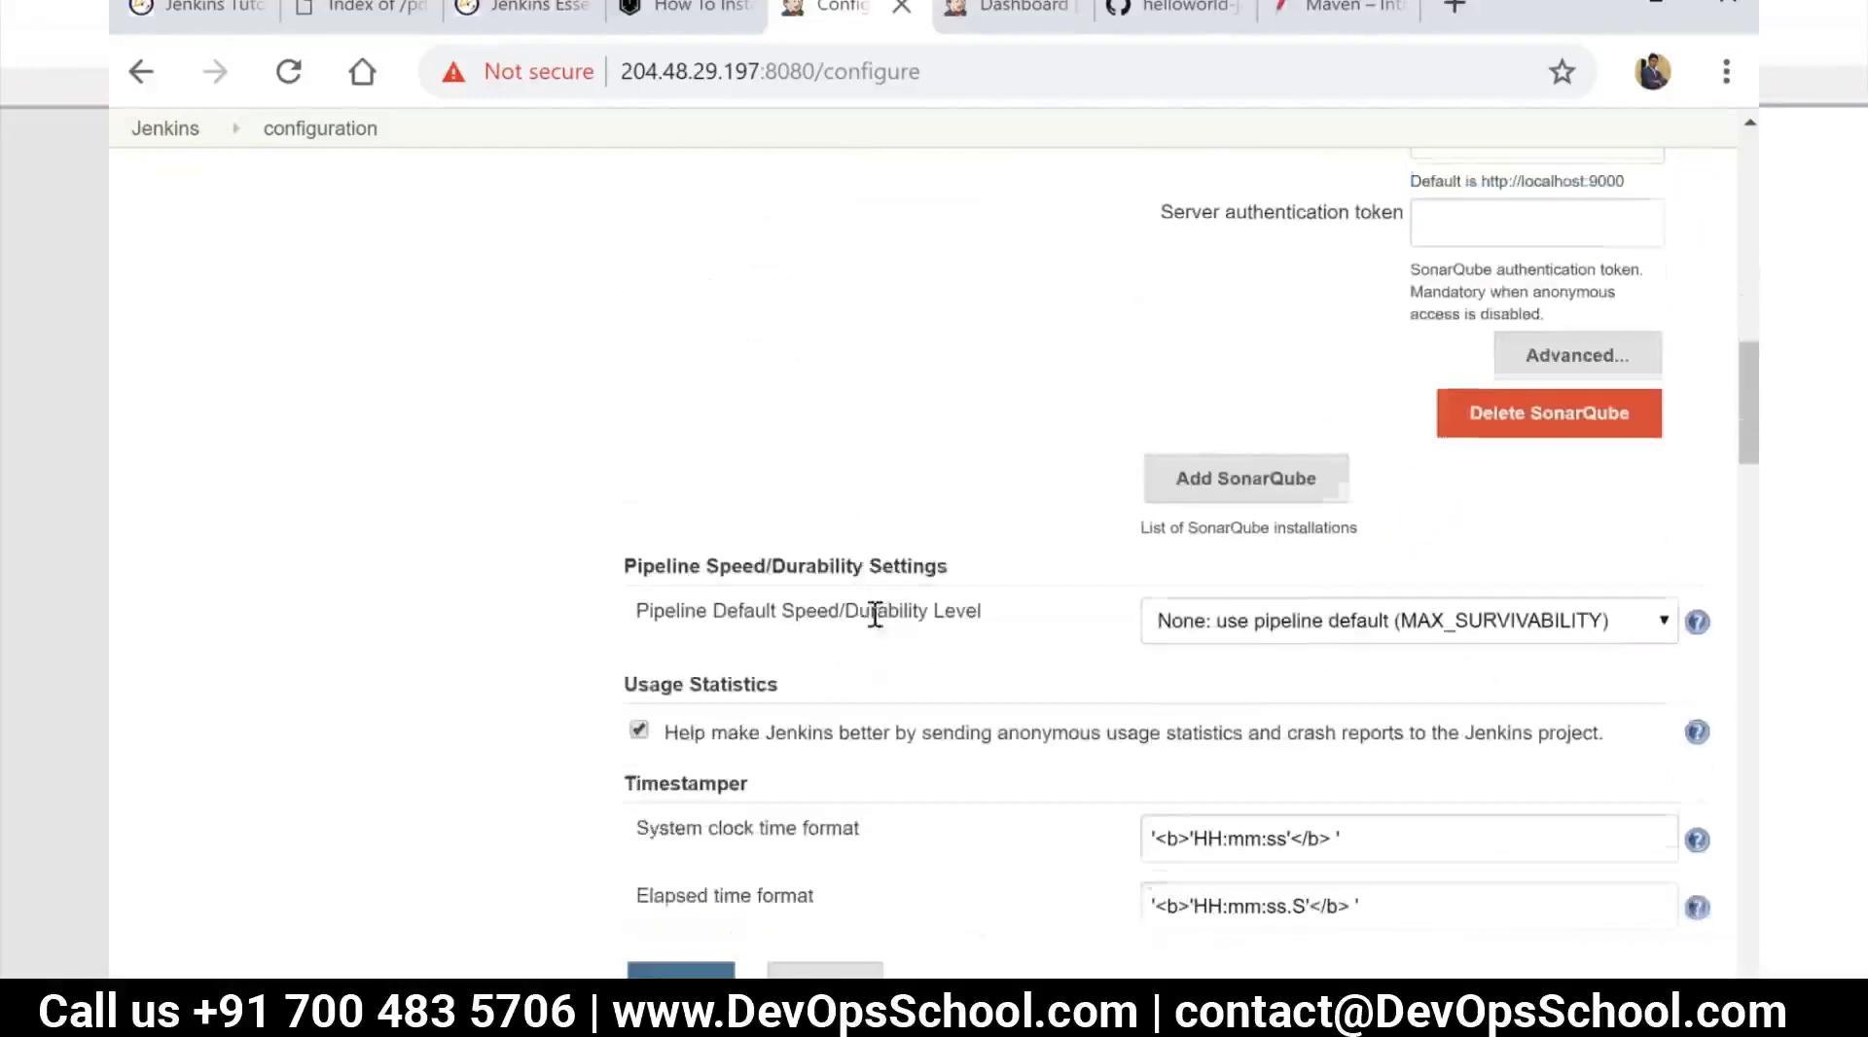
pyautogui.scroll(-5, 845, 571)
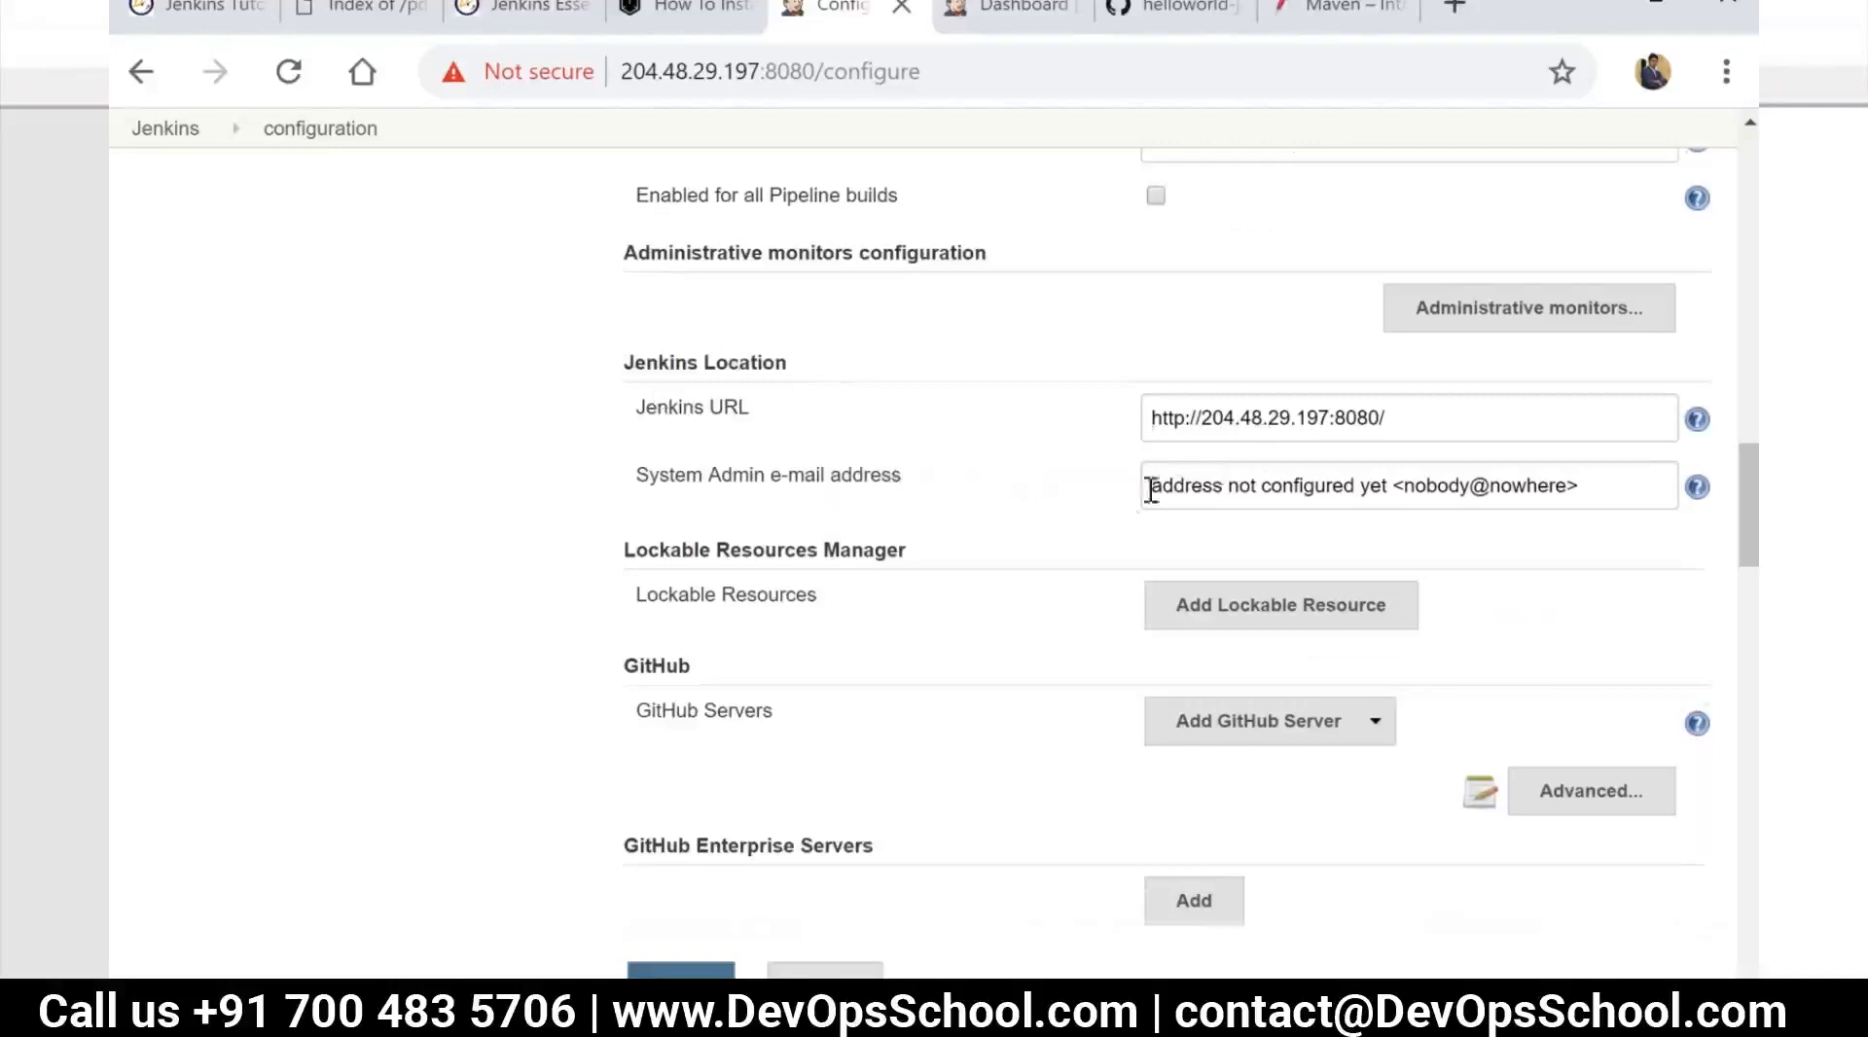
pyautogui.scroll(-2, 1151, 487)
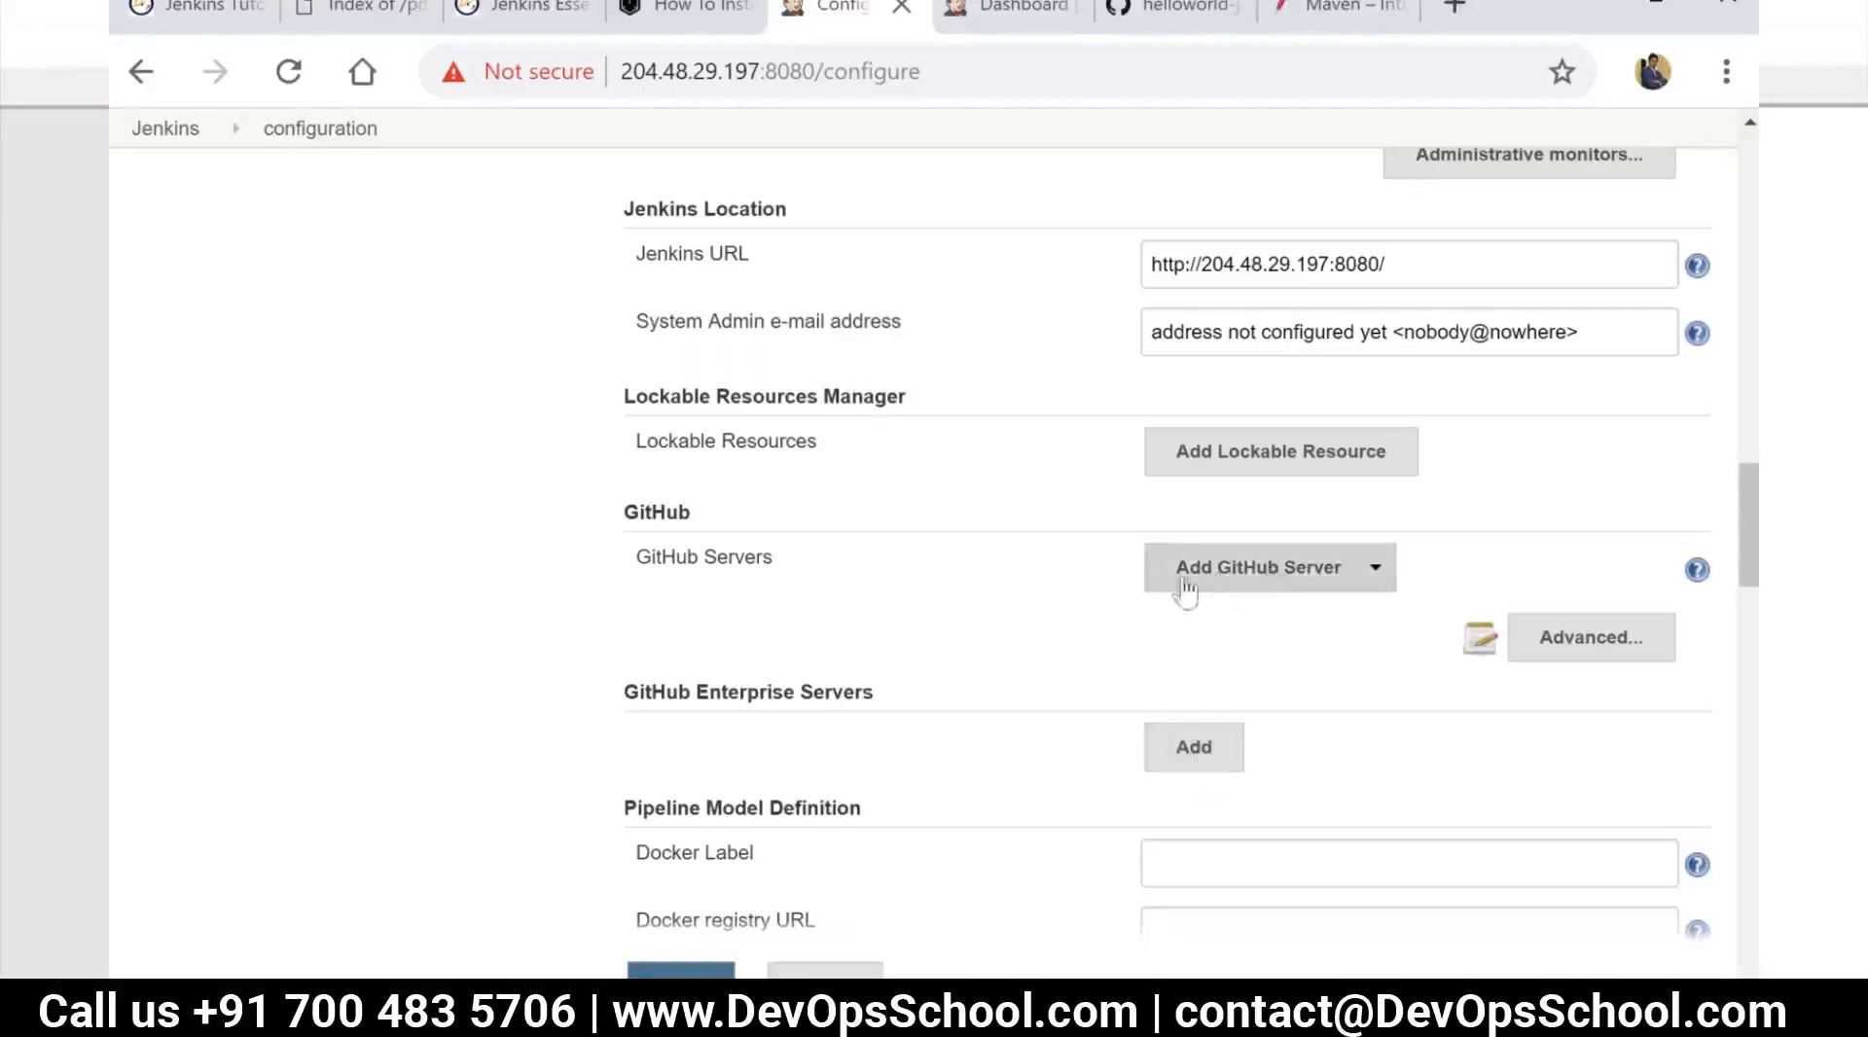
pyautogui.scroll(-3, 967, 638)
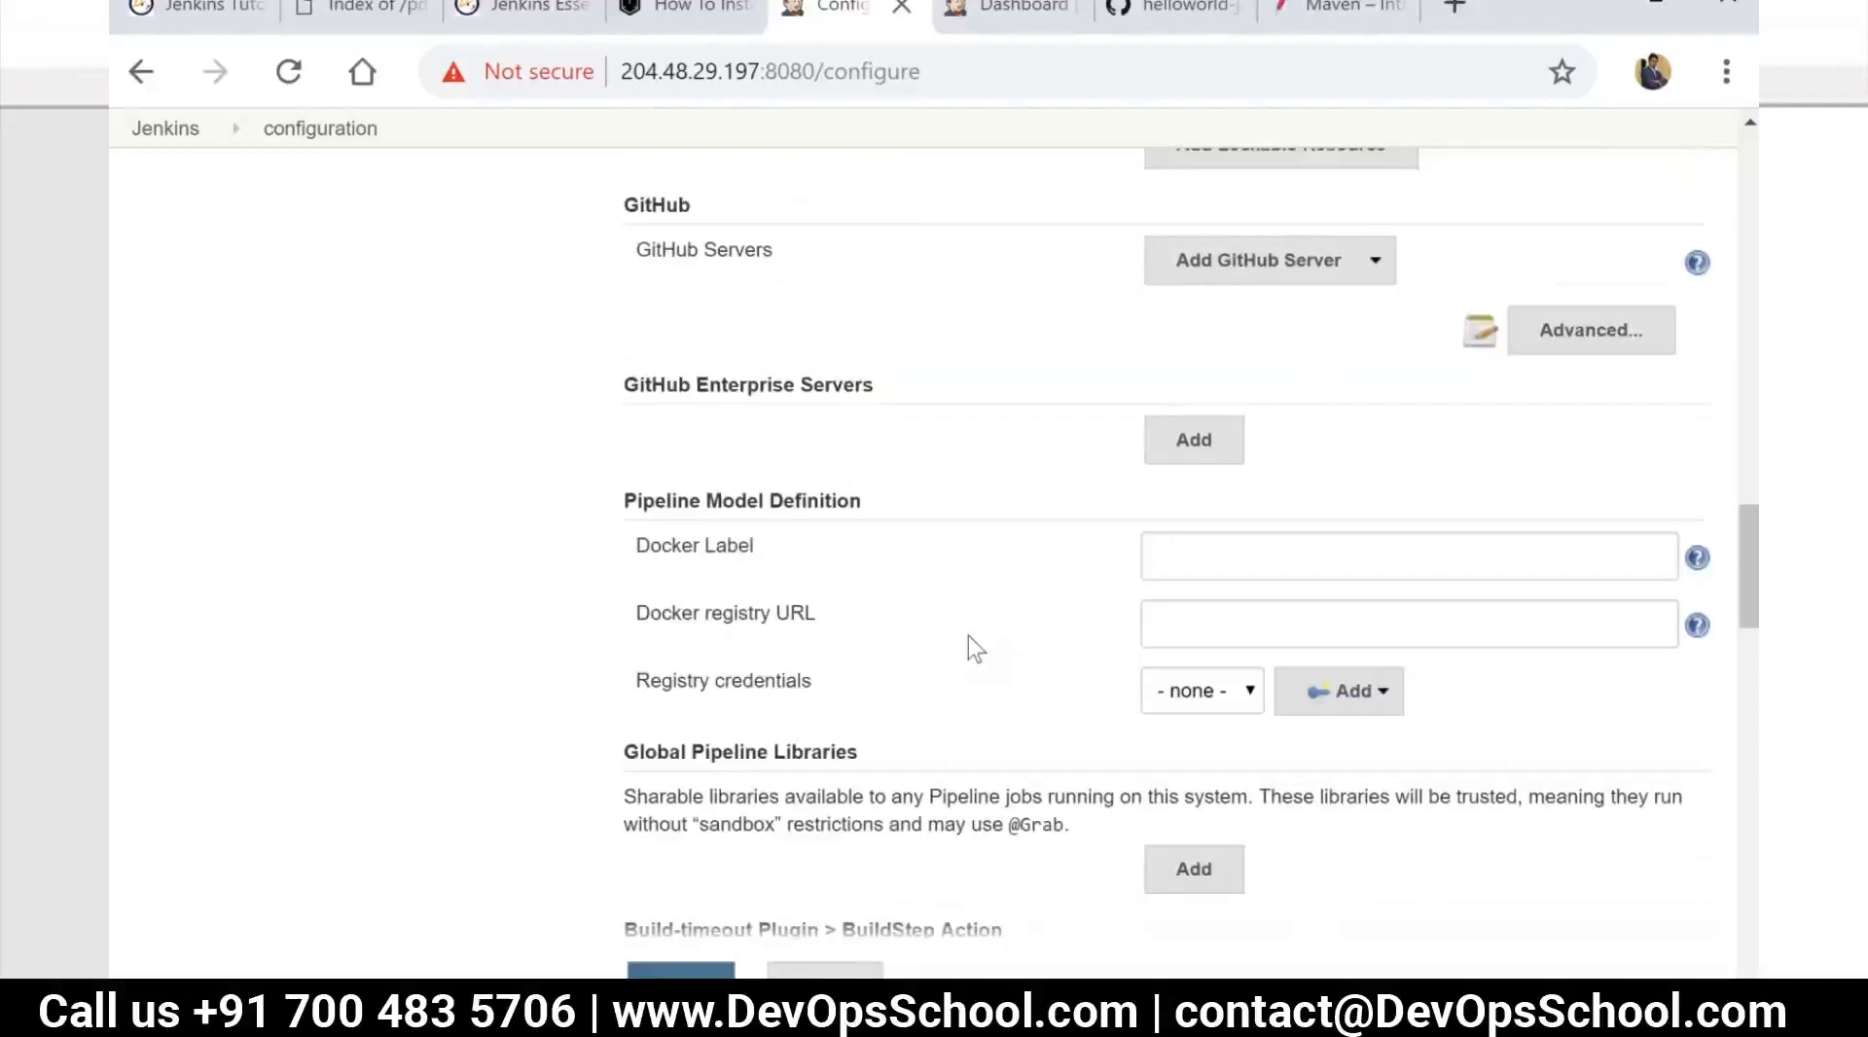
pyautogui.scroll(7, 913, 627)
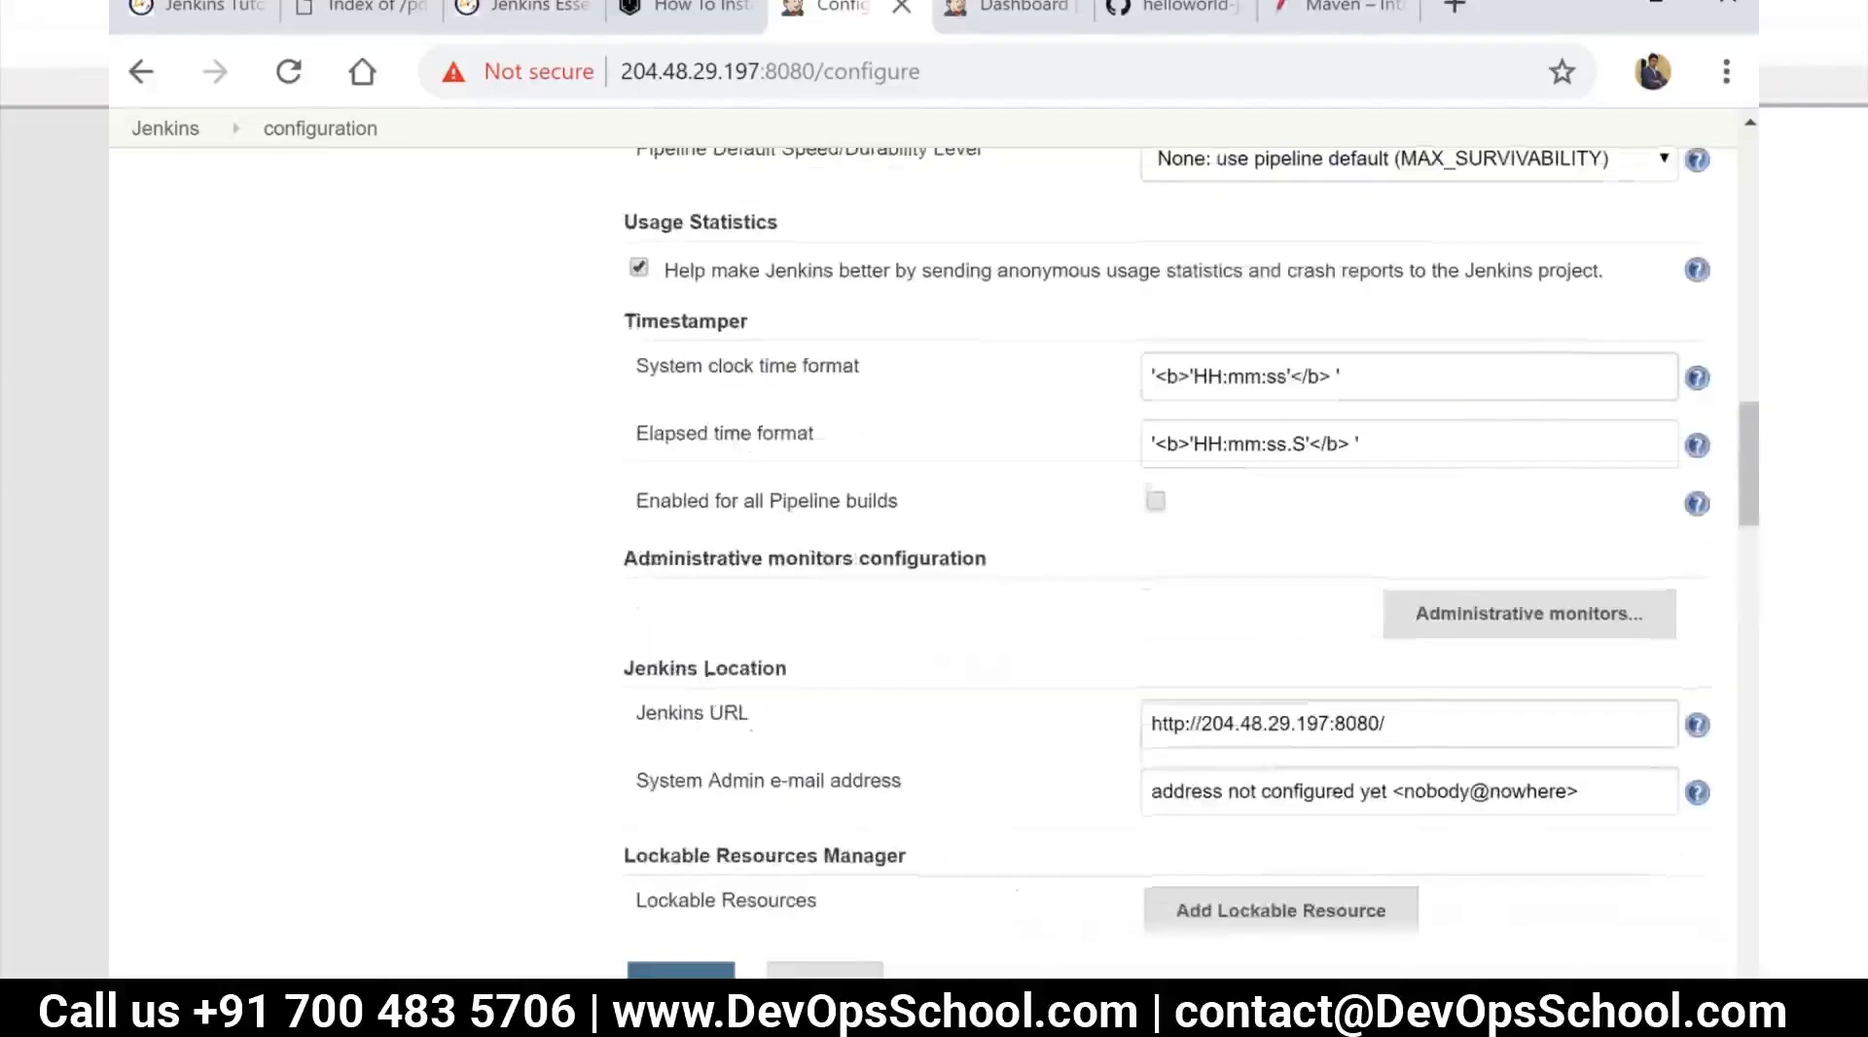
# Leave the system configuration without saving the changes and open Manage Jenkins again from the dashboard
pyautogui.click(179, 150)
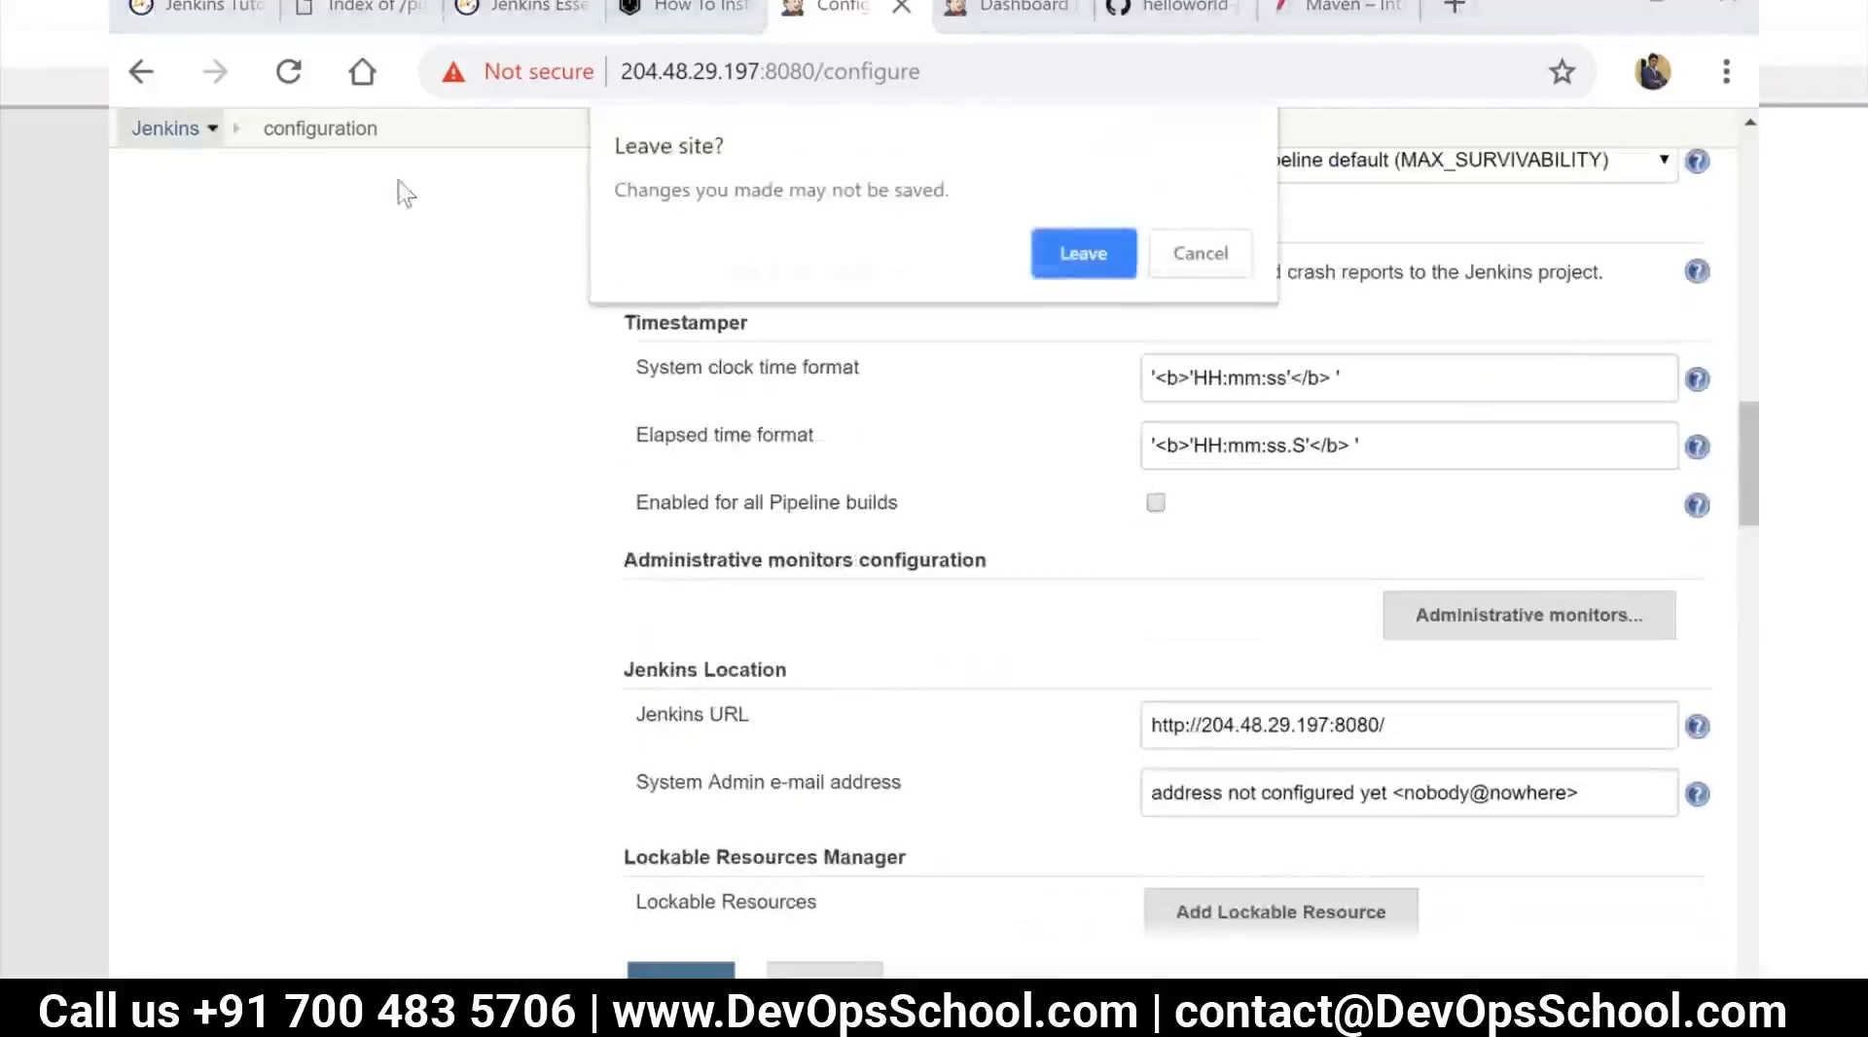
pyautogui.click(1080, 243)
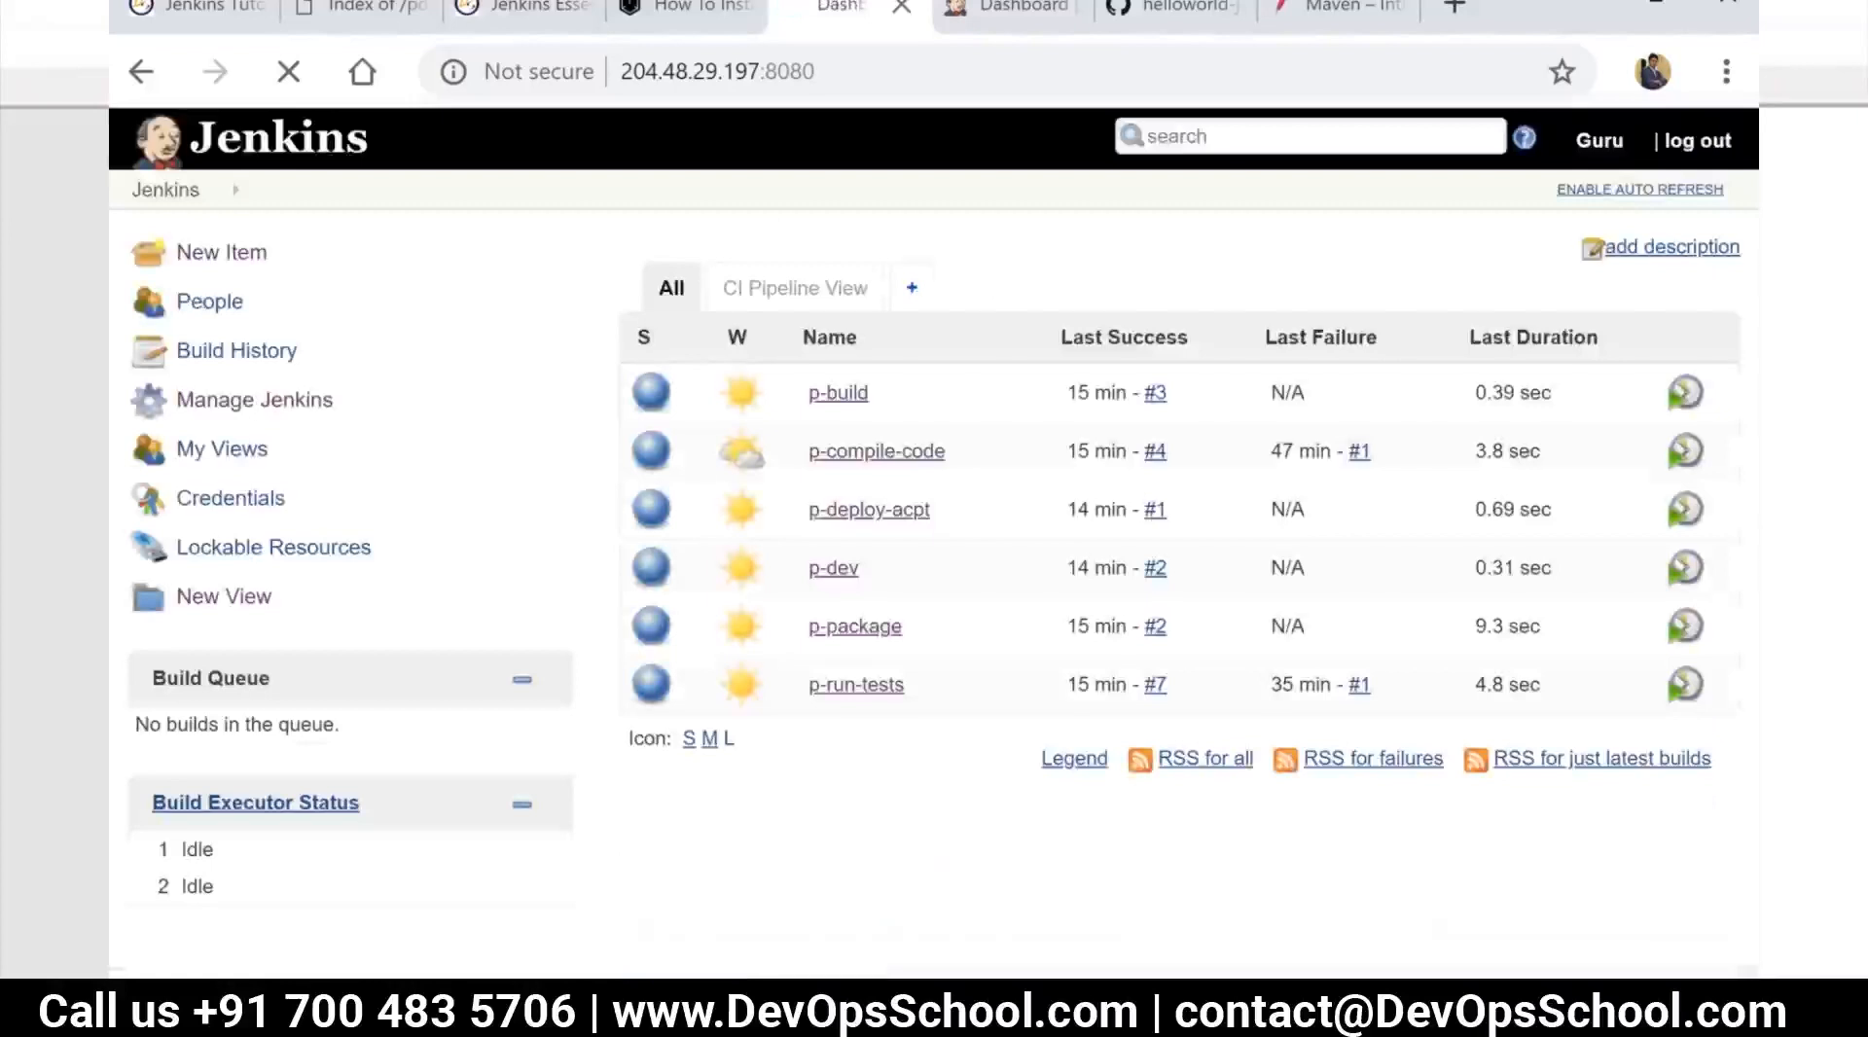
pyautogui.click(263, 407)
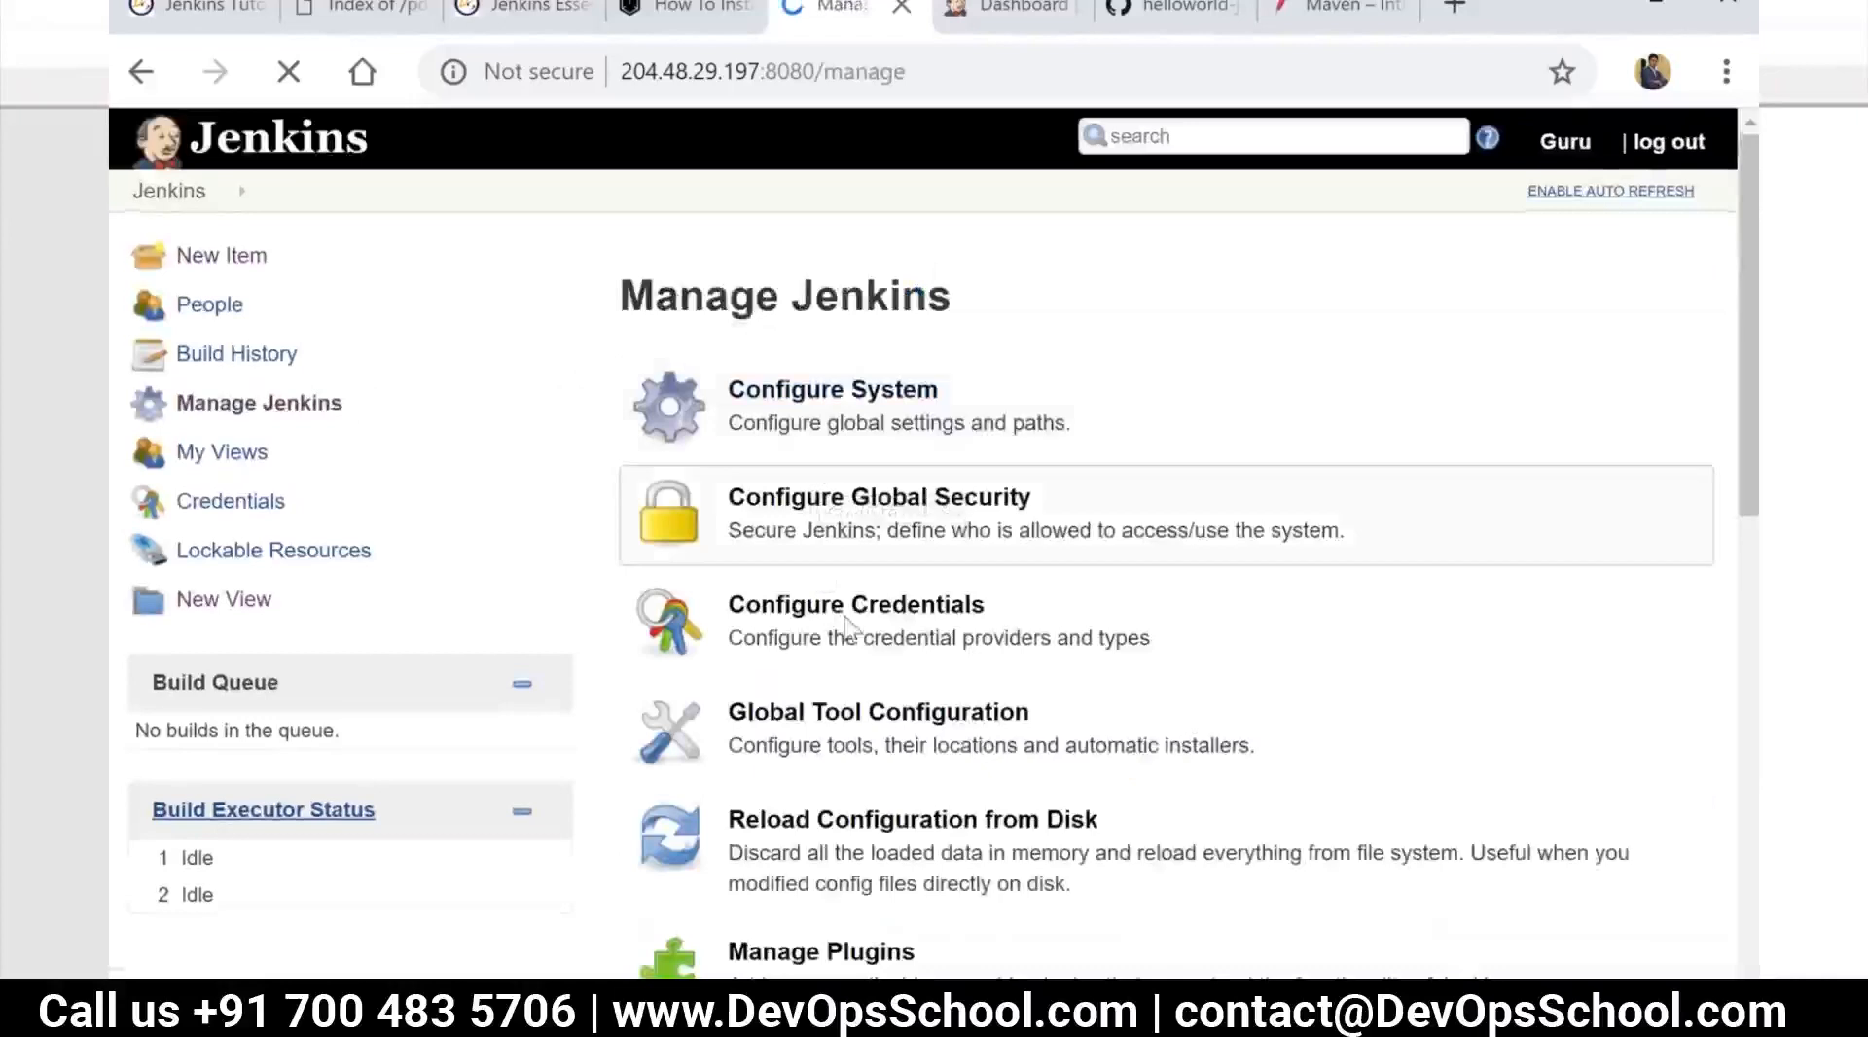
# Open Configure Credentials, return to Manage Jenkins and open Global Tool Configuration
pyautogui.click(853, 613)
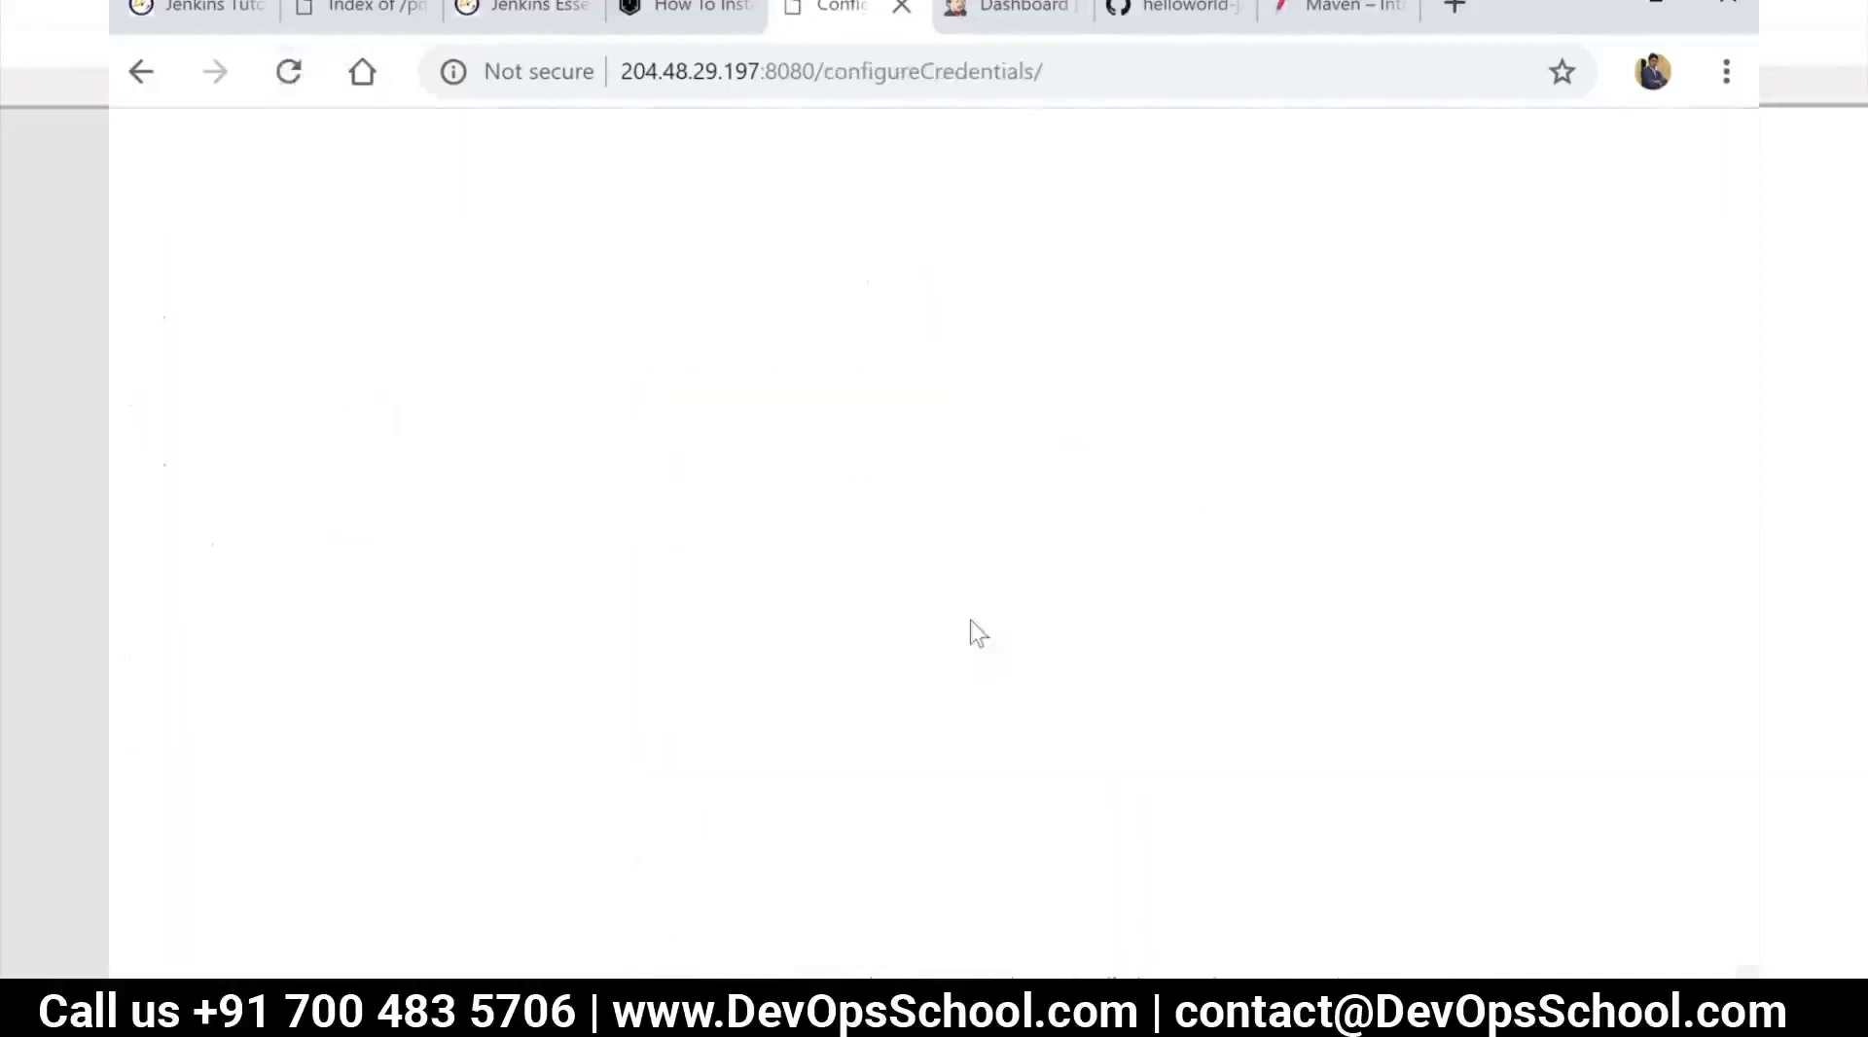
pyautogui.click(139, 74)
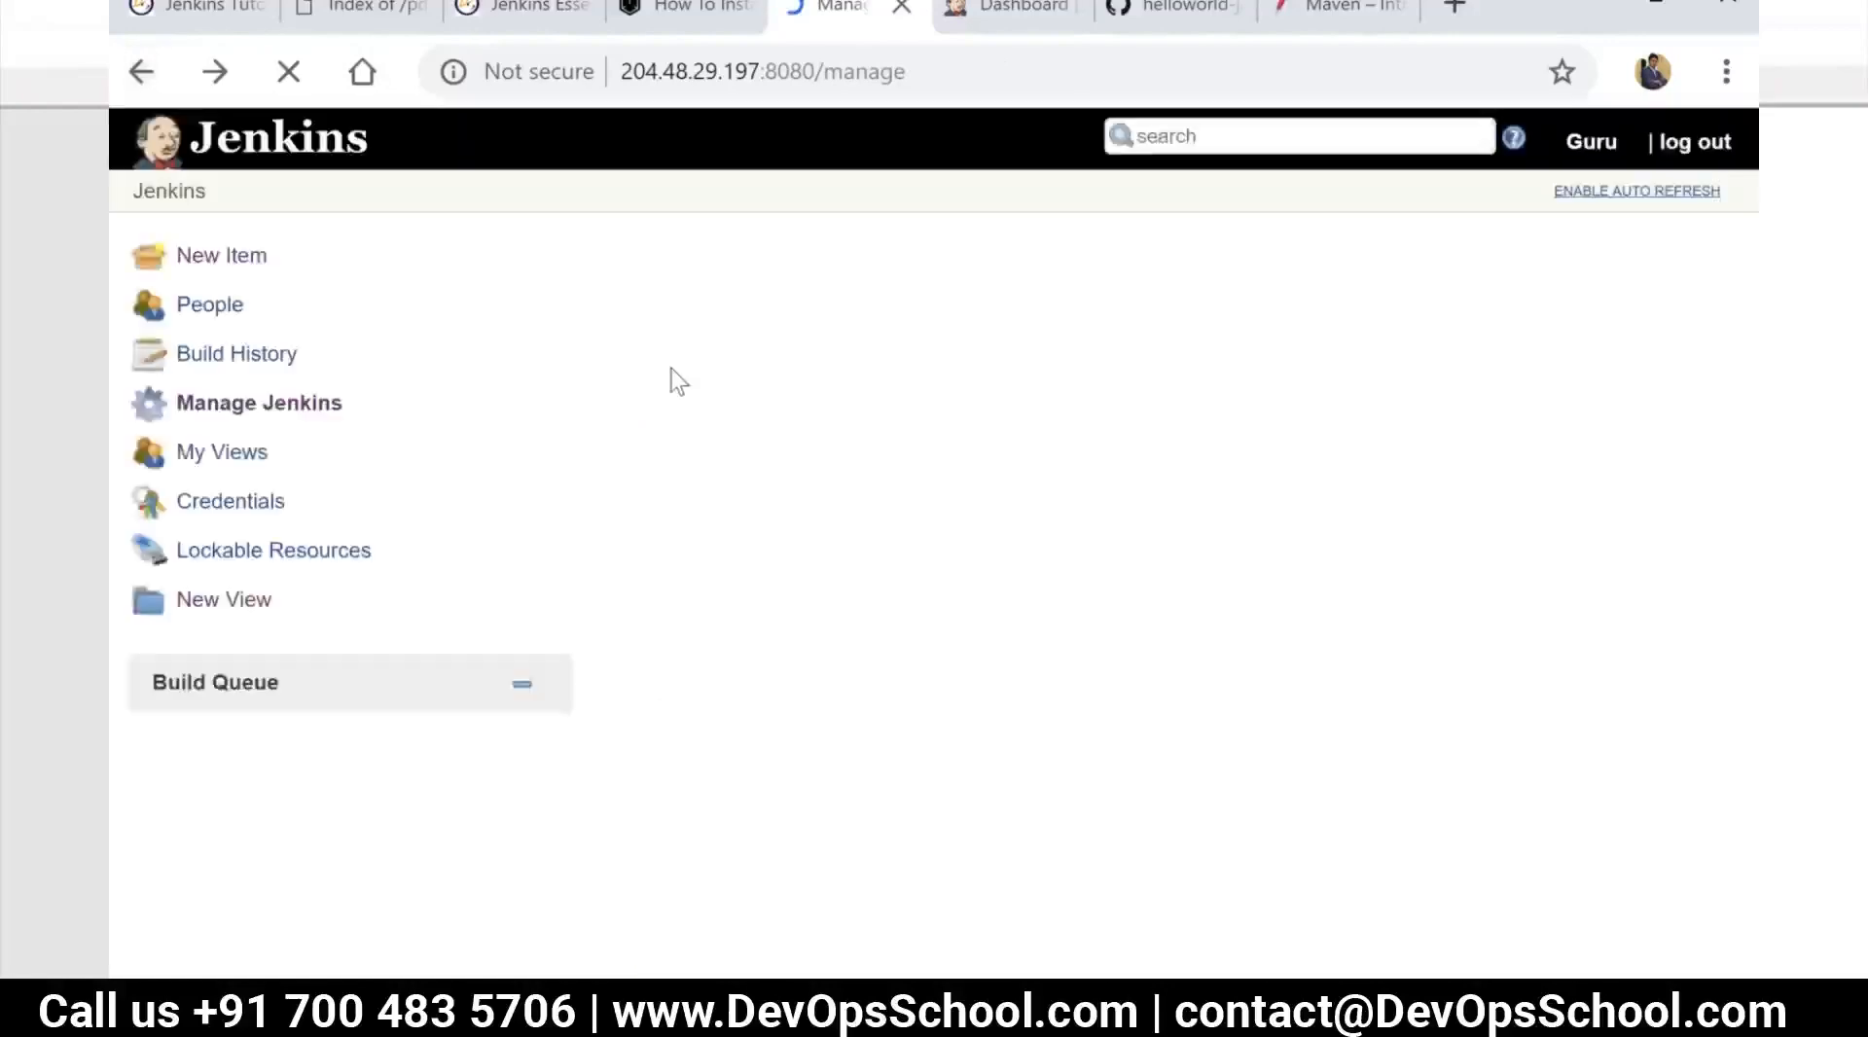
pyautogui.scroll(-3, 873, 547)
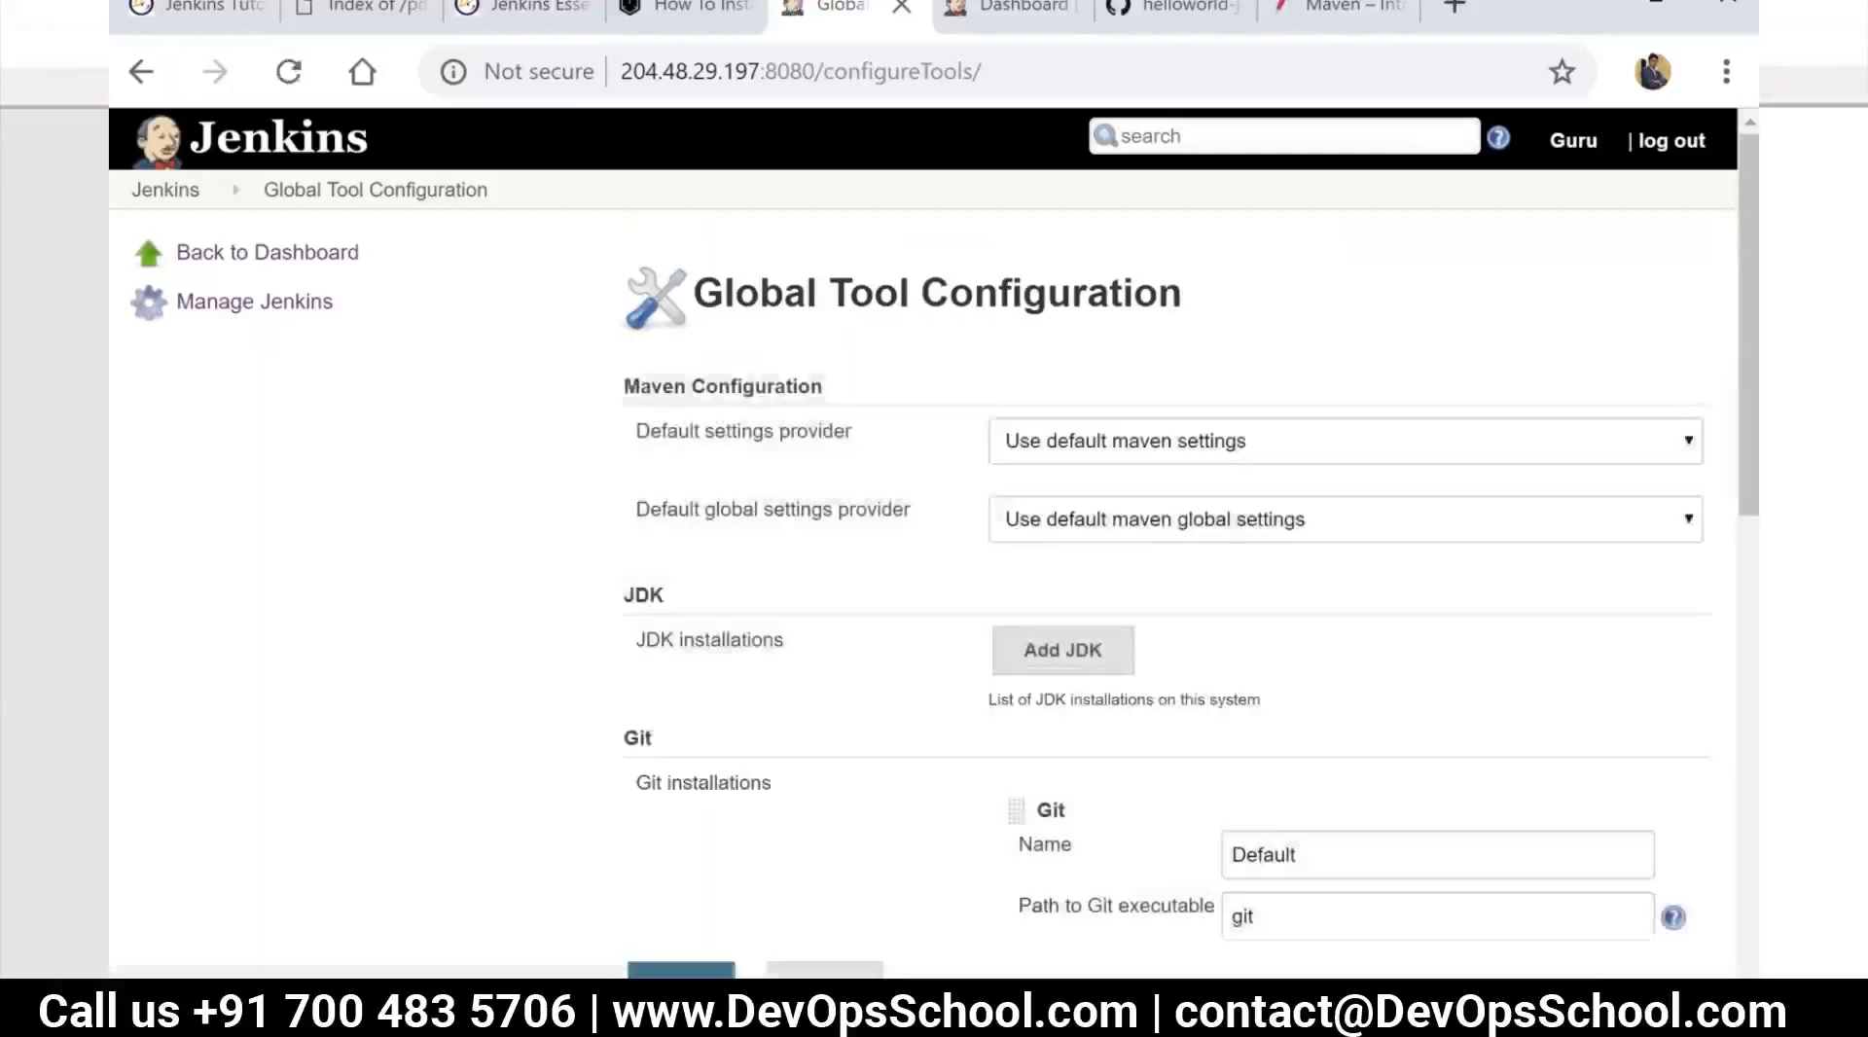
# Examine the Global Tool Configuration sections for JDK, Git, Gradle, SonarScanner for MSBuild, SonarQube Scanner, Ant, Maven and Docker
pyautogui.scroll(-3, 904, 462)
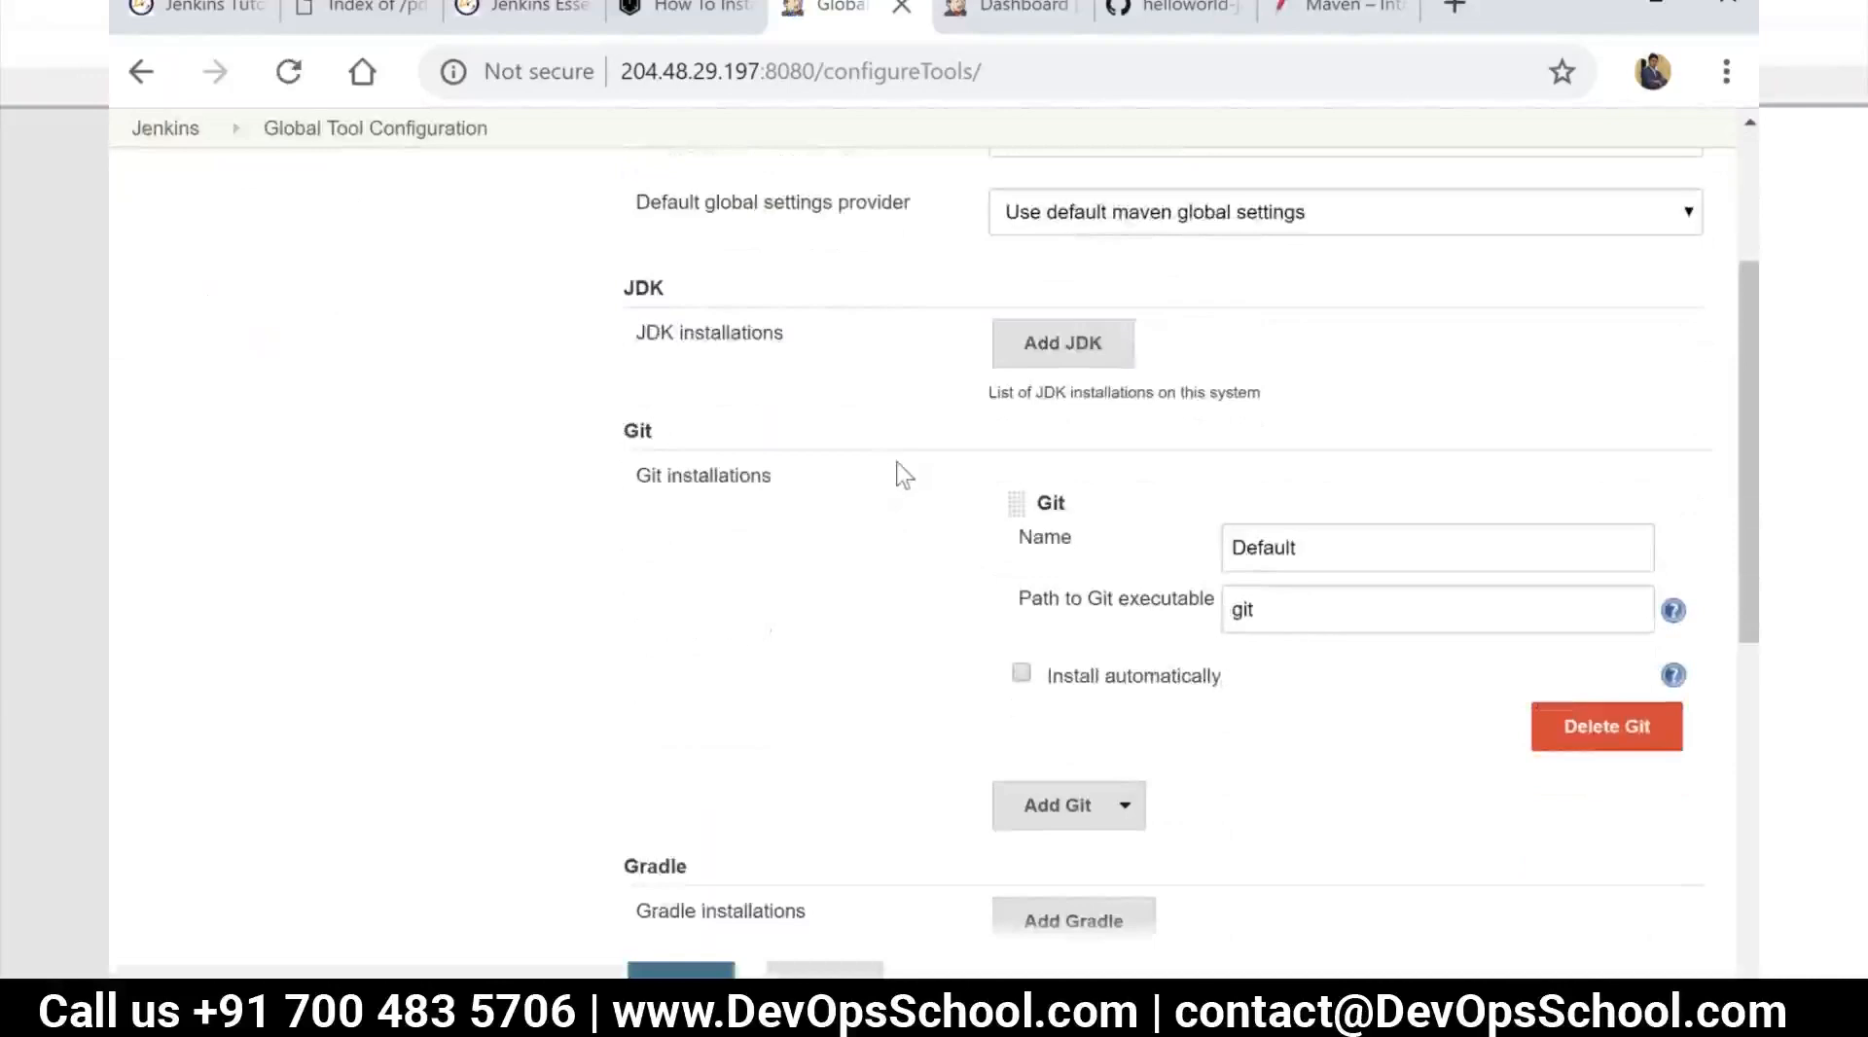
pyautogui.scroll(-2, 905, 467)
pyautogui.scroll(3, 905, 467)
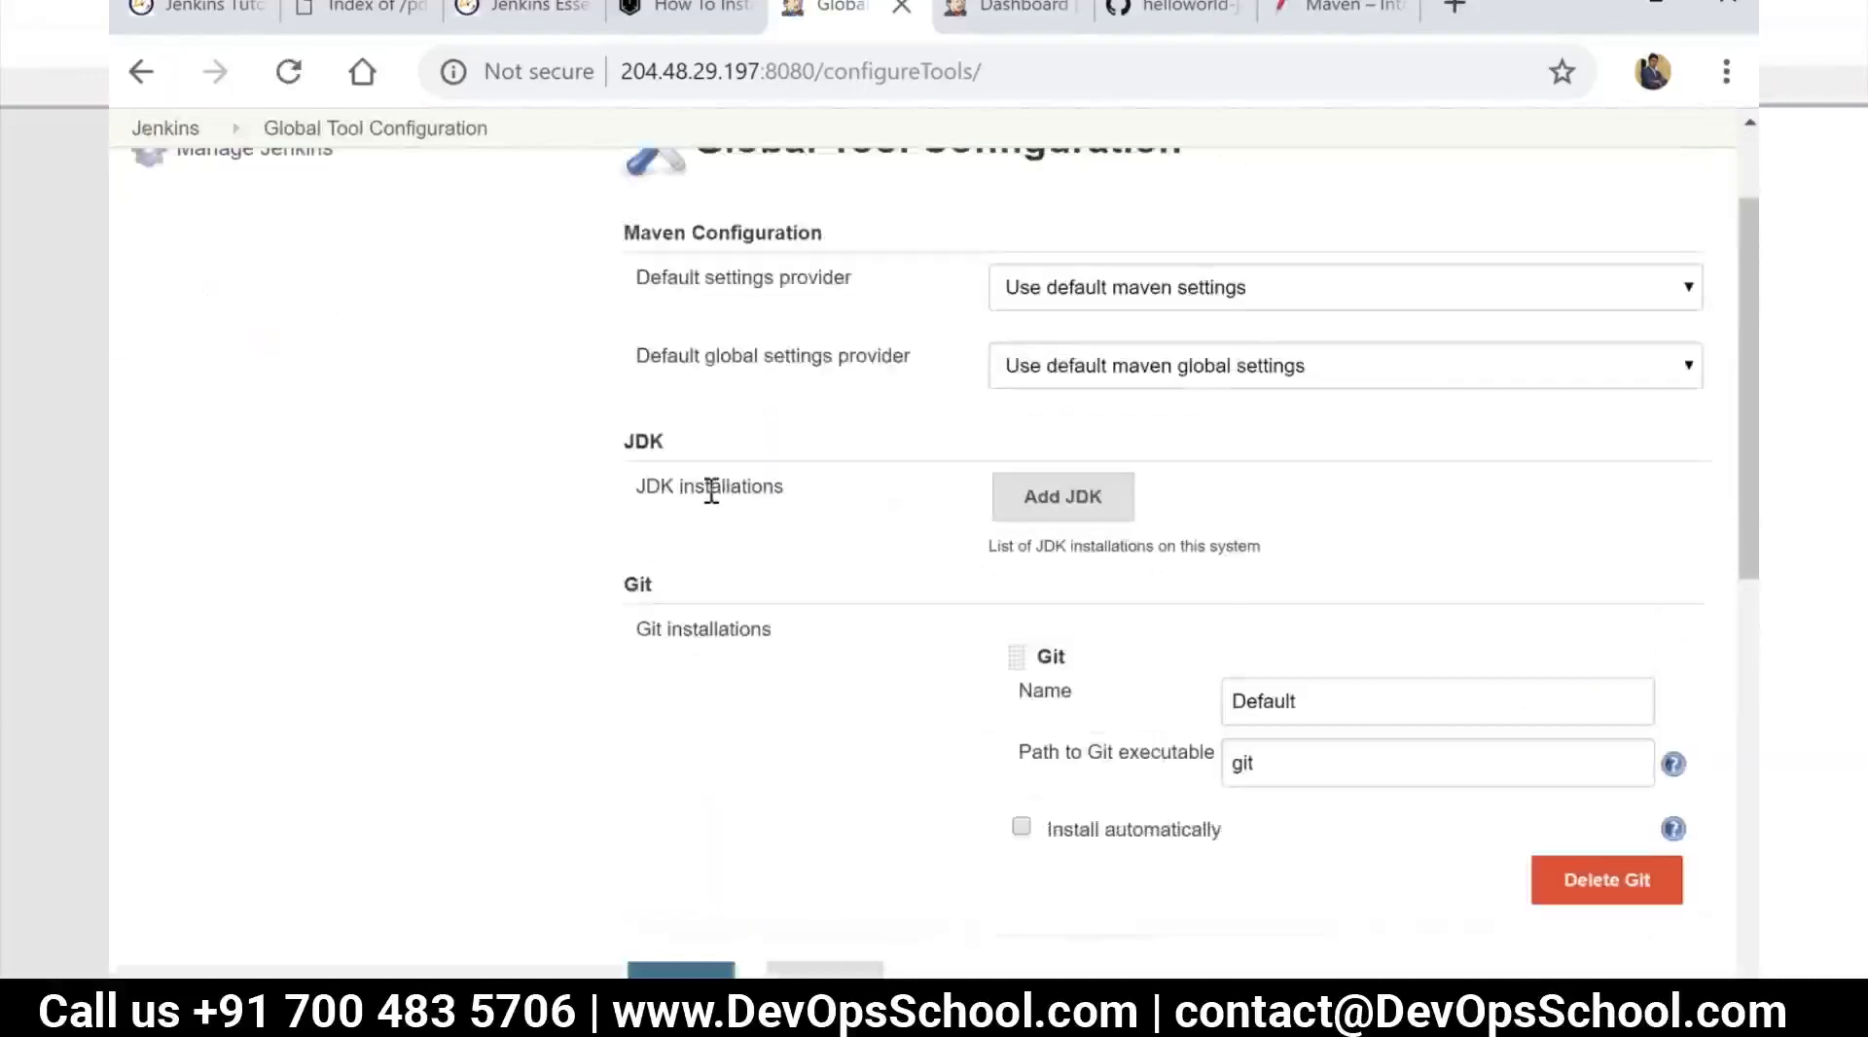
pyautogui.scroll(-2, 778, 506)
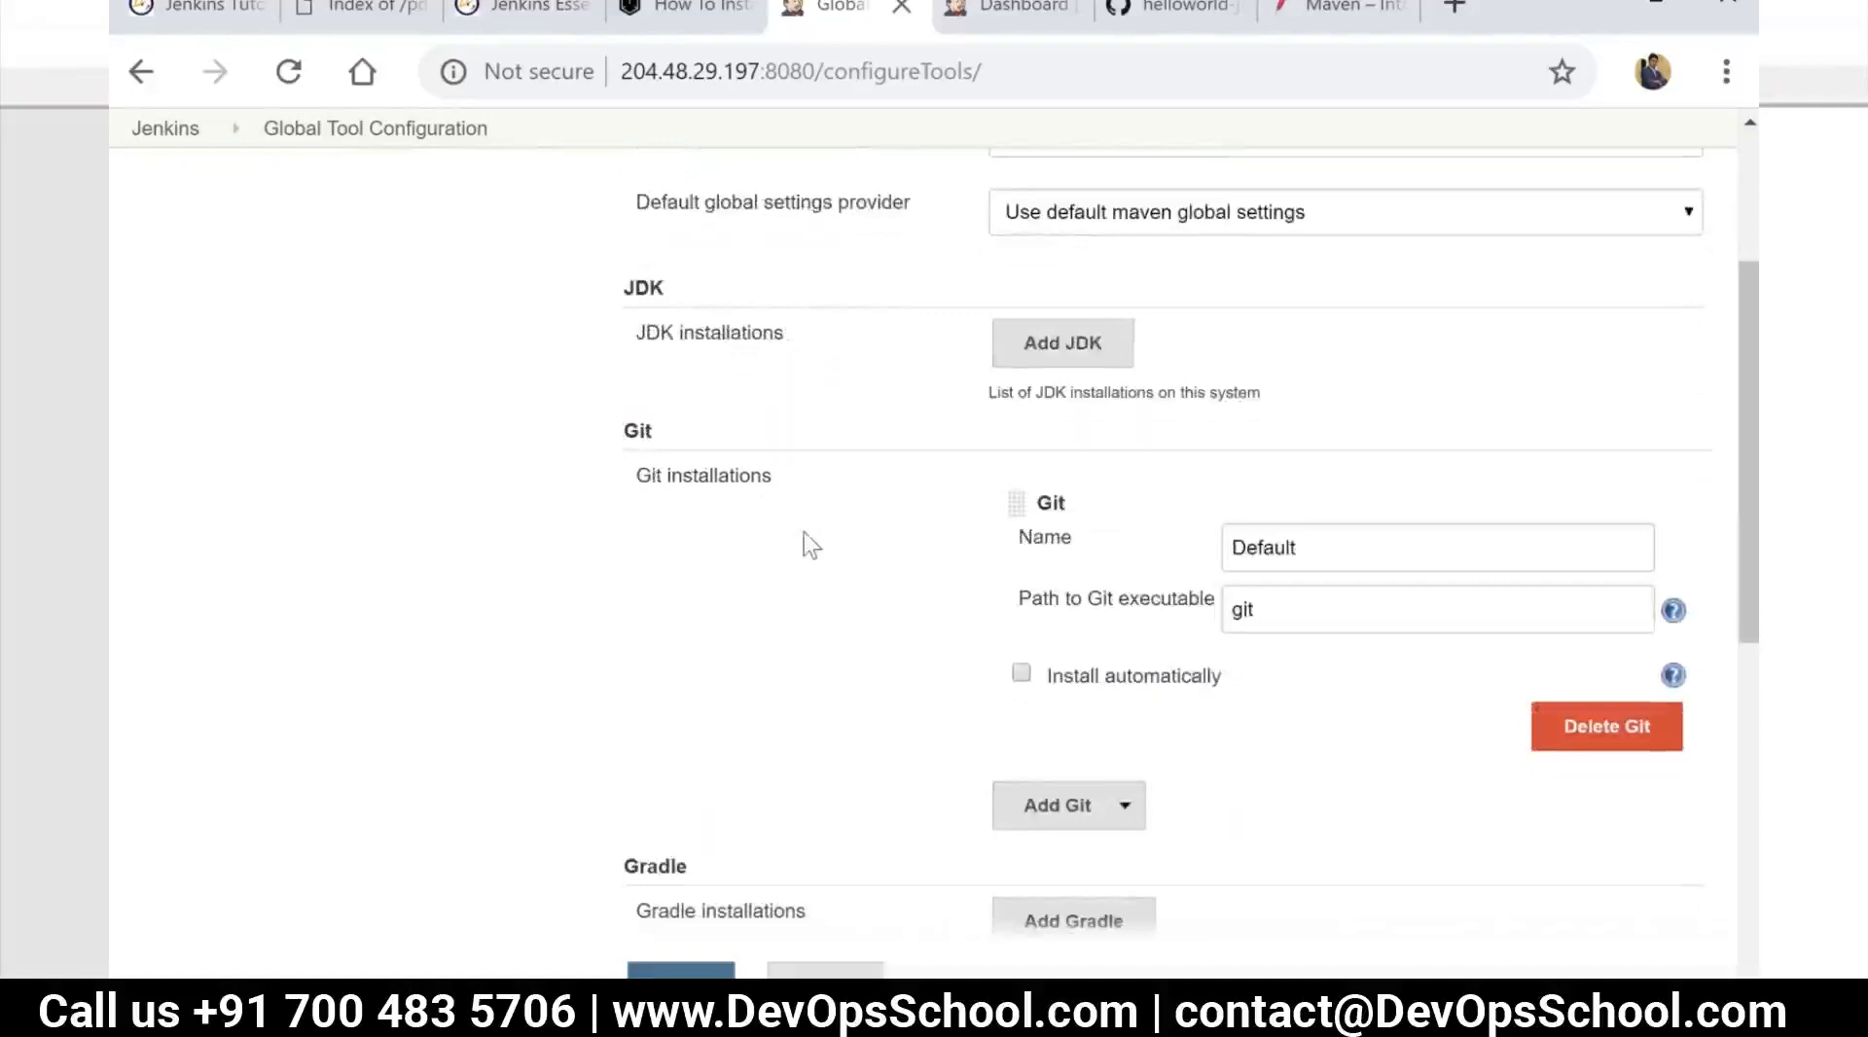
pyautogui.scroll(-4, 808, 535)
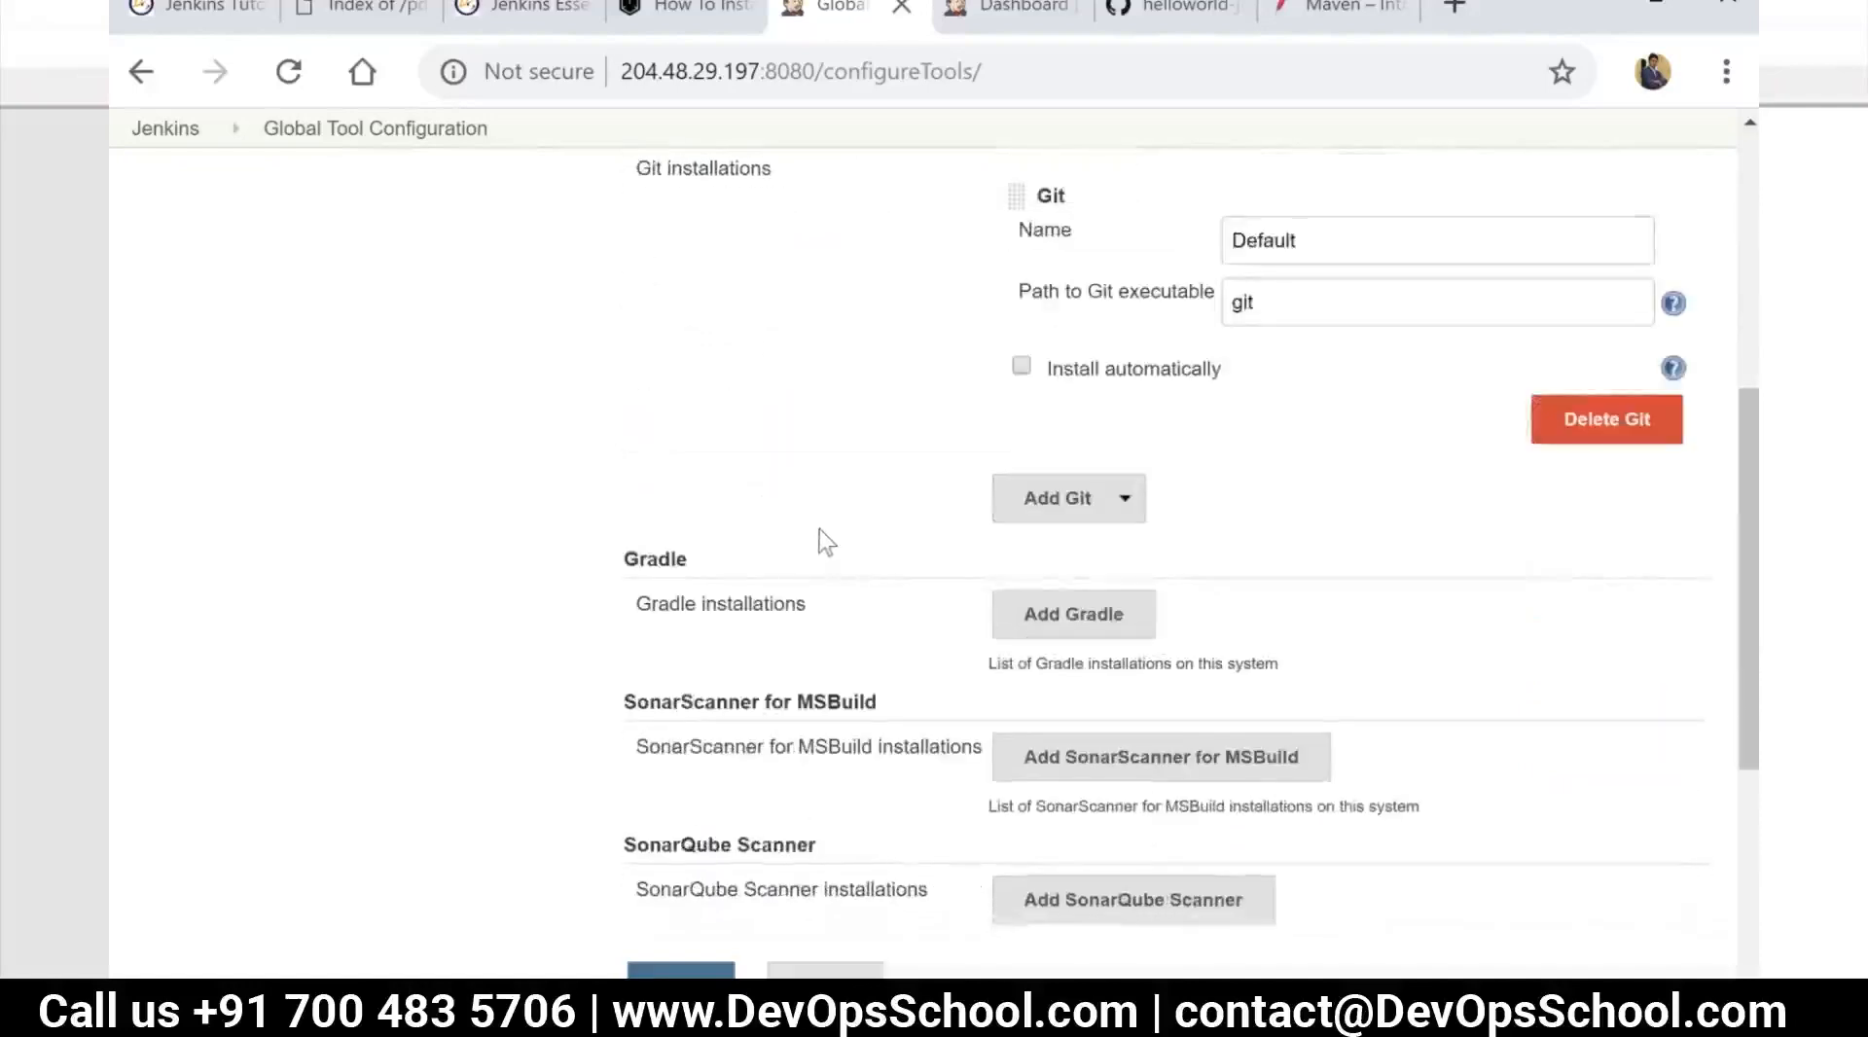
pyautogui.scroll(-4, 779, 594)
pyautogui.scroll(-2, 783, 515)
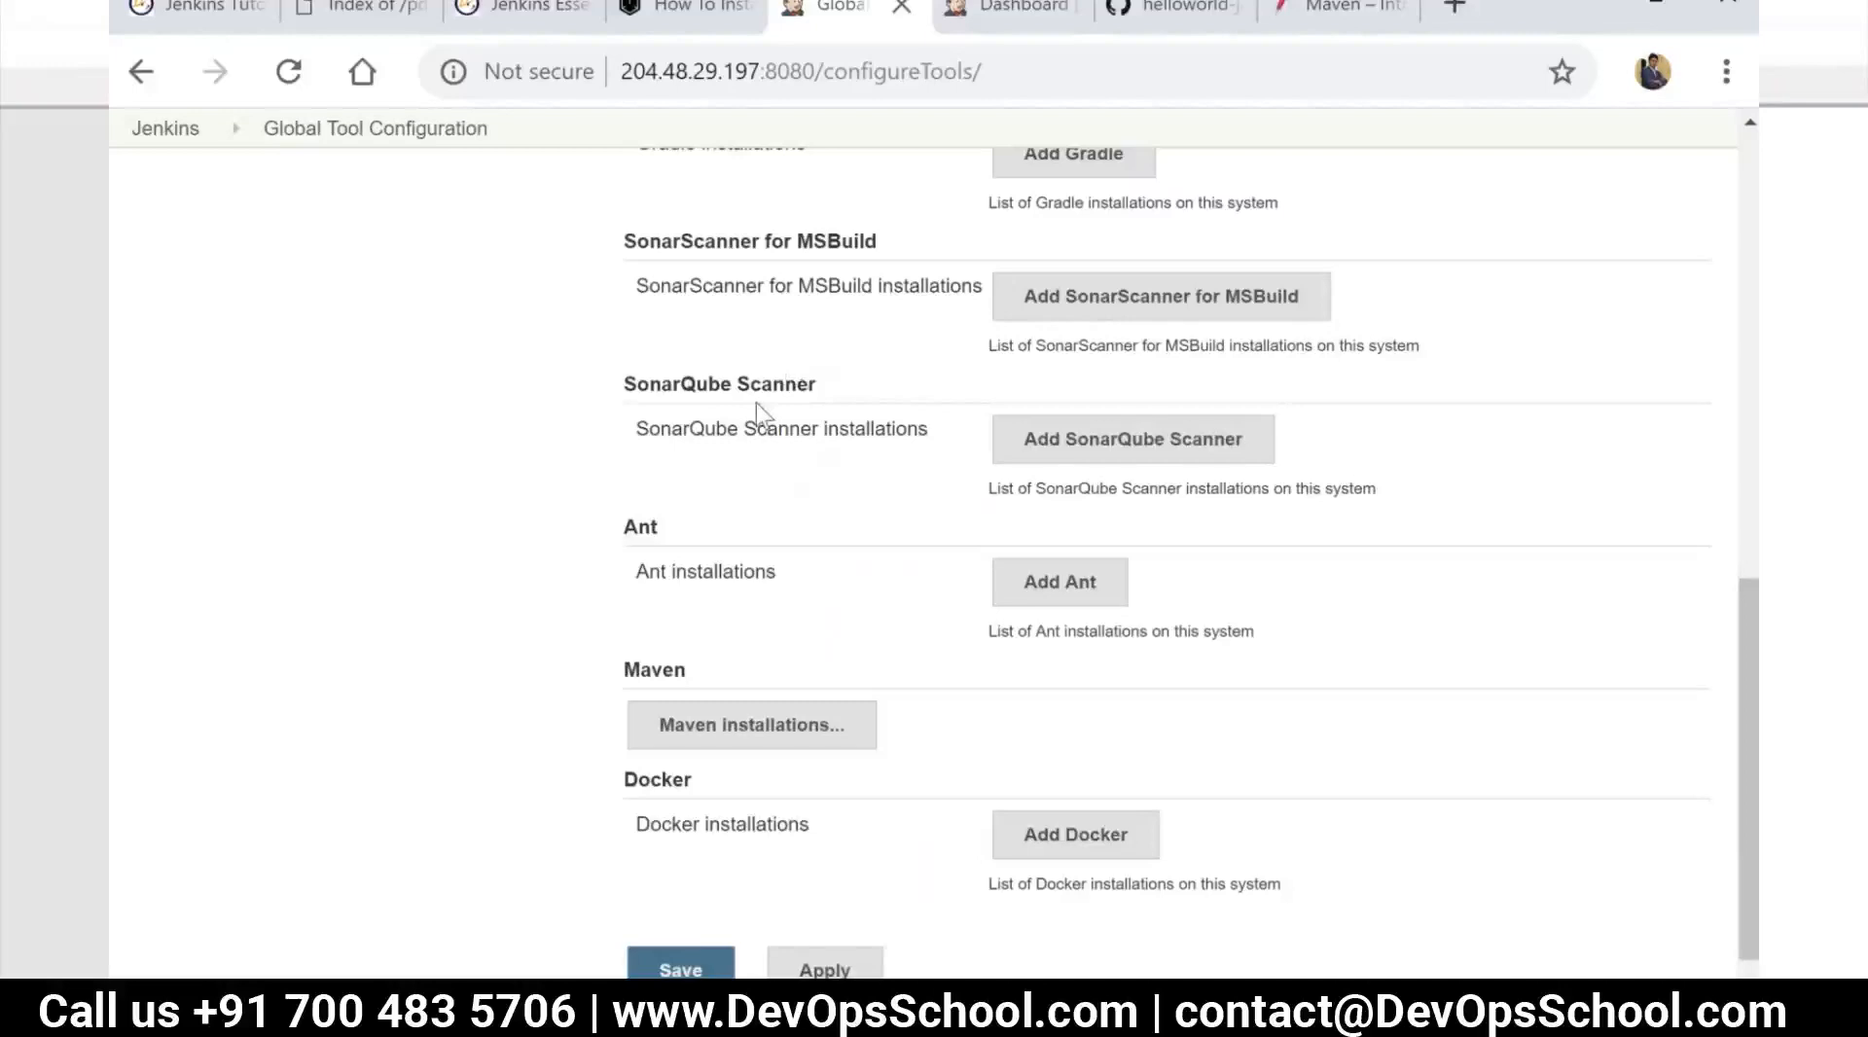
pyautogui.scroll(-2, 759, 408)
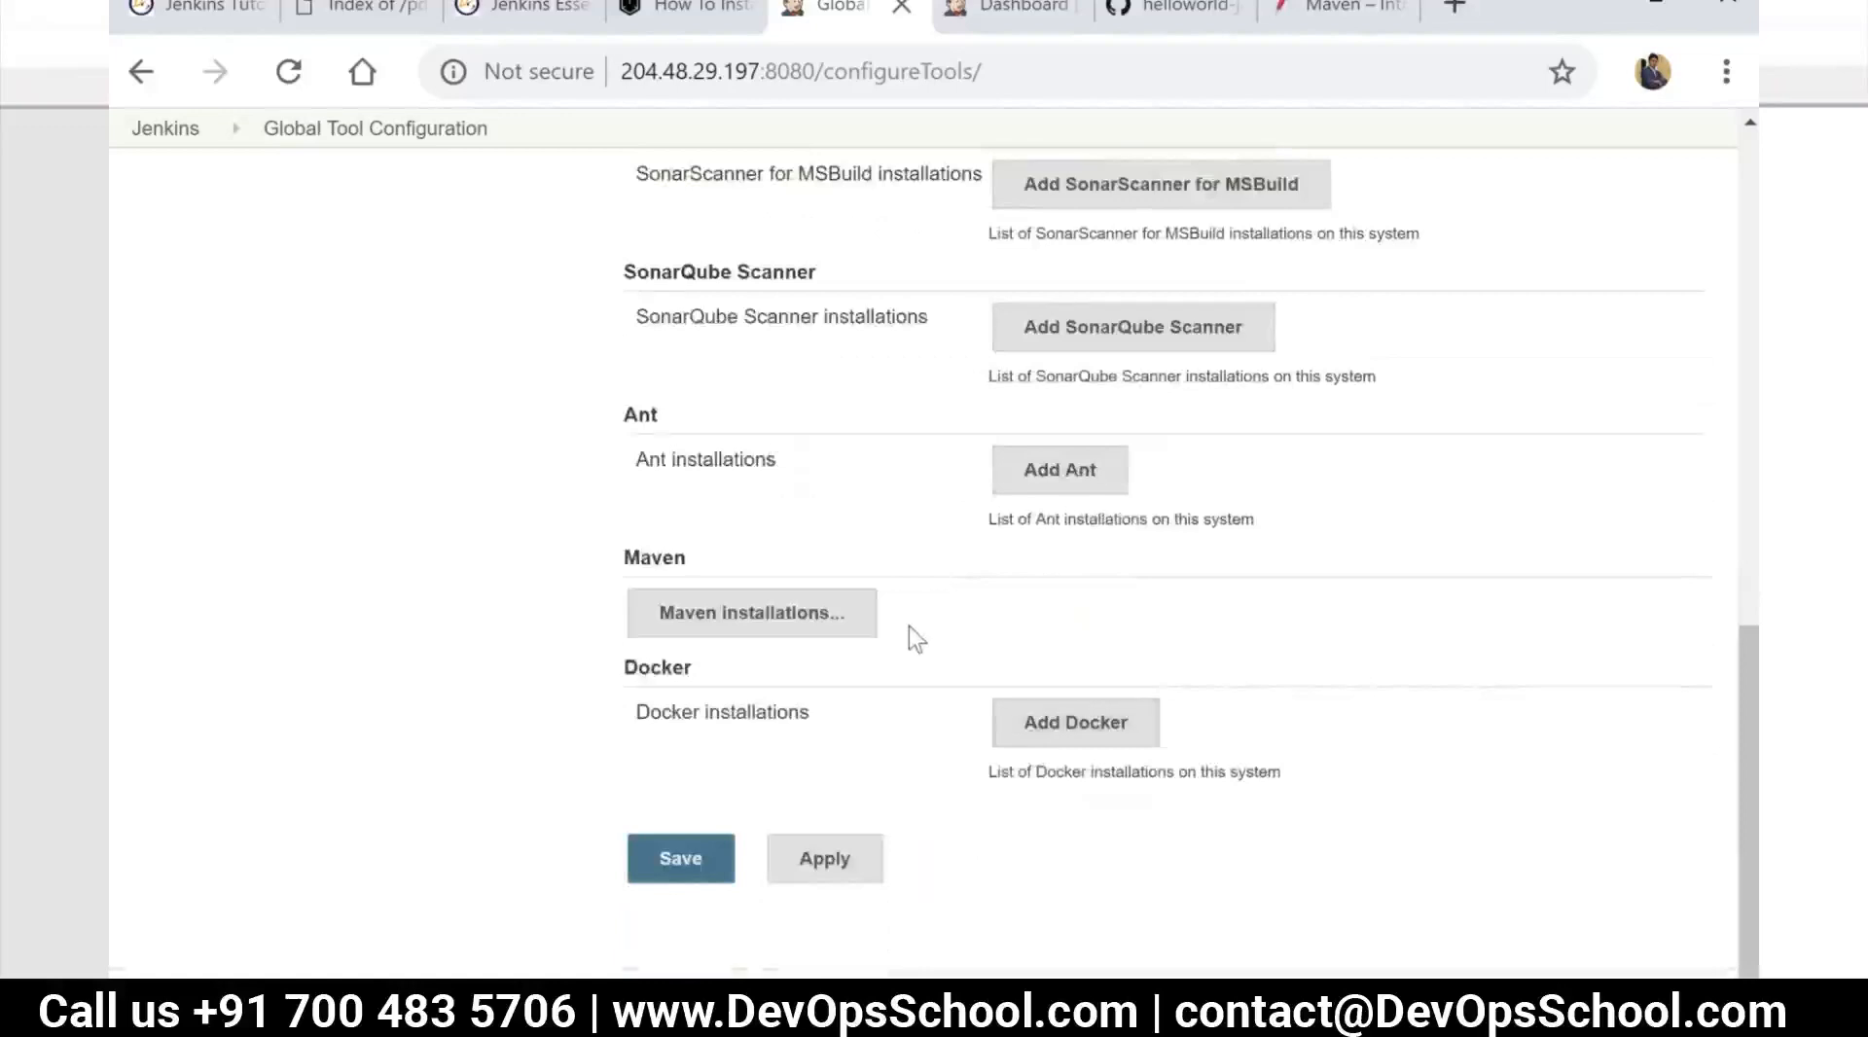
pyautogui.scroll(3, 909, 626)
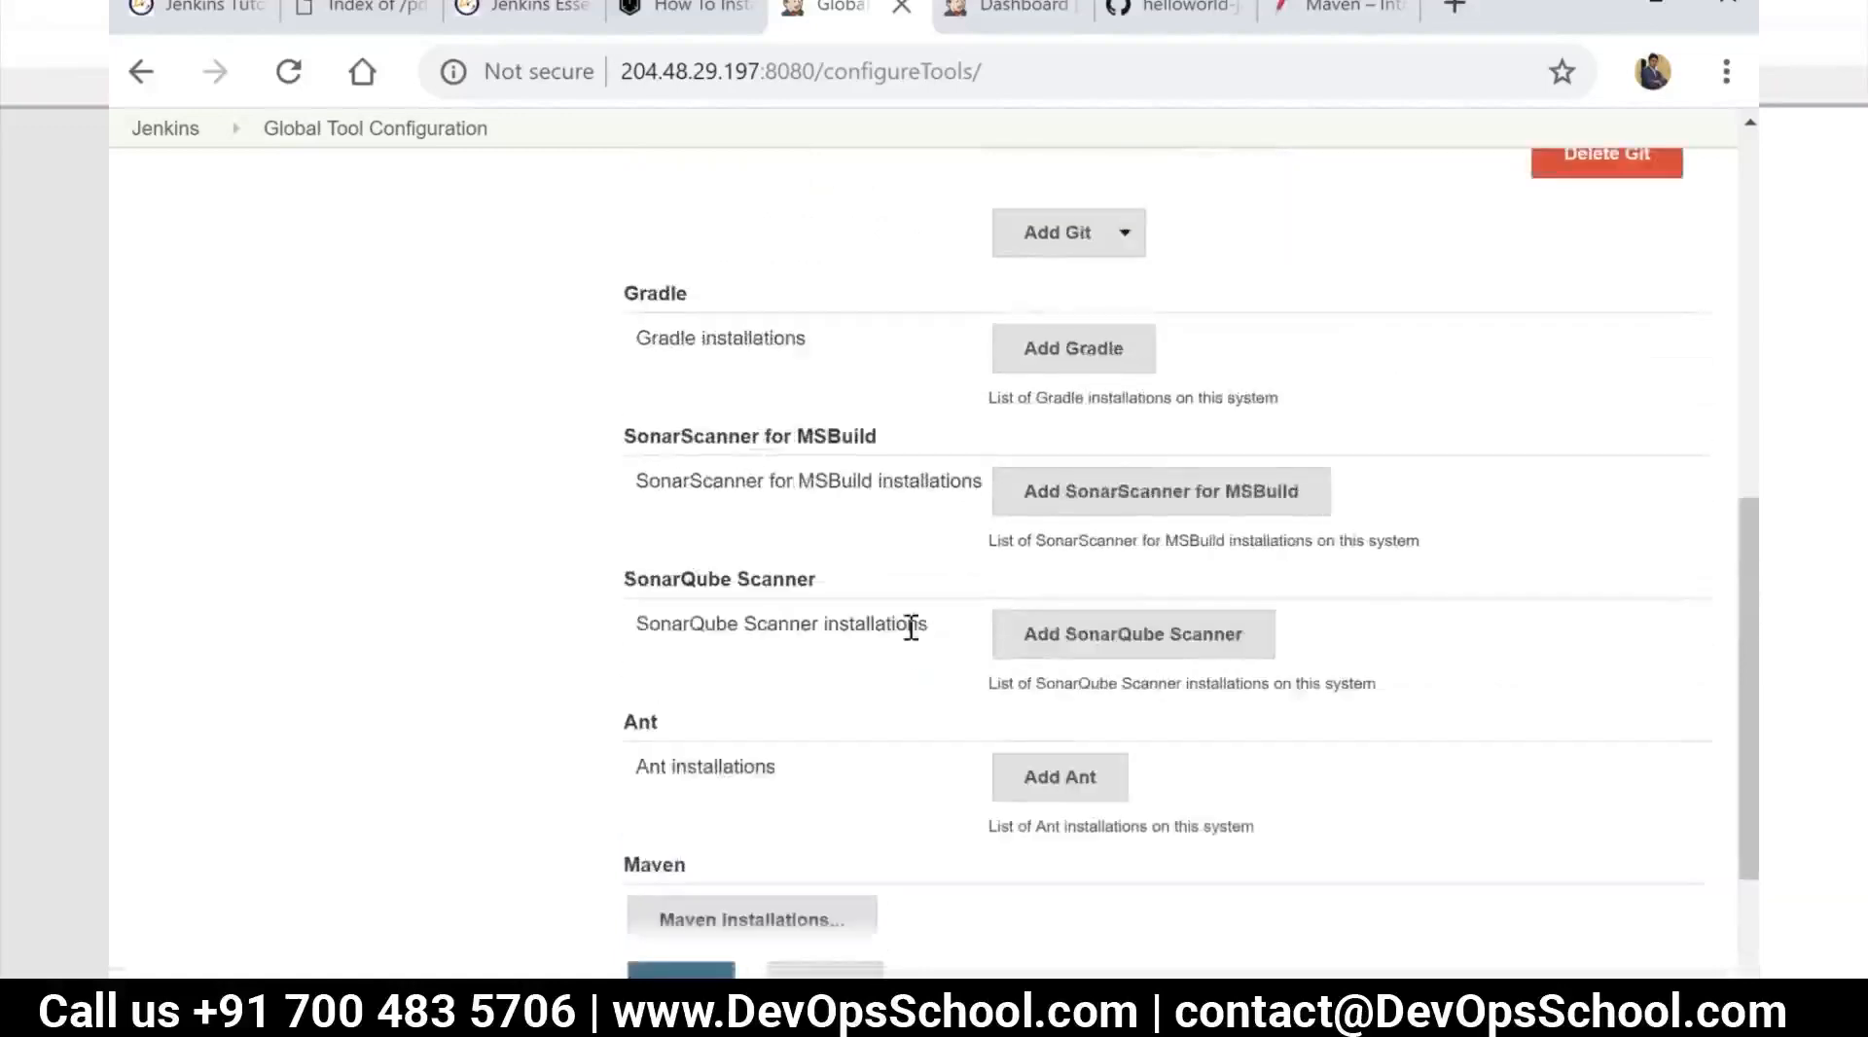
pyautogui.scroll(-3, 911, 627)
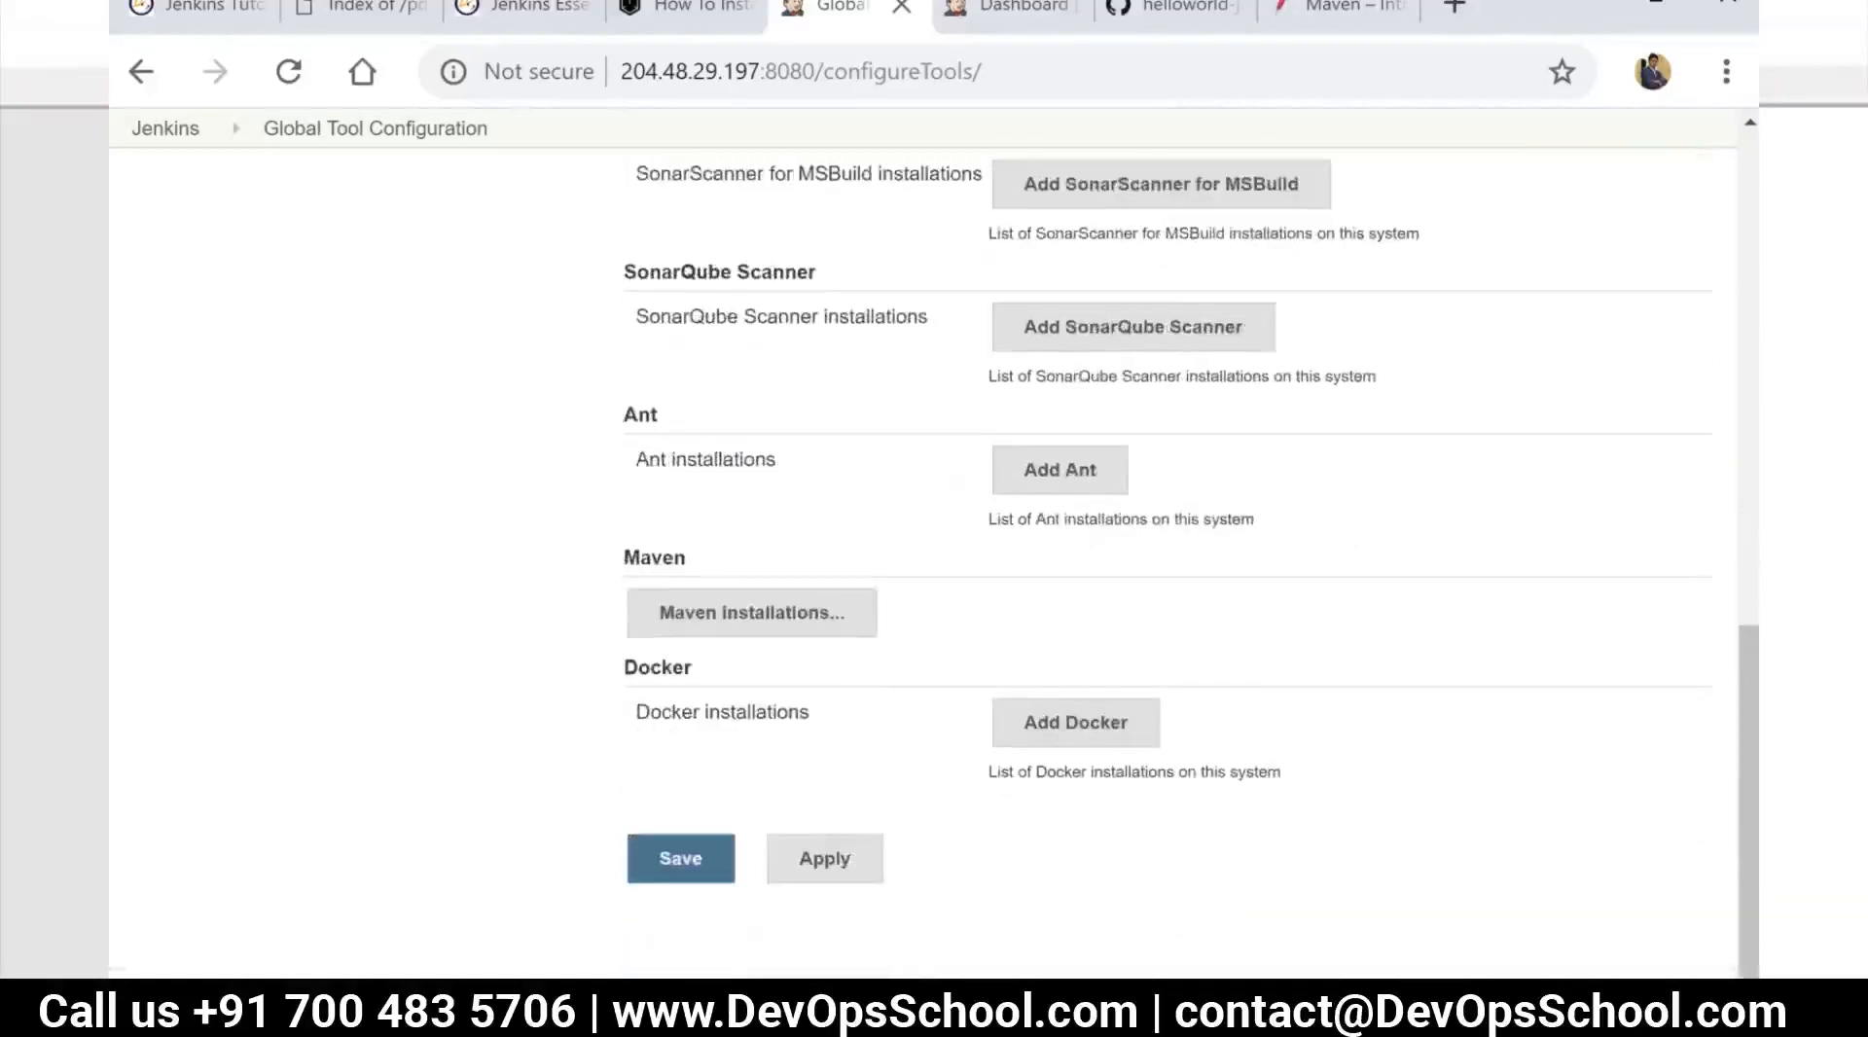
pyautogui.scroll(8, 930, 628)
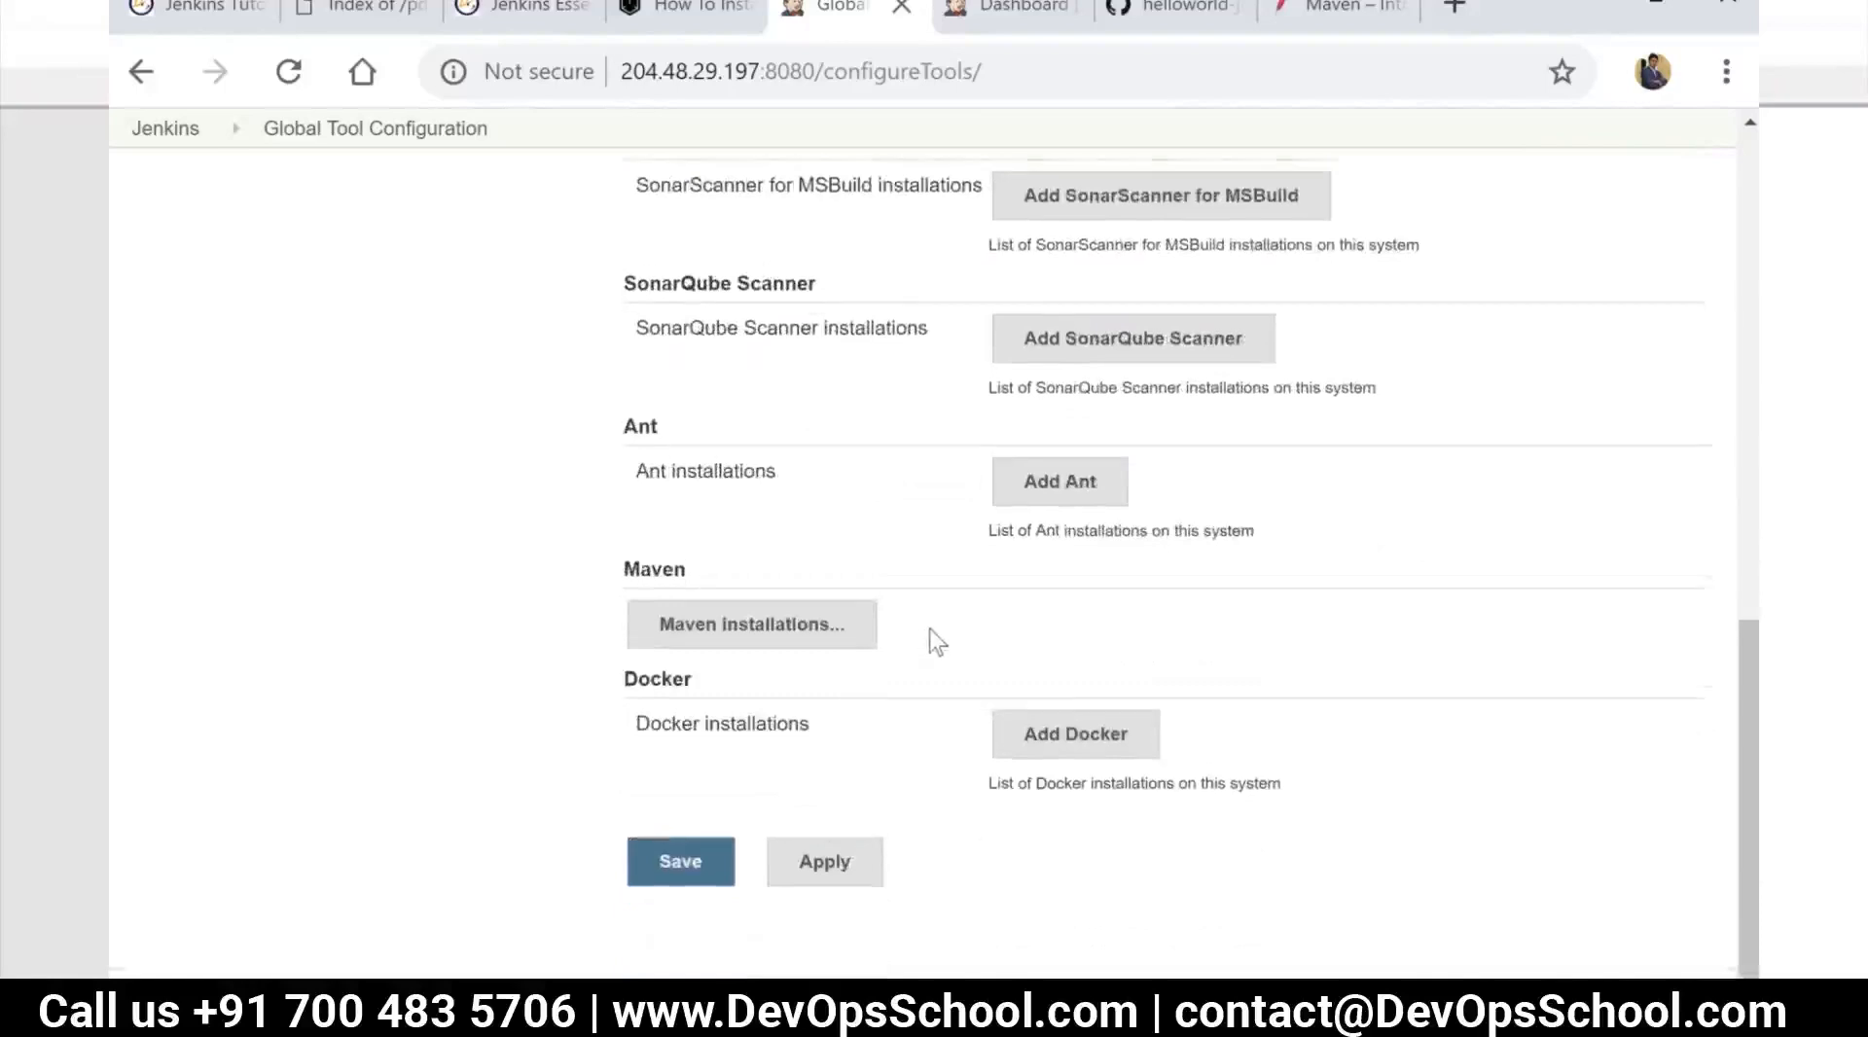
pyautogui.scroll(3, 941, 640)
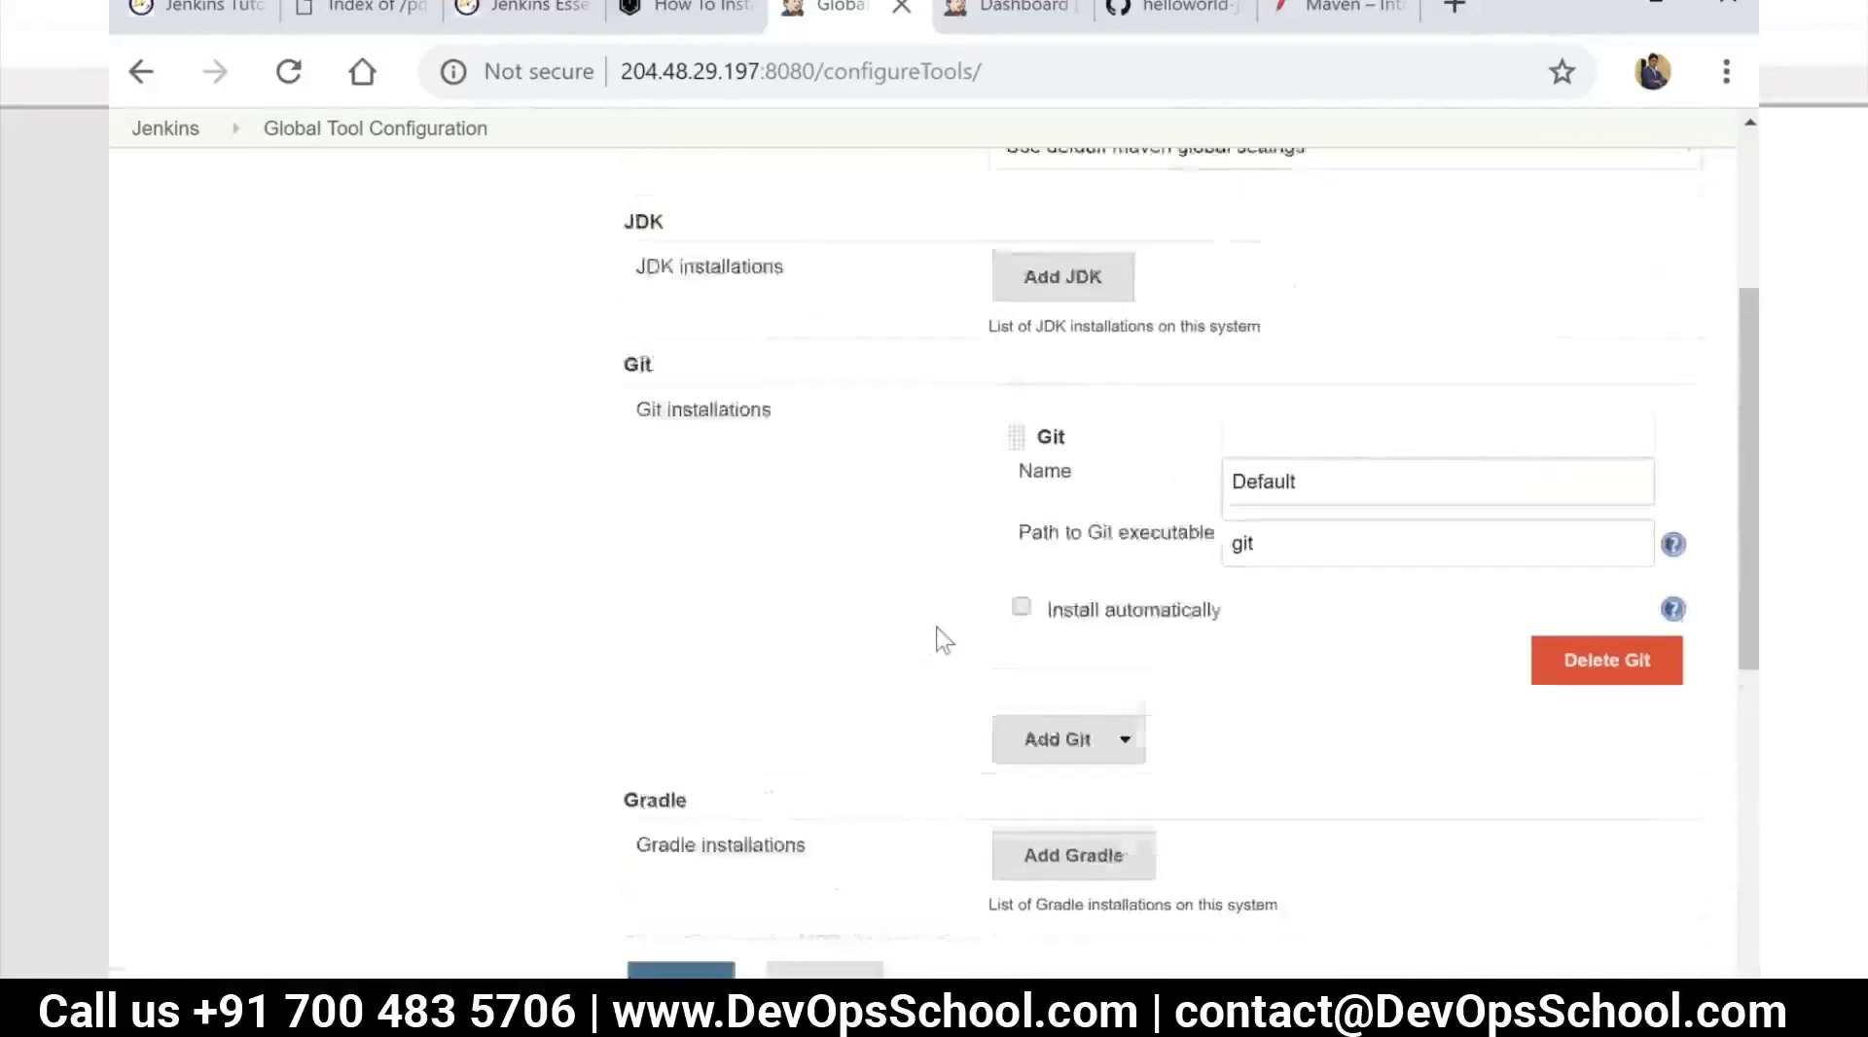
pyautogui.scroll(-11, 937, 631)
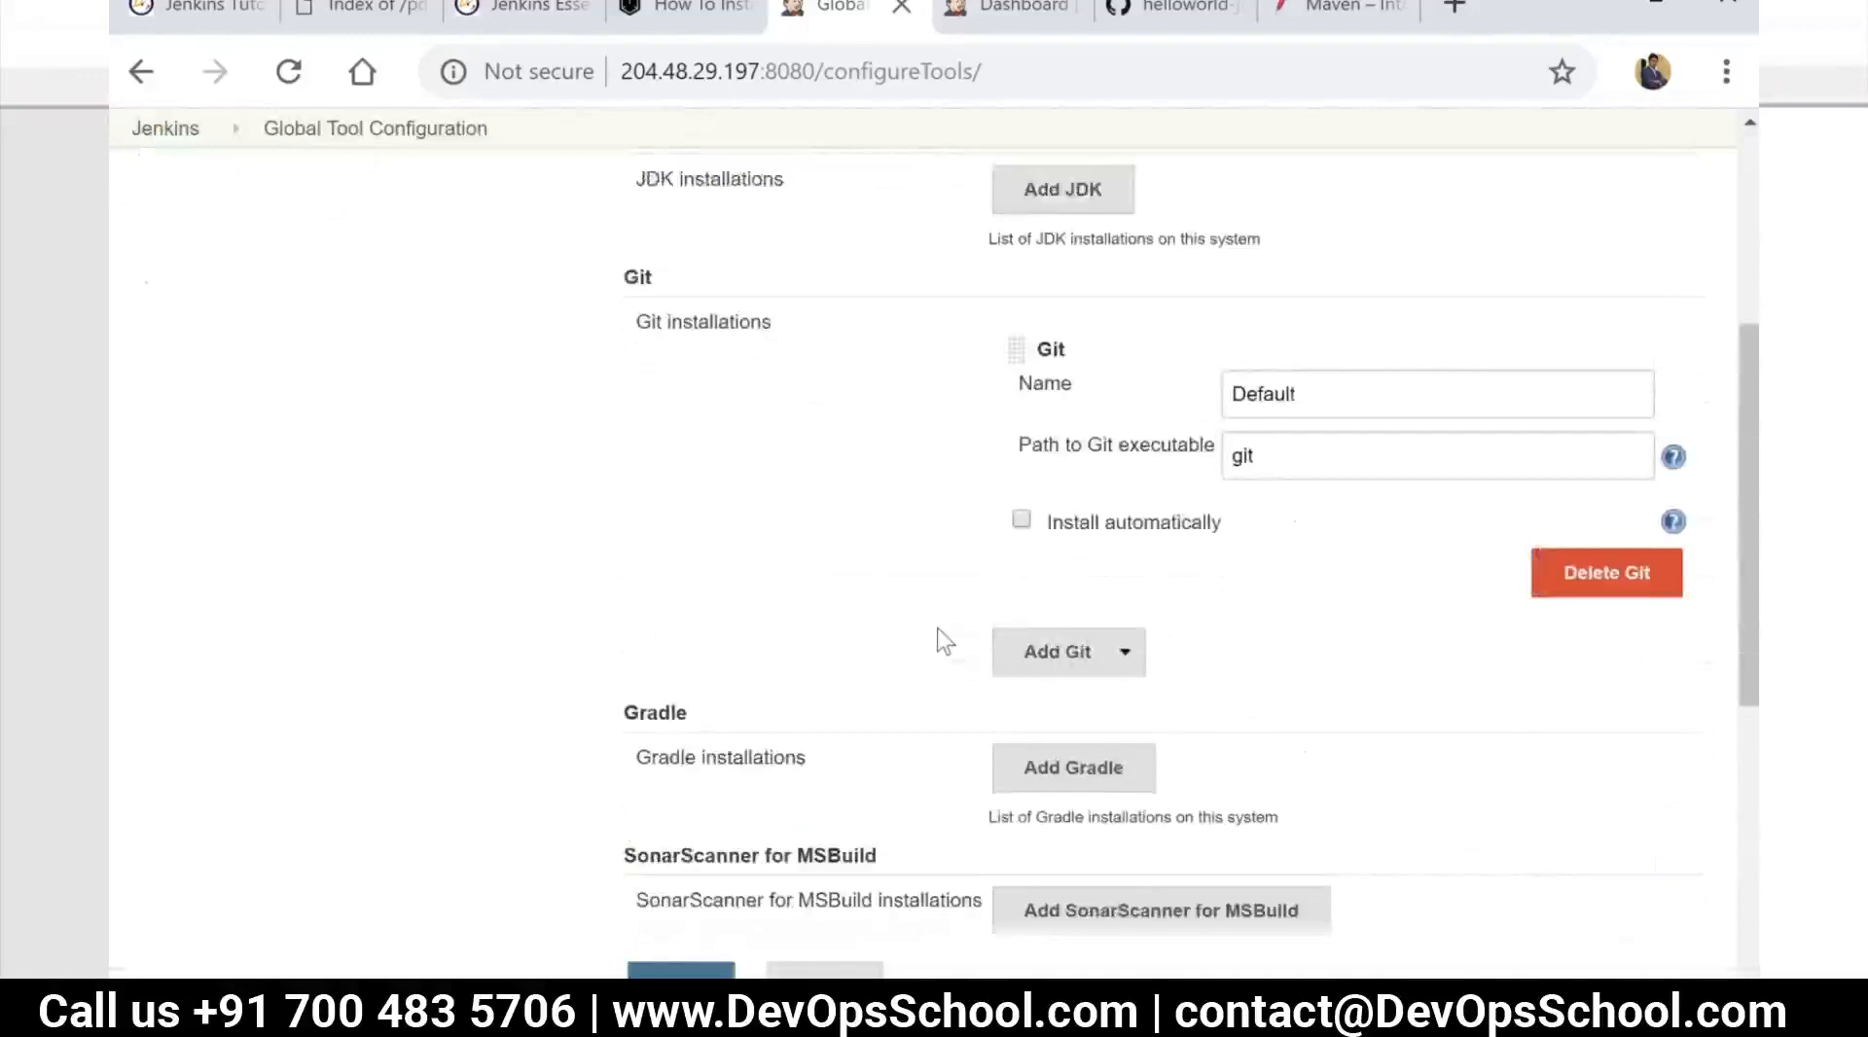
pyautogui.scroll(11, 937, 628)
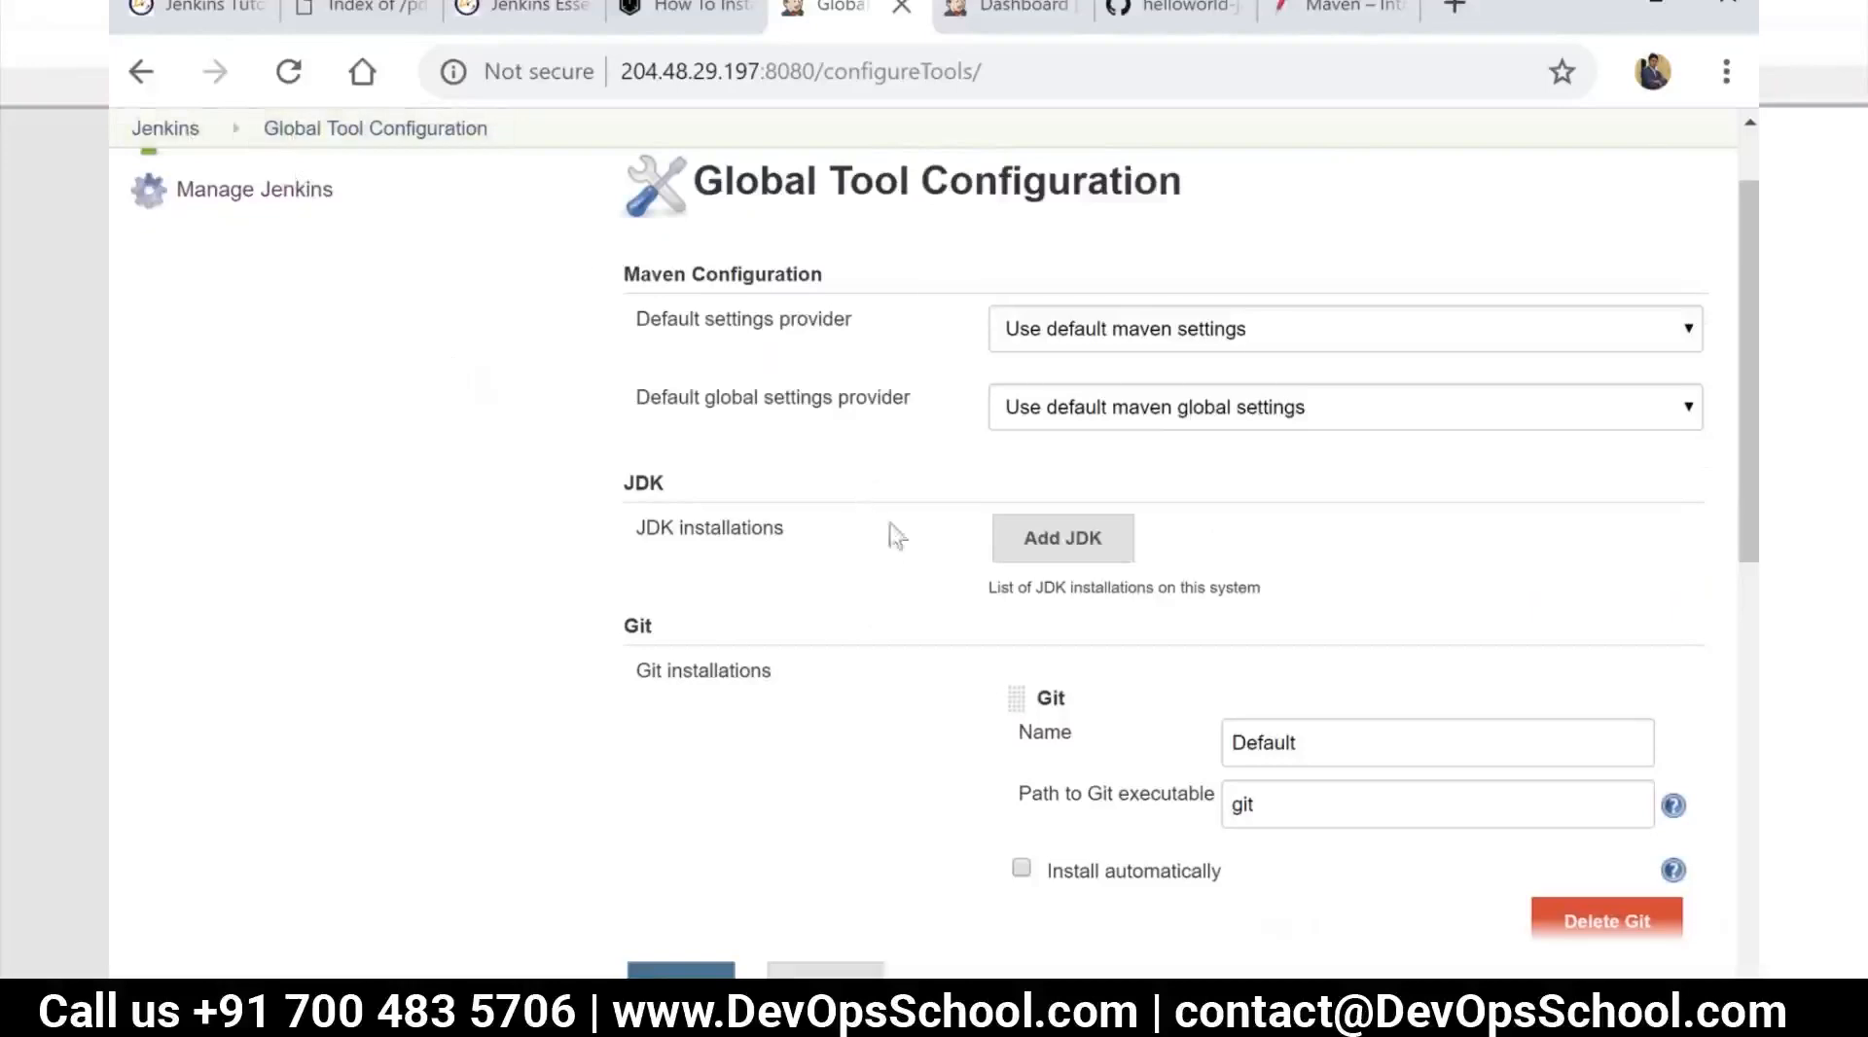
pyautogui.scroll(-6, 921, 558)
pyautogui.scroll(7, 920, 532)
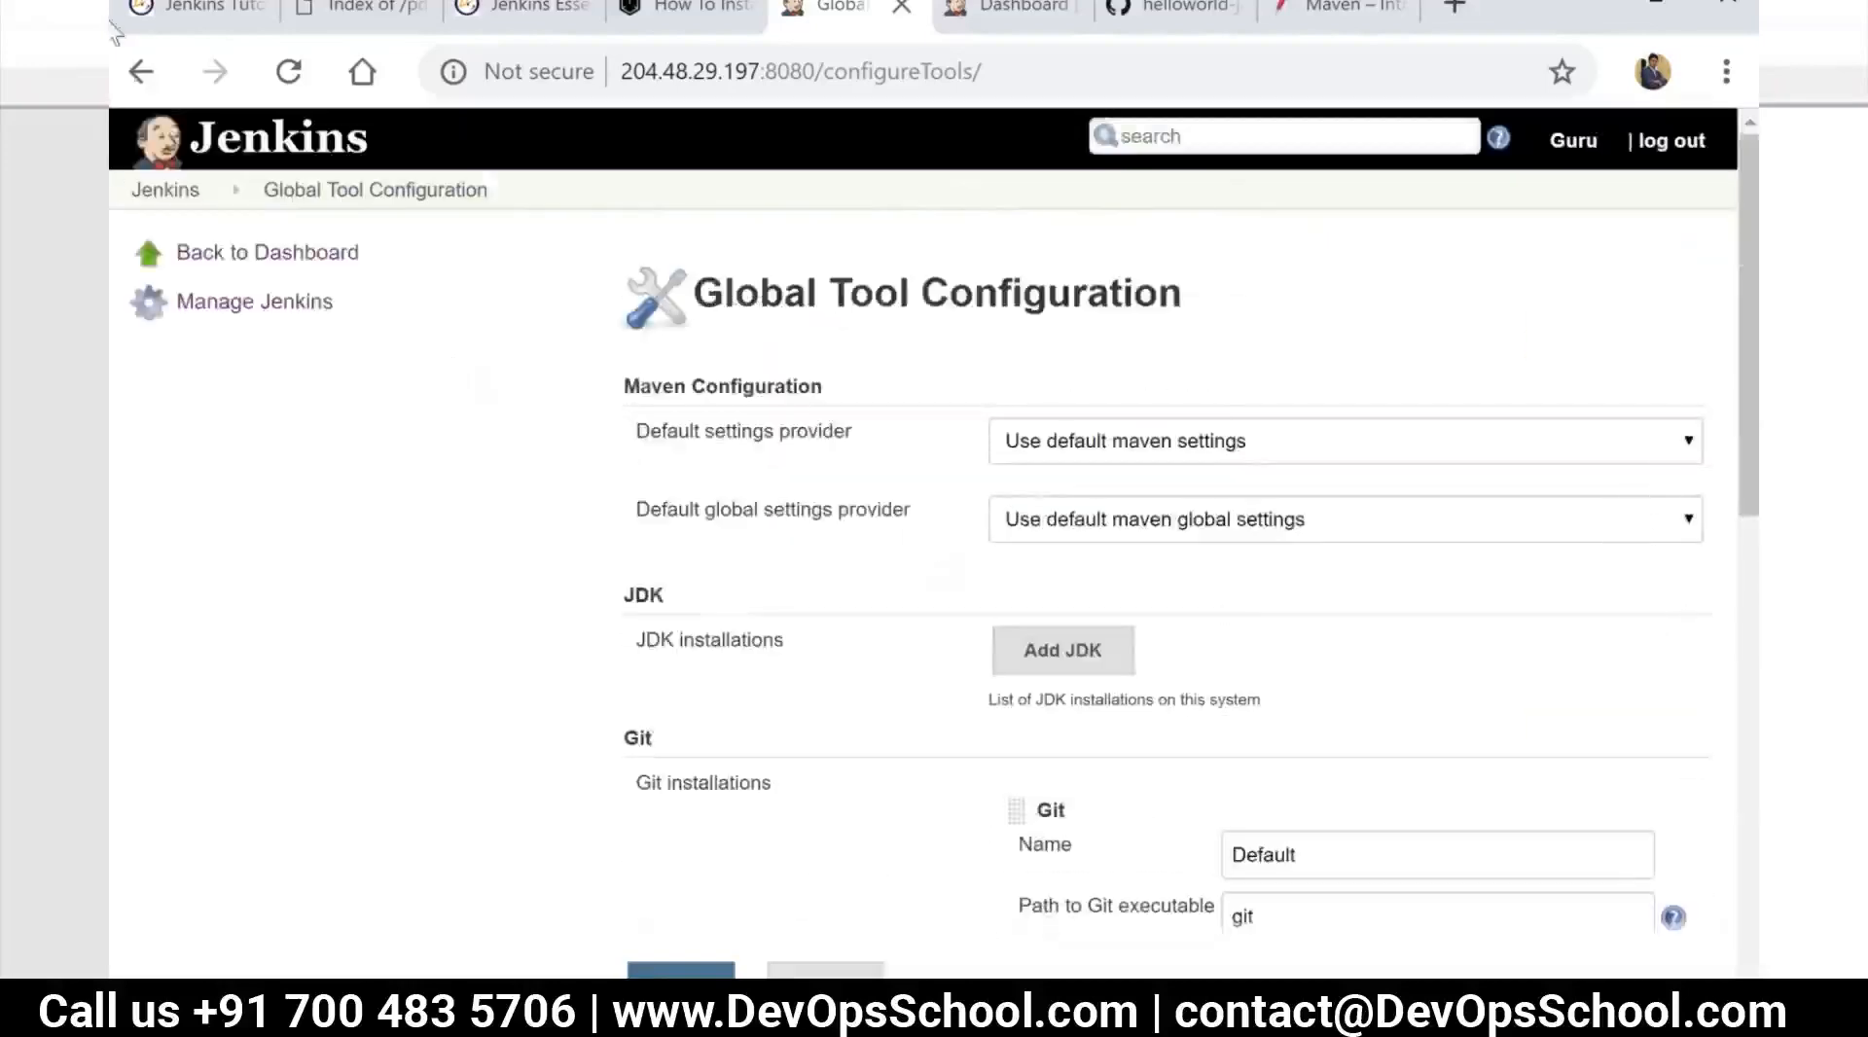
# Return to the dashboard, go to Manage Jenkins and open Configure Global Security
pyautogui.click(173, 189)
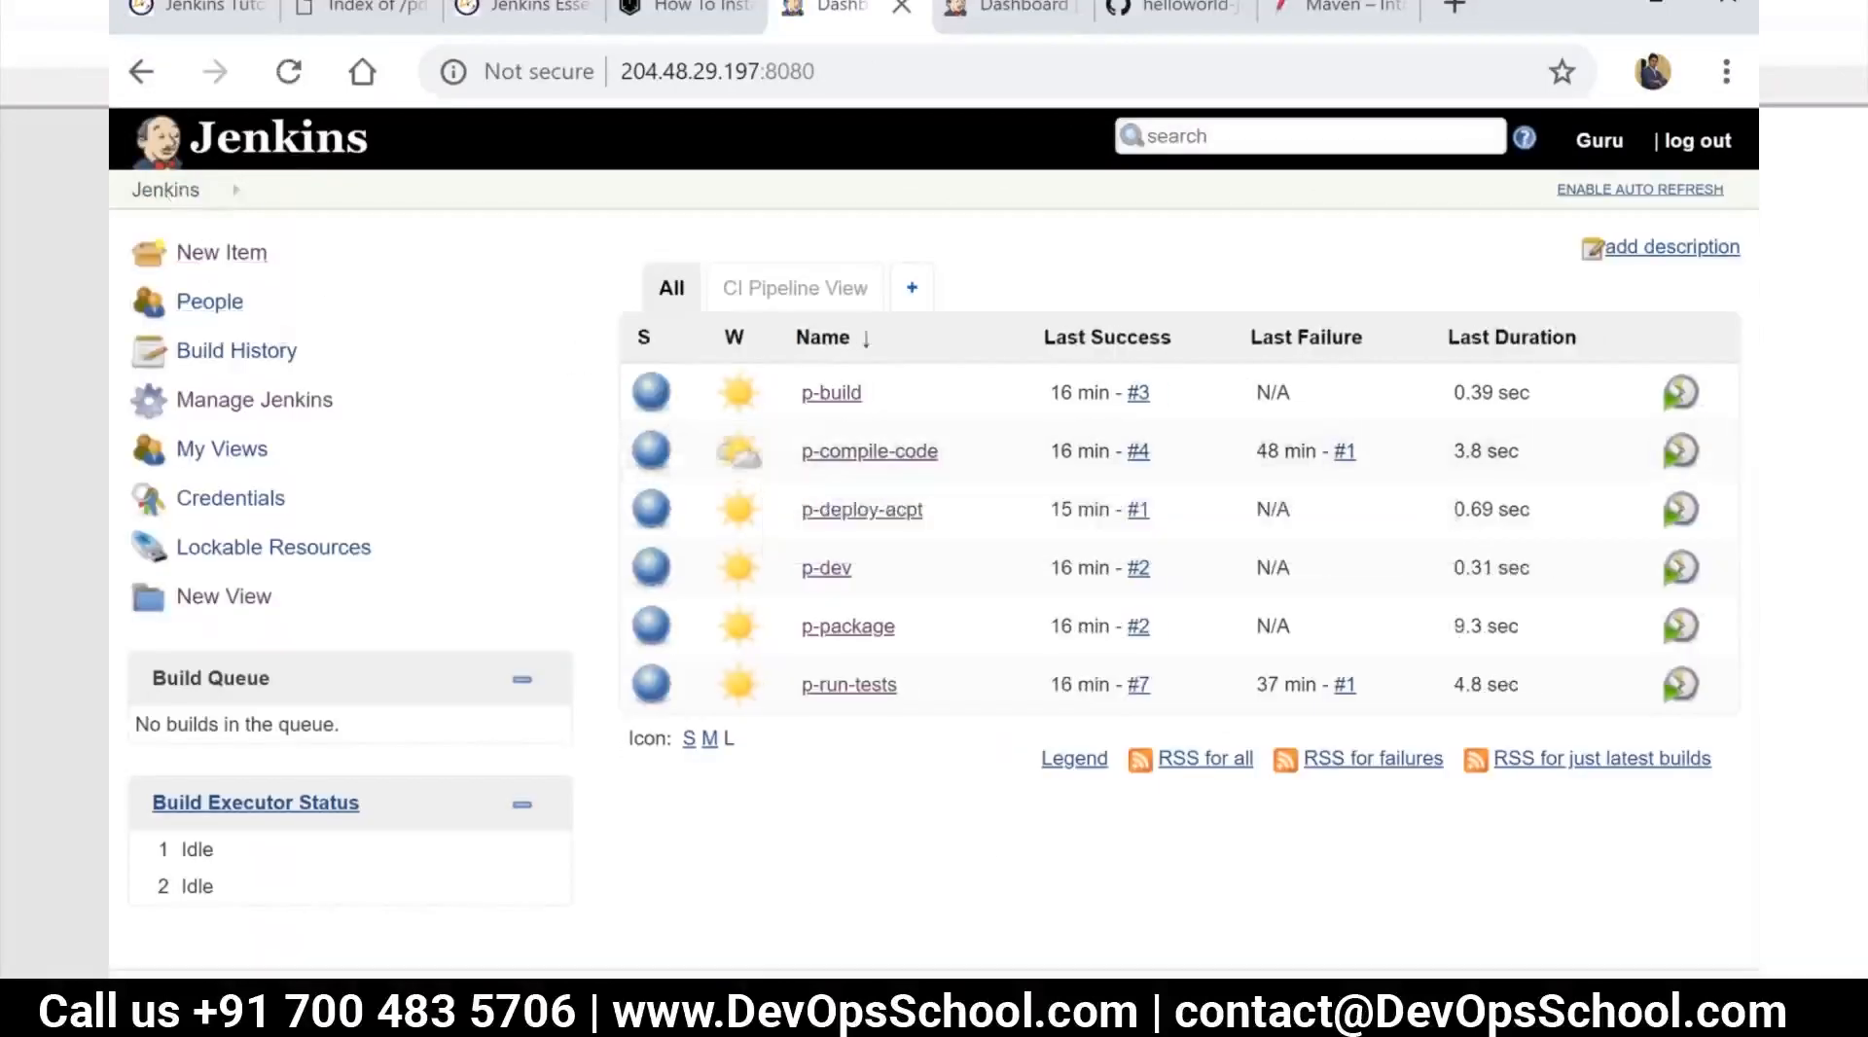
pyautogui.click(238, 407)
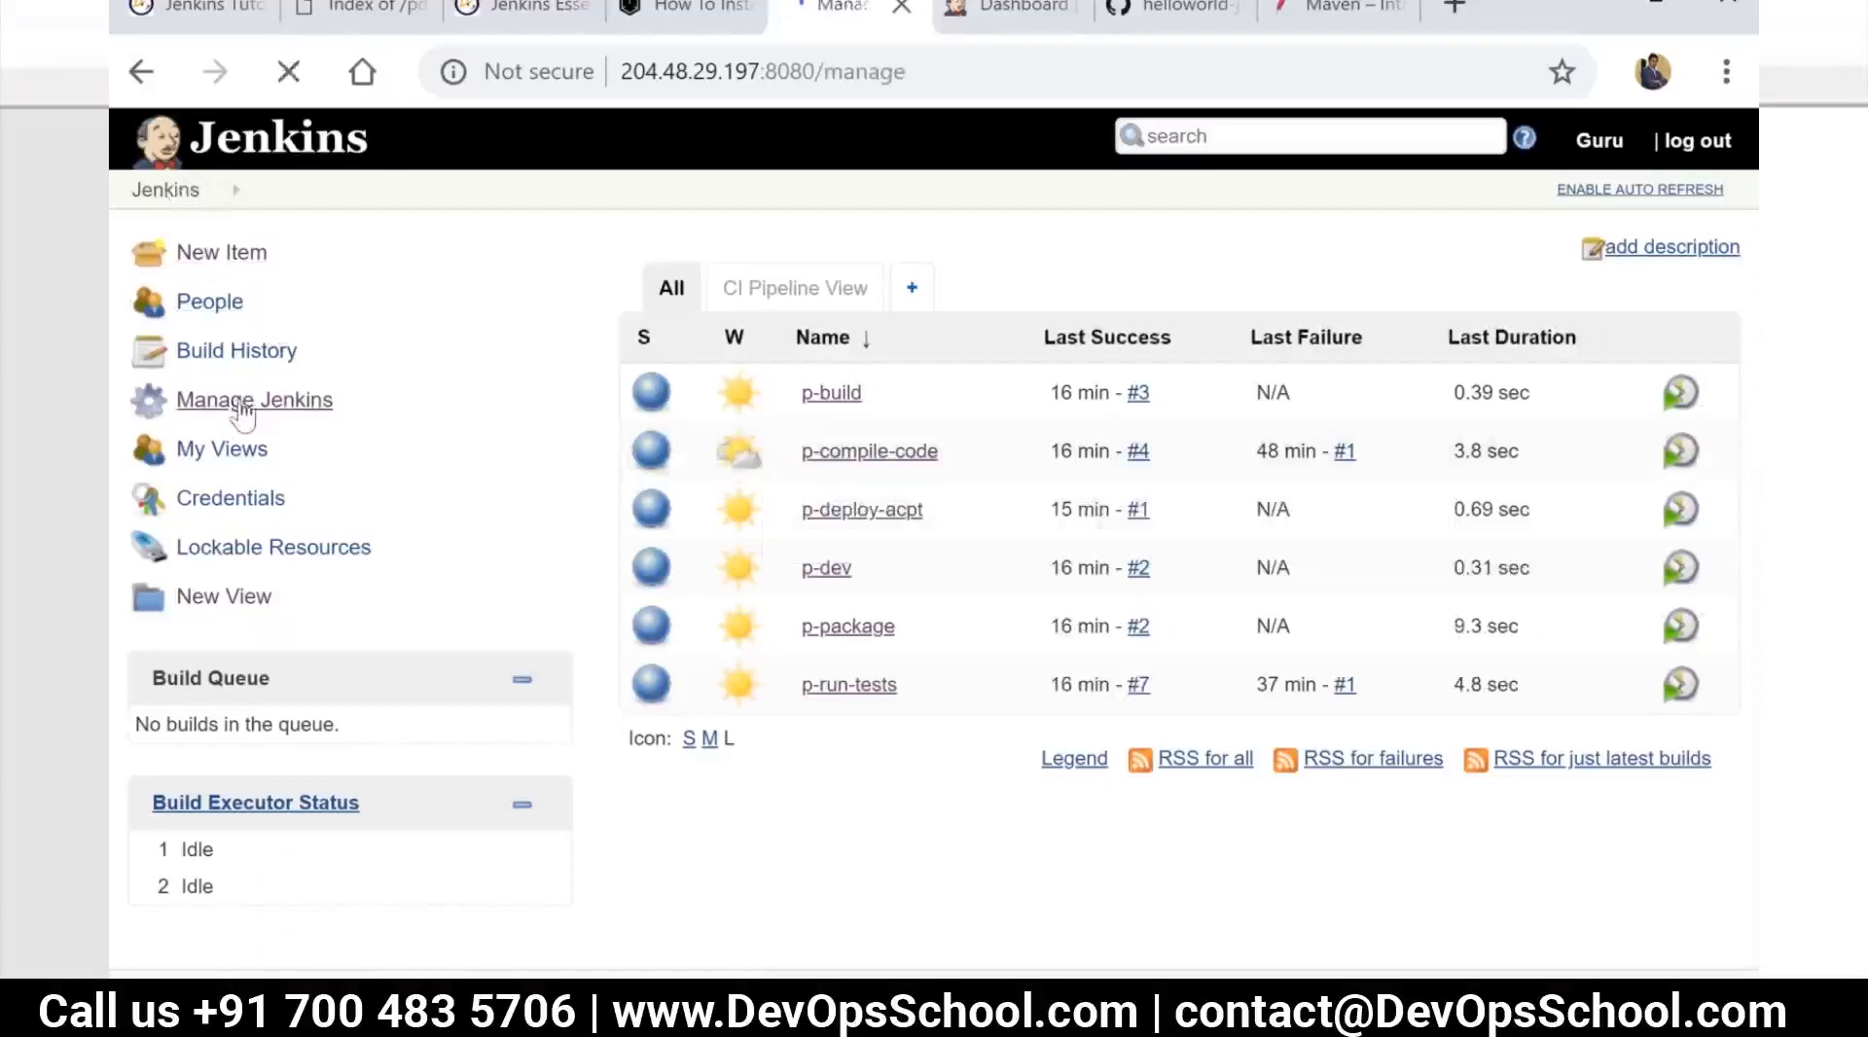
pyautogui.scroll(-1, 875, 598)
pyautogui.scroll(-2, 855, 542)
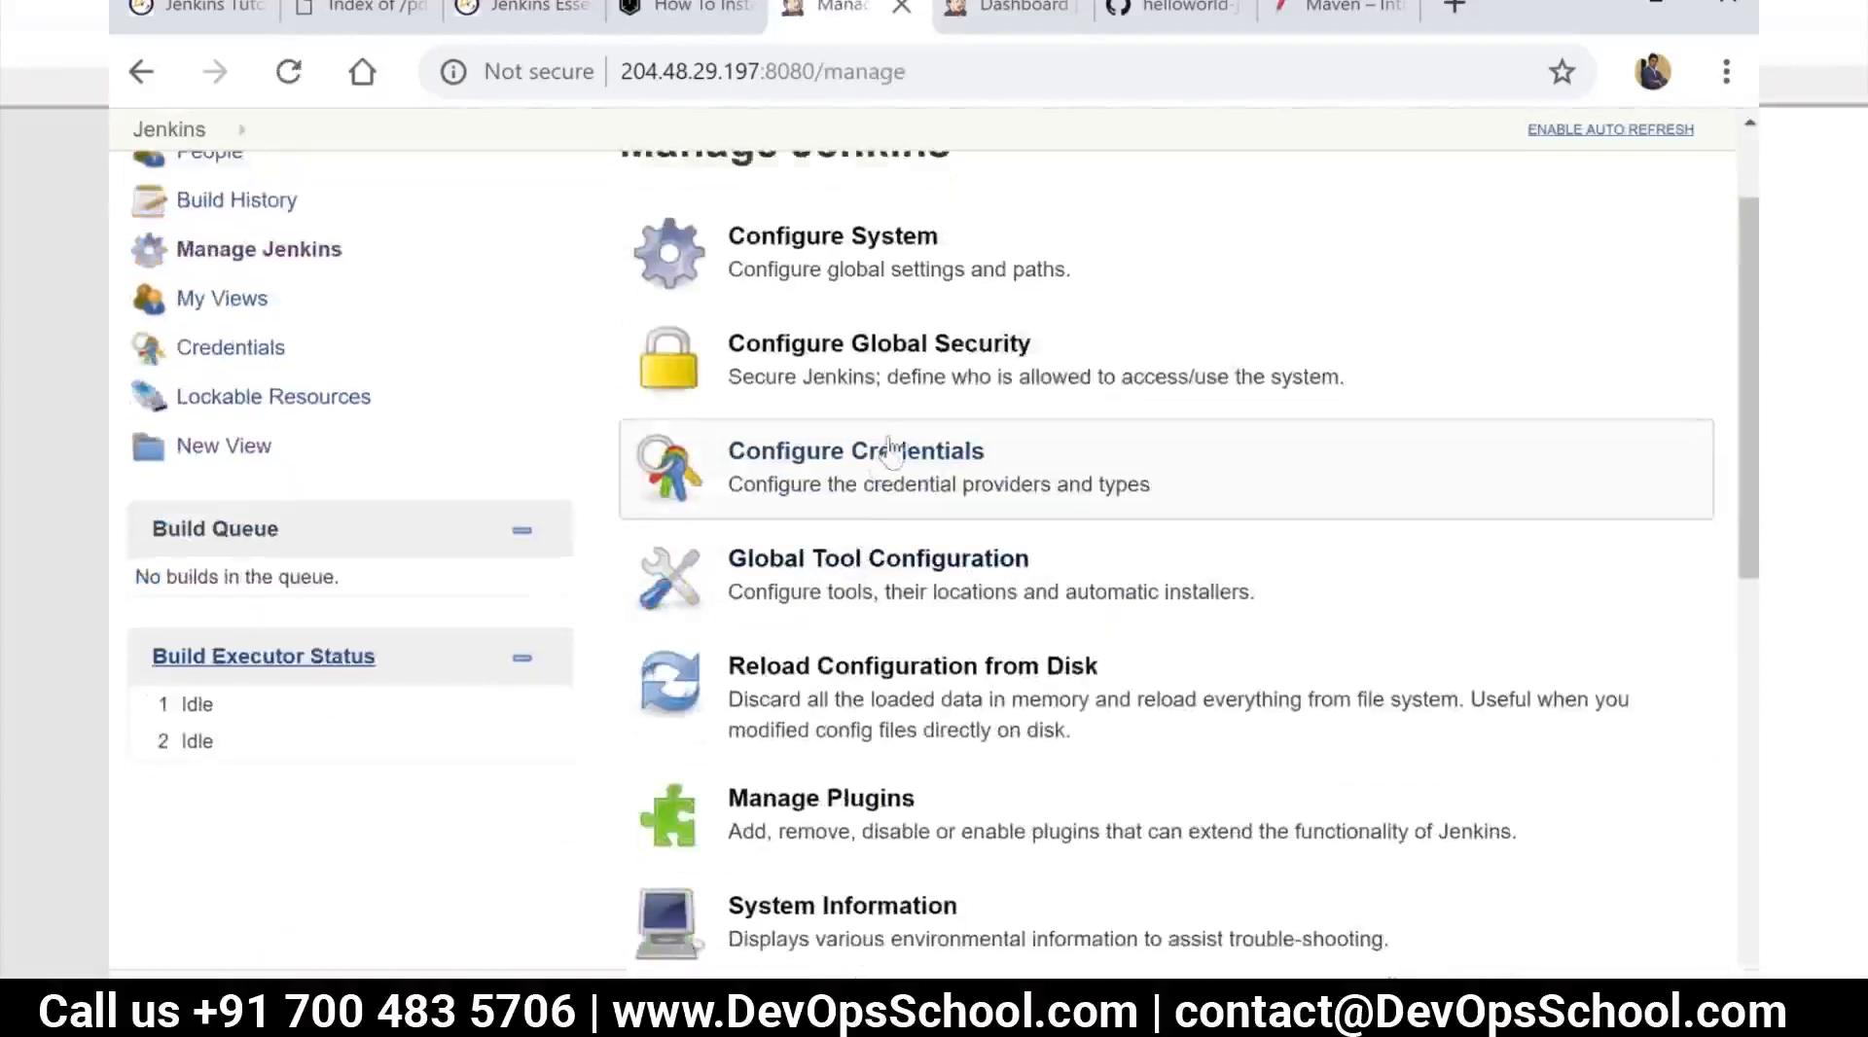
pyautogui.scroll(2, 890, 458)
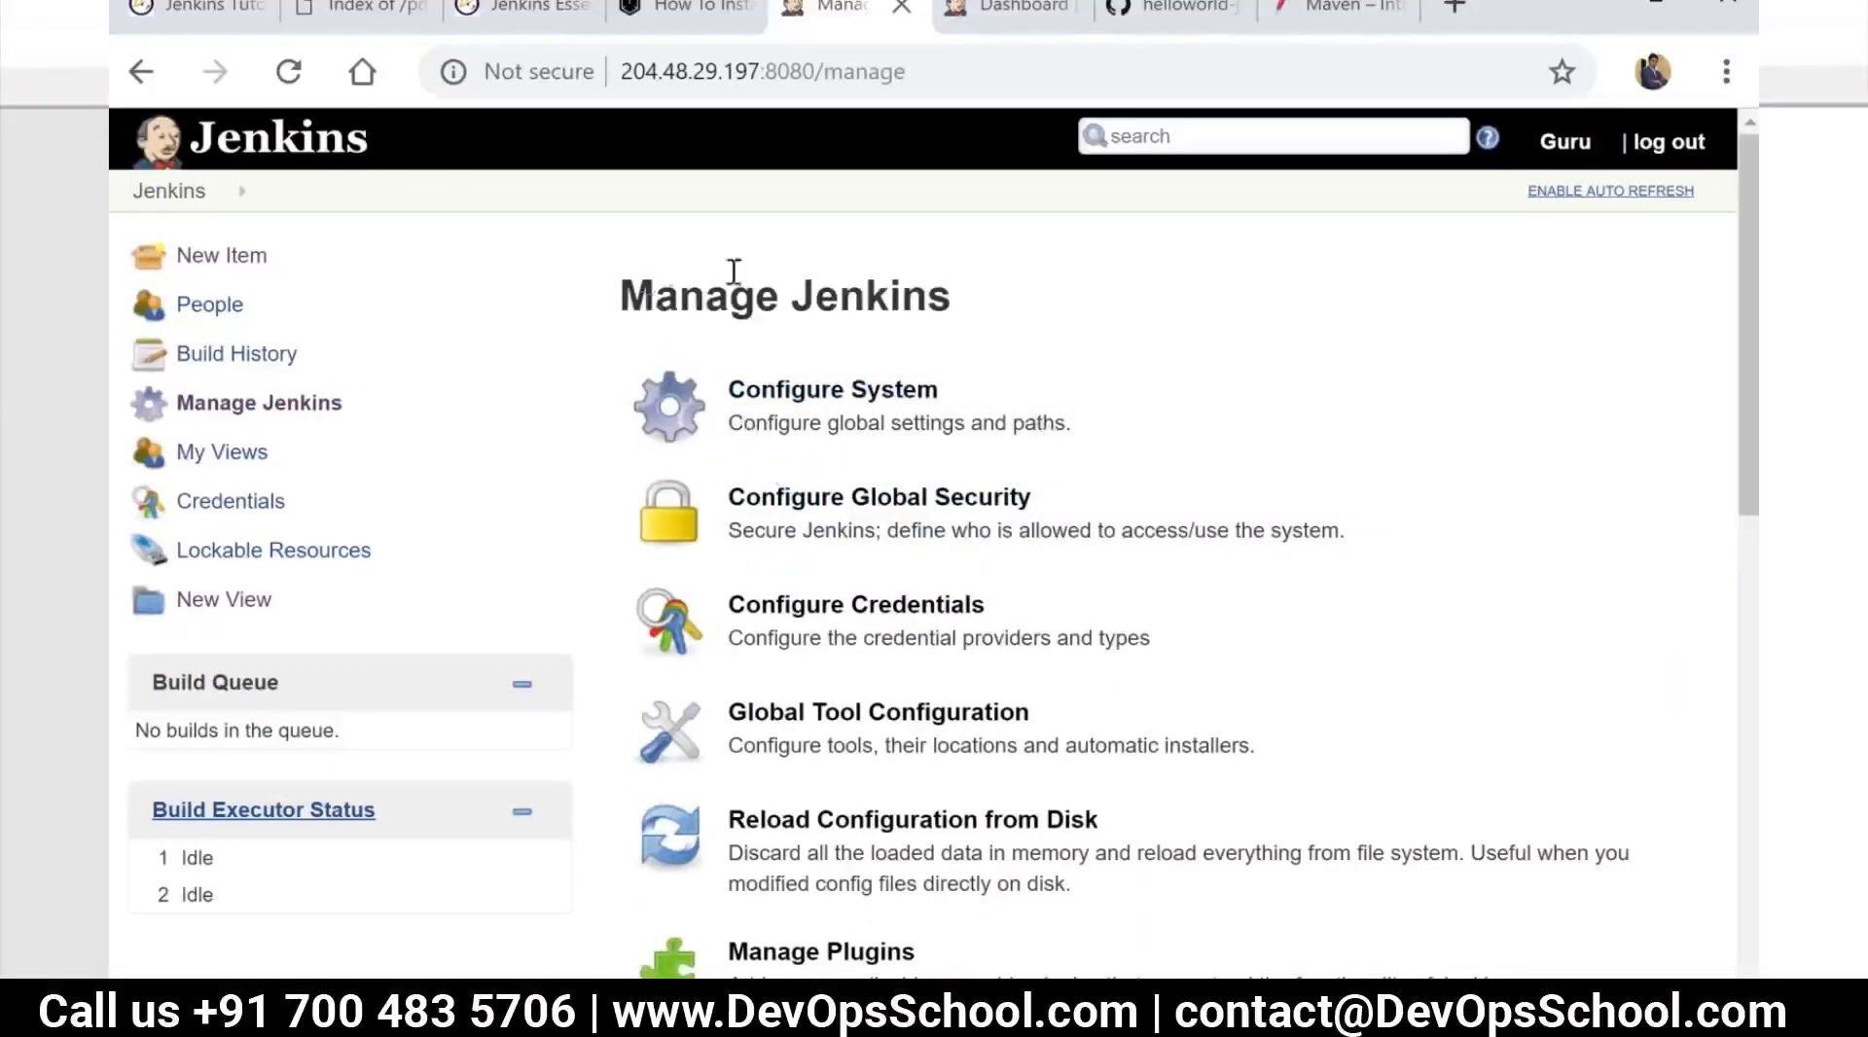
pyautogui.scroll(-2, 856, 832)
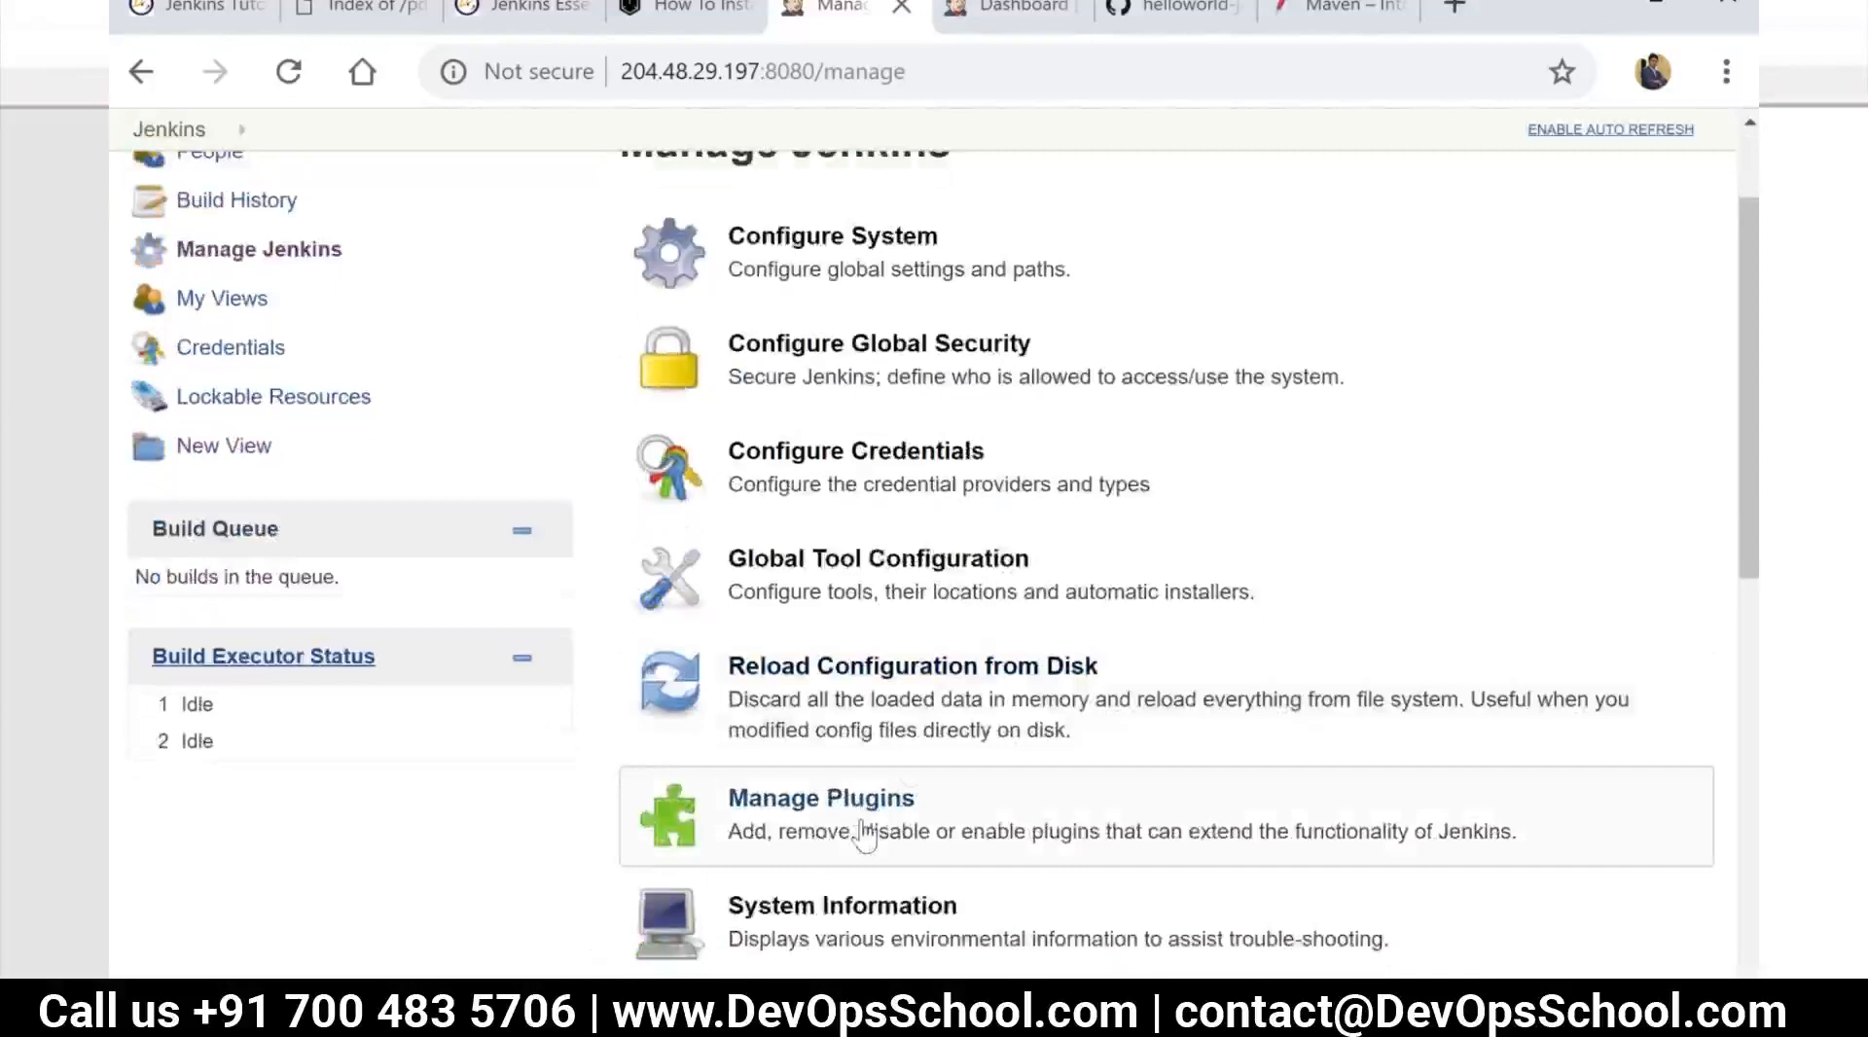
pyautogui.click(848, 388)
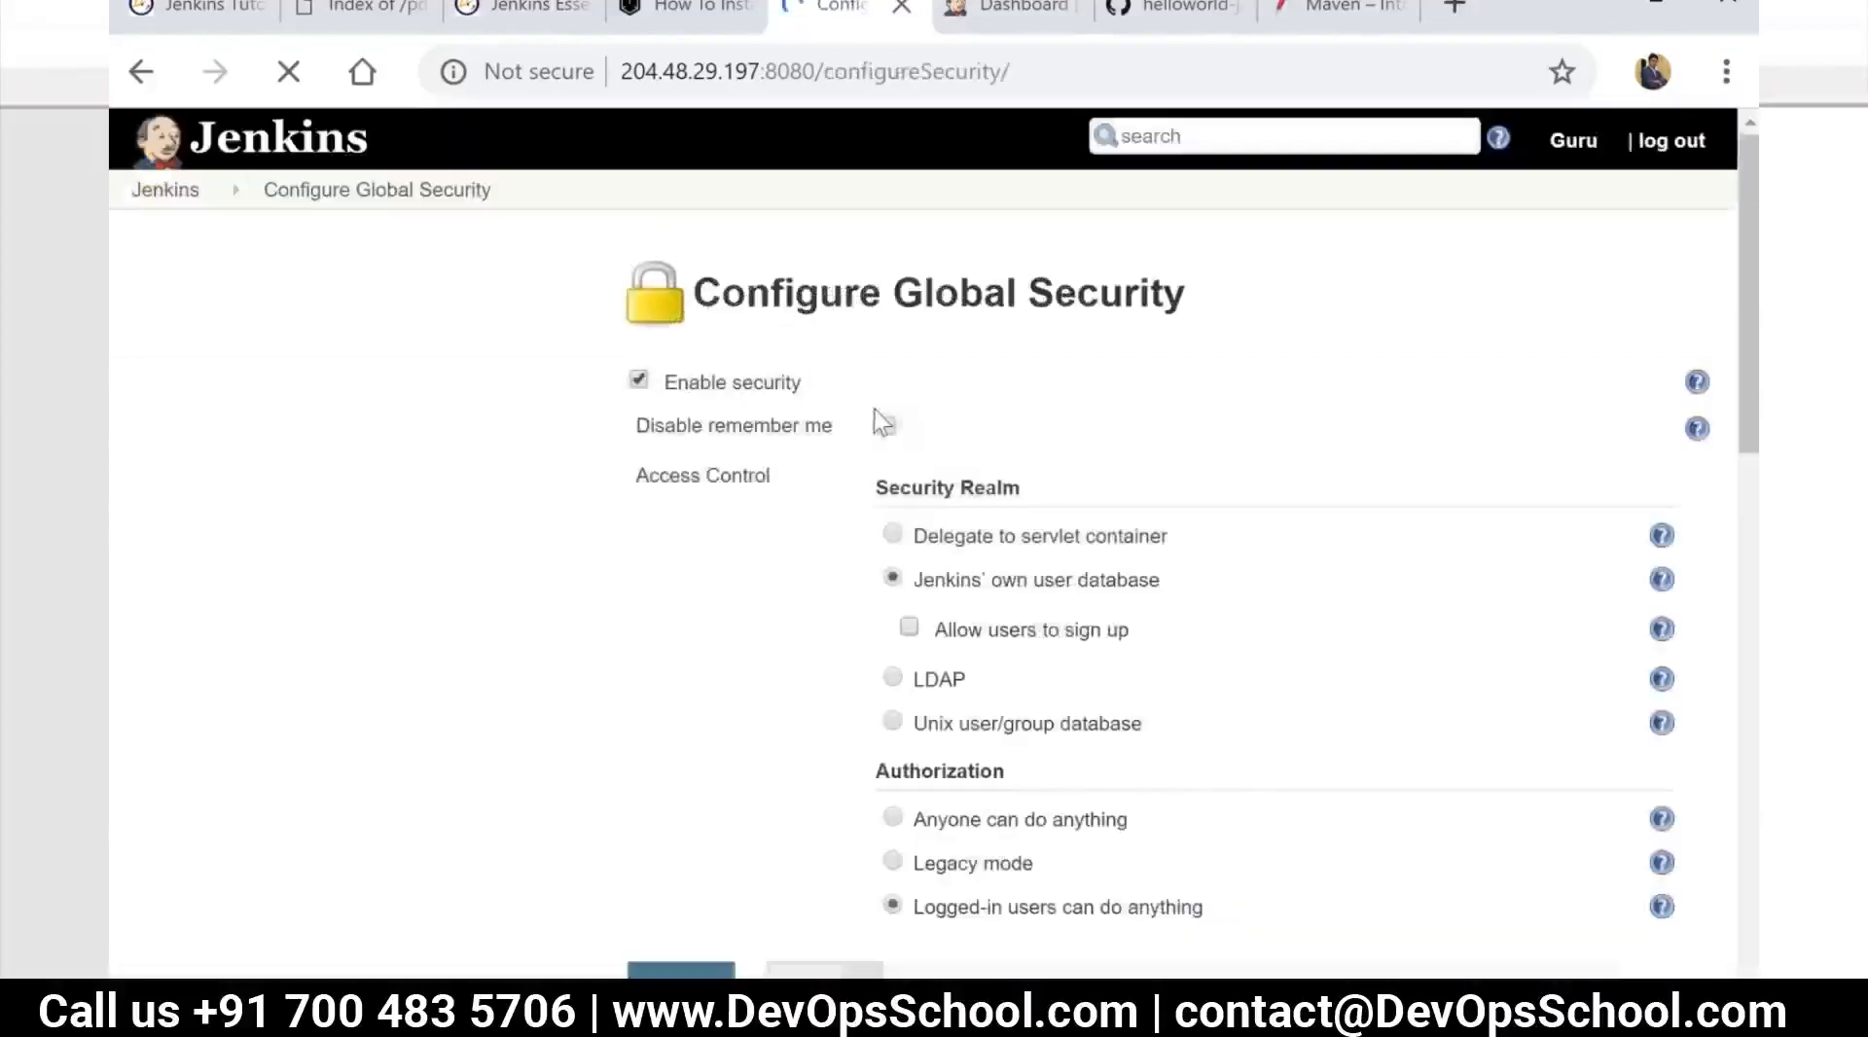
# Try LDAP as the security realm and switch back to Jenkins' own user database
pyautogui.scroll(-2, 1016, 559)
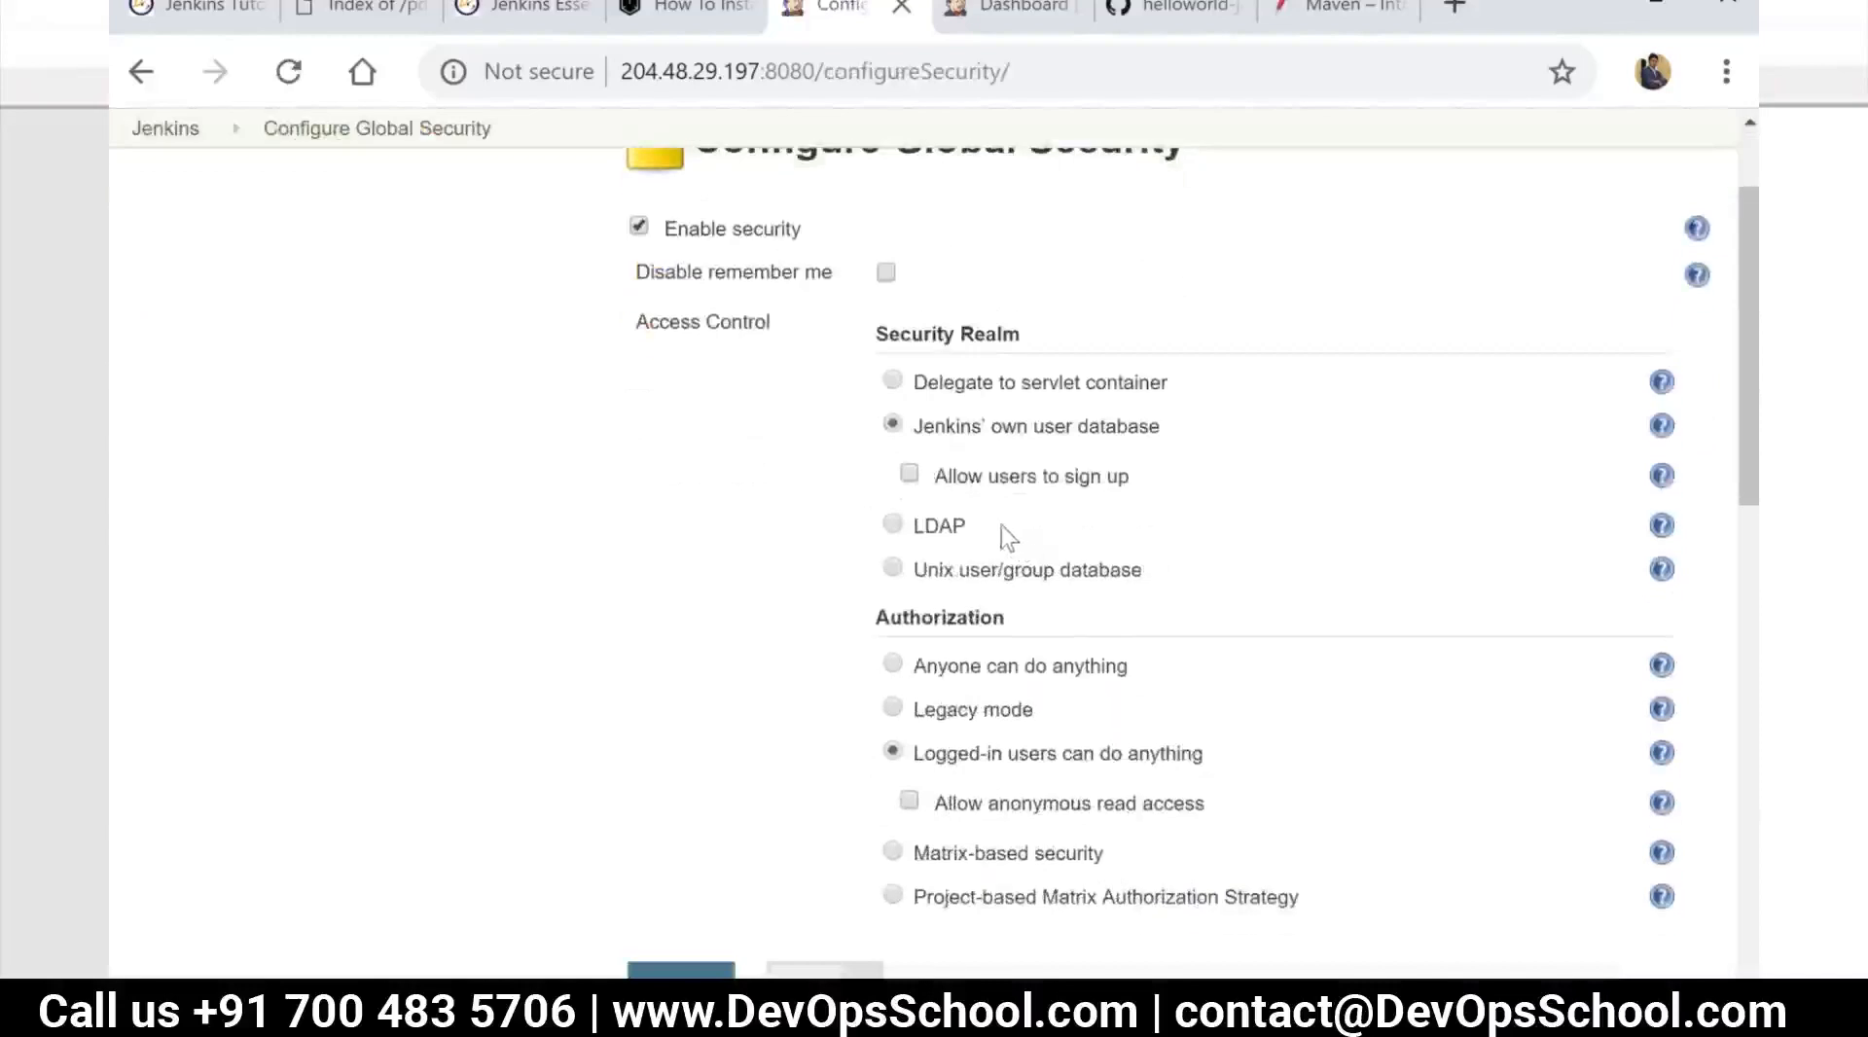
pyautogui.click(903, 528)
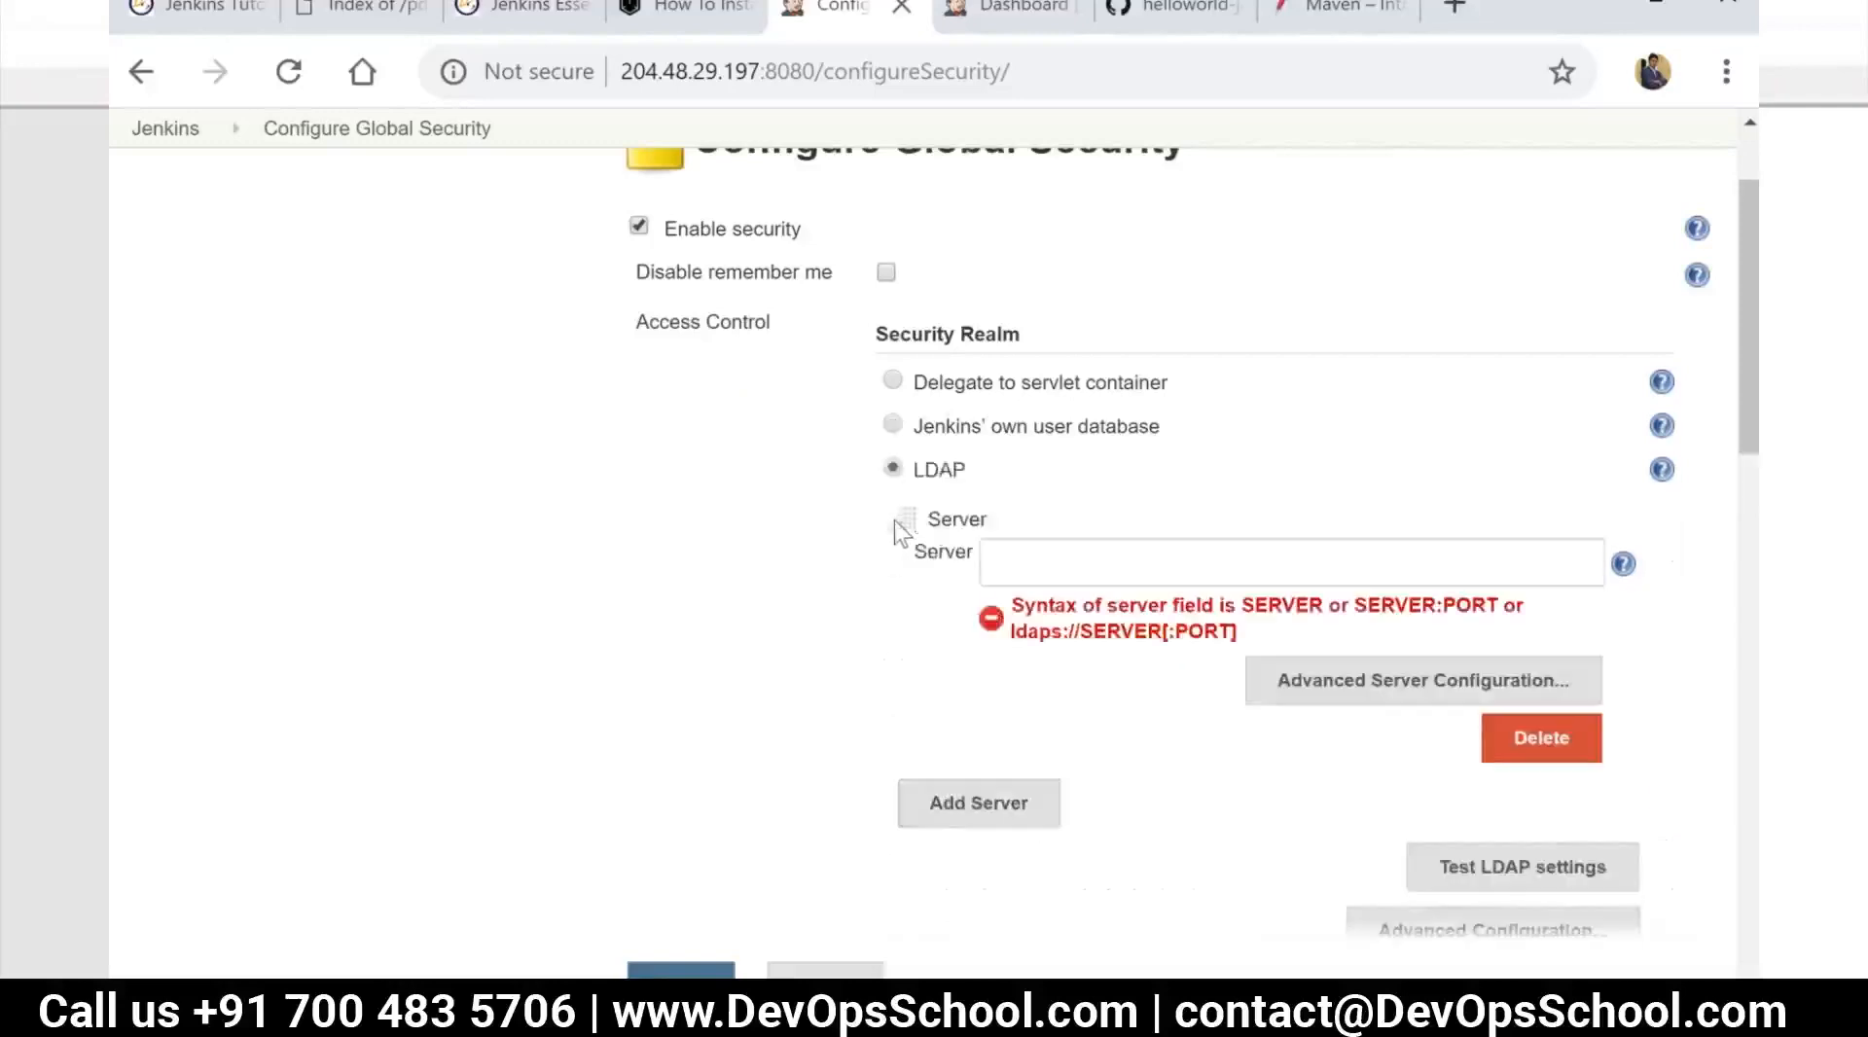
pyautogui.click(892, 424)
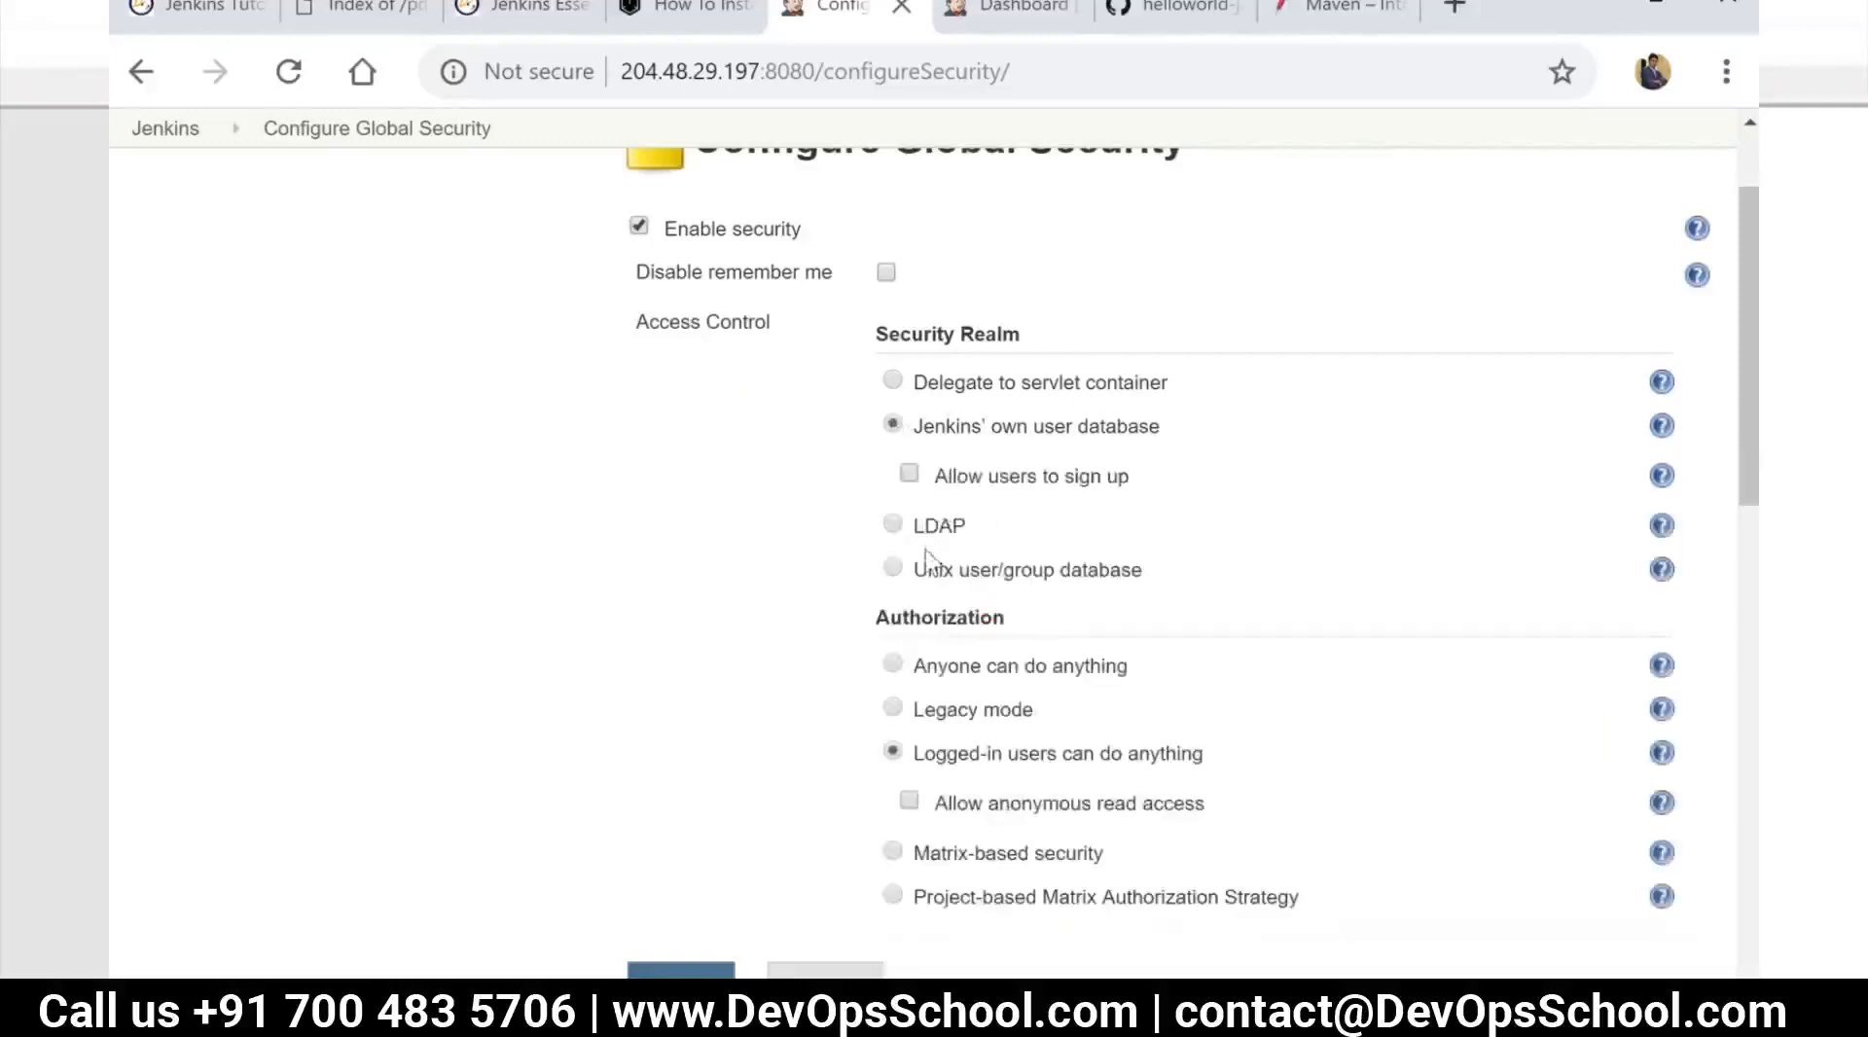
# Set the authorization to Matrix-based security, trying the Project-based Matrix Authorization Strategy for comparison
pyautogui.scroll(-3, 931, 571)
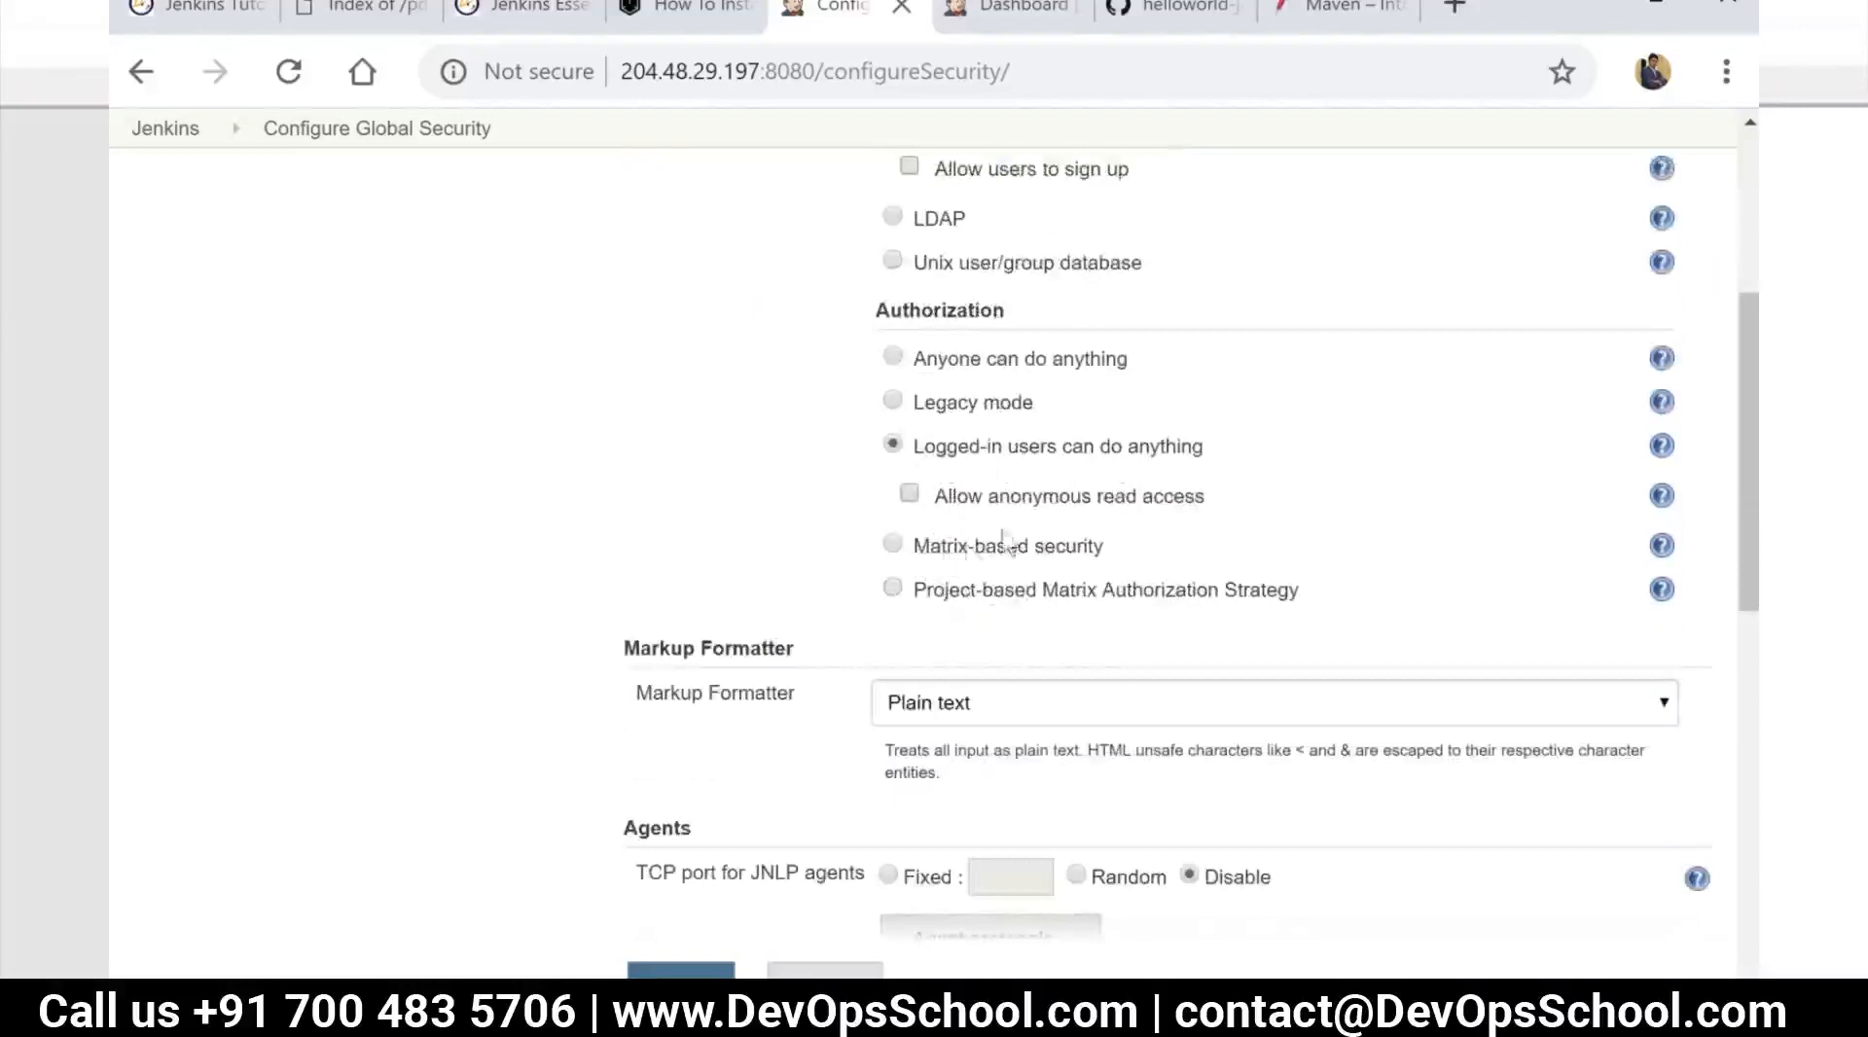
pyautogui.click(895, 547)
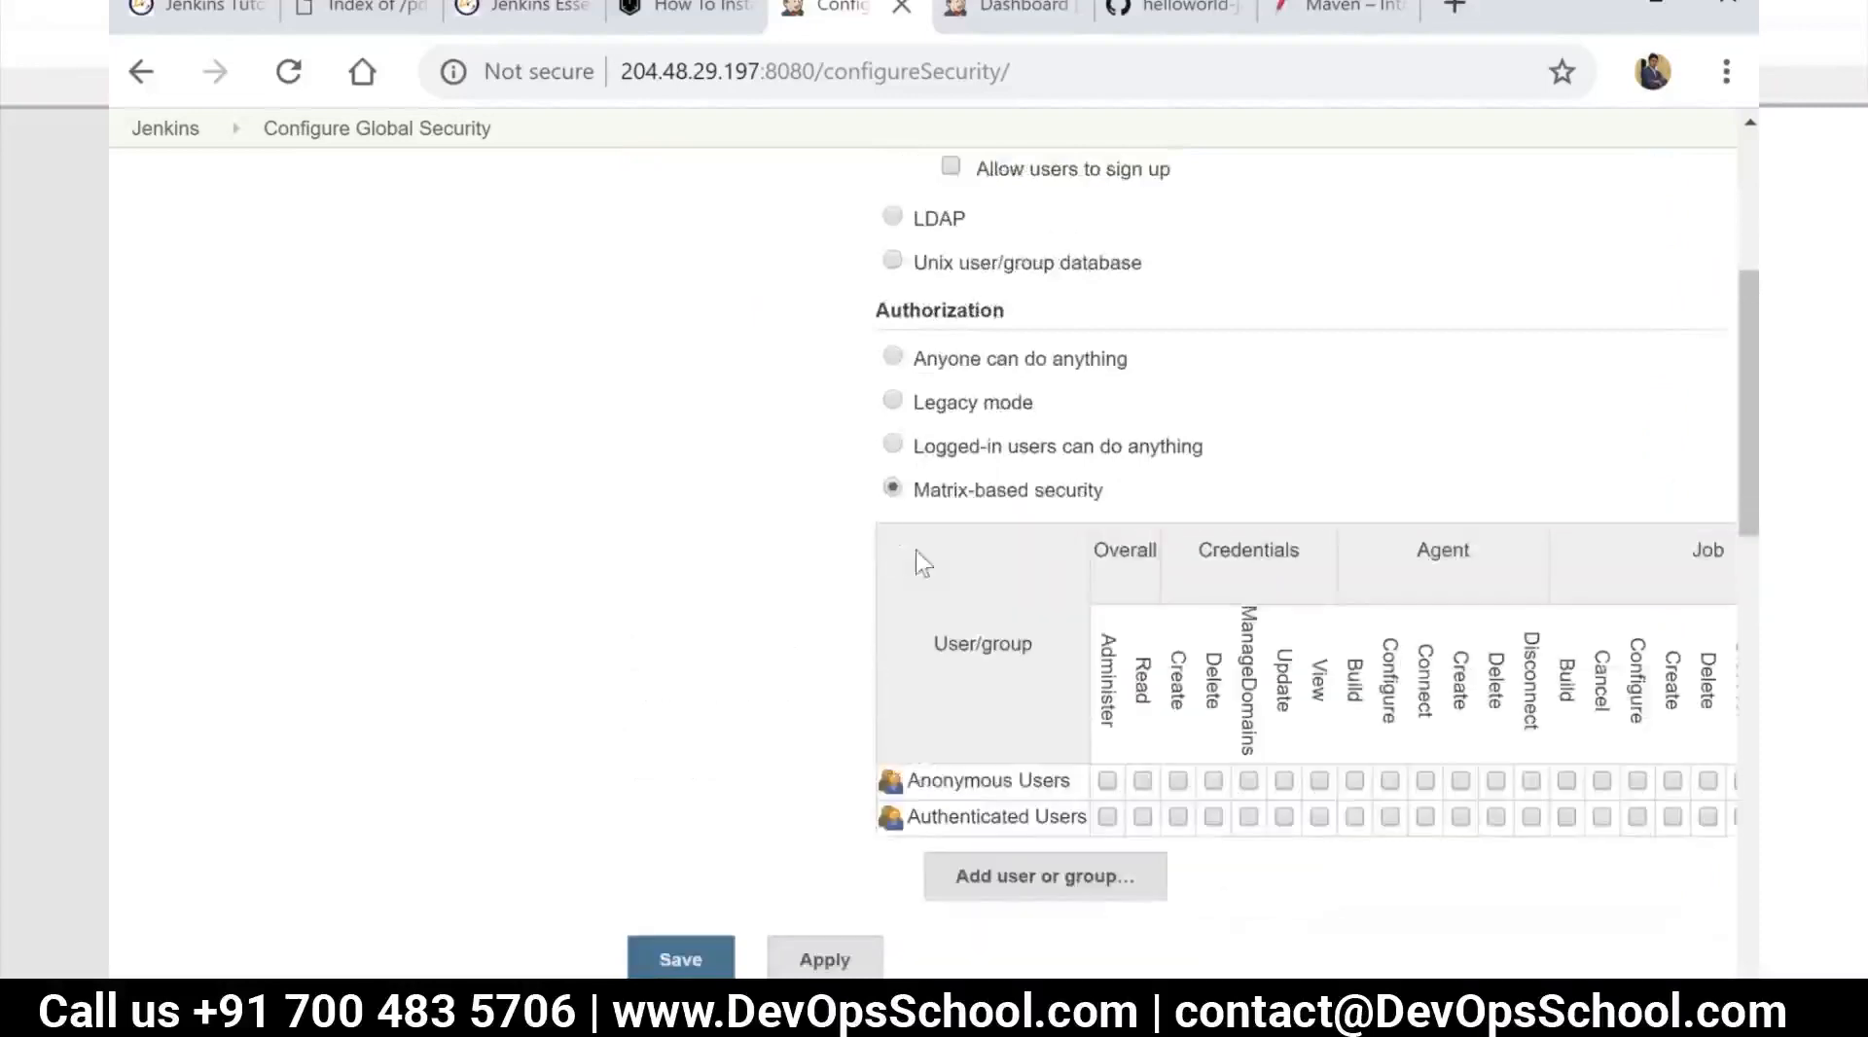
pyautogui.scroll(-3, 1020, 558)
pyautogui.scroll(2, 1002, 406)
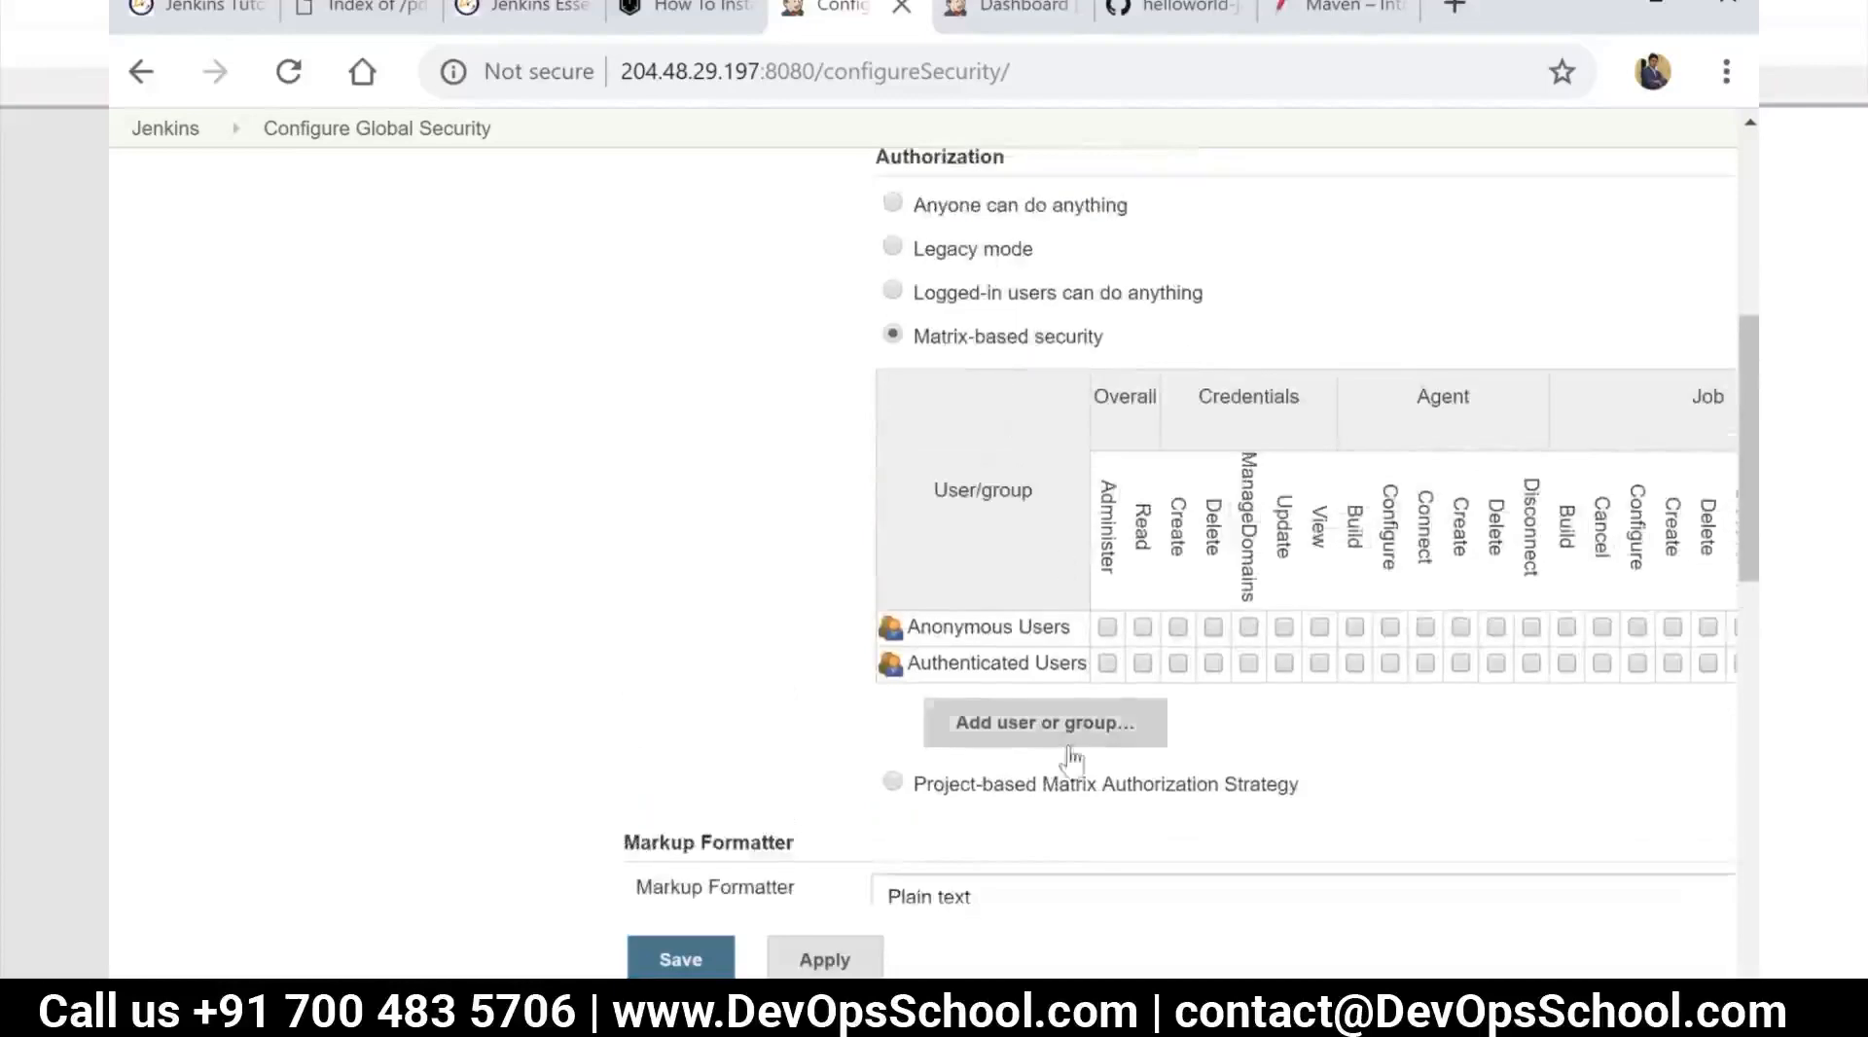
pyautogui.click(961, 796)
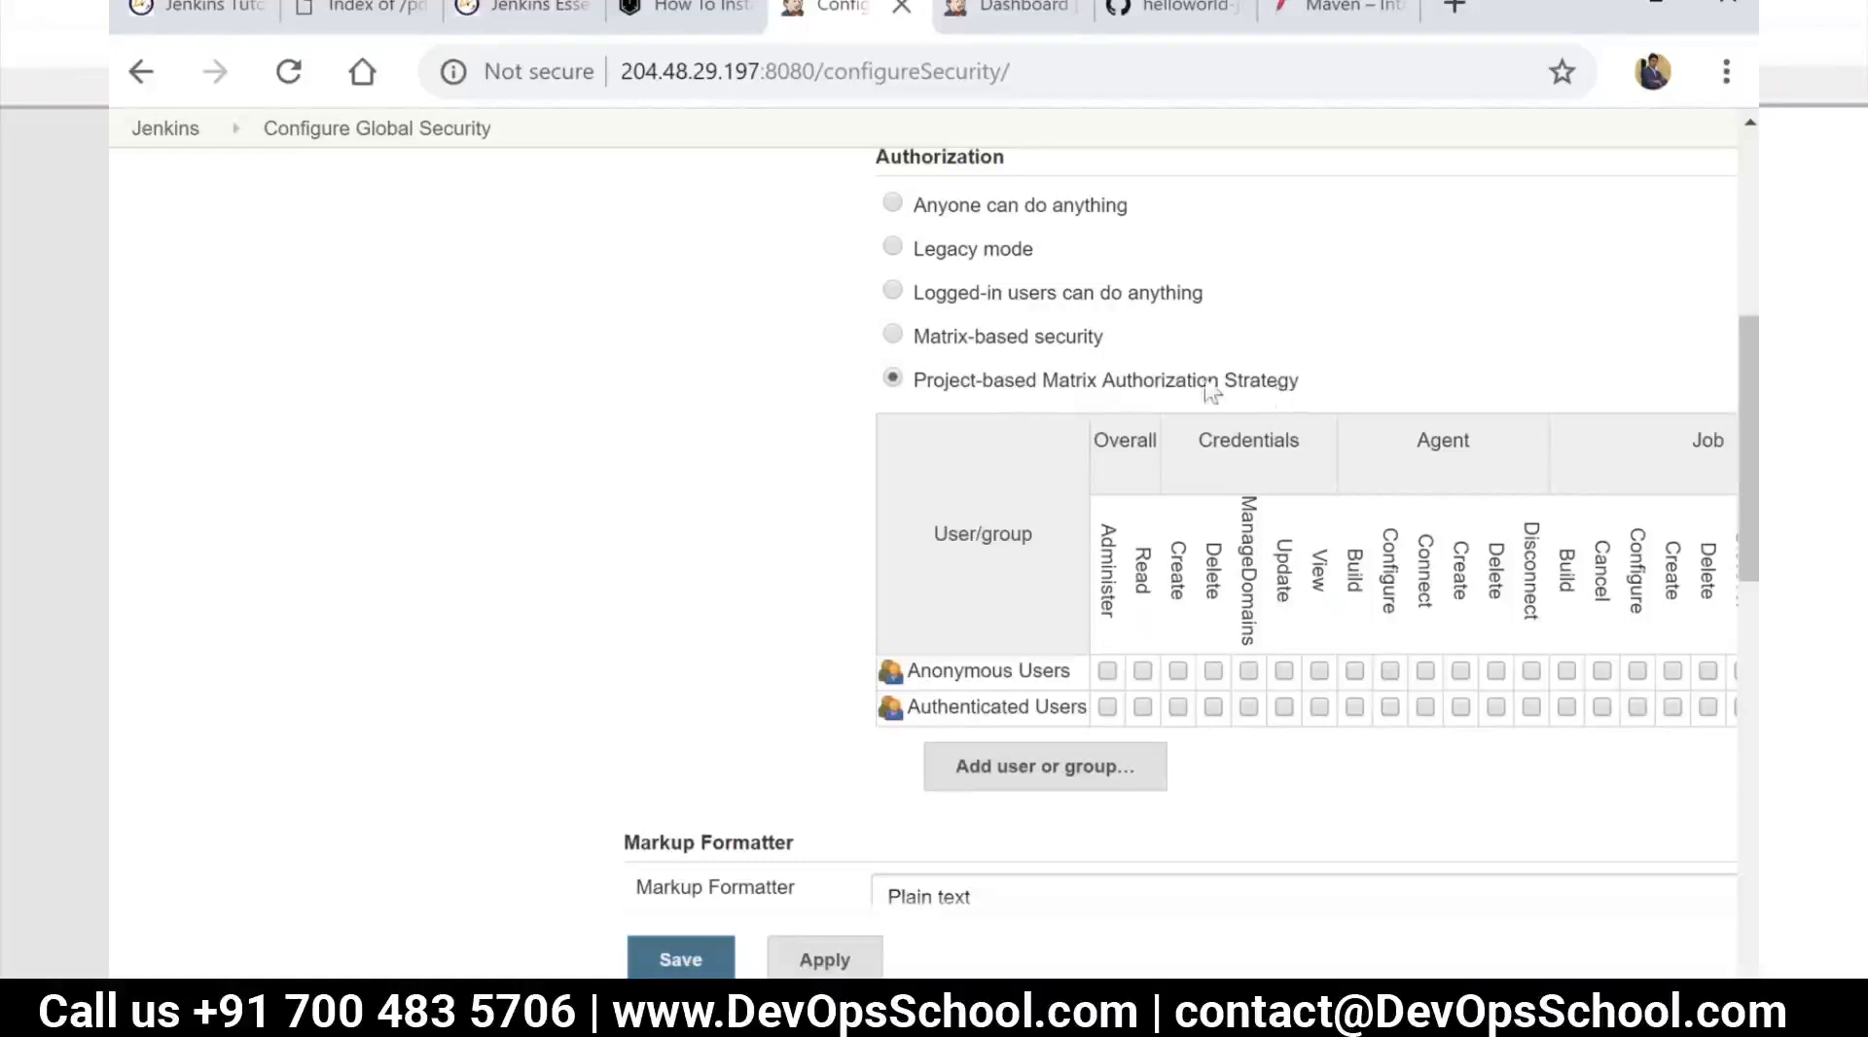
pyautogui.click(1031, 338)
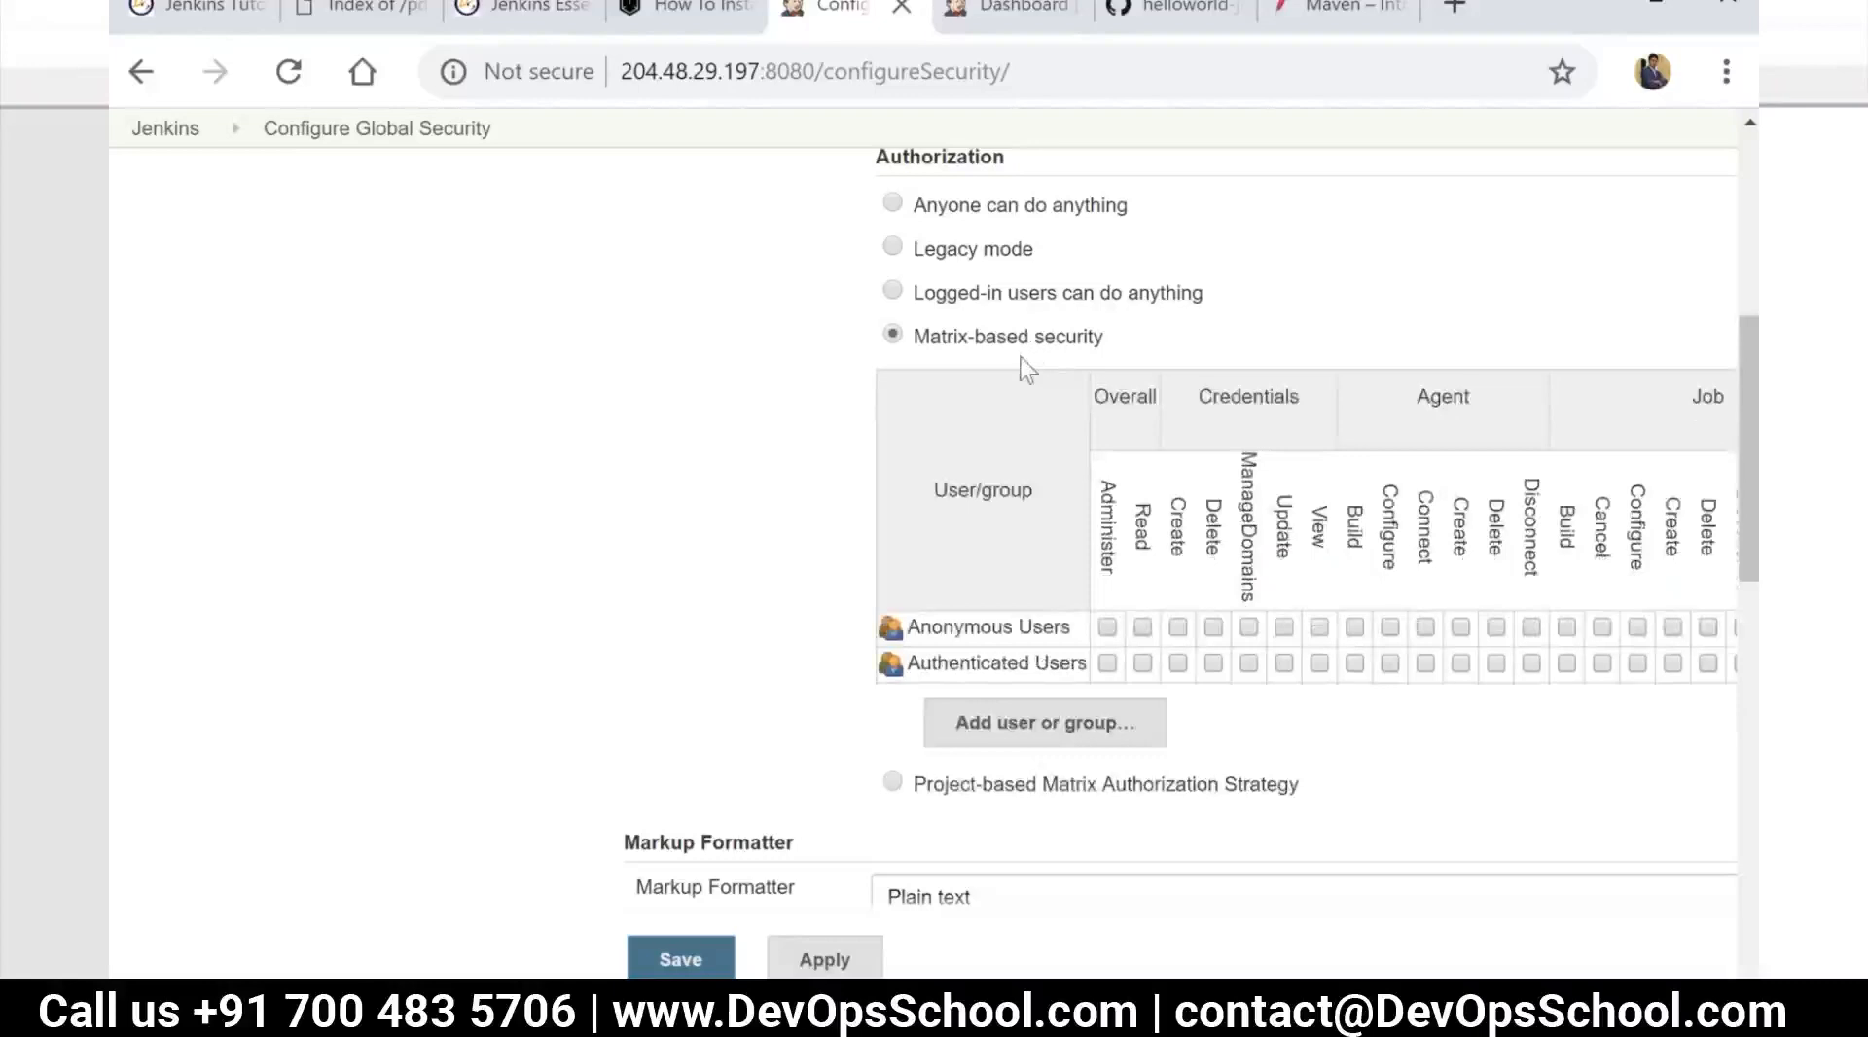
# Grant Anonymous Users the Overall Read, Agent Build, Job Read and View Read permissions in the matrix
pyautogui.moveTo(924, 994); pyautogui.dragTo(1252, 995)
pyautogui.moveTo(1407, 994); pyautogui.dragTo(1498, 977)
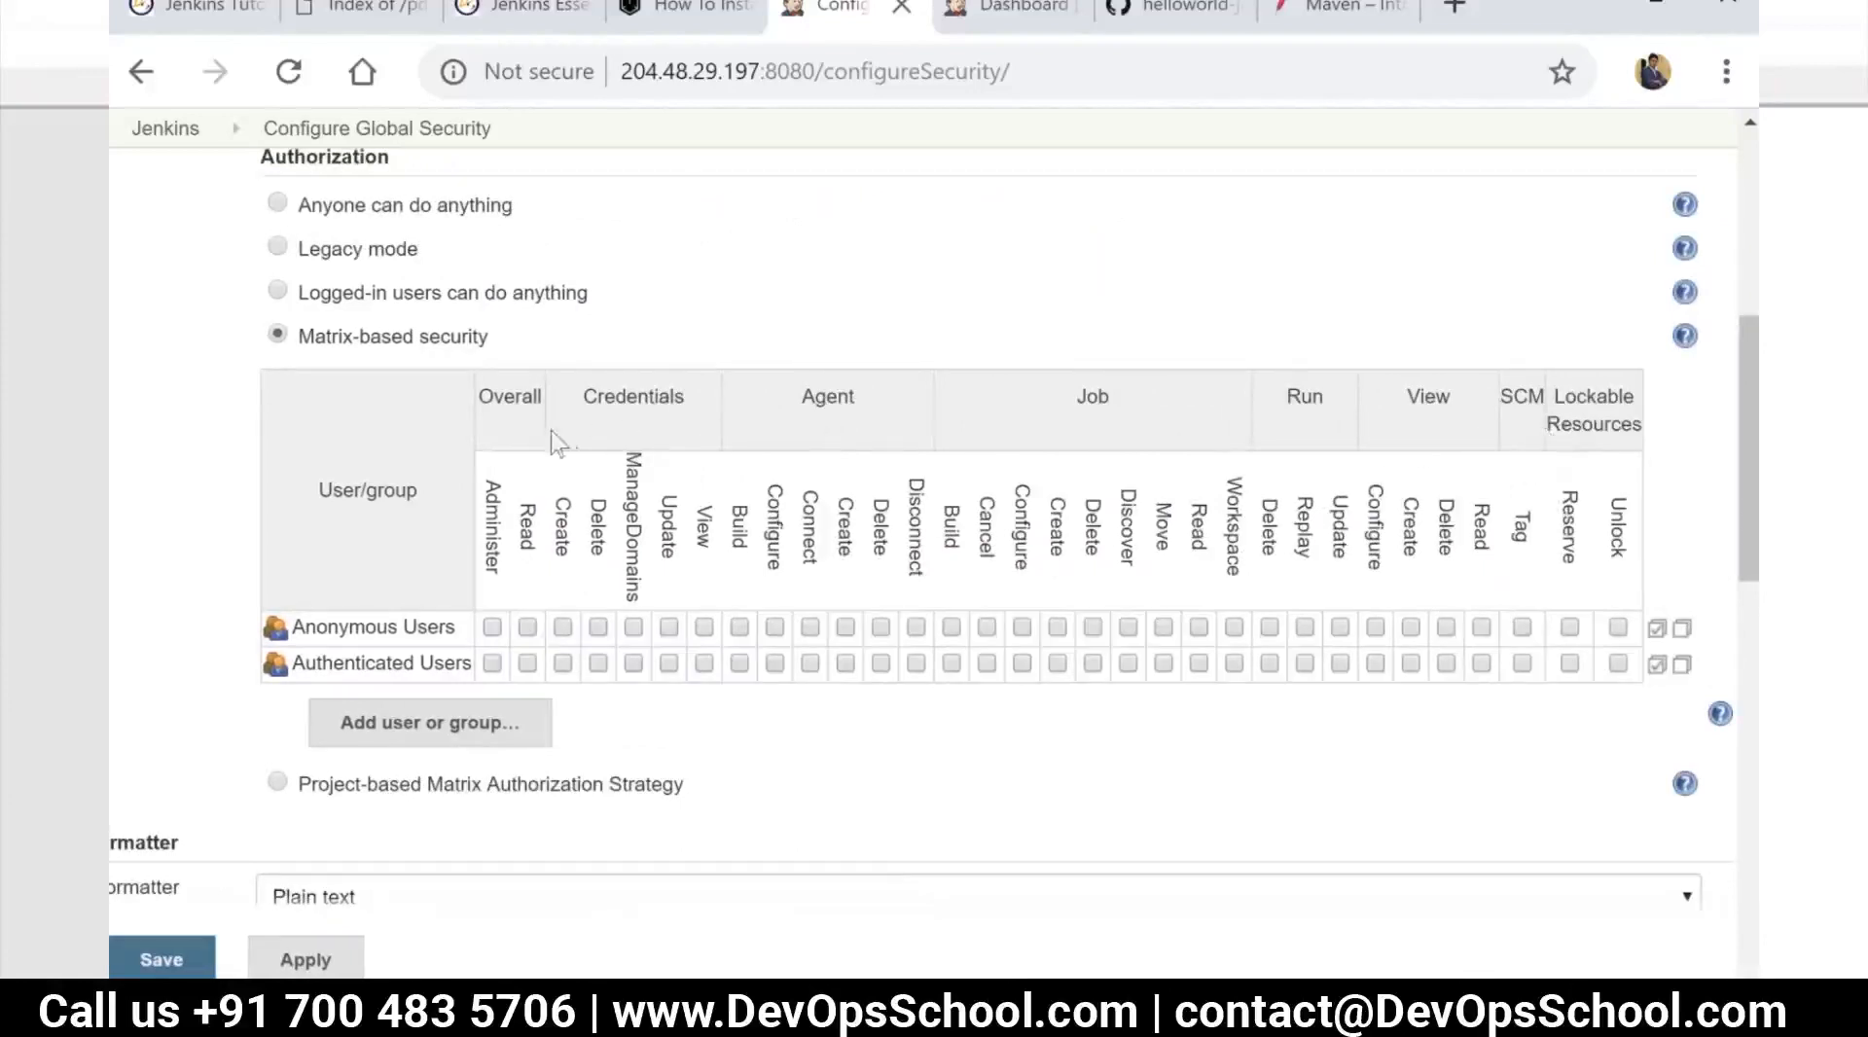
pyautogui.moveTo(544, 394); pyautogui.dragTo(540, 487)
pyautogui.click(540, 489)
pyautogui.click(526, 628)
pyautogui.click(702, 627)
pyautogui.click(1481, 627)
pyautogui.click(471, 737)
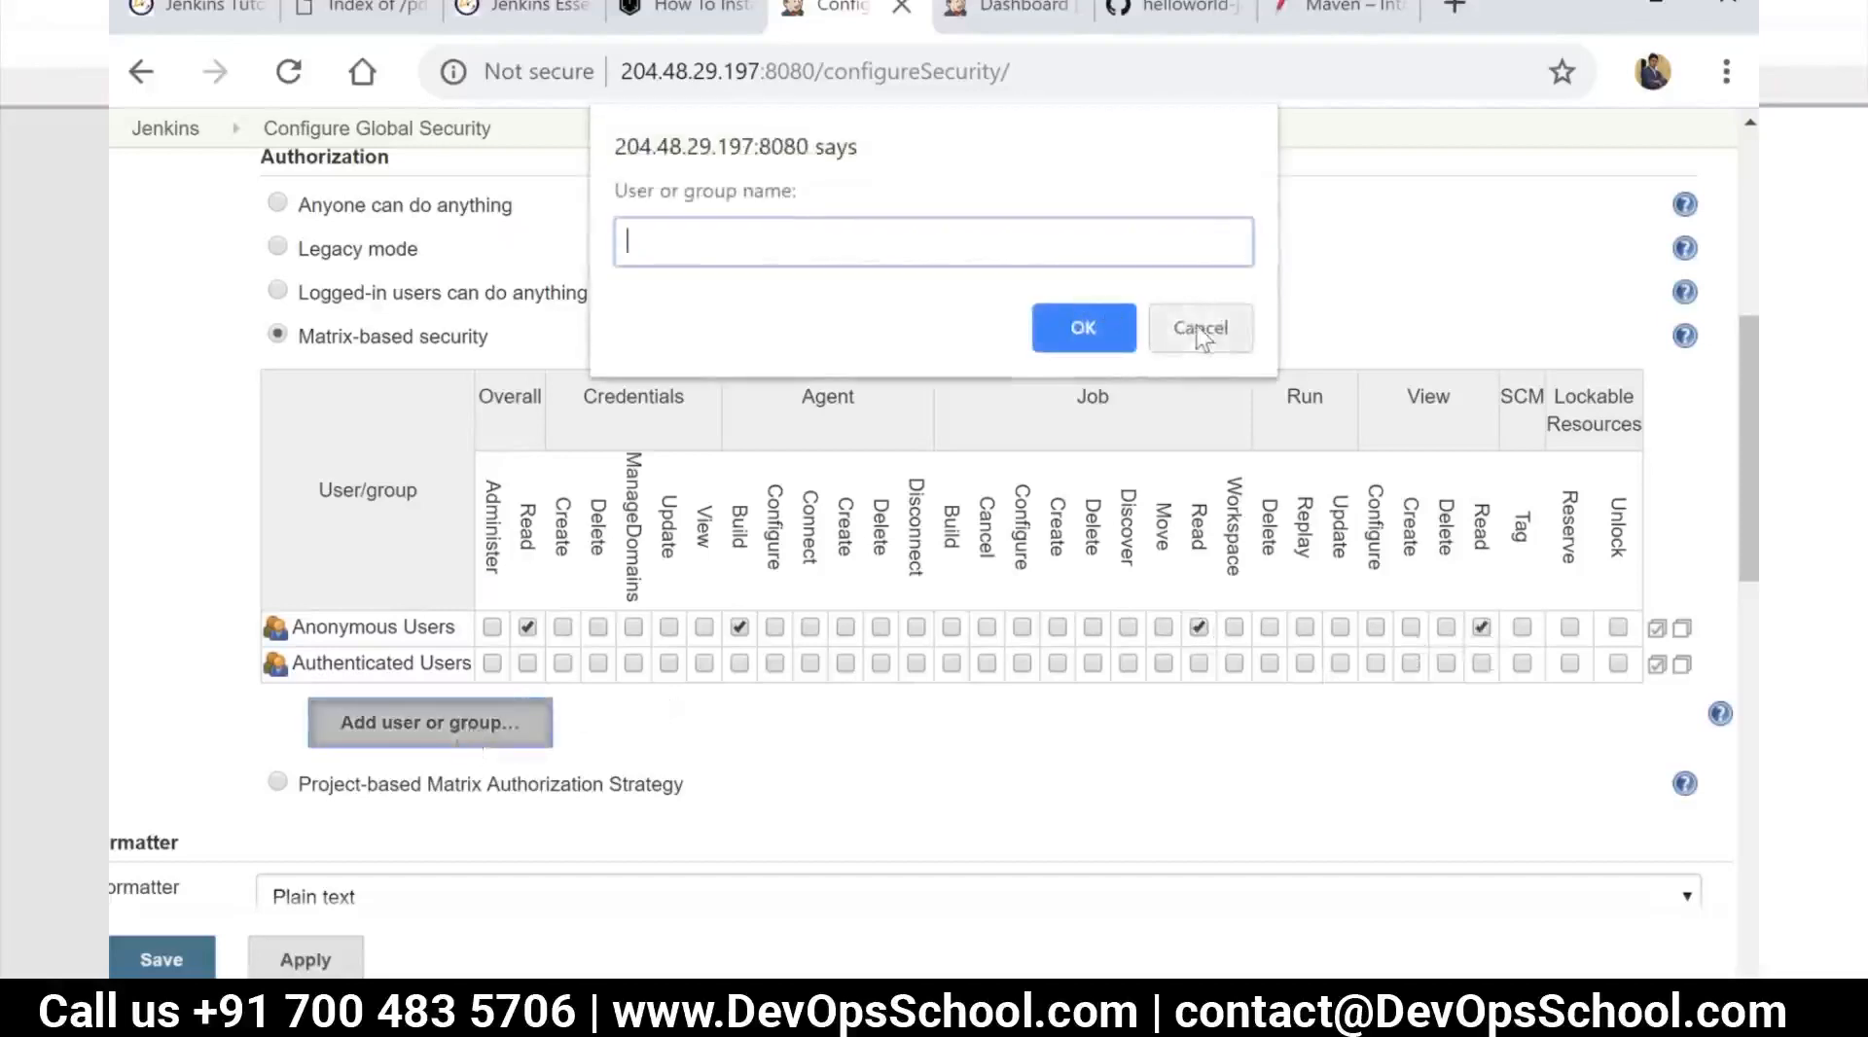
pyautogui.click(1197, 331)
pyautogui.scroll(3, 499, 482)
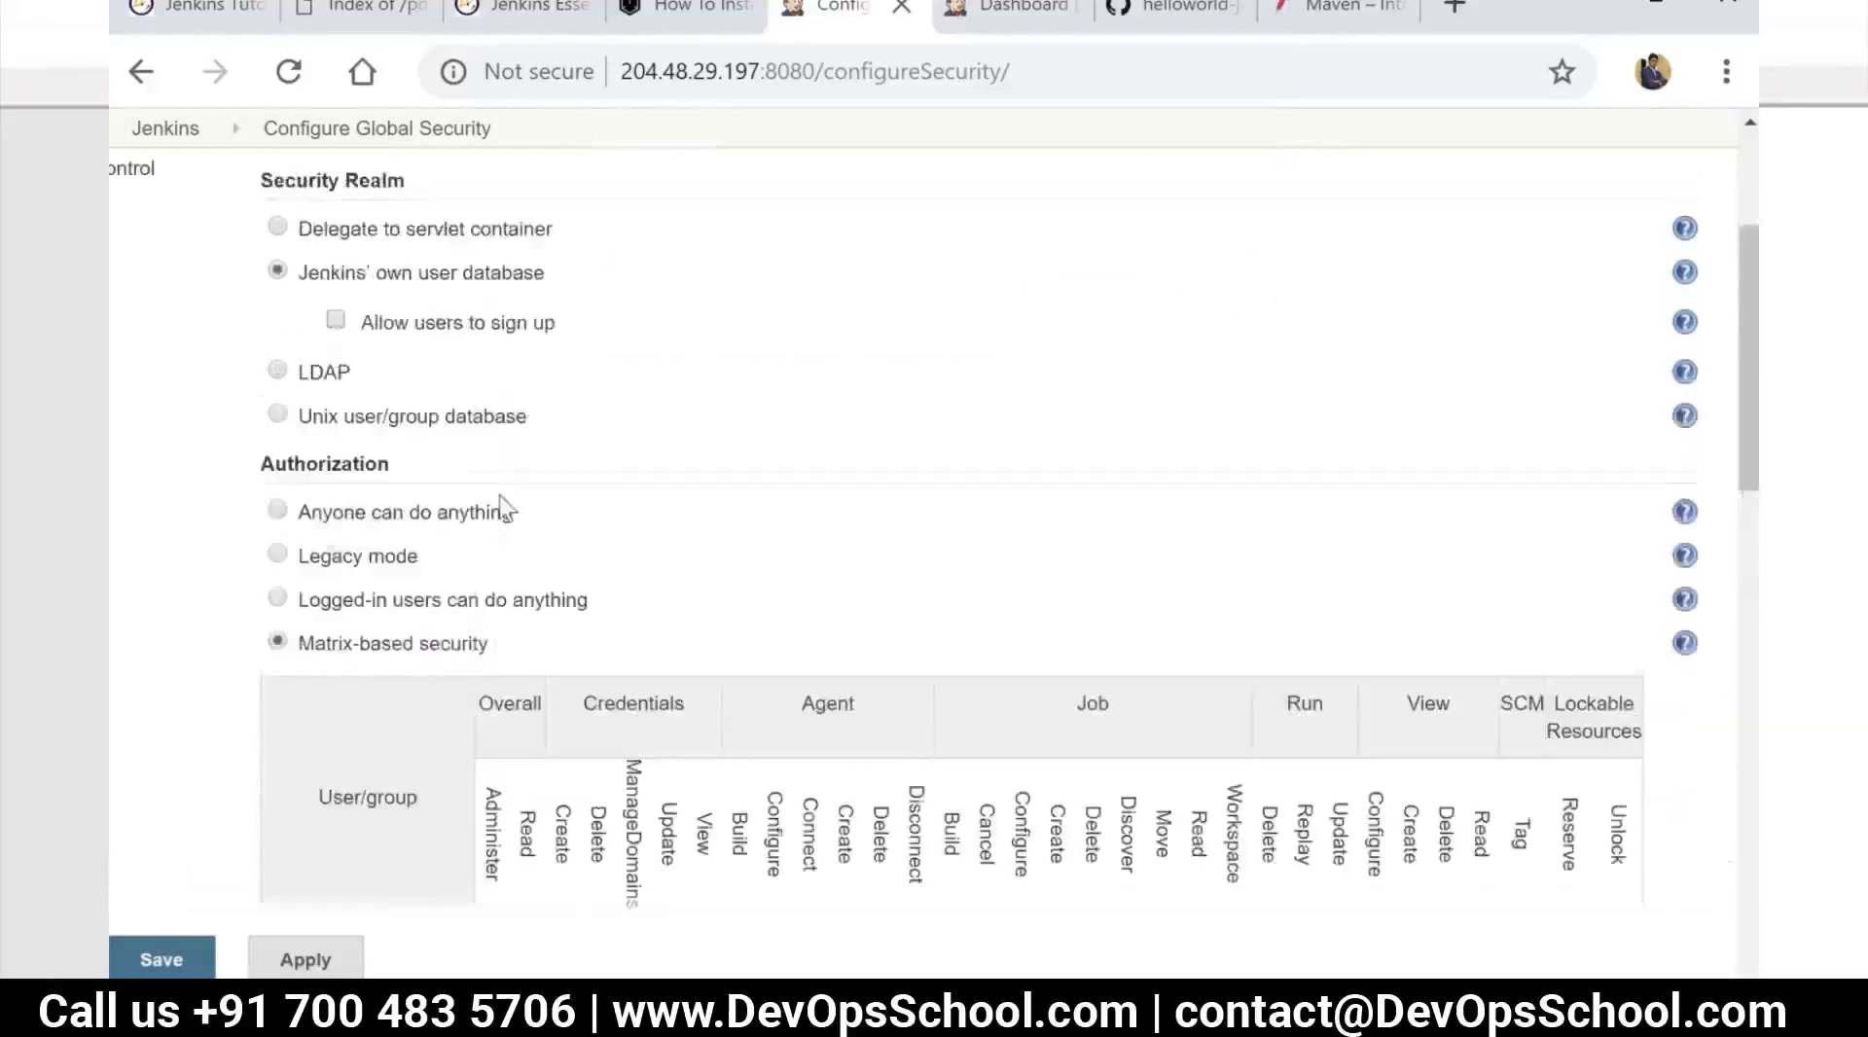
# Add a user to the permission matrix by entering their username and grant that user every permission
pyautogui.scroll(-5, 496, 501)
pyautogui.click(447, 574)
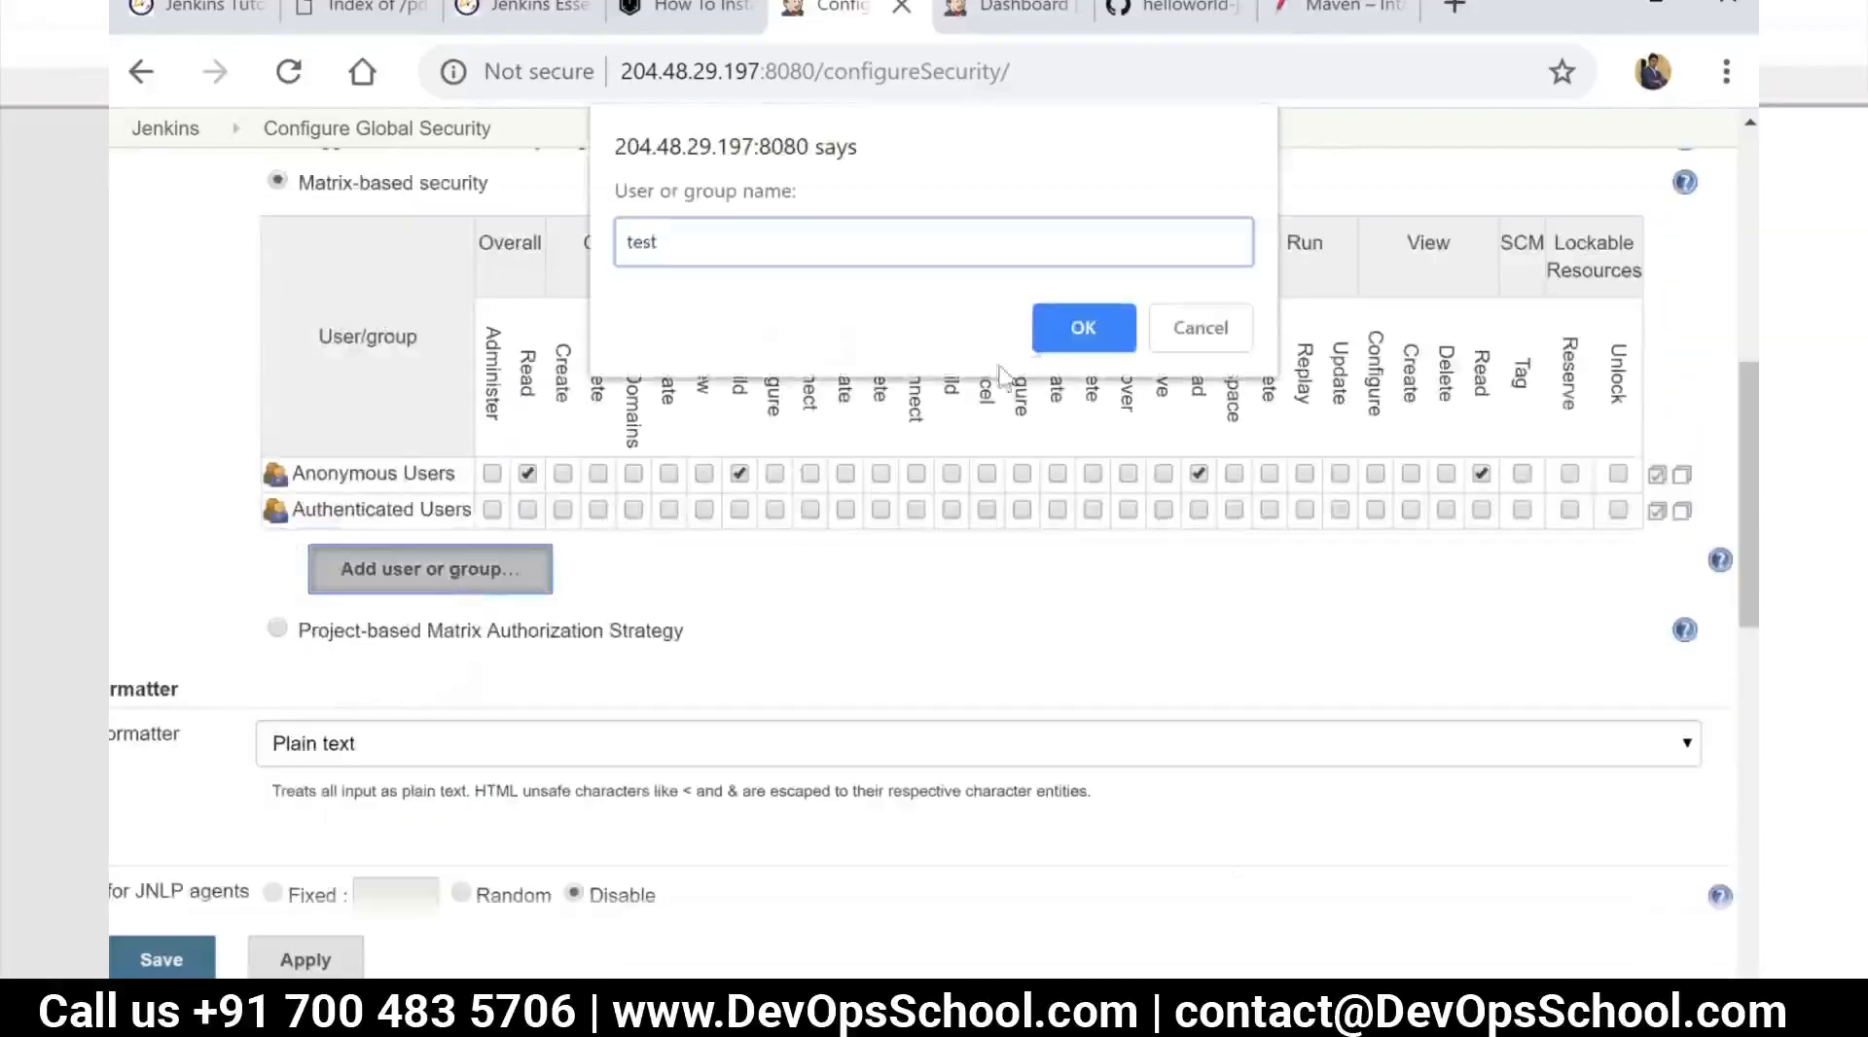
pyautogui.moveTo(661, 241); pyautogui.dragTo(588, 248)
pyautogui.write('satya')
pyautogui.click(1082, 328)
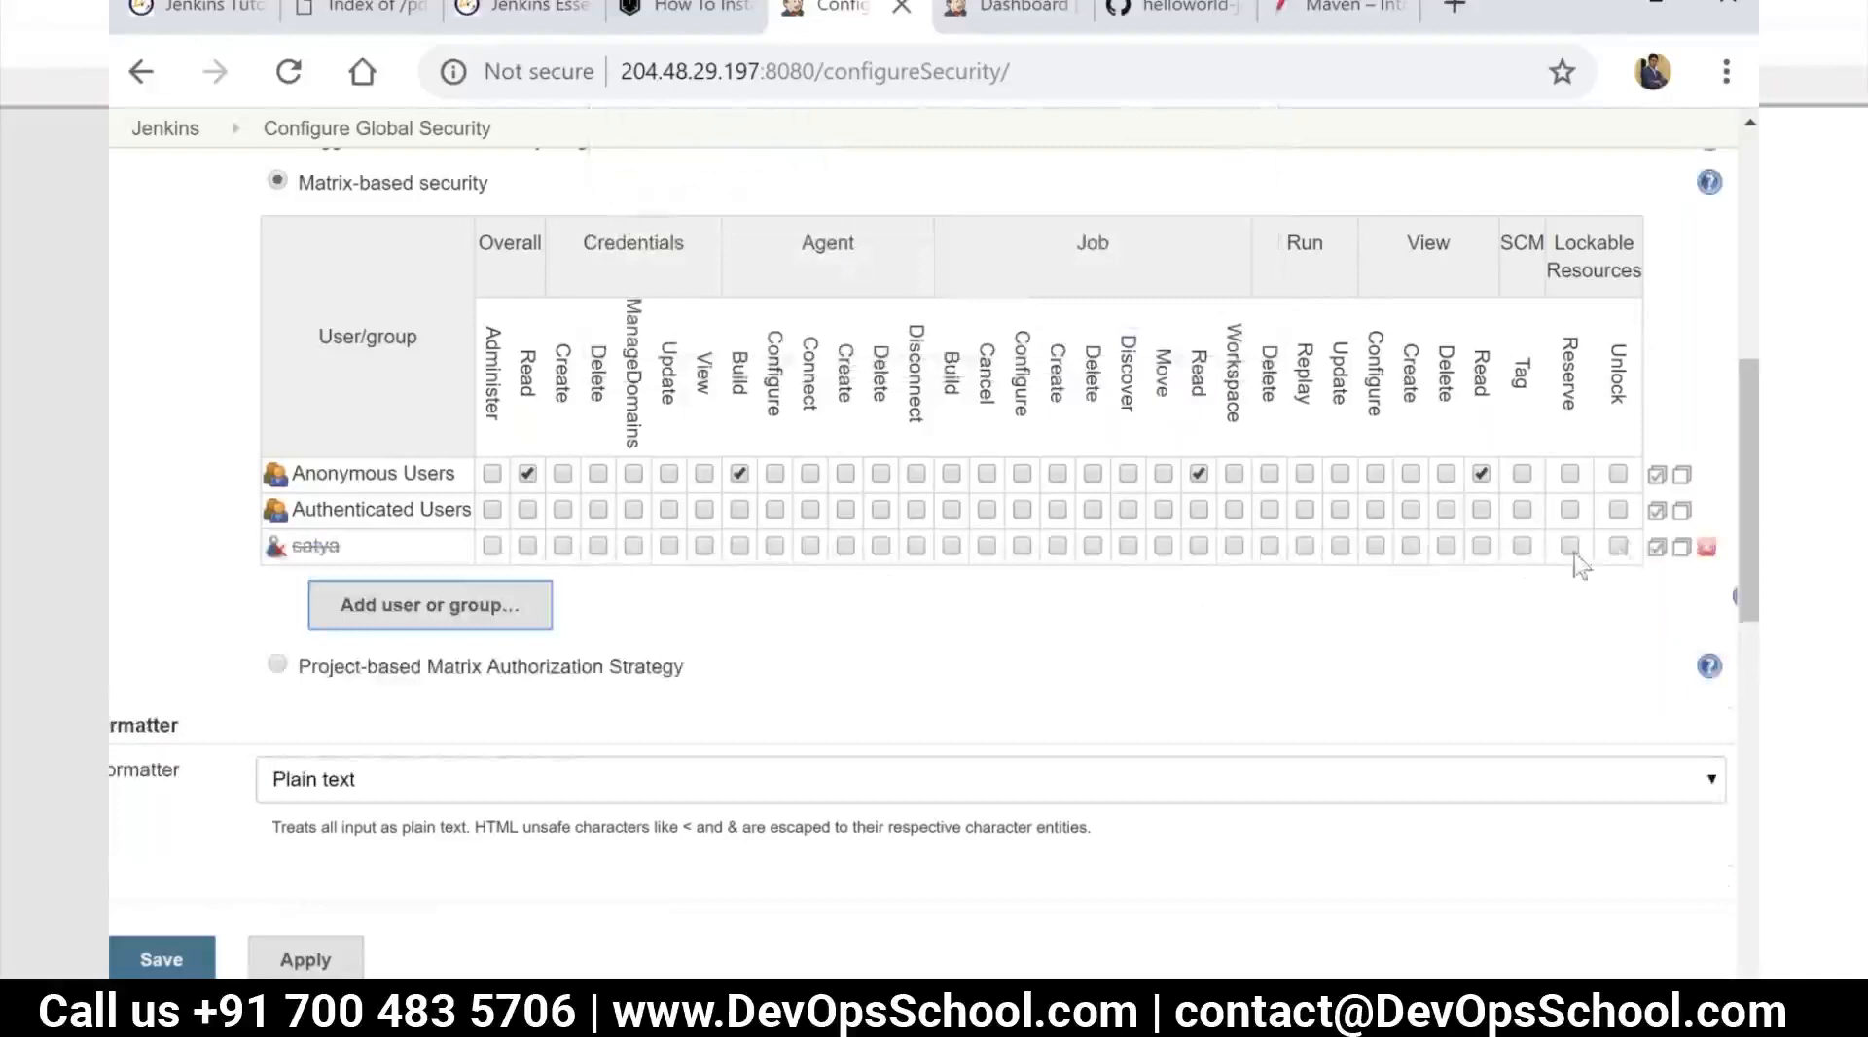
pyautogui.click(1659, 549)
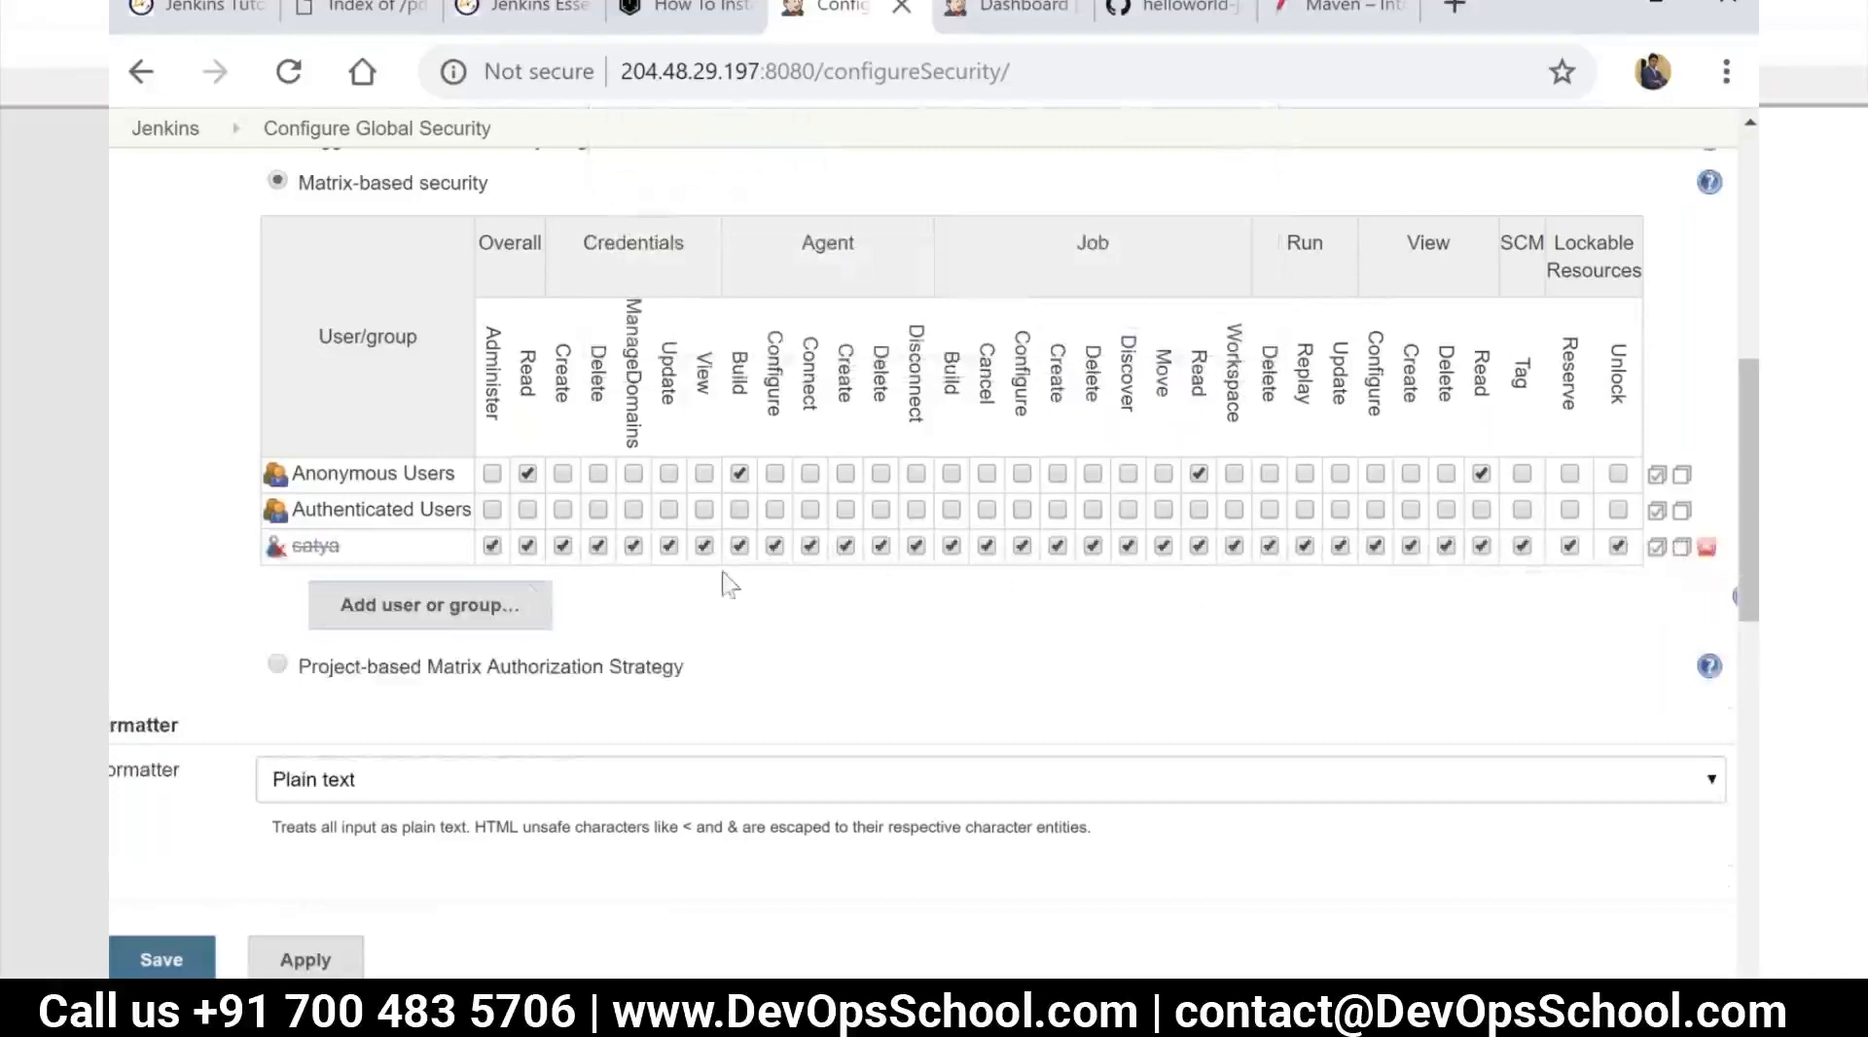
pyautogui.doubleClick(330, 546)
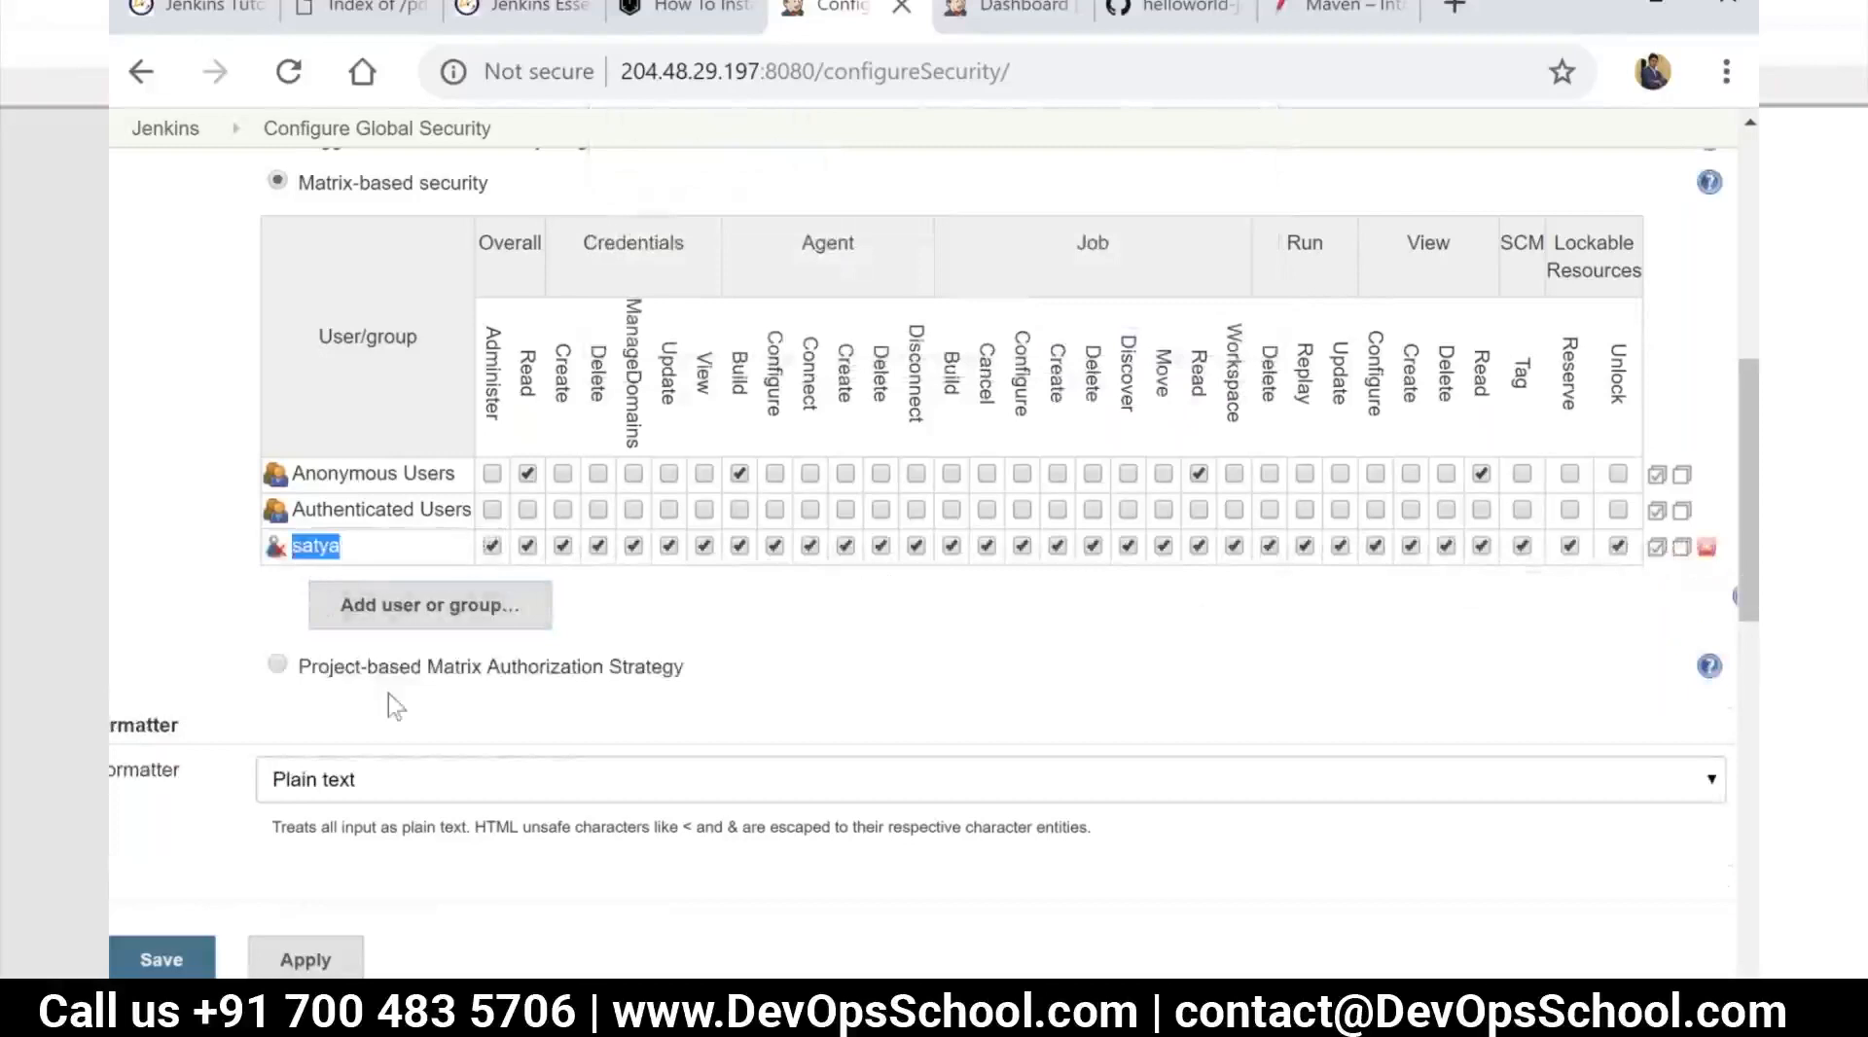
pyautogui.scroll(-2, 513, 680)
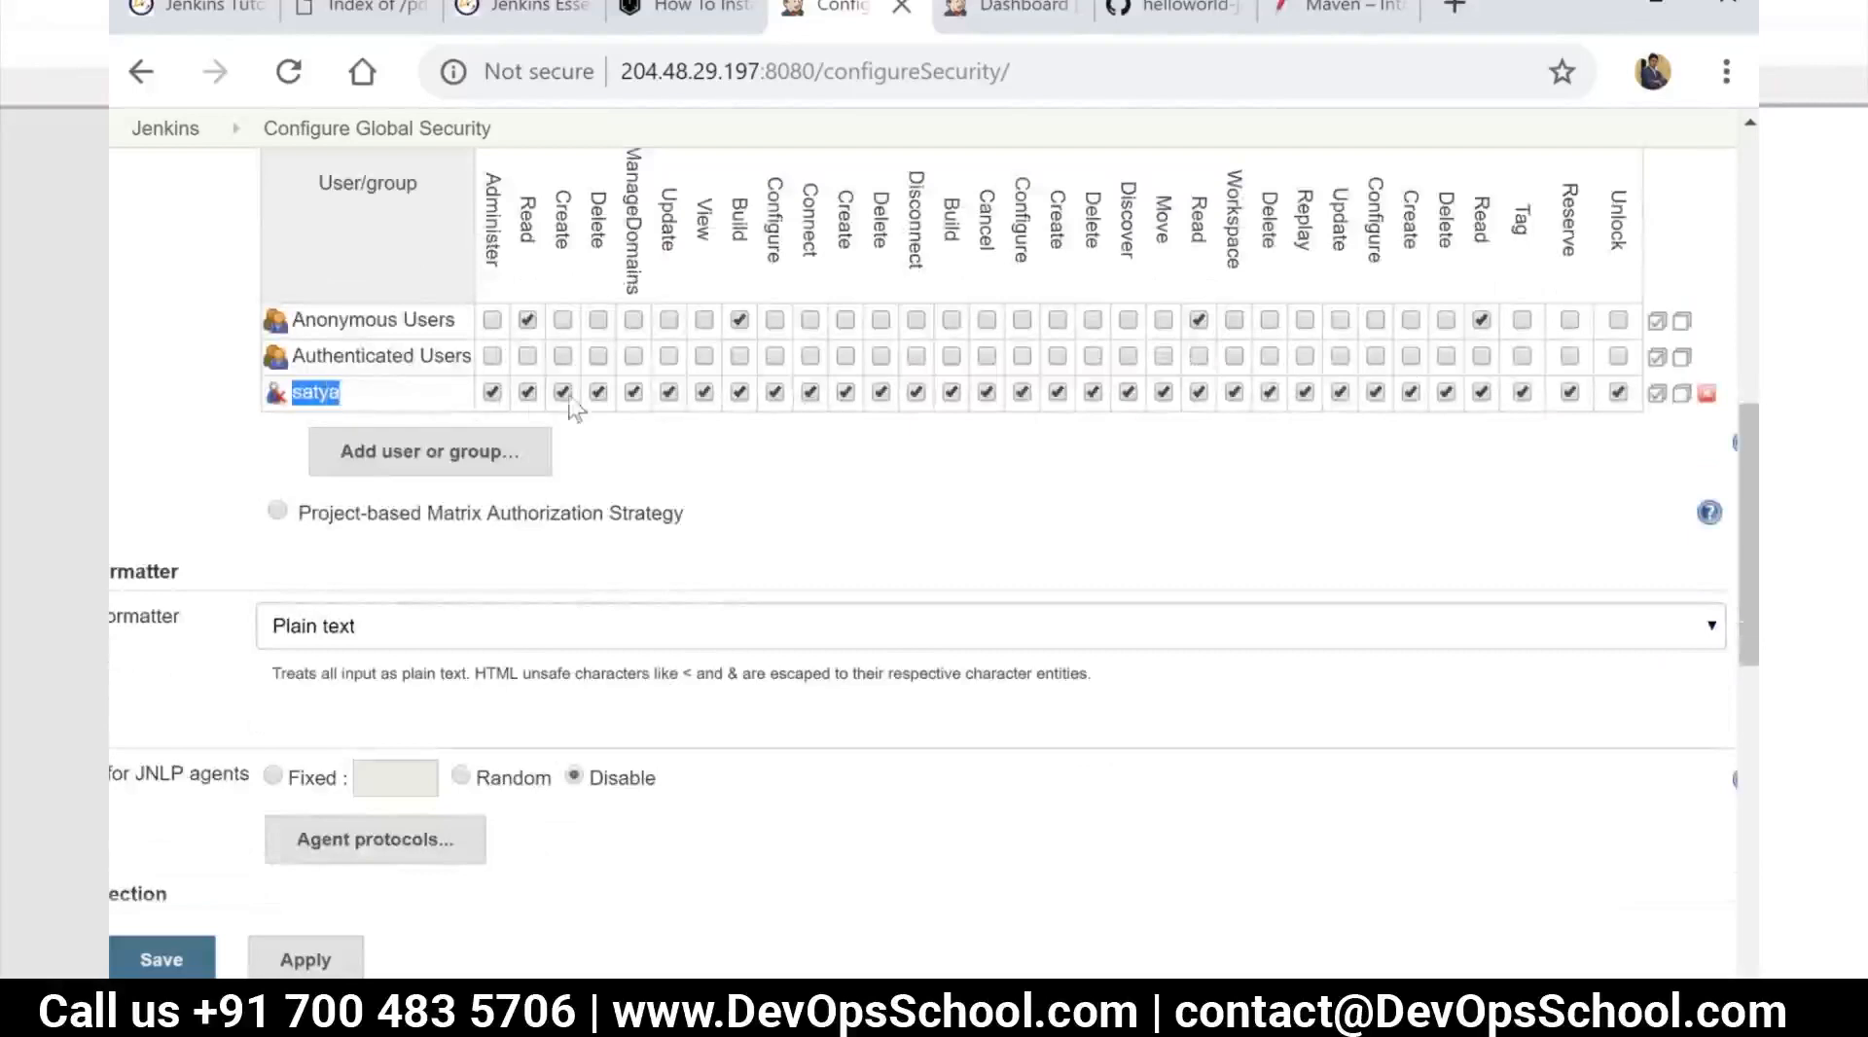
# Revoke the added user's Overall Administer, Credentials Create, Credentials Delete and Agent Delete permissions in the matrix
pyautogui.click(494, 393)
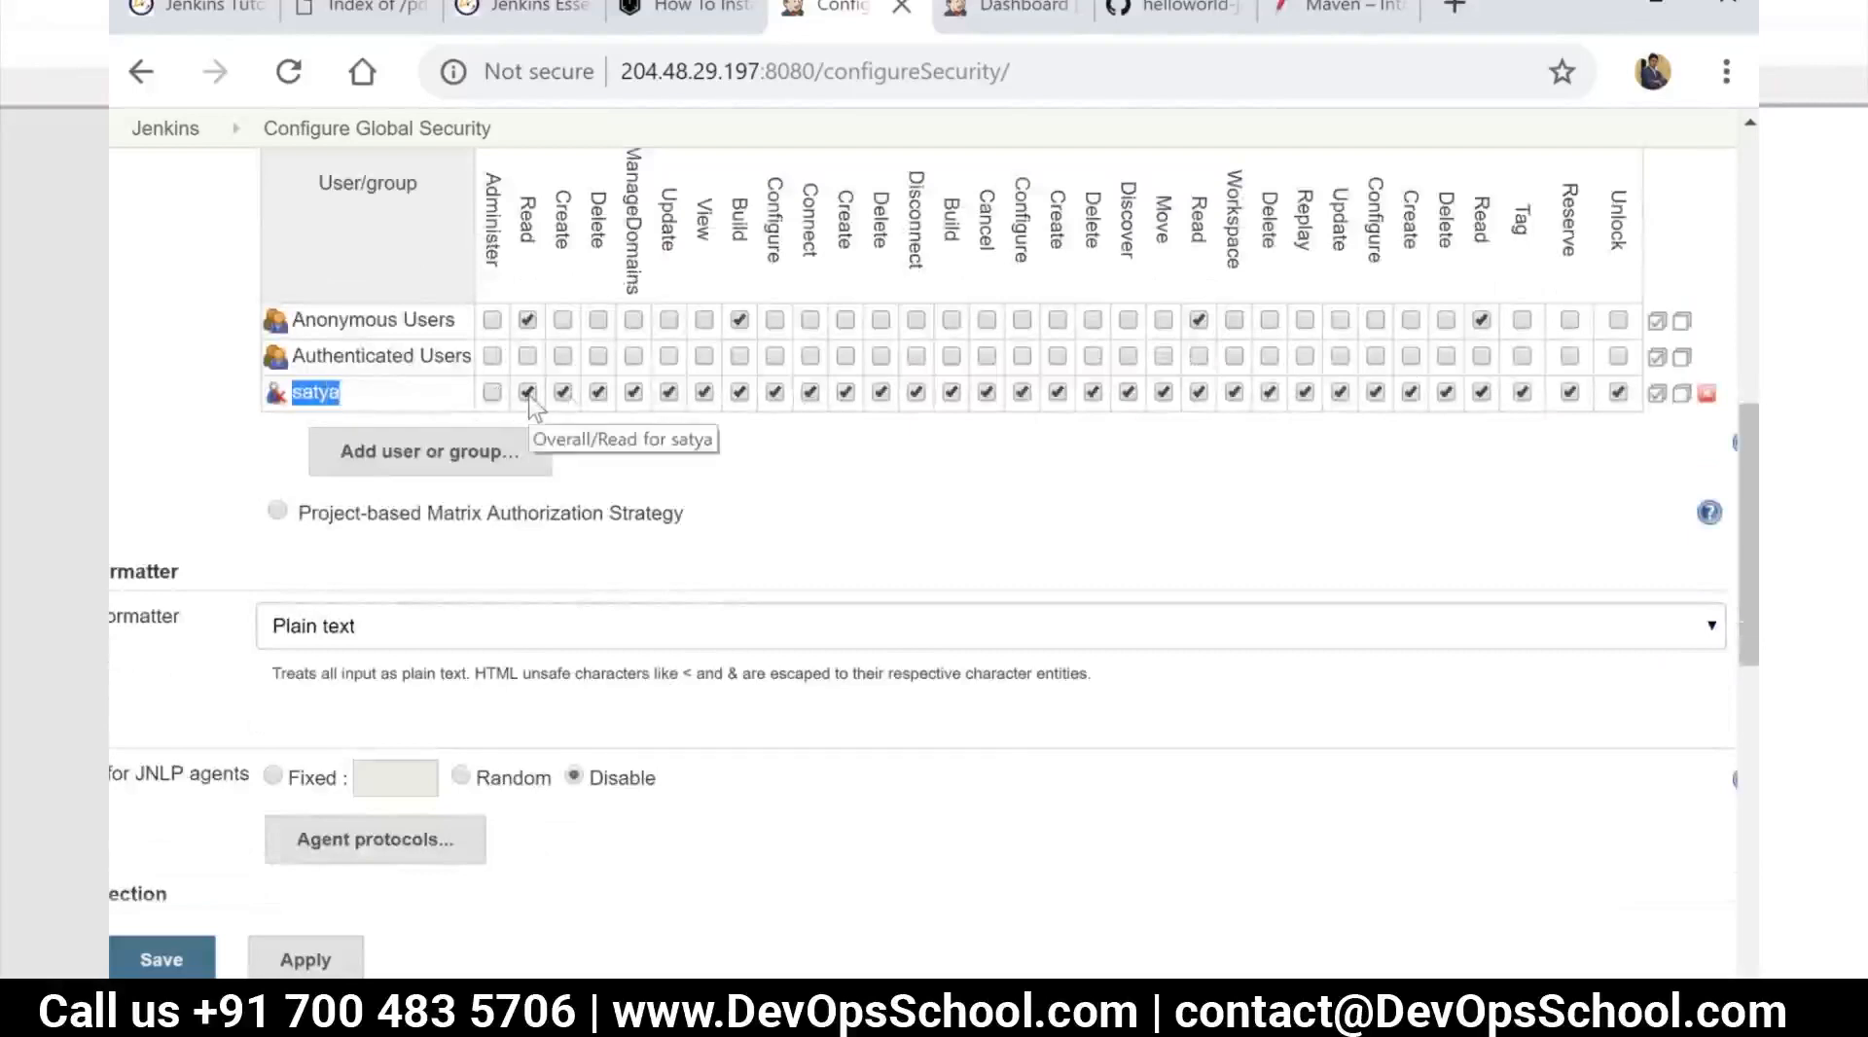
pyautogui.click(562, 393)
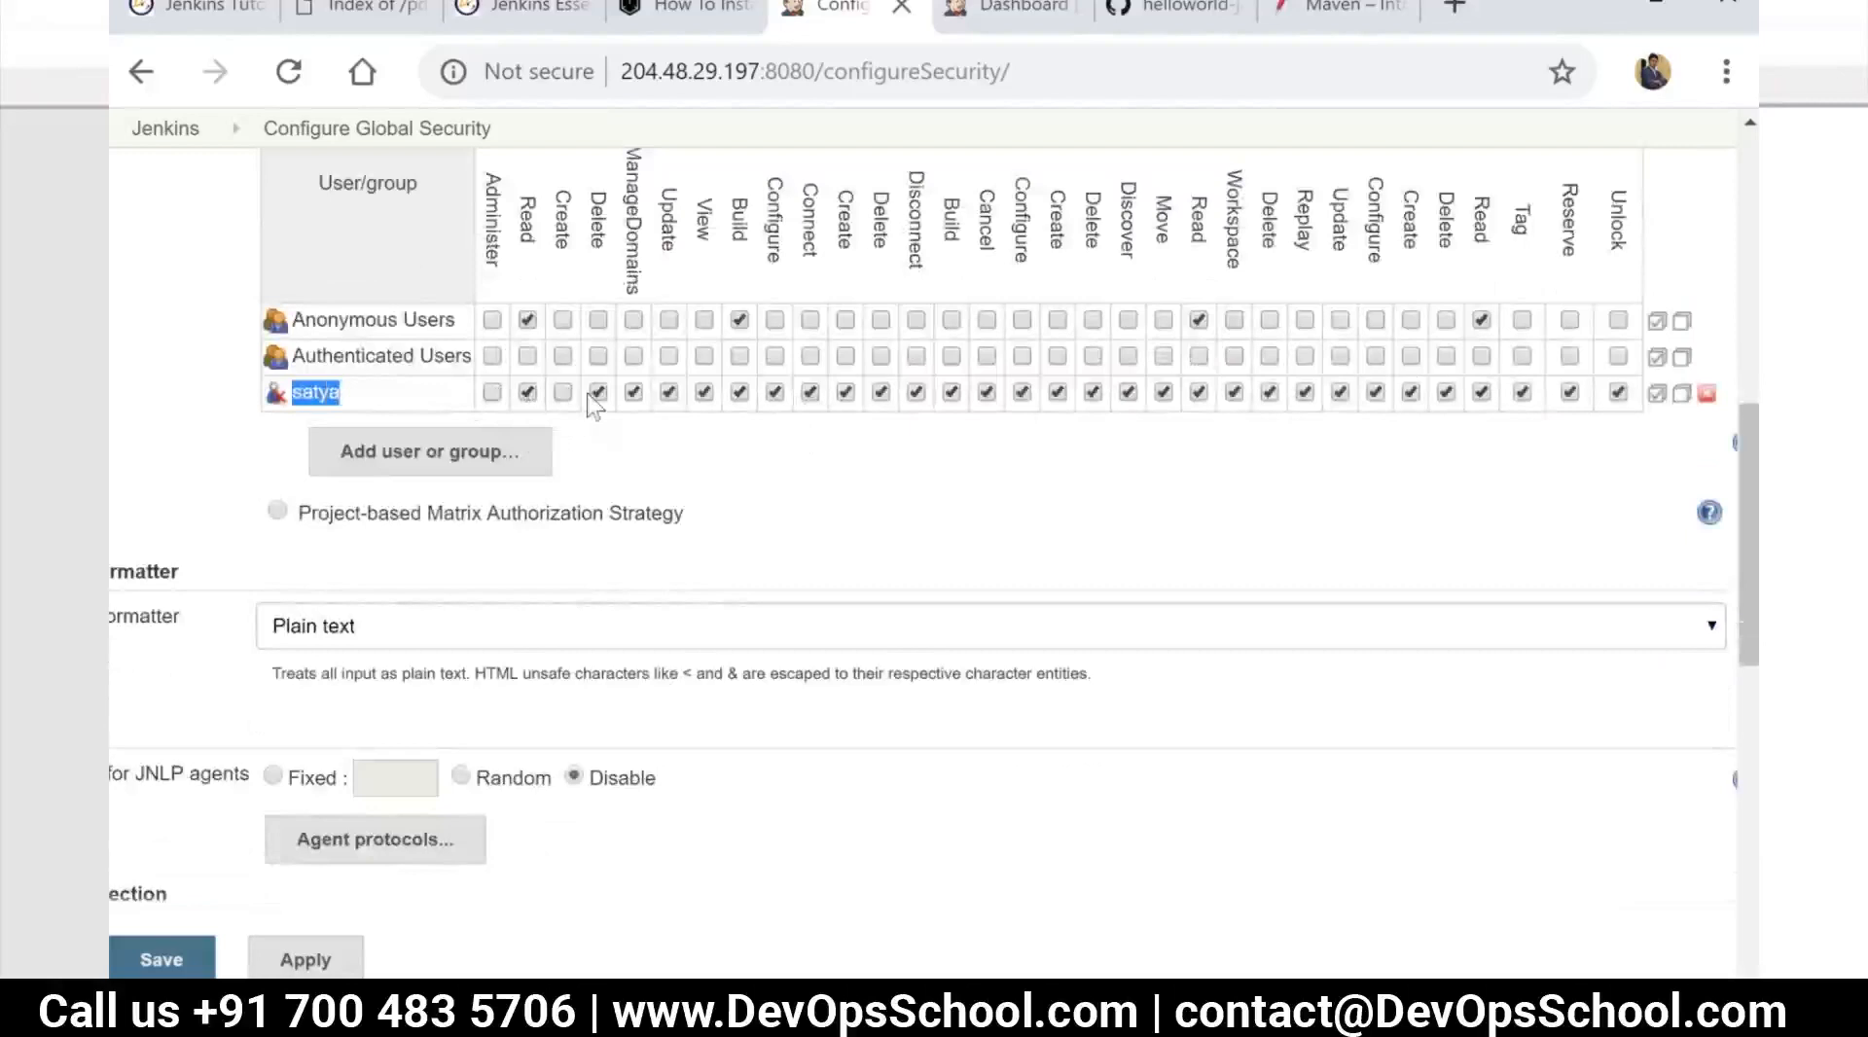
pyautogui.click(598, 393)
pyautogui.click(881, 393)
pyautogui.scroll(2, 632, 594)
pyautogui.scroll(5, 640, 572)
pyautogui.scroll(-9, 623, 623)
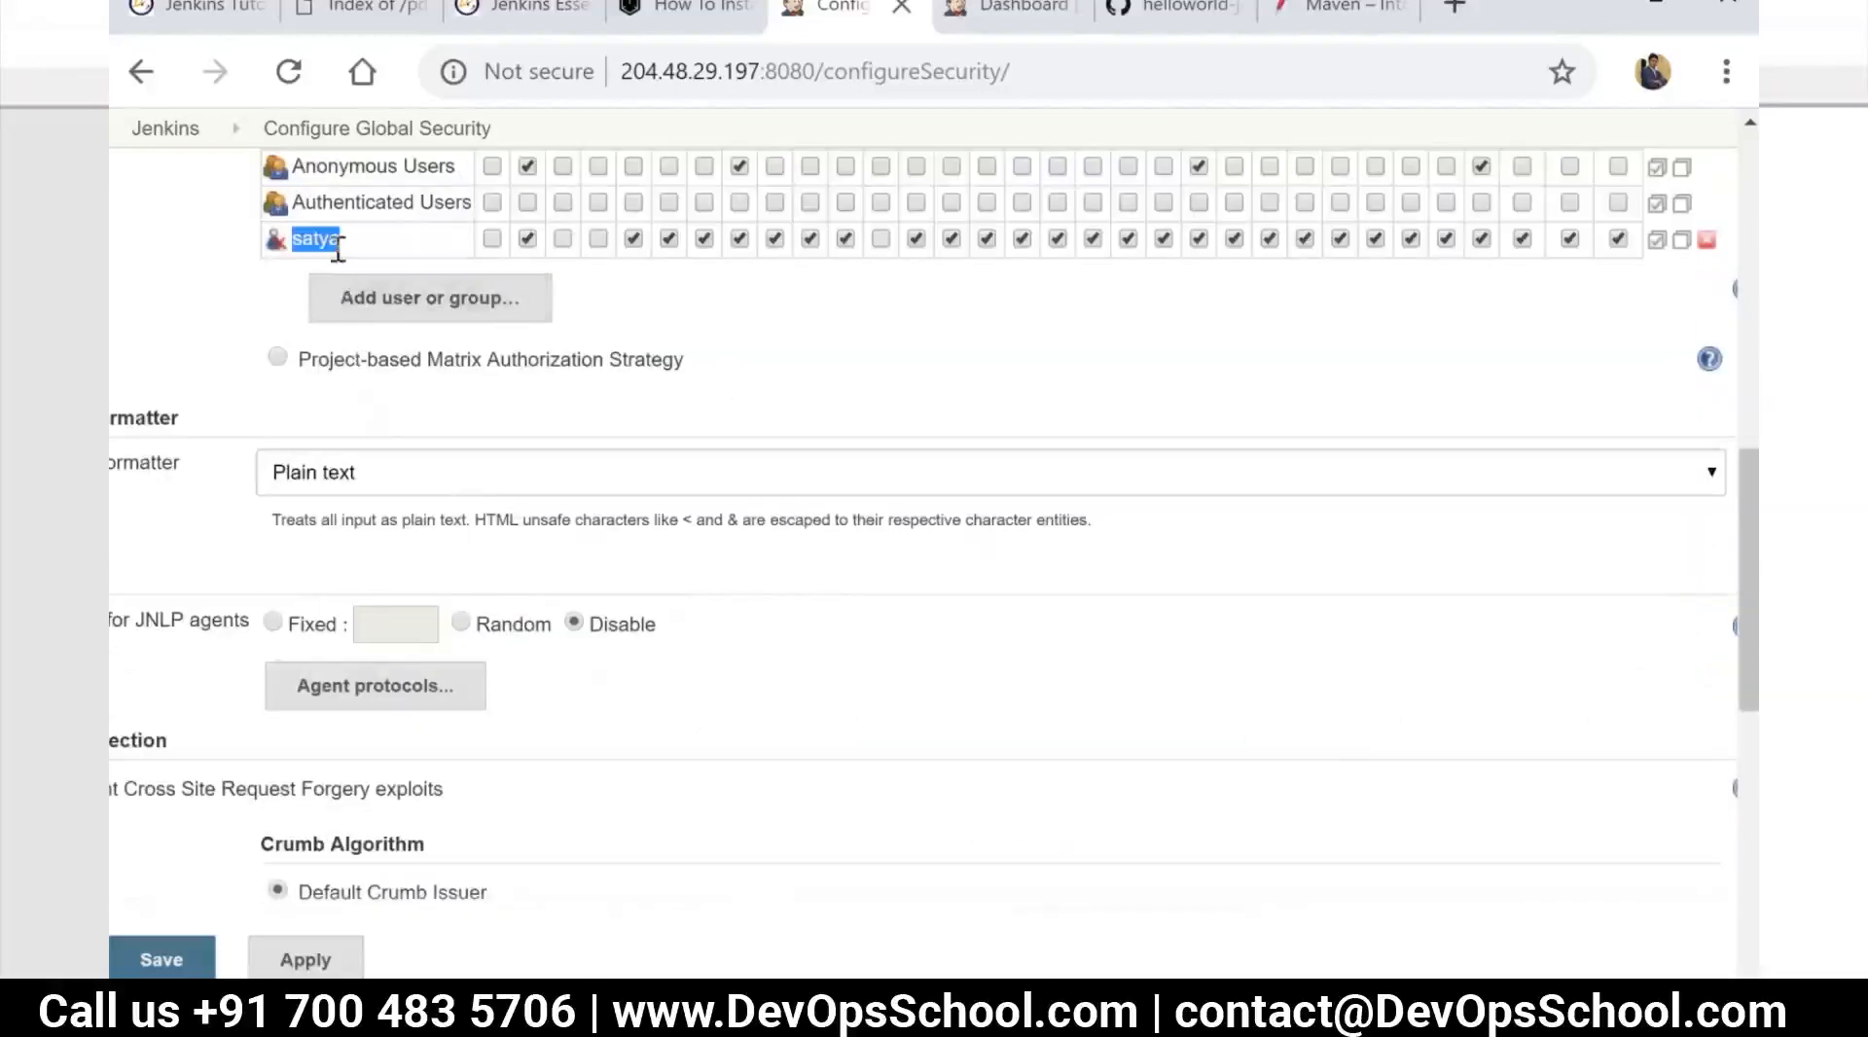
pyautogui.moveTo(338, 249)
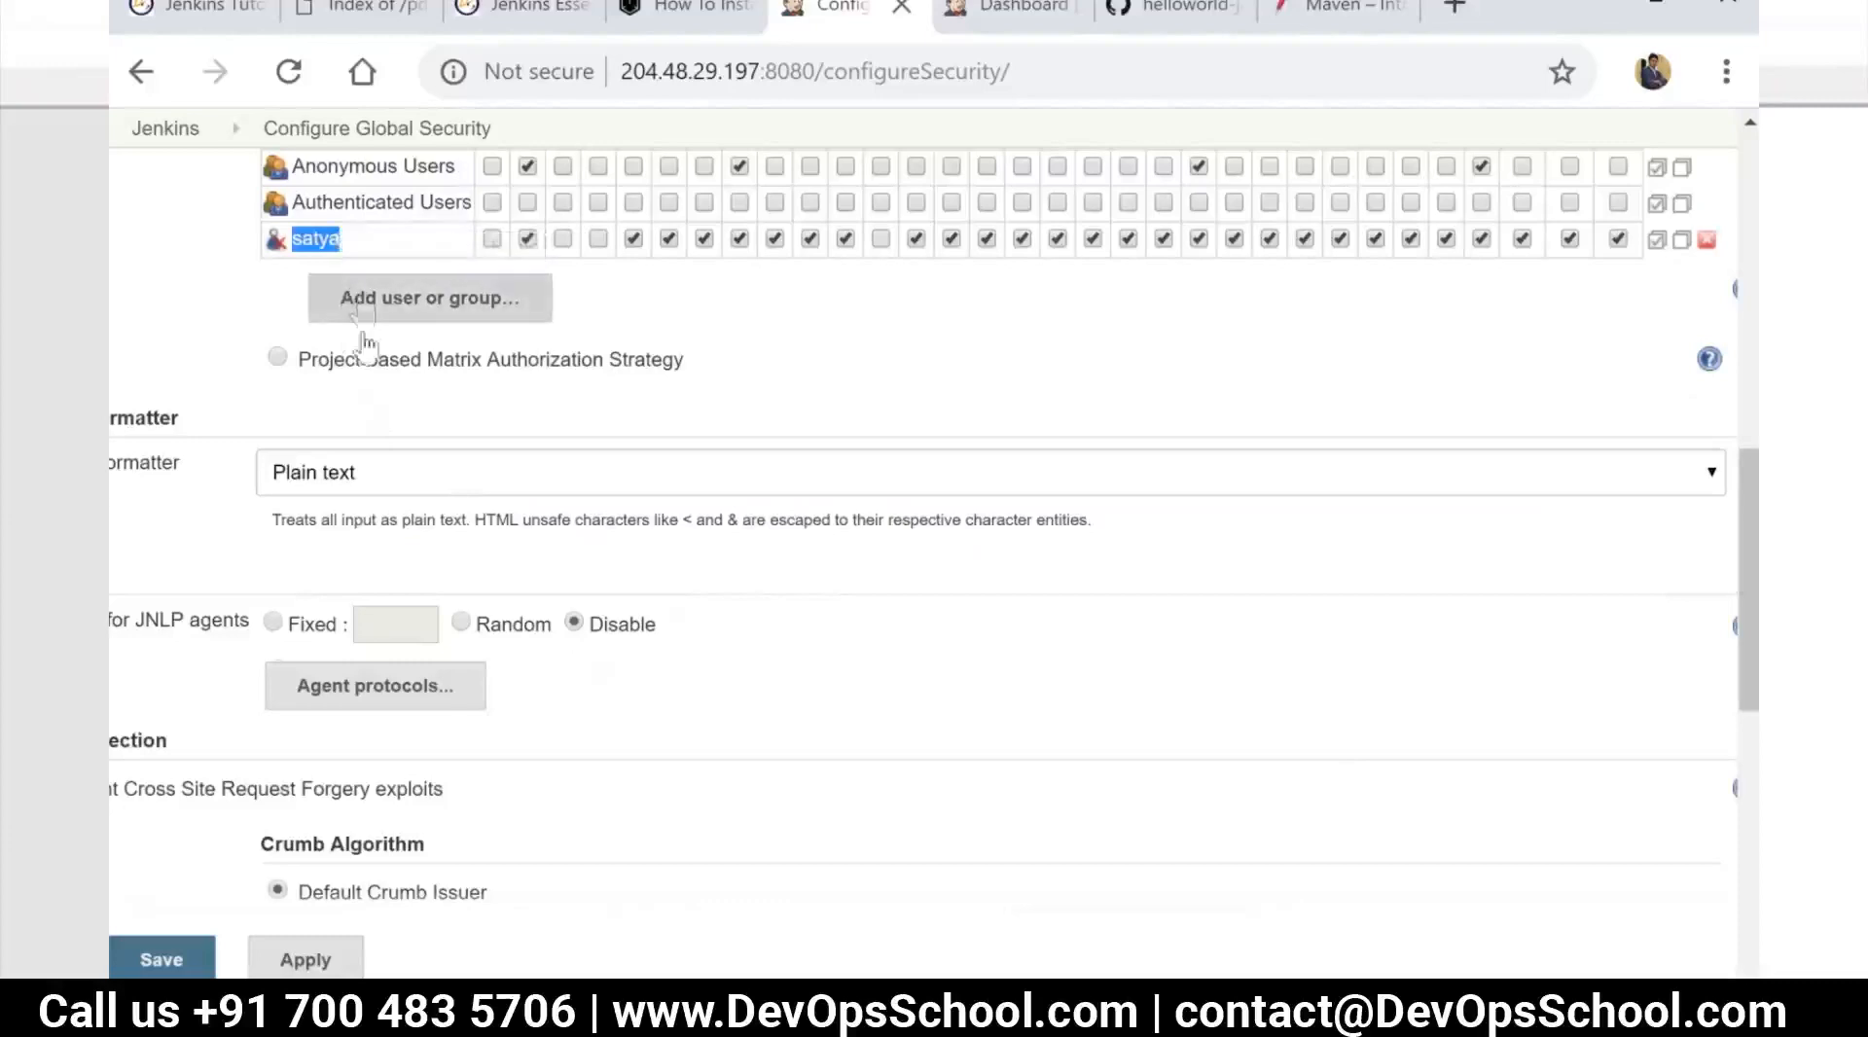
# Leave the global security configuration without saving and open the Manage Jenkins page
pyautogui.scroll(-1, 500, 852)
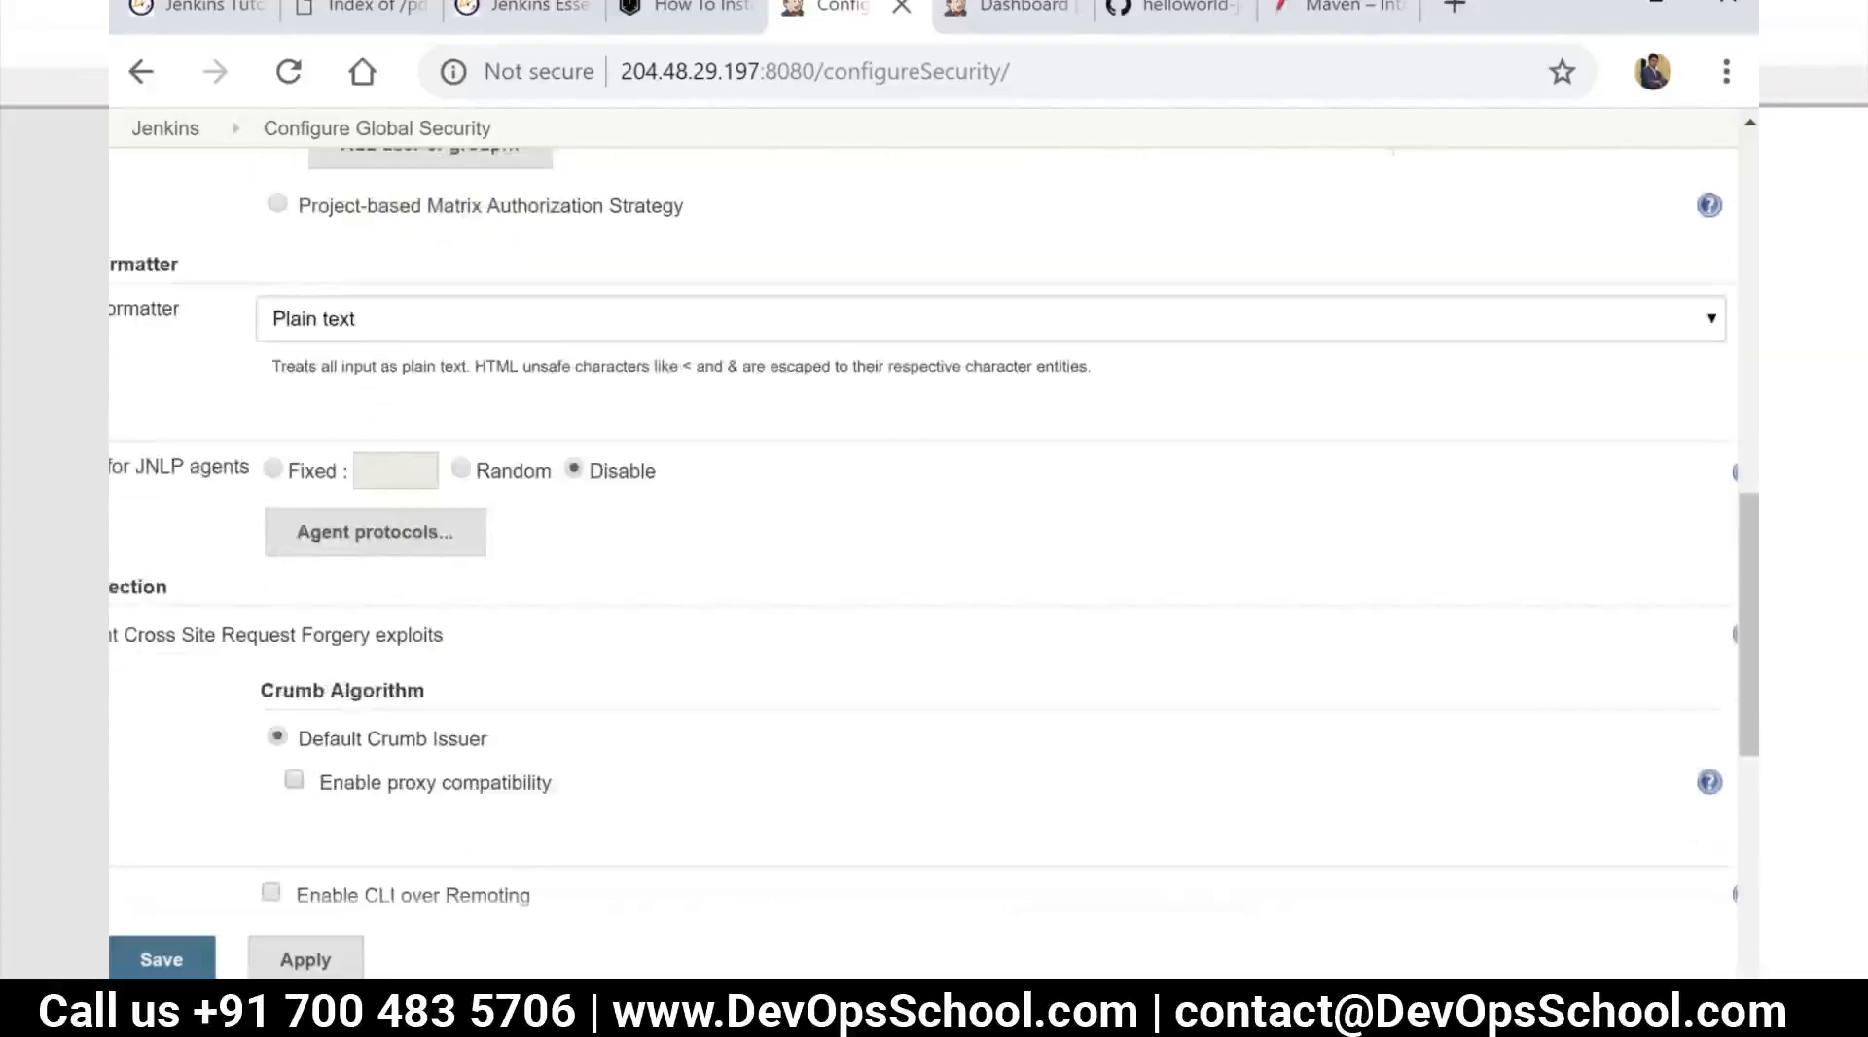
pyautogui.scroll(-3, 575, 741)
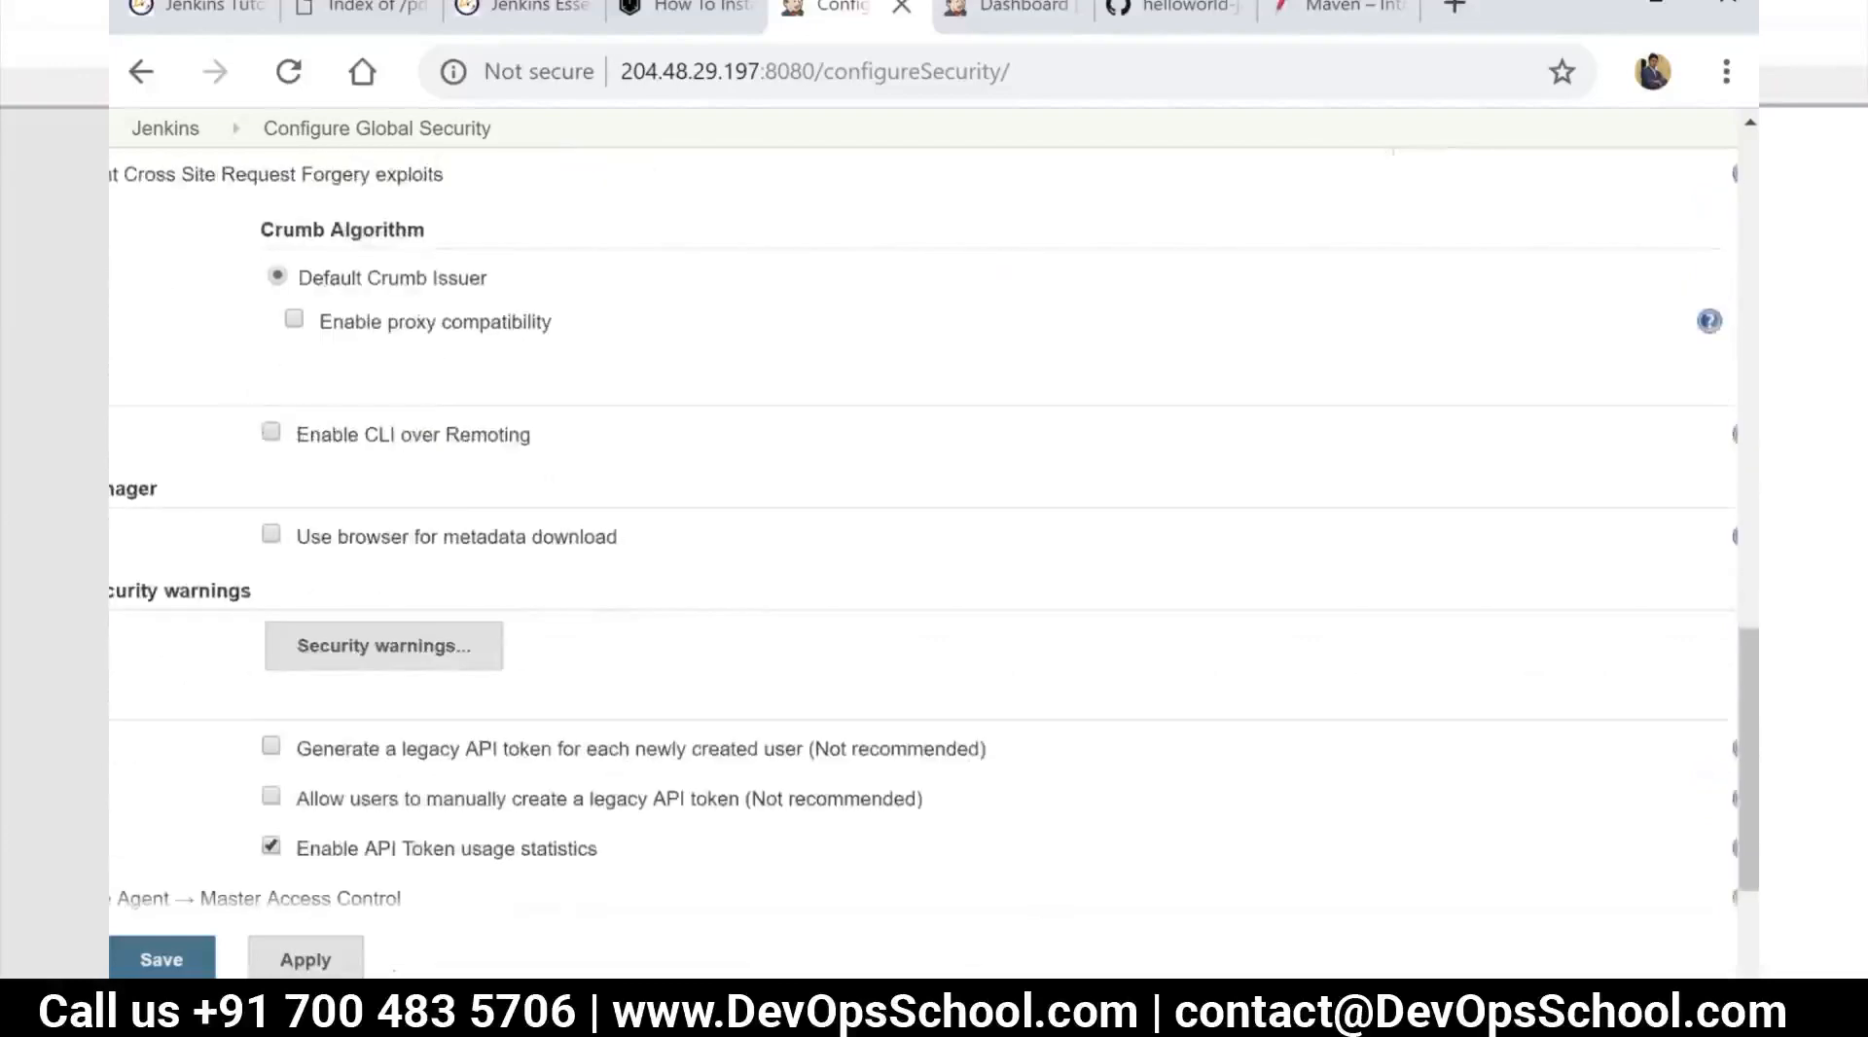
pyautogui.scroll(-2, 705, 937)
pyautogui.moveTo(681, 998); pyautogui.dragTo(185, 997)
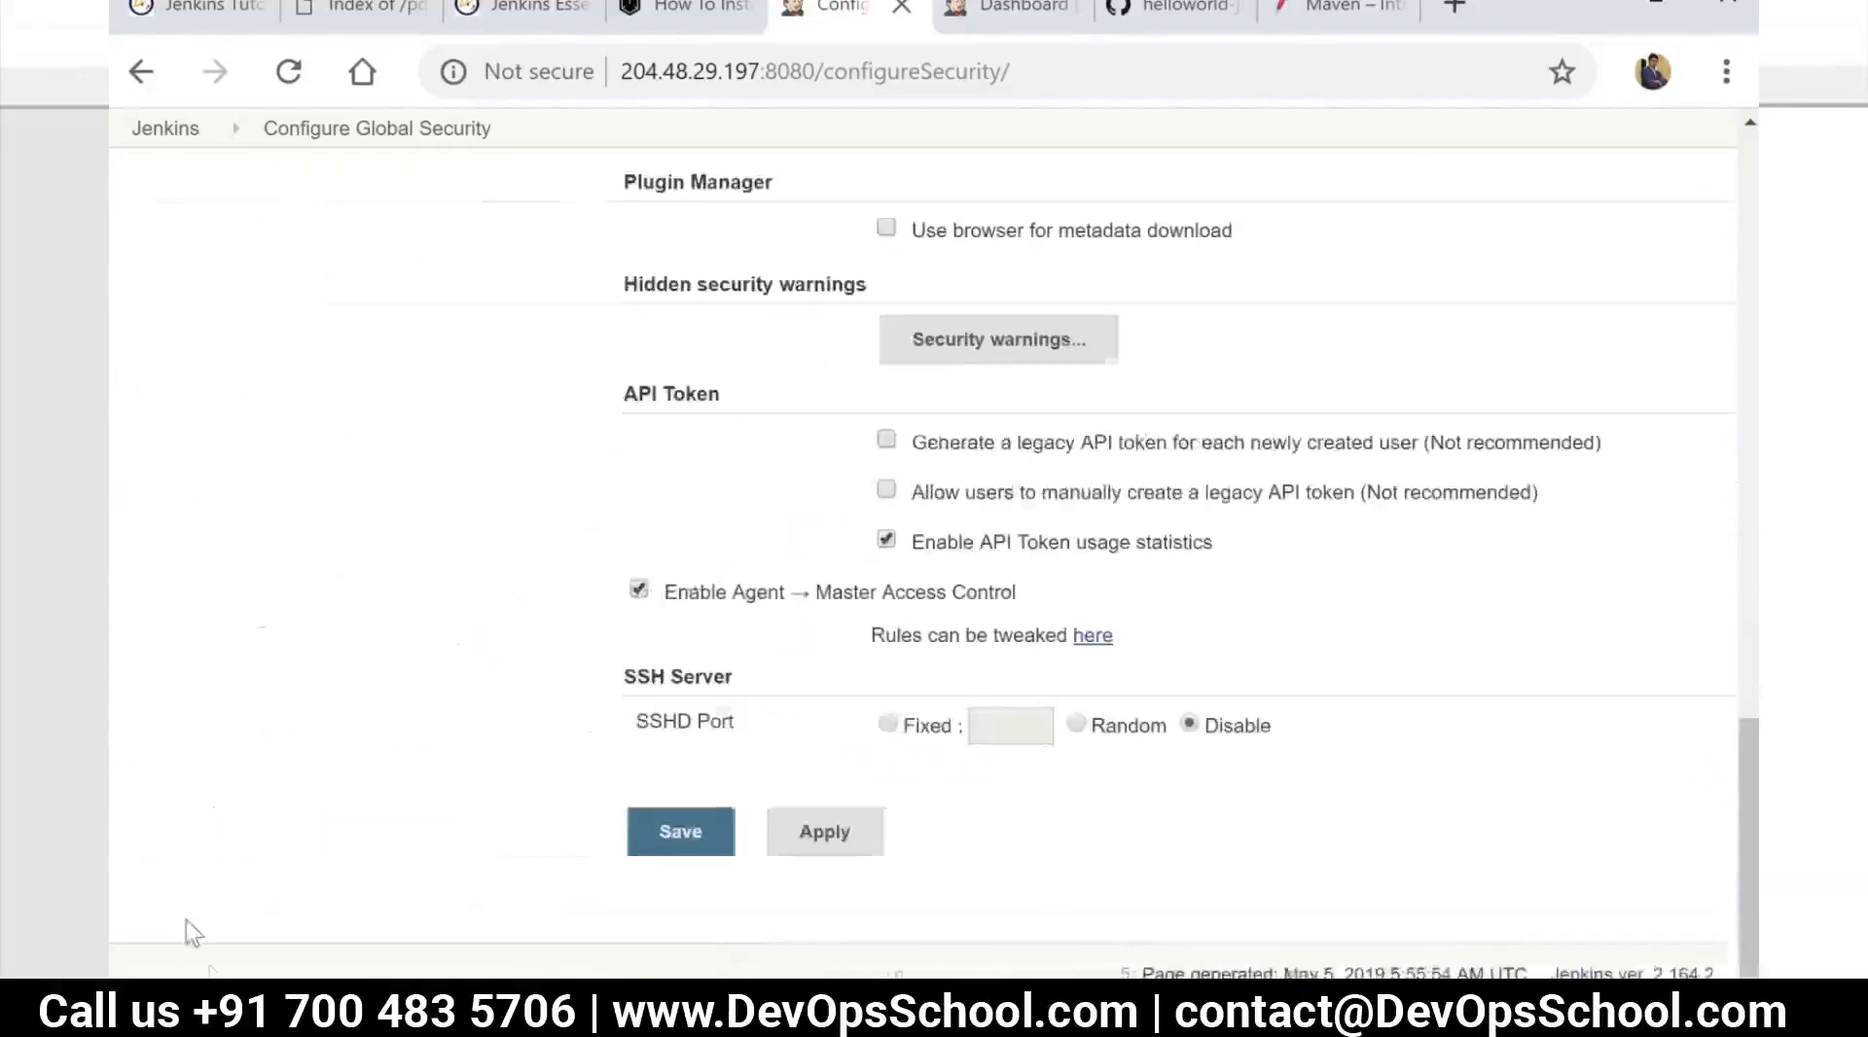
pyautogui.scroll(10, 438, 544)
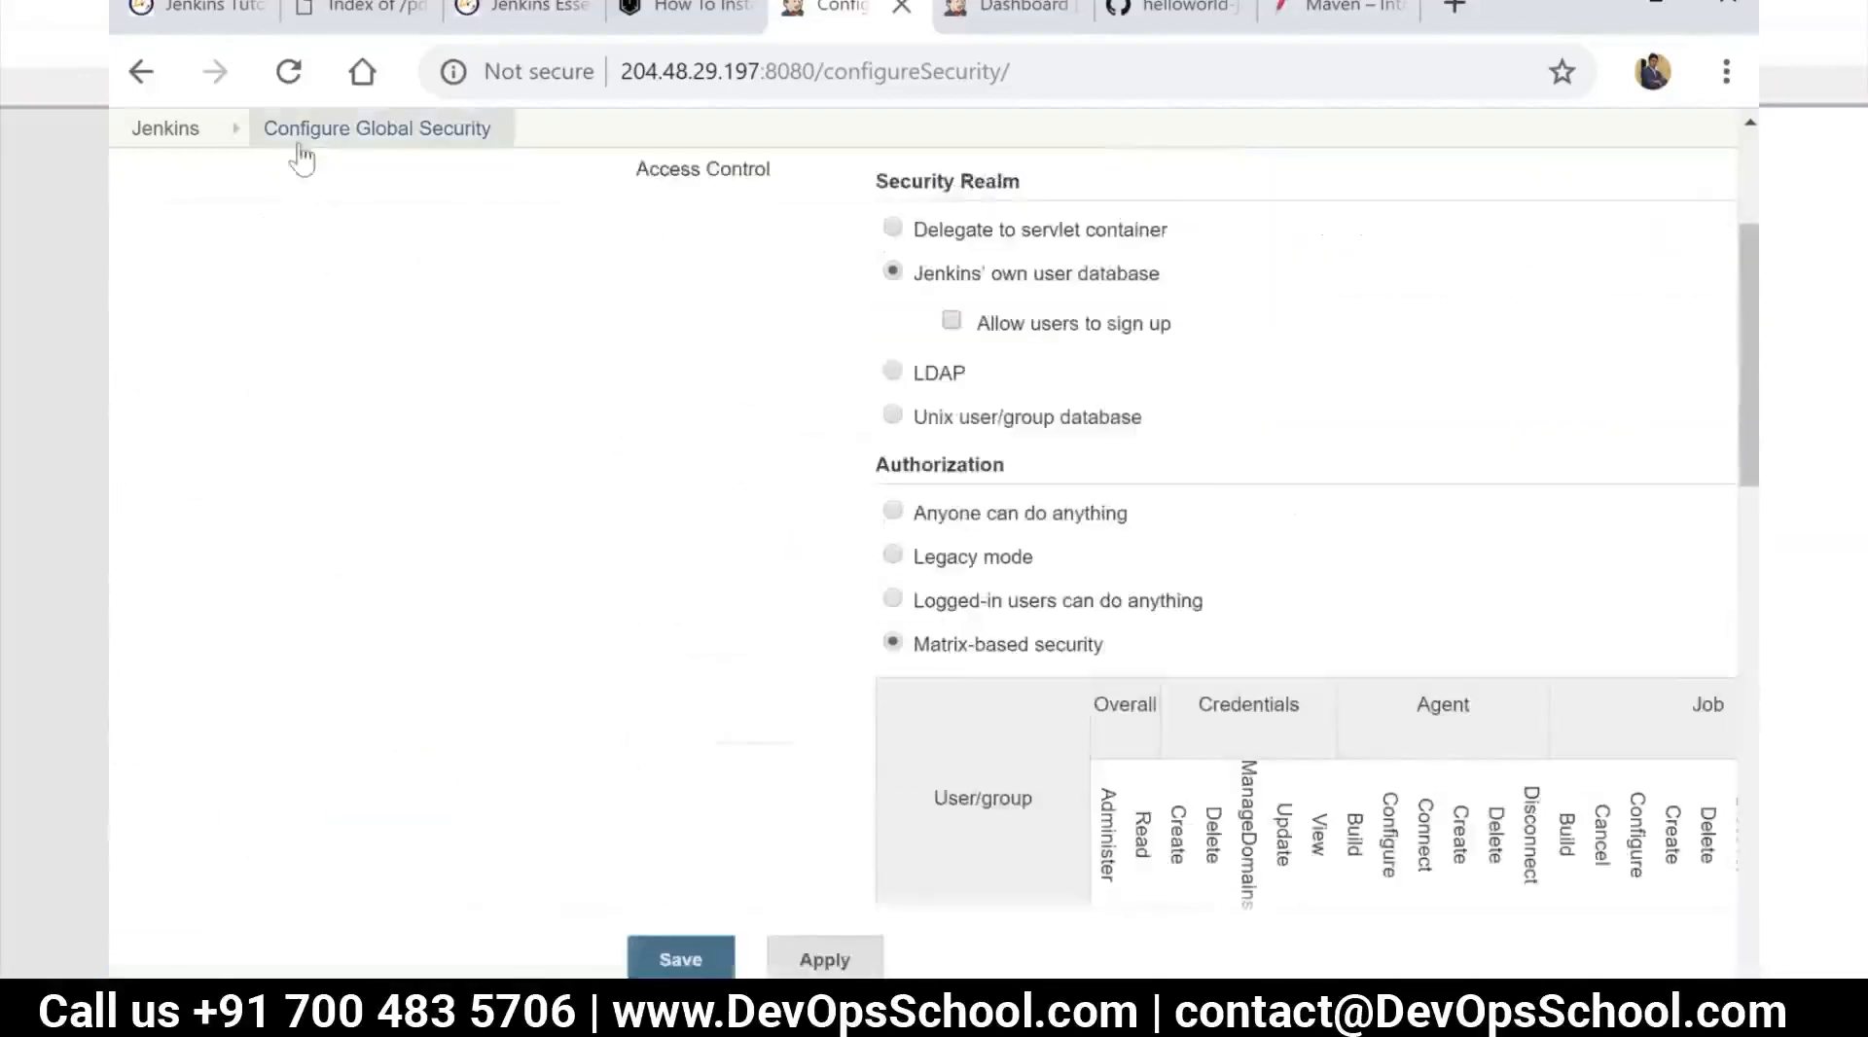
pyautogui.click(185, 131)
pyautogui.click(1082, 255)
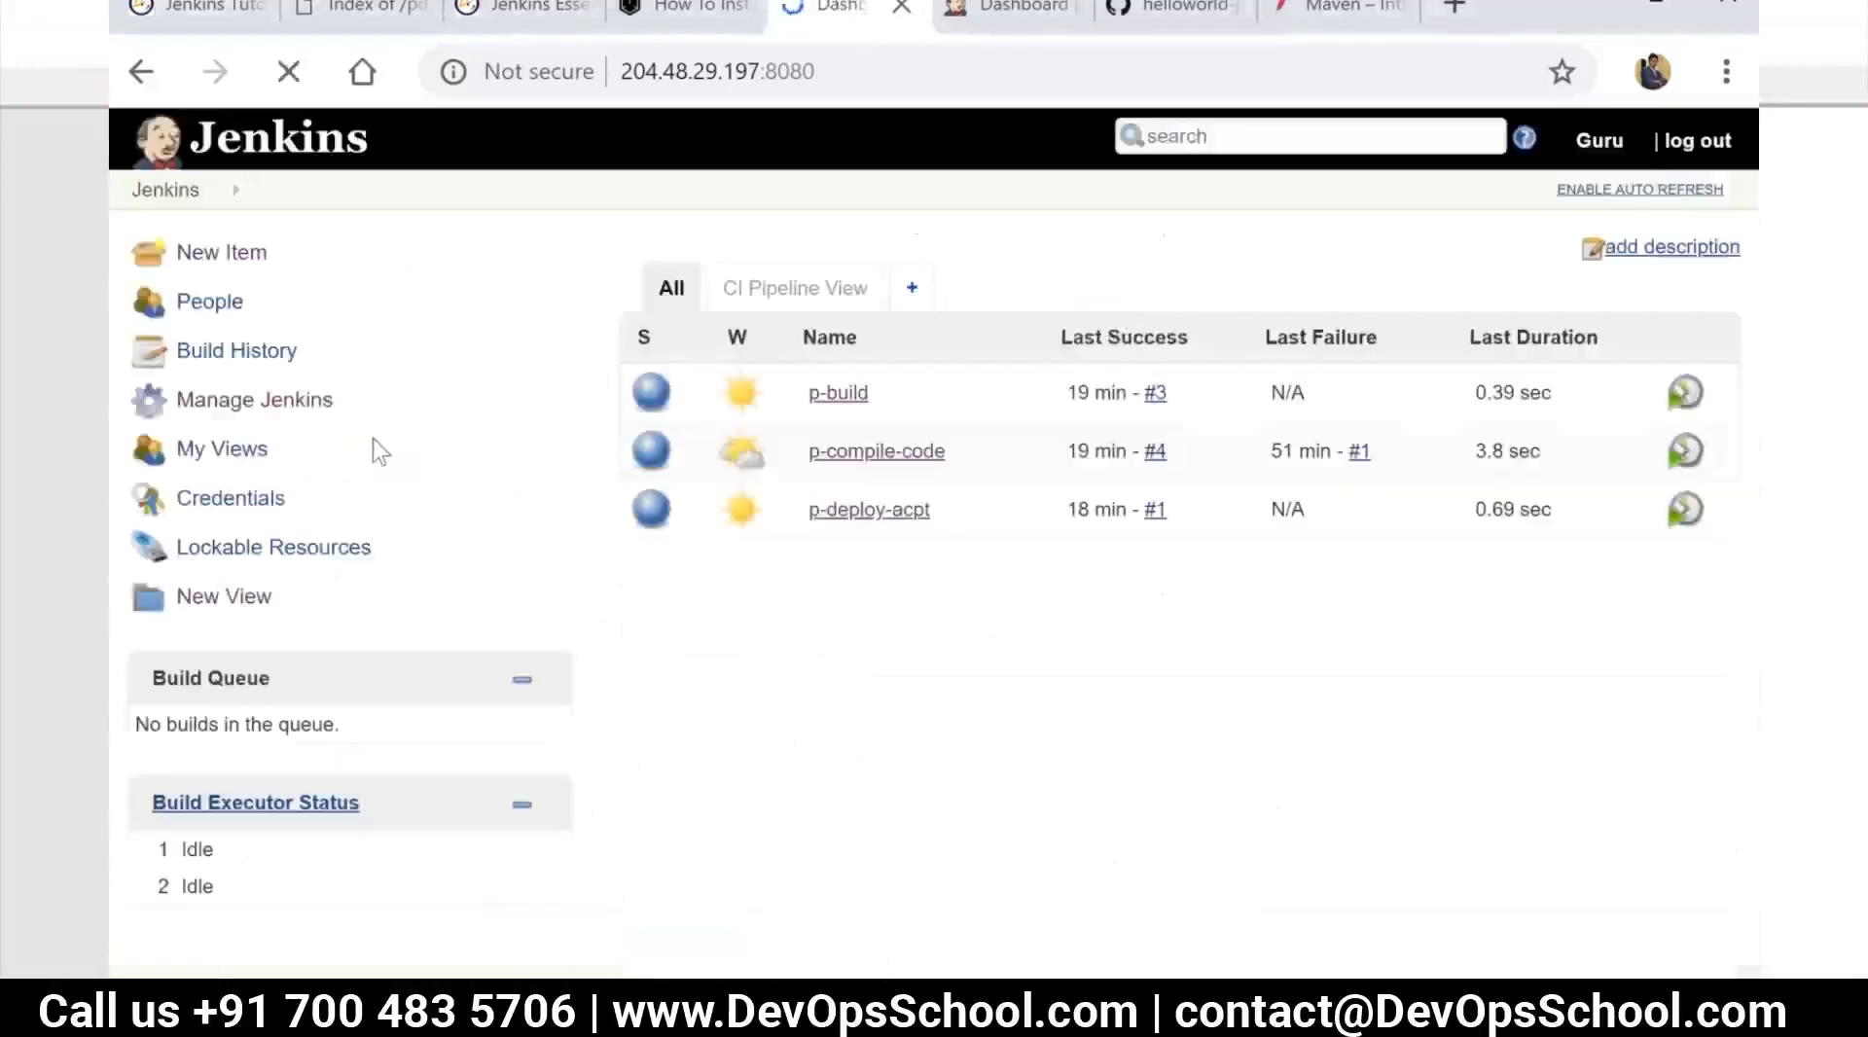
pyautogui.click(251, 401)
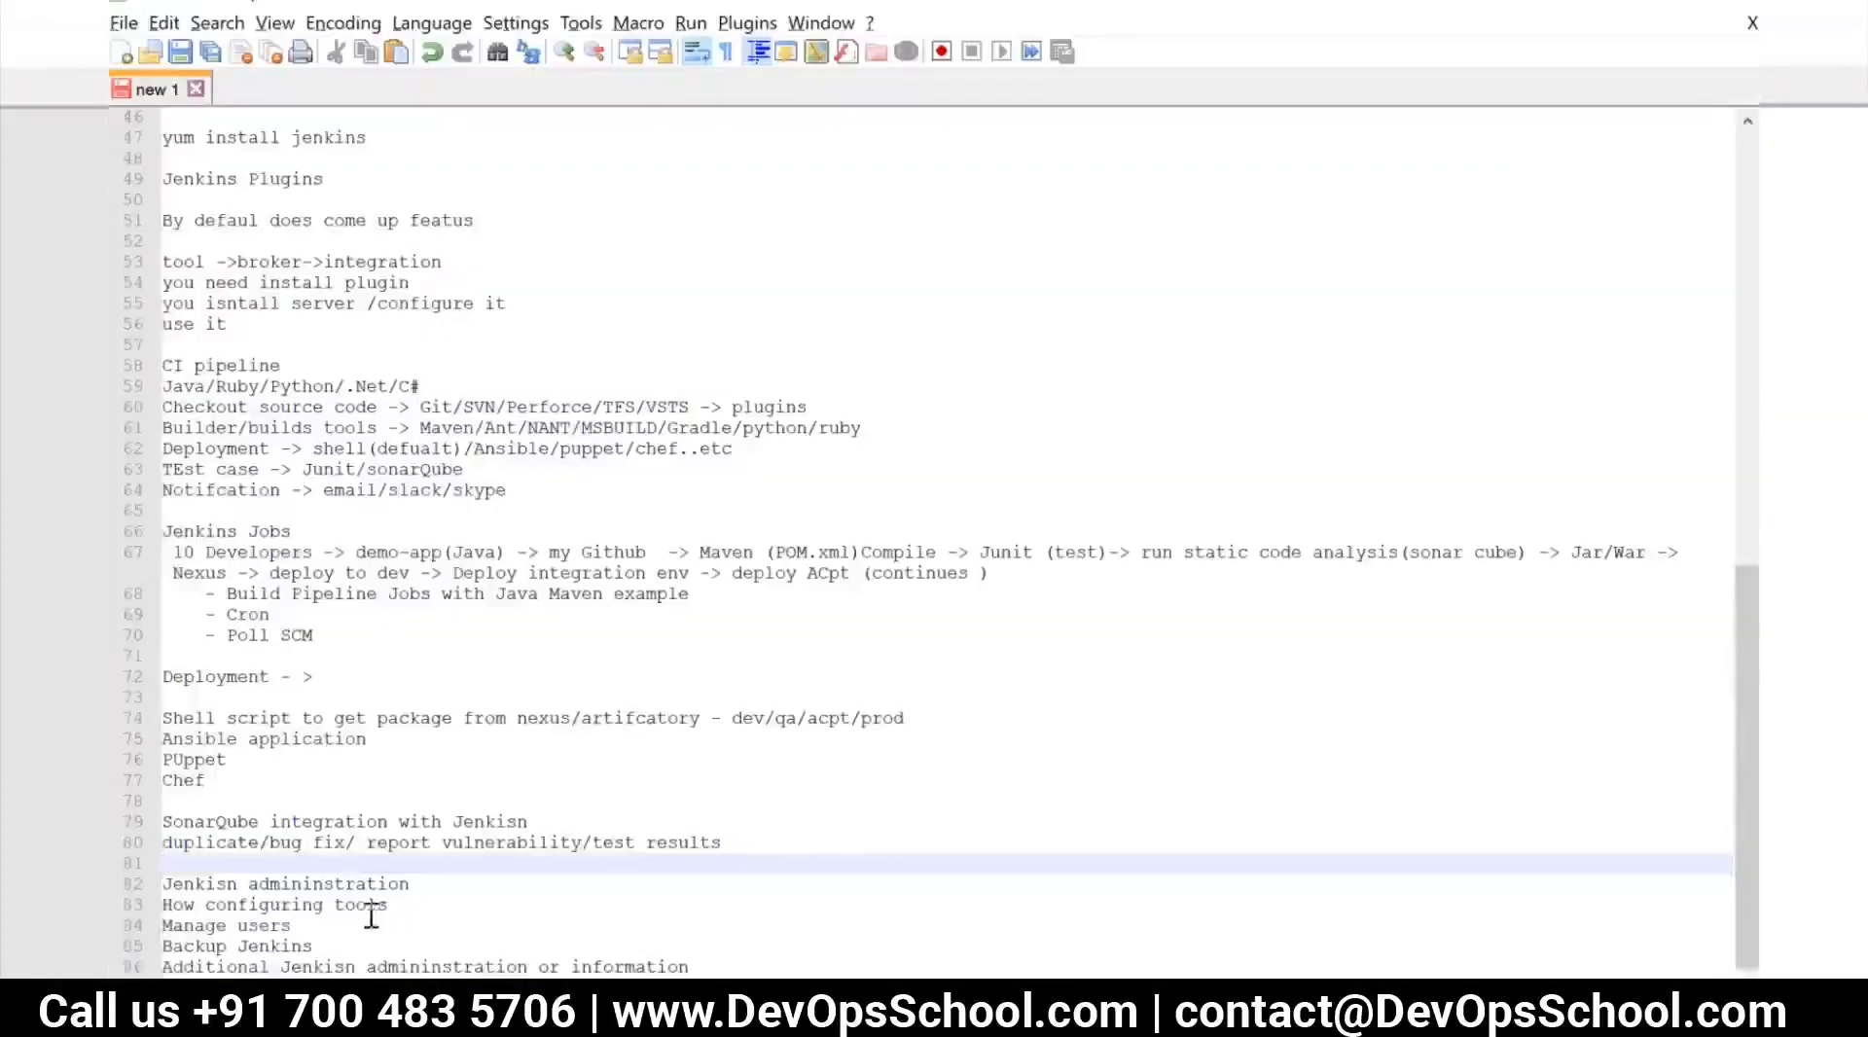
# In the Notepad++ notes, go through the Jenkins administration topics and place the cursor at the end of the "Backup Jenkins" line
pyautogui.click(401, 910)
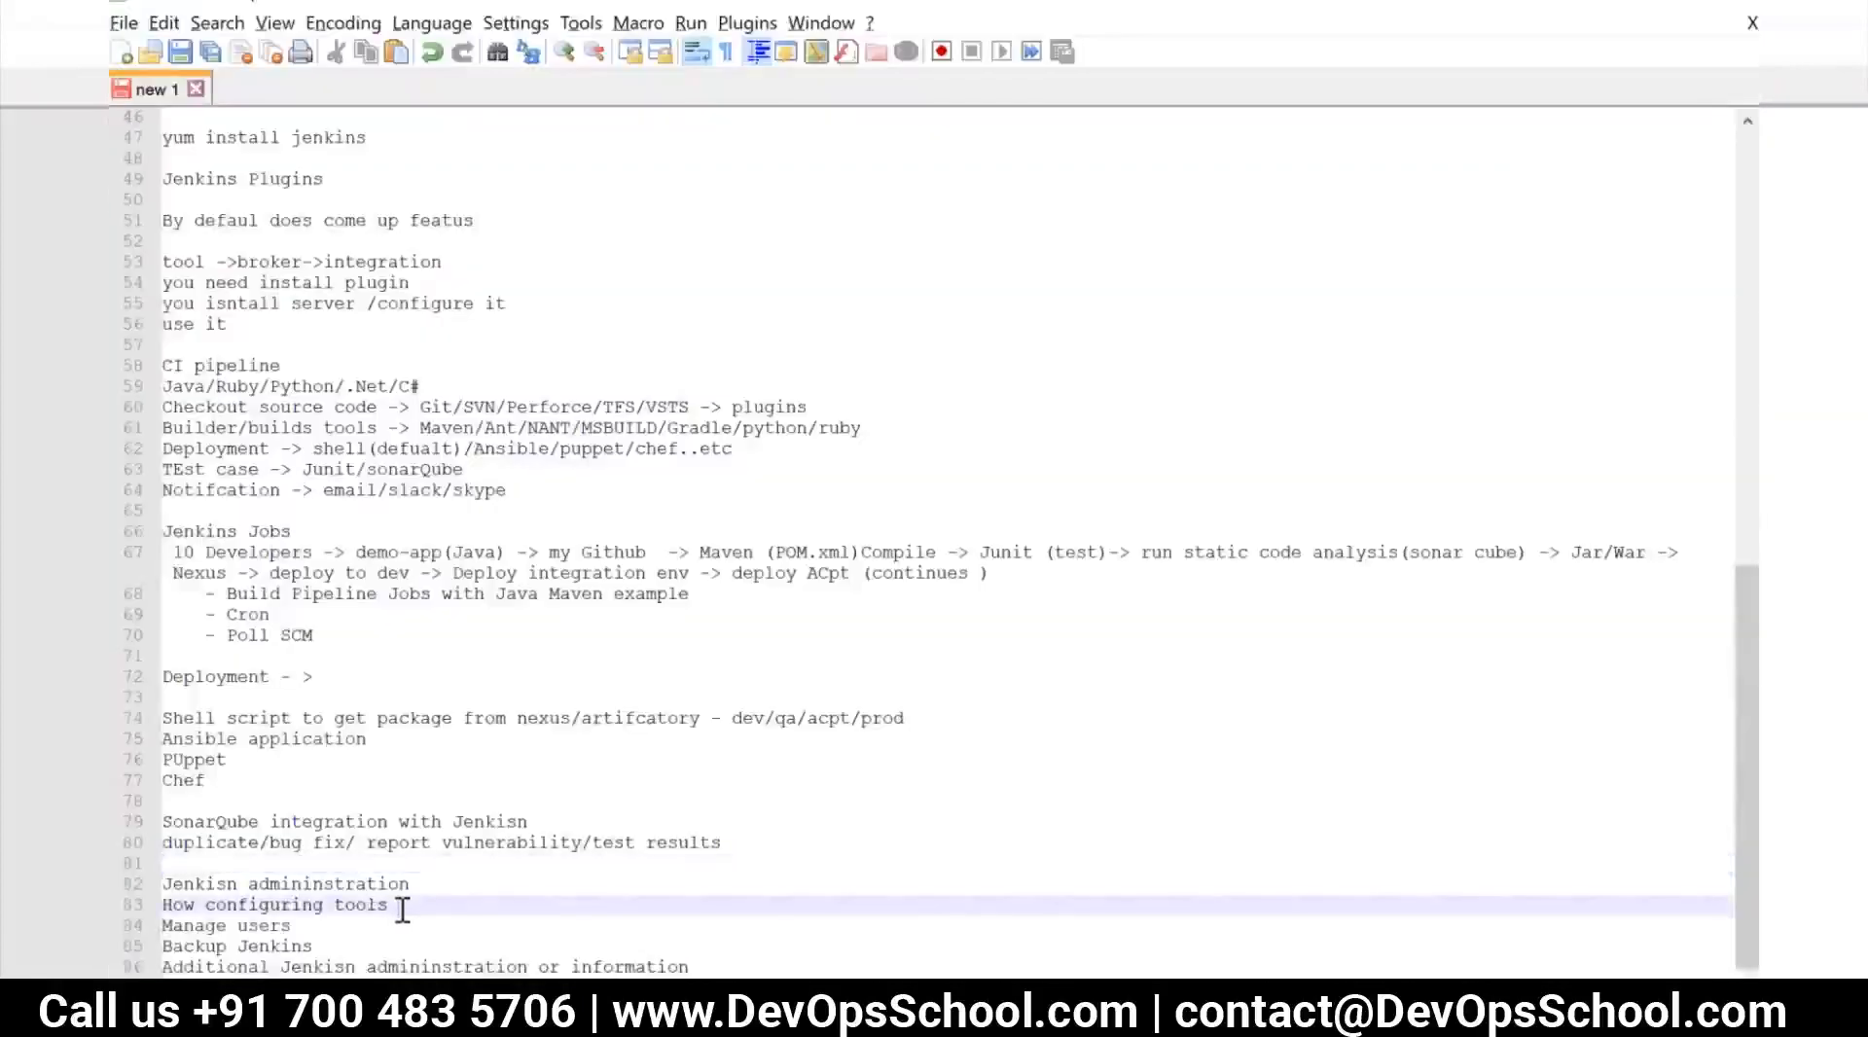
pyautogui.click(412, 885)
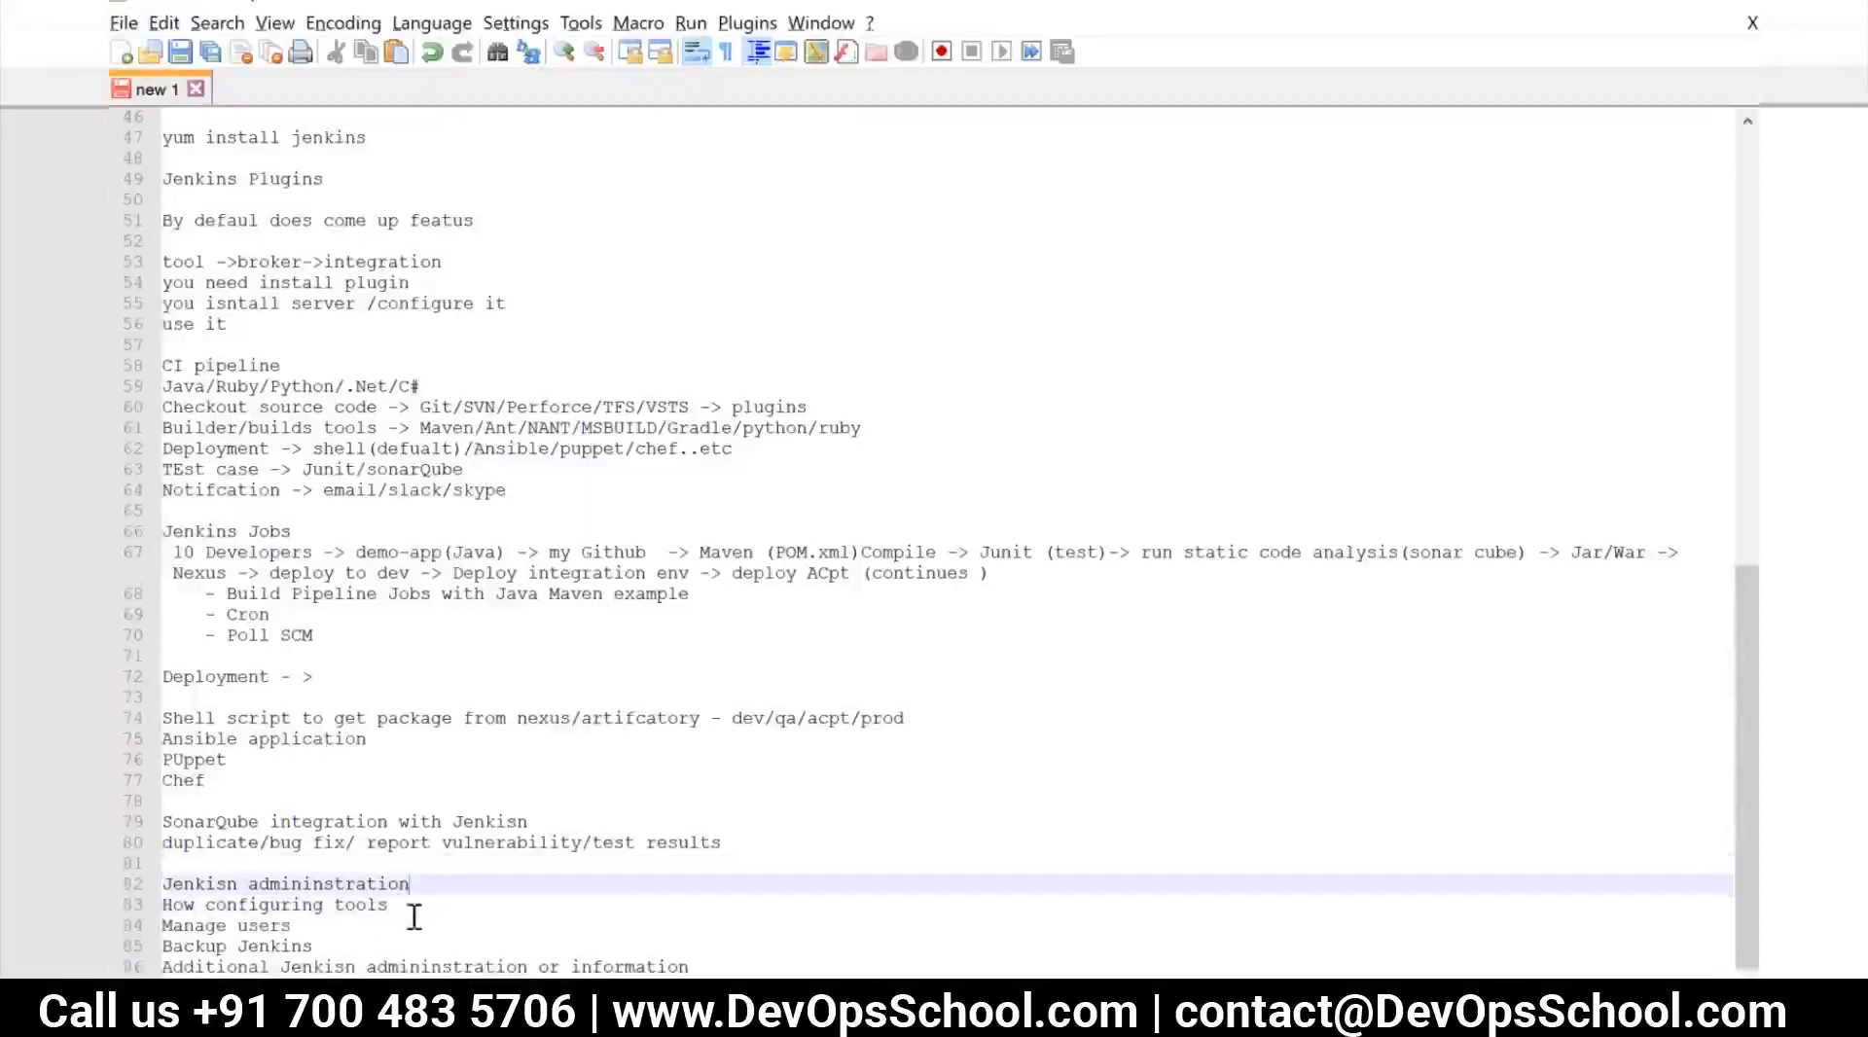
pyautogui.click(312, 925)
pyautogui.click(356, 945)
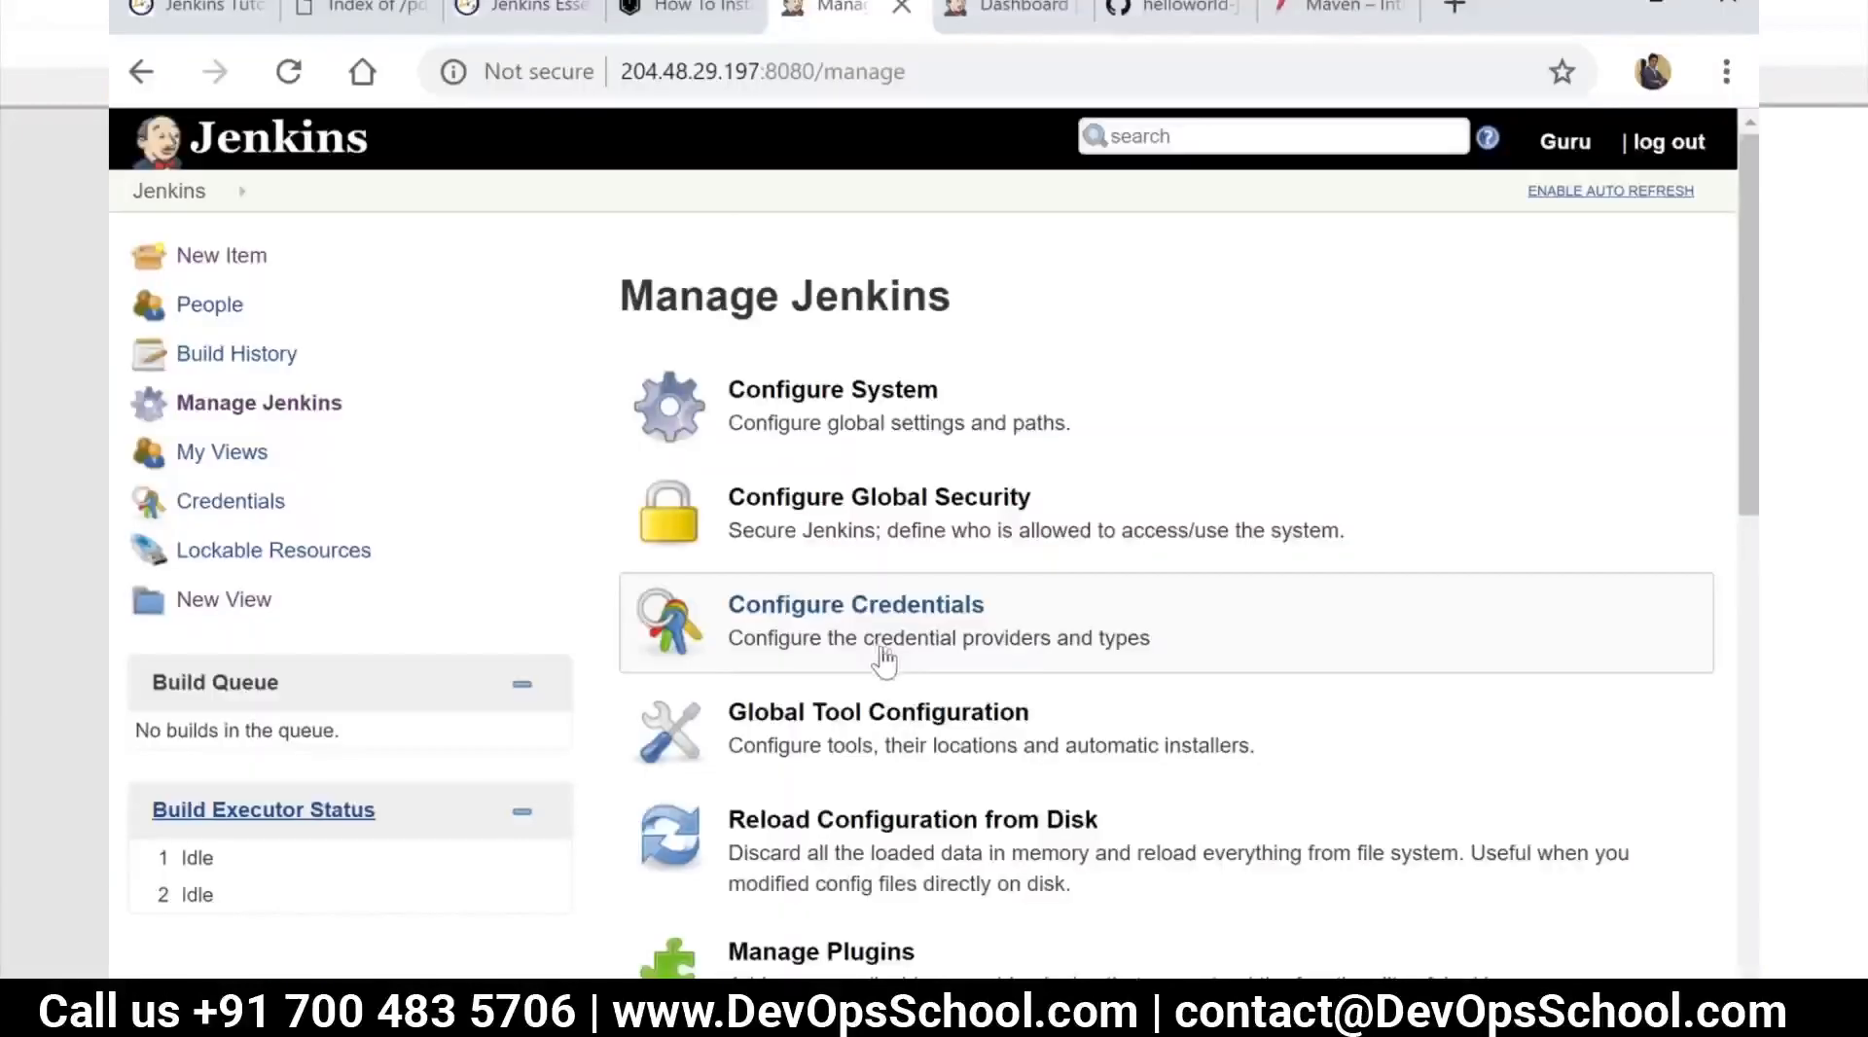
# Back in Jenkins in the browser, open the Plugin Manager's list of available plugins
pyautogui.scroll(-2, 883, 658)
pyautogui.scroll(-8, 876, 675)
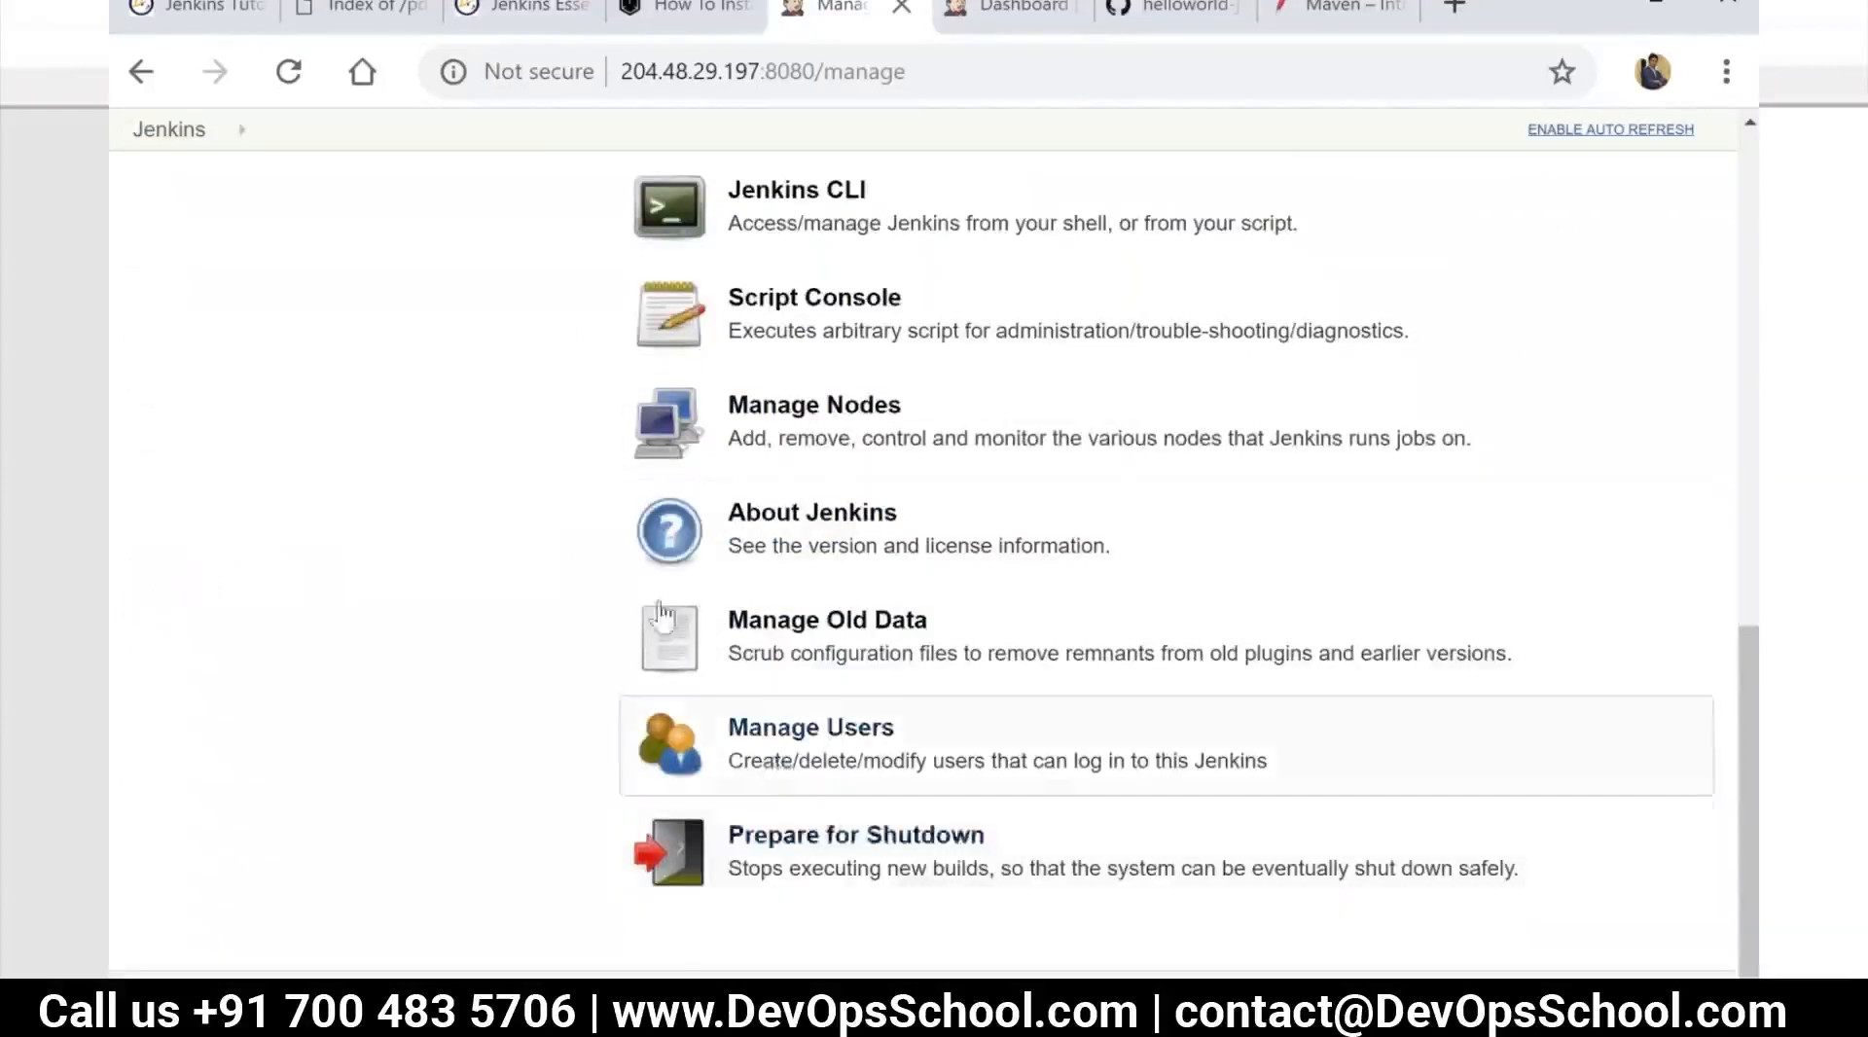
pyautogui.scroll(10, 416, 404)
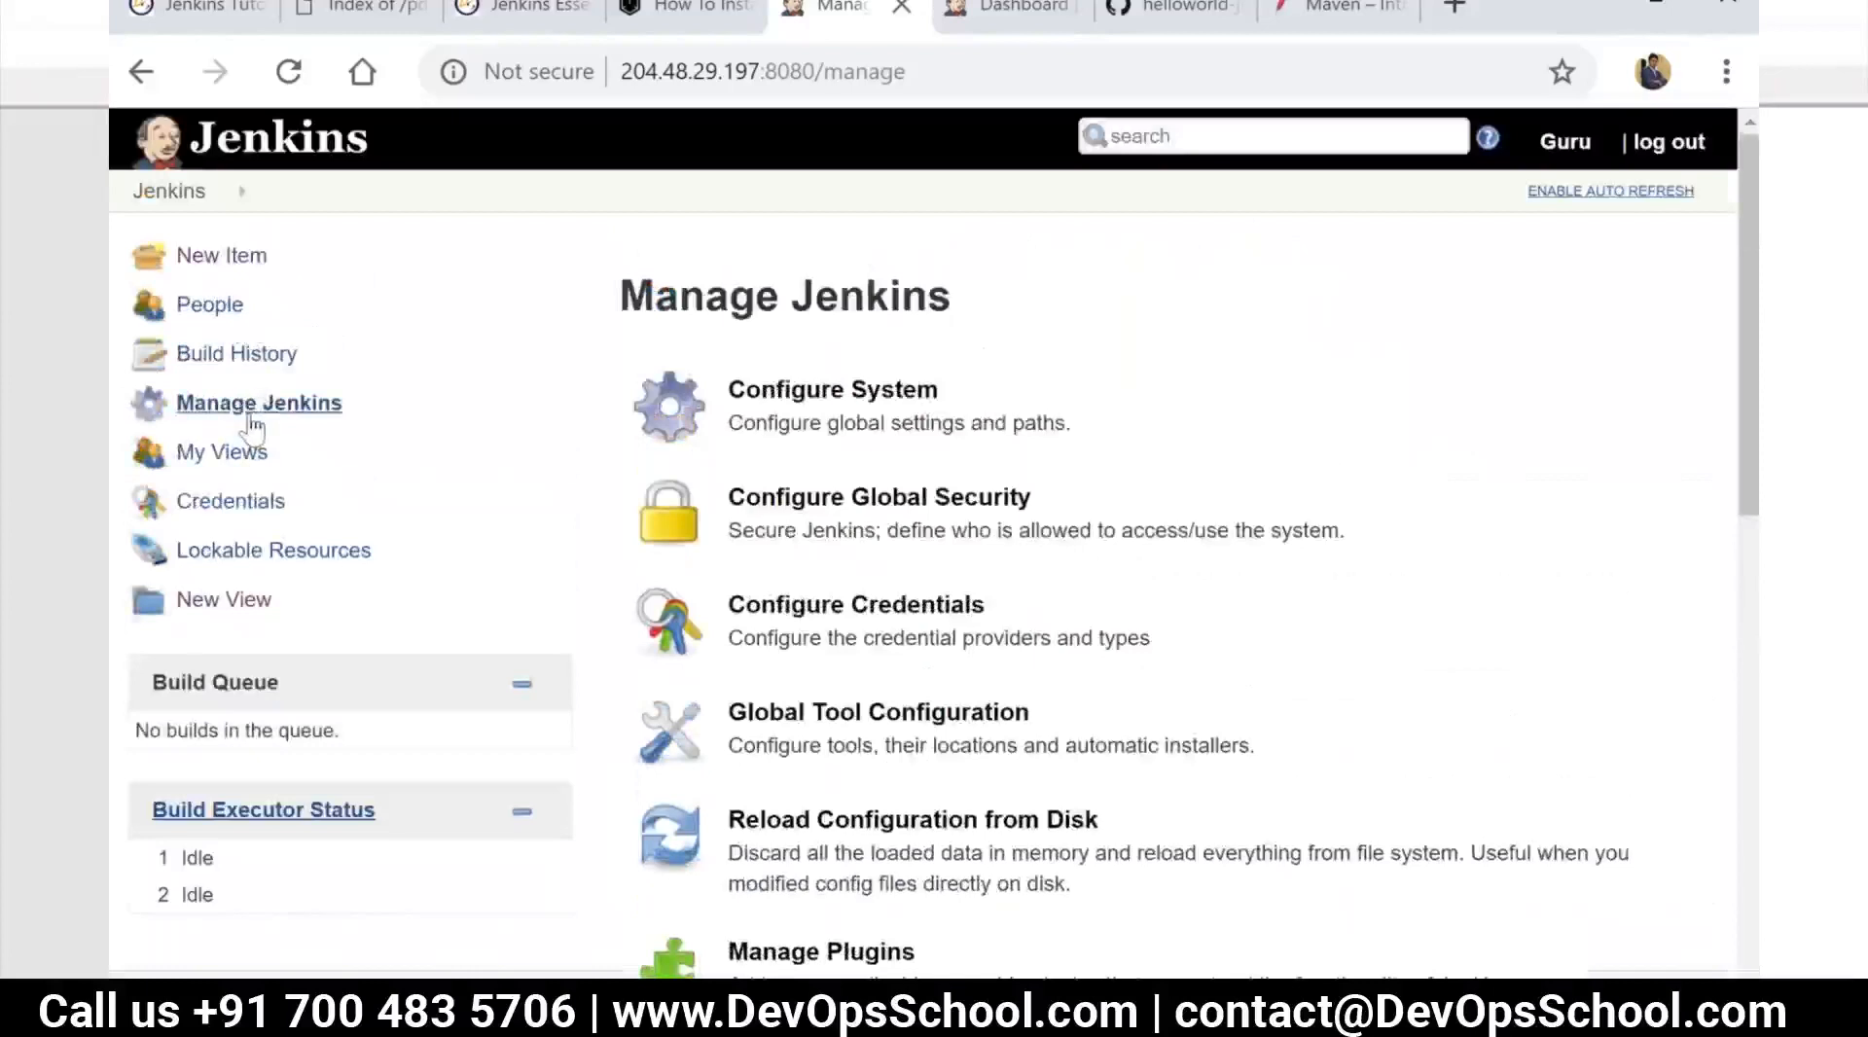
pyautogui.click(250, 414)
pyautogui.scroll(-3, 679, 688)
pyautogui.click(803, 697)
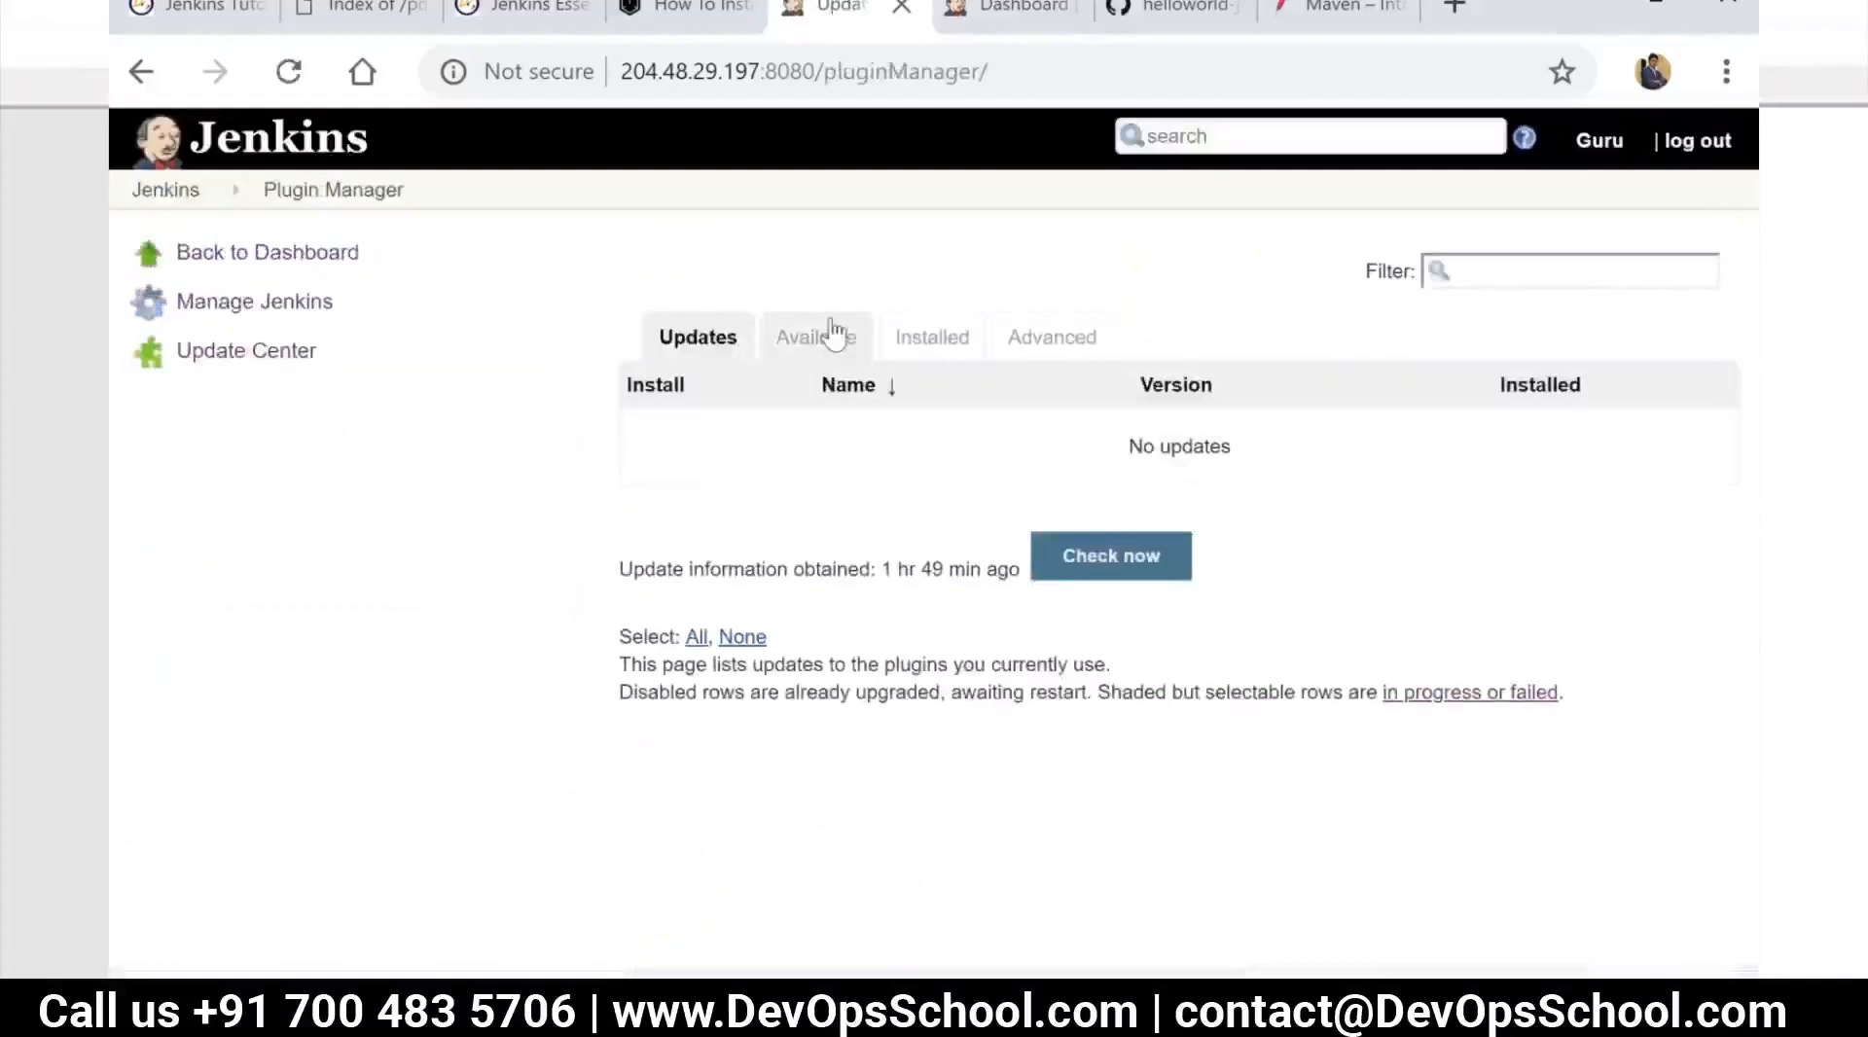
pyautogui.click(838, 338)
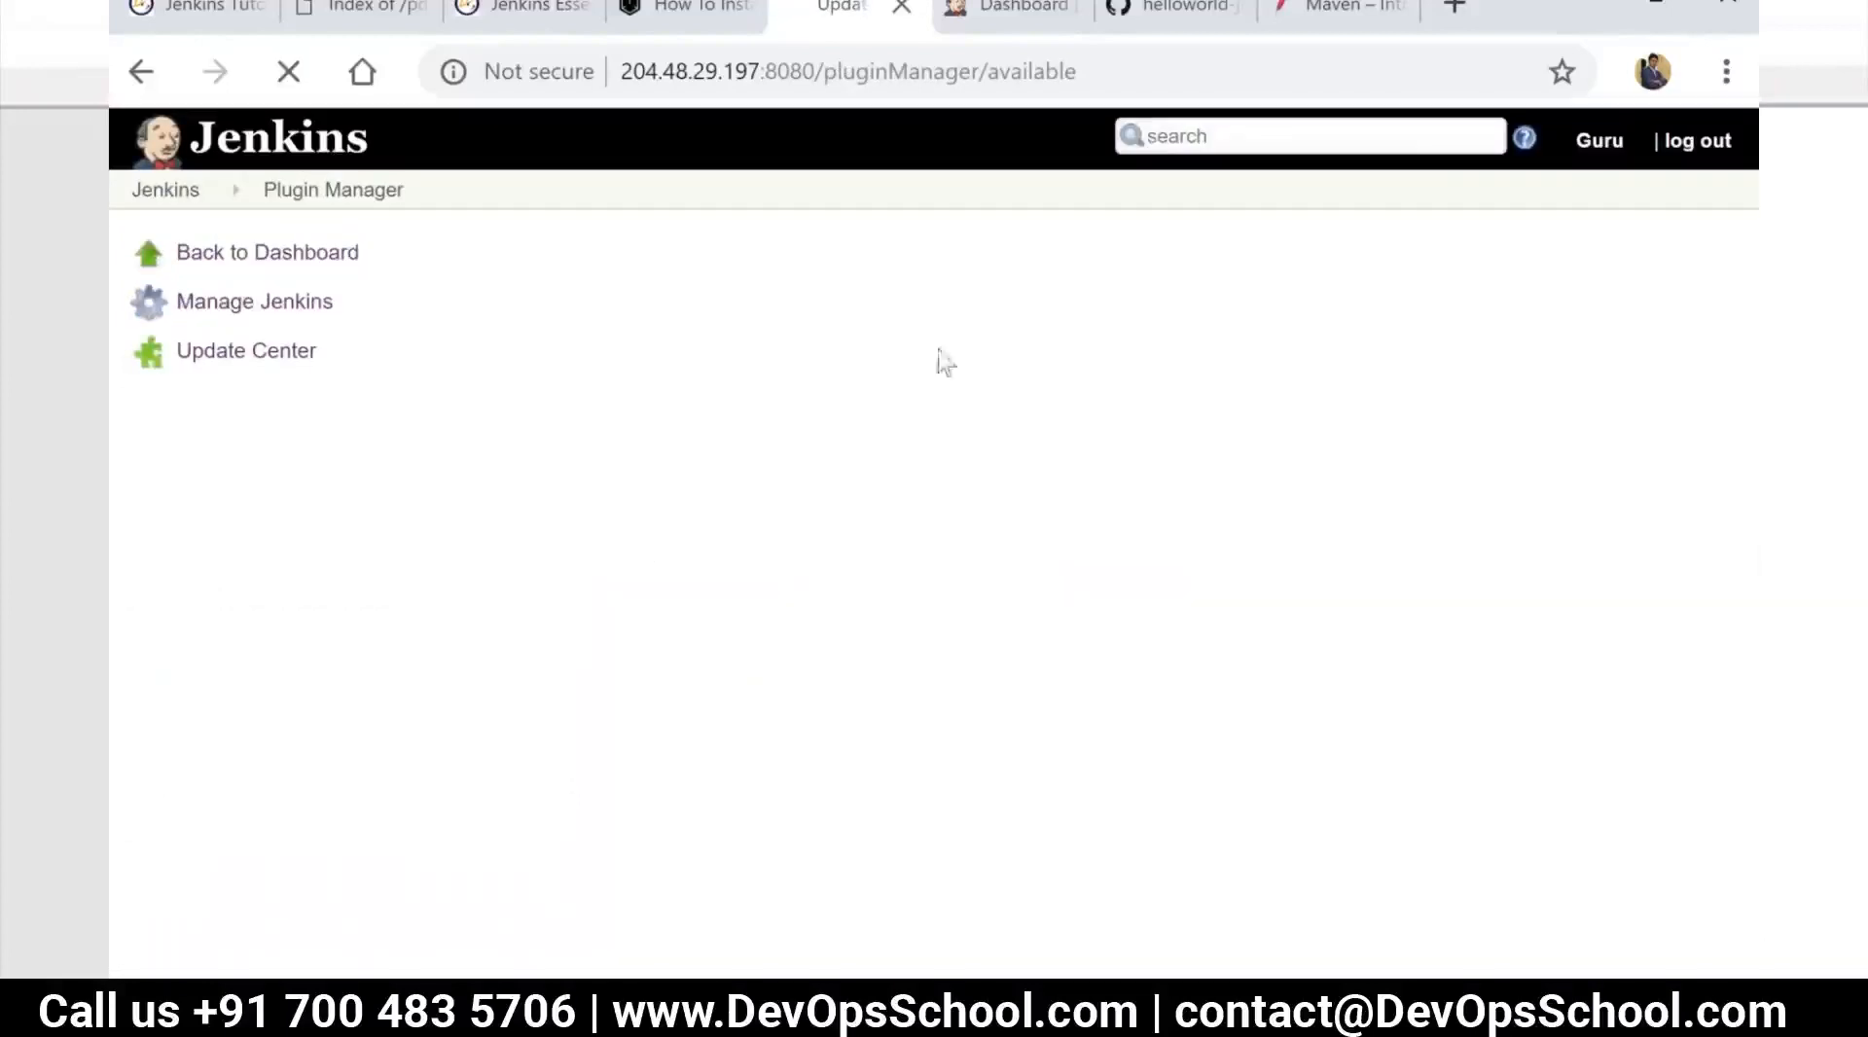
pyautogui.click(1514, 259)
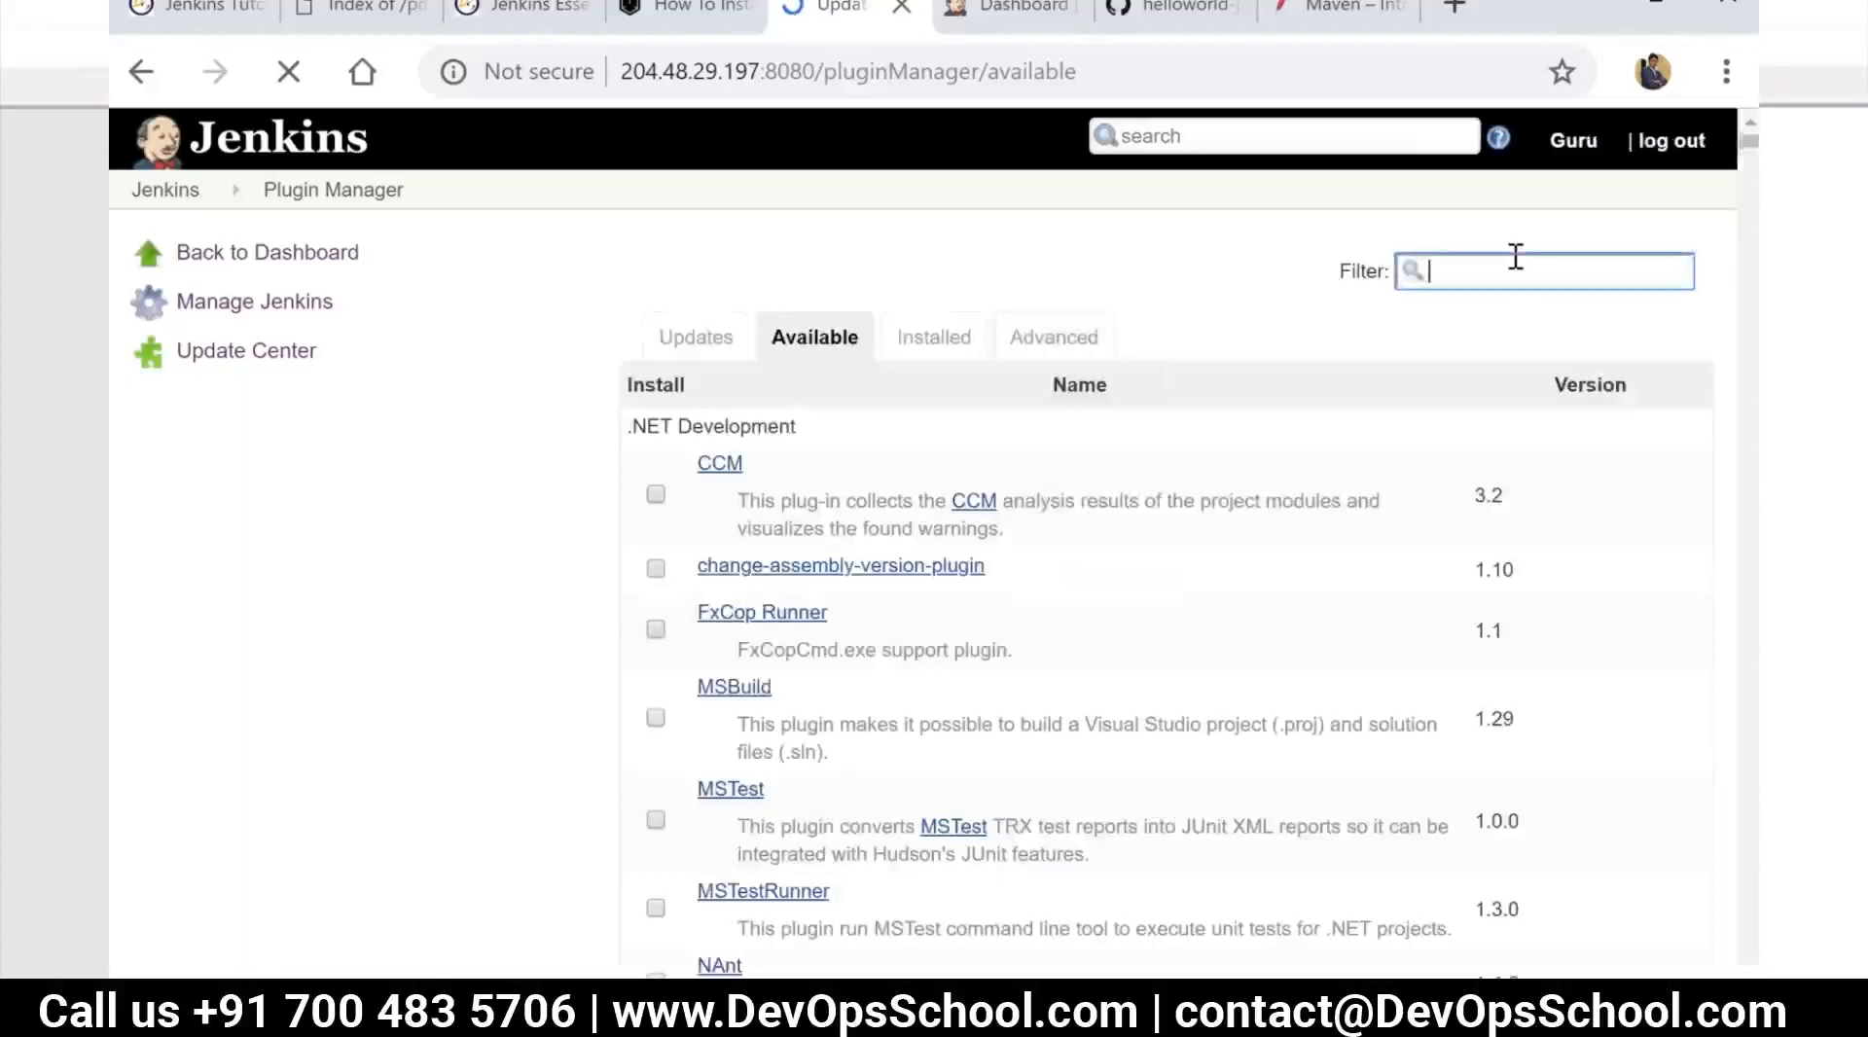
# Switch to the Notepad++ notes and add the lines "Thin Backup" and "Period Backup" below "Backup Jenkins"
pyautogui.hotkey('alt', 'Tab')
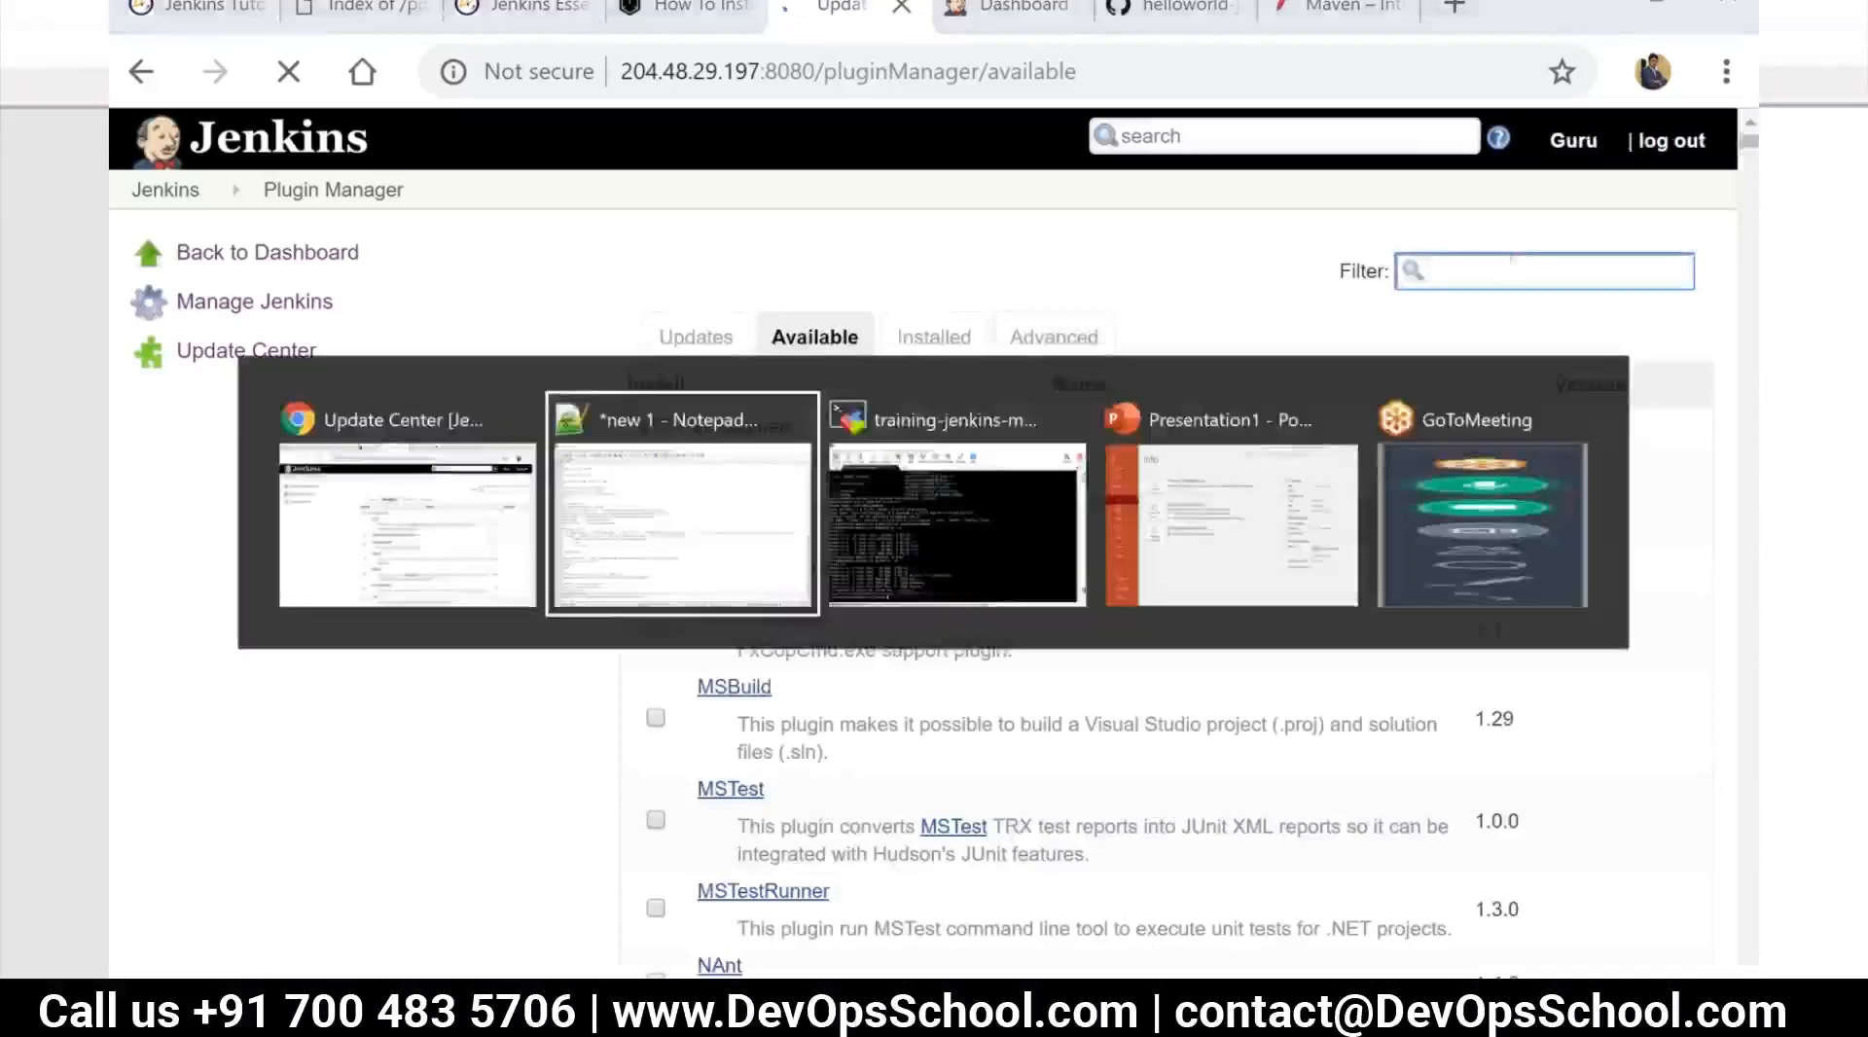
pyautogui.hotkey('alt', 'Tab')
pyautogui.press('Return')
pyautogui.write('Thin Backup')
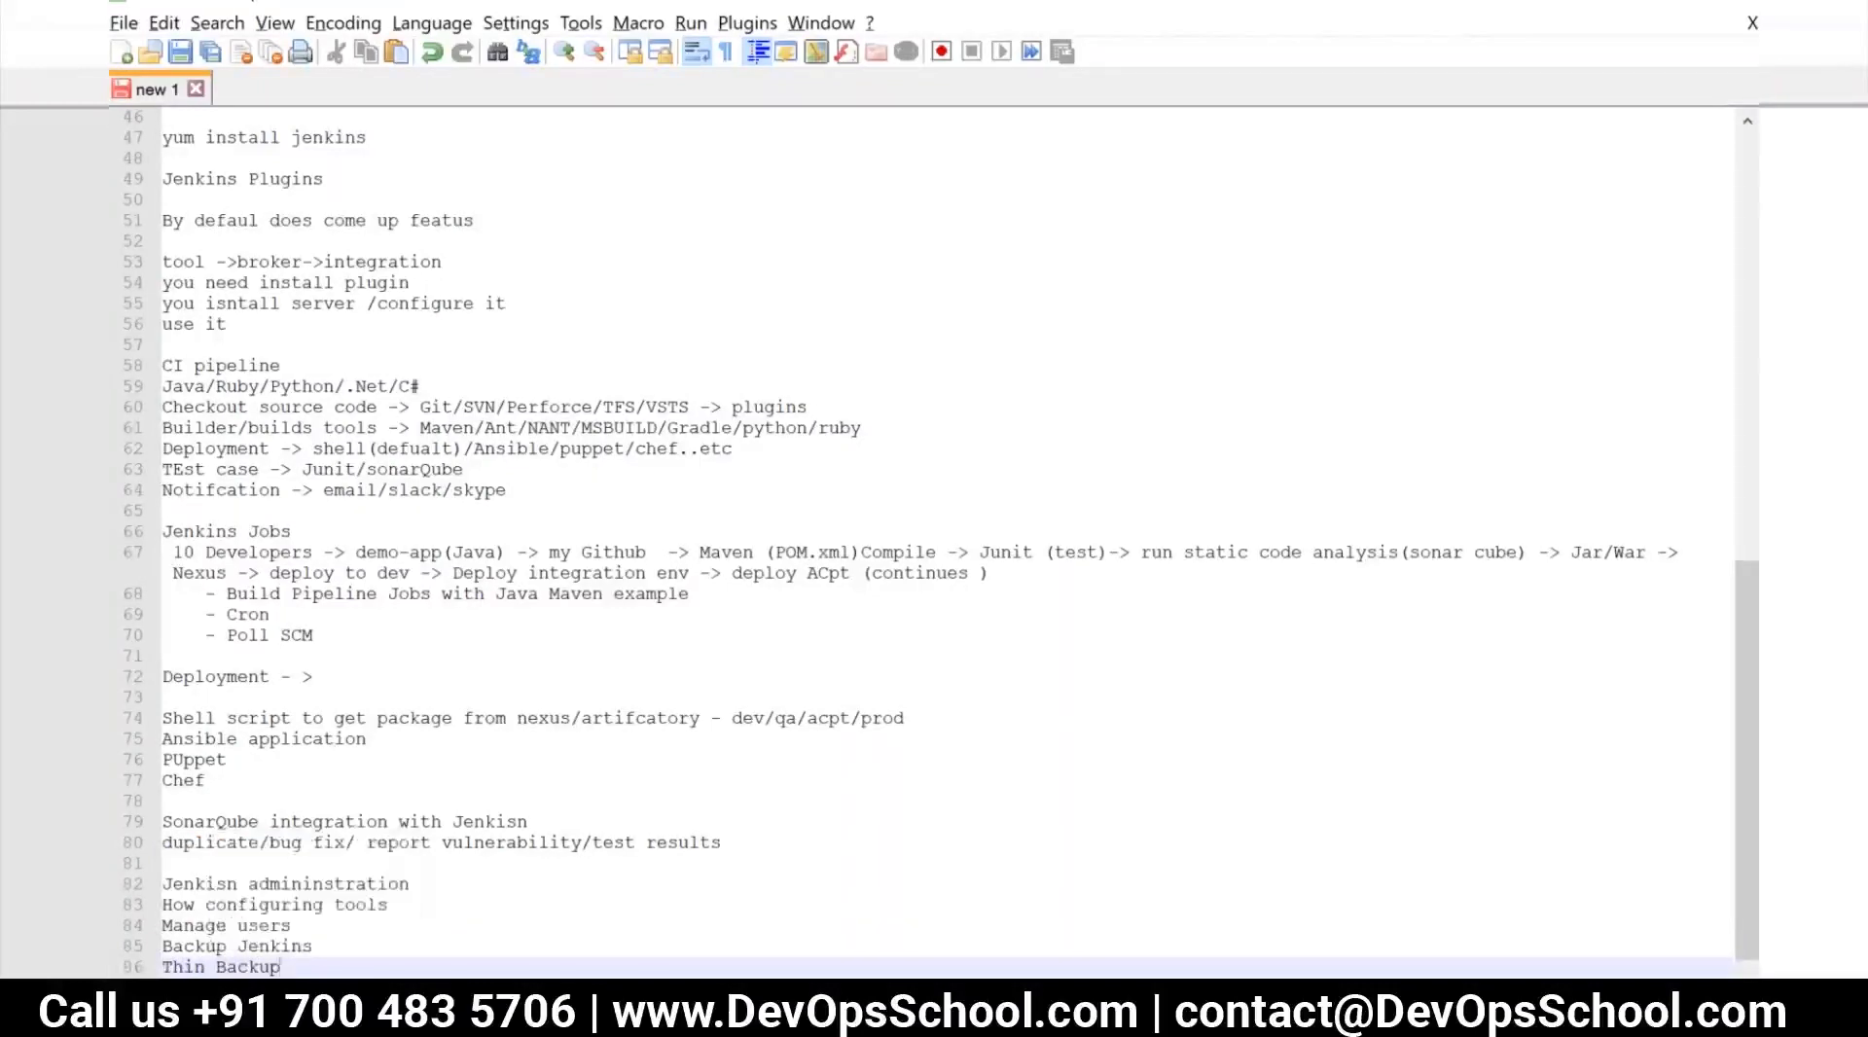
pyautogui.press('Return')
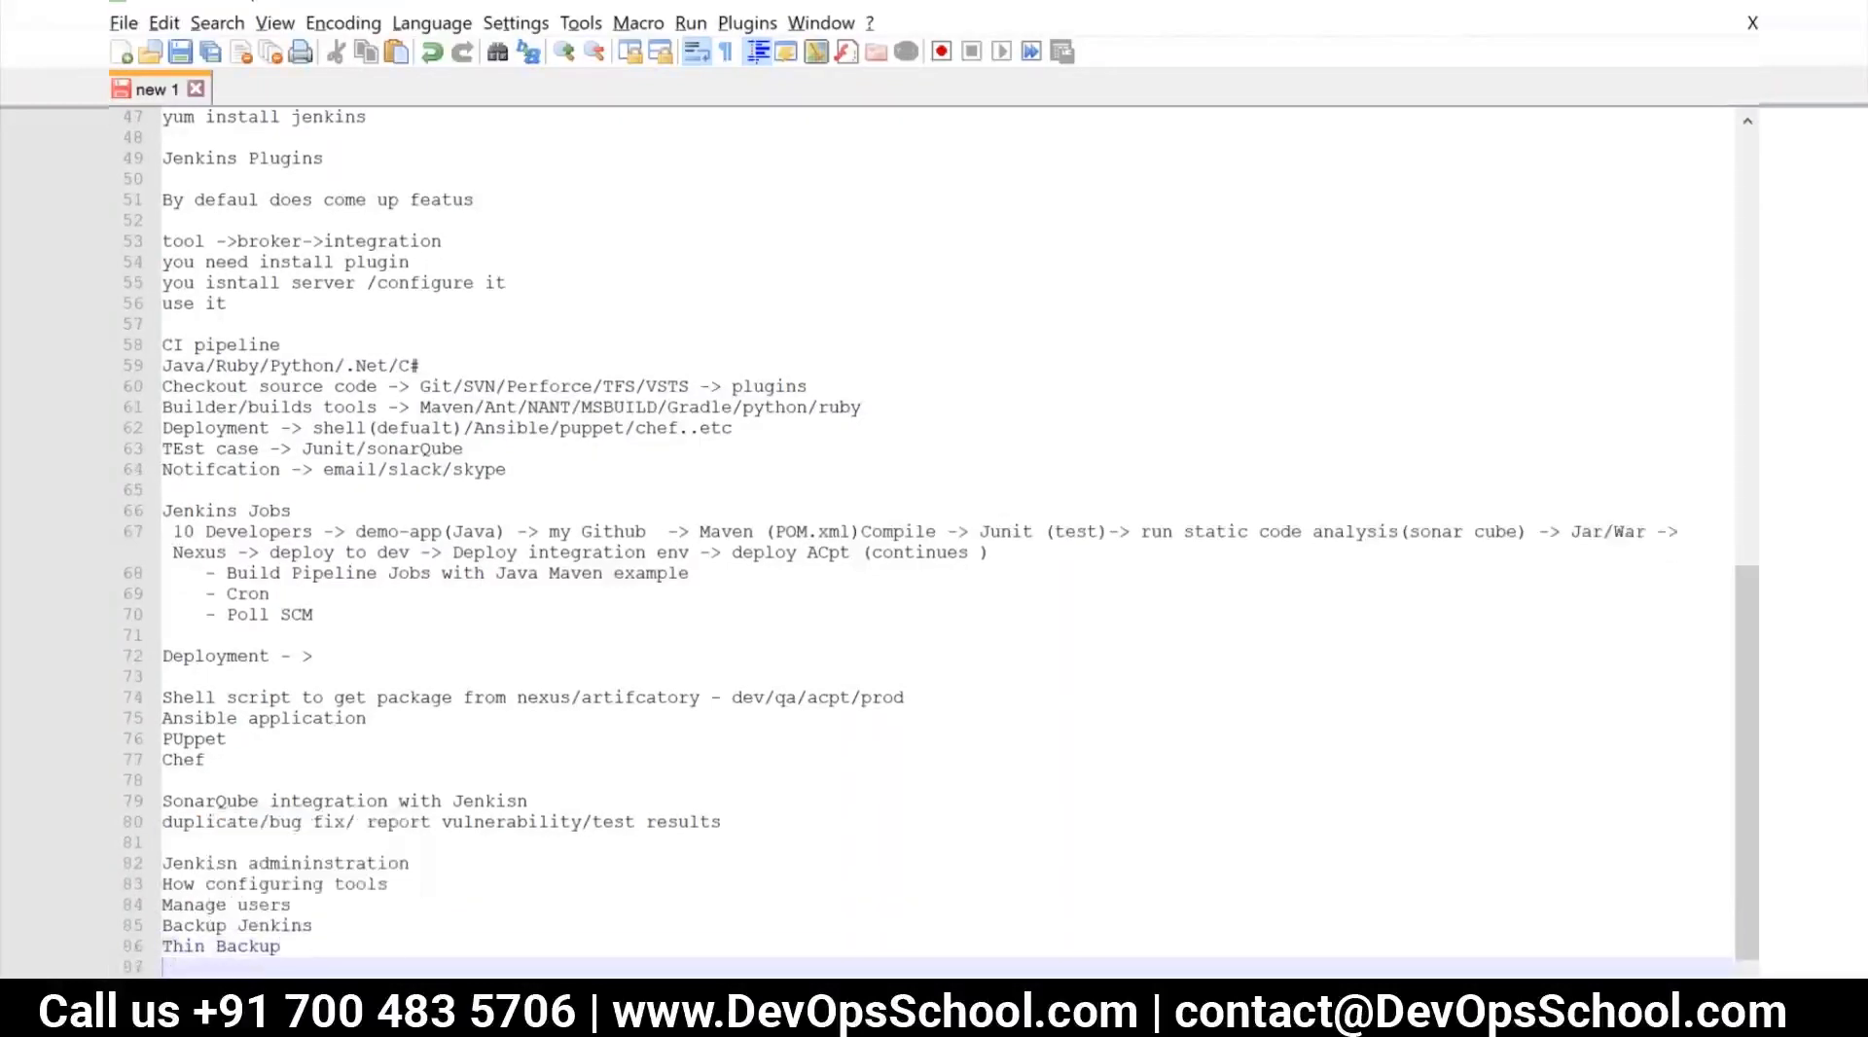
pyautogui.write('Period Backup')
pyautogui.hotkey('alt', 'Tab')
# Try filtering the available plugins by "thin back" and clear the filter
pyautogui.click(1474, 277)
pyautogui.write('thin')
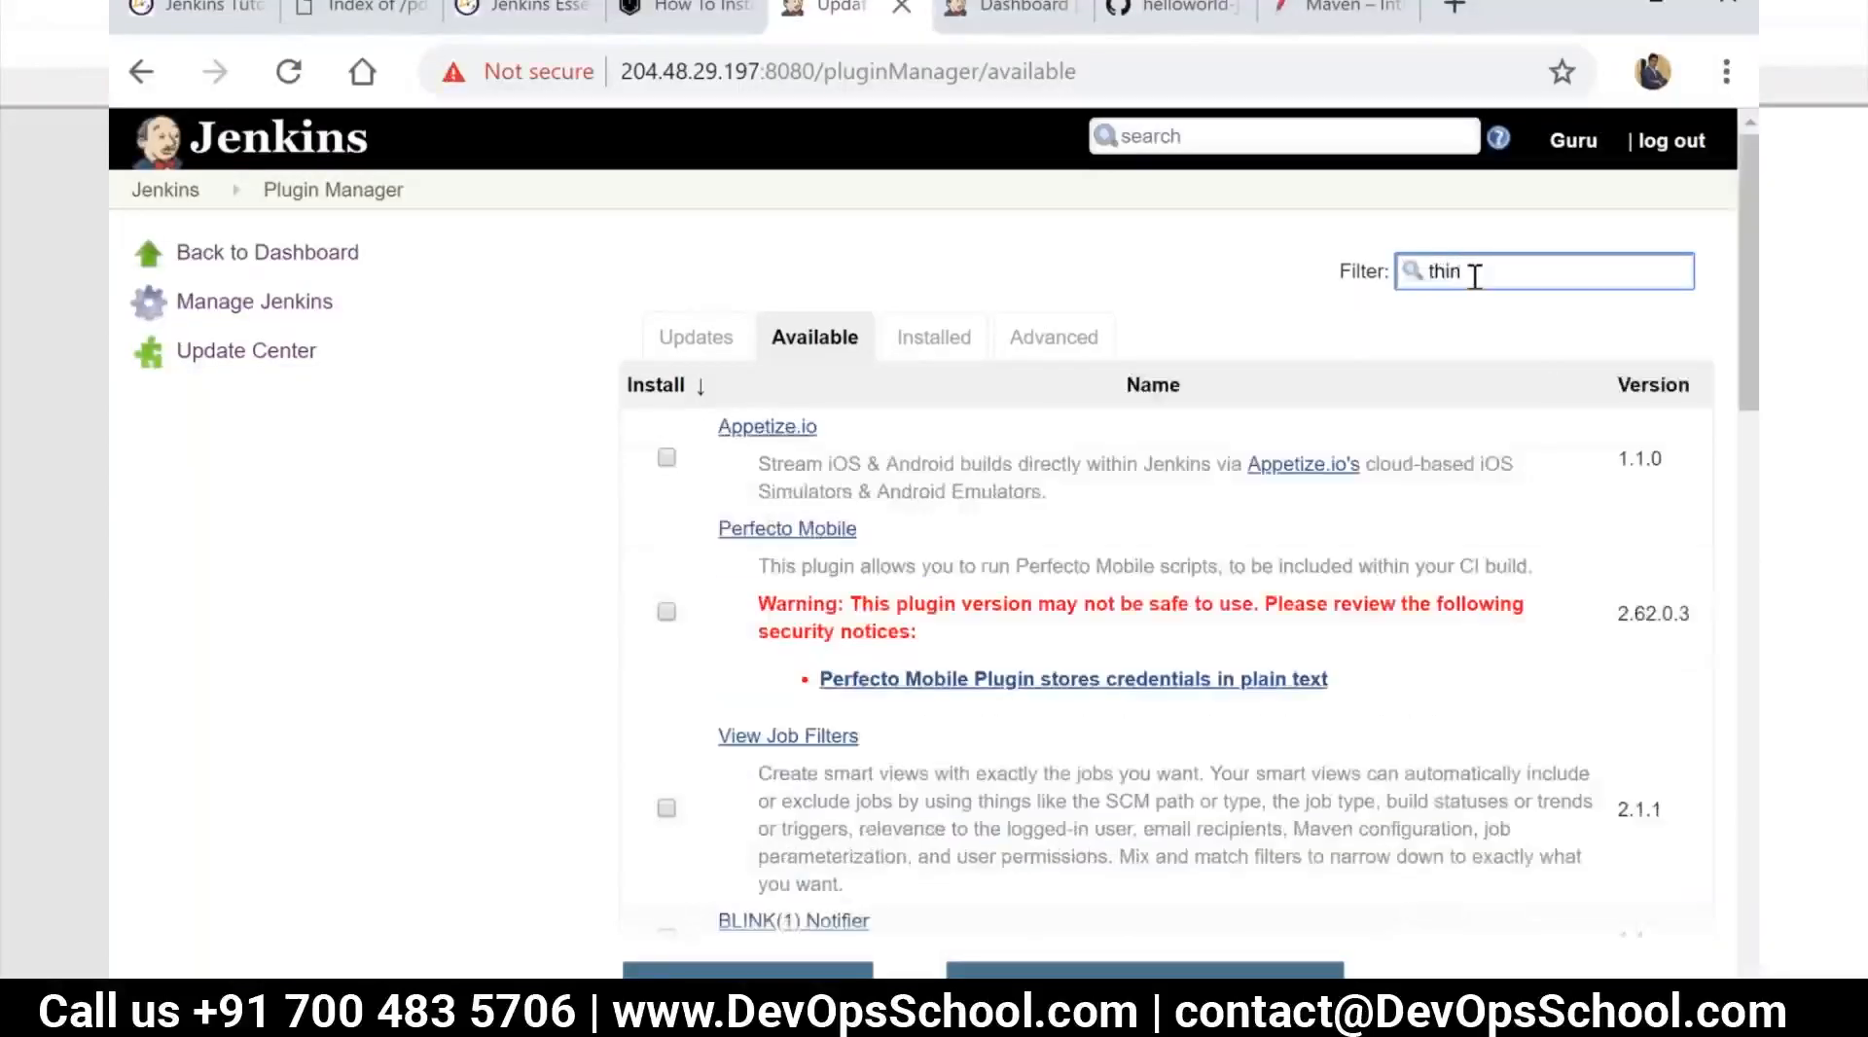
pyautogui.write(' back')
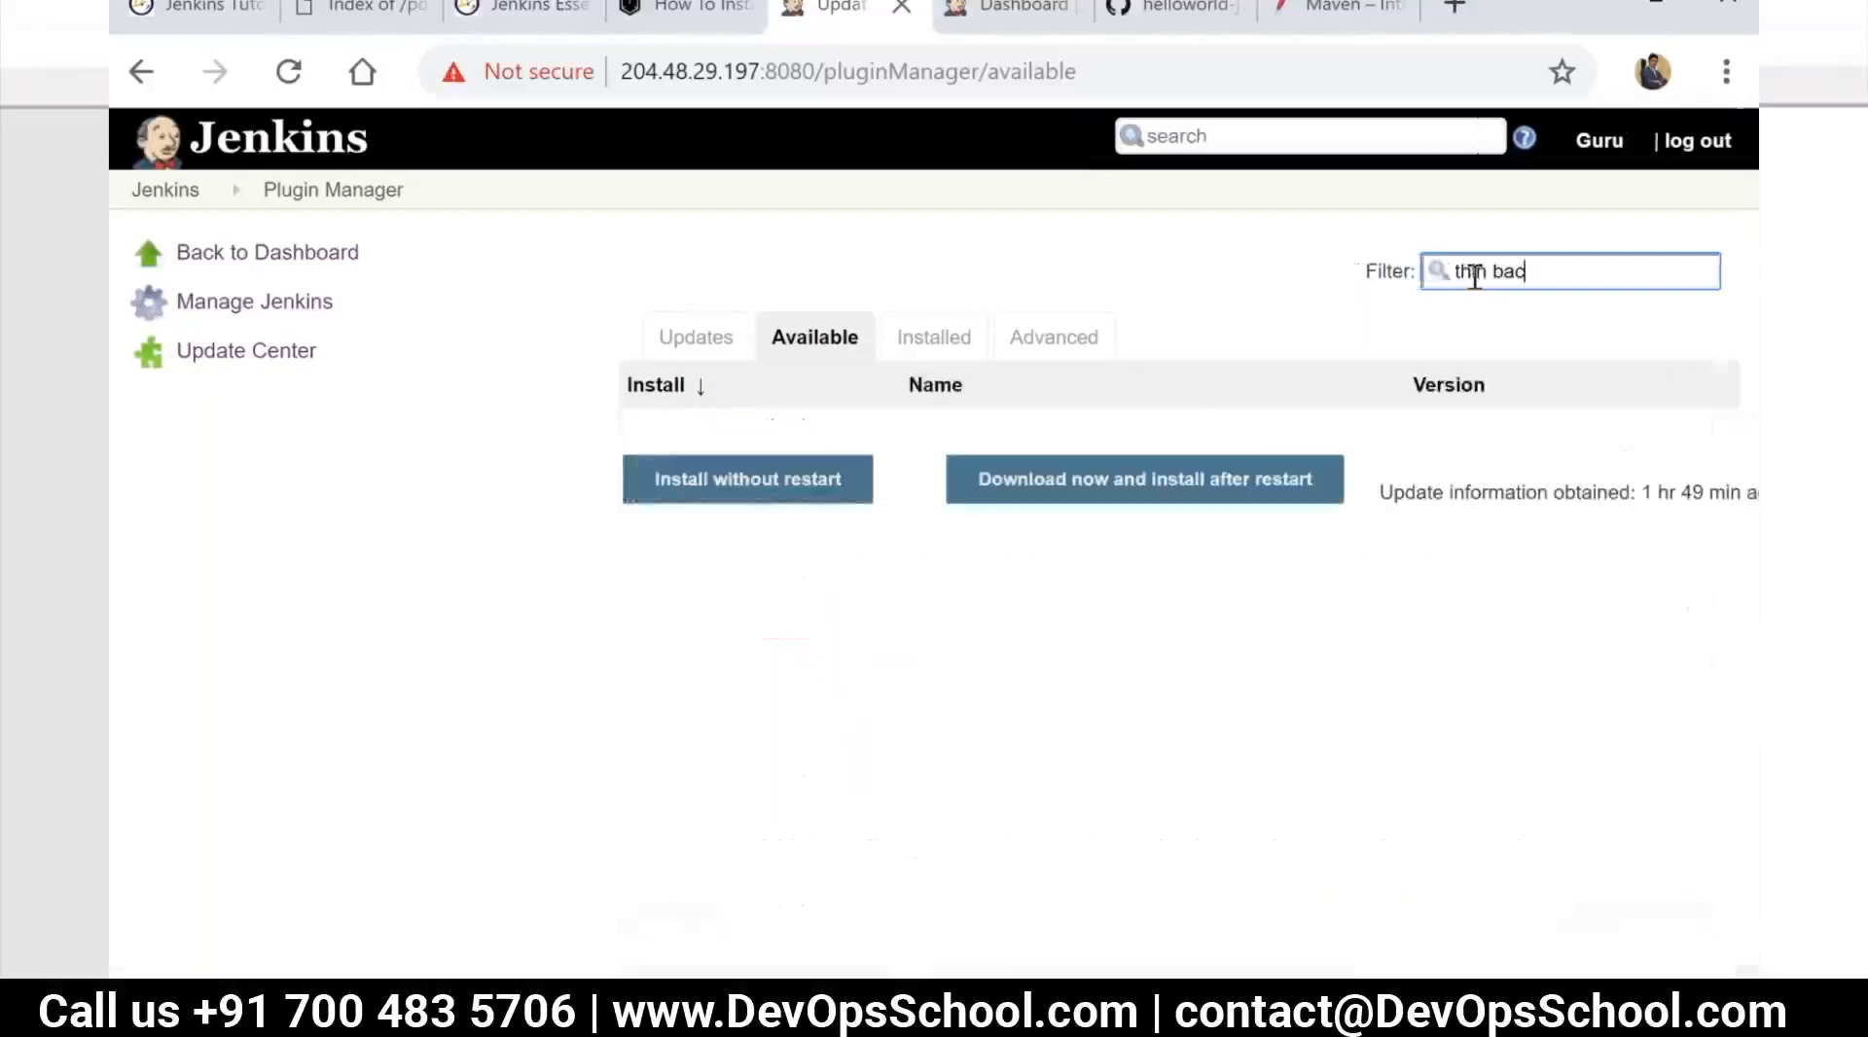
pyautogui.press('BackSpace')
pyautogui.press('BackSpace')
pyautogui.press('BackSpace')
pyautogui.press('BackSpace')
pyautogui.press('BackSpace')
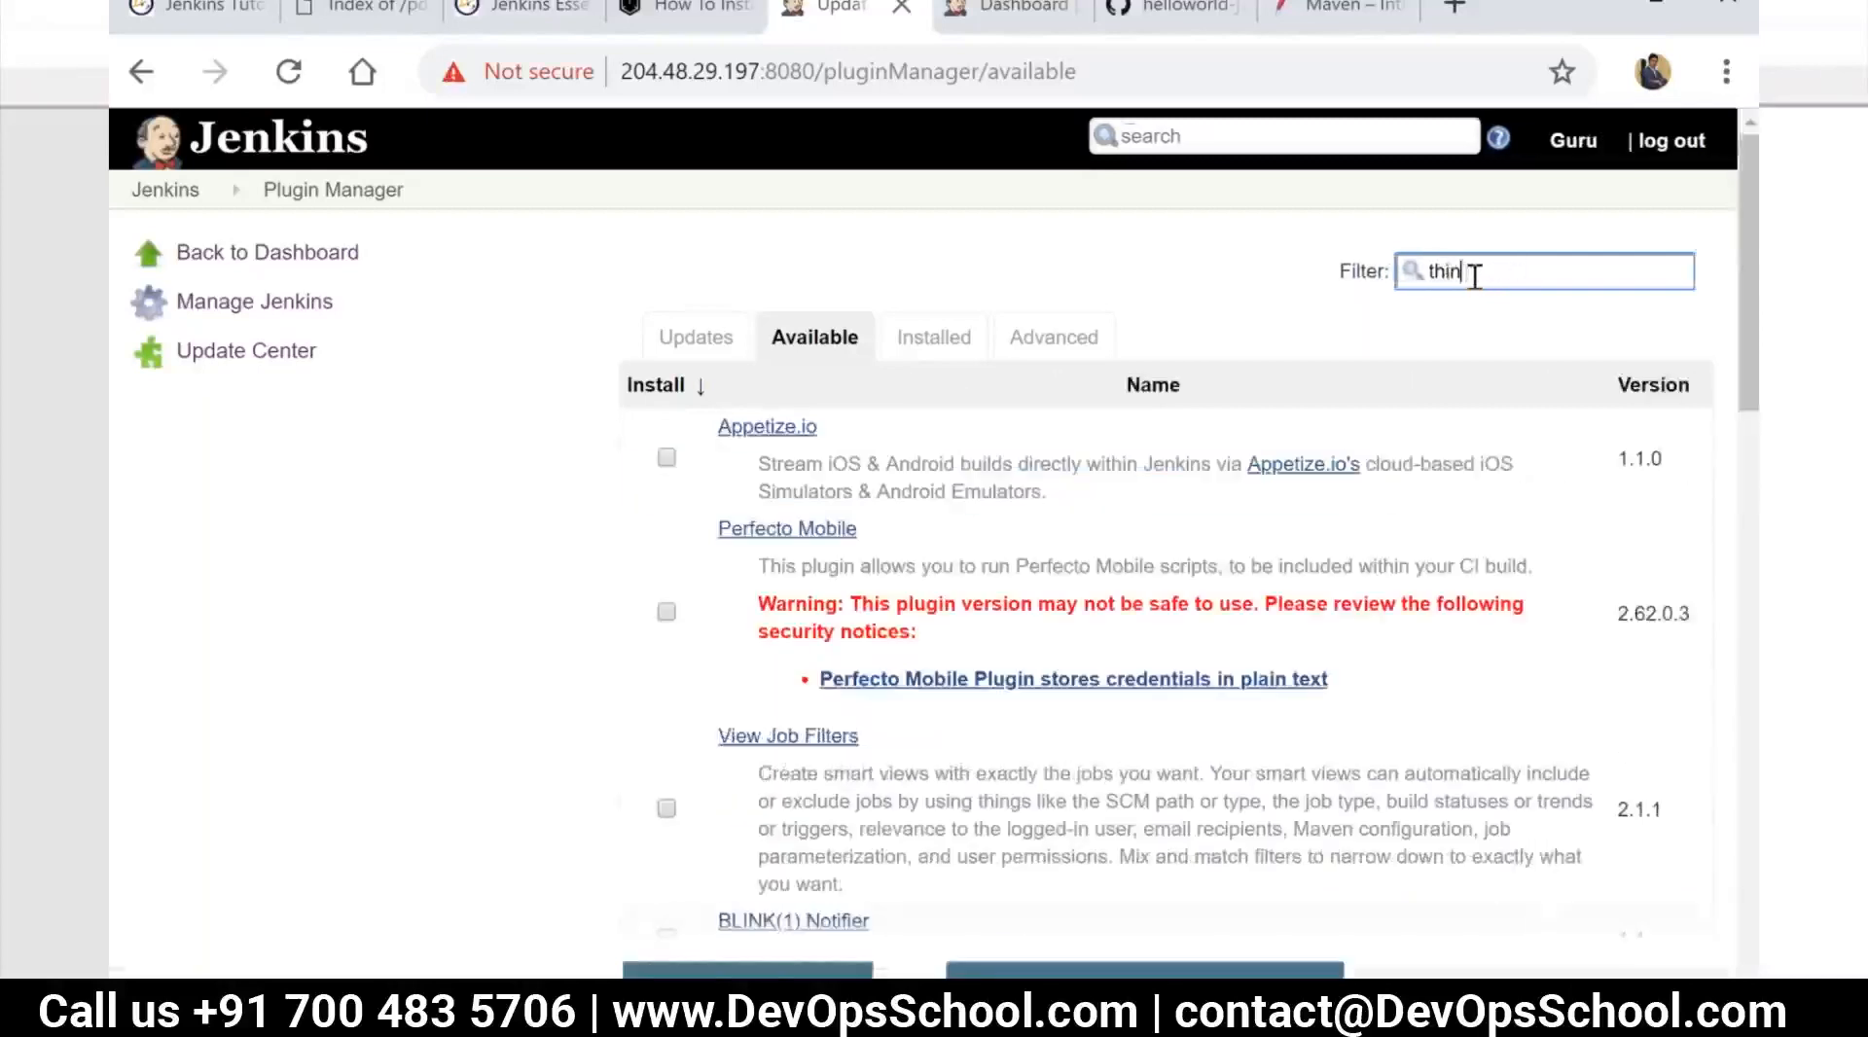
pyautogui.press('BackSpace')
pyautogui.press('BackSpace')
pyautogui.press('BackSpace')
pyautogui.press('BackSpace')
# Filter the available plugins by "backup" and install ThinBackup and Periodic Backup without restart
pyautogui.write('backup')
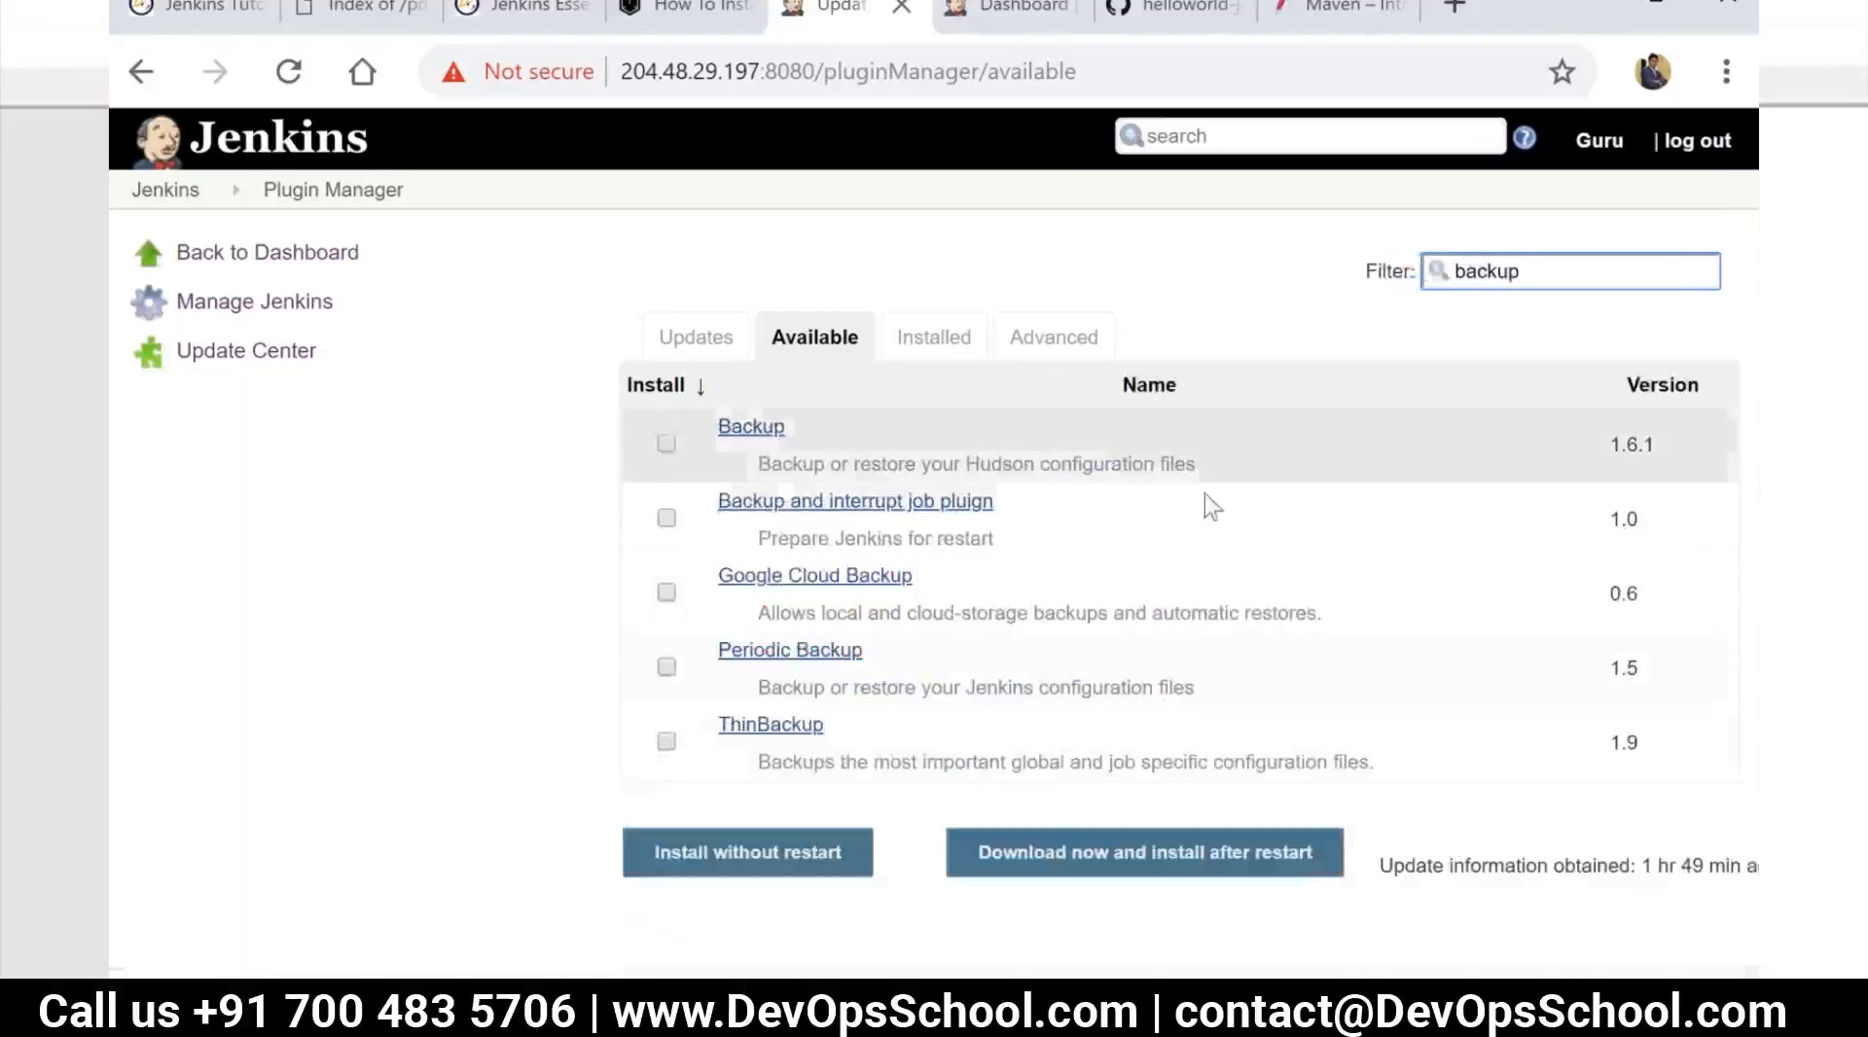
pyautogui.click(665, 743)
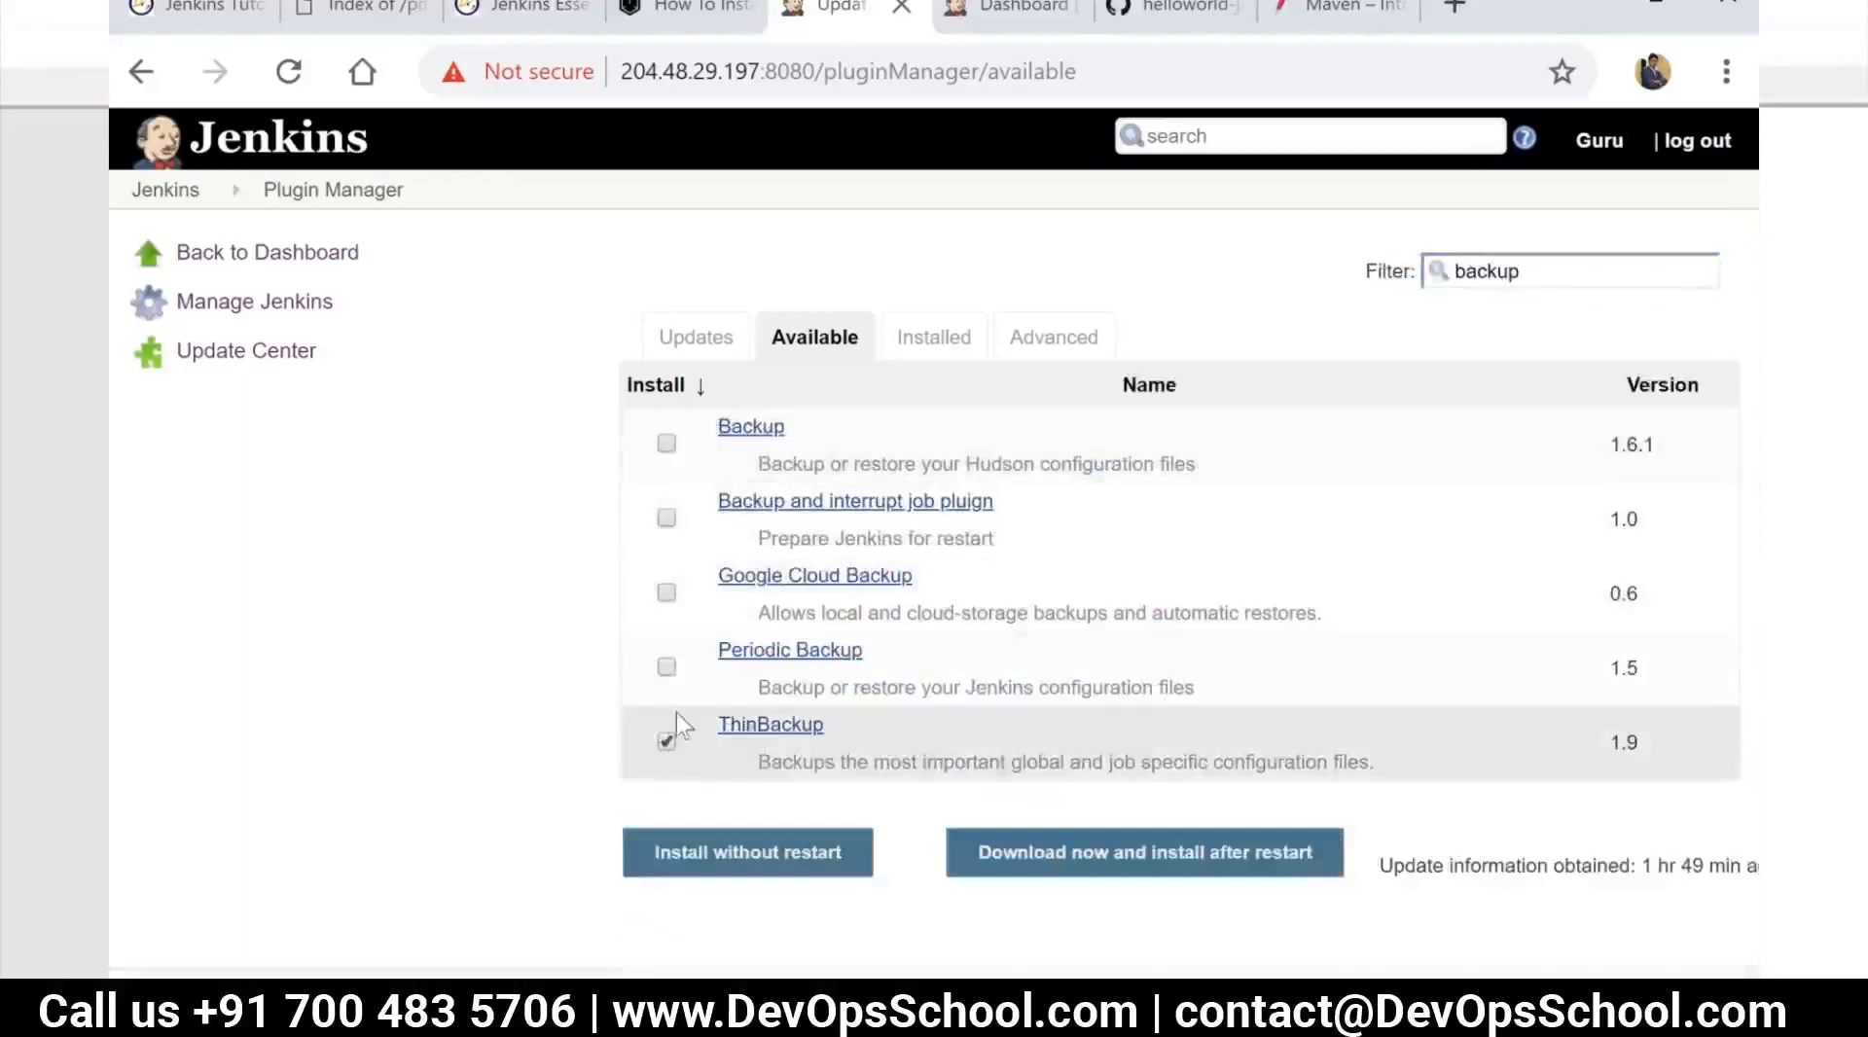
pyautogui.click(666, 667)
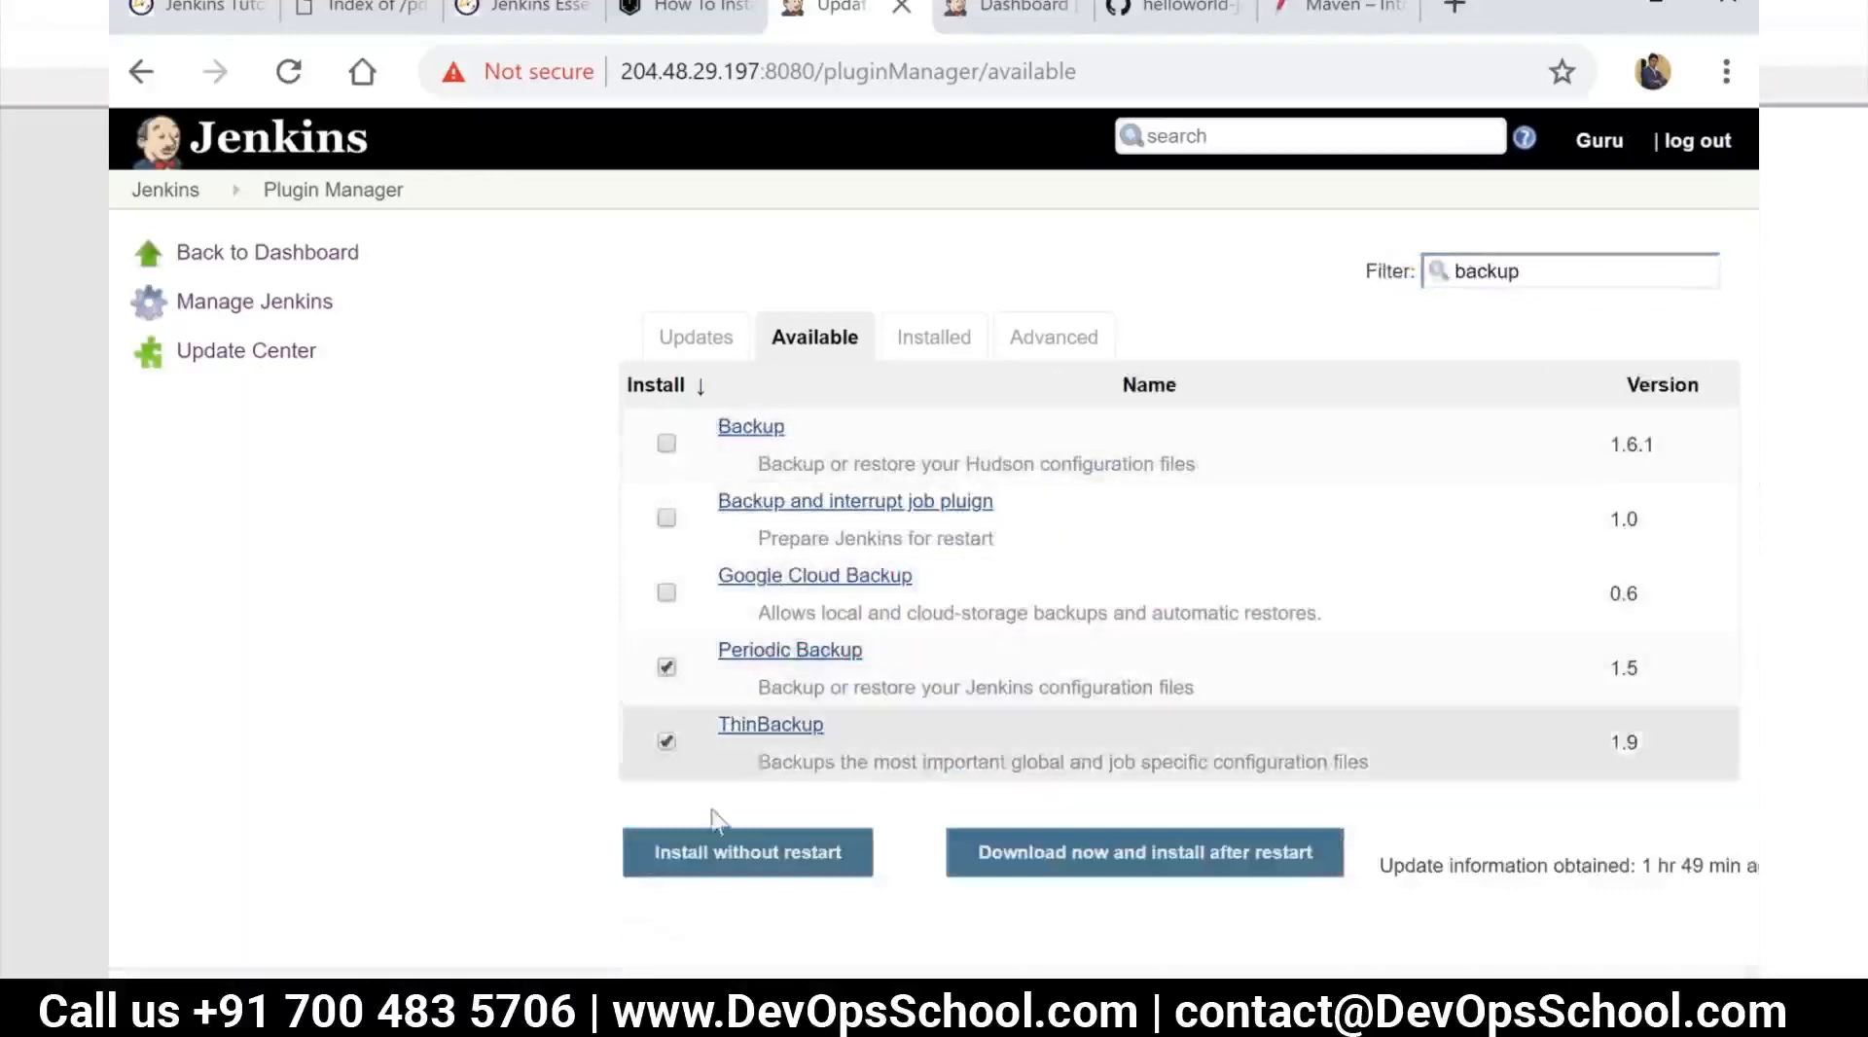
pyautogui.click(752, 861)
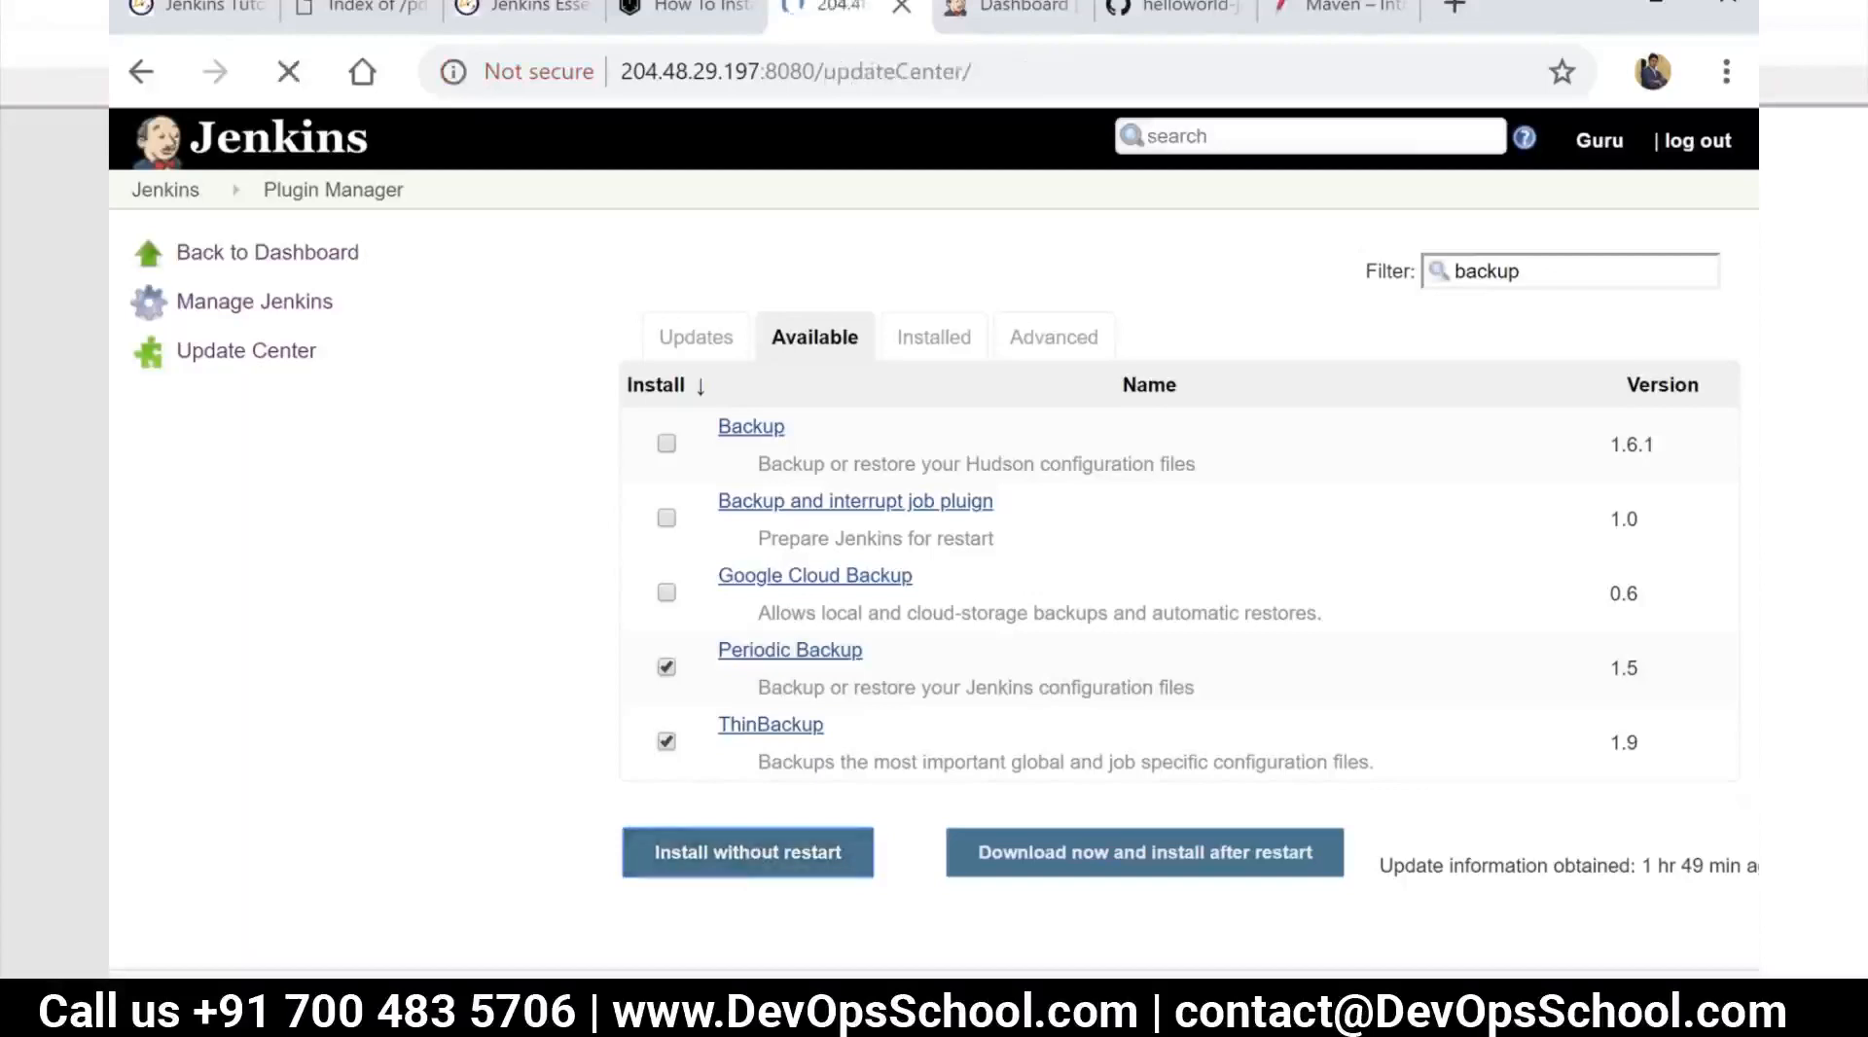
# Switch to the Notepad++ notes and add the line "Migration /var/lib/jenkins (Jenkins HOme & restart the service )" below "Period Backup"
pyautogui.hotkey('alt', 'Tab')
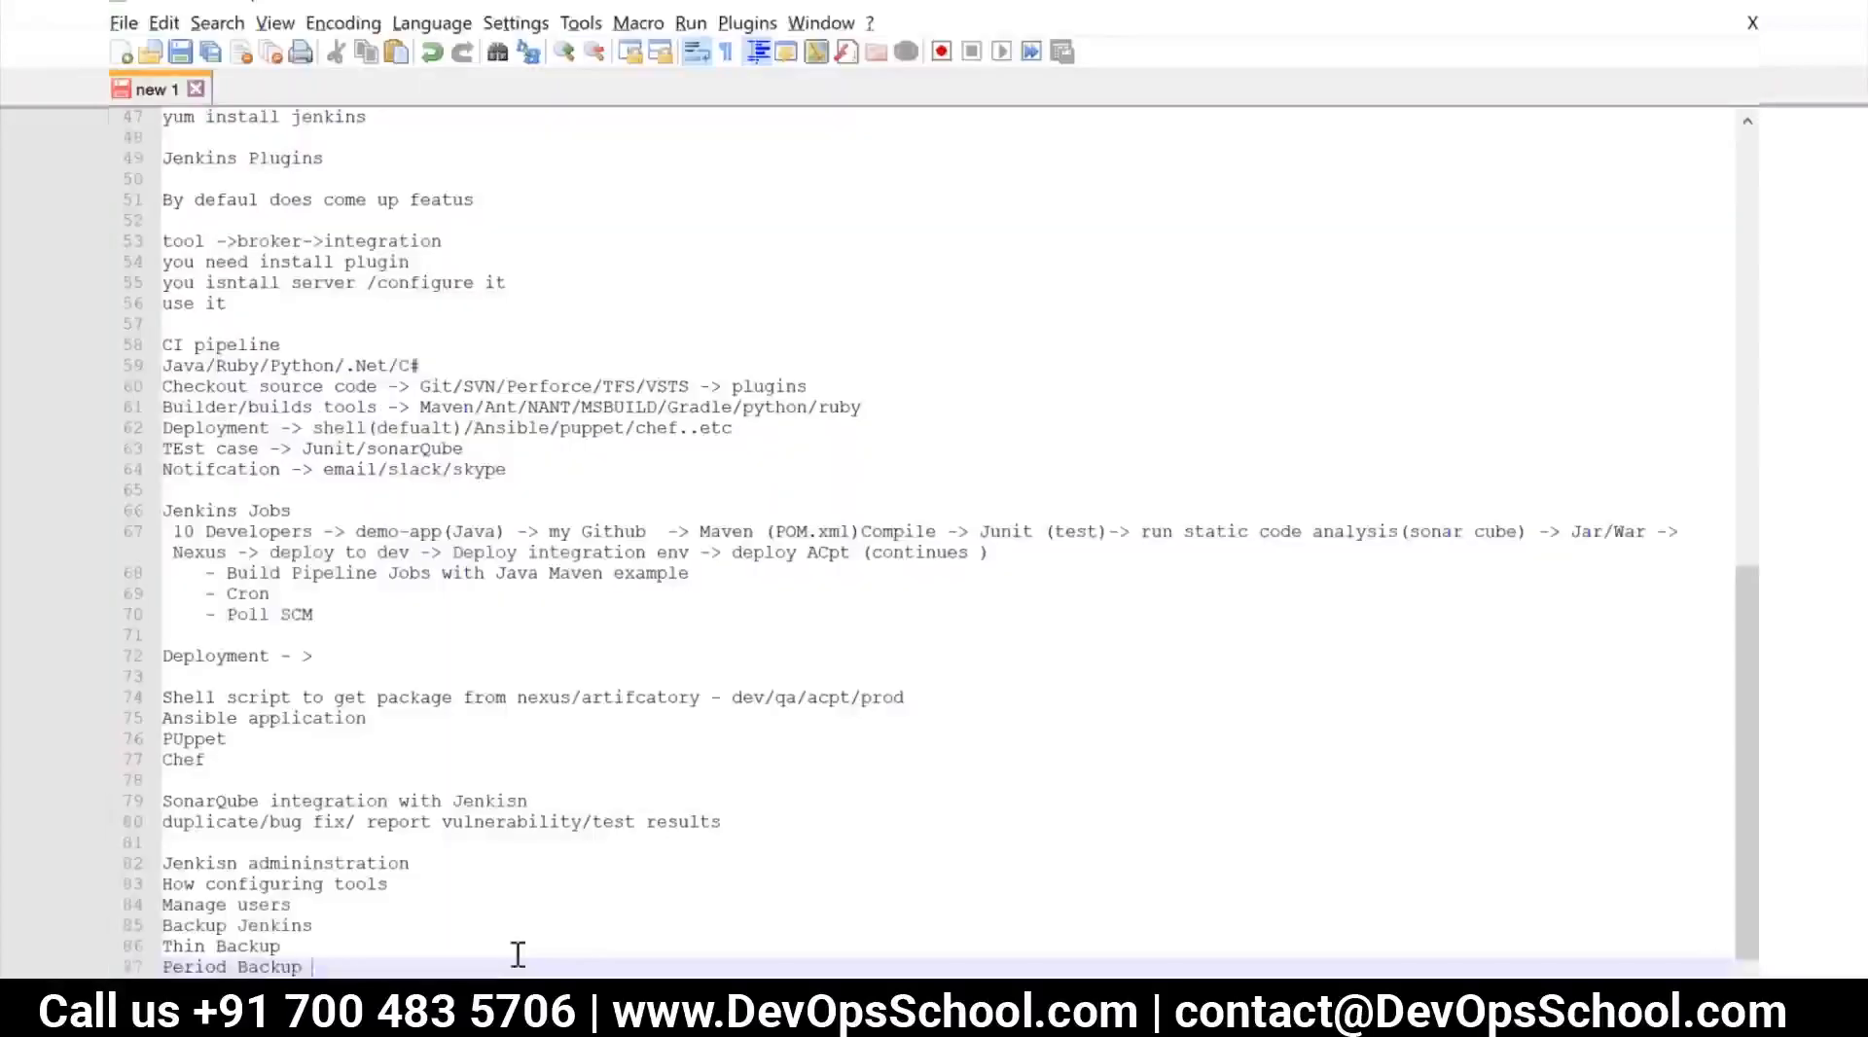
pyautogui.press('Return')
pyautogui.write('Migration /')
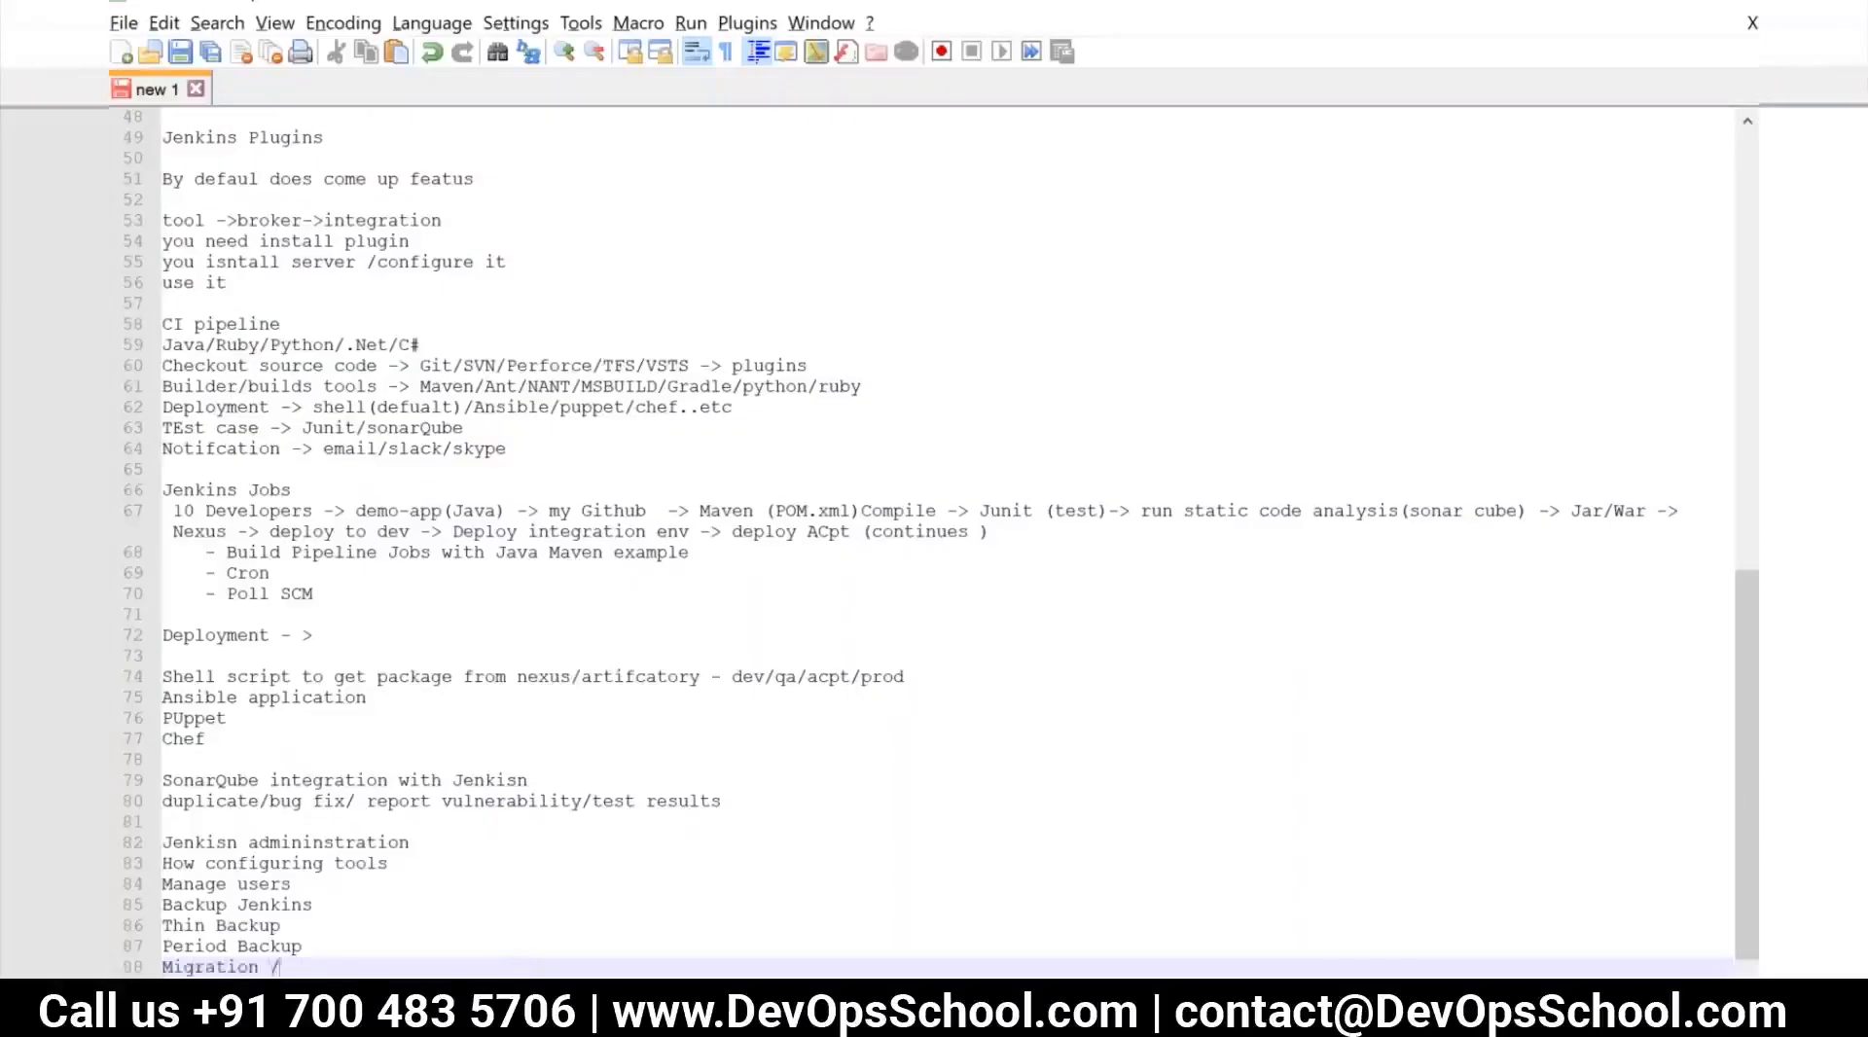
pyautogui.write('varll')
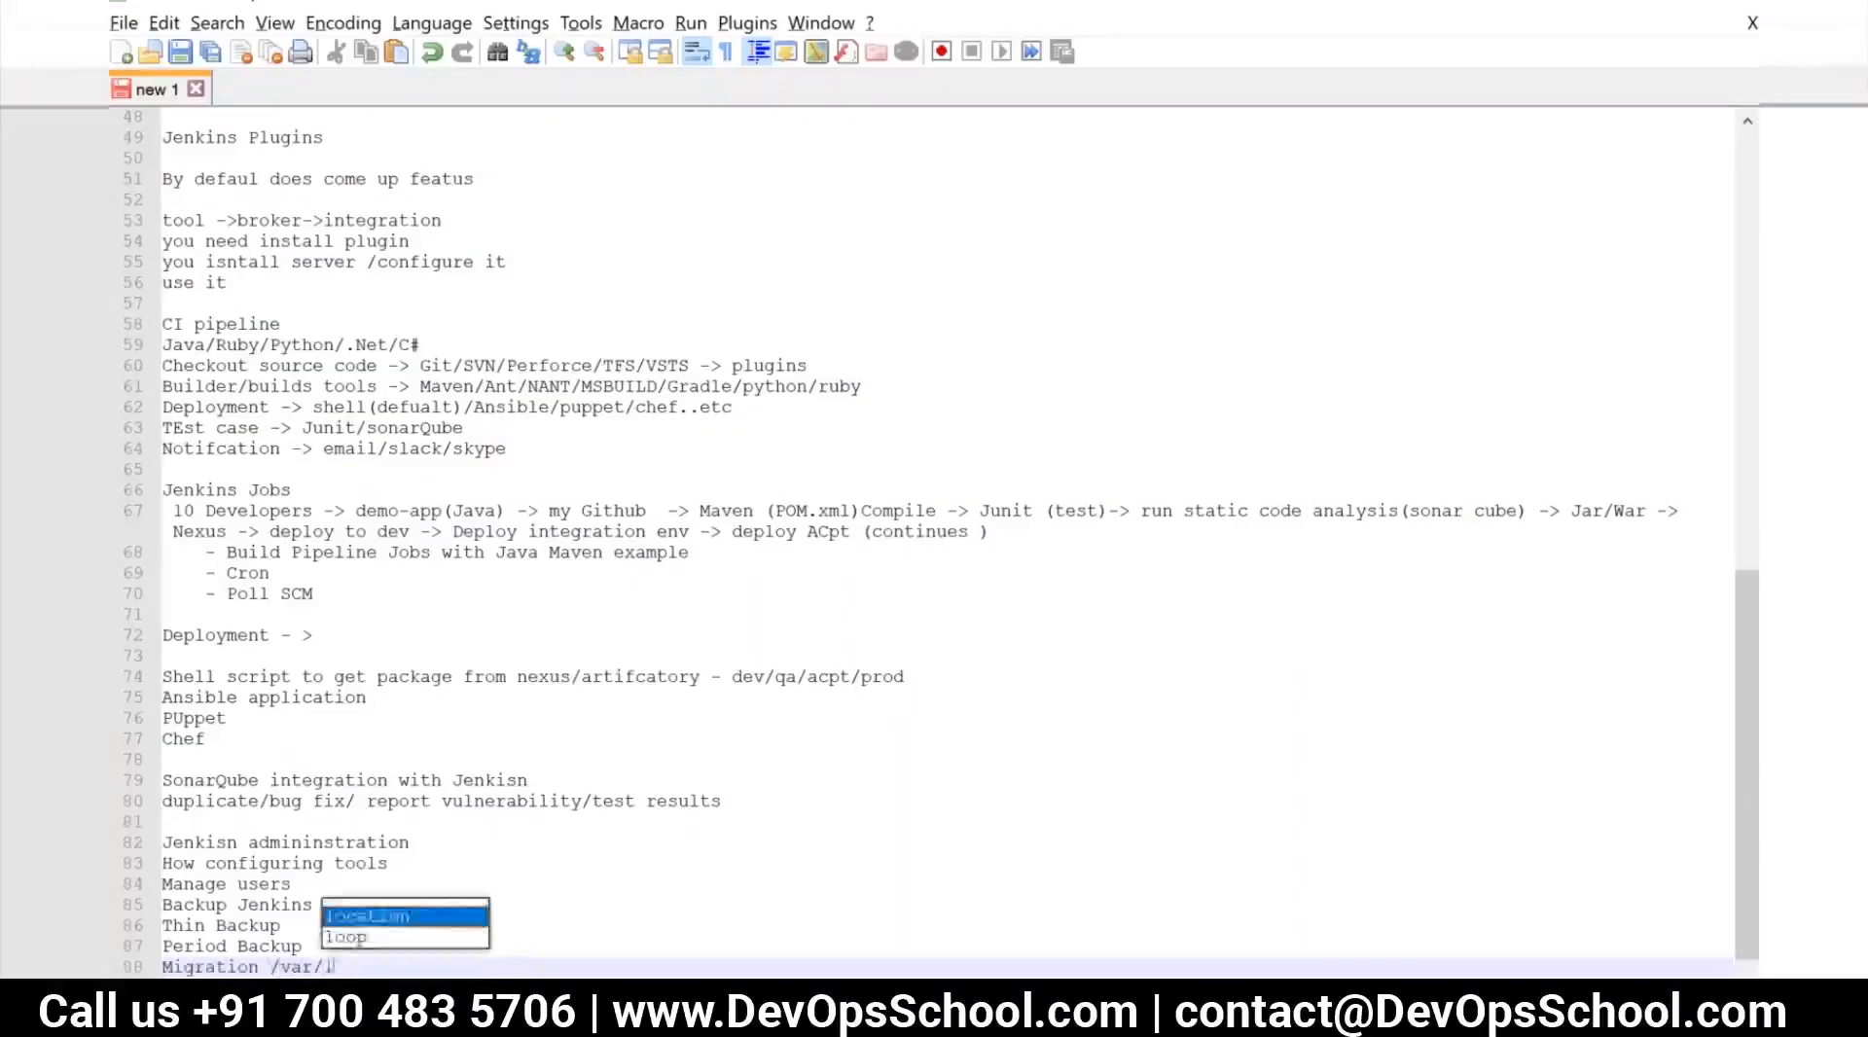
pyautogui.write('ib/jenkins')
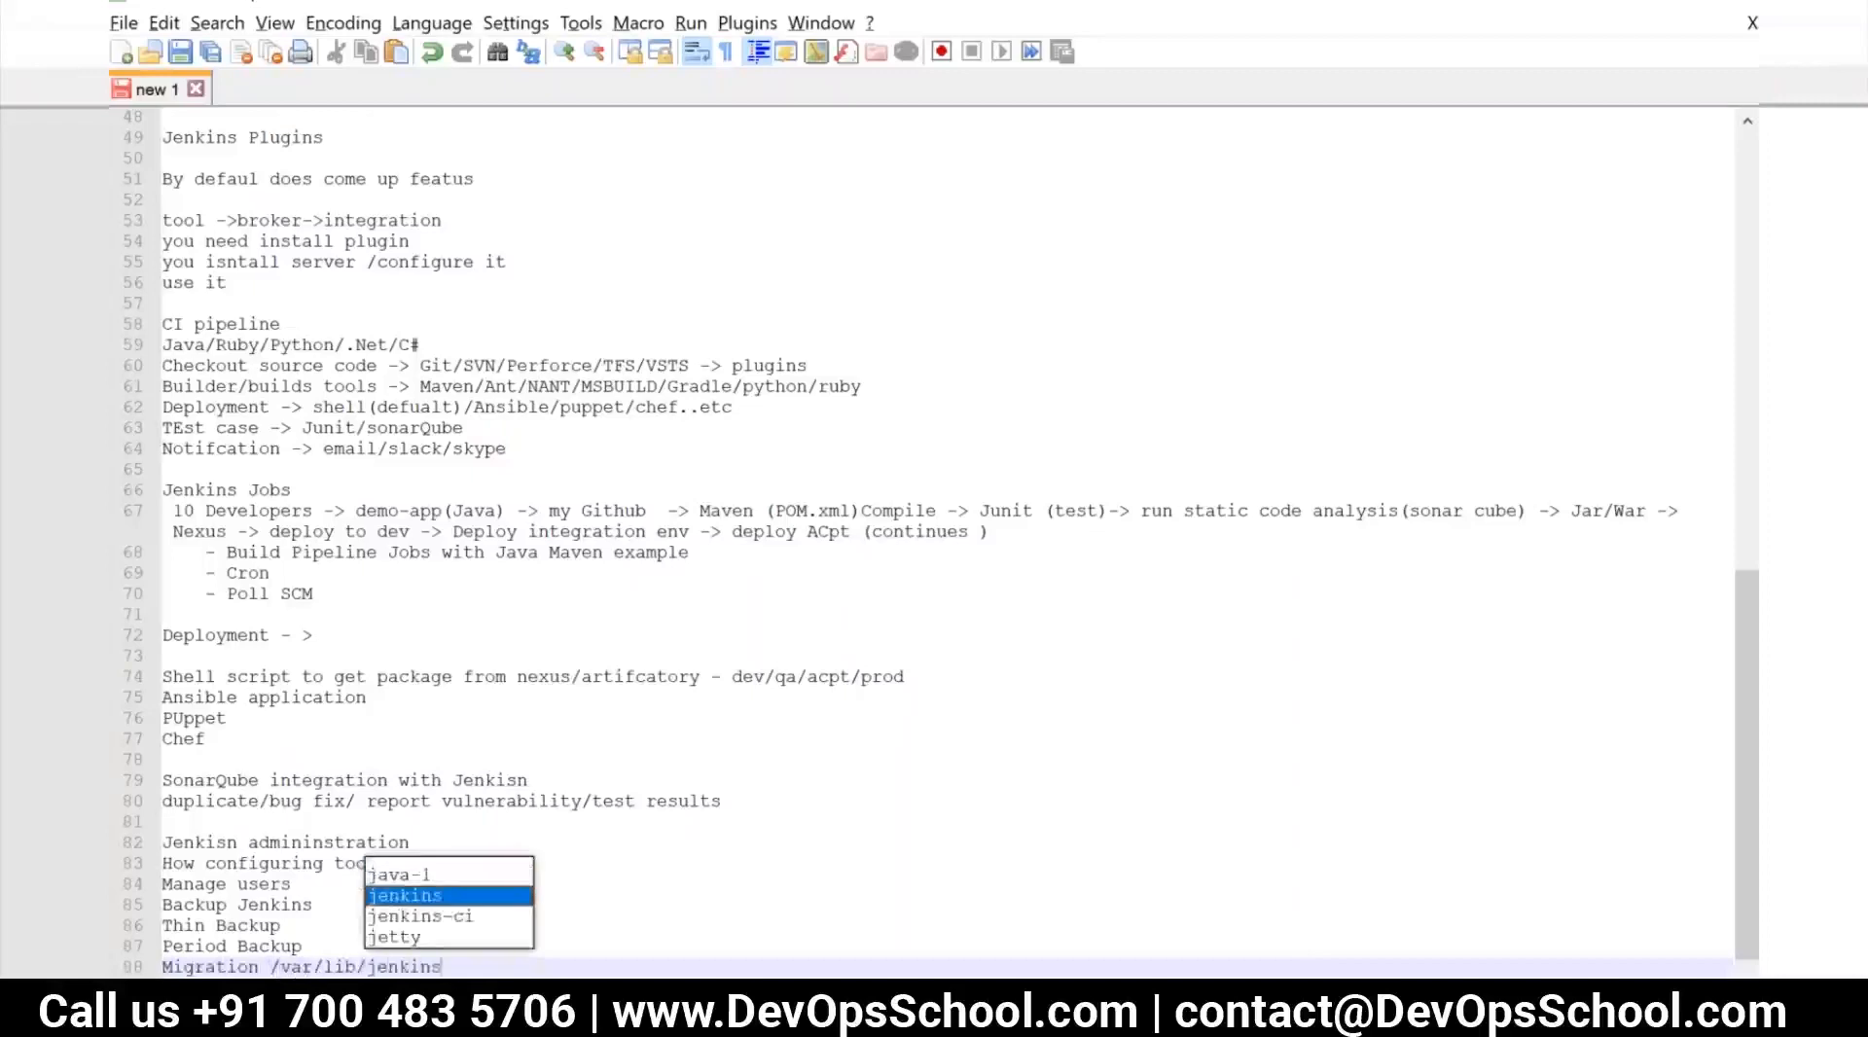
pyautogui.press('Return')
pyautogui.write('(Jenki')
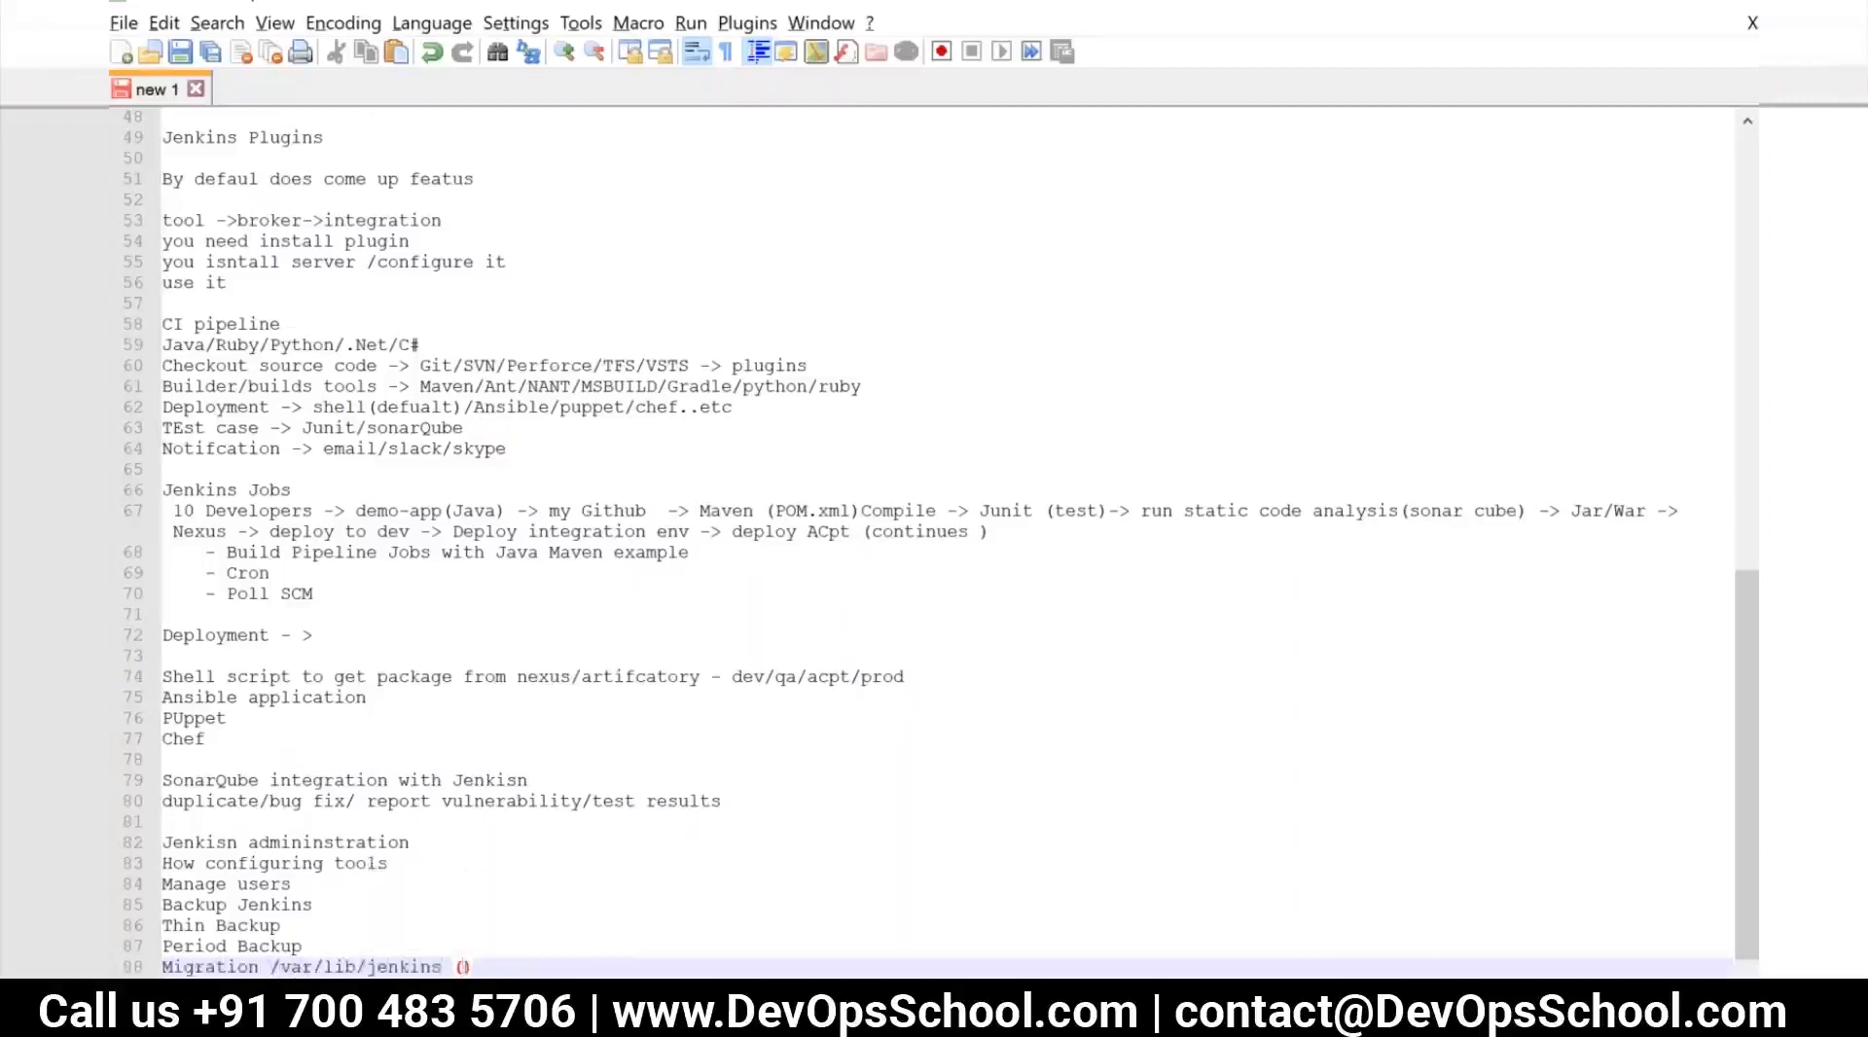
pyautogui.write('ns HOme')
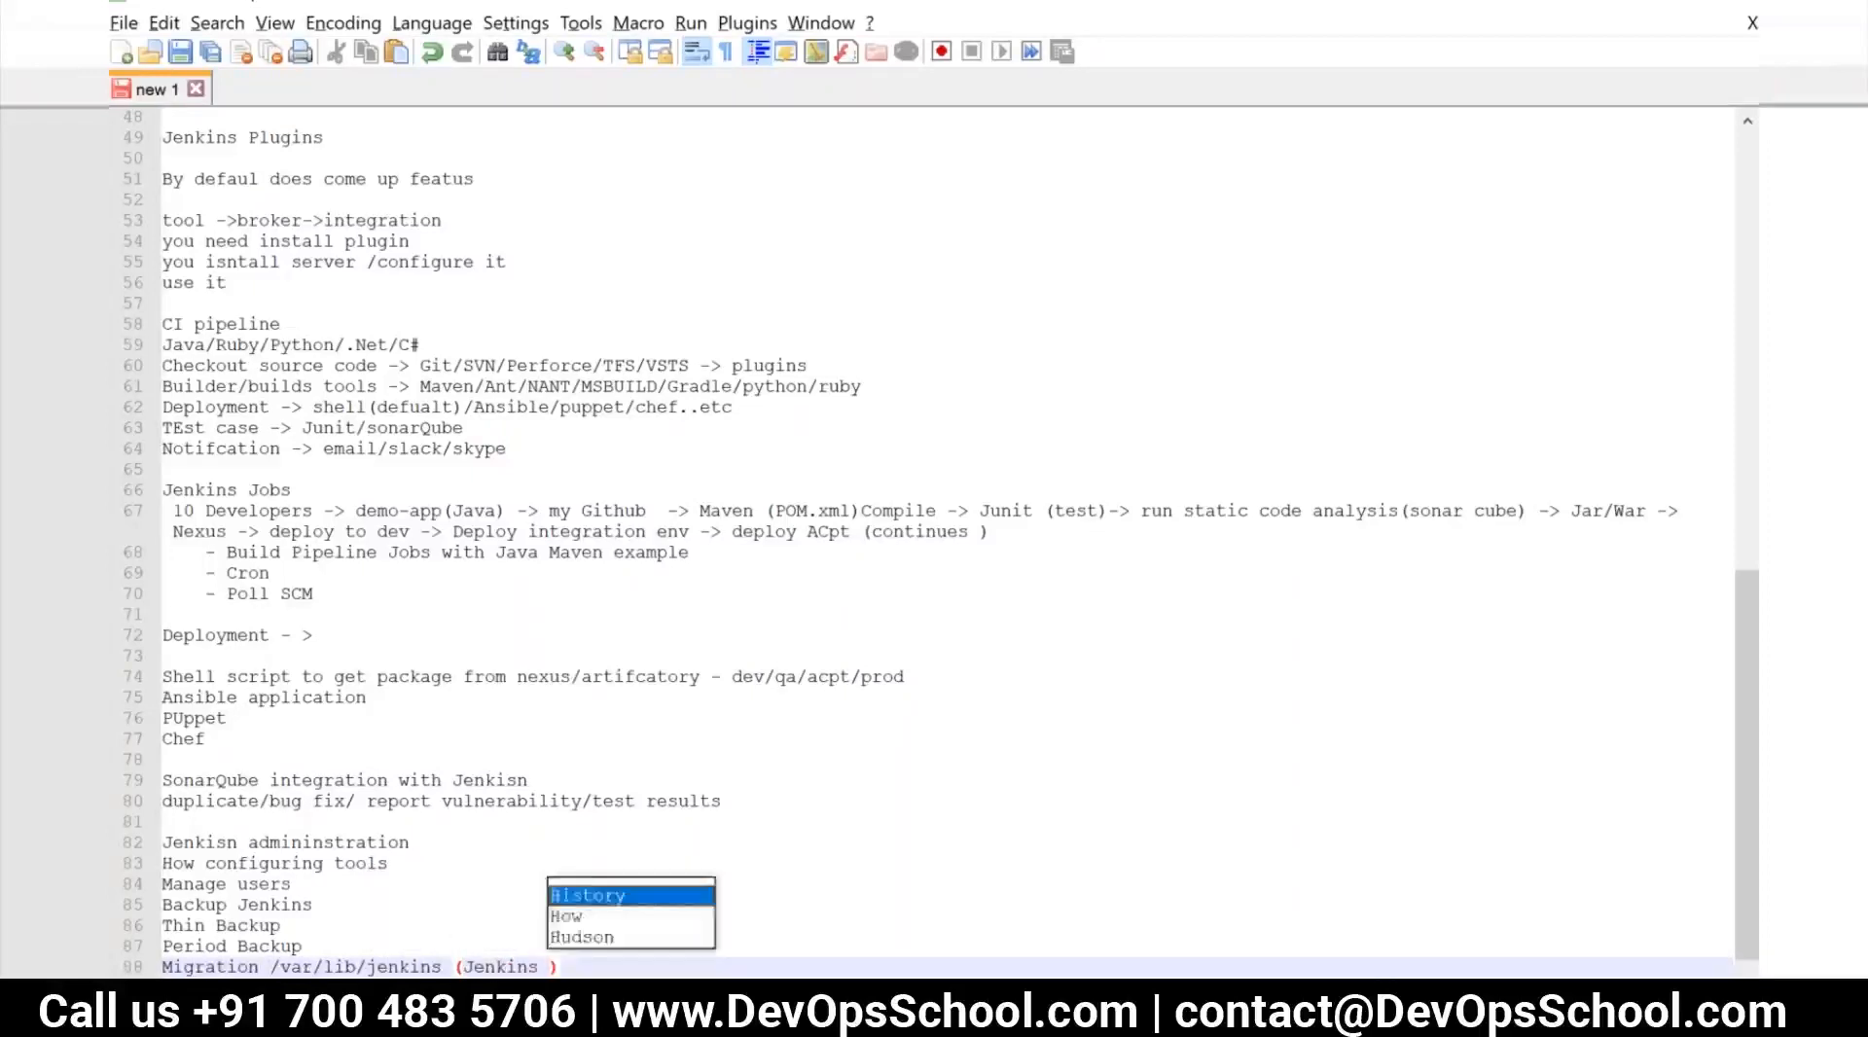
pyautogui.write(' & restart ')
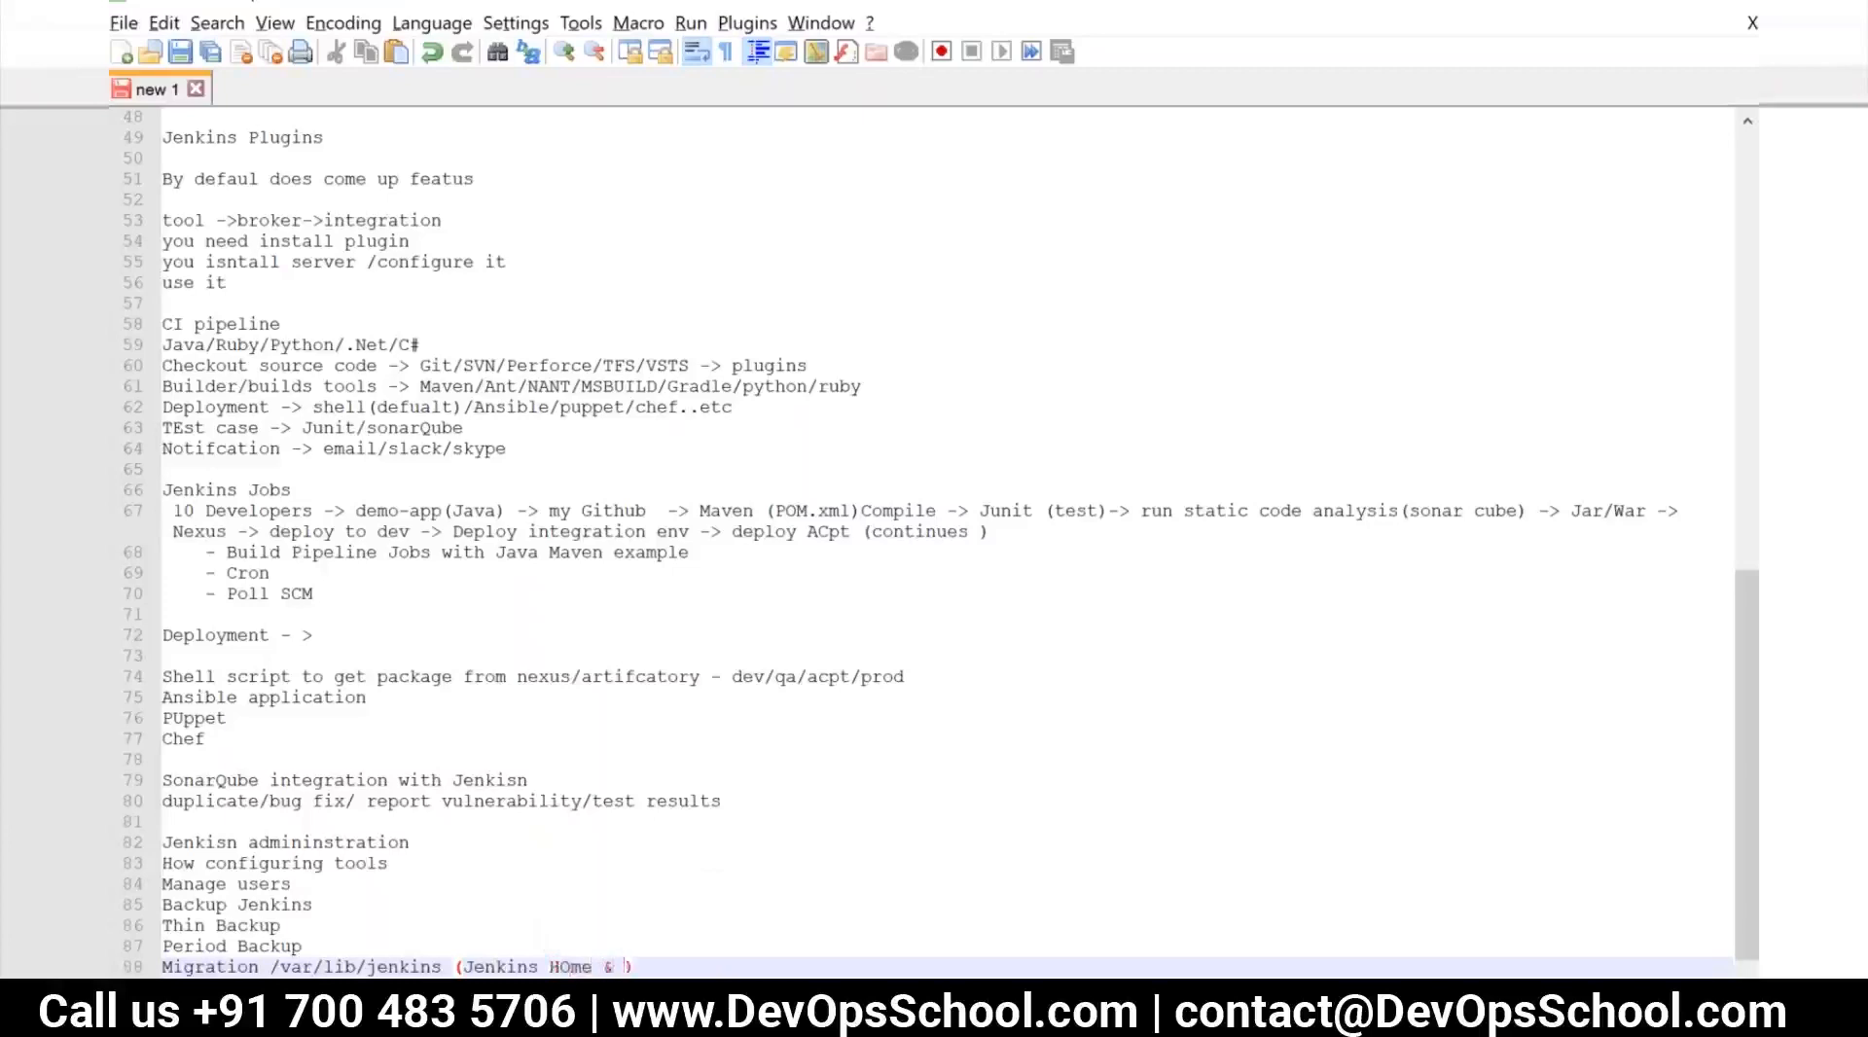
pyautogui.write('the service')
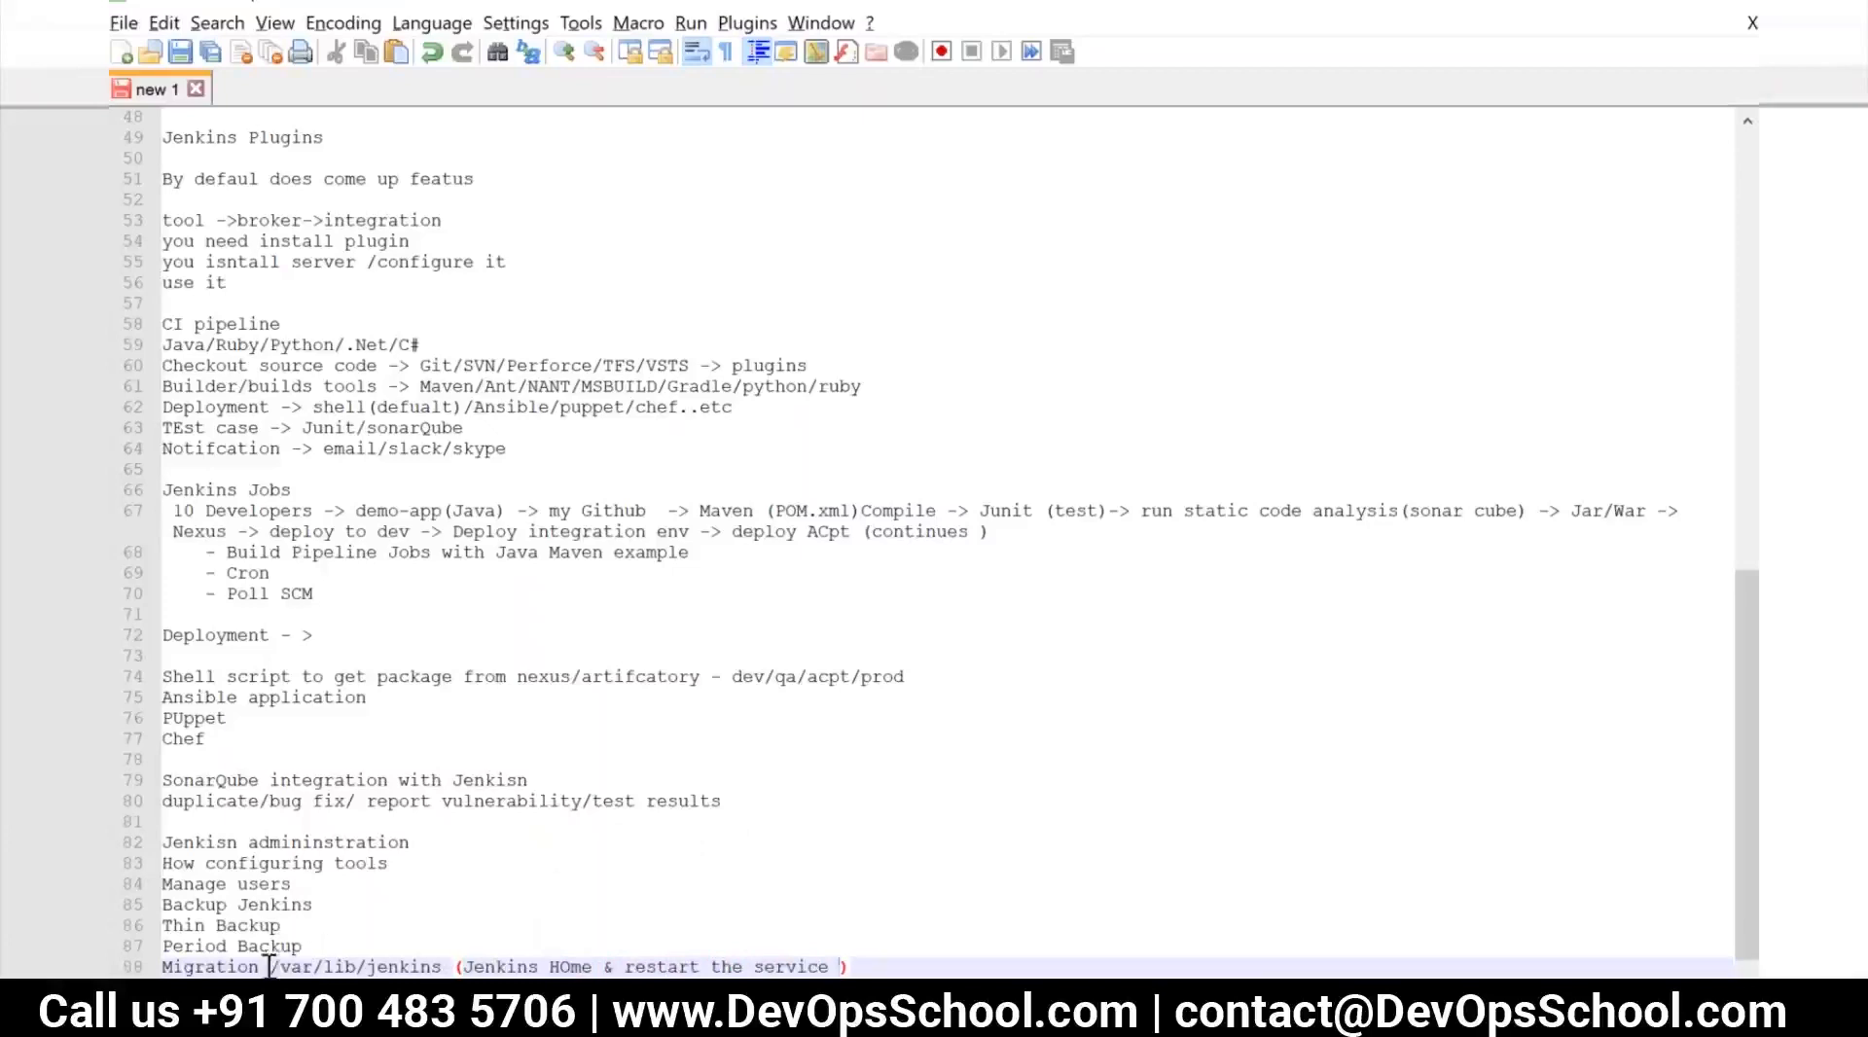
pyautogui.moveTo(270, 966); pyautogui.dragTo(455, 966)
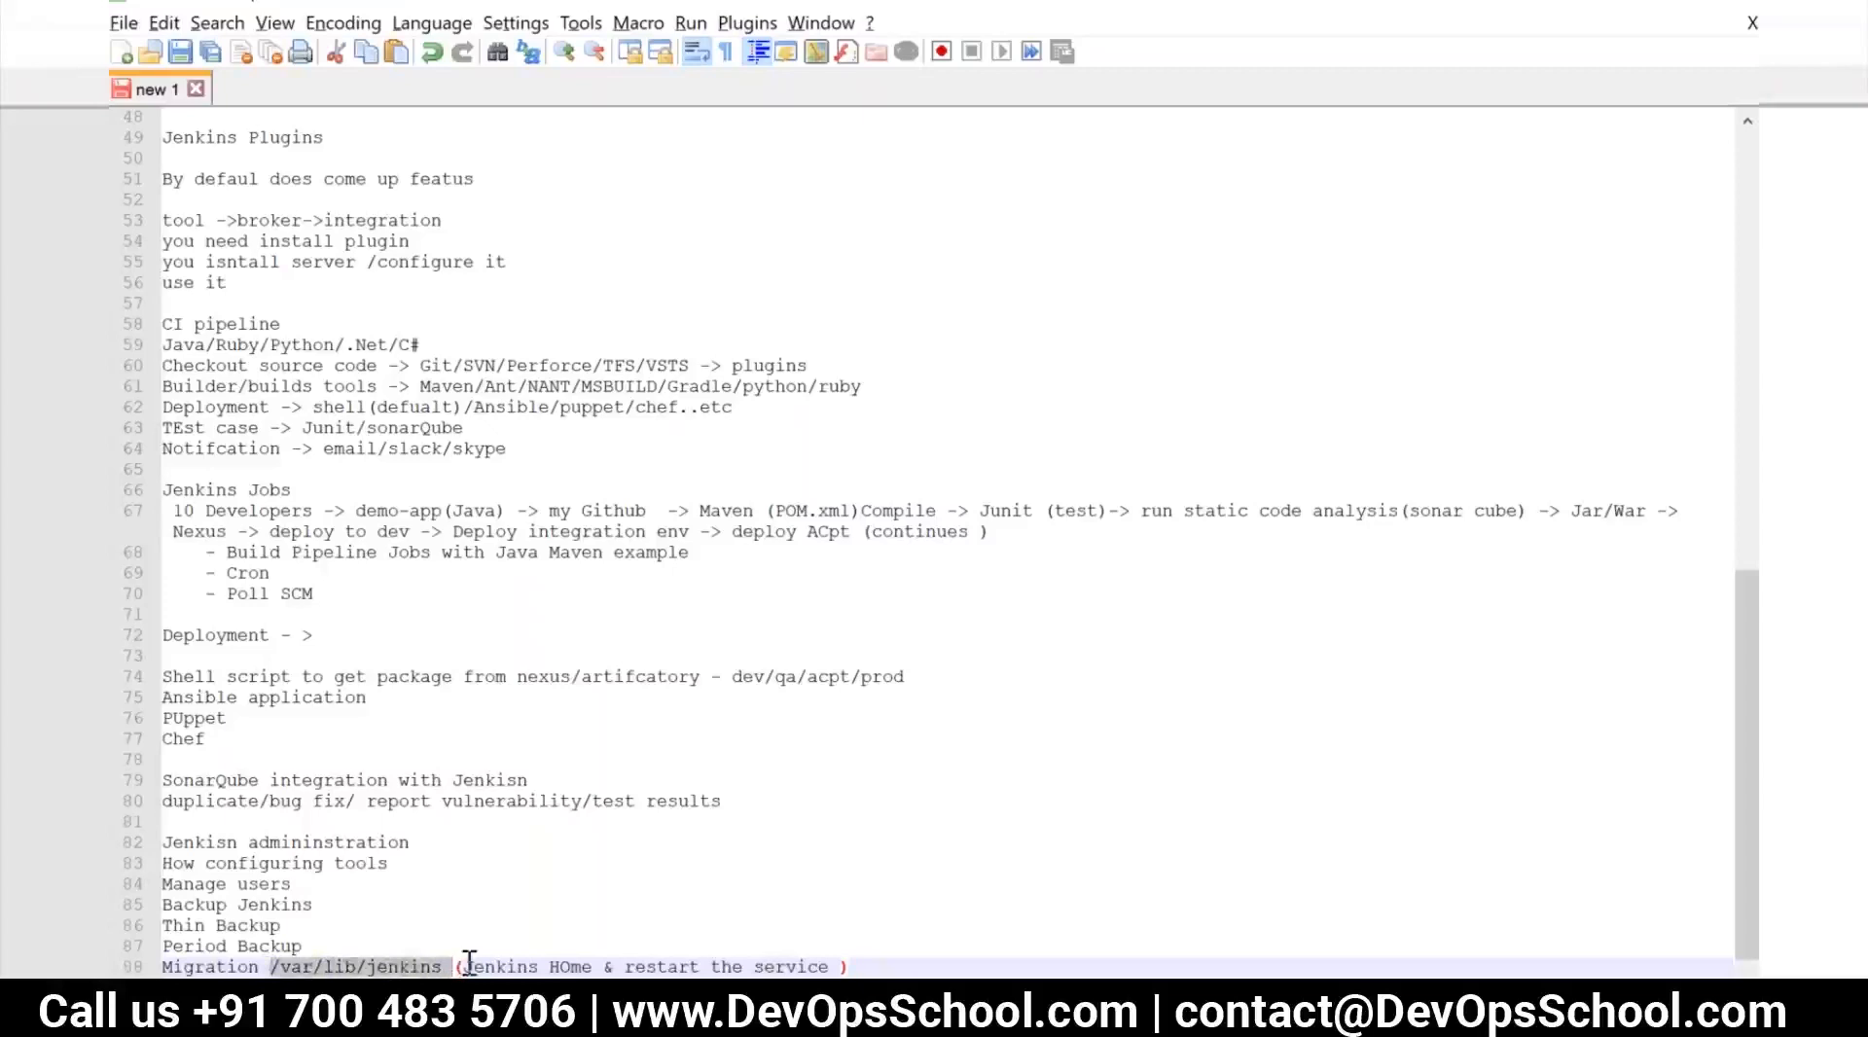
pyautogui.doubleClick(403, 966)
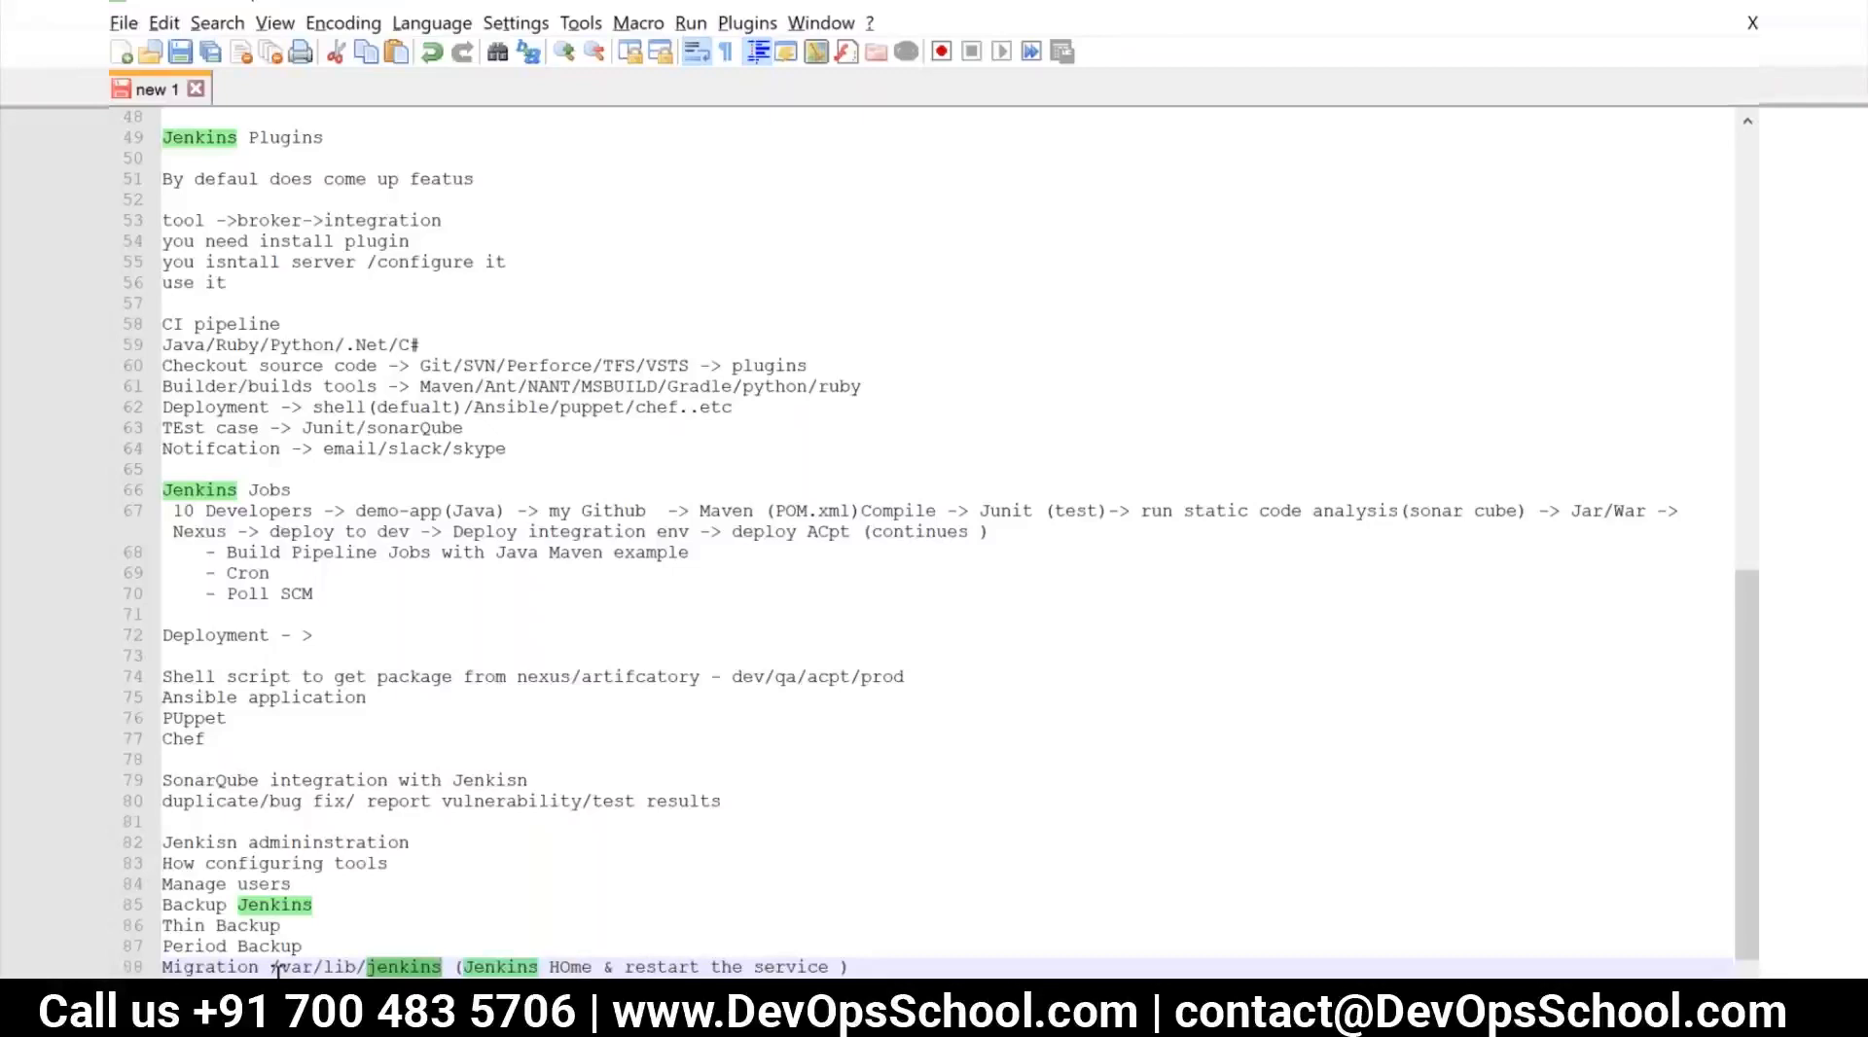
# Return to Jenkins in the browser and open the ThinBackup settings from the Jenkins management page
pyautogui.hotkey('alt', 'Tab')
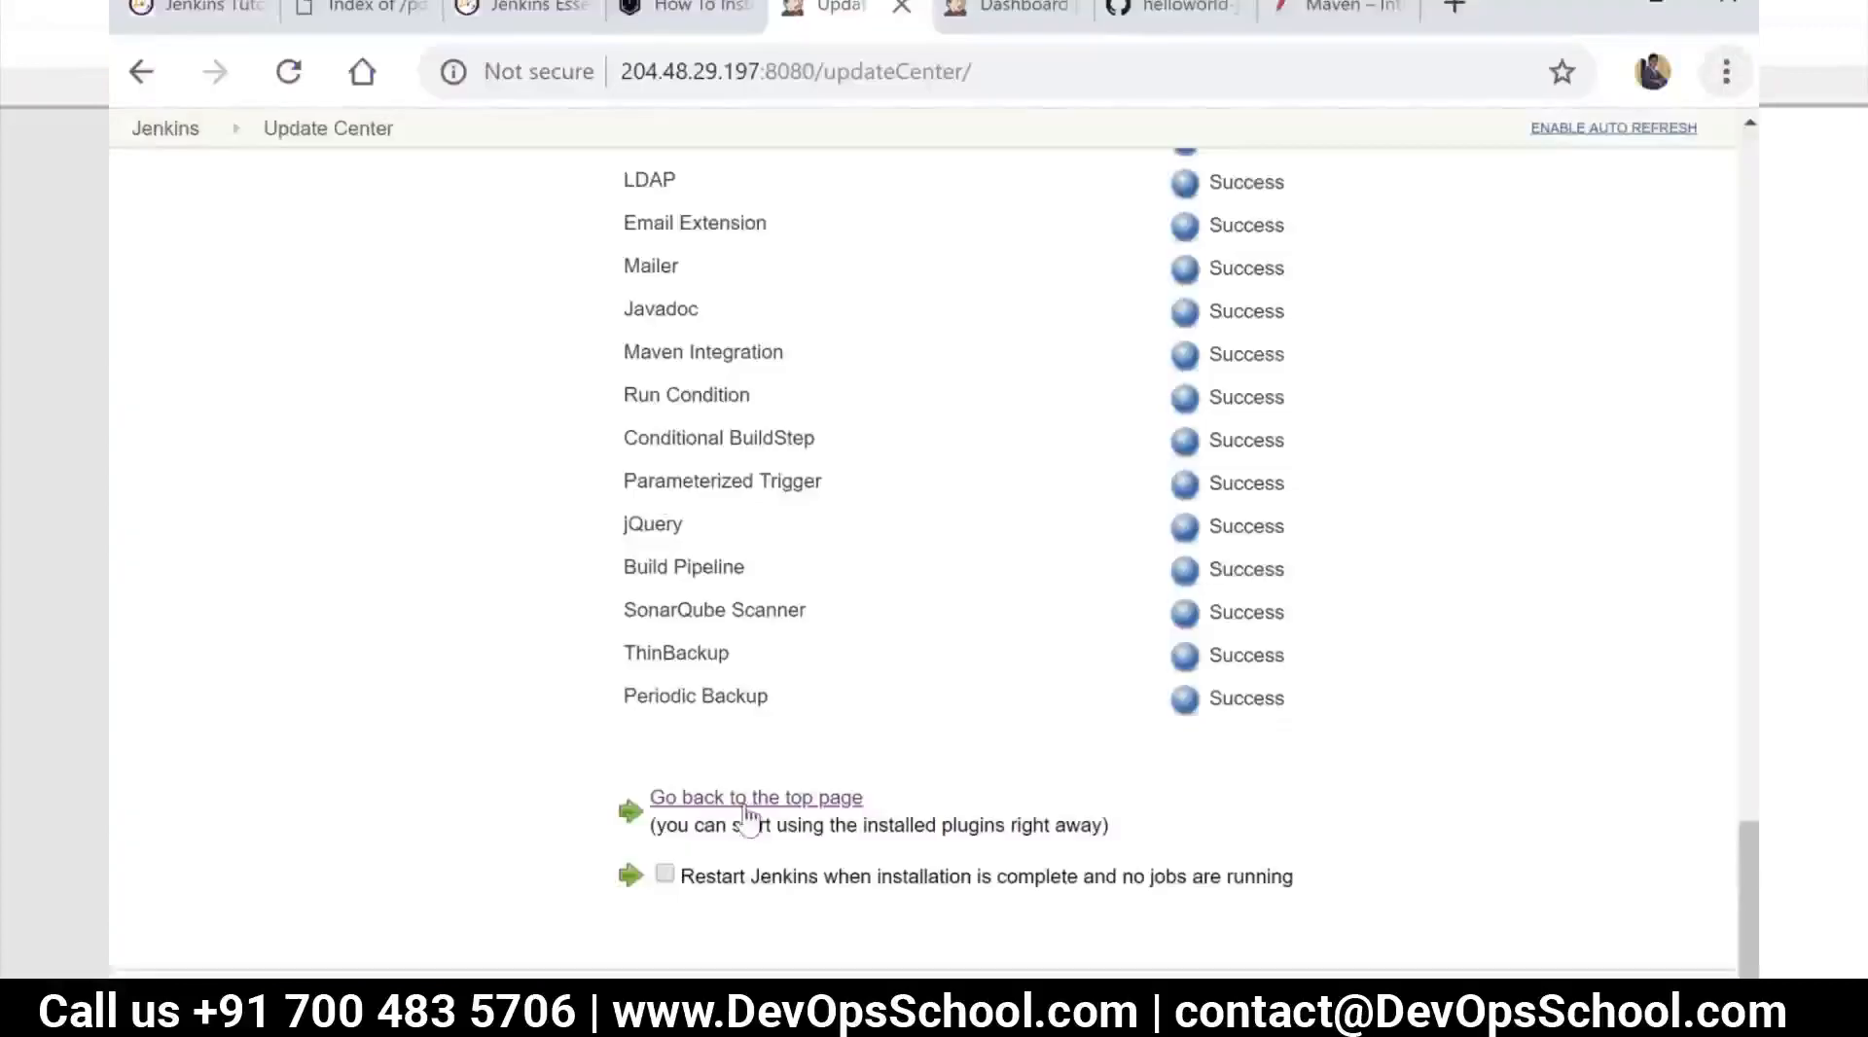
pyautogui.click(748, 804)
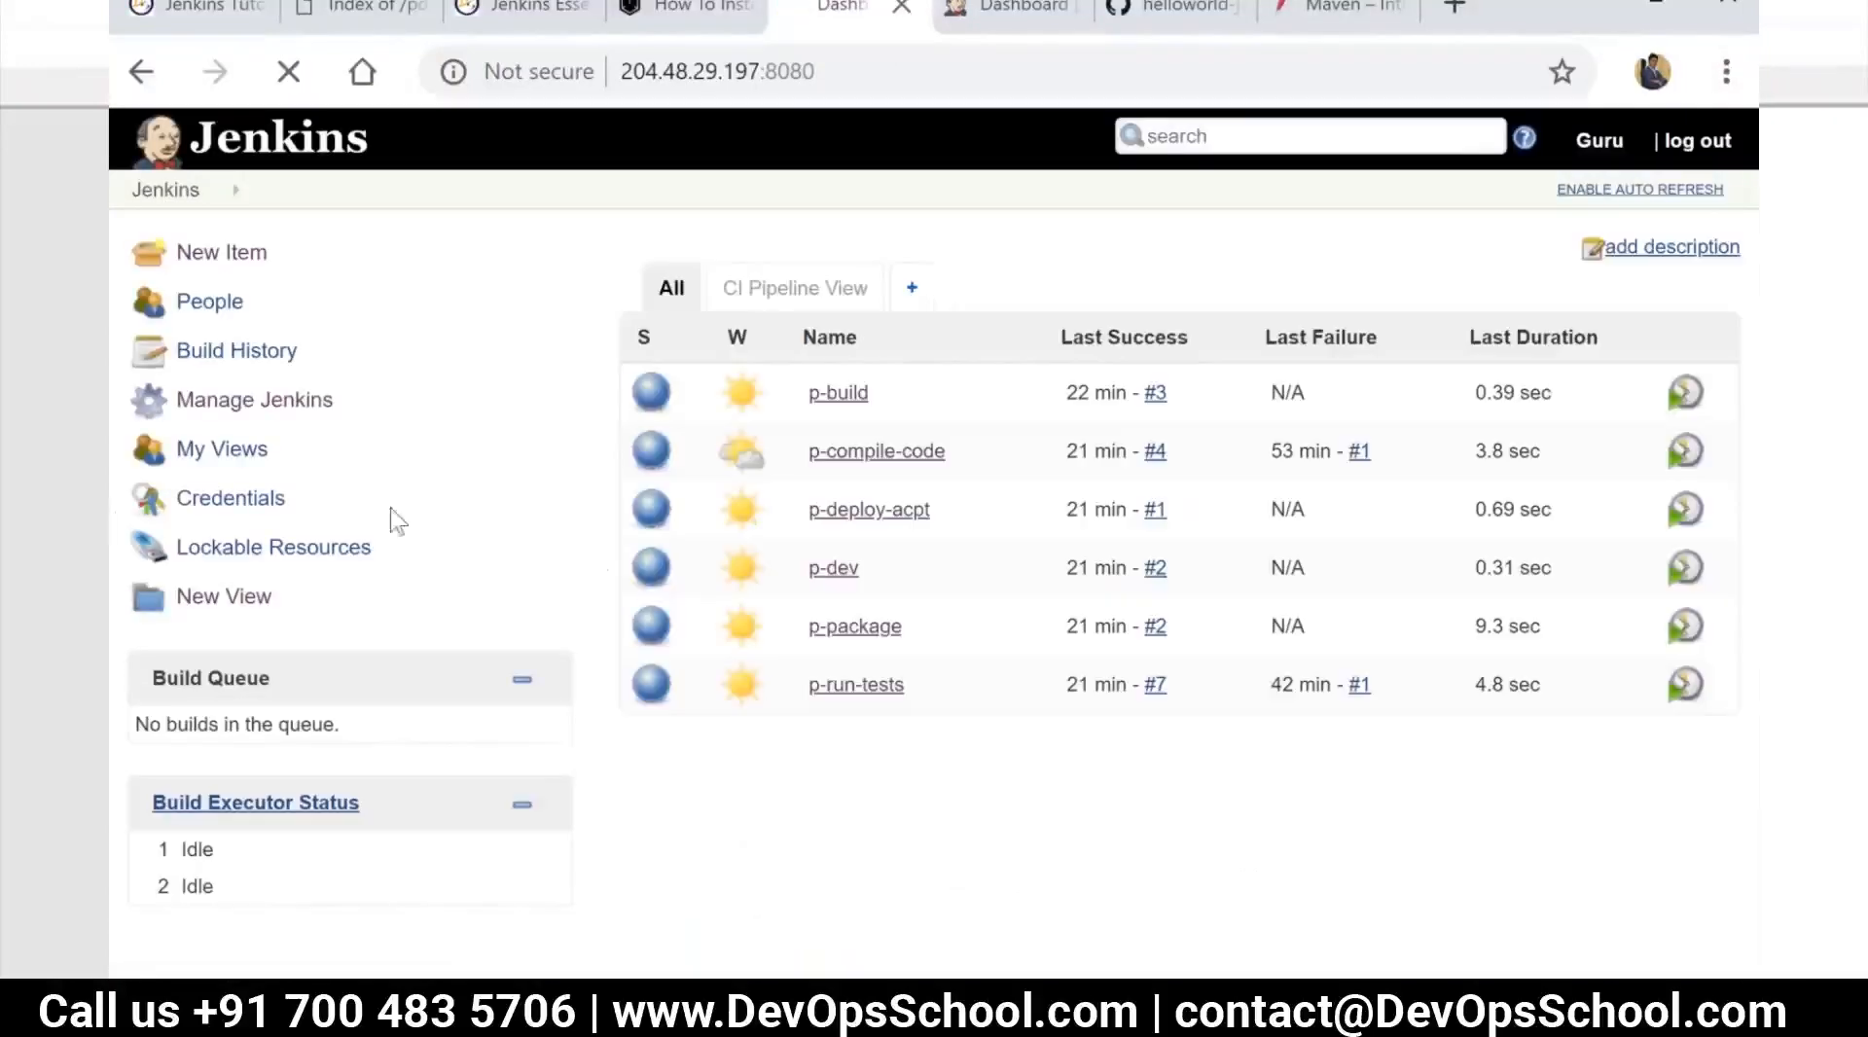
pyautogui.click(268, 404)
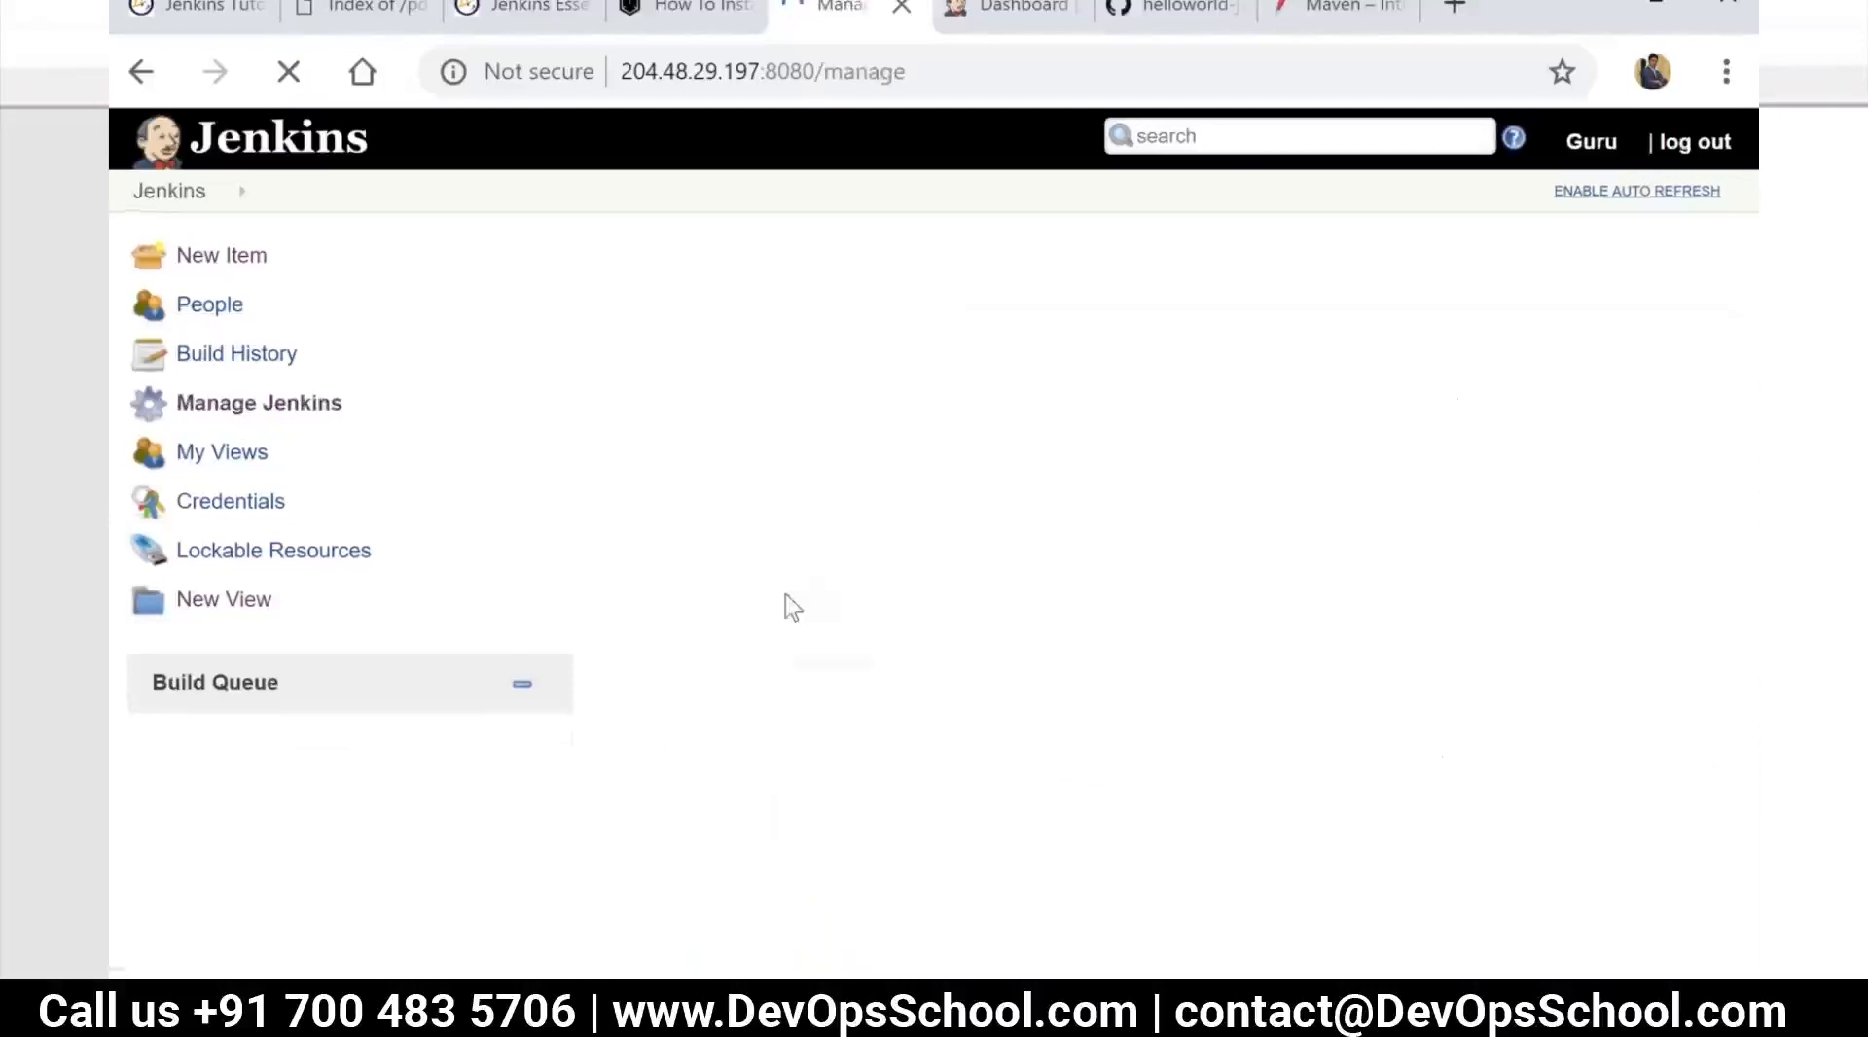
pyautogui.scroll(-15, 793, 642)
pyautogui.click(797, 727)
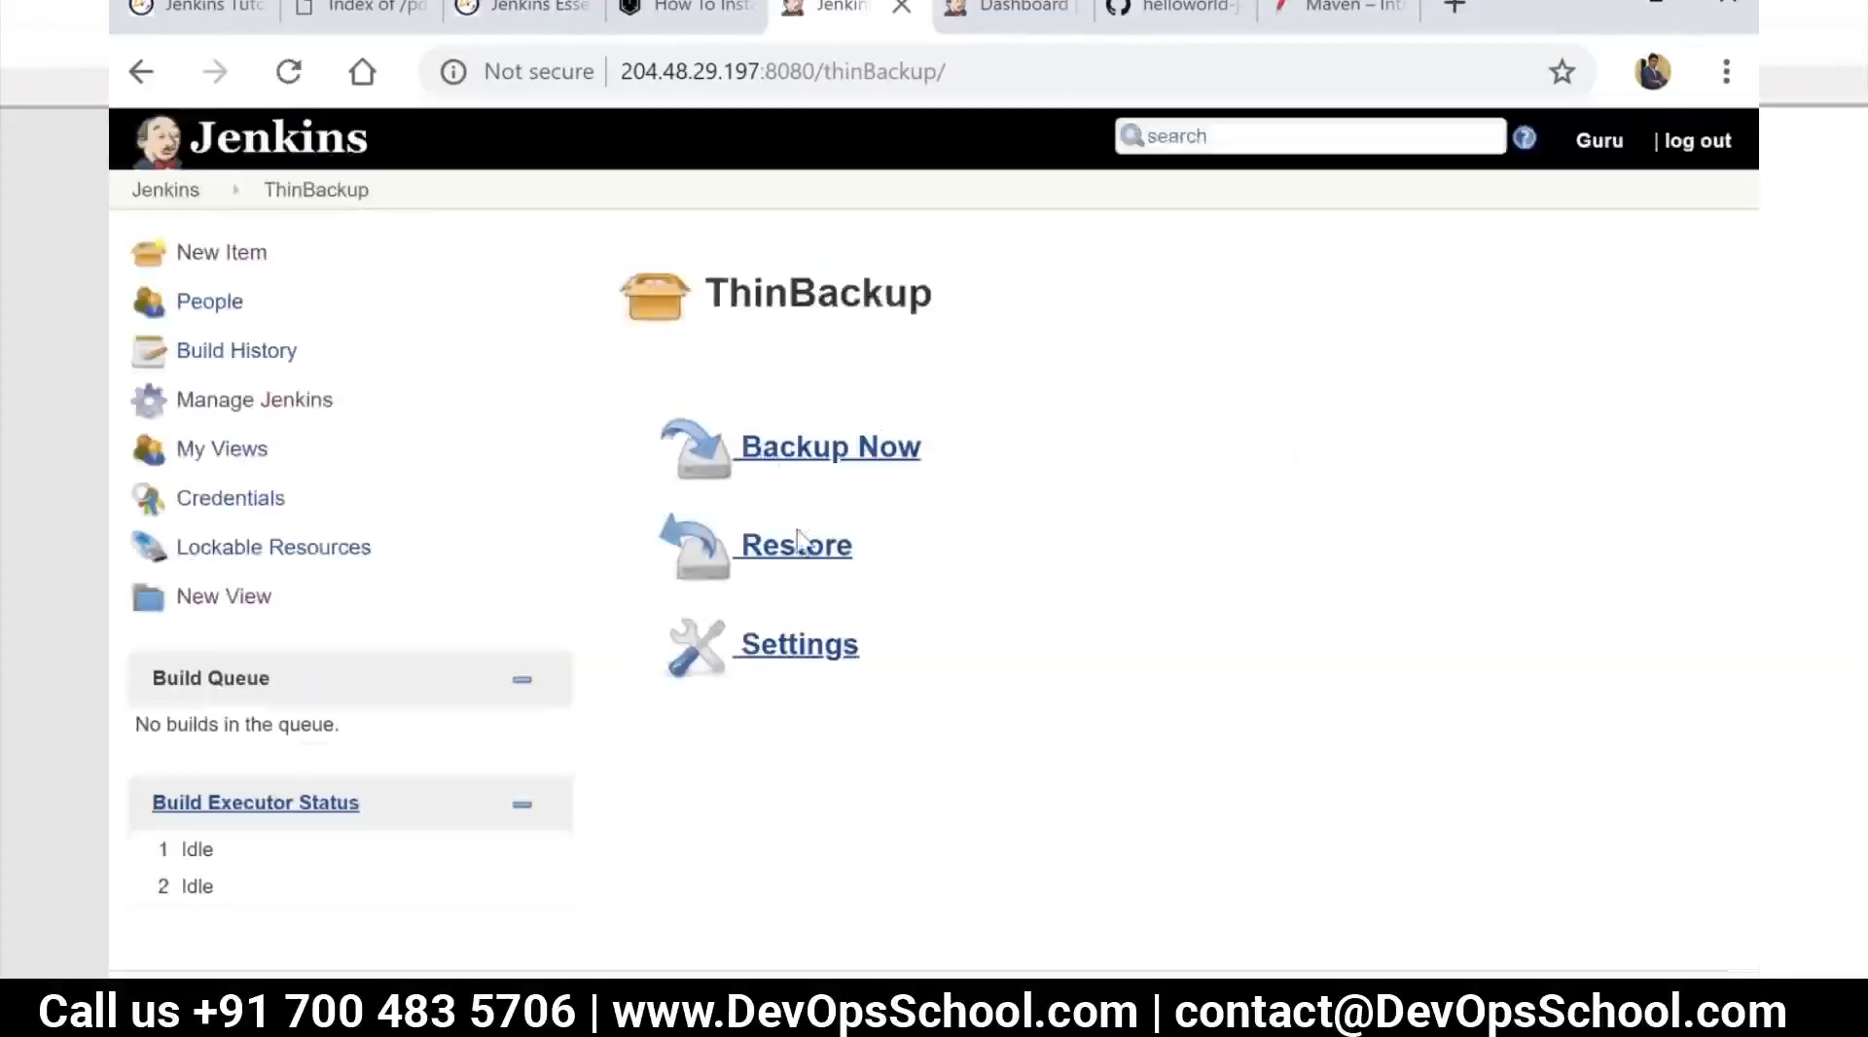
pyautogui.click(805, 647)
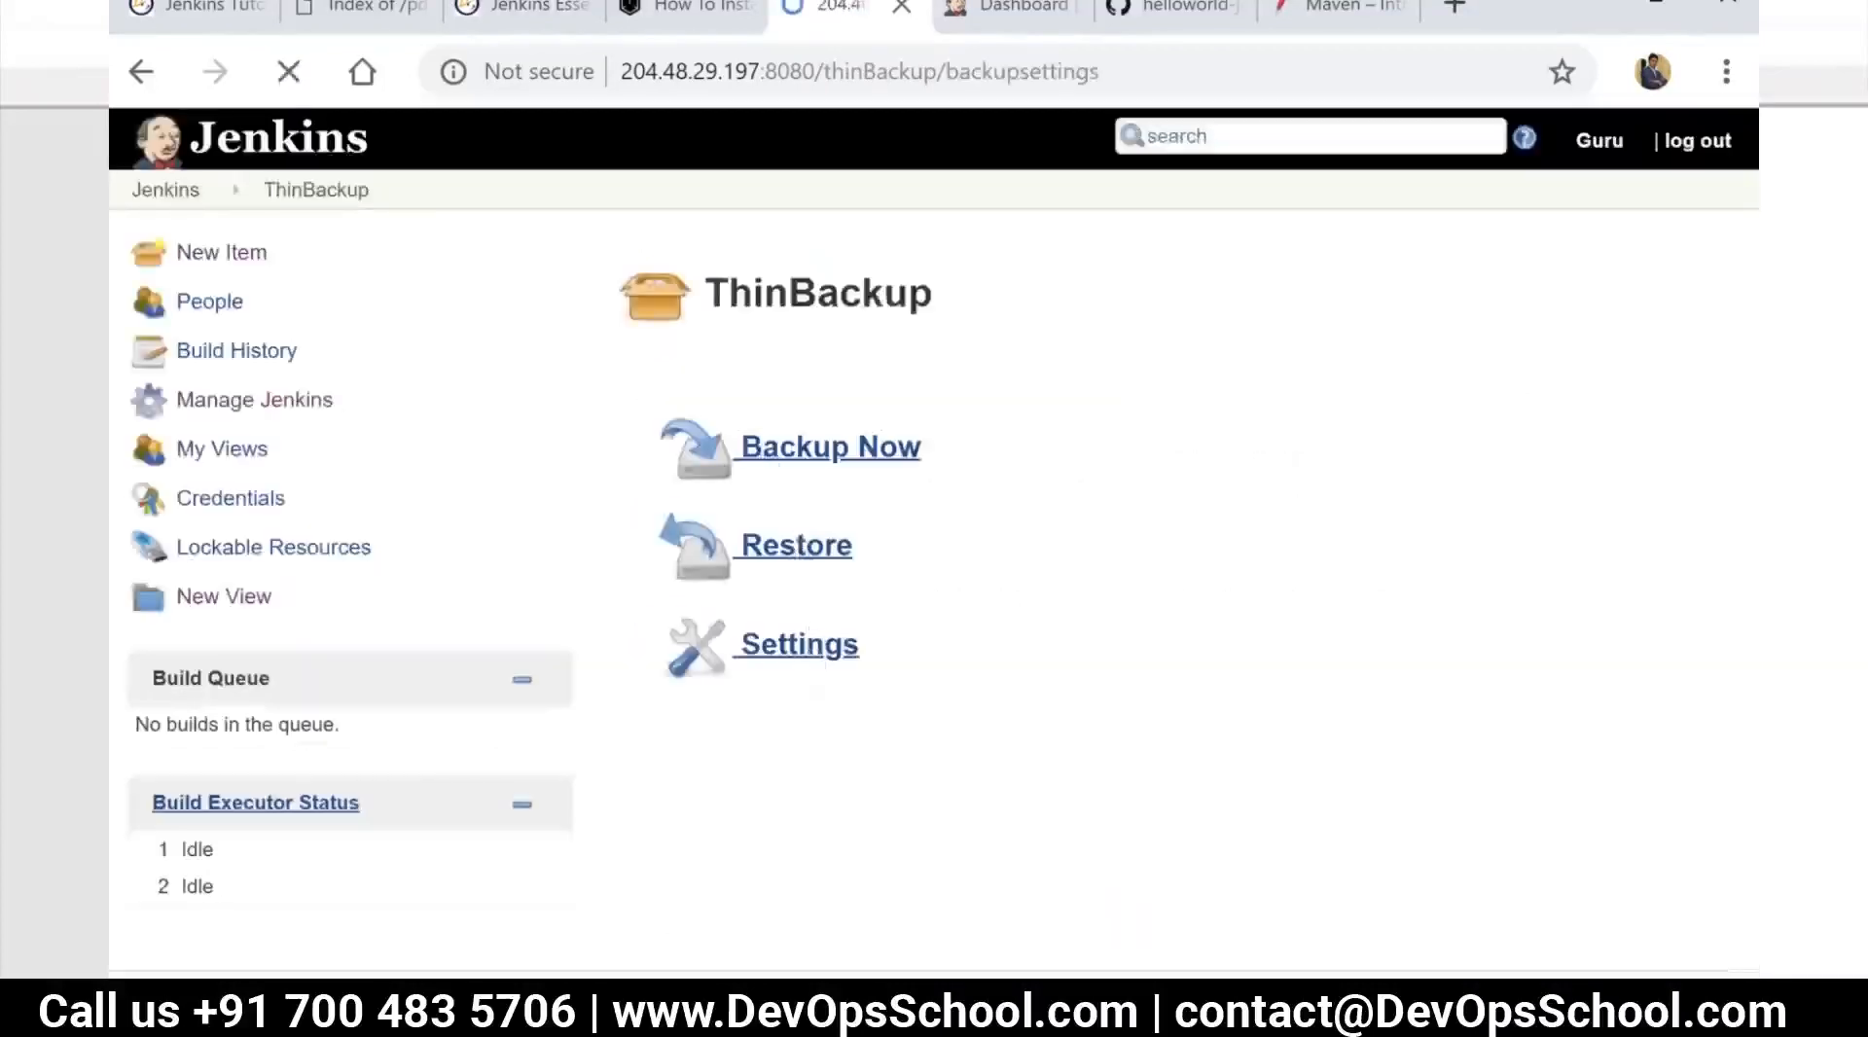
# Set the ThinBackup backup directory to /tmp/
pyautogui.click(1197, 436)
pyautogui.write('/tmop')
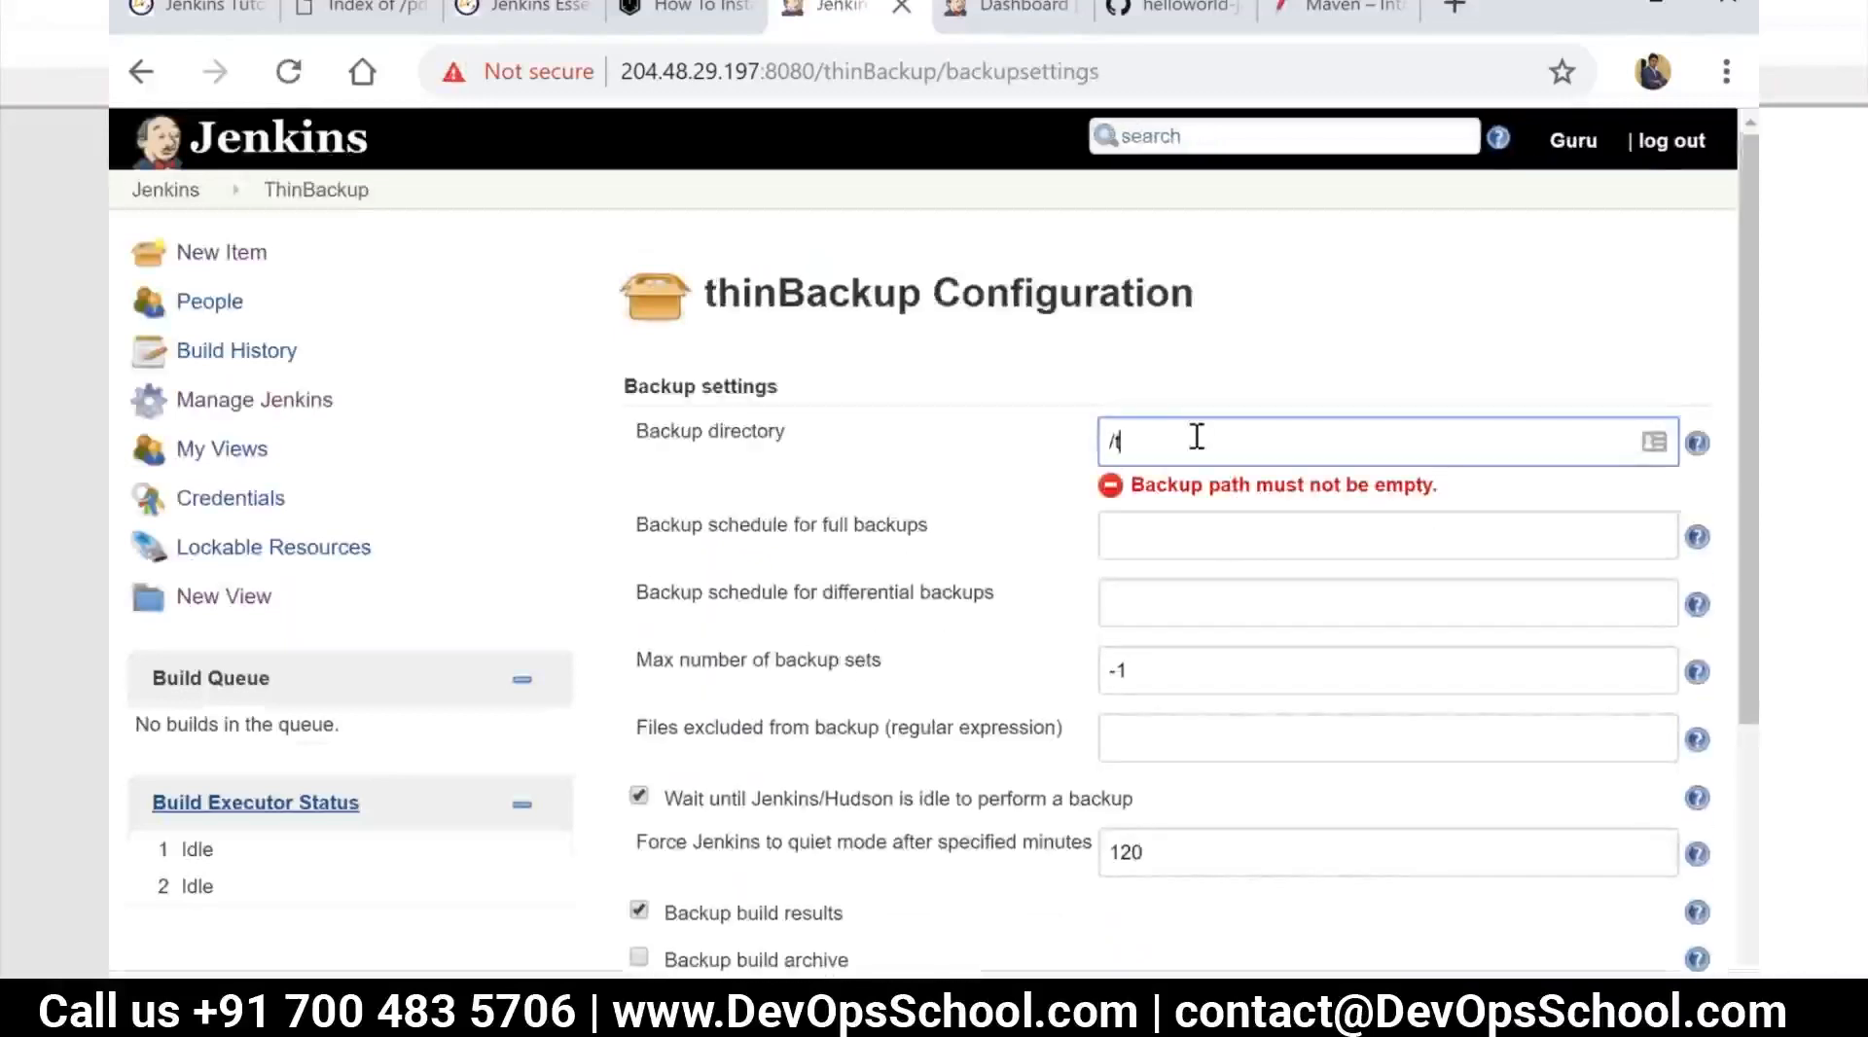
pyautogui.press('BackSpace')
pyautogui.press('BackSpace')
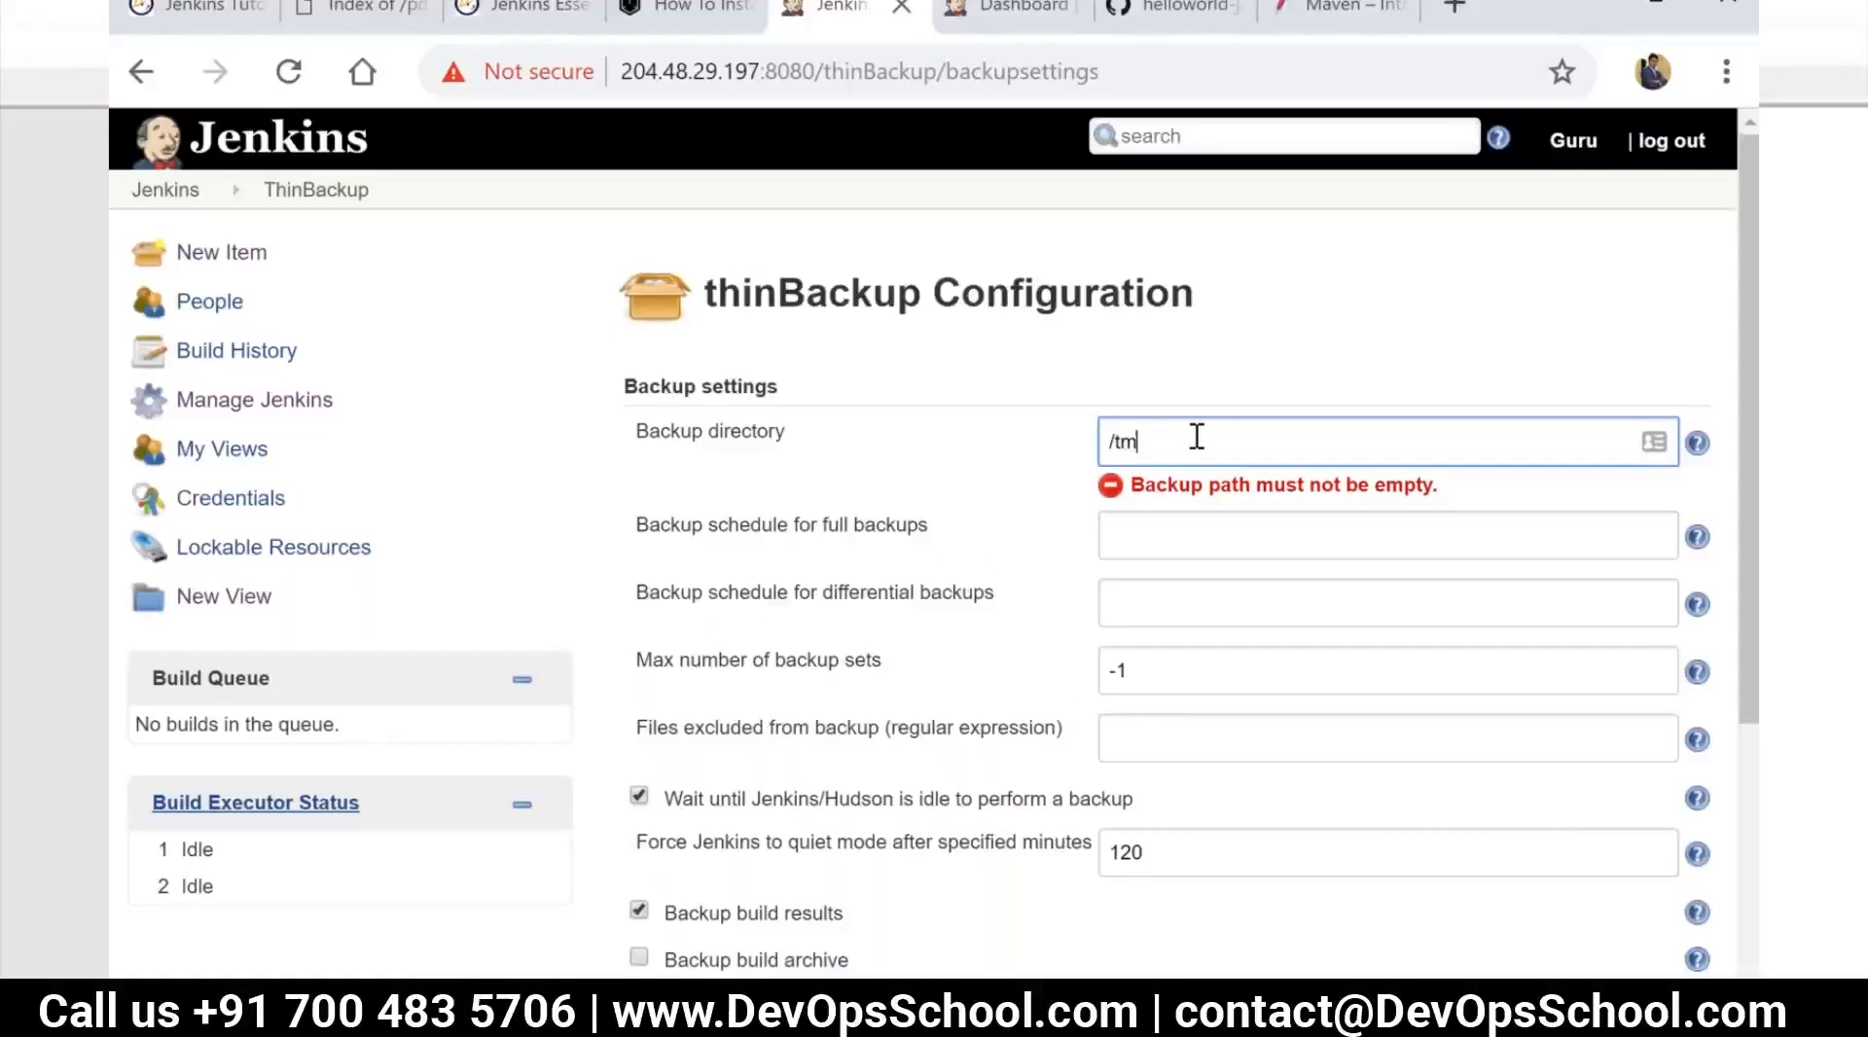
pyautogui.write('p/')
# Show the help for the full backup schedule and set that schedule to "*/2 * * * *"
pyautogui.click(1151, 510)
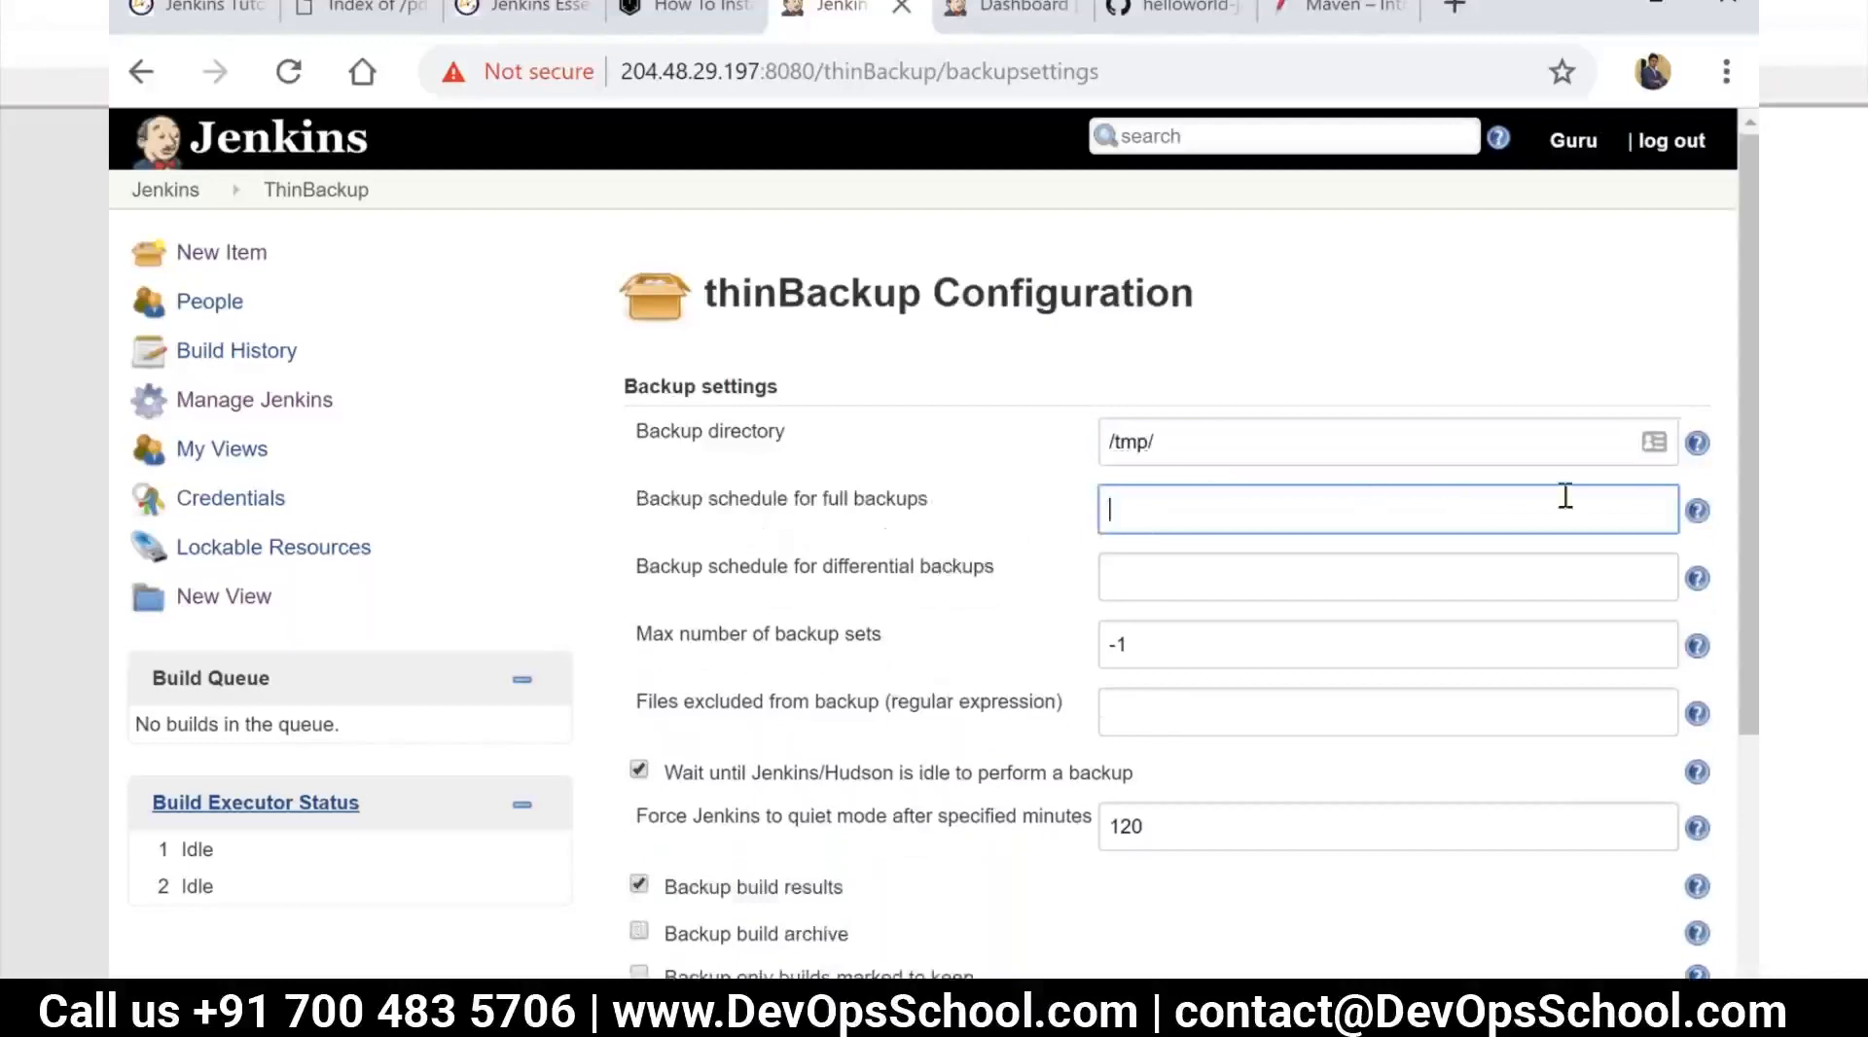
pyautogui.click(1696, 516)
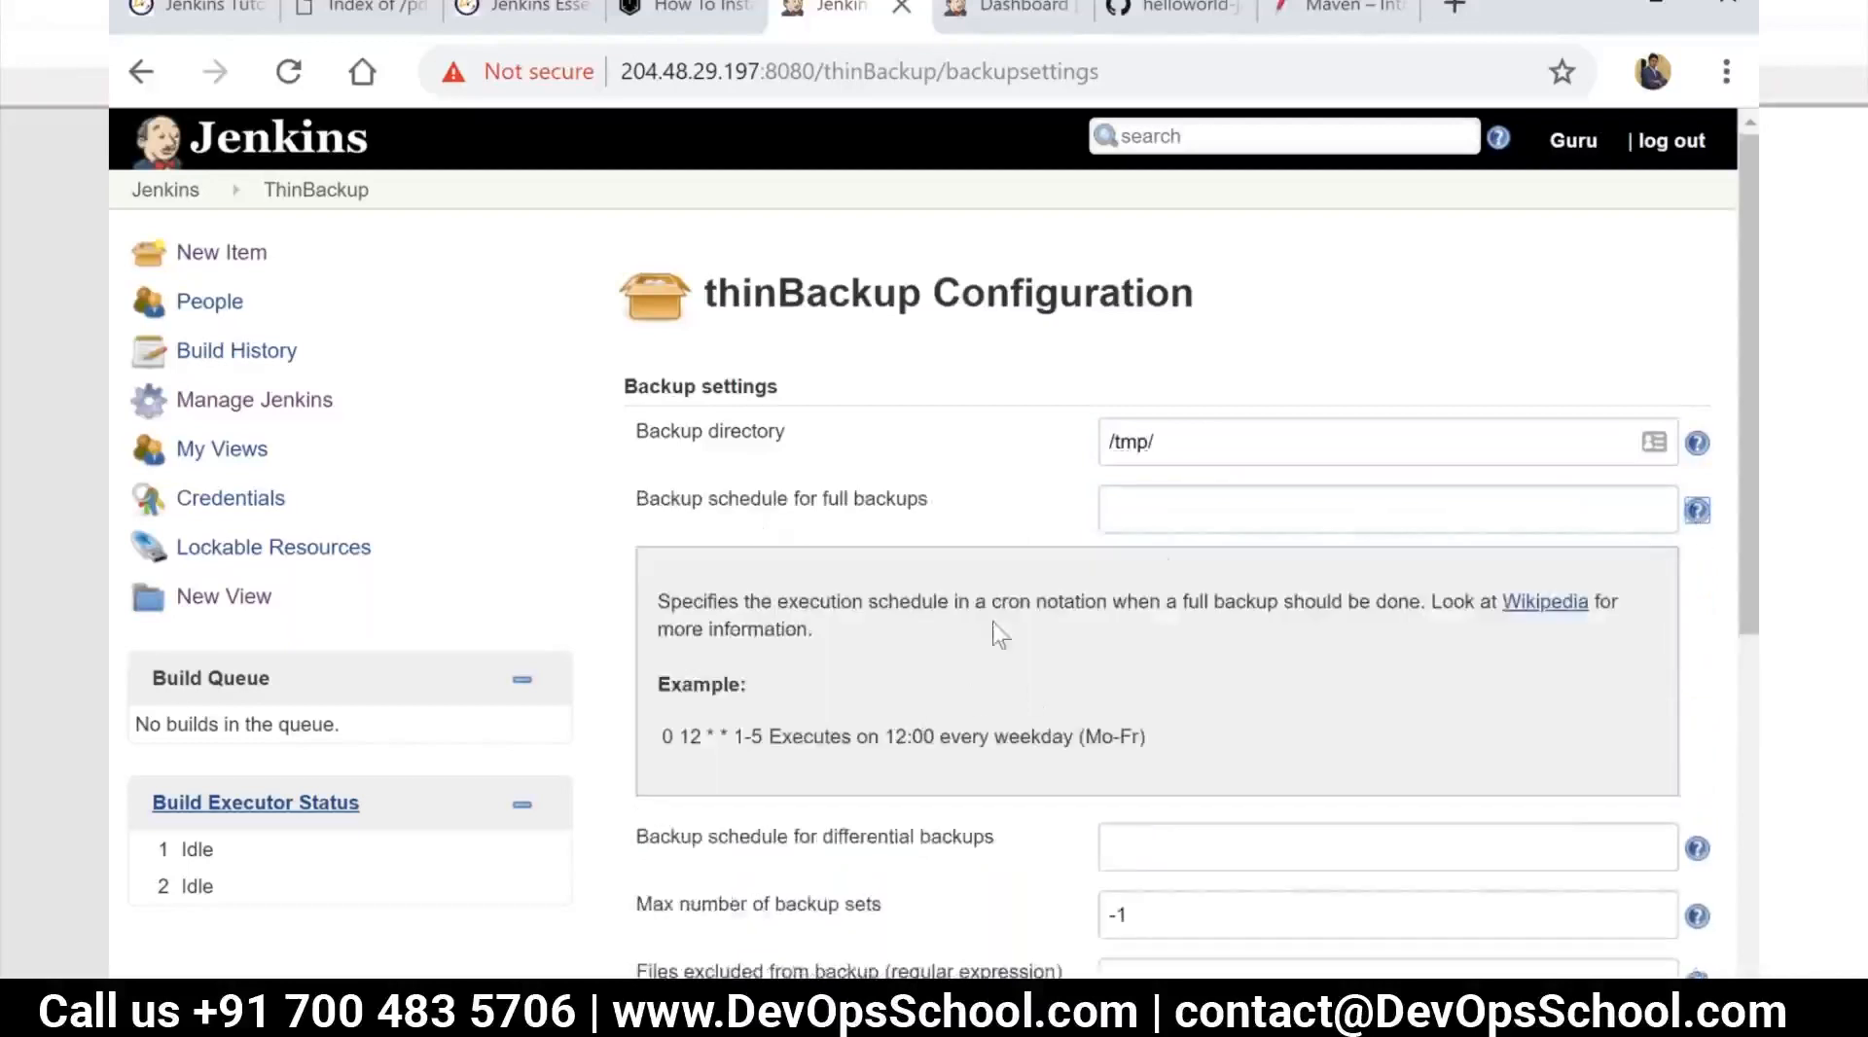
pyautogui.click(1177, 508)
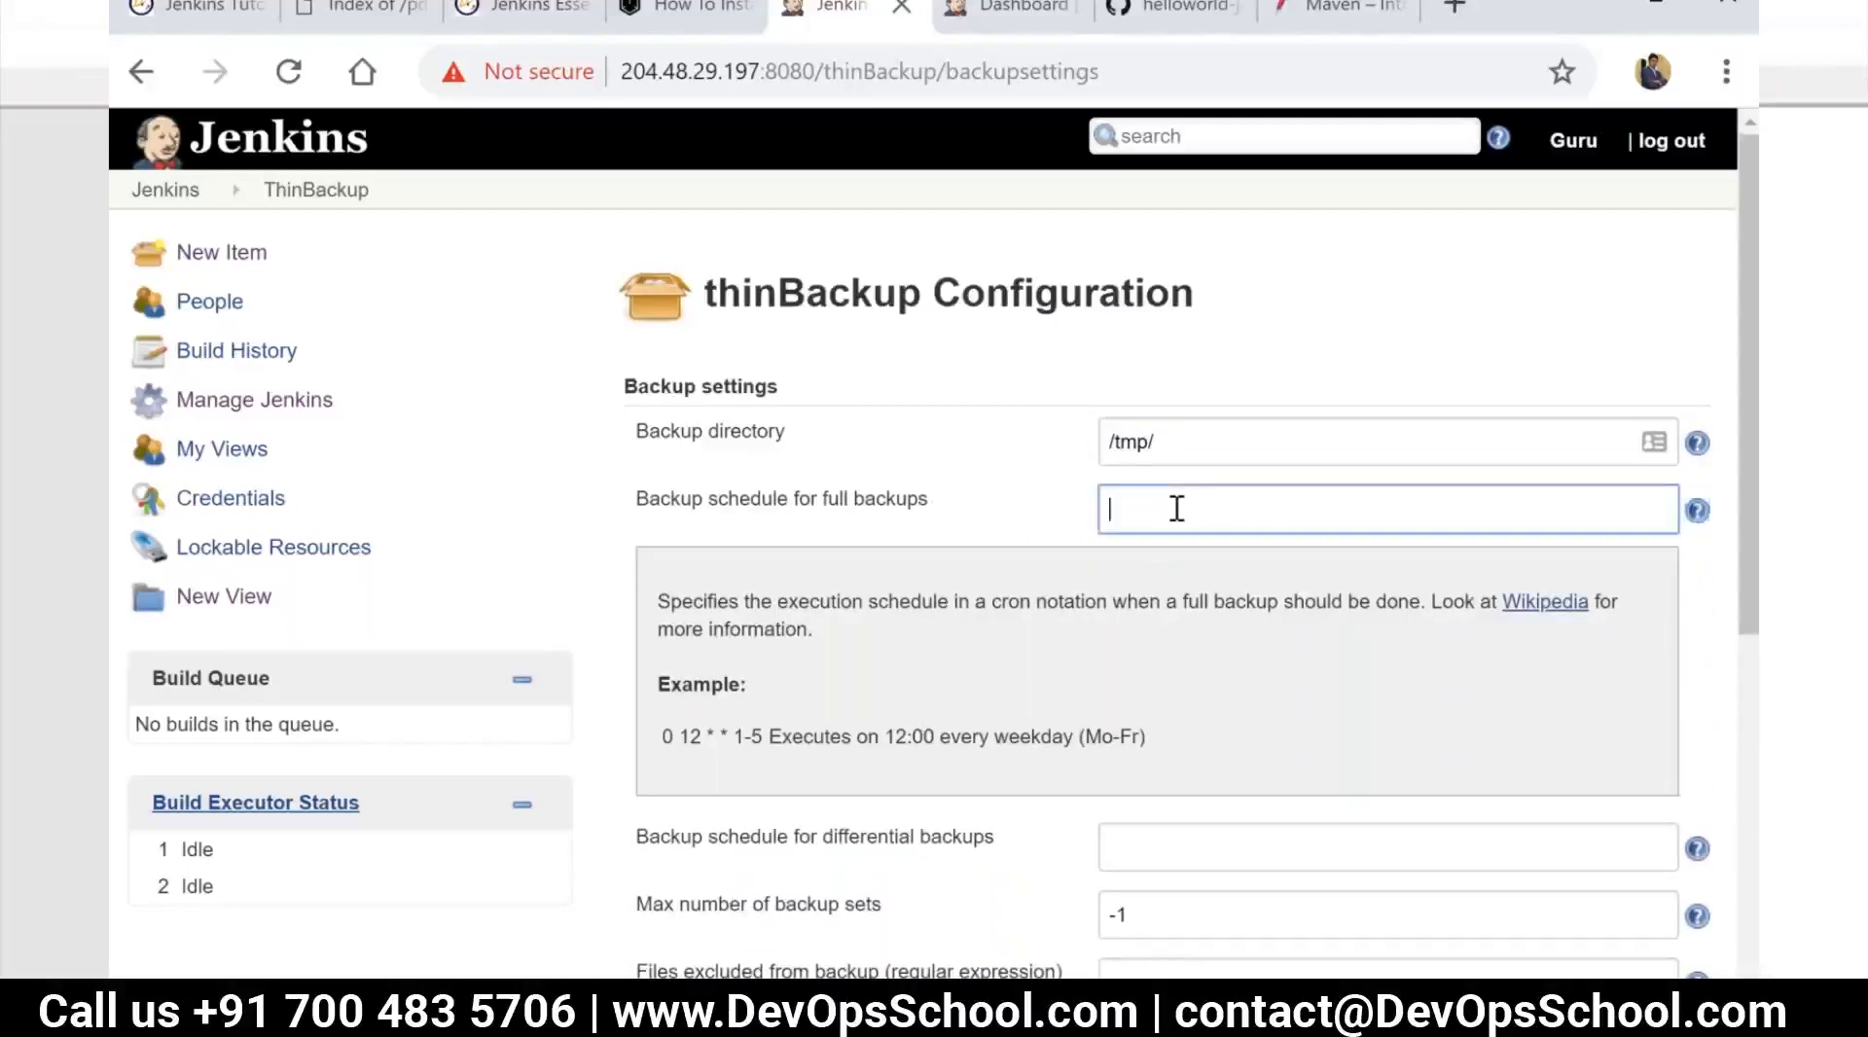
pyautogui.write('*/2 * * * *')
# Review the remaining backup options and save the ThinBackup configuration
pyautogui.scroll(-3, 1043, 740)
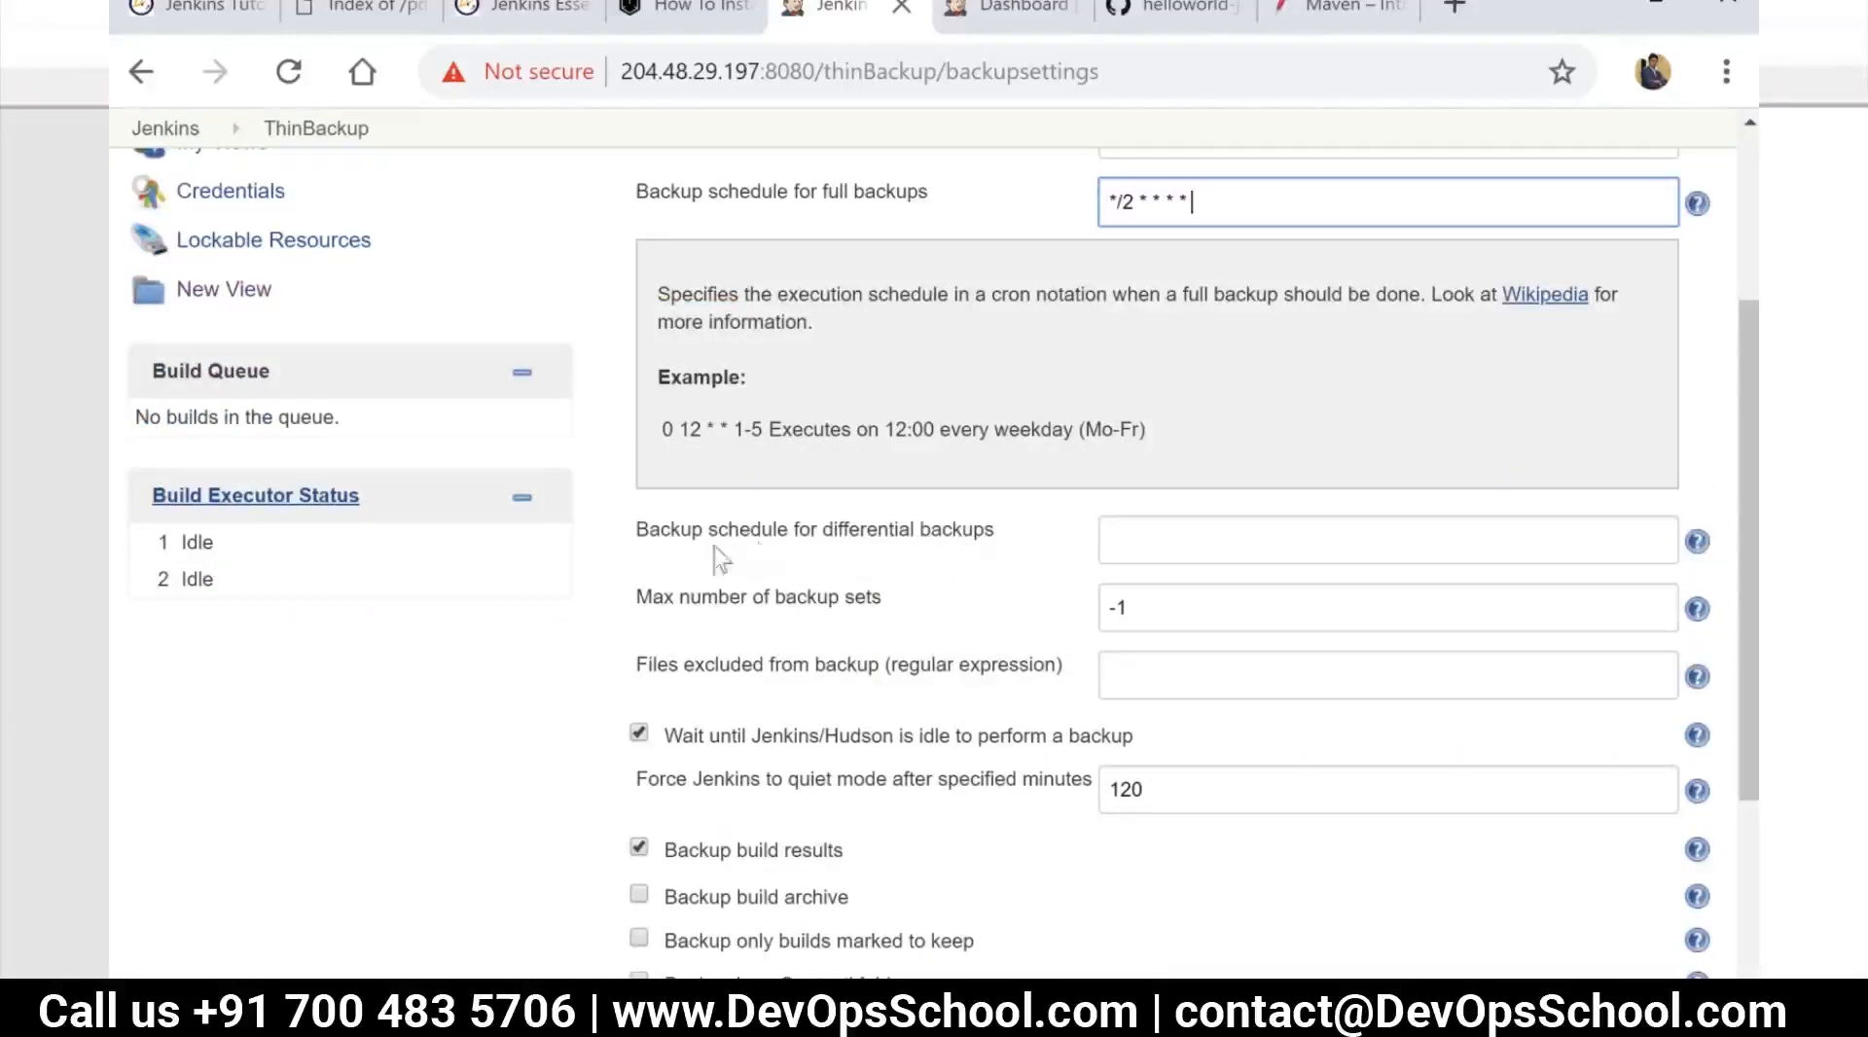
pyautogui.scroll(-2, 973, 535)
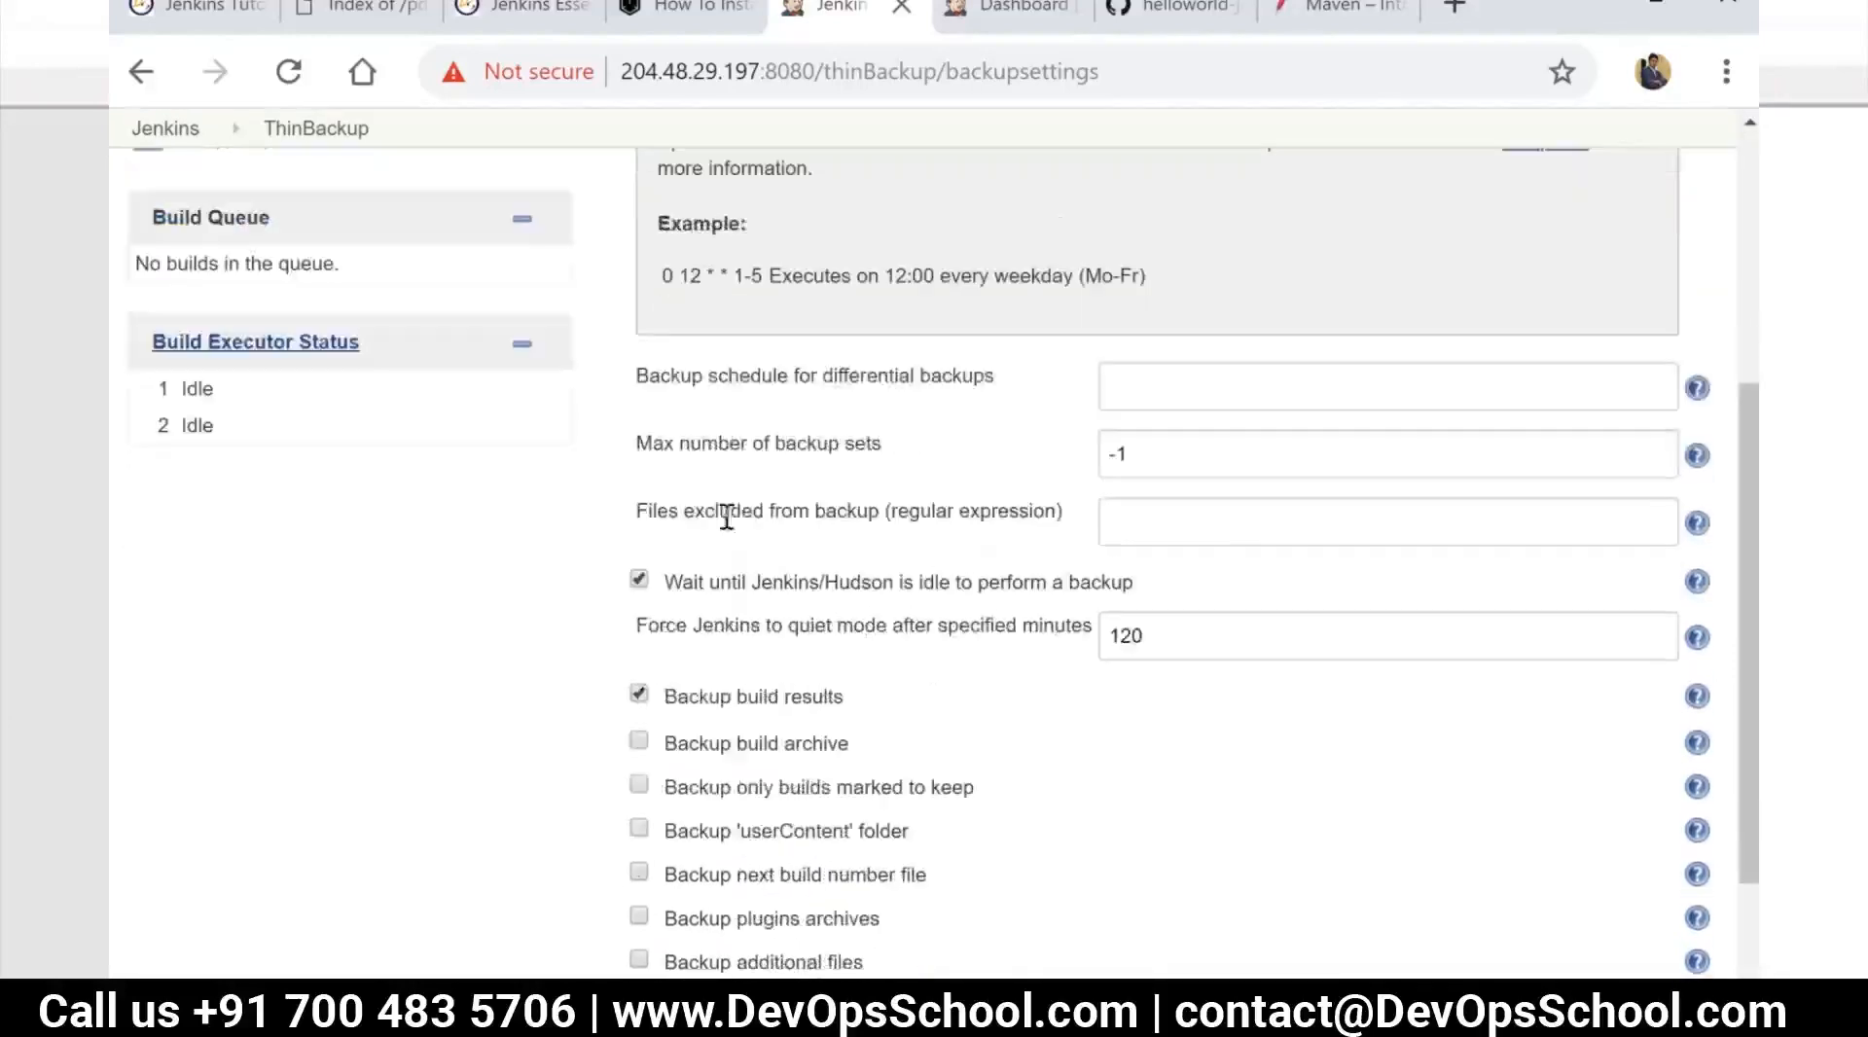
pyautogui.scroll(-2, 715, 583)
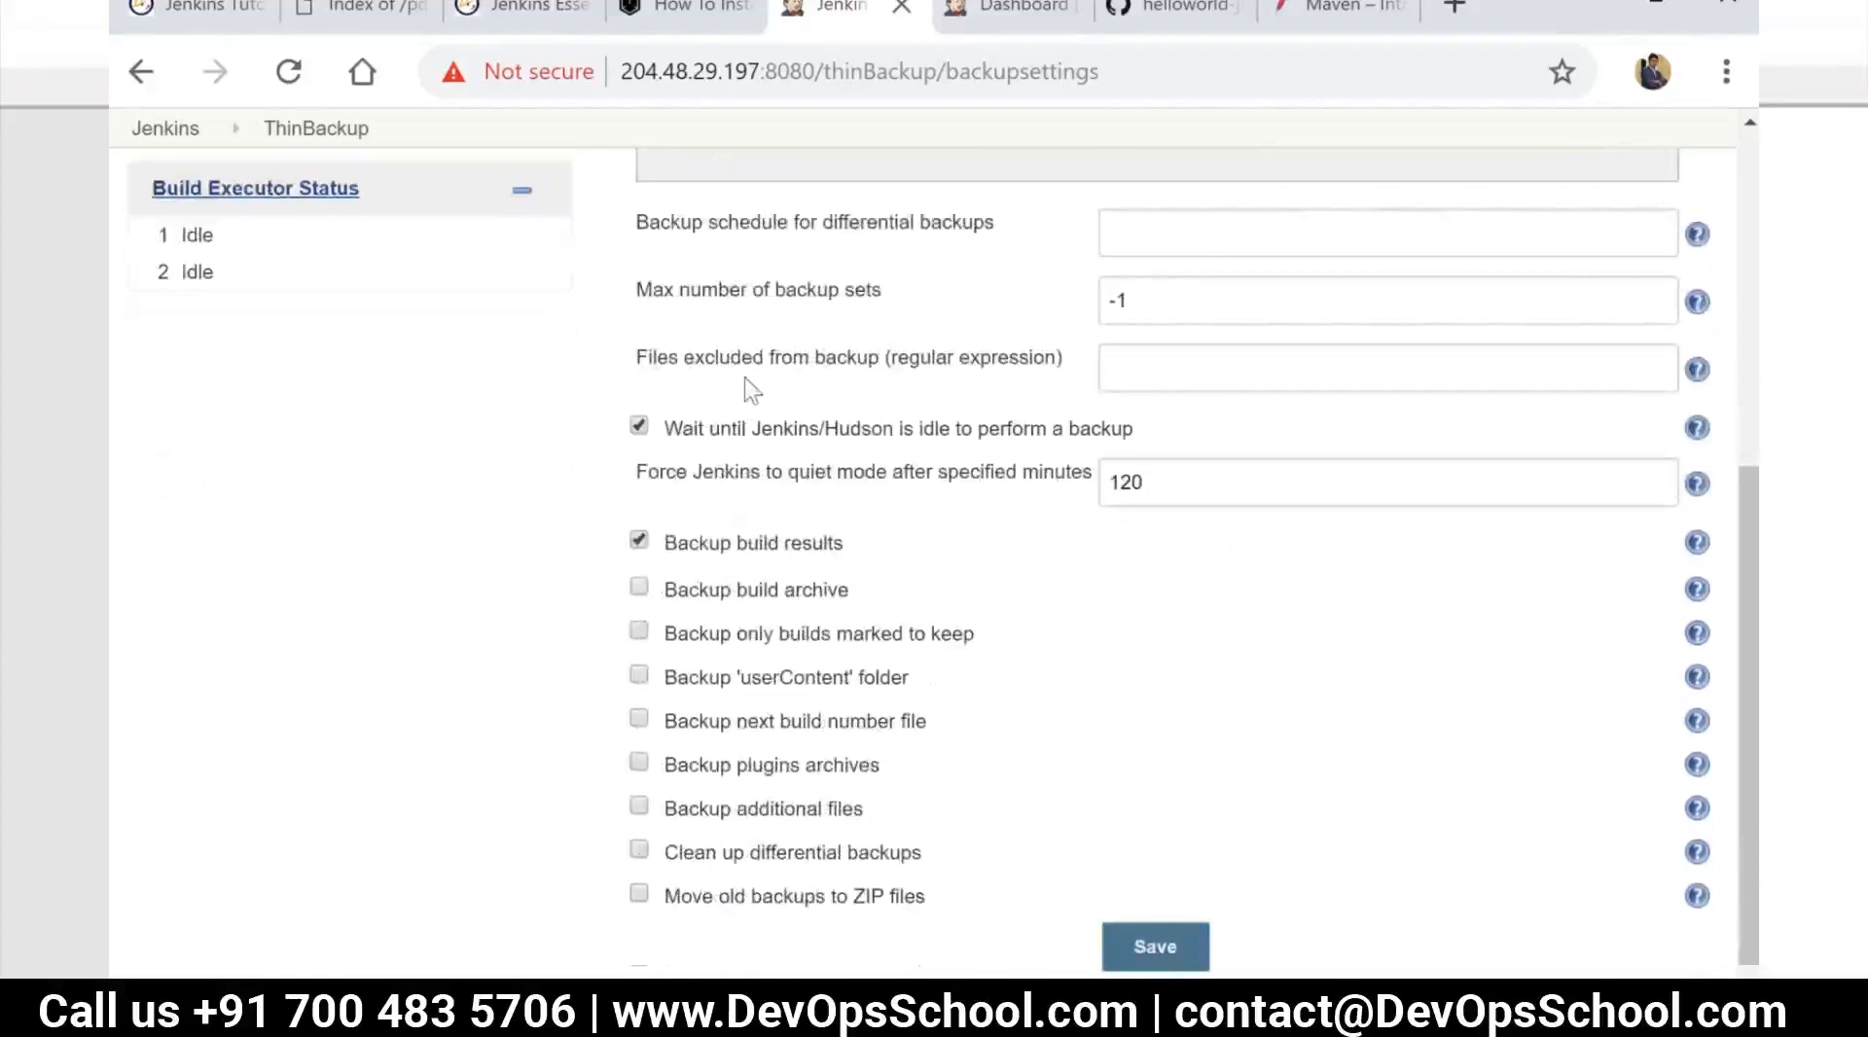
pyautogui.click(1125, 367)
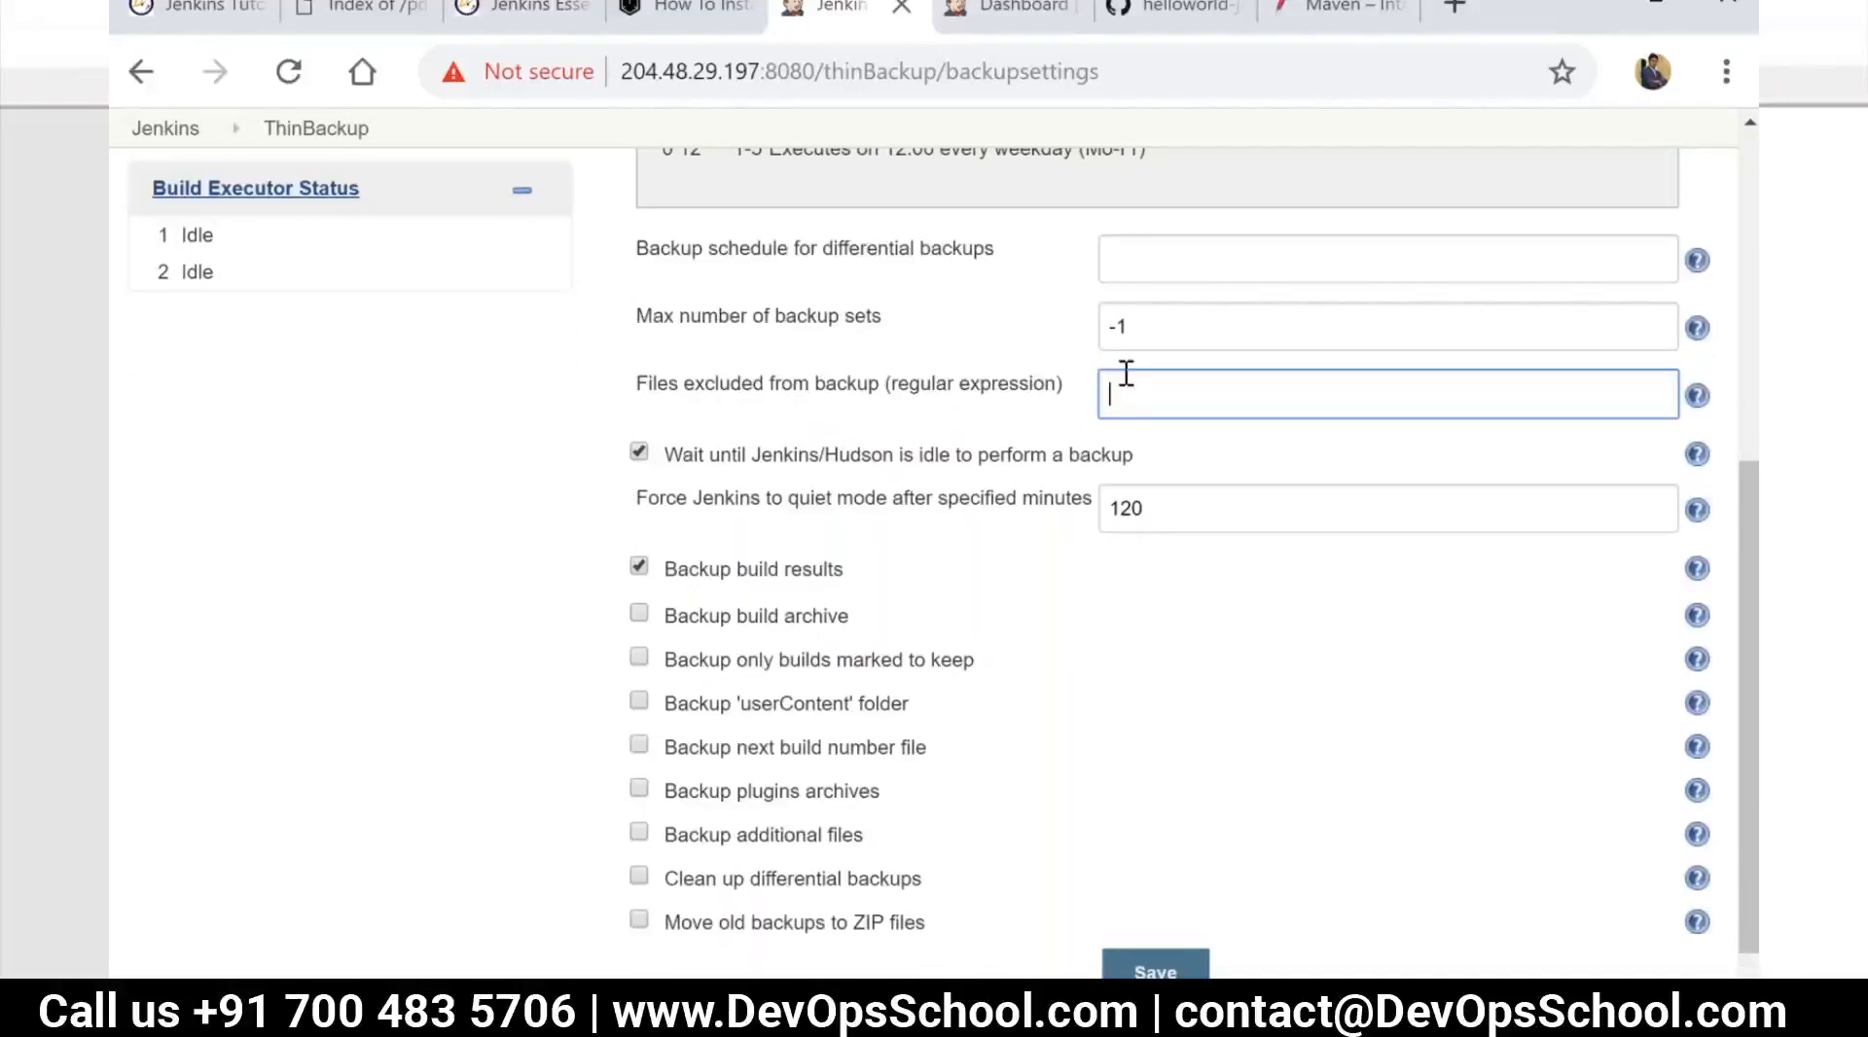
pyautogui.scroll(-1, 1128, 405)
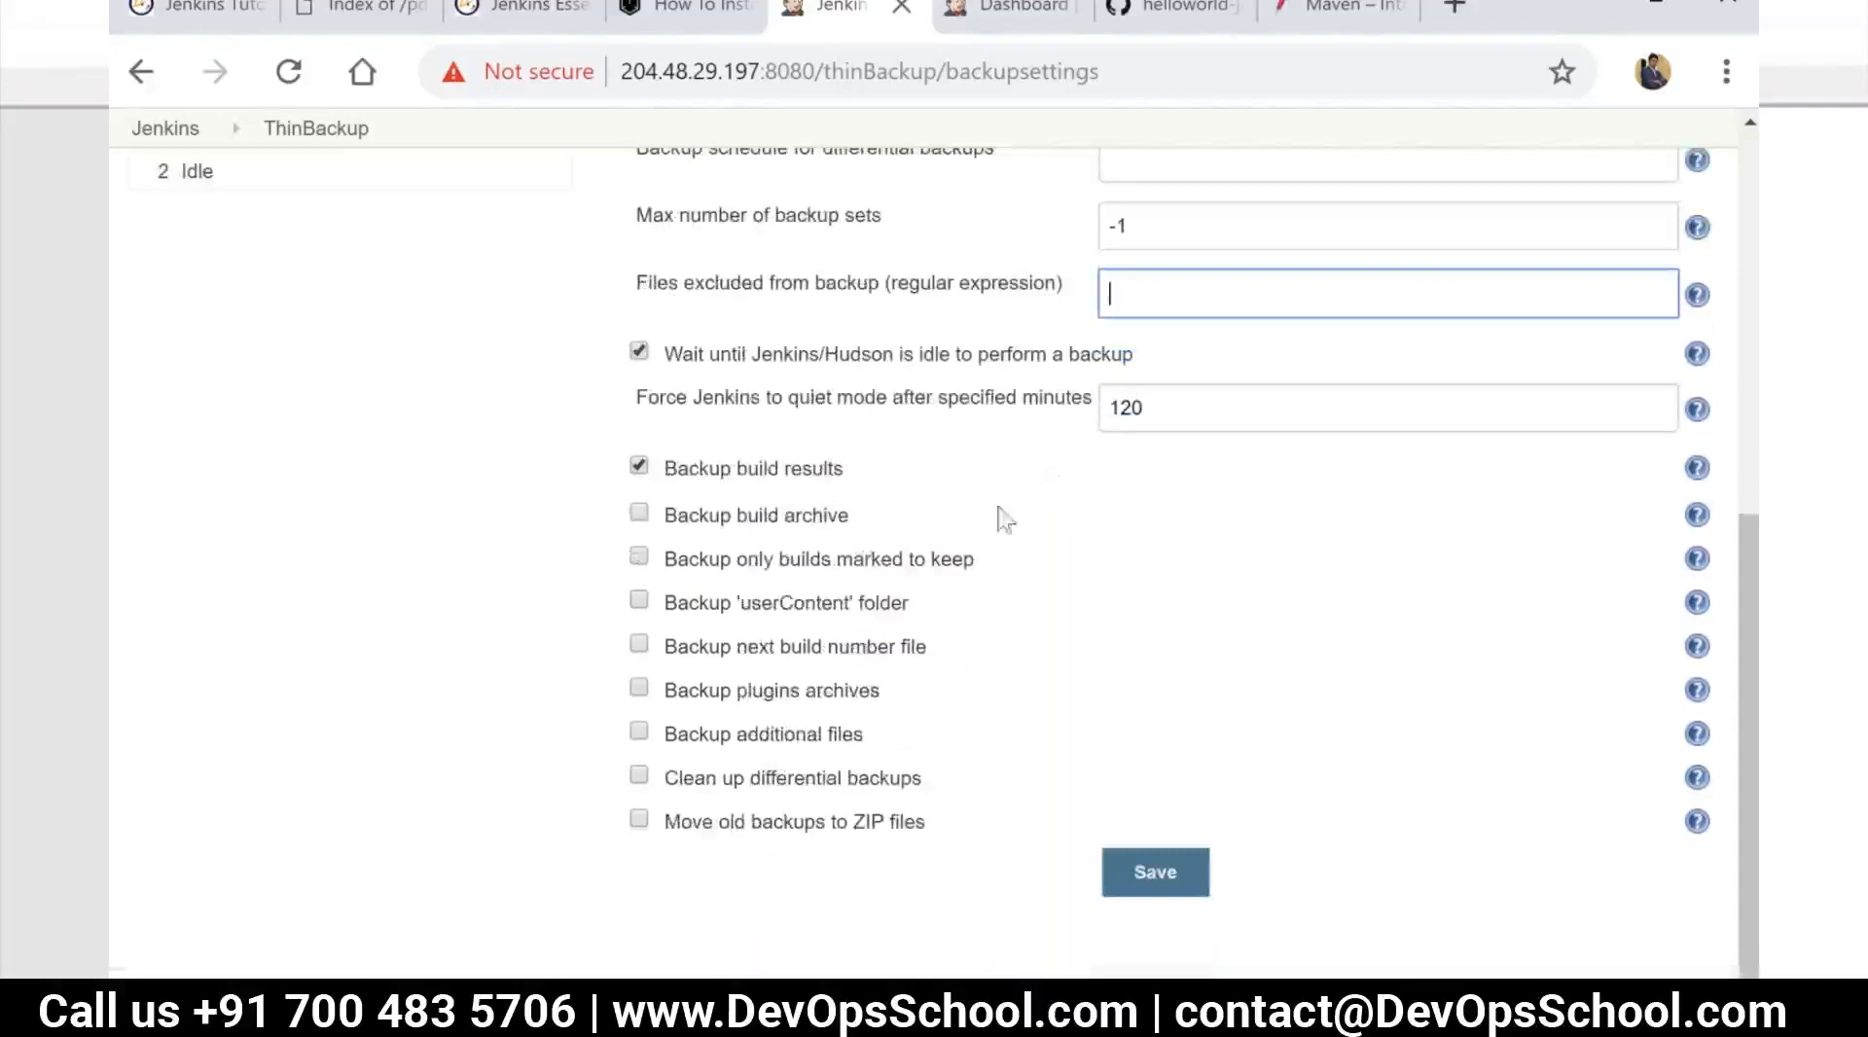
pyautogui.click(1148, 877)
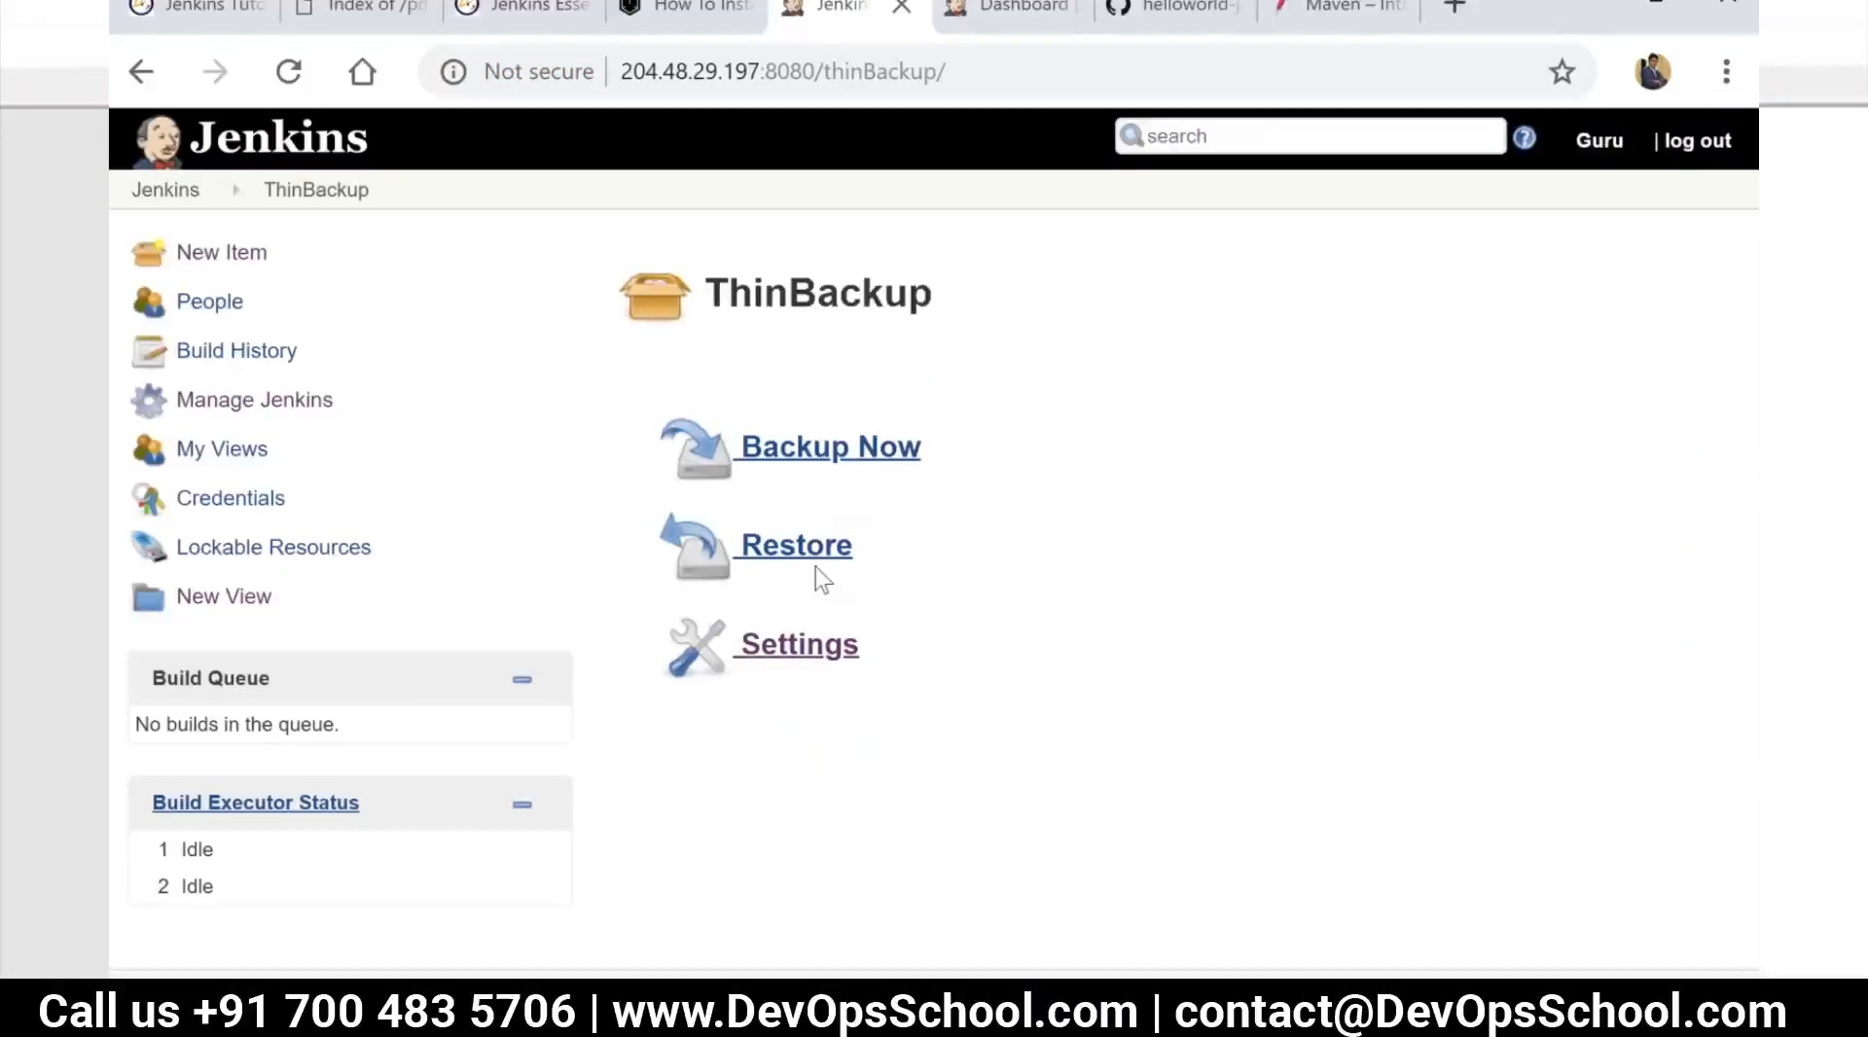
# Run a ThinBackup backup immediately and open the restore options to check which backup dates are offered
pyautogui.click(847, 464)
pyautogui.click(807, 553)
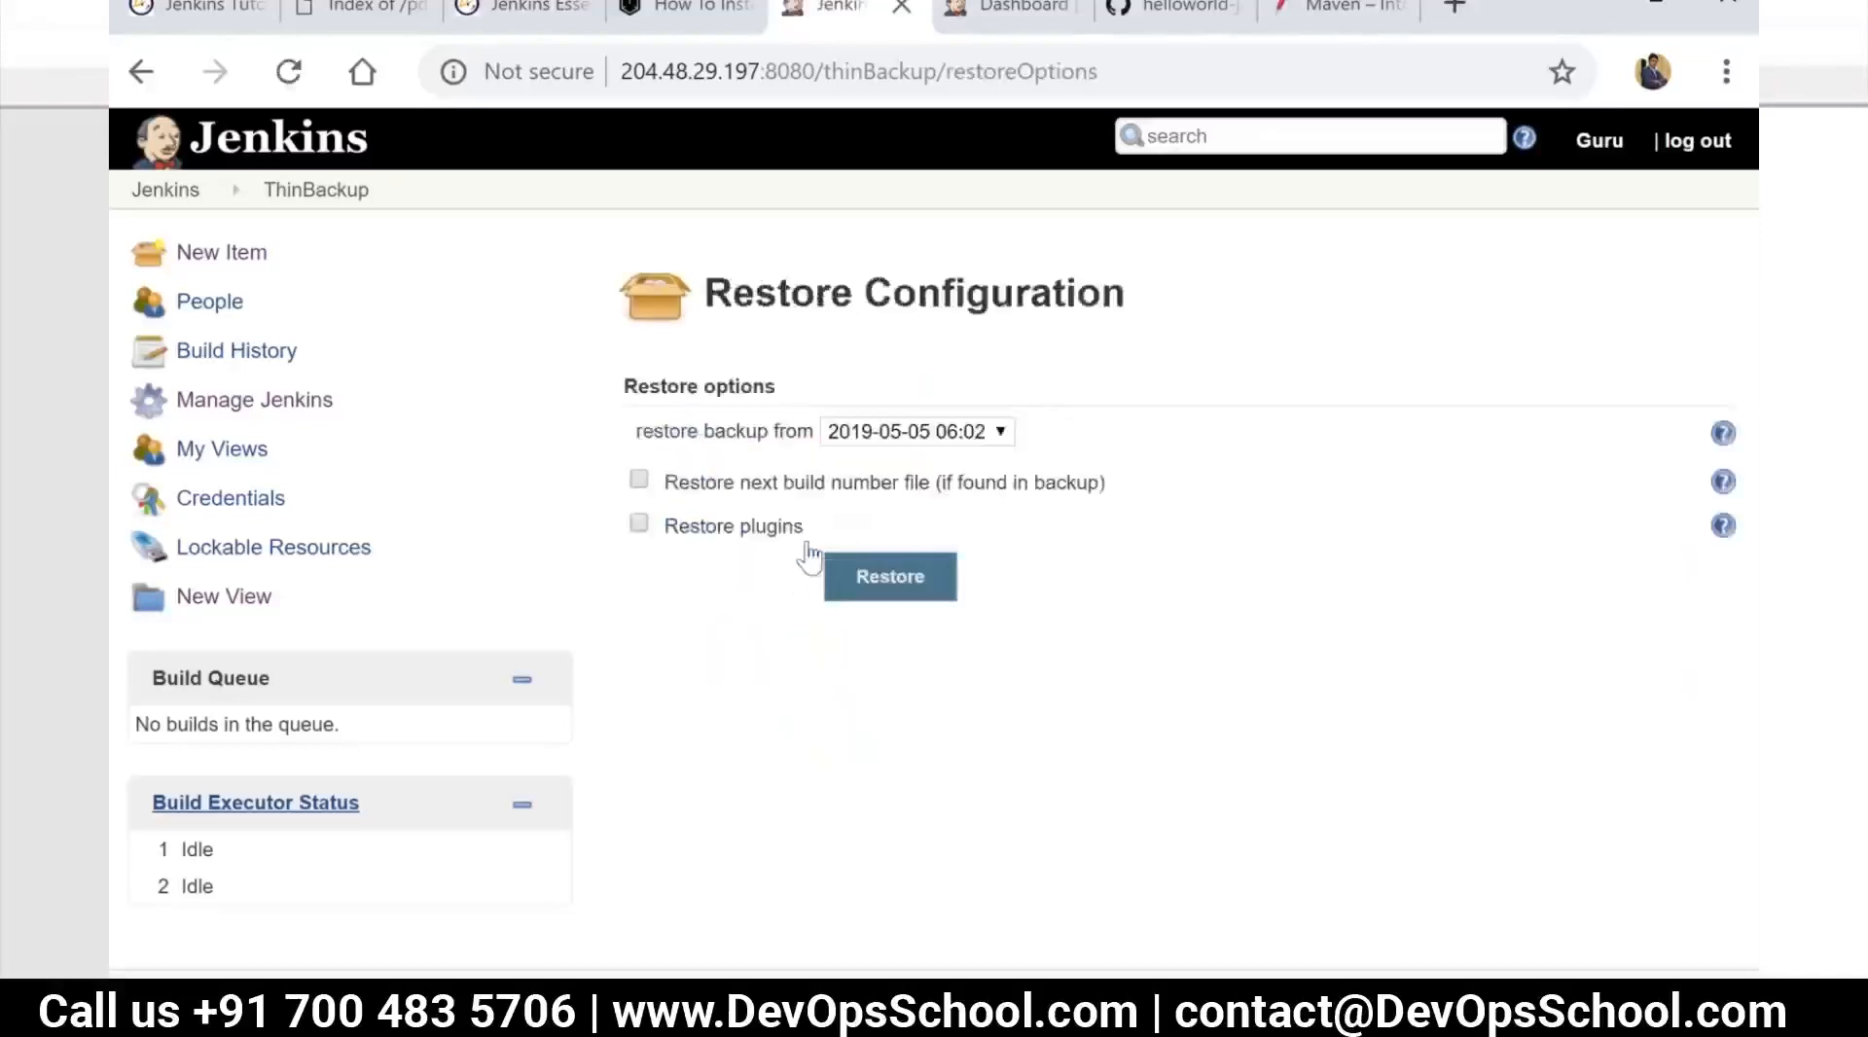
pyautogui.click(1003, 432)
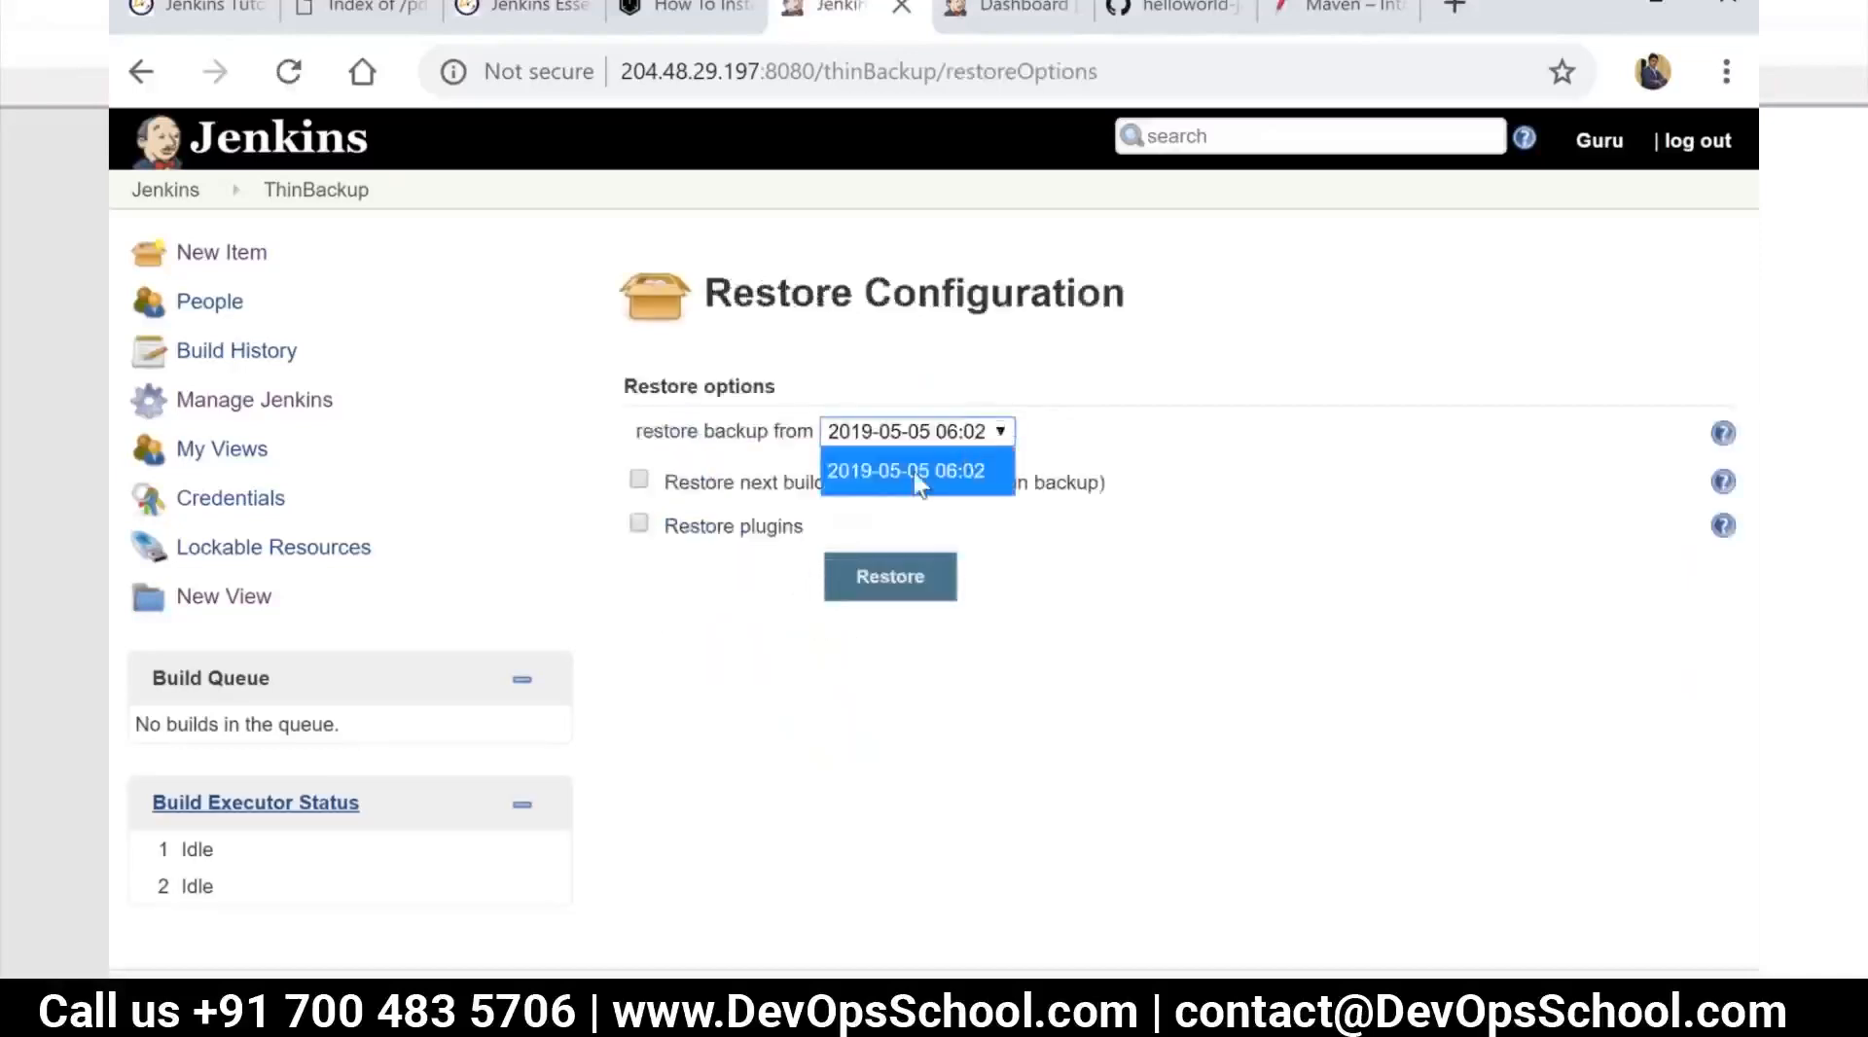
pyautogui.click(754, 500)
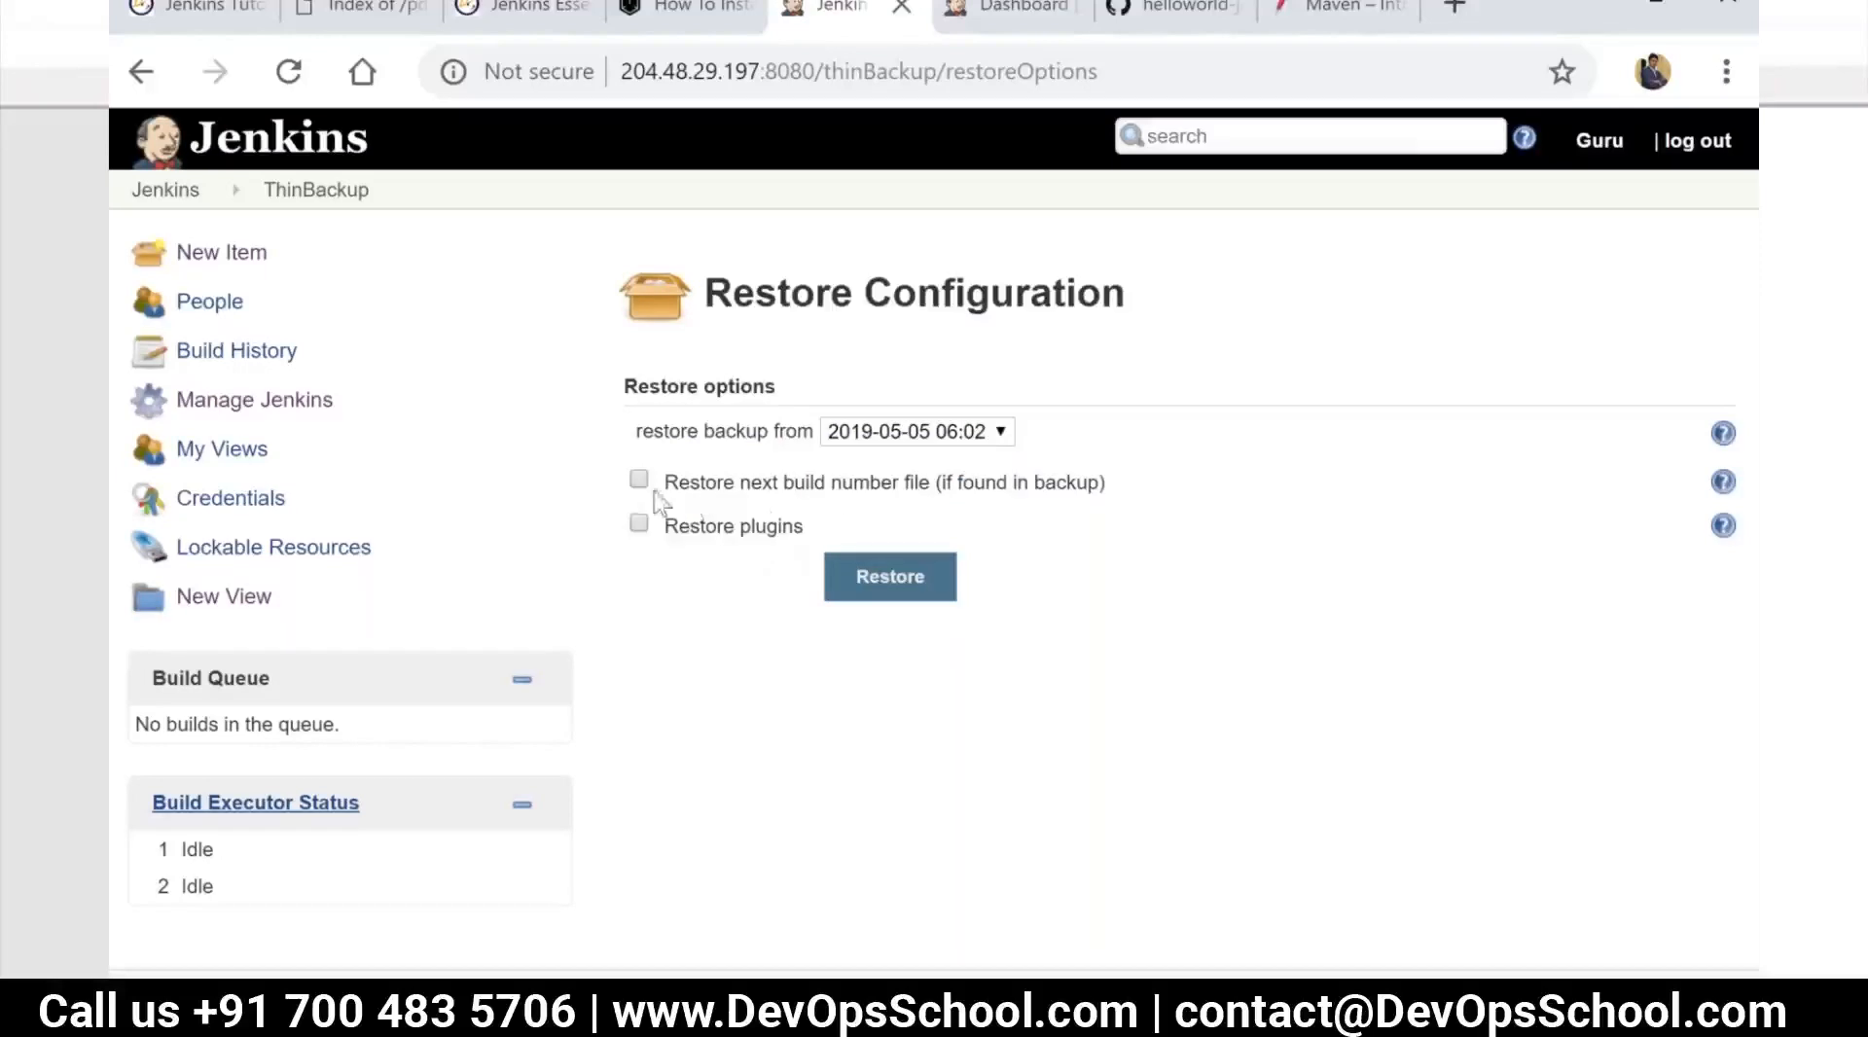
# Enable restoring the next build number file and plugins, check the backup dates, and leave for the Jenkins dashboard without restoring
pyautogui.click(639, 480)
pyautogui.click(638, 531)
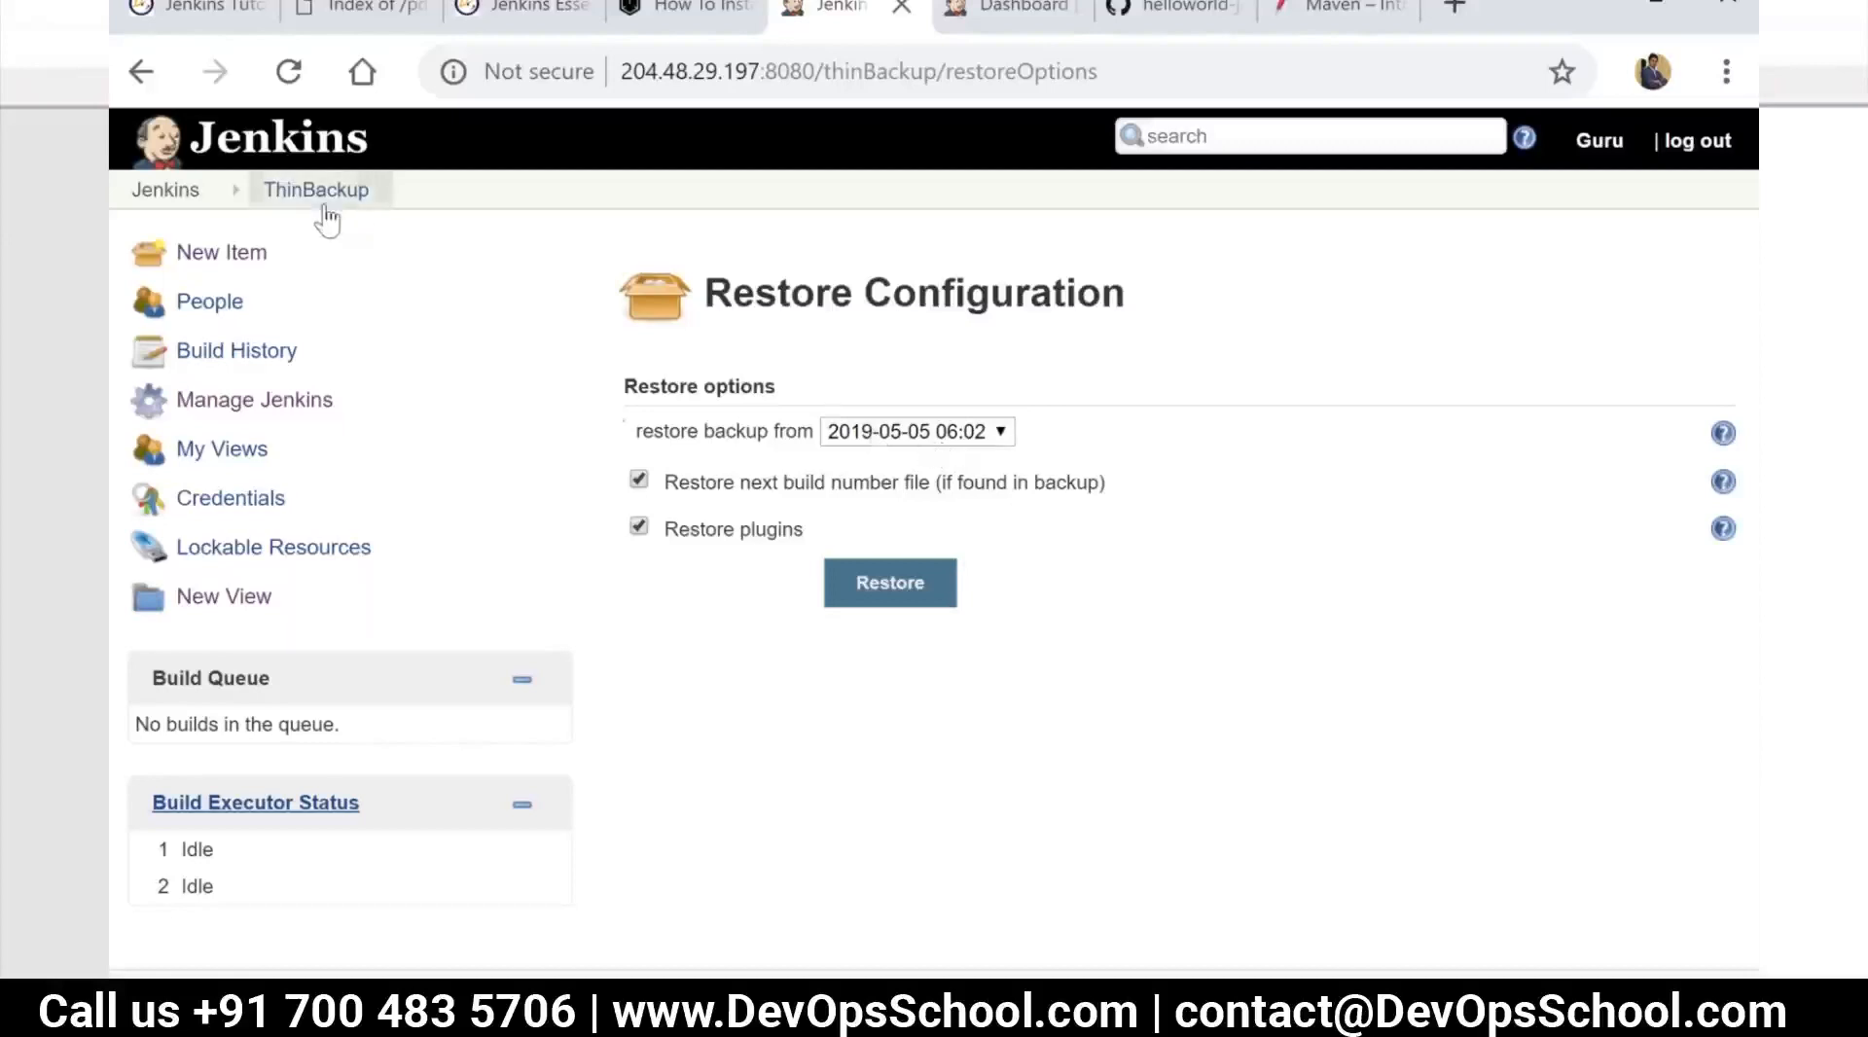
pyautogui.click(893, 436)
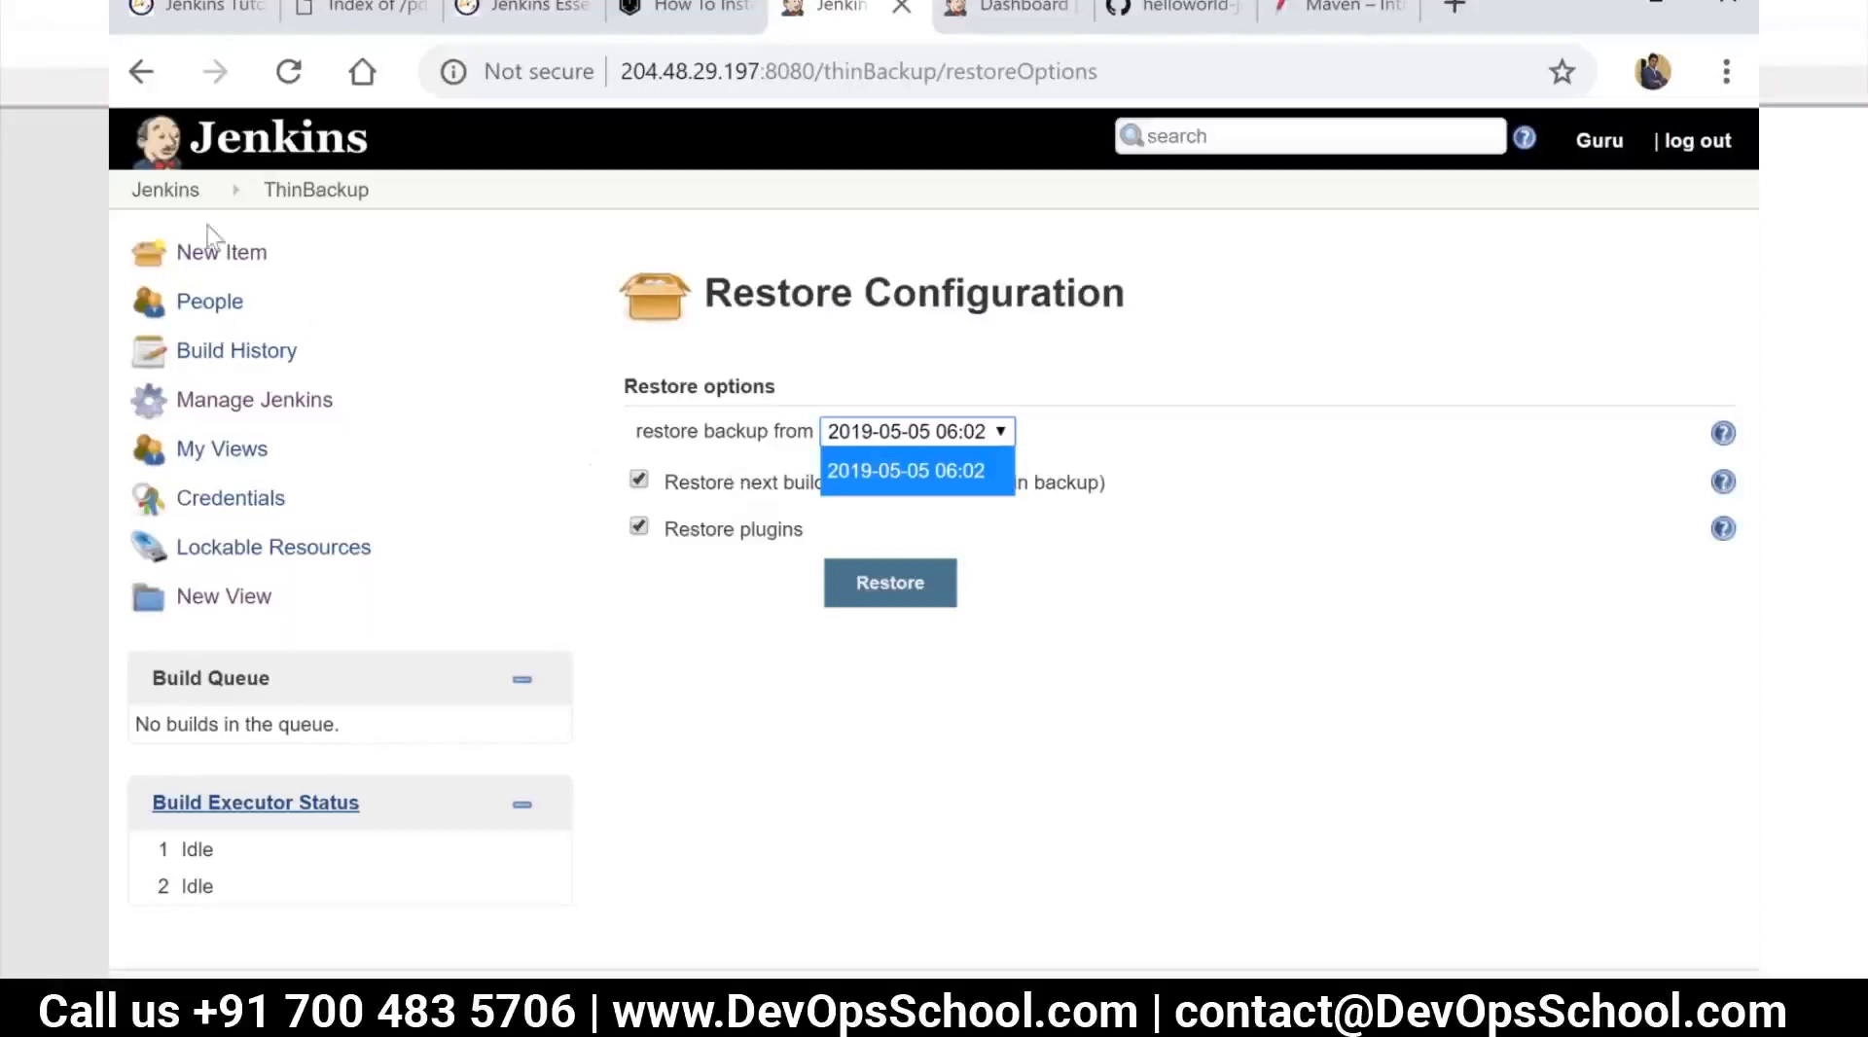
pyautogui.click(167, 190)
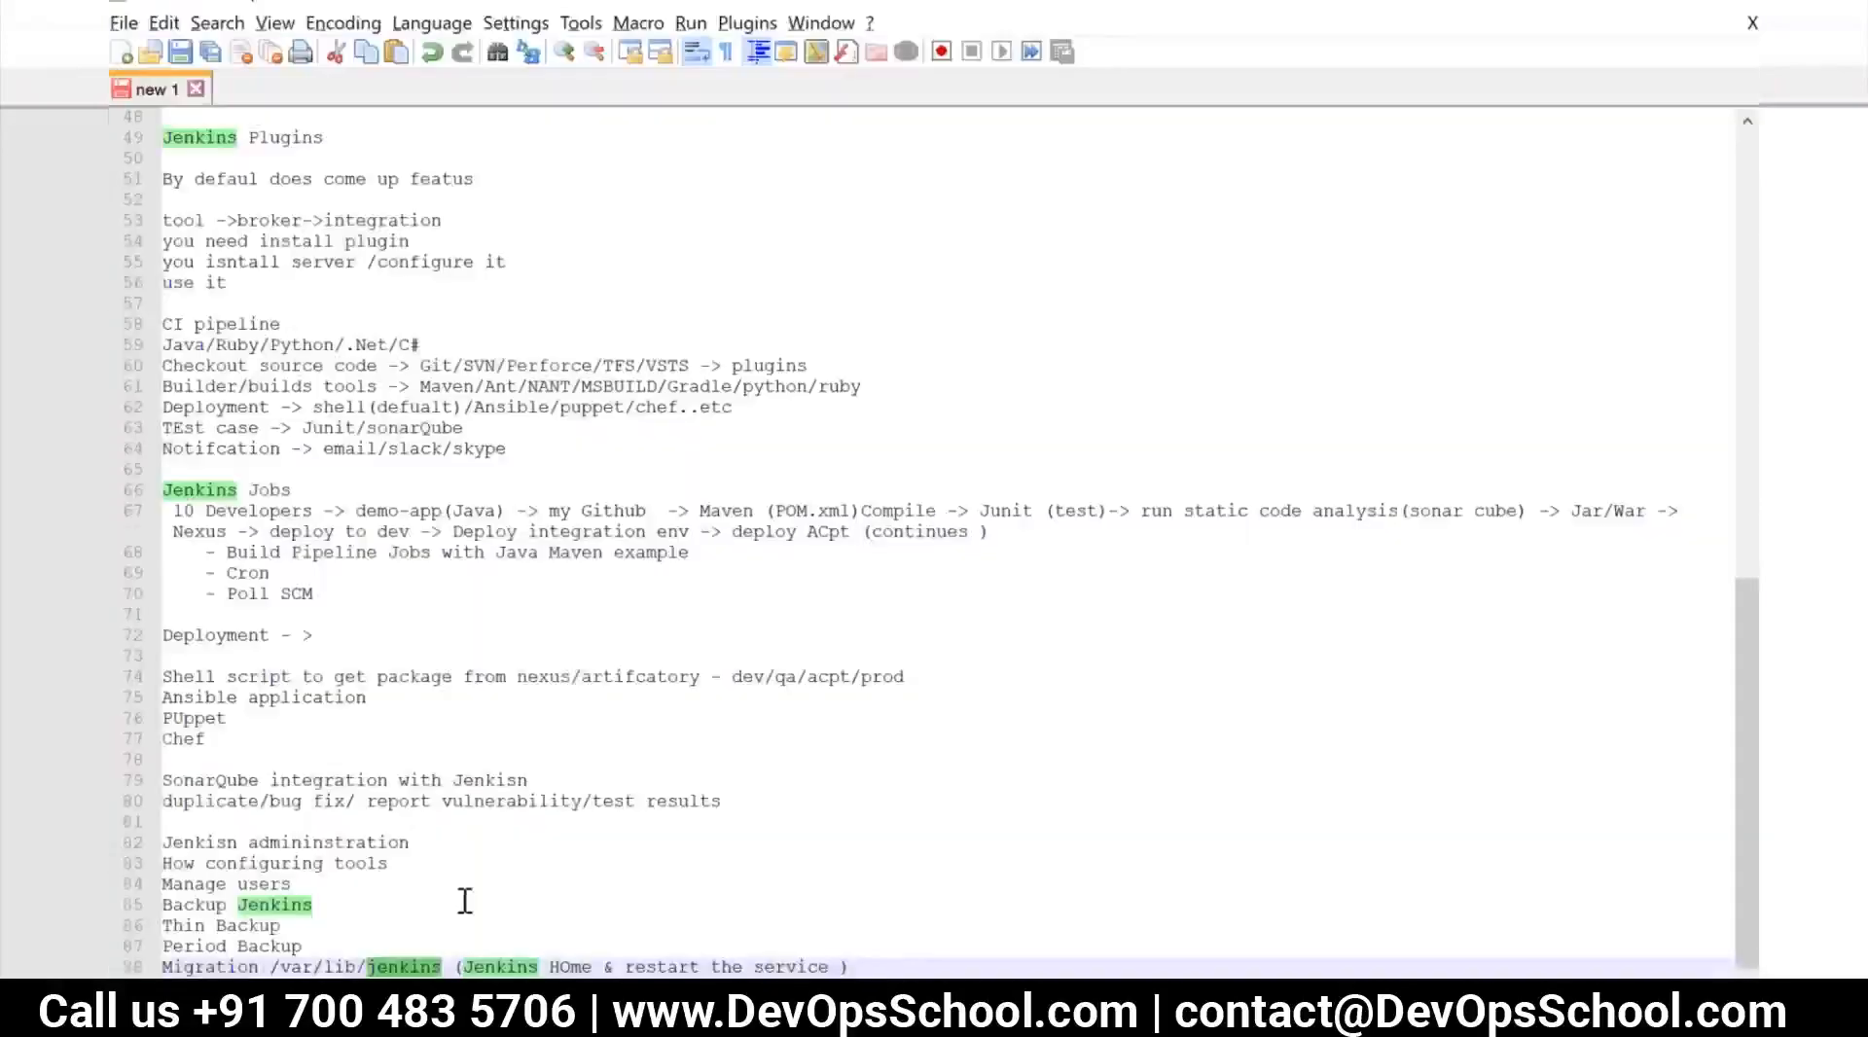
# Switch to the Notepad++ notes and insert the line "Master + Slave" below the Migration line
pyautogui.scroll(-1, 465, 901)
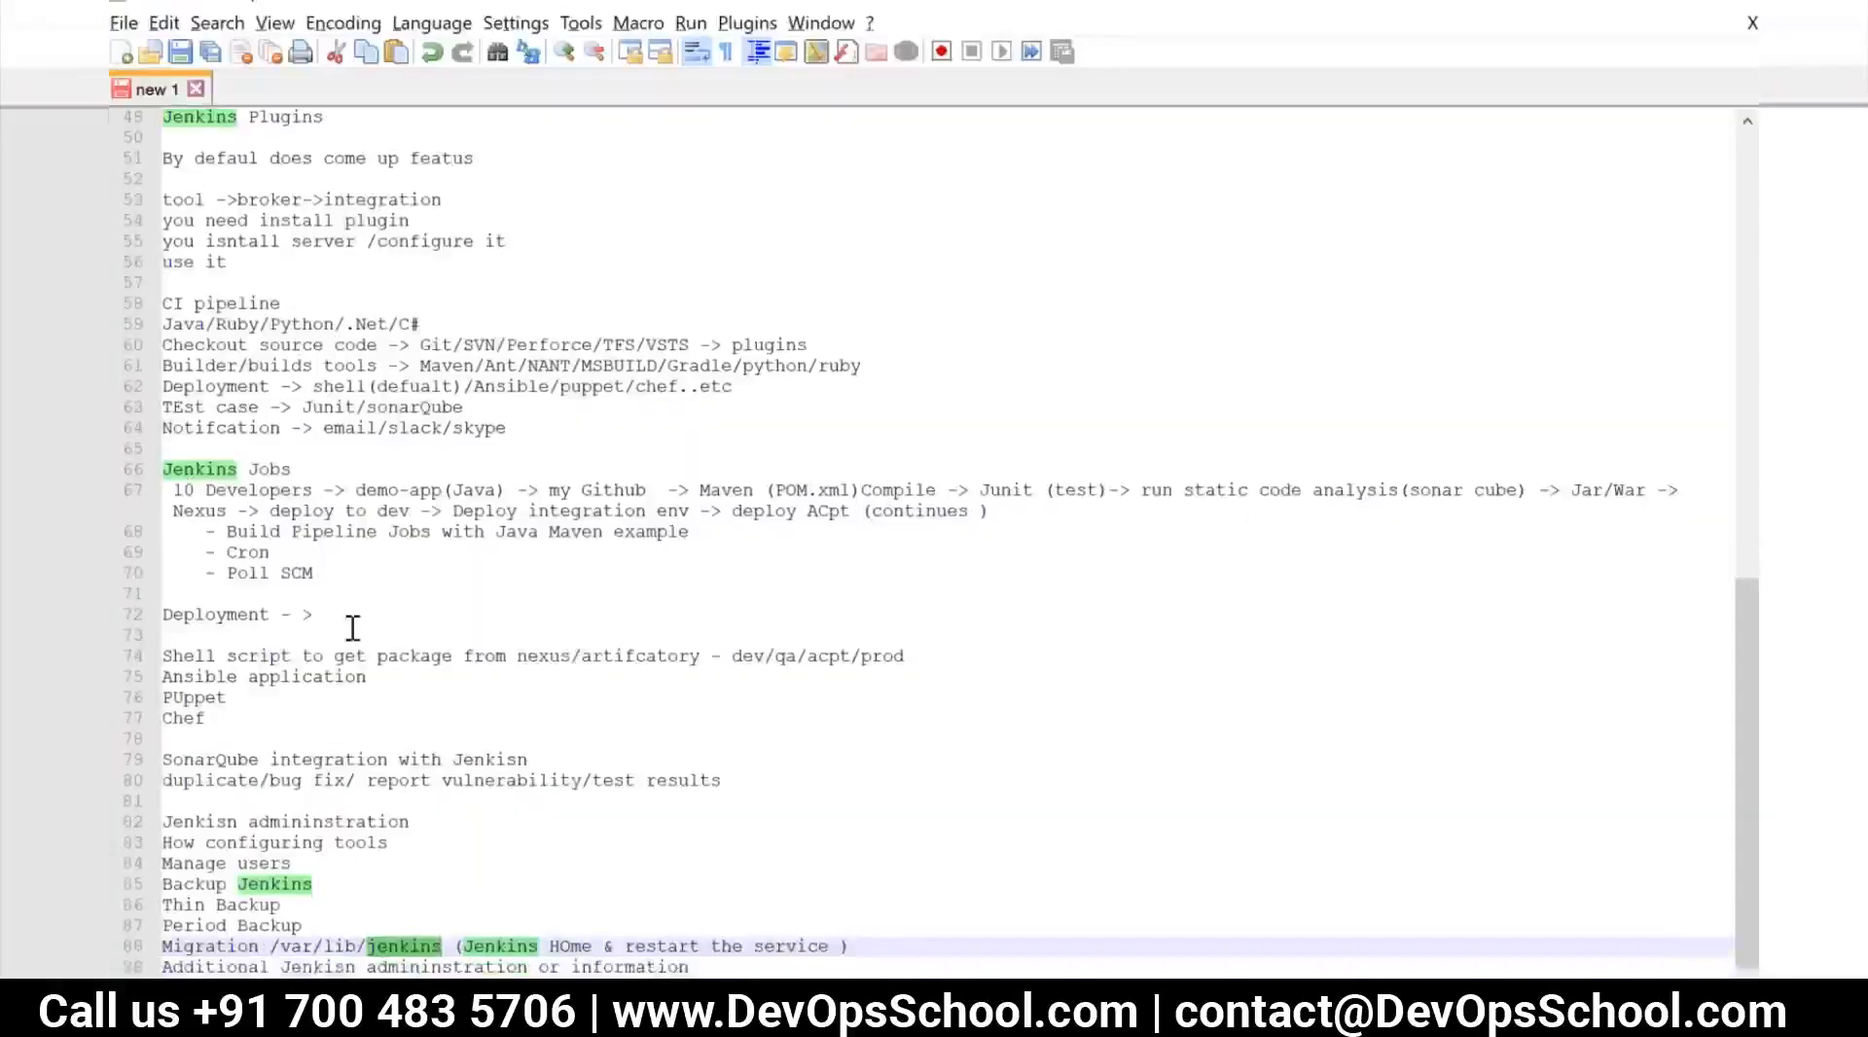
pyautogui.click(865, 945)
pyautogui.press('Return')
pyautogui.write('Master +')
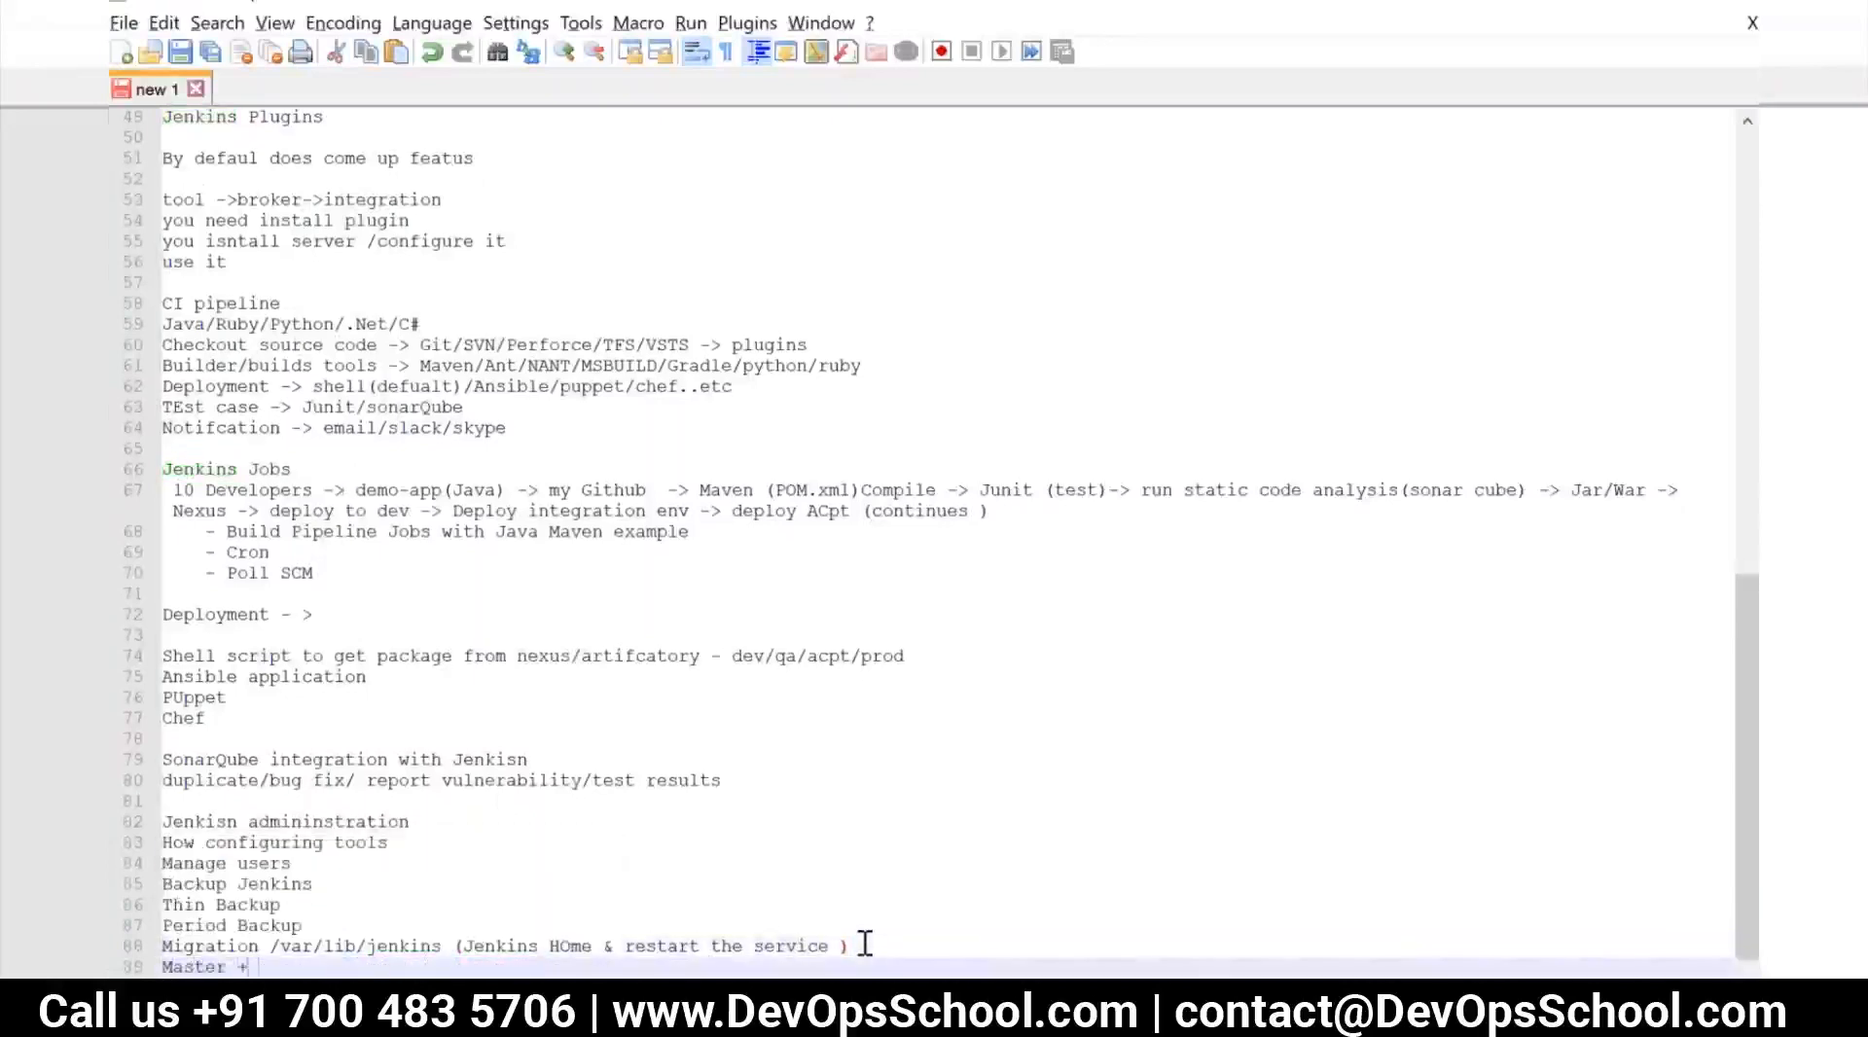
pyautogui.write(' Slave')
pyautogui.press('Return')
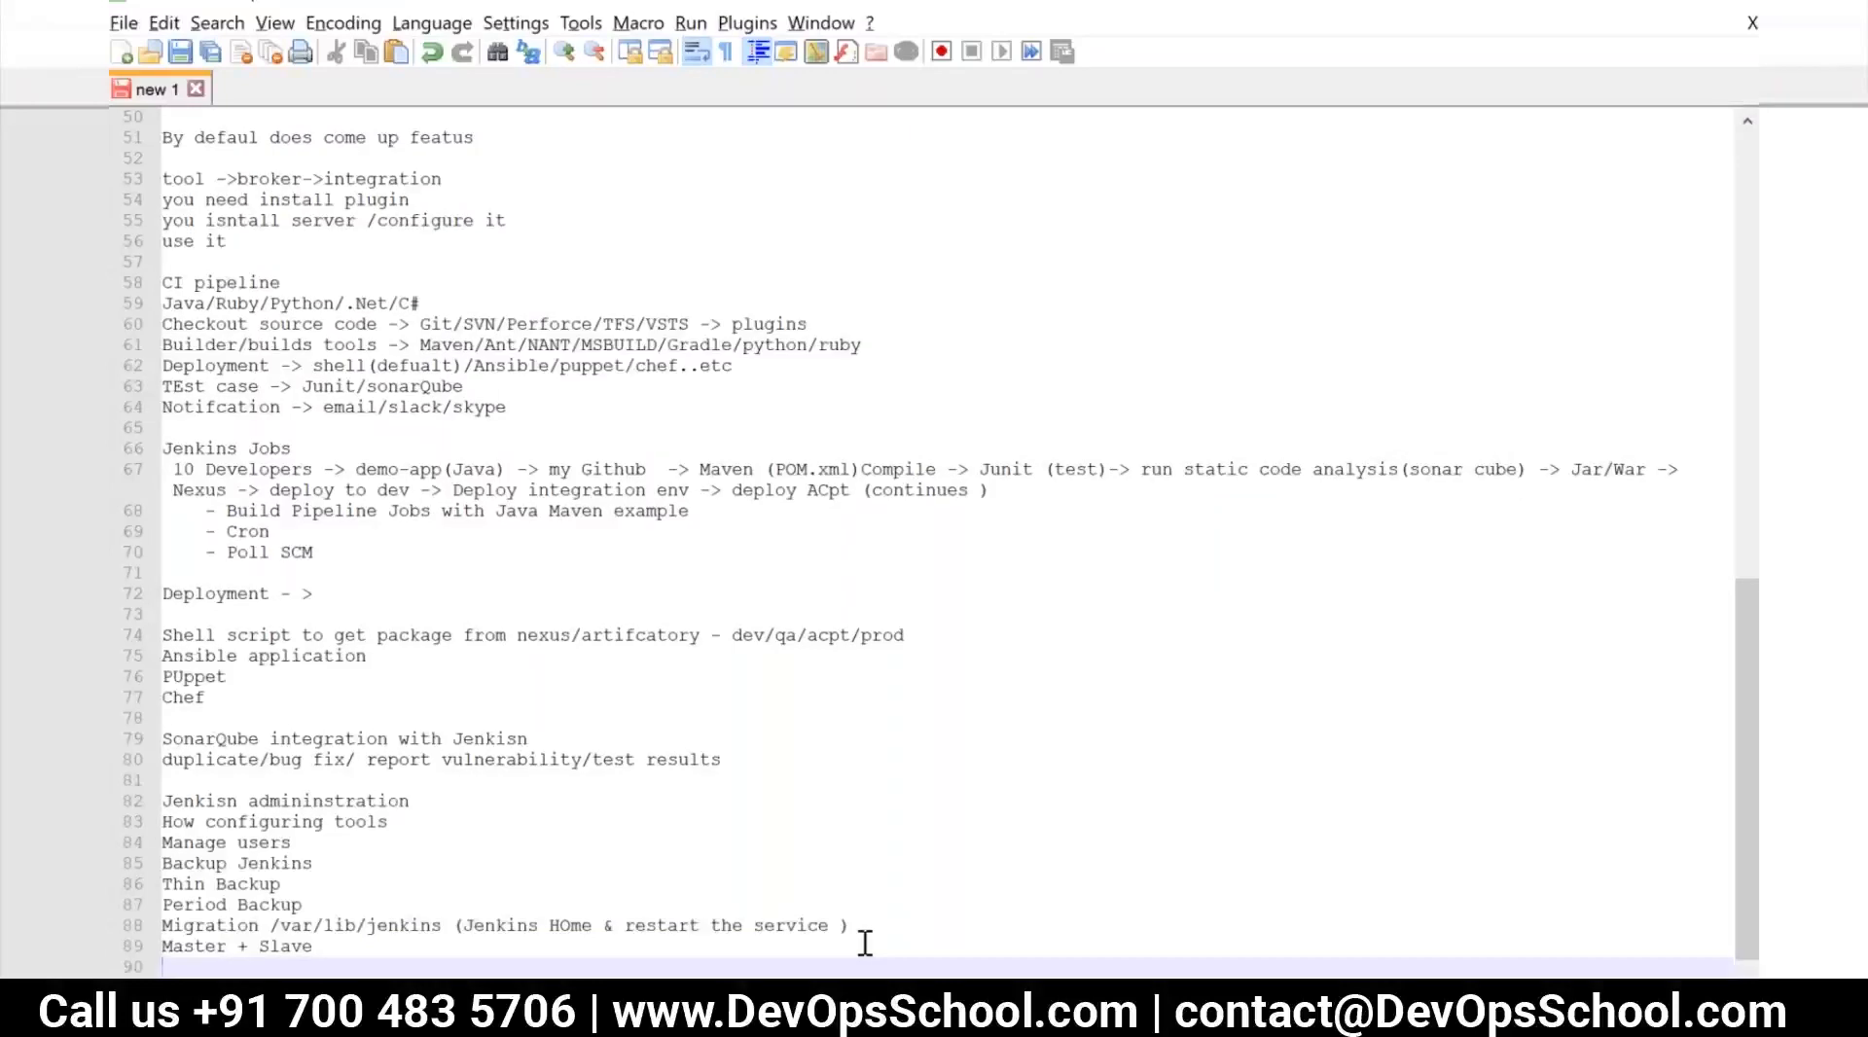
# Switch to the training-jenkins-master terminal in MobaXterm and clear its screen
pyautogui.hotkey('alt', 'Tab')
pyautogui.hotkey('alt', 'Tab')
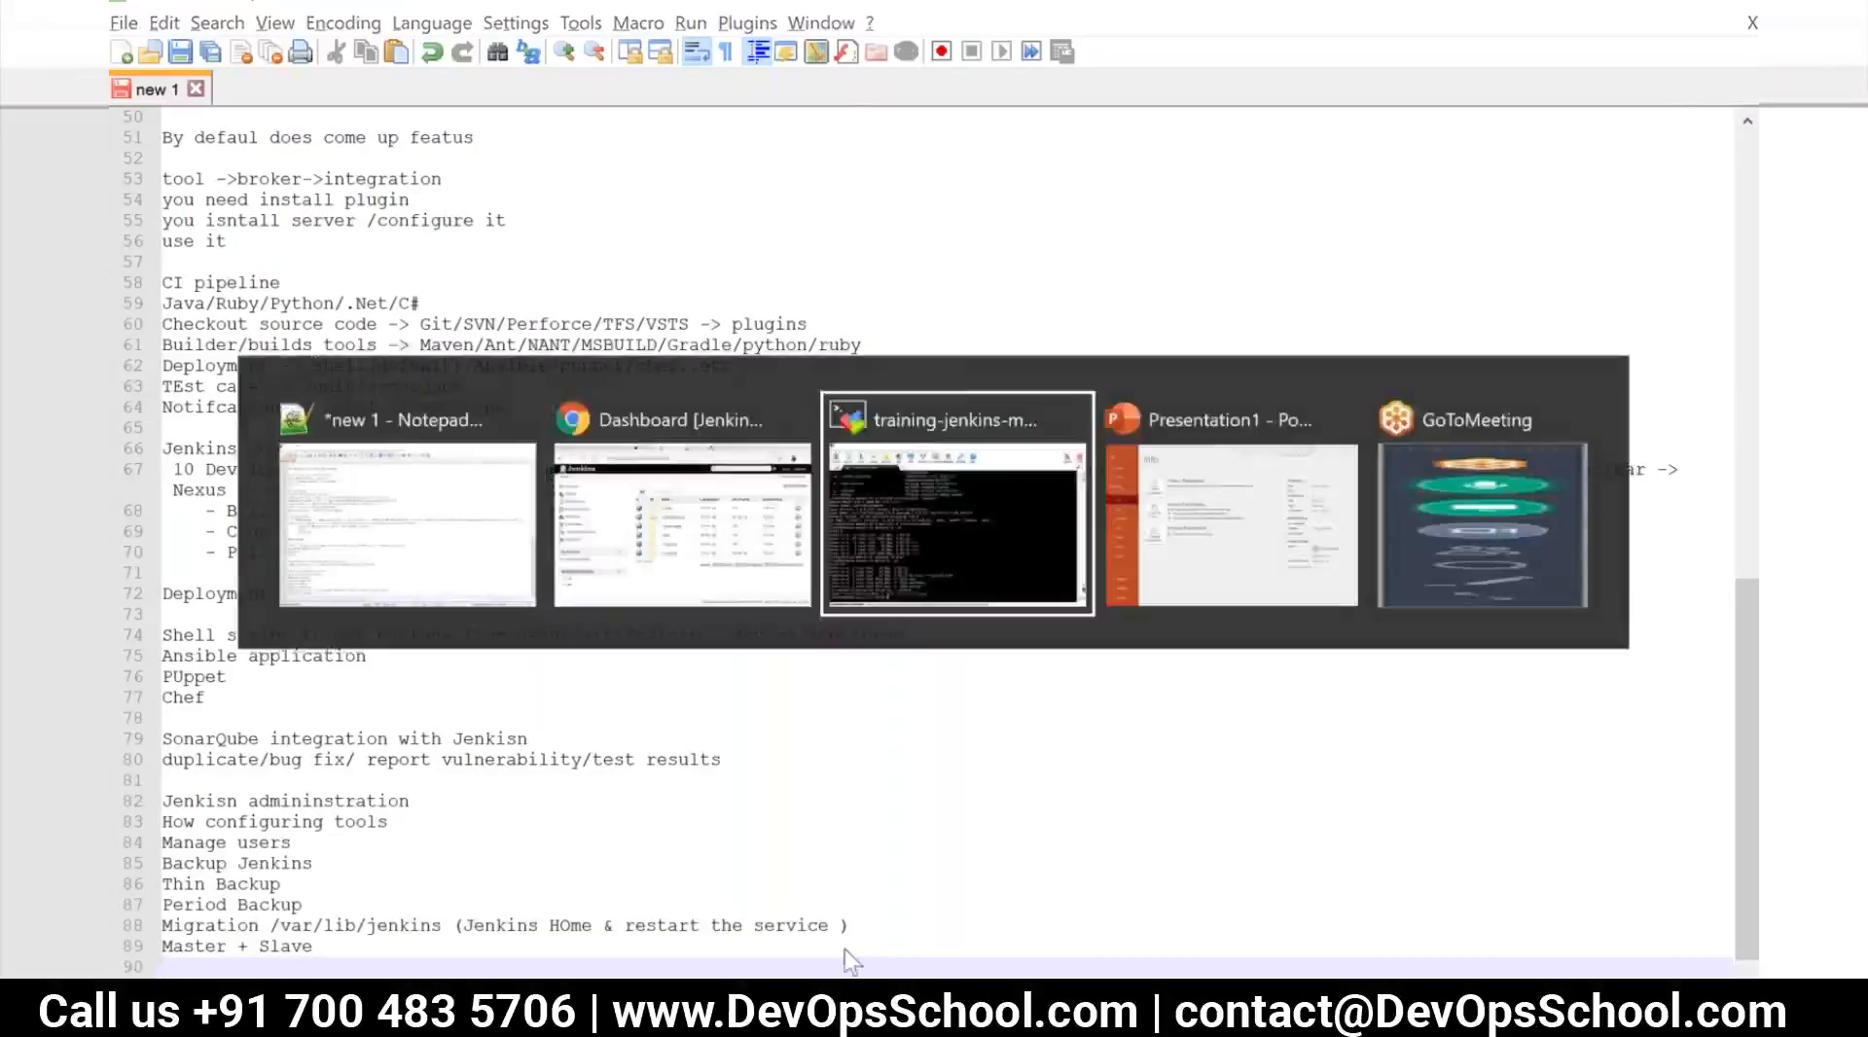
pyautogui.write('cleaqr')
pyautogui.press('Return')
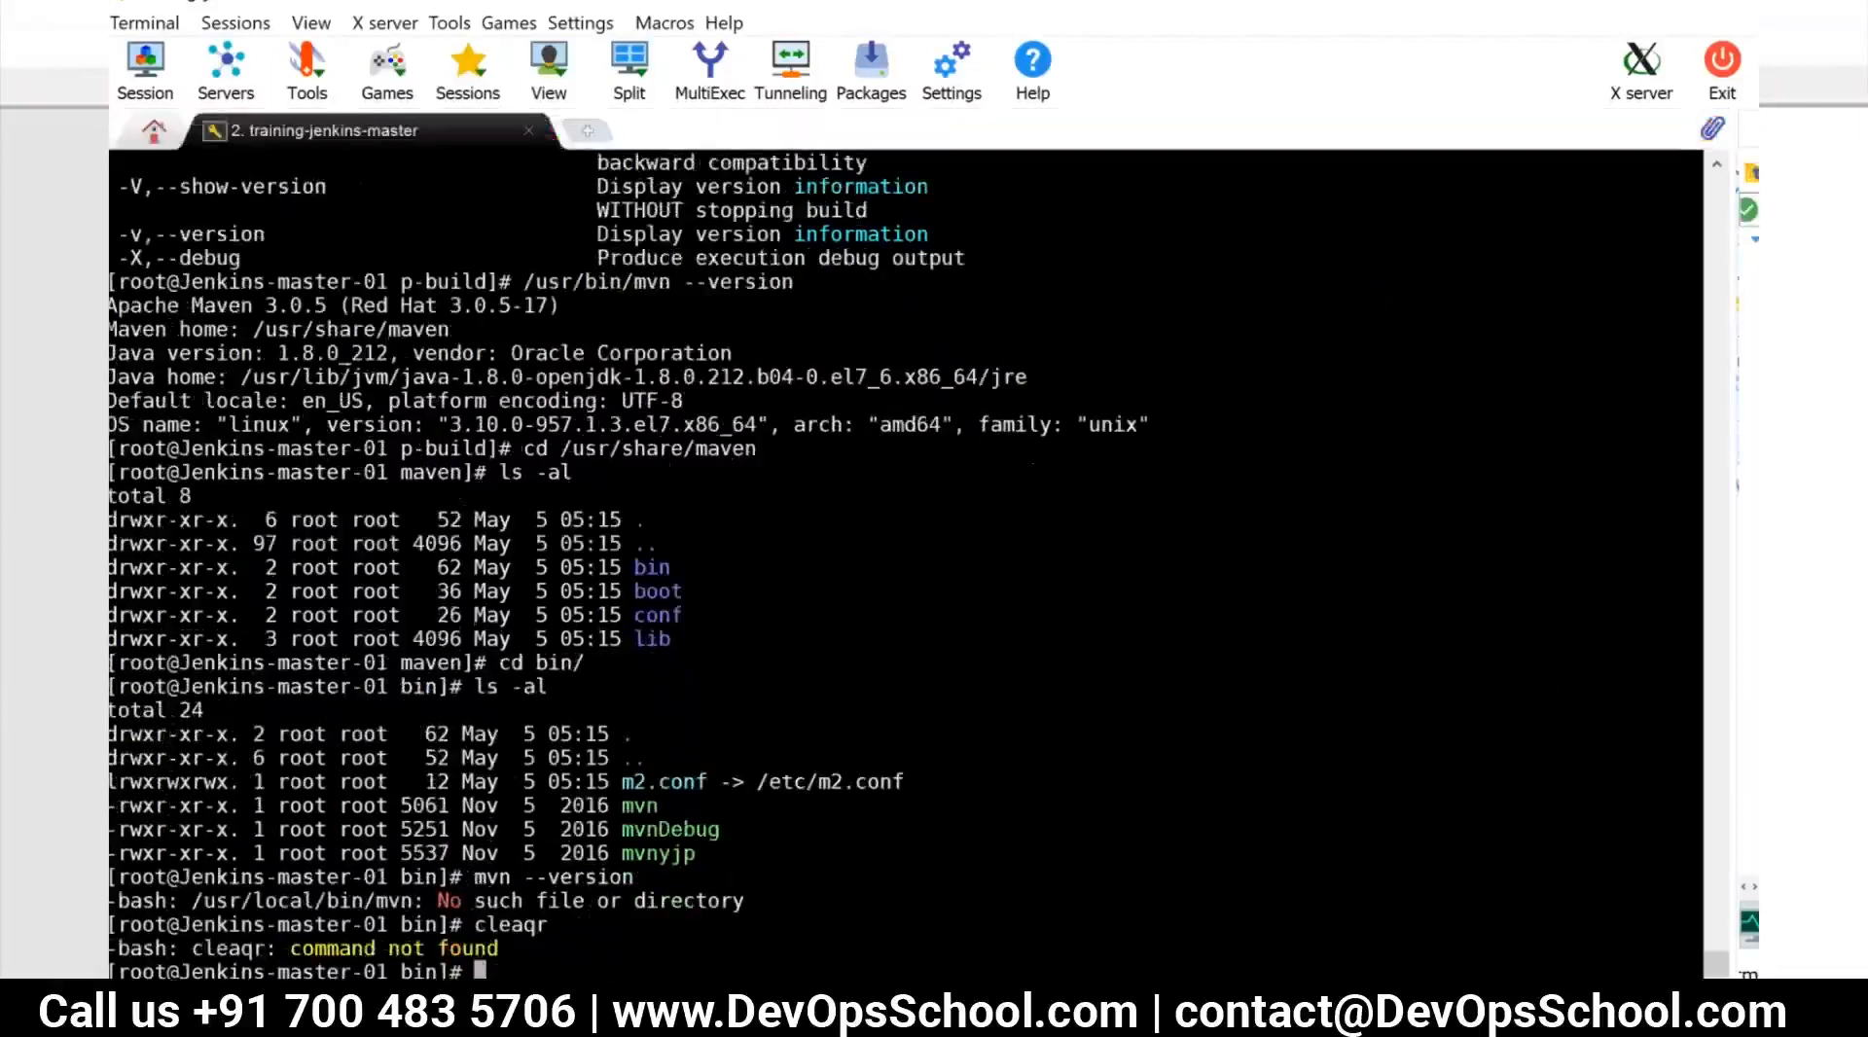
pyautogui.write('clear')
pyautogui.press('Return')
pyautogui.write('ssh')
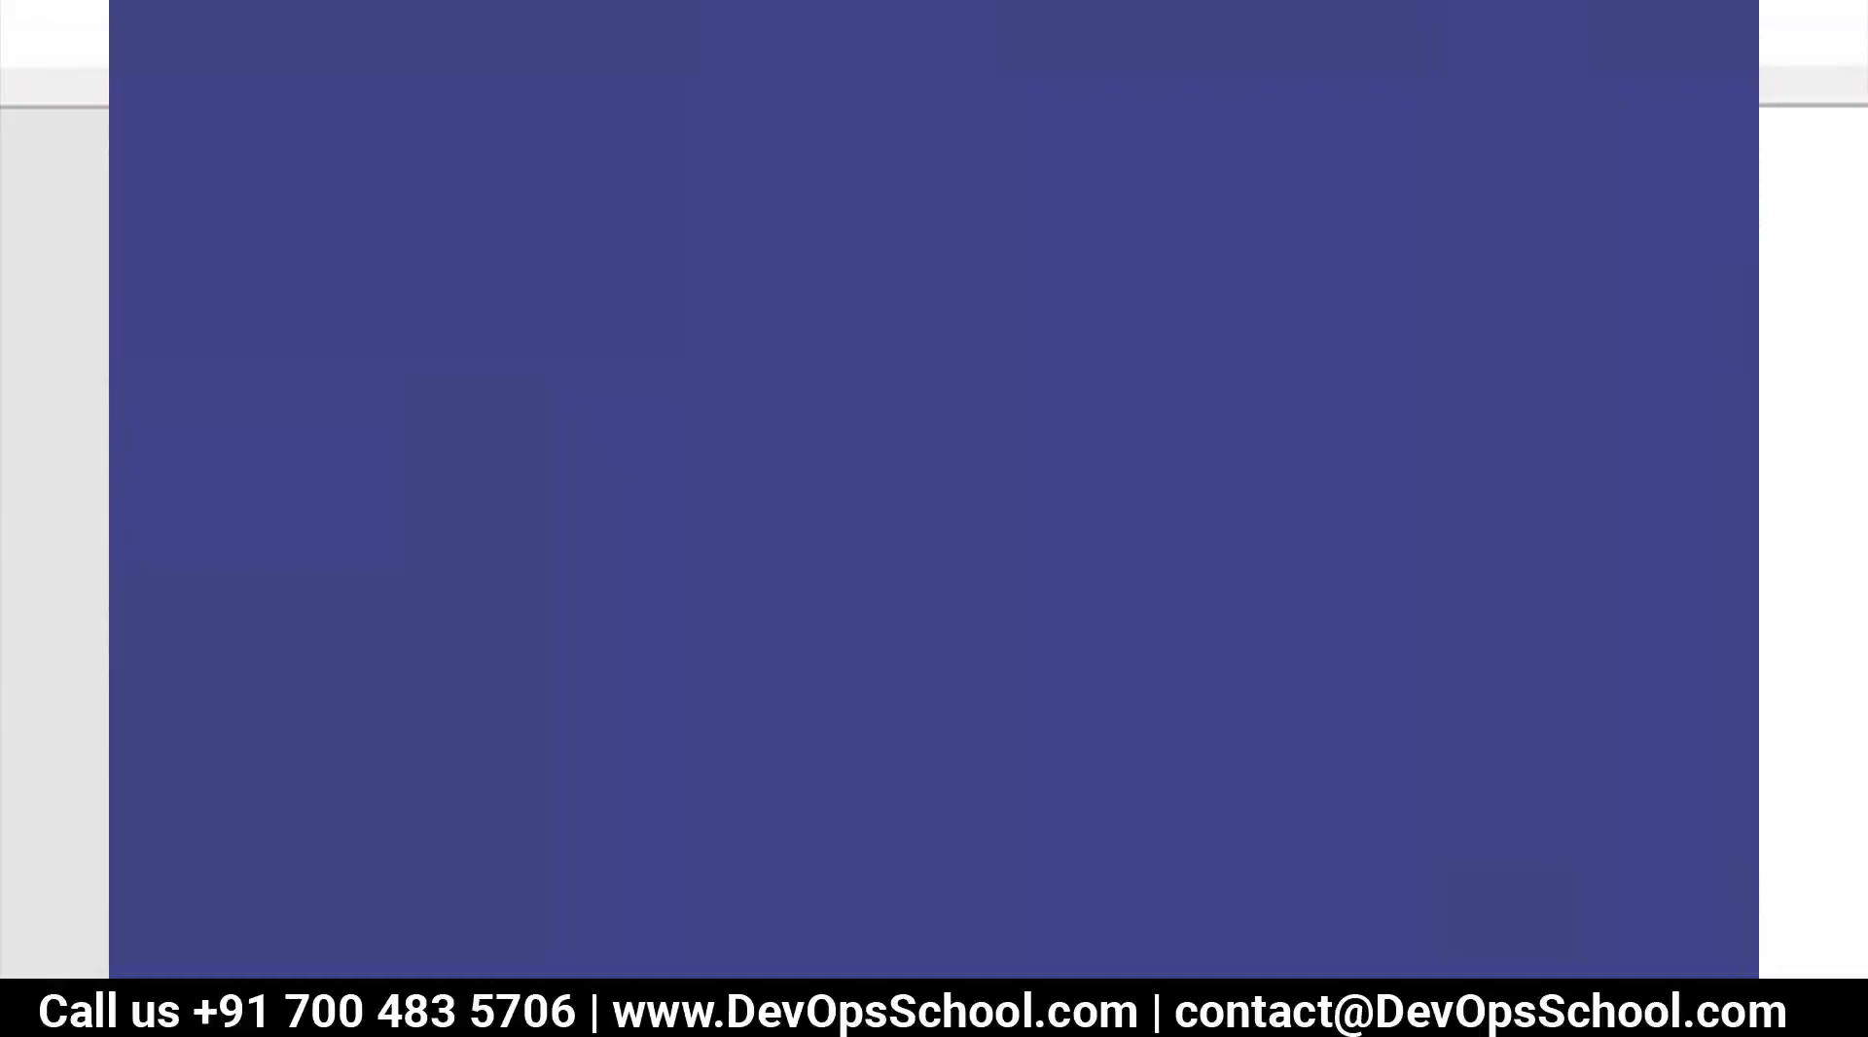
# Switch to Jenkins in the browser, go to node management and open the form for a new node
pyautogui.hotkey('alt', 'Tab')
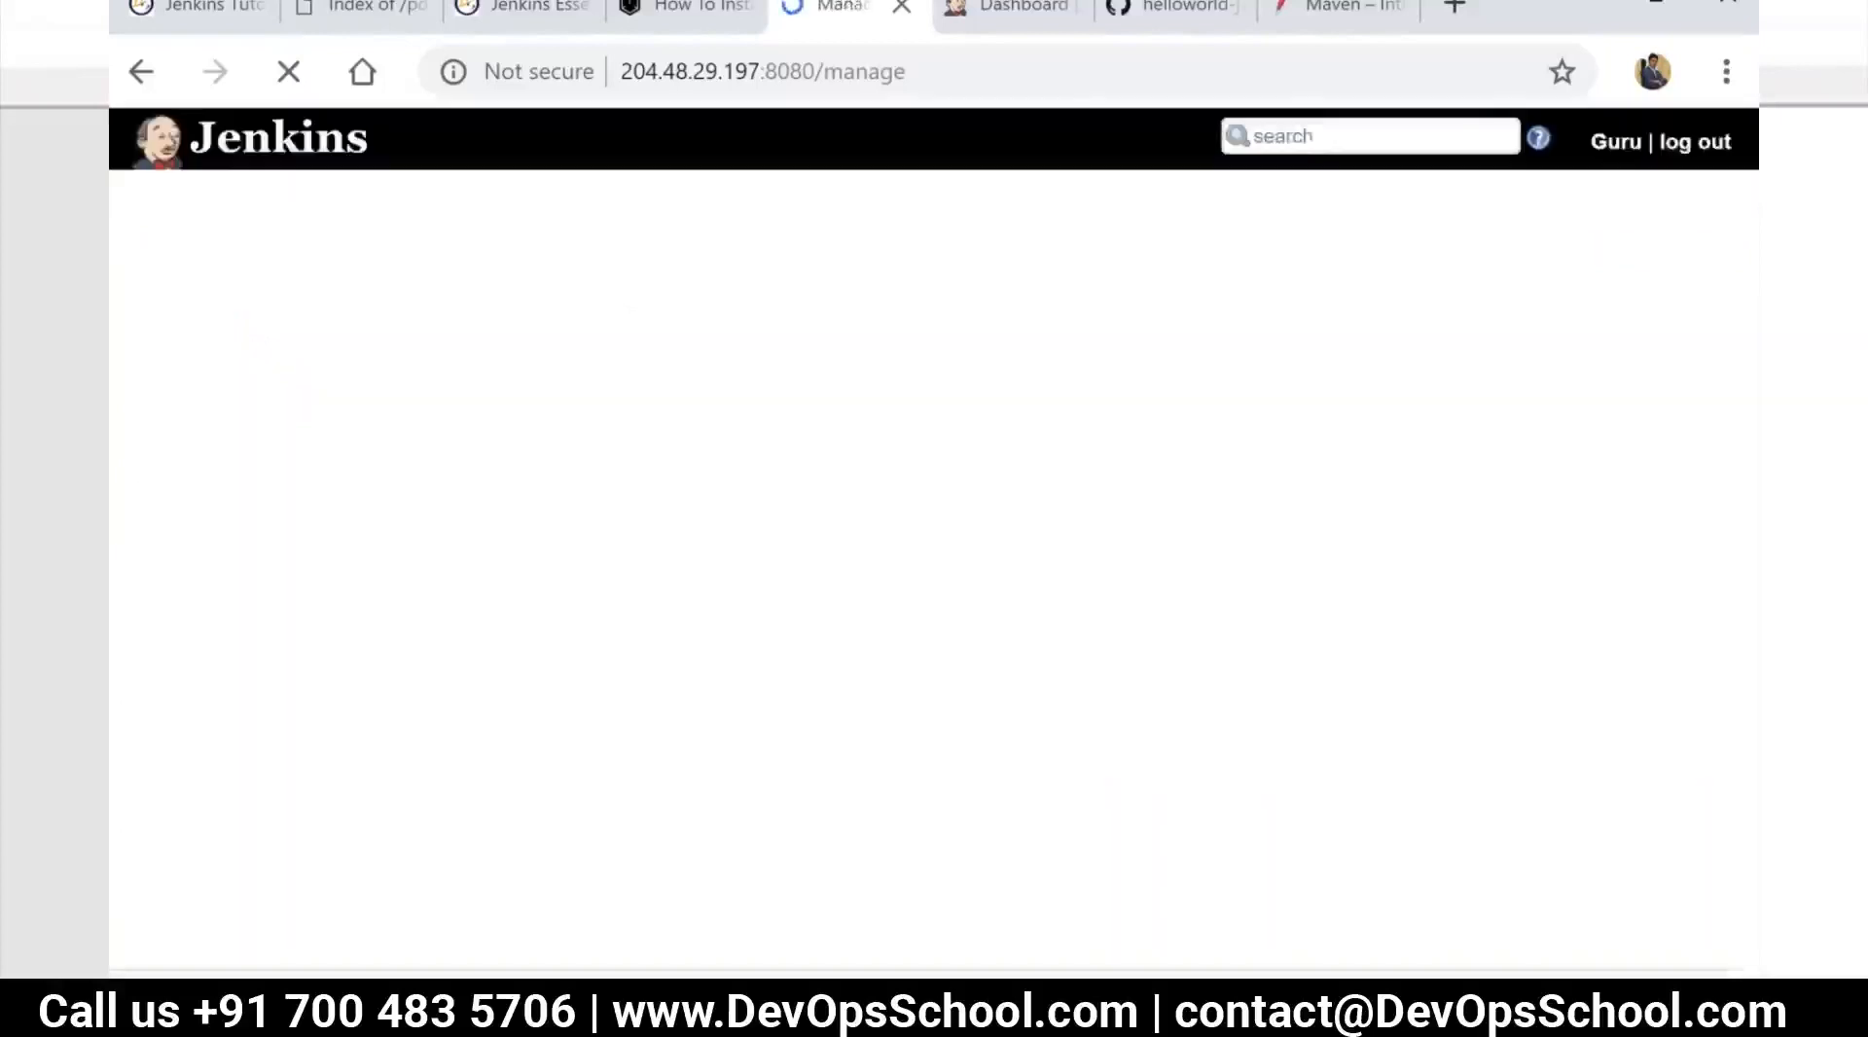
pyautogui.scroll(-4, 942, 698)
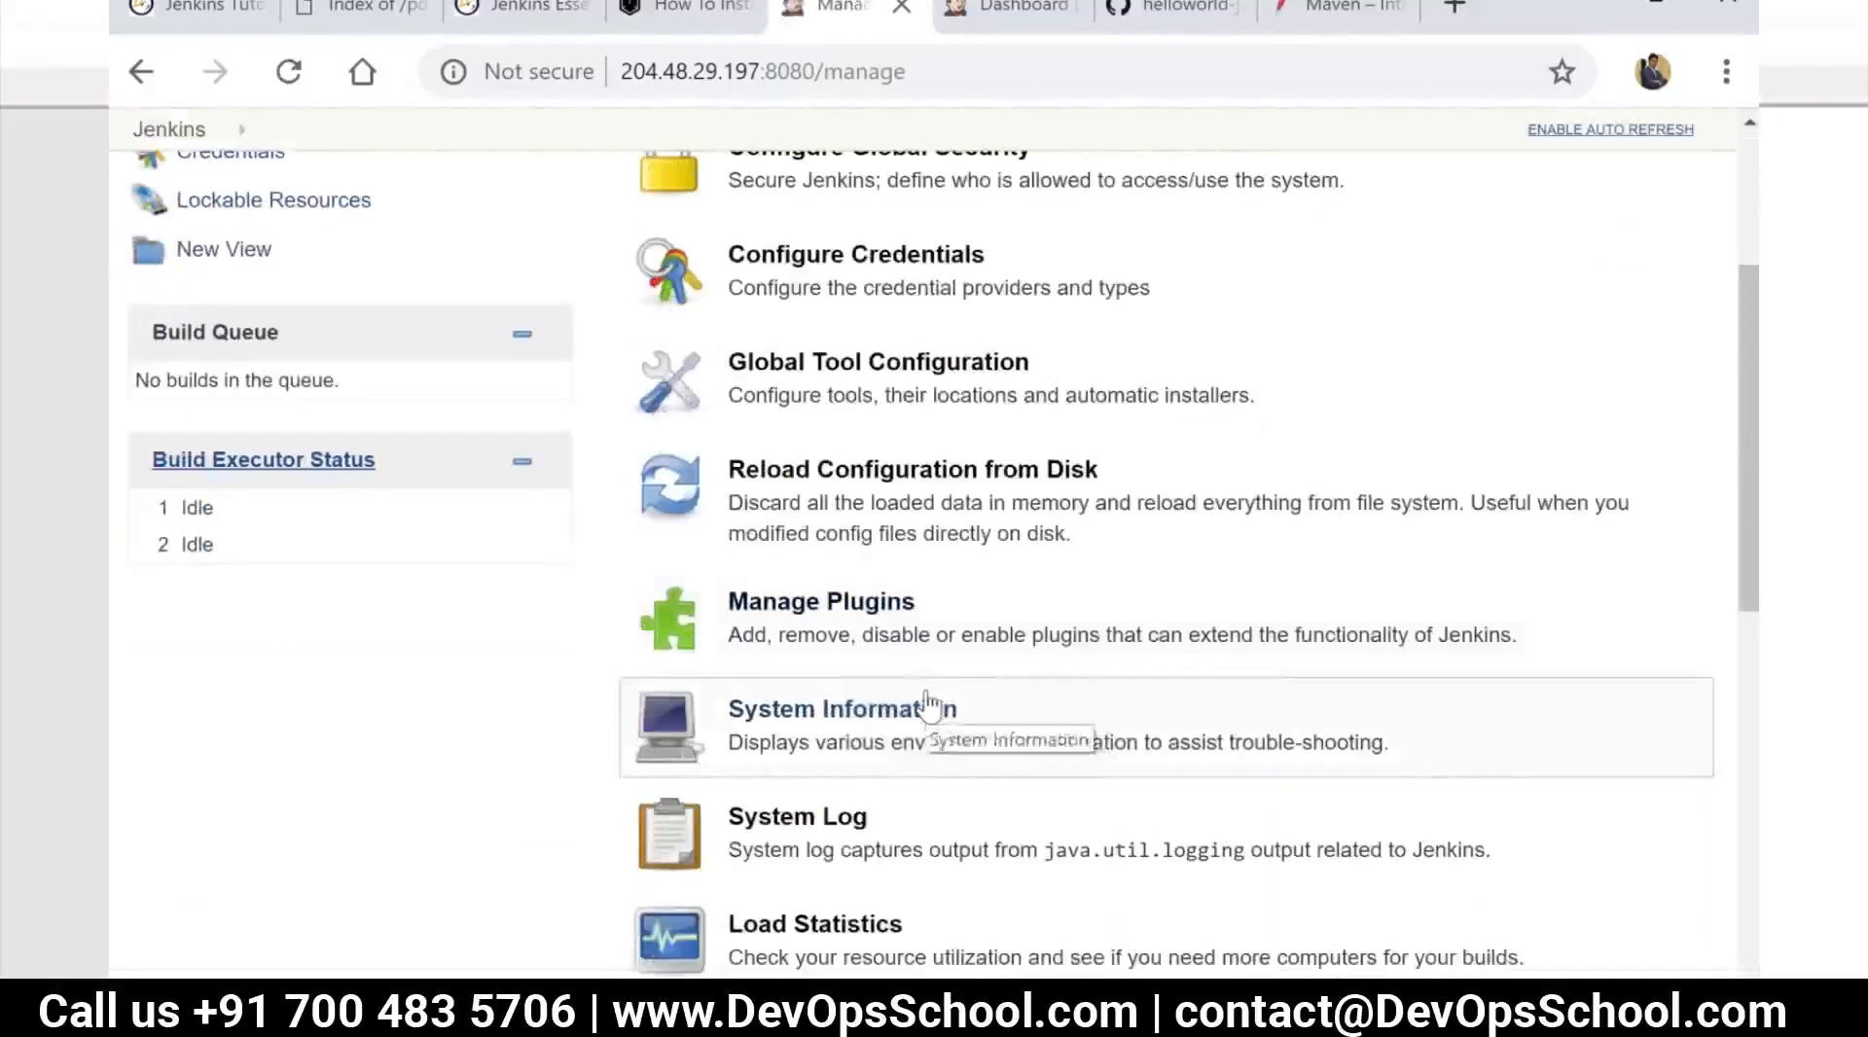
pyautogui.scroll(3, 881, 702)
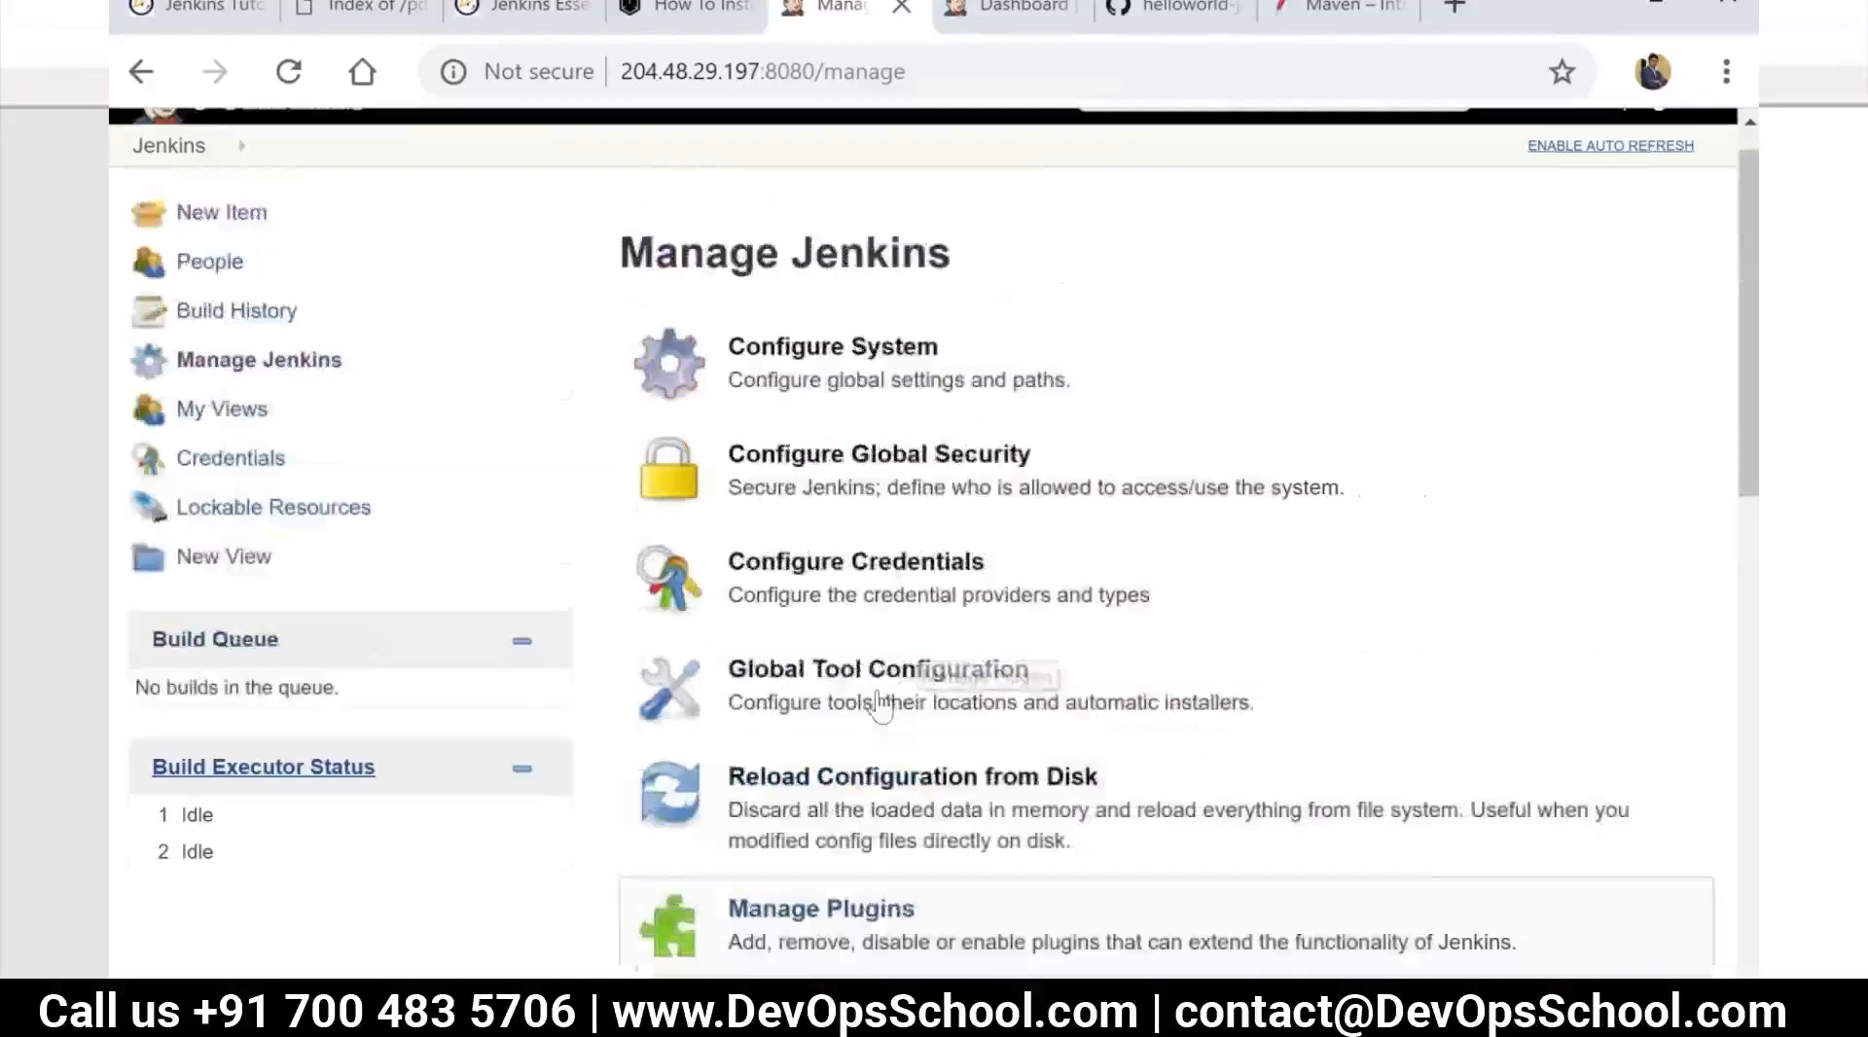
pyautogui.scroll(-2, 885, 640)
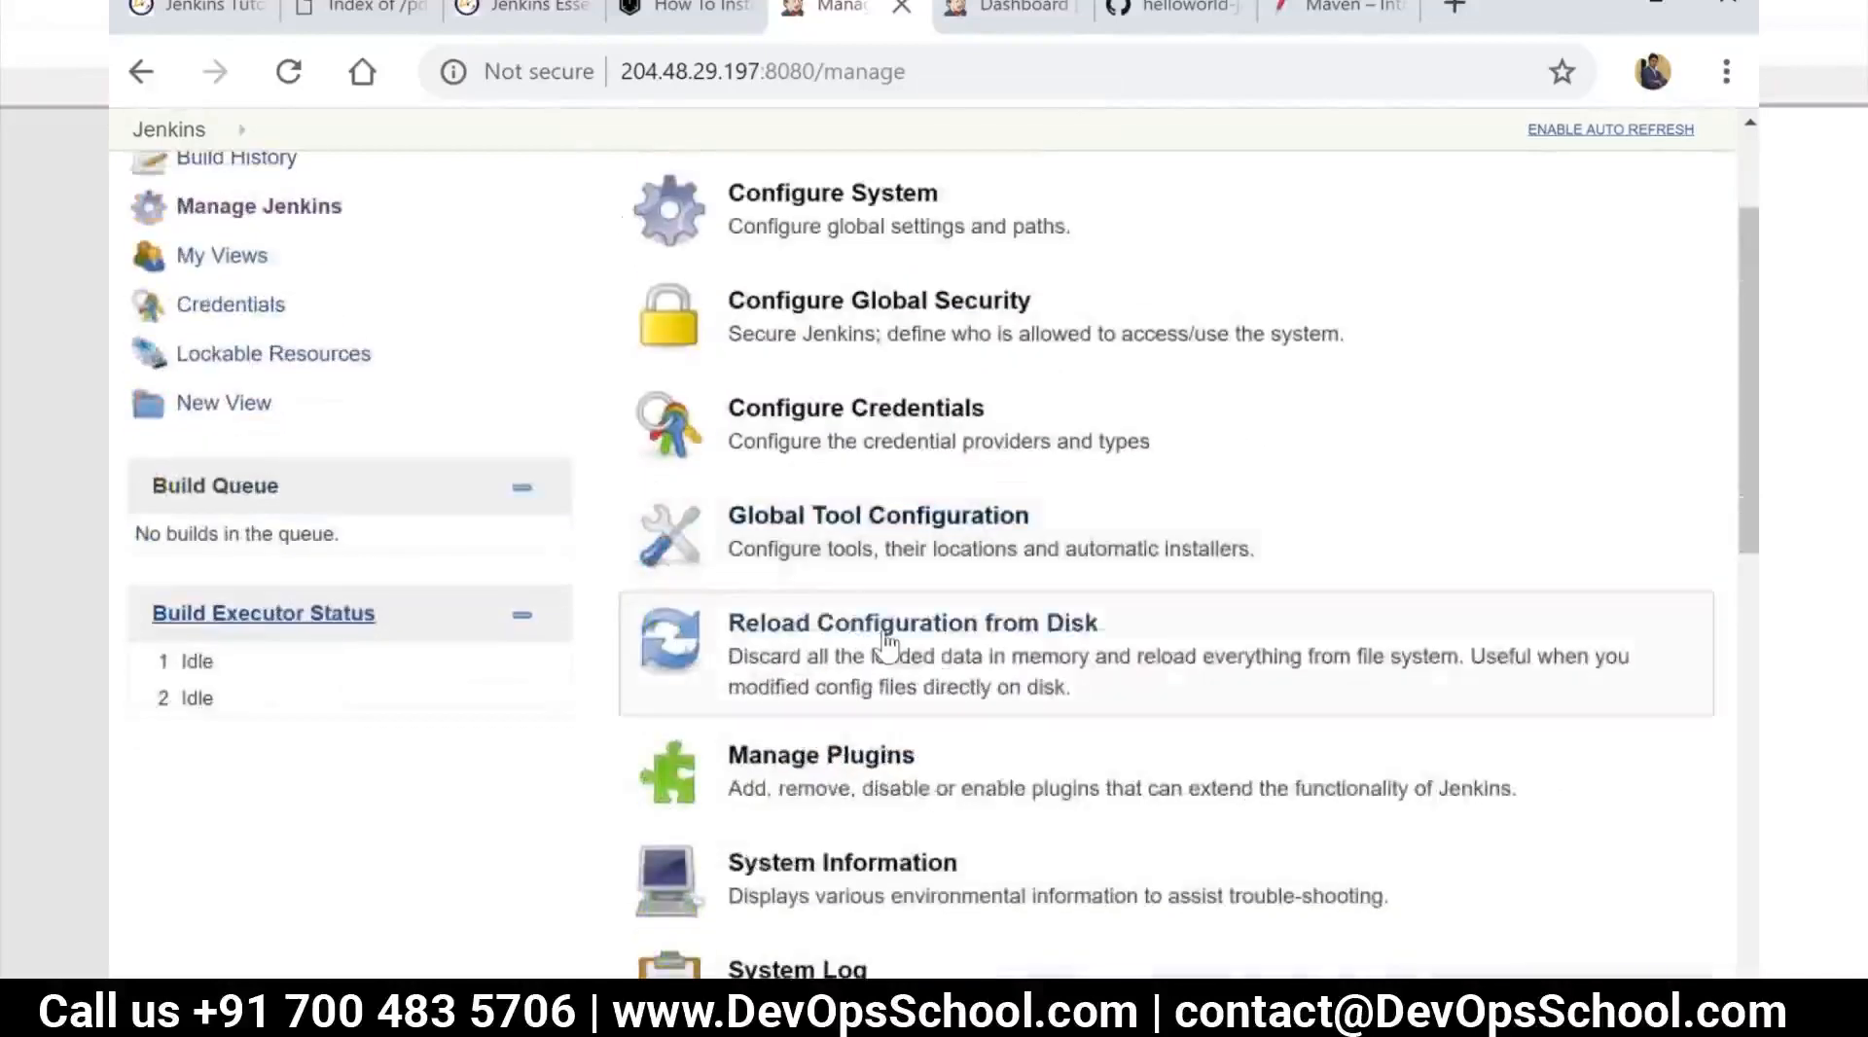
pyautogui.scroll(-2, 888, 759)
pyautogui.scroll(-4, 888, 759)
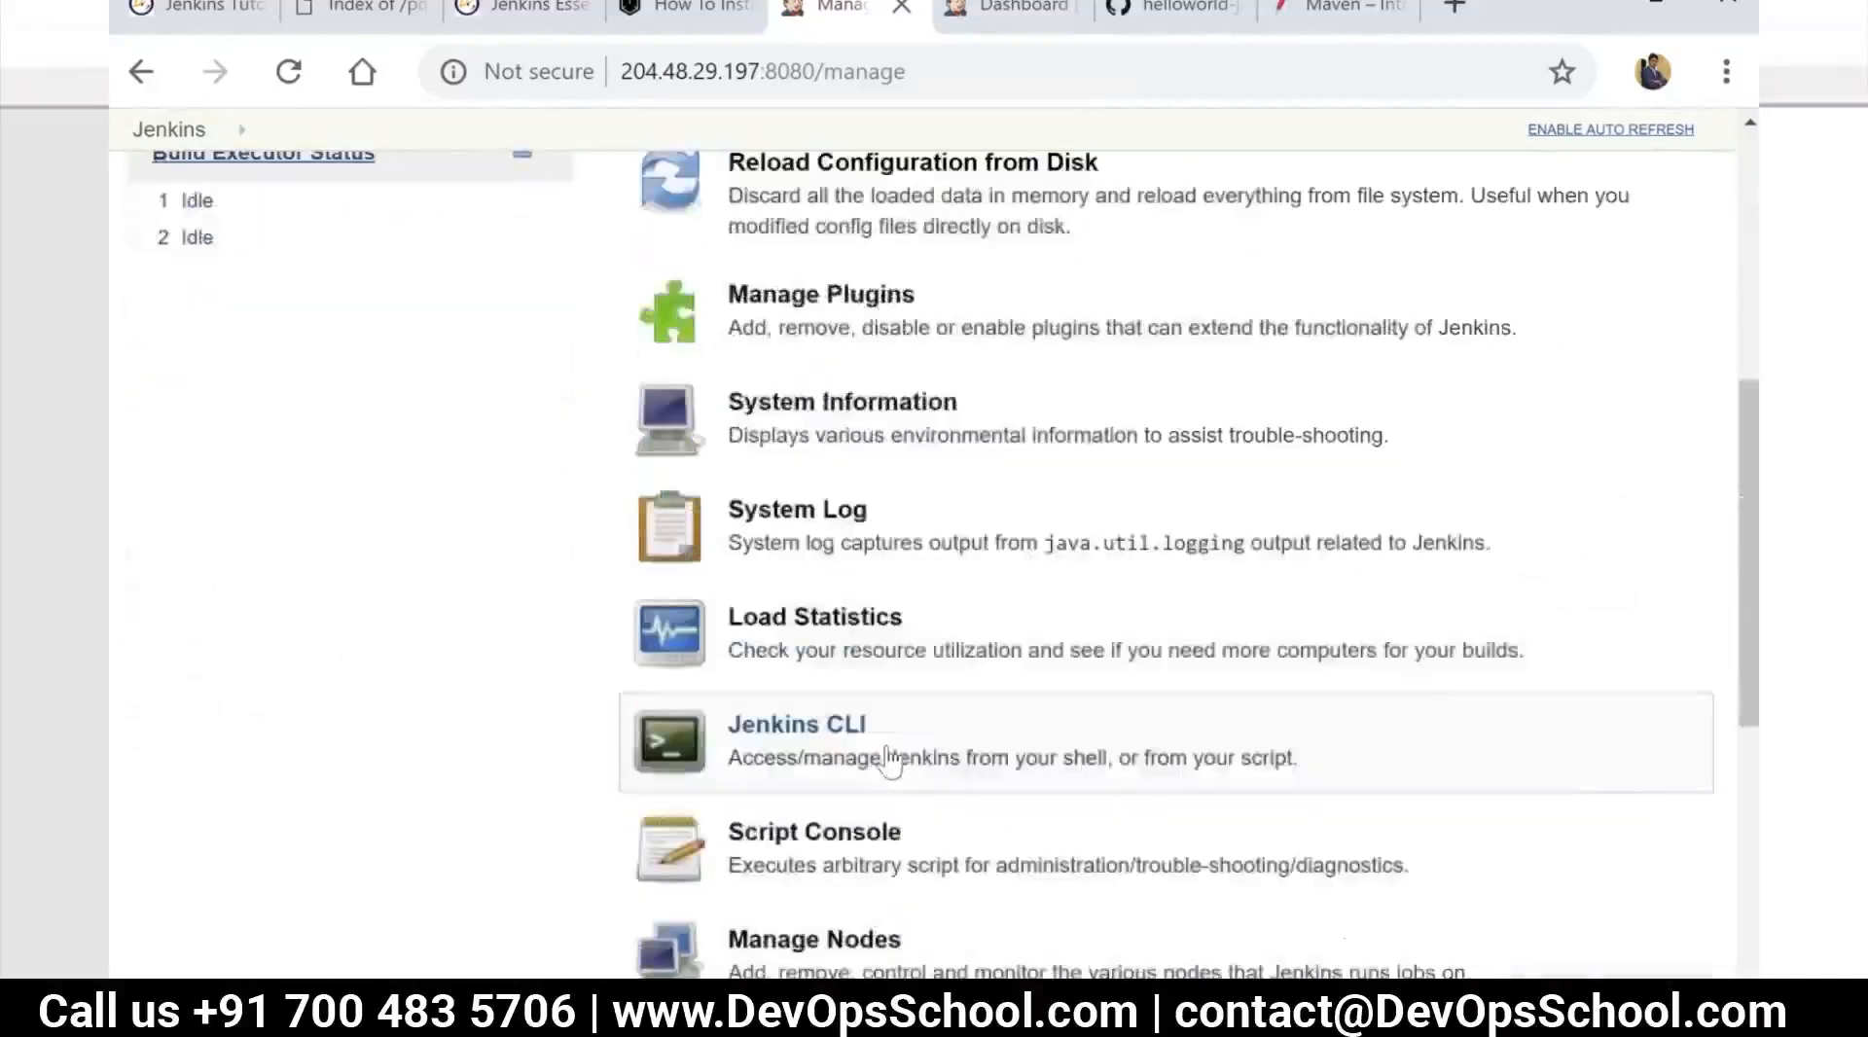
pyautogui.scroll(-2, 878, 963)
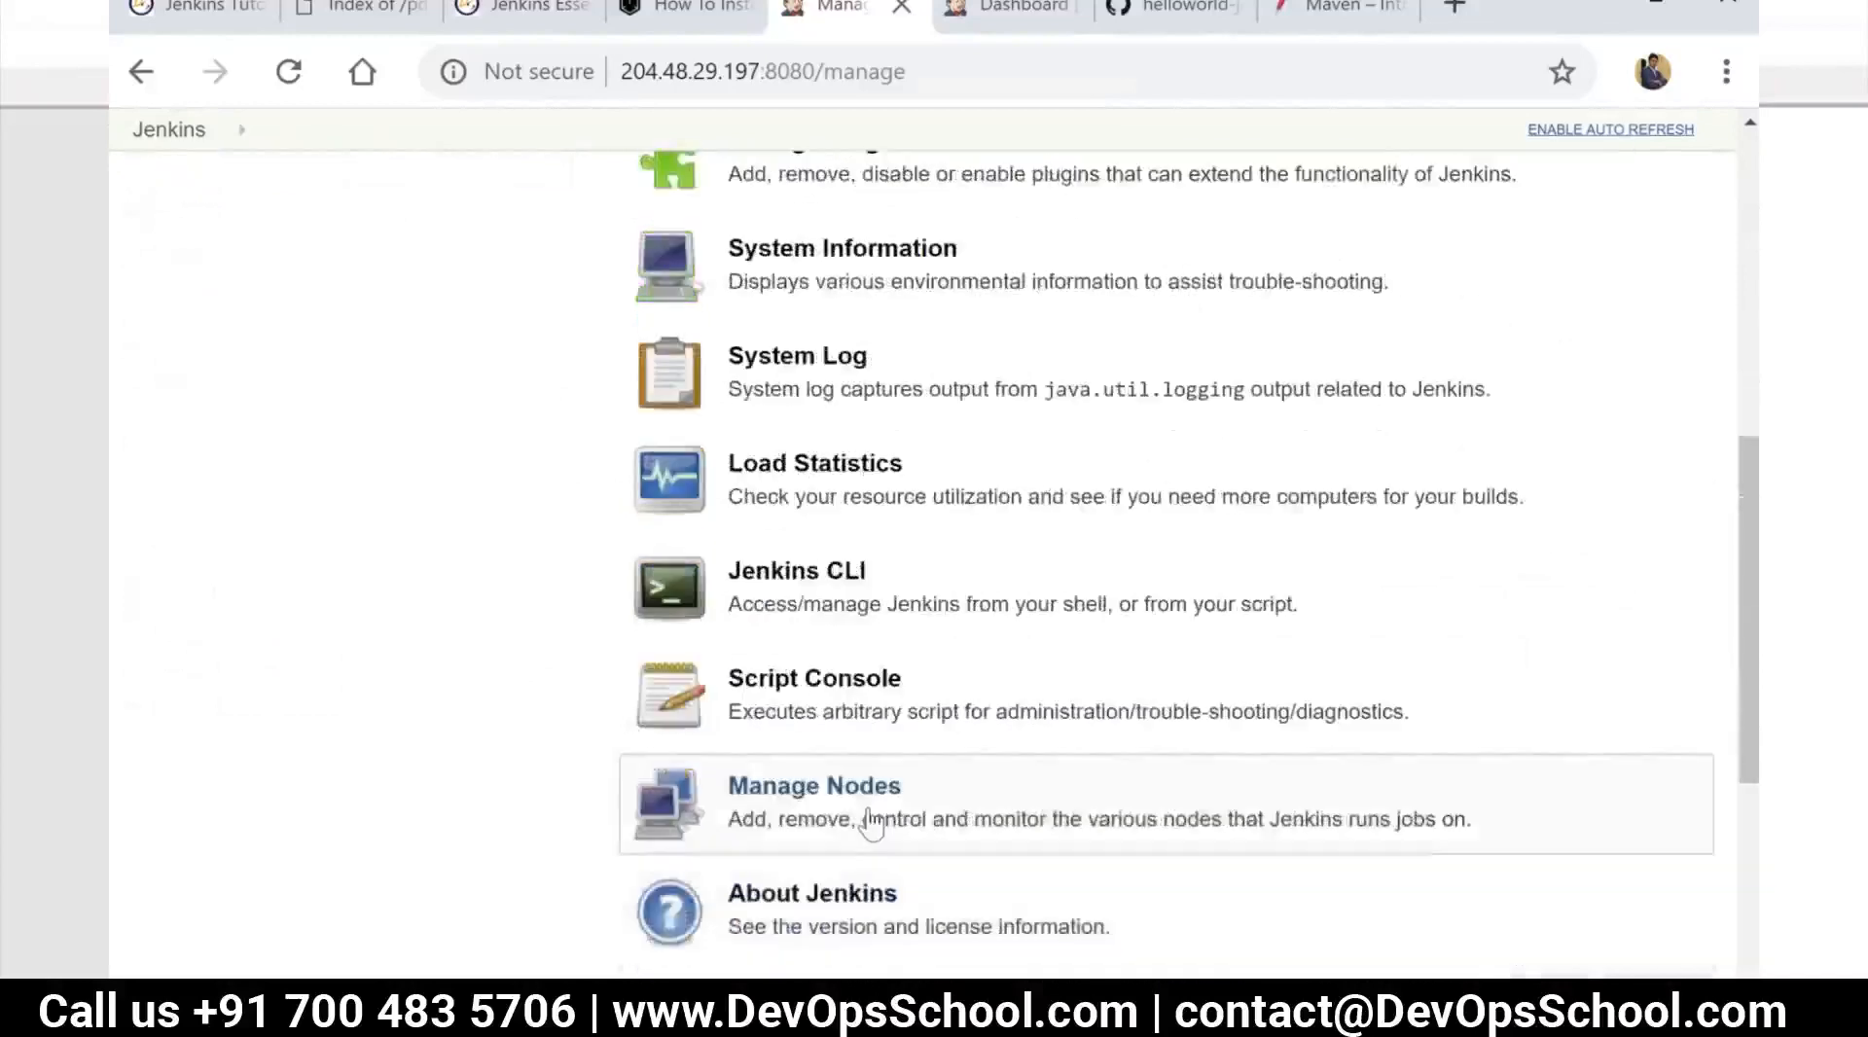
pyautogui.click(870, 823)
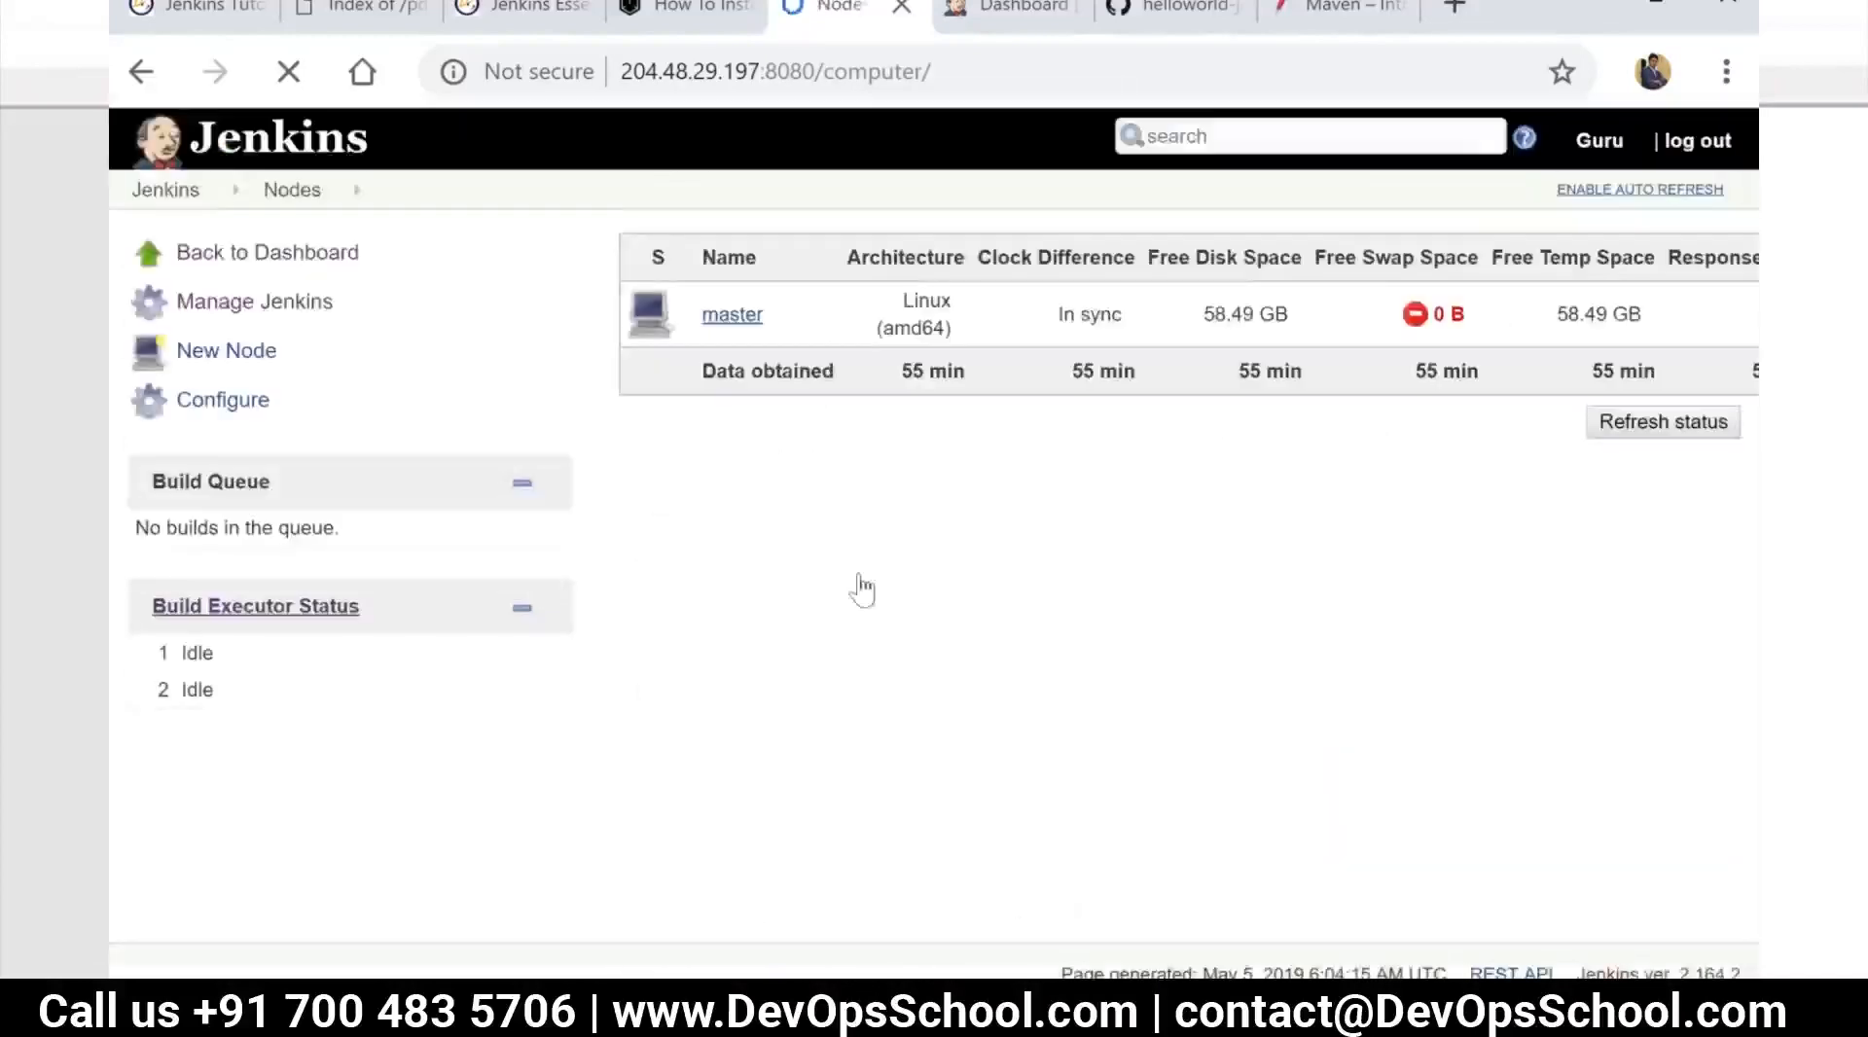
pyautogui.click(234, 352)
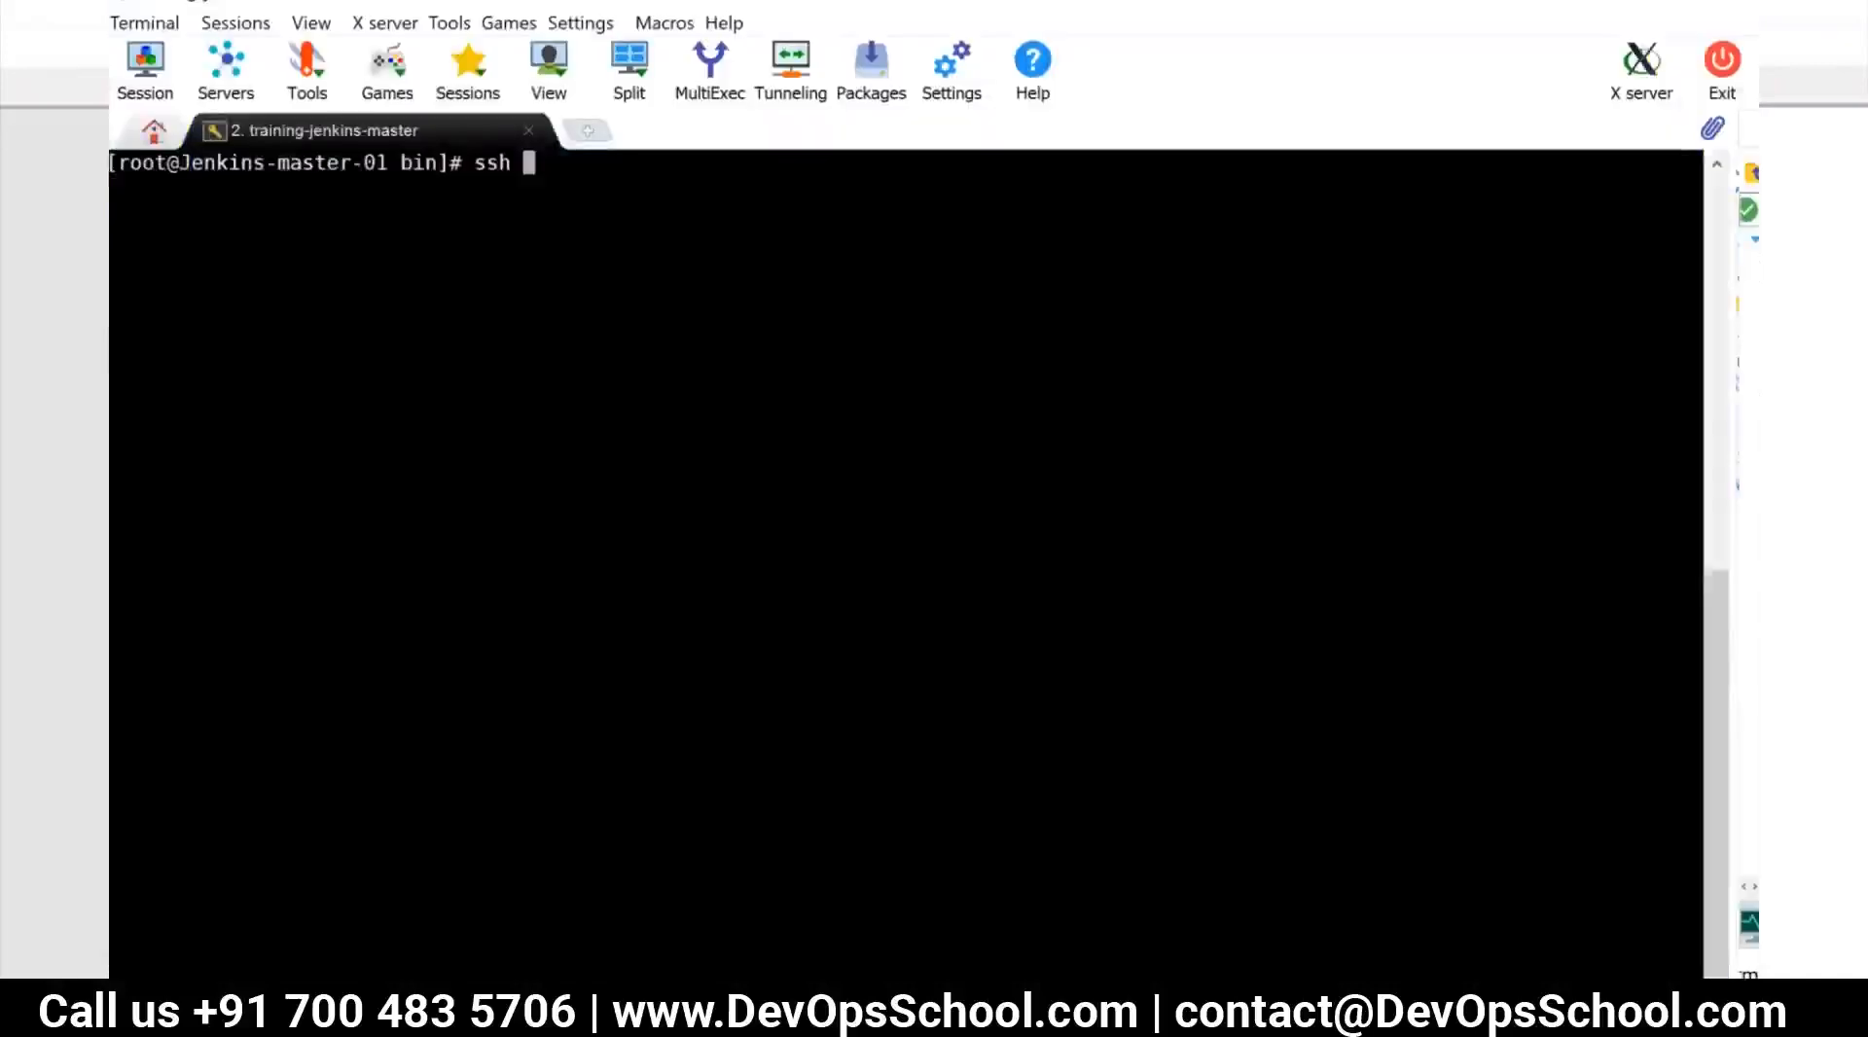
# Switch back to the master terminal and generate an RSA key pair with ssh-keygen -t rsa, accepting the default file and an empty passphrase
pyautogui.press('BackSpace')
pyautogui.press('BackSpace')
pyautogui.press('BackSpace')
pyautogui.press('BackSpace')
pyautogui.write('ssh')
pyautogui.press('BackSpace')
pyautogui.write('-keygent')
pyautogui.press('BackSpace')
pyautogui.press('BackSpace')
pyautogui.write('-t')
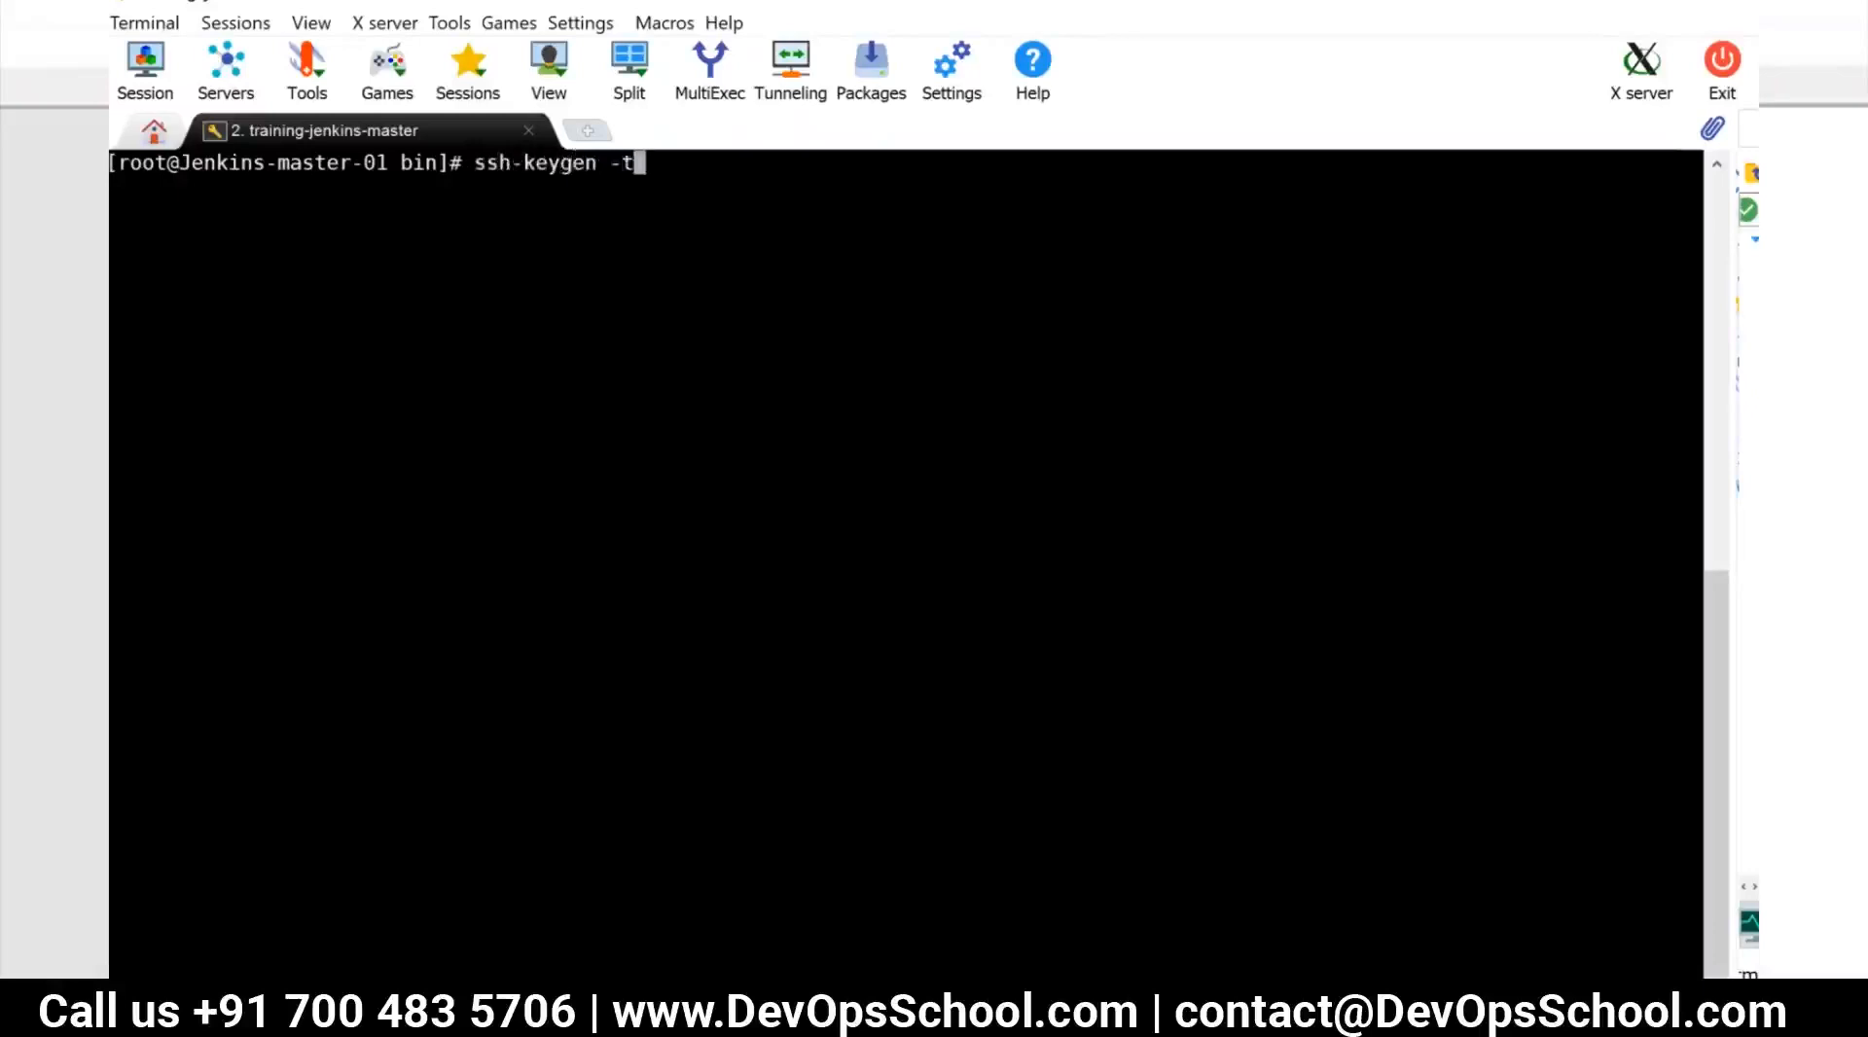
pyautogui.write(' rsa')
pyautogui.press('Return')
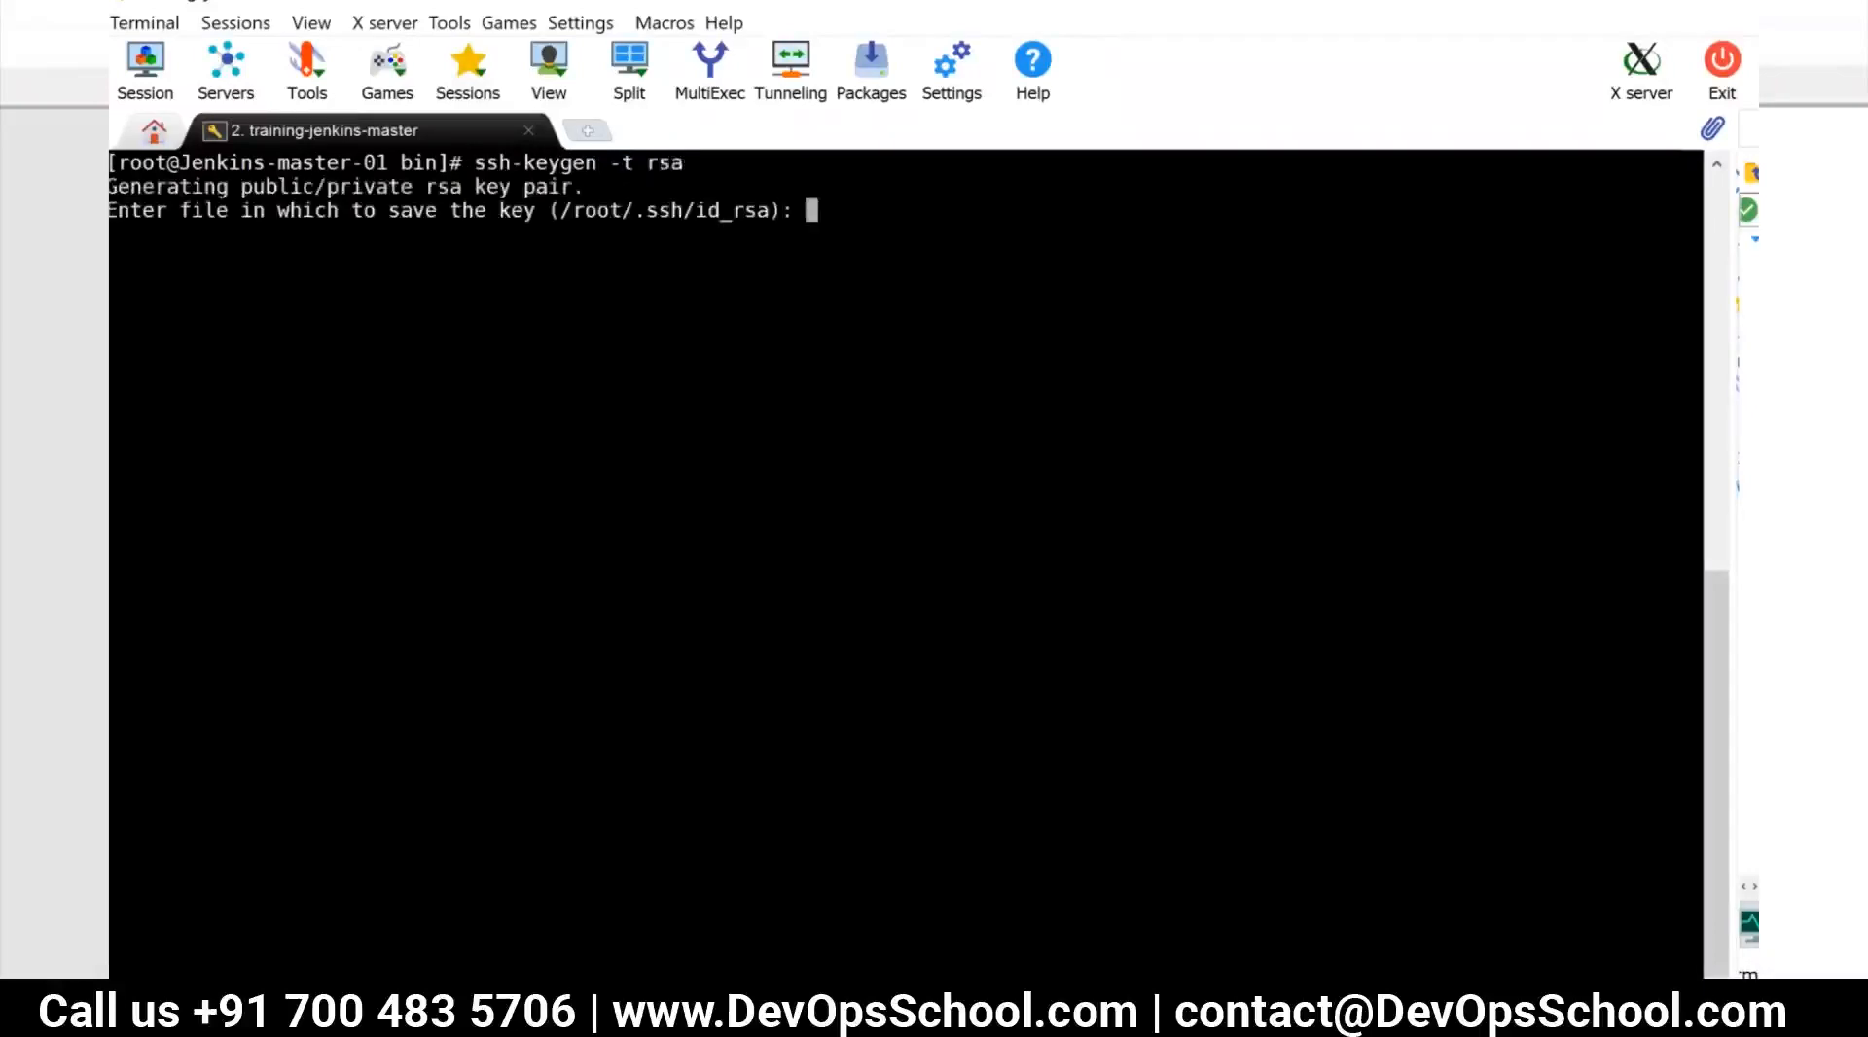
pyautogui.press('Return')
pyautogui.press('Return')
pyautogui.press('Return')
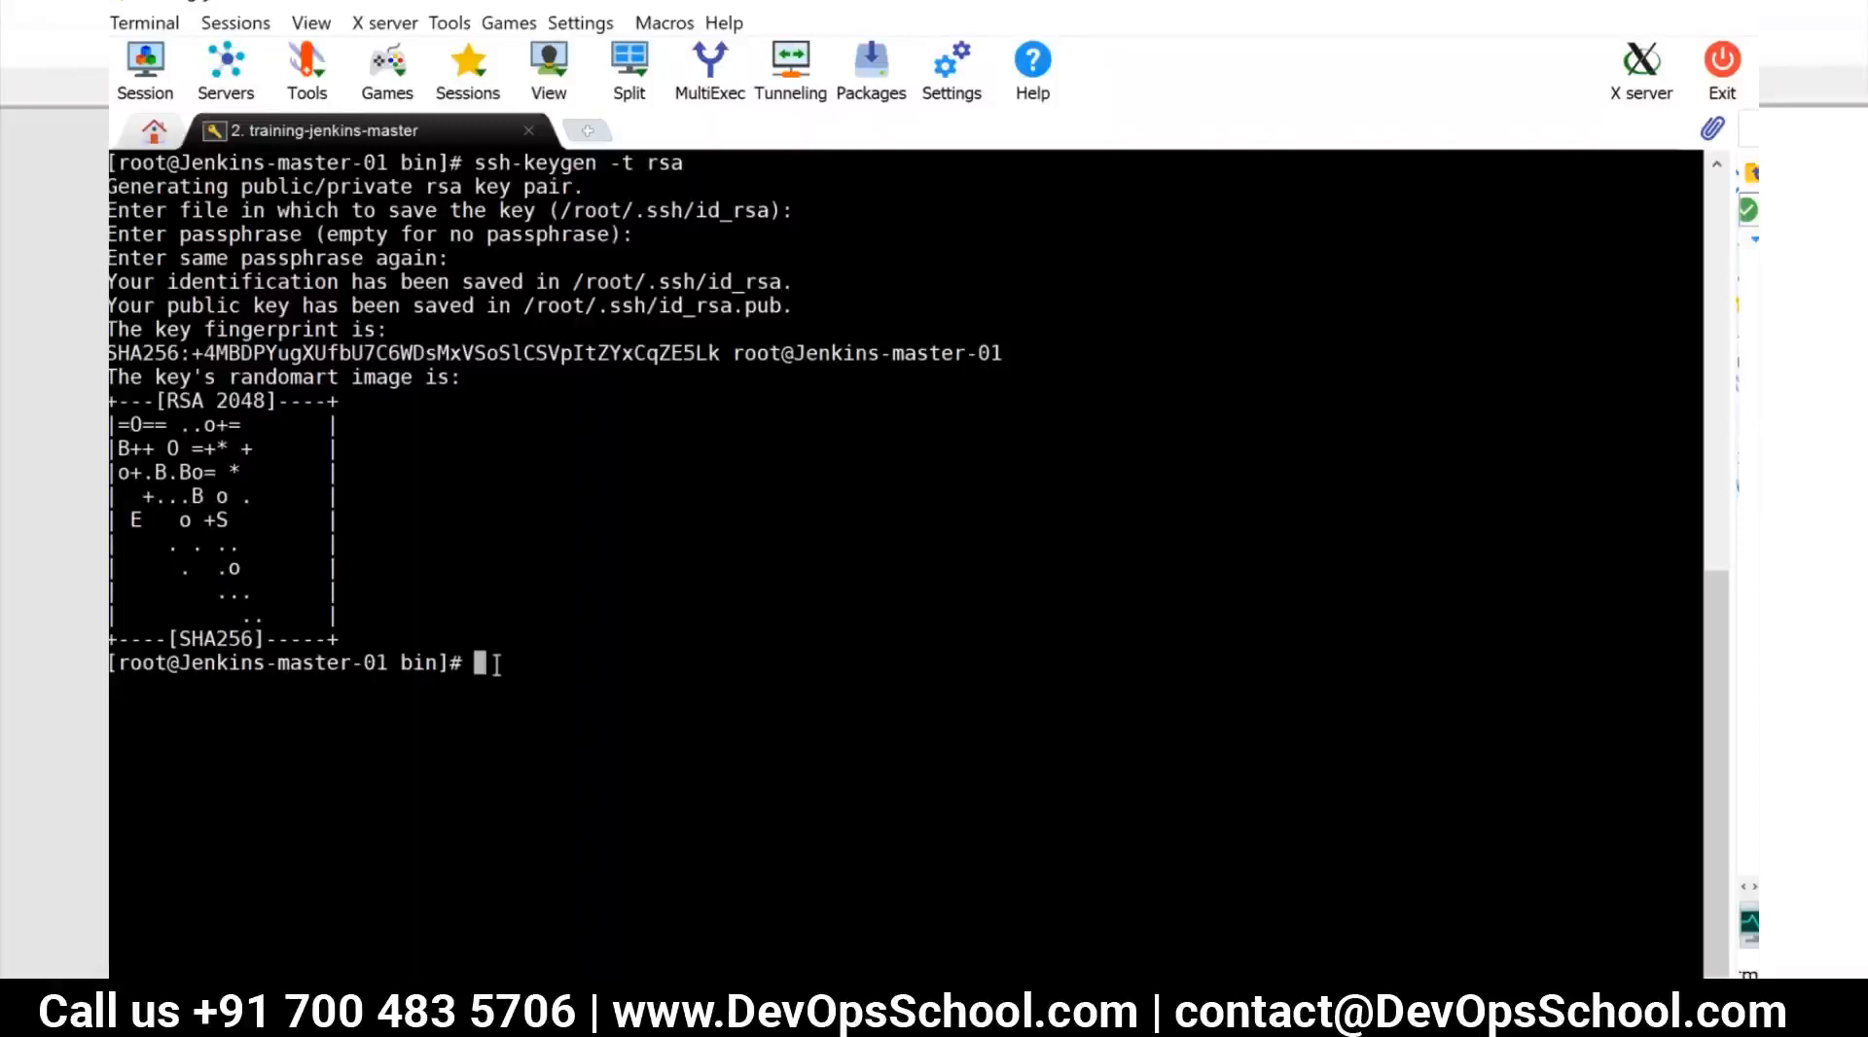
# Print the master's public key from ~/.ssh/id_rsa.pub and copy the whole key
pyautogui.write('cd')
pyautogui.press('BackSpace')
pyautogui.press('BackSpace')
pyautogui.write('at ~/i')
pyautogui.press('BackSpace')
pyautogui.write('.ssh/id_rsa')
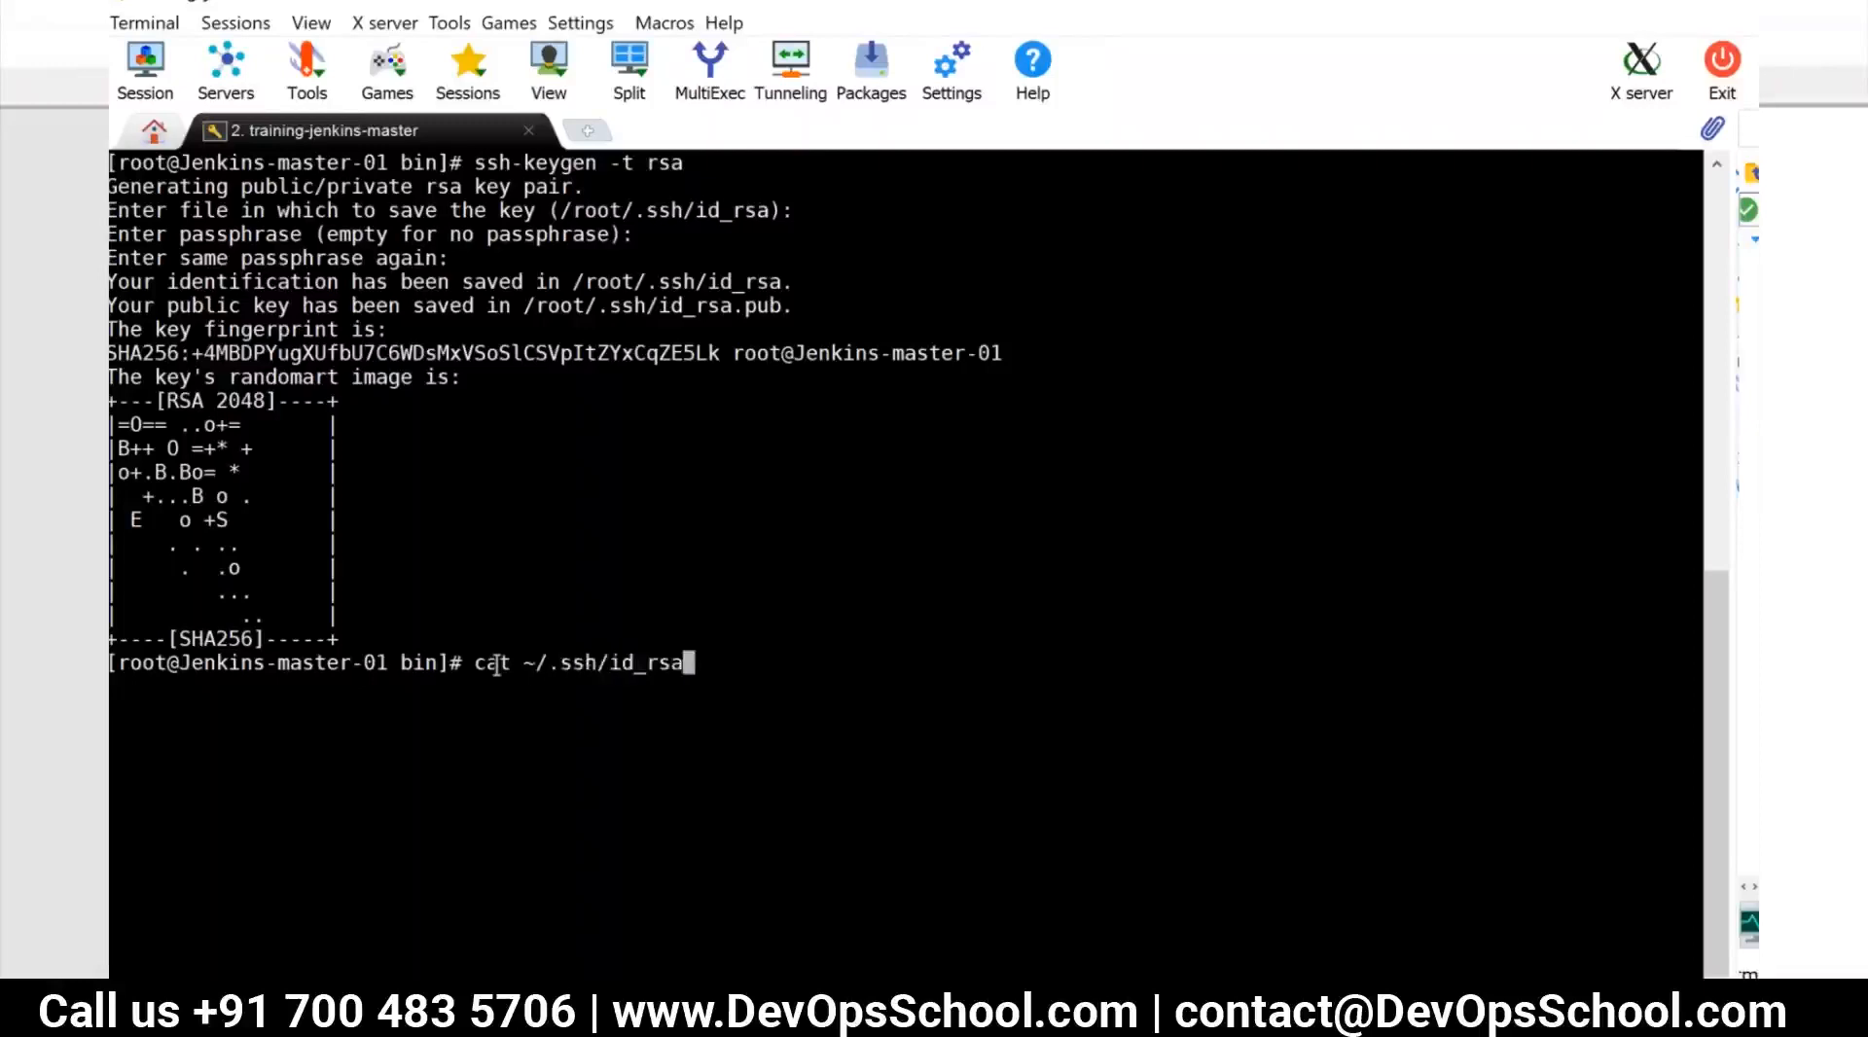
pyautogui.write('.pub')
pyautogui.press('Return')
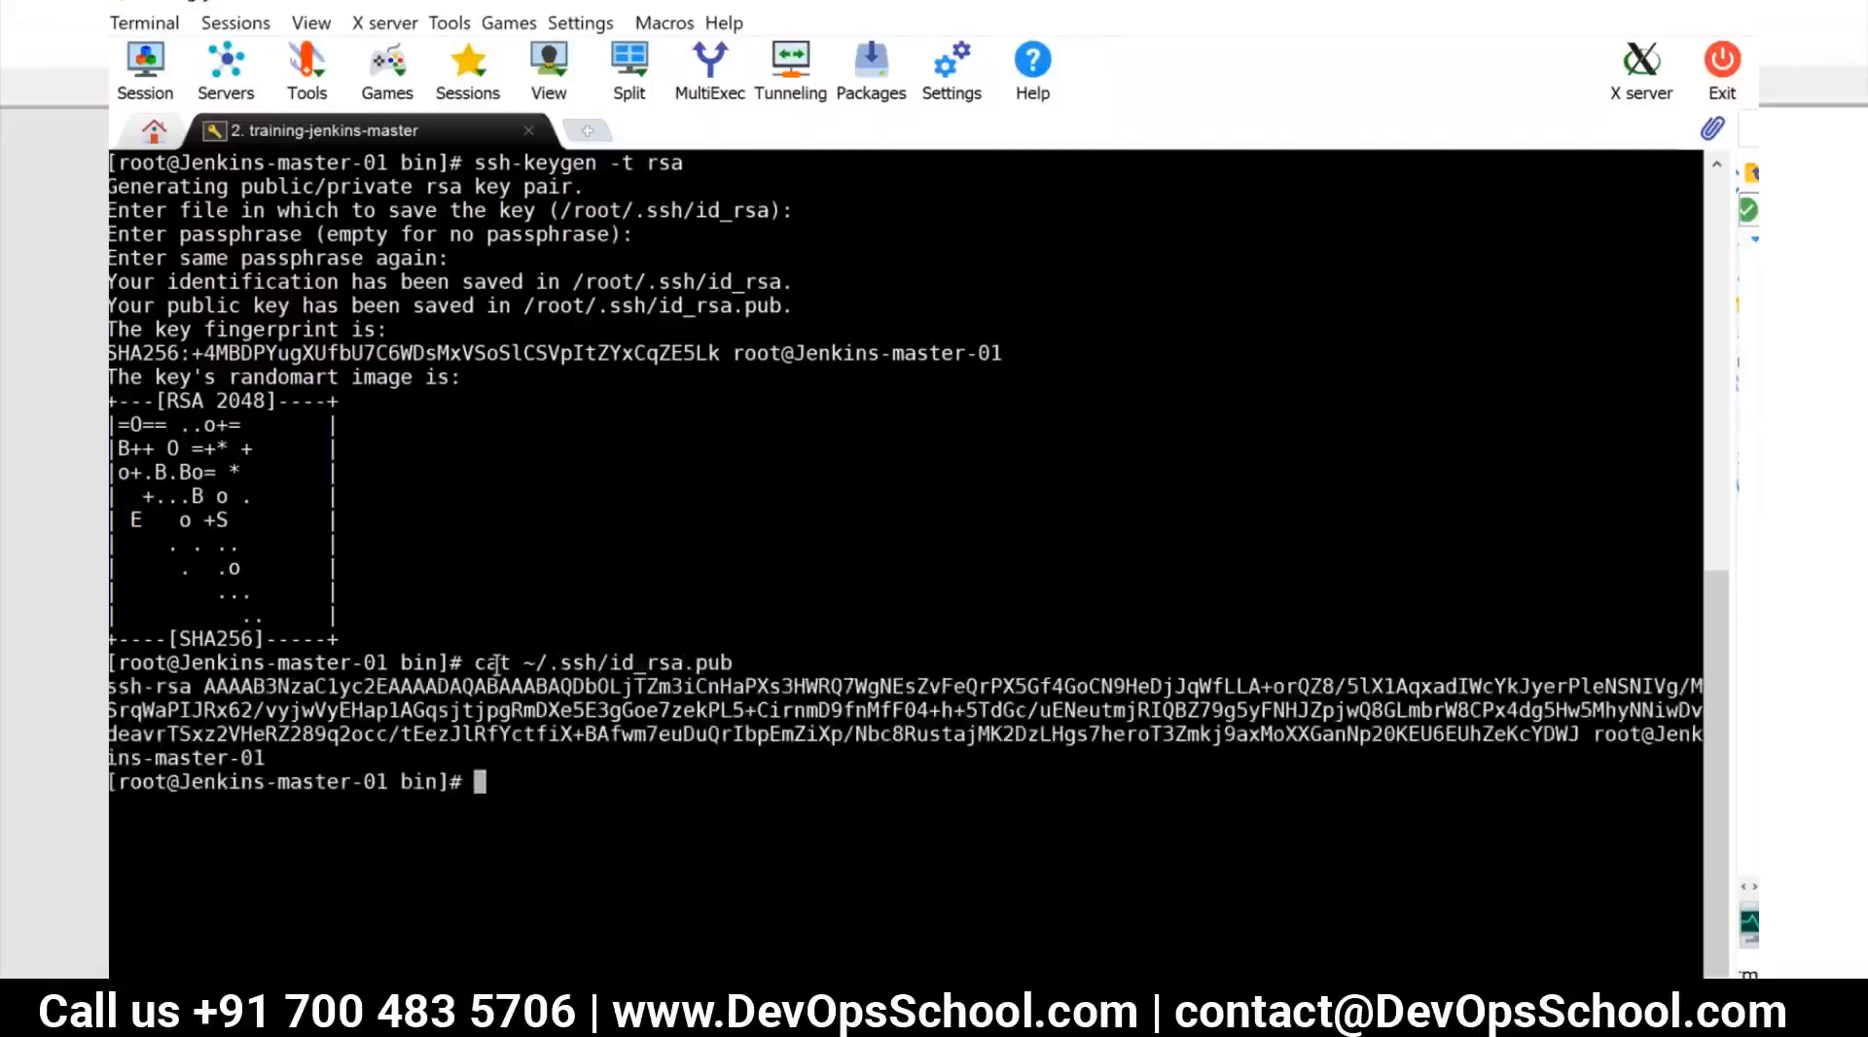
pyautogui.moveTo(109, 678); pyautogui.dragTo(263, 755)
pyautogui.press('super+c')
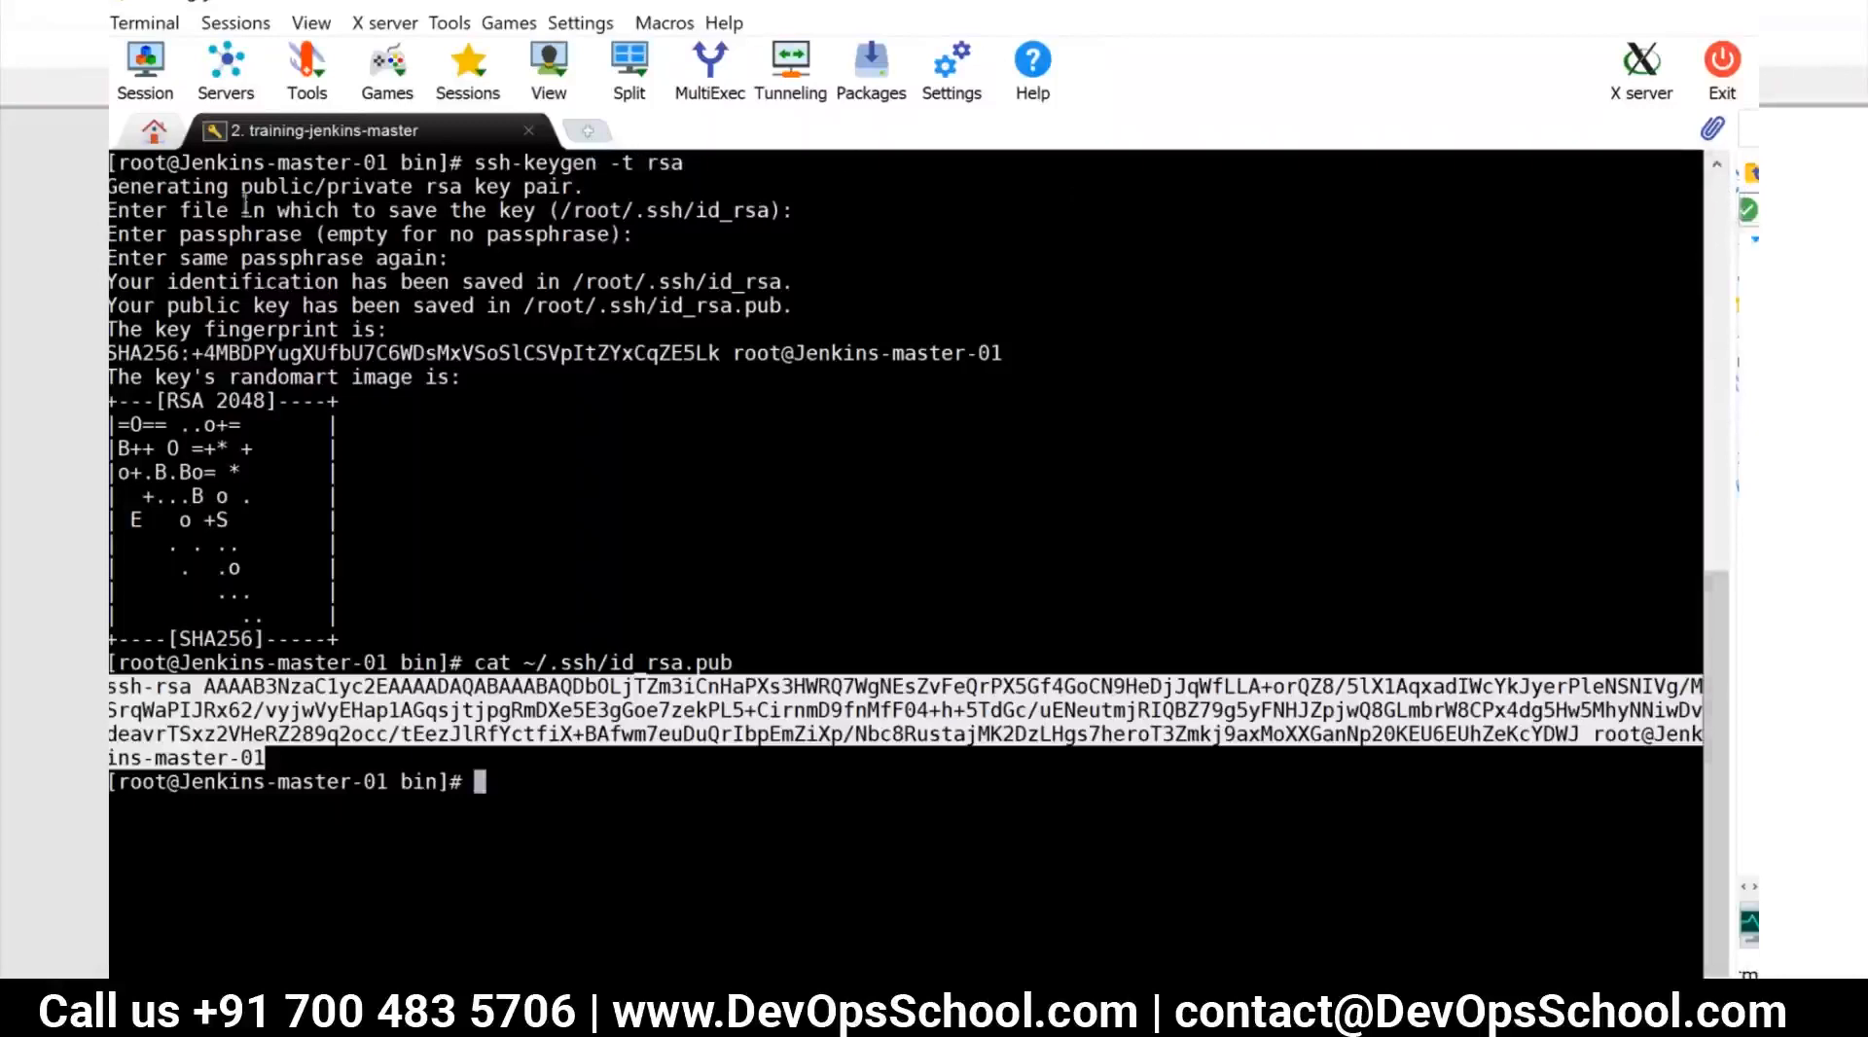
# Open the saved jenkins-slave SSH session alongside the master session
pyautogui.click(148, 78)
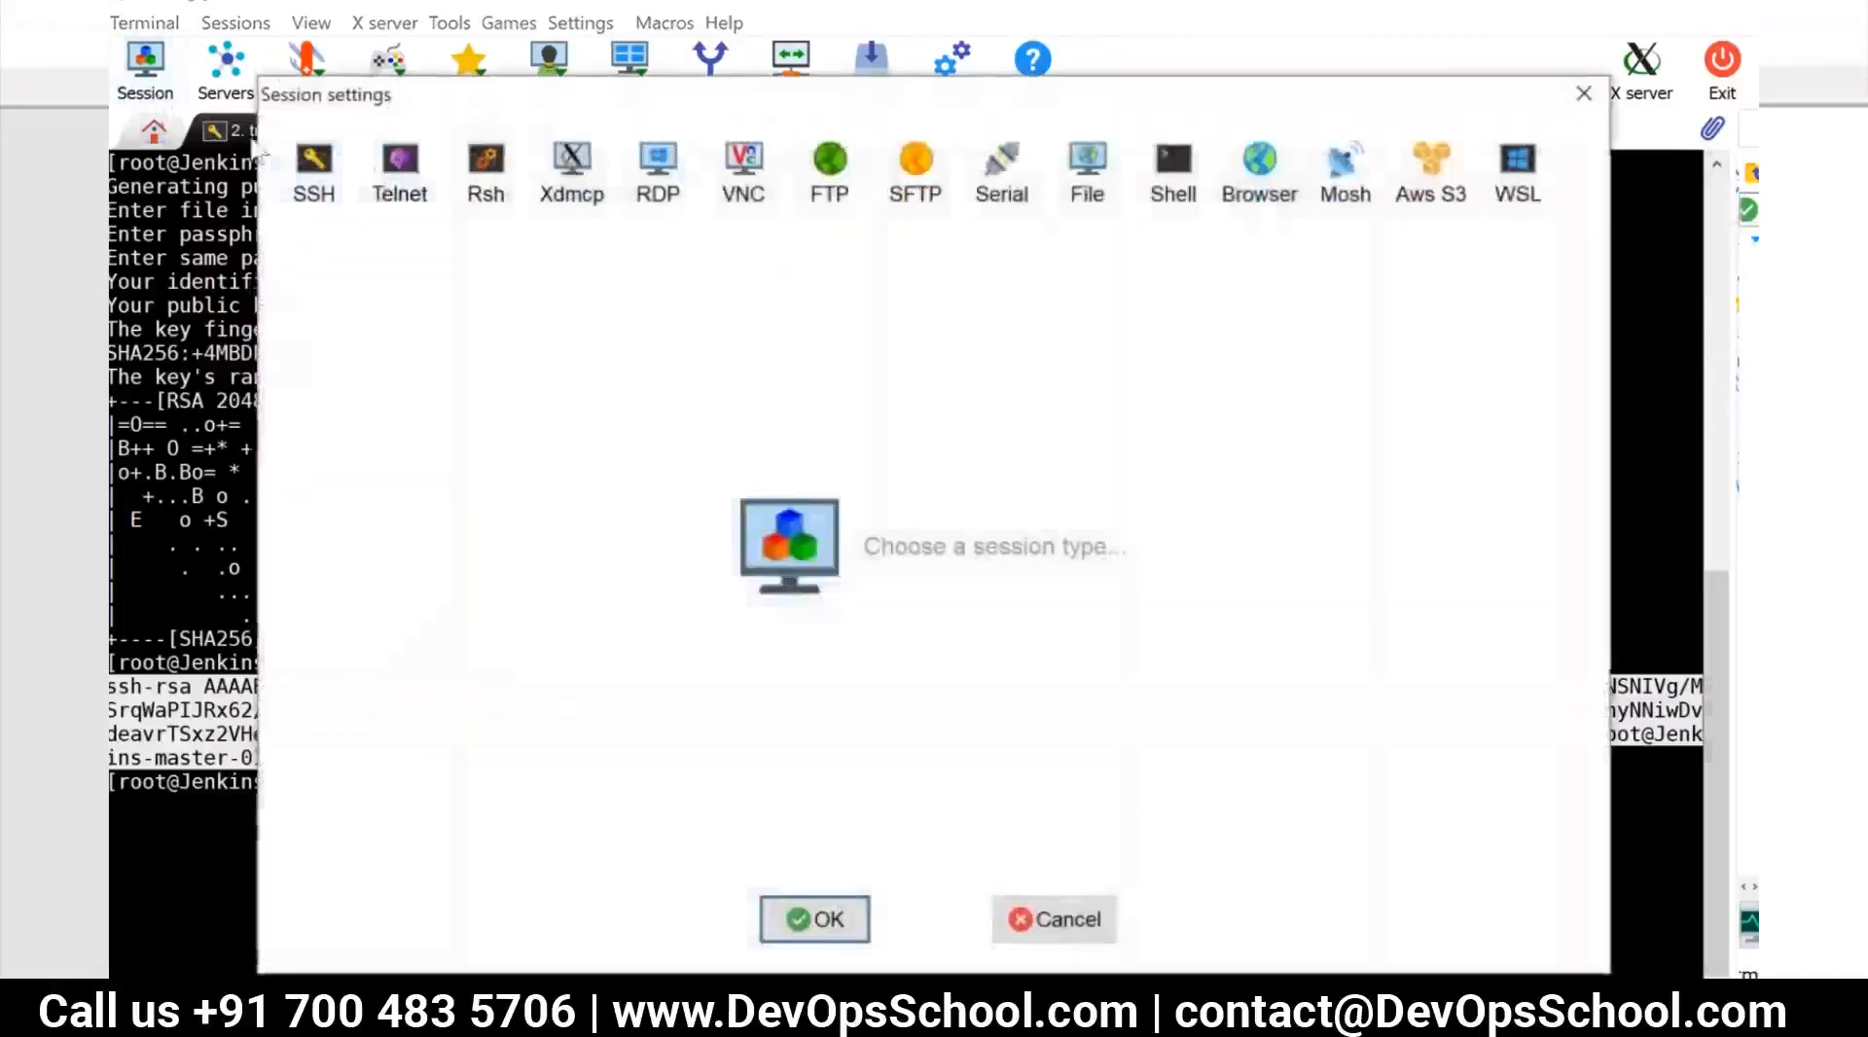
pyautogui.click(1571, 102)
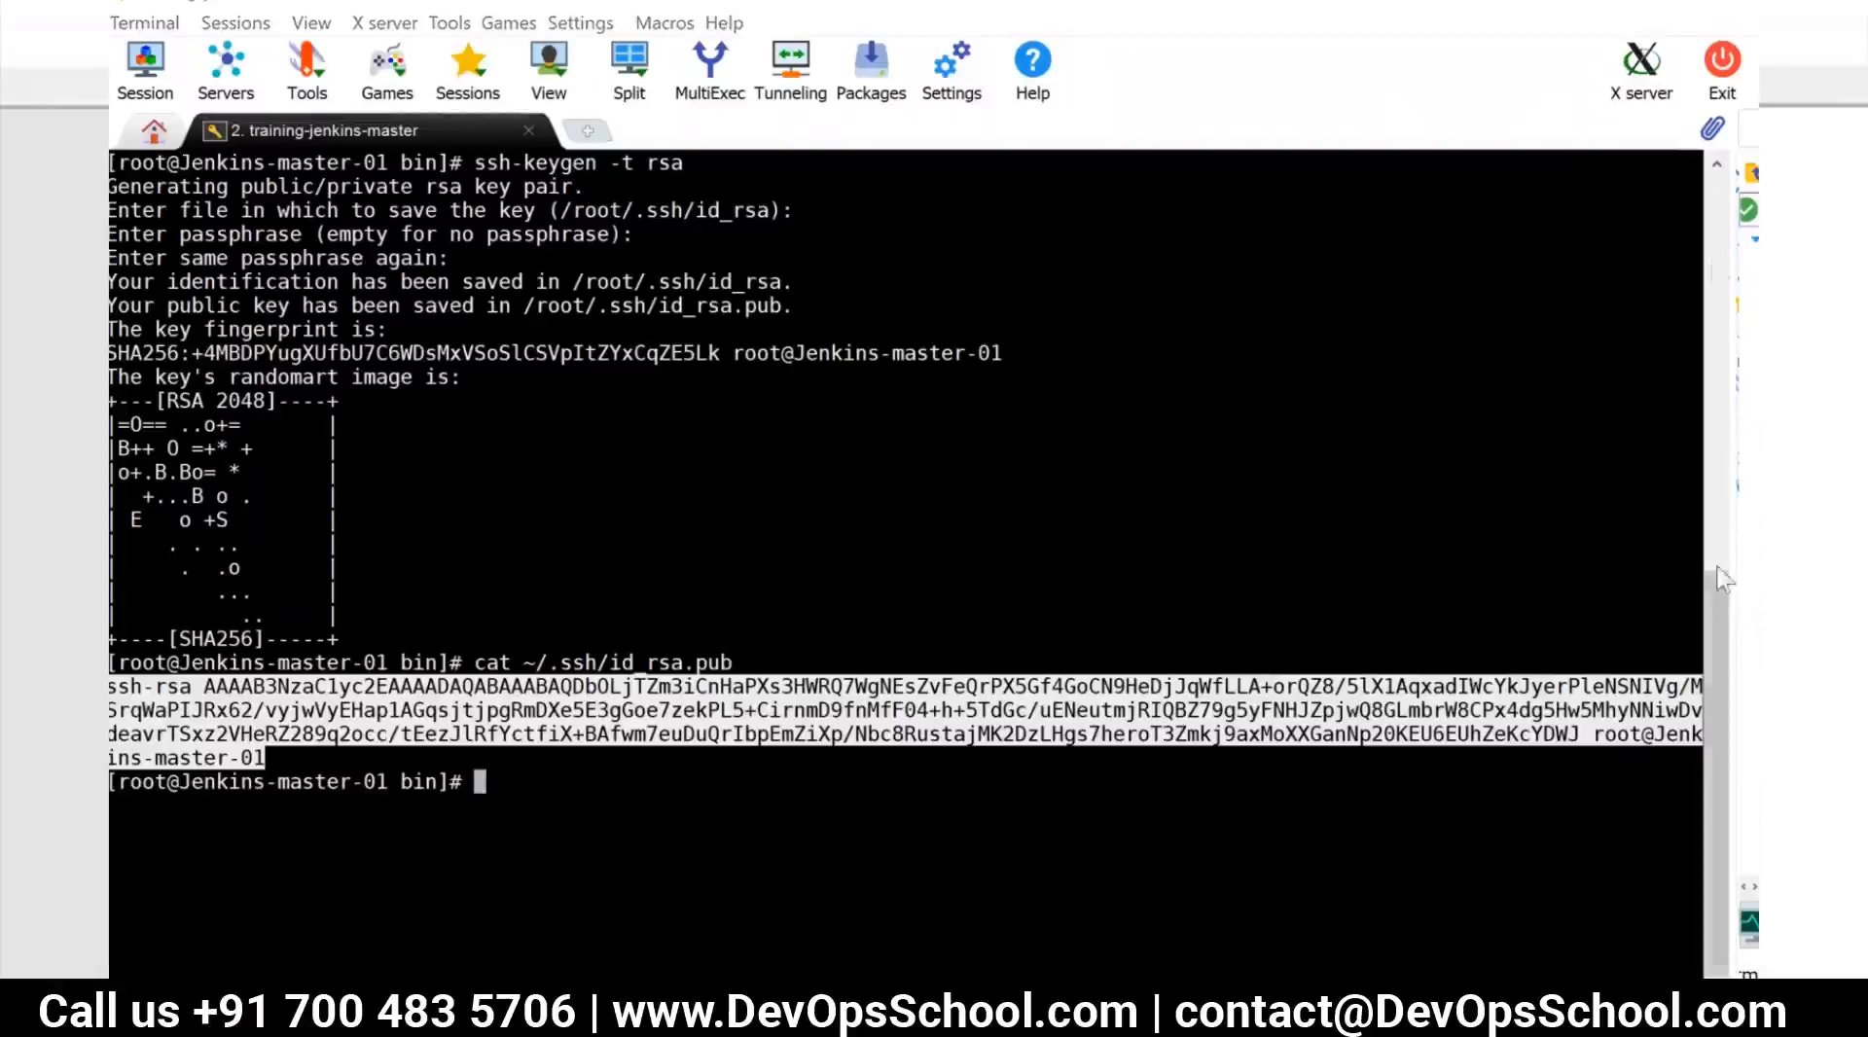
pyautogui.click(1715, 167)
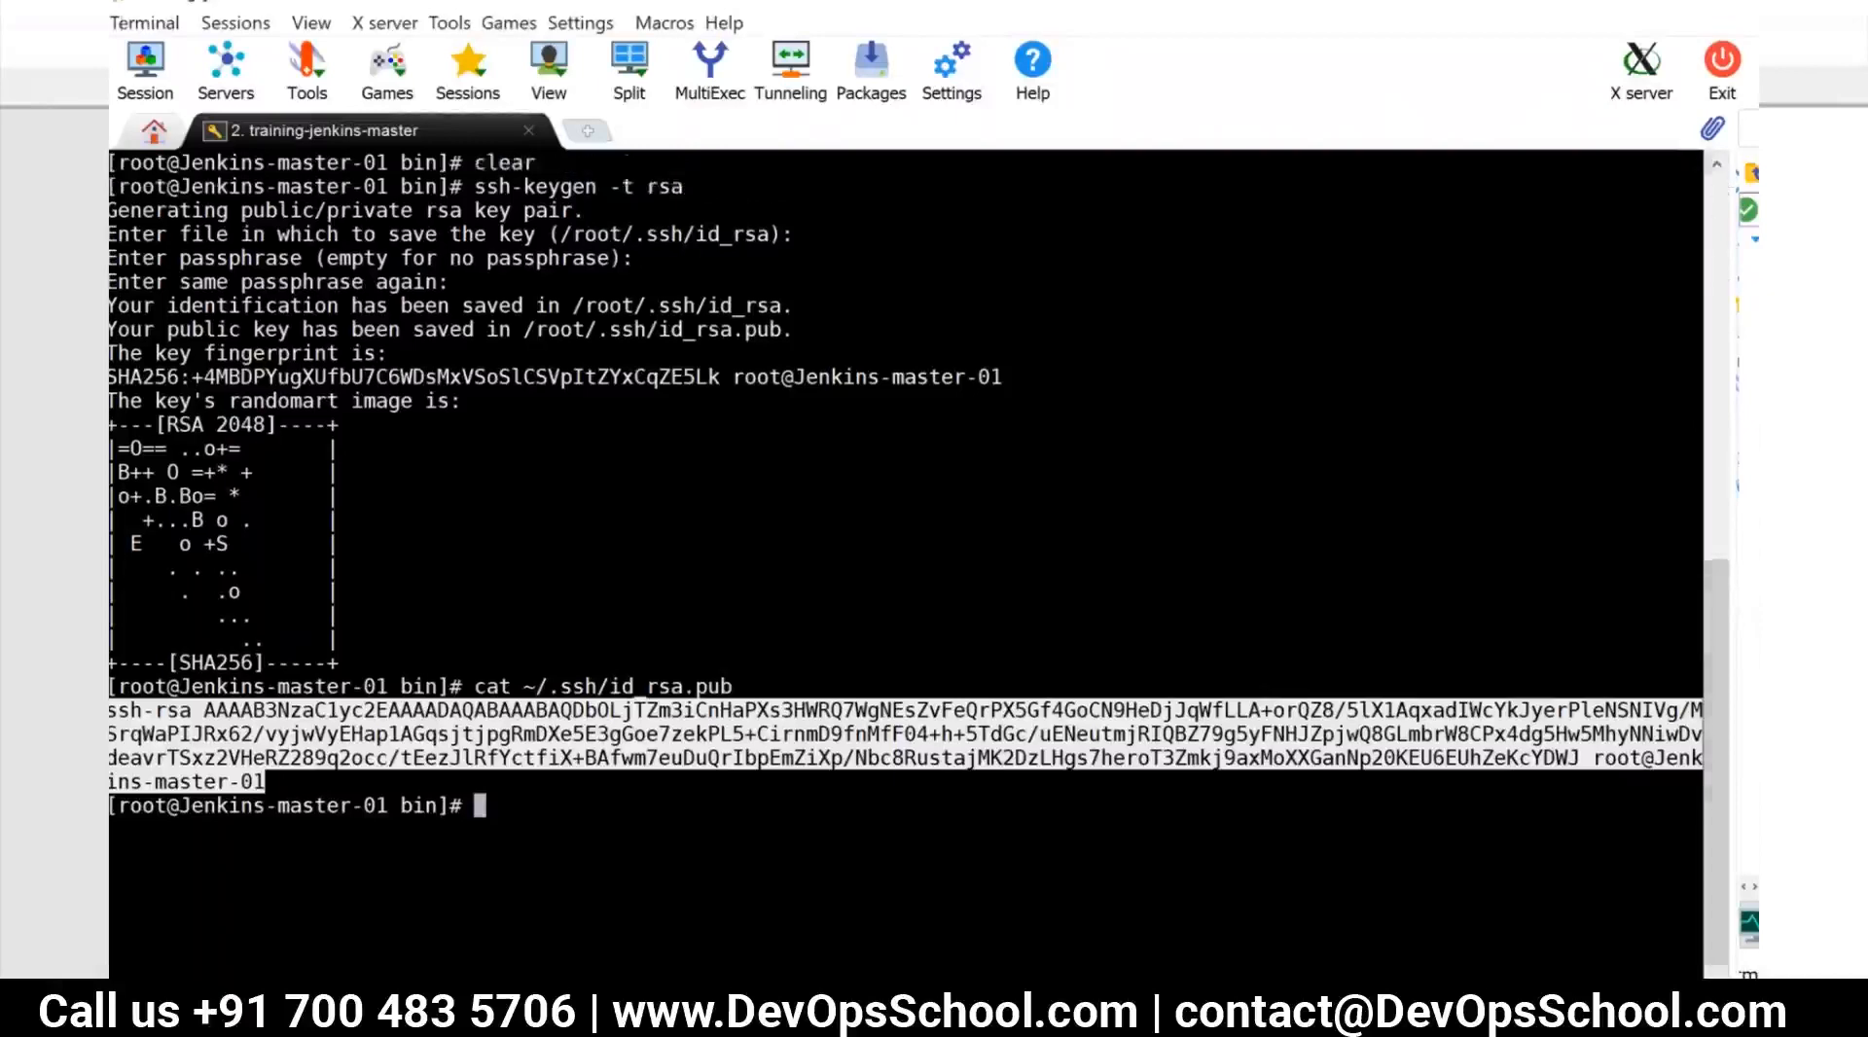
pyautogui.click(234, 24)
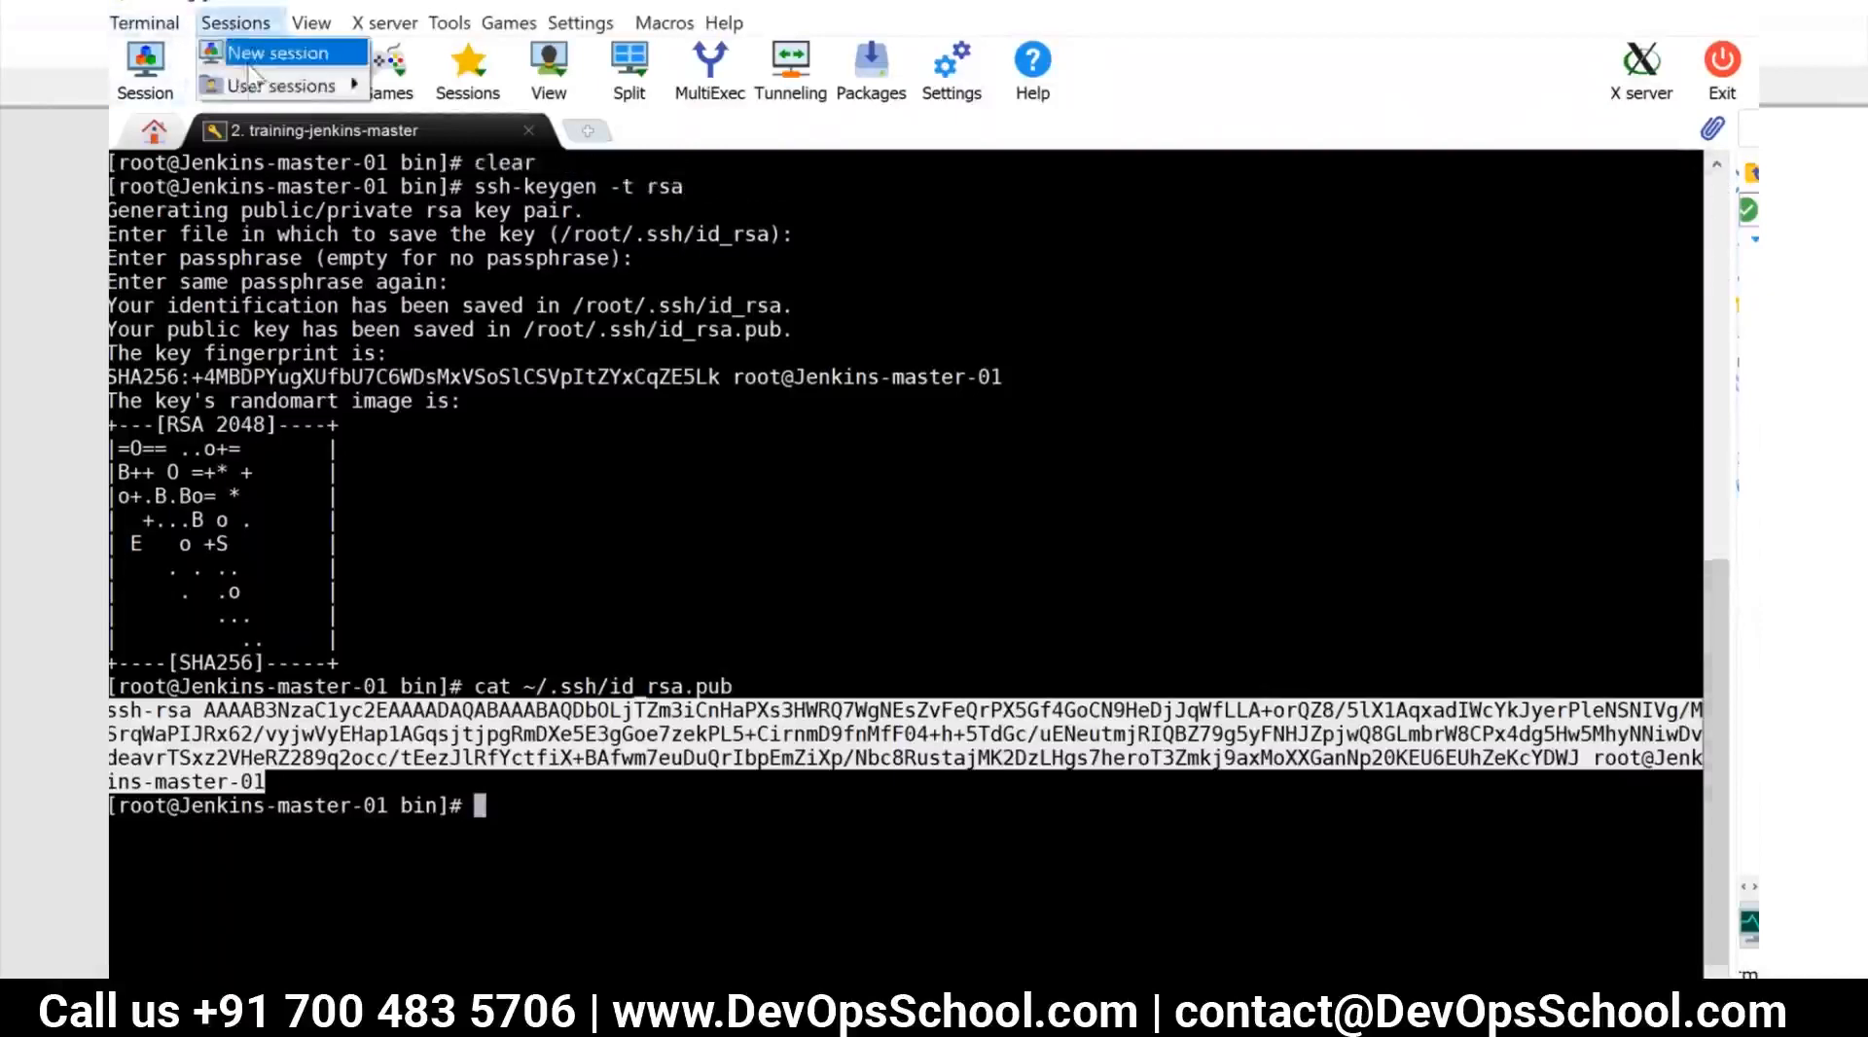
pyautogui.moveTo(282, 86)
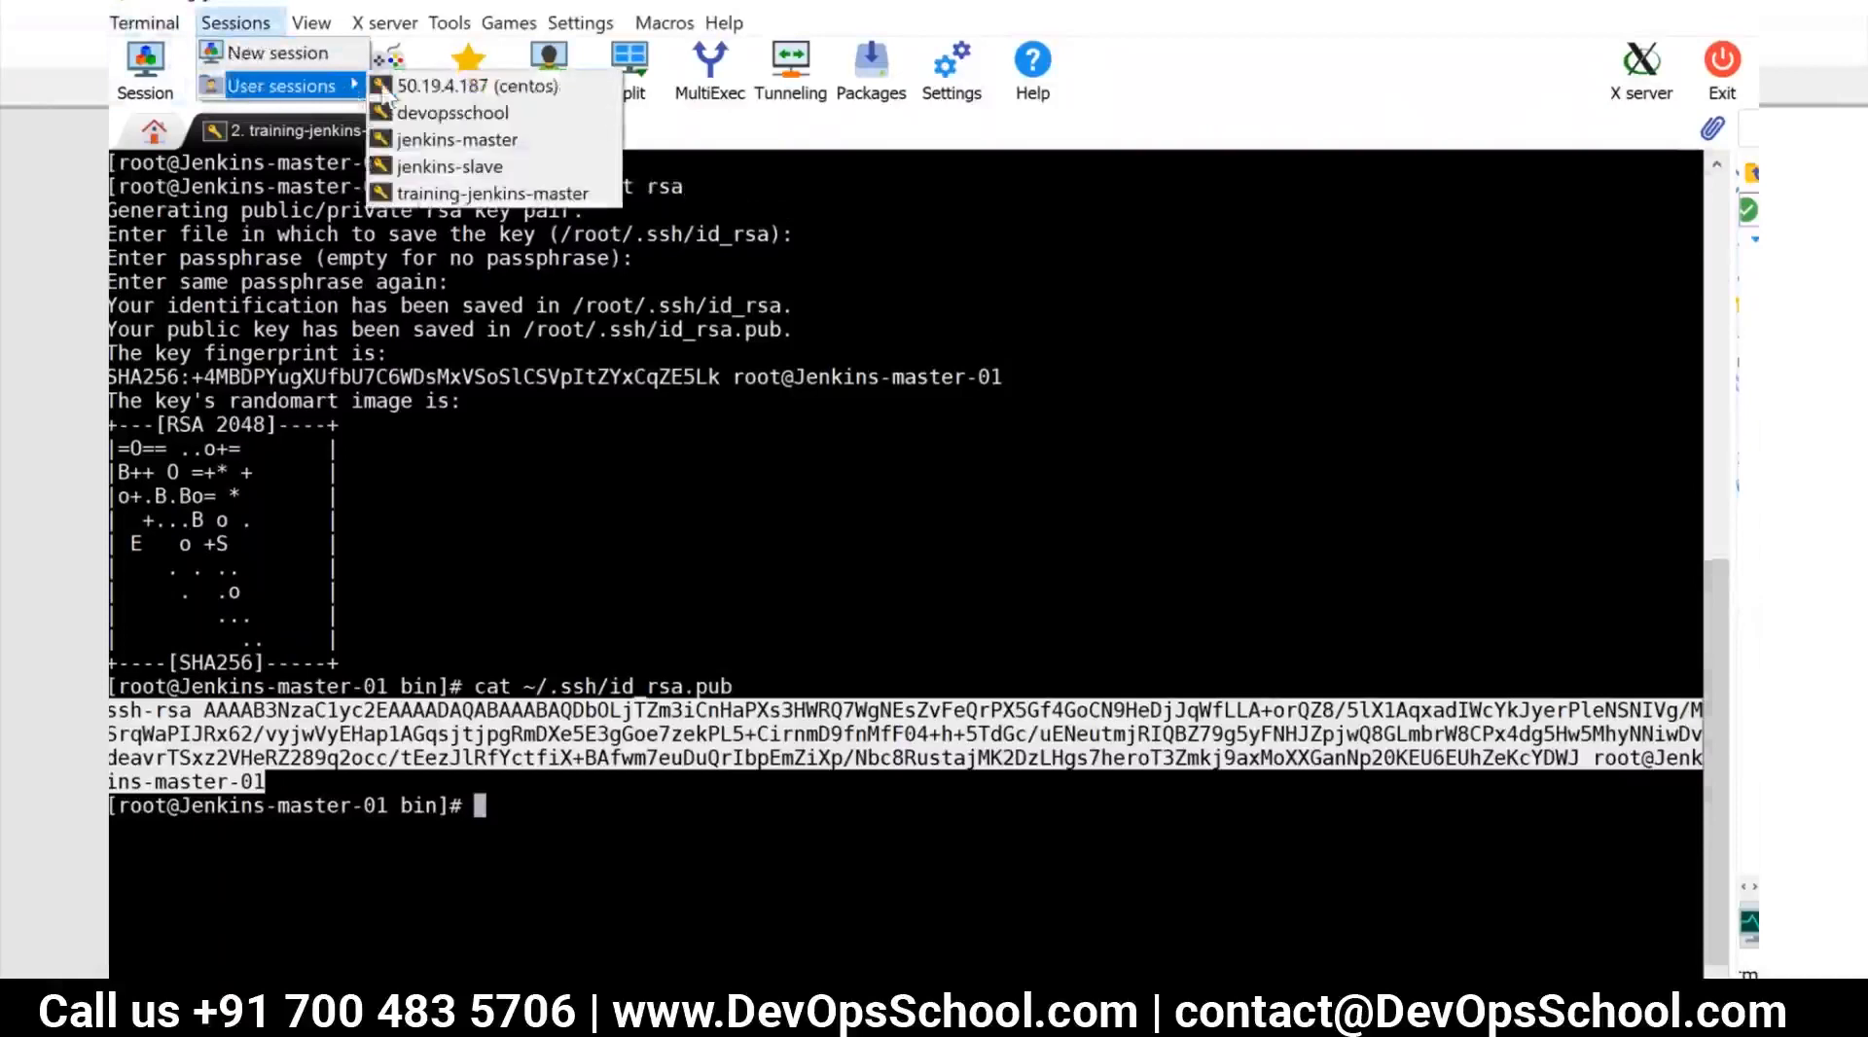
pyautogui.click(450, 167)
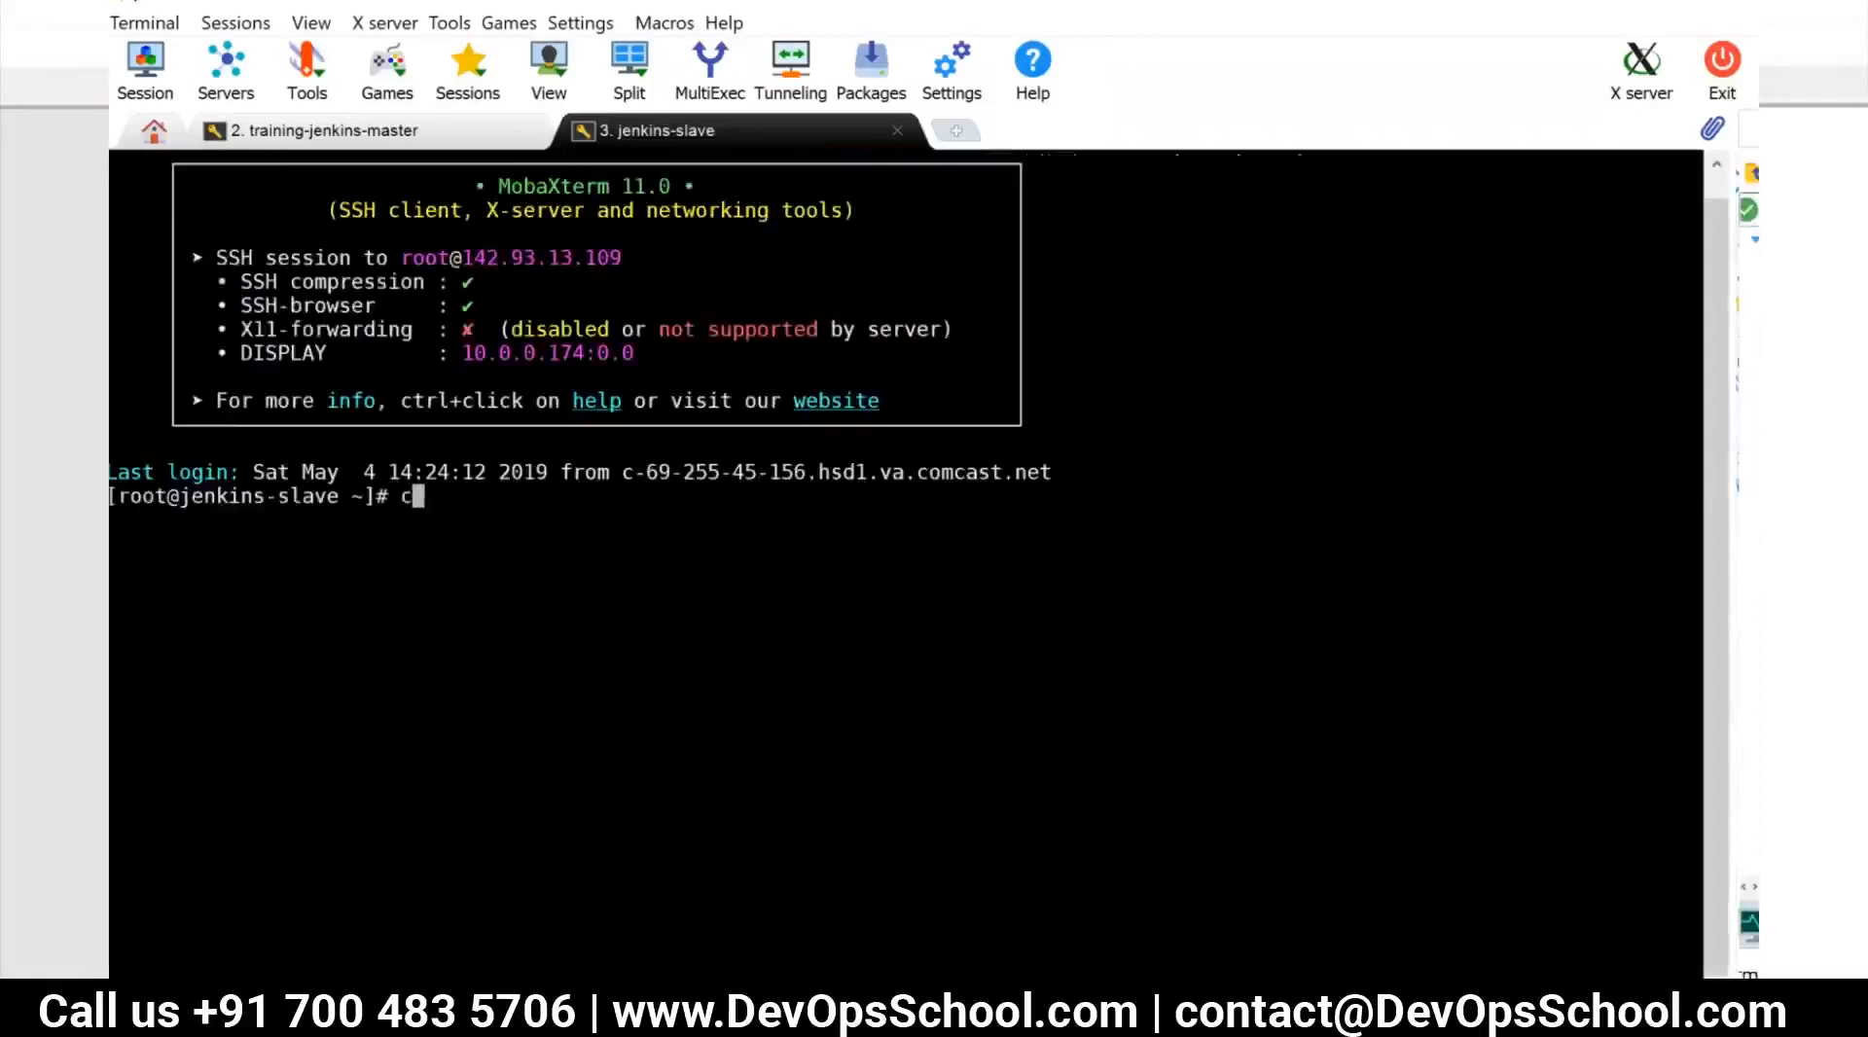
# Append the copied master public key as a new line in the slave's ~/.ssh/authorized_keys using vi, and save the file
pyautogui.write('vi ~/.ssh/au')
pyautogui.press('Tab')
pyautogui.press('Return')
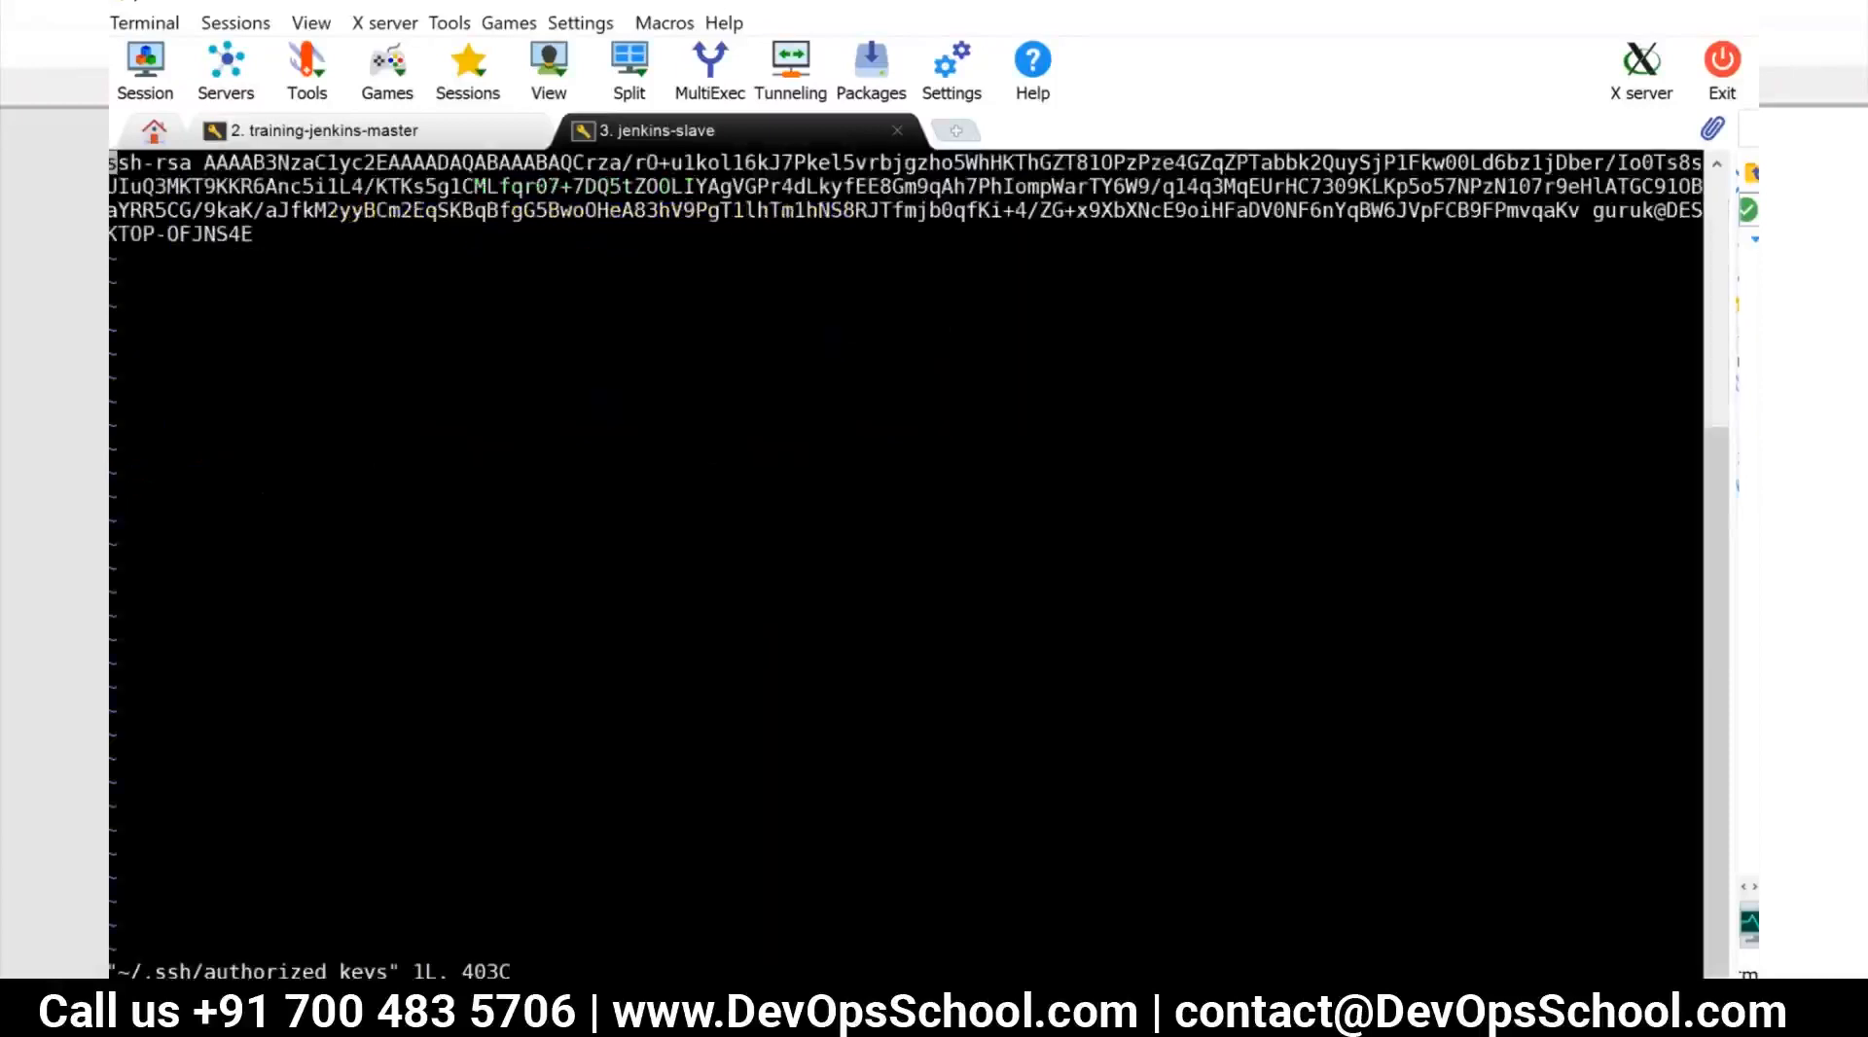
pyautogui.press('A')
pyautogui.press('Return')
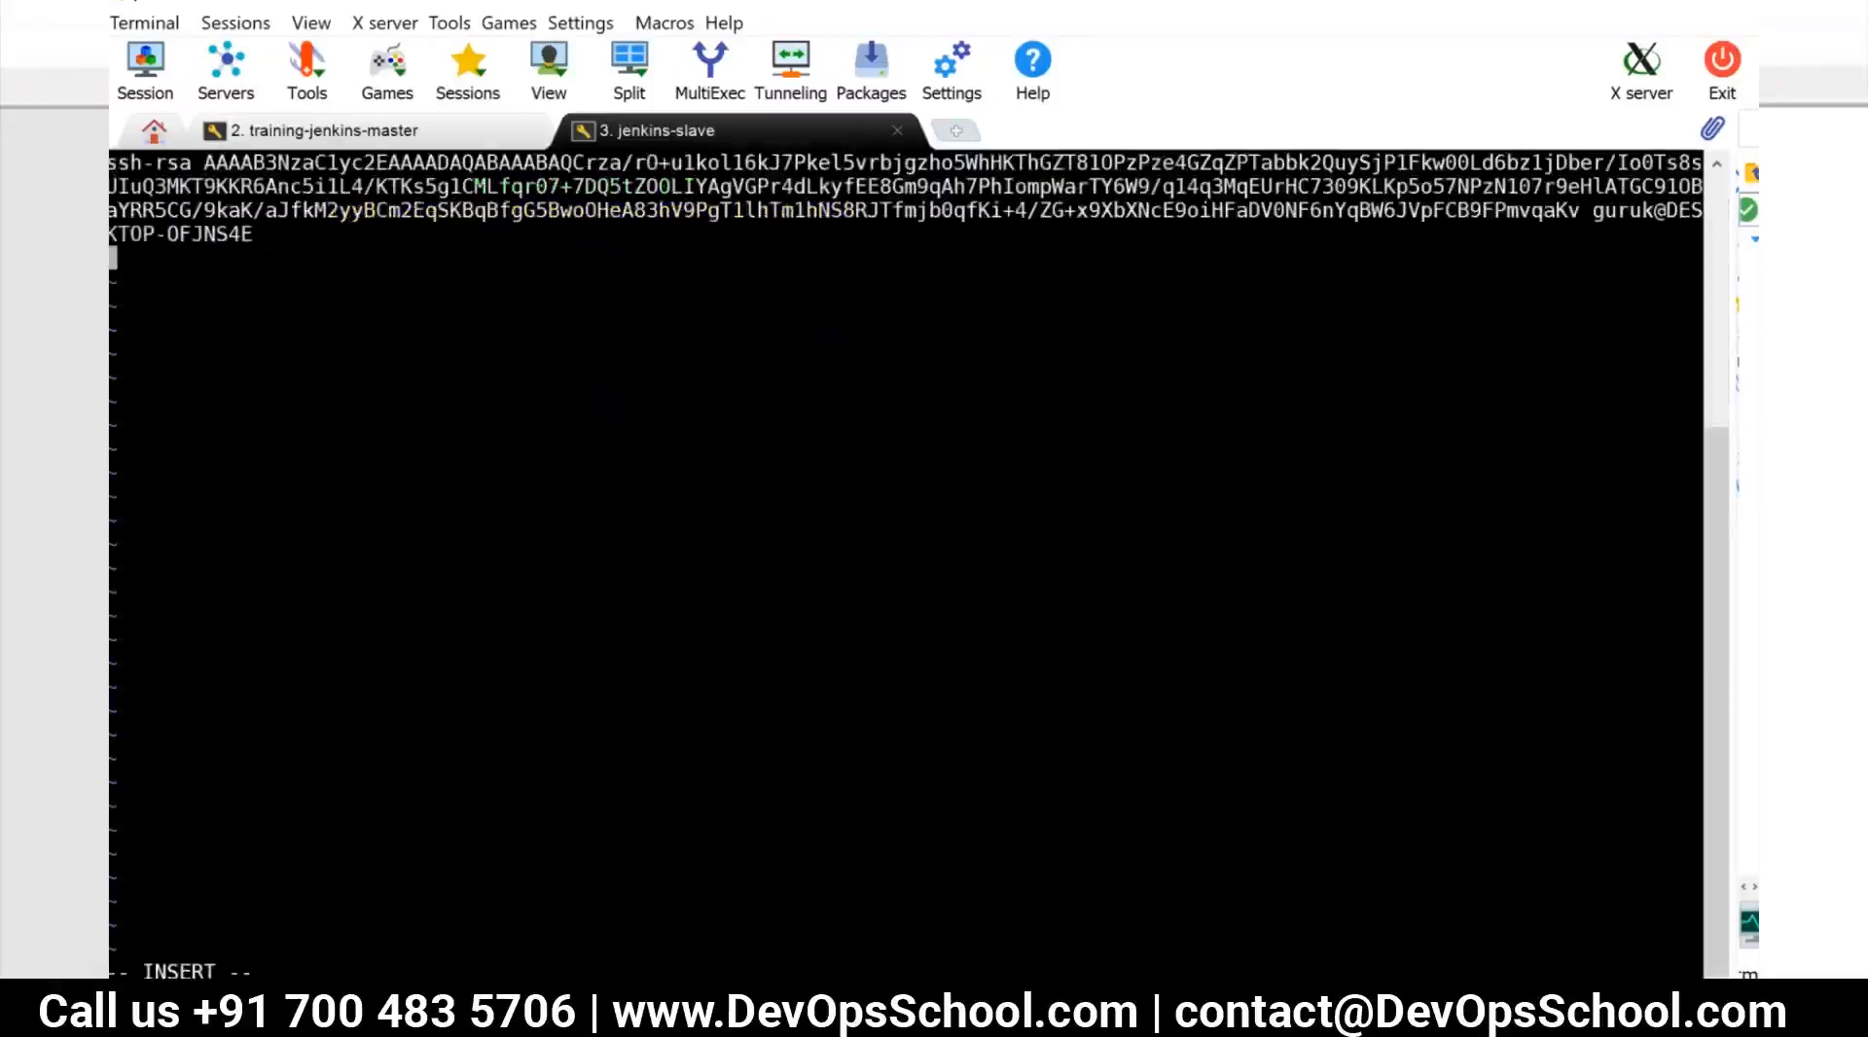
pyautogui.rightClick(115, 255)
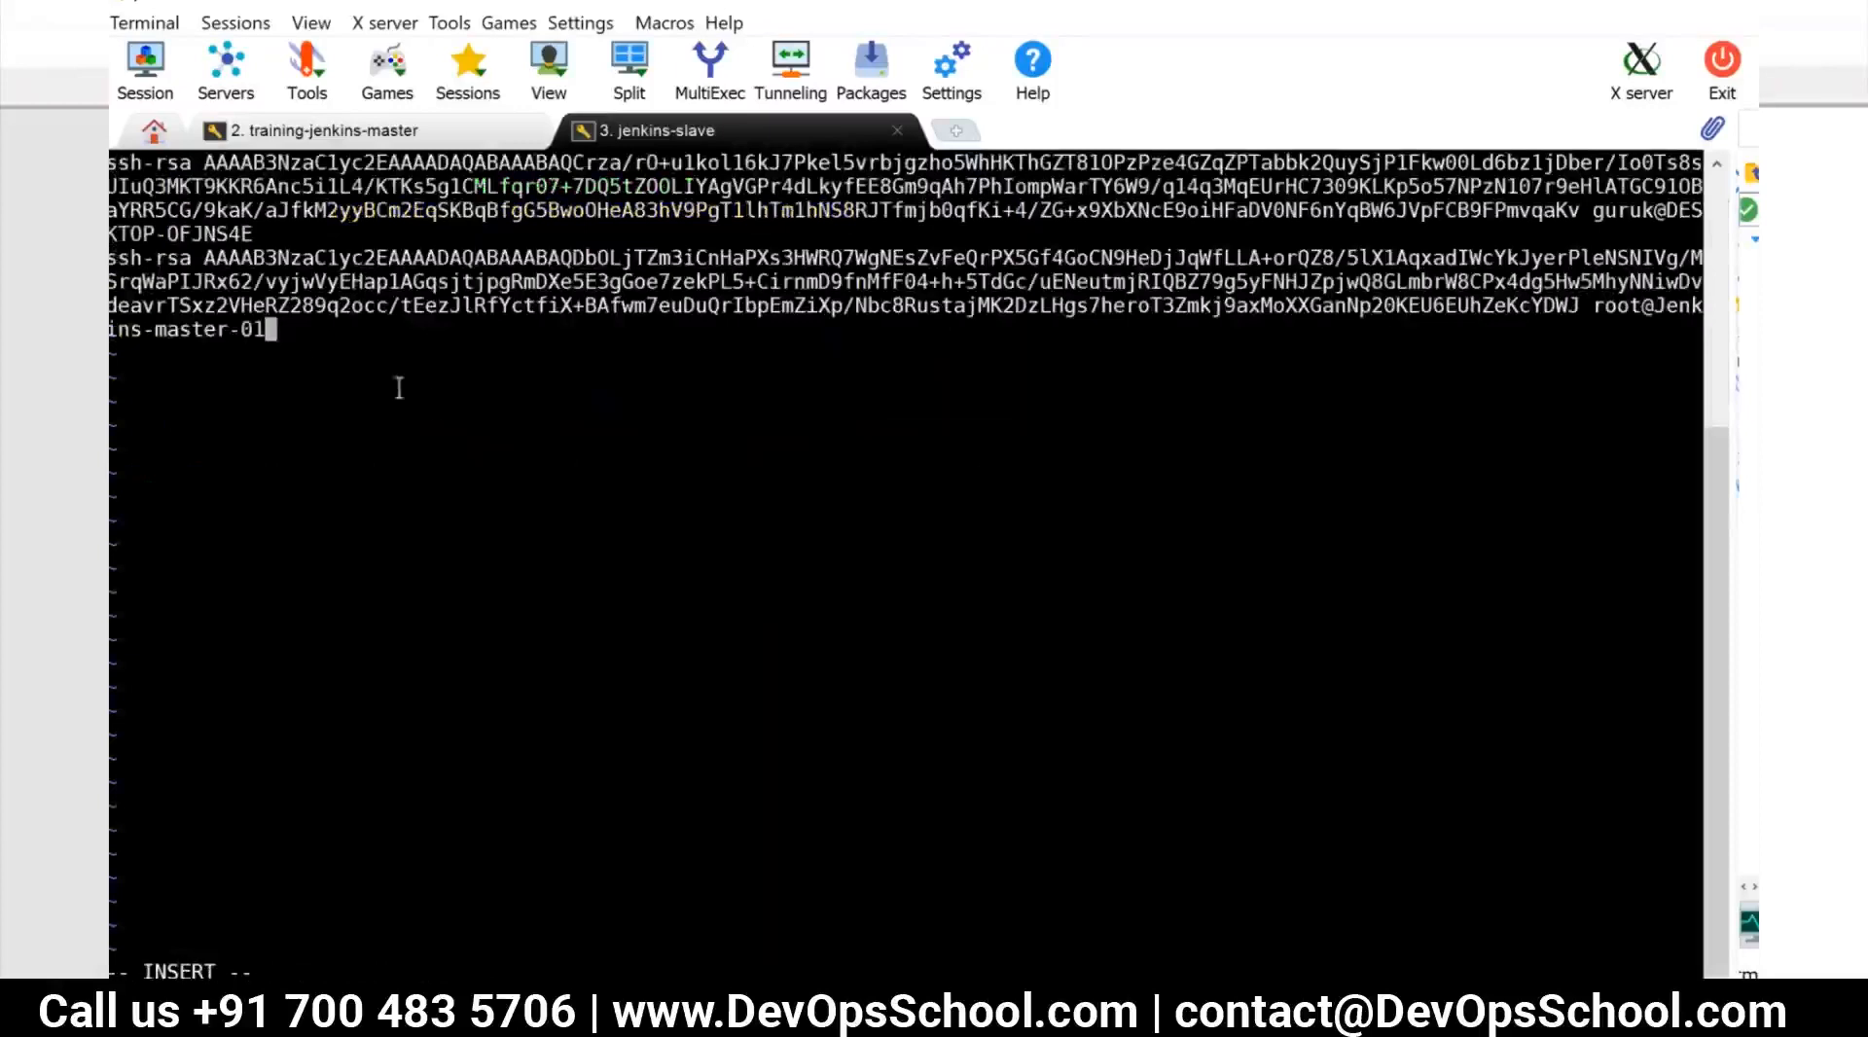
pyautogui.press('Escape')
pyautogui.write(':wq!')
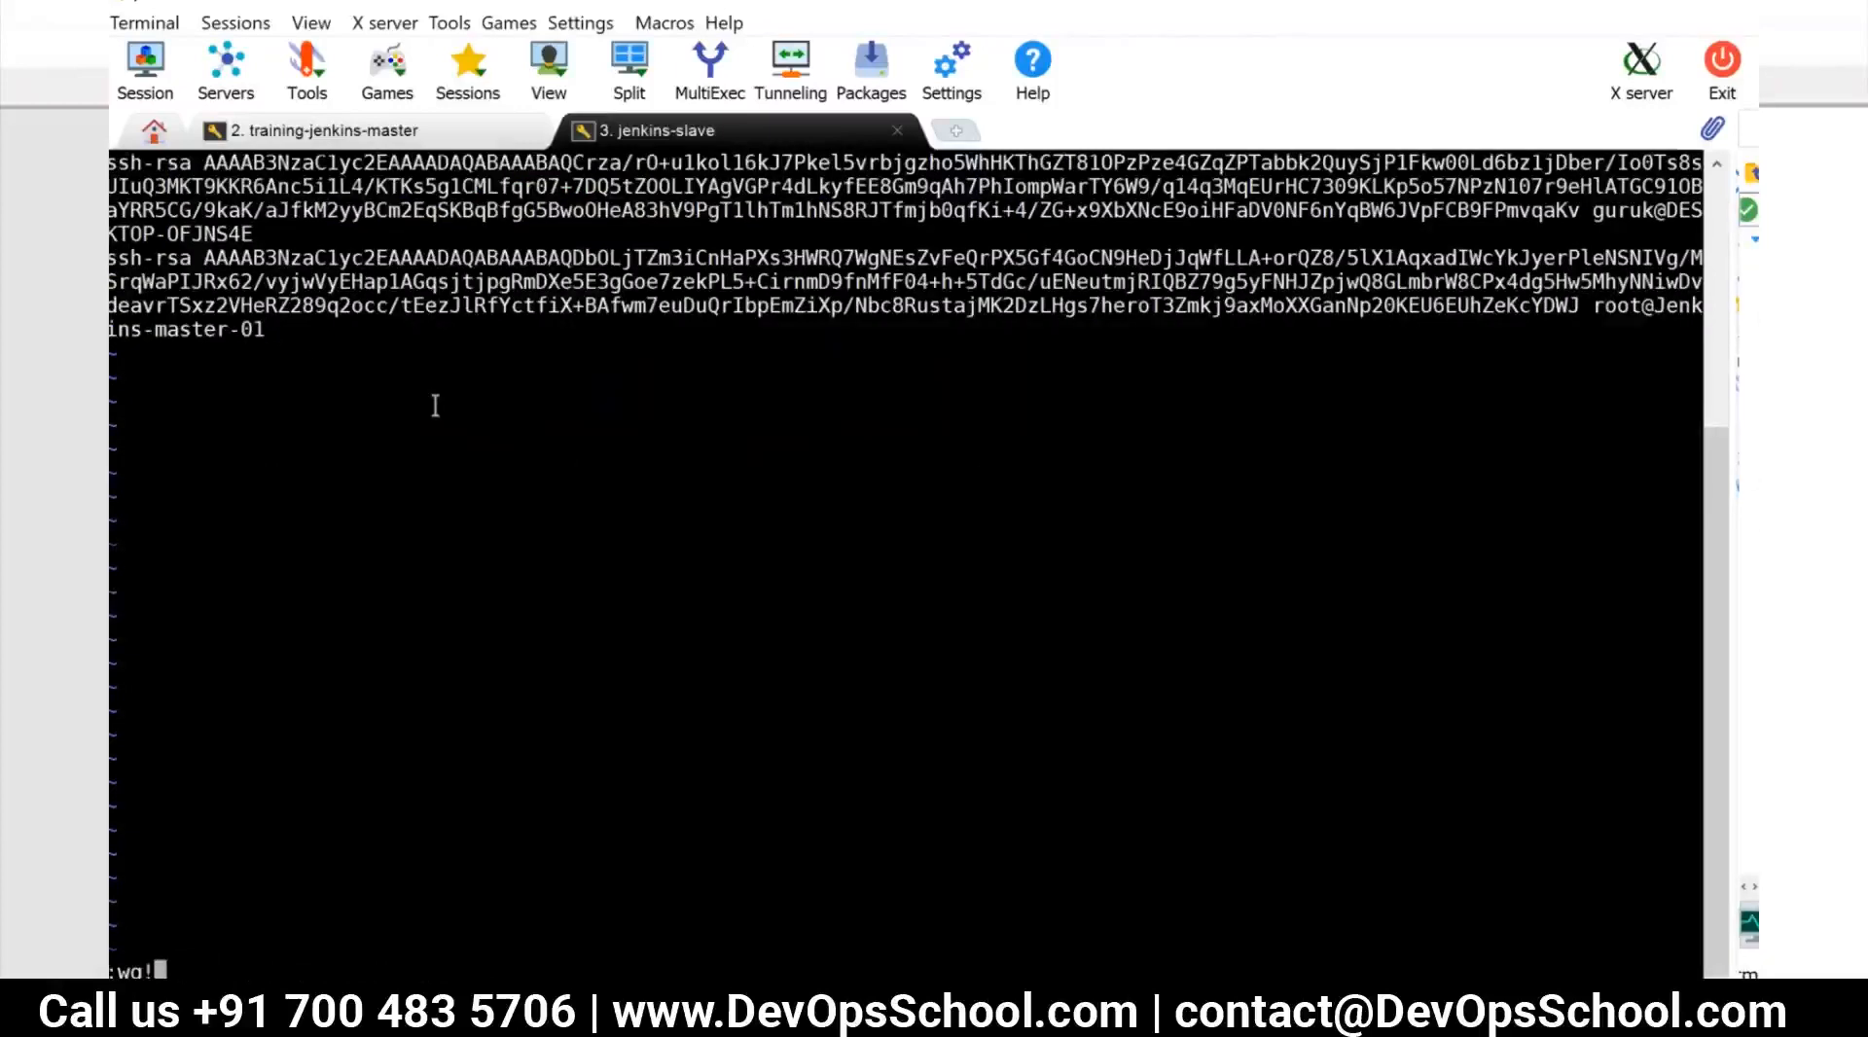
pyautogui.press('Return')
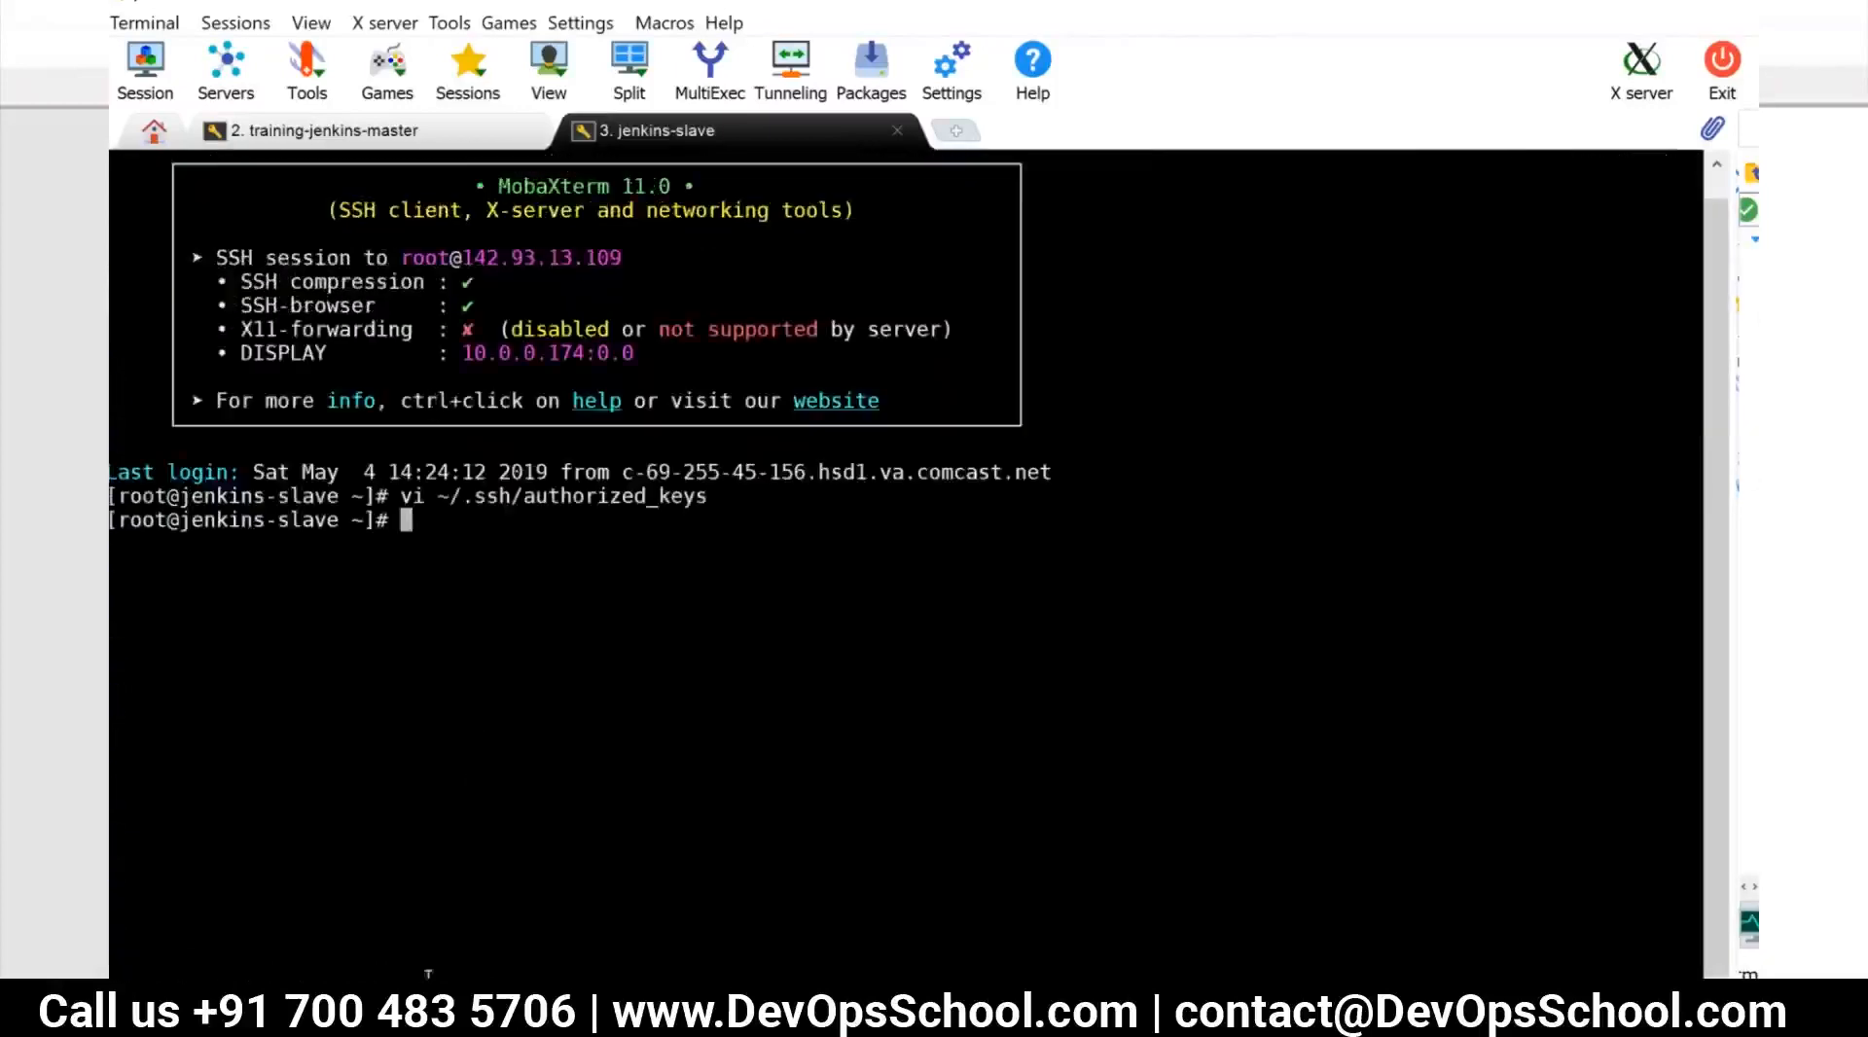
# List the slave's network addresses with ip addr and copy the first eth0 inet address
pyautogui.write('ip addr')
pyautogui.press('Return')
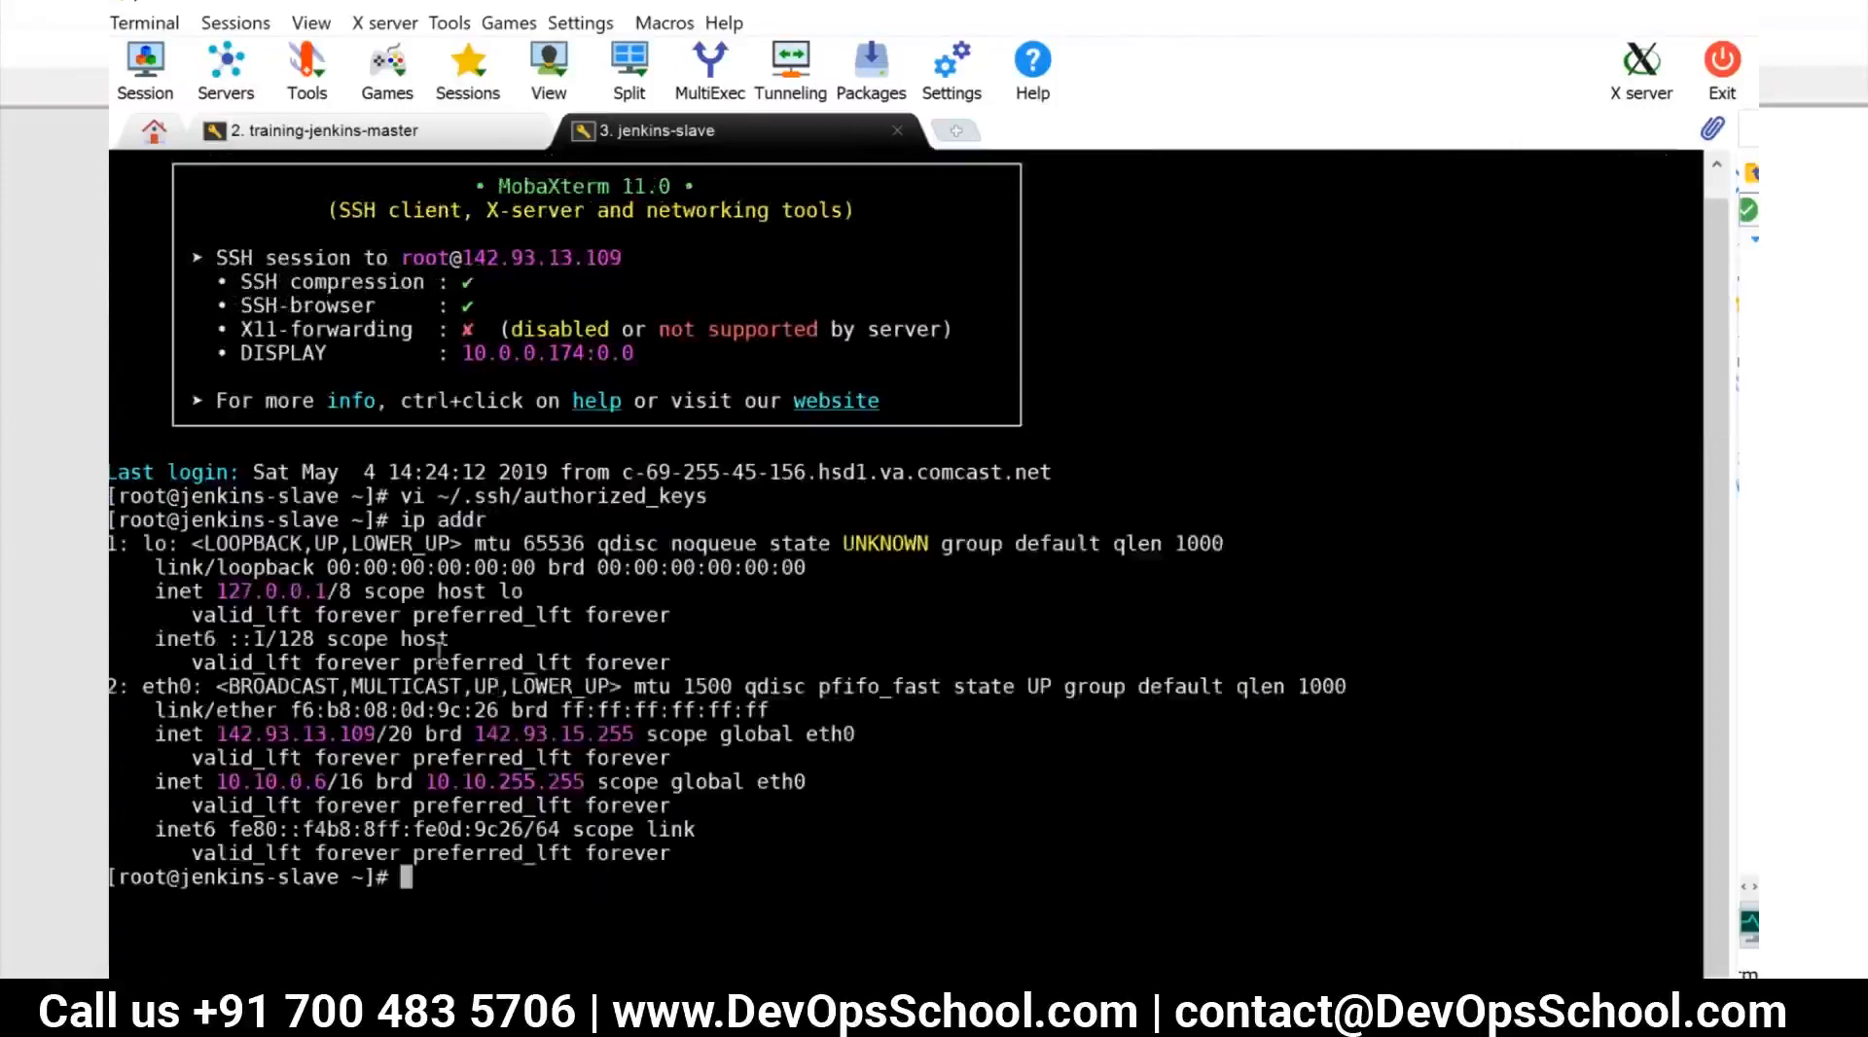
pyautogui.doubleClick(240, 734)
pyautogui.press('super+c')
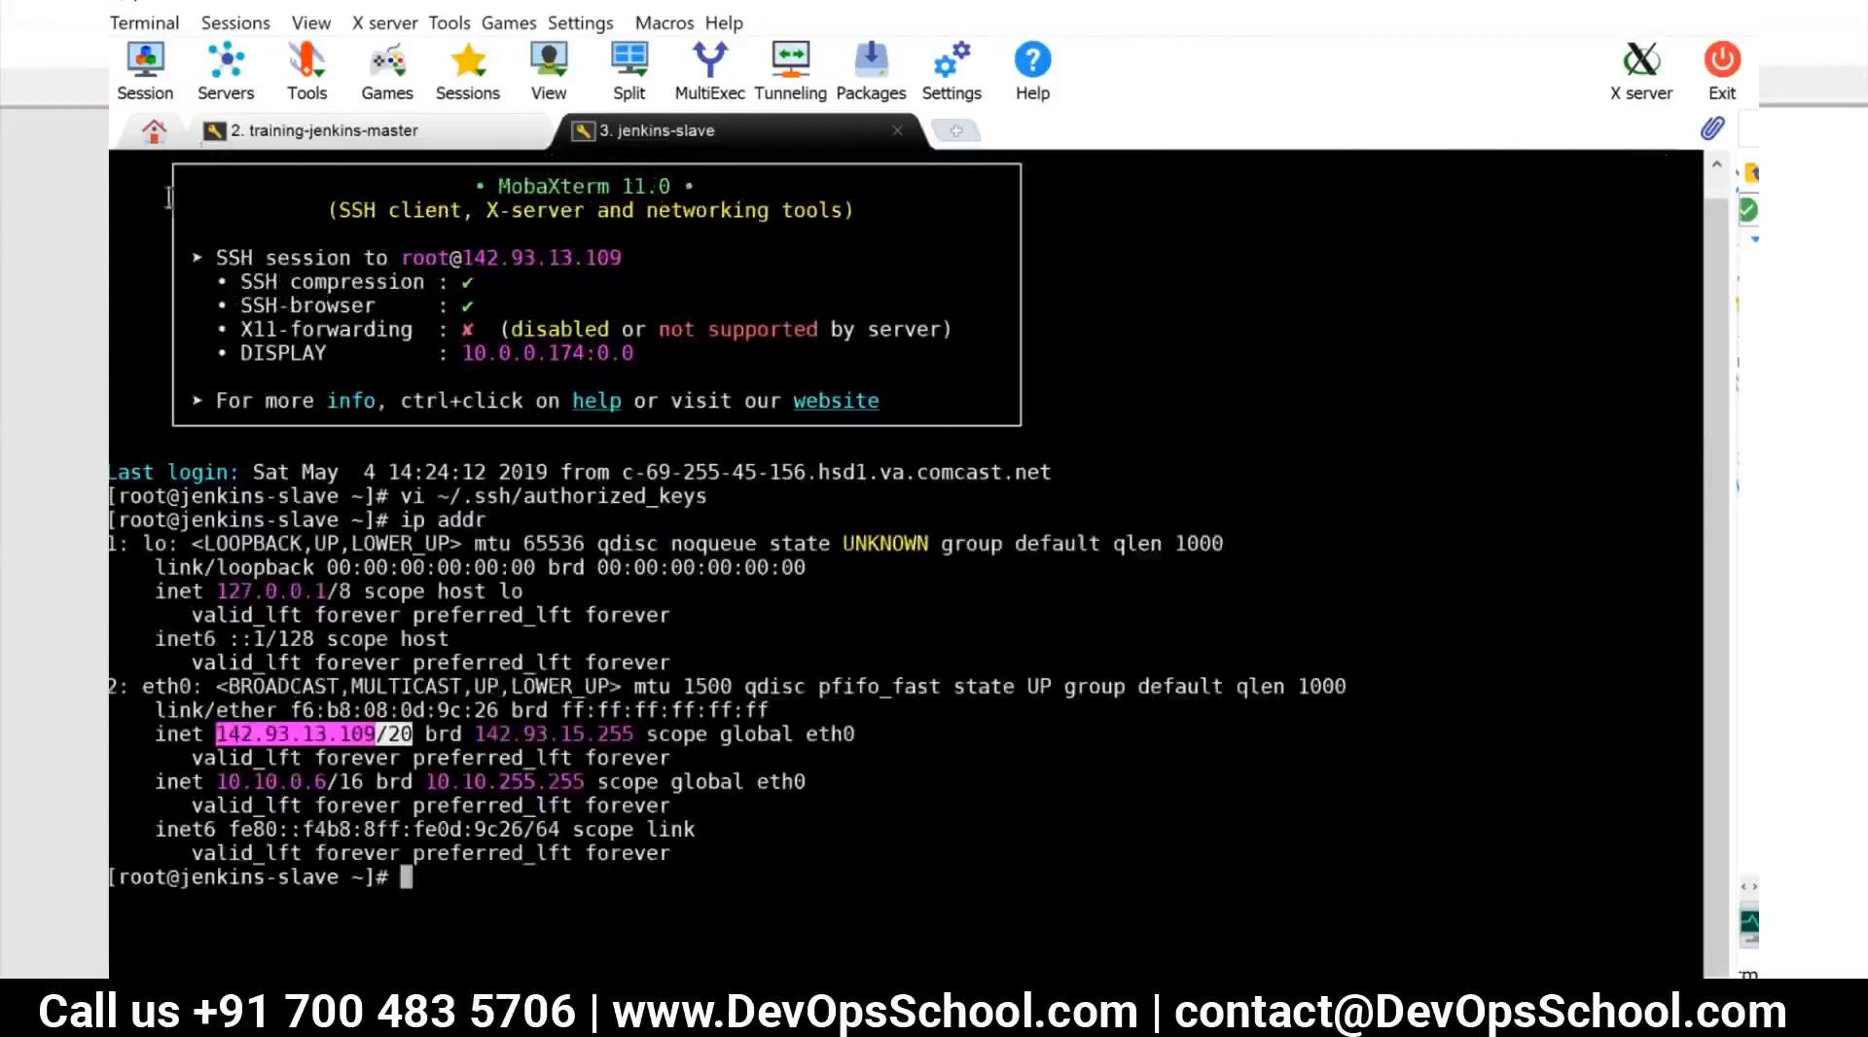
# From the master session, connect over SSH to the slave at 142.93.13.109 and accept its host key
pyautogui.click(307, 130)
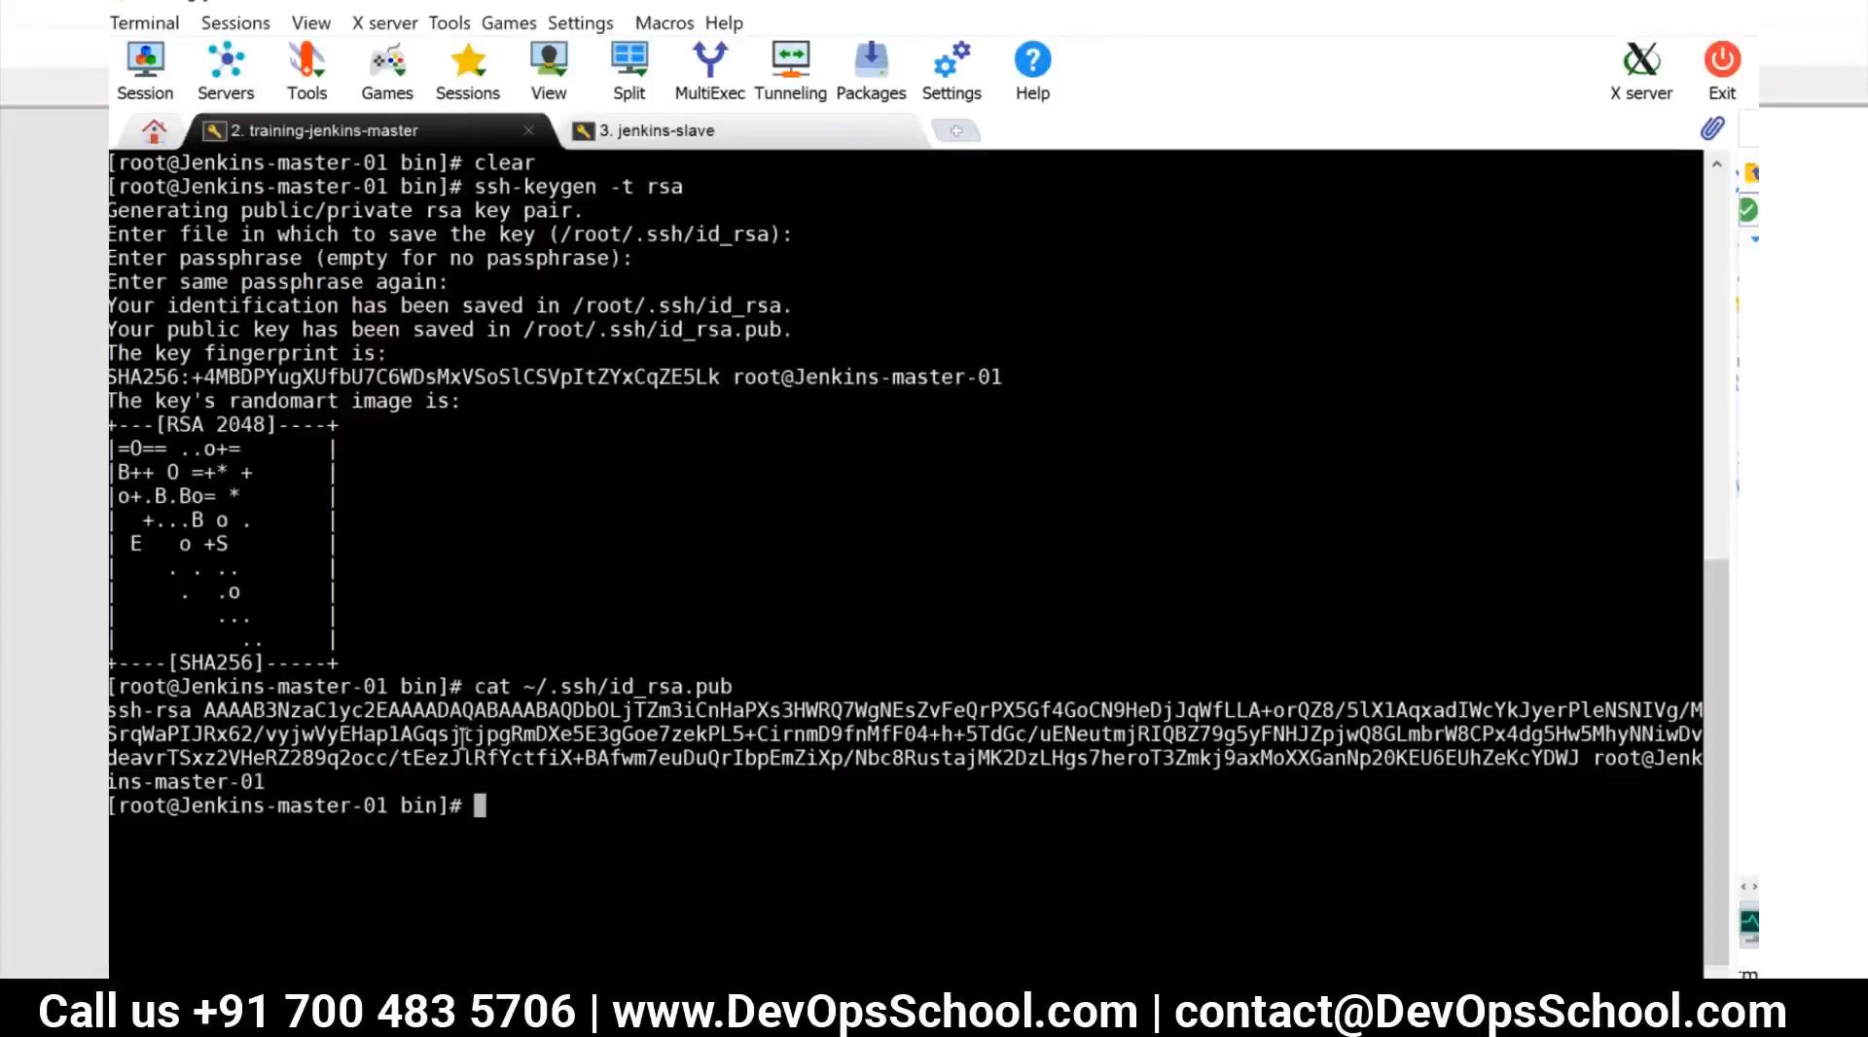
pyautogui.write('ssh')
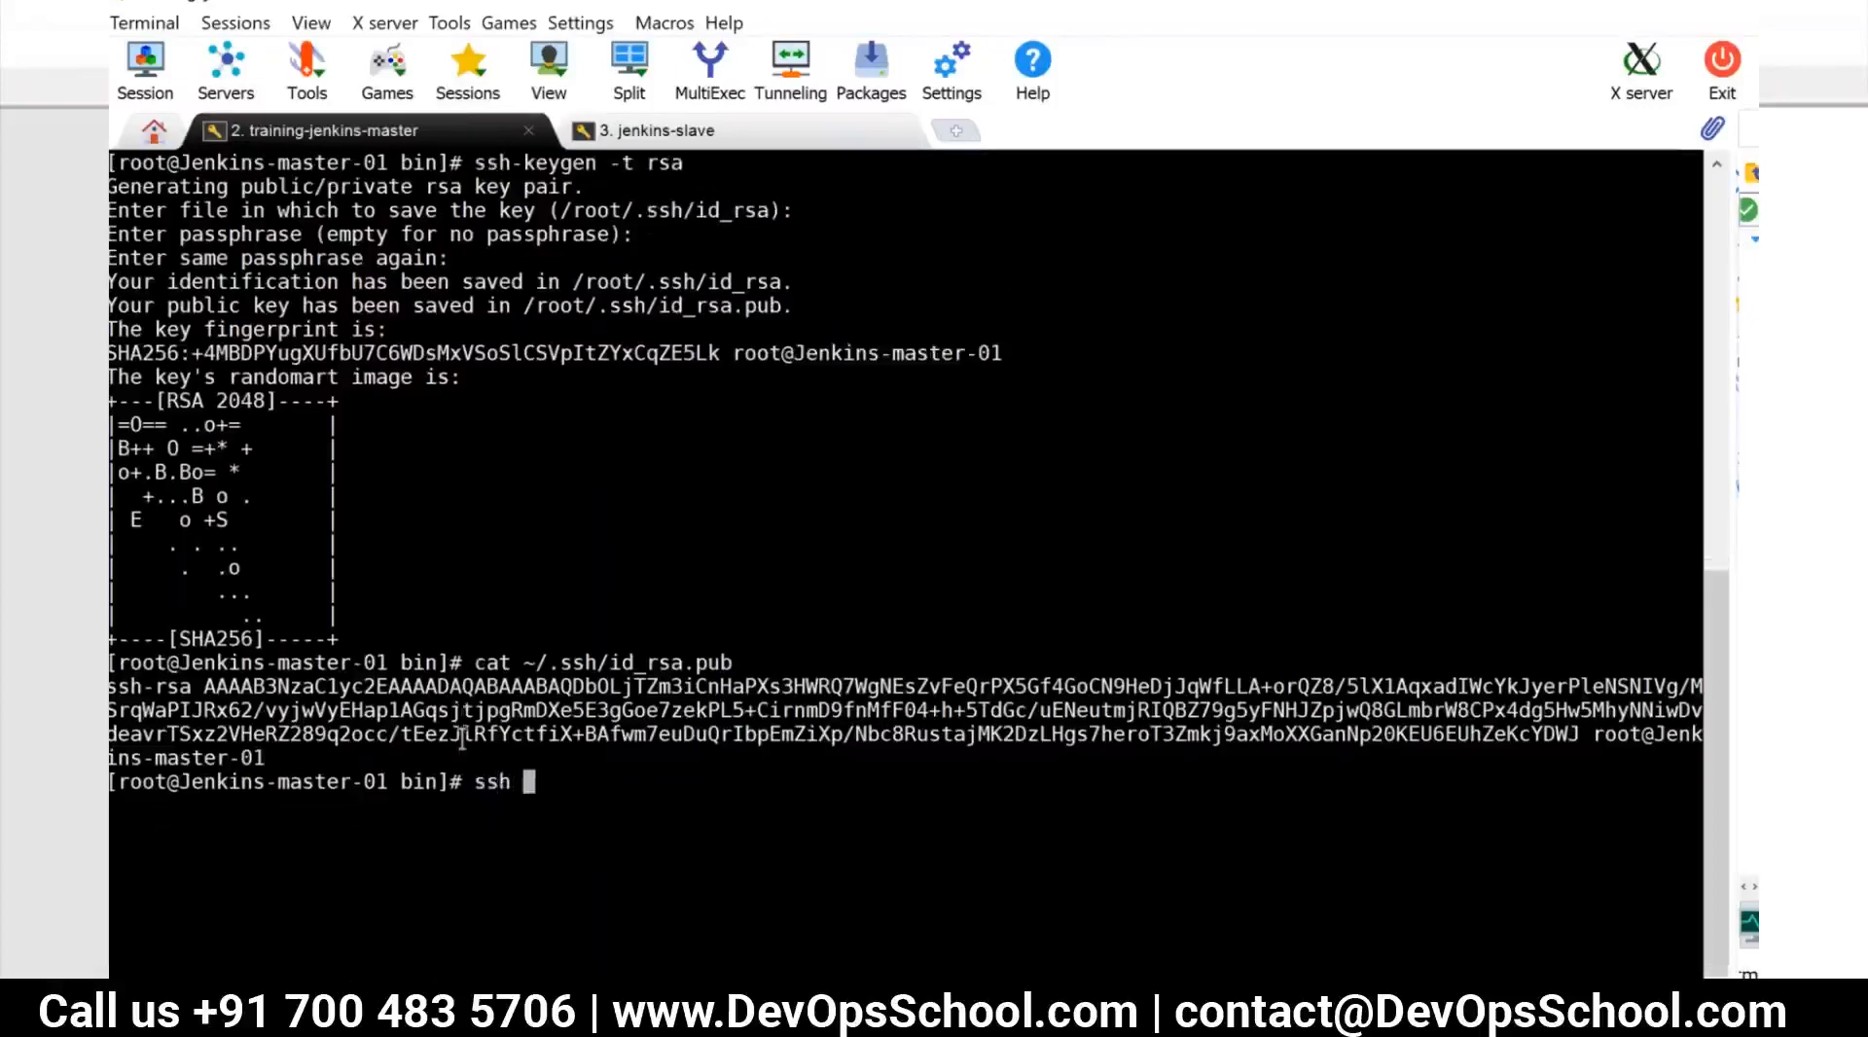
pyautogui.rightClick(535, 783)
pyautogui.press('BackSpace')
pyautogui.press('BackSpace')
pyautogui.press('BackSpace')
pyautogui.press('Return')
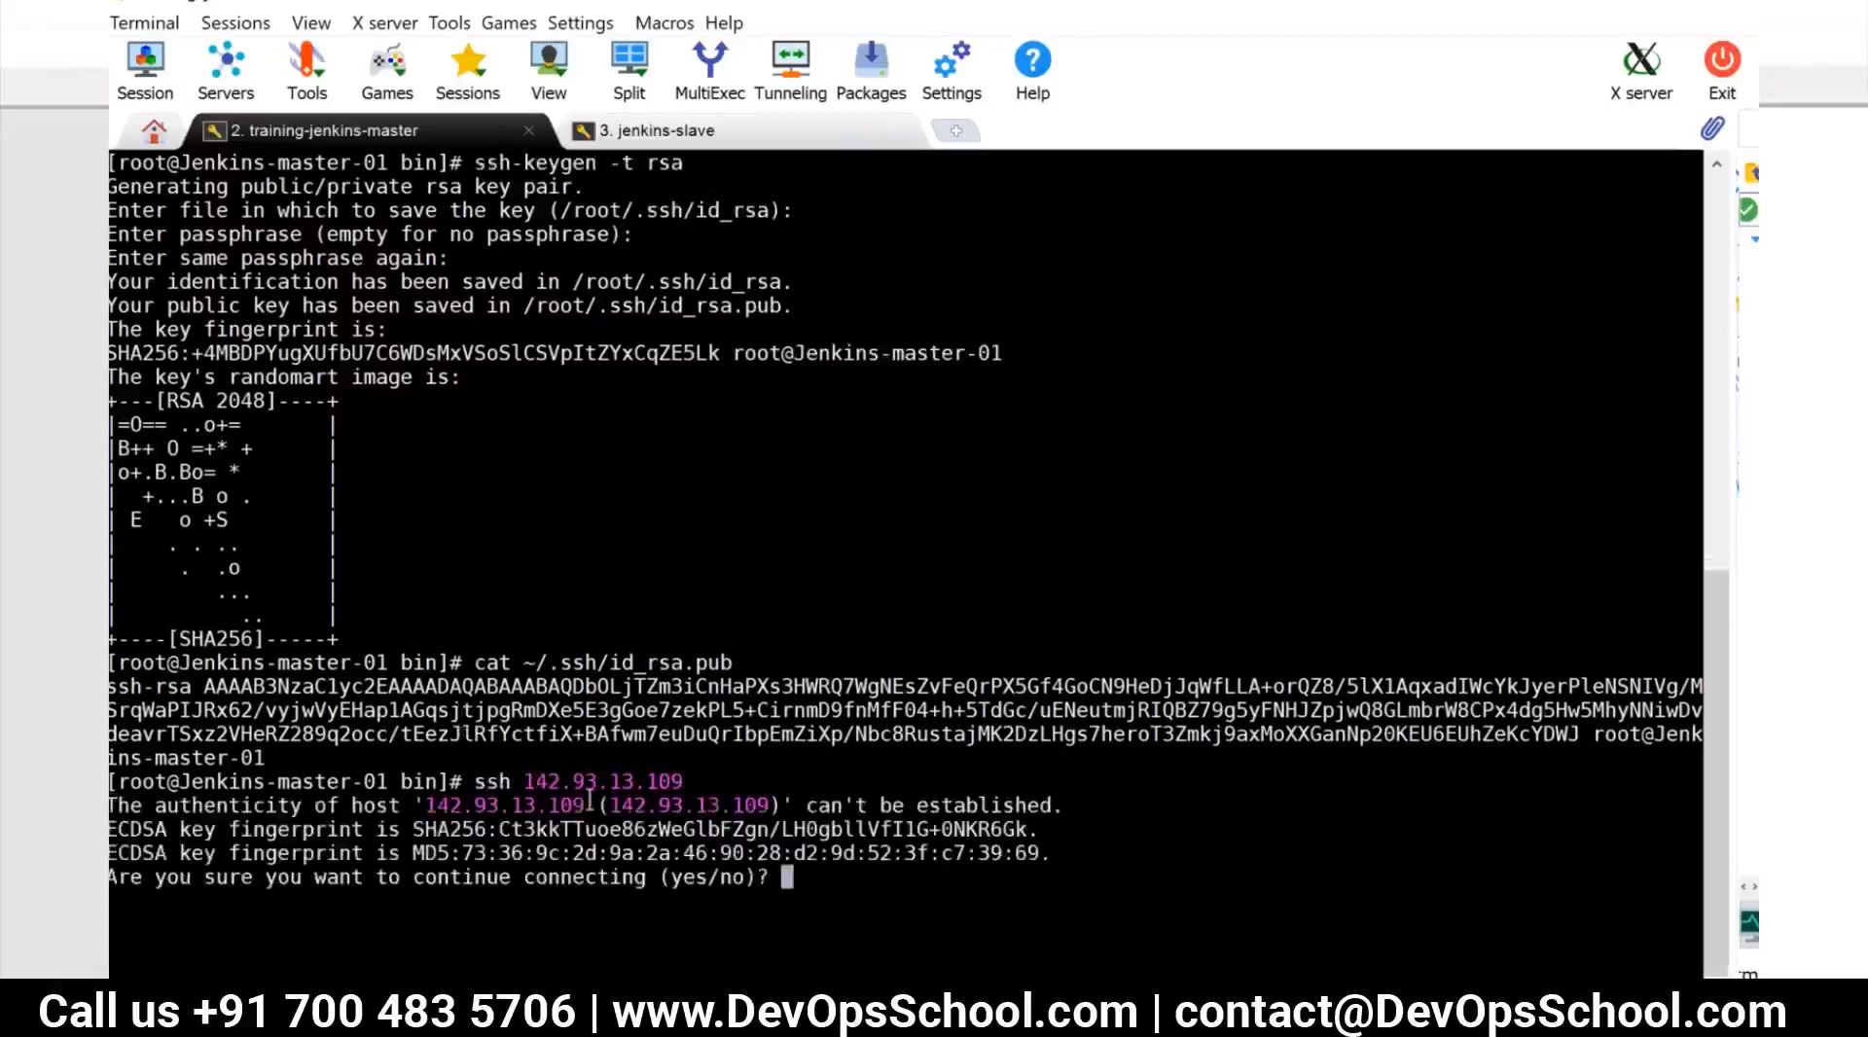
pyautogui.write('yes')
pyautogui.press('Return')
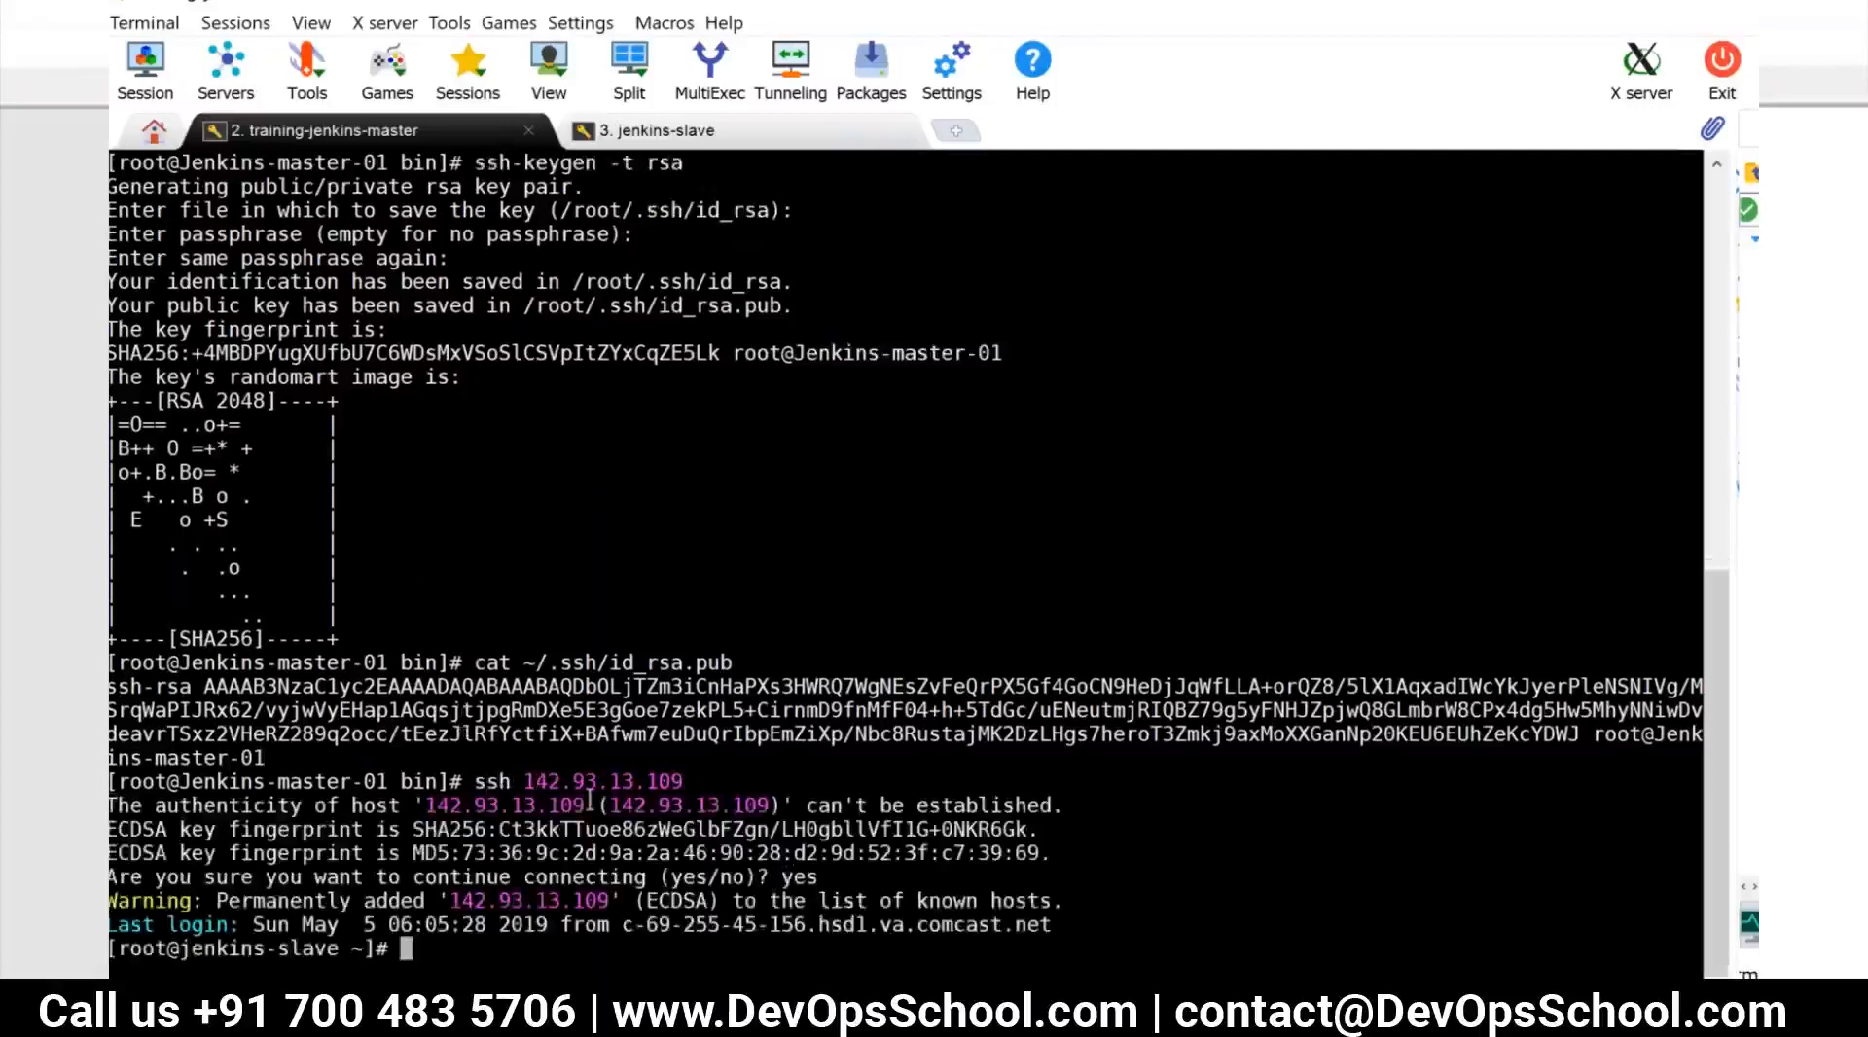
# Switch to Jenkins in the browser and create a new permanent agent node named slave-01
pyautogui.write('exit')
pyautogui.doubleClick(525, 900)
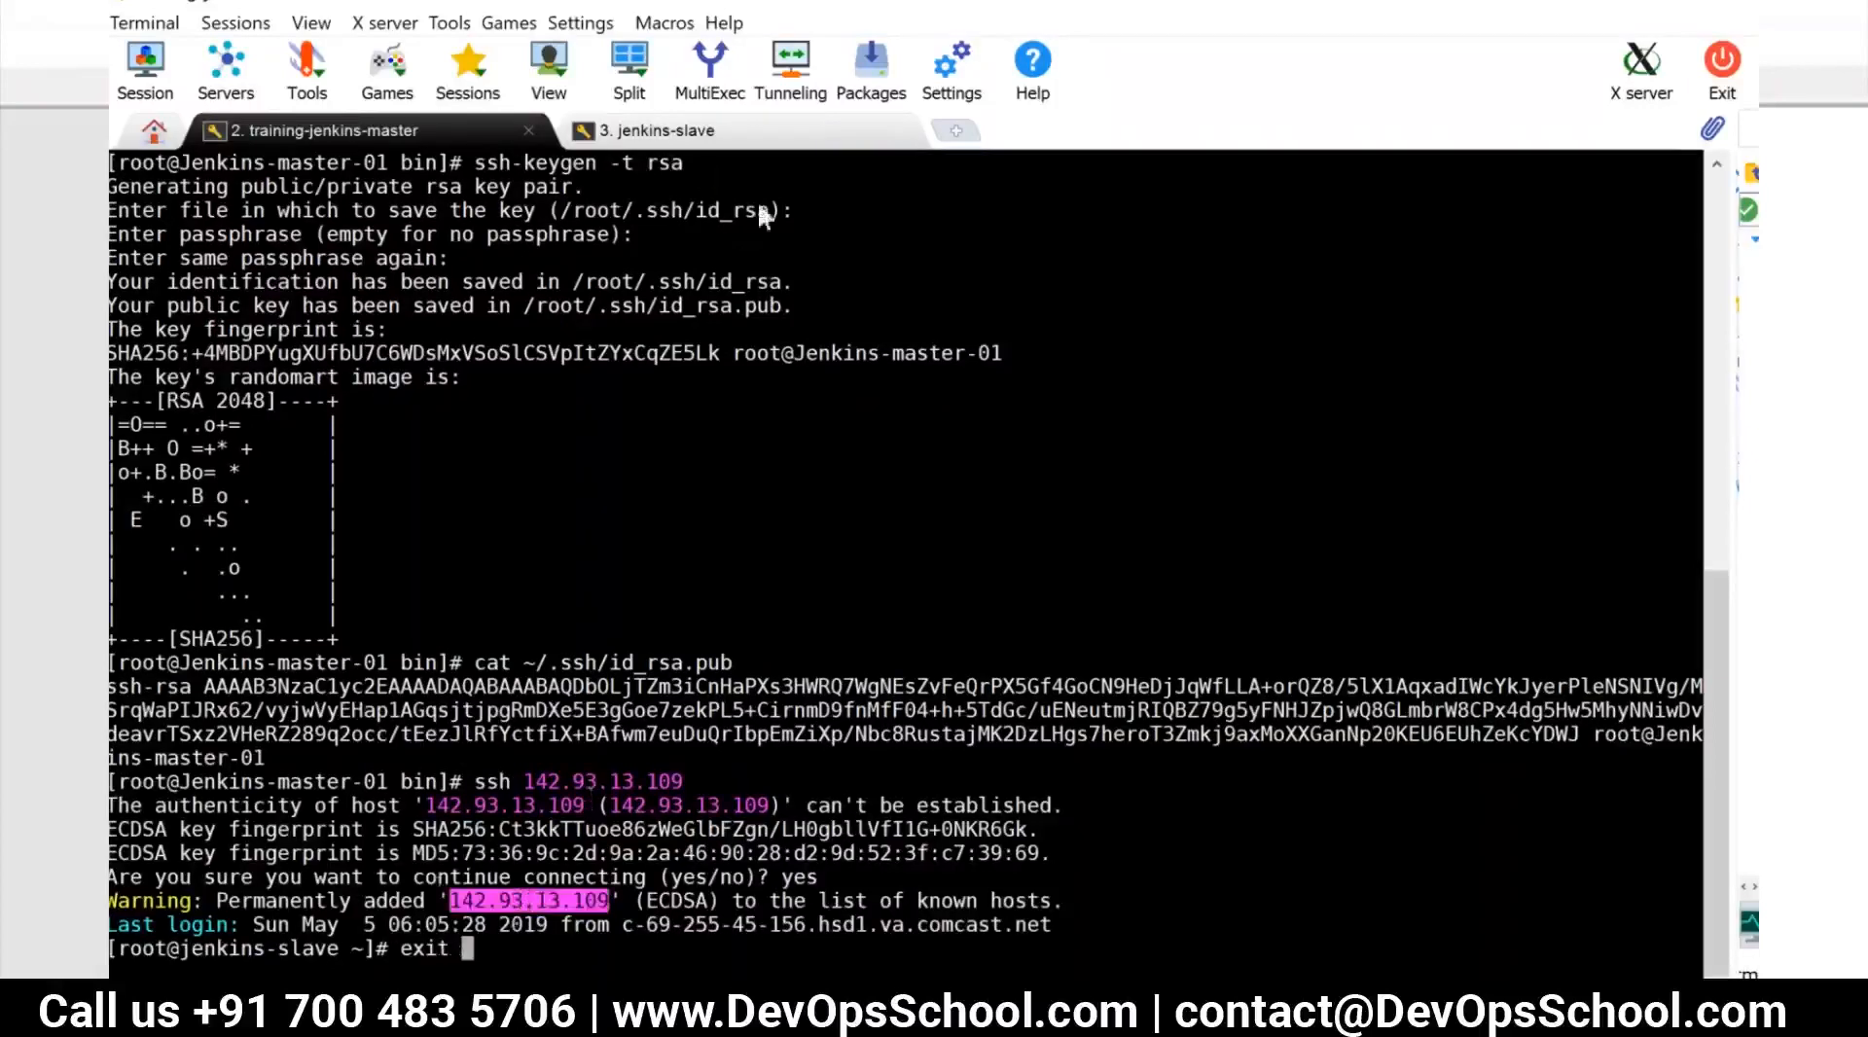
pyautogui.hotkey('alt', 'Tab')
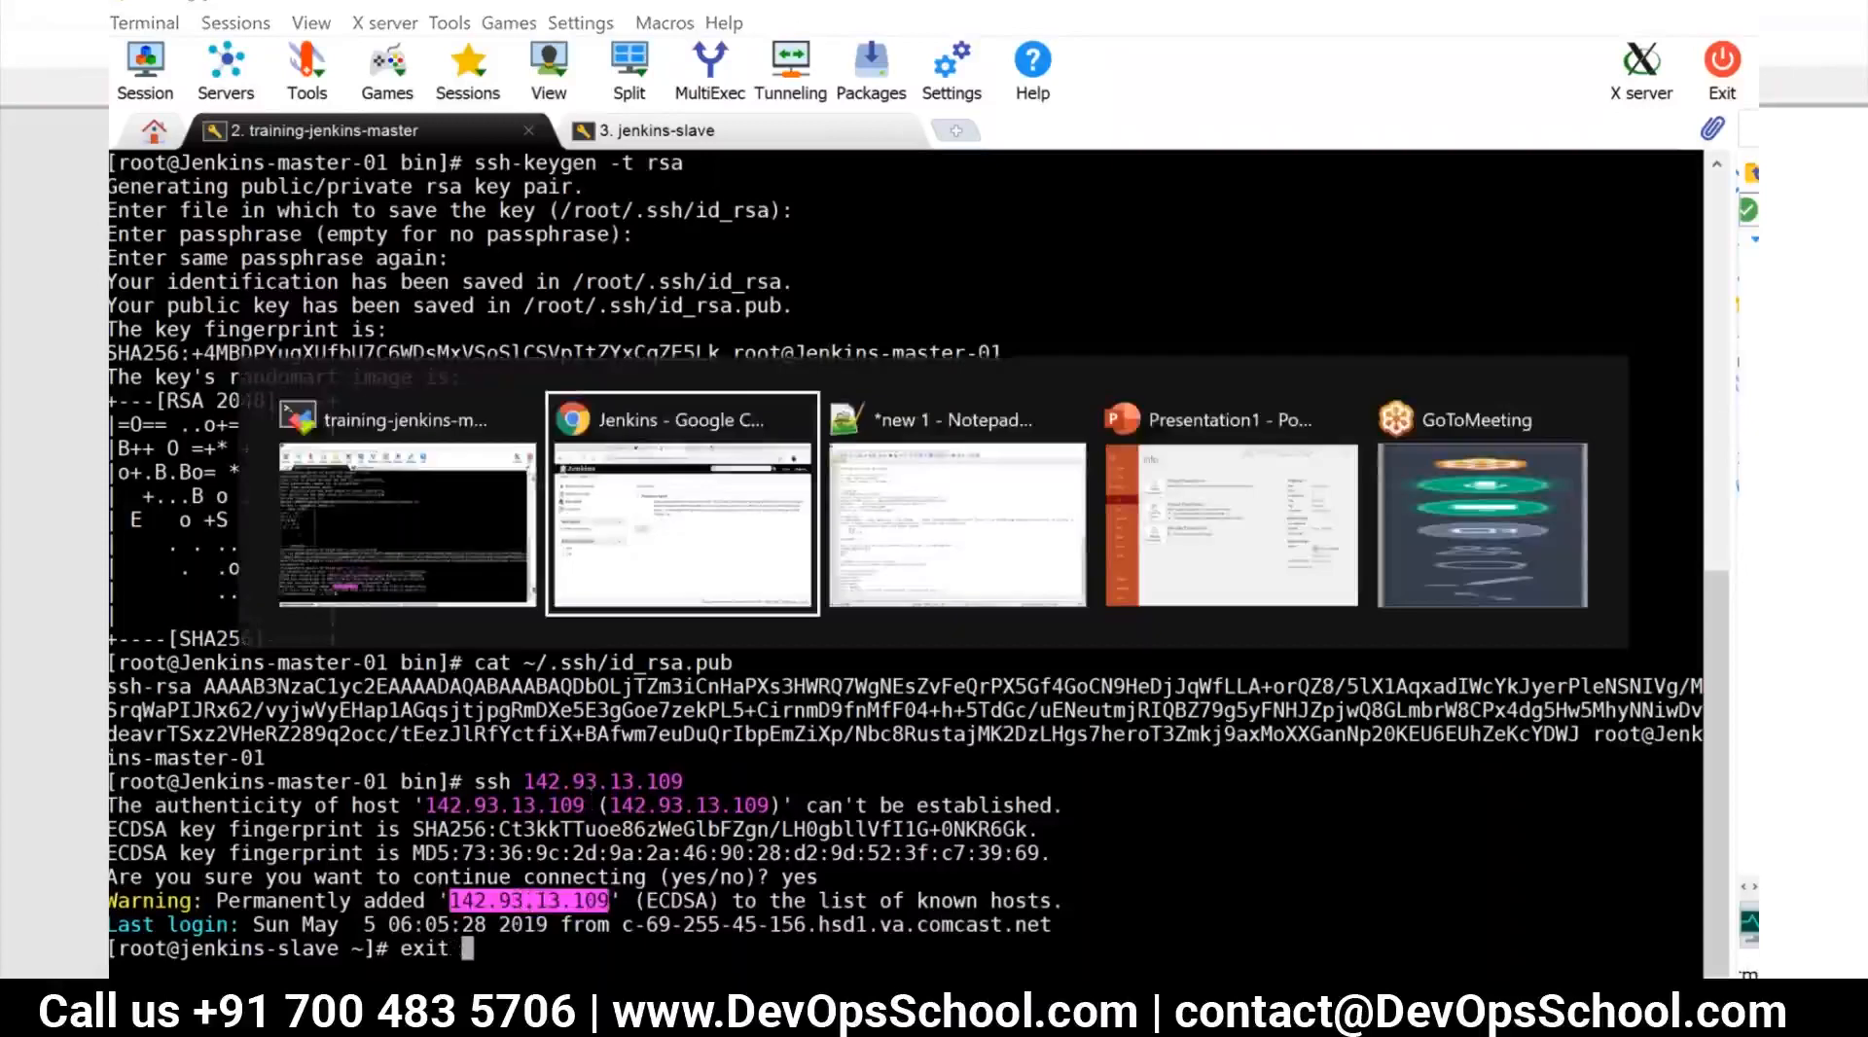
pyautogui.write('slav')
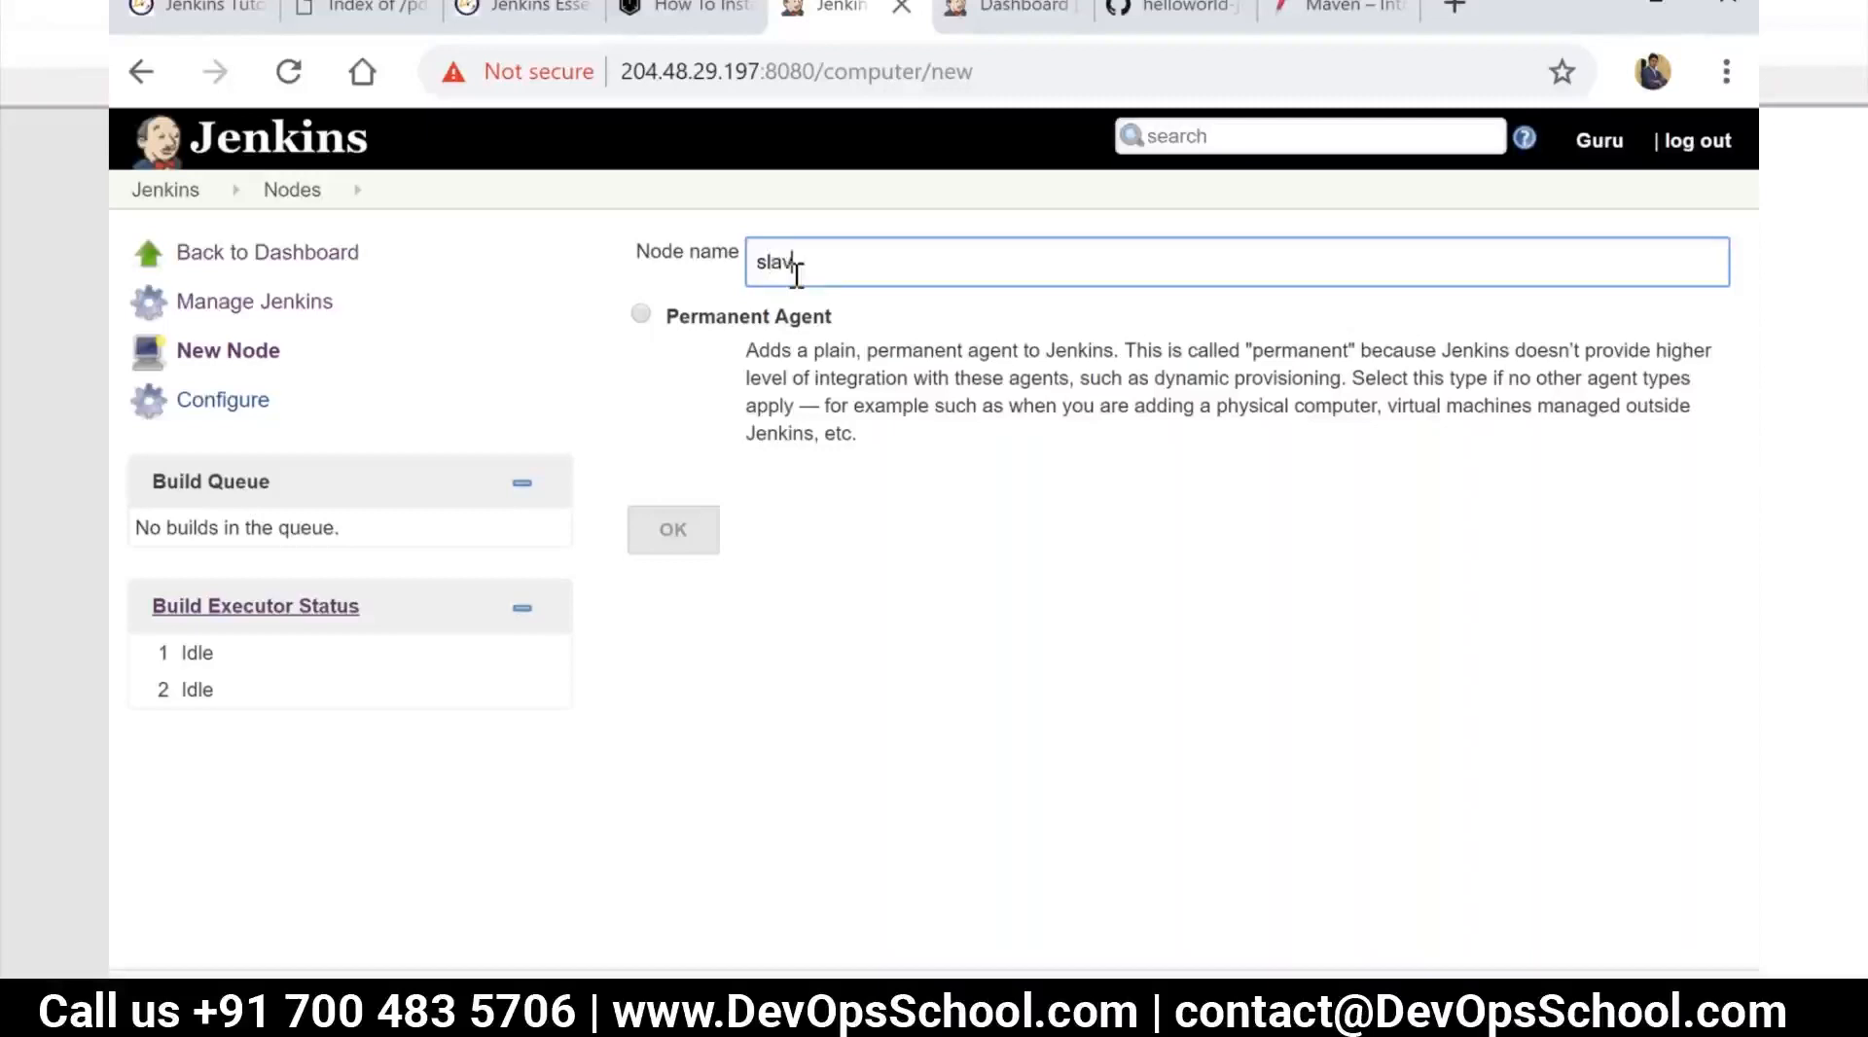
pyautogui.write('e-01')
pyautogui.click(641, 314)
pyautogui.click(674, 528)
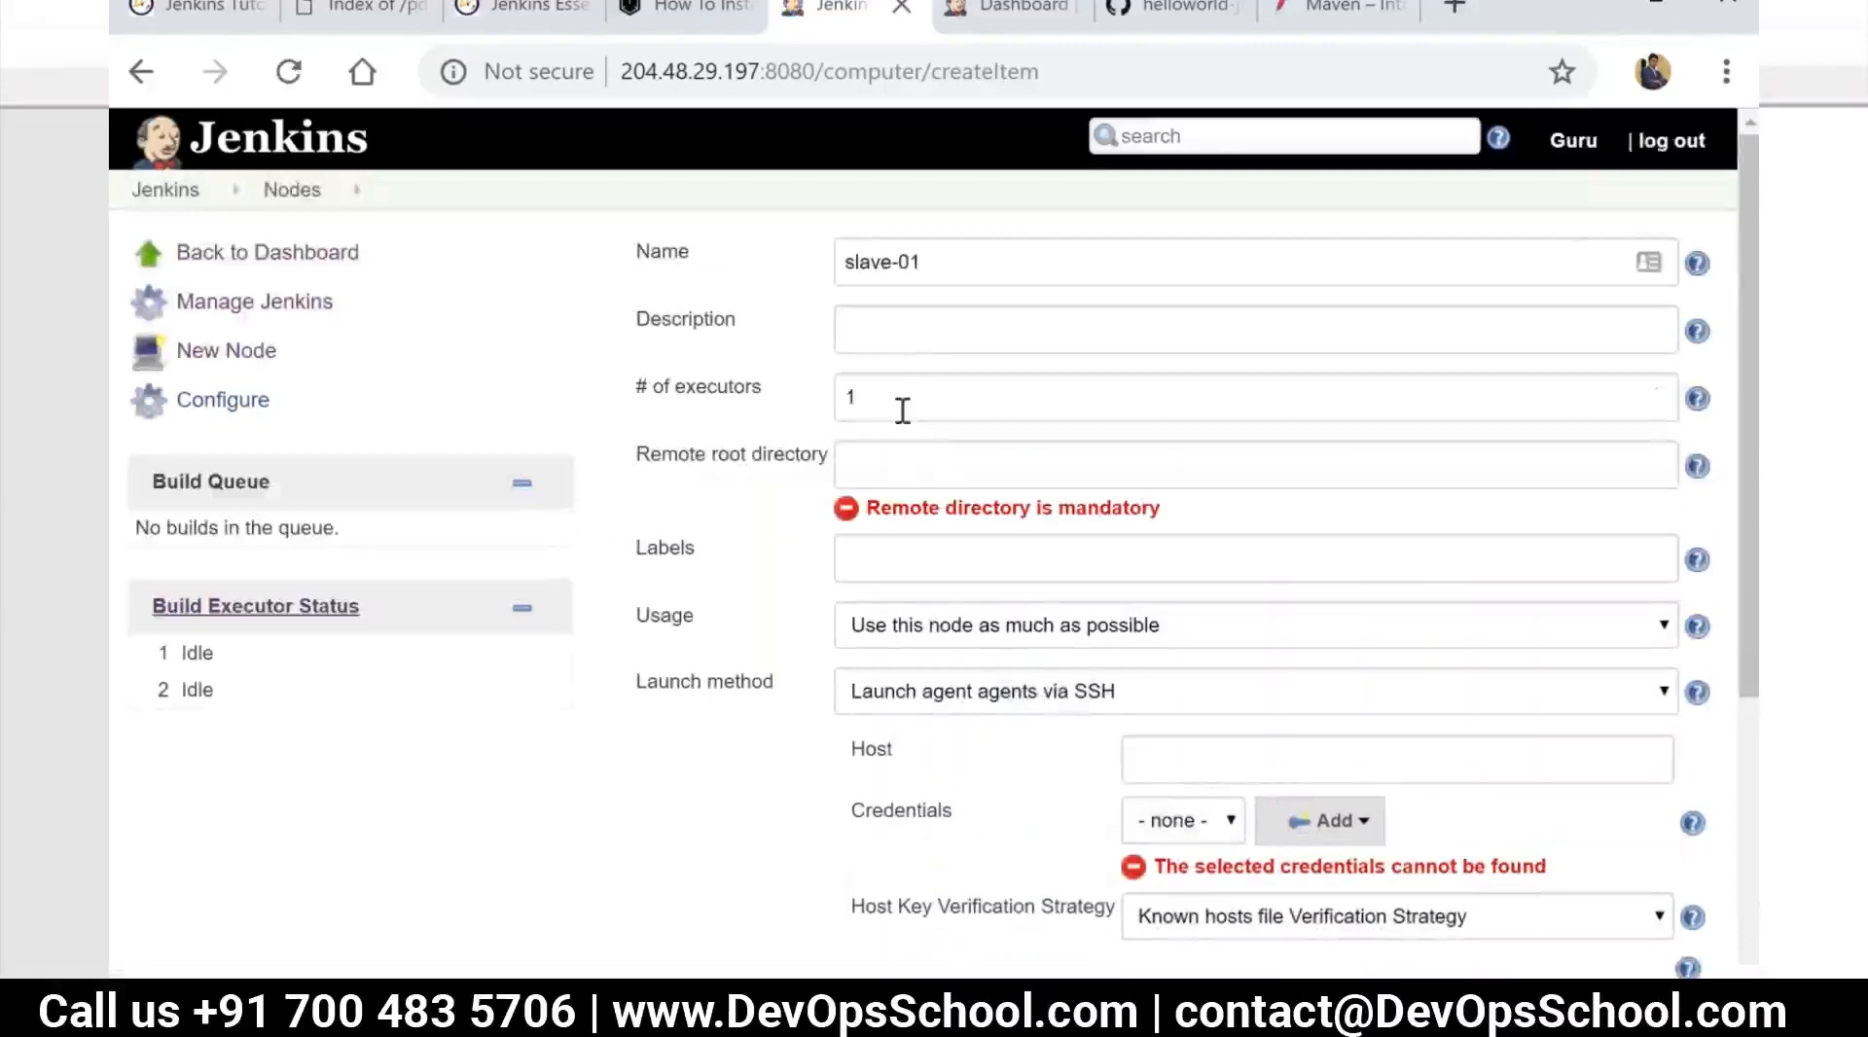
# In the terminal's SSH session on the slave, create a directory named jenkins-slave-home and print the working directory
pyautogui.click(906, 471)
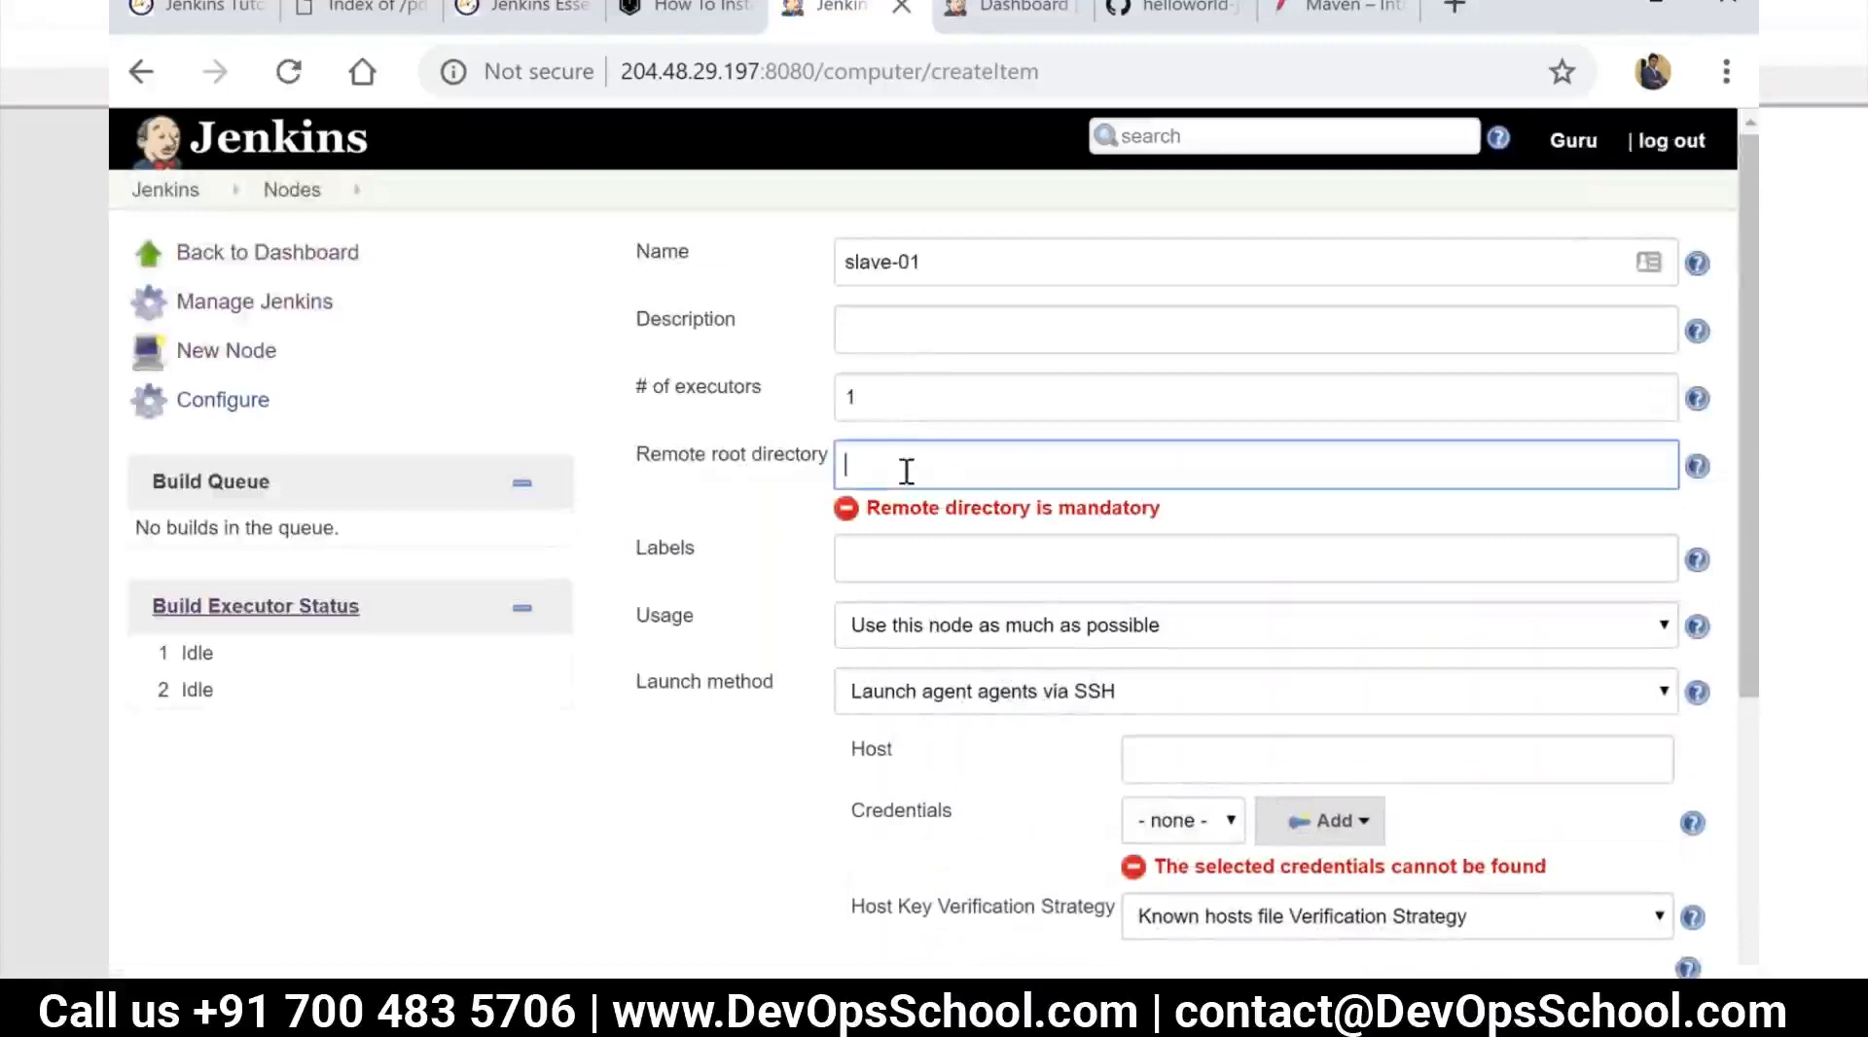
pyautogui.hotkey('alt', 'Tab')
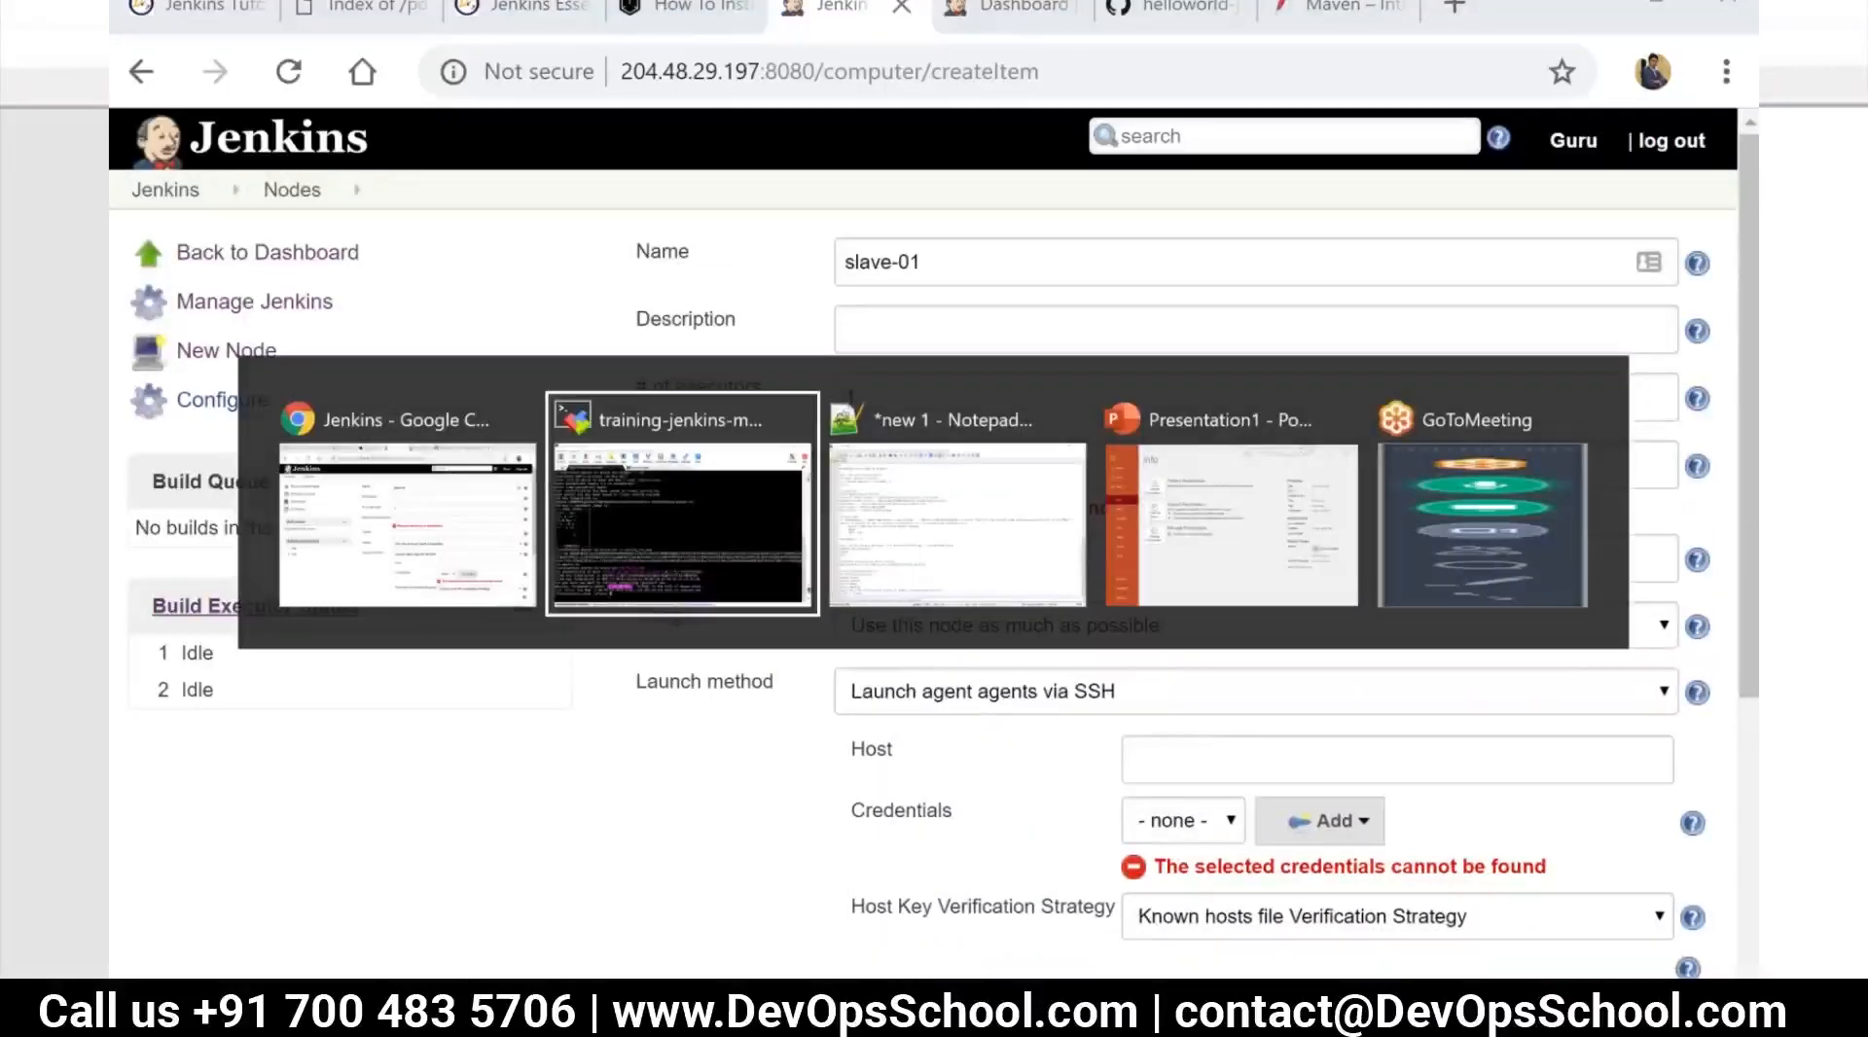
pyautogui.press('BackSpace')
pyautogui.press('BackSpace')
pyautogui.press('BackSpace')
pyautogui.press('BackSpace')
pyautogui.write('mkdir ')
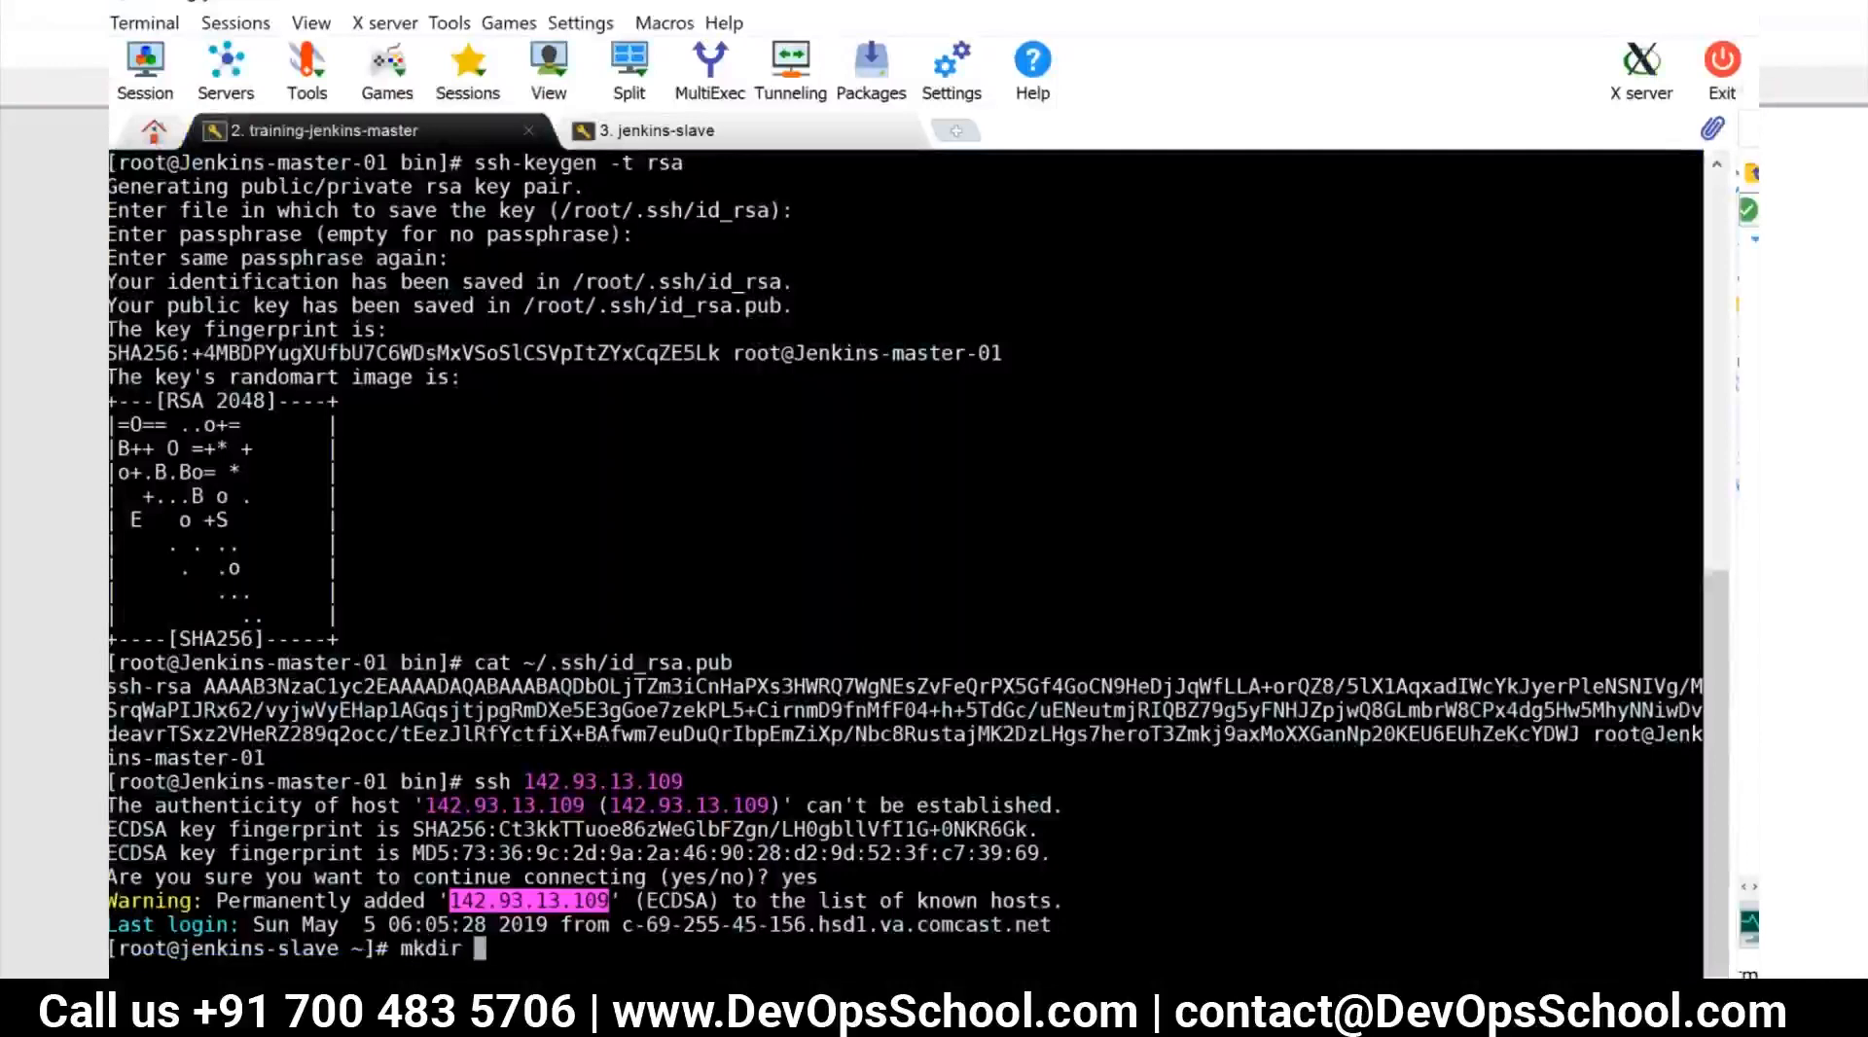
pyautogui.write('jenkins-hom')
pyautogui.press('BackSpace')
pyautogui.press('BackSpace')
pyautogui.press('BackSpace')
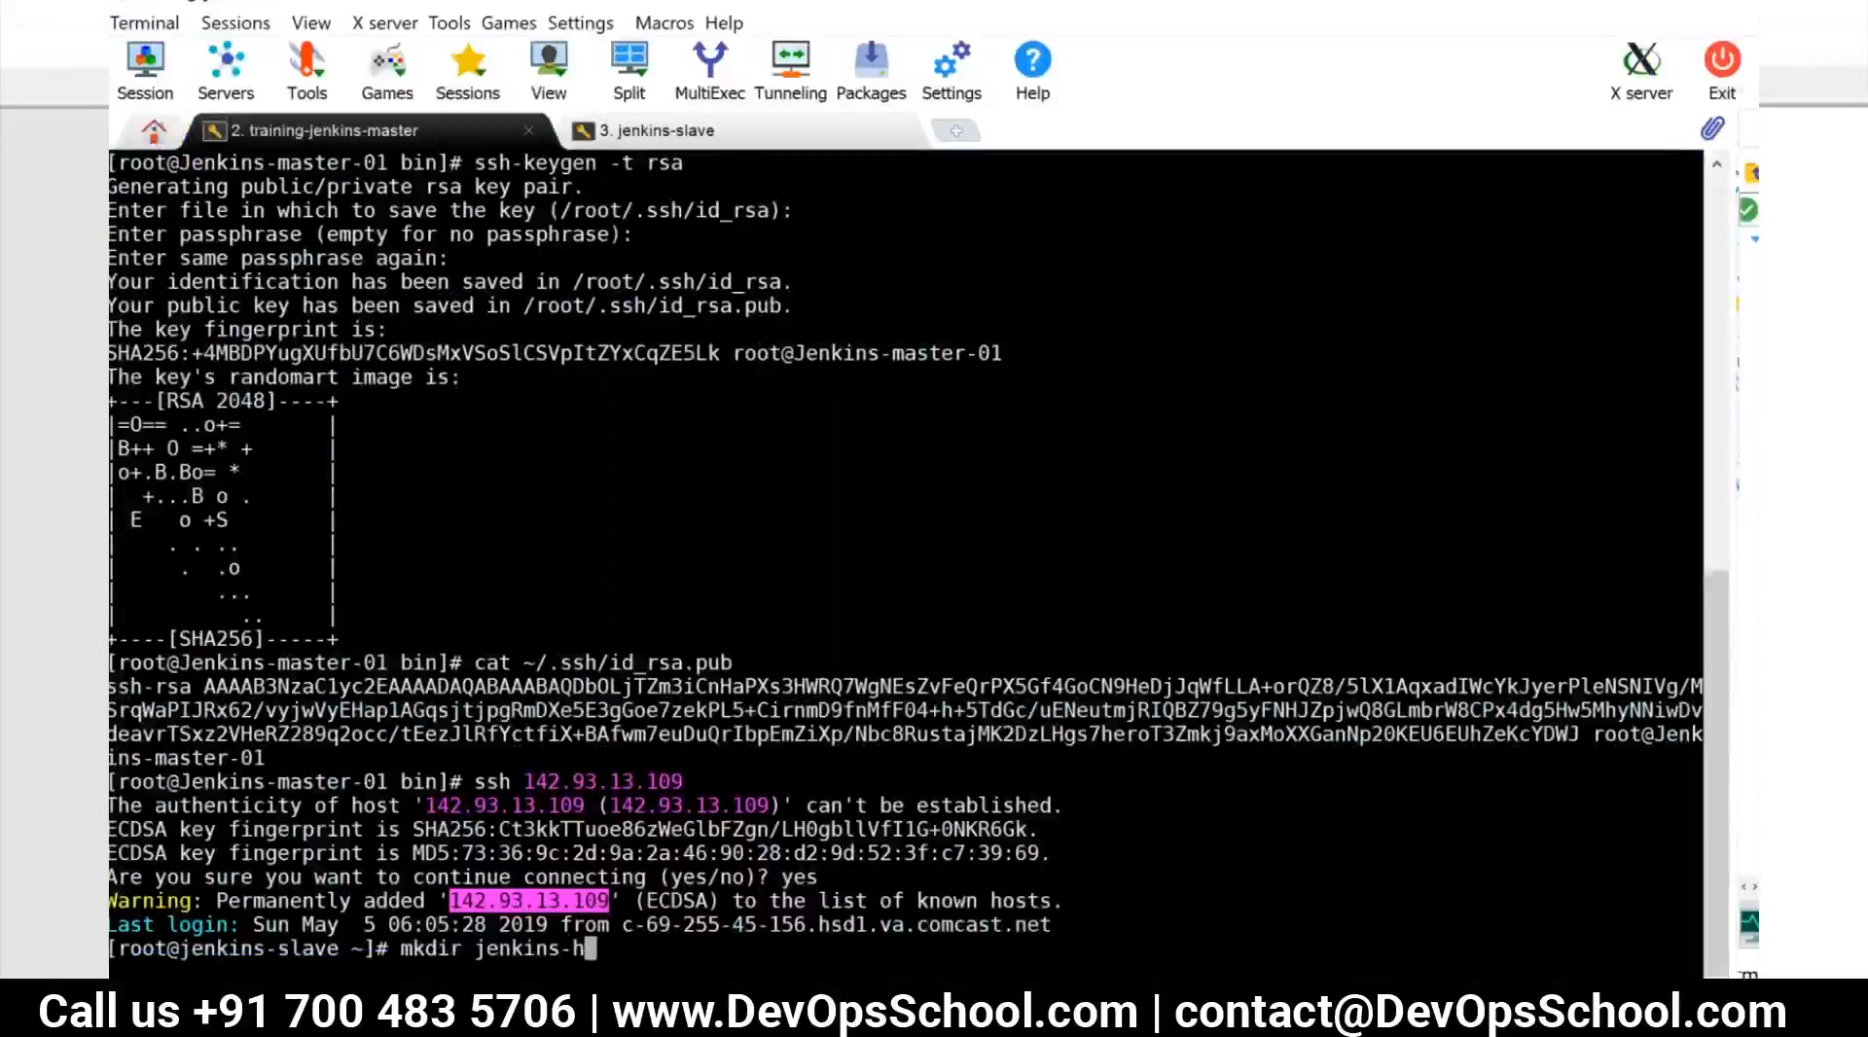
pyautogui.write('slave-home')
pyautogui.press('Return')
pyautogui.write('pwd')
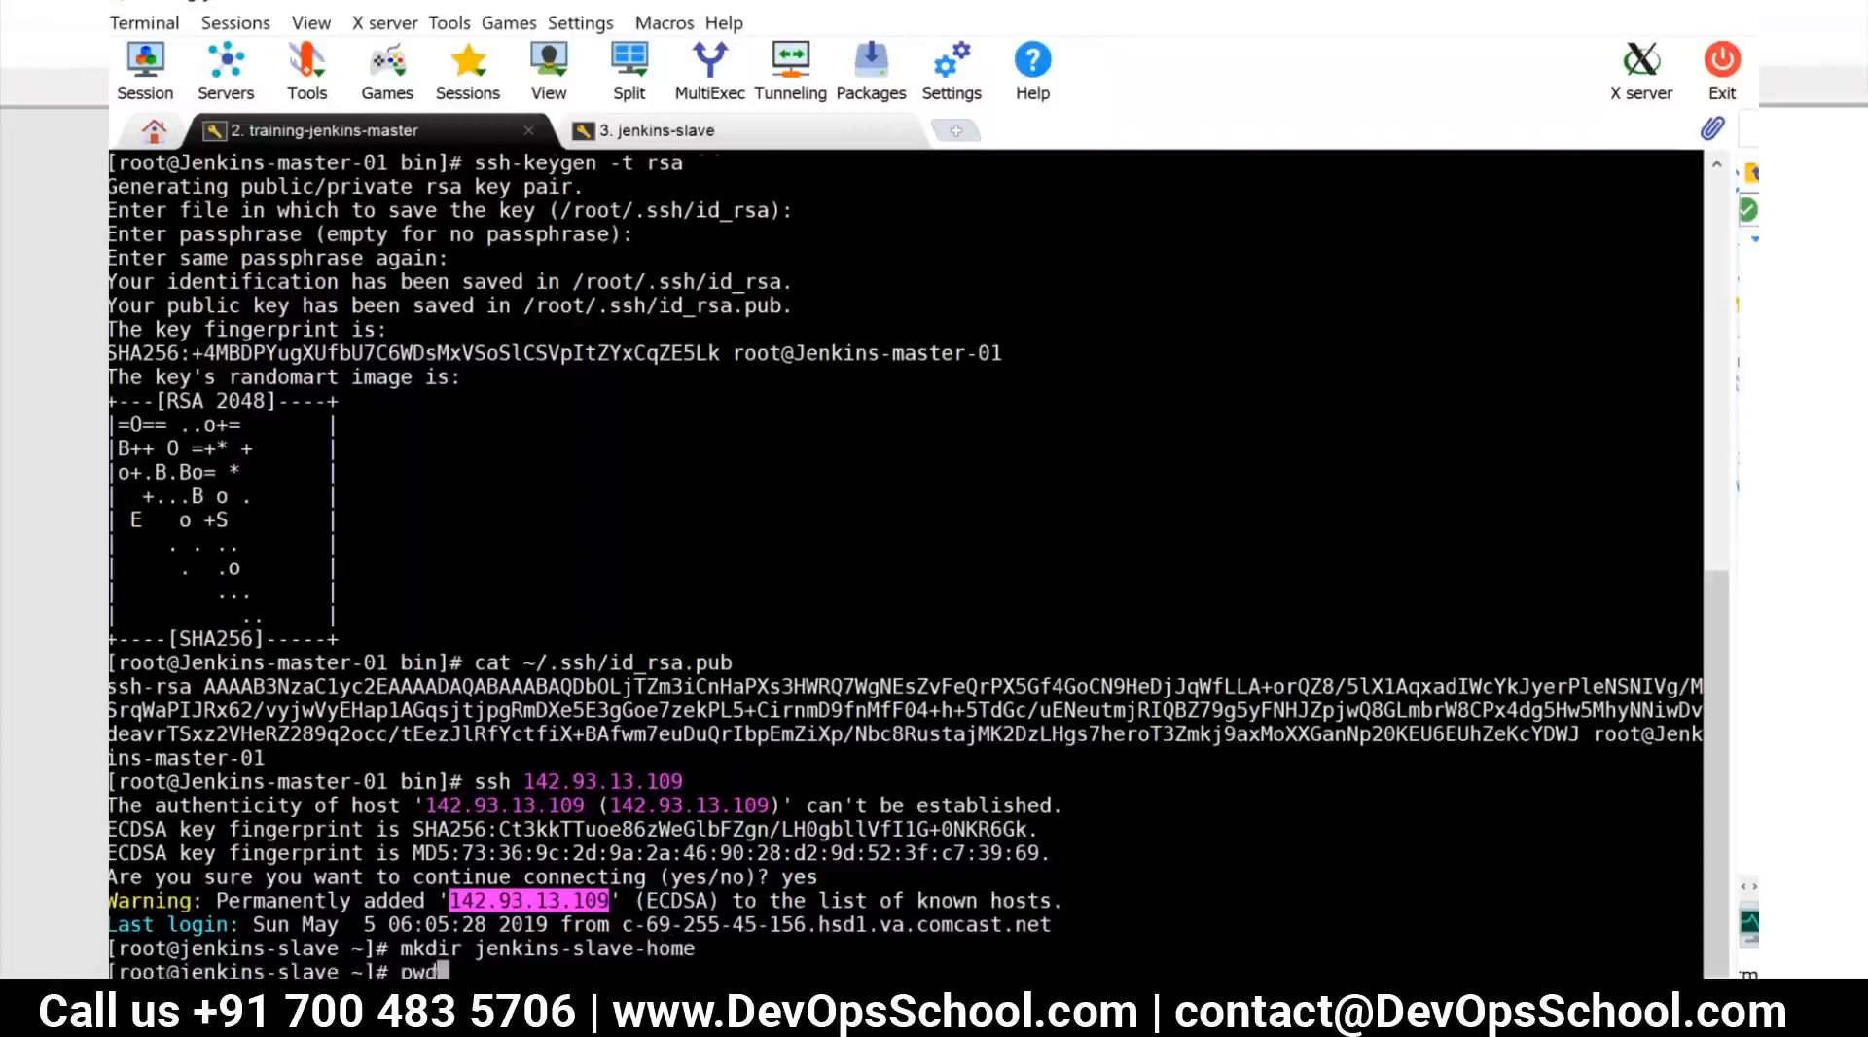
pyautogui.press('Return')
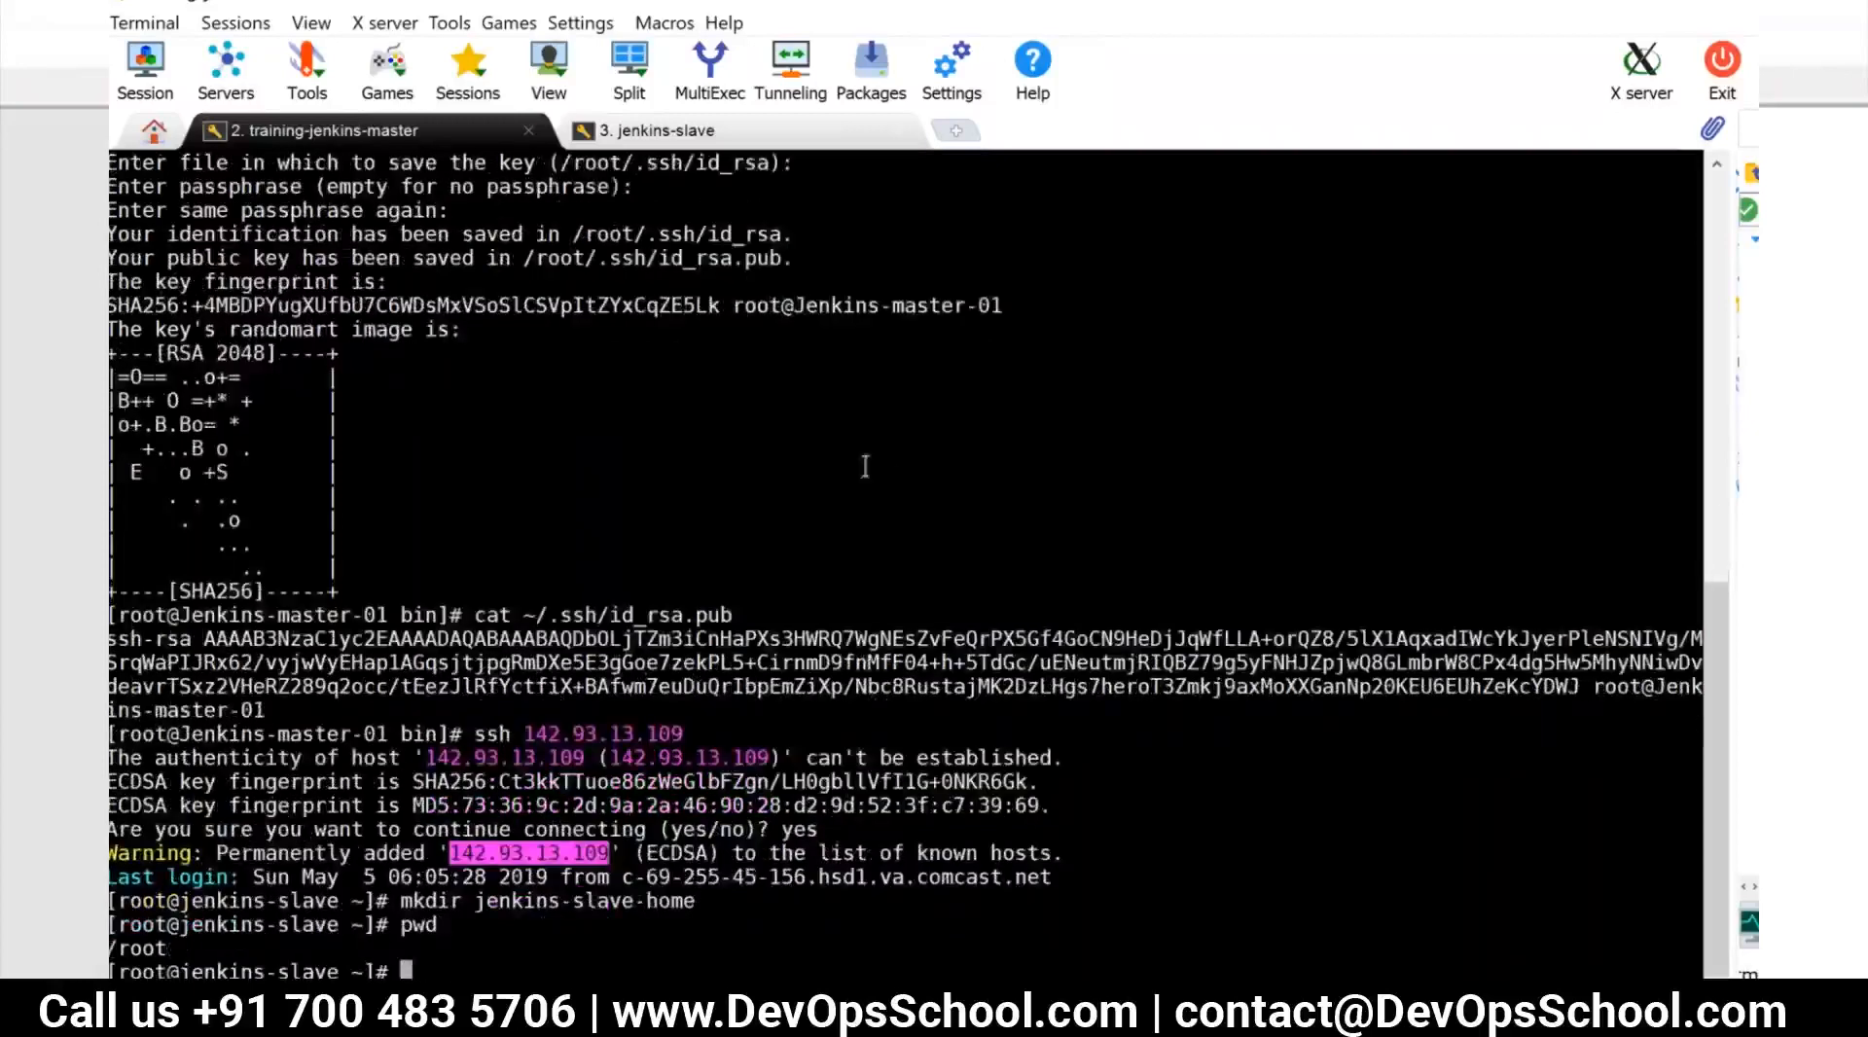
# Copy the new directory's name from the terminal and set the node's remote root directory to /root/jenkins-slave-home
pyautogui.doubleClick(572, 903)
pyautogui.press('super+c')
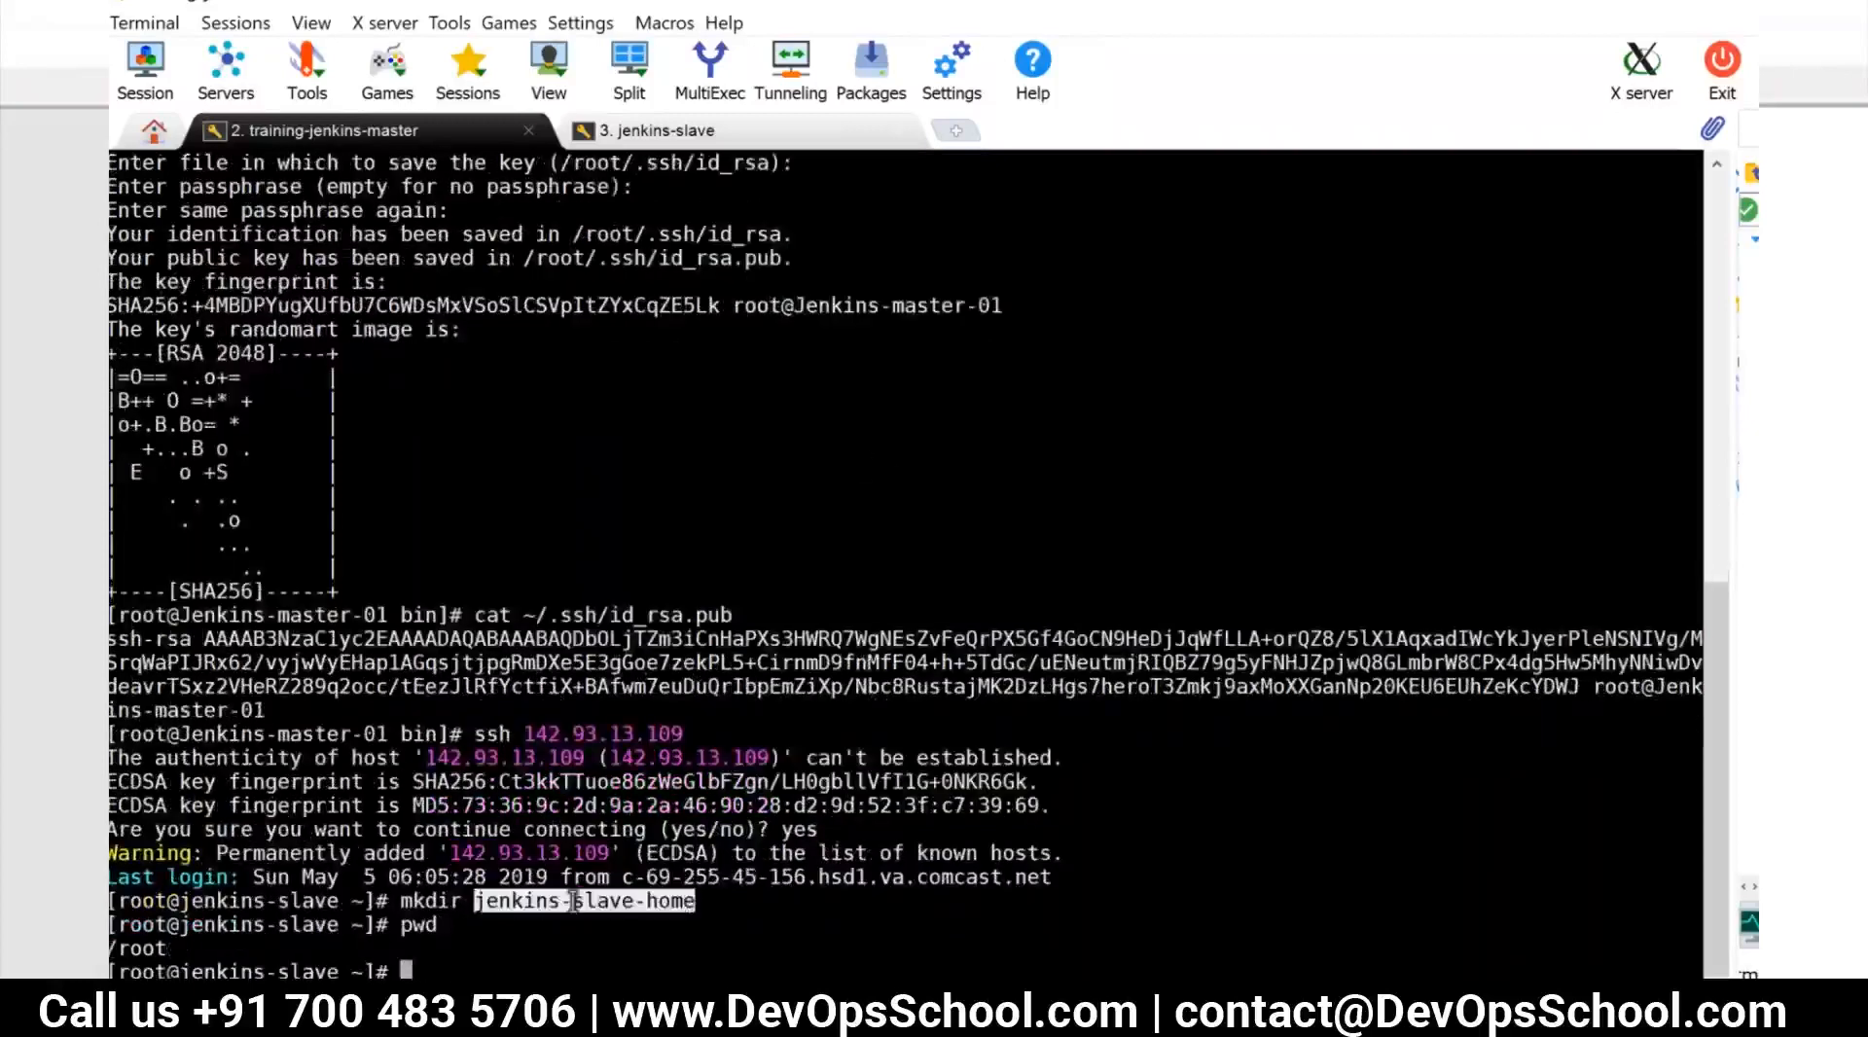
pyautogui.hotkey('alt', 'Tab')
pyautogui.click(922, 454)
pyautogui.write('/root/')
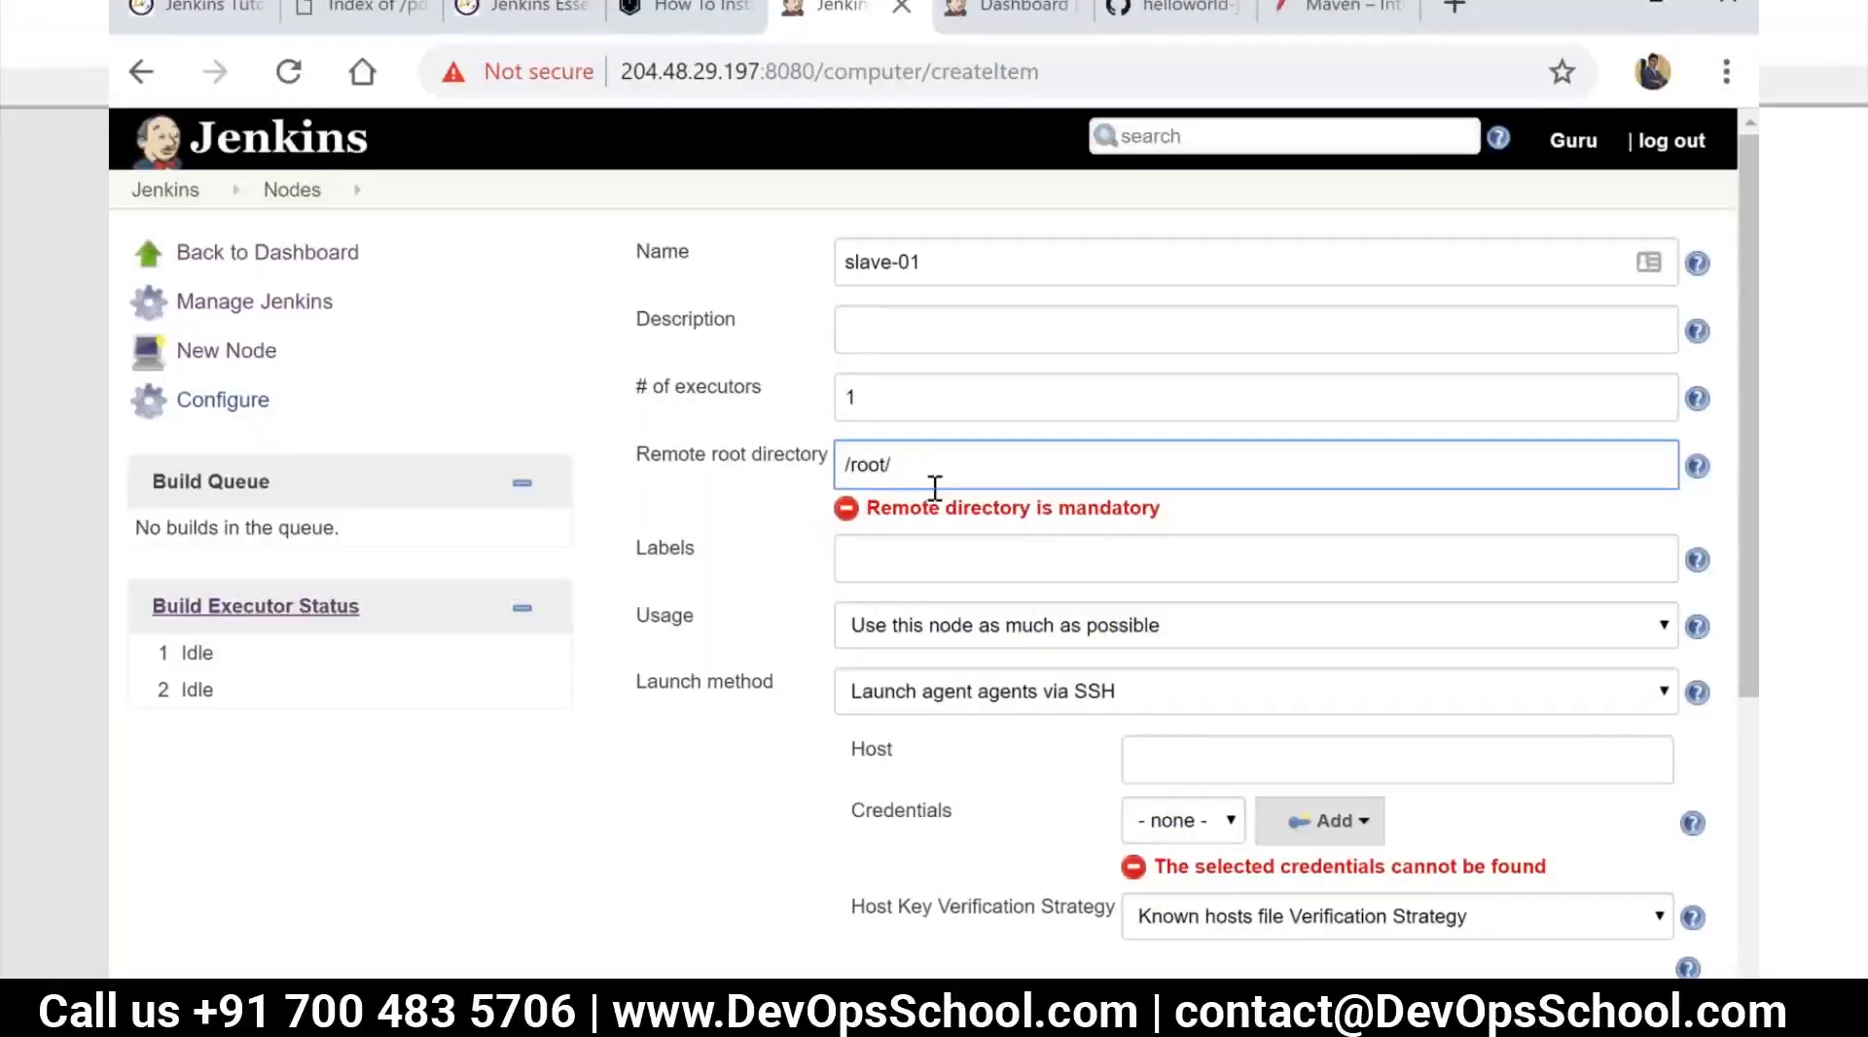
pyautogui.rightClick(930, 467)
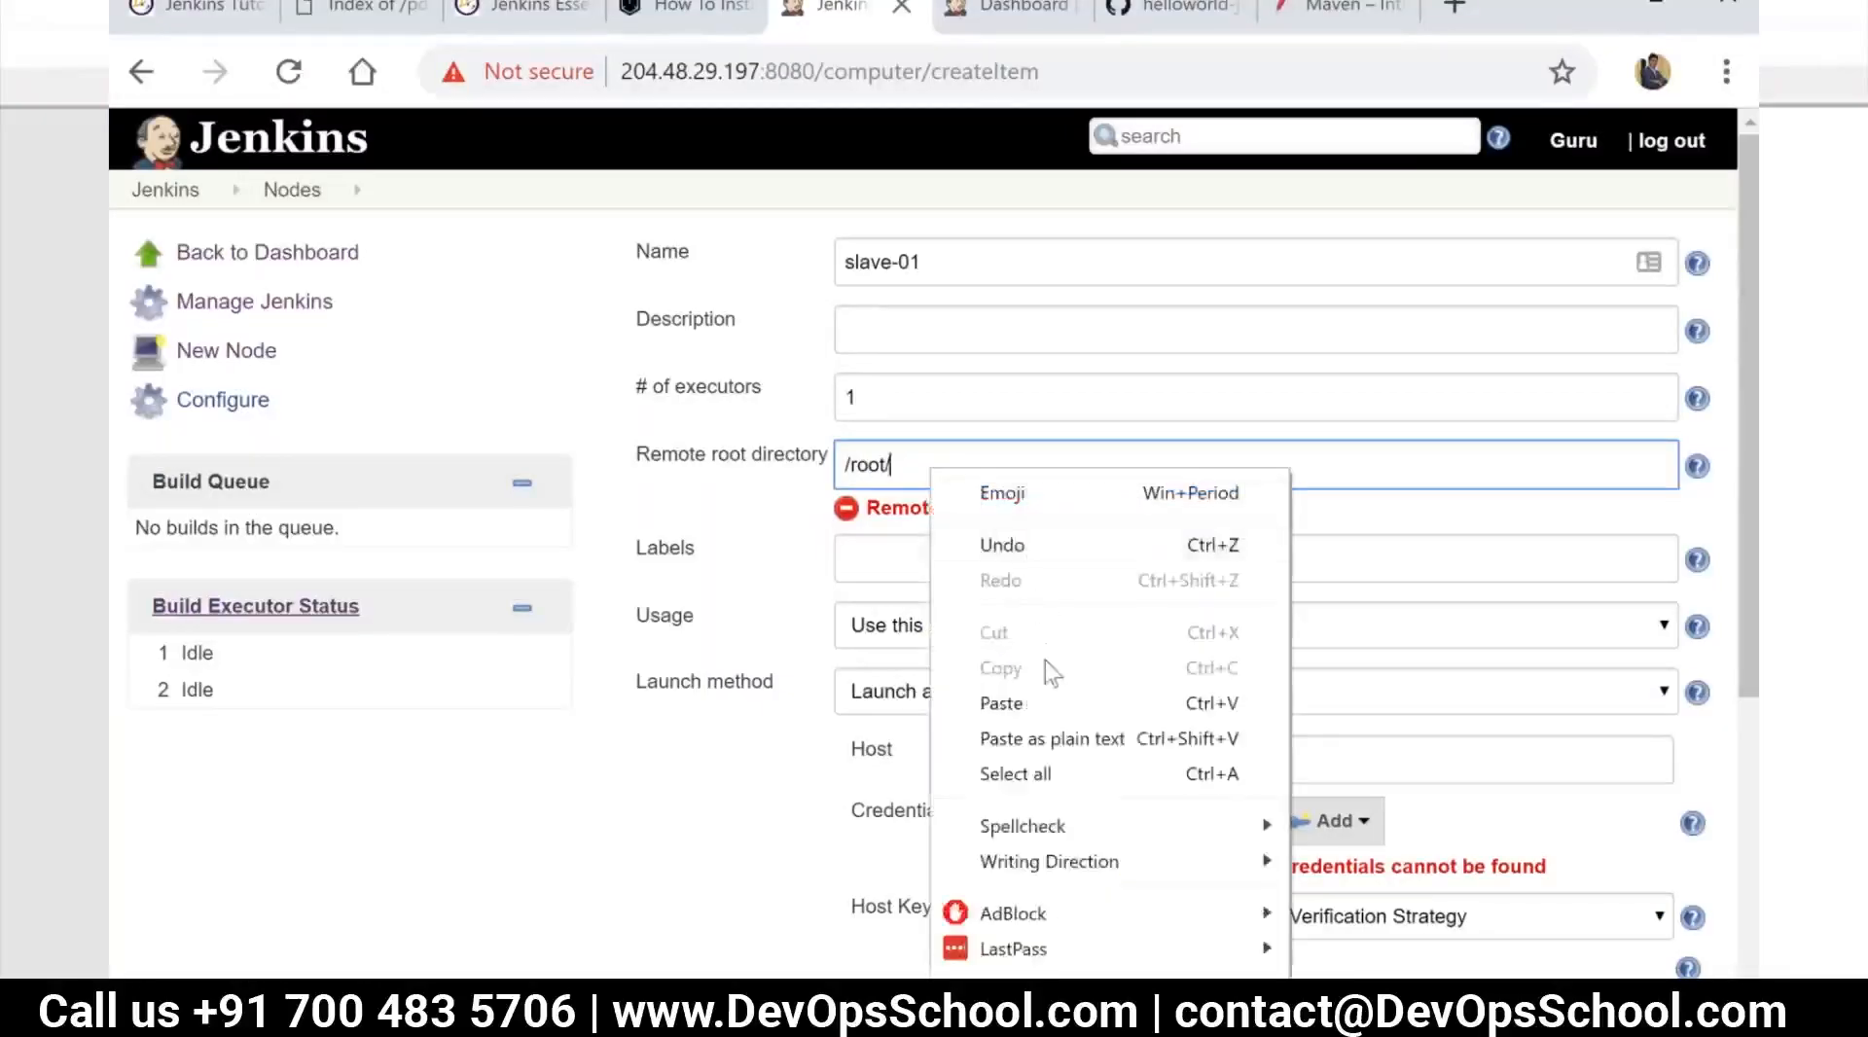
pyautogui.click(1029, 704)
# Copy the slave's IP address from the terminal and set the node's SSH host to 142.93.13.109
pyautogui.hotkey('alt', 'Tab')
pyautogui.doubleClick(522, 758)
pyautogui.hotkey('alt', 'Tab')
pyautogui.click(1164, 734)
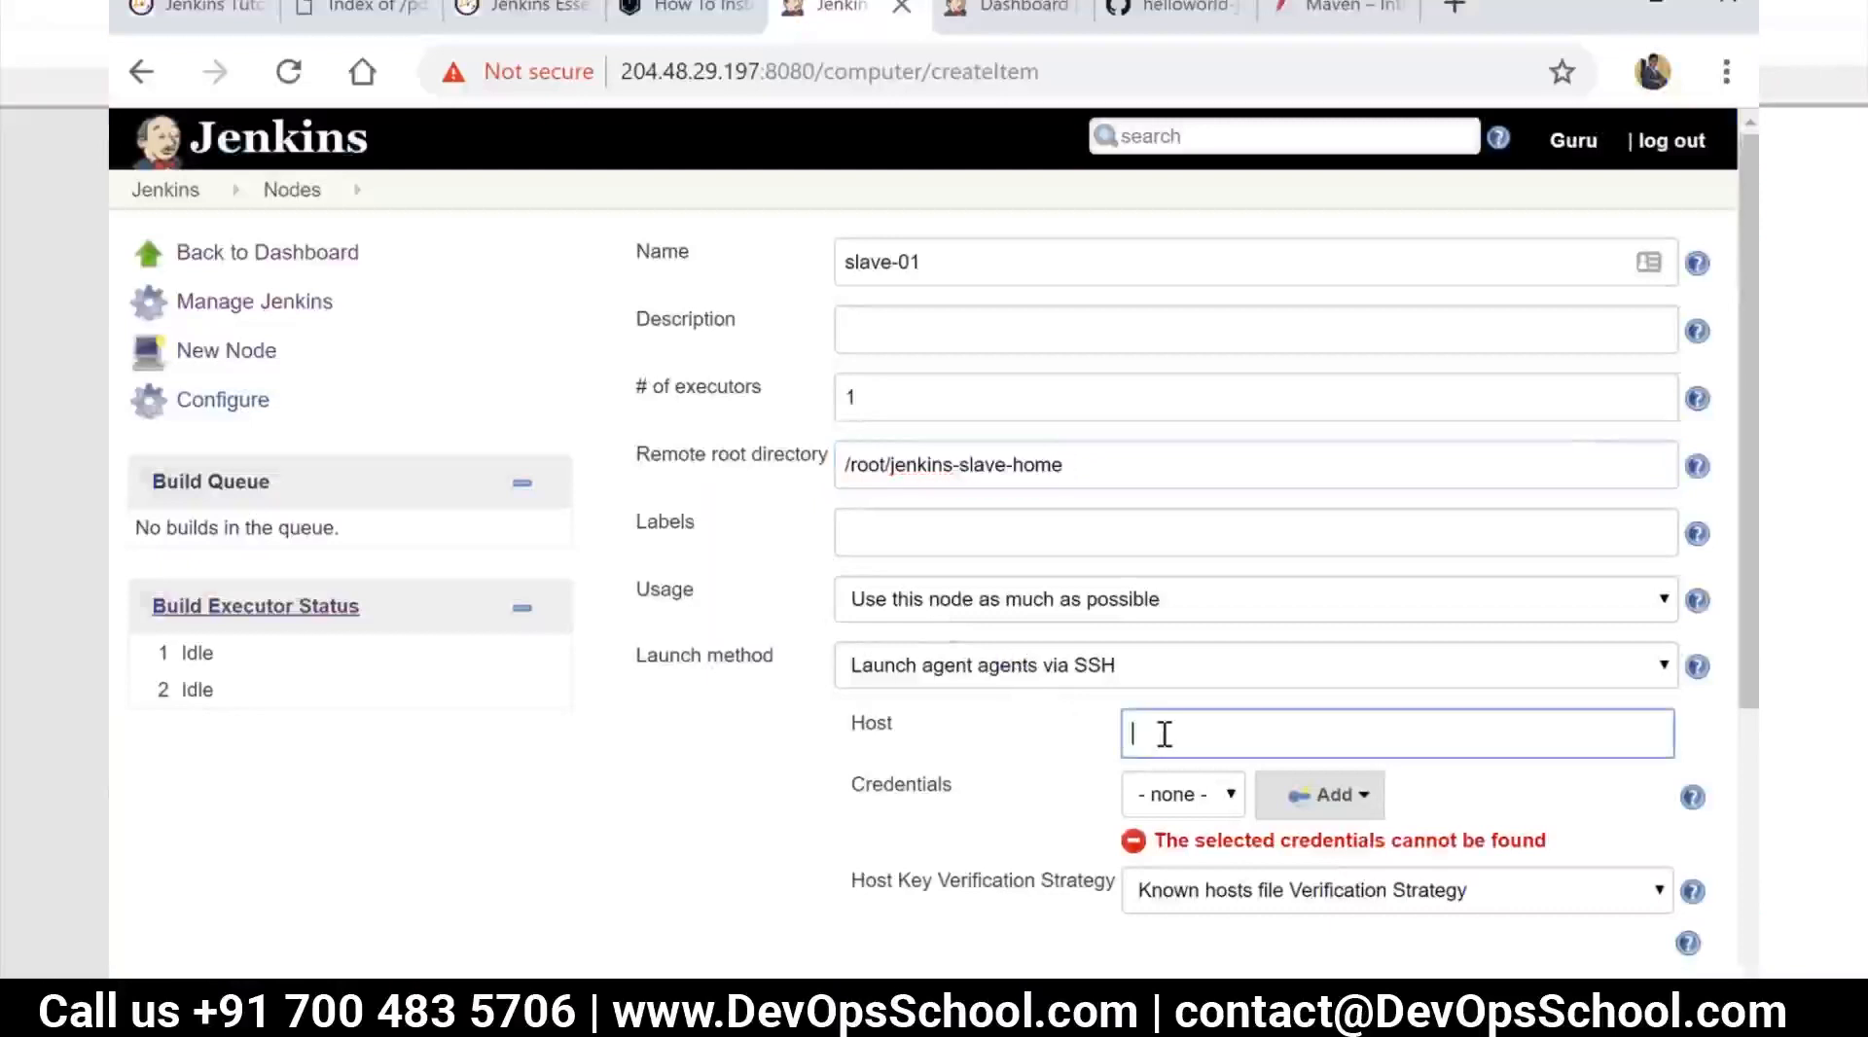
pyautogui.write('142.93.13.109')
# Give the slave-01 node the label slaves
pyautogui.moveTo(942, 257); pyautogui.dragTo(790, 268)
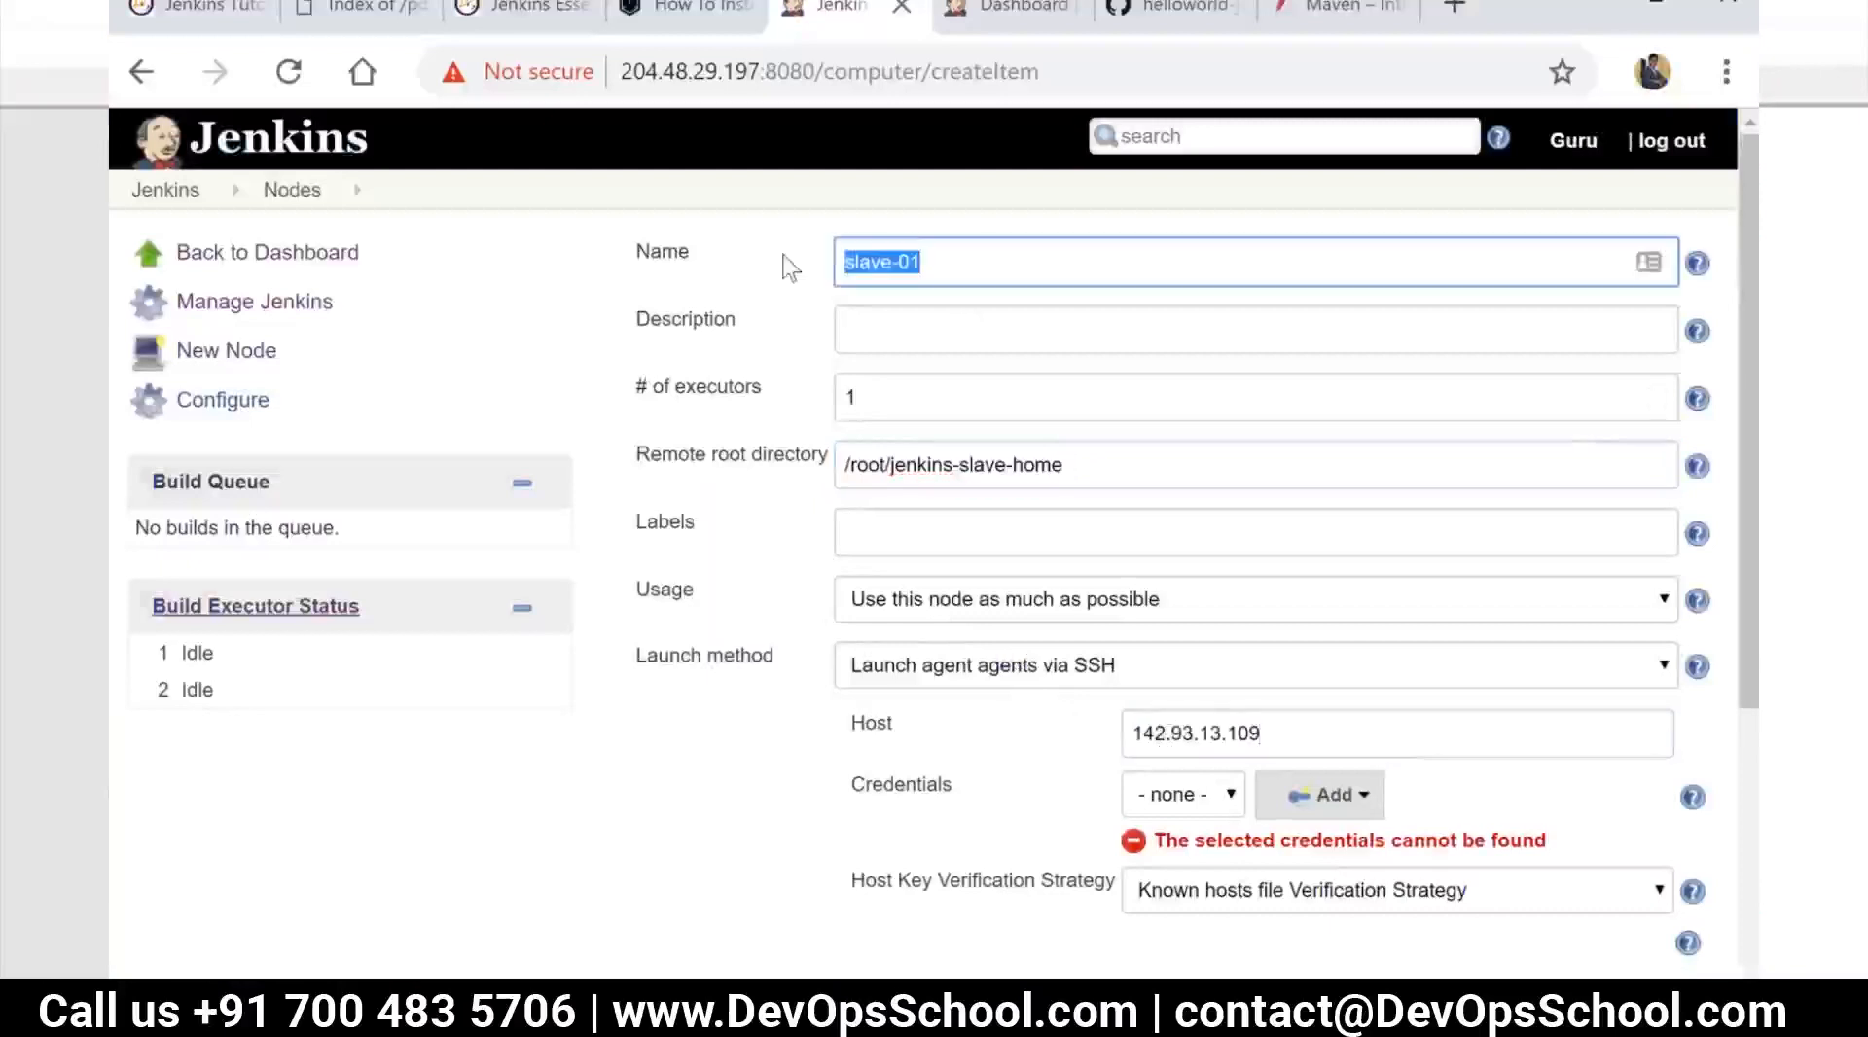
pyautogui.click(931, 530)
pyautogui.write('slaves')
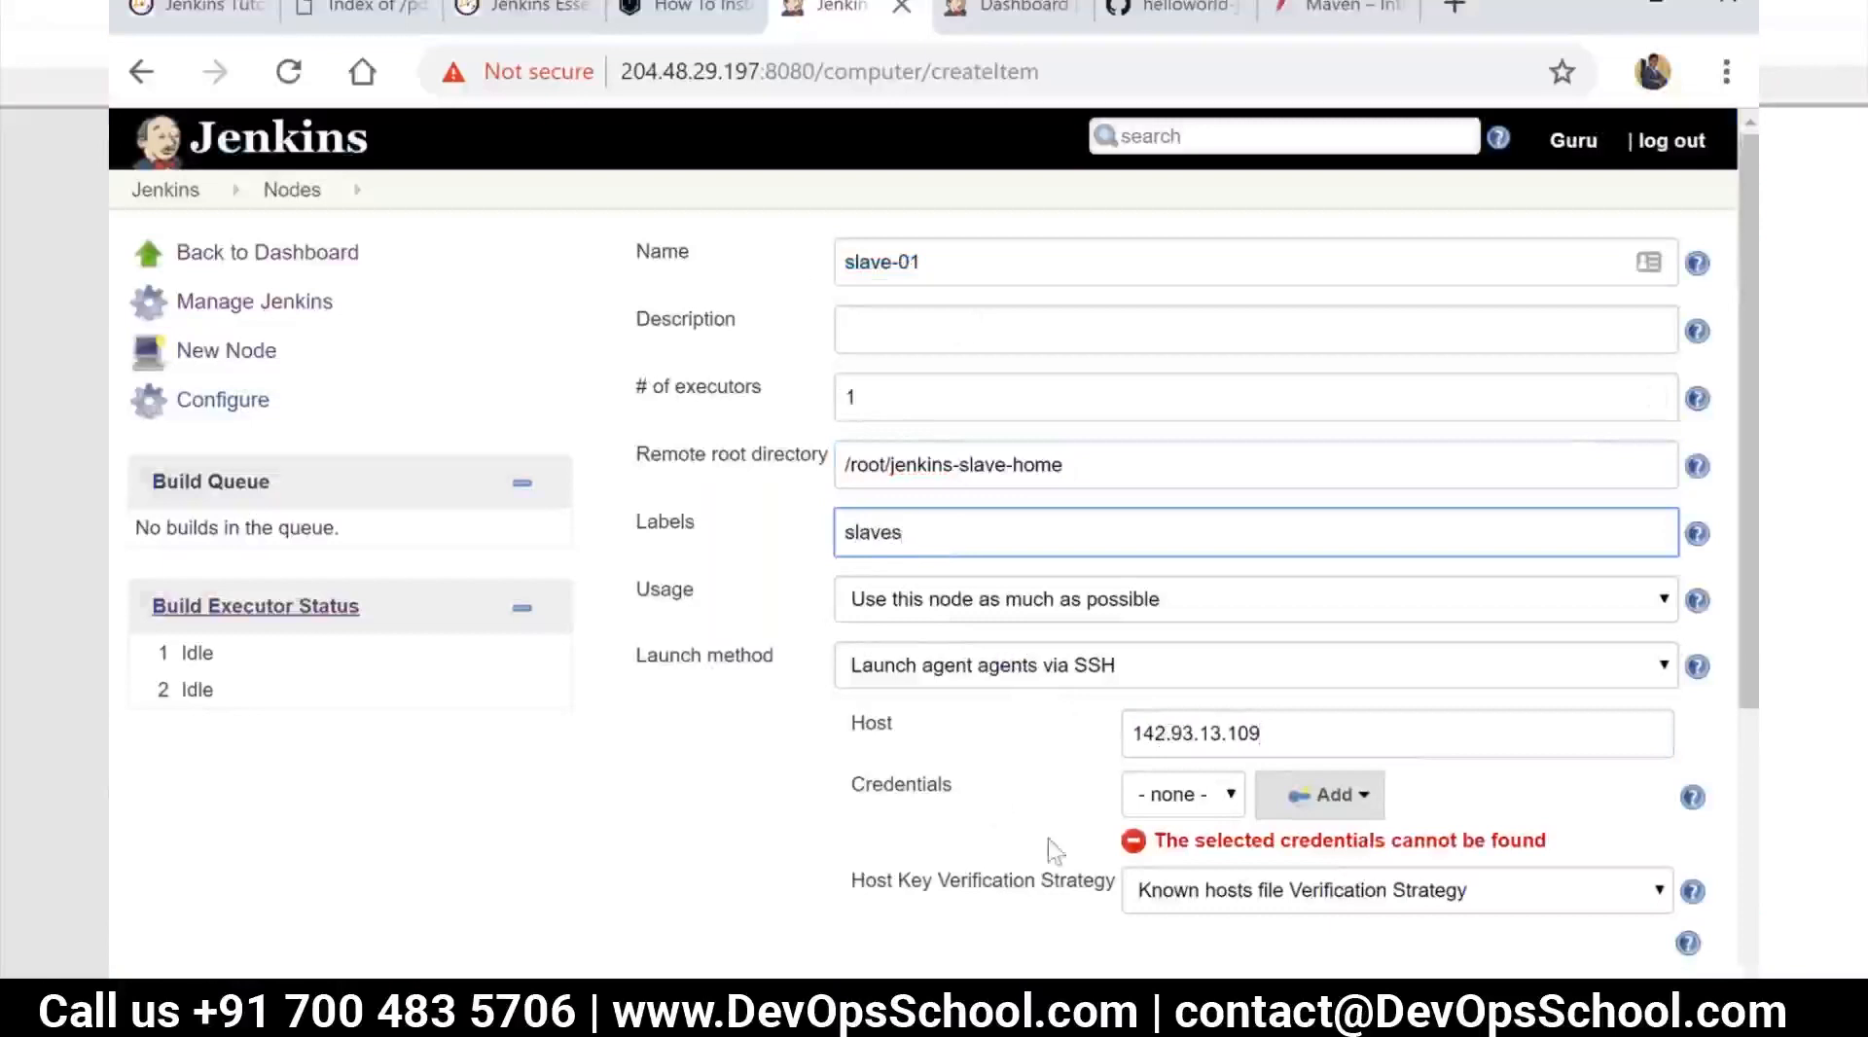
pyautogui.click(1005, 817)
pyautogui.scroll(-1, 1234, 750)
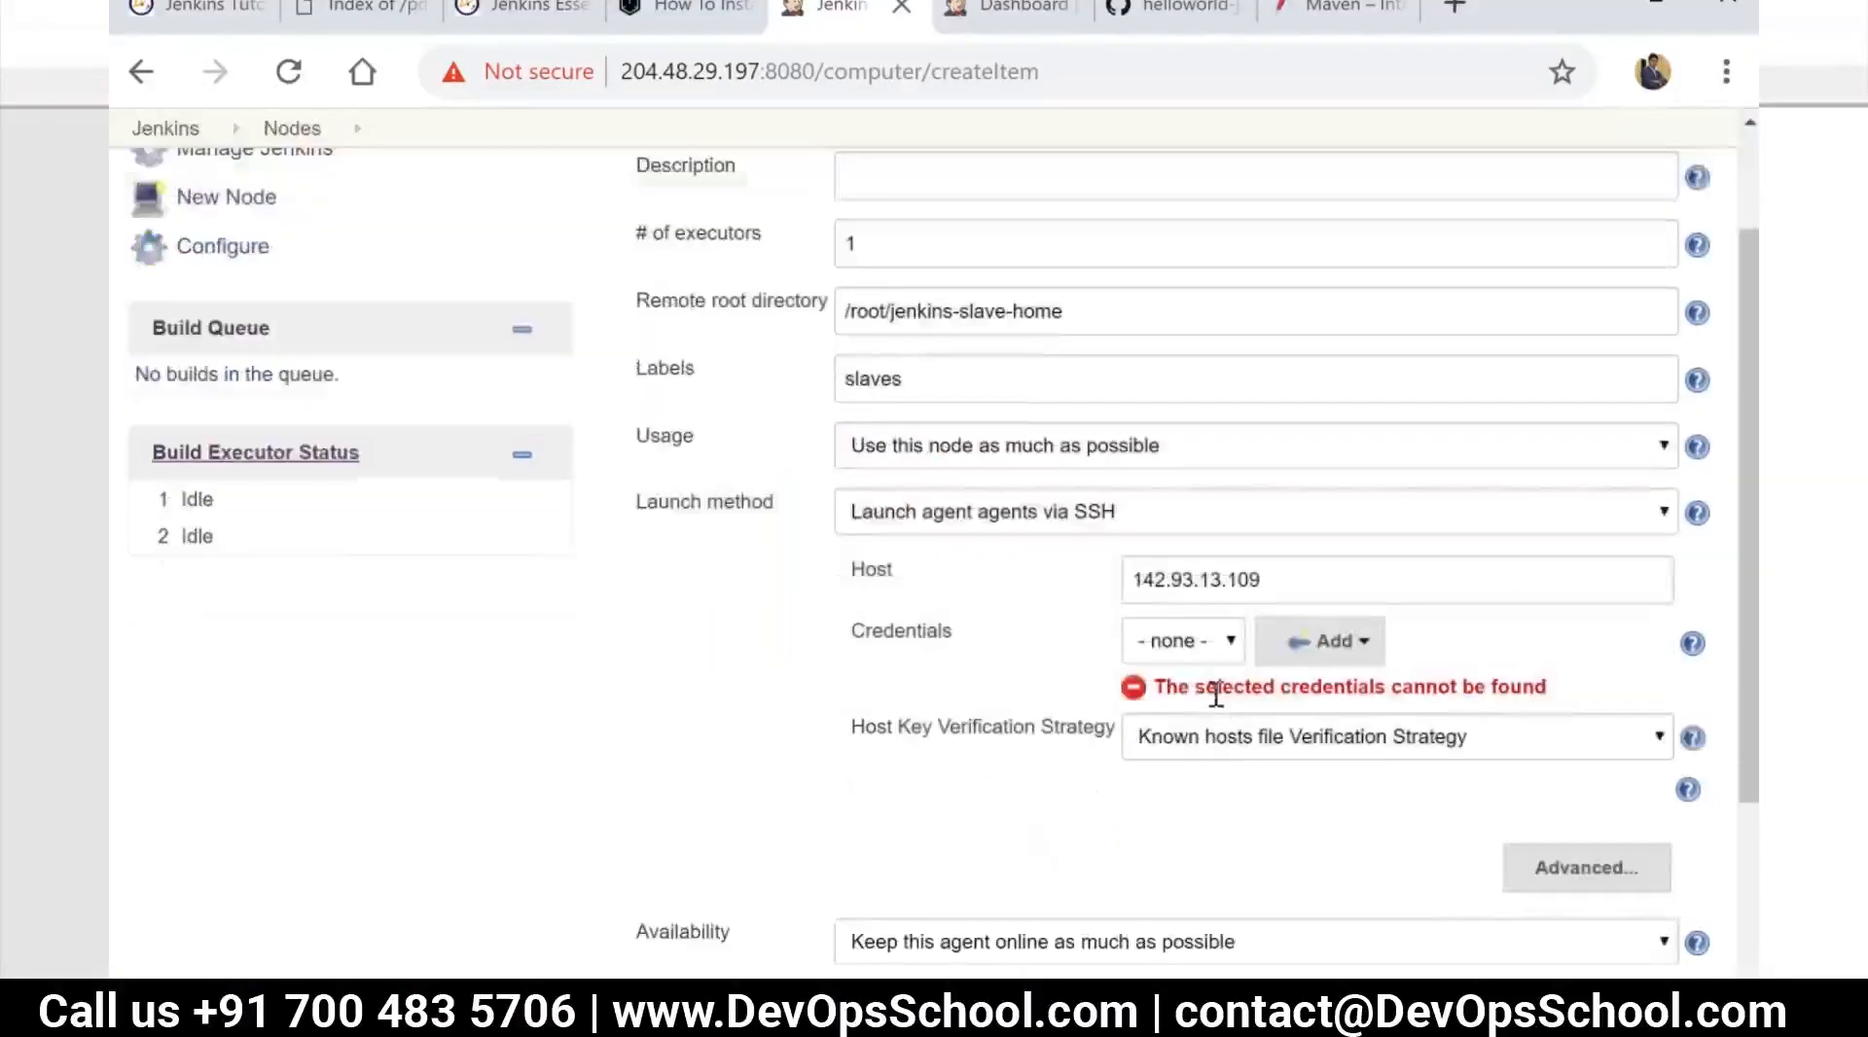
pyautogui.scroll(-1, 1155, 638)
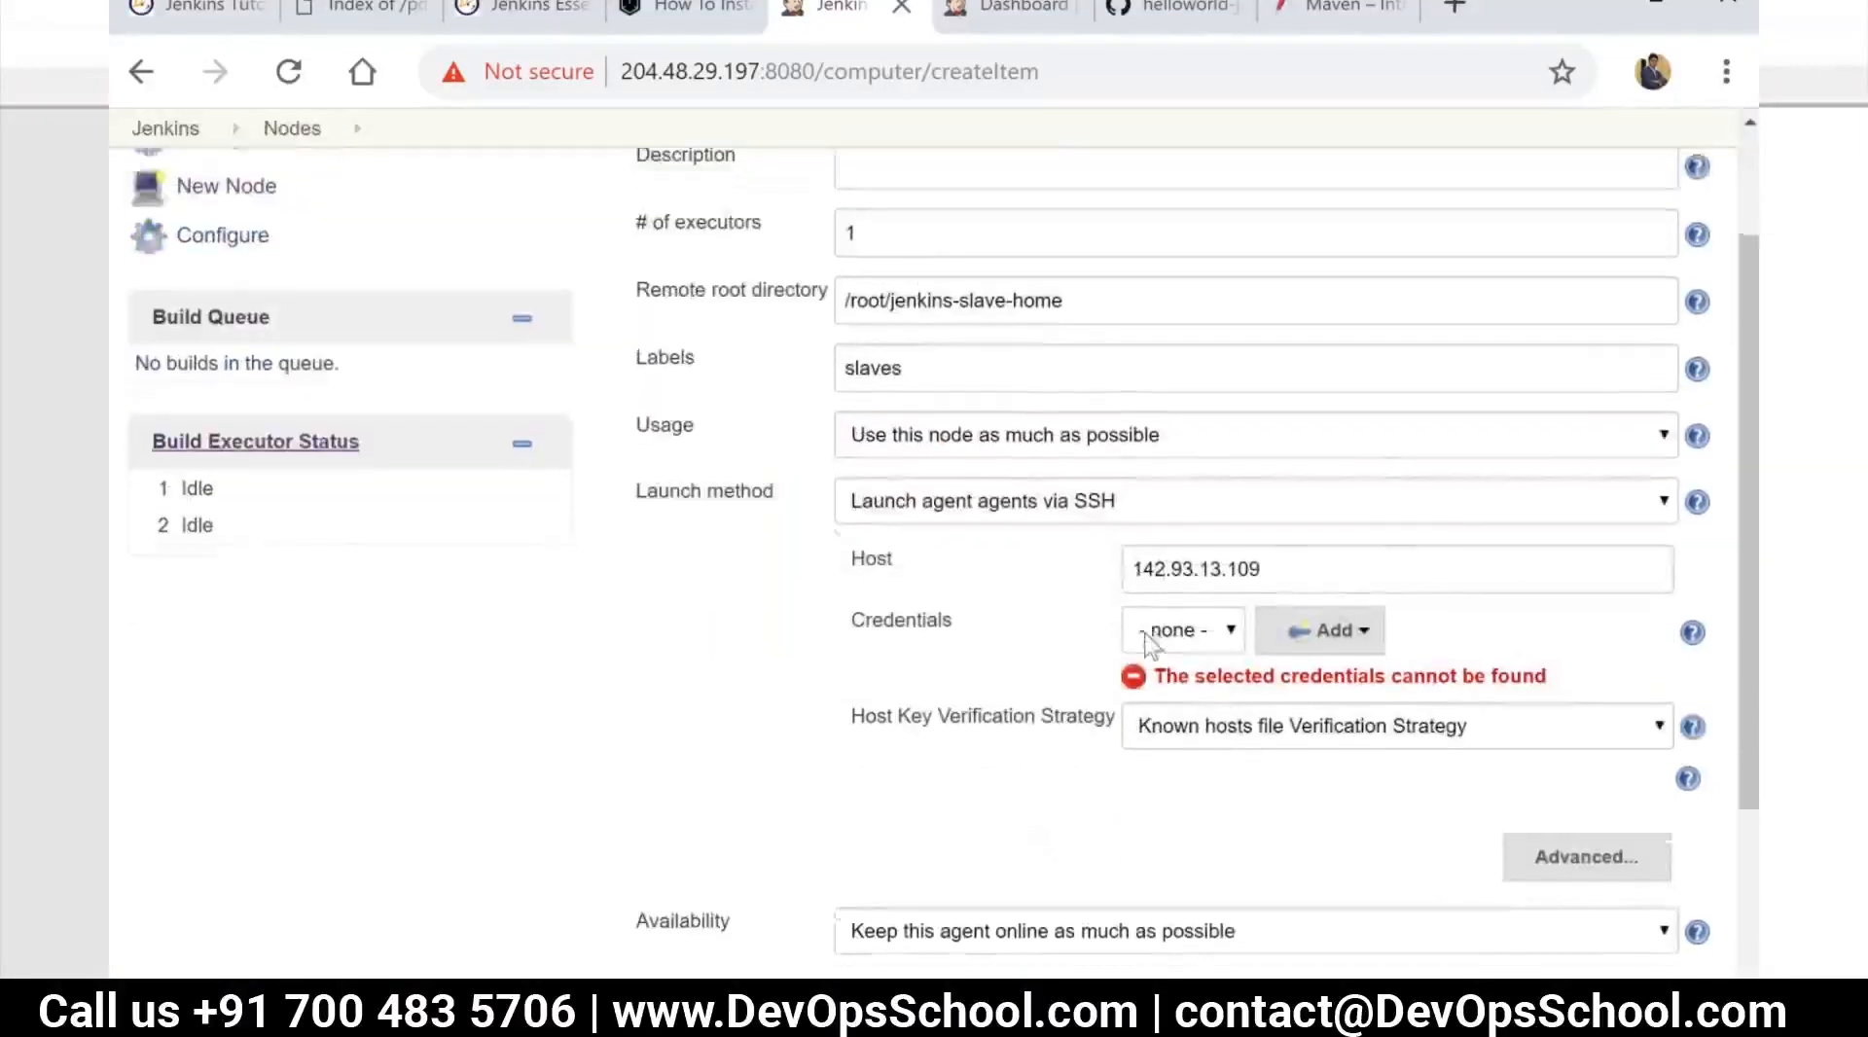
pyautogui.click(1134, 429)
pyautogui.write('root@')
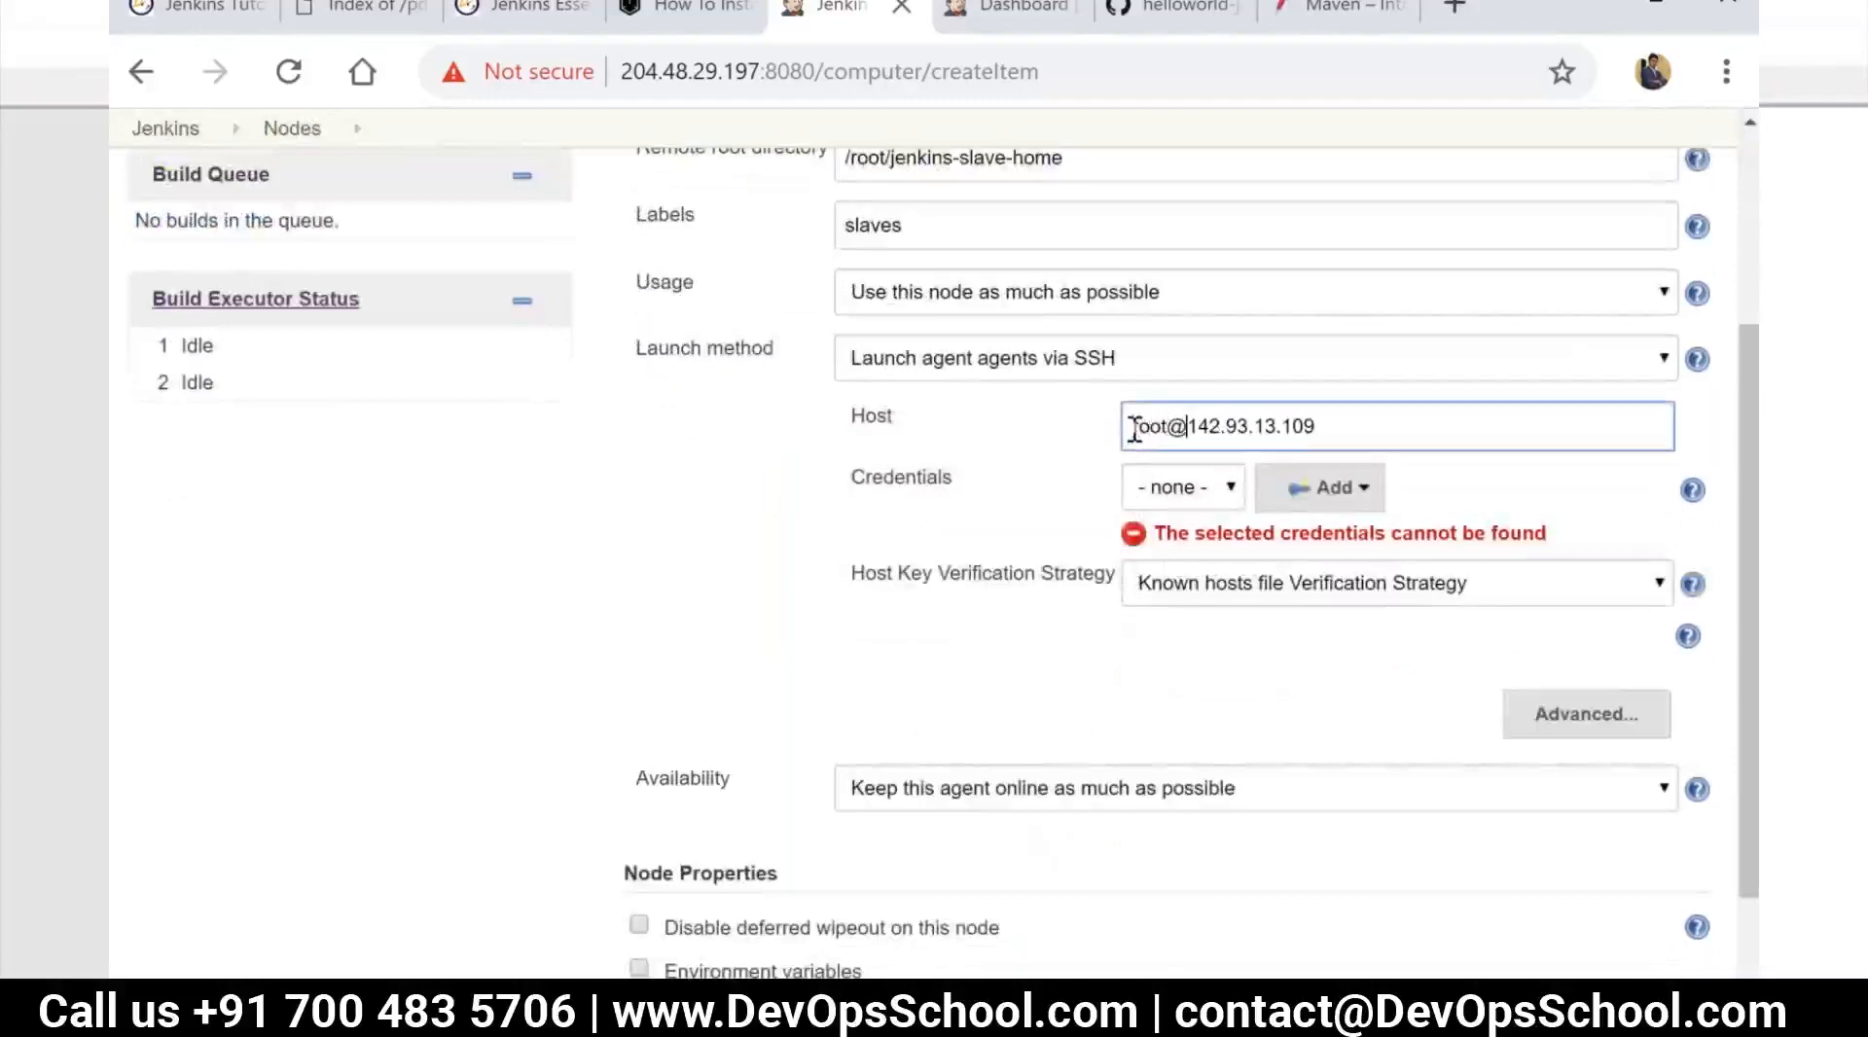
pyautogui.click(1087, 550)
pyautogui.scroll(-1, 1098, 564)
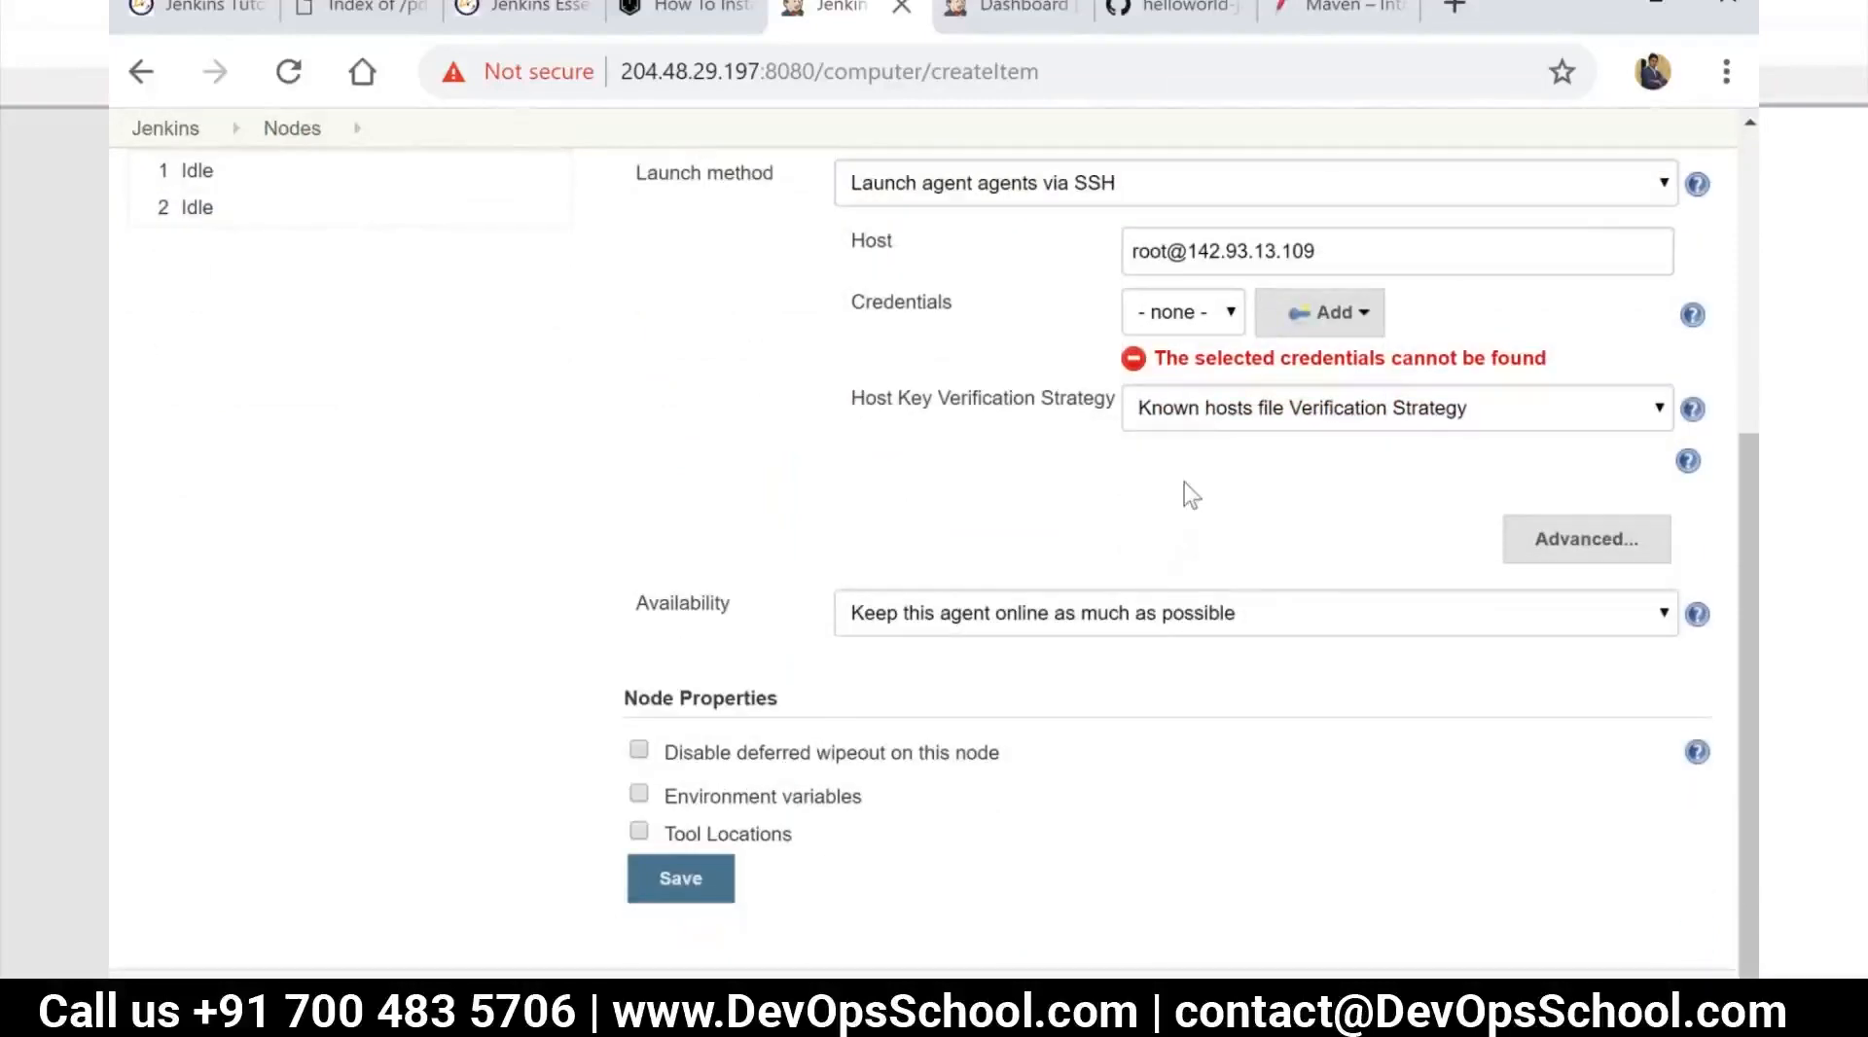
# Check the available credentials, leave the selection at none, and save the new node
pyautogui.click(1211, 322)
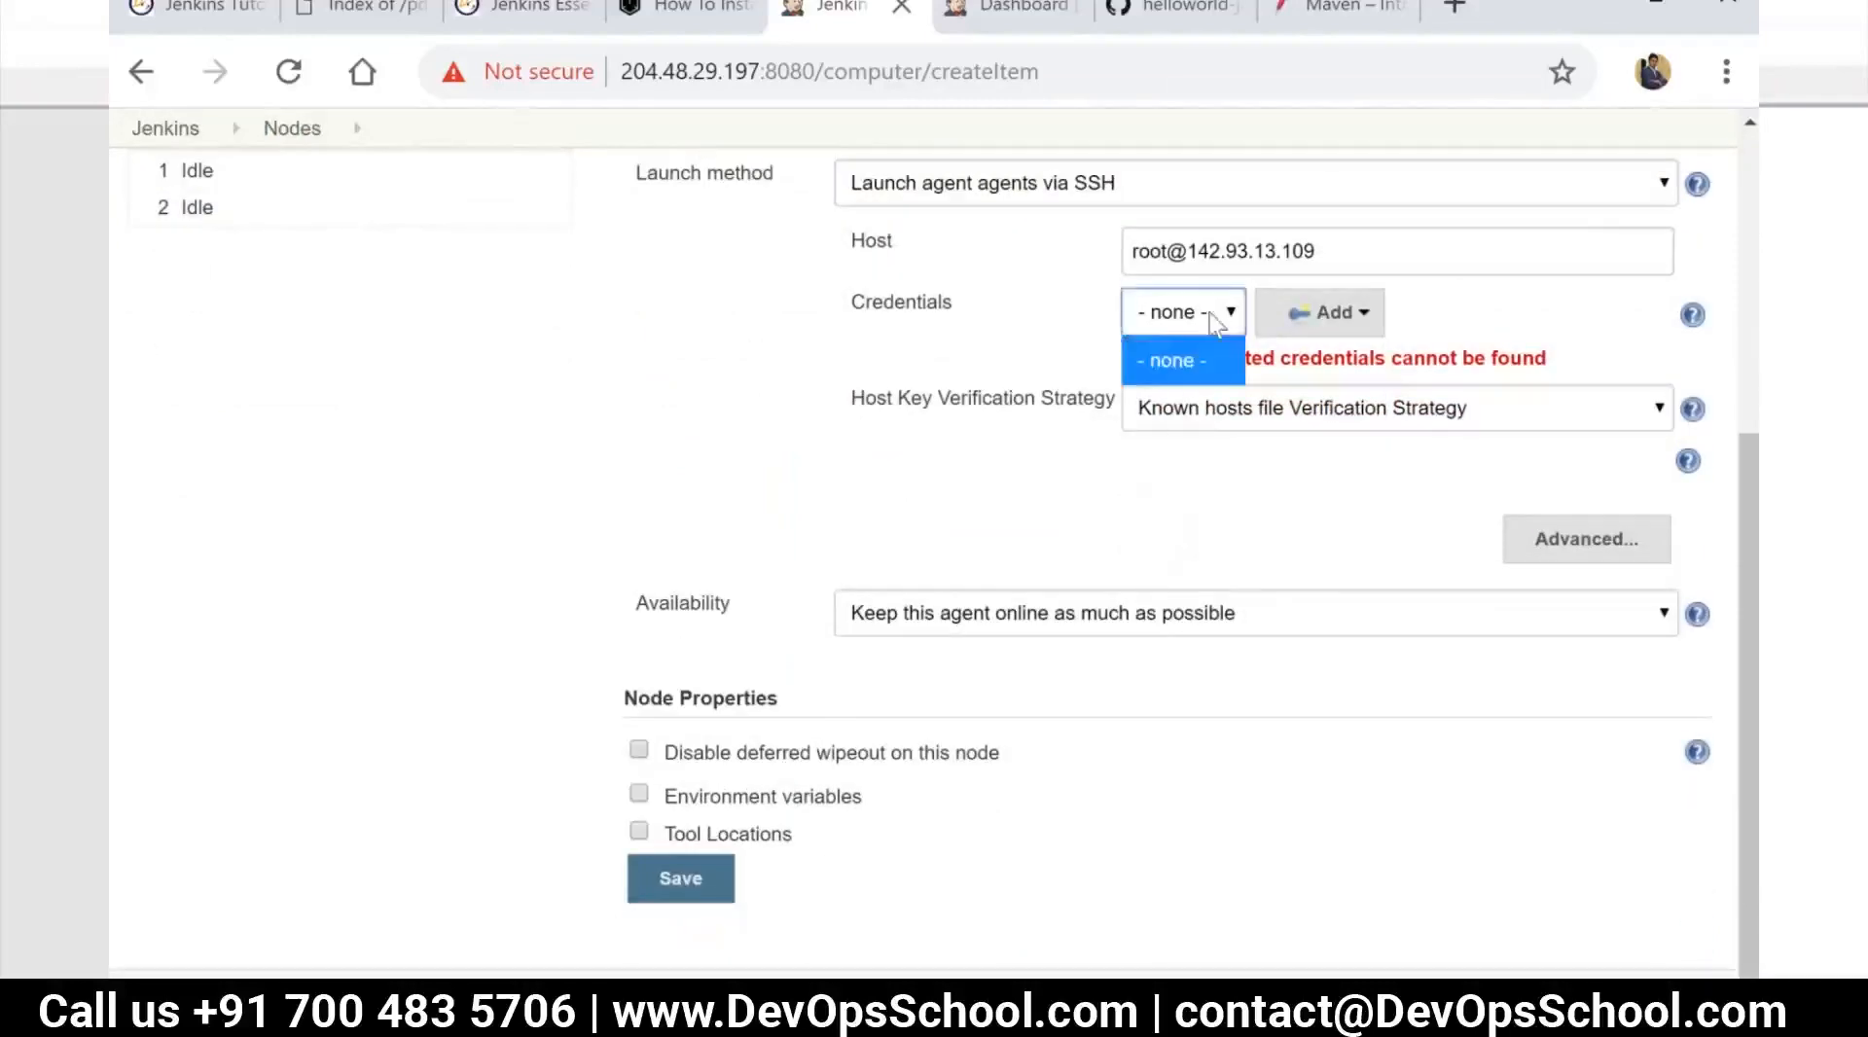
pyautogui.click(1022, 336)
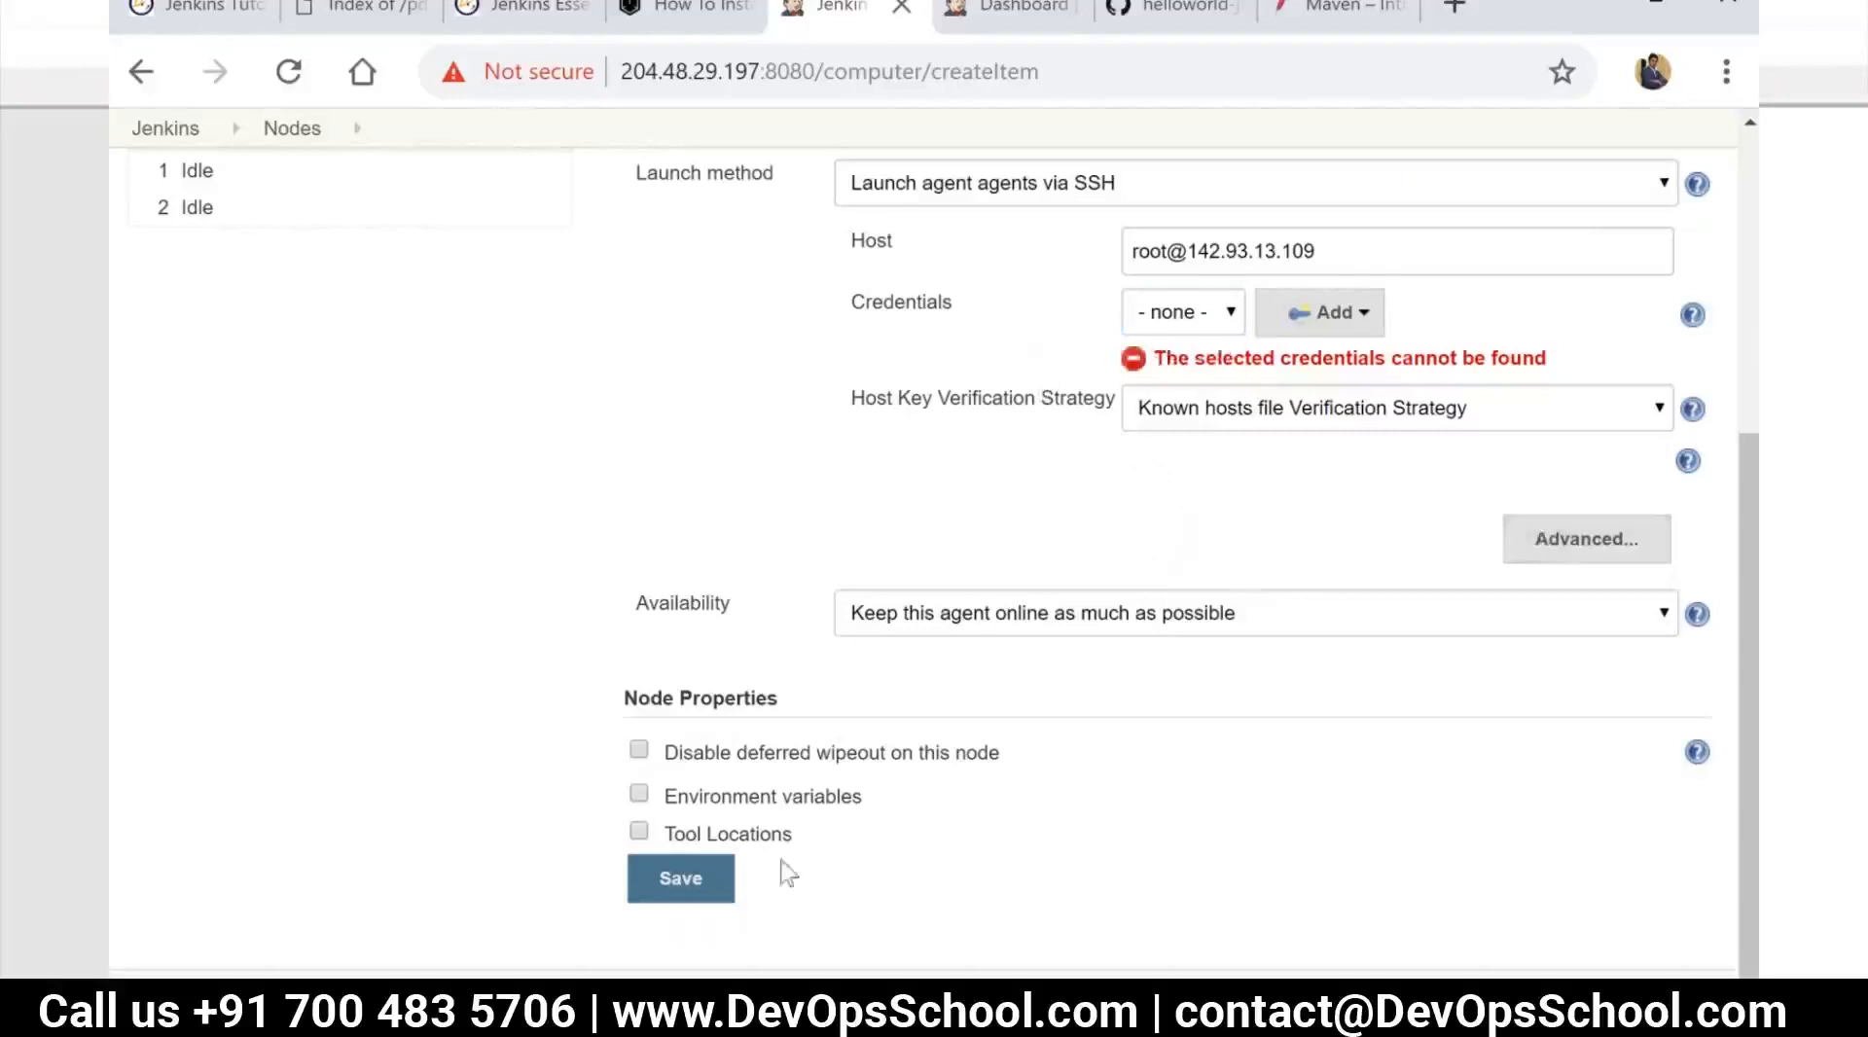
pyautogui.click(709, 881)
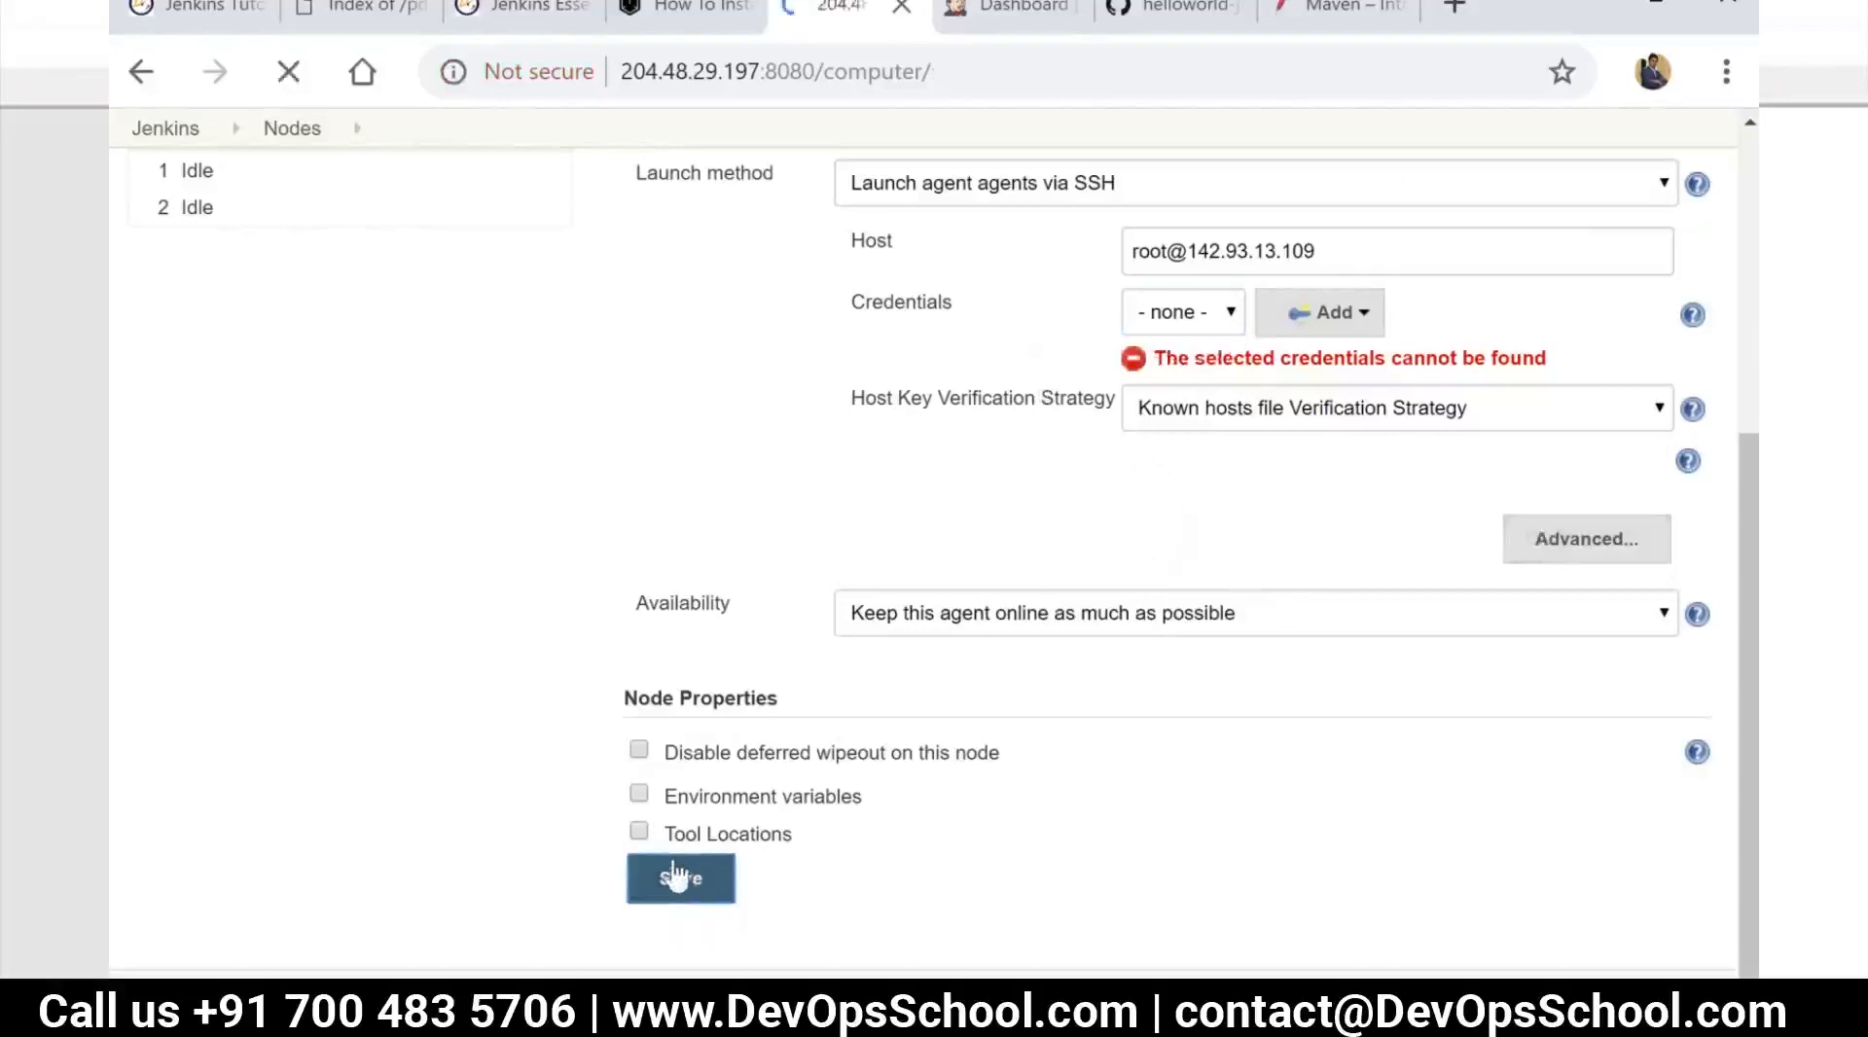
# Open the slave-01 node, relaunch its agent, and examine the connection log
pyautogui.click(728, 379)
pyautogui.click(693, 424)
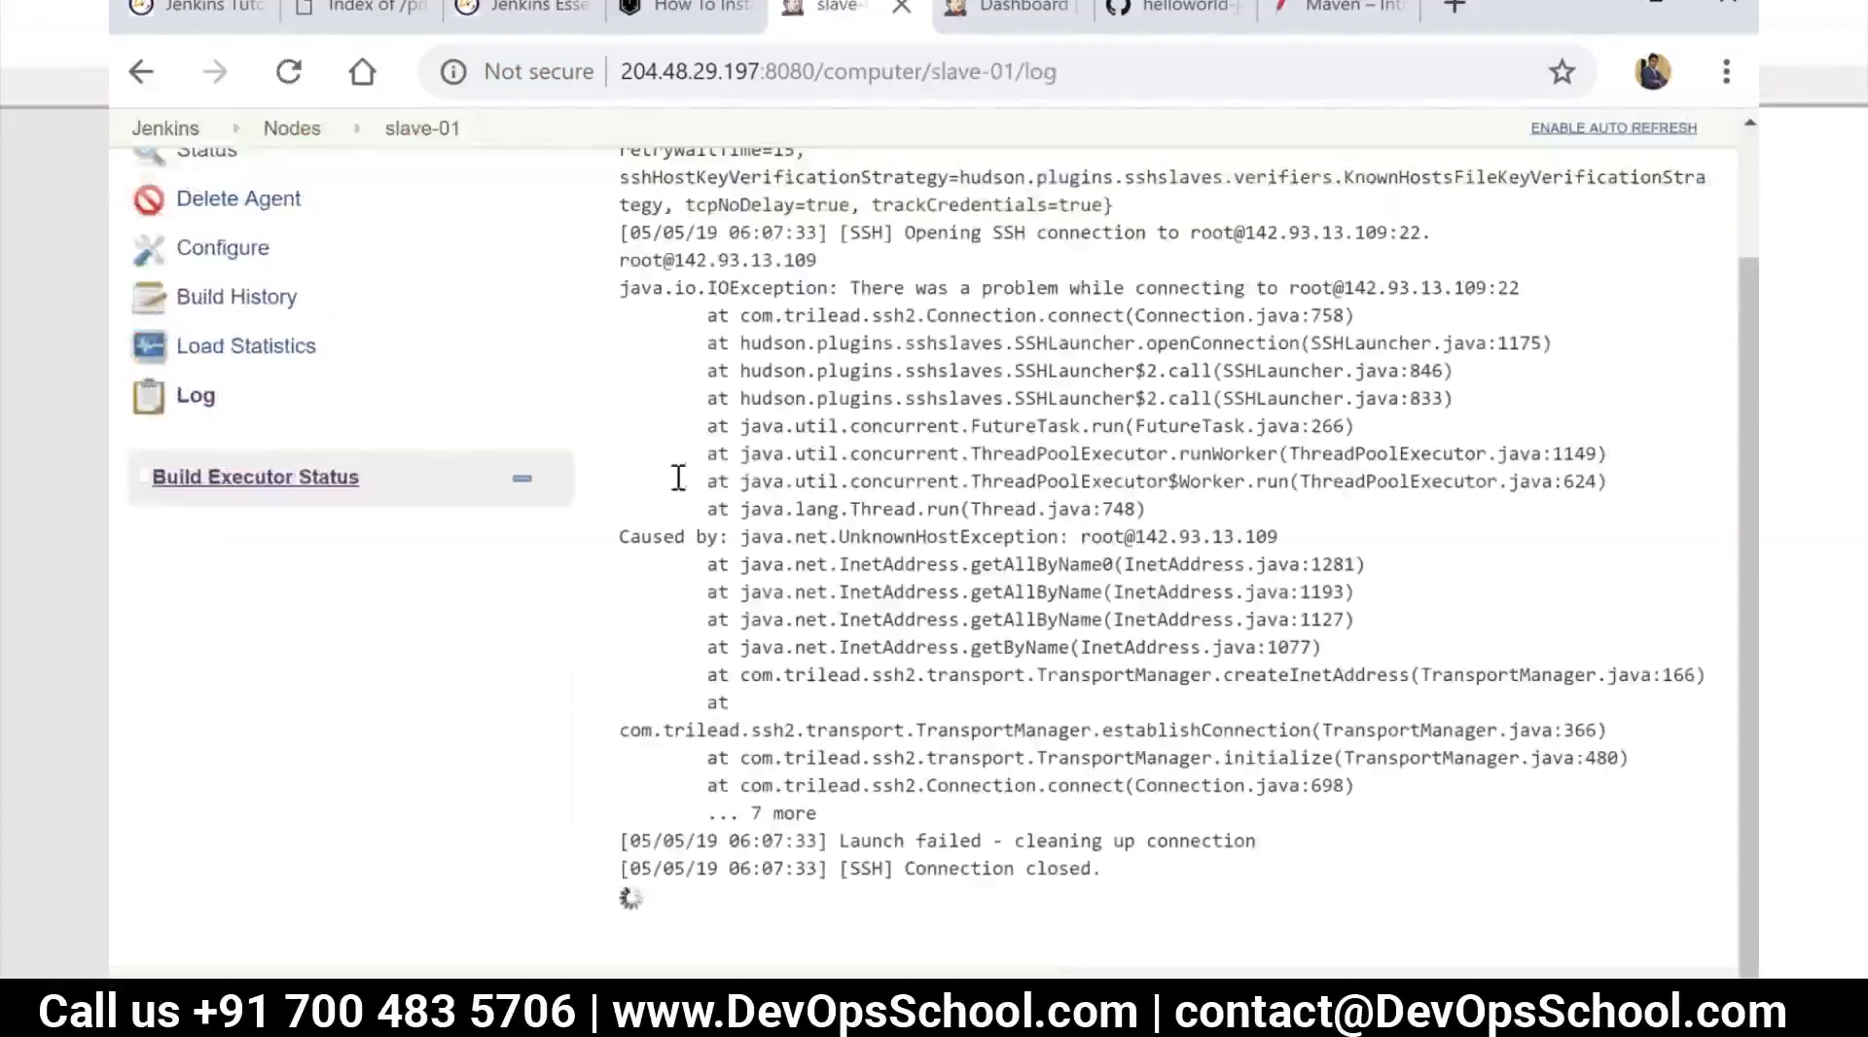
pyautogui.scroll(2, 815, 541)
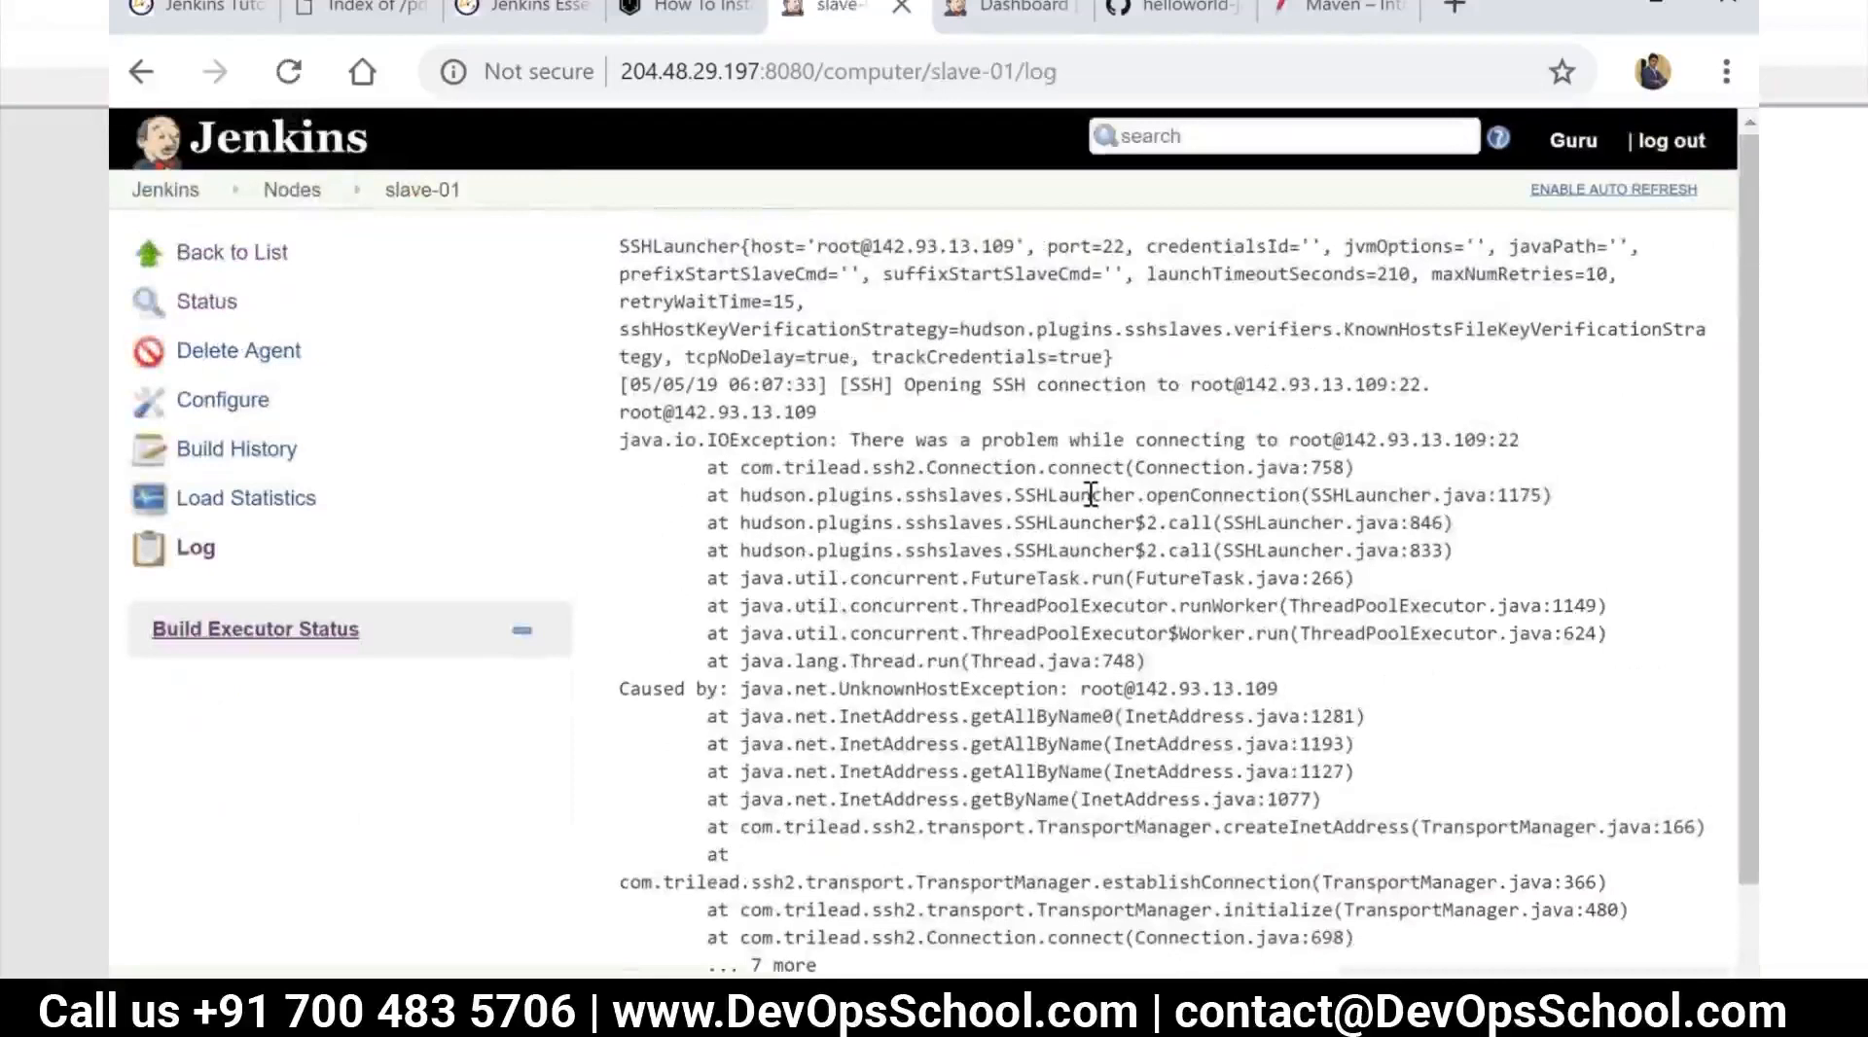
# Reconfigure slave-01 to remove the root@ prefix from its host, keeping the SSH launch method, and save
pyautogui.click(227, 409)
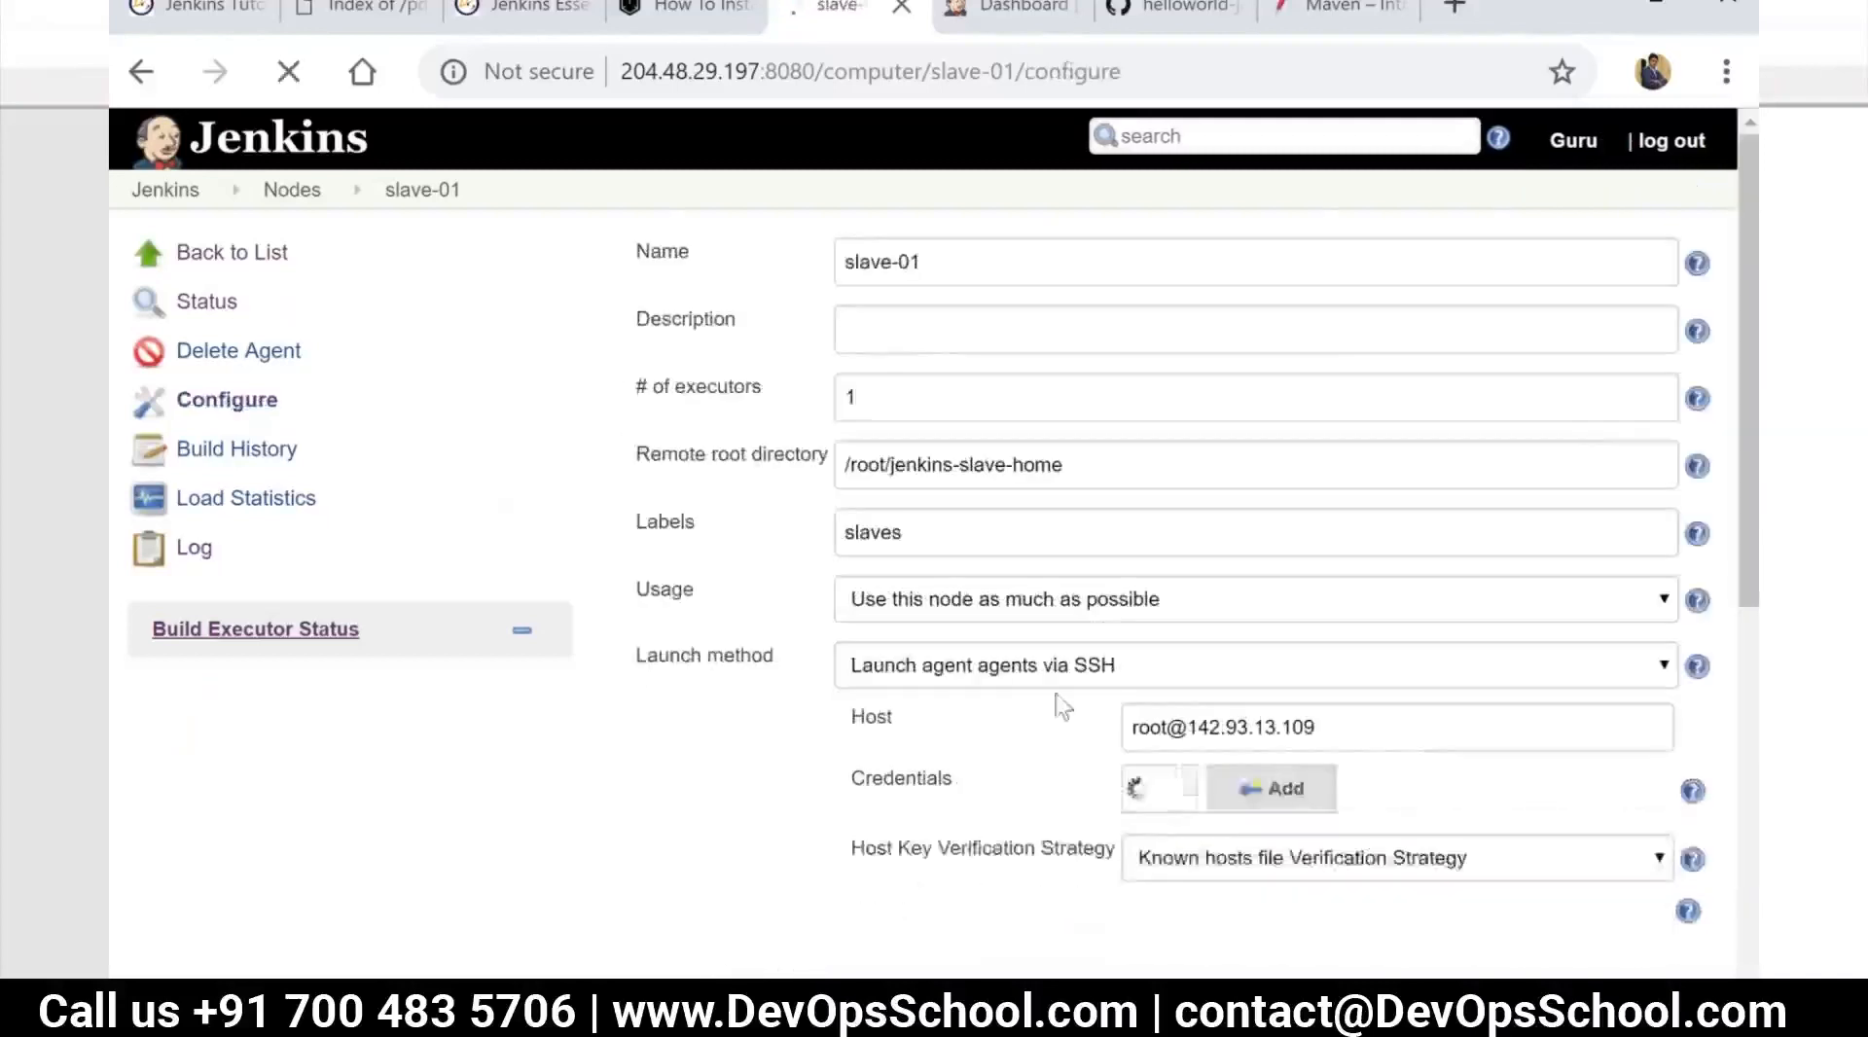
pyautogui.click(1132, 671)
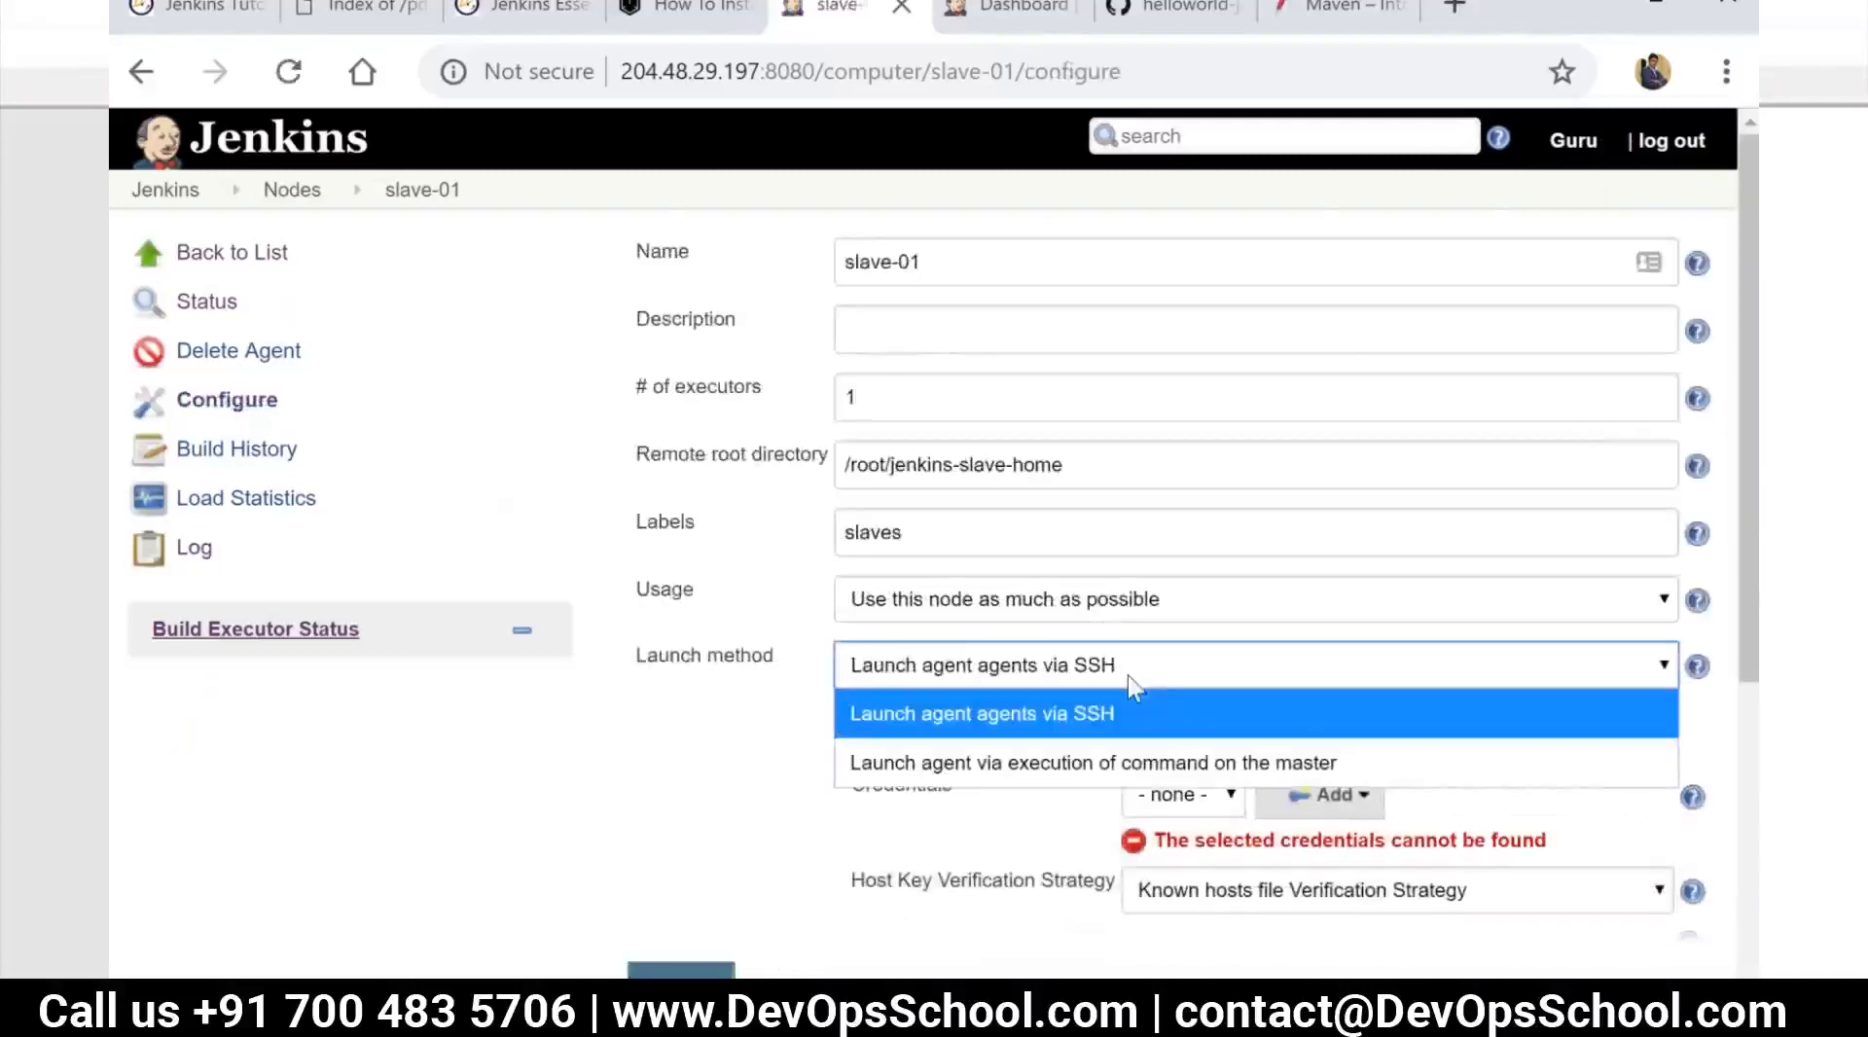
pyautogui.click(1129, 675)
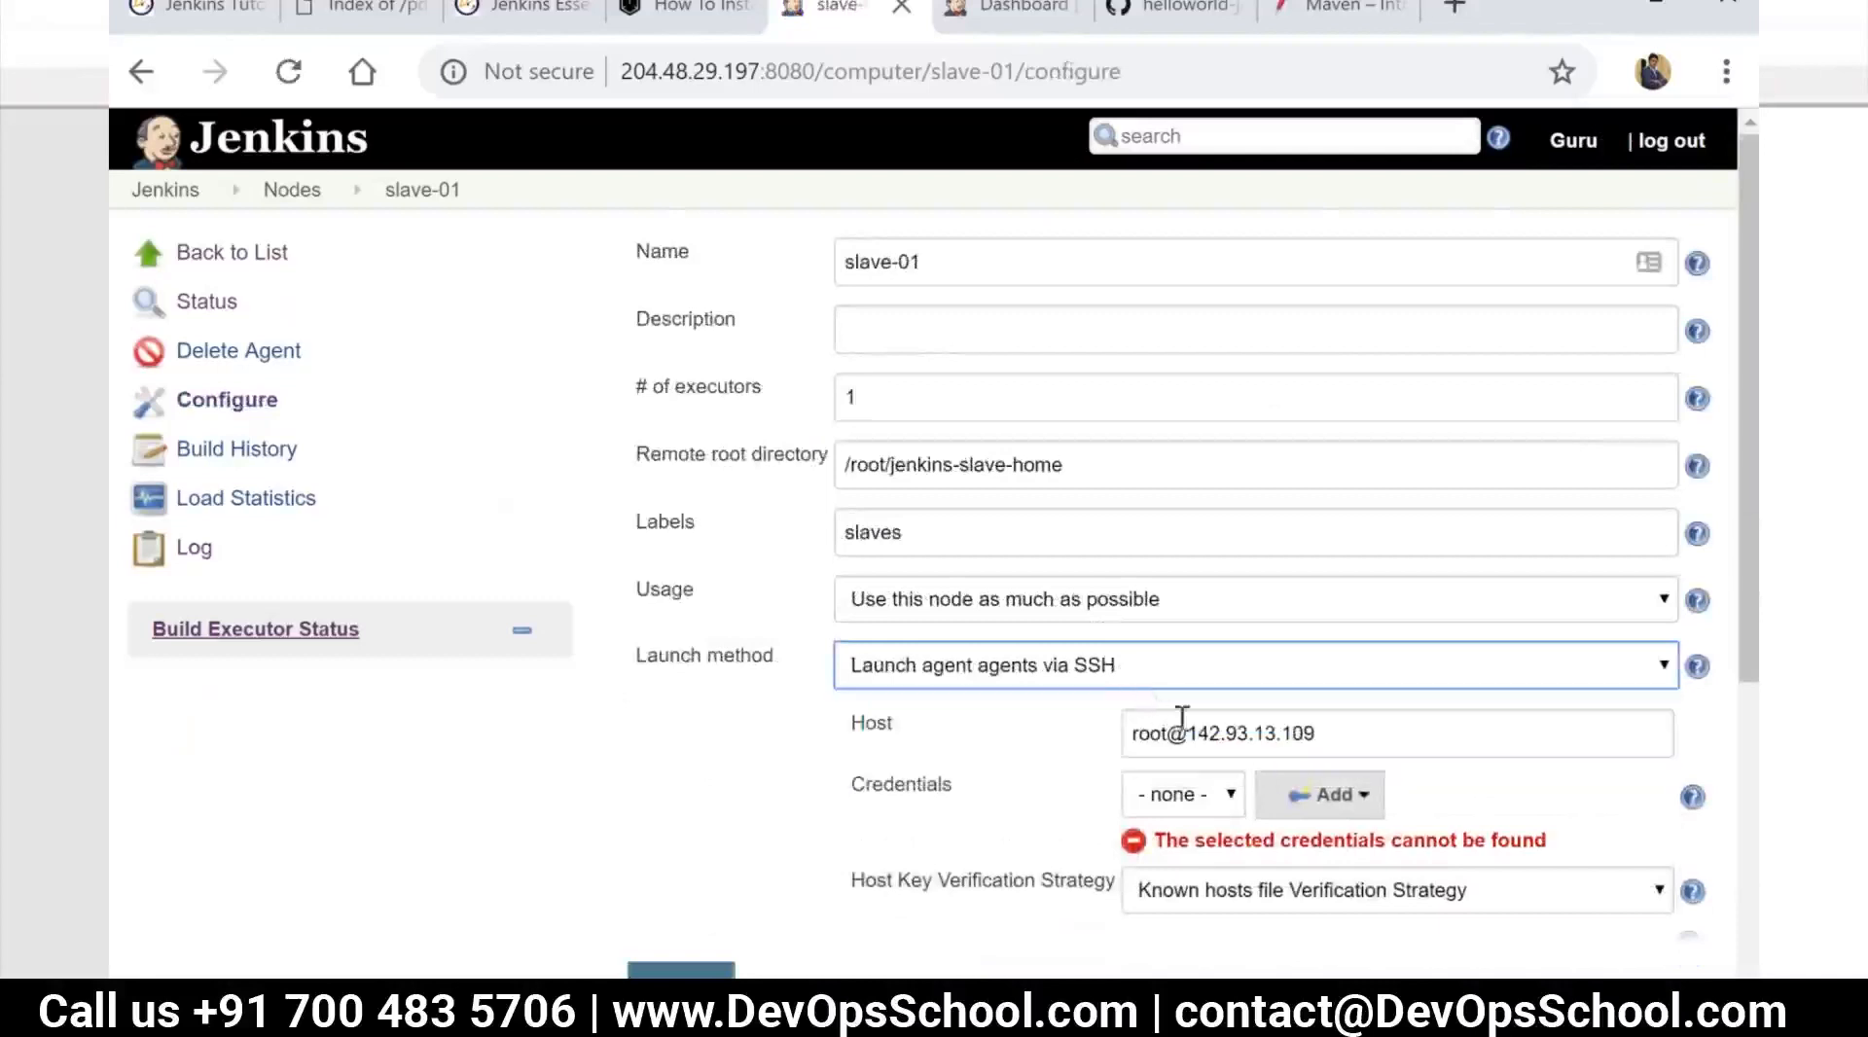
pyautogui.moveTo(1187, 734); pyautogui.dragTo(1128, 731)
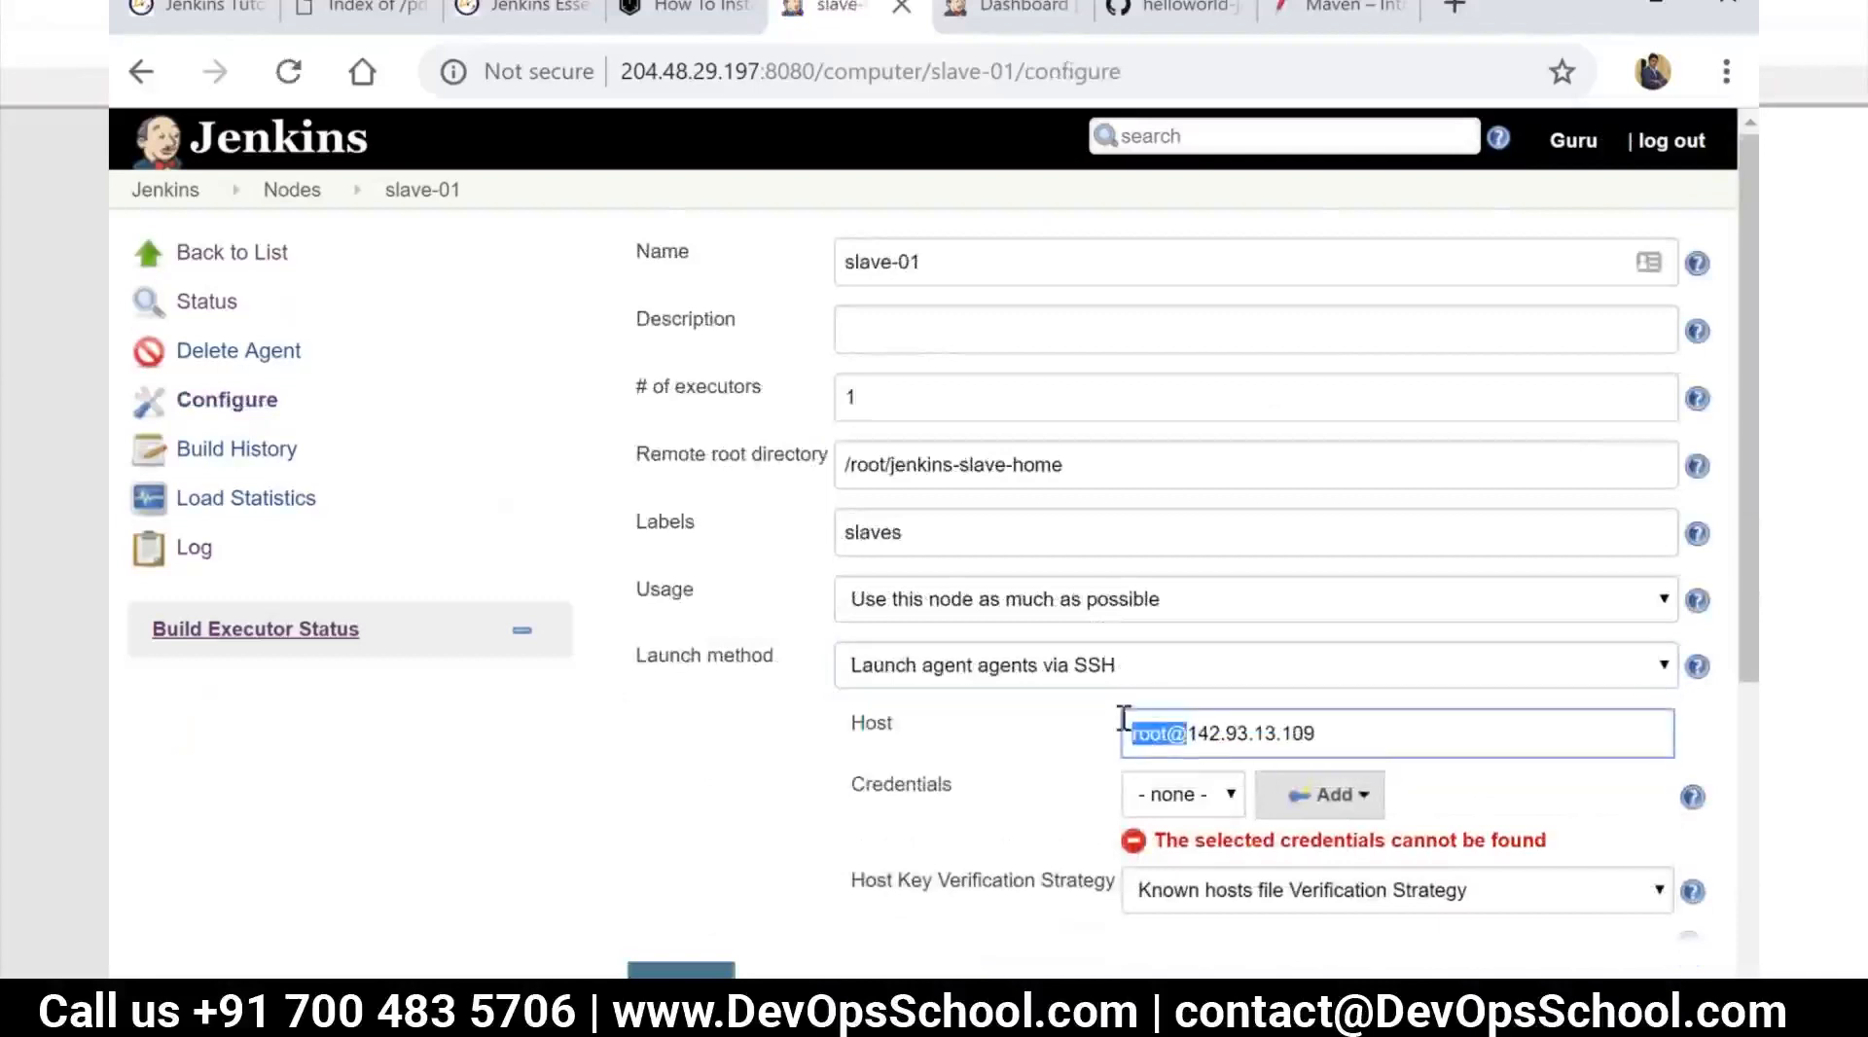
pyautogui.press('BackSpace')
pyautogui.scroll(-1, 1100, 801)
pyautogui.click(691, 973)
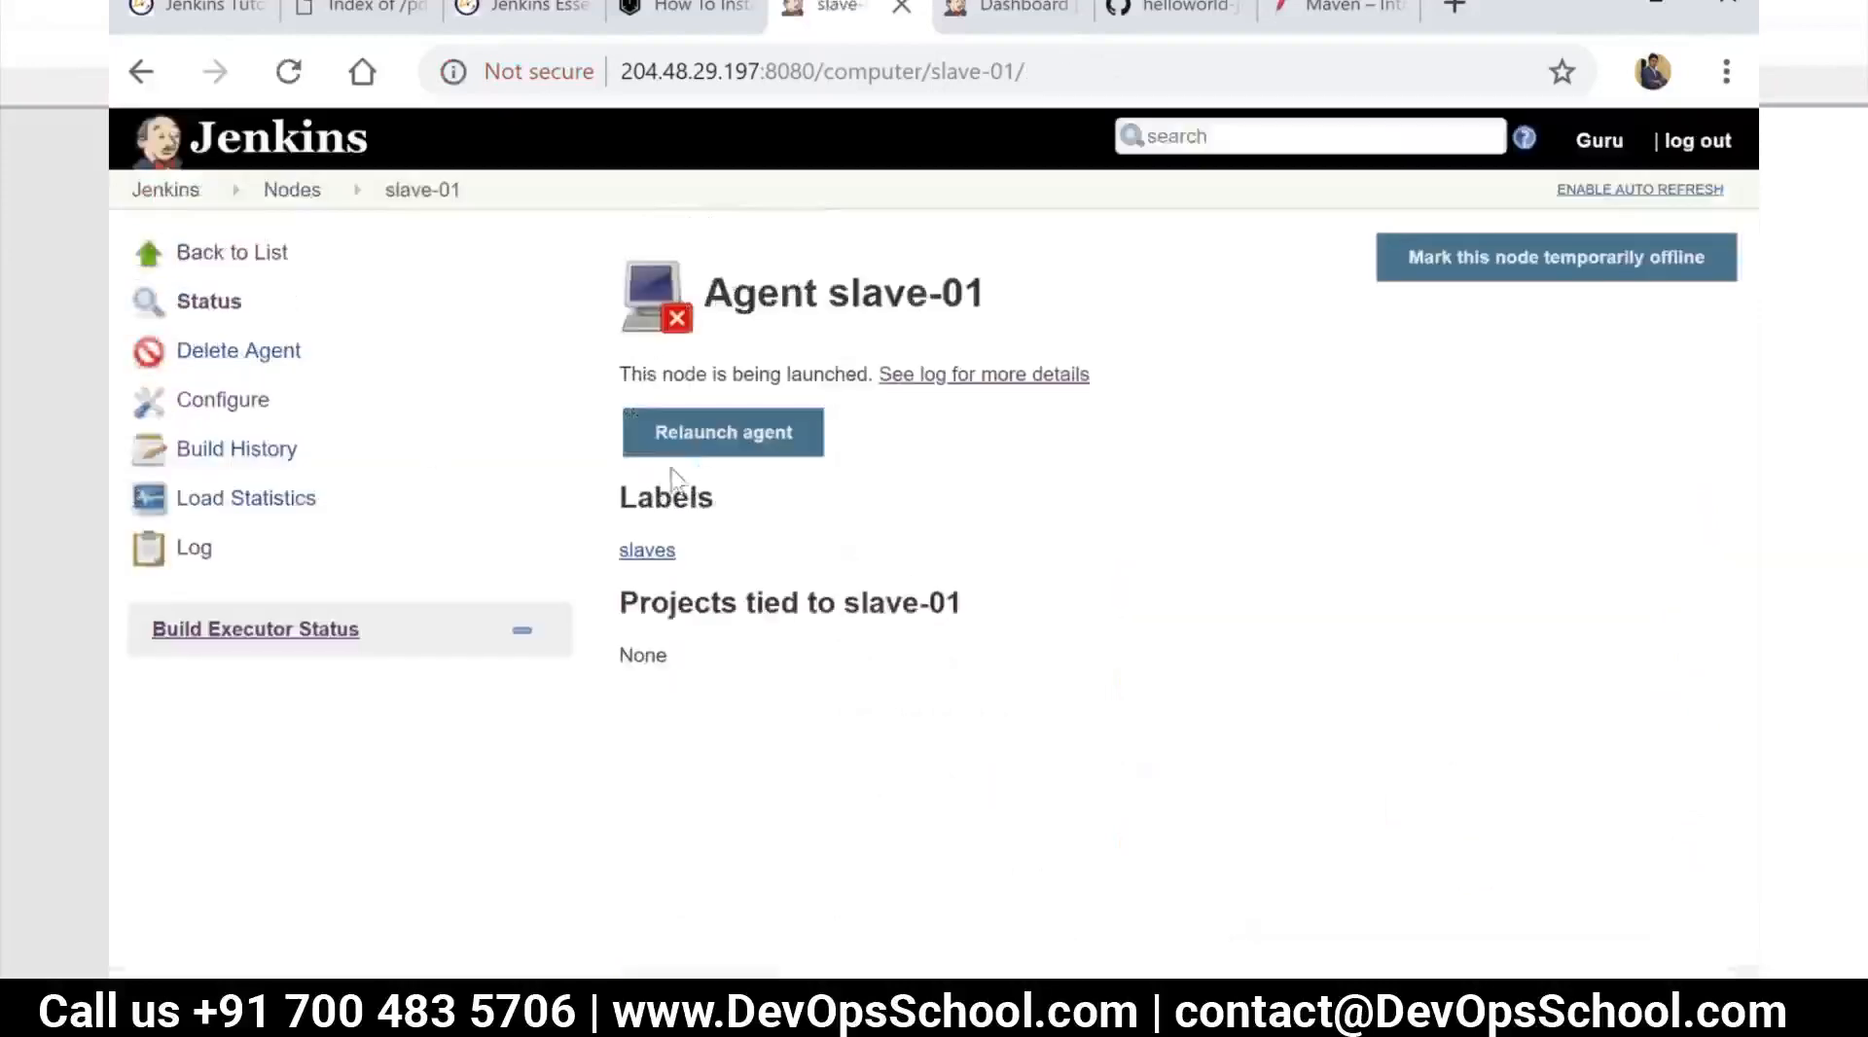
# Relaunch the slave-01 agent, check its launch log, and return to the node list
pyautogui.click(715, 449)
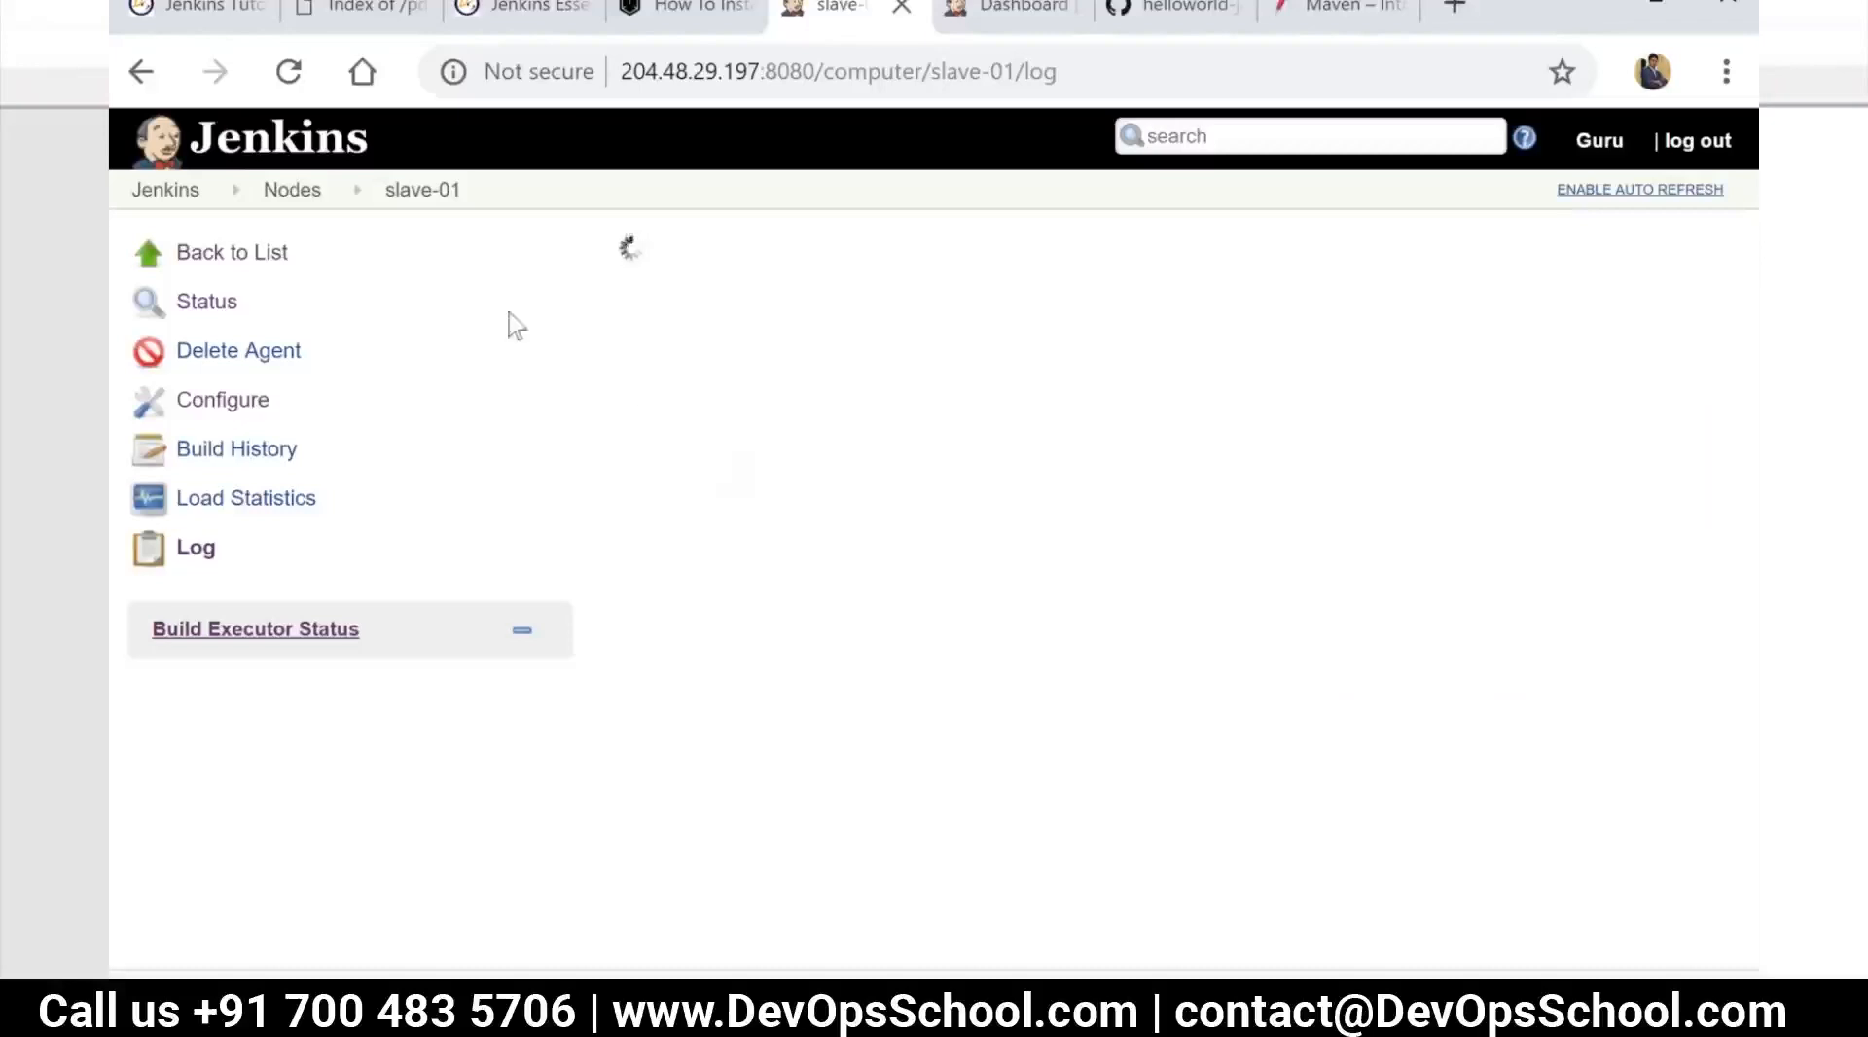
pyautogui.click(319, 192)
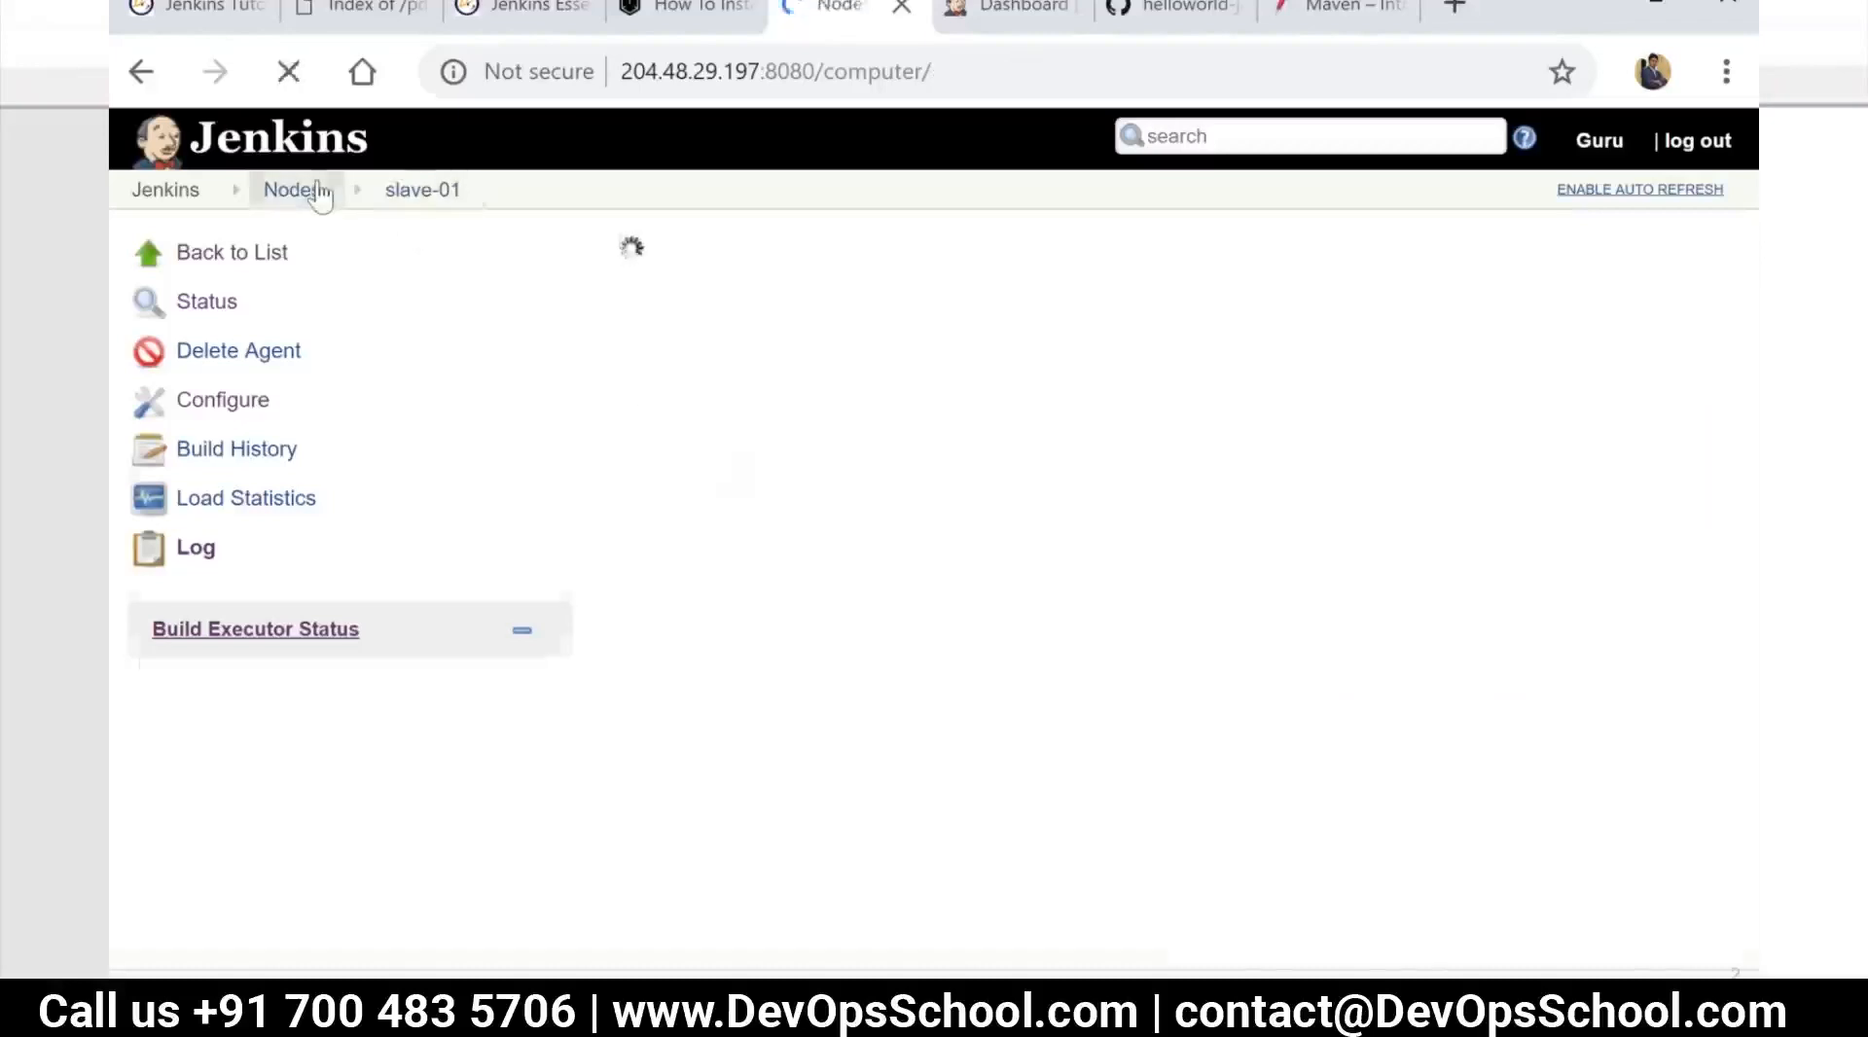
pyautogui.click(737, 387)
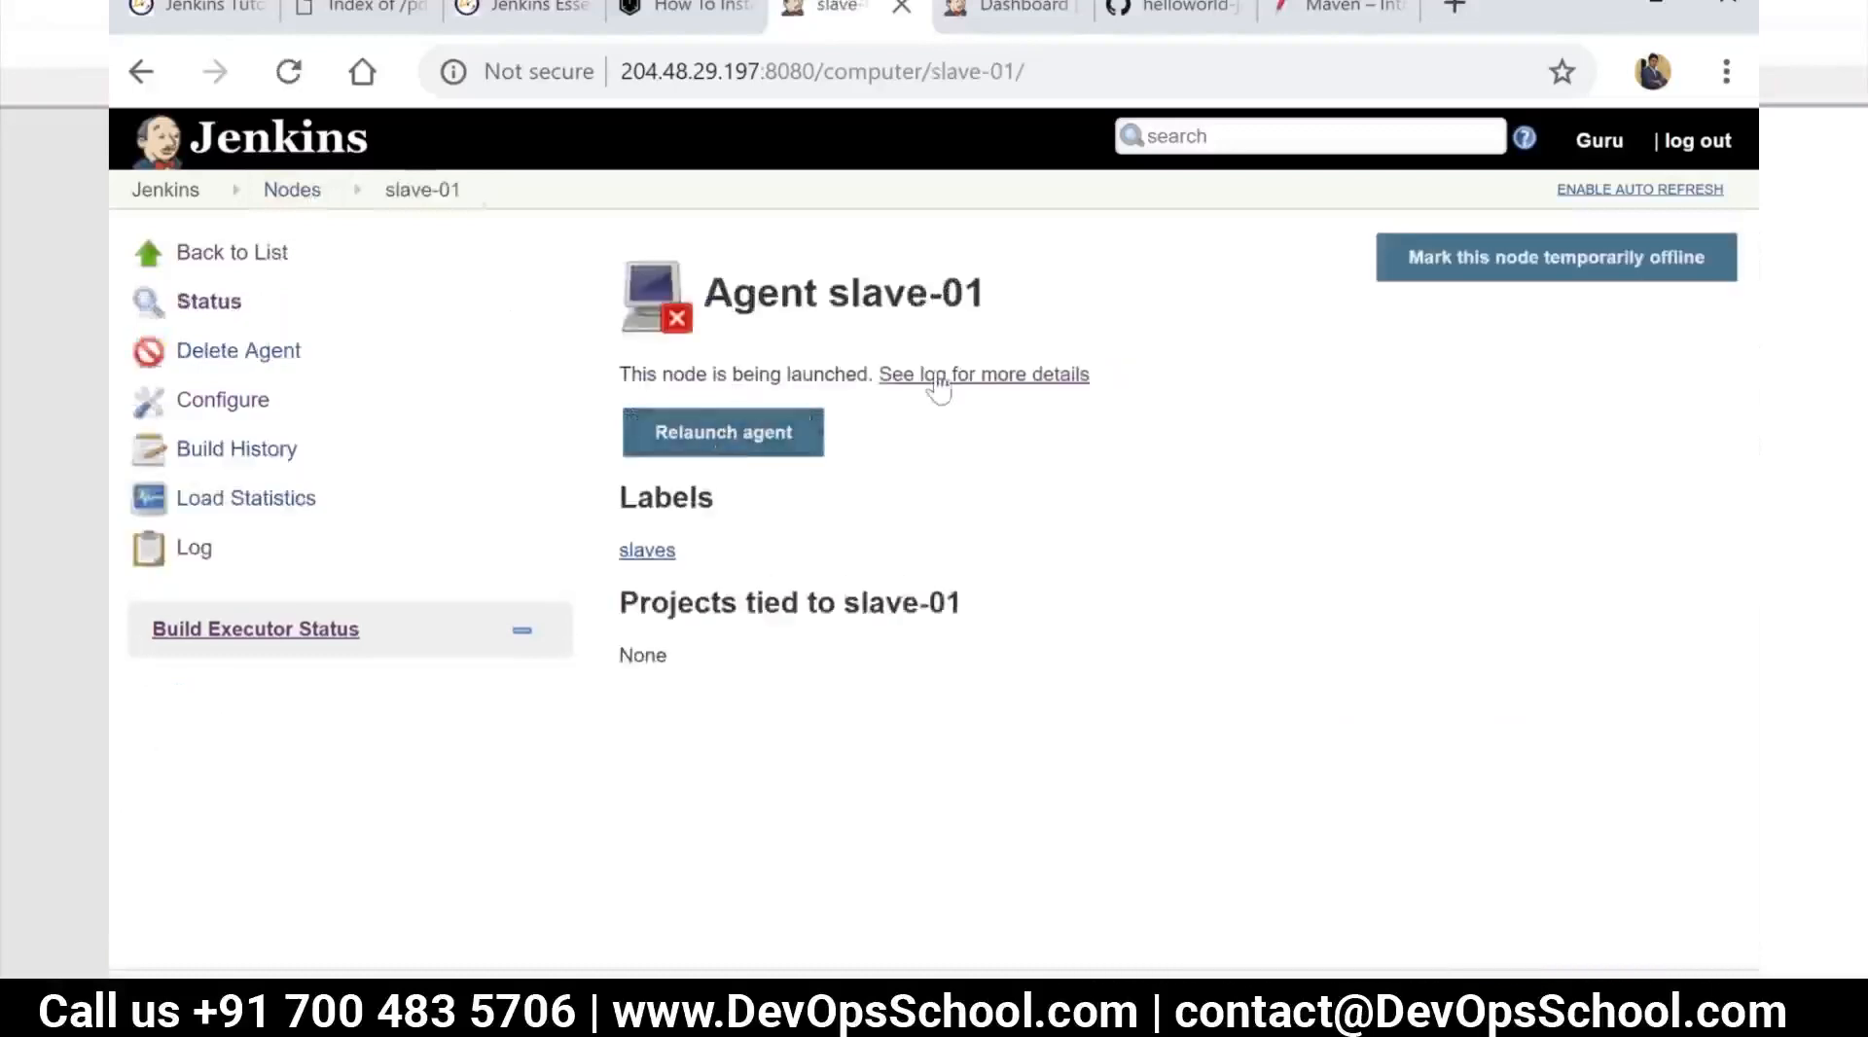
pyautogui.click(936, 376)
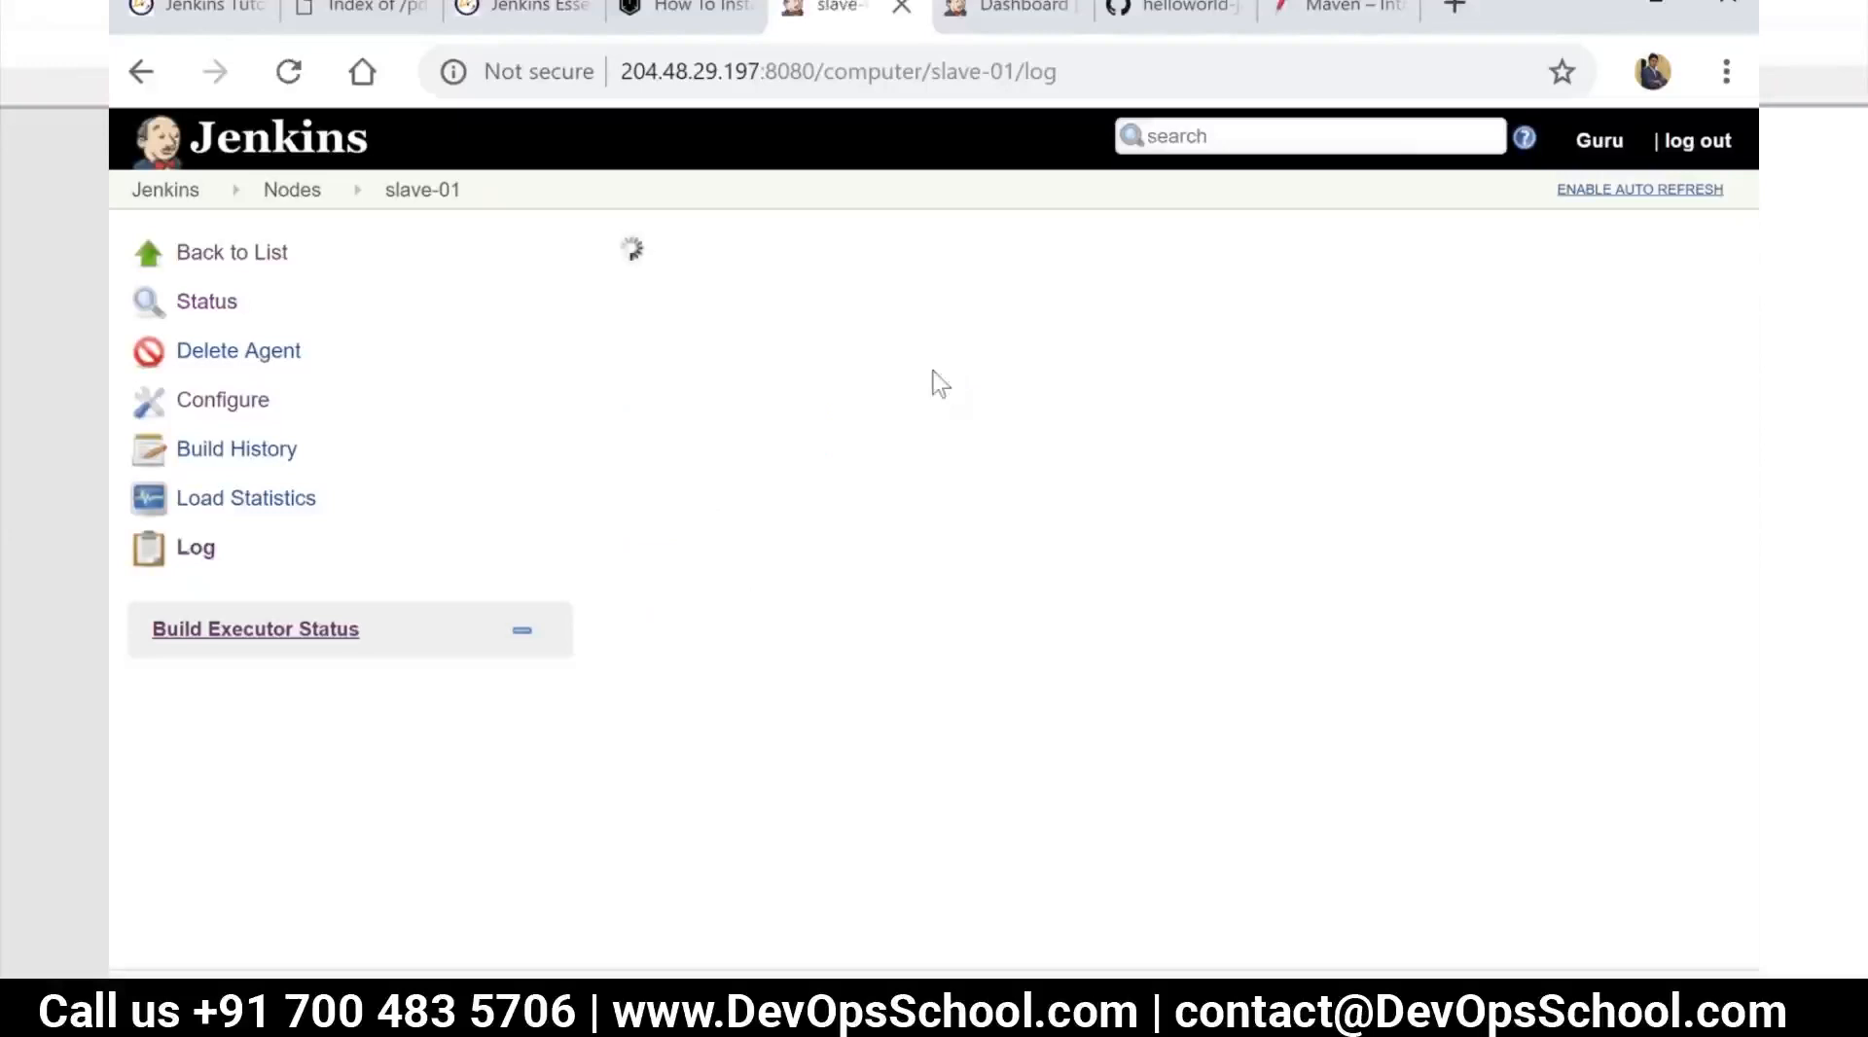
pyautogui.click(304, 195)
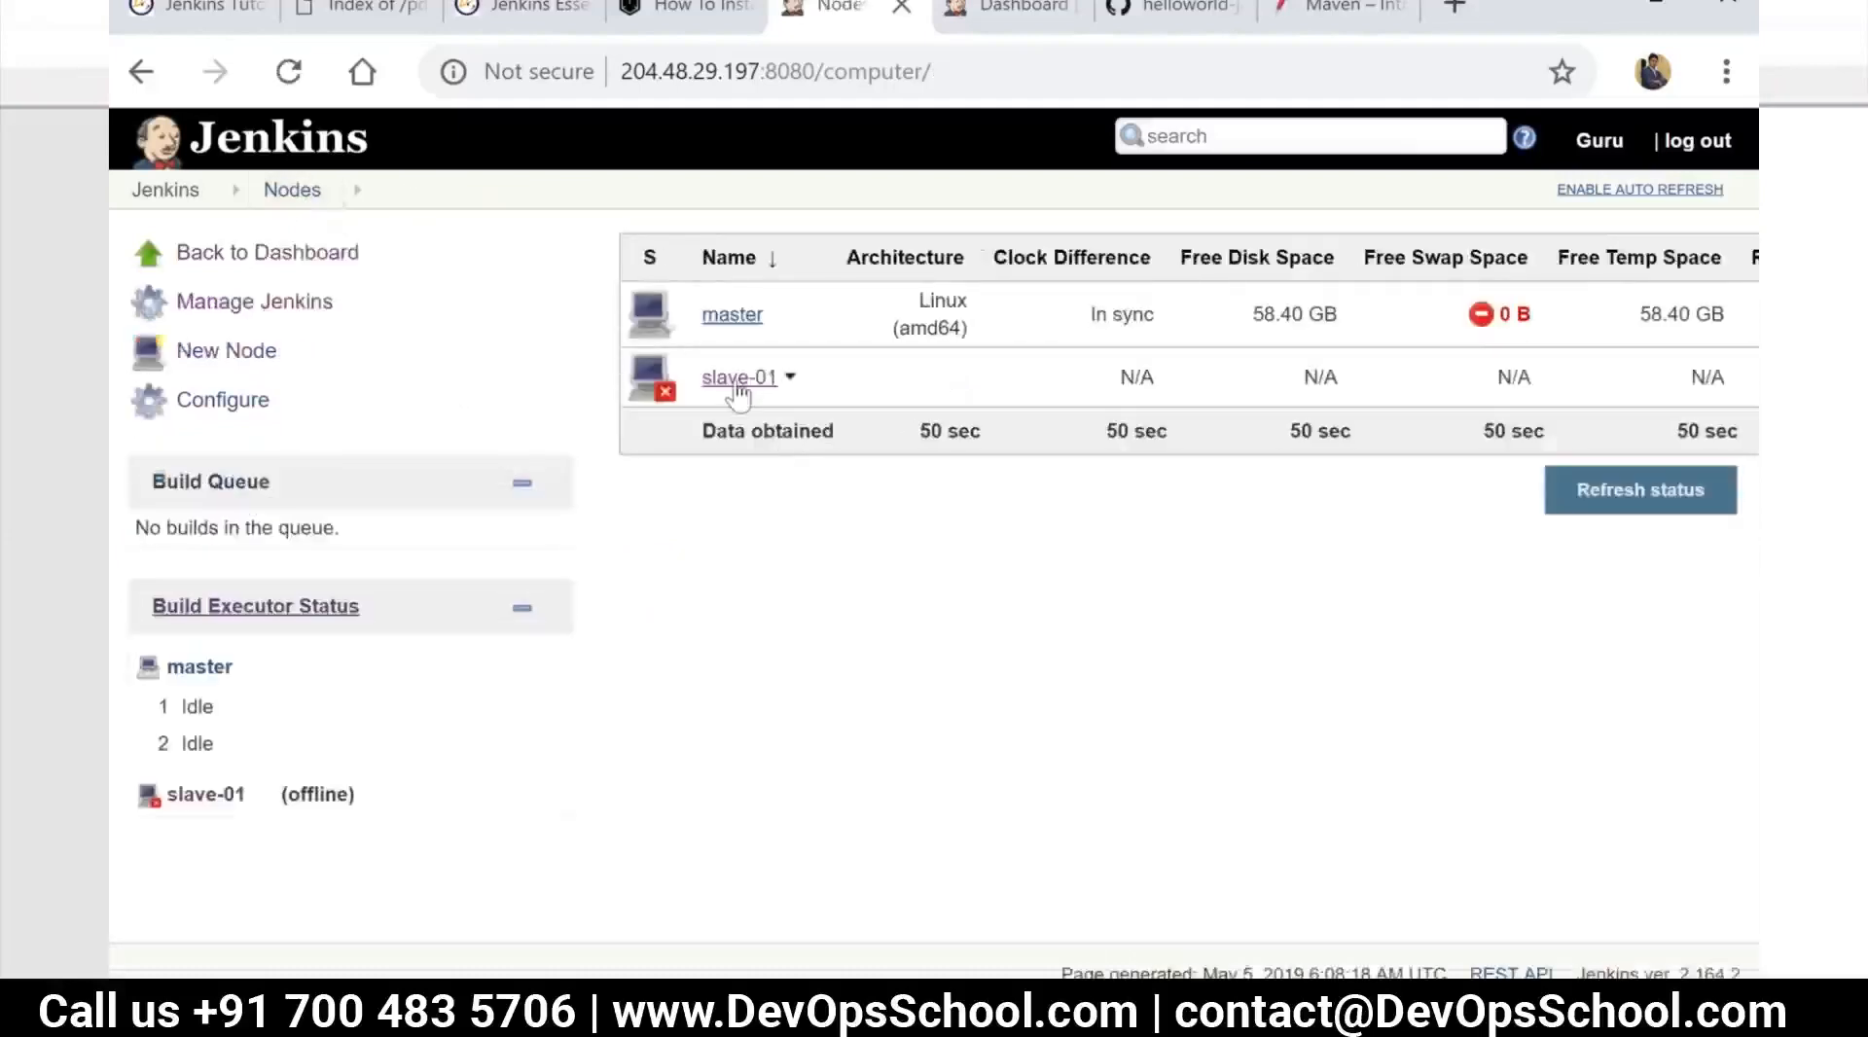
# Start adding a new credential in the Jenkins system store under the Global credentials (unrestricted) domain
pyautogui.click(738, 385)
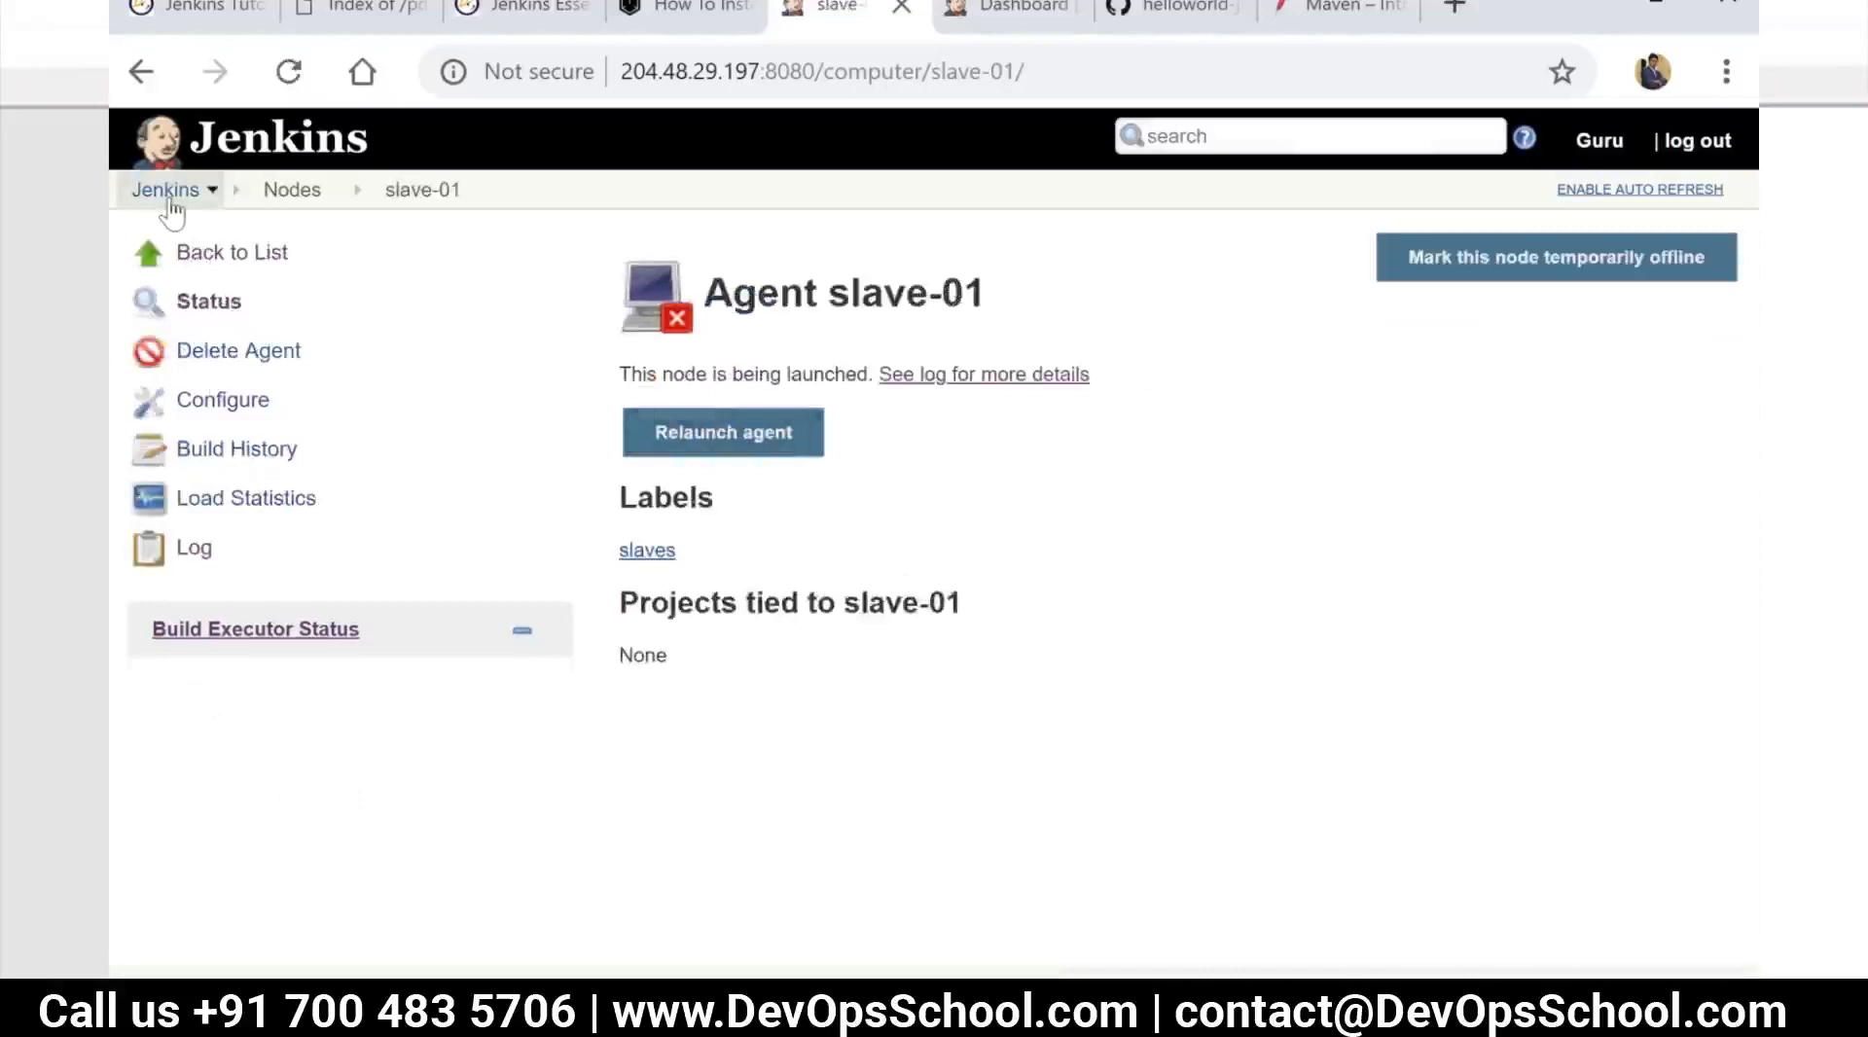
pyautogui.click(168, 194)
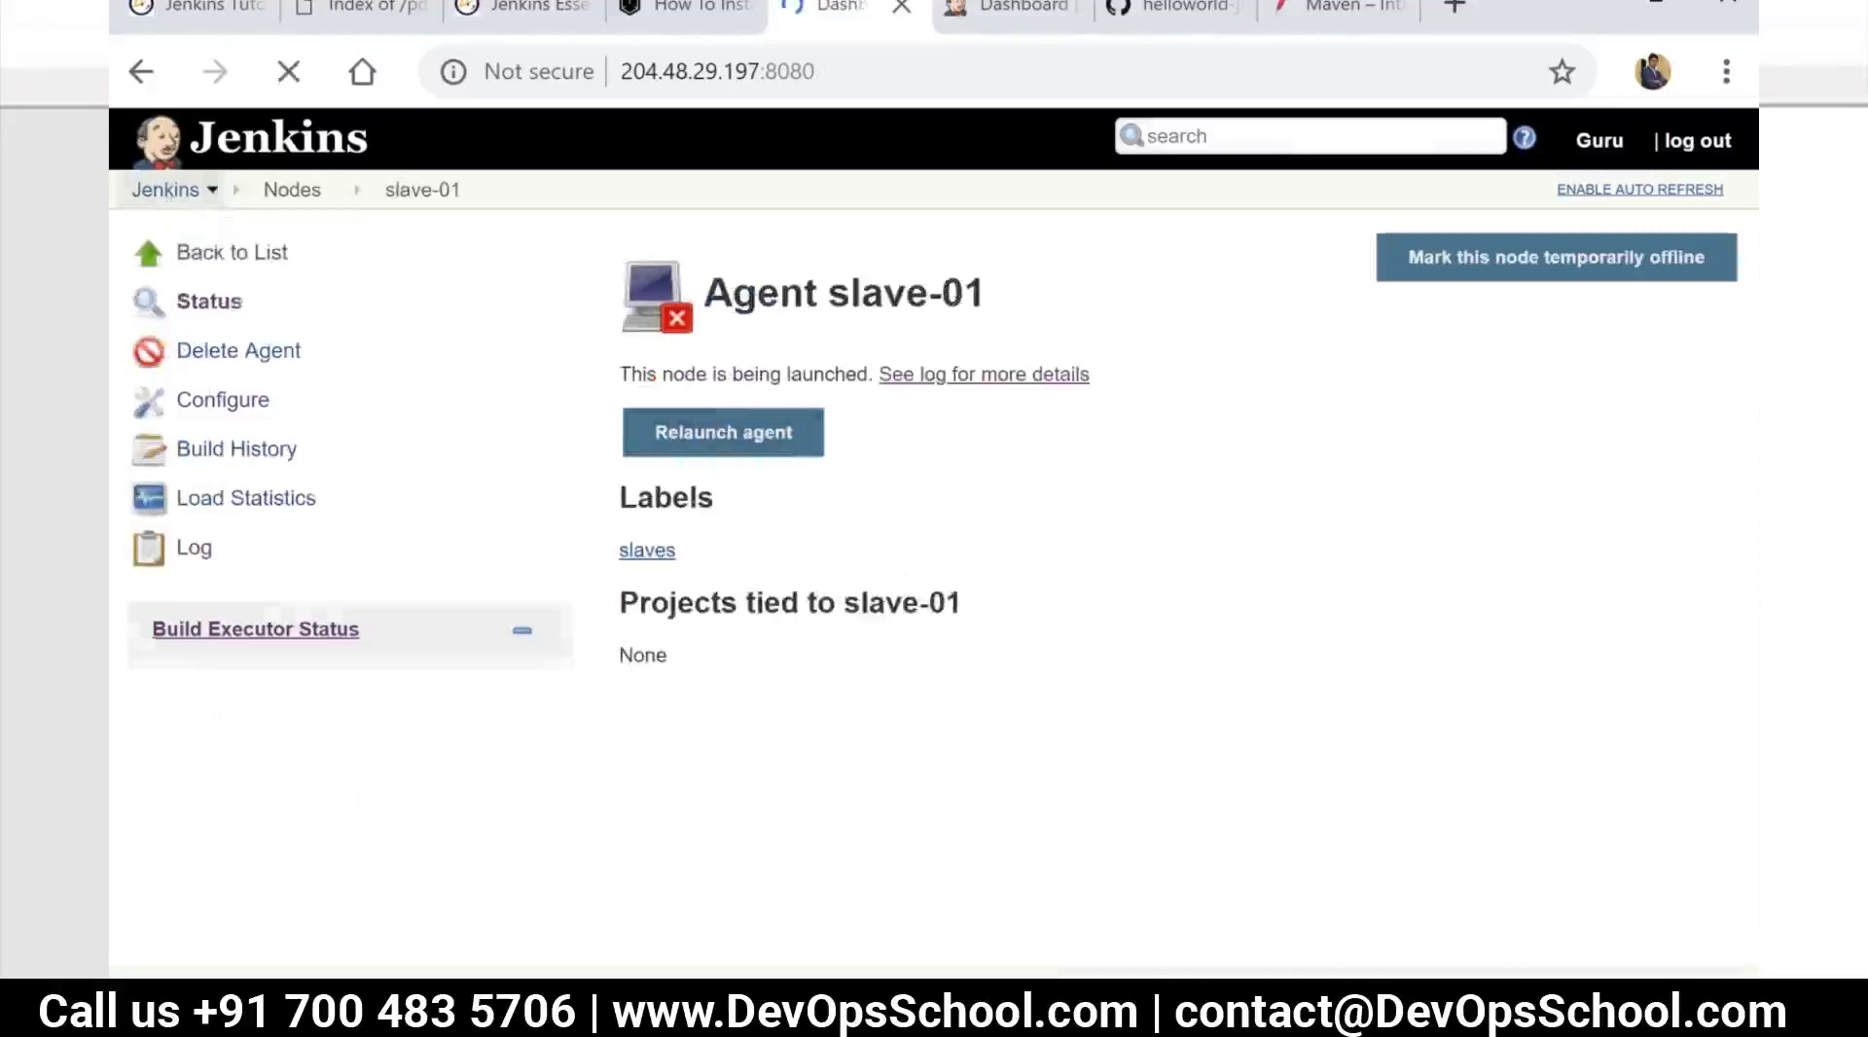
pyautogui.click(248, 501)
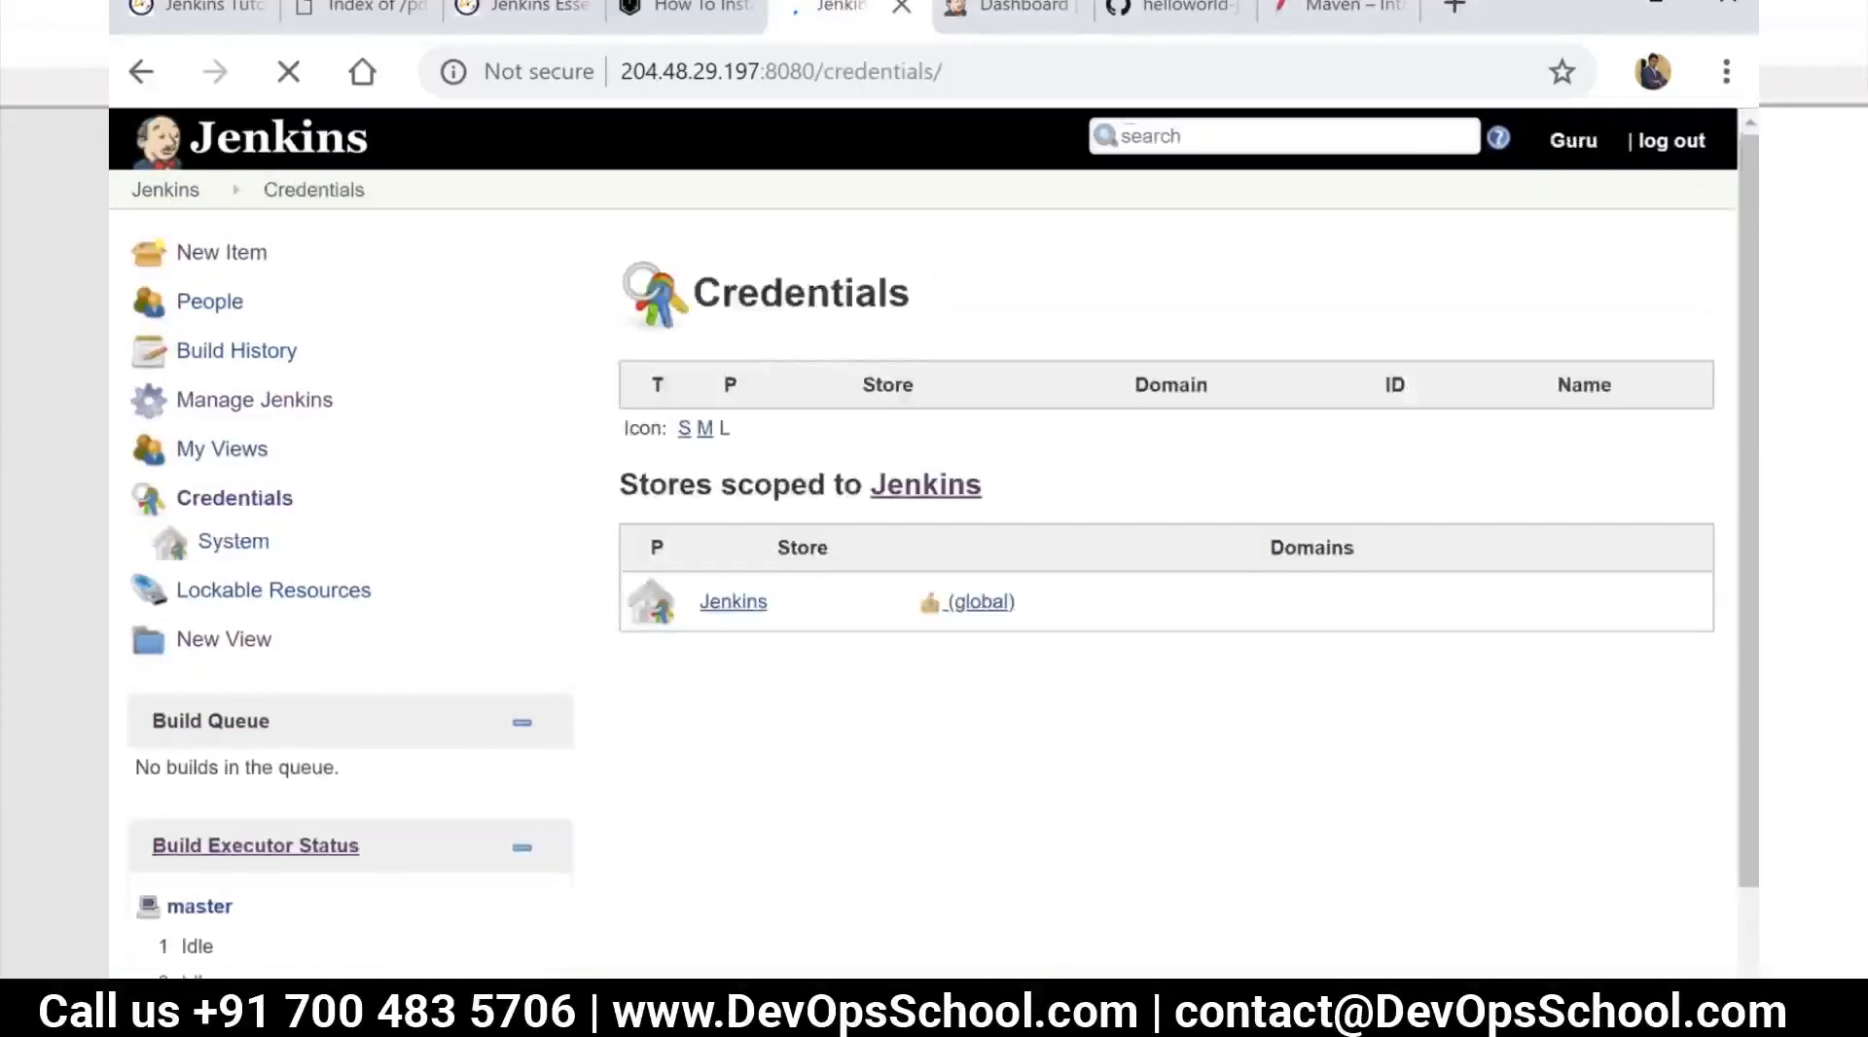
pyautogui.click(733, 602)
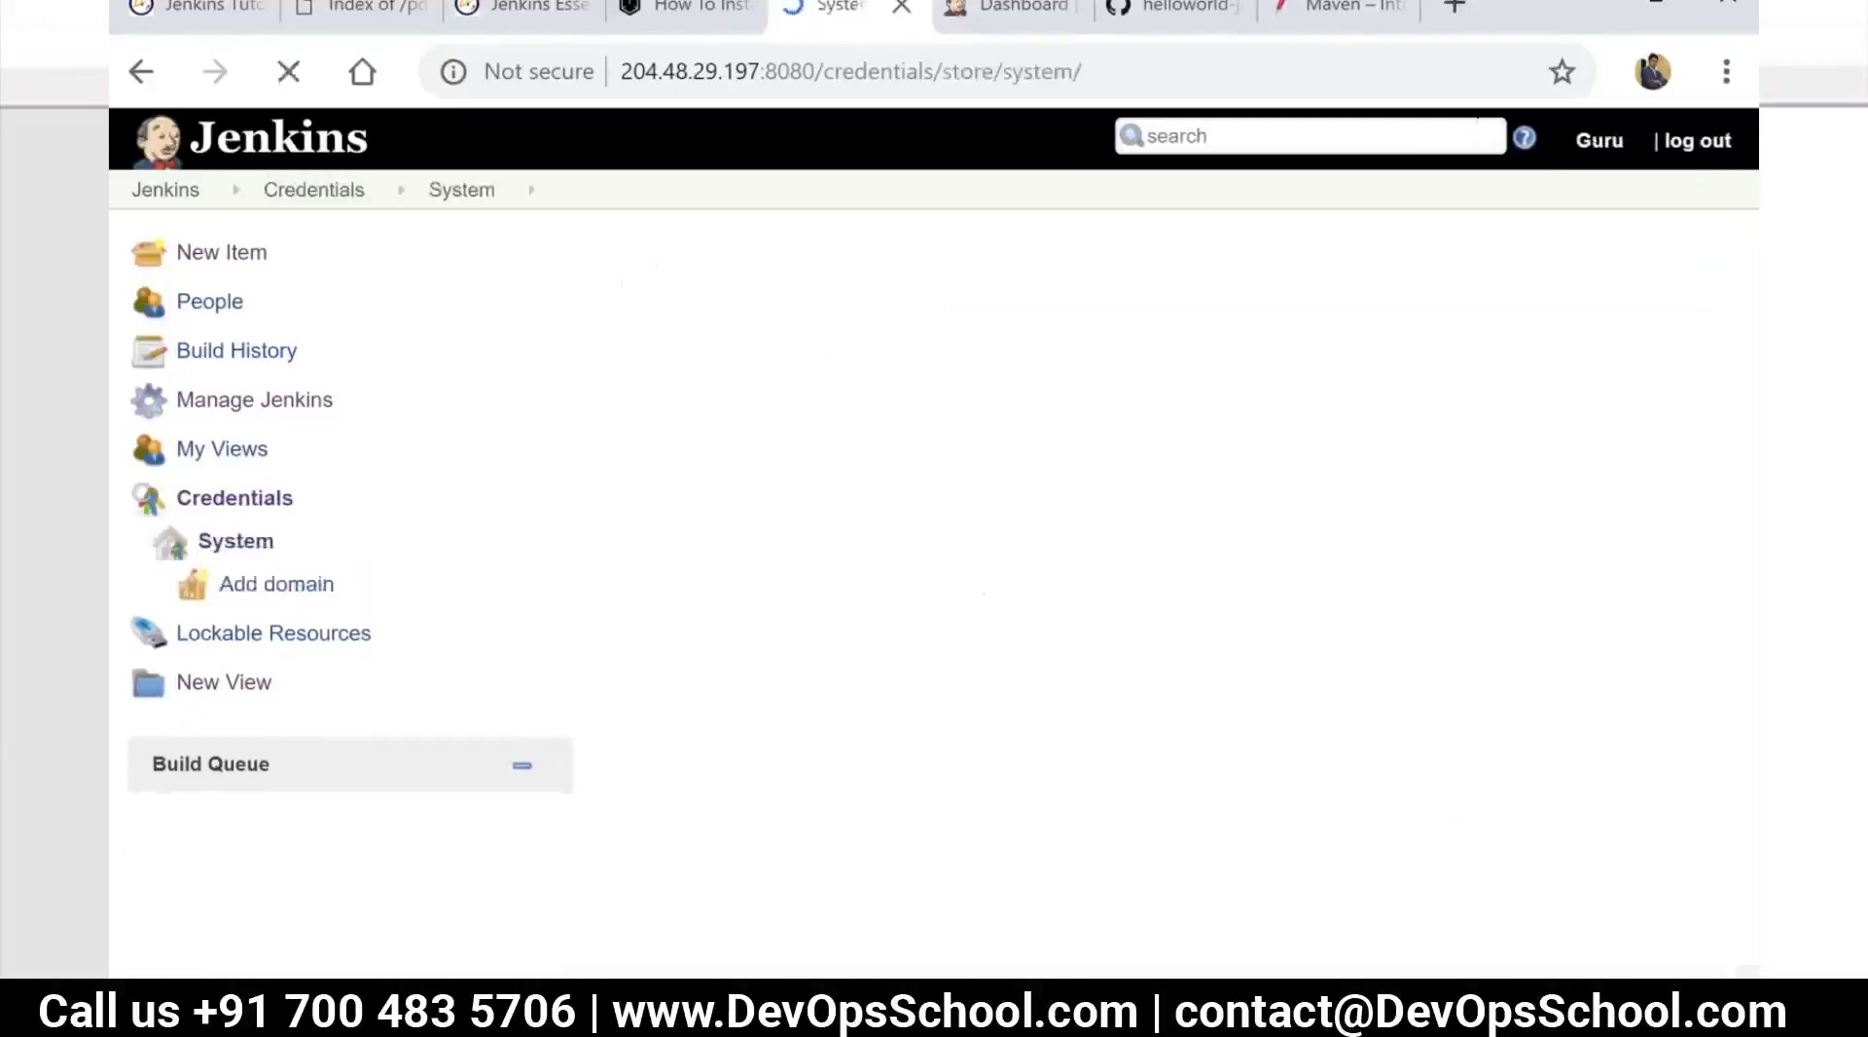
pyautogui.click(775, 446)
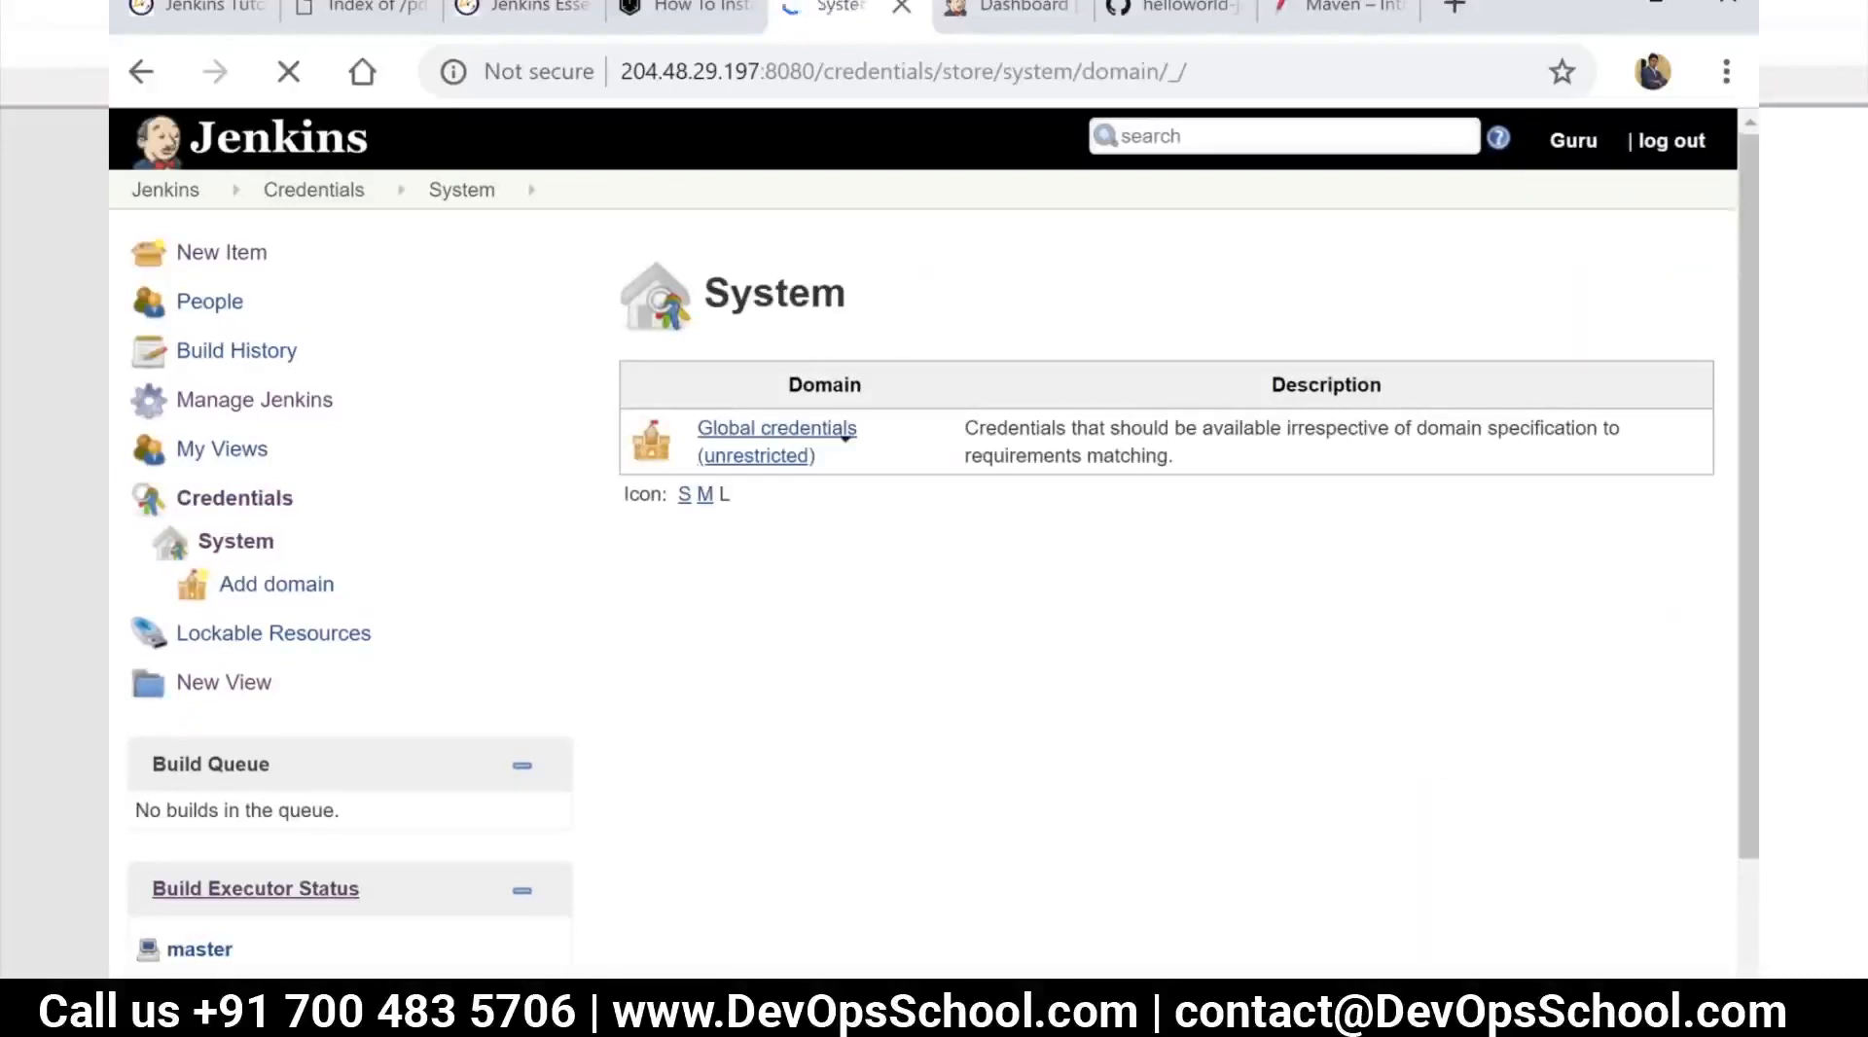
pyautogui.click(250, 312)
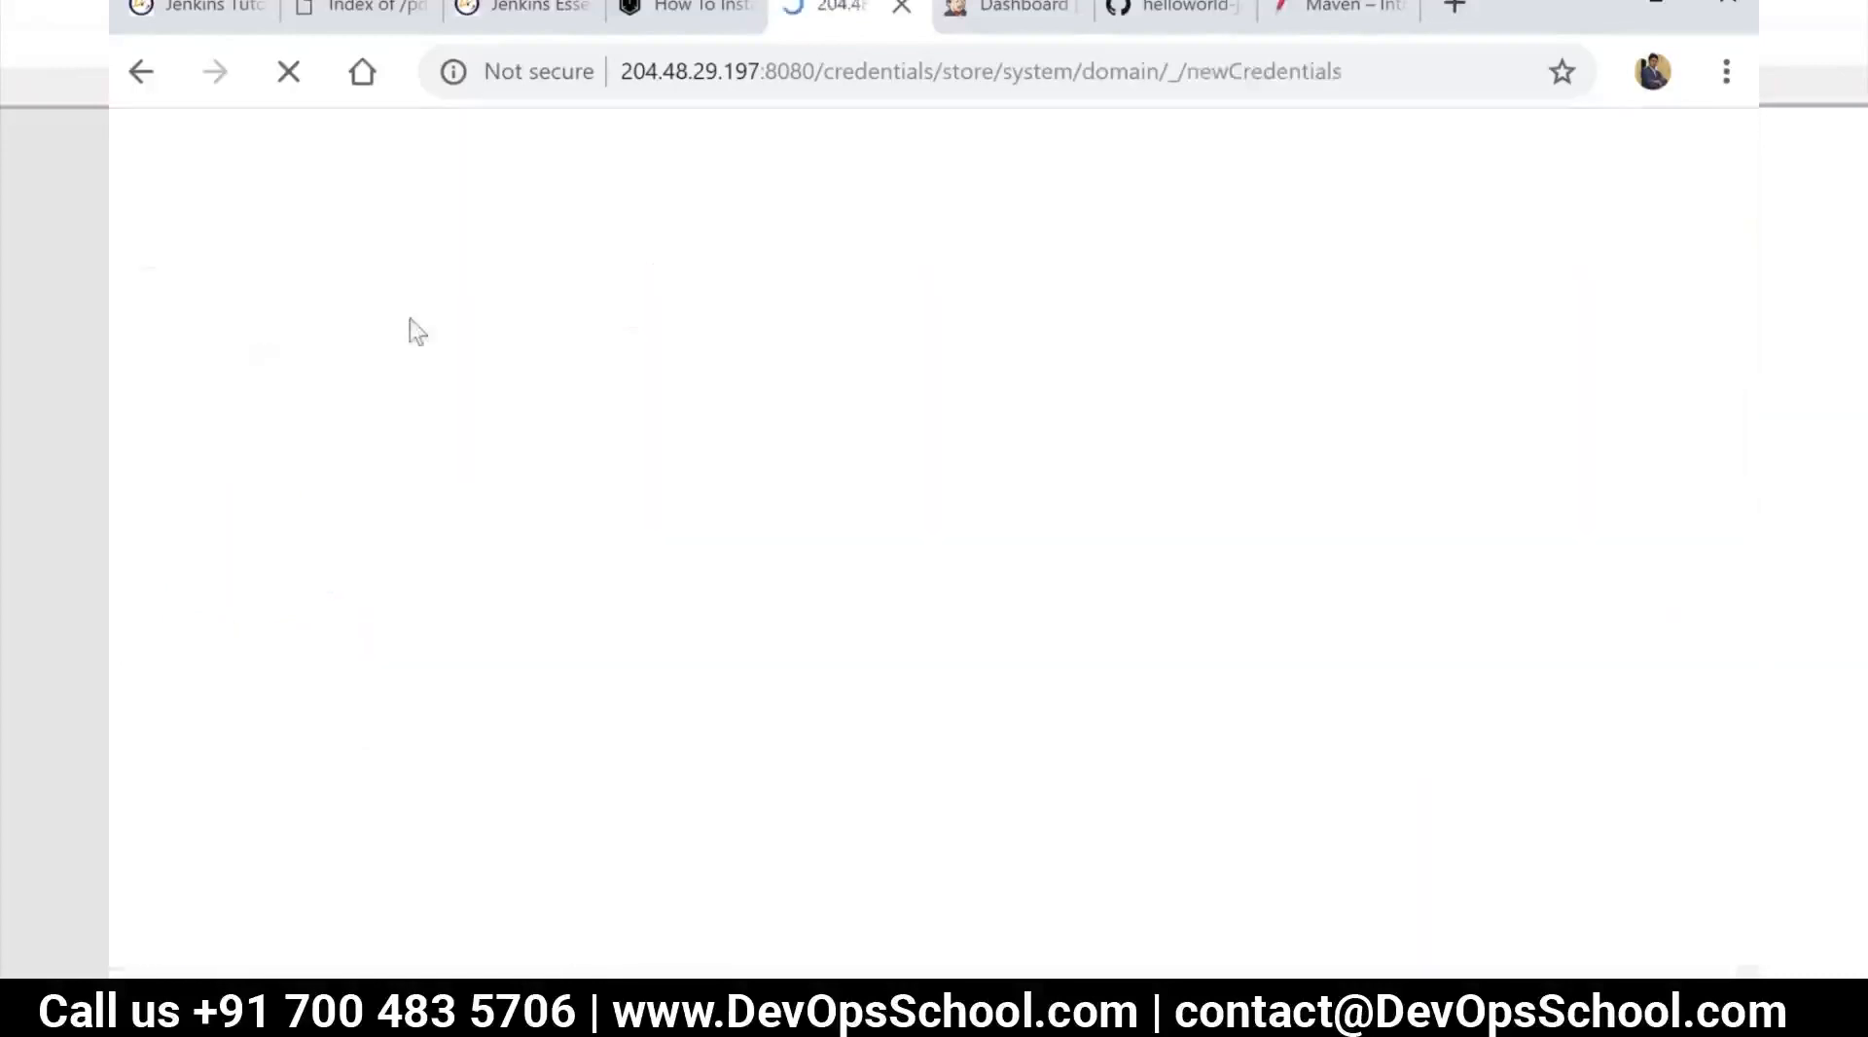
# Make the credential an SSH Username with private key, with username root and the private key entered directly
pyautogui.click(766, 279)
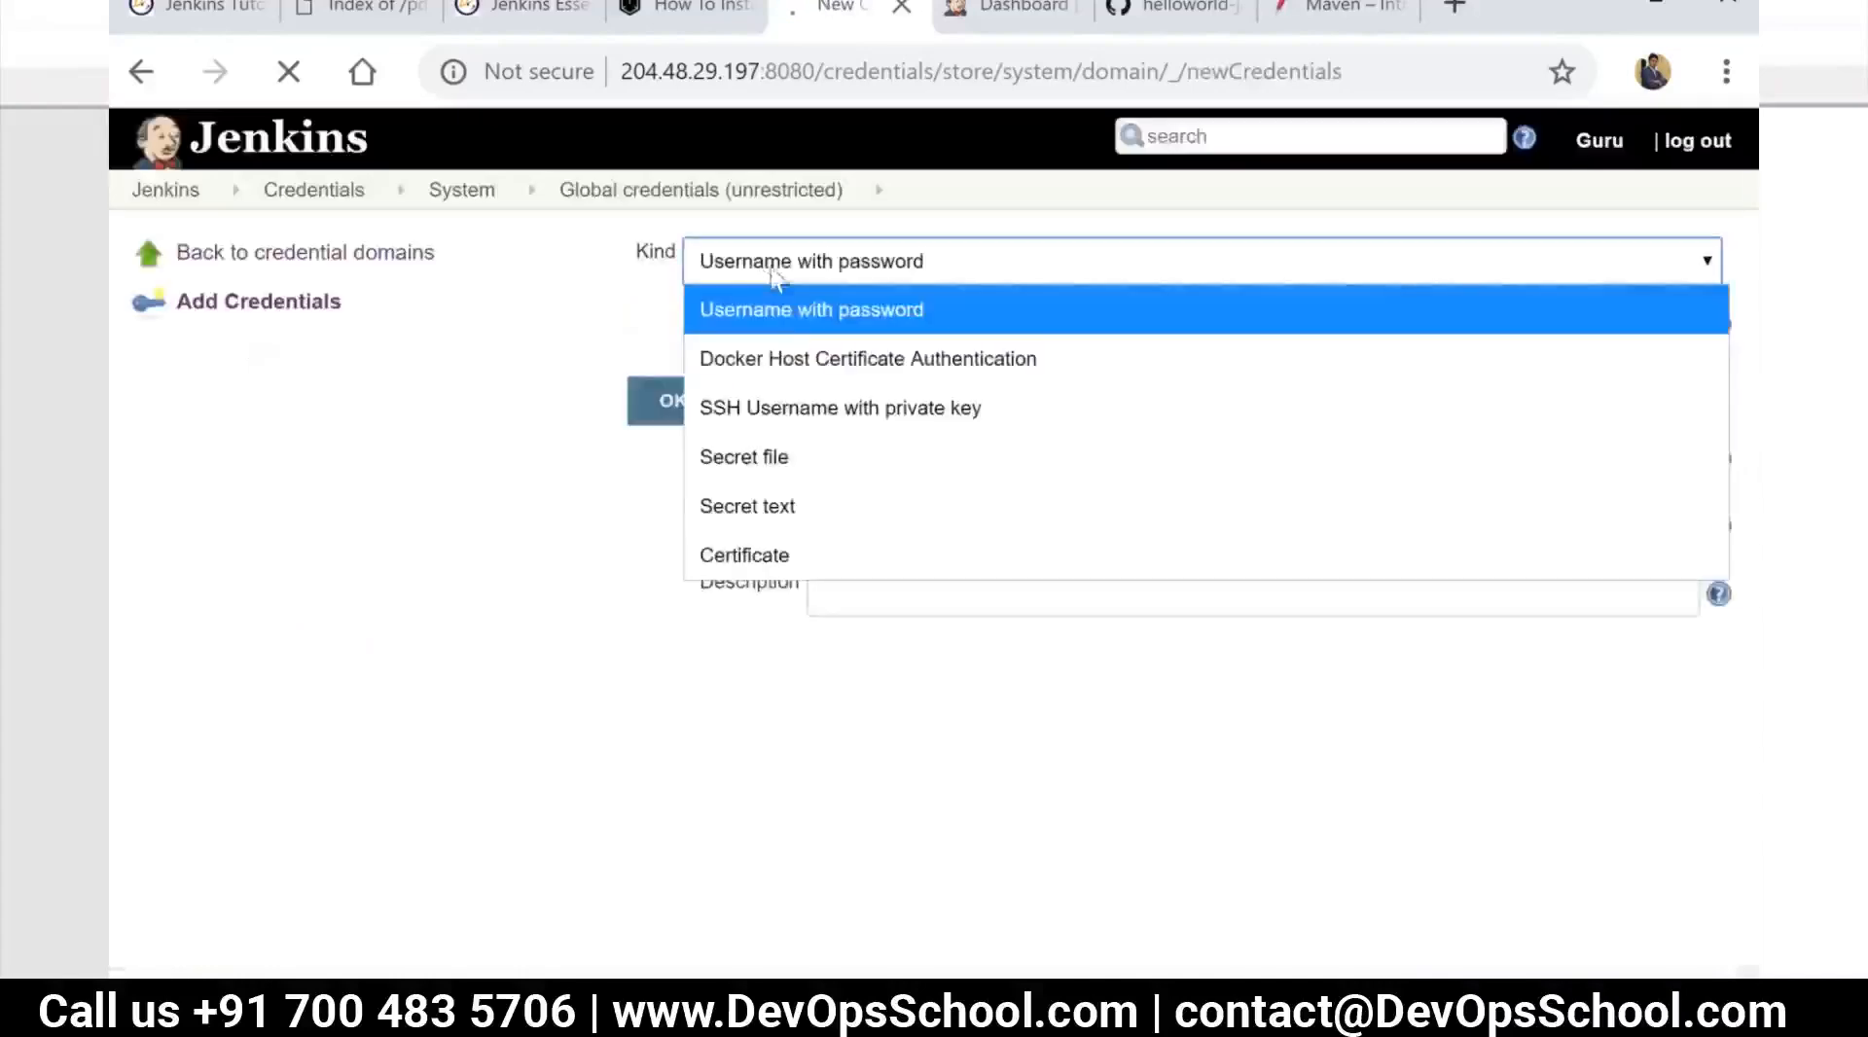
pyautogui.click(811, 413)
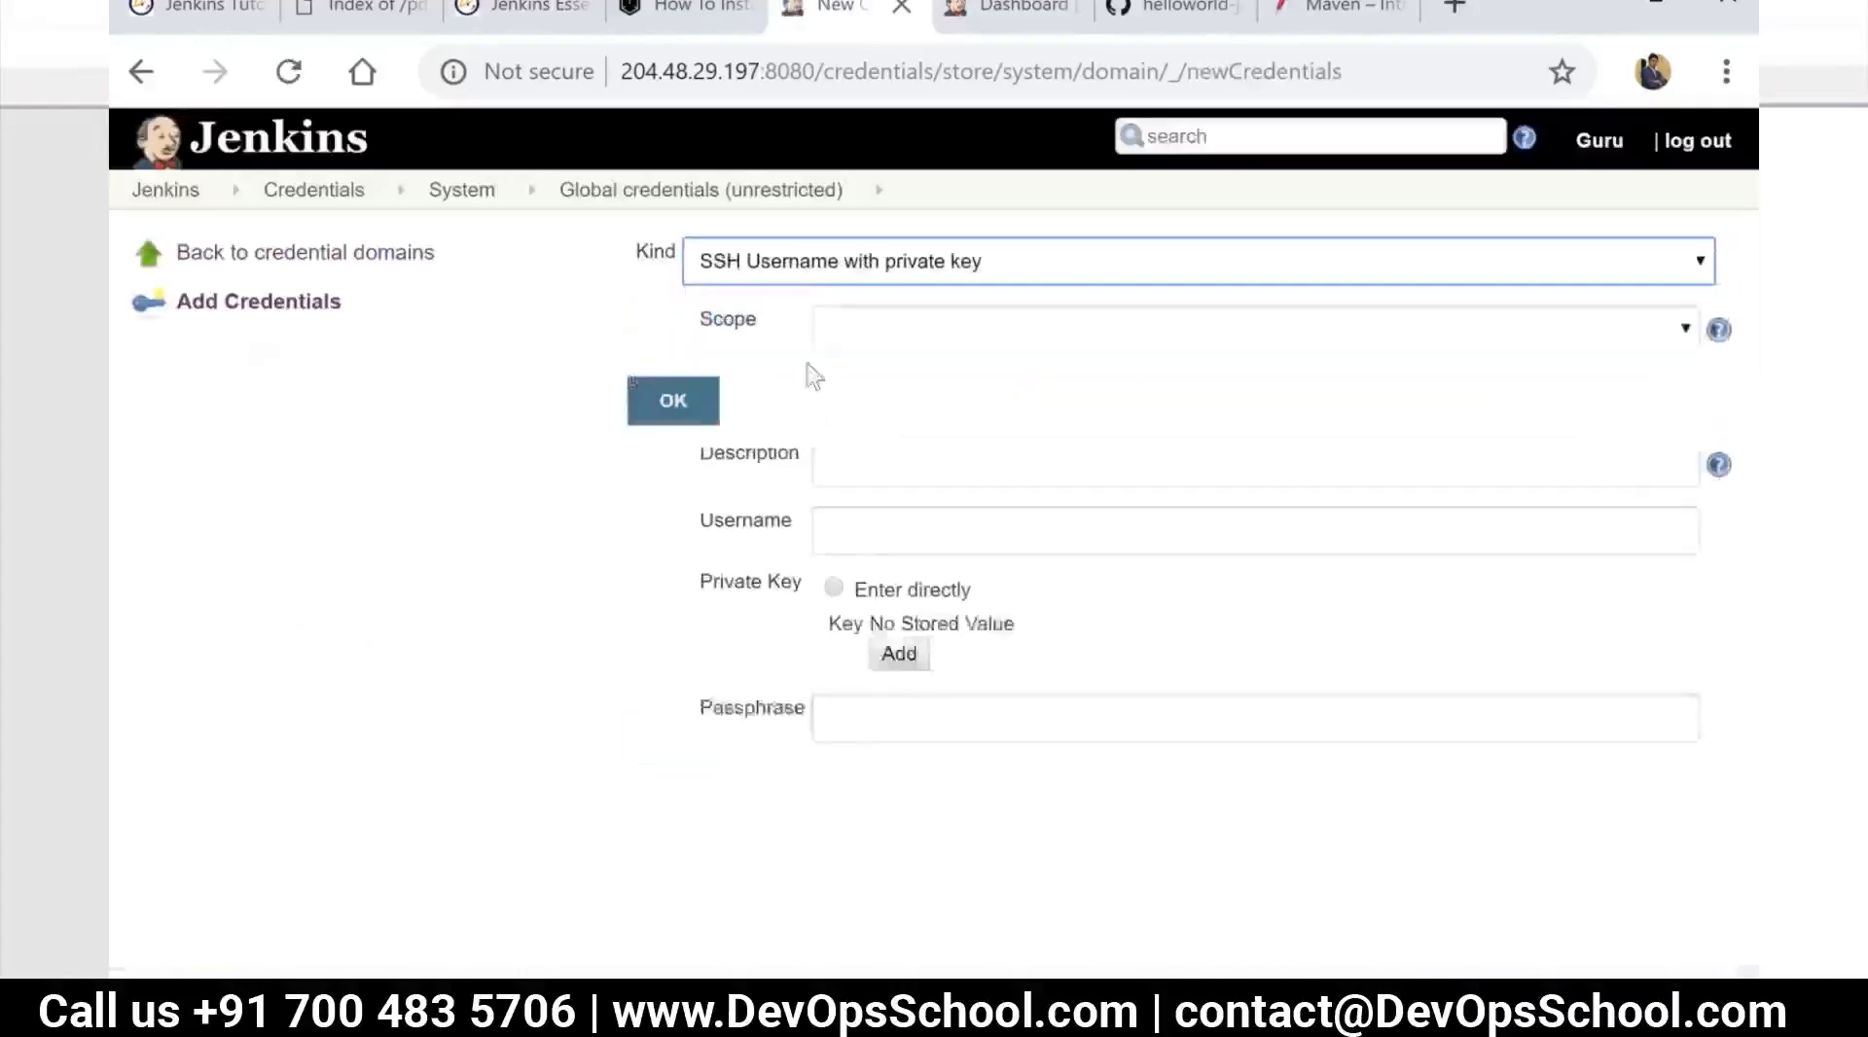
pyautogui.click(853, 389)
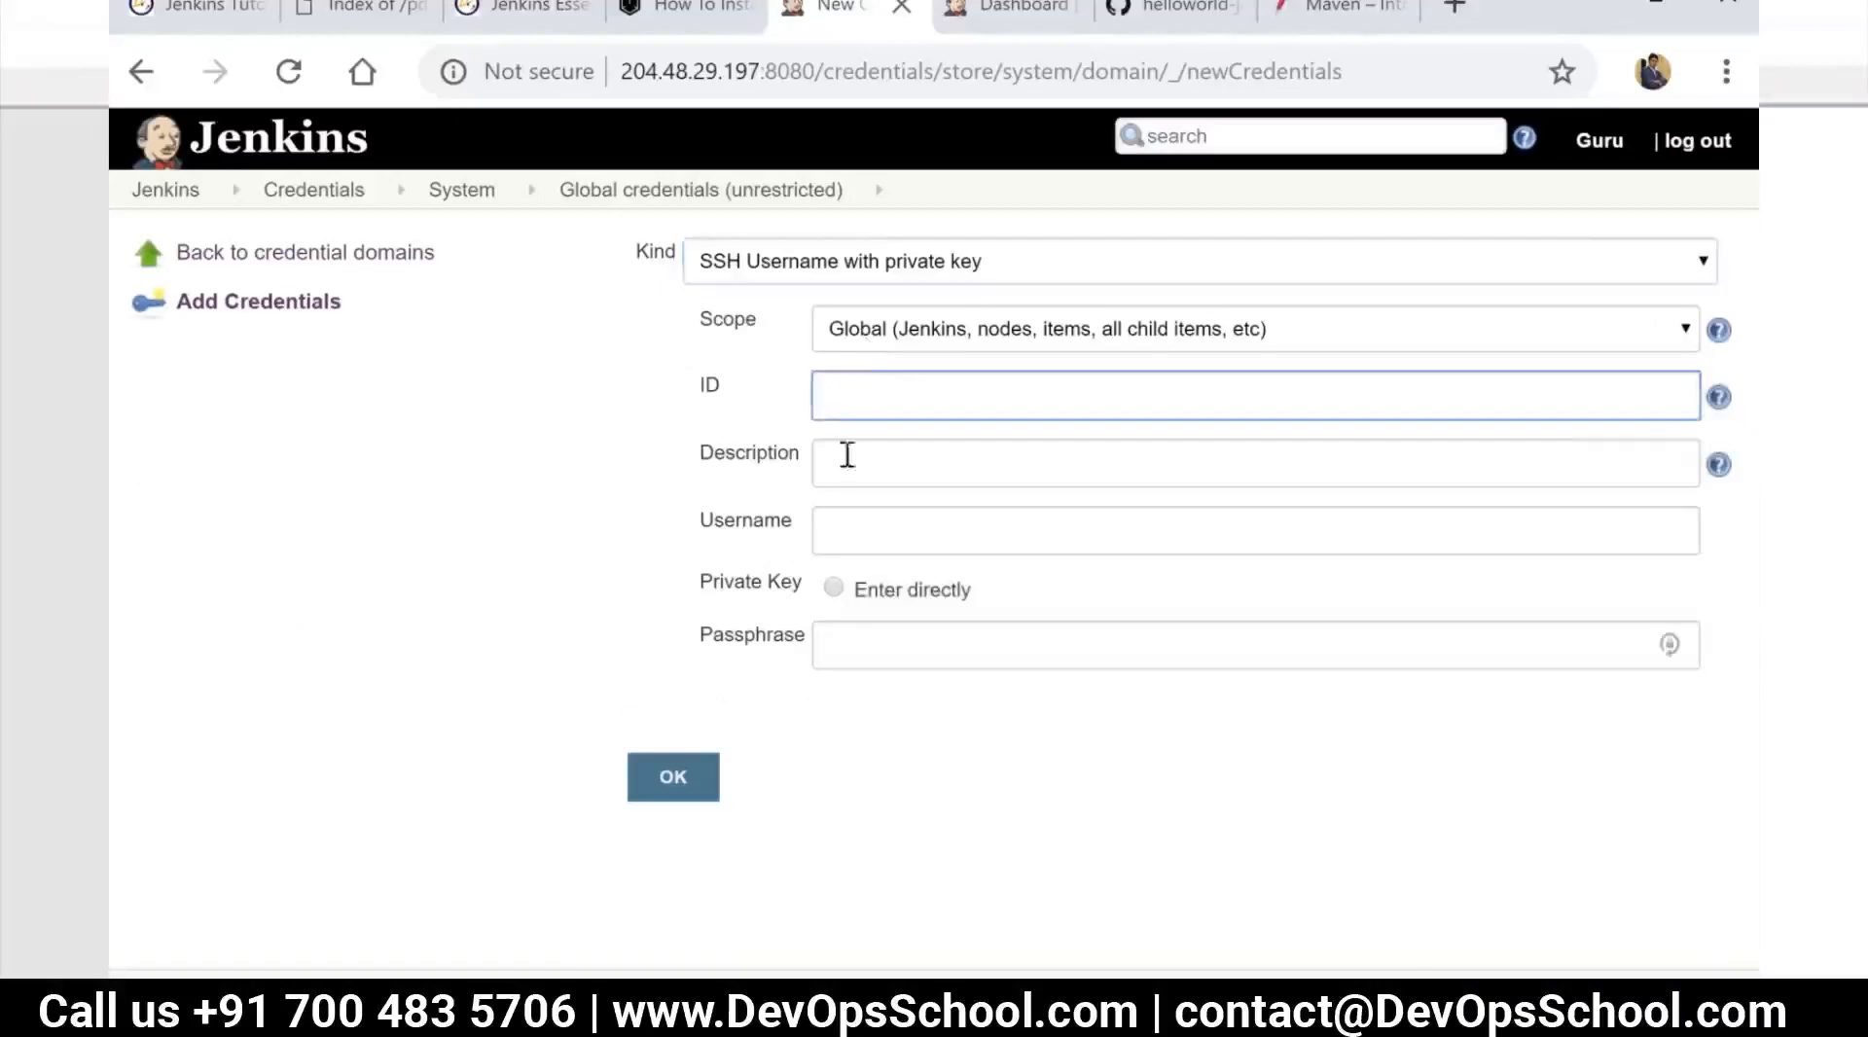
pyautogui.click(839, 530)
pyautogui.write('root')
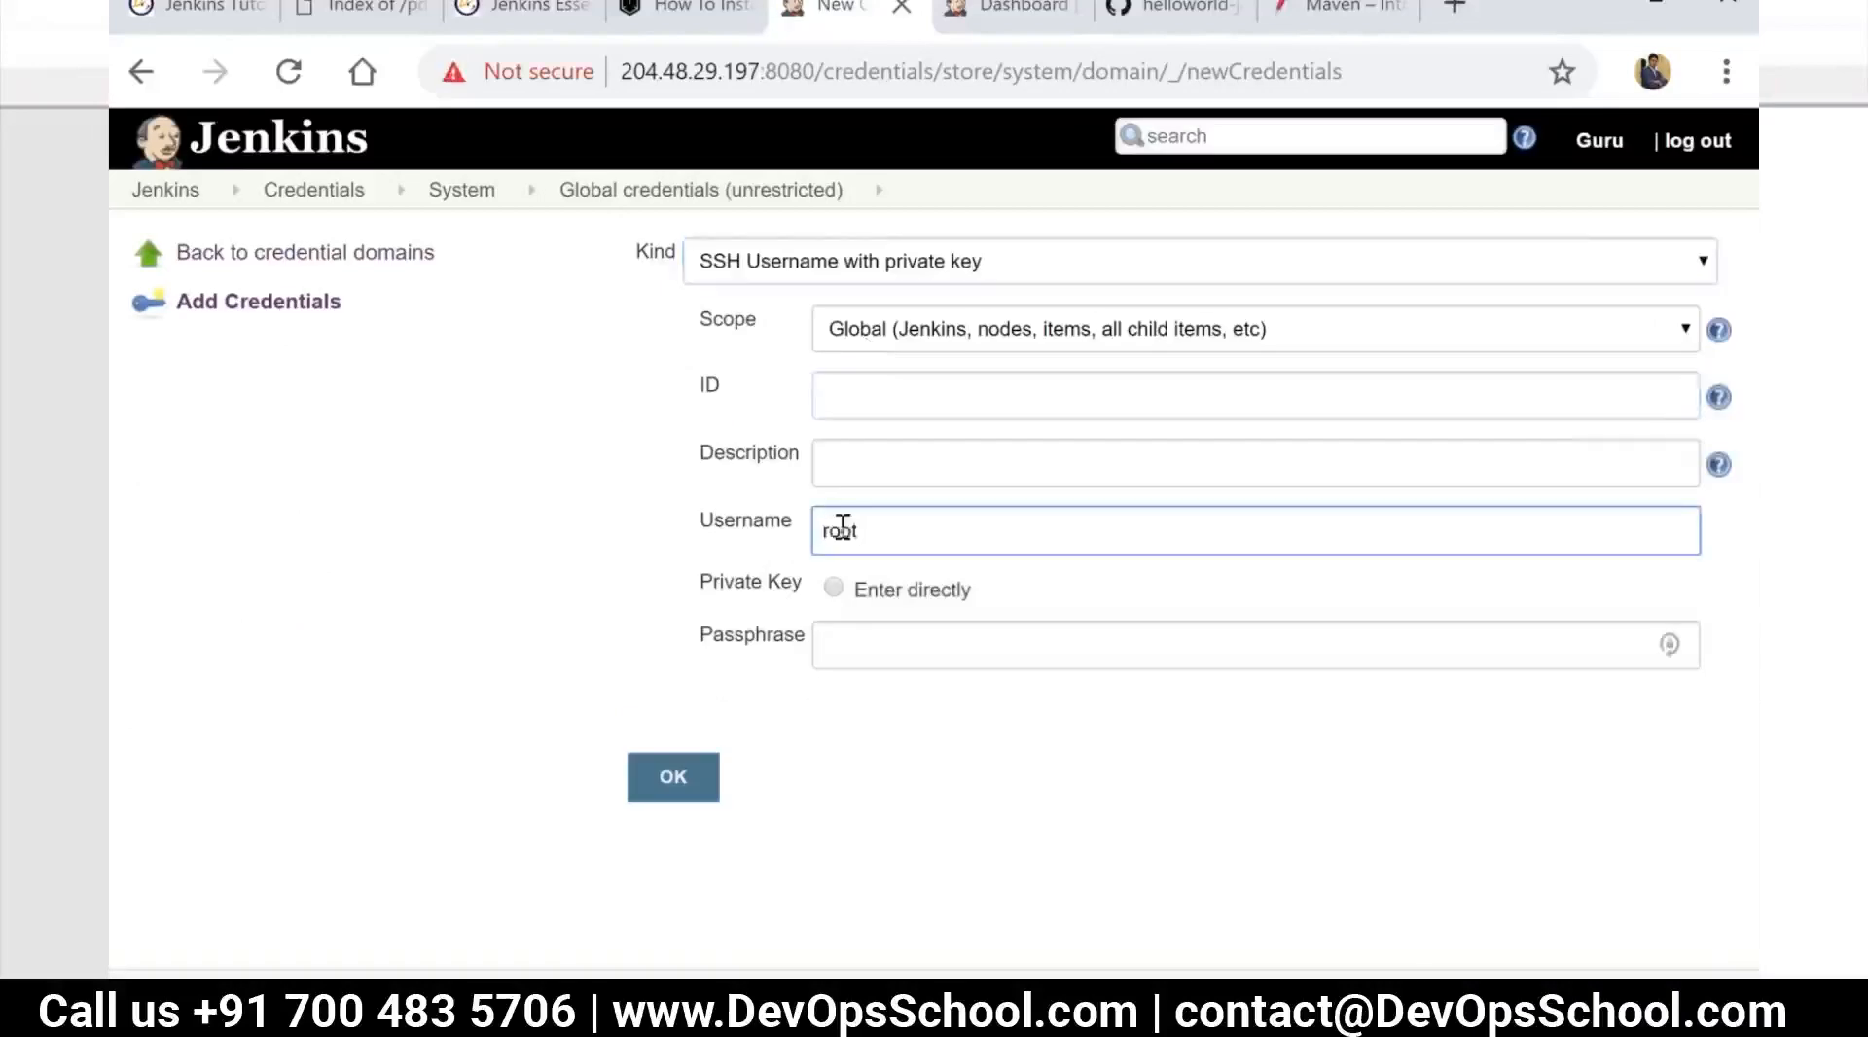
pyautogui.click(833, 587)
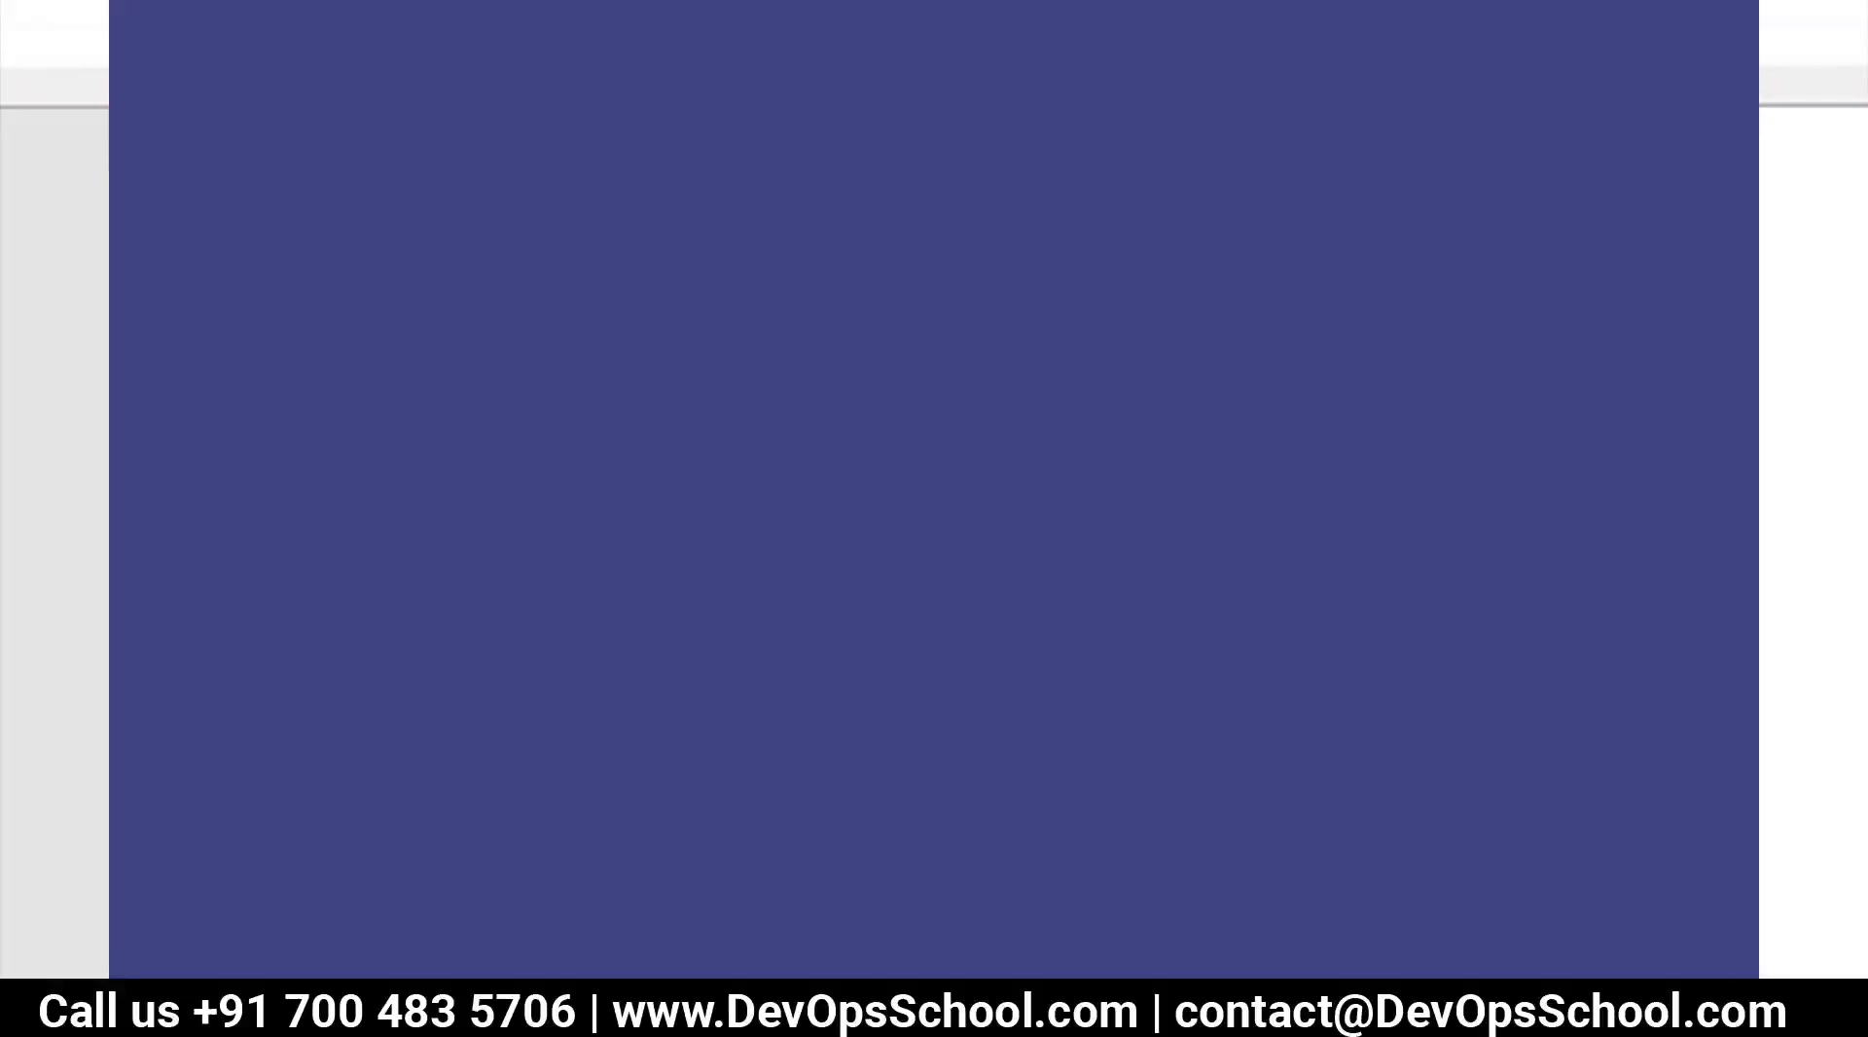
# Switch to the training-jenkins-master terminal in MobaXterm, exit the slave session, print ~/.ssh/id_rsa with cat, and copy the whole private key
pyautogui.click(535, 861)
pyautogui.write('exit')
pyautogui.press('Return')
pyautogui.write('cat ~/')
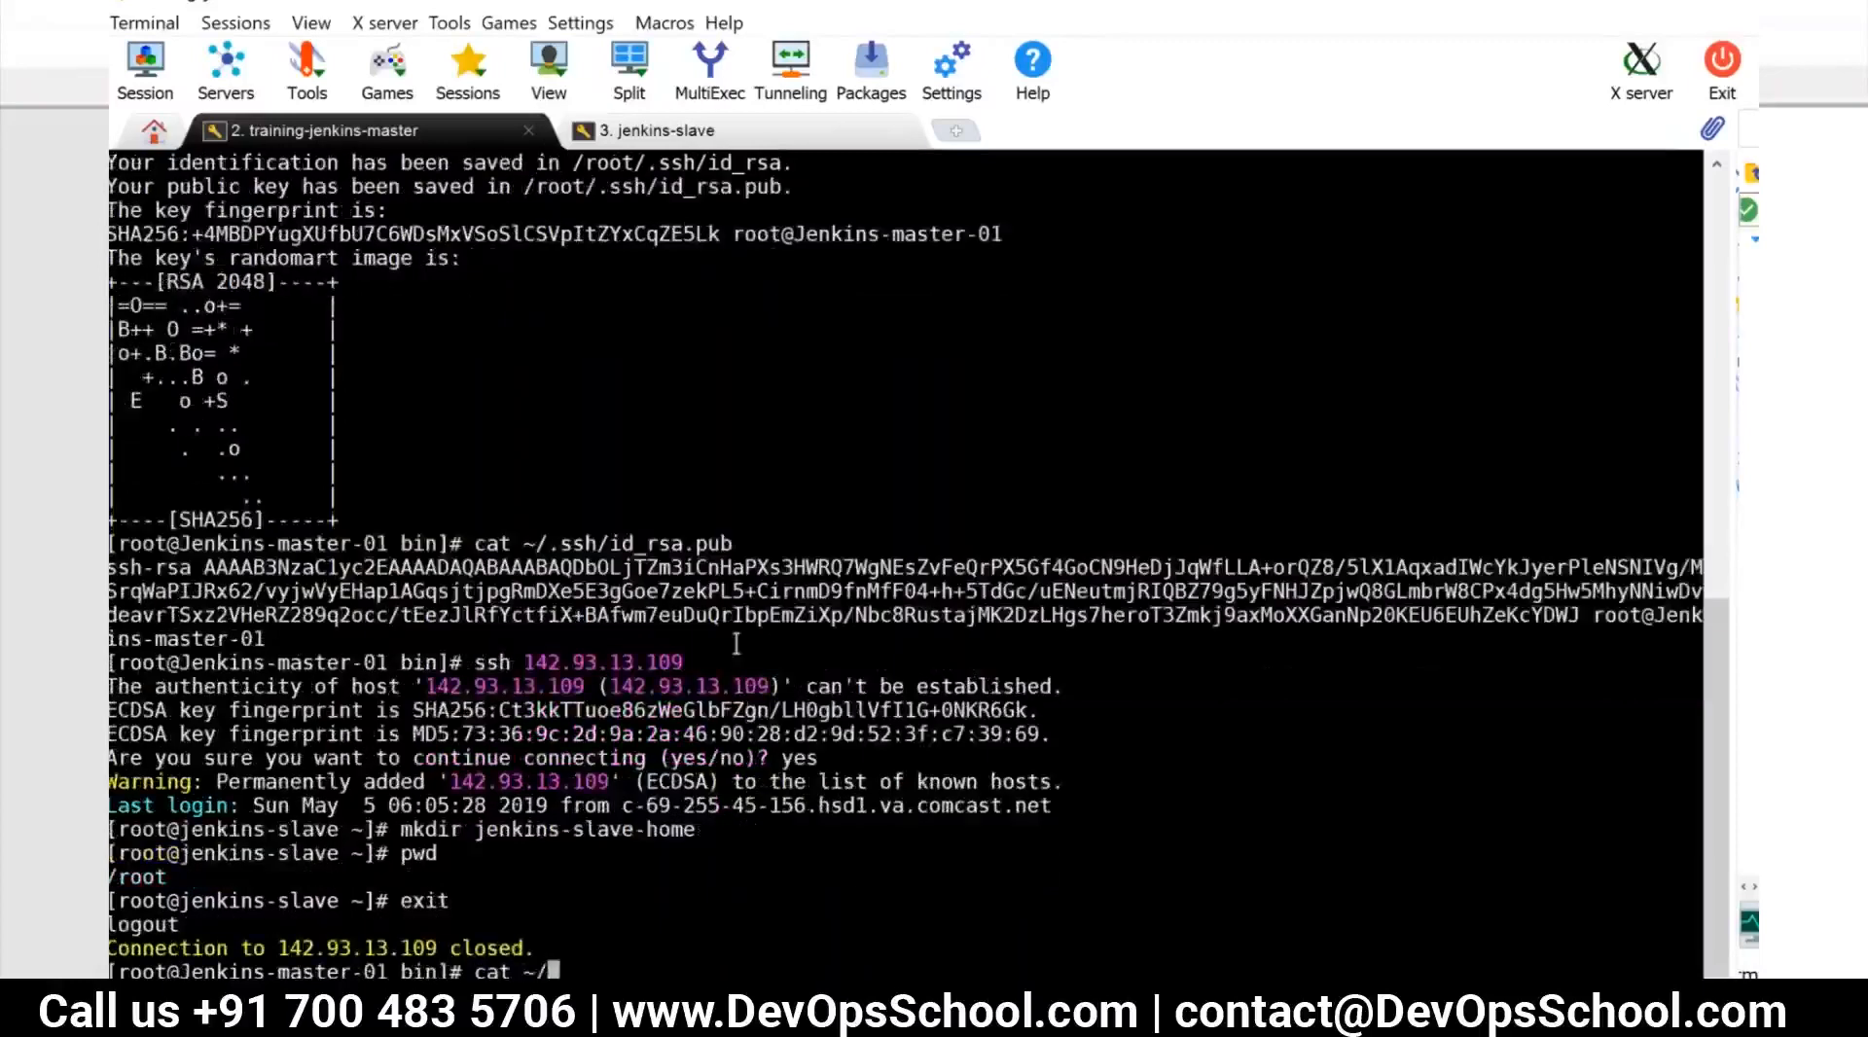
pyautogui.write('.ssh/id_rsa')
pyautogui.press('Return')
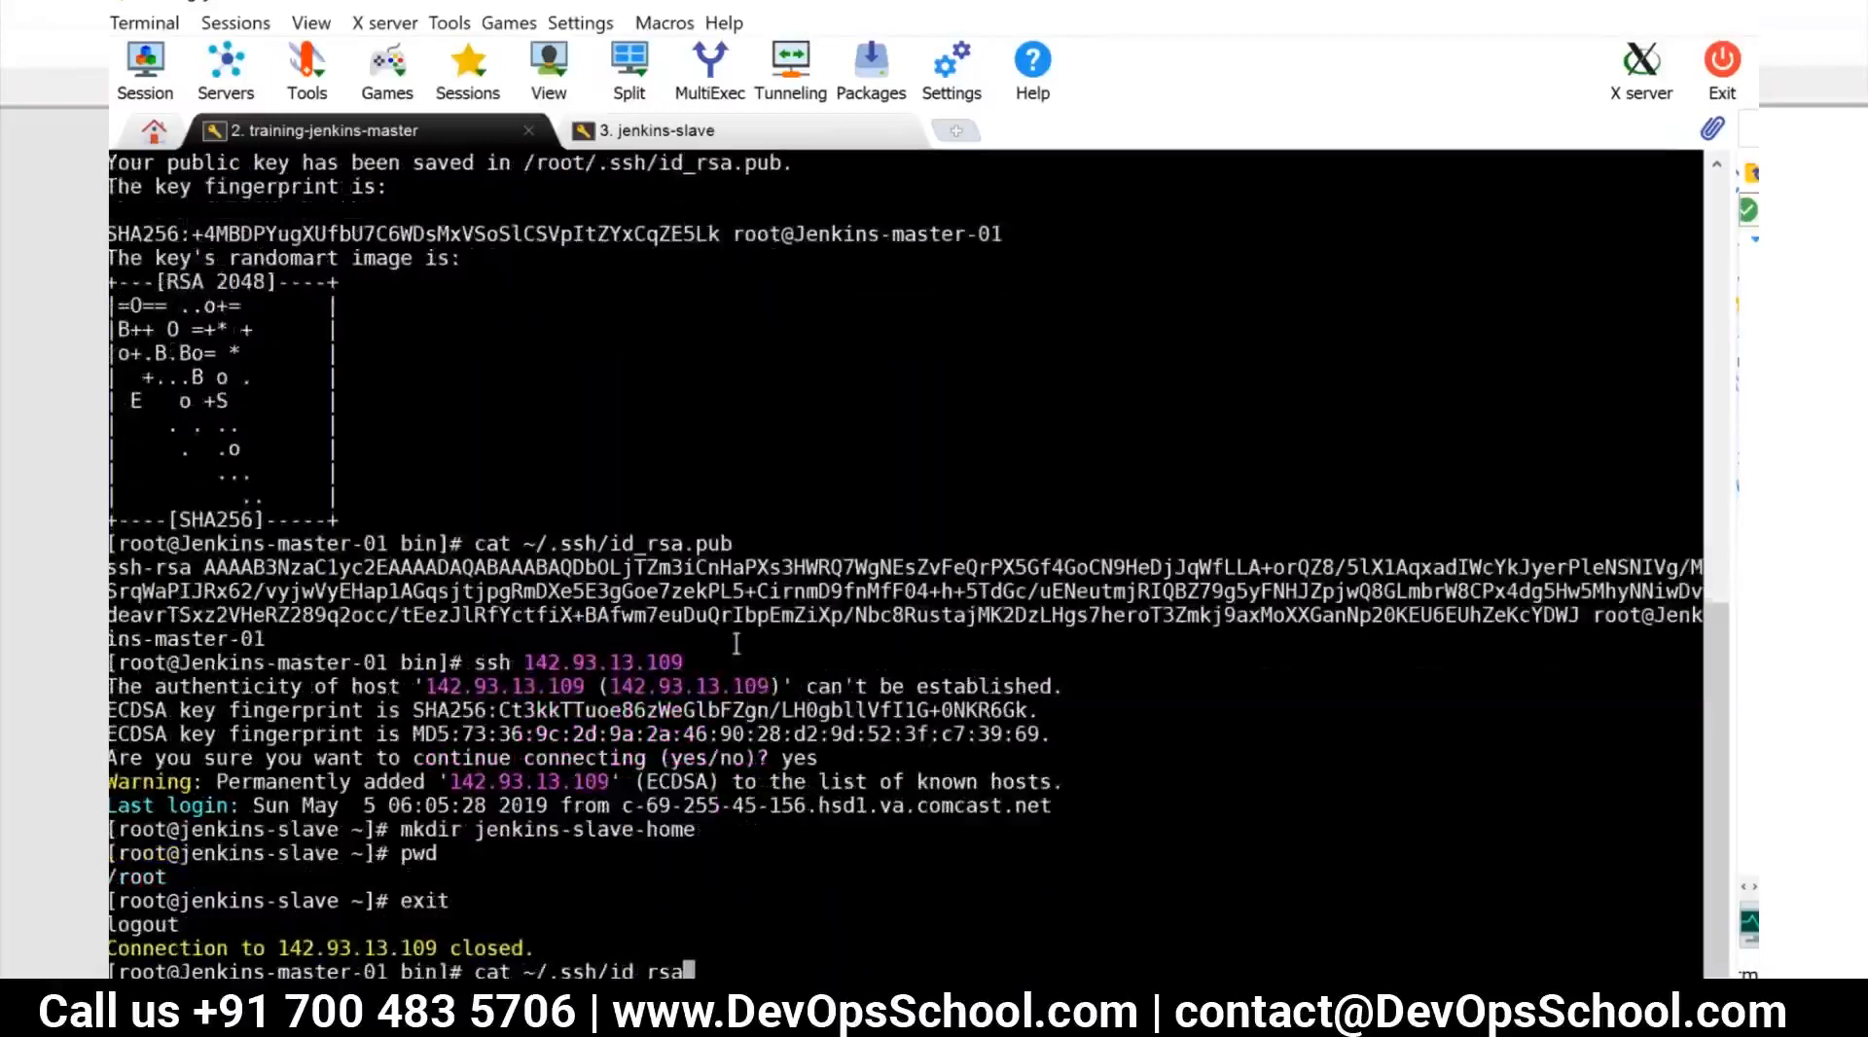
pyautogui.moveTo(229, 525); pyautogui.dragTo(543, 961)
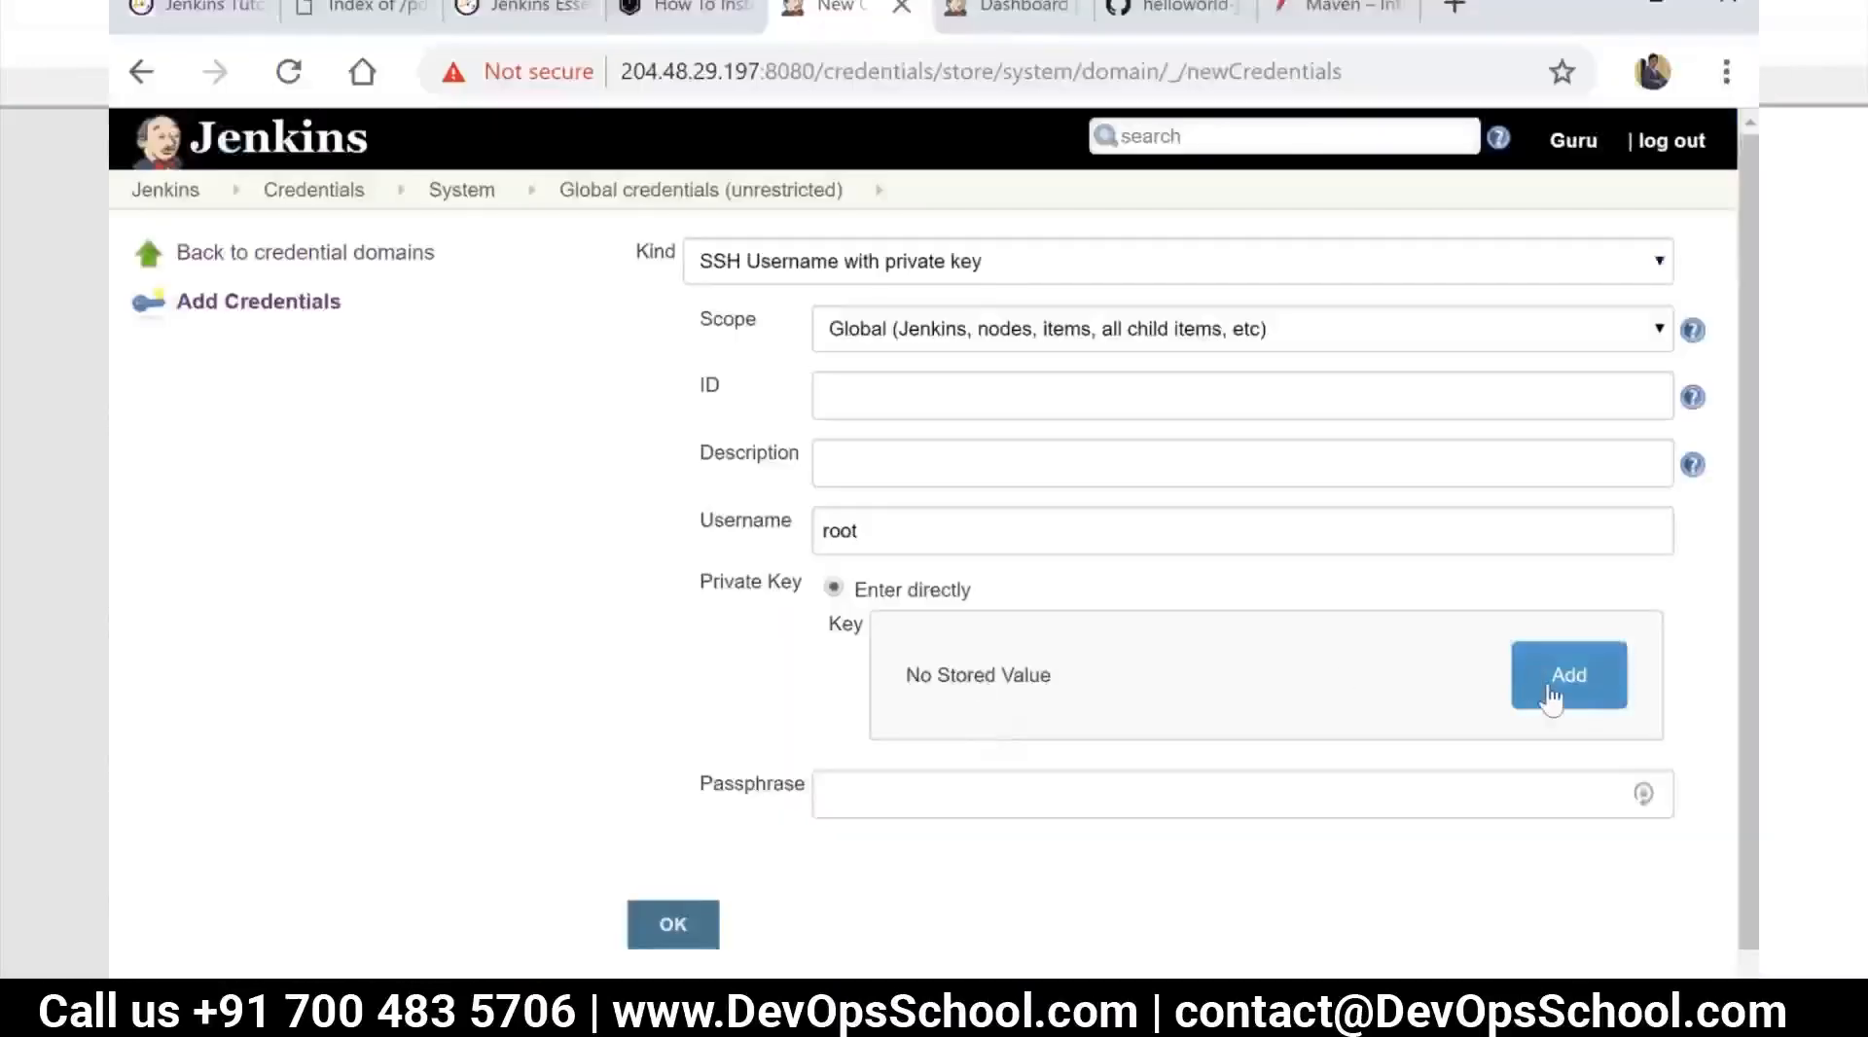
# Switch back to Jenkins, paste the copied private key into the credential's key field without the trailing blank line, and save the credential
pyautogui.click(1551, 697)
pyautogui.click(1196, 748)
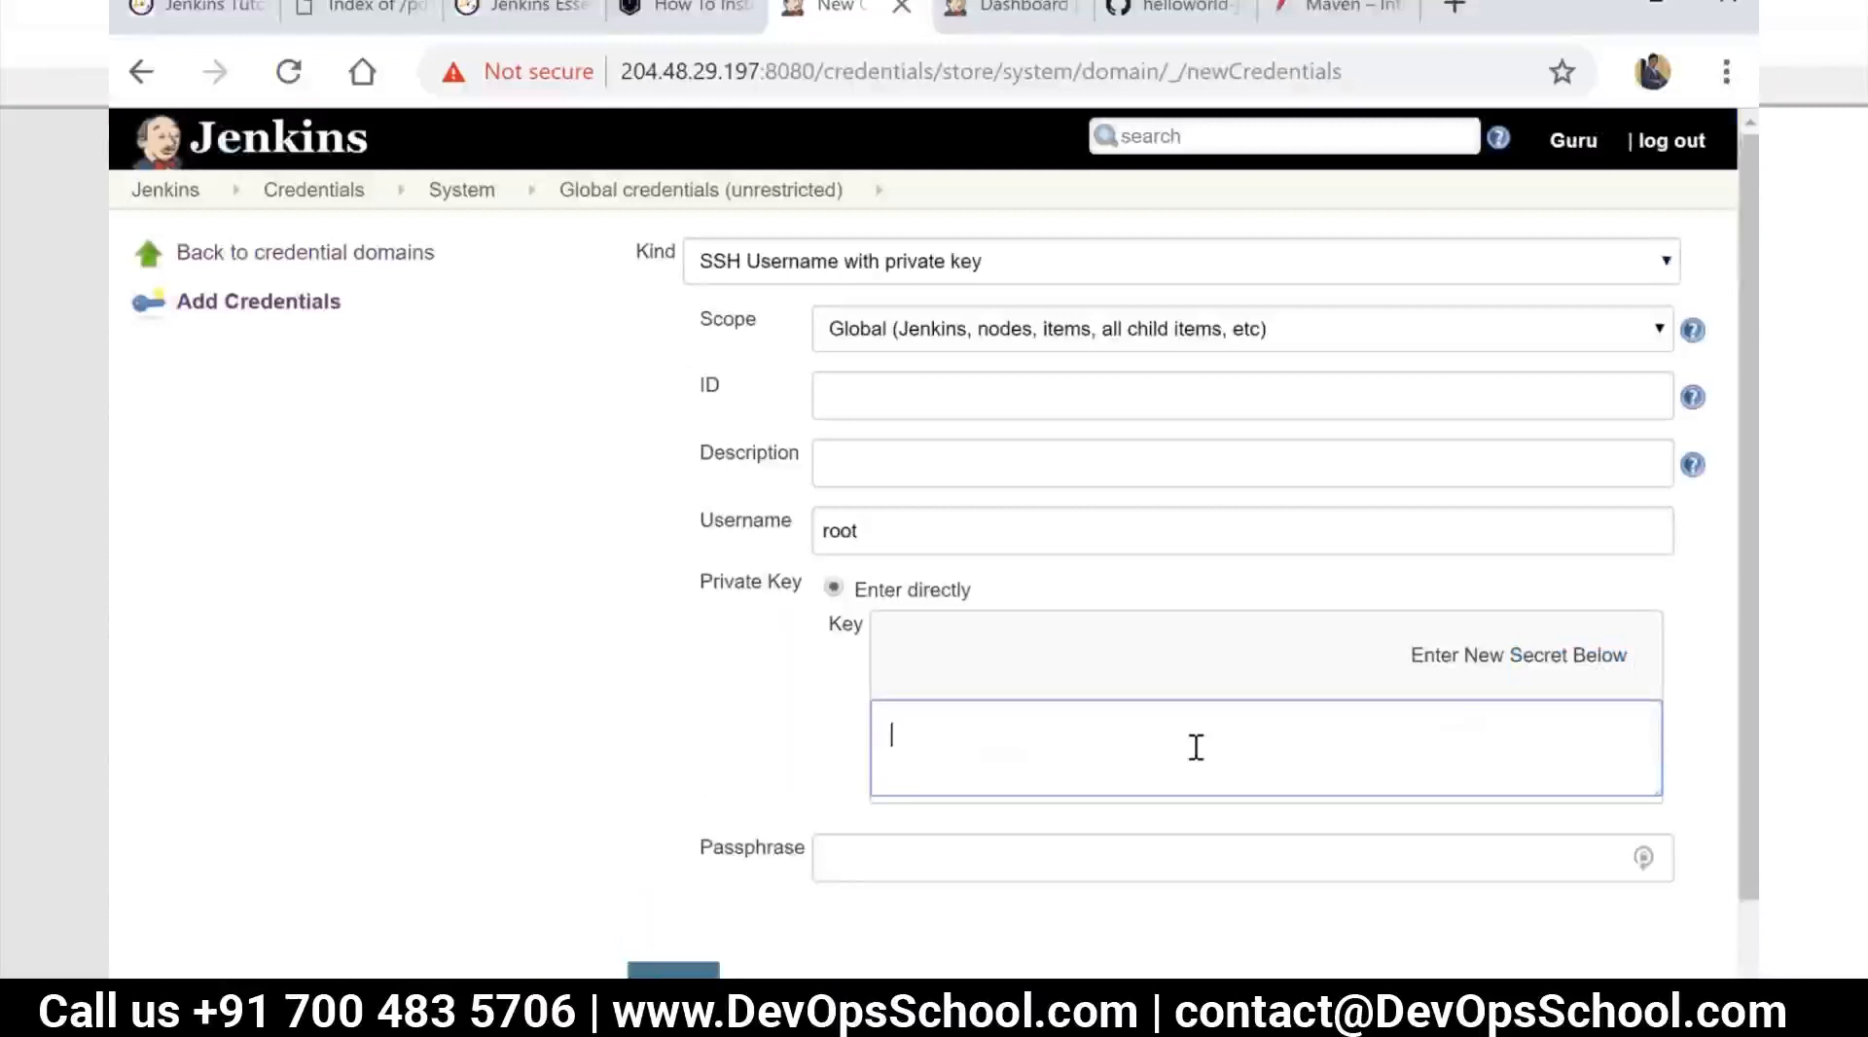
pyautogui.hotkey('ctrl', 'v')
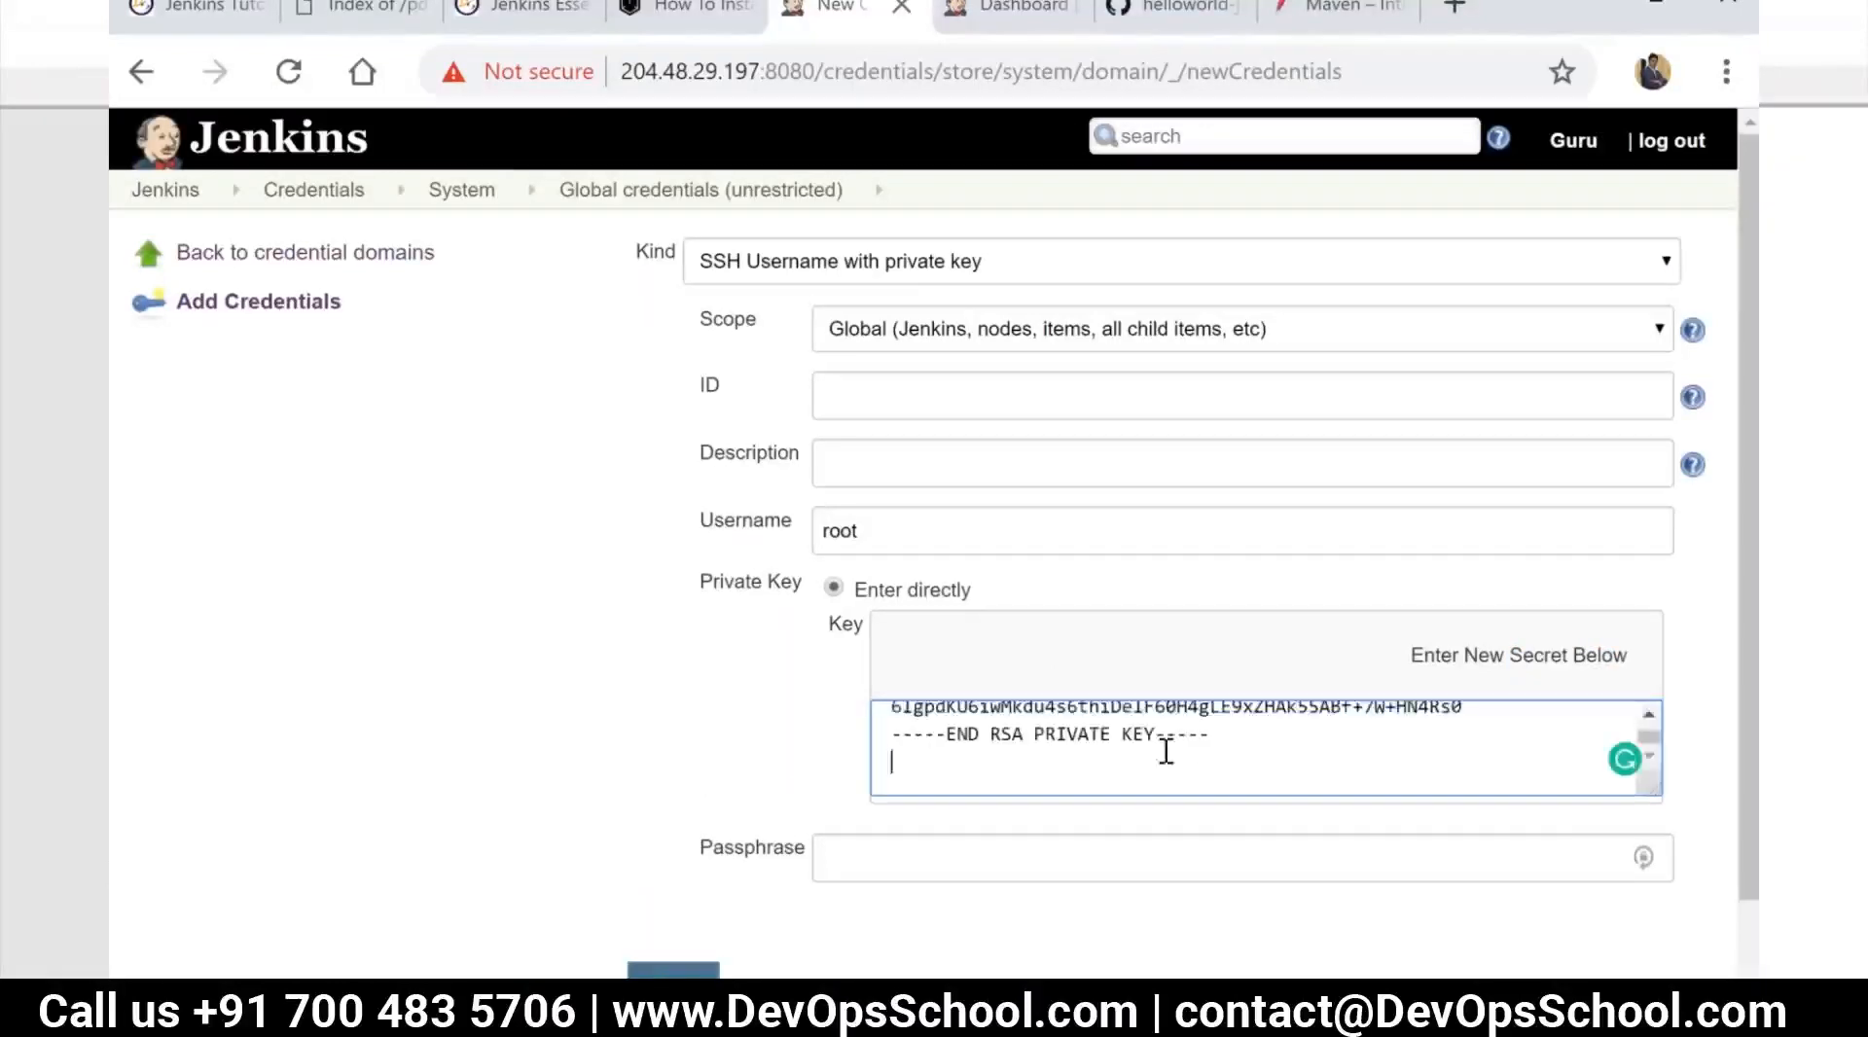
pyautogui.press('BackSpace')
pyautogui.click(673, 970)
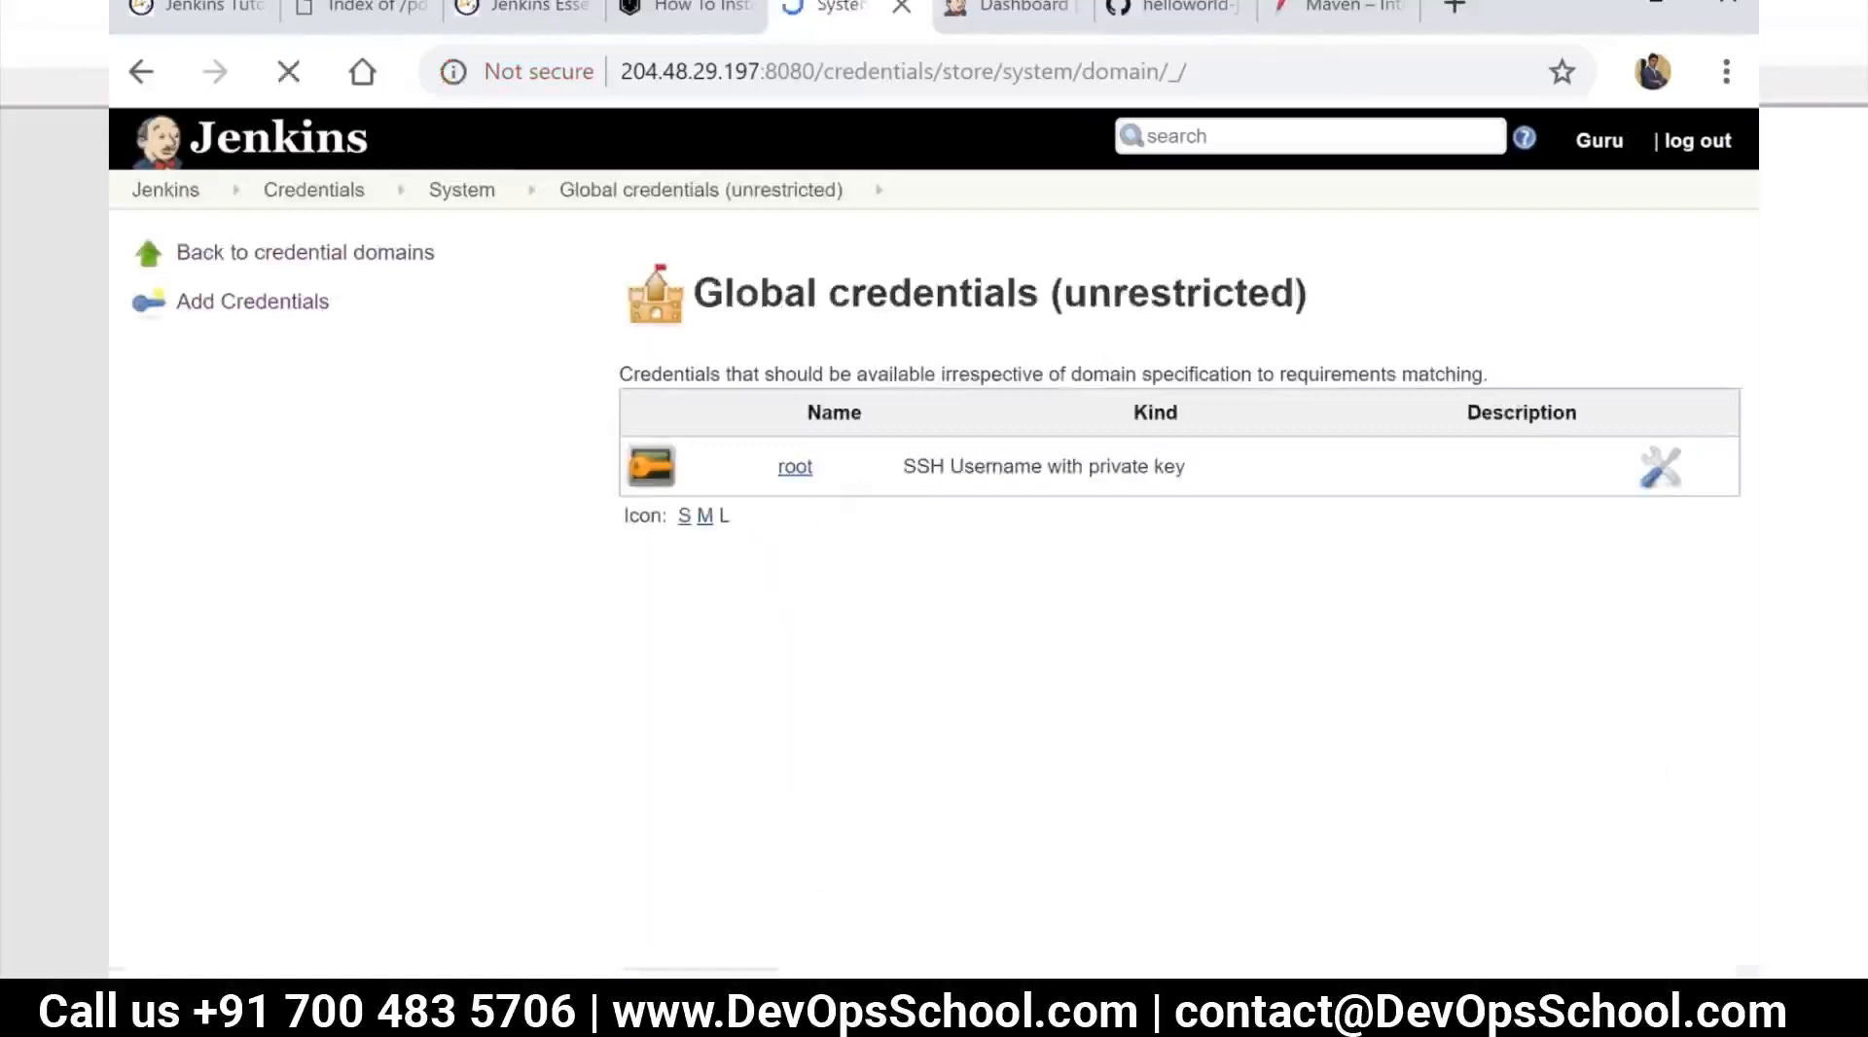
# Set slave-01's SSH credentials to root in its node configuration, save, and relaunch the agent
pyautogui.click(166, 190)
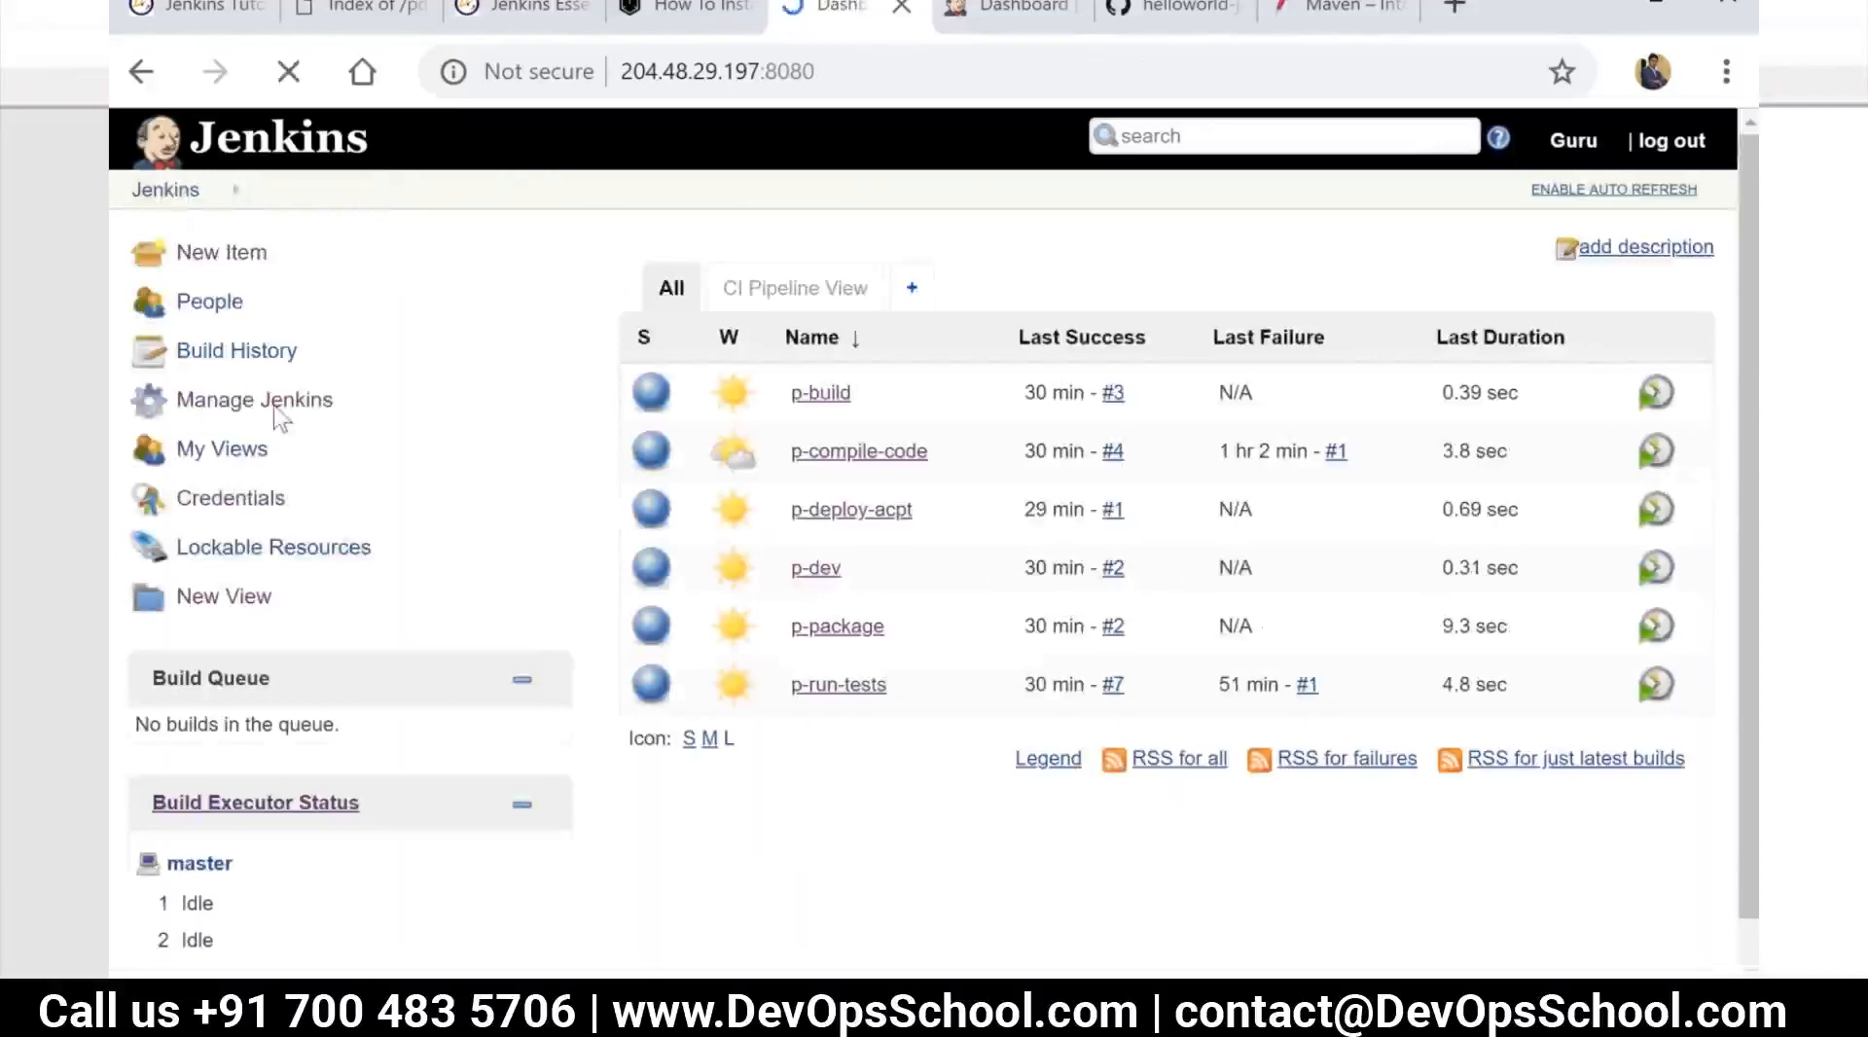
pyautogui.click(276, 409)
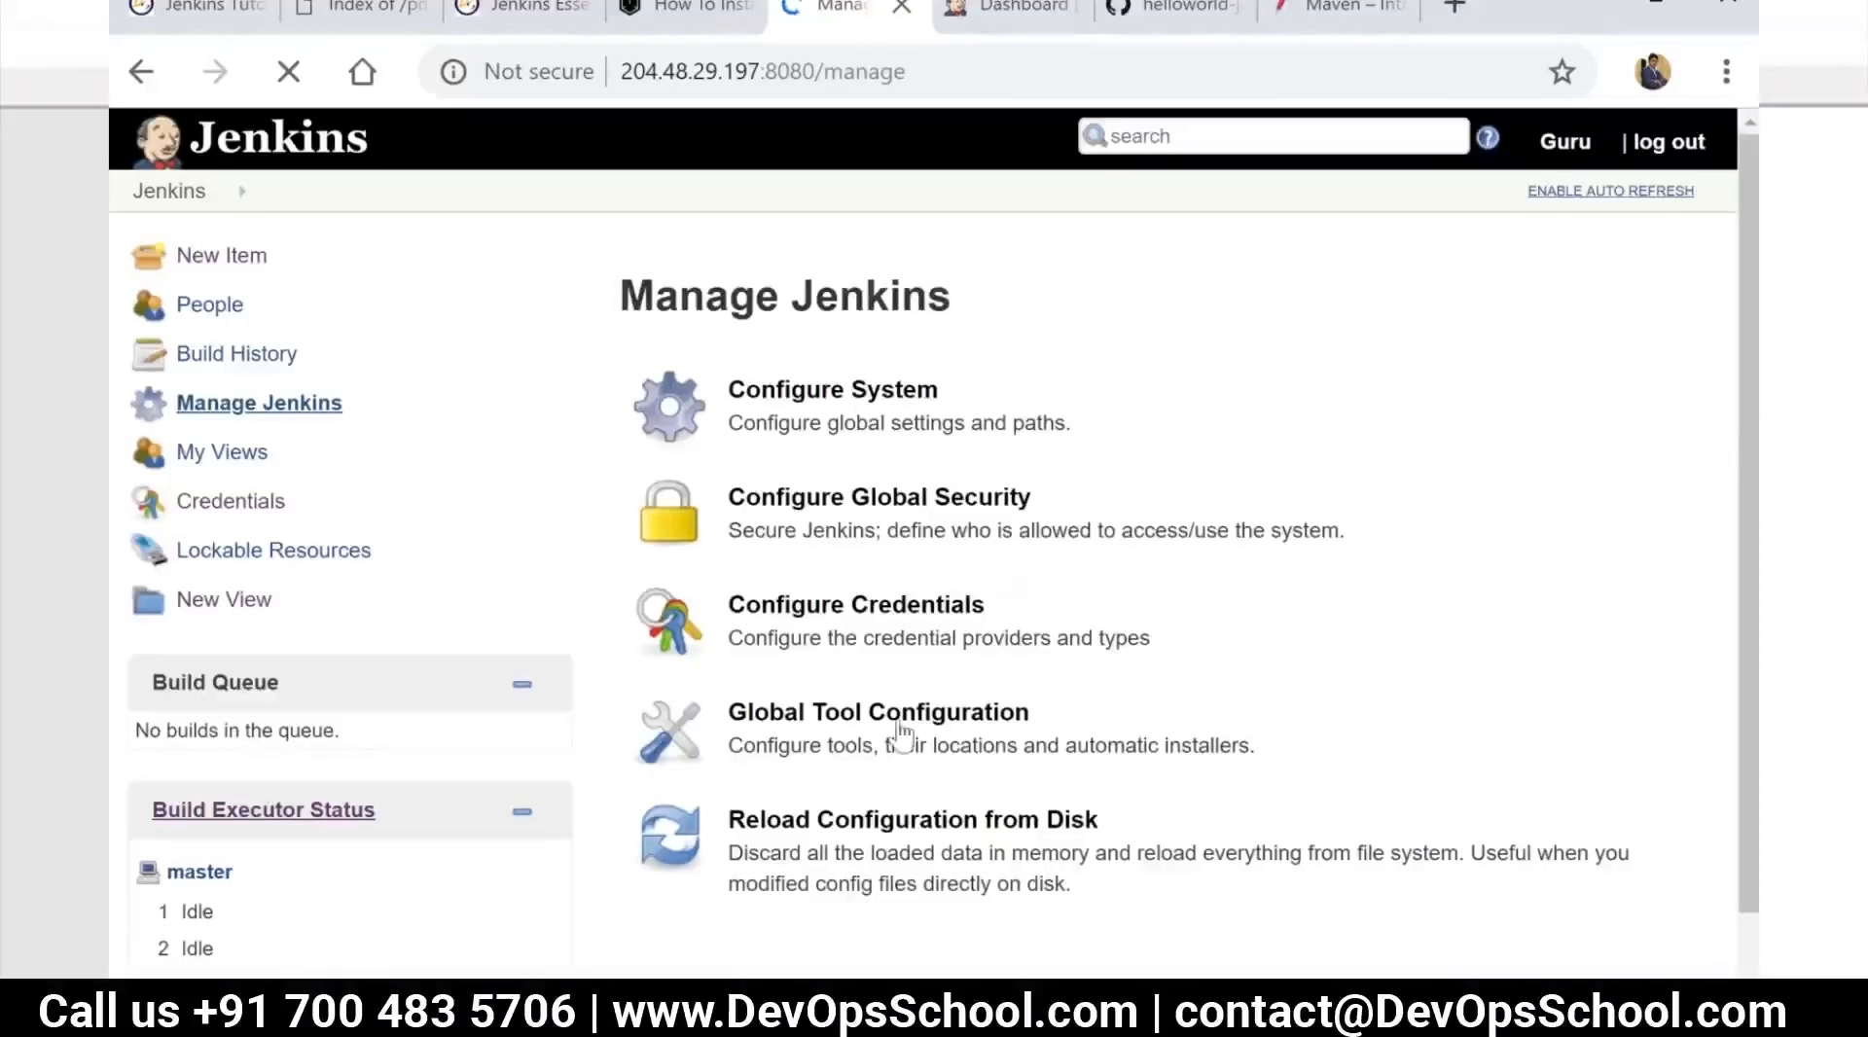
pyautogui.scroll(-8, 900, 734)
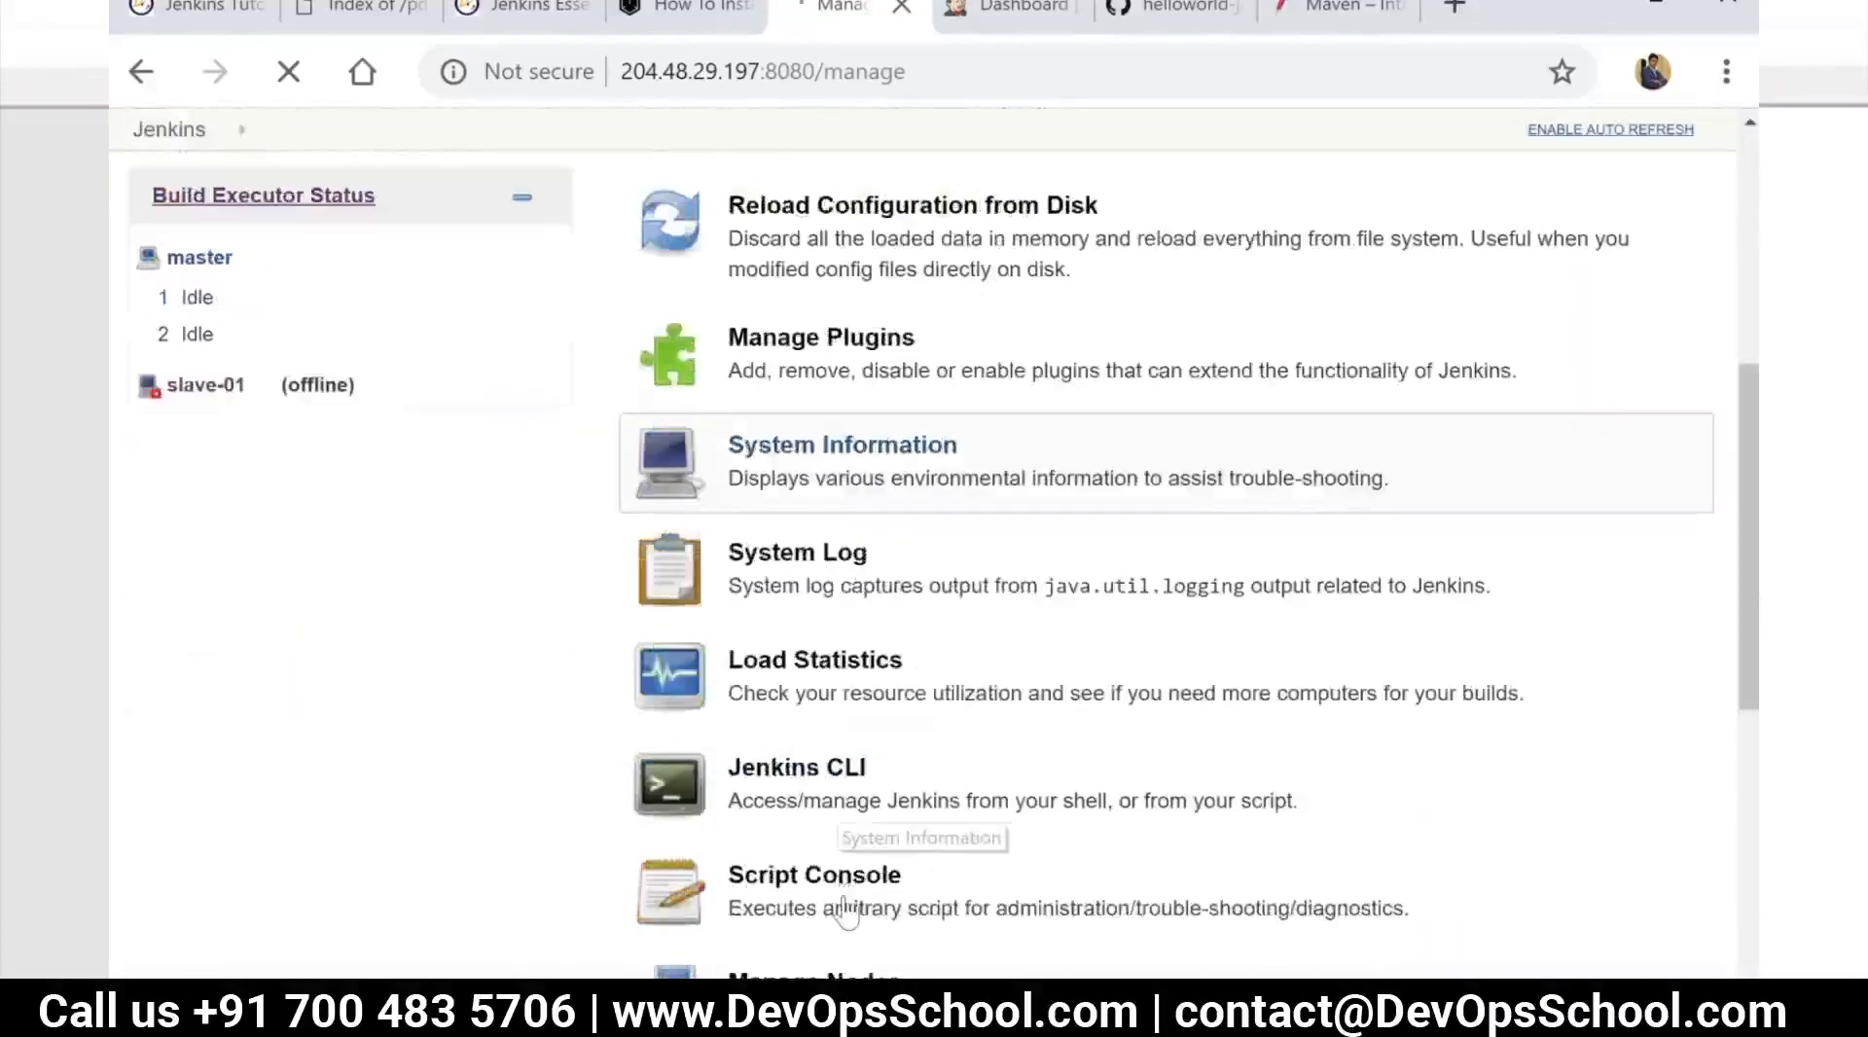
pyautogui.click(834, 852)
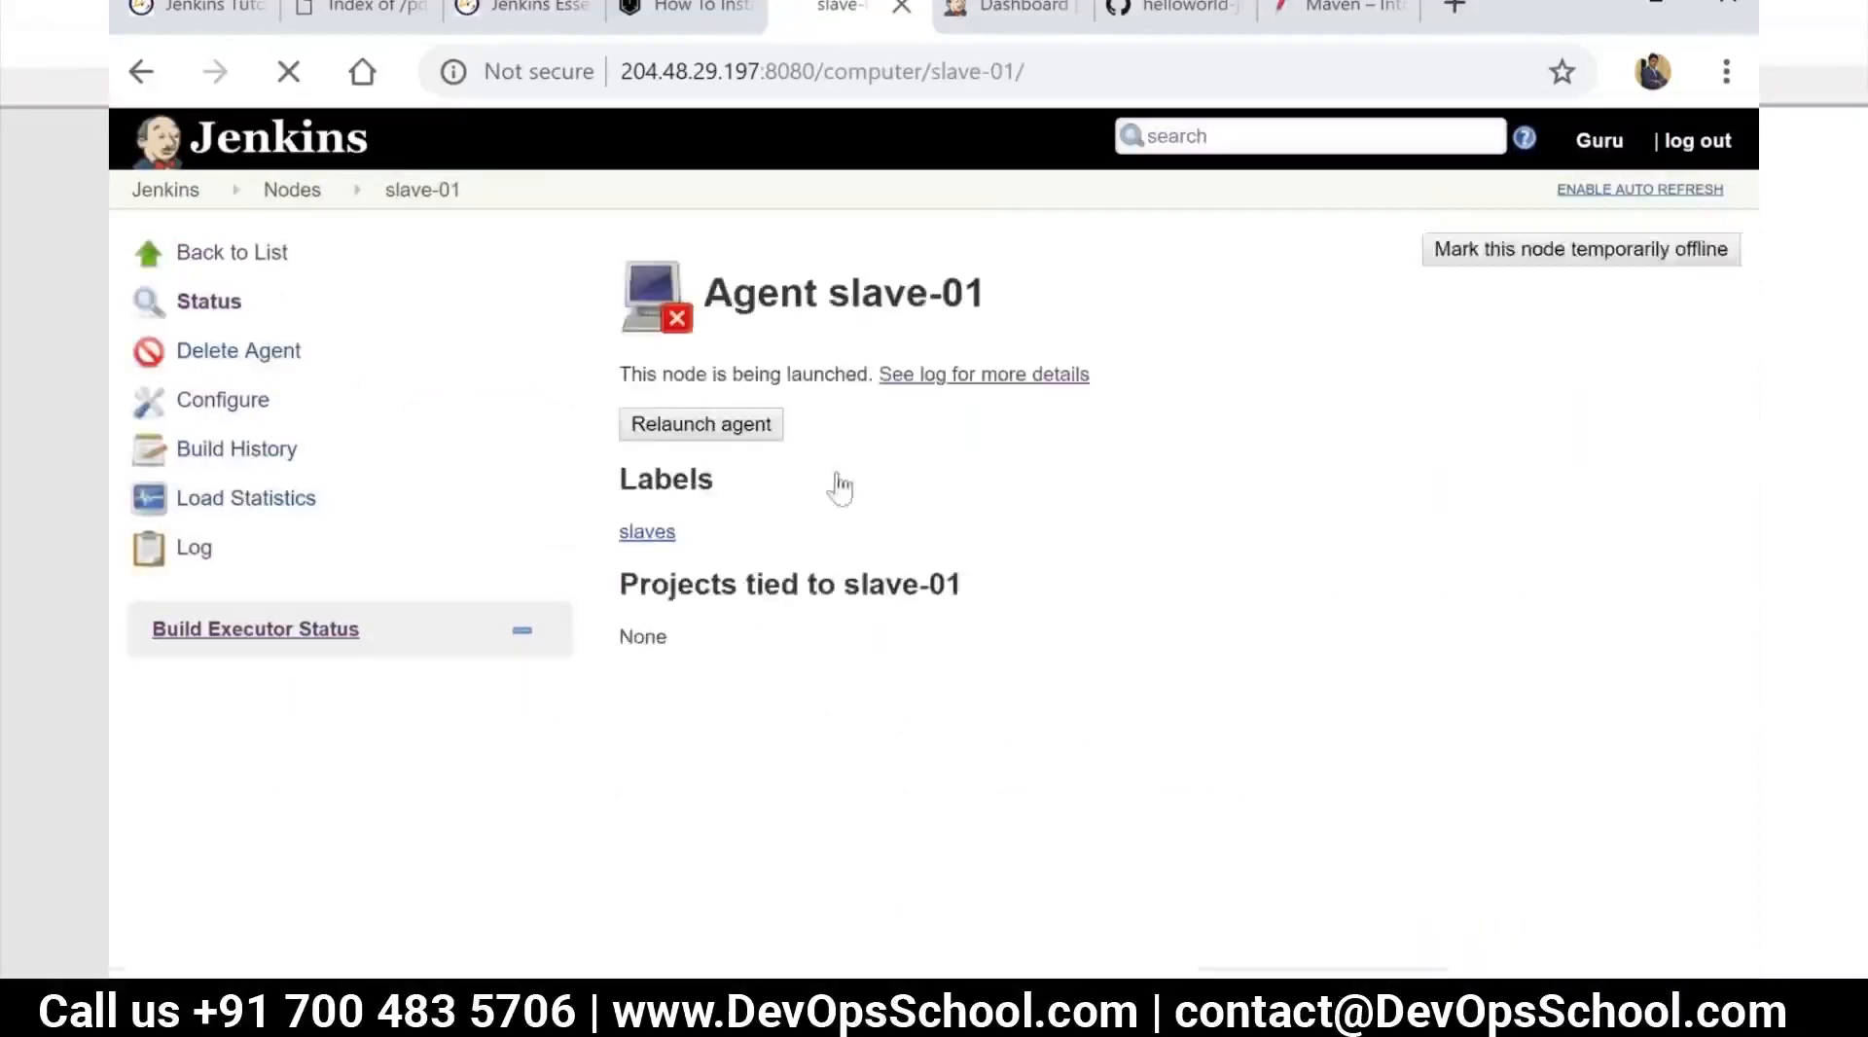
pyautogui.click(250, 411)
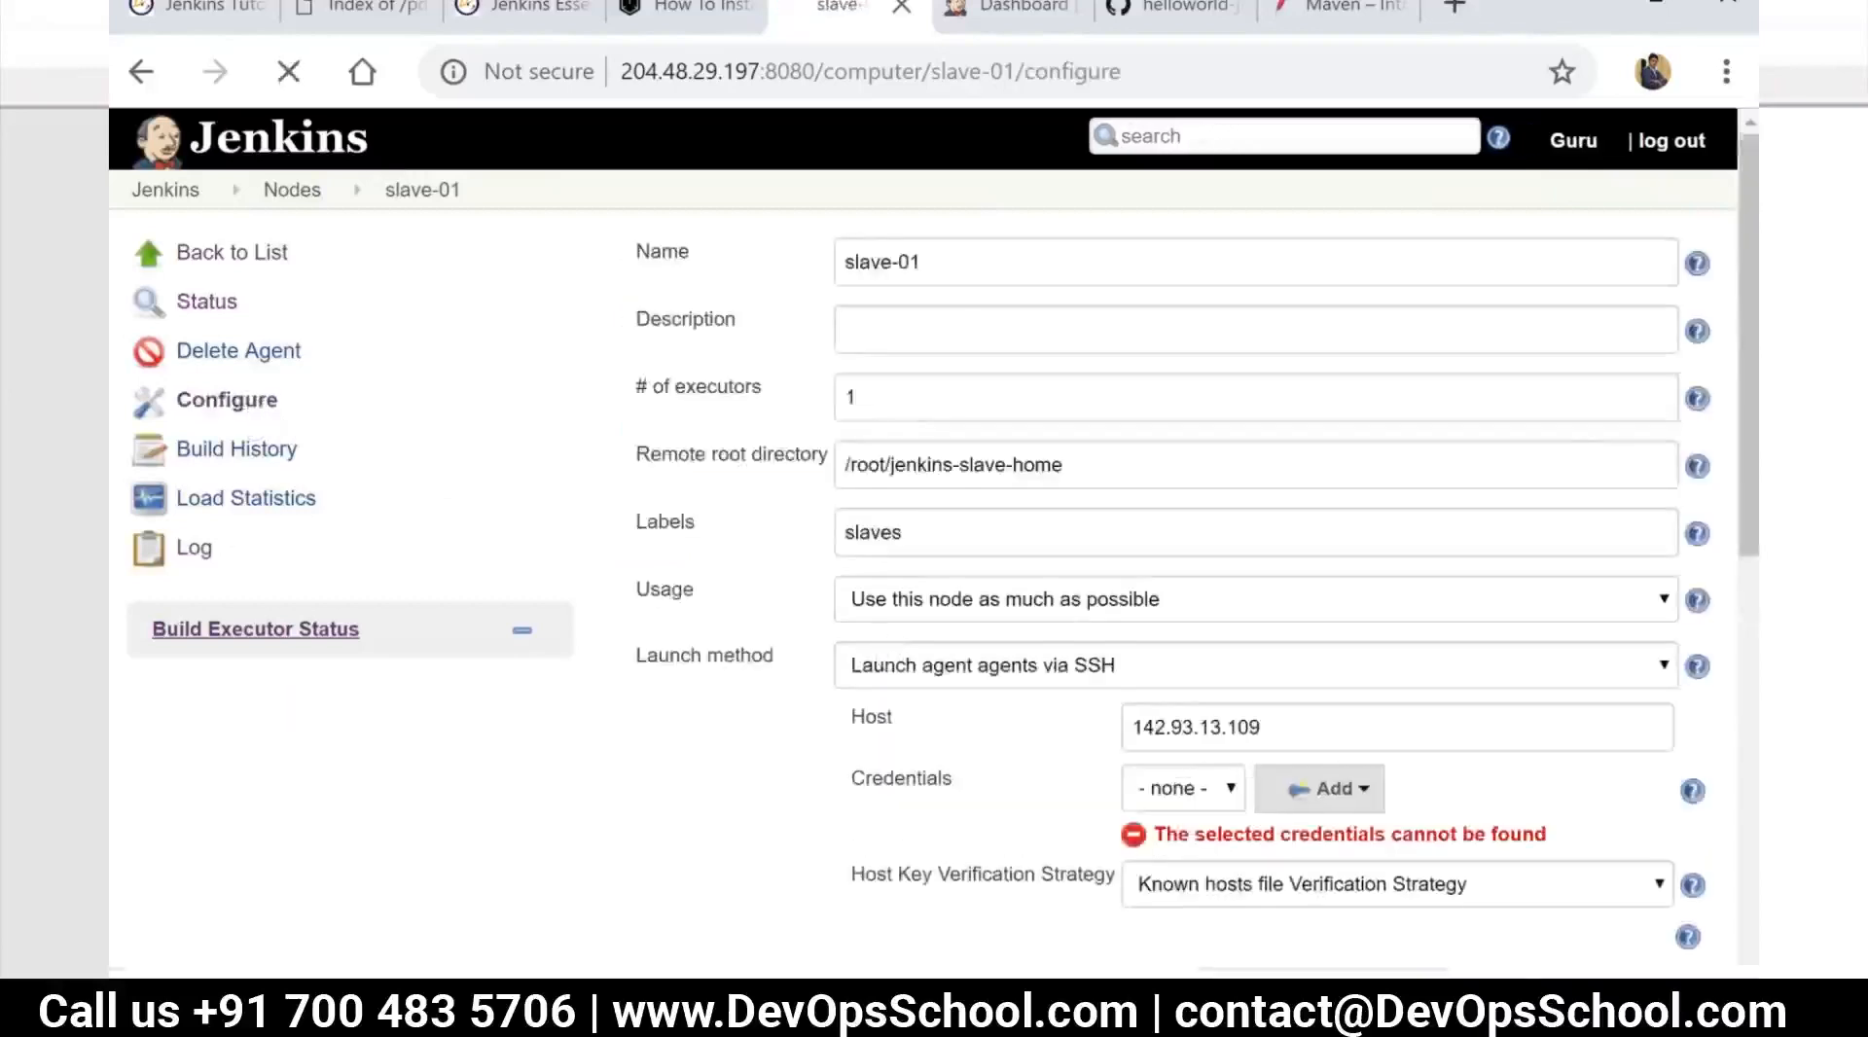
pyautogui.click(1204, 790)
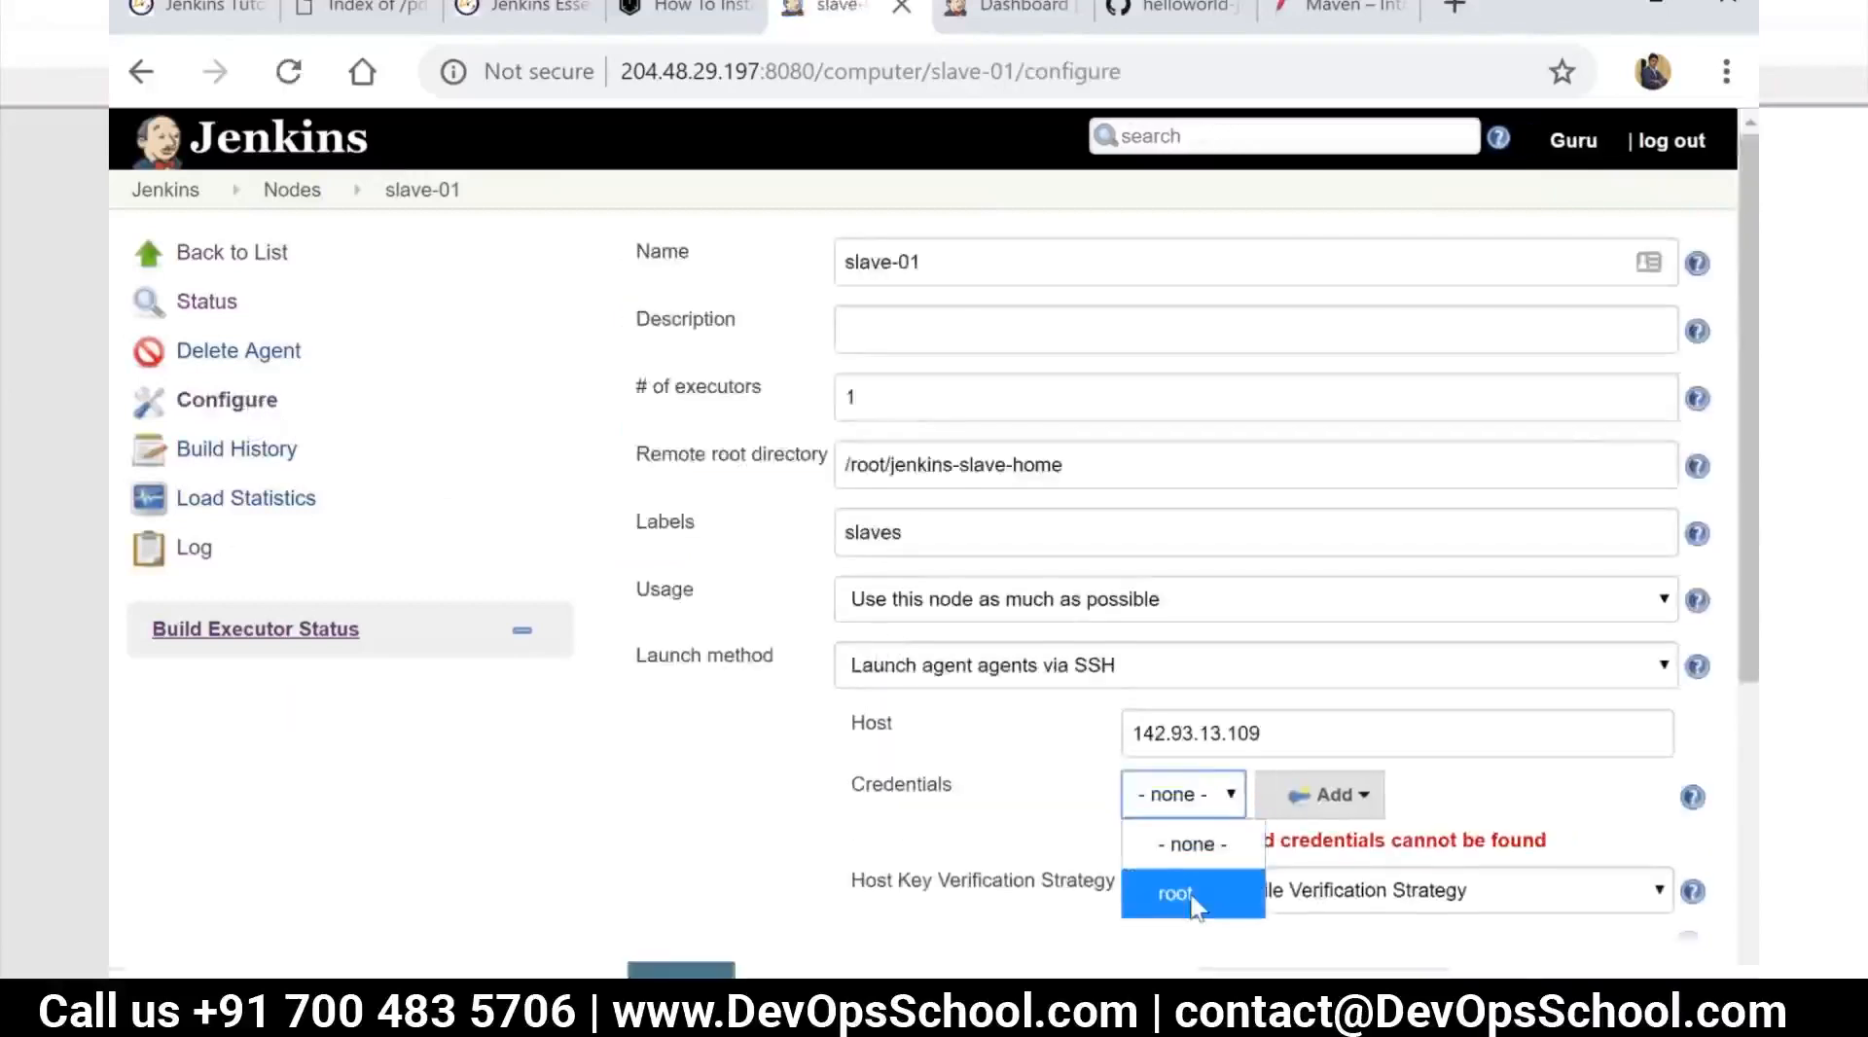
pyautogui.click(1200, 892)
pyautogui.click(689, 970)
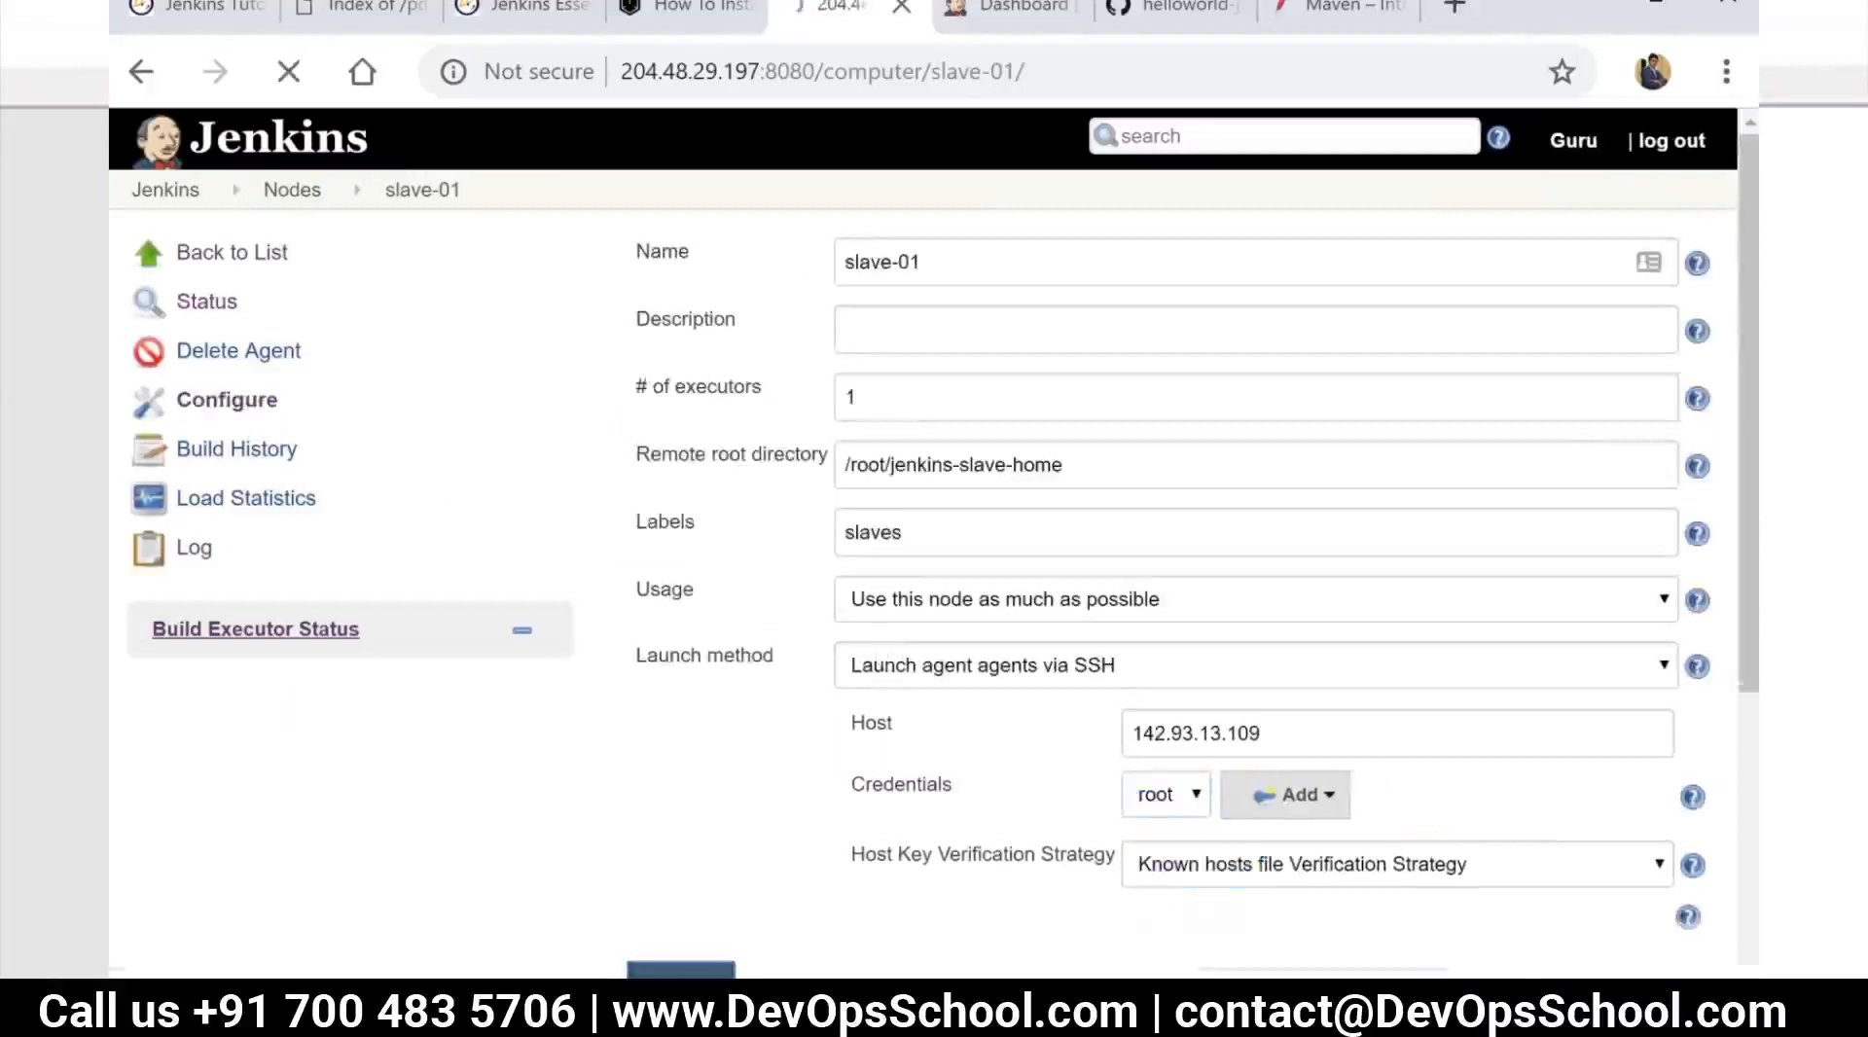
pyautogui.click(717, 443)
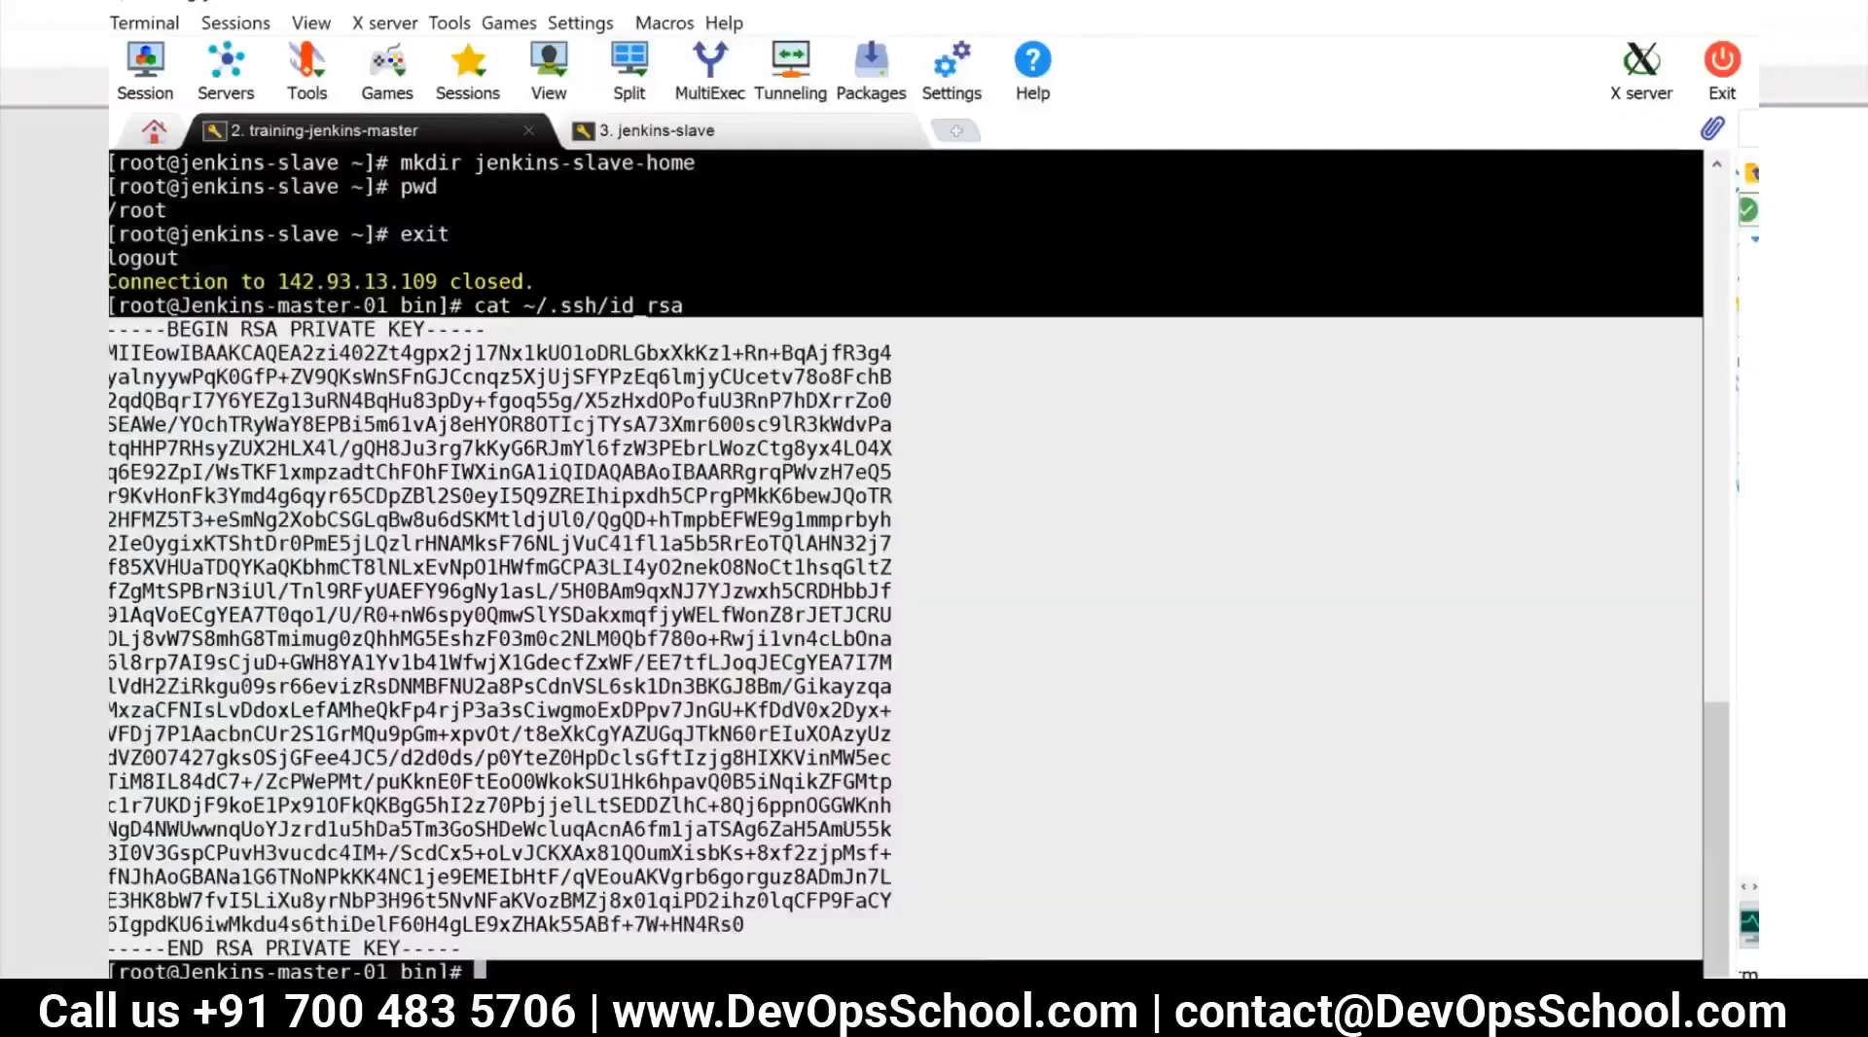
# Check the Java version in the jenkins-slave terminal session, trying java --version and correcting it to java -version
pyautogui.click(739, 130)
pyautogui.write('java --version')
pyautogui.press('Return')
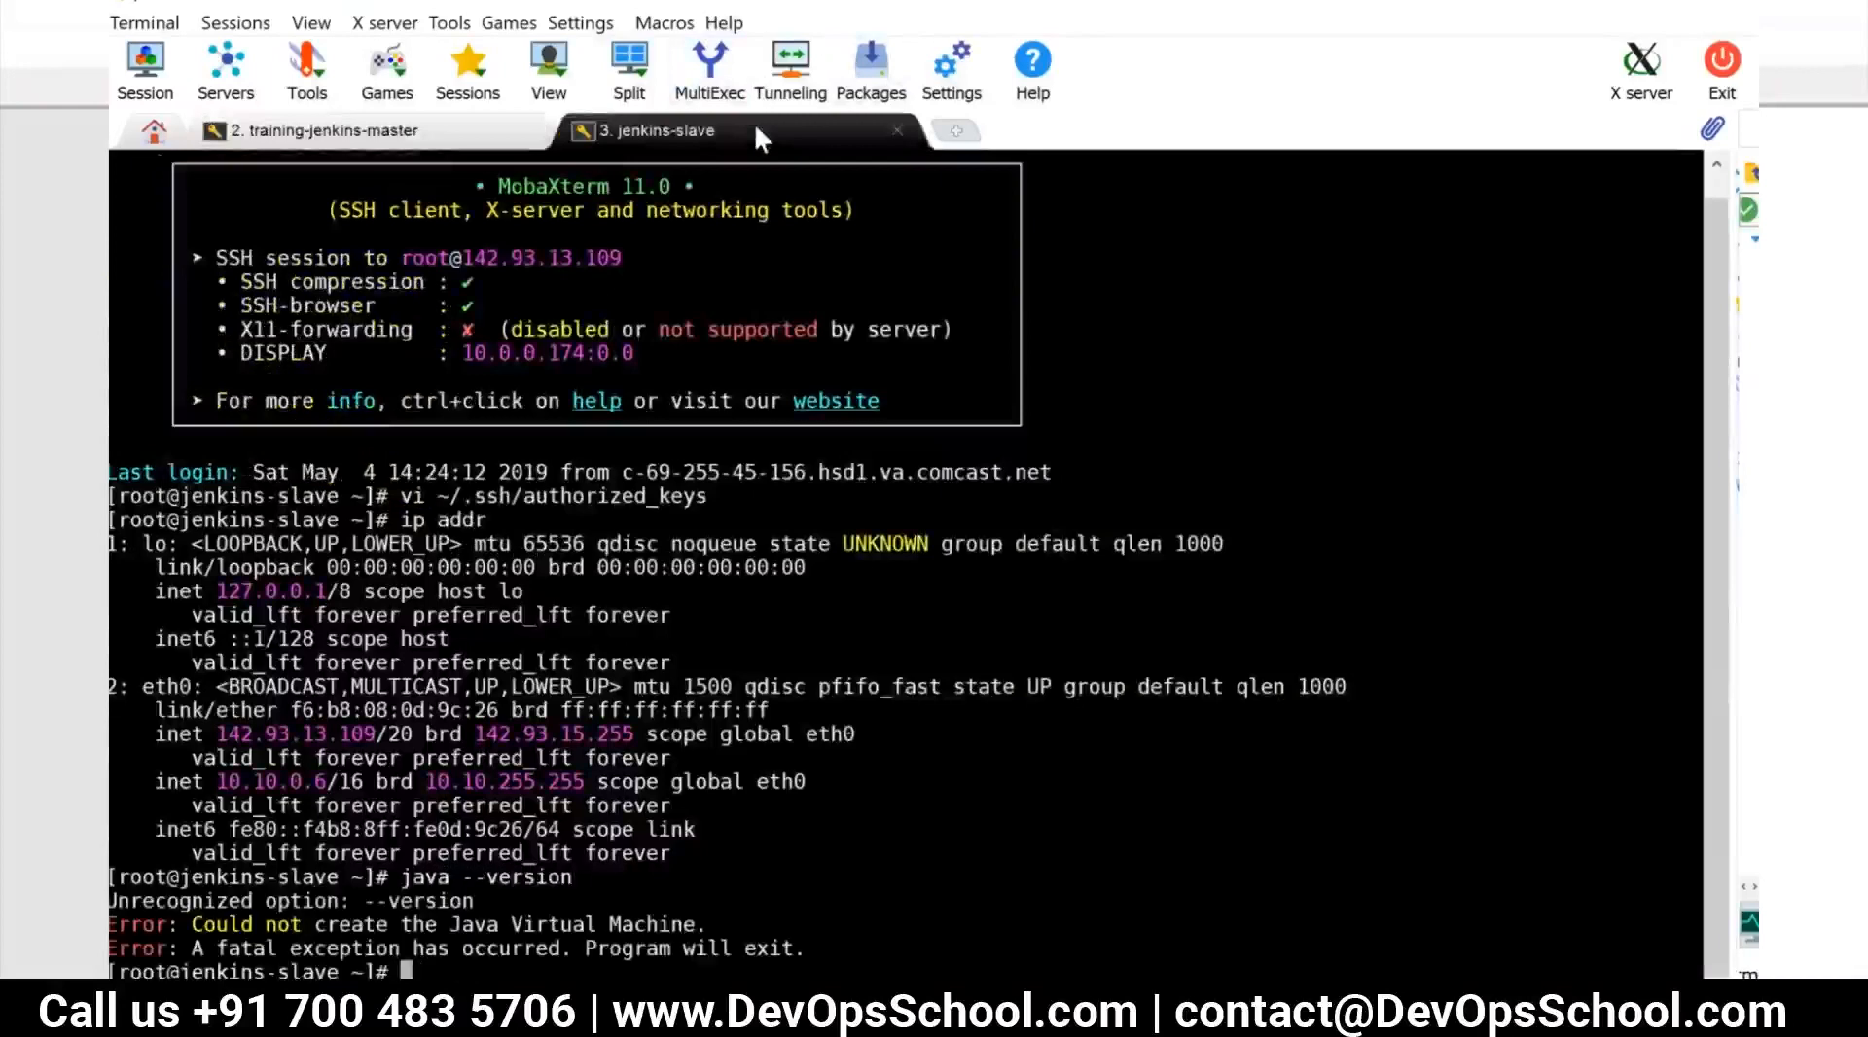
pyautogui.press('Up')
pyautogui.press('Left')
pyautogui.press('Left')
pyautogui.press('Left')
pyautogui.press('Left')
pyautogui.press('Left')
pyautogui.press('Left')
pyautogui.press('Left')
pyautogui.press('BackSpace')
pyautogui.press('Return')
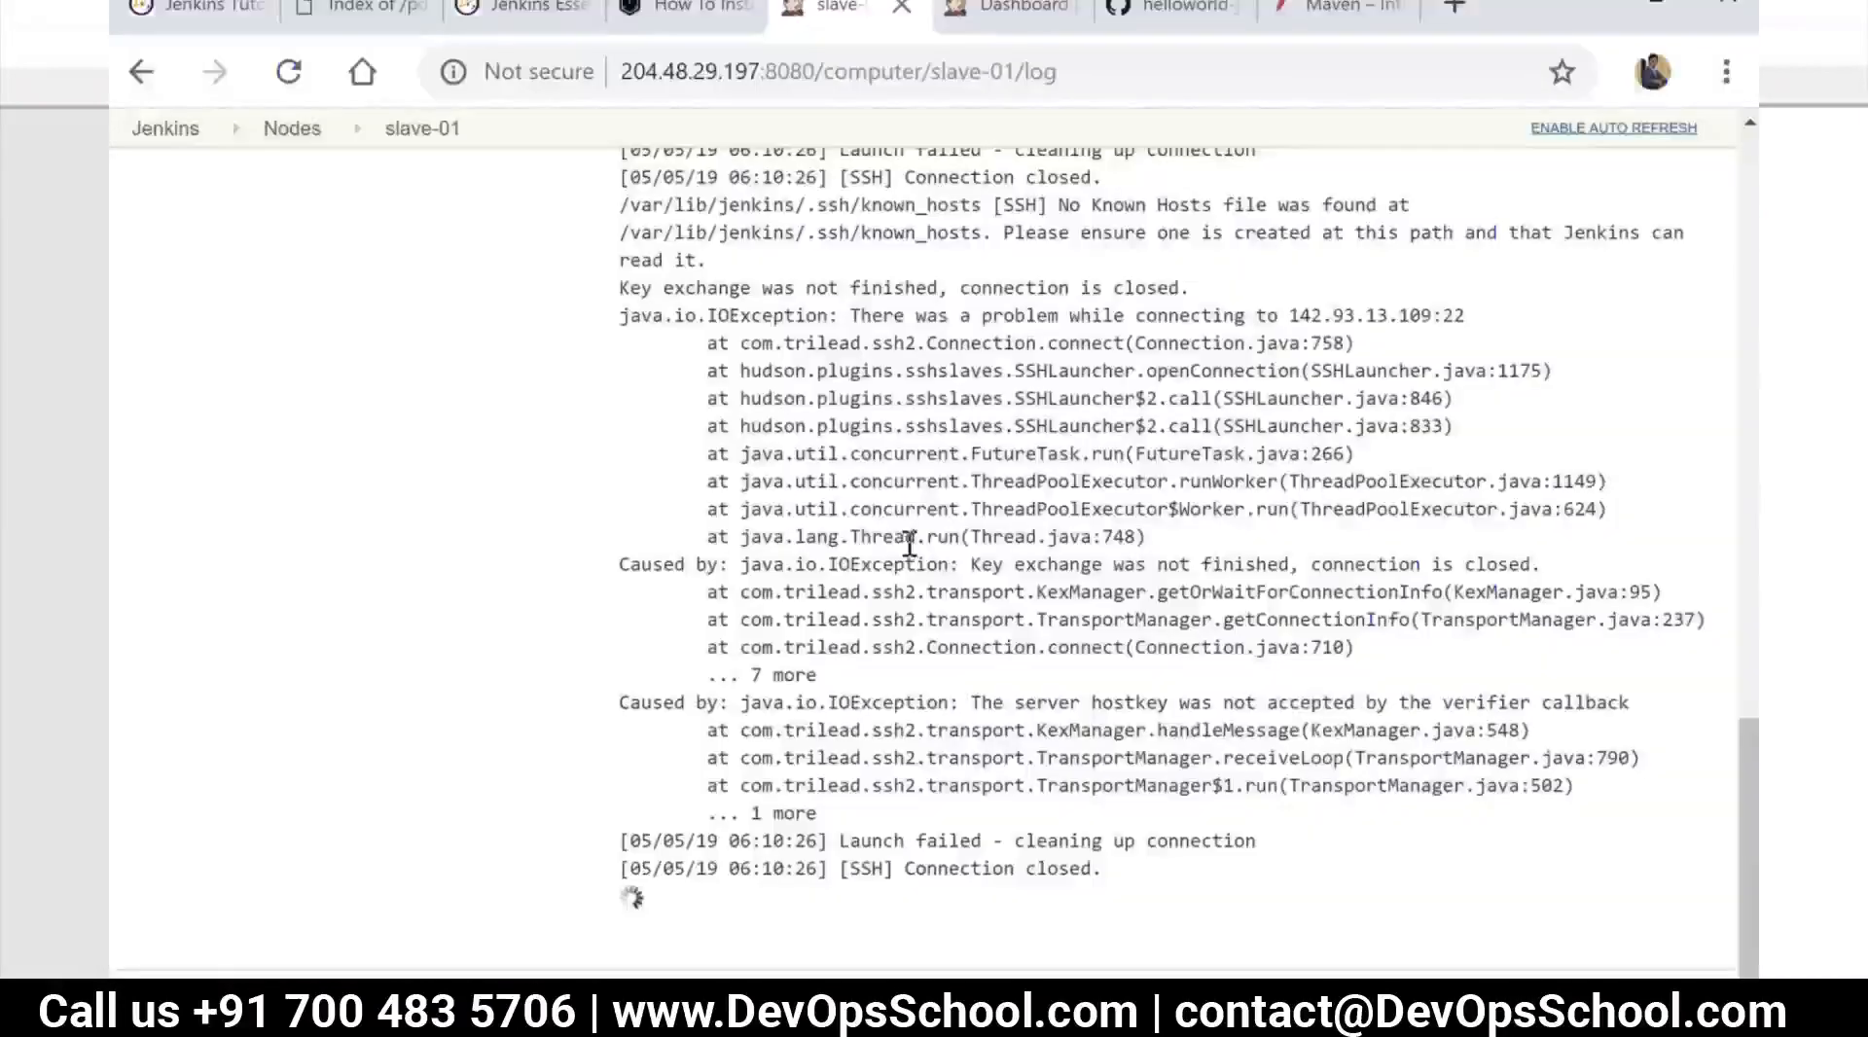
# Review slave-01's launch log in Jenkins, set its host key verification to Non verifying Verification Strategy, save, and relaunch the agent
pyautogui.scroll(3, 1026, 526)
pyautogui.scroll(8, 1026, 526)
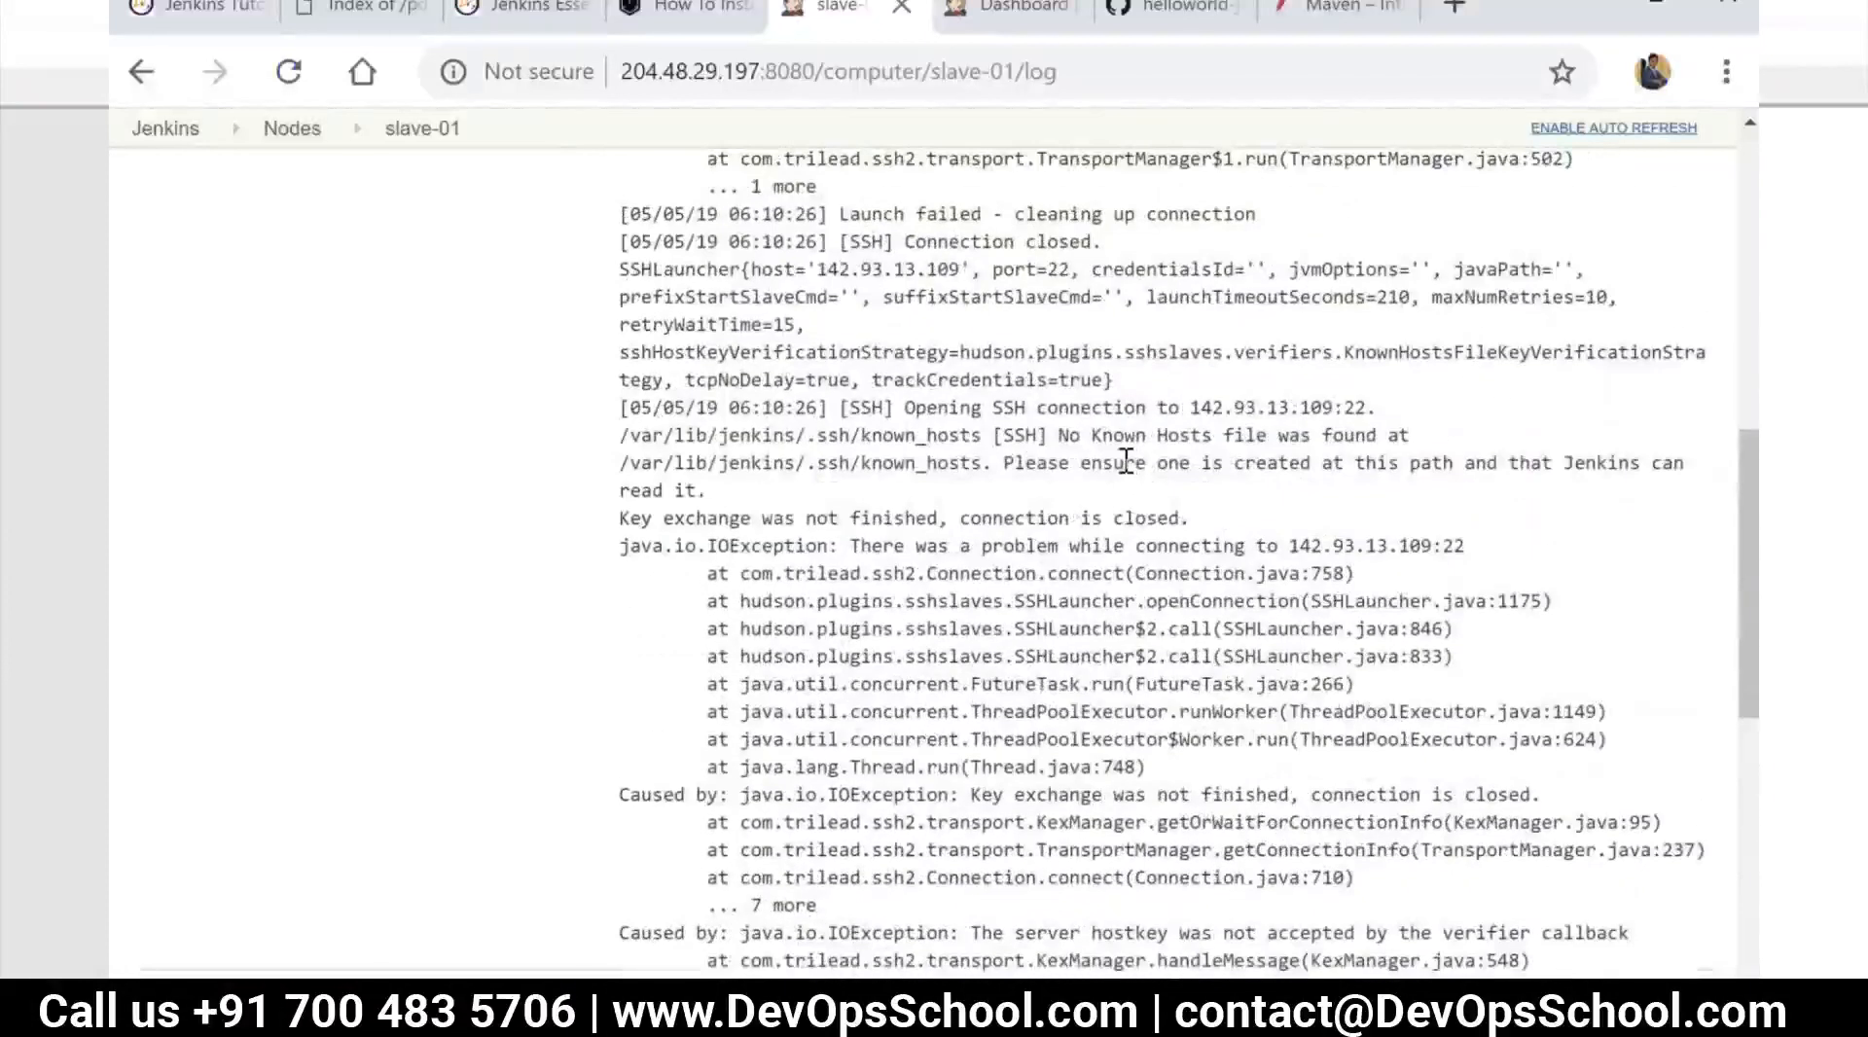
pyautogui.scroll(8, 1126, 462)
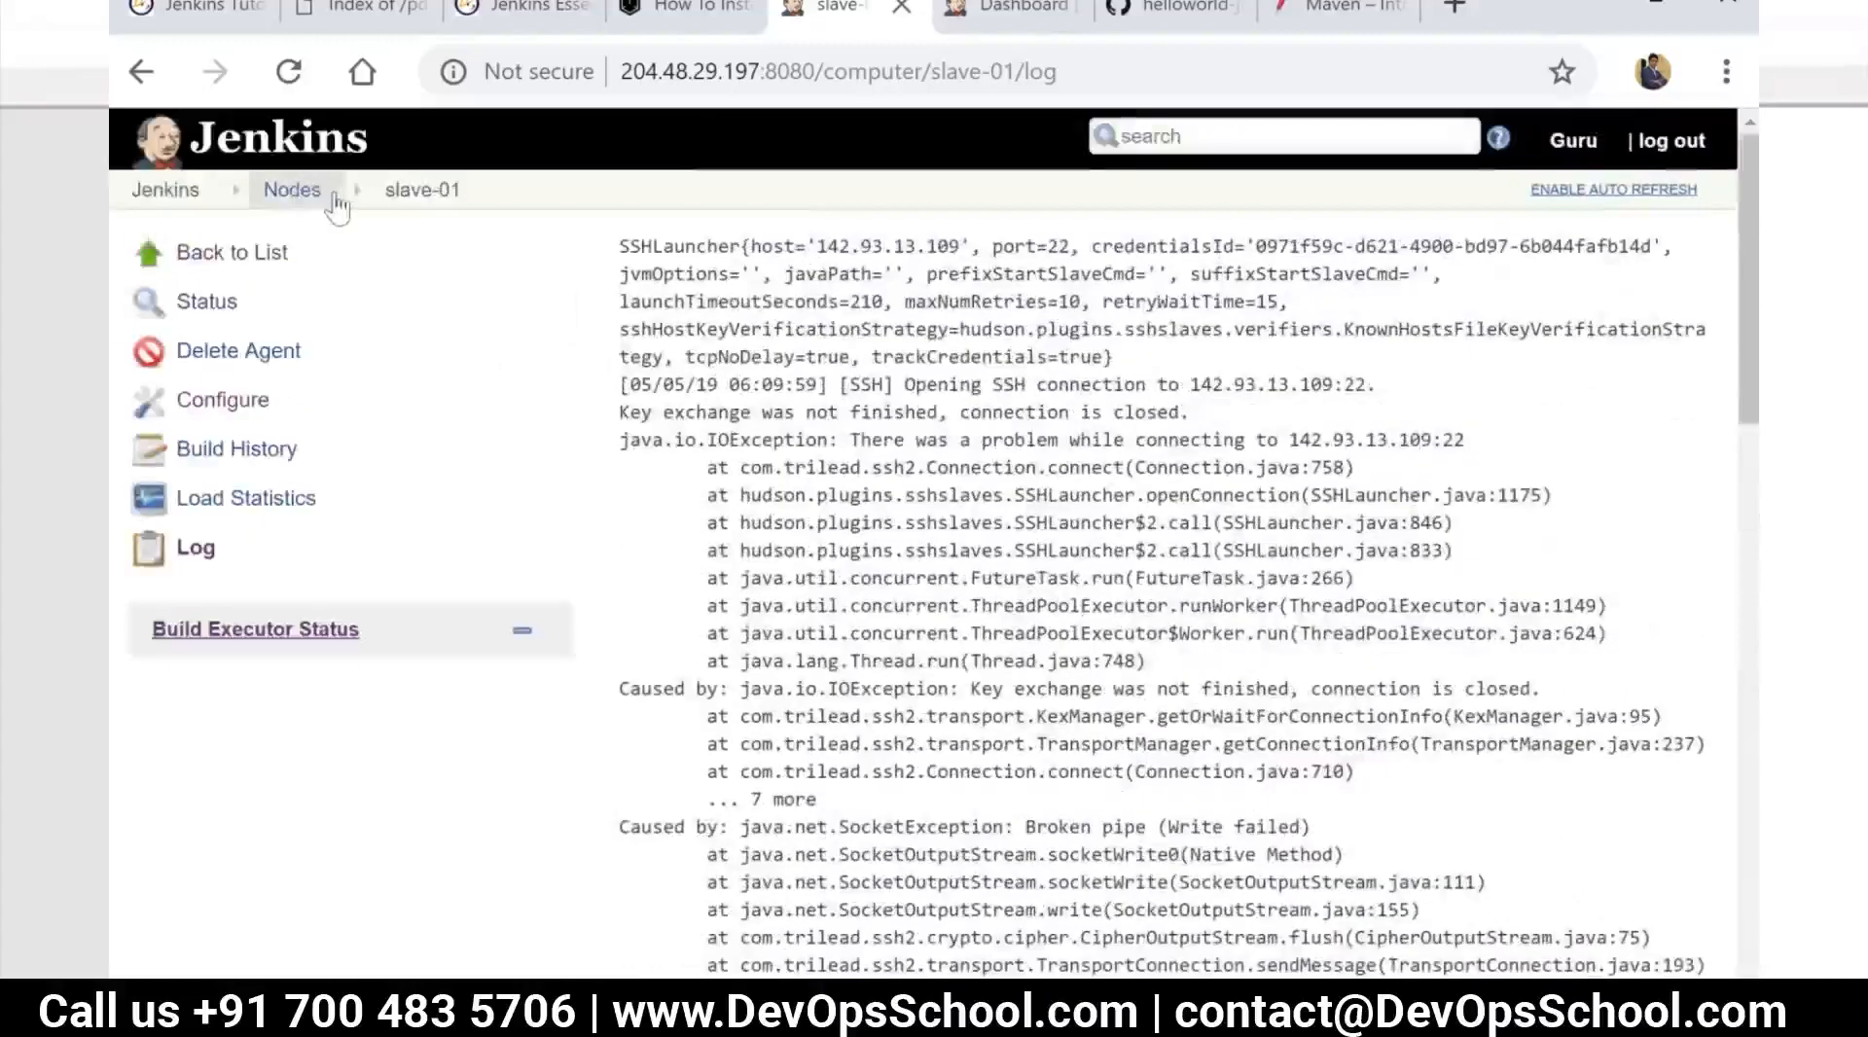
pyautogui.click(223, 402)
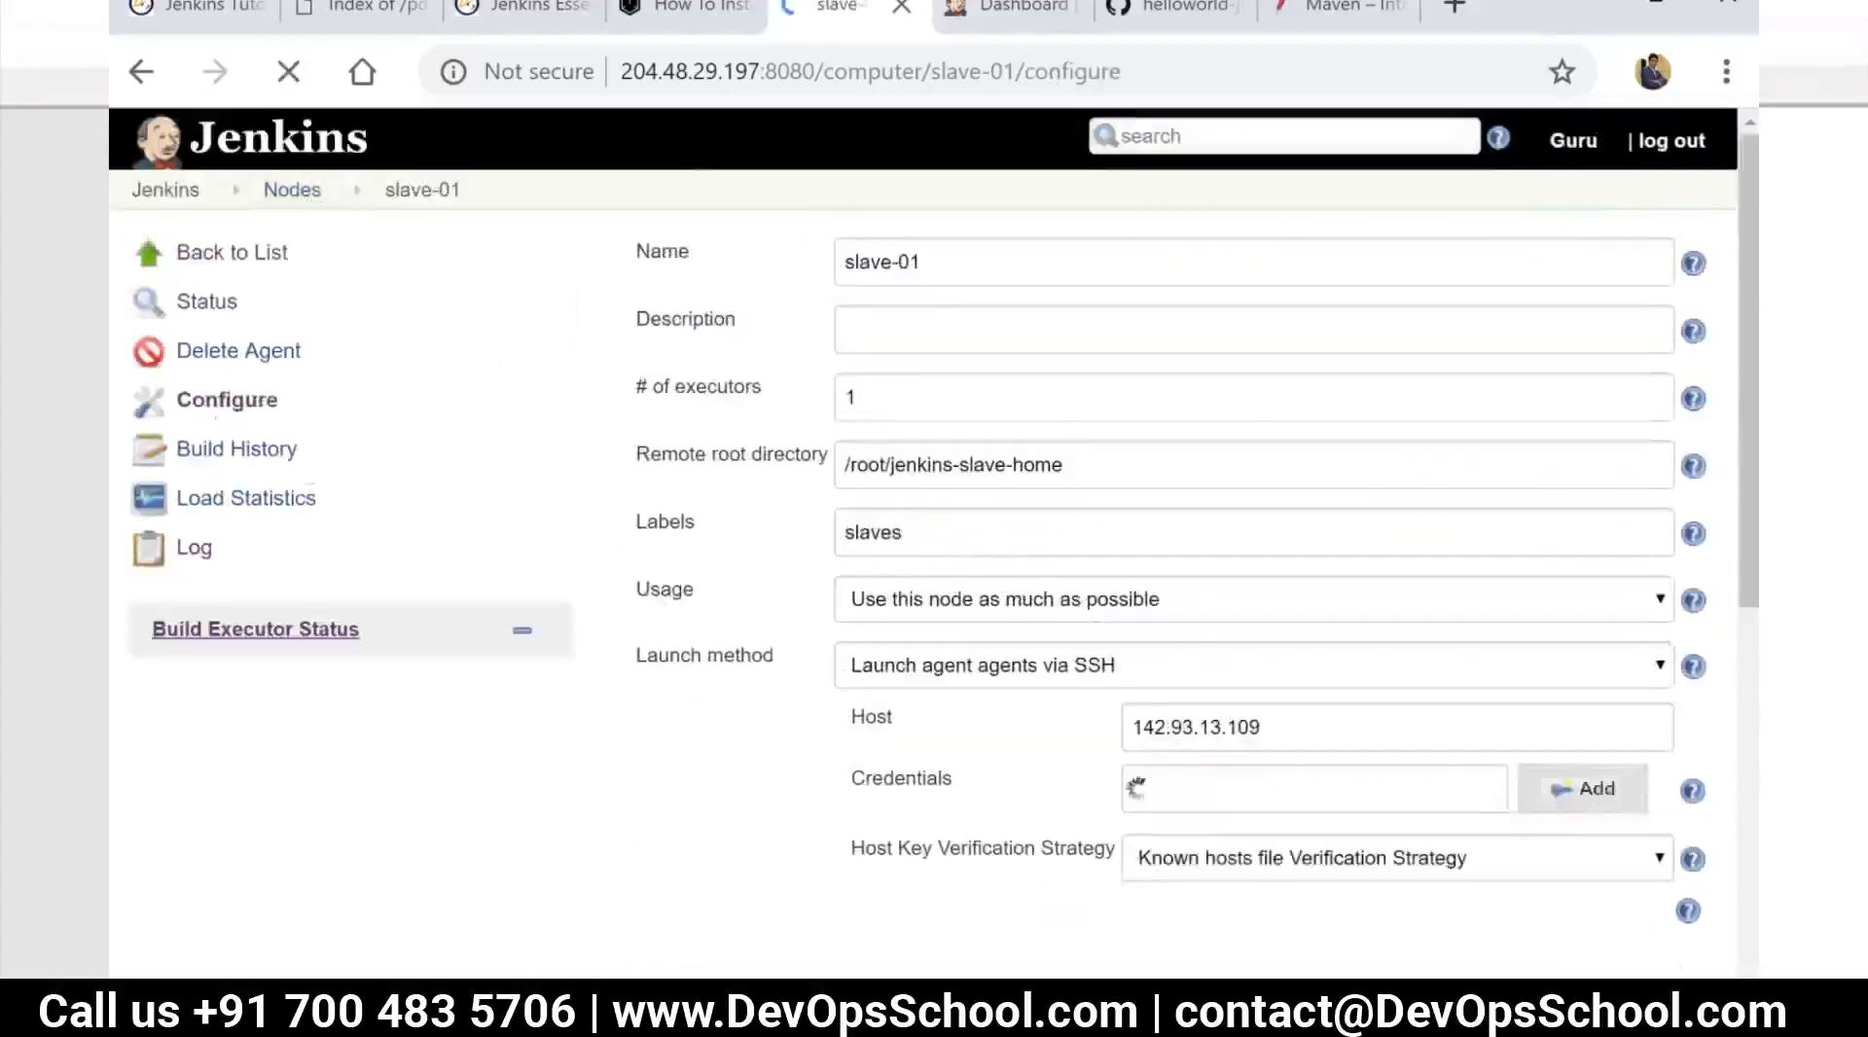
pyautogui.click(1299, 868)
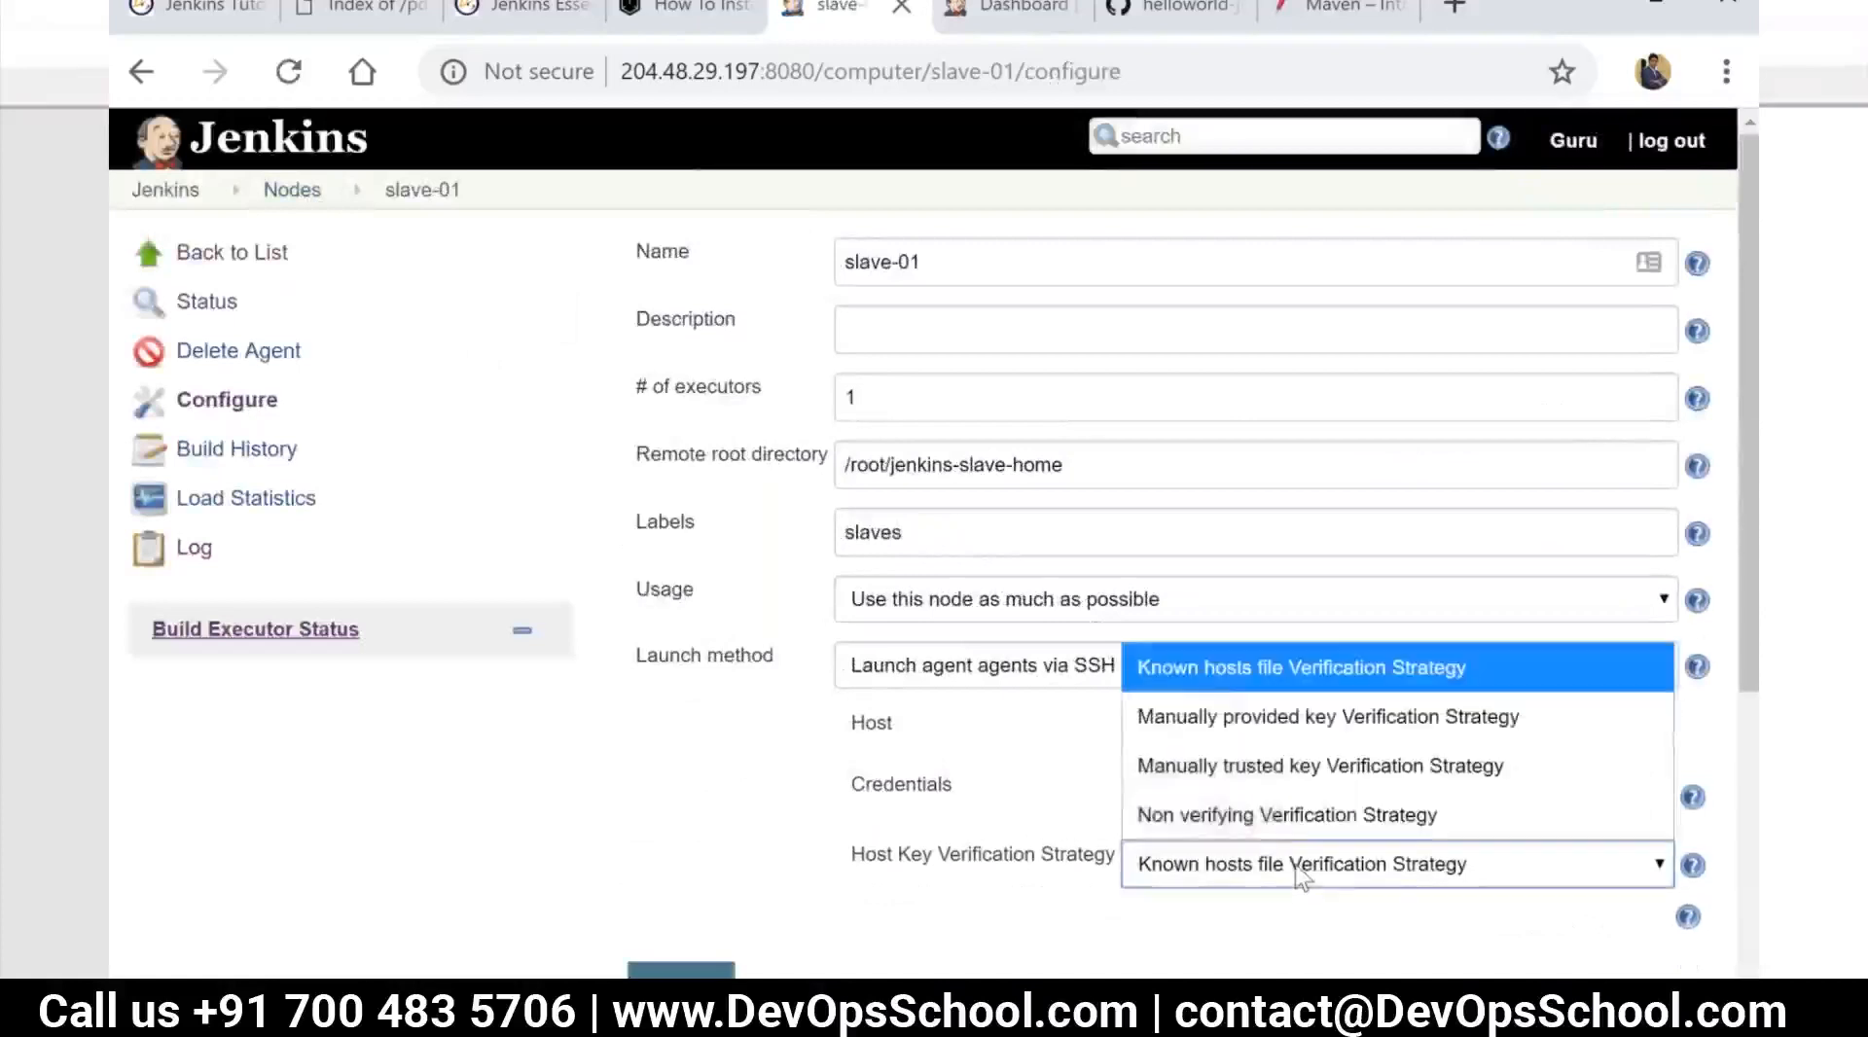
pyautogui.click(1297, 816)
pyautogui.click(681, 970)
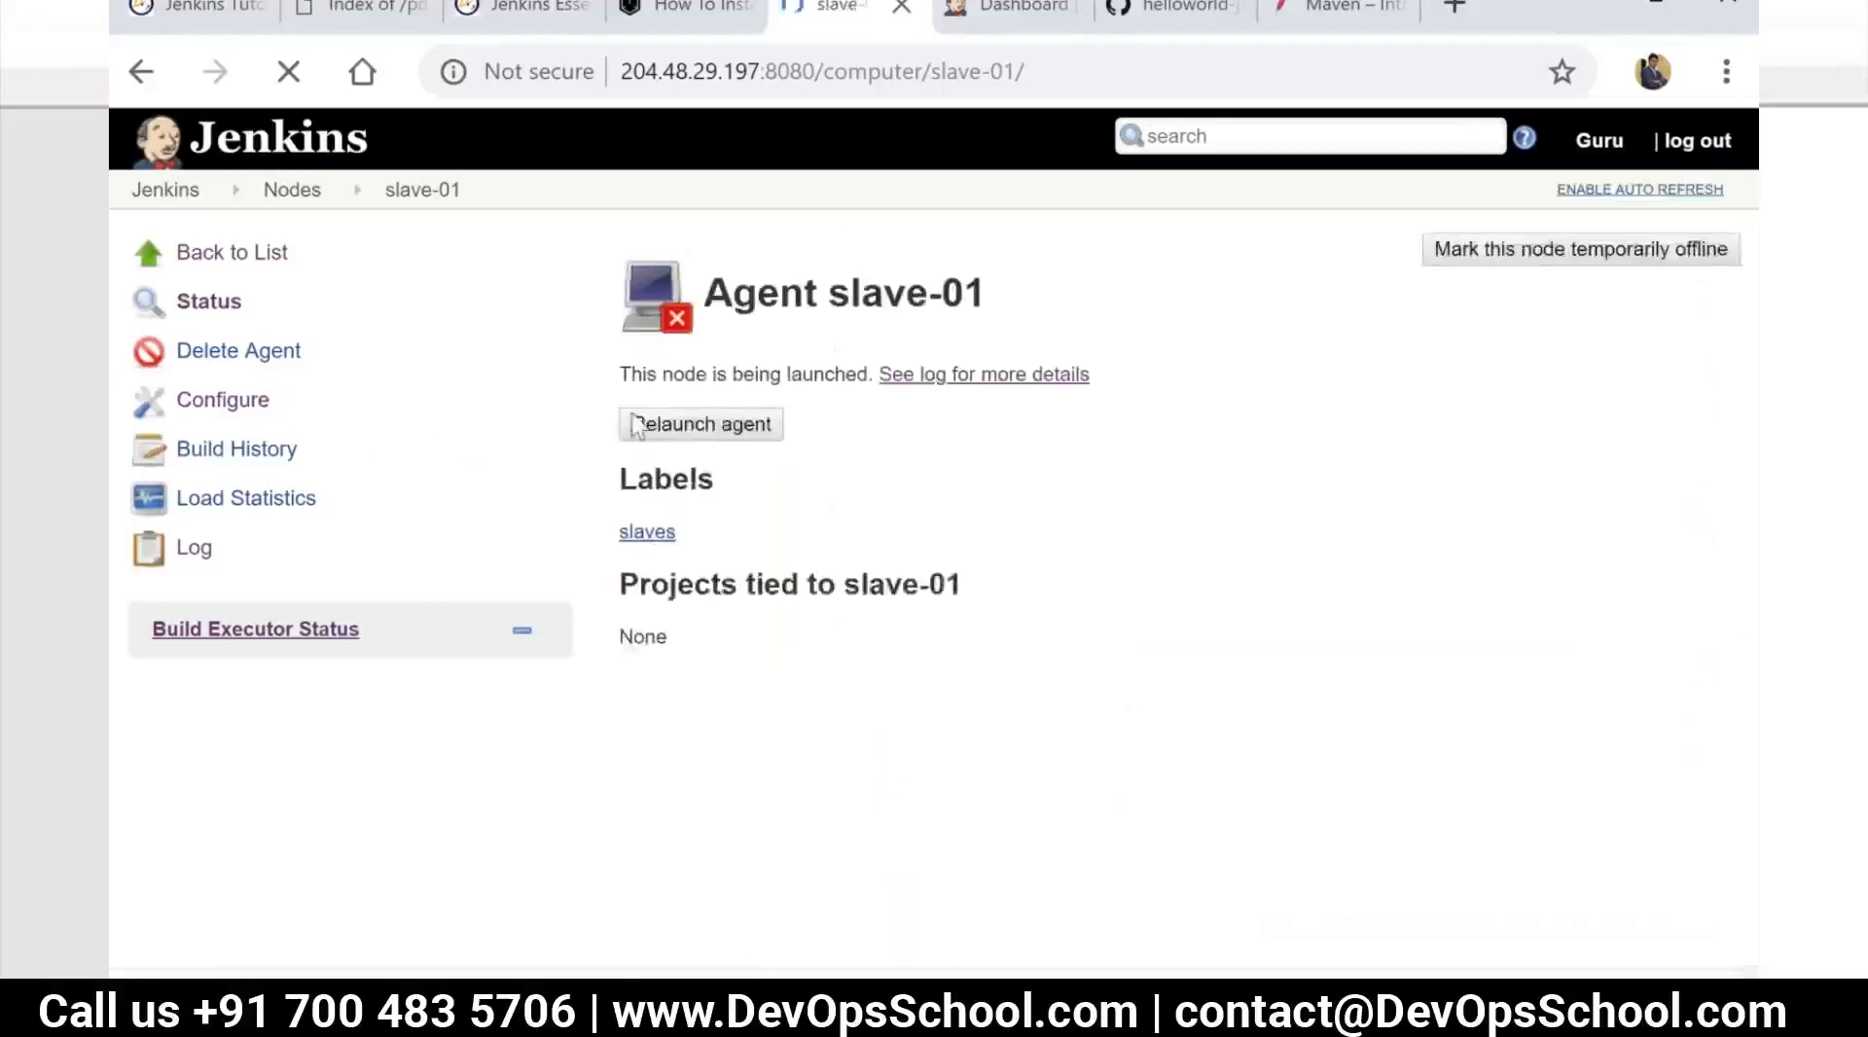
pyautogui.click(723, 432)
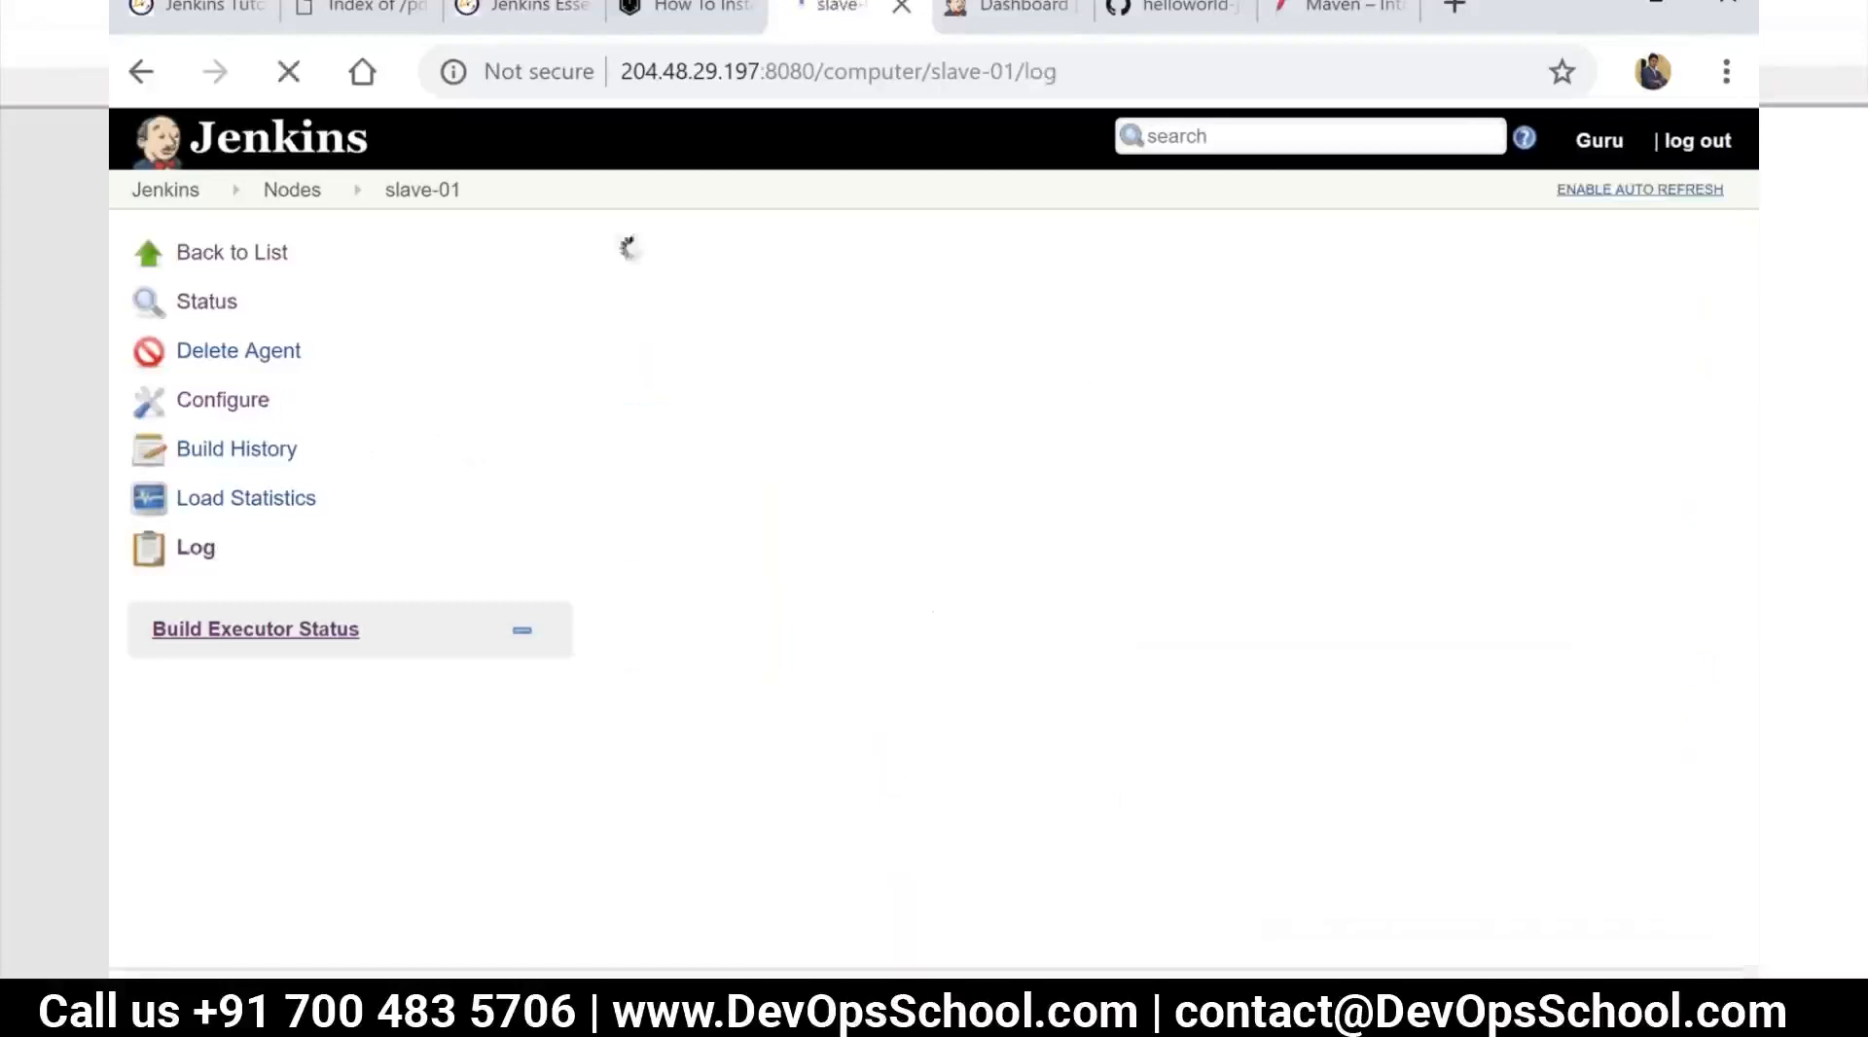
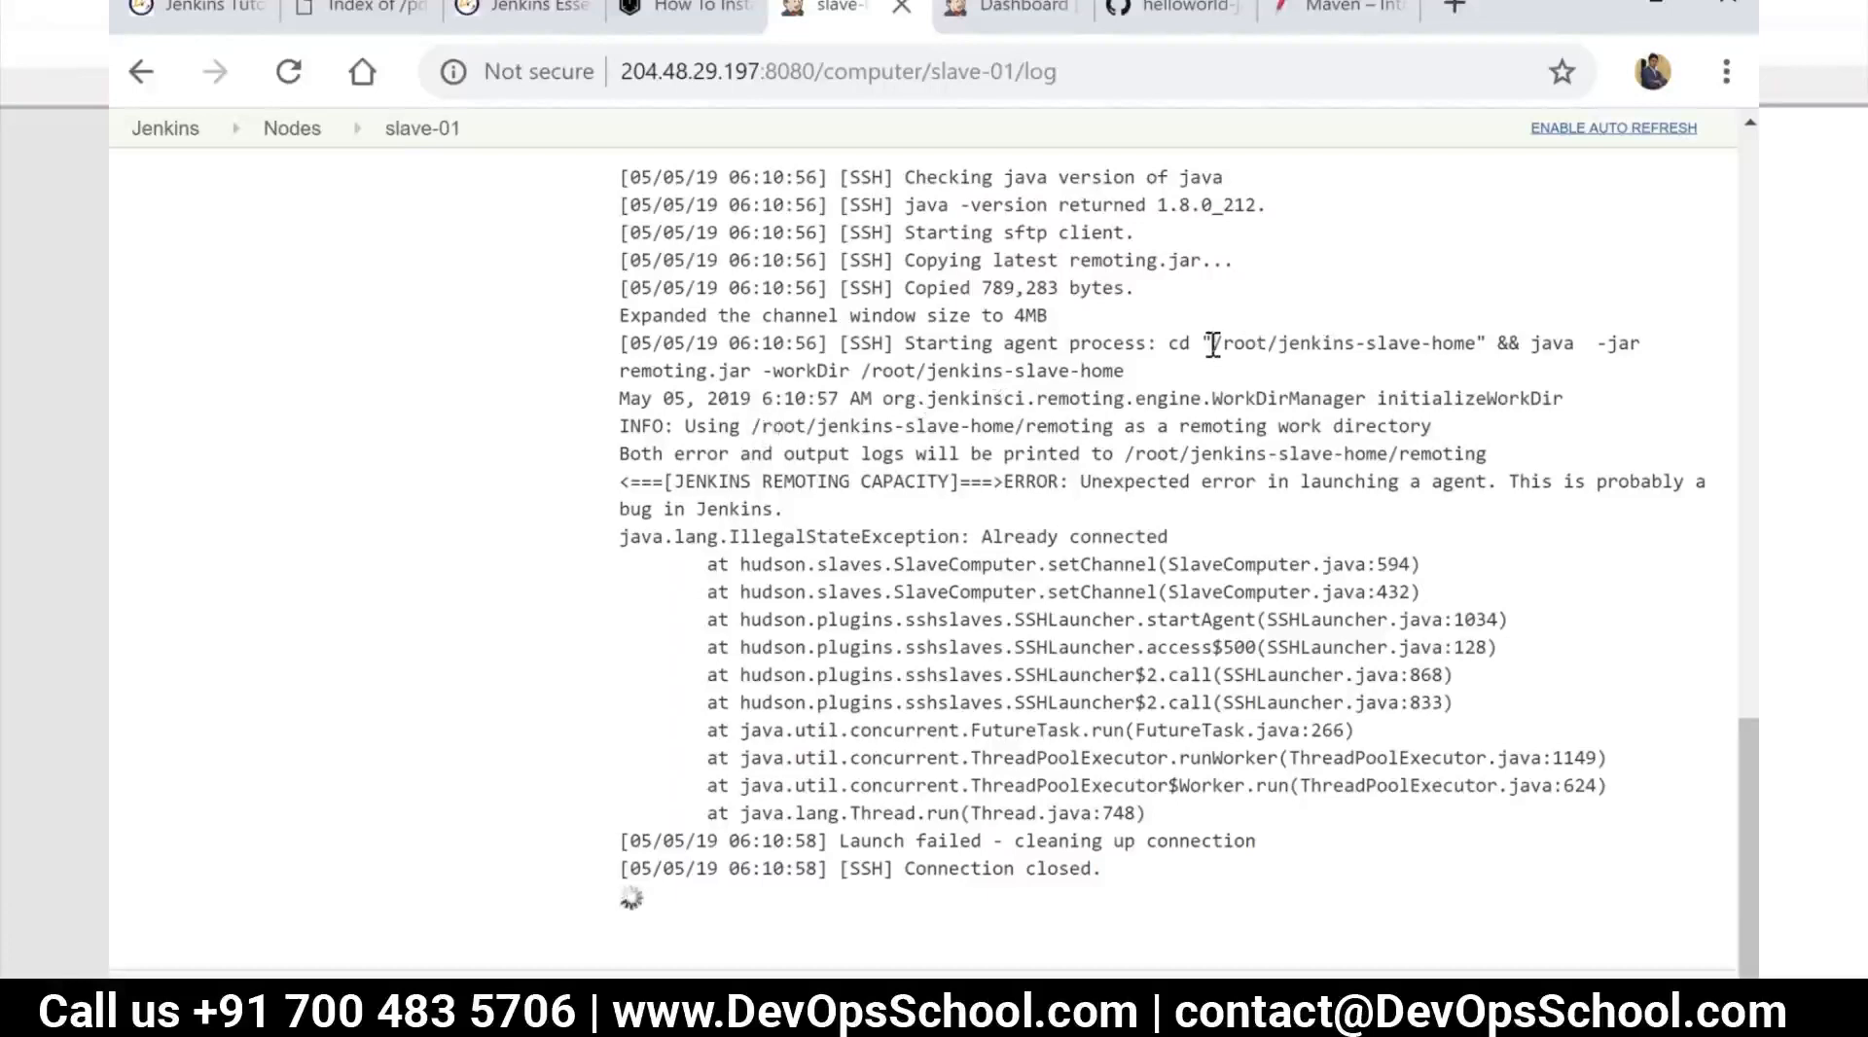
# Switch to the jenkins-slave terminal session and list the running Jenkins processes with ps -aef | grep jenkins
pyautogui.hotkey('alt', 'Tab')
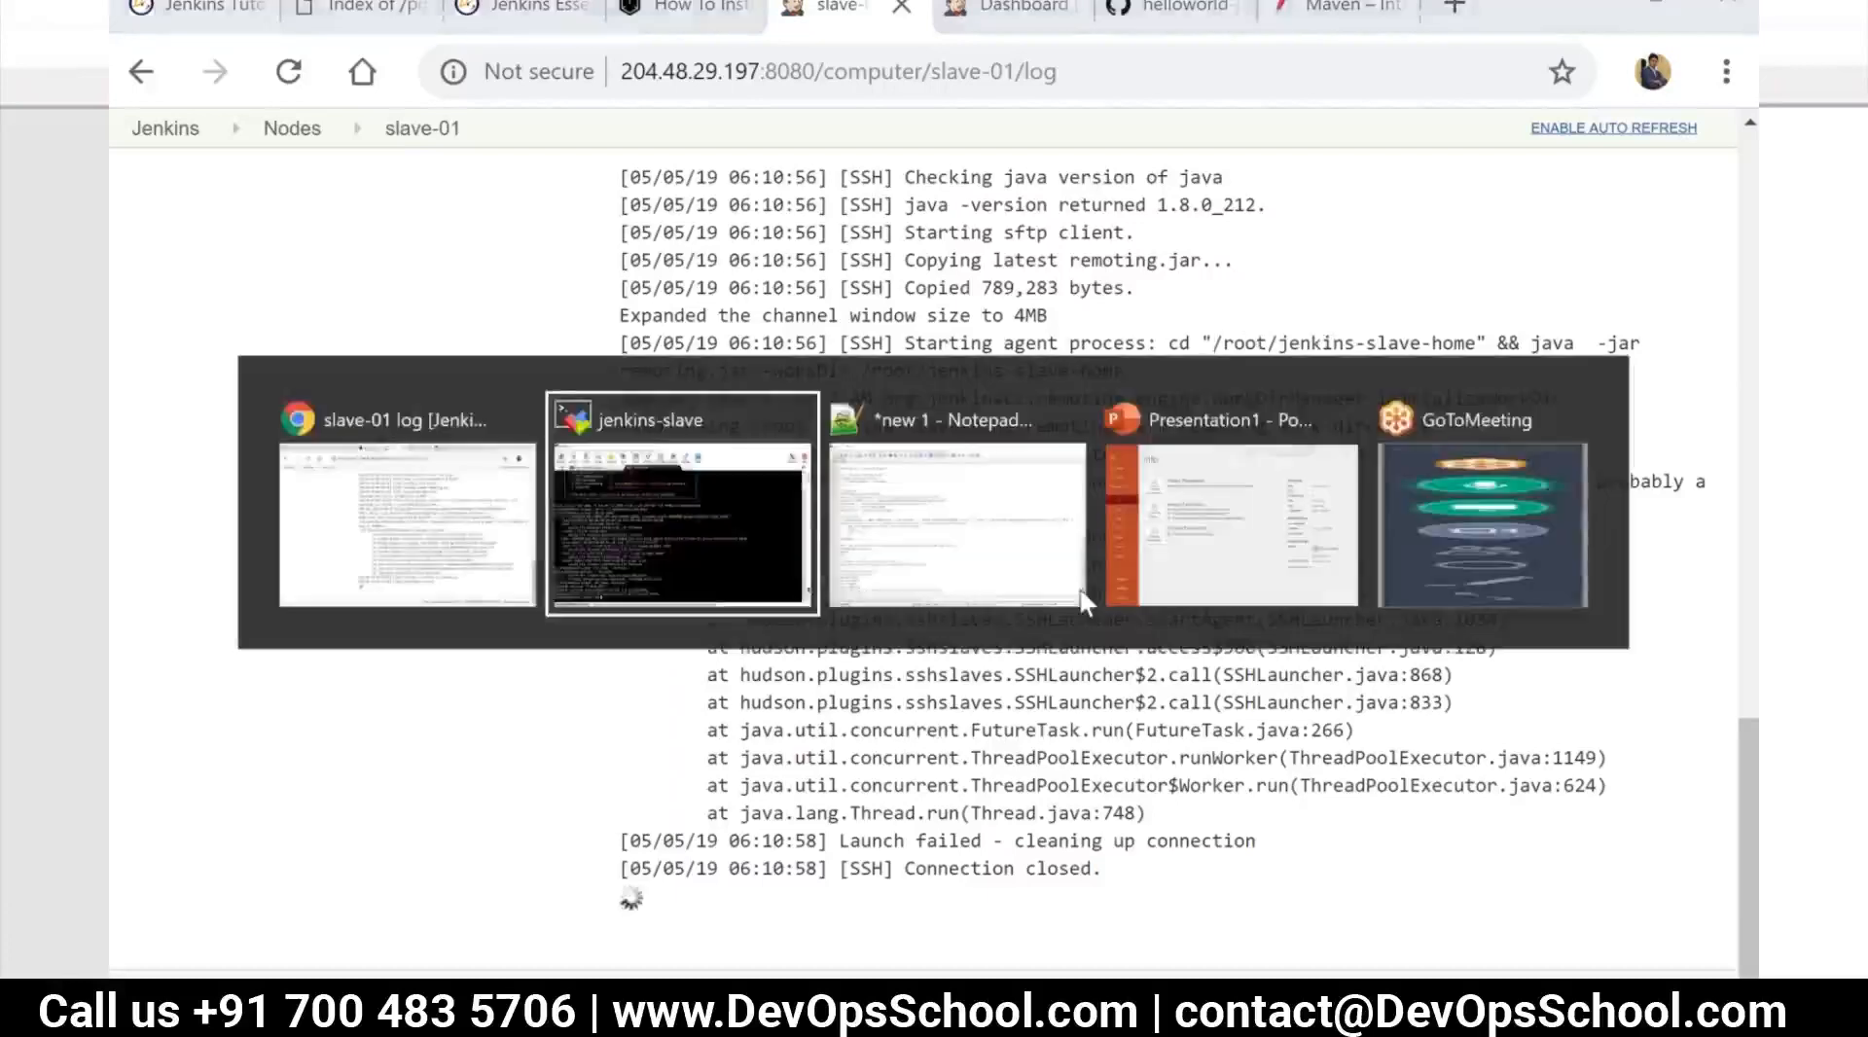
pyautogui.write('ps a-')
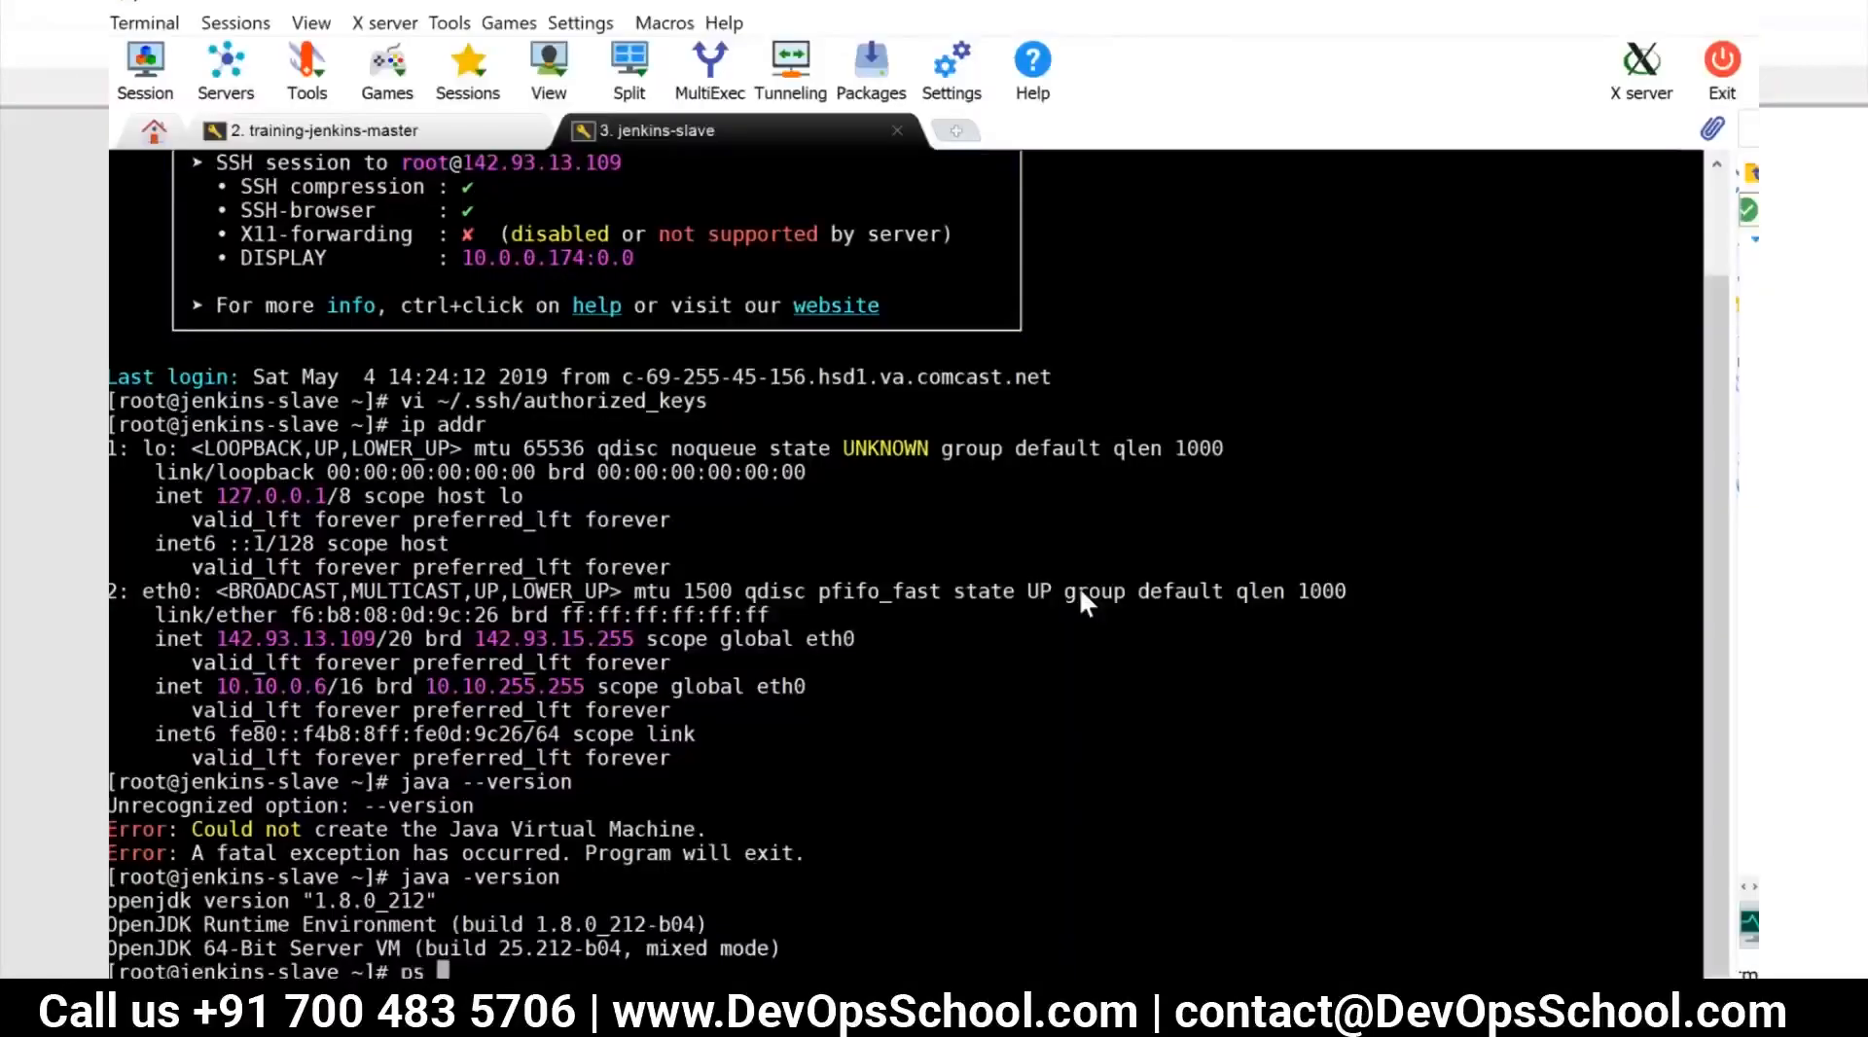
pyautogui.press('BackSpace')
pyautogui.press('BackSpace')
pyautogui.write('-aef | grep jenkins')
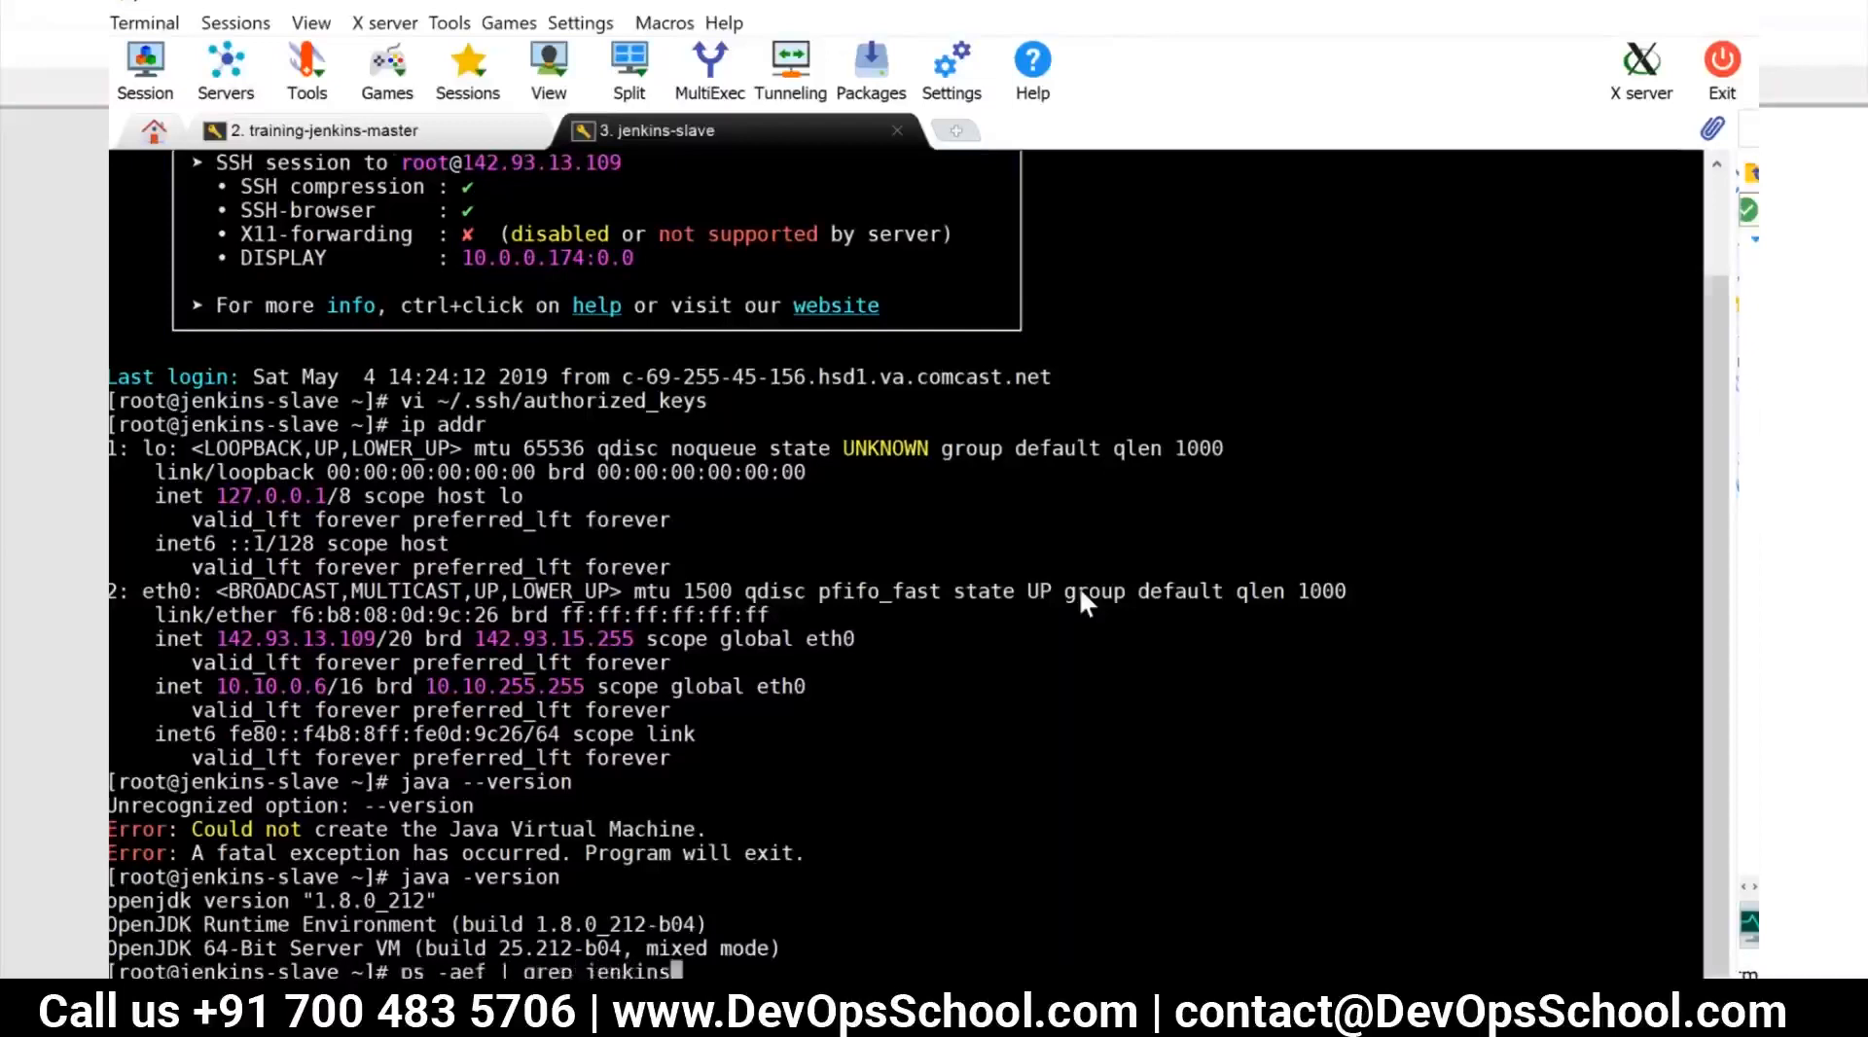
pyautogui.press('Return')
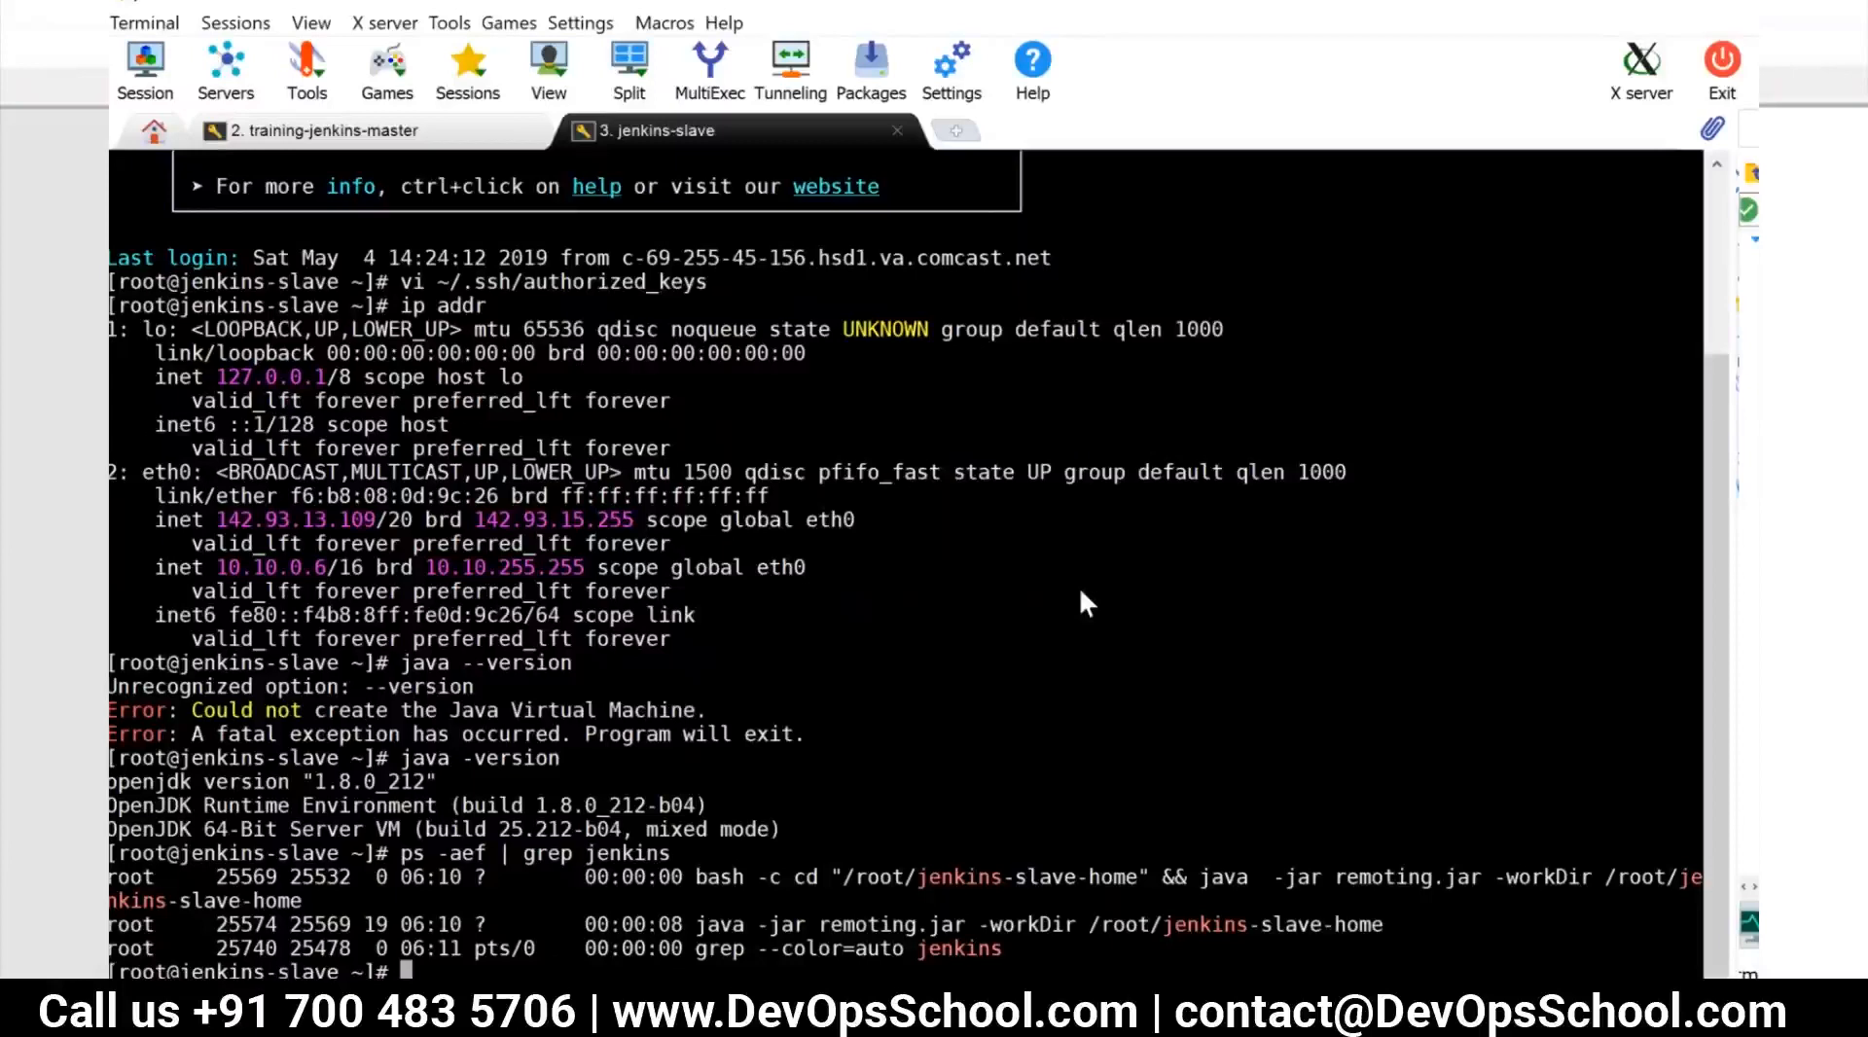
# Close the jenkins-slave terminal session, open a new local terminal, and connect to the saved jenkins-master session
pyautogui.click(898, 130)
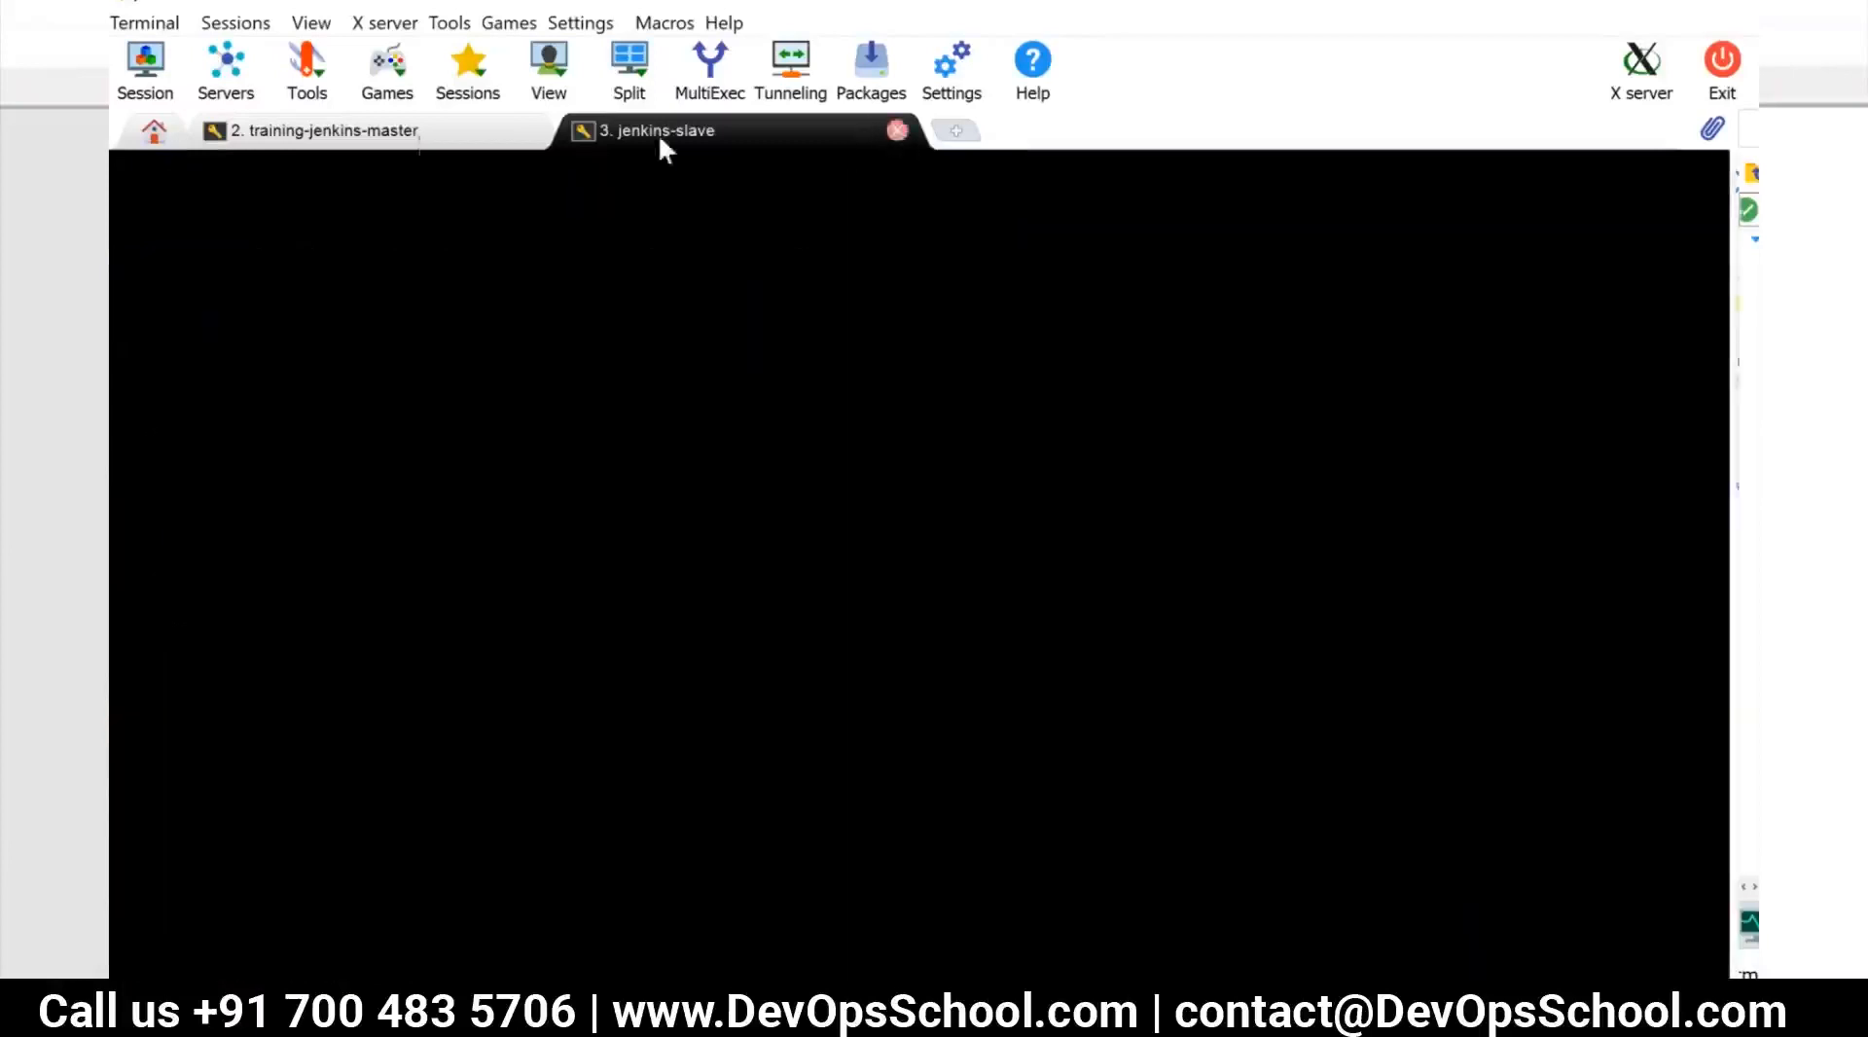
pyautogui.click(167, 27)
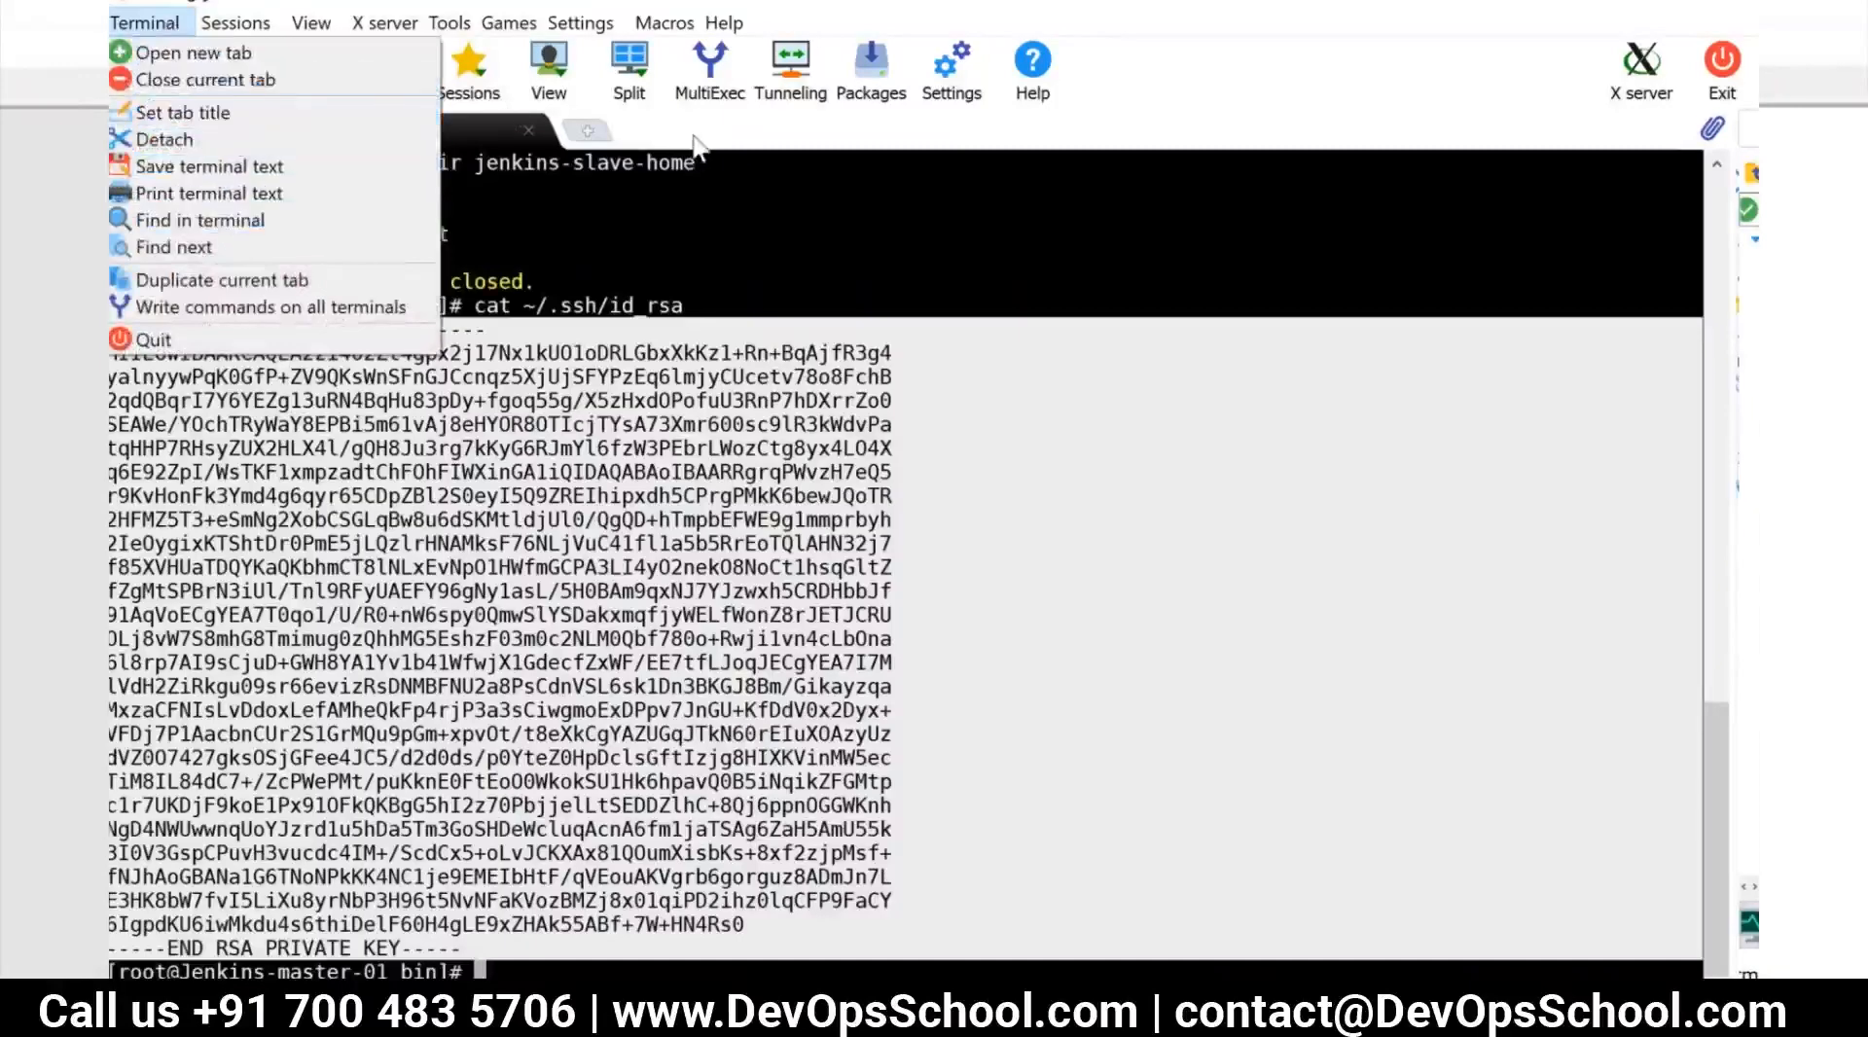
pyautogui.click(692, 136)
pyautogui.click(589, 131)
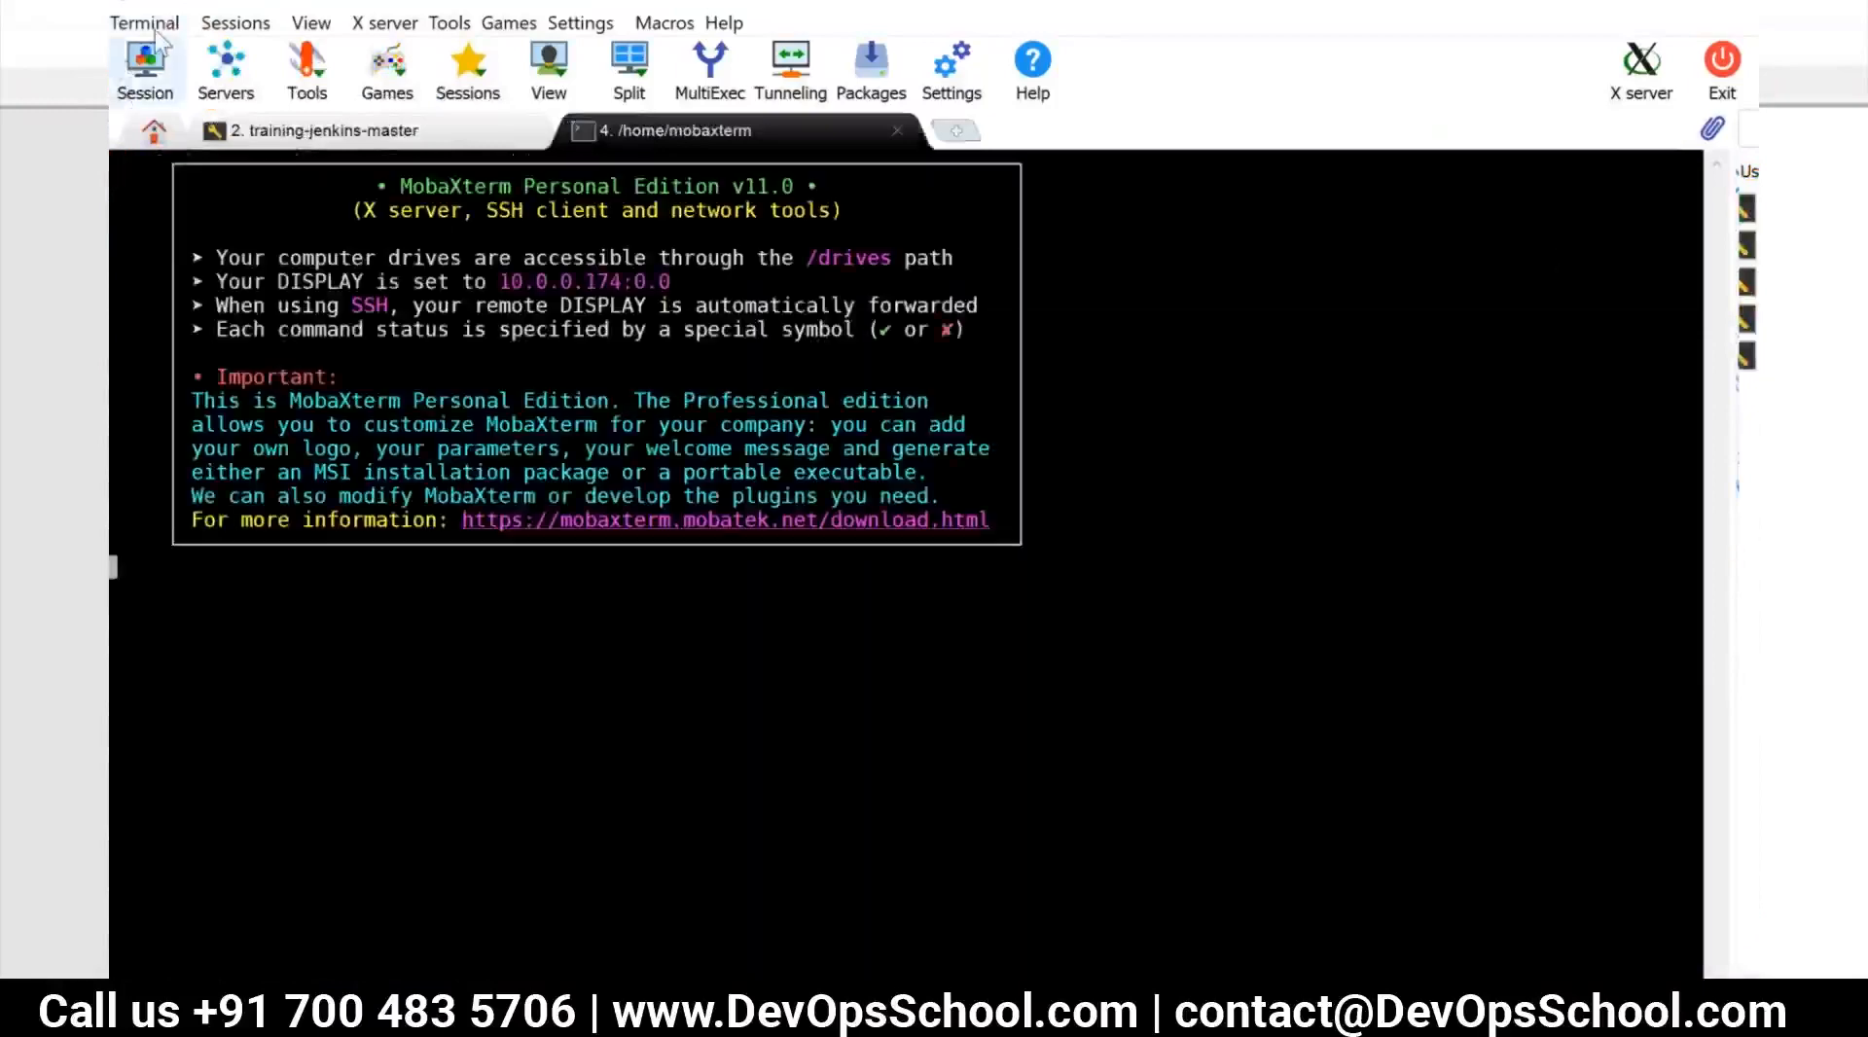
pyautogui.click(245, 23)
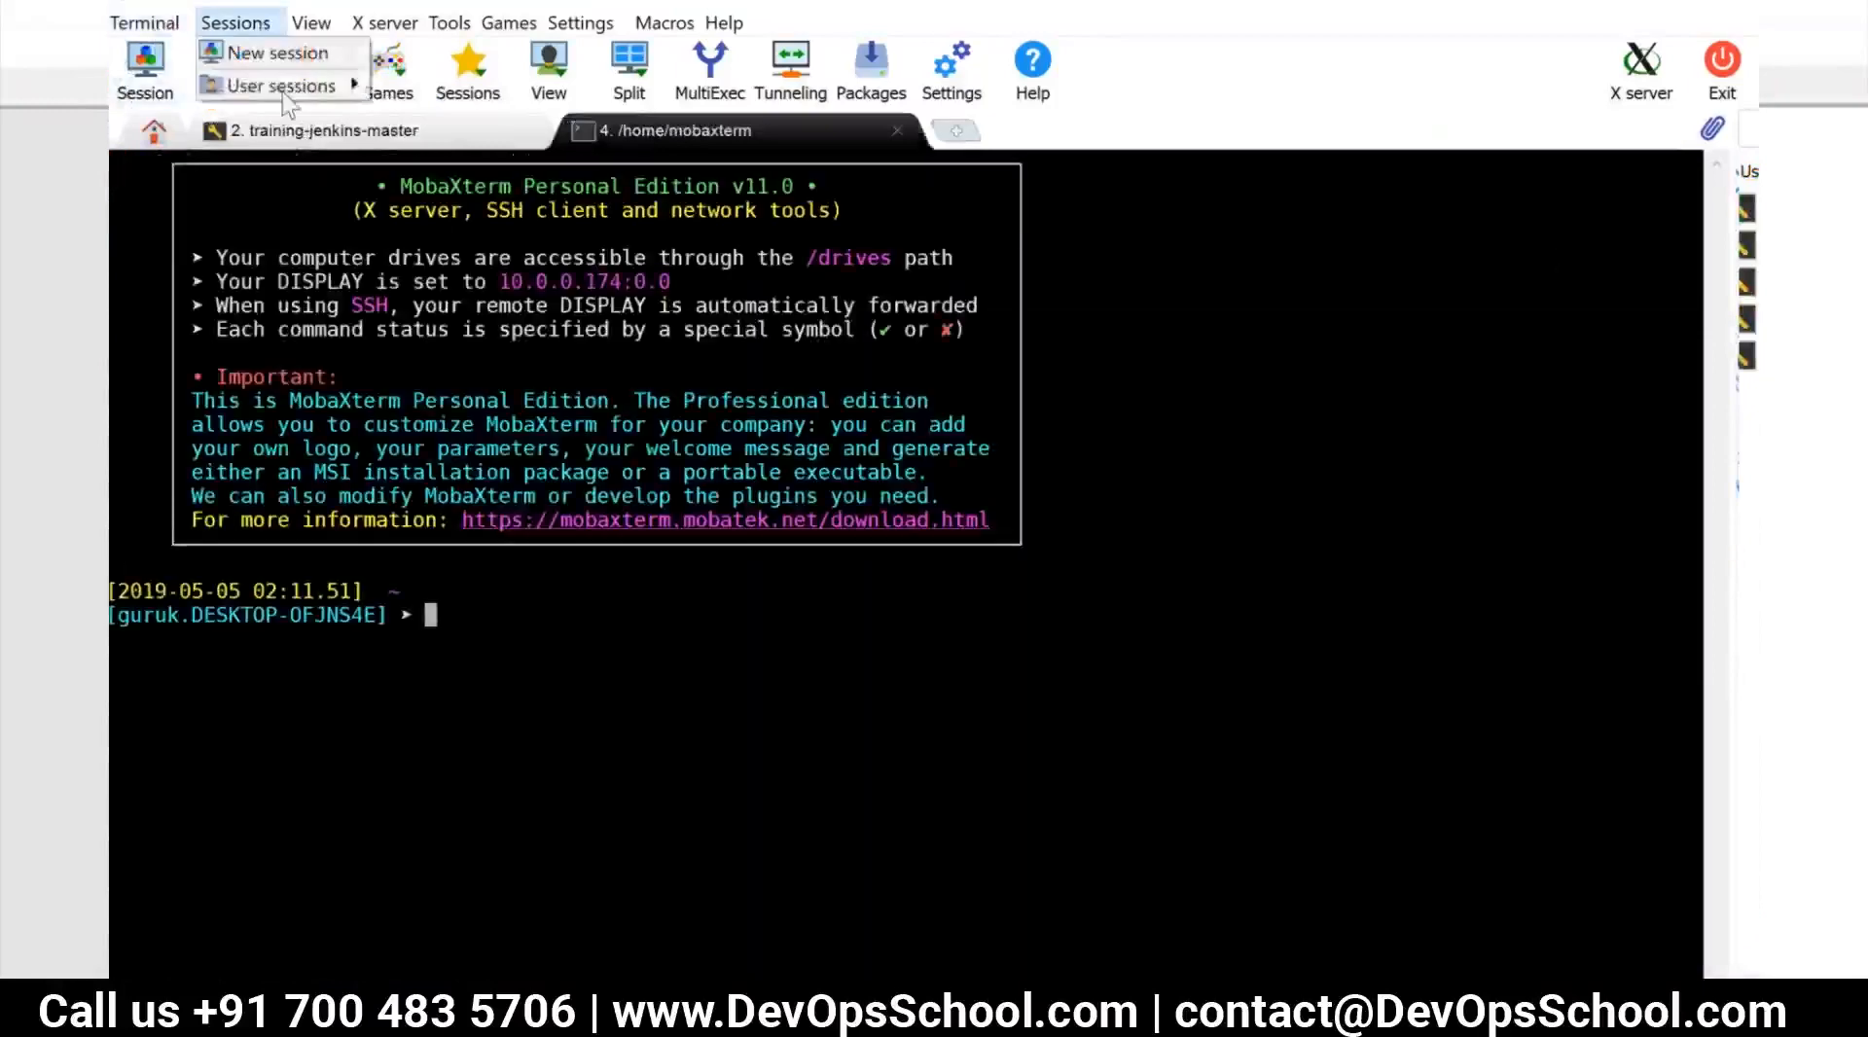
pyautogui.moveTo(291, 86)
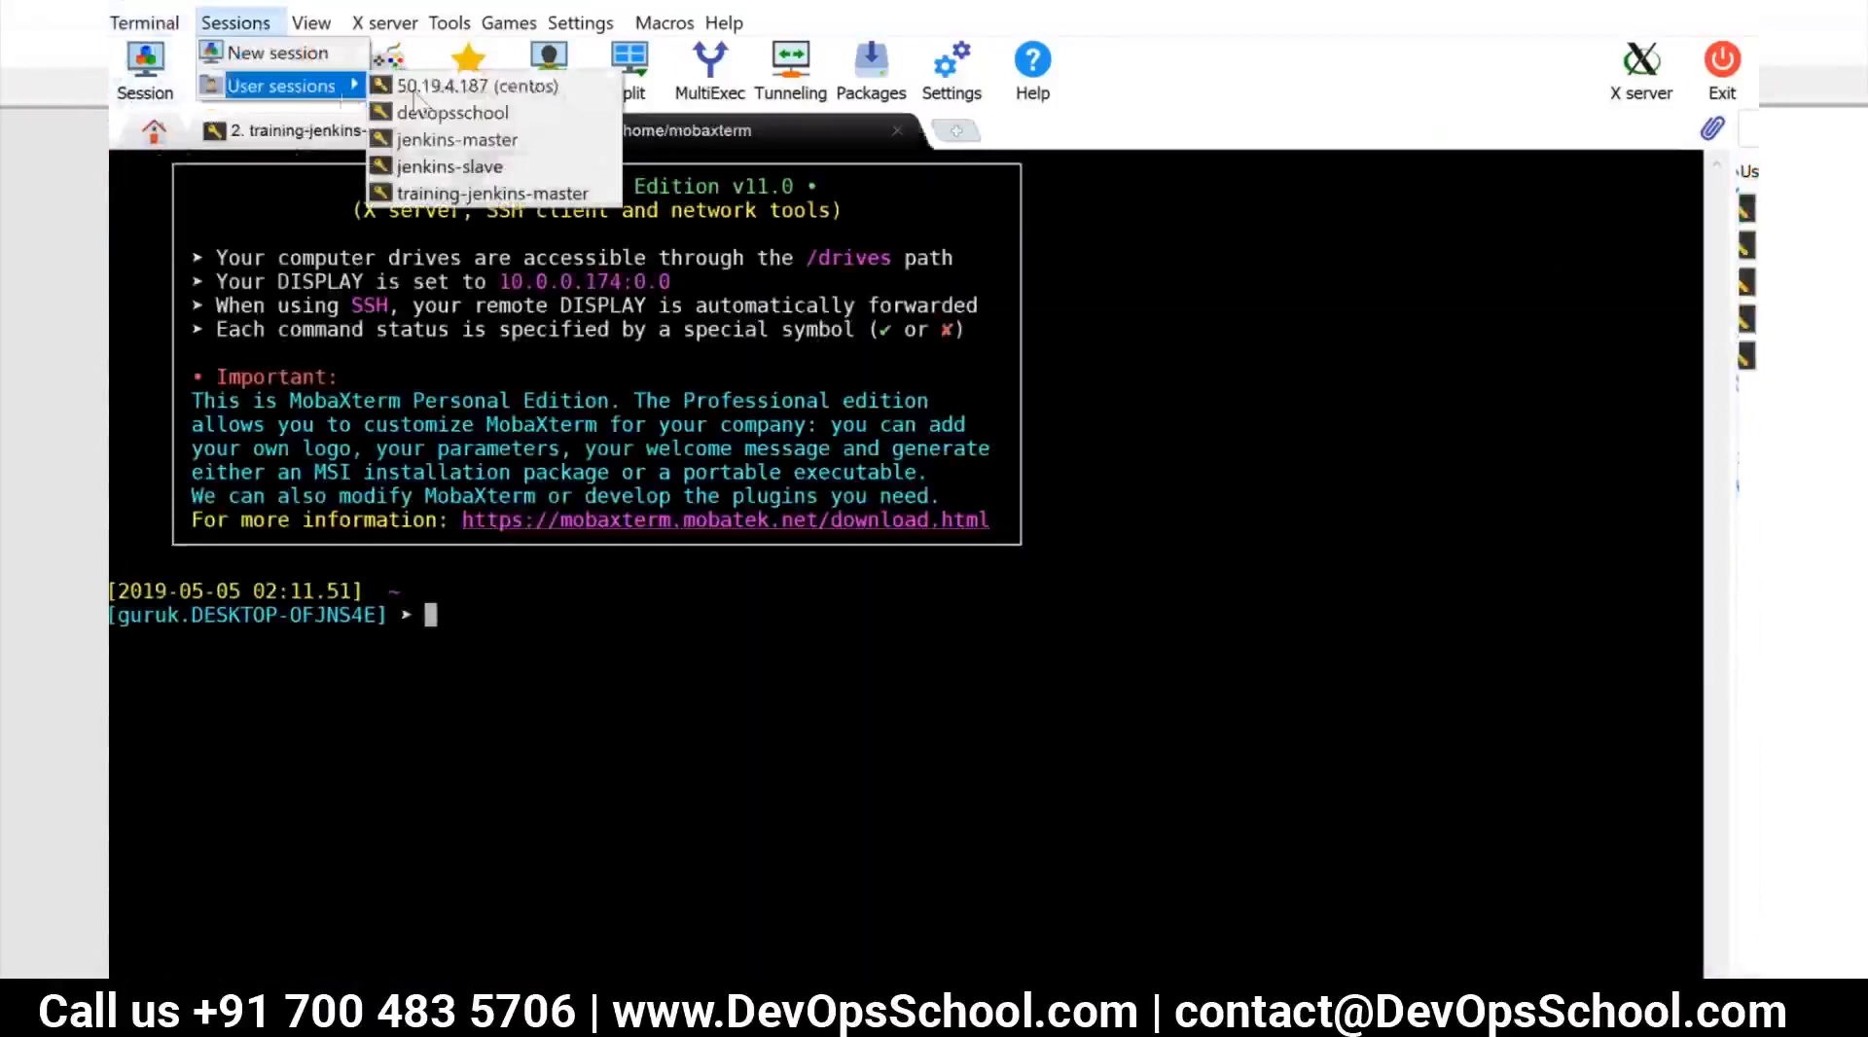
pyautogui.click(462, 141)
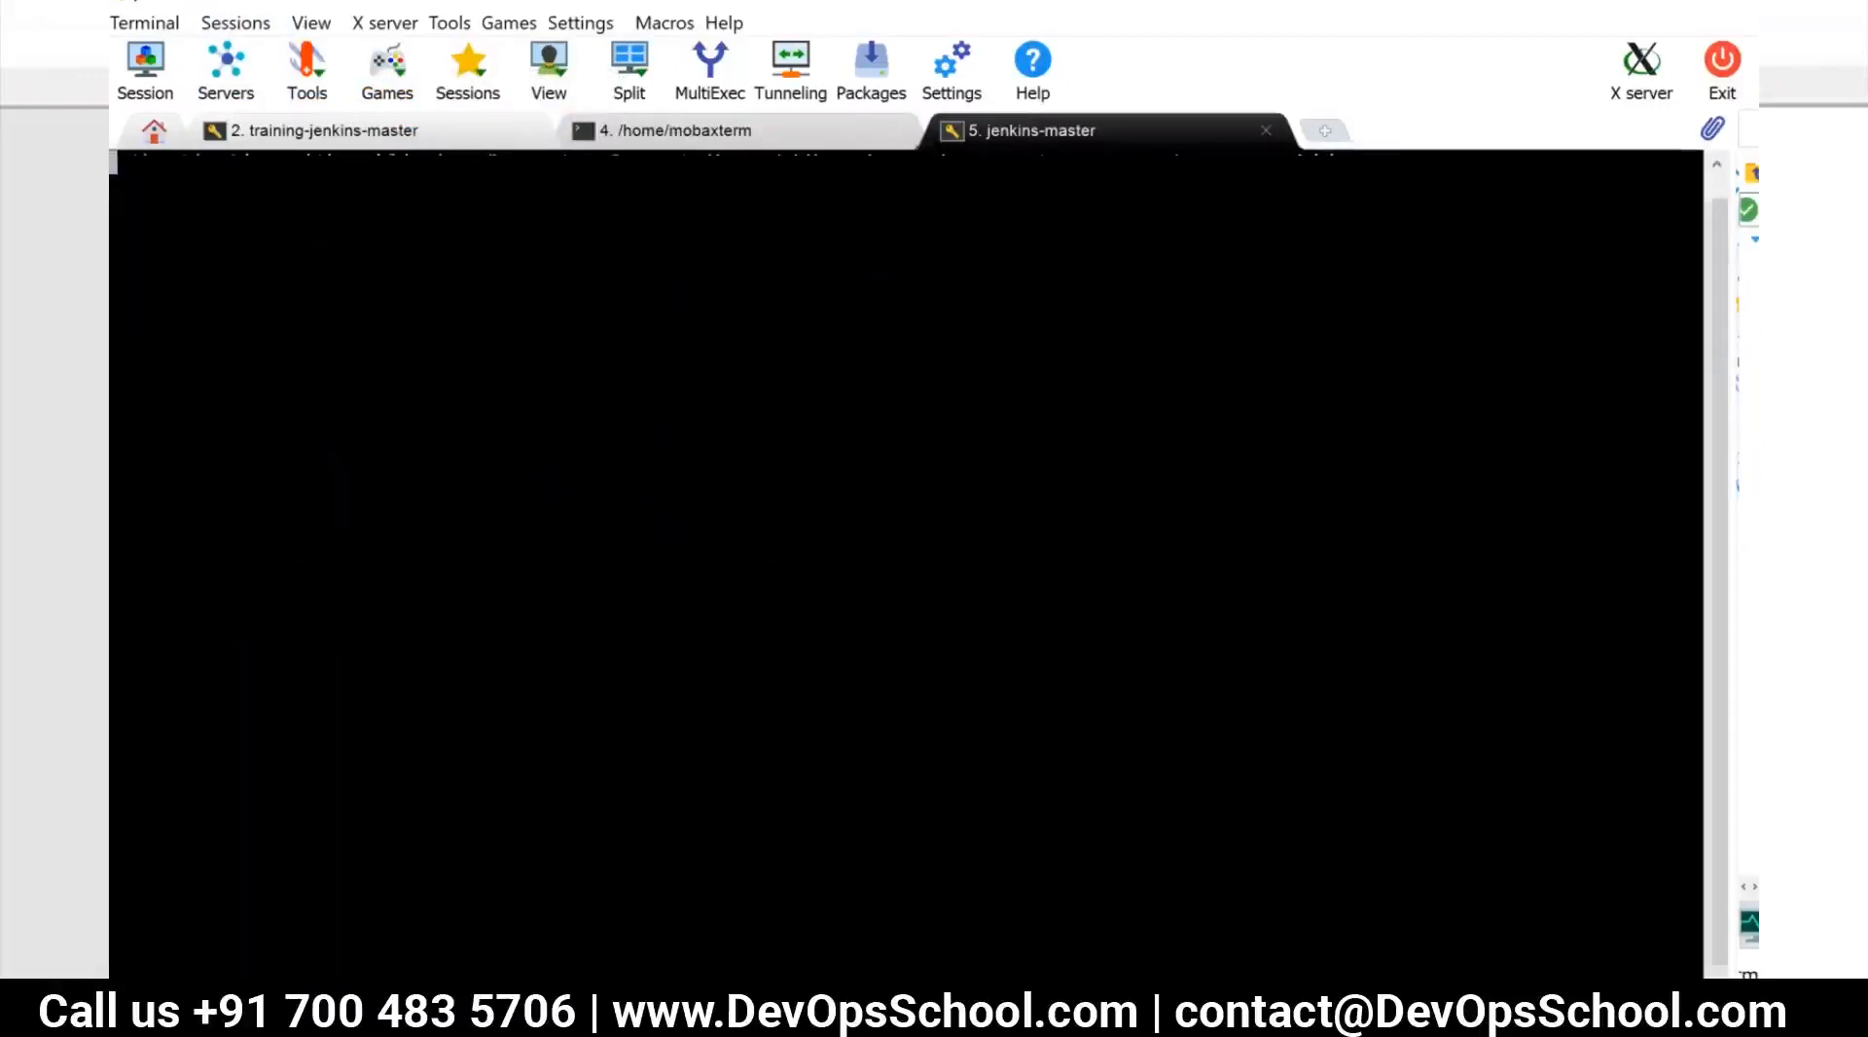
# Uninstall Jenkins from the jenkins-master machine with yum remove jenkins -y
pyautogui.write('yum r')
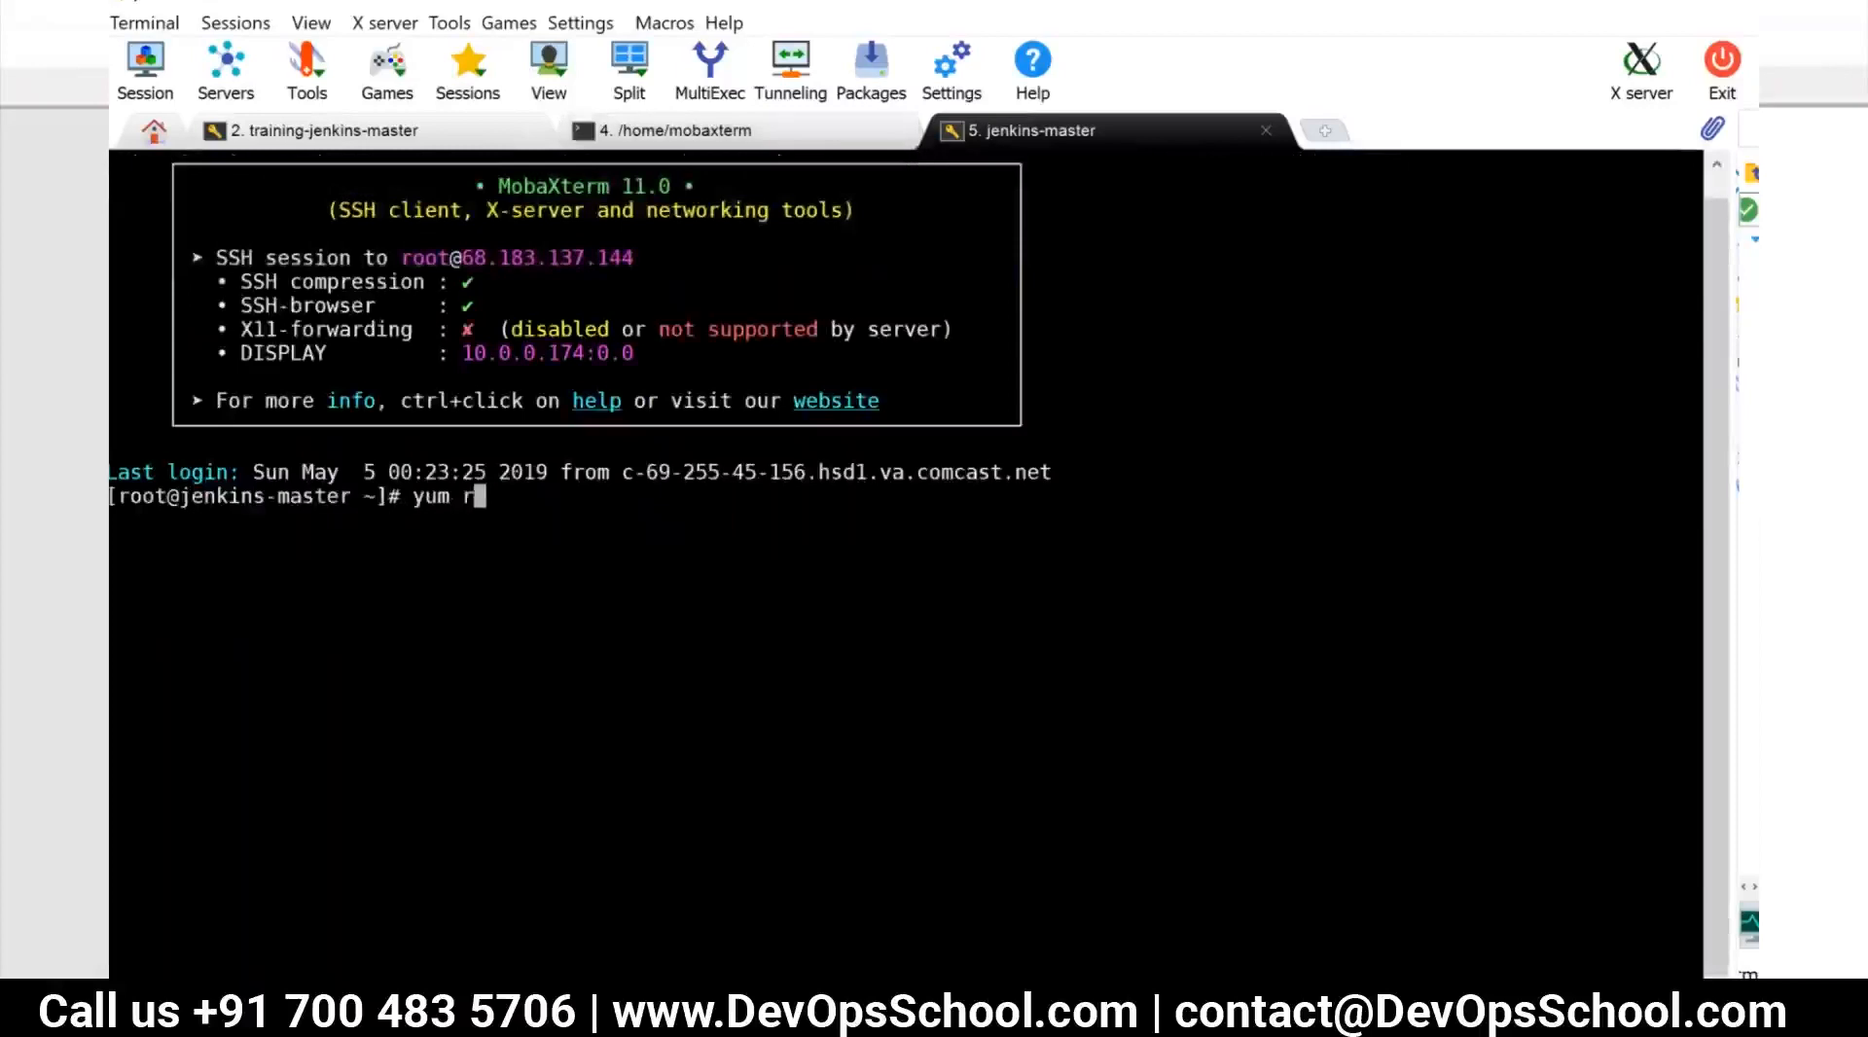
pyautogui.write('emove jenkins -y')
pyautogui.press('BackSpace')
pyautogui.press('BackSpace')
pyautogui.press('BackSpace')
pyautogui.press('Return')
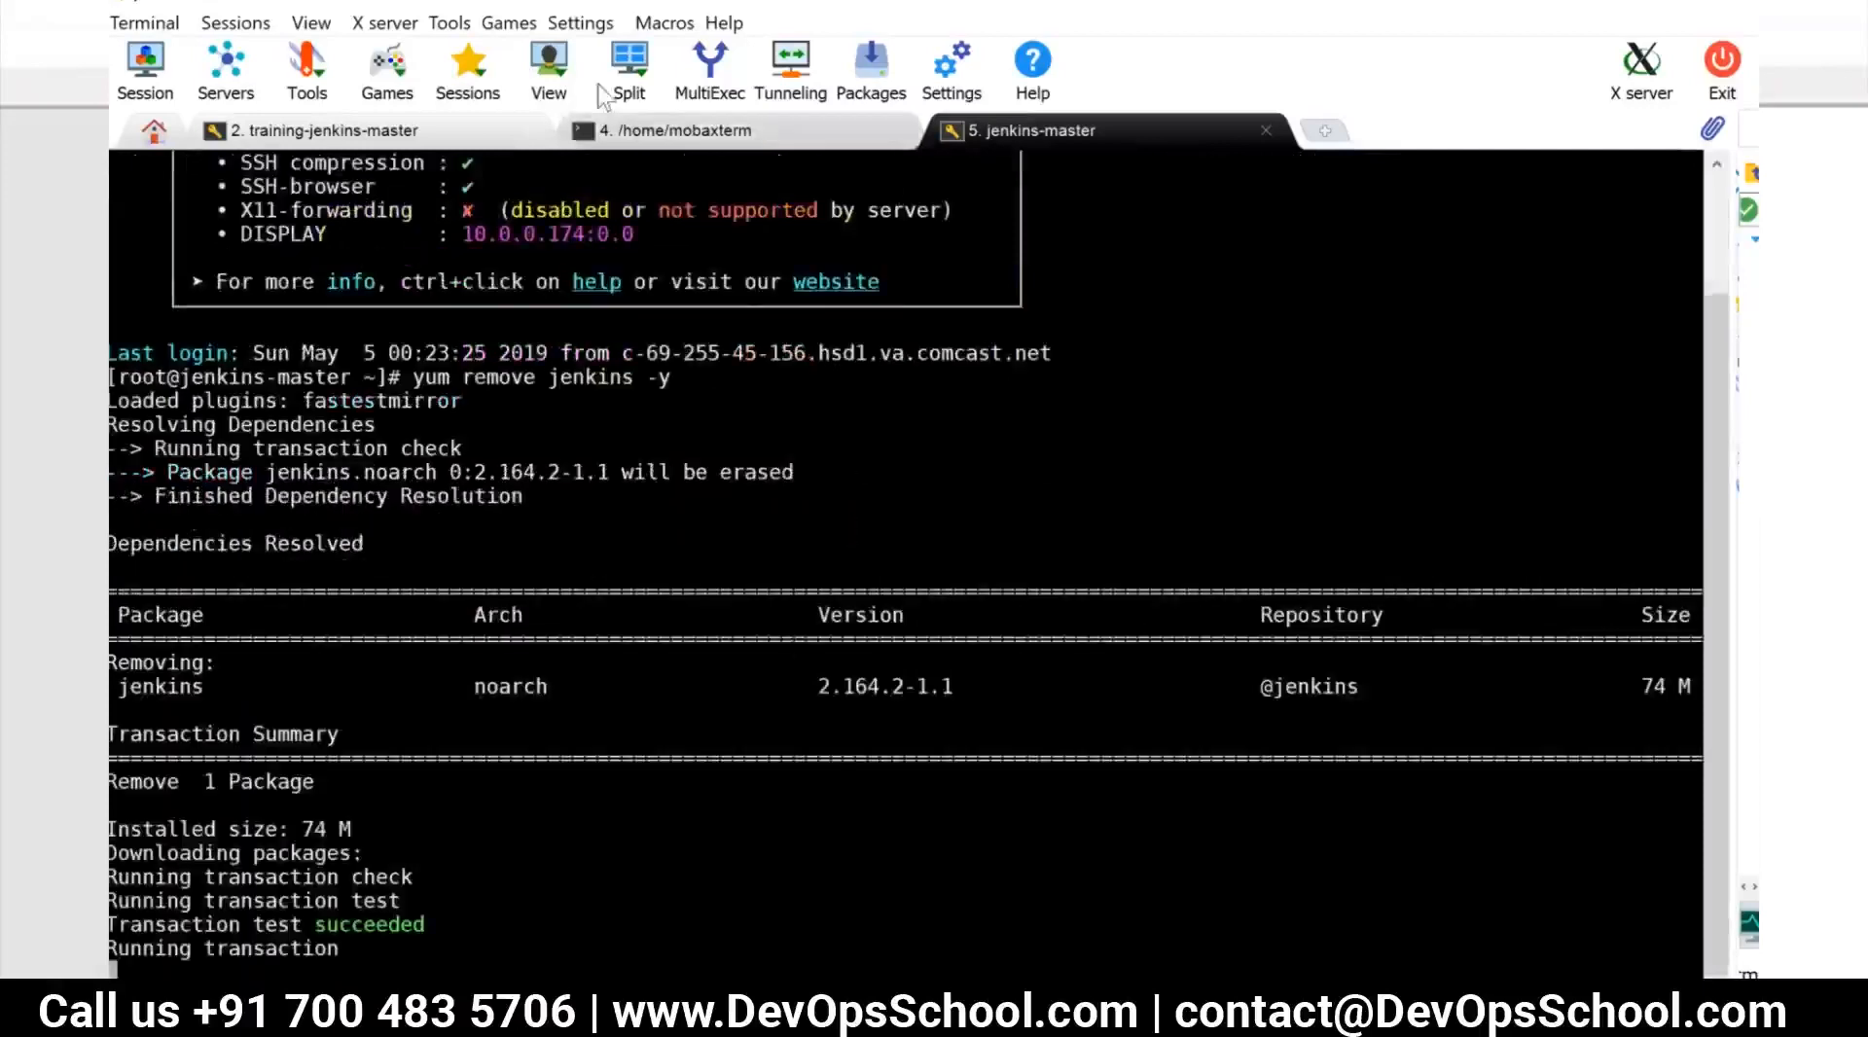
# Copy the RSA private key printed in the training-jenkins-master session
pyautogui.click(397, 137)
pyautogui.click(609, 953)
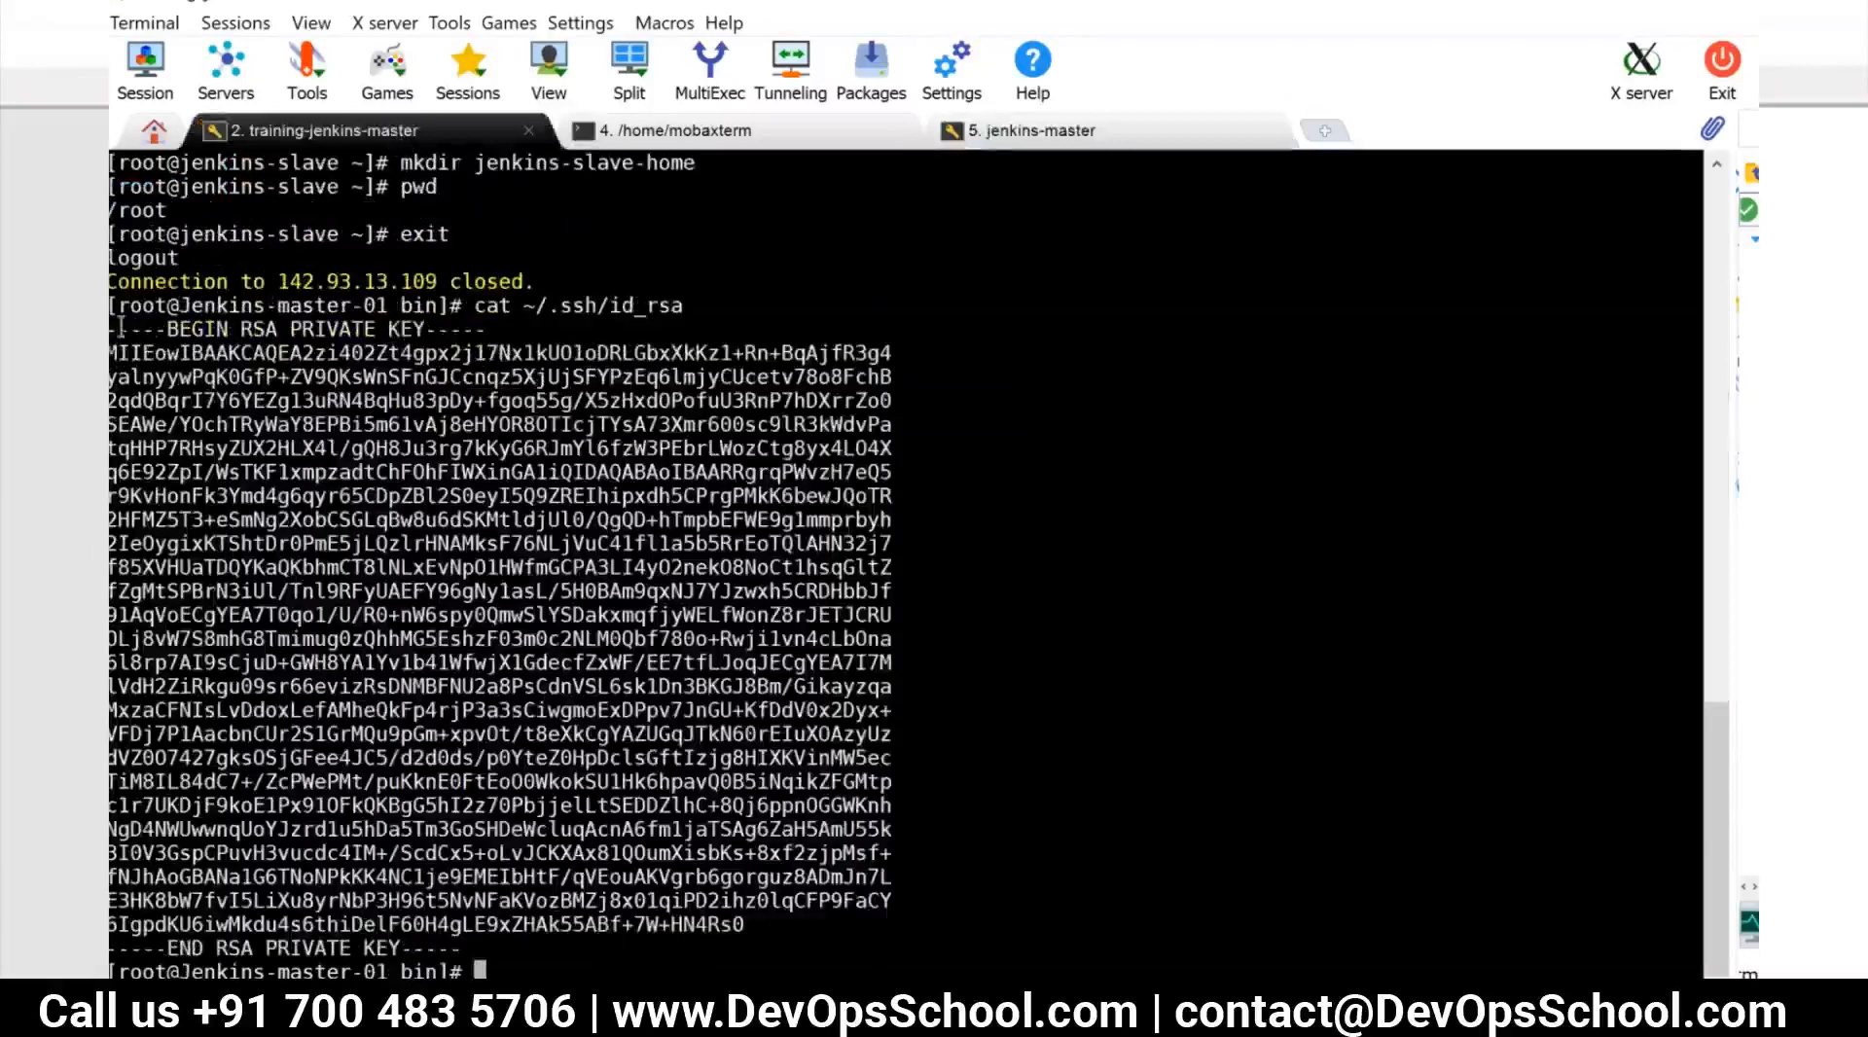
pyautogui.moveTo(113, 326); pyautogui.dragTo(463, 948)
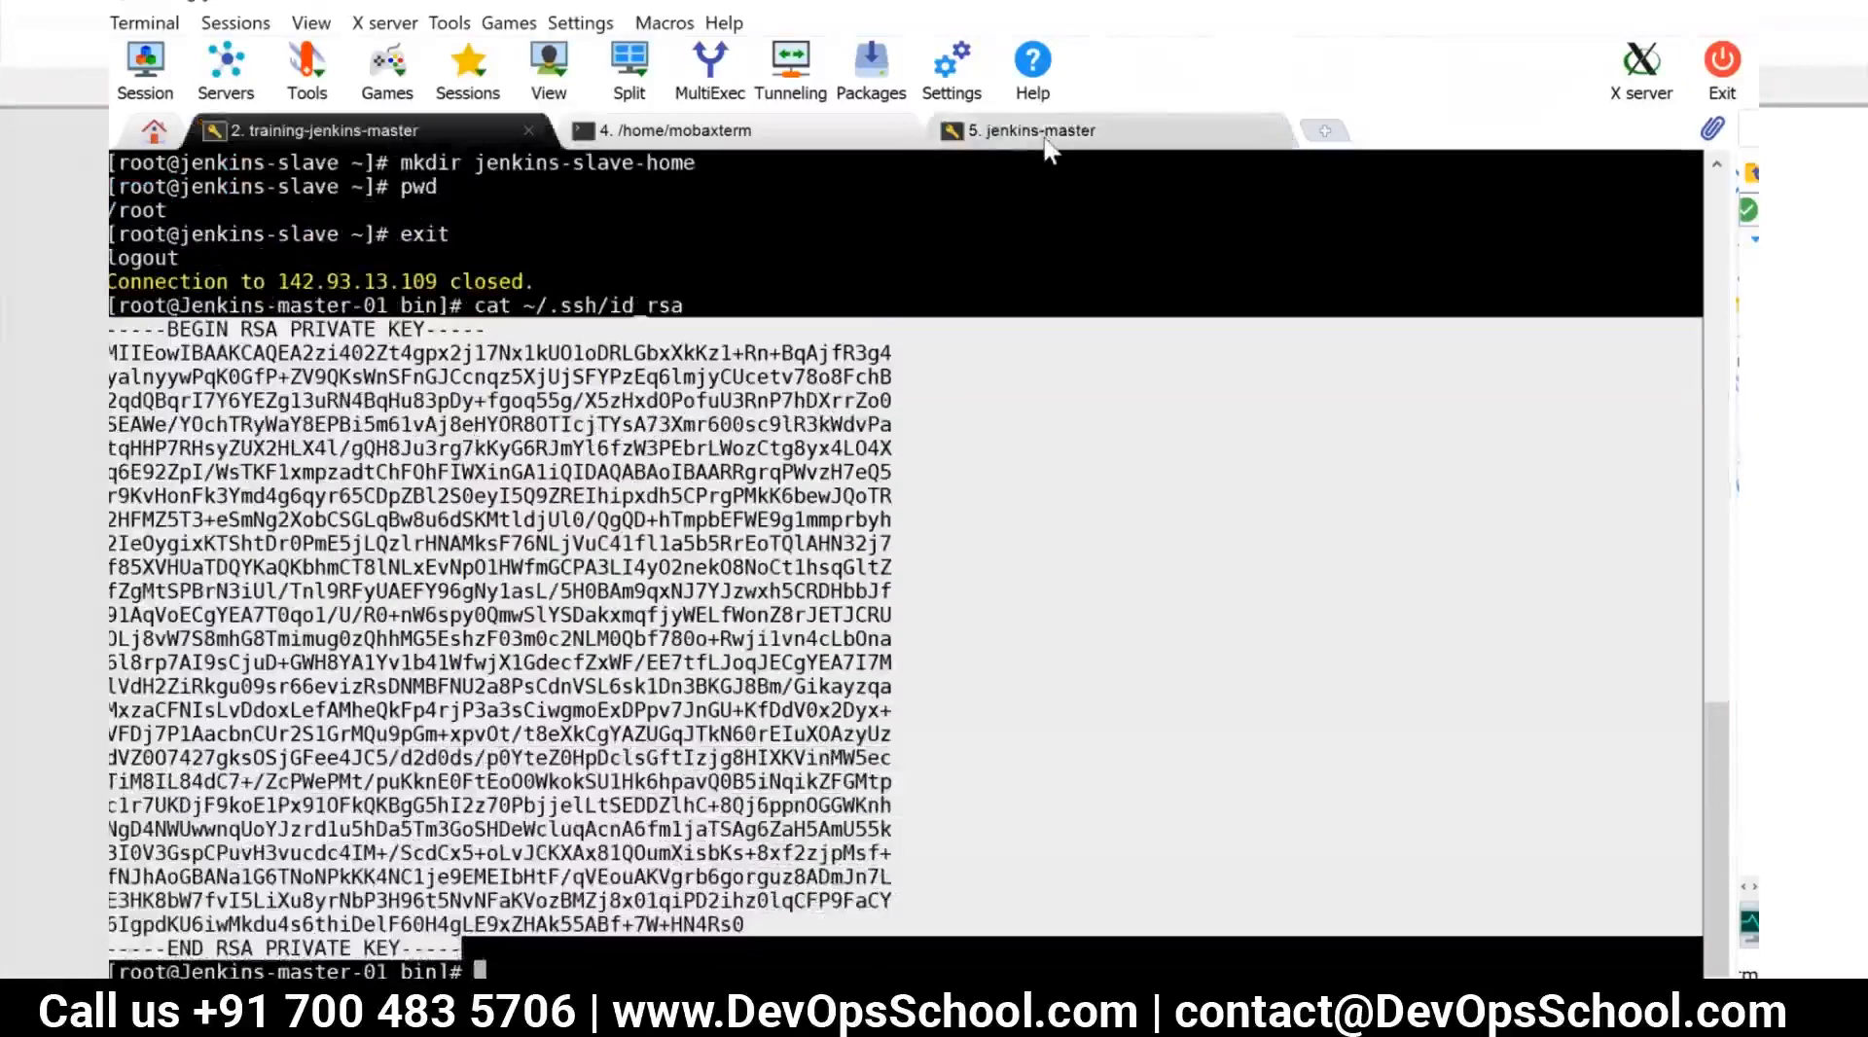
# Switch to Jenkins, examine slave-01's launch log for the agent launch error, and go to the nodes list
pyautogui.hotkey('alt', 'Tab')
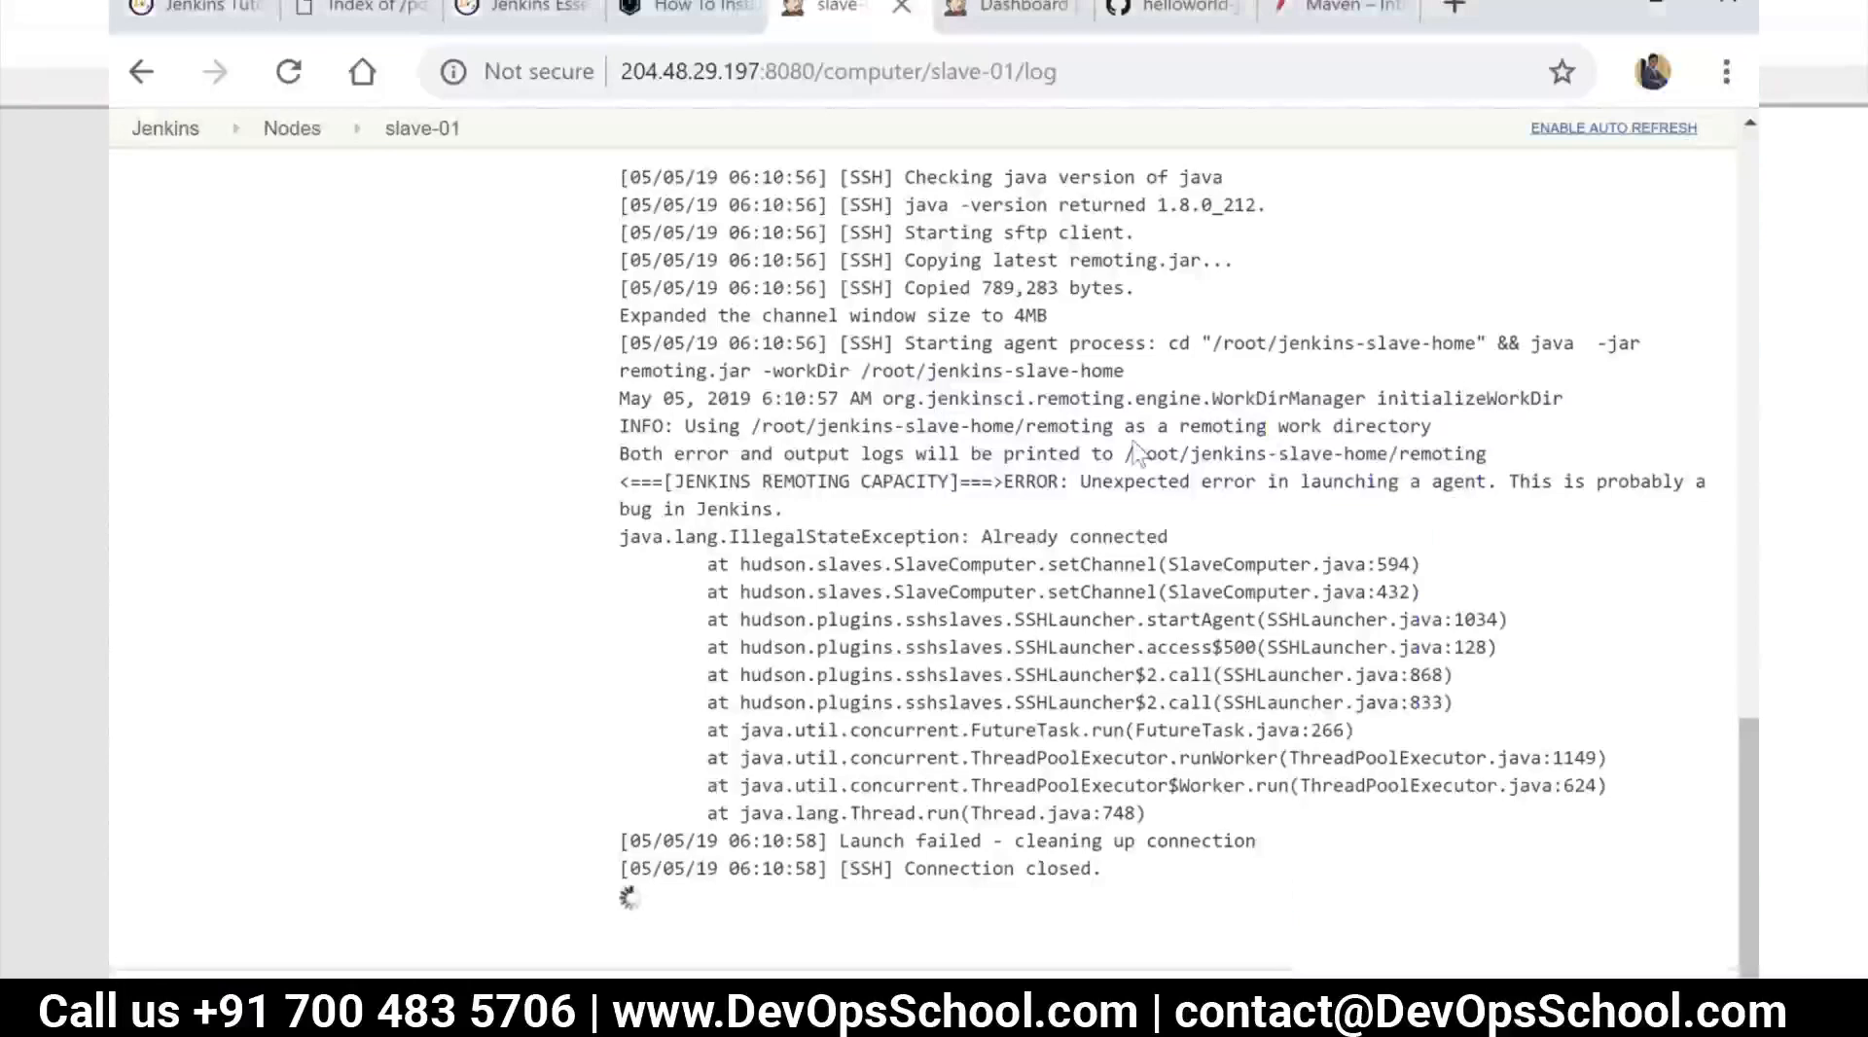
pyautogui.scroll(8, 1135, 452)
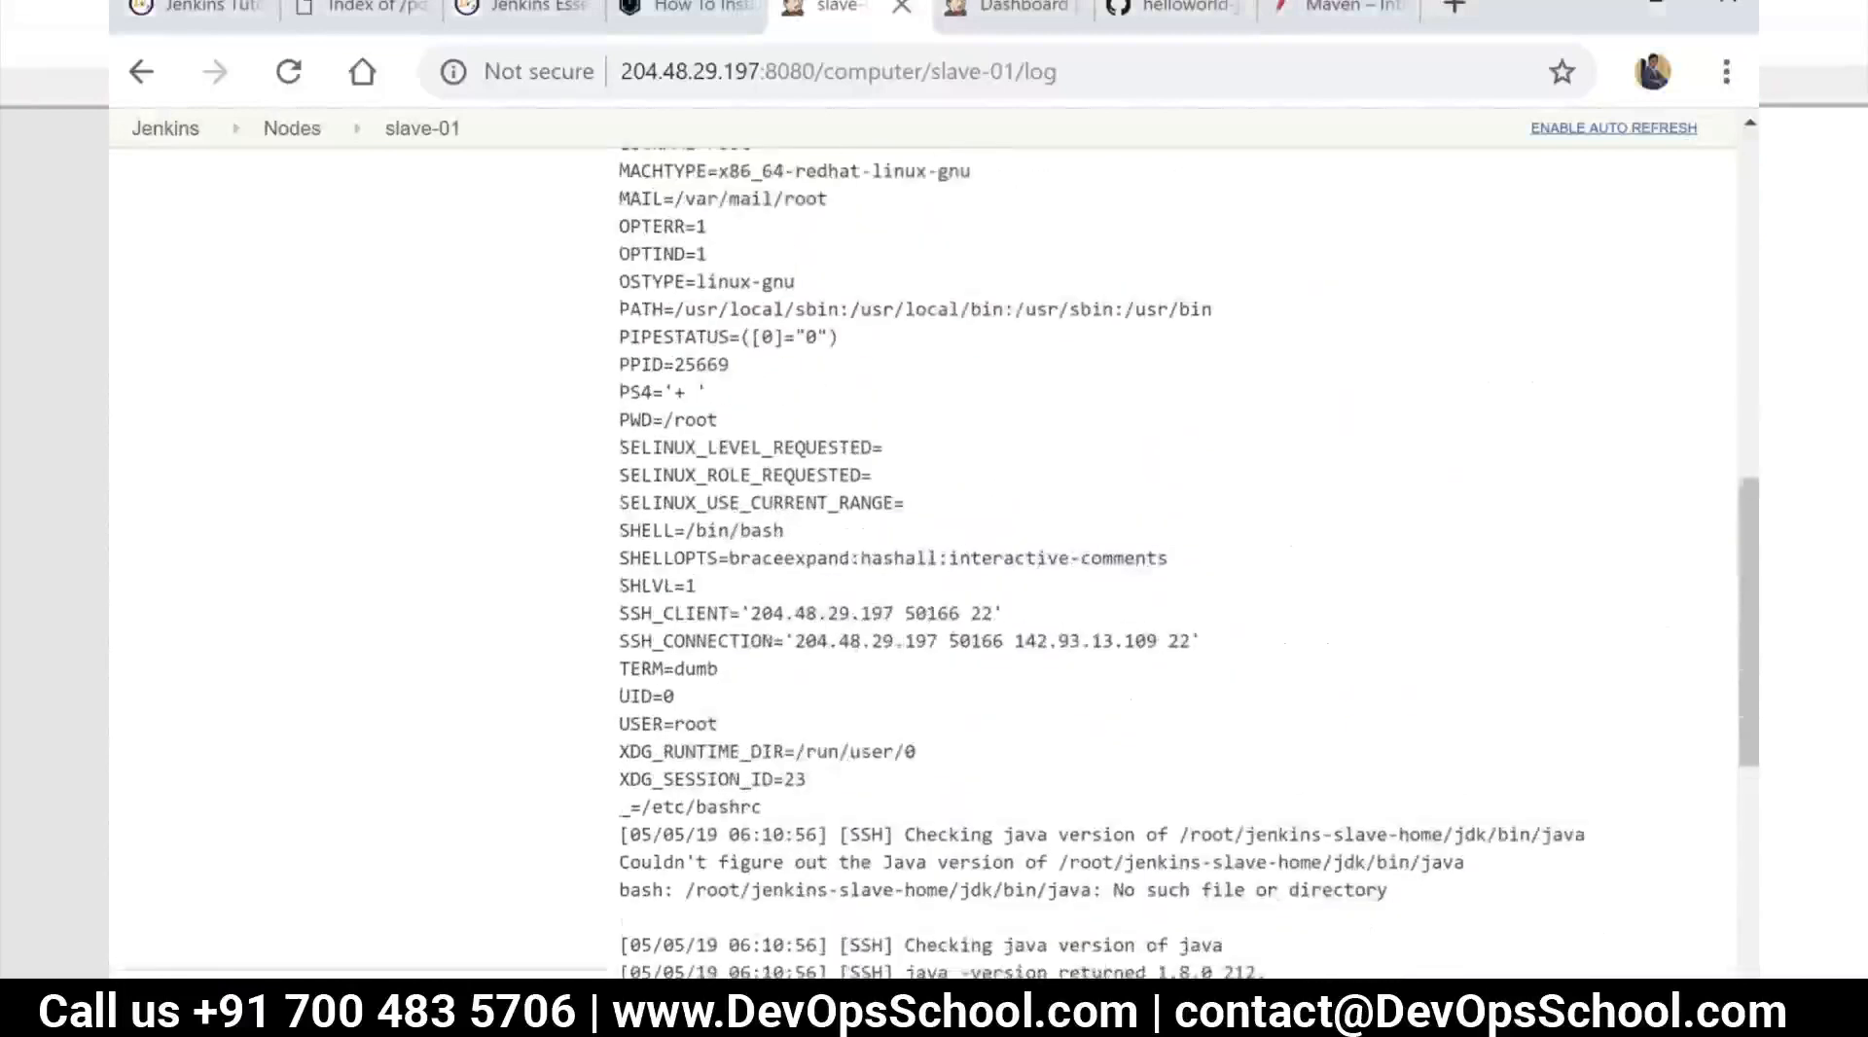
pyautogui.scroll(-9, 1043, 523)
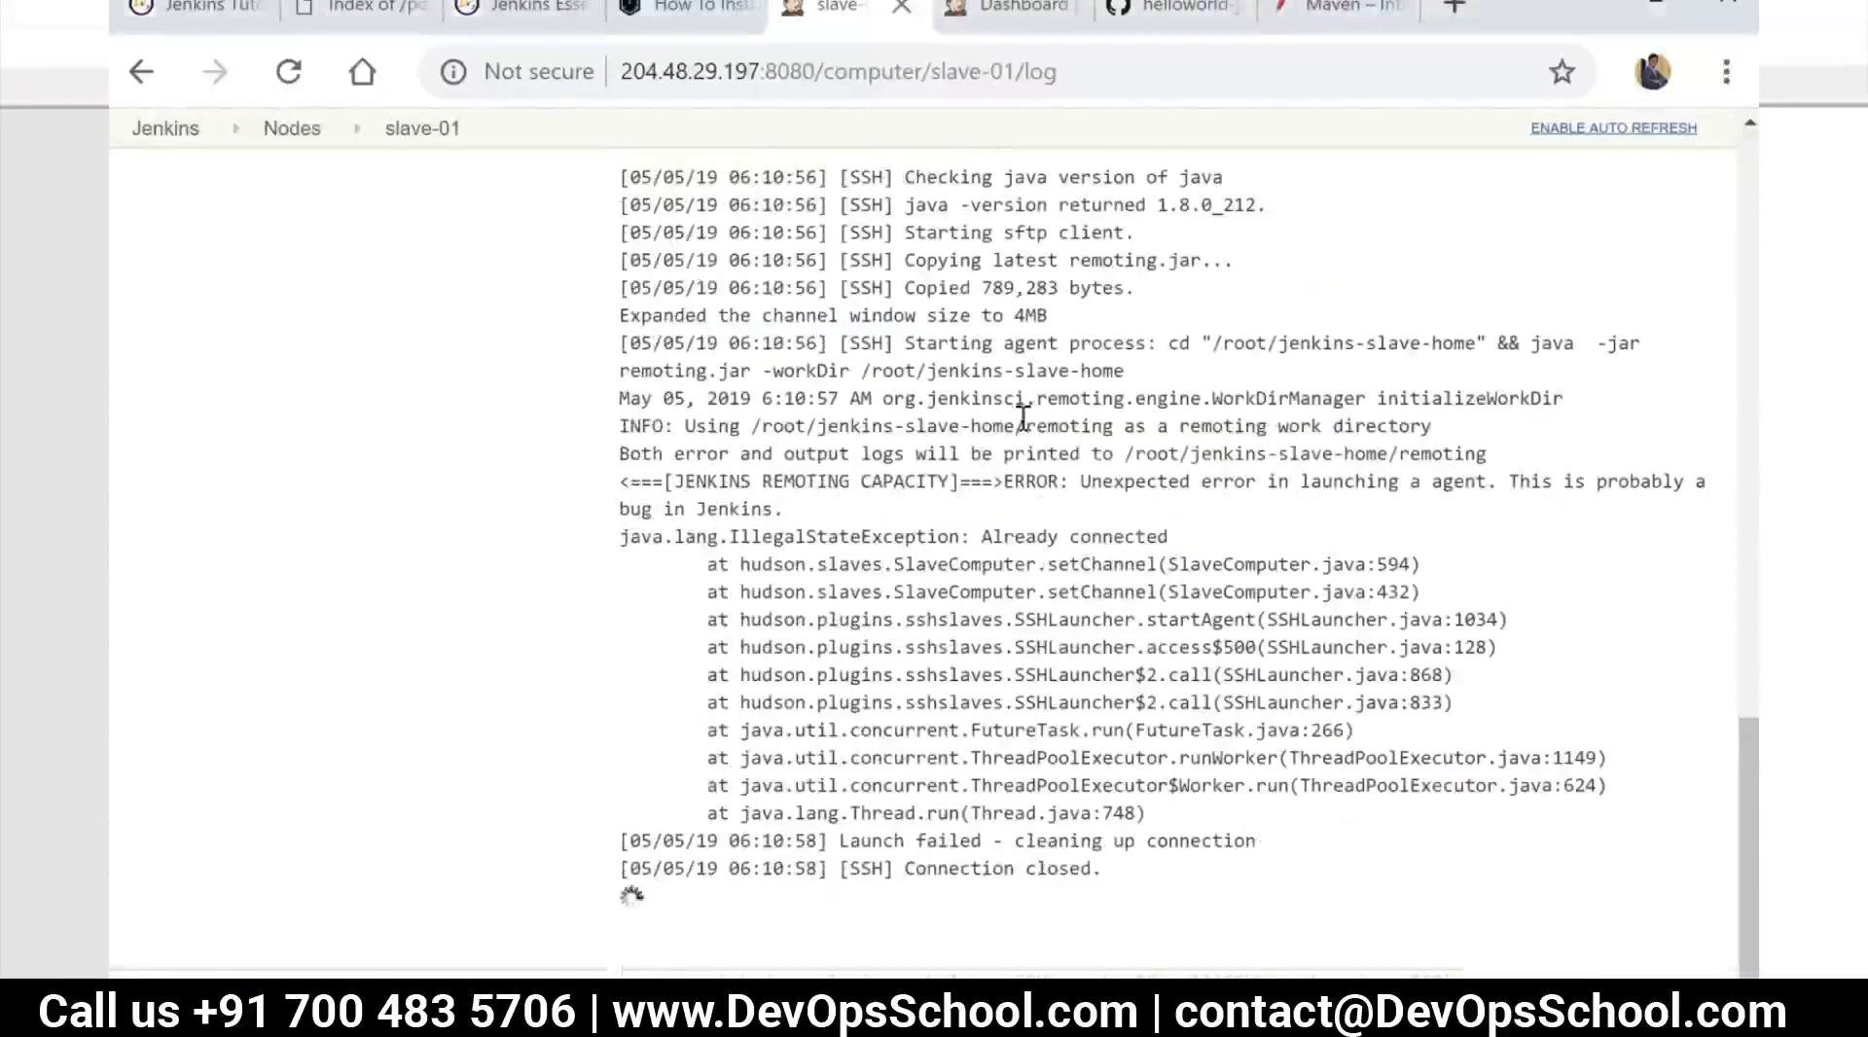
pyautogui.scroll(4, 944, 519)
pyautogui.scroll(8, 944, 519)
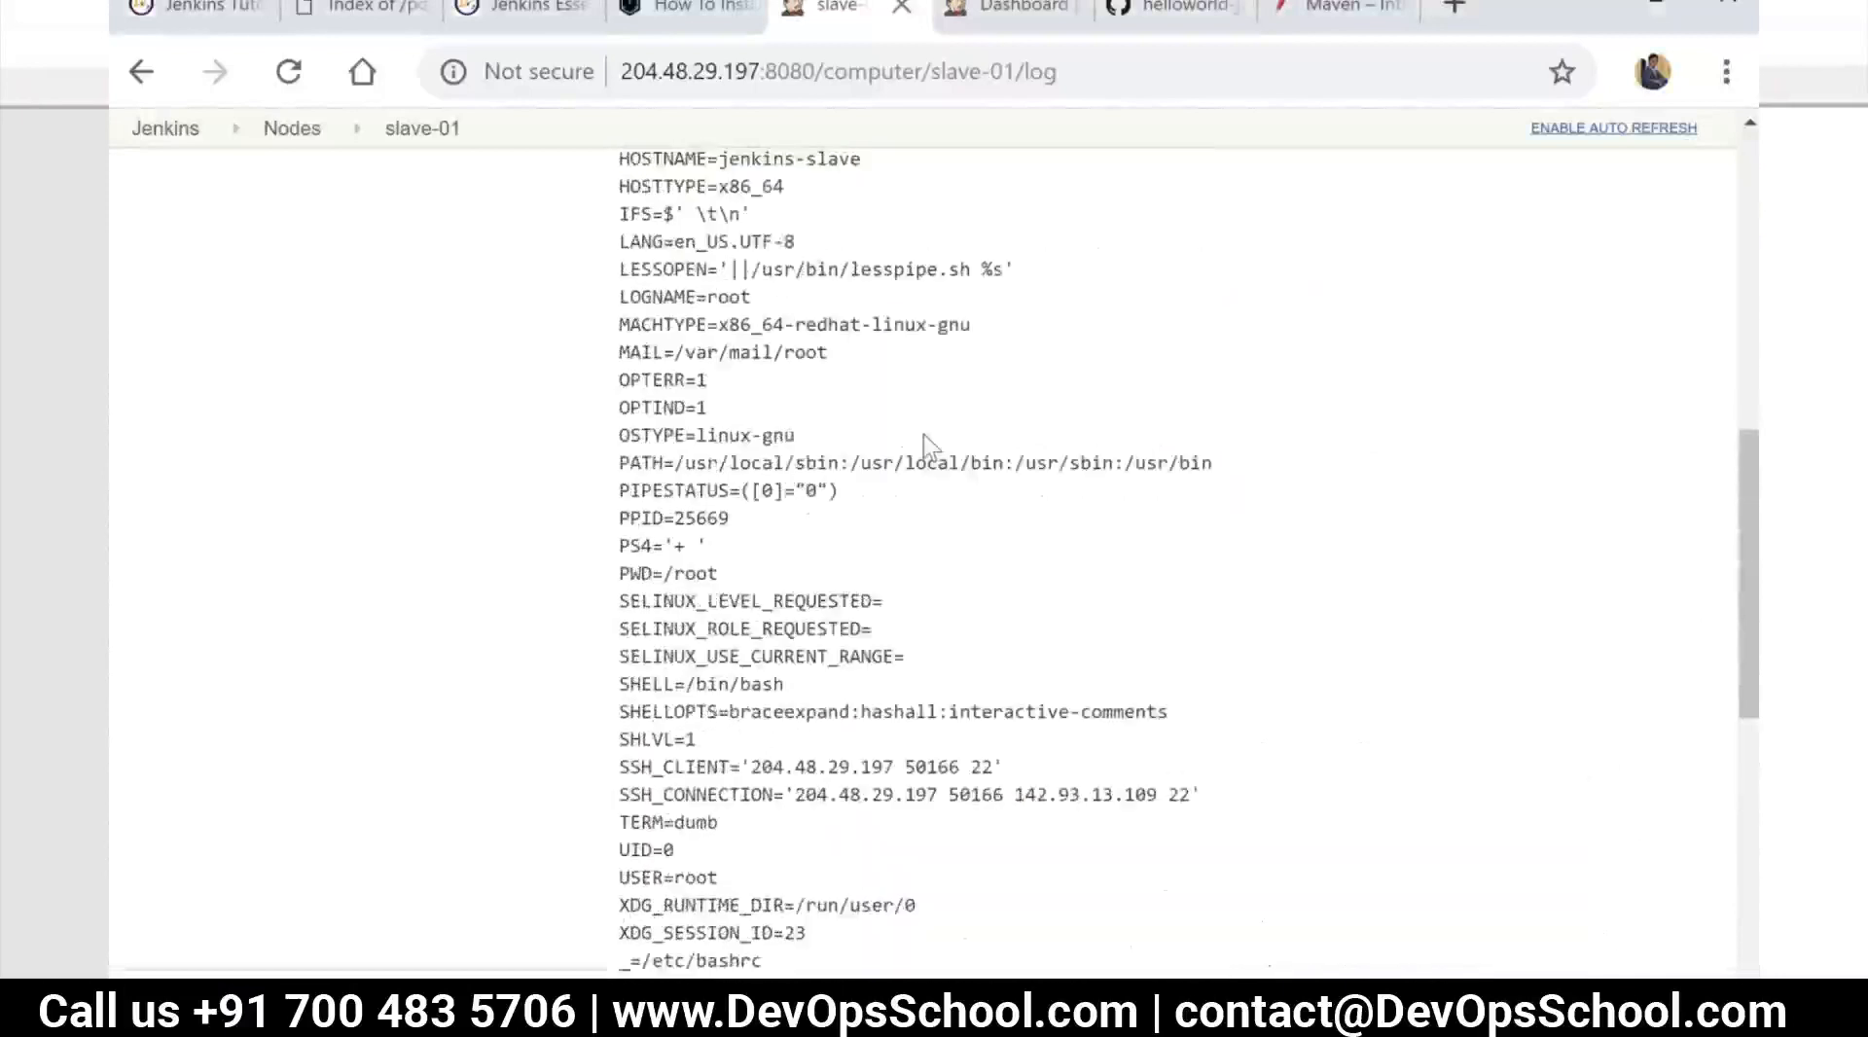
pyautogui.scroll(4, 924, 436)
pyautogui.scroll(-10, 1022, 509)
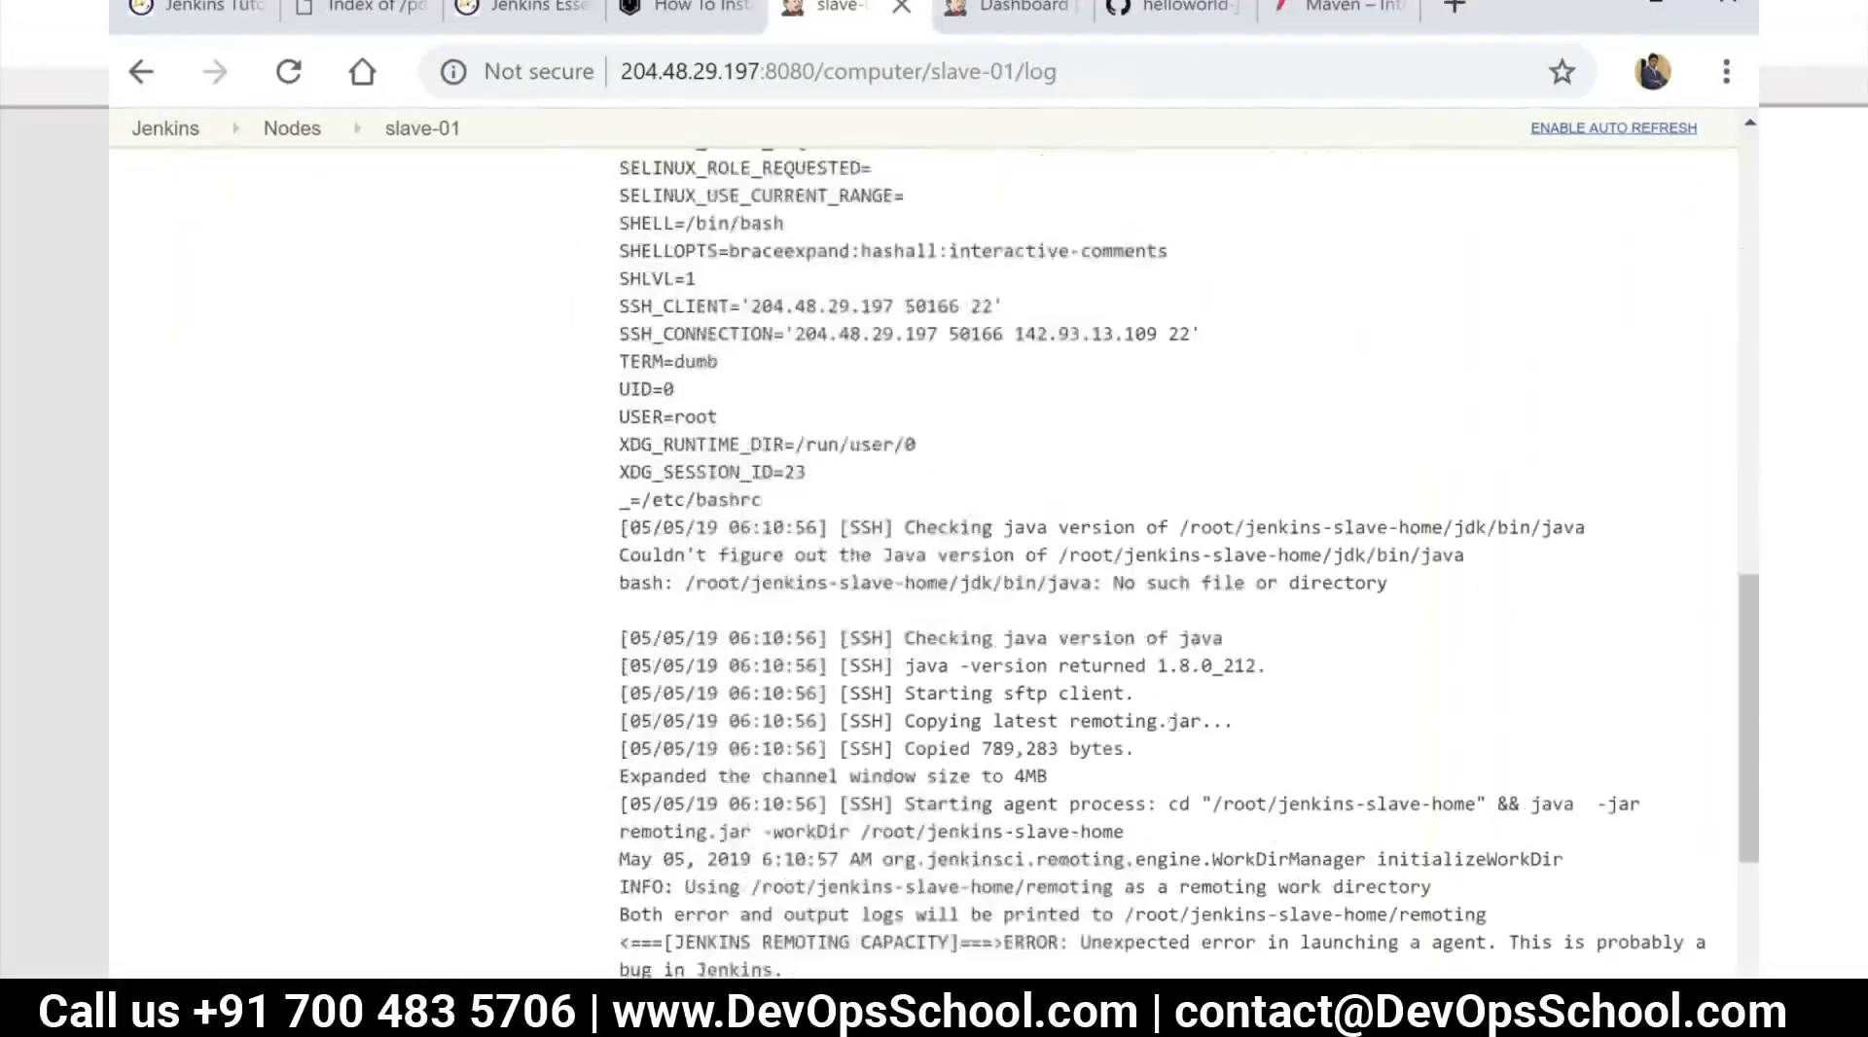
pyautogui.scroll(-3, 1158, 700)
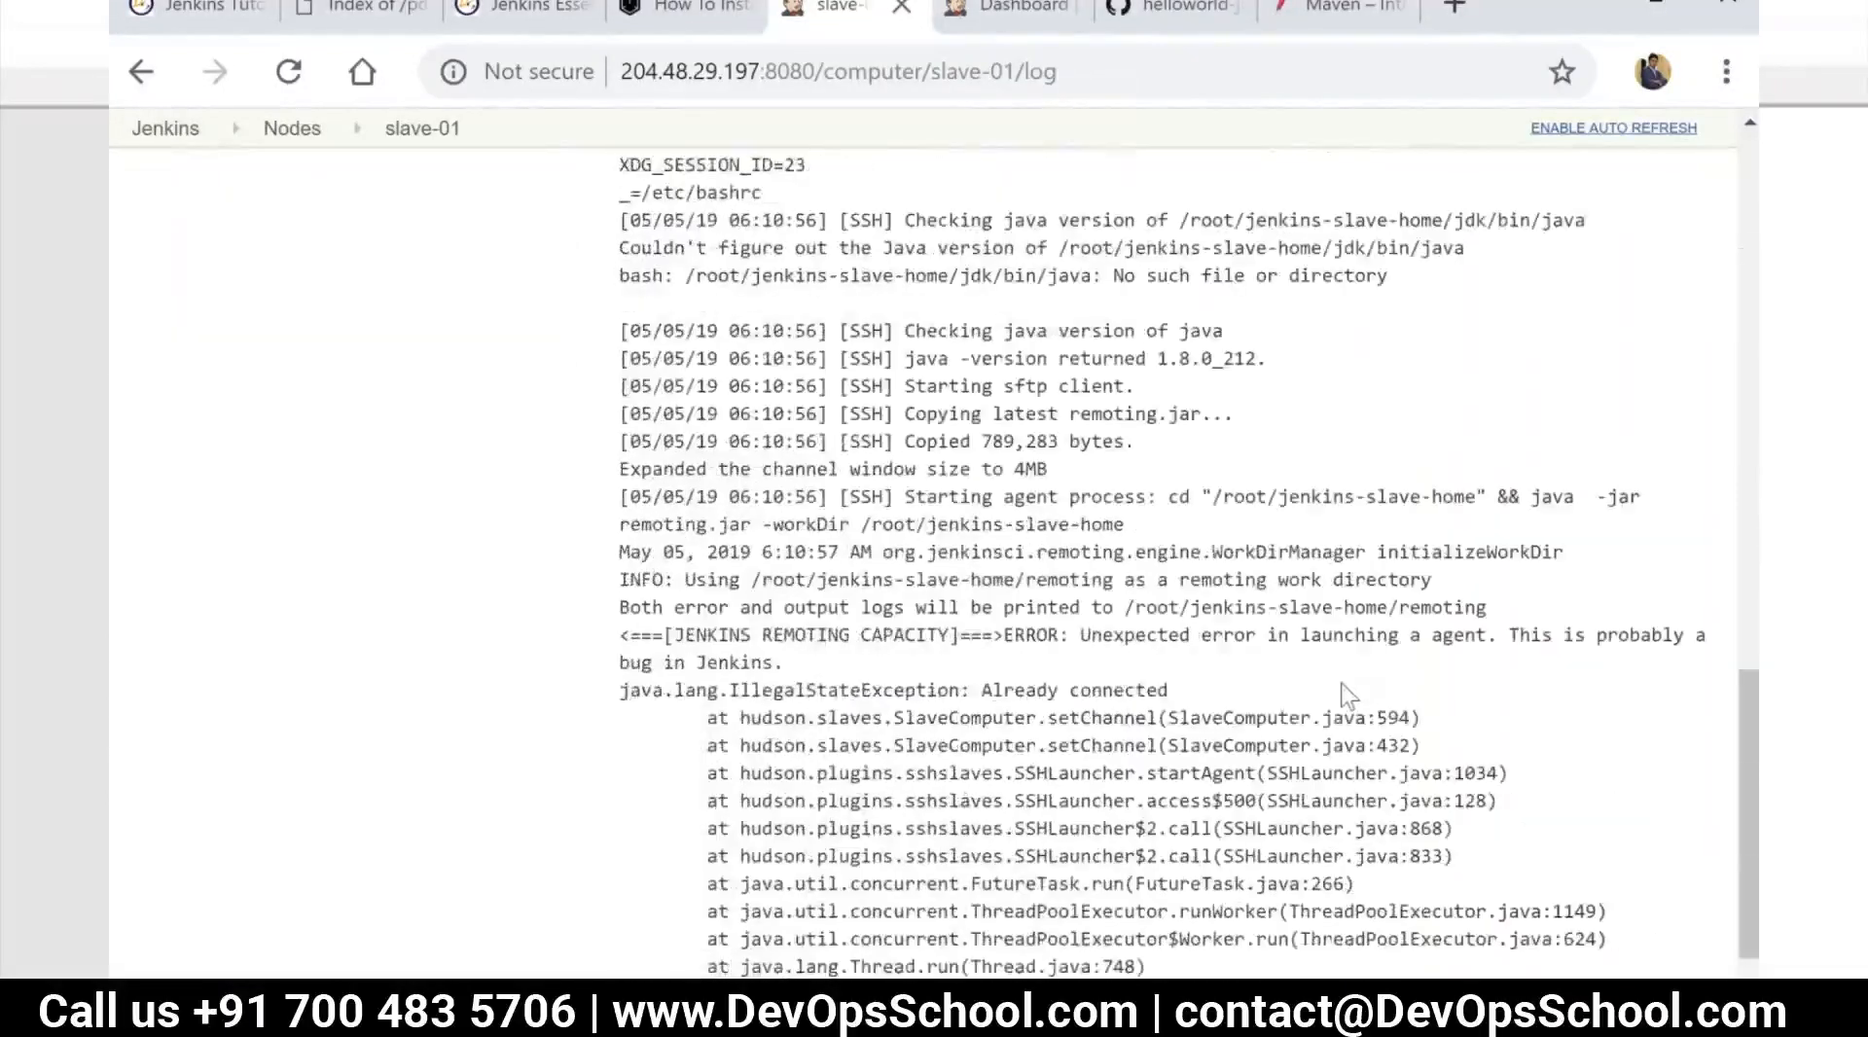
pyautogui.scroll(-2, 1299, 661)
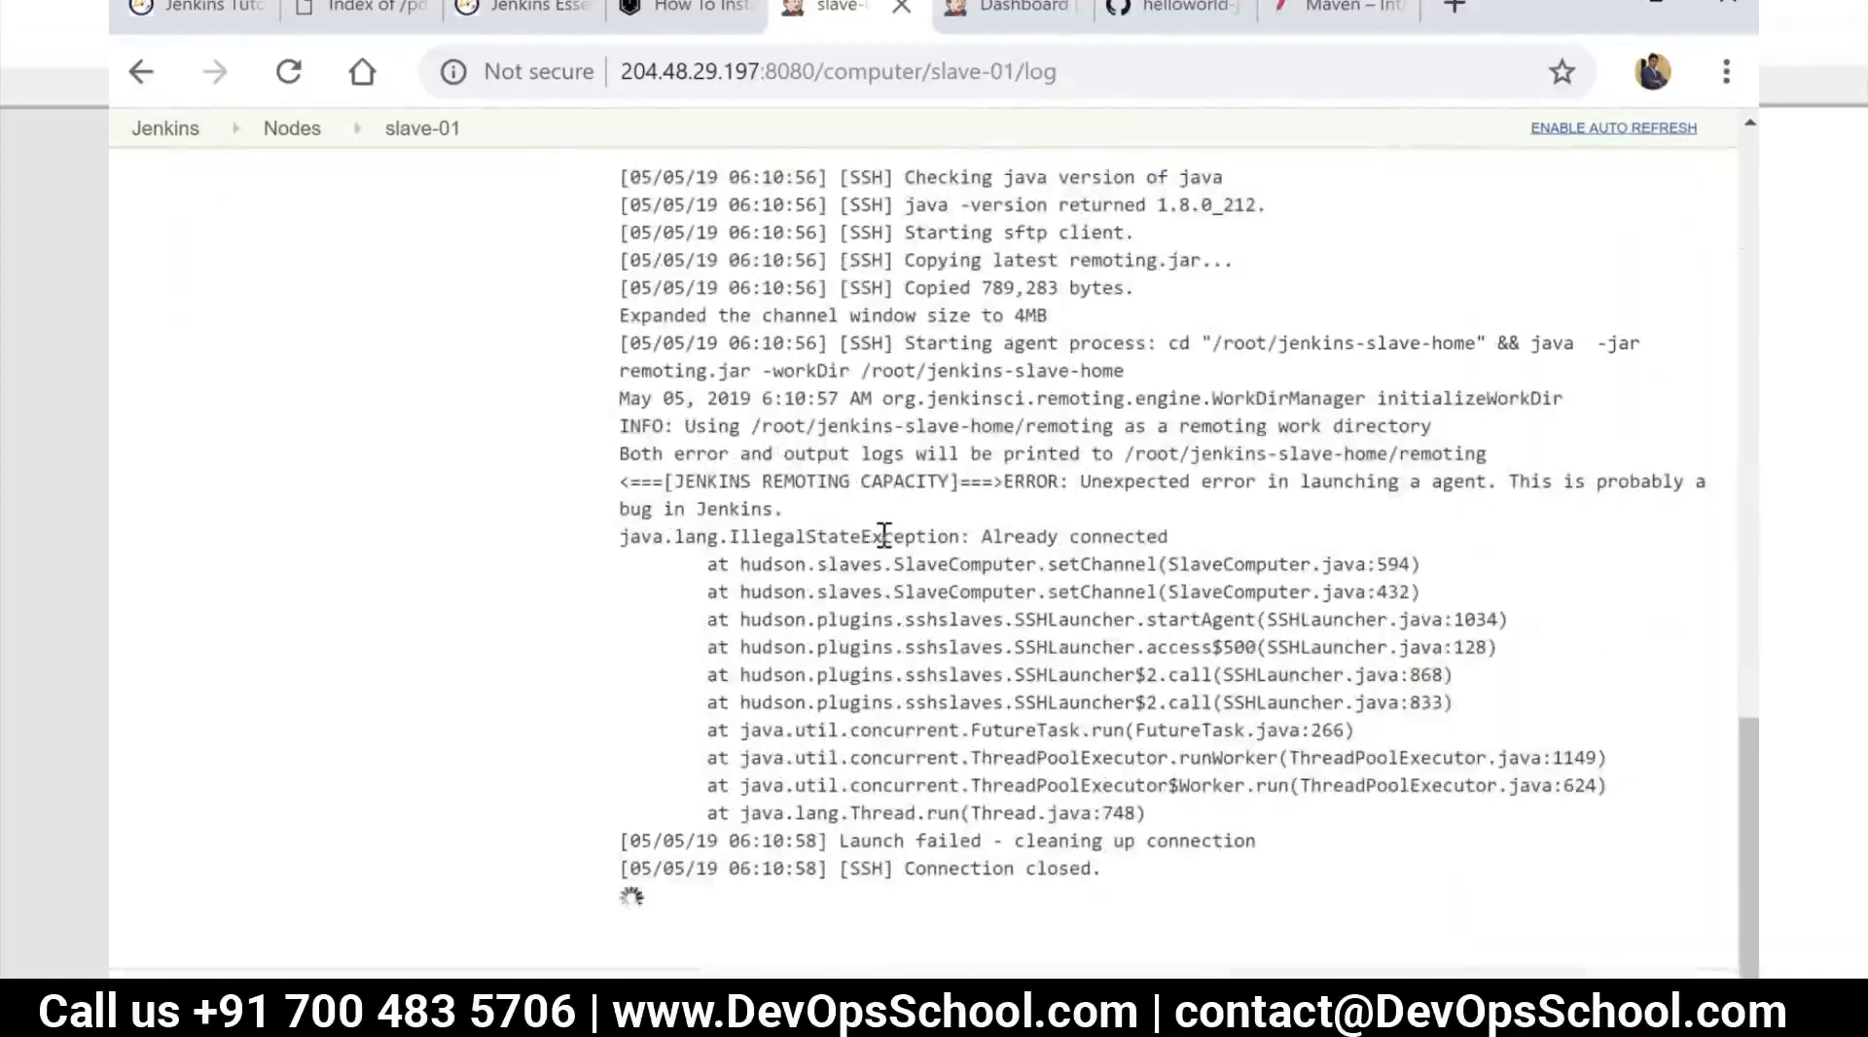
pyautogui.moveTo(1497, 481); pyautogui.dragTo(1185, 486)
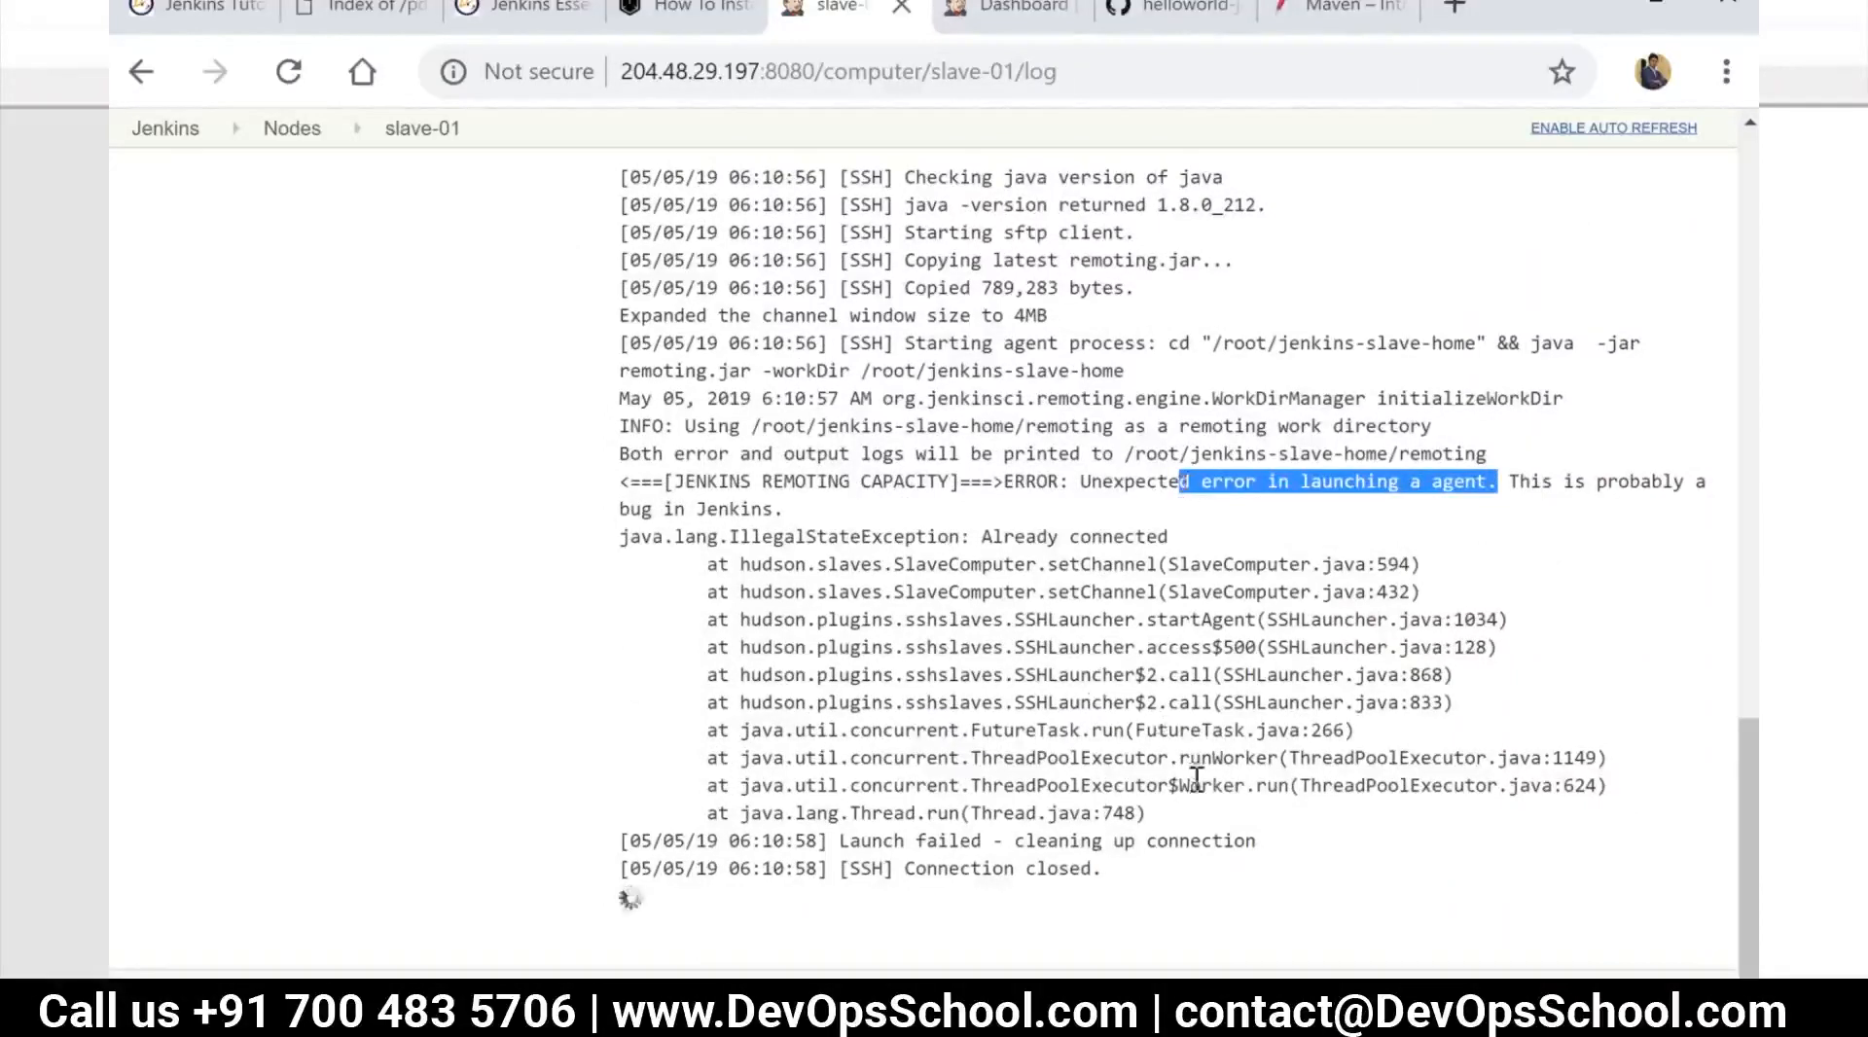
pyautogui.scroll(5, 362, 163)
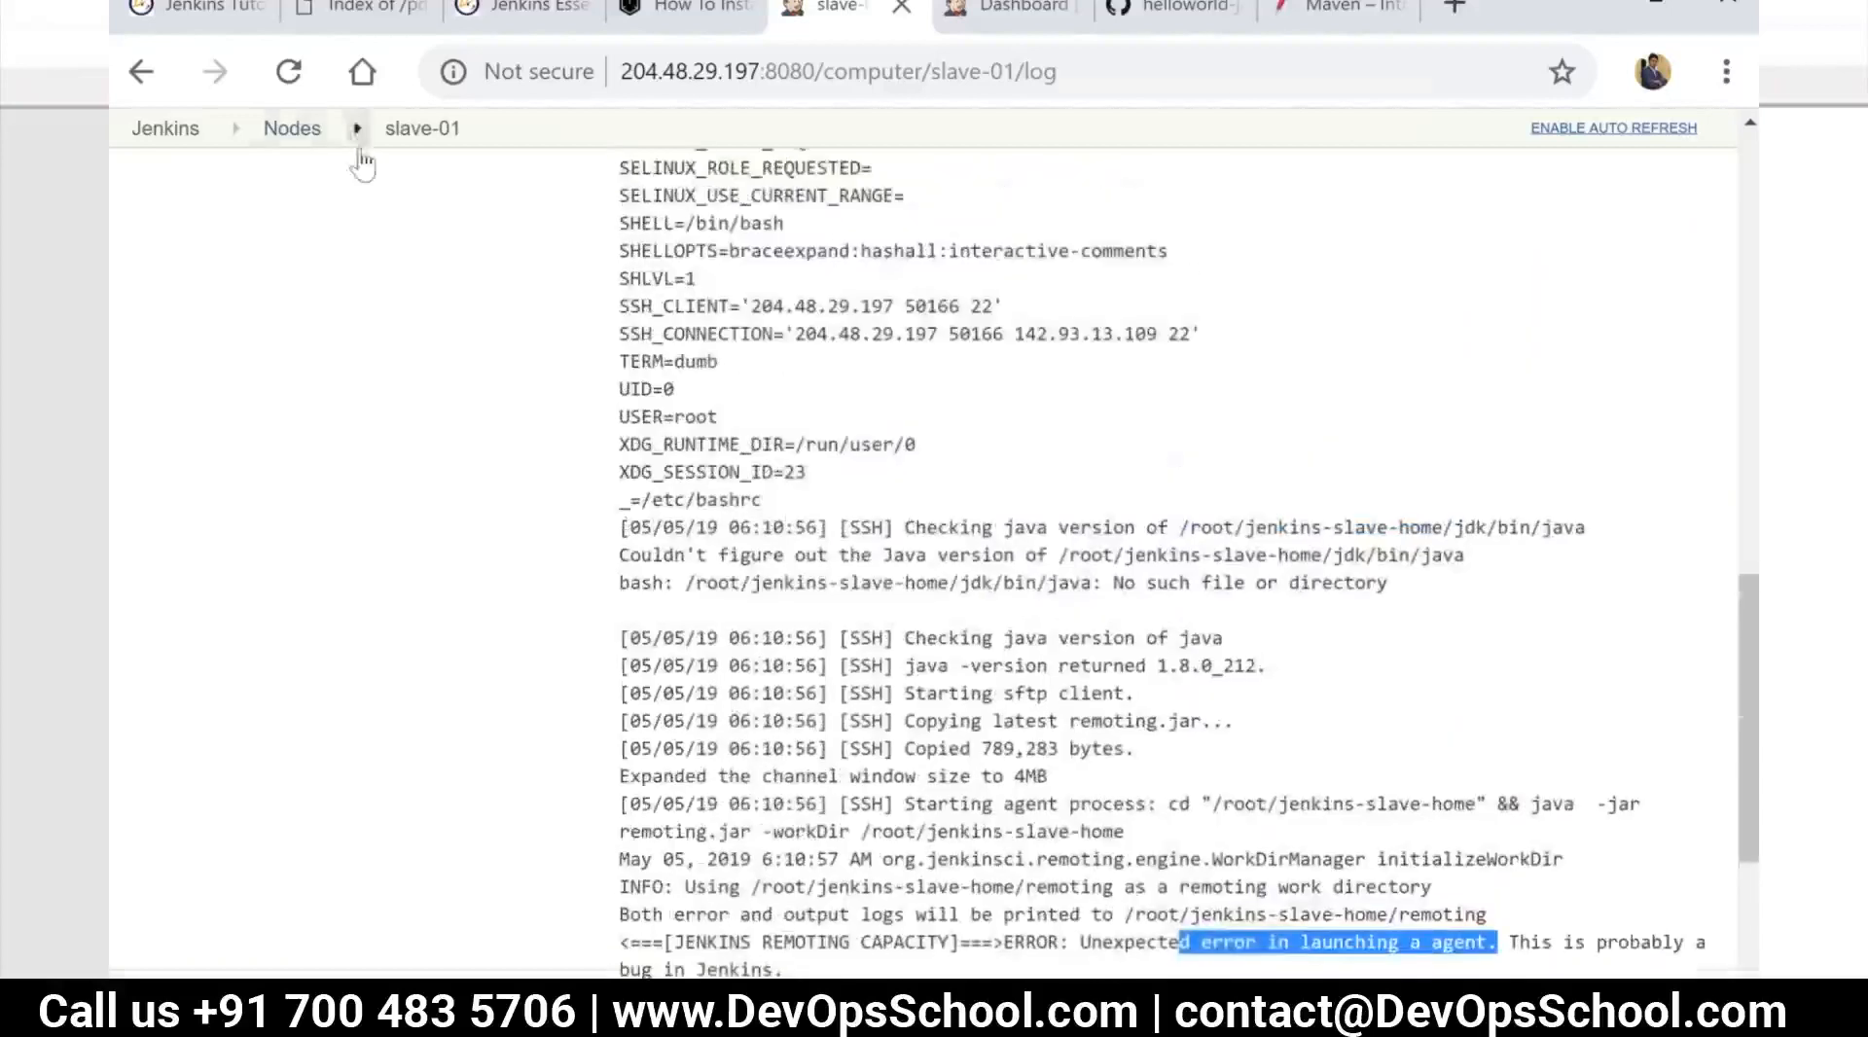
pyautogui.click(292, 130)
# Return to the training-jenkins-master terminal session, print ~/.ssh/id_rsa.pub with cat, and copy the whole public key
pyautogui.hotkey('alt', 'Tab')
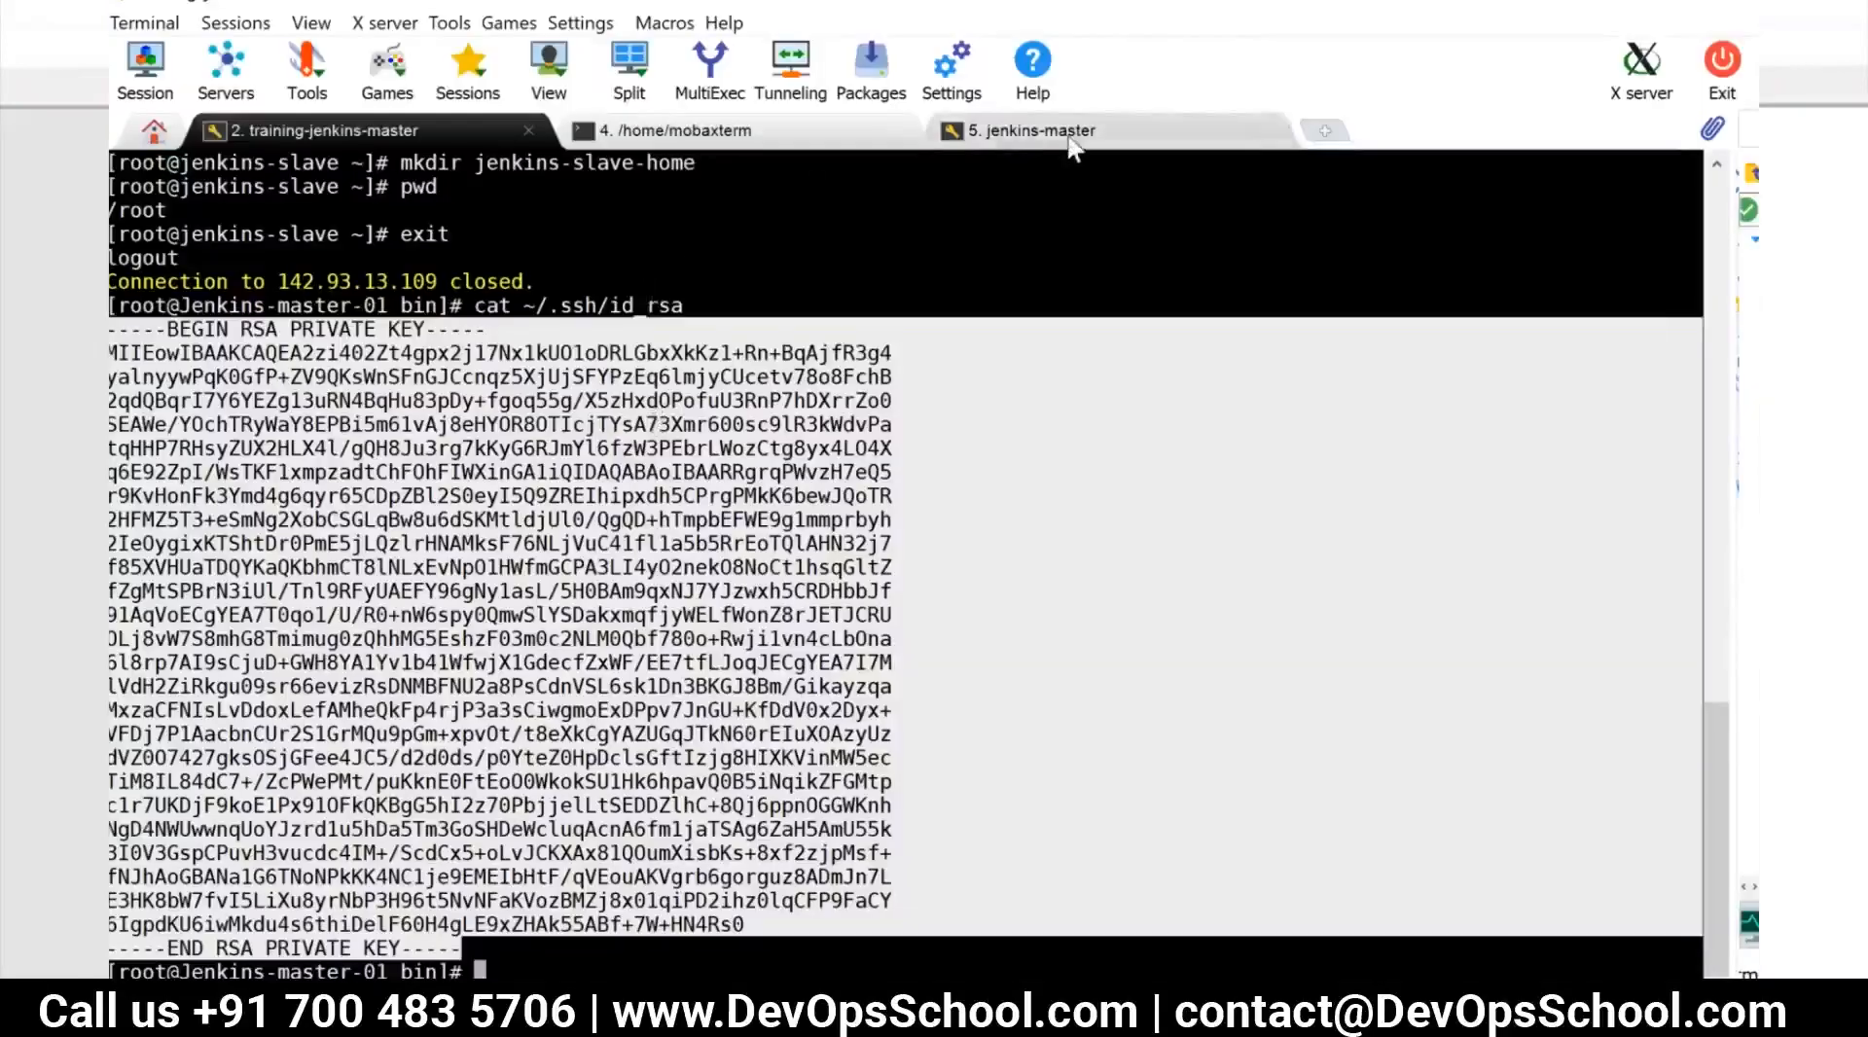
pyautogui.click(1070, 144)
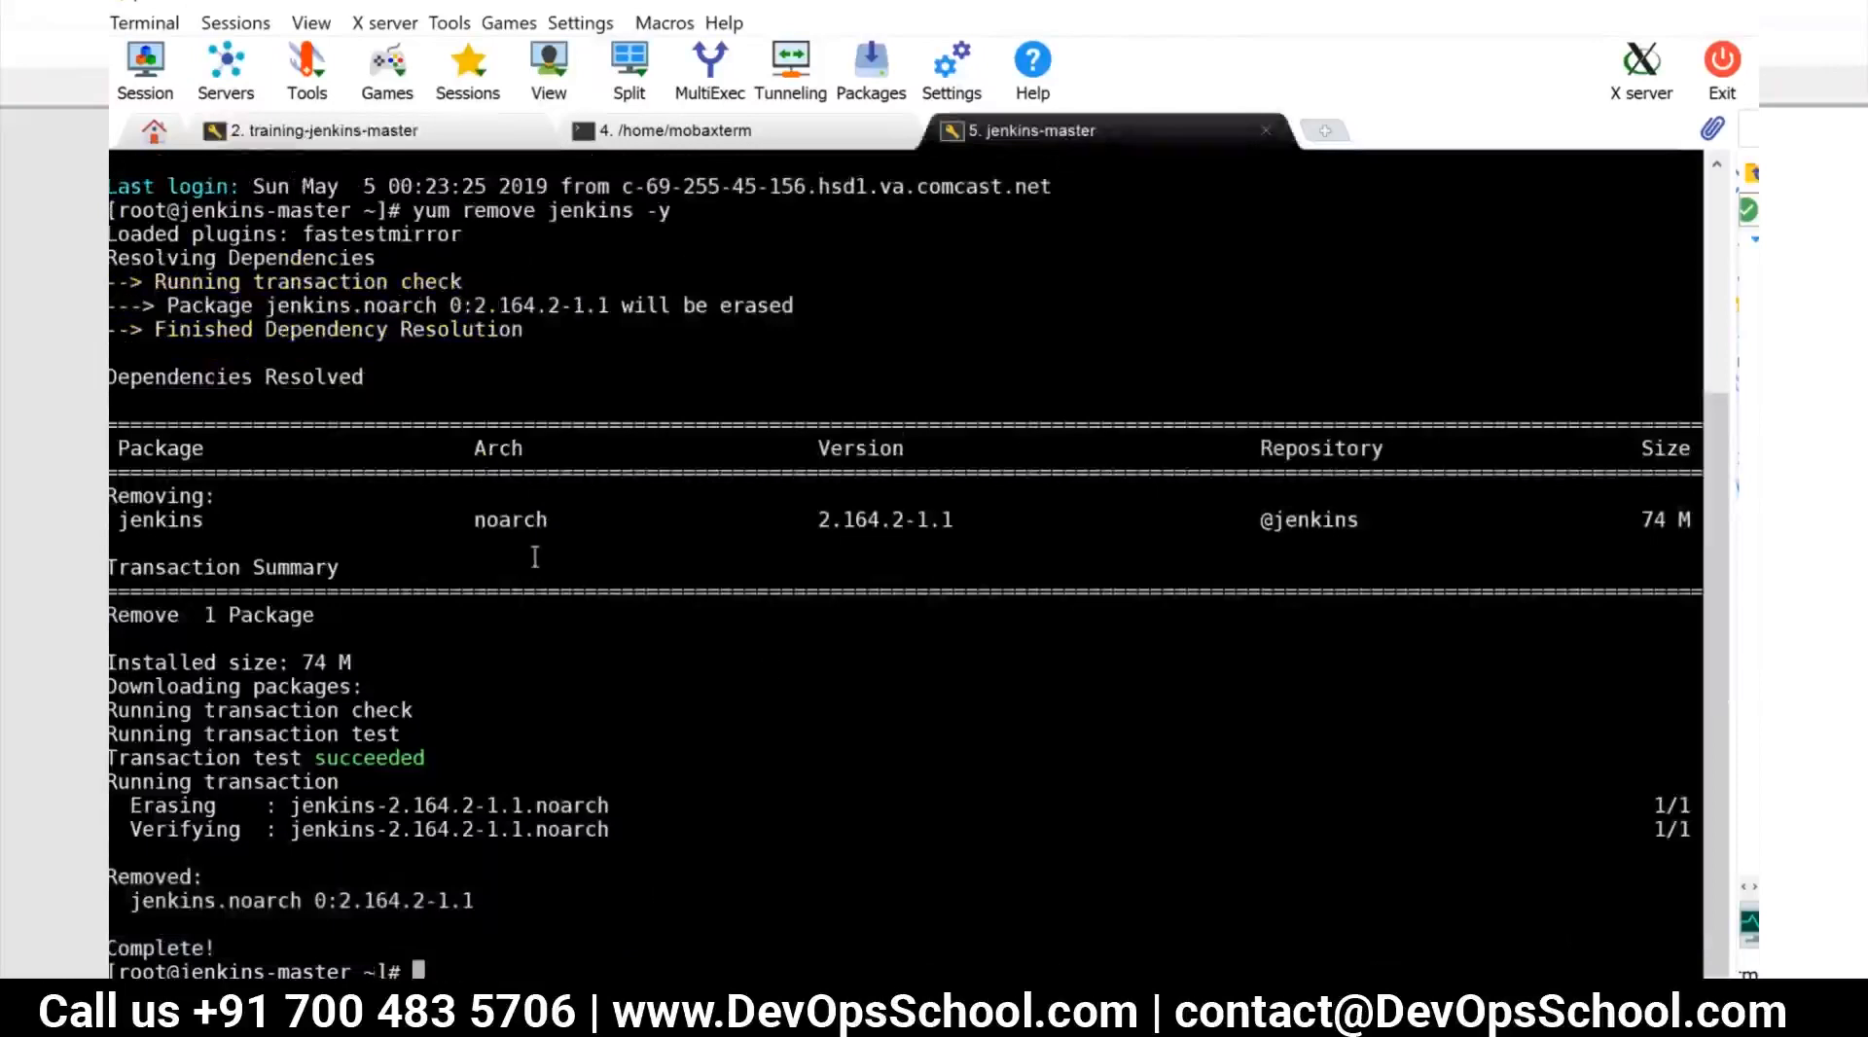
pyautogui.click(358, 132)
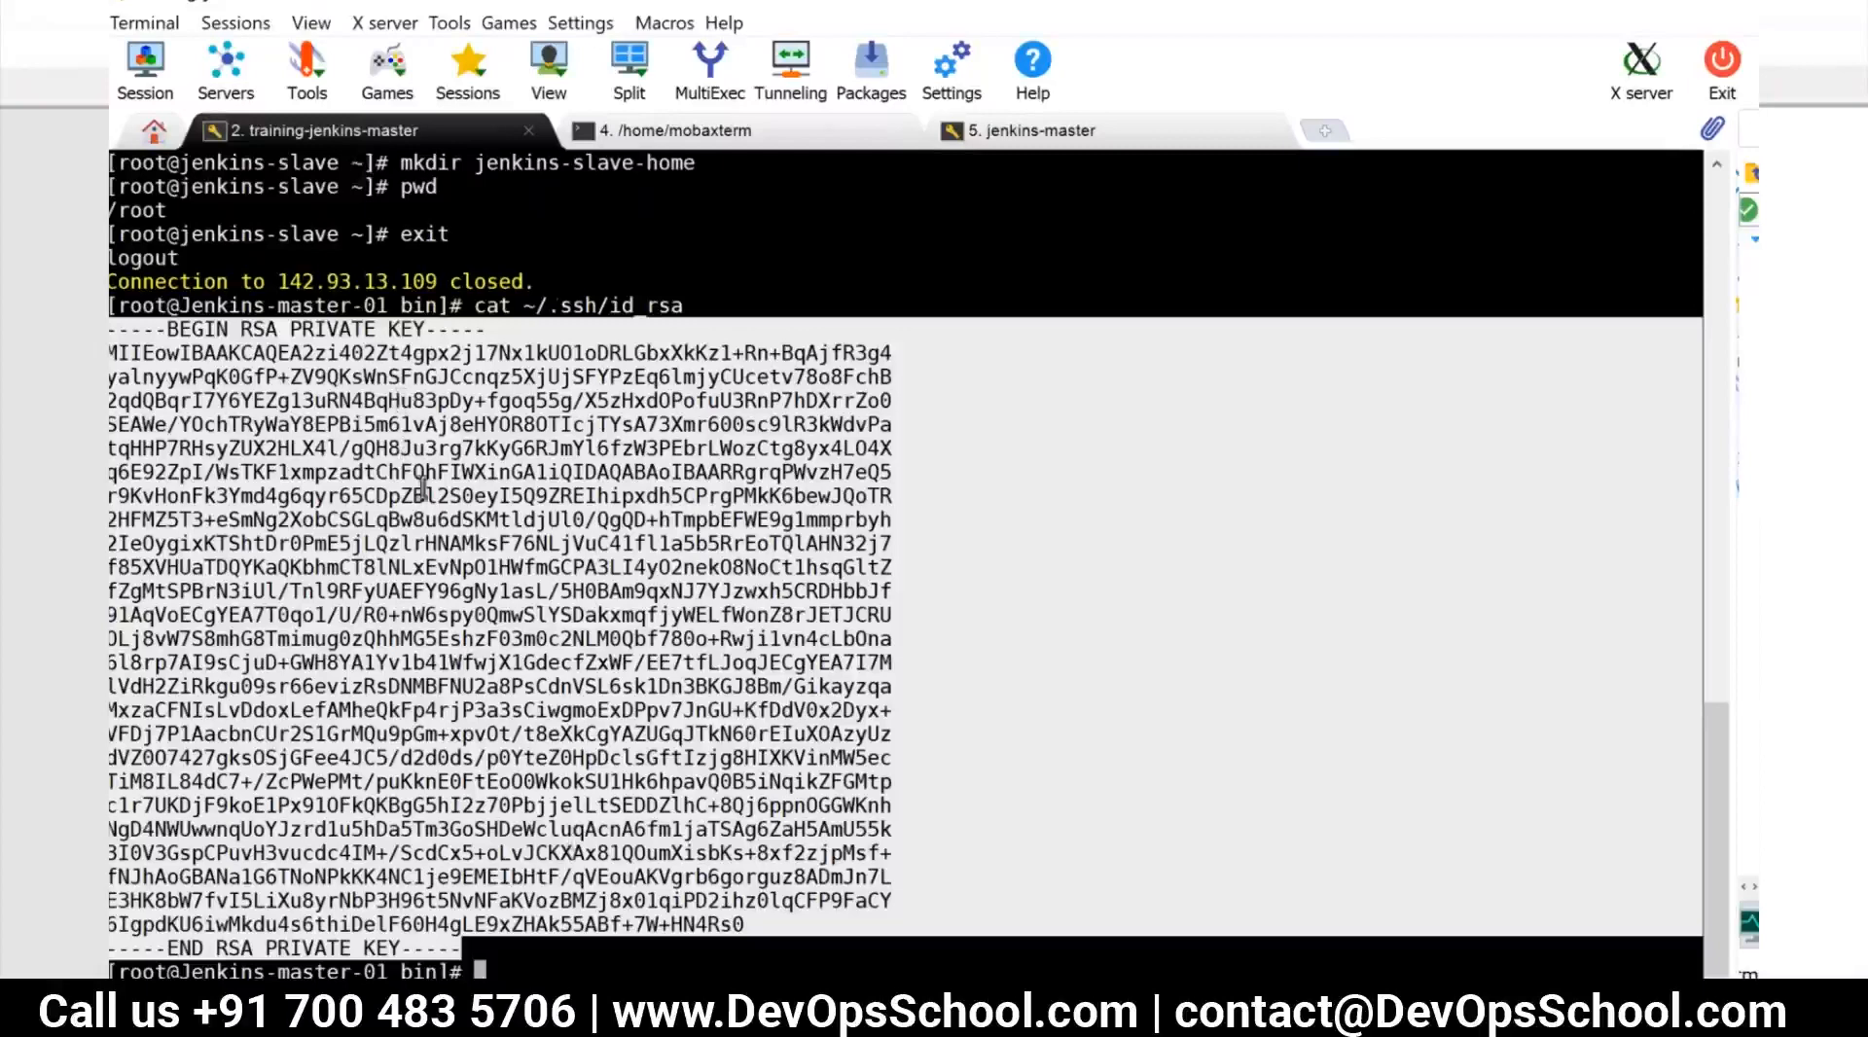
pyautogui.write('v')
pyautogui.press('BackSpace')
pyautogui.write('cat ~/.ssh/id_rsa.pub')
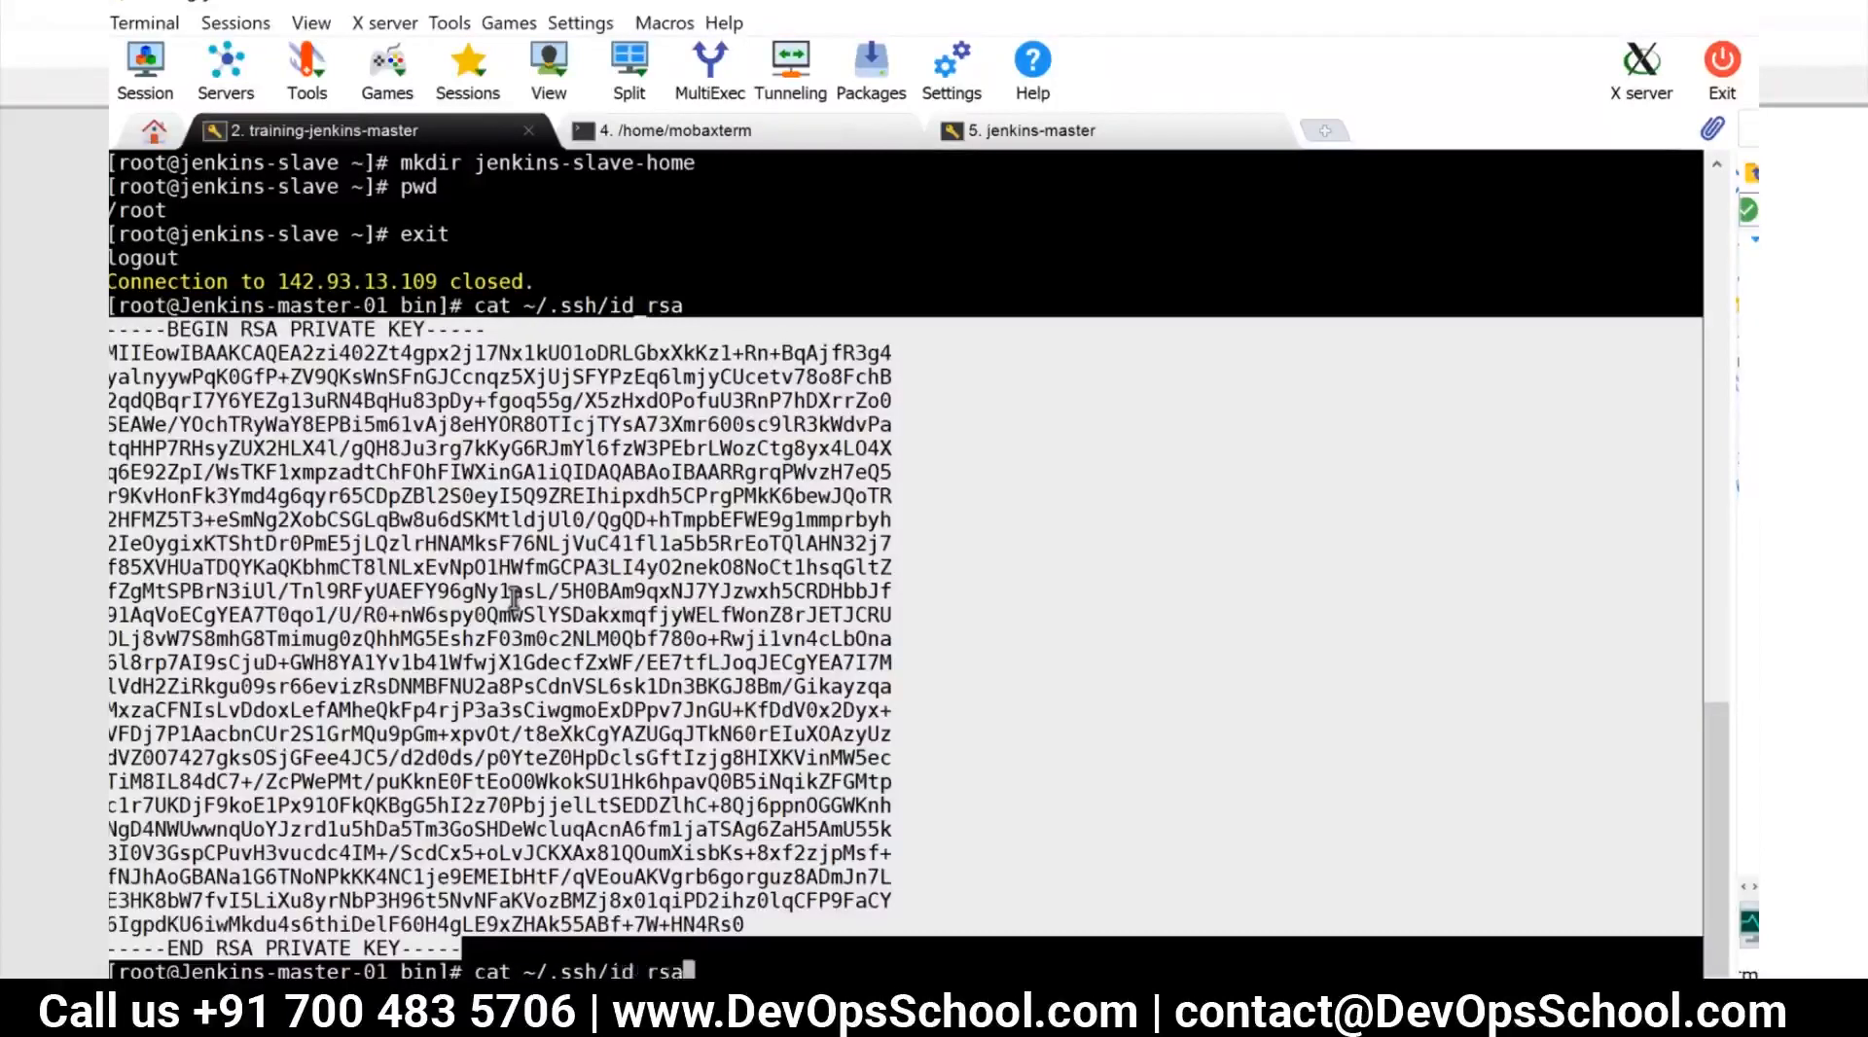
pyautogui.press('Return')
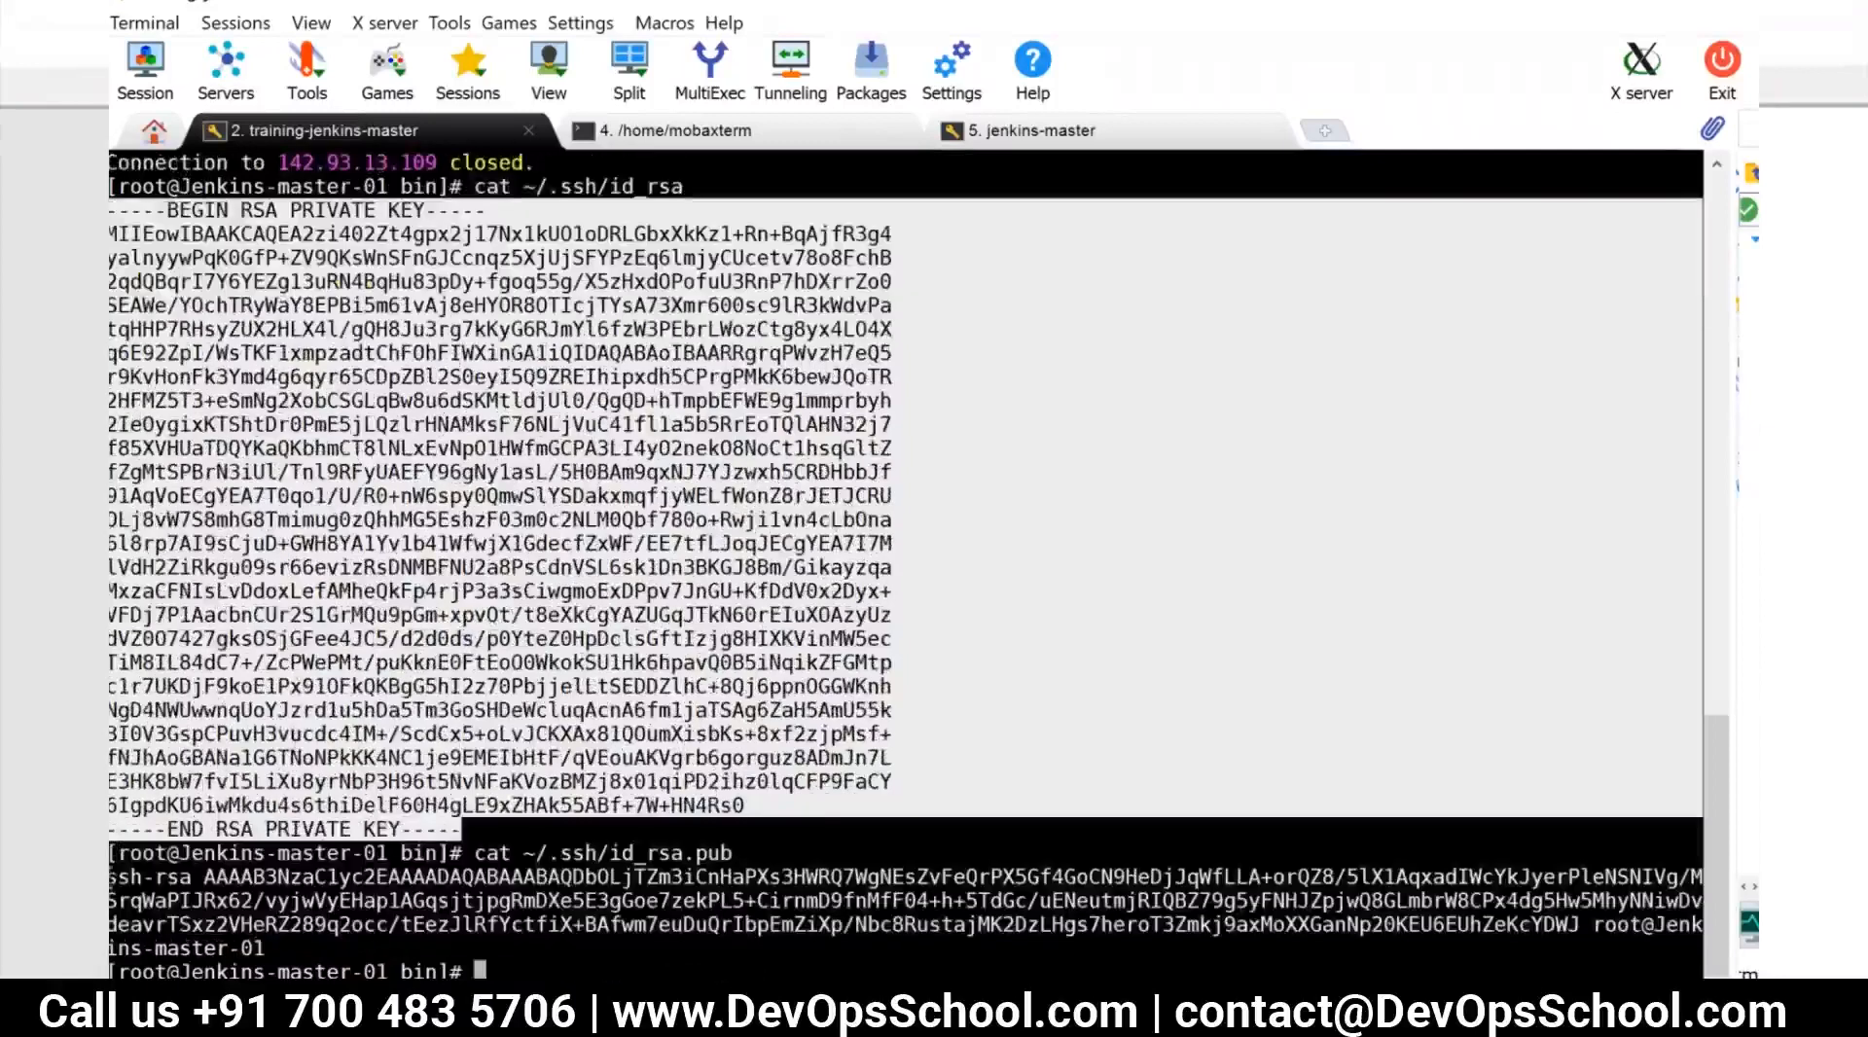
pyautogui.click(166, 896)
pyautogui.tripleClick(165, 896)
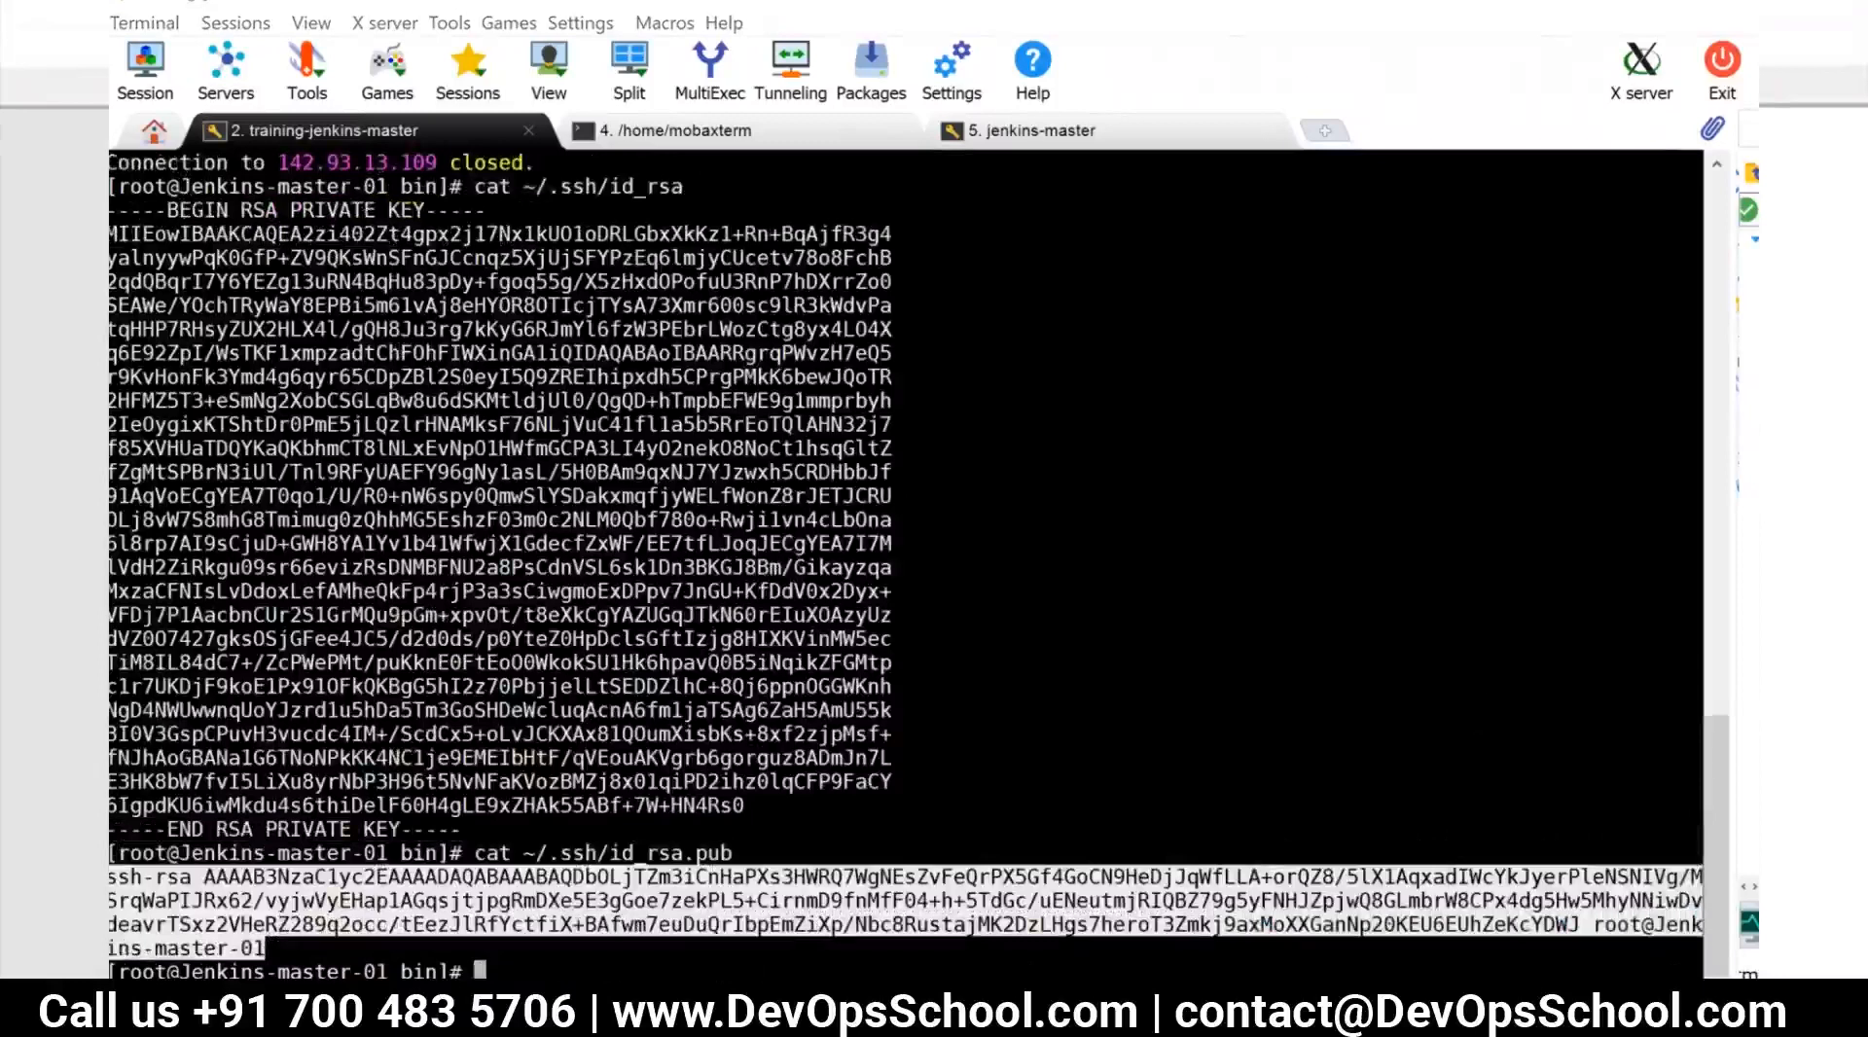
# Open ~/.ssh/authorized_keys in vi in the jenkins-master session
pyautogui.click(1067, 128)
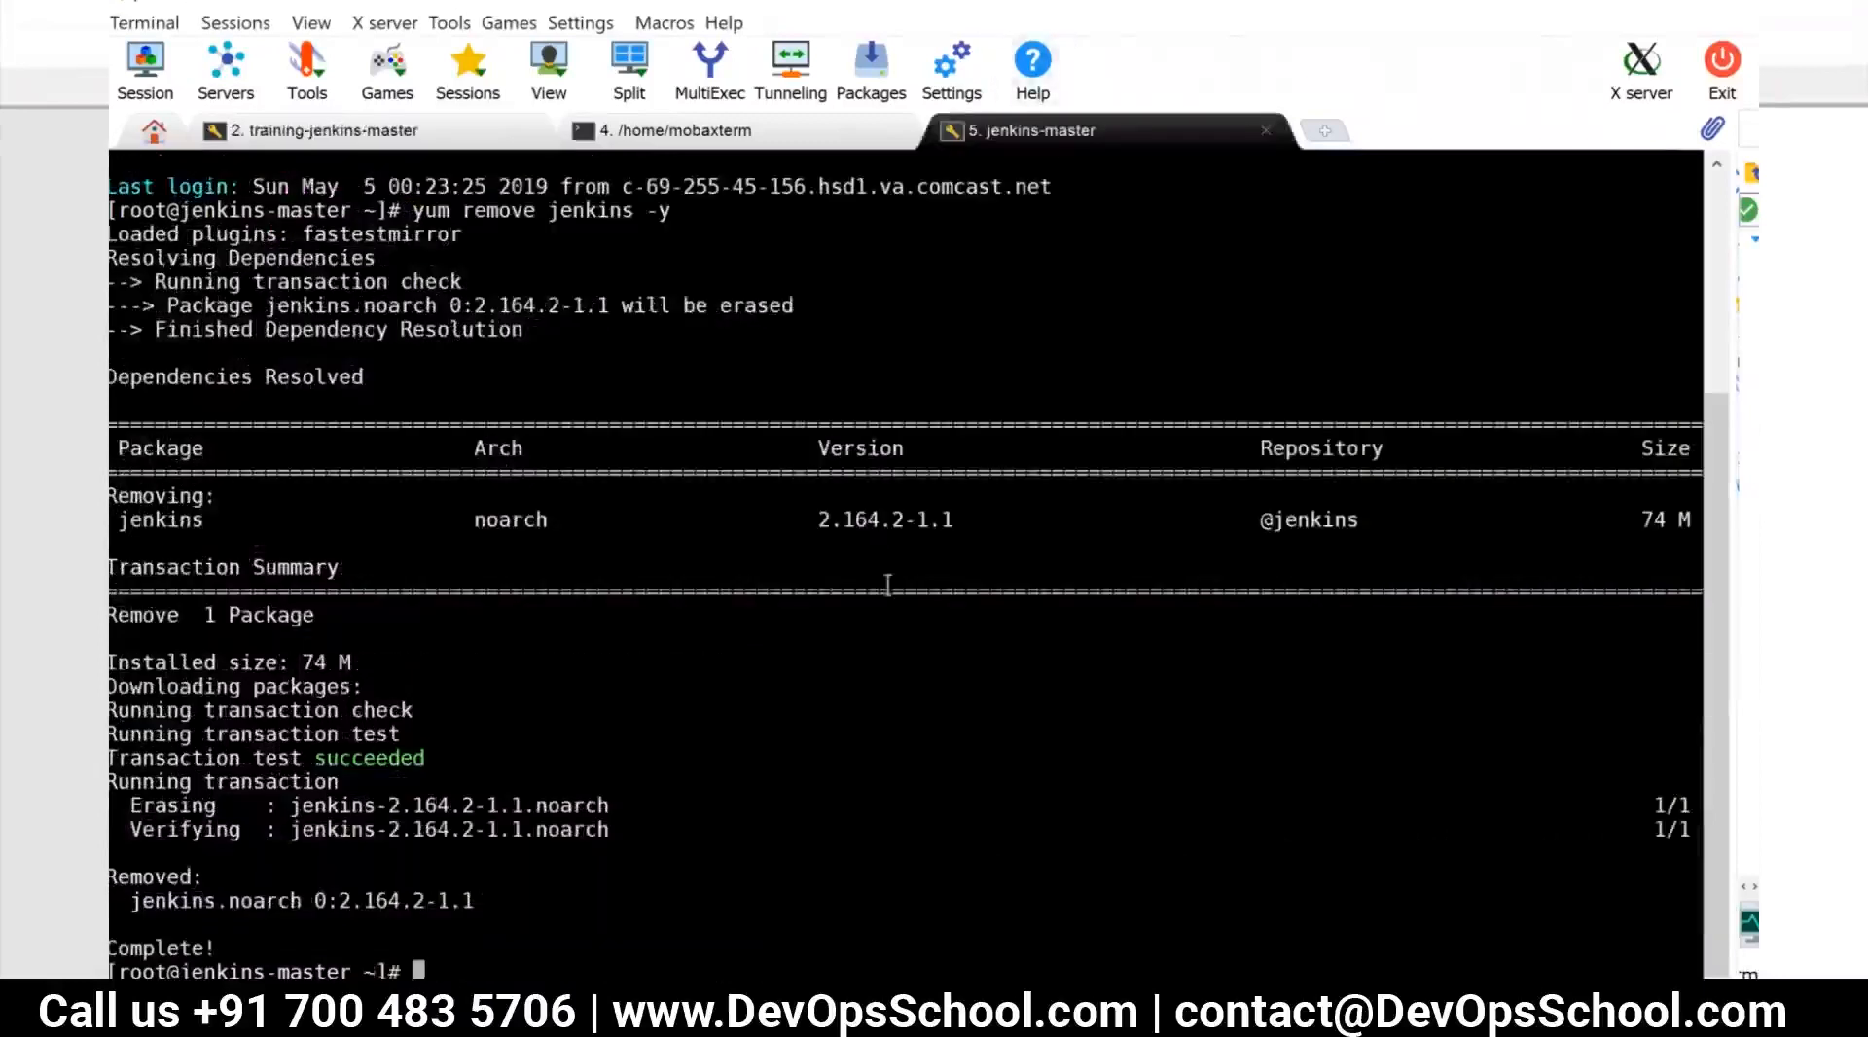
pyautogui.write('vi ~/.ssh/id_rsa')
pyautogui.press('BackSpace')
pyautogui.press('BackSpace')
pyautogui.press('BackSpace')
pyautogui.press('BackSpace')
pyautogui.press('BackSpace')
pyautogui.press('BackSpace')
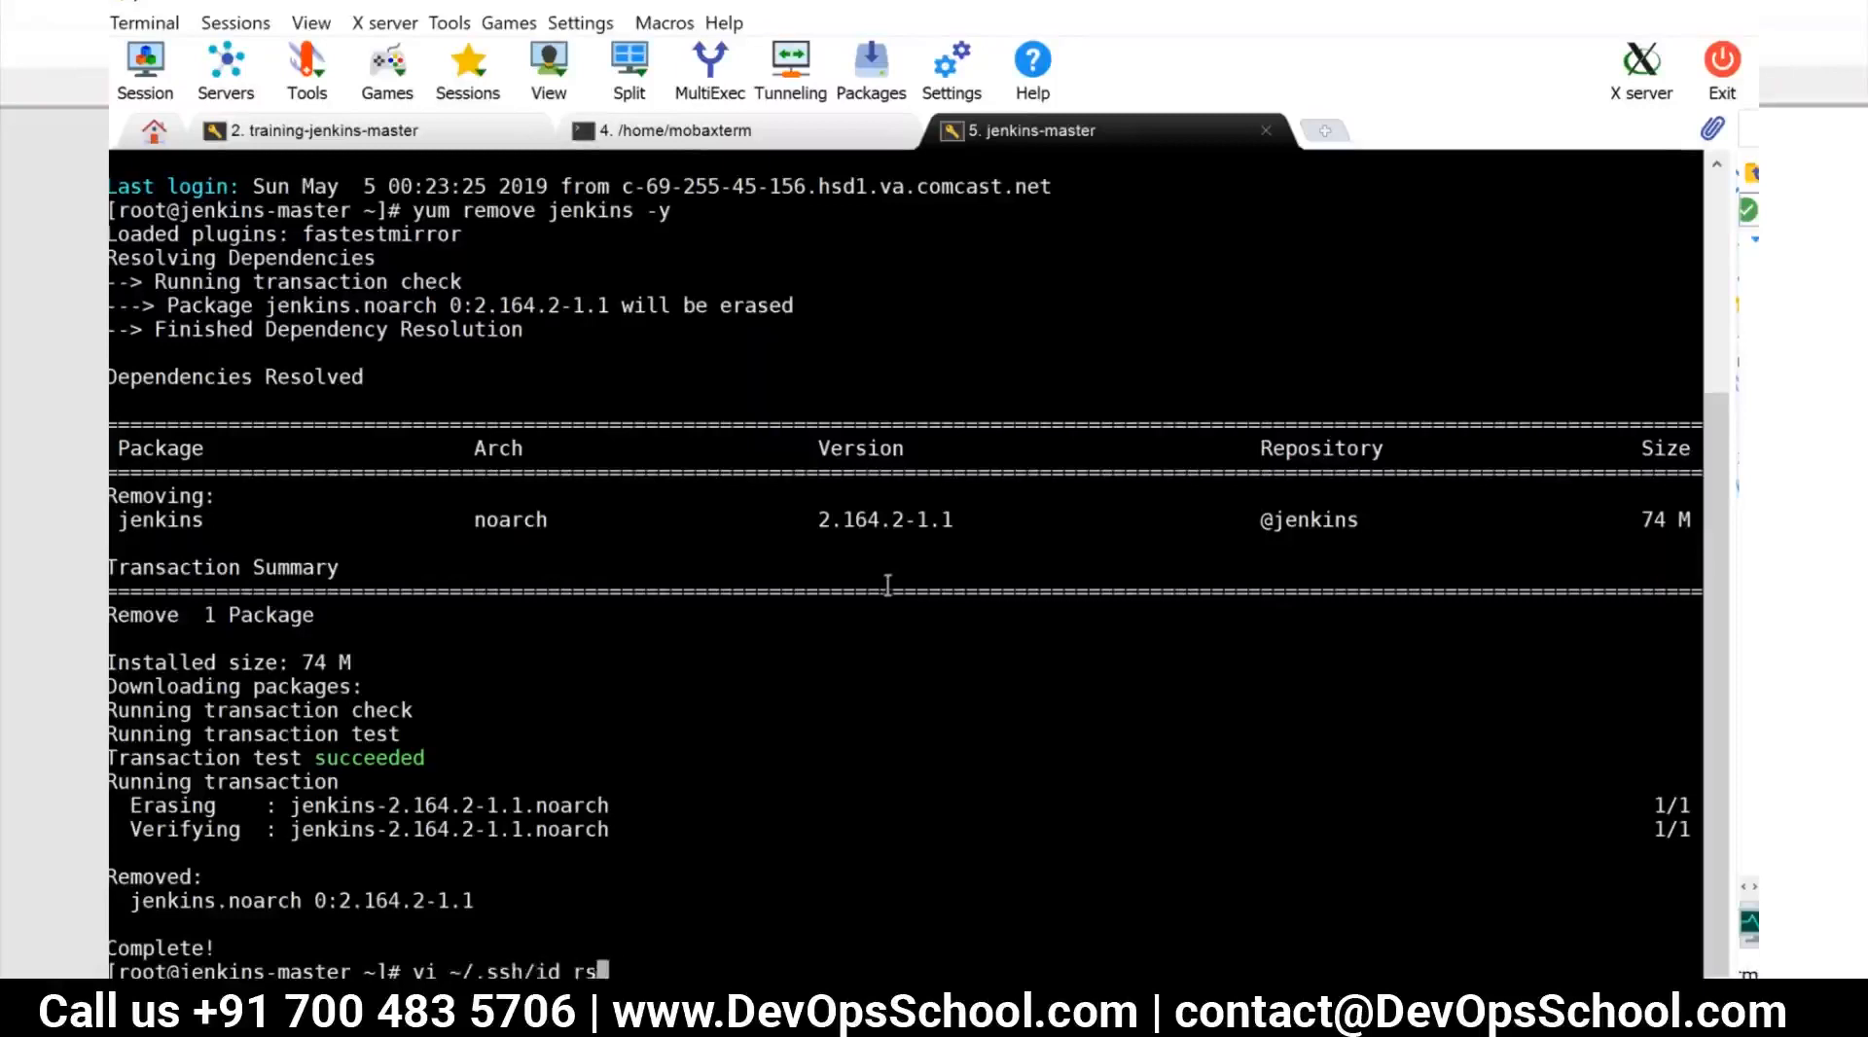
pyautogui.write('aut')
pyautogui.press('Tab')
pyautogui.press('Return')
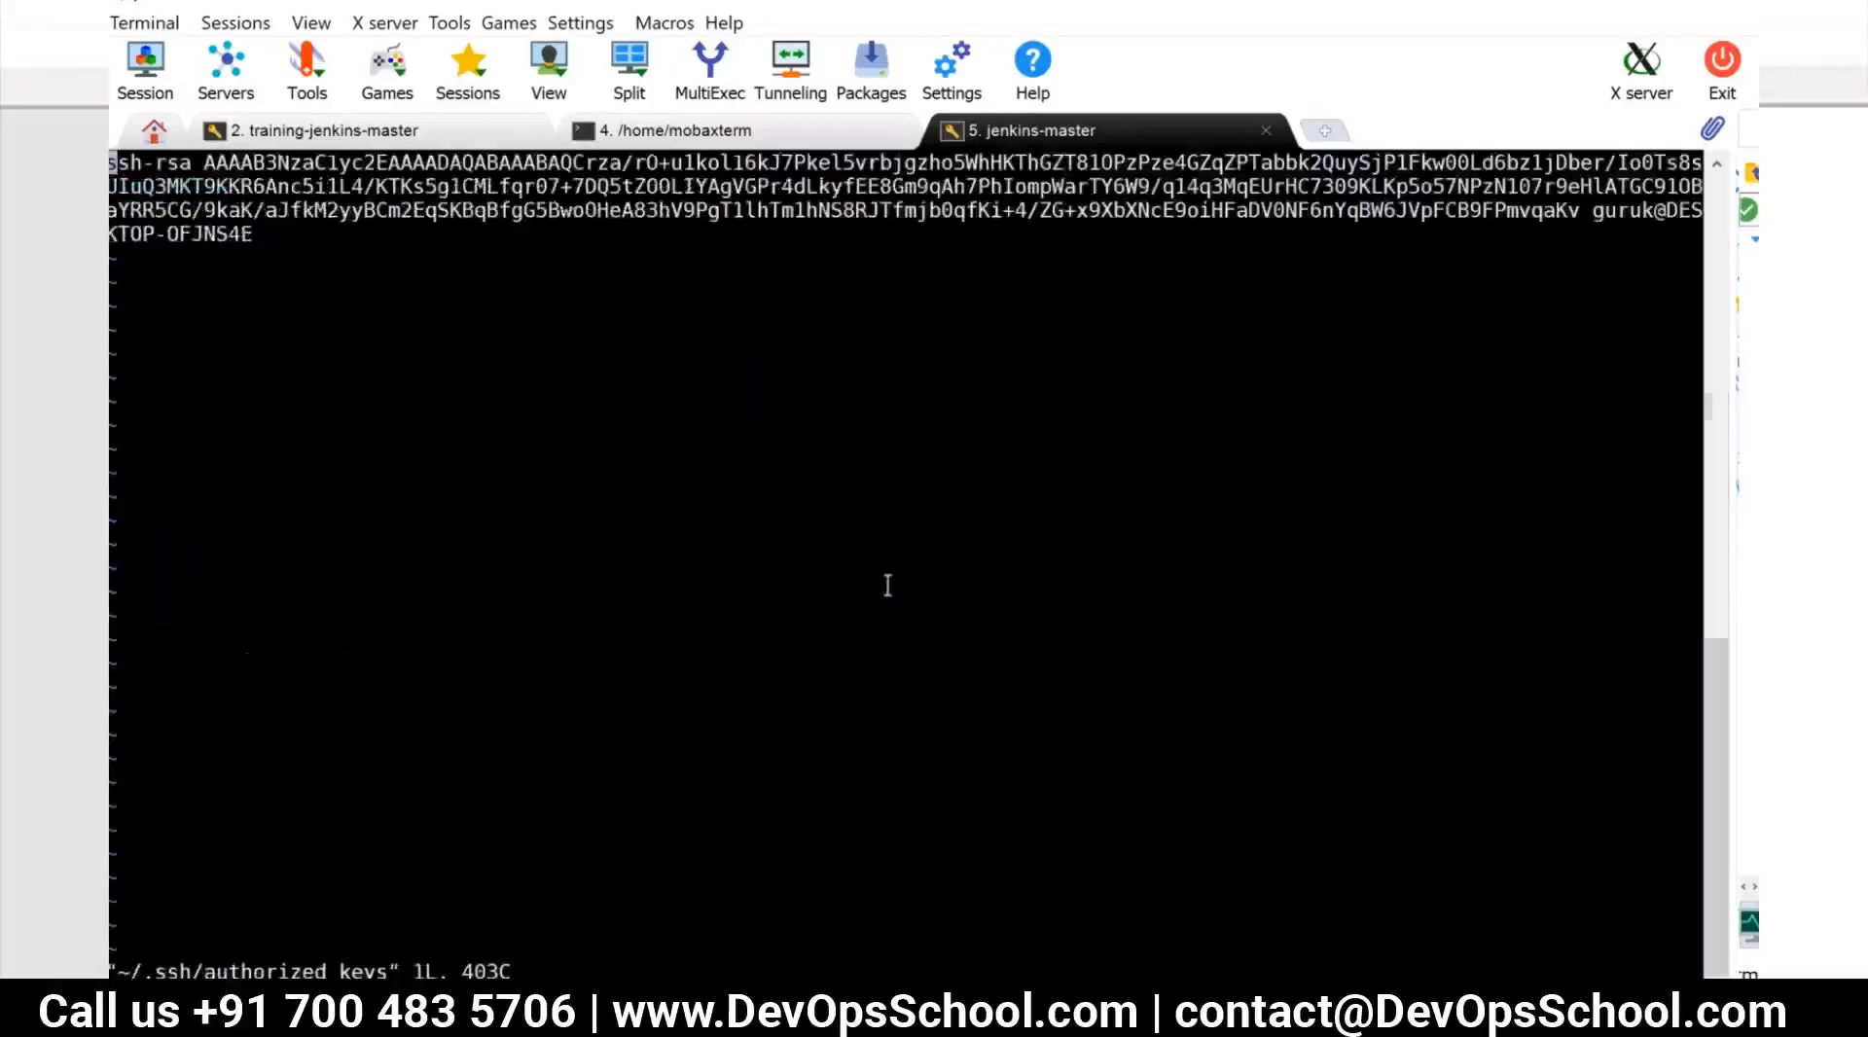
# Append the copied public key on a new line at the end of authorized_keys, then save and quit vi
pyautogui.press('A')
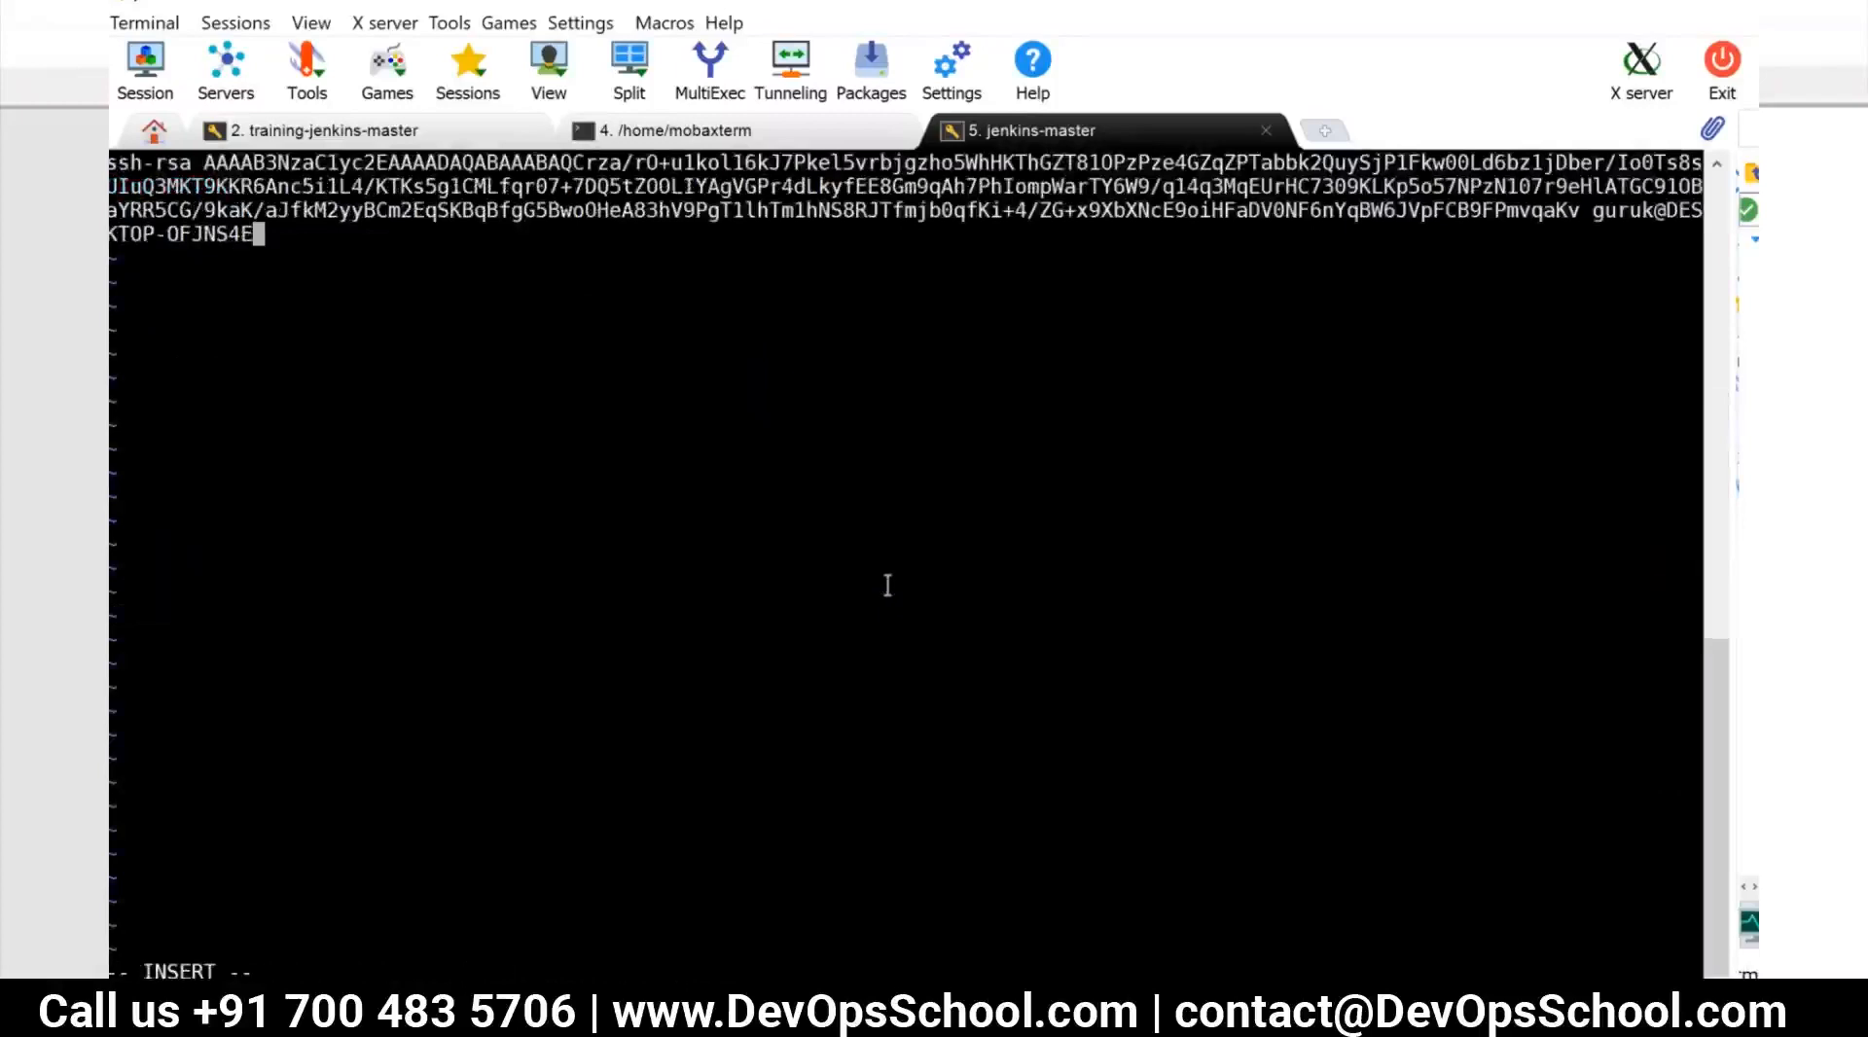
pyautogui.press('Return')
pyautogui.rightClick(198, 282)
pyautogui.press('Escape')
pyautogui.write(':wq!')
pyautogui.press('Return')
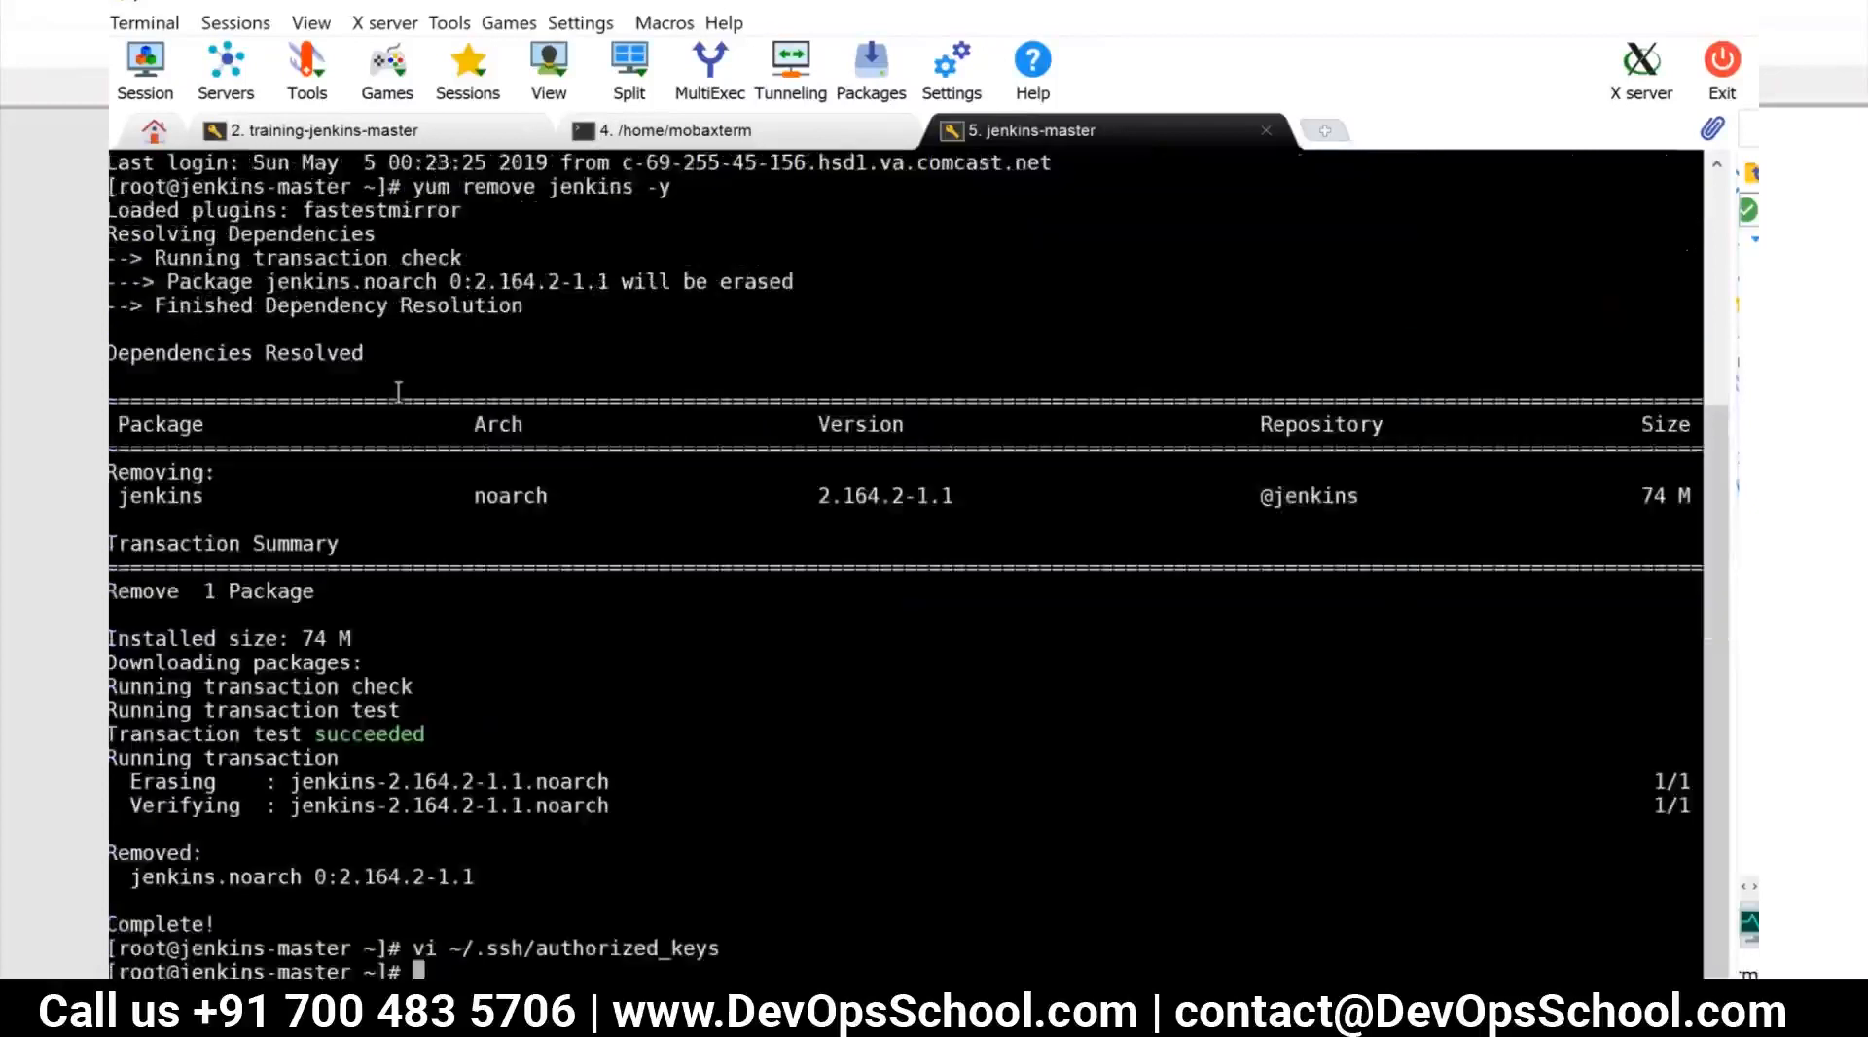
# List the jenkins-master machine's network addresses with ip addr
pyautogui.write('ip addr')
pyautogui.press('Return')
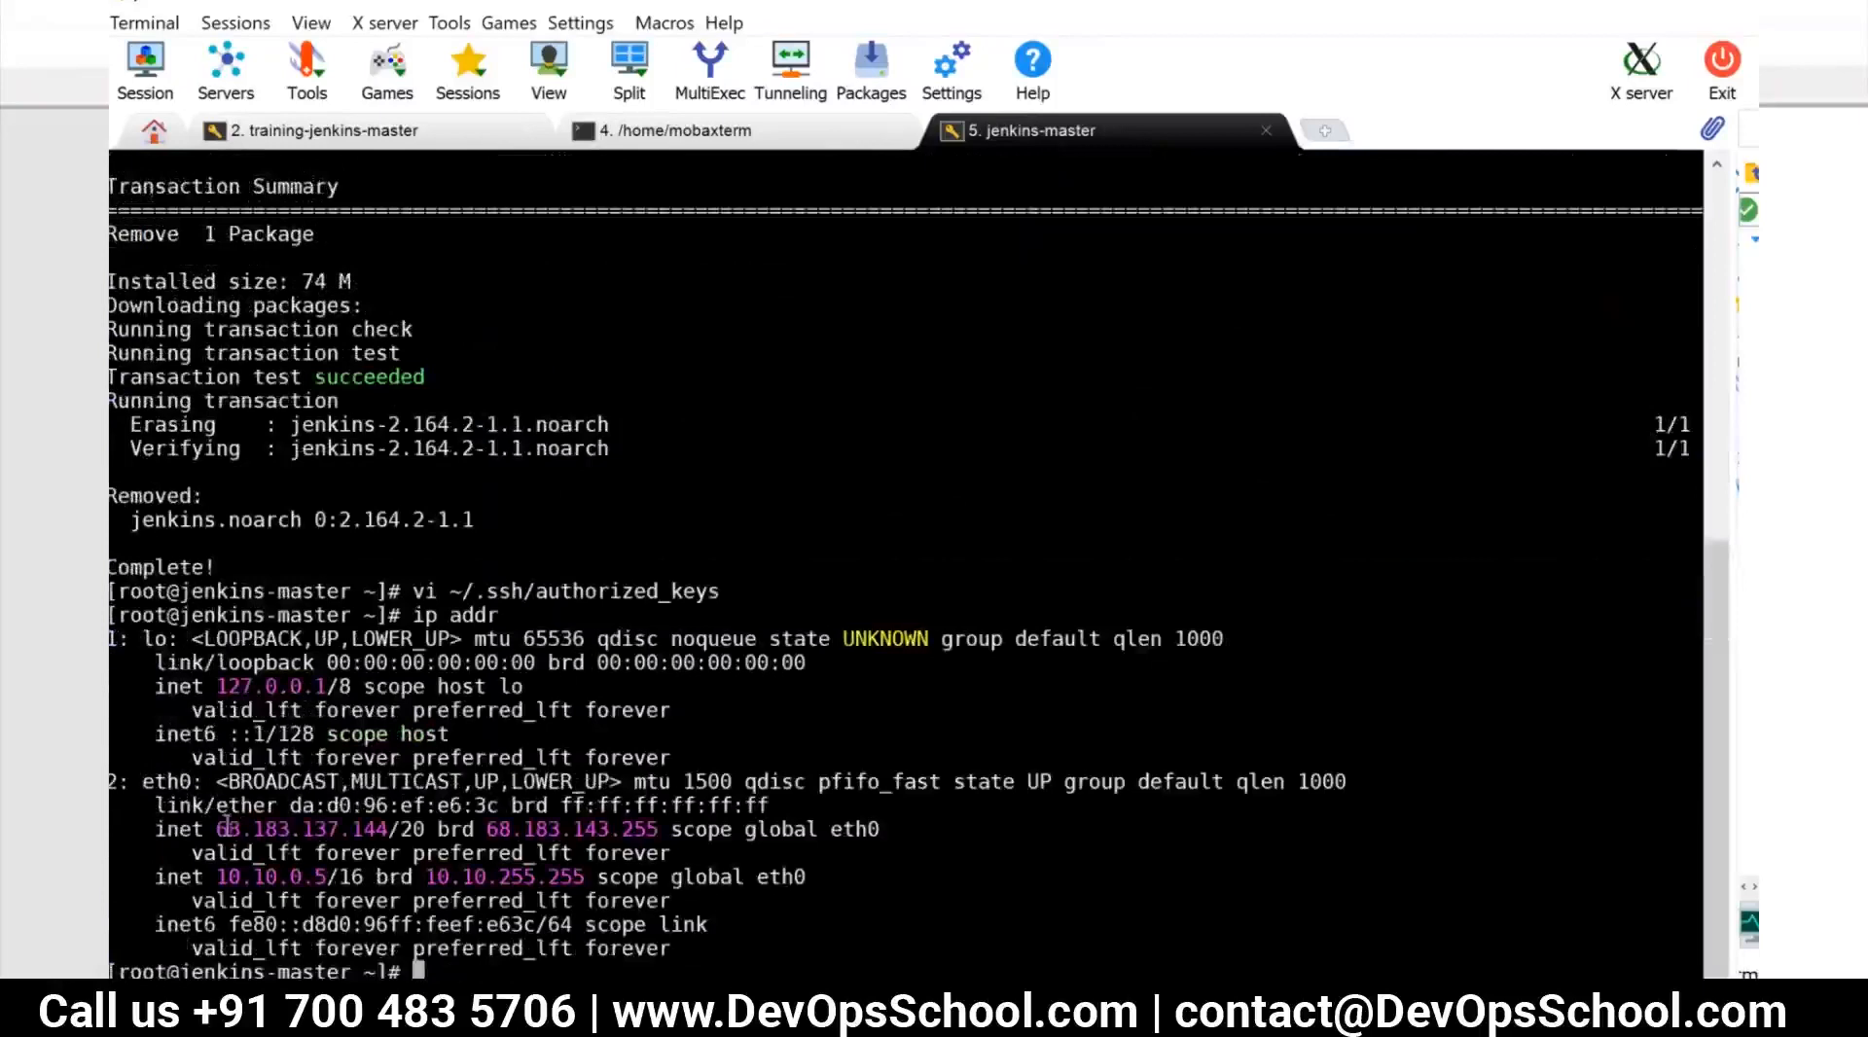
# Copy the jenkins-master machine's public eth0 address 68.183.137.144, then switch to Jenkins in the browser and reload the nodes list
pyautogui.moveTo(216, 829); pyautogui.dragTo(395, 827)
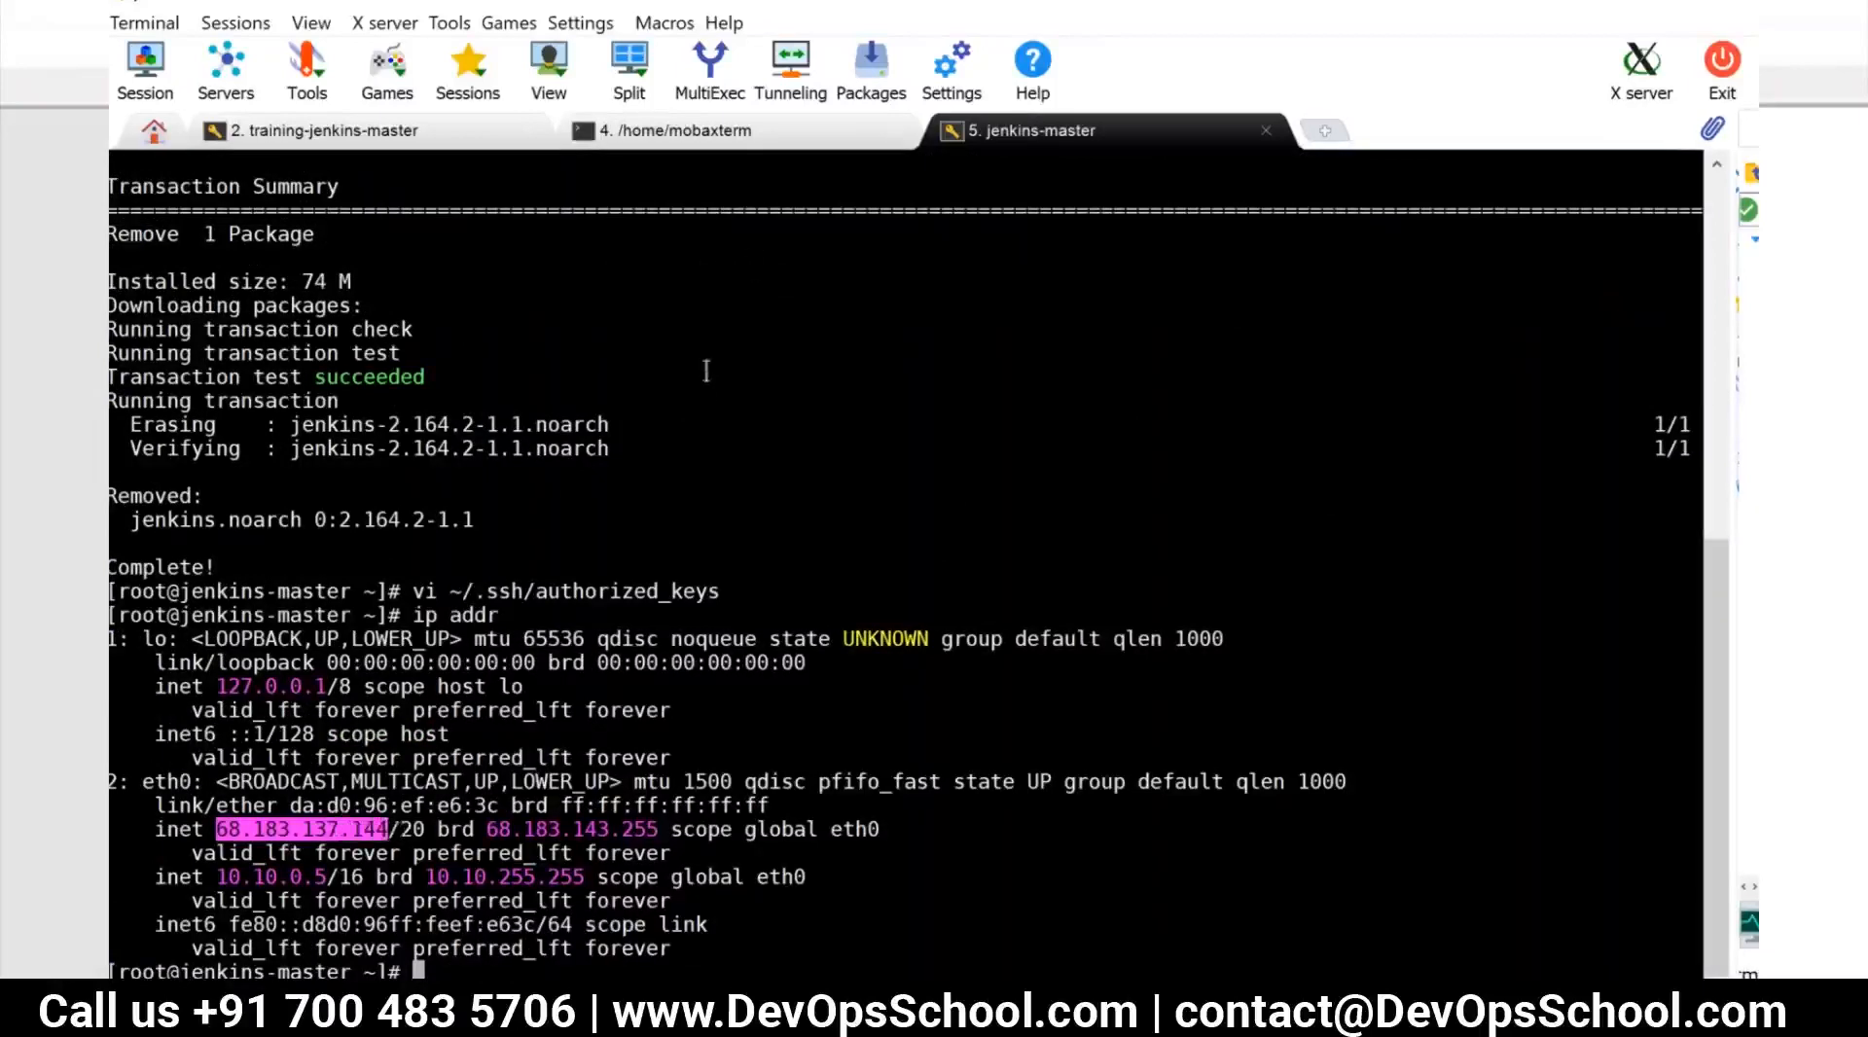
pyautogui.hotkey('alt', 'Tab')
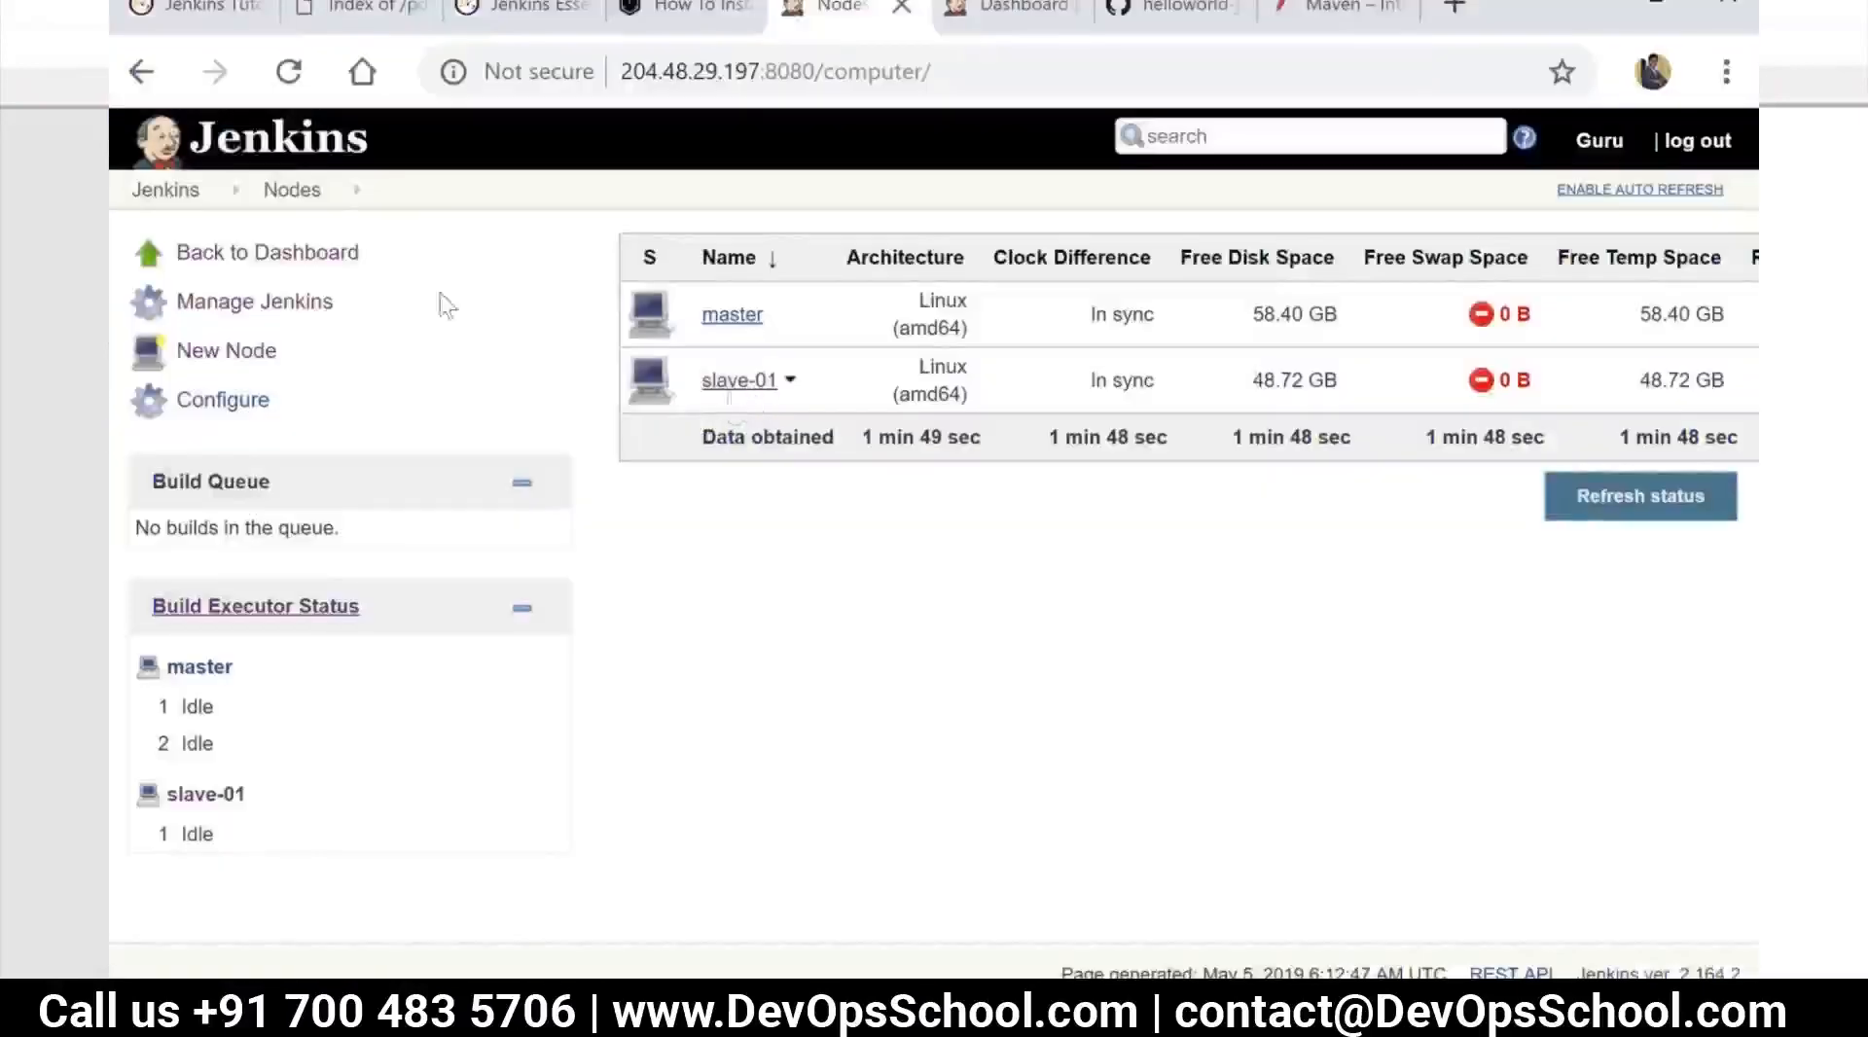
pyautogui.click(295, 201)
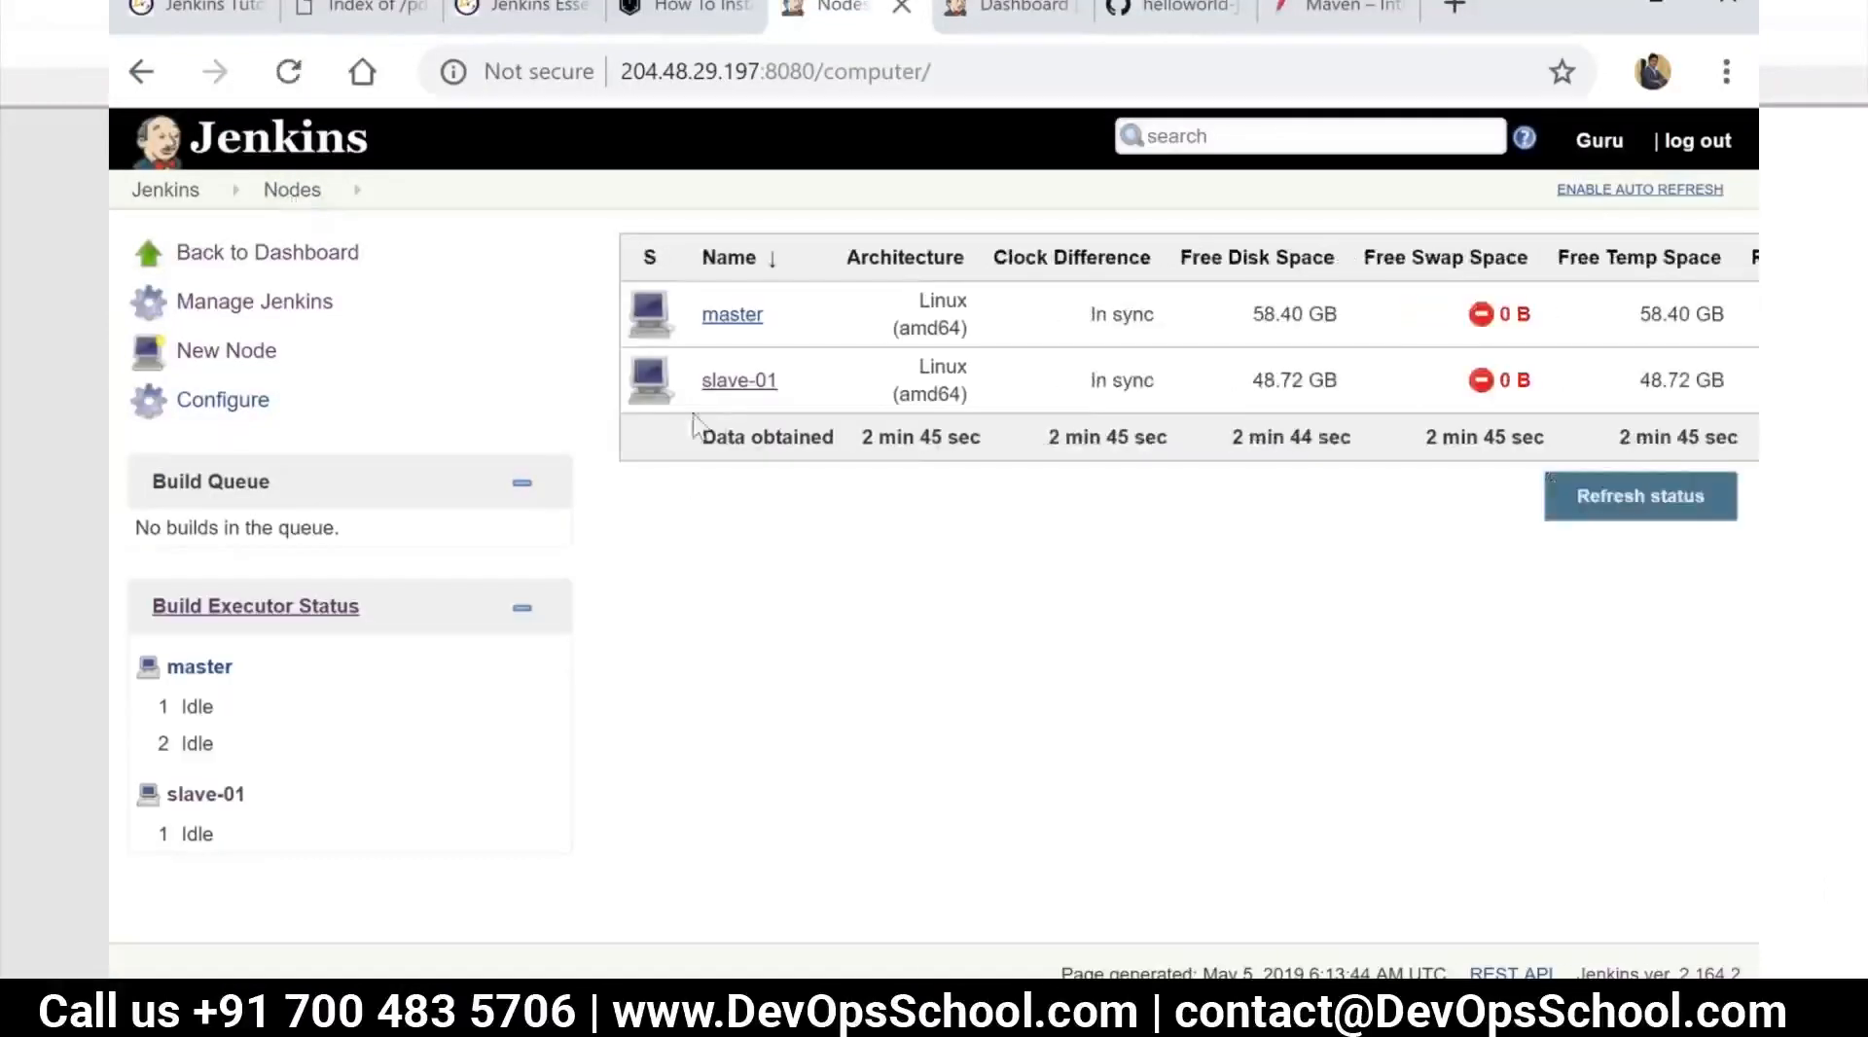
# Open the slave-01 node, view its script console and log pages, and return to the nodes list
pyautogui.moveTo(747, 393)
pyautogui.click(737, 385)
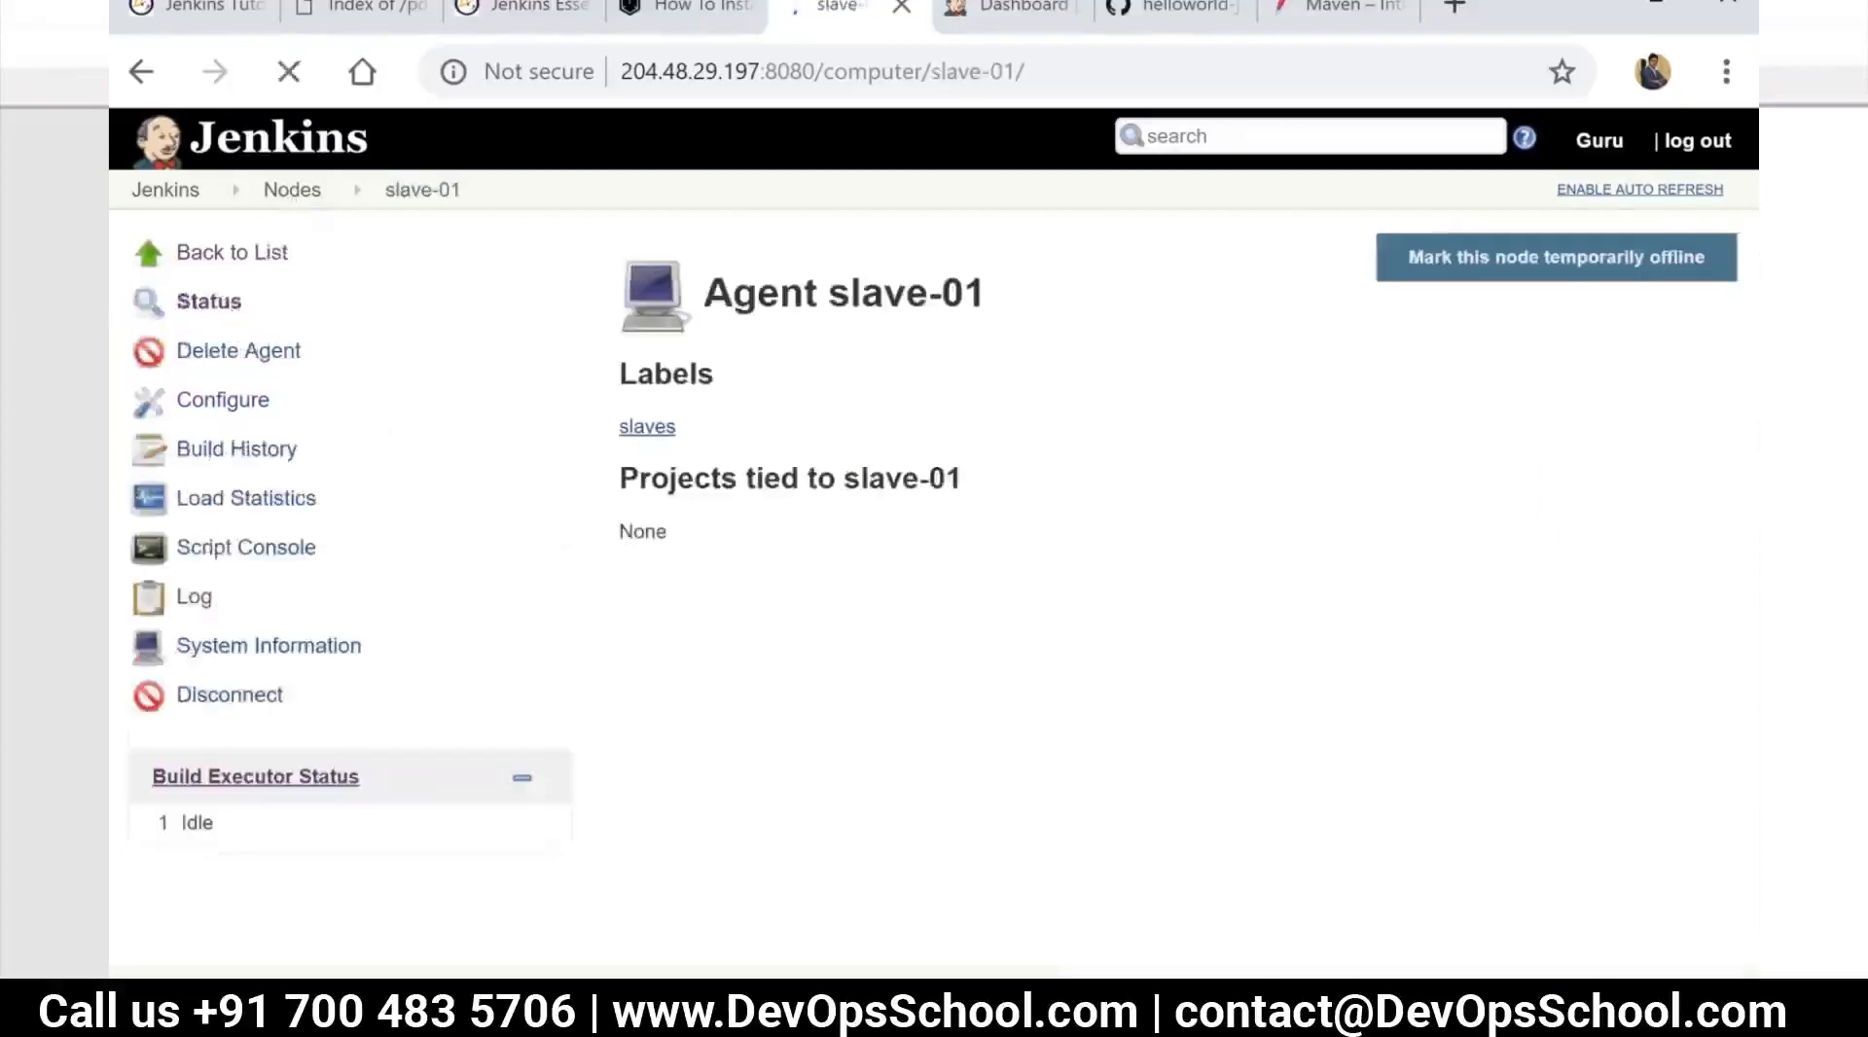
pyautogui.click(245, 553)
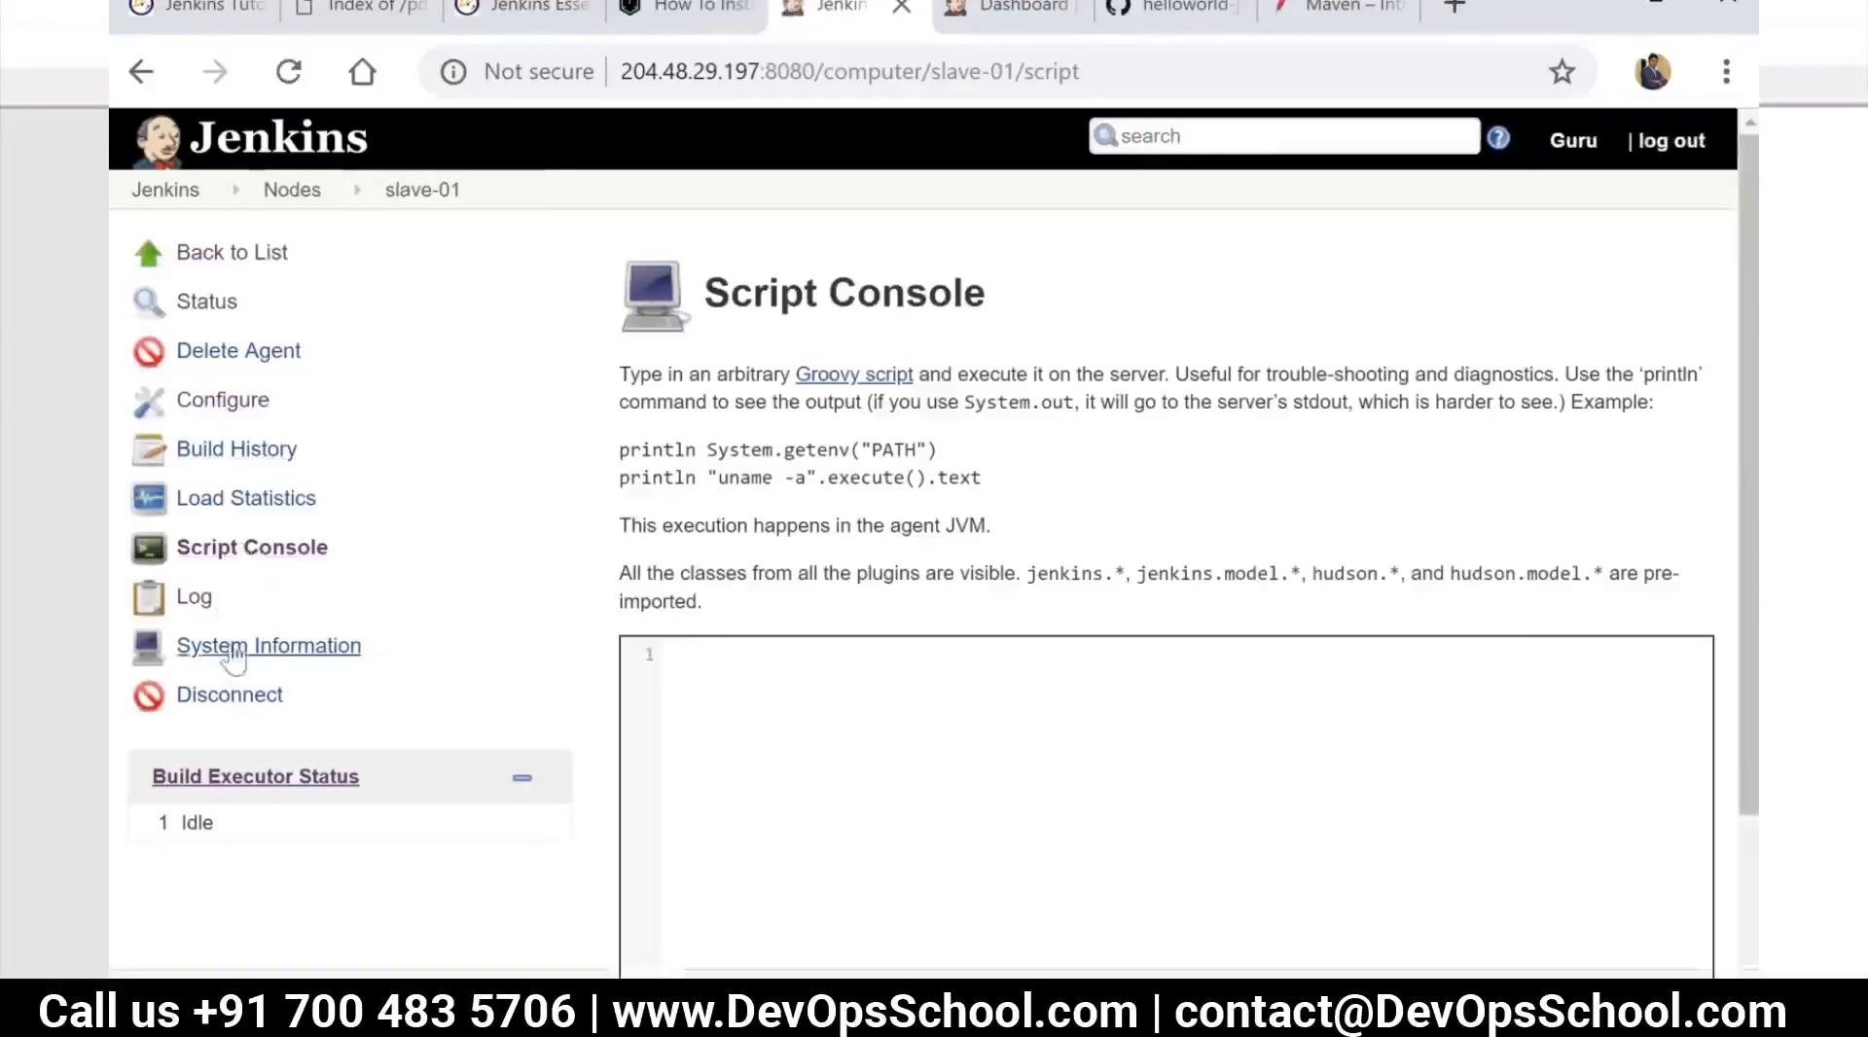
pyautogui.click(194, 600)
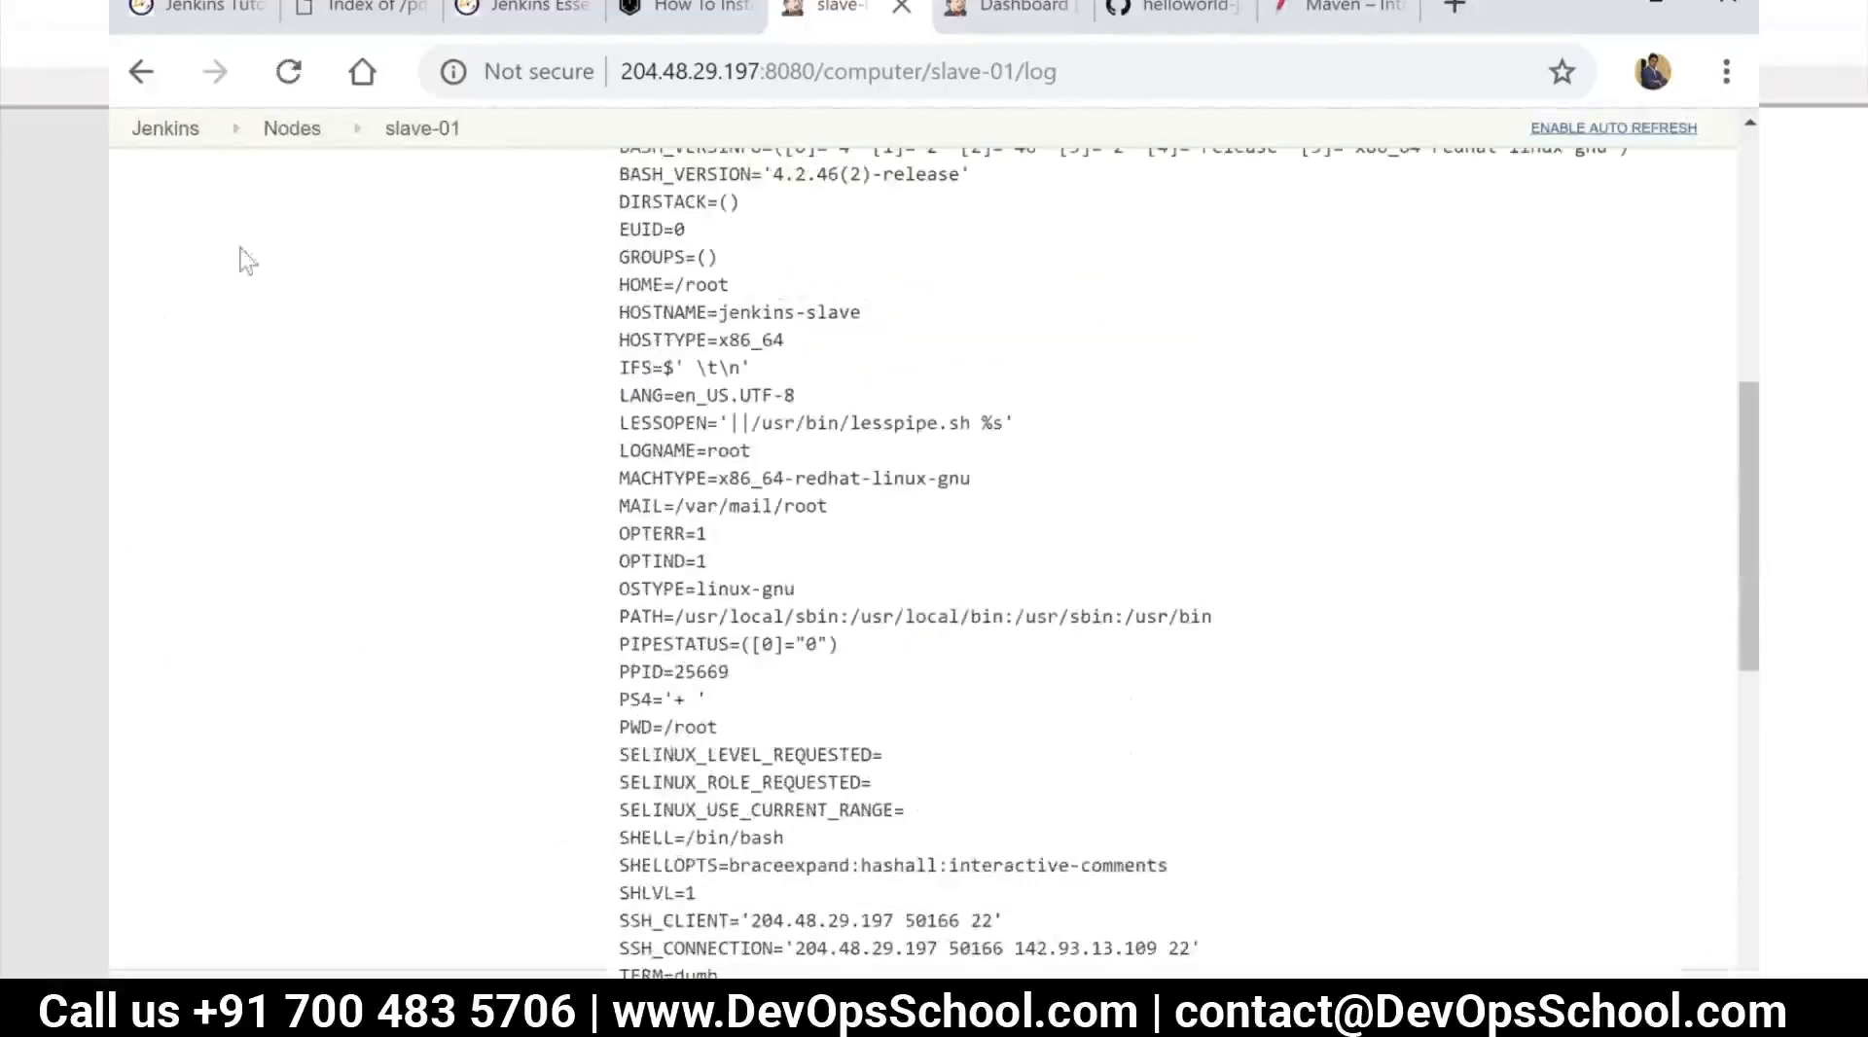
pyautogui.click(292, 129)
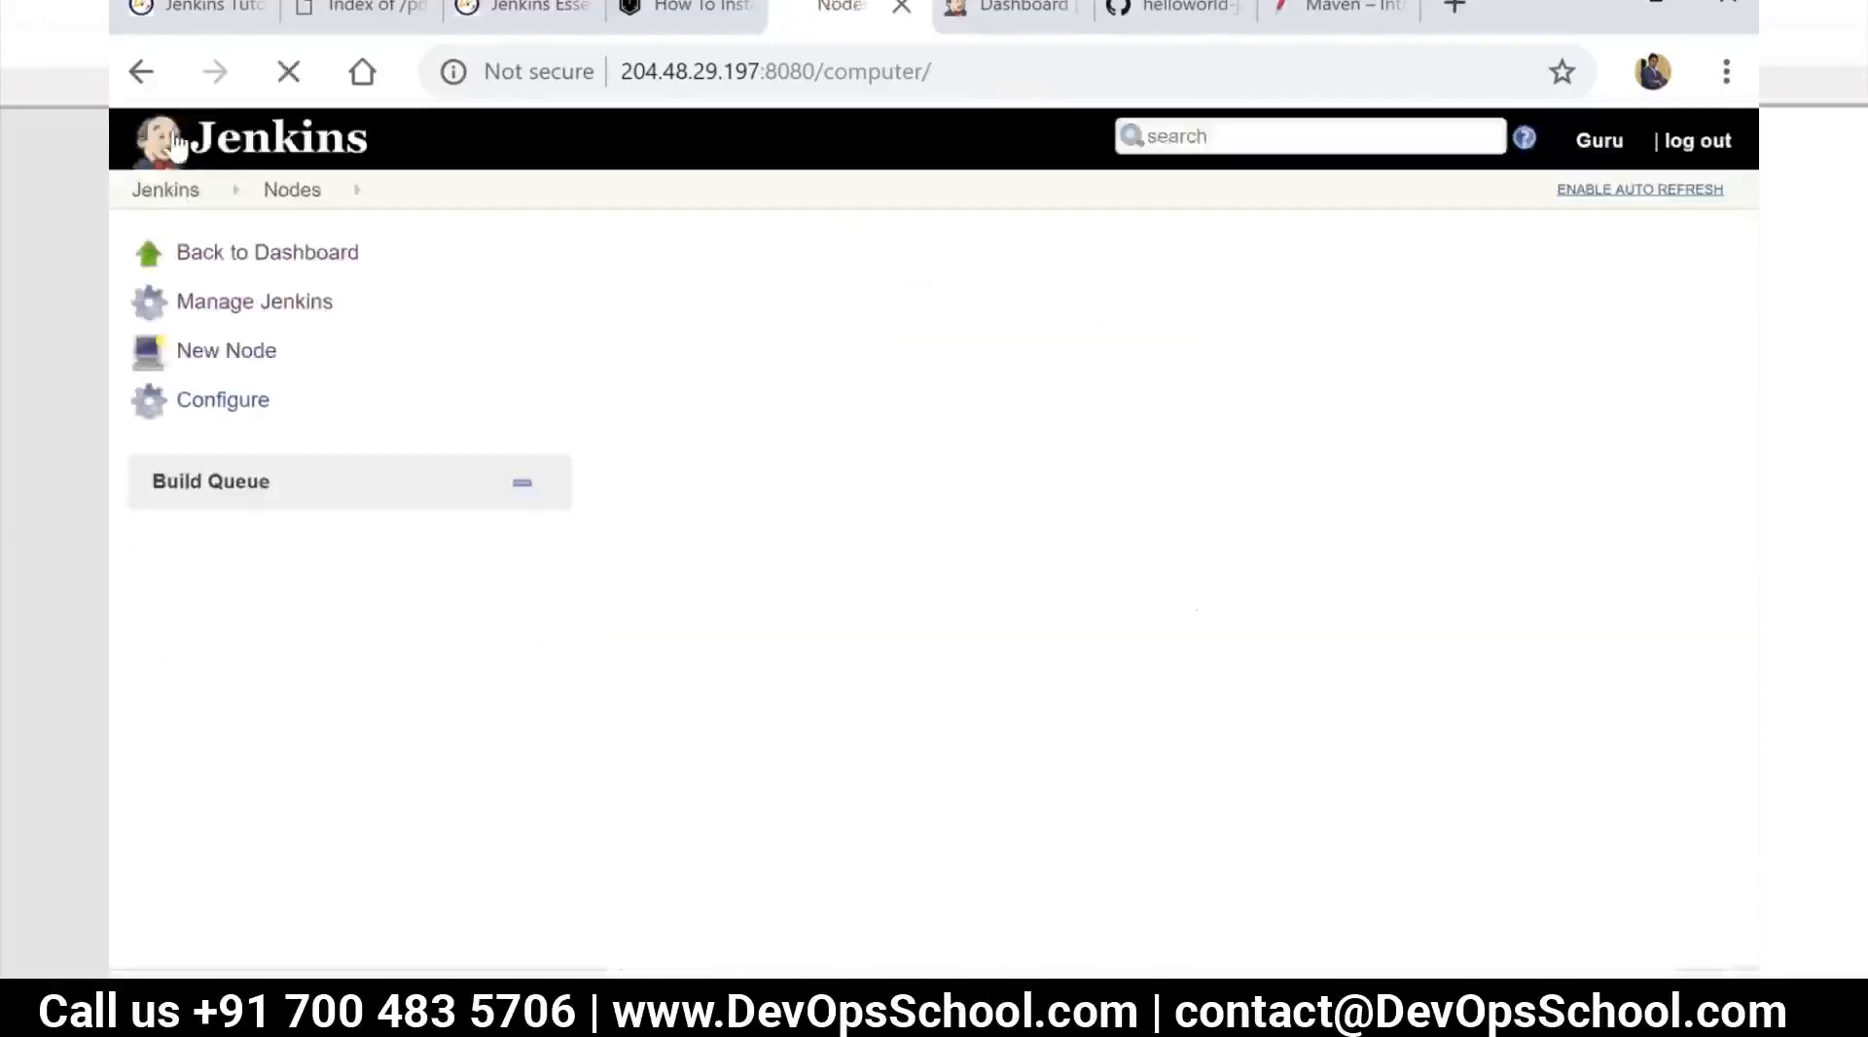
# Restrict where the p-build project can run with the label expression slaves, and save the configuration
pyautogui.click(171, 197)
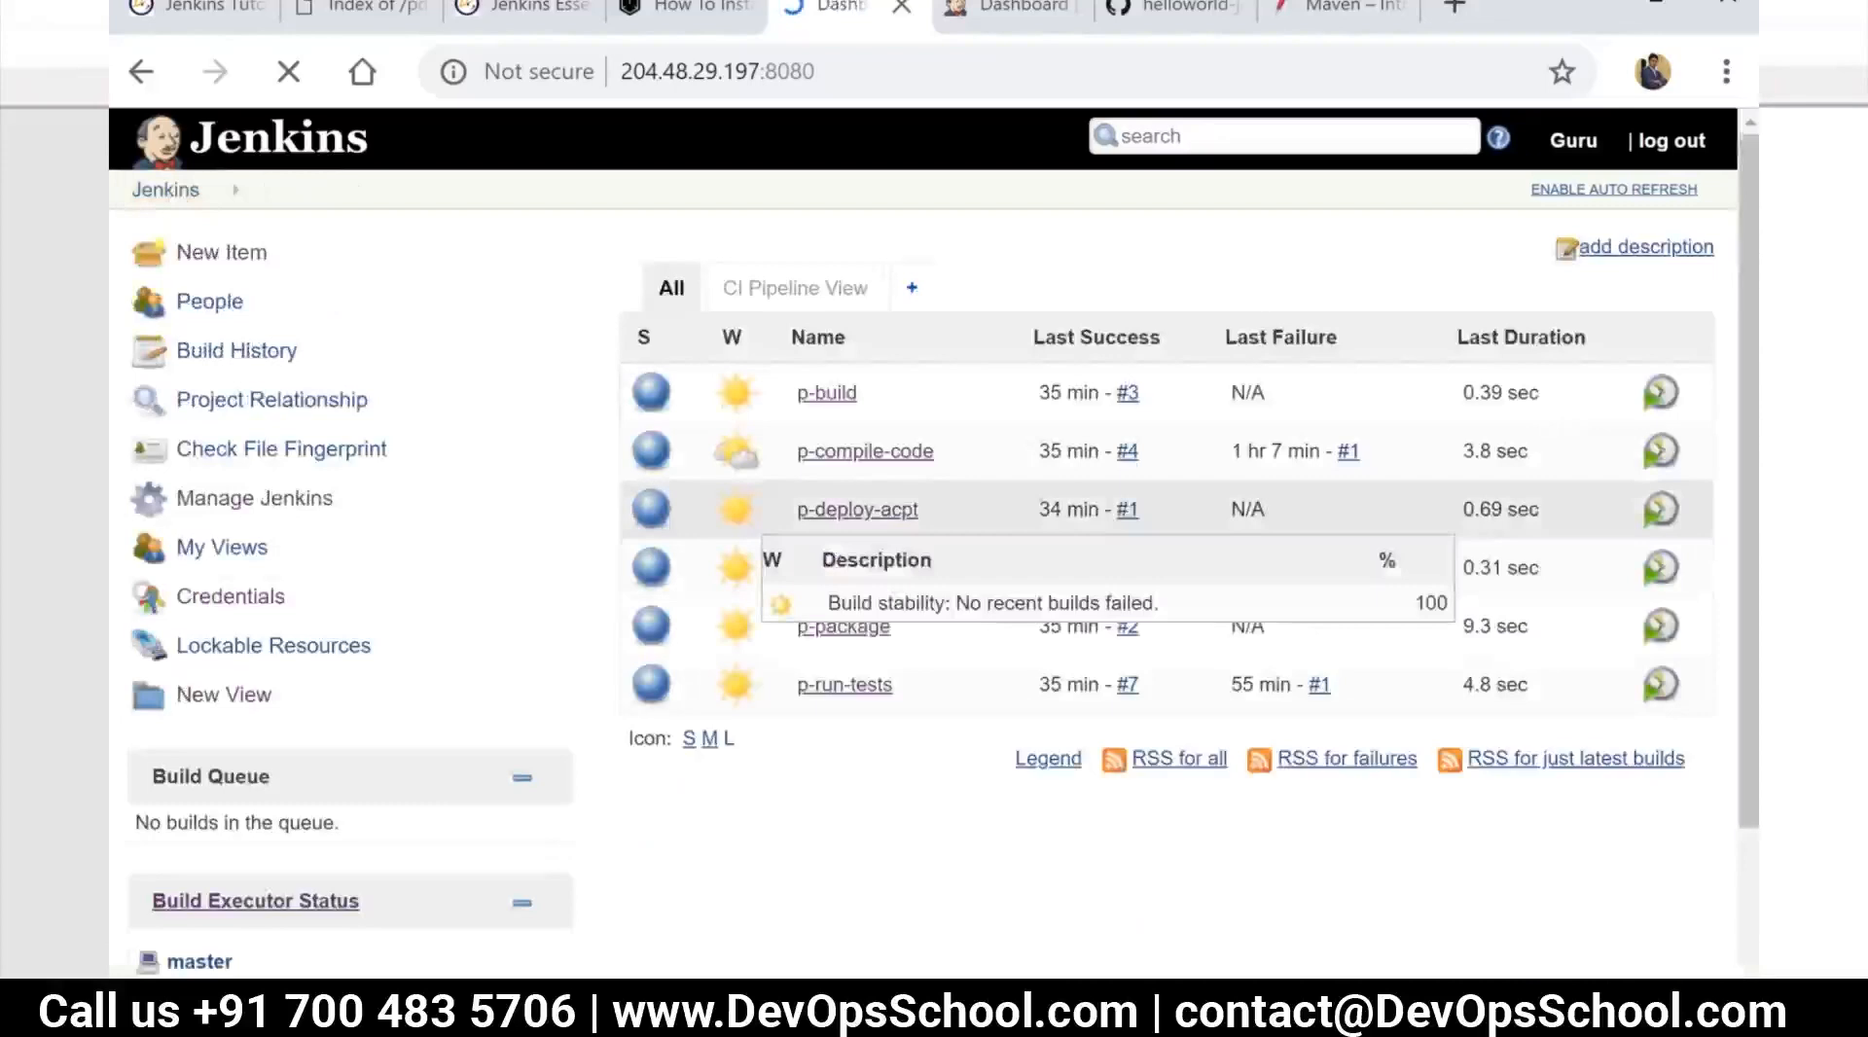
pyautogui.click(827, 397)
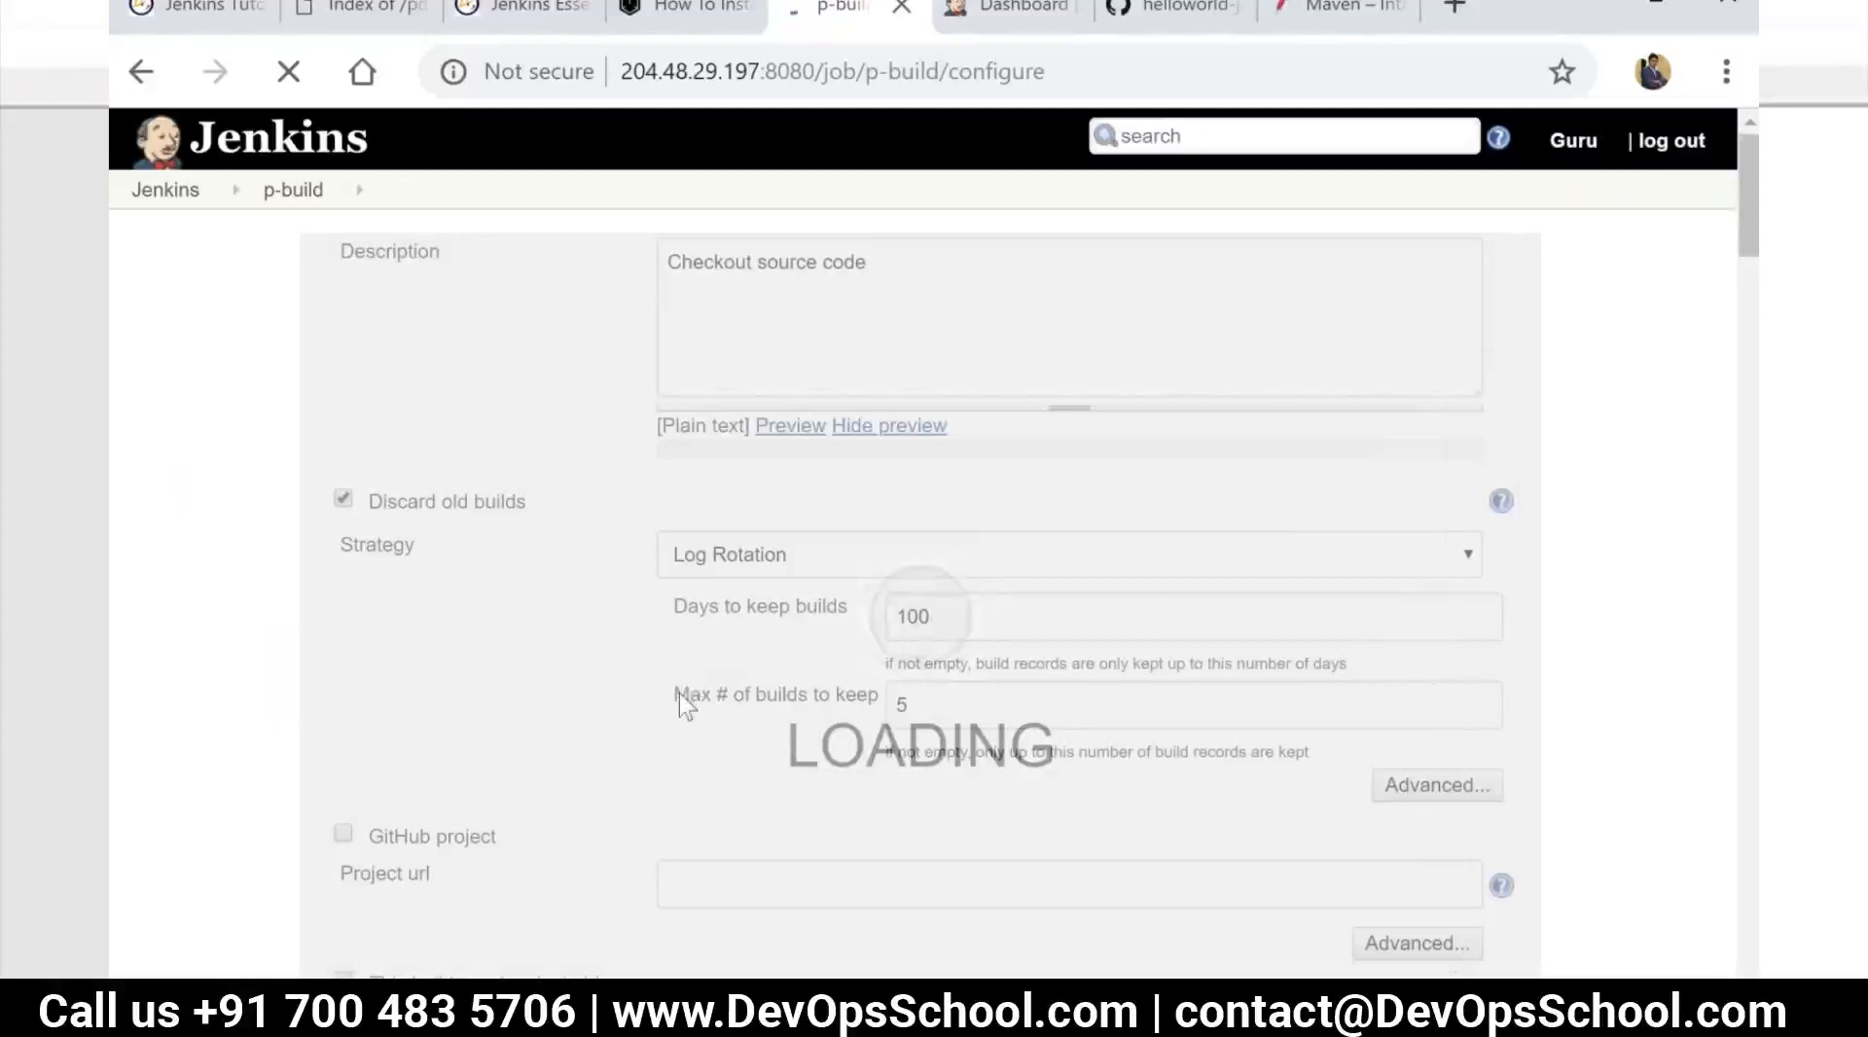
pyautogui.scroll(-6, 679, 698)
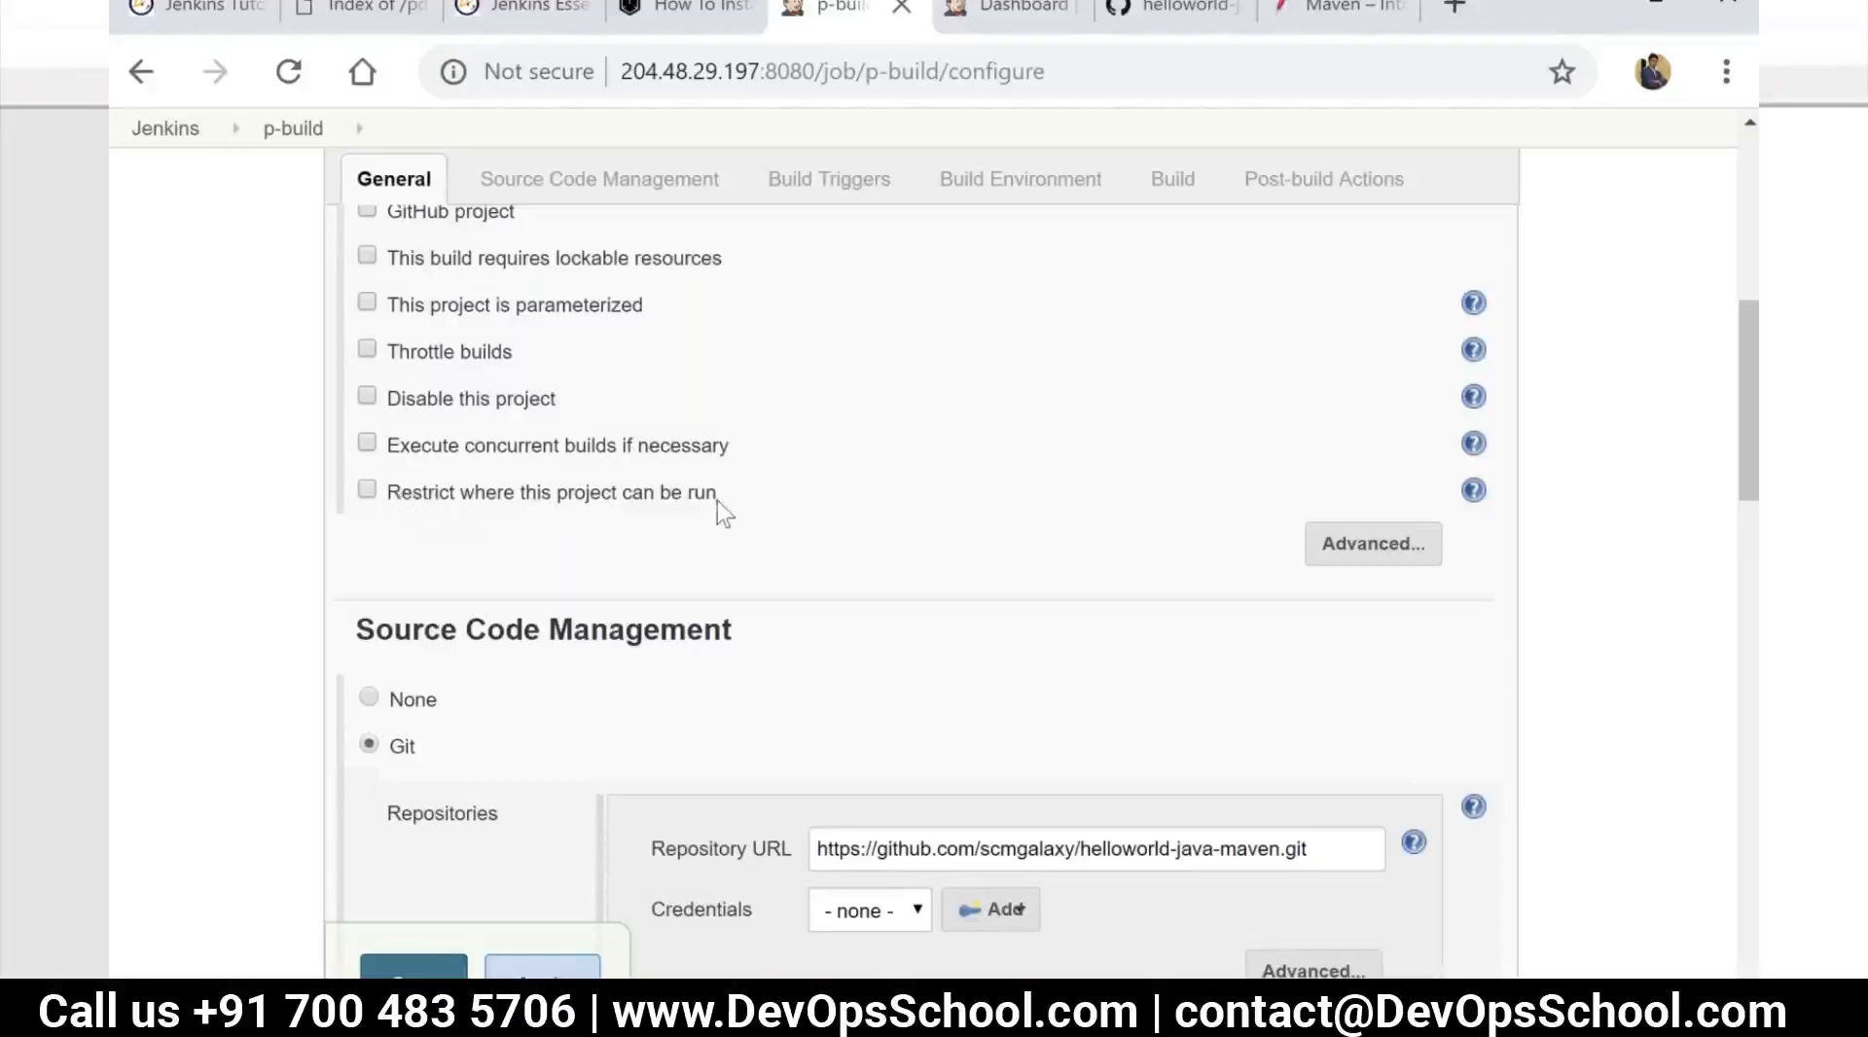
pyautogui.click(366, 491)
pyautogui.scroll(-3, 438, 521)
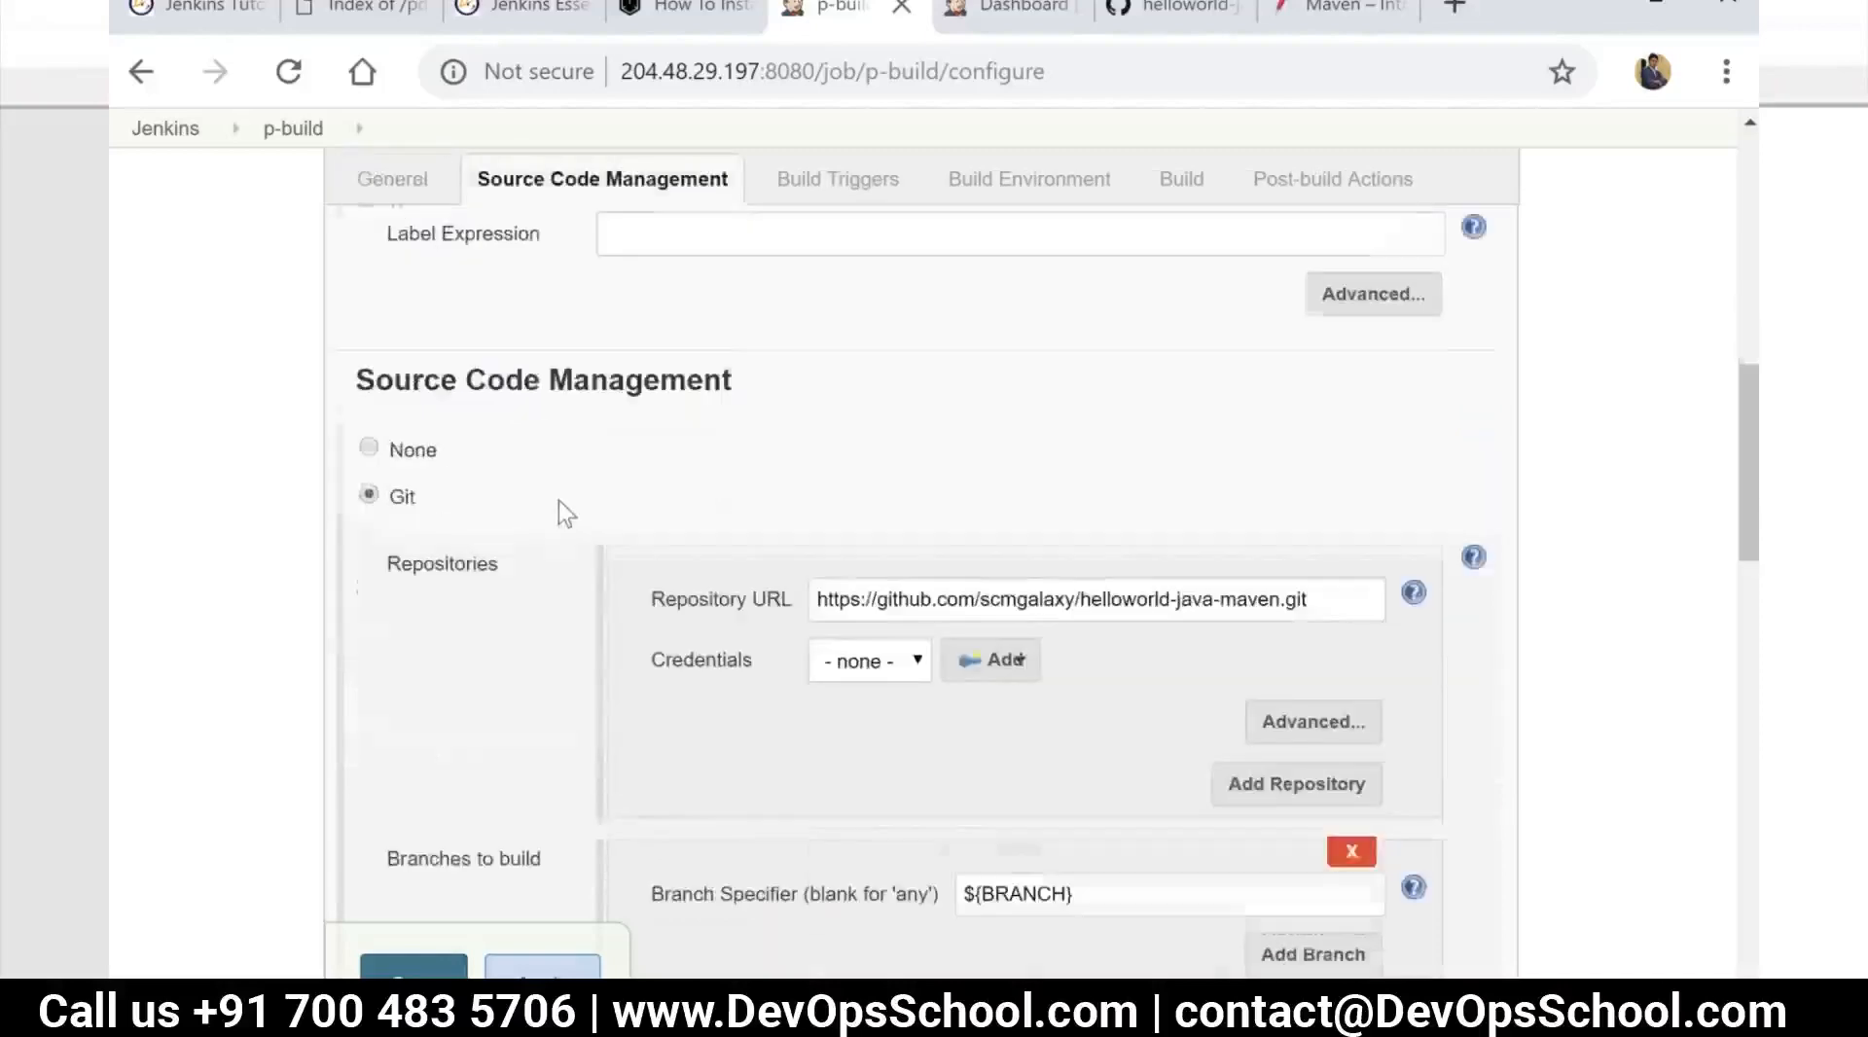
pyautogui.scroll(3, 559, 500)
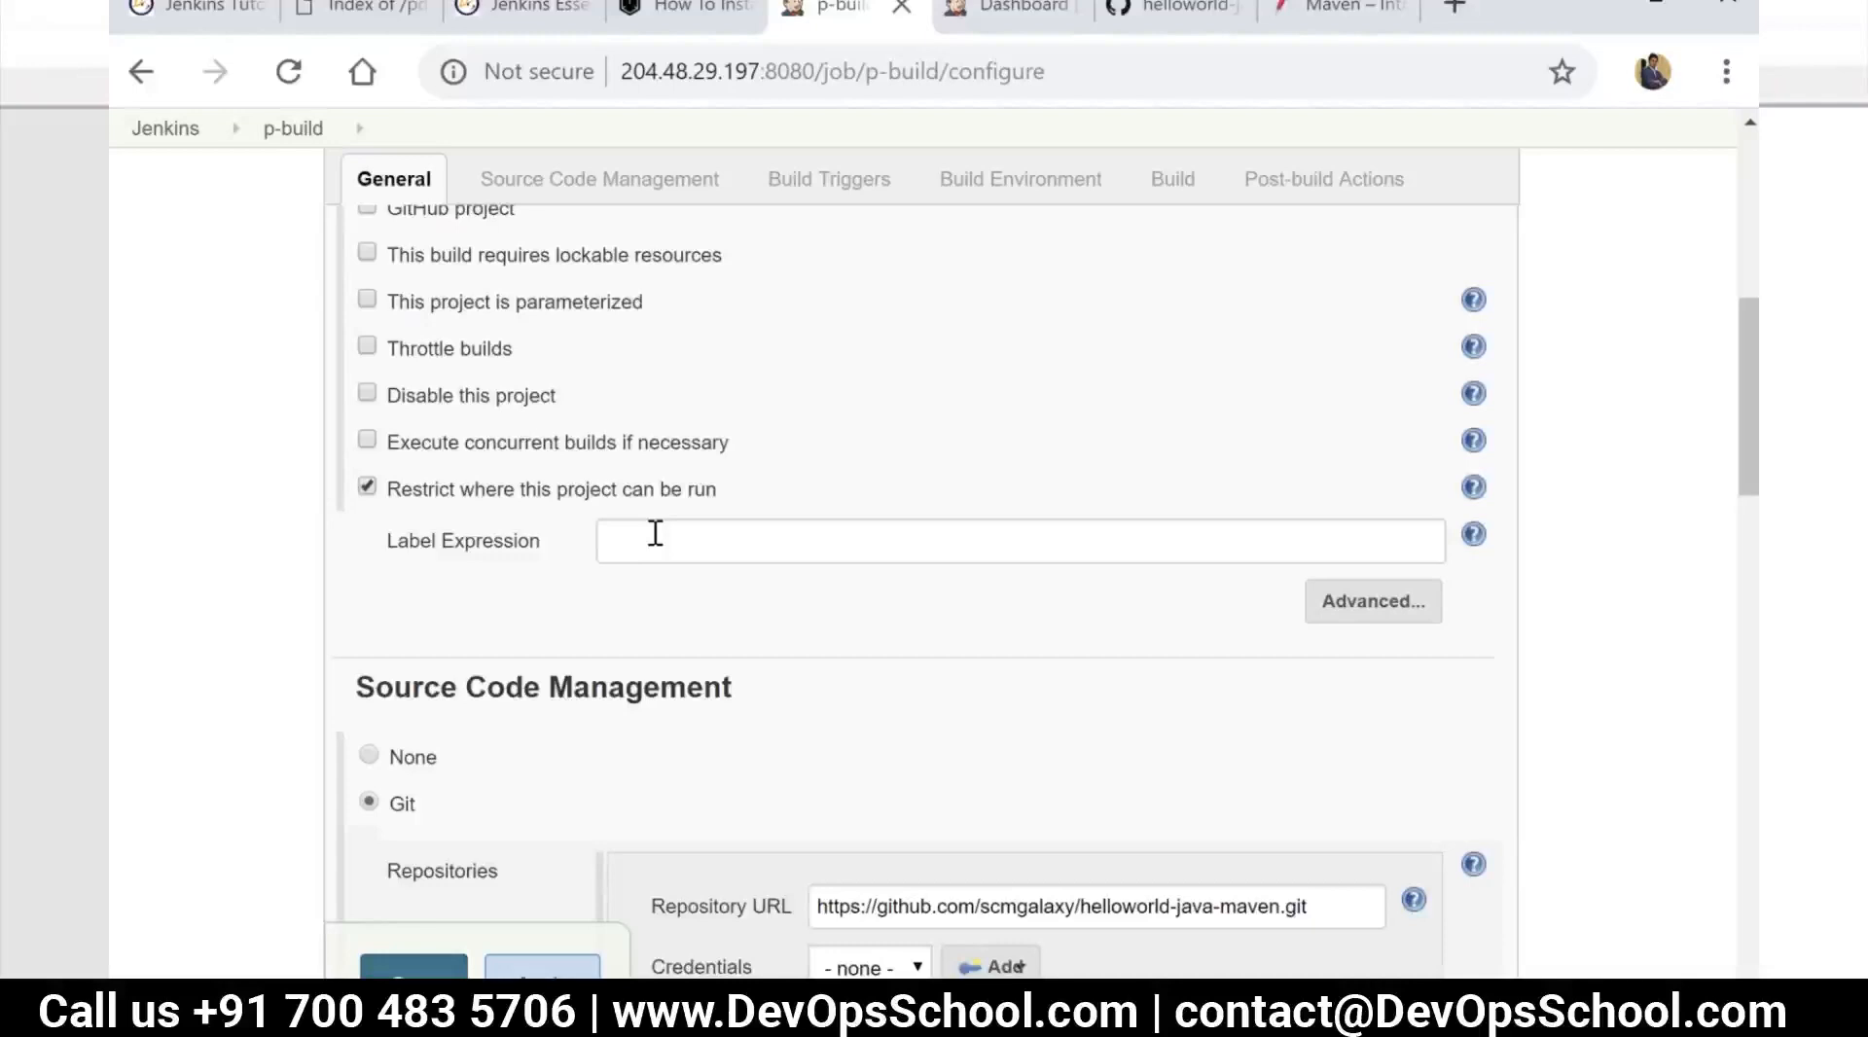
pyautogui.click(655, 533)
pyautogui.write('s')
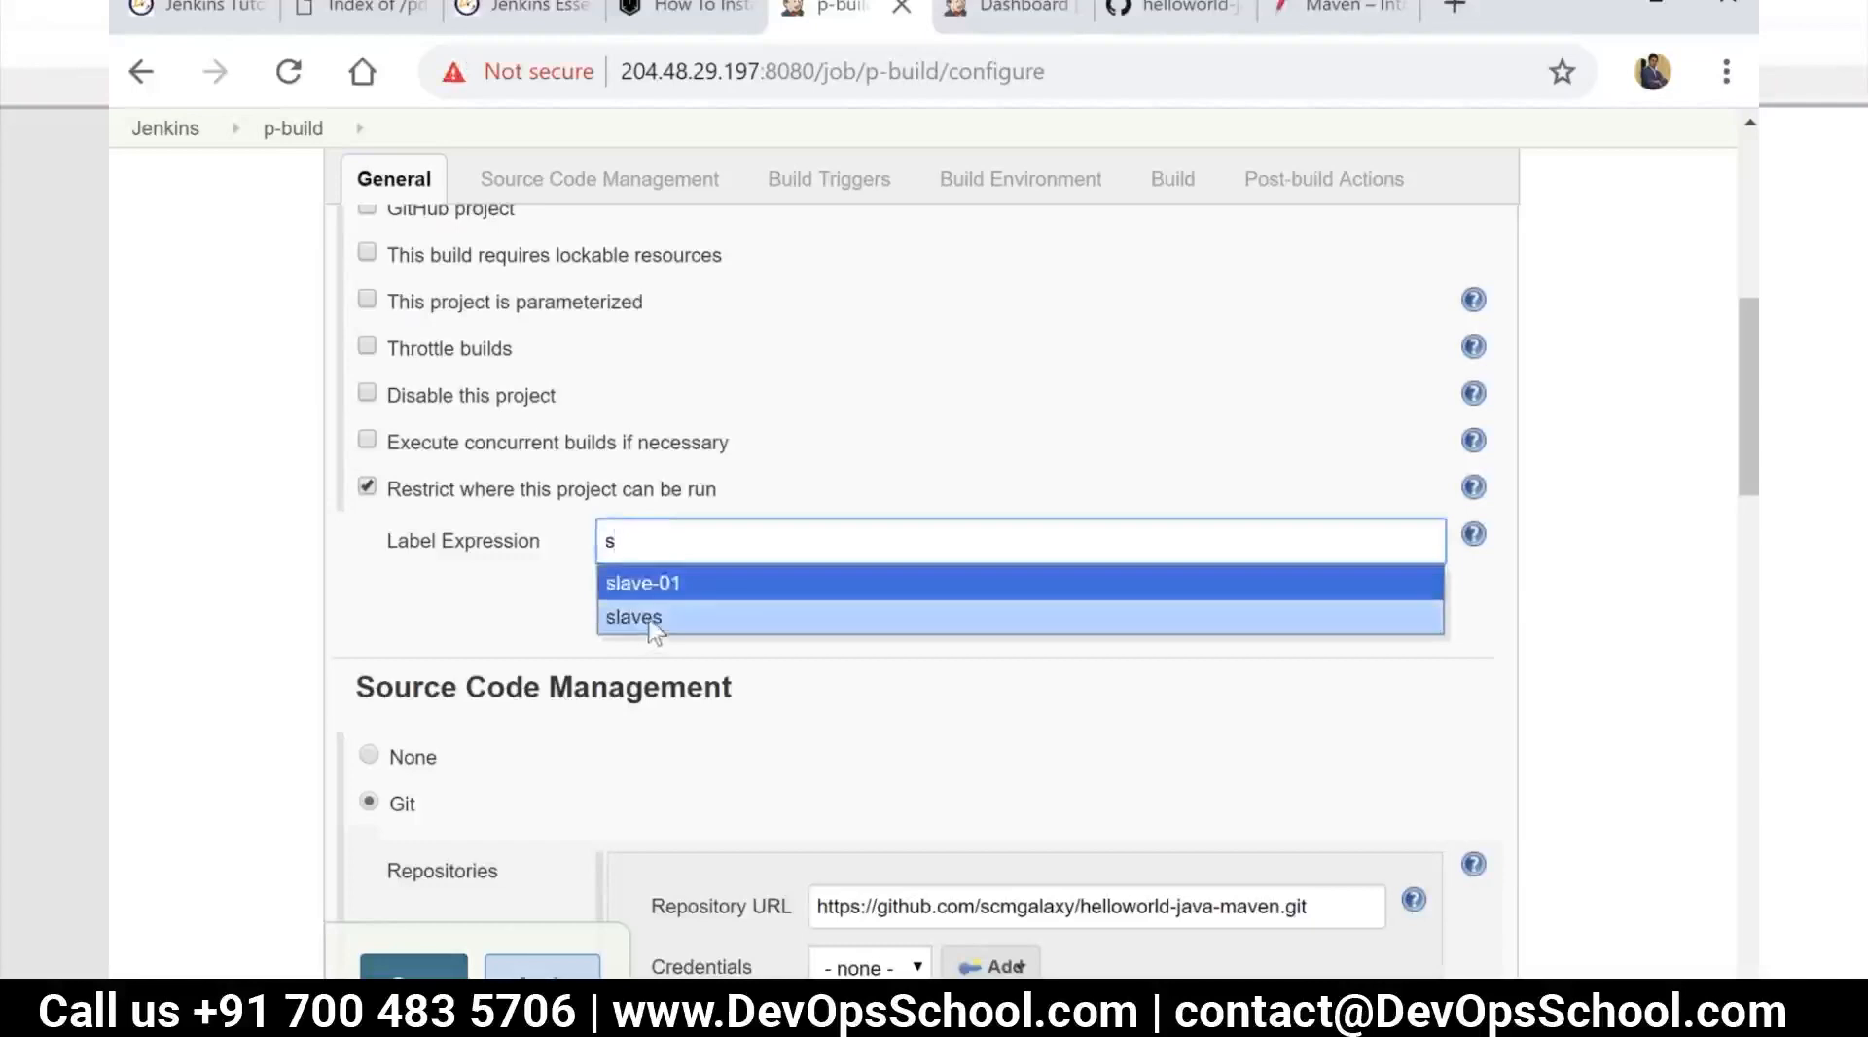
pyautogui.click(649, 622)
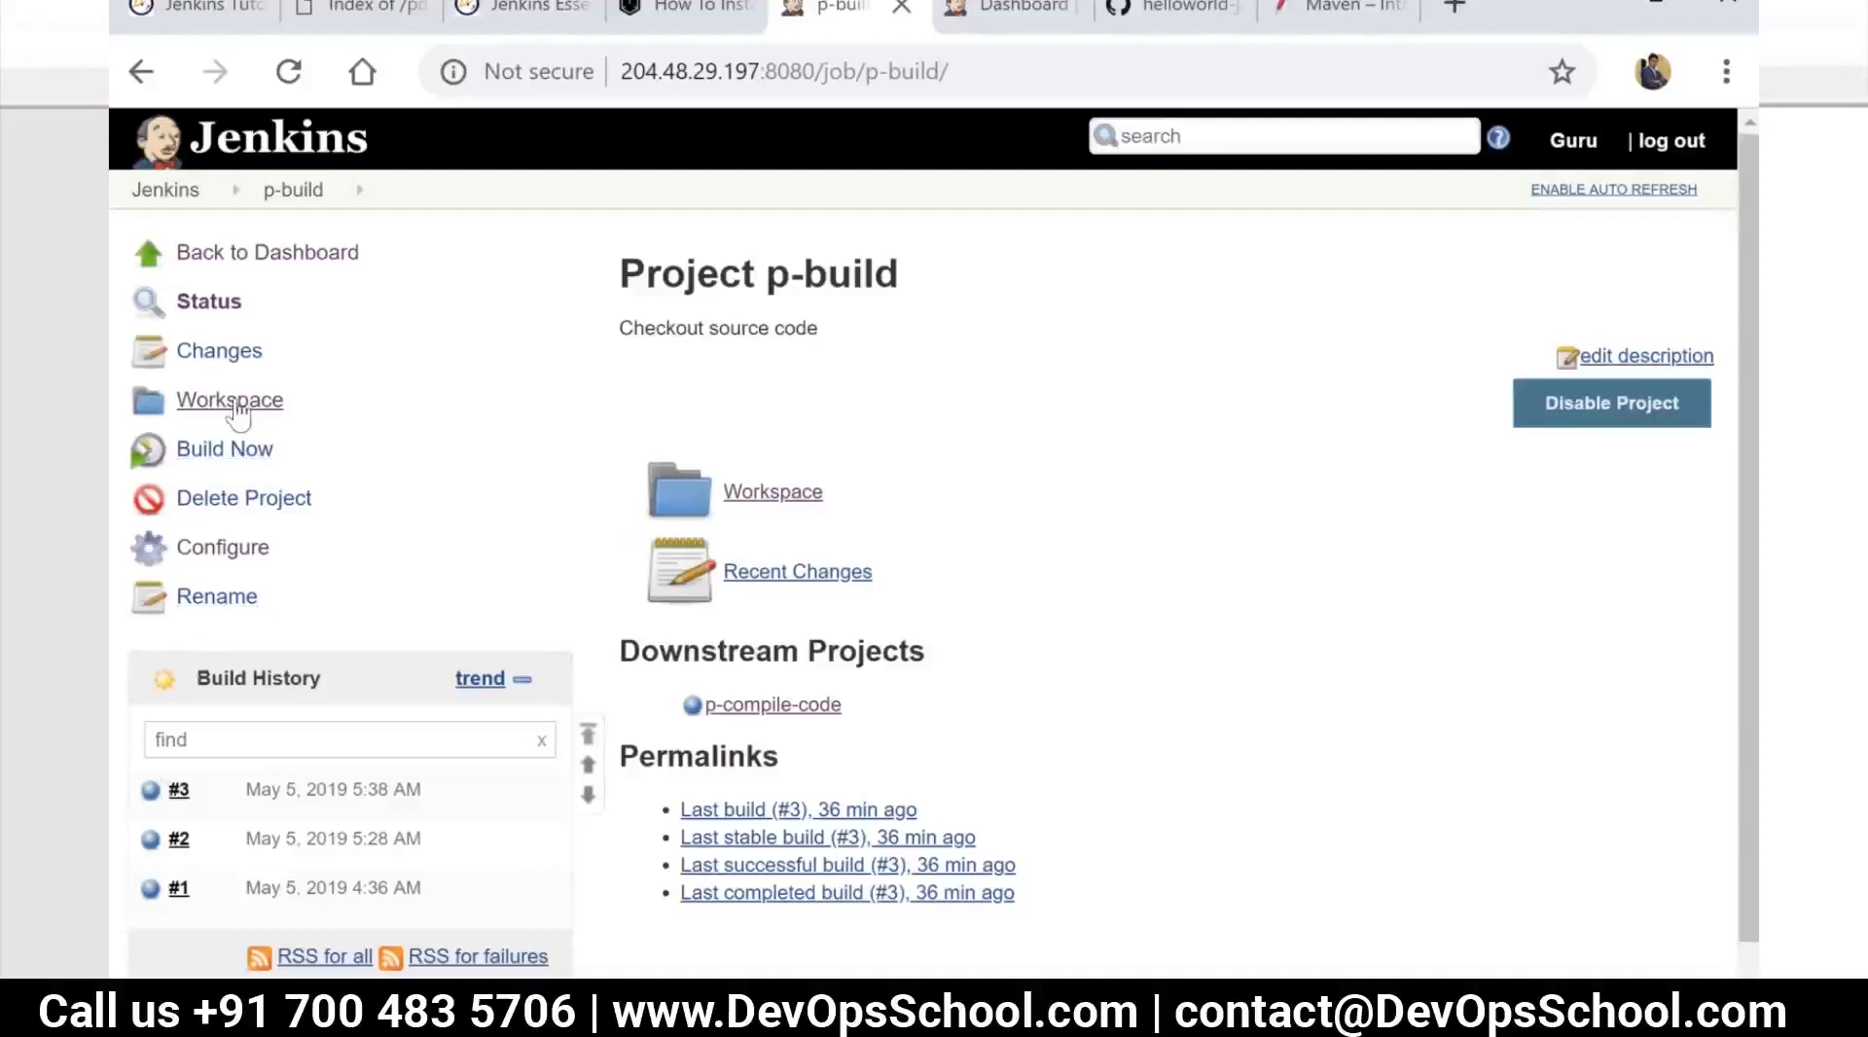
# Start a build of p-build and examine the console output of build #4, including the node and workspace it used
pyautogui.click(236, 453)
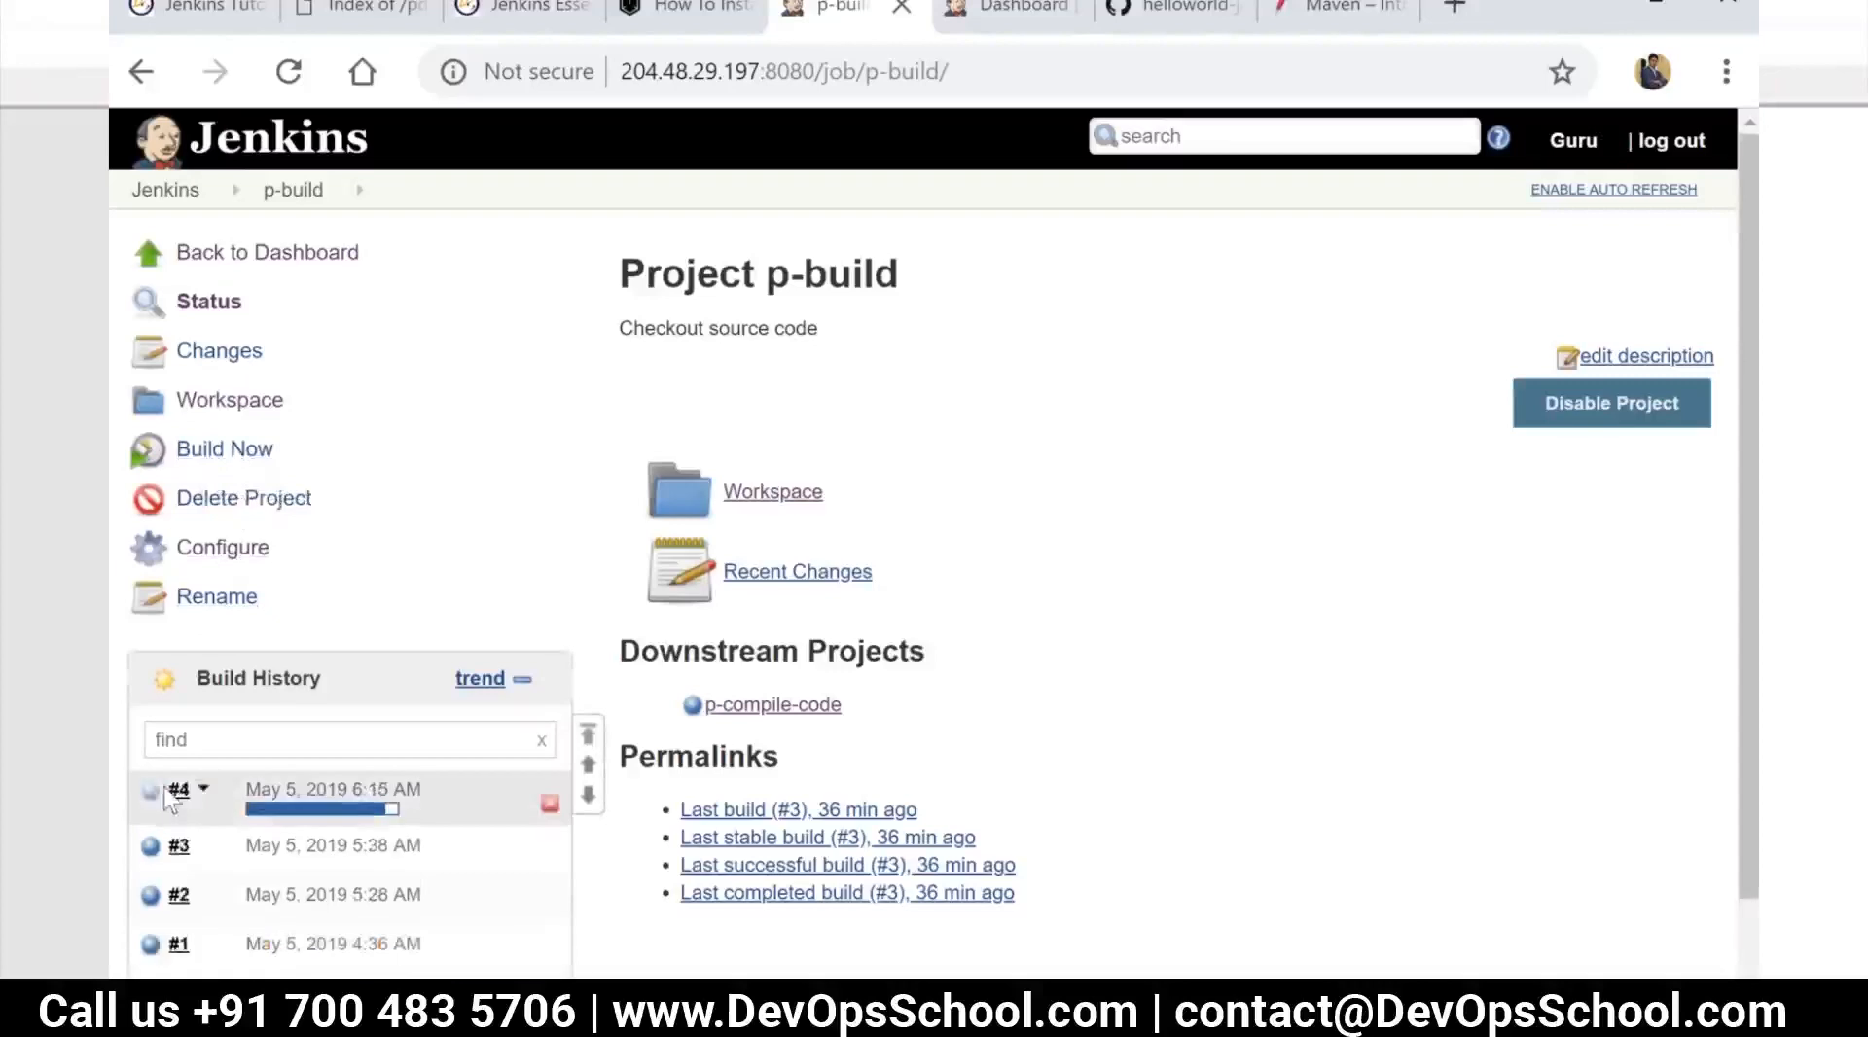
pyautogui.click(156, 805)
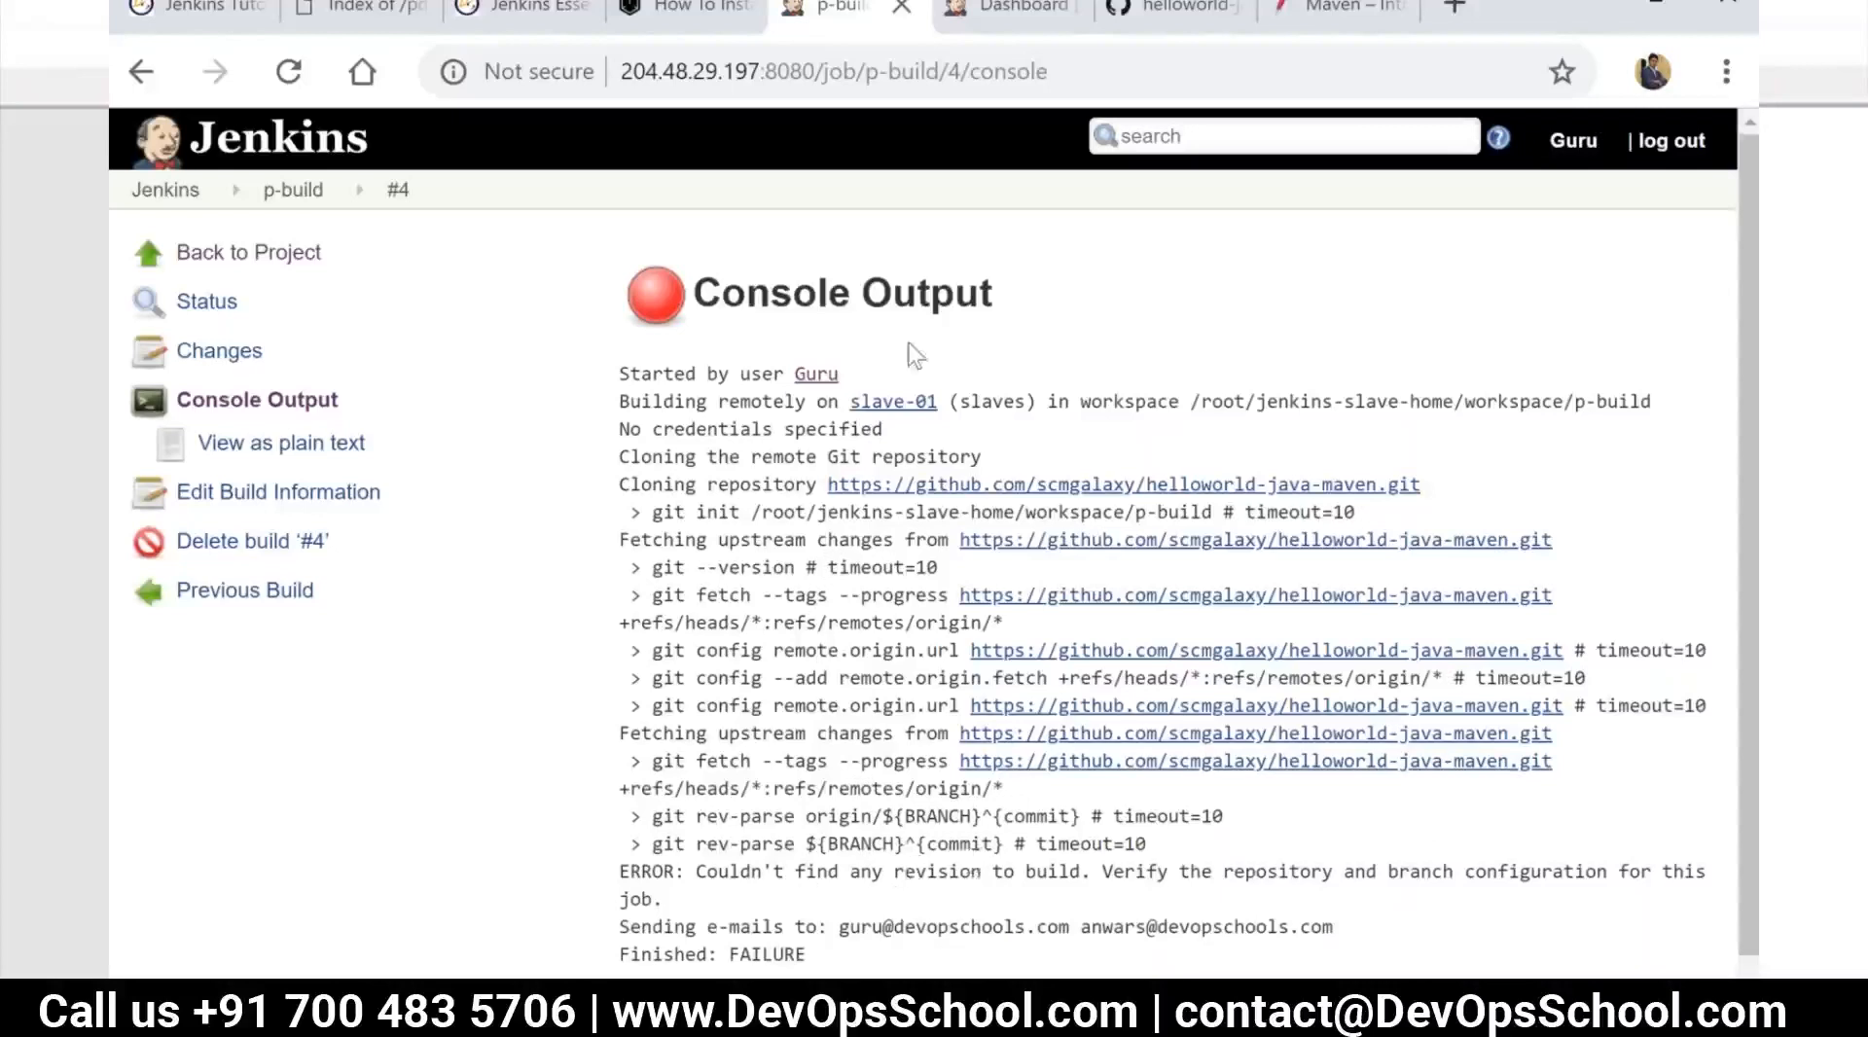
pyautogui.moveTo(843, 401); pyautogui.dragTo(1633, 402)
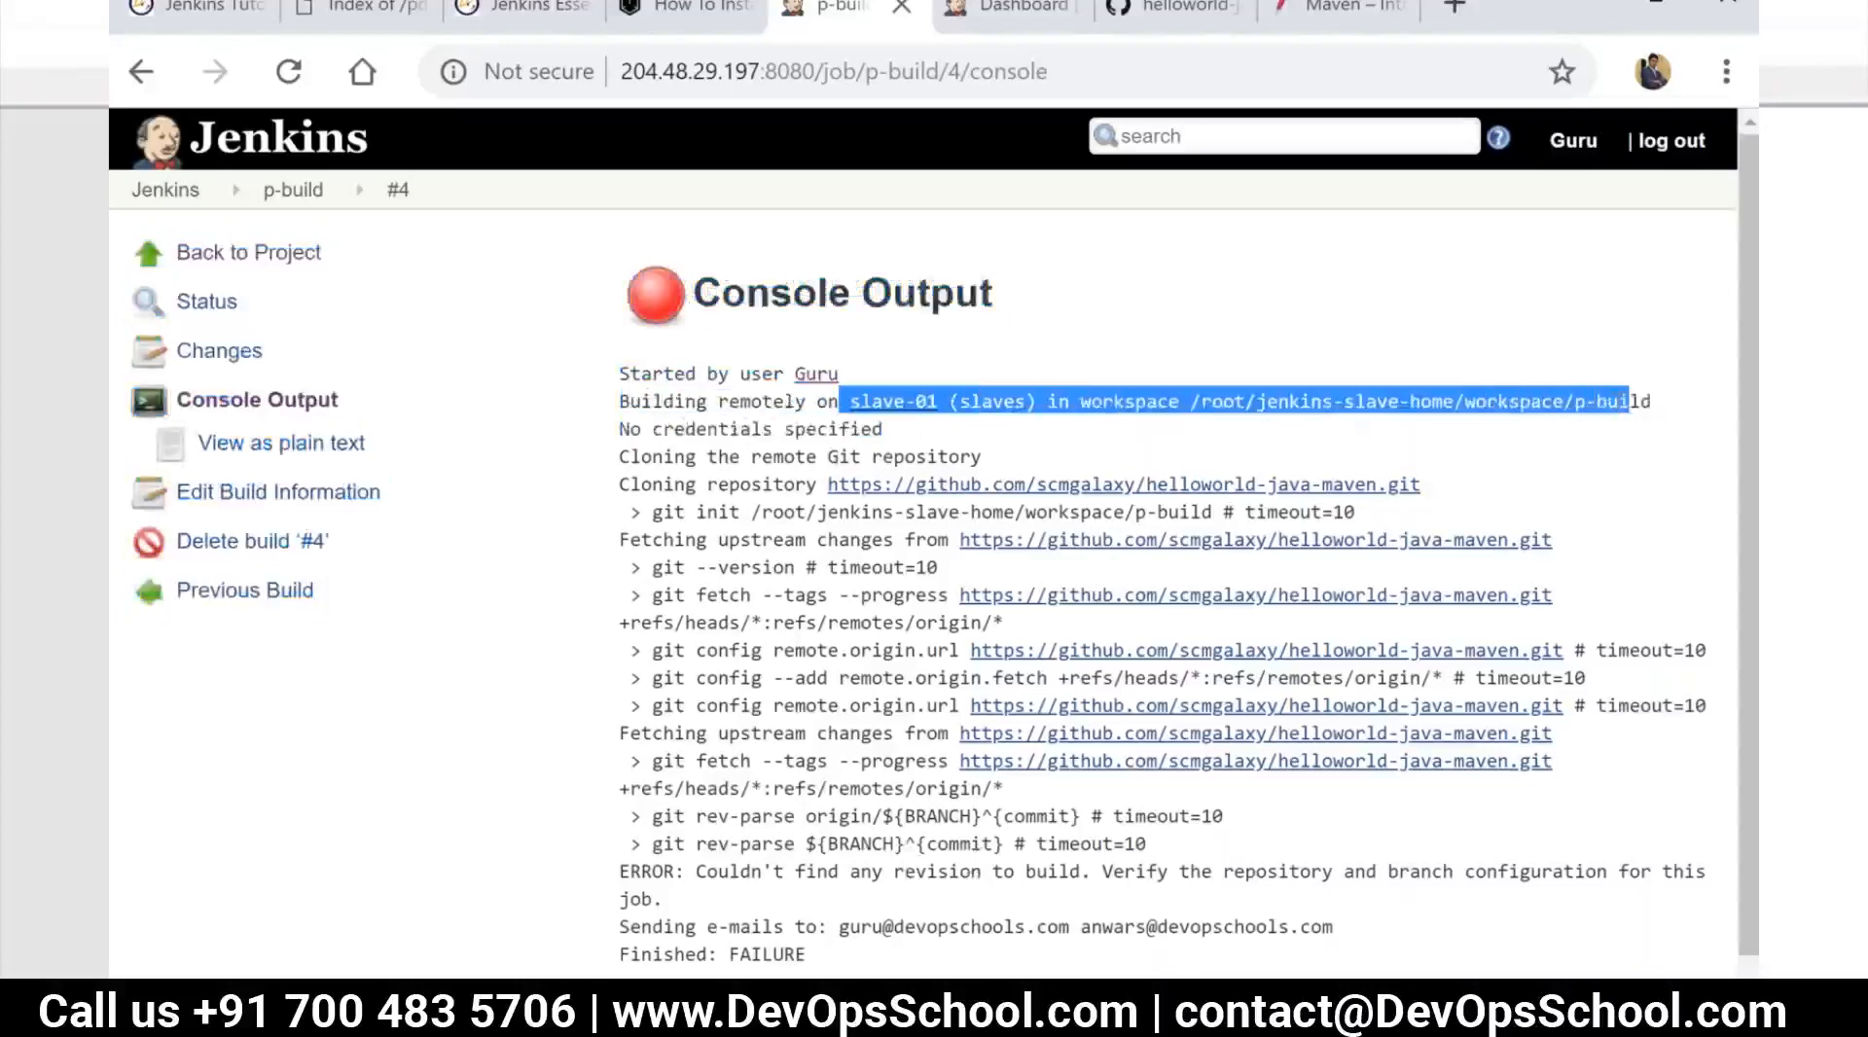
pyautogui.click(905, 947)
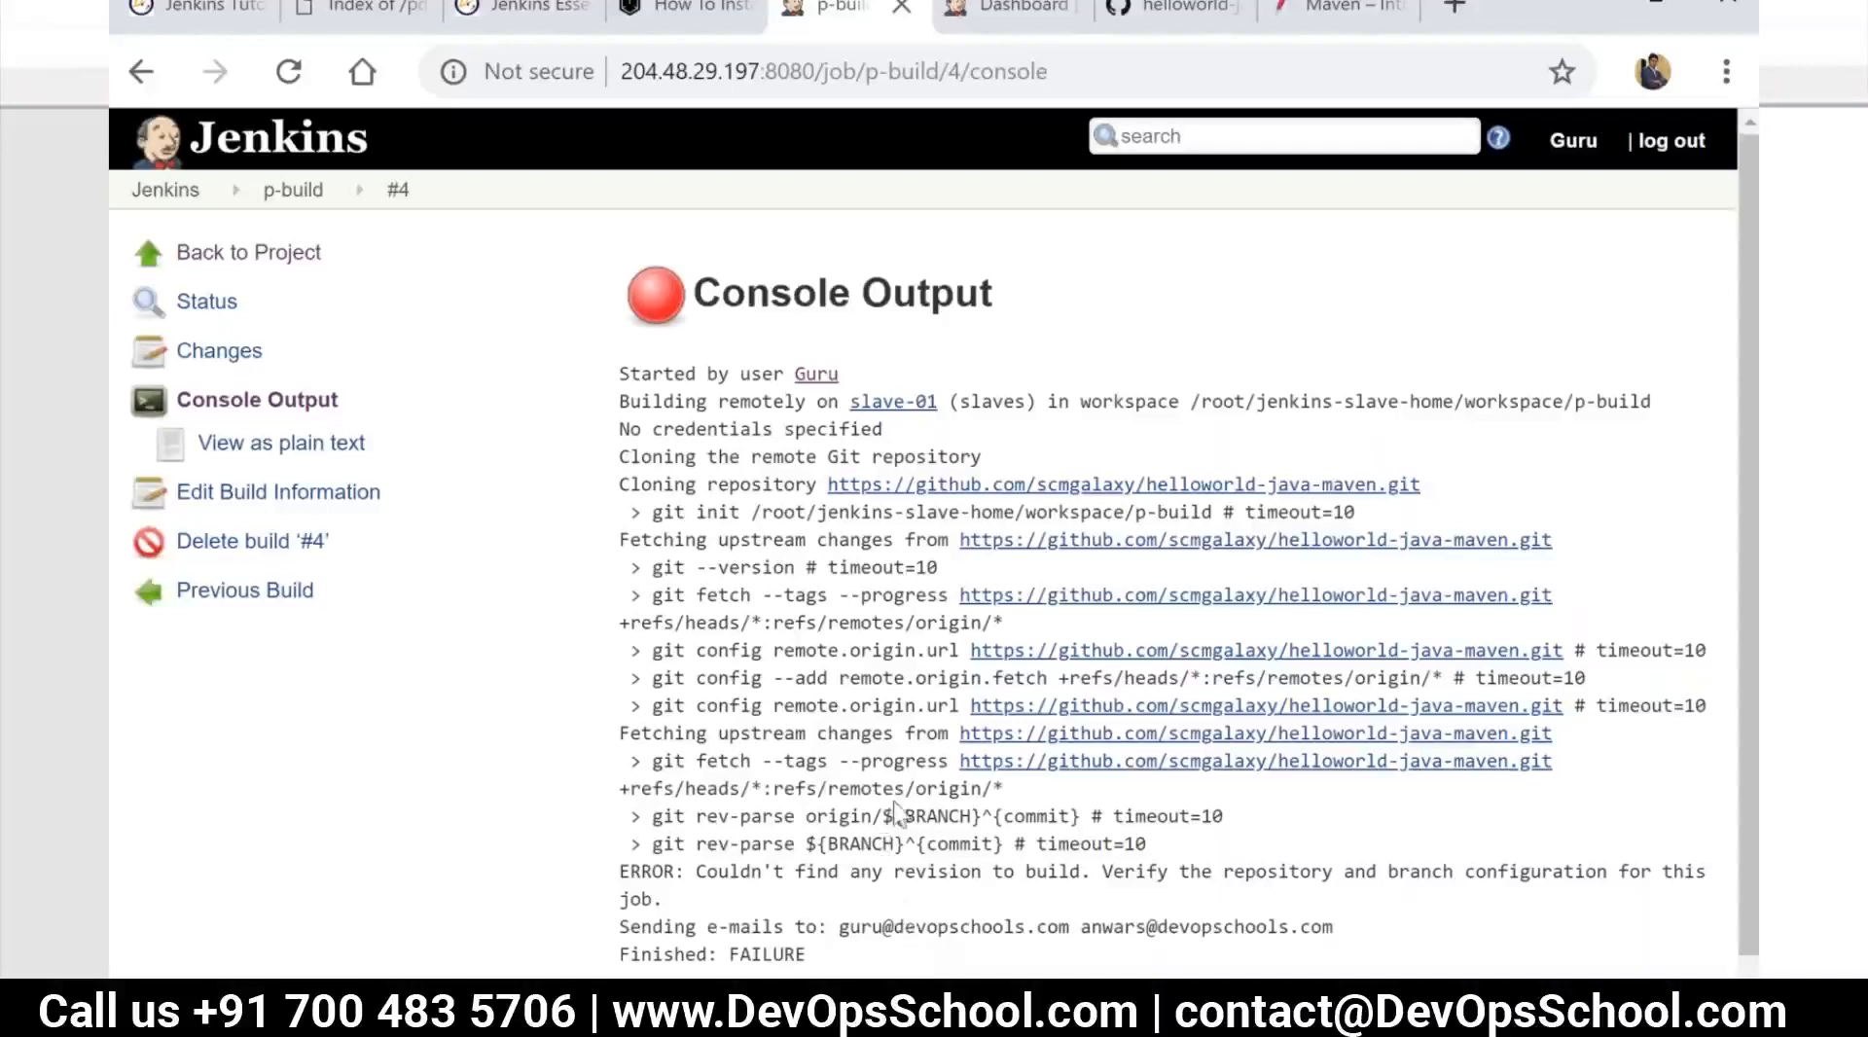
pyautogui.scroll(-1, 1284, 822)
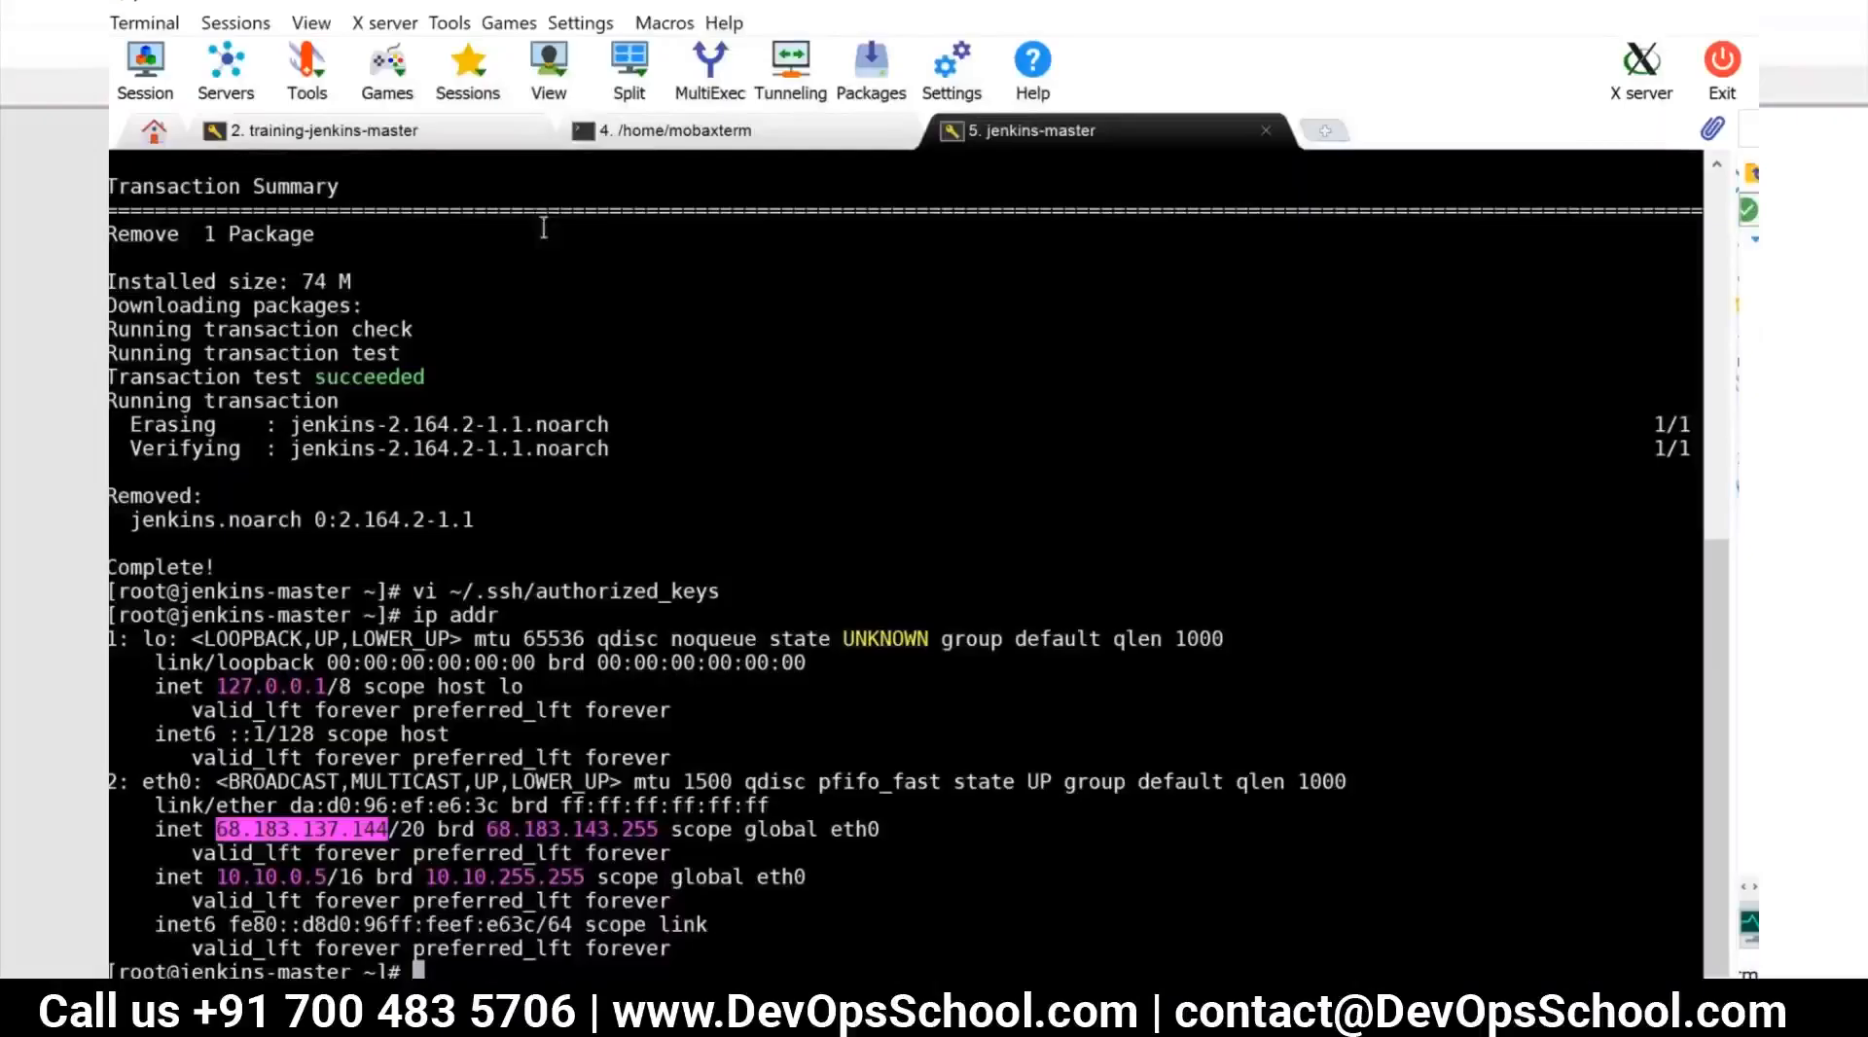
# Switch to MobaXterm and close the /home/mobaxterm and jenkins-master sessions
pyautogui.click(678, 137)
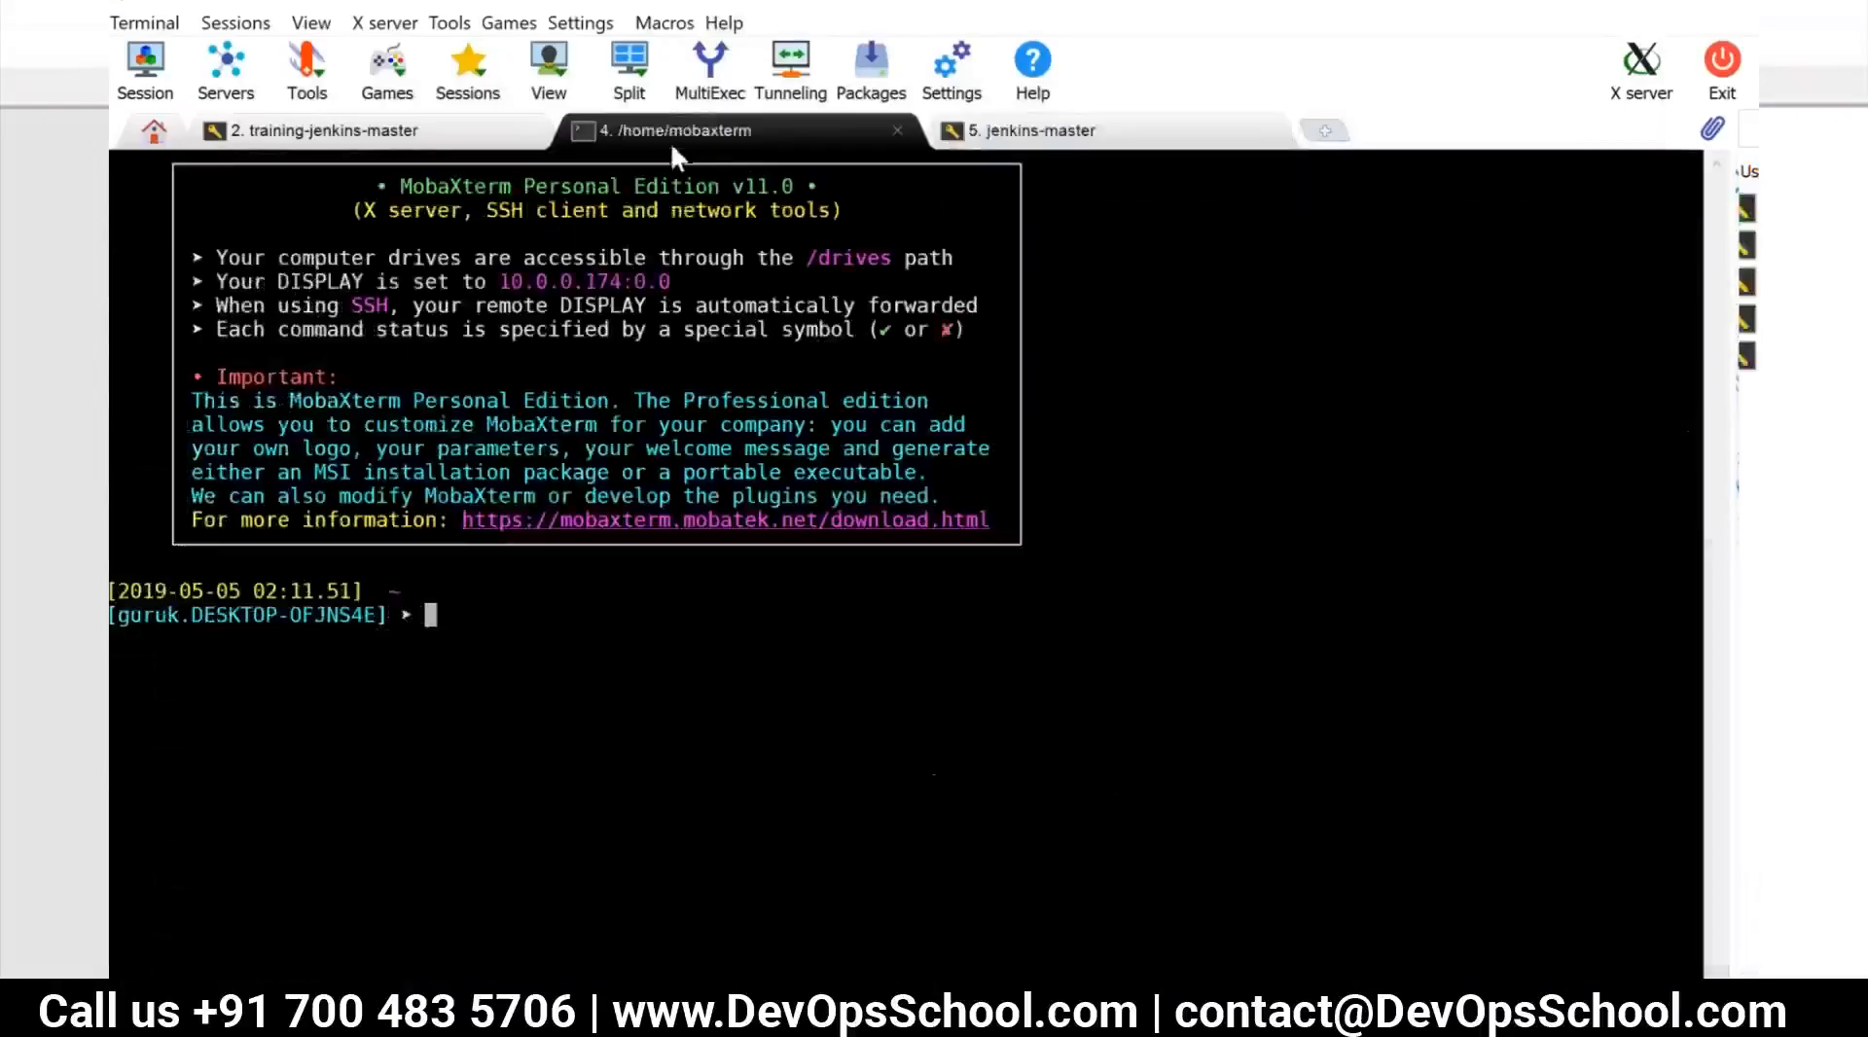
pyautogui.click(897, 129)
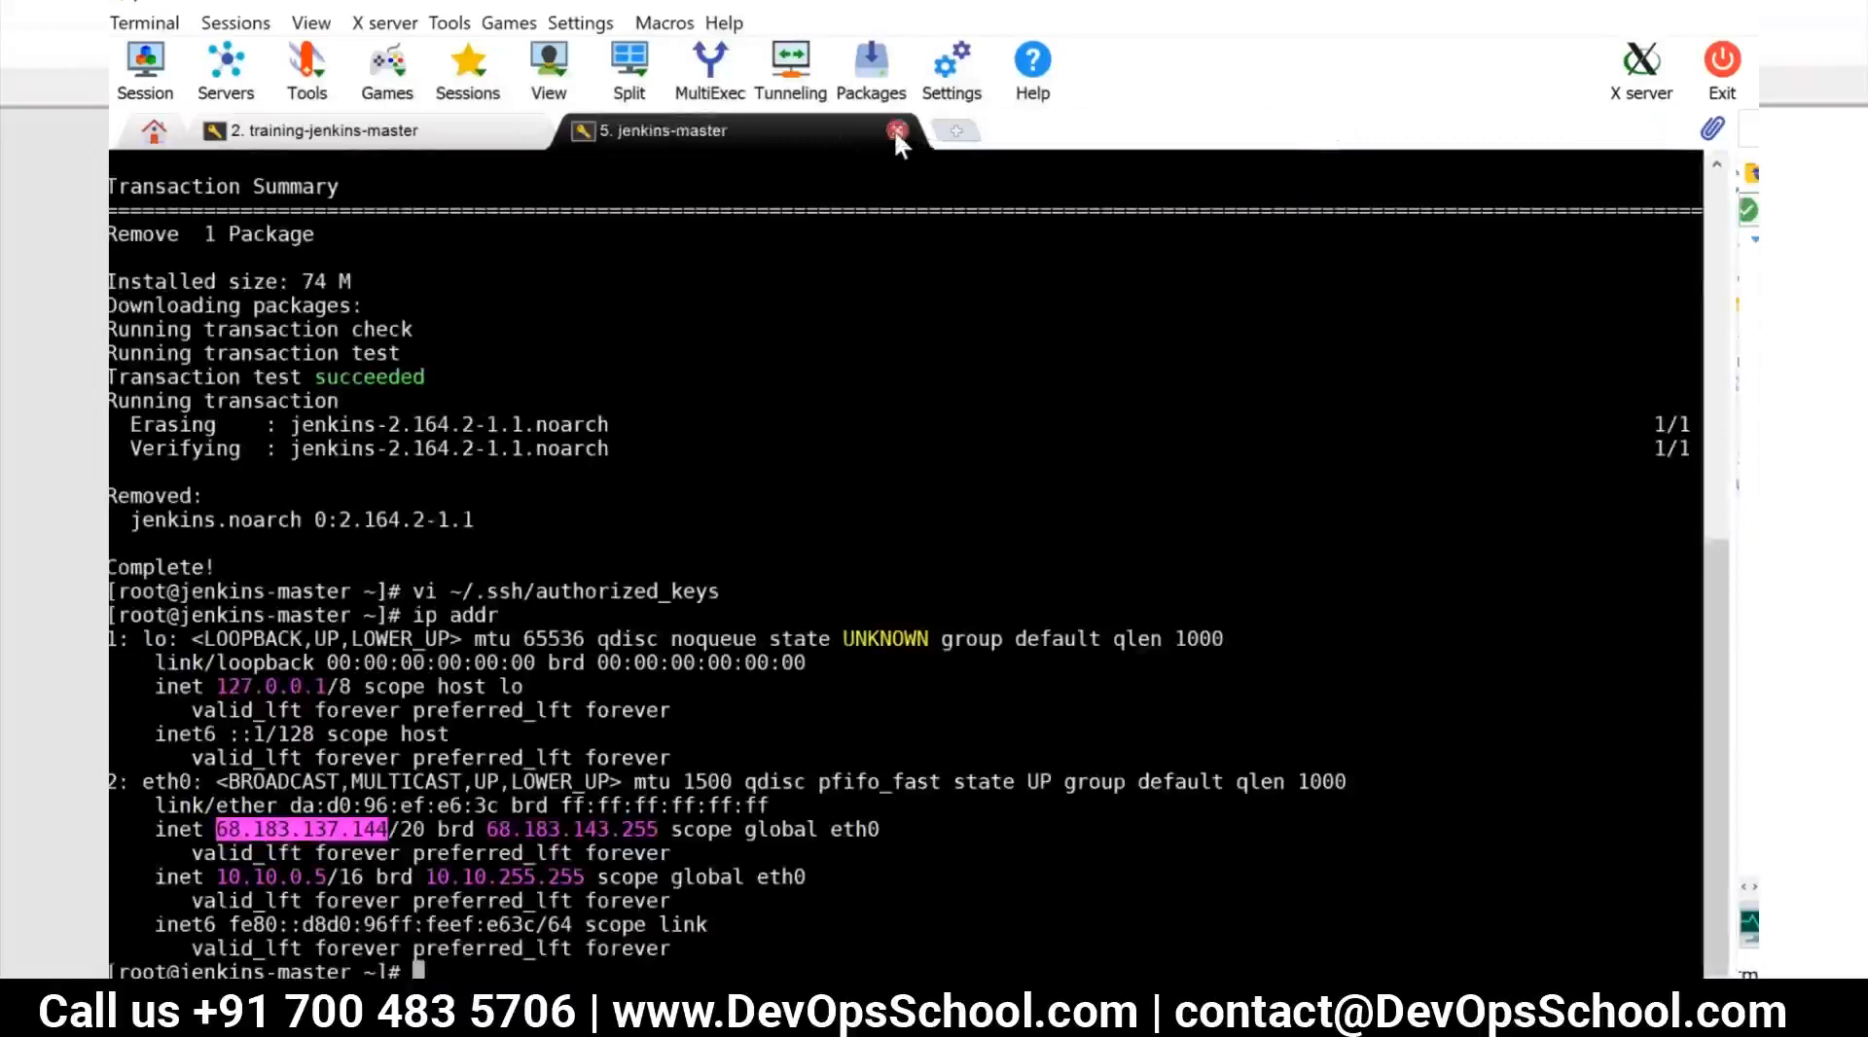
pyautogui.click(895, 131)
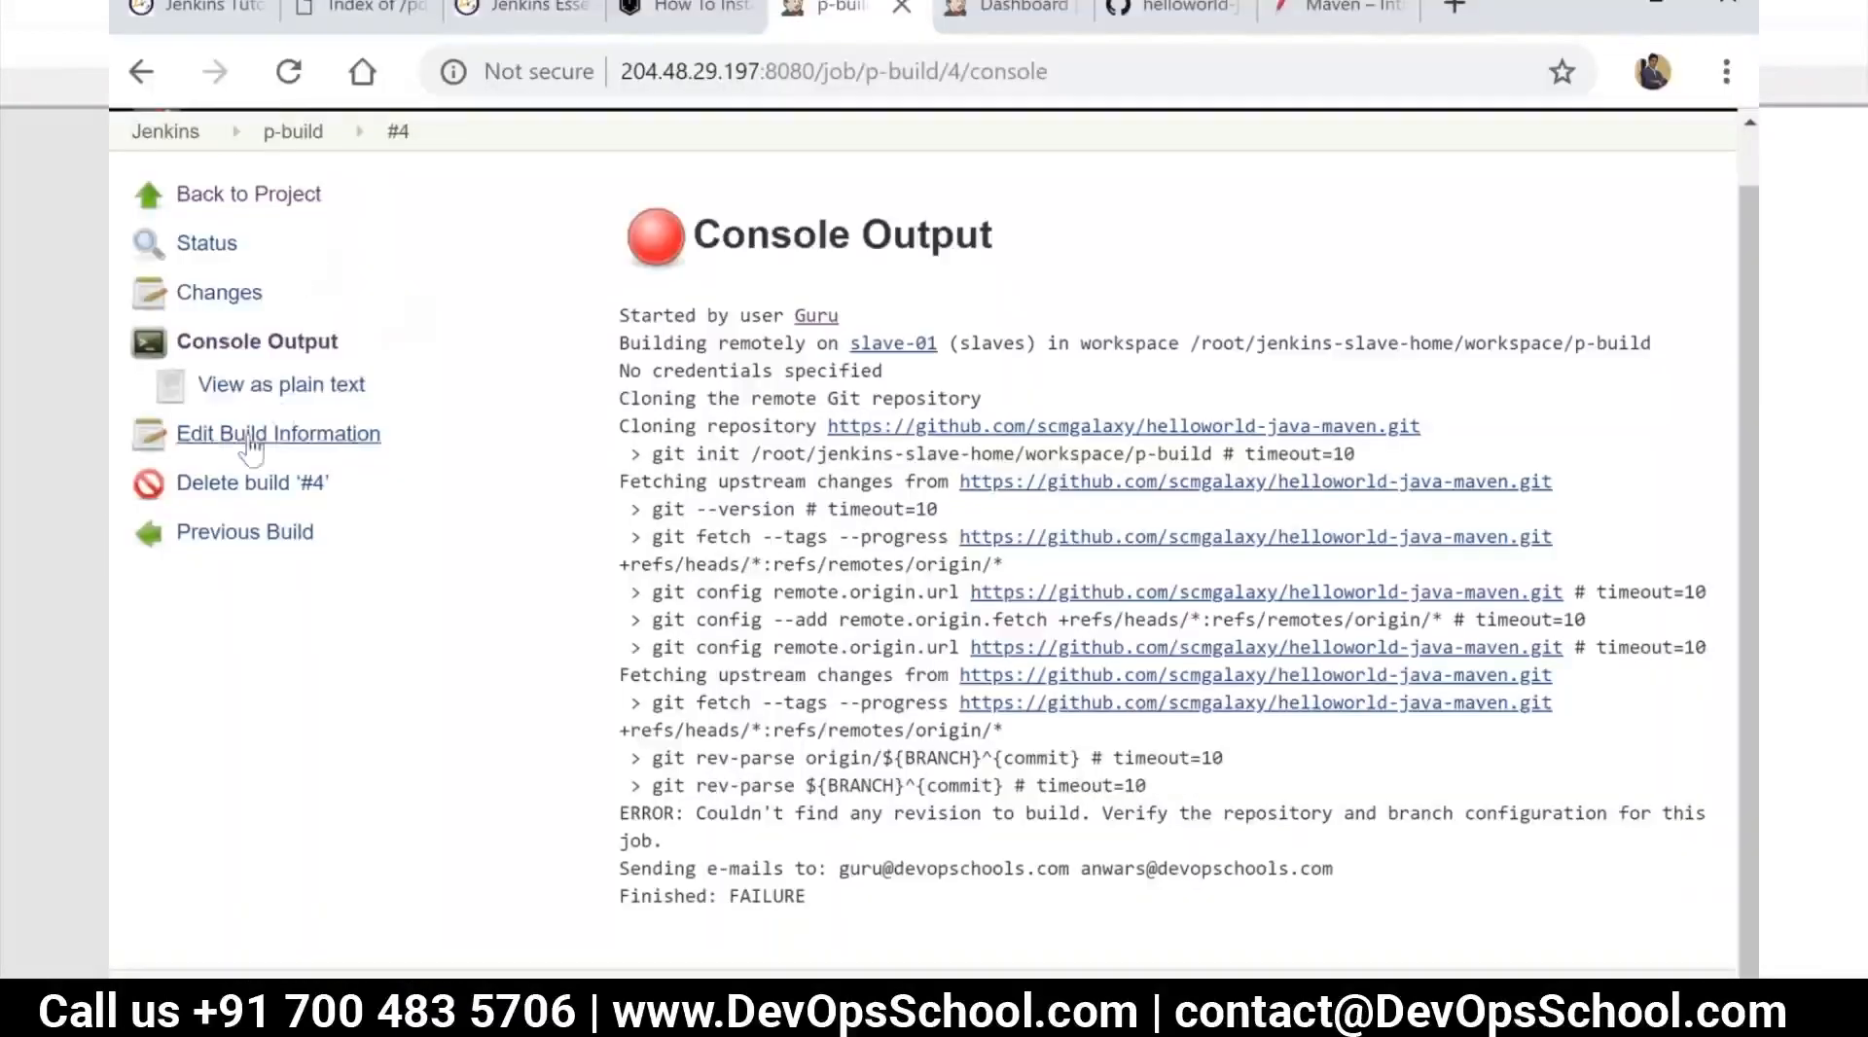
# Back in Jenkins, set the Git branch specifier in the p-build configuration to master, then apply and save it
pyautogui.click(248, 195)
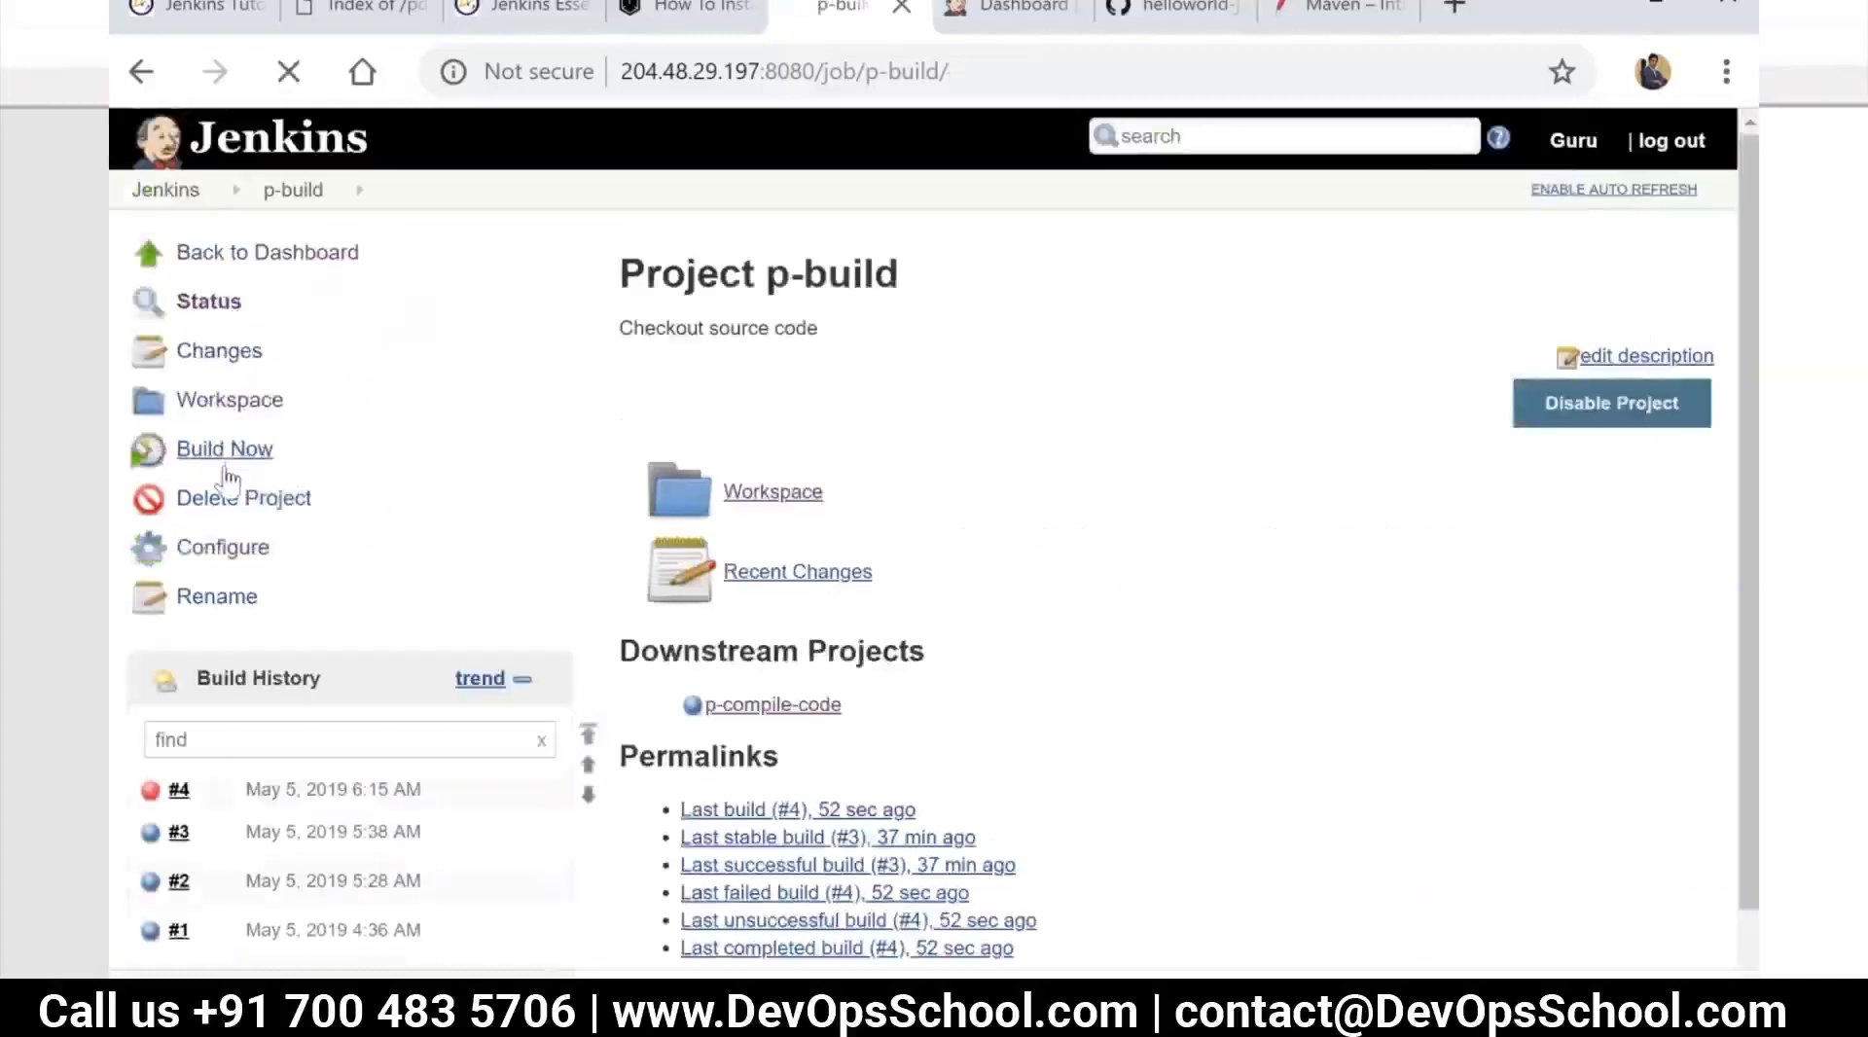
pyautogui.click(224, 549)
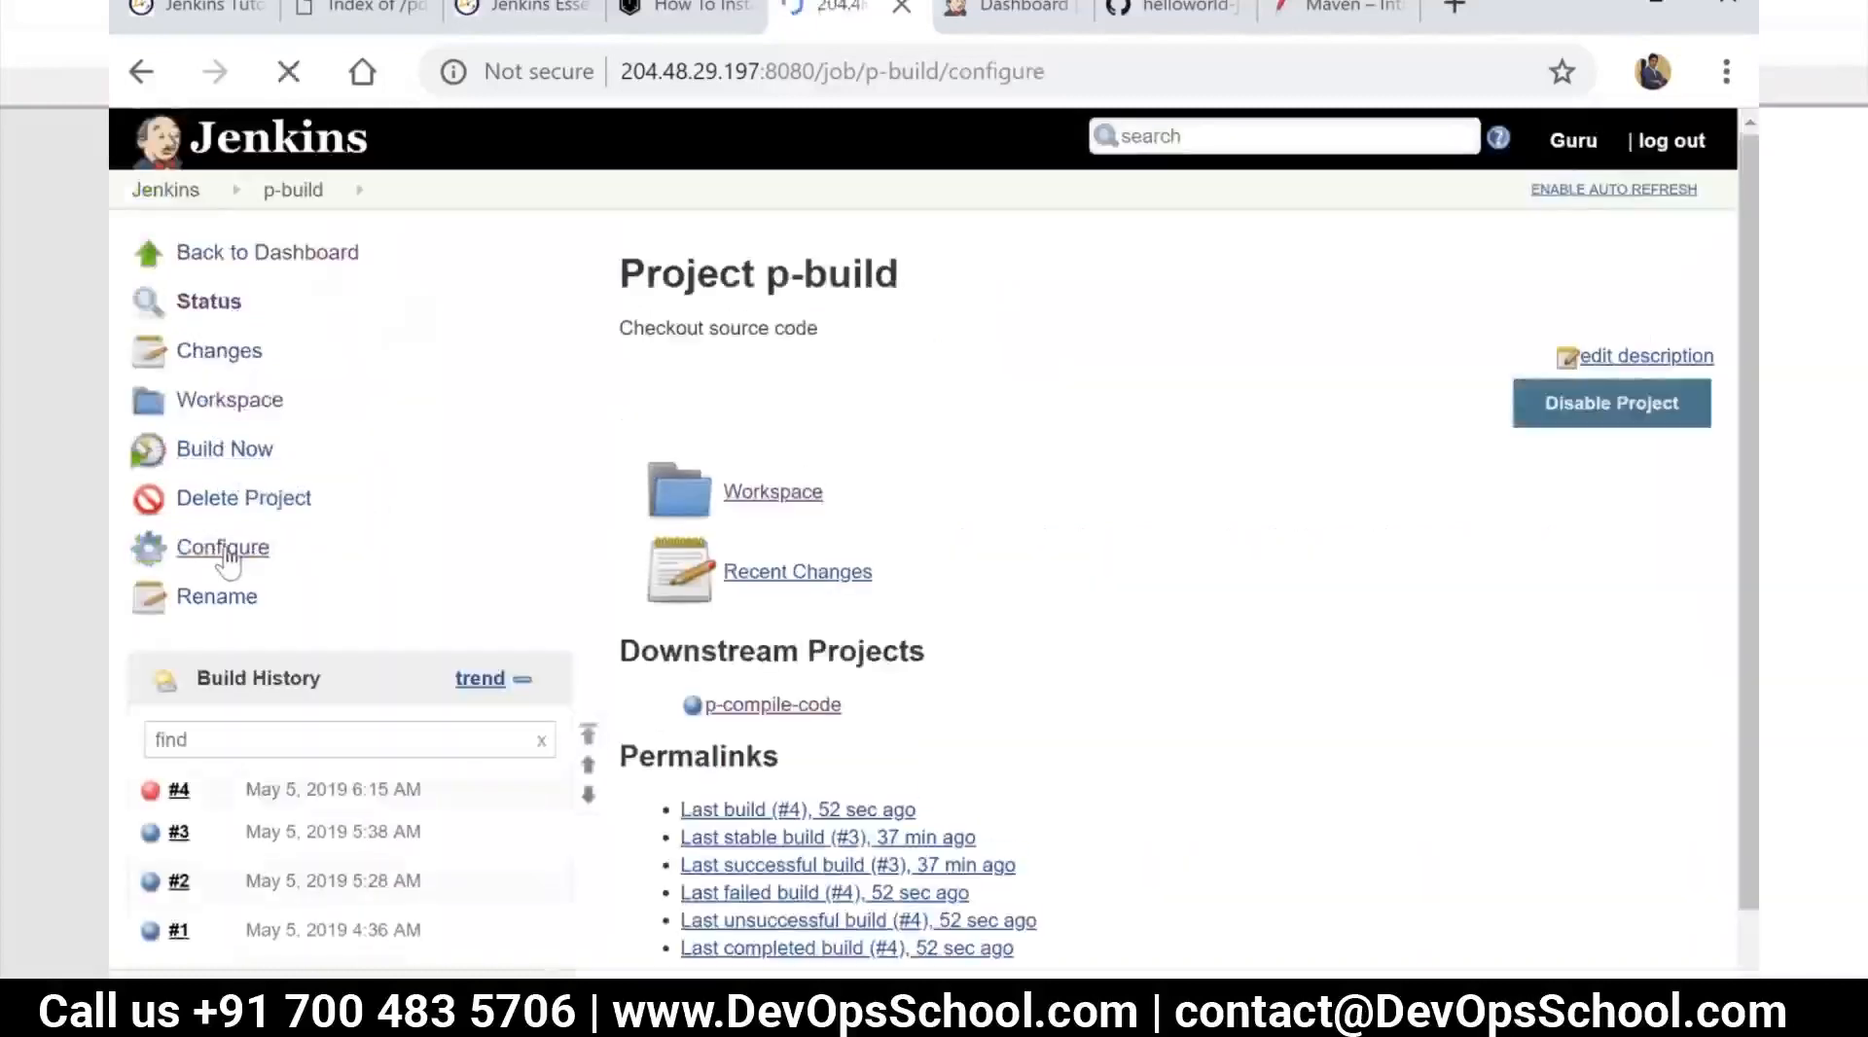
pyautogui.scroll(-3, 880, 640)
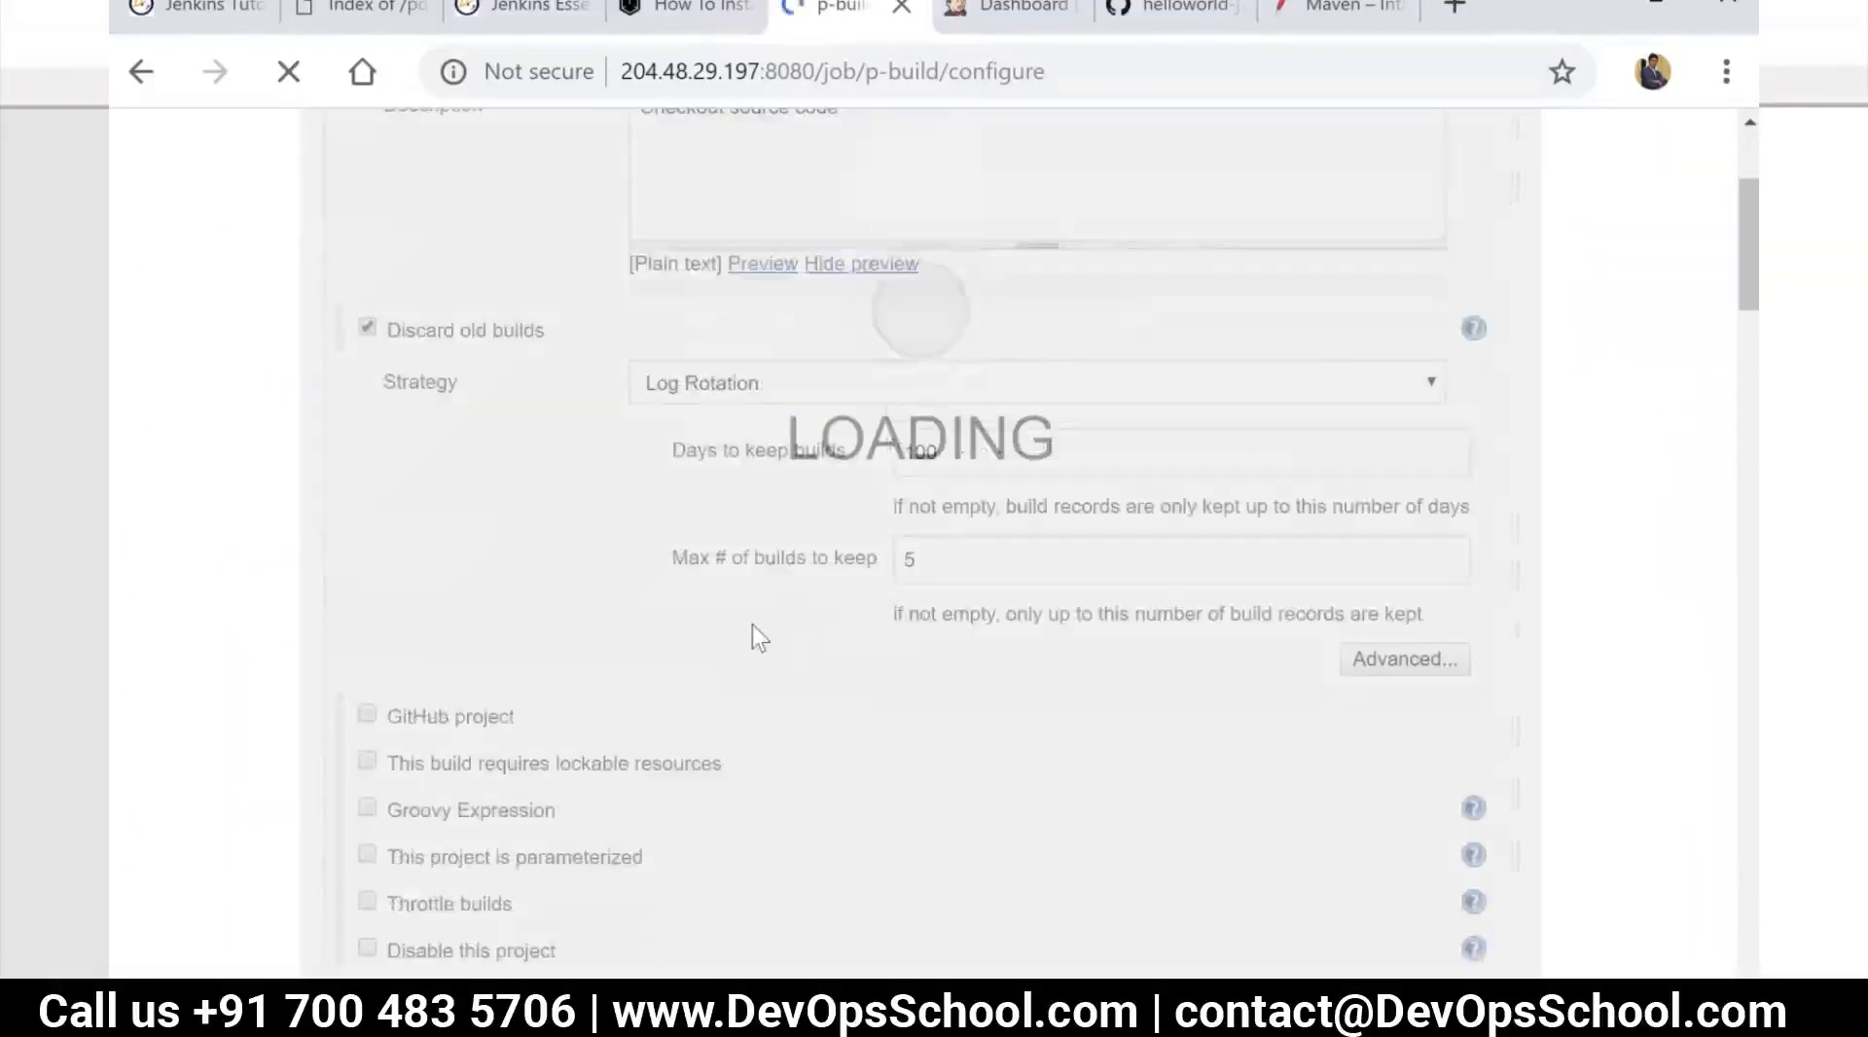
pyautogui.scroll(-4, 751, 625)
pyautogui.scroll(-20, 754, 647)
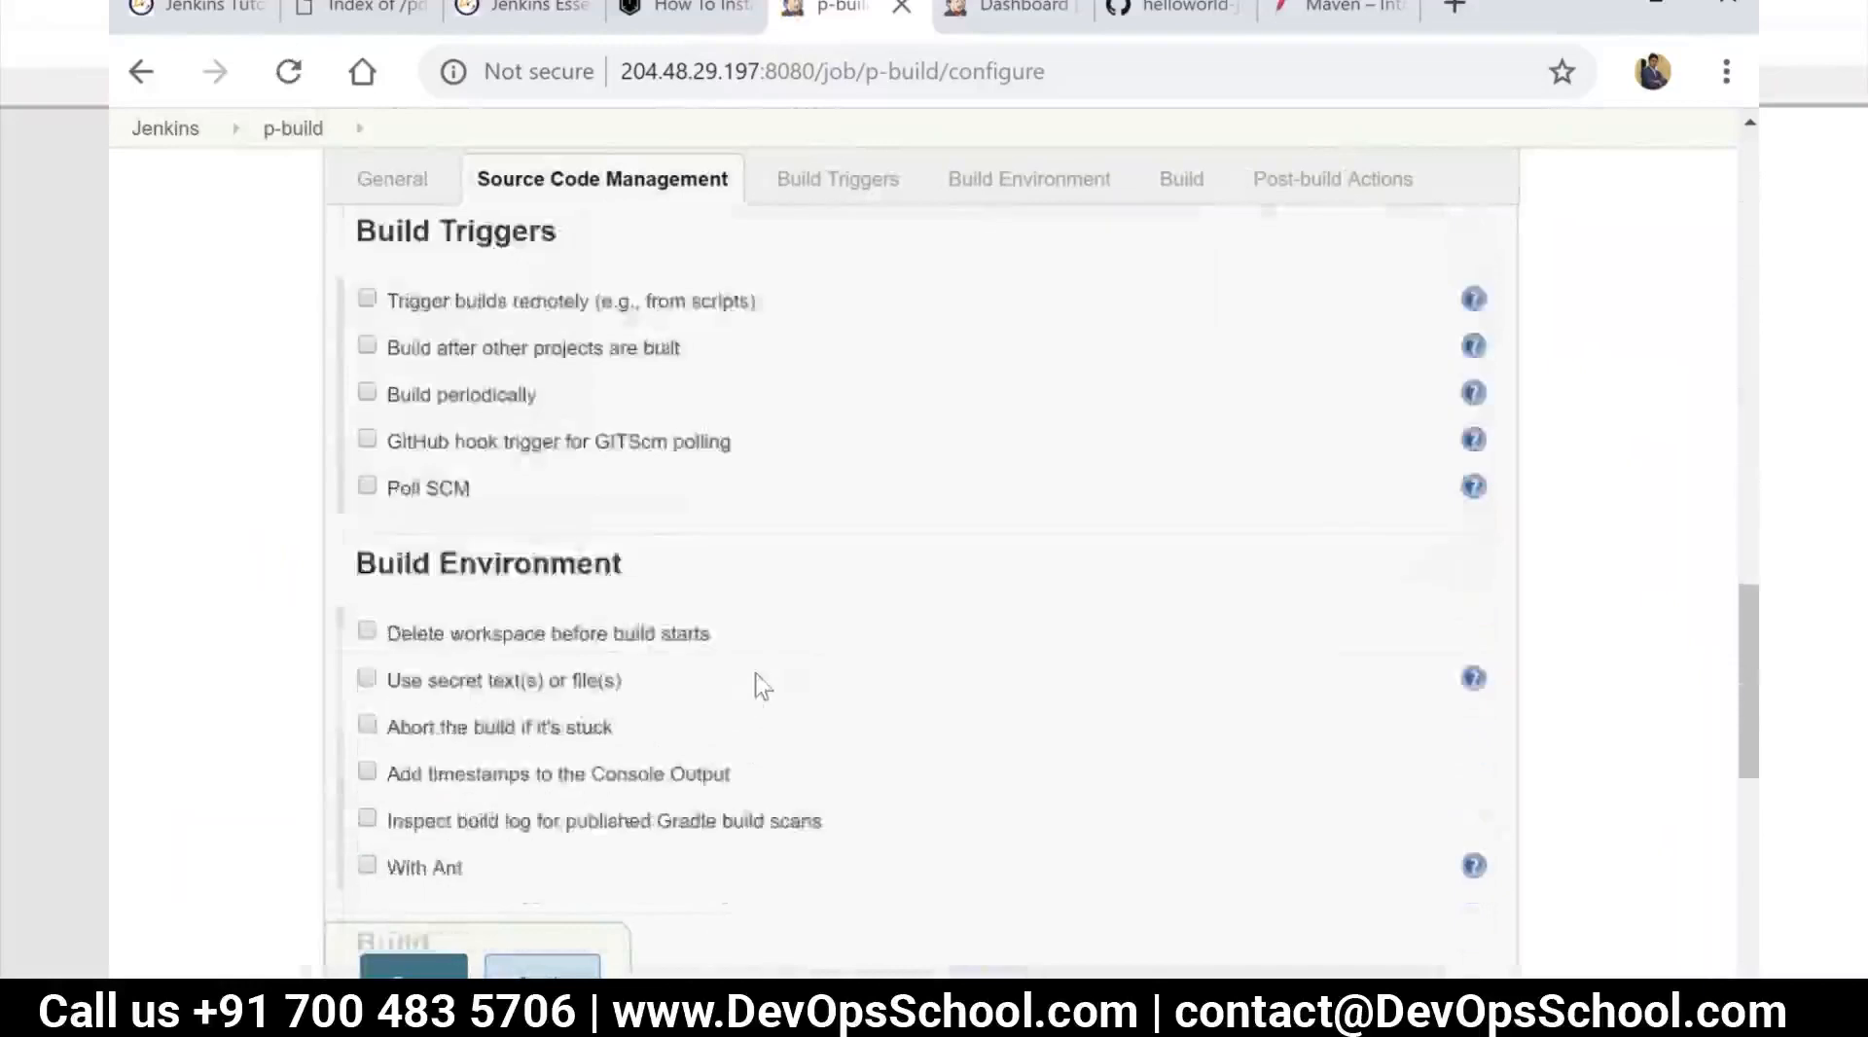
pyautogui.scroll(-7, 932, 730)
pyautogui.scroll(8, 931, 671)
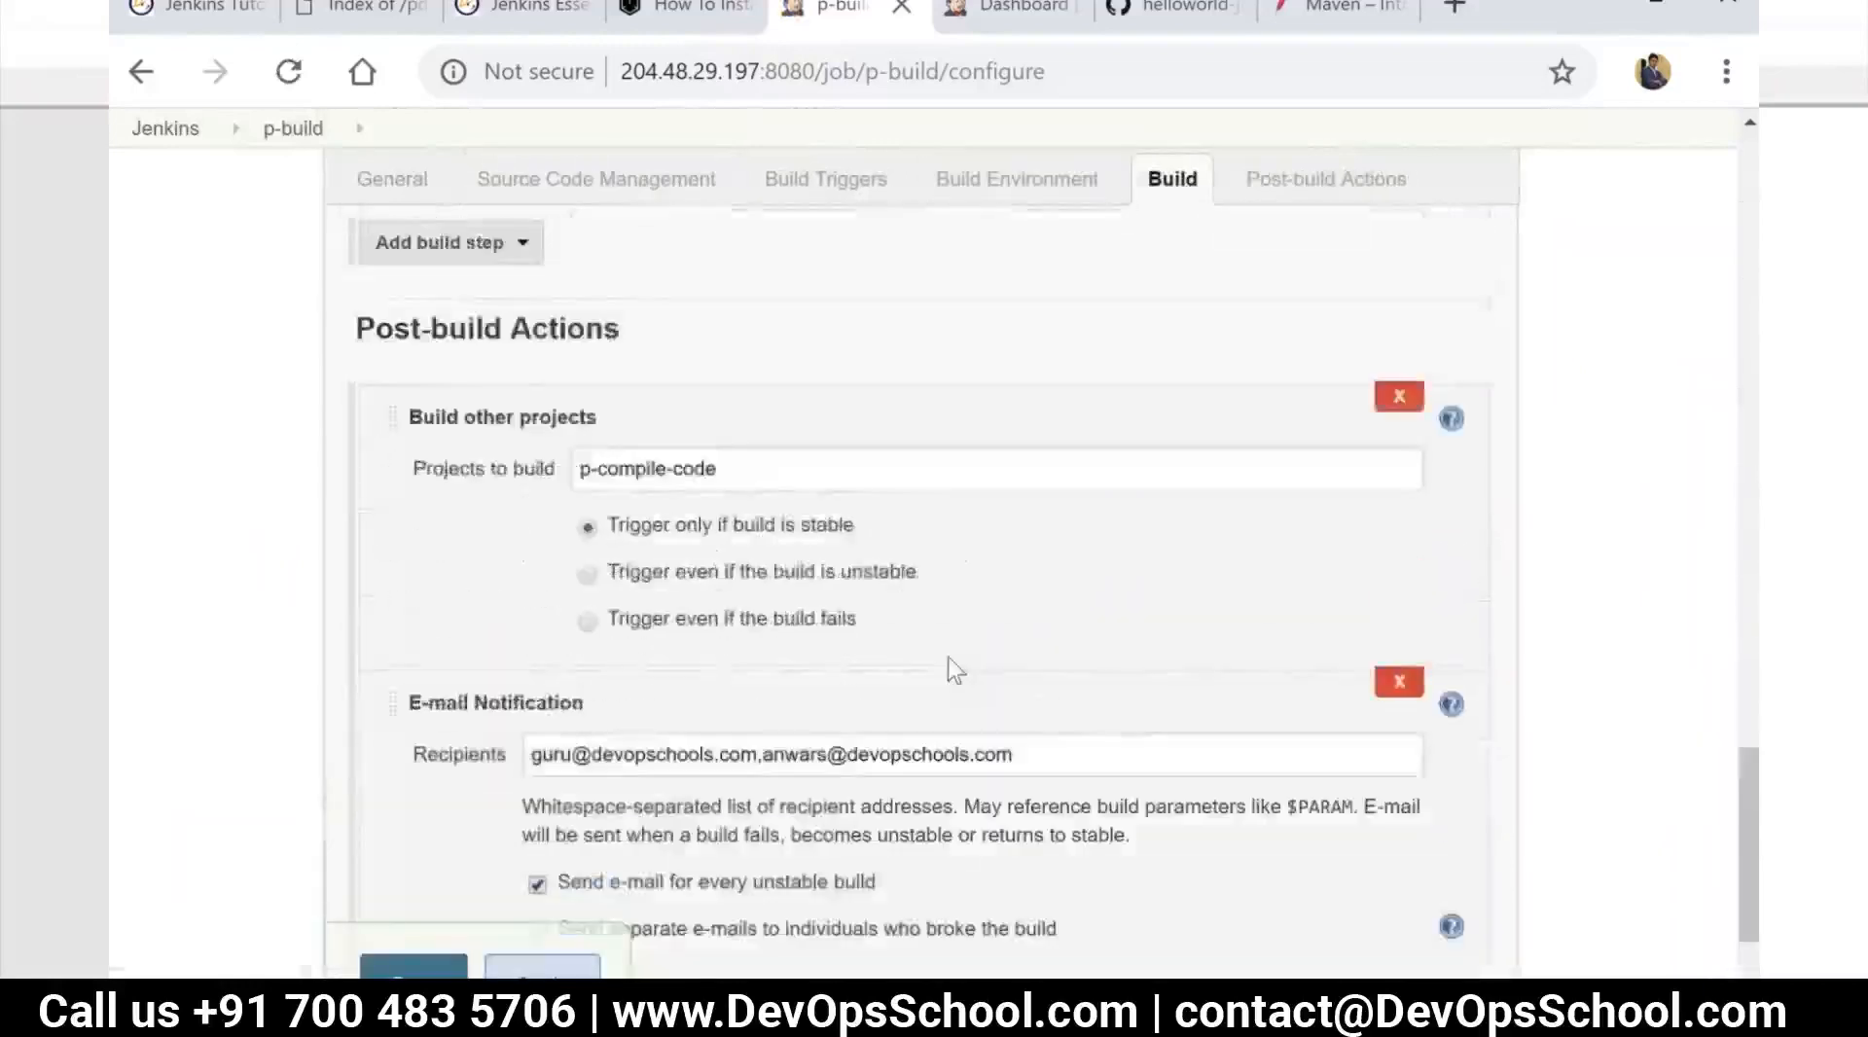
pyautogui.scroll(10, 967, 679)
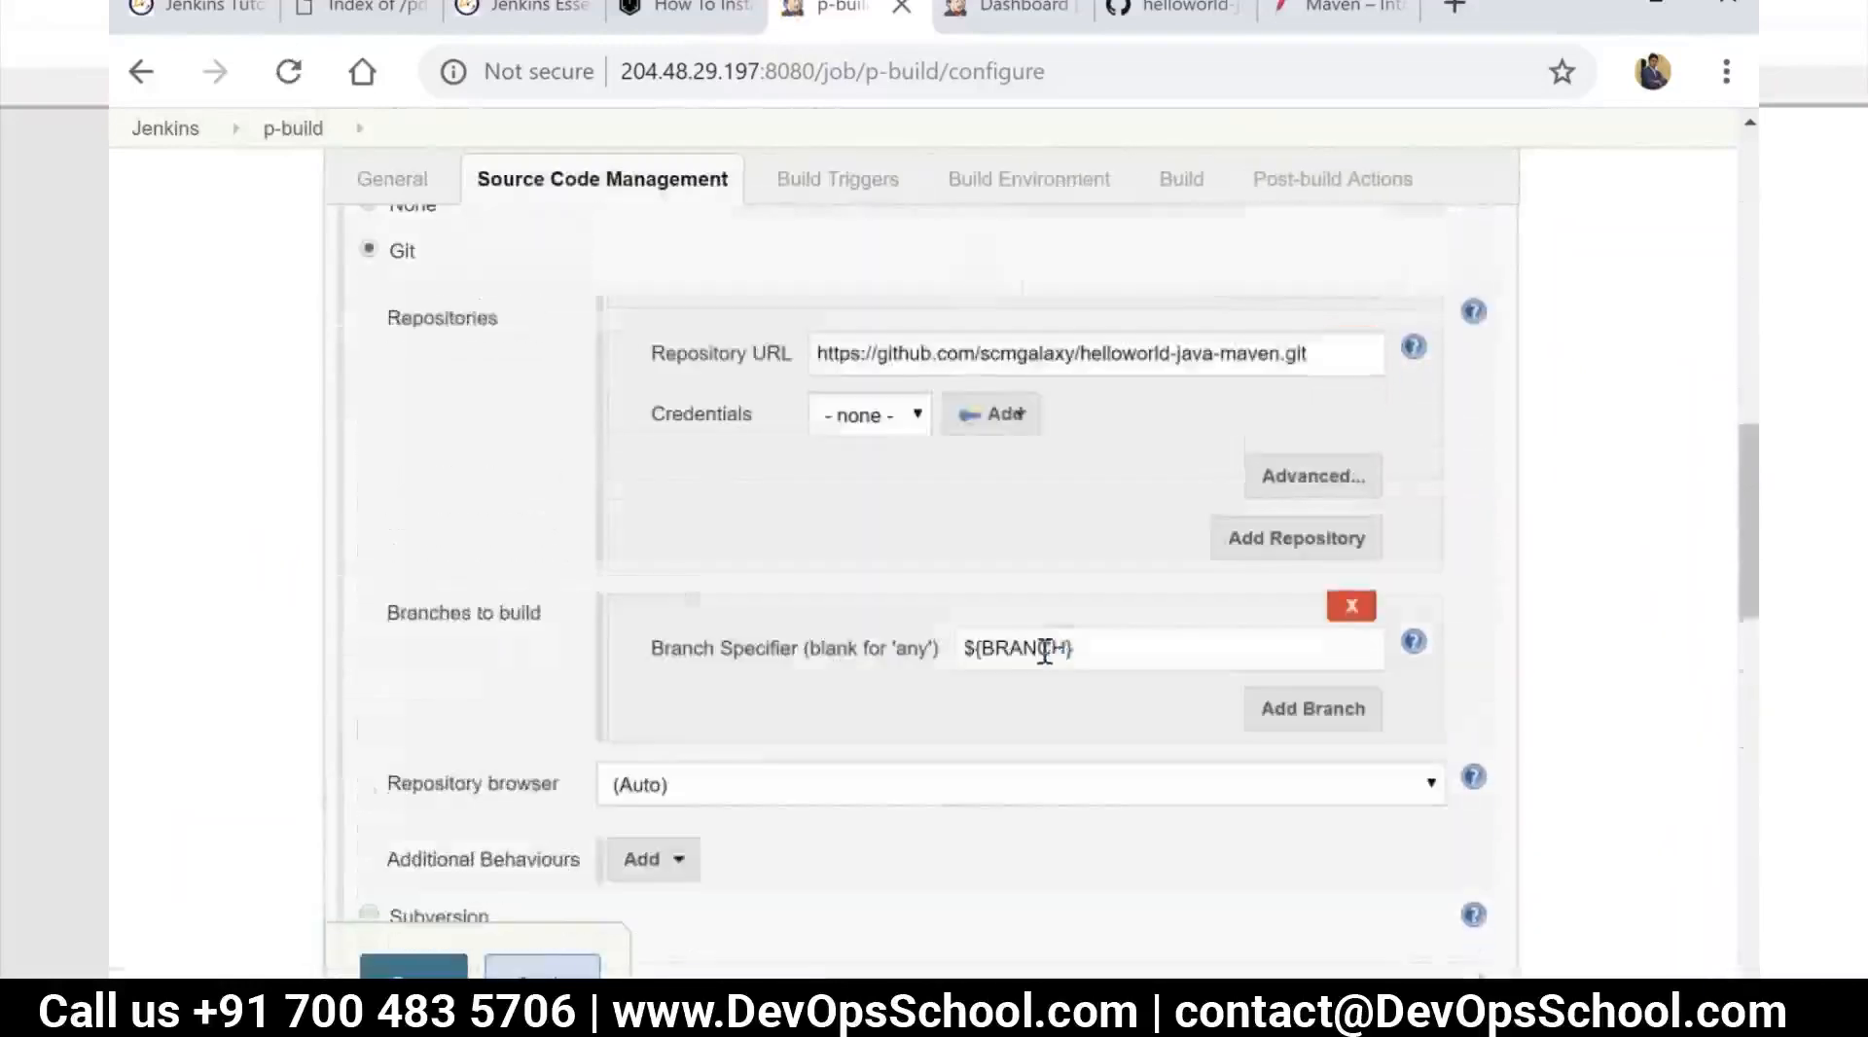
pyautogui.hotkey('ctrl', 'a')
pyautogui.write('mas')
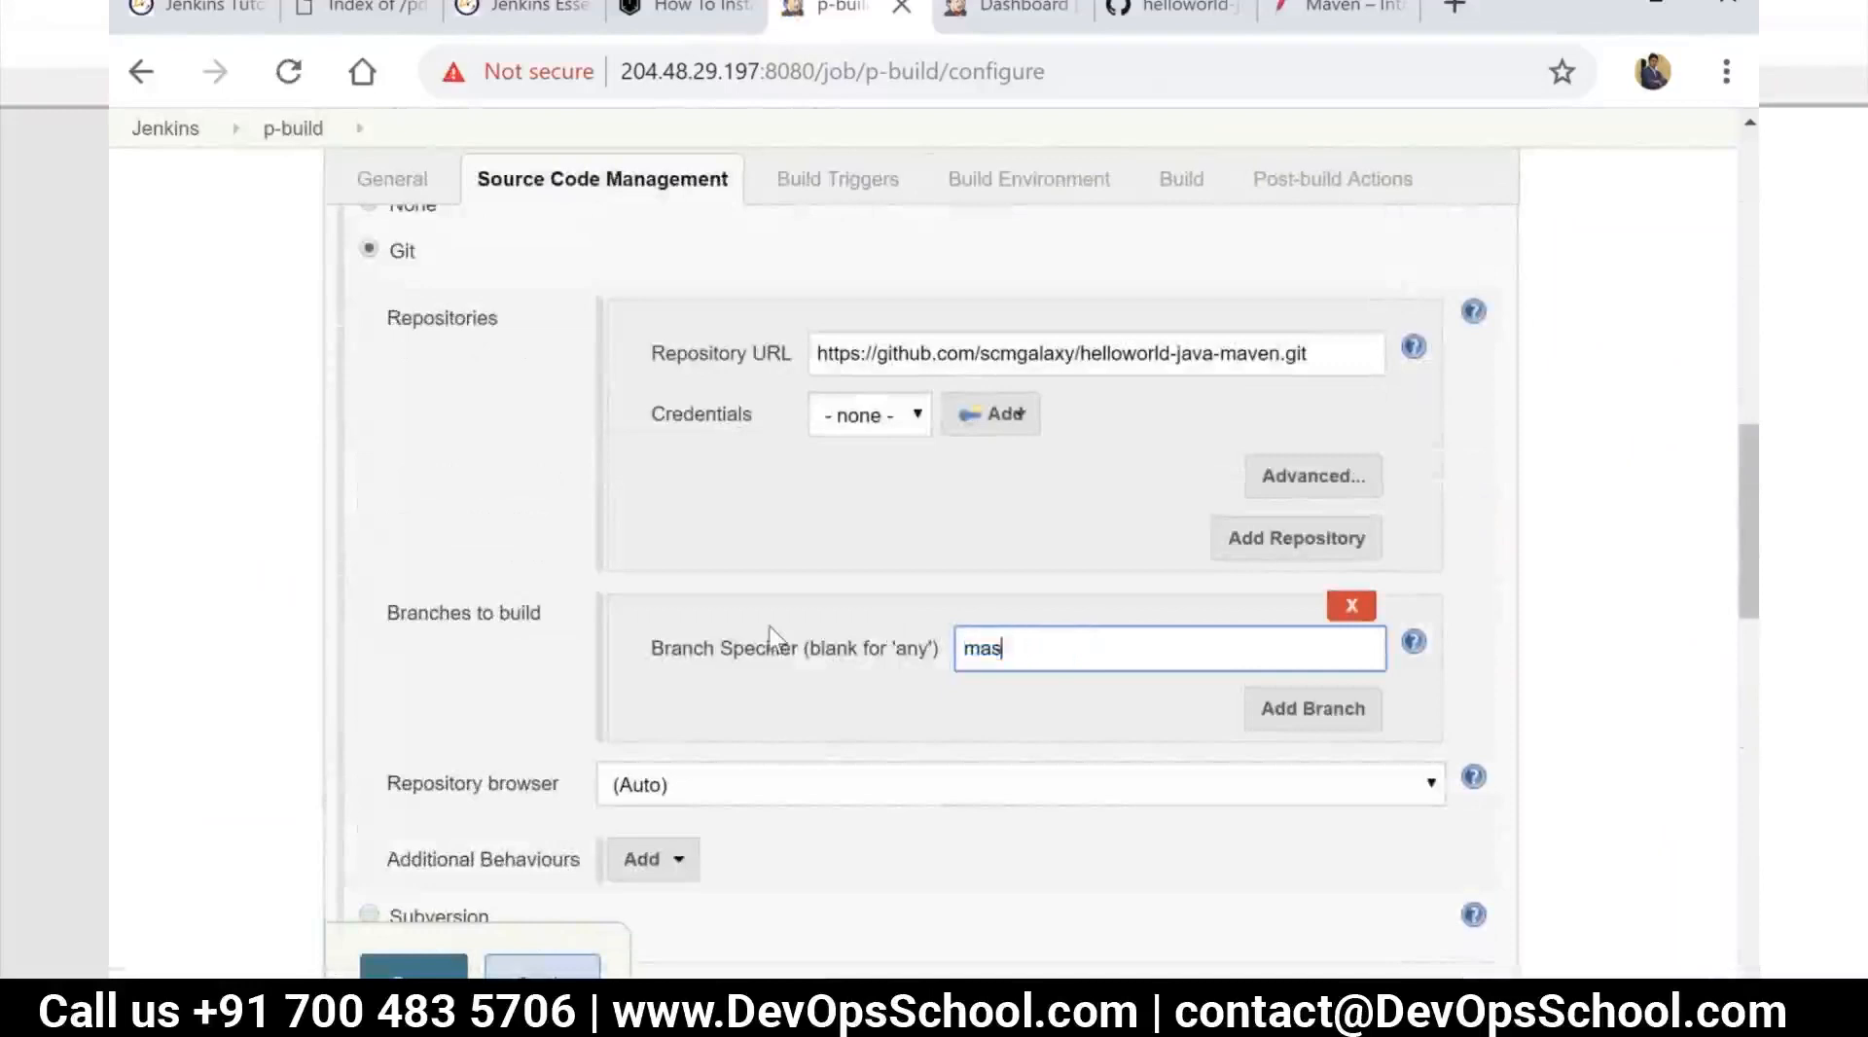
pyautogui.click(541, 976)
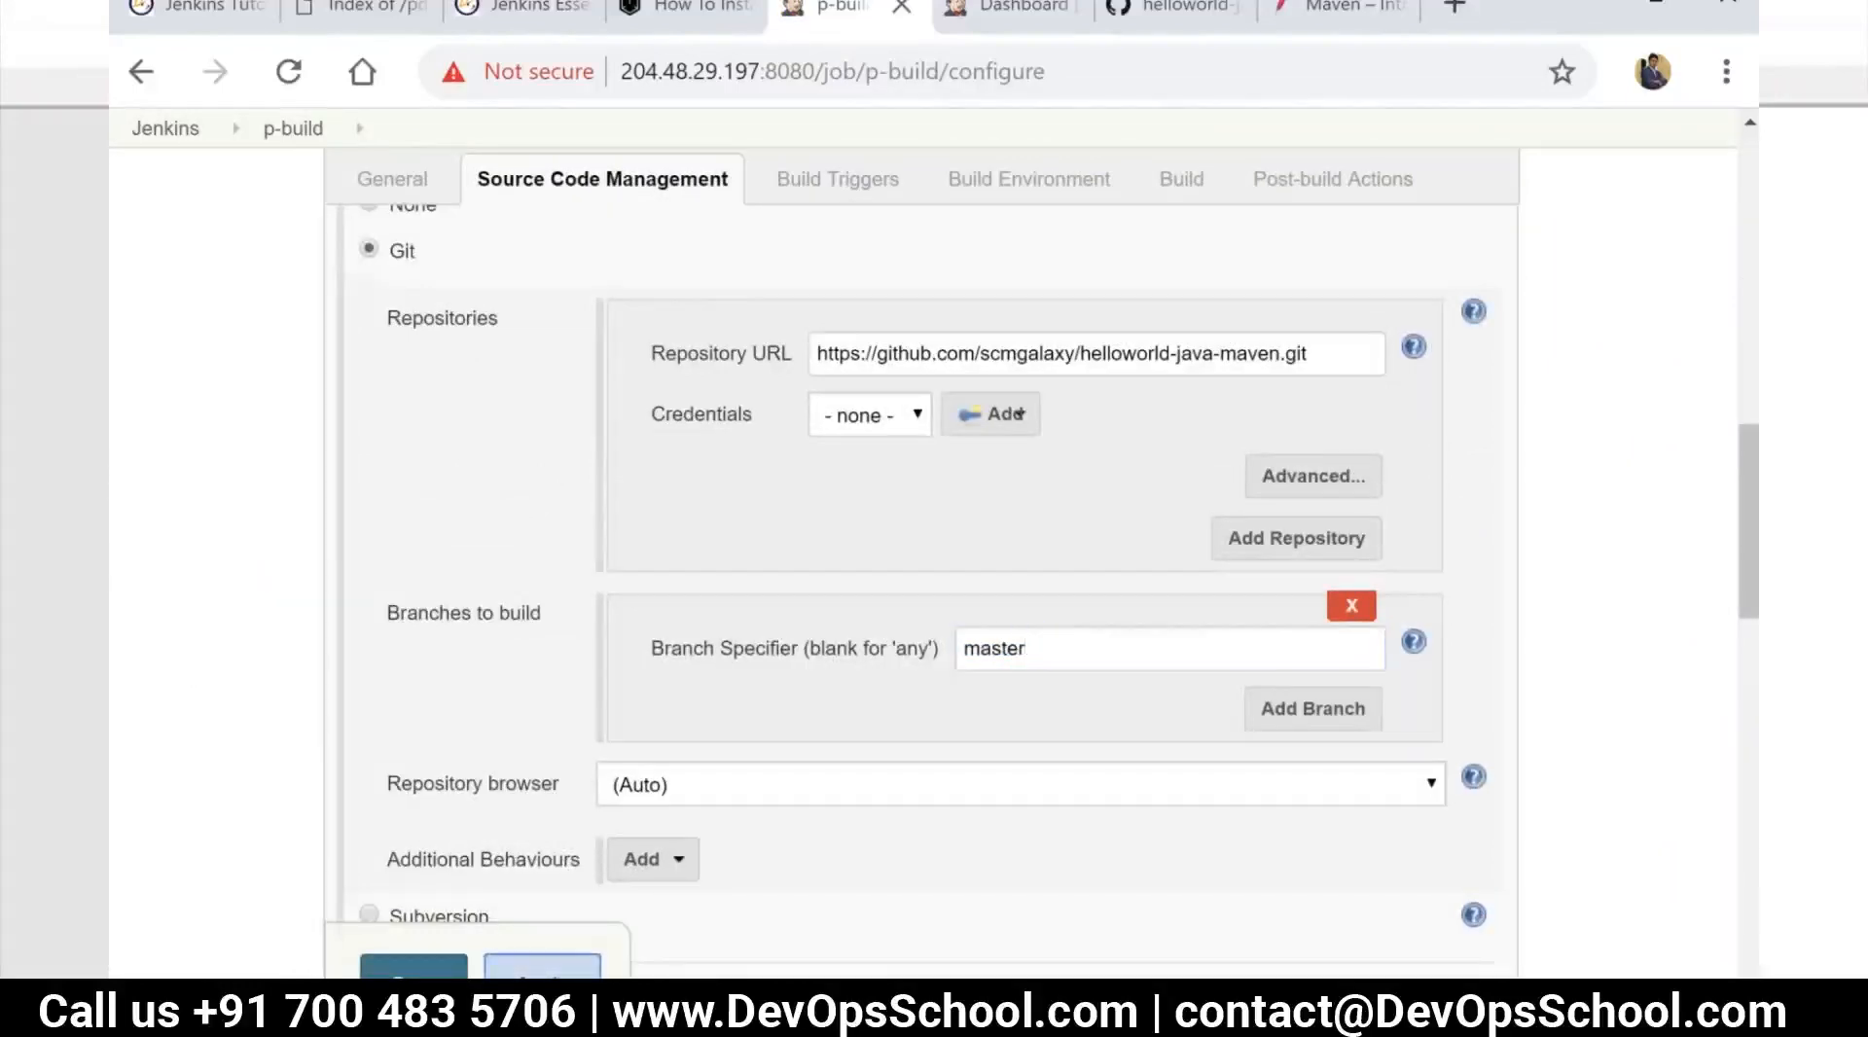
pyautogui.click(414, 968)
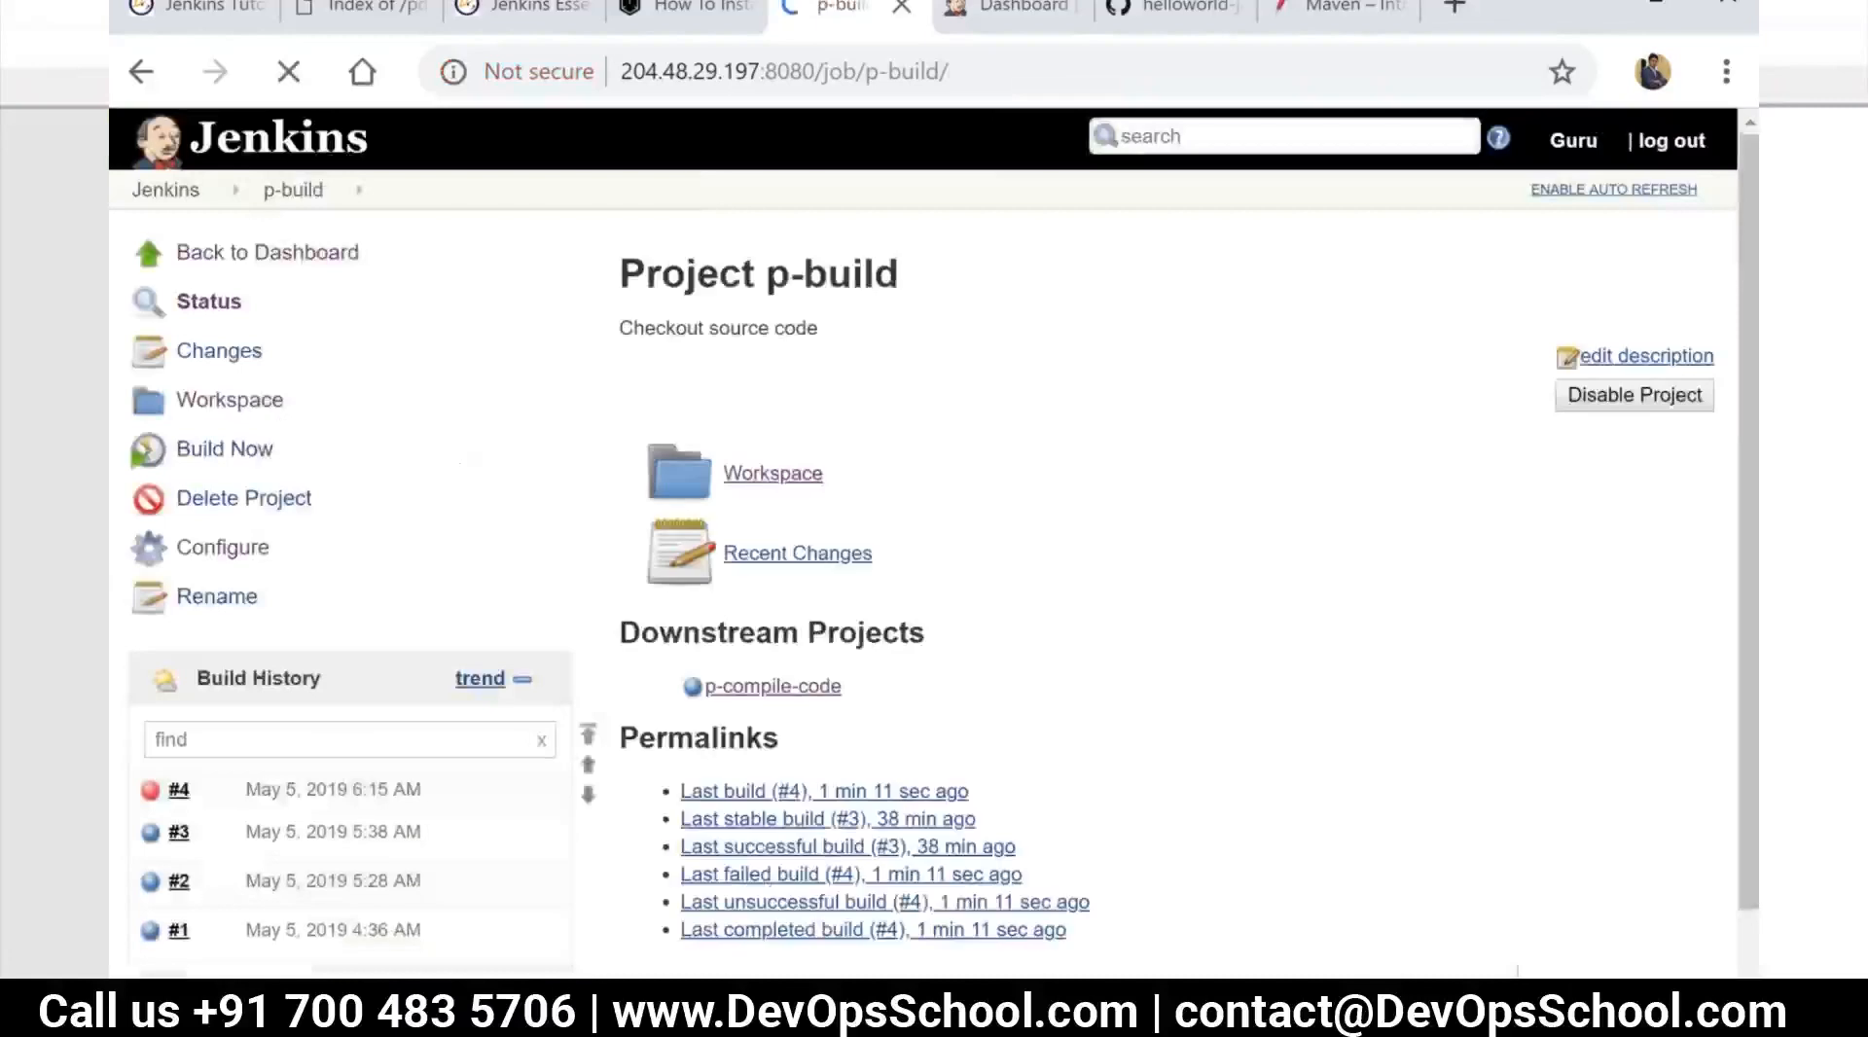
# Build p-build again on the master branch and open the console output of build #5
pyautogui.click(234, 452)
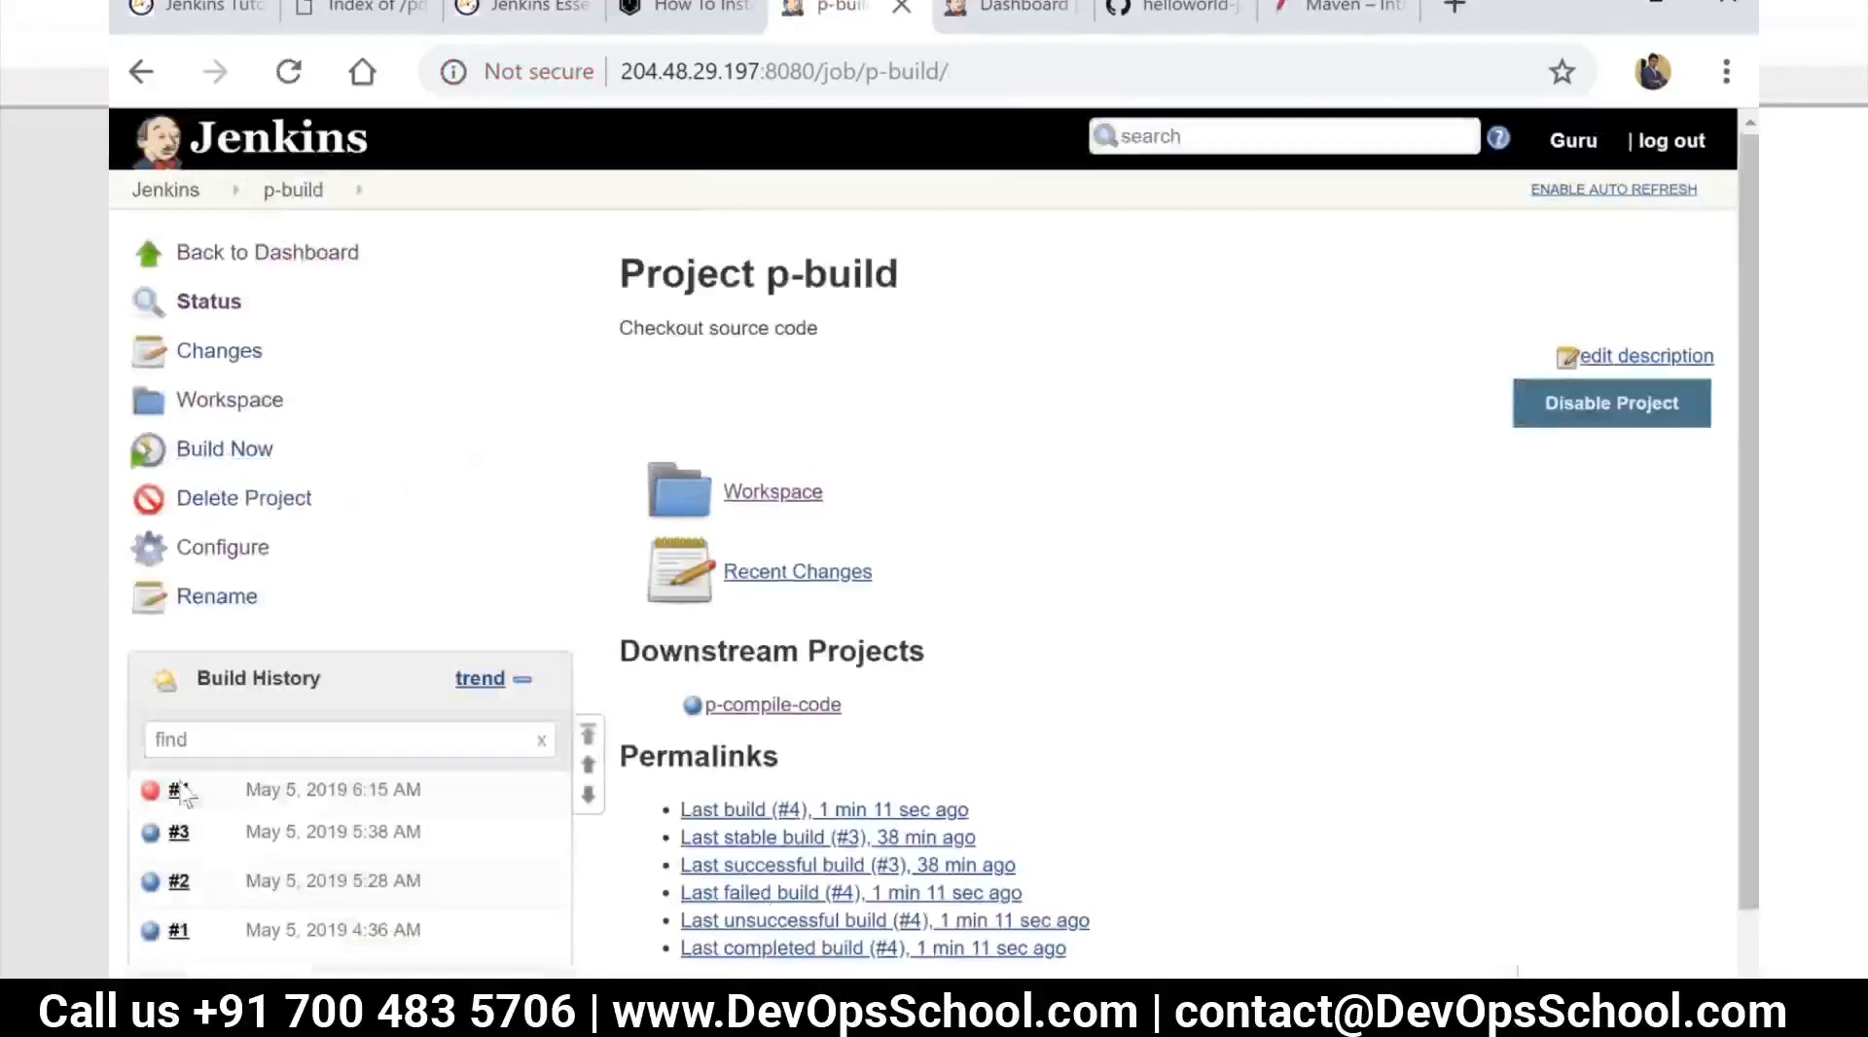
pyautogui.moveTo(173, 803)
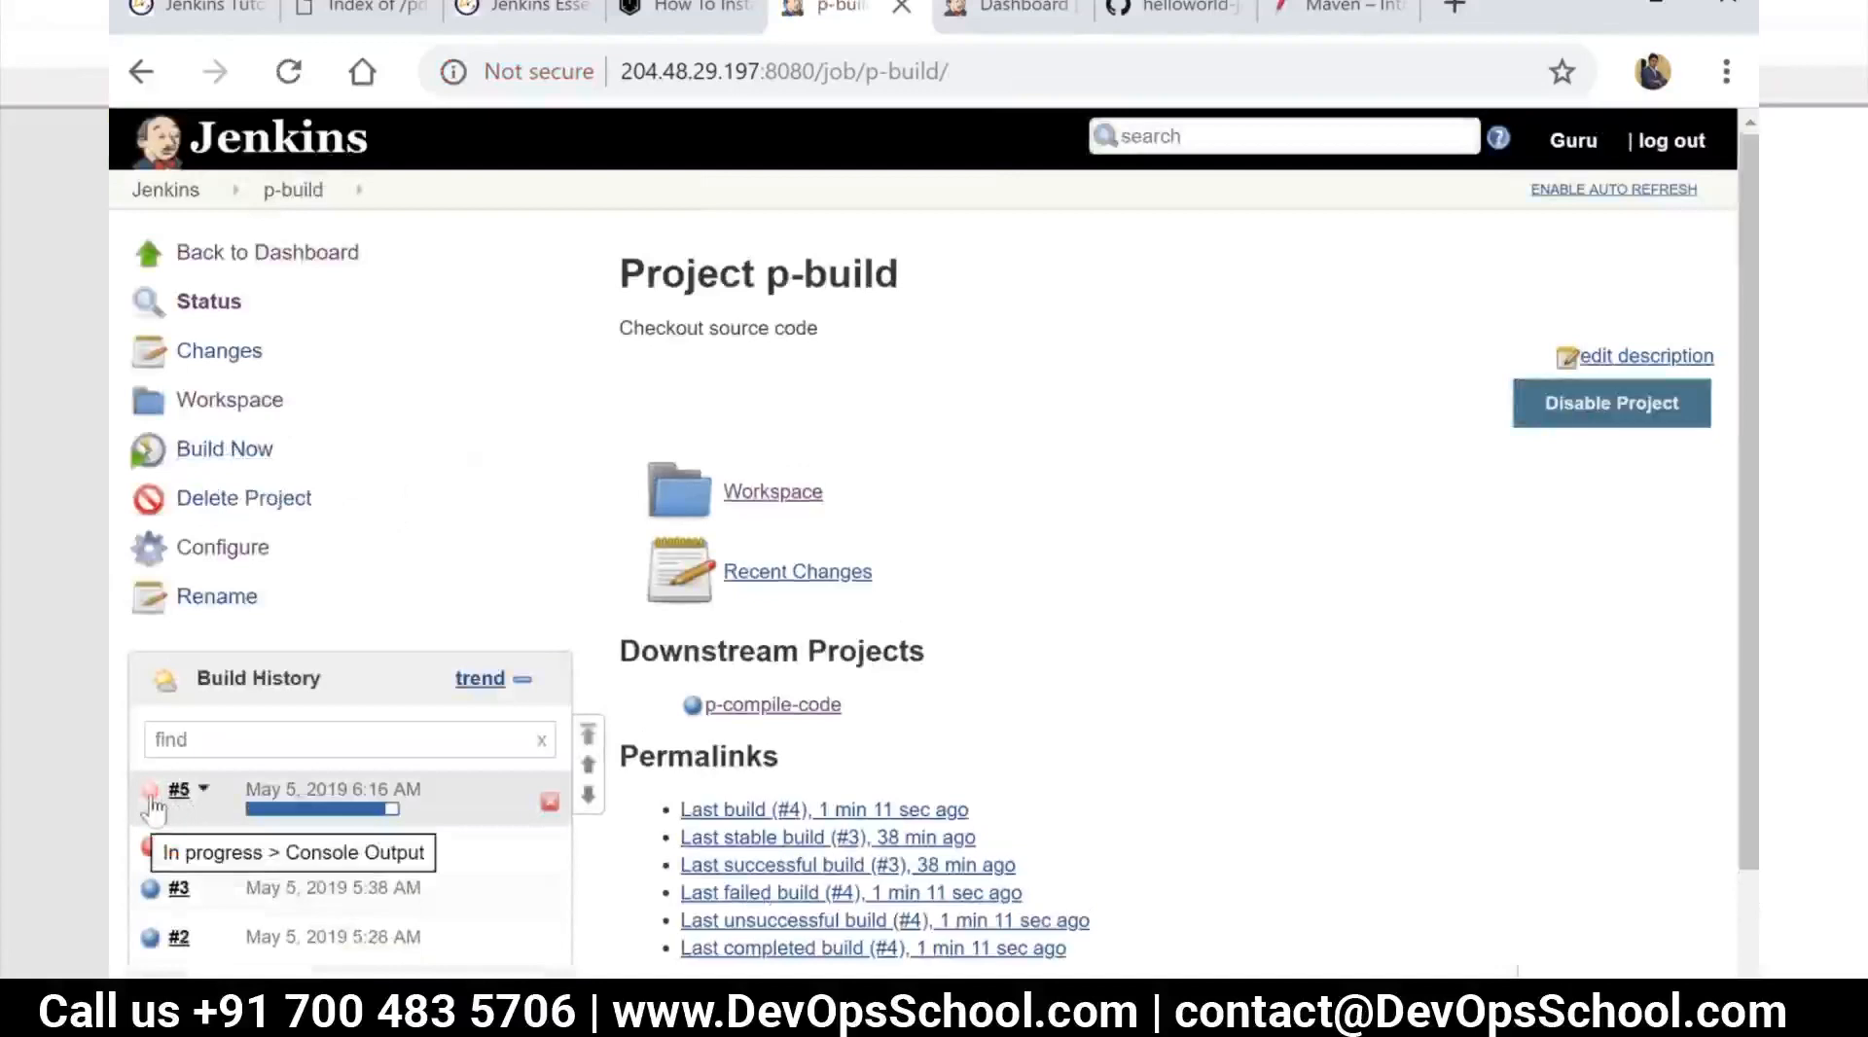
pyautogui.click(152, 792)
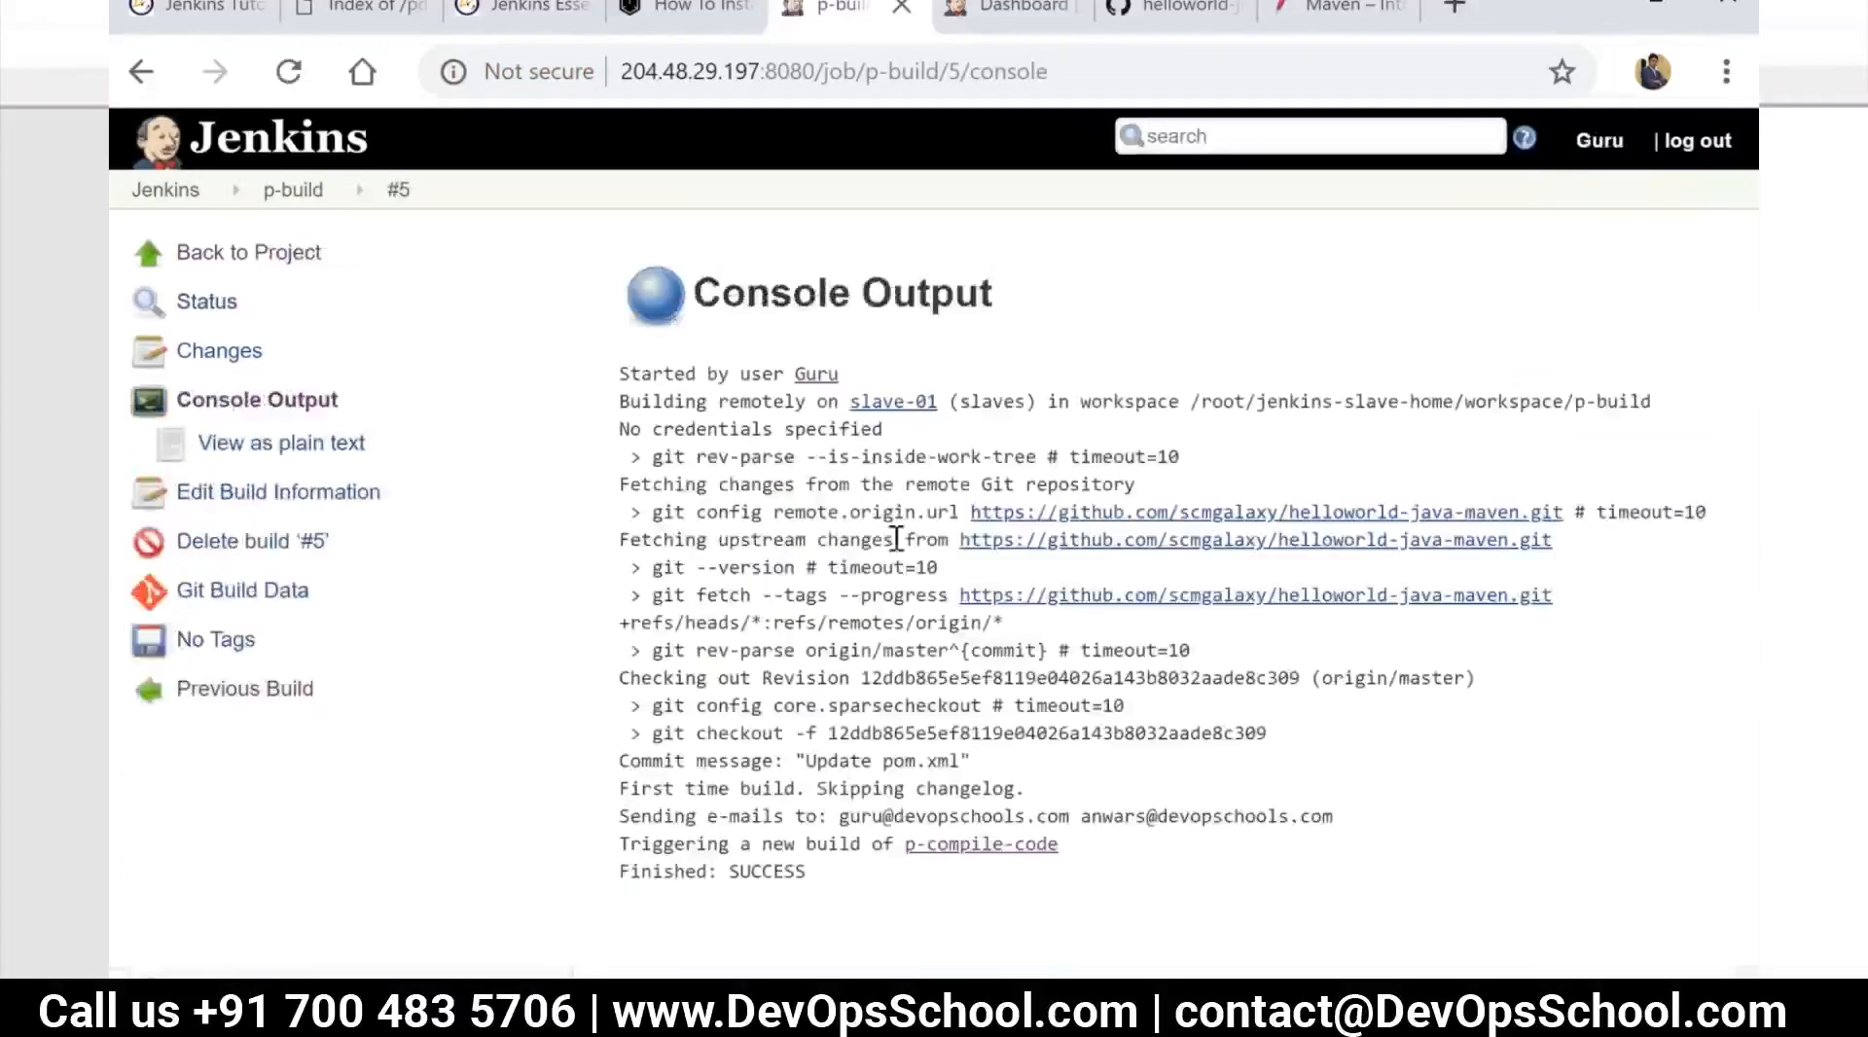